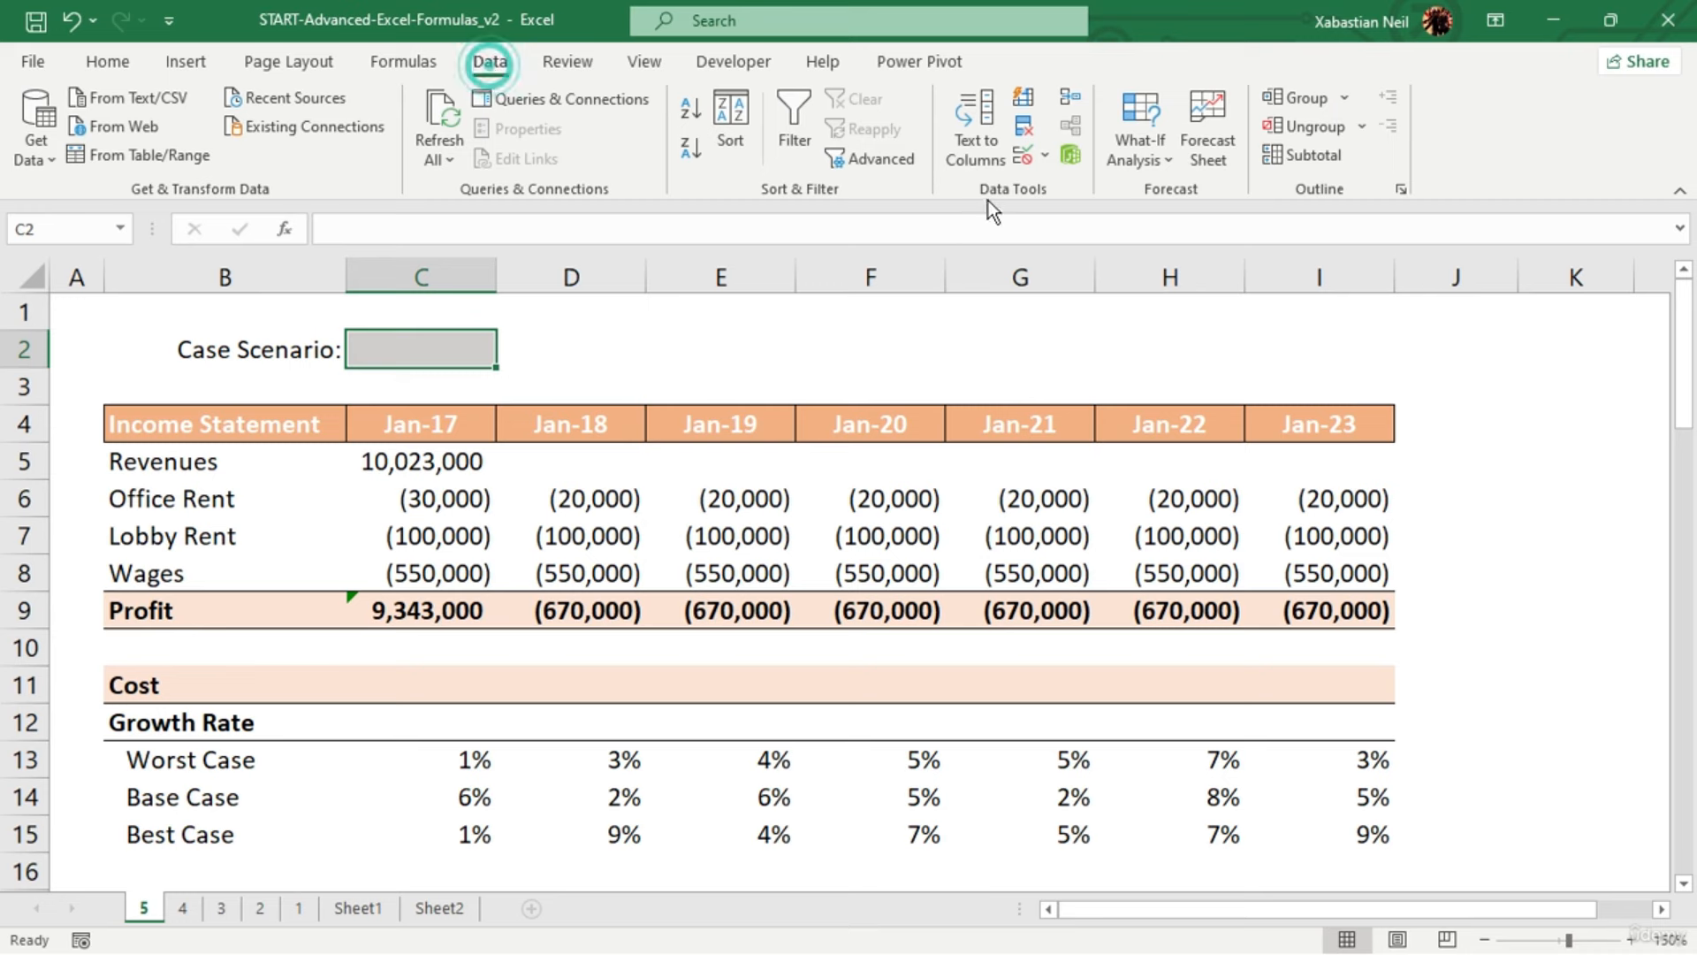
Add a list validation to cell C2 sourced from $B$13:$B$15 and choose Worst Case as the case scenario
click(1021, 159)
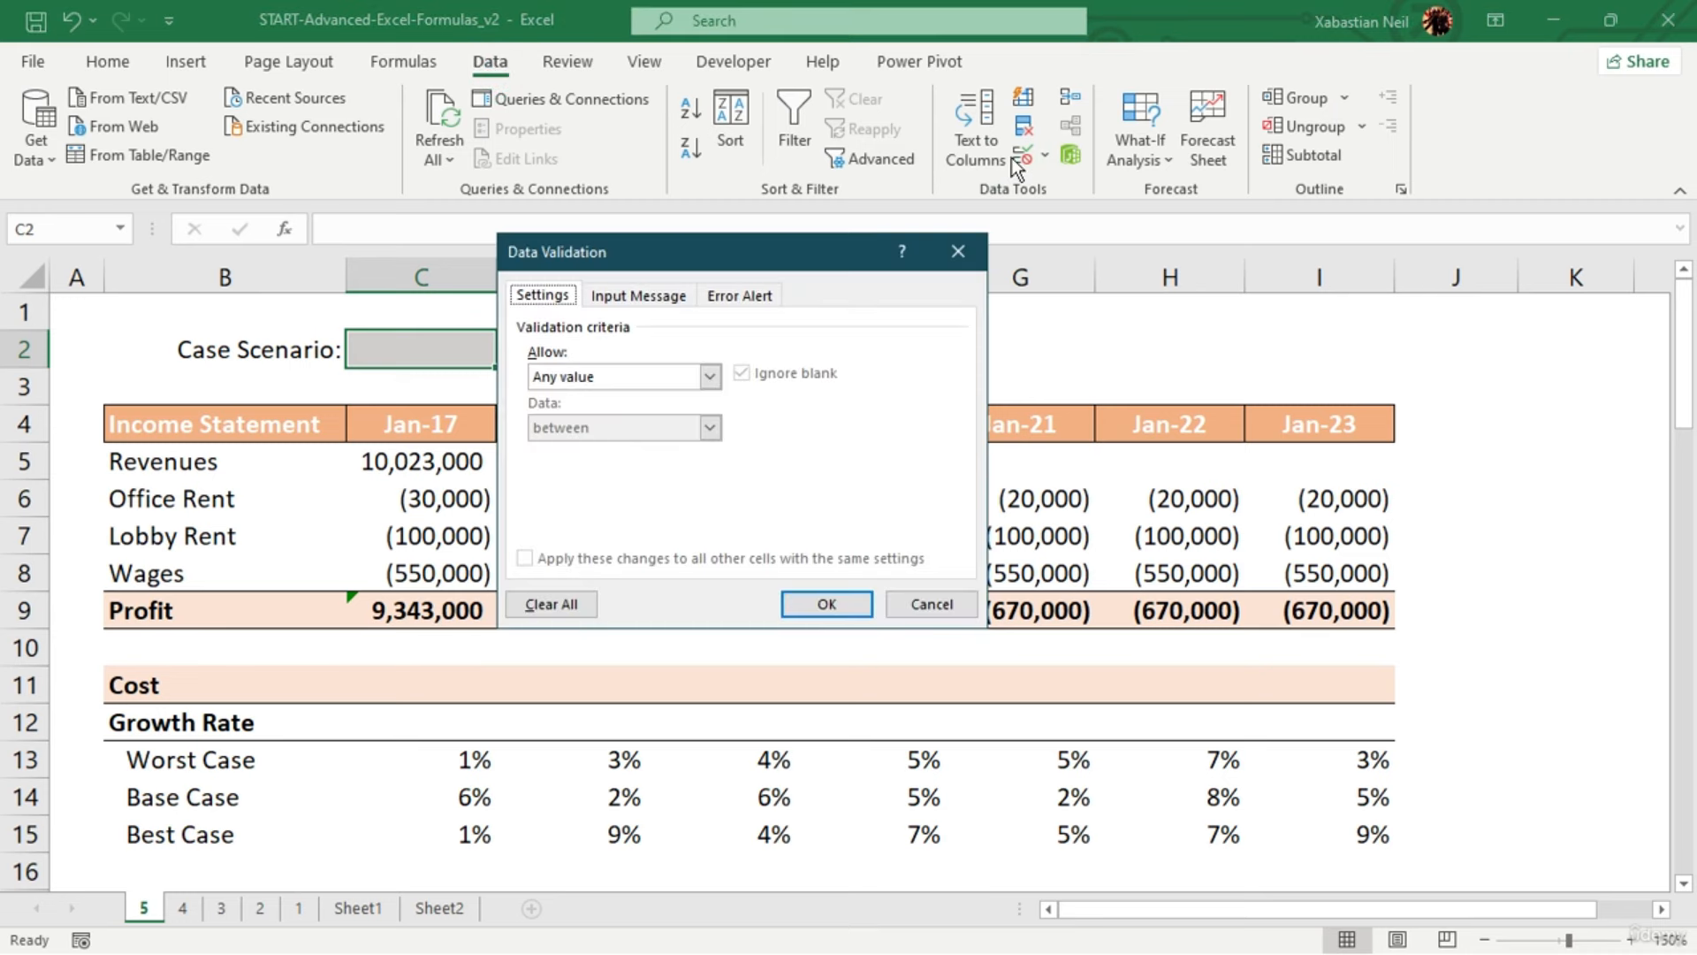
click(711, 376)
click(571, 449)
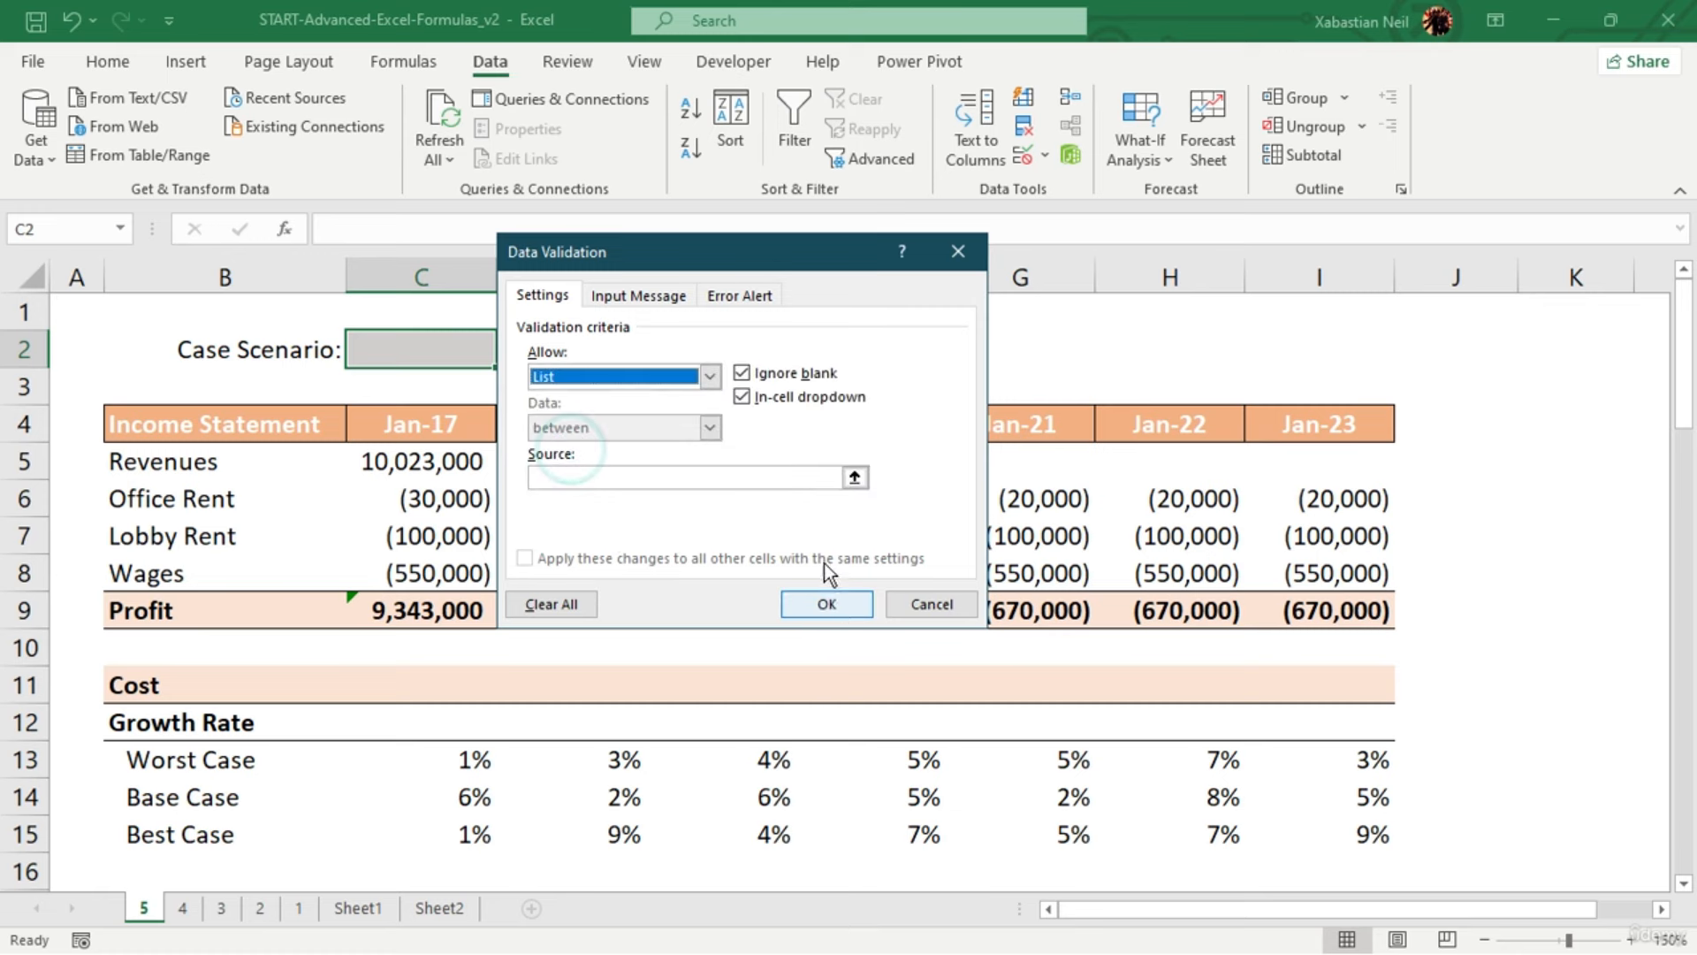
click(854, 477)
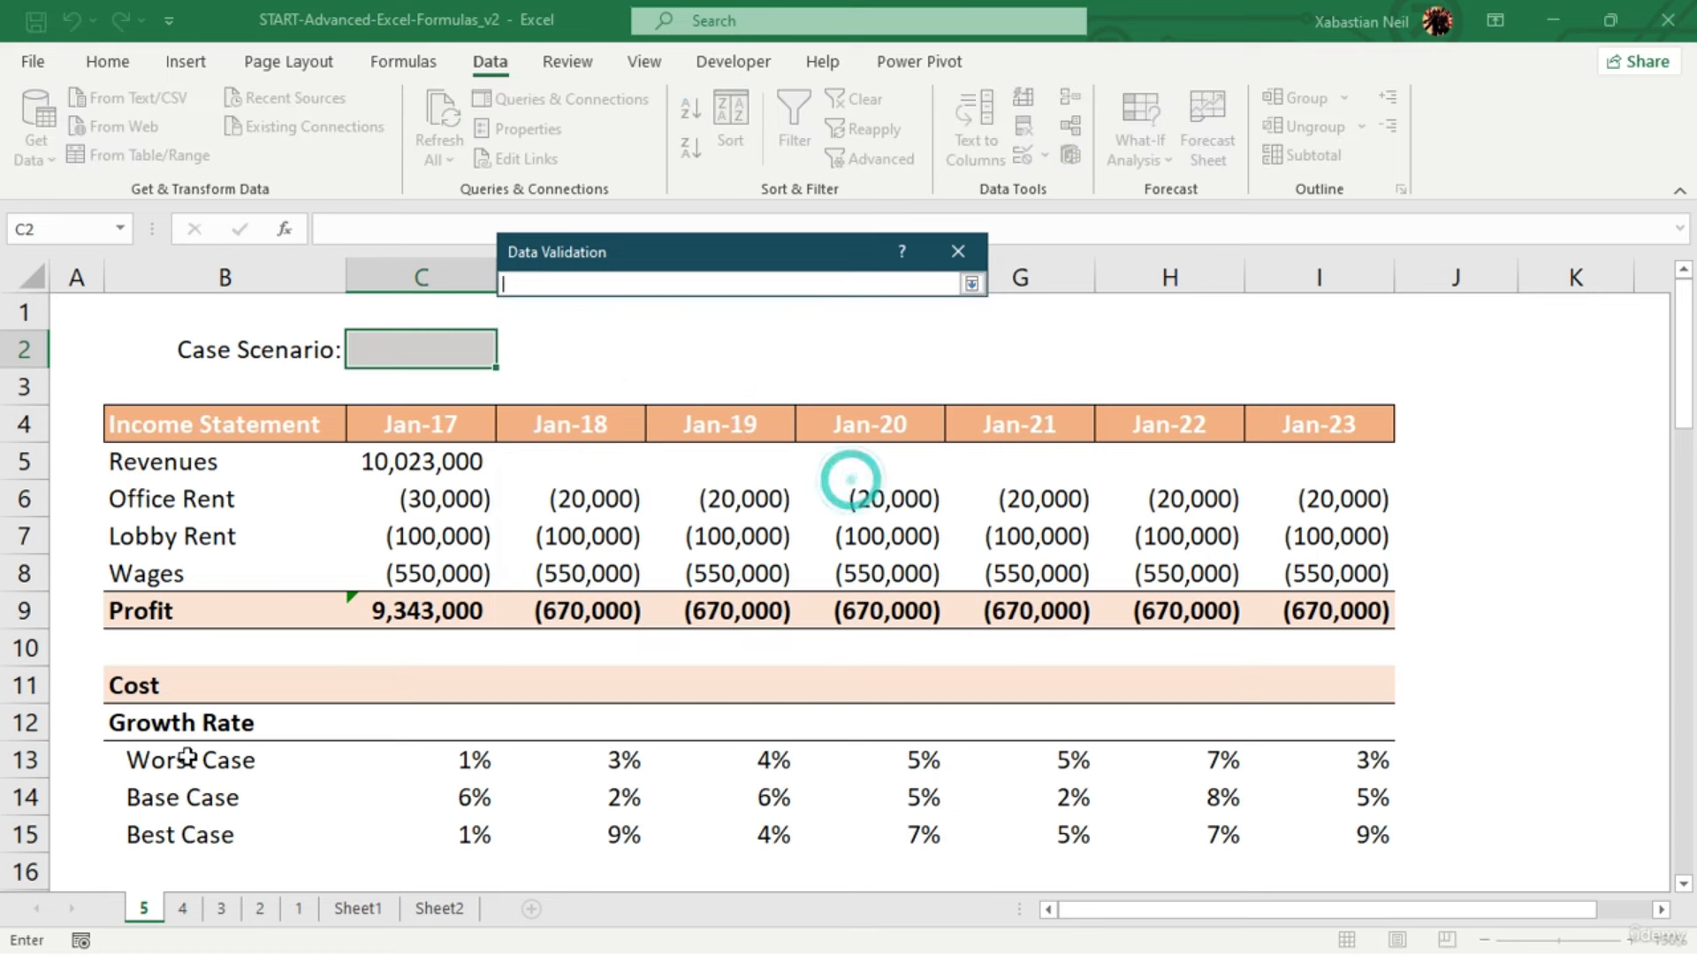
drag(188, 755, 200, 833)
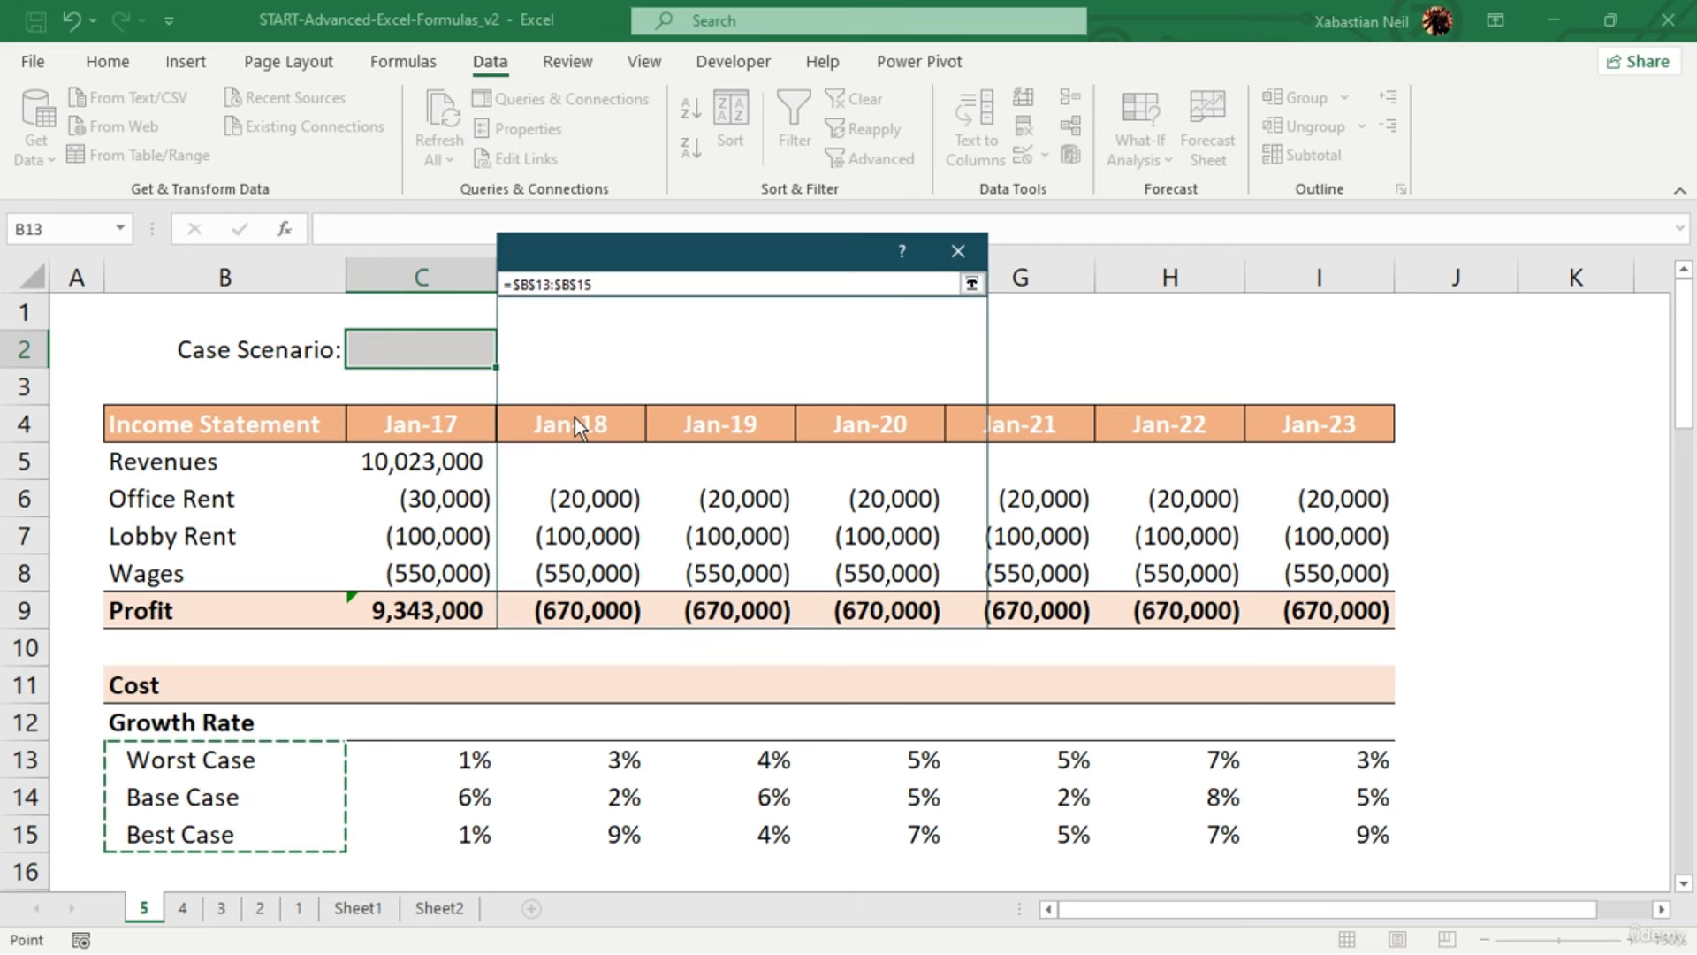
key(Return)
click(828, 604)
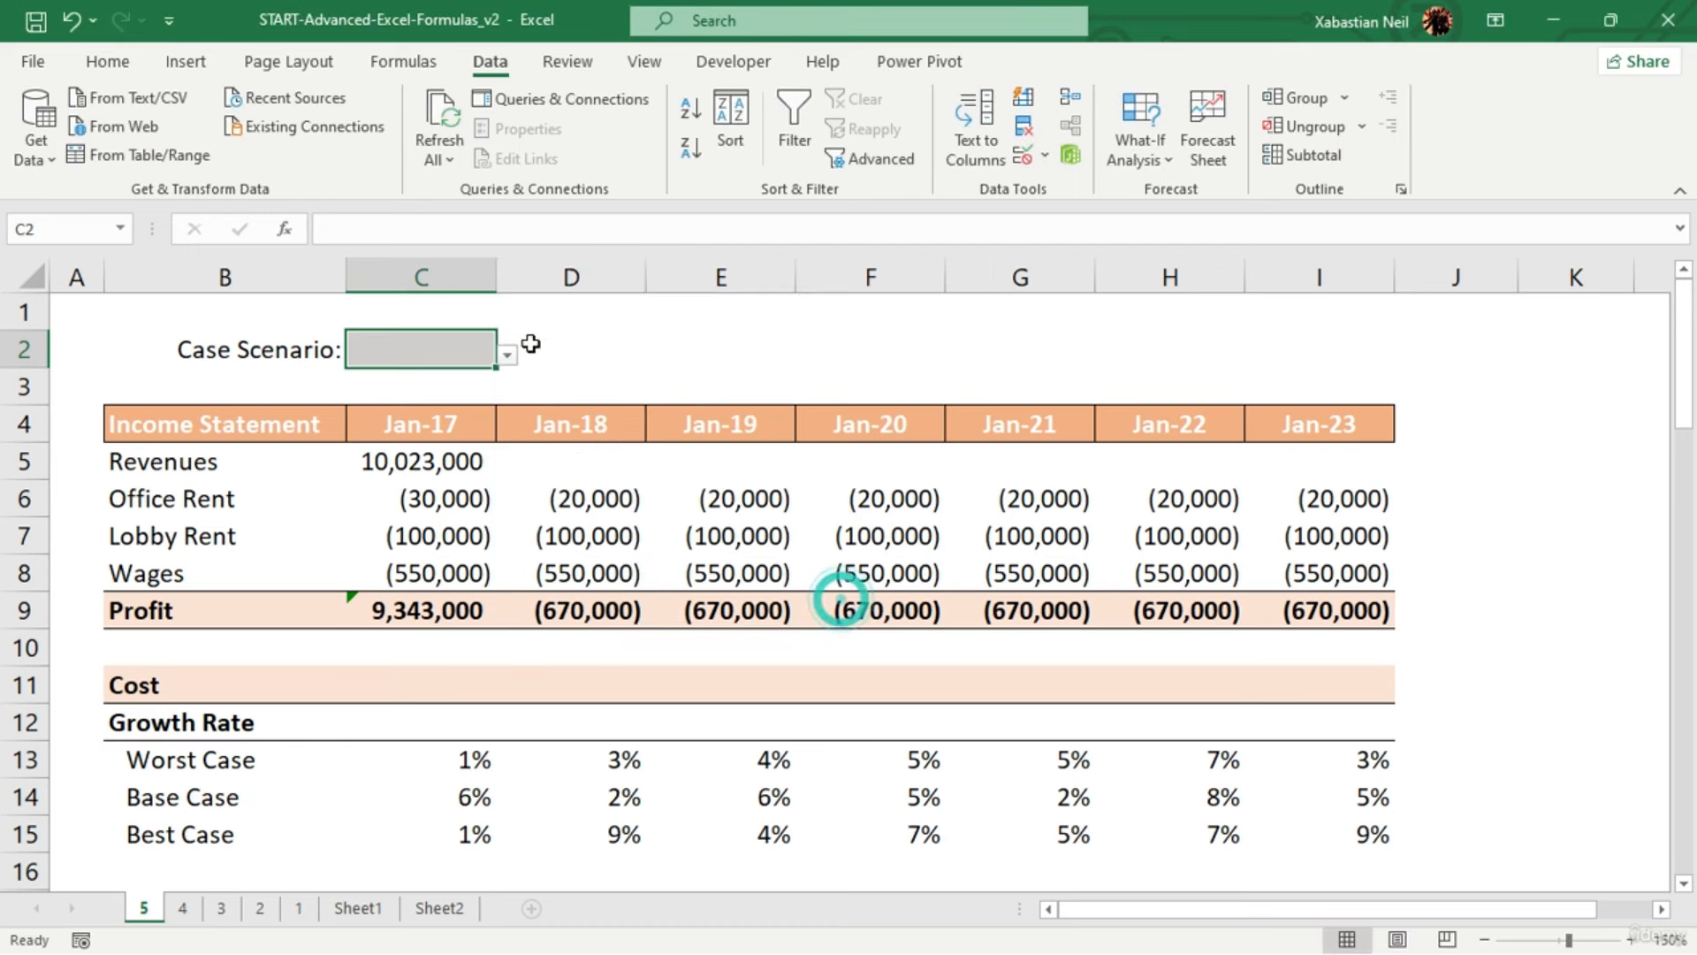
click(510, 356)
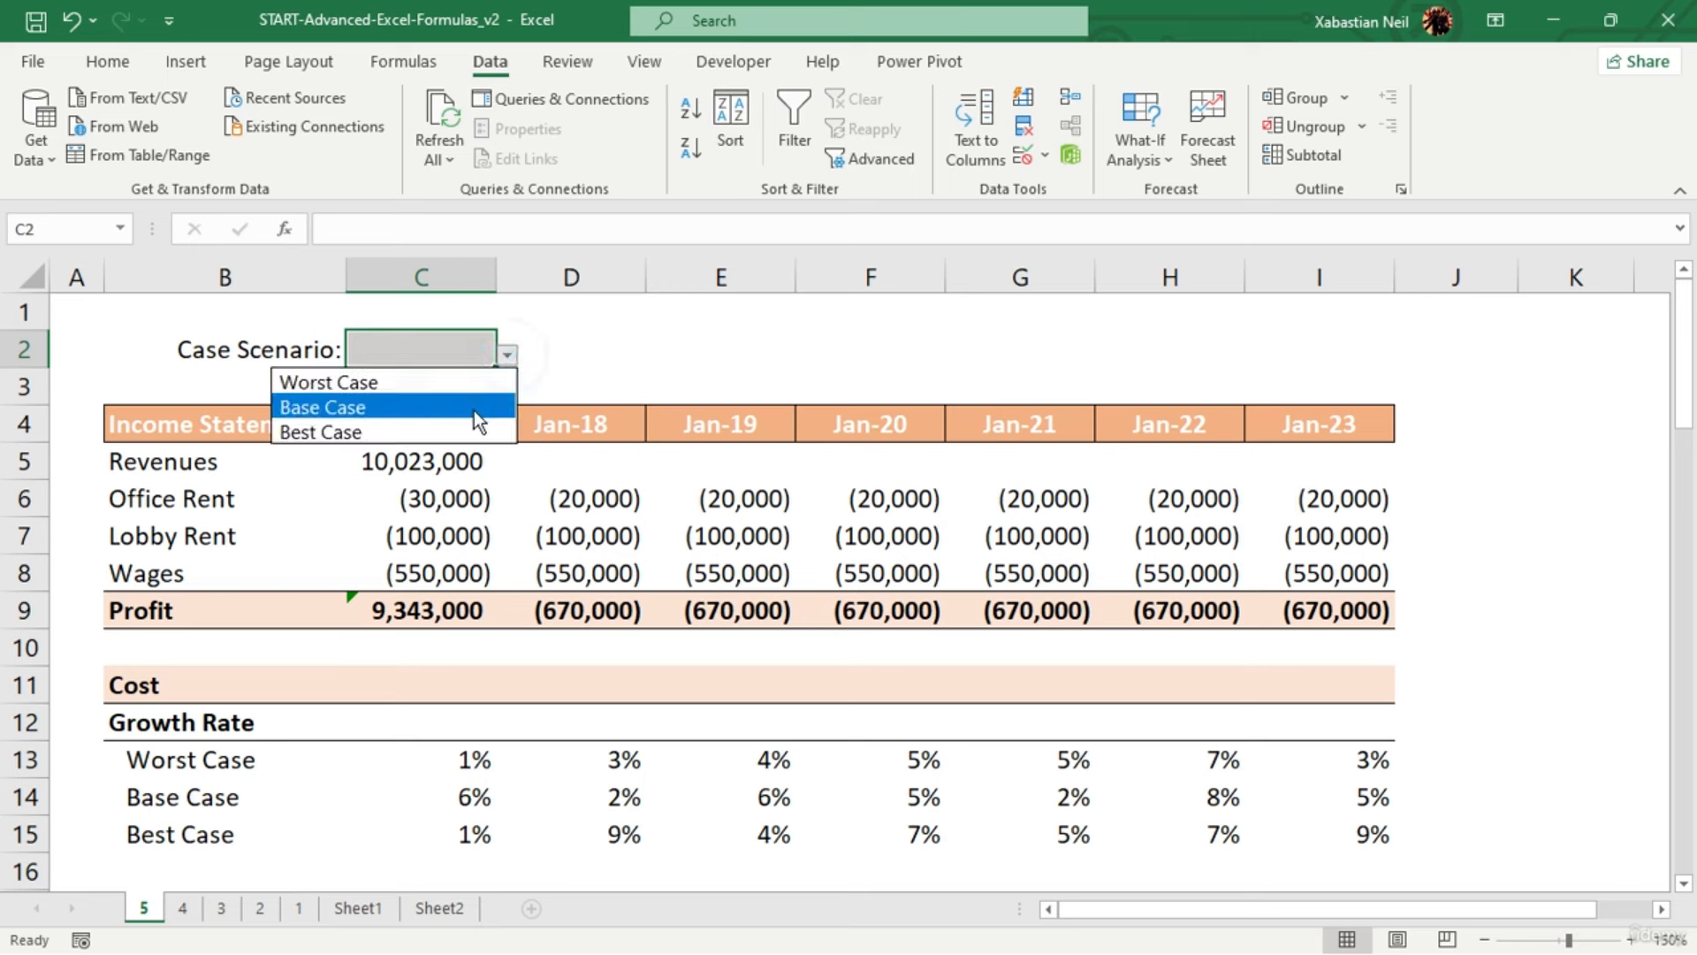
click(389, 382)
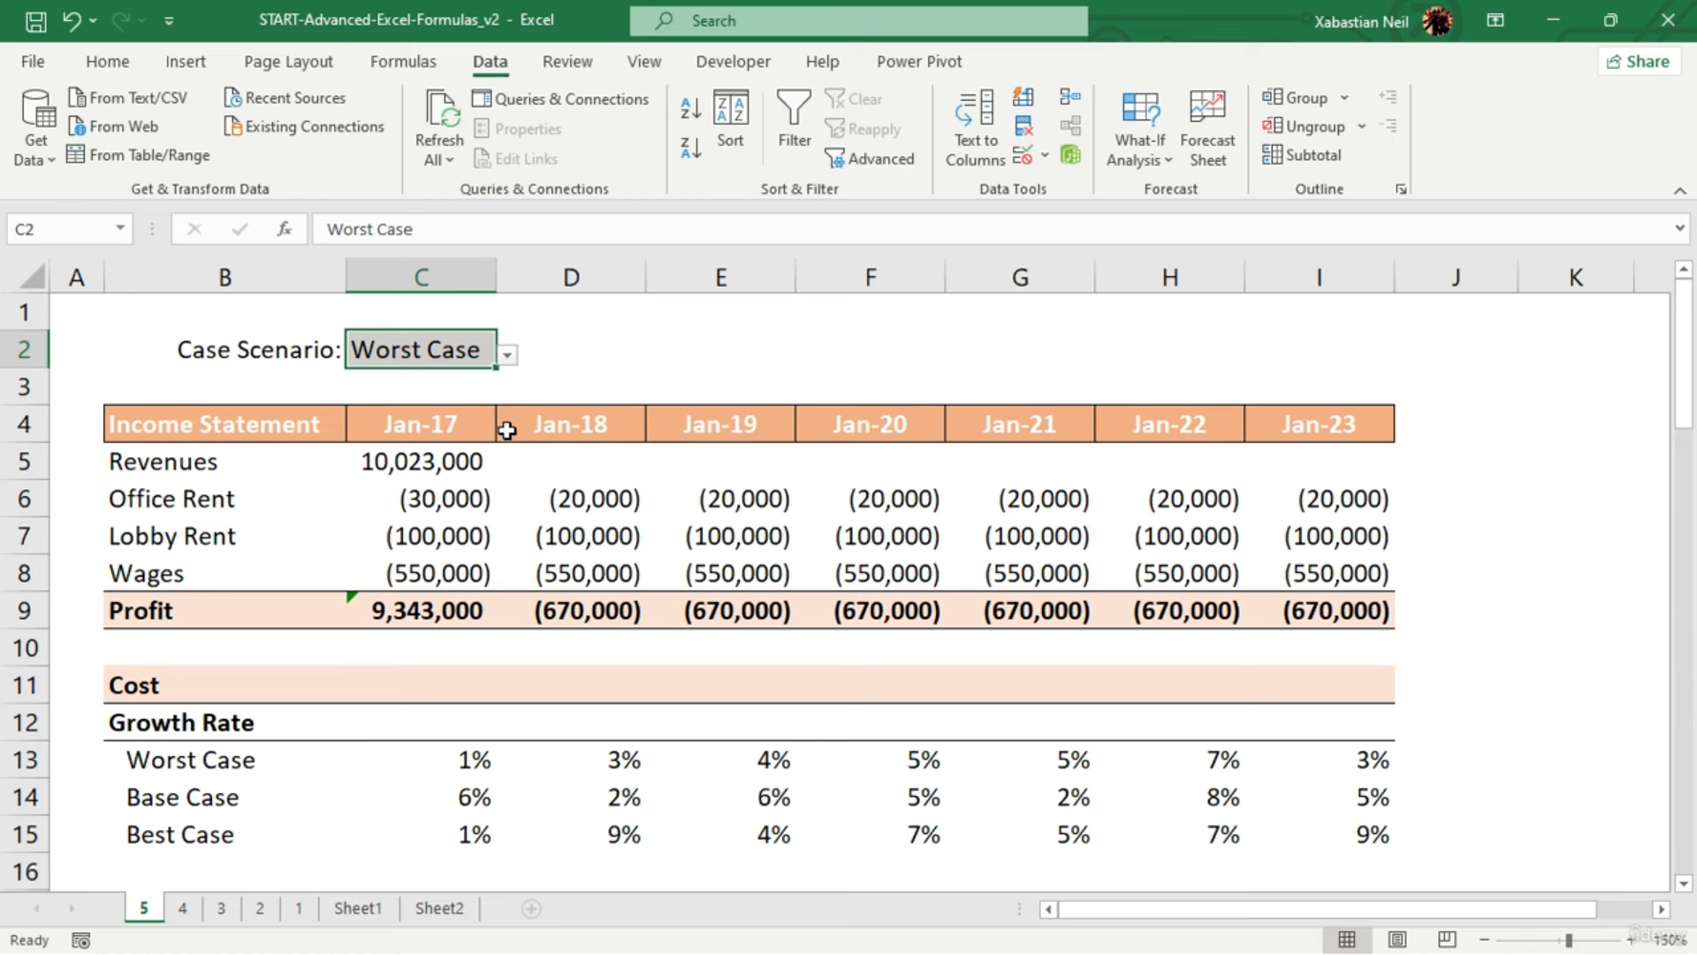
Enter =C5*(1+C12) in cell D5 to calculate the Jan-18 revenues from the prior year and the growth rate
click(469, 723)
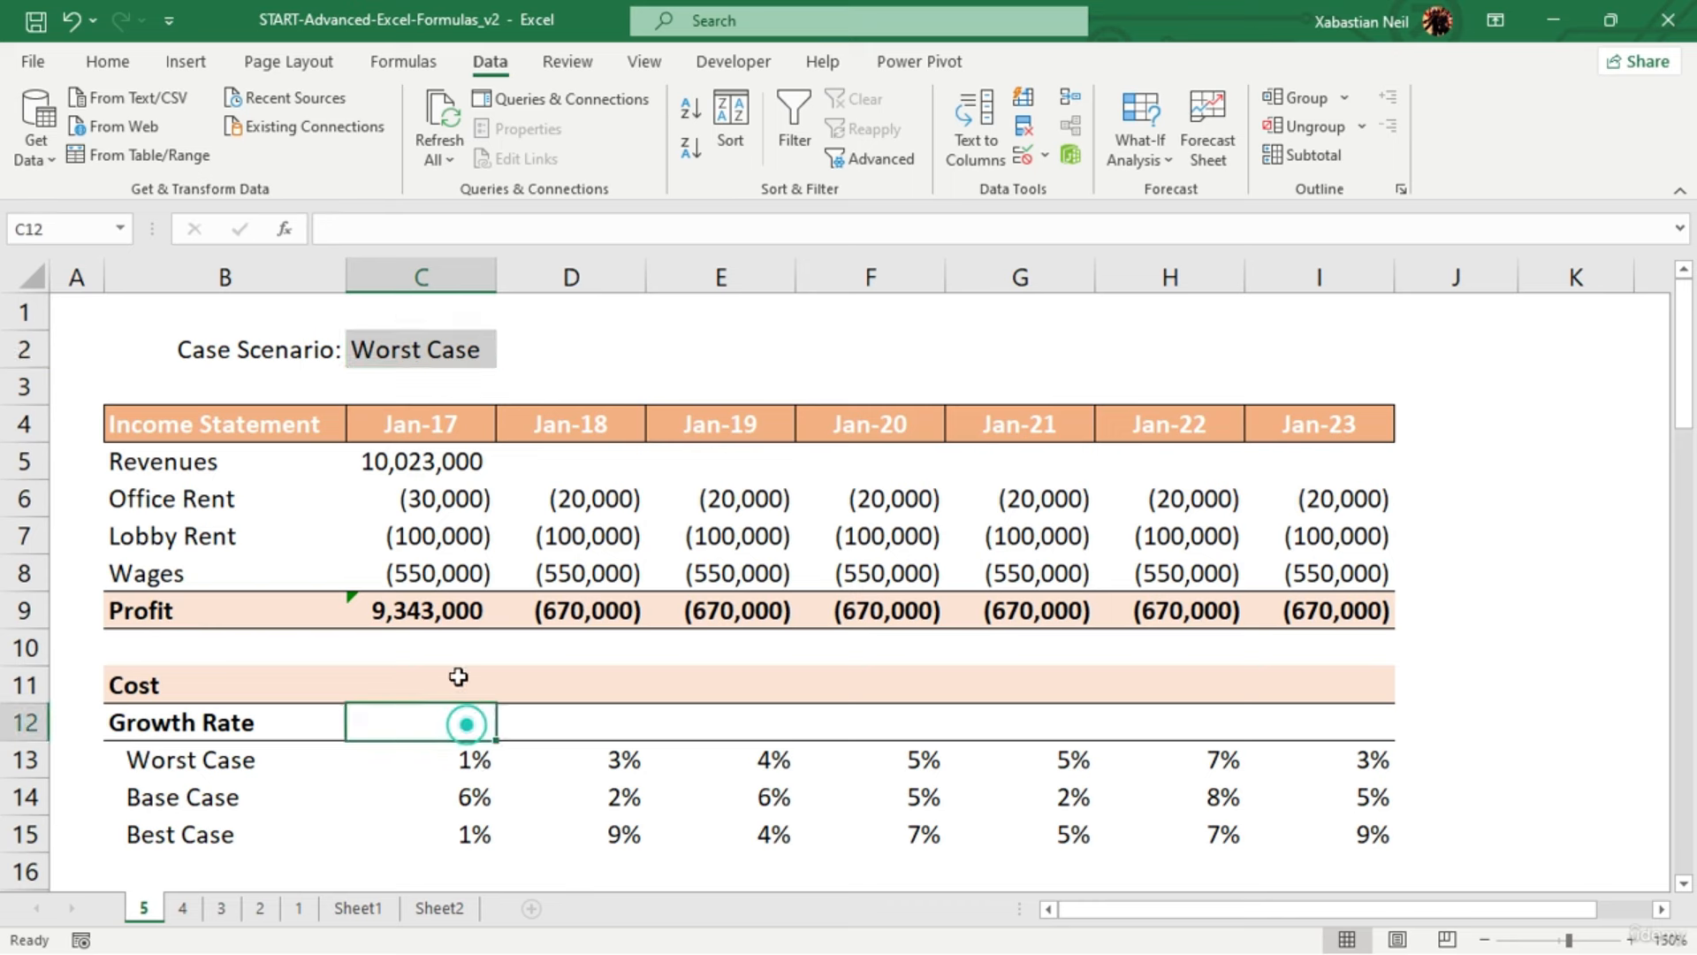
click(418, 469)
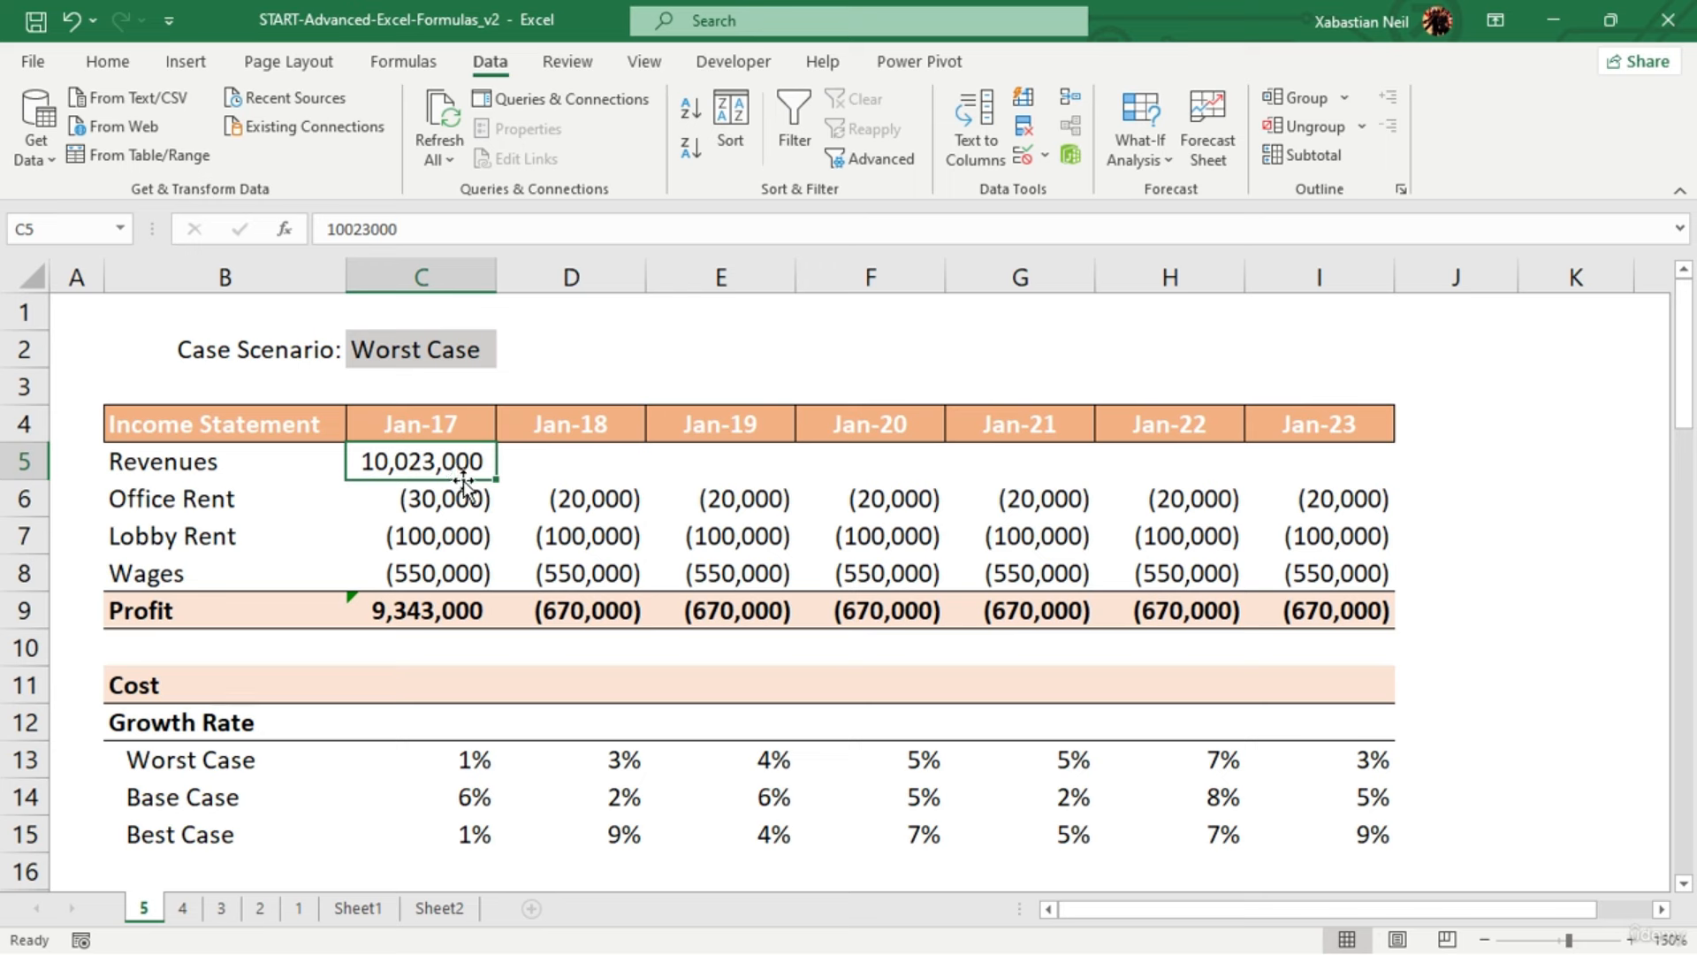
click(573, 465)
click(573, 465)
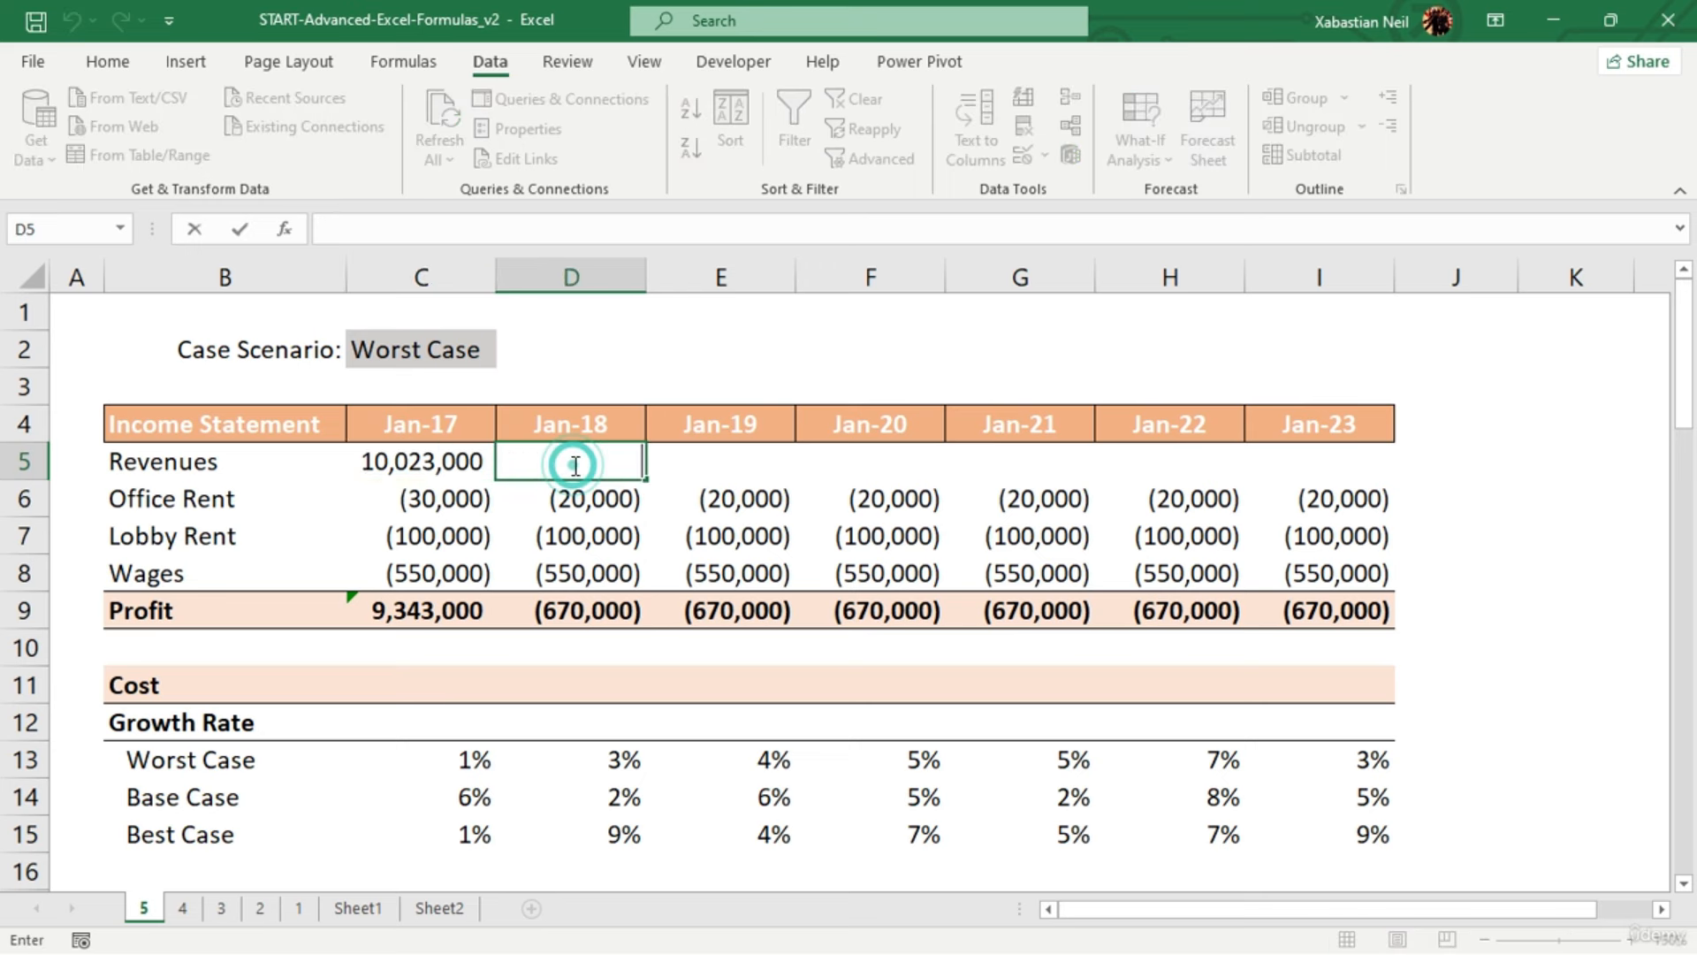
text(=)
click(429, 466)
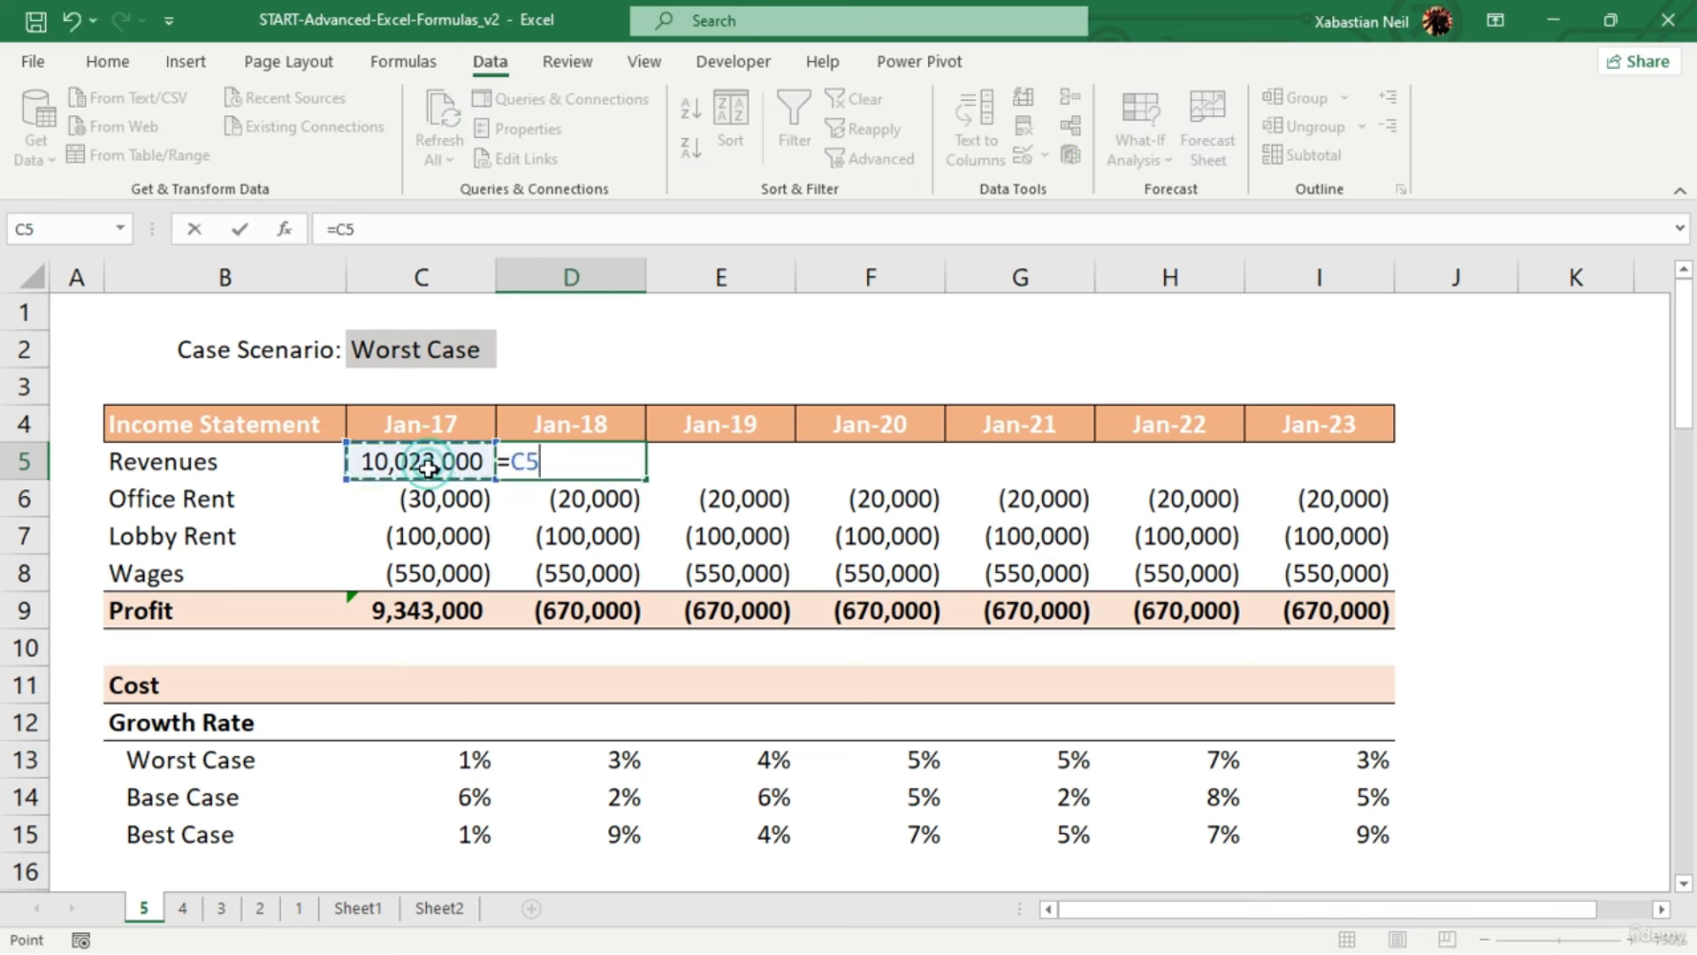
text(=)
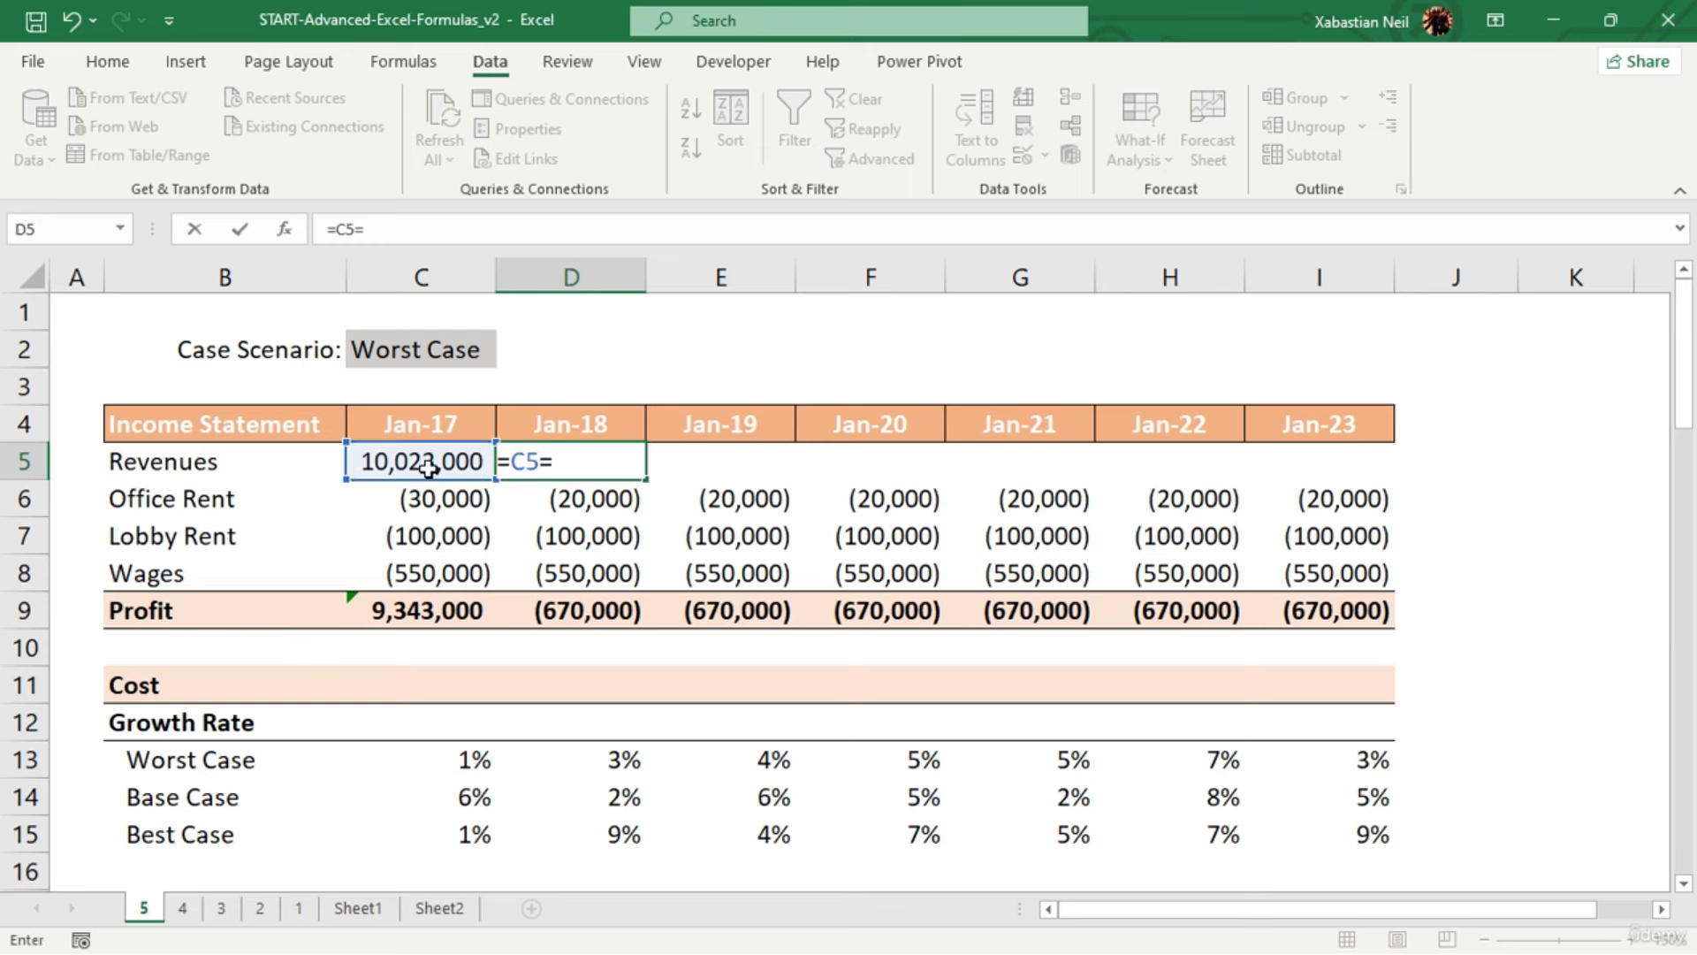
key(BackSpace)
text(*(1+)
click(459, 724)
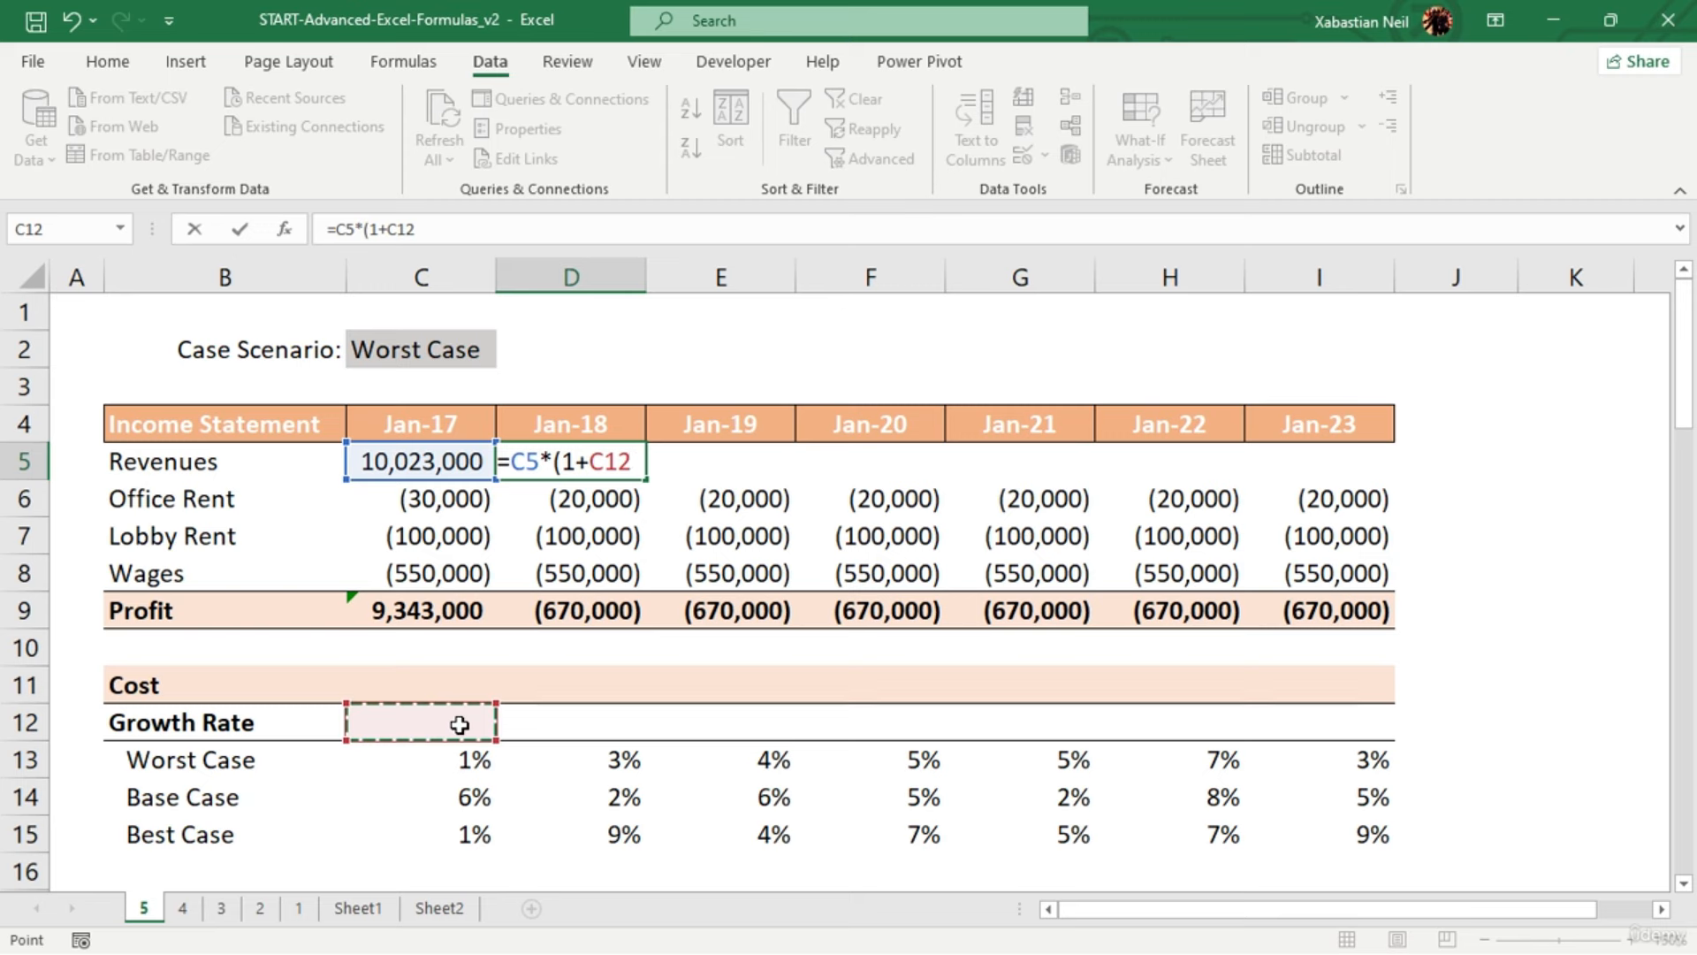
text())
key(Return)
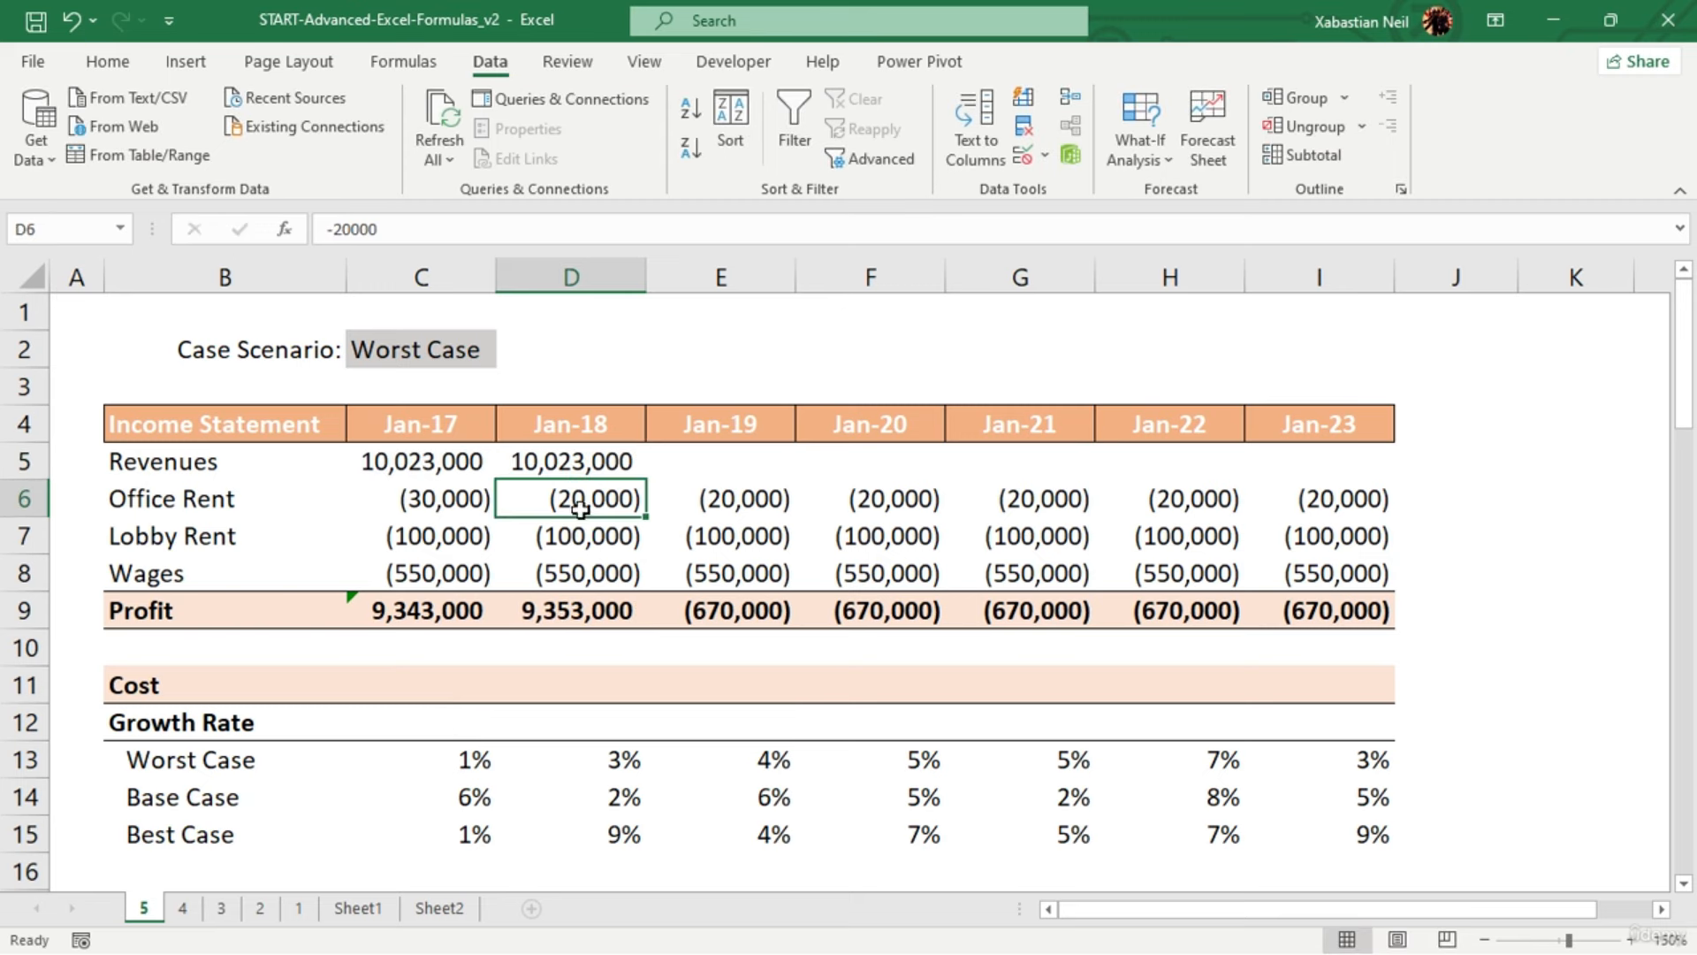
Fill the Jan-18 revenue formula across the Revenues row from D5 through I5
click(619, 461)
key(shift+Right)
key(shift+Right)
key(shift+Right)
key(shift+Right)
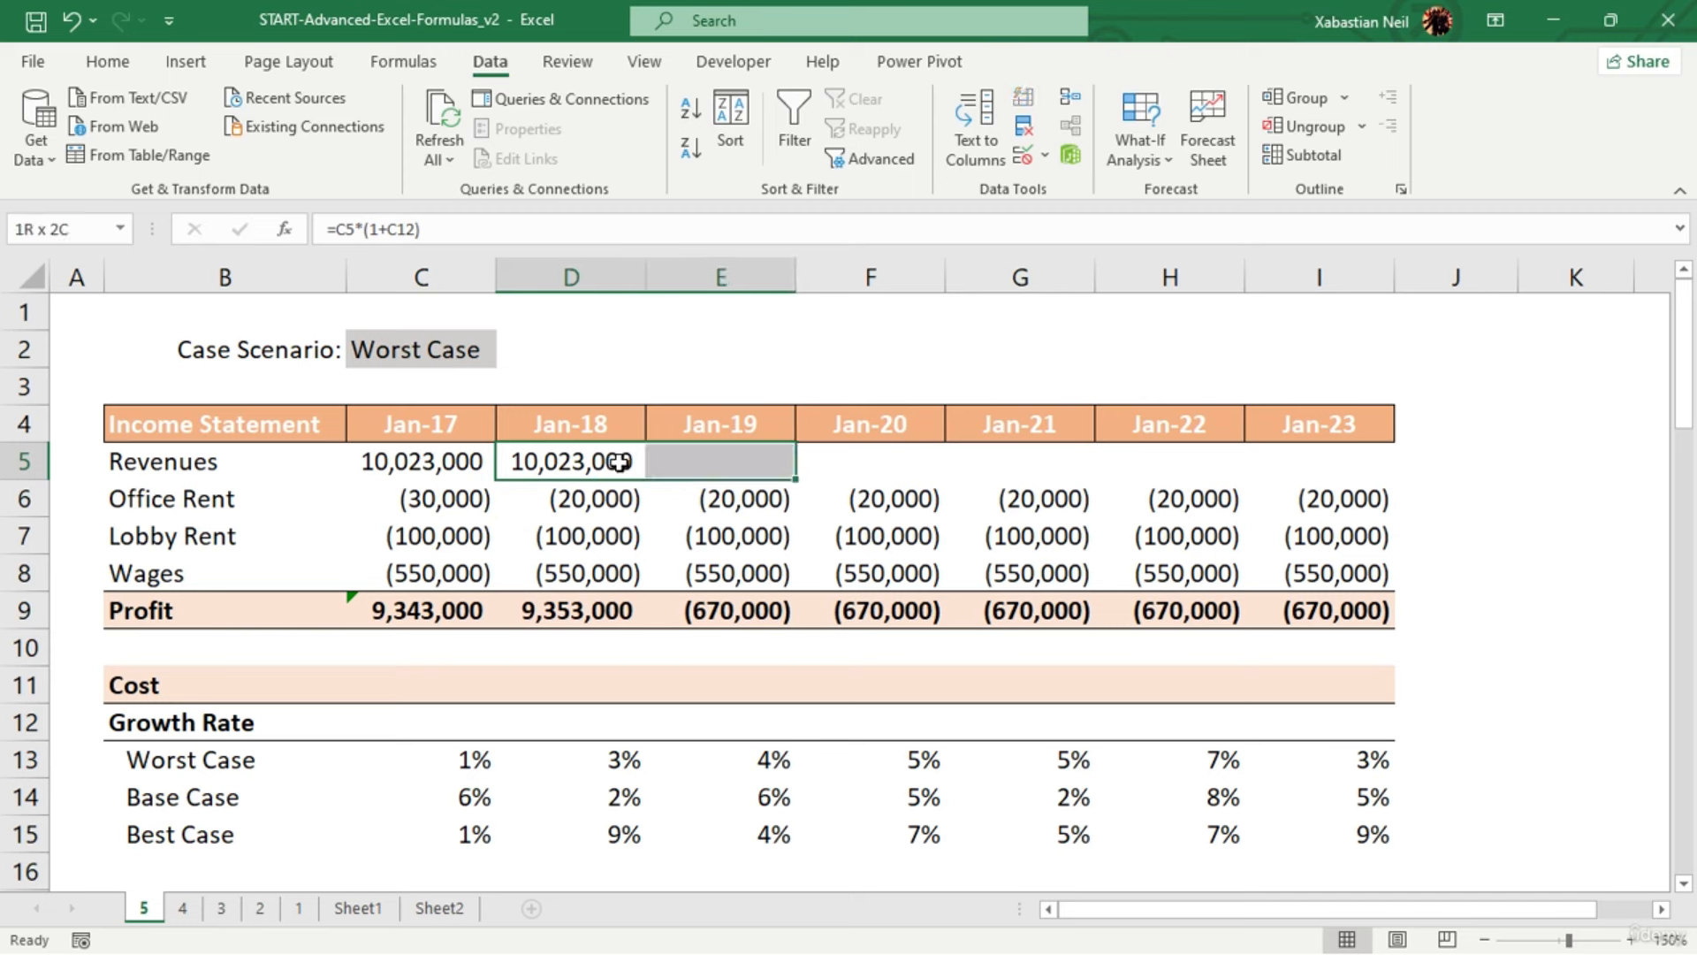
key(shift+Right)
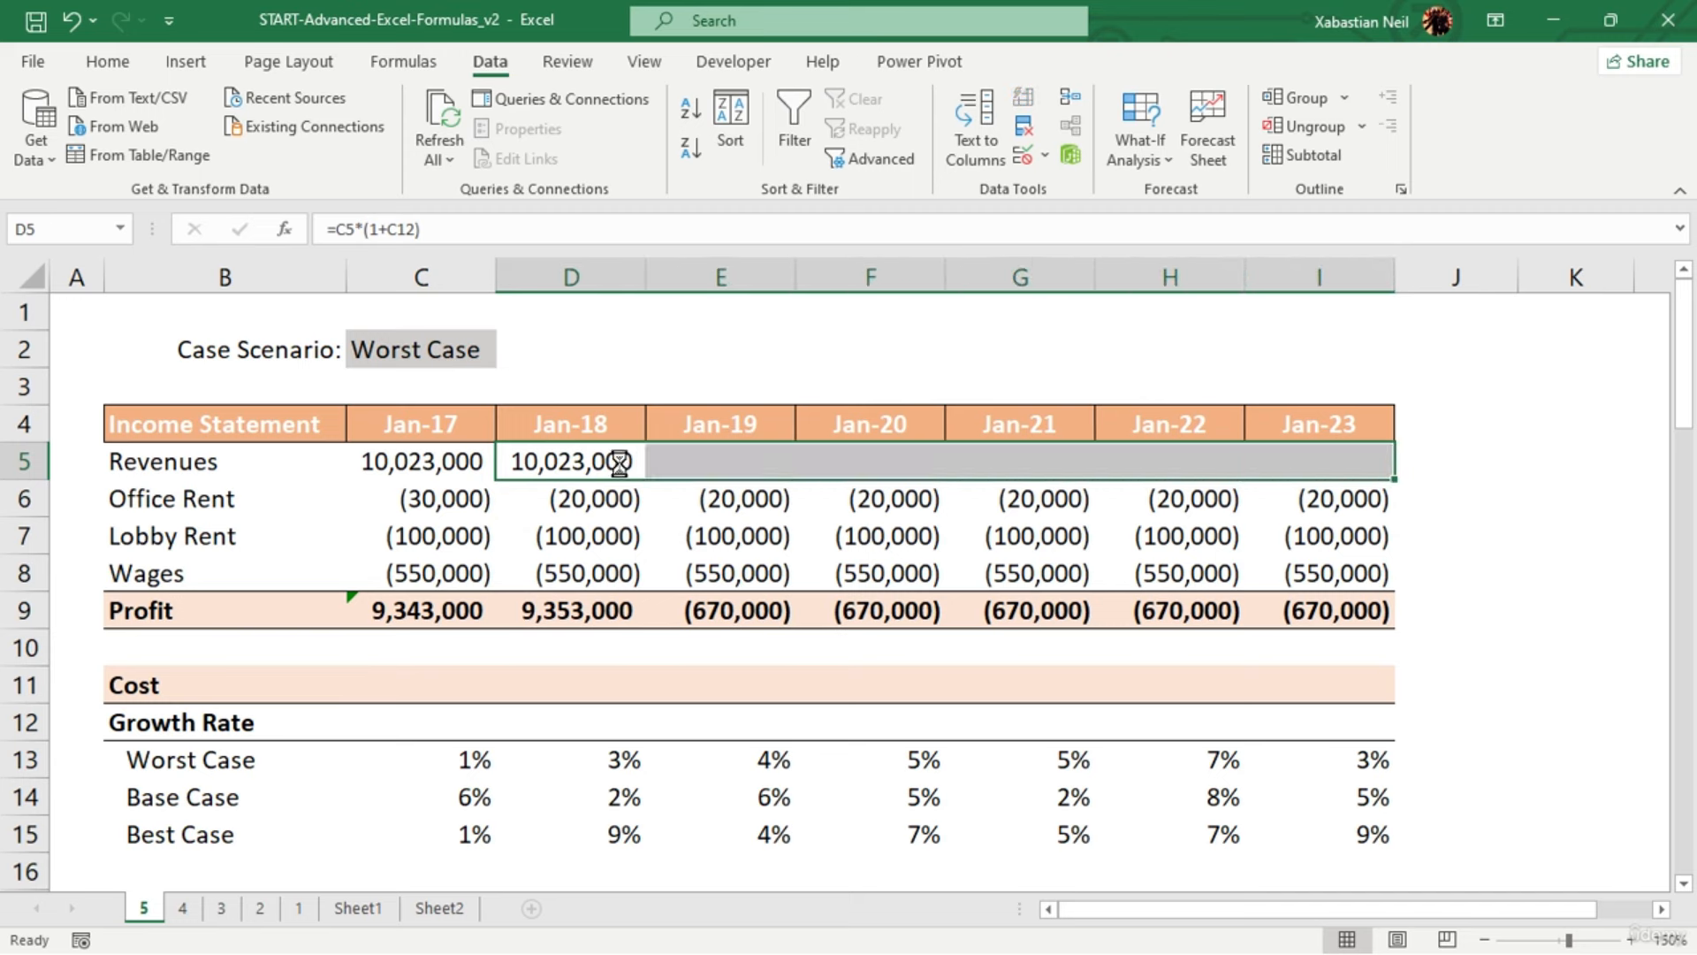
key(ctrl+r)
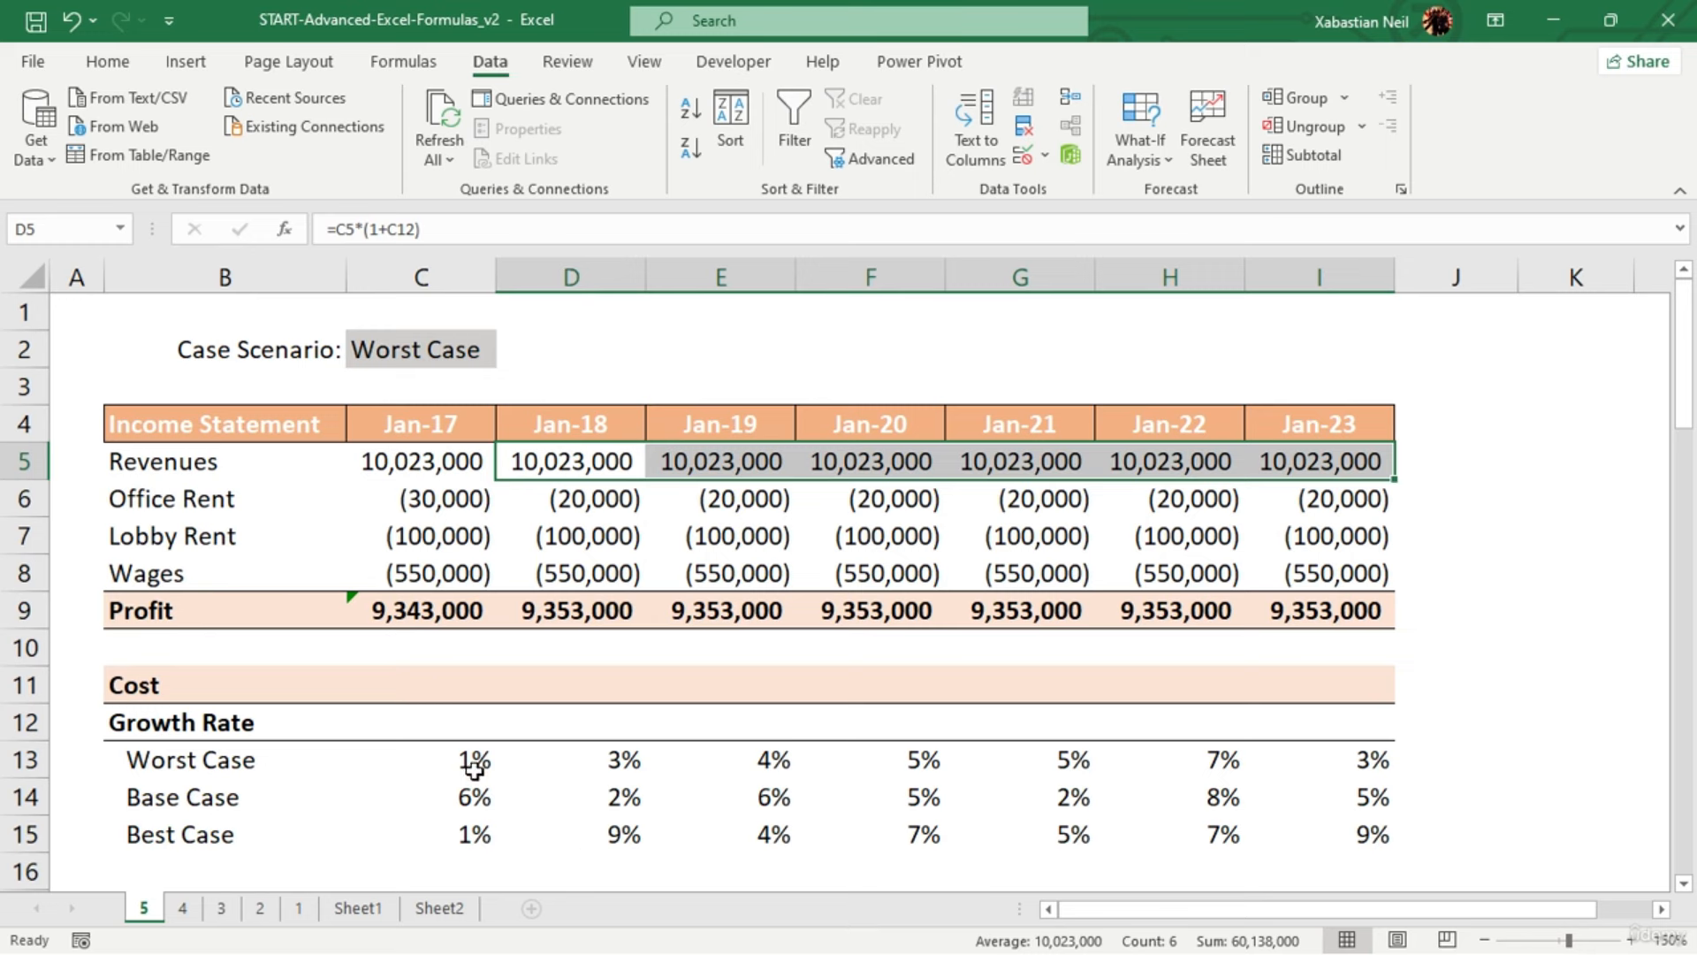
Enter =OFFSET(C11,MATCH($C$2,$B$13:$B$15,0),) in the Jan-17 Growth Rate cell C12
click(483, 725)
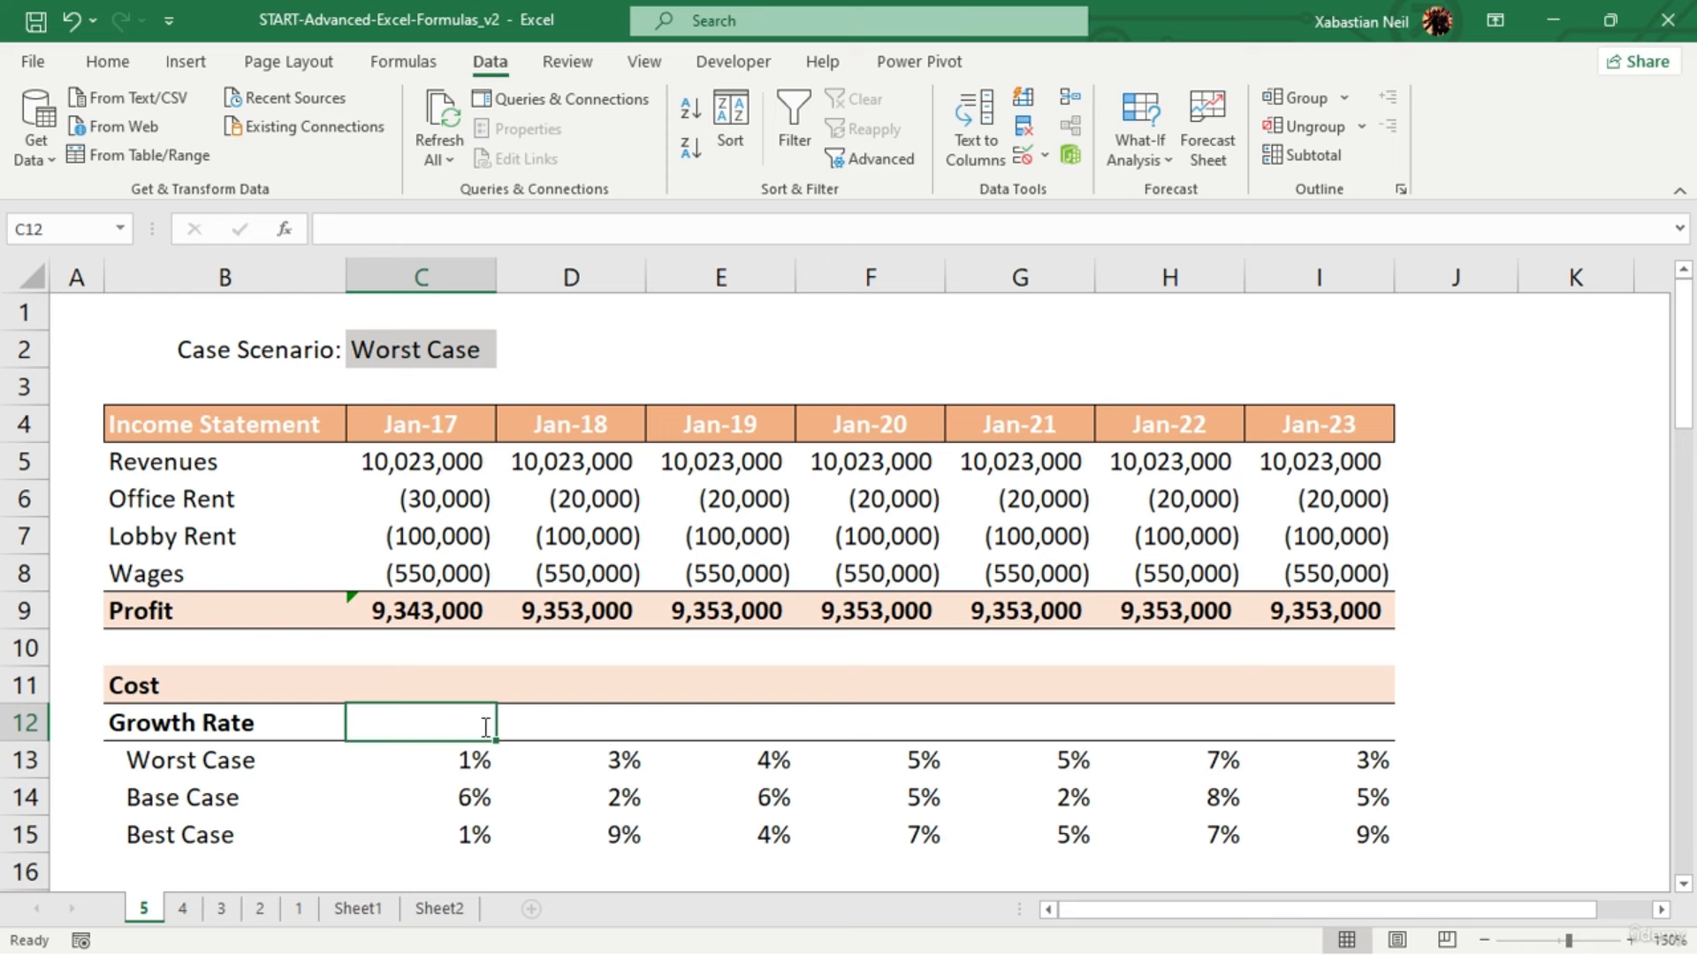
text(=offset)
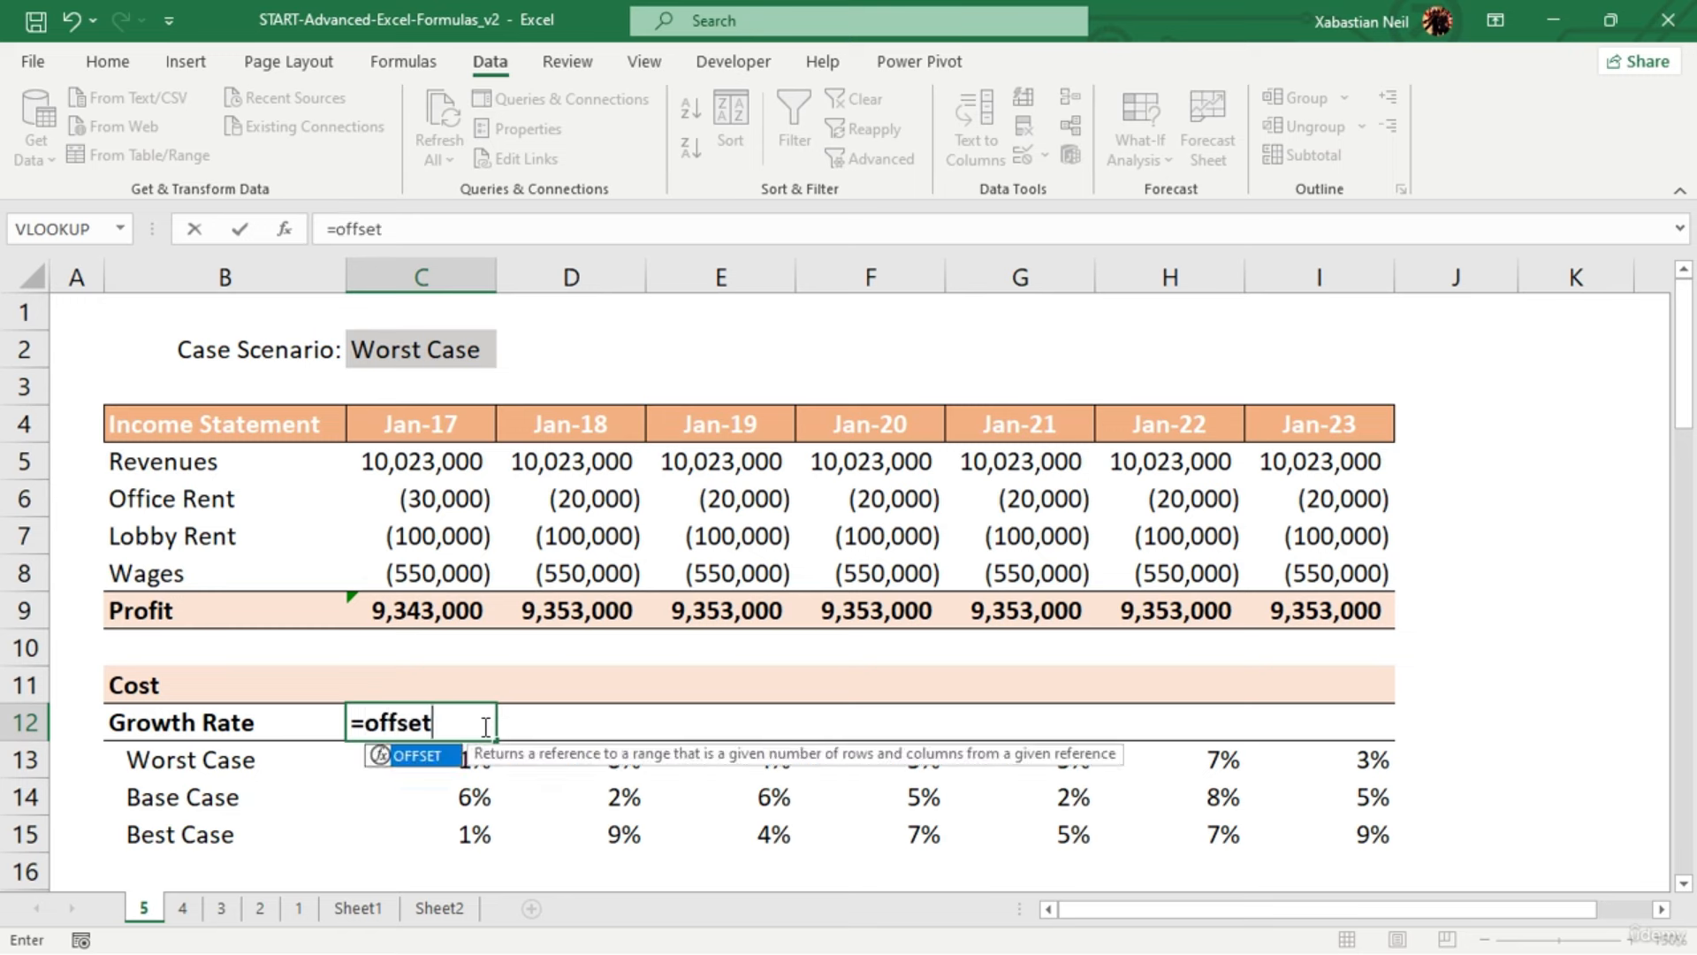
key(Tab)
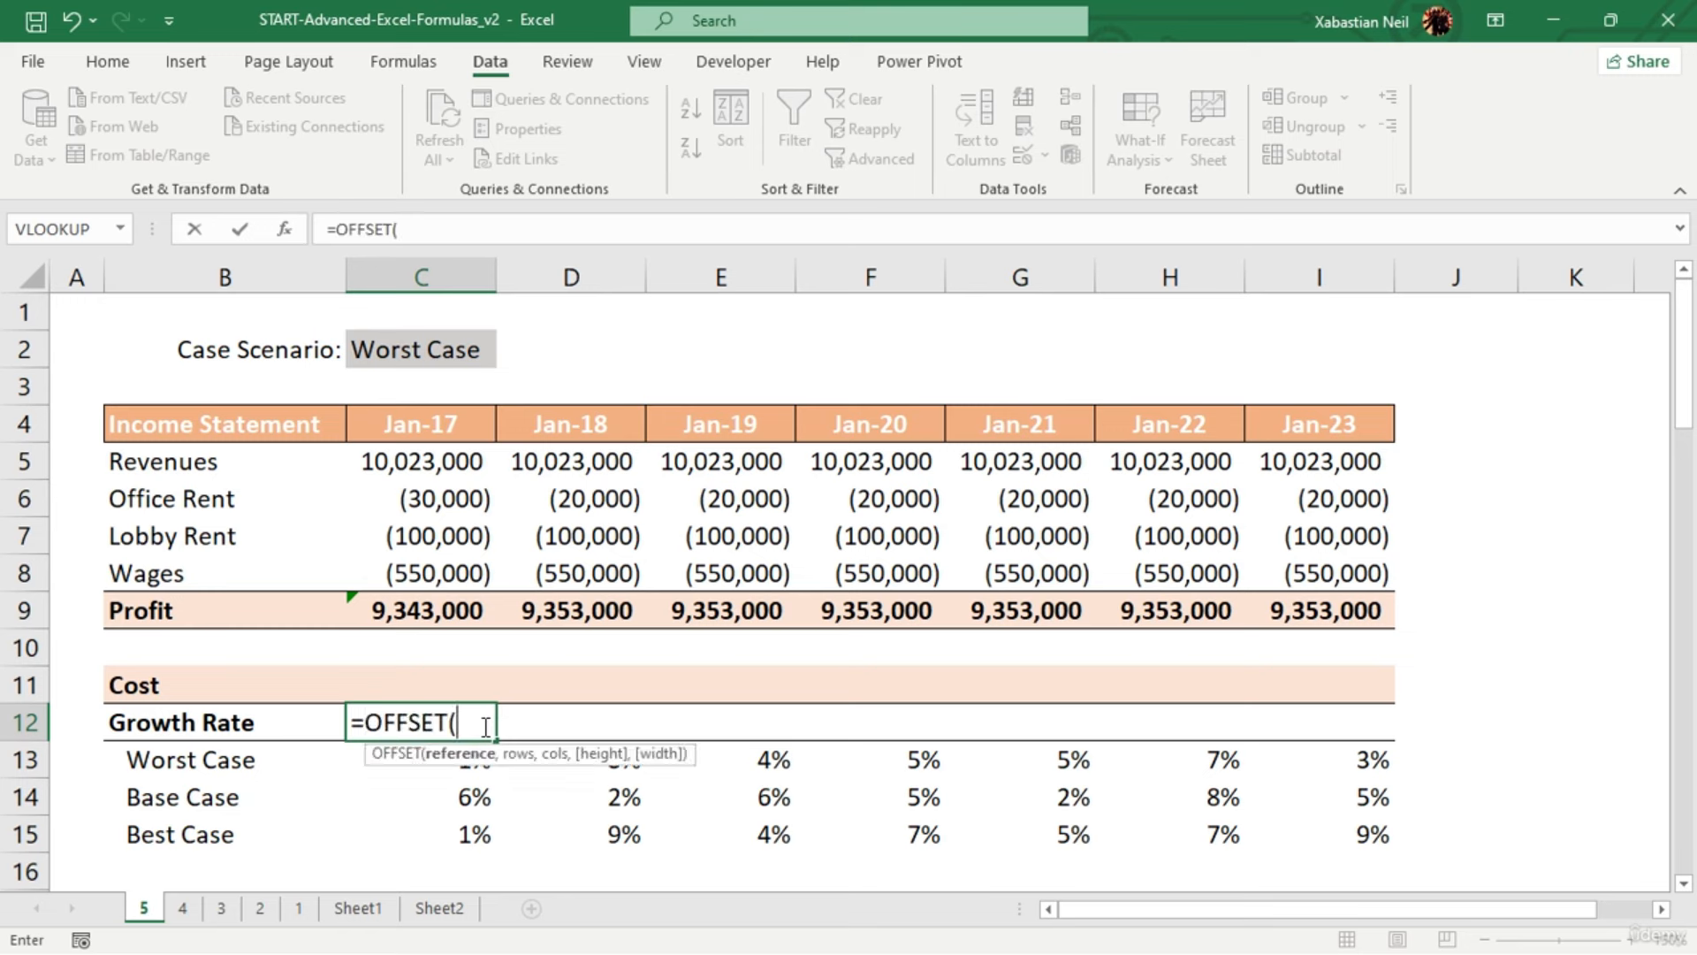
click(450, 692)
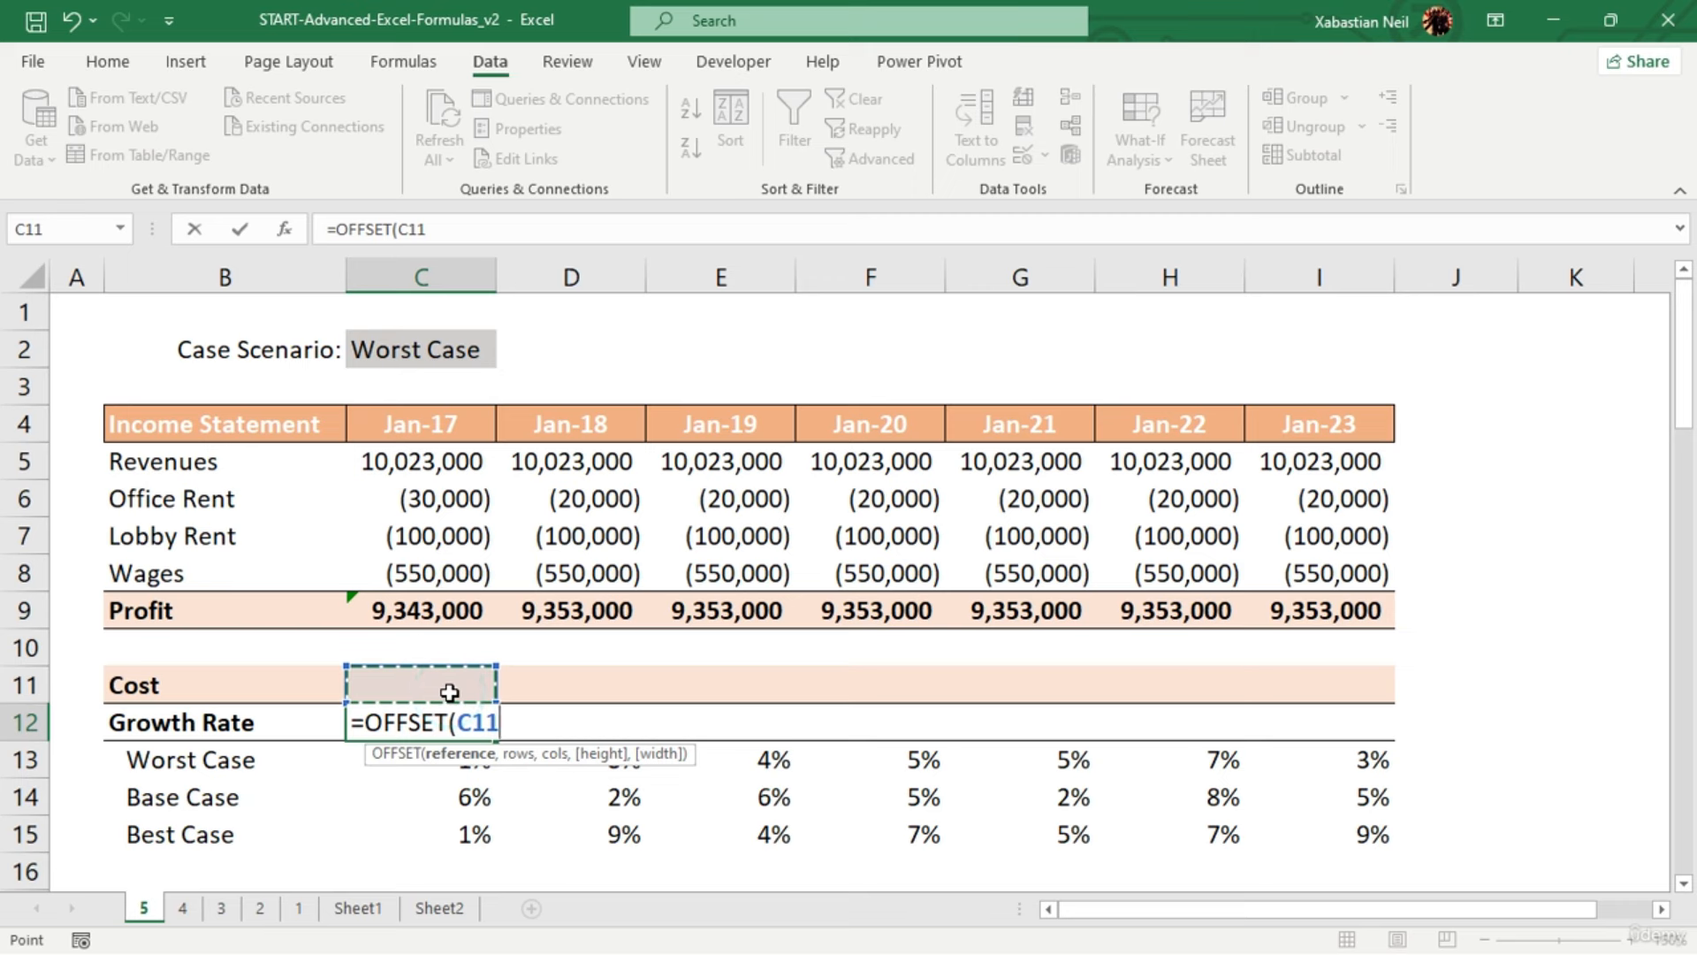
text(,)
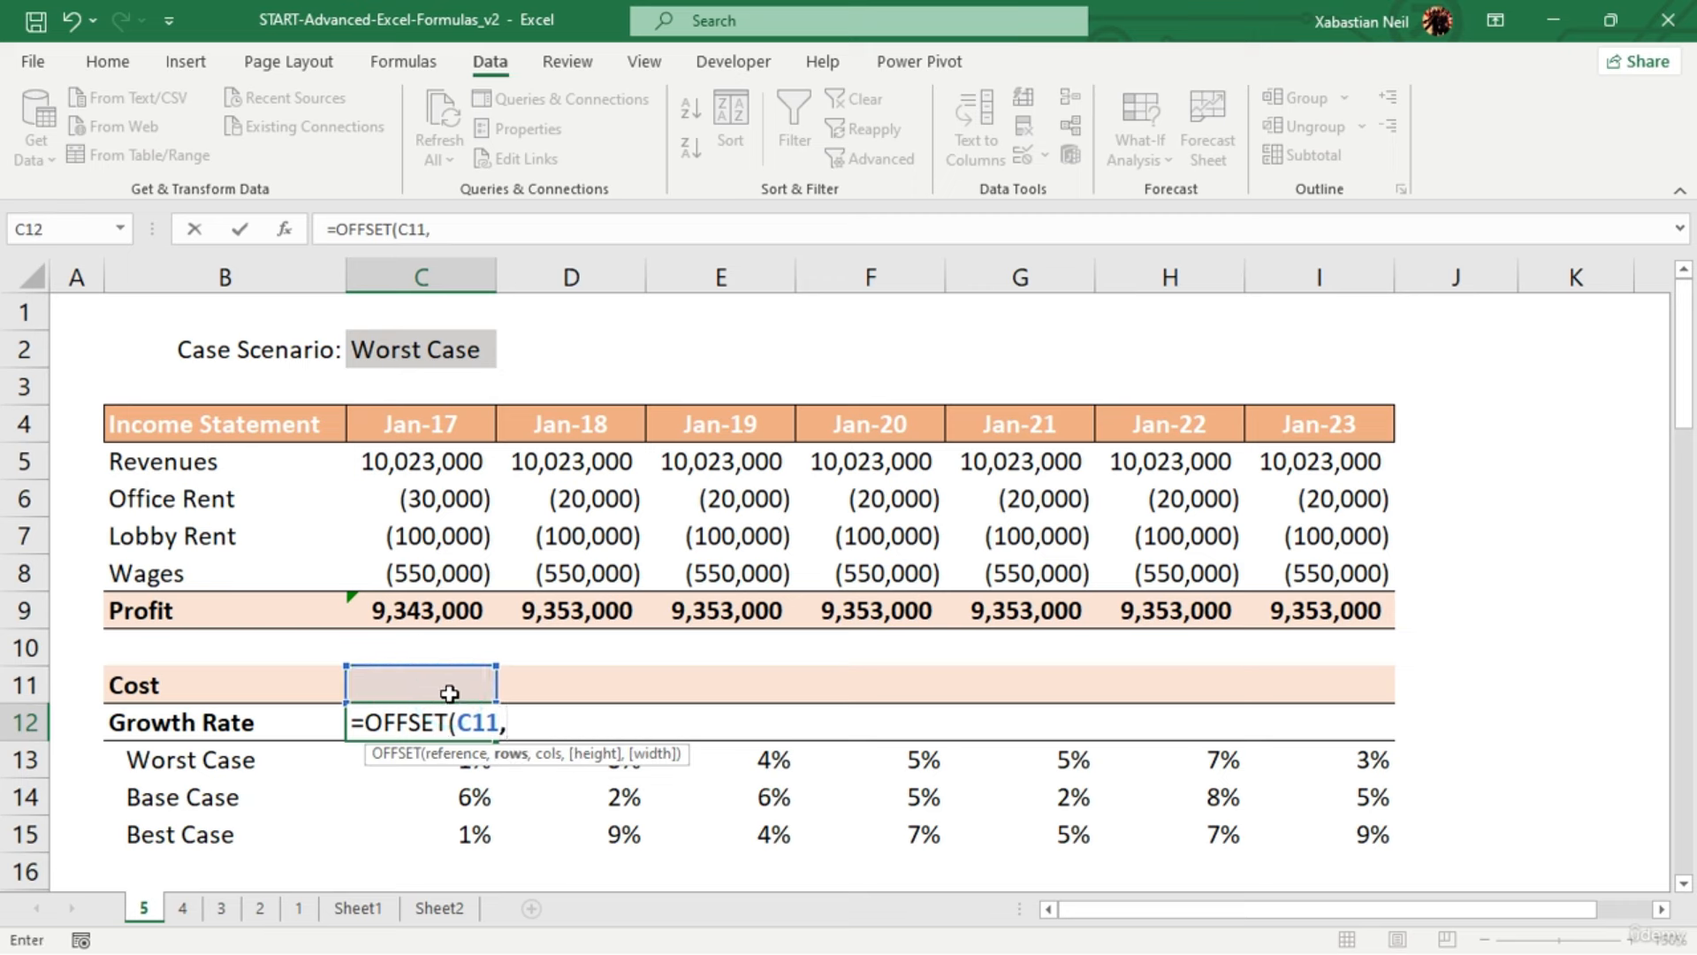
text(match)
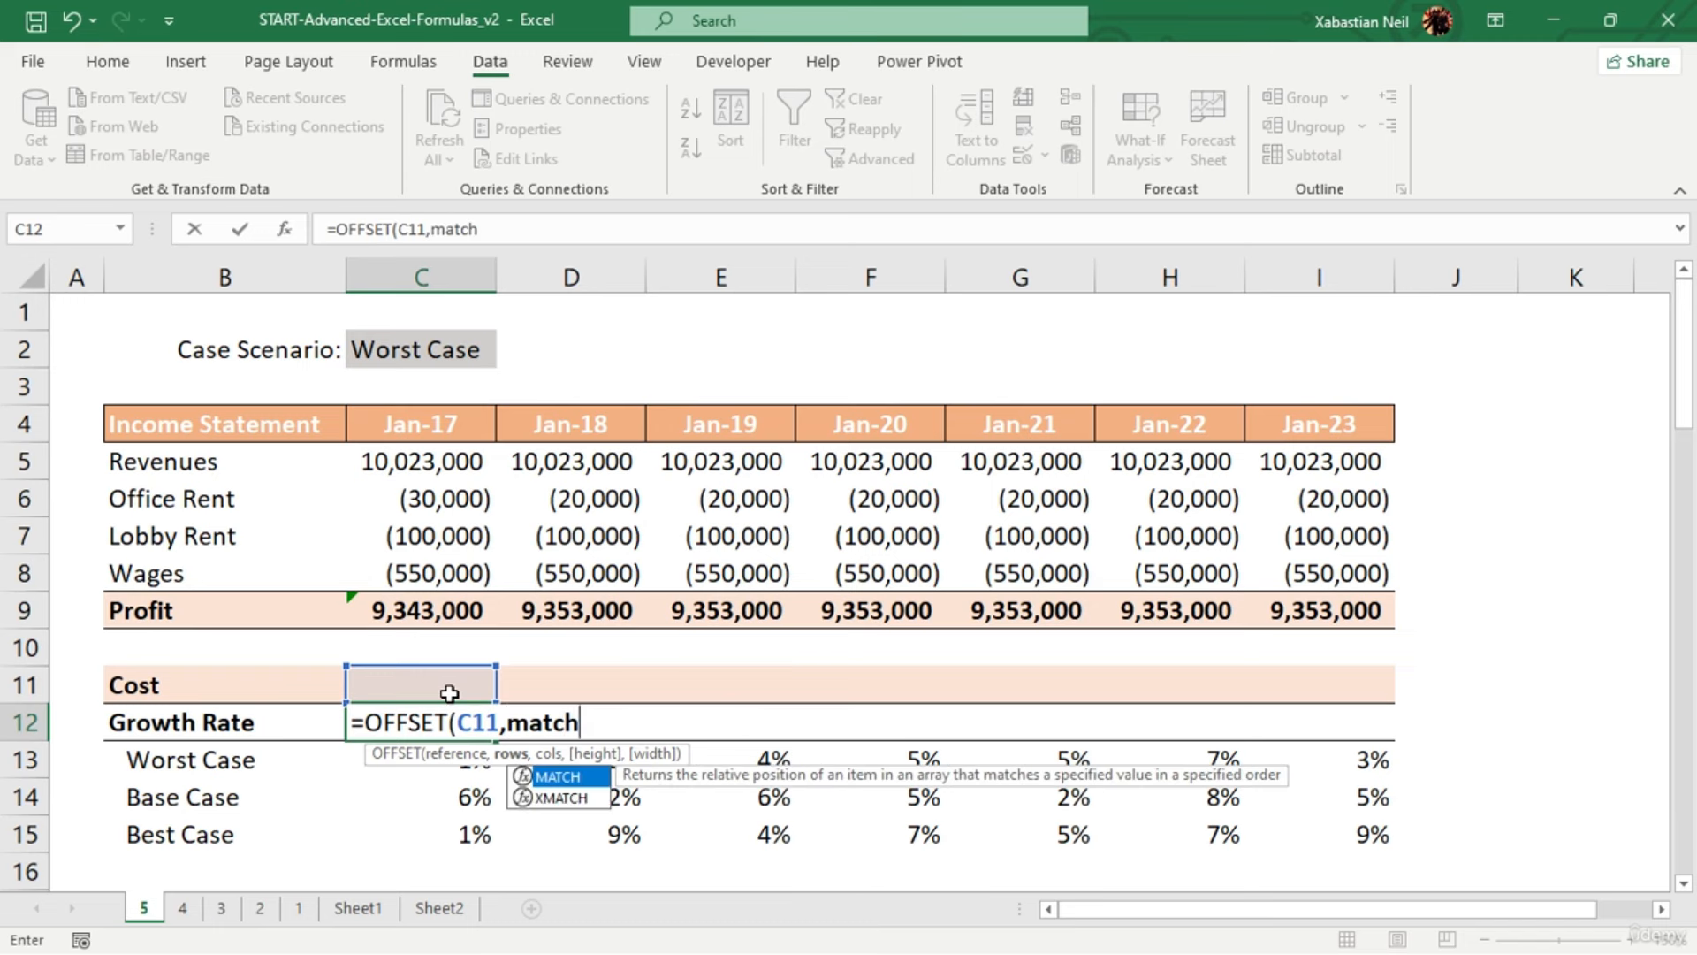
key(Tab)
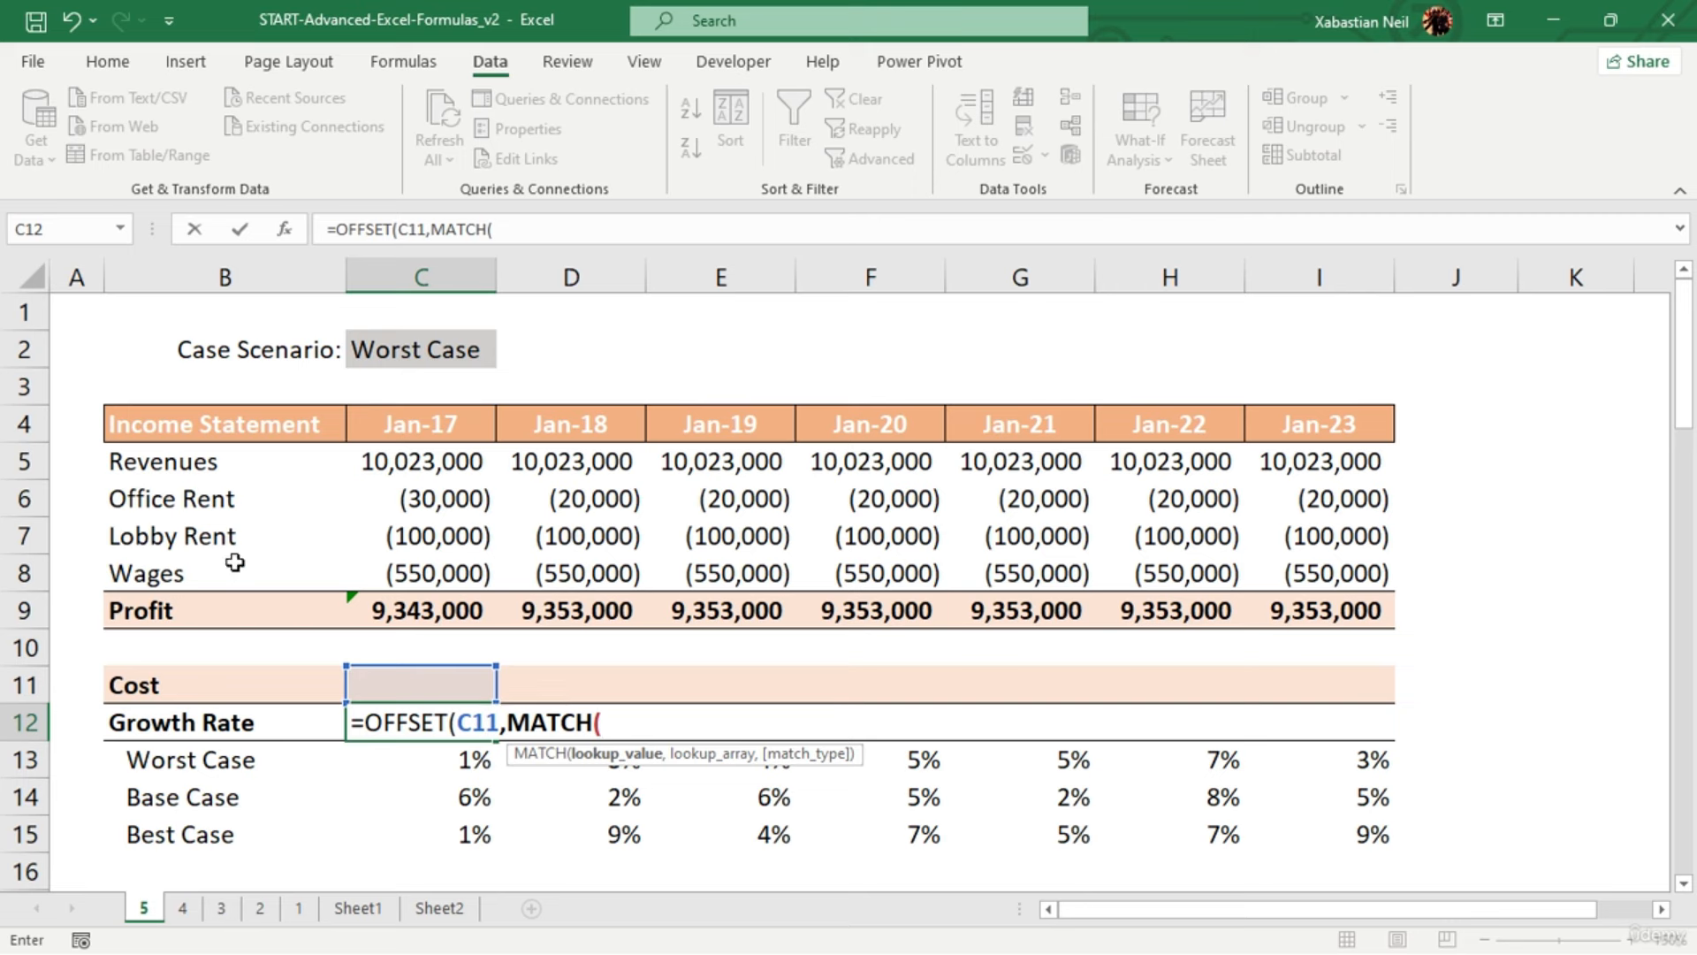
click(442, 349)
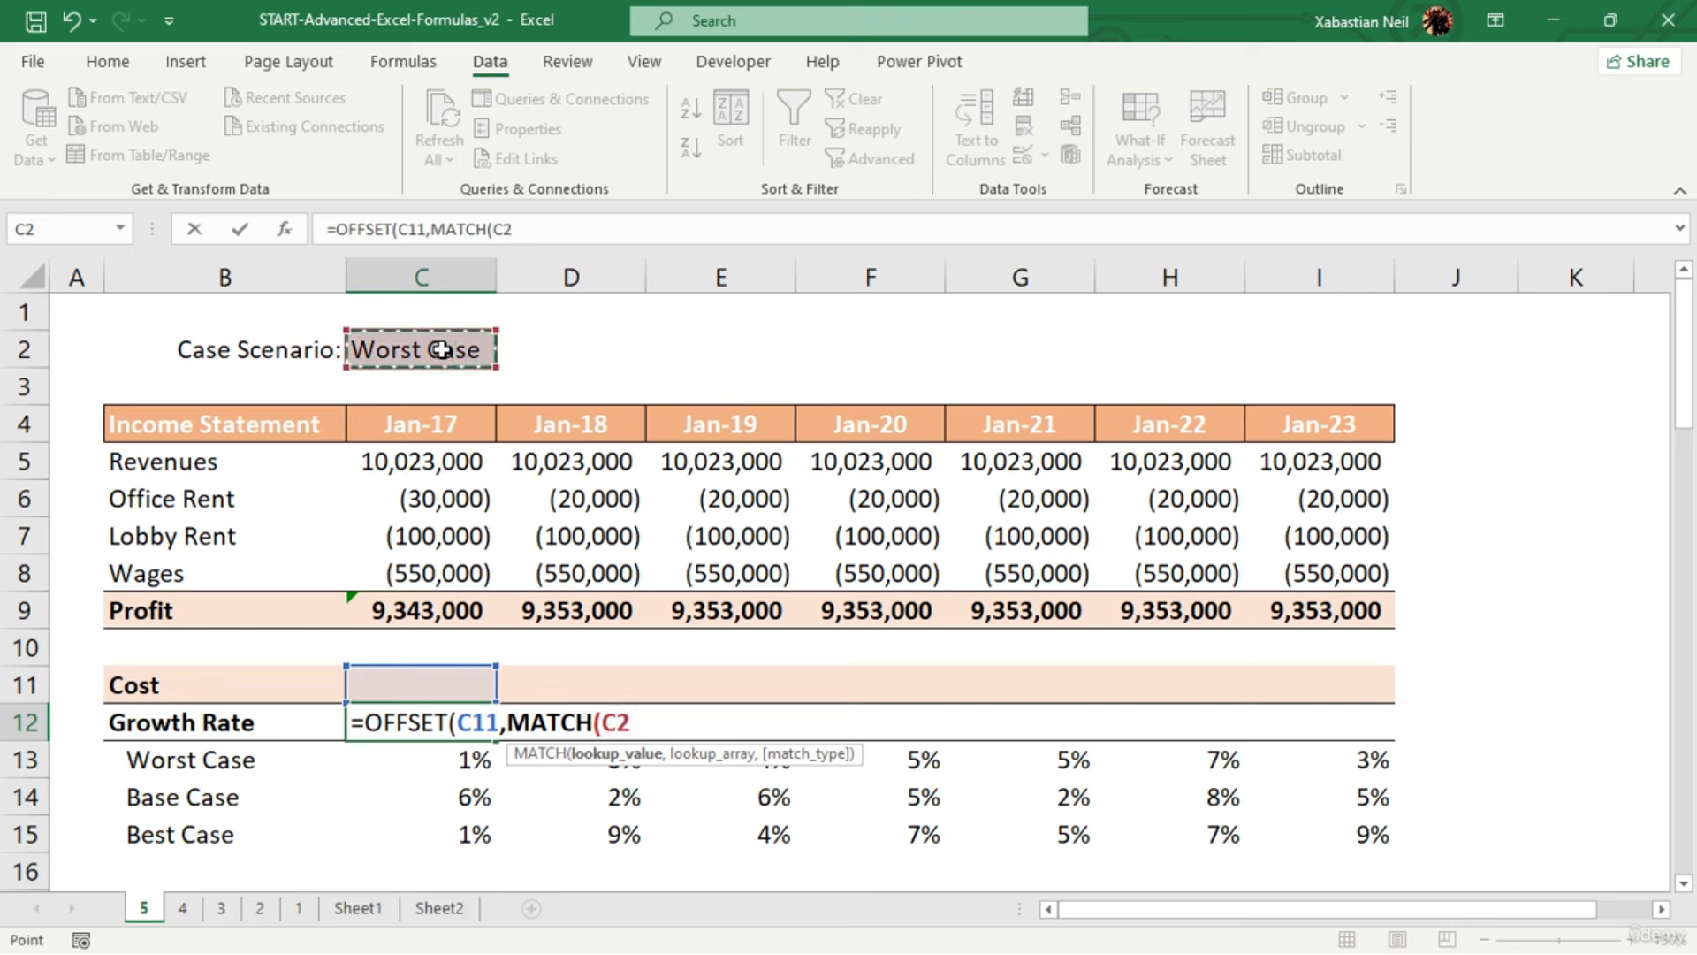
key(F4)
text(,)
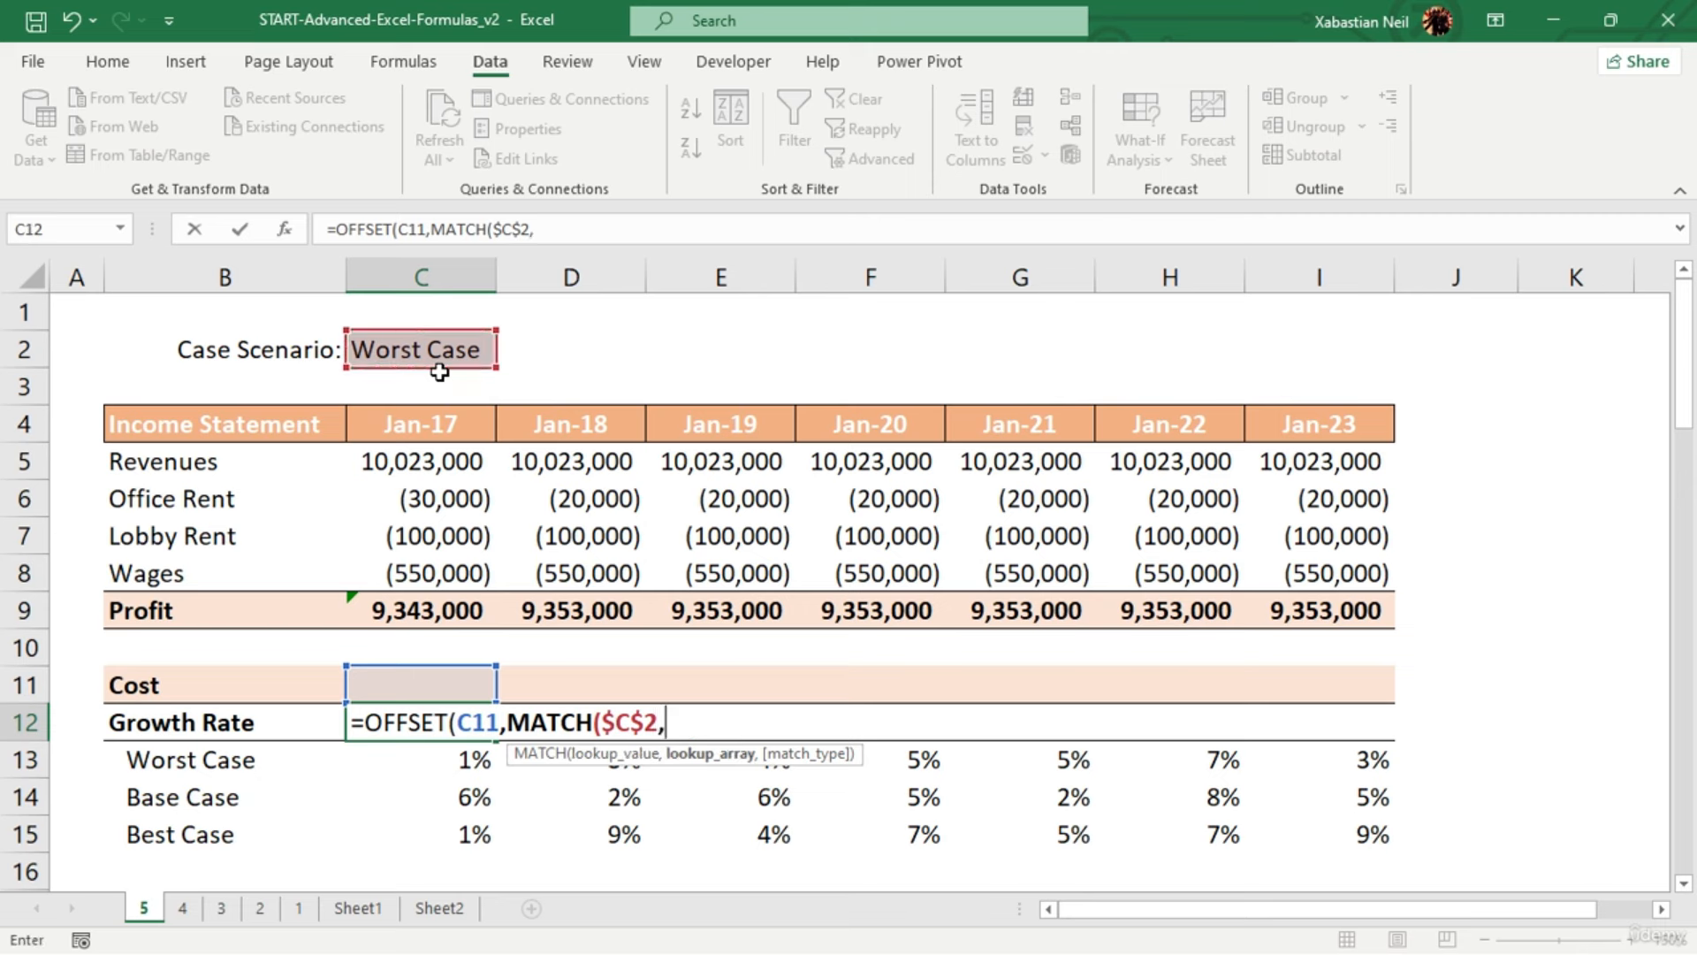
drag(188, 777, 230, 836)
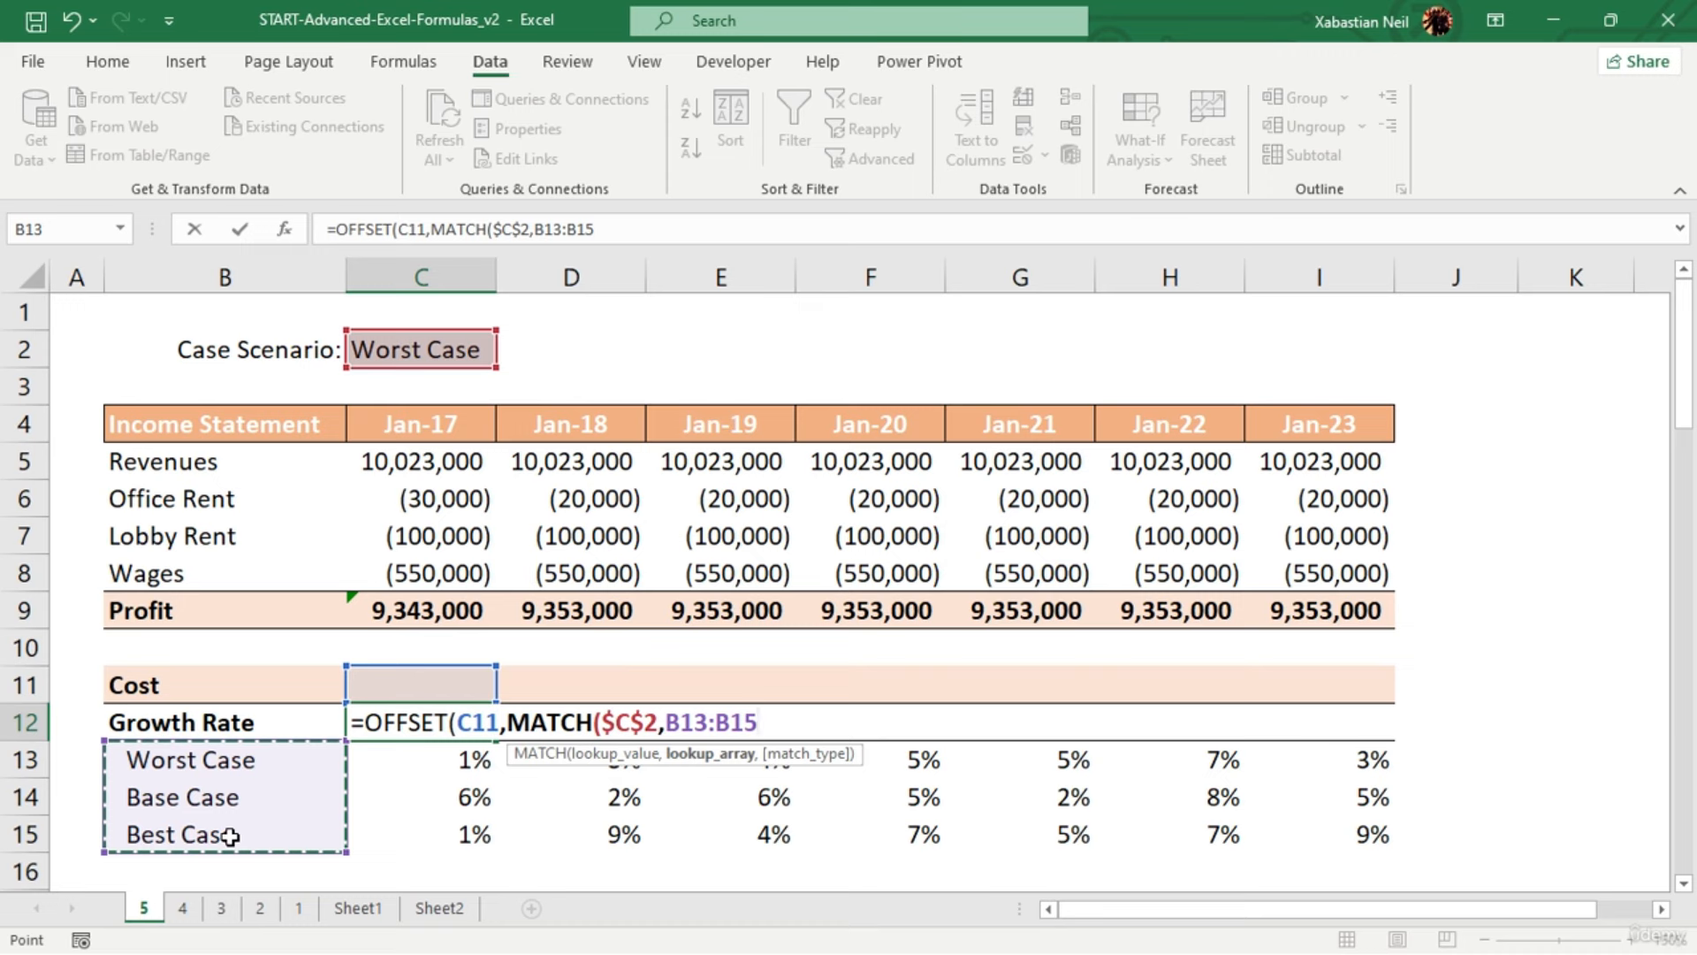
key(F4)
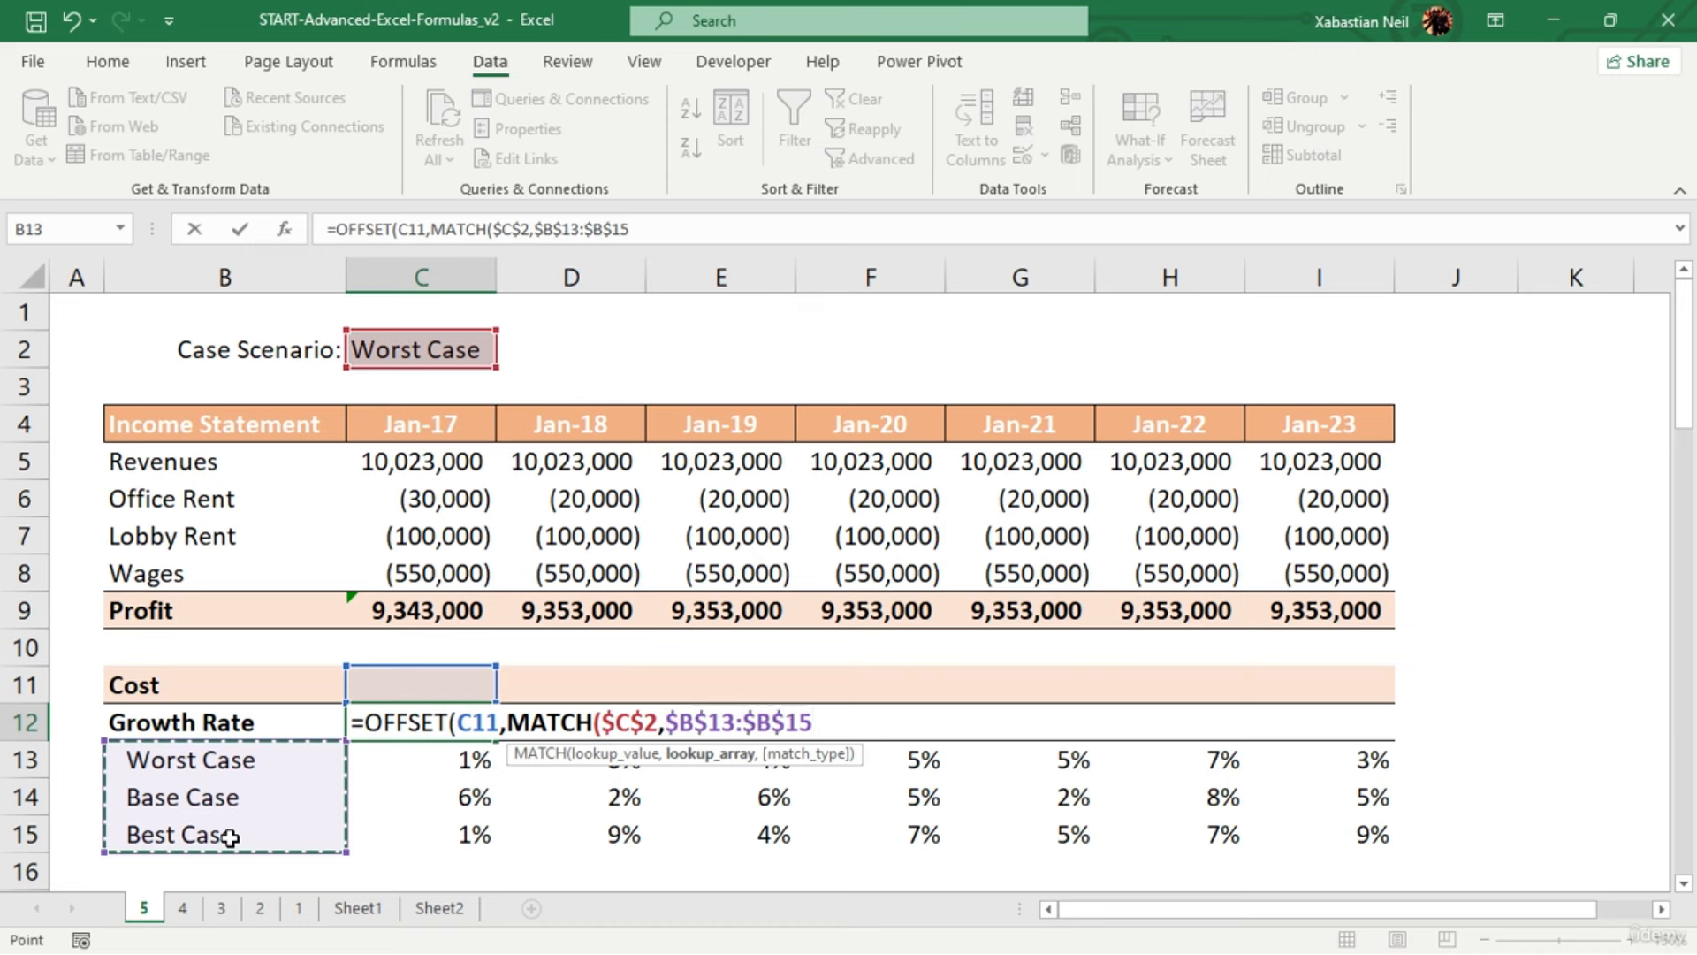
text(,)
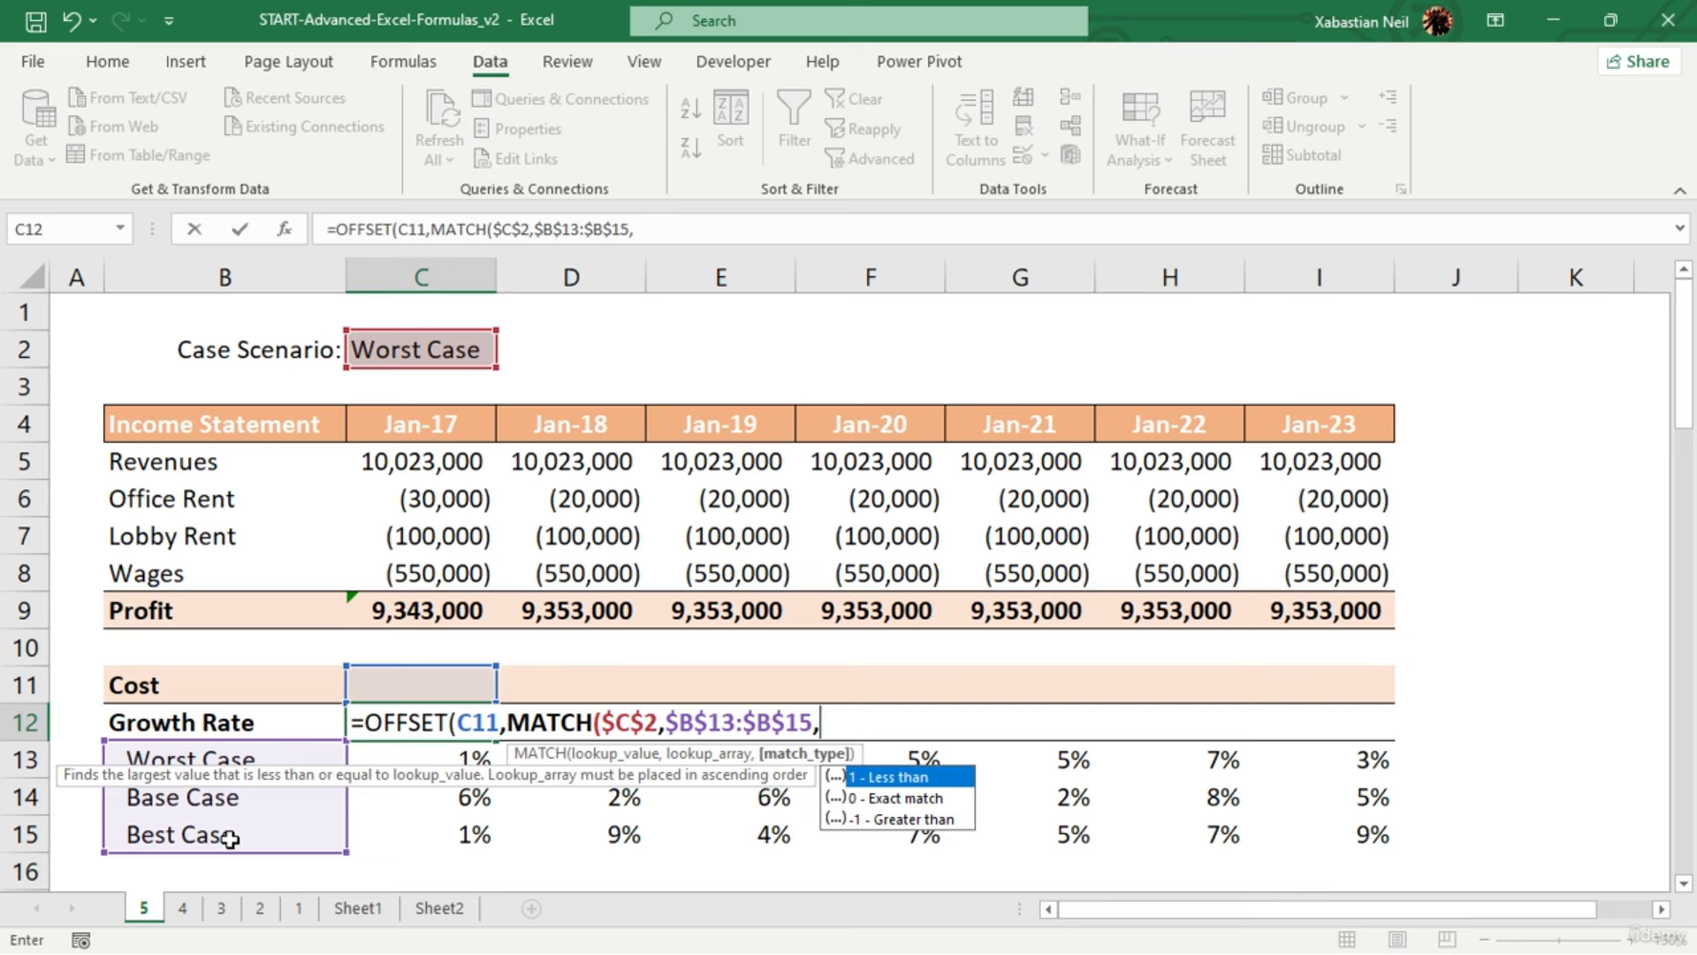
text(0)
text())
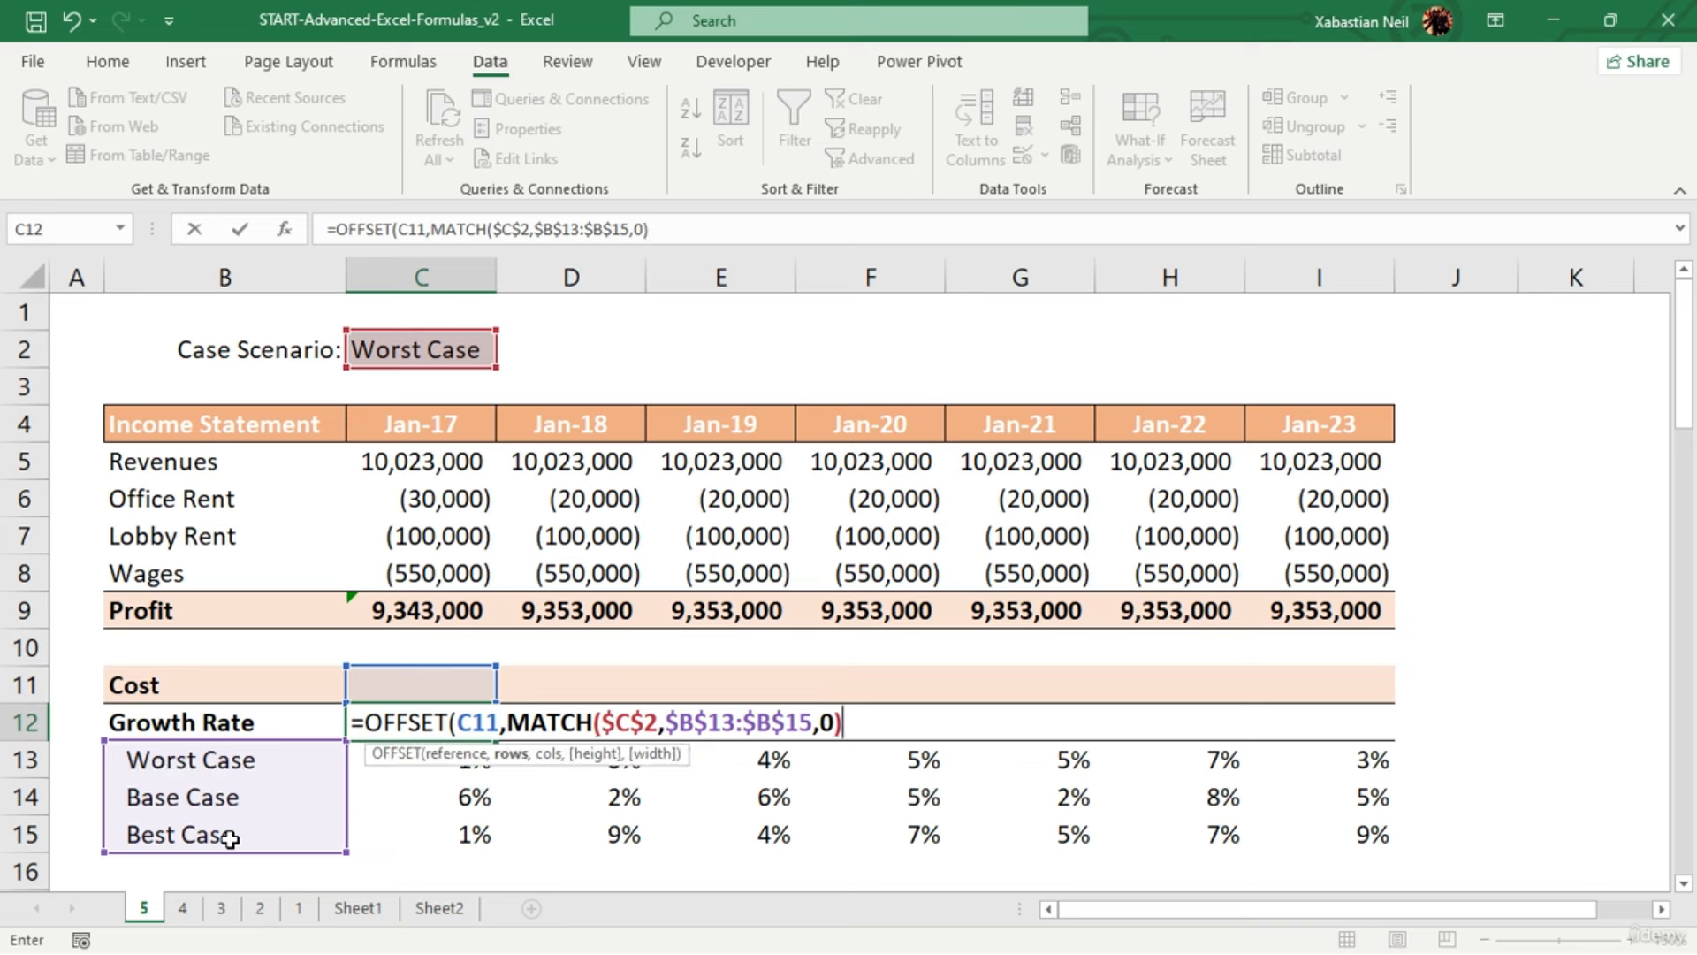
text(,))
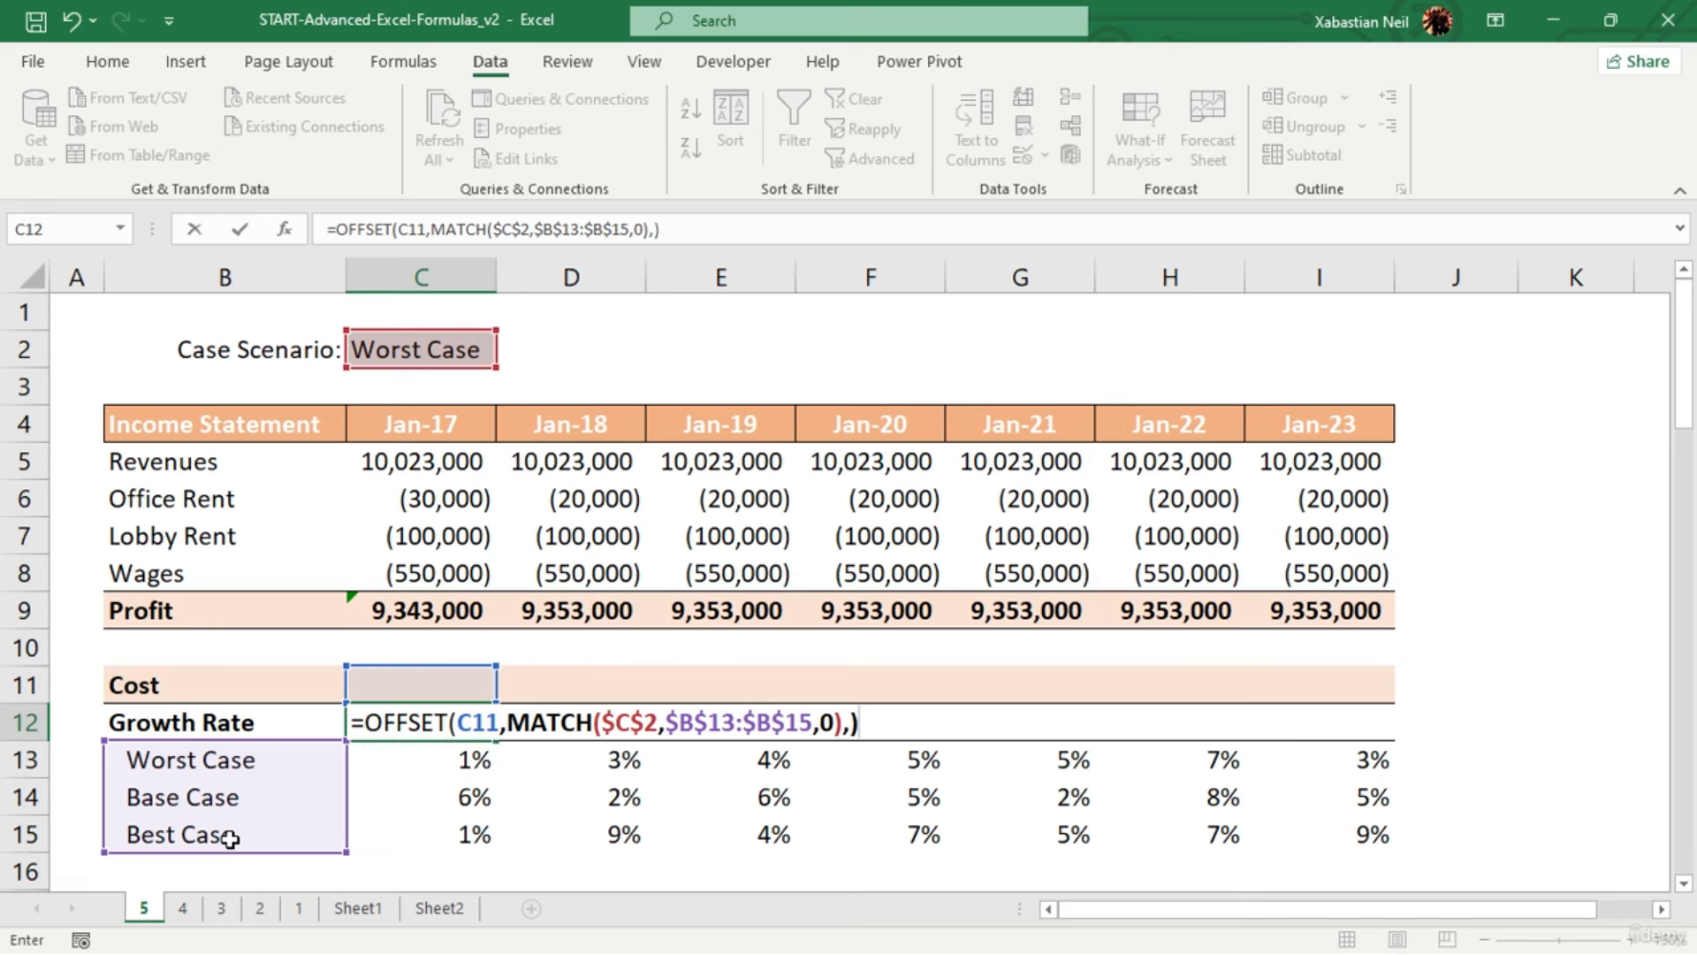
key(Return)
click(807, 573)
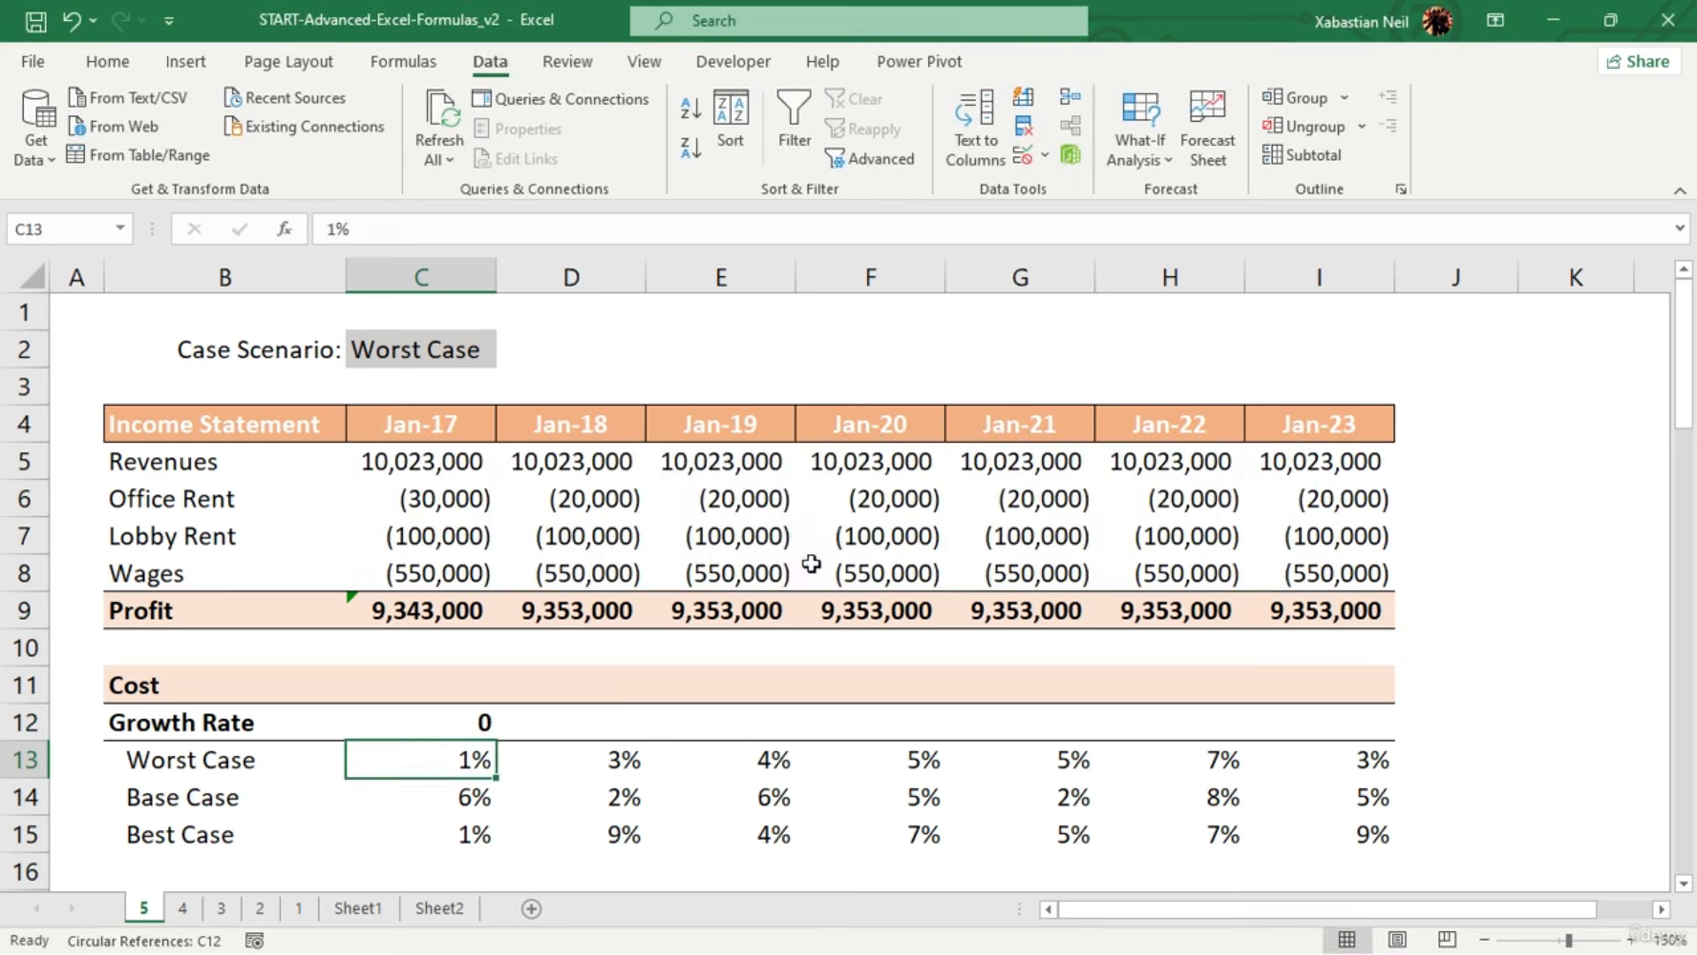
Review the references and arguments of the OFFSET formula in cell C12 without altering it
click(469, 725)
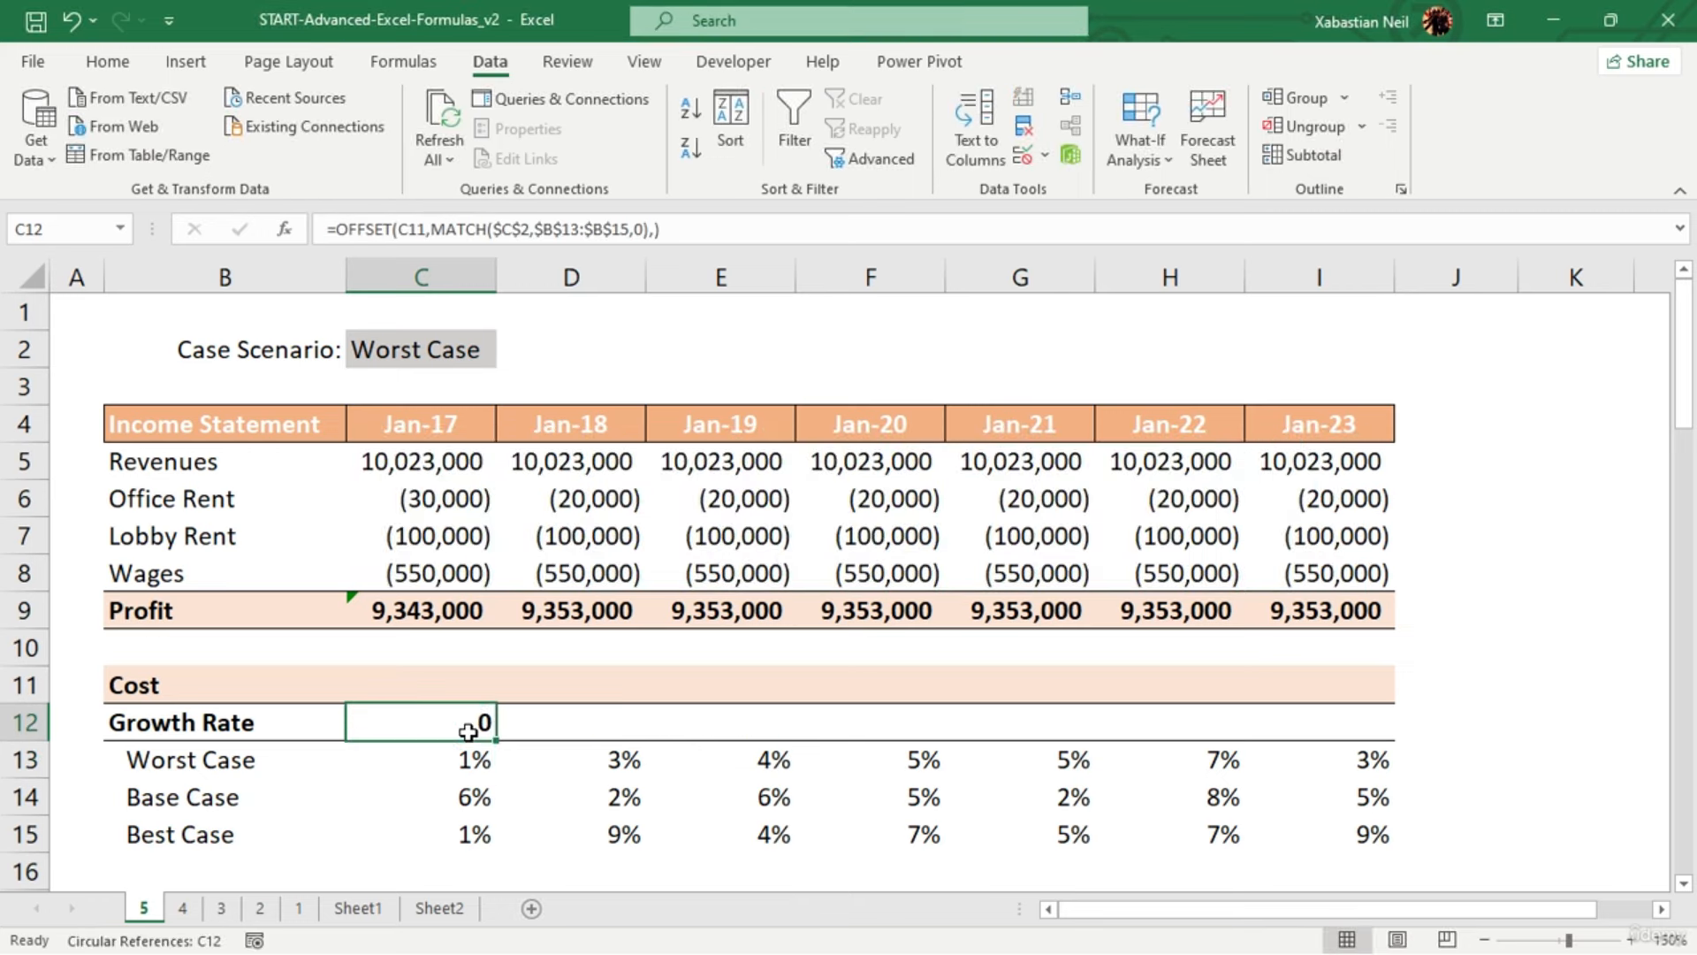
double_click(468, 732)
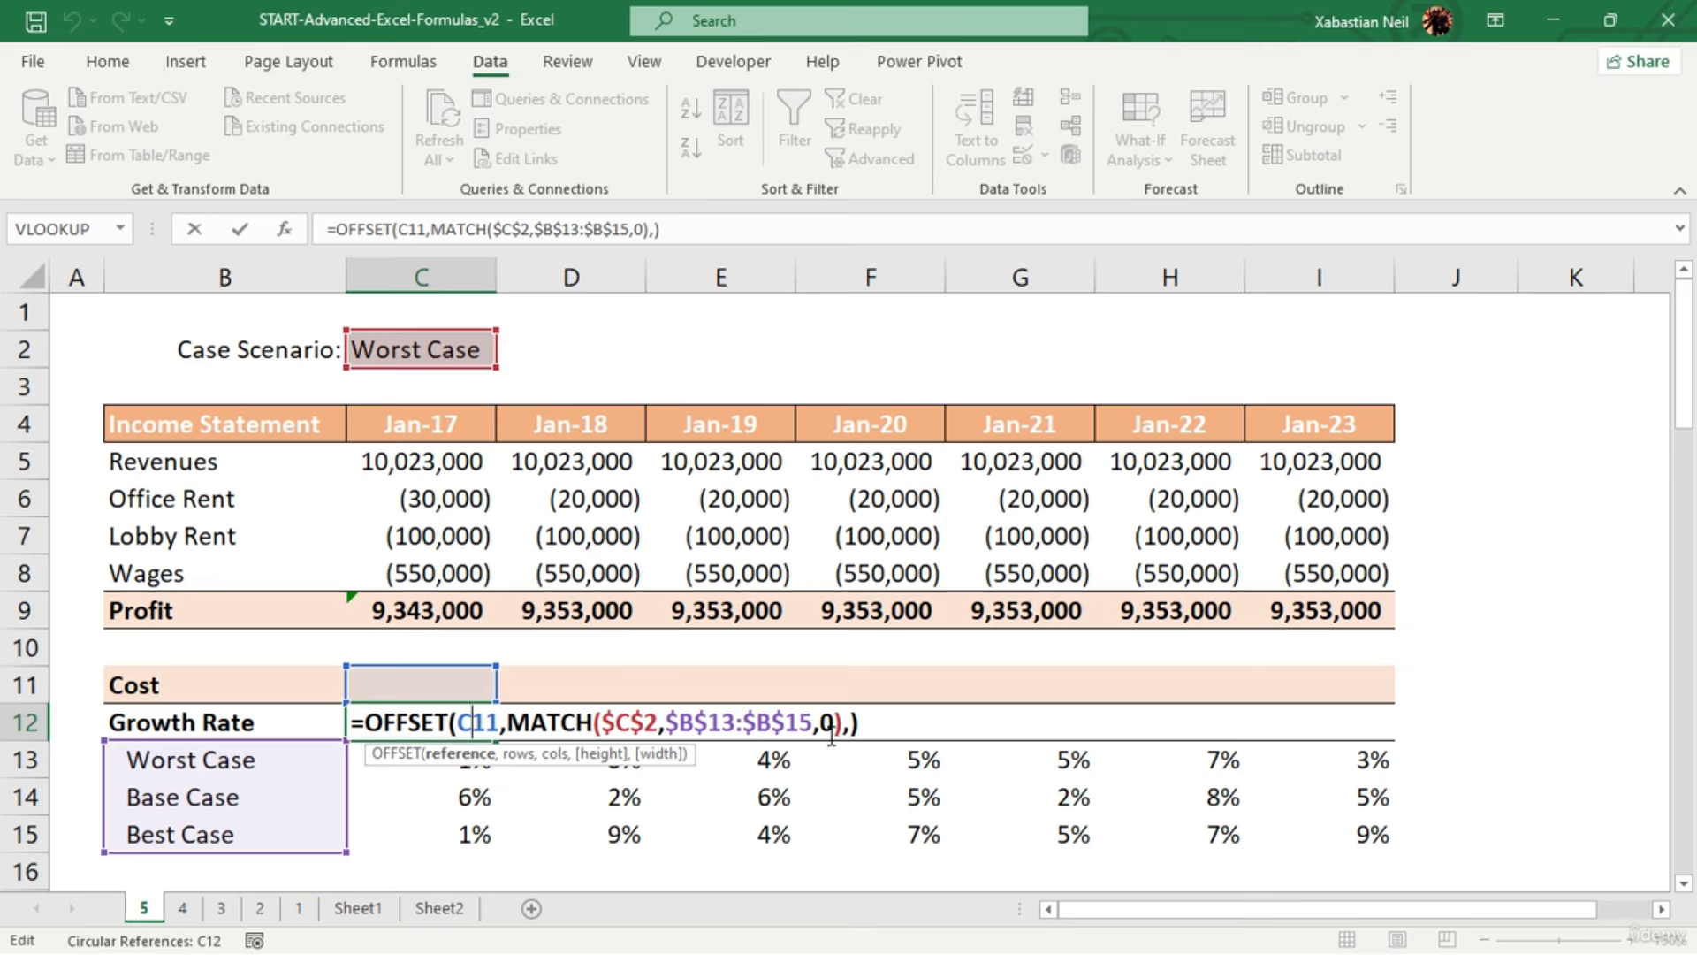
key(Return)
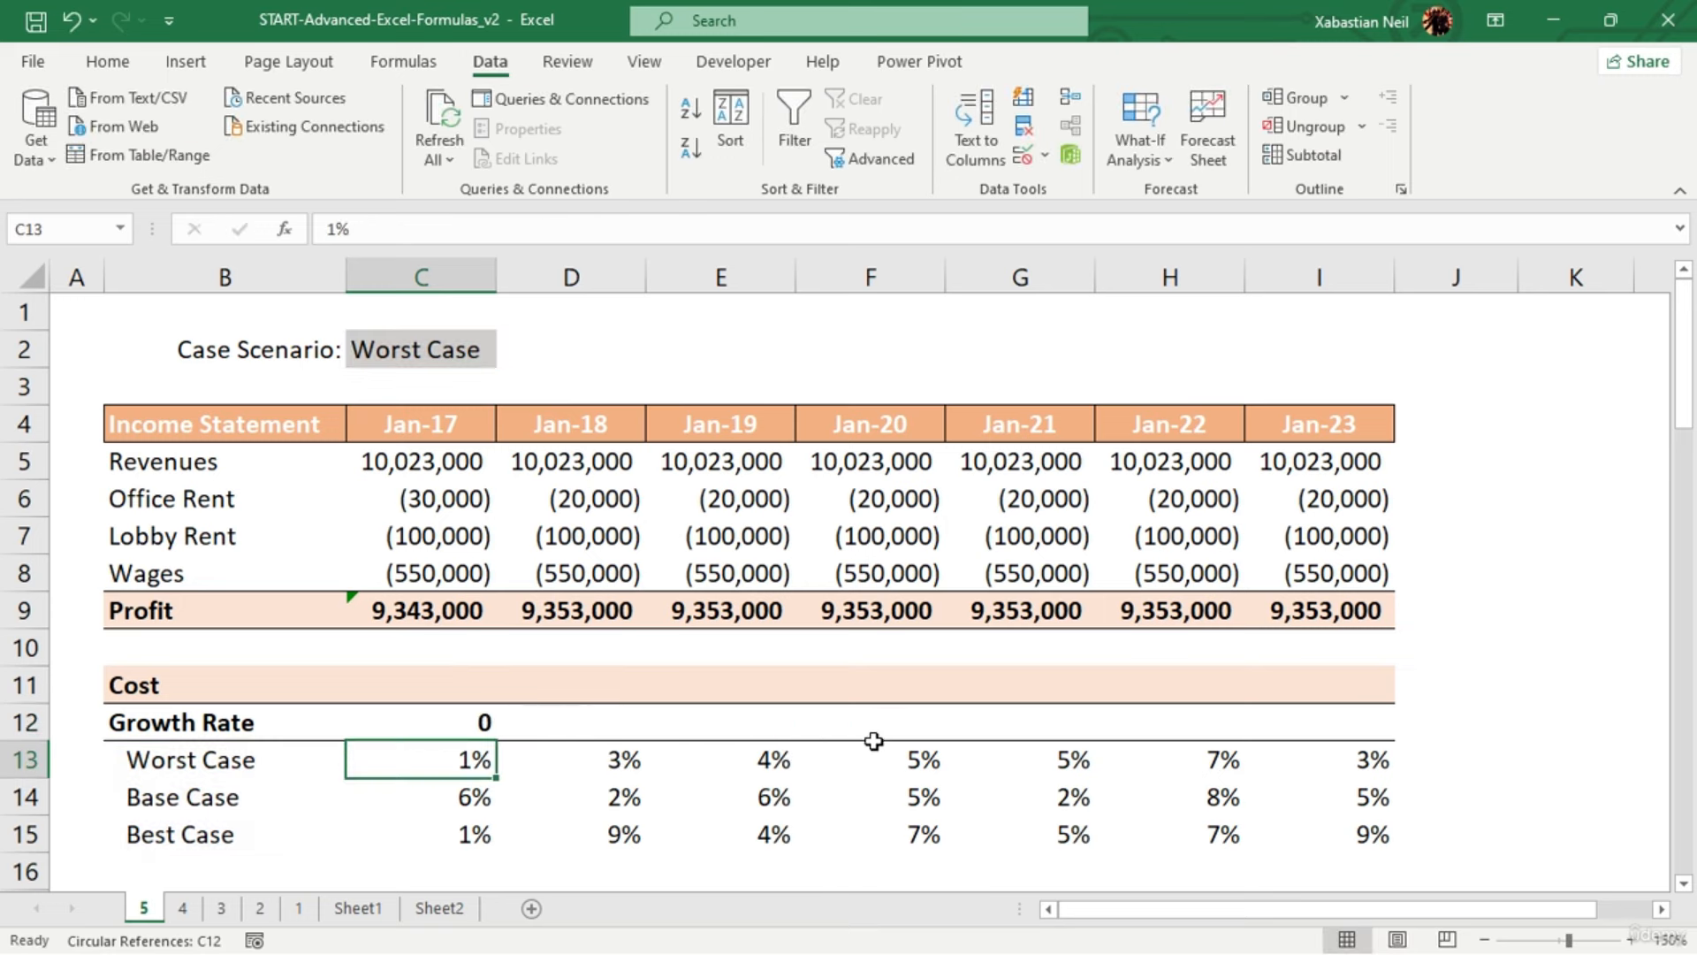
Fill the Jan-17 Growth Rate formula across row 12 from C12 through I12
double_click(473, 721)
click(555, 831)
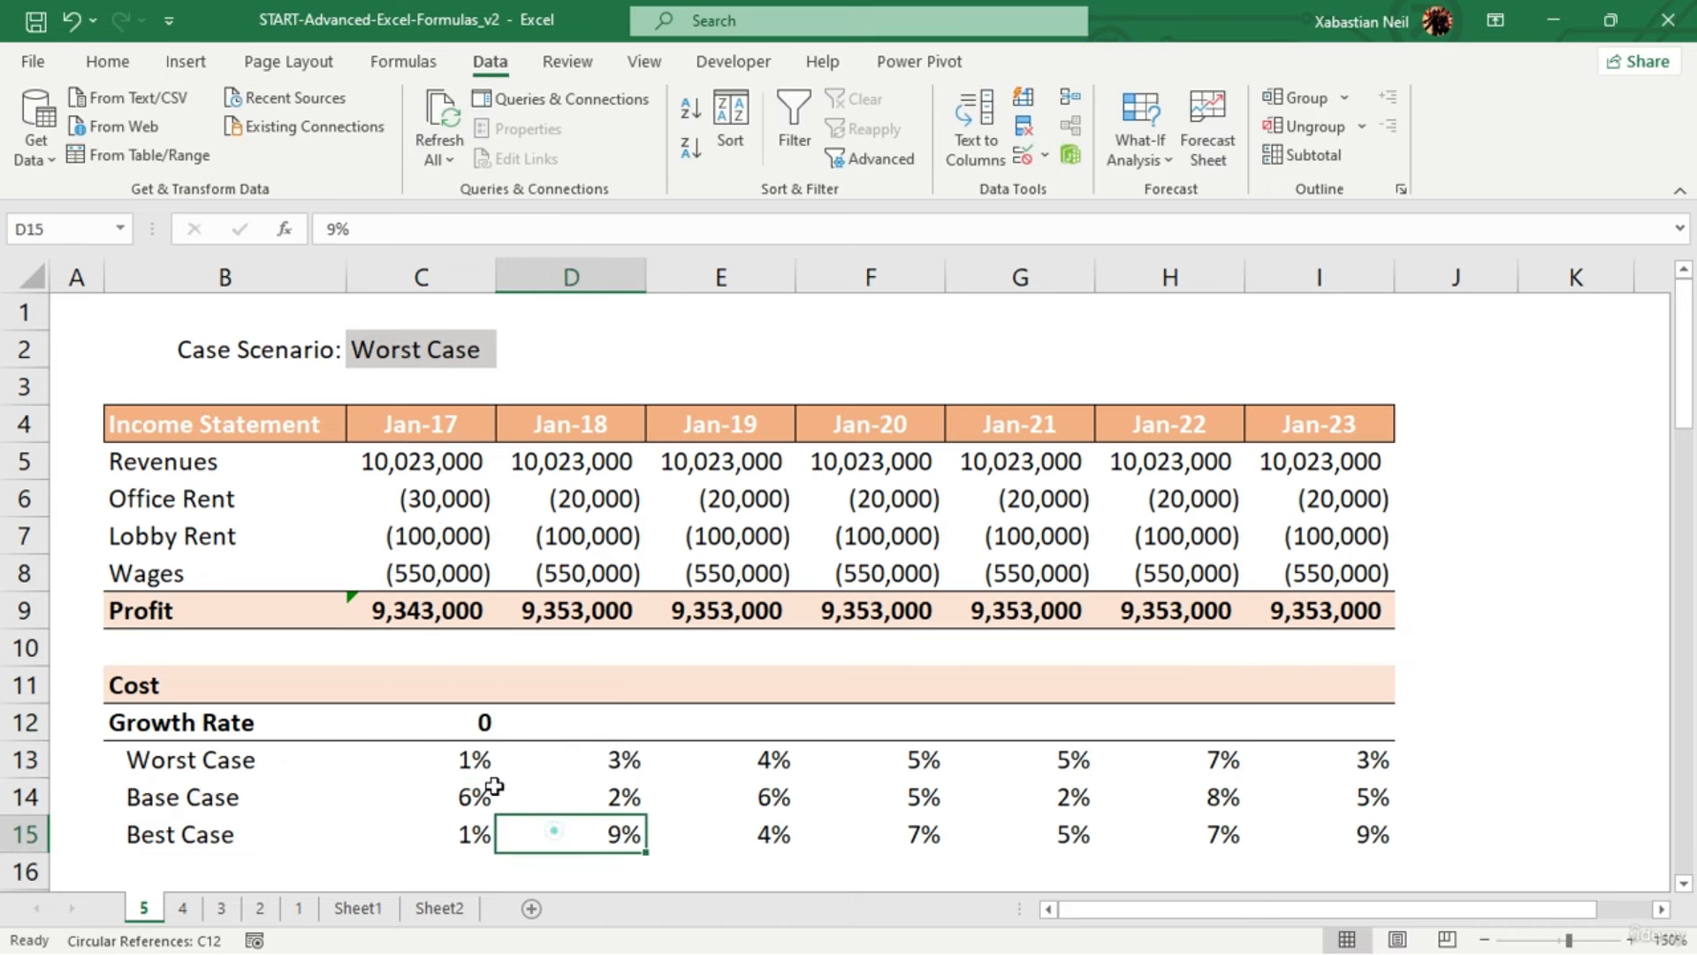
click(478, 720)
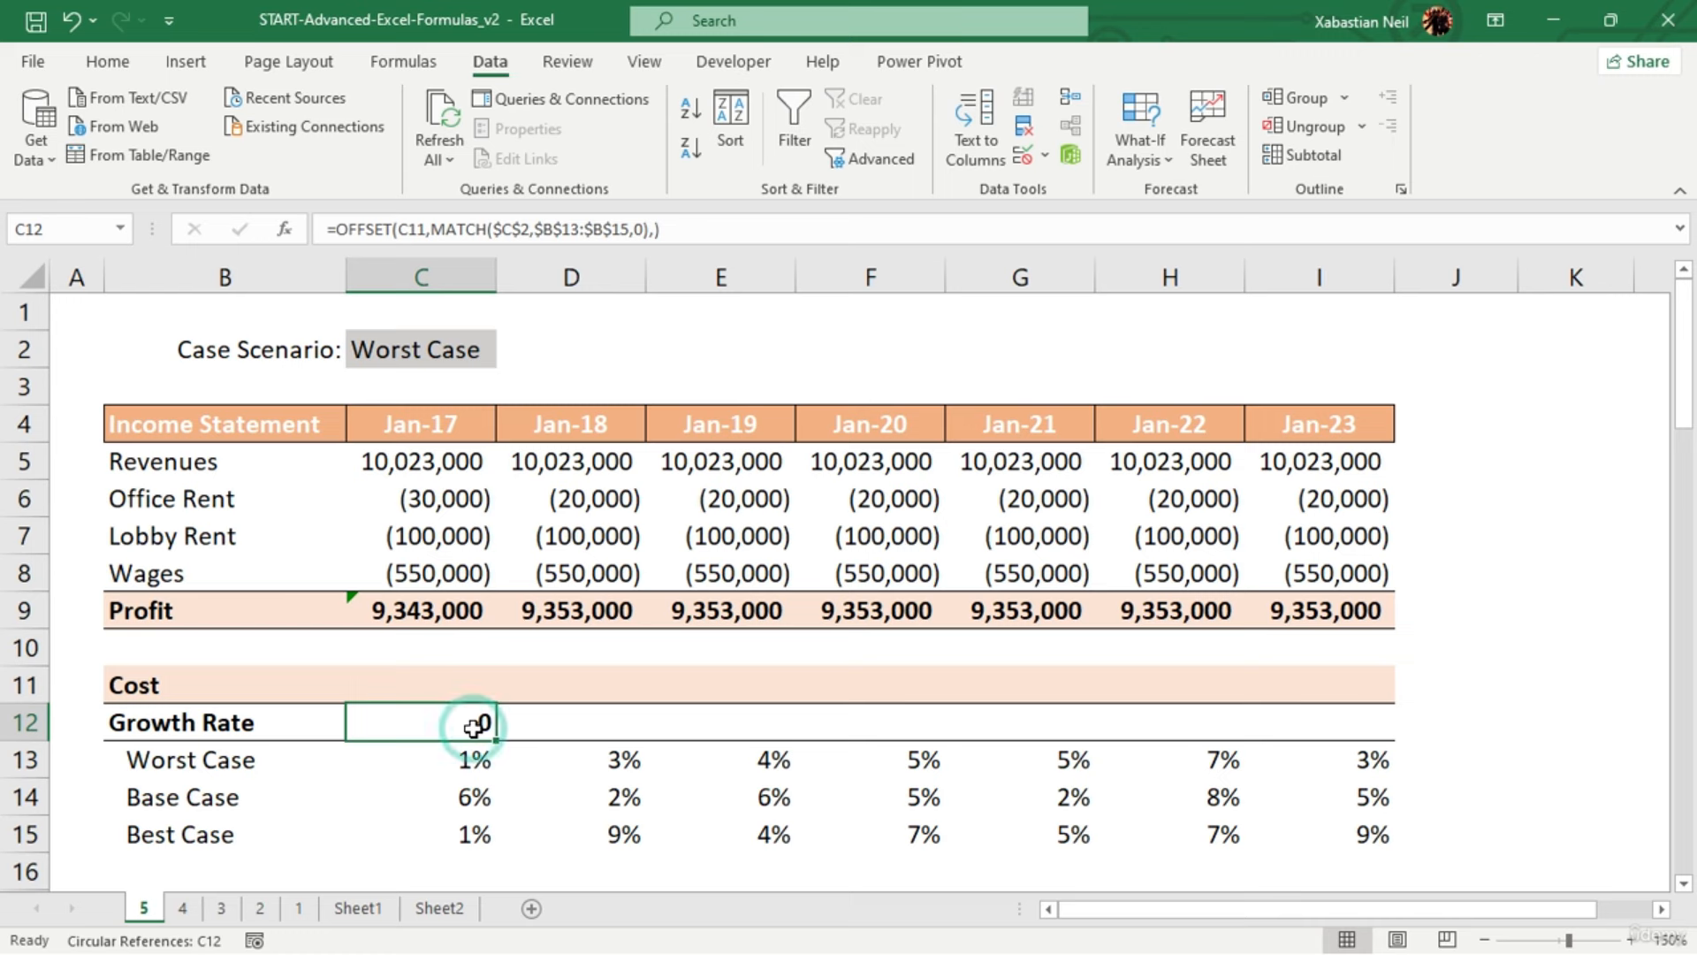
drag(475, 722, 1317, 722)
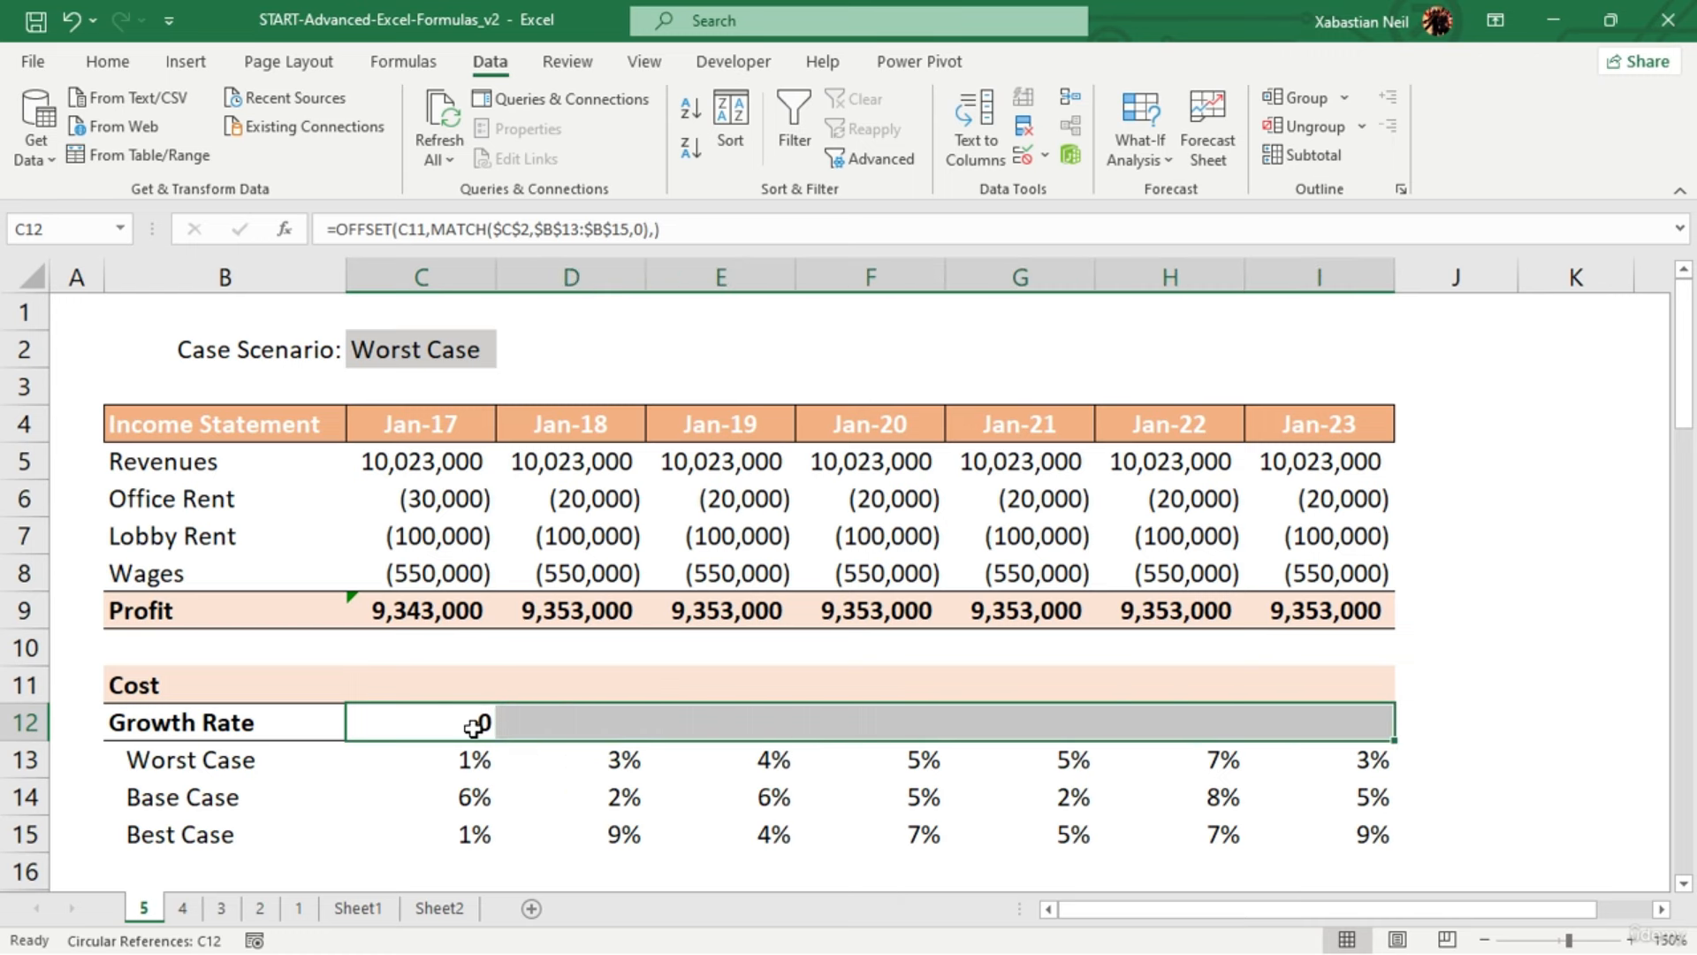
key(ctrl+r)
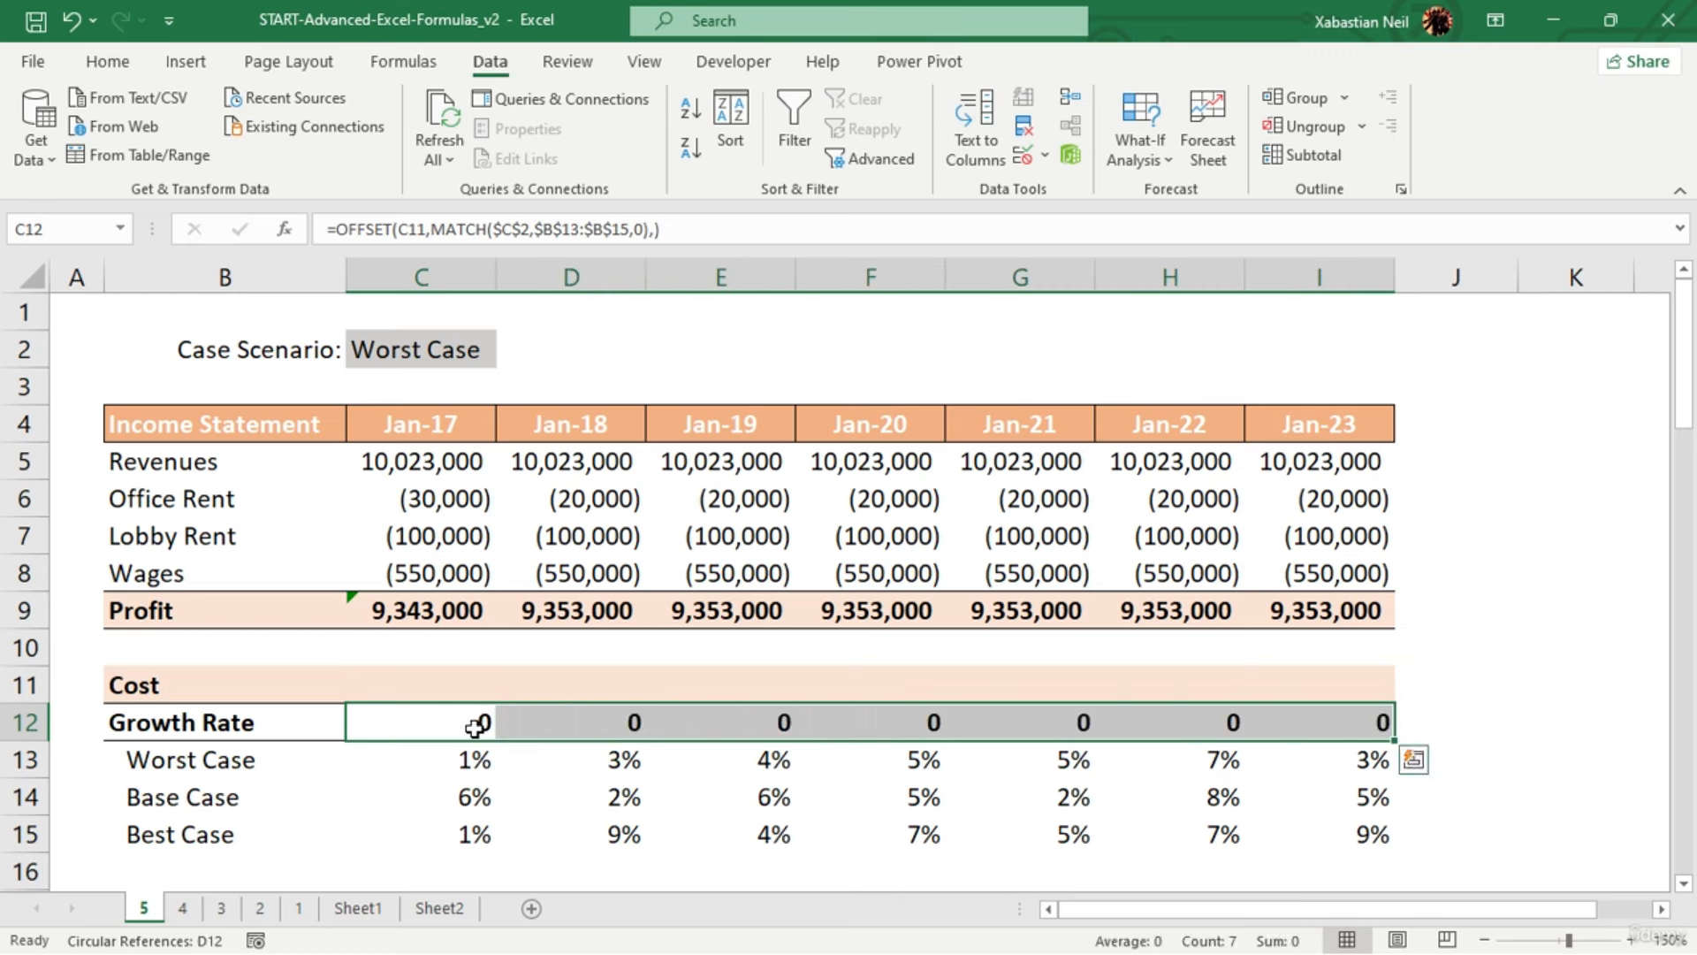
click(1583, 646)
Change the MATCH match type in cell C12 to 1, giving =OFFSET(C11,MATCH($C$2,$B$13:$B$15,1),)
drag(477, 725, 566, 725)
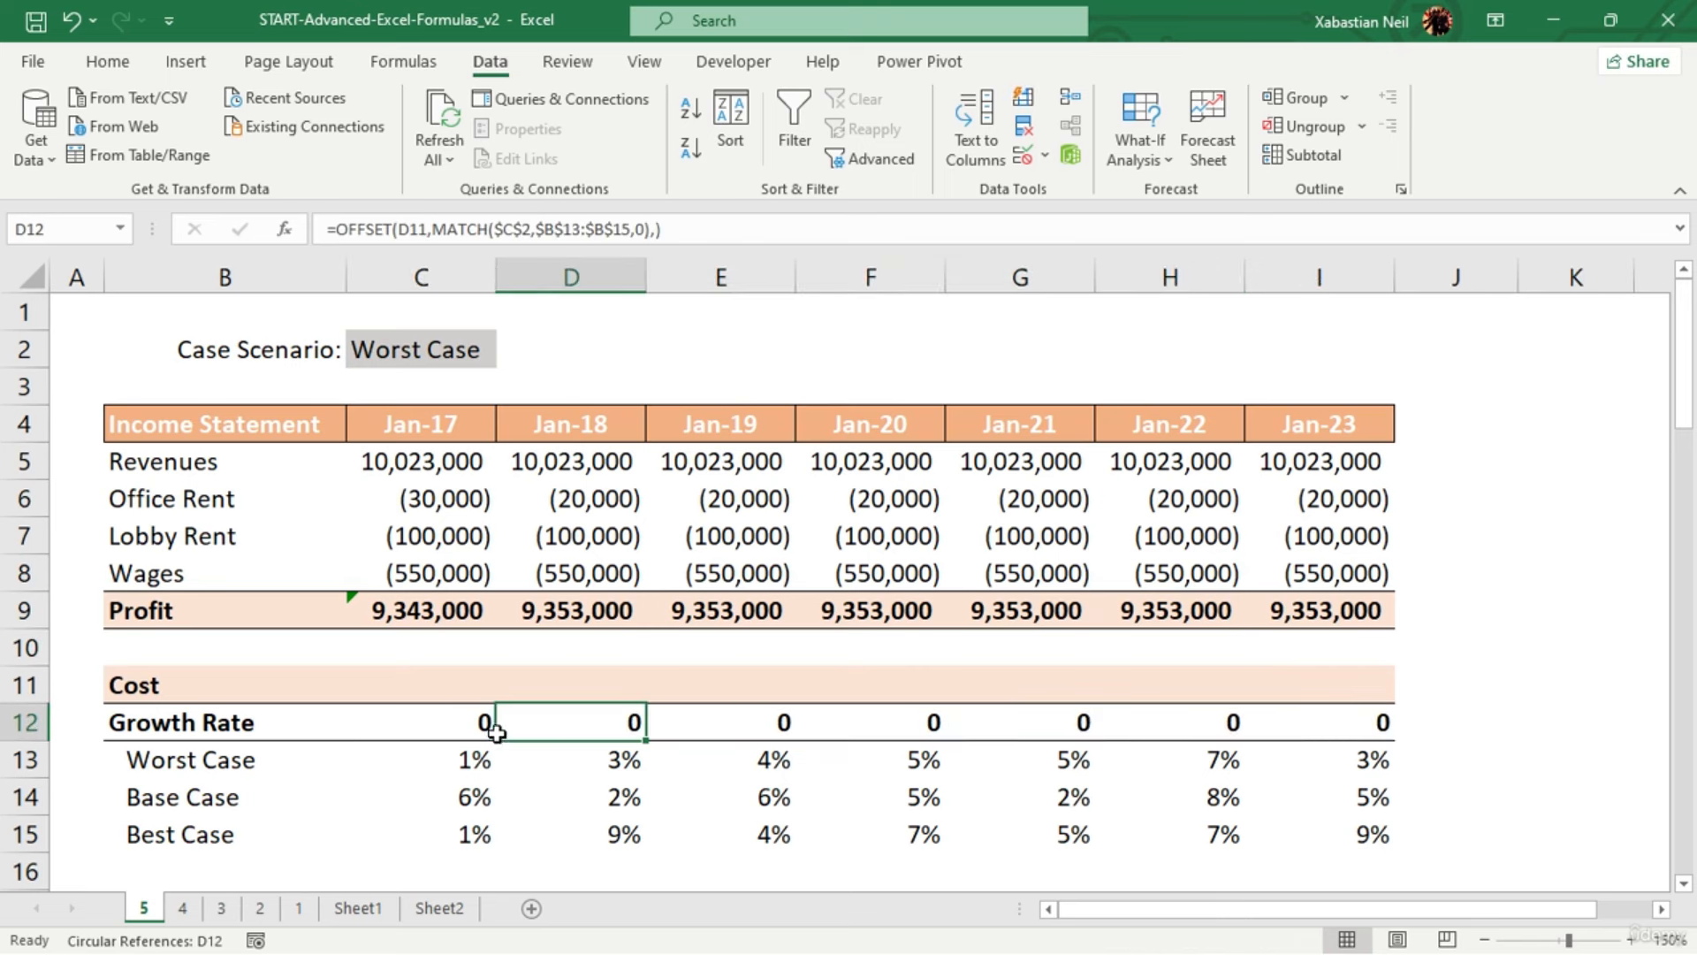
click(468, 720)
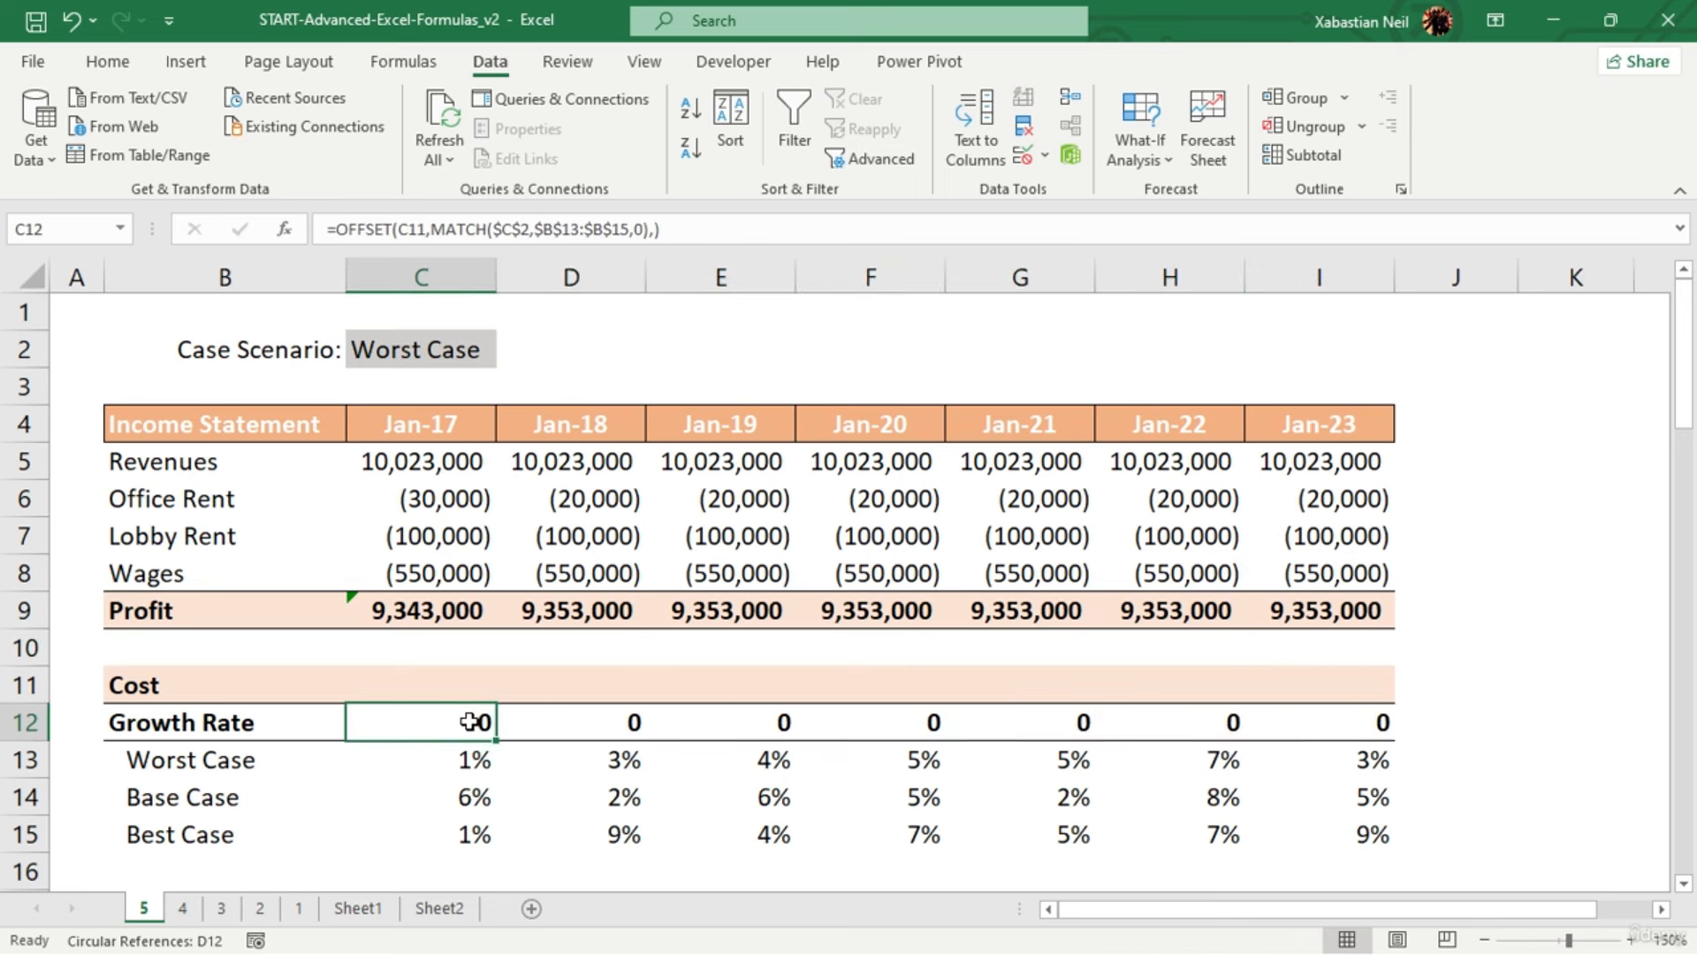
click(646, 229)
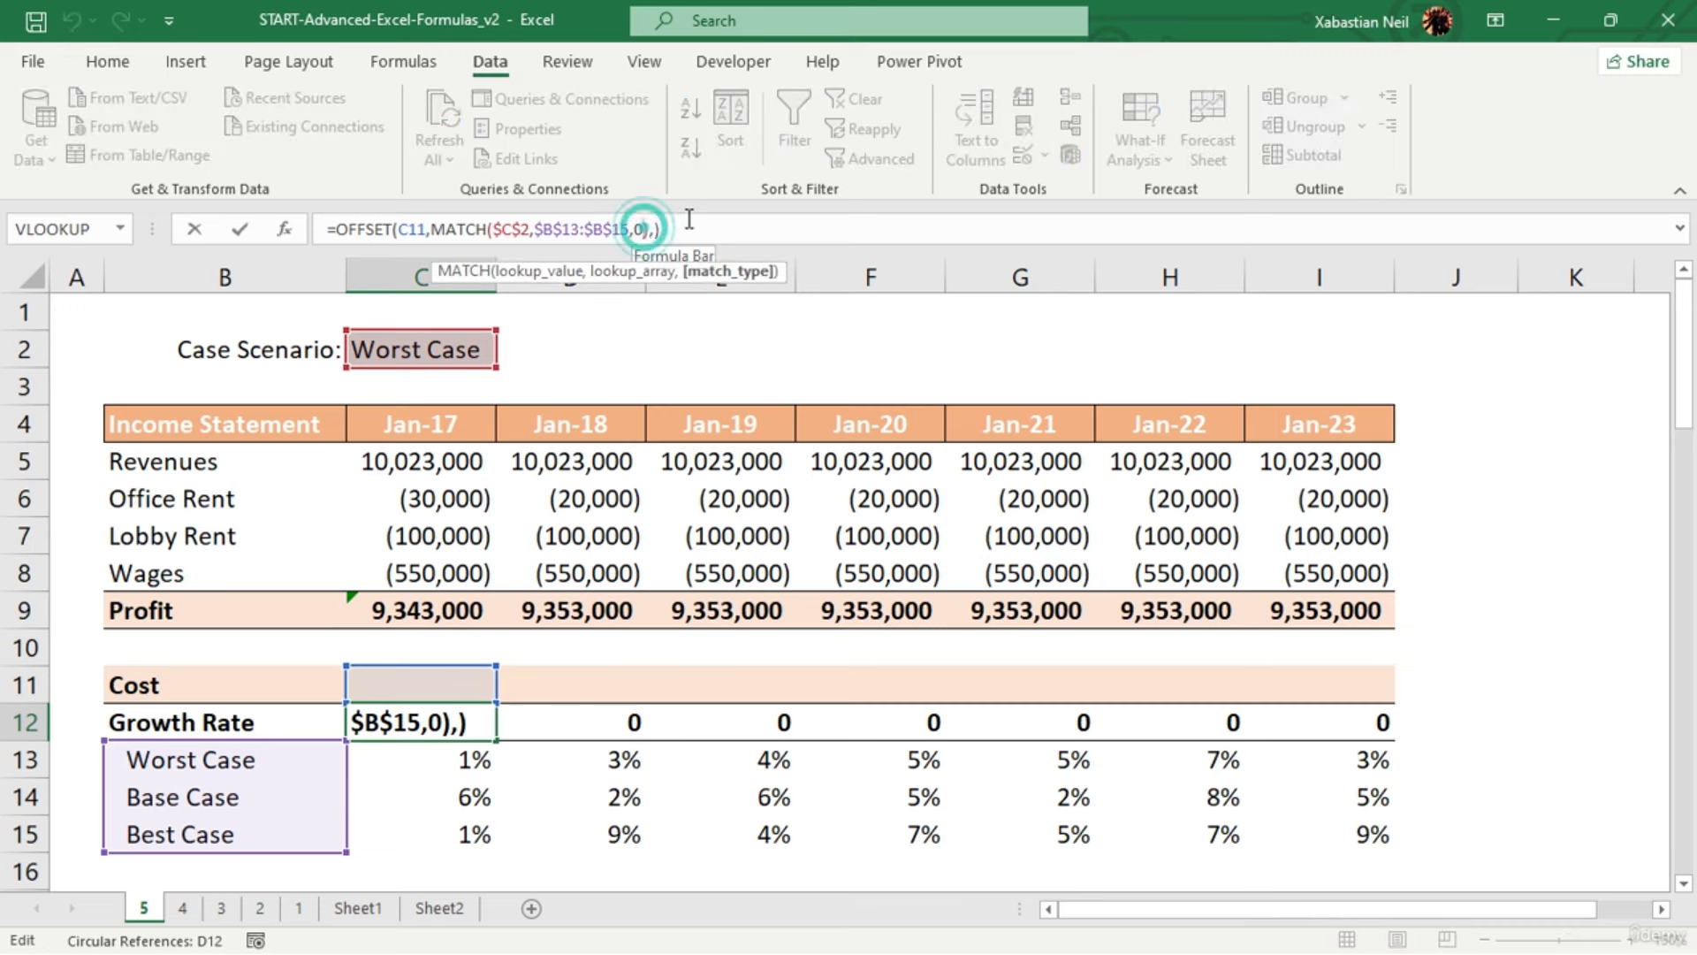
key(BackSpace)
key(Return)
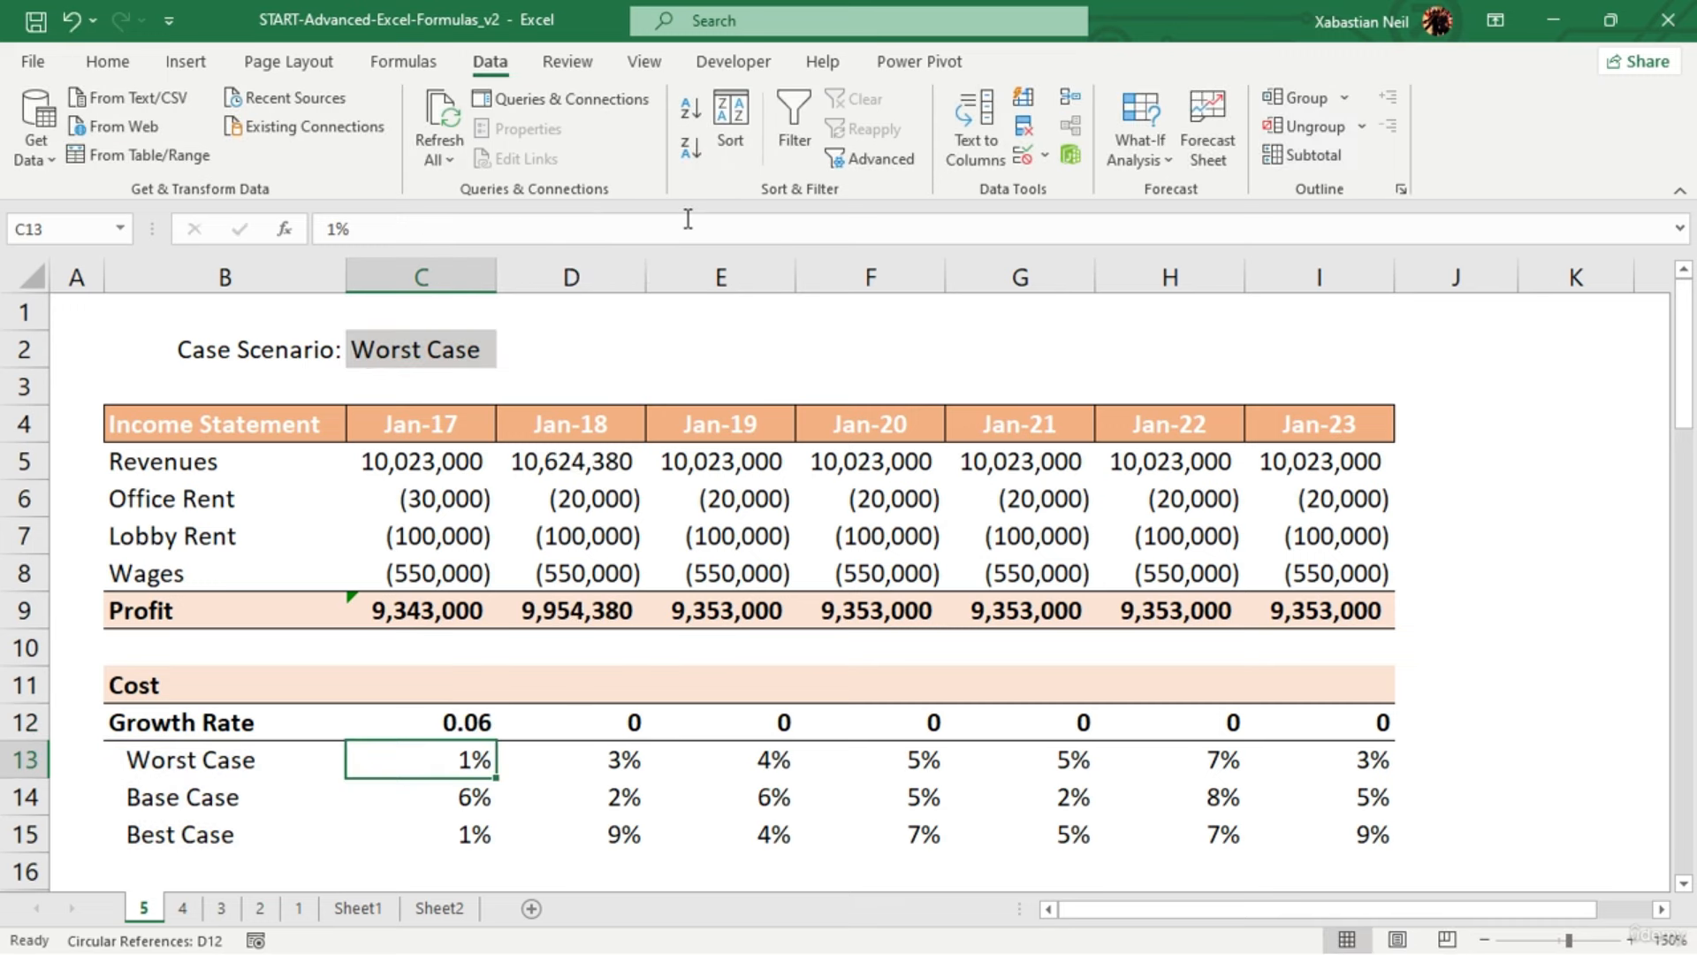
Copy the revised OFFSET formula from C12 across the Growth Rate row through I12
click(469, 720)
key(shift+Right)
key(shift+Right)
key(shift+Right)
key(shift+Right)
key(shift+Right)
key(shift+Right)
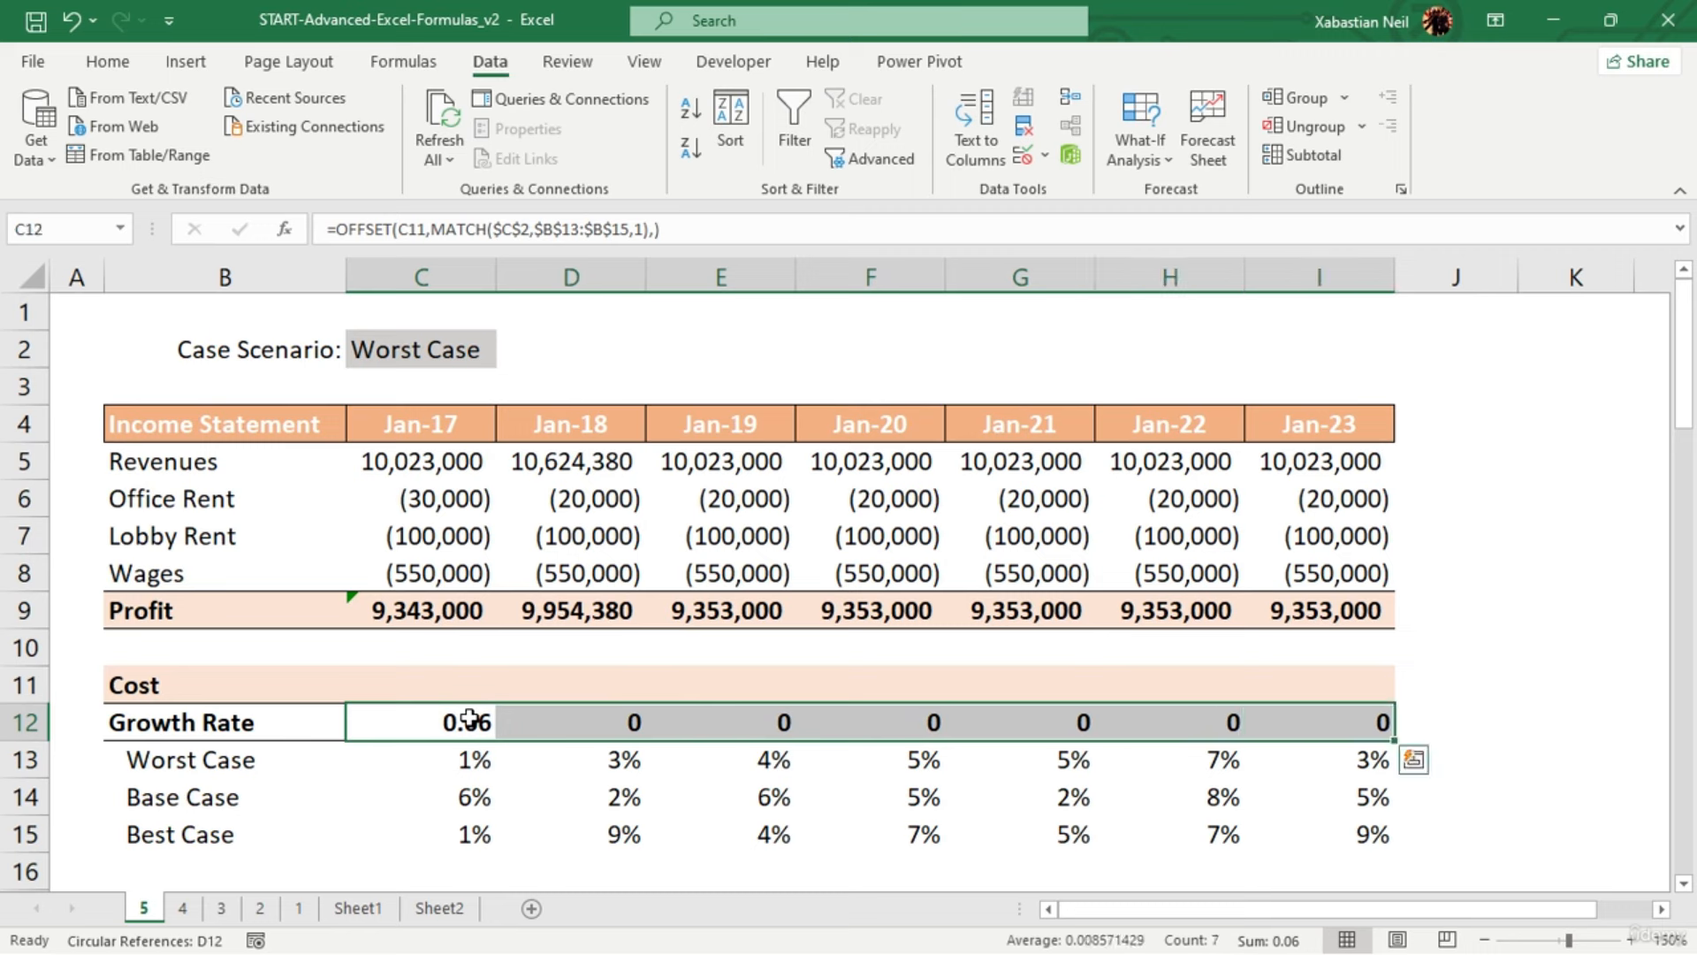
key(ctrl+r)
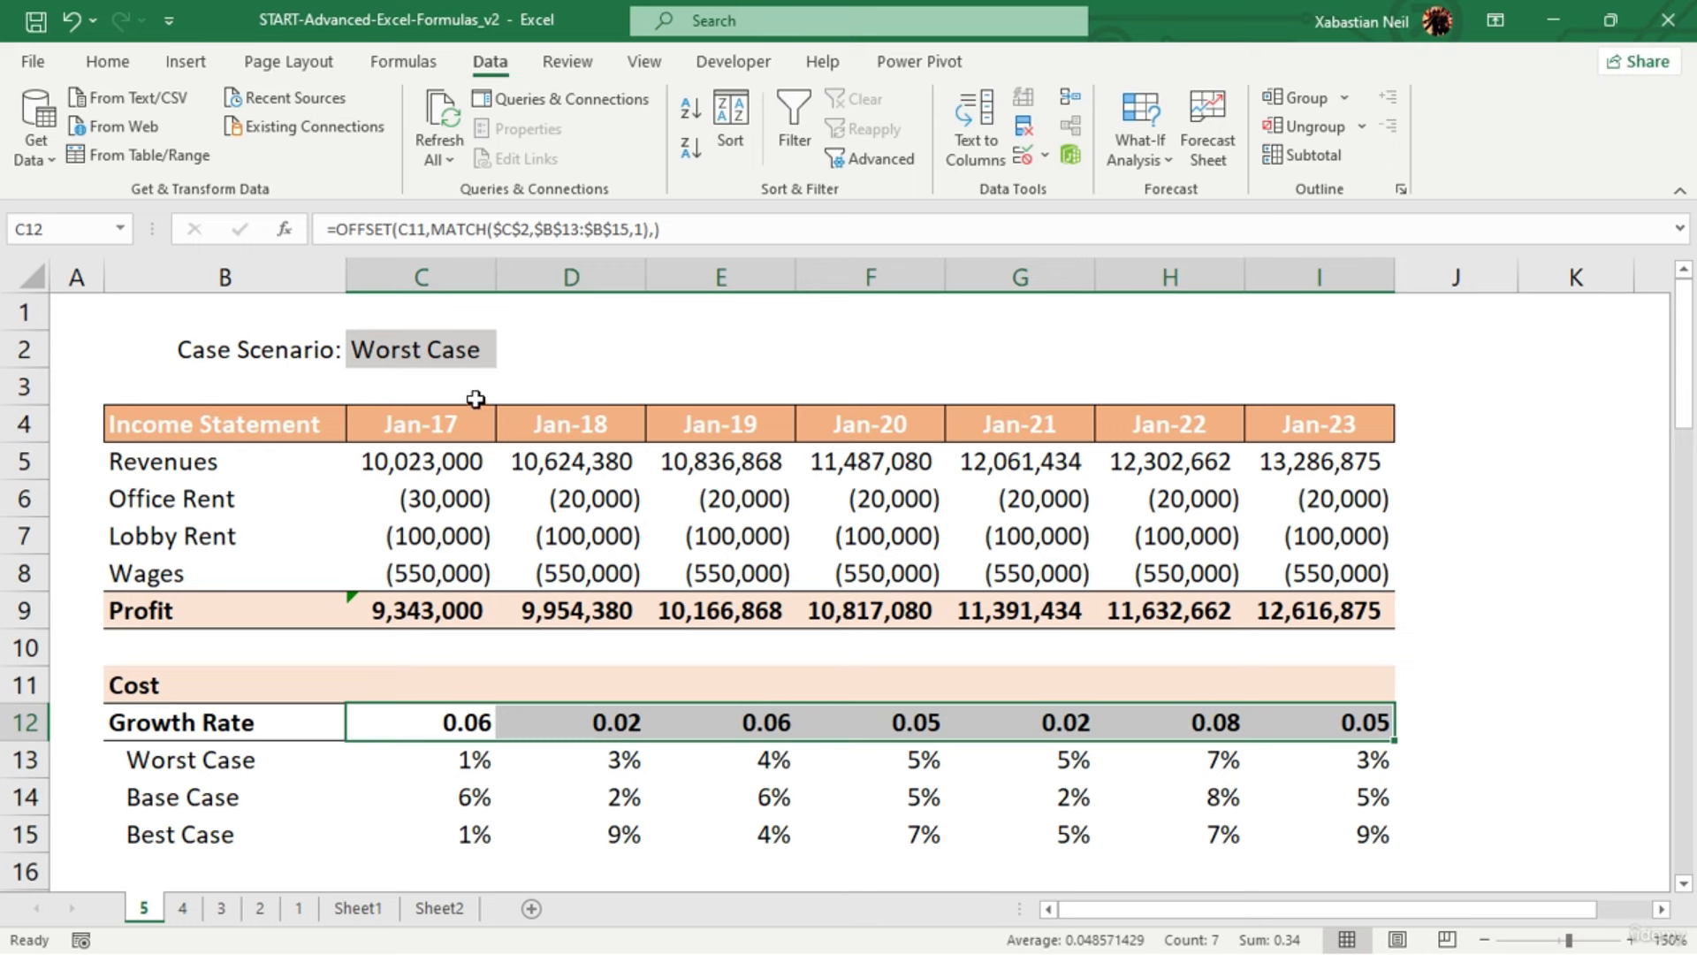
Test the Case Scenario selector in C2 with Base Case, and leave it set to Best Case
click(442, 353)
click(506, 356)
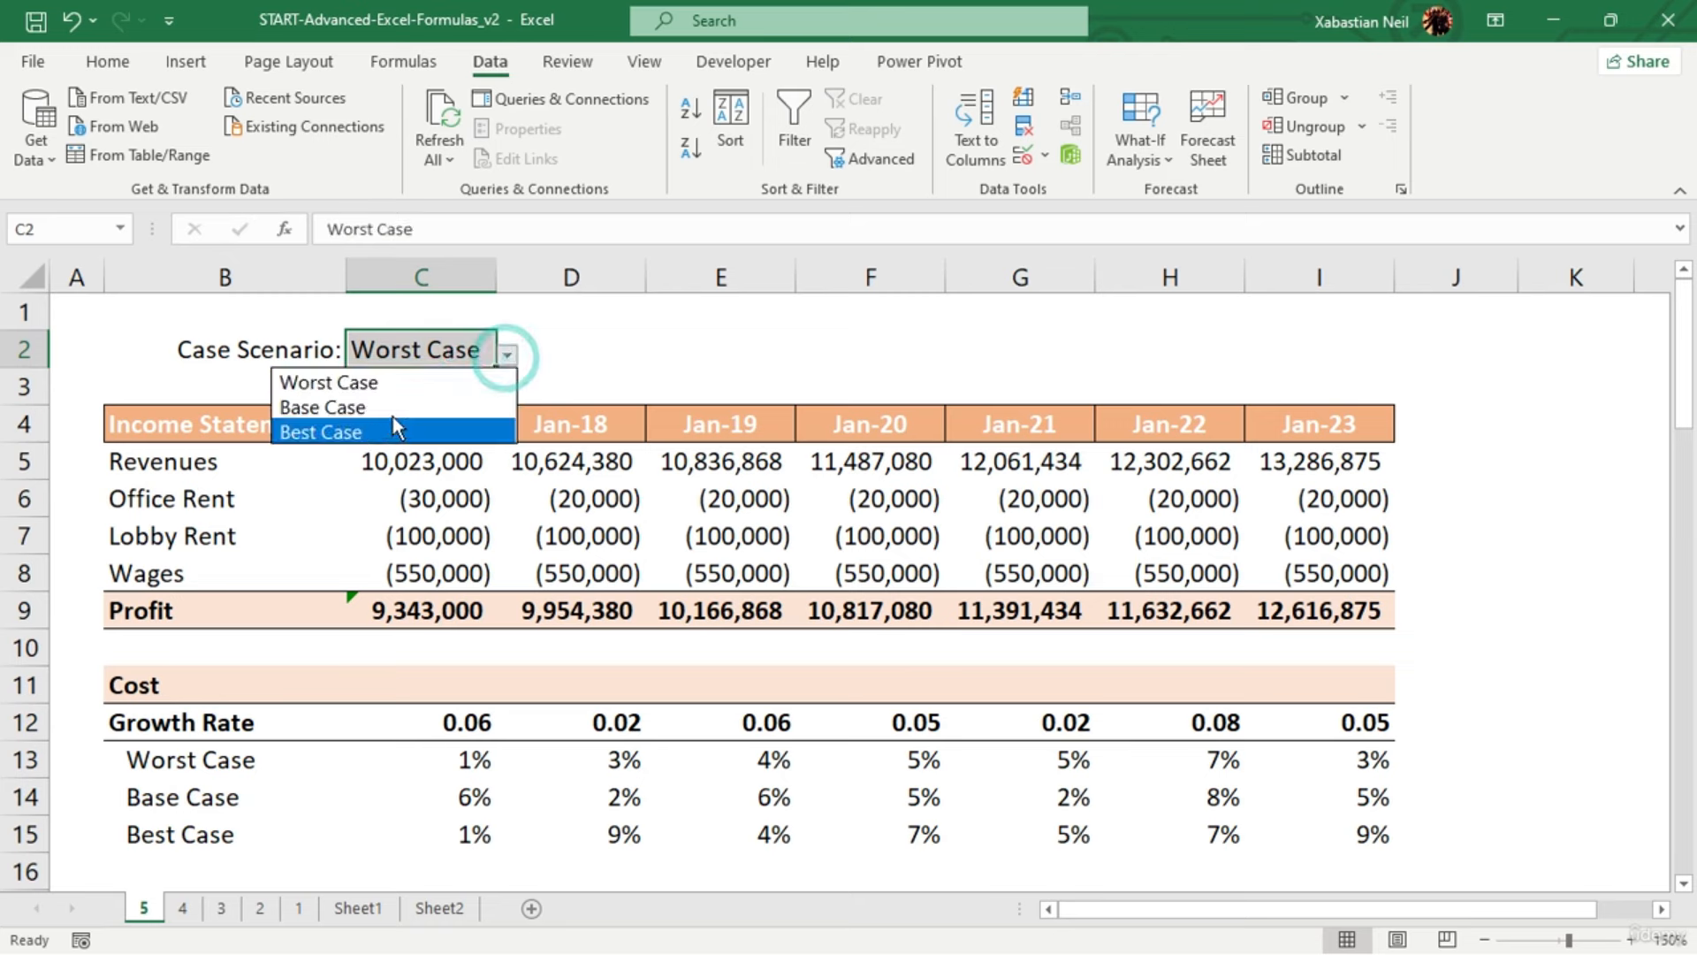
click(389, 407)
click(504, 355)
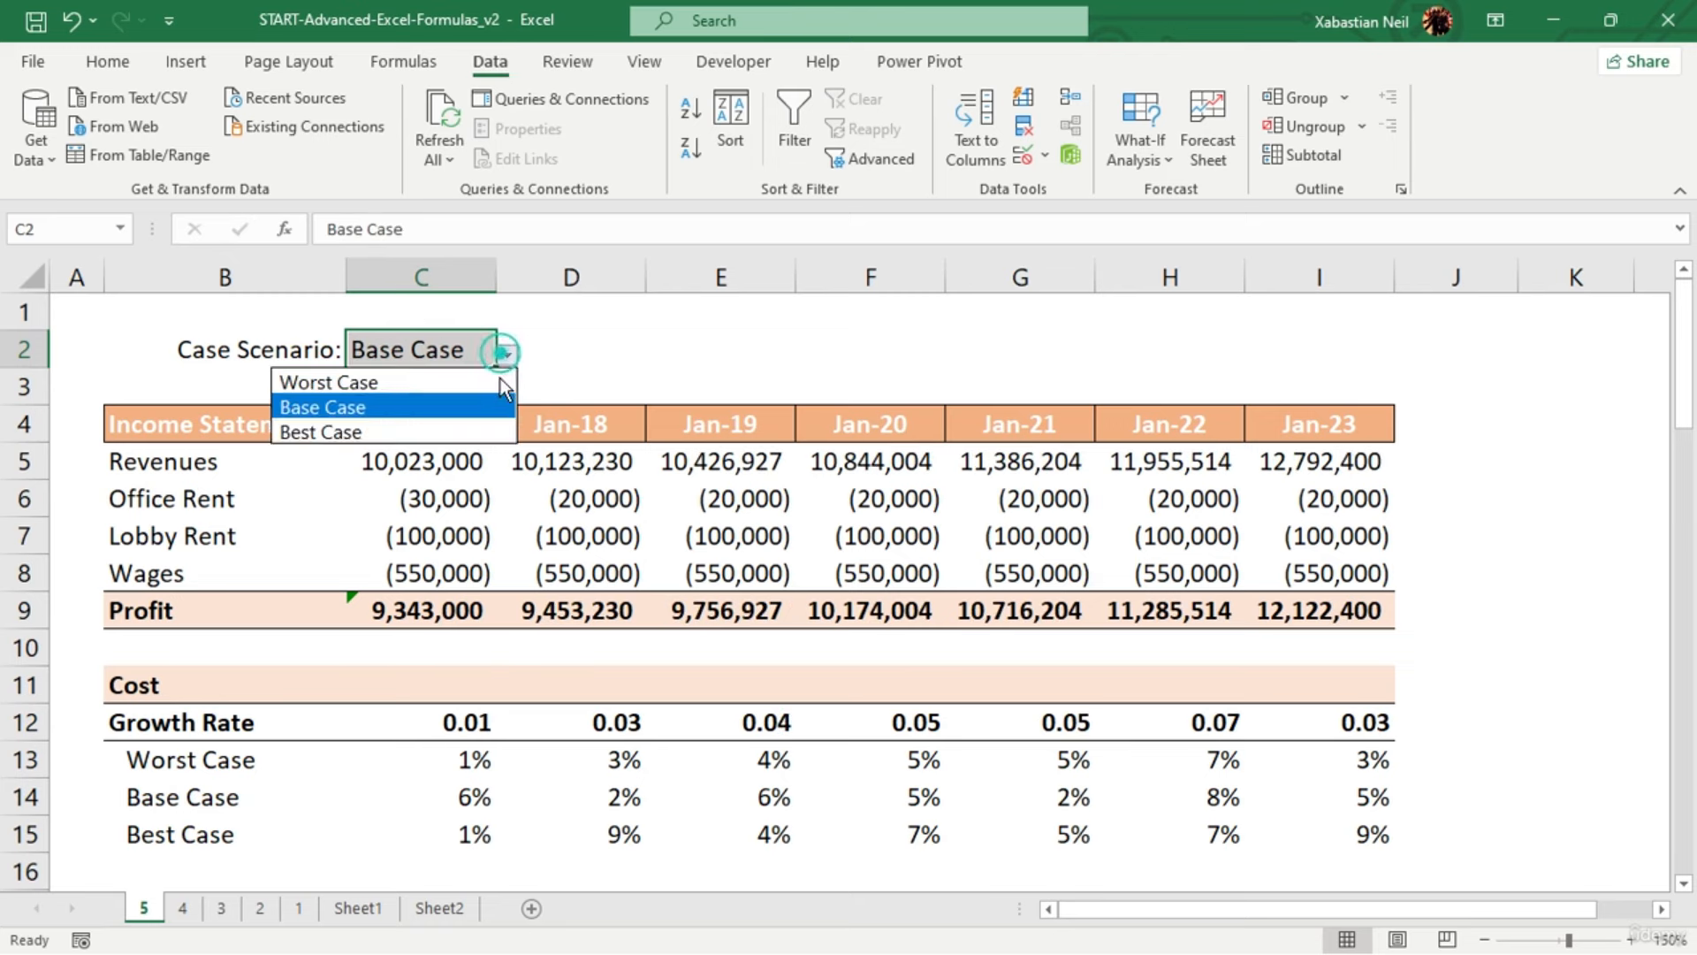
click(420, 432)
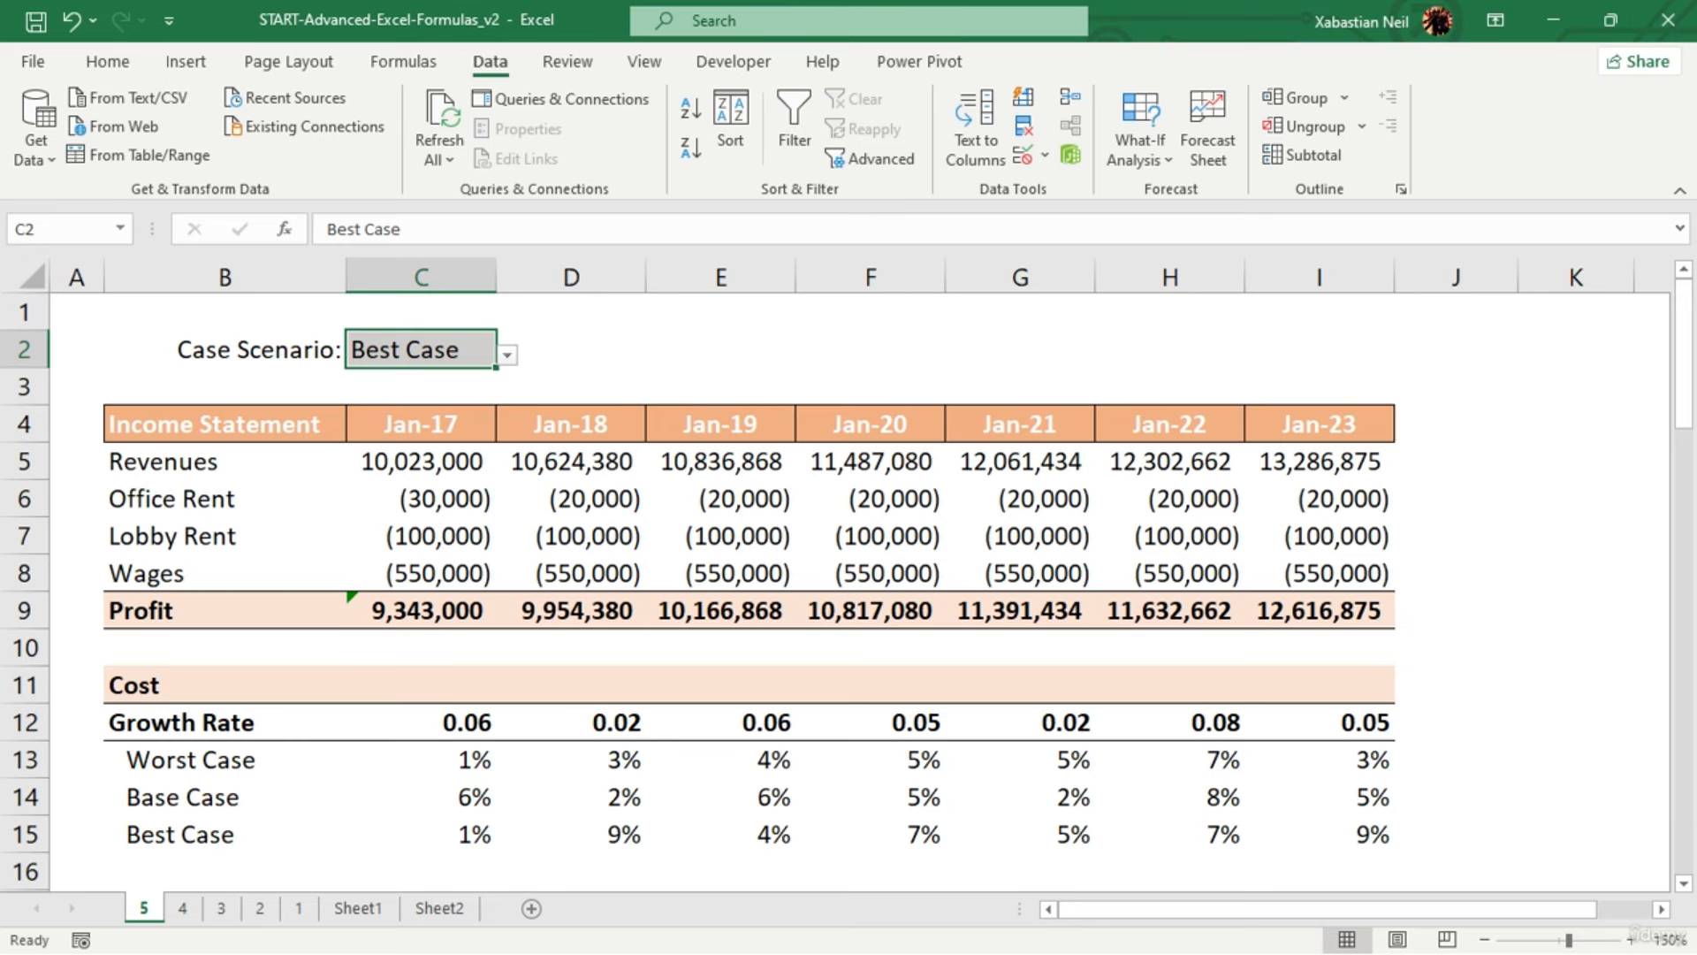
Open worksheet 4 and select the Increase Price 16% cell D3 for ARGAN
click(183, 908)
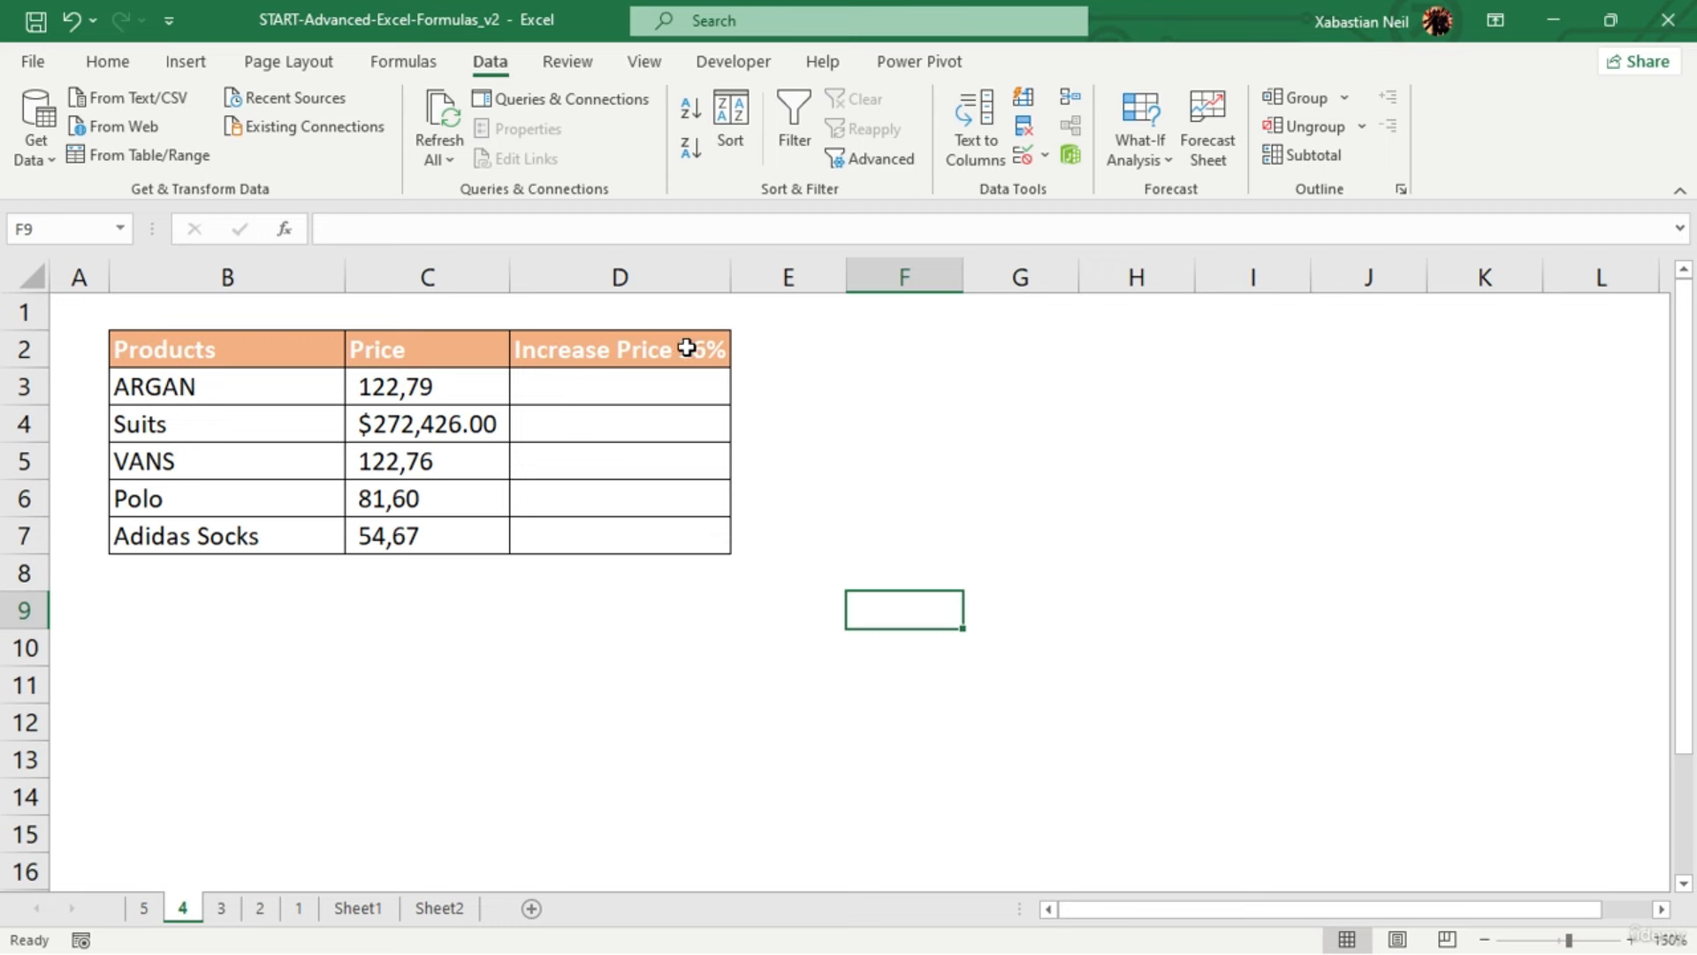
click(569, 379)
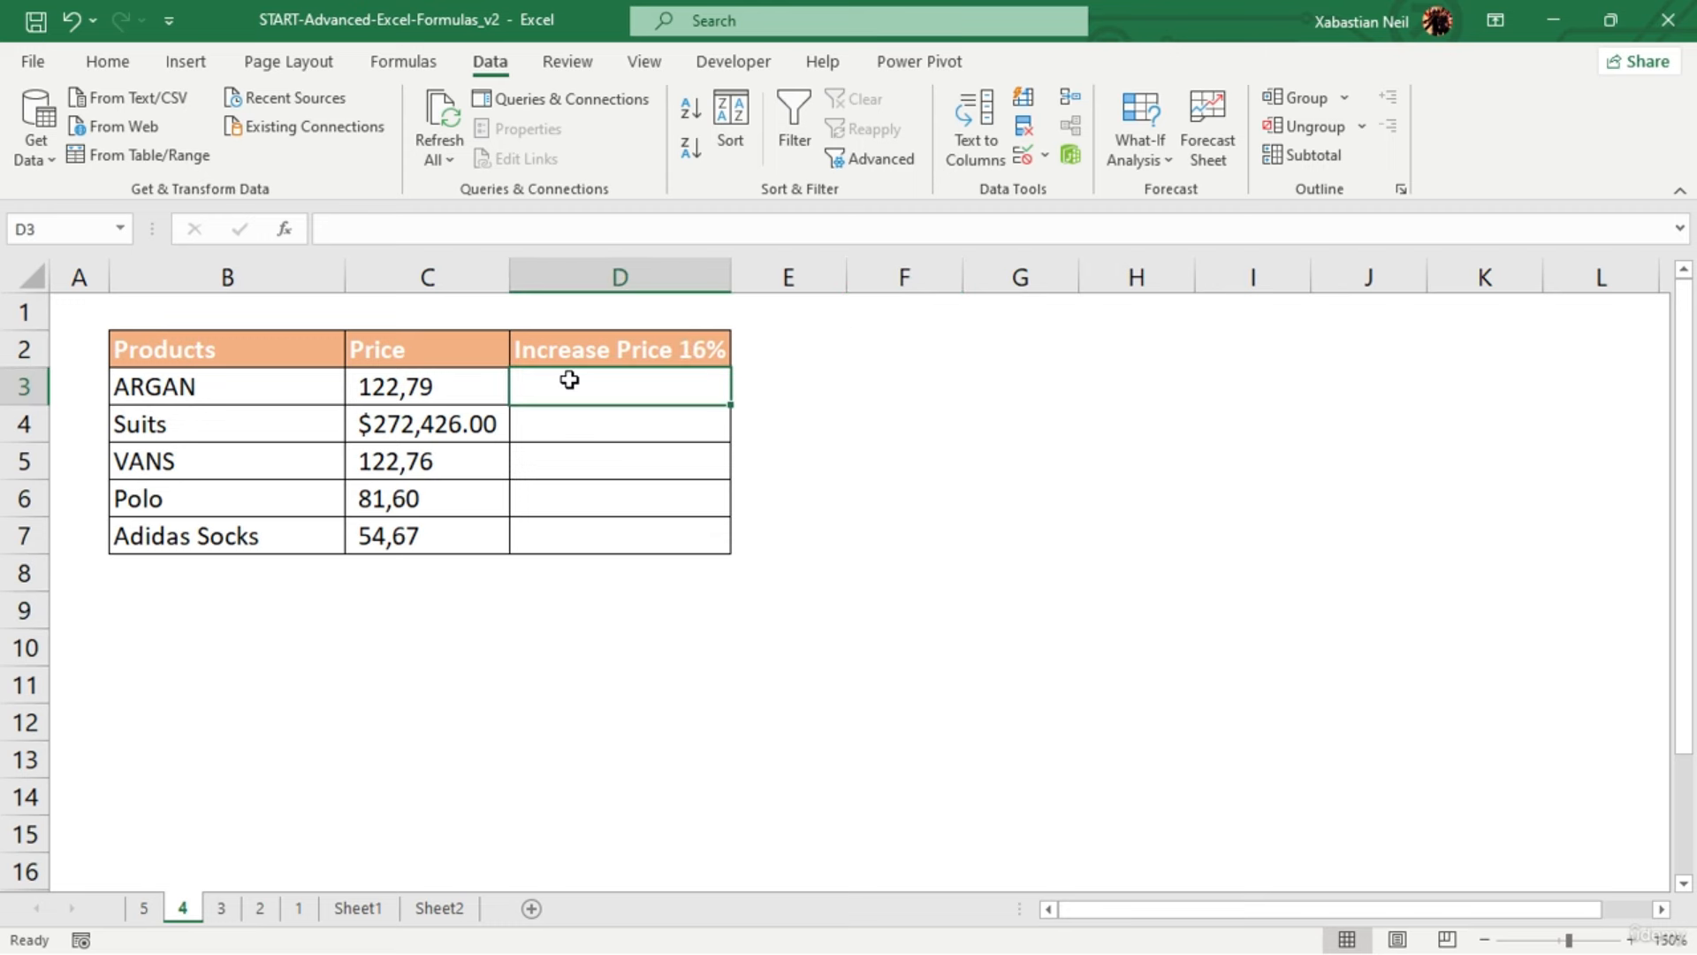
click(569, 378)
text(=substitur)
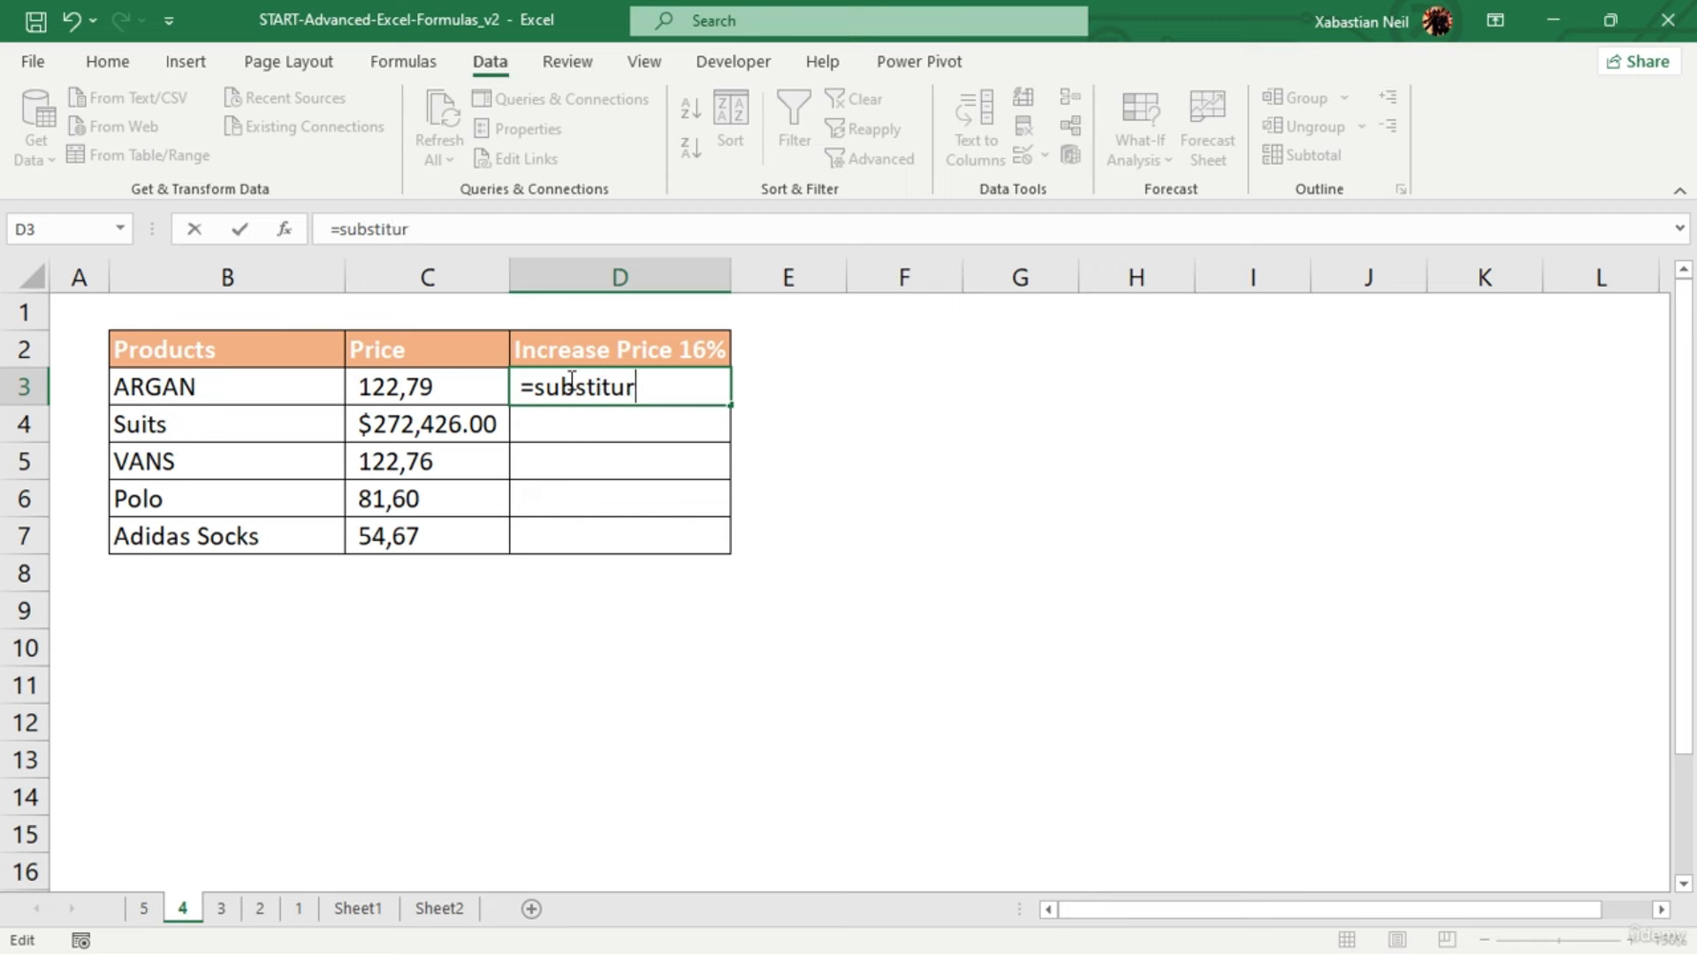
key(BackSpace)
text(te)
click(421, 389)
click(693, 391)
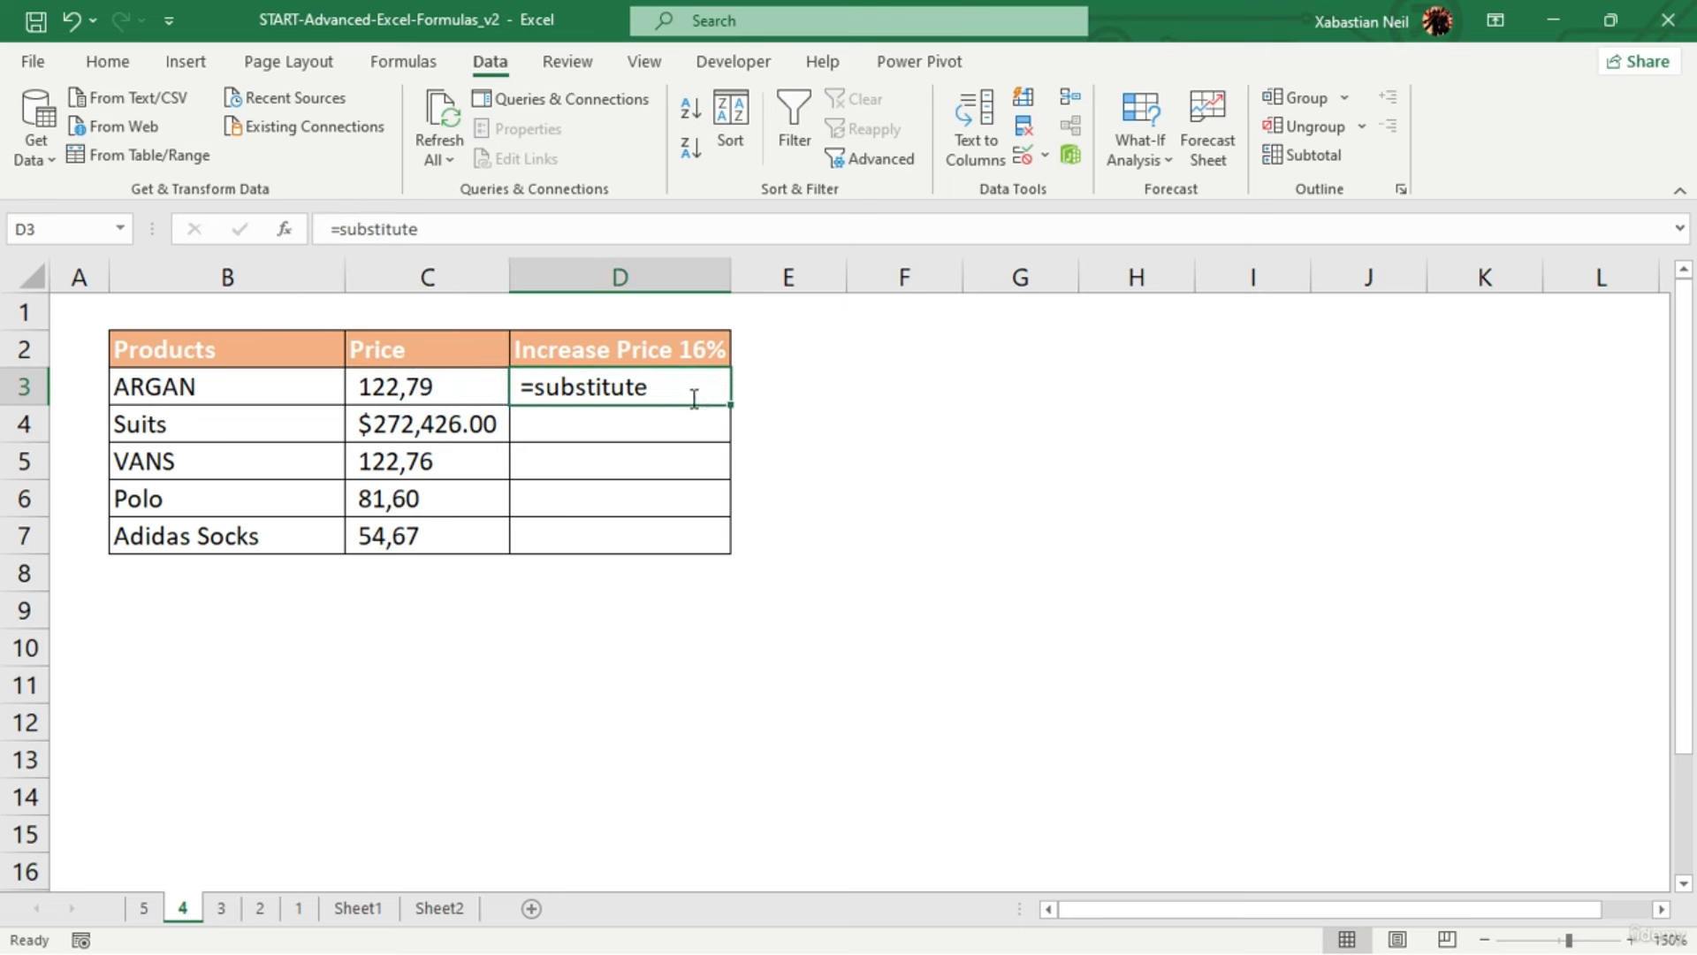
double_click(693, 391)
key(BackSpace)
key(BackSpace)
key(BackSpace)
key(BackSpace)
key(BackSpace)
key(BackSpace)
key(BackSpace)
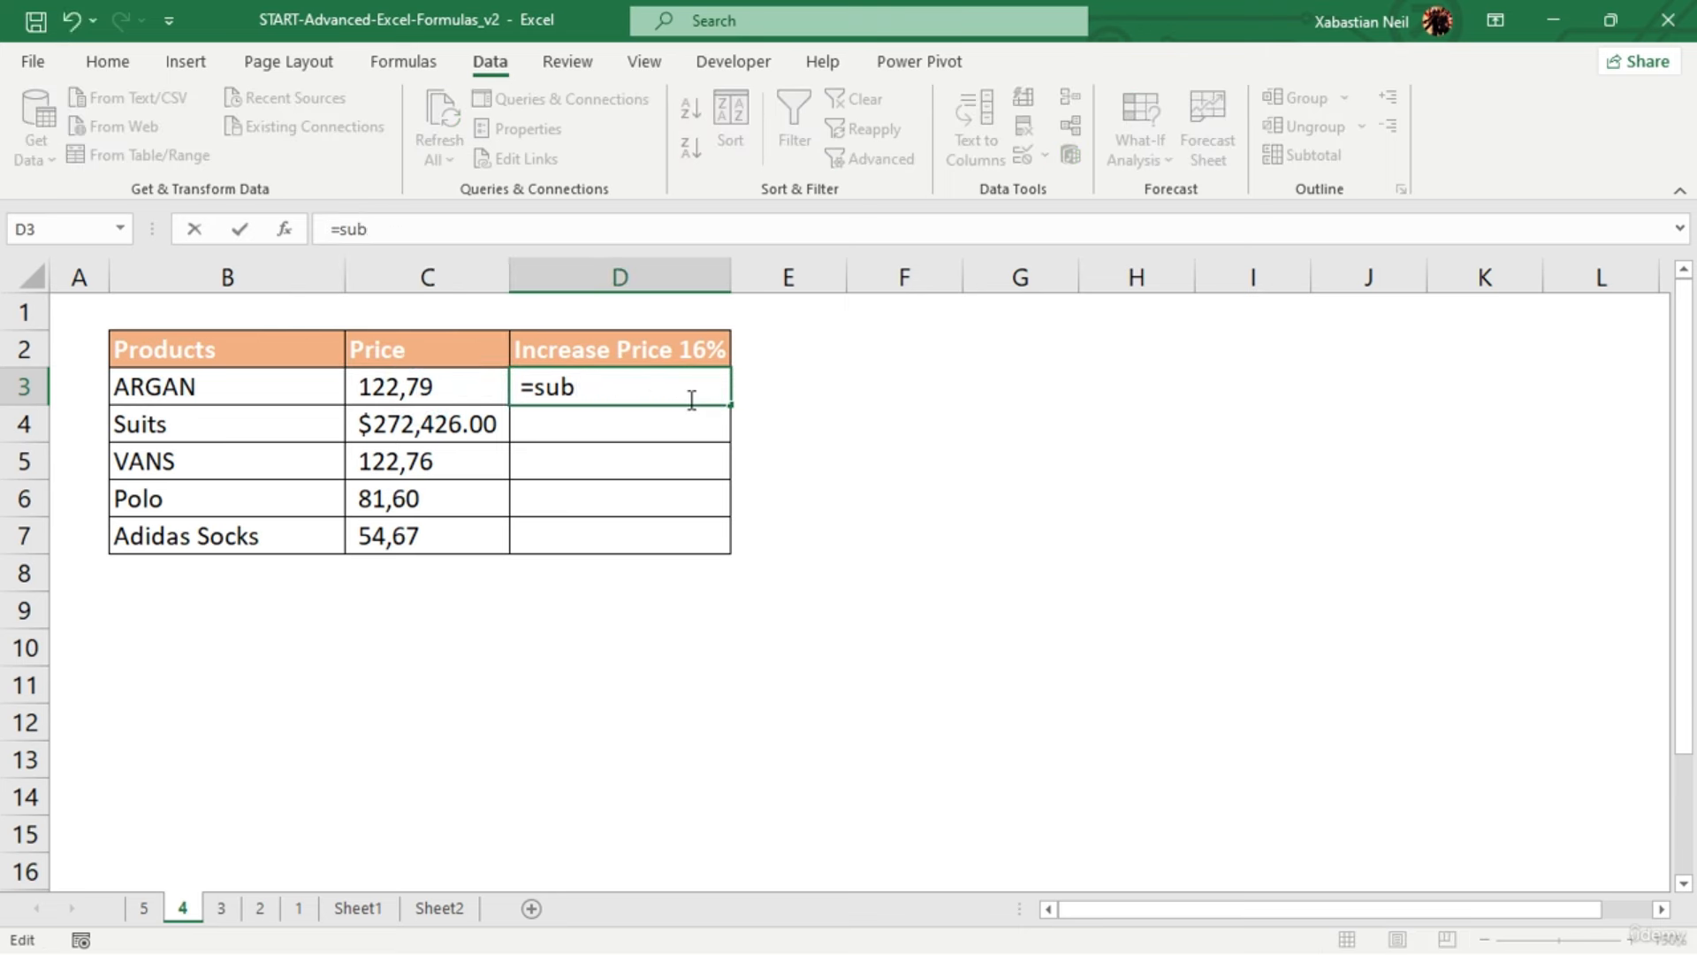
key(BackSpace)
key(BackSpace)
key(BackSpace)
key(BackSpace)
text(=substitute()
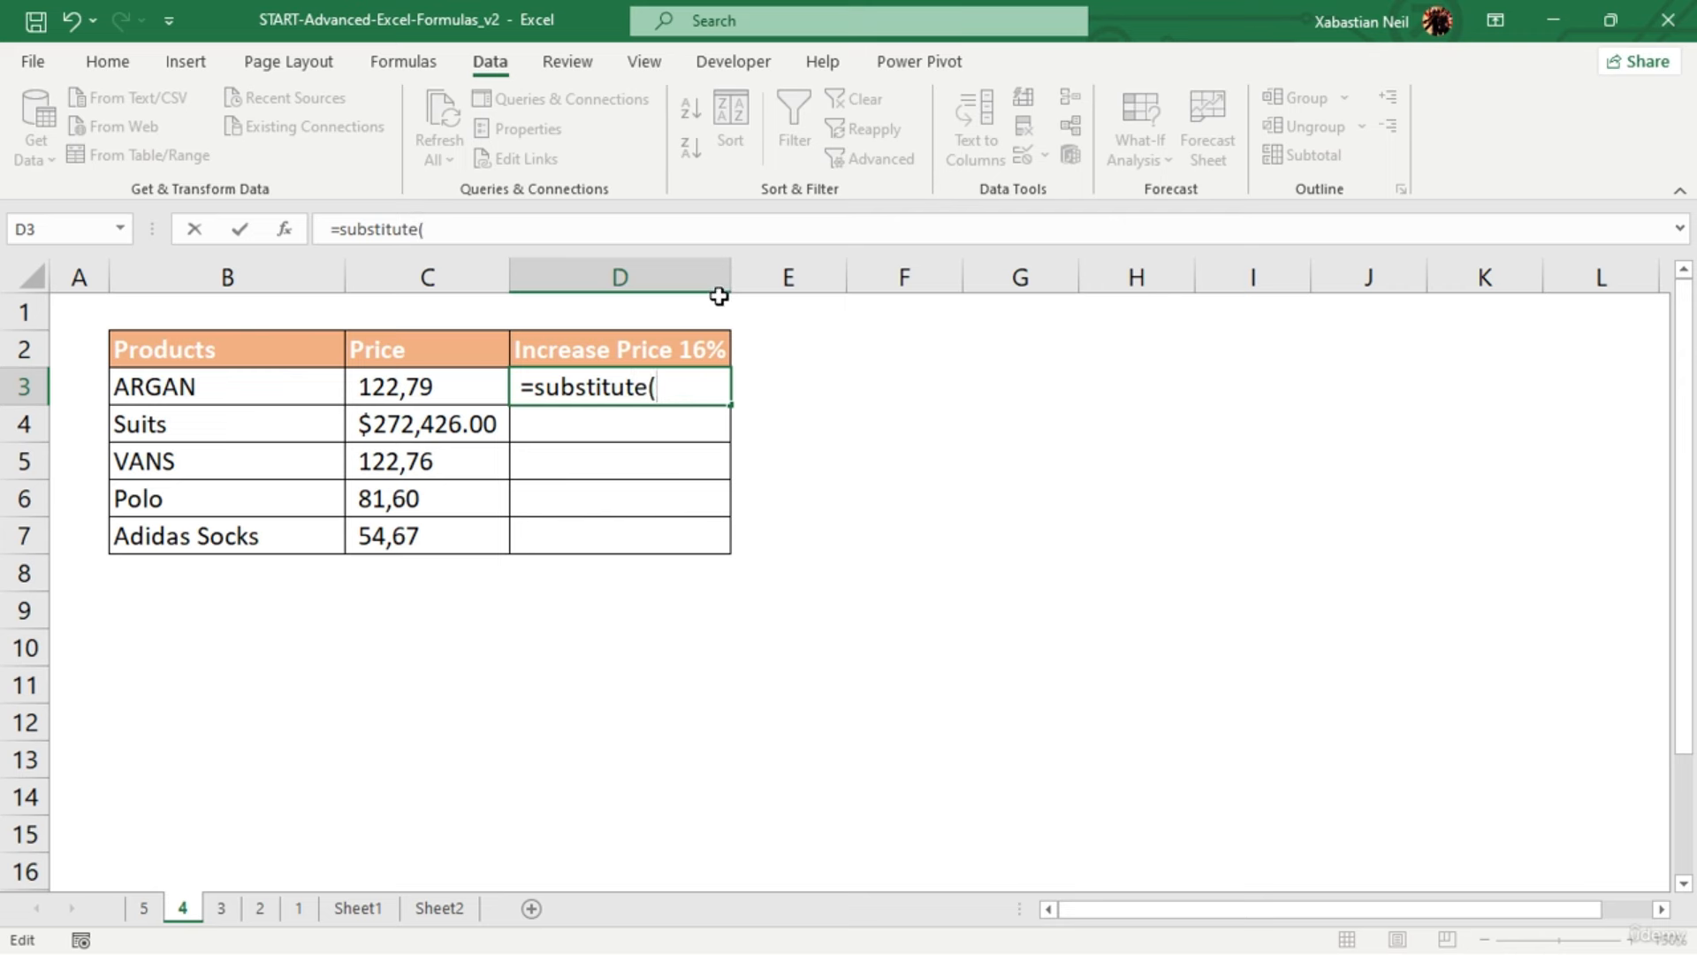
drag(679, 389, 481, 408)
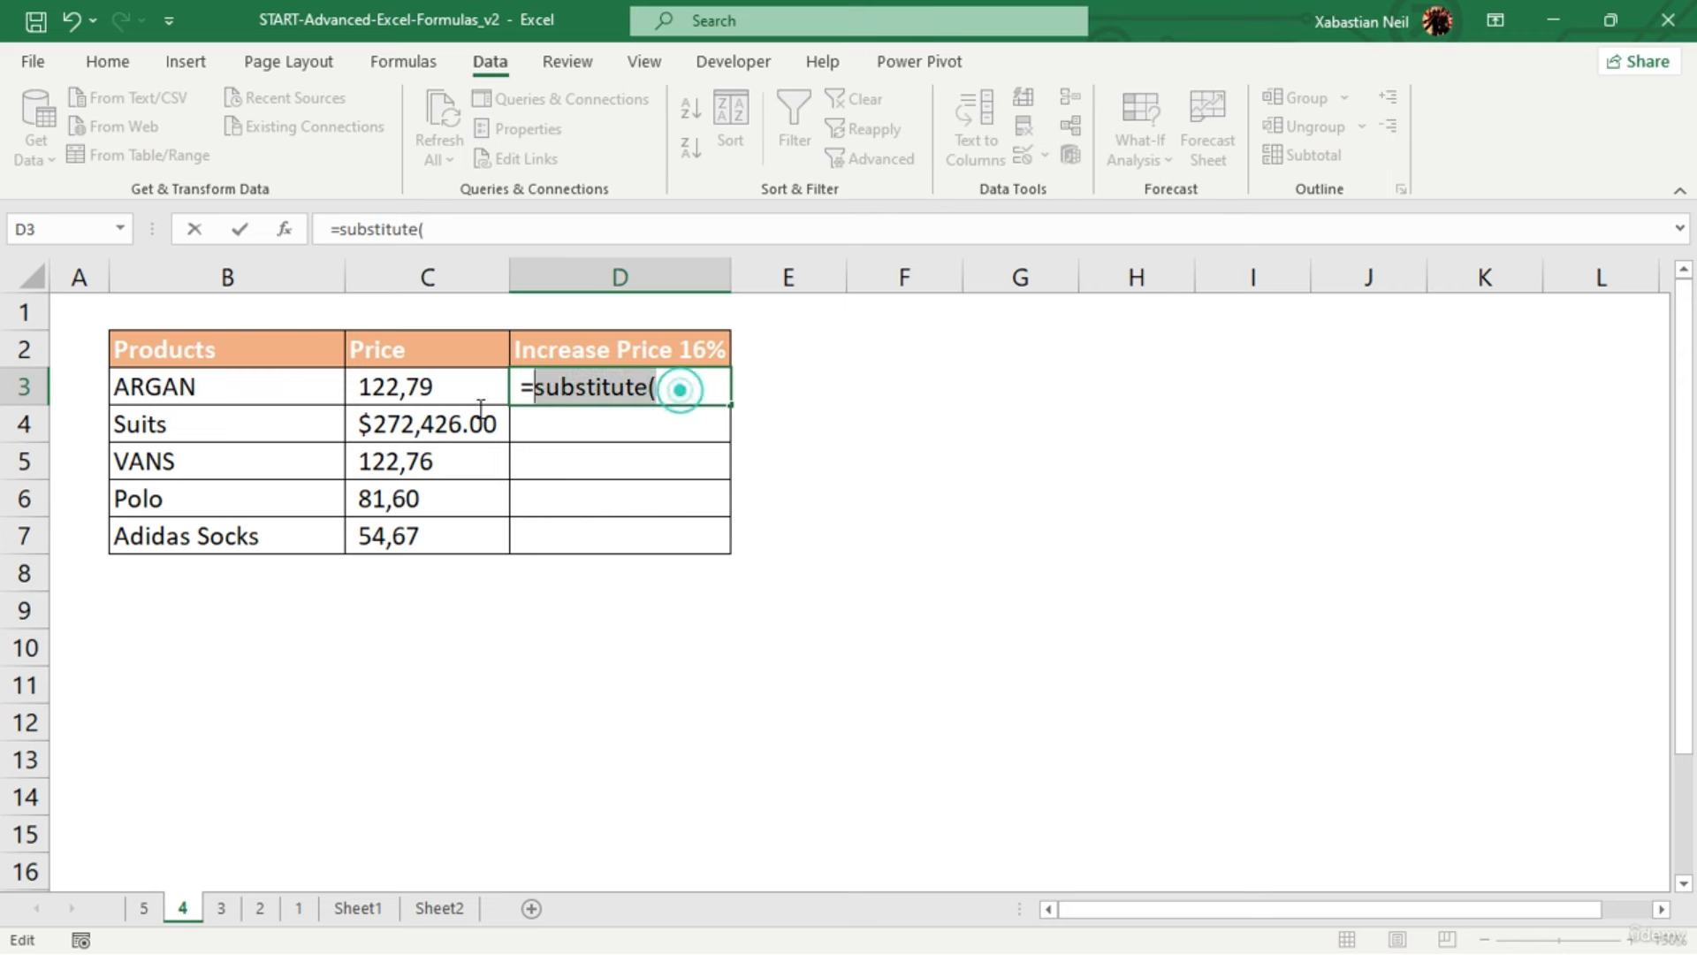
key(BackSpace)
key(BackSpace)
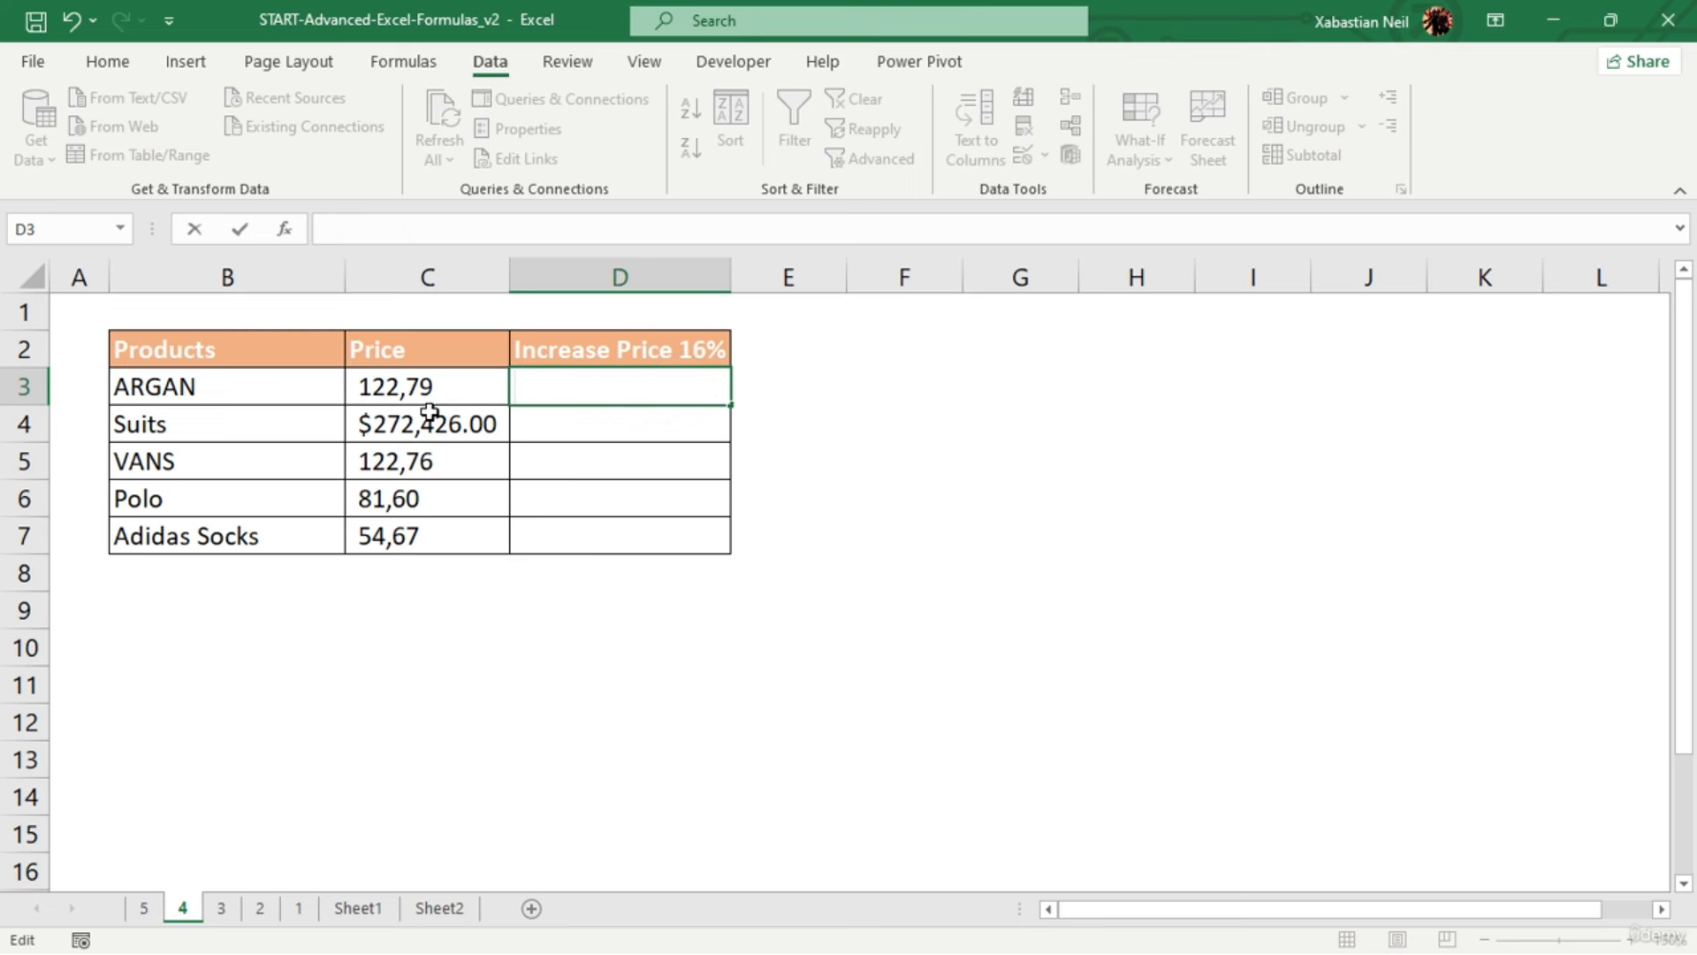
Enter =SUBSTITUTE(C3,",",".") in cell D3 to replace the comma in the ARGAN price with a period
text(=S)
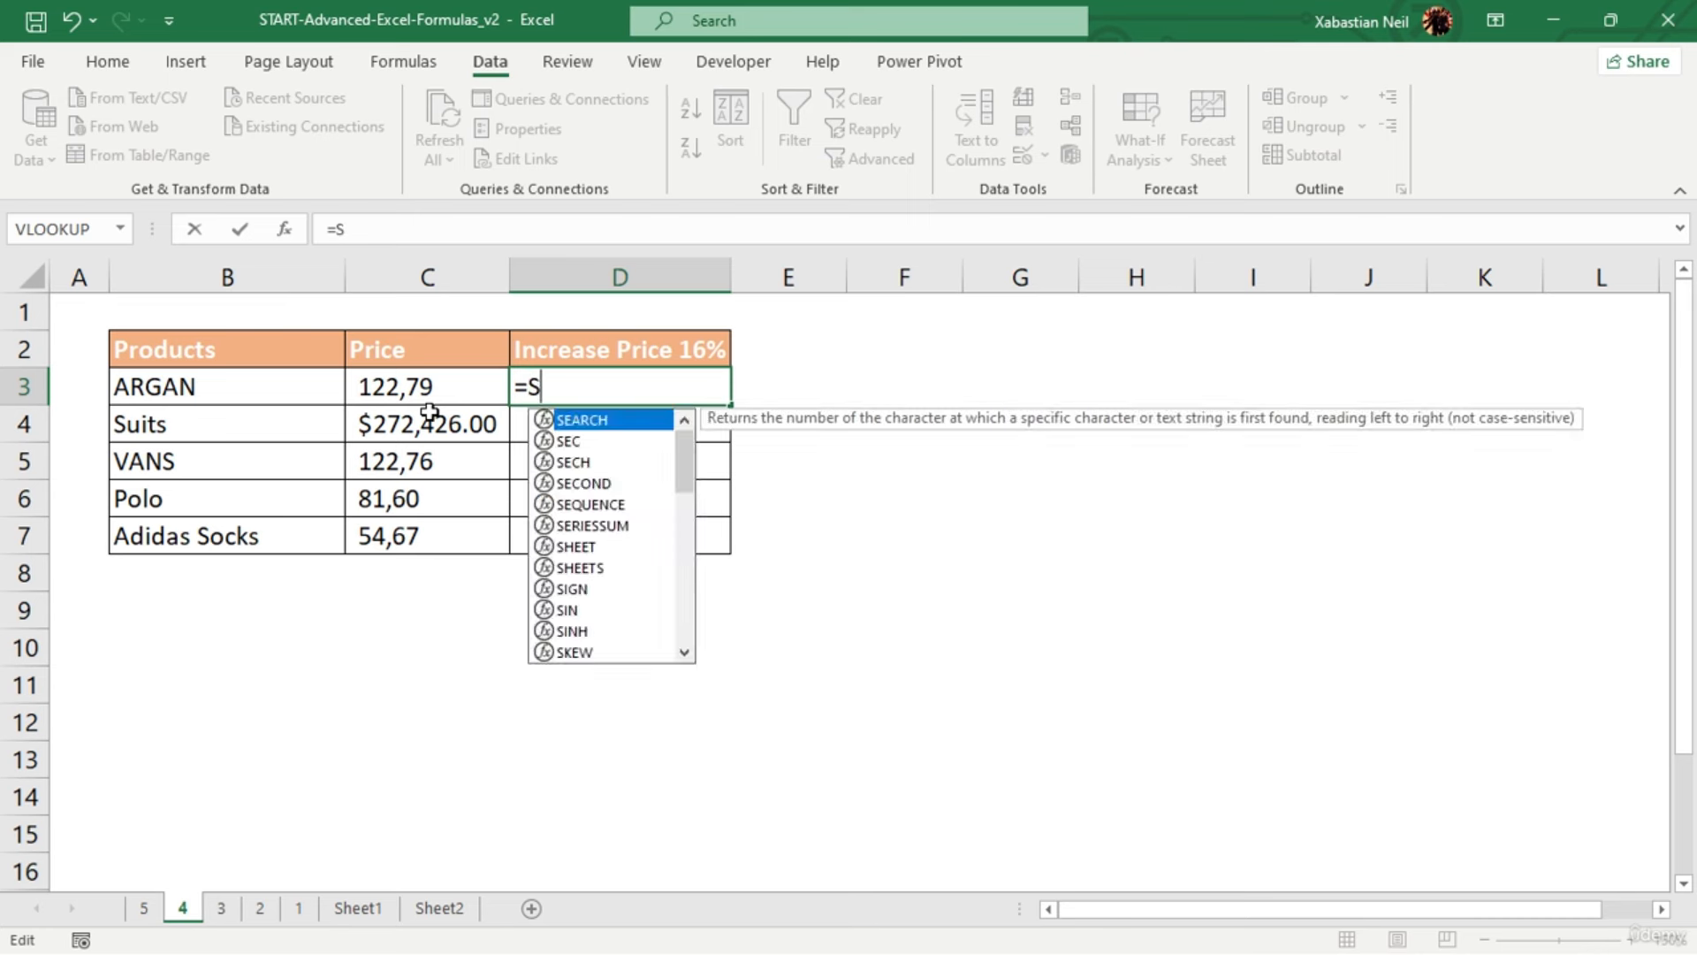
text(U)
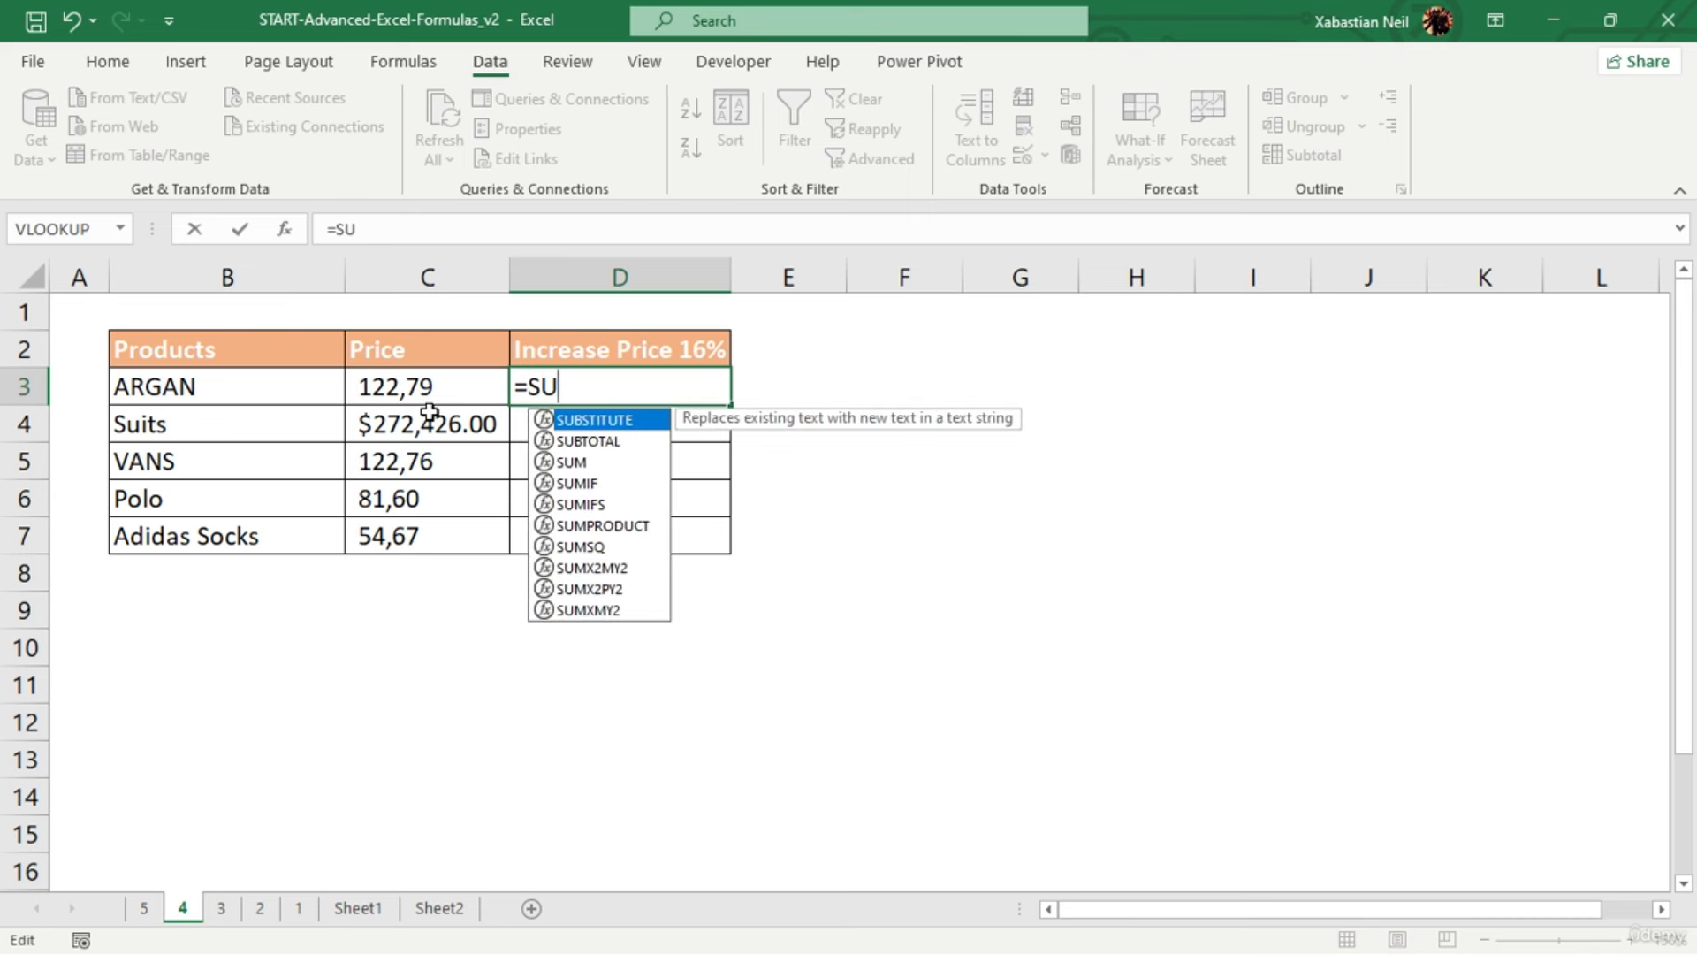
key(Tab)
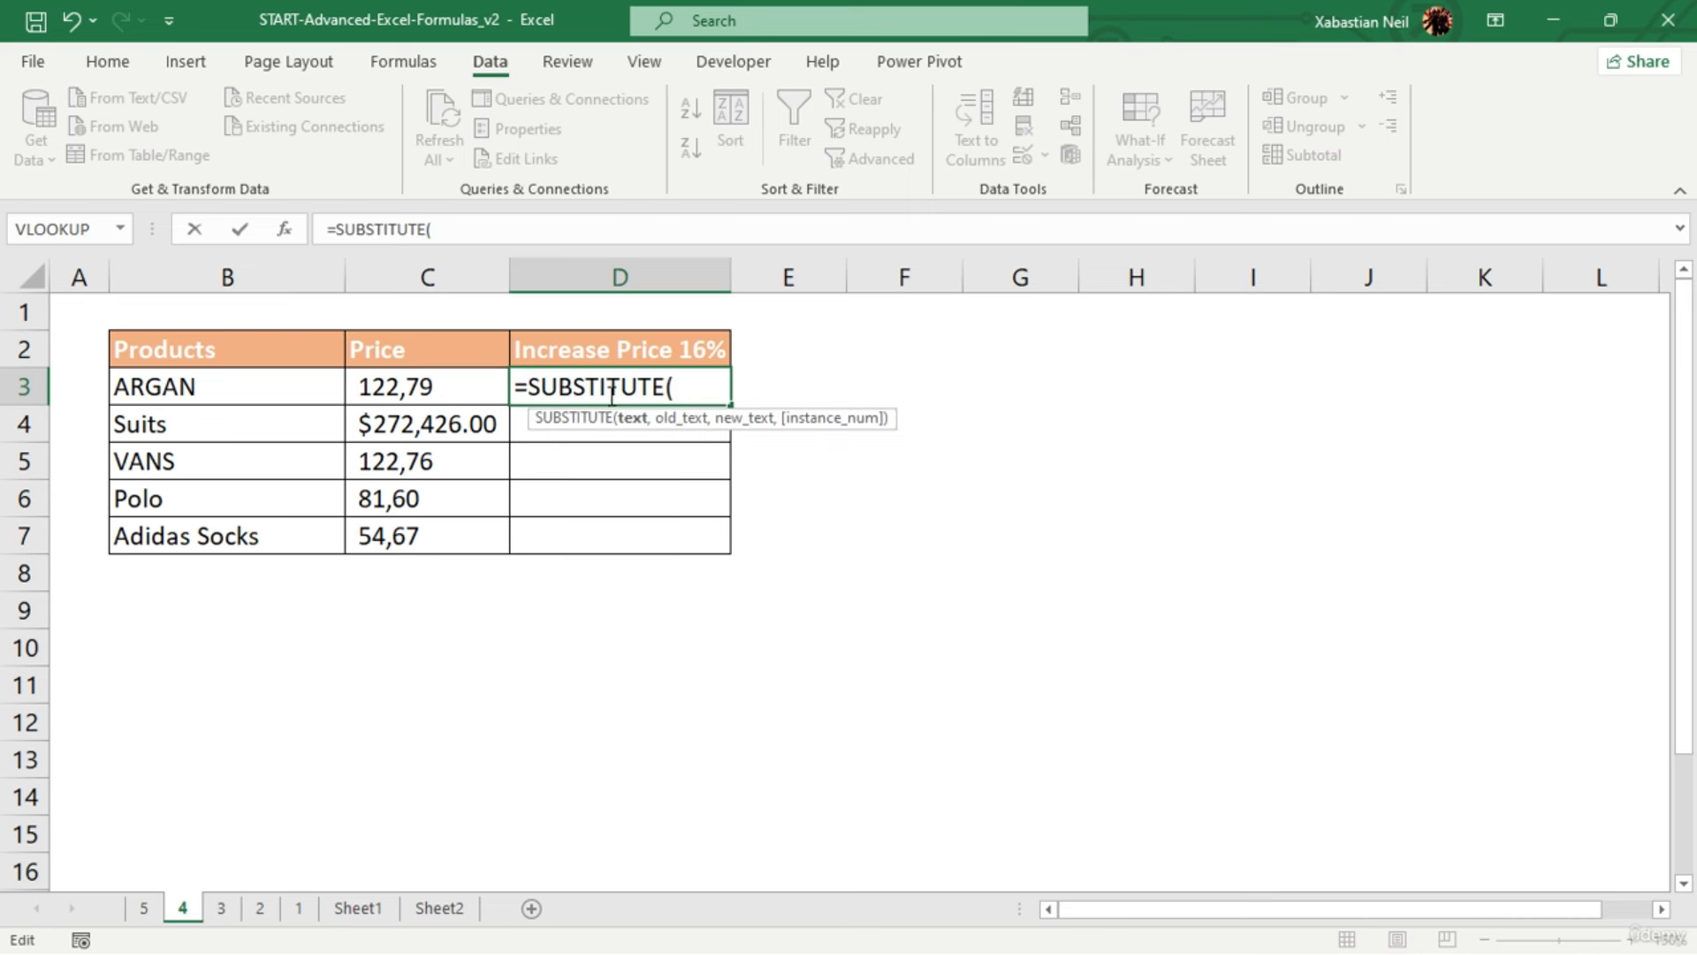
click(416, 396)
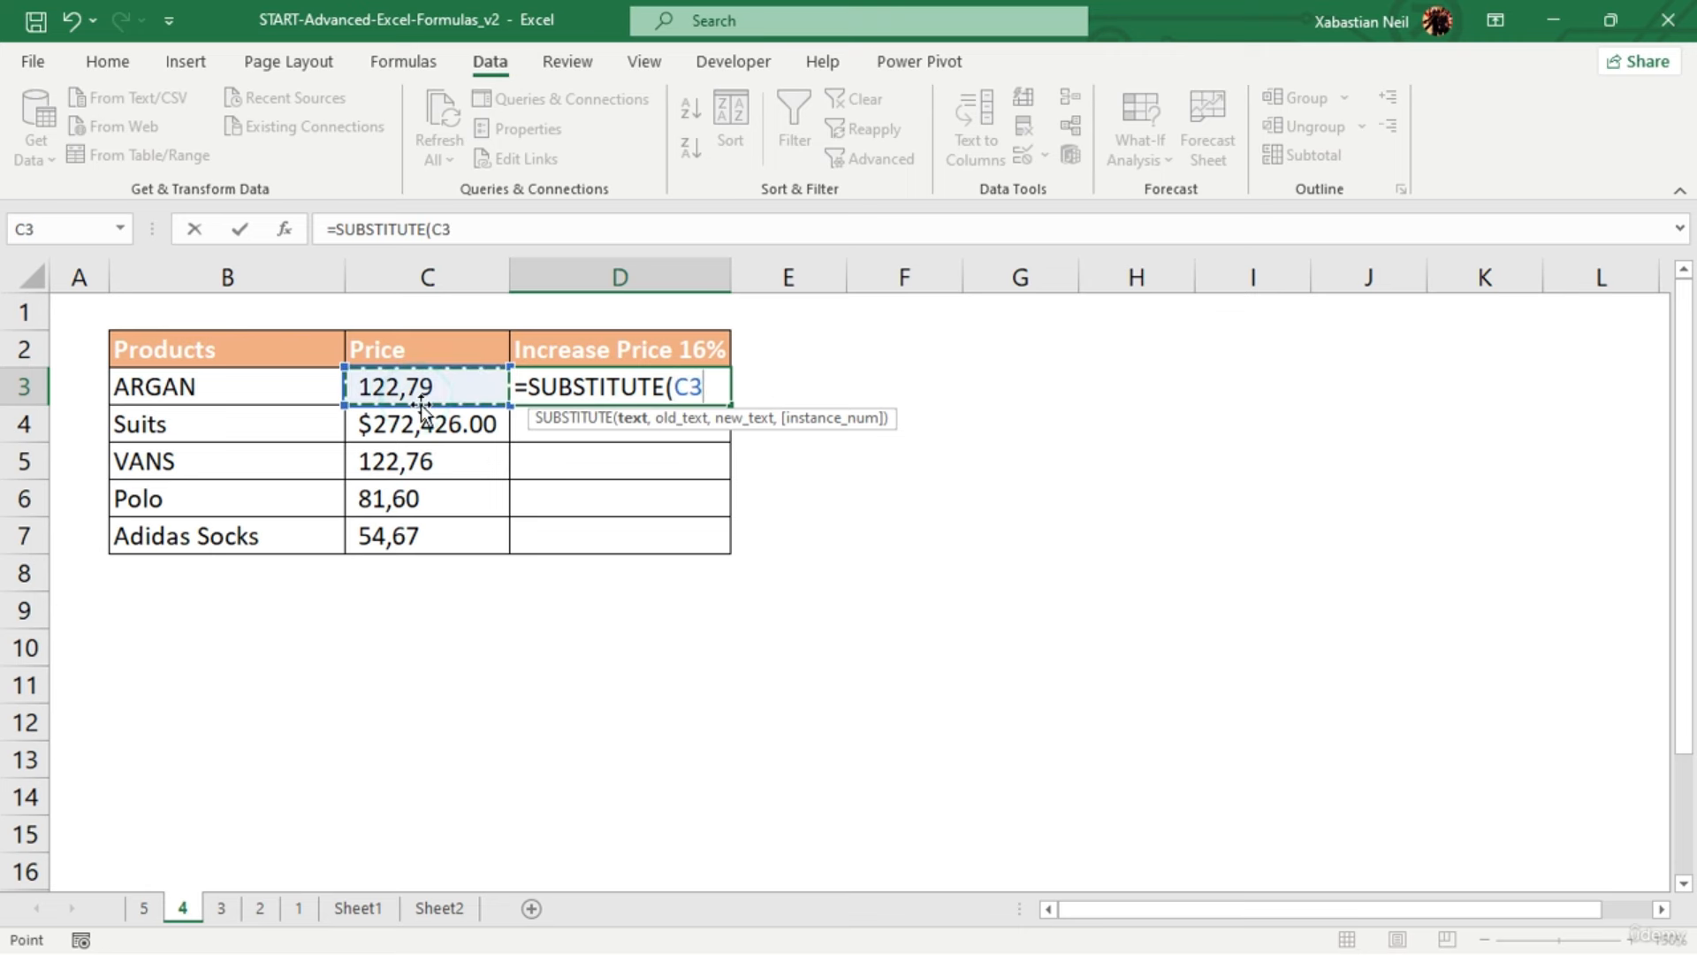
text(,)
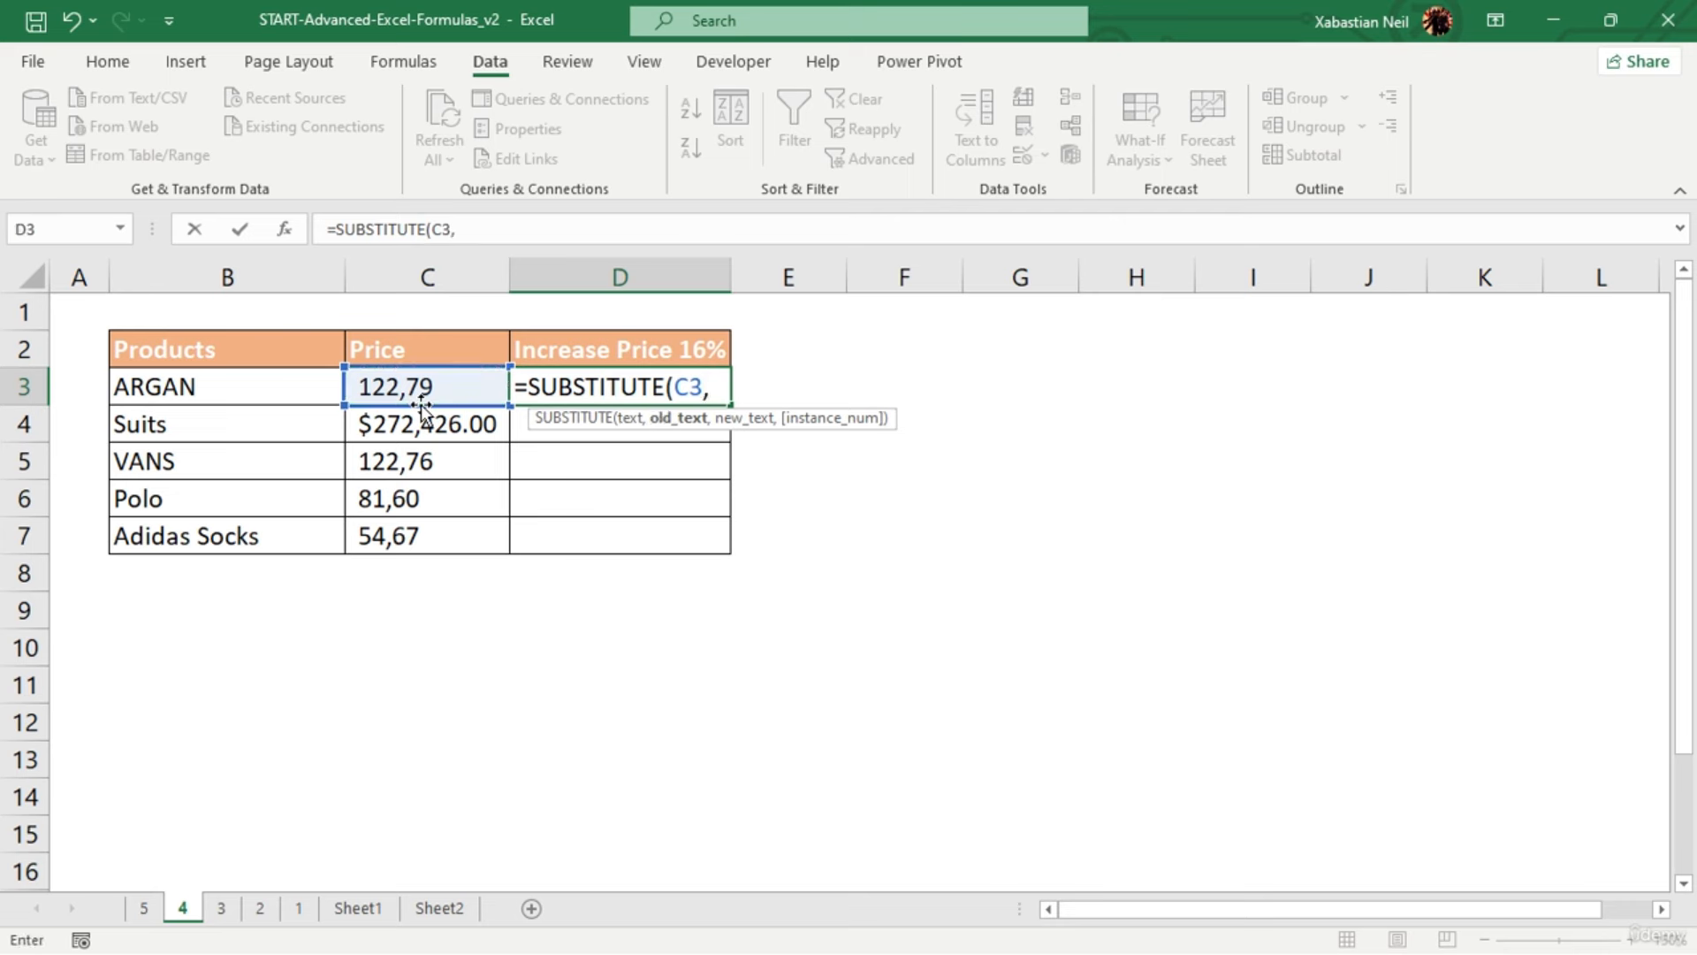
text(",)
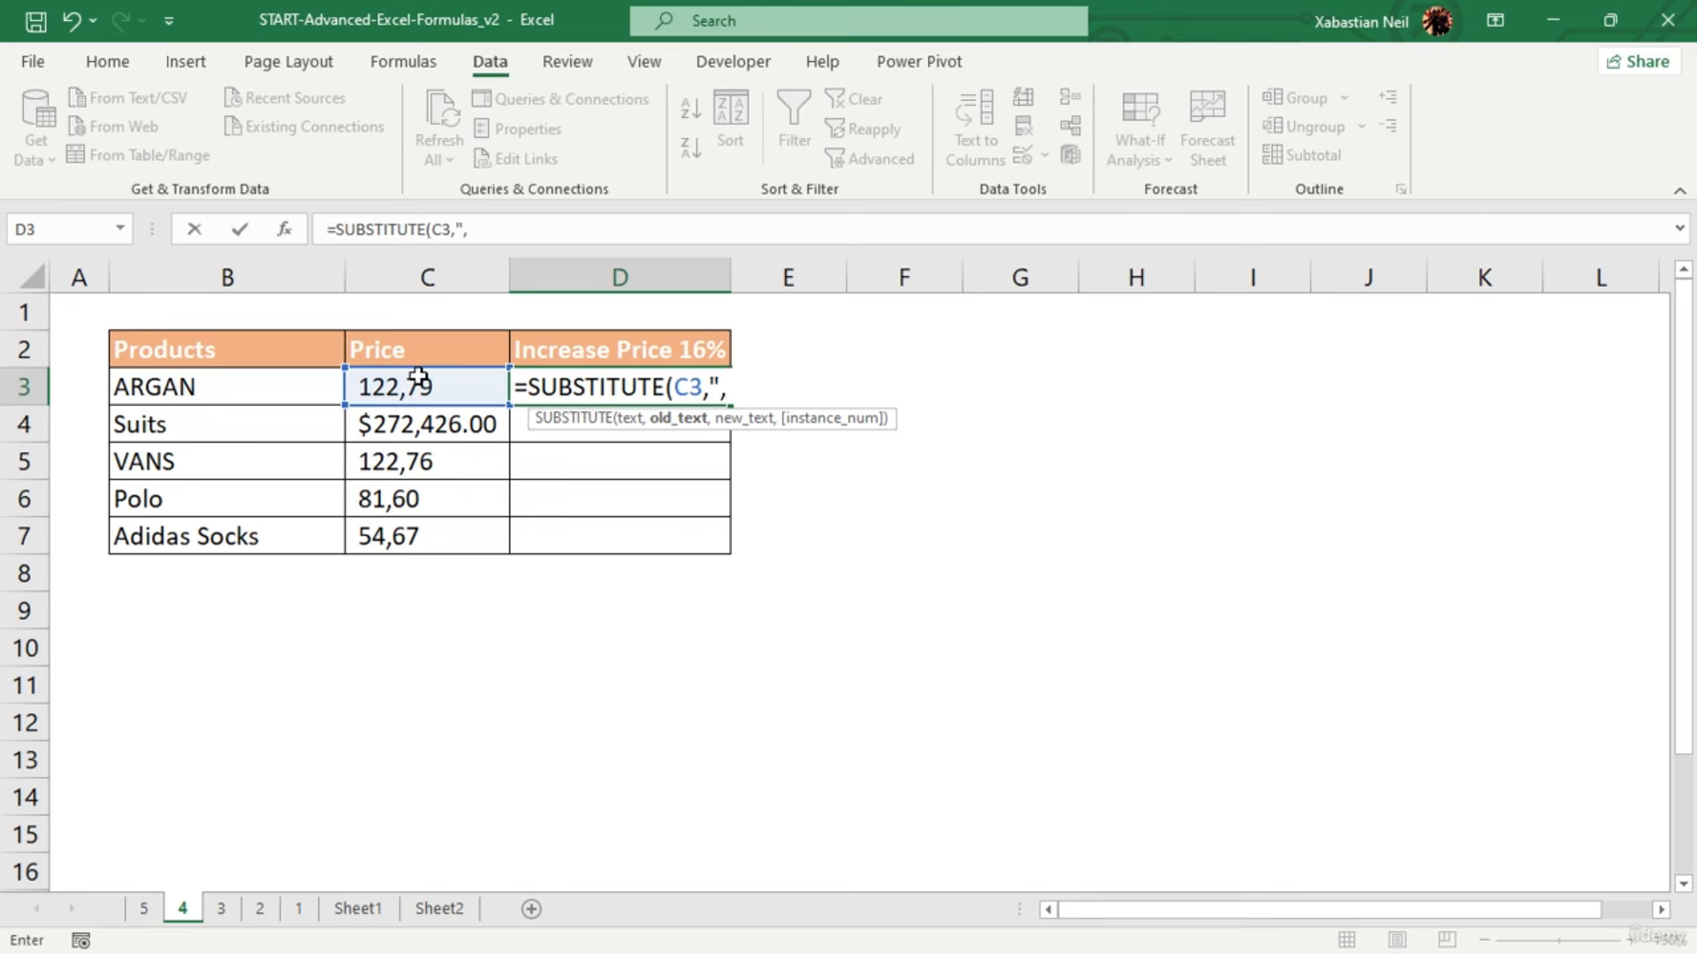
text(",)
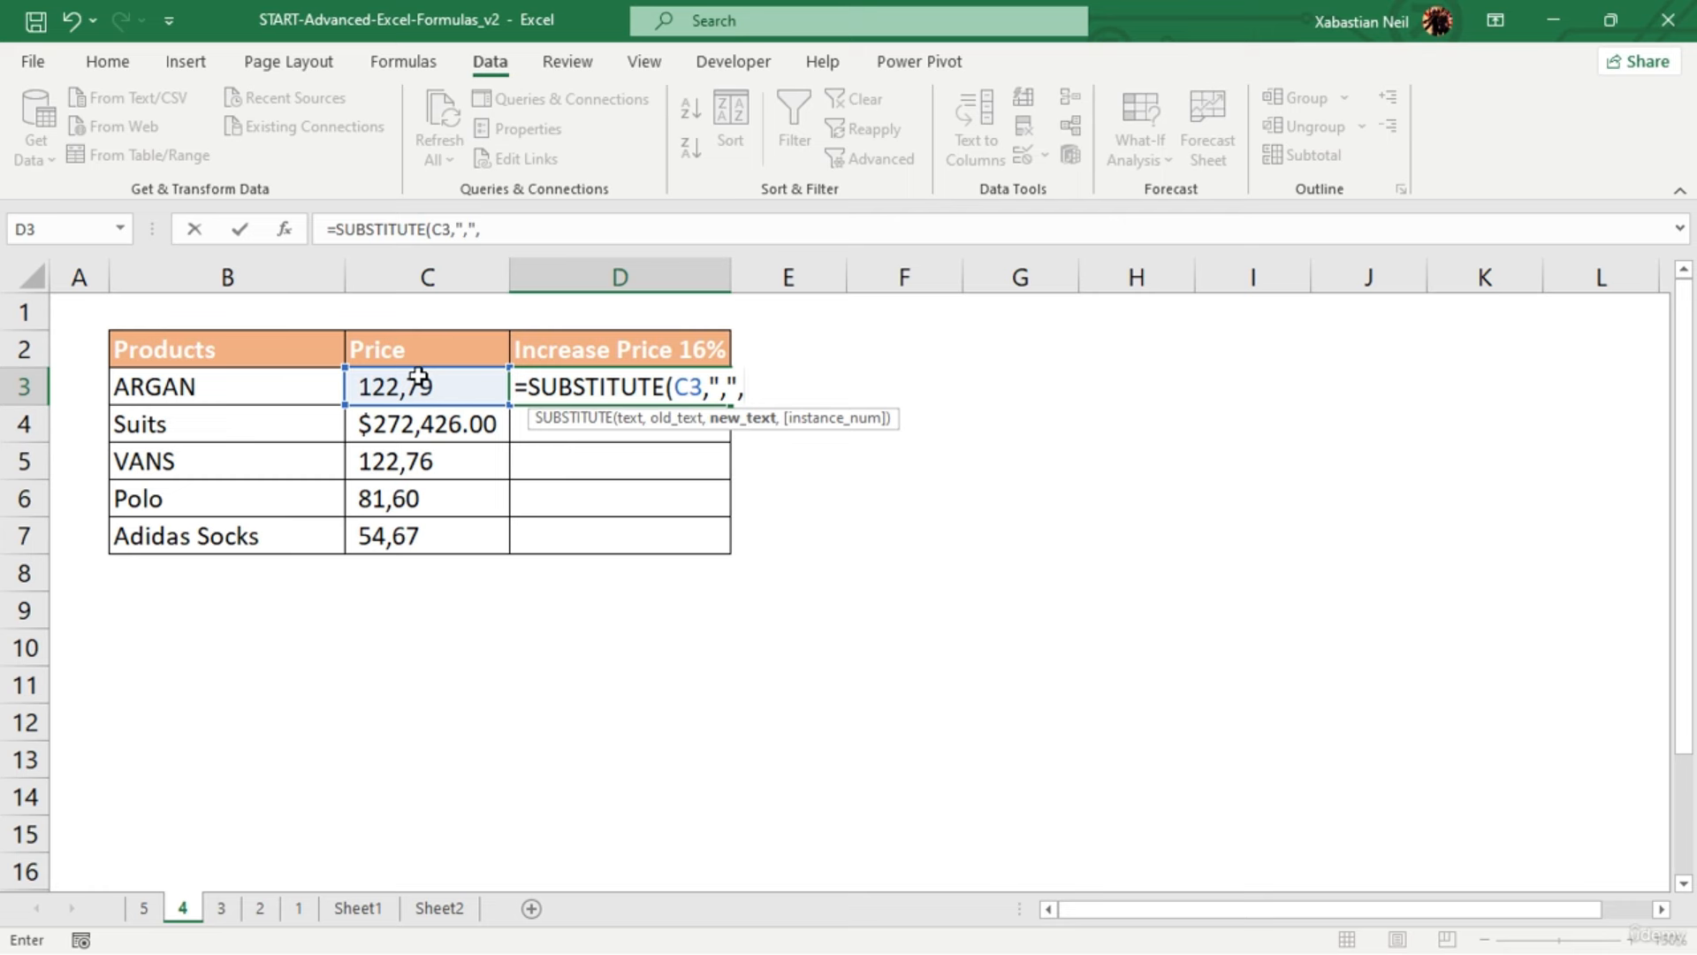
text(".",)
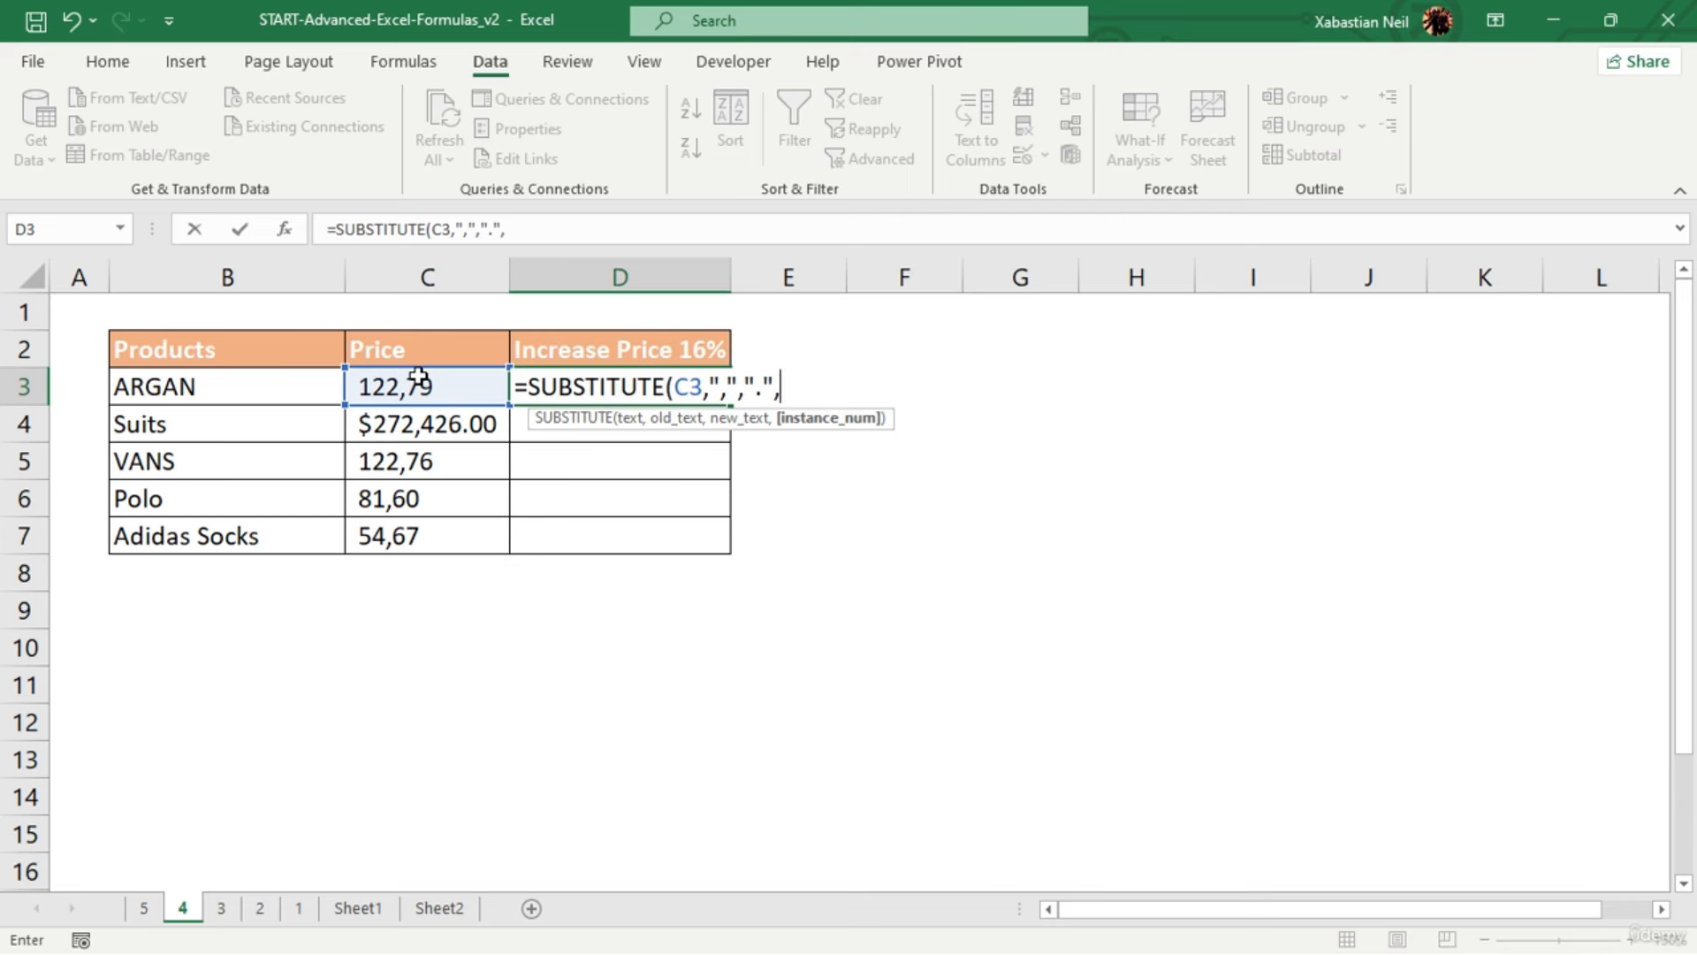
key(BackSpace)
text(,)
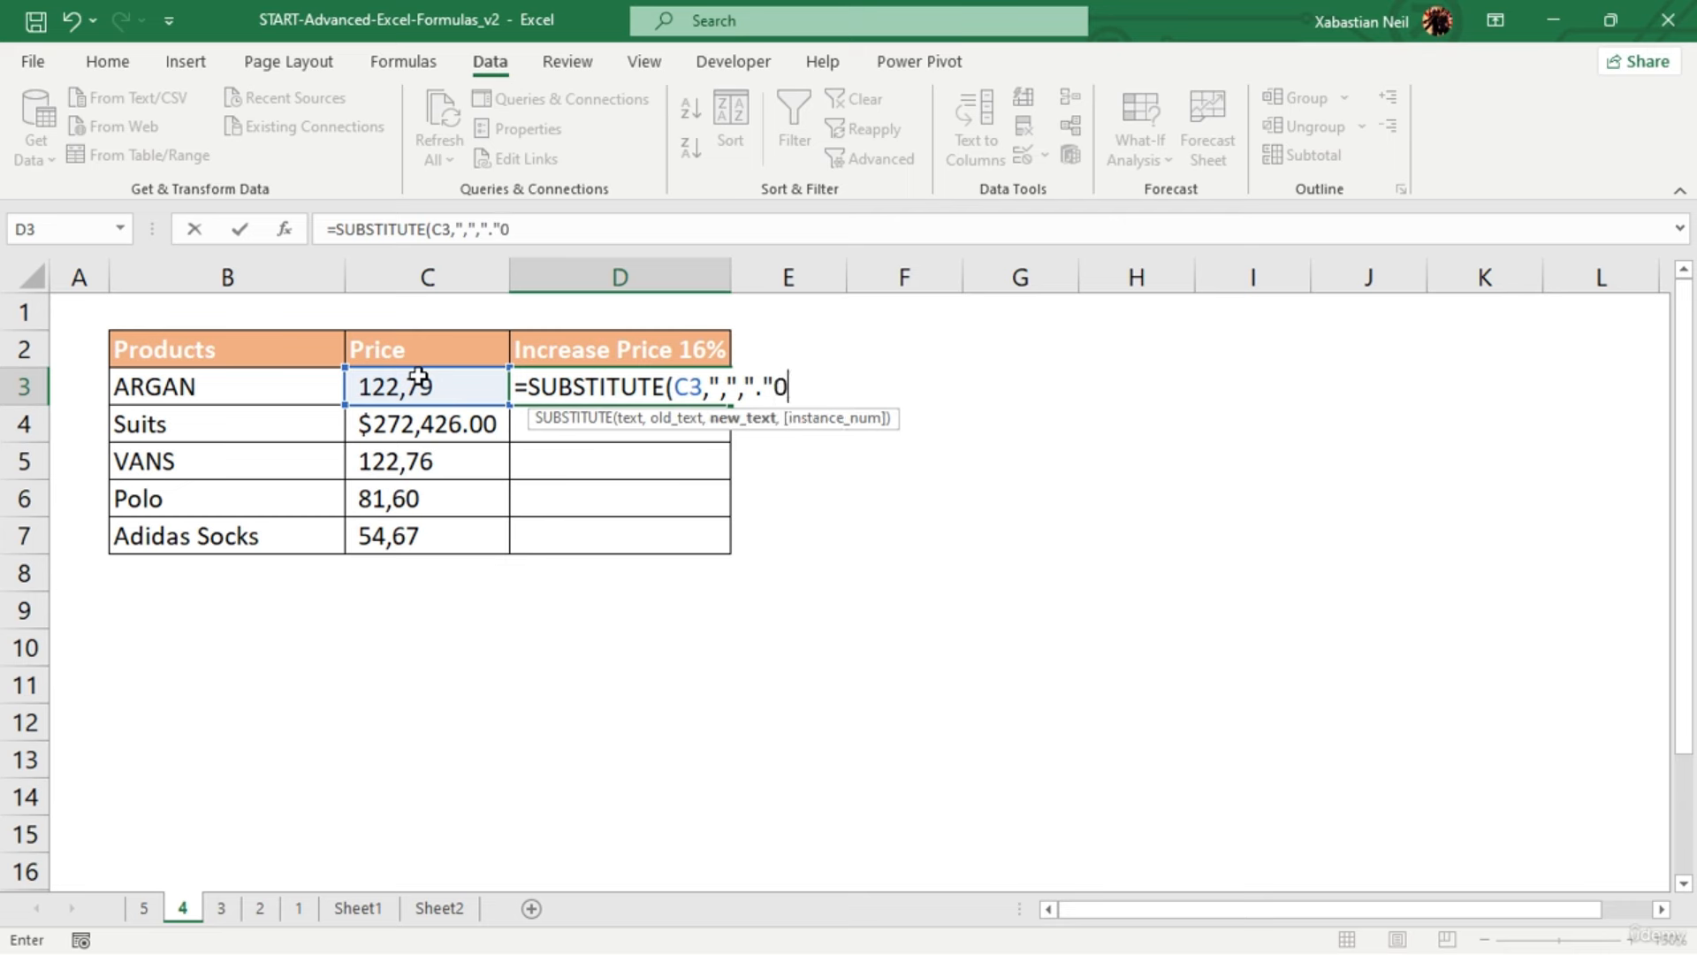
key(BackSpace)
text())
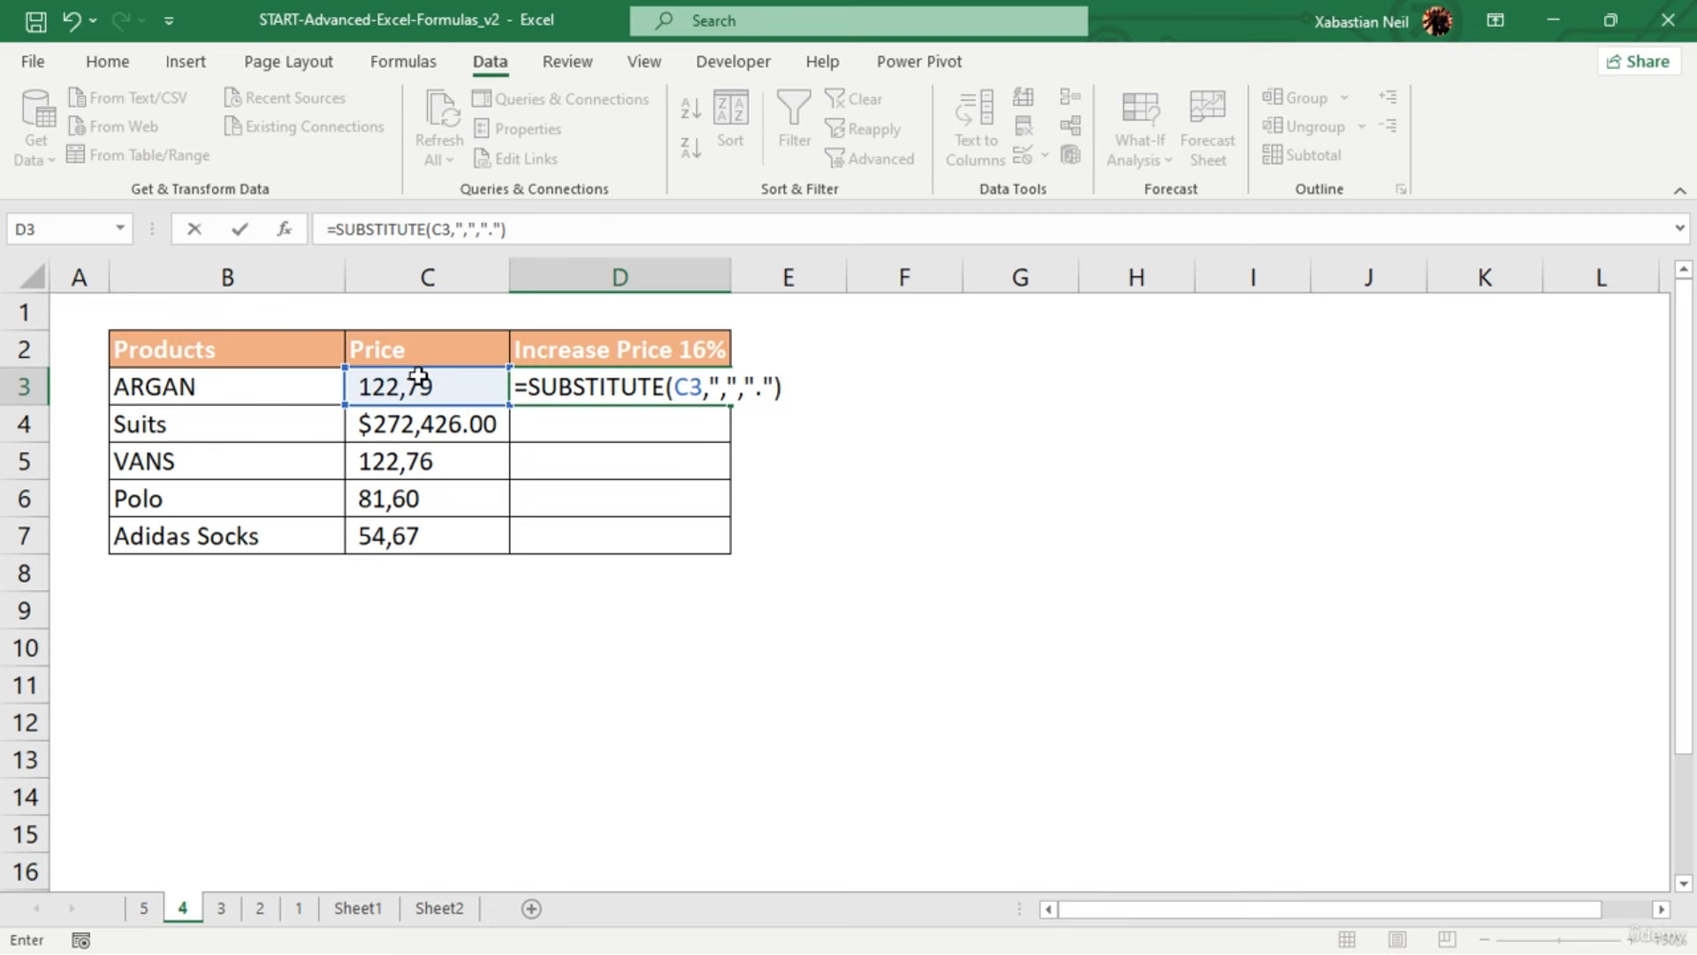
key(Return)
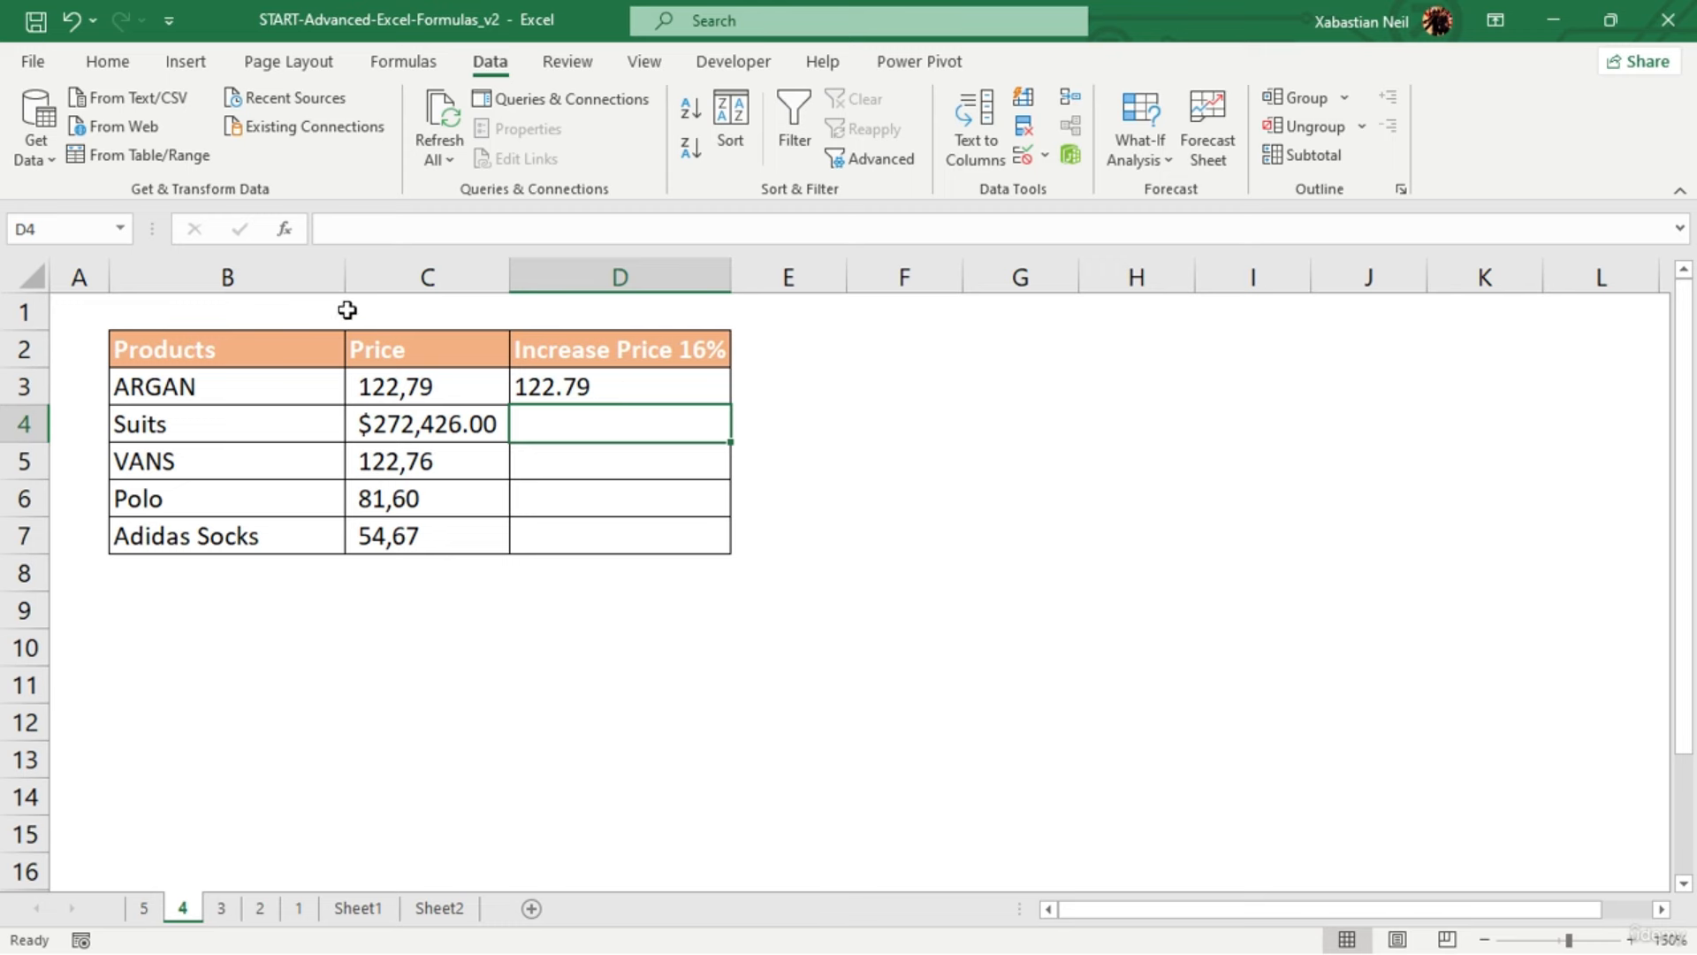
Wrap the SUBSTITUTE formula in D3 in VALUE and multiply by 1.1, giving =VALUE(SUBSTITUTE(C3,",",".")*1.1)
double_click(623, 379)
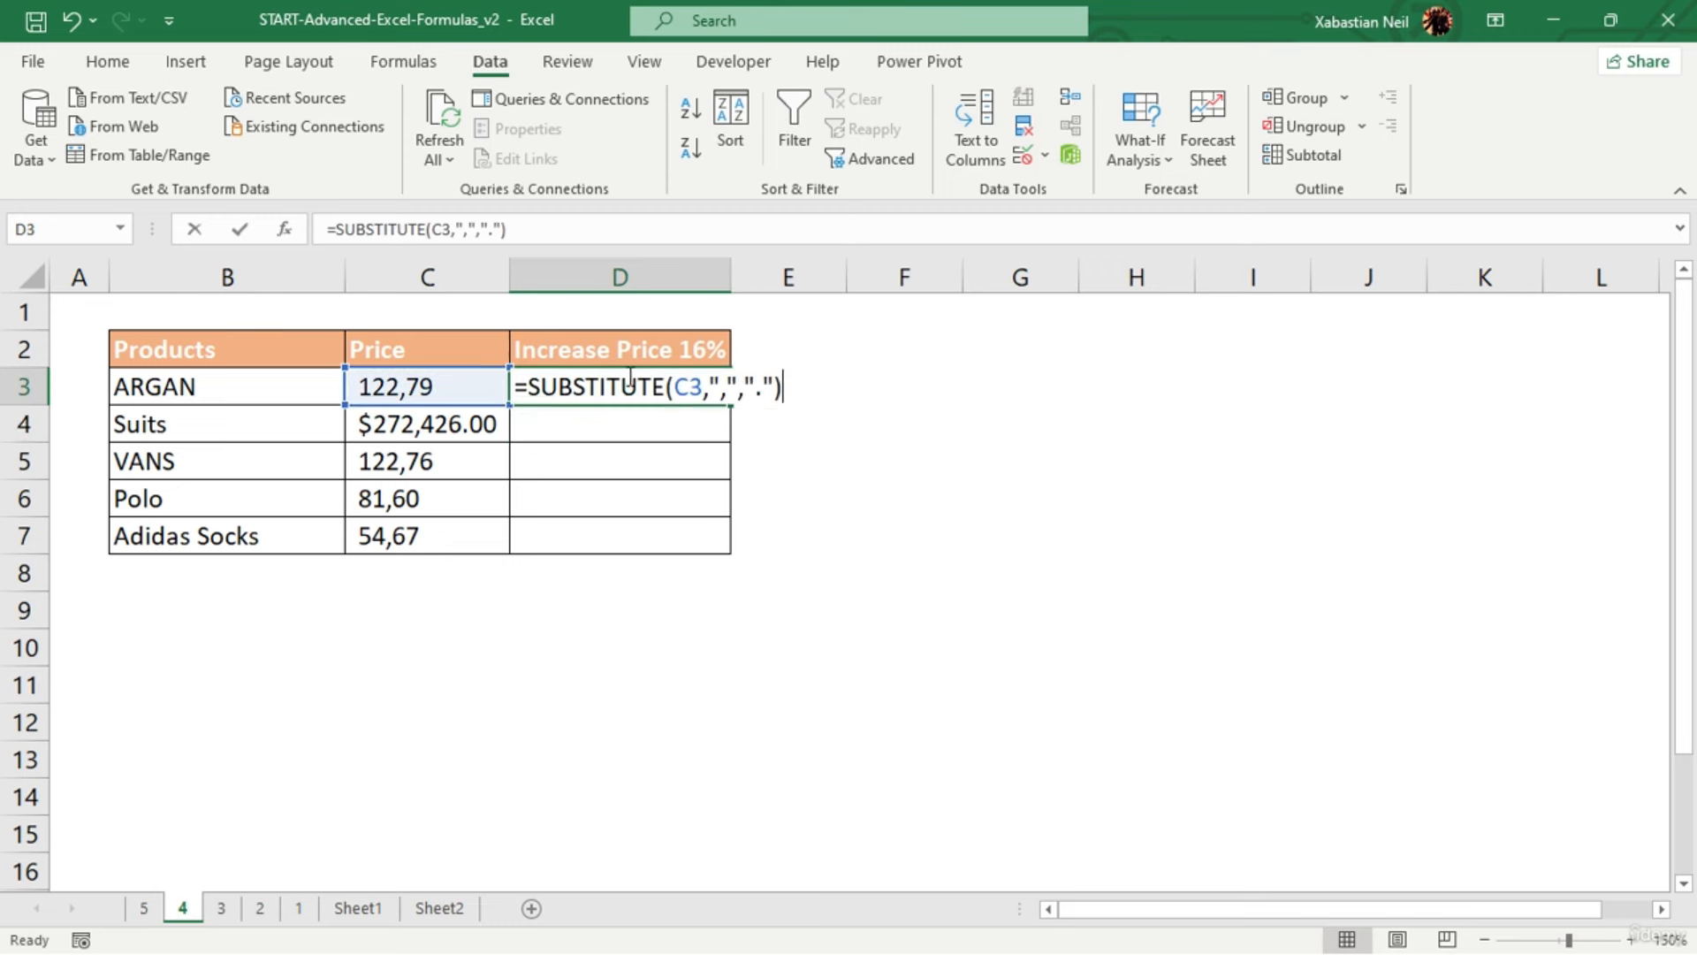
click(336, 228)
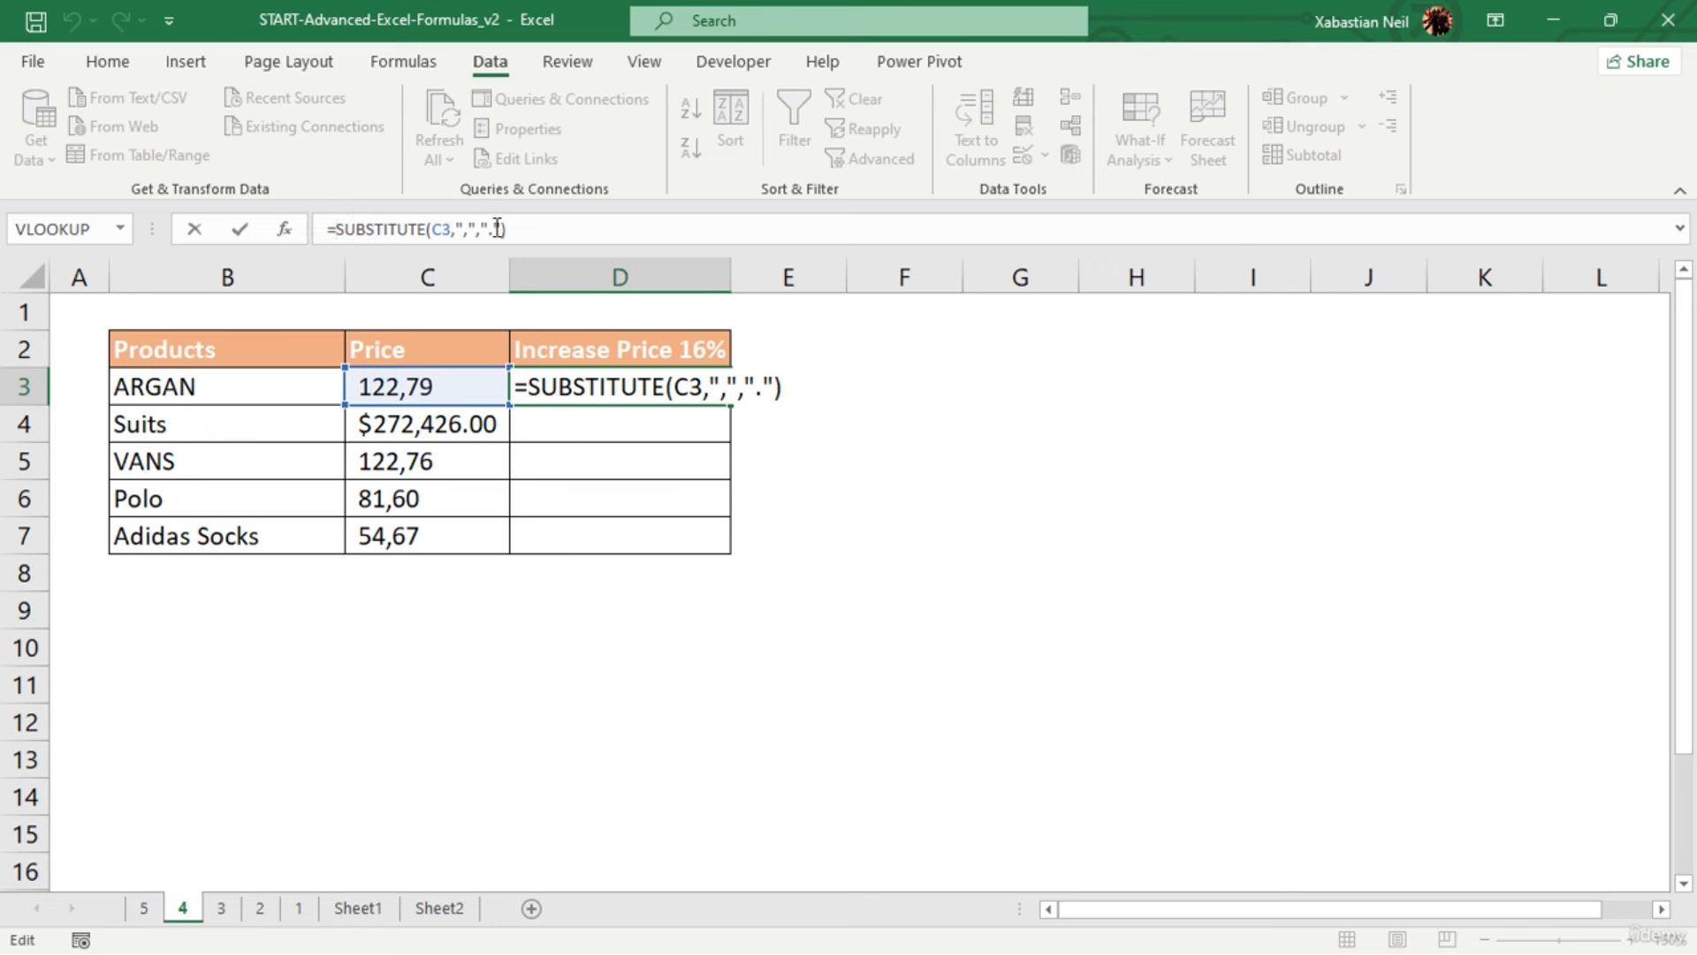
text(VALUE()
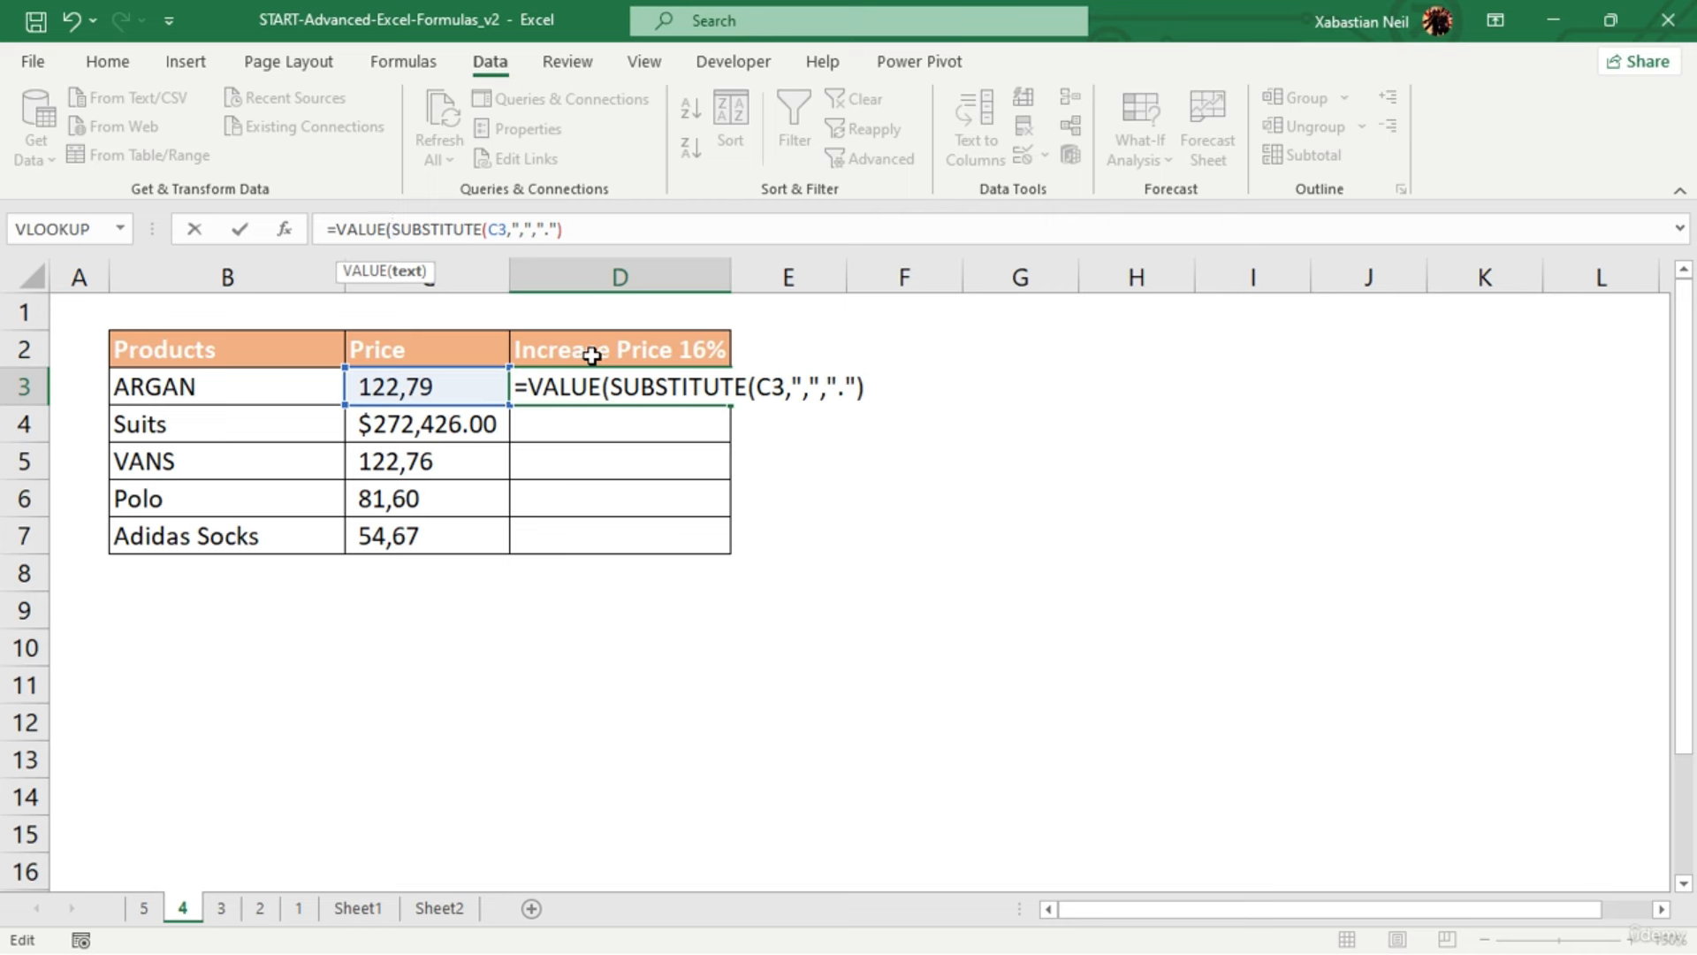
click(599, 227)
text(*1.1)
key(Return)
click(835, 579)
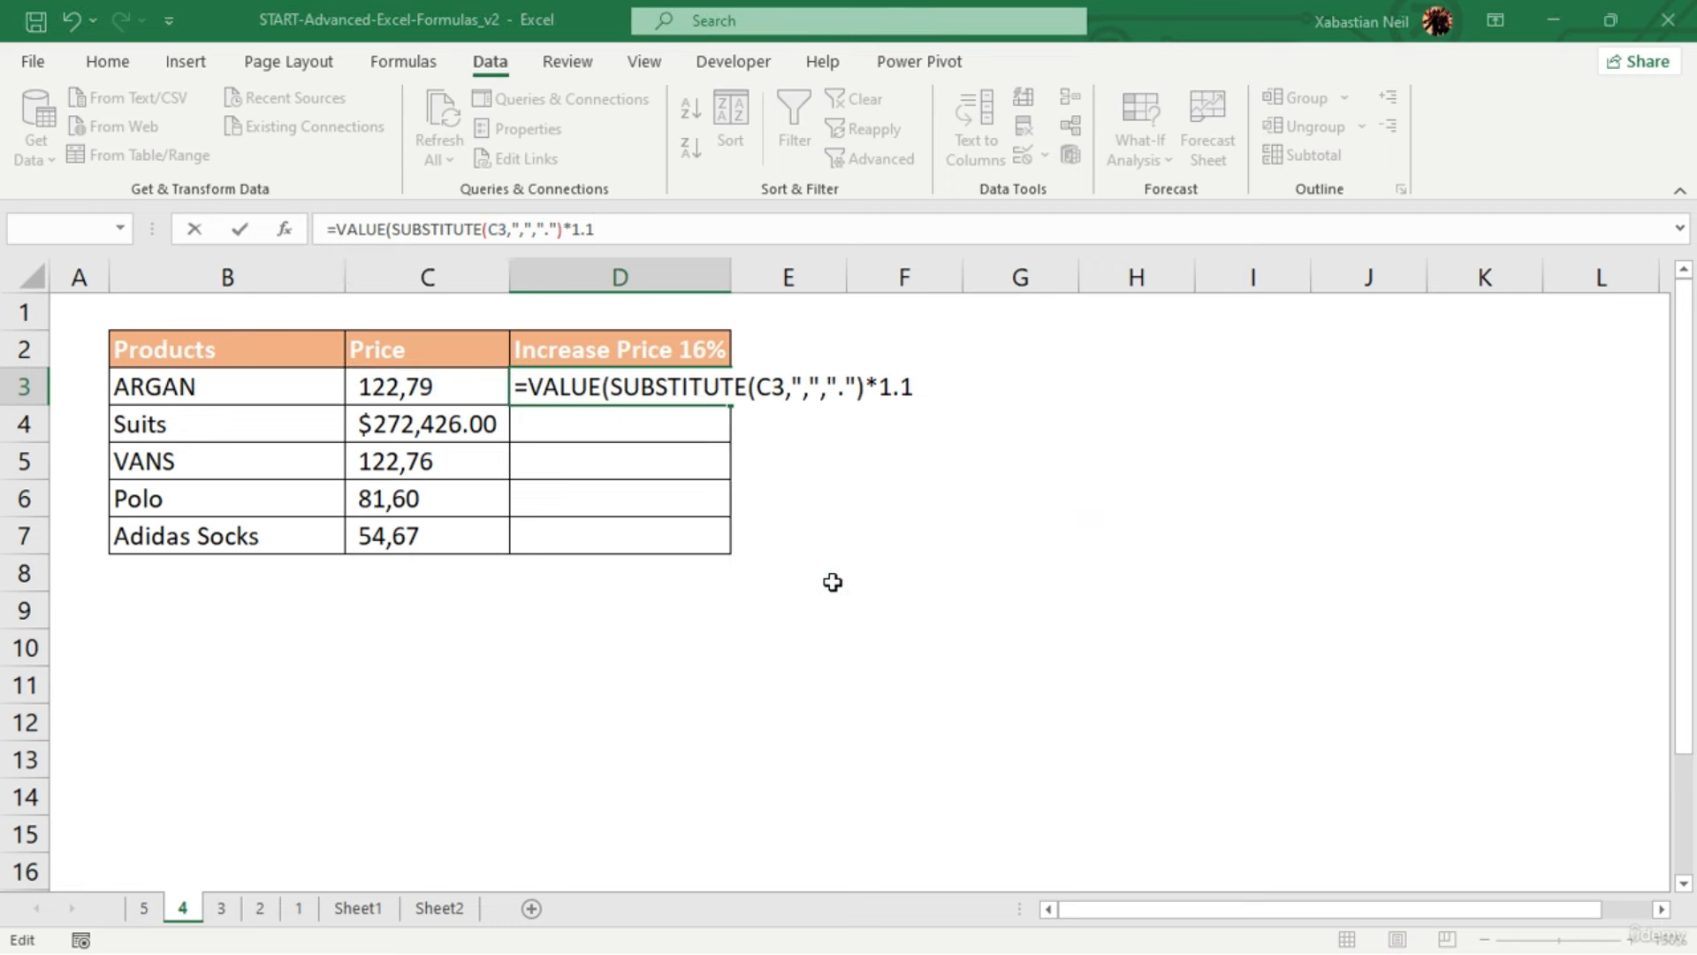
Change the multiplier in the D3 price formula to 1.6
click(682, 386)
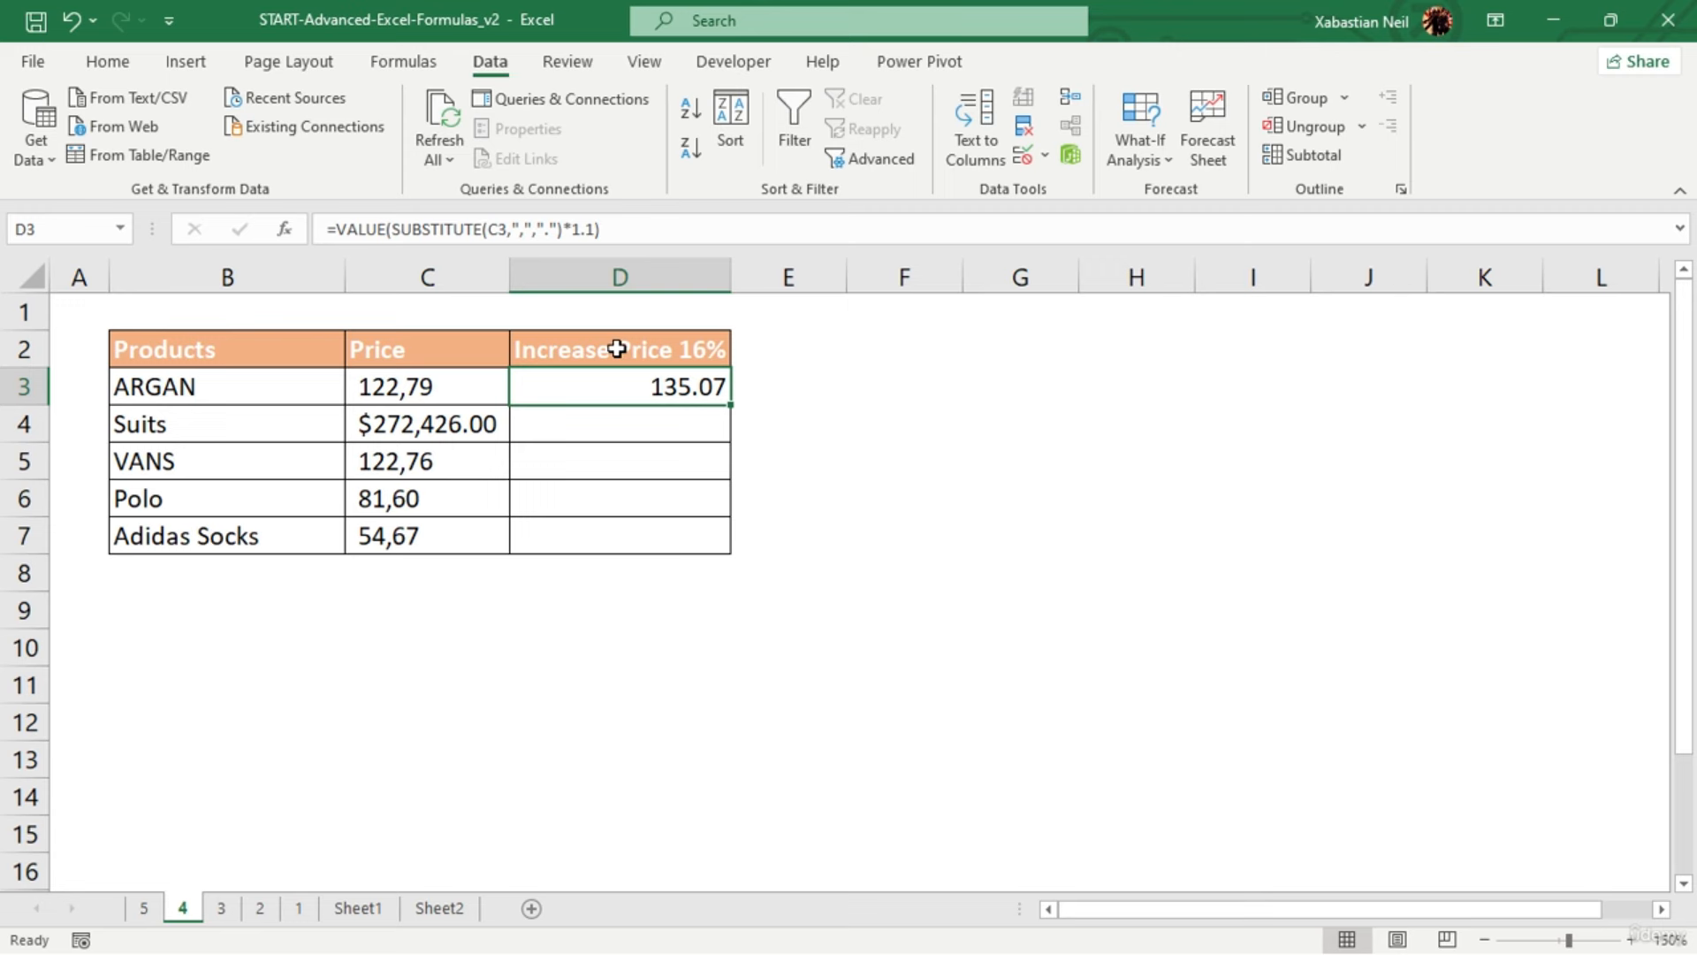
click(588, 228)
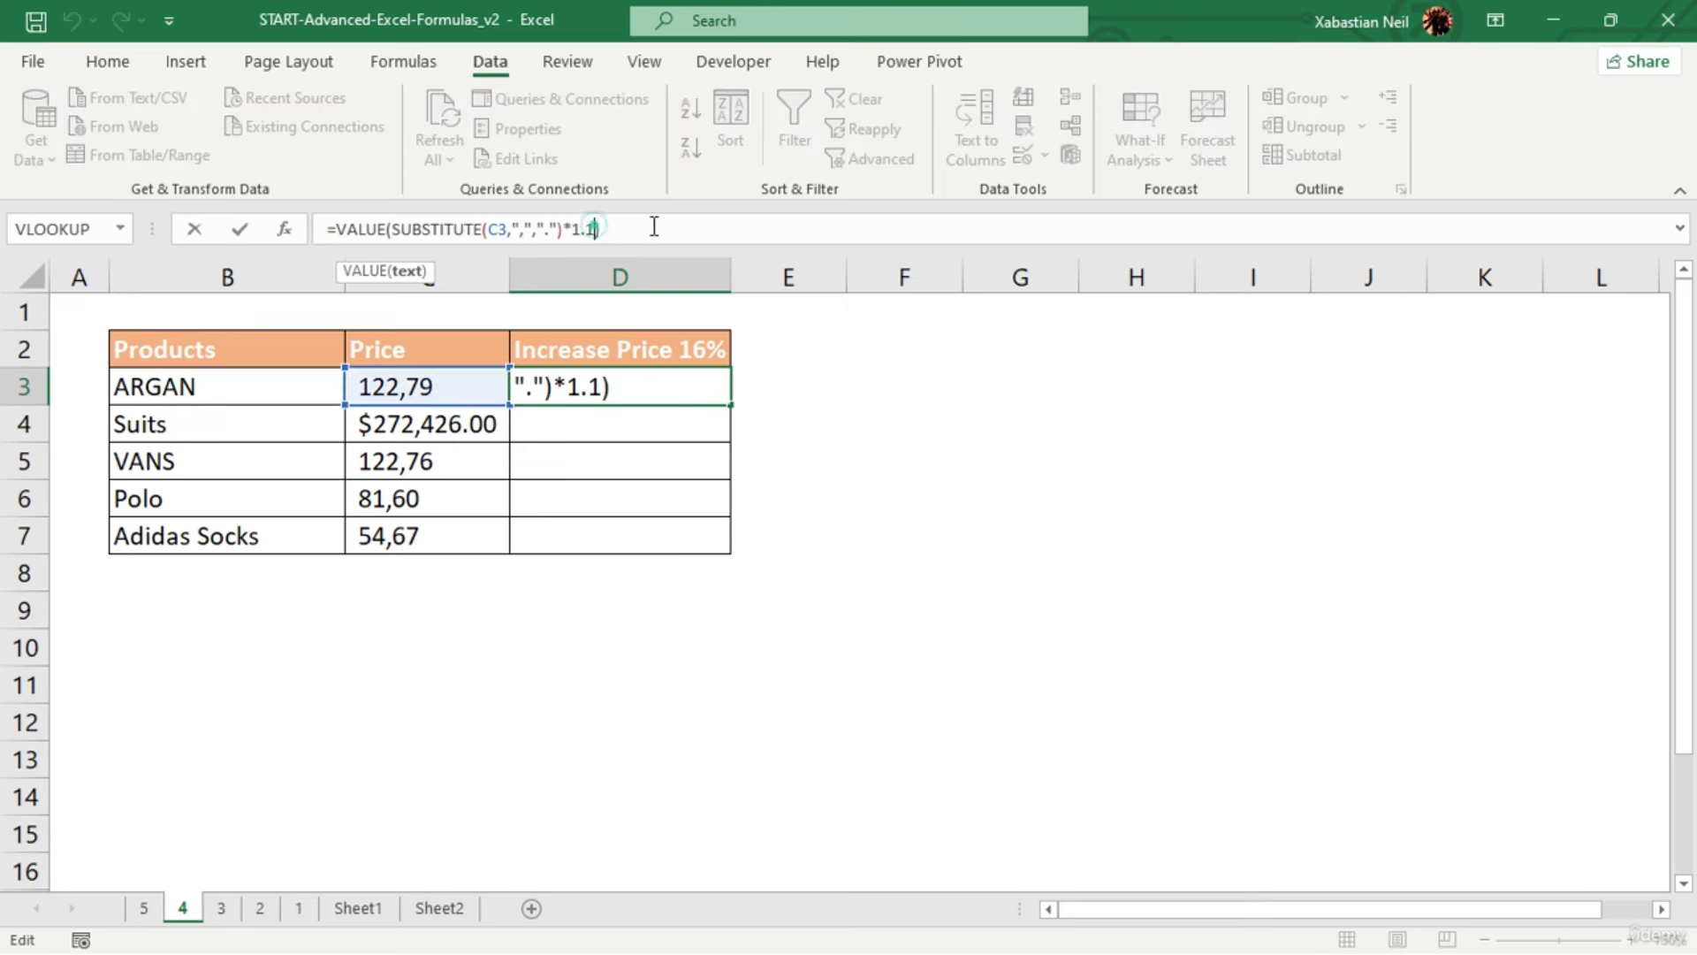
key(BackSpace)
text(6)
key(Return)
Fill the D3 formula down the Increase Price 16% column through Adidas Socks in D7
click(674, 394)
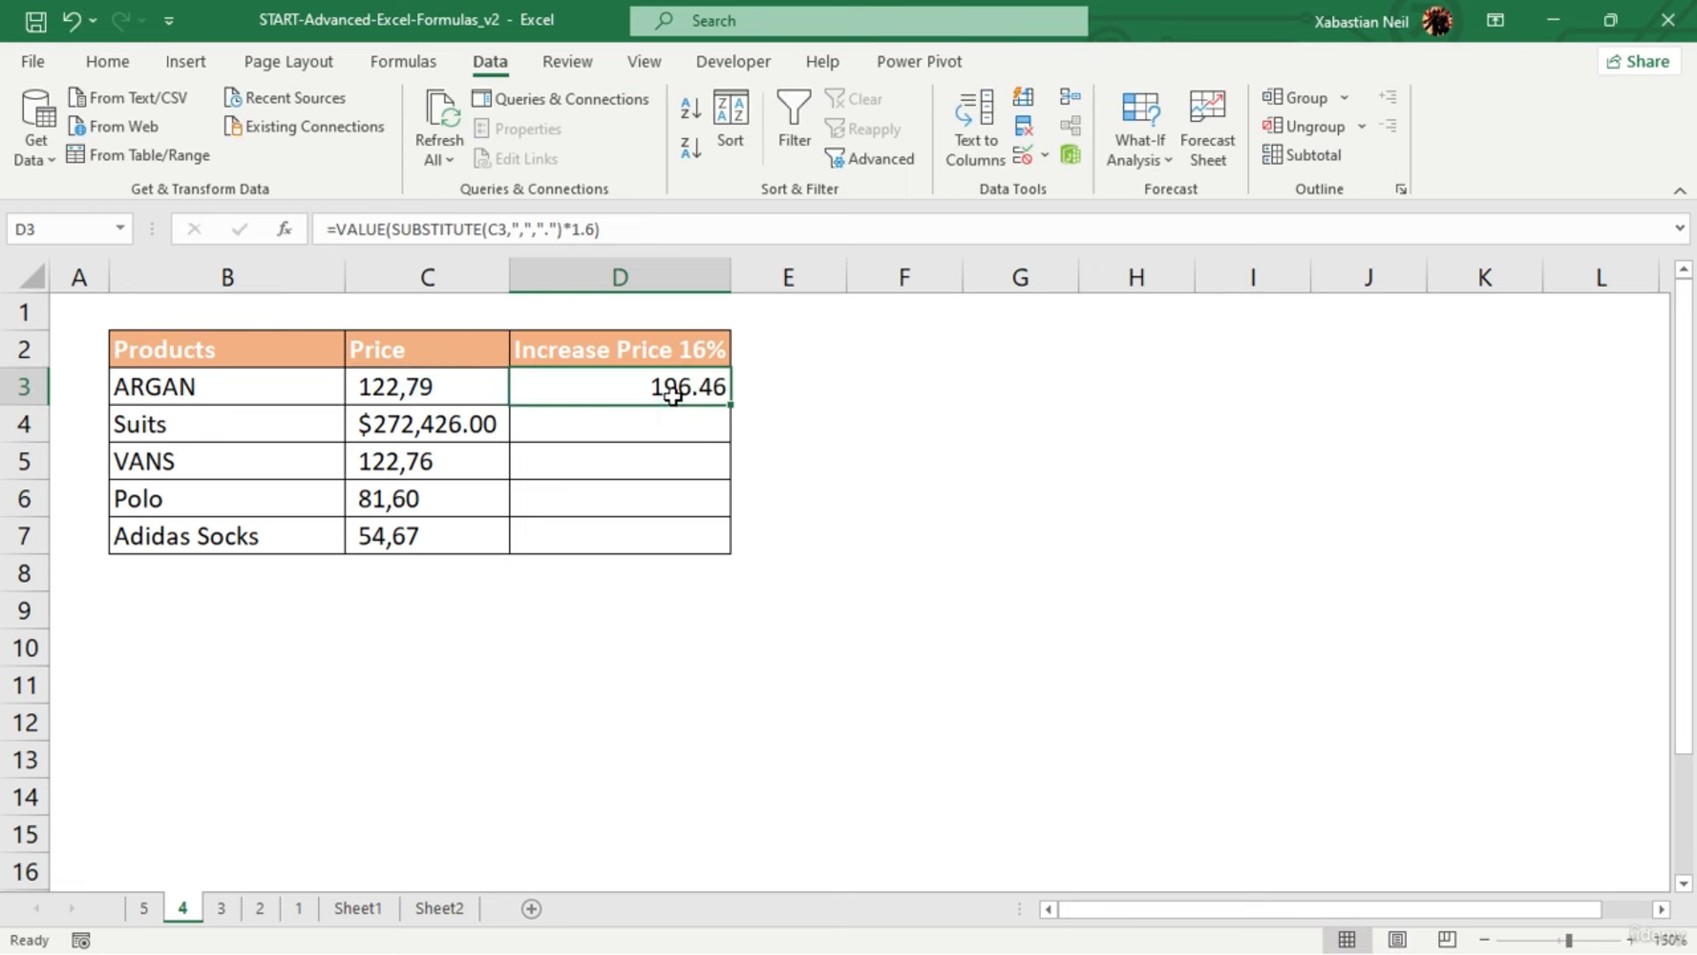
click(688, 394)
double_click(727, 402)
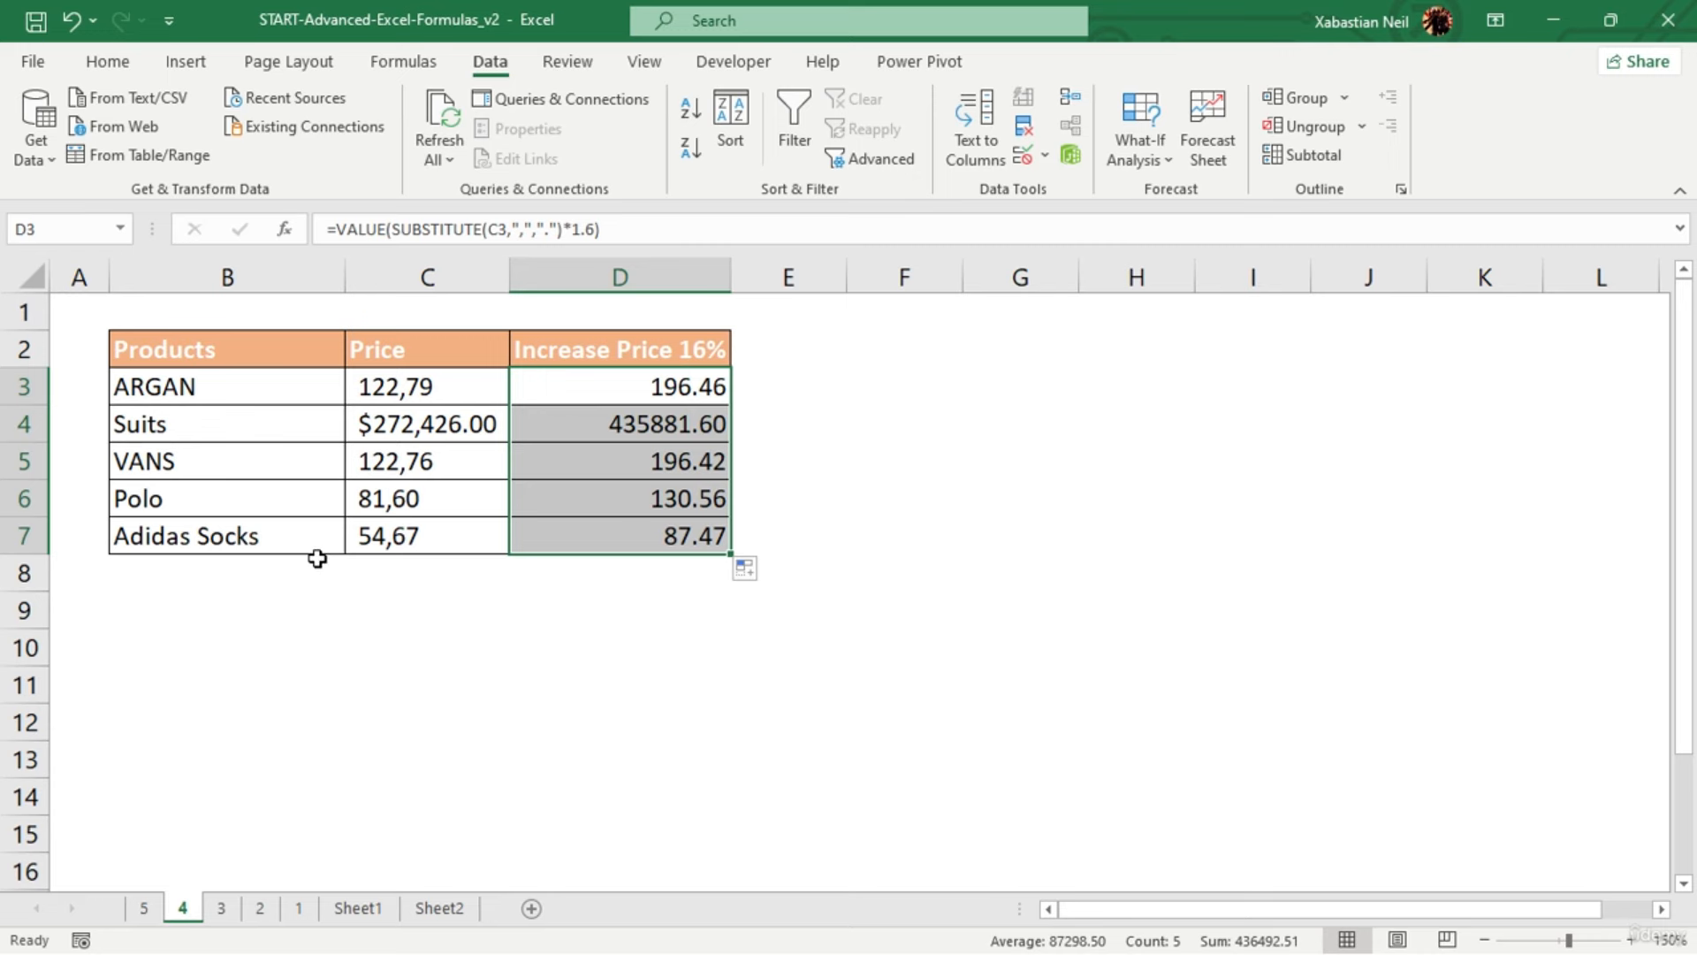
Open worksheet 3 and enter =MONTH(C3) in cell C2, above the Jan-23 header of the Sale Commissions table
click(212, 907)
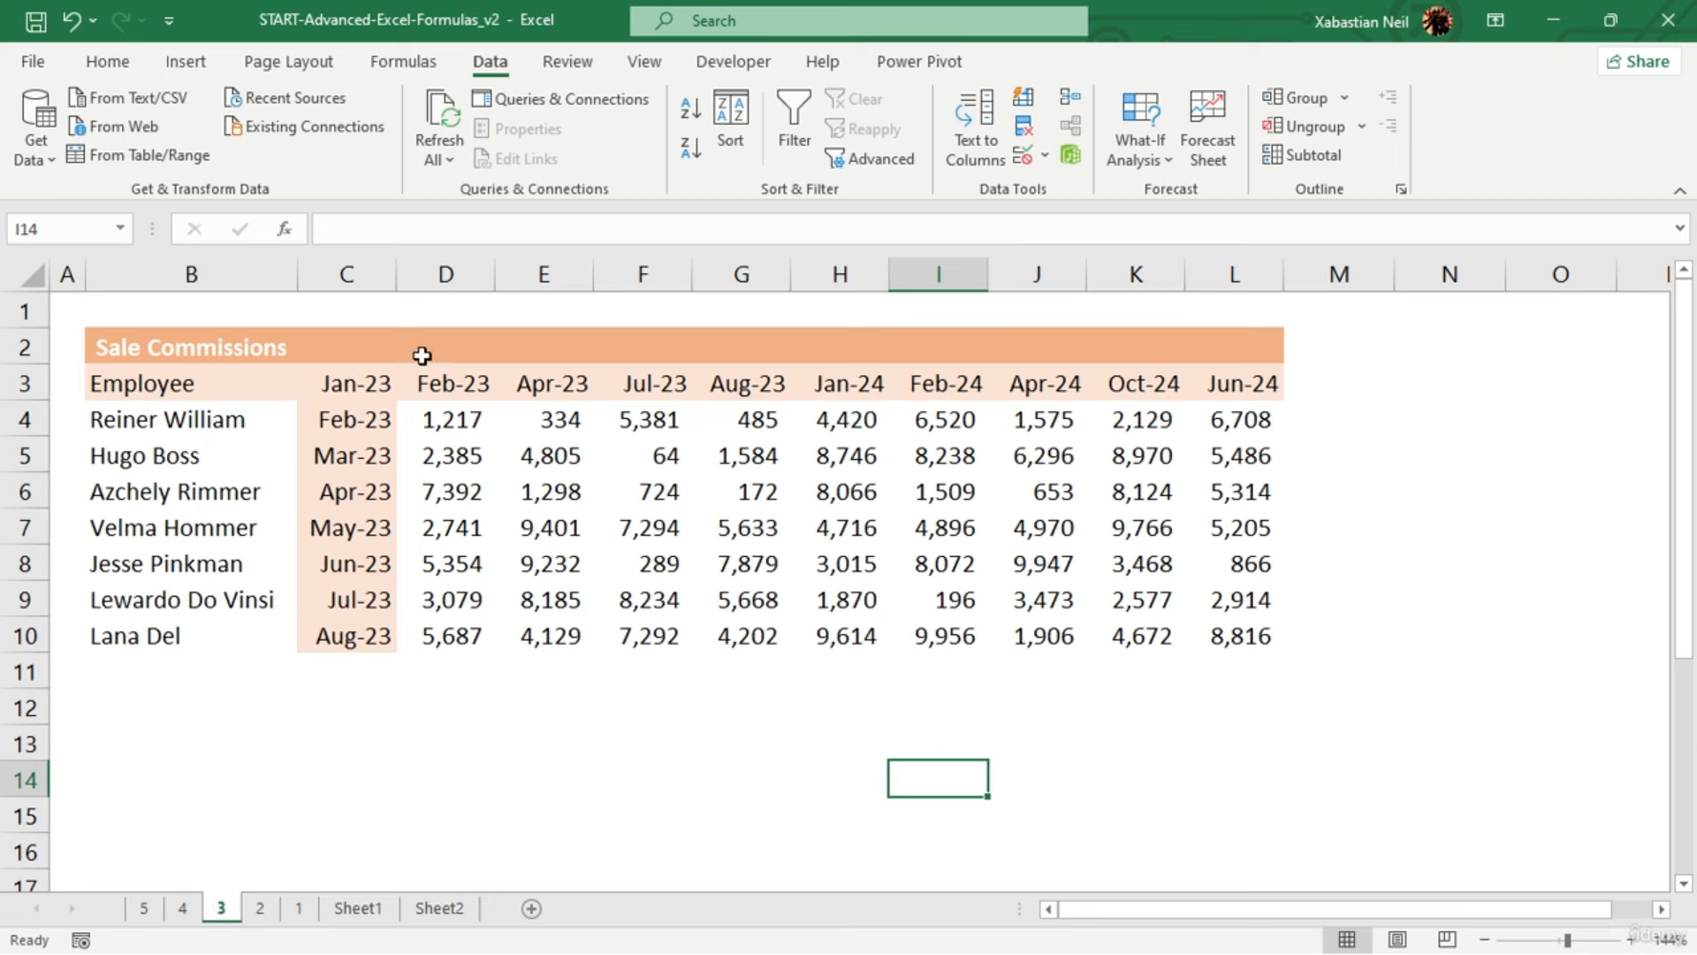
drag(396, 344, 1245, 338)
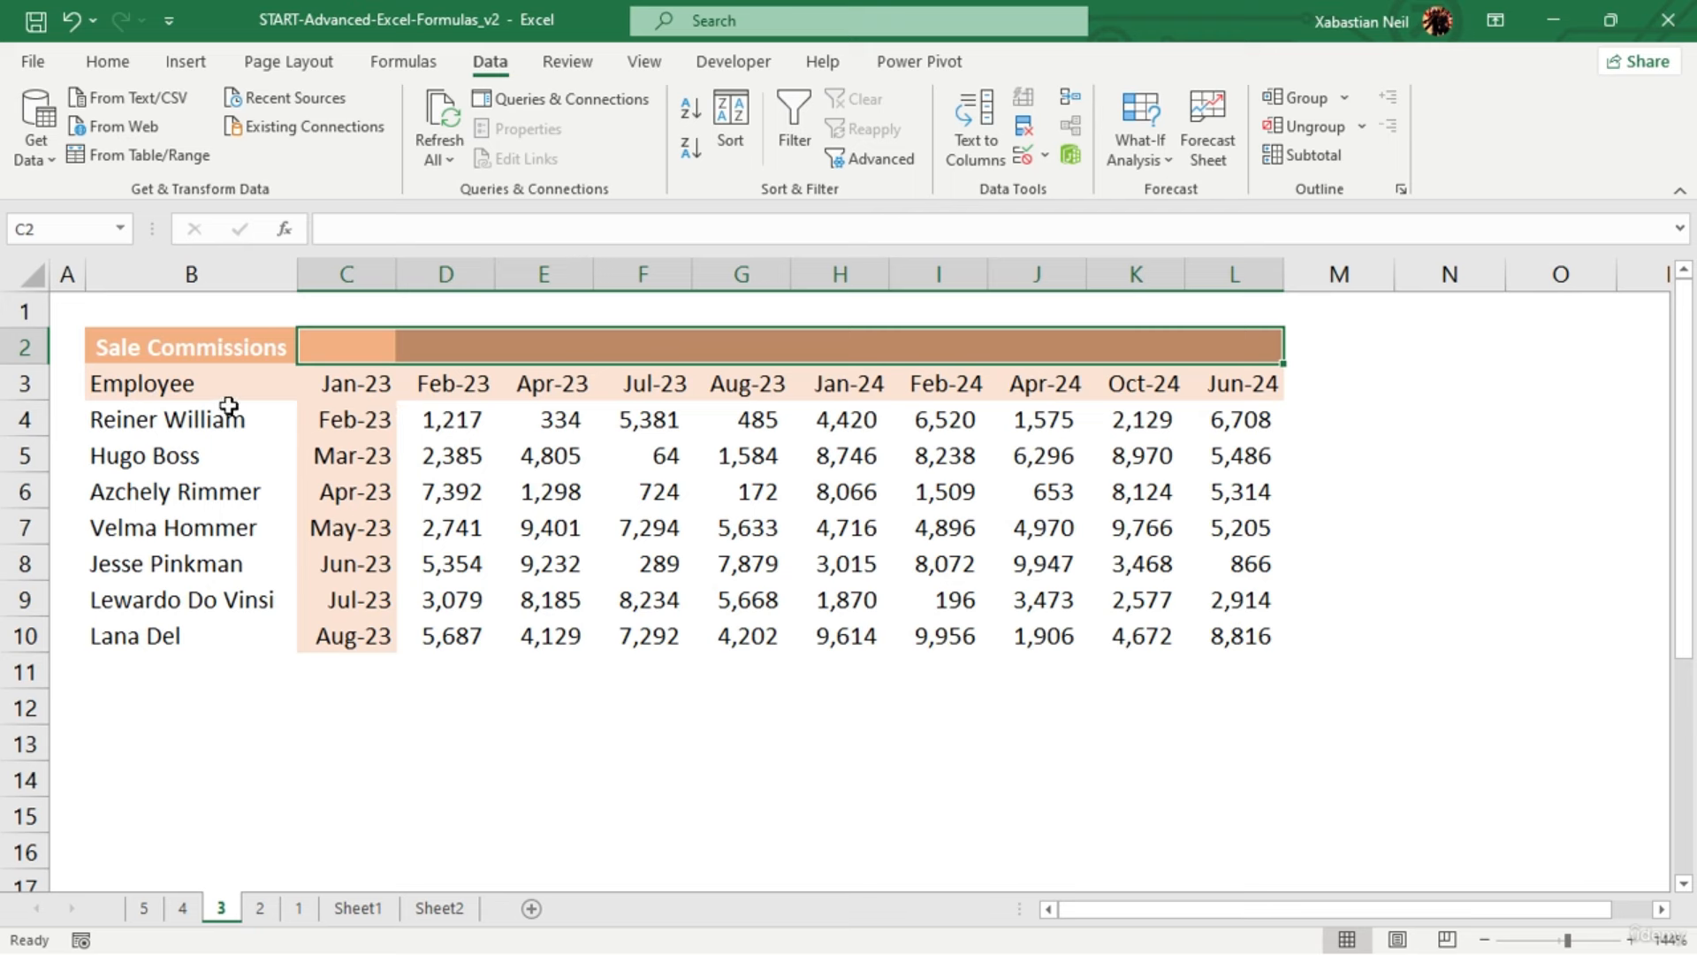
click(362, 340)
text(=)
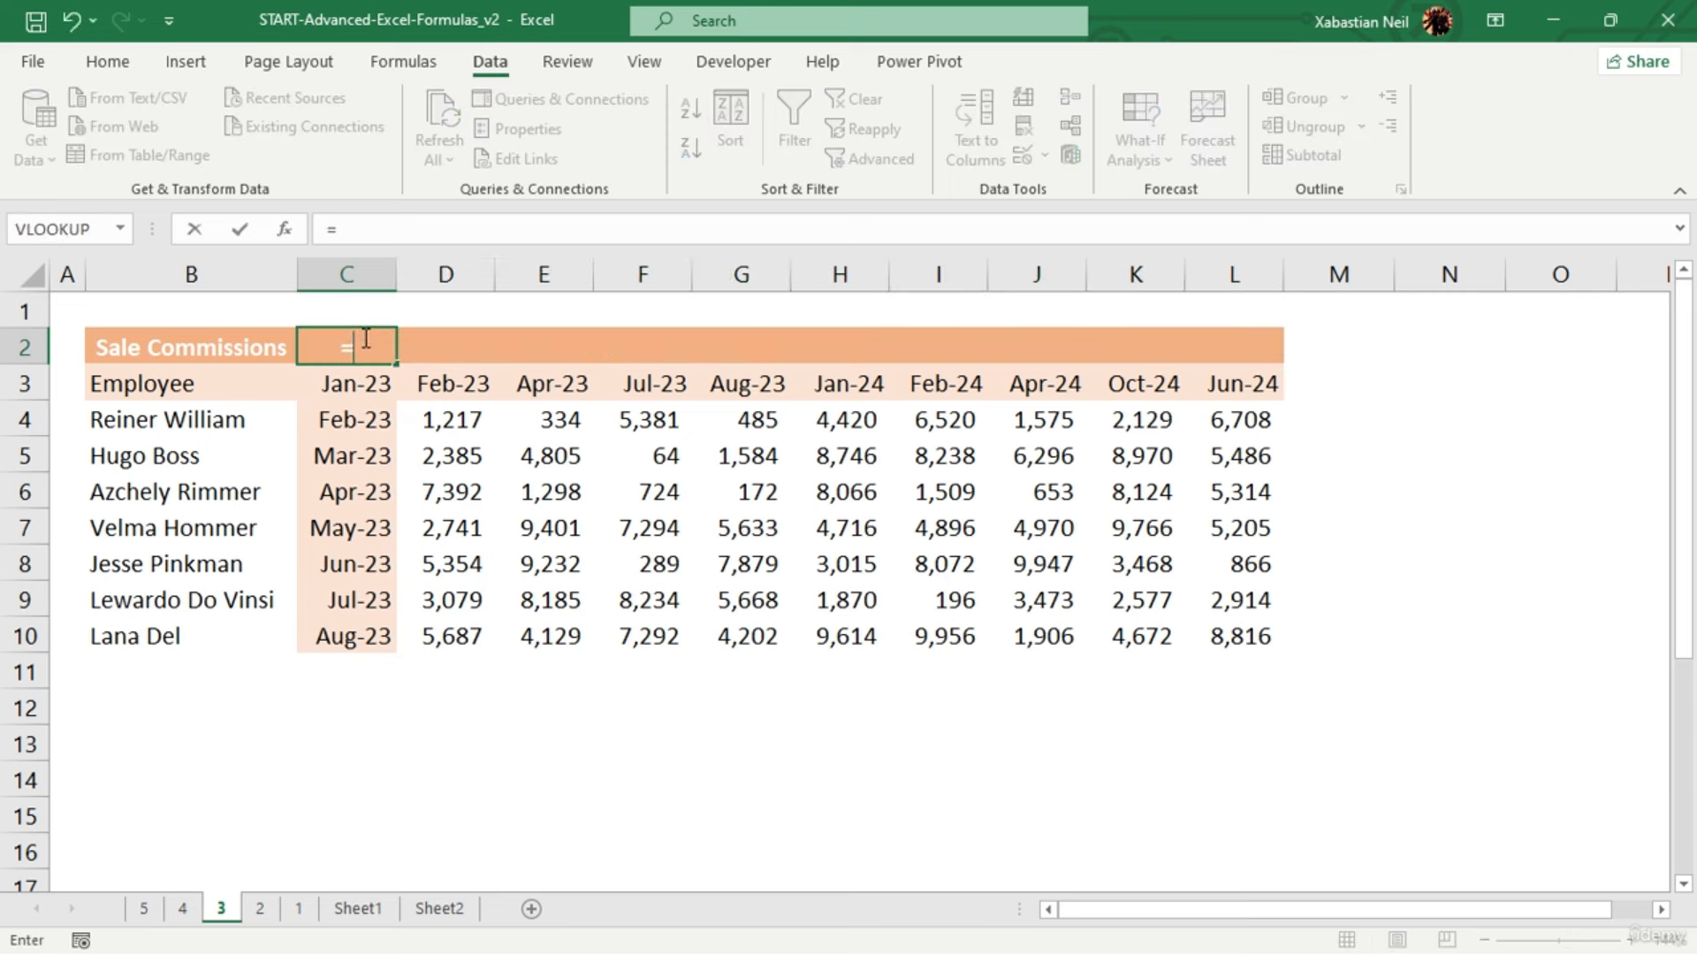
text(MONTH)
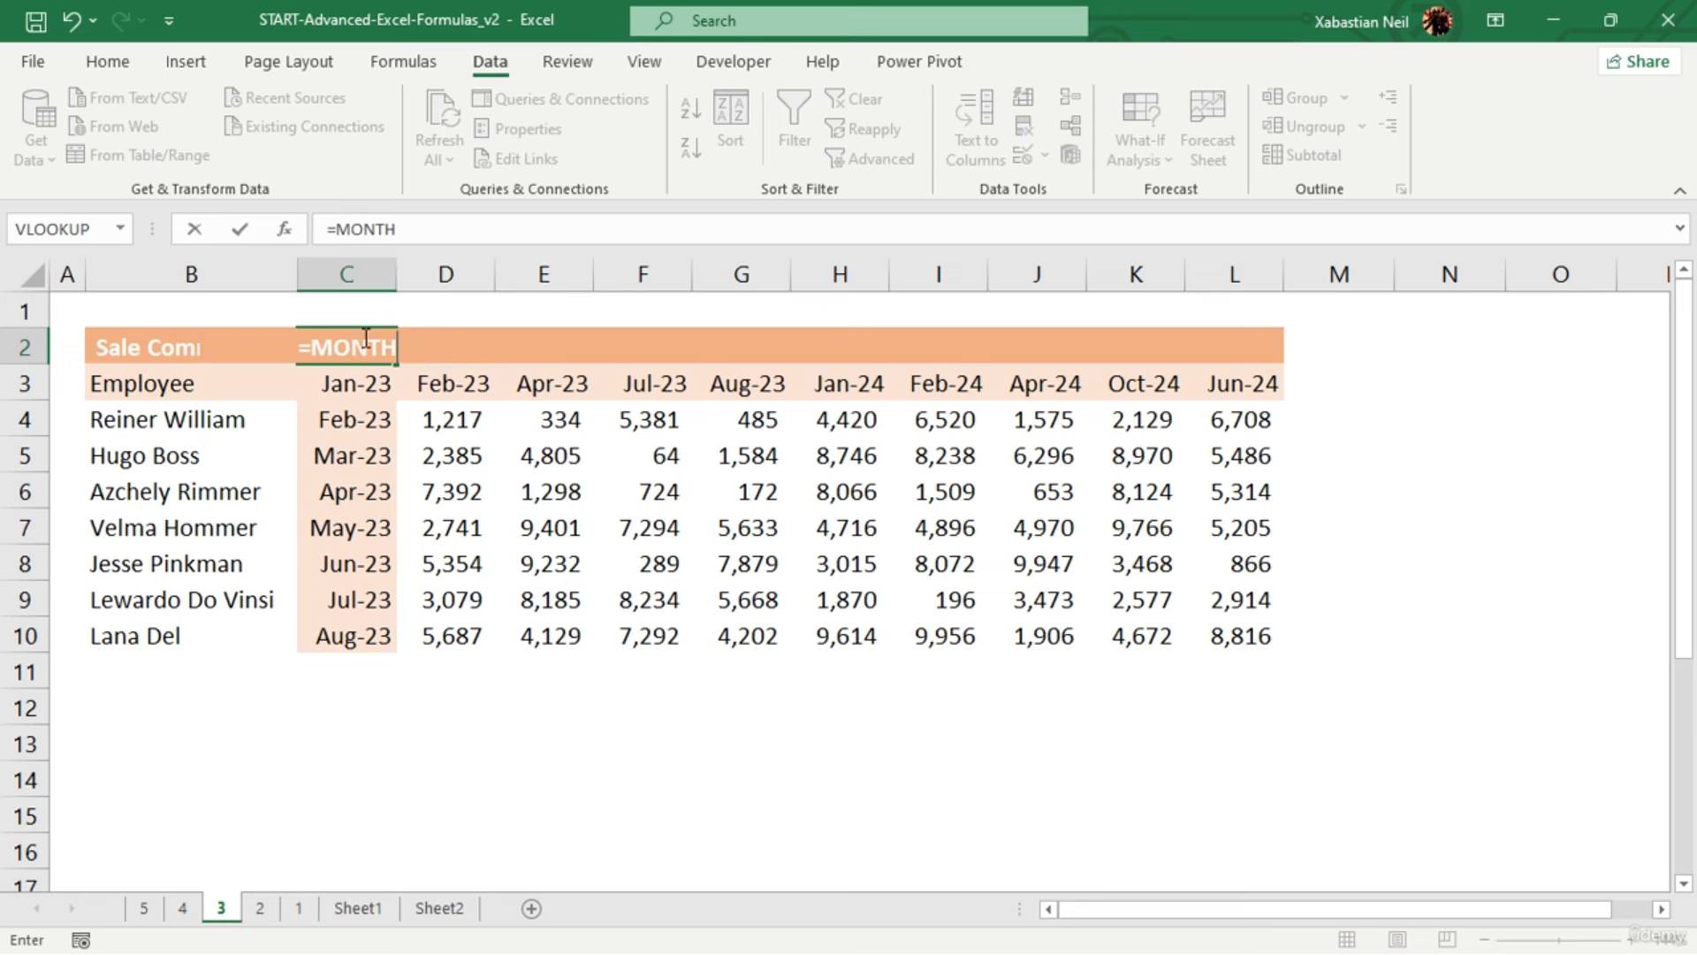
text(()
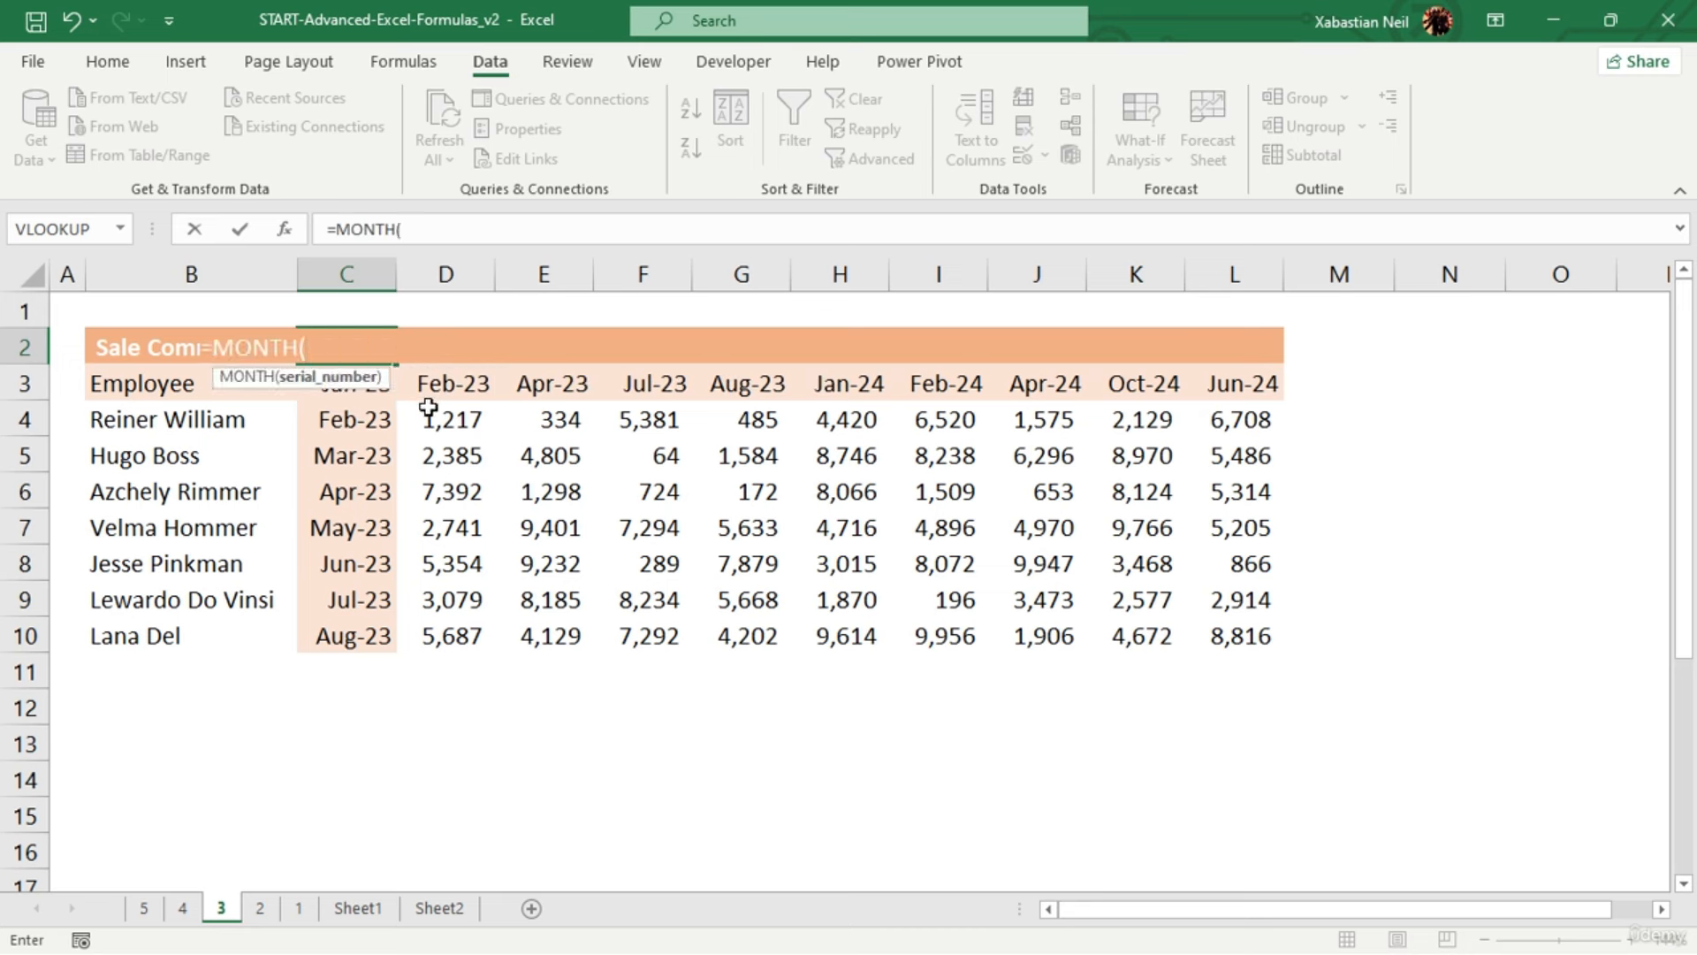
click(371, 387)
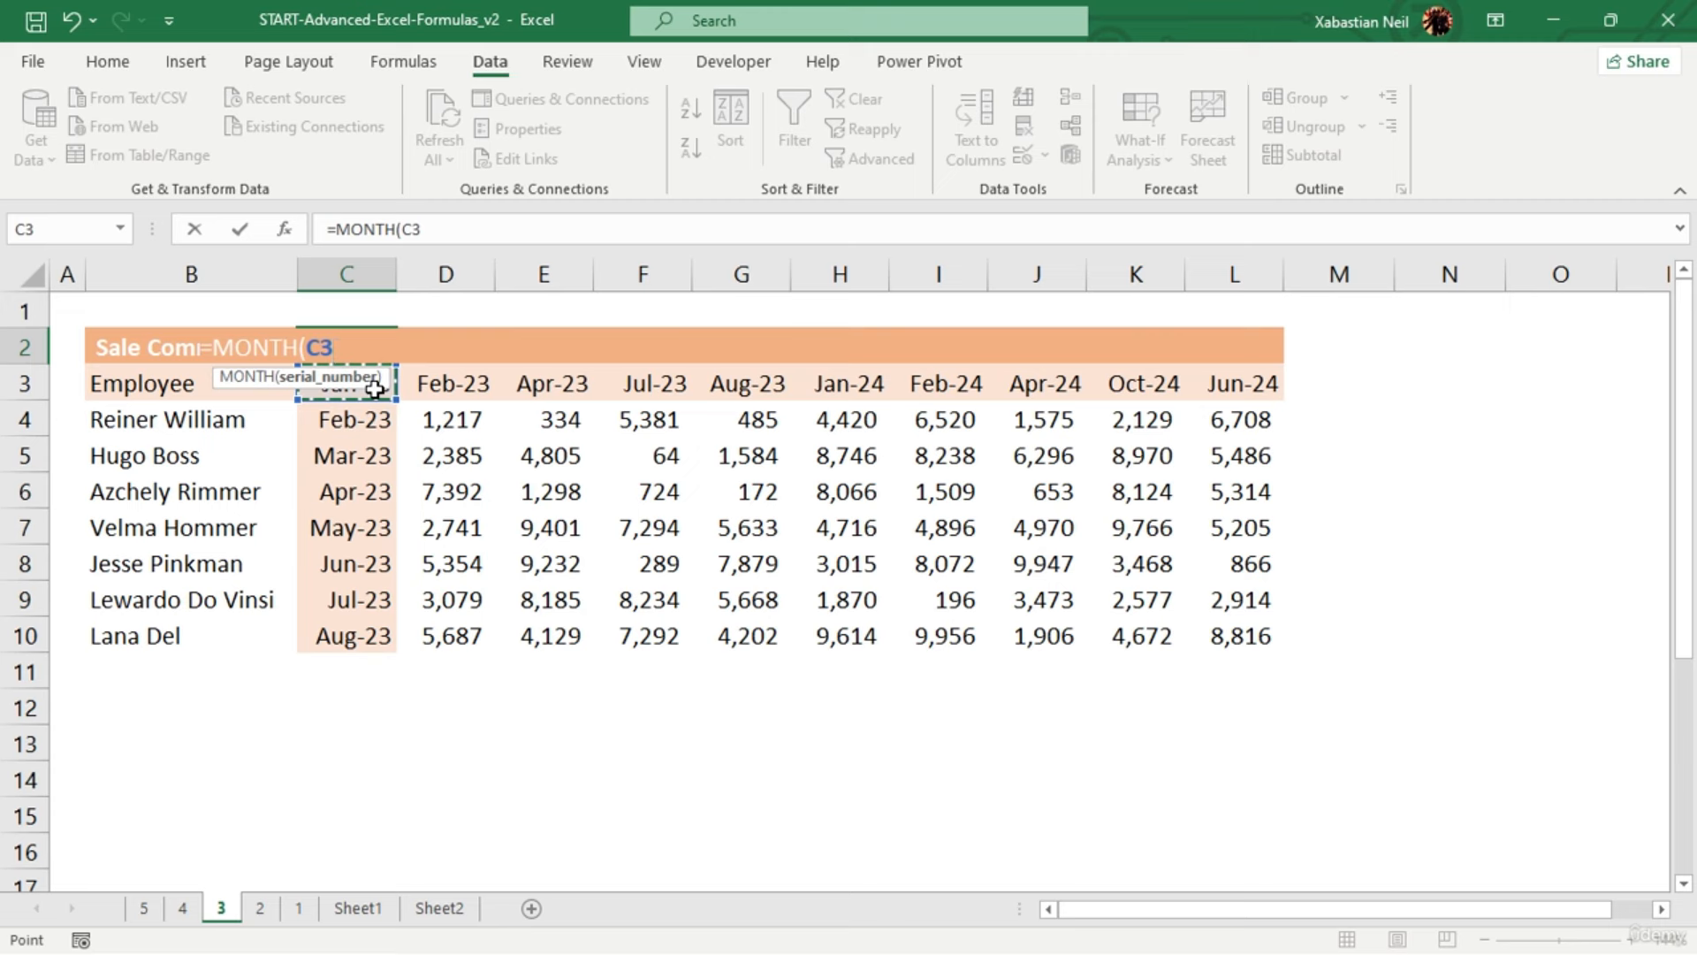
text())
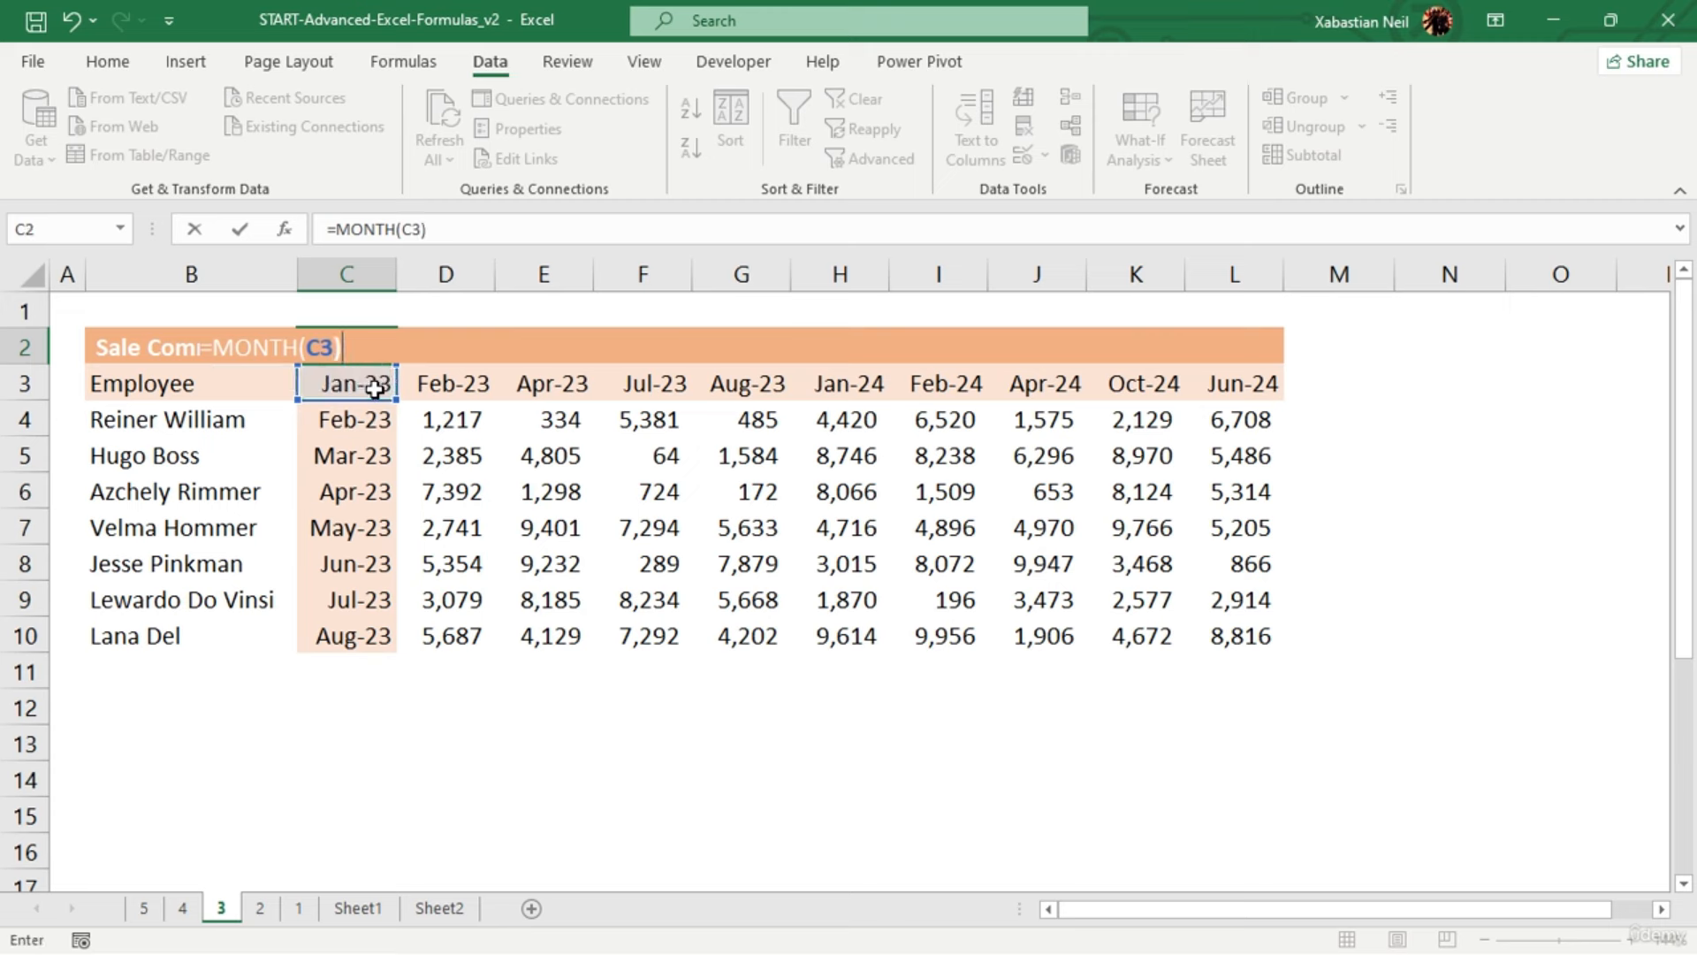
key(Return)
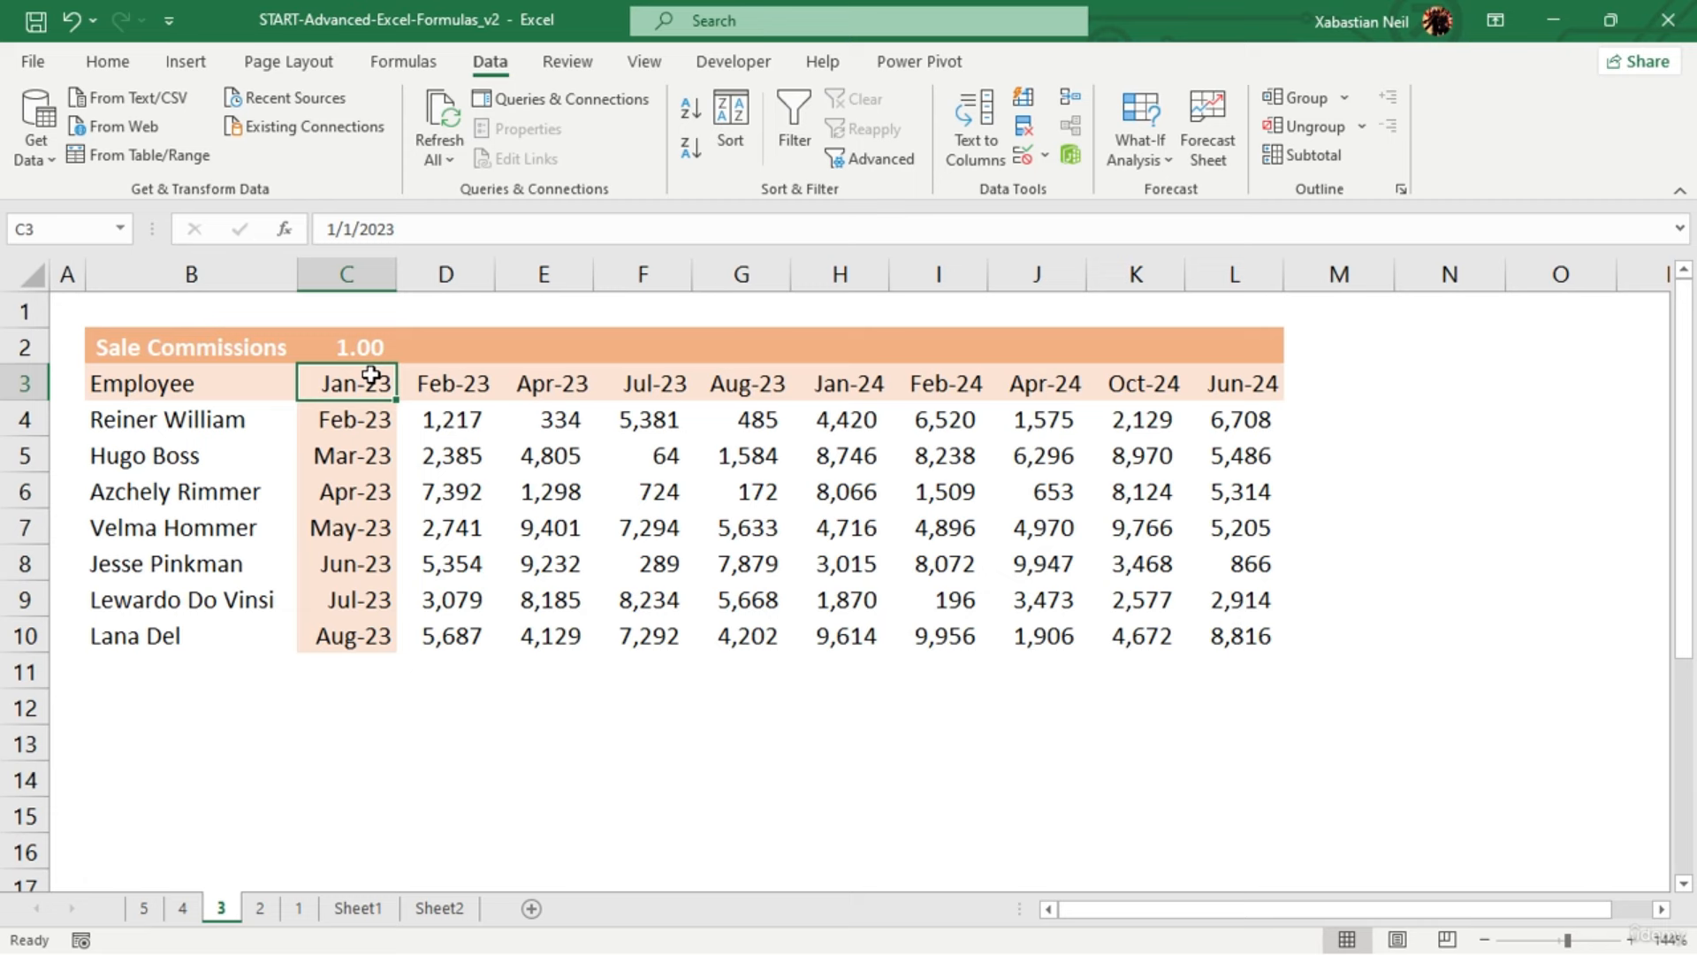
Wrap the MONTH formula in C2 in ROUNDUP with 0 as the number of digits
click(362, 345)
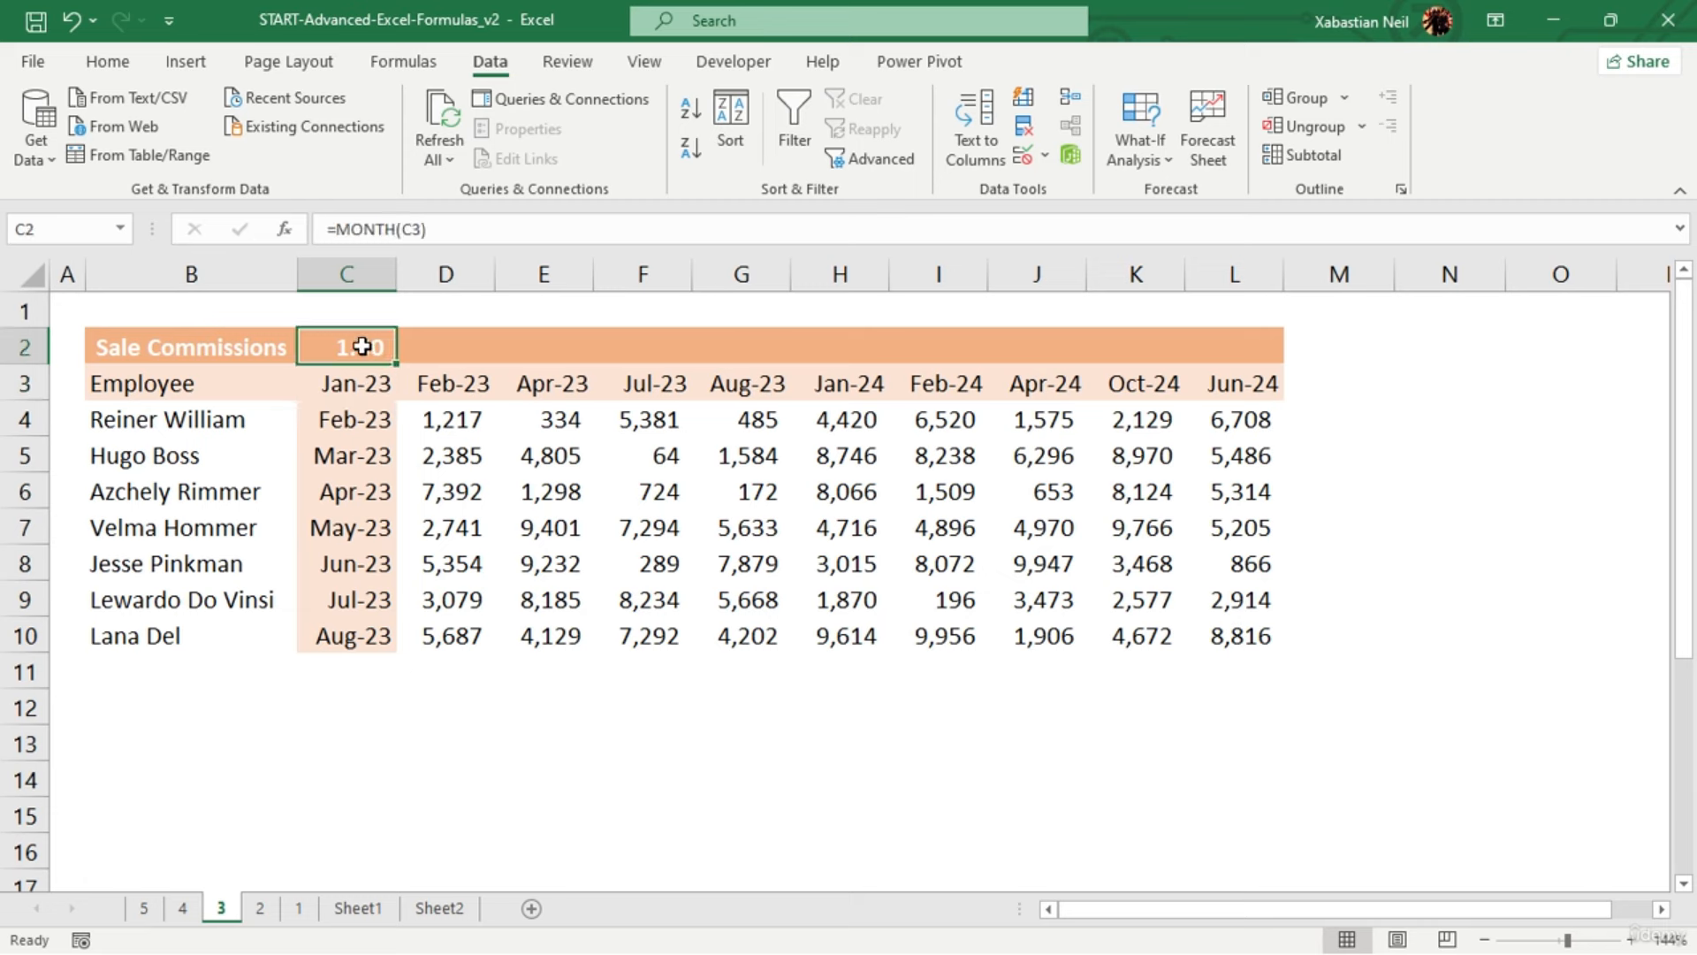
double_click(362, 345)
click(339, 228)
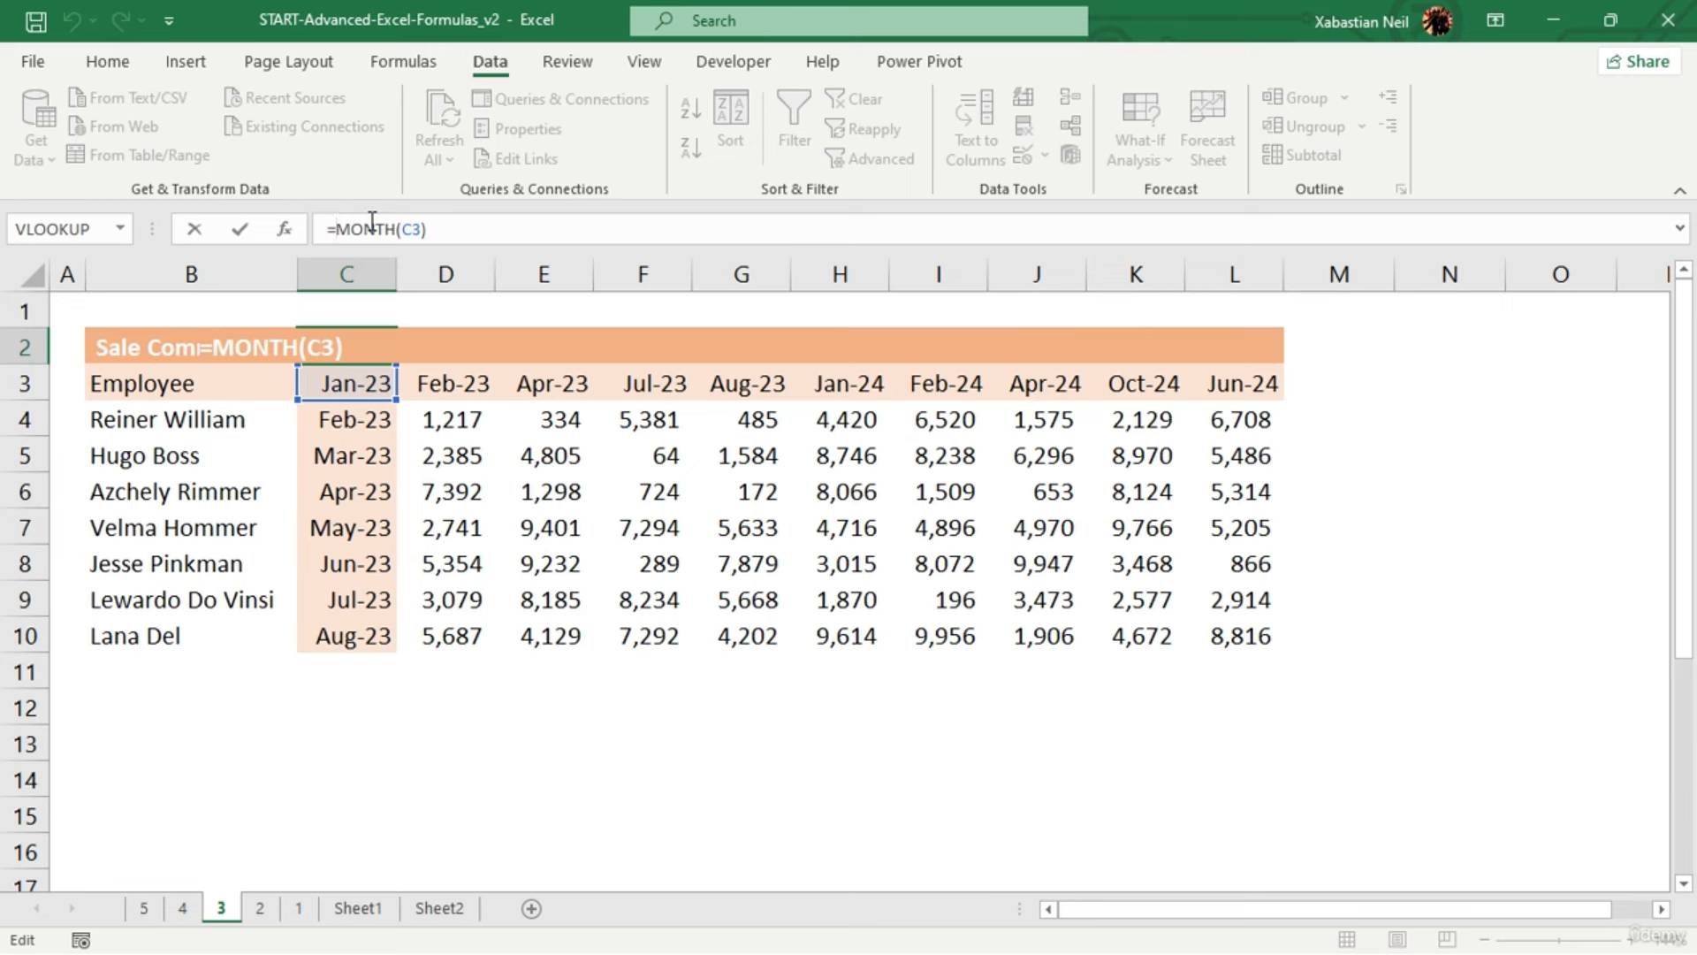
text(ROUN)
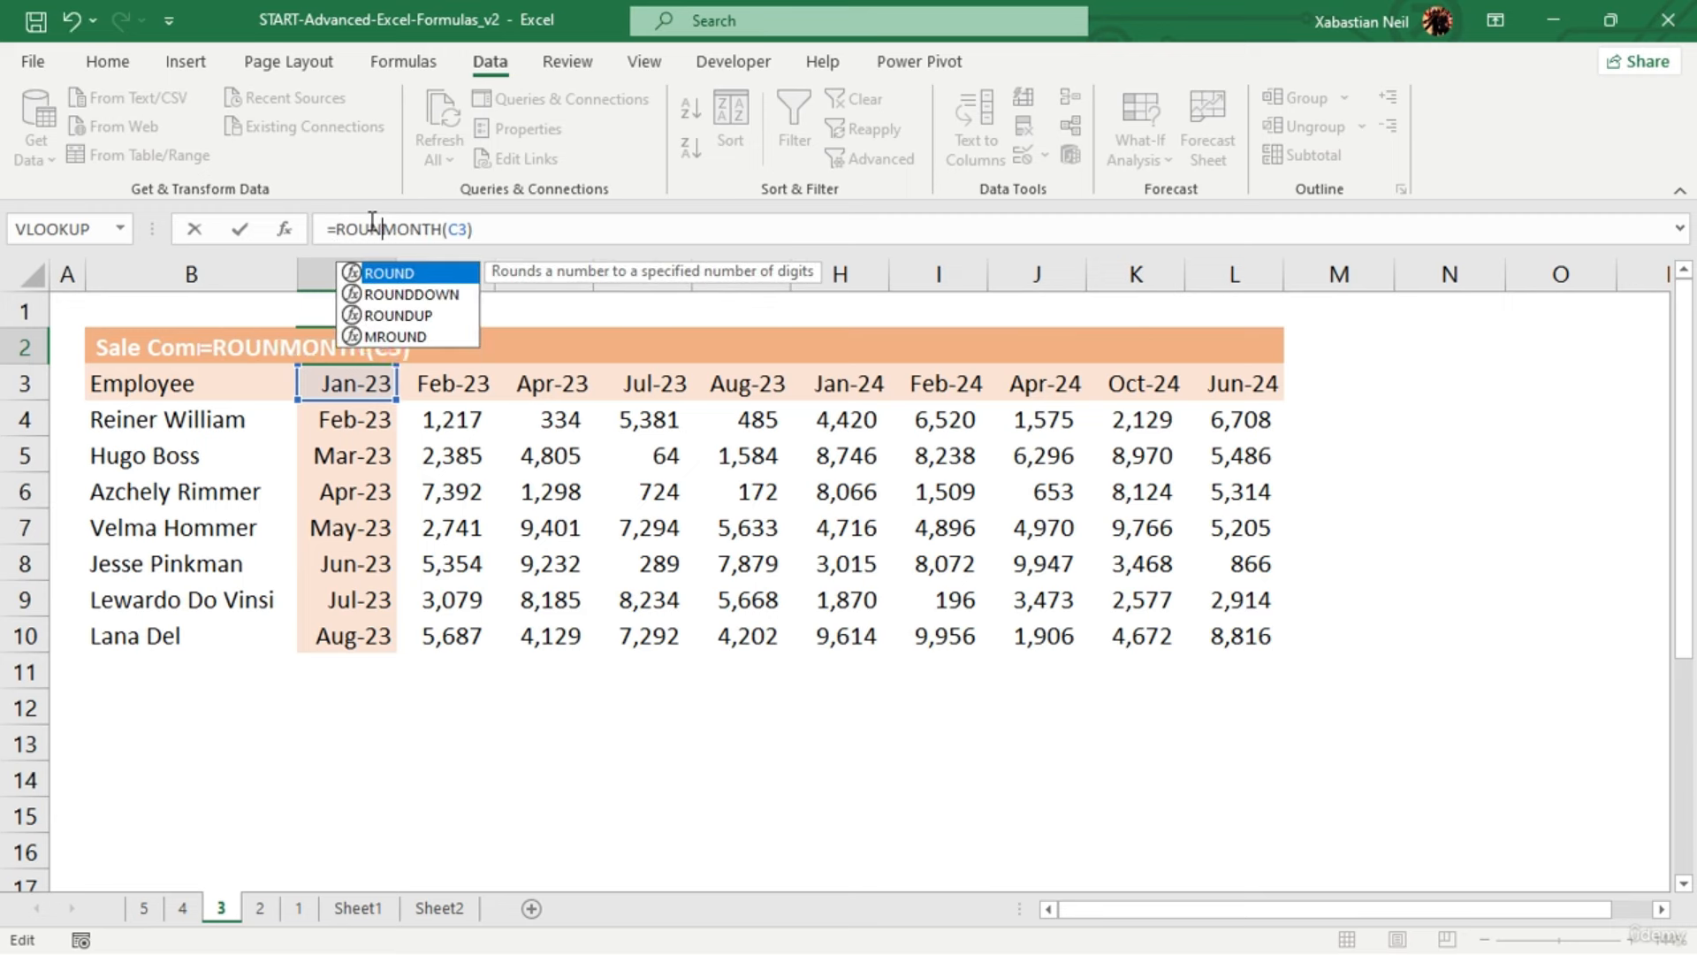
text(DUP()
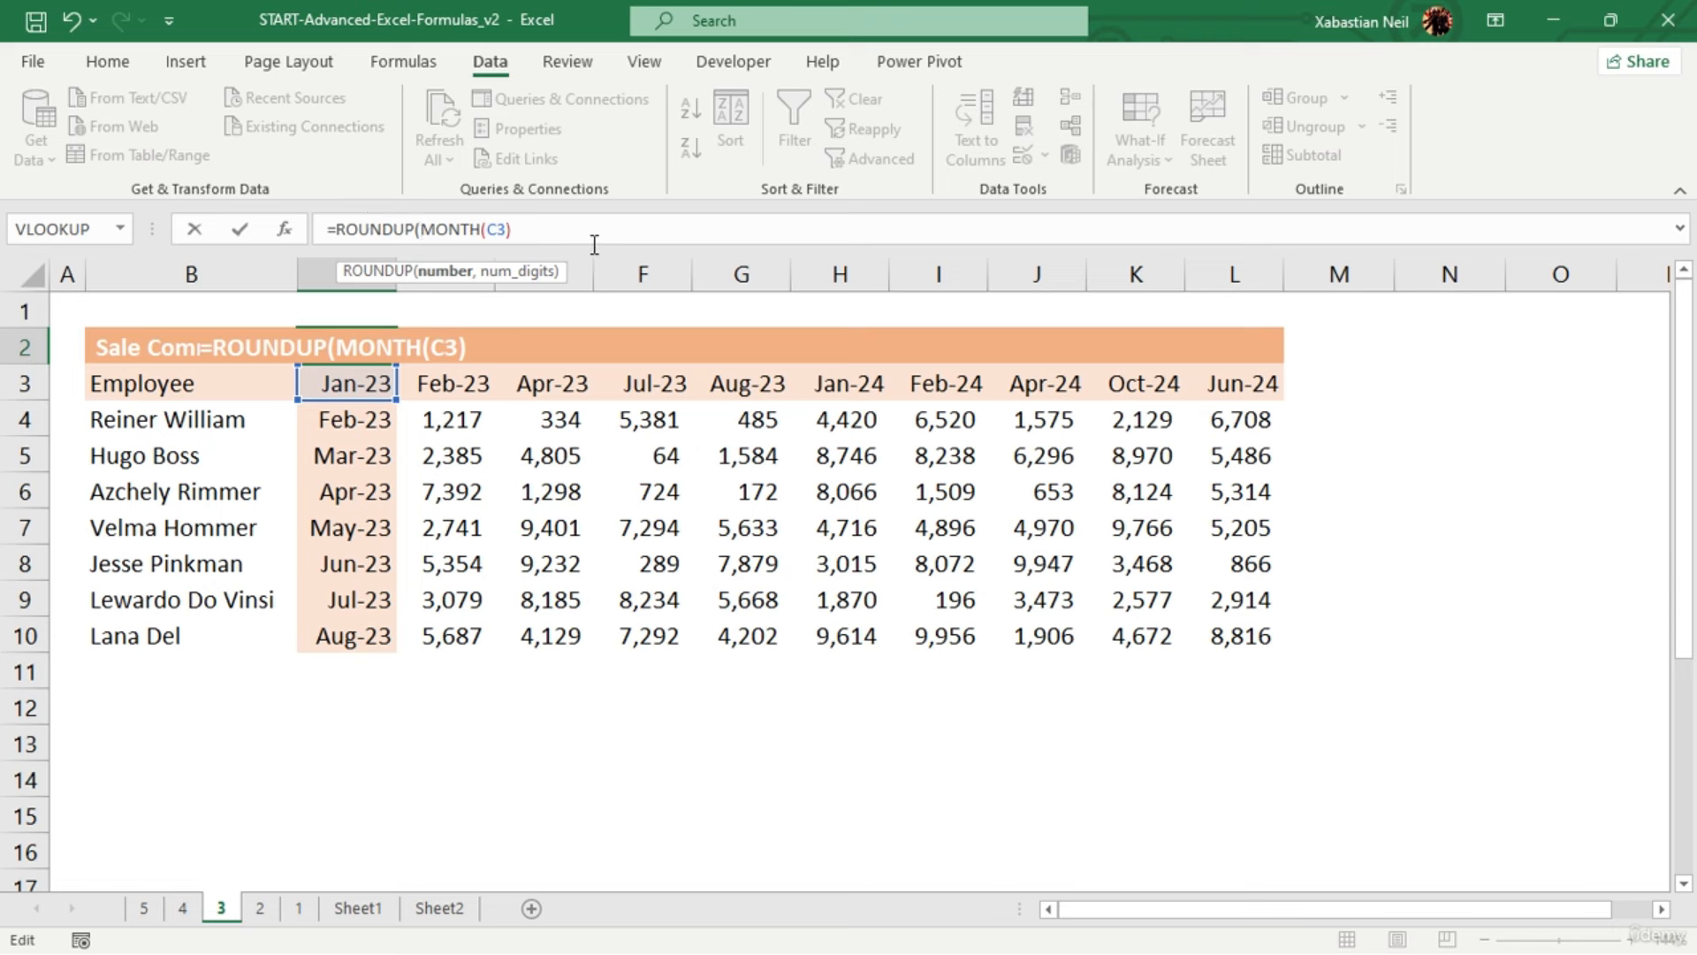
click(535, 227)
text(,09)
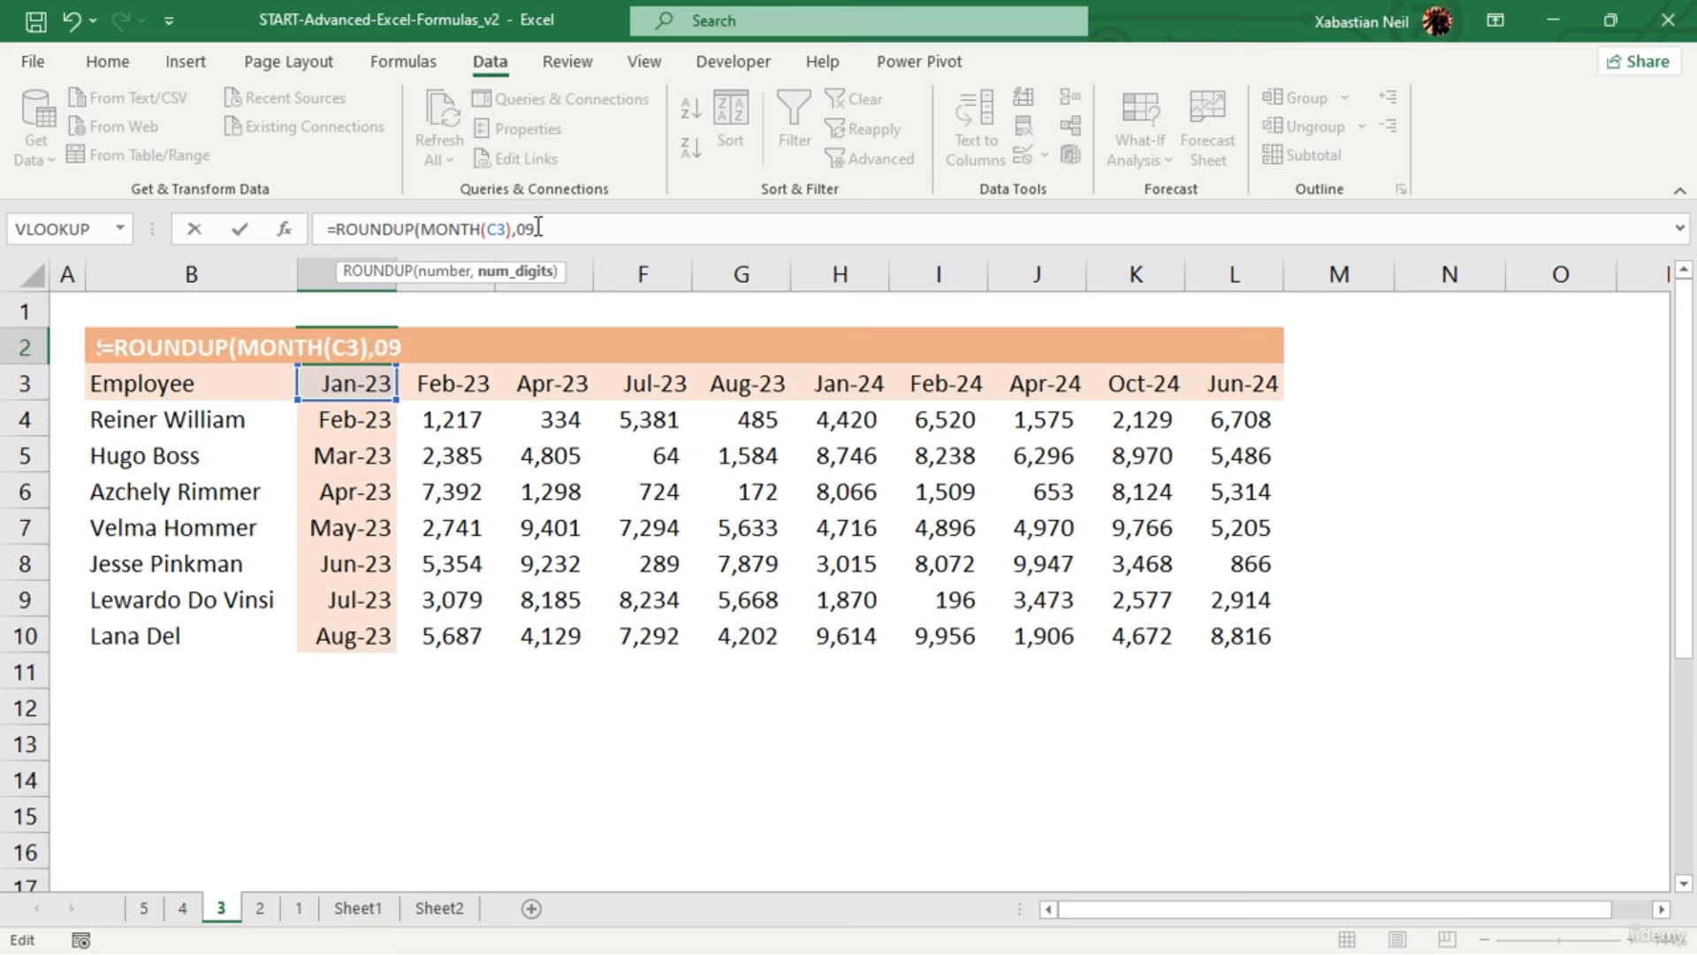
key(BackSpace)
Divide the month by 3 inside the rounding, completing =ROUNDUP(MONTH(C3)/3,0) in C2
click(512, 229)
text(/)
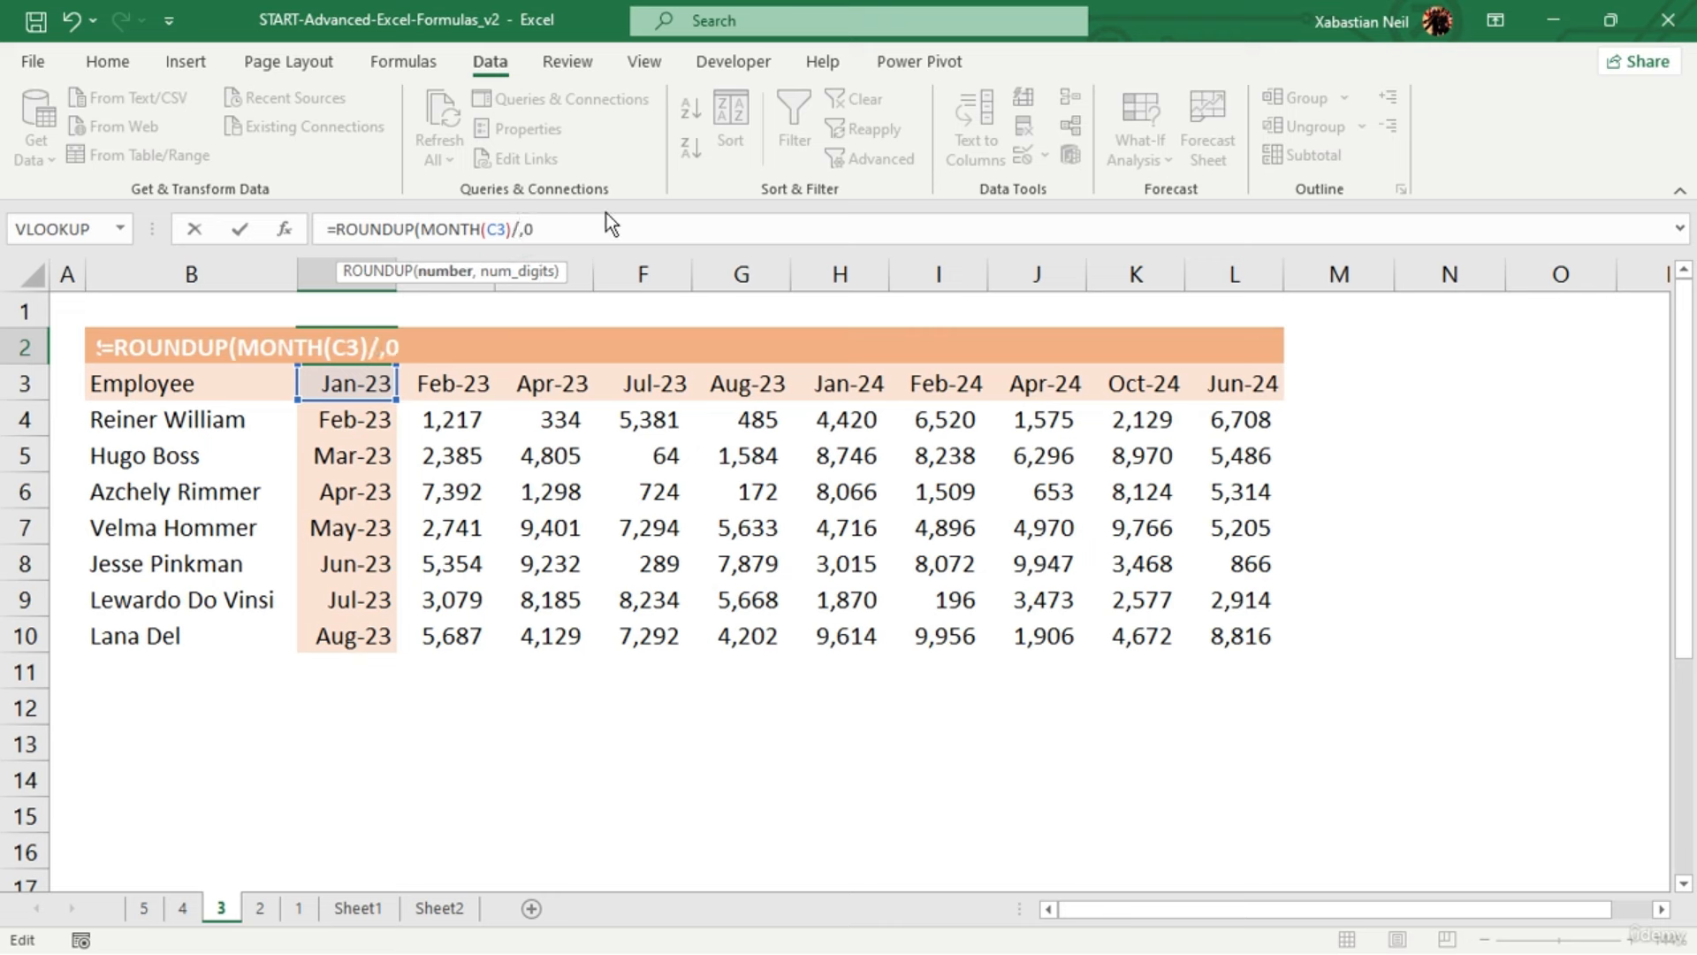
text(3)
click(575, 224)
text())
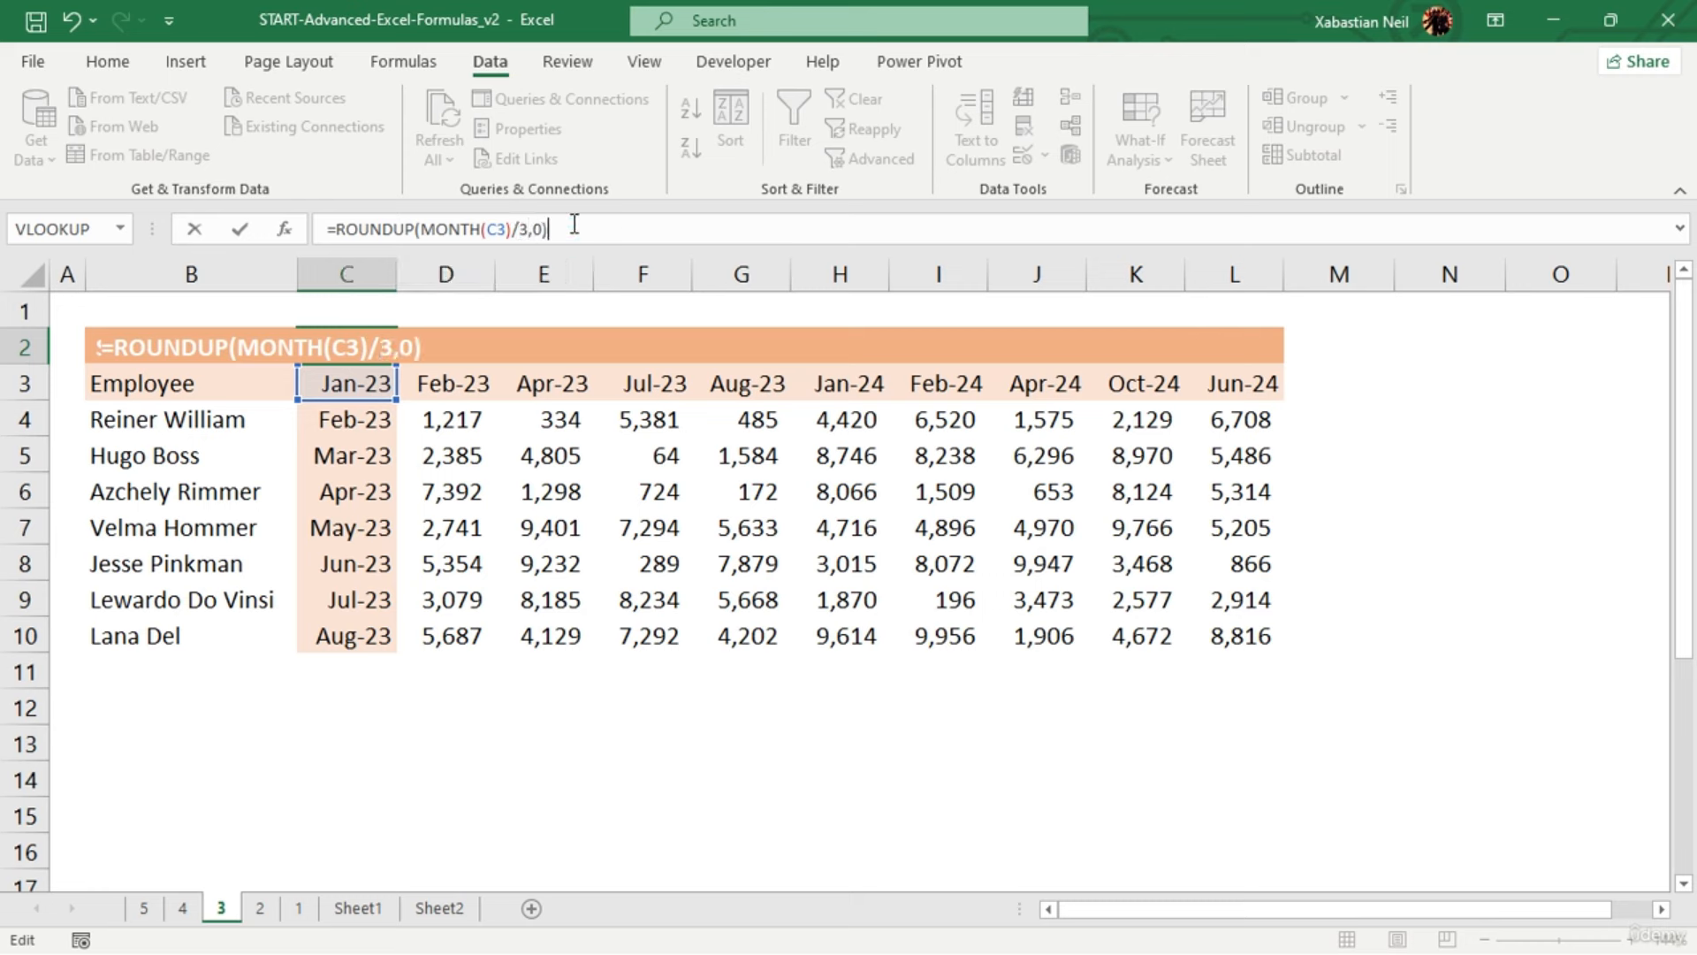
key(Return)
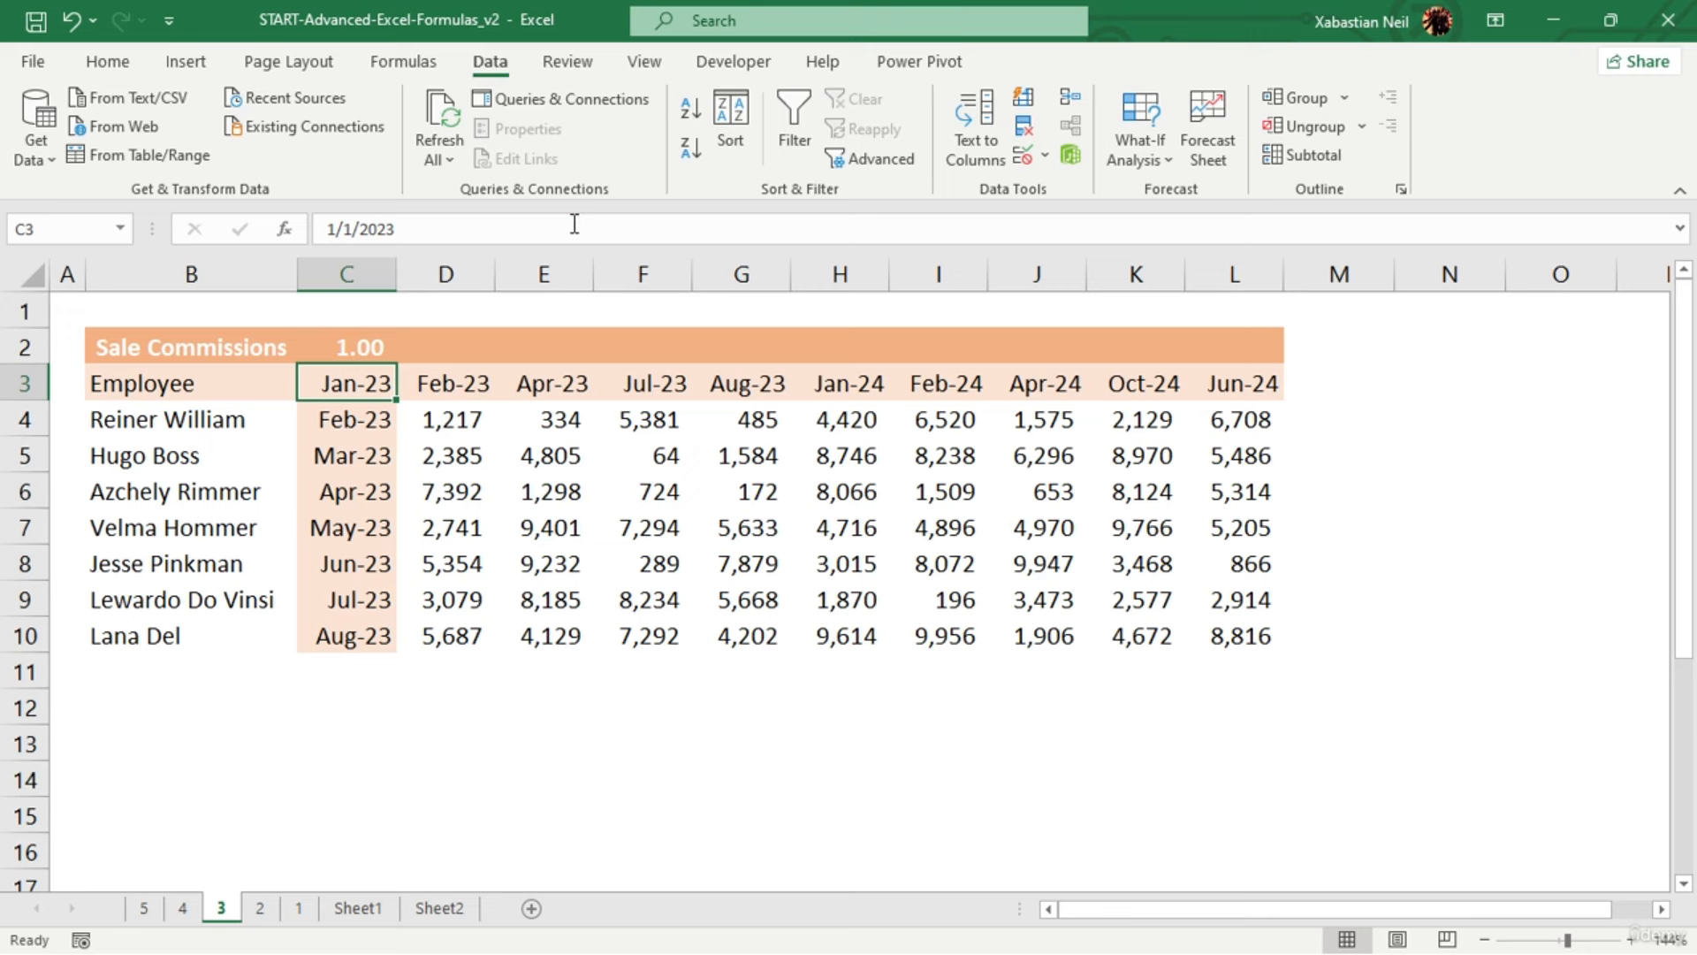
Fill the ROUNDUP quarter formula from C2 across the Sale Commissions row through L2
click(369, 354)
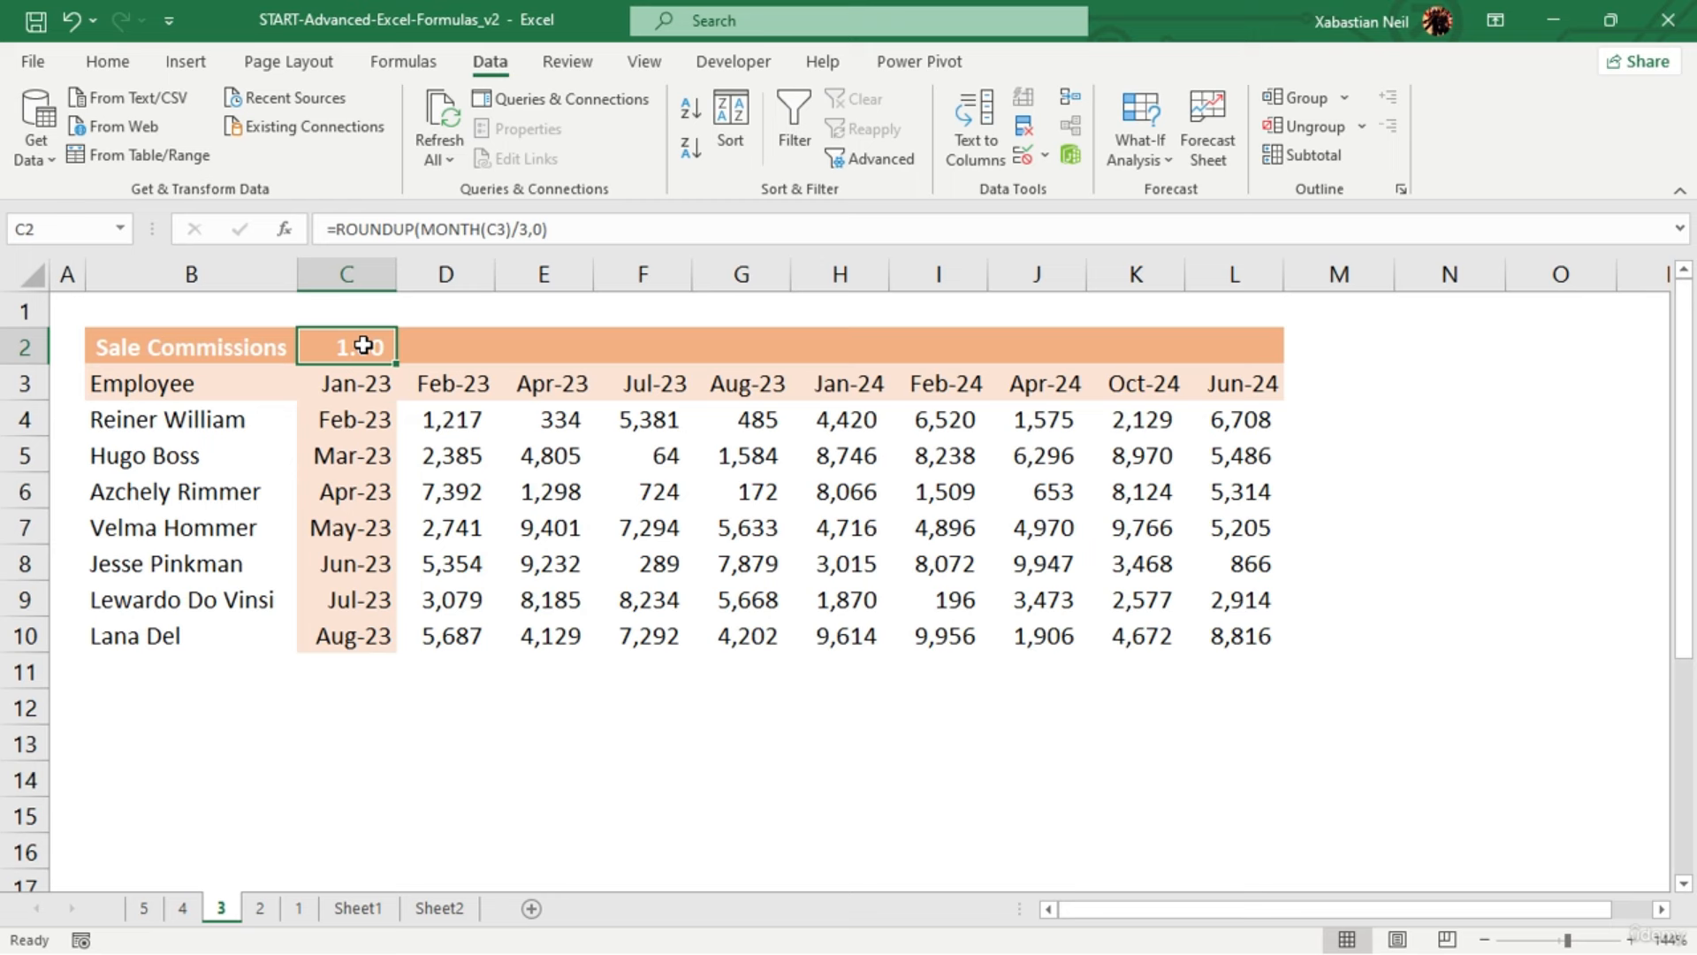
key(shift+Right)
key(shift+Right)
key(shift+Right)
key(shift+Right)
key(shift+Right)
key(shift+Right)
key(shift+Right)
key(shift+Right)
key(shift+Right)
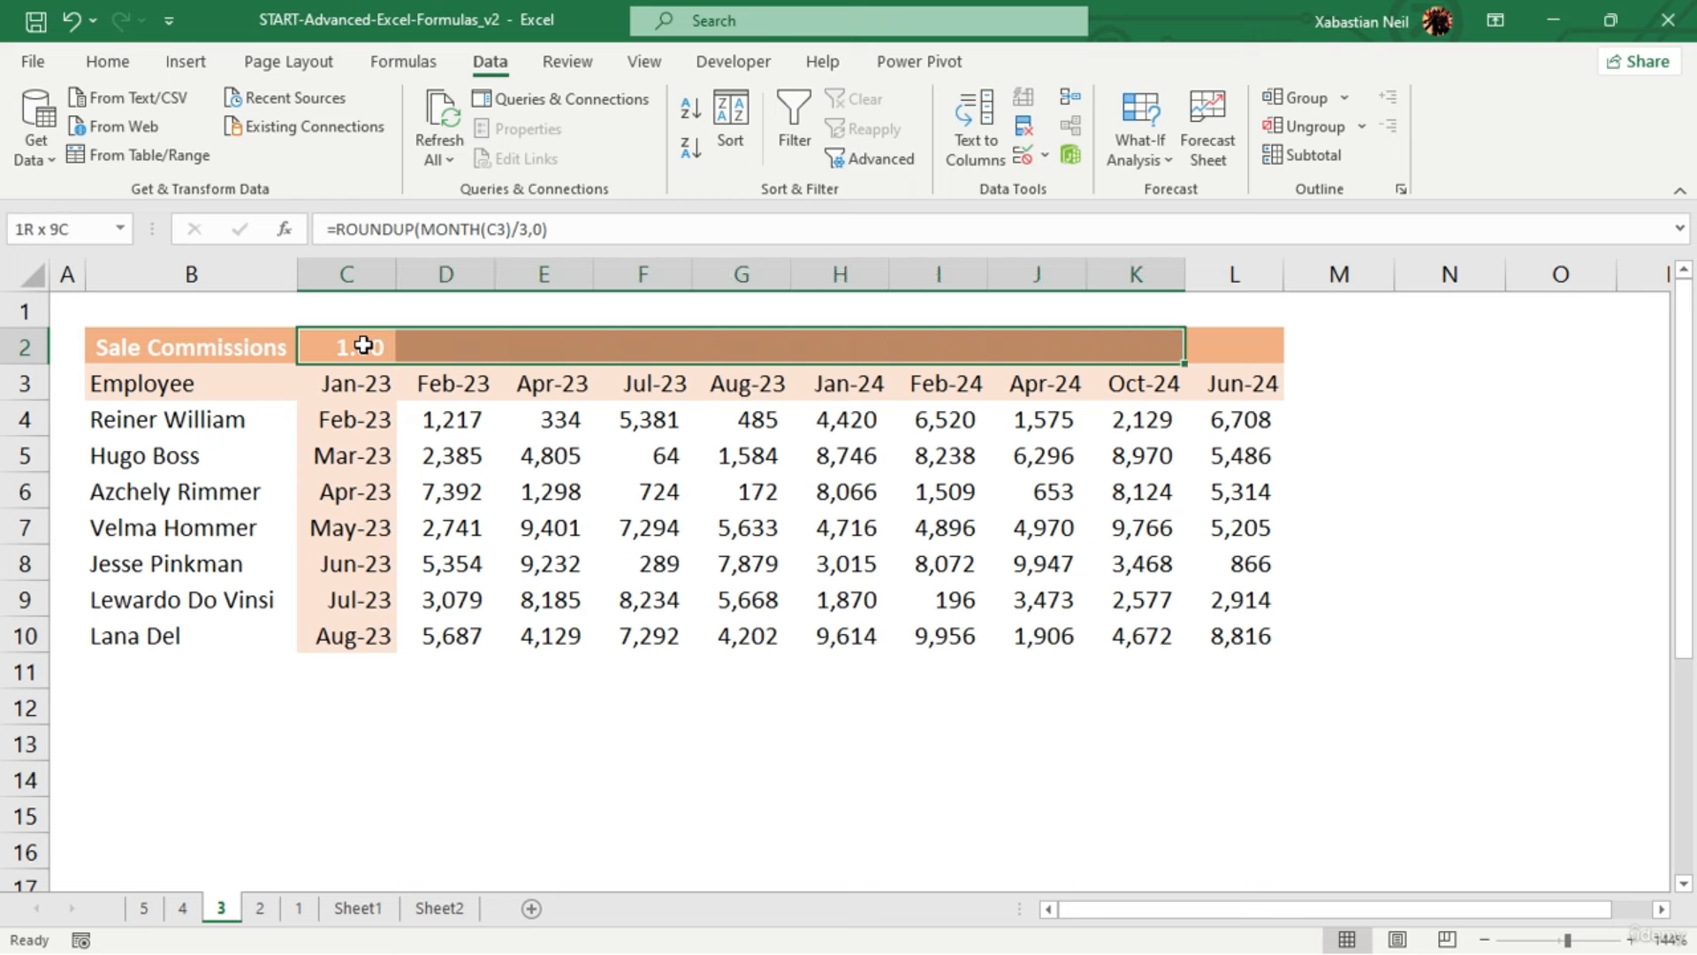
key(ctrl+r)
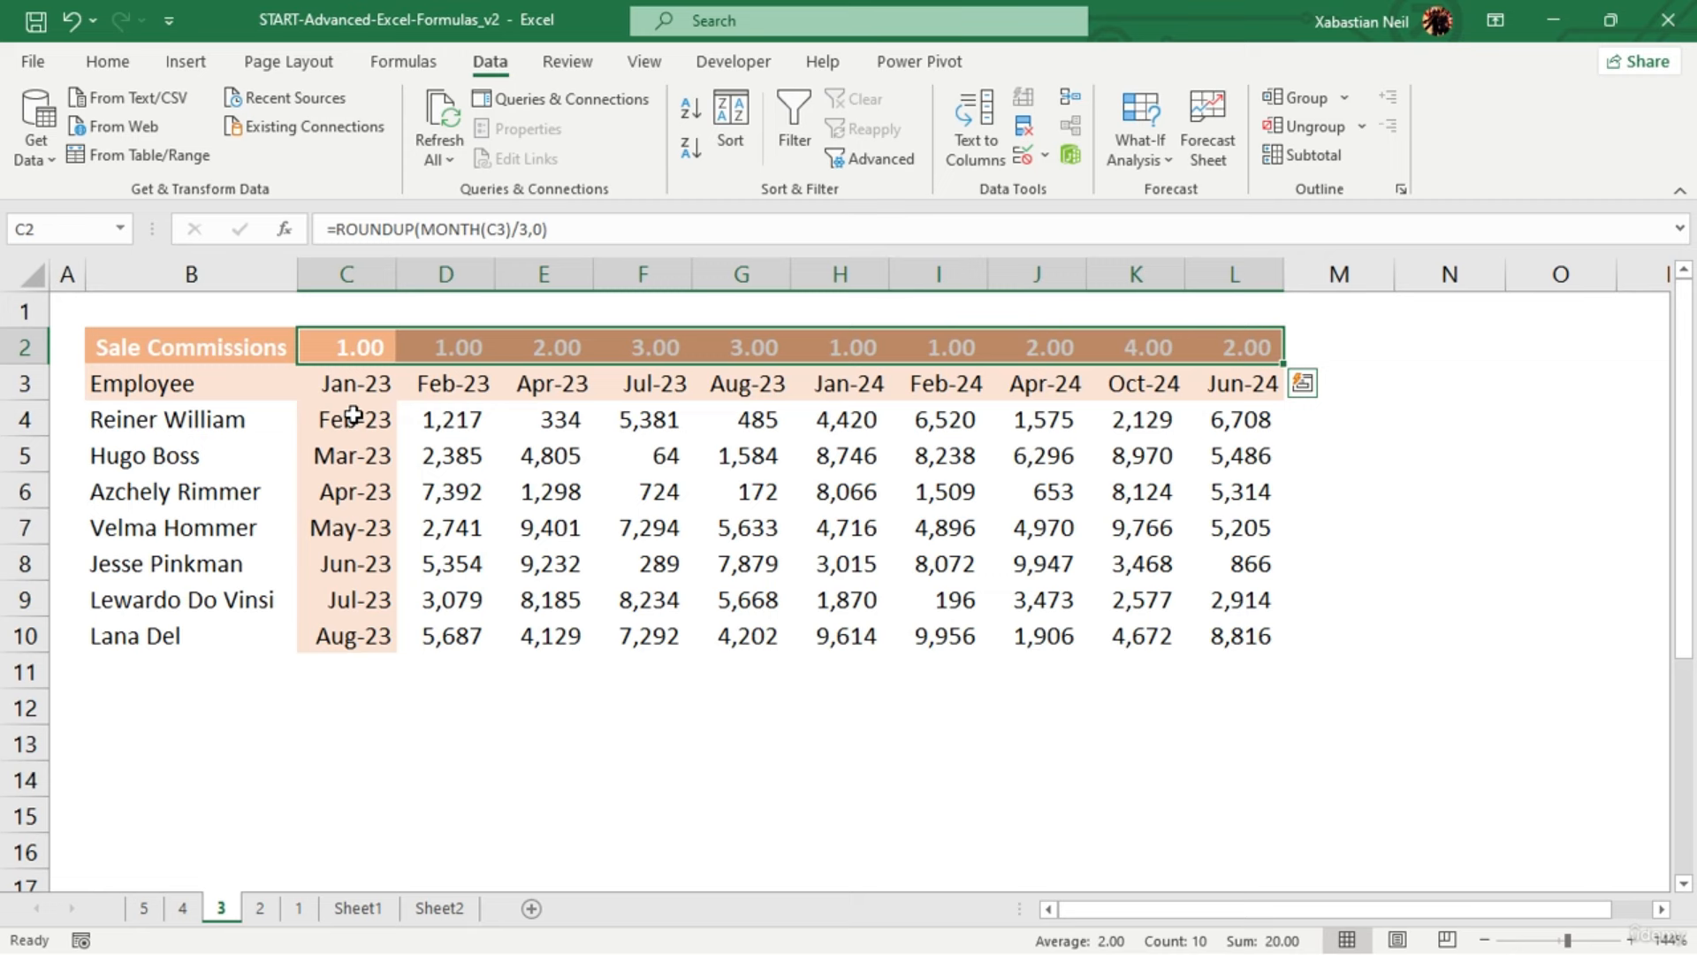
Prefix the C2 formula with "R"& to get ="R"&ROUNDUP(MONTH(C3)/3,0), and copy it across row 2 through L2
click(343, 230)
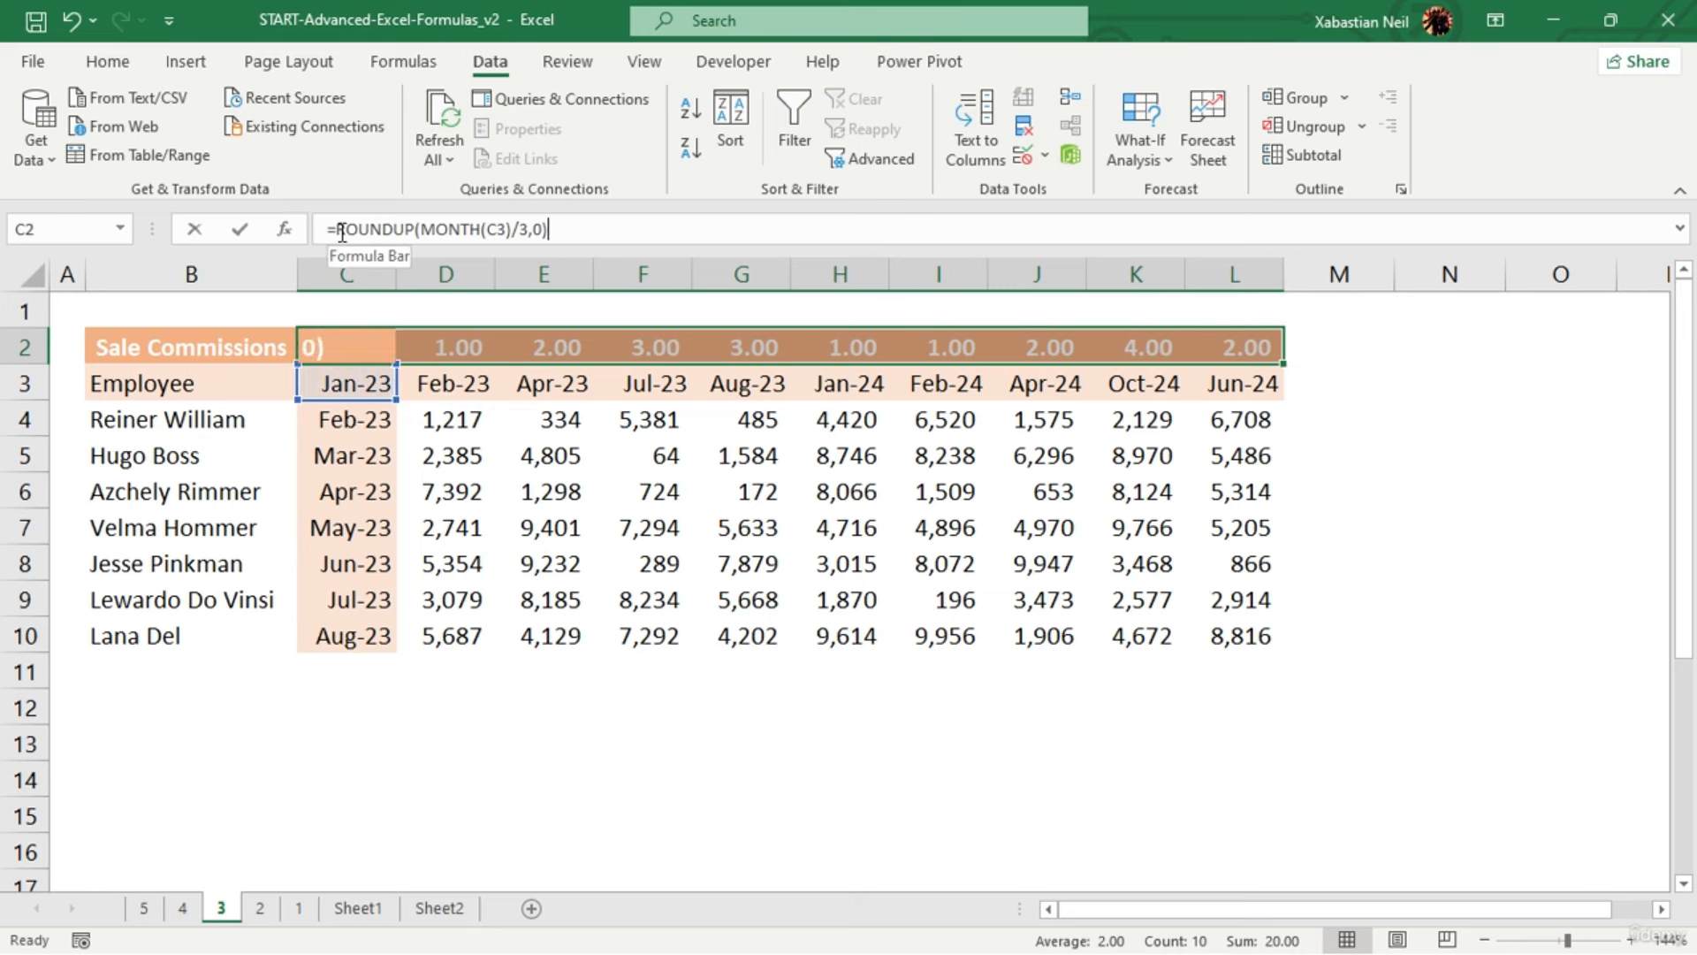
click(342, 230)
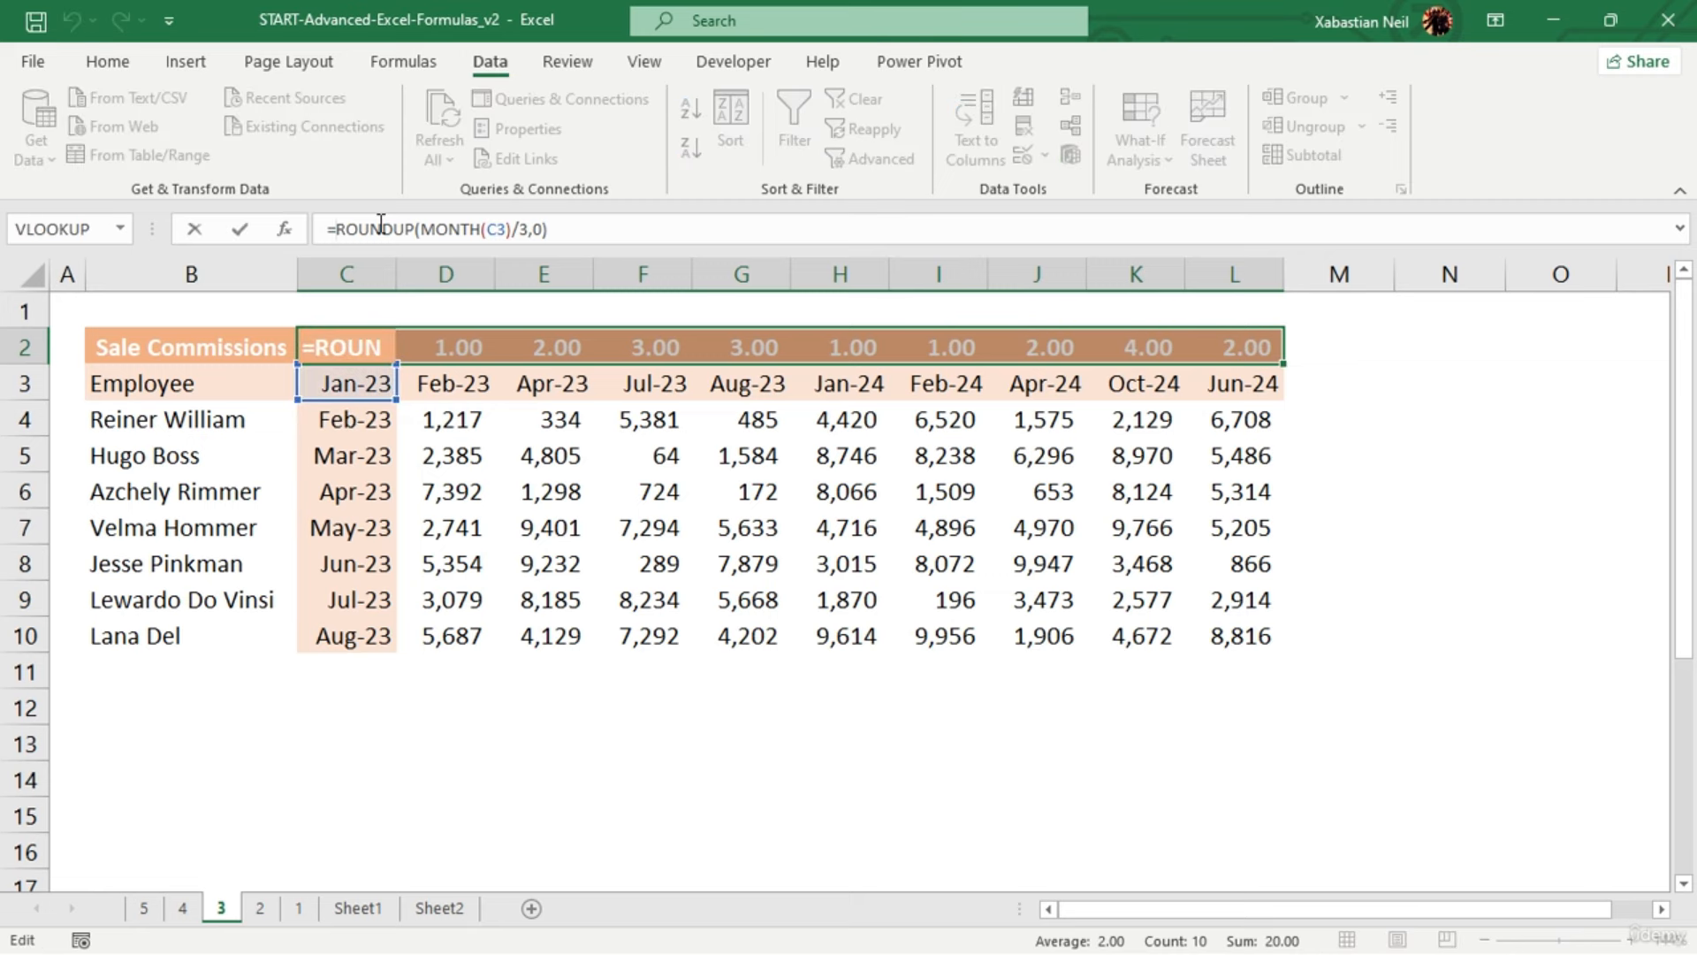
text(")
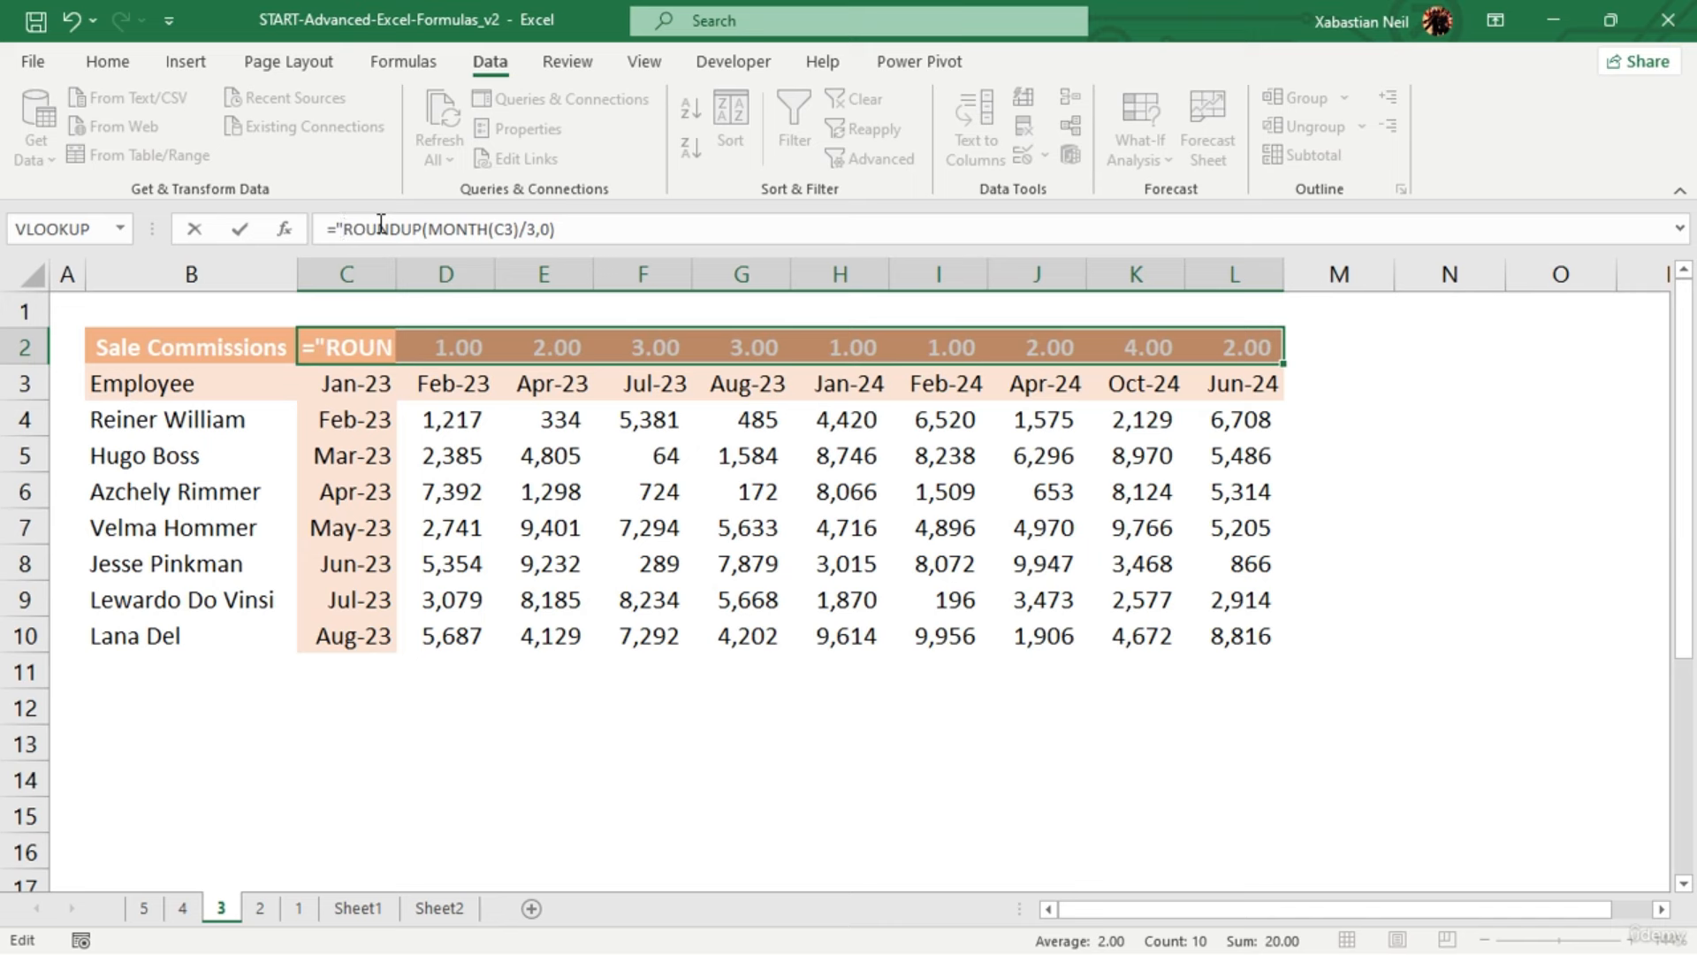
text(R)
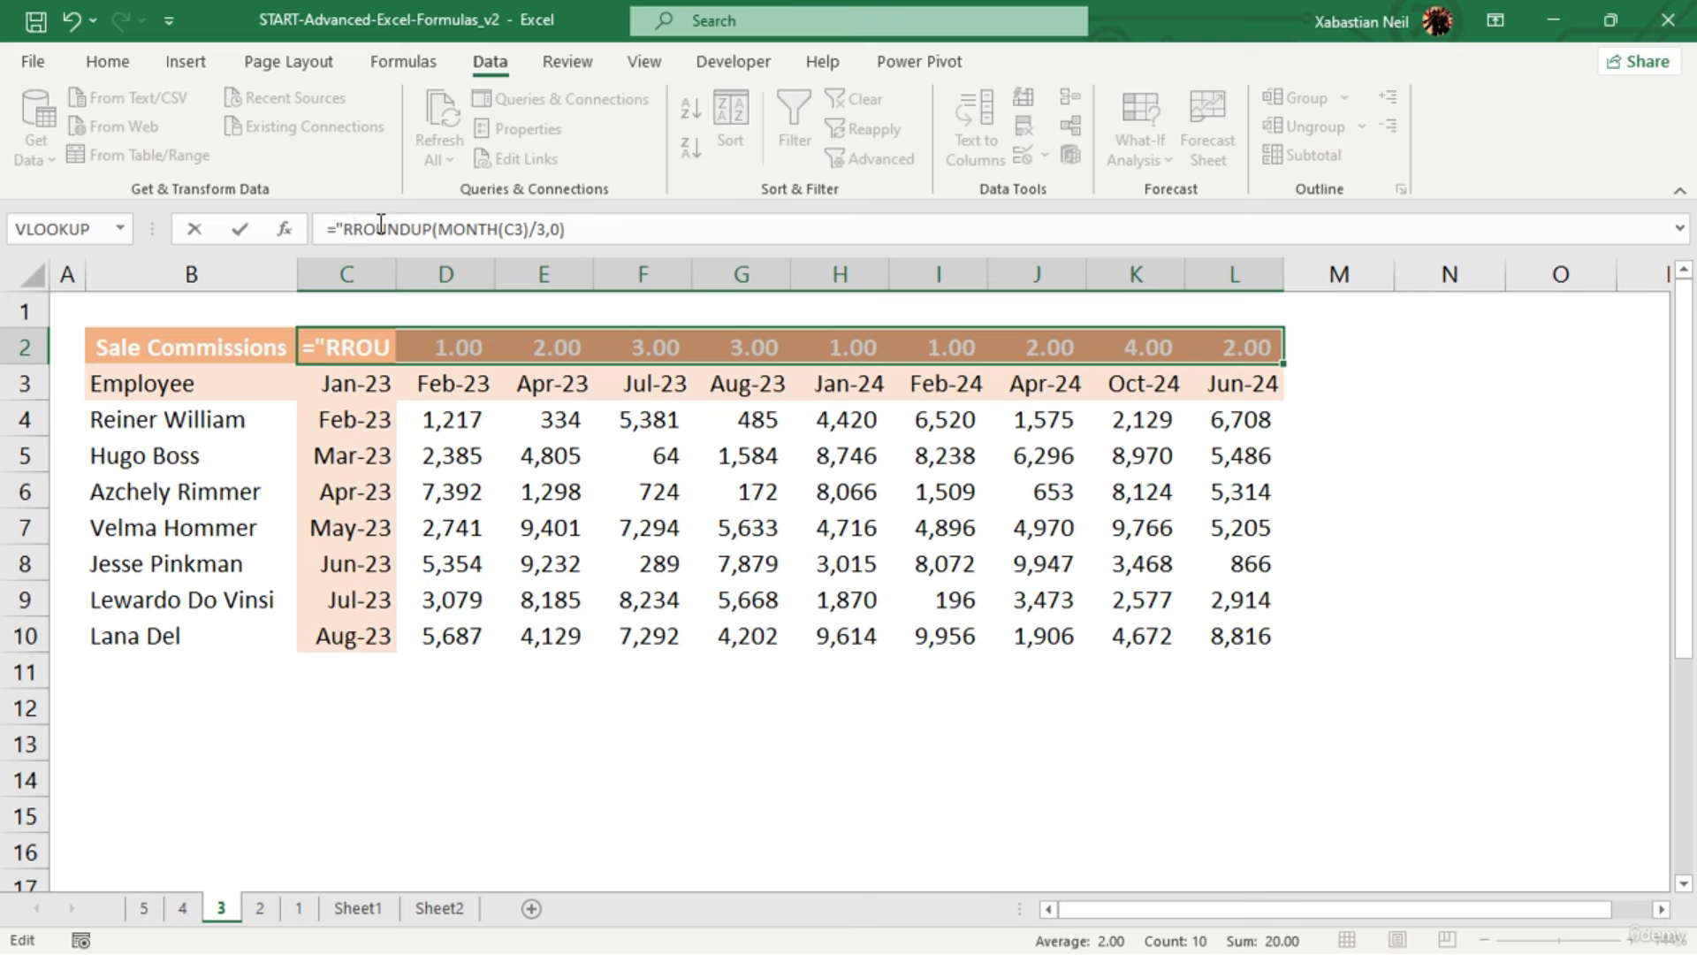
text(")
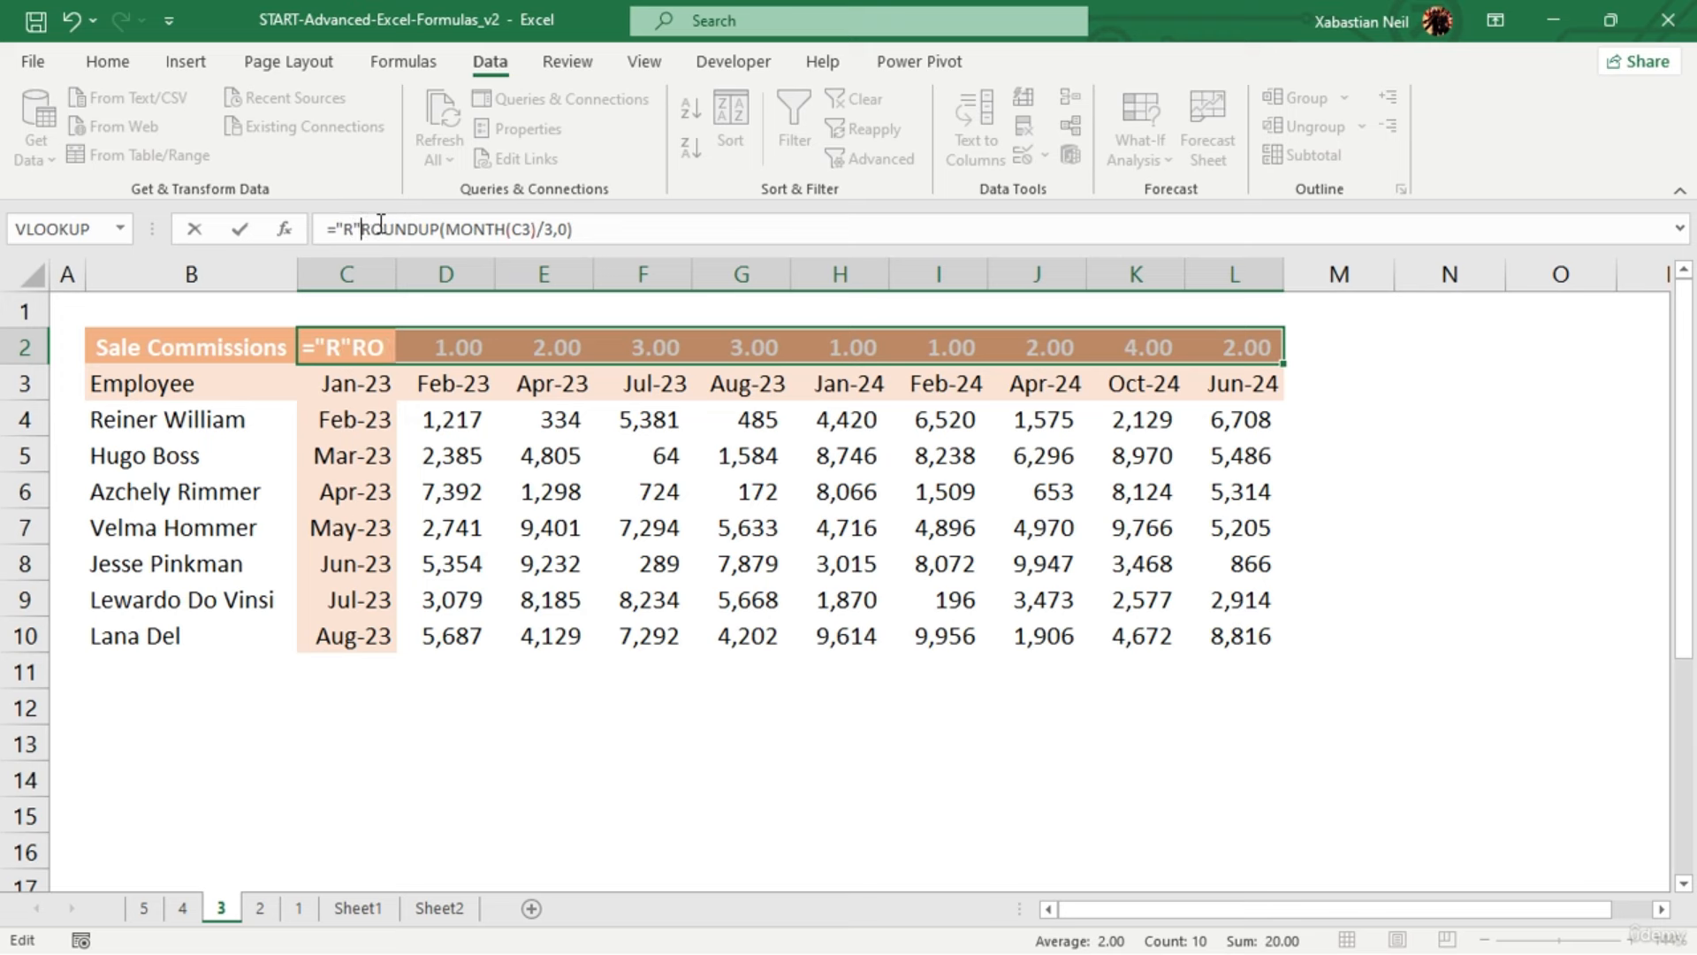
text(&)
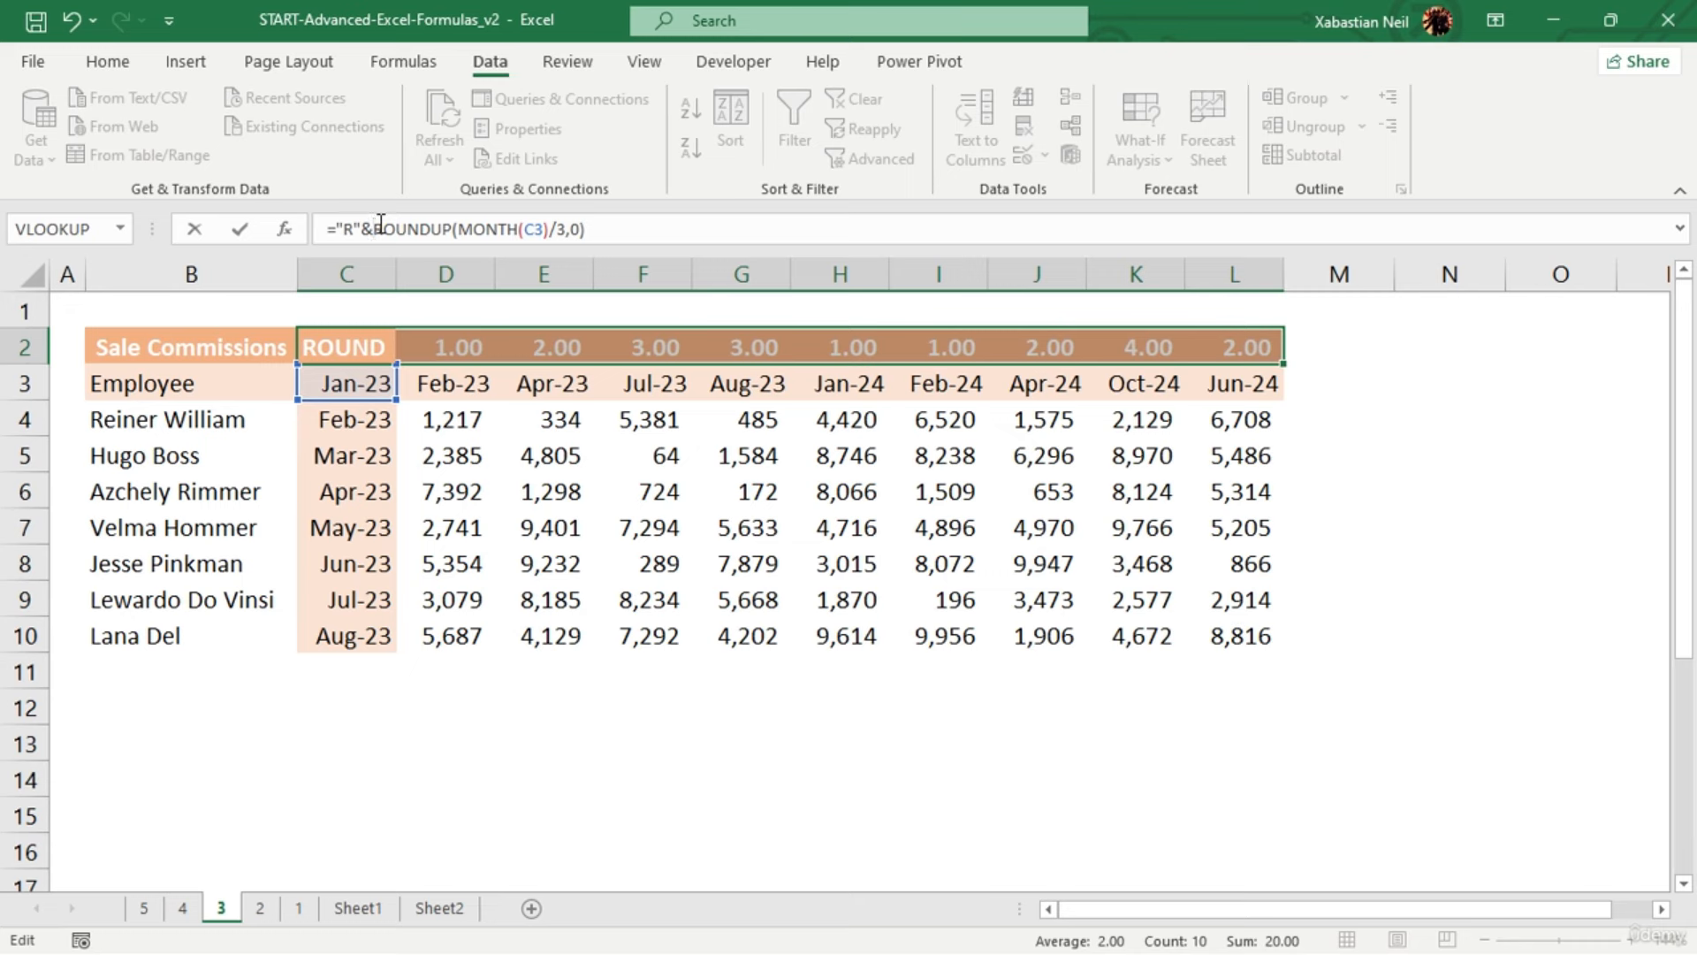
key(Tab)
click(367, 343)
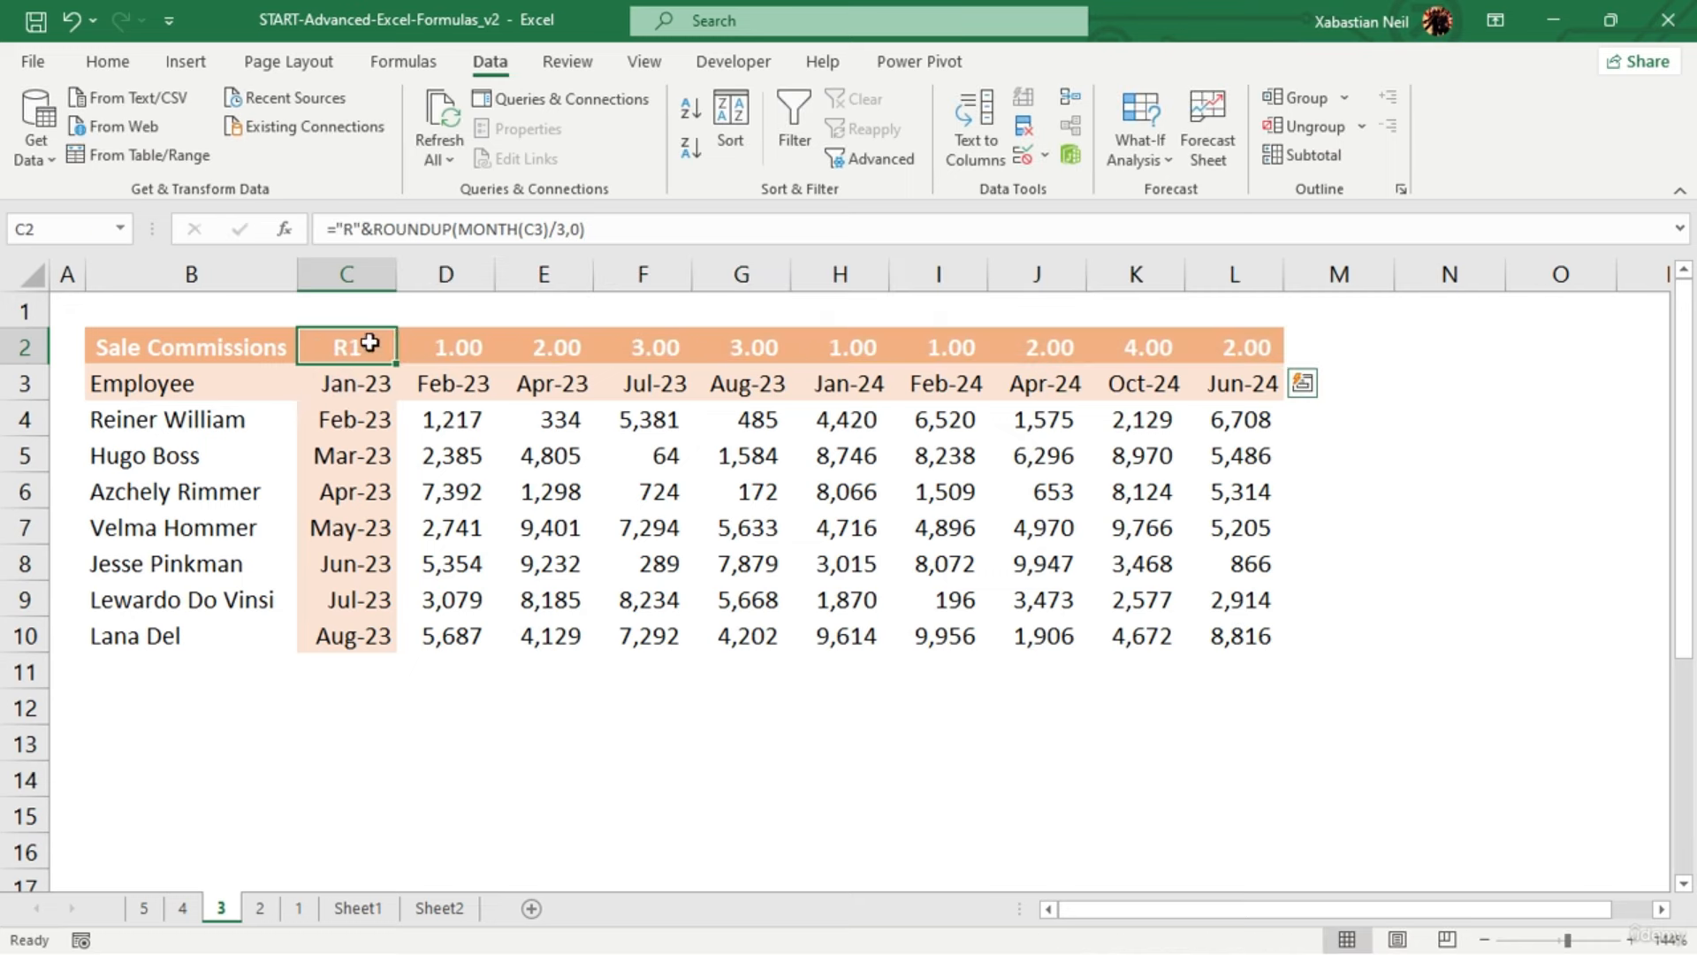
drag(394, 363, 1254, 341)
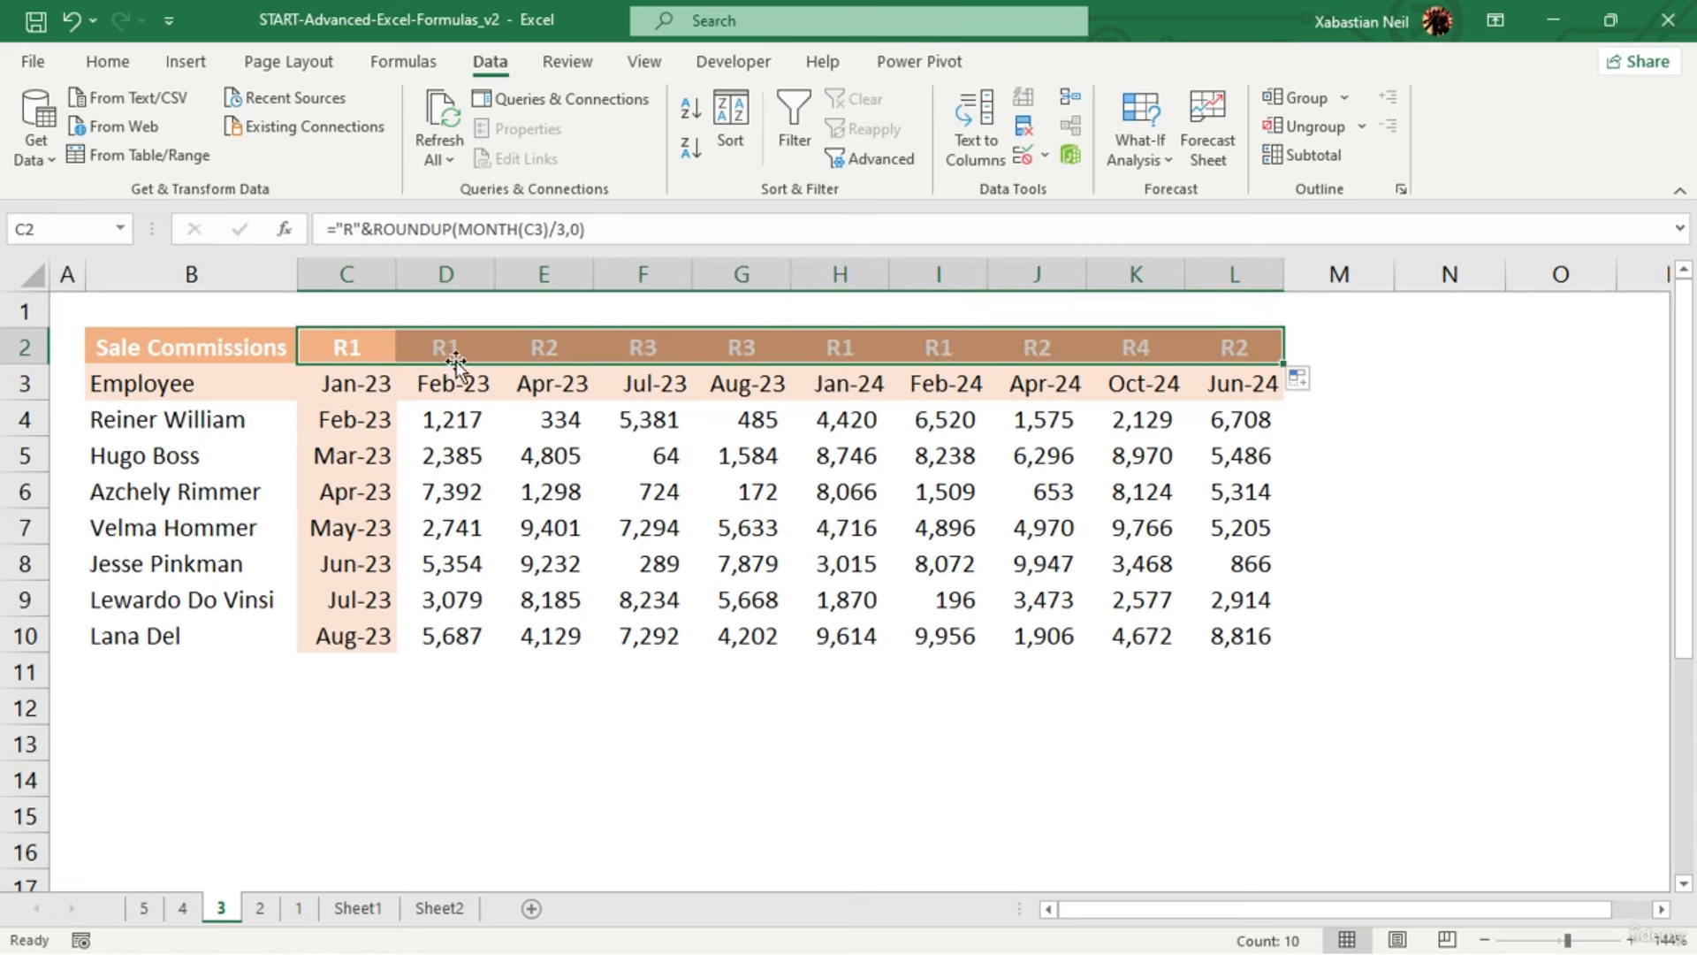
Append a hyphen and the year to the C2 formula, giving ="R"&ROUNDUP(MONTH(C3)/3,0)&"-"&YEAR(C3)
click(602, 602)
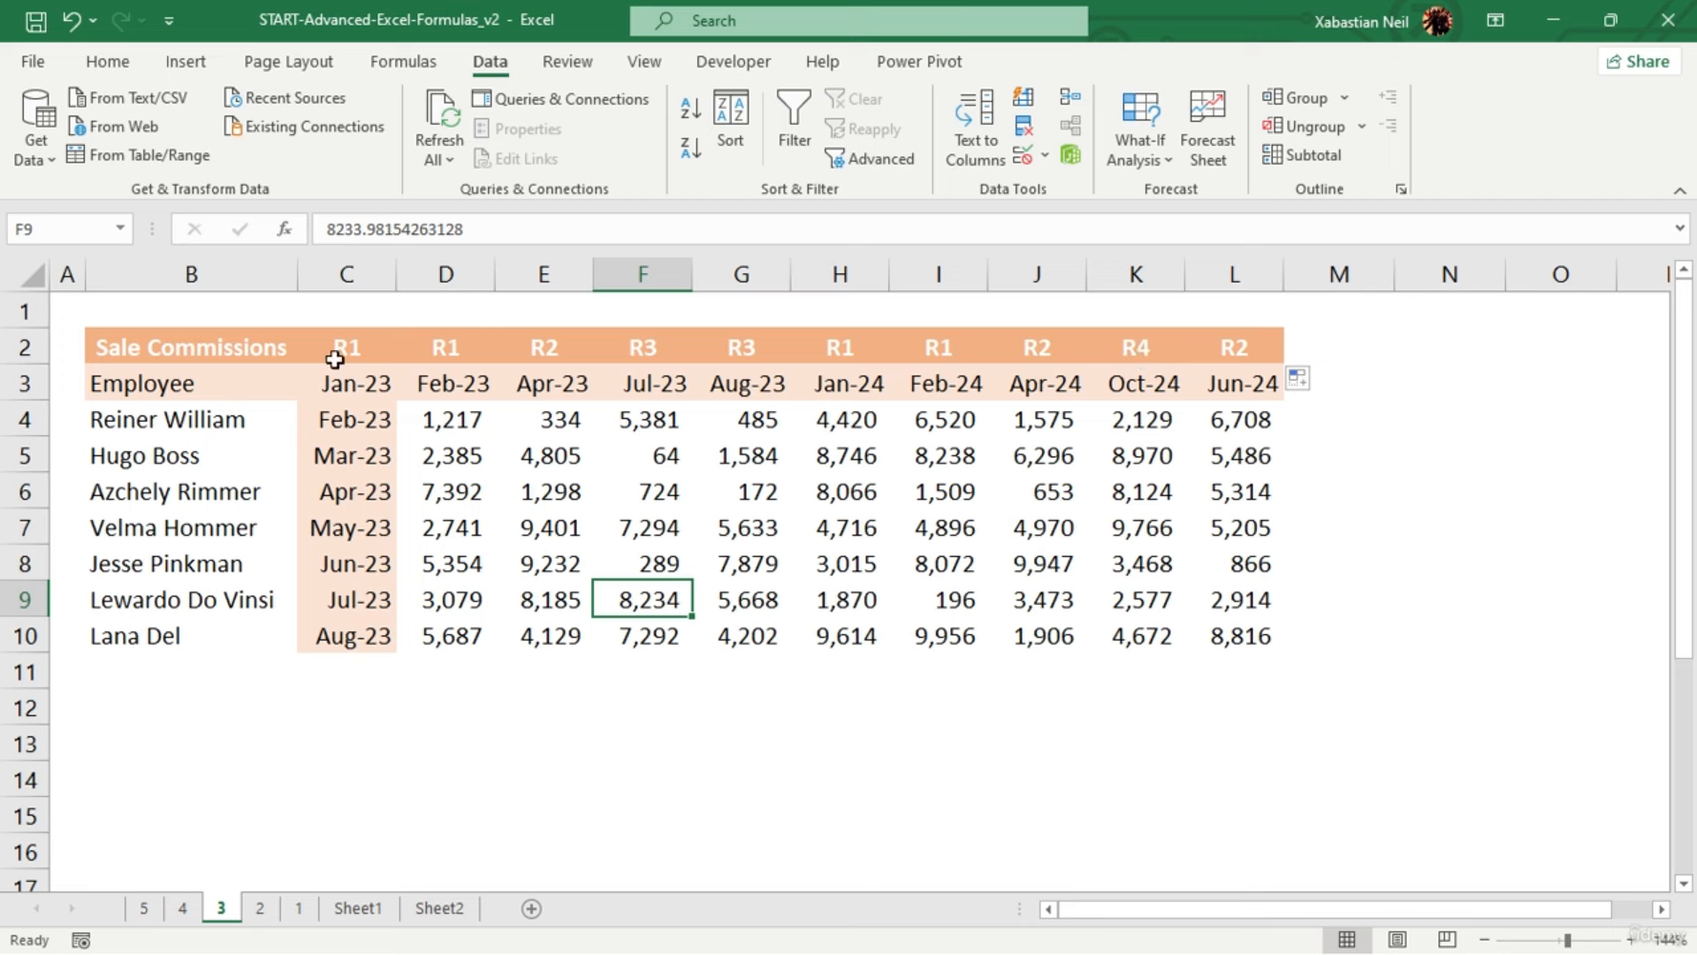
click(374, 344)
click(633, 223)
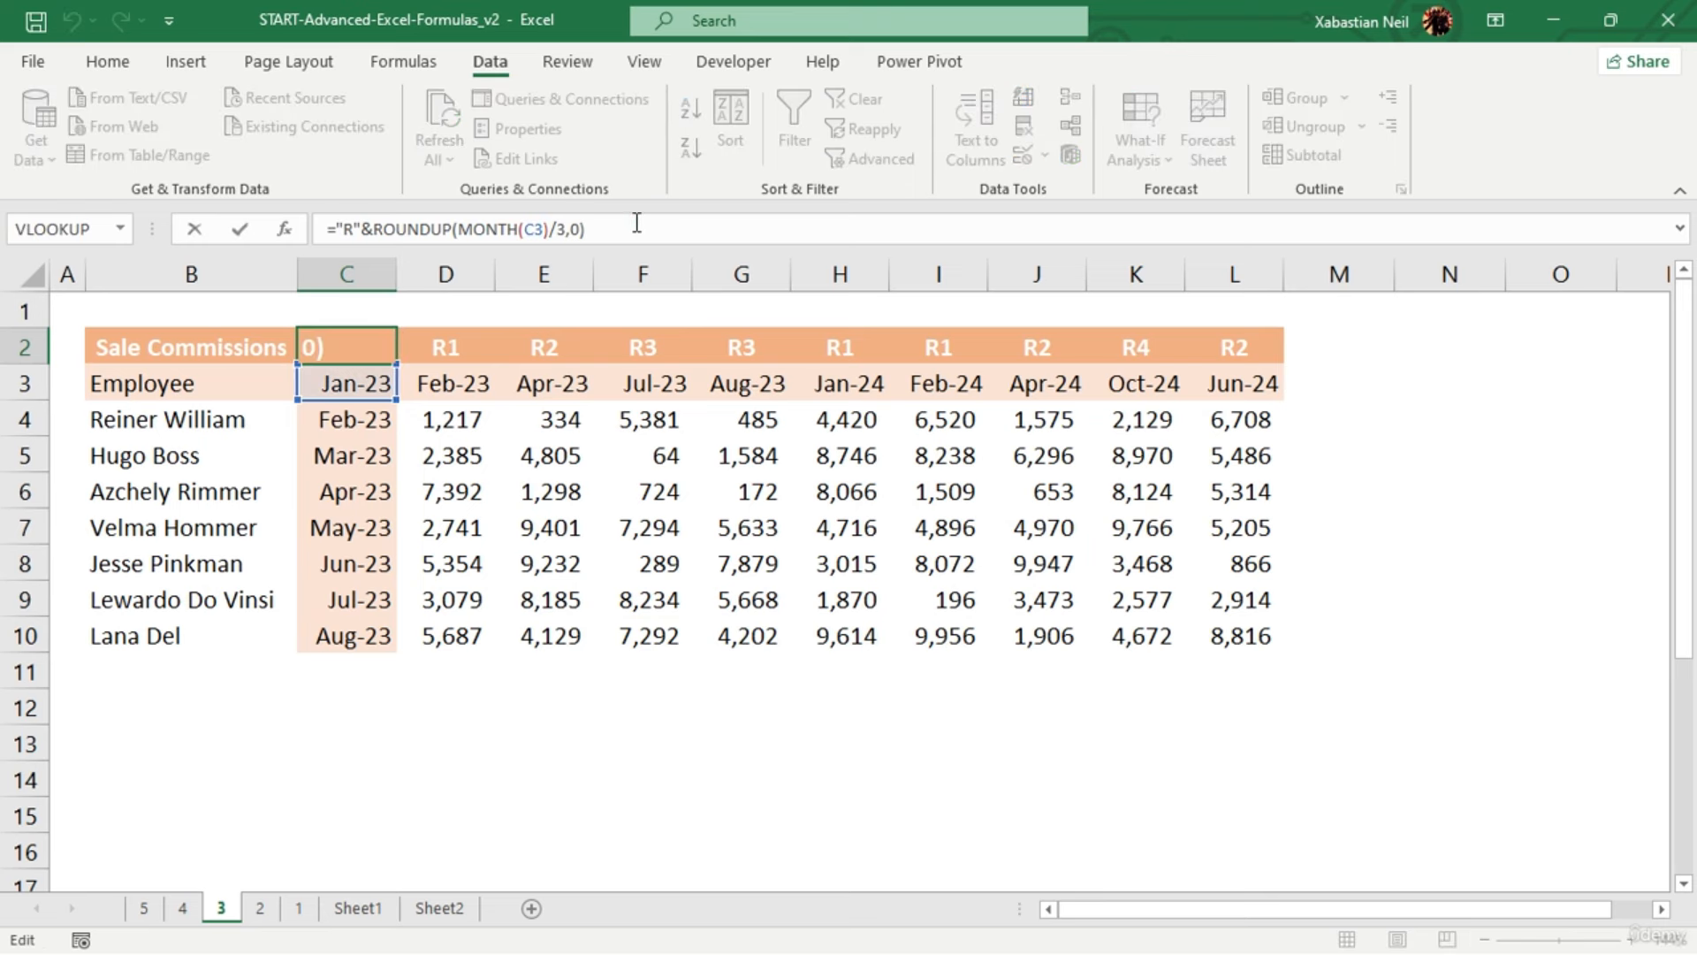
text(&"-"&Ye)
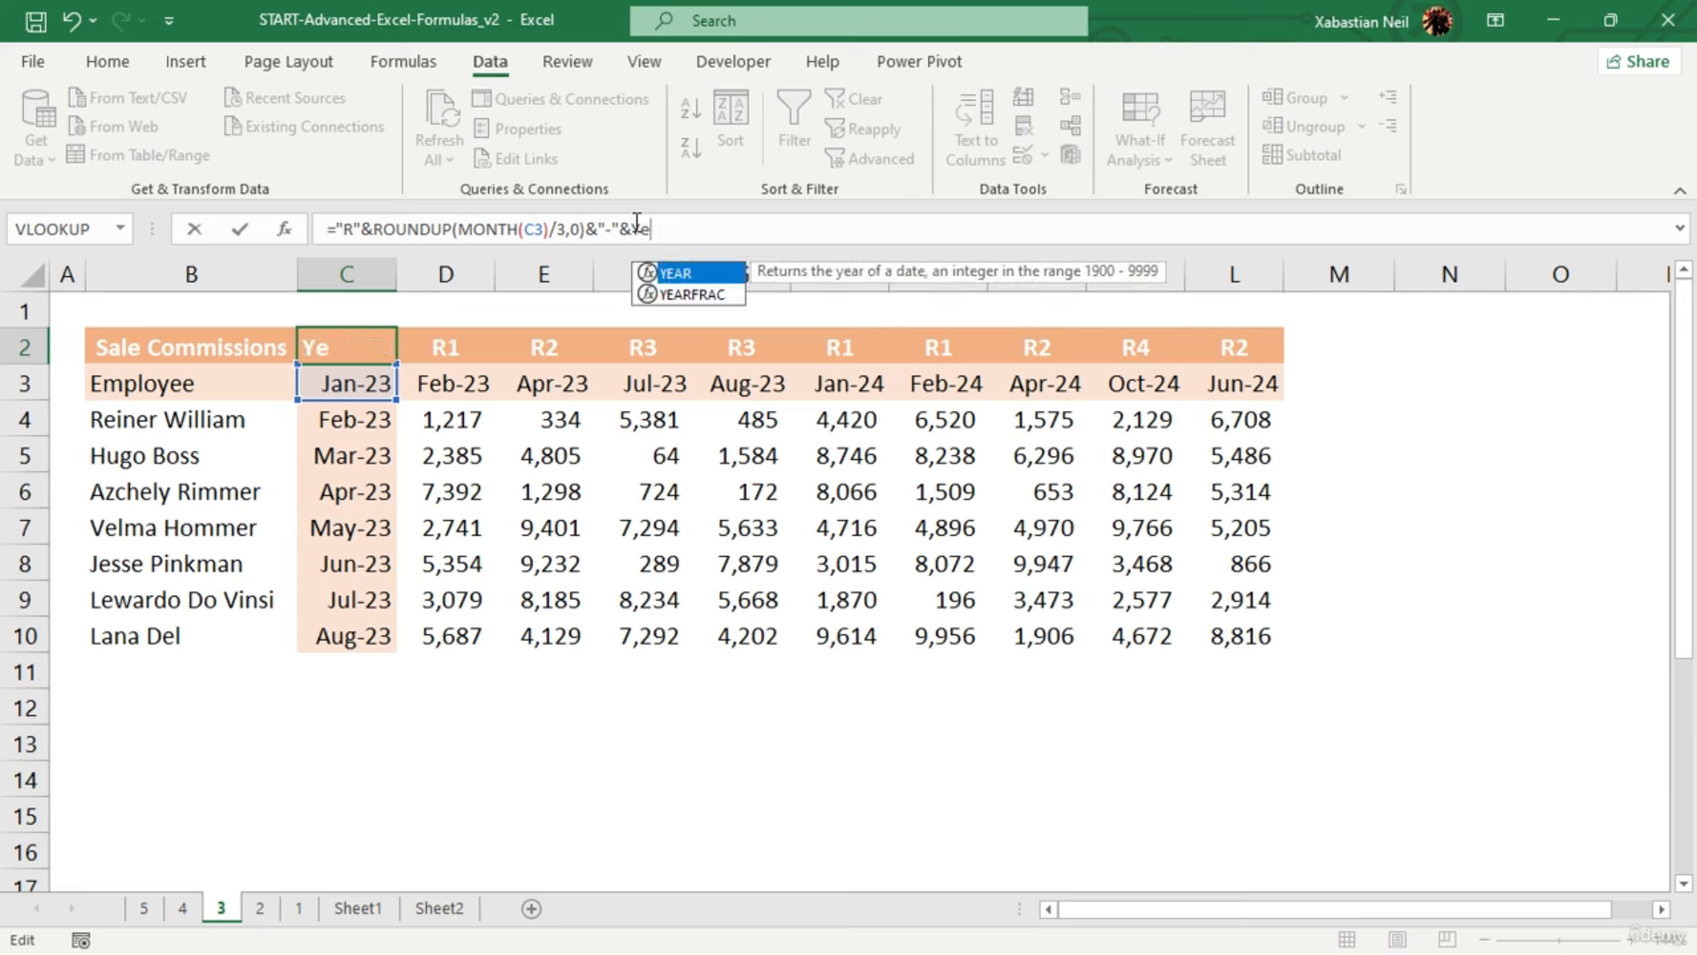
key(Tab)
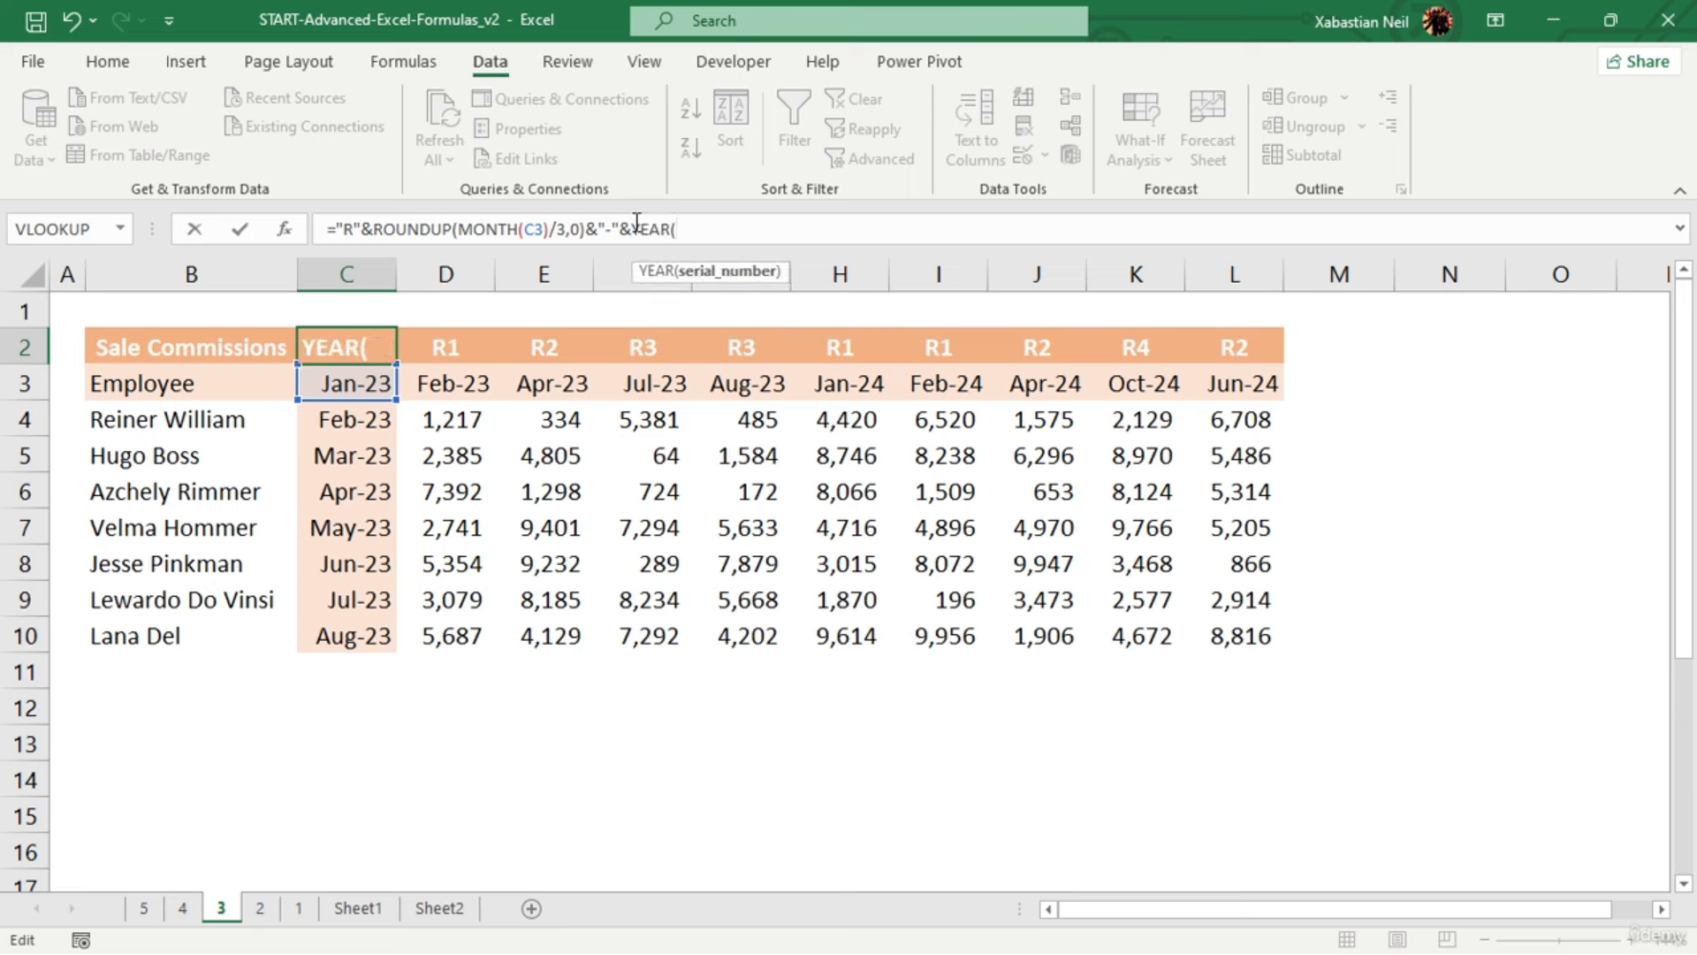
click(354, 383)
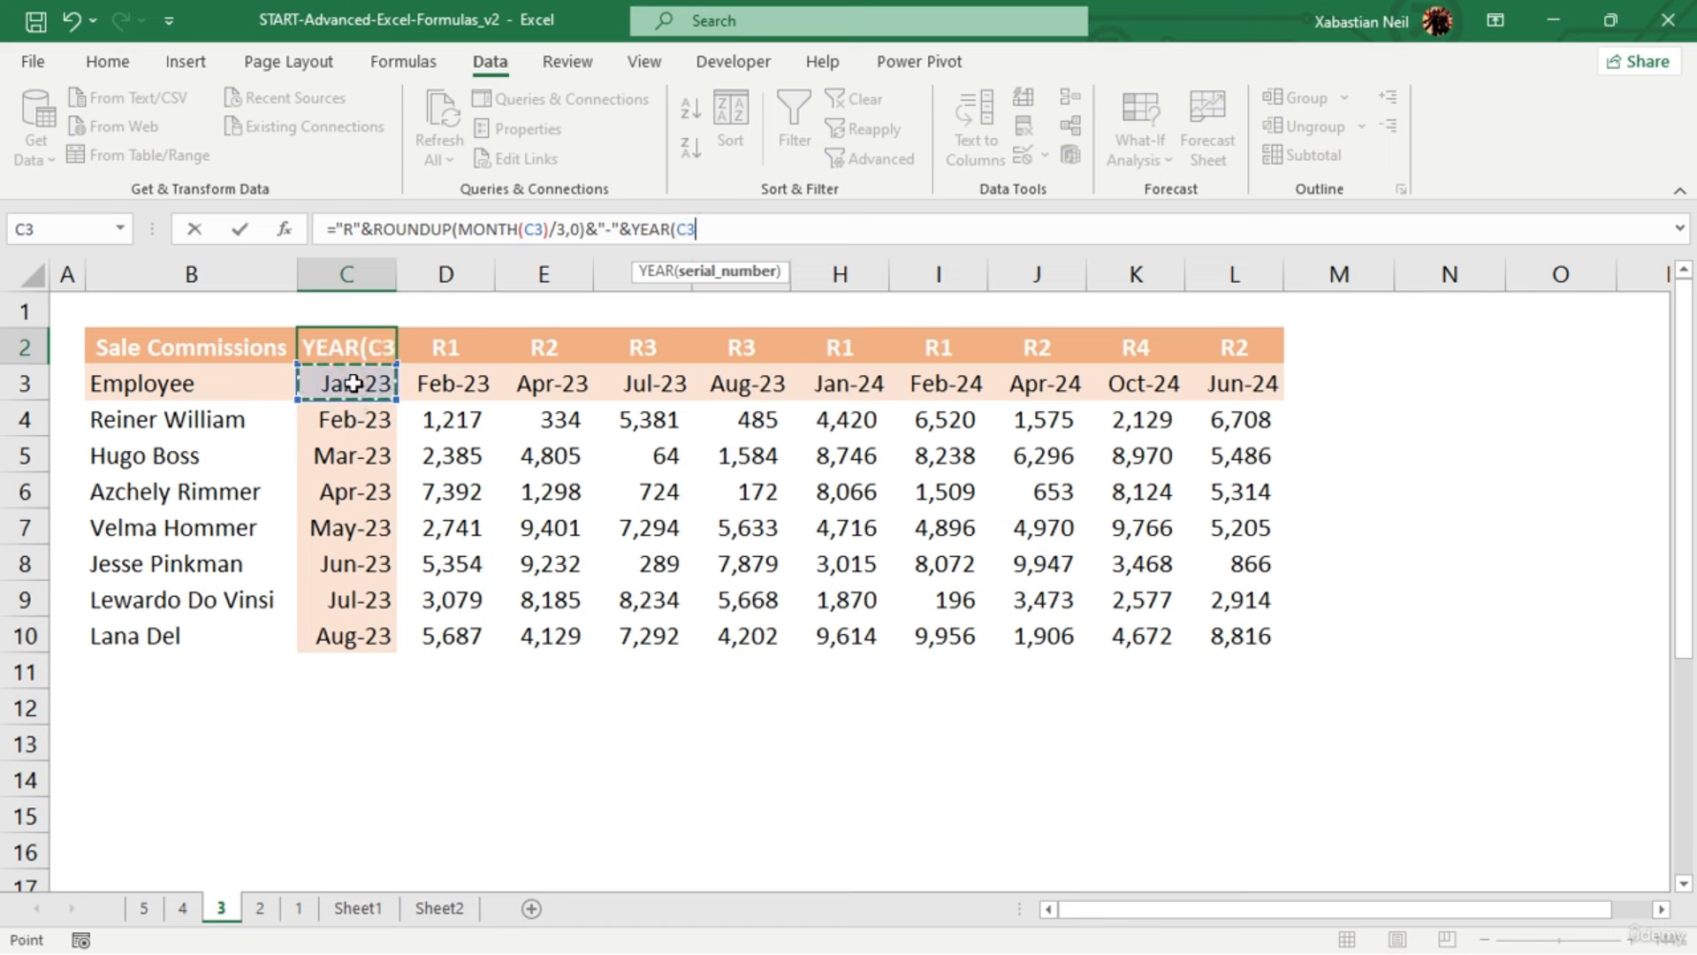
text())
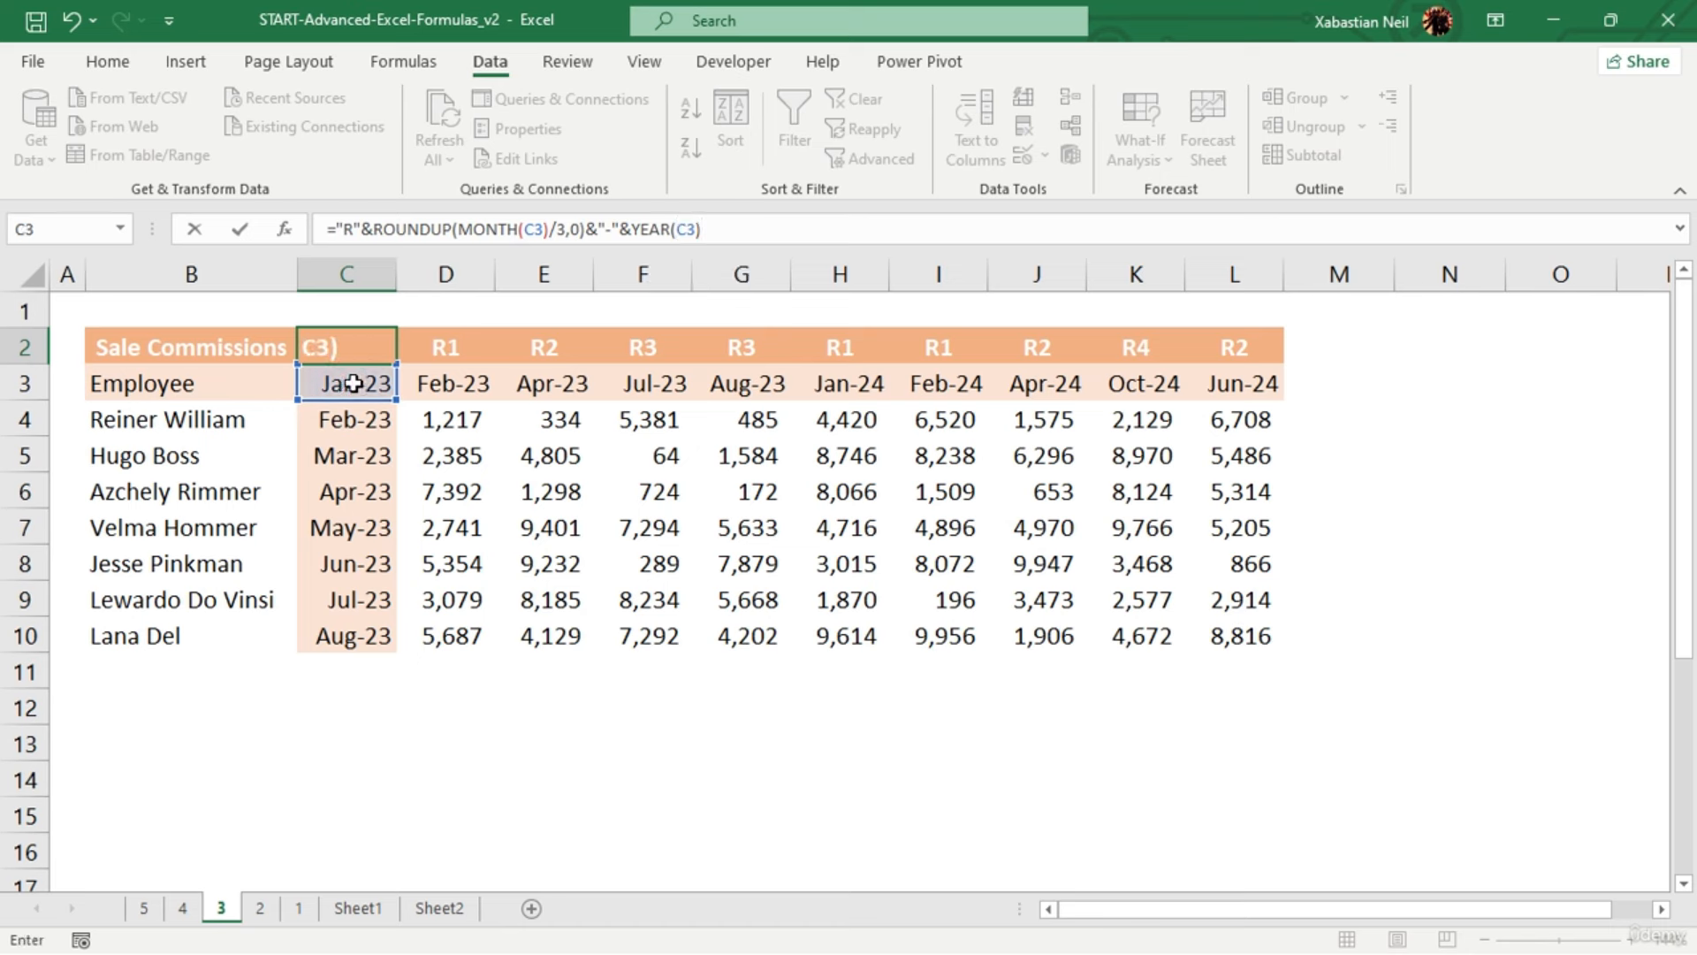
key(Return)
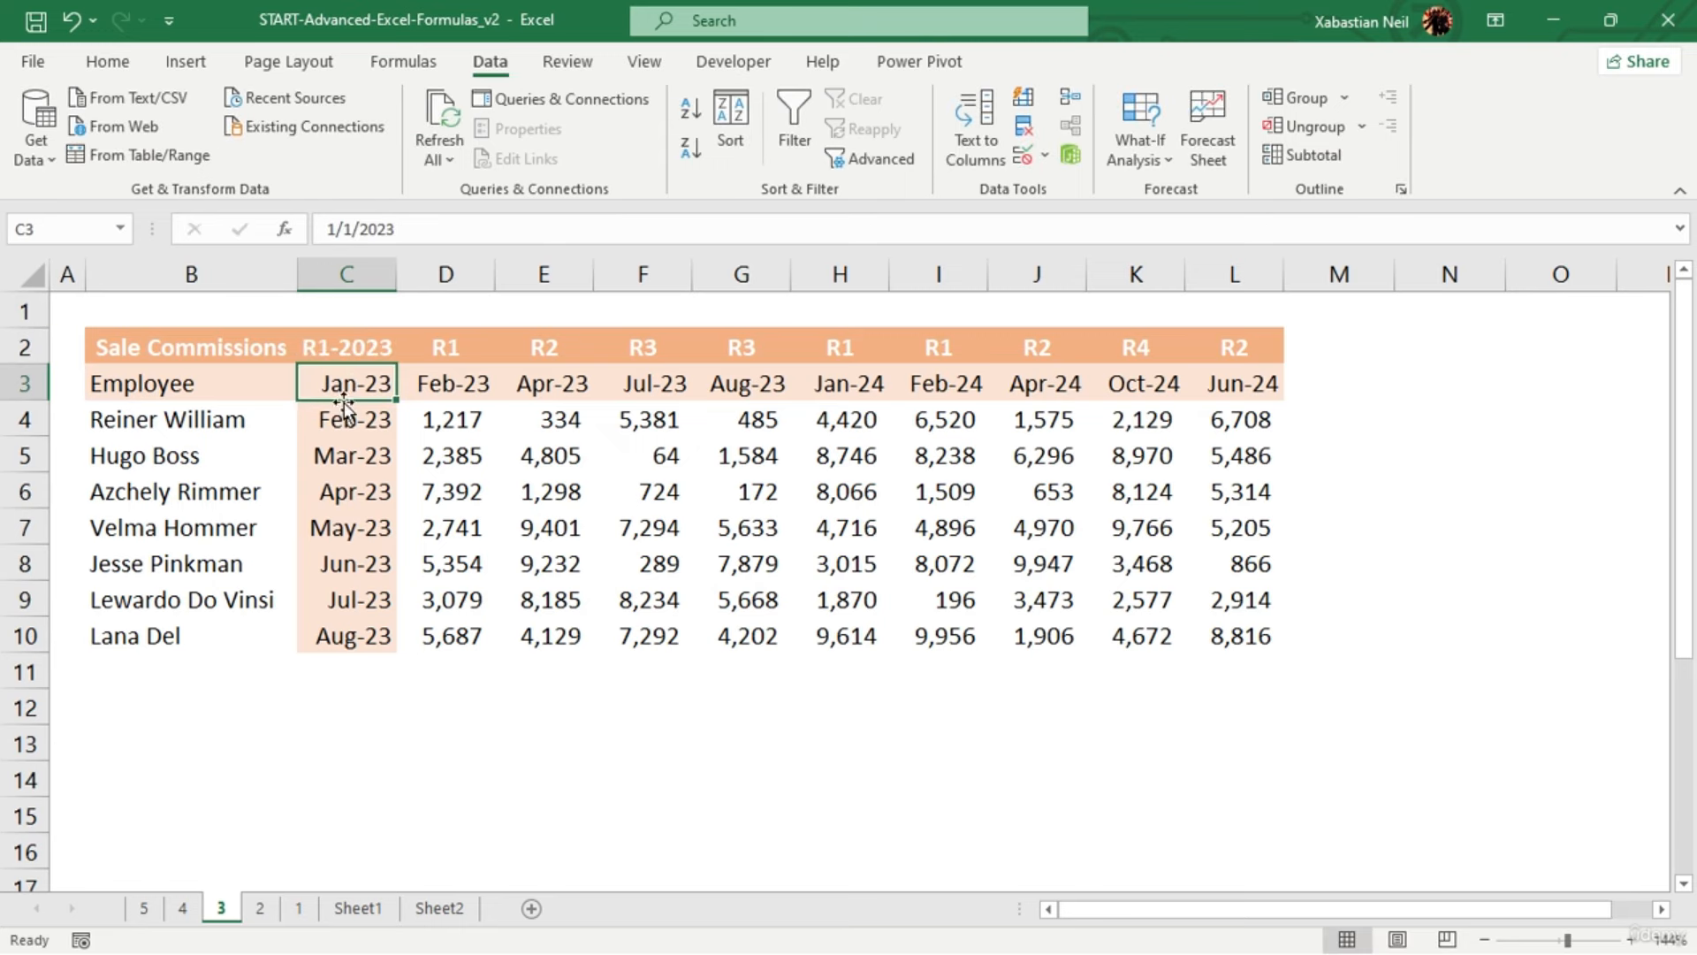
Fill the extended quarter-and-year formula from C2 across the Sale Commissions row through L2
click(351, 355)
drag(397, 364, 1239, 368)
click(382, 350)
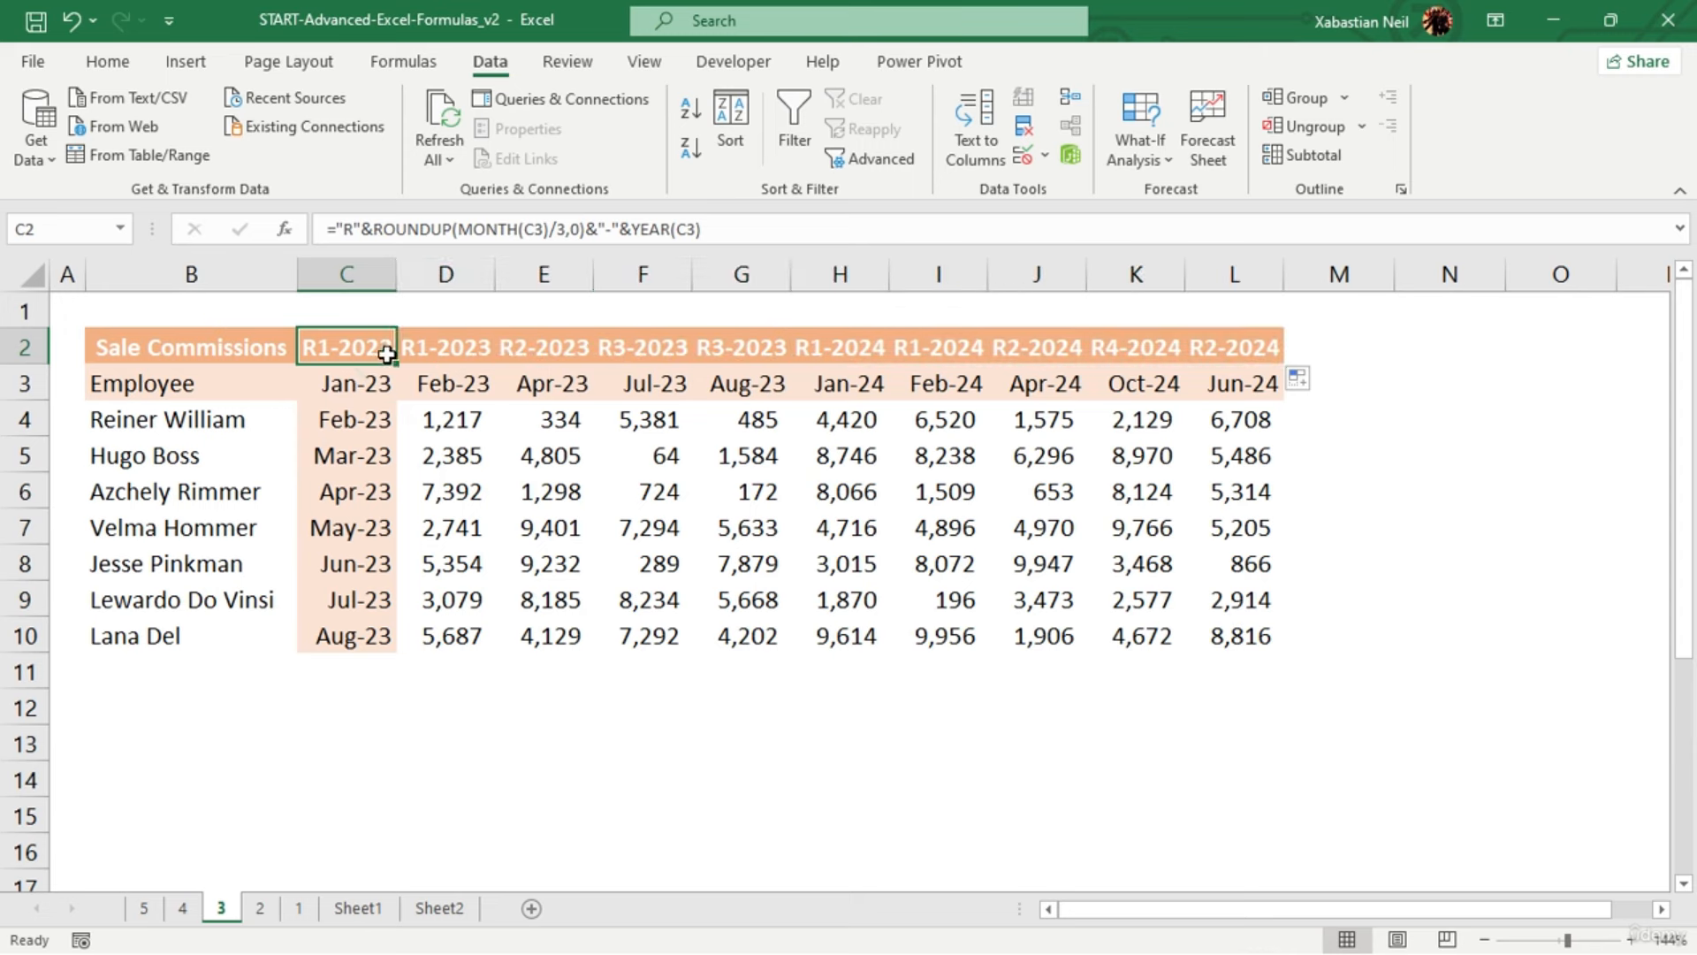
mouse_move(396, 370)
mouse_down()
mouse_move(434, 653)
mouse_move(402, 359)
mouse_up()
Switch to sheet 2 and enter Coke as the lookup name in H3
click(260, 910)
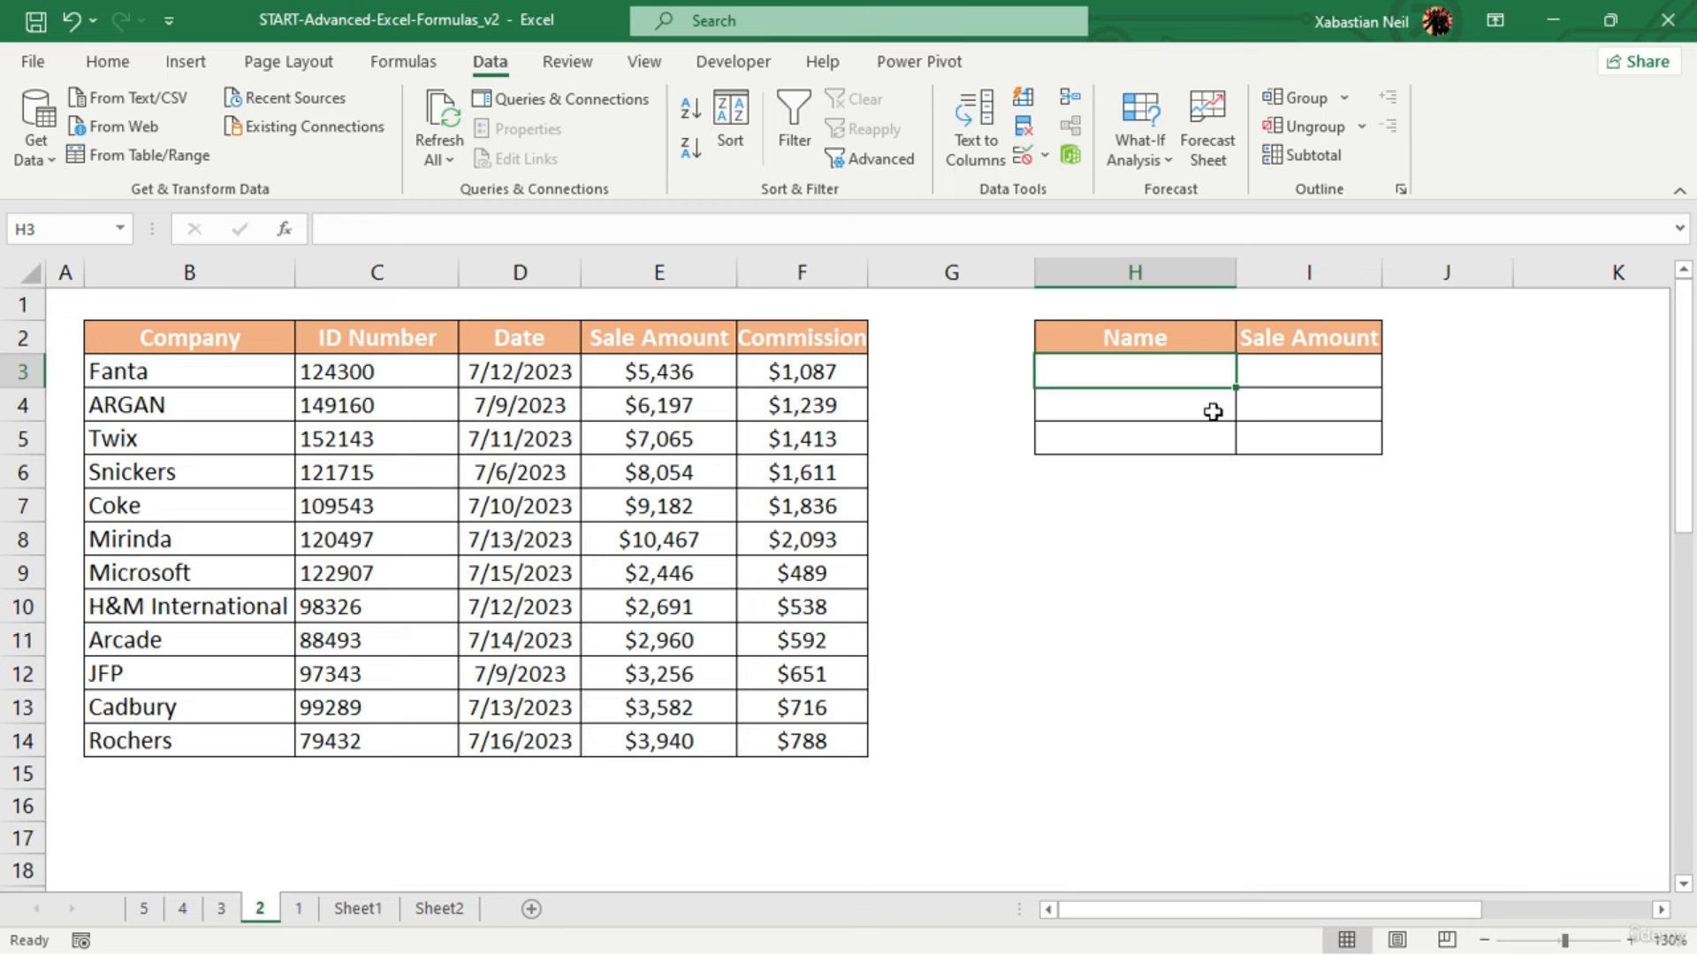
double_click(1158, 373)
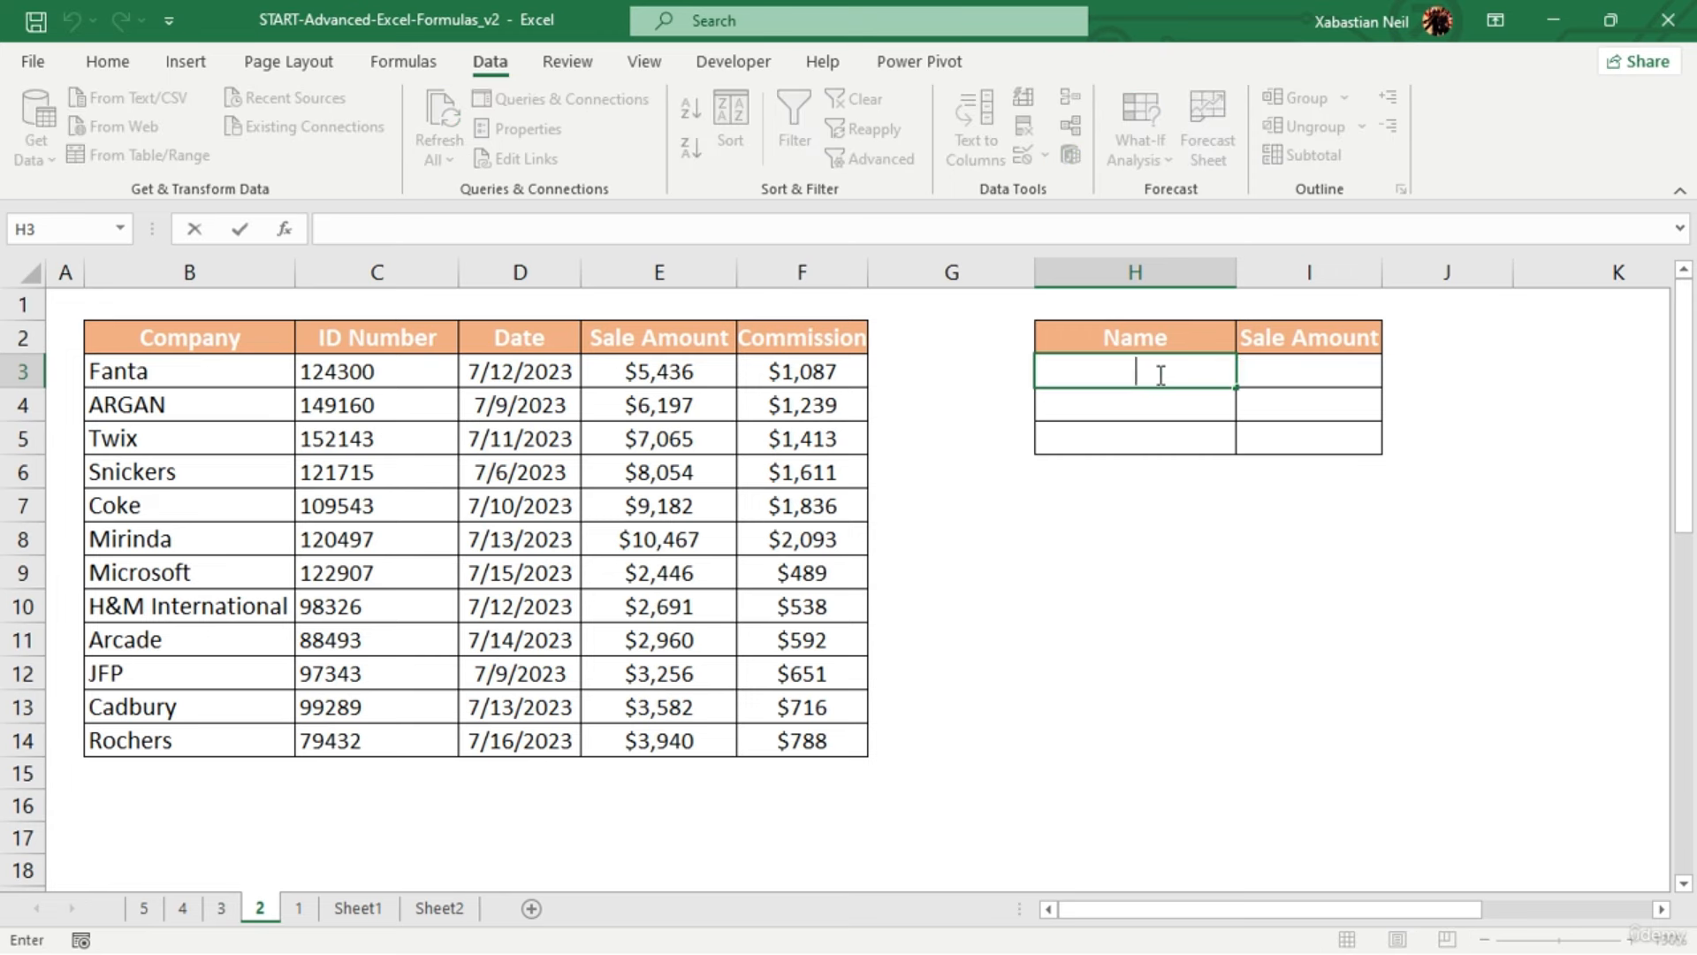
text(oke)
Start an XLOOKUP formula in I3 with H3&"*" as the lookup value
click(1320, 362)
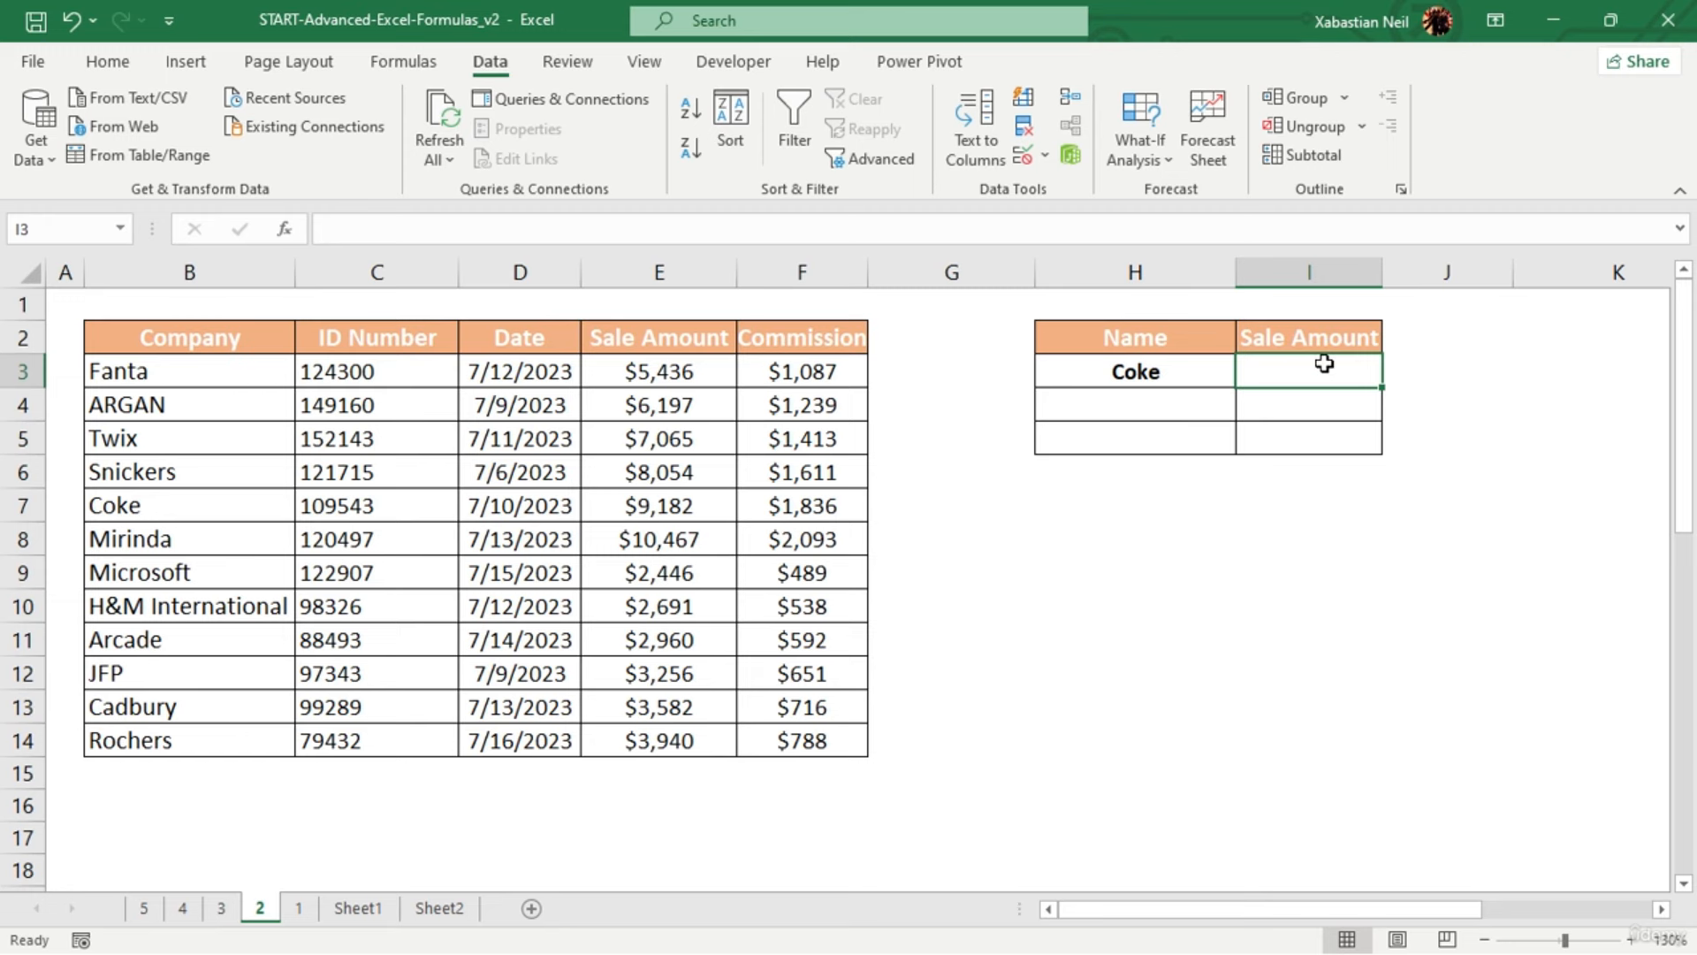
text(=xlok)
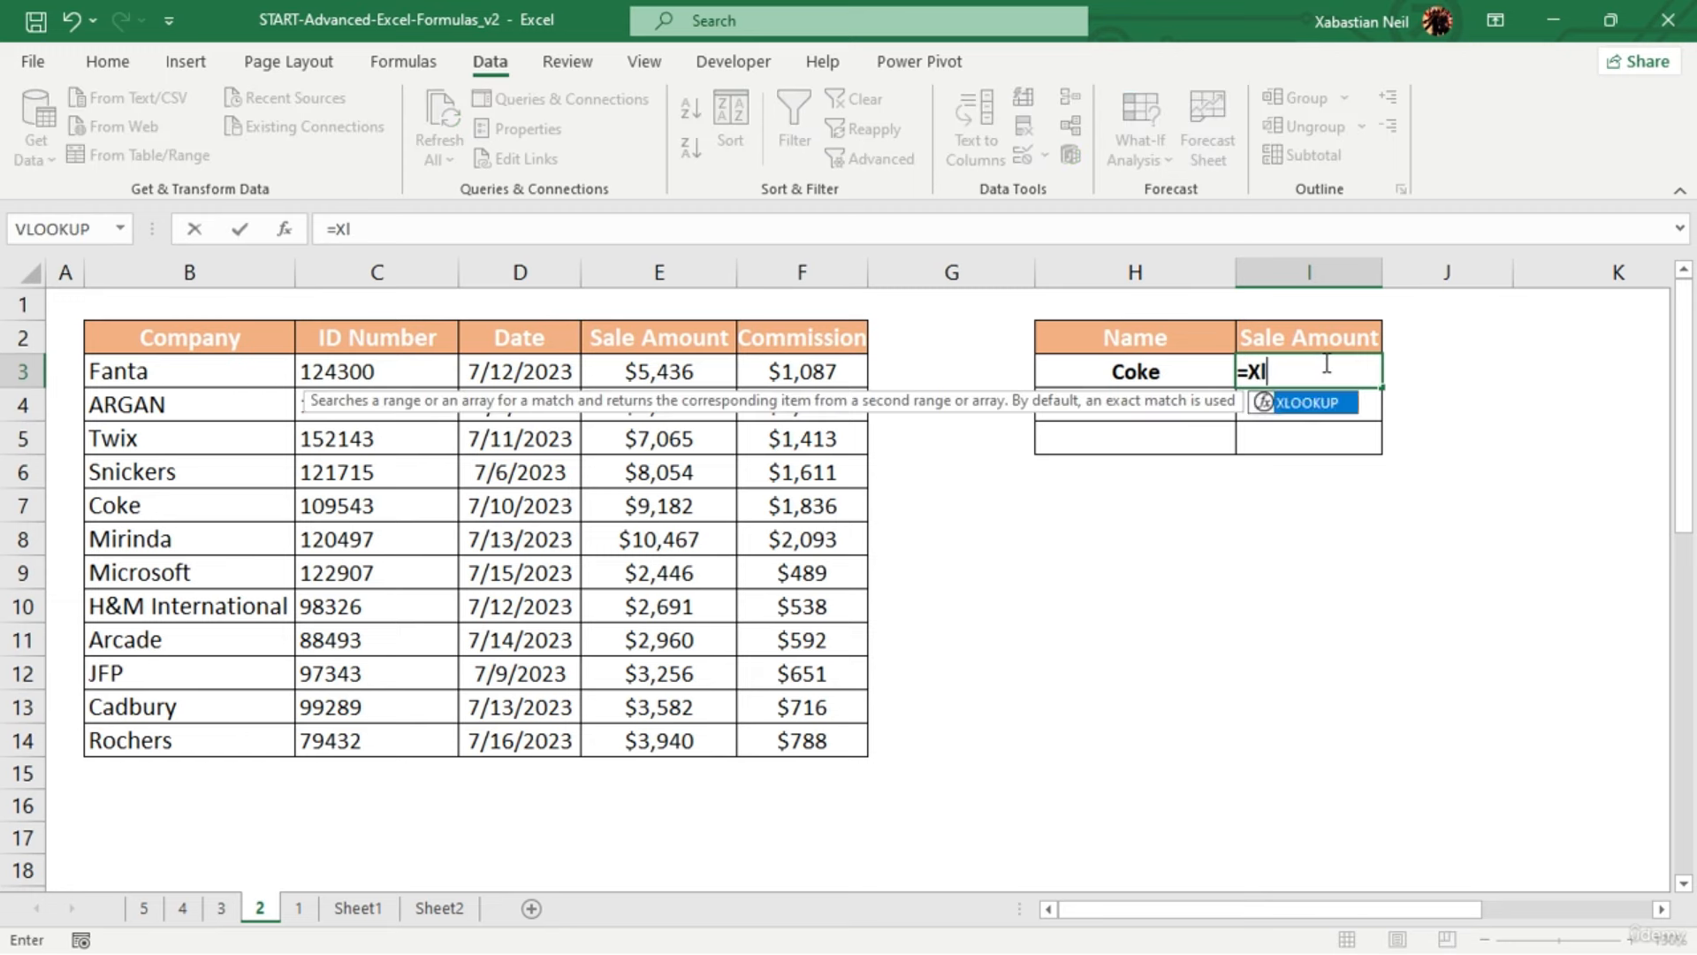
key(Tab)
click(1327, 367)
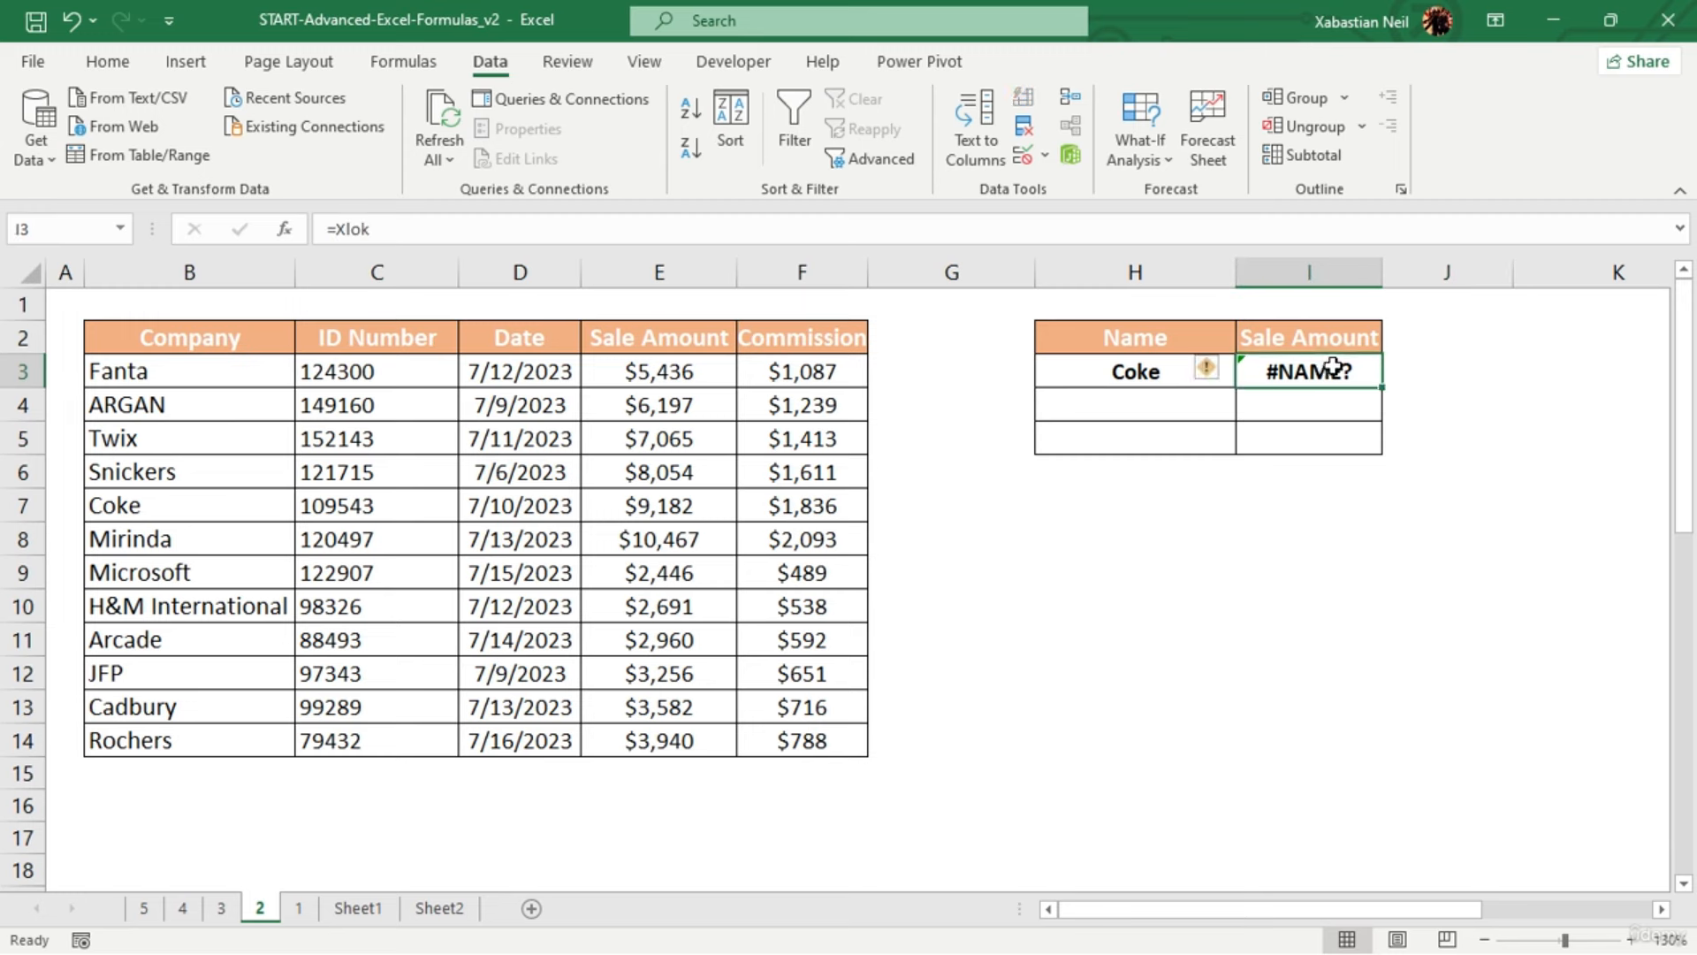
double_click(1334, 363)
key(BackSpace)
key(Tab)
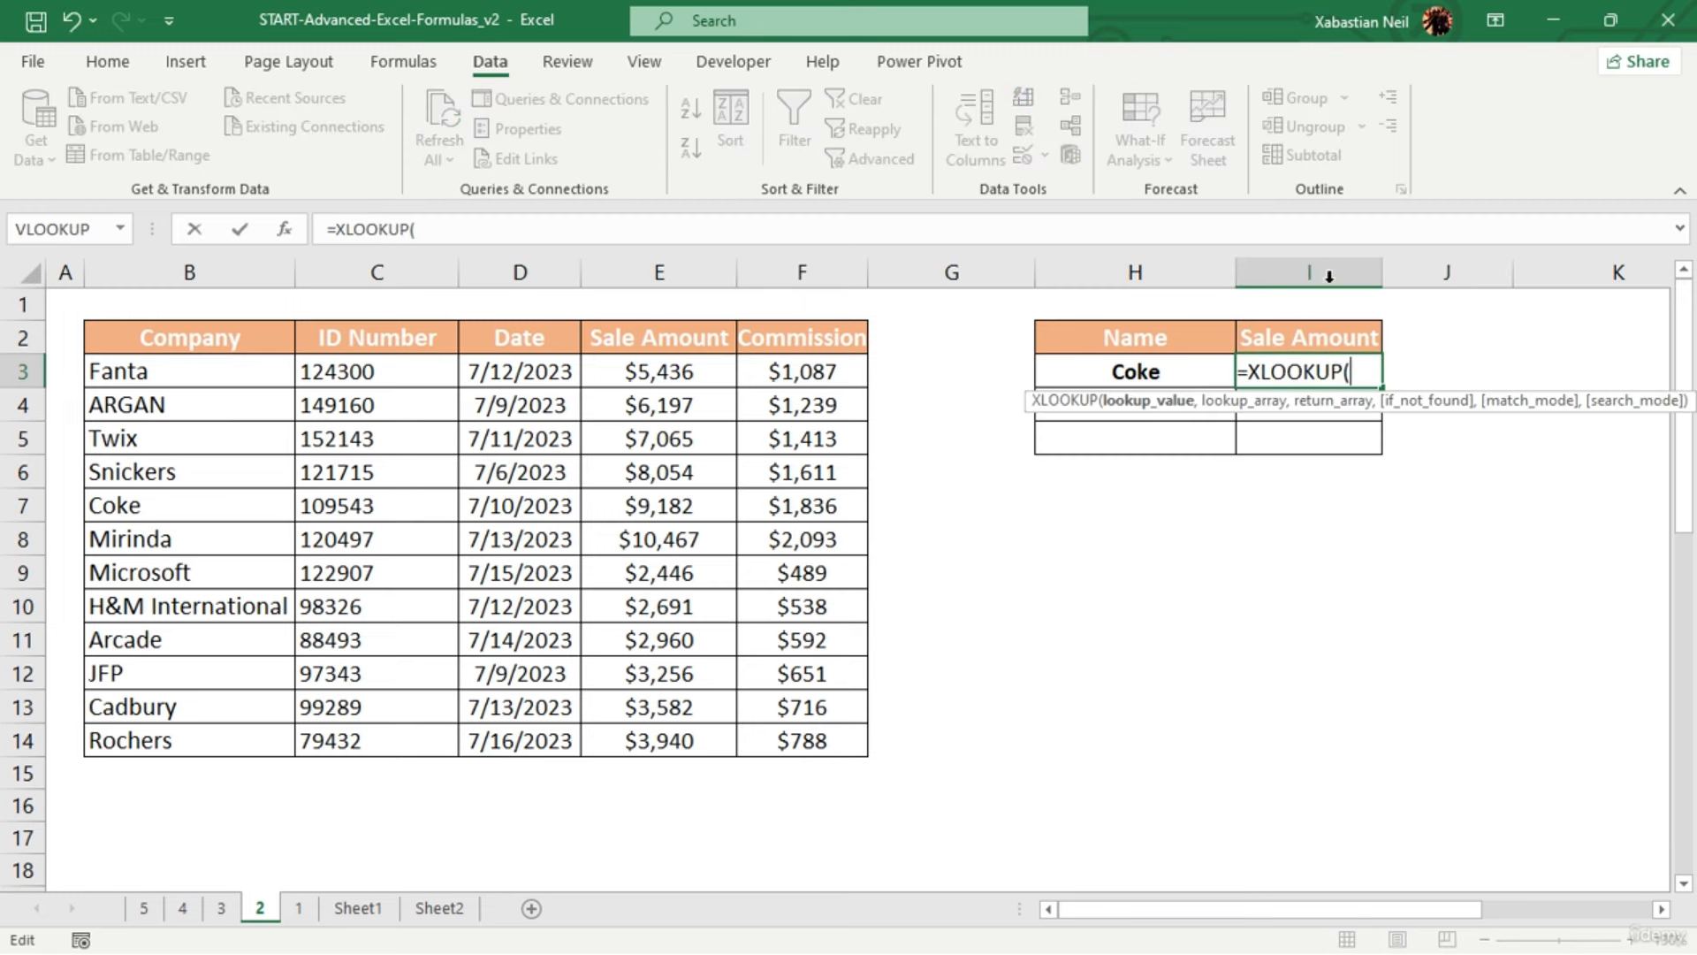
click(1190, 369)
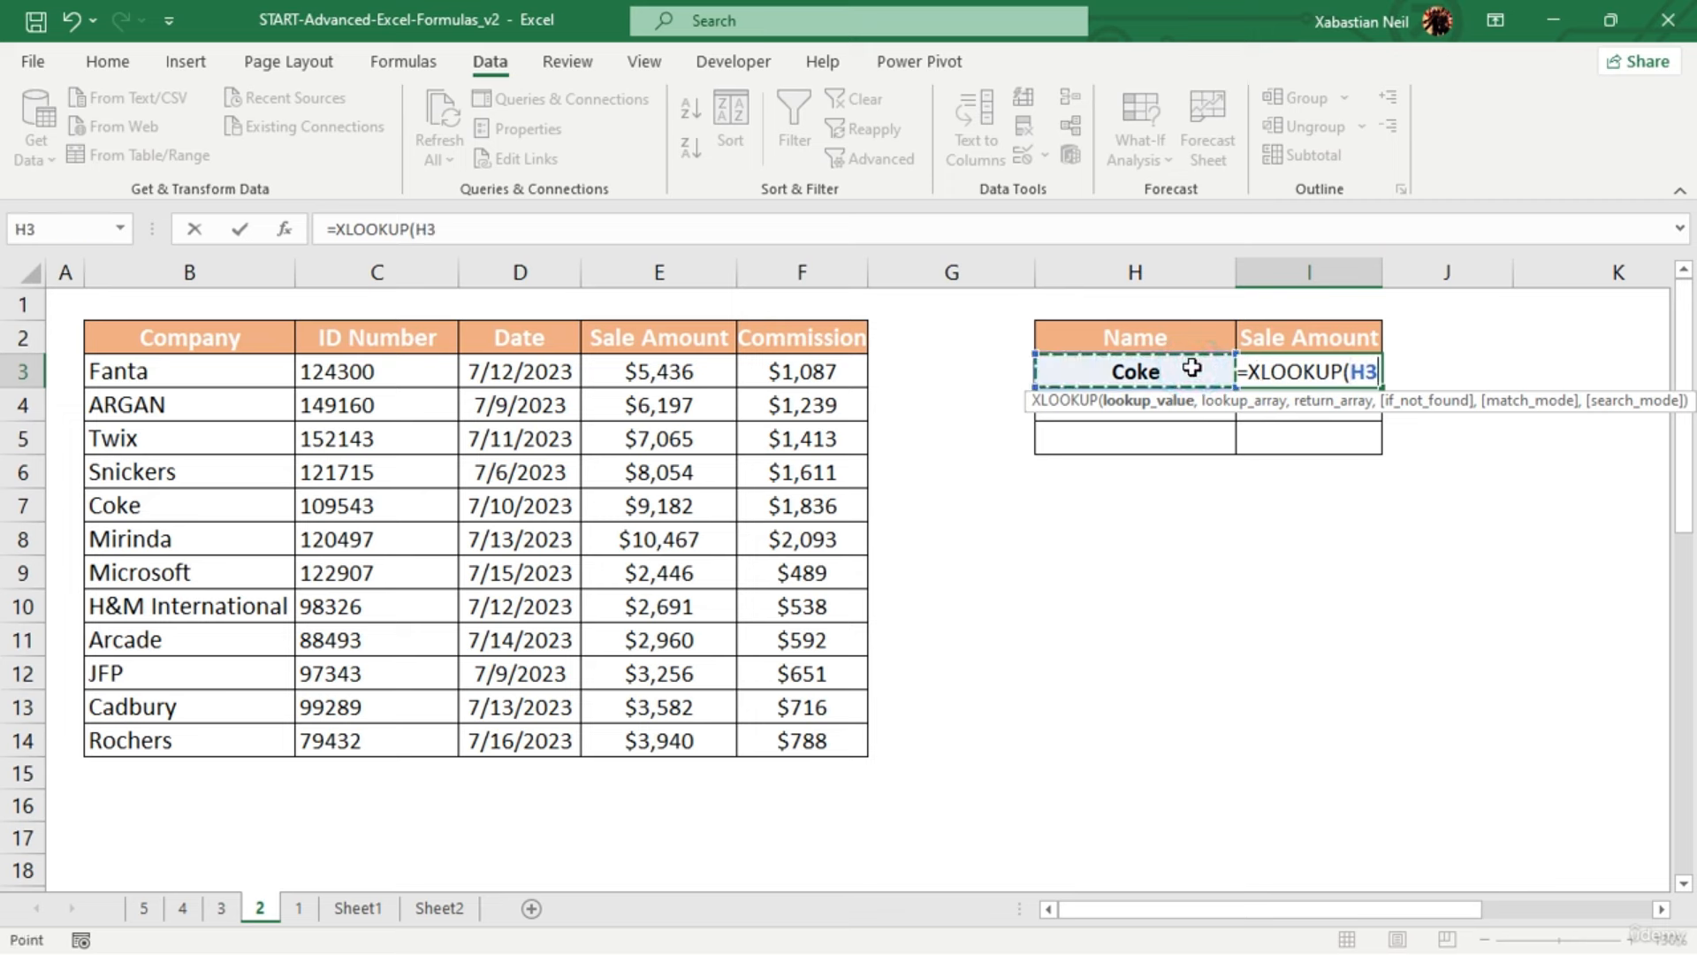
text(,)
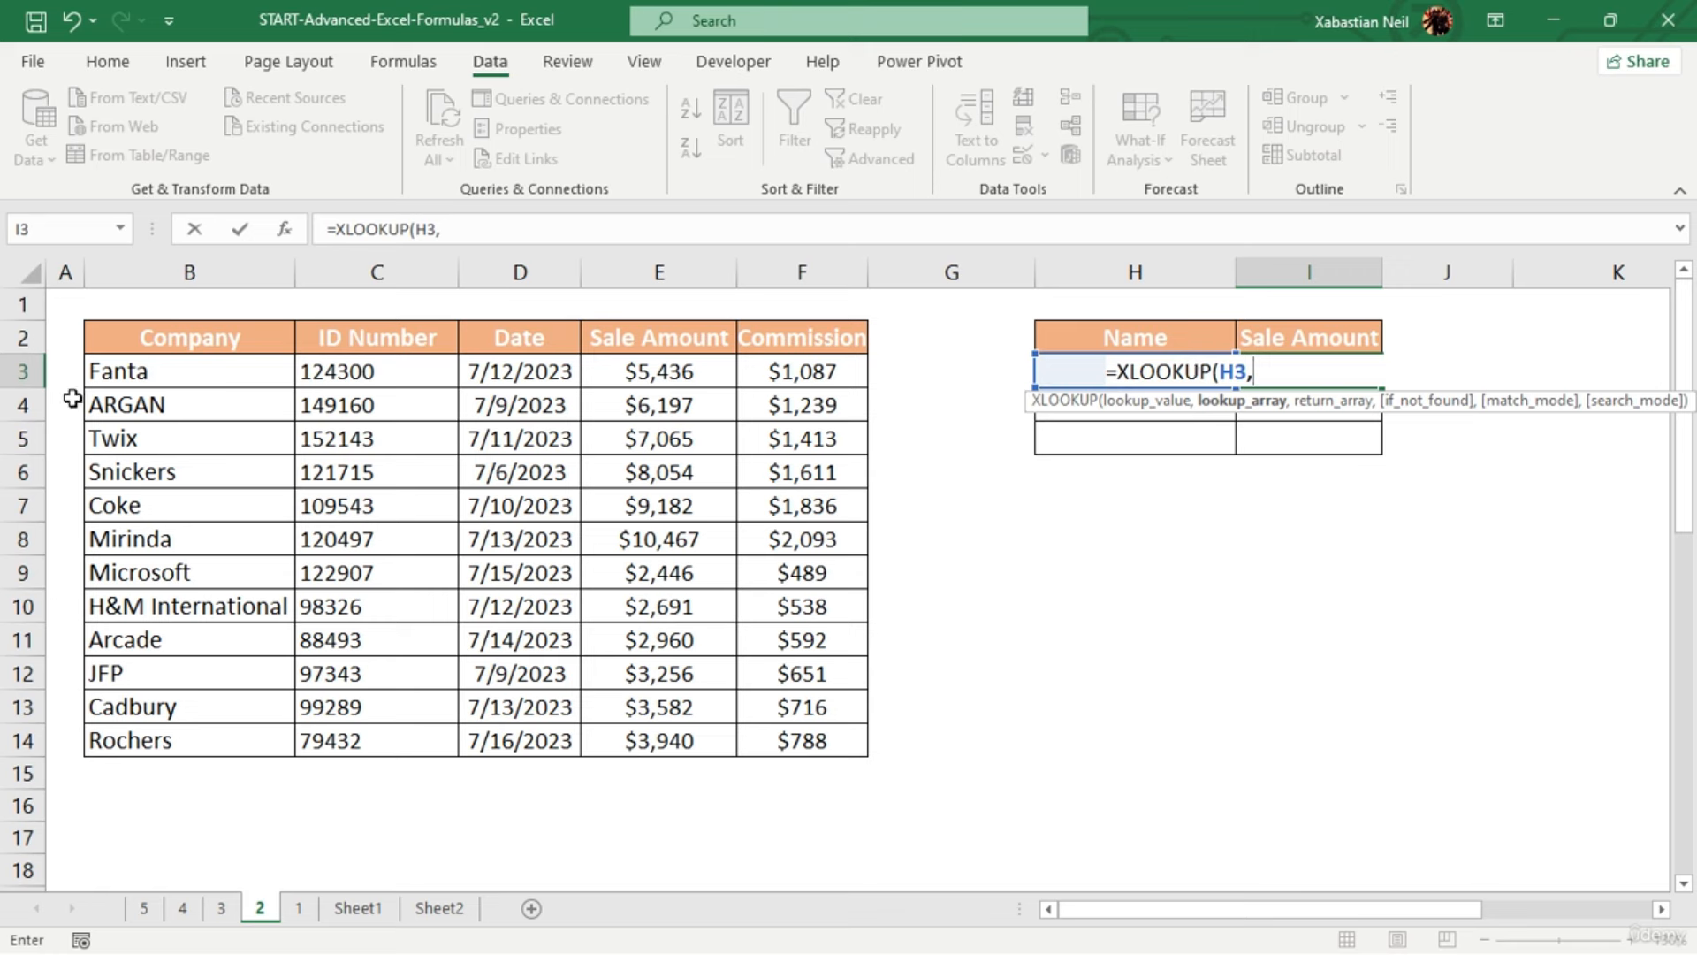
key(BackSpace)
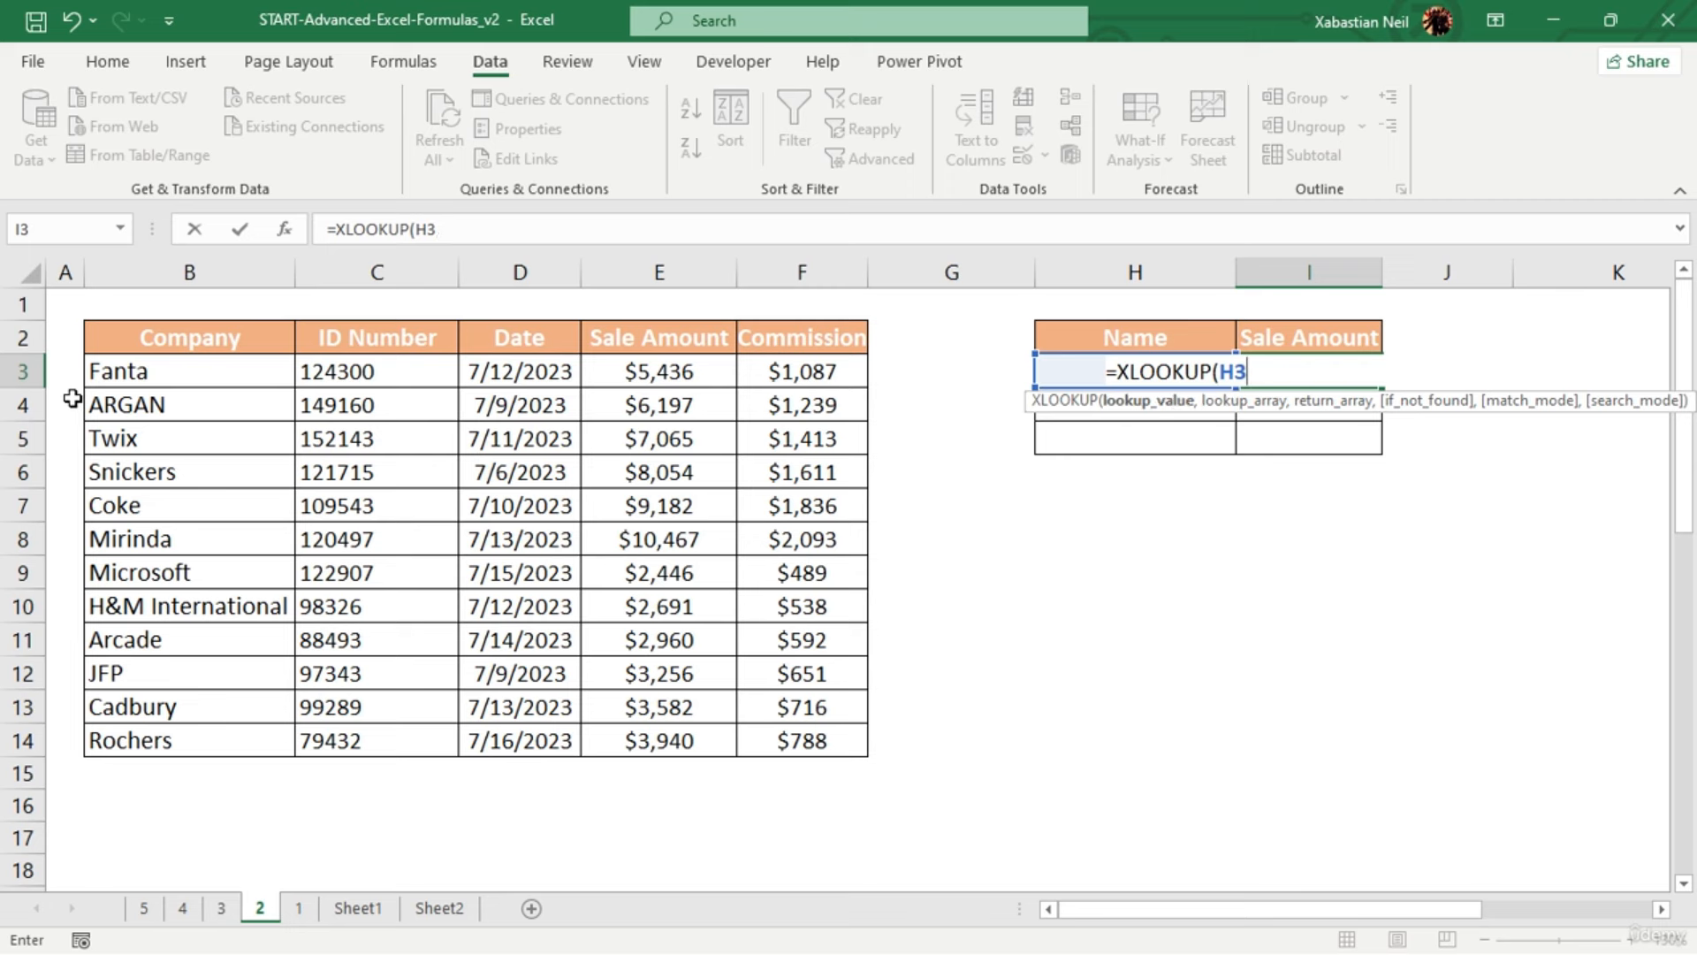
text(&"*",)
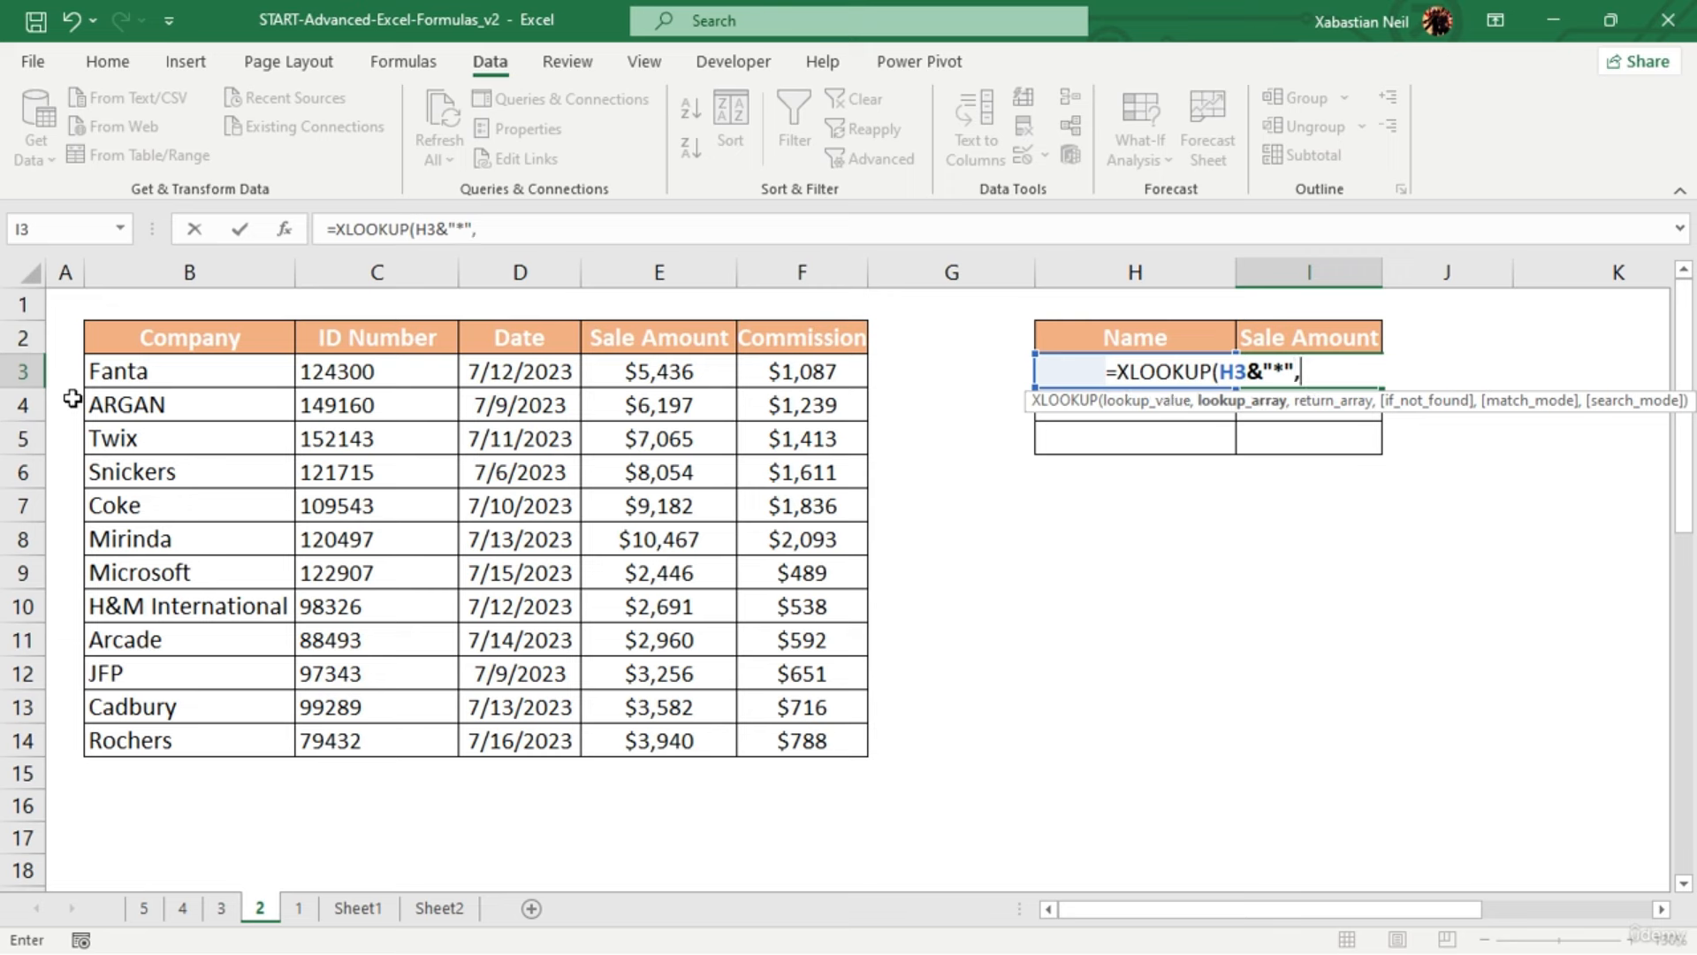
Complete the XLOOKUP with lookup array B3:B14, return array E3:E14, no if_not_found value and match mode 2 for wildcard matching
drag(240, 376, 230, 735)
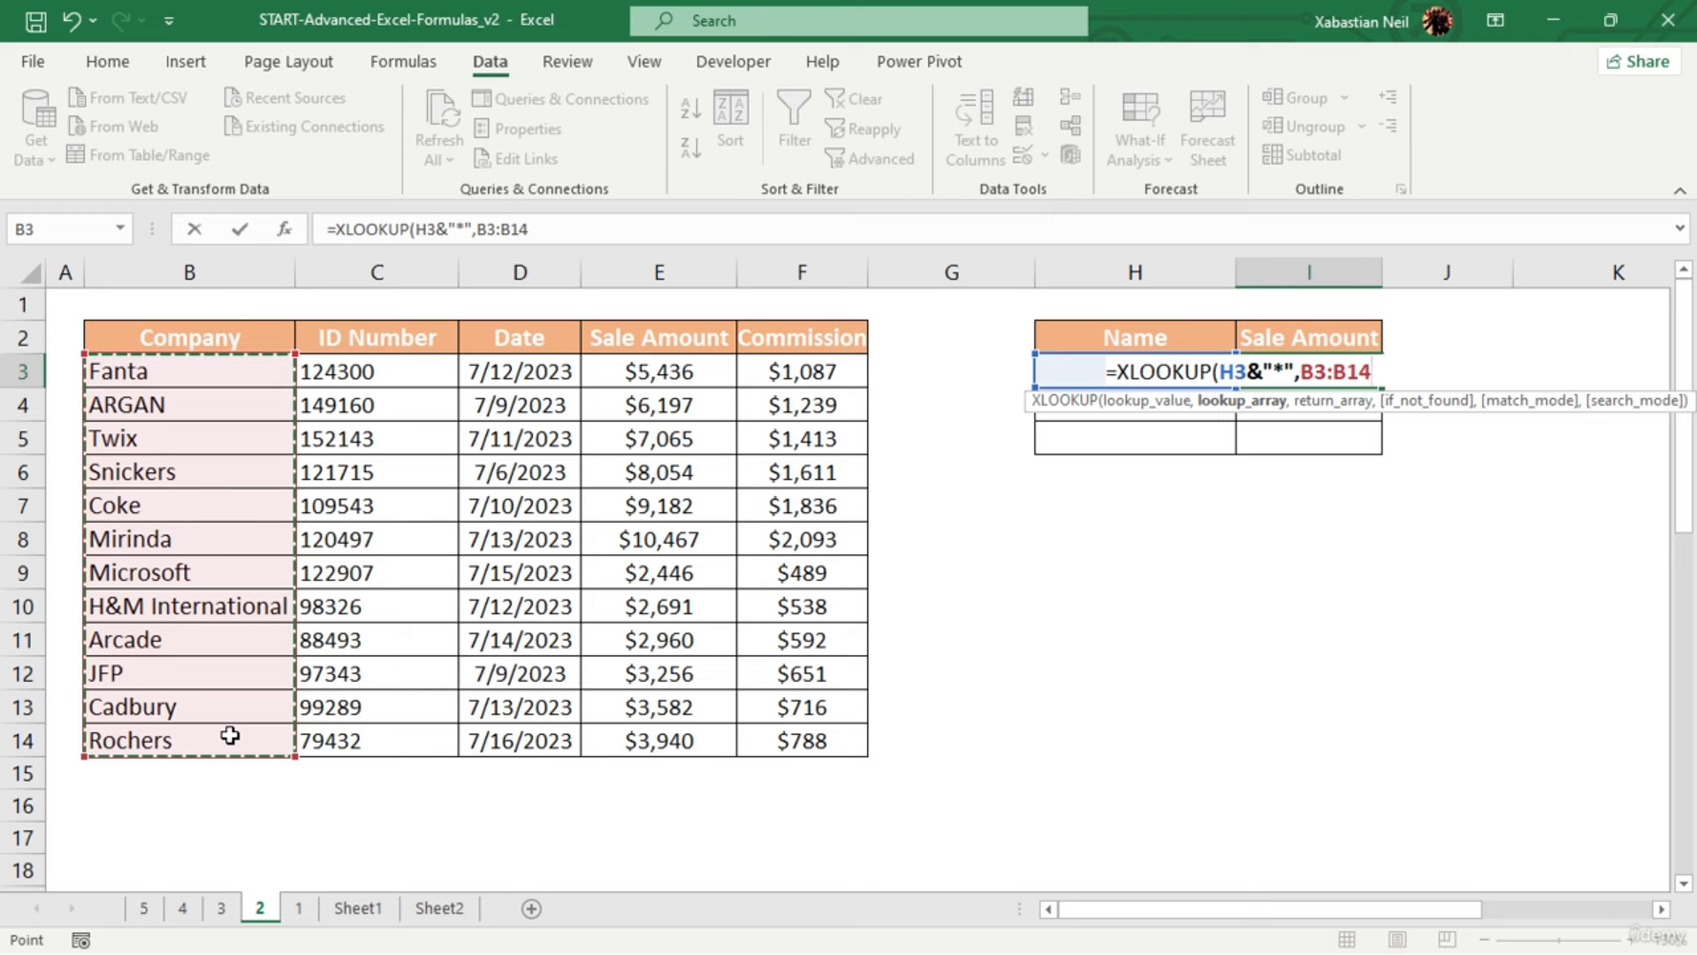
text(,)
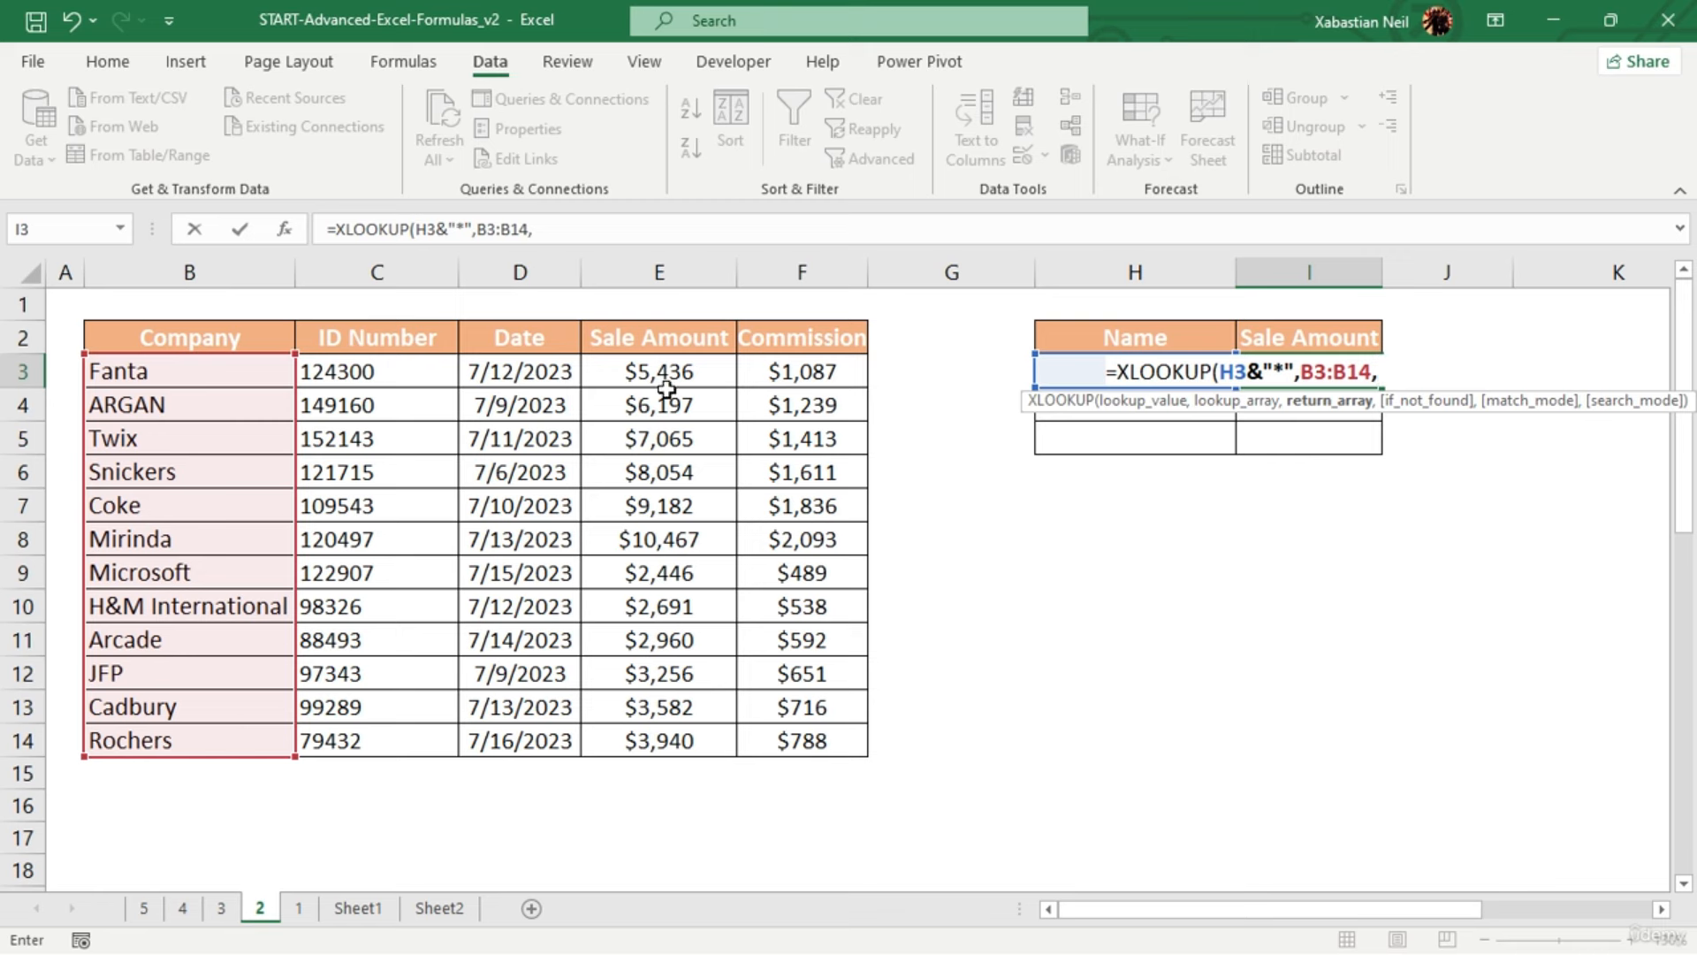
drag(678, 372, 665, 741)
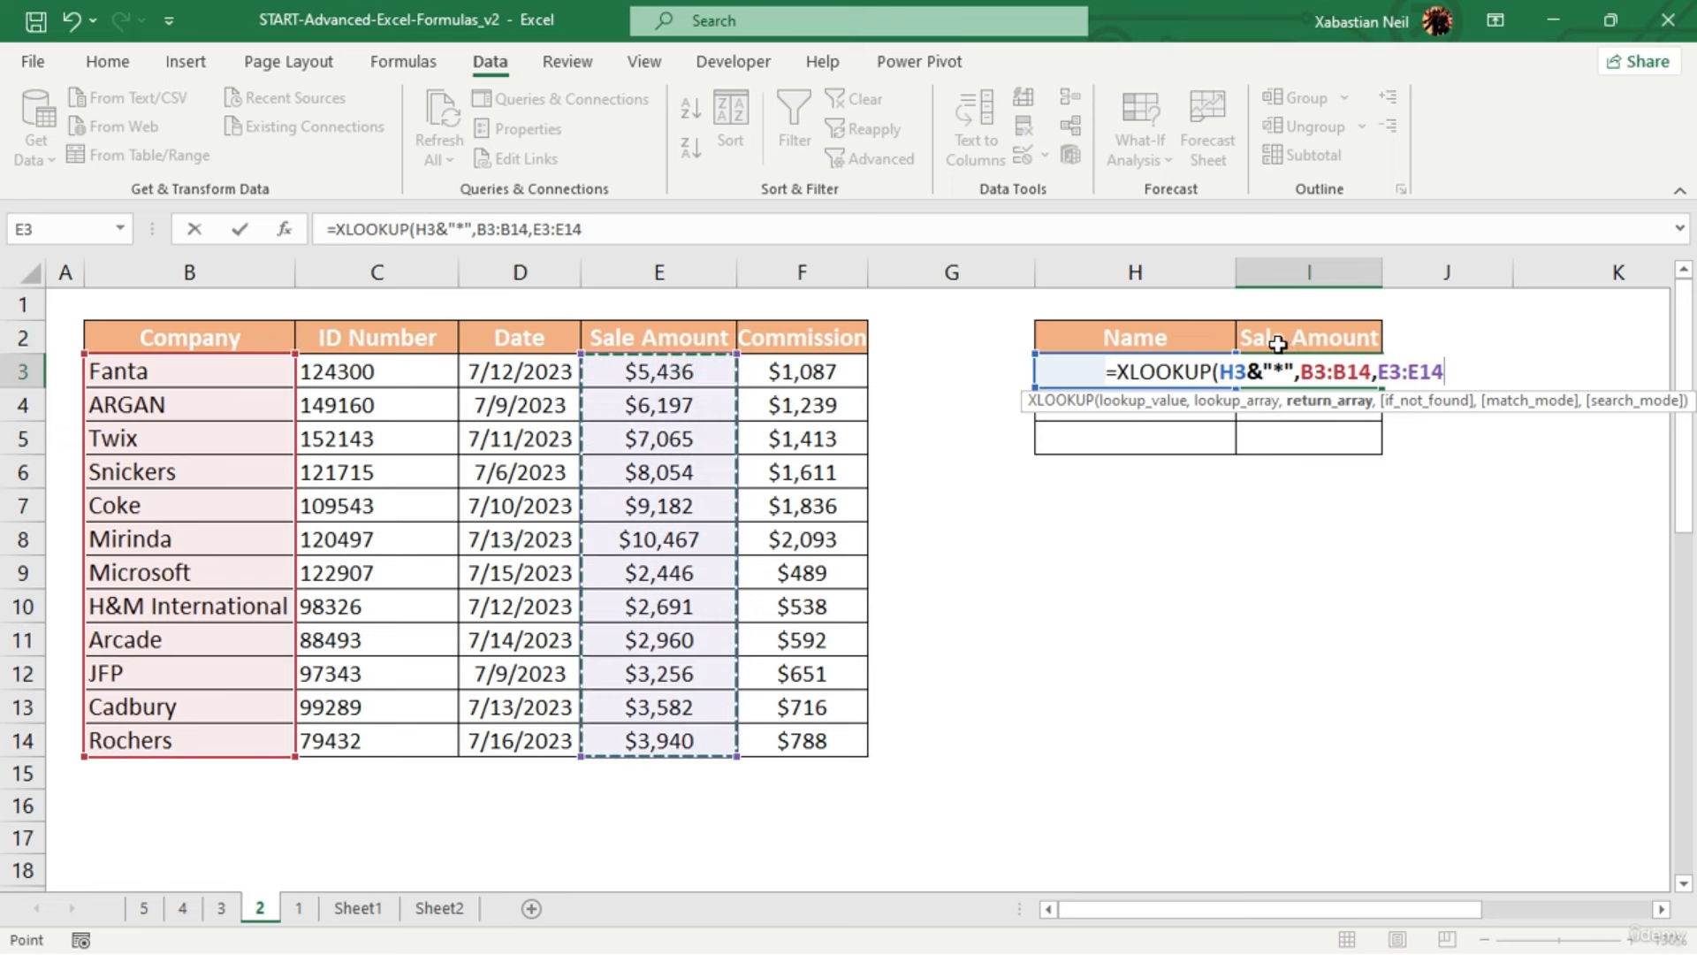
text(,)
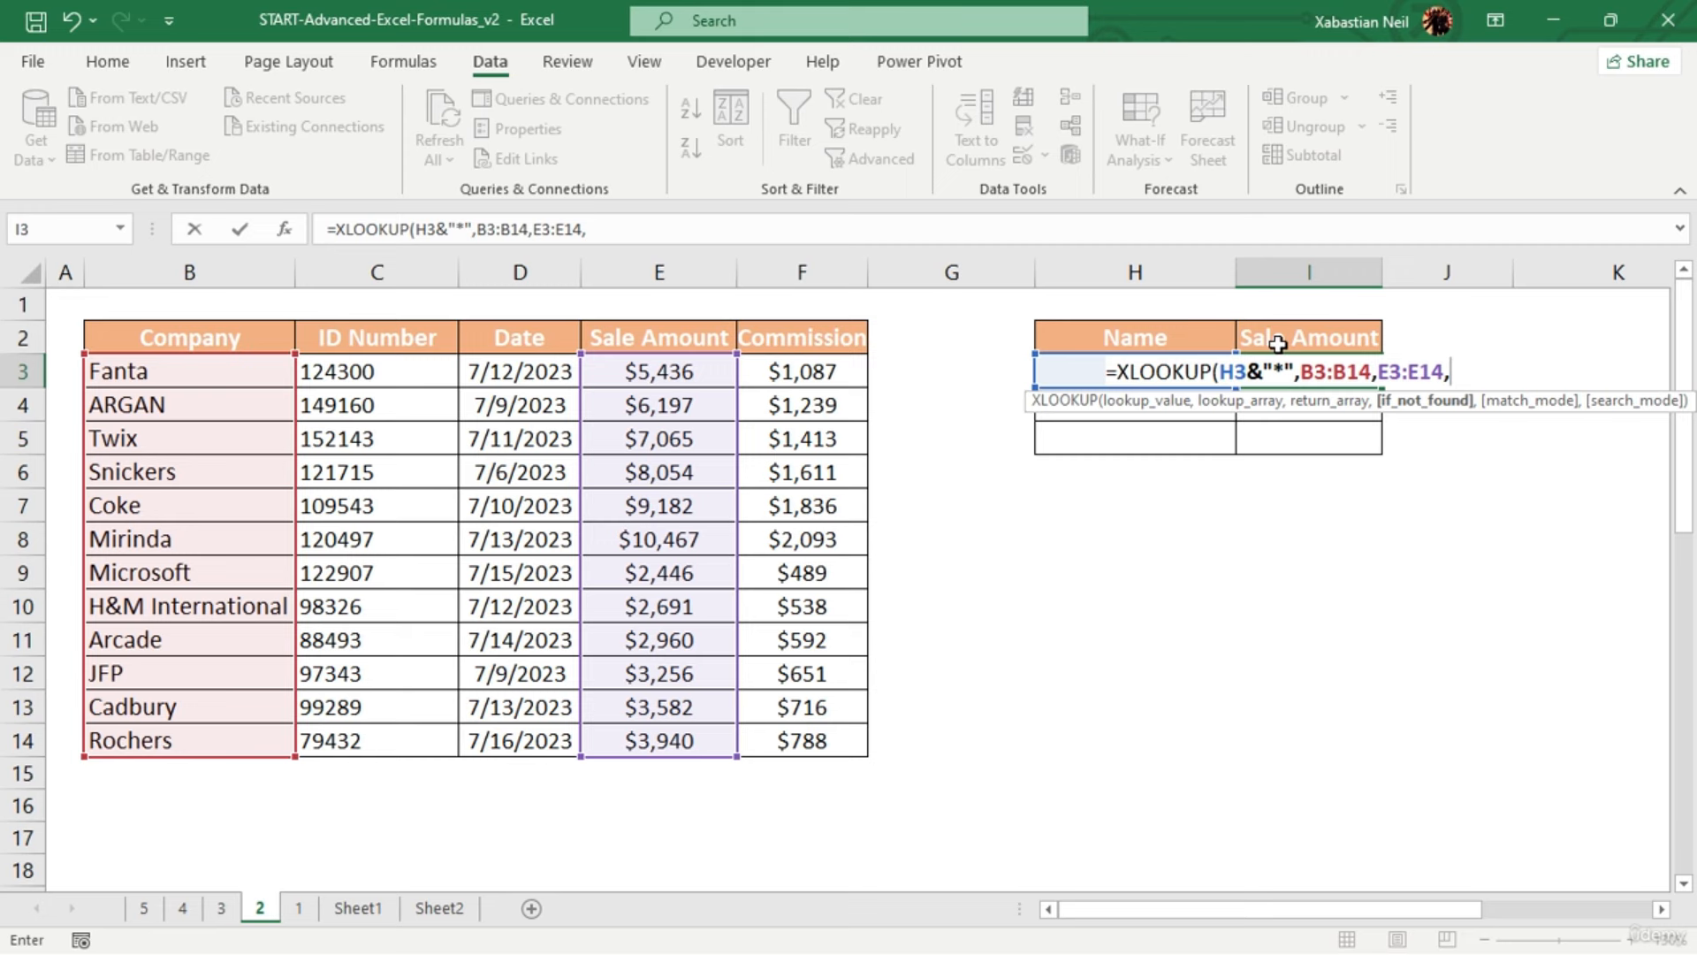
text(,)
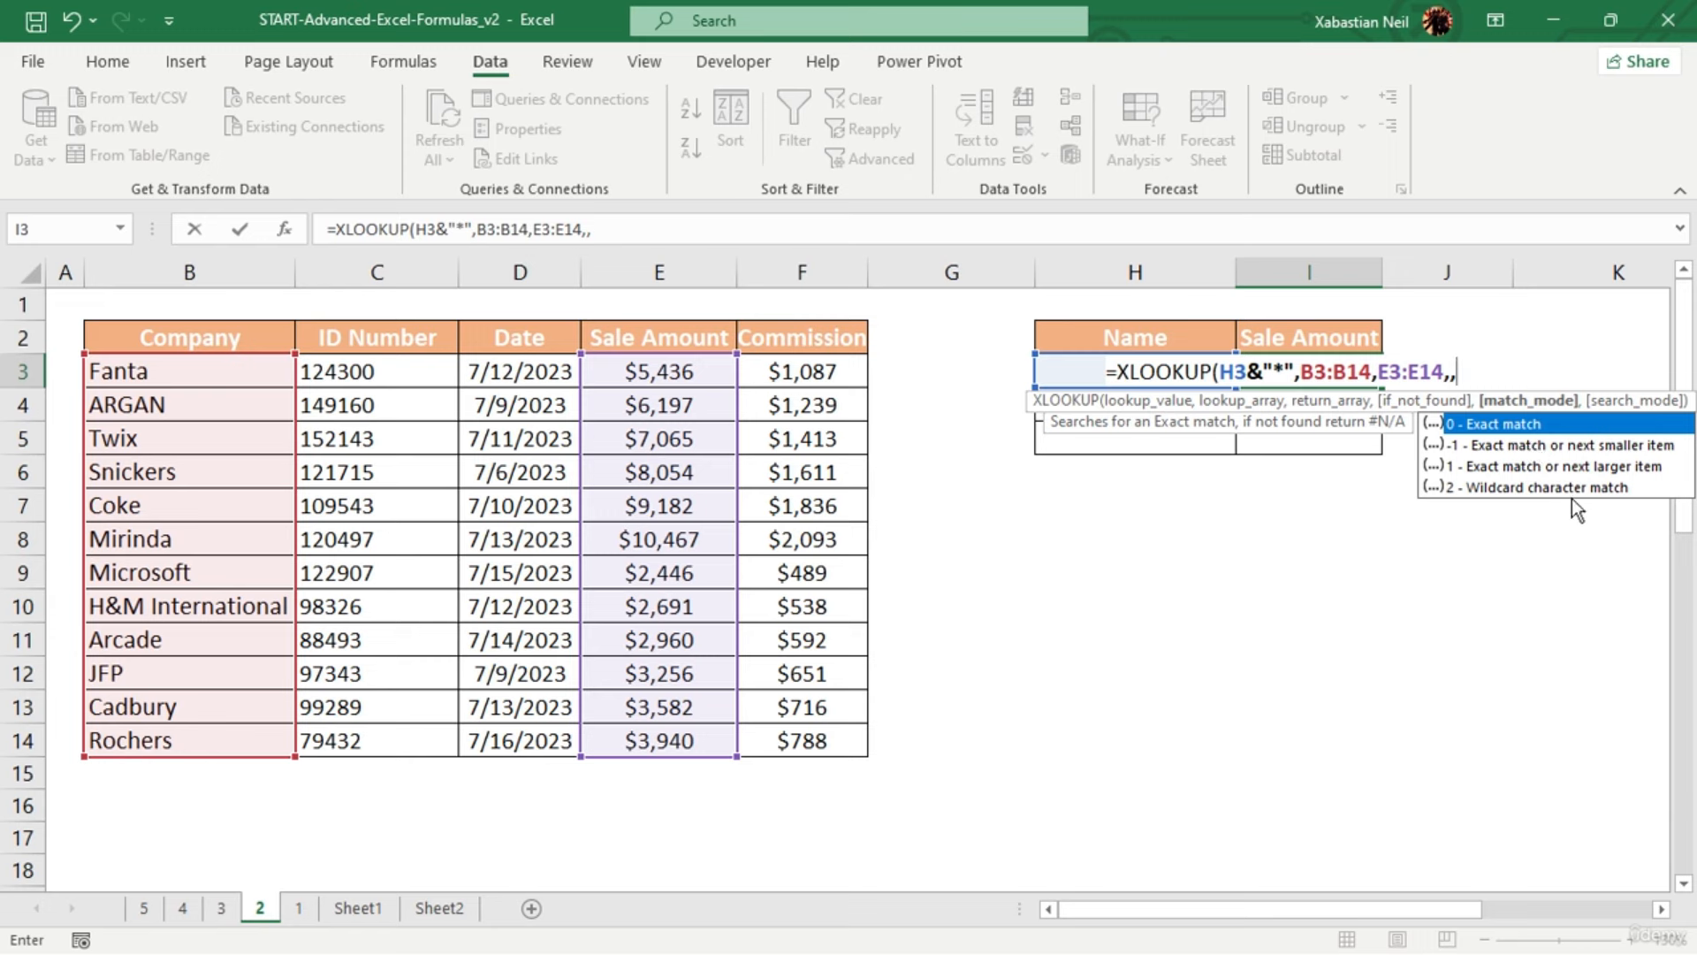
double_click(1600, 490)
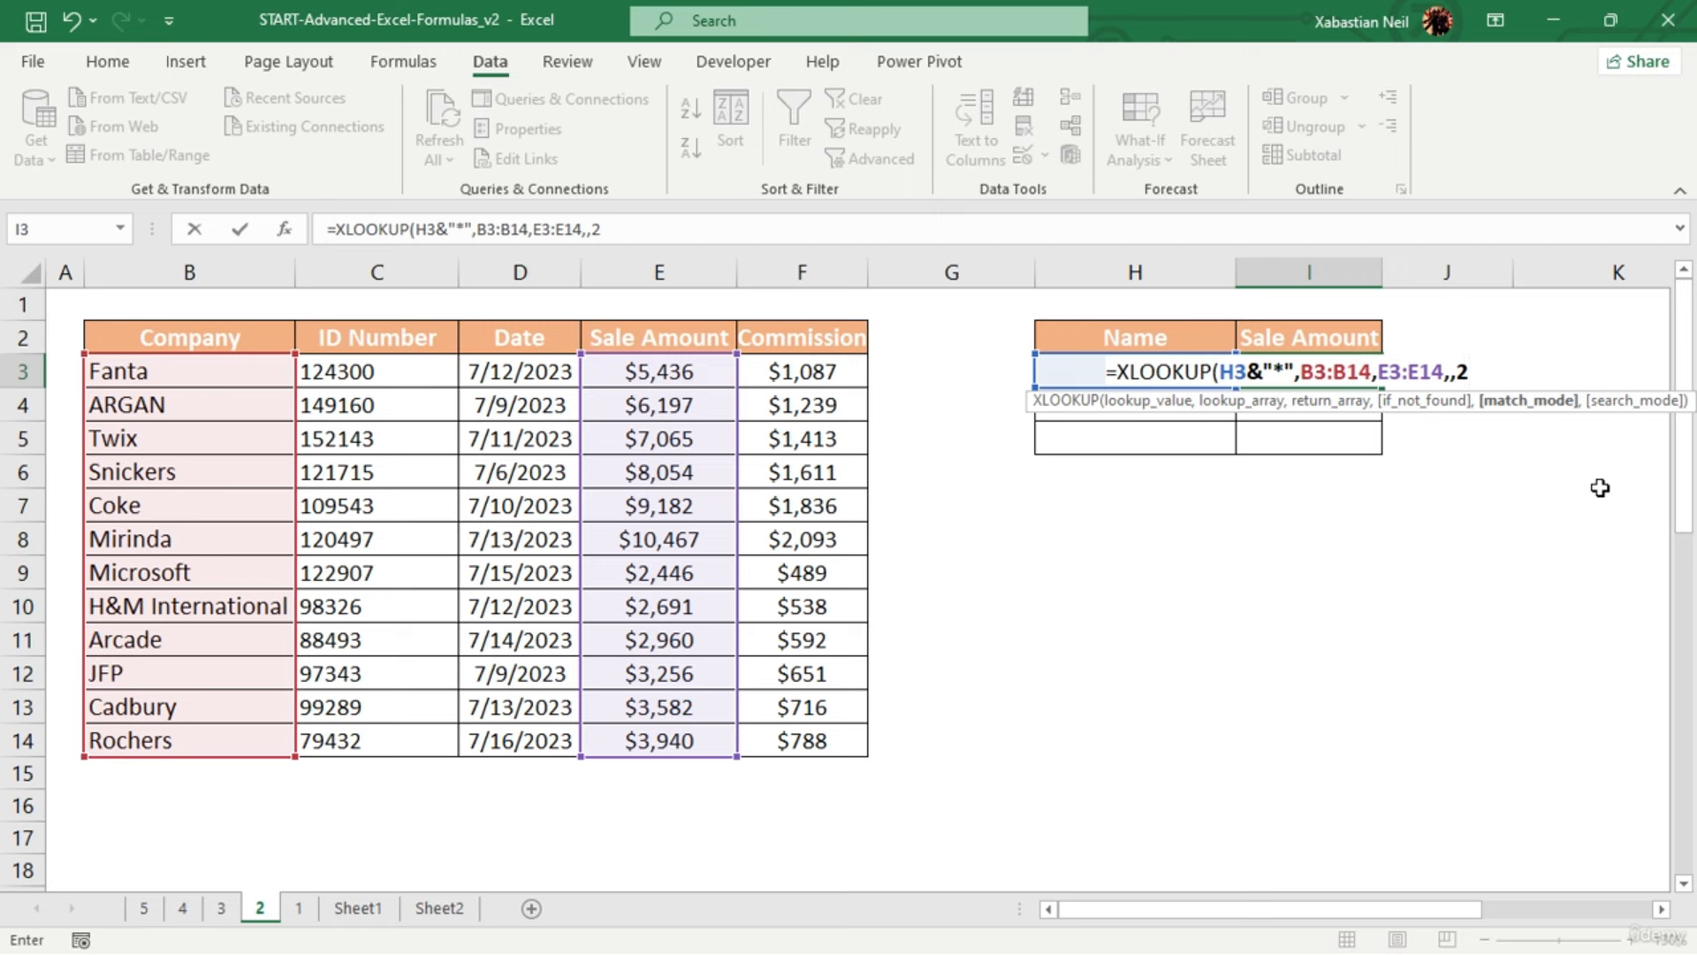
text())
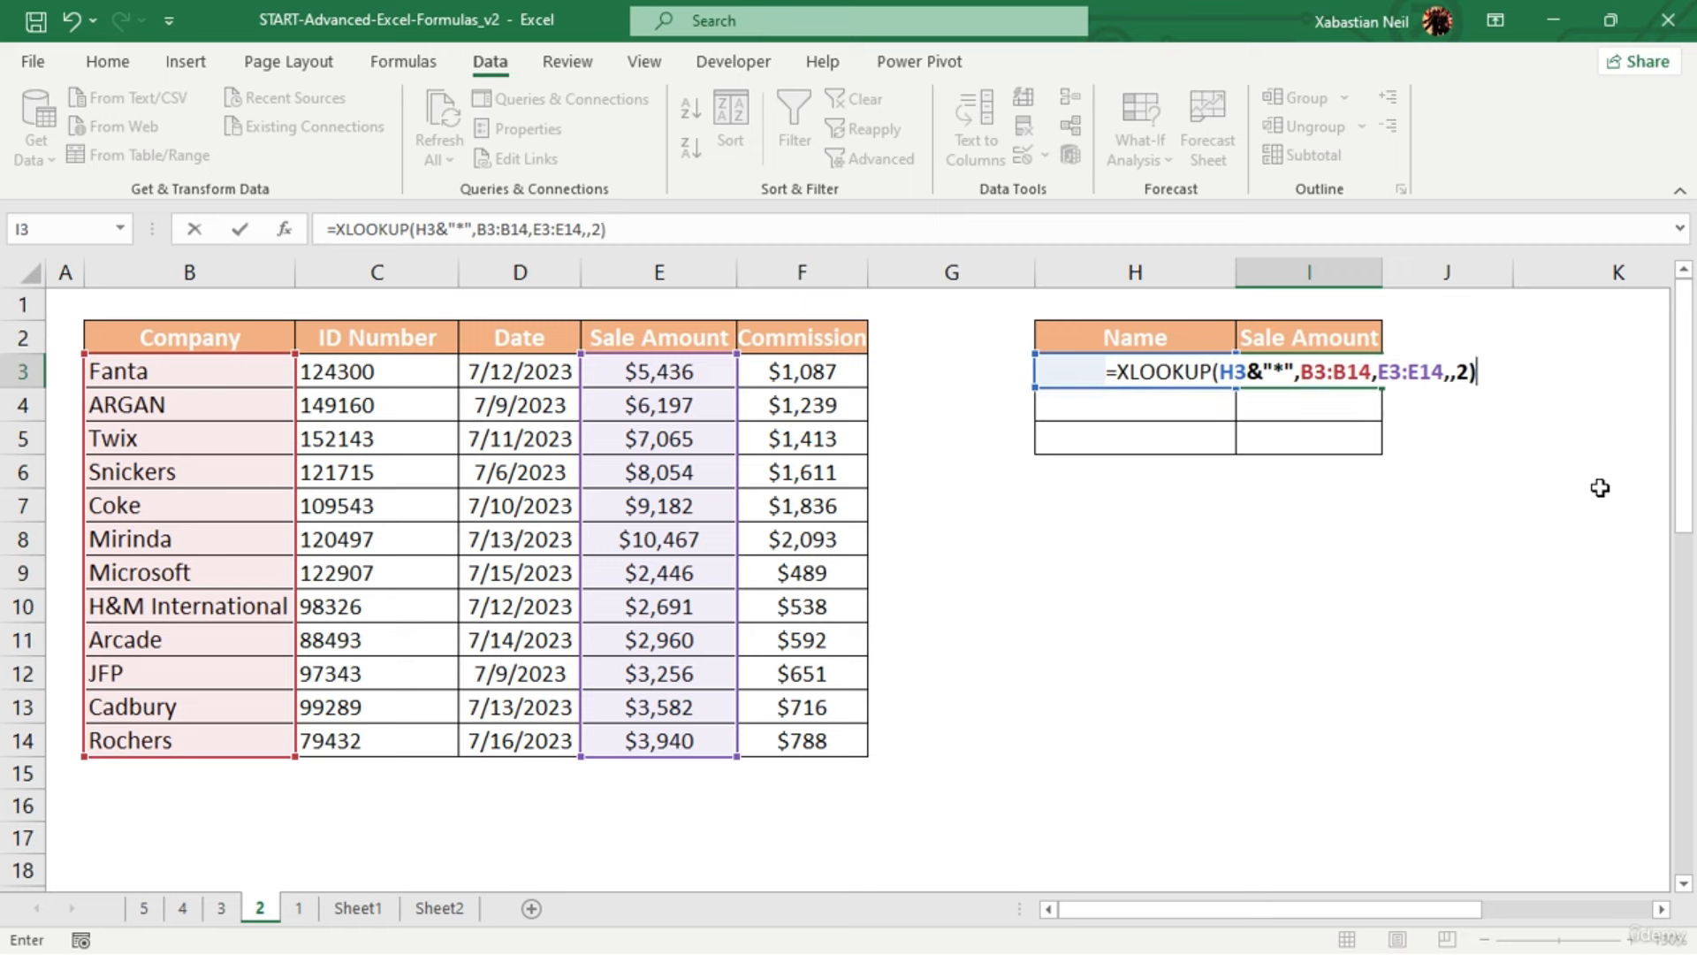
key(Return)
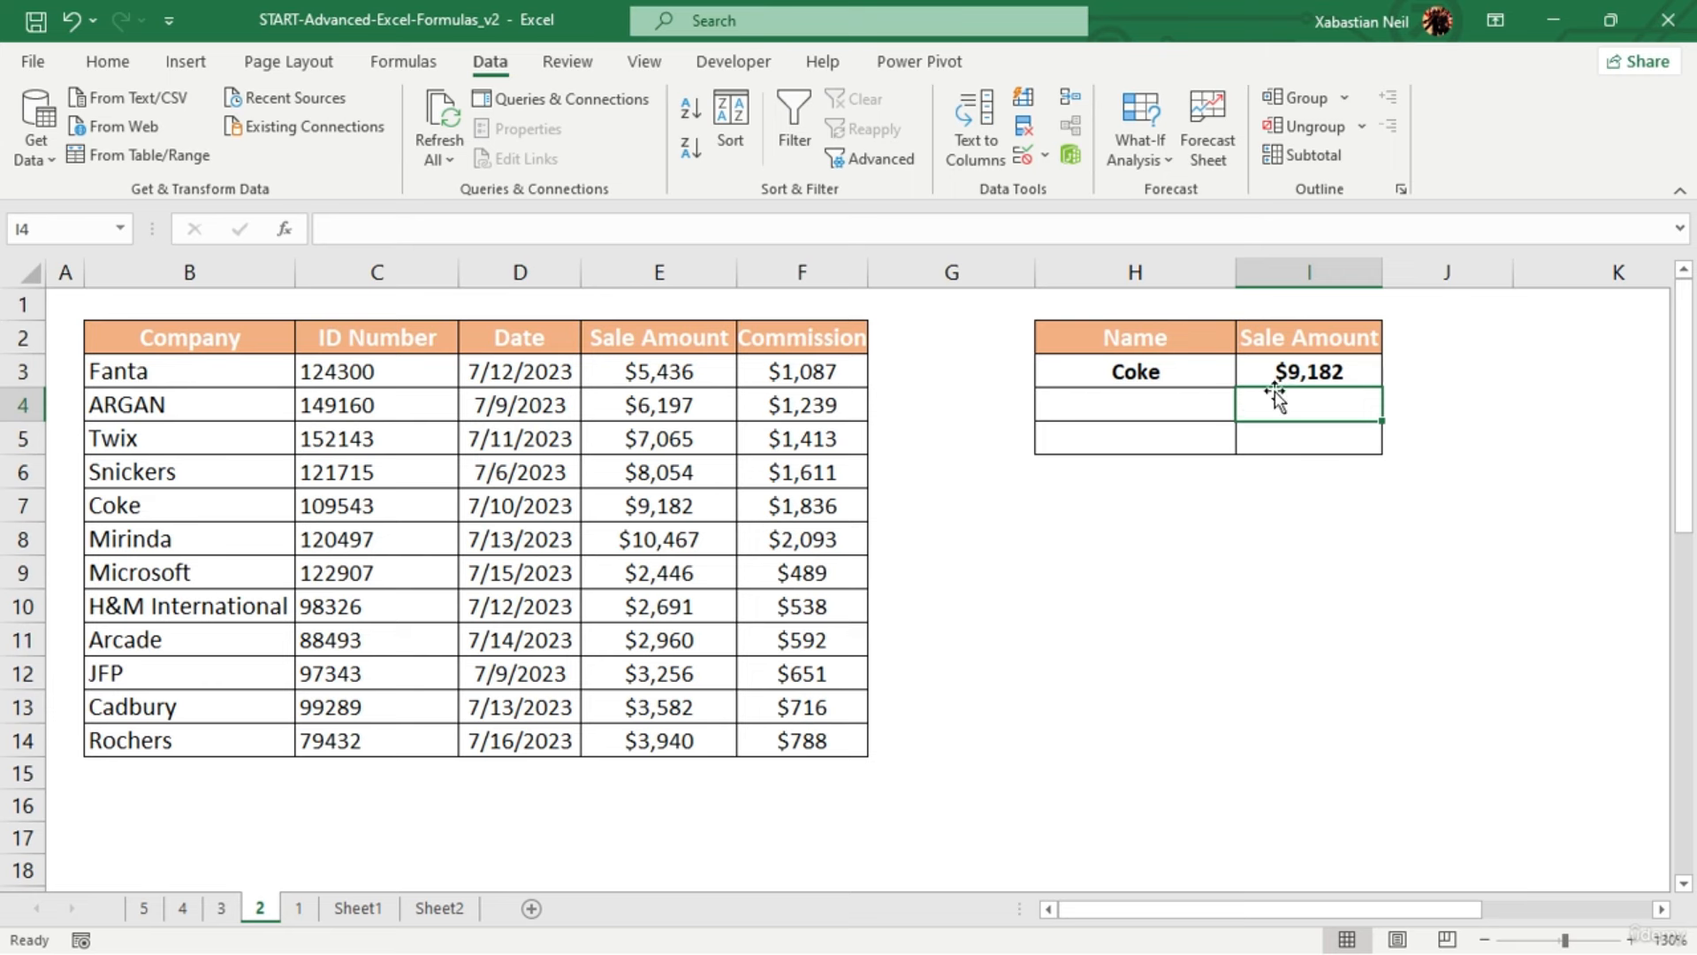
Test the lookup by replacing the name in H3 with JFp
double_click(1208, 379)
key(BackSpace)
key(BackSpace)
key(BackSpace)
key(BackSpace)
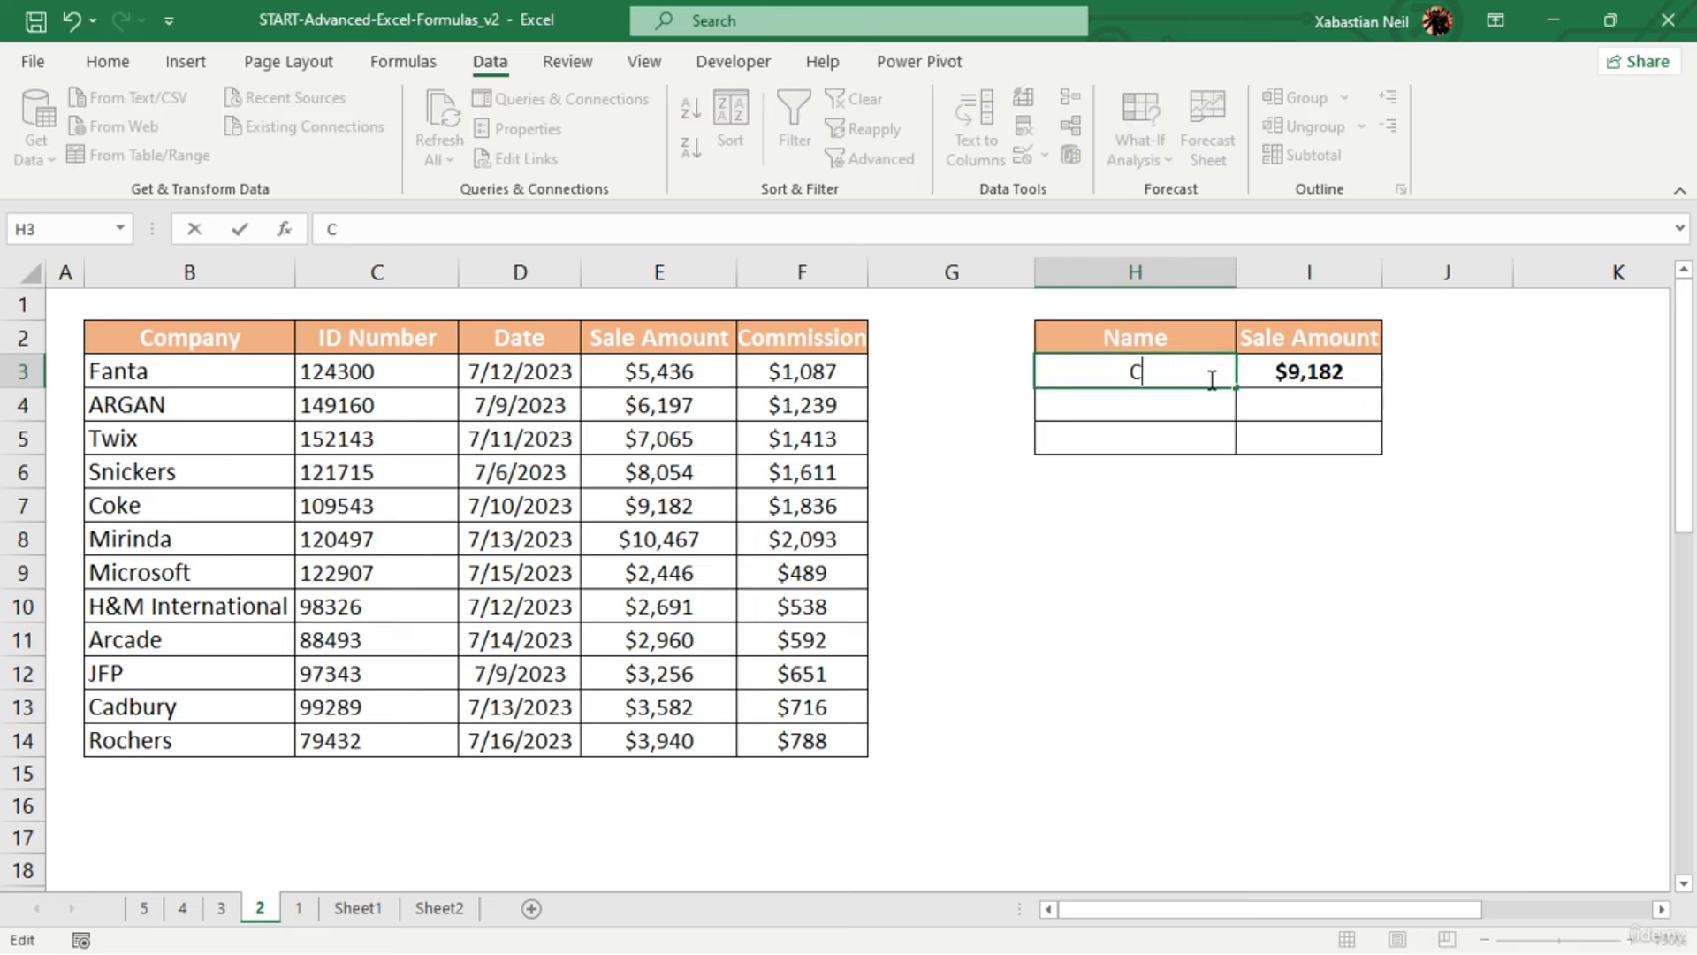
text(JFp)
key(Return)
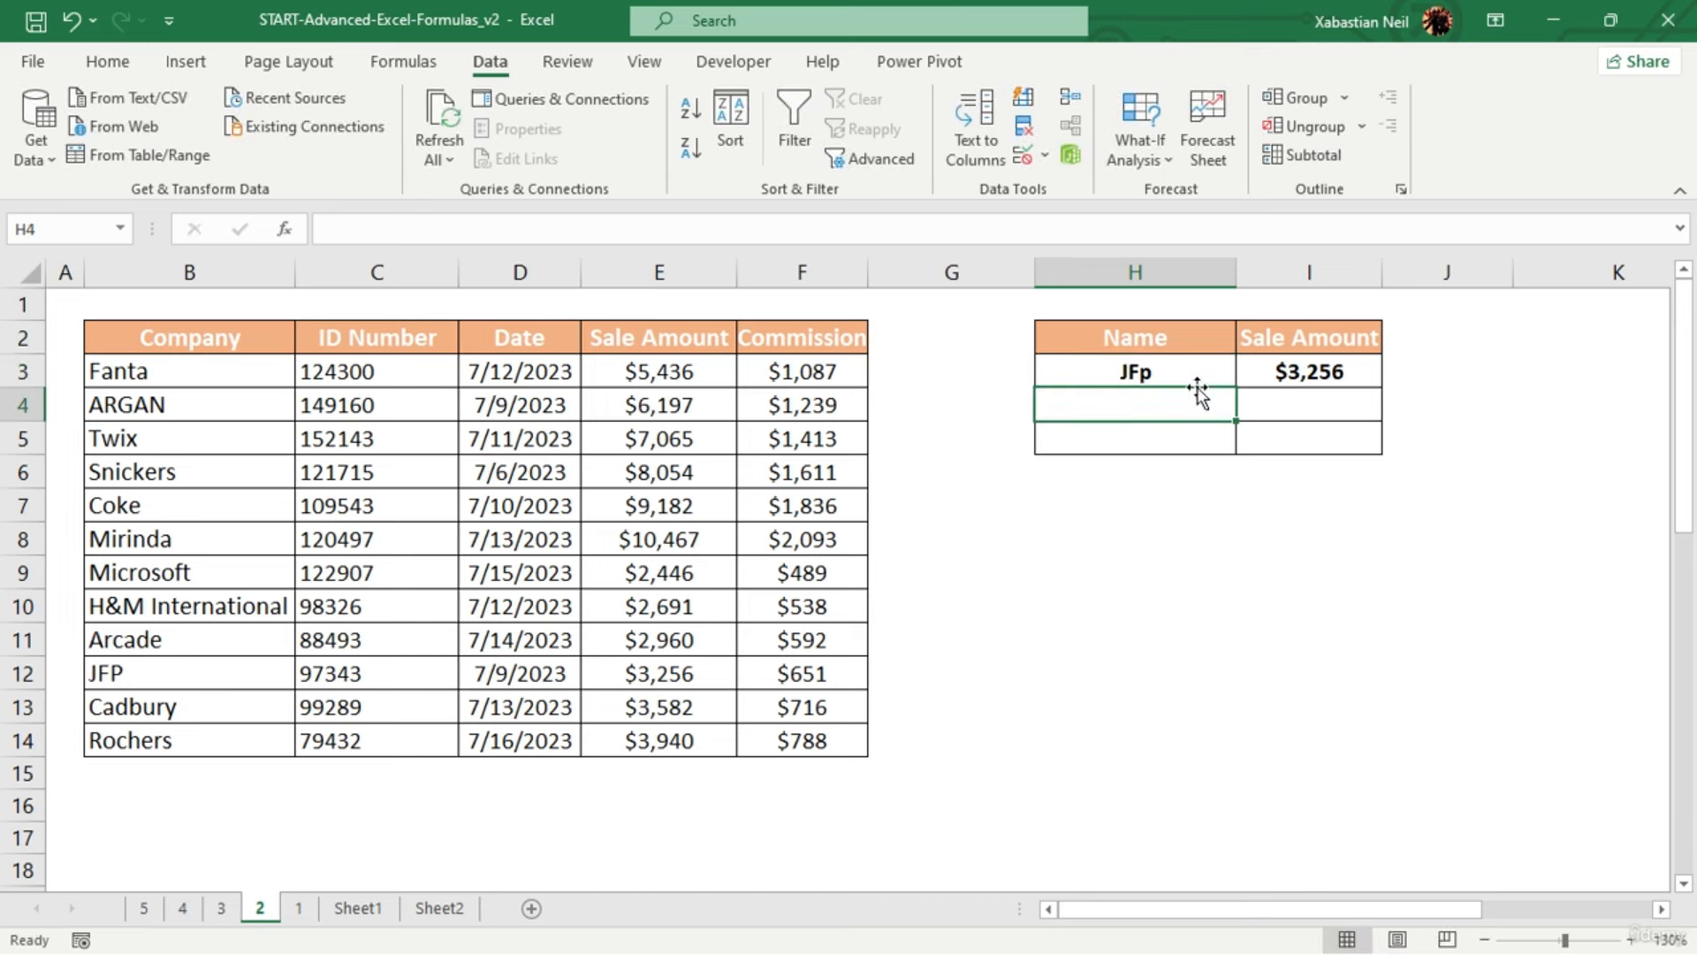
Clear the lookup name in H3 and enter TWiX to test the formula with mixed letter case
click(1150, 370)
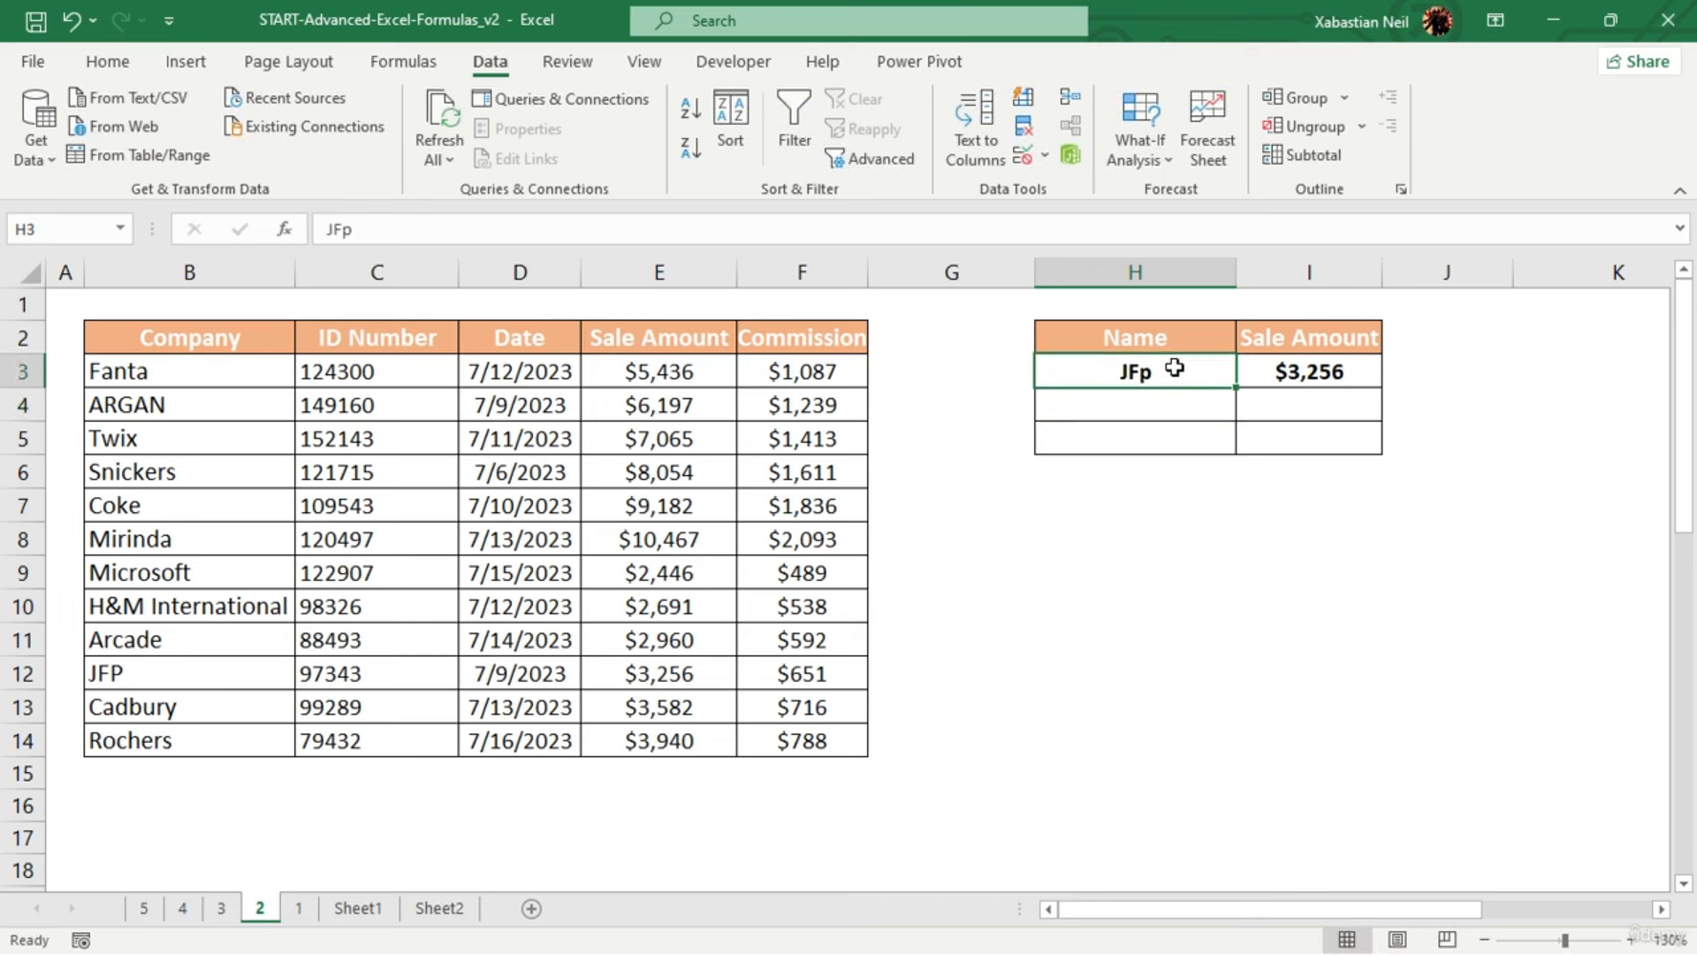
double_click(1163, 369)
key(BackSpace)
key(BackSpace)
key(BackSpace)
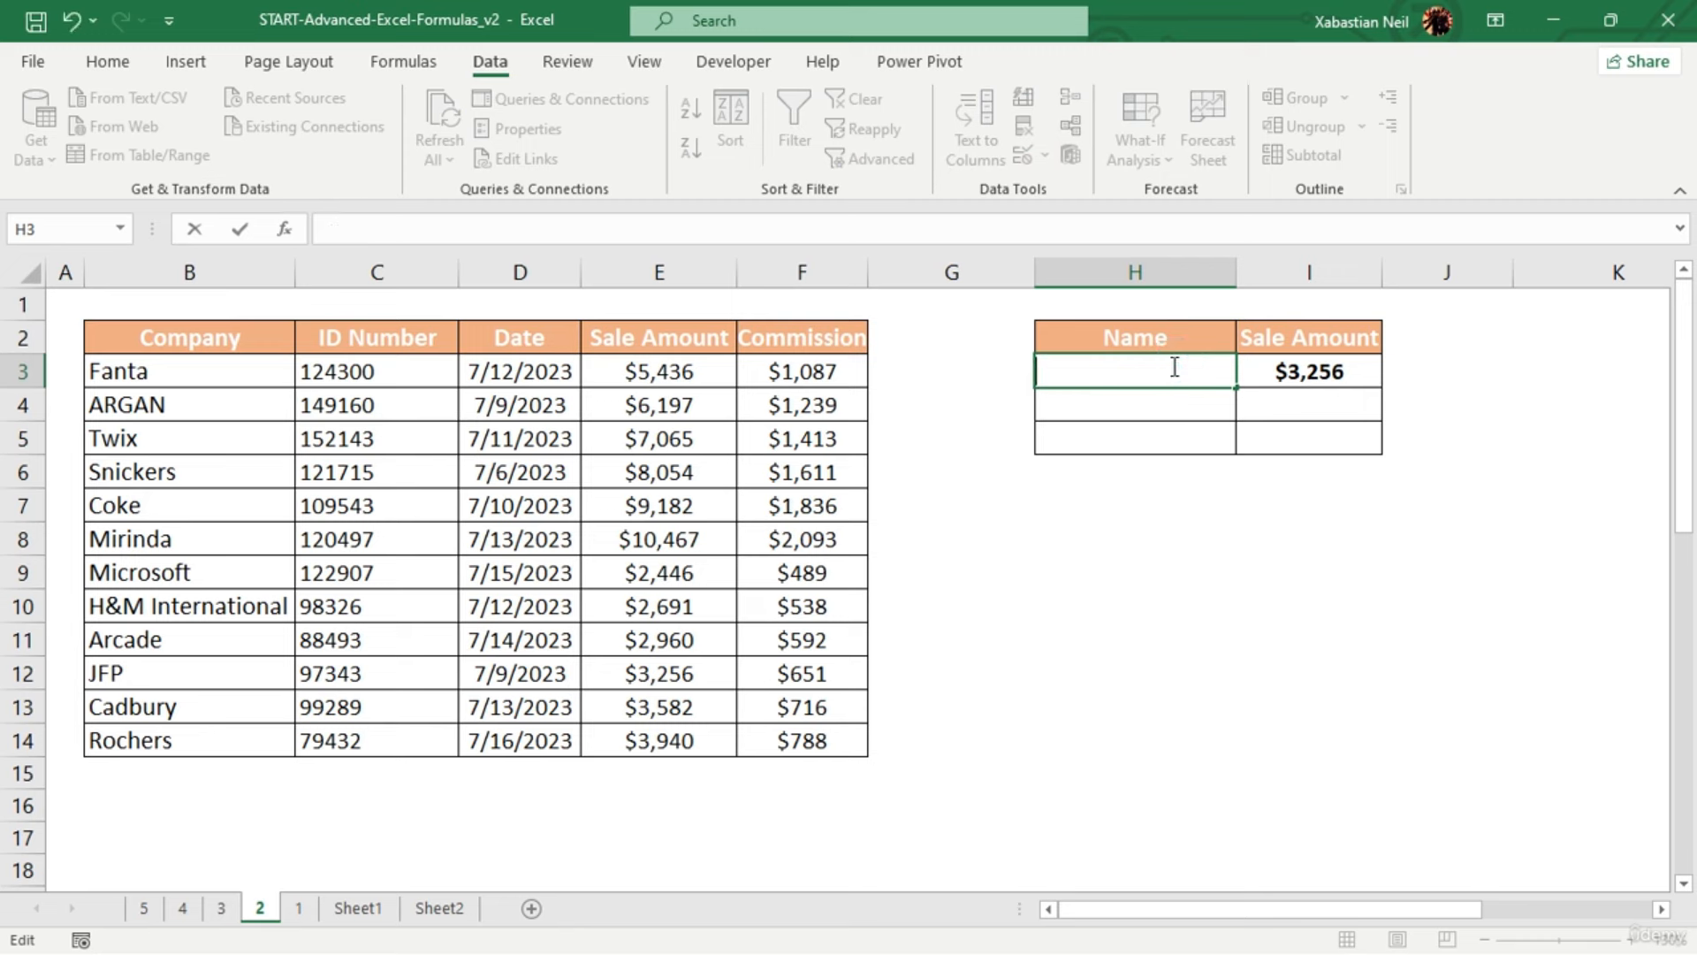
click(1179, 397)
click(1194, 364)
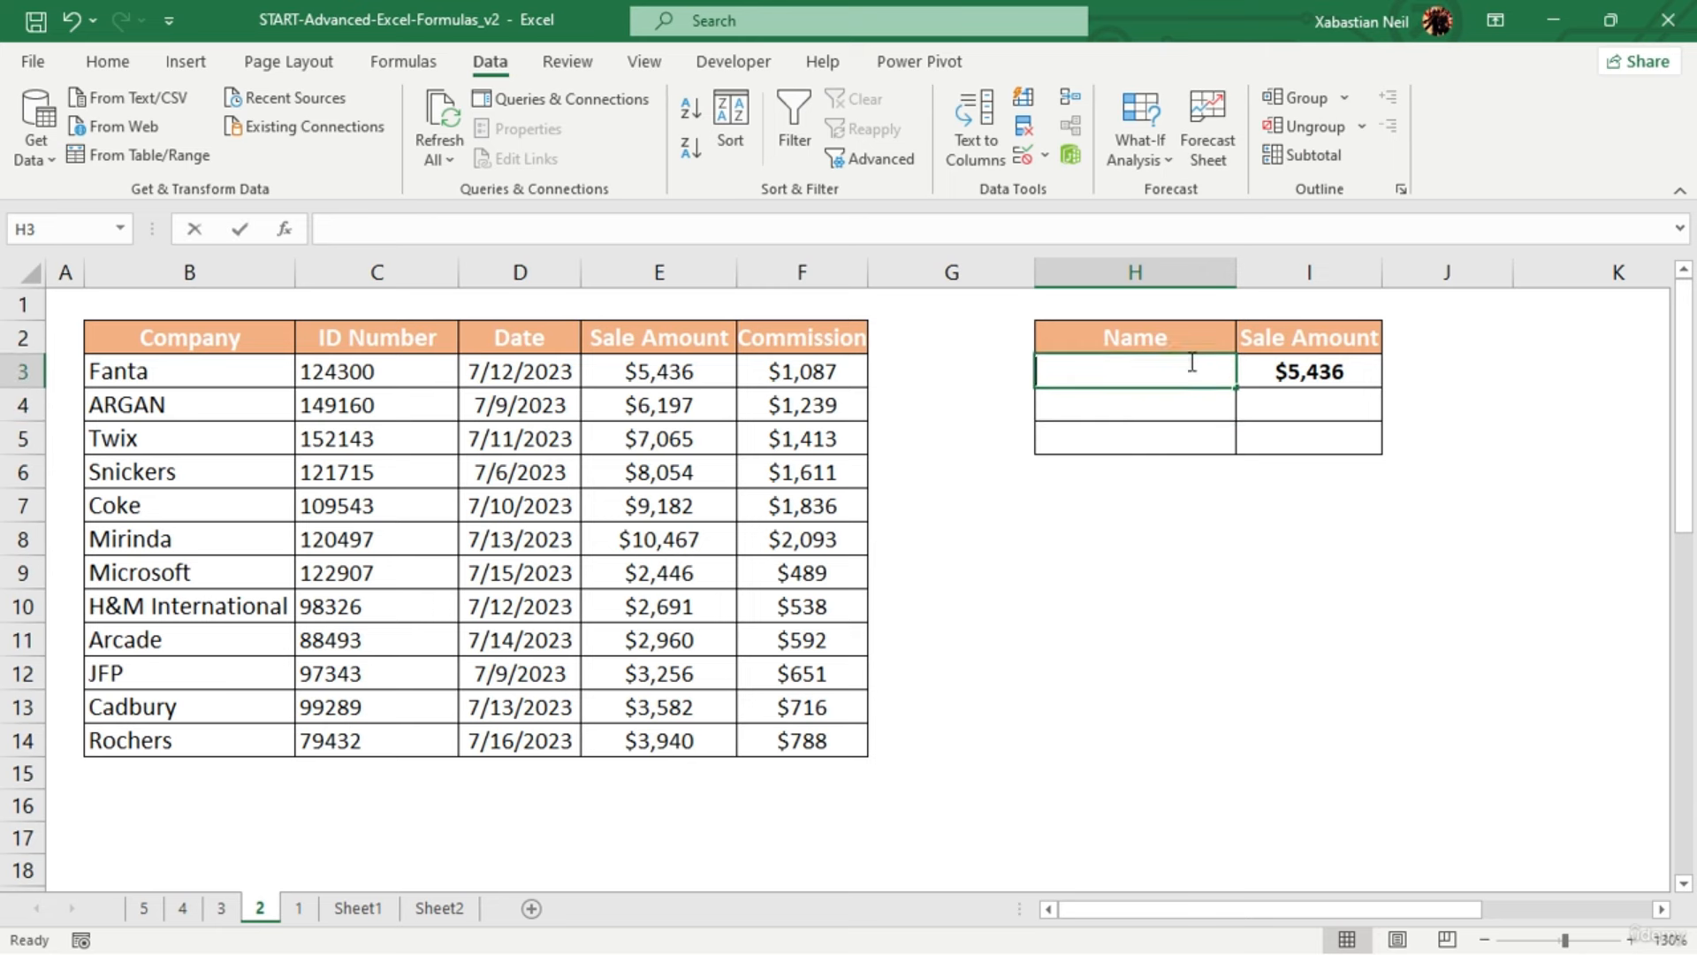
double_click(1191, 362)
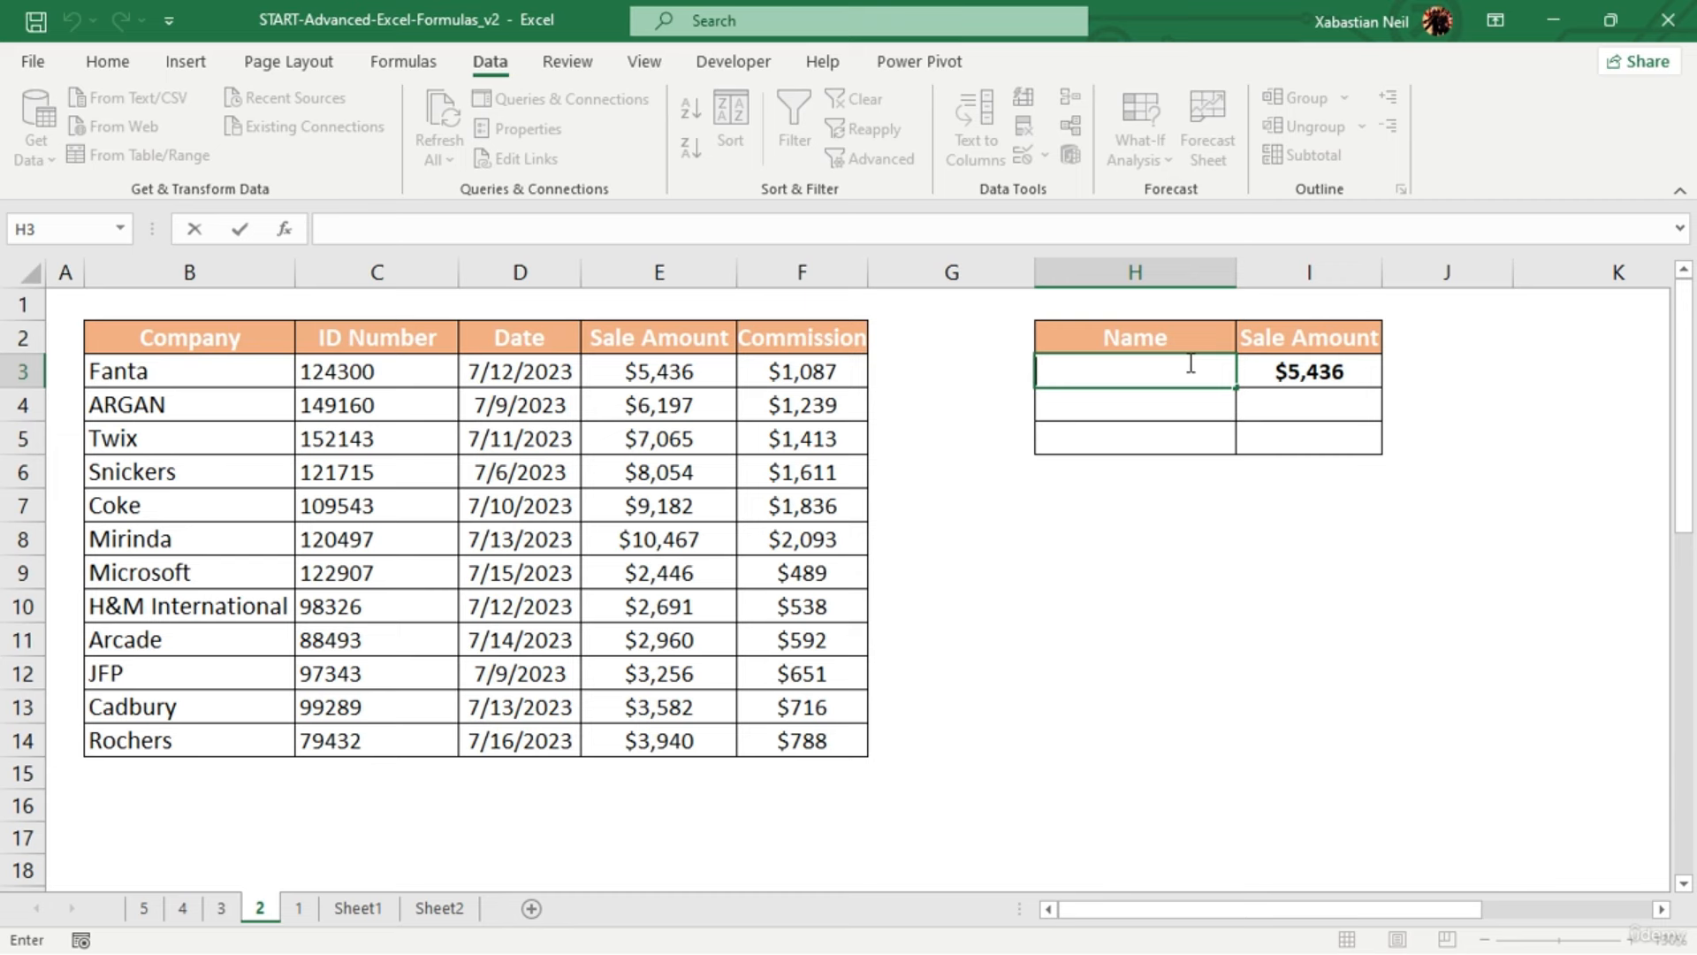
text(TWiX)
key(Return)
text(')
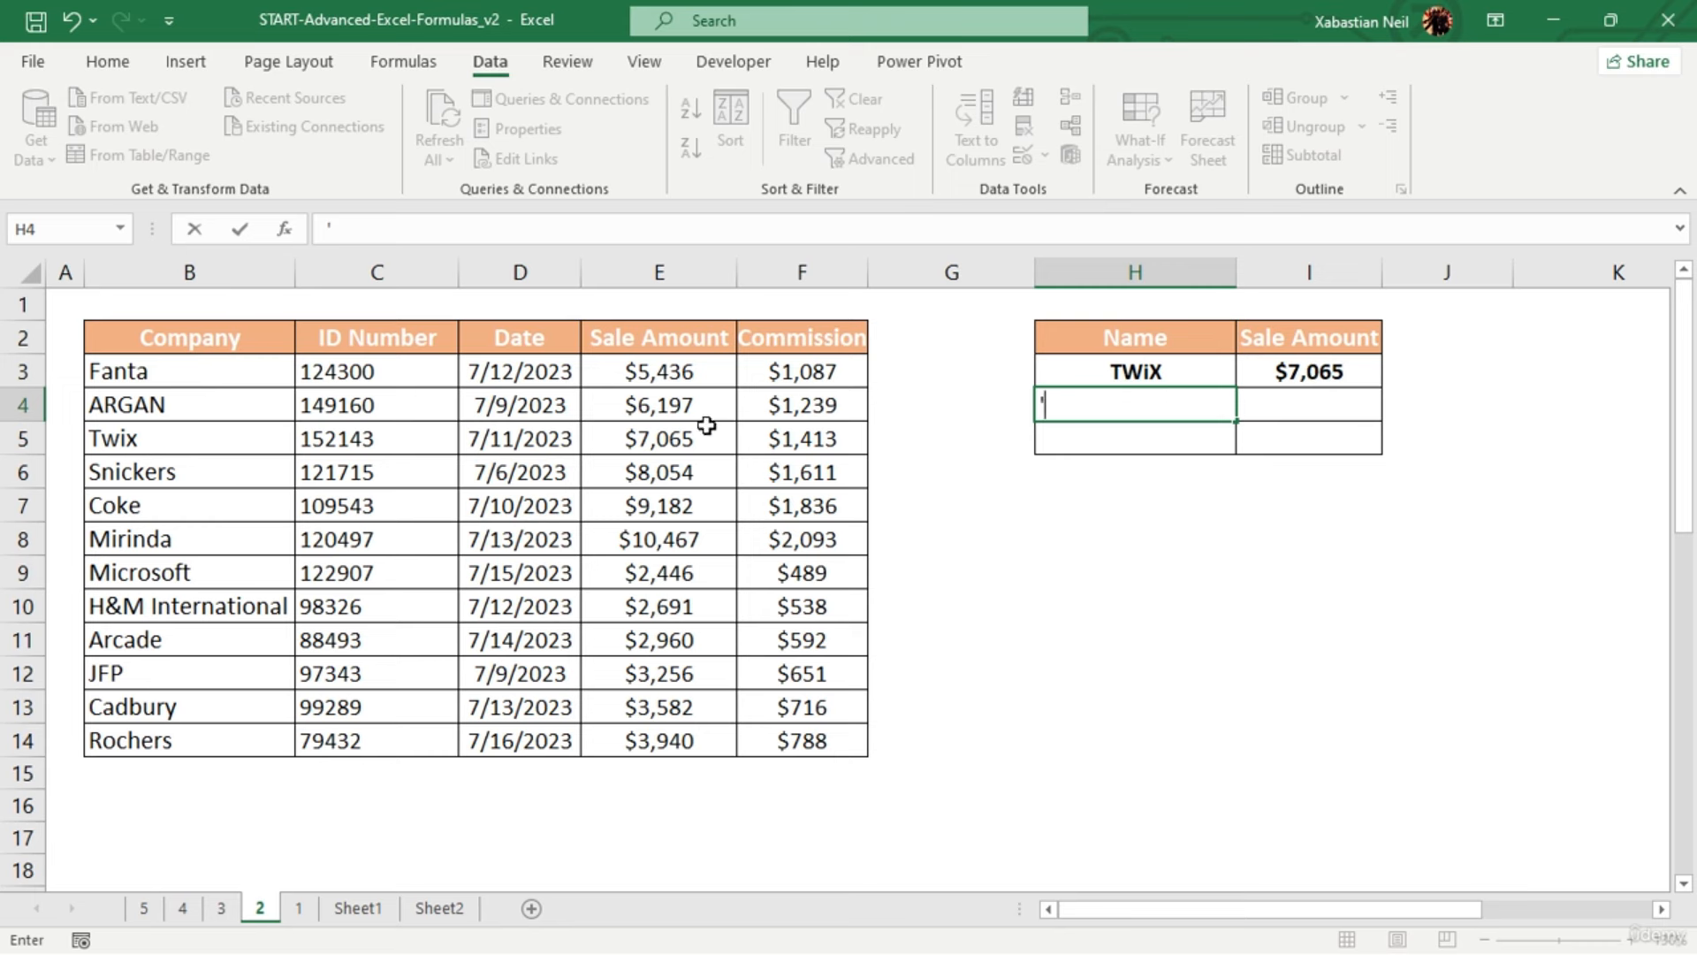
On sheet 1, start a FILTER formula in G3 with the employee table B3:E9 as the array
click(298, 909)
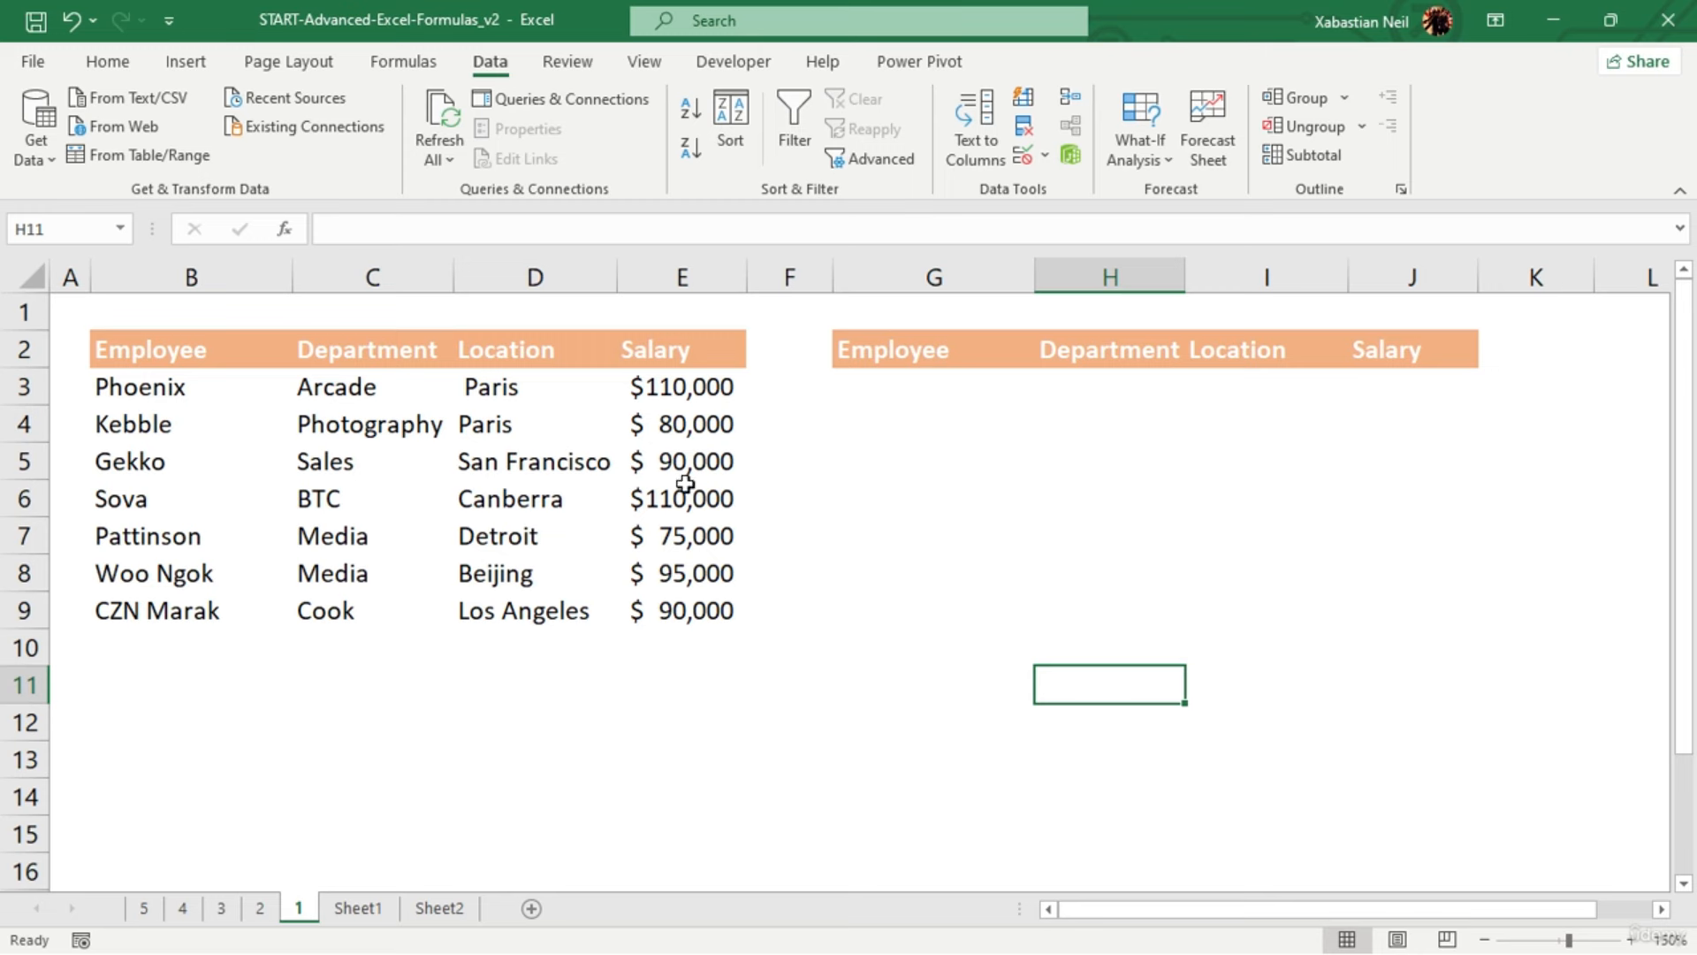
double_click(915, 393)
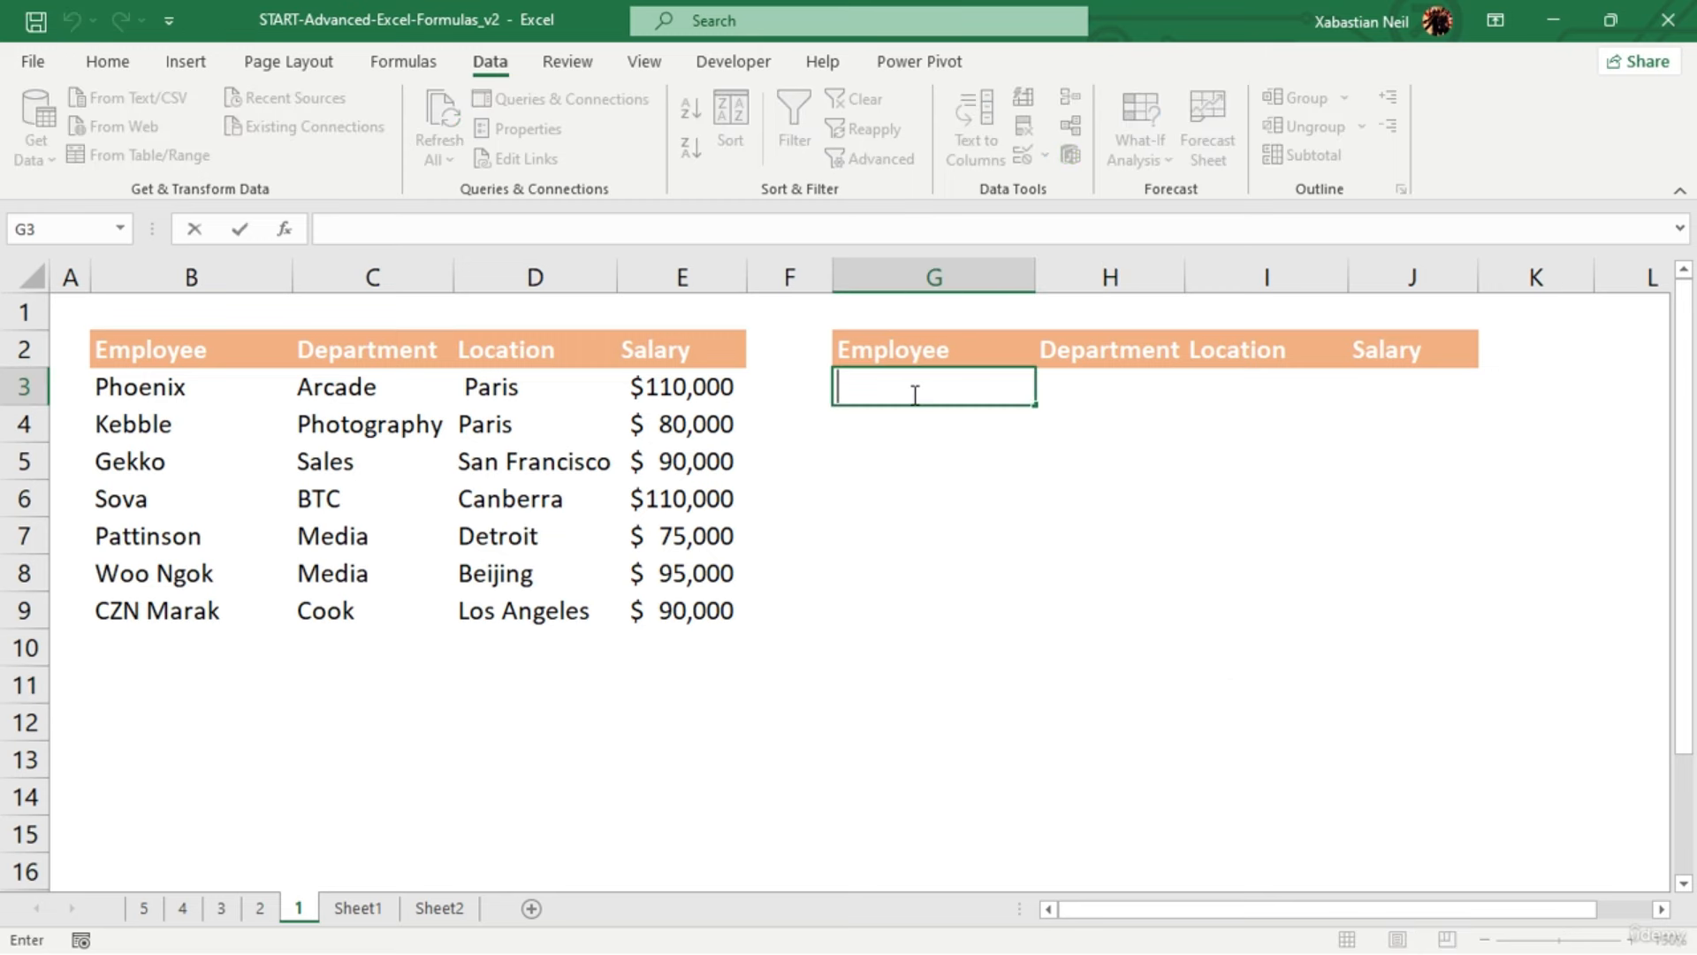
text(=f)
text(il)
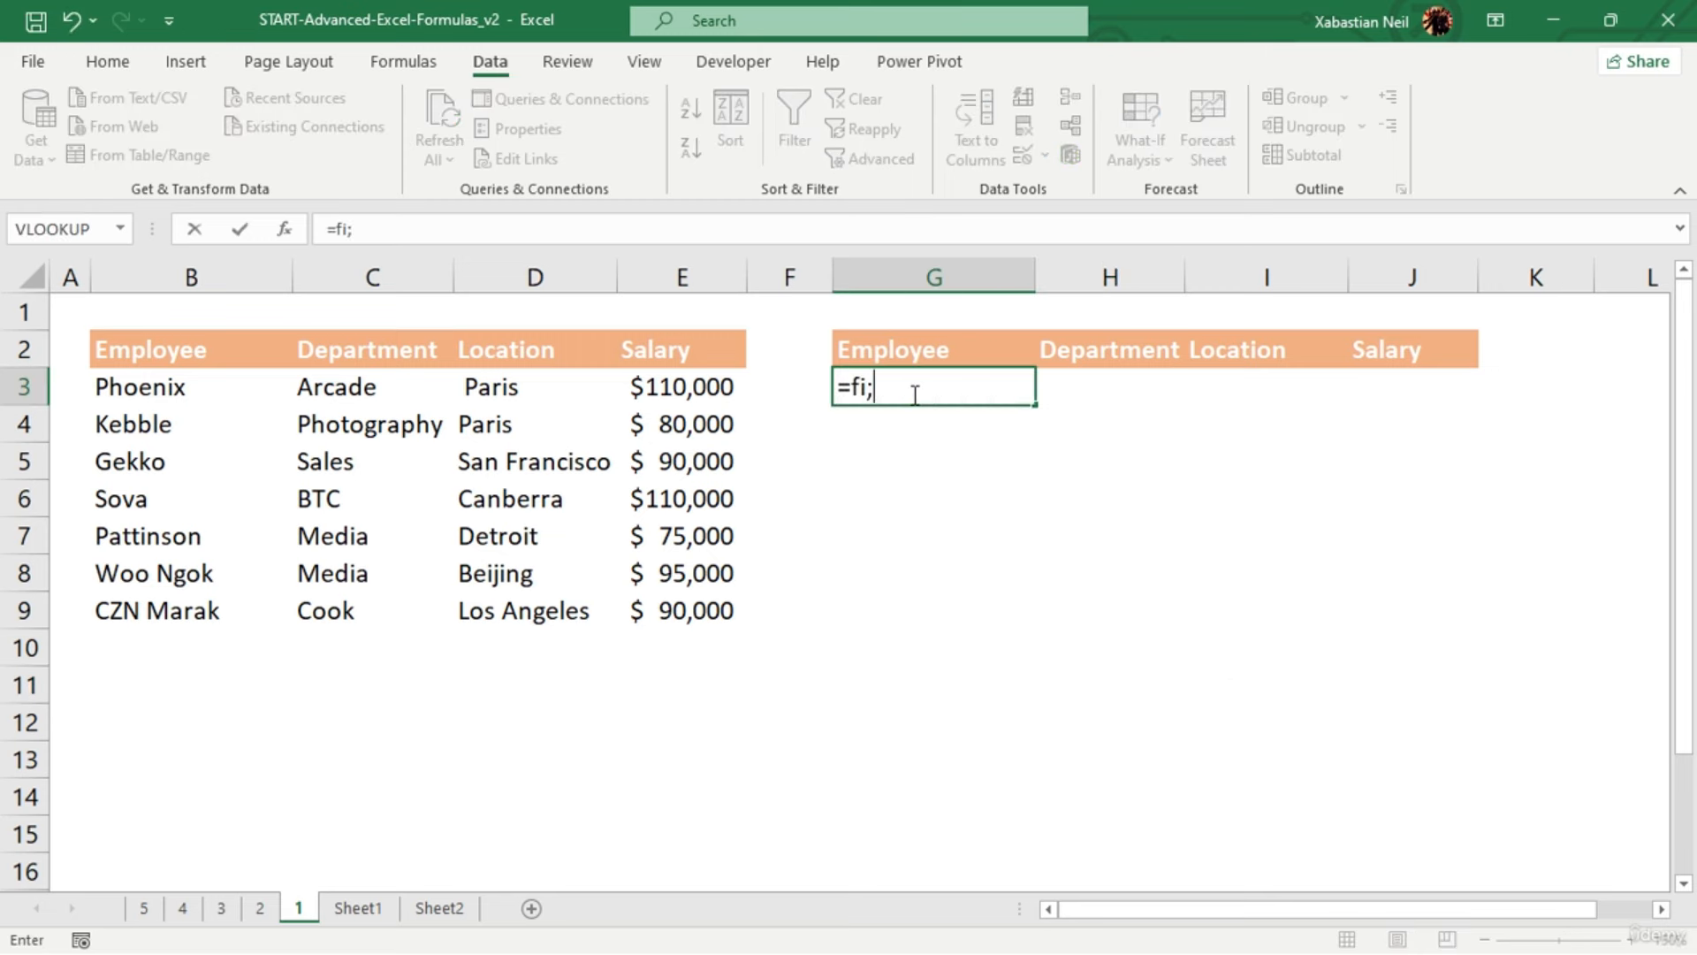
text(y)
key(BackSpace)
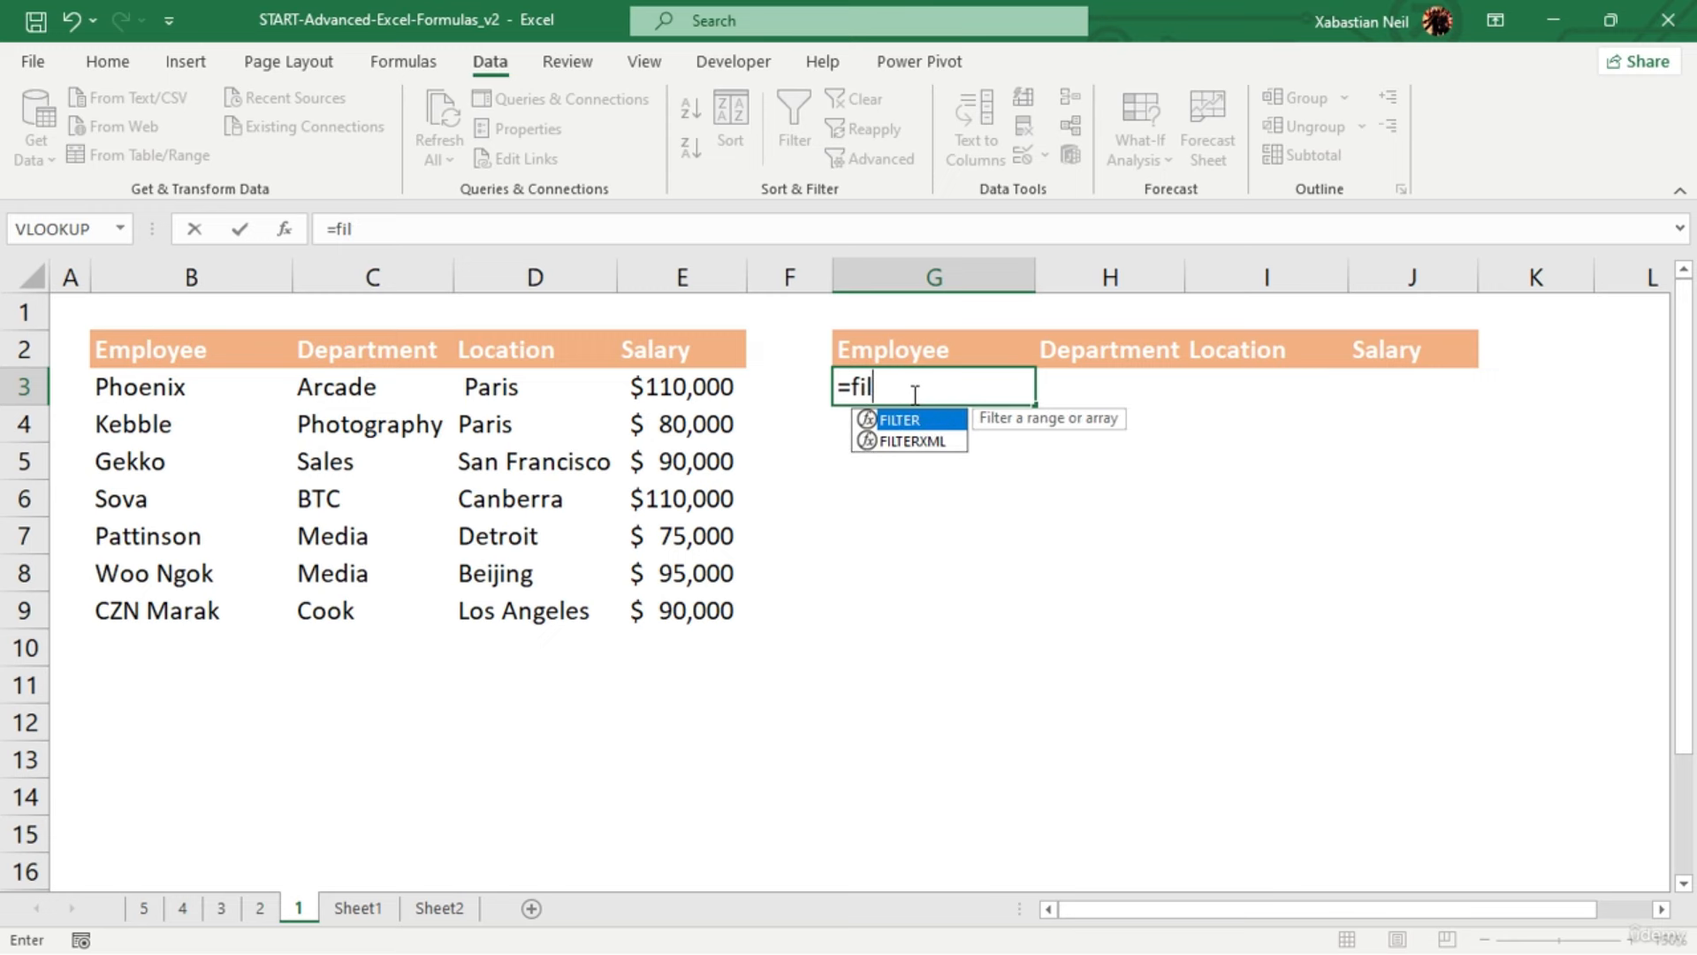
key(Tab)
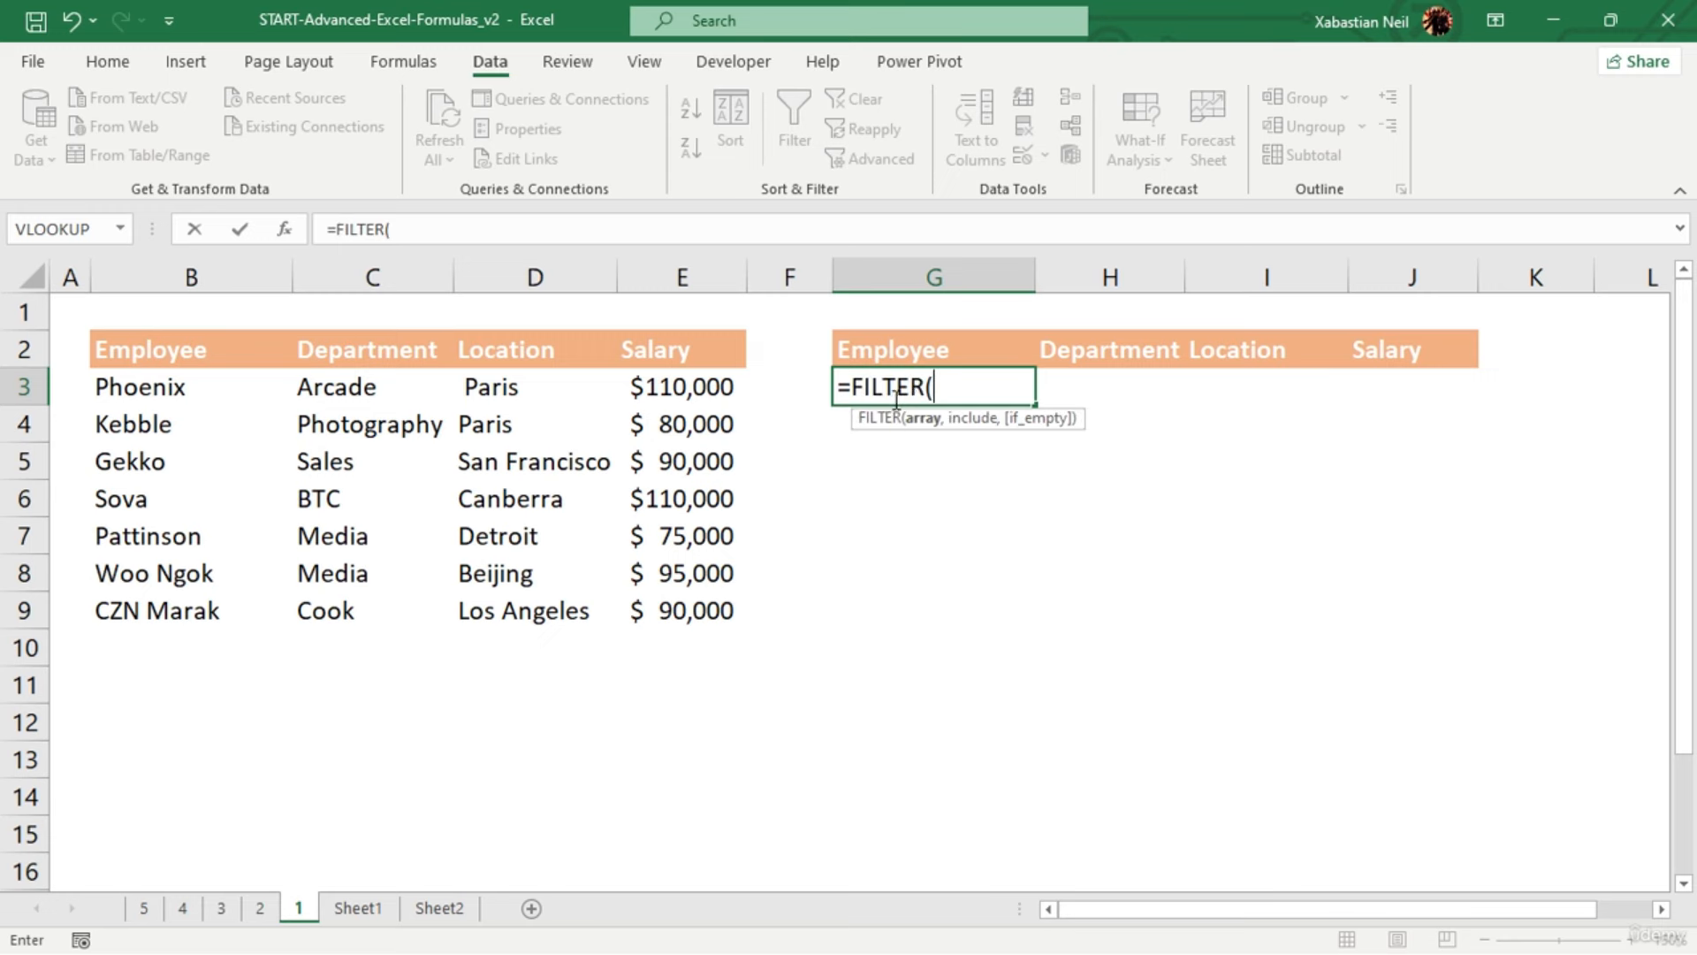
drag(142, 387, 667, 610)
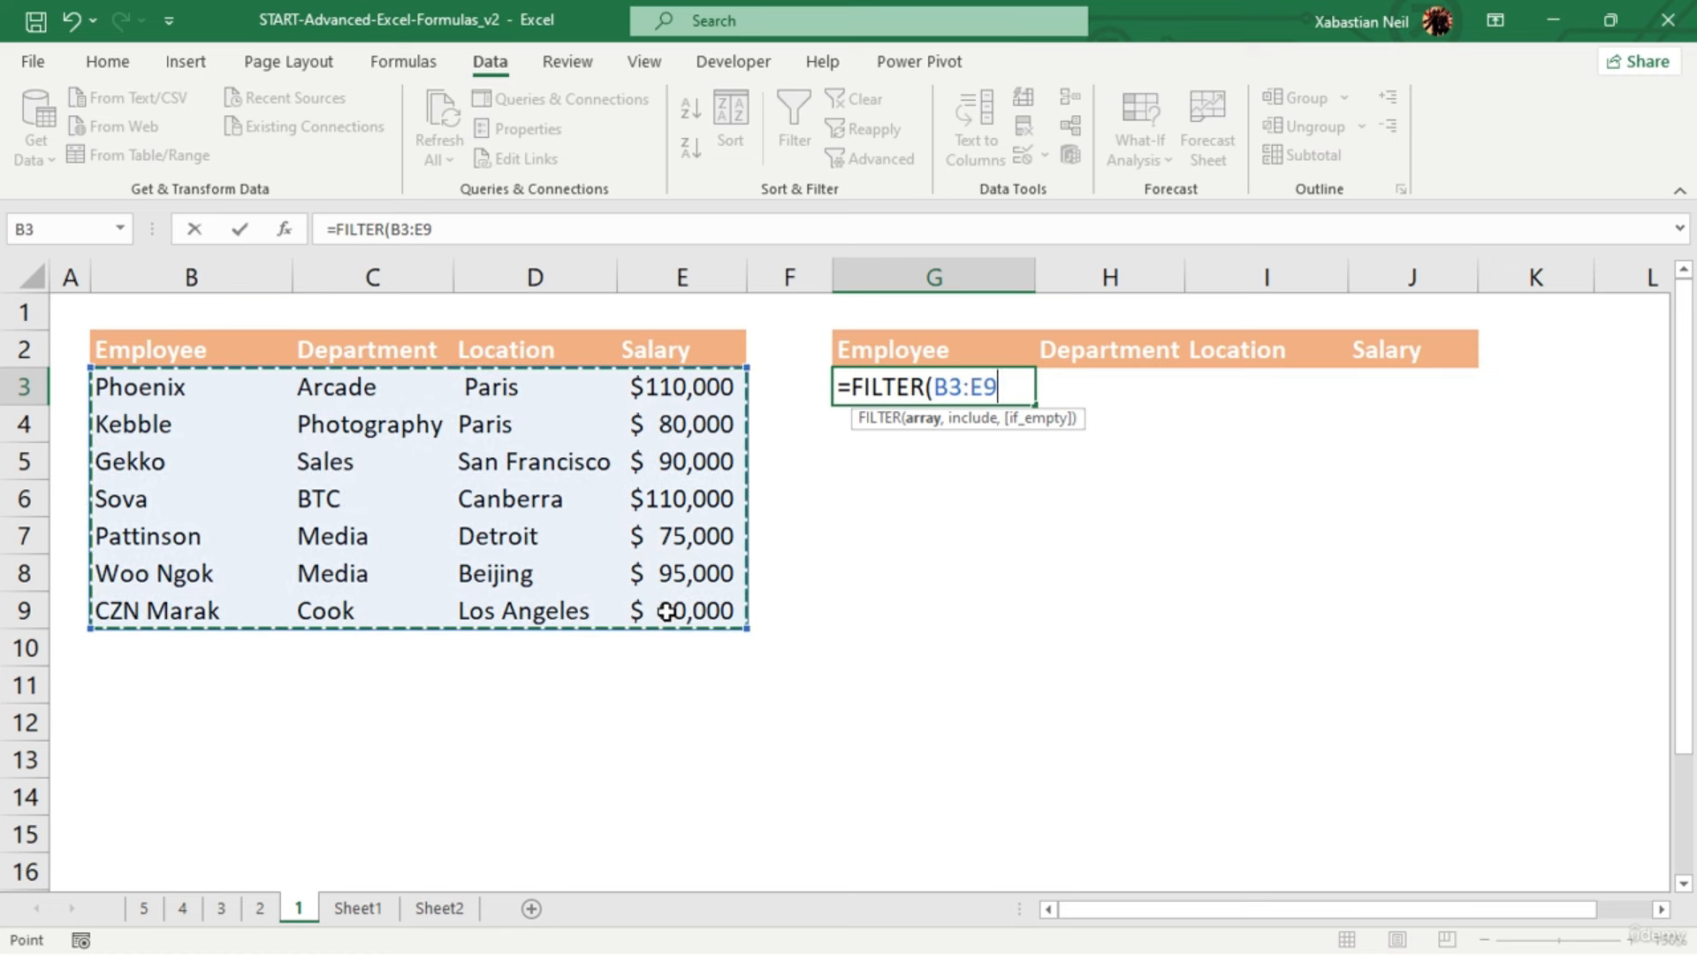
text(,)
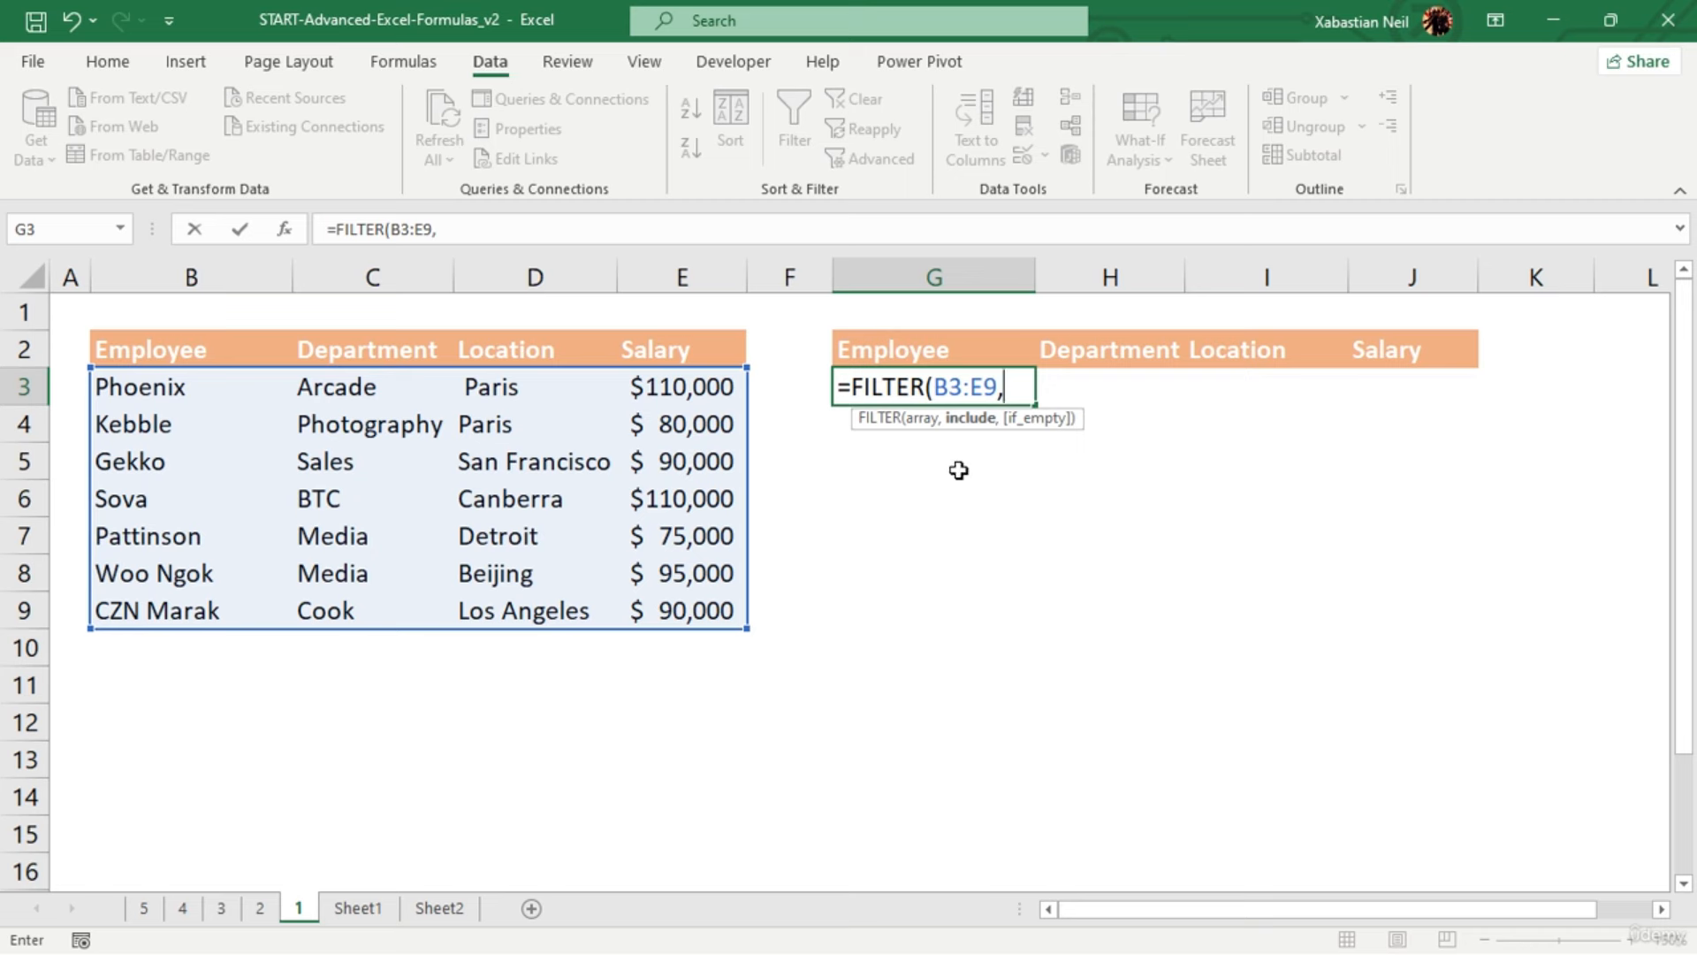
Give the FILTER formula the department range C3:C9 for its include argument
click(340, 389)
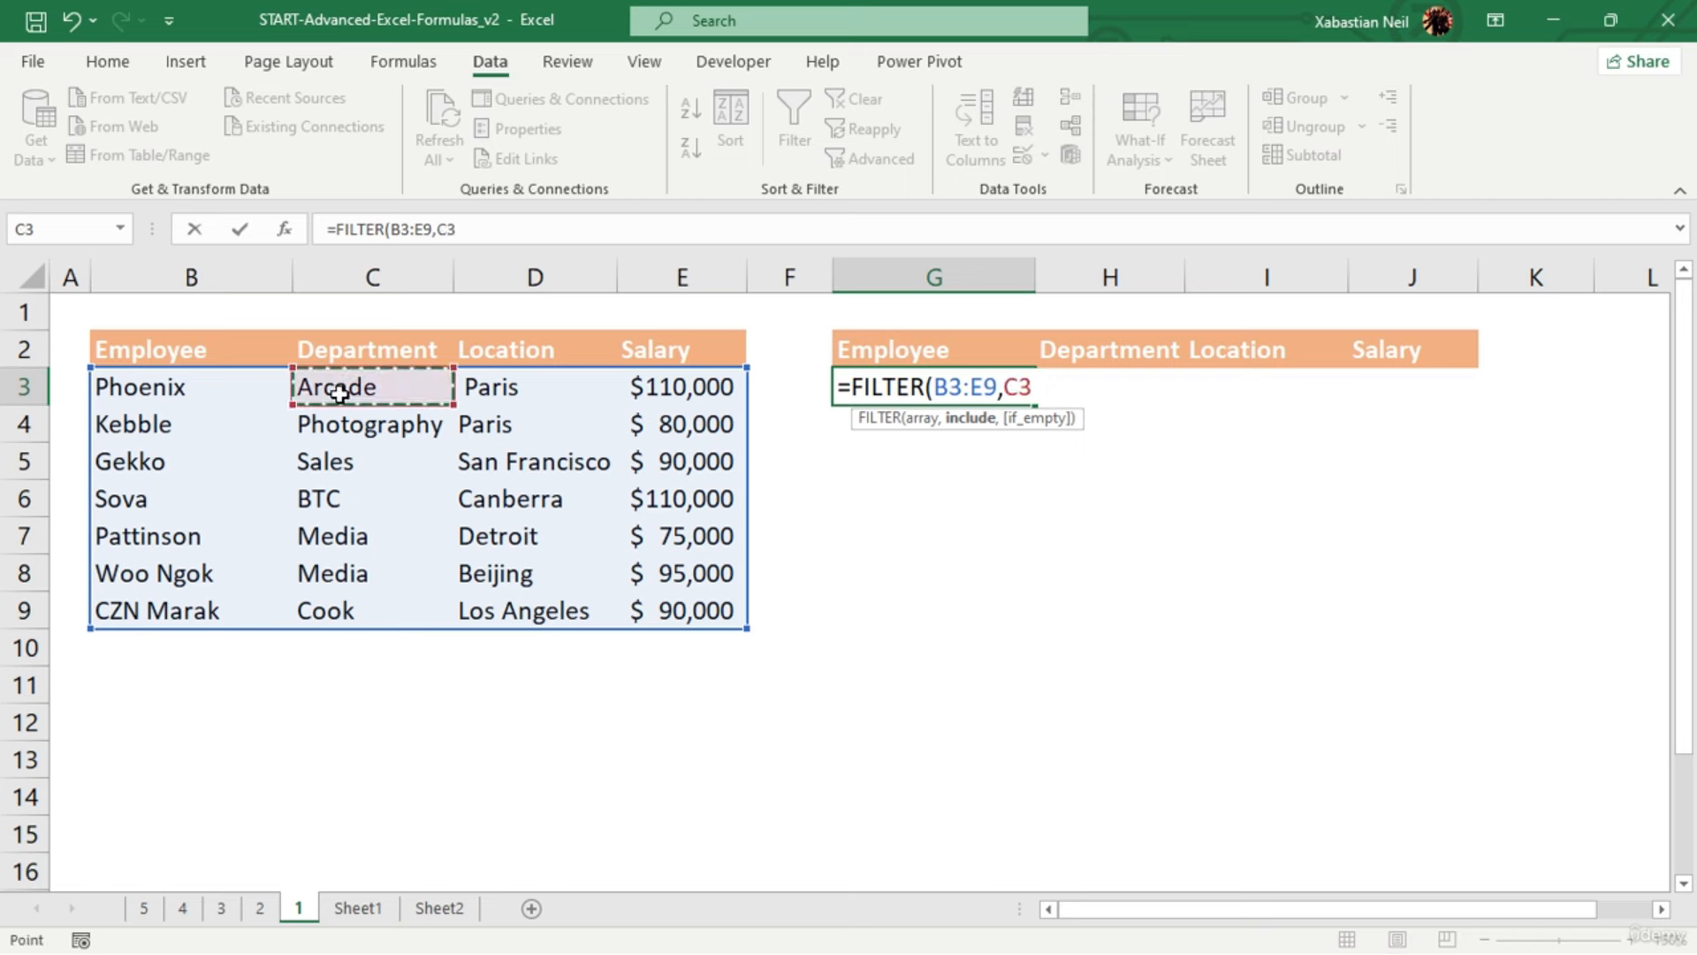
drag(434, 391, 451, 624)
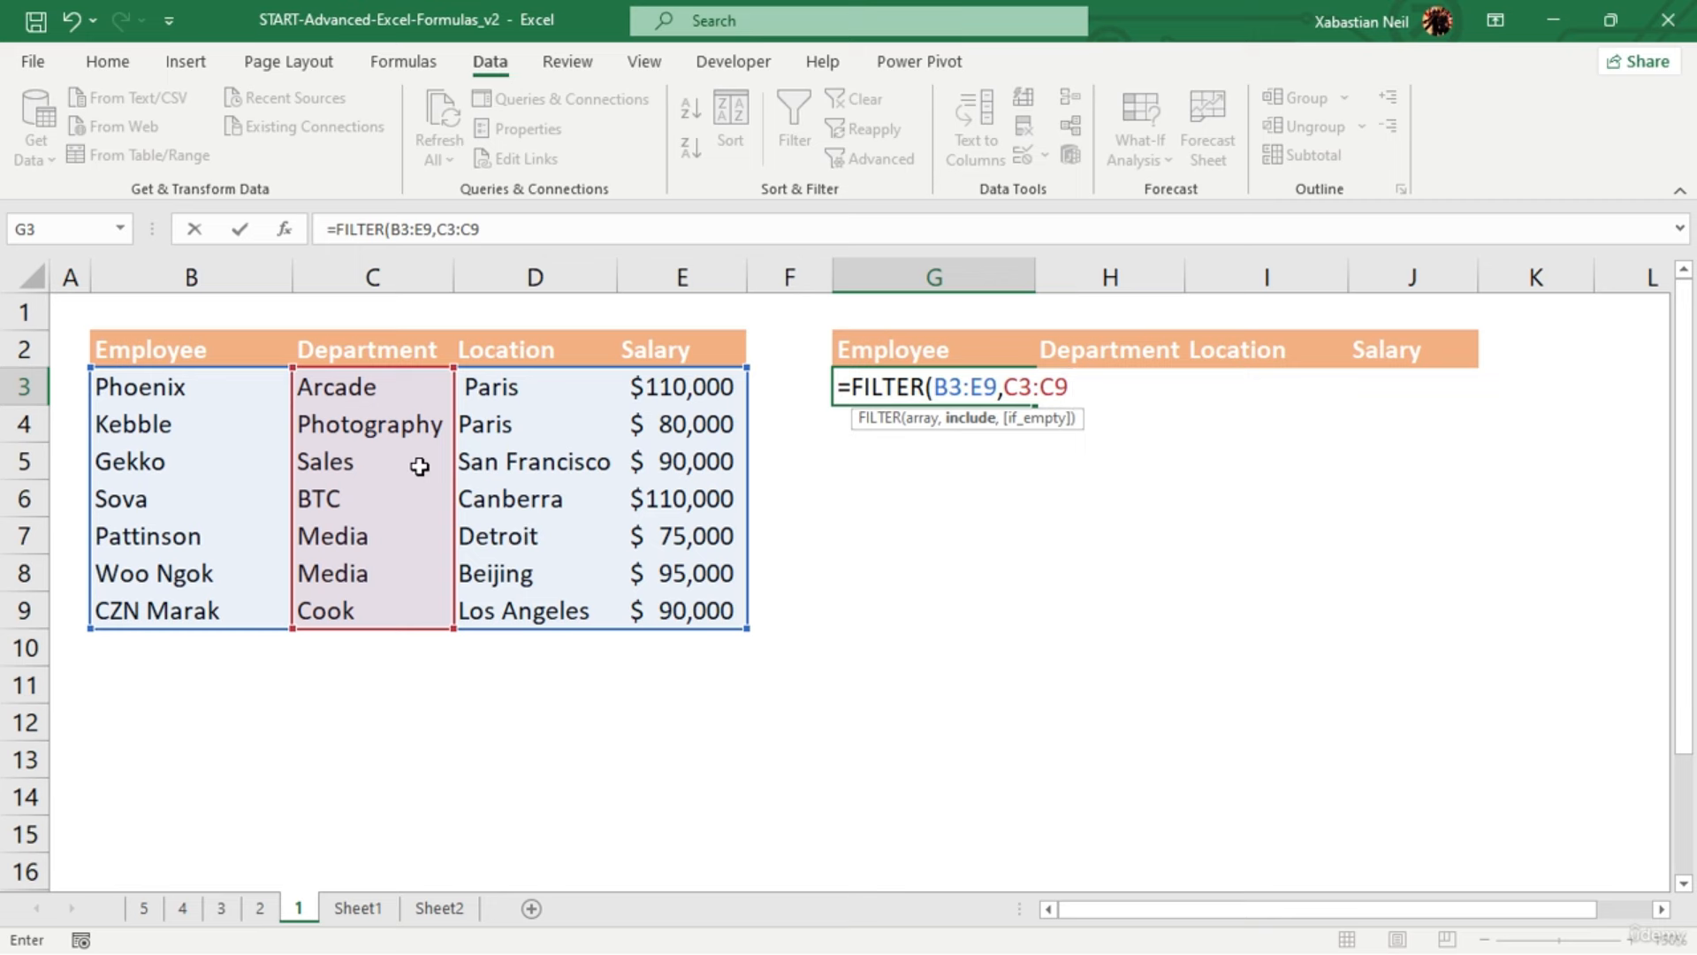
text(,)
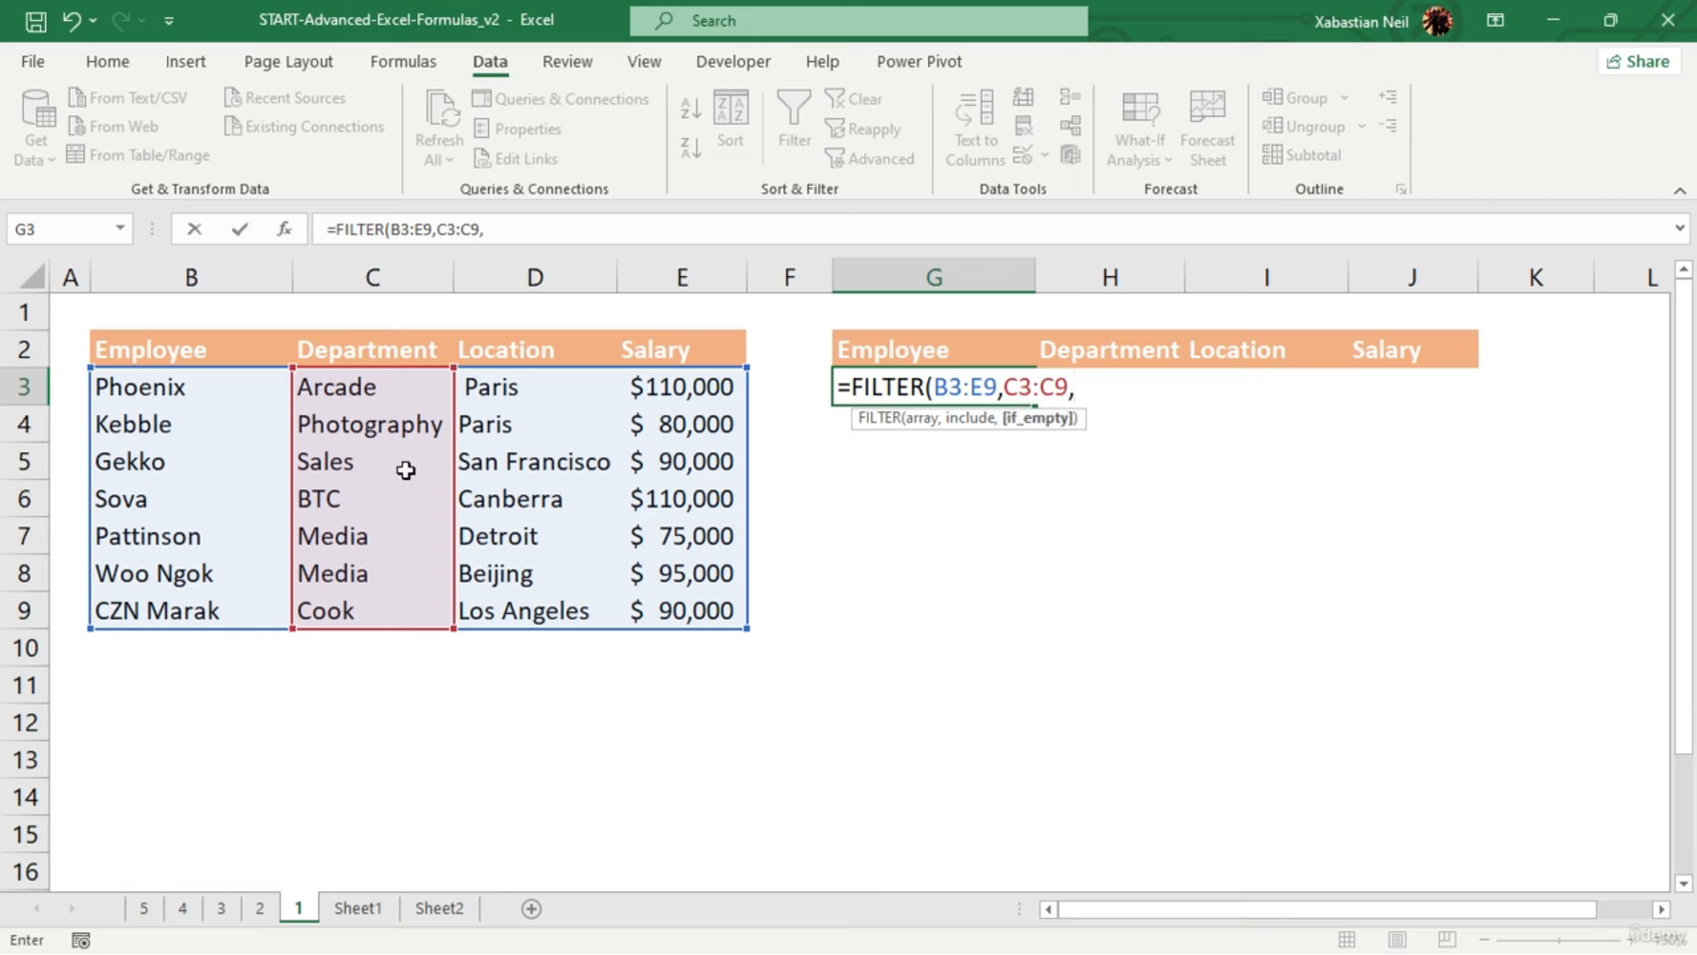
text(=)
key(BackSpace)
key(BackSpace)
key(BackSpace)
key(BackSpace)
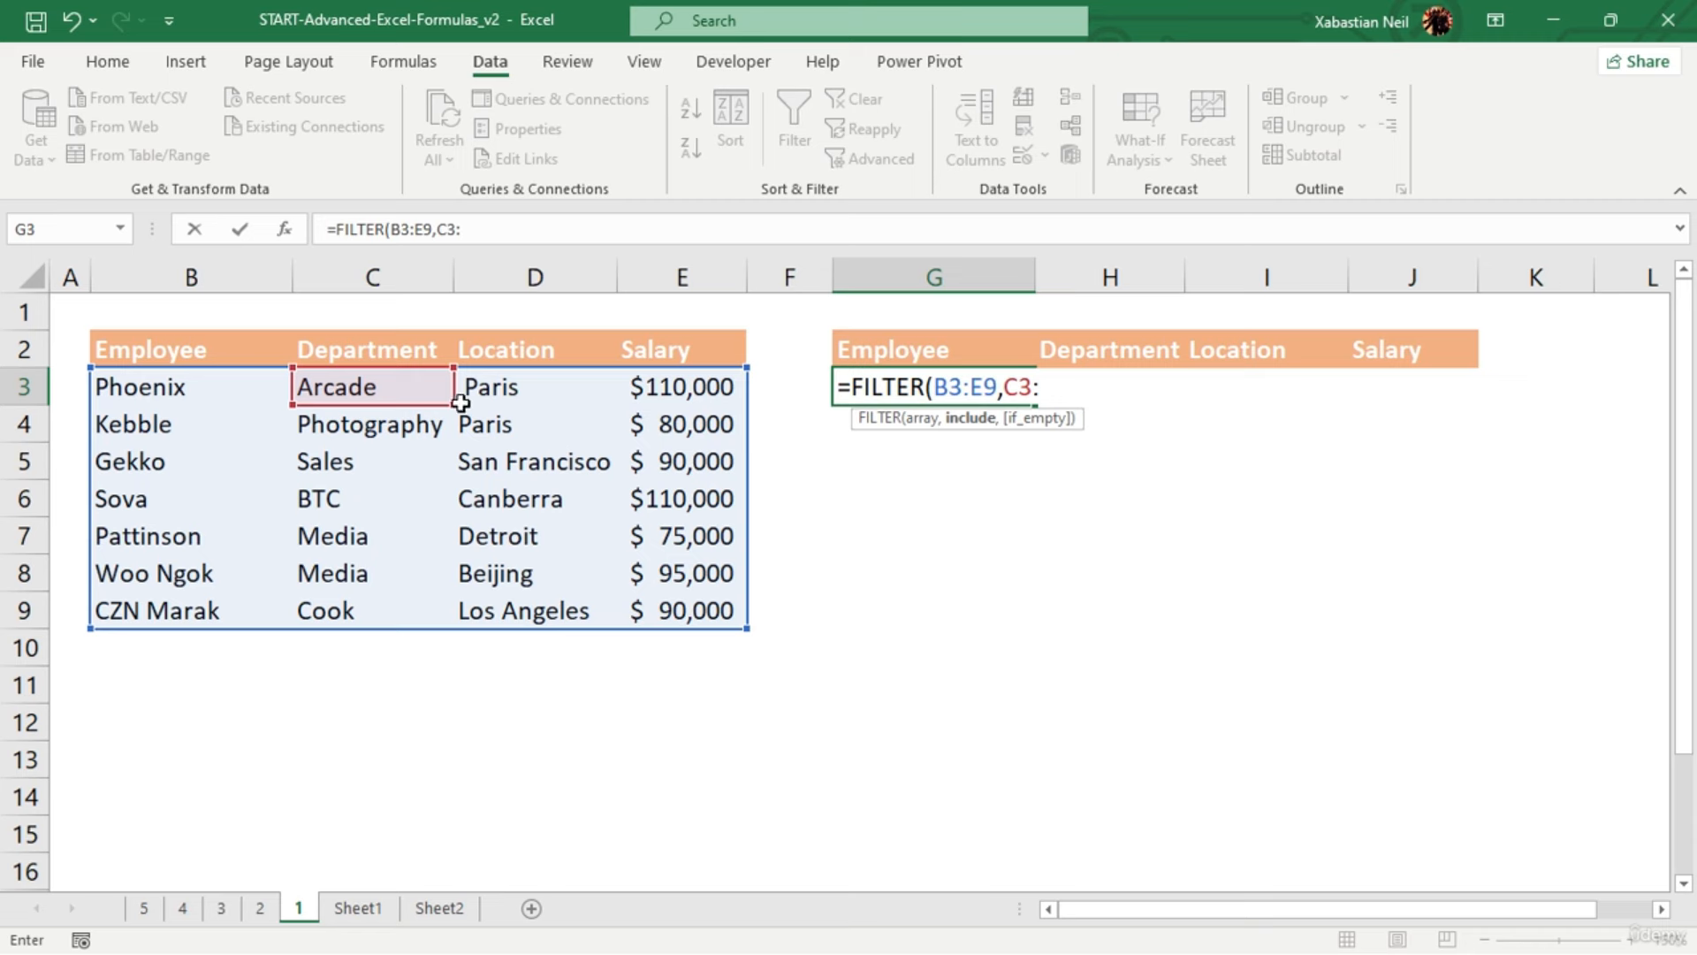
drag(451, 404, 422, 613)
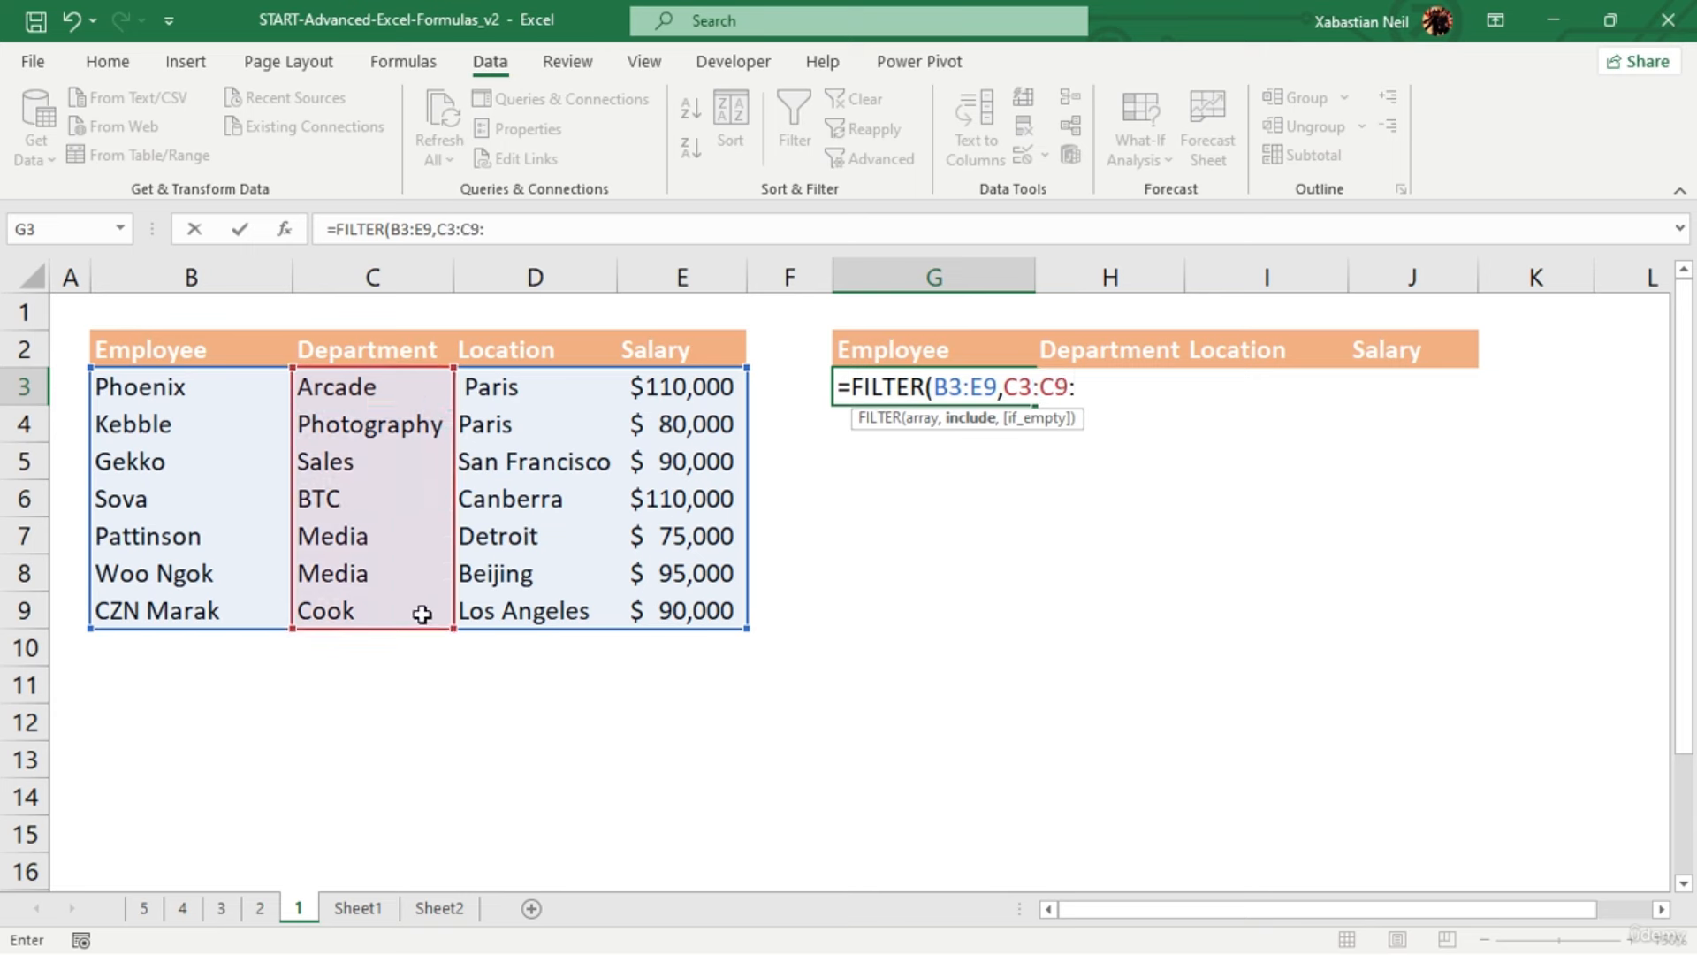
Build the bracketed department condition C3:C9="Arcade" in the FILTER formula
click(1003, 386)
text(()
click(1125, 388)
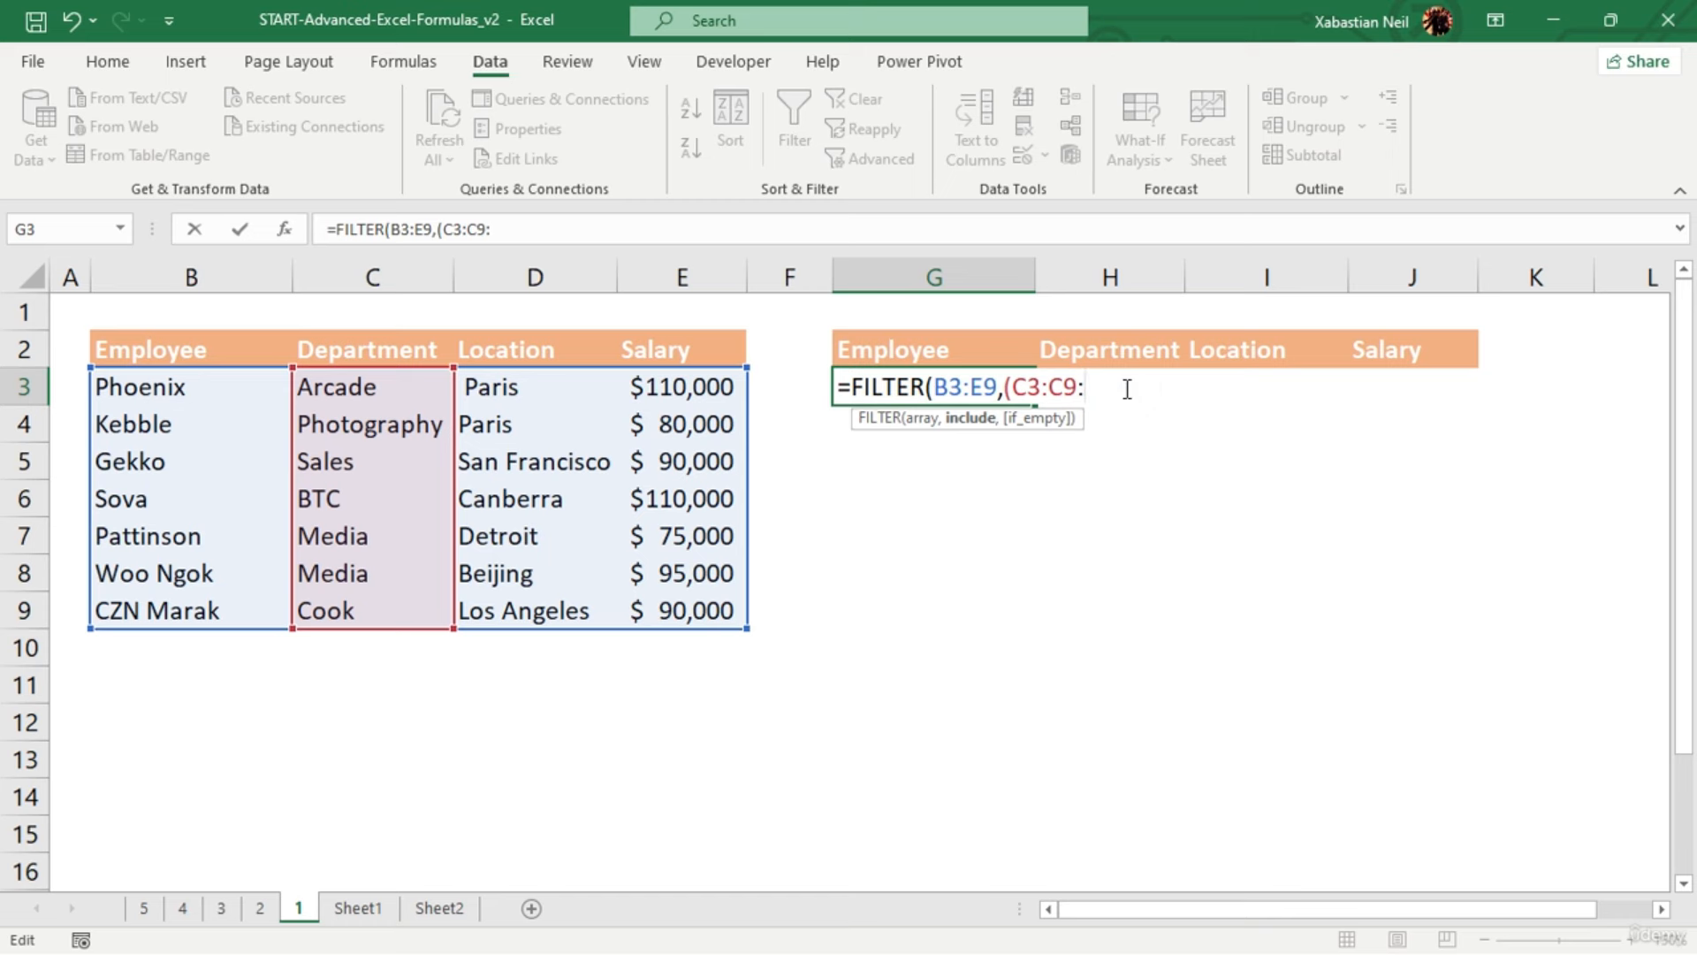
key(BackSpace)
text(="Arcade")
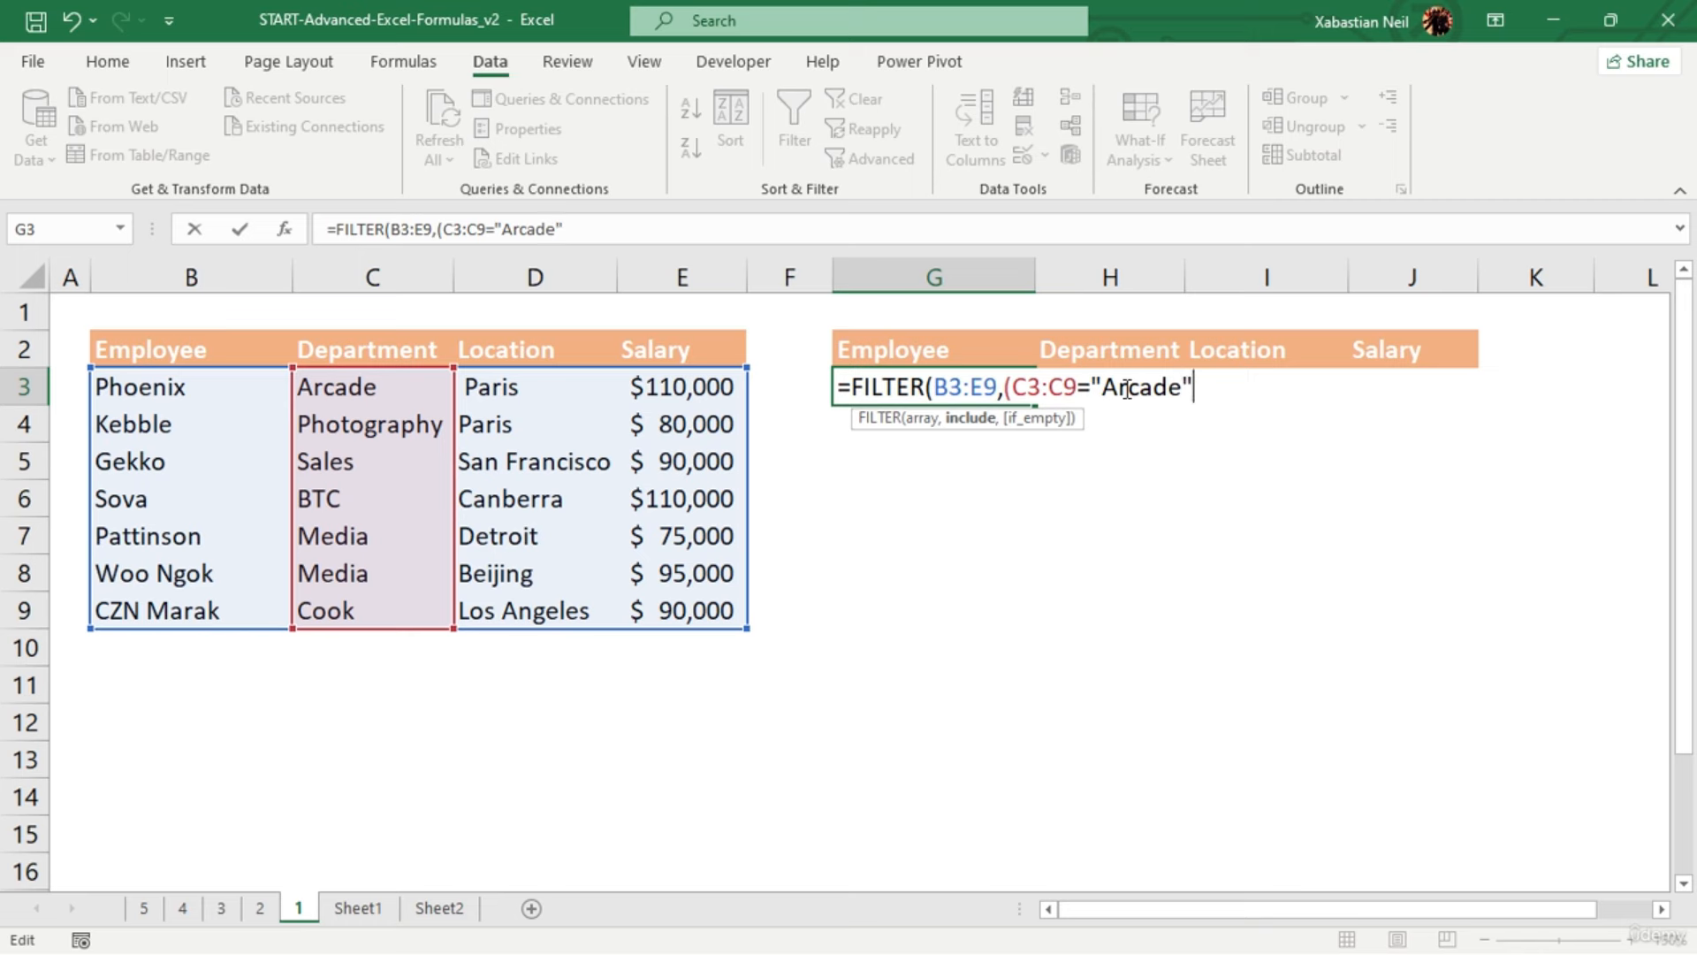
Multiply by a second condition (D3:D9="Paris") and enter the formula, accepting the suggested closing-bracket correction
text()*)
text(()
drag(482, 386, 544, 612)
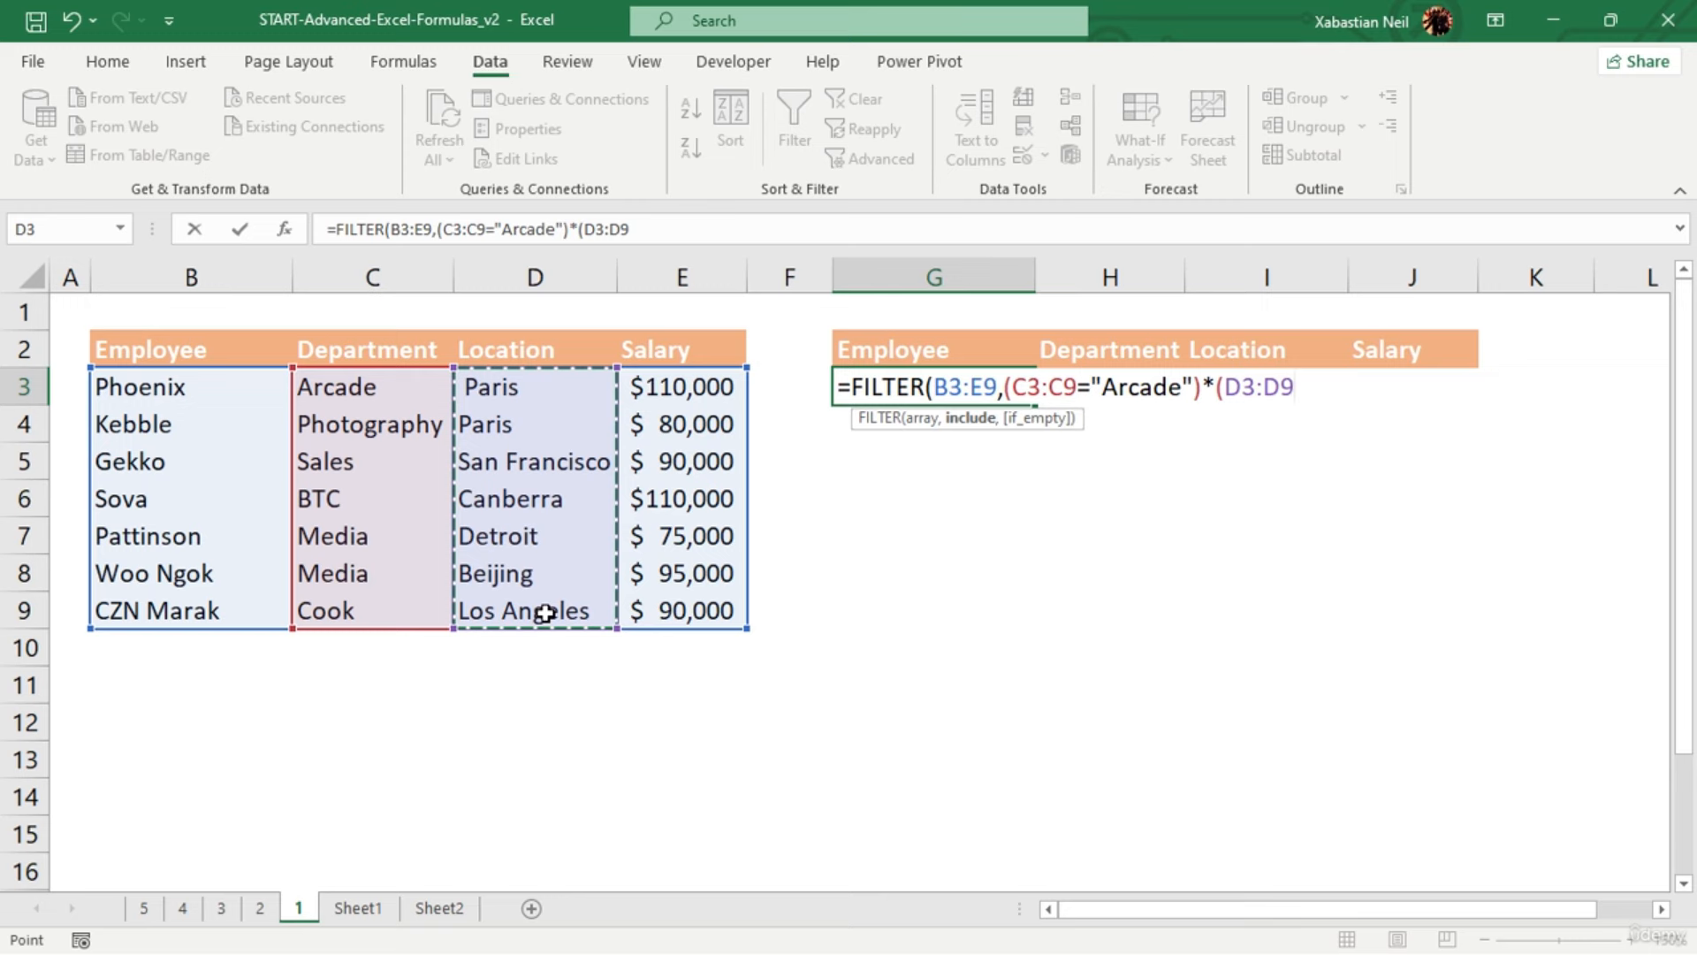
text(=)
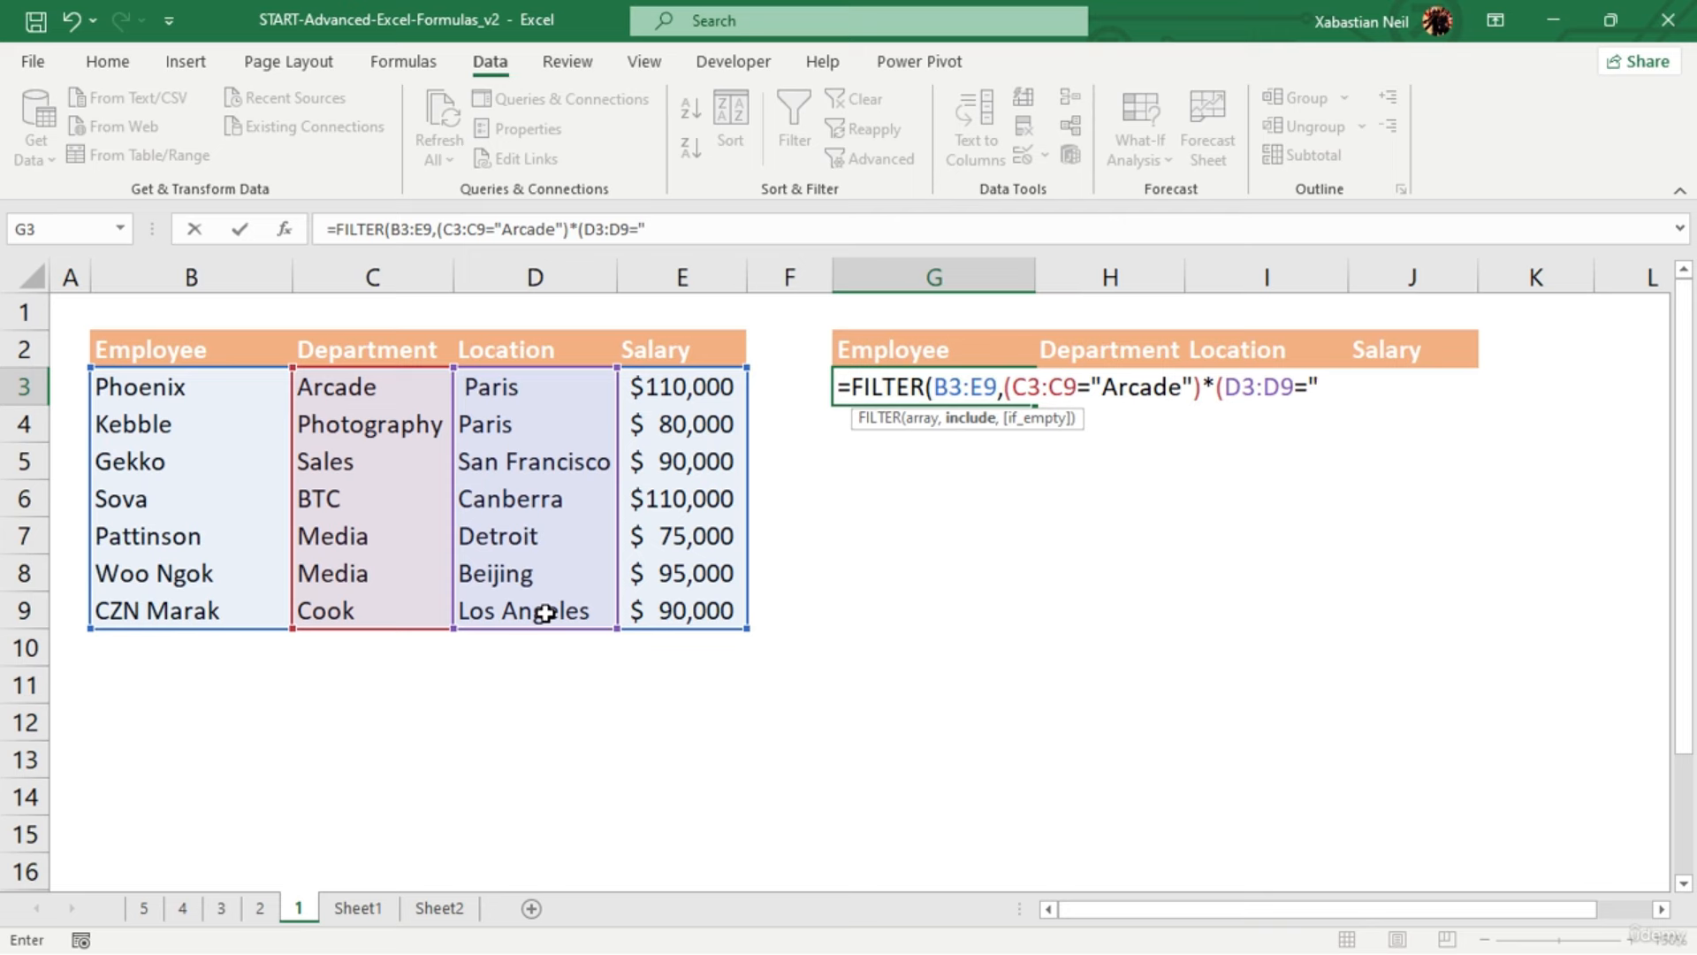
text("Paris)
text("))
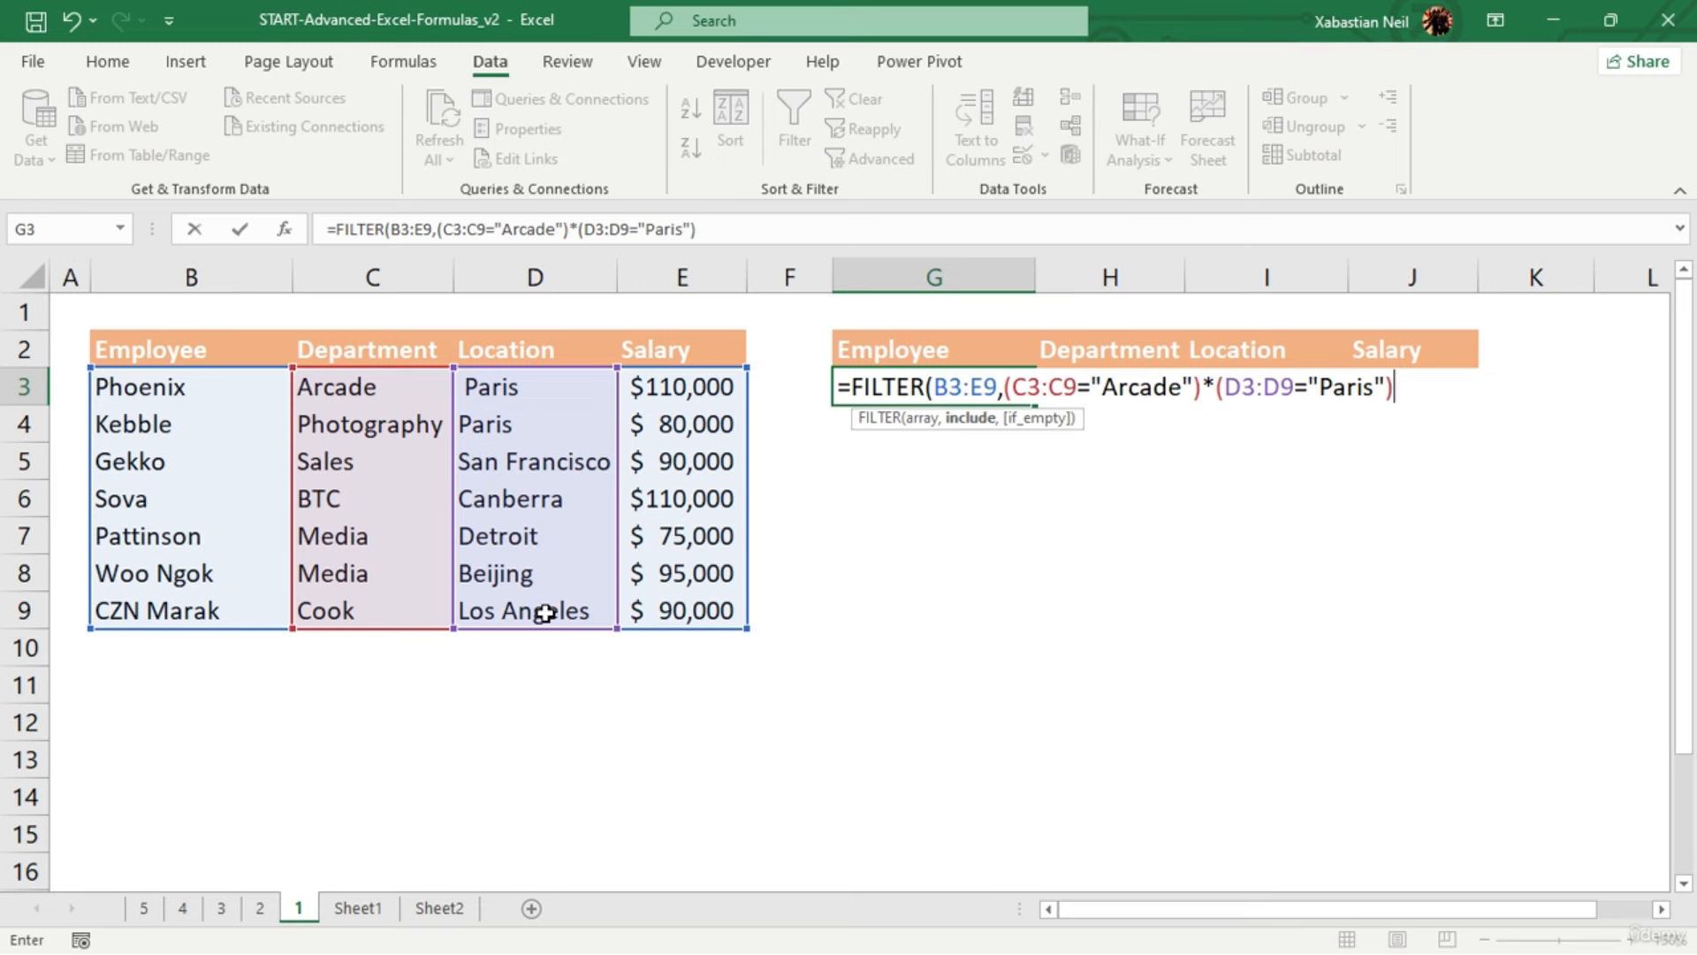
key(Return)
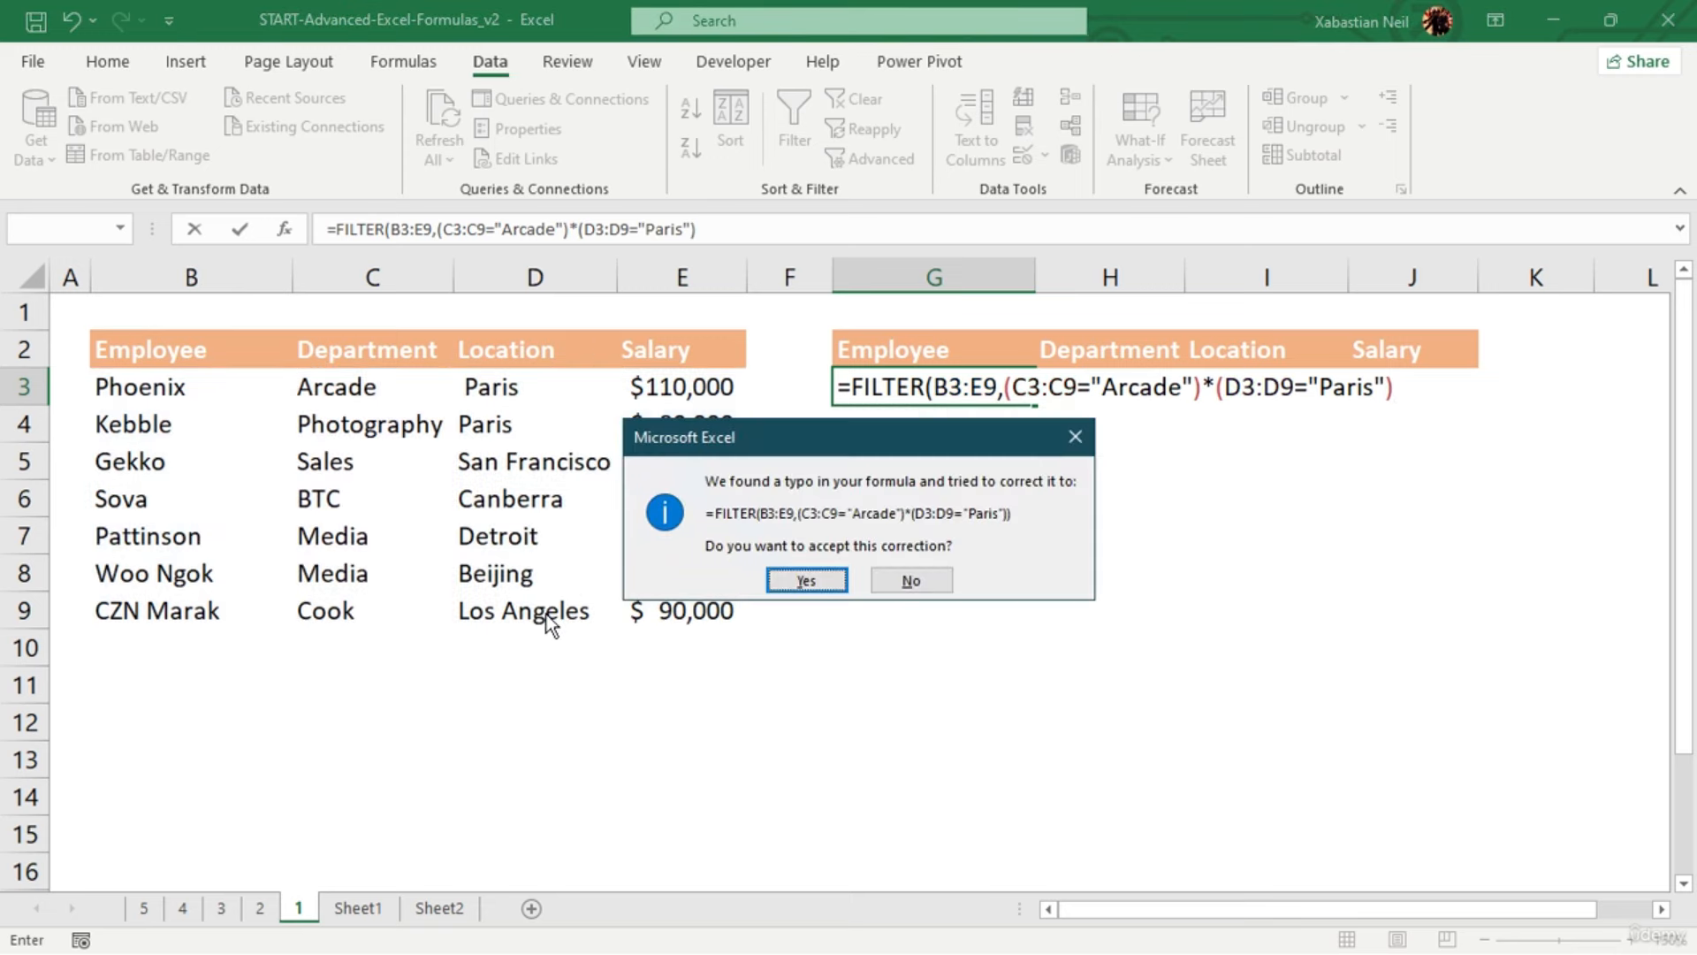
click(806, 580)
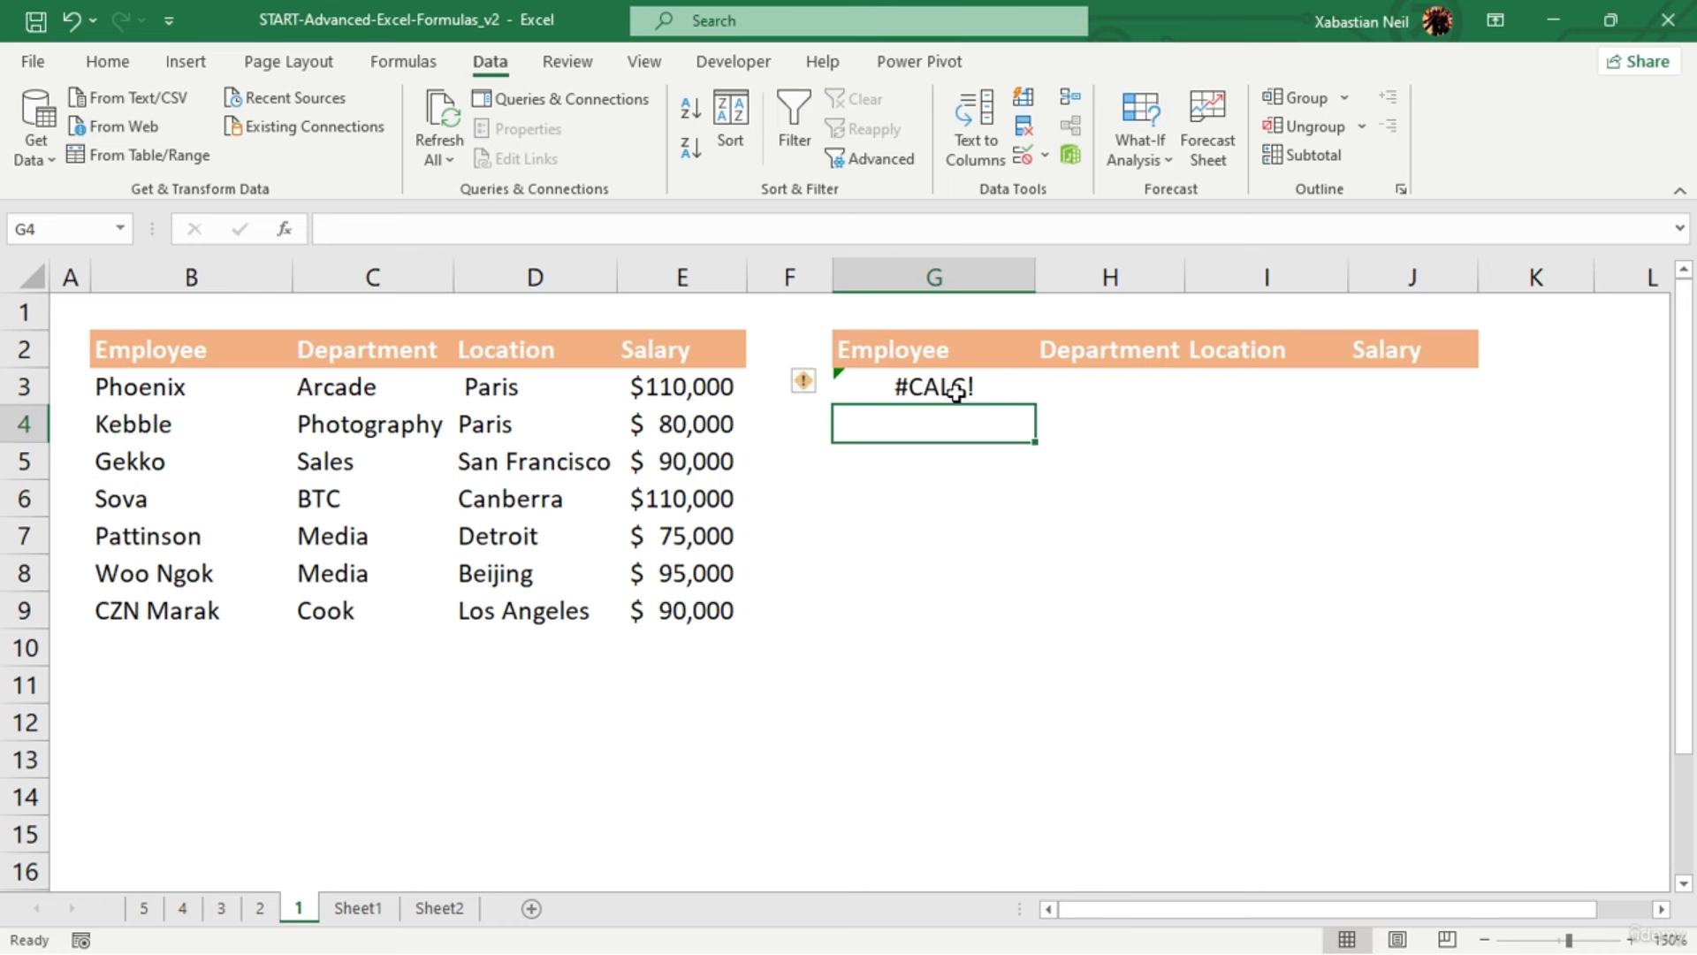
Try re-entering the G3 formula without its last closing bracket, accept the suggested correction, and enter the formula once more
click(948, 393)
double_click(964, 390)
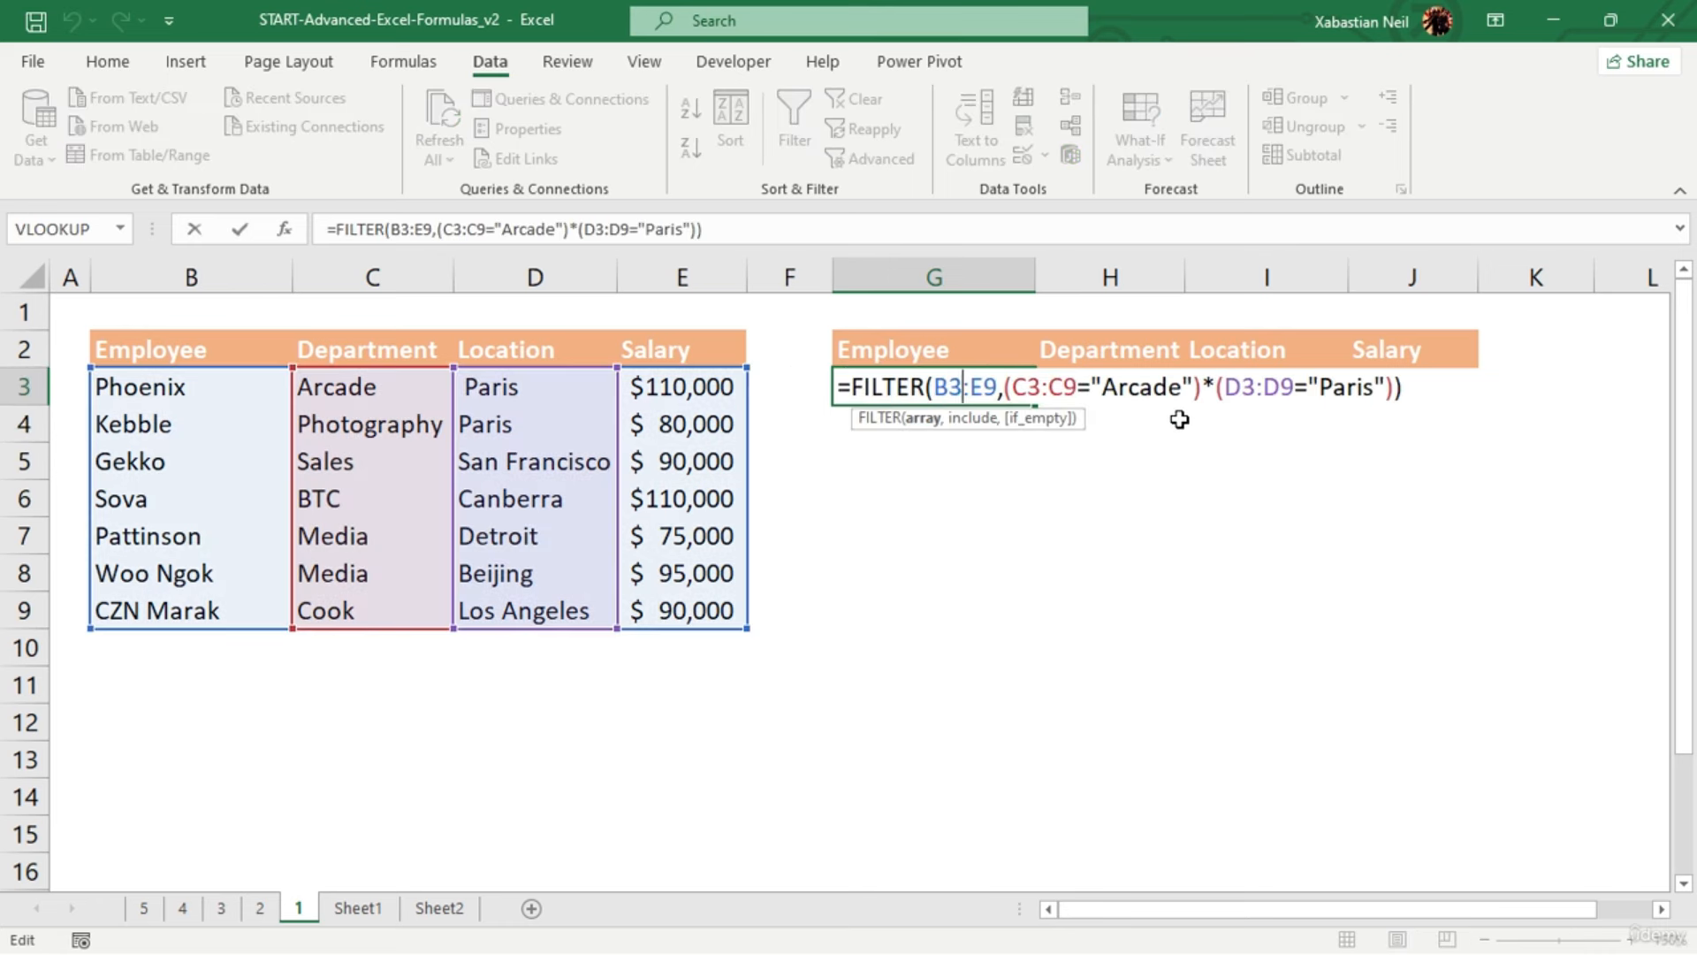
click(1445, 391)
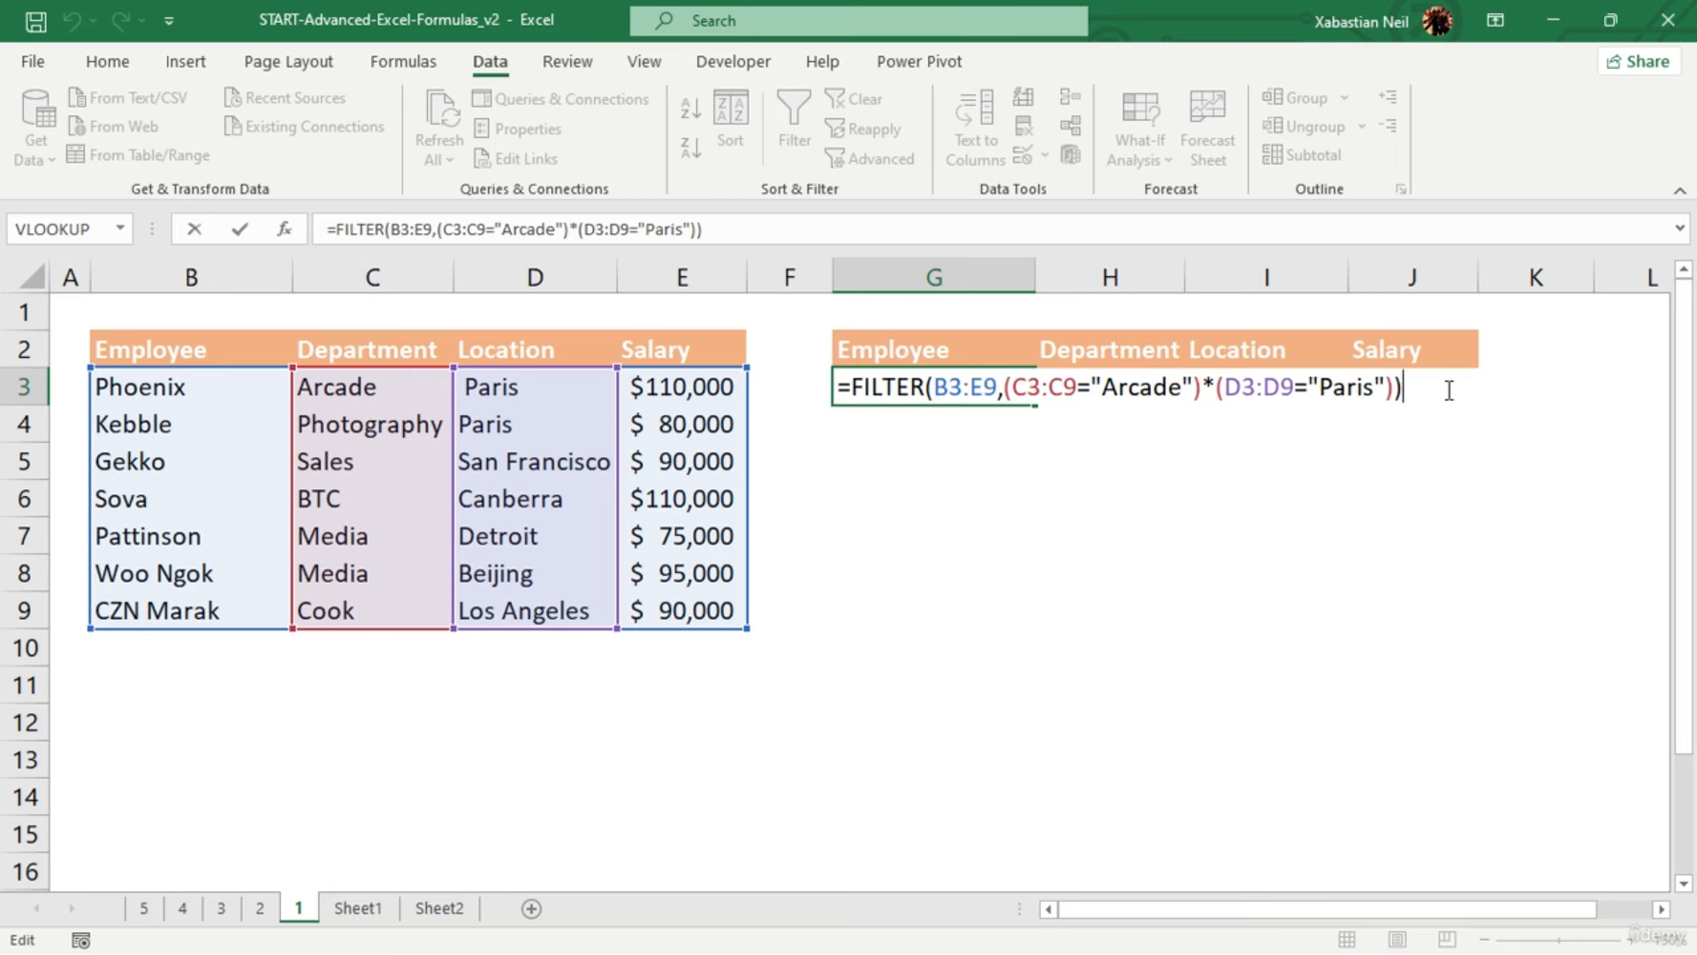
key(BackSpace)
key(Return)
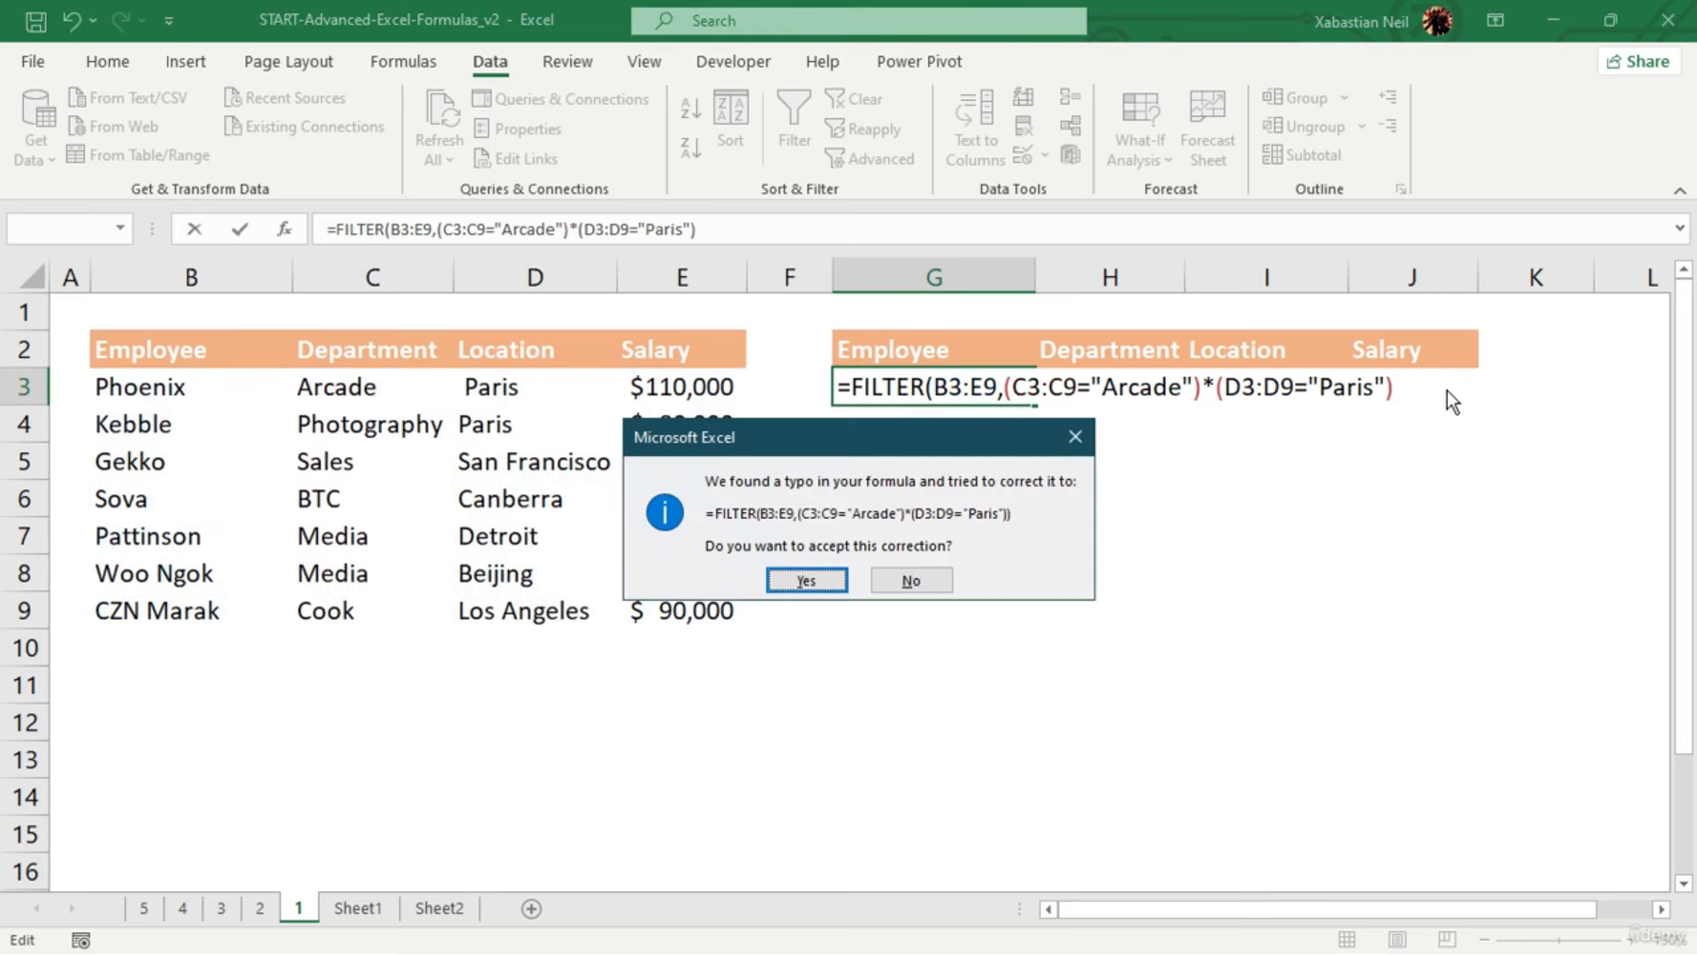
click(806, 581)
double_click(970, 386)
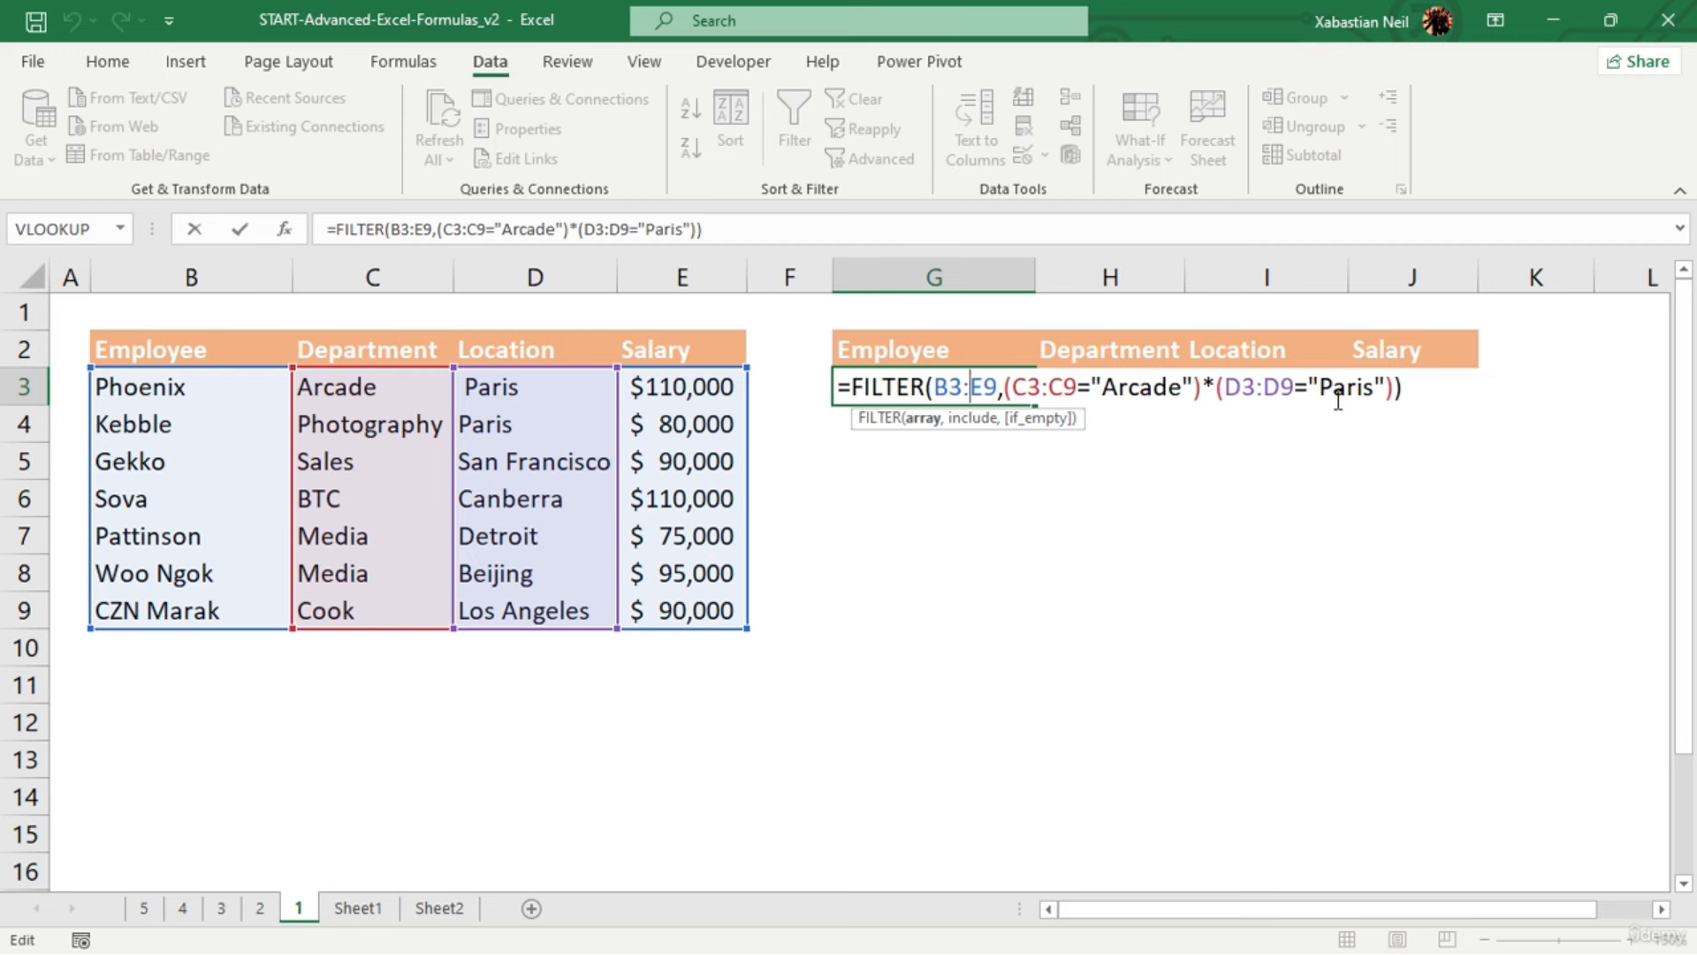
click(1466, 394)
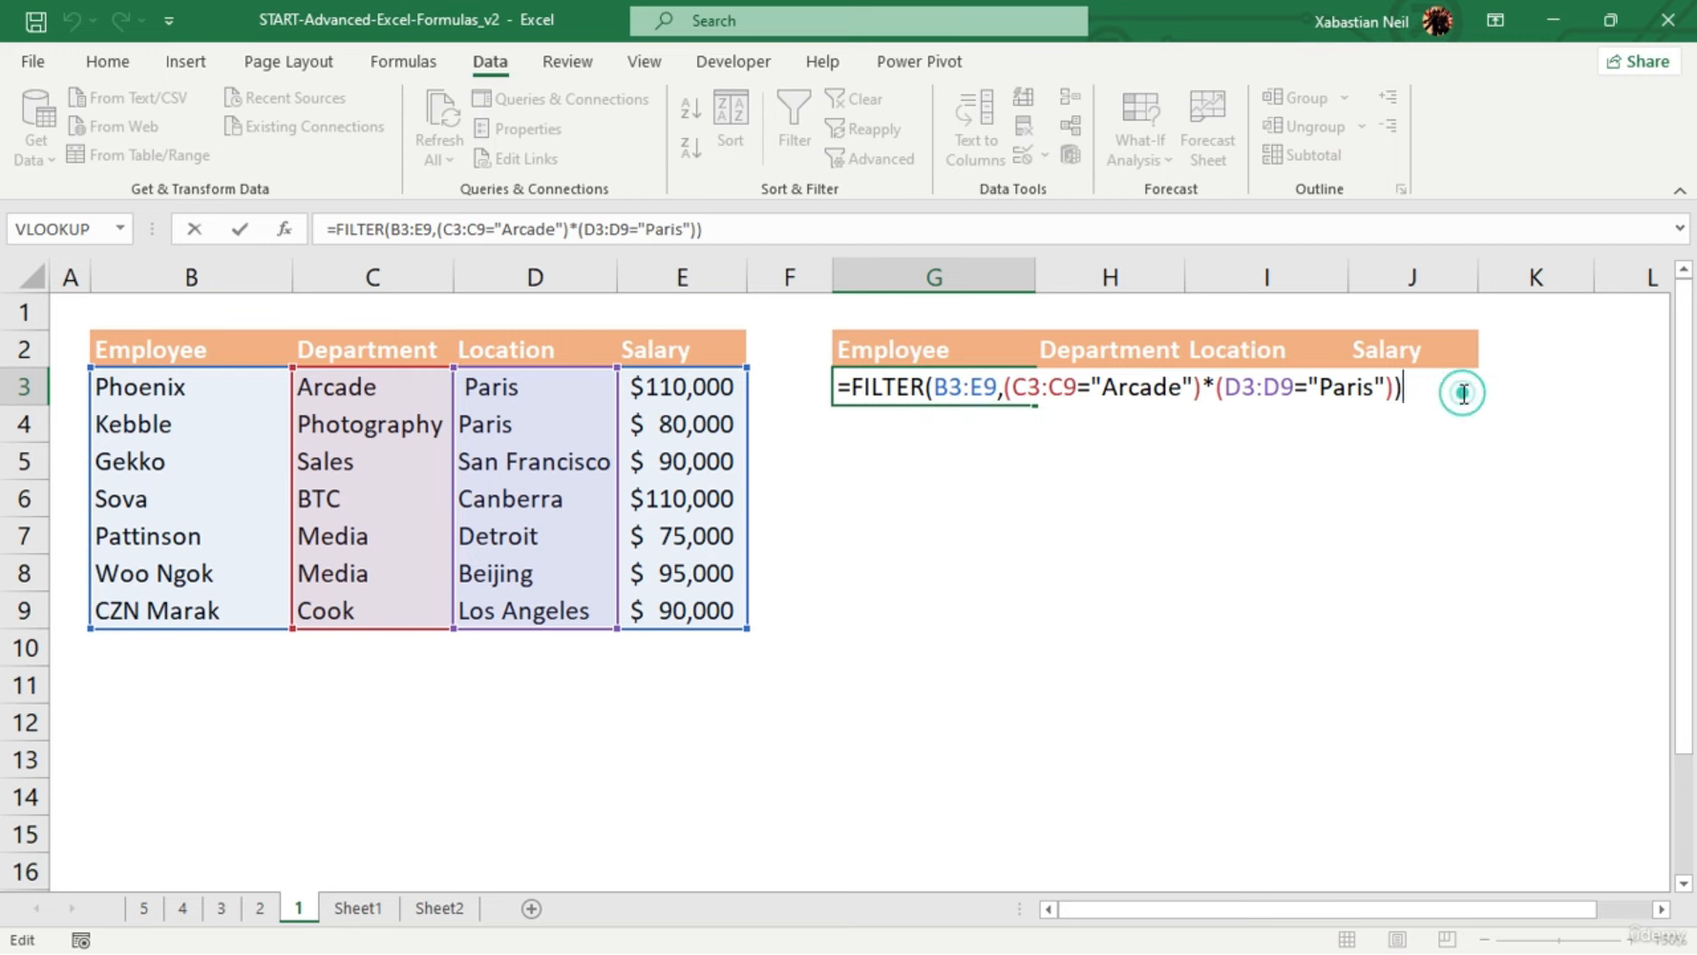
key(Return)
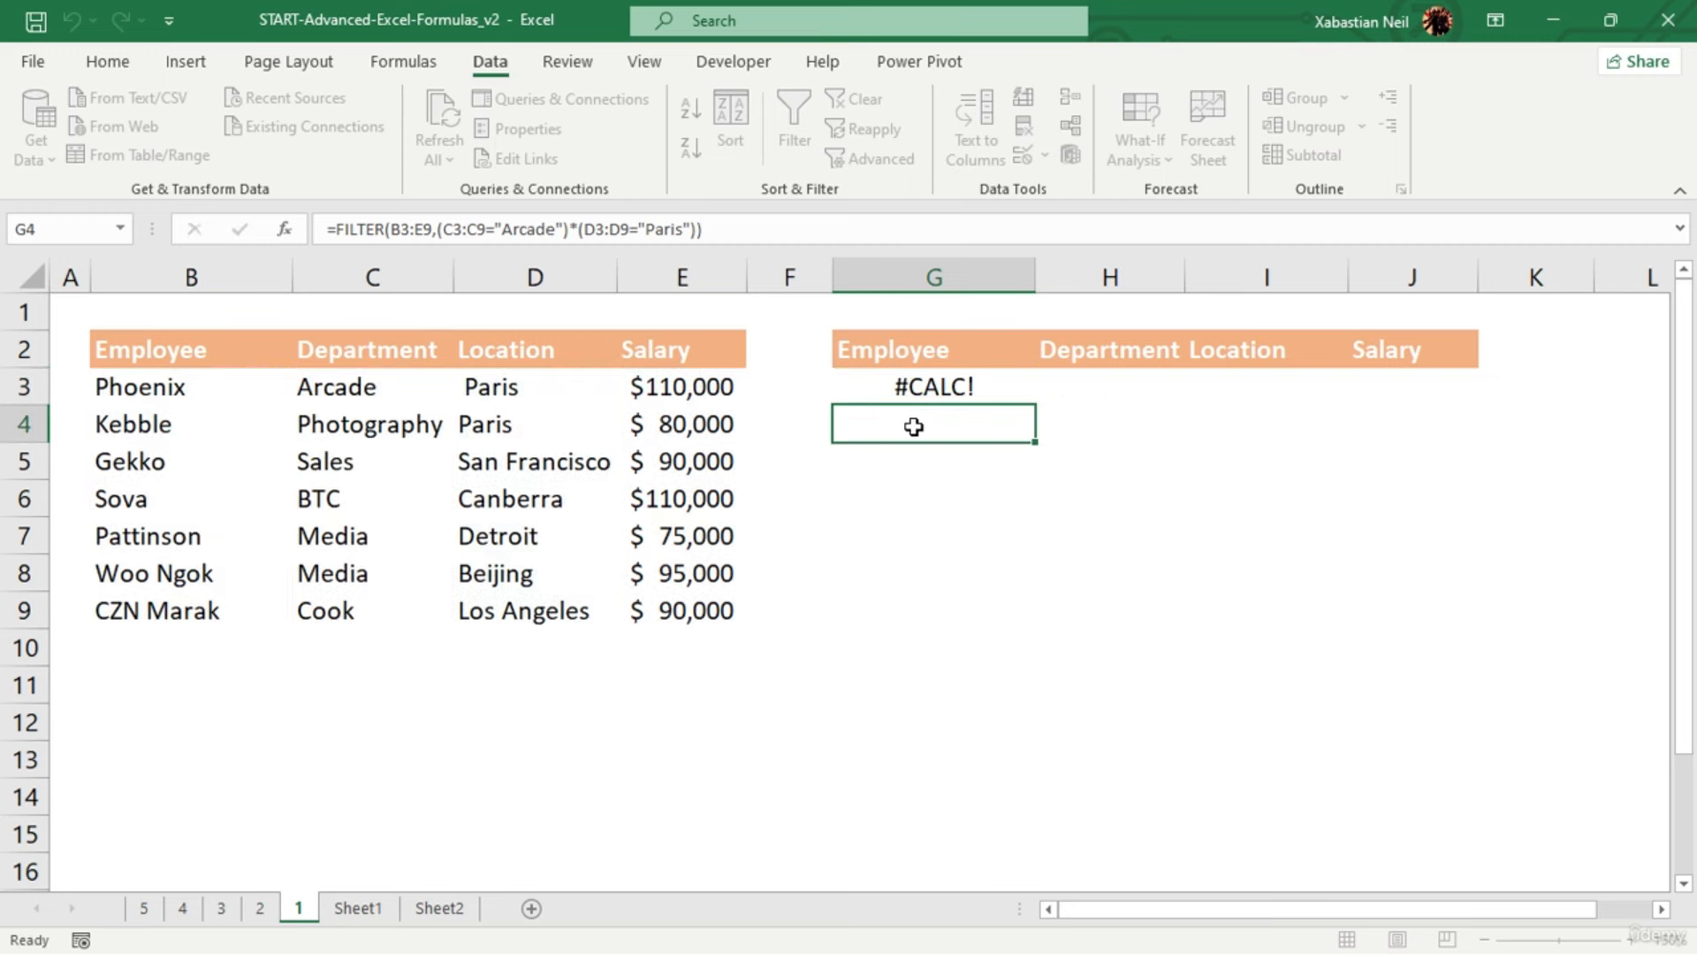
Make the department range in the G3 FILTER formula absolute as $C$3:$C$9
click(955, 396)
double_click(955, 396)
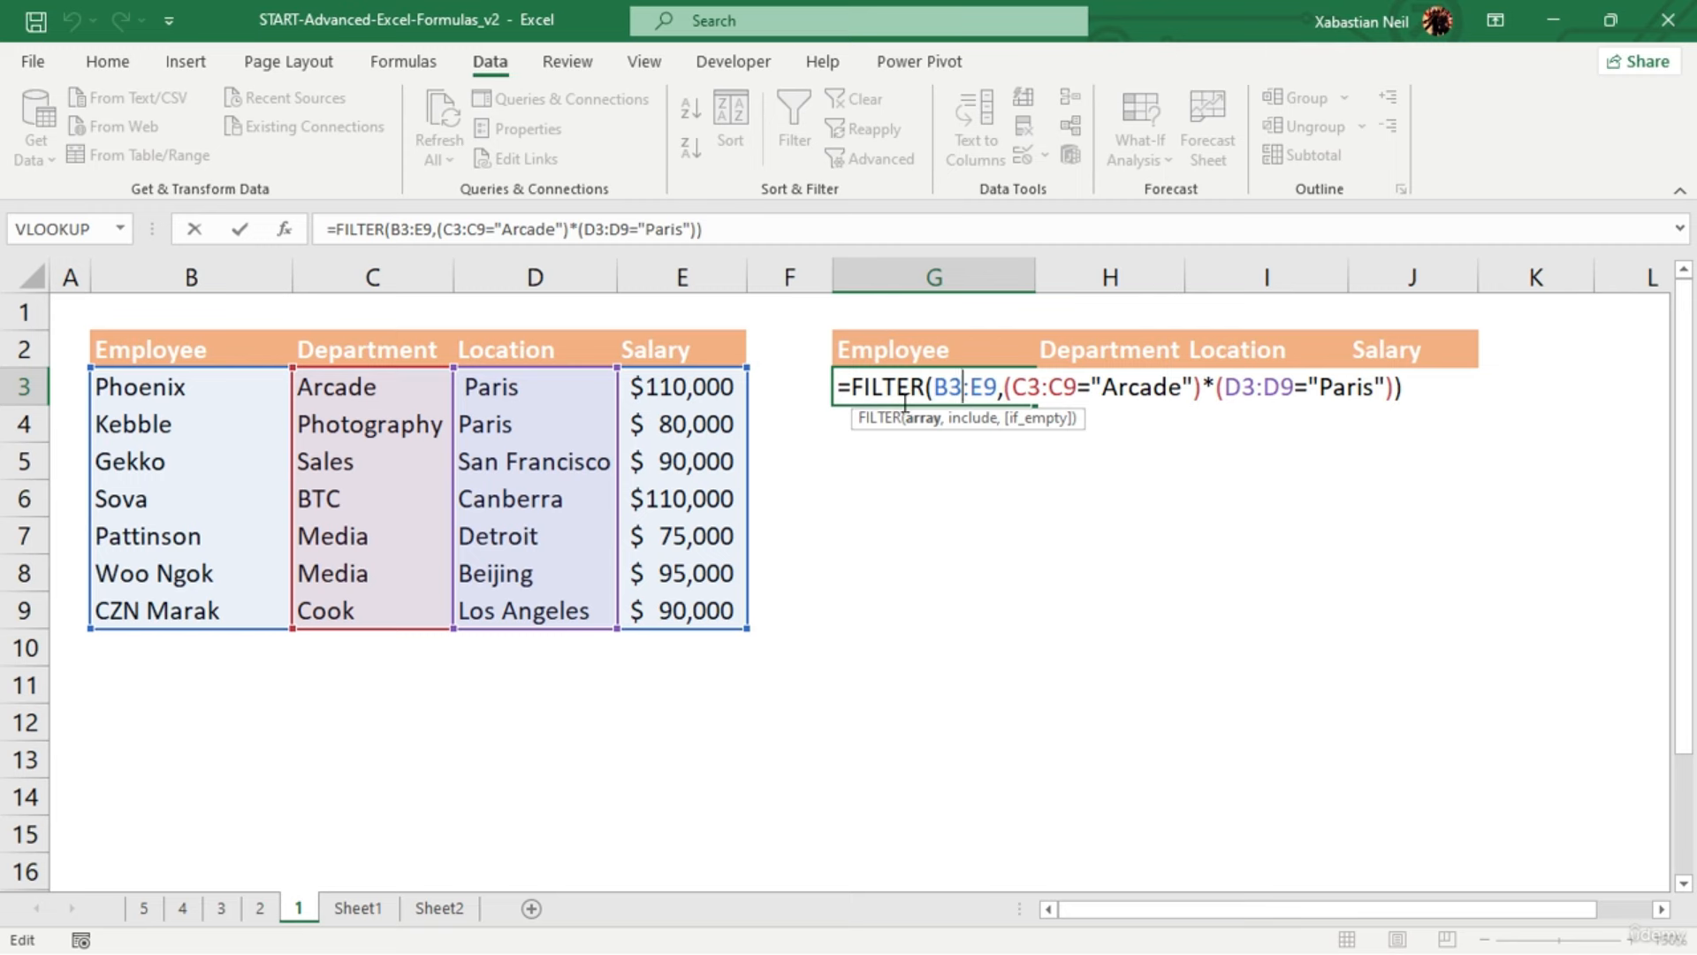
click(940, 380)
click(927, 380)
click(945, 378)
click(1063, 389)
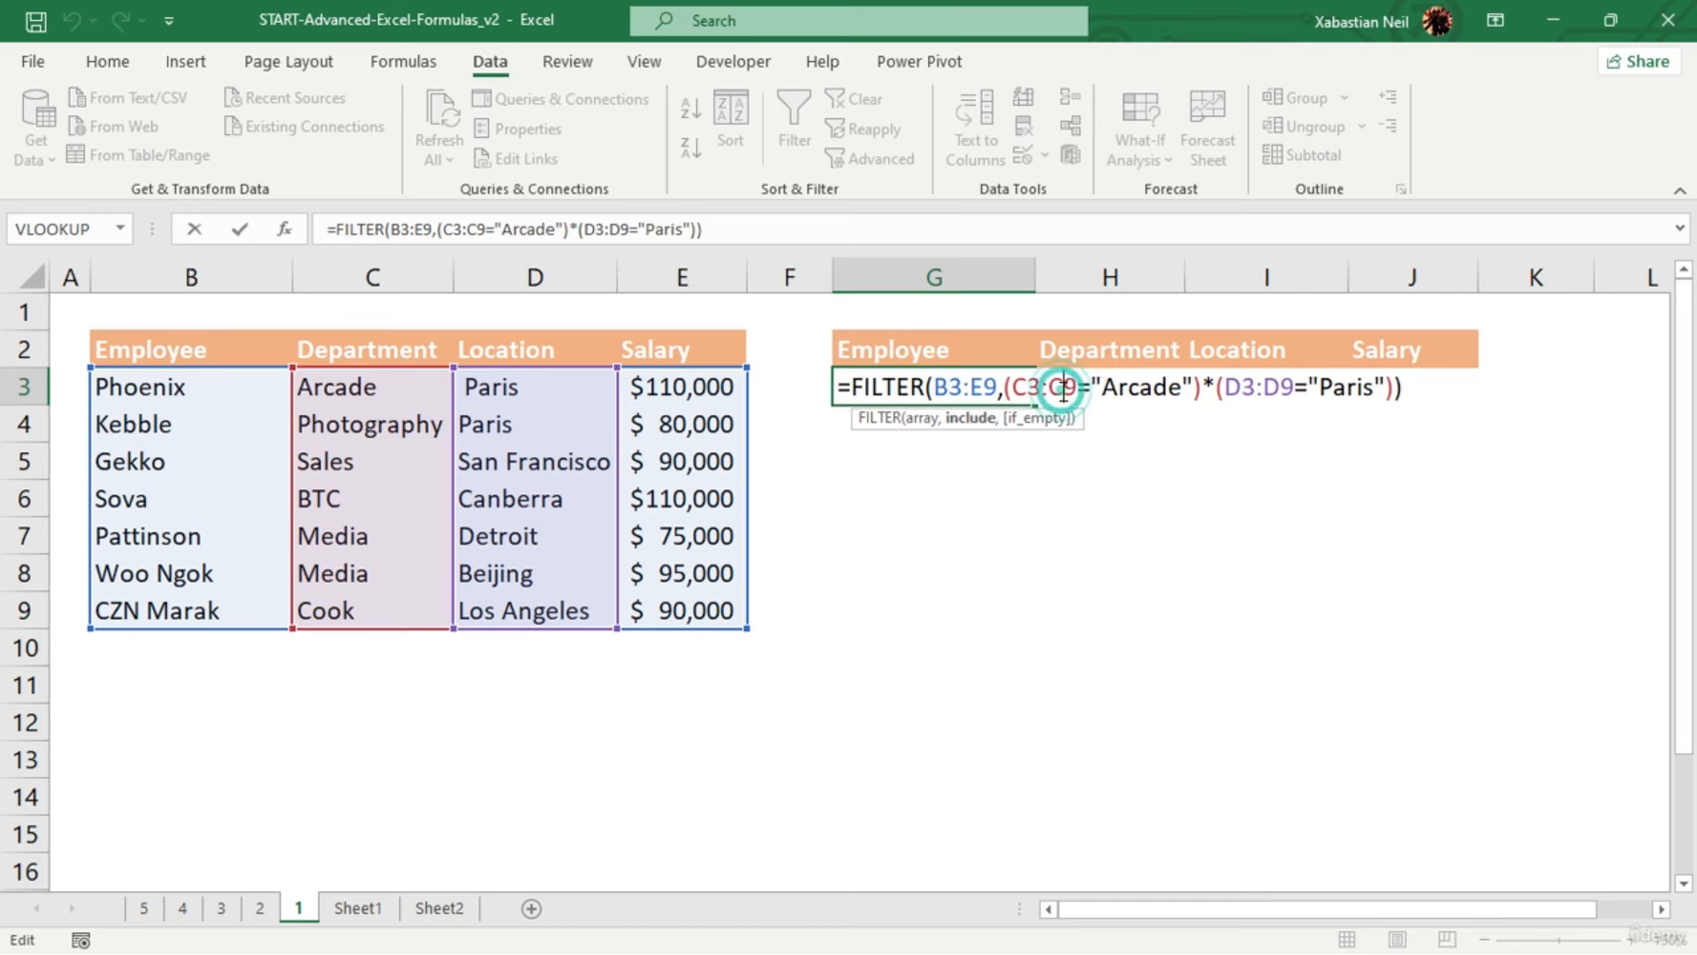
key(F4)
click(1036, 388)
key(F4)
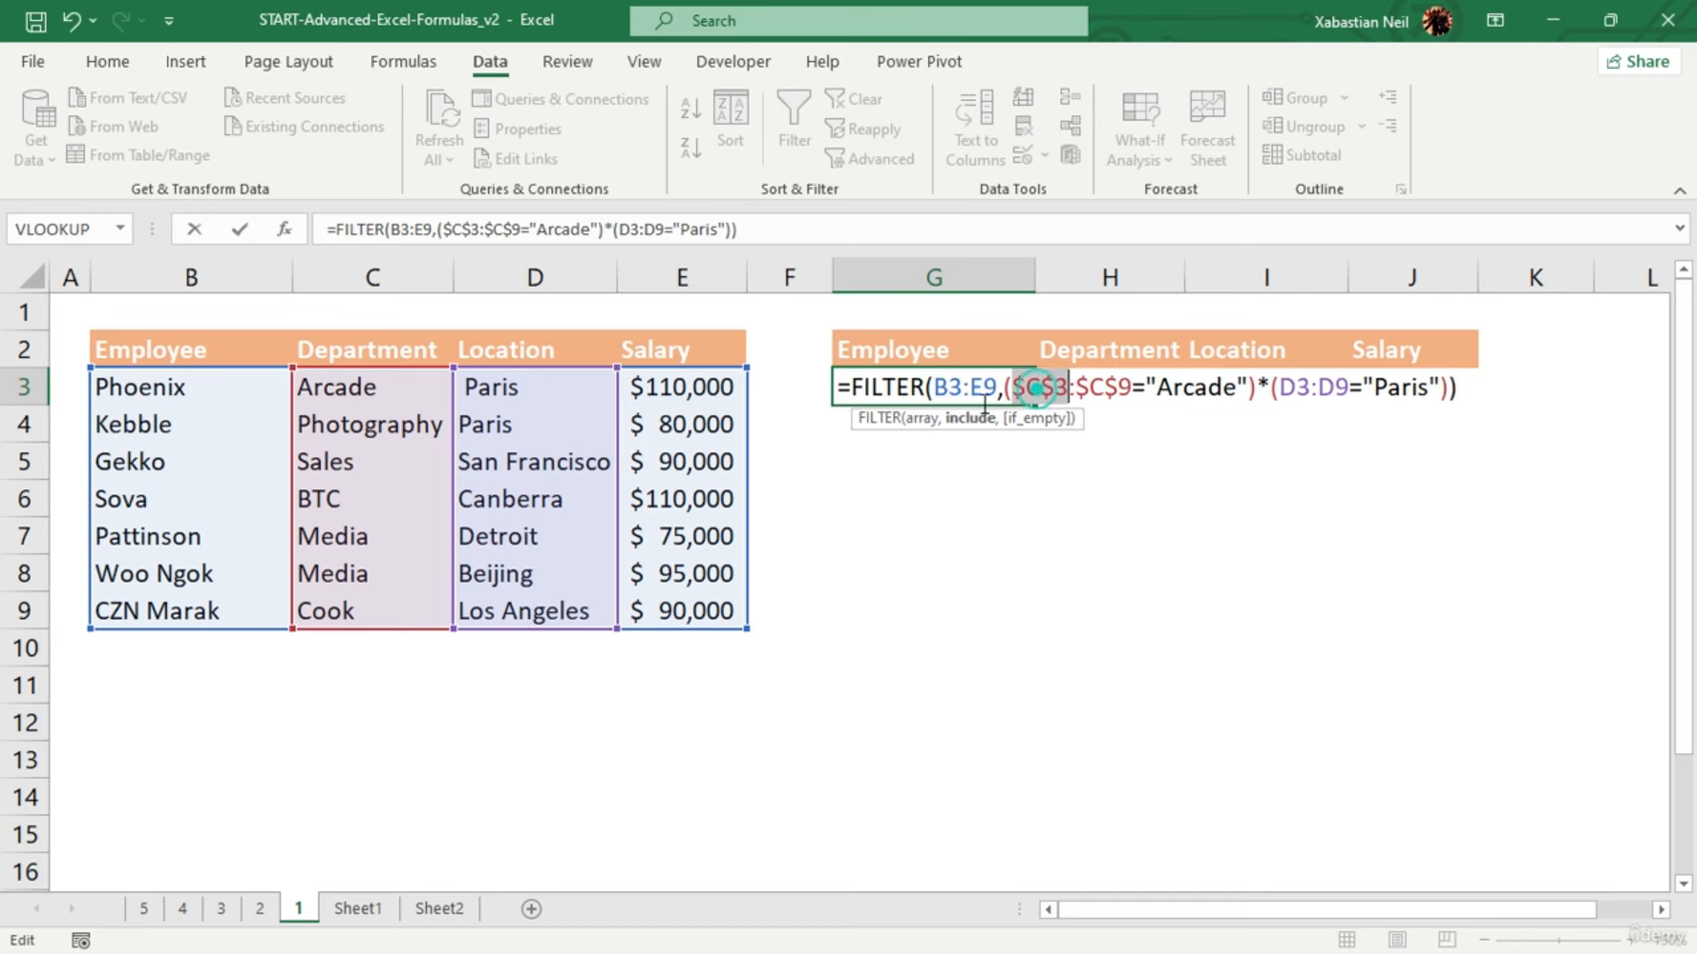
Make the array $B$3:$E$9 and the location range $D$3:$D$9 absolute, and enter the formula
click(955, 387)
key(F4)
click(1017, 387)
key(F4)
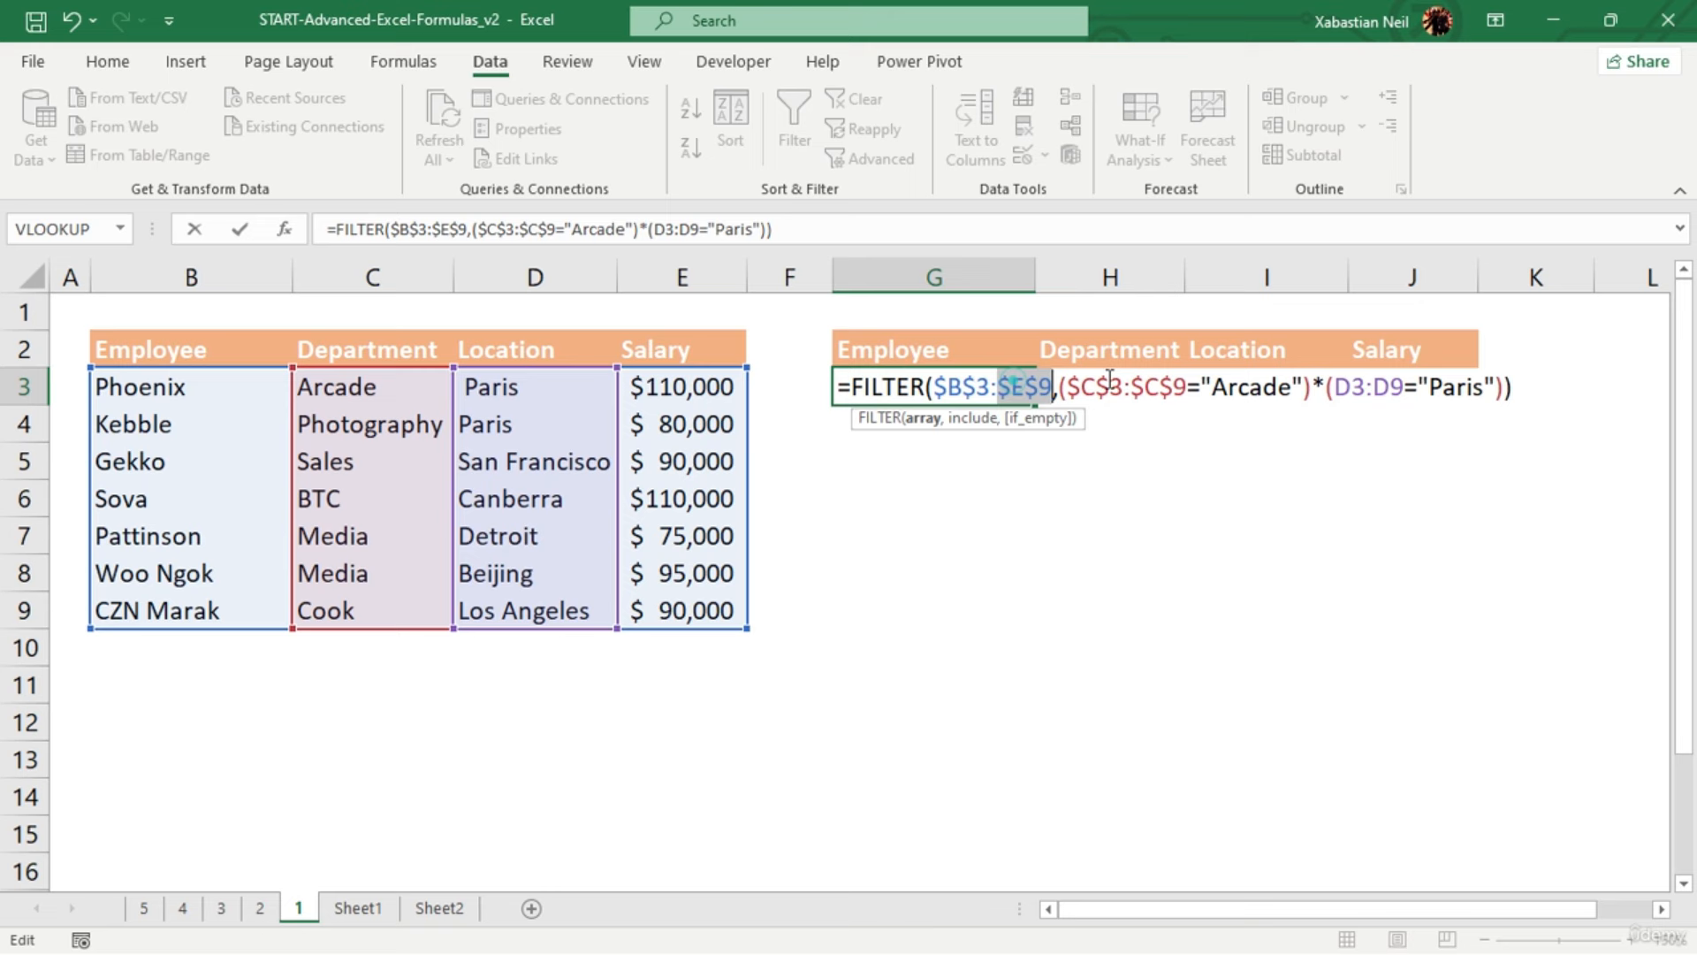
click(1358, 386)
key(F4)
click(1404, 389)
key(F4)
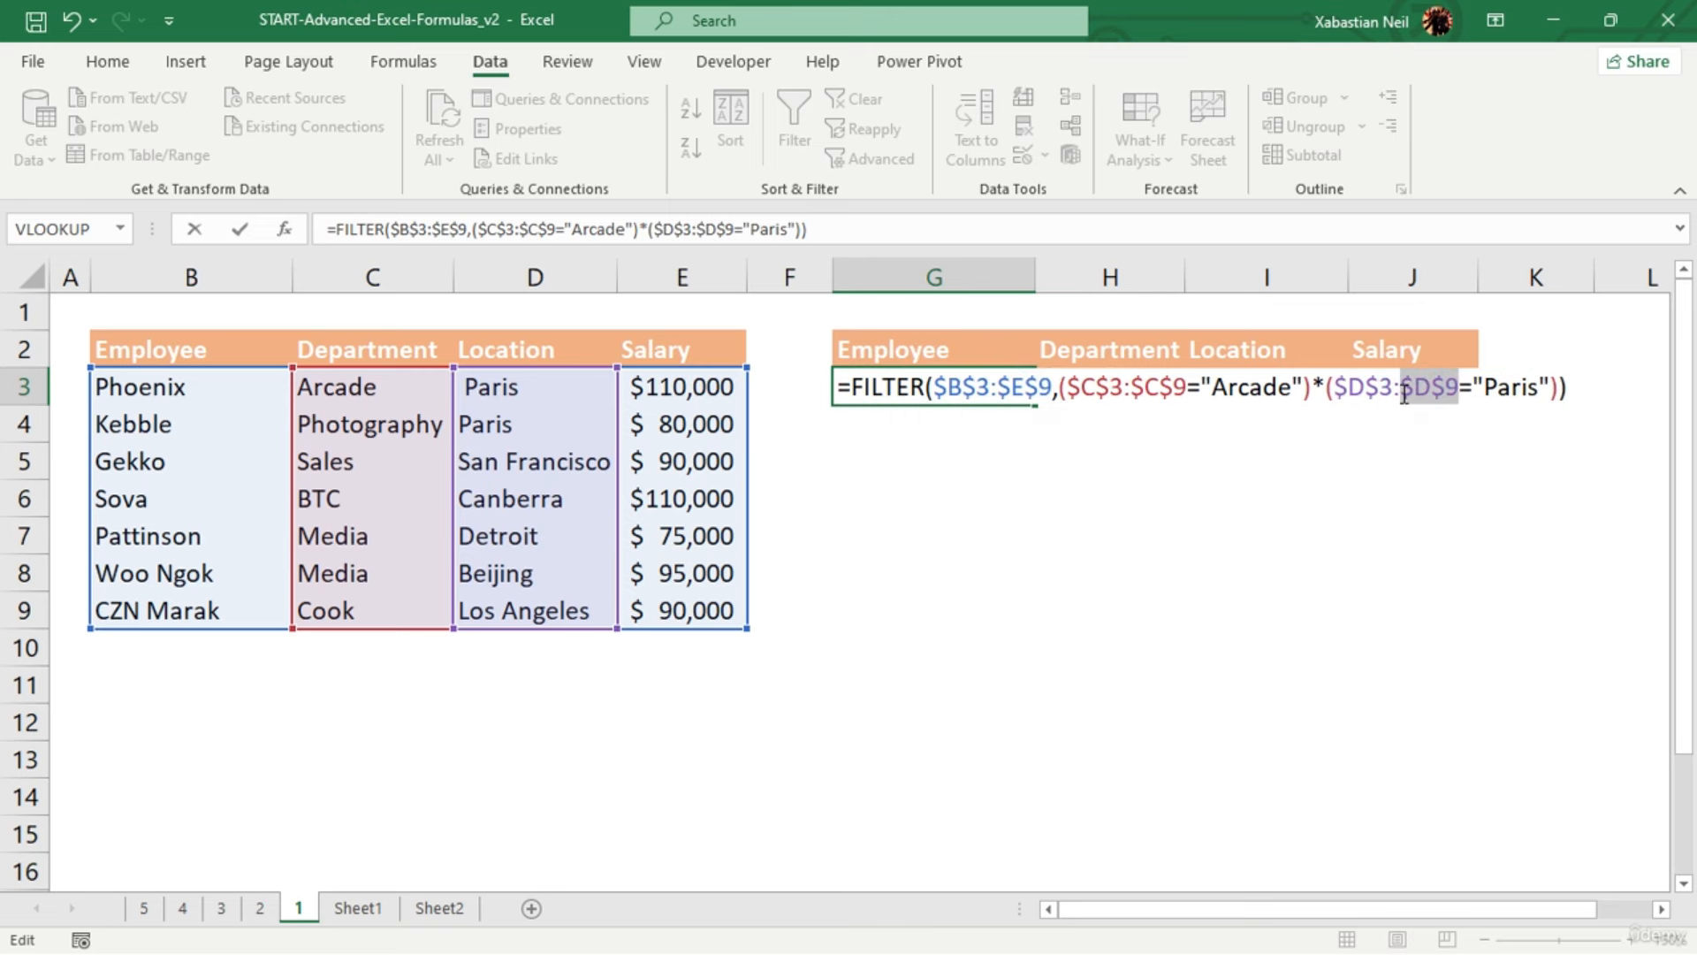
key(Return)
Copy the FILTER formula from G3 across to J3
click(979, 382)
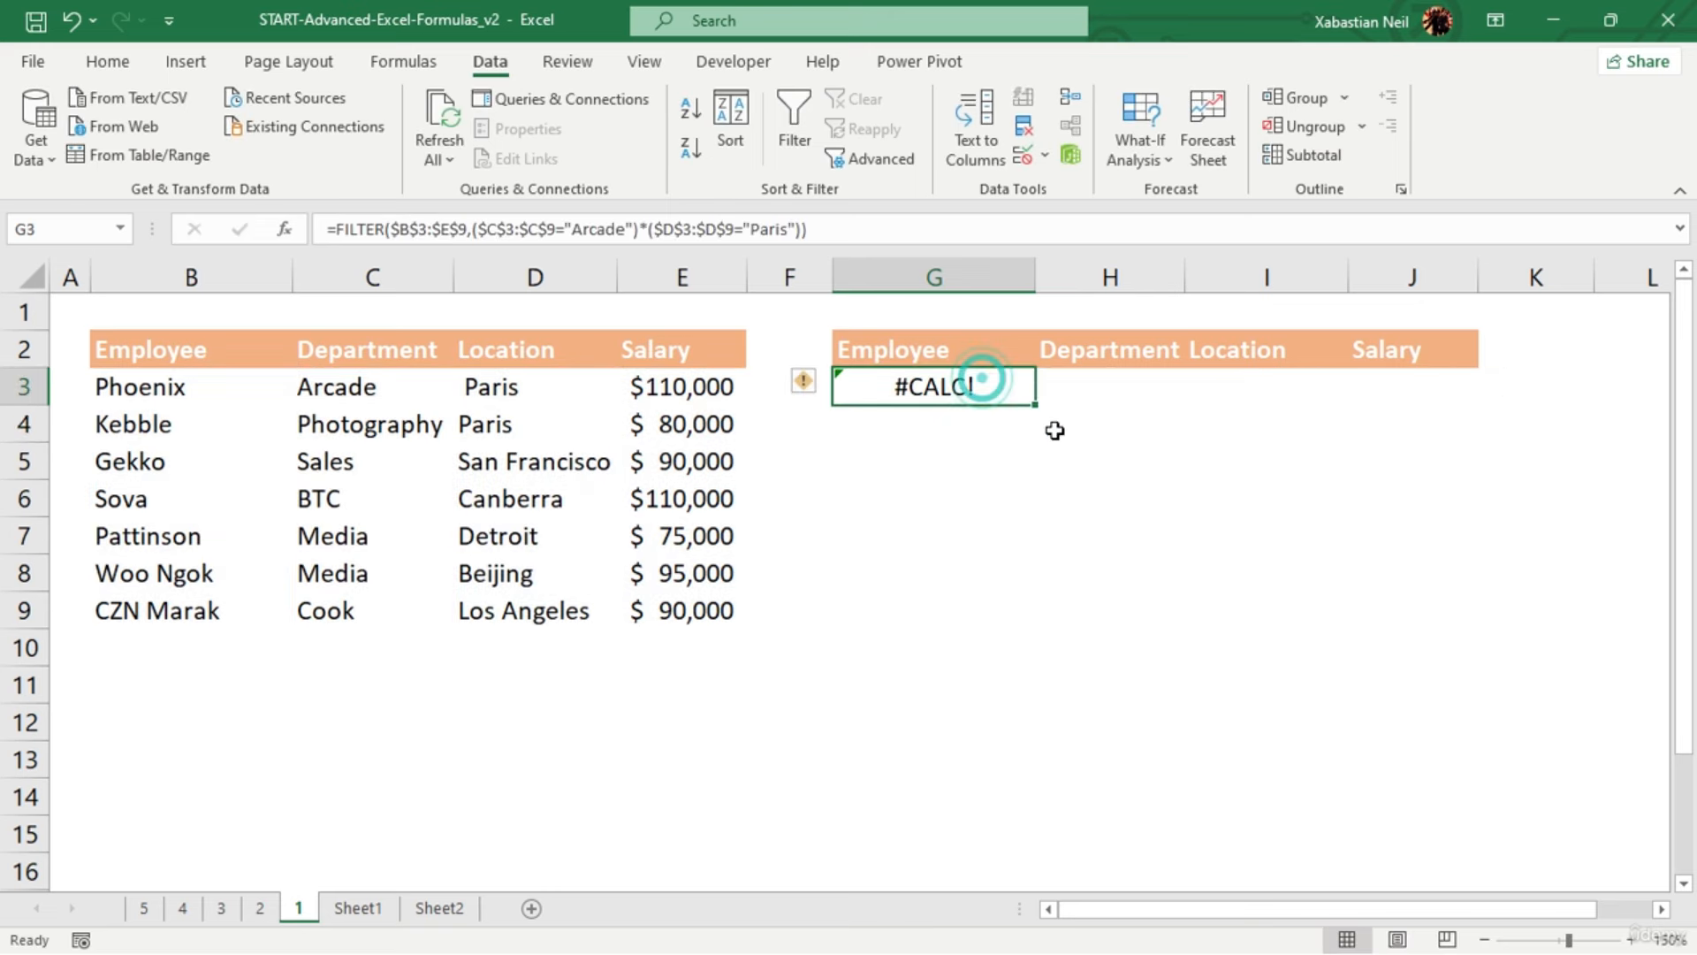
drag(1035, 404, 1437, 380)
click(1010, 454)
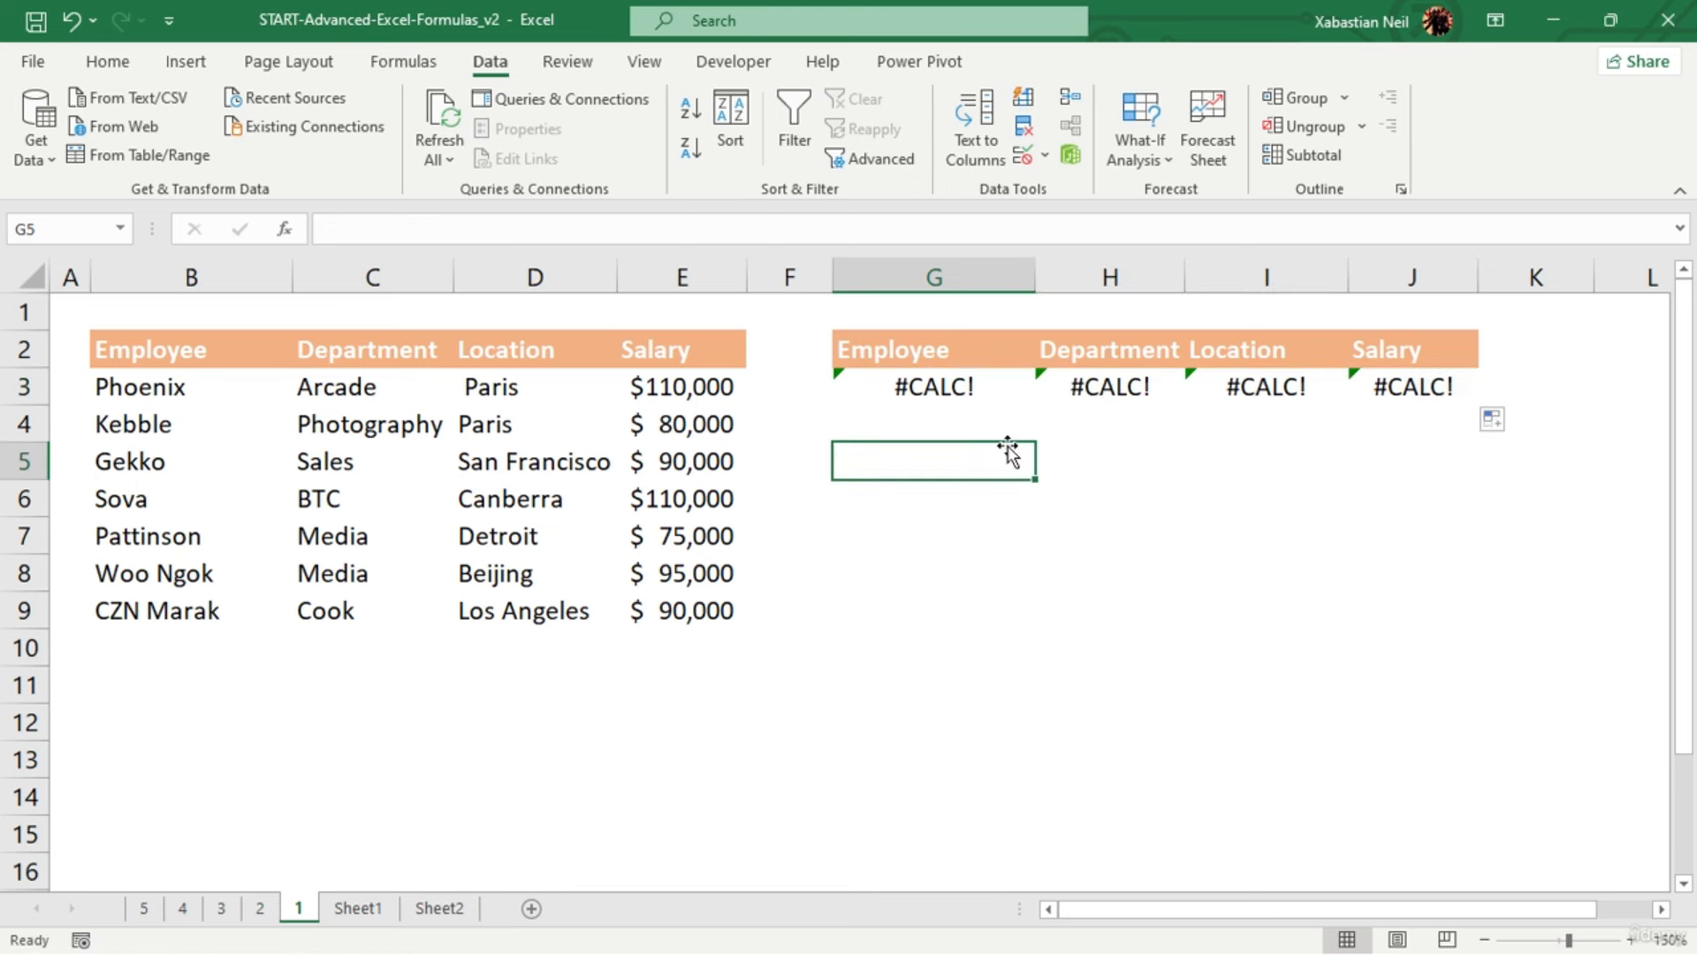
Clear the FILTER formulas from G3:J3 and open the empty G3 for a new entry
click(976, 385)
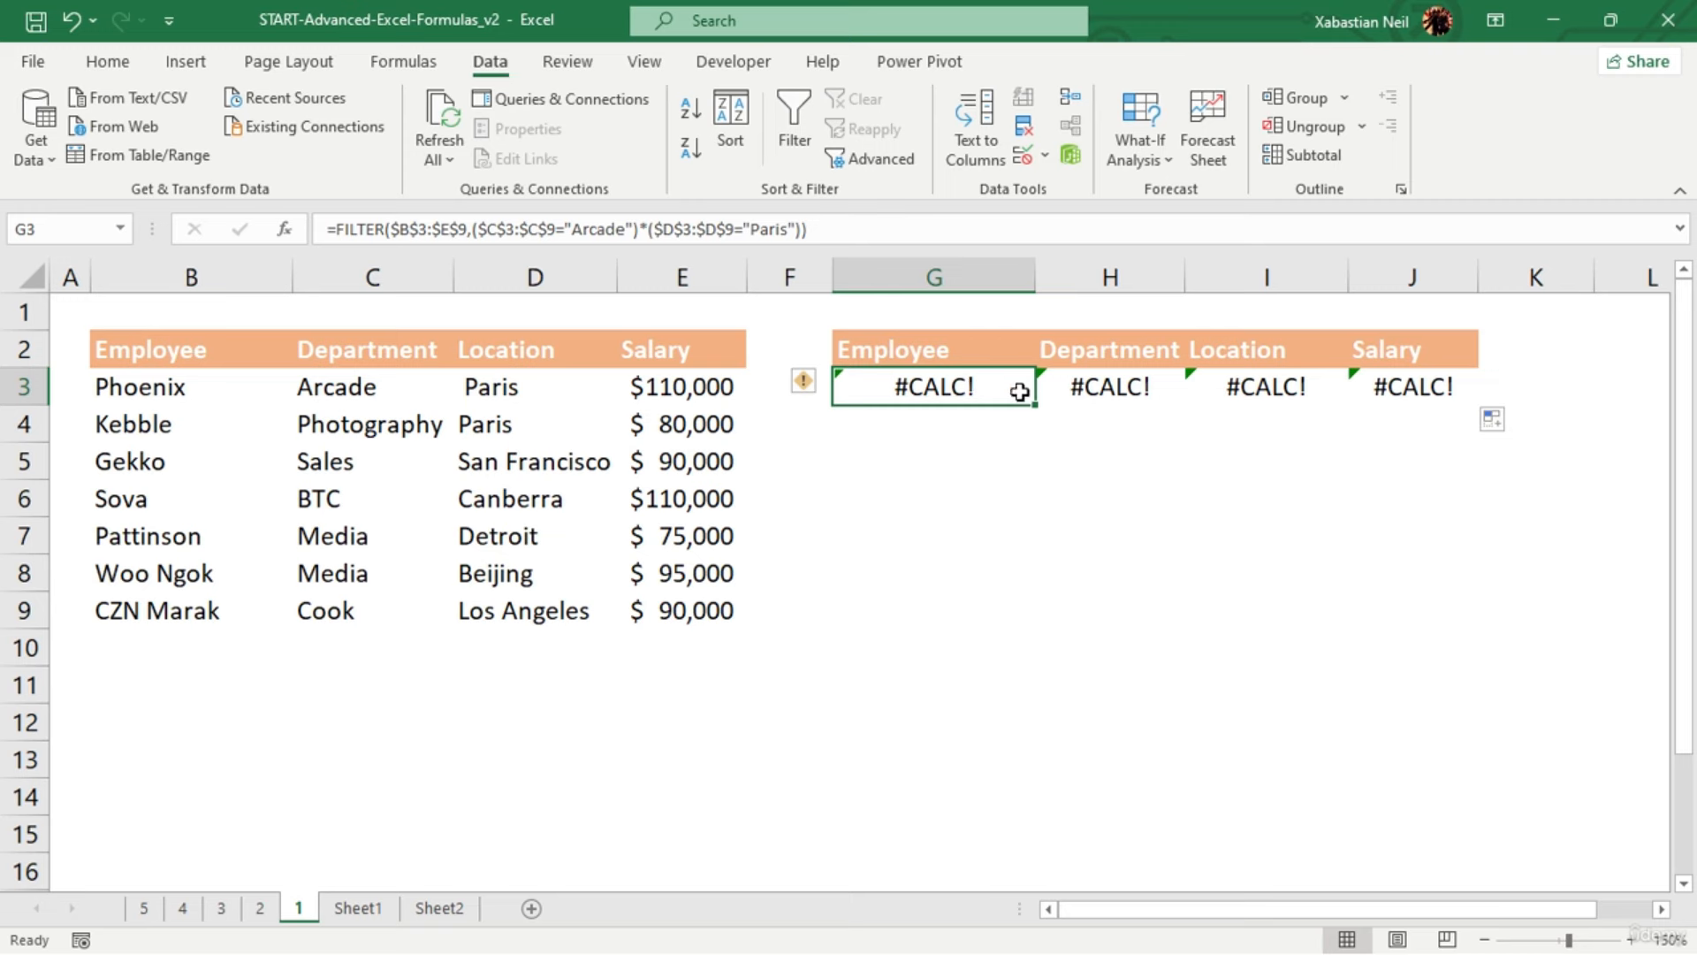
click(1017, 390)
key(Delete)
click(1154, 387)
key(Delete)
click(1256, 389)
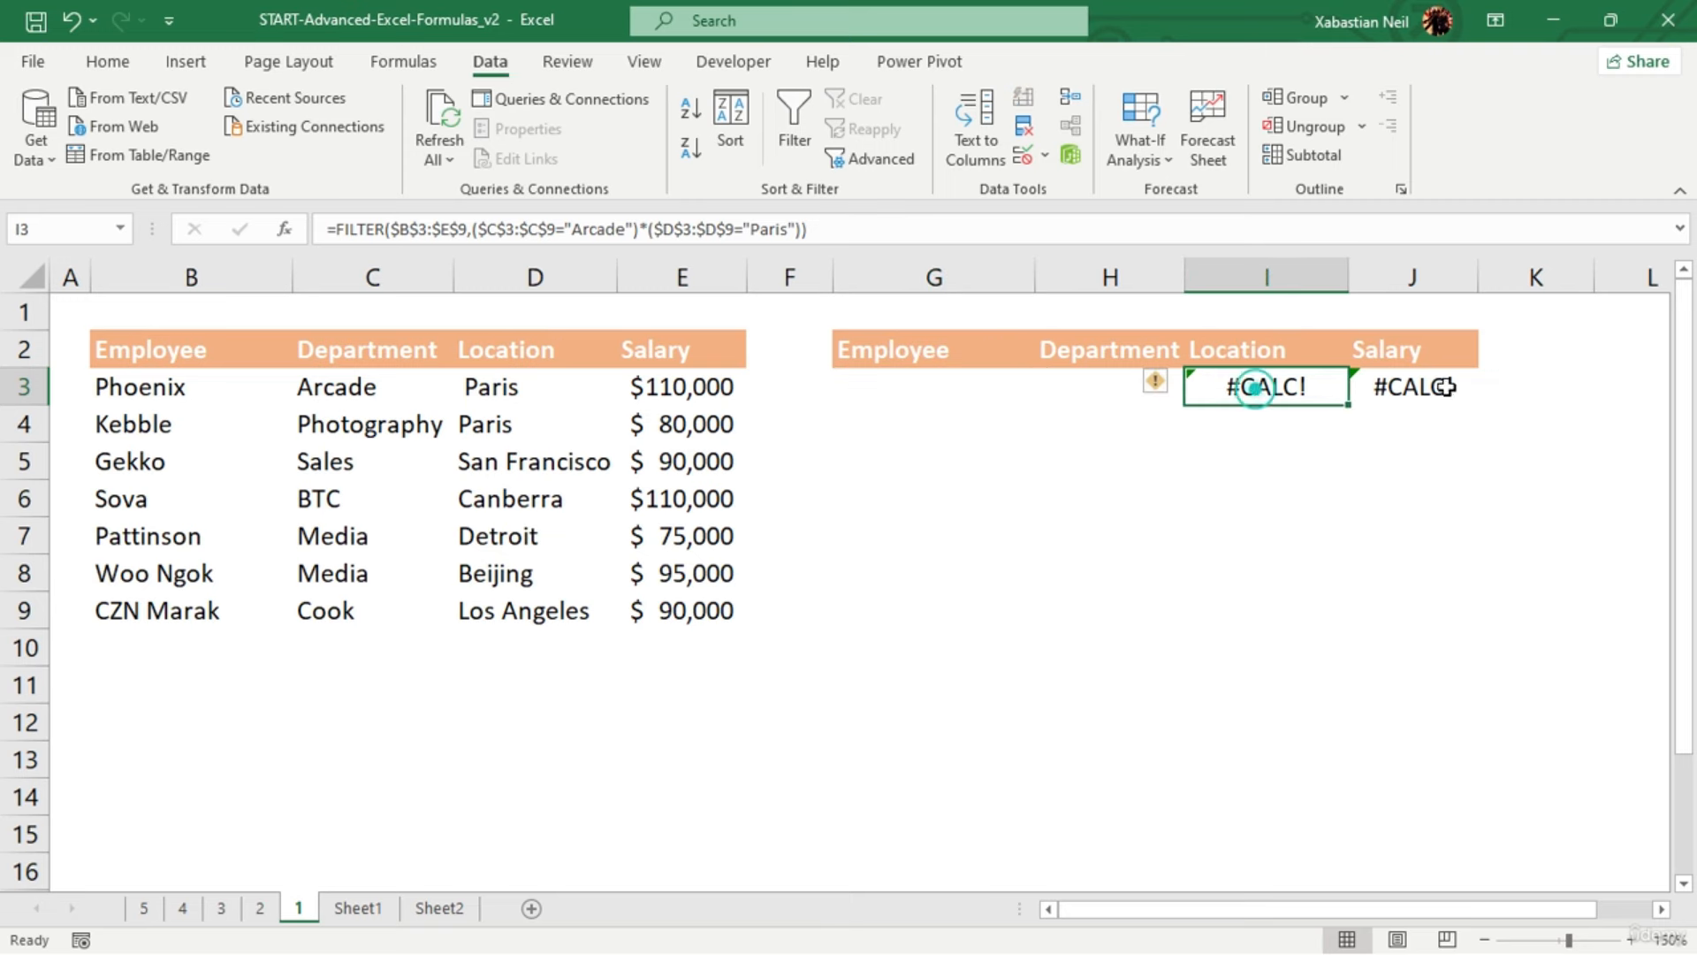
key(Delete)
click(1423, 387)
key(Delete)
click(1121, 384)
double_click(898, 390)
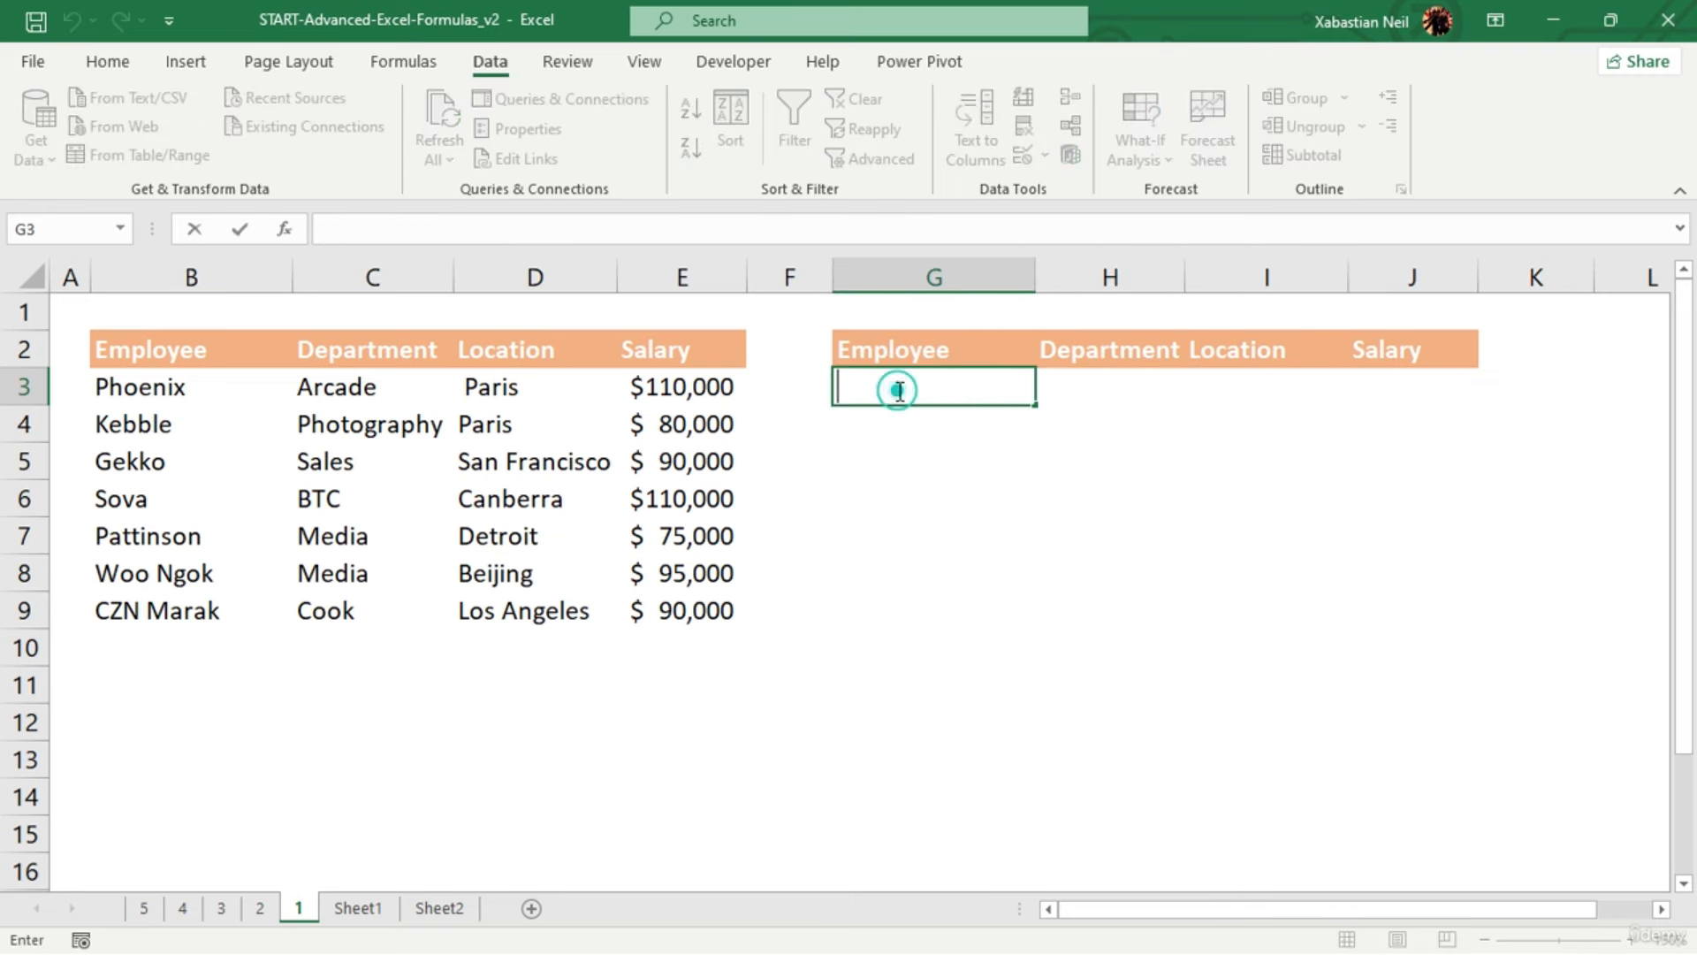
Turn on filtering for the header row G2:J2 and view the filter options of its Employee column
click(813, 345)
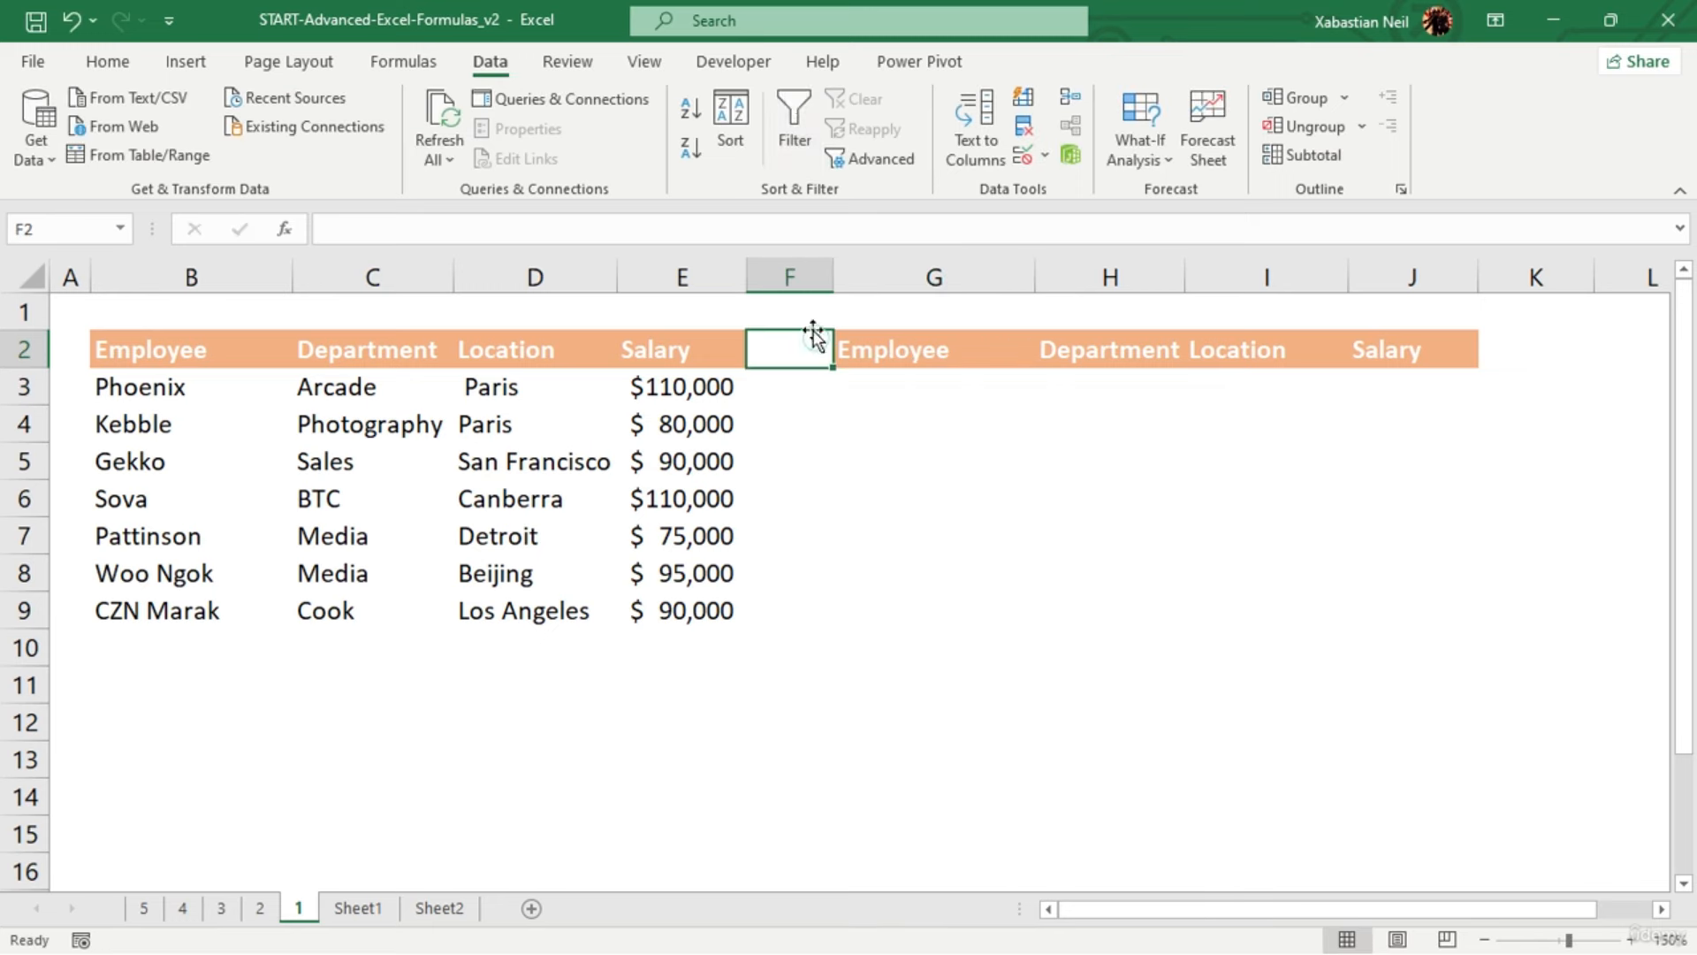
click(921, 391)
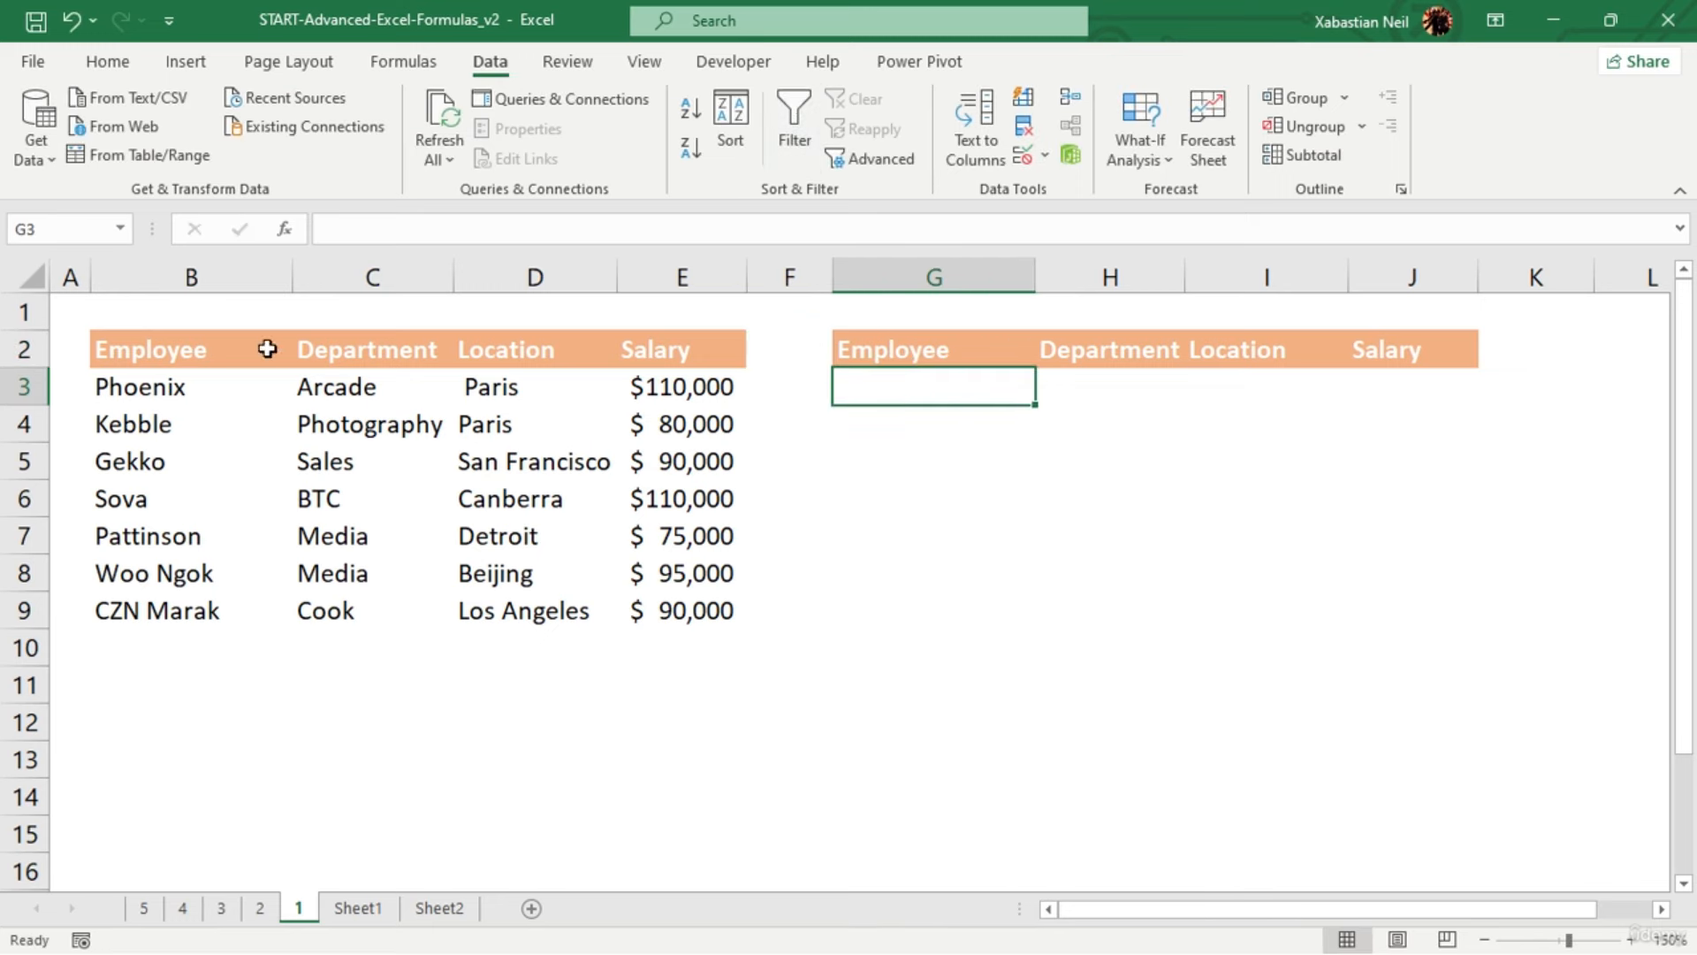
click(793, 128)
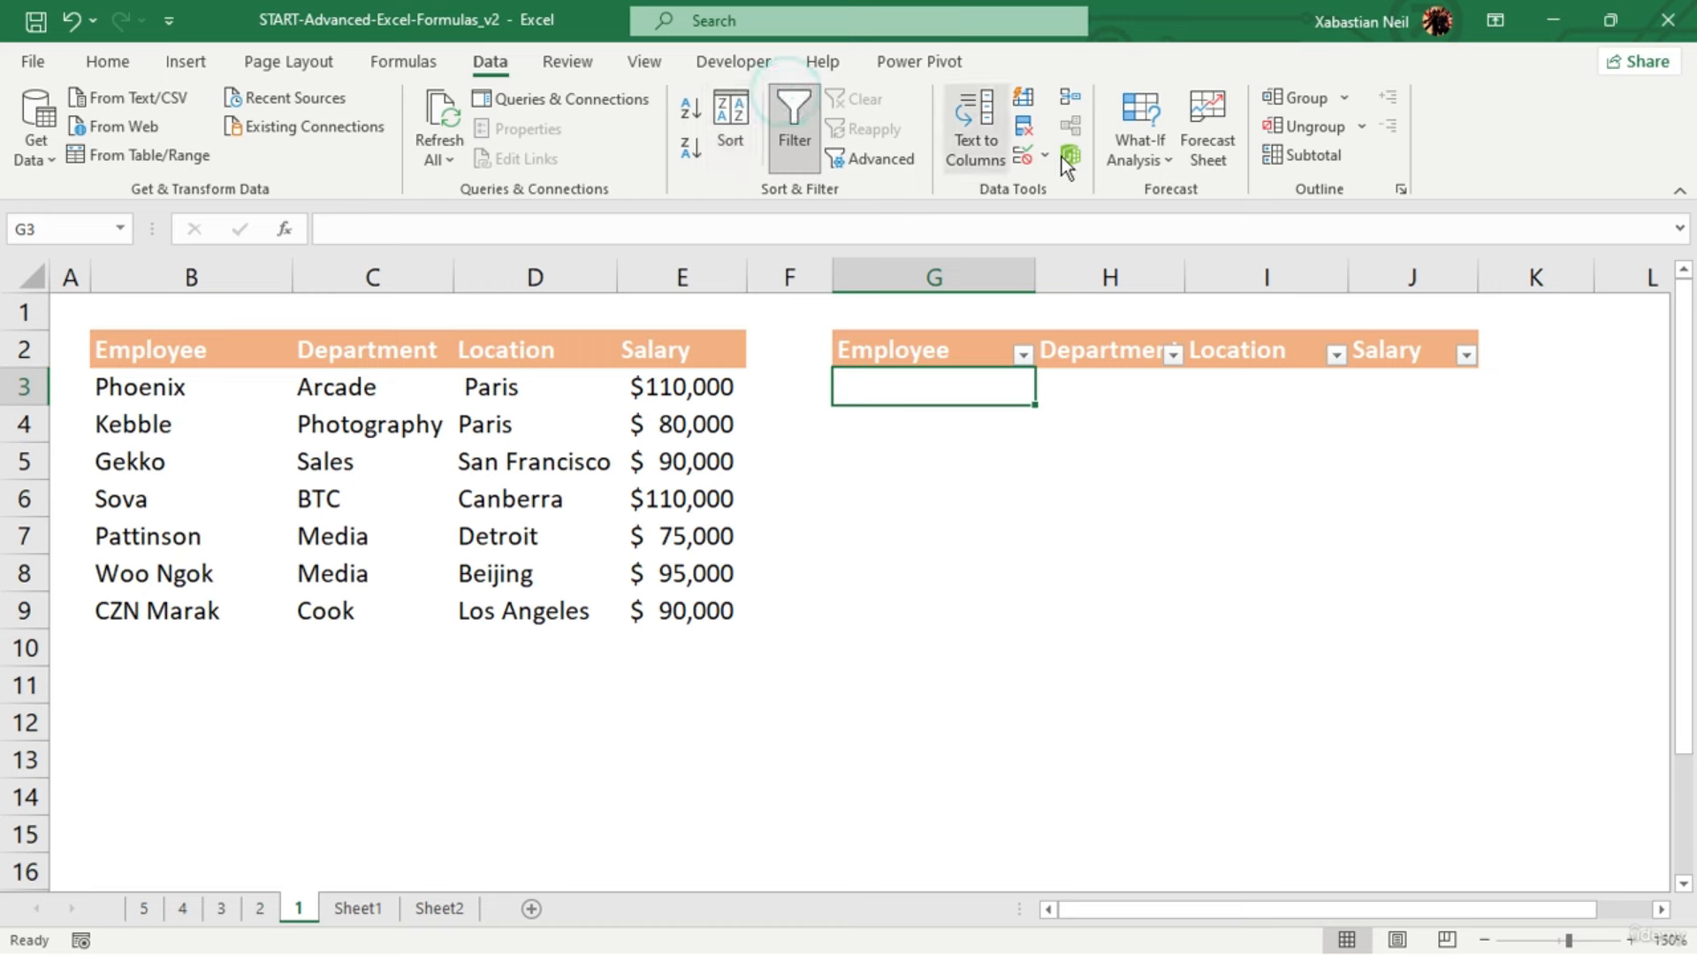
click(1023, 354)
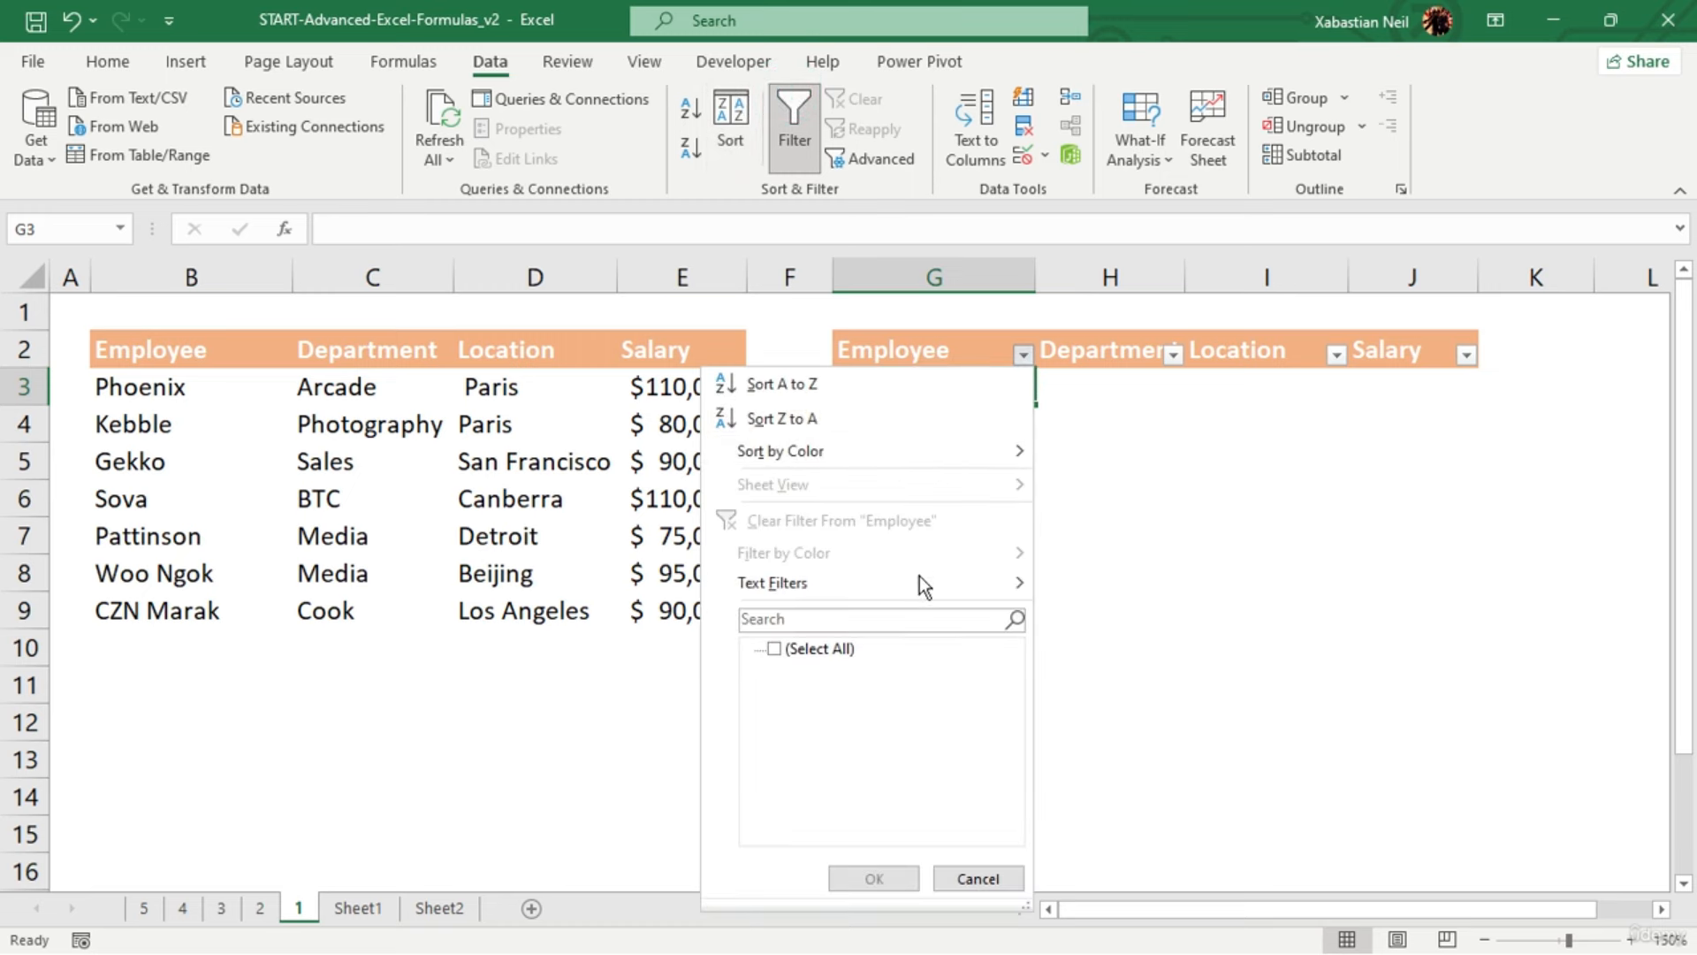
click(1144, 449)
click(1021, 353)
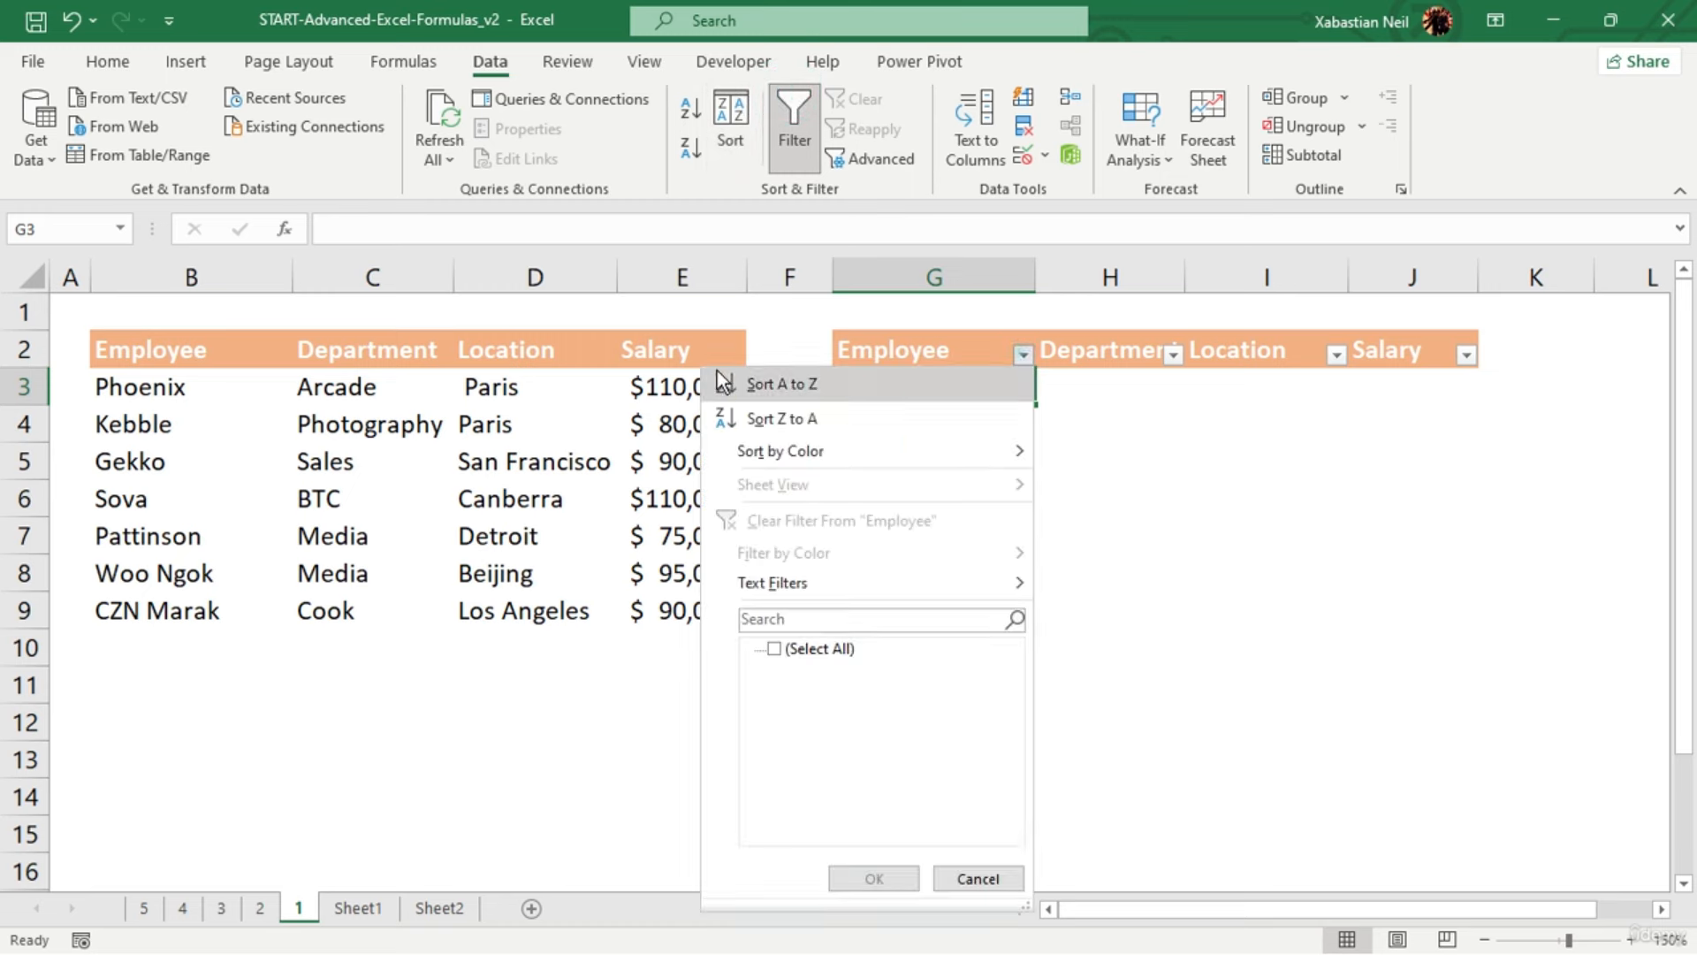
click(191, 380)
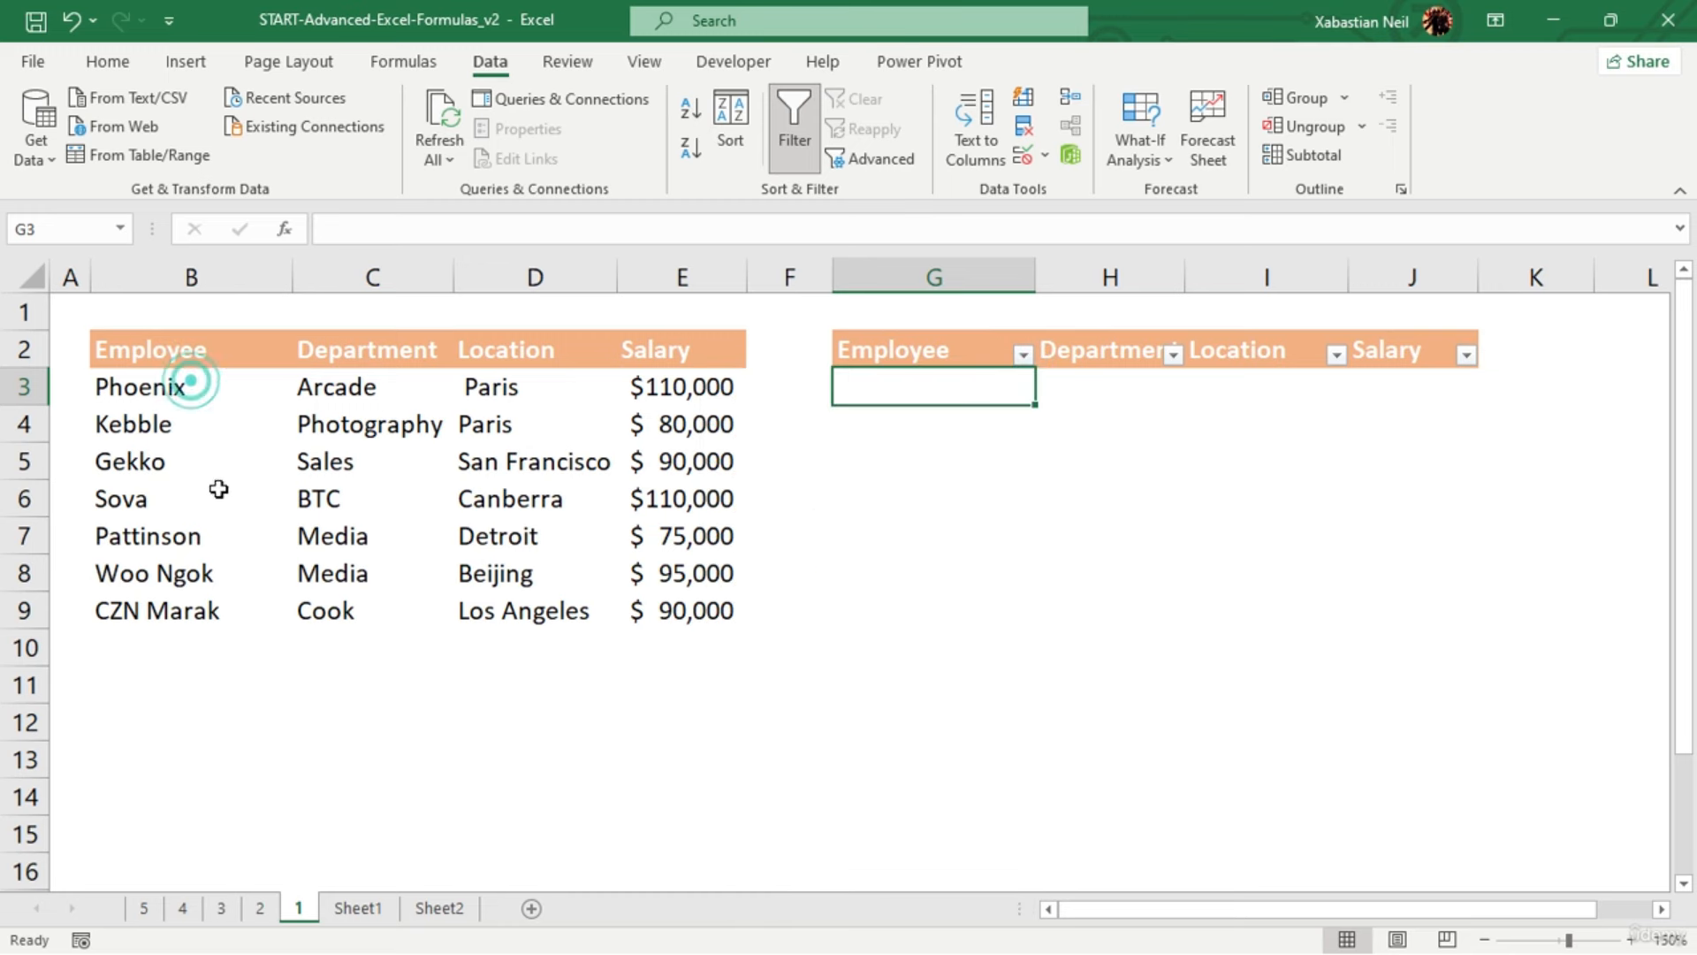
click(988, 486)
drag(141, 387, 133, 610)
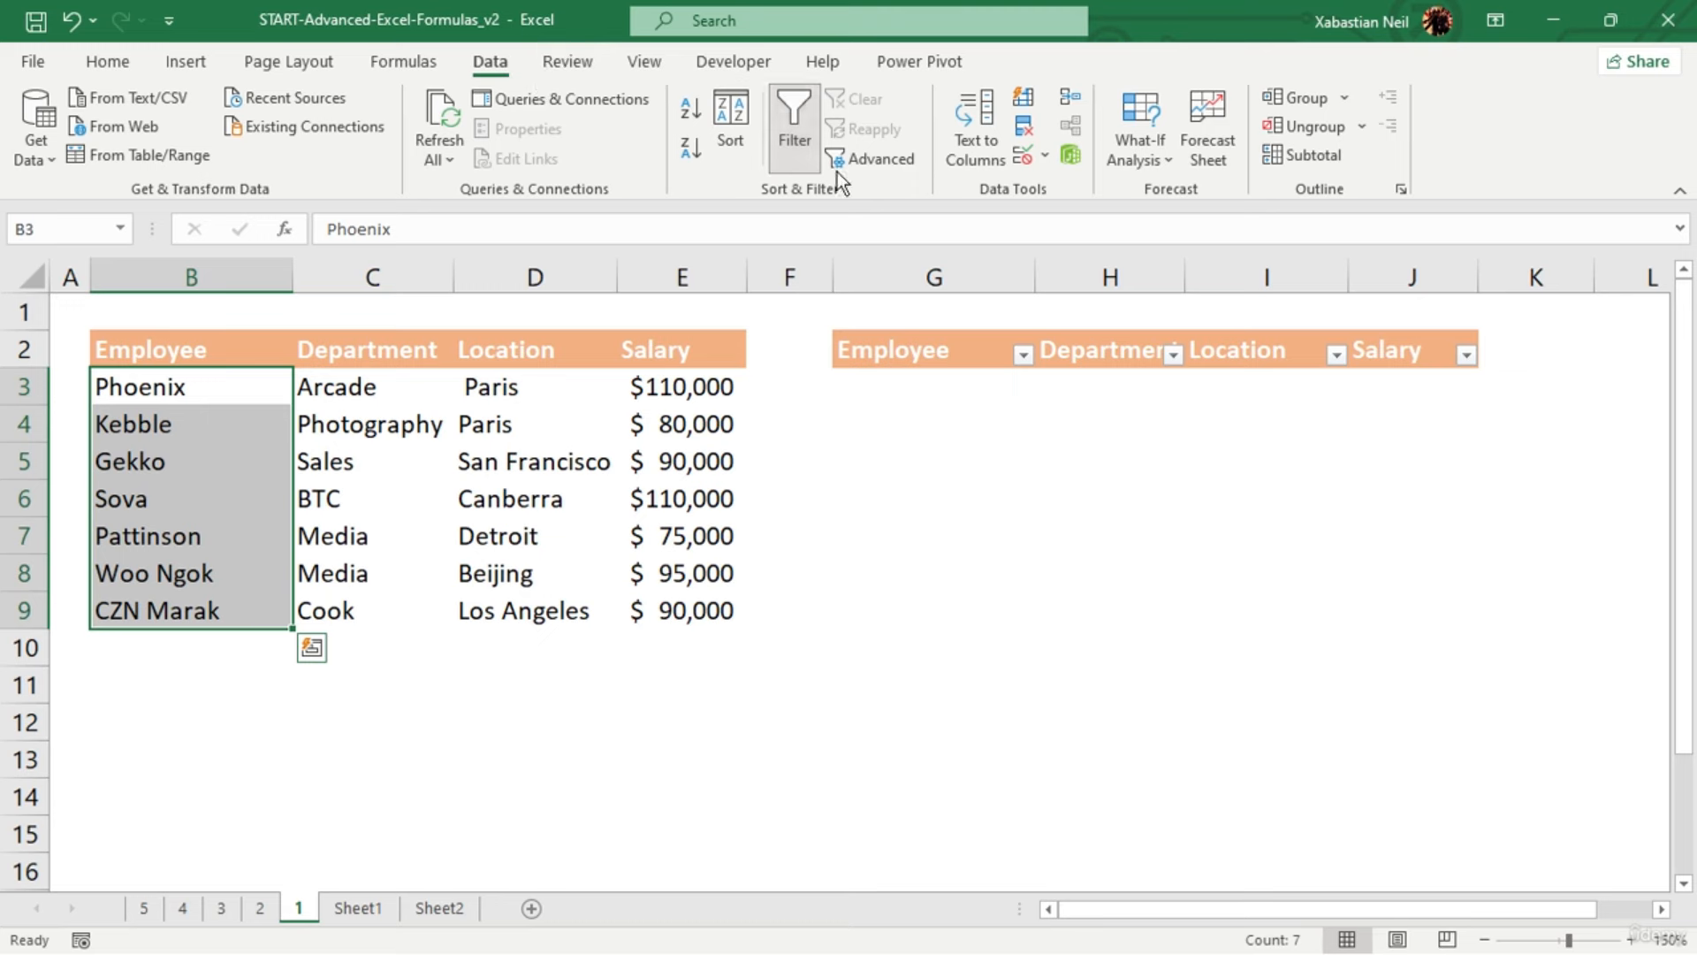
click(1022, 156)
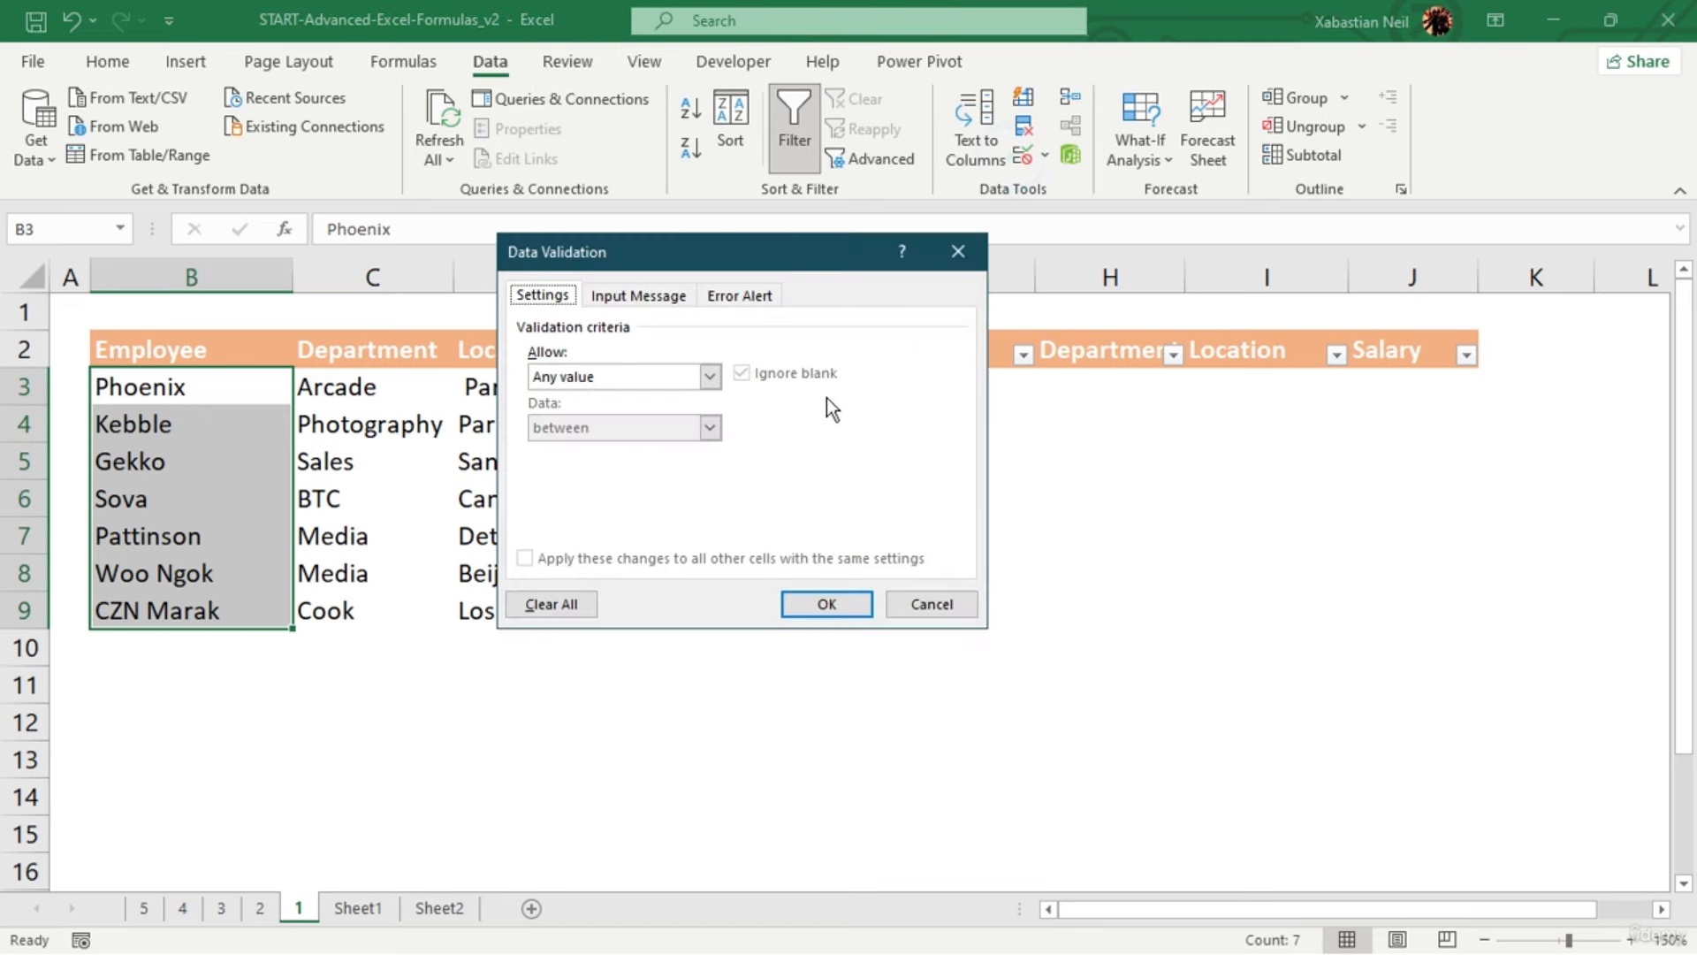
click(978, 257)
Add list data validation to G2 with source $B$3:$B$9 and choose the second employee from its dropdown
click(982, 350)
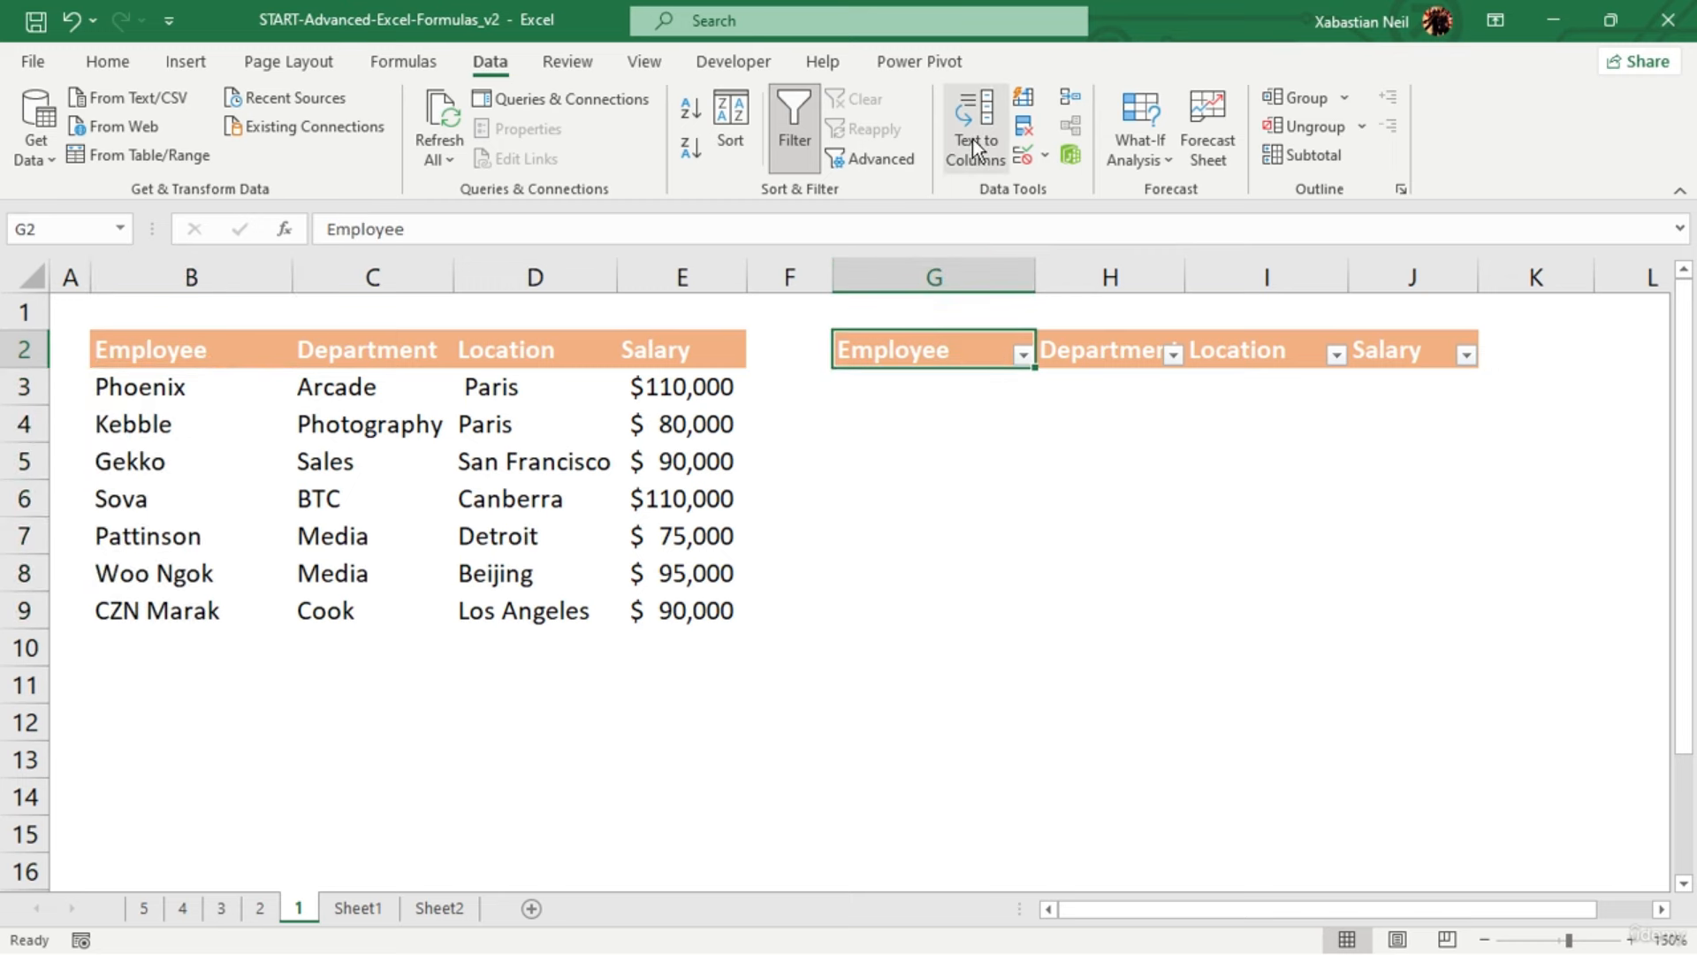
click(1015, 161)
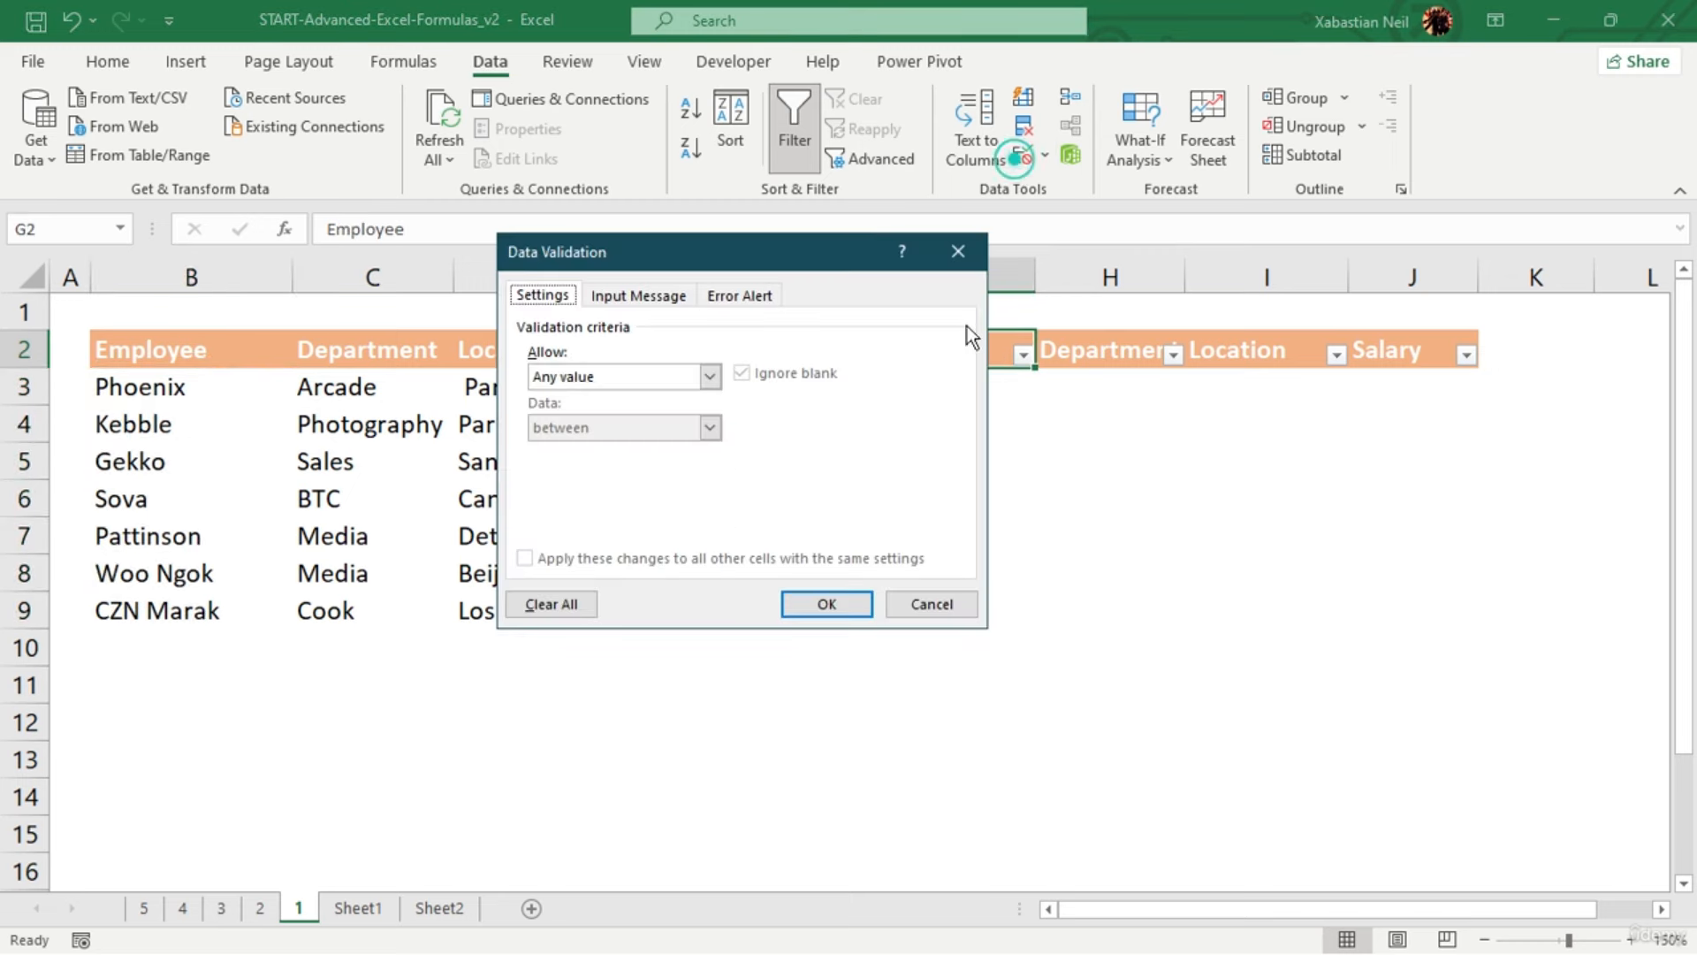
click(709, 378)
click(623, 449)
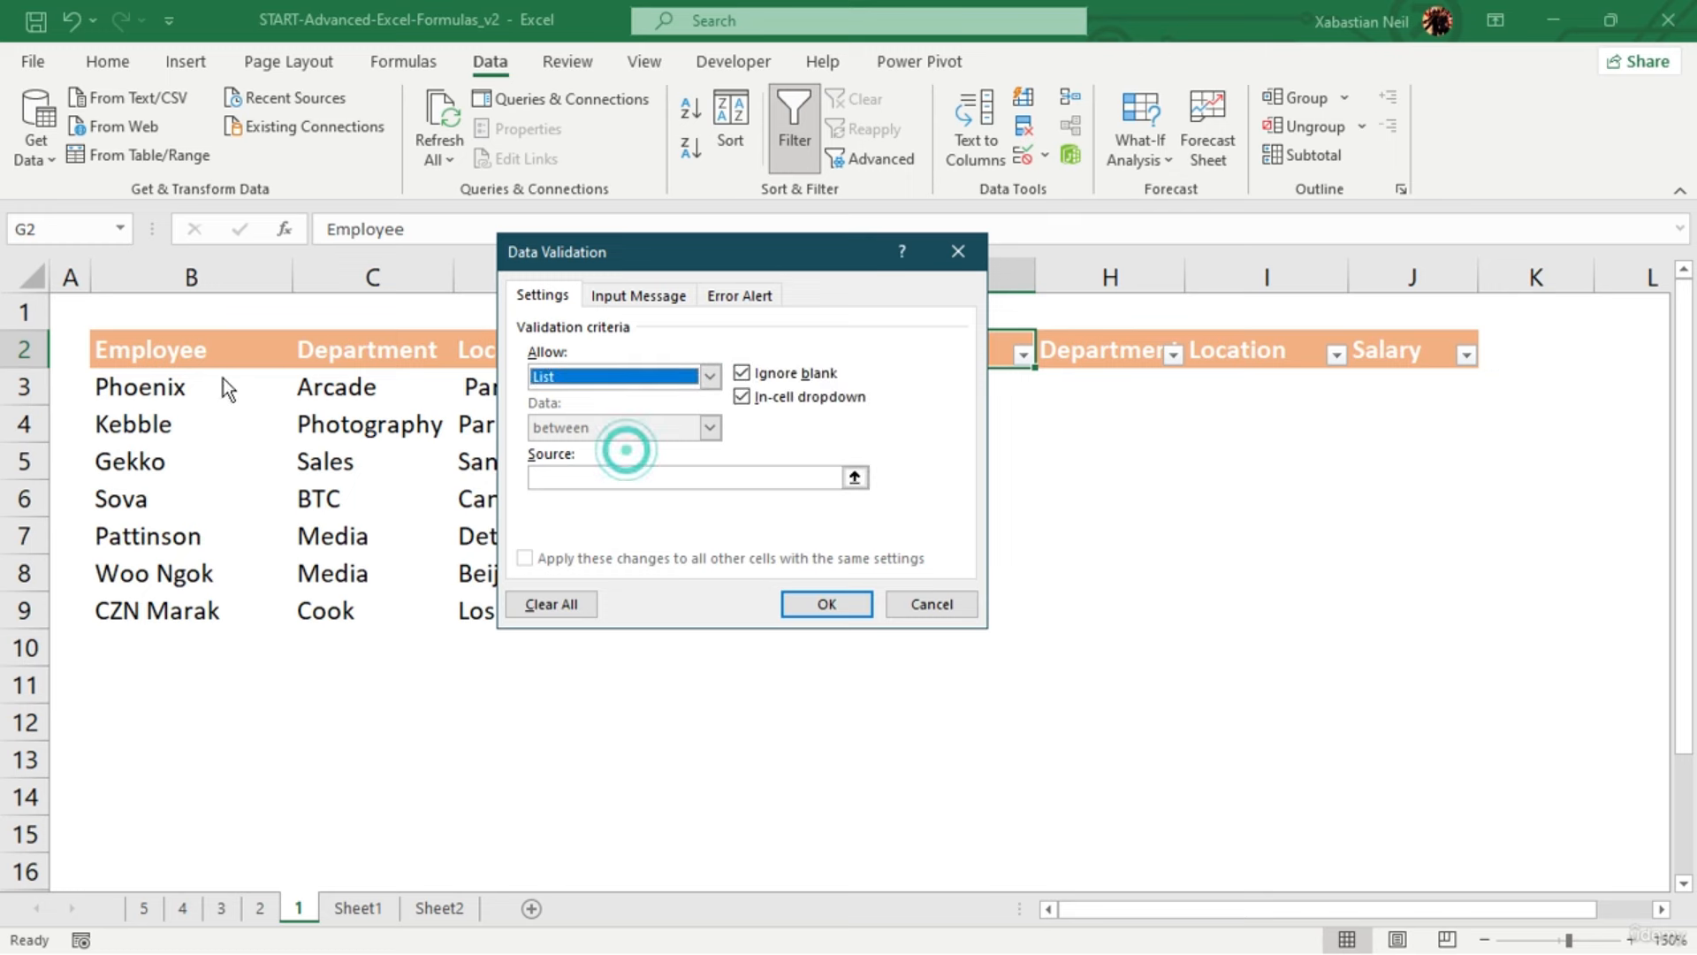
click(854, 477)
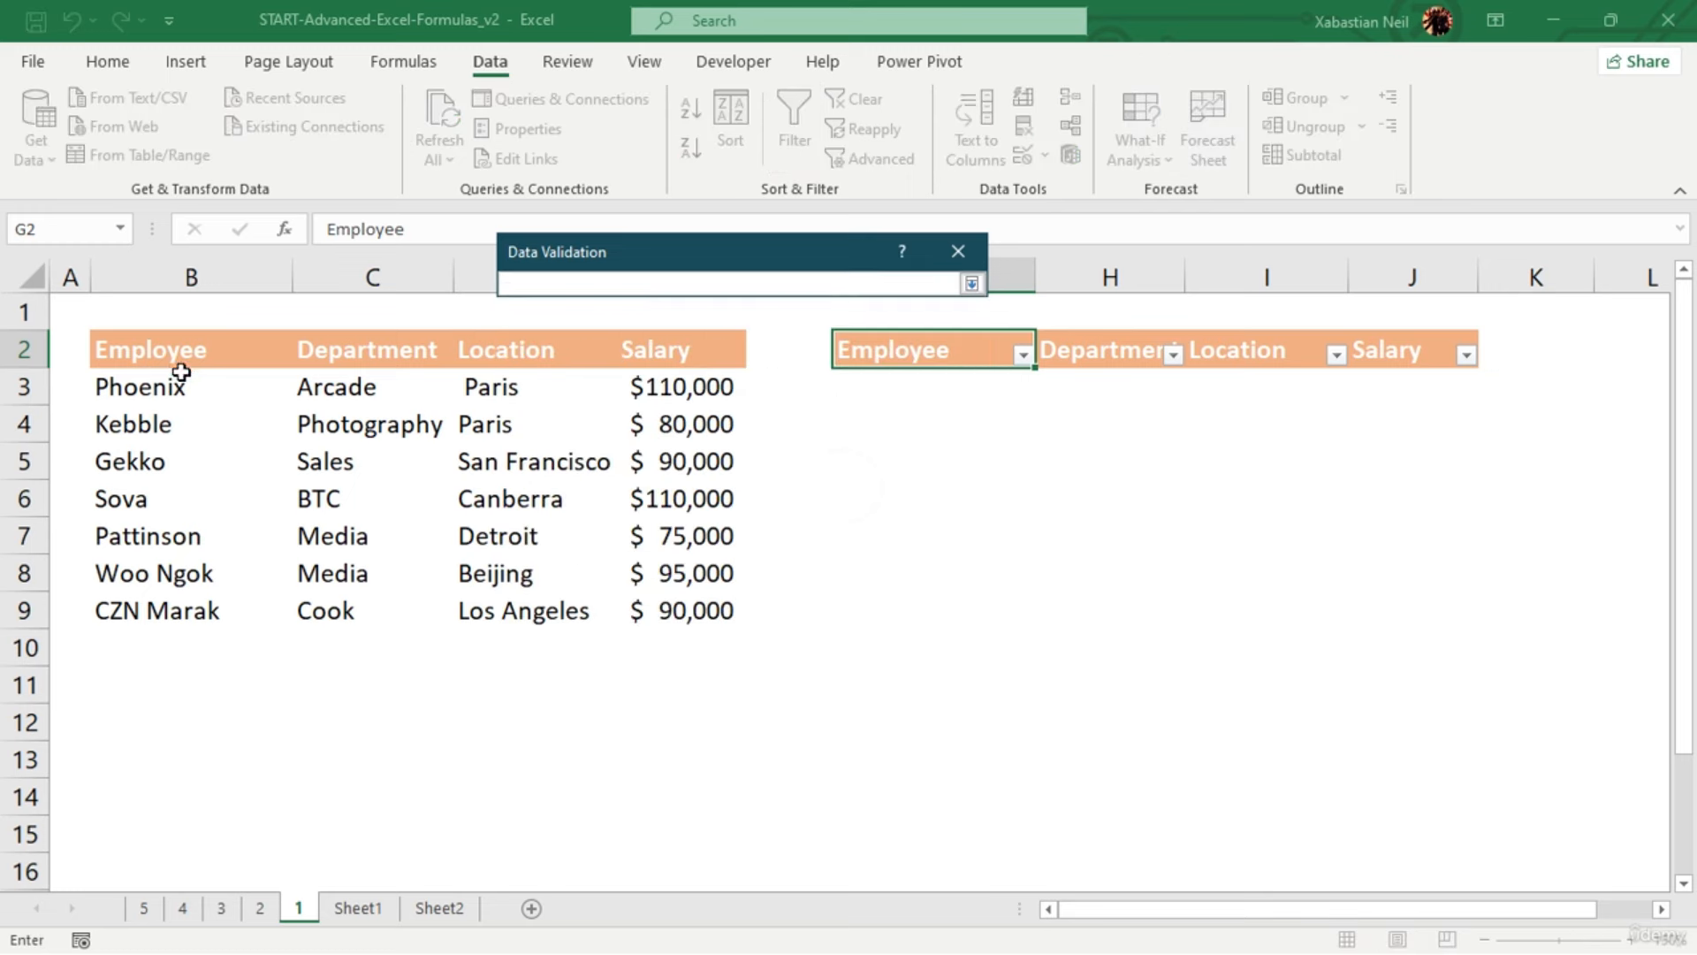
drag(189, 392, 177, 602)
click(973, 283)
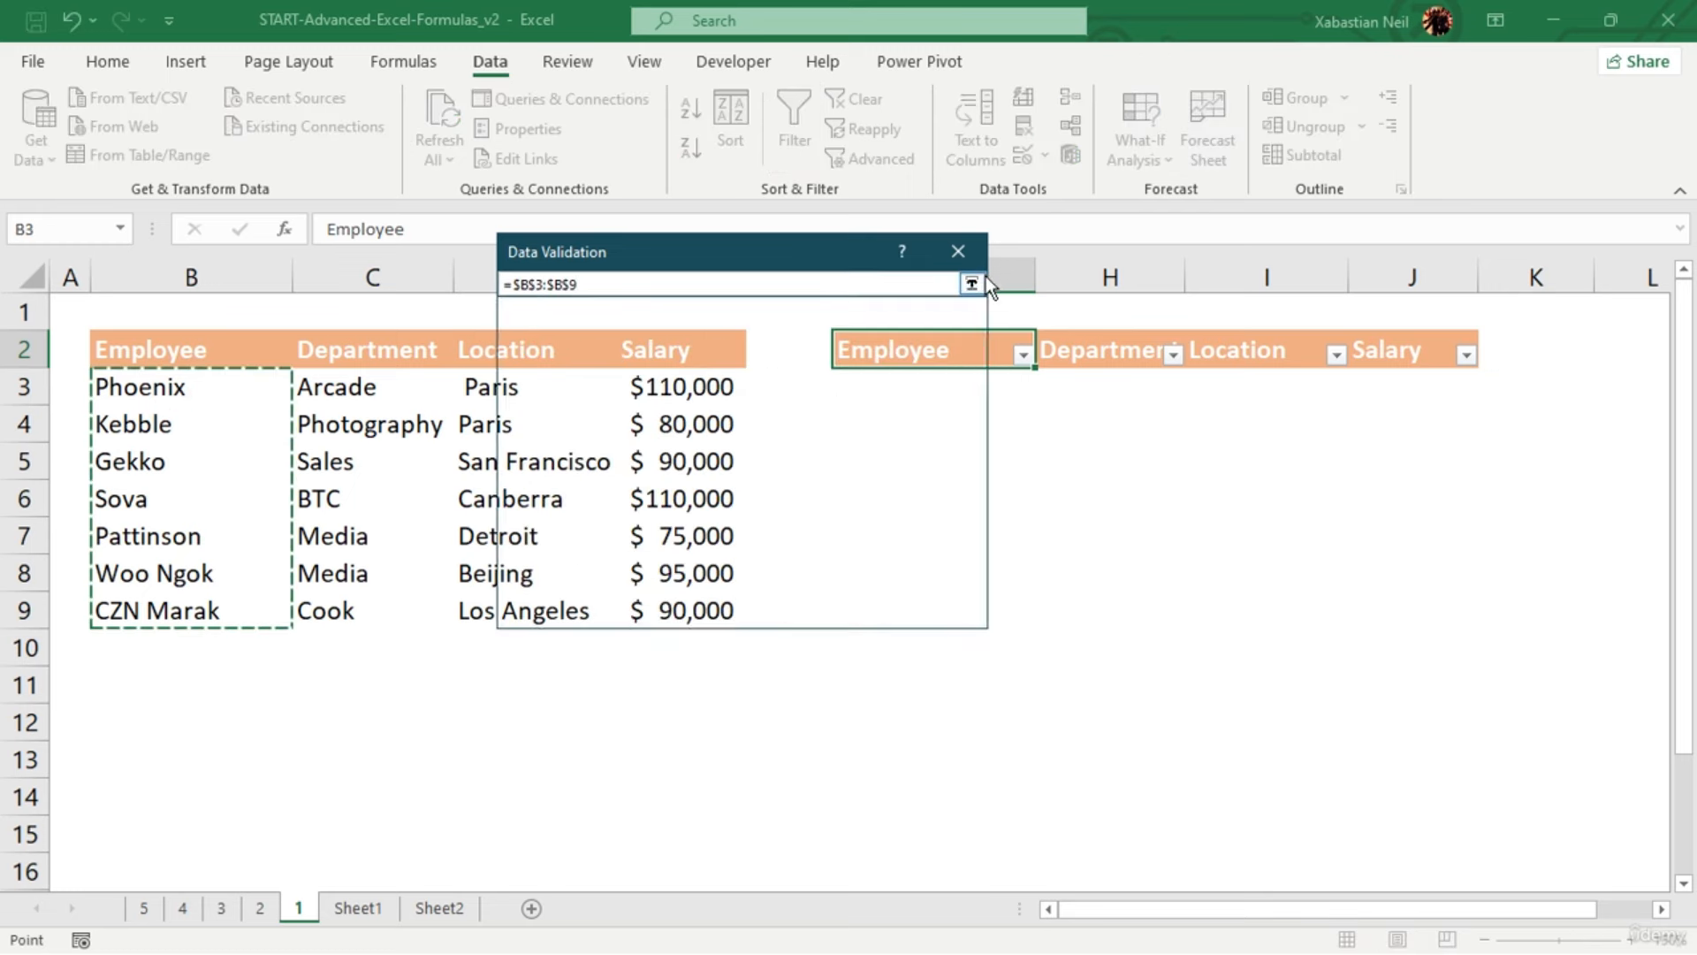
click(854, 601)
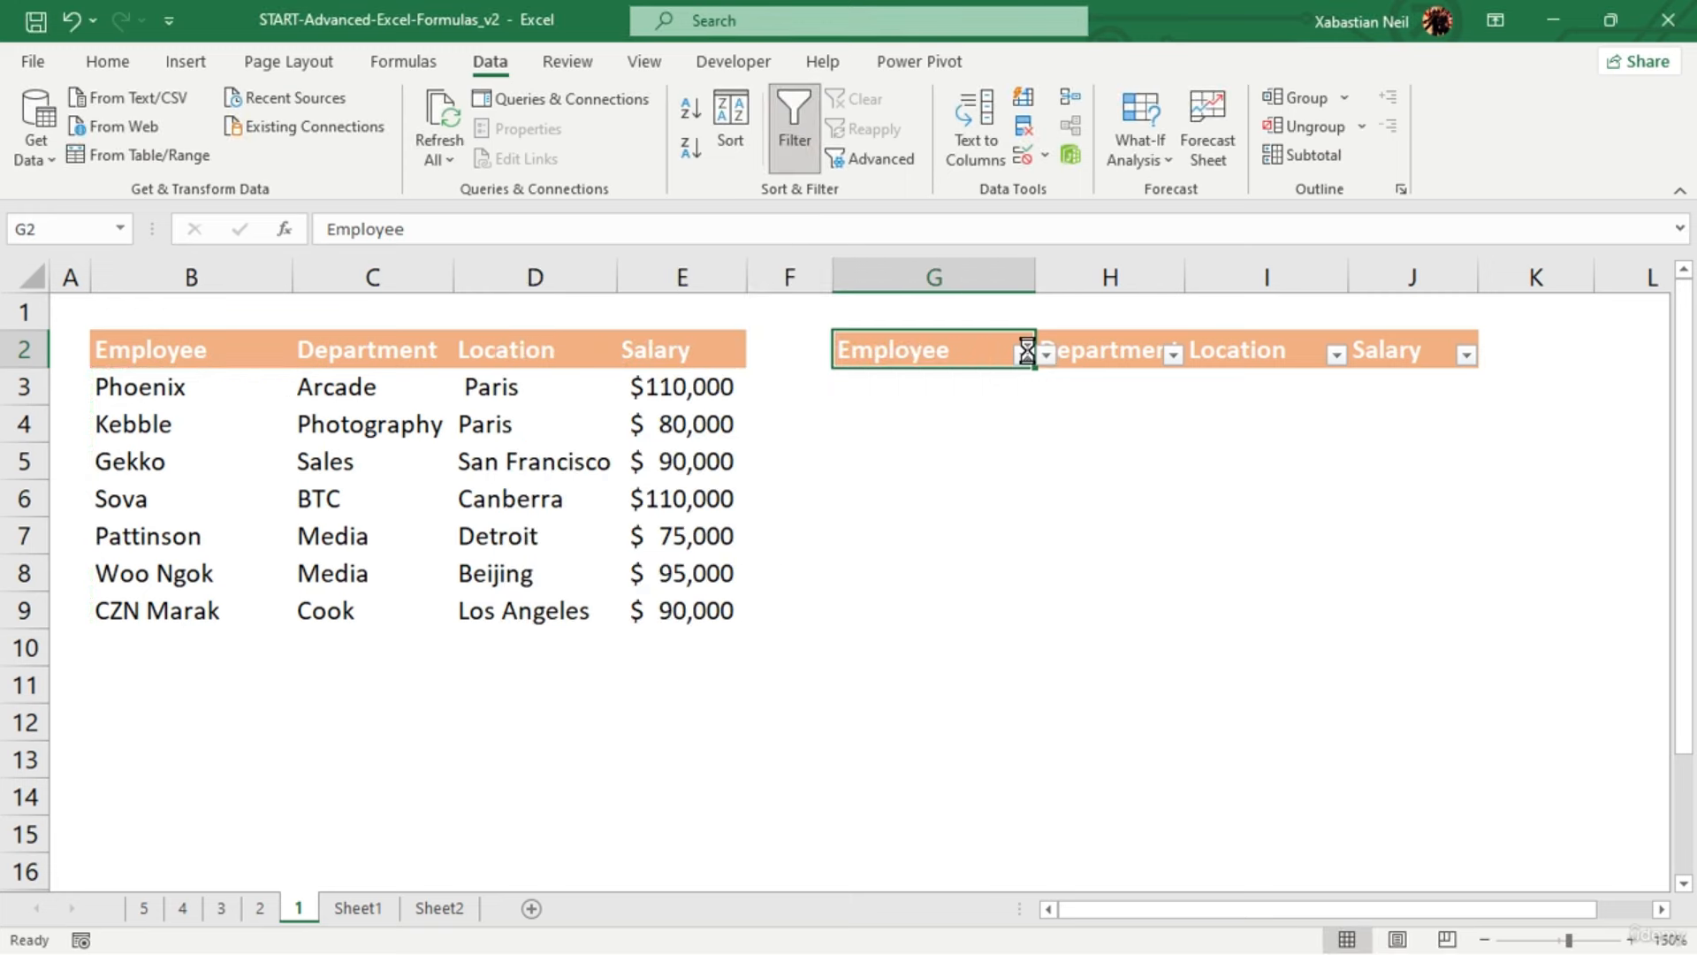
click(1045, 355)
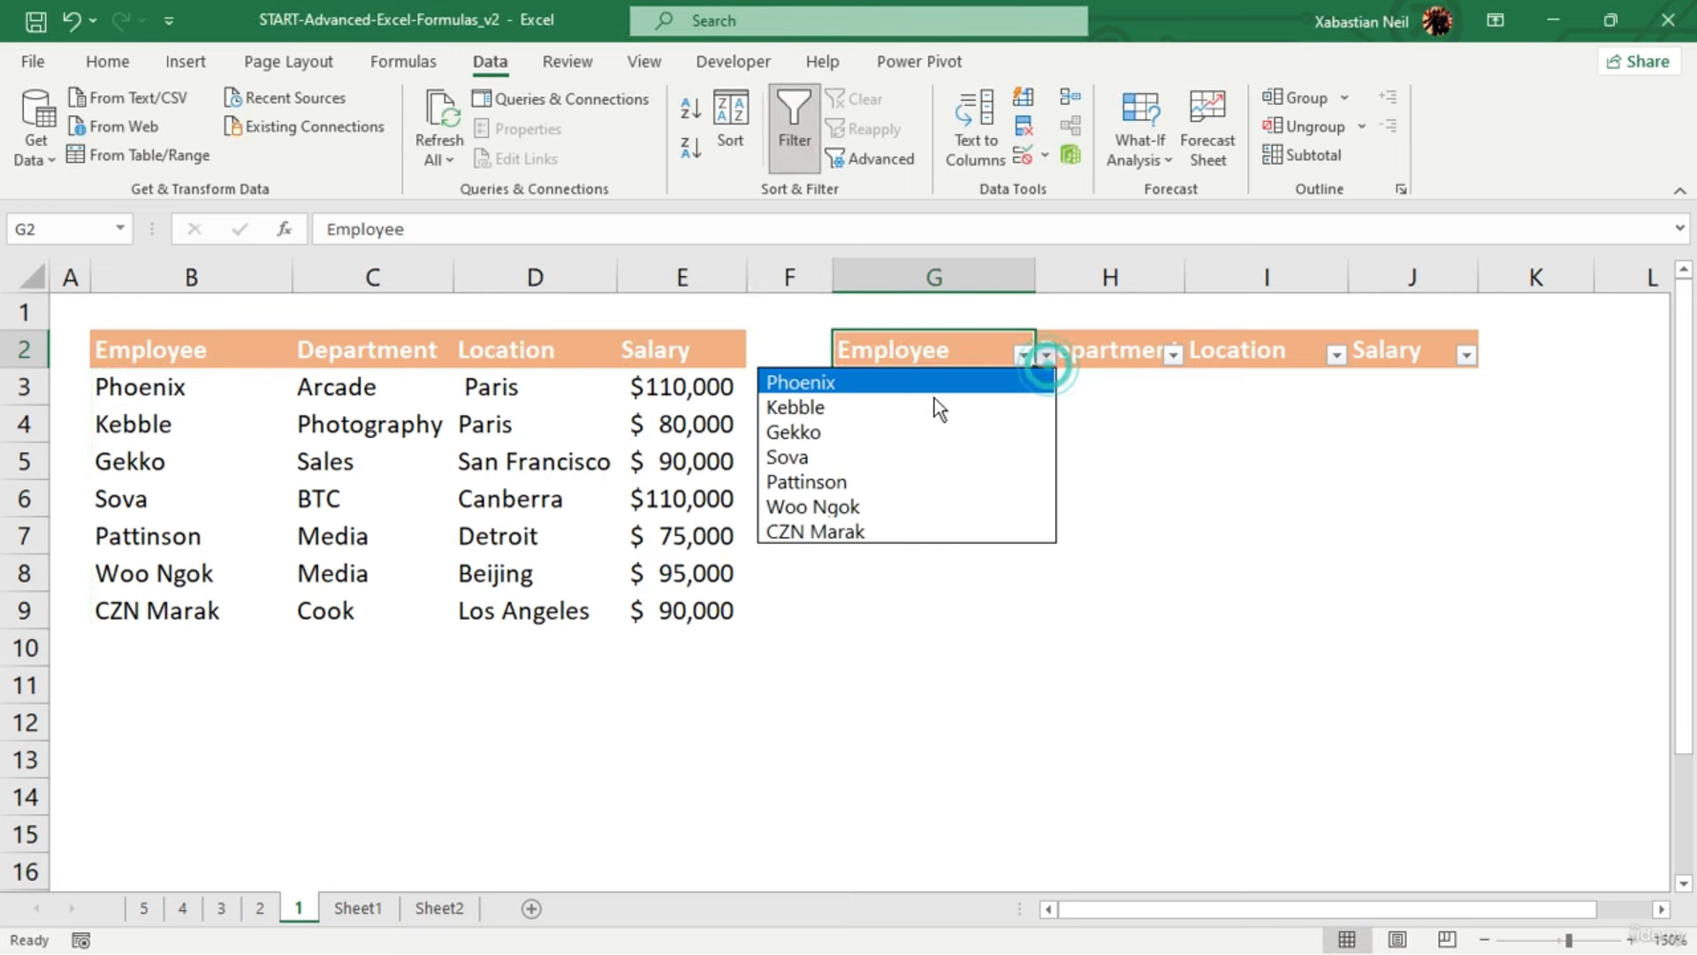
click(870, 409)
Add list data validation to the Department header H2 with source $C$3:$C$10
click(1135, 351)
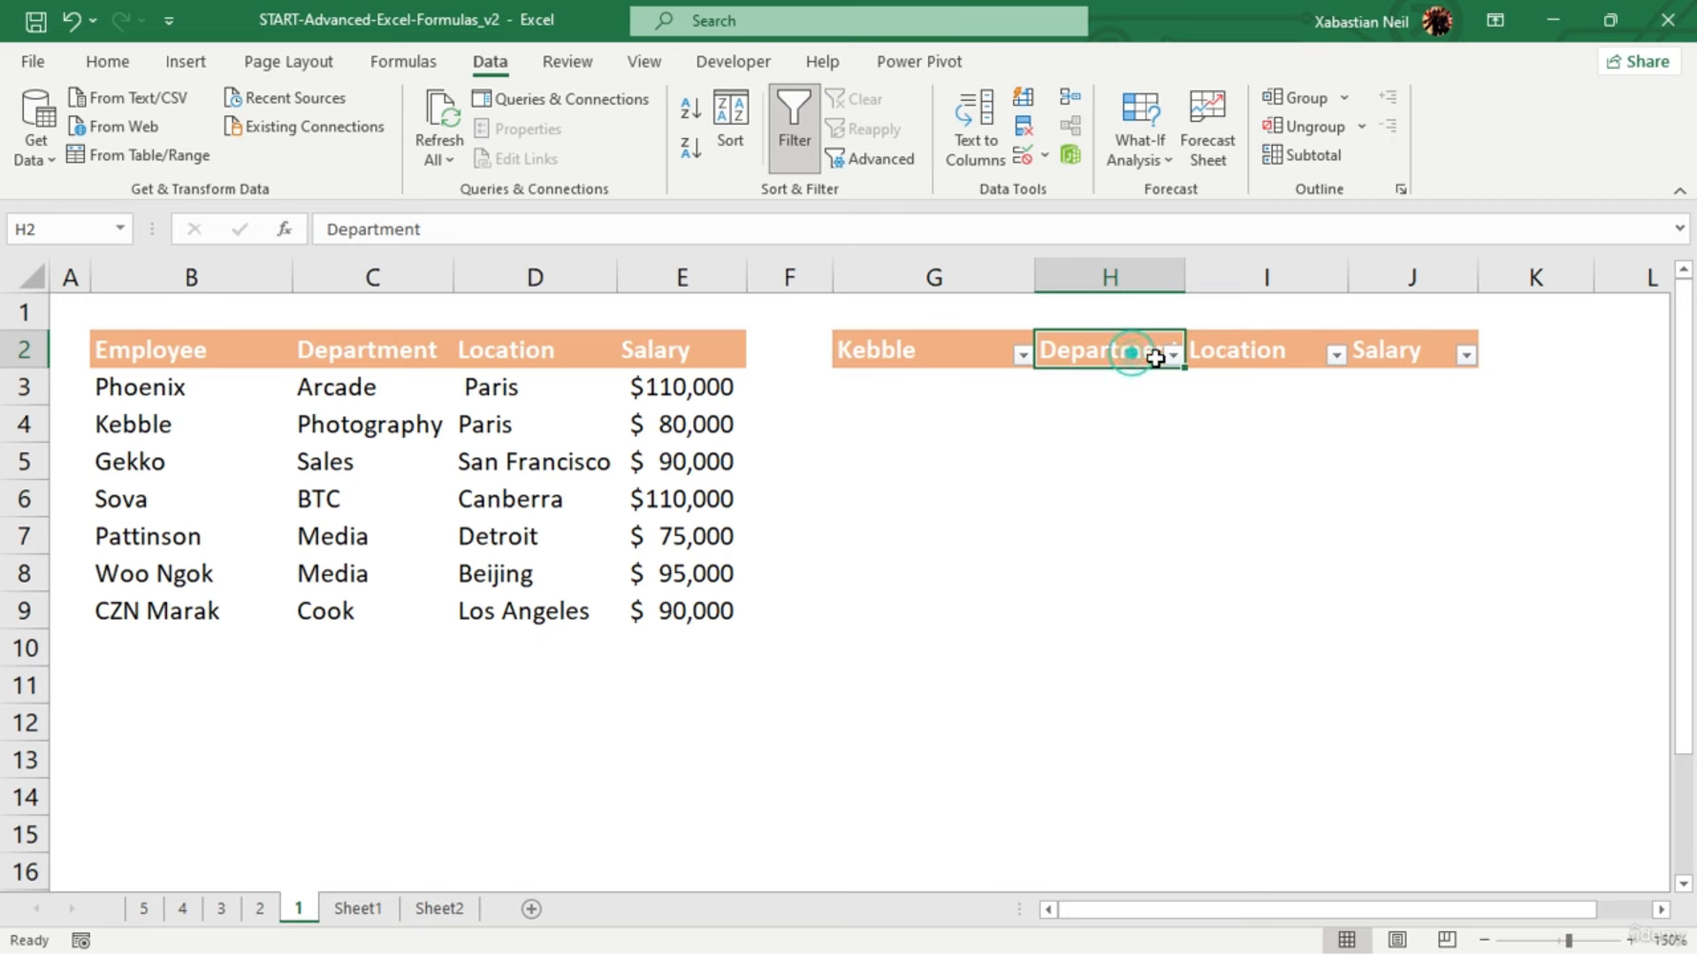
click(1026, 155)
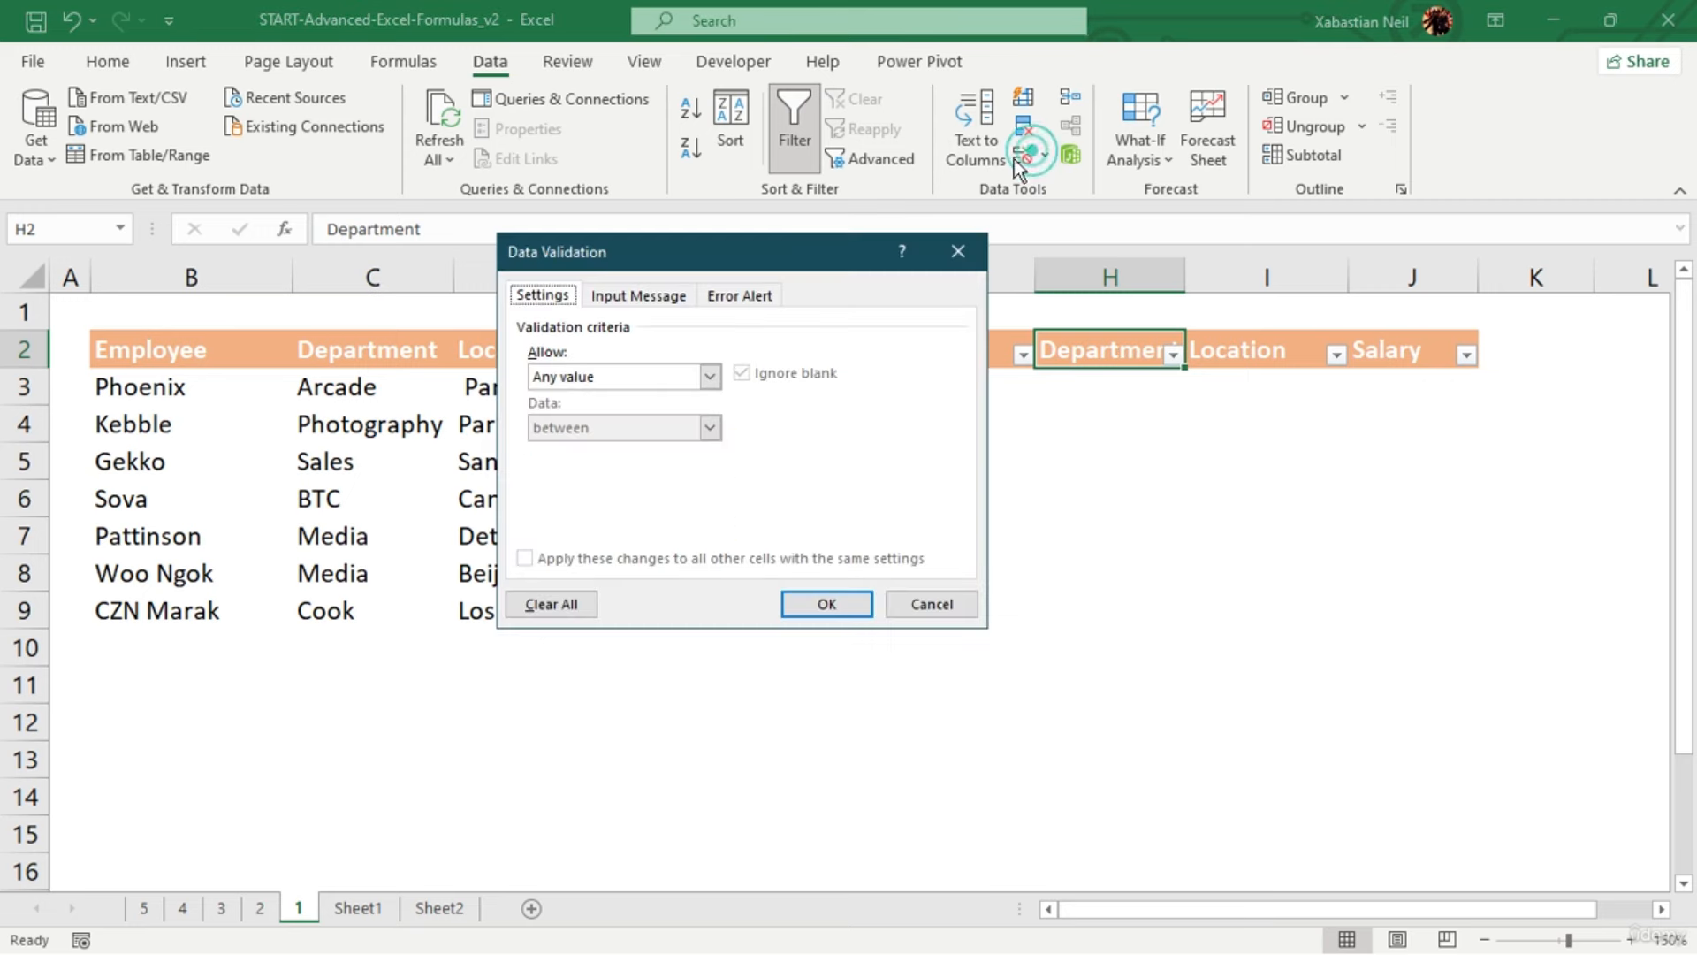
click(709, 376)
click(619, 453)
click(382, 384)
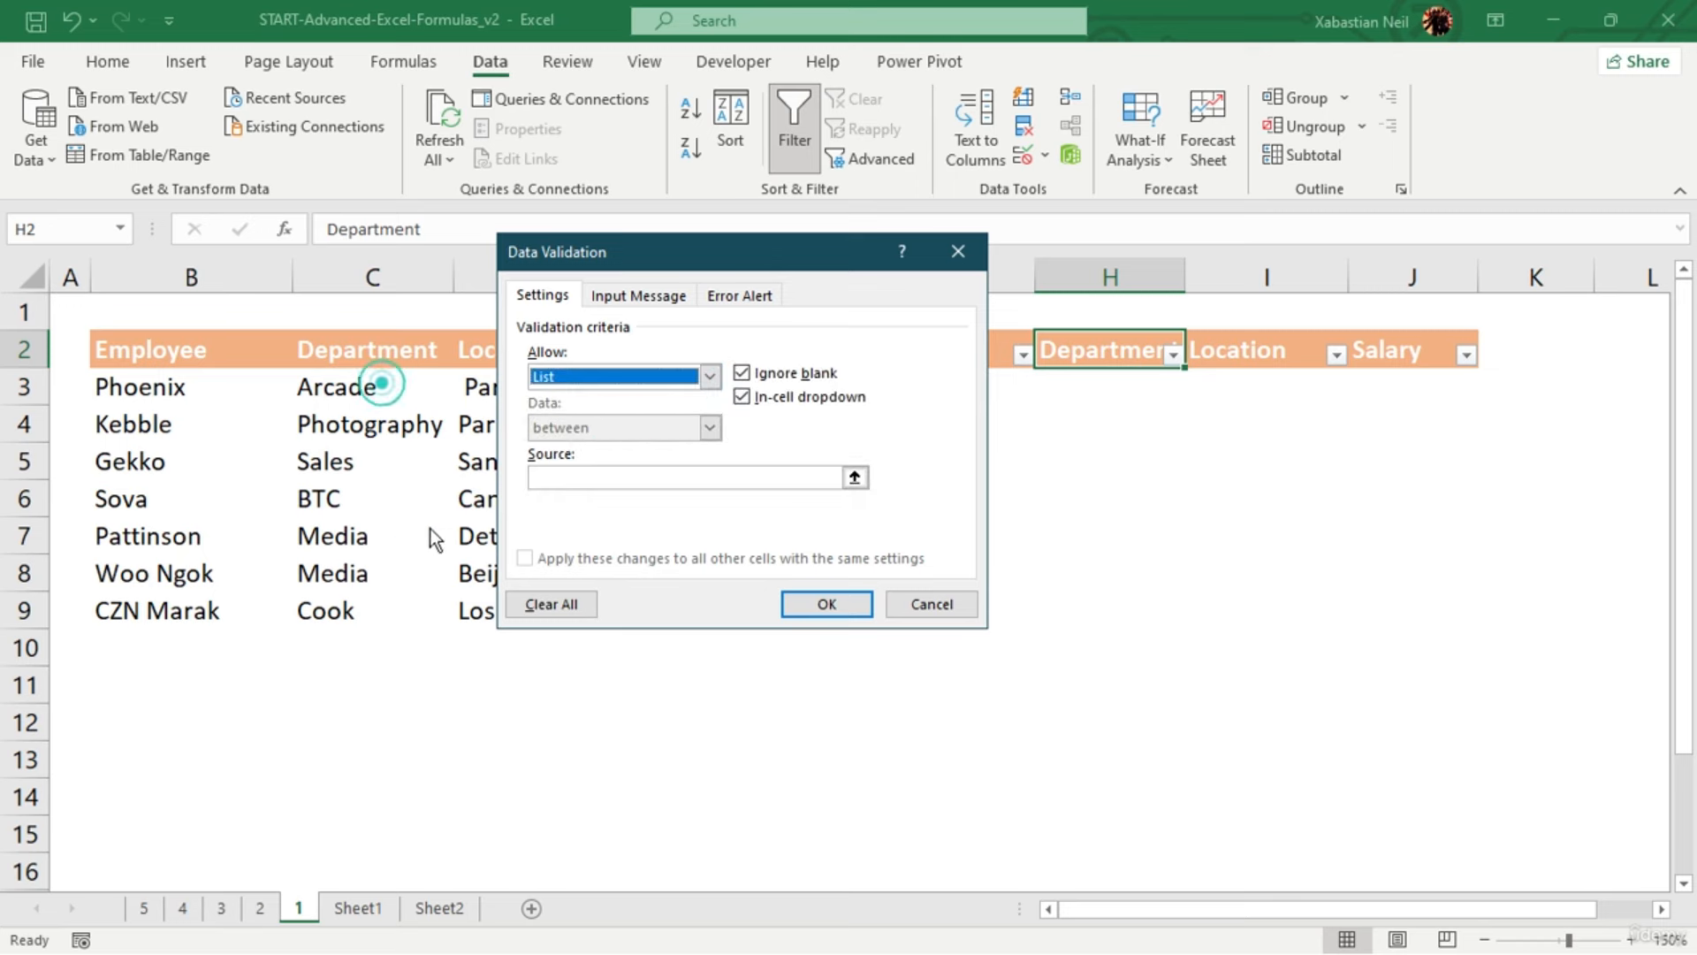
click(854, 477)
drag(357, 387, 366, 630)
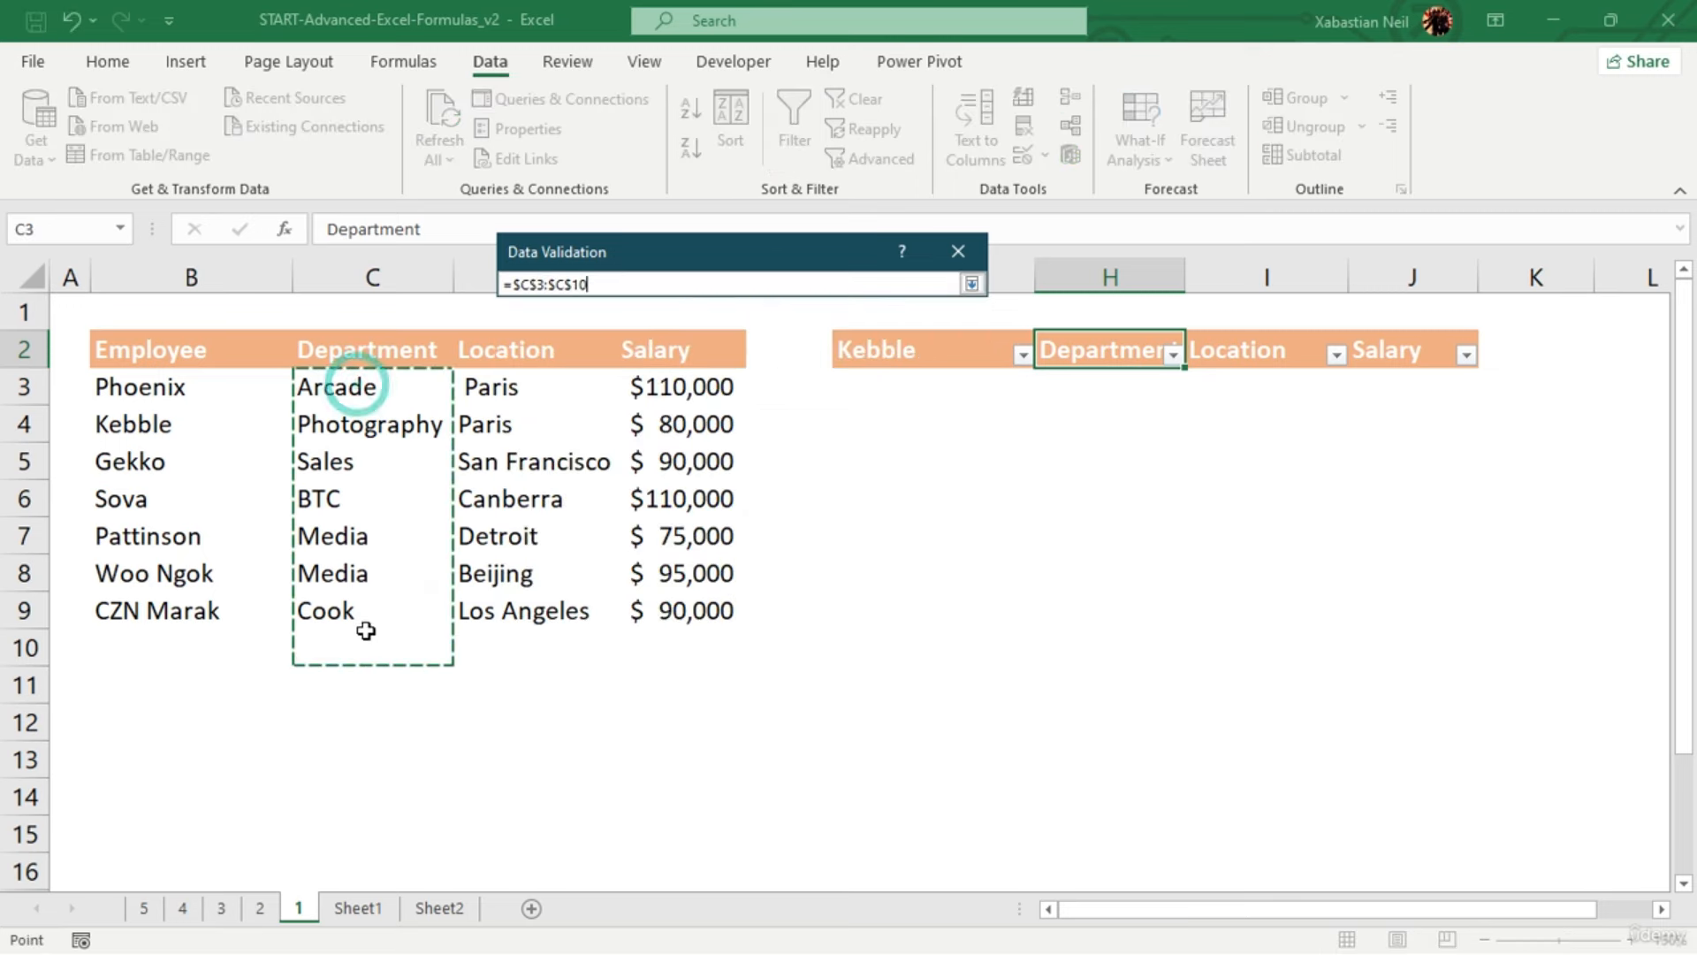
key(Return)
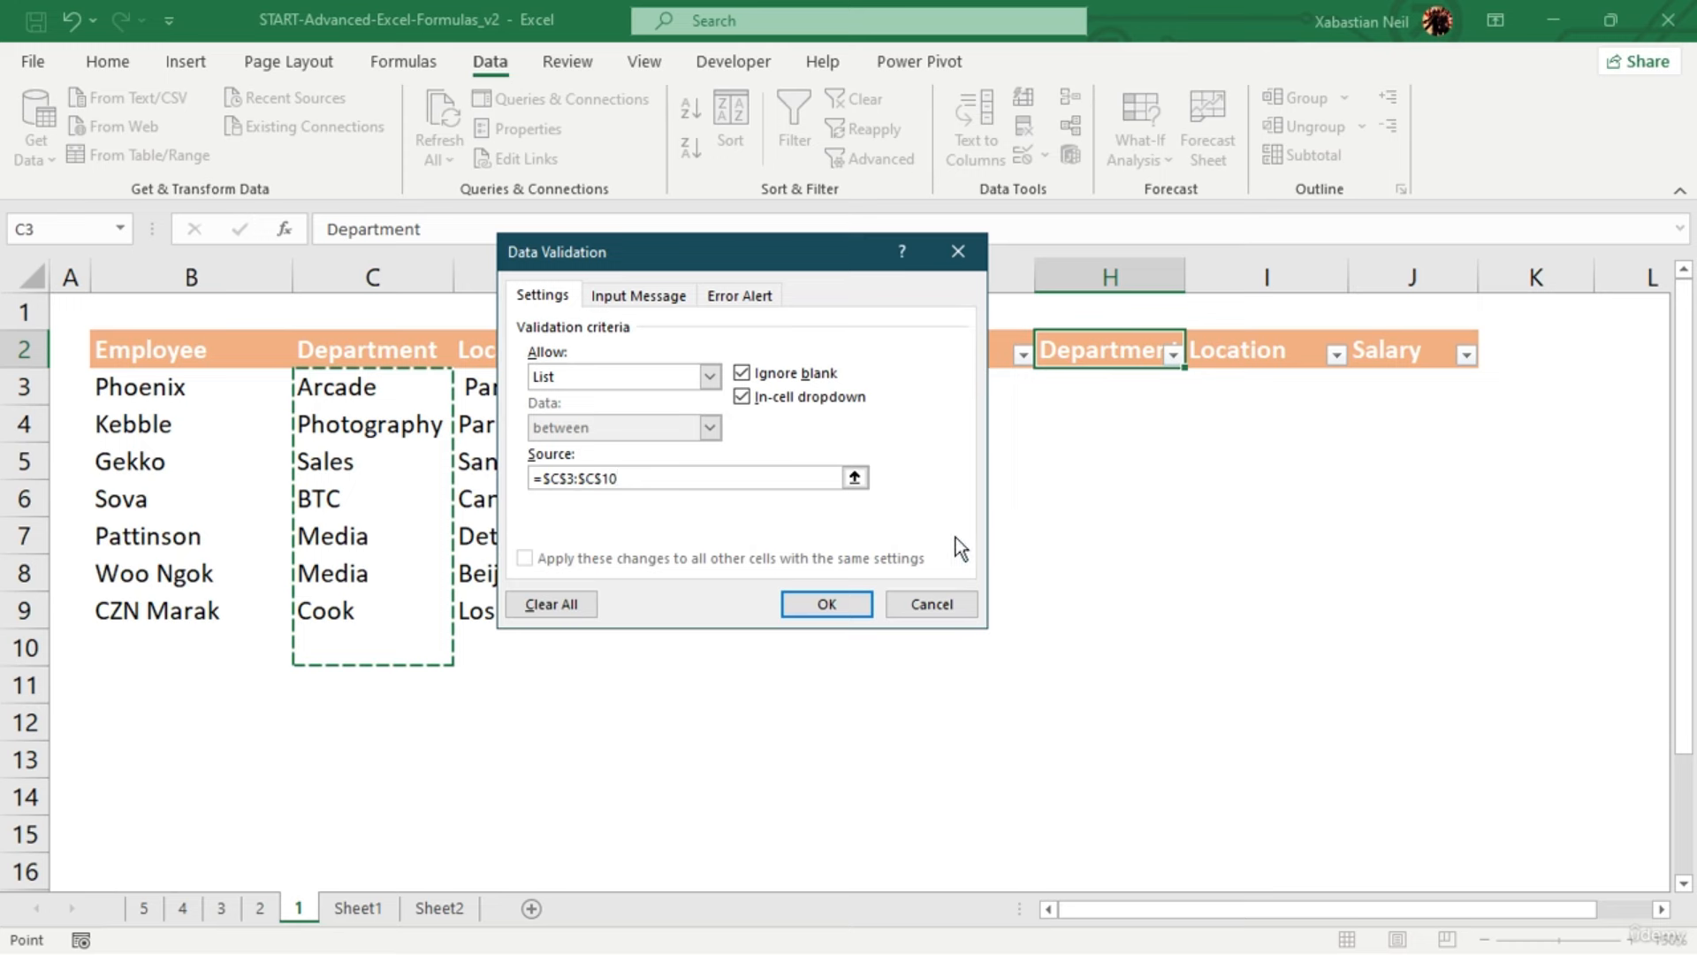
click(805, 604)
Choose Photography from the validation dropdown of H2
click(1172, 354)
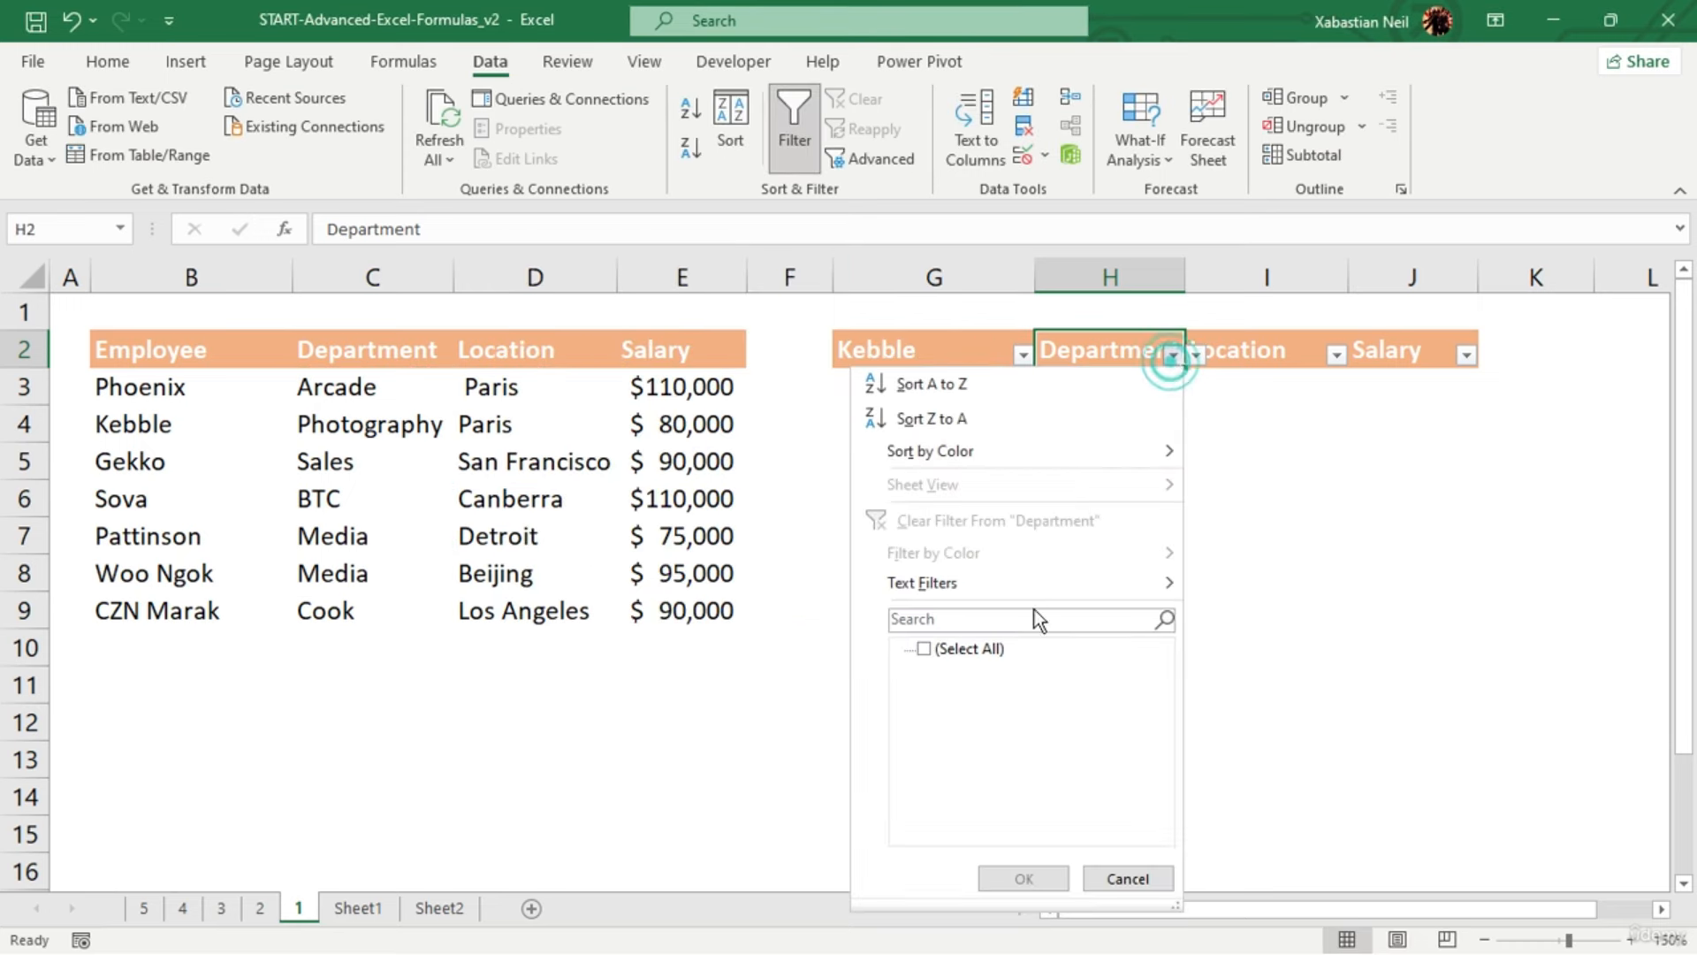
click(1192, 352)
click(1195, 354)
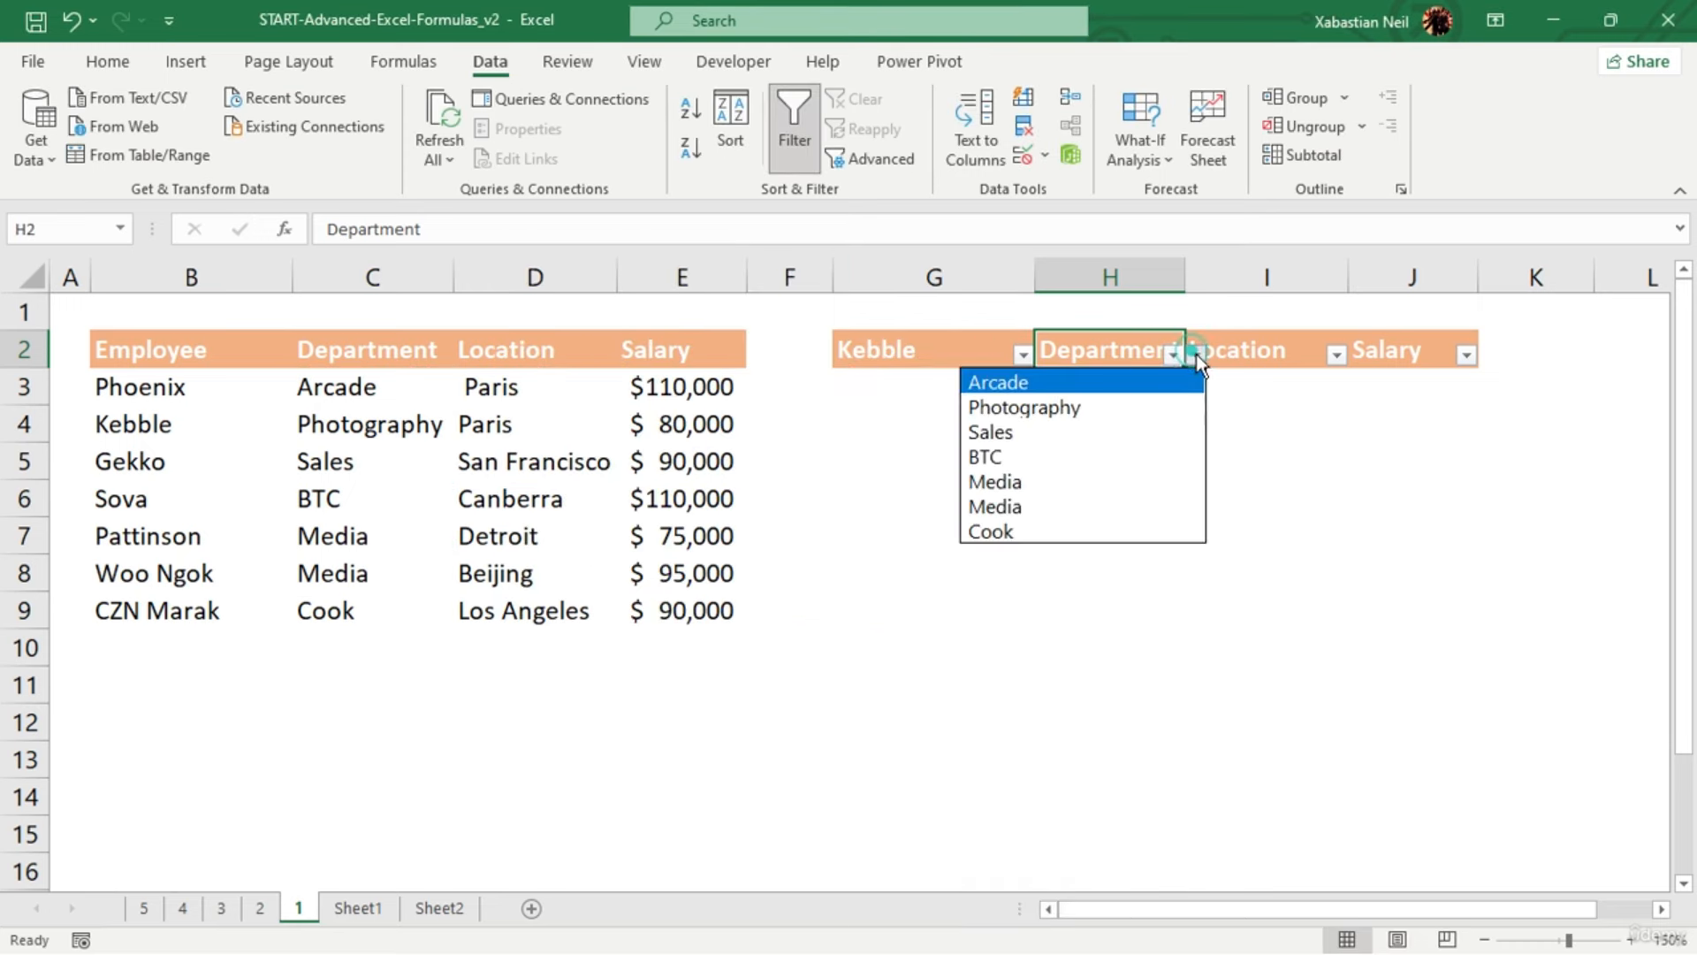
click(1052, 409)
Open the data validation settings for the Location header I2
click(1282, 355)
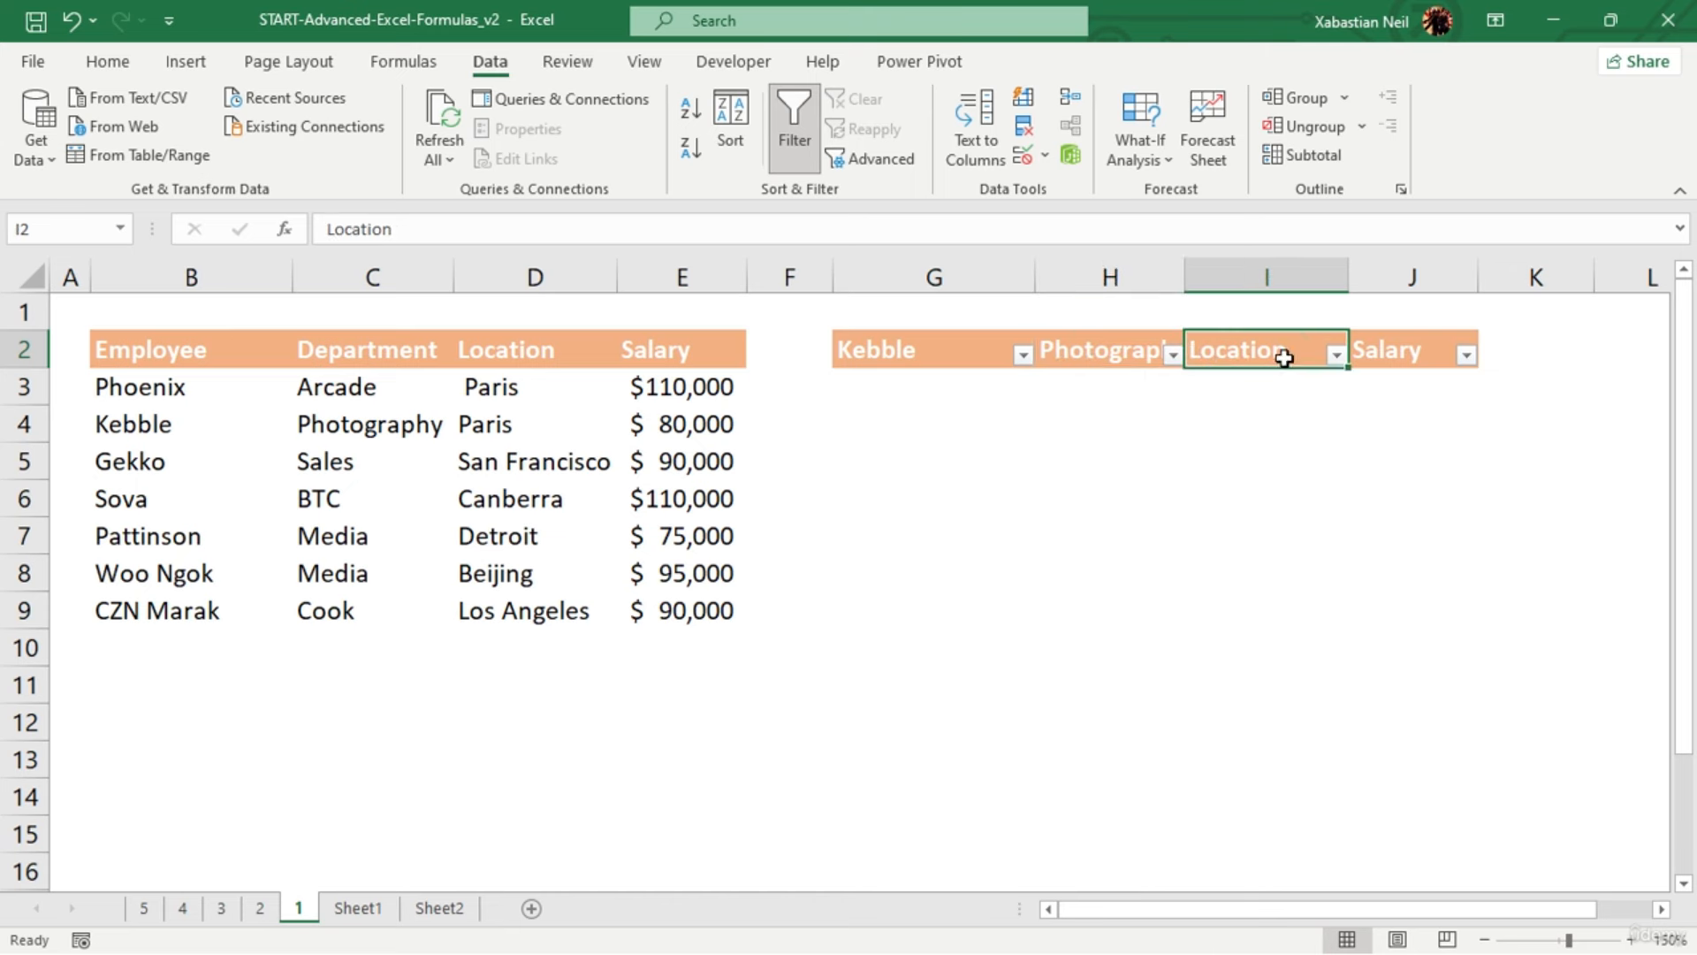
click(1333, 356)
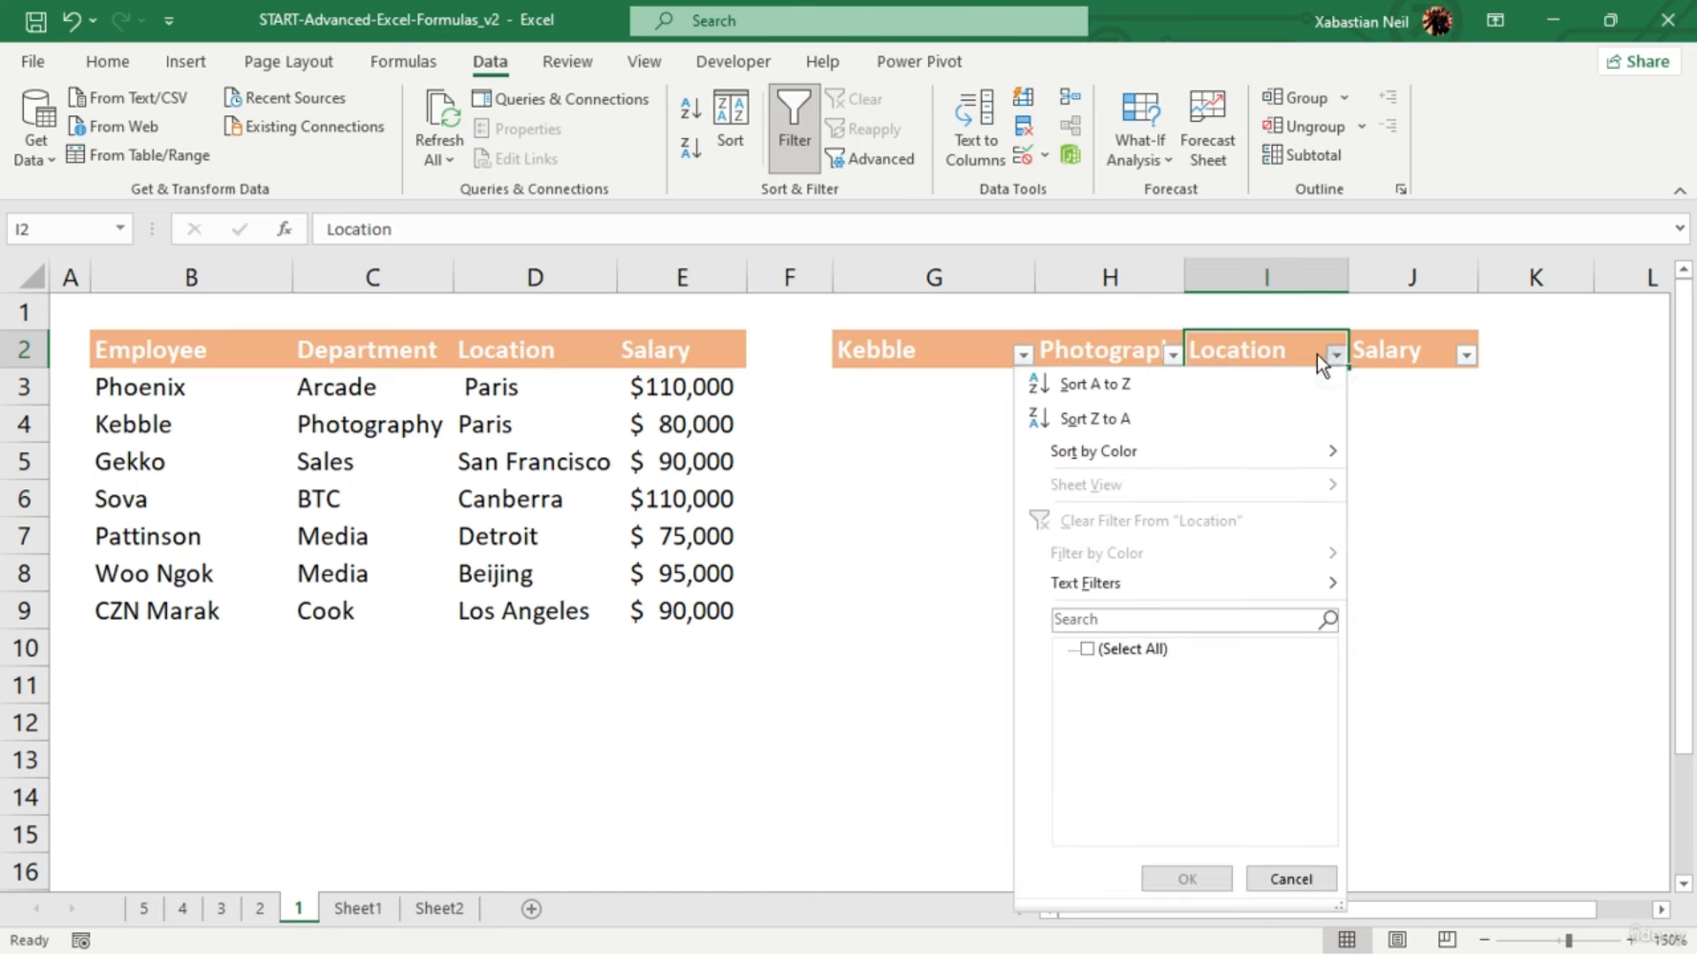
click(1317, 356)
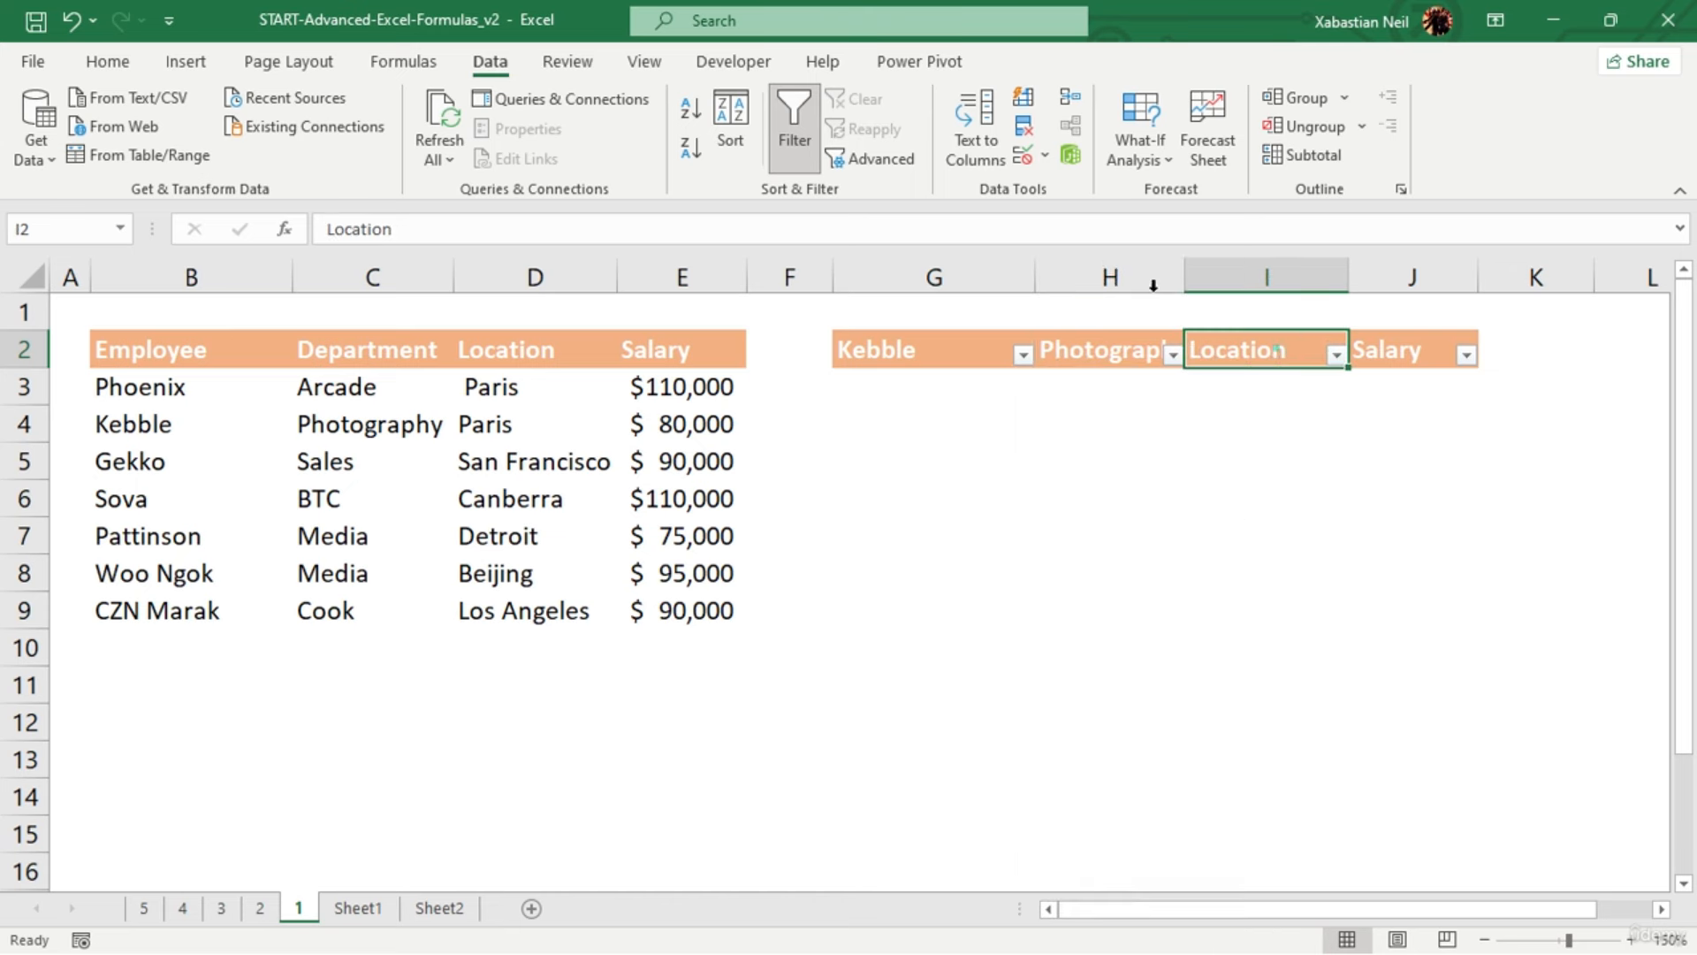
click(1022, 155)
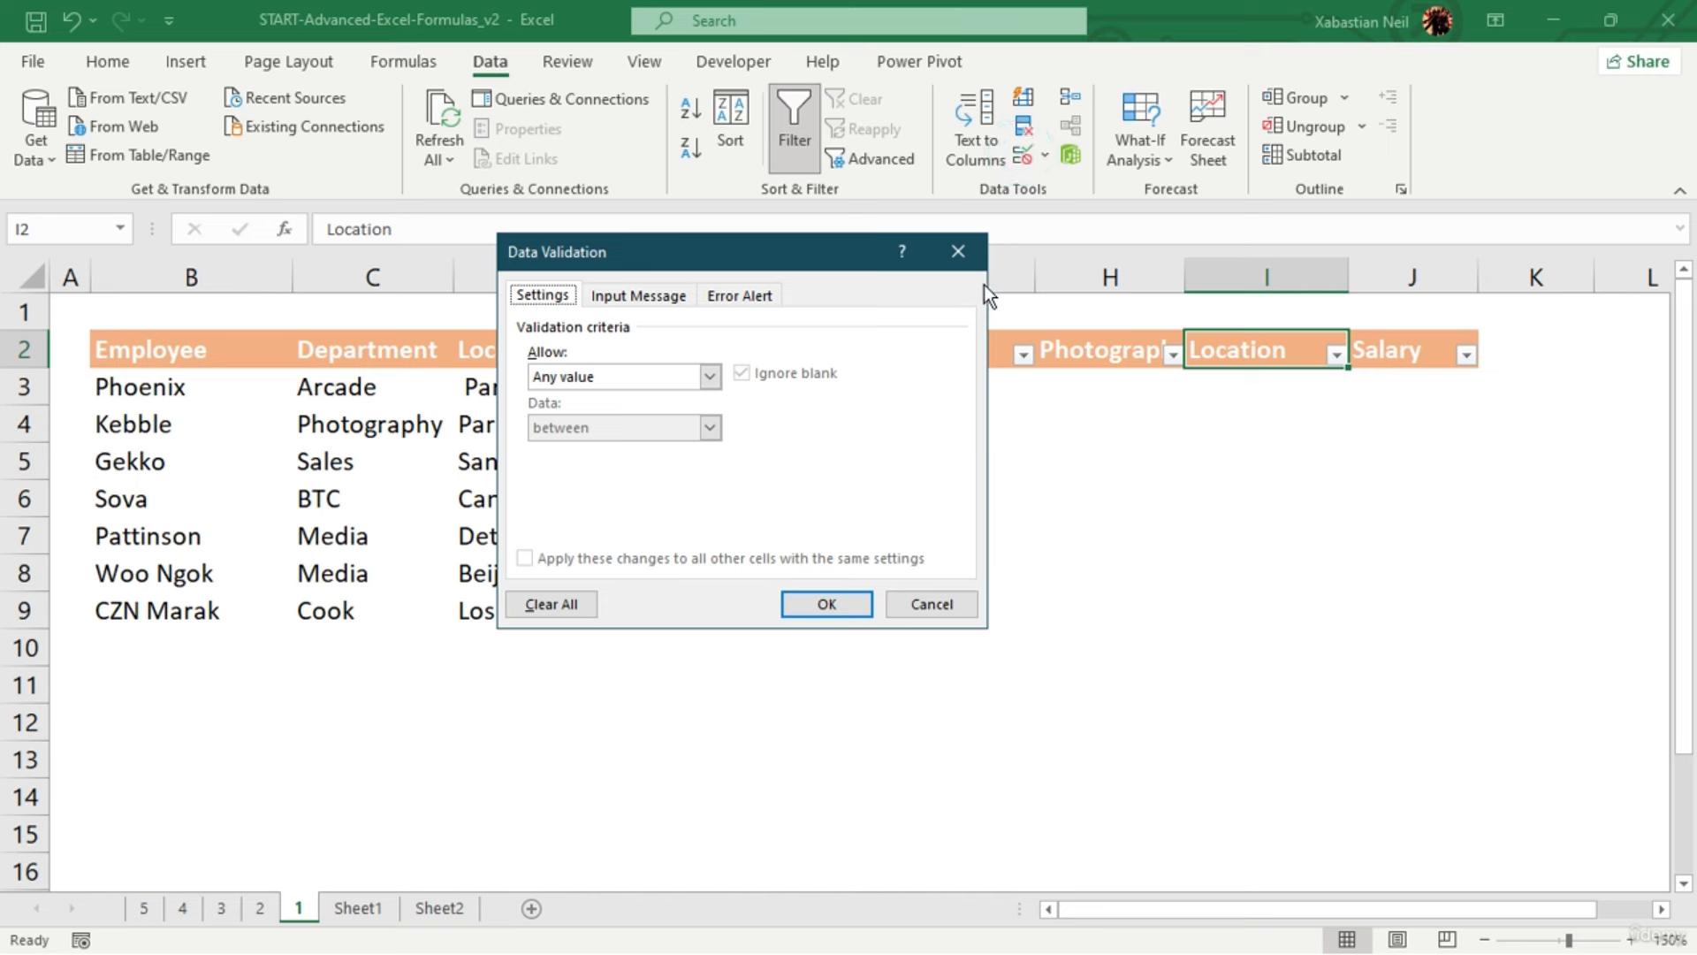
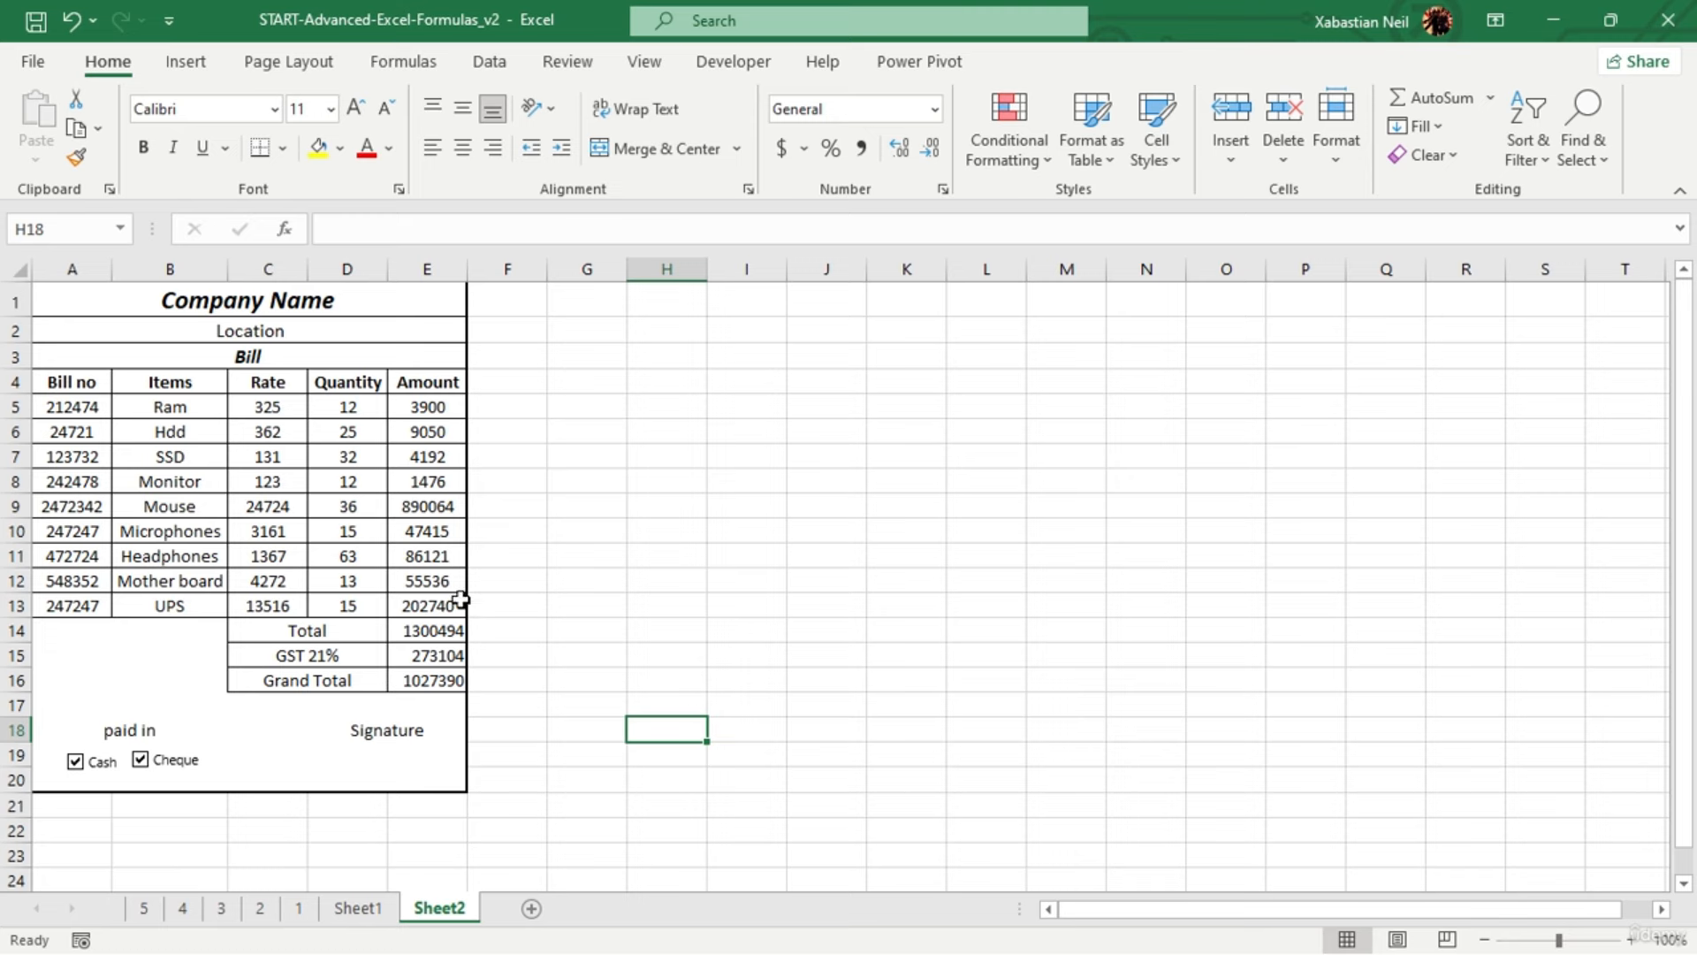
Add a new worksheet after Sheet2 and merge and center cells A1:D1 on it
click(532, 913)
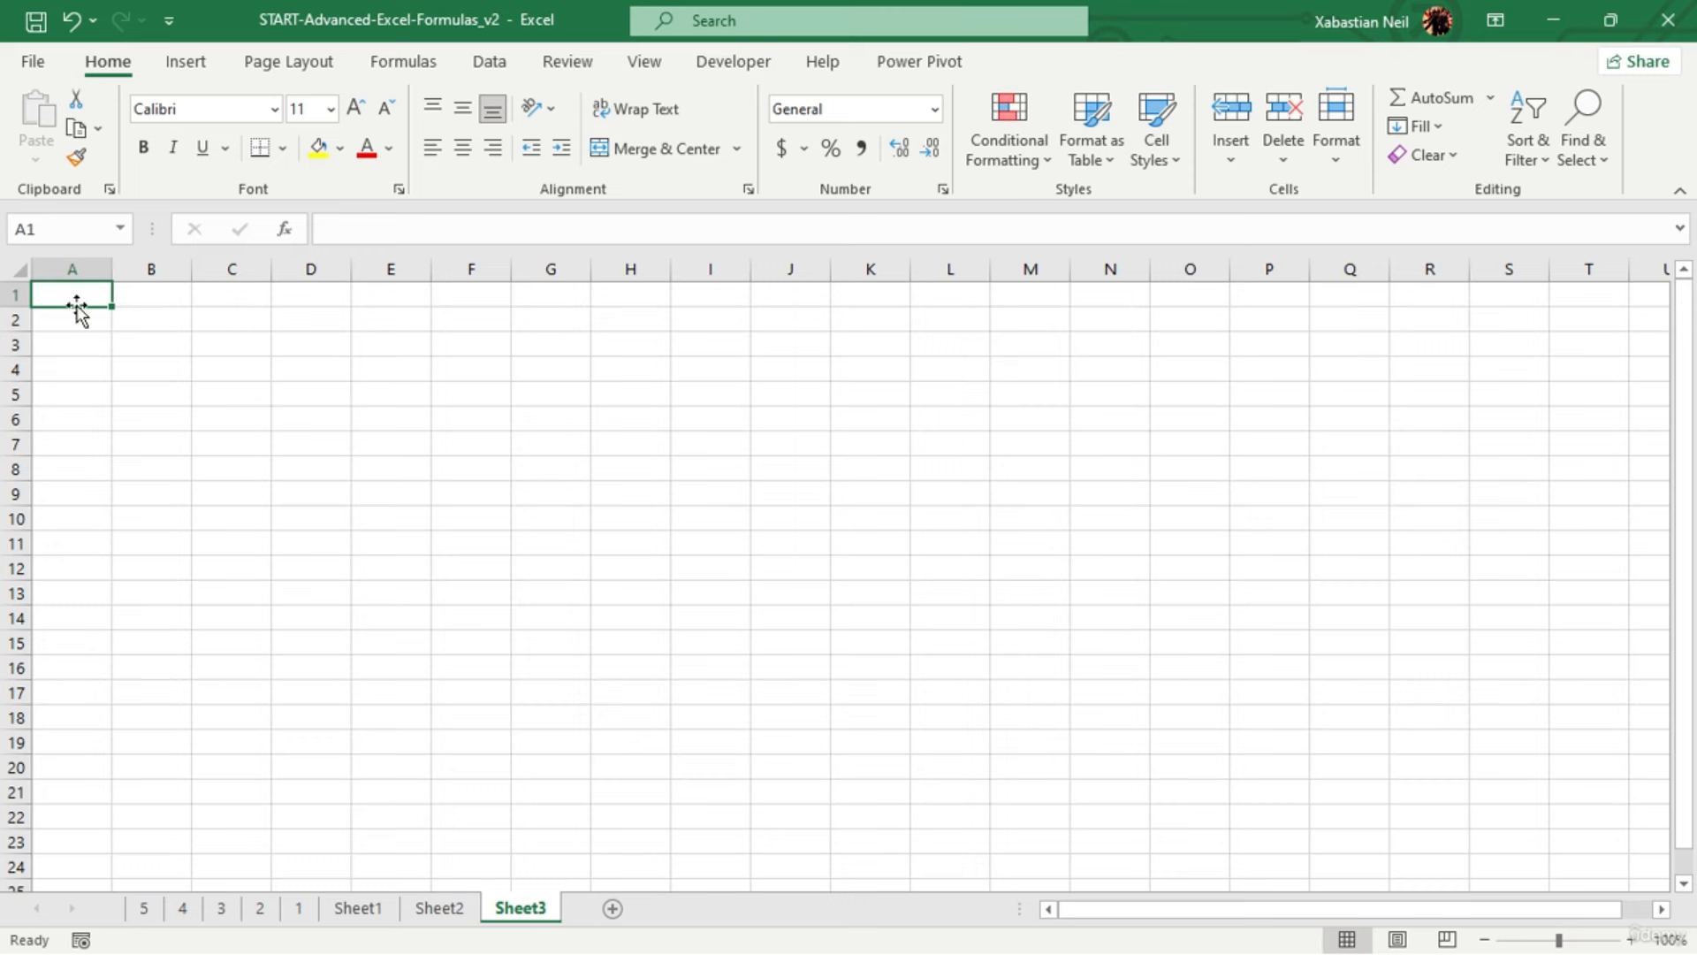
drag(80, 306, 292, 300)
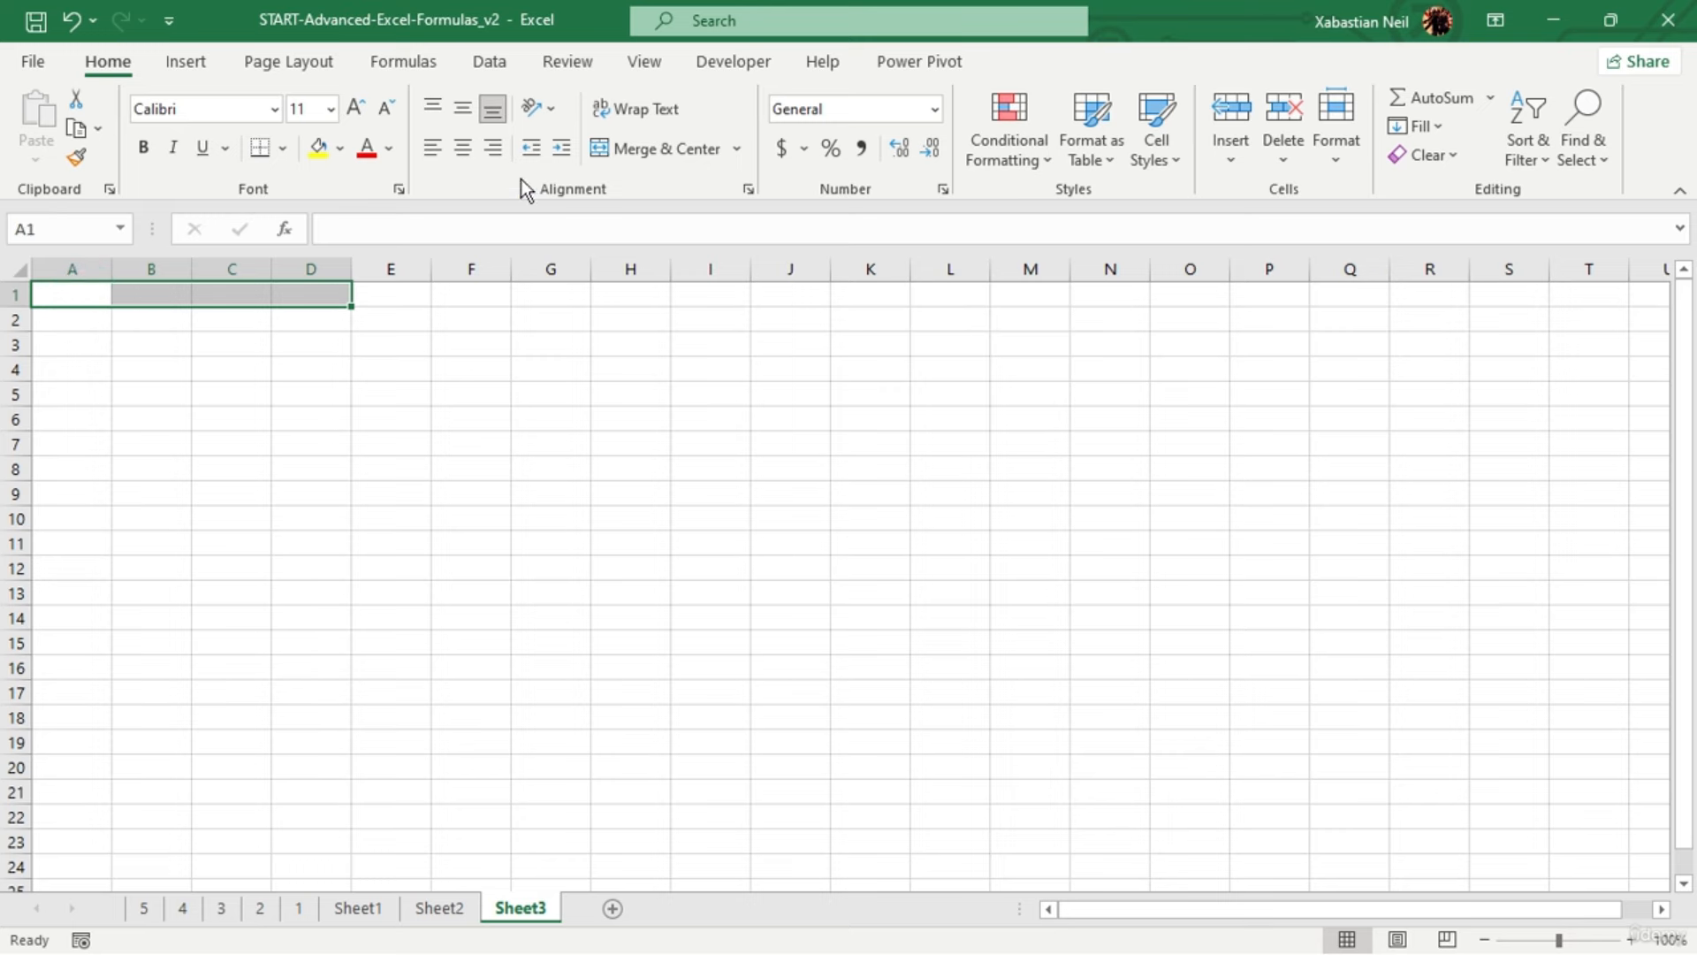
click(644, 135)
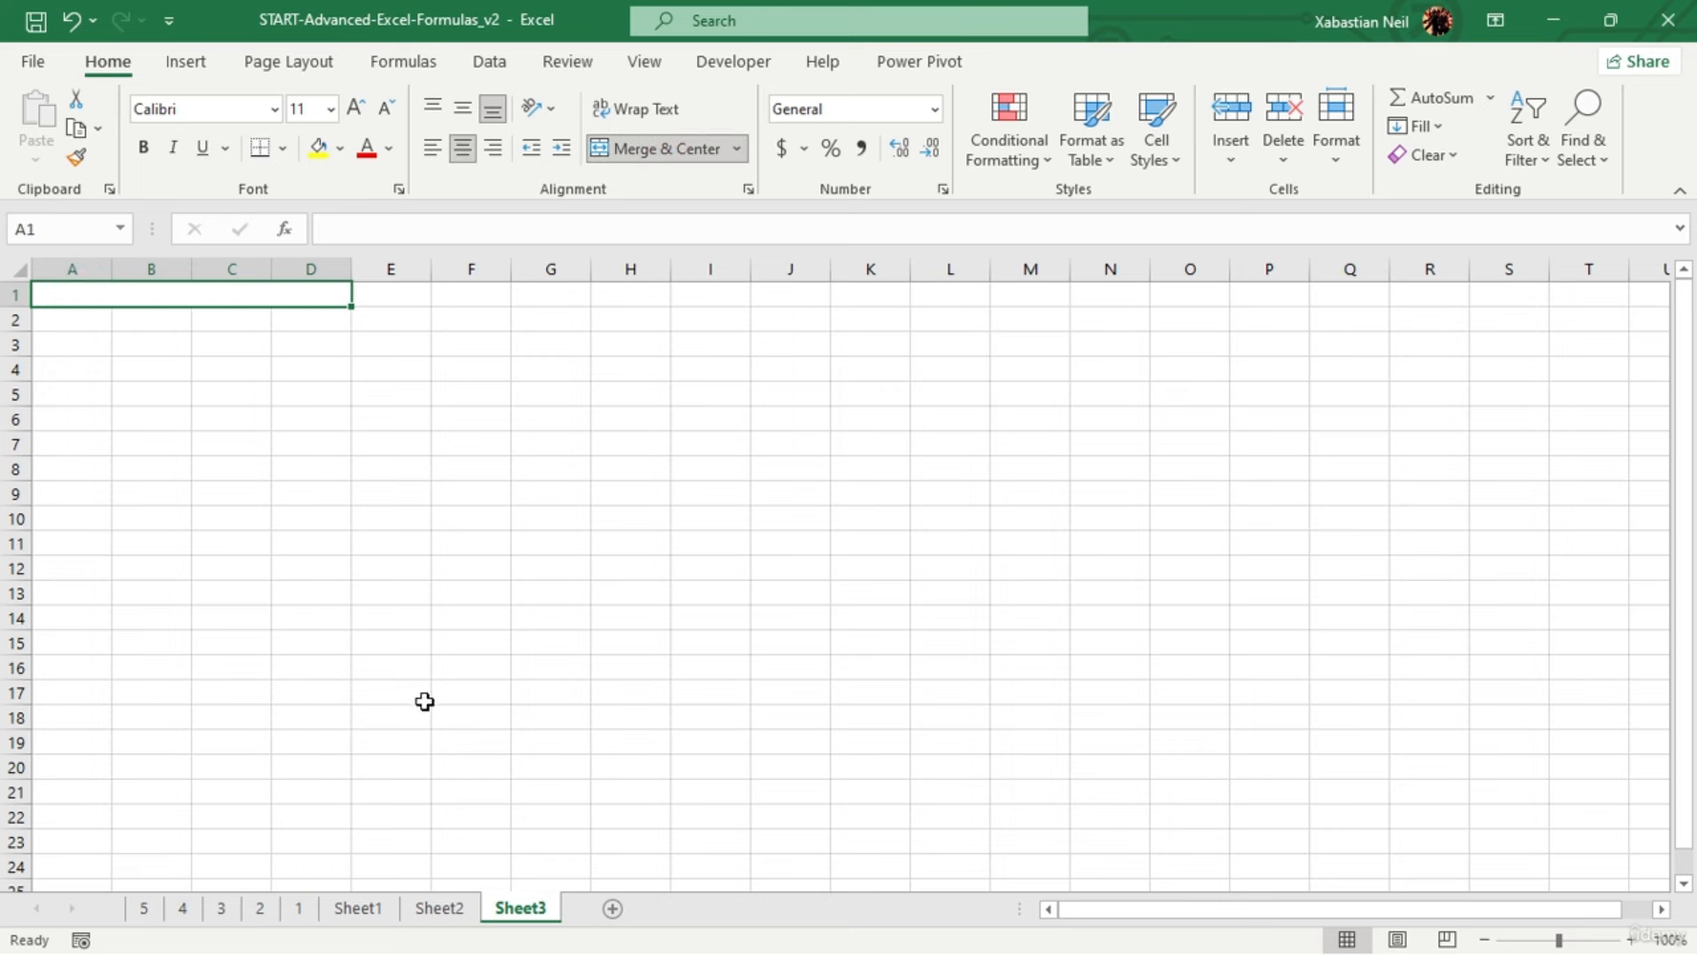
Check the sample bill layout on Sheet2, and widen the merged, centered title cell on Sheet3 to A1:F1
click(439, 908)
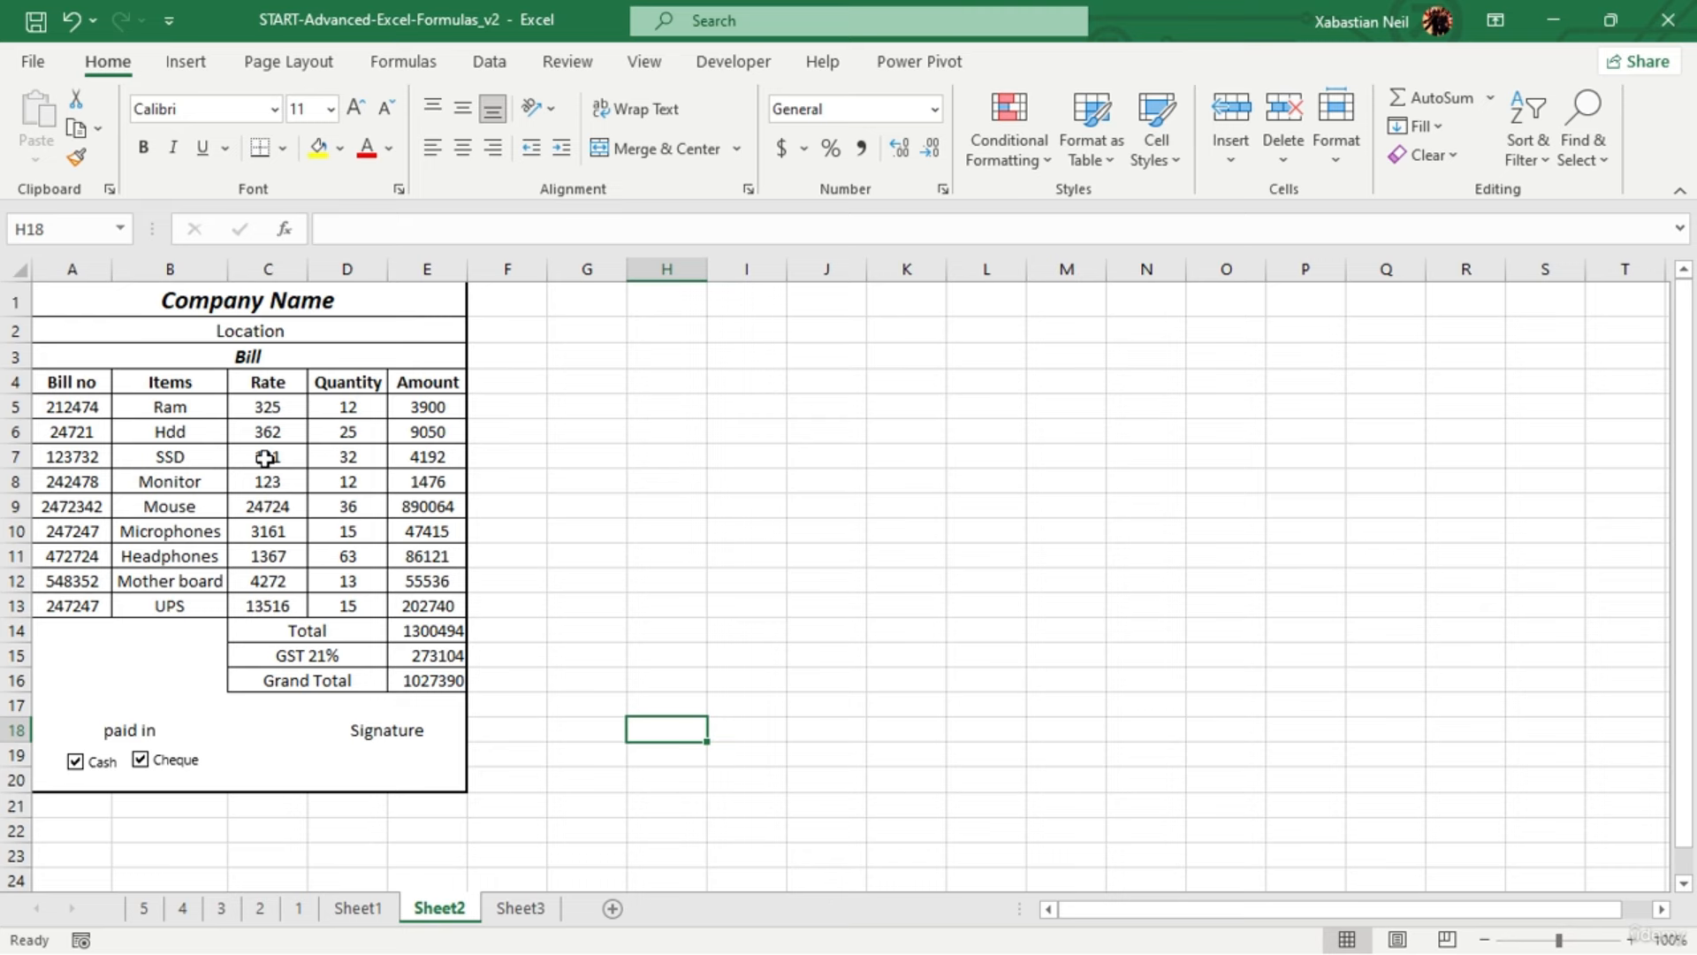
click(530, 910)
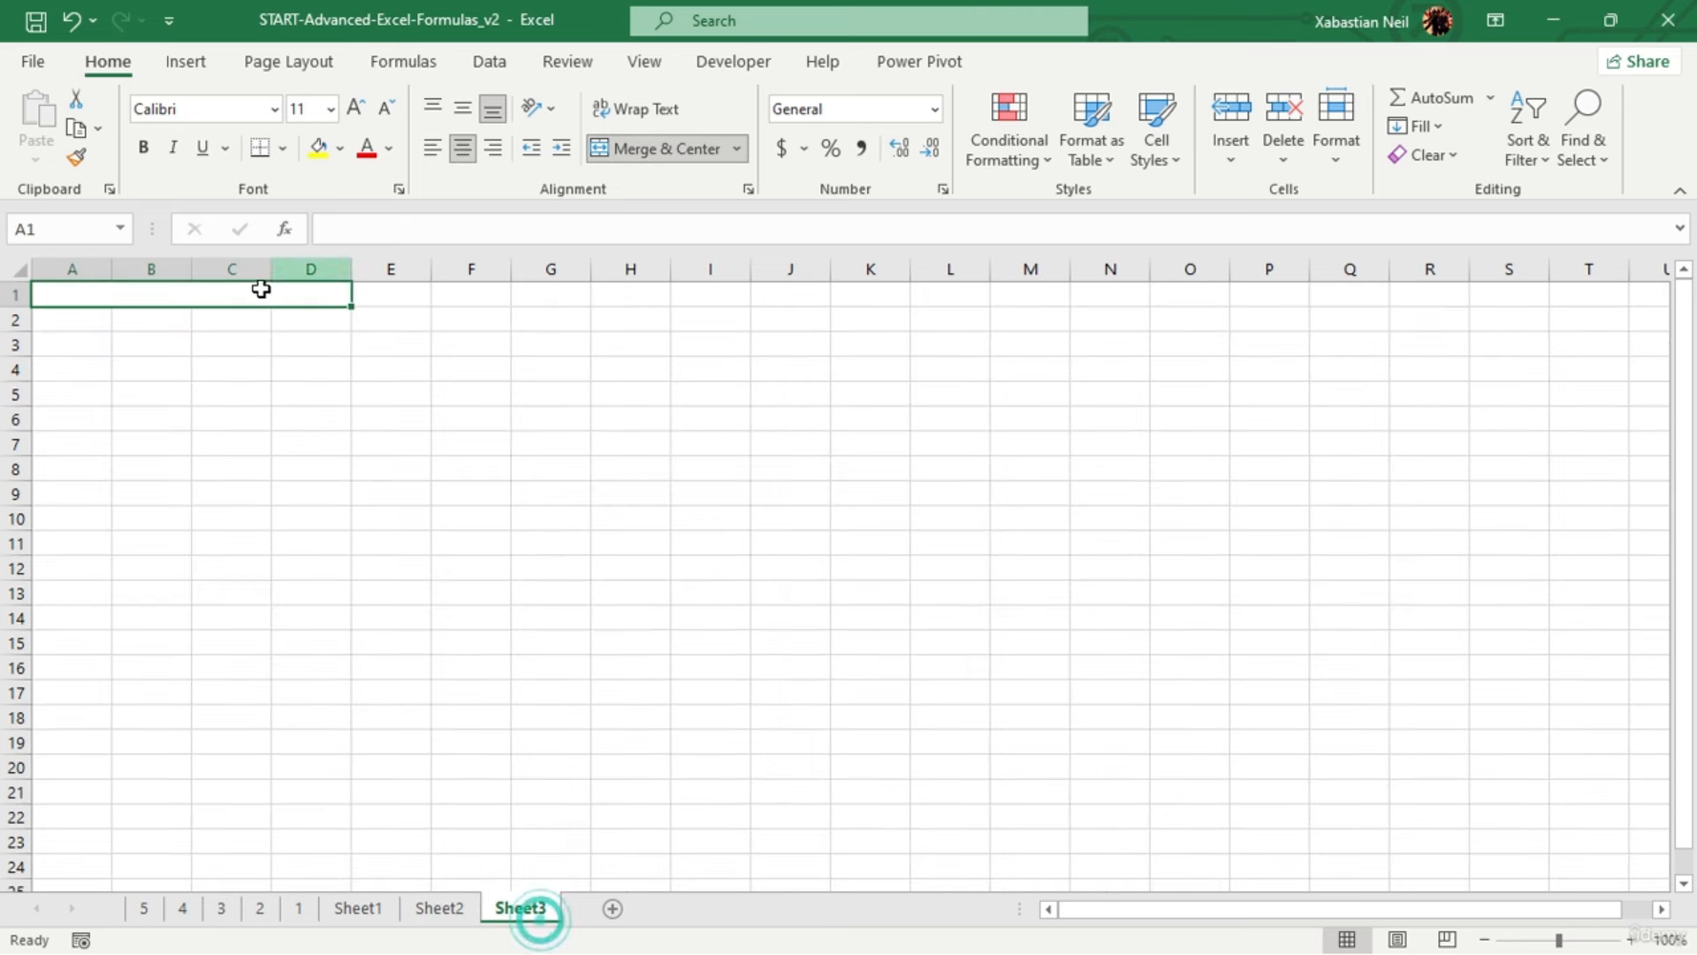
drag(314, 290, 452, 302)
click(643, 150)
click(644, 150)
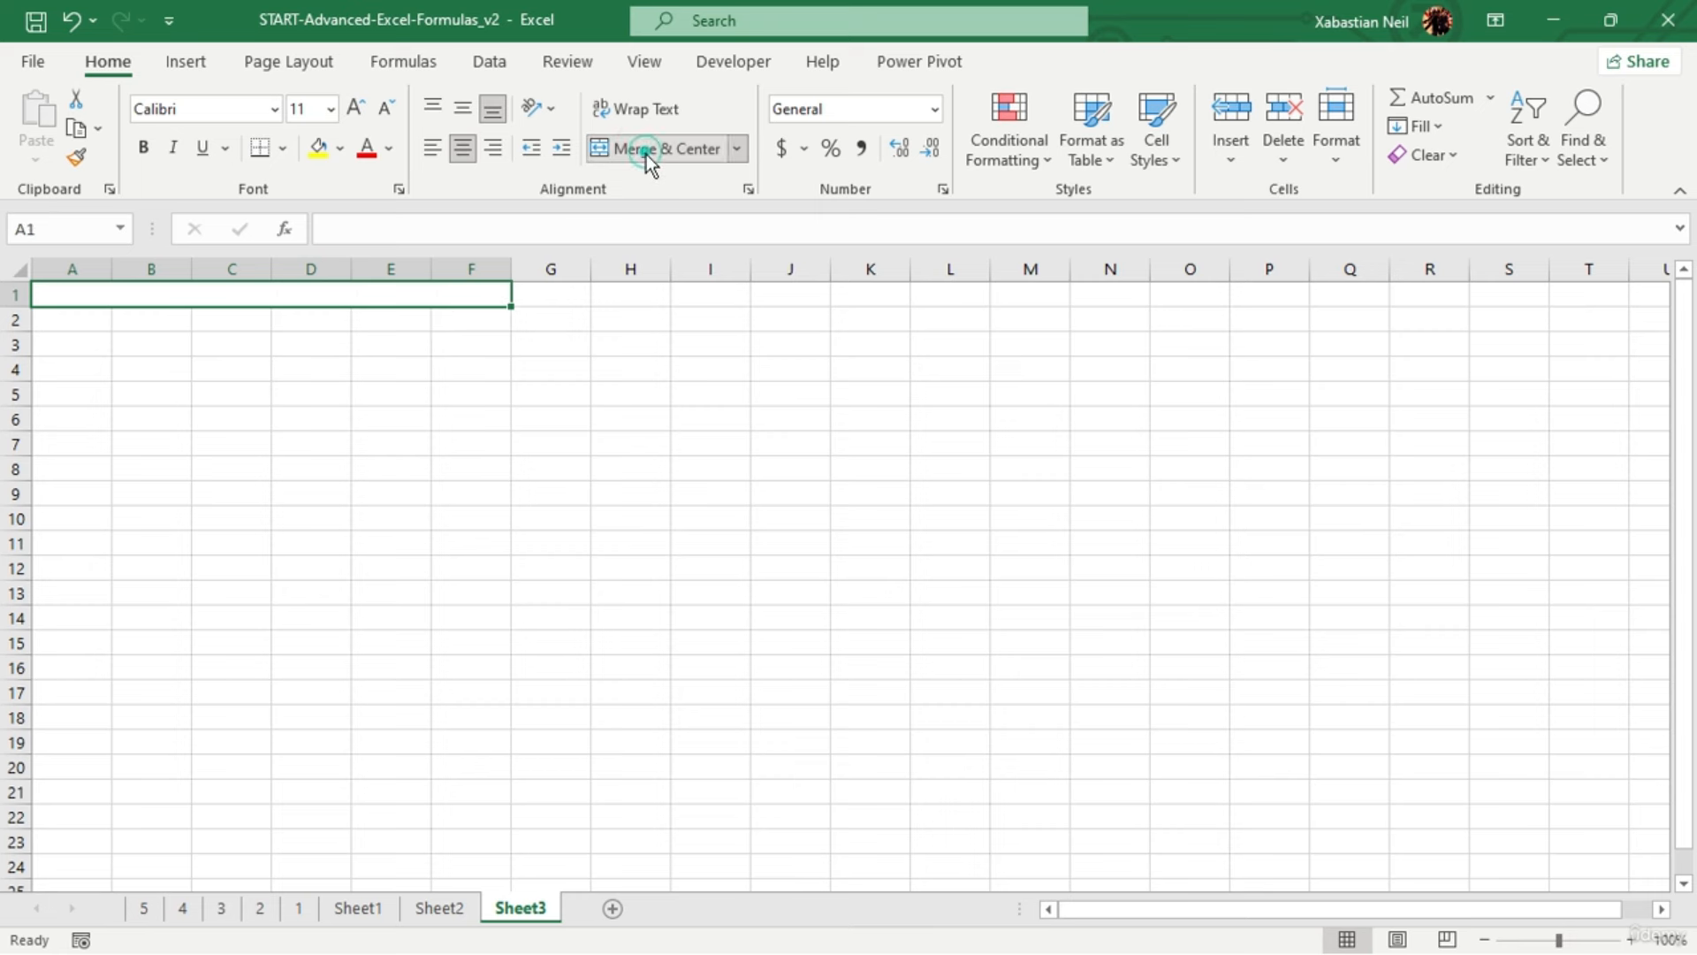
Enter ABC Industries as the title in the merged cell A1:F1 on Sheet3
double_click(372, 292)
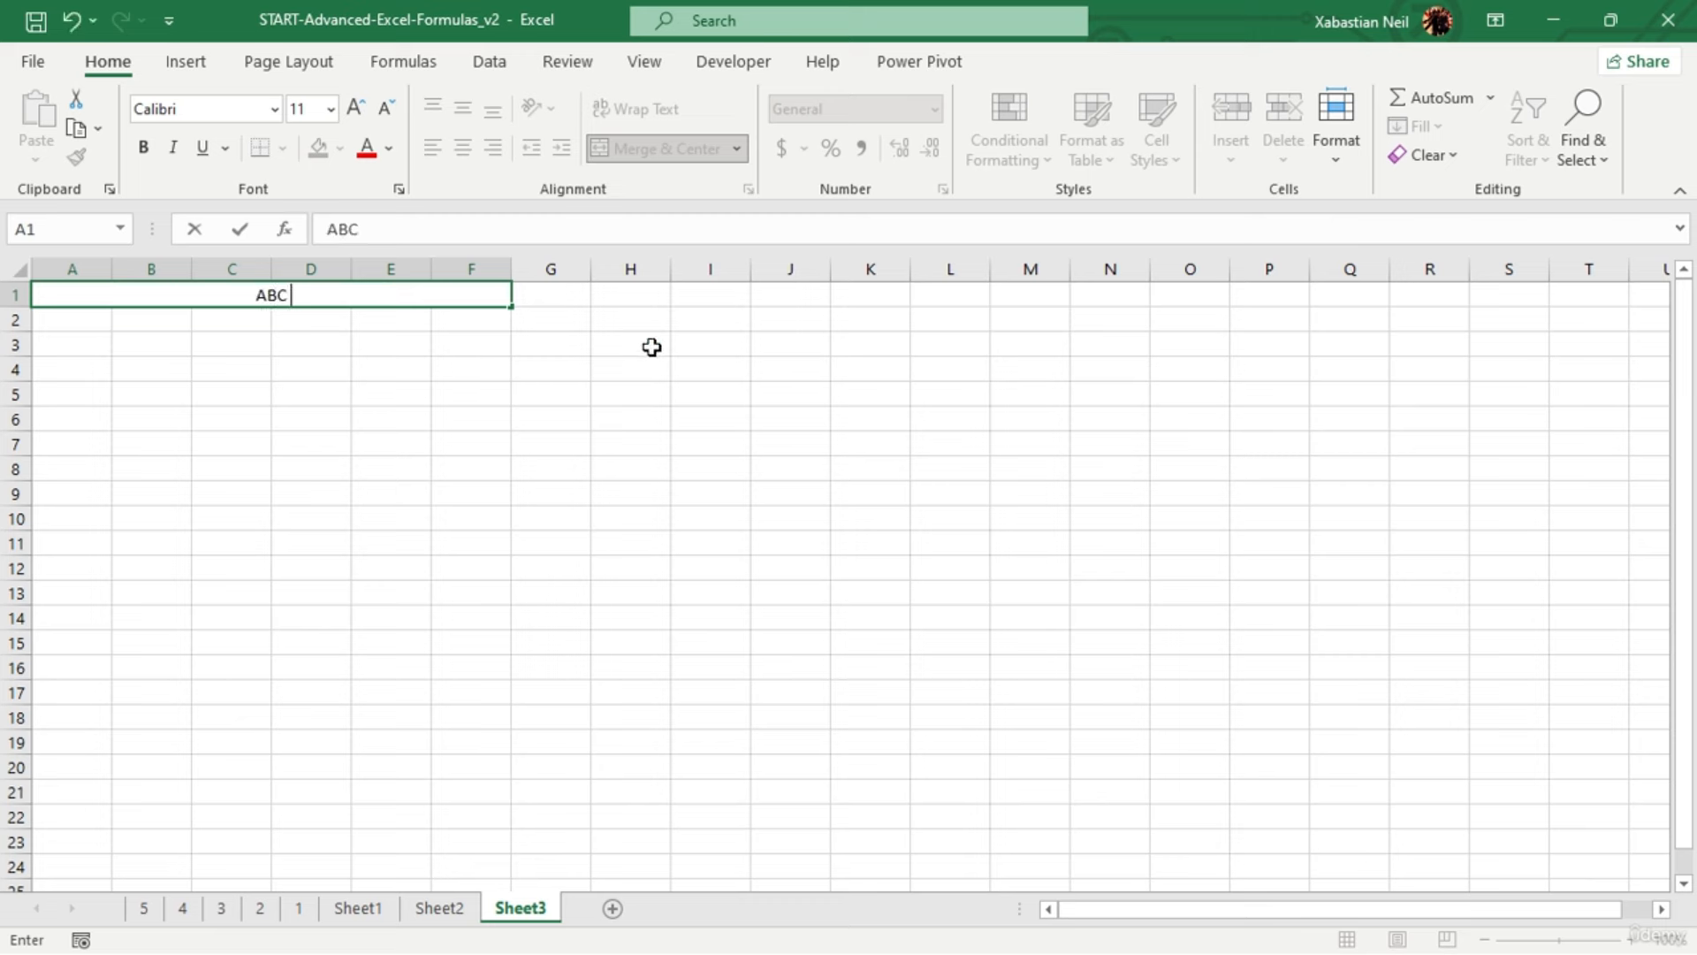
text(Indus)
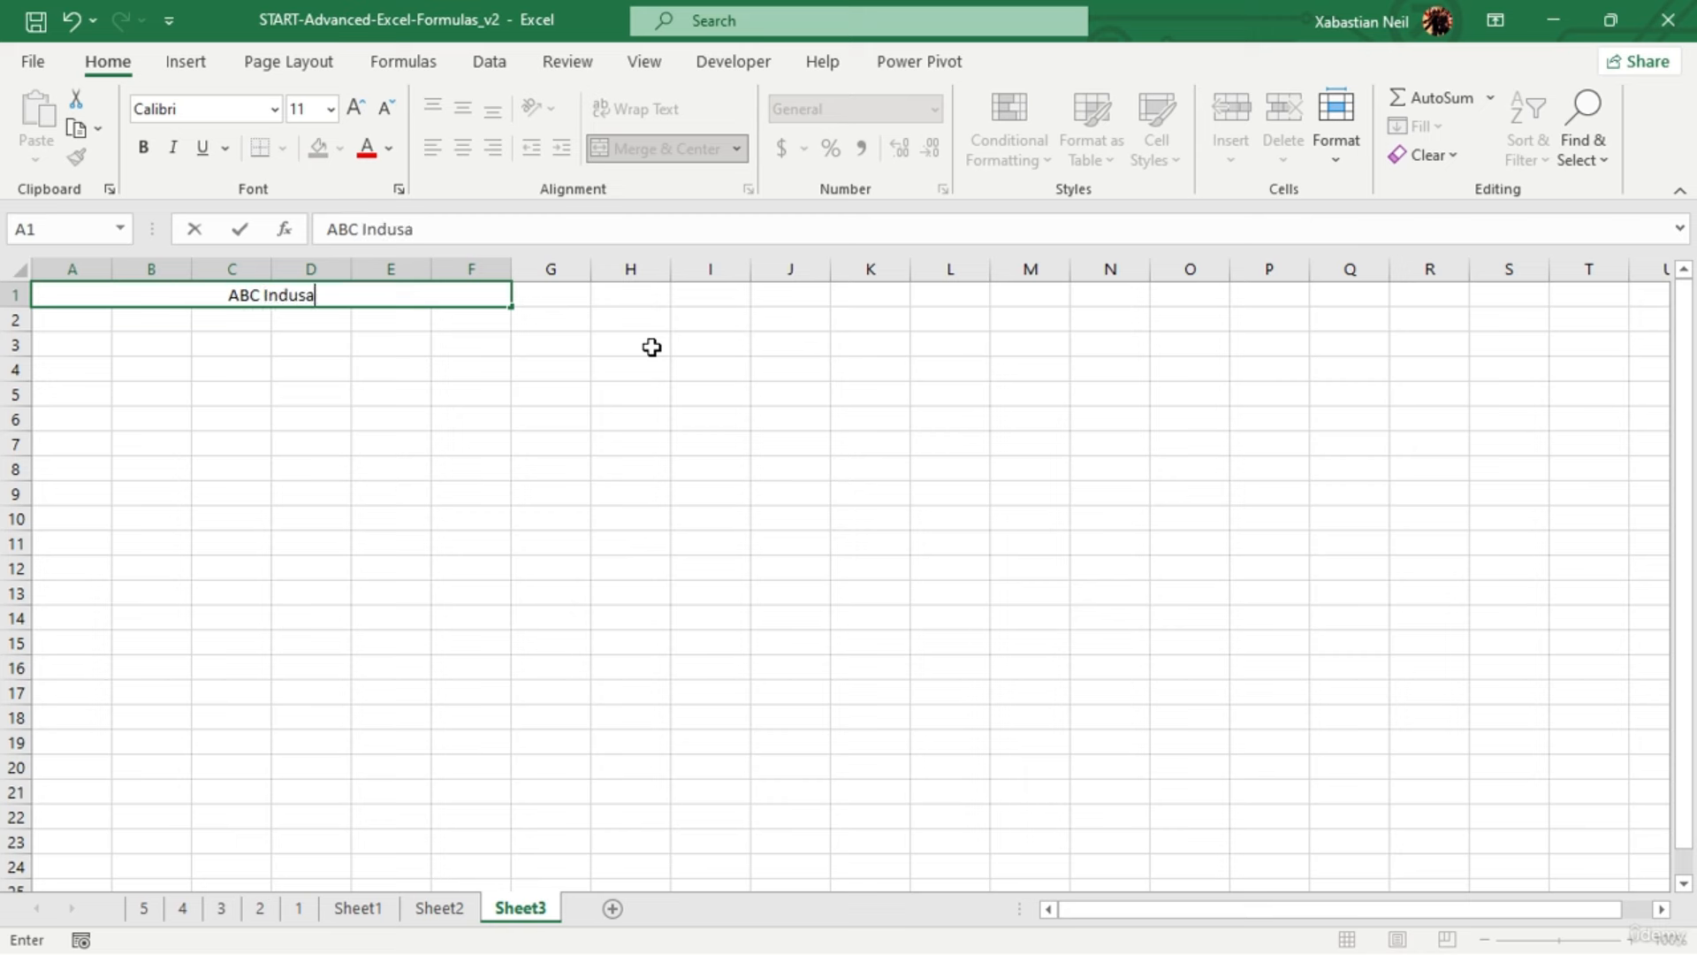
text(tries)
click(864, 614)
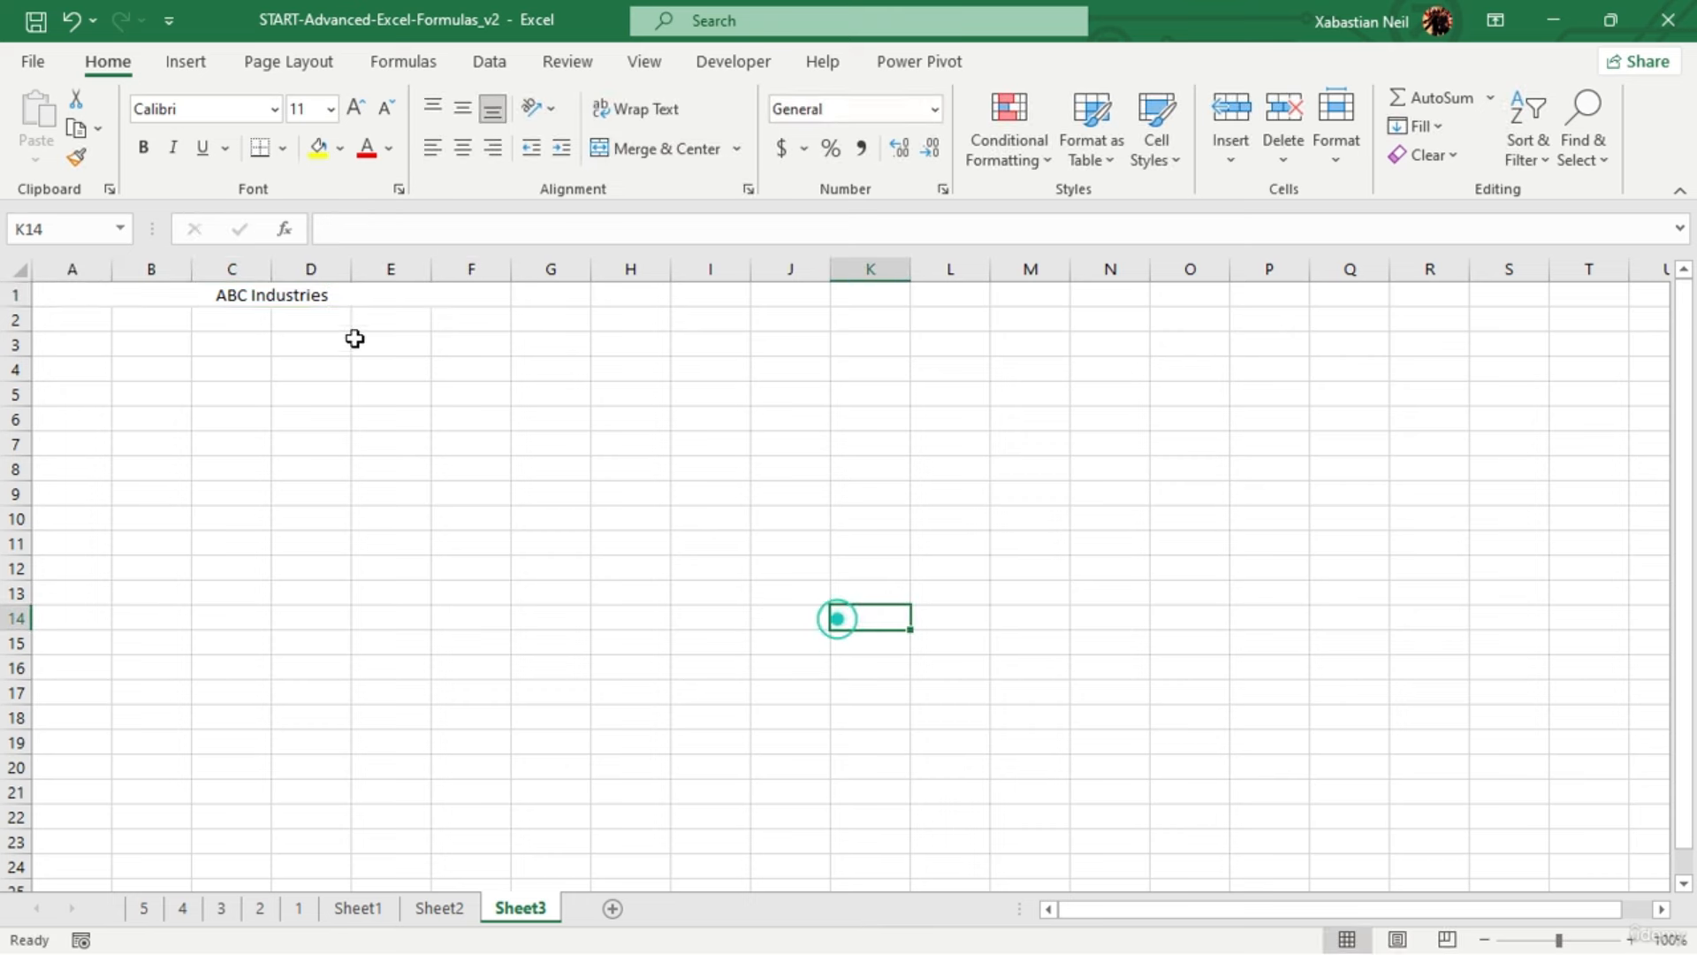
Merge and center cells A2:F2 and enter LAX in them
drag(93, 318, 469, 316)
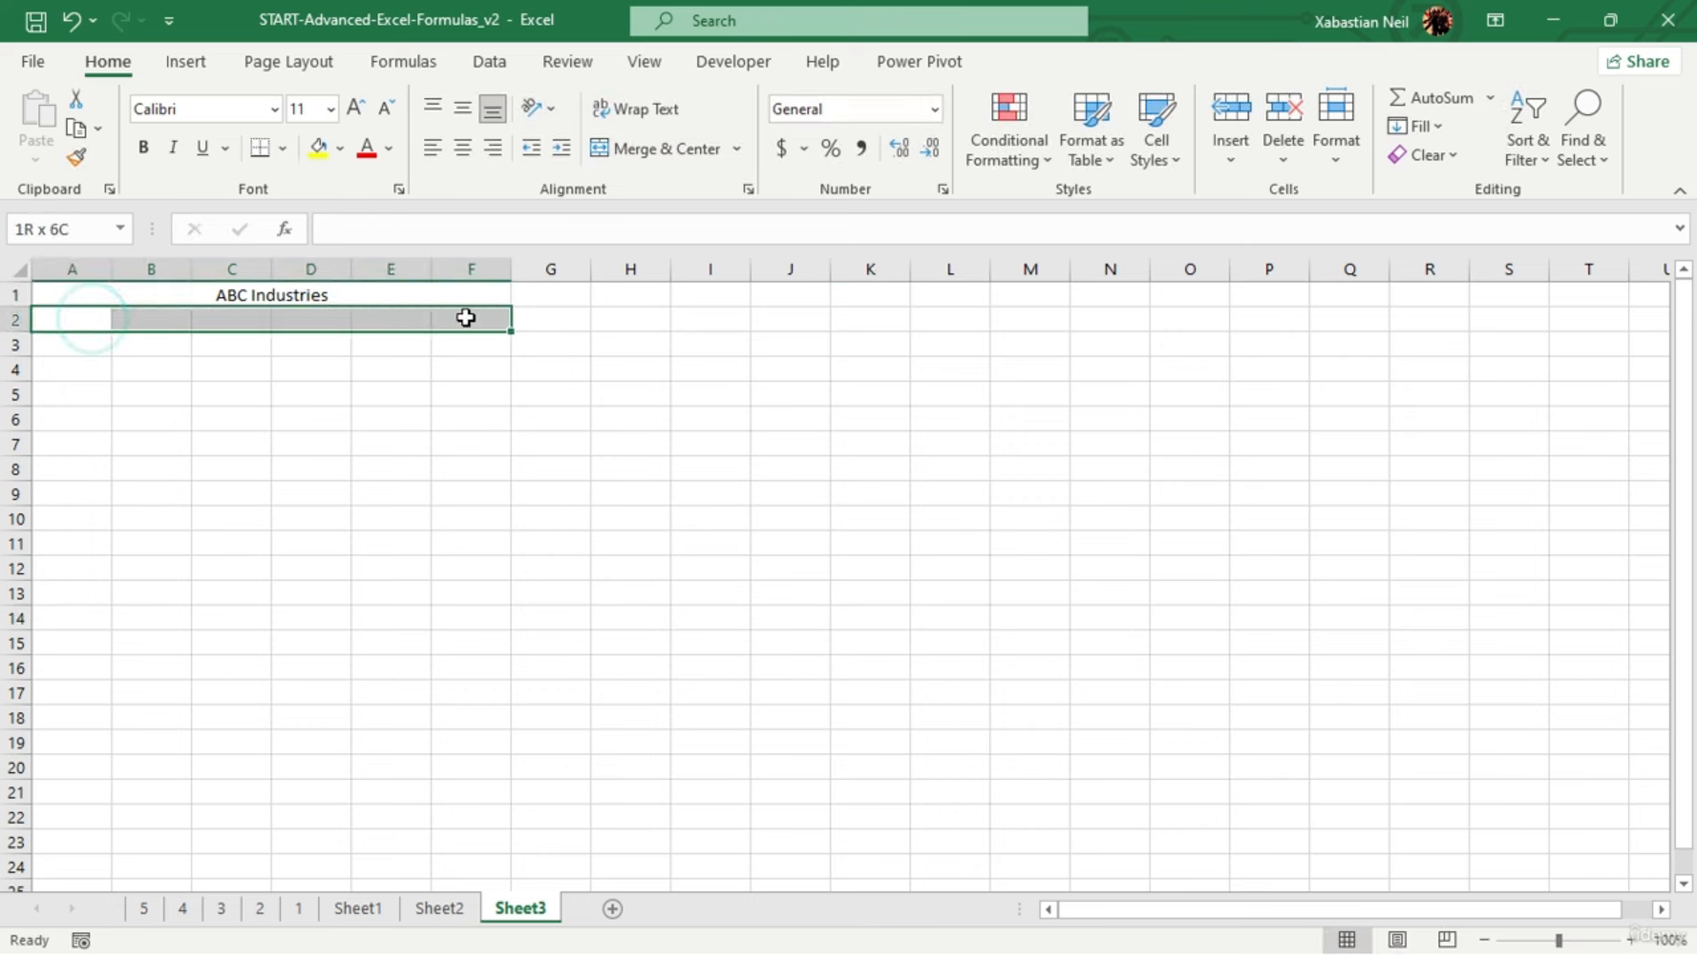
key(alt+h)
key(m)
key(c)
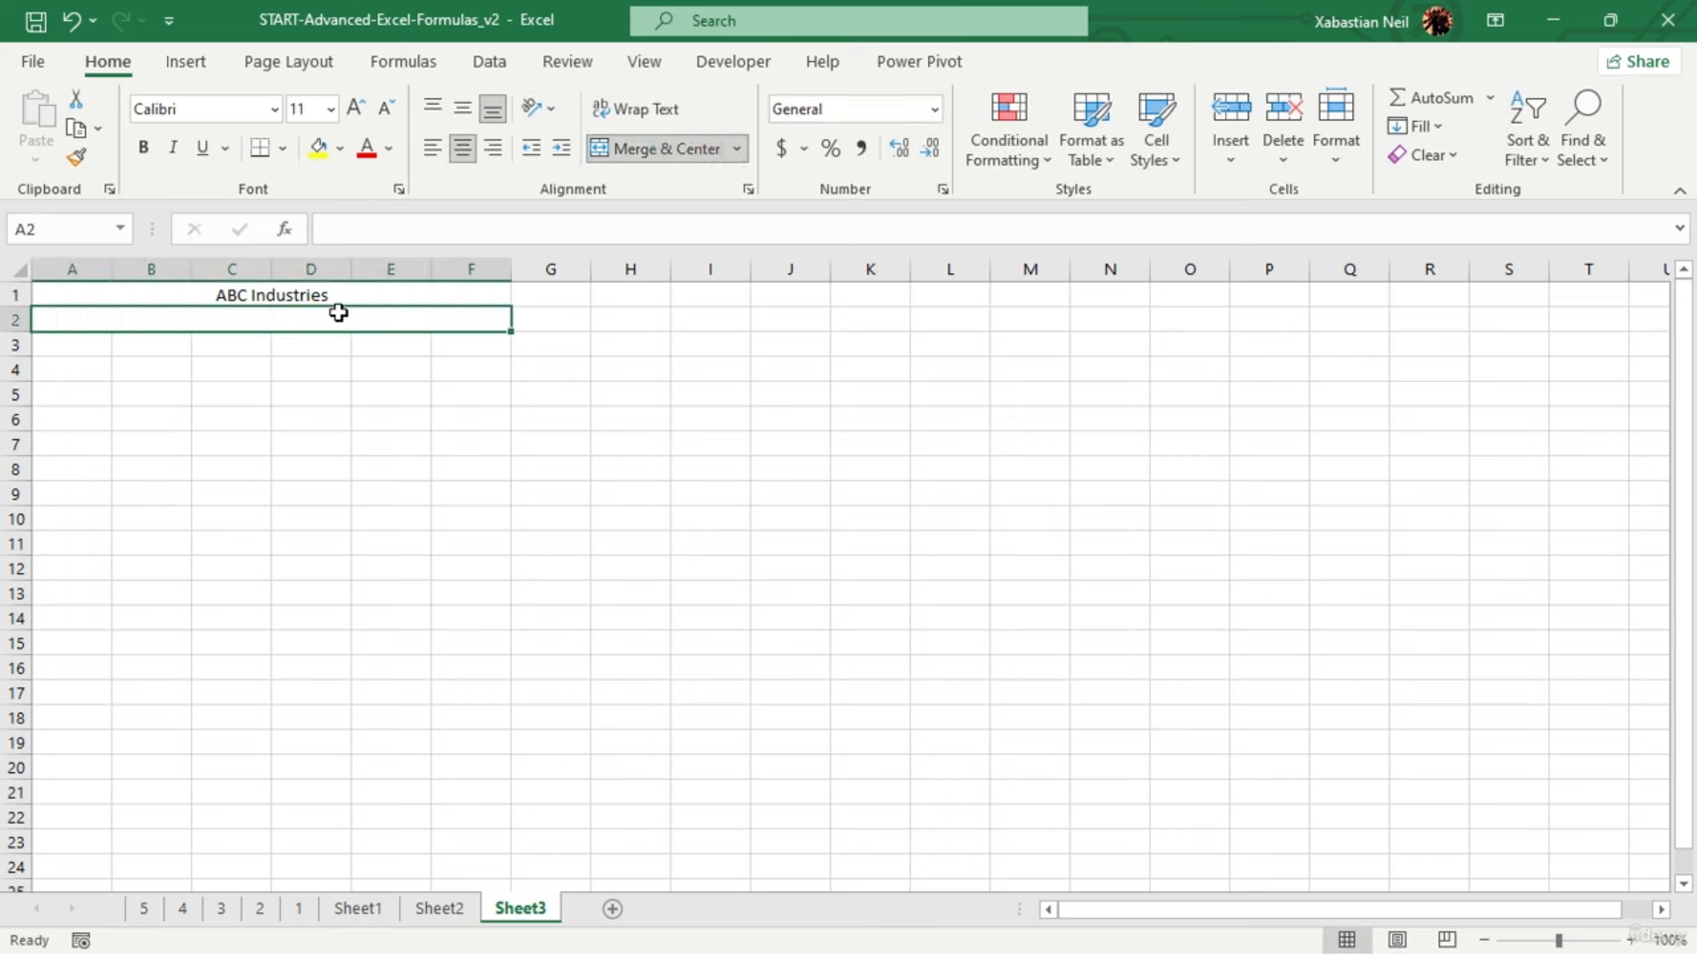
double_click(339, 313)
click(340, 315)
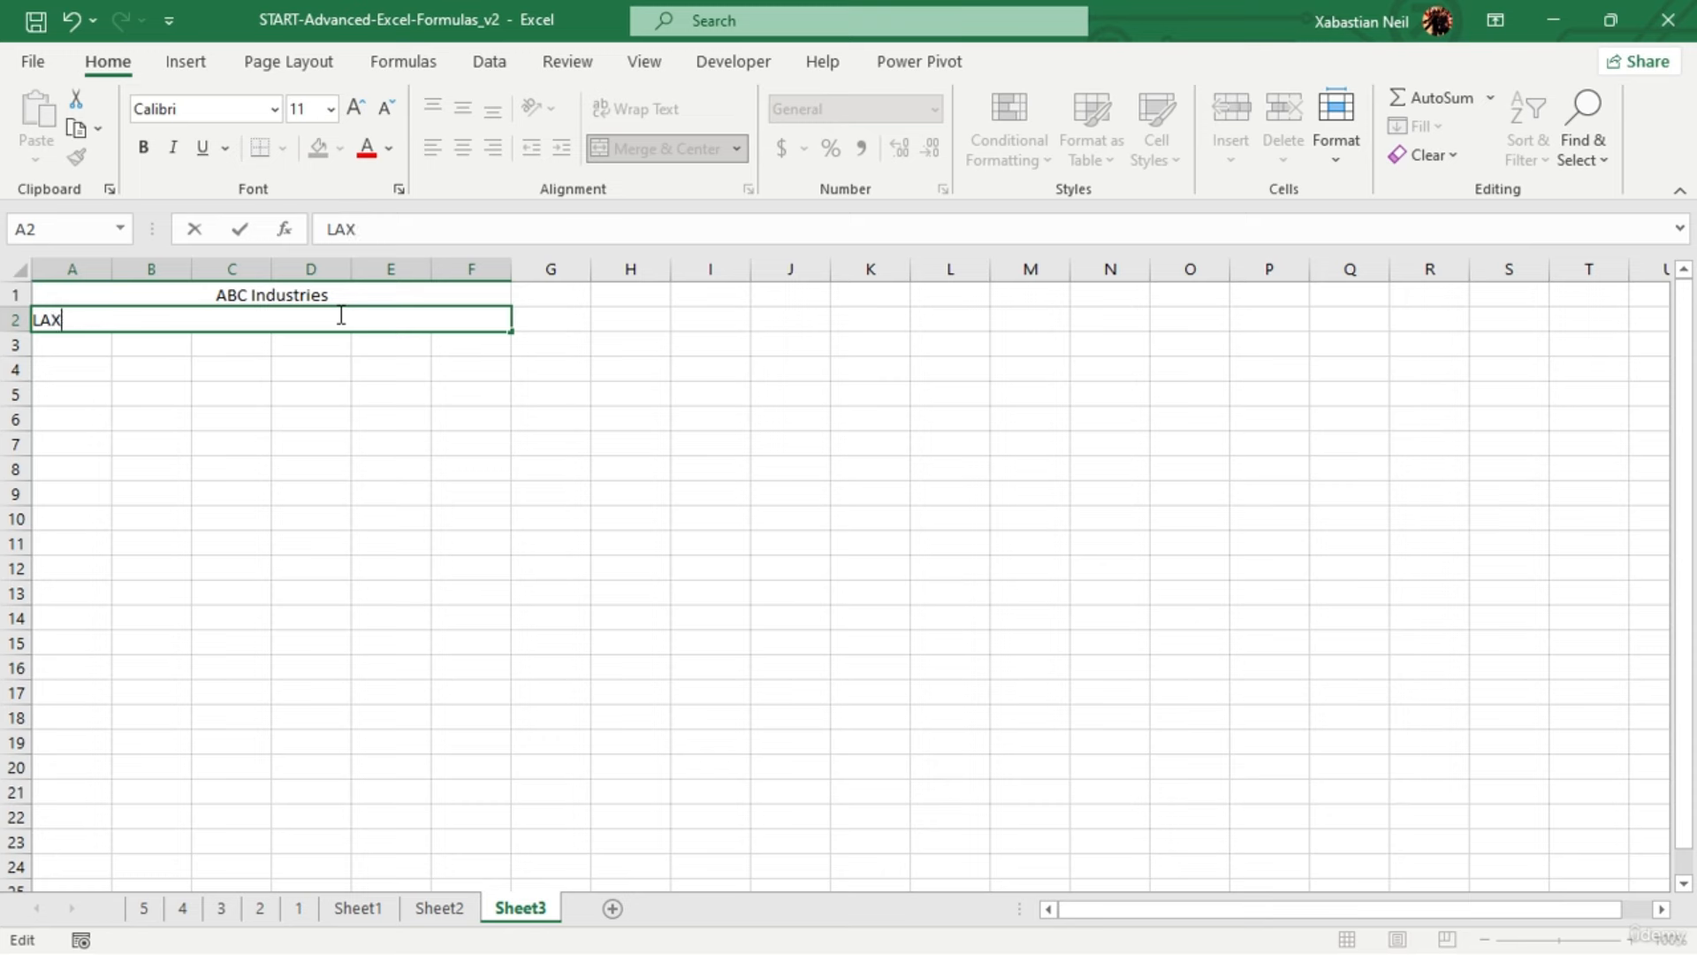
click(246, 411)
Merge and center cells A3:F3 and enter the heading Bill Entry
drag(89, 334, 455, 336)
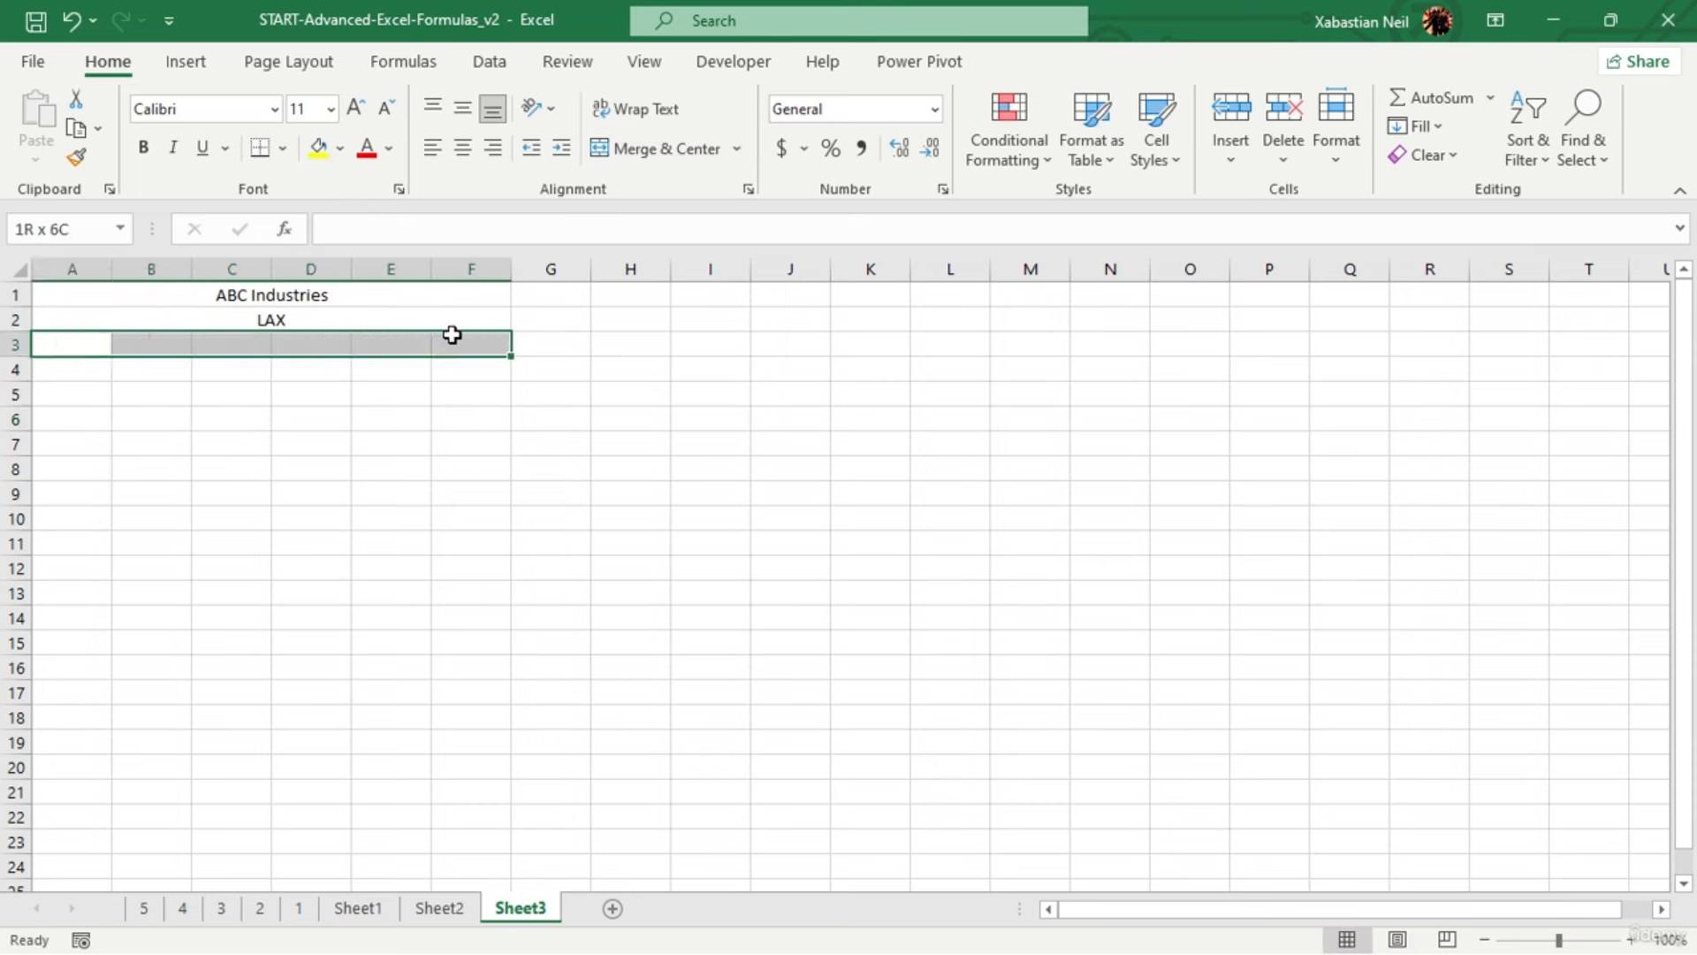
click(639, 150)
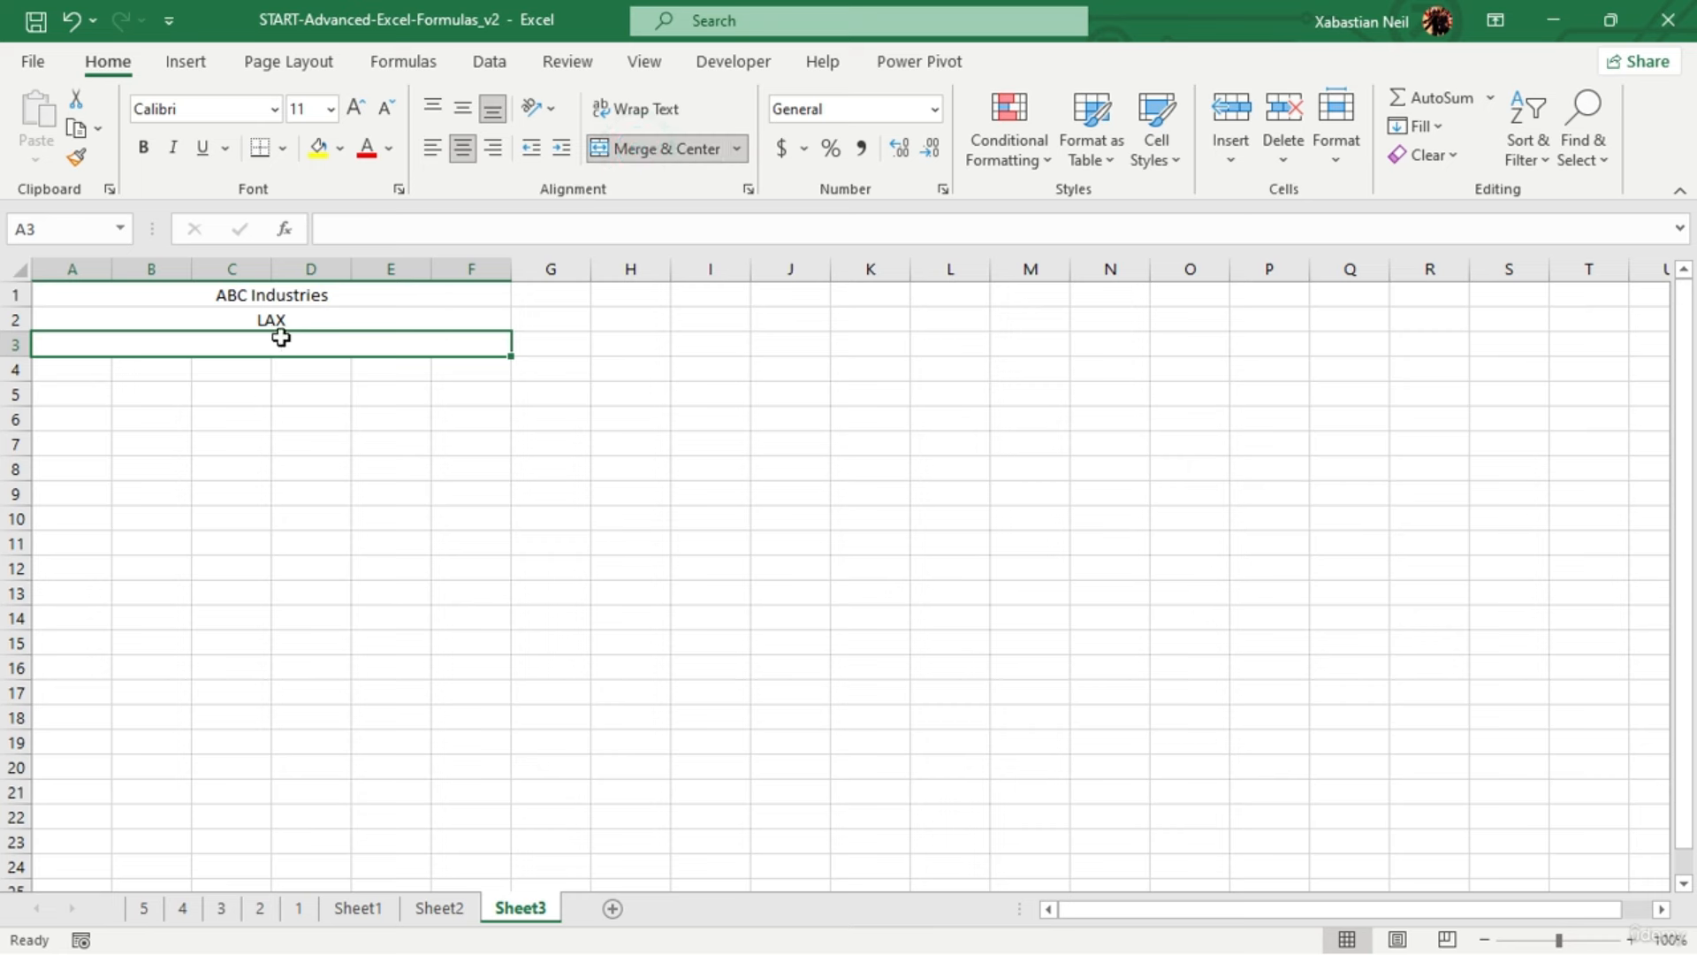
text(Bill Entry)
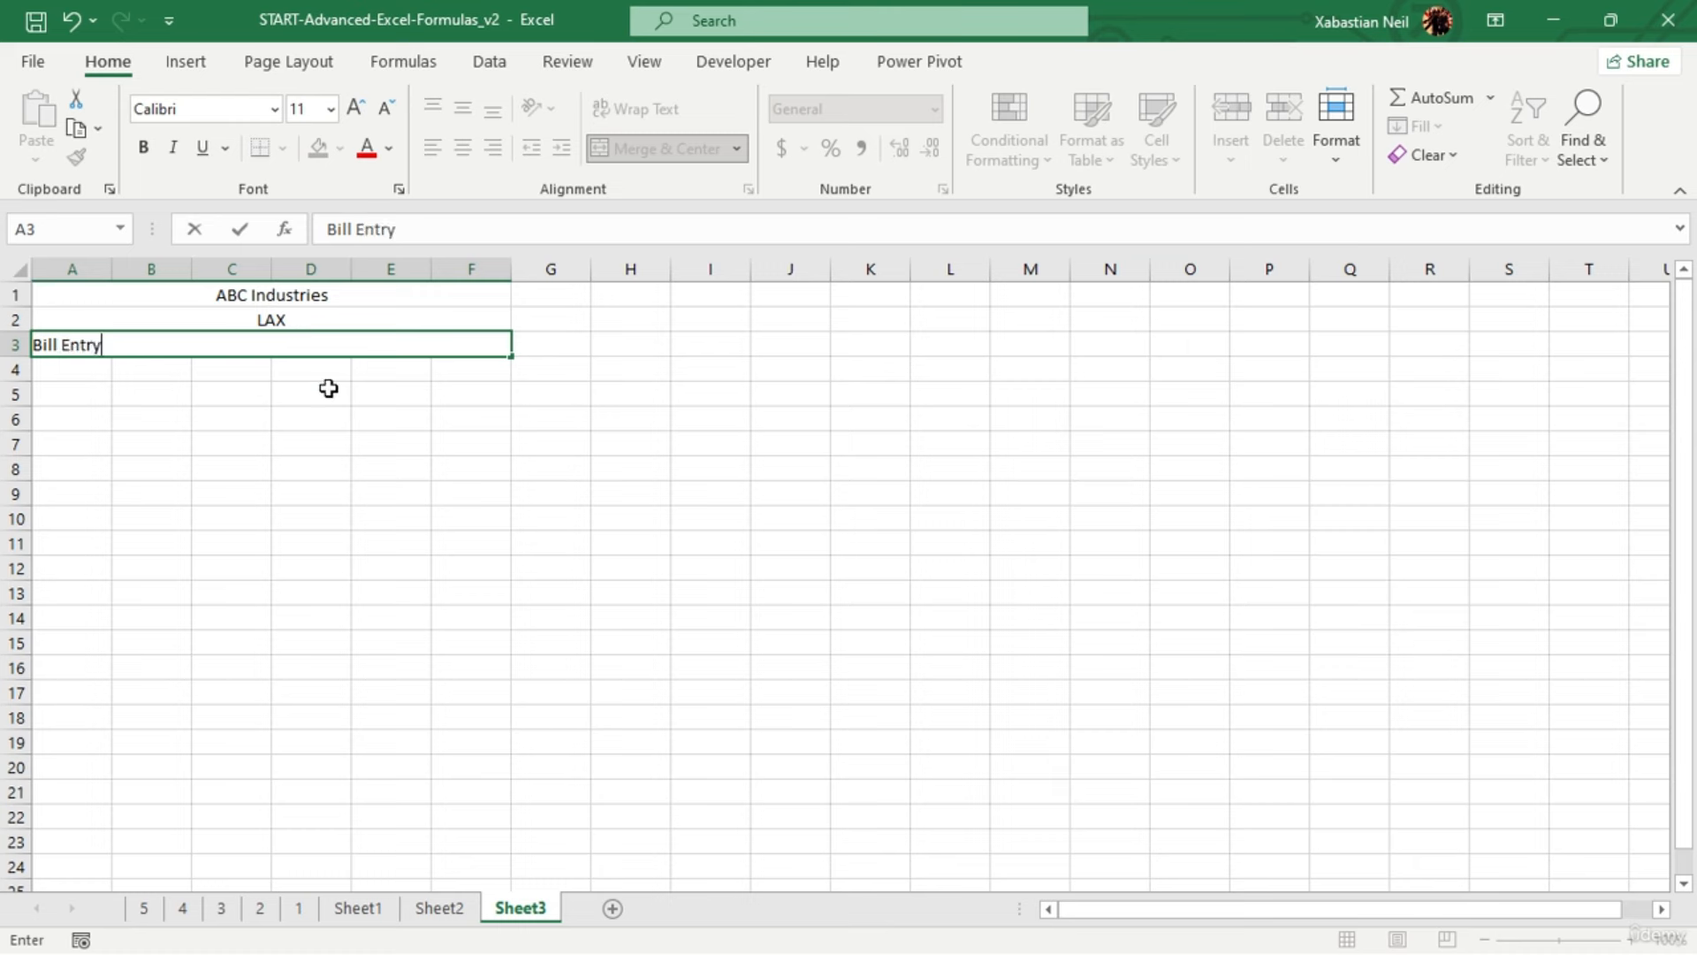
click(329, 389)
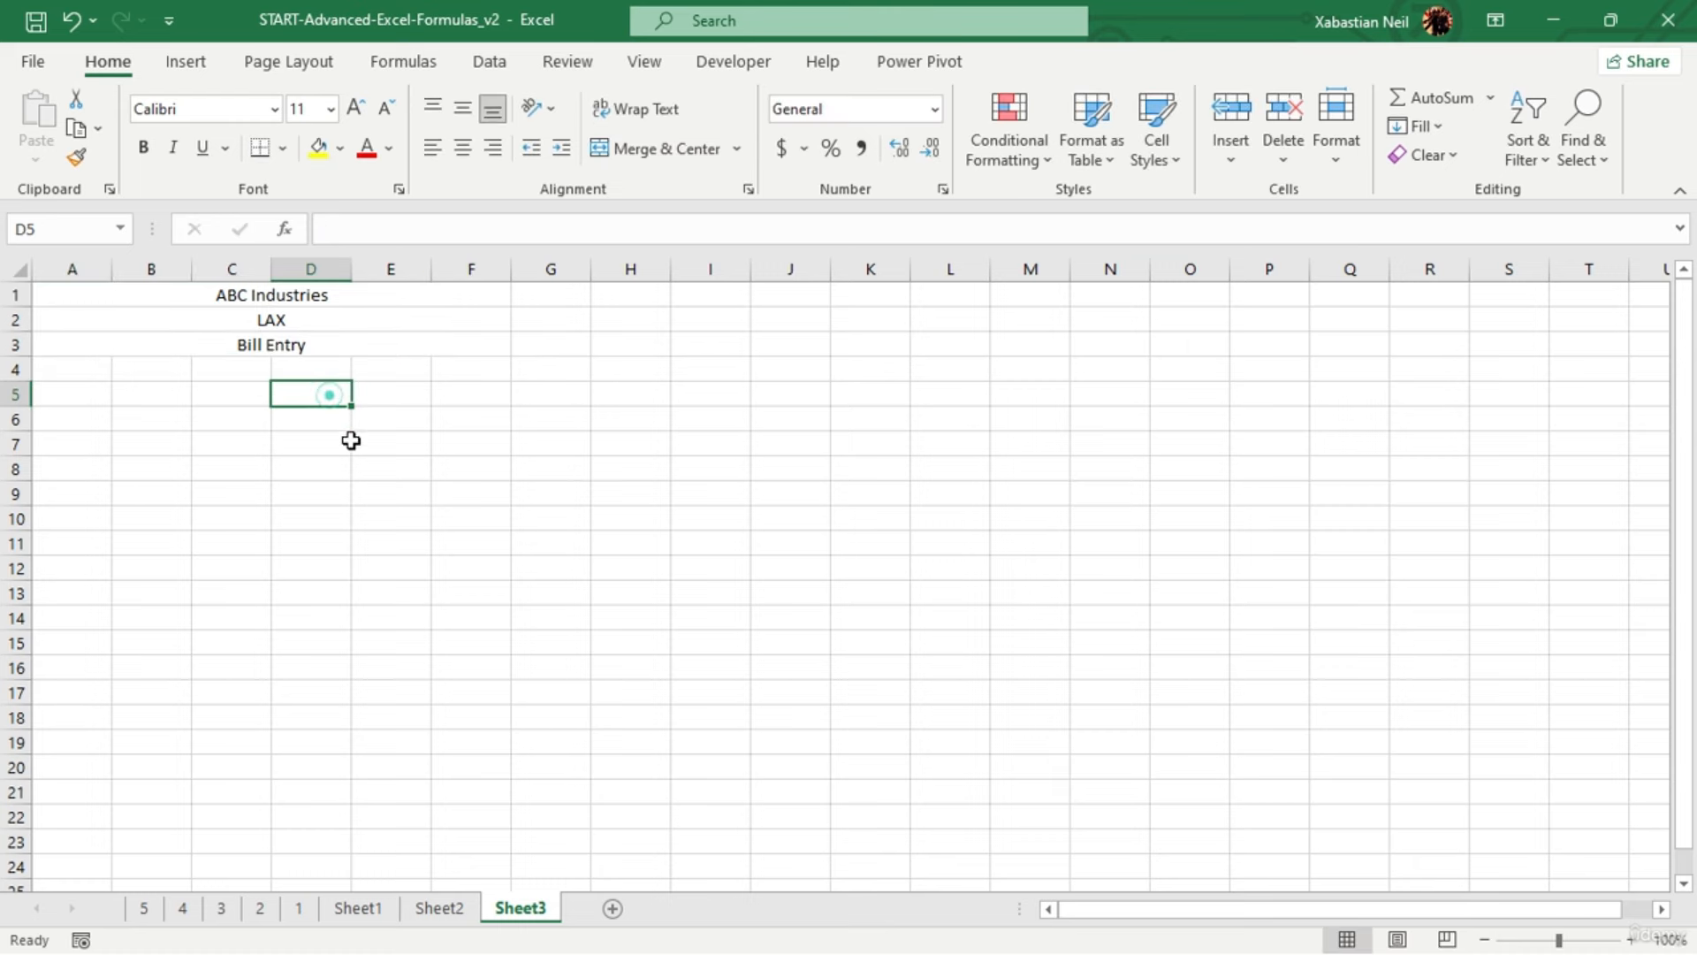
Format the ABC Industries title as bold 14 pt and the Bill Entry heading as bold 12 pt
click(262, 291)
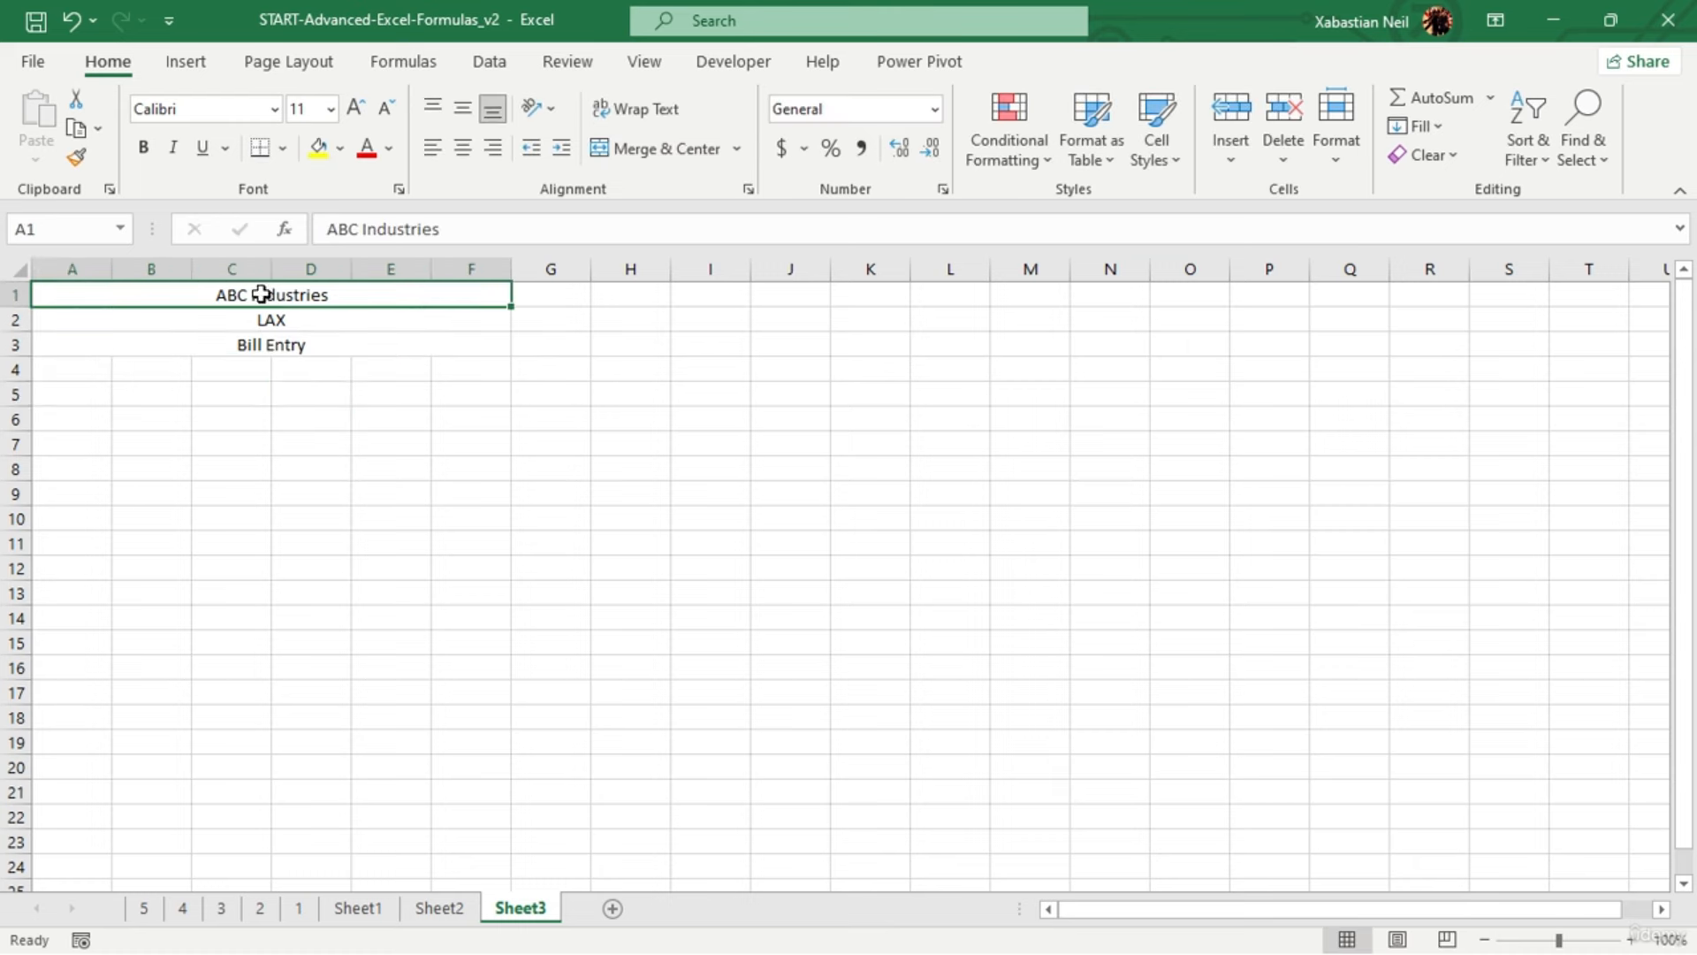
click(357, 109)
click(357, 109)
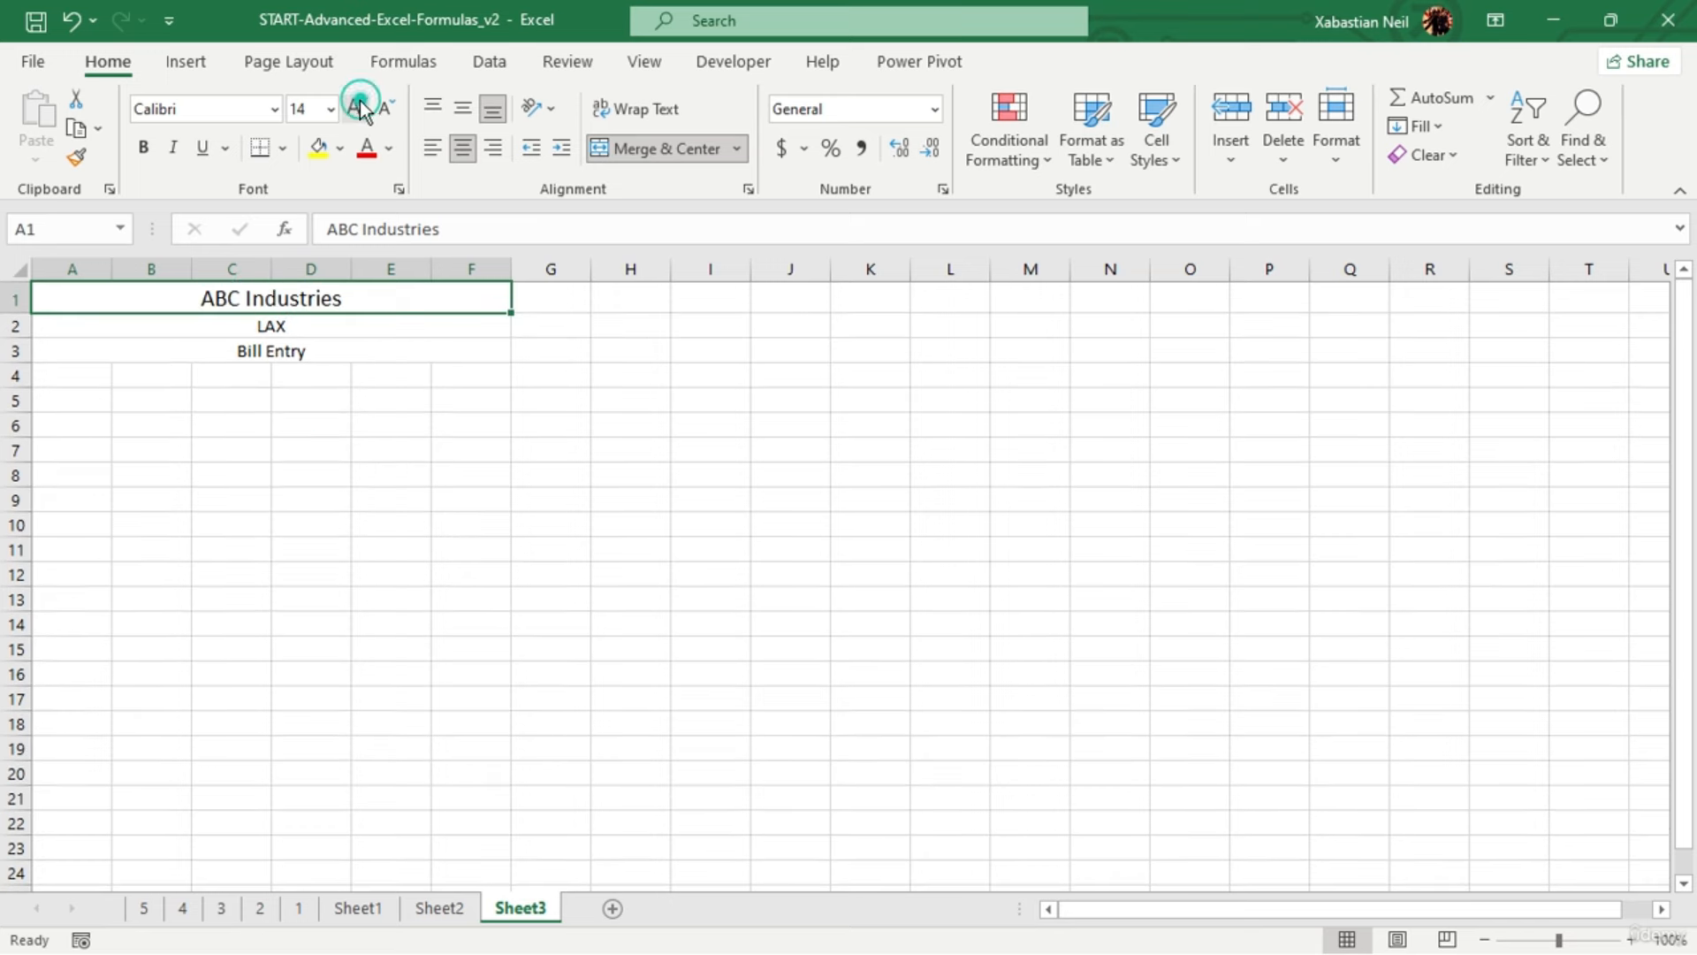
click(143, 148)
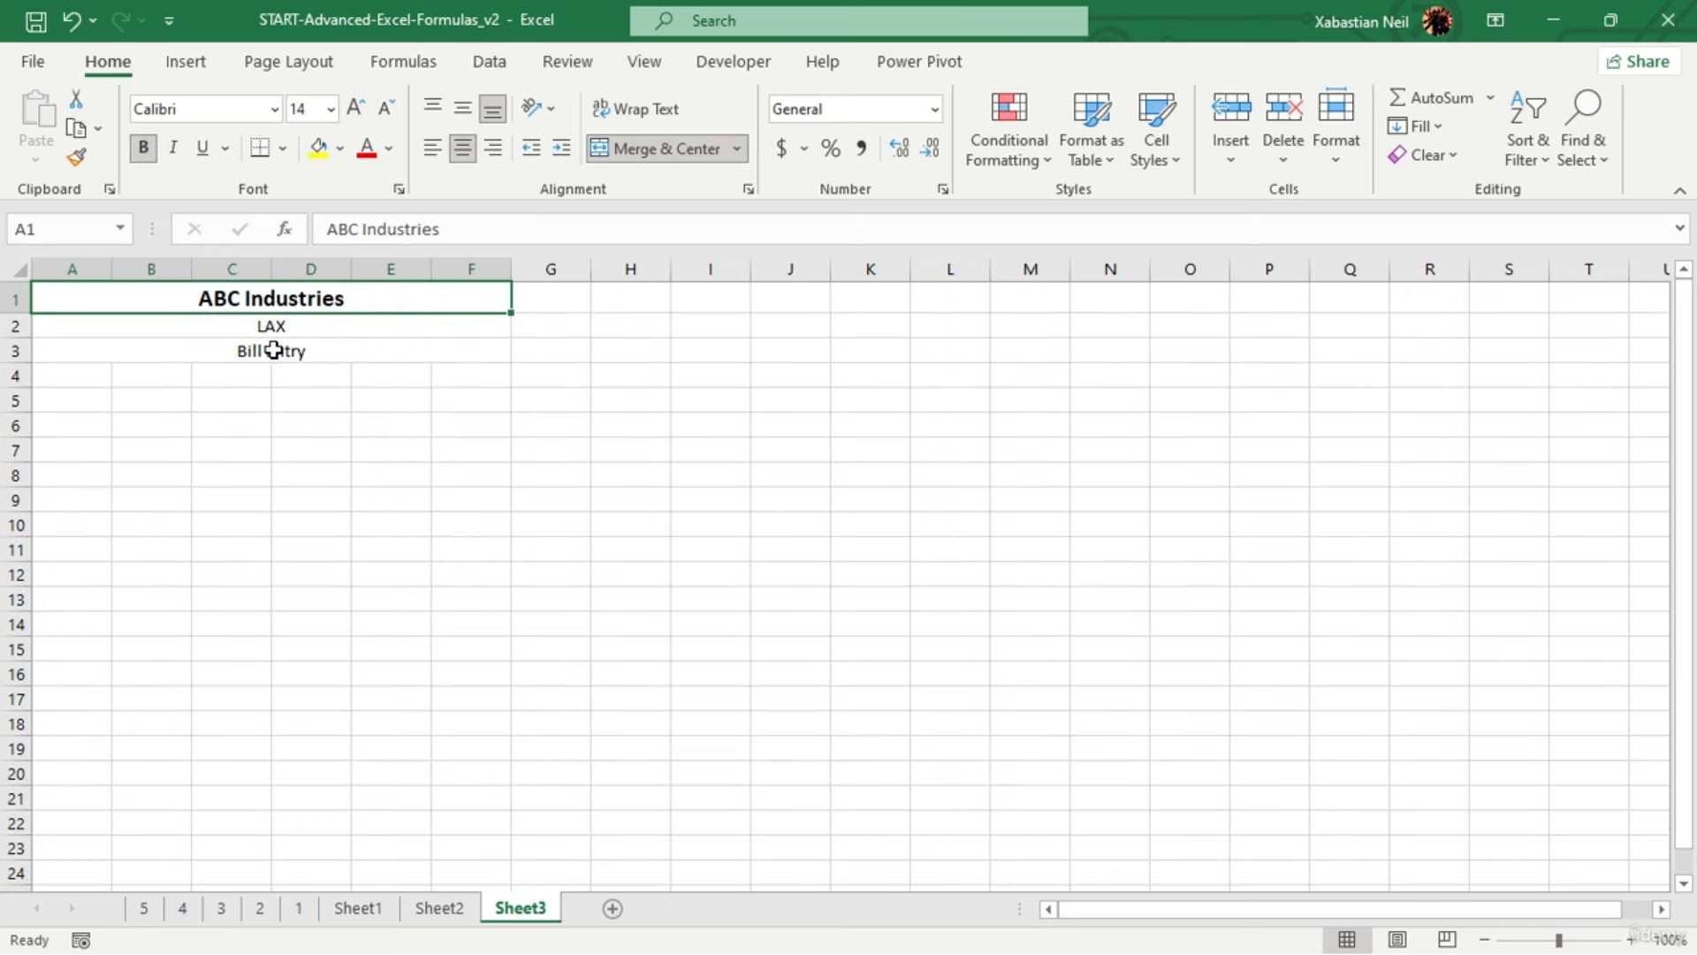
click(271, 350)
click(358, 108)
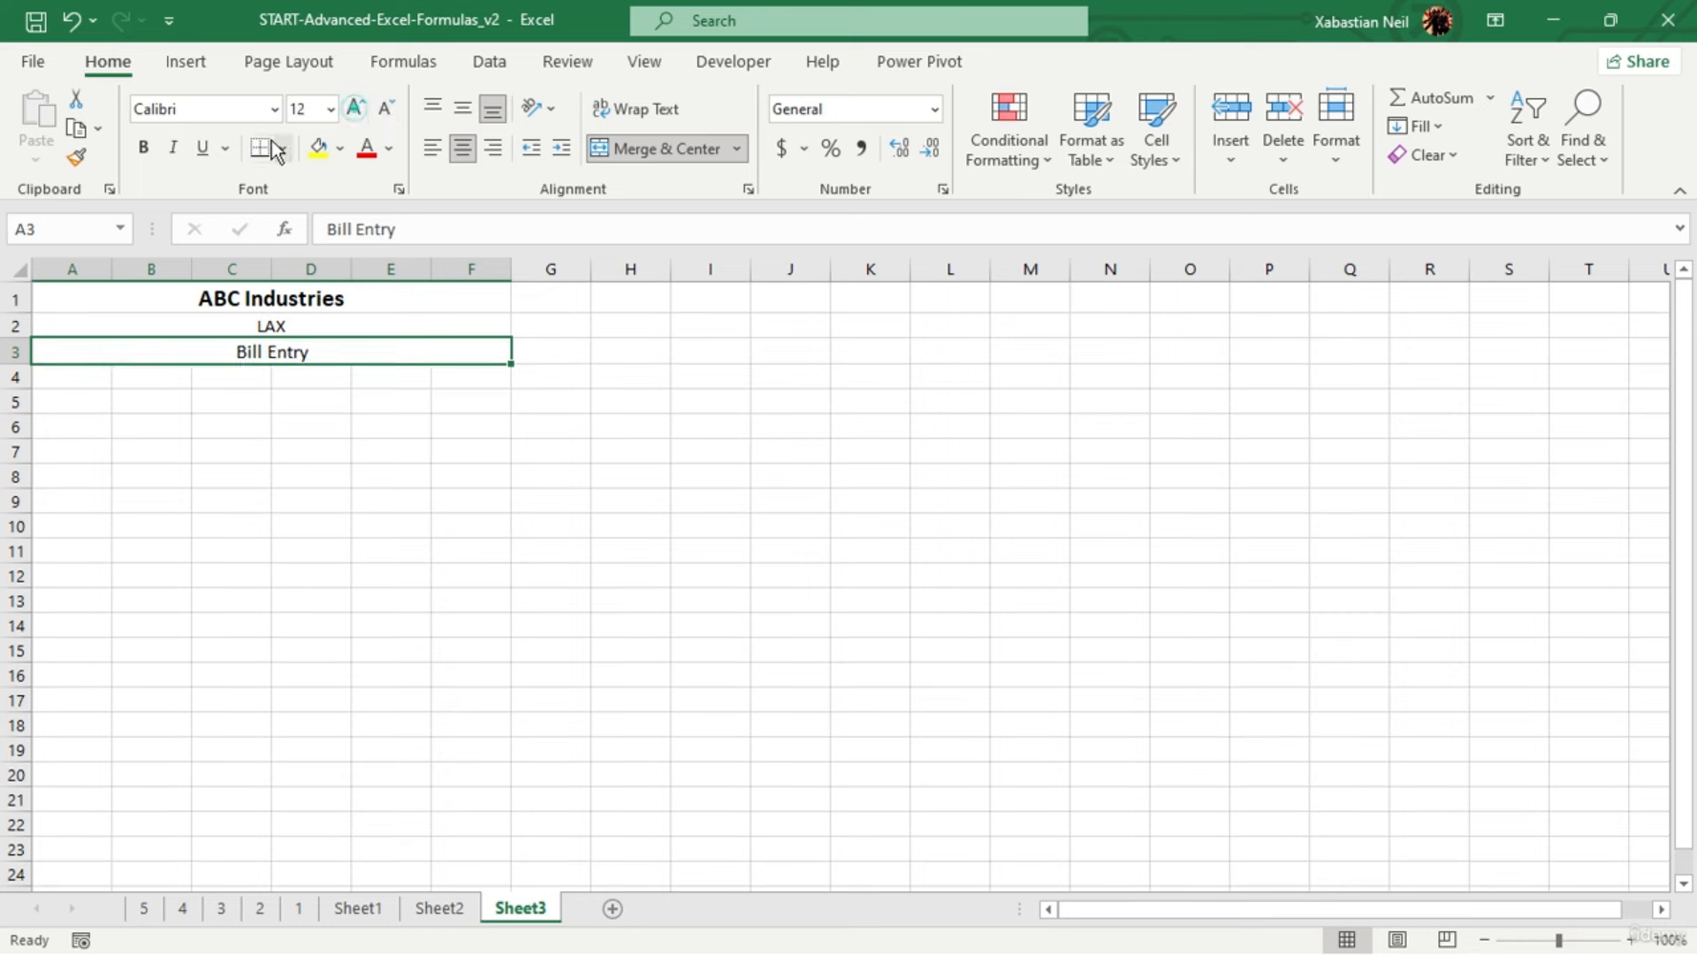
click(144, 148)
Apply All Borders to the ABC Industries title cell
click(280, 295)
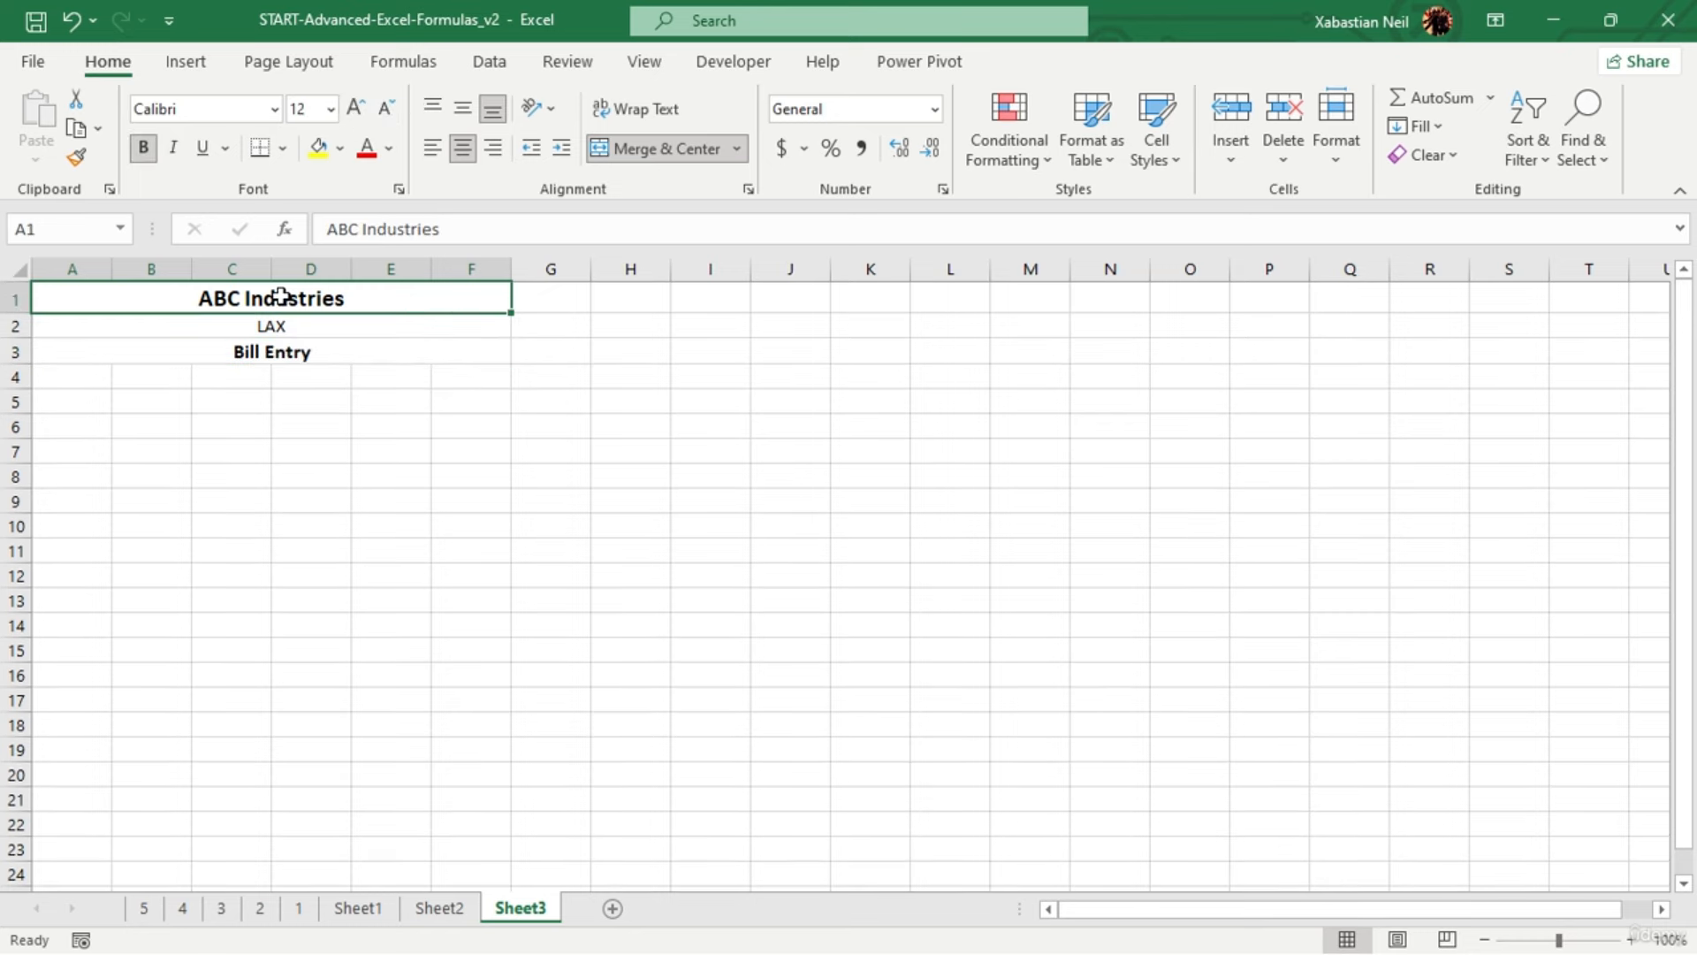
click(278, 156)
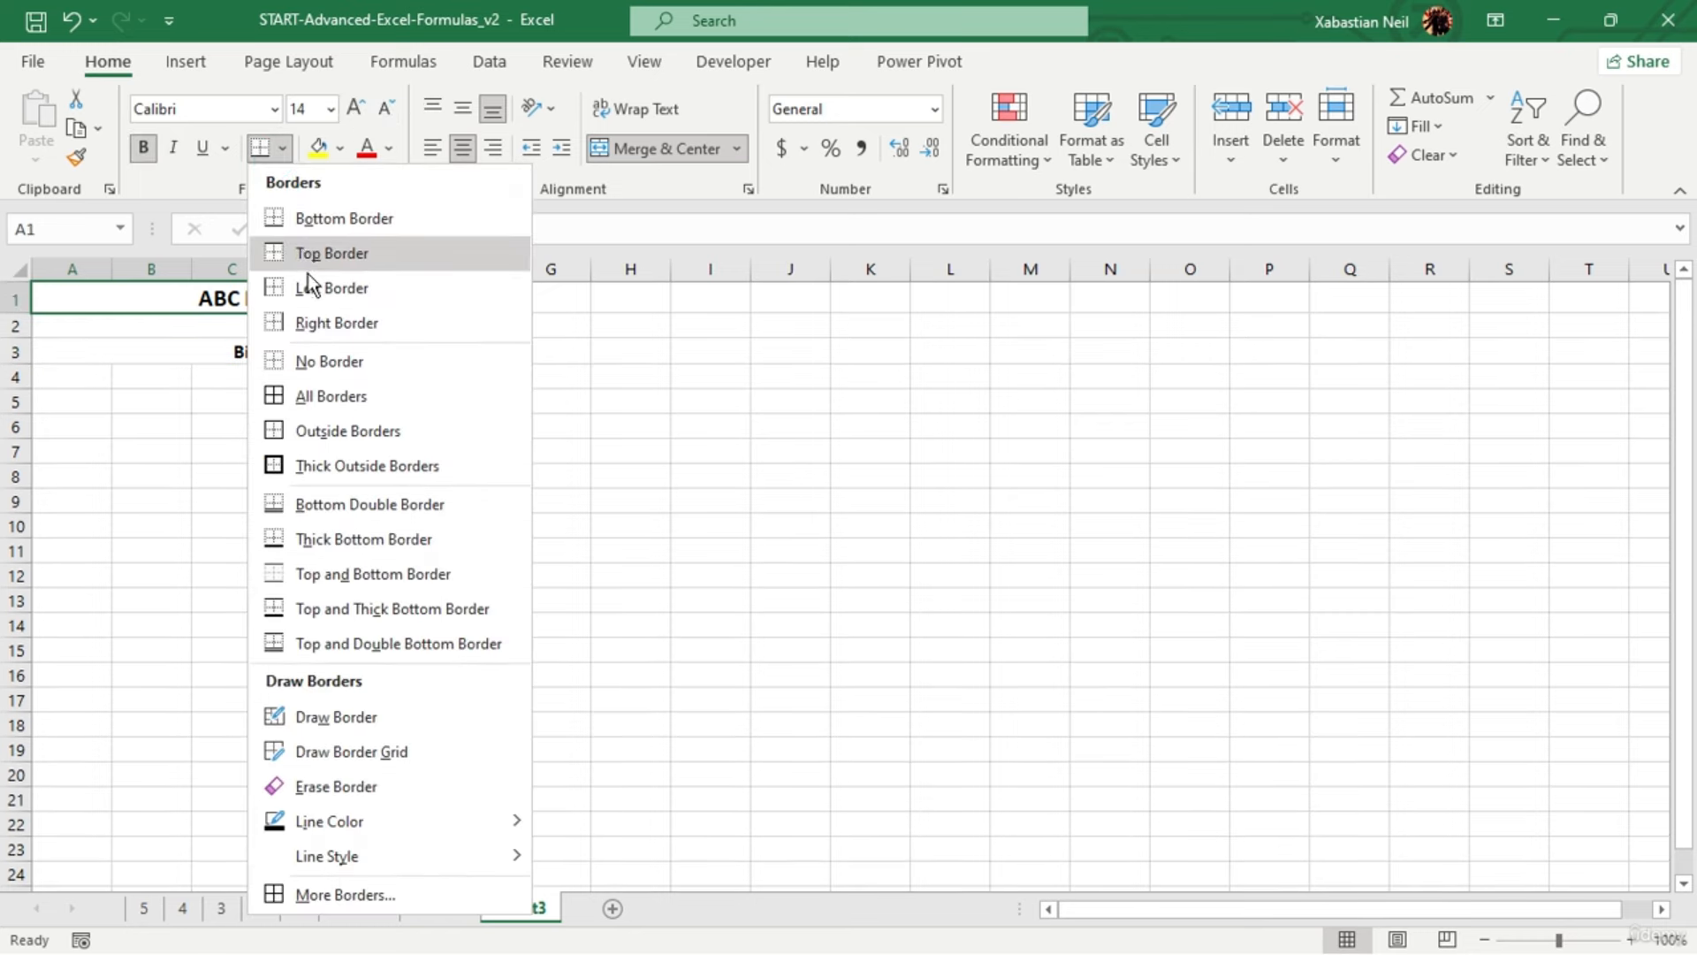
click(385, 395)
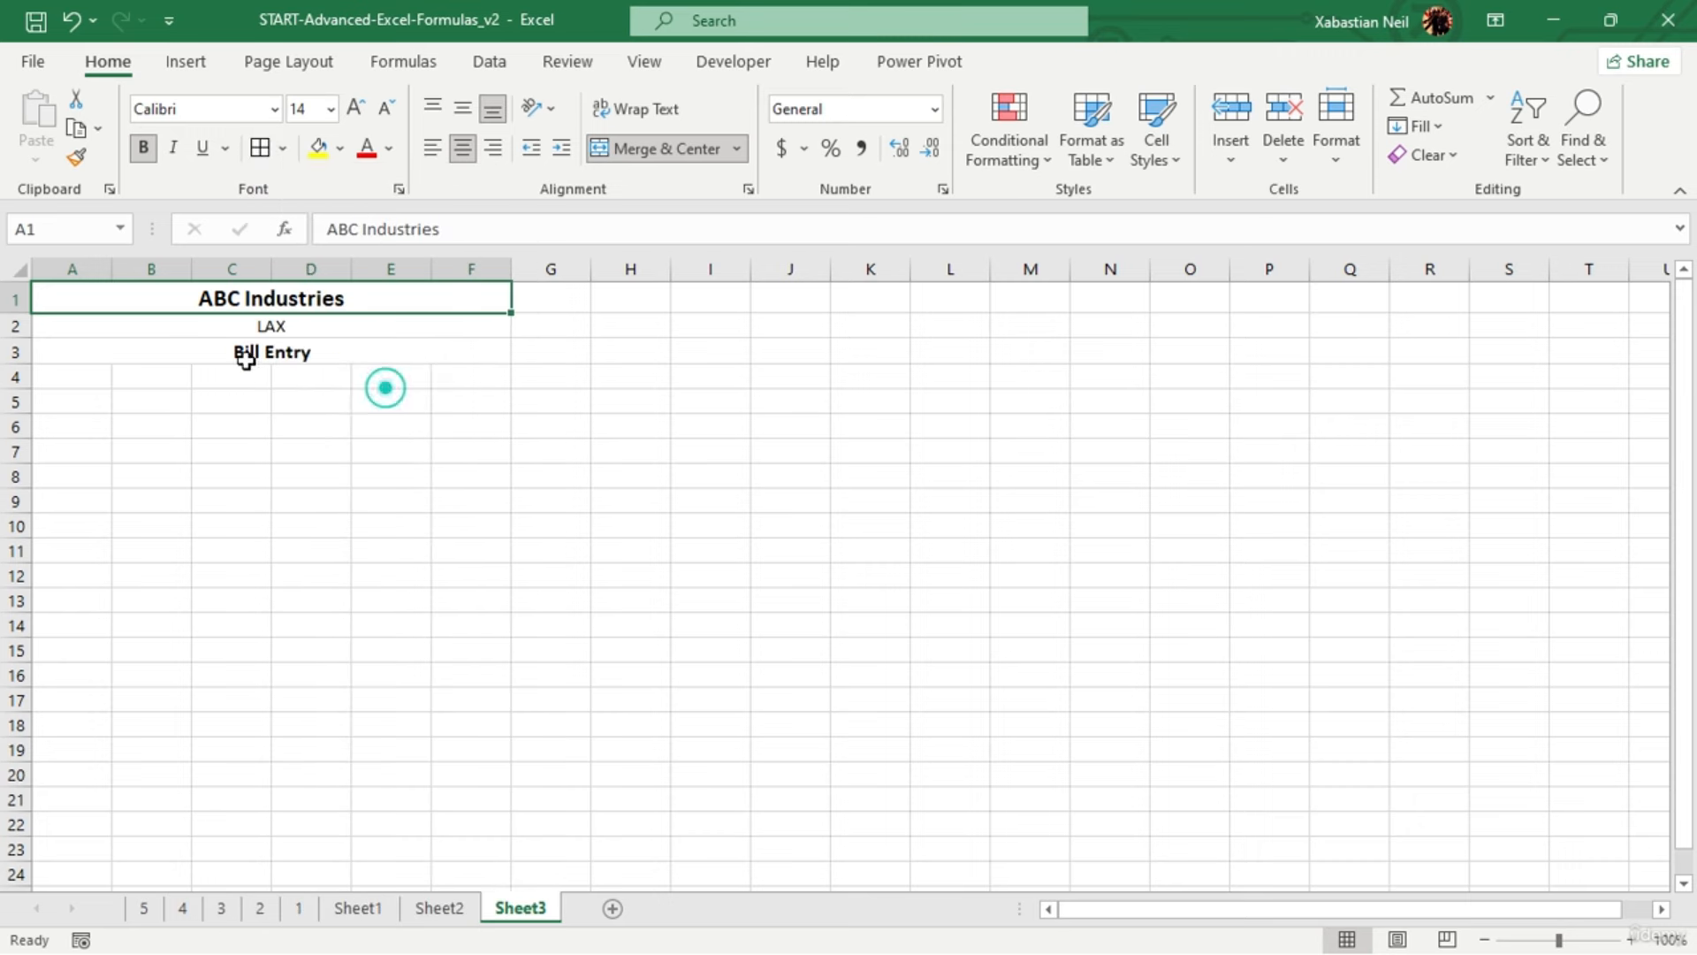
Apply a Thick Bottom Border to the LAX cell and to the Bill Entry cell
click(318, 333)
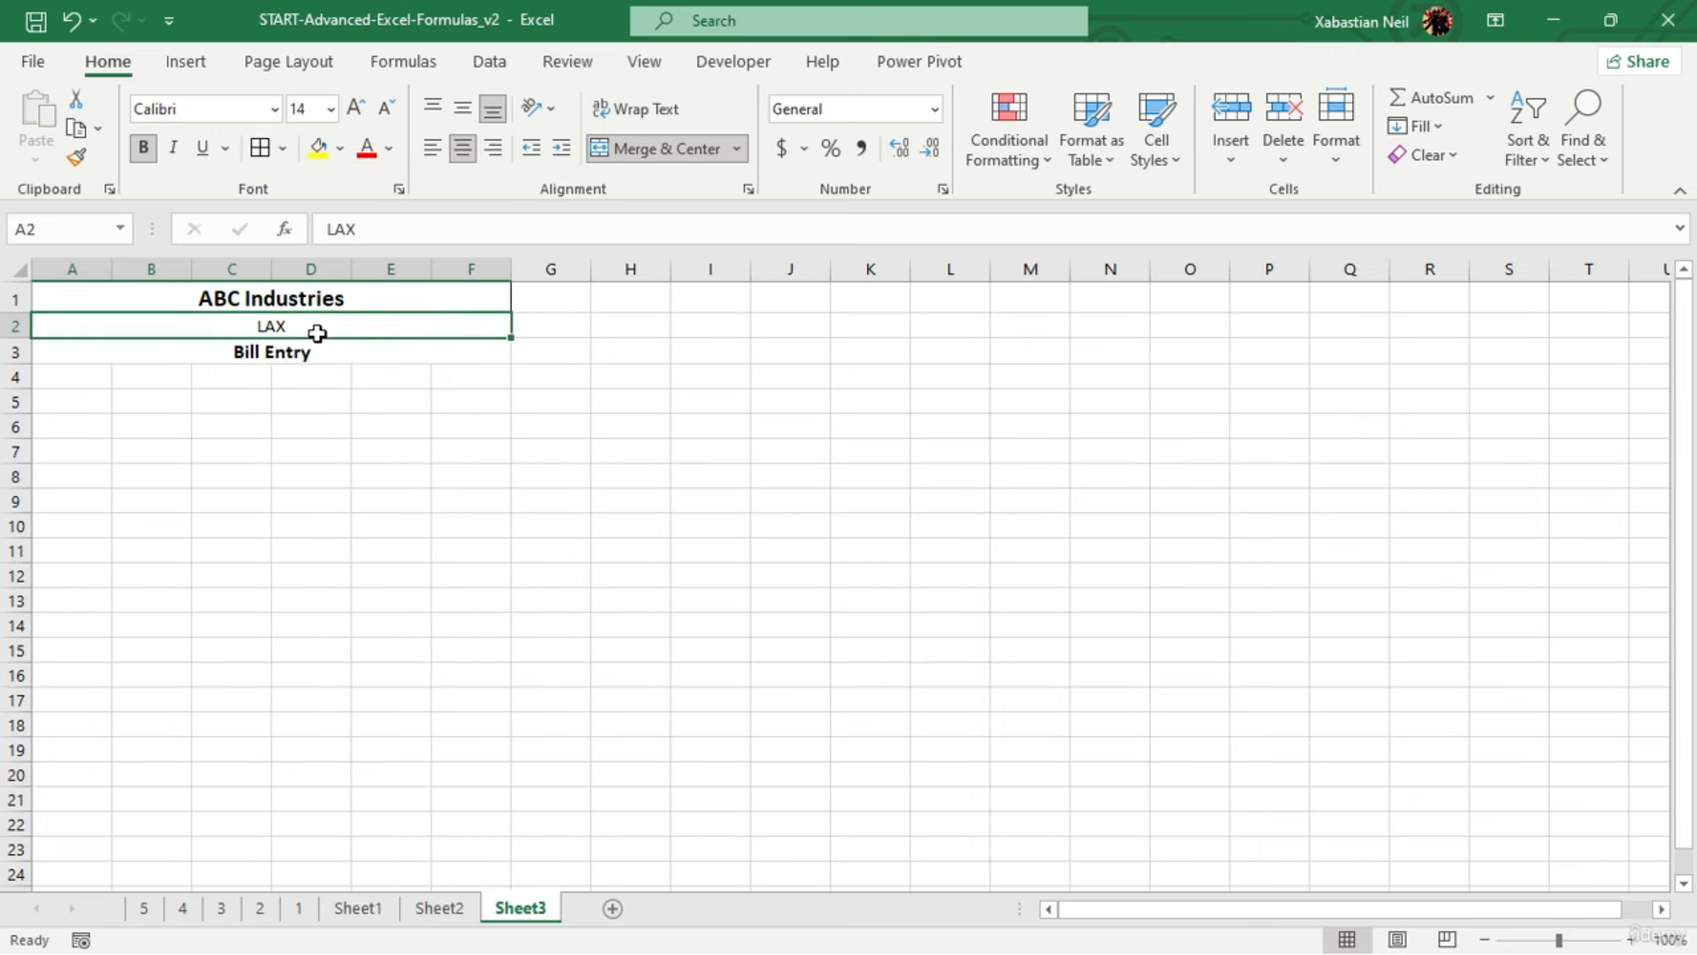
click(284, 147)
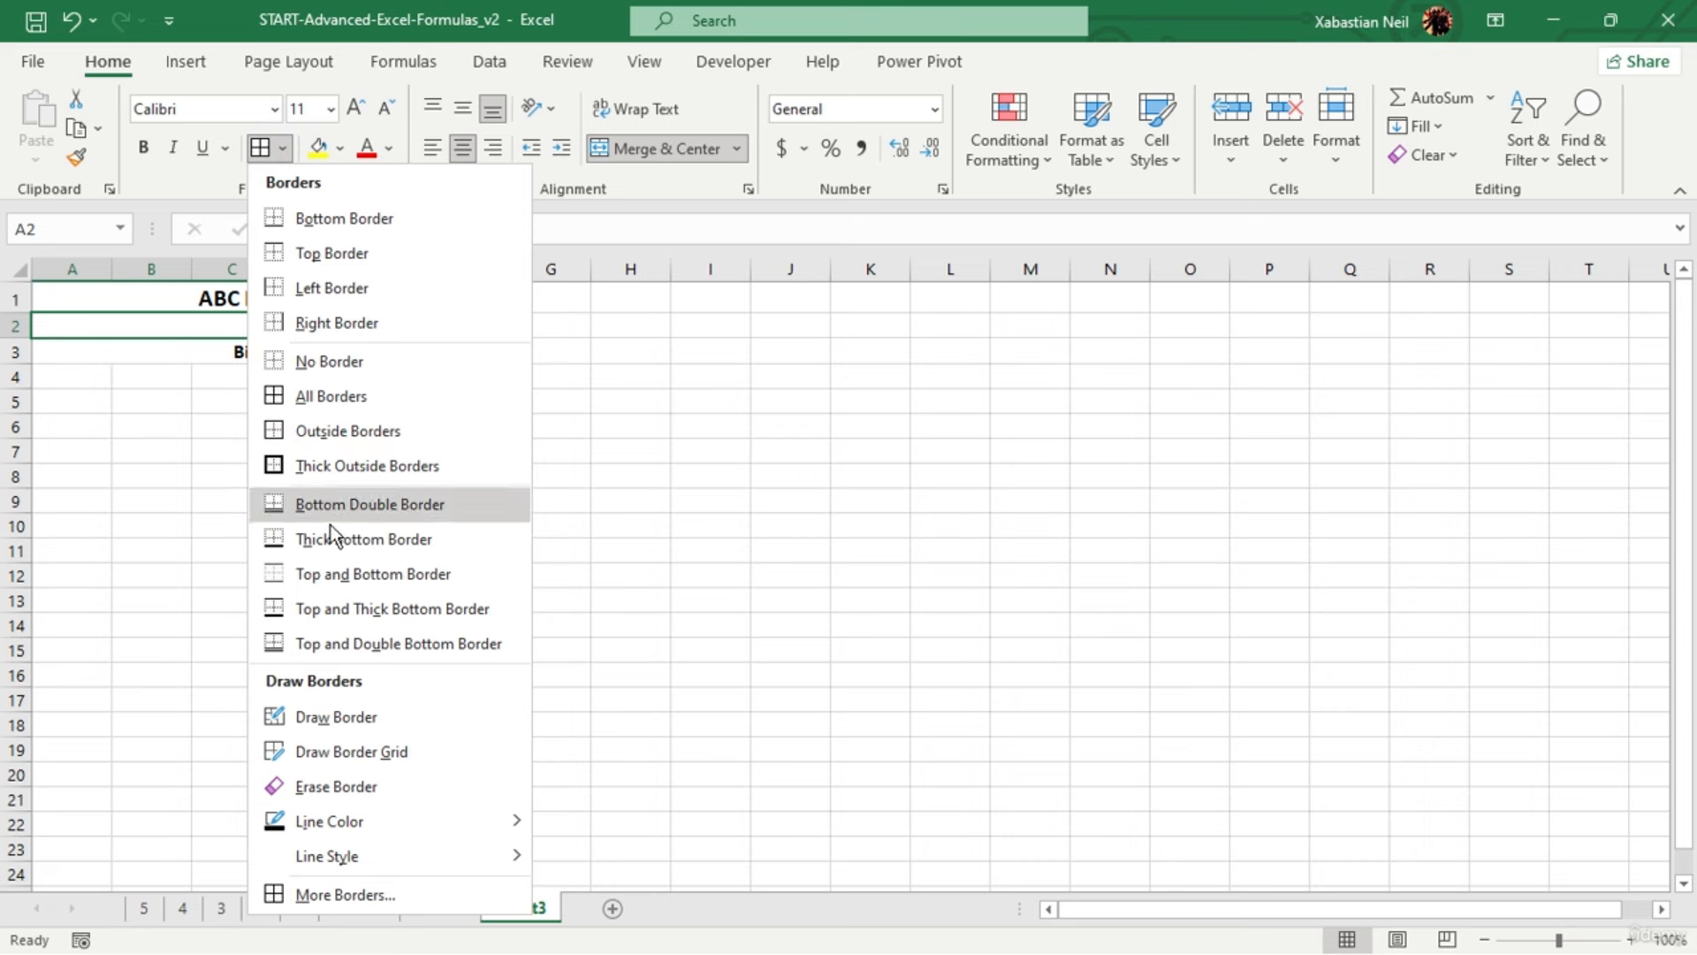
click(348, 541)
click(318, 352)
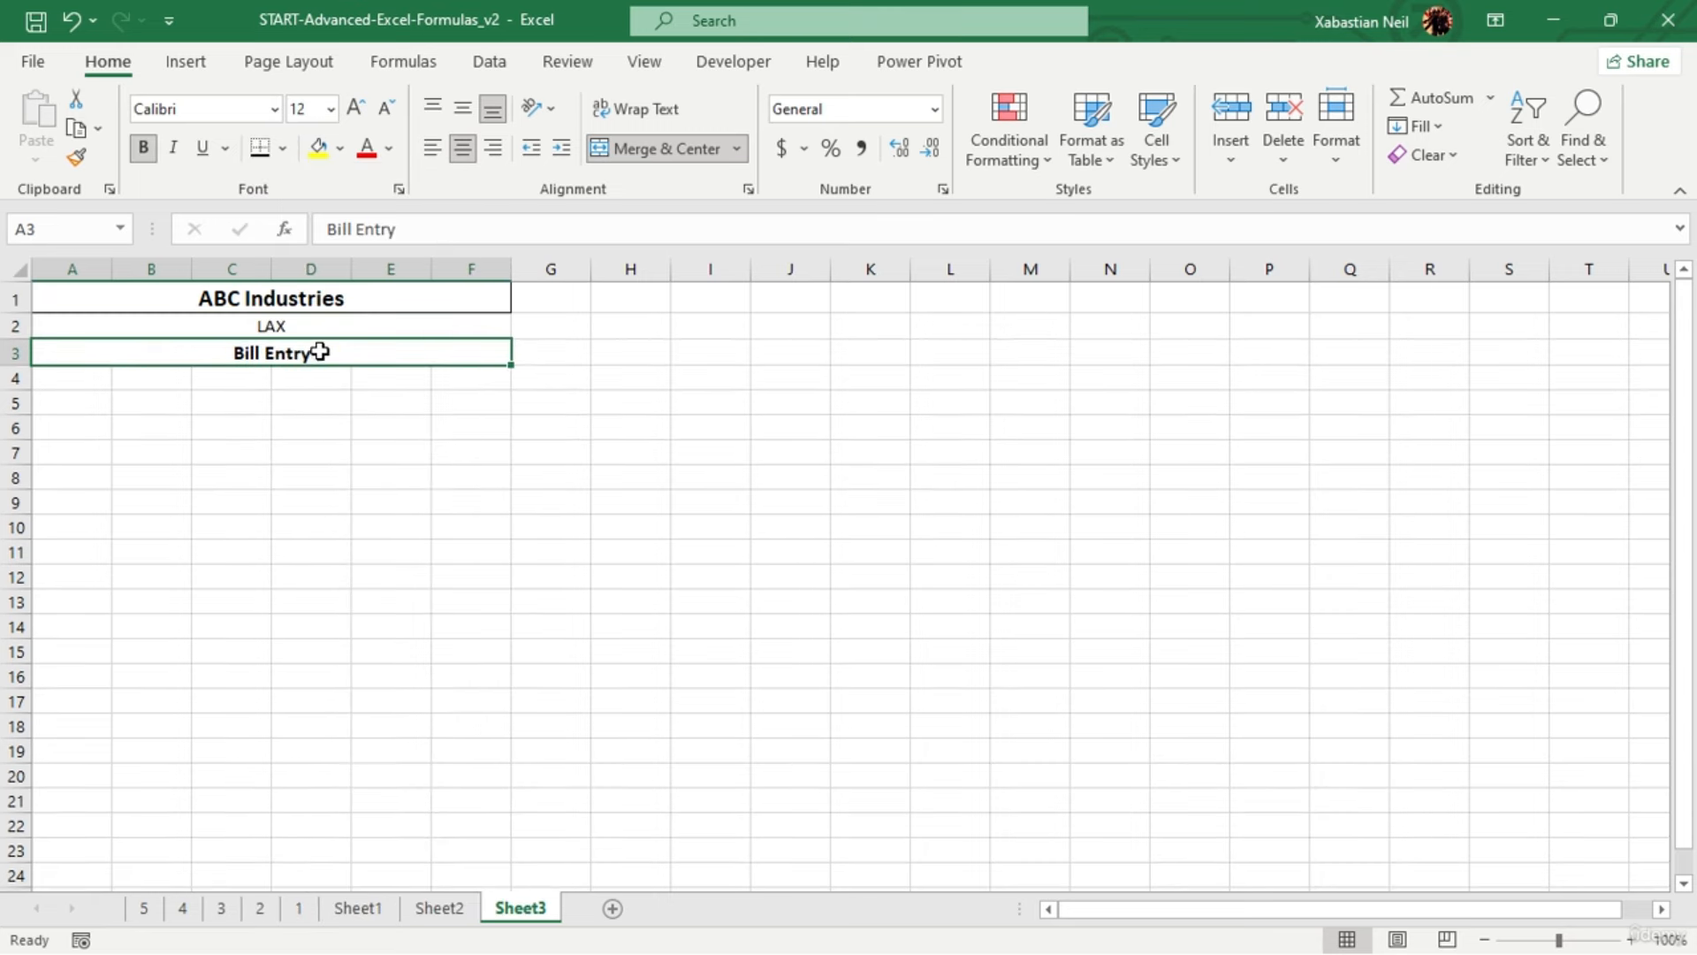
click(285, 155)
click(347, 533)
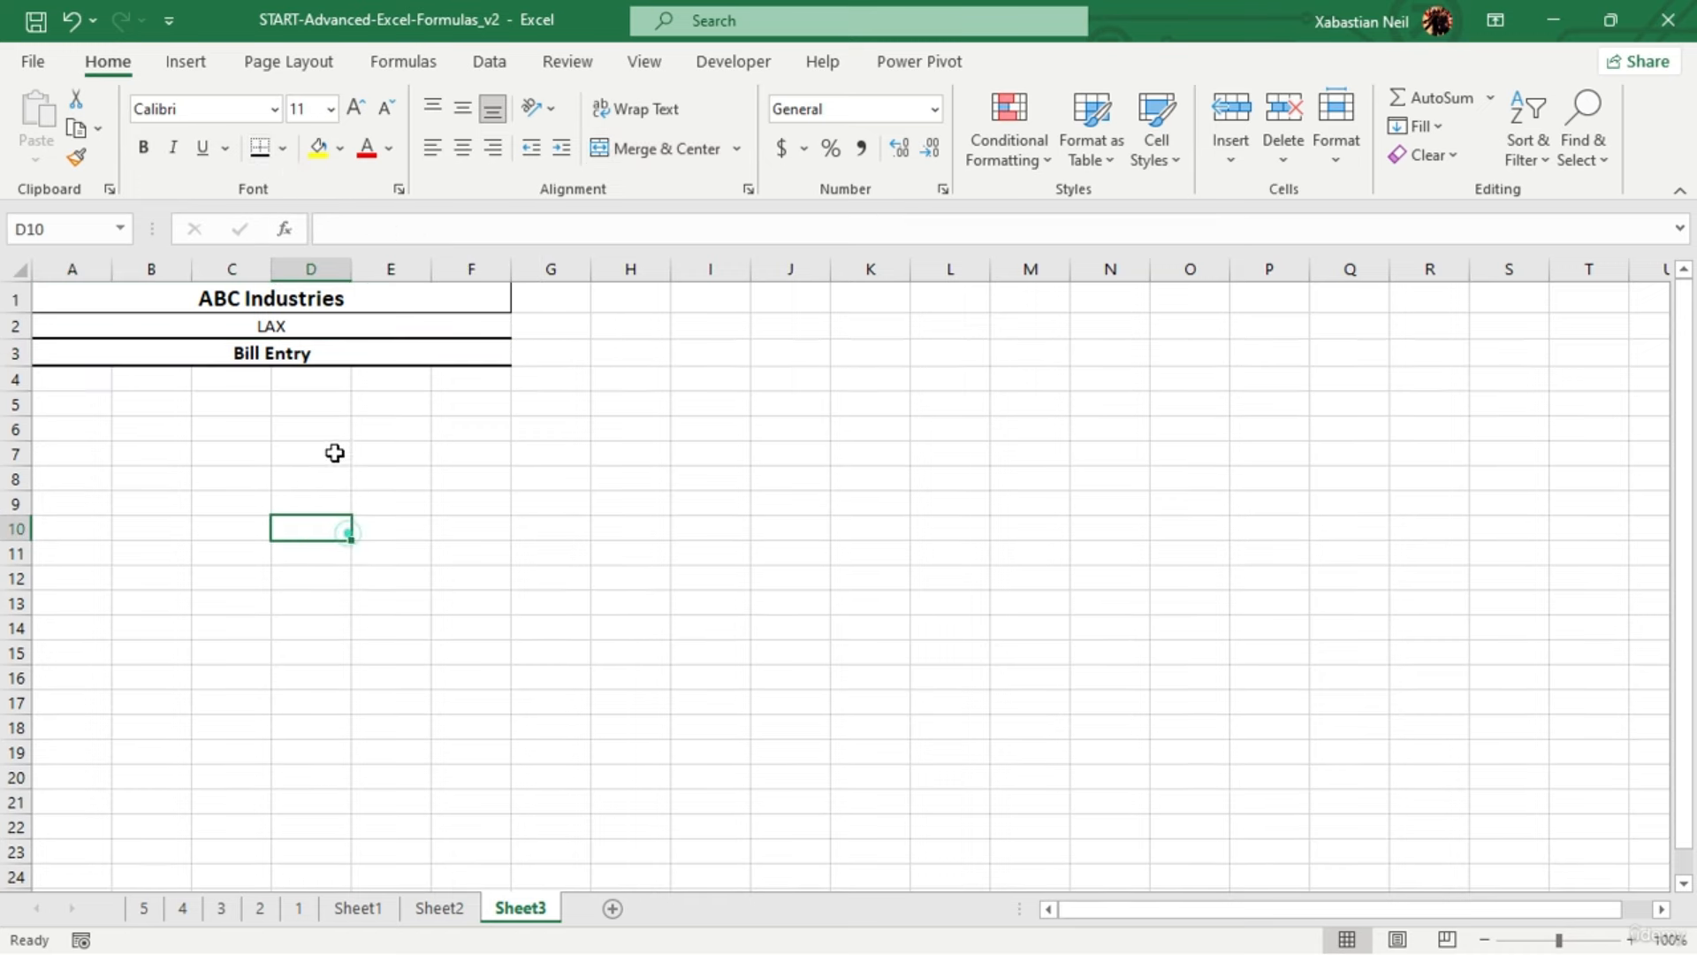
Apply Thick Outside Borders to the ABC Industries title cell
click(360, 299)
click(282, 149)
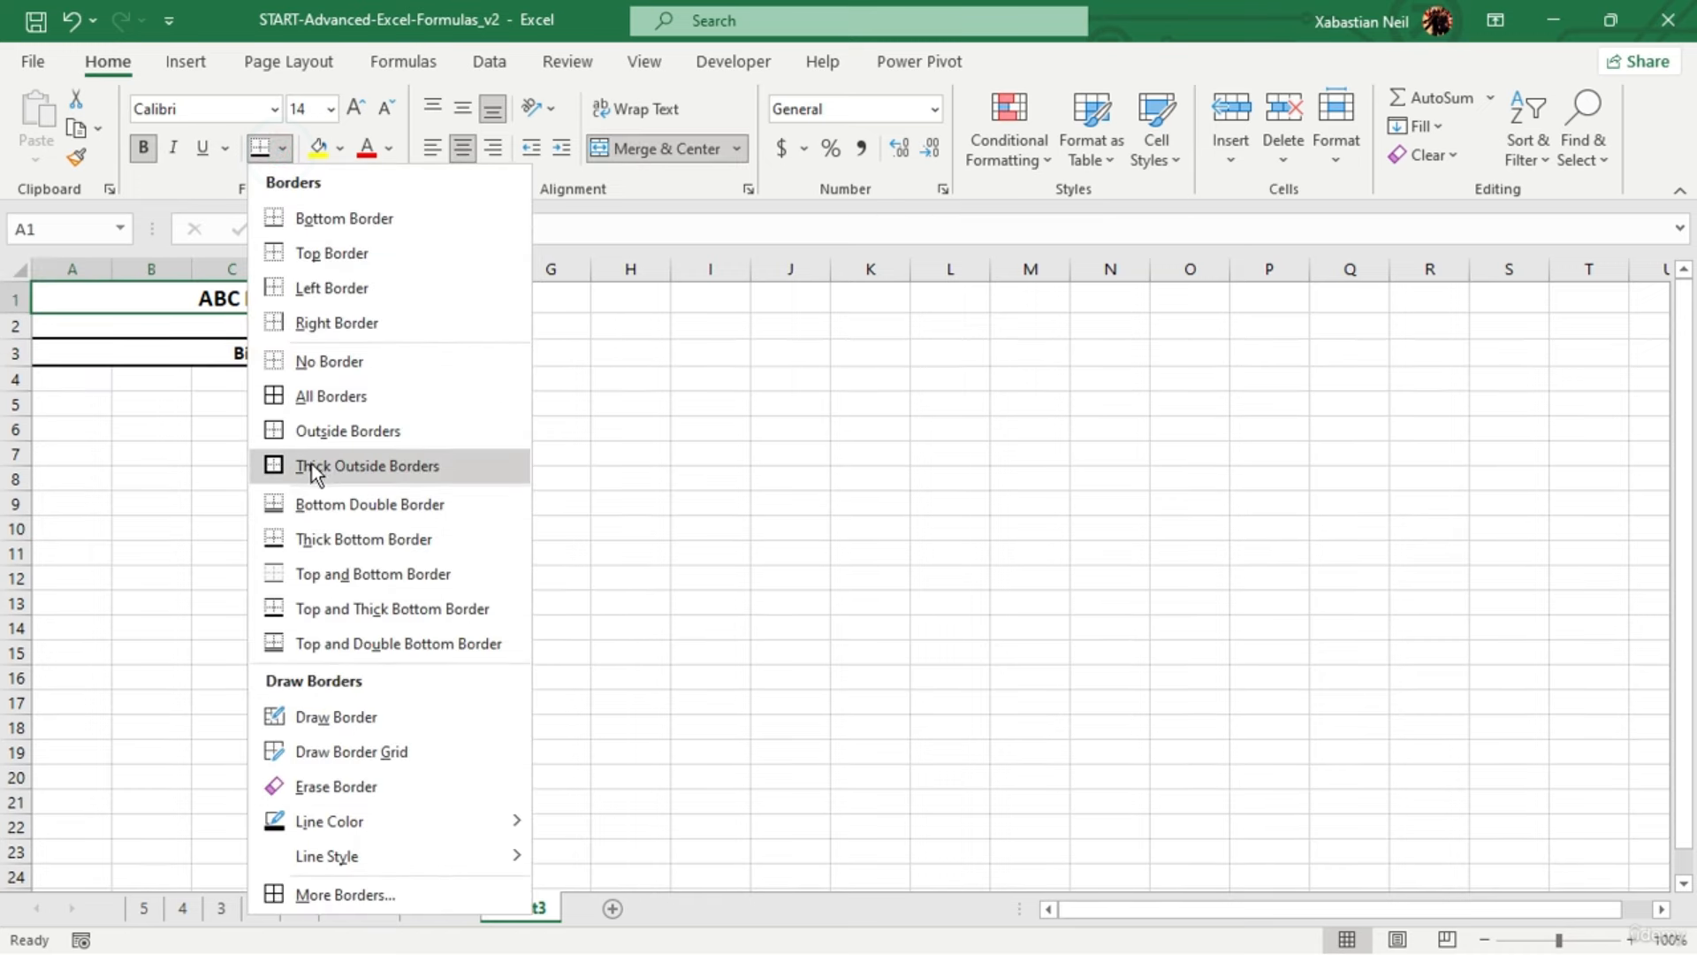
click(316, 465)
click(292, 477)
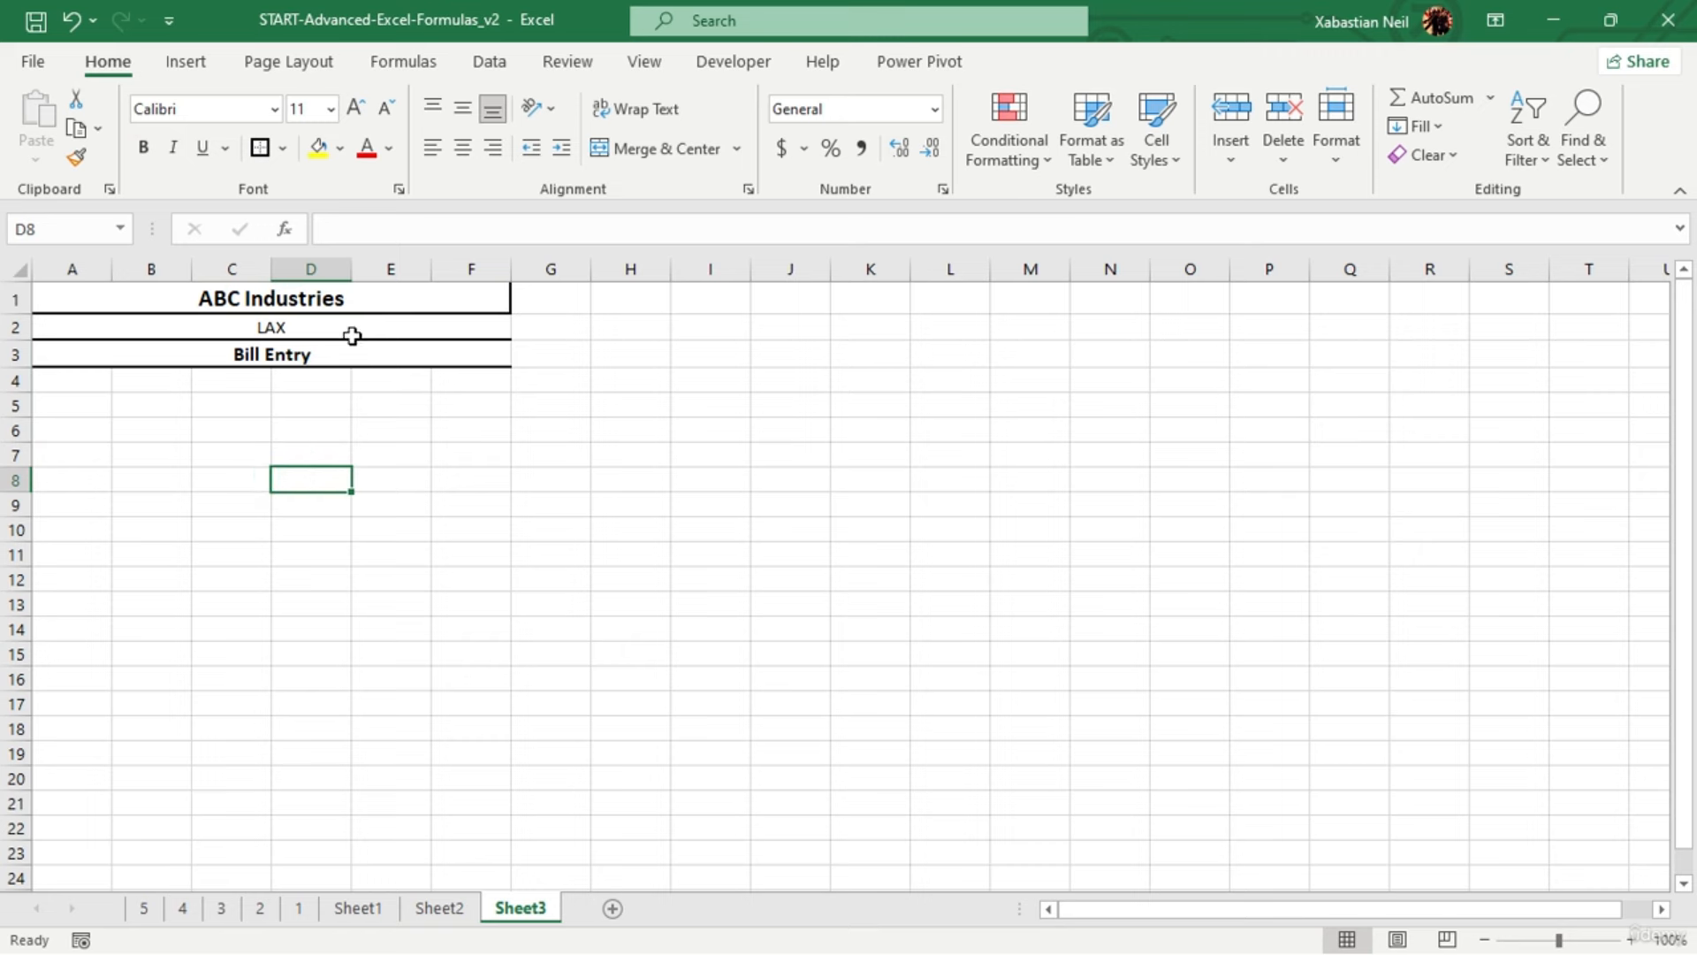
Change the border of the LAX cell in row 2 to All Borders
click(417, 335)
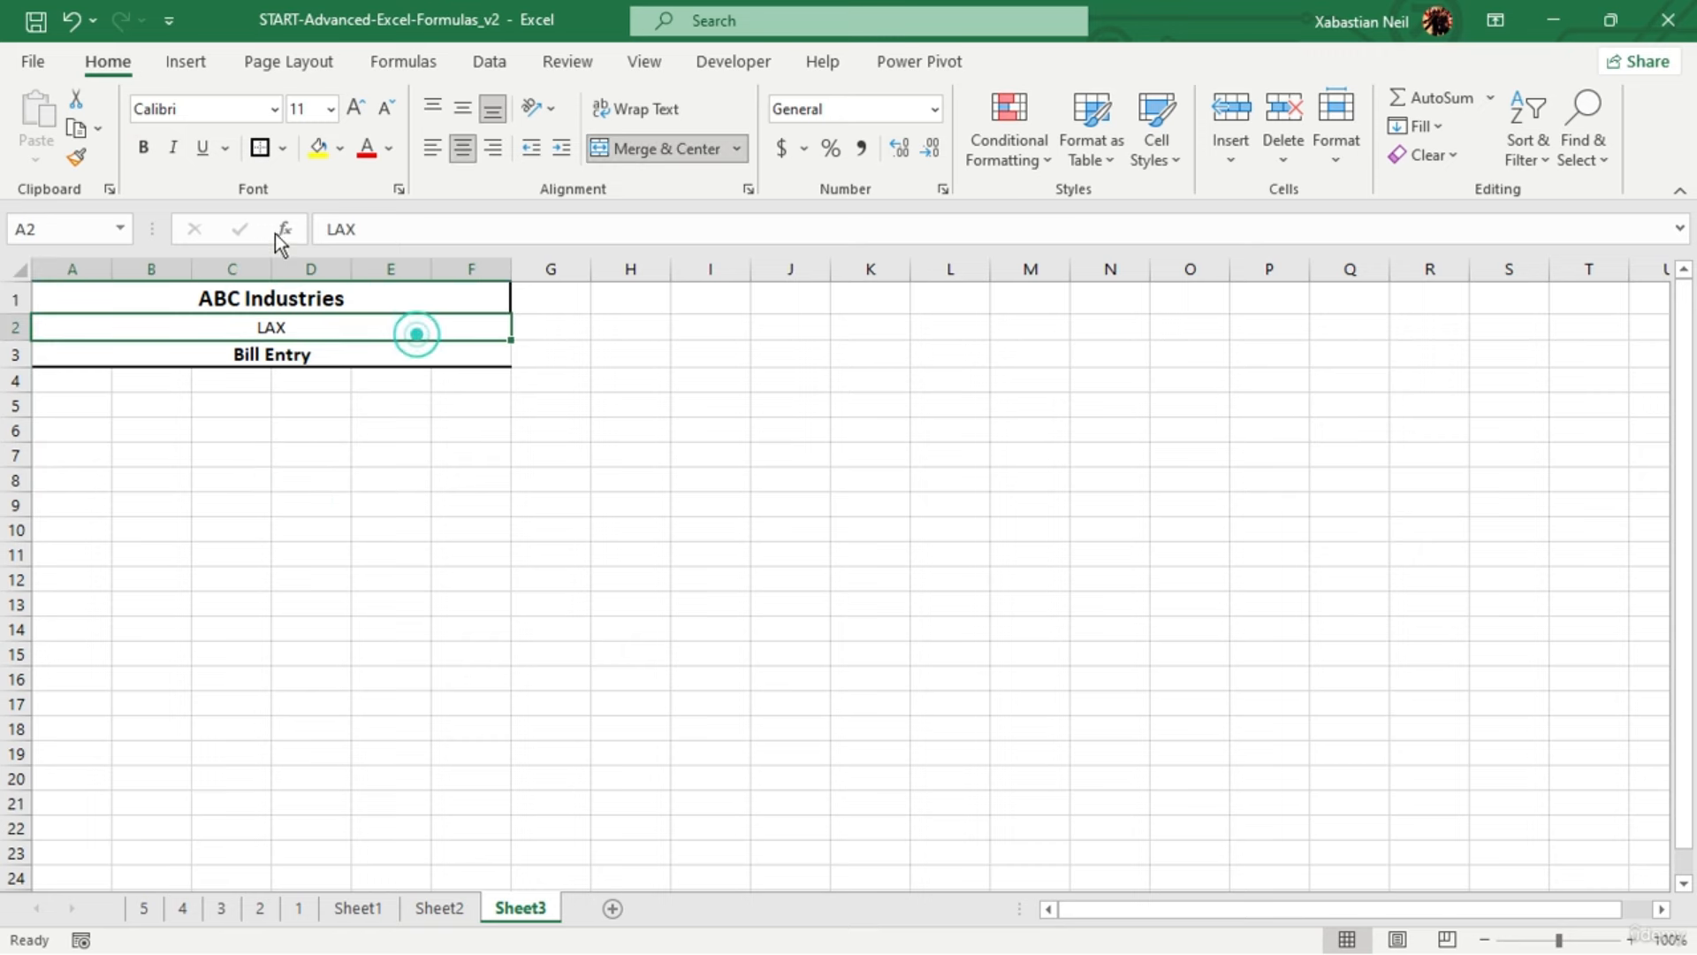
click(282, 149)
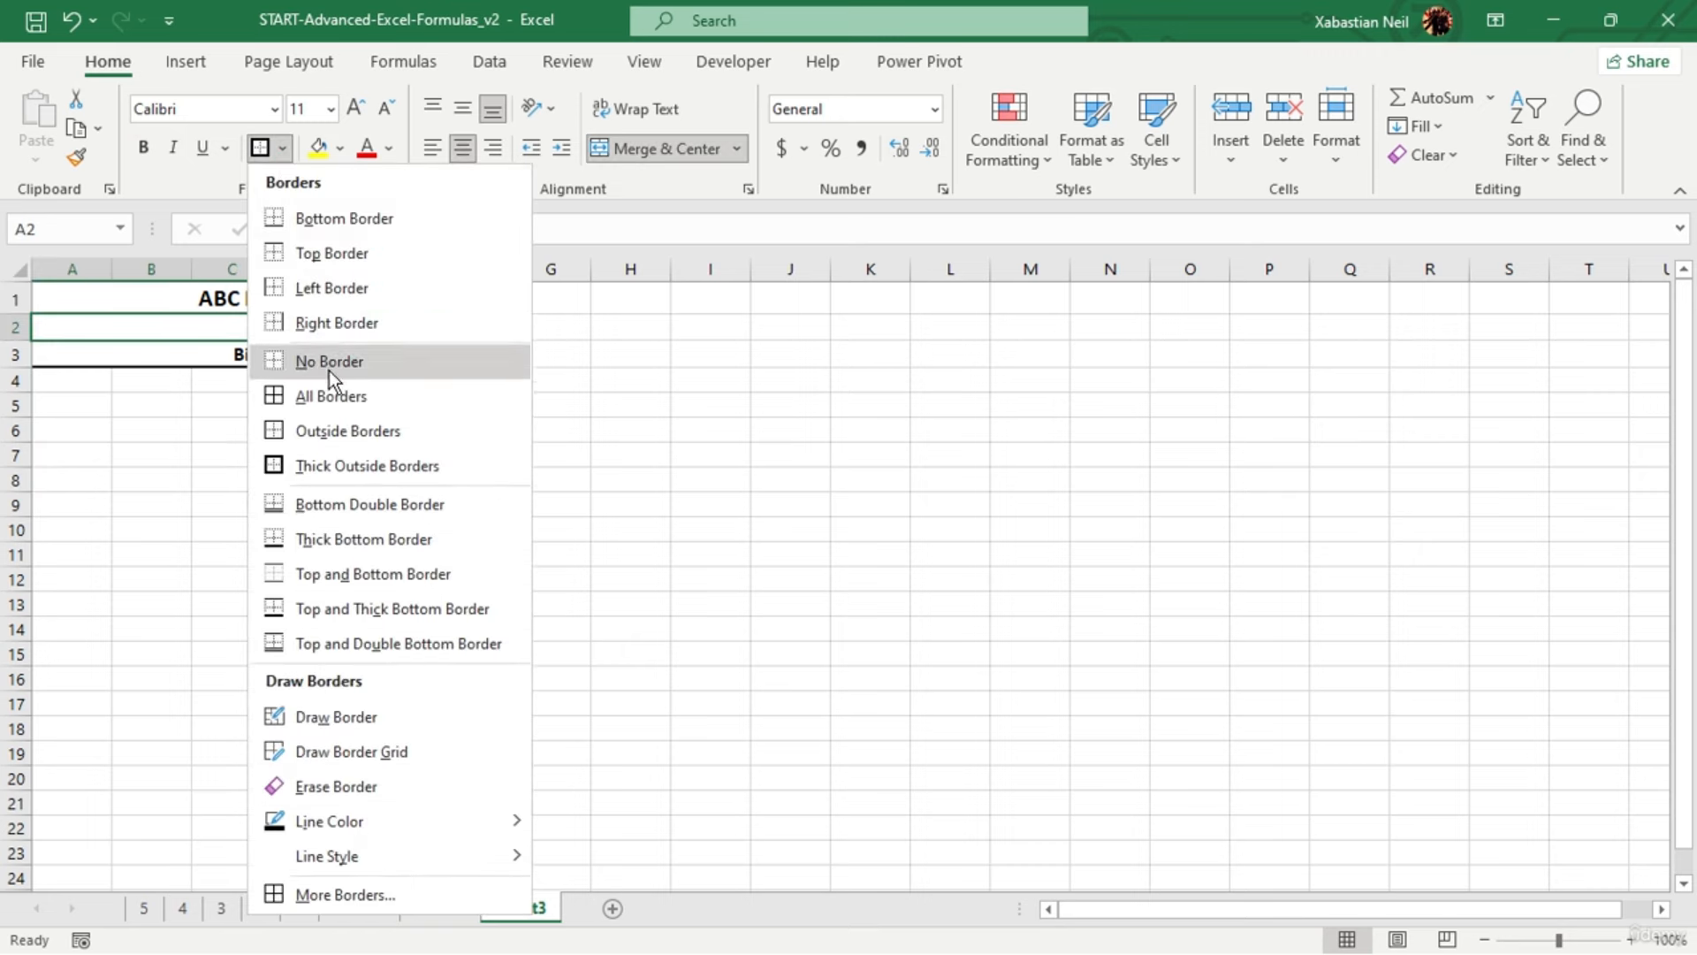
click(331, 396)
click(231, 477)
Apply Thick Outside Borders to the Bill Entry cell and reapply them to the ABC Industries title cell
click(417, 353)
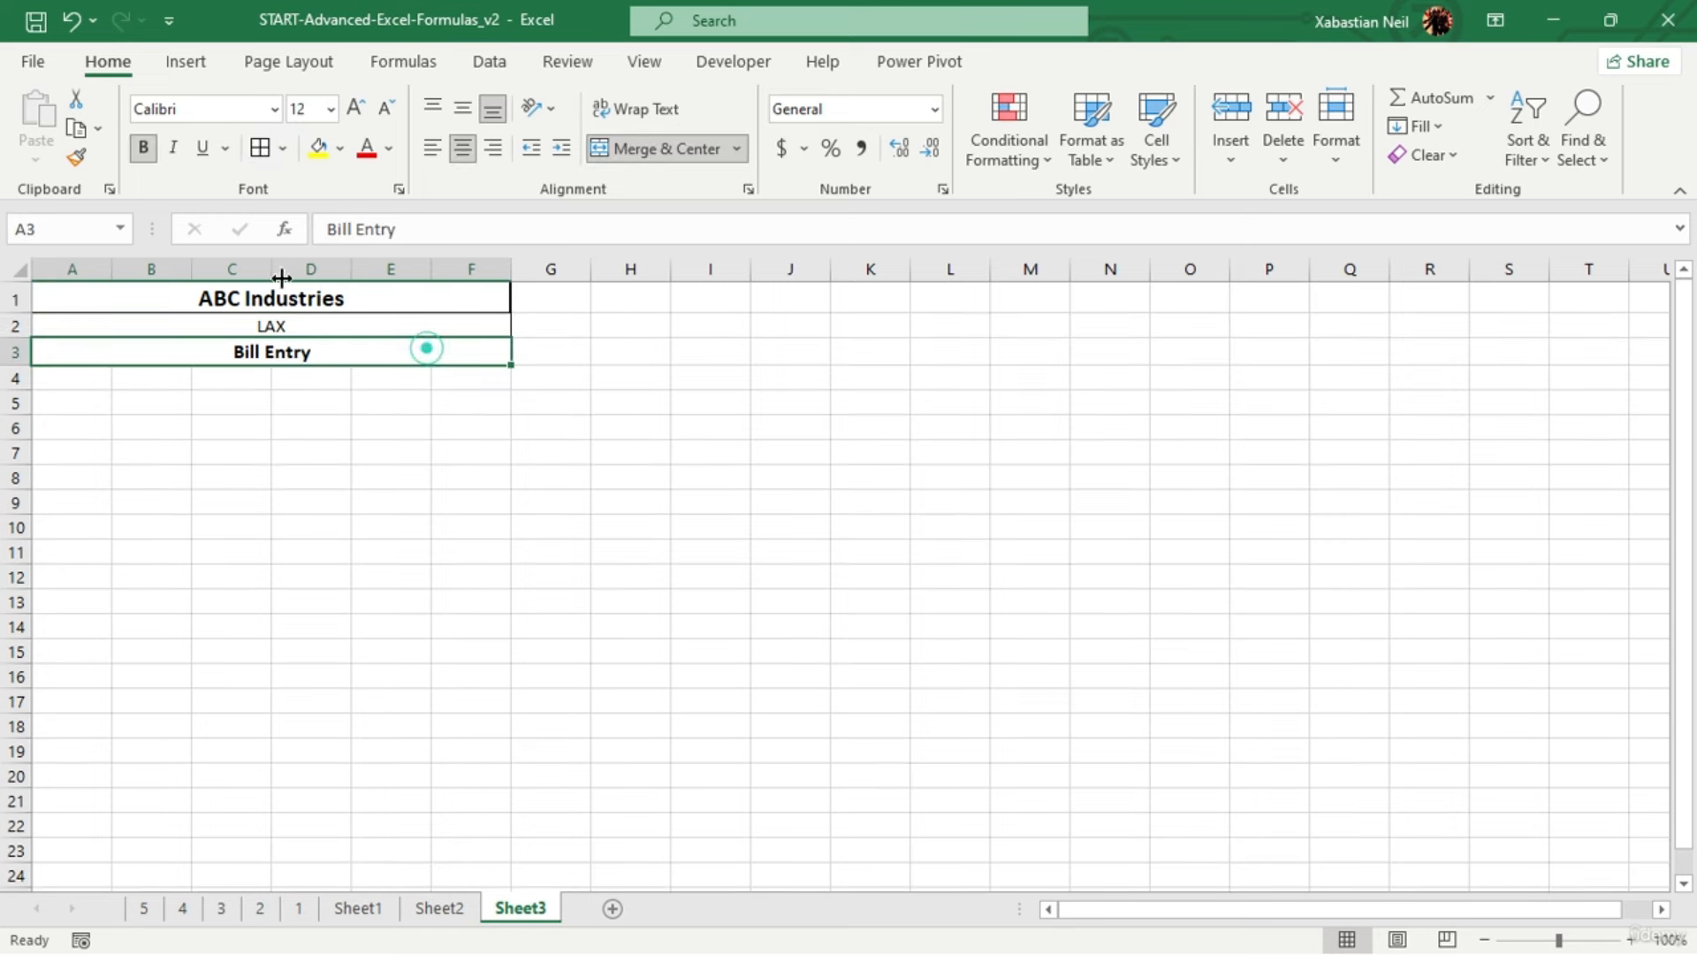
click(283, 151)
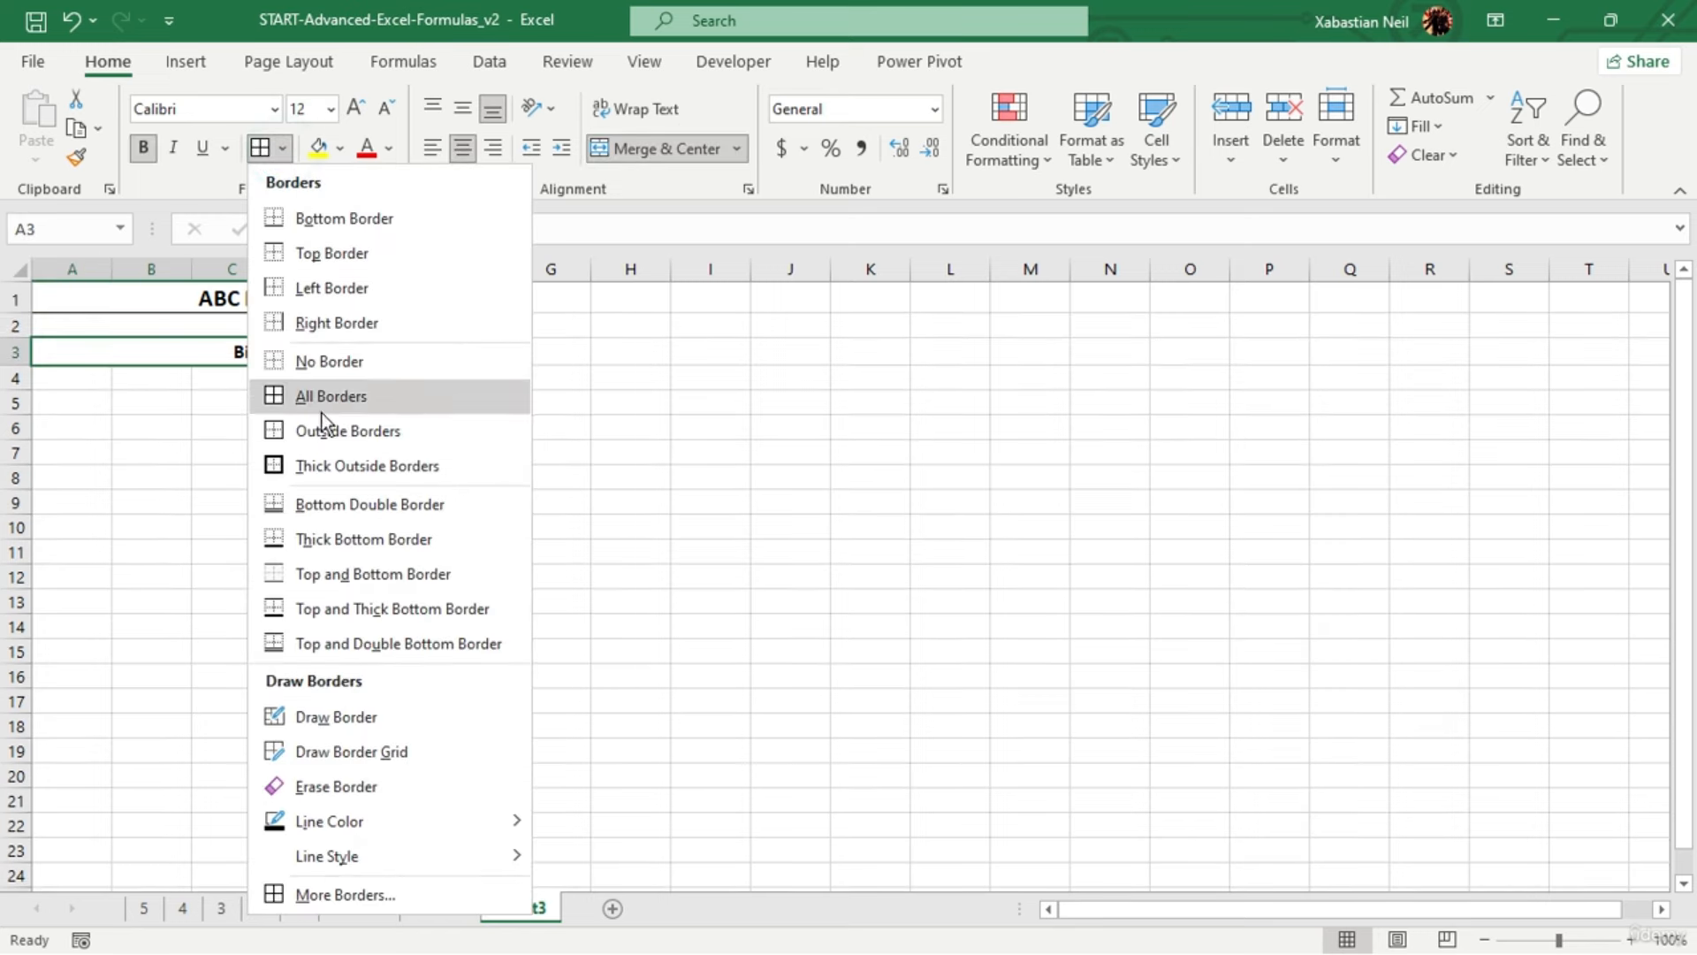
click(365, 466)
click(389, 482)
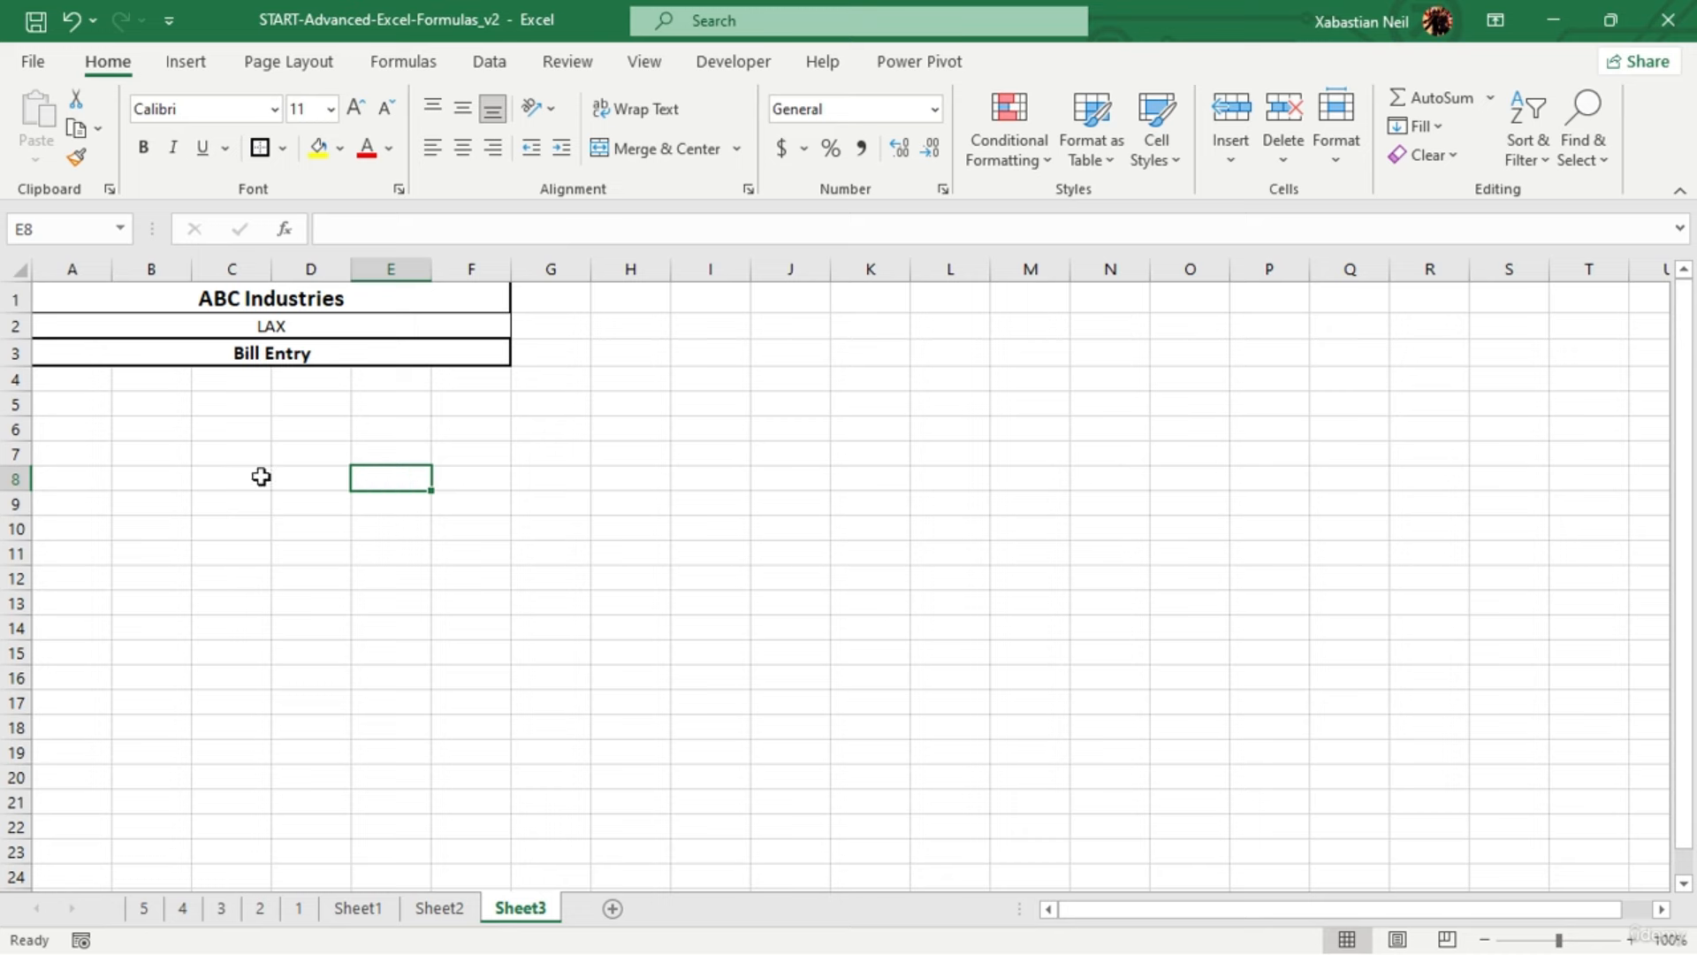
click(311, 305)
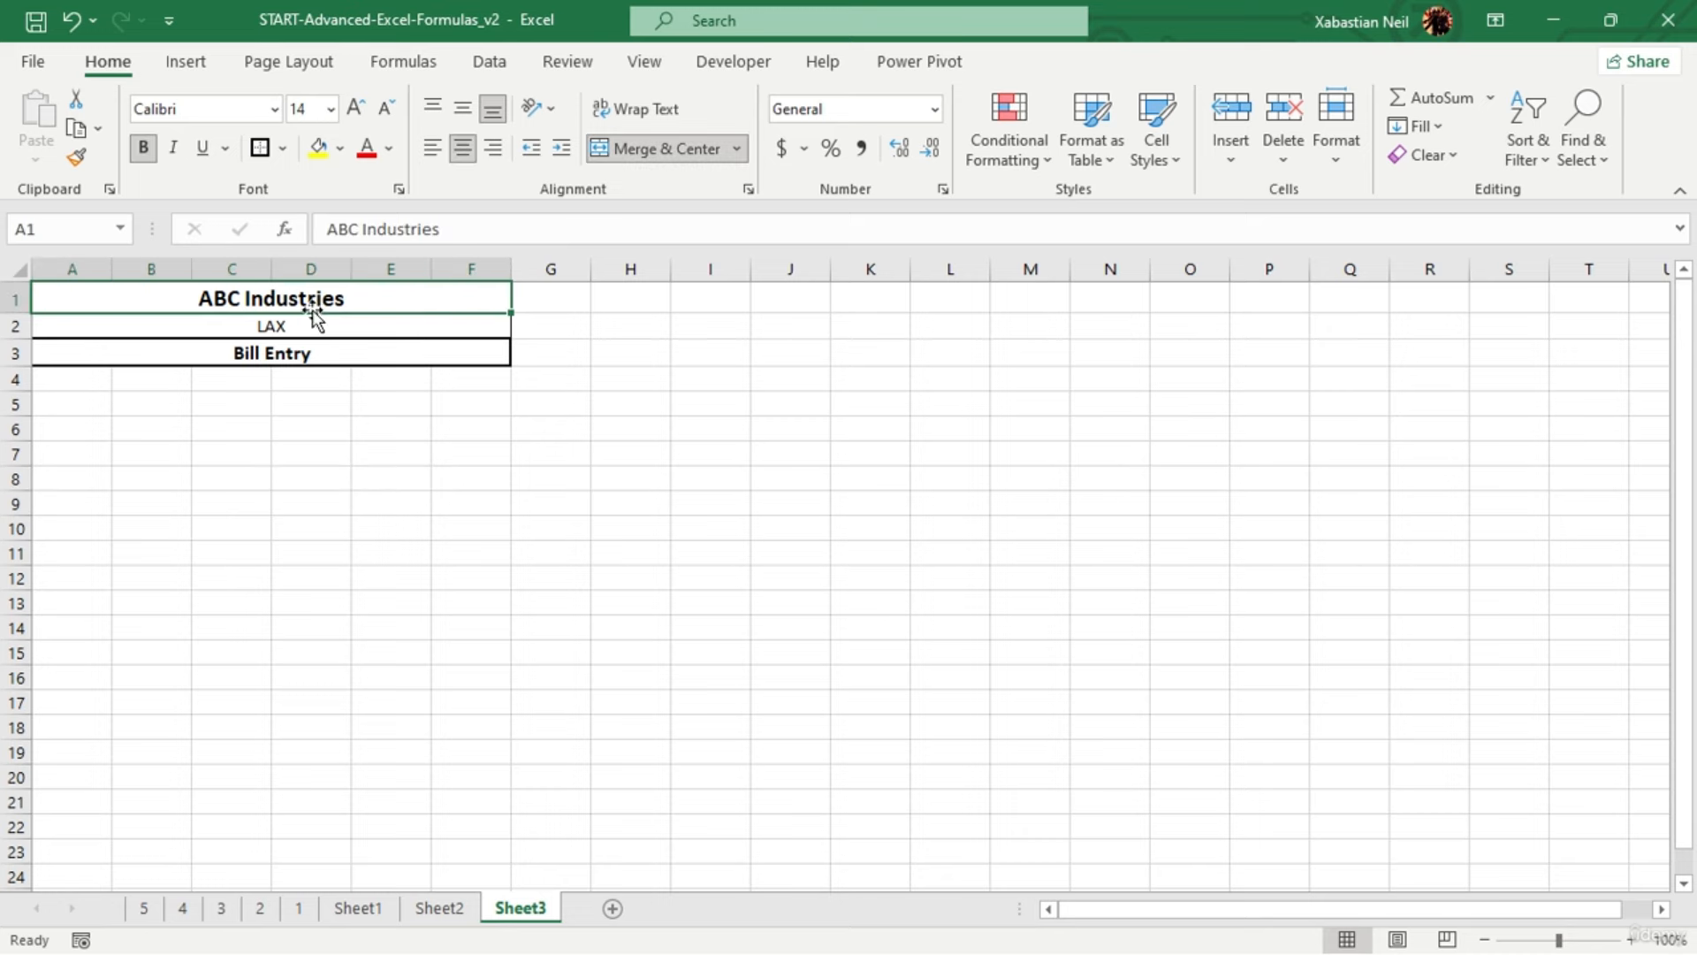
click(260, 159)
click(311, 481)
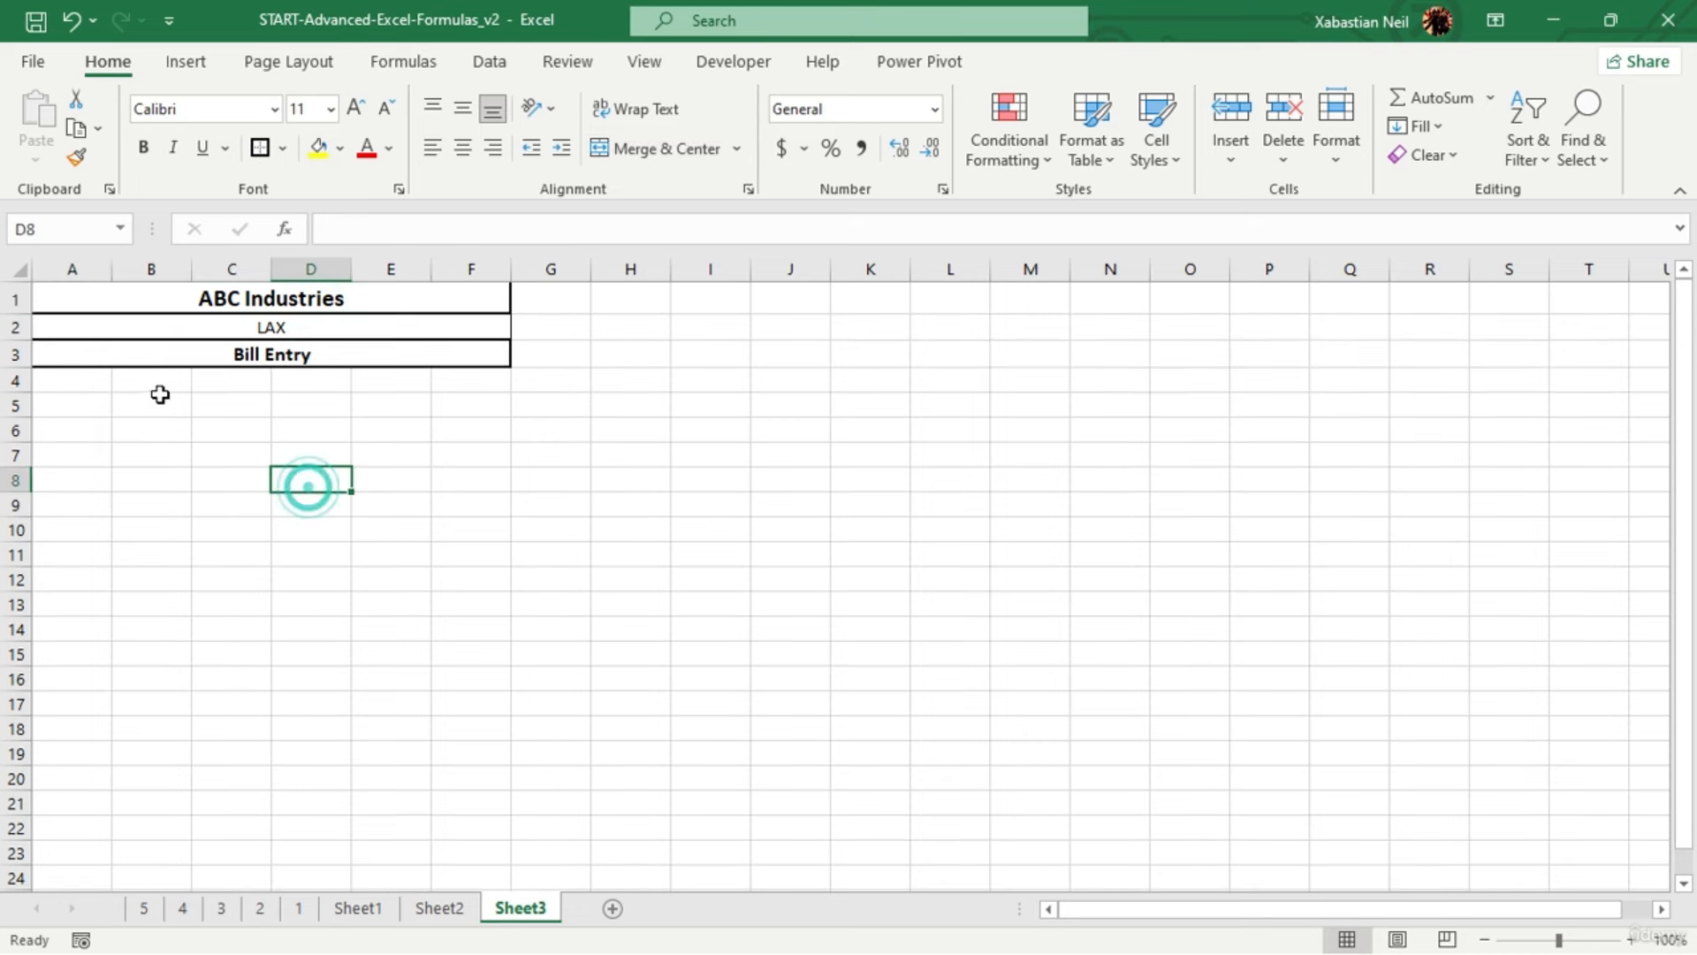
Enter the label Bill No. in cell A4 below the Bill Entry heading
click(105, 385)
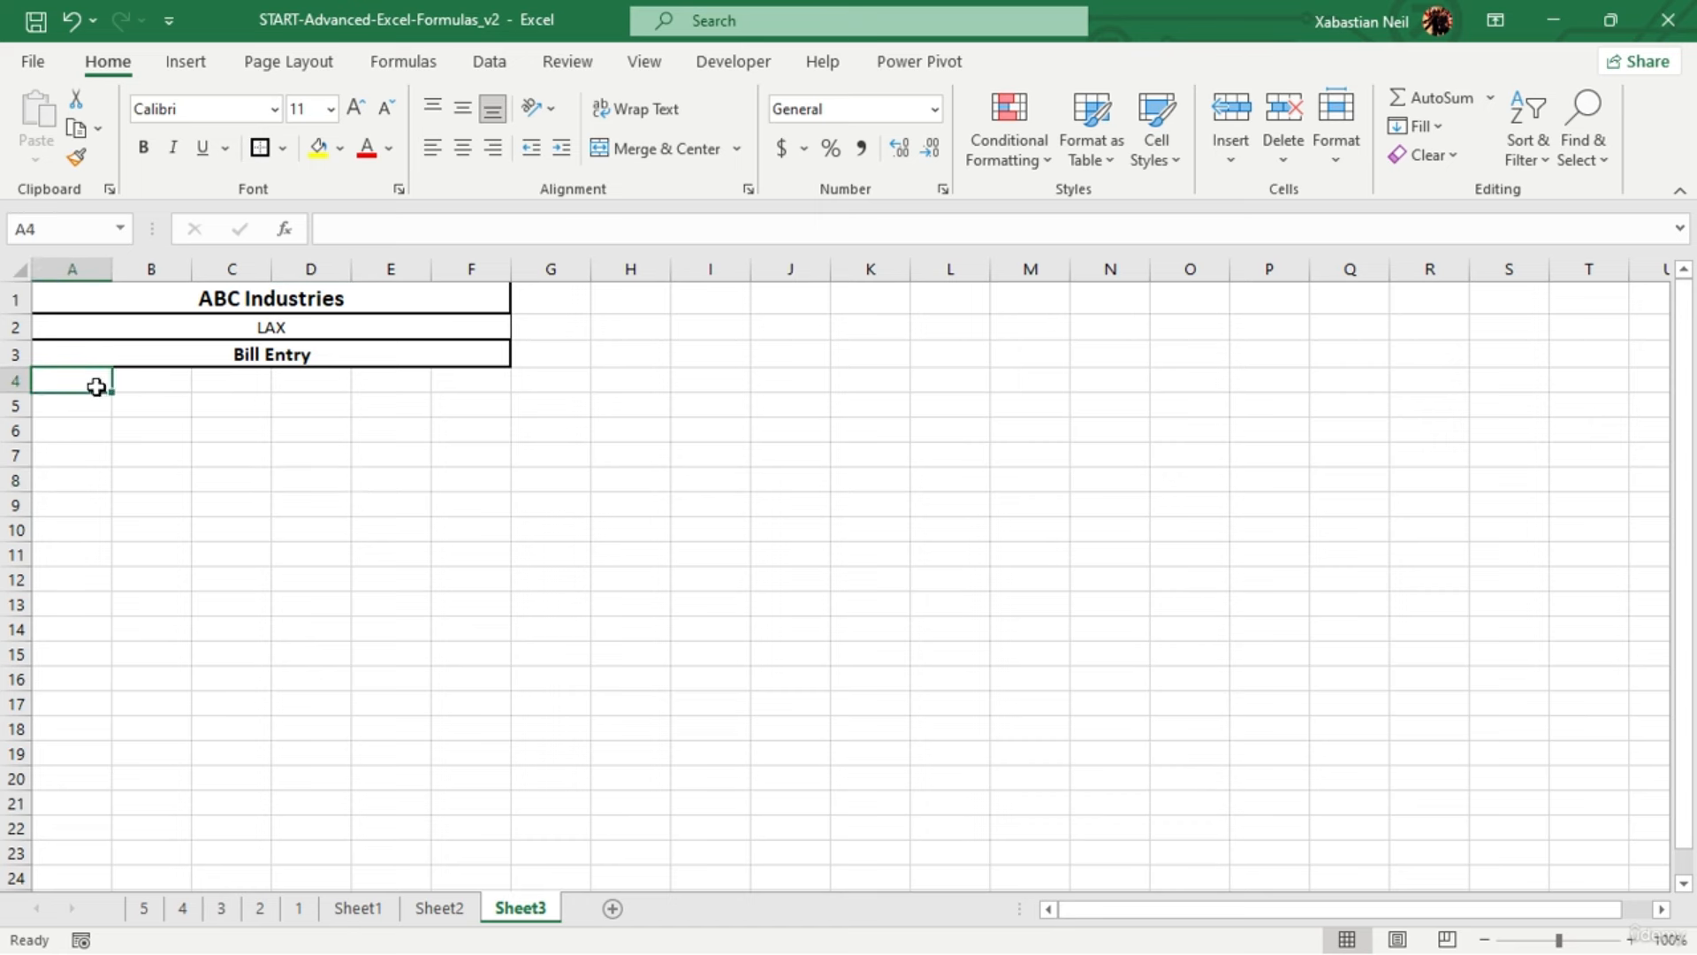
double_click(100, 387)
text(bILL)
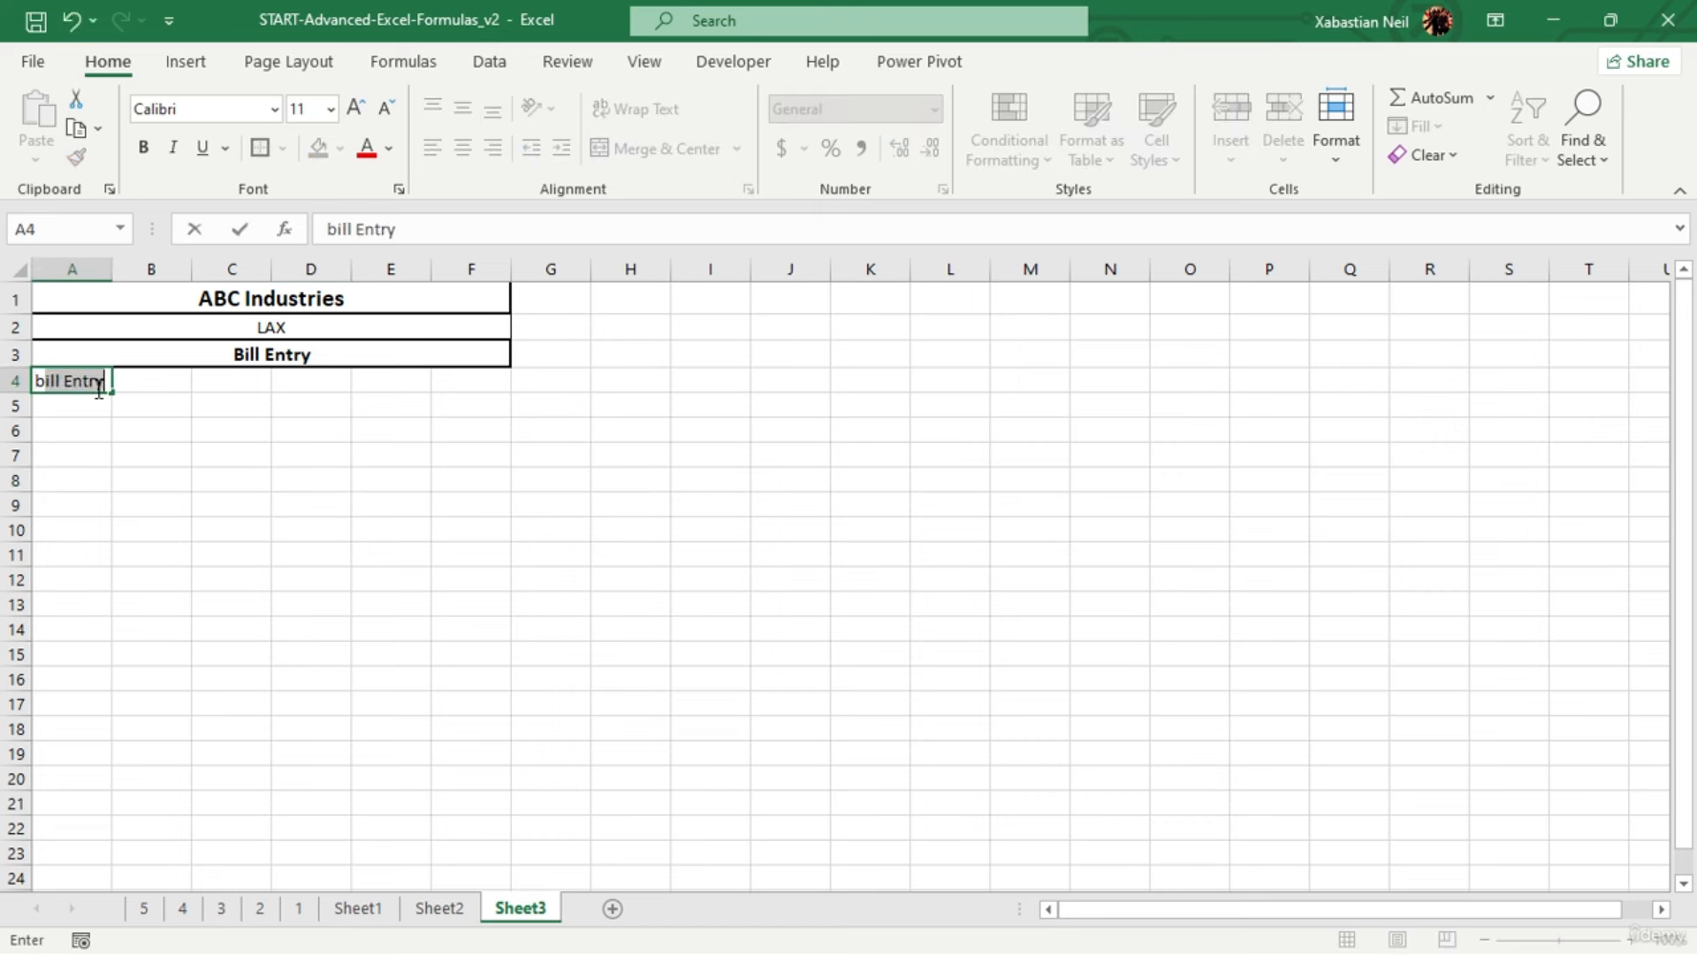
key(BackSpace)
key(BackSpace)
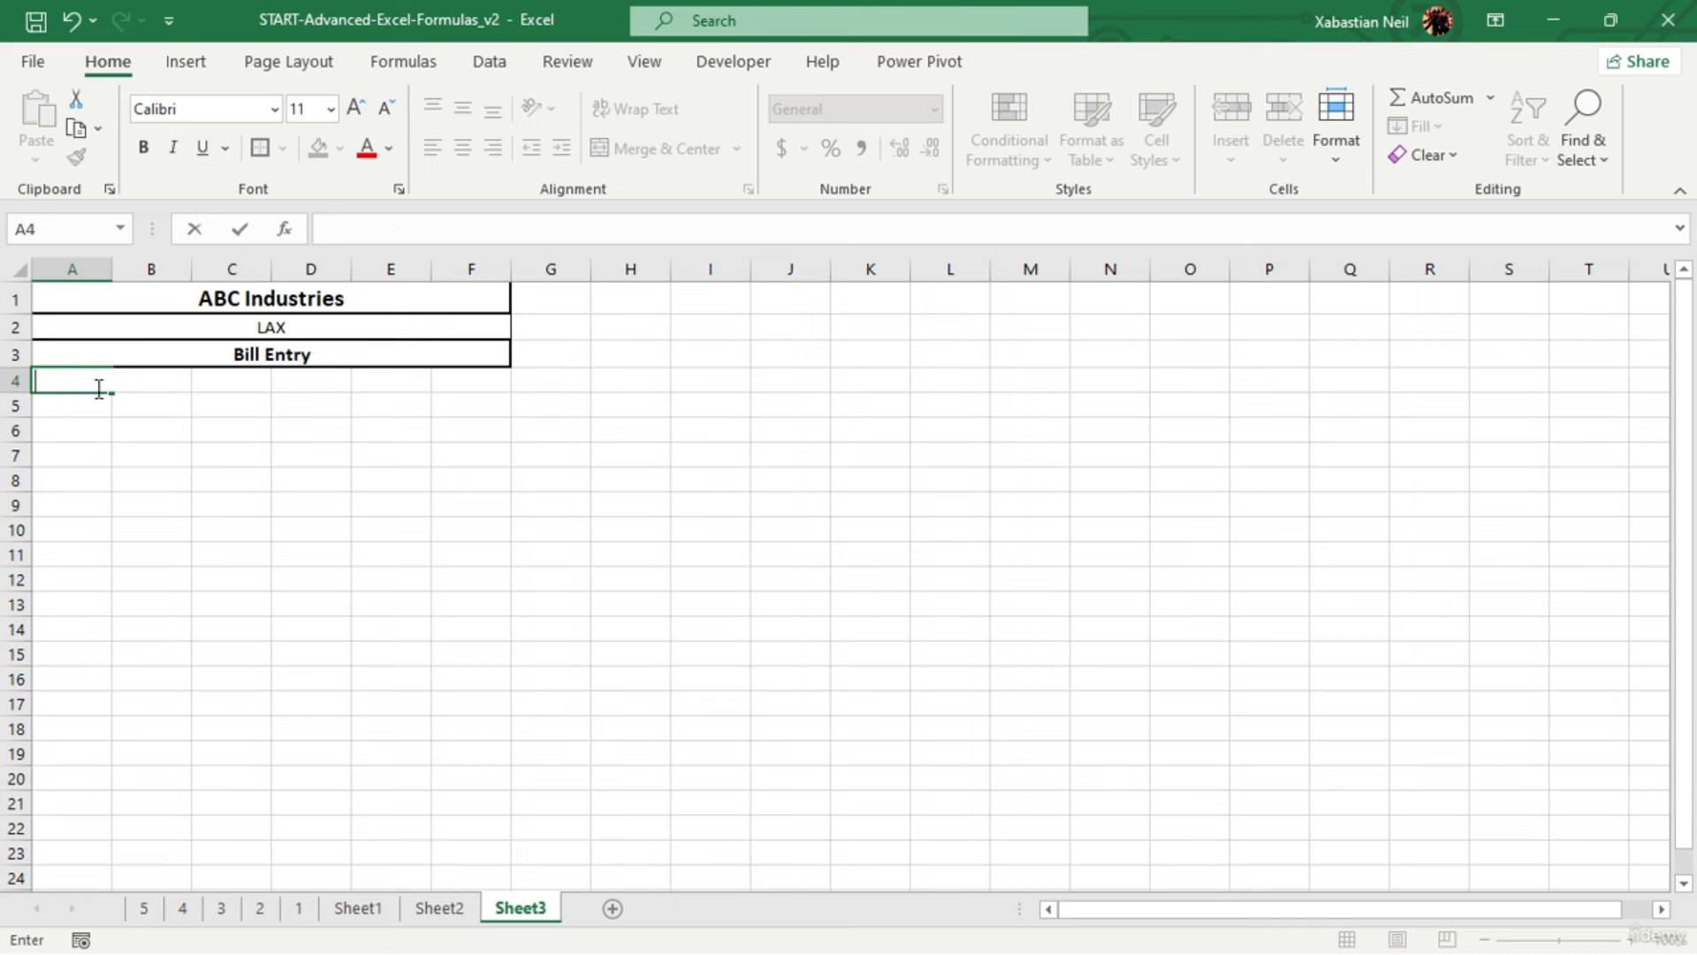
text(Bill)
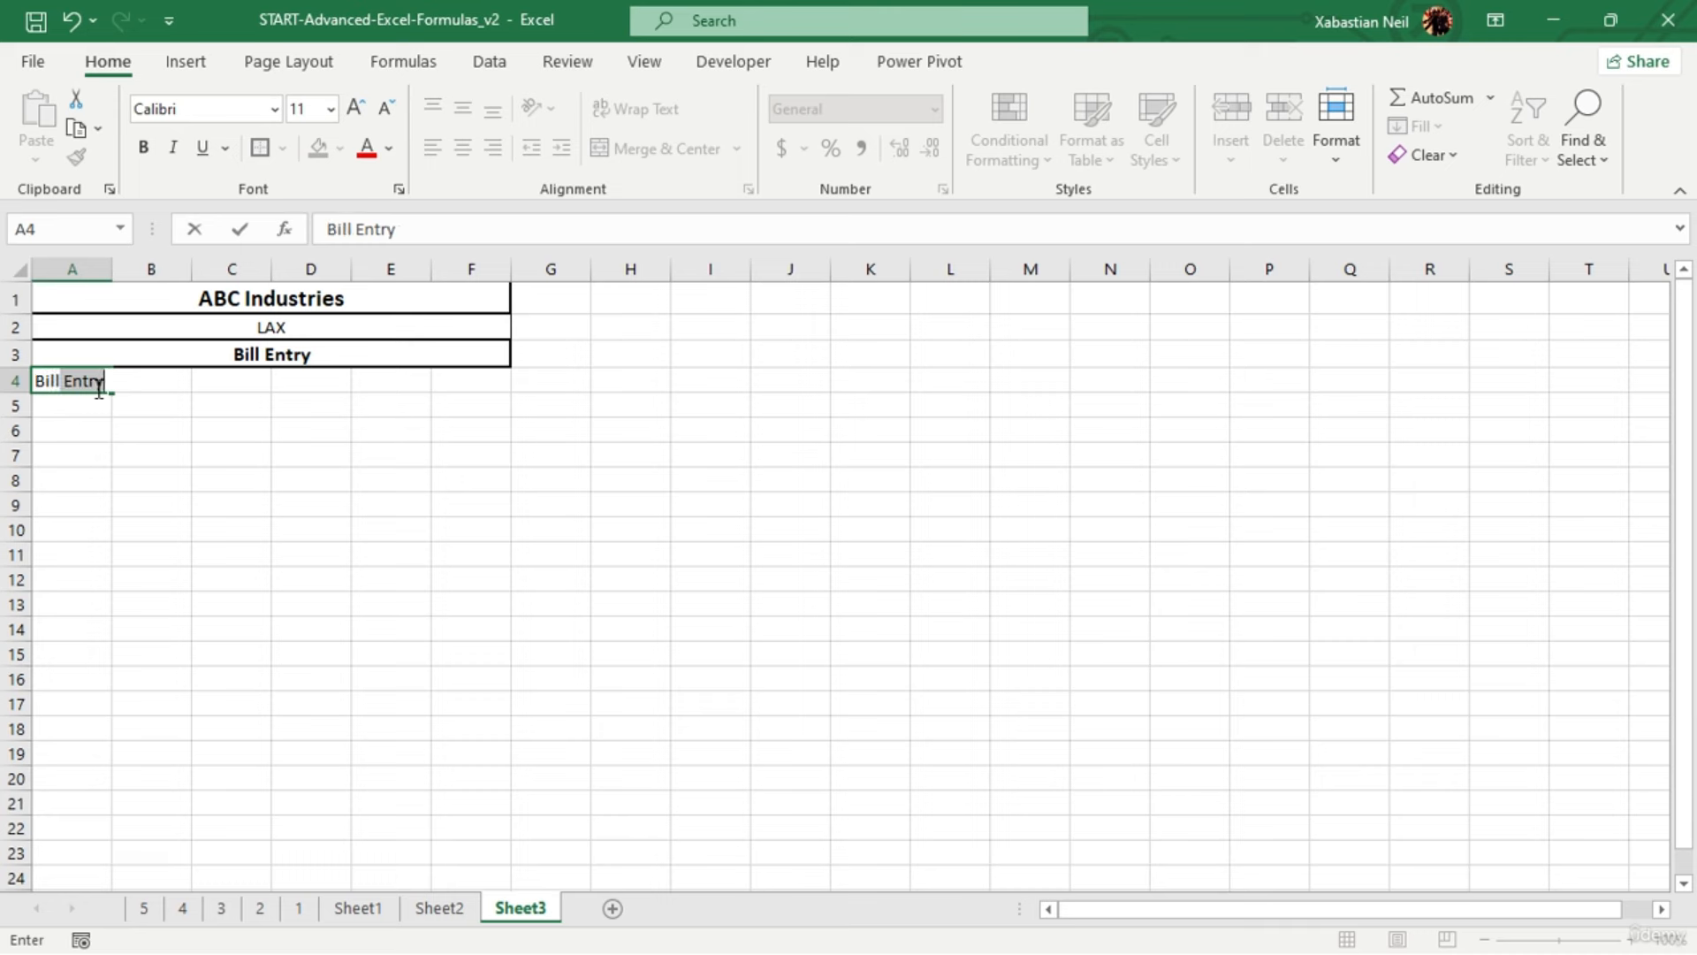
text( No.)
key(Tab)
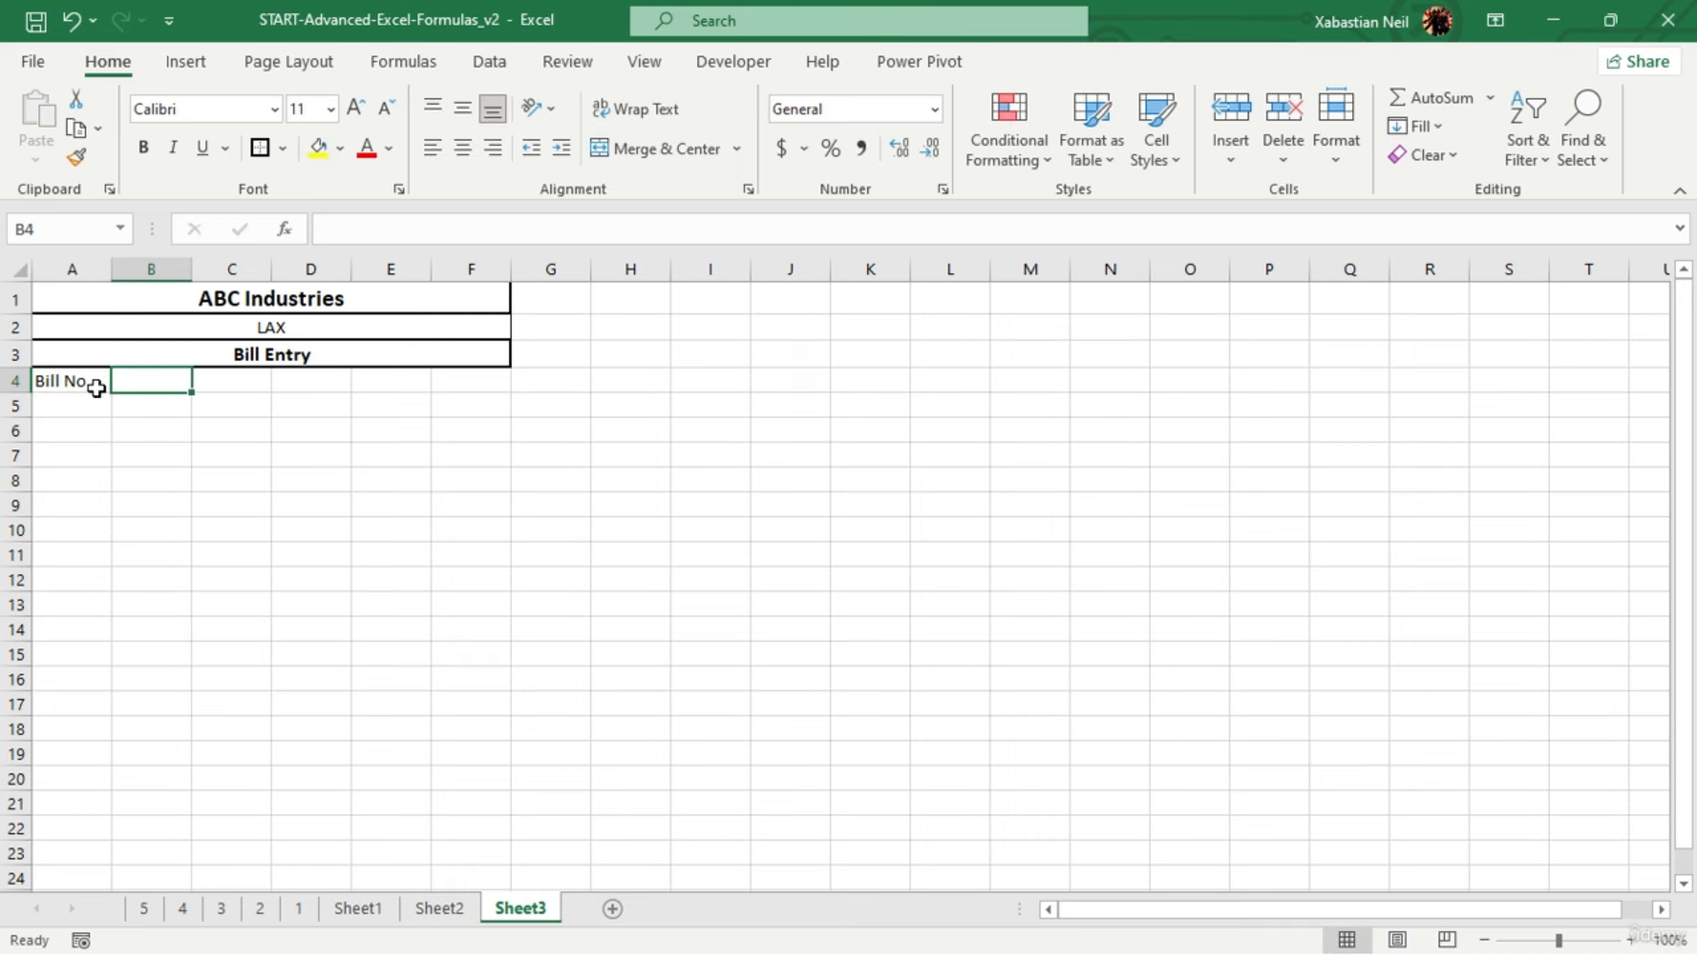
Enter the column headings Items, Rate, Quantity and Amount in cells B4 to E4 beside Bill No
text(Item)
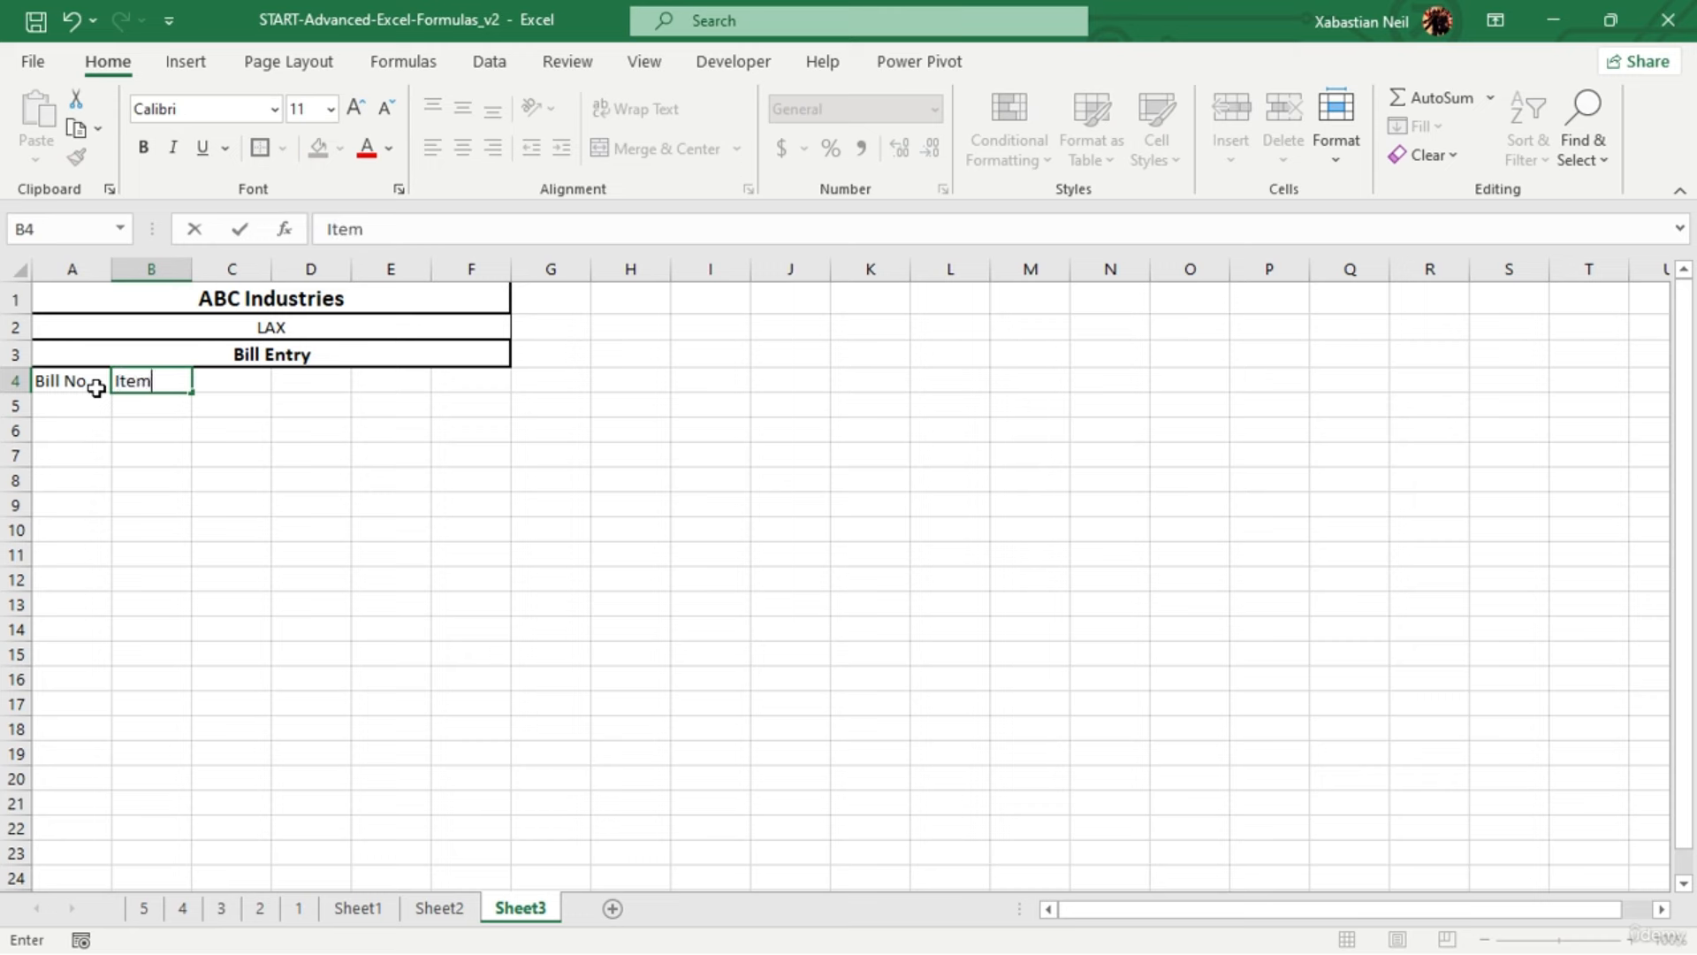
text(s)
key(Tab)
text(Rate)
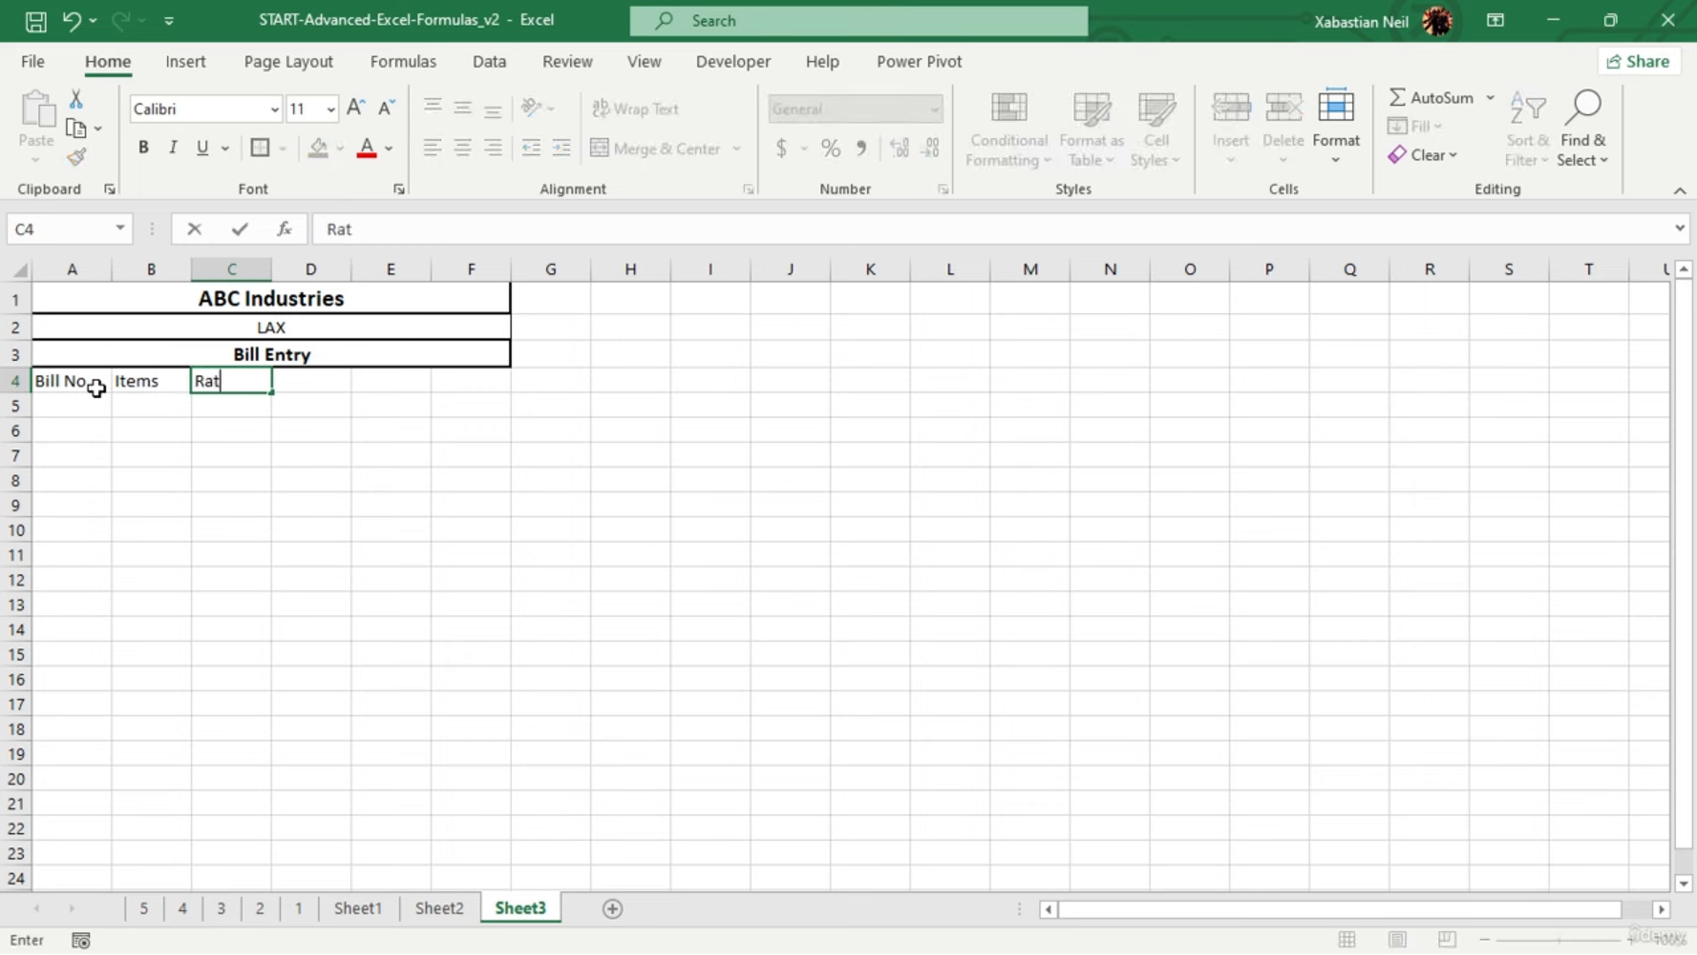
key(Tab)
text(Q)
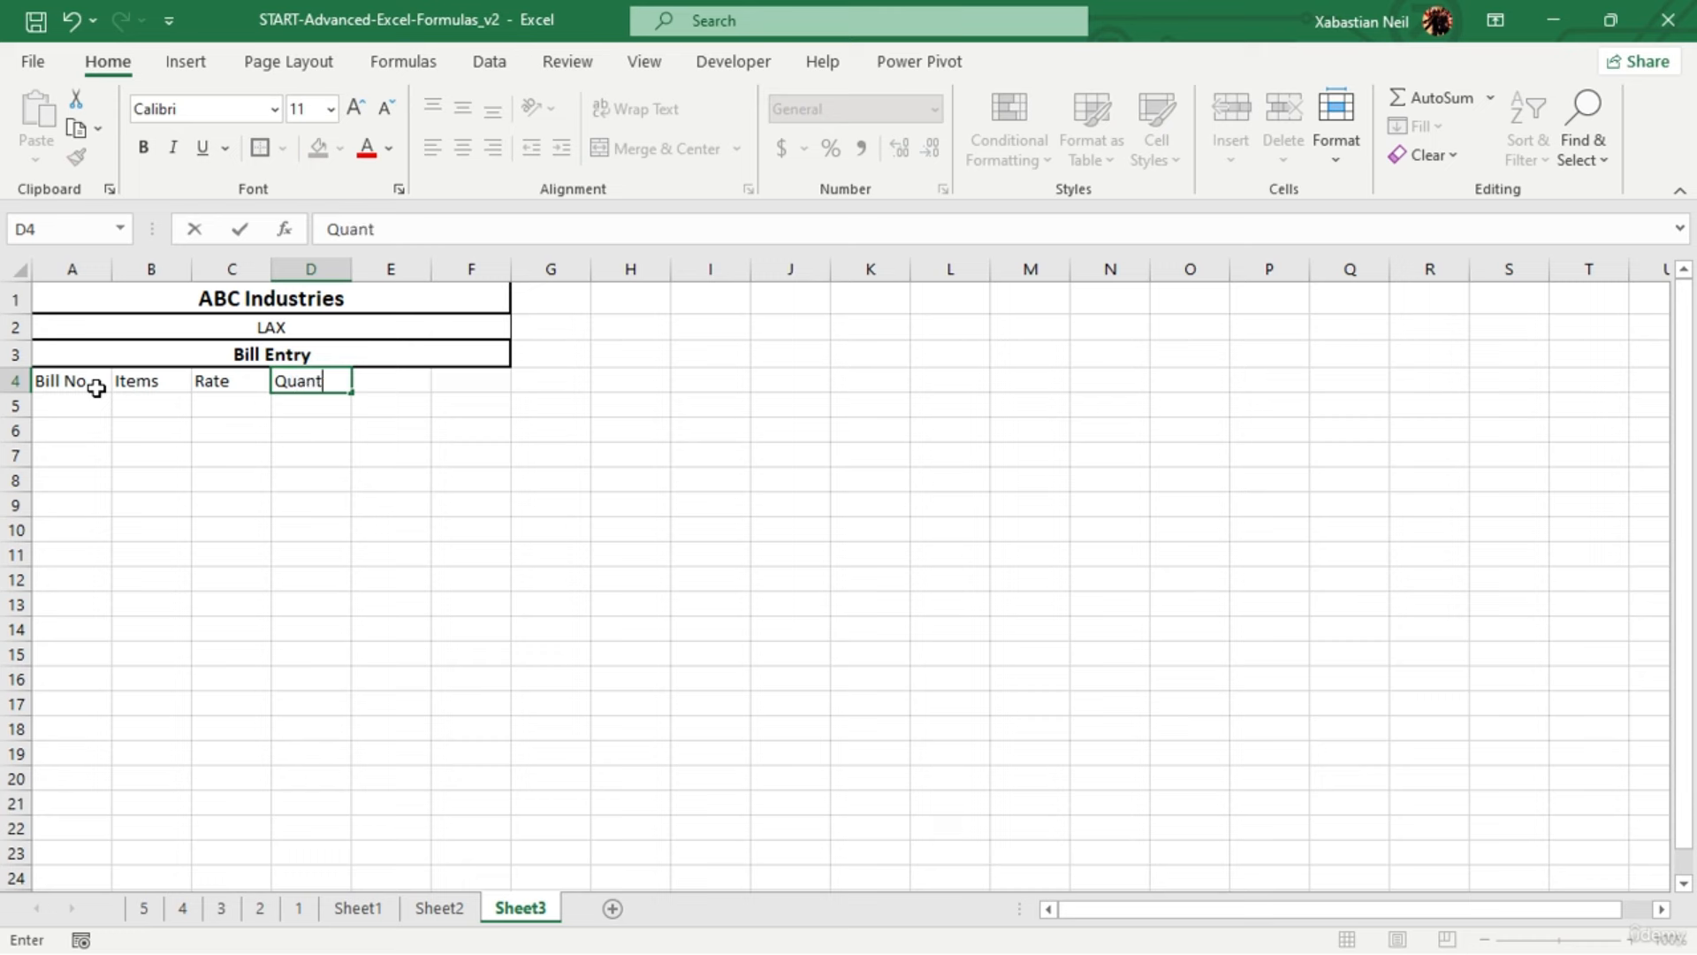
key(Tab)
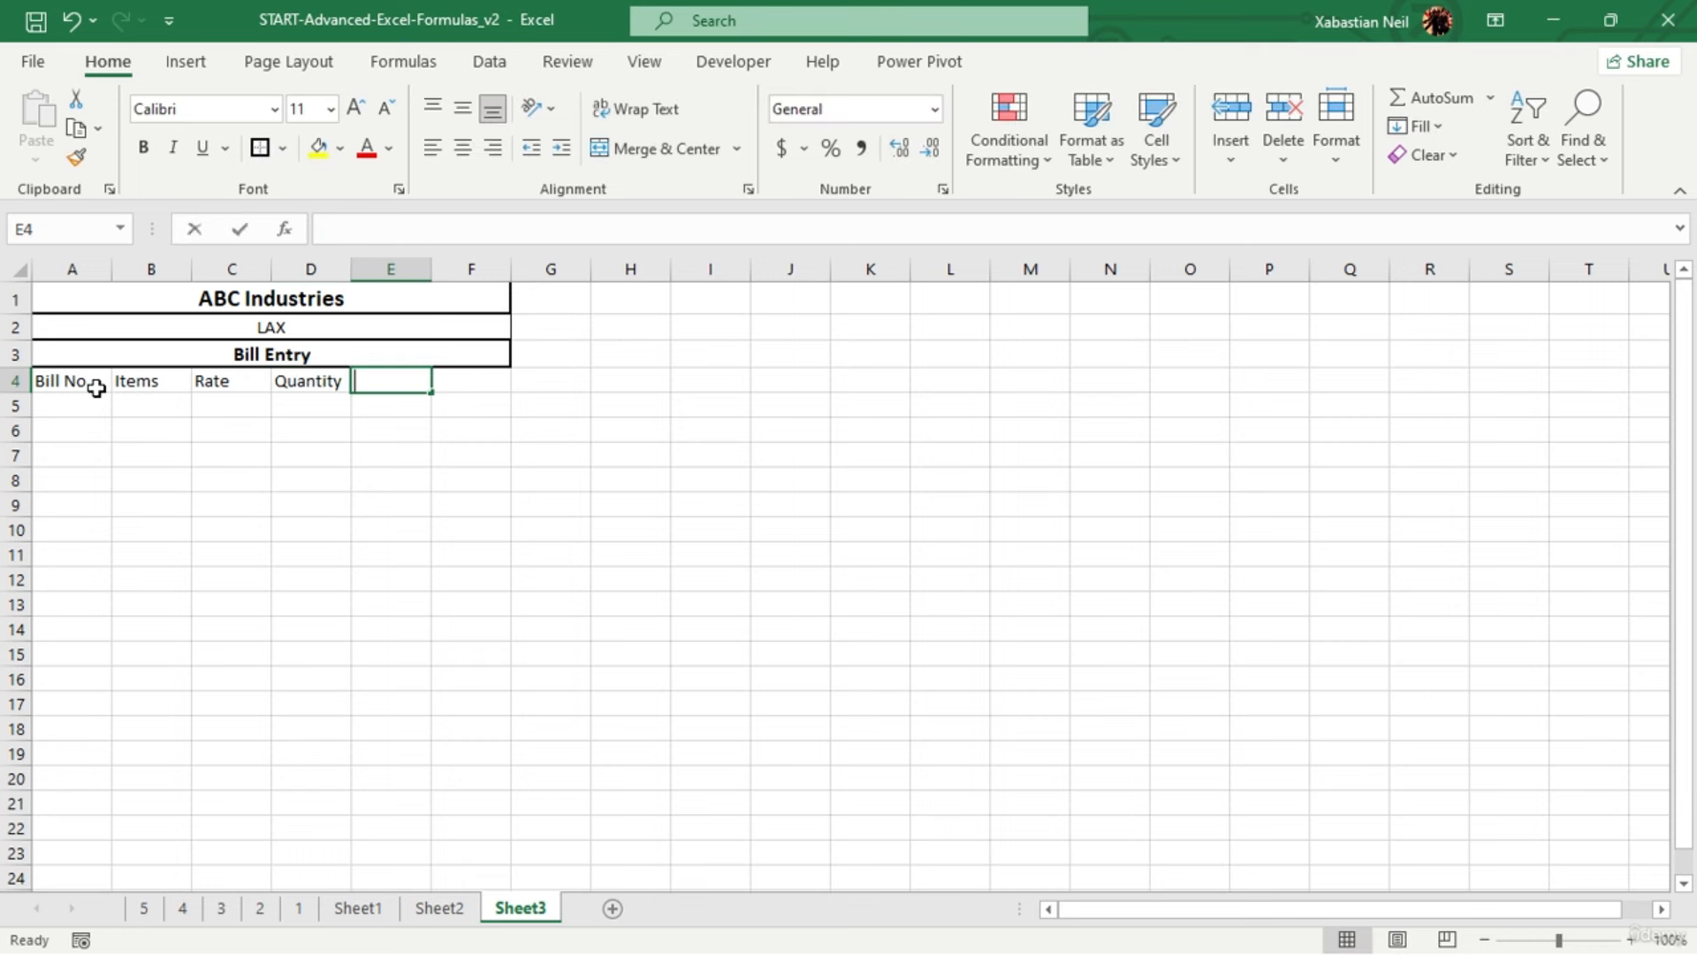
text(A)
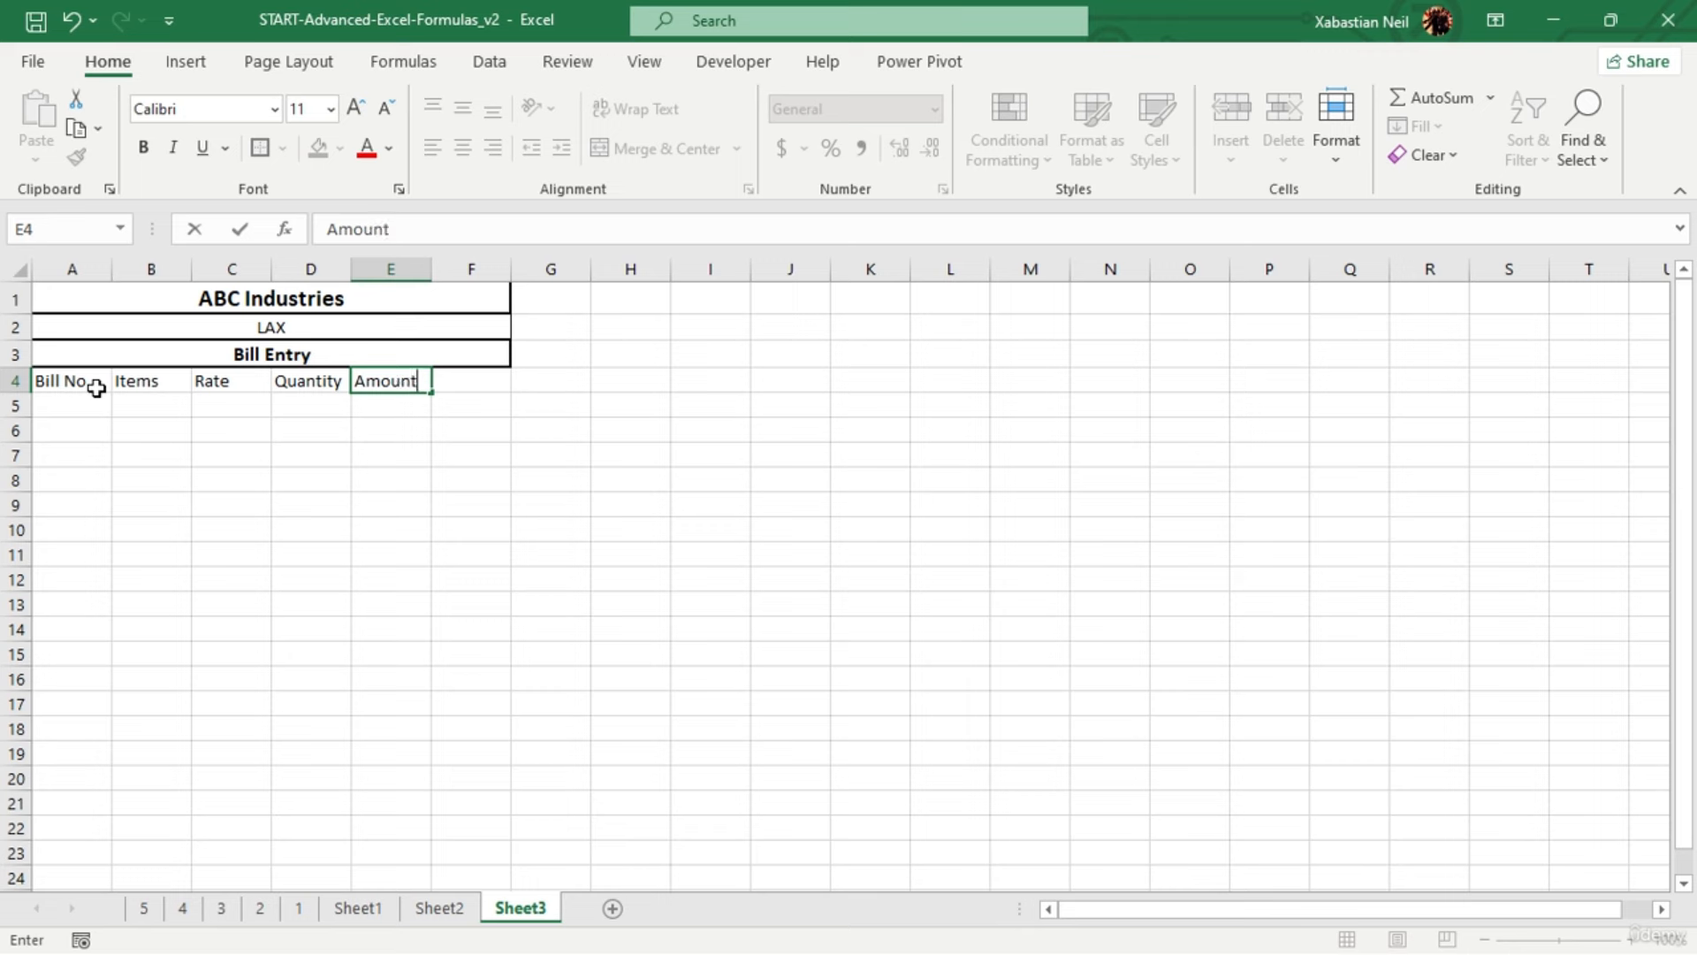
text(mount)
click(150, 663)
Unmerge the ABC Industries title cell and merge and center cells B1 to E1
click(151, 297)
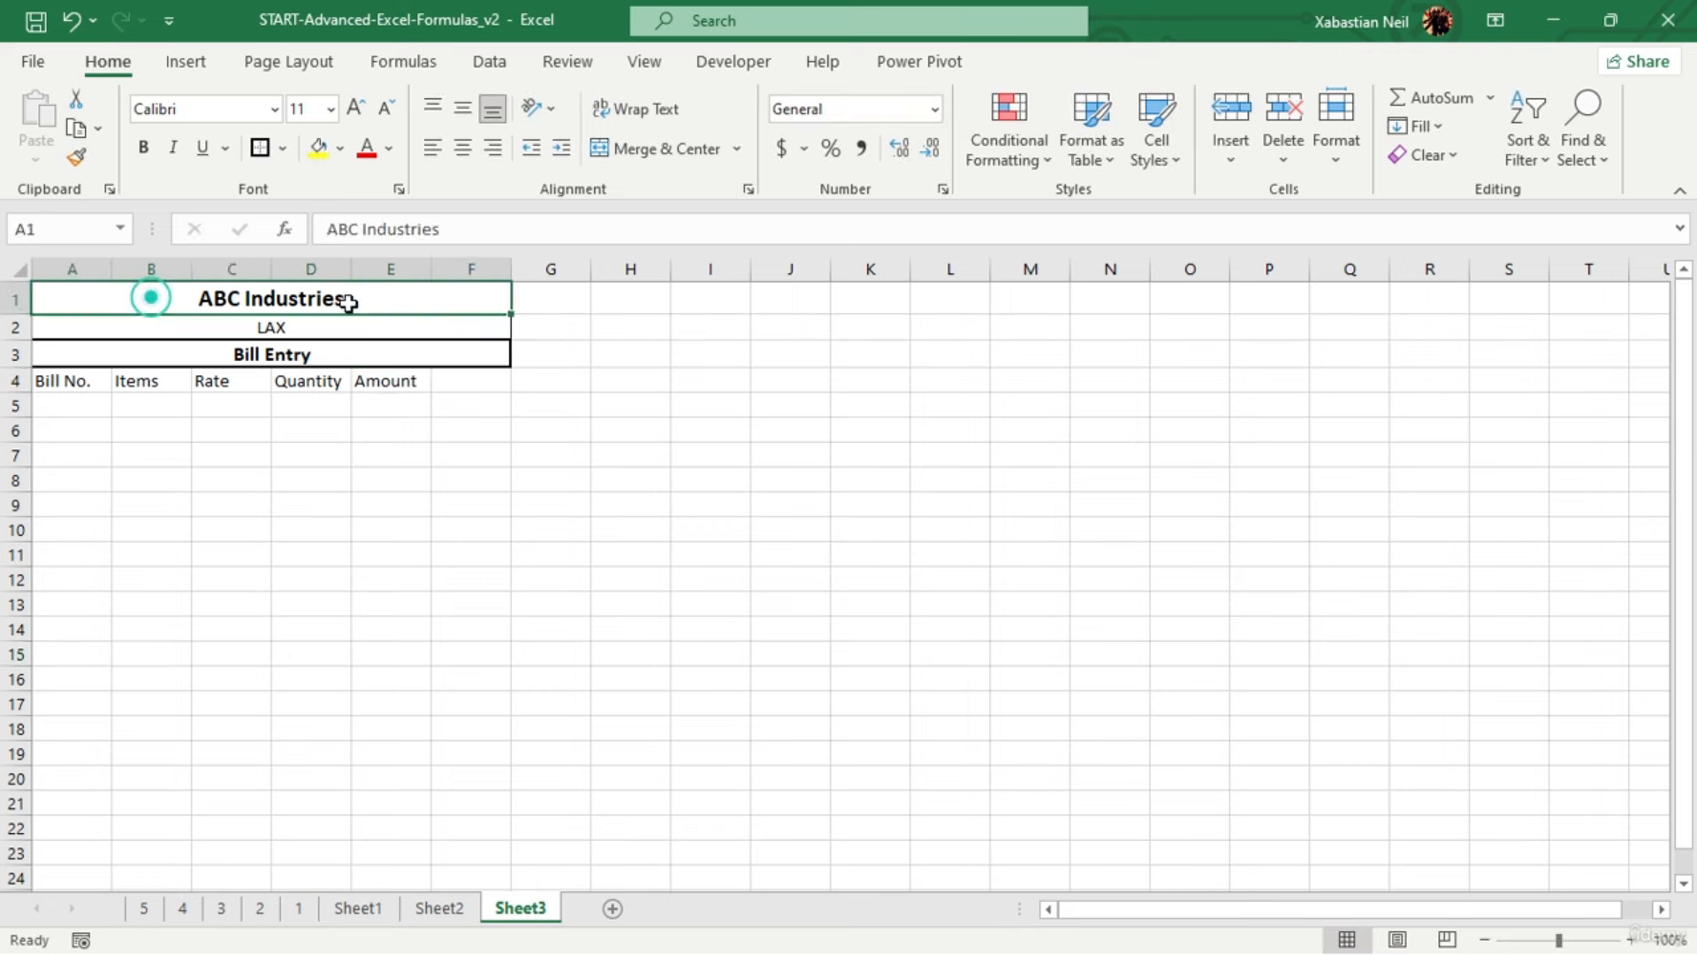
click(625, 149)
drag(141, 297, 387, 288)
click(675, 150)
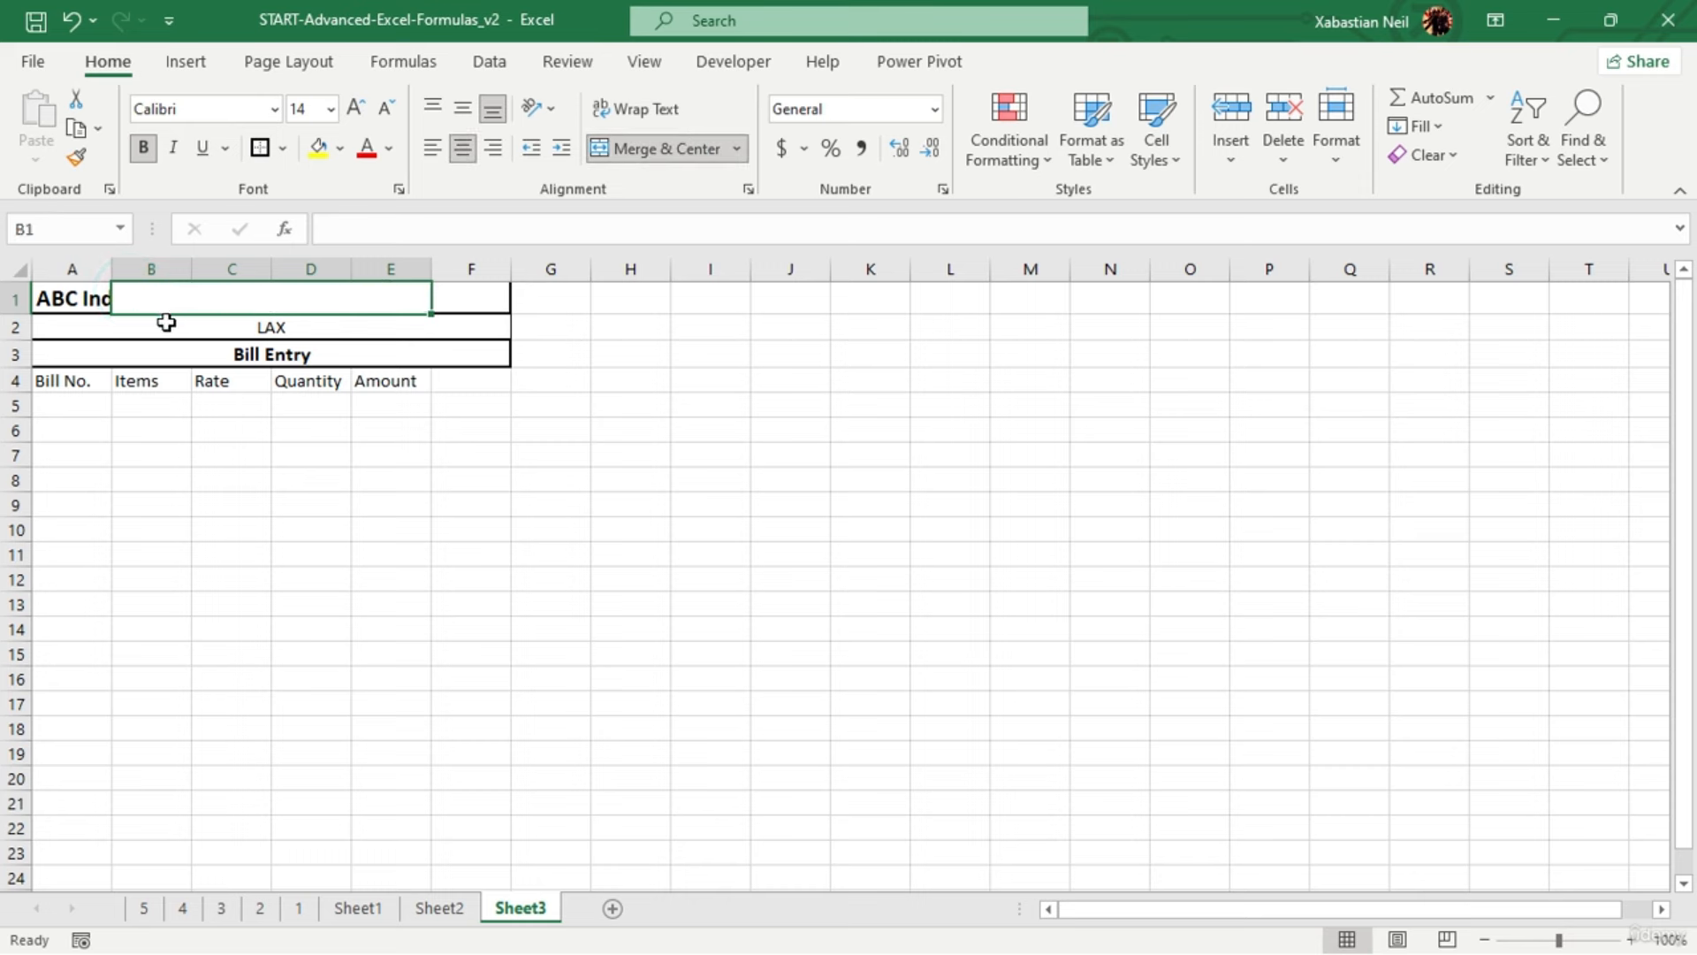
Unmerge the LAX cell in row 2 and merge and center it across A2 to E2
click(166, 322)
click(663, 150)
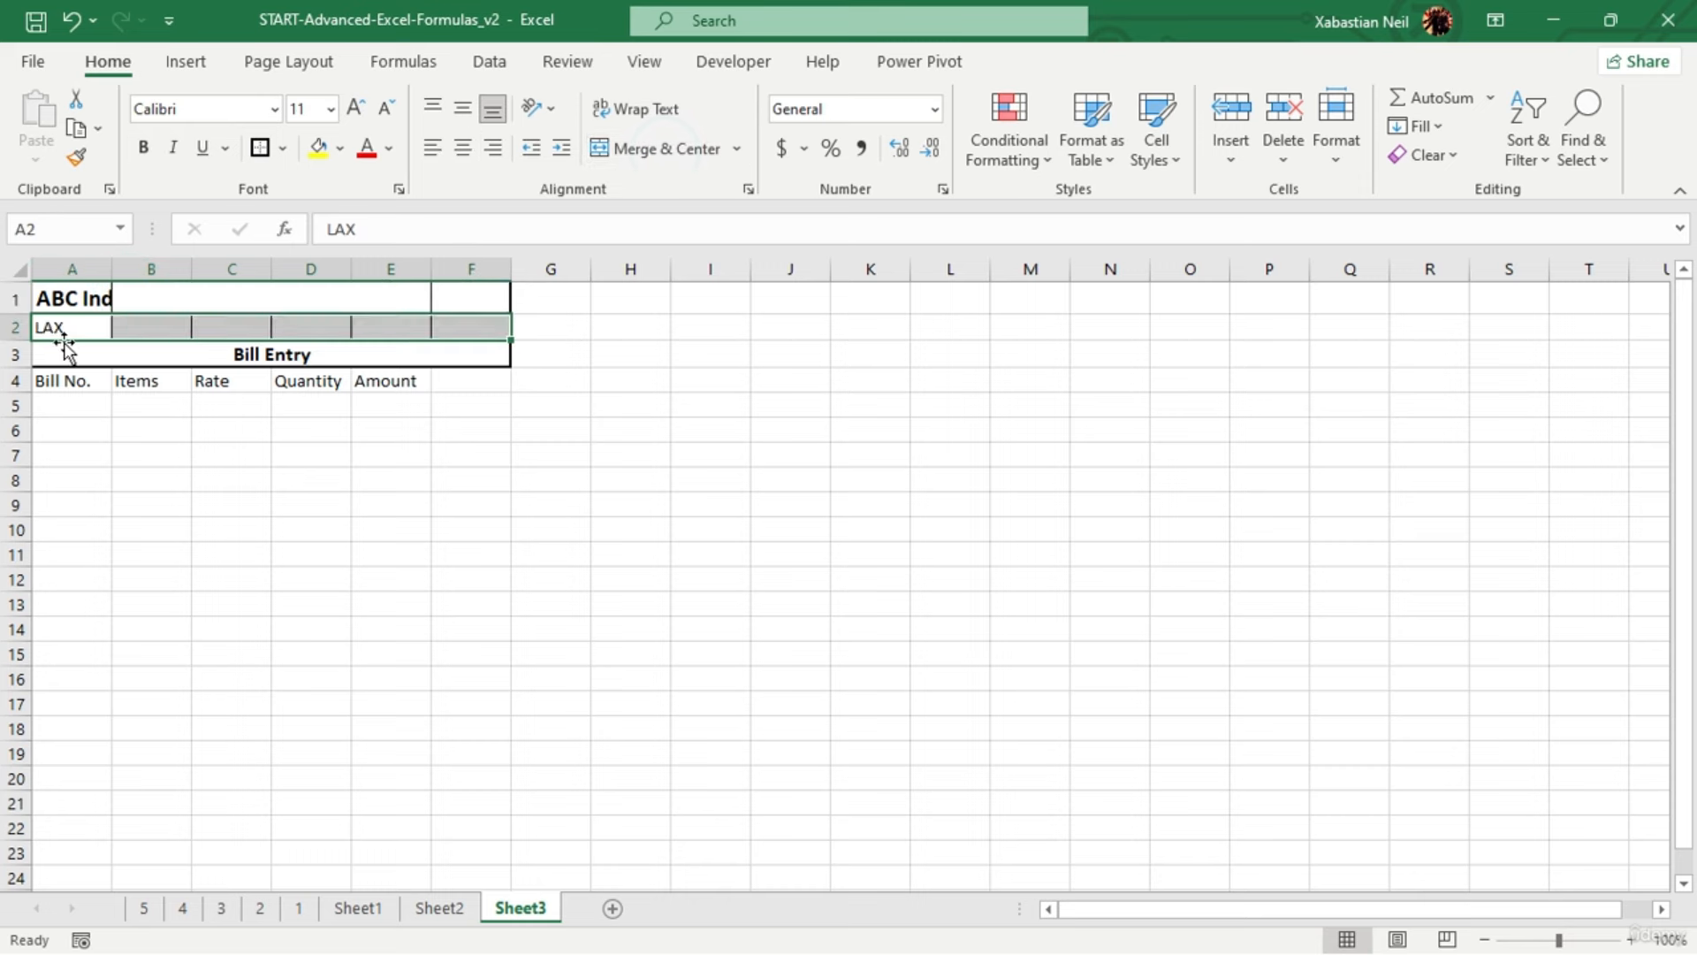
click(132, 417)
drag(80, 327, 391, 318)
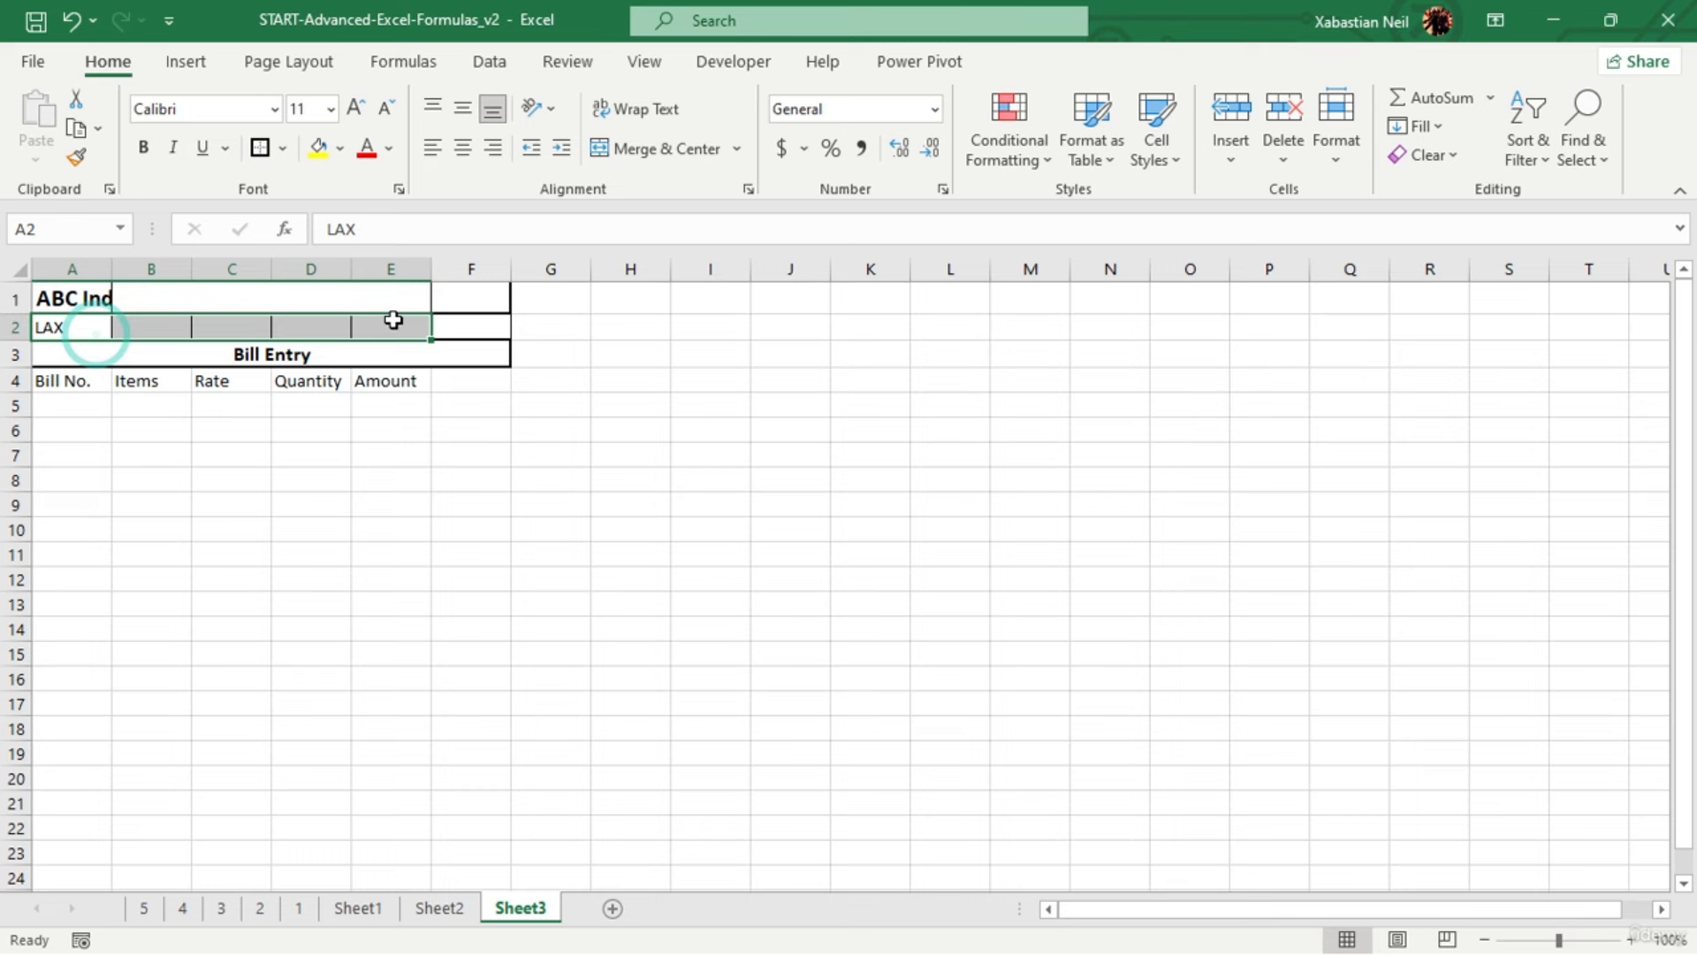
click(676, 150)
click(416, 500)
Unmerge the Bill Entry cell, and apply Merge & Center to the selection A2 to E3, covering the LAX and Bill Entry rows
click(101, 354)
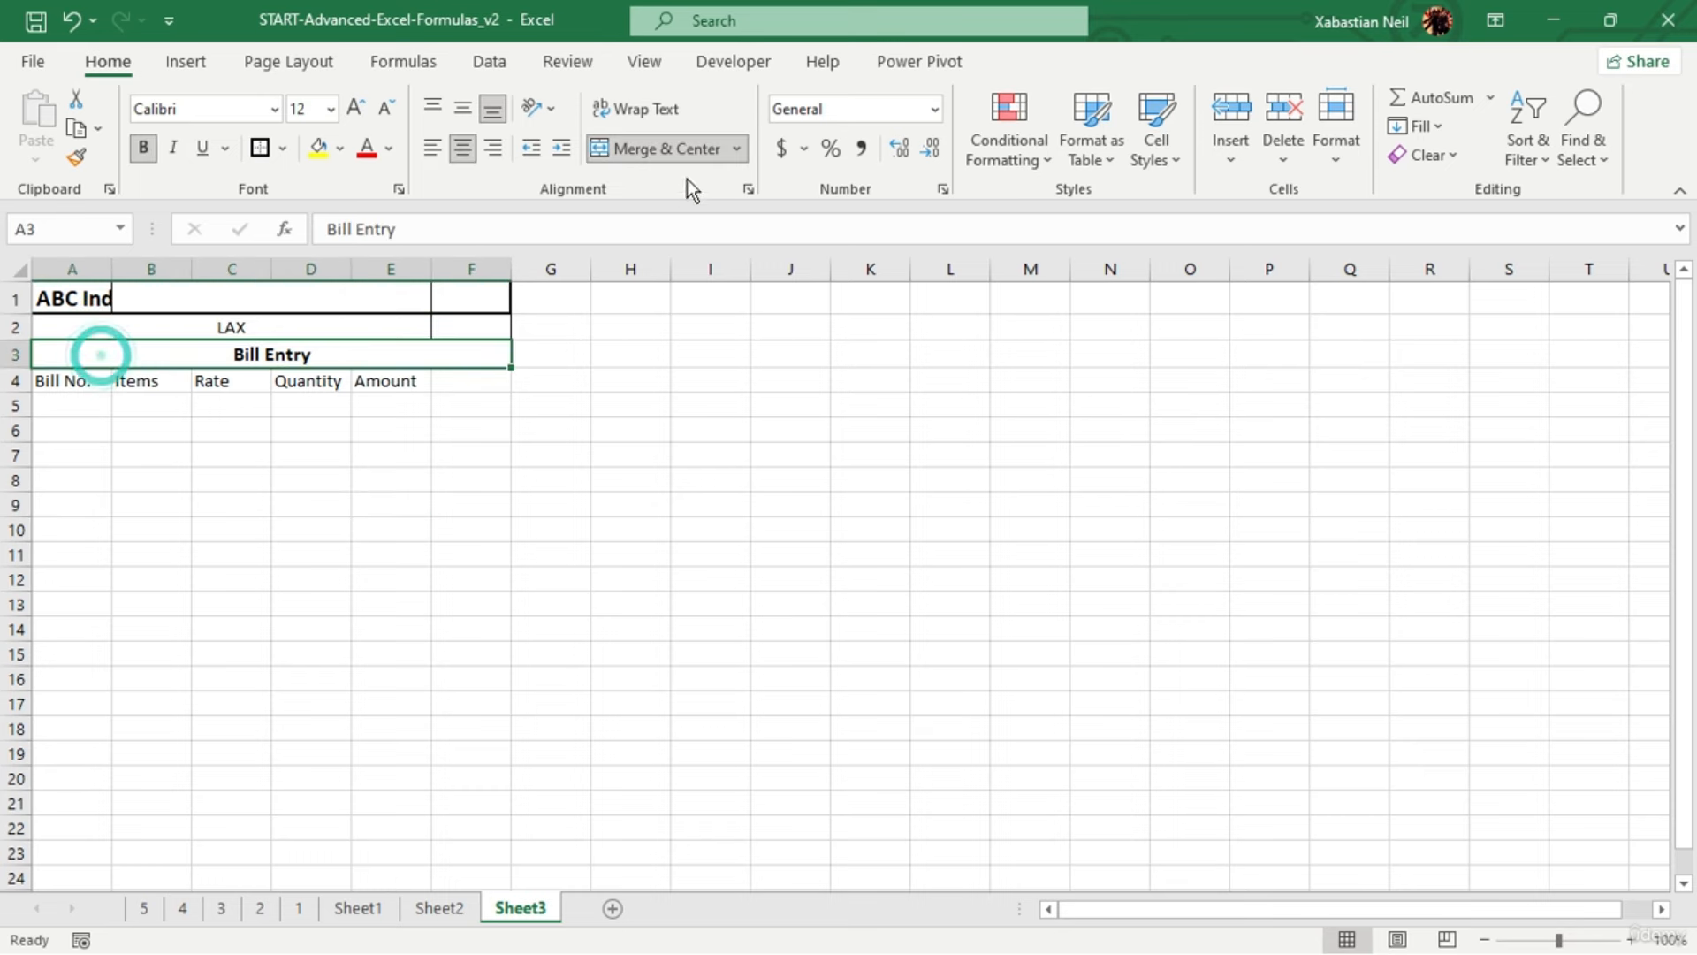
click(677, 151)
drag(68, 352, 390, 337)
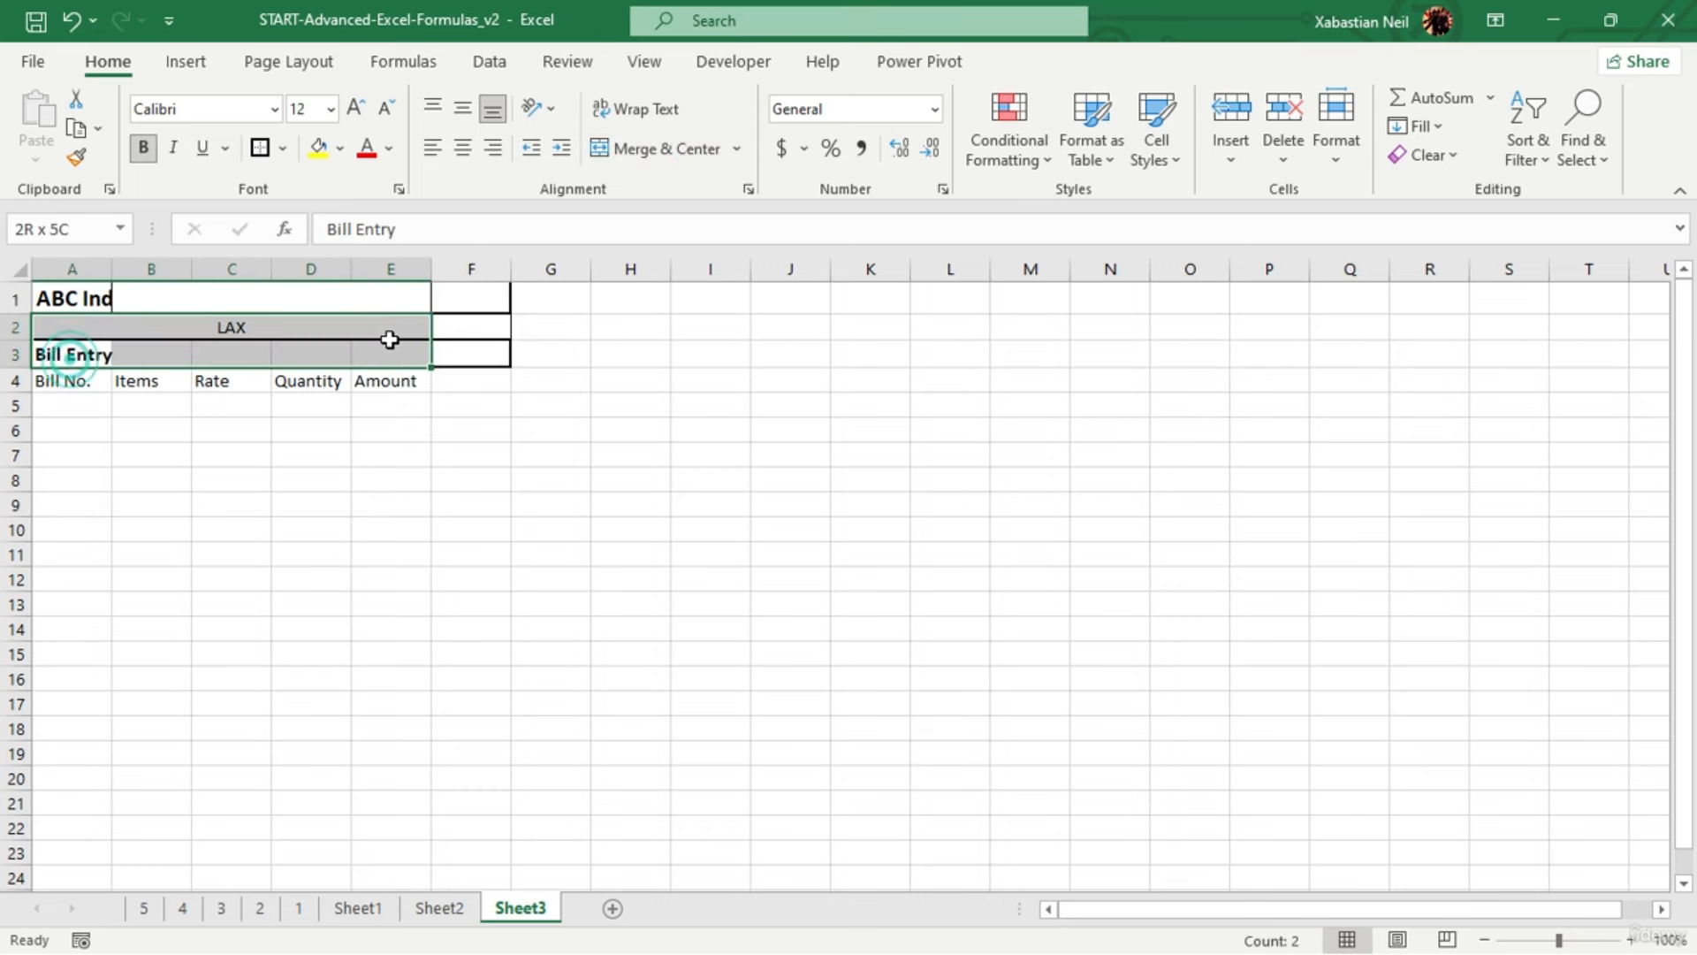
click(677, 150)
click(522, 432)
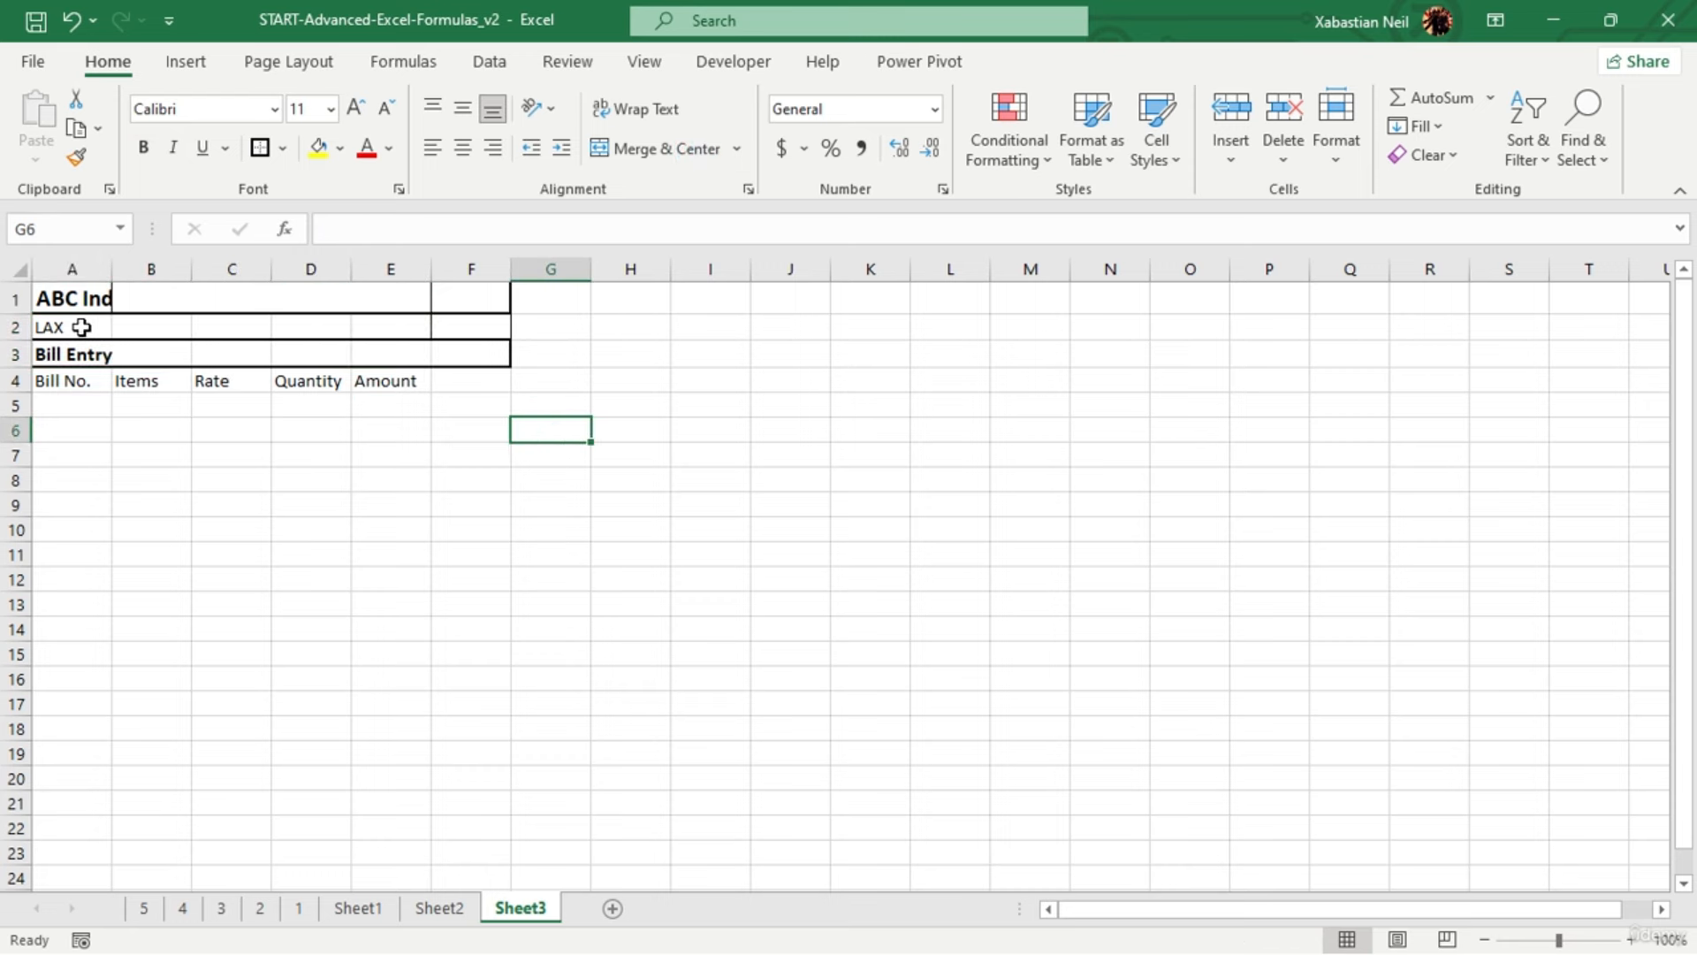
Erase the leftover borders around cells F1 to F3 with the Erase Border tool
click(279, 376)
click(283, 149)
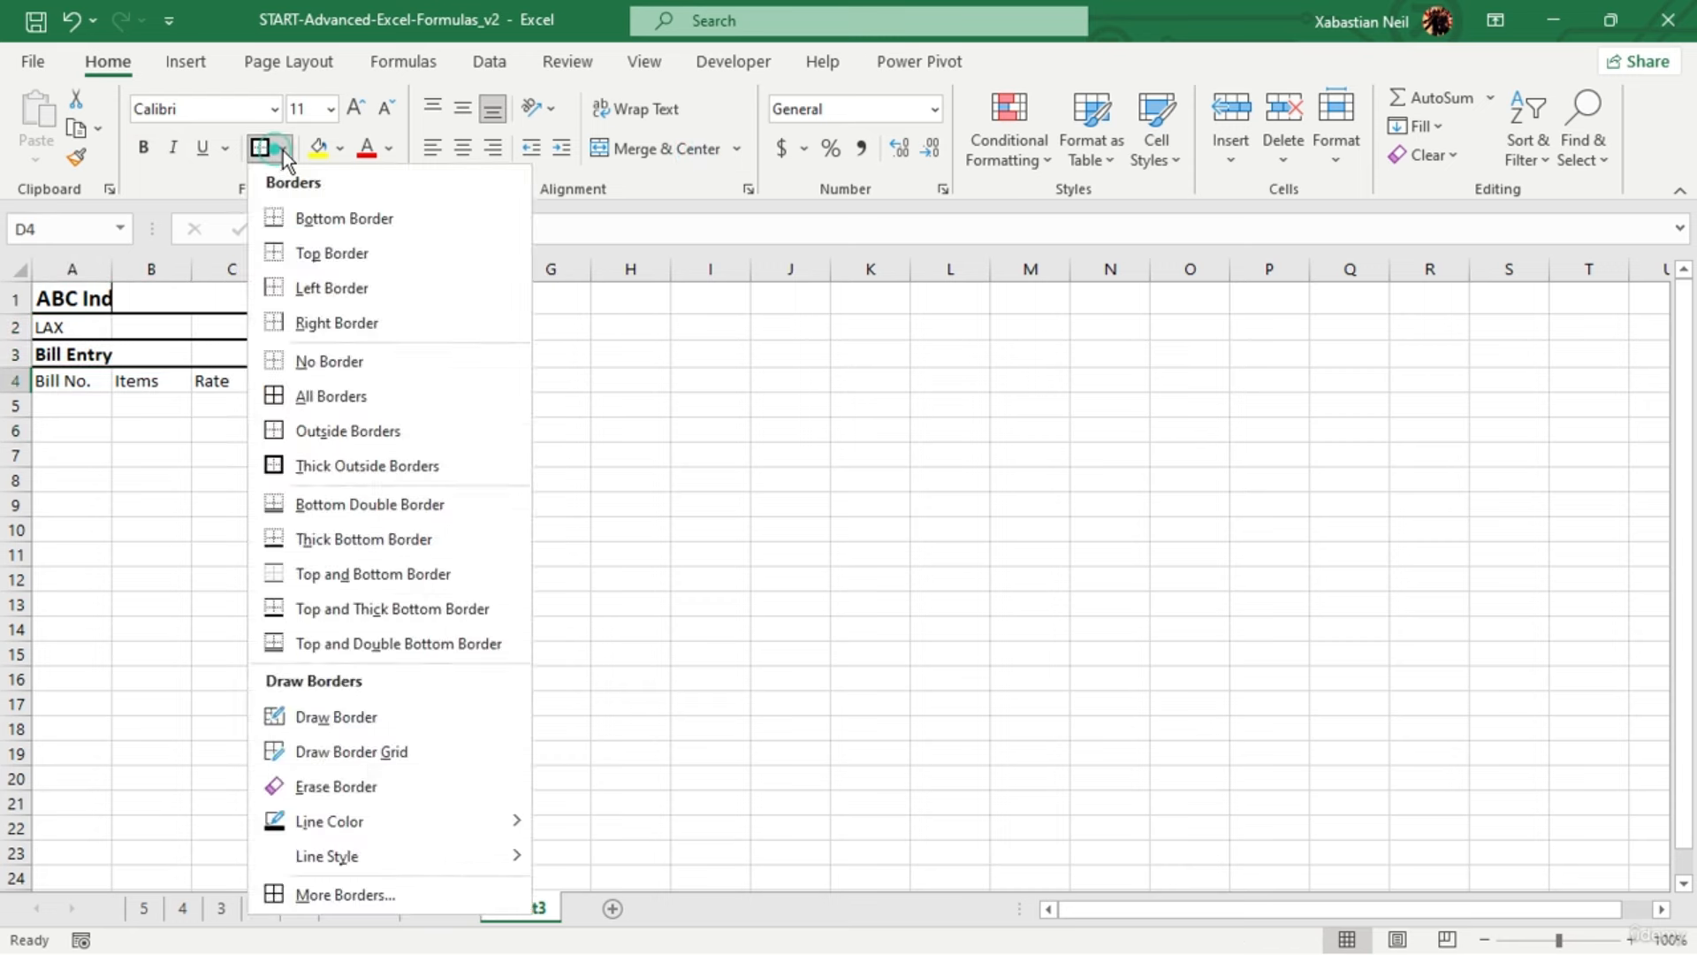
click(283, 151)
click(283, 149)
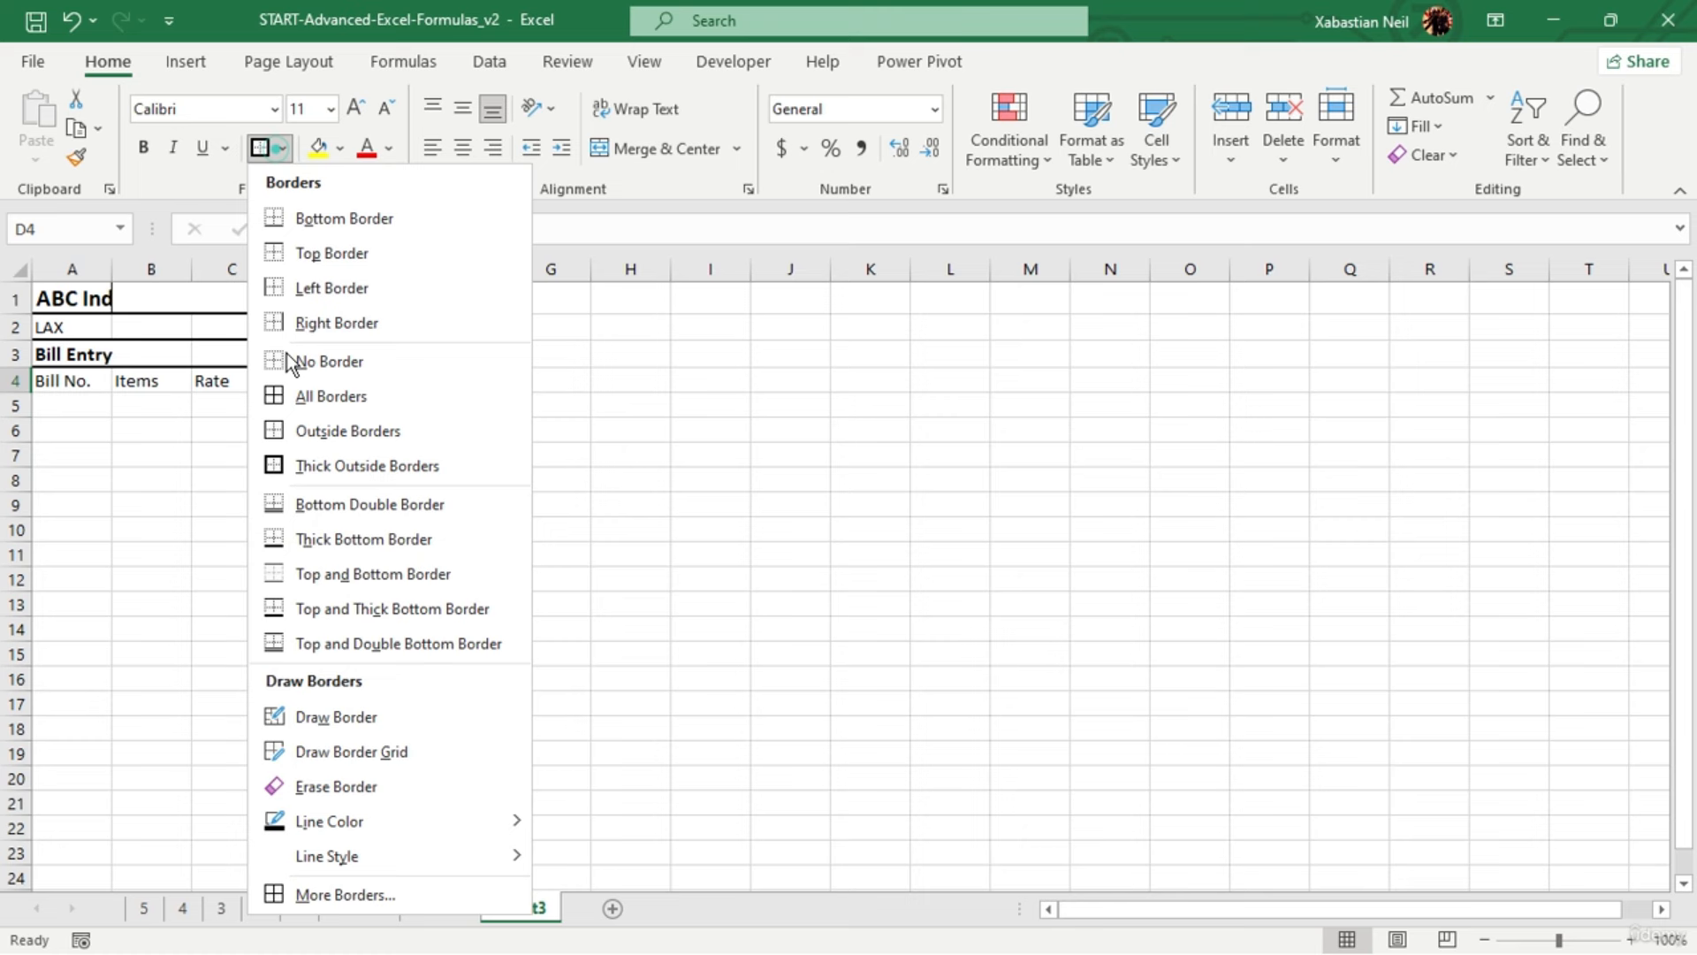
click(305, 783)
drag(469, 381, 475, 285)
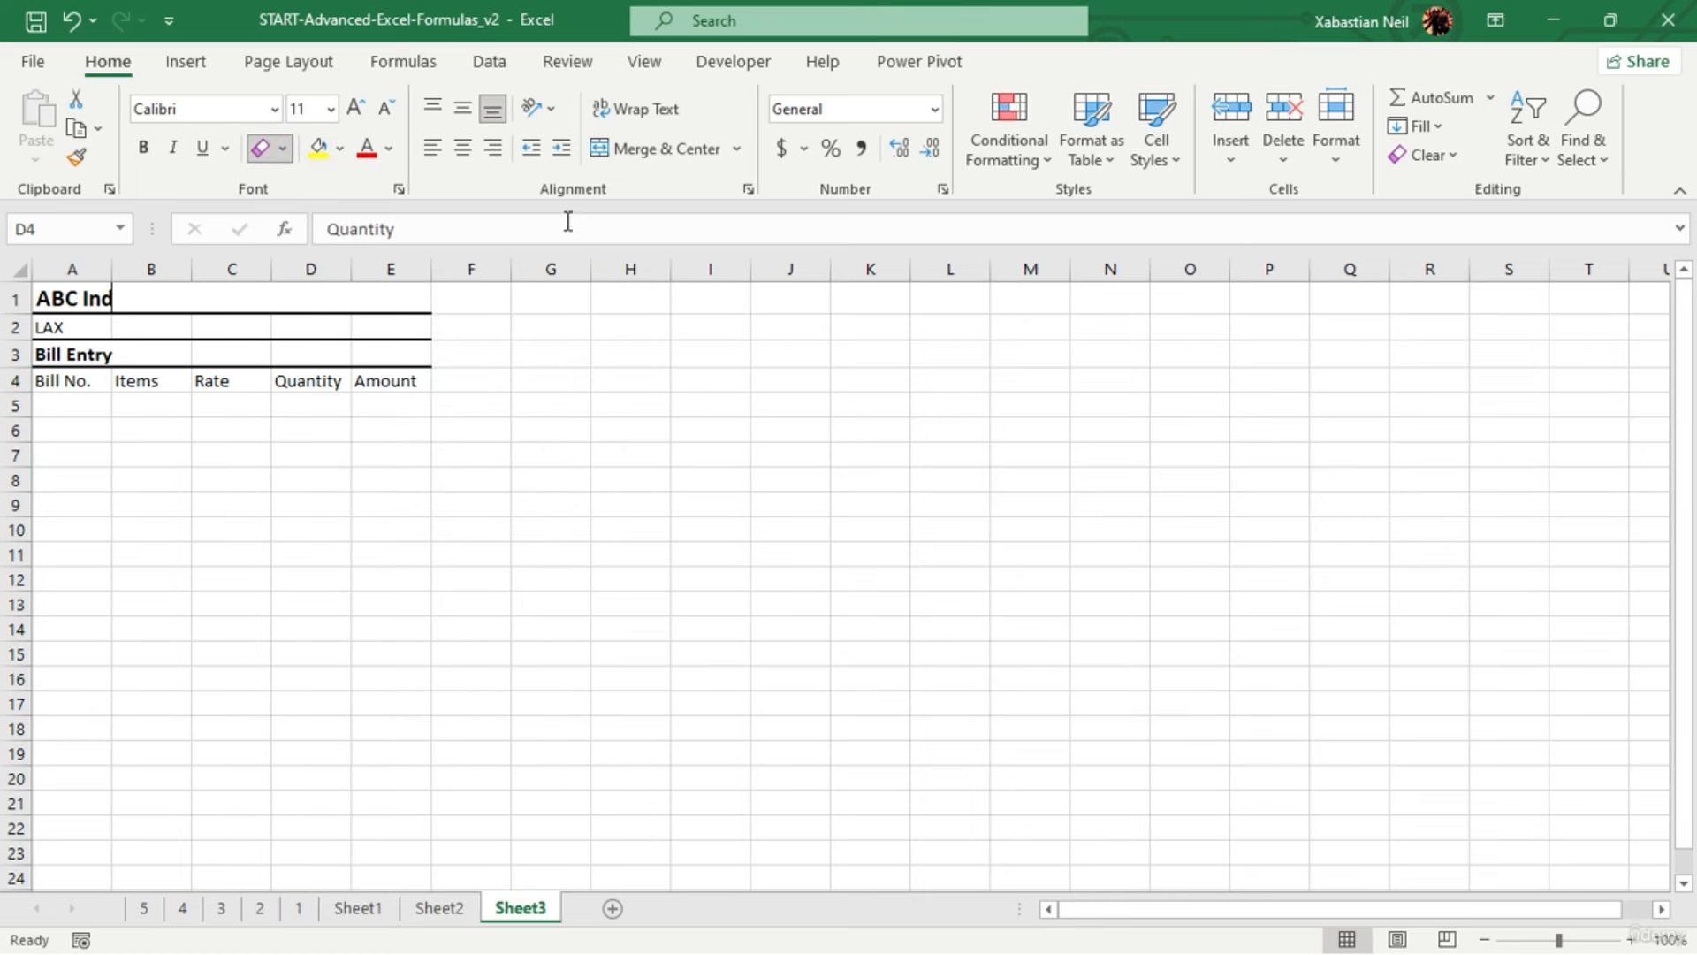
Unmerge cells B1 to E1 and merge and center the ABC Industries title across A1 to E1
click(601, 149)
click(148, 296)
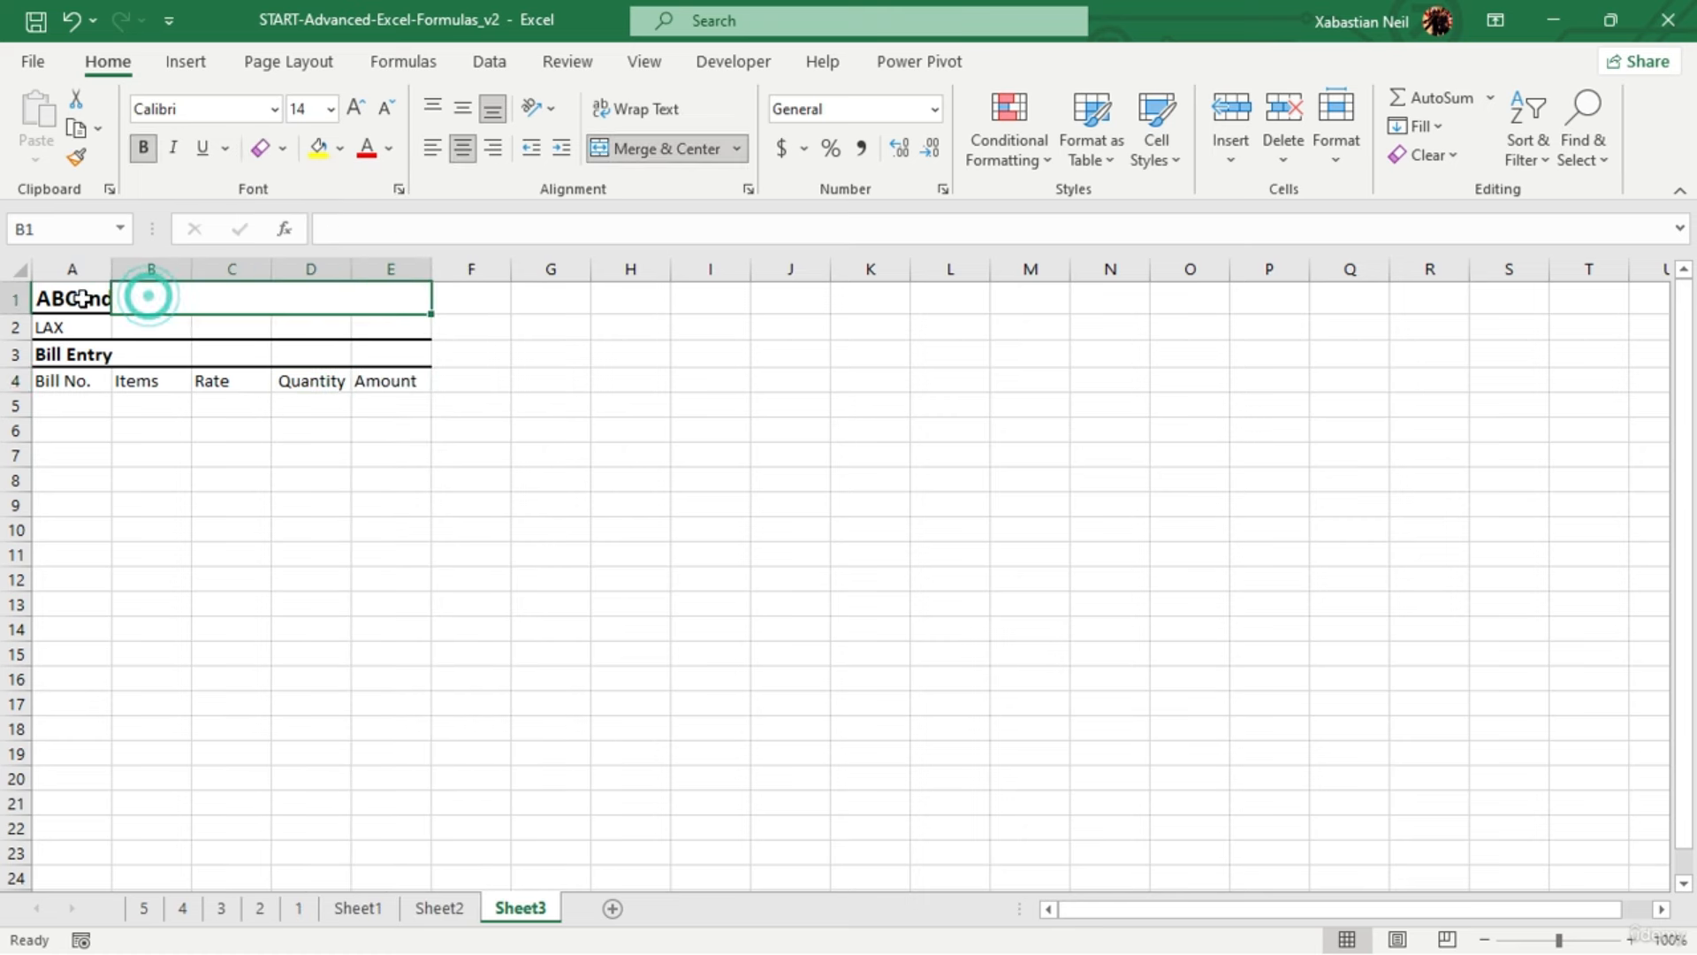
drag(83, 298, 254, 296)
click(652, 148)
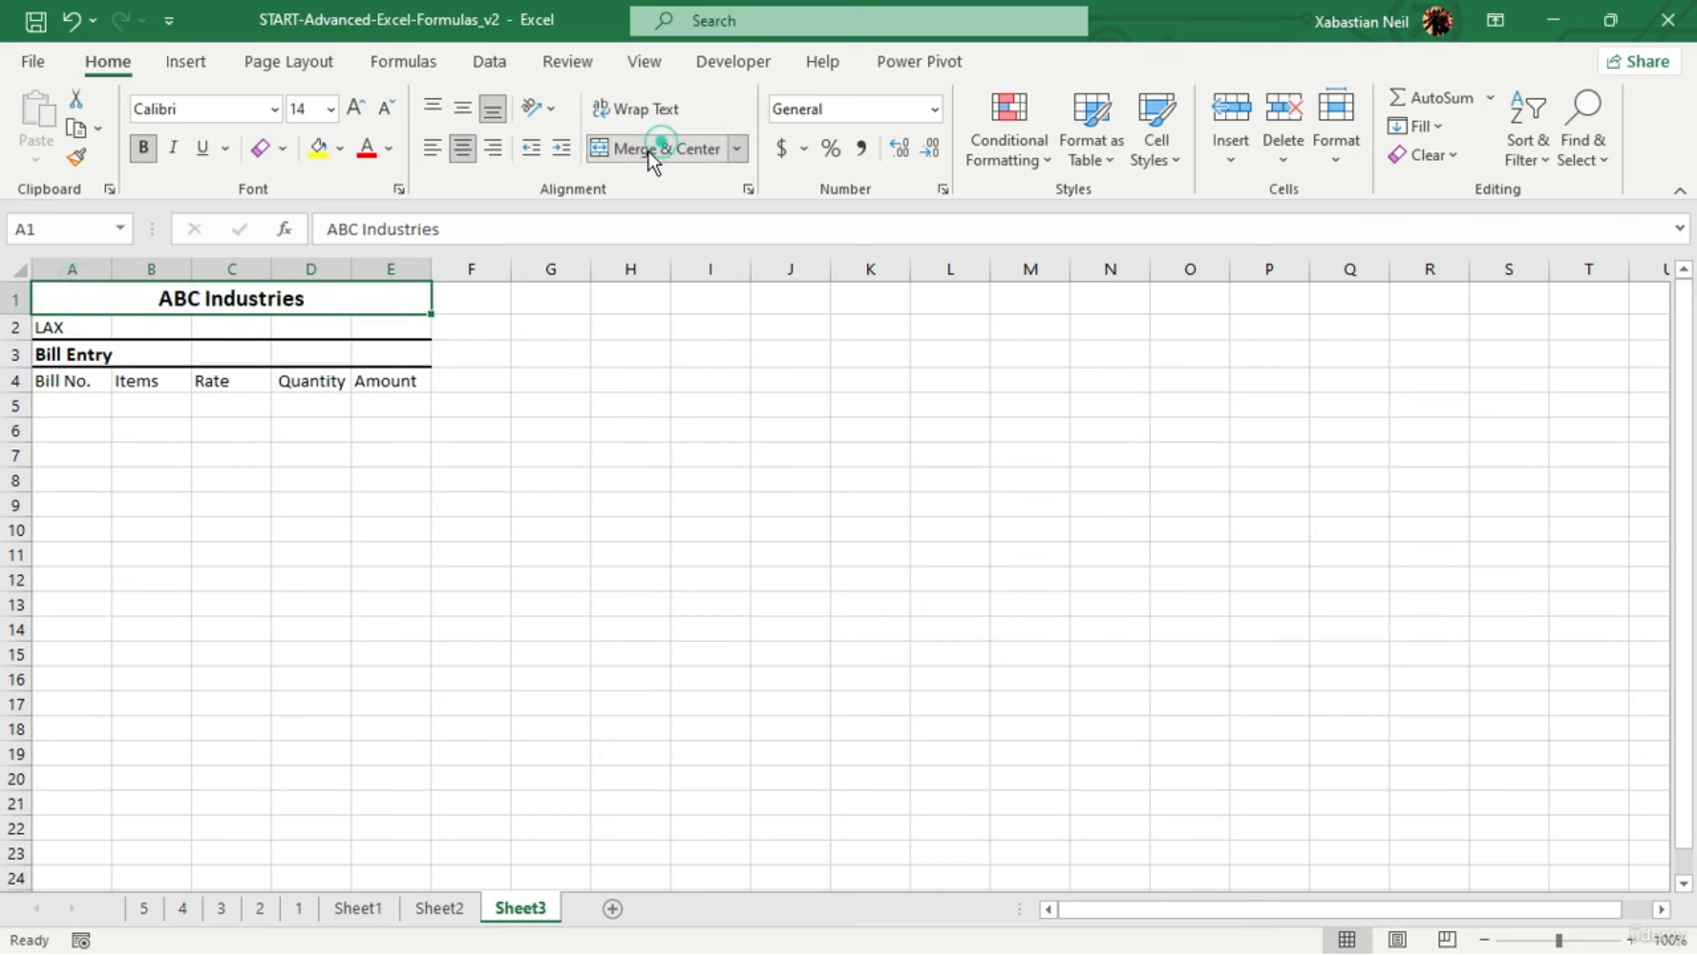
Merge and center LAX across A2 to E2 and Bill Entry across A3 to E3
drag(98, 327, 363, 326)
click(622, 150)
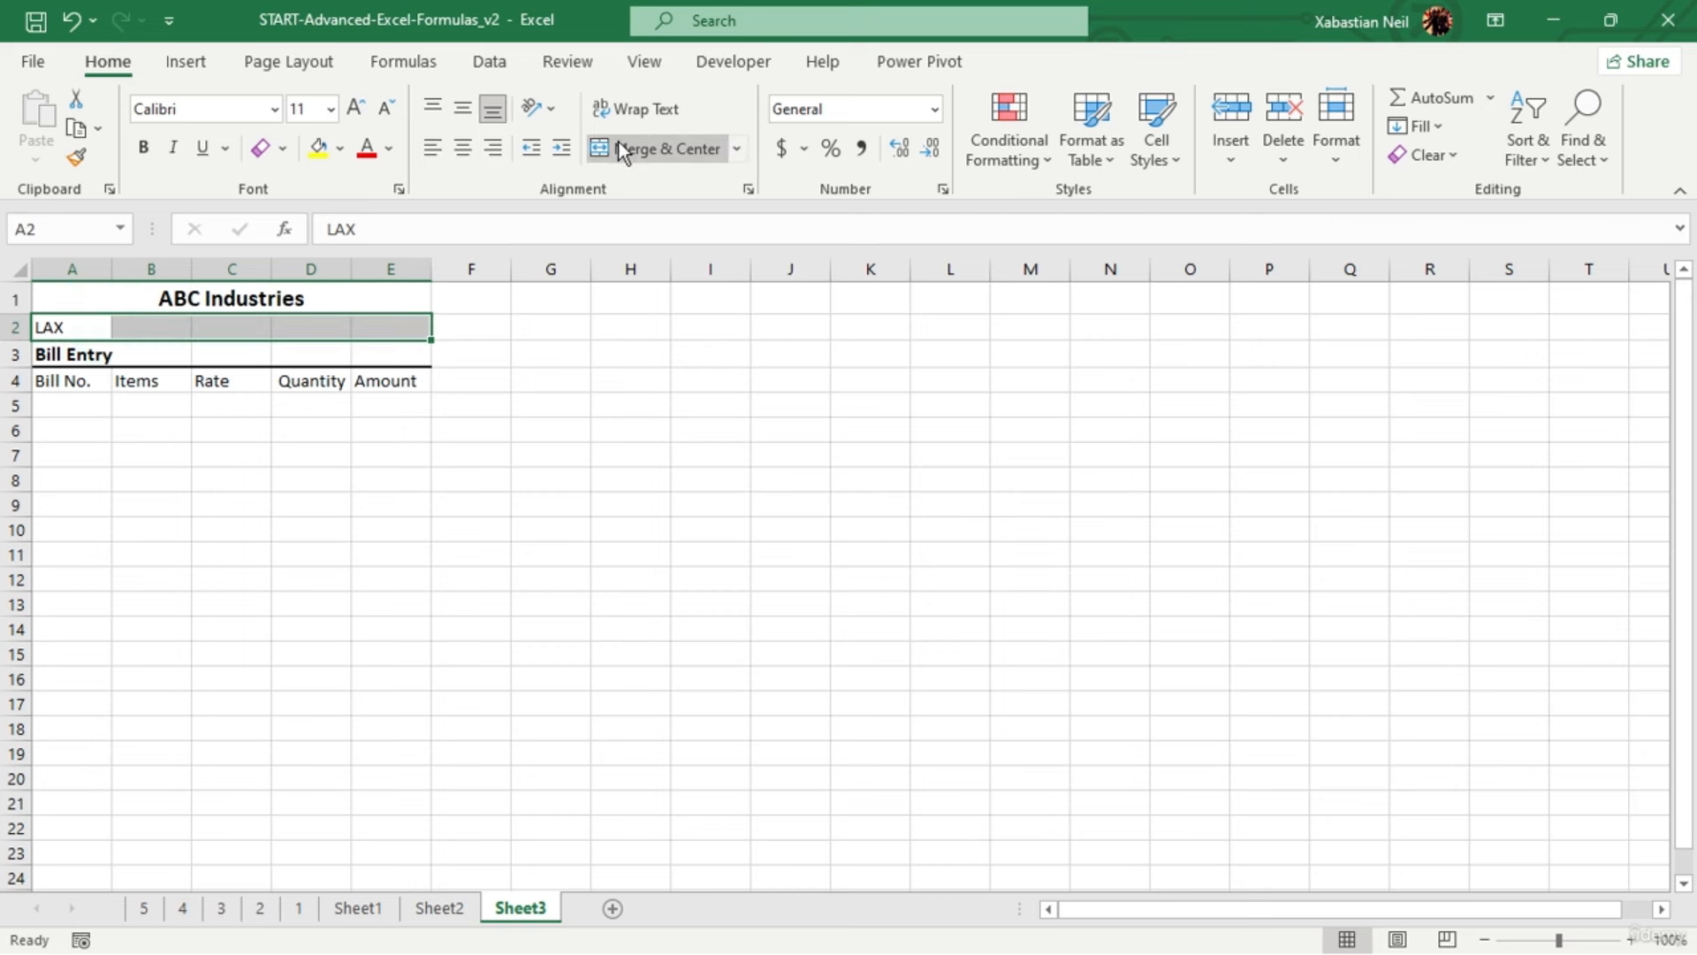
drag(106, 353, 424, 300)
click(670, 151)
click(469, 426)
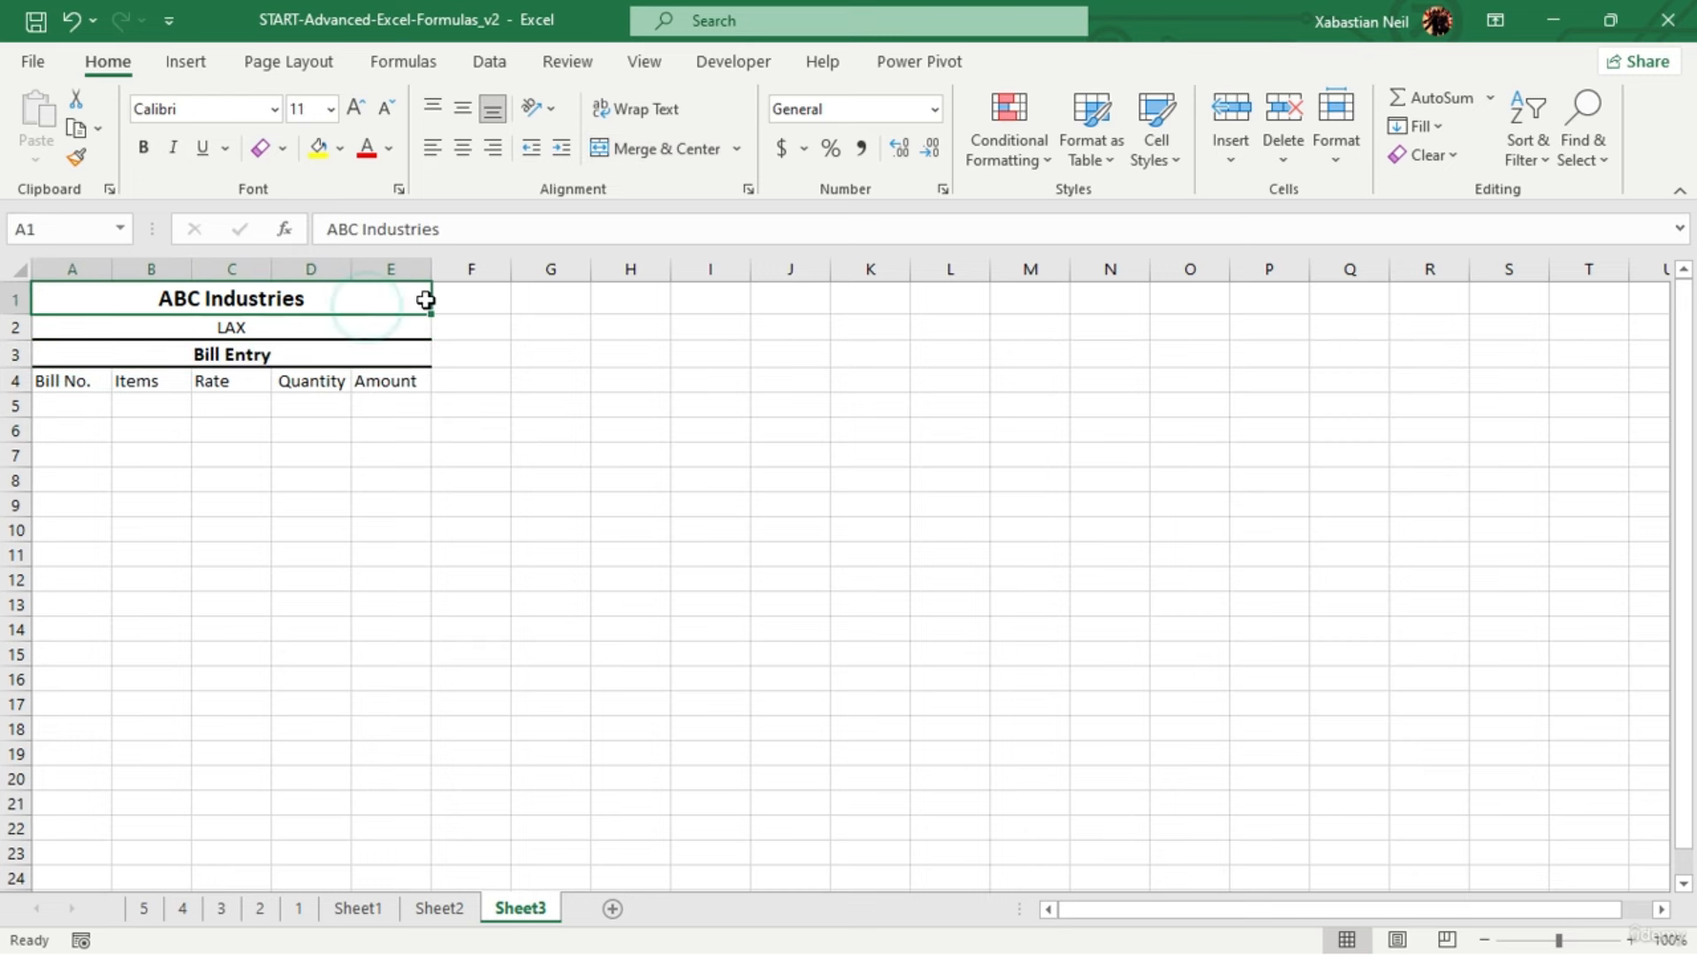
click(669, 398)
Apply Thick Outside Borders to the resized ABC Industries title cell and the Bill Entry cell
click(275, 296)
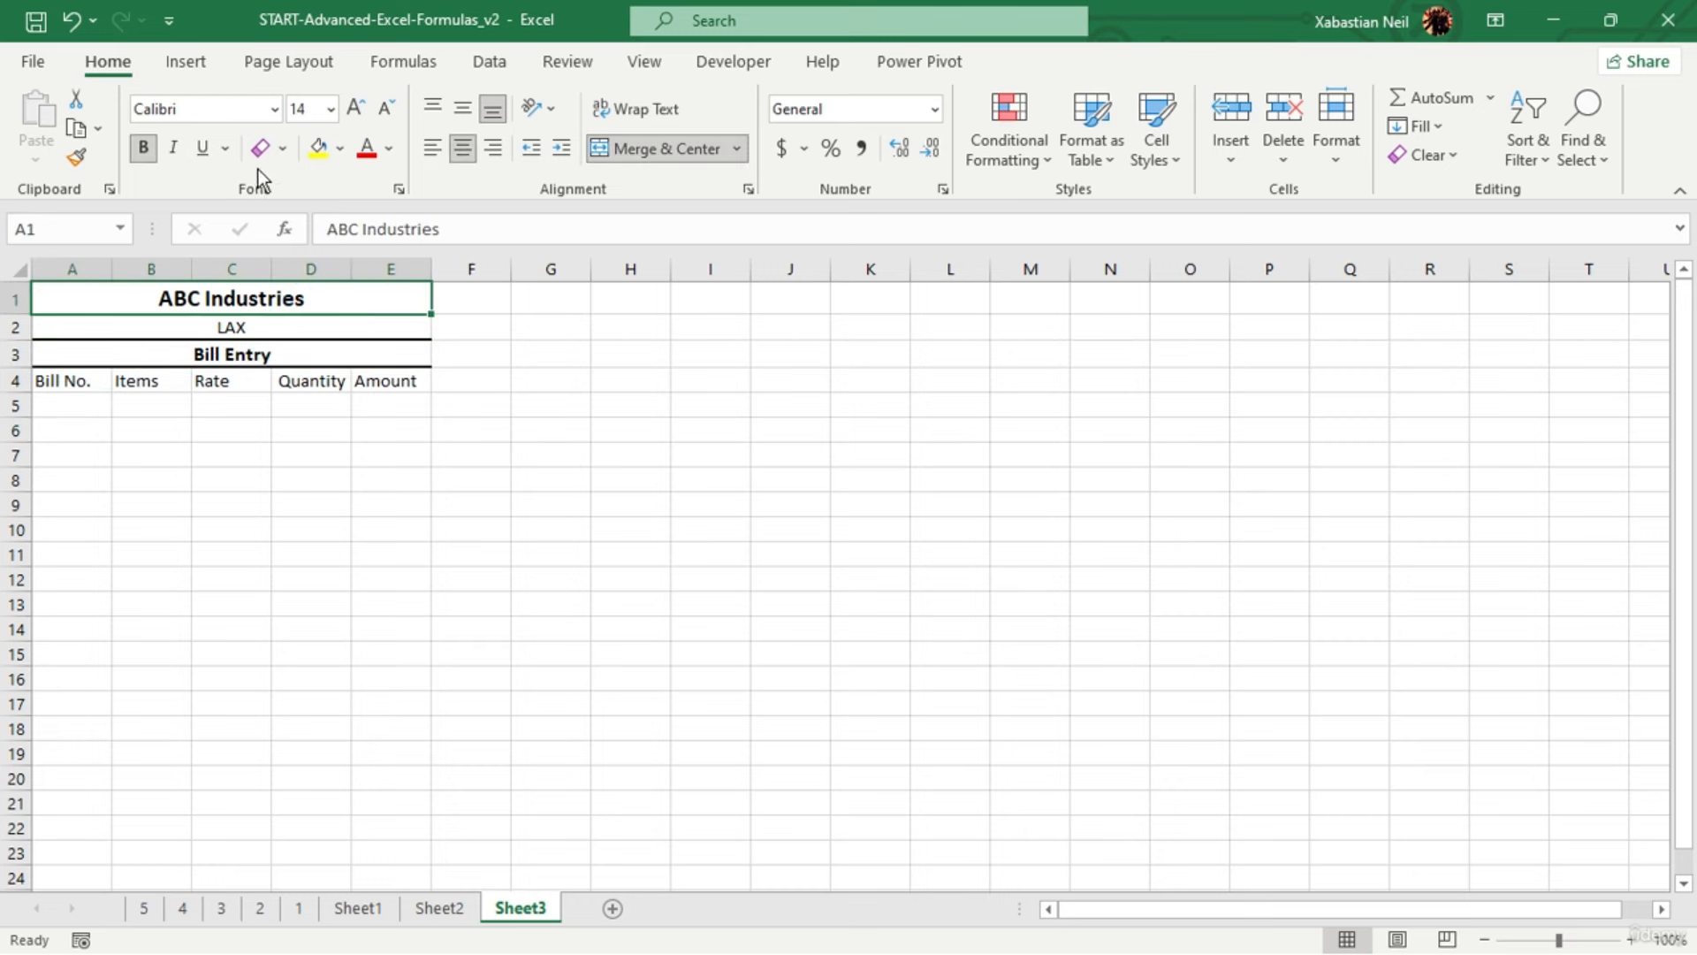
click(283, 148)
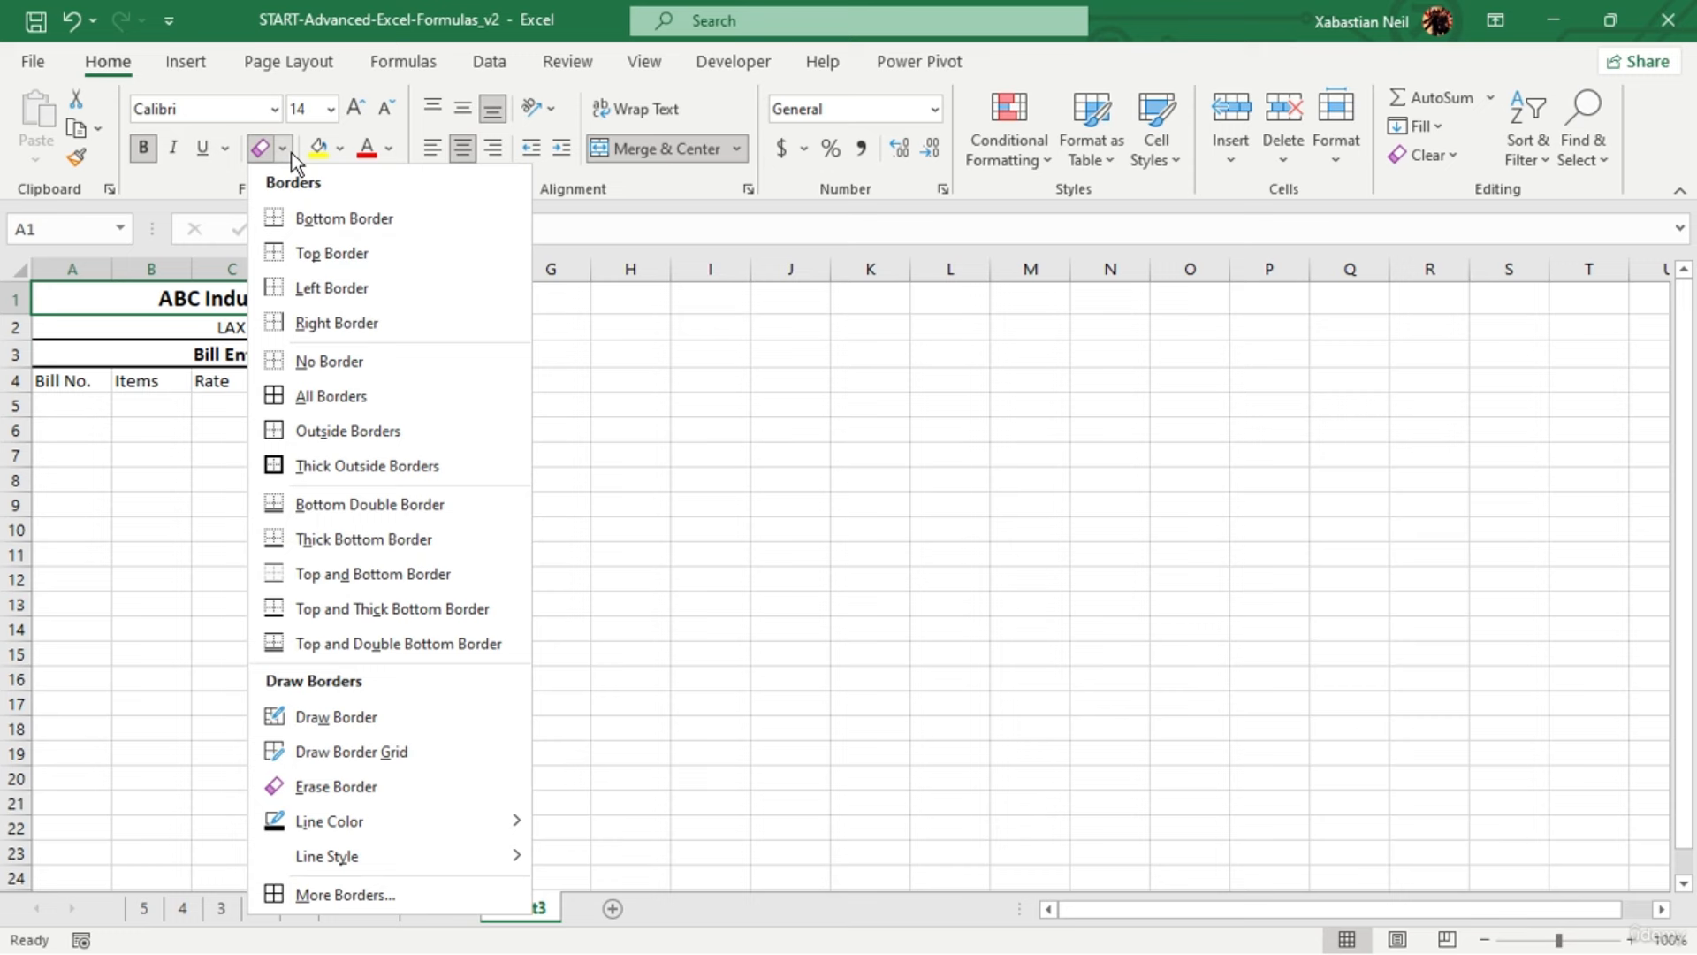
click(320, 435)
click(261, 354)
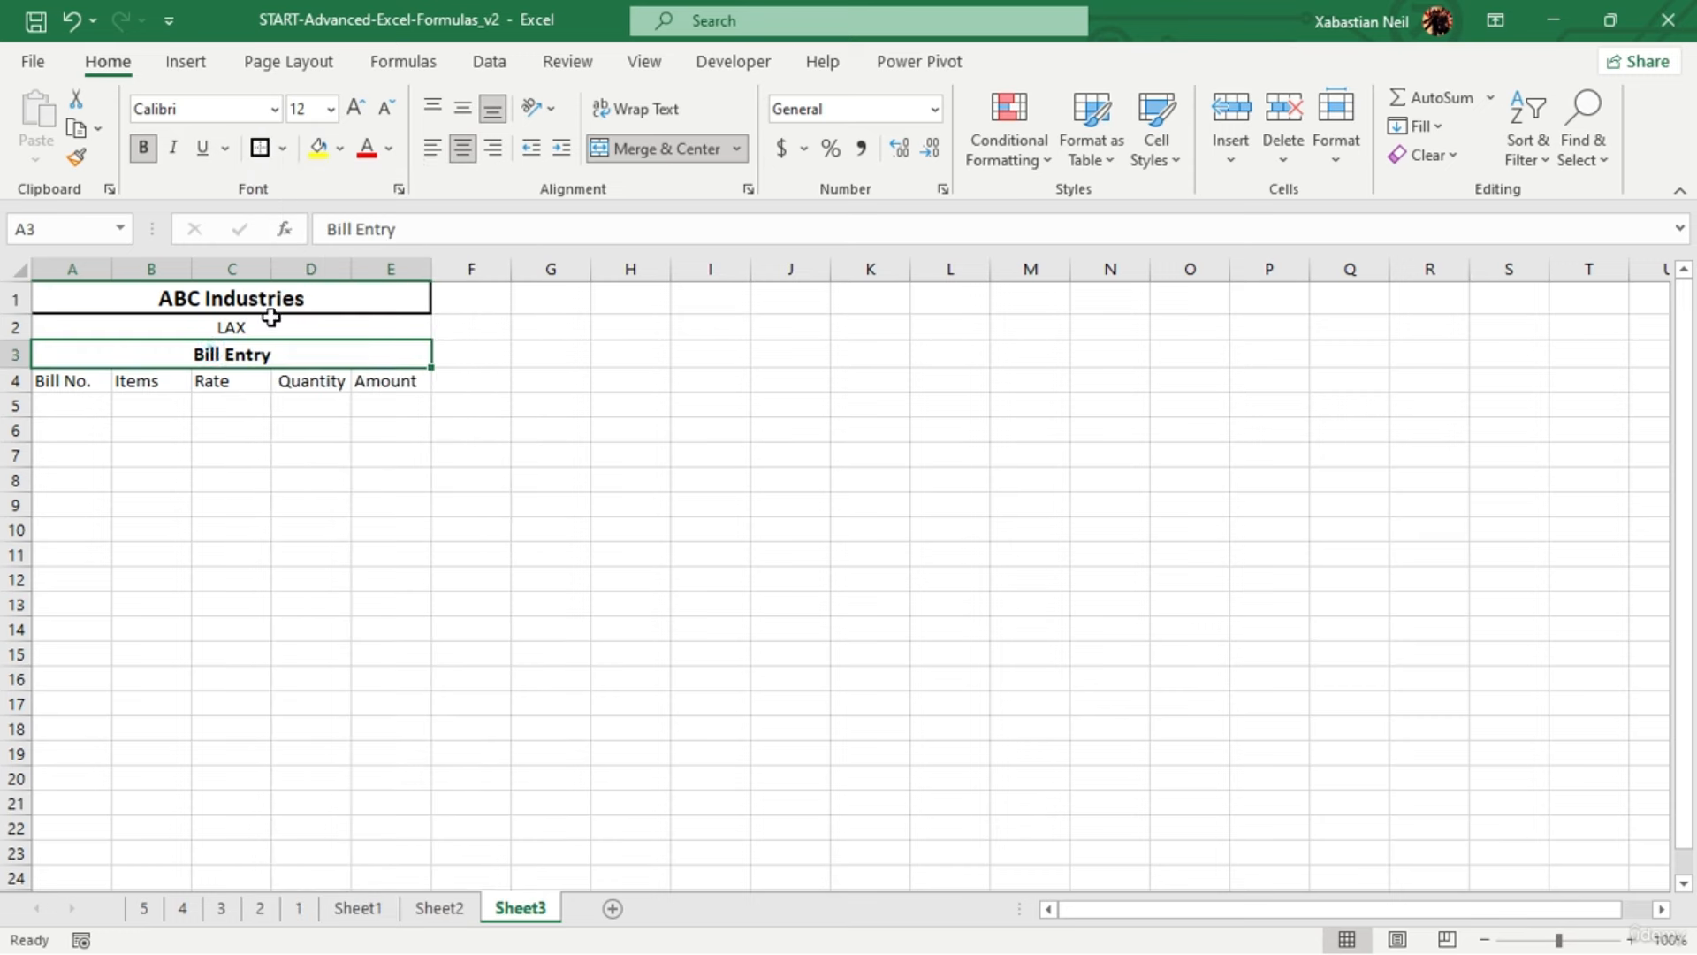
click(260, 148)
click(253, 406)
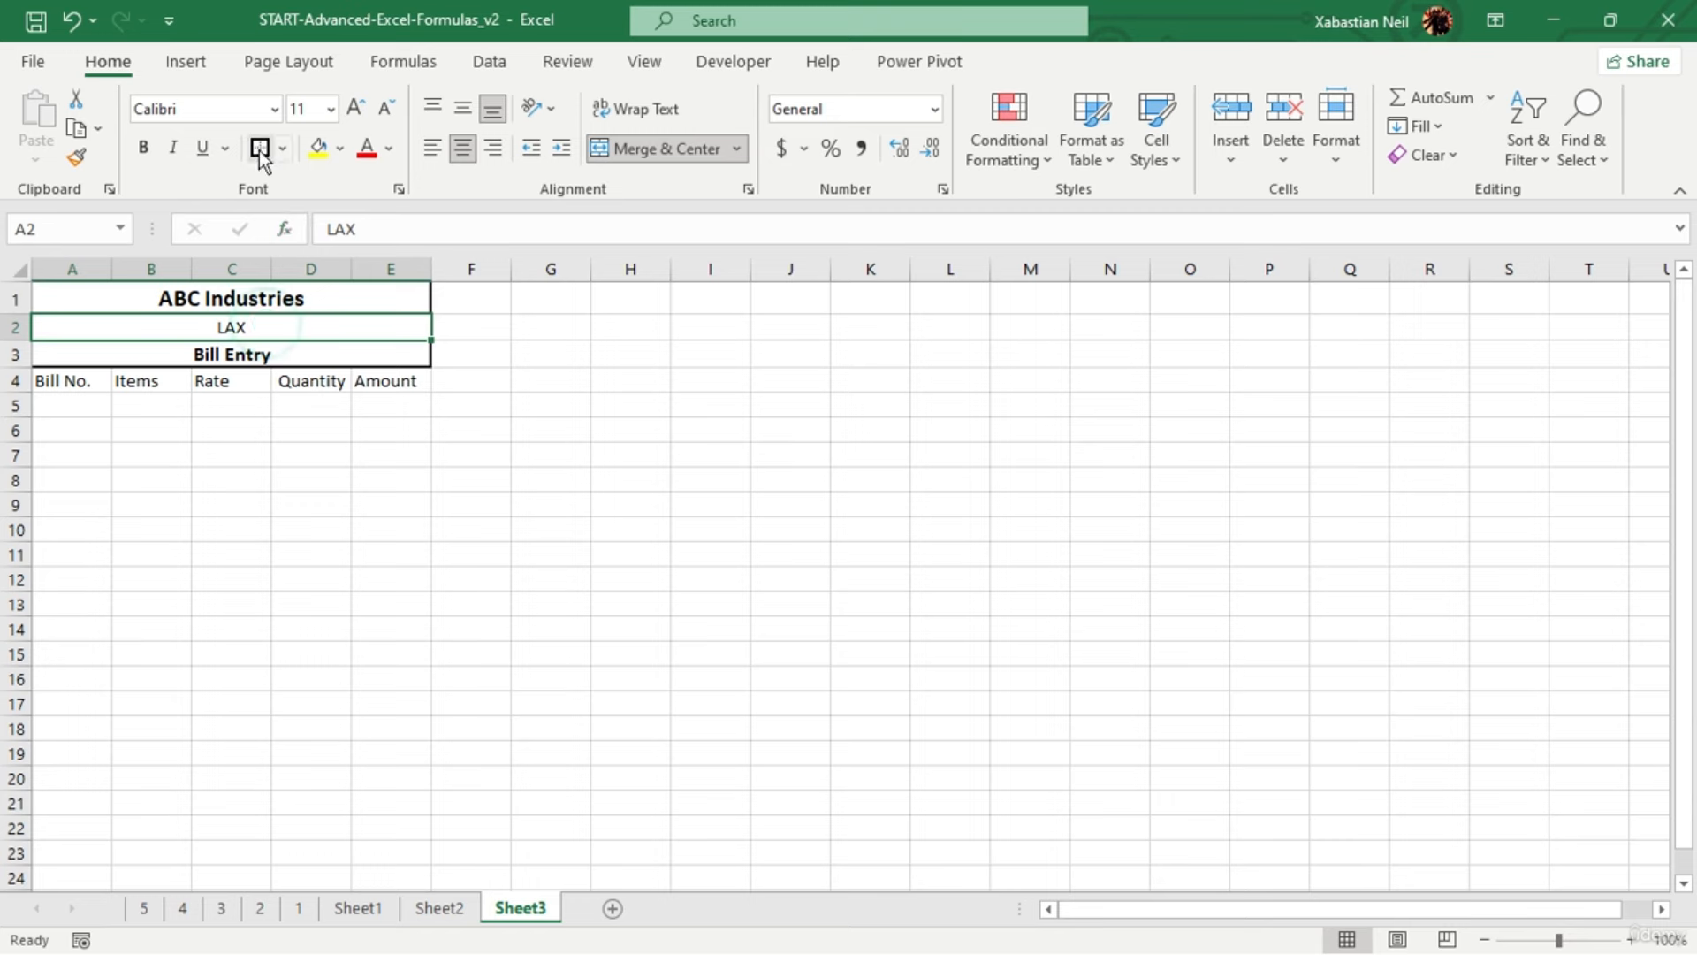
Apply All Borders to the merged LAX cell in row 2
click(286, 147)
click(346, 405)
click(371, 555)
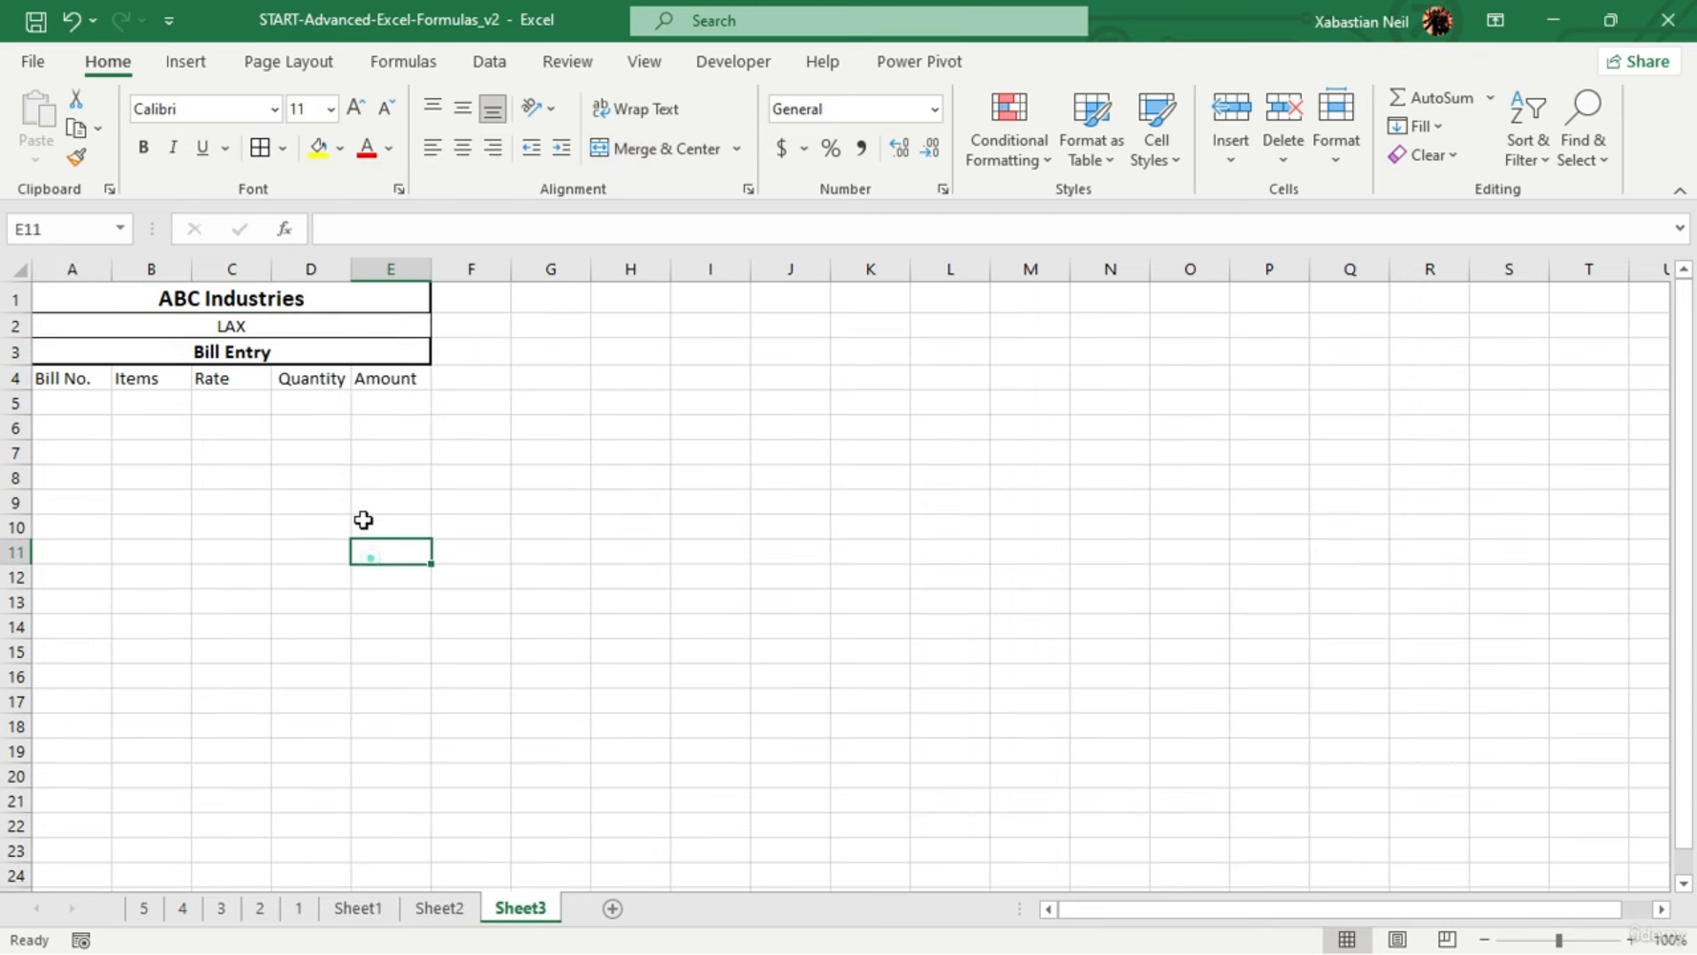
Make the column headings in cells A4 to E4 bold
drag(58, 380, 364, 376)
click(144, 148)
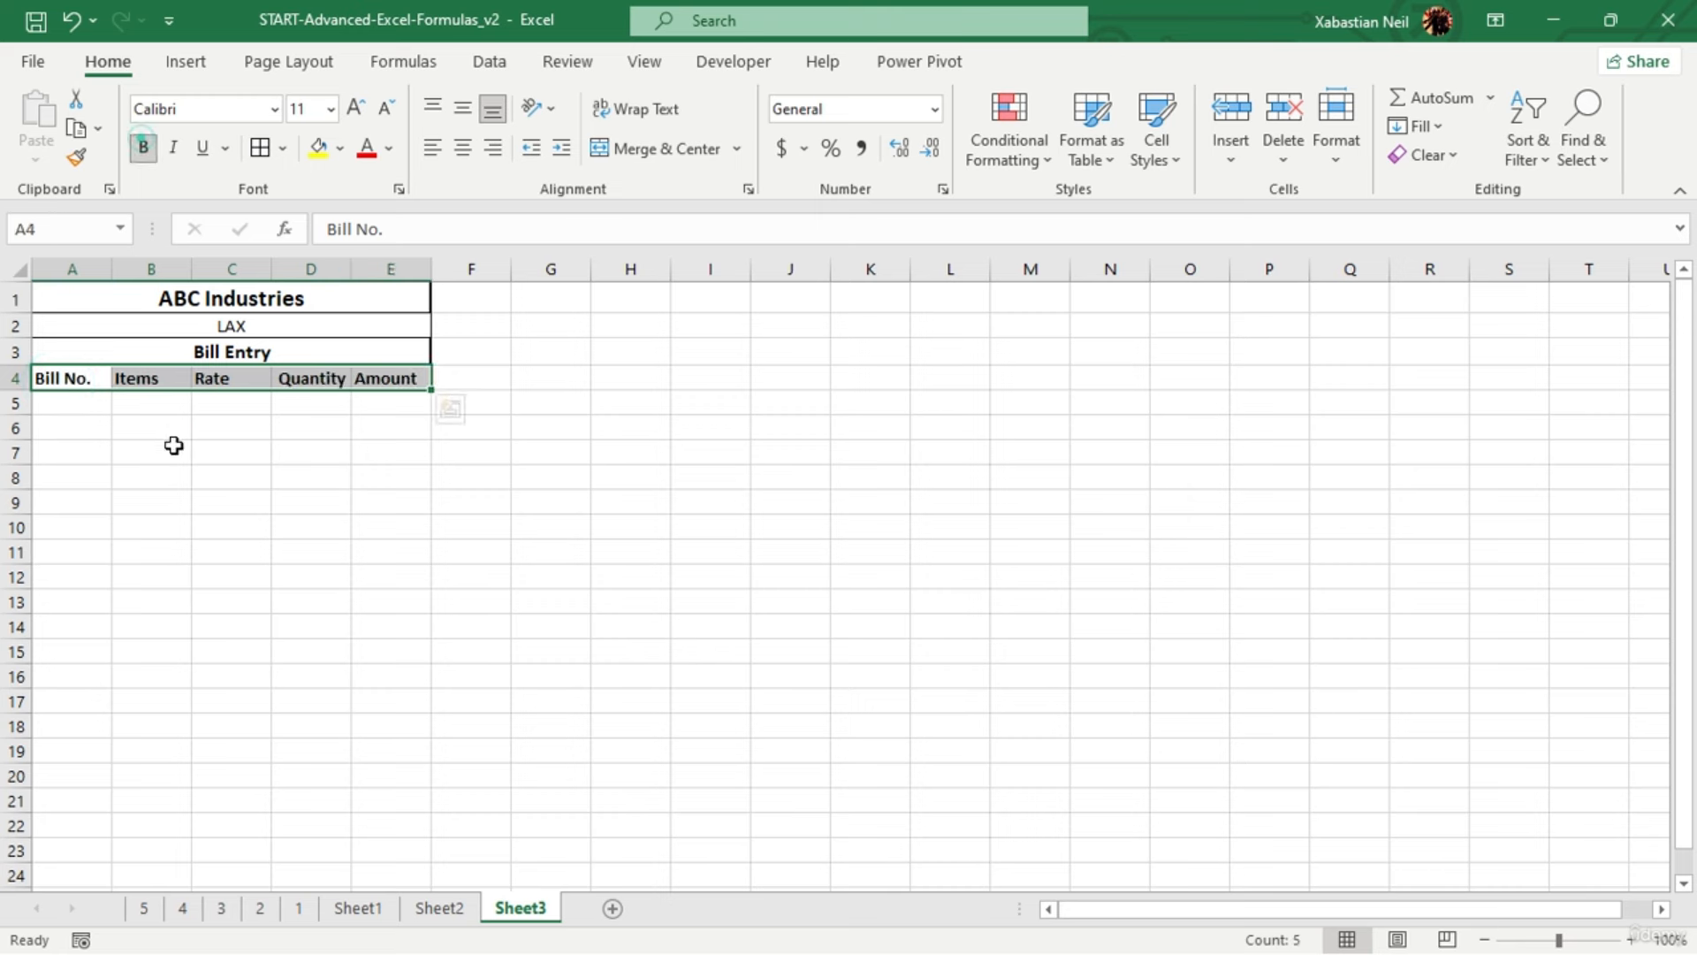
click(174, 446)
Fill cells A5 to A11 under the Bill No. heading with seven sample bill numbers of five to seven digits
click(72, 398)
double_click(78, 400)
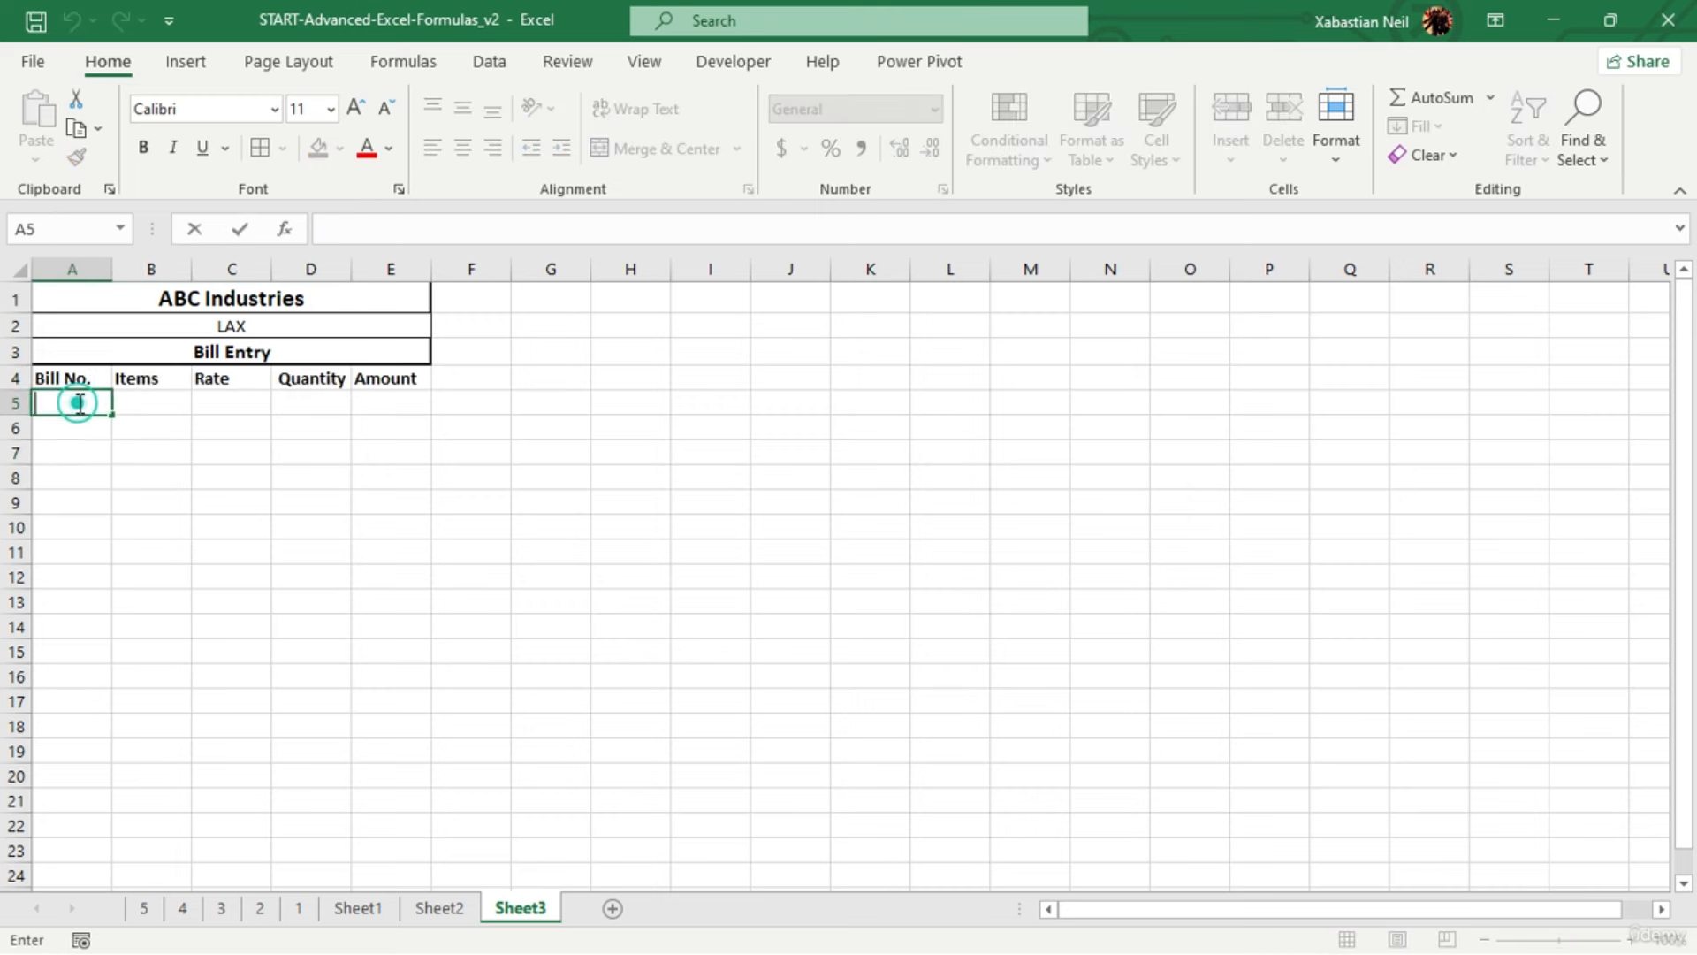
text(2361236)
key(Return)
text(136134)
key(Return)
text(123613)
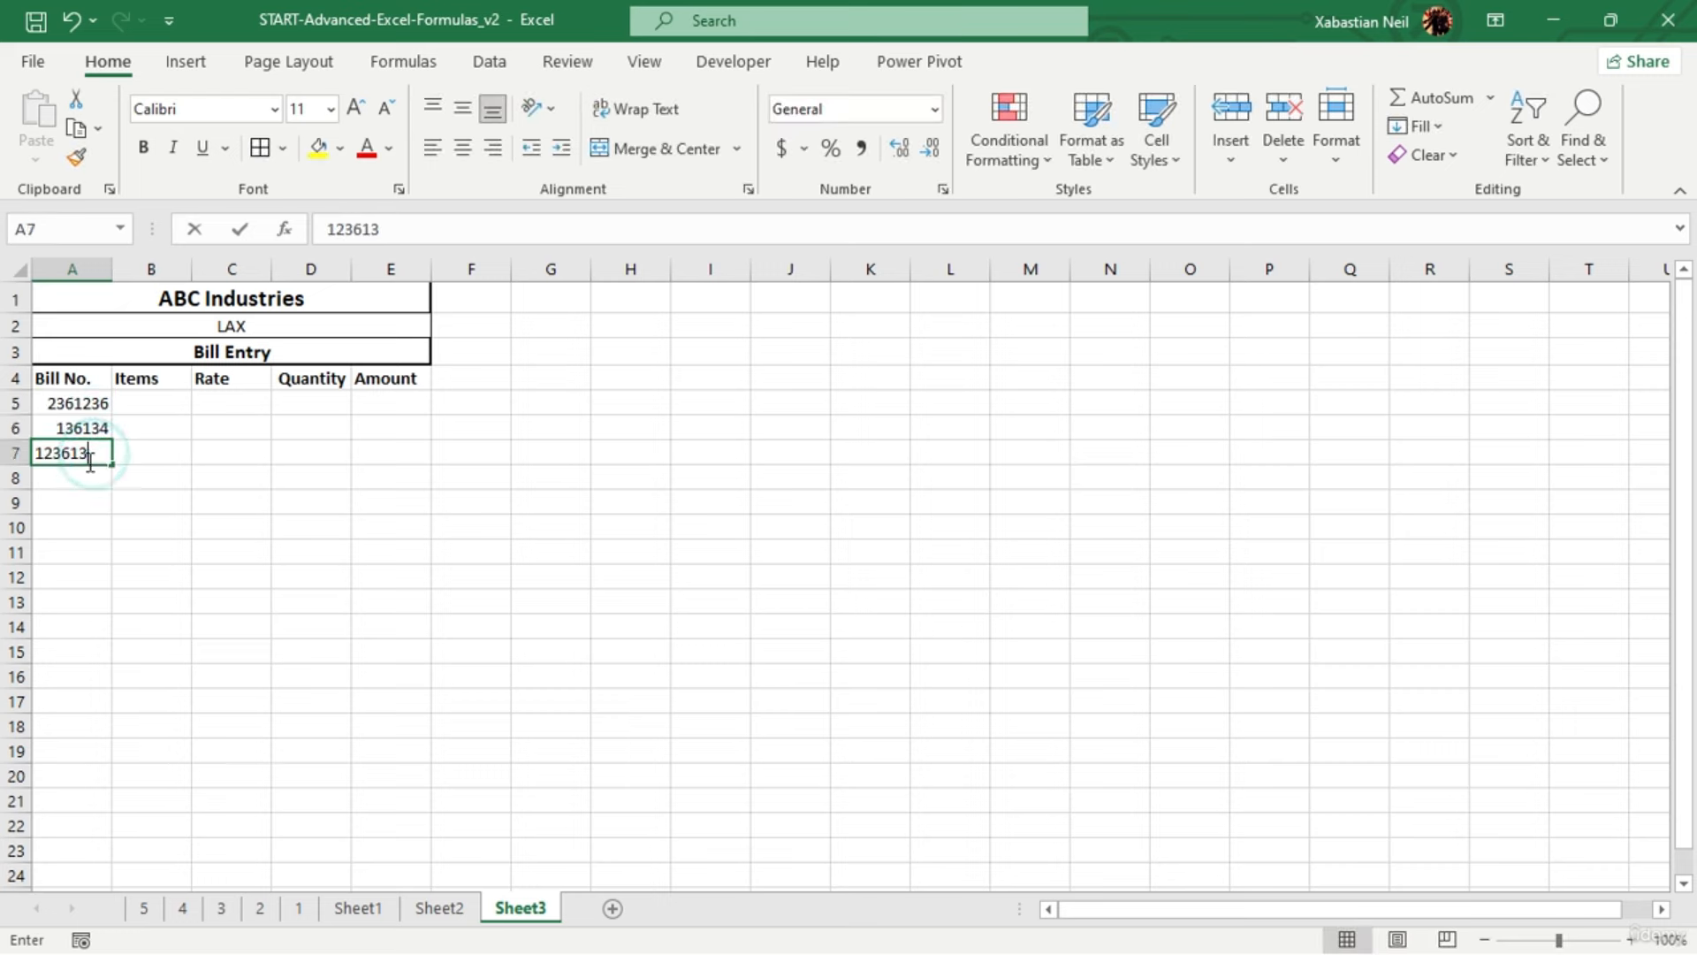
key(Return)
text(361325)
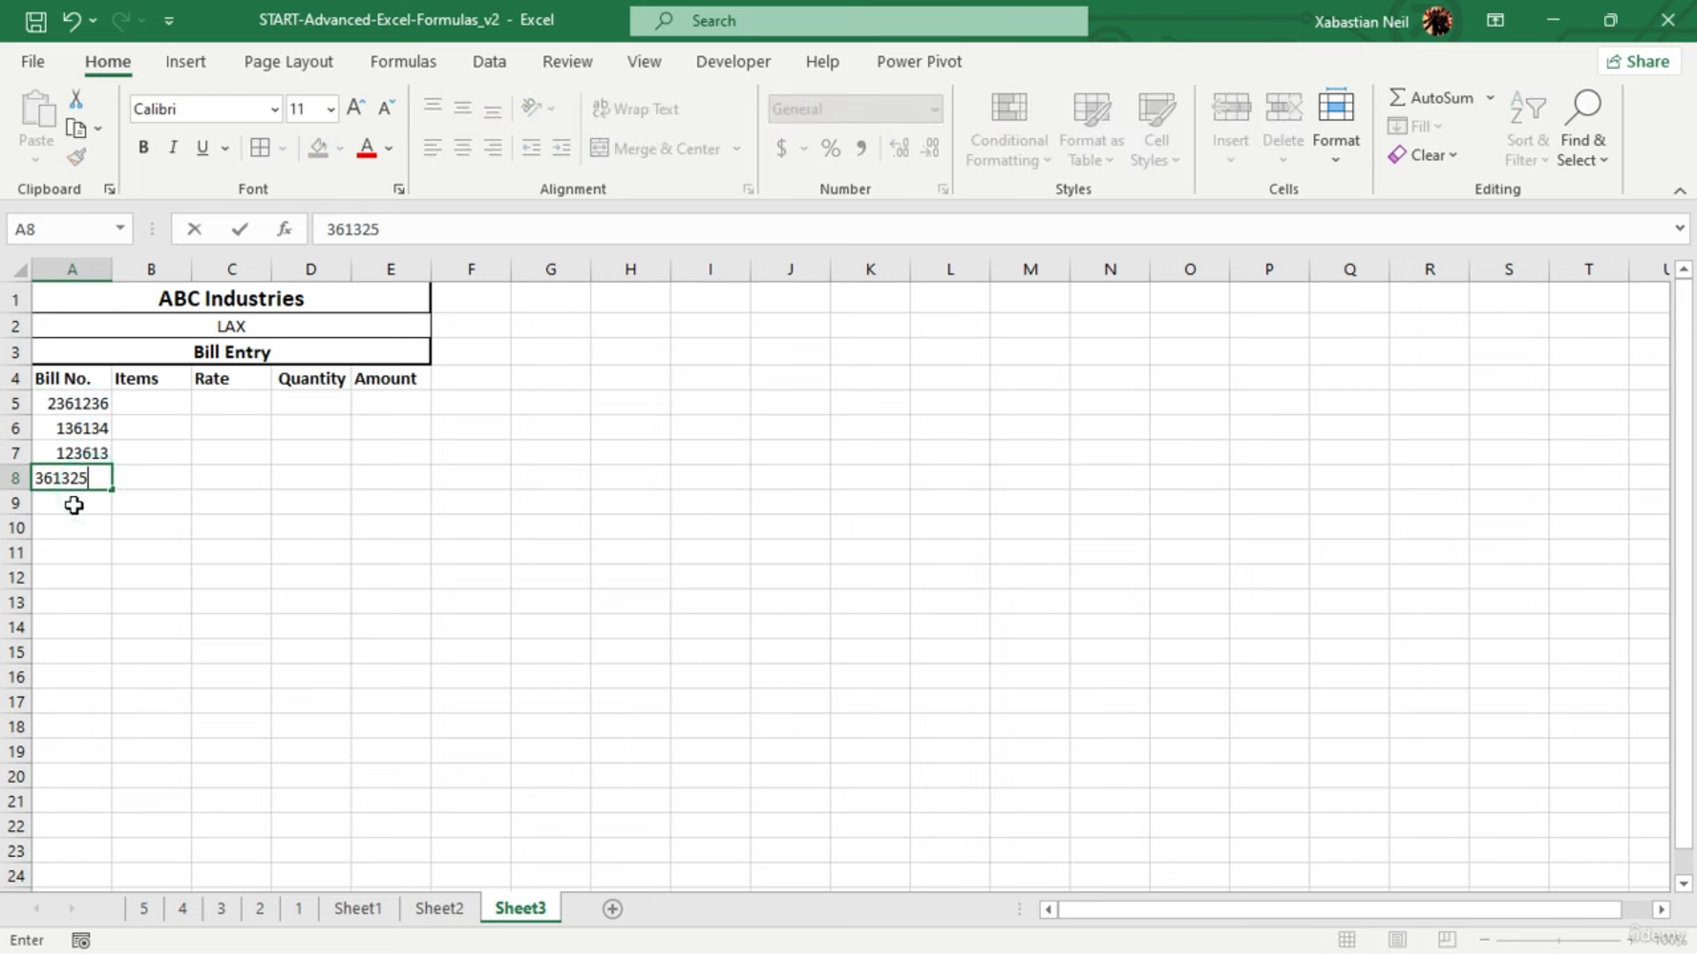
key(Return)
text(136136)
key(Return)
text(13613)
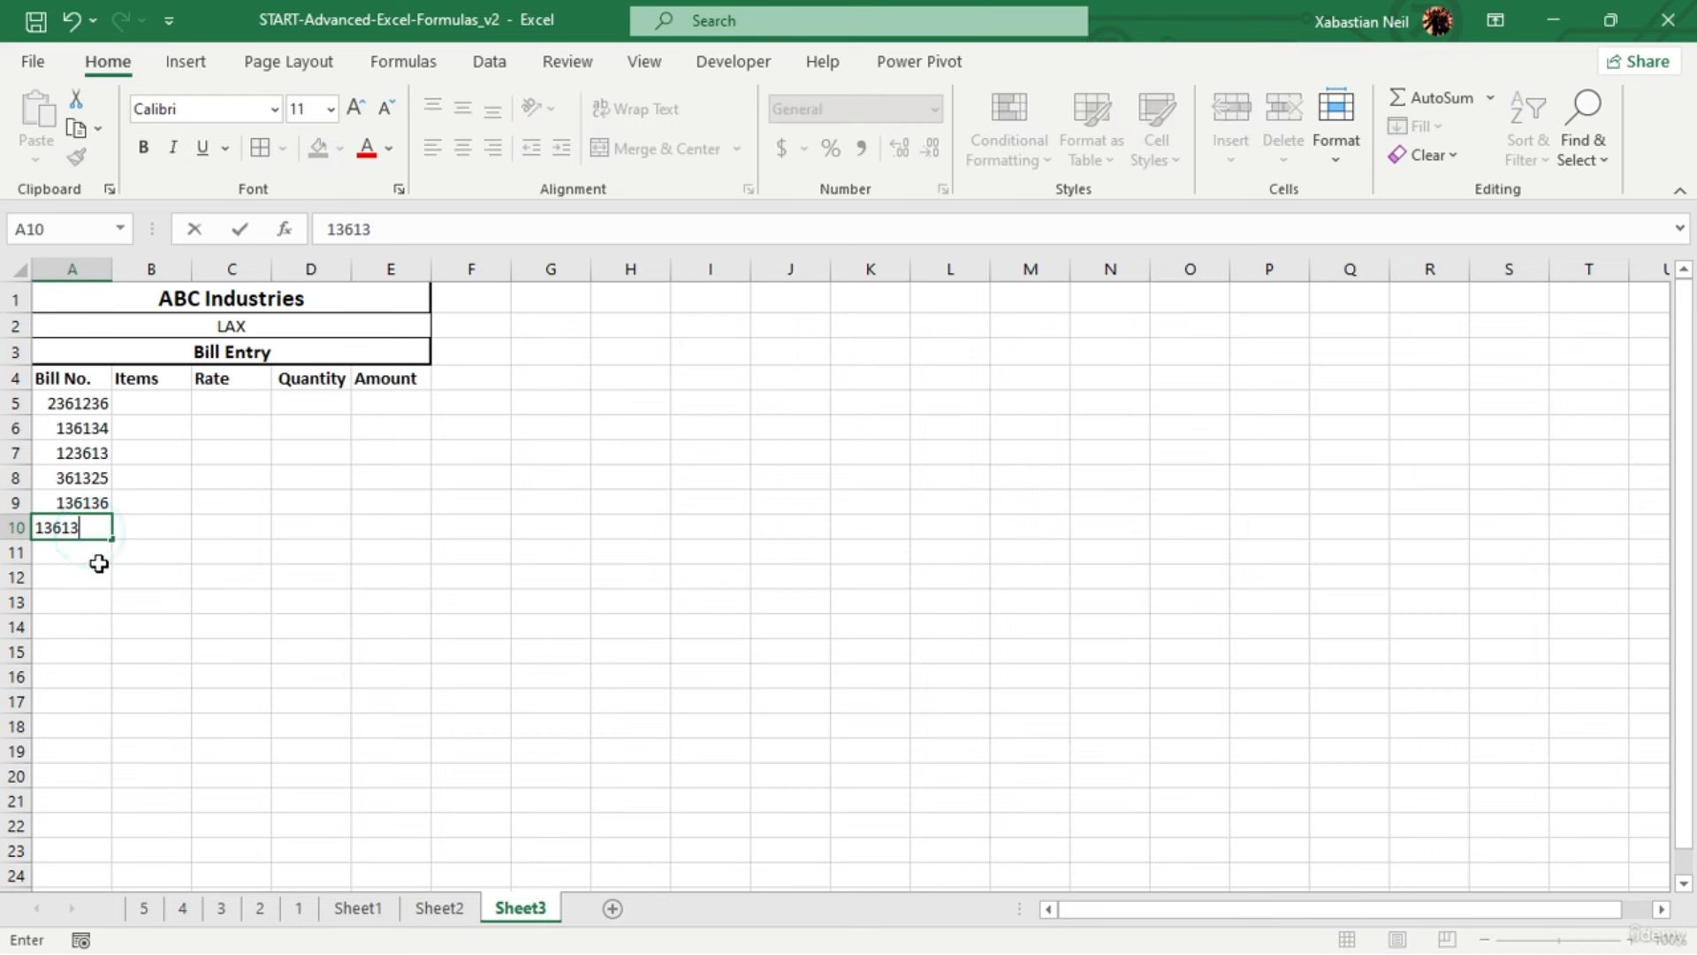
key(Return)
text(136136)
key(ctrl+Return)
Enter Mugs, Glasses, Plates and Forks in cells B5 to B8 under the Items heading
click(140, 403)
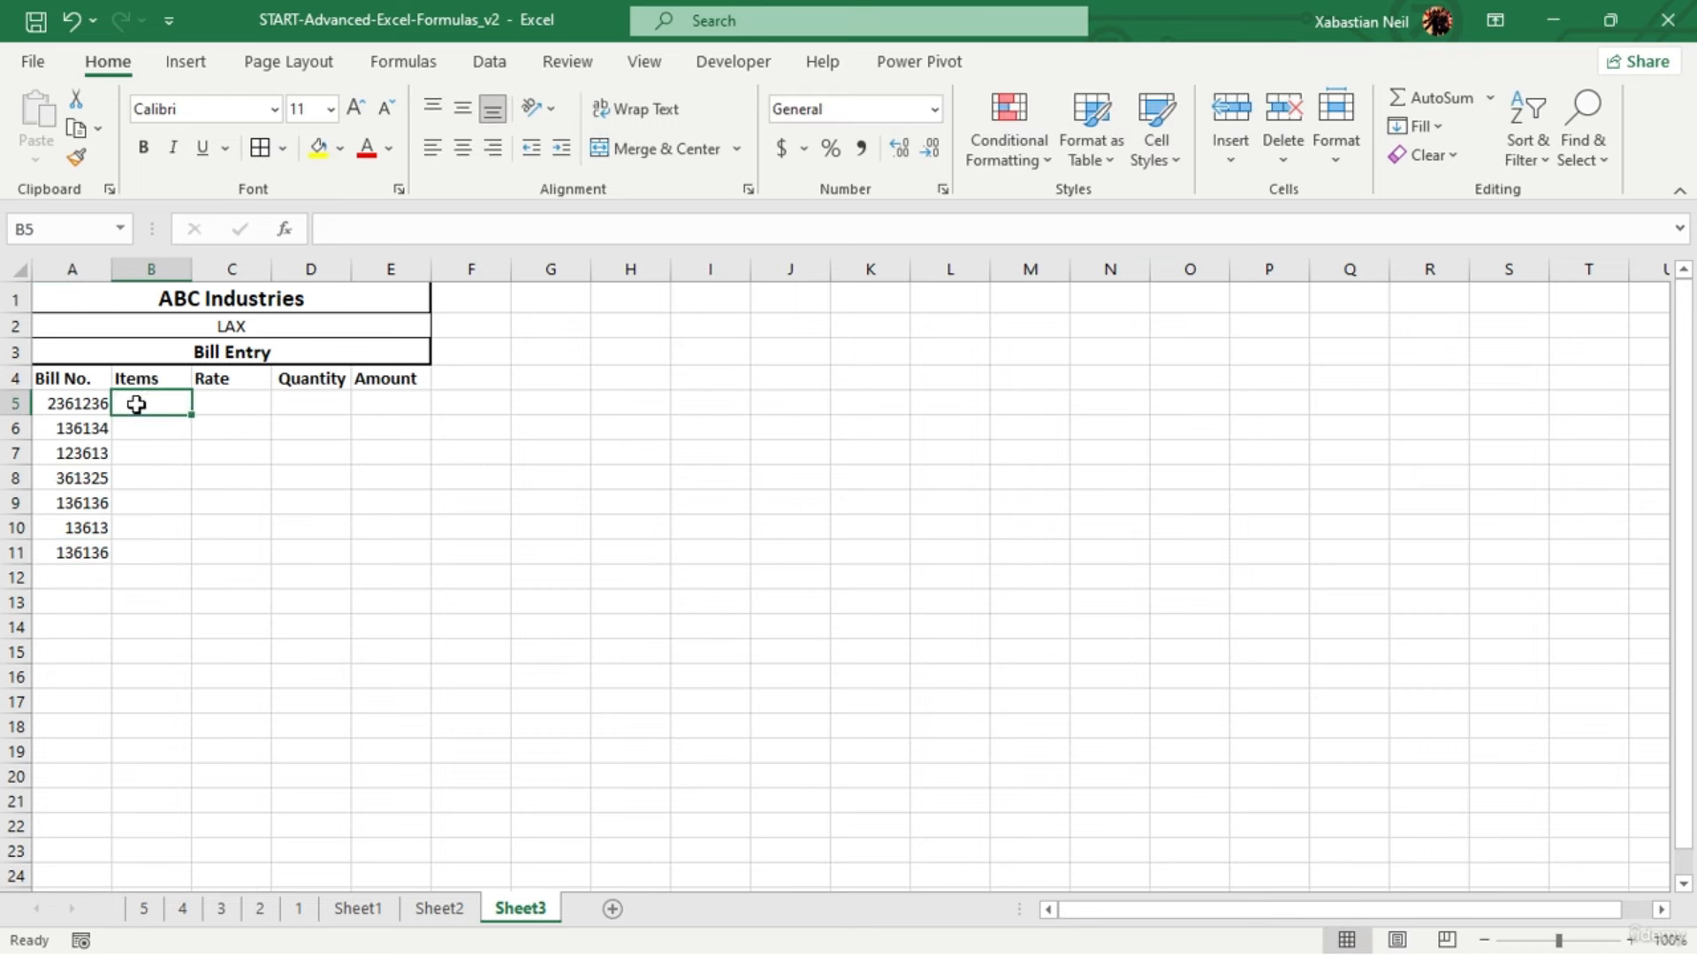
double_click(139, 403)
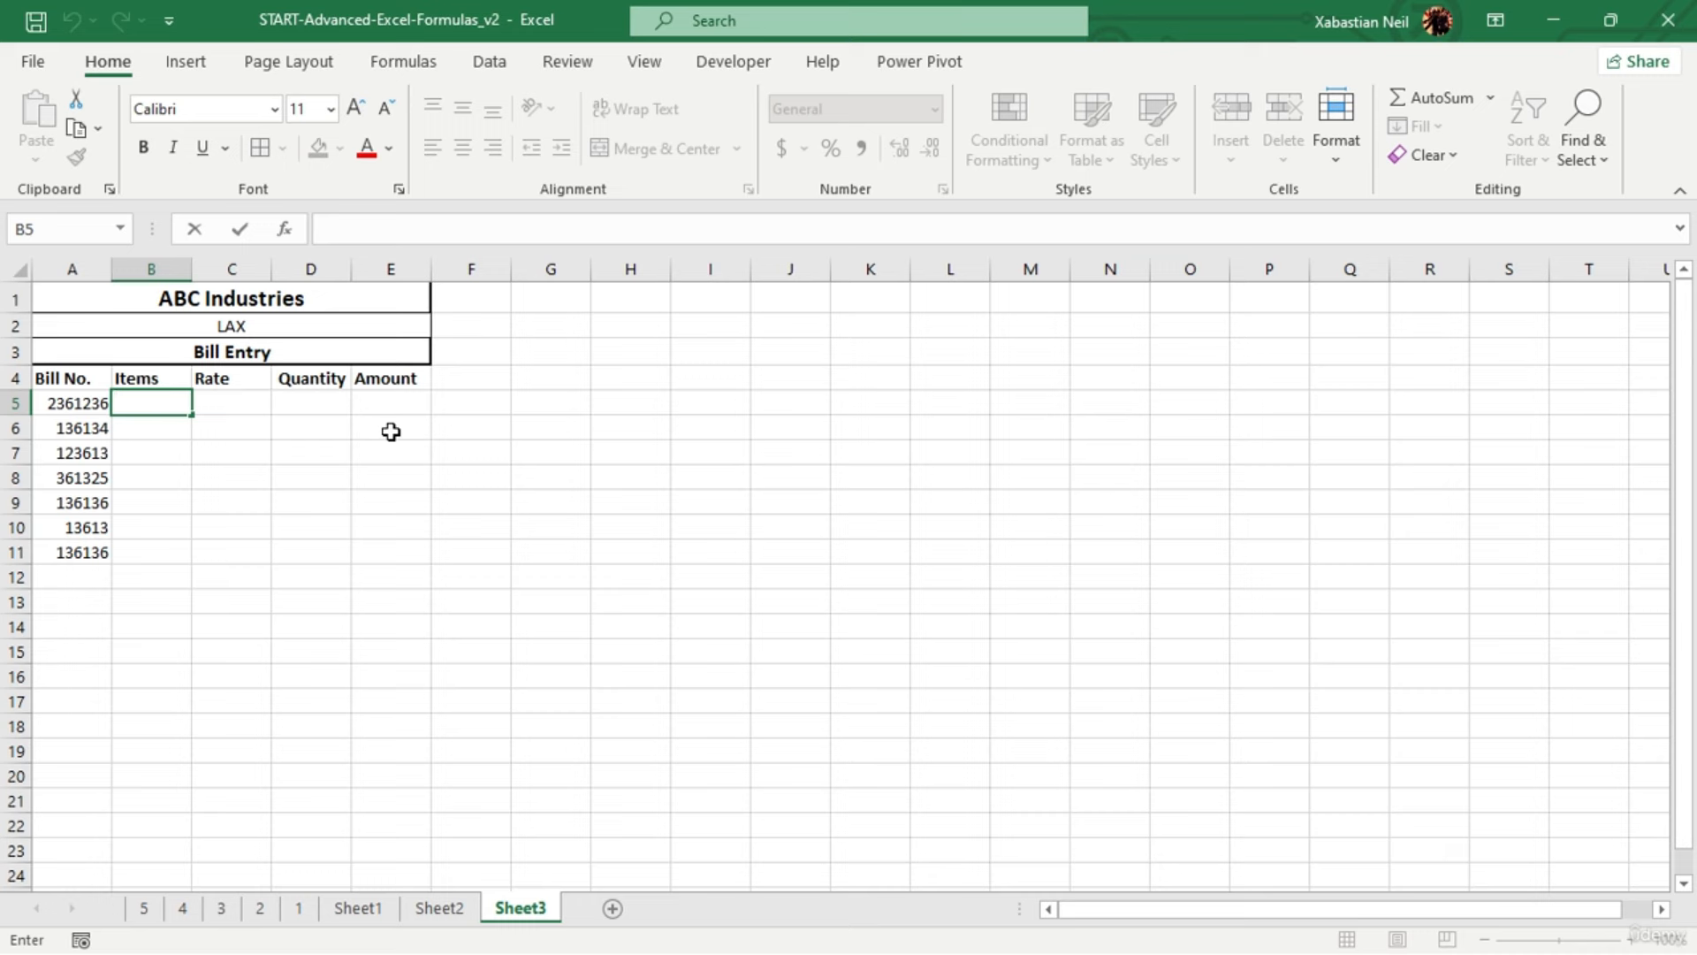
text(Mugs)
key(Return)
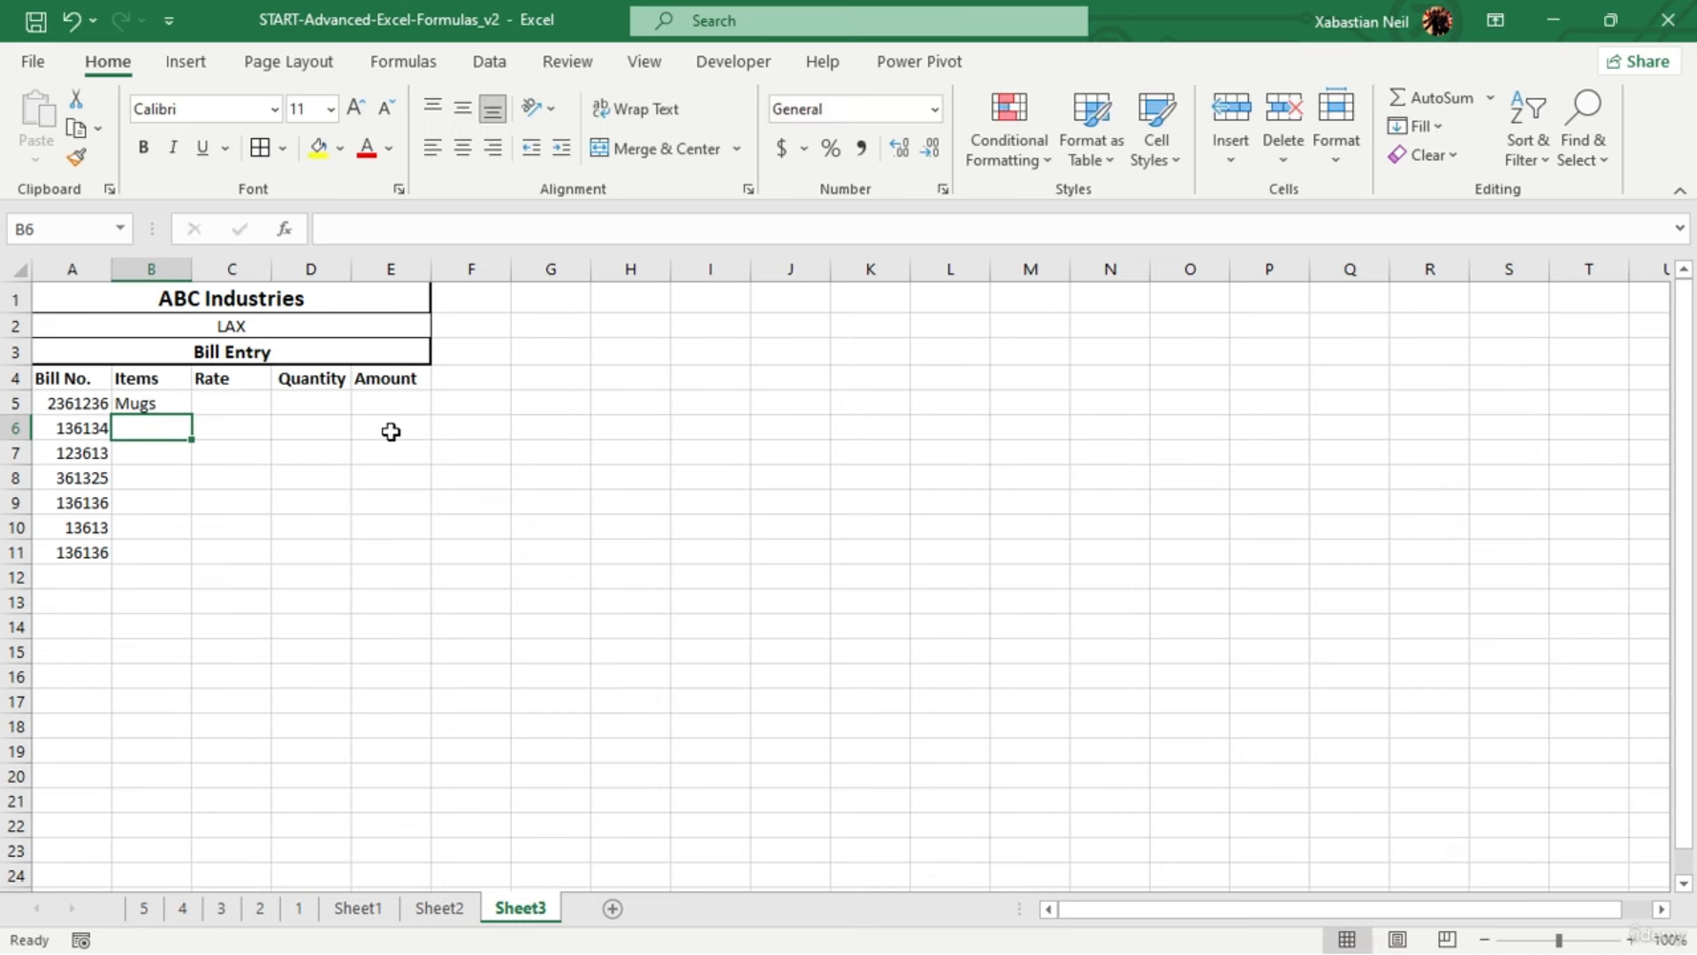
text(Glasses)
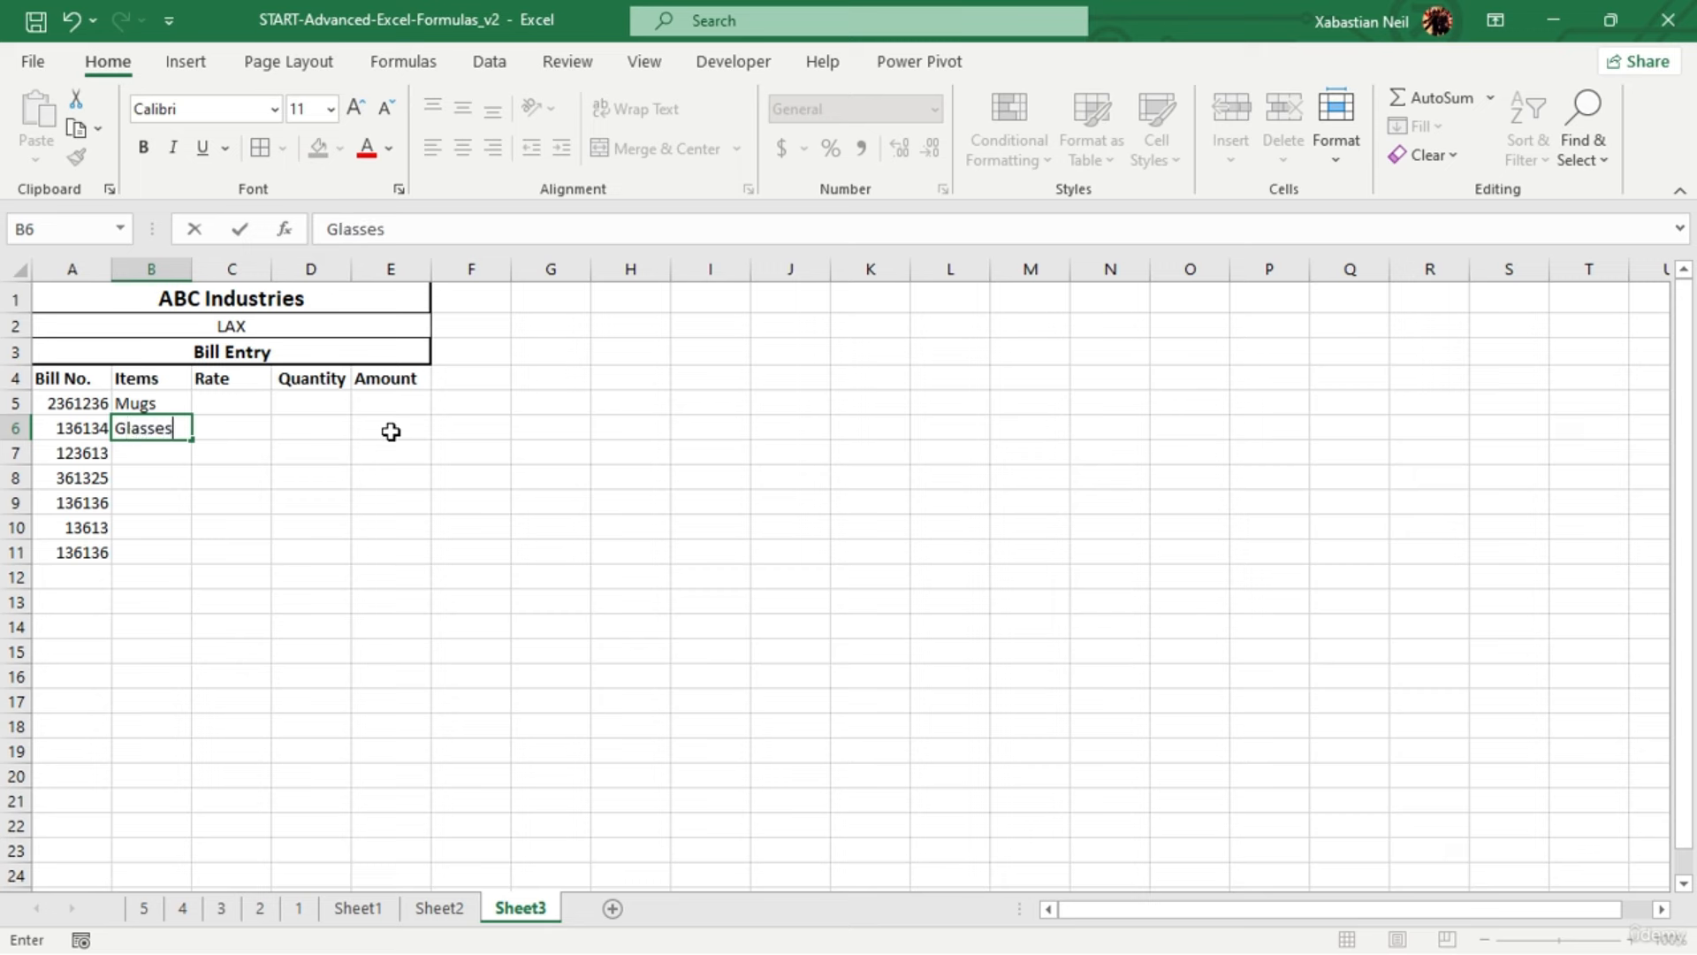
key(Return)
text(Plates)
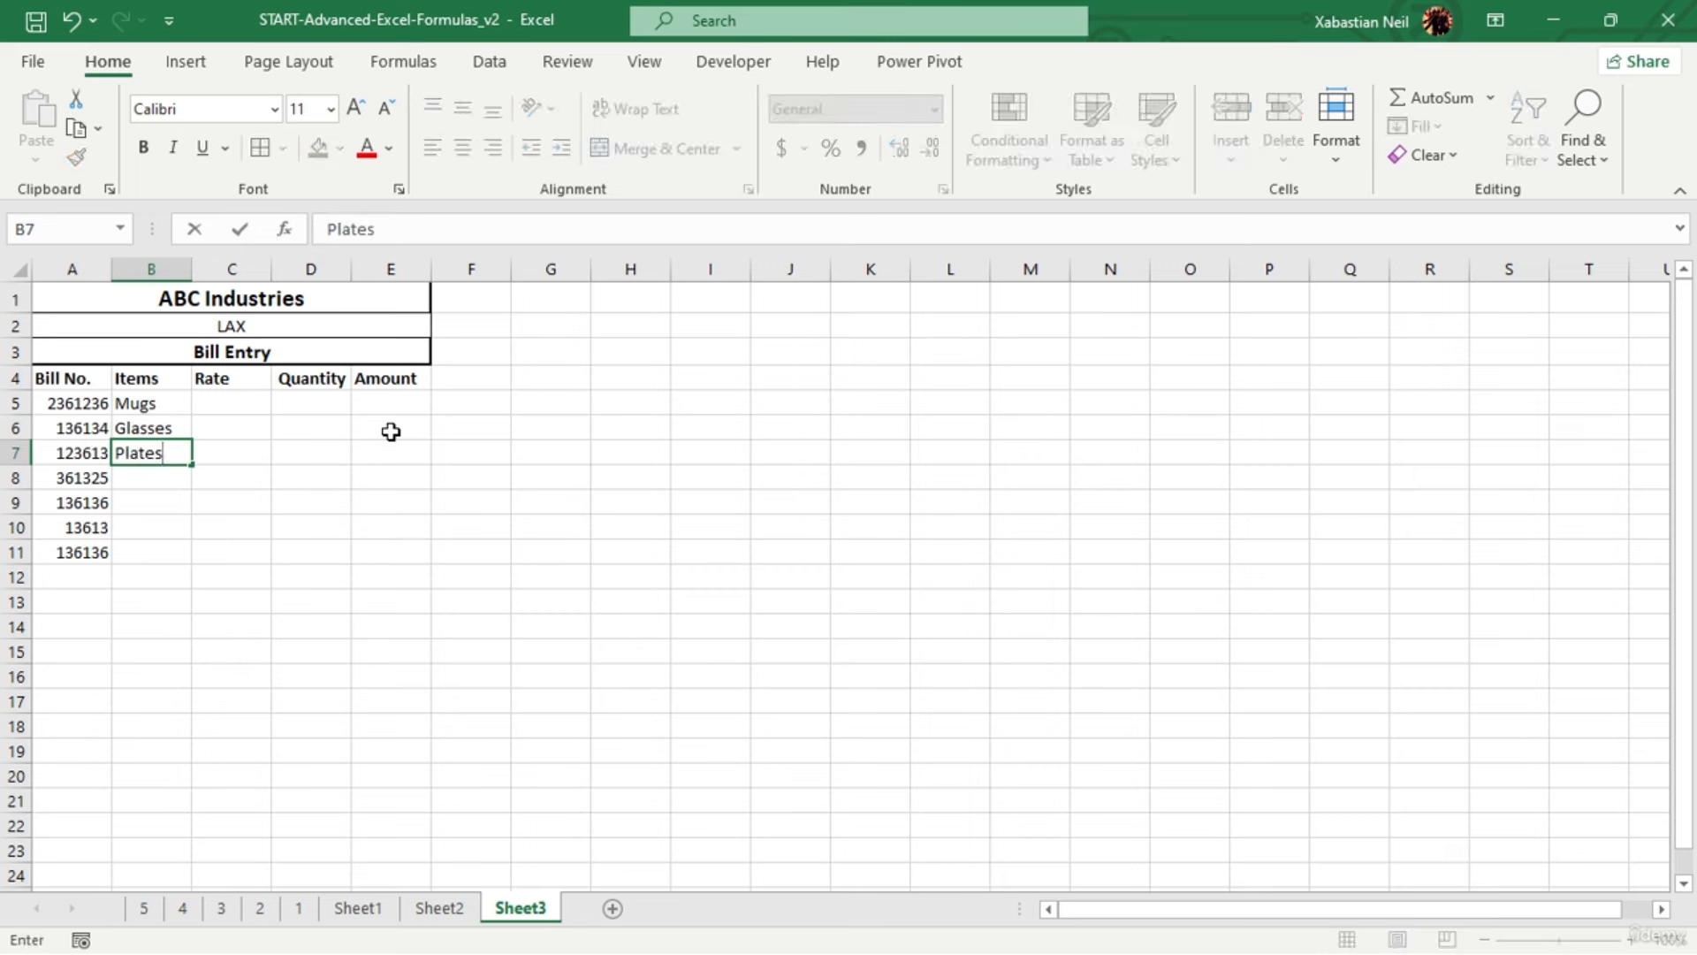
key(Return)
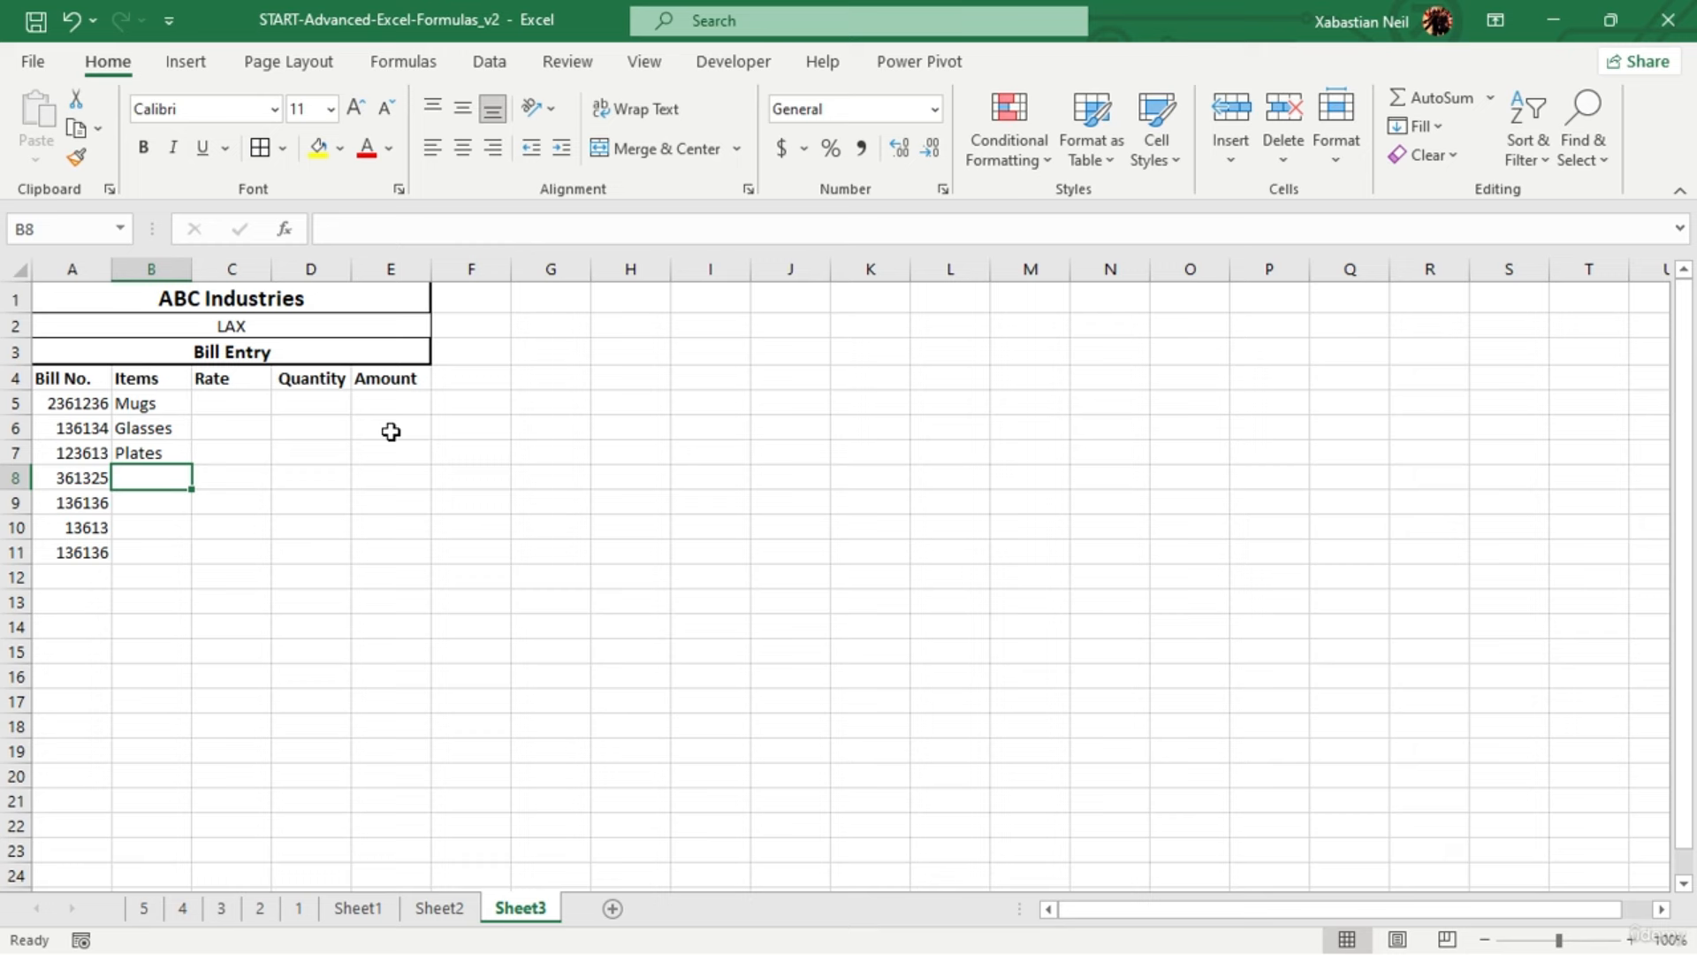
text(For)
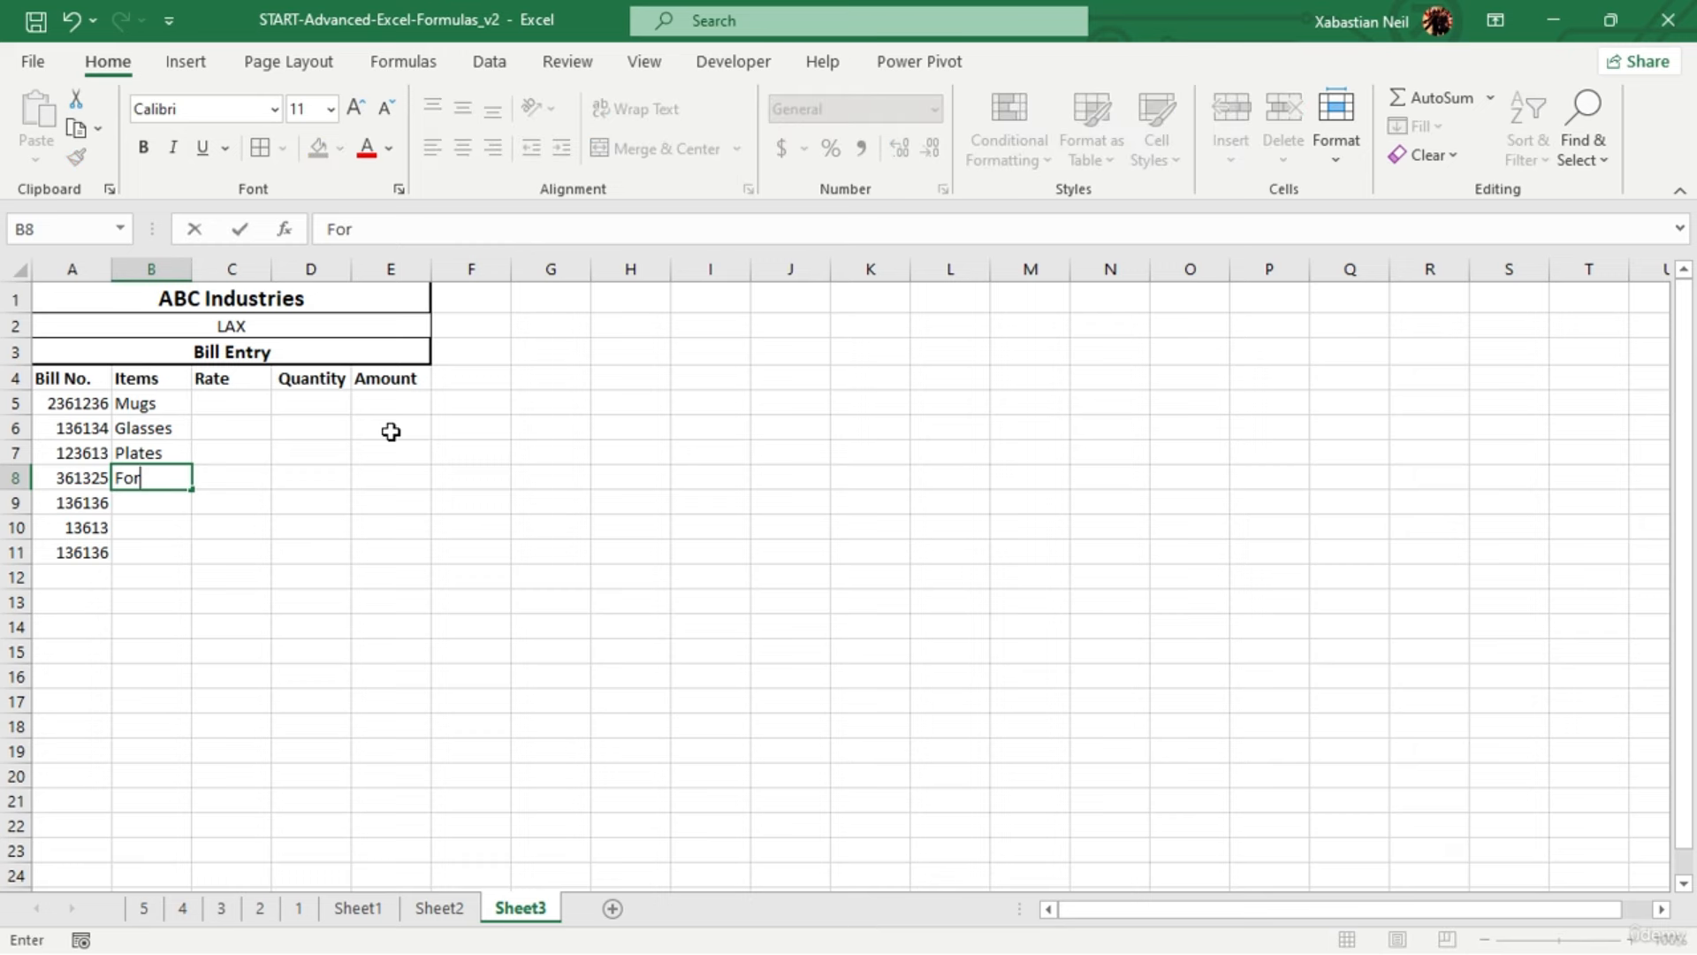
text(ks)
key(Return)
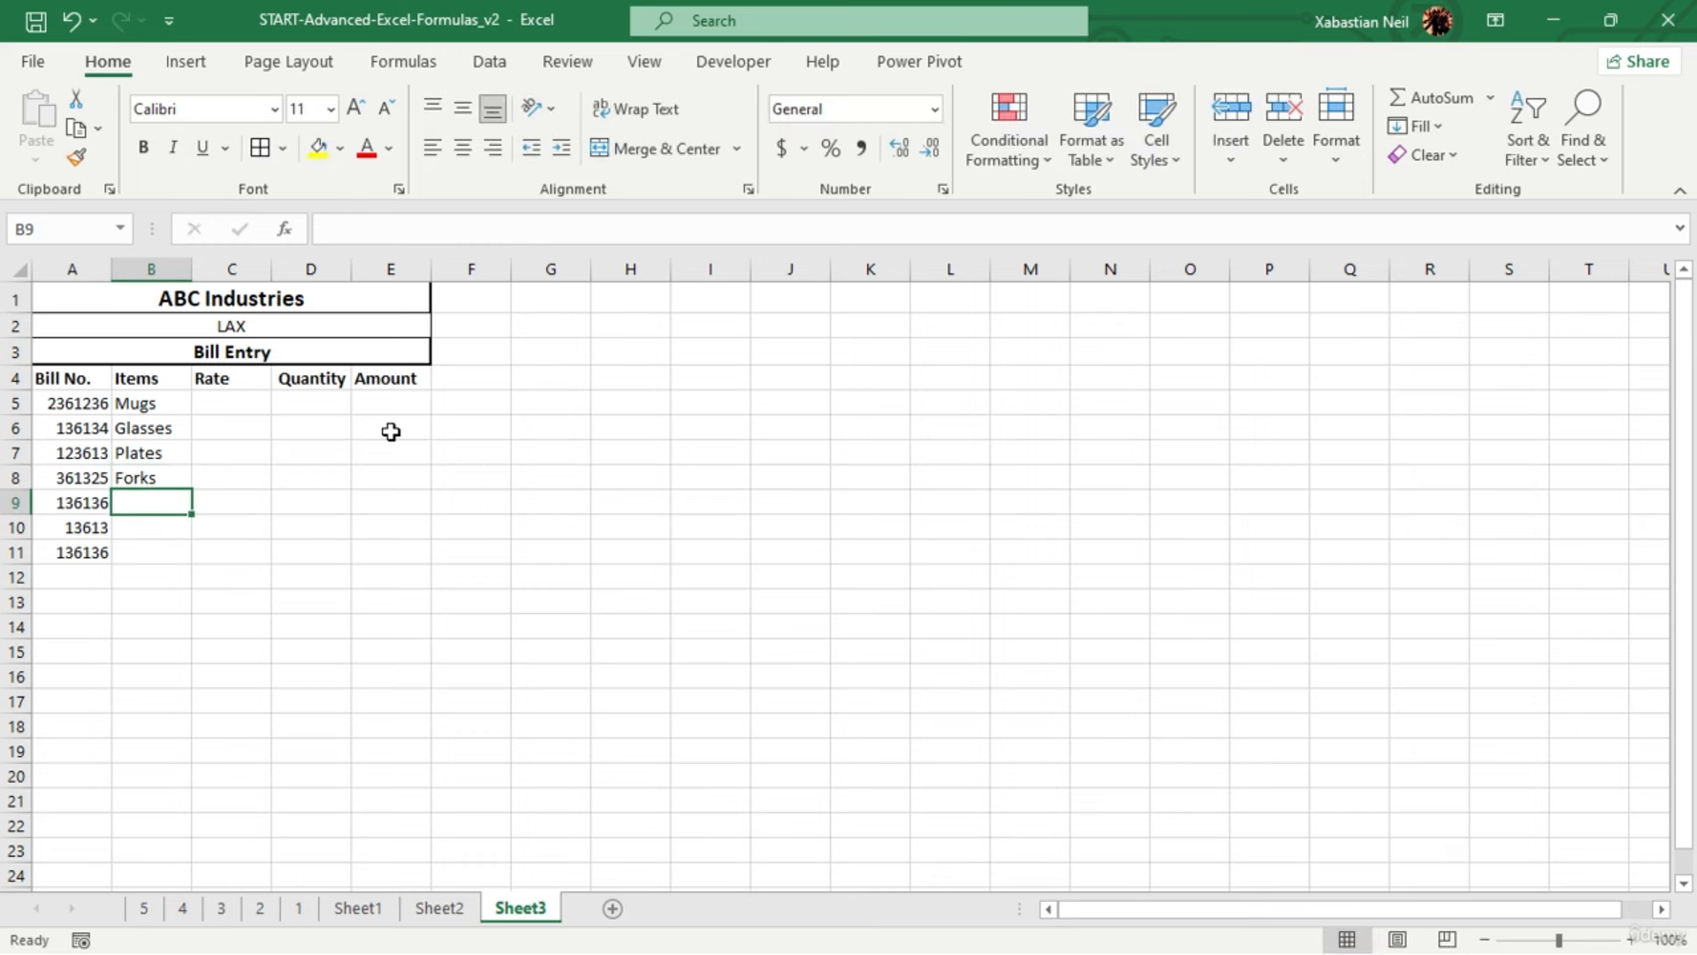
Complete the Items column with Spoons, Pantries and Mats in cells B9 to B11
text(Spo)
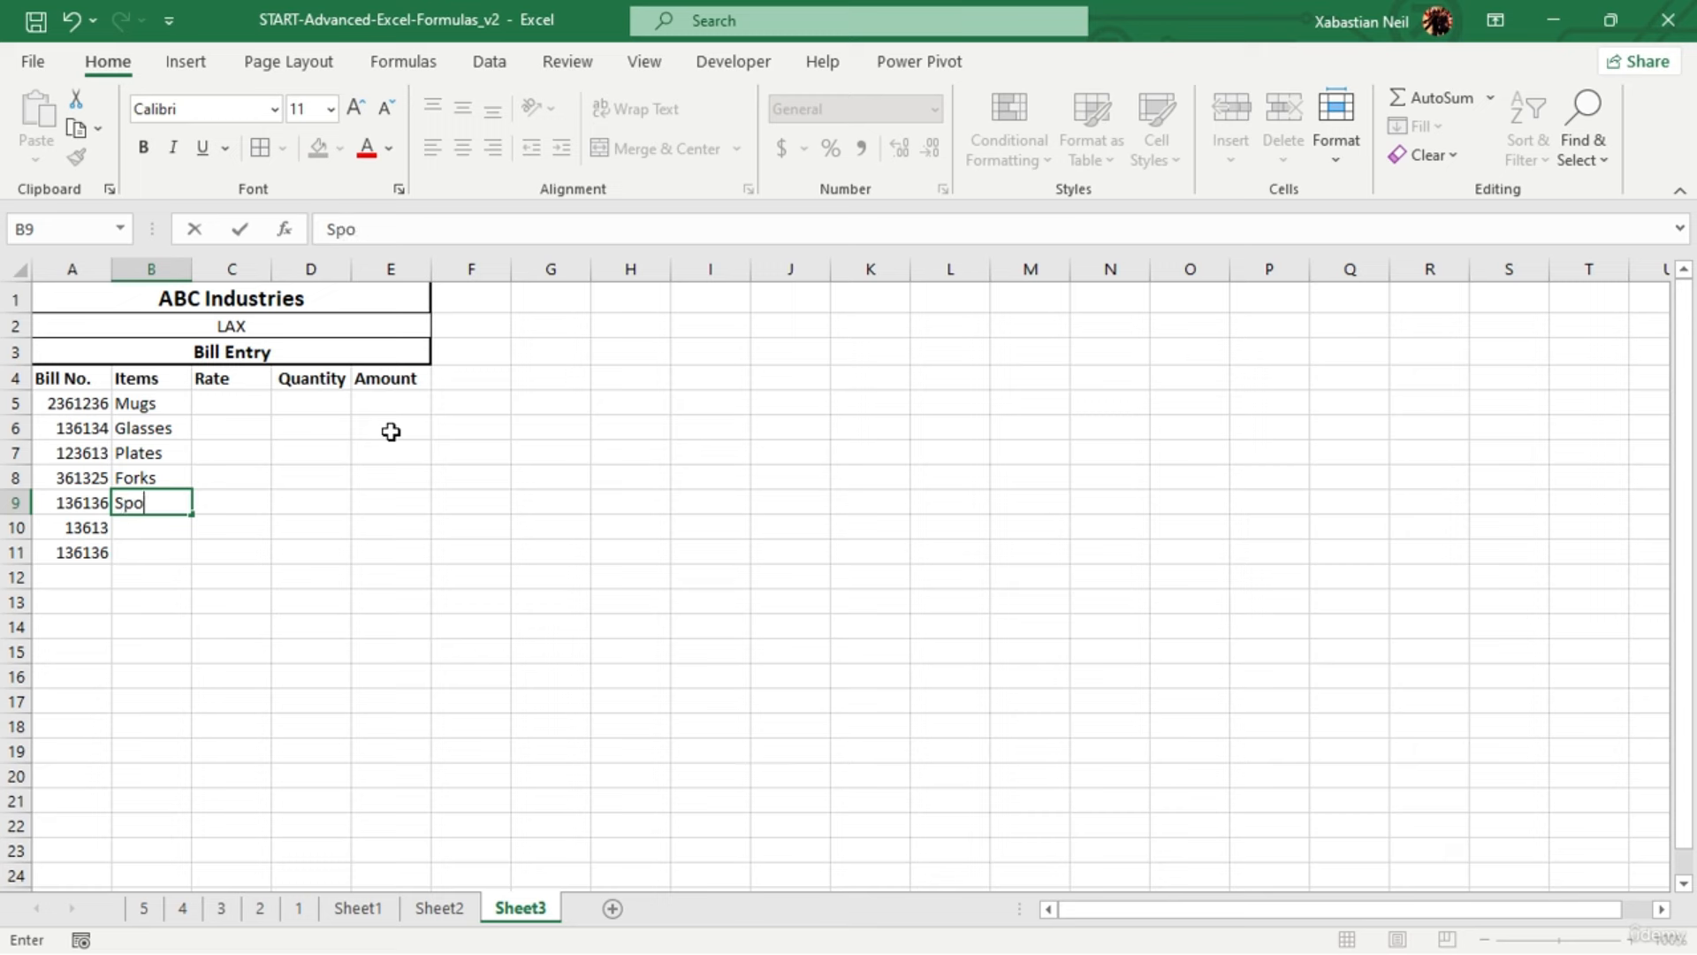
text(ons)
key(Return)
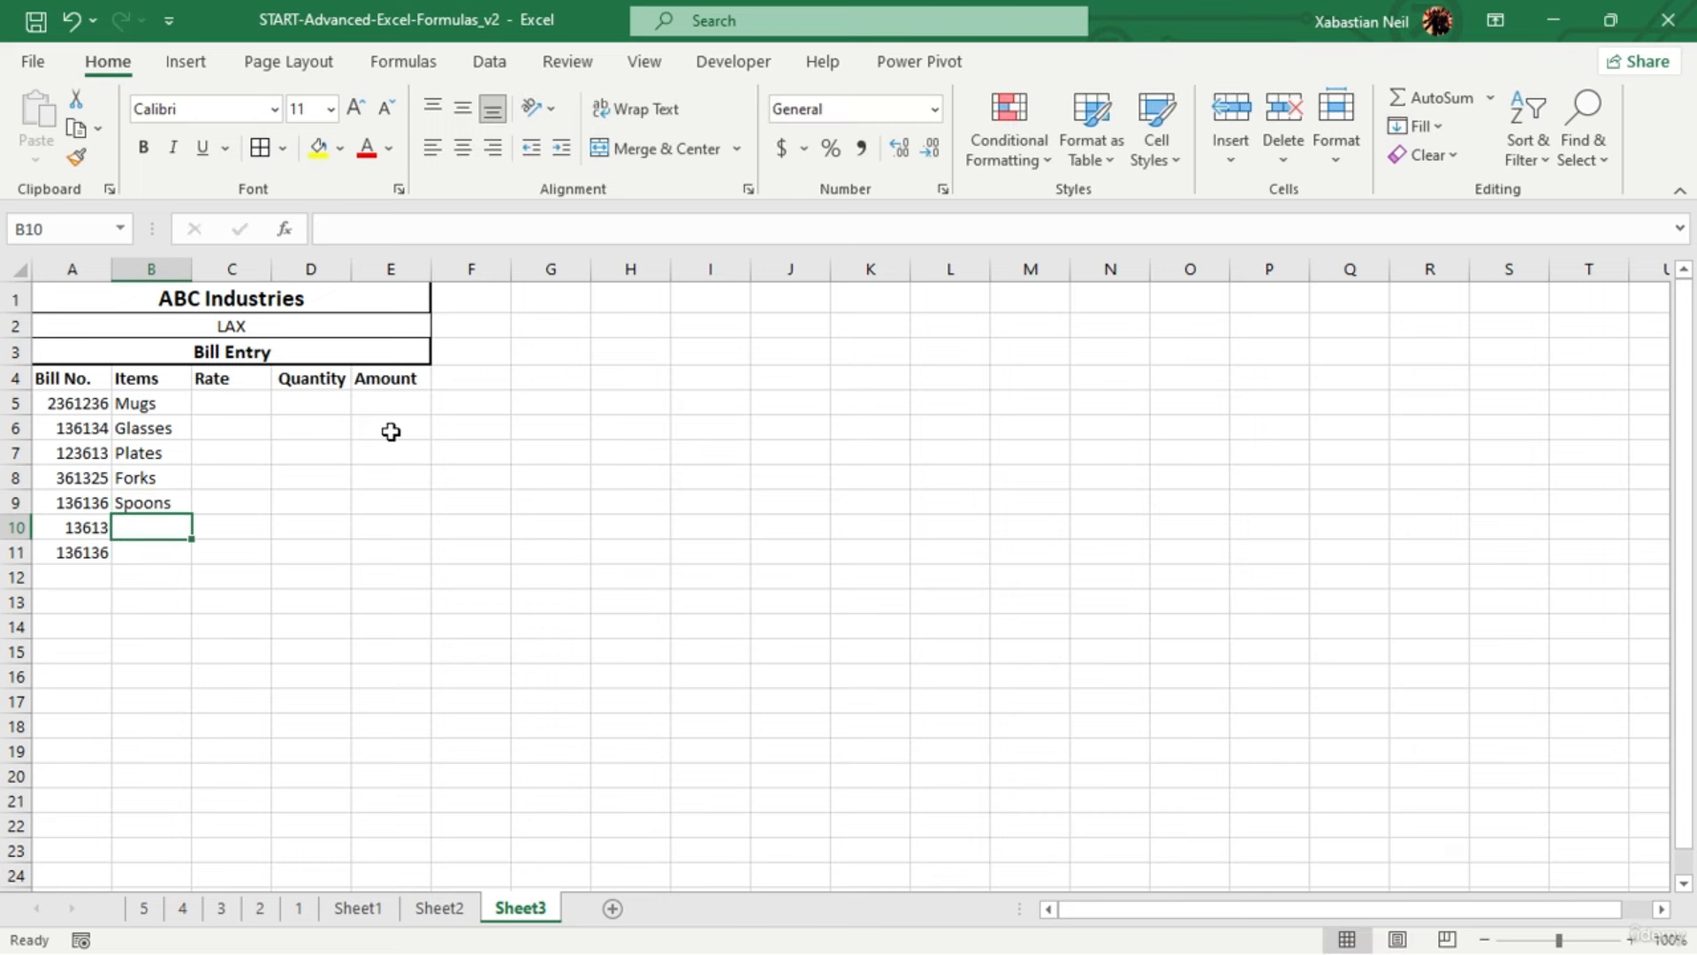
text(Pantries)
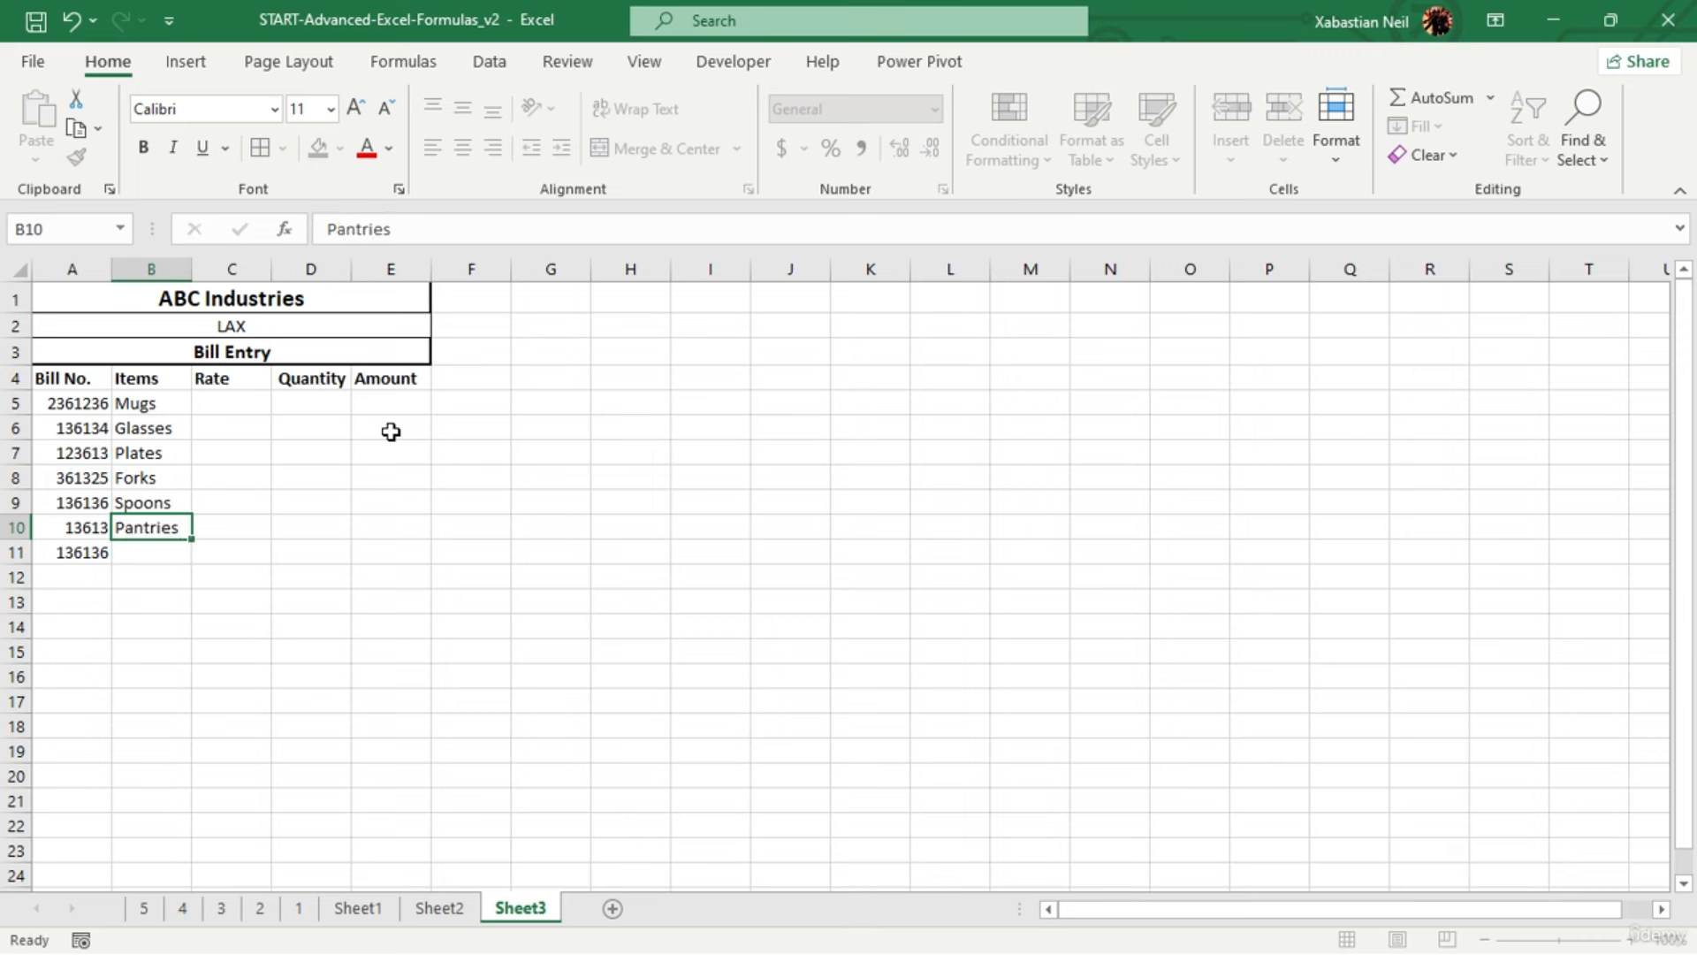
key(Return)
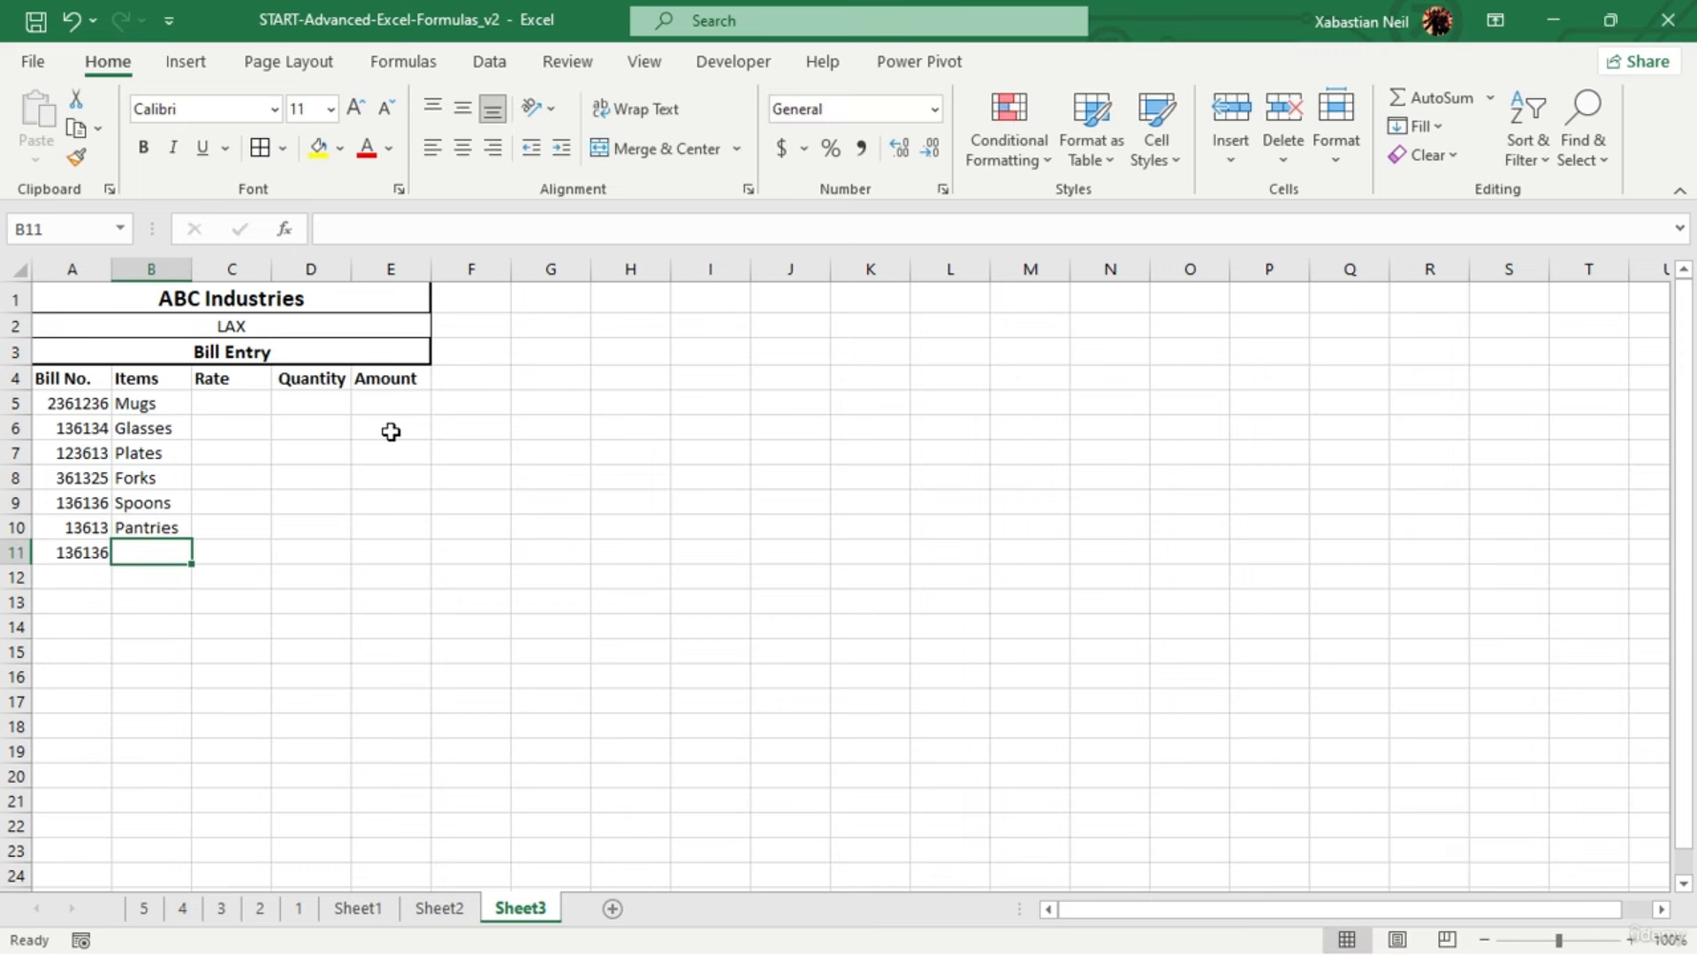
text(M<)
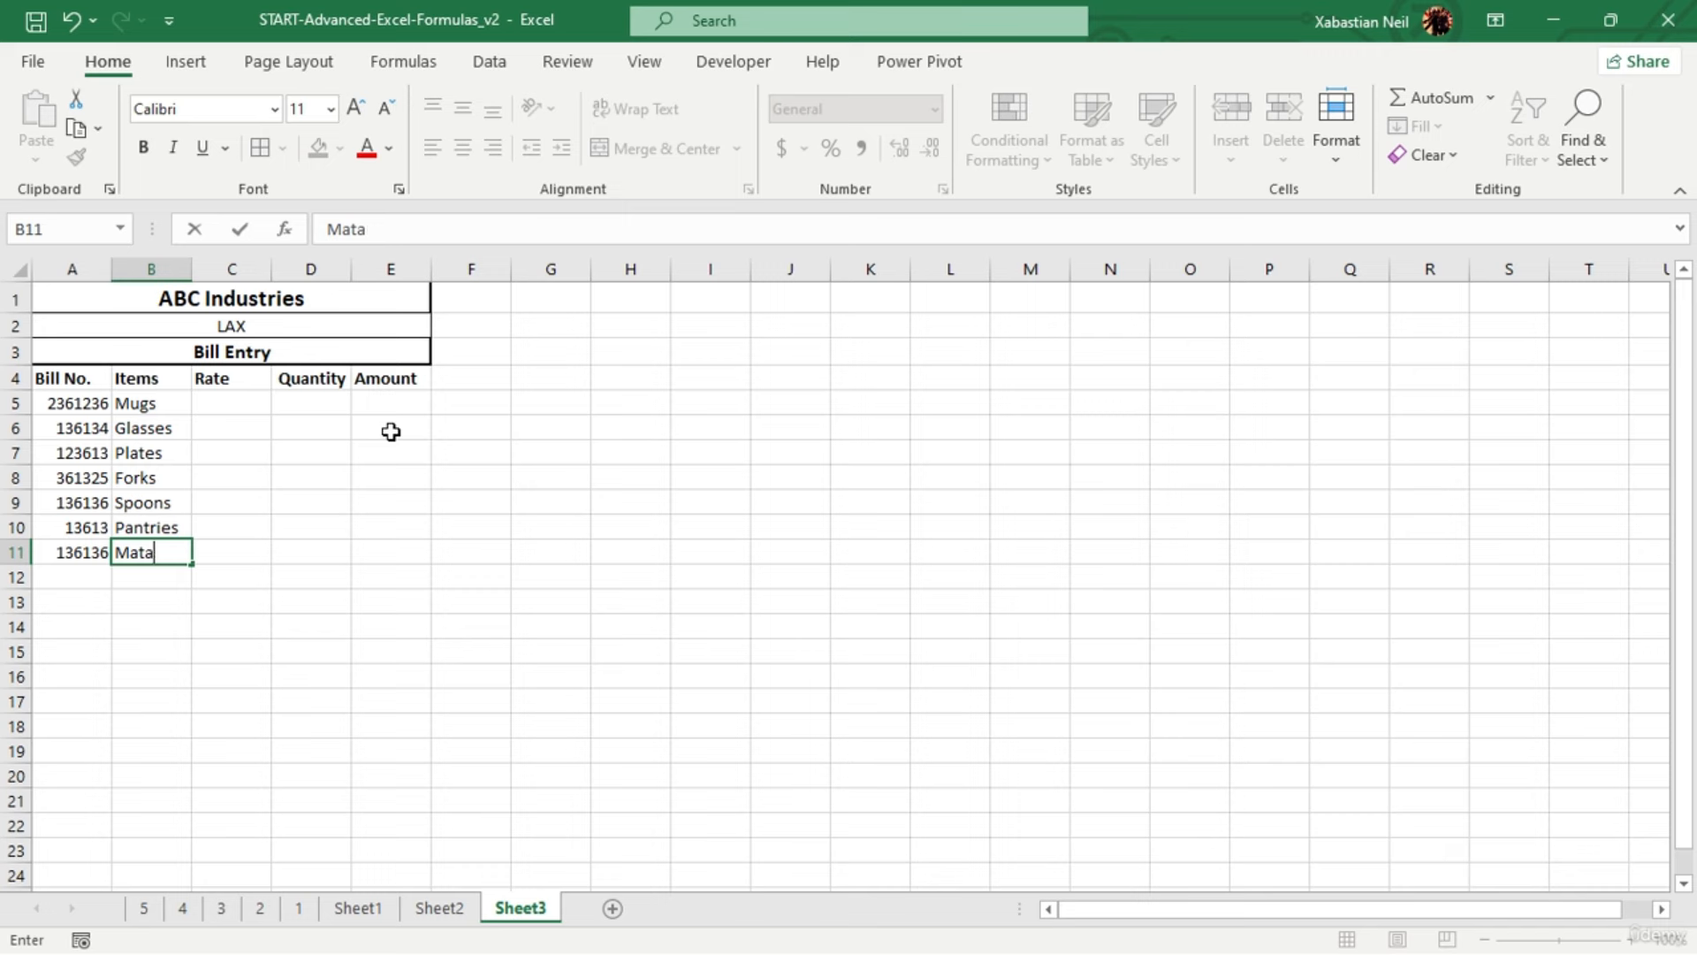
click(226, 383)
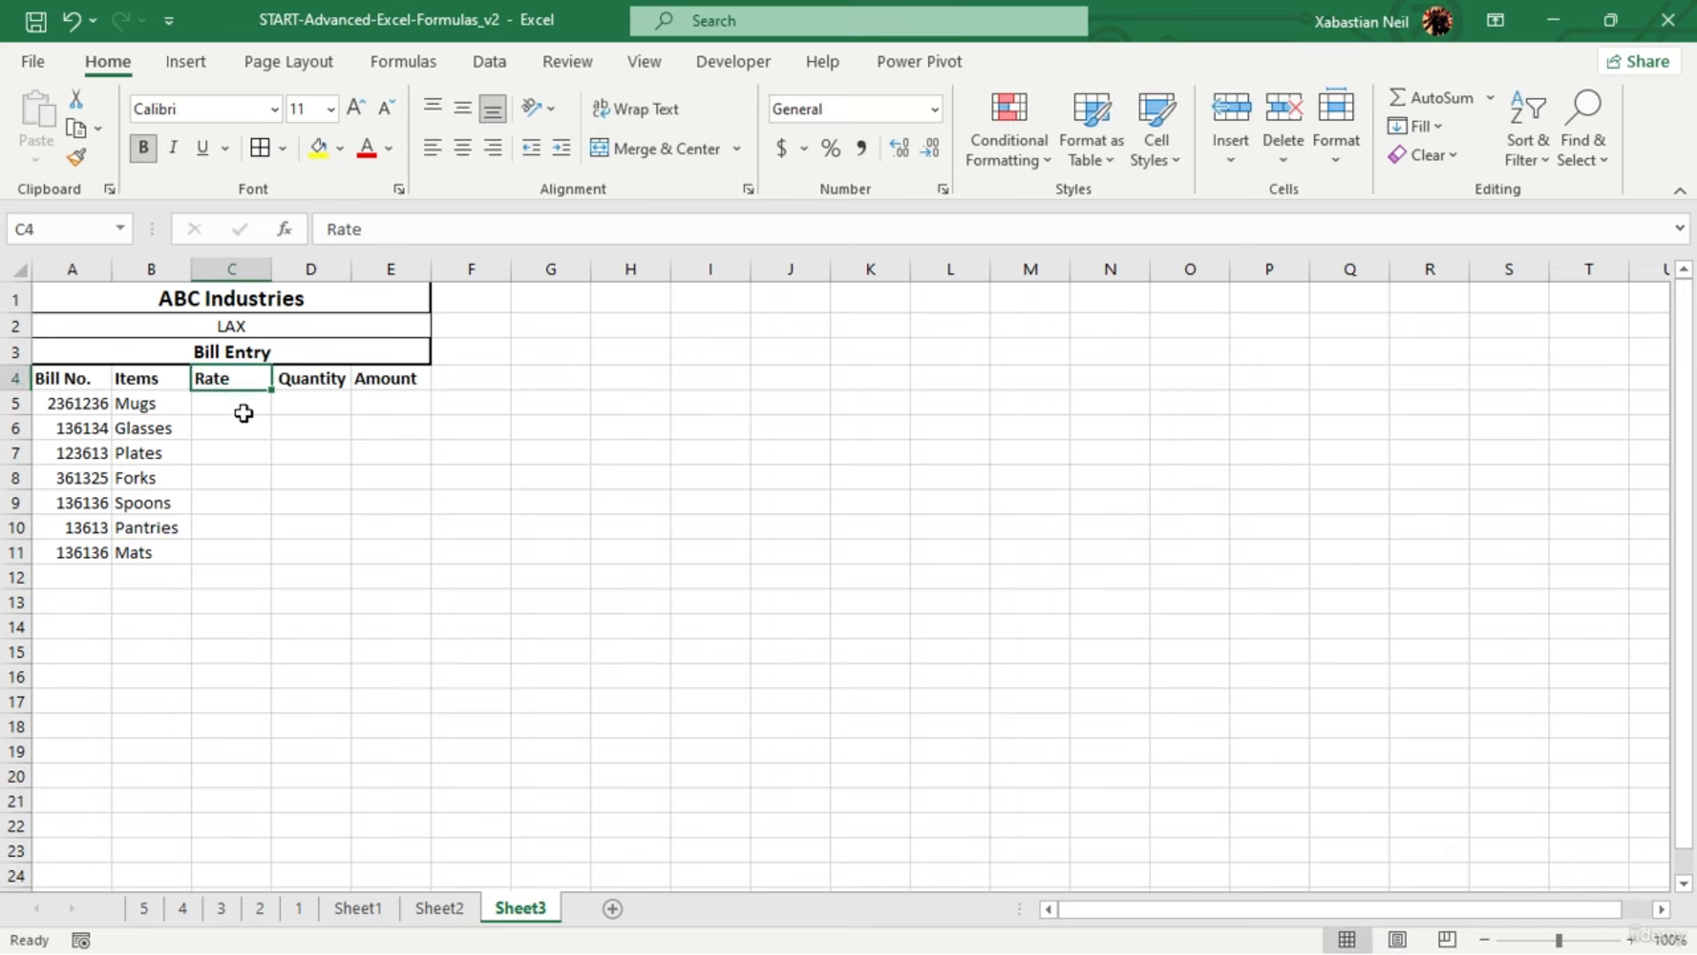
Enter the rates 261, 3723, 248 and 136 in cells C5 to C8 for Mugs through Forks
click(245, 407)
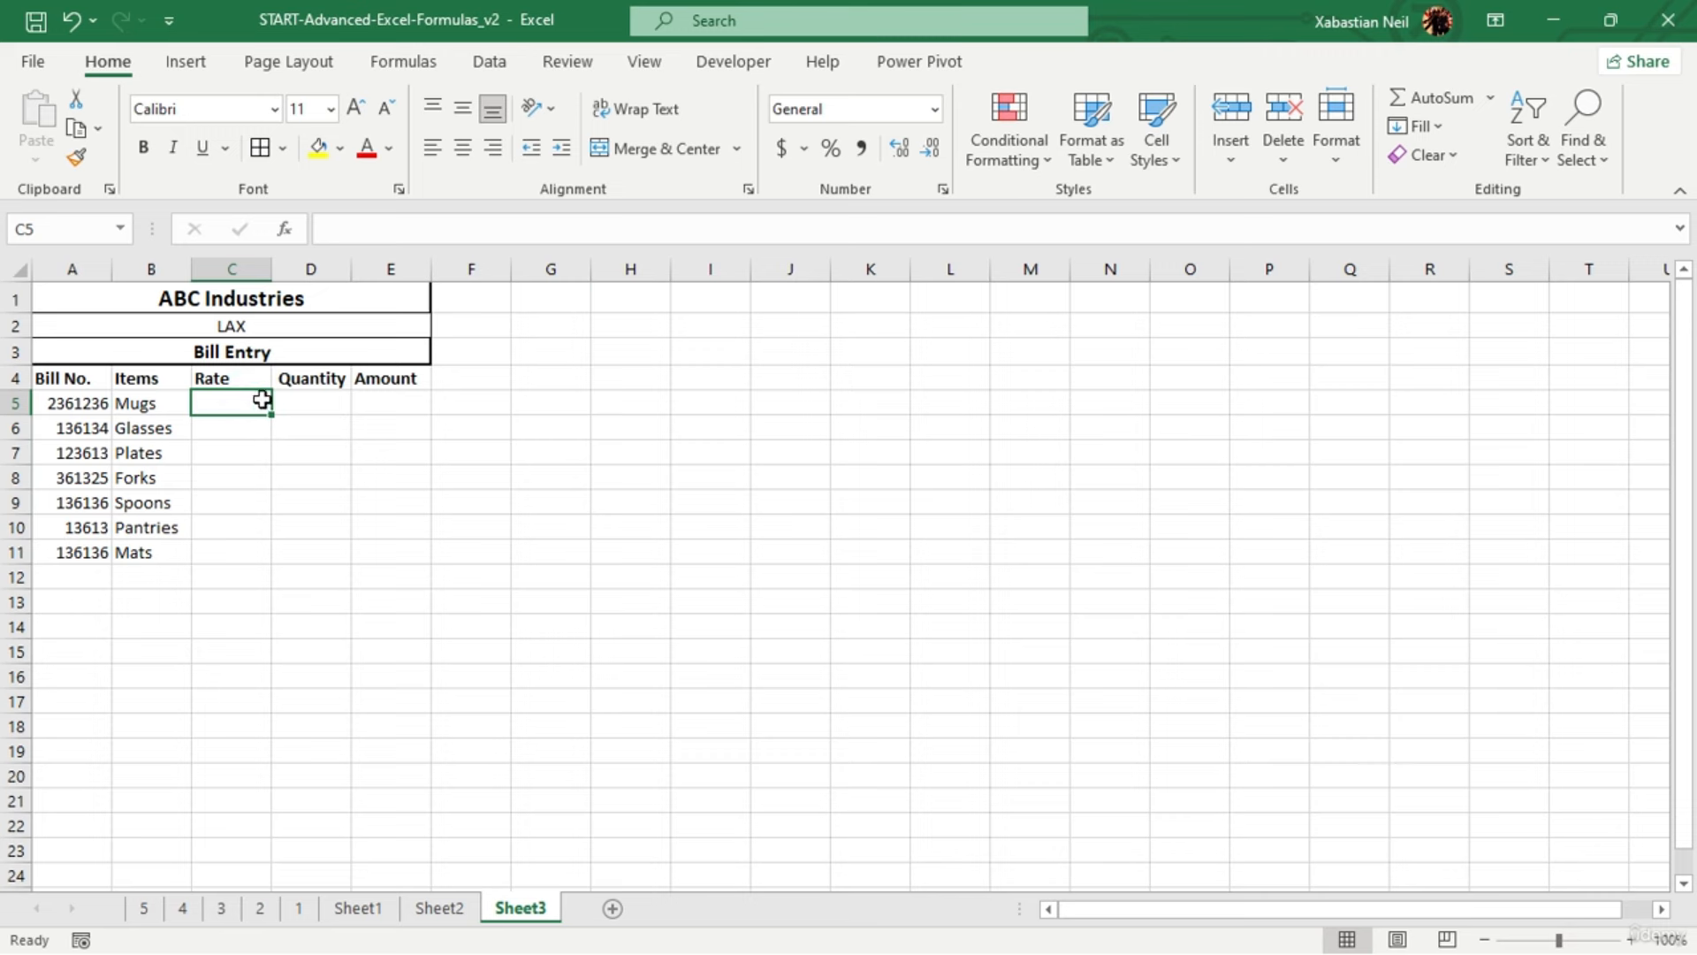
double_click(256, 403)
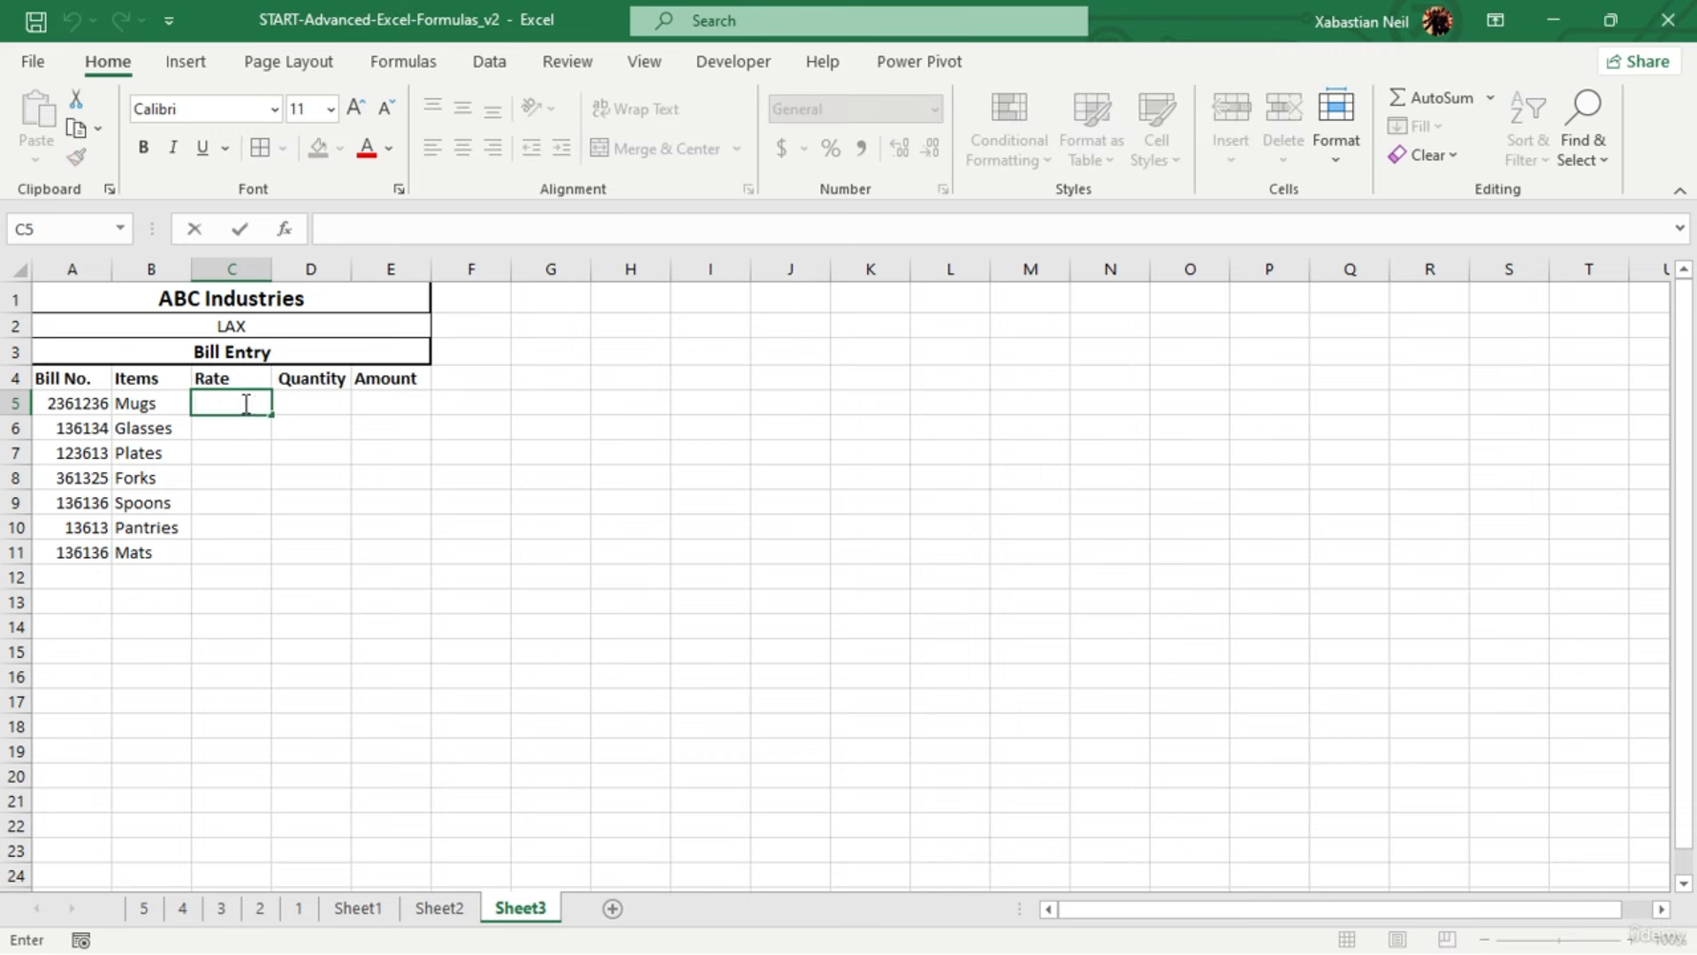
text(261)
click(258, 427)
text(372)
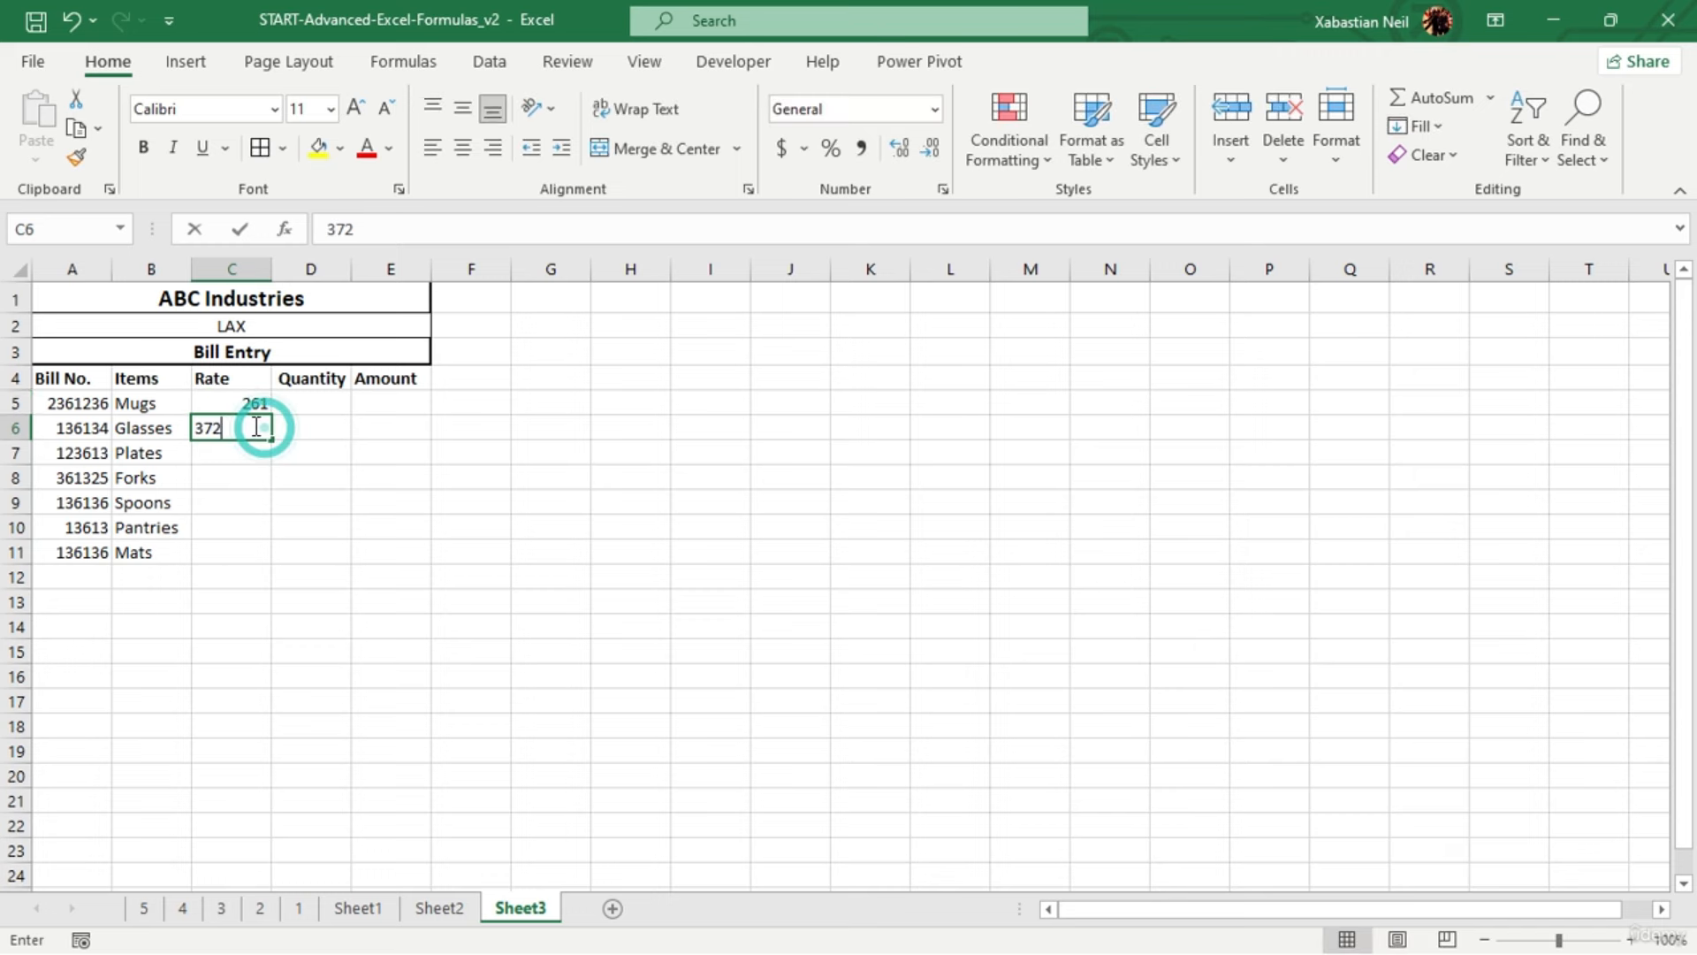
text(3)
click(256, 452)
text(248)
click(257, 478)
text(136)
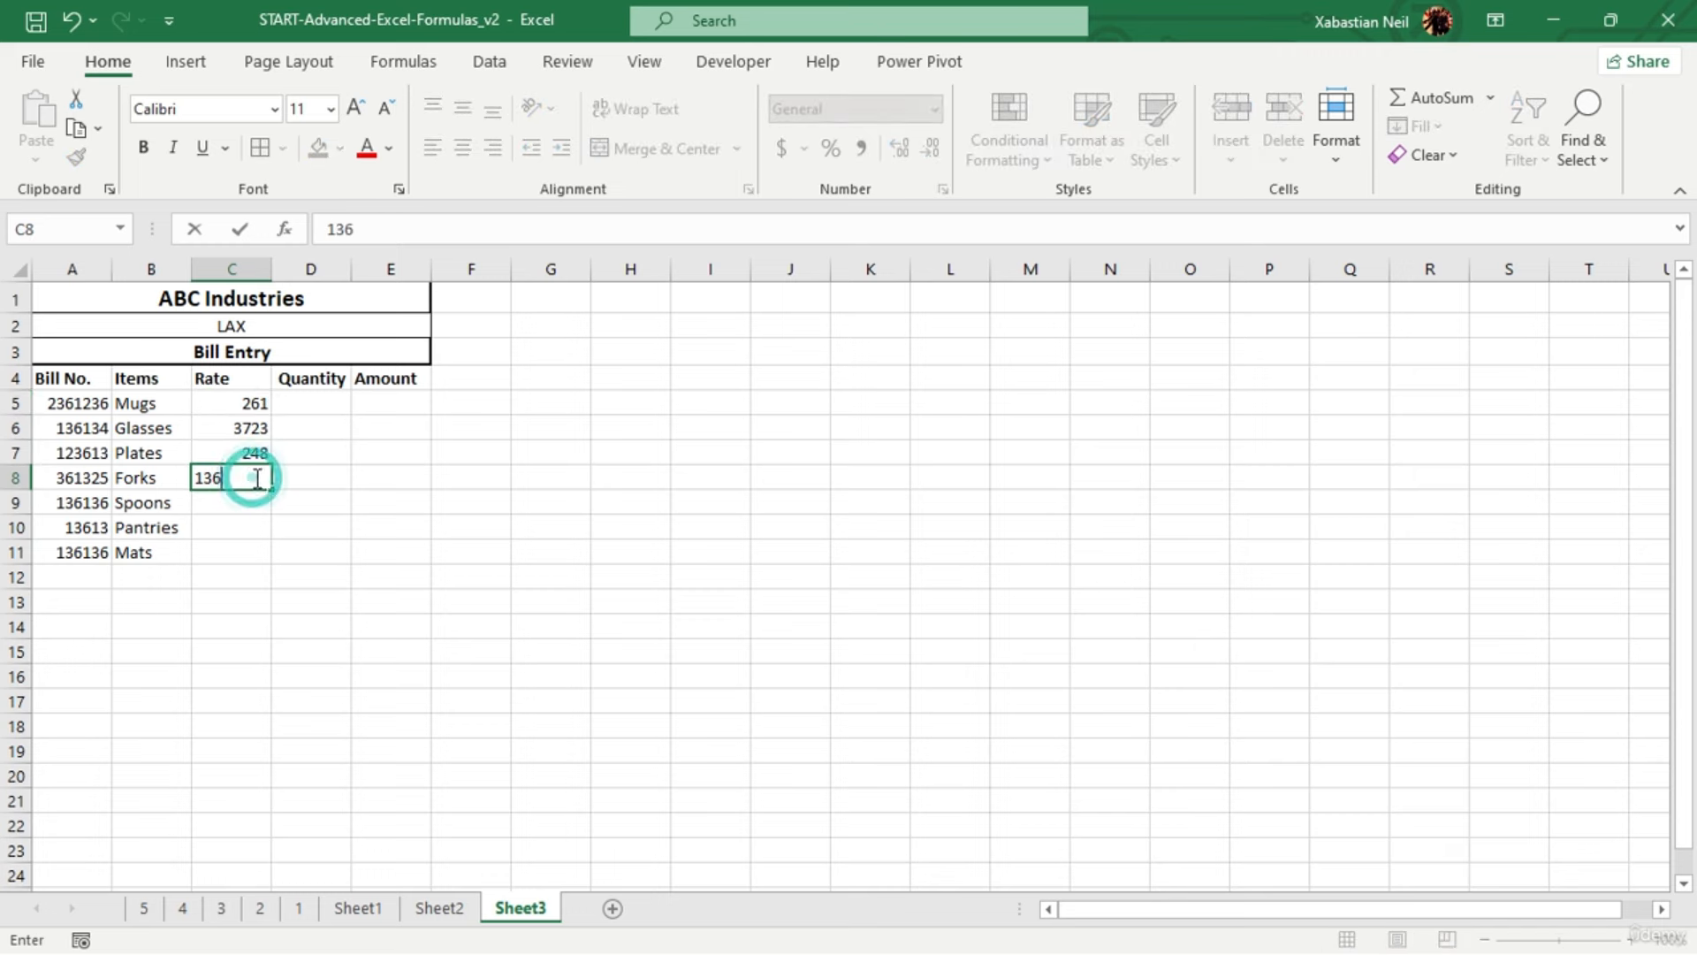
Enter the rates 613, 163 and 427 in cells C9 to C11 for Spoons, Pantries and Mats
click(250, 501)
text(`25)
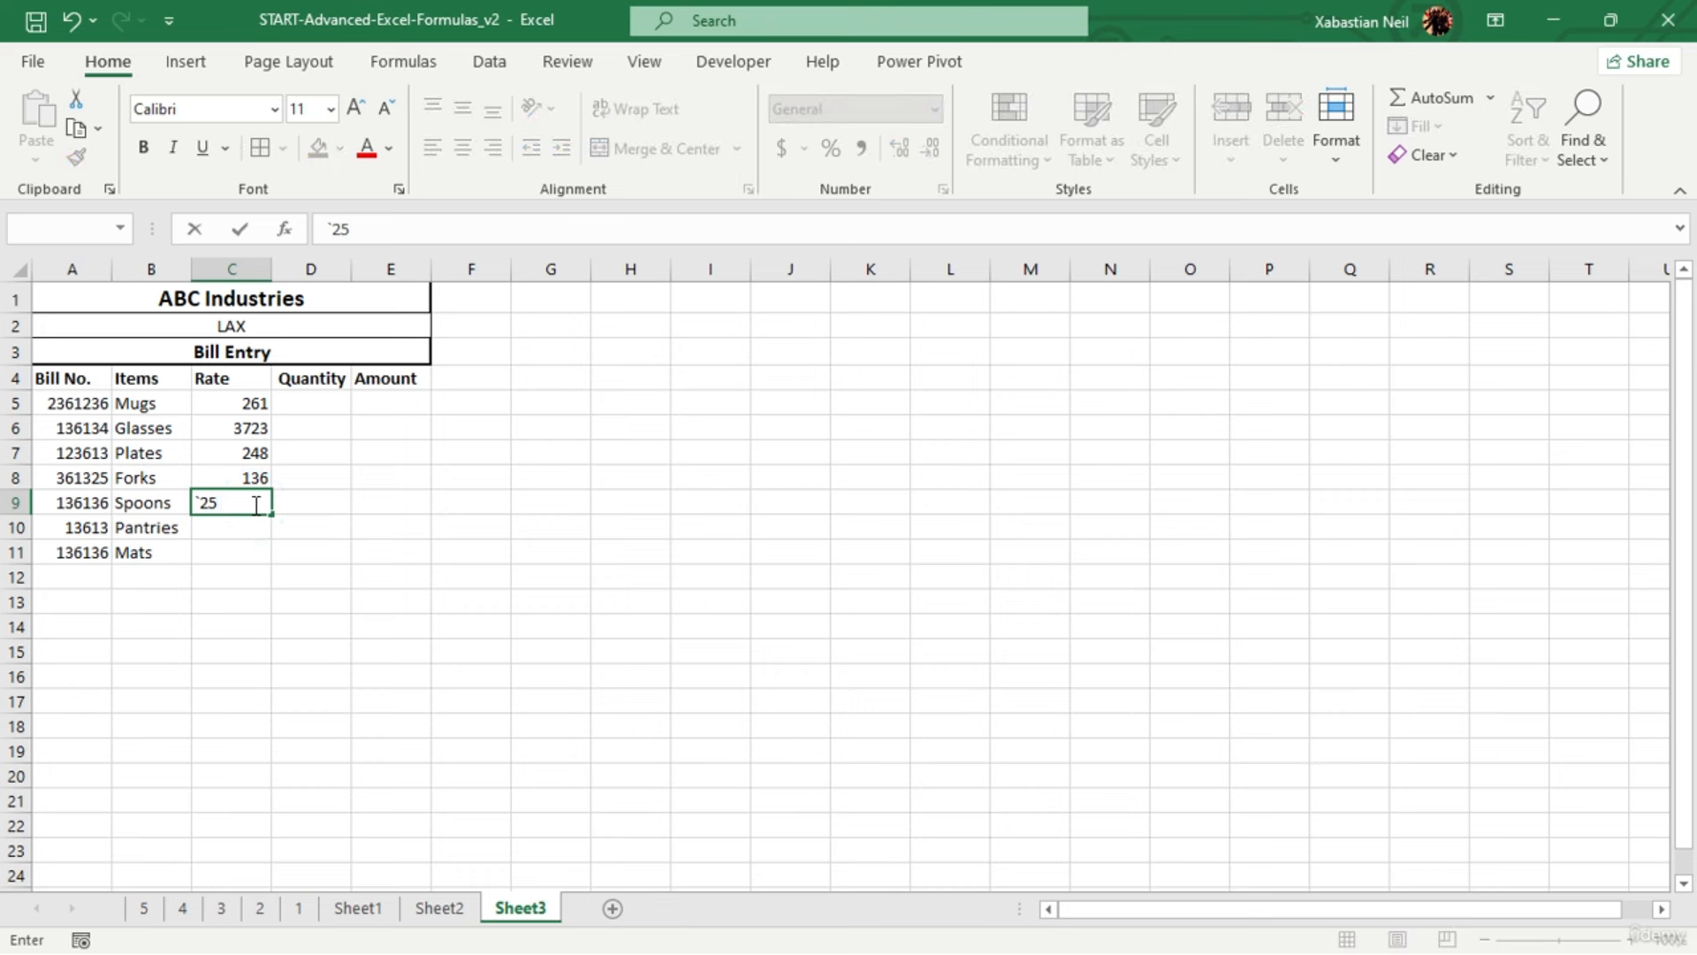
text(6132)
click(248, 532)
text(163)
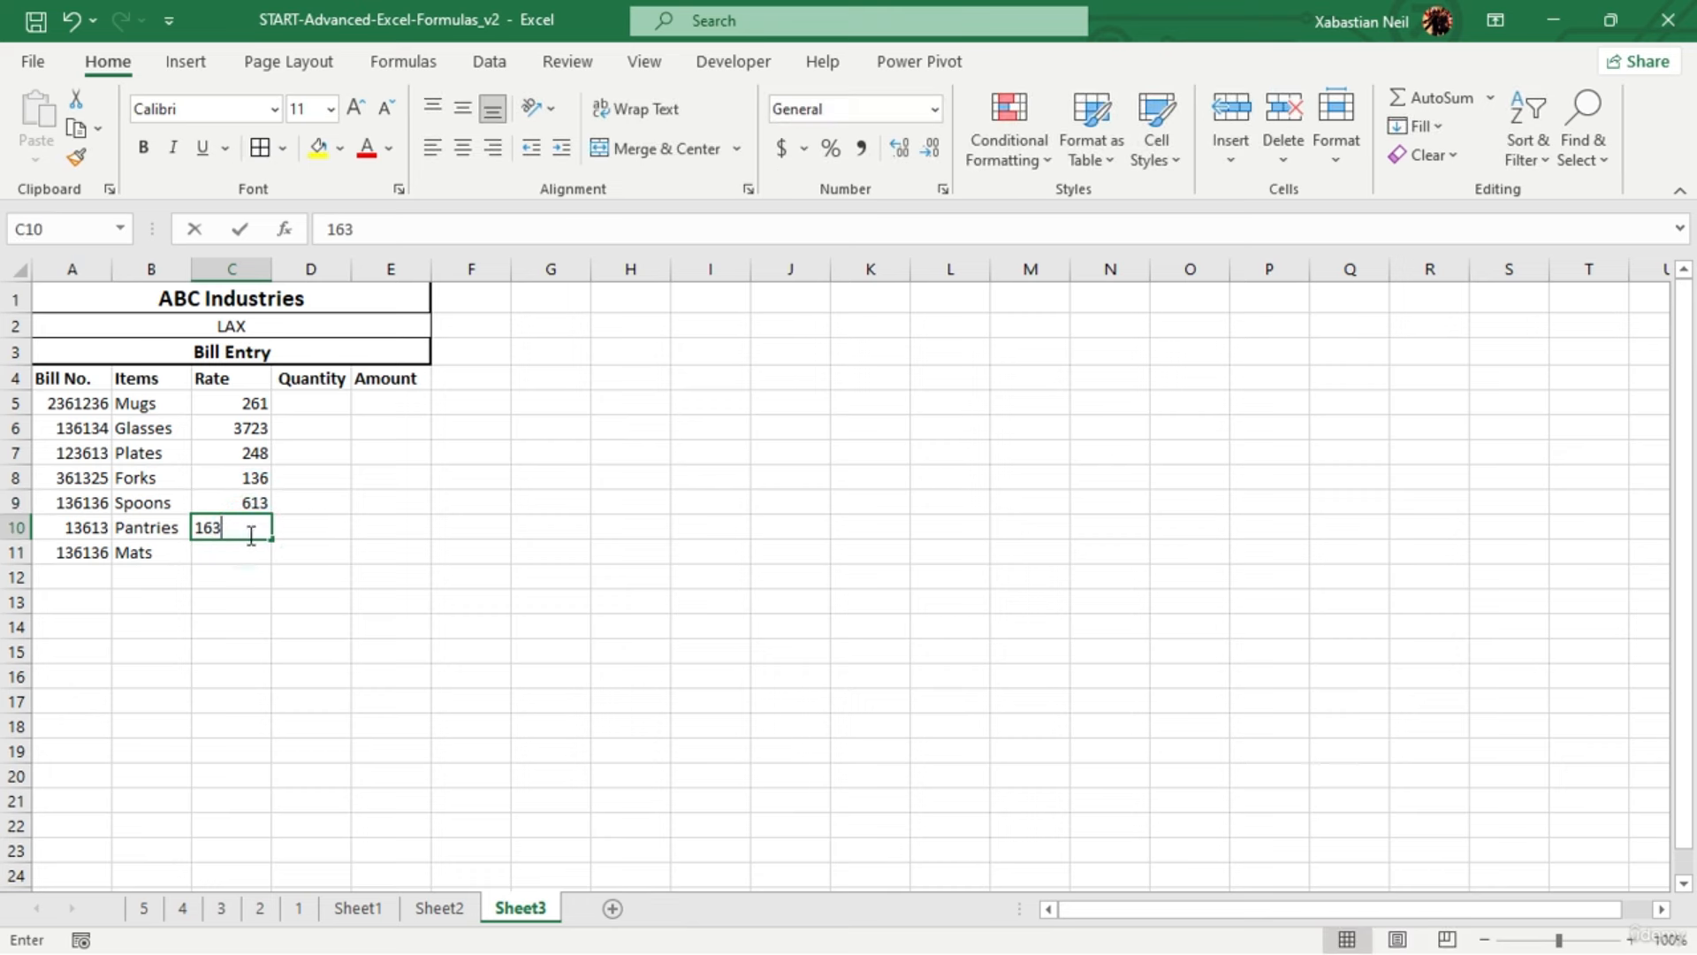
click(253, 553)
text(427)
click(265, 668)
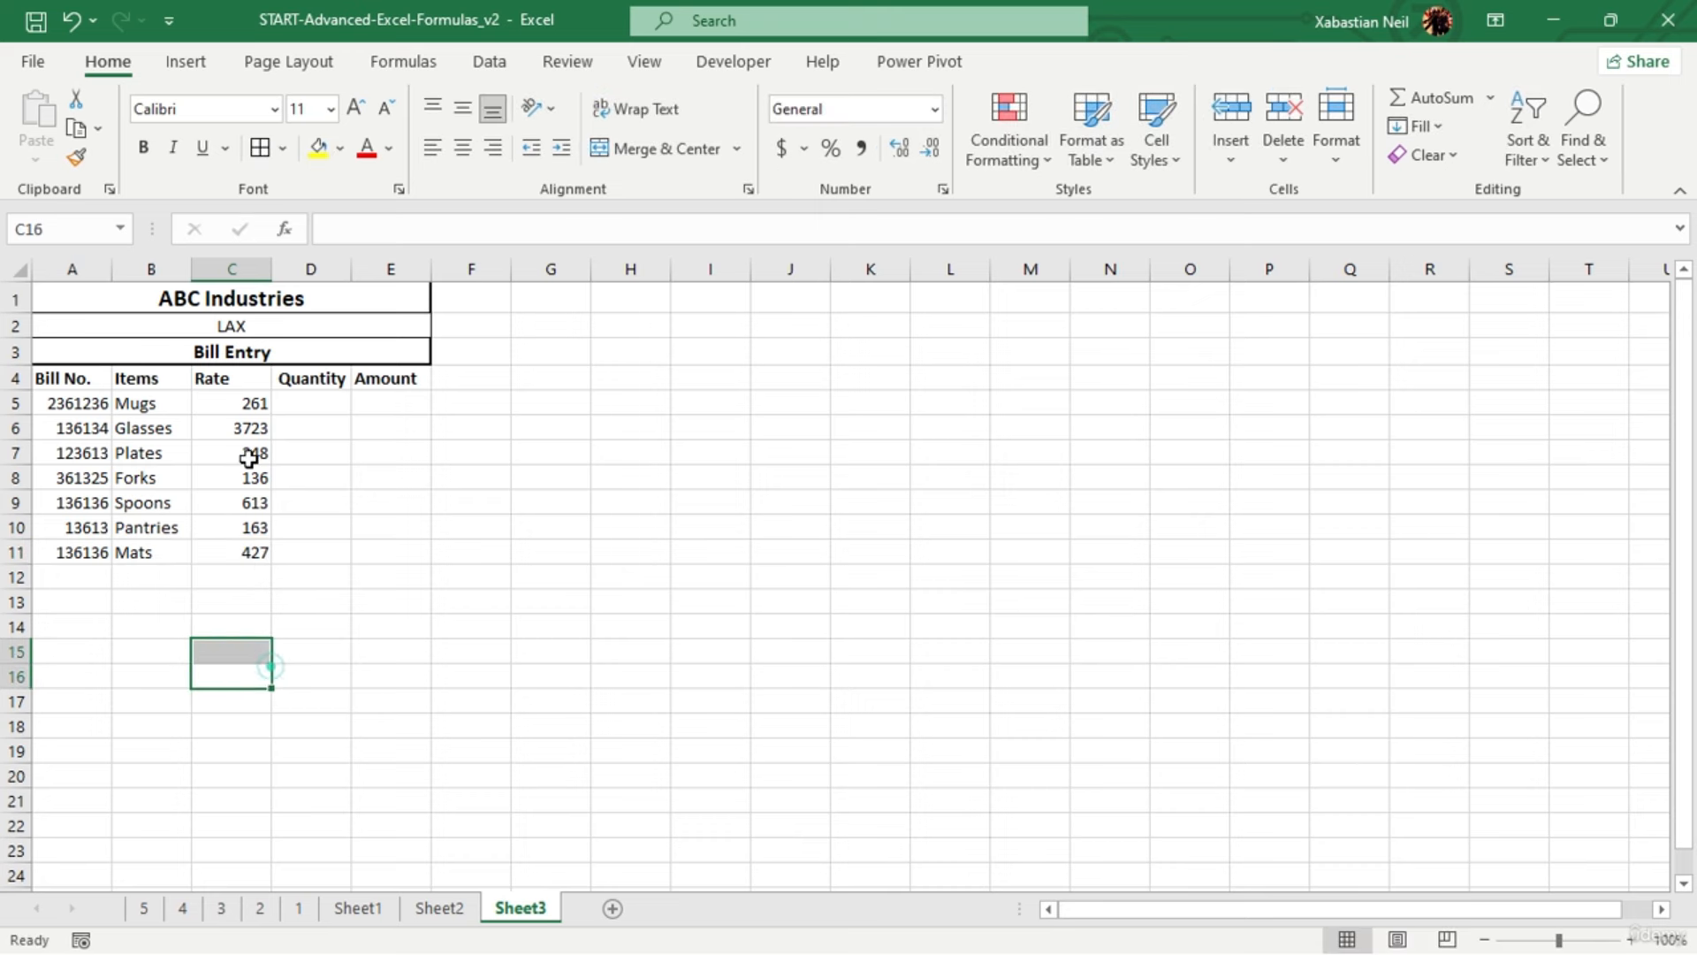
Correct the Glasses rate in cell C6 to 373
click(241, 431)
double_click(241, 430)
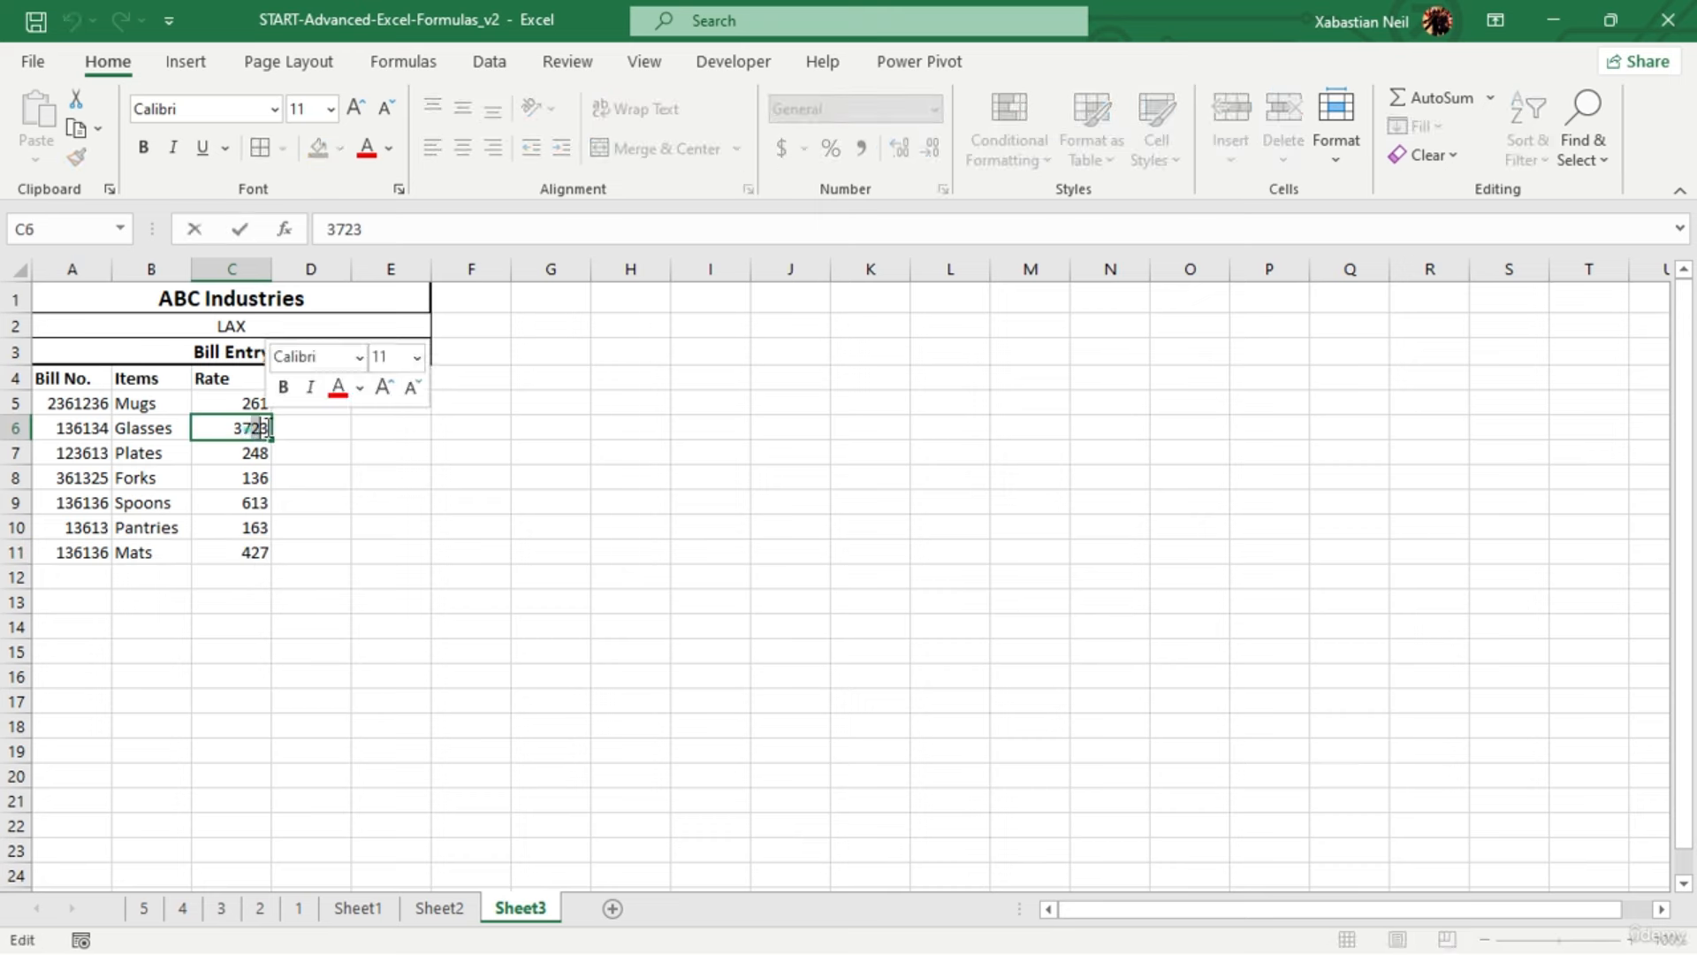
click(263, 428)
key(BackSpace)
click(336, 447)
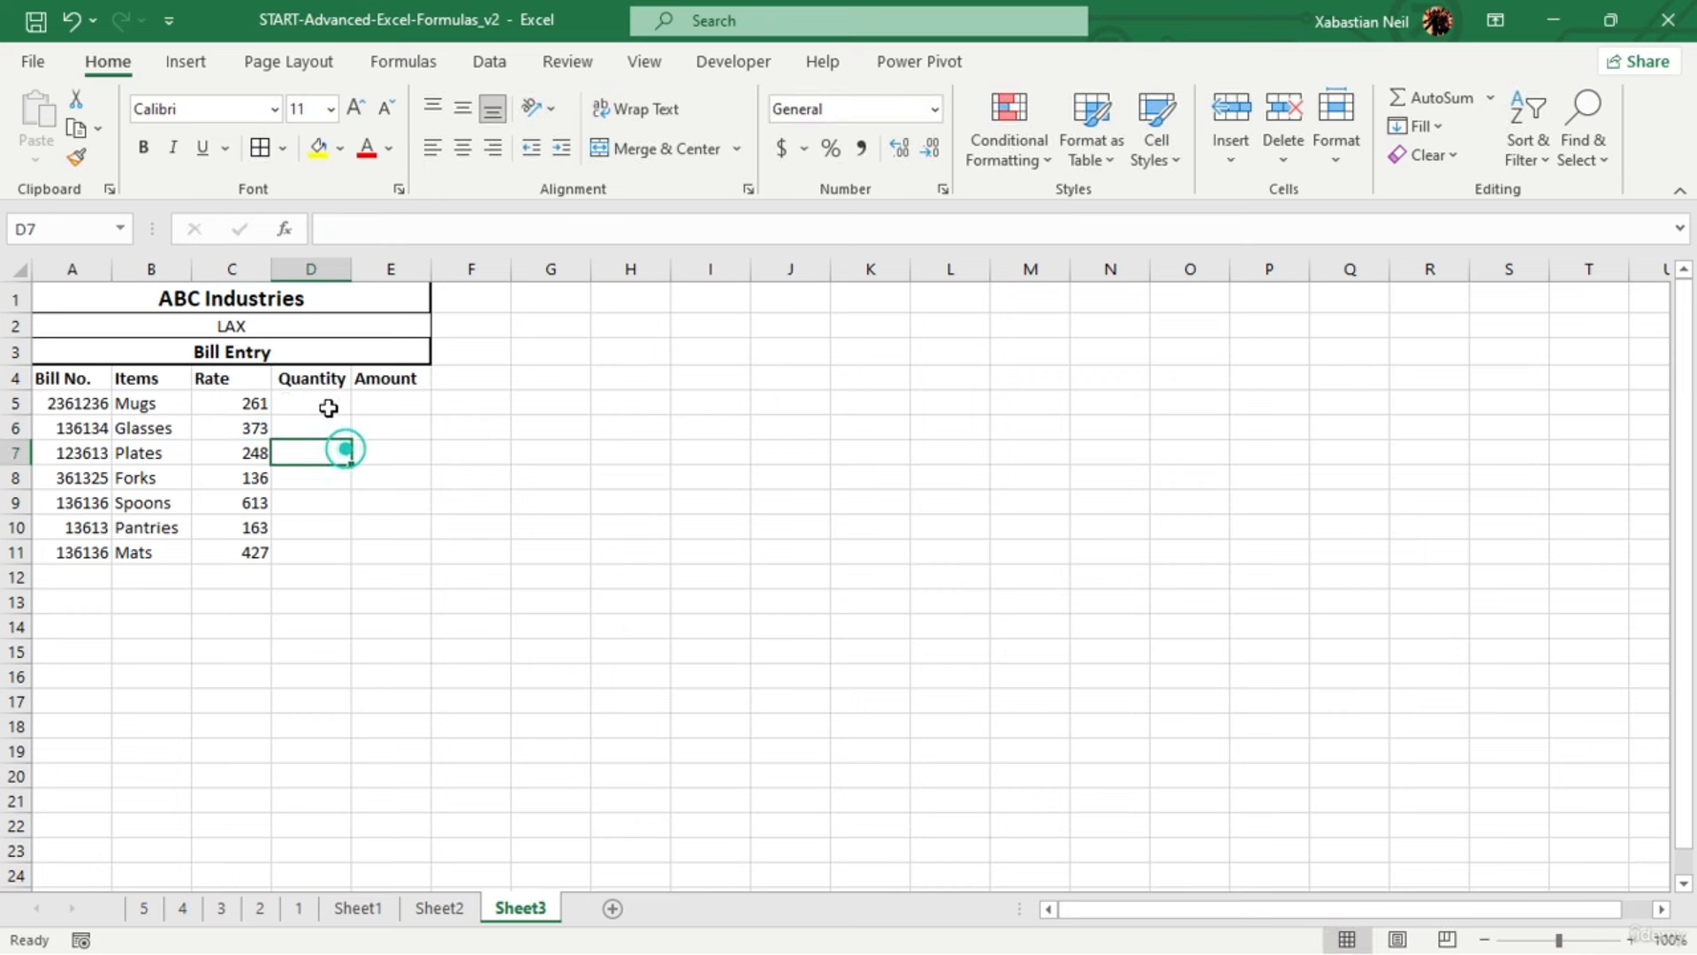
Enter the quantities 74, 31, 13 and 63 in cells D5 to D8 for Mugs through Forks
click(329, 404)
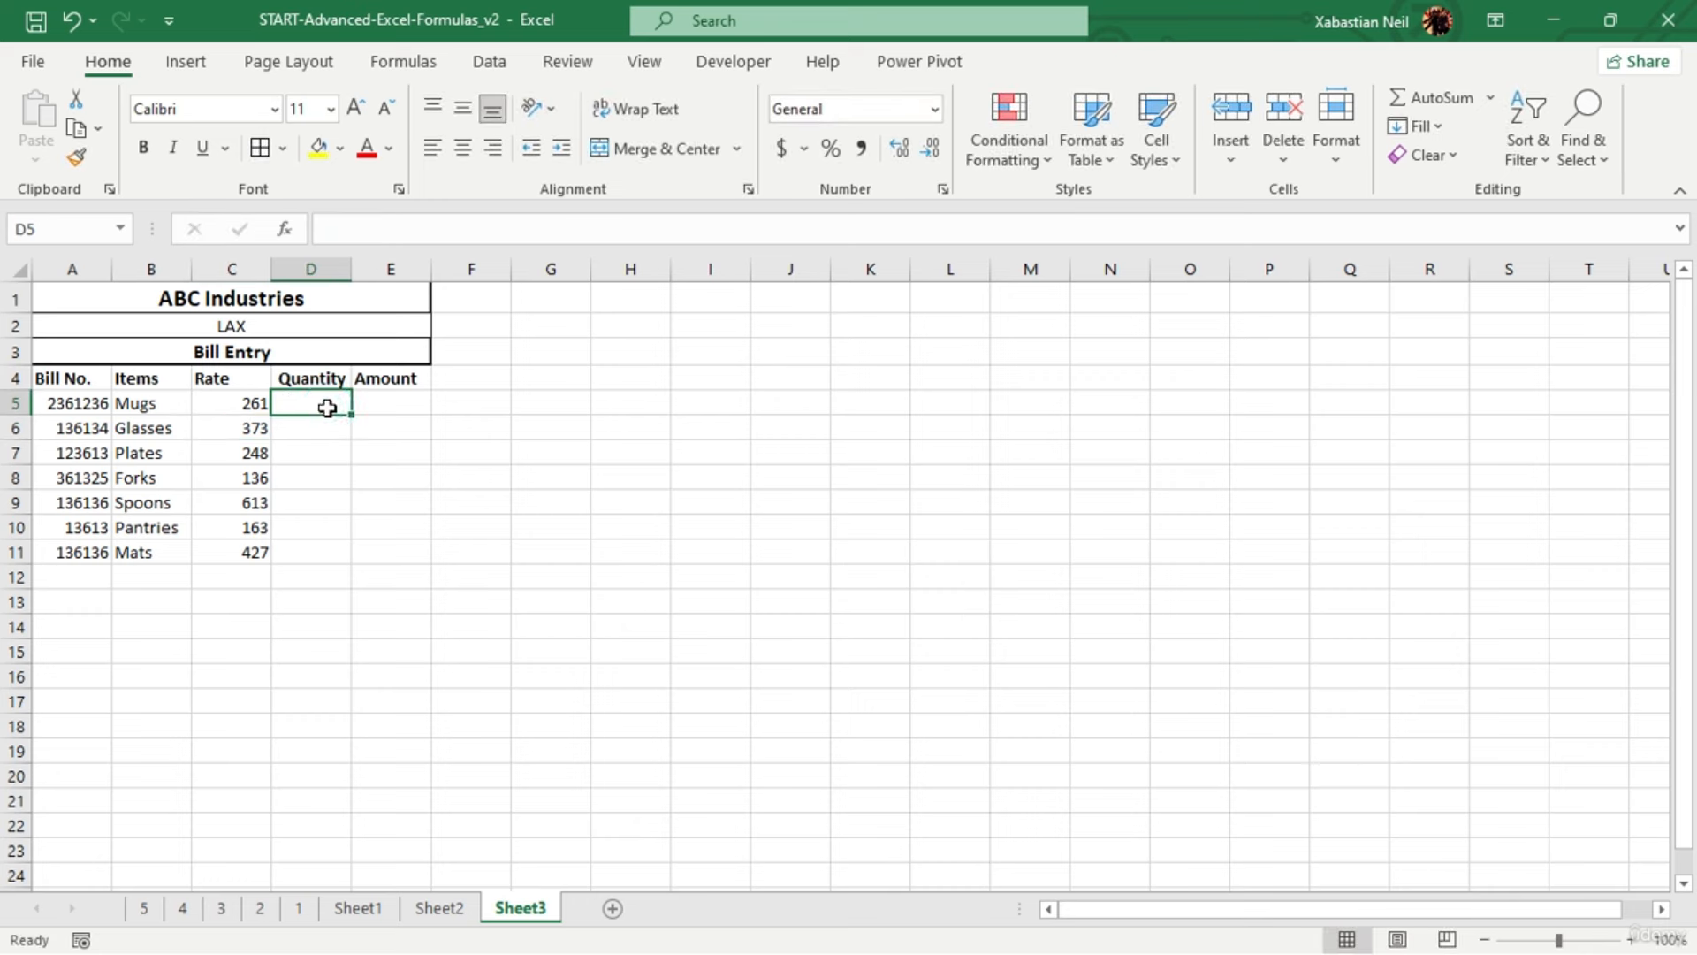
text(63)
click(298, 418)
text(74)
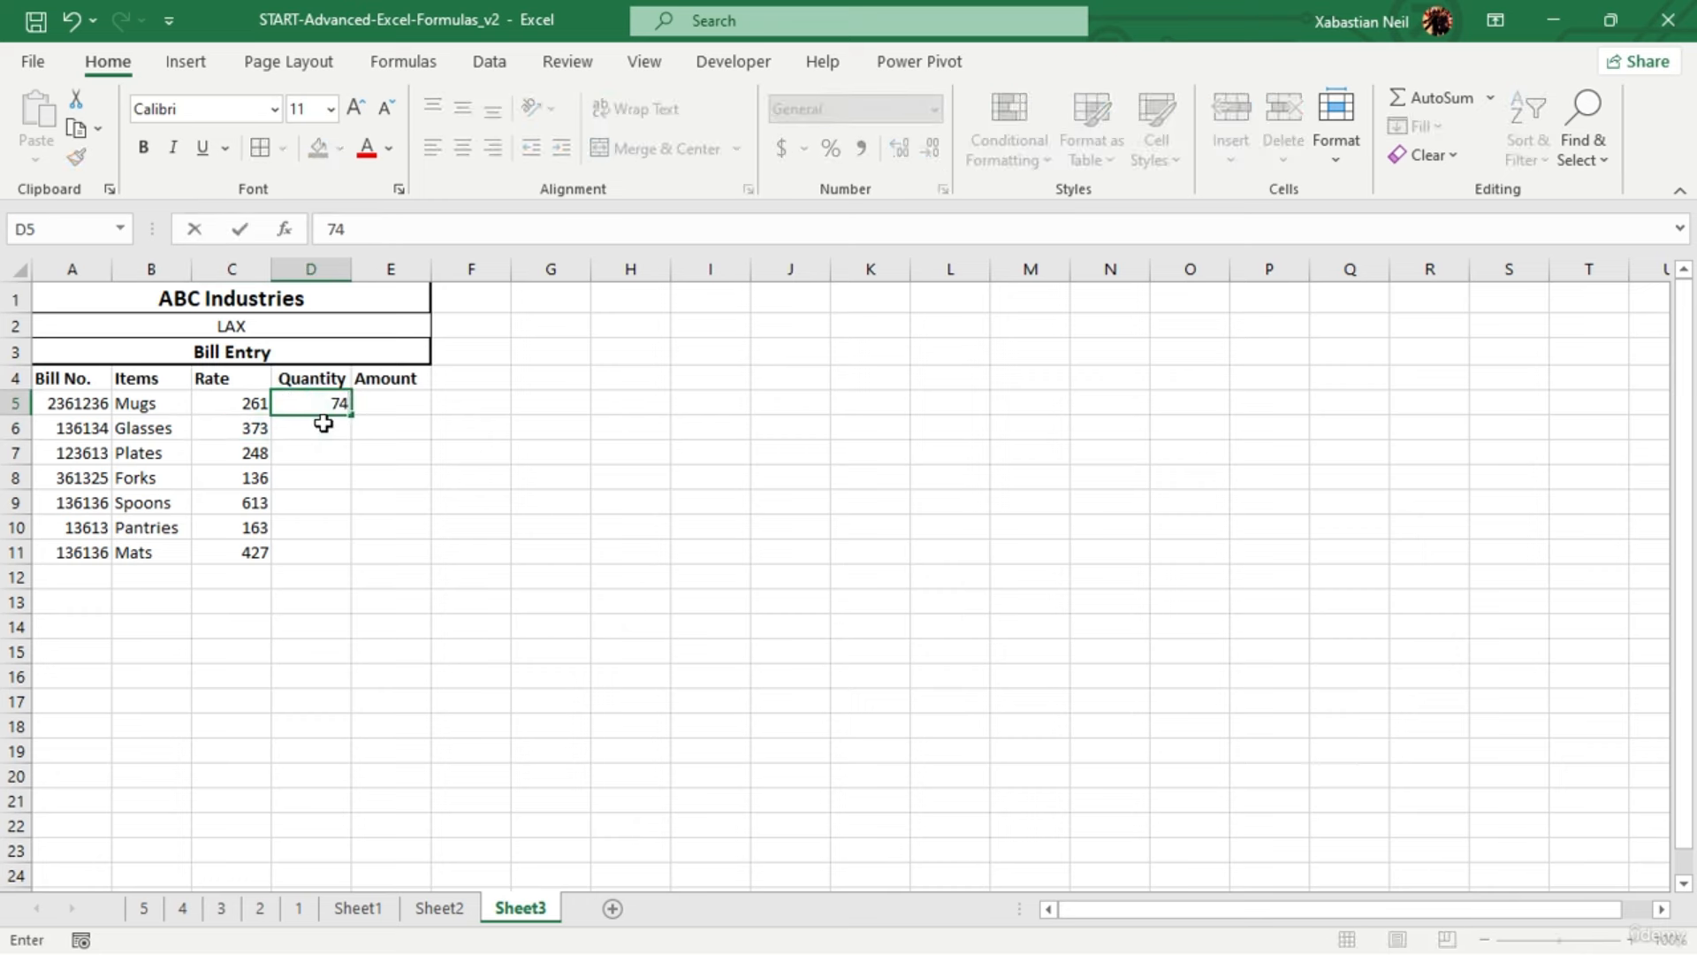
click(331, 434)
text(297)
click(341, 442)
text(31)
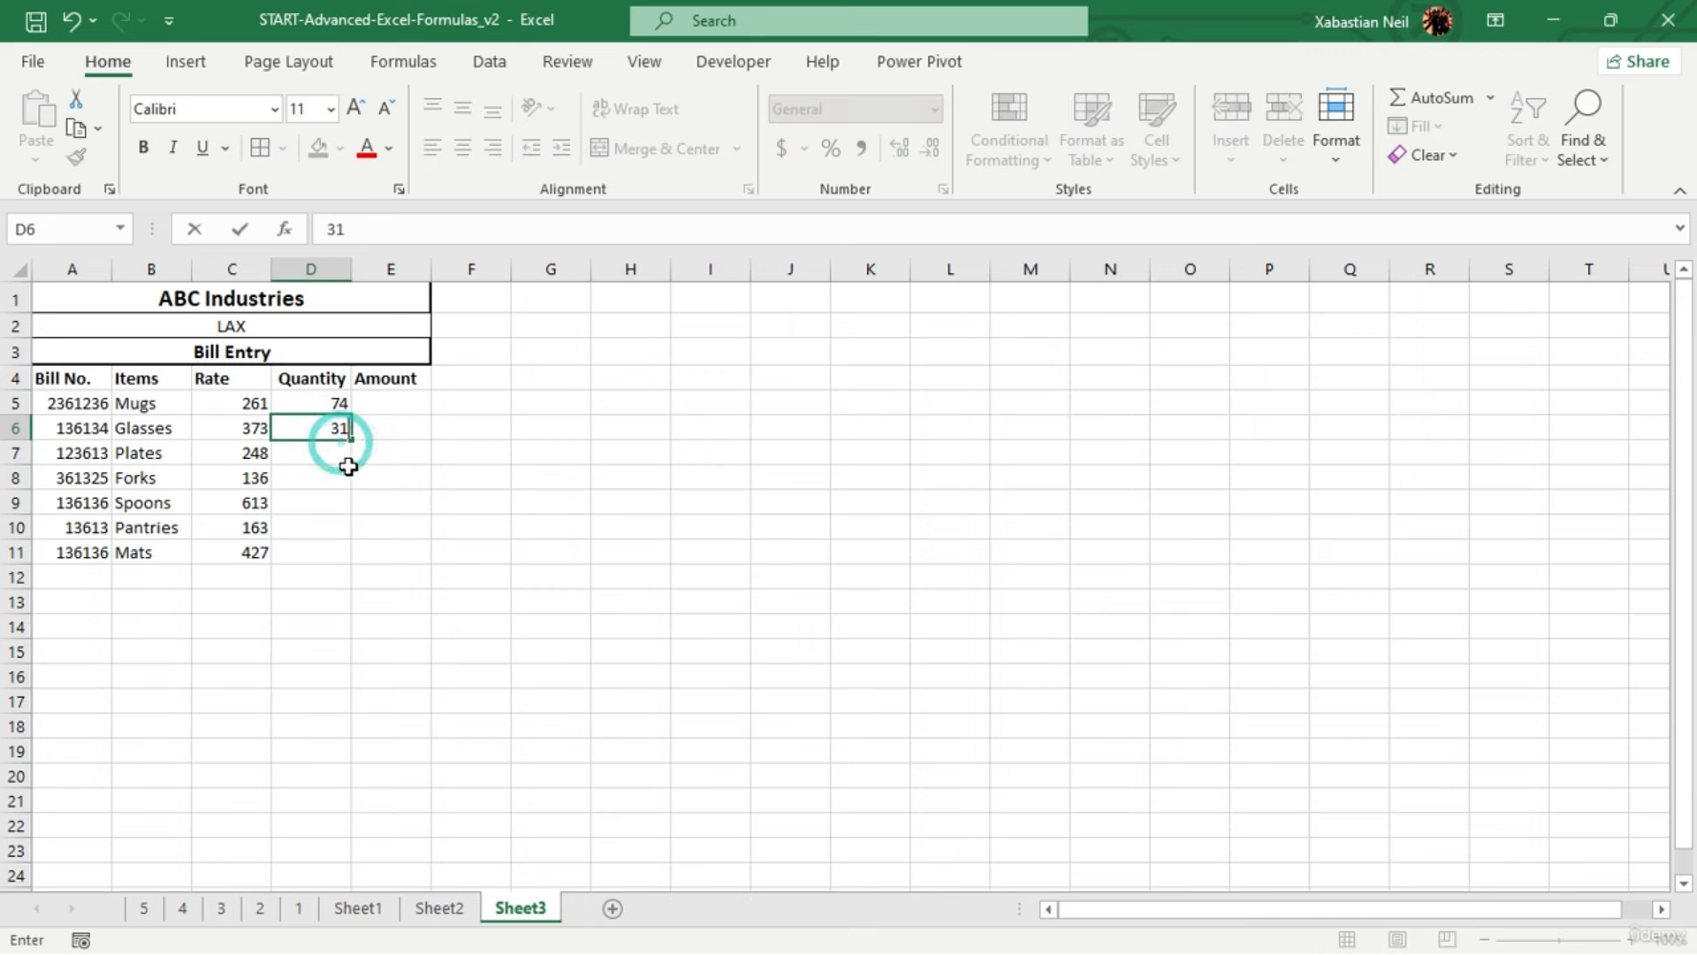
click(340, 455)
text(13)
click(339, 481)
text(63)
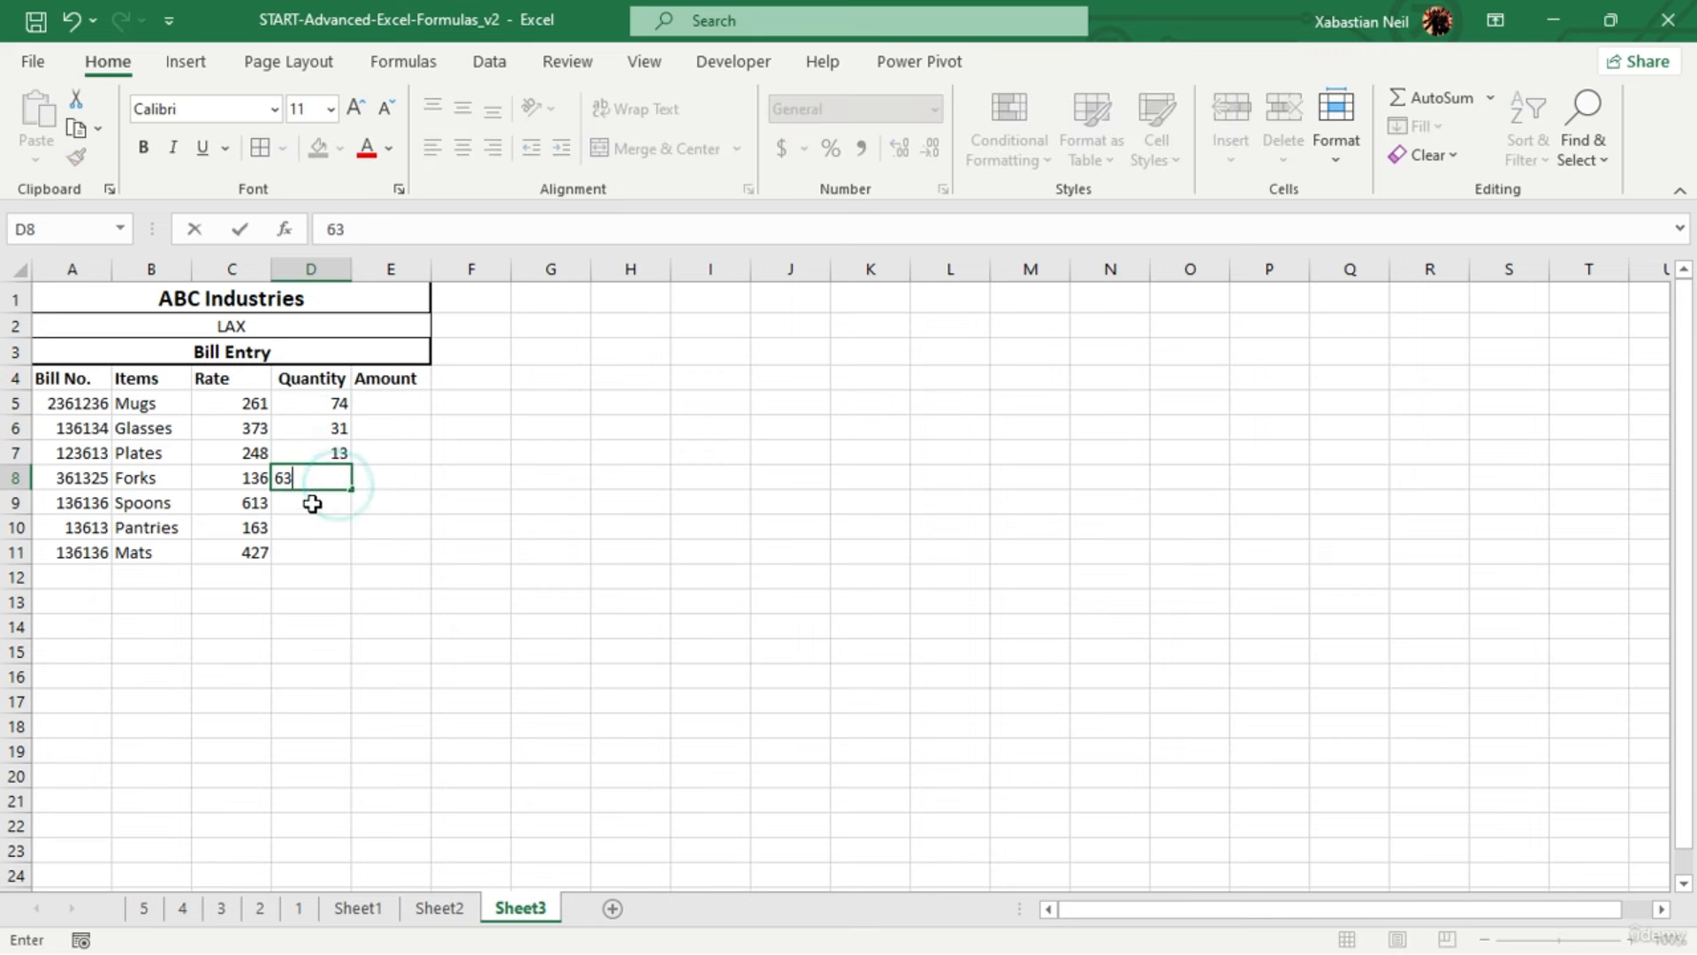
Enter the quantities 73, 42 and 71 in cells D9 to D11 for Spoons, Pantries and Mats
click(313, 503)
text(73)
click(312, 526)
text(42)
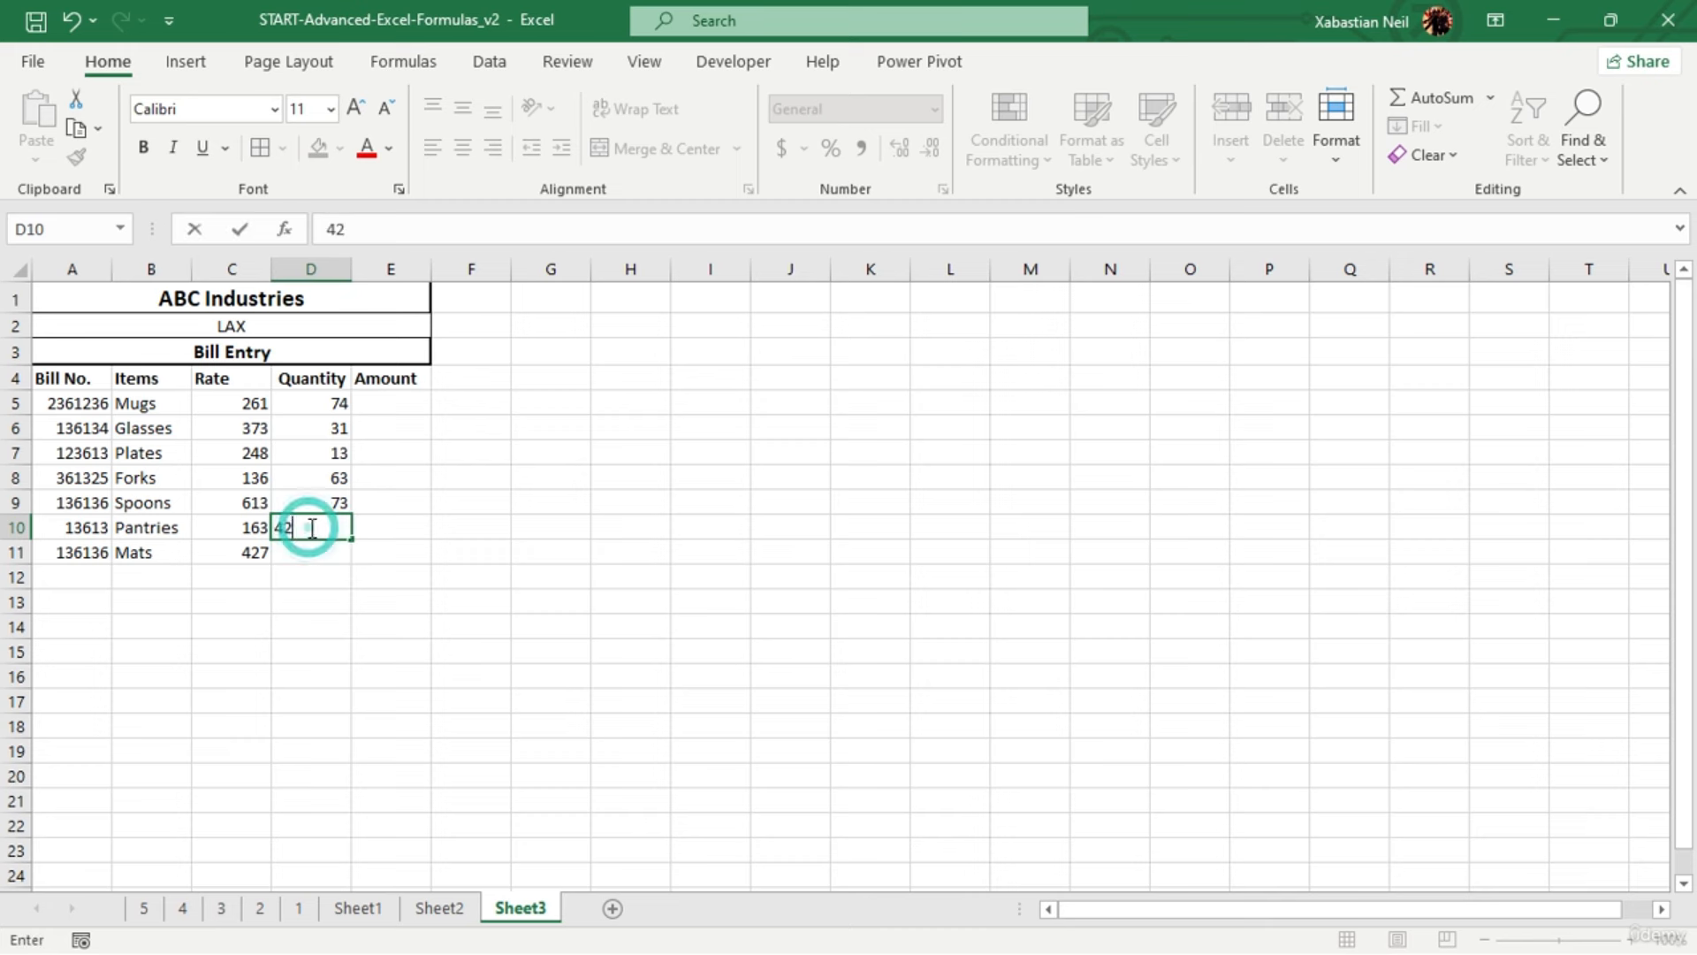
click(319, 553)
text(71)
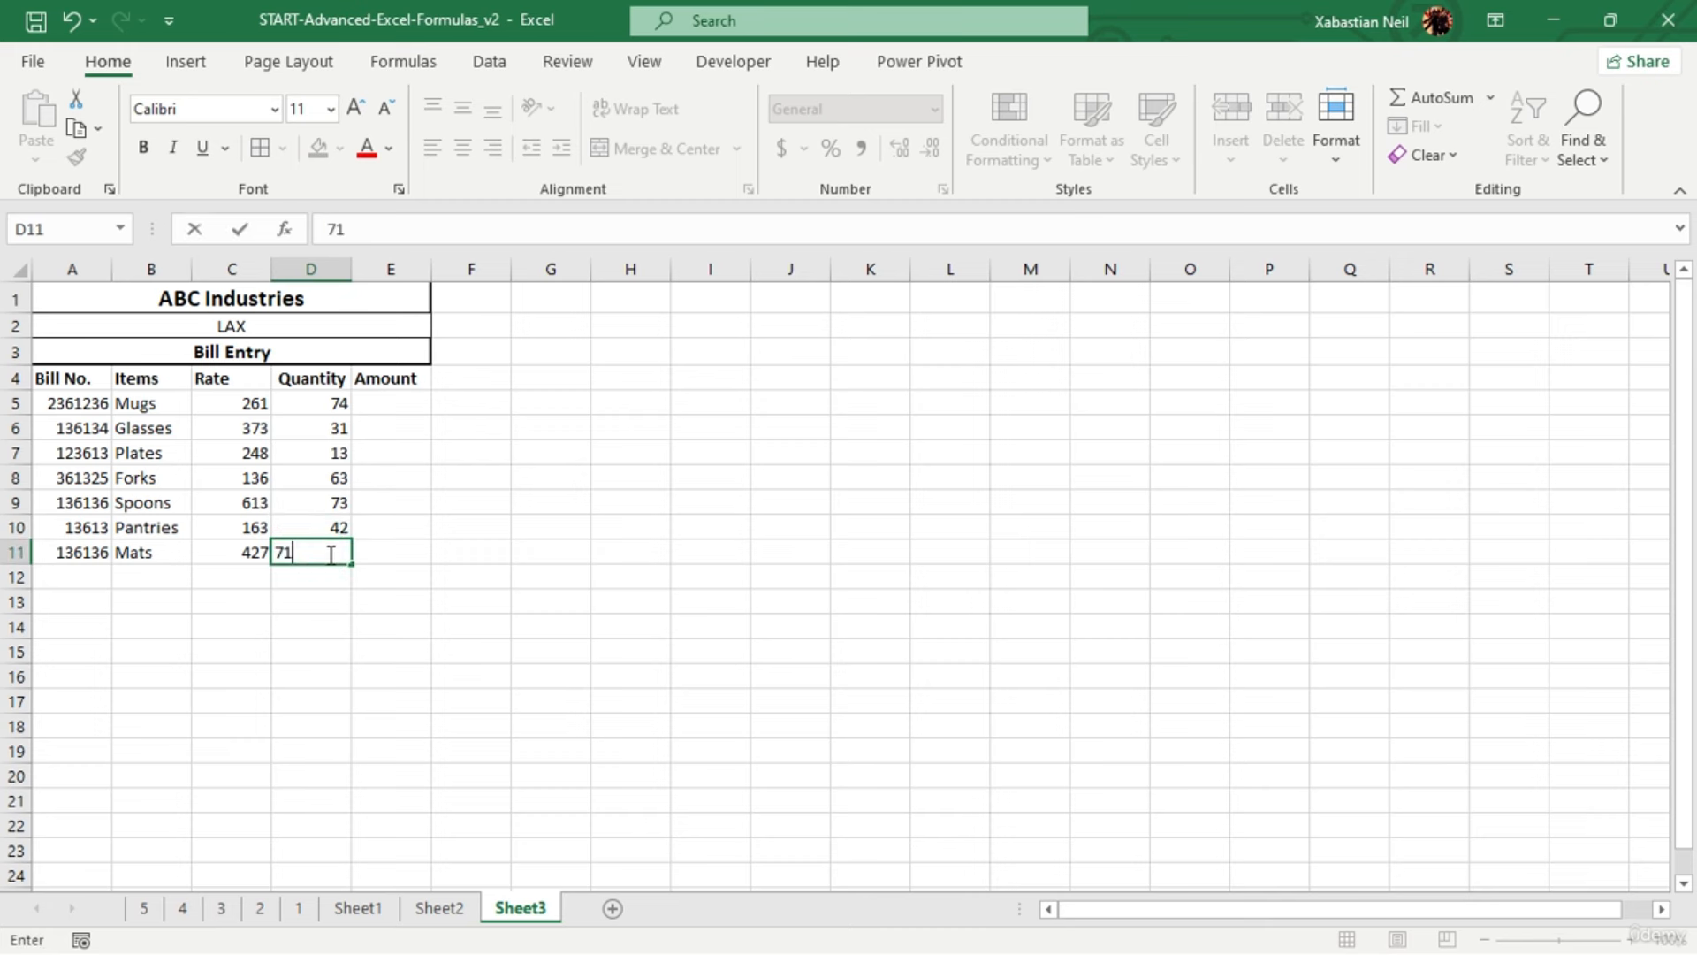
click(378, 599)
Calculate the Mugs amount in E5 with =C5*D5 and fill the formula down to E11
click(401, 404)
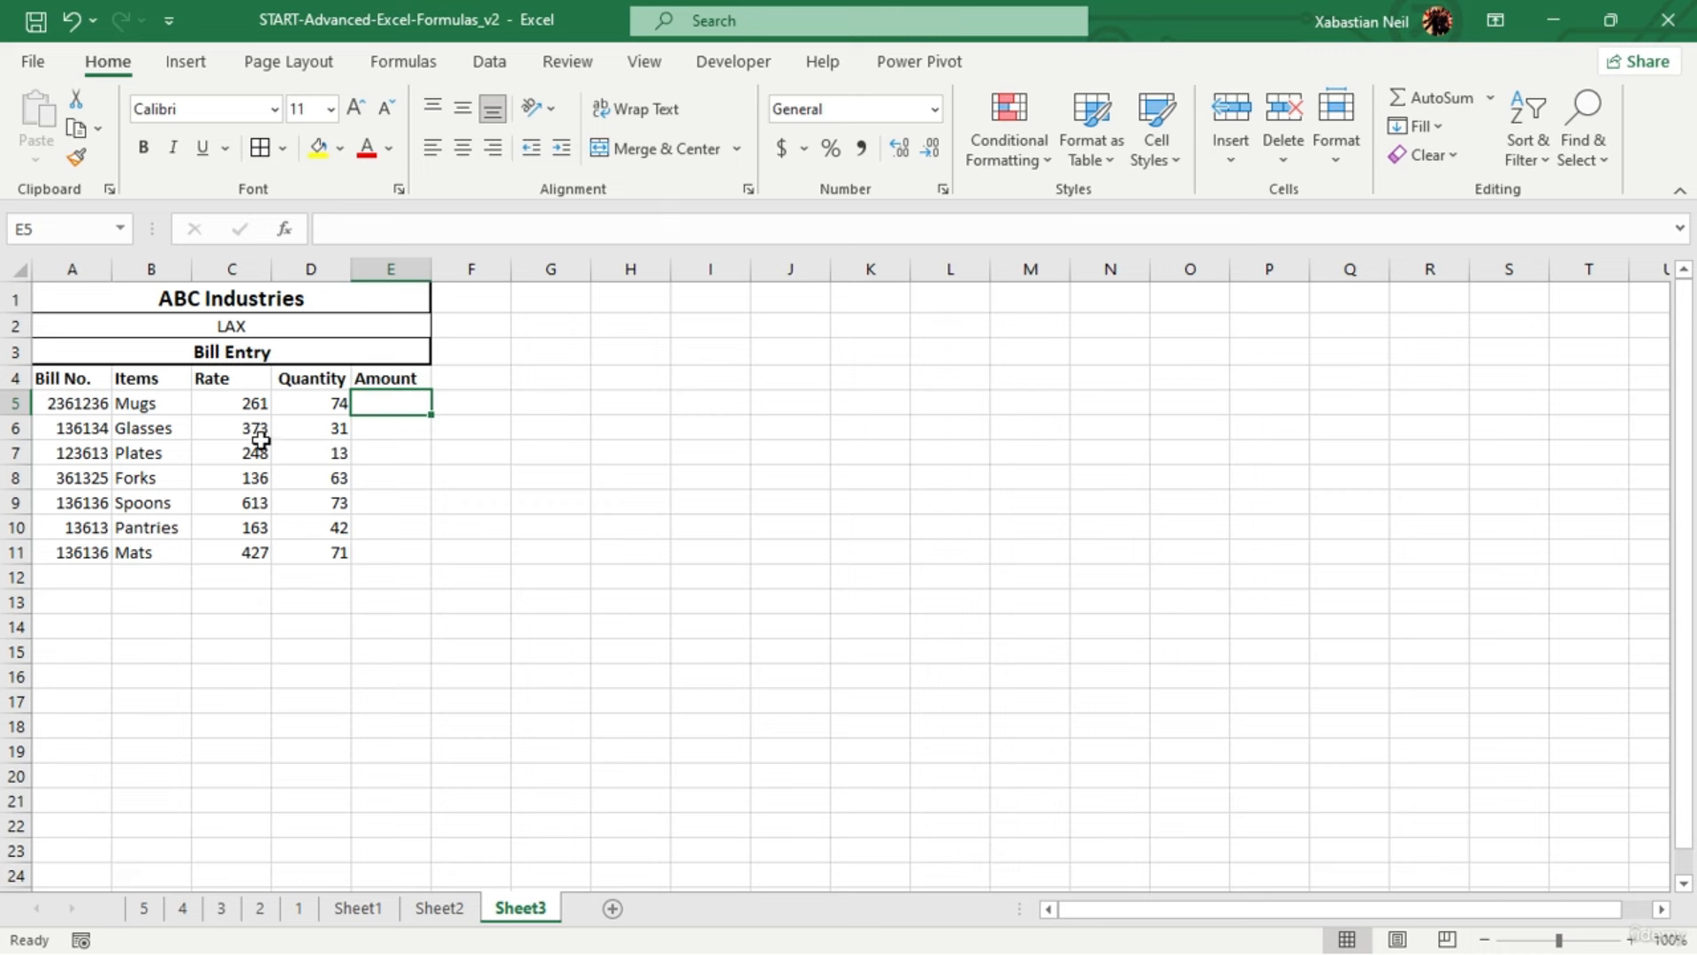
double_click(383, 406)
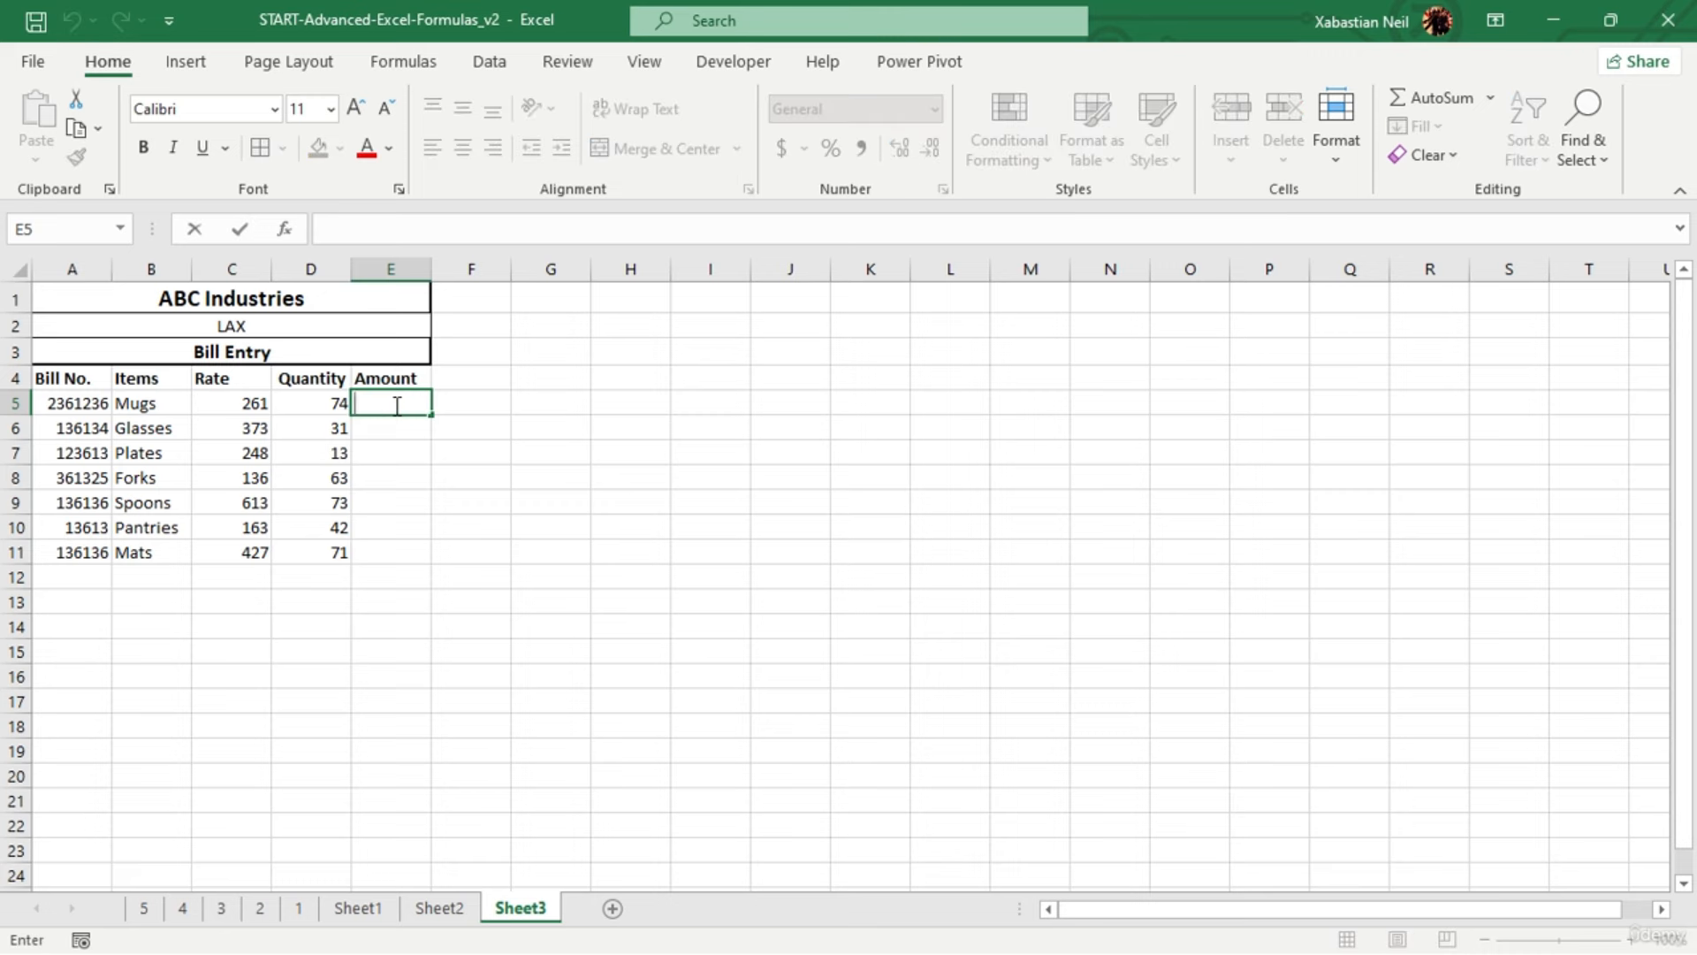
text(=)
click(246, 404)
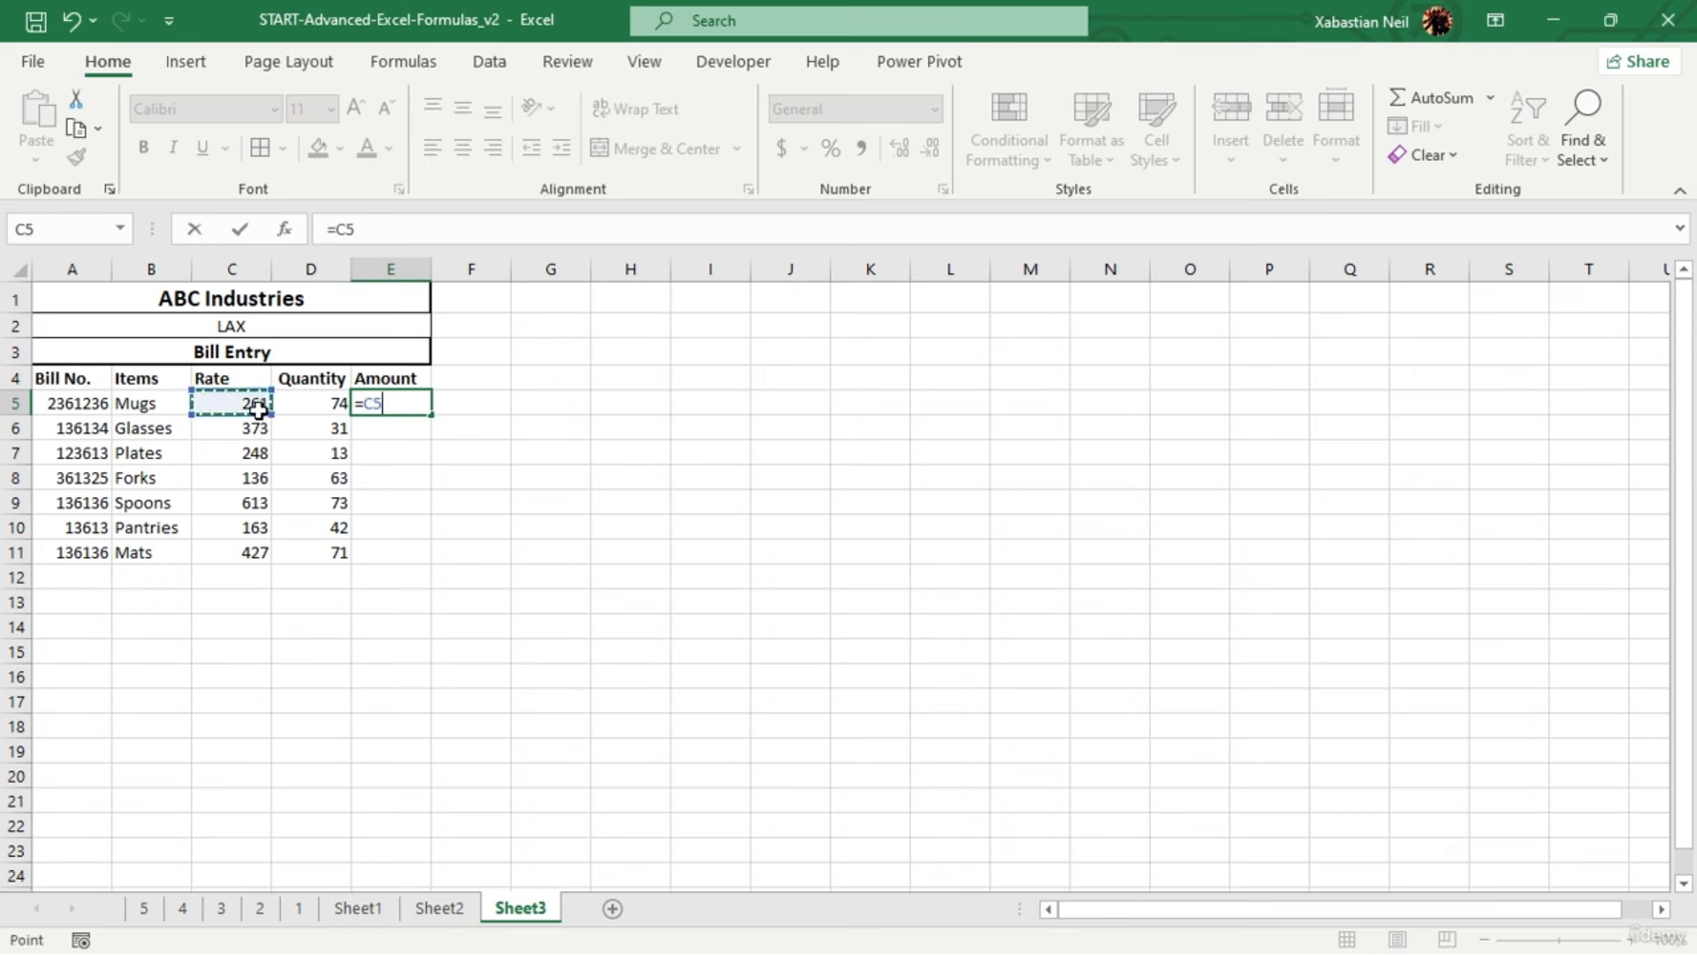
text(*)
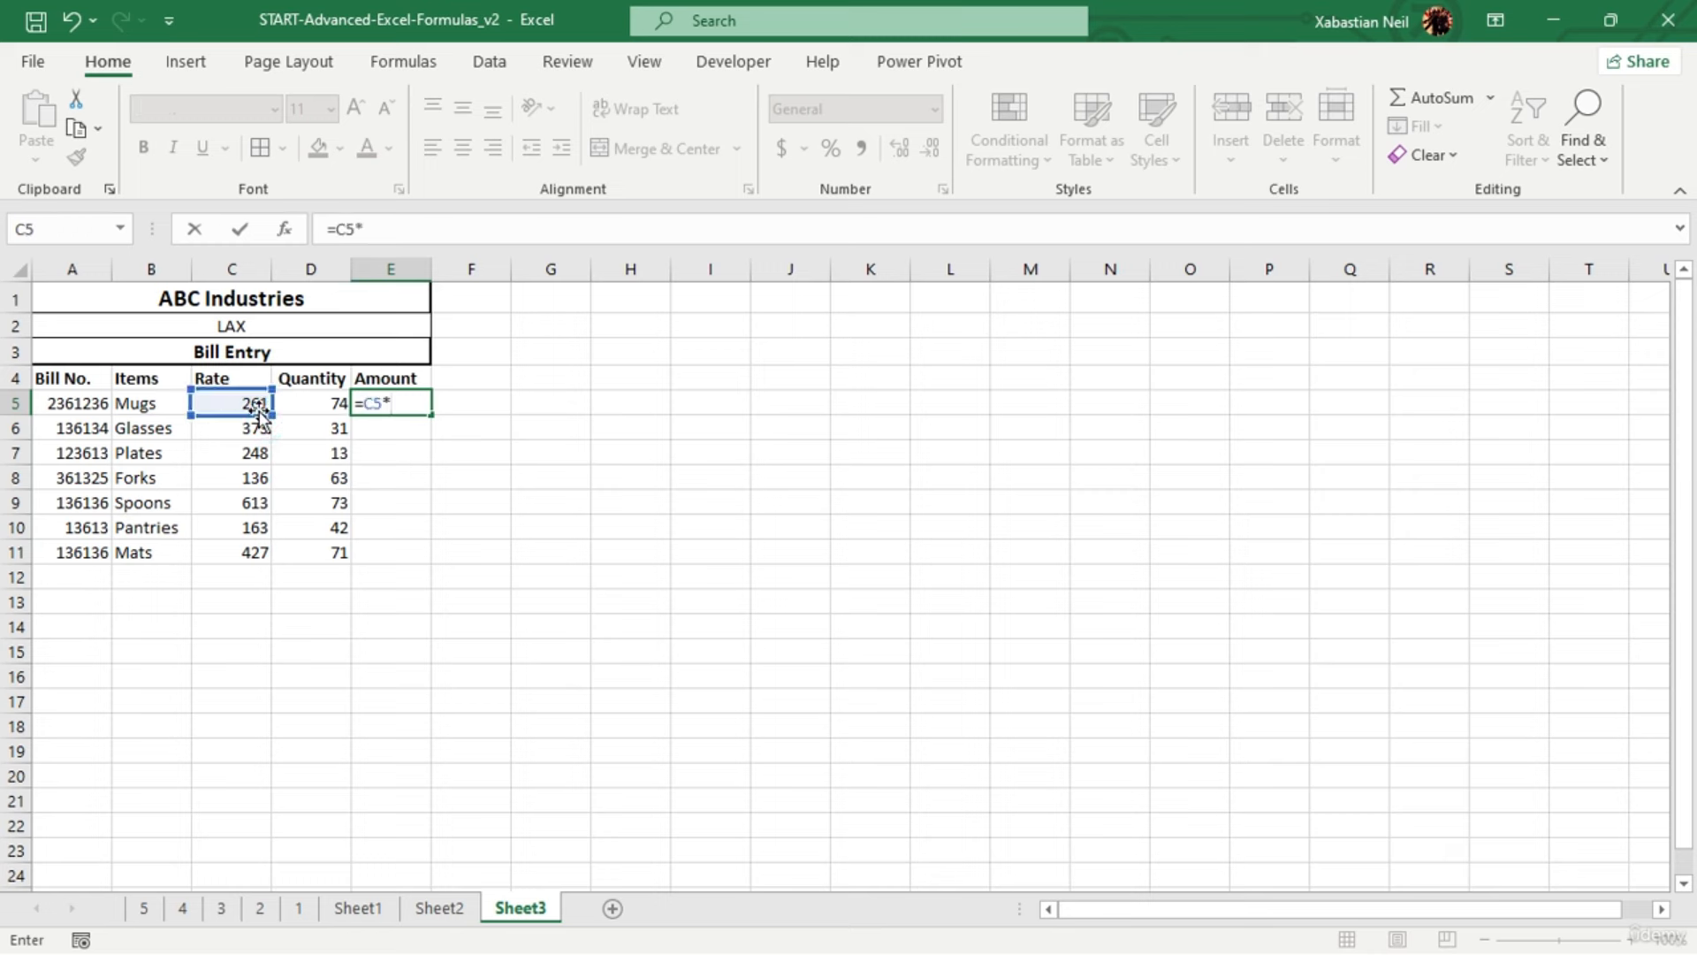
click(323, 406)
key(Return)
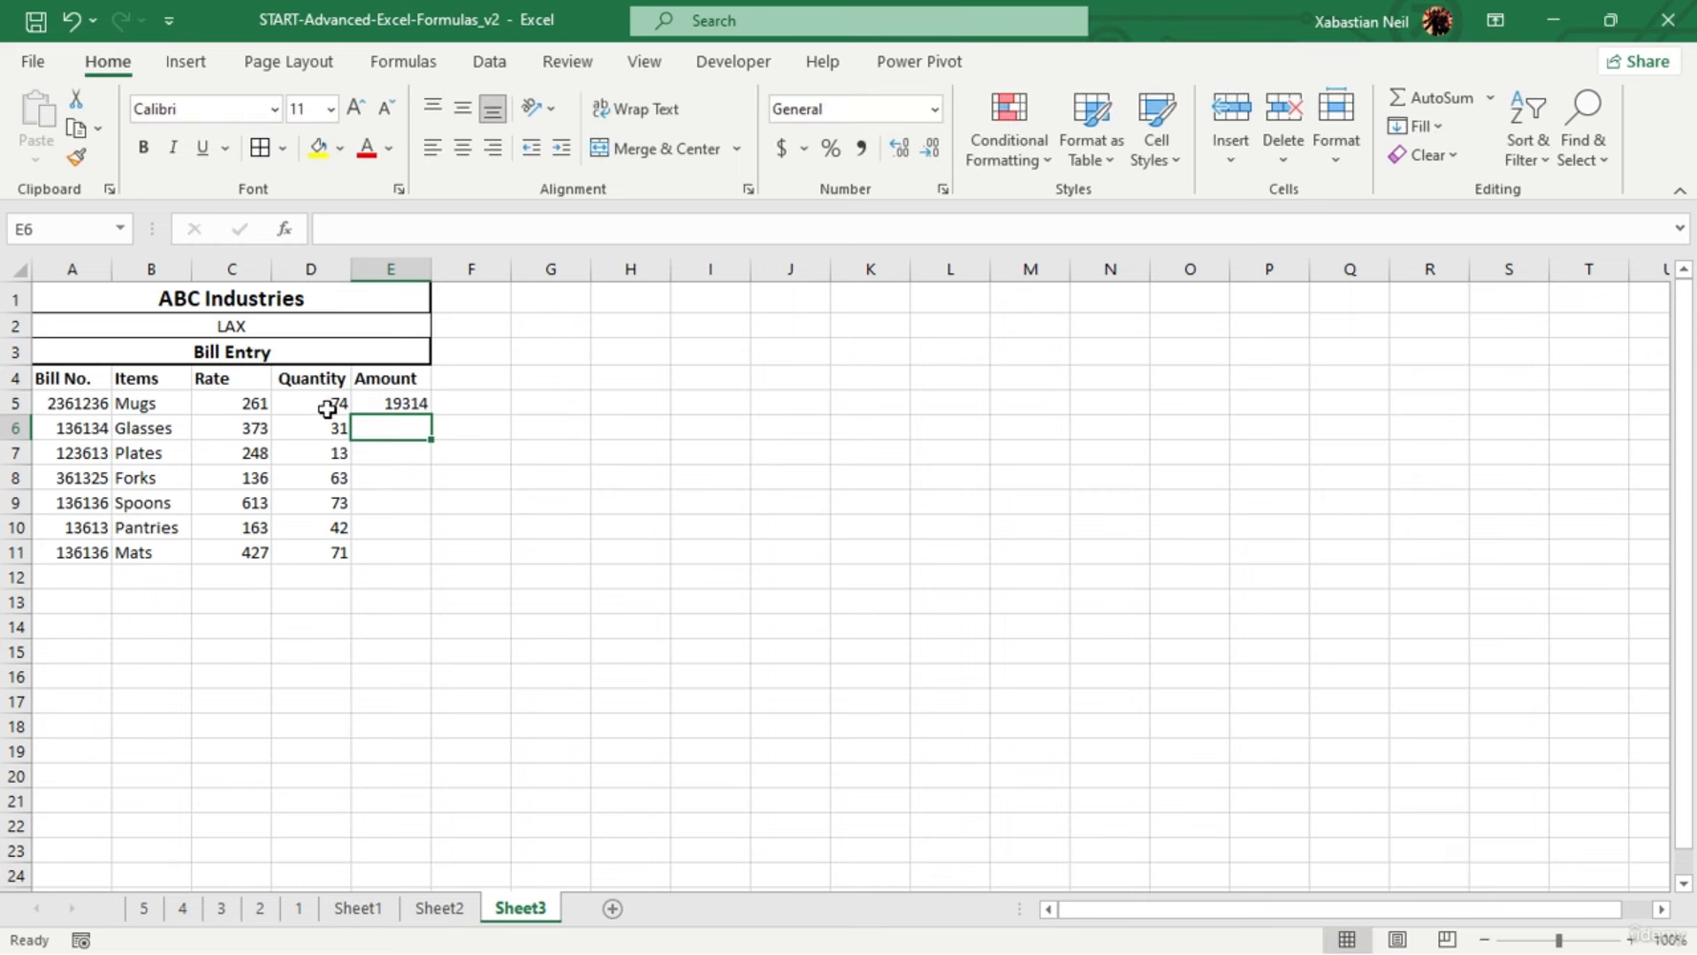
click(423, 405)
drag(428, 415, 441, 575)
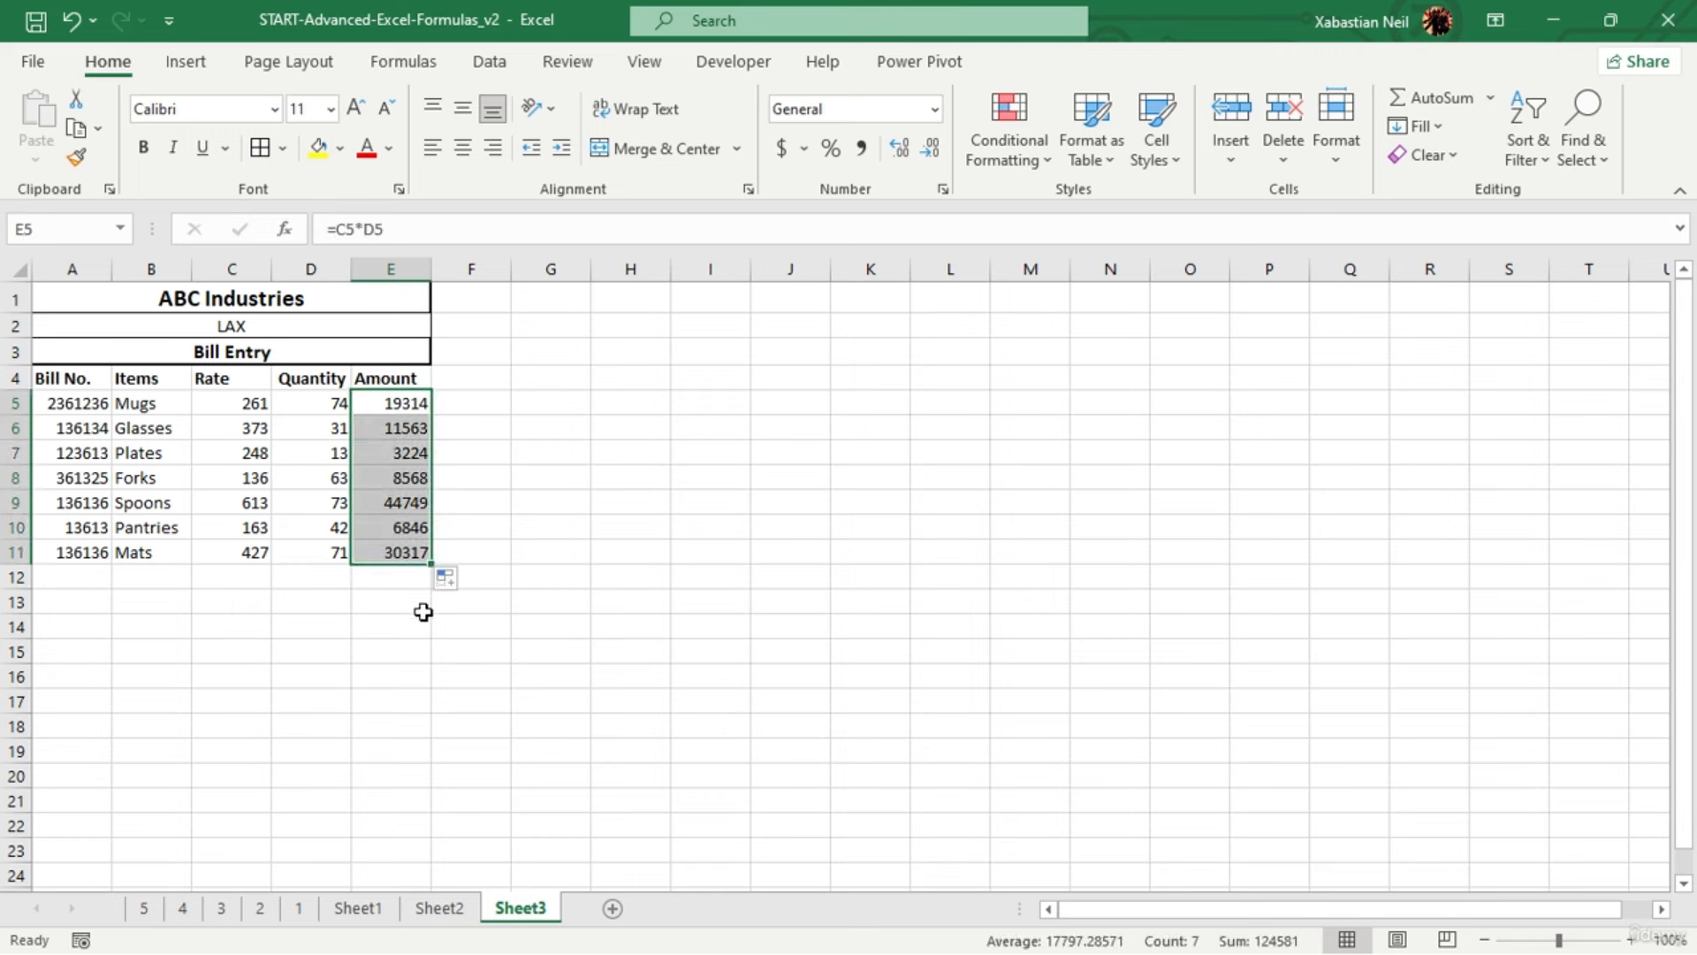
Merge and center columns C and D in each of rows 12, 13 and 14 below the bill items
click(423, 608)
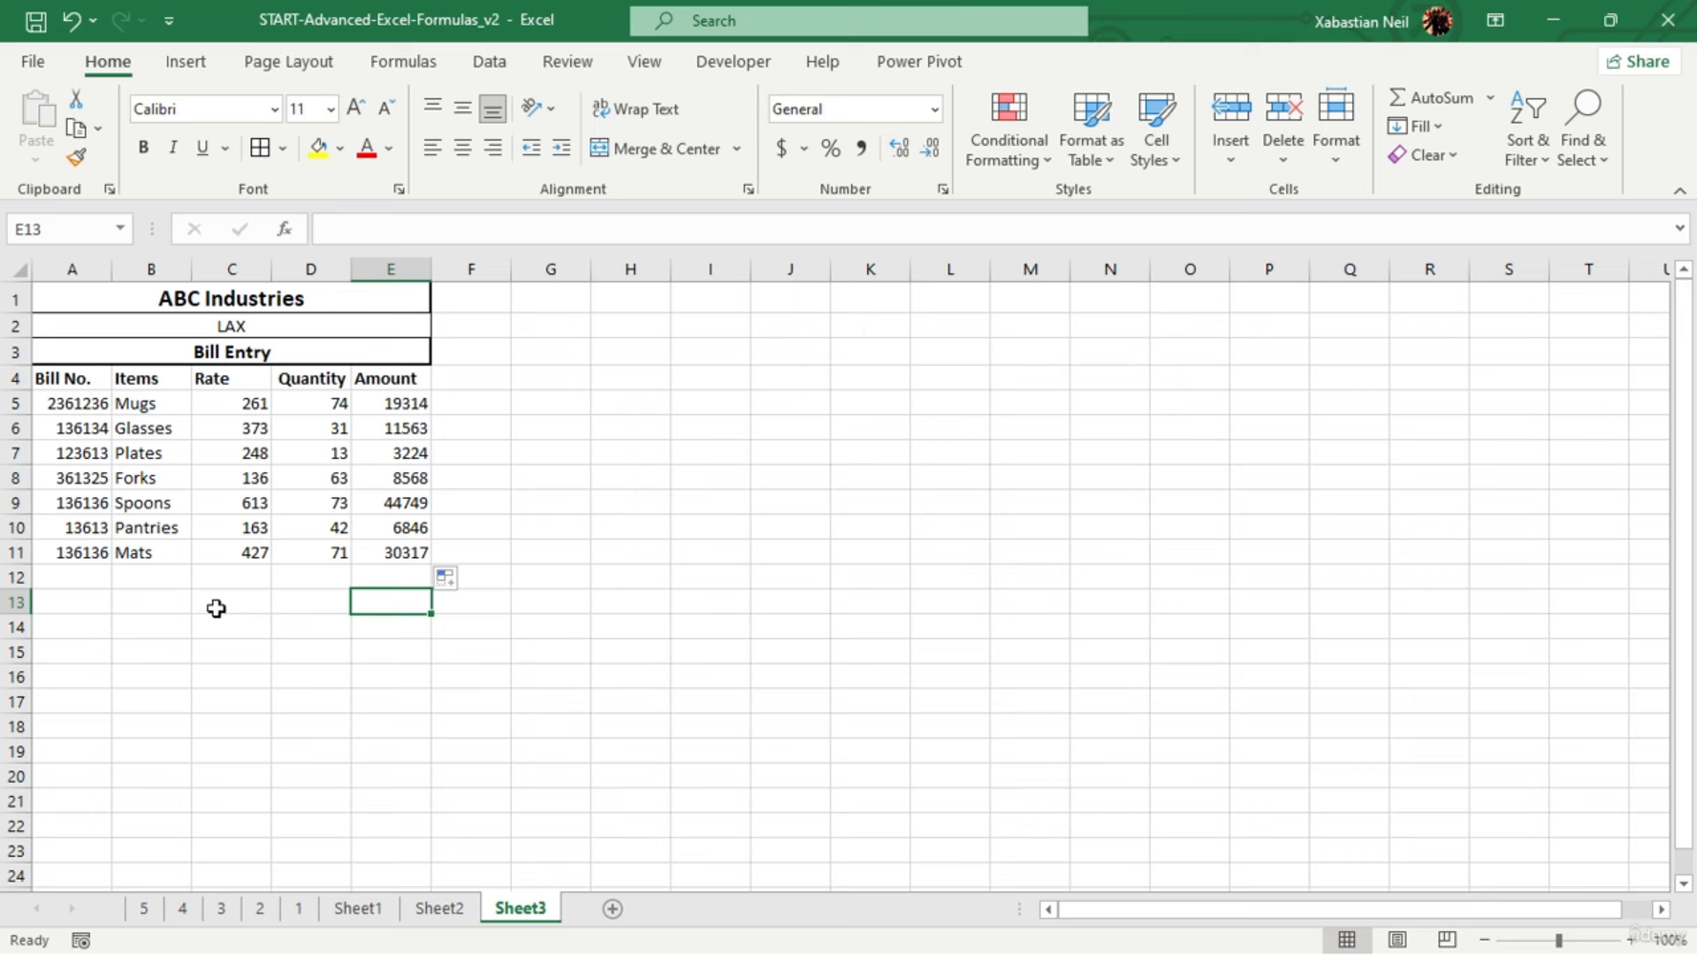
click(257, 580)
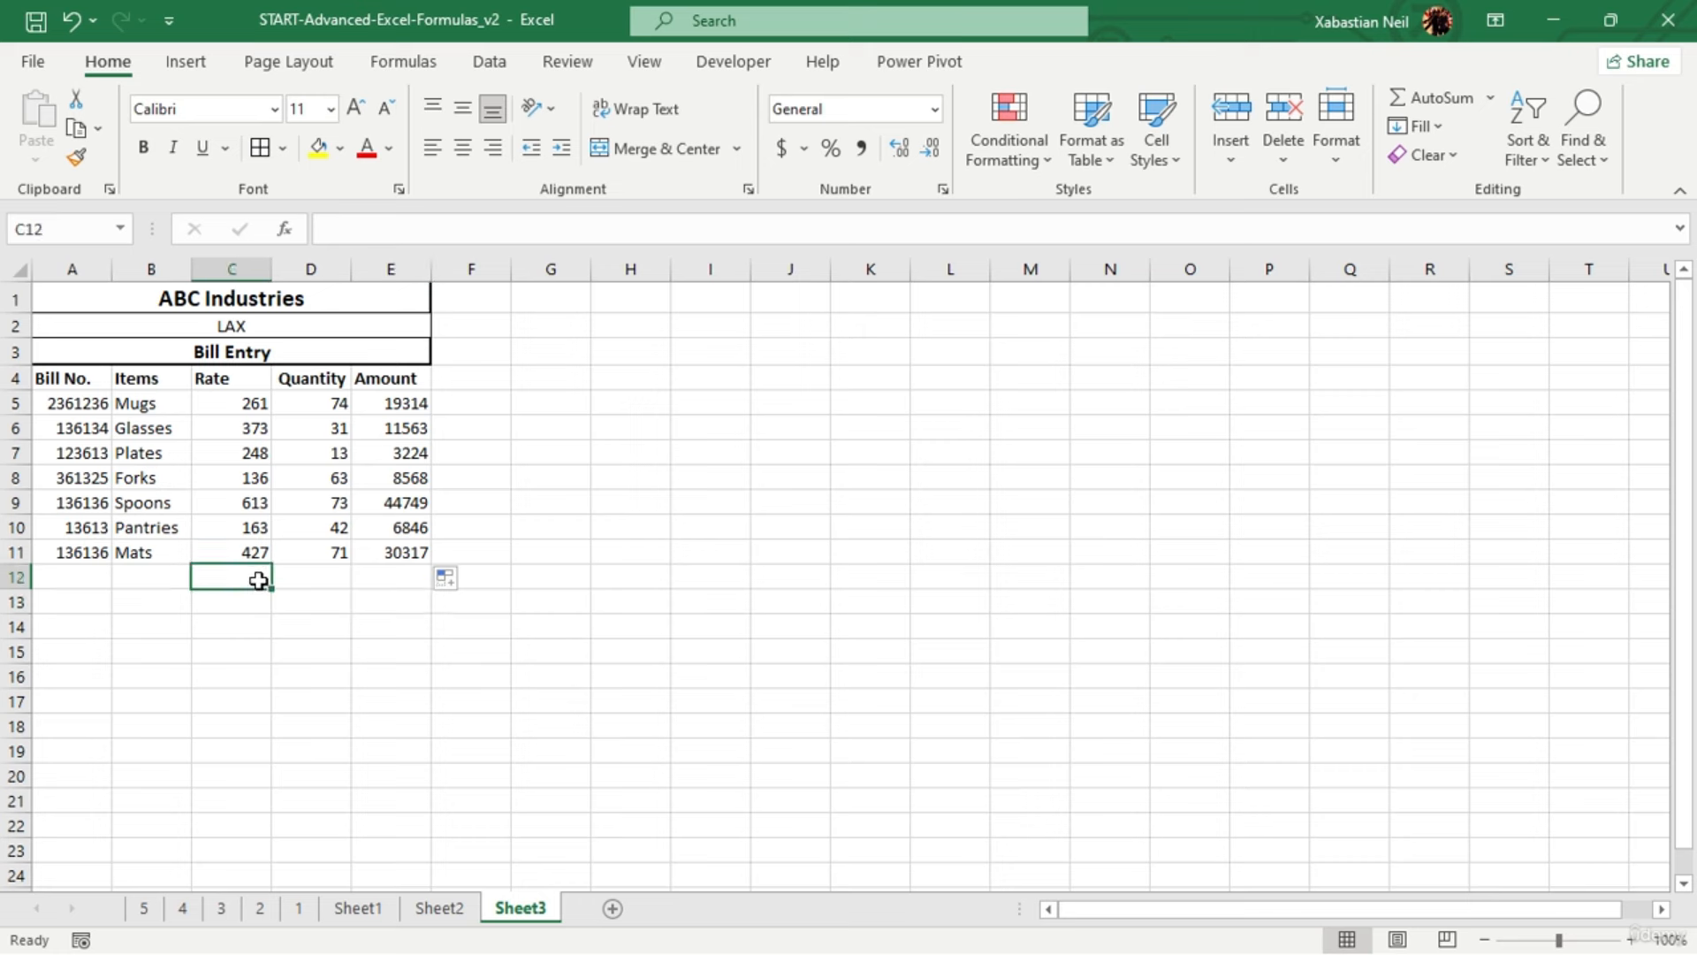
drag(277, 580, 305, 576)
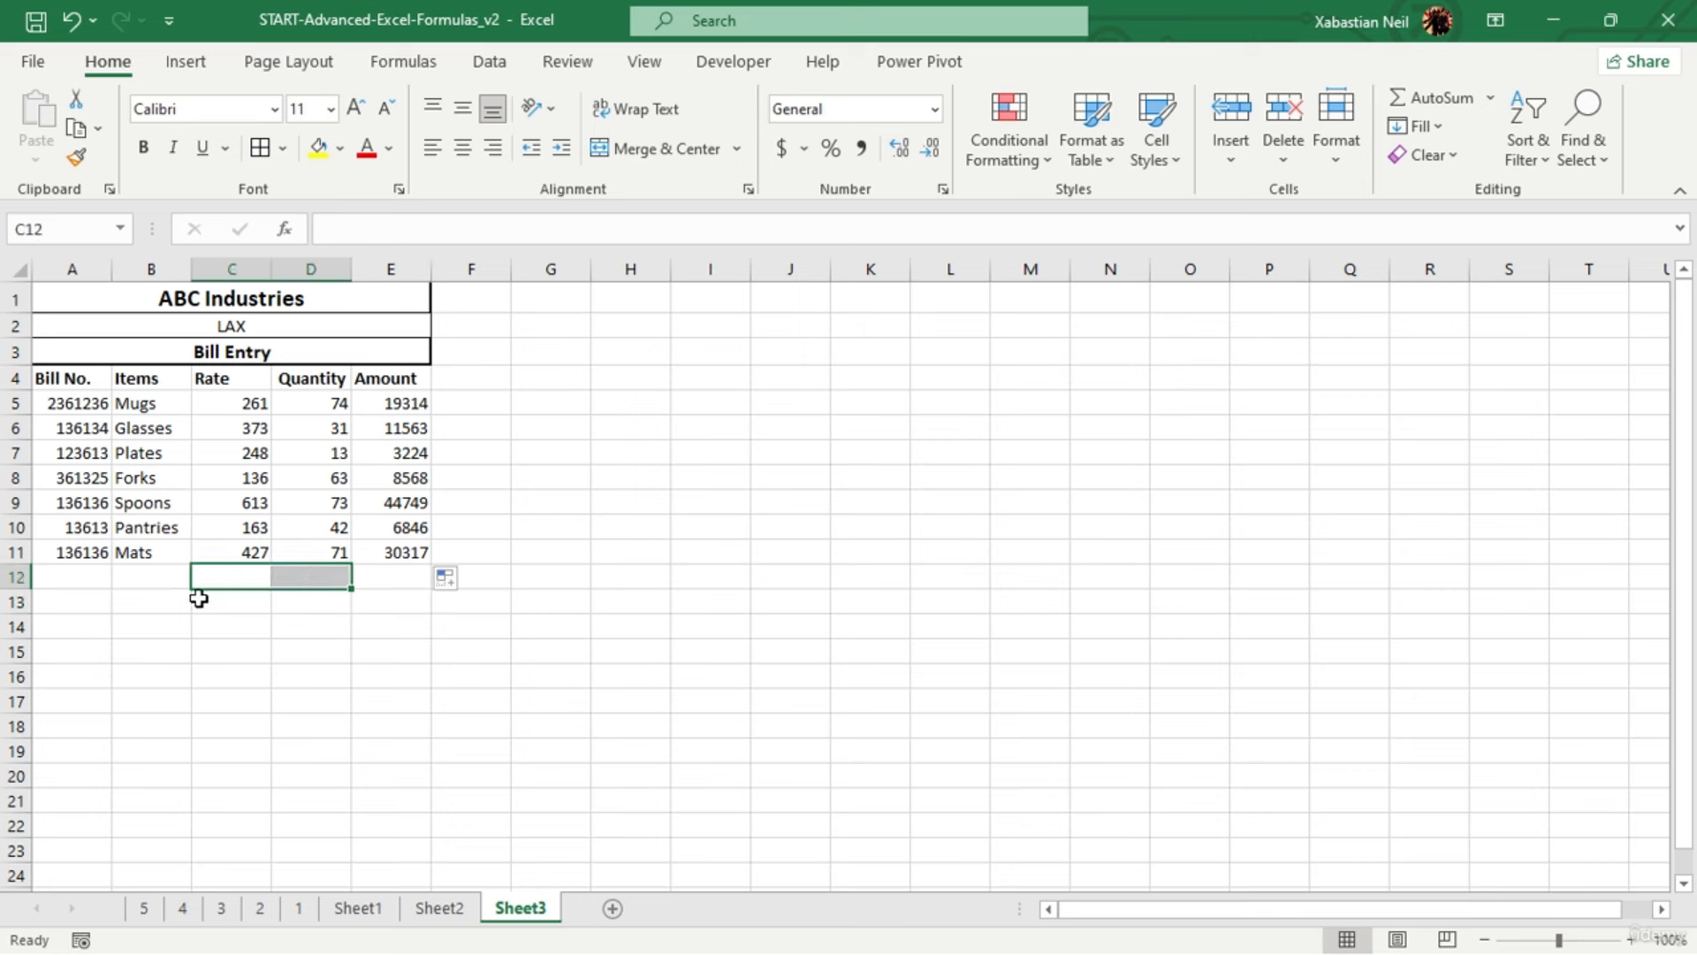
click(674, 139)
click(317, 584)
drag(262, 595, 310, 626)
click(409, 679)
click(638, 148)
click(311, 651)
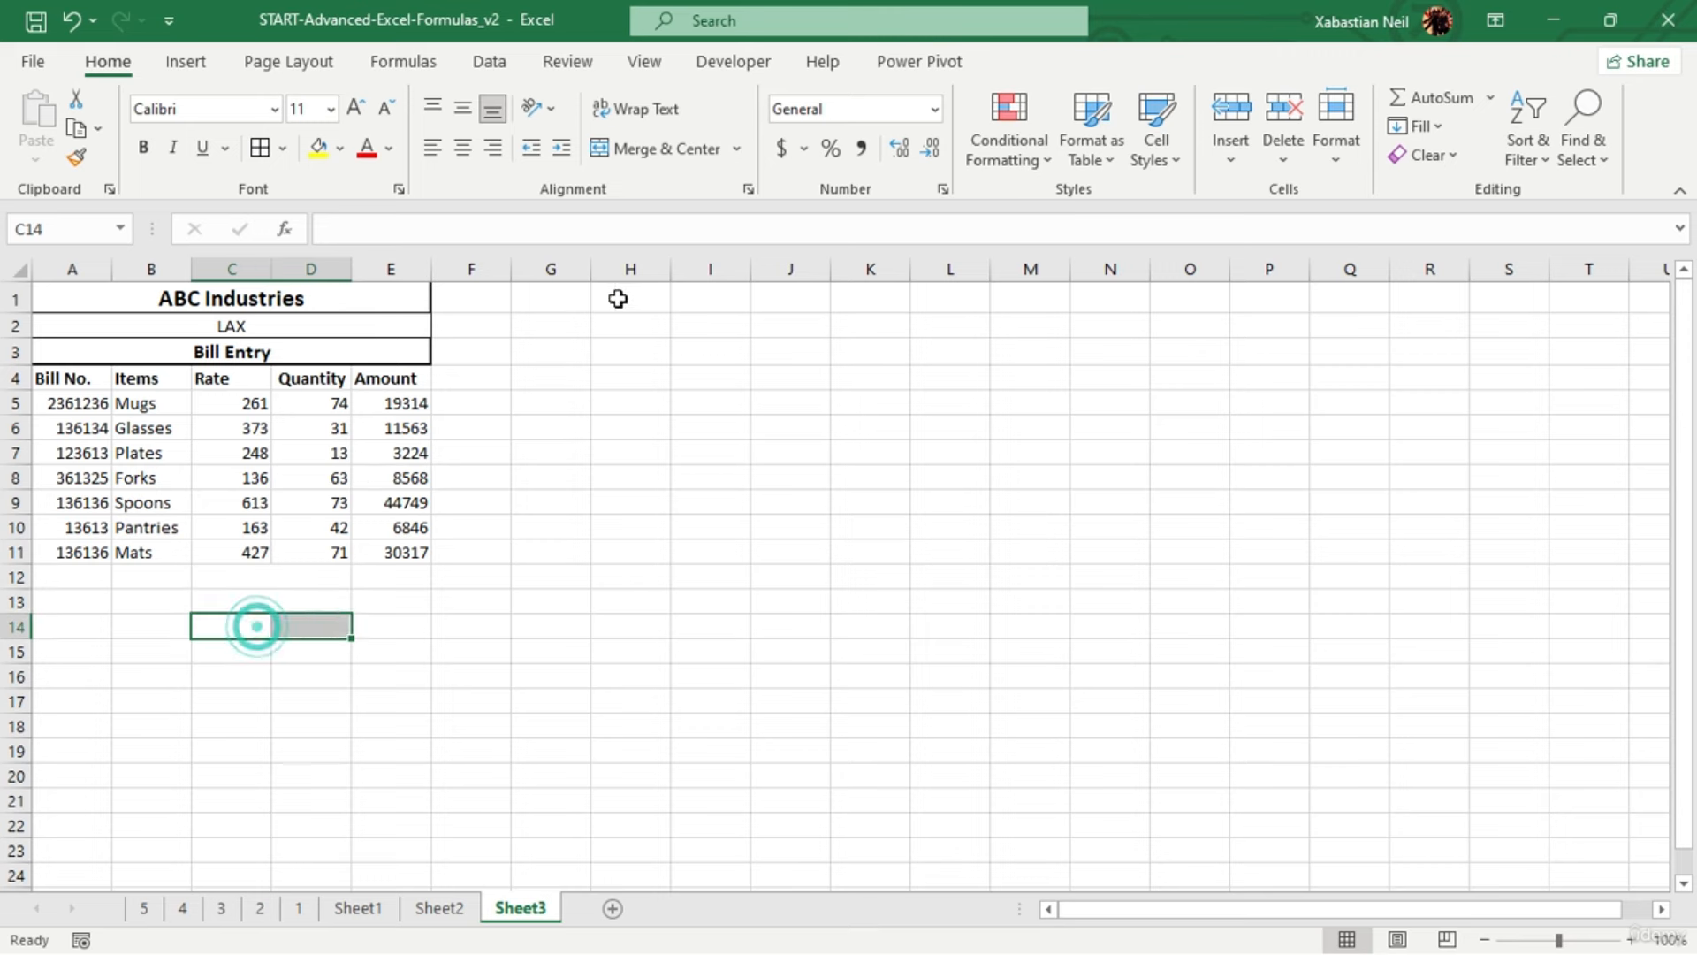
click(691, 144)
Apply all borders to the bill table in A4:E11
drag(110, 376, 414, 548)
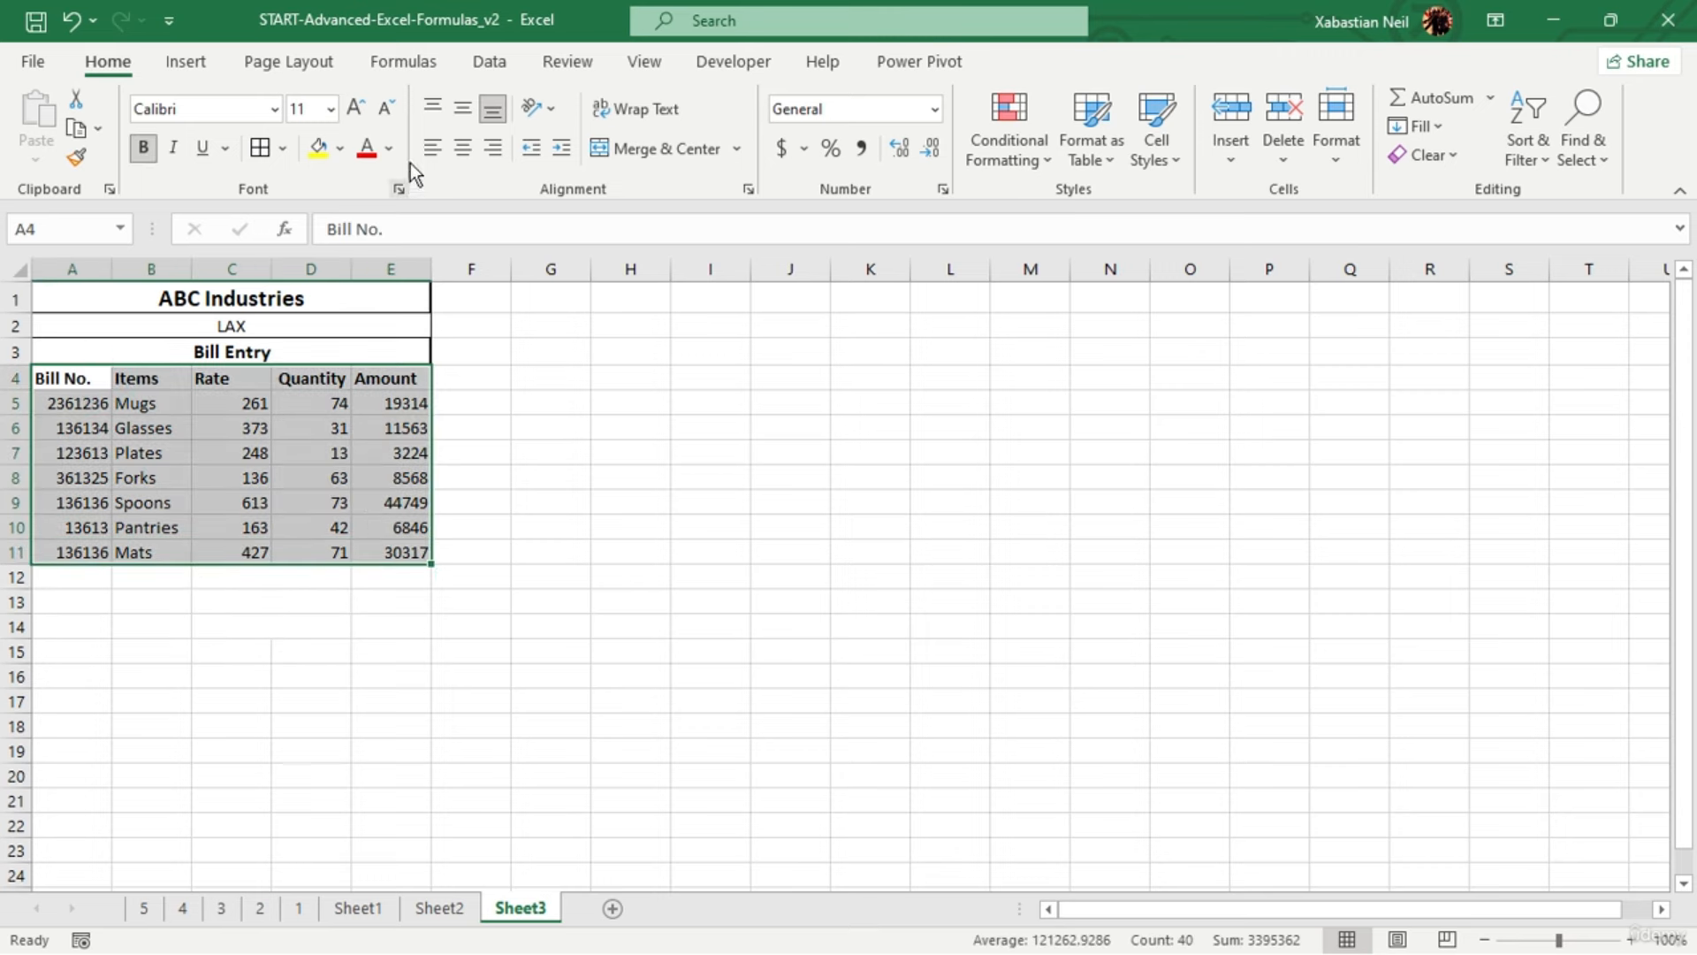
click(259, 150)
click(608, 478)
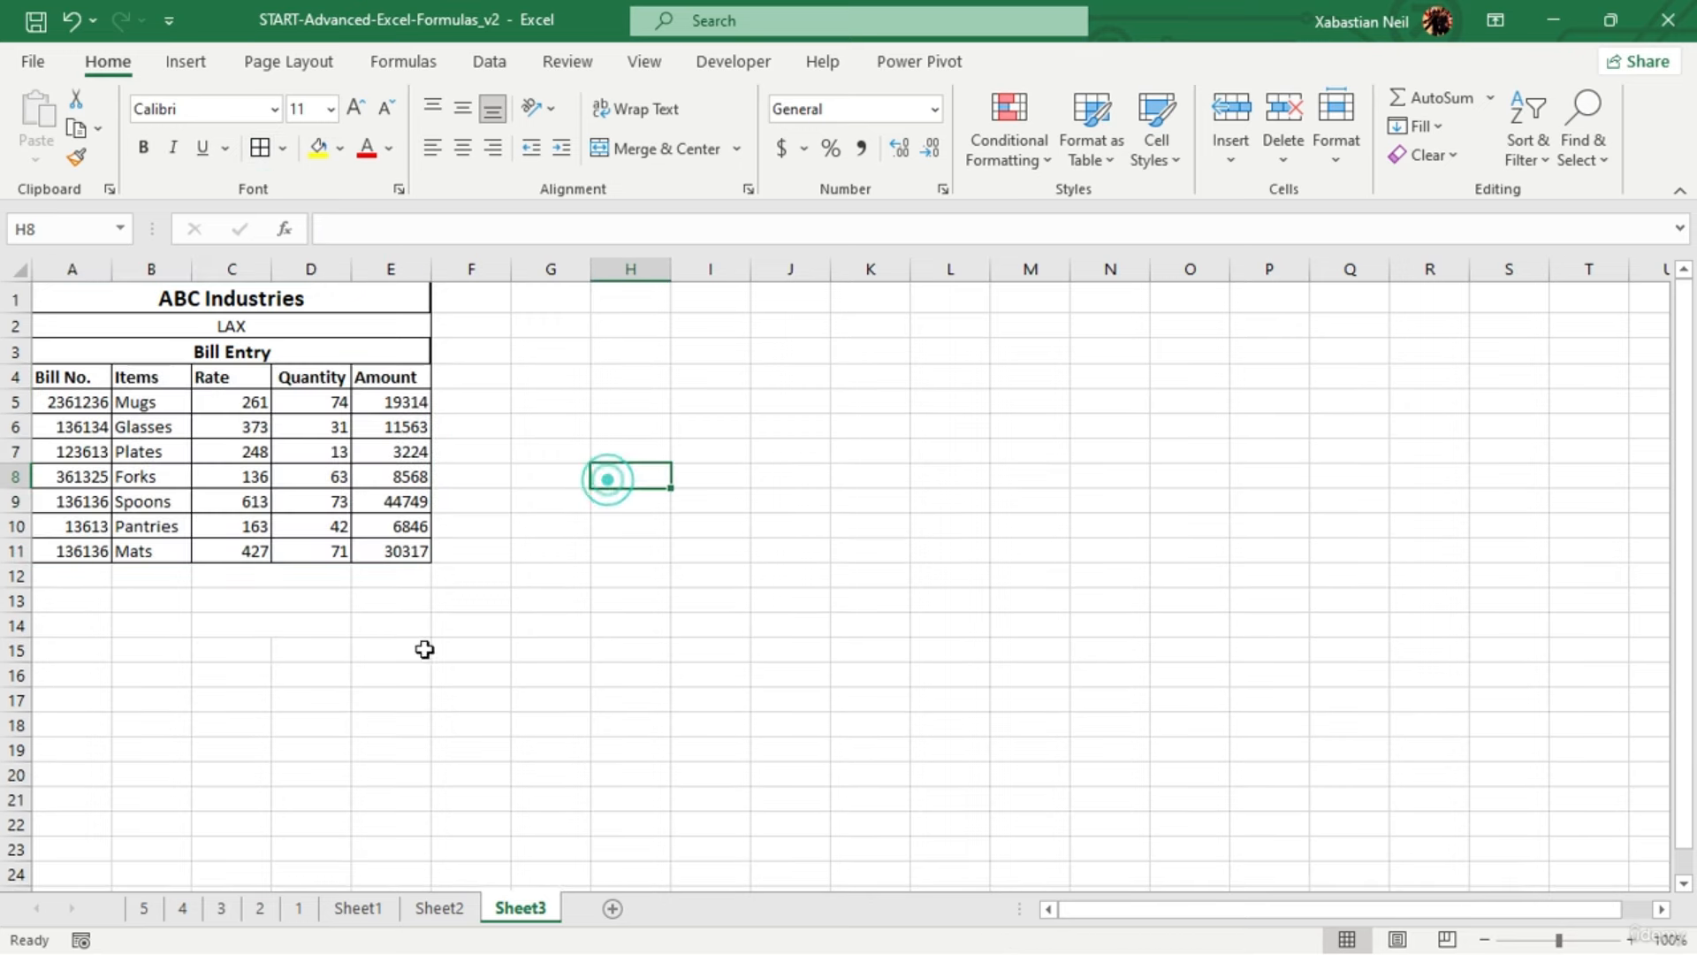
Apply borders to the three merged label cells C12:D12, C13:D13 and C14:D14
click(256, 581)
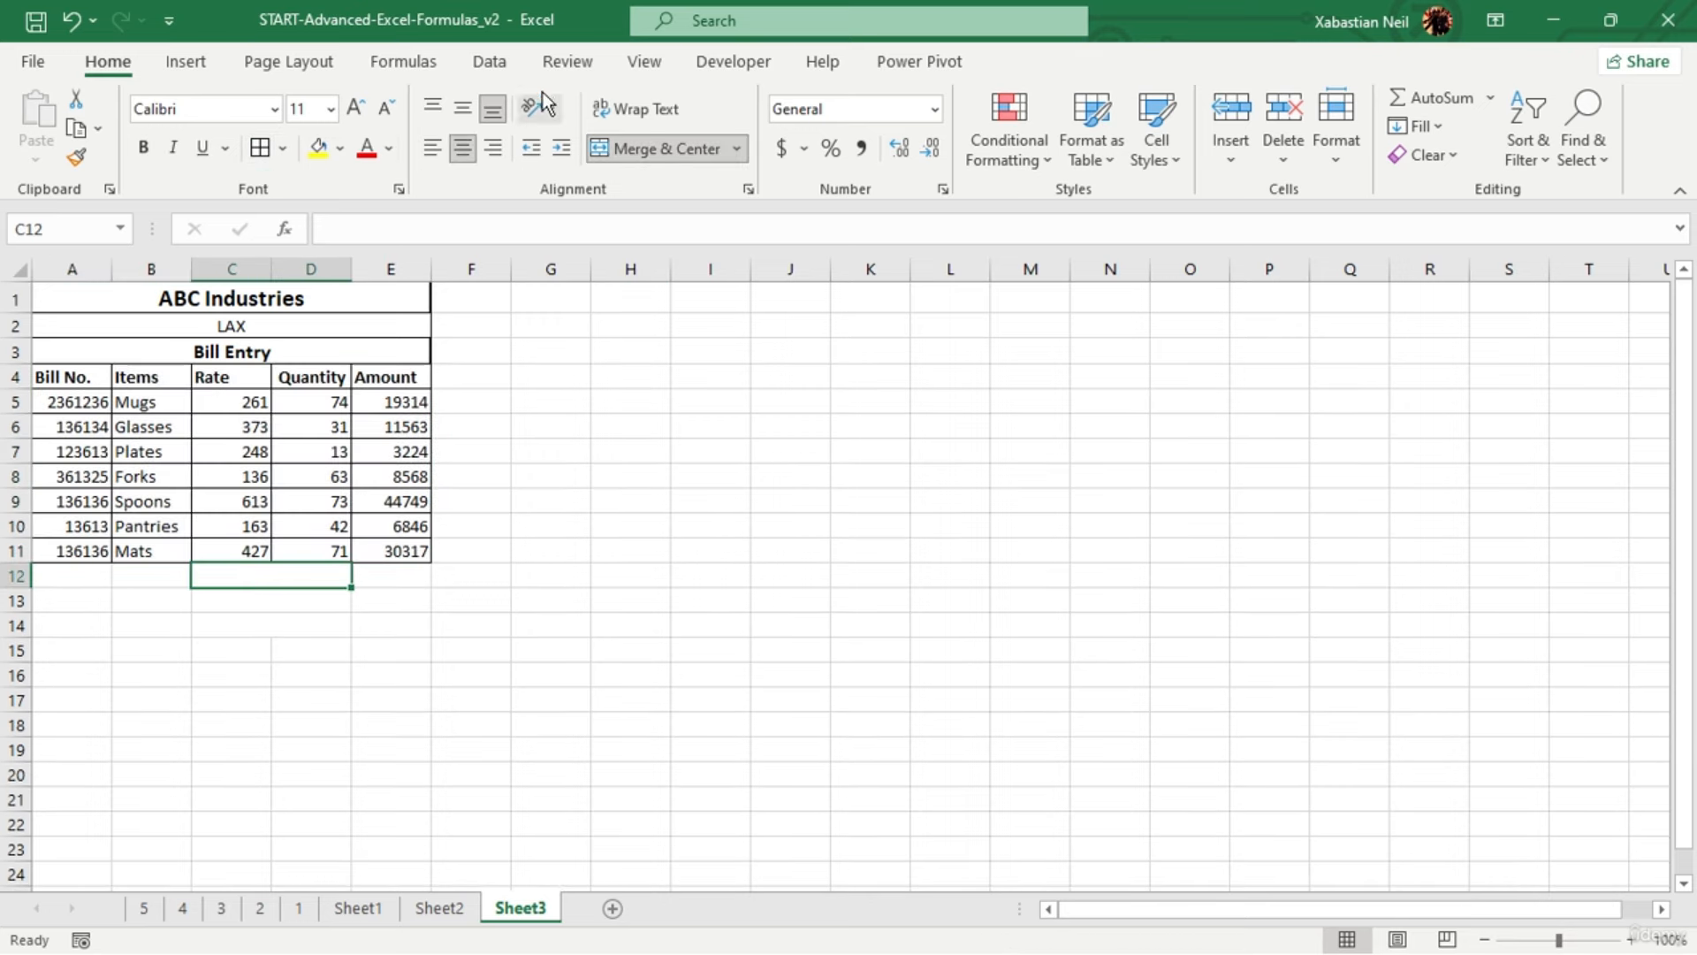
click(260, 148)
click(270, 599)
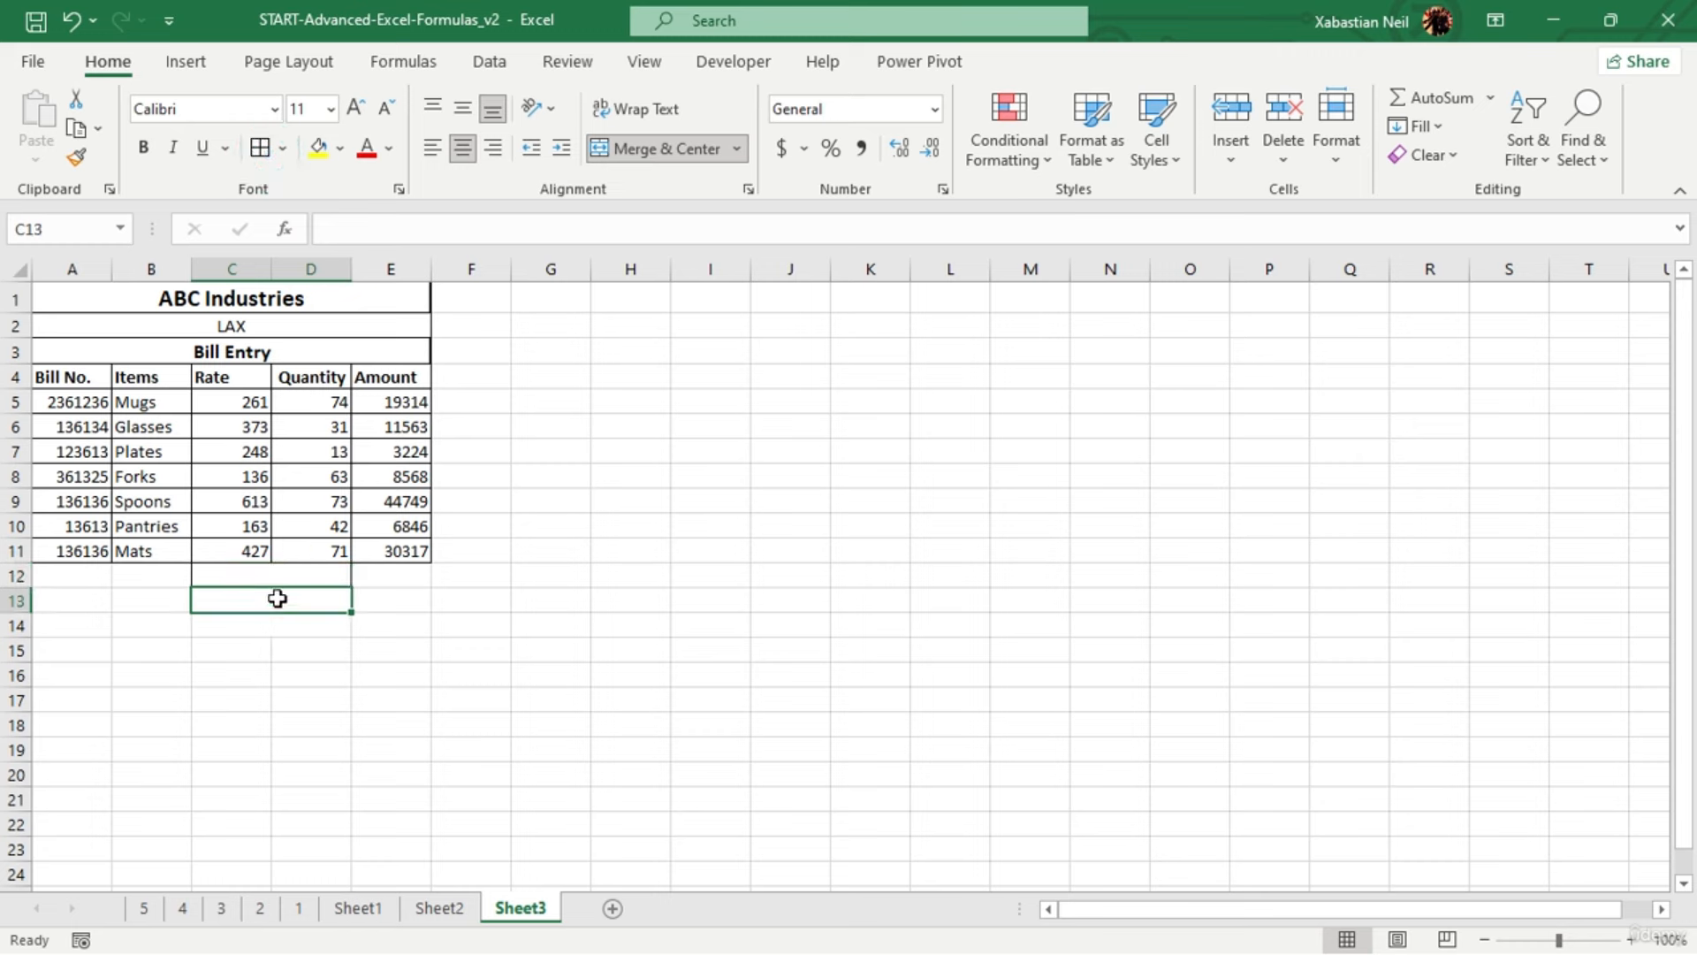
click(255, 151)
click(265, 612)
click(271, 625)
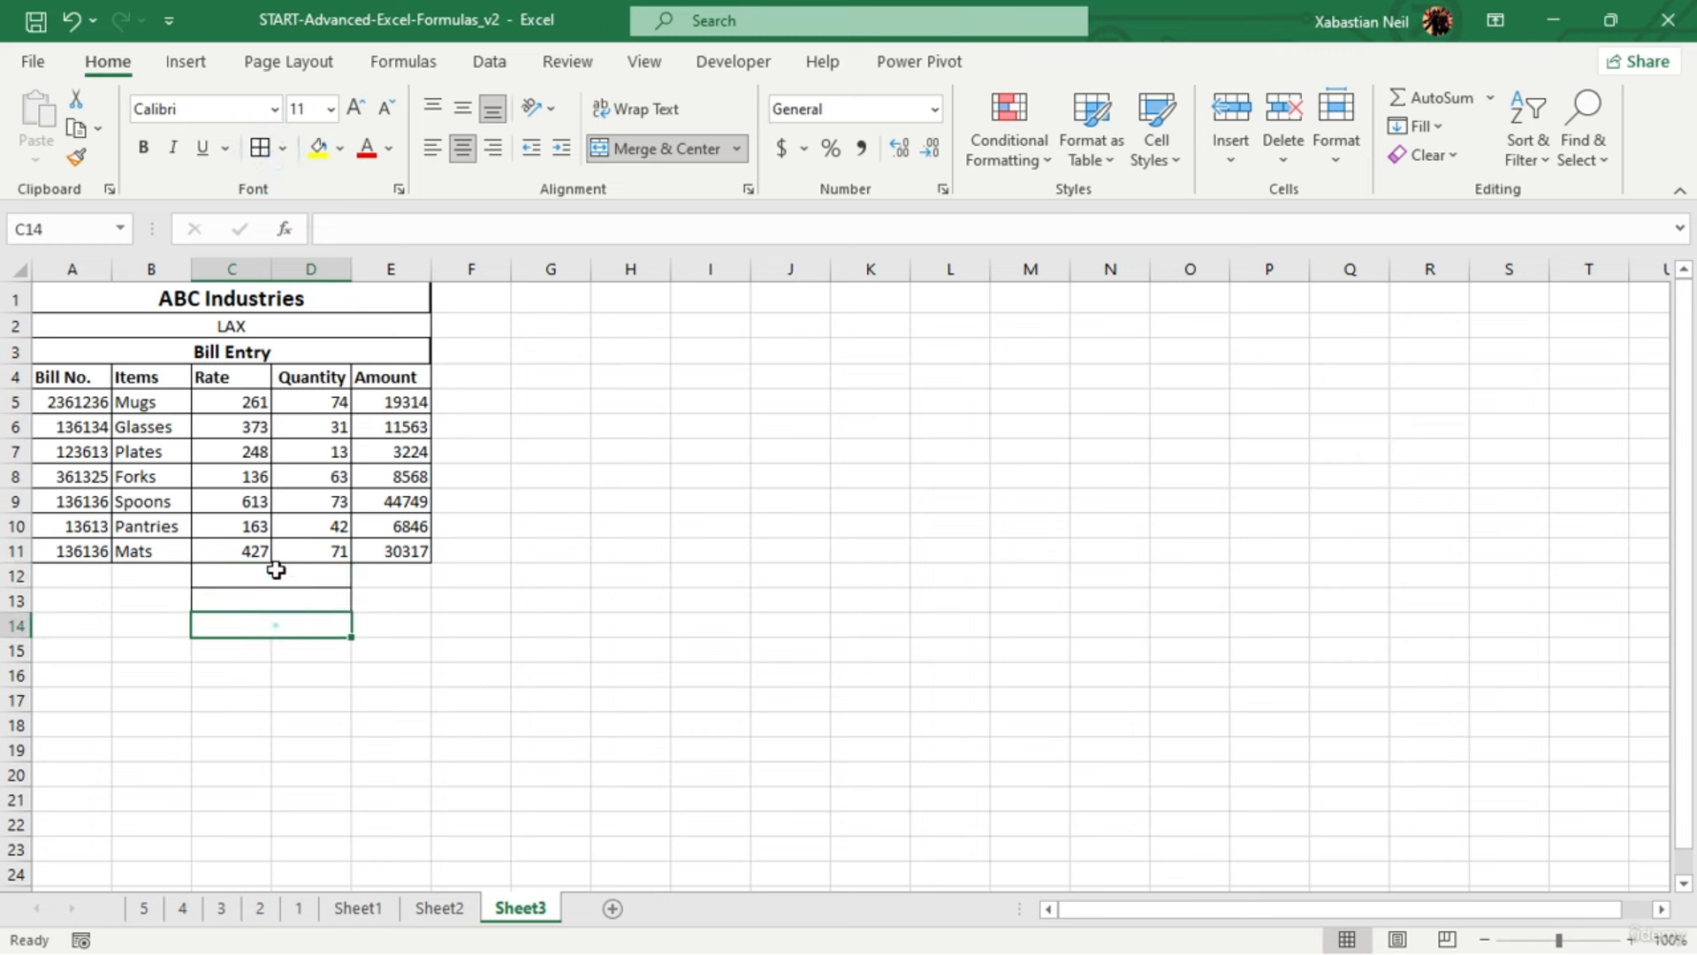
click(251, 156)
click(379, 698)
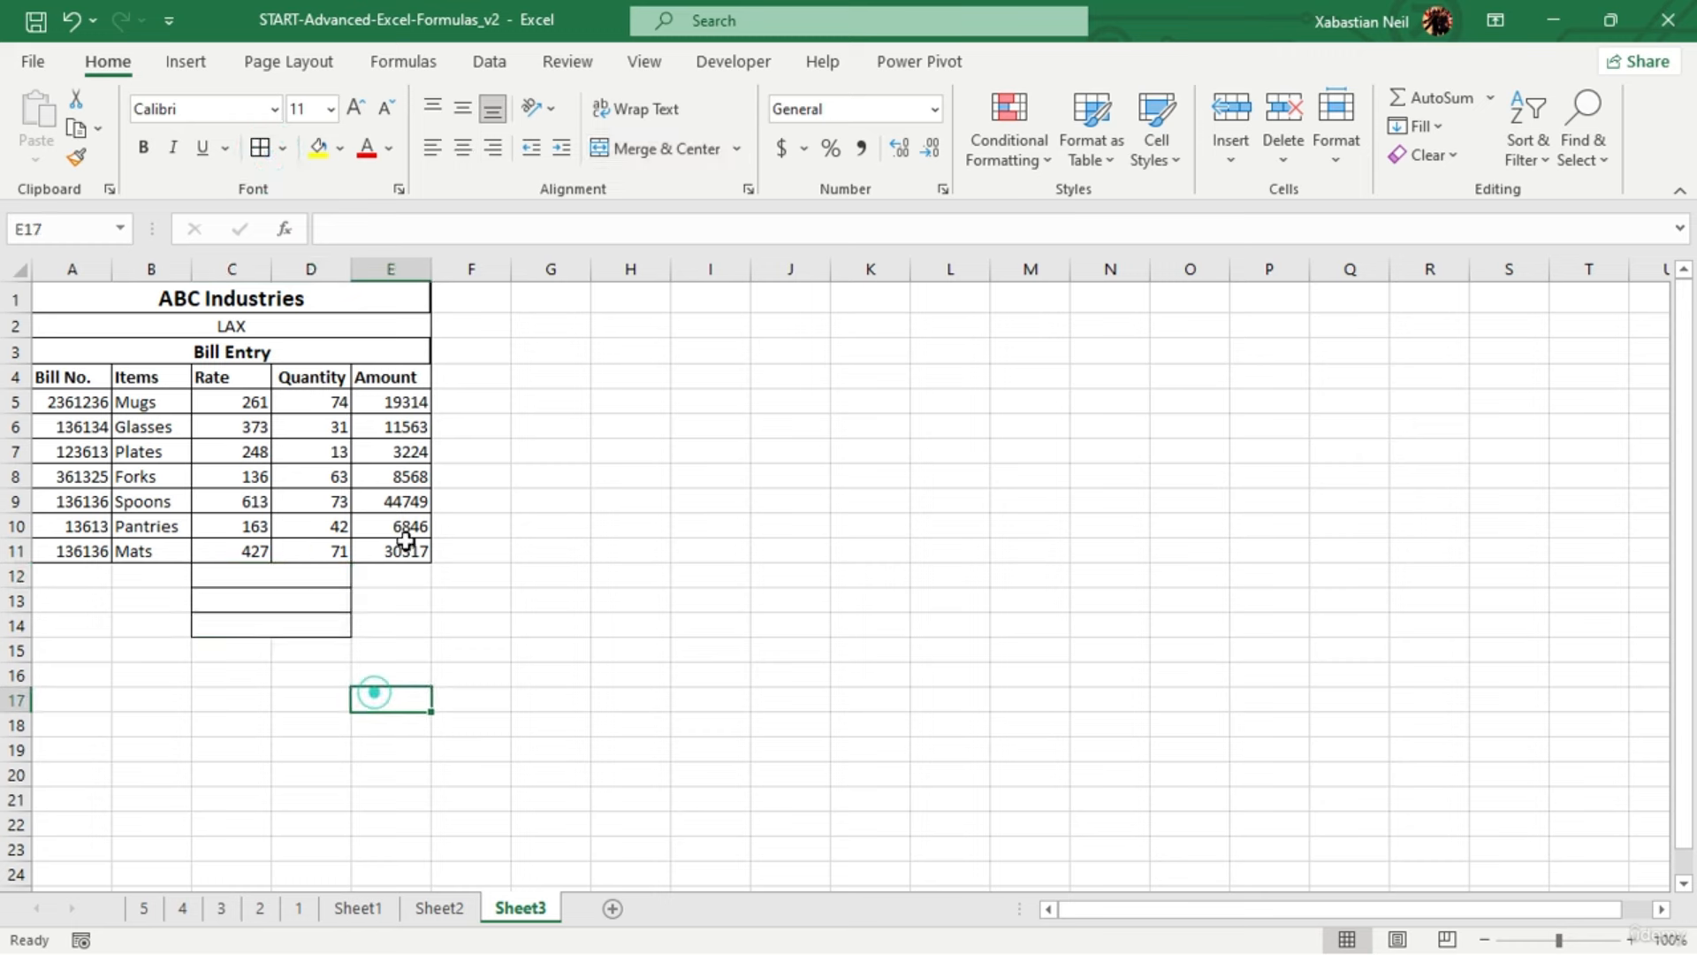
Apply borders to the amount cells E12, E13 and E14 beside the merged cells
click(408, 581)
click(260, 149)
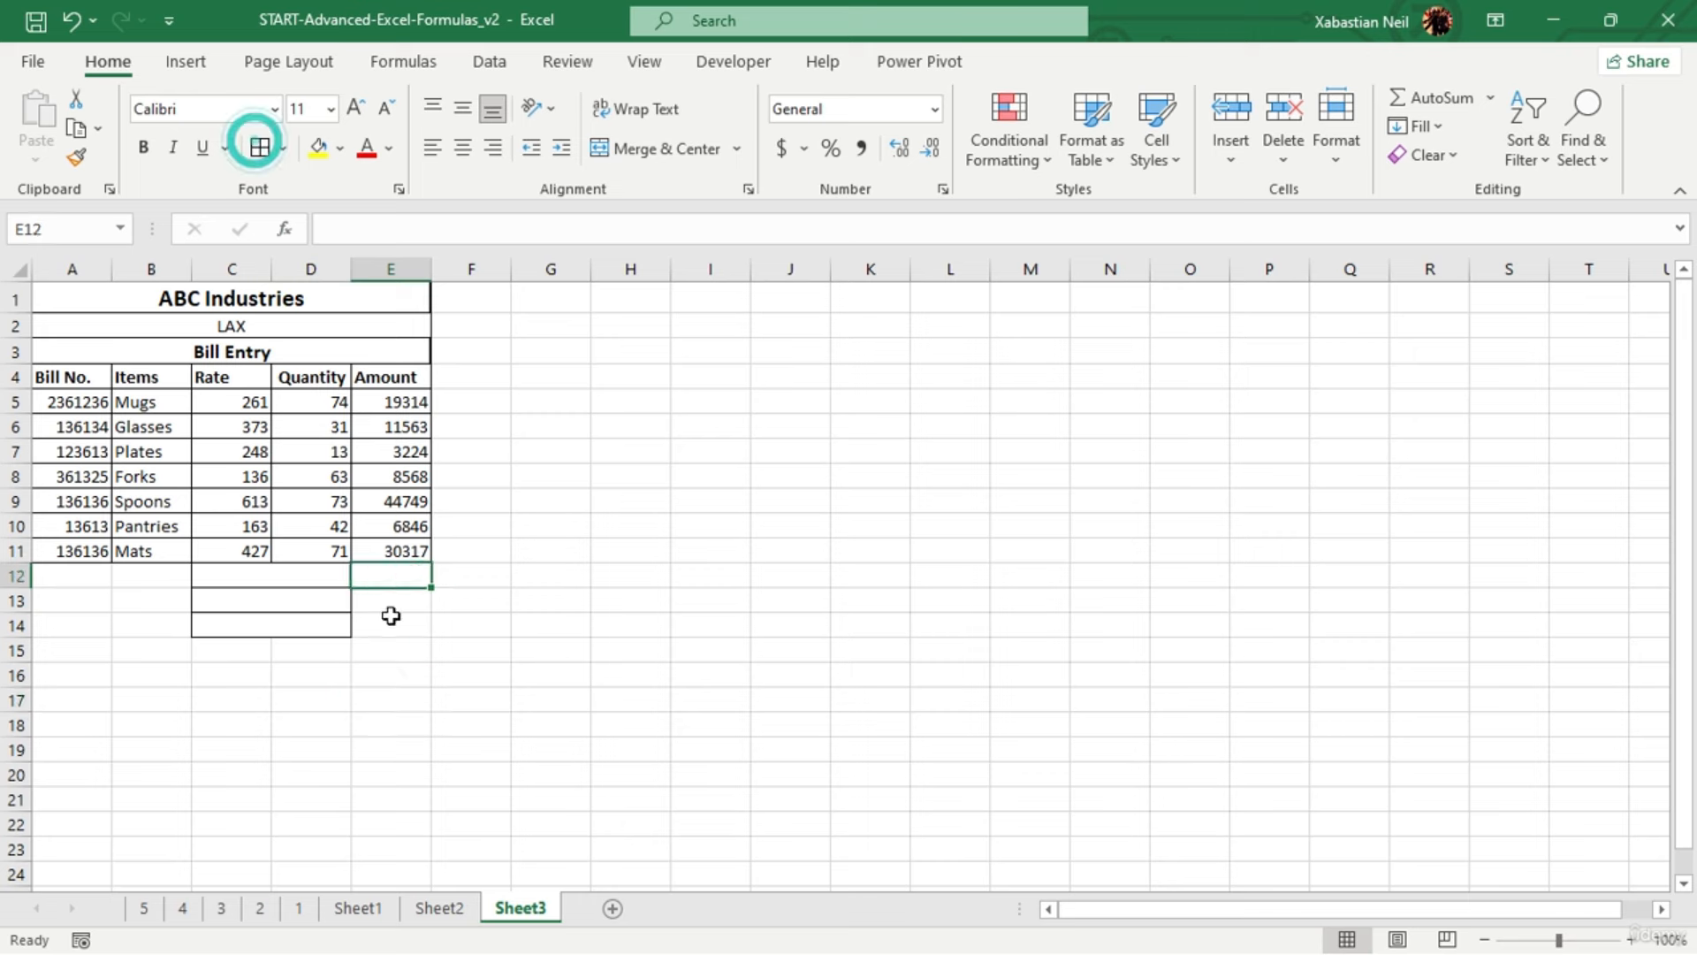
click(392, 600)
click(260, 151)
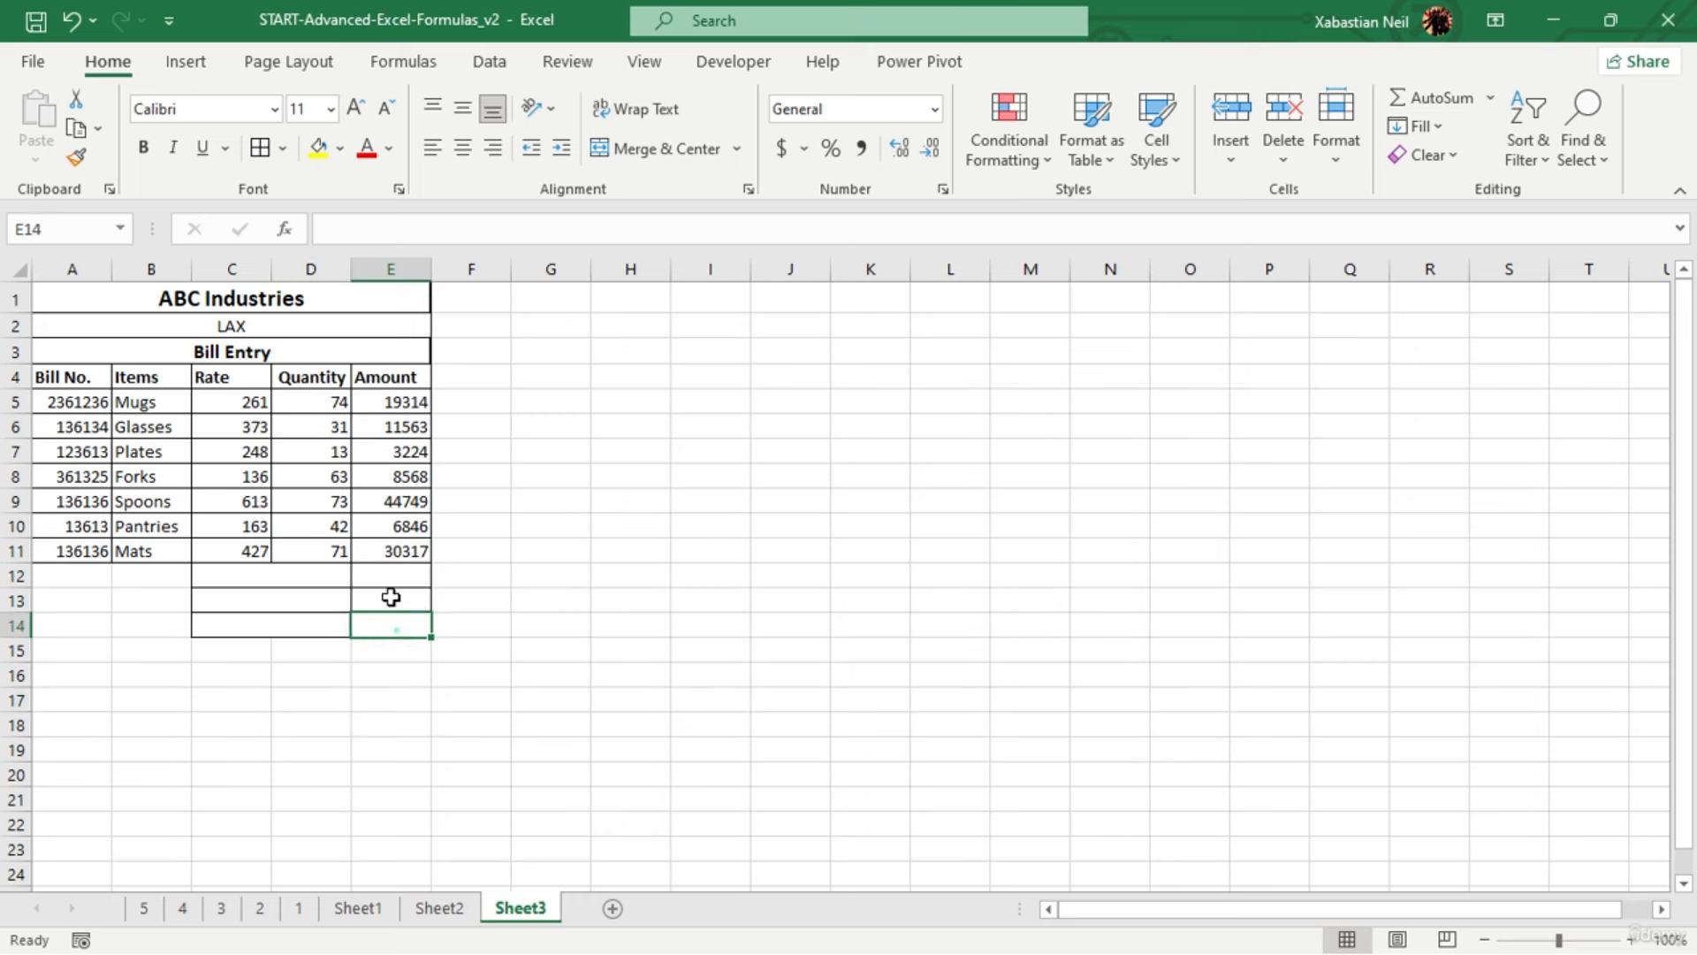
click(393, 625)
click(262, 152)
click(548, 604)
Enter the labels Total, GST 20% and Grand Total in the merged cells of rows 12 to 14
click(321, 576)
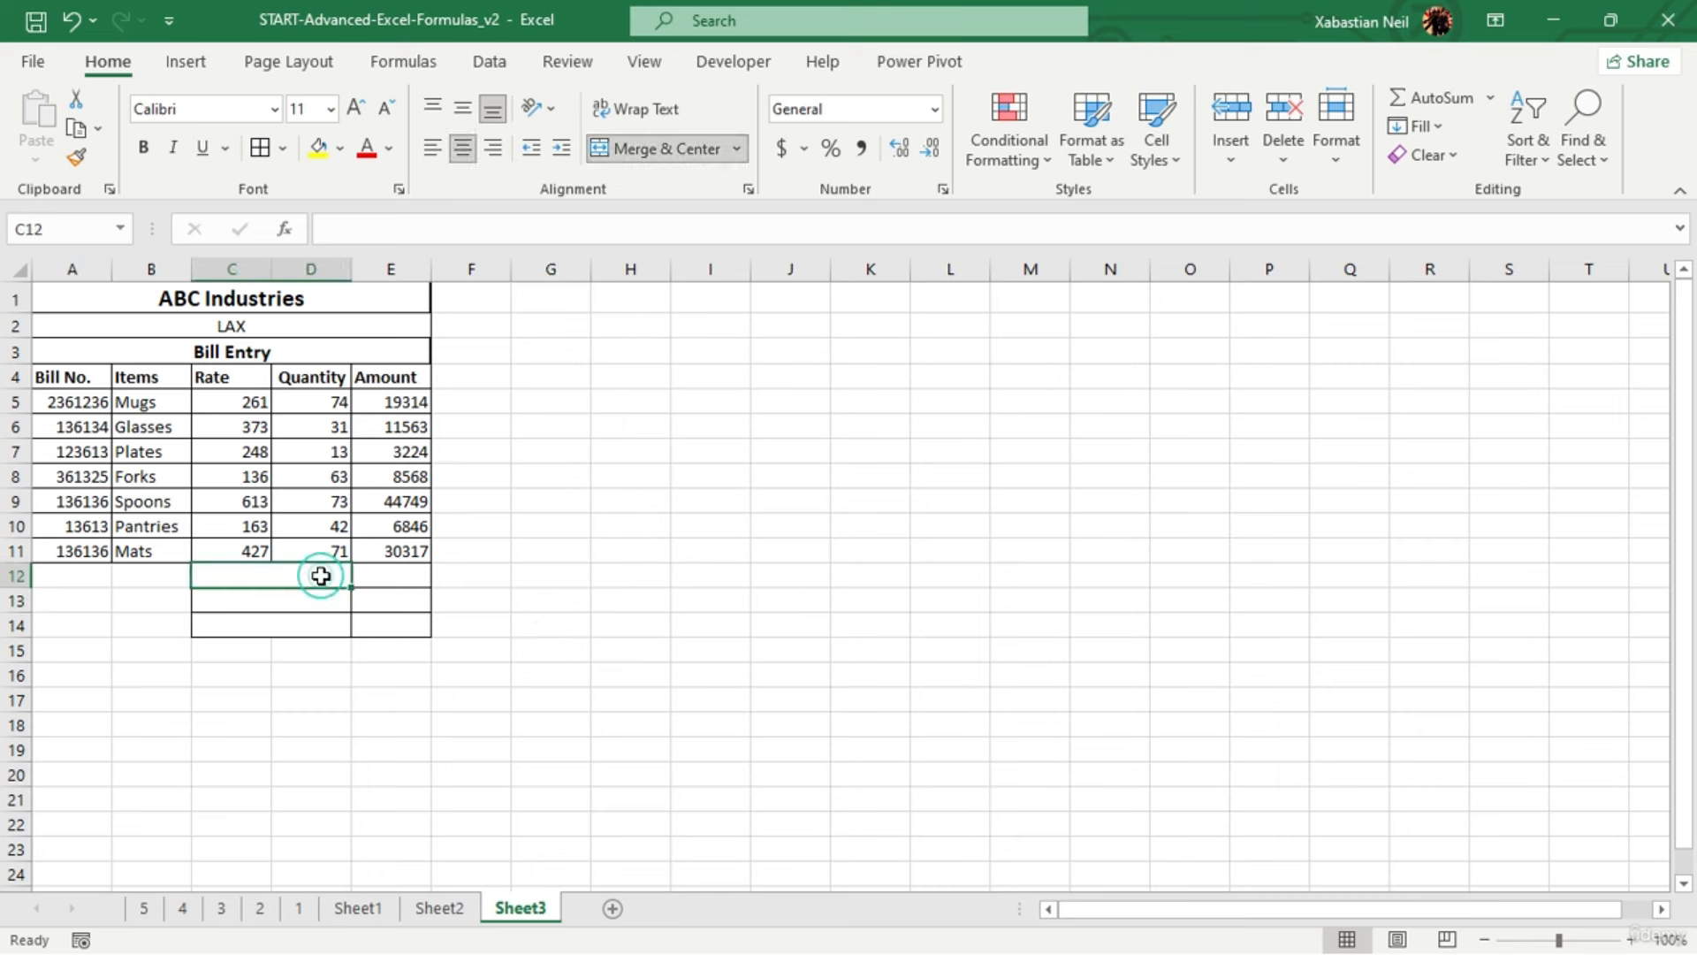
text(T)
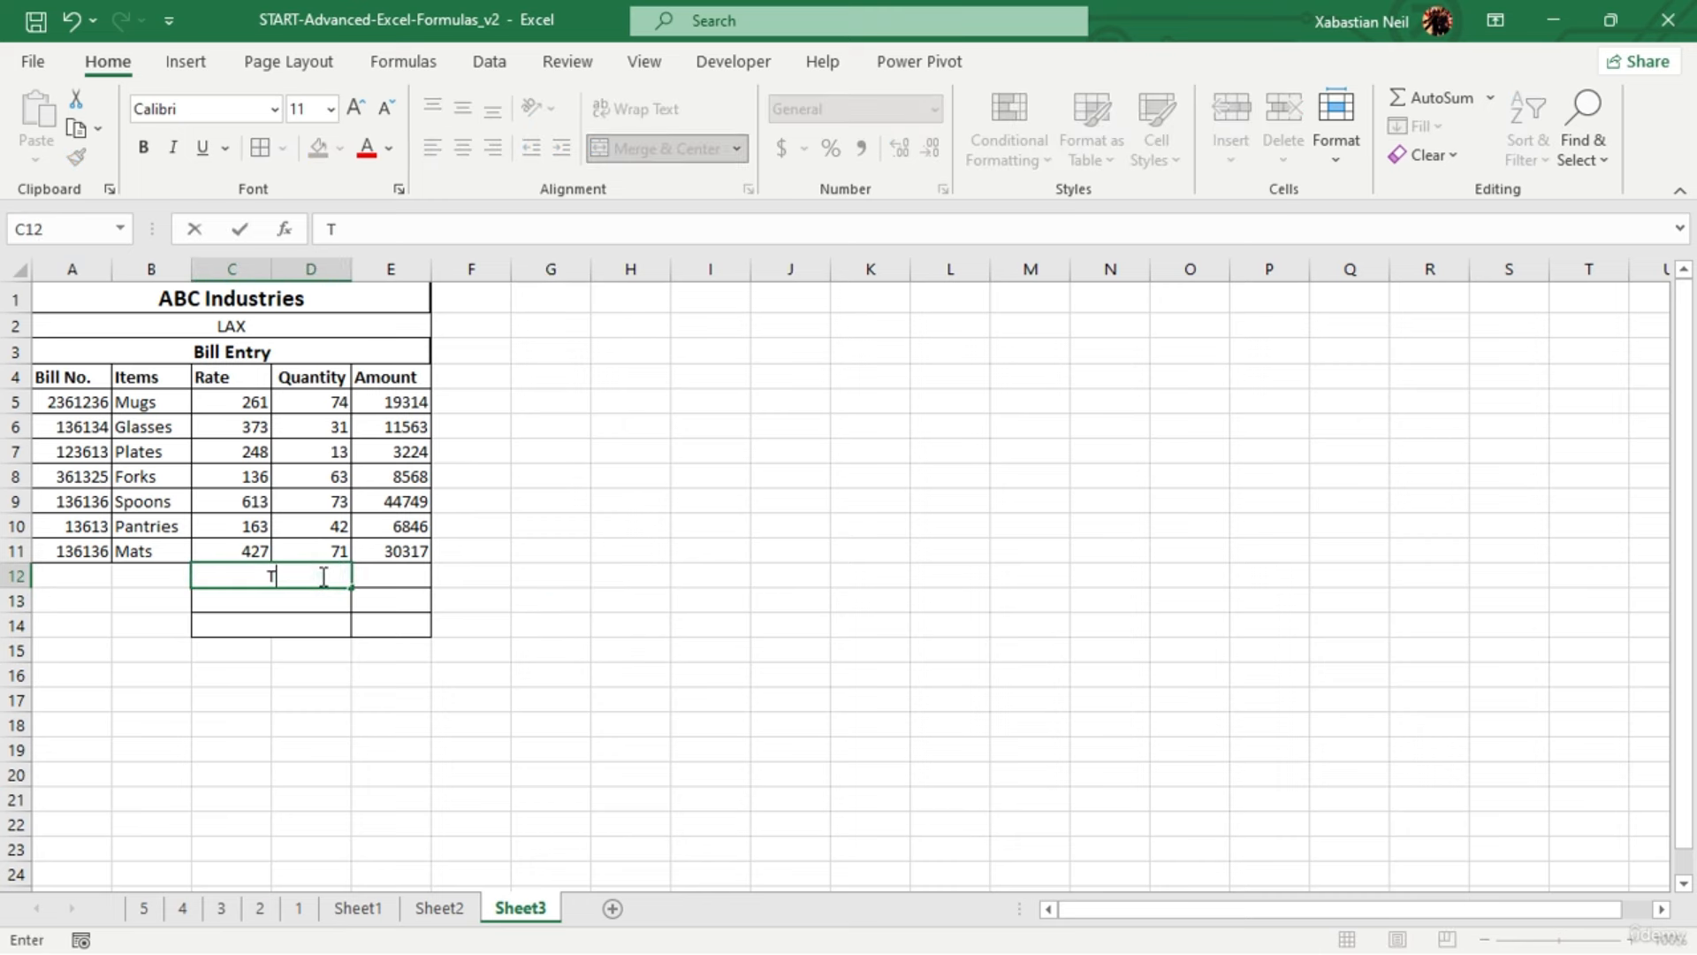
text(otal)
key(Return)
text(GST 20%)
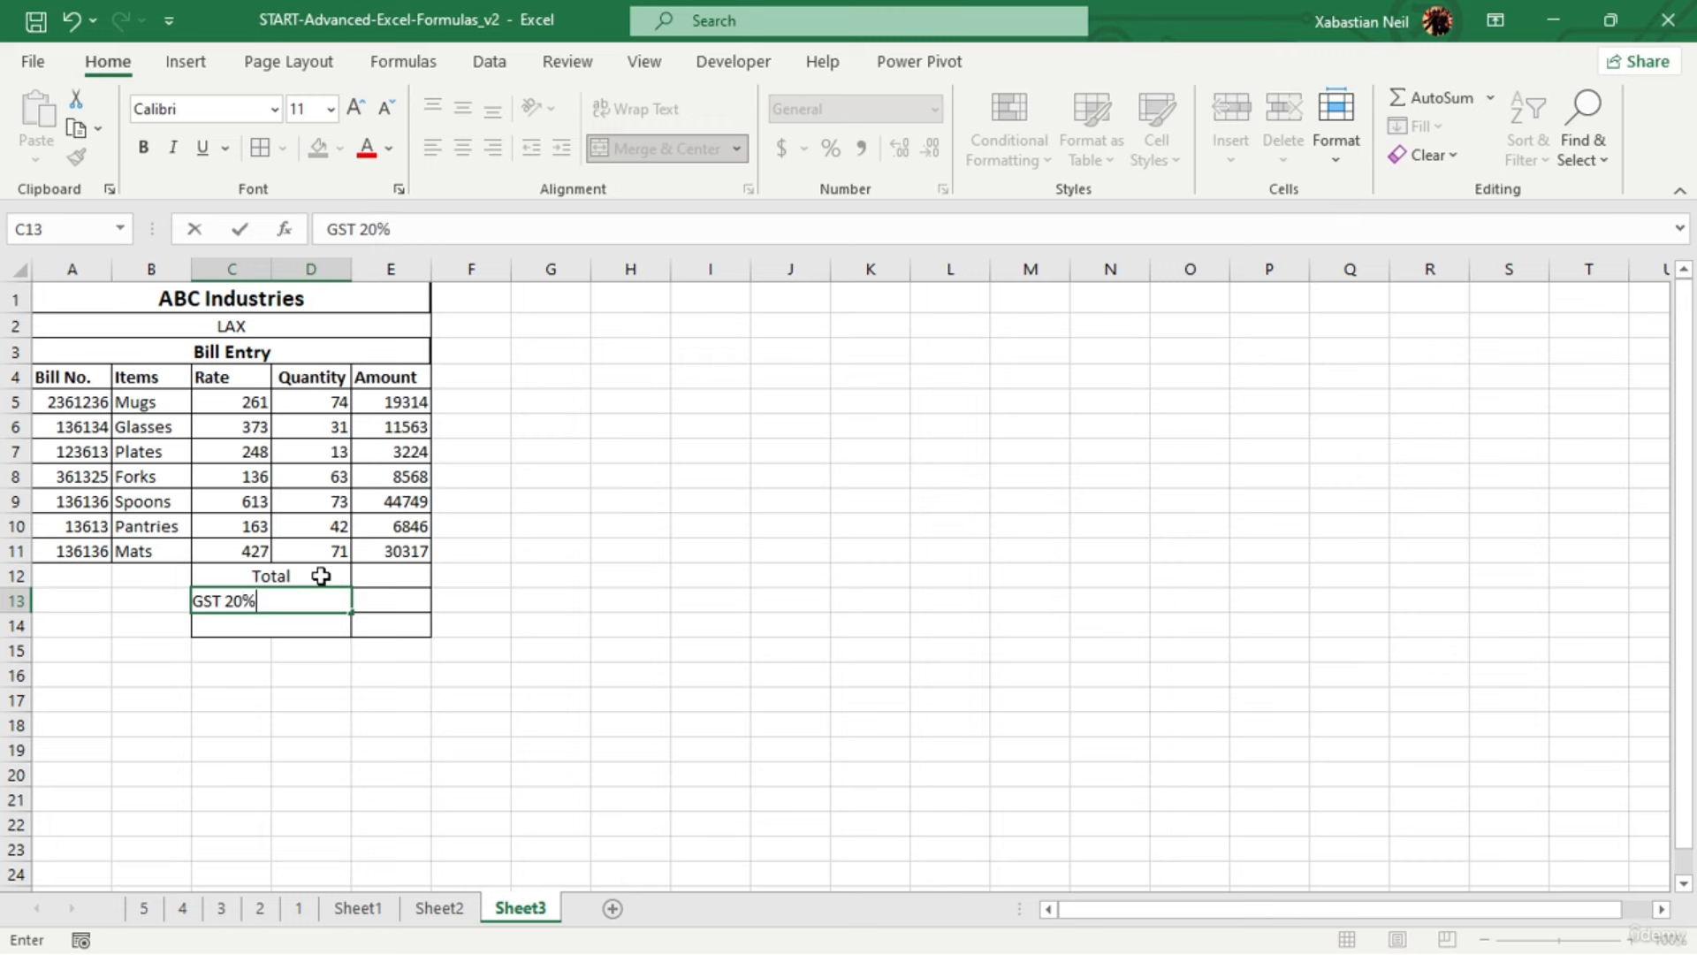
key(Return)
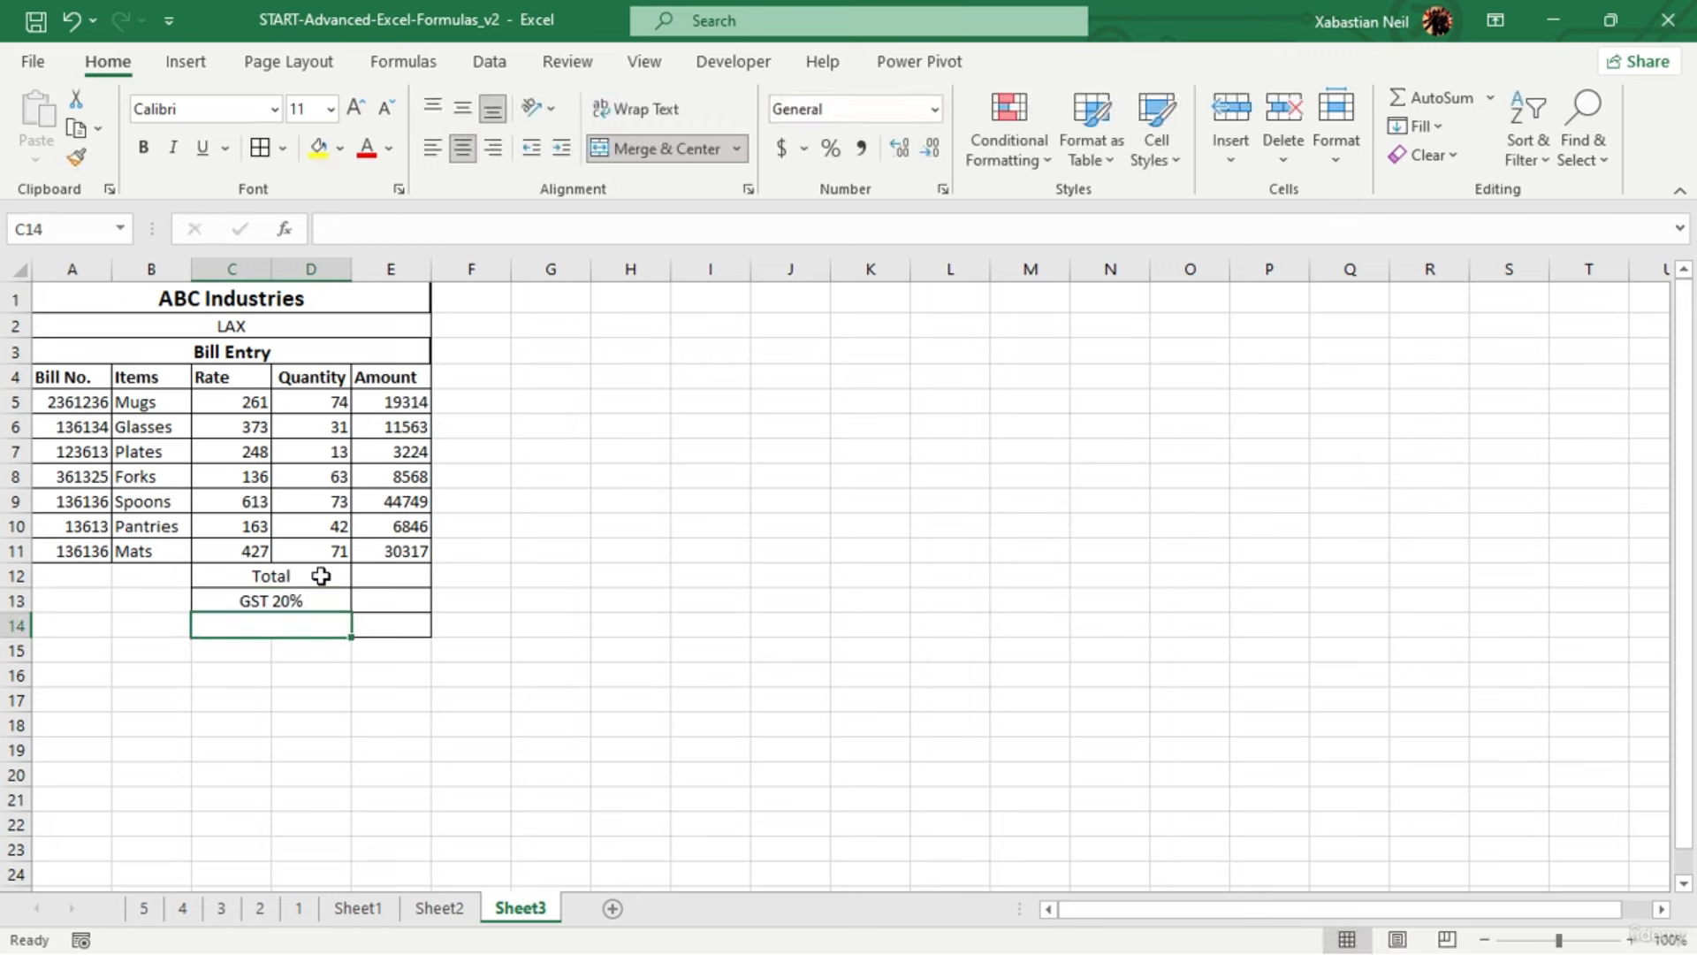
text(Grand Tota)
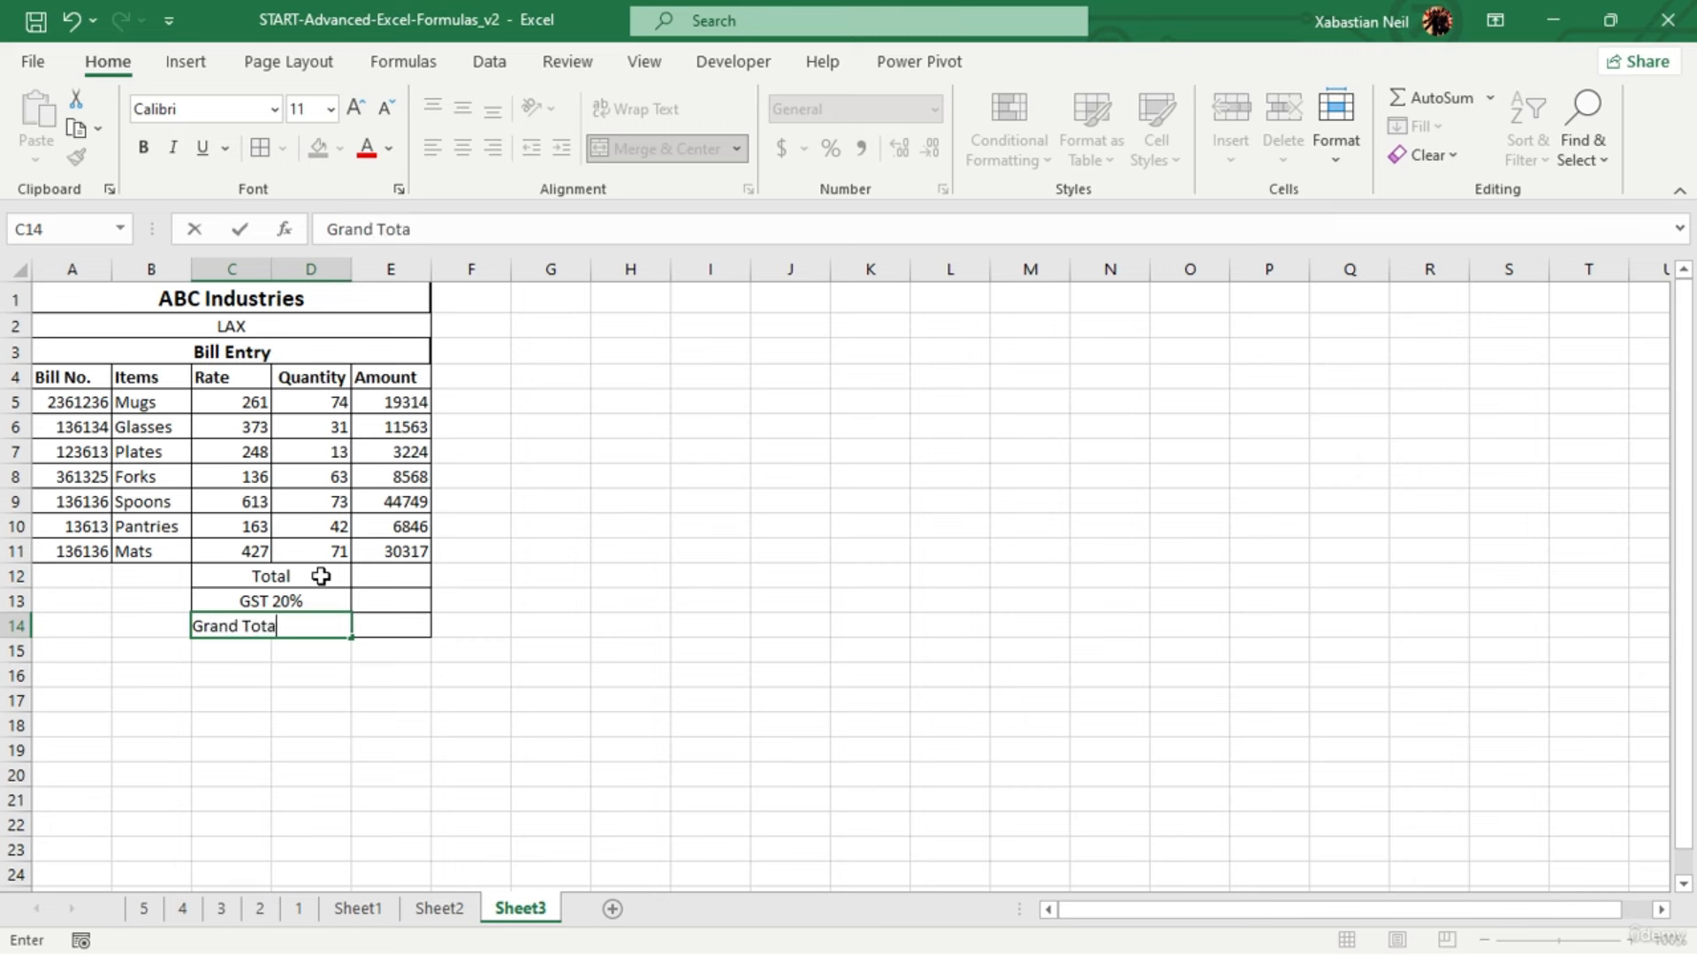
text(l)
click(400, 773)
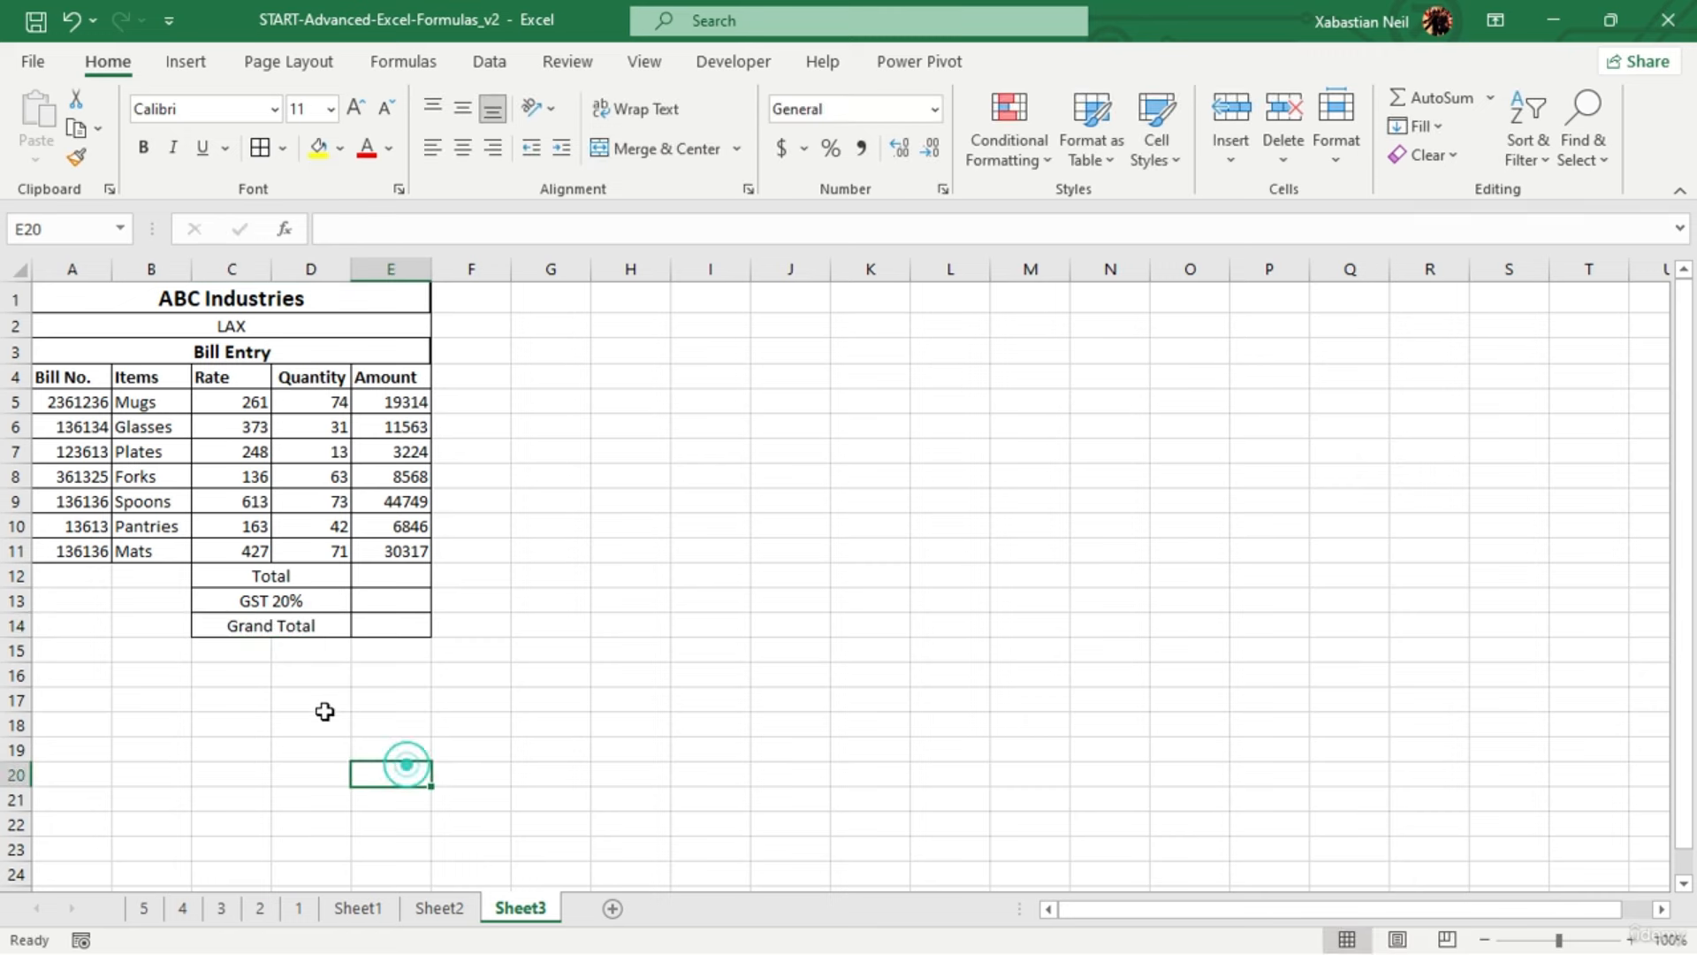
Check the sample bill on Sheet2, and try to total the Sheet3 amounts in E12 with a direct cell reference
click(440, 908)
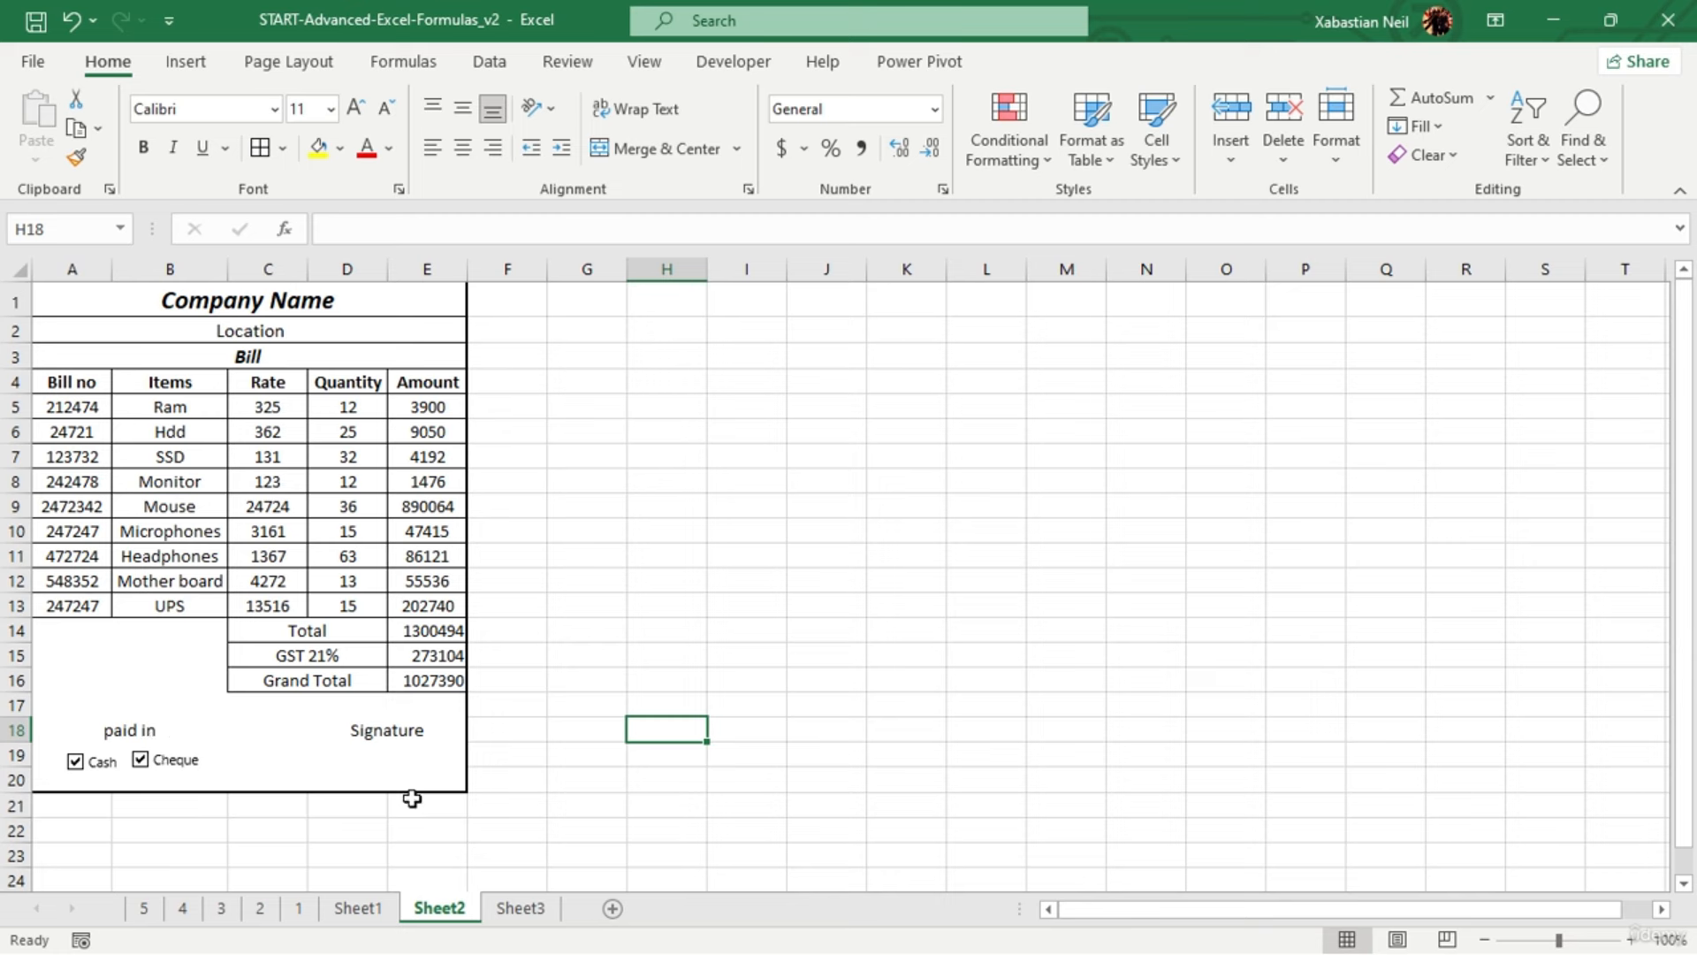
click(520, 908)
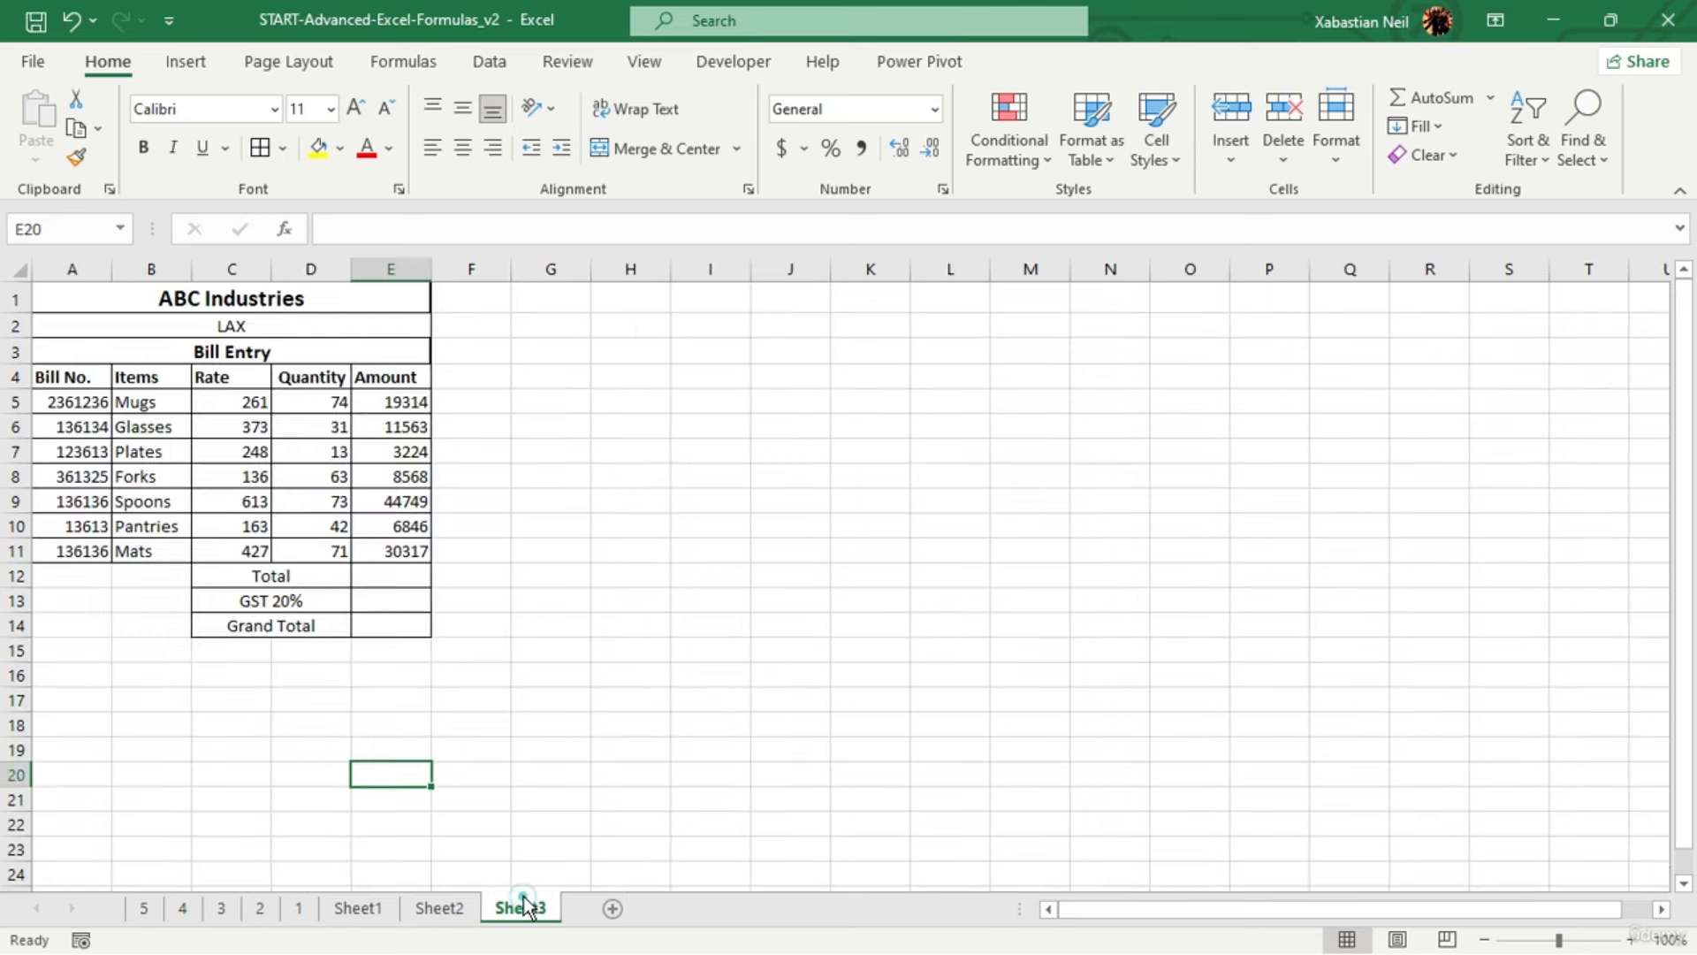
click(427, 579)
double_click(412, 577)
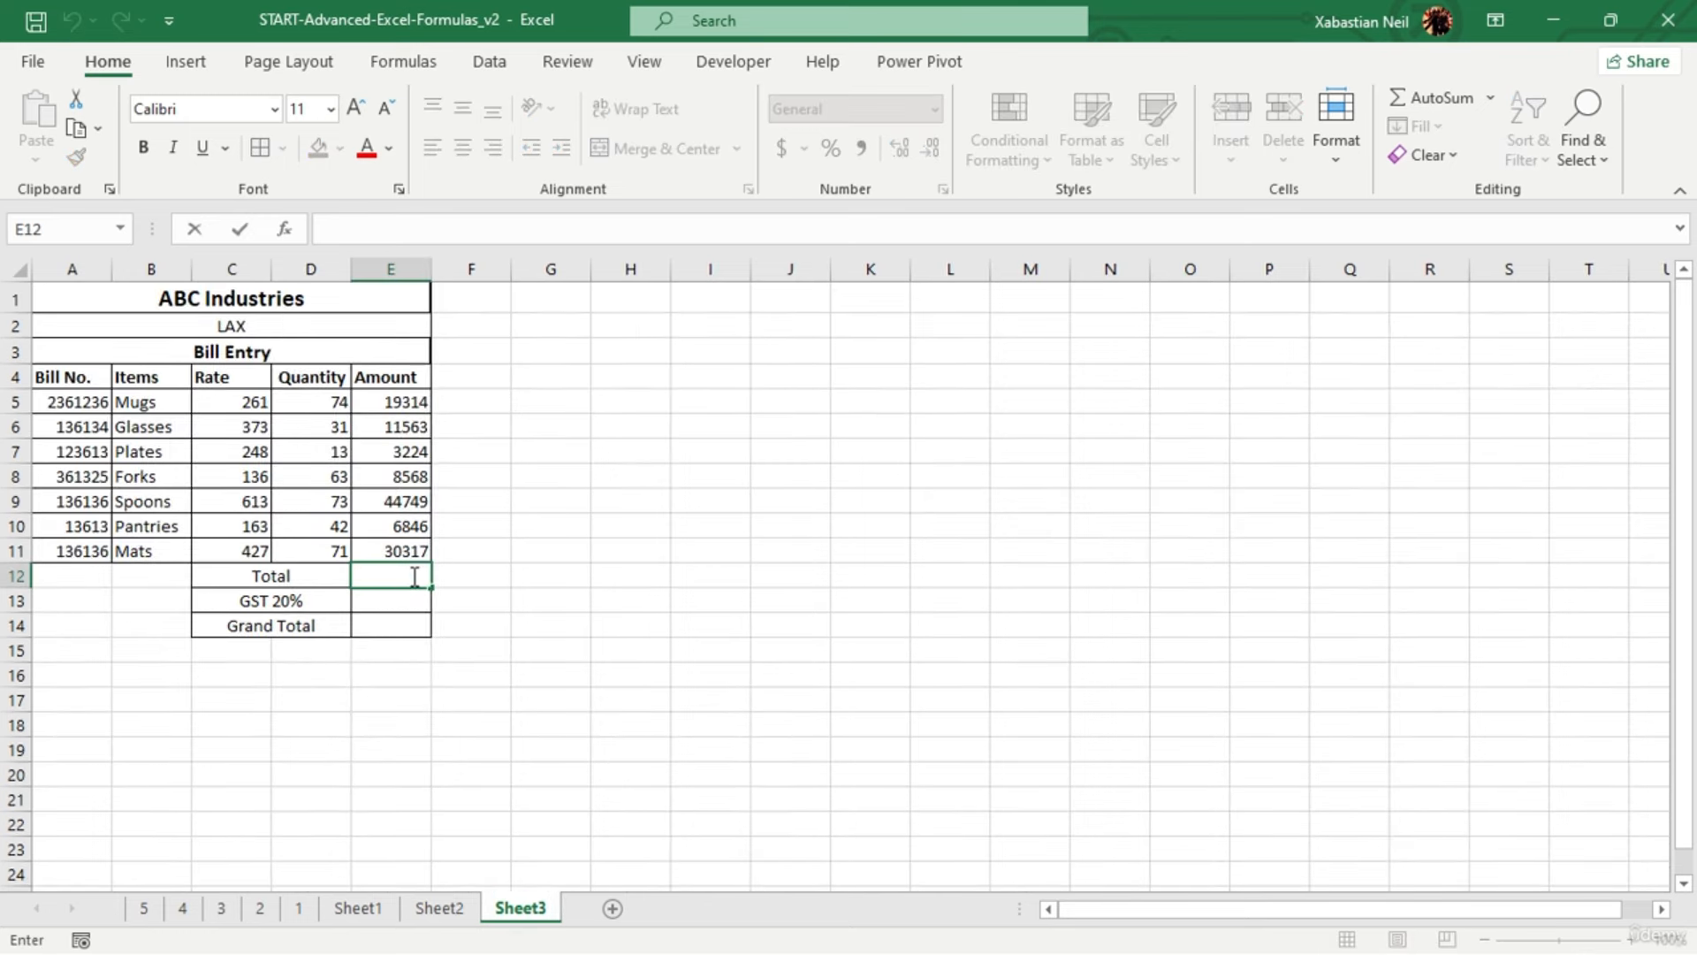
text(=)
click(389, 388)
click(391, 401)
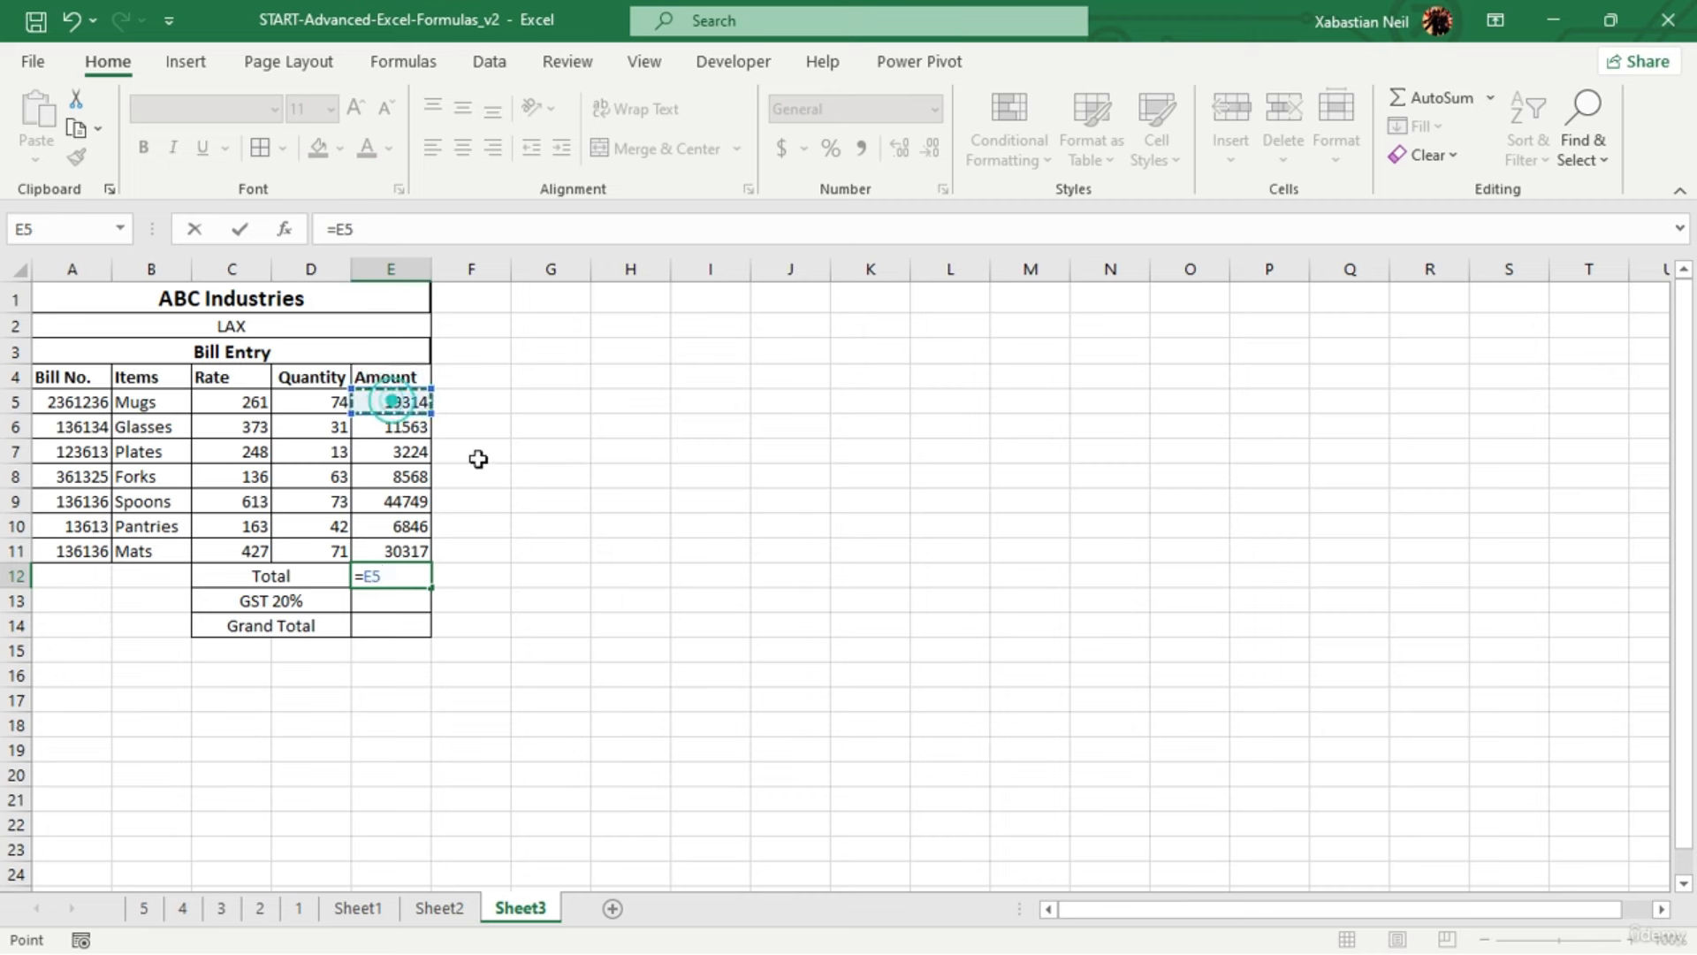
drag(390, 412, 395, 483)
click(391, 451)
key(Return)
drag(398, 402, 417, 551)
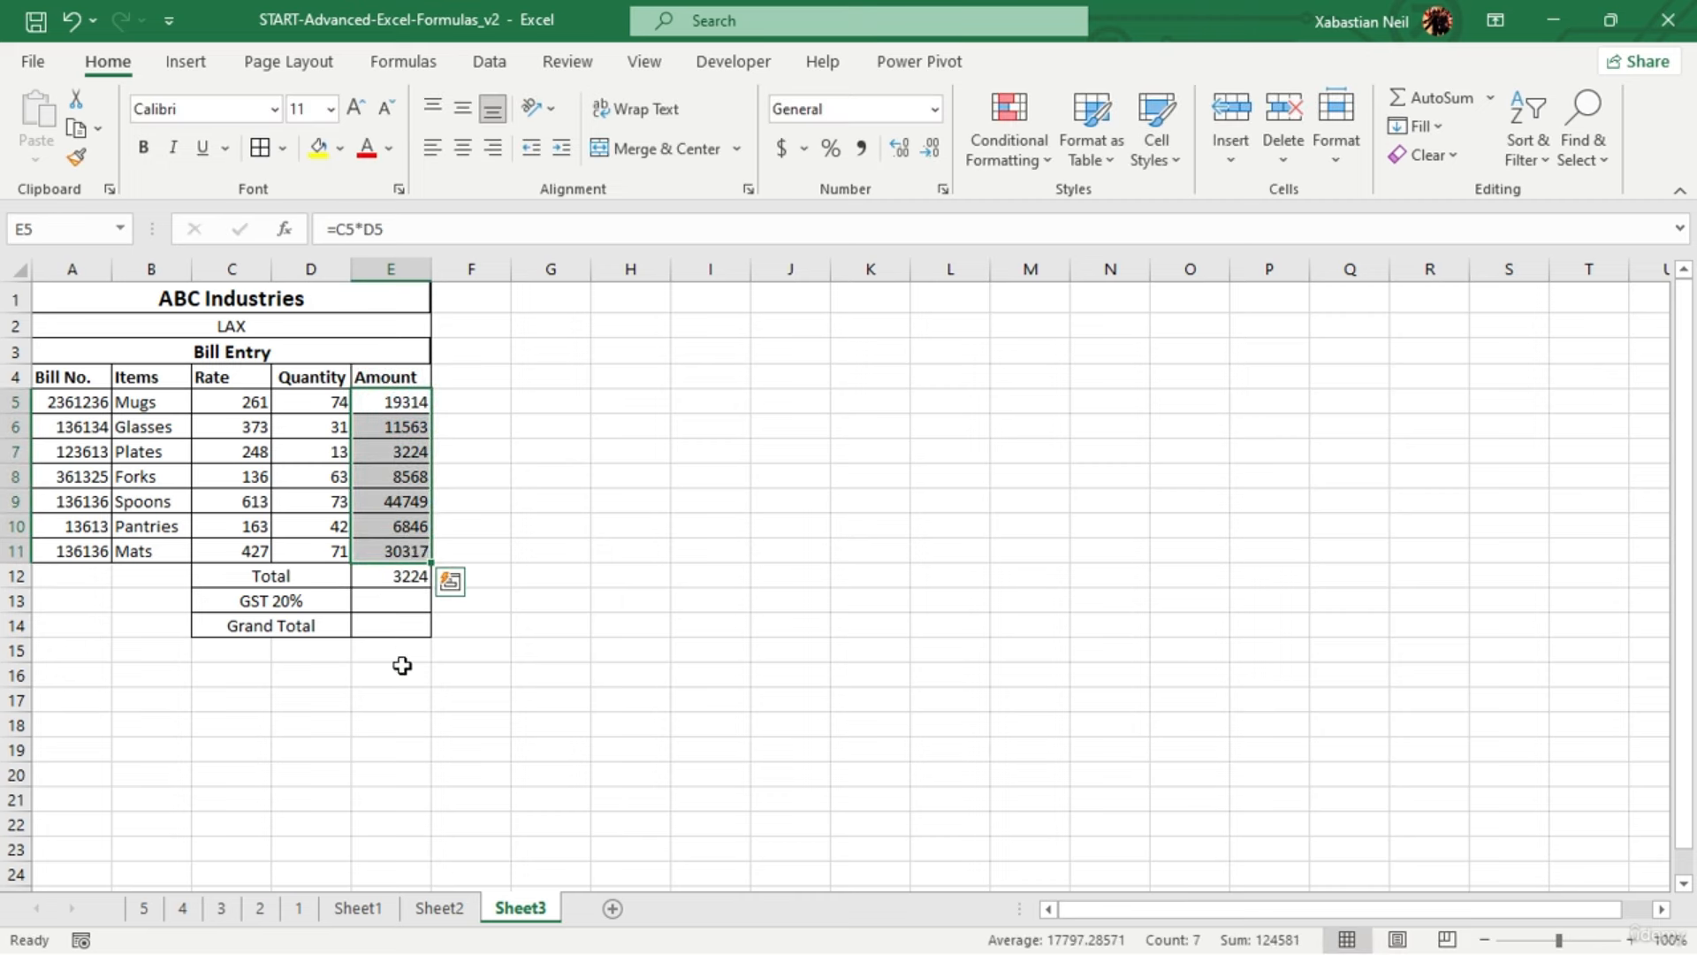
click(543, 573)
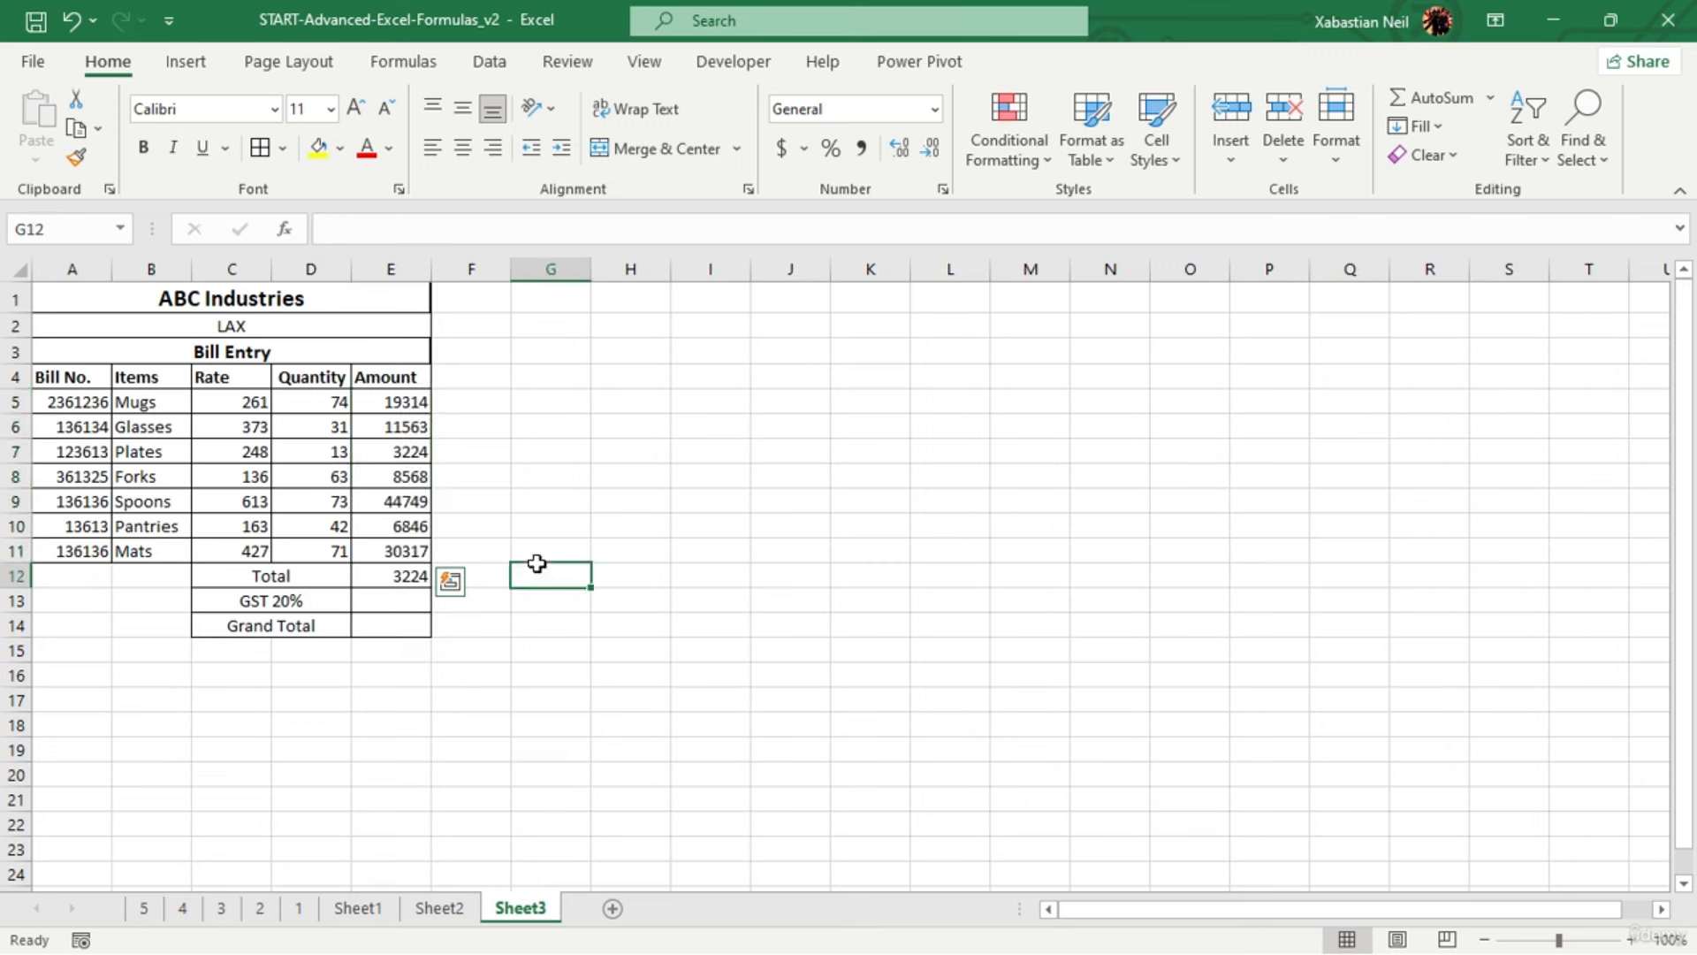
Calculate the Total in E12 with =SUM(E5:E11)
click(409, 581)
double_click(409, 581)
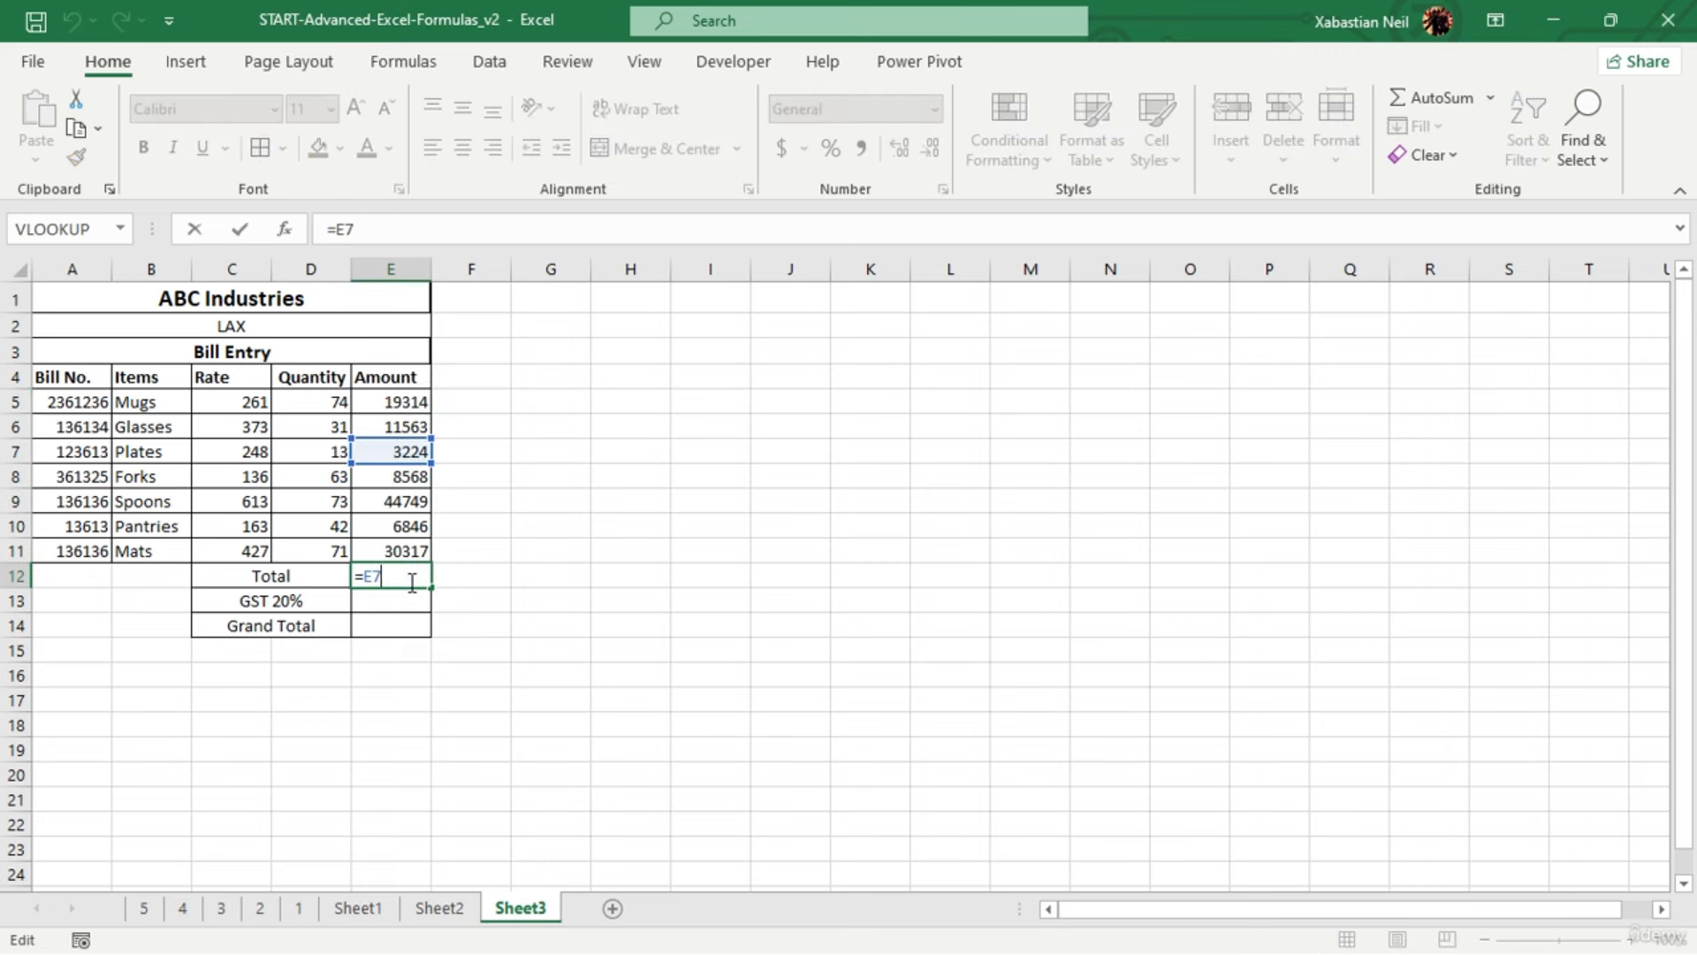
key(BackSpace)
key(BackSpace)
text(sun)
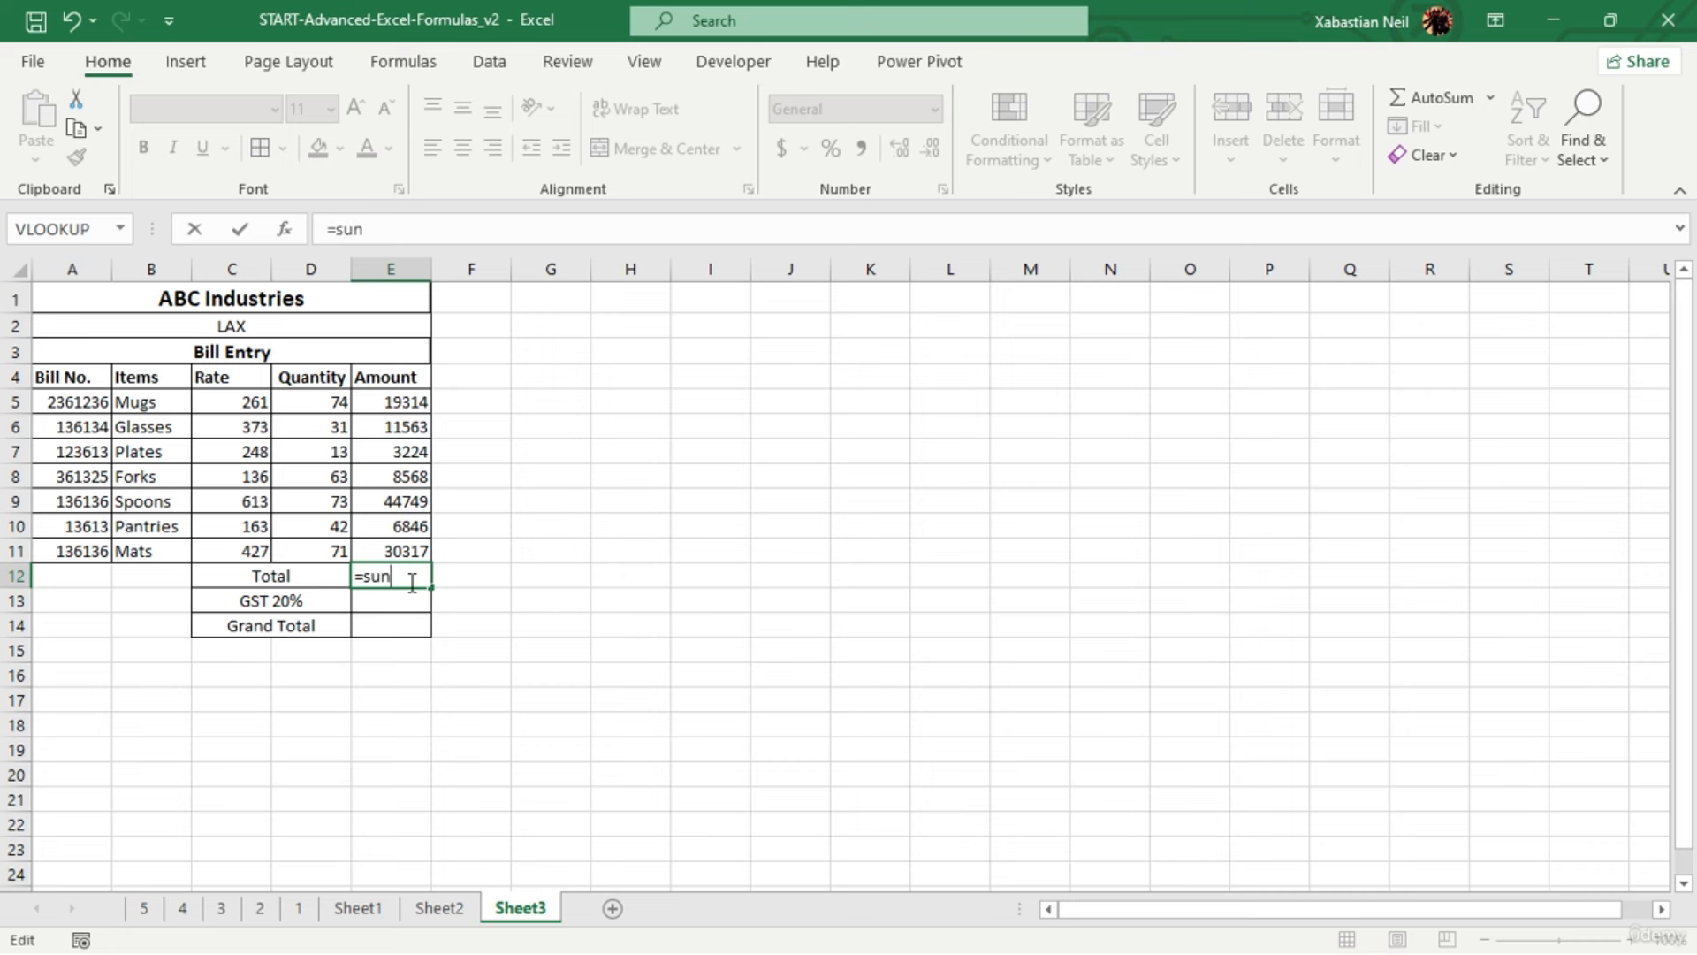
key(Tab)
key(BackSpace)
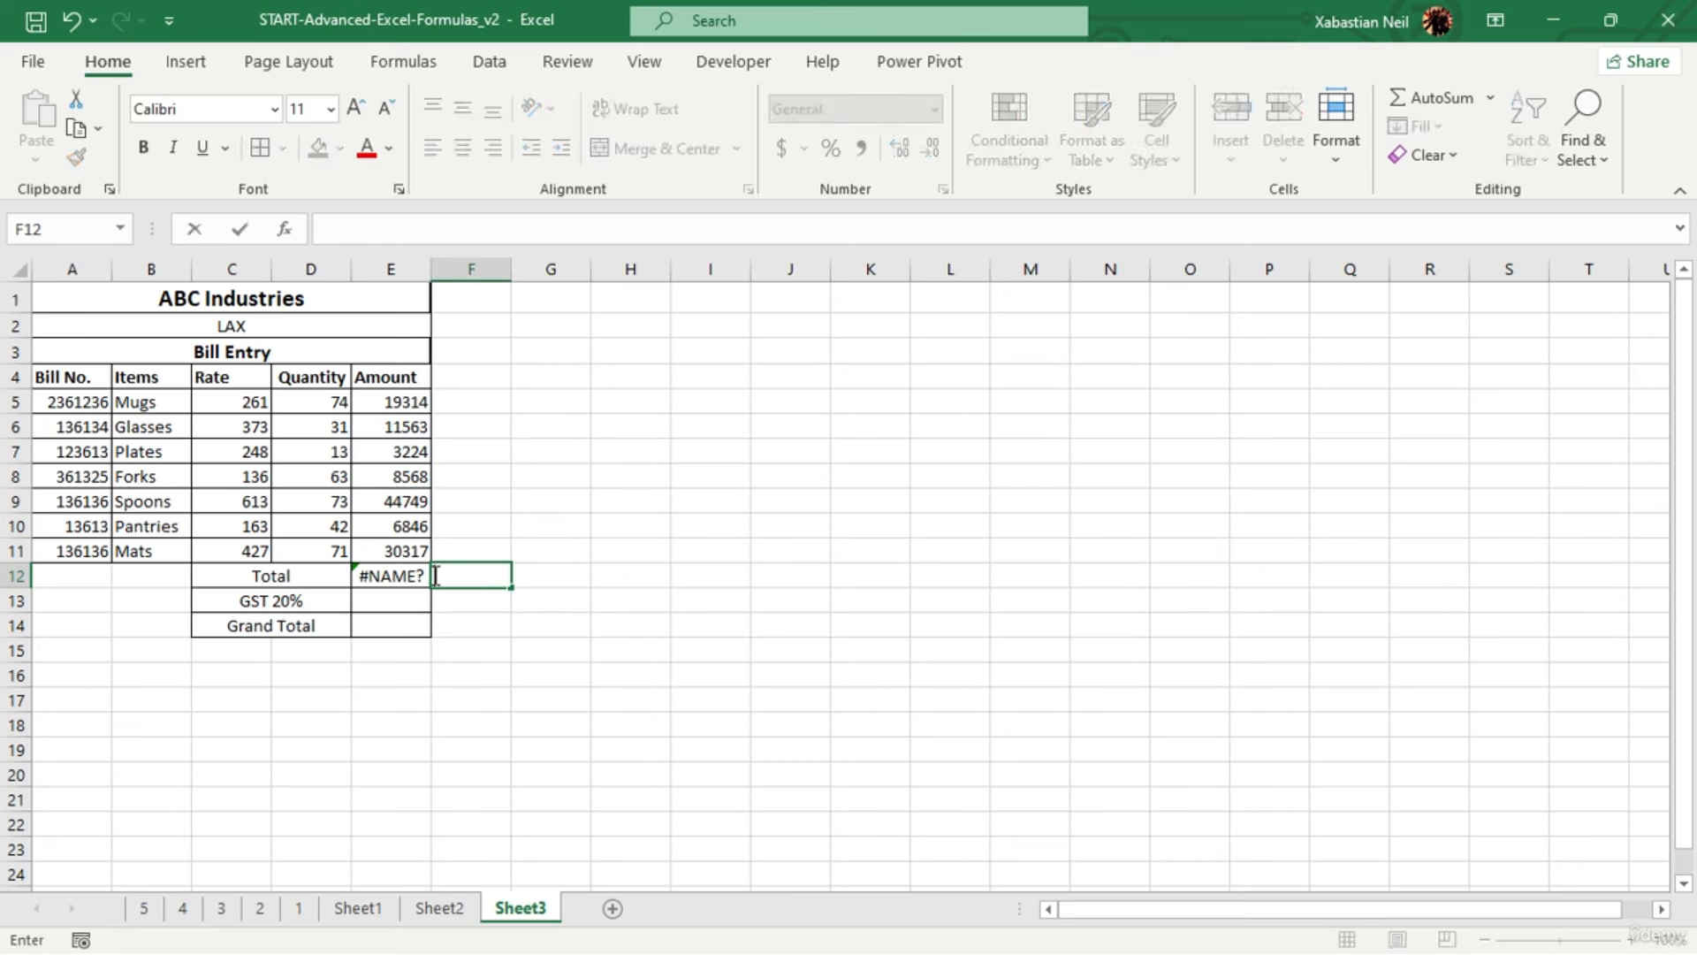
double_click(412, 581)
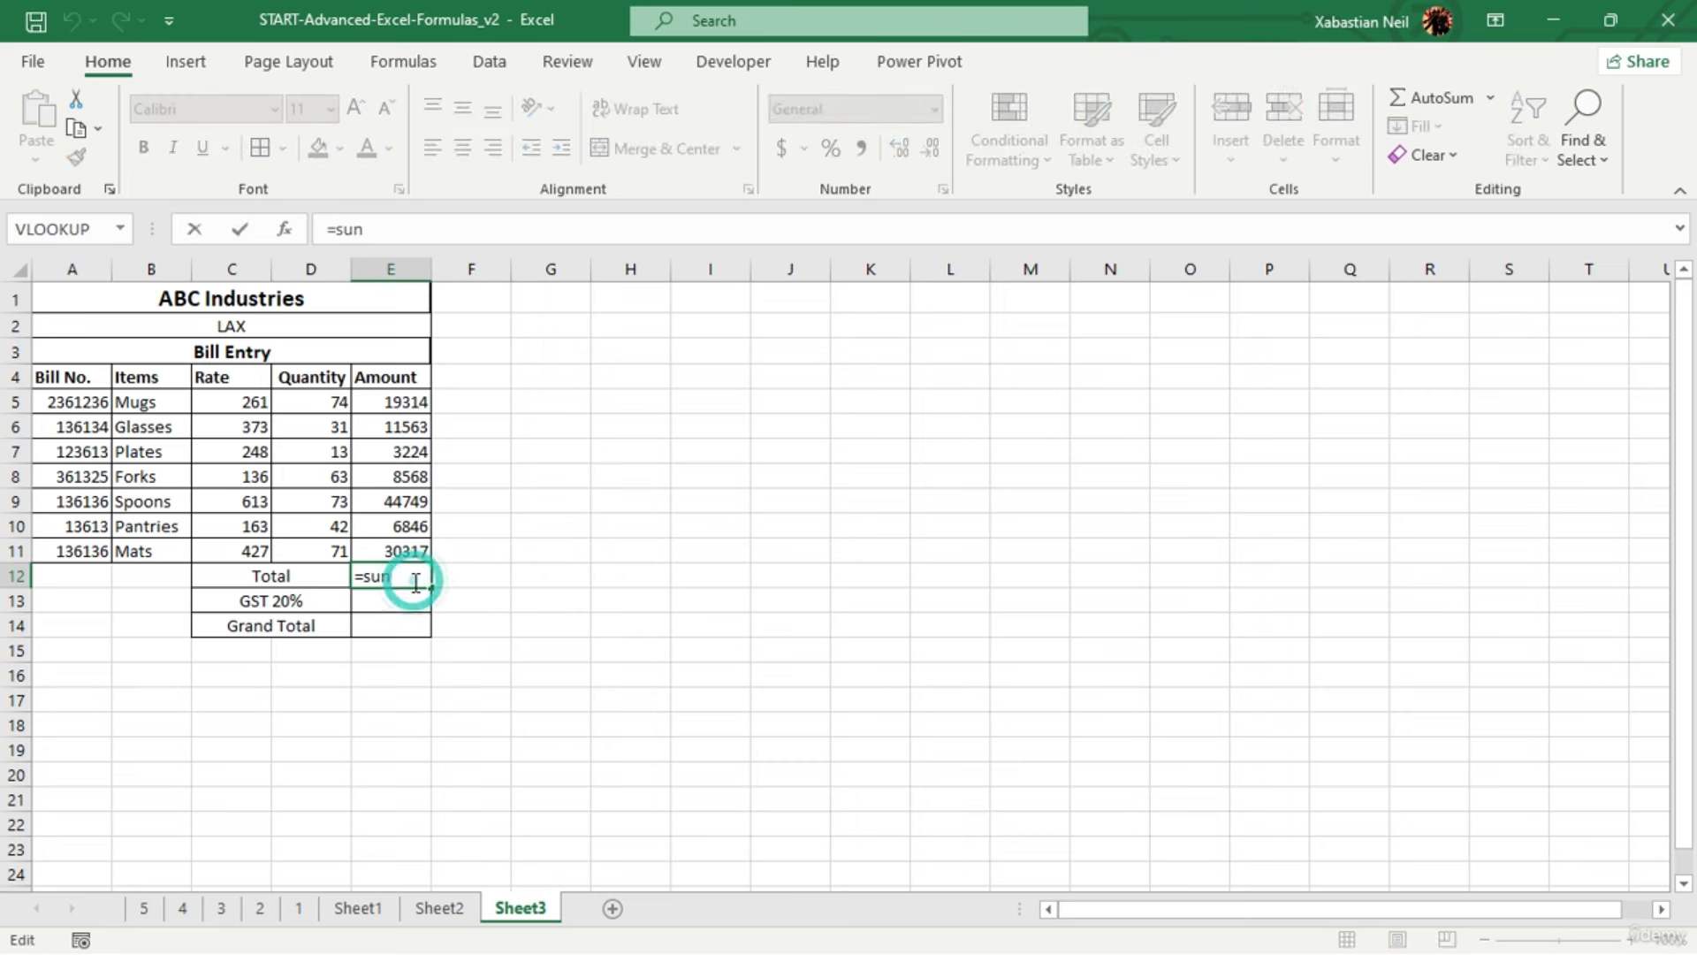
key(BackSpace)
text(m)
key(Tab)
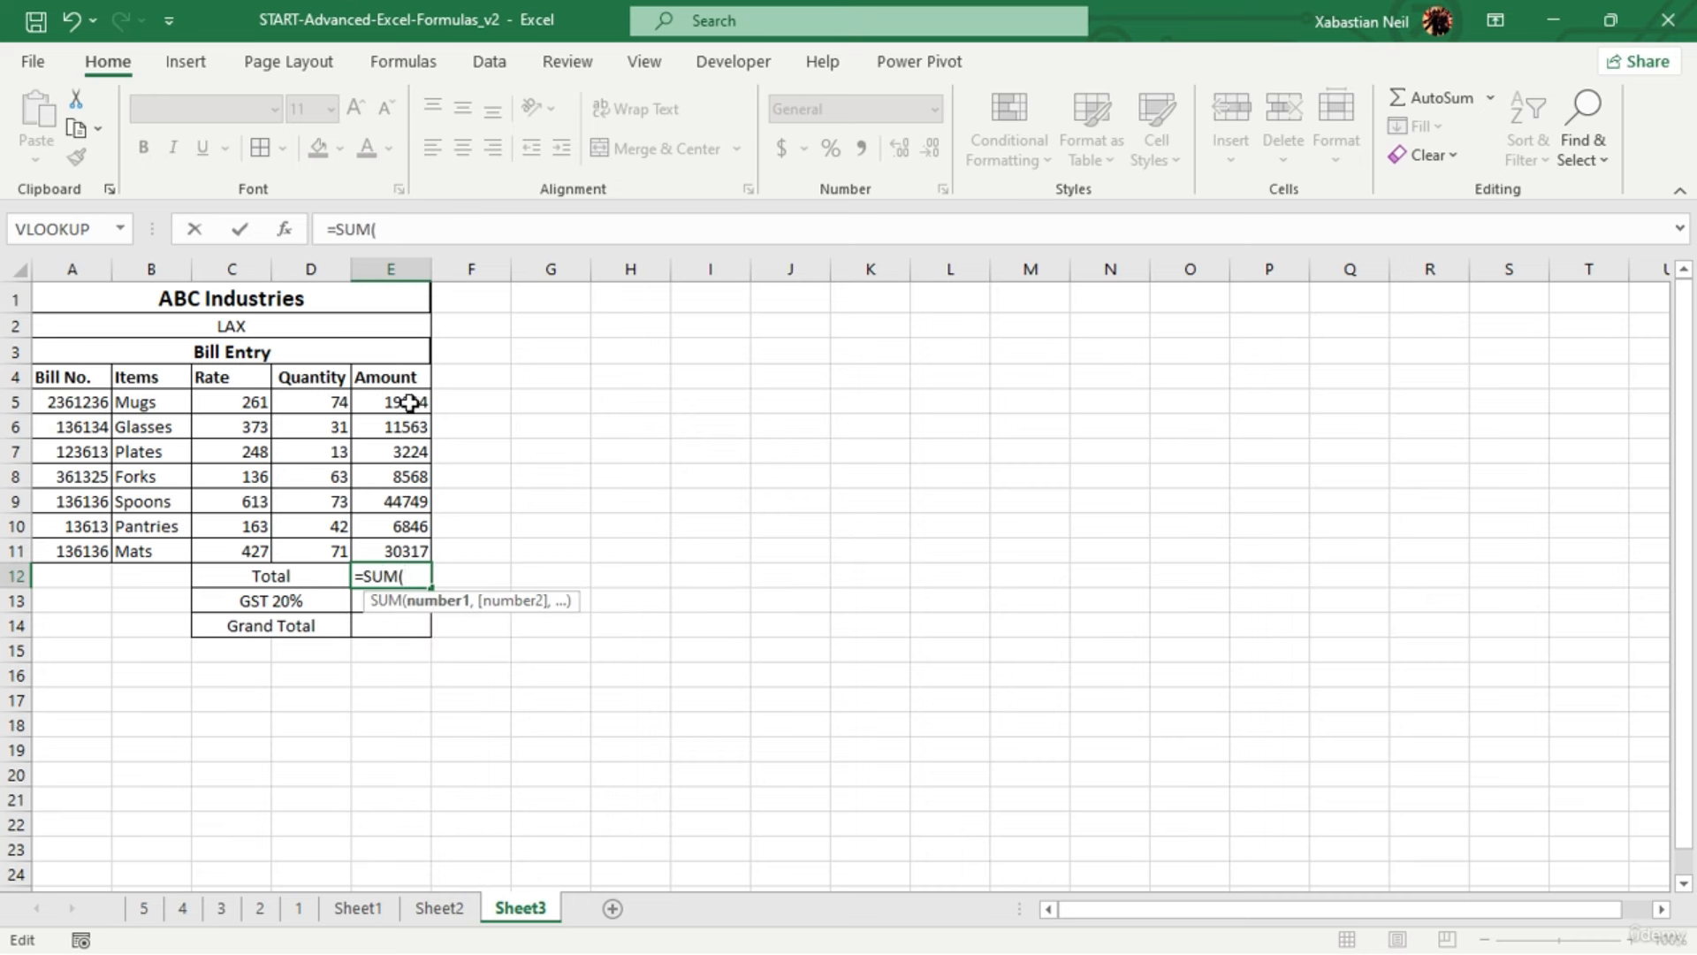
drag(409, 403, 417, 536)
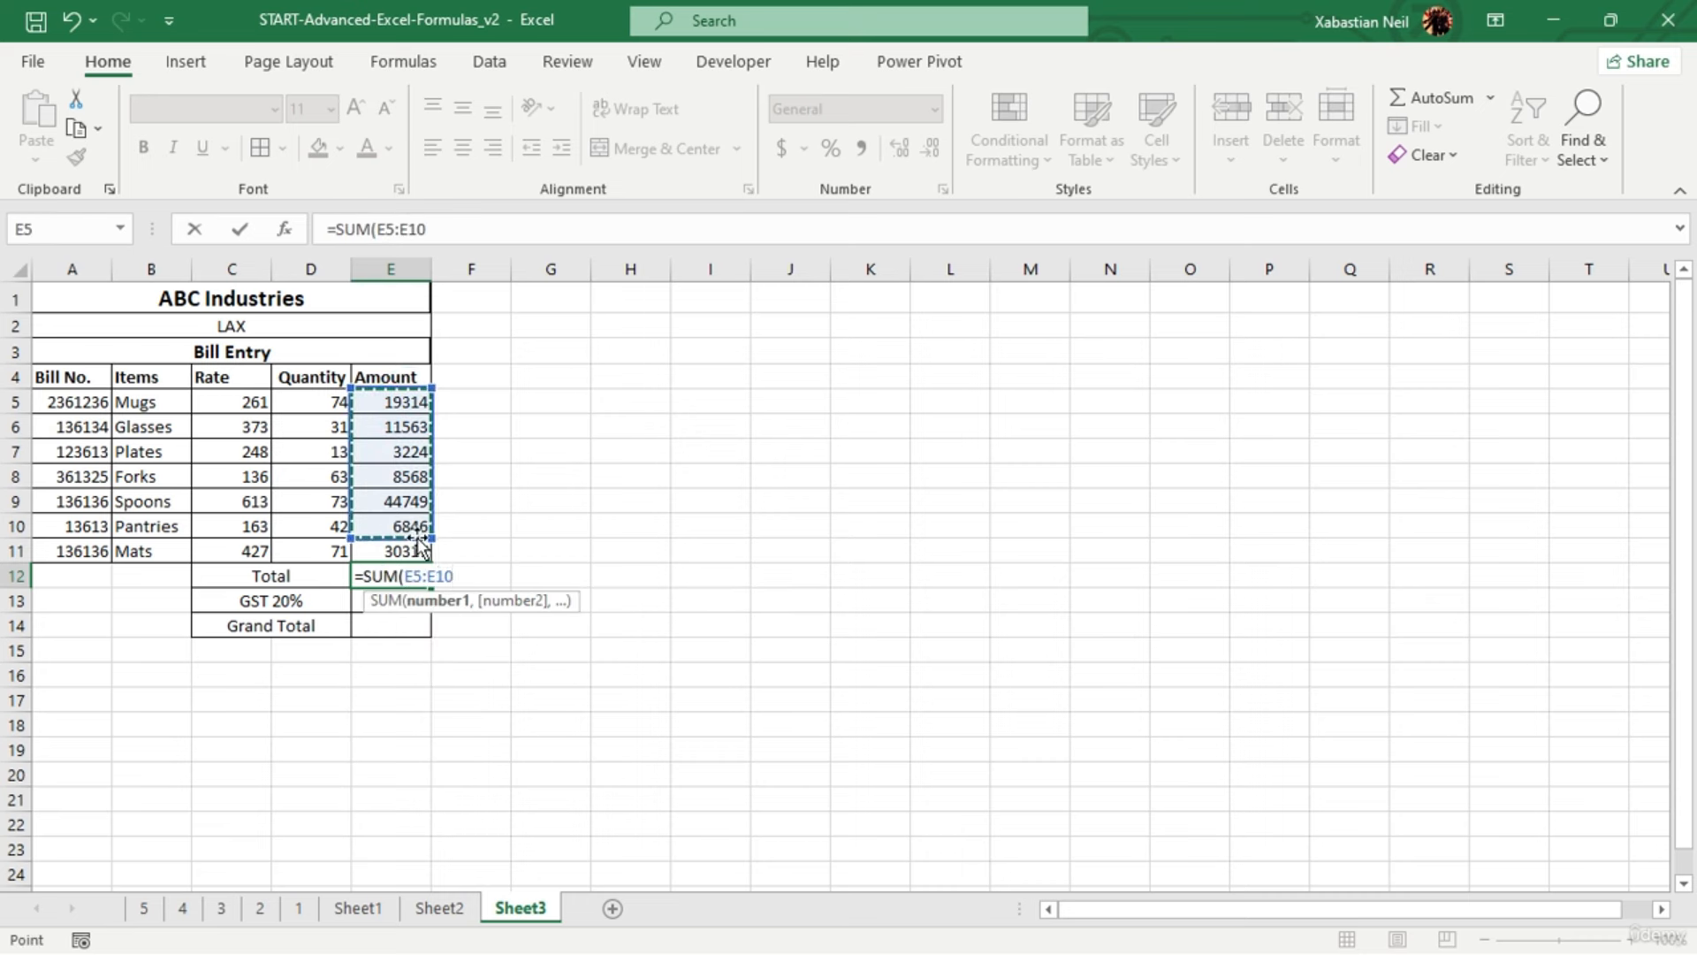
click(432, 533)
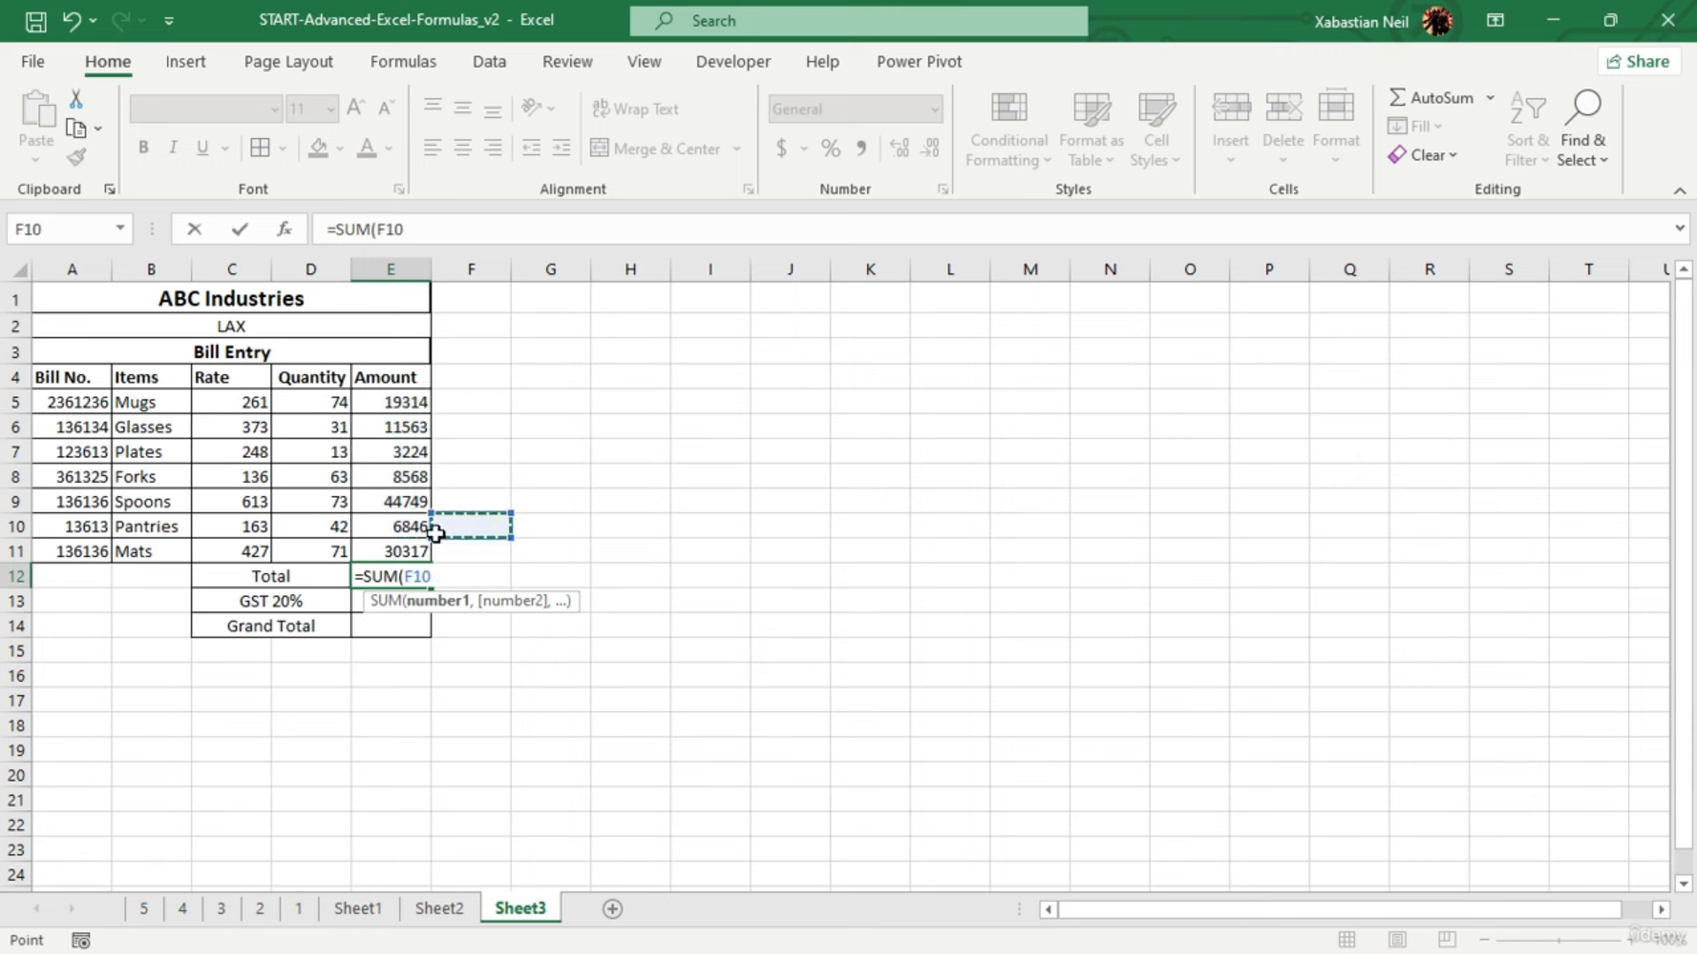
drag(395, 403, 406, 554)
text())
key(Return)
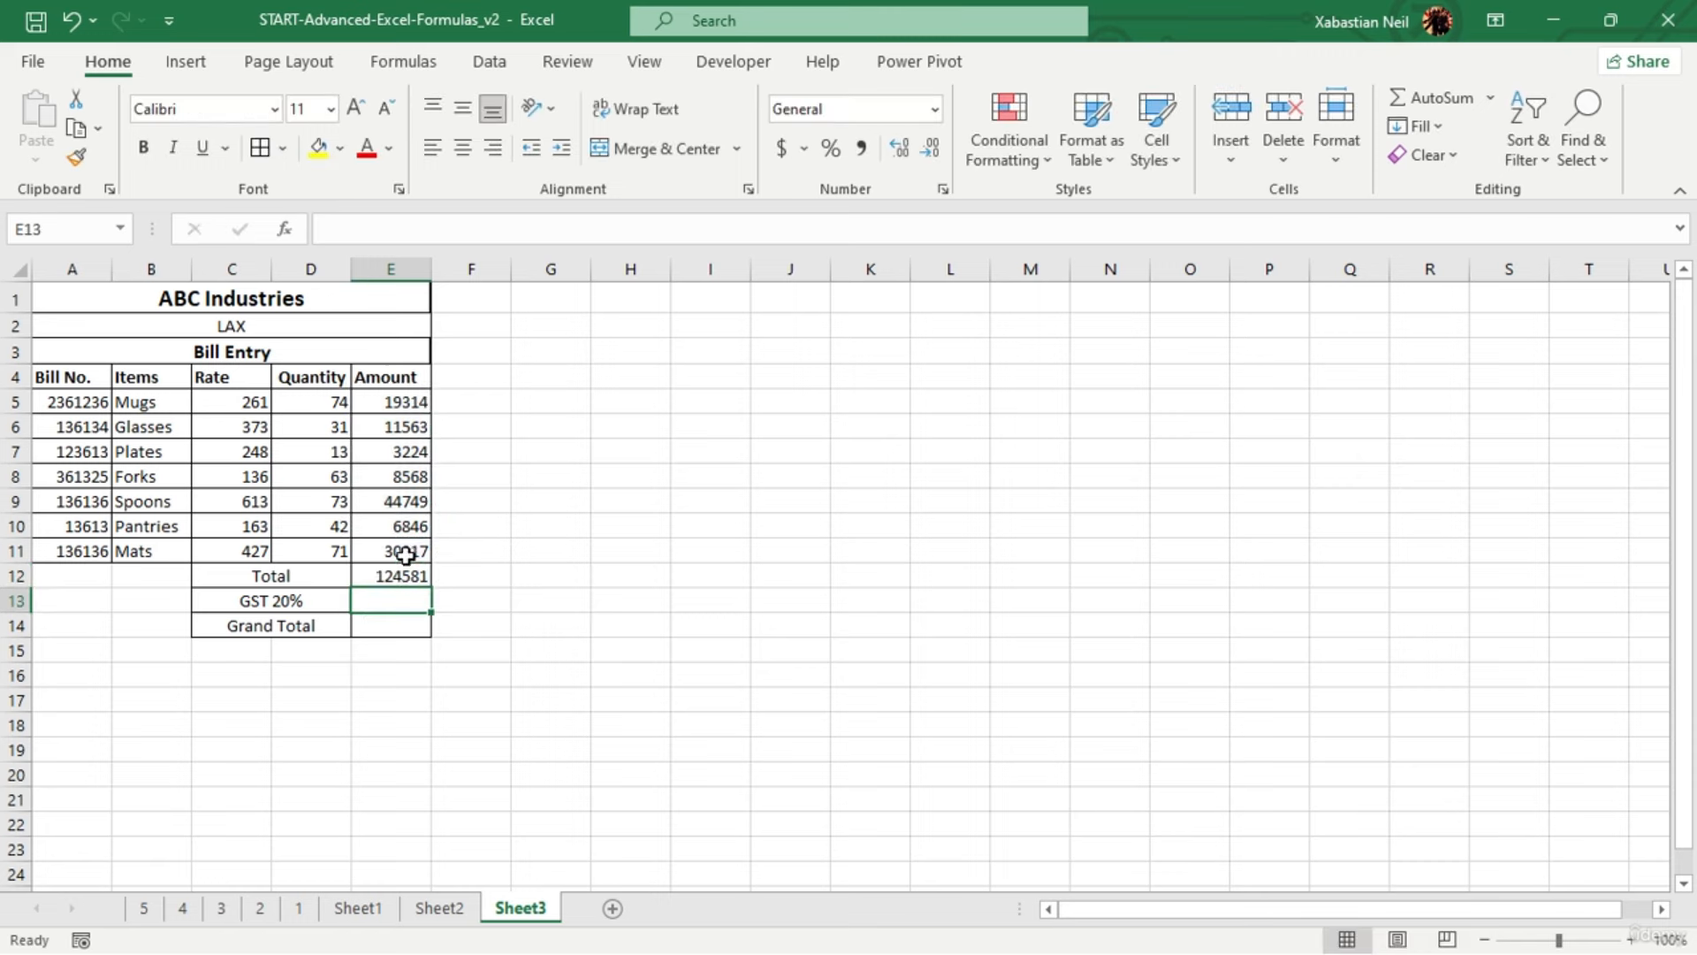
Calculate the 20% GST in E13 with =E12*(20/100)
double_click(404, 606)
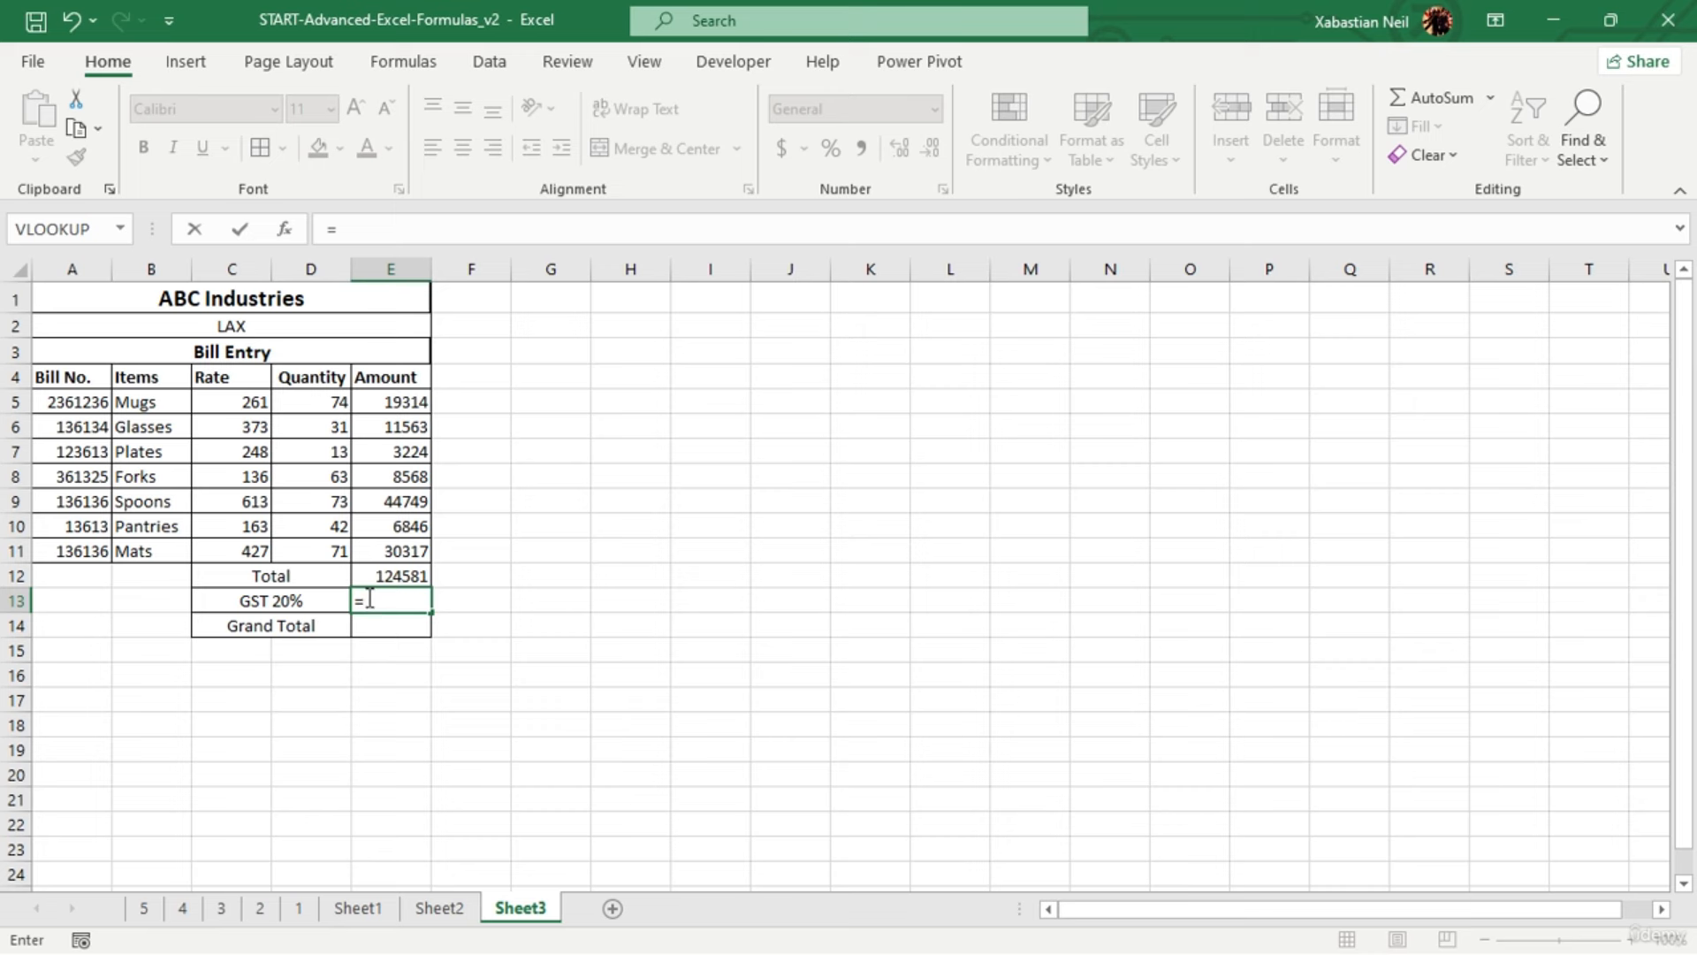
click(392, 576)
text(*)
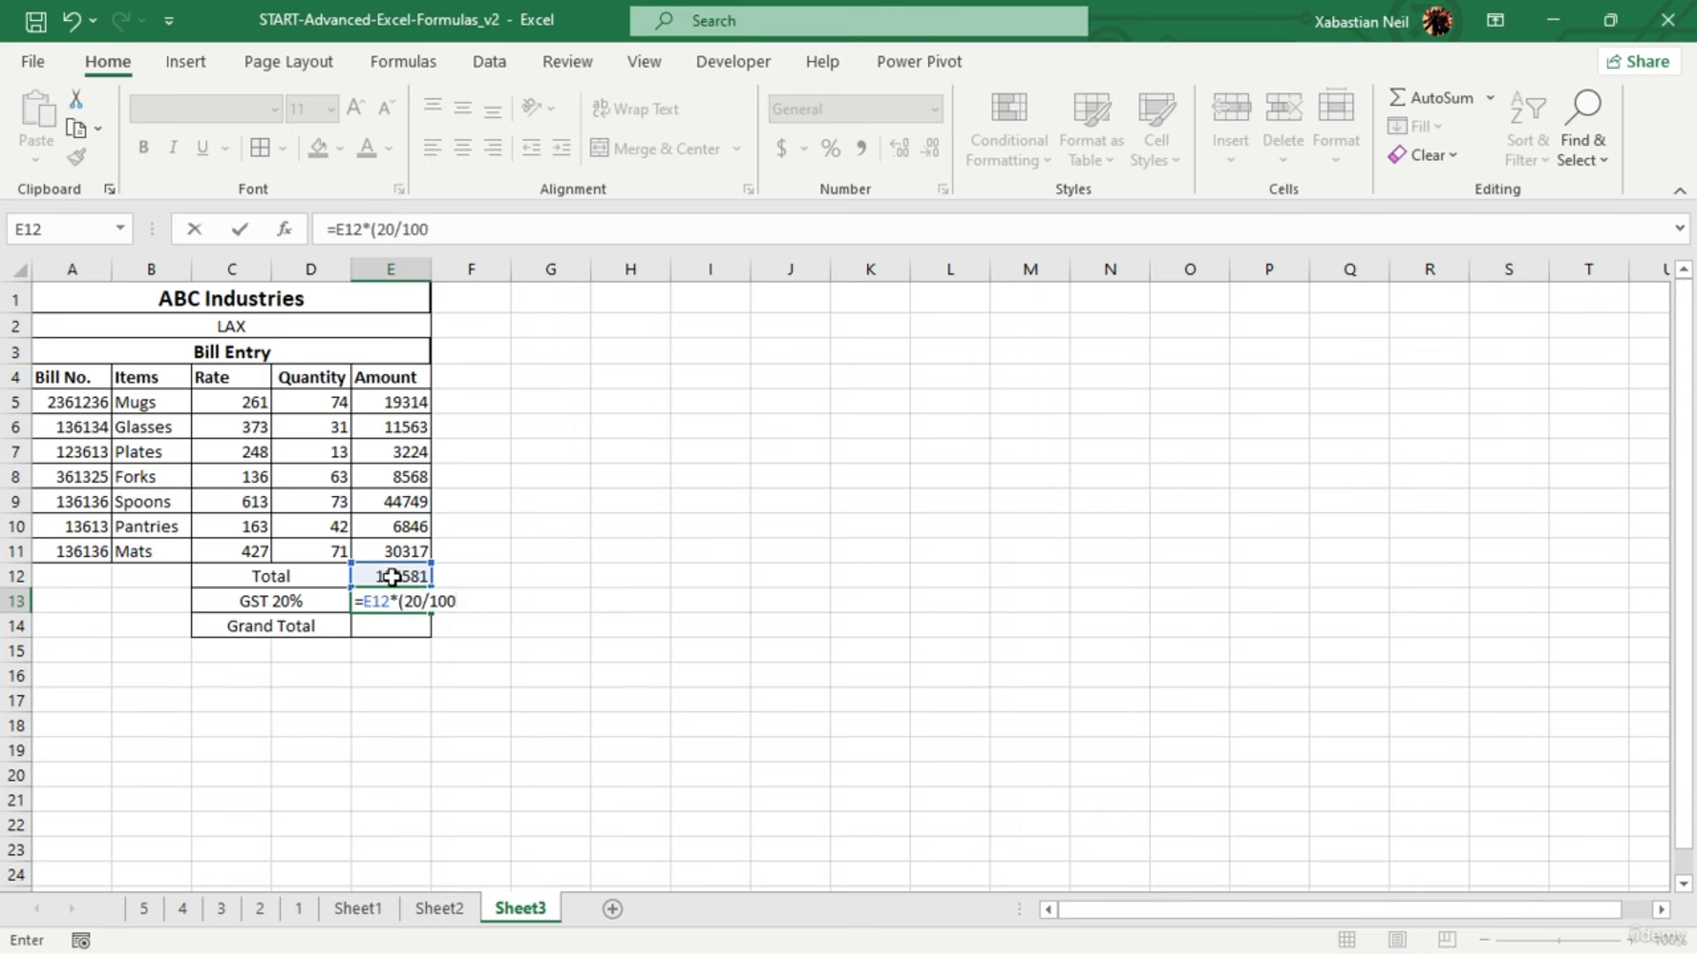
key(Return)
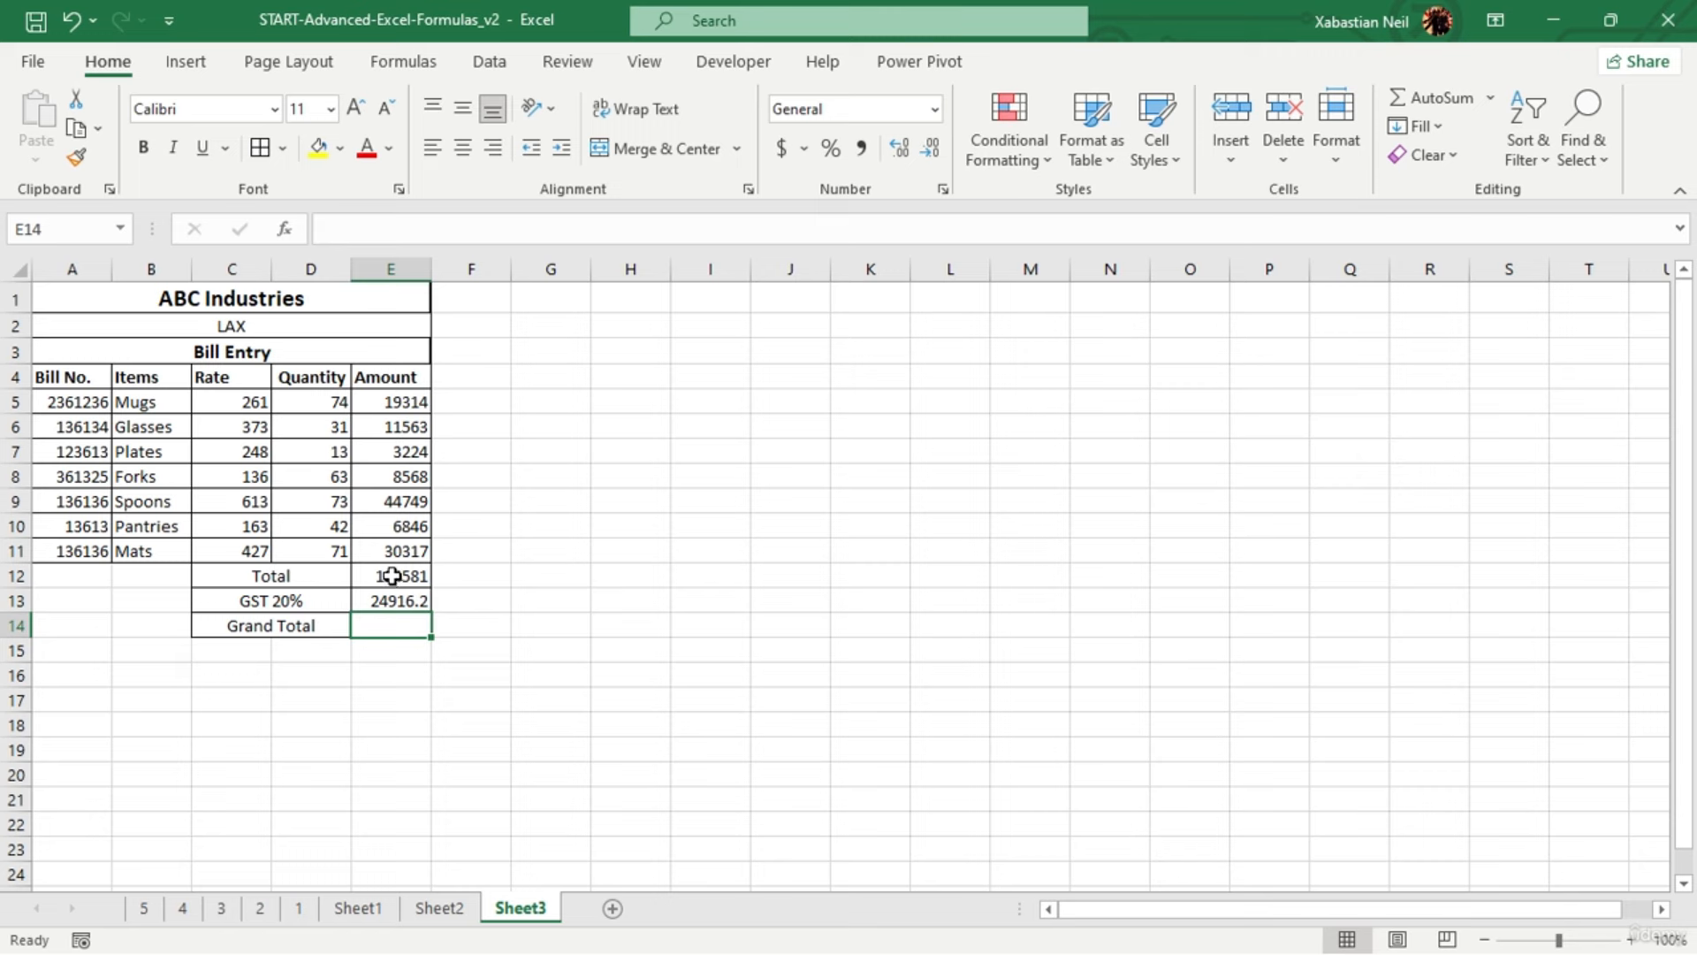
Calculate the Grand Total in E14 with =E12-E13
double_click(407, 630)
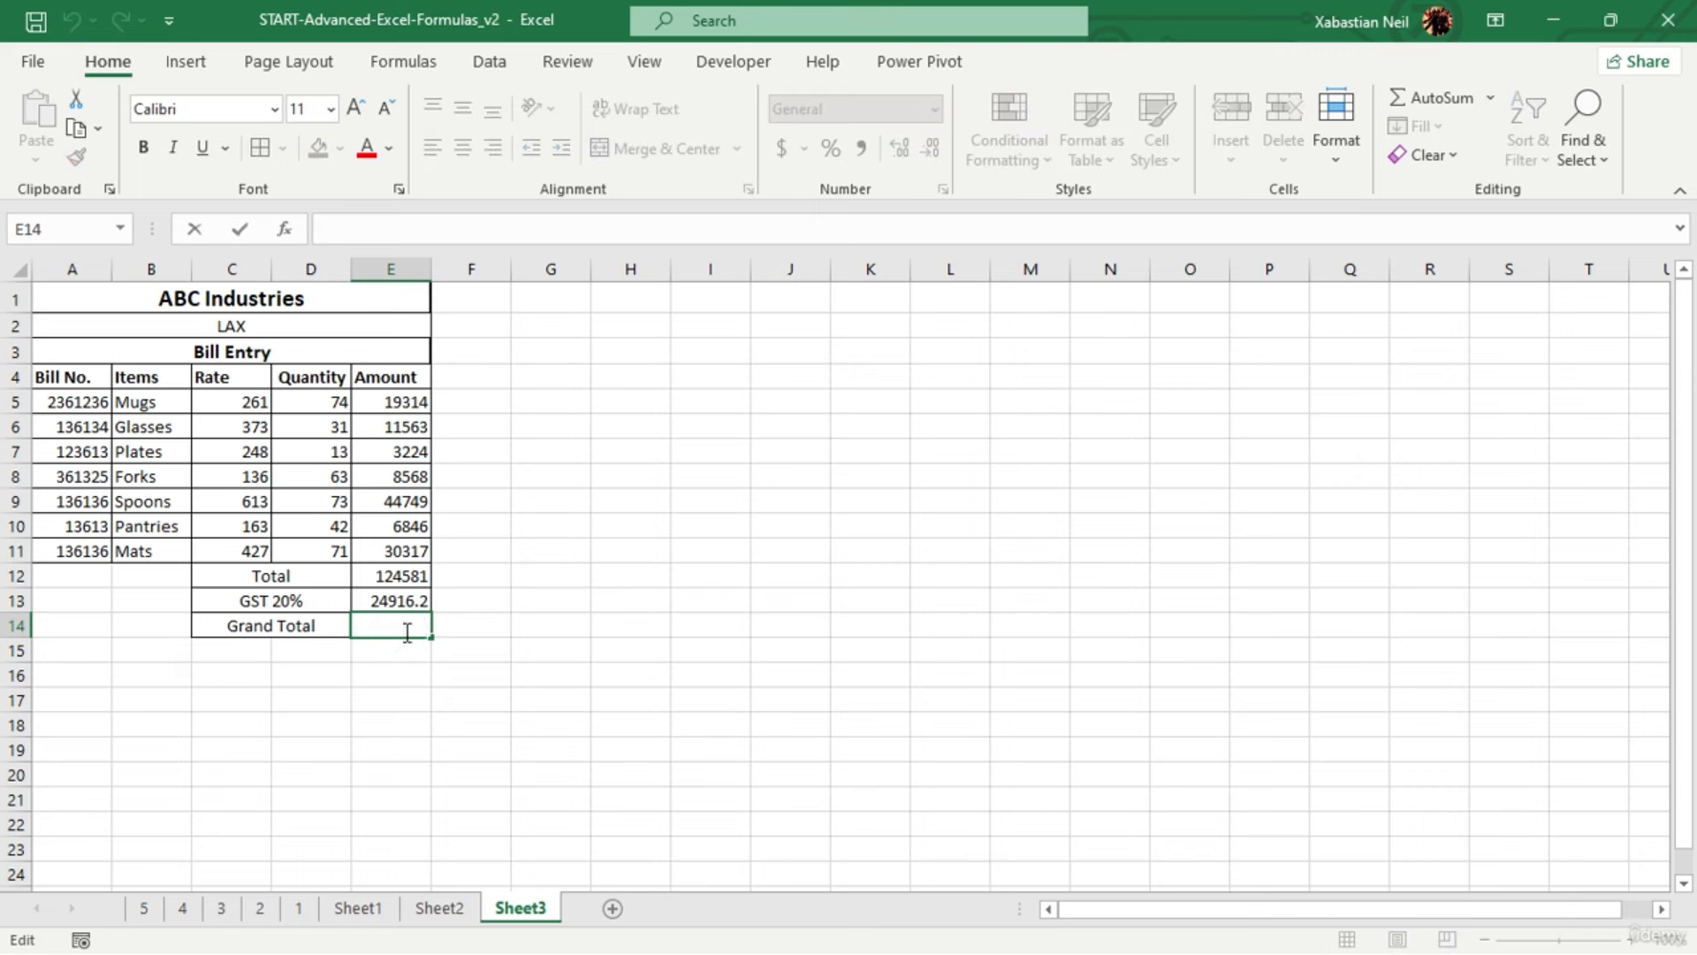
text(=)
click(393, 573)
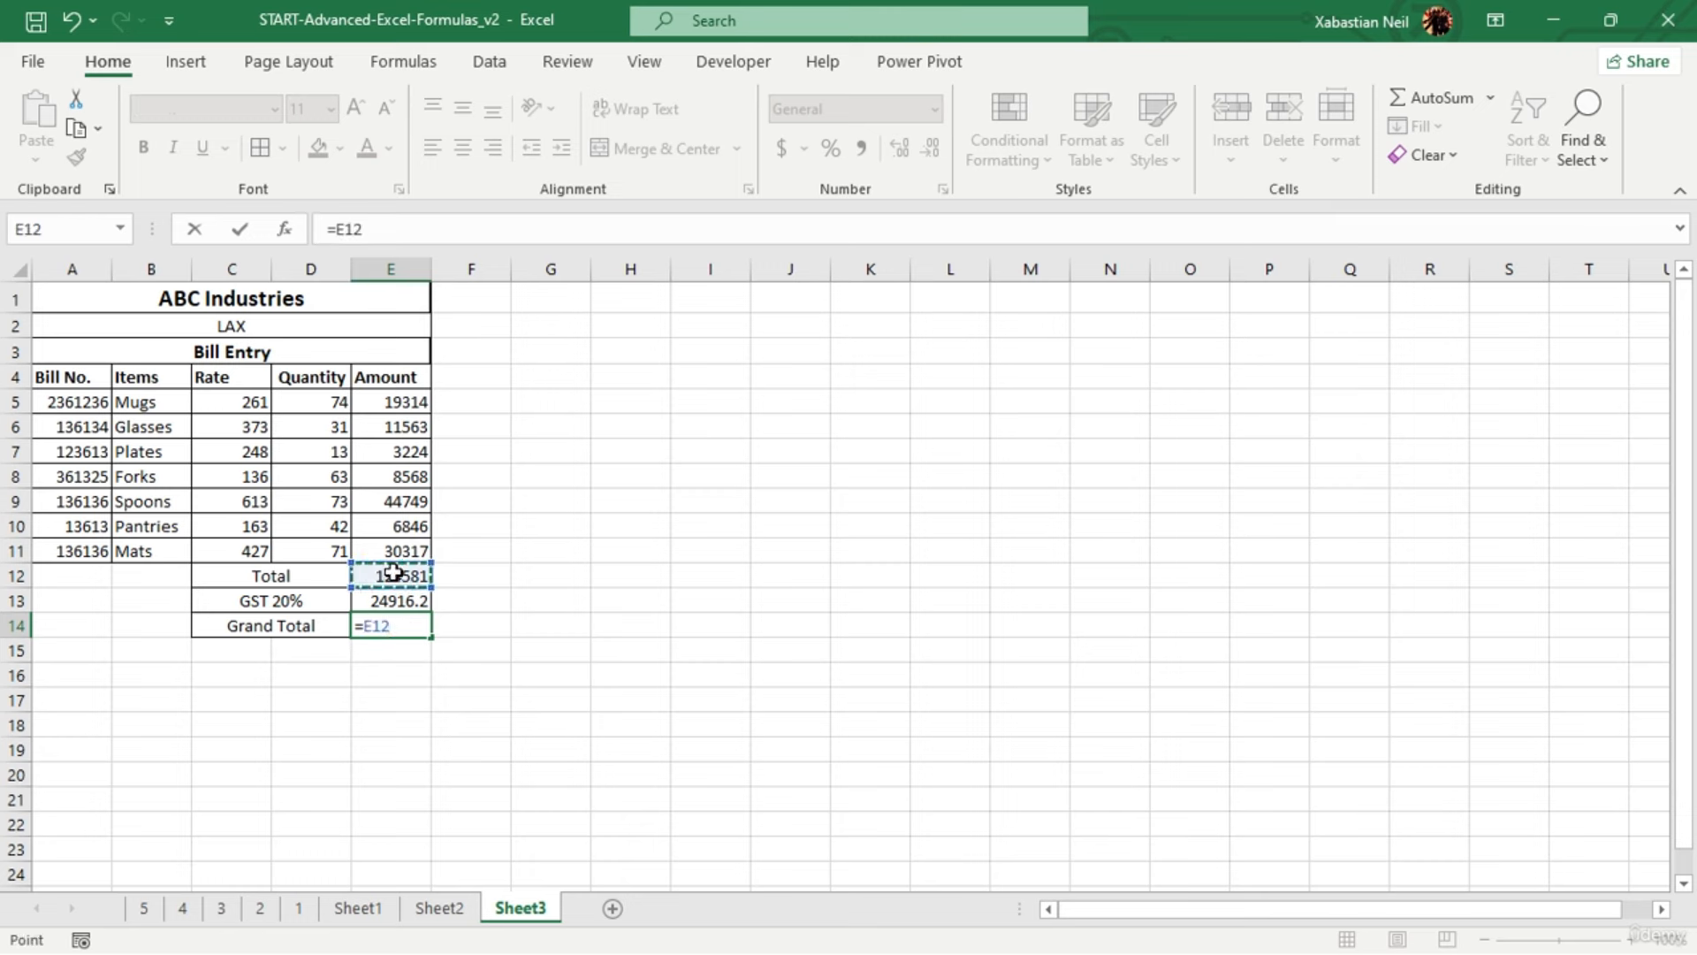
text(-)
click(418, 599)
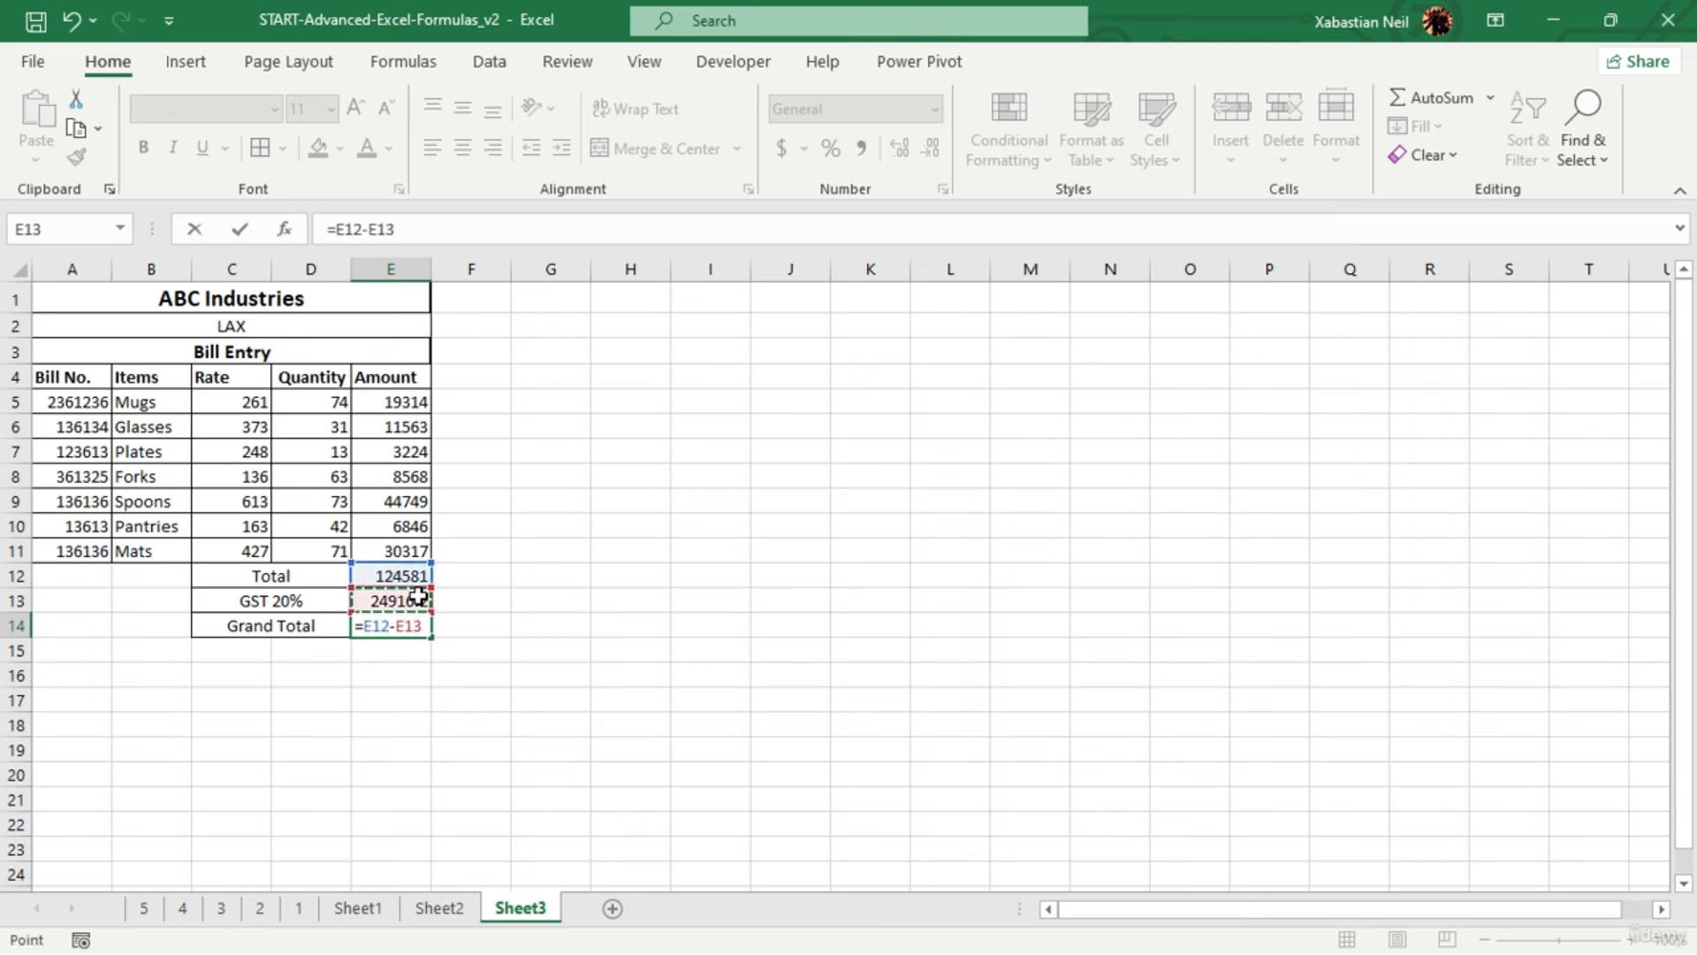
key(Return)
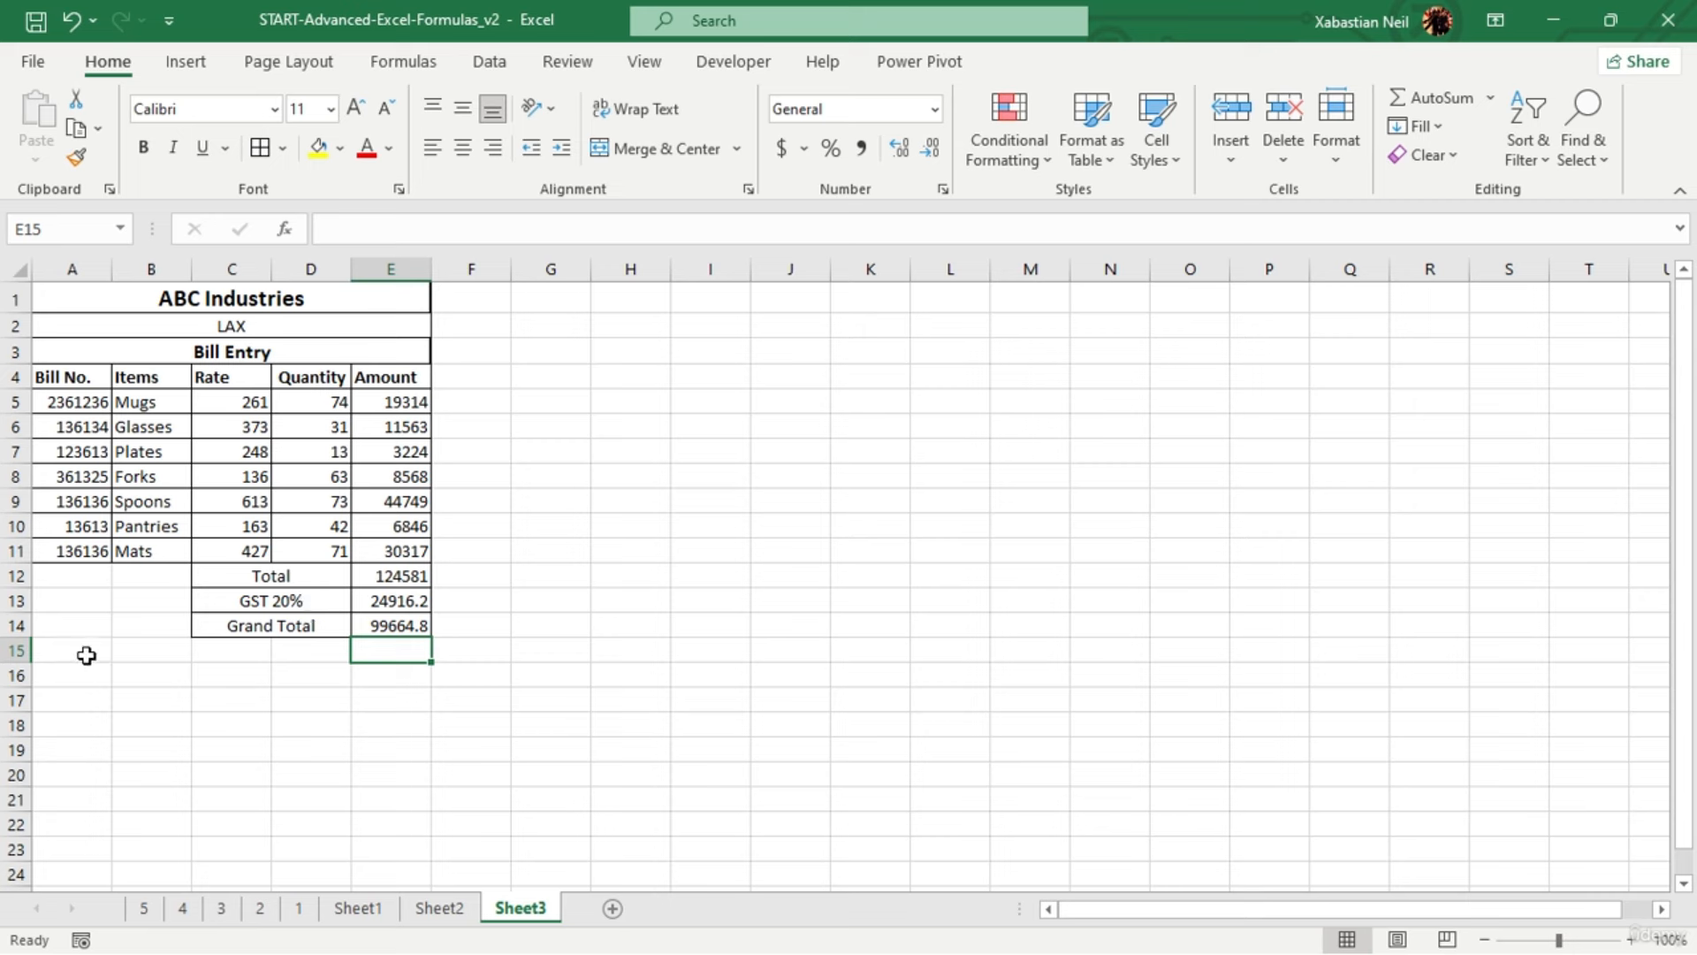
Merge and center the empty range A15:E16 below the bill totals
drag(86, 655, 232, 688)
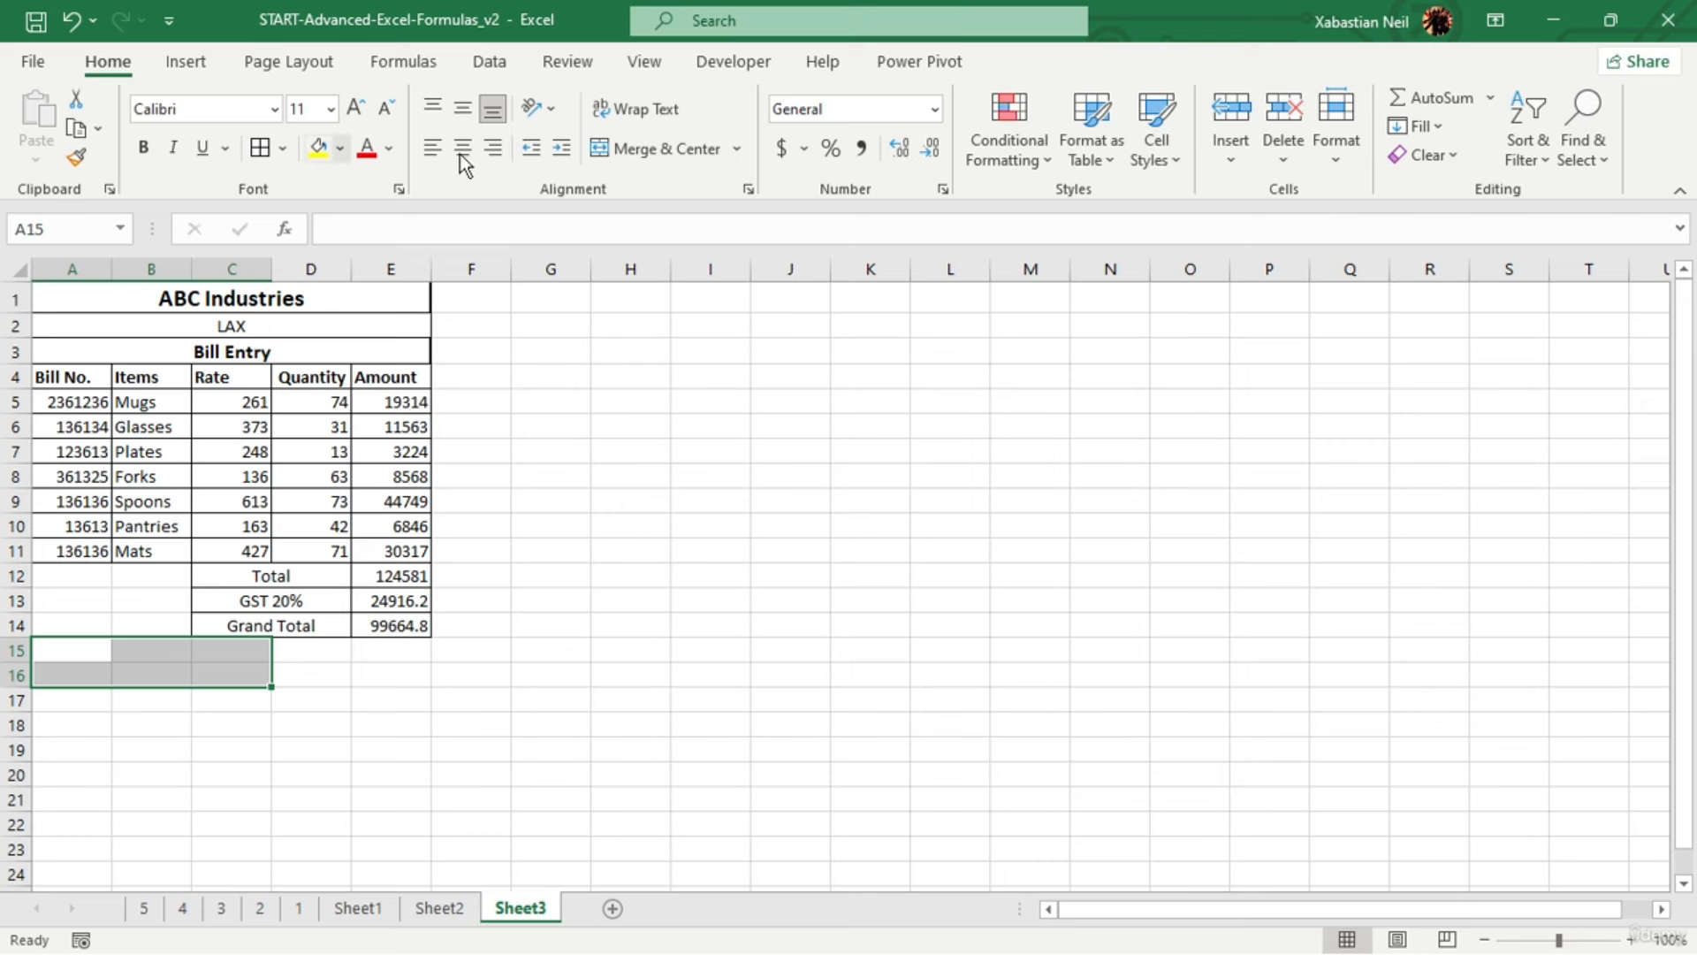
click(669, 148)
click(442, 669)
click(176, 665)
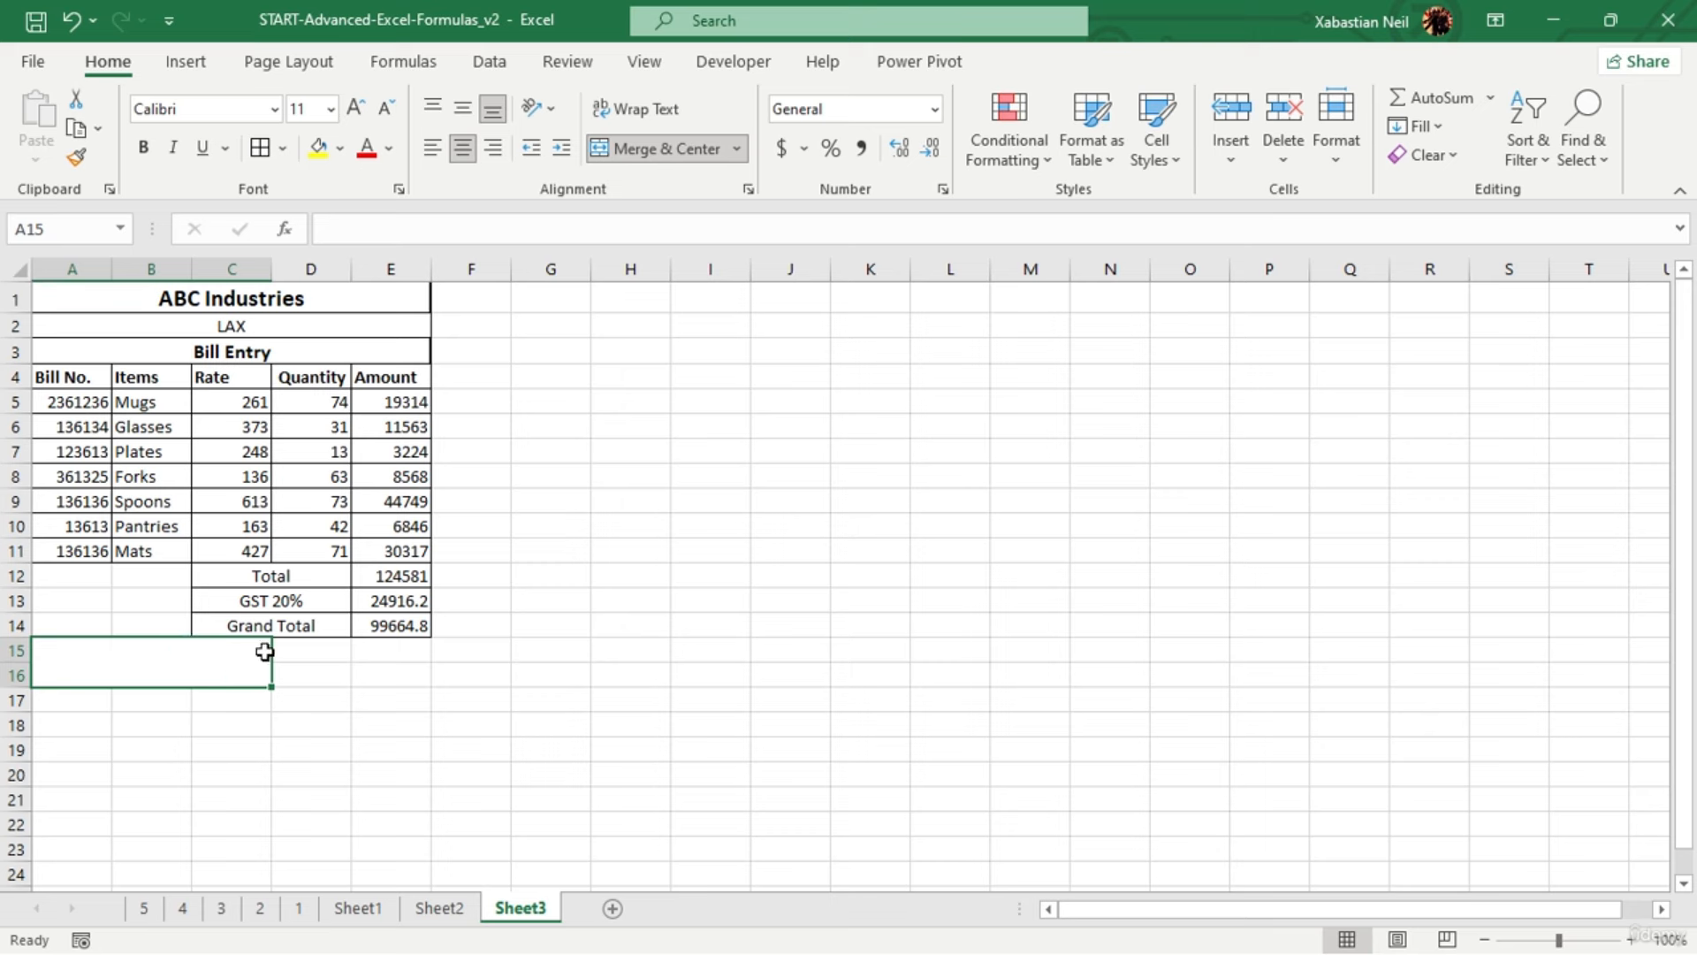
drag(265, 651, 387, 659)
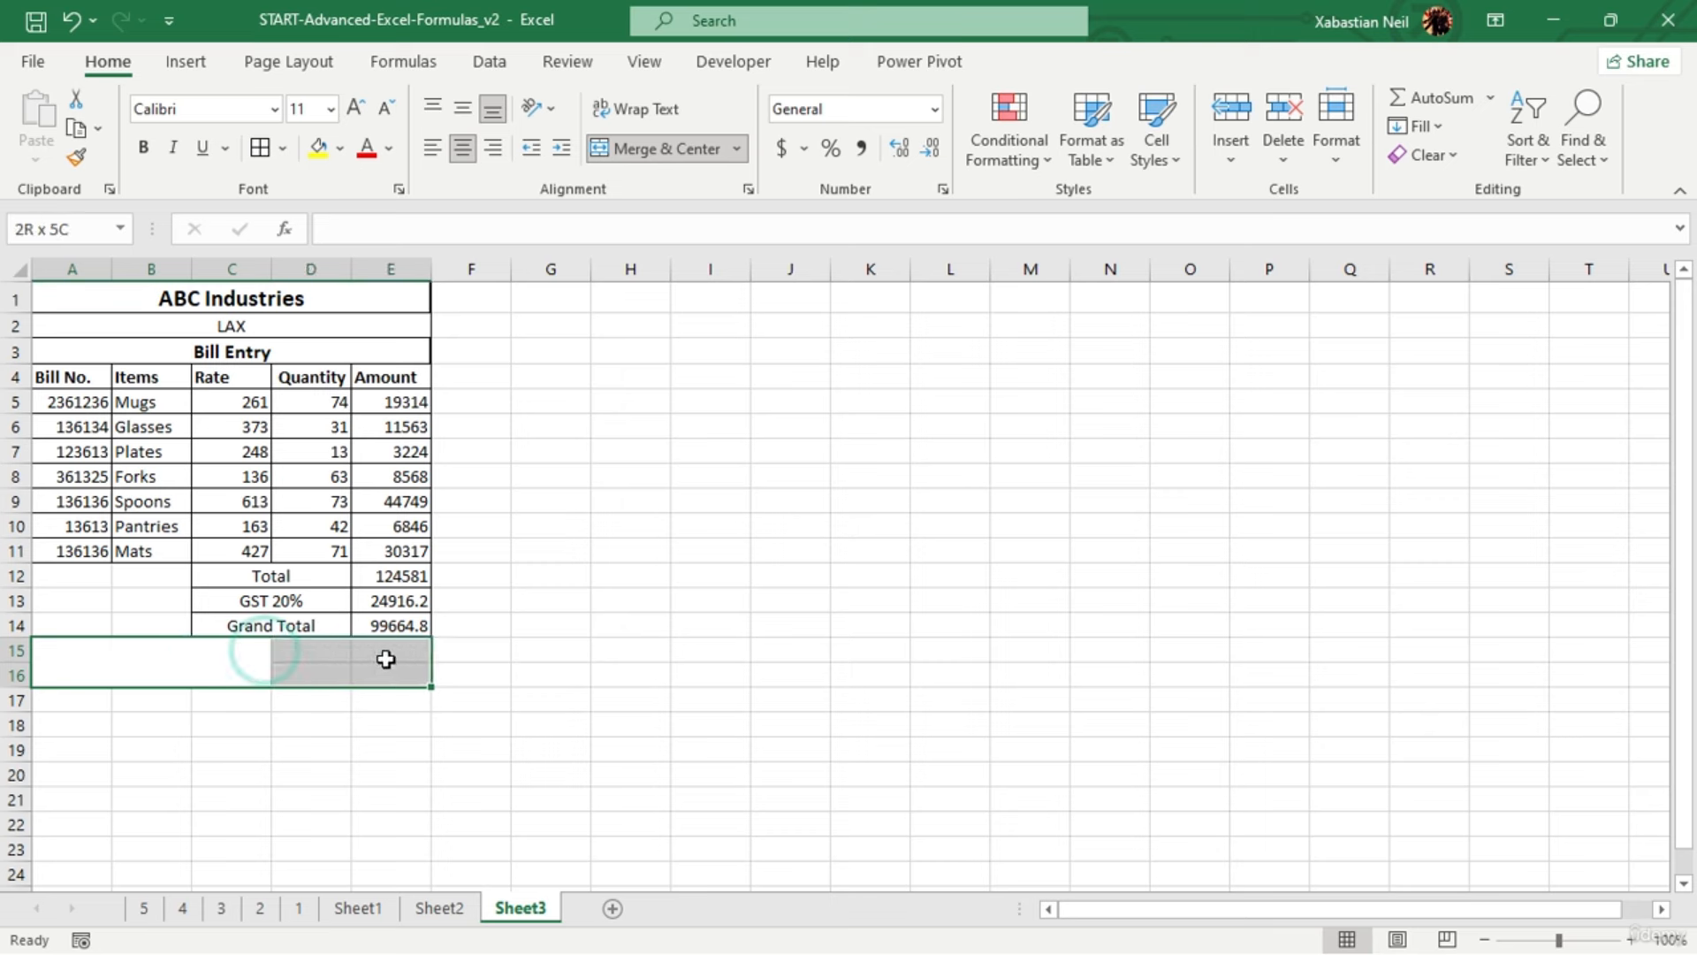
click(662, 152)
click(459, 747)
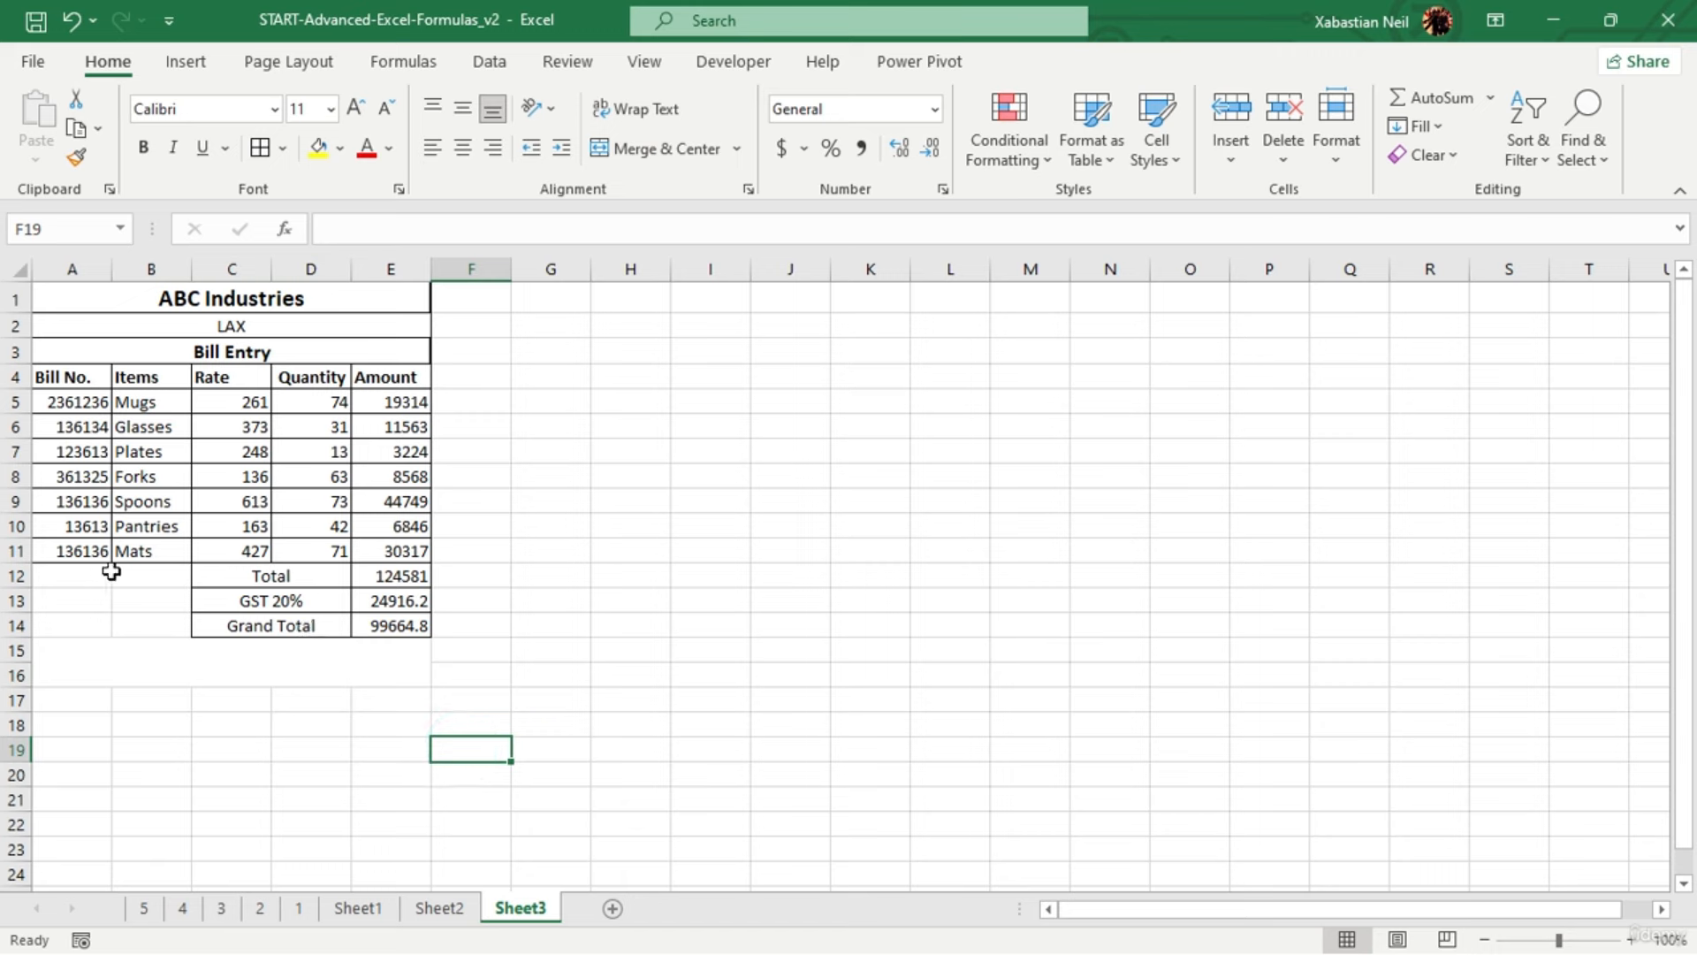
Merge and center the empty range A12:B14 beside the Total, GST and Grand Total labels
drag(105, 573, 153, 623)
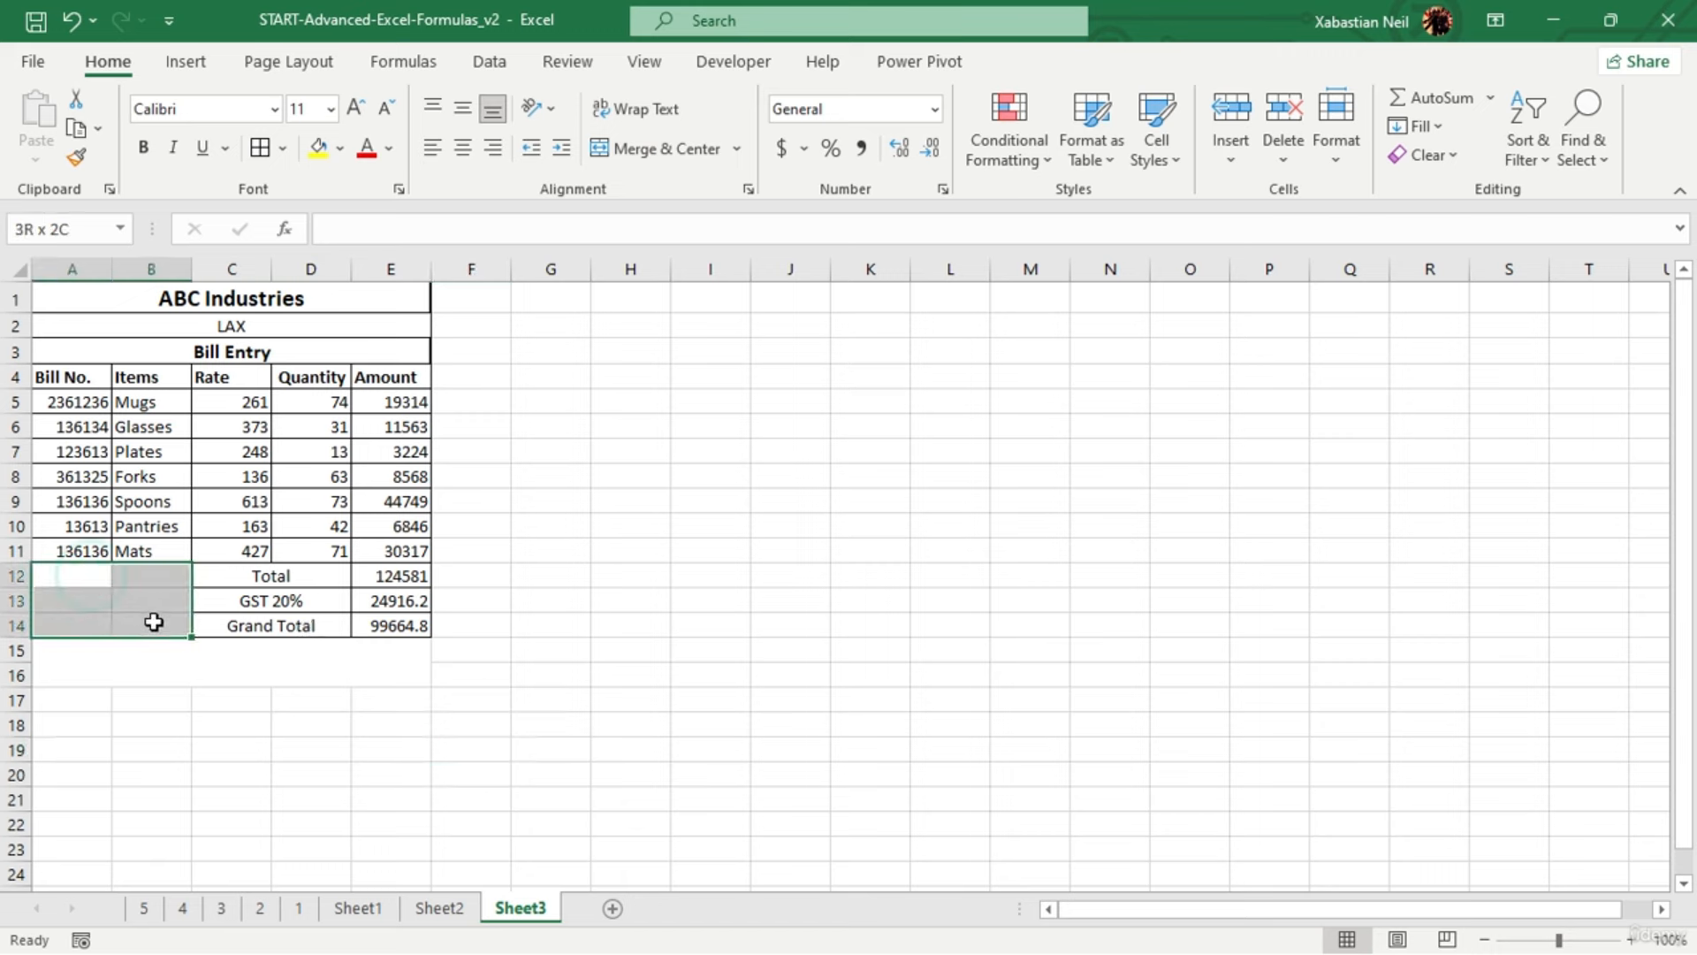
click(644, 151)
click(472, 674)
click(122, 665)
drag(125, 614, 139, 667)
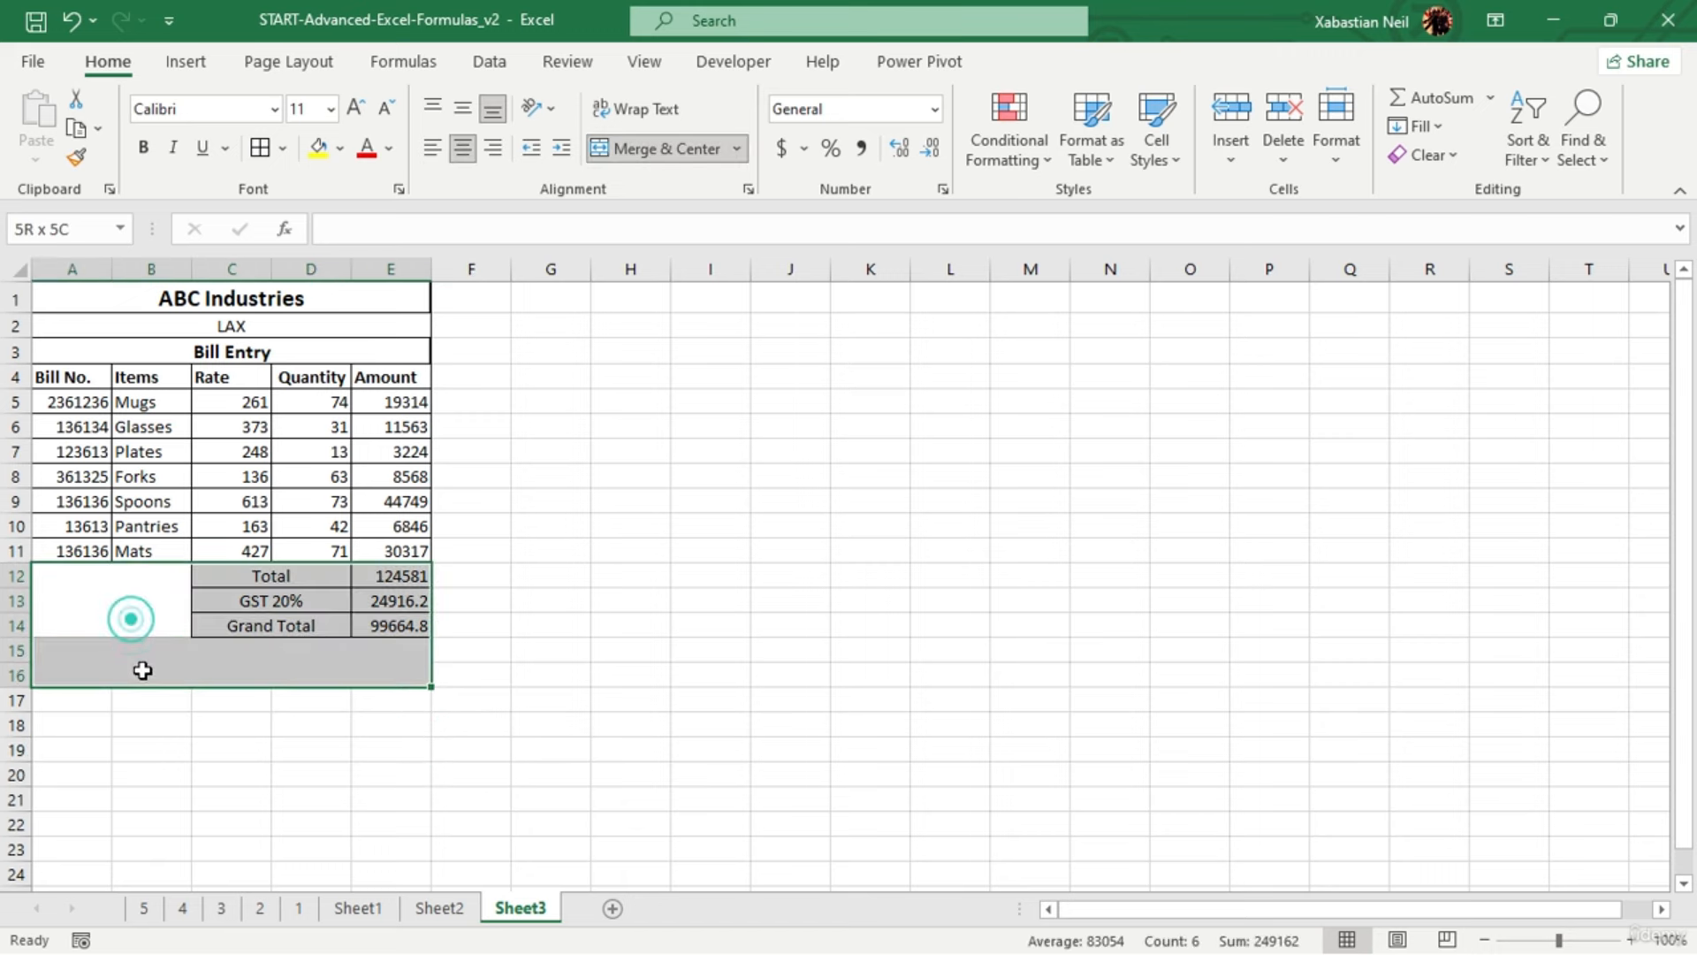
click(134, 618)
click(653, 476)
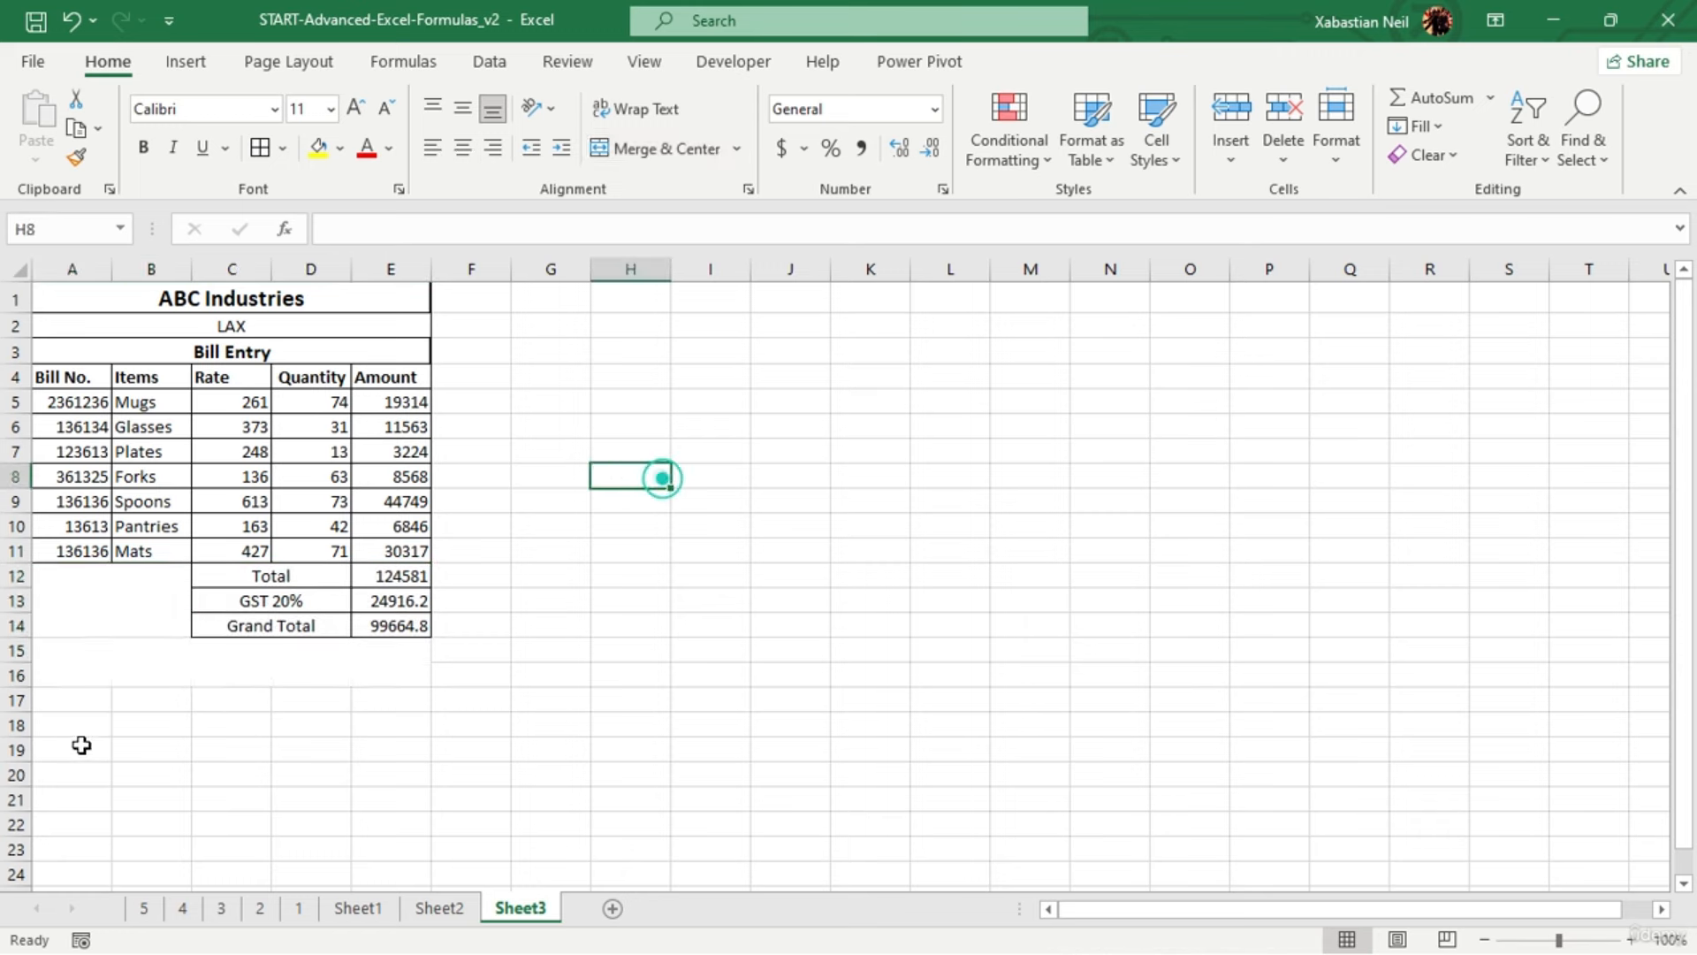
Try placing a small ActiveX check box in the merged A15:E16 area
click(137, 659)
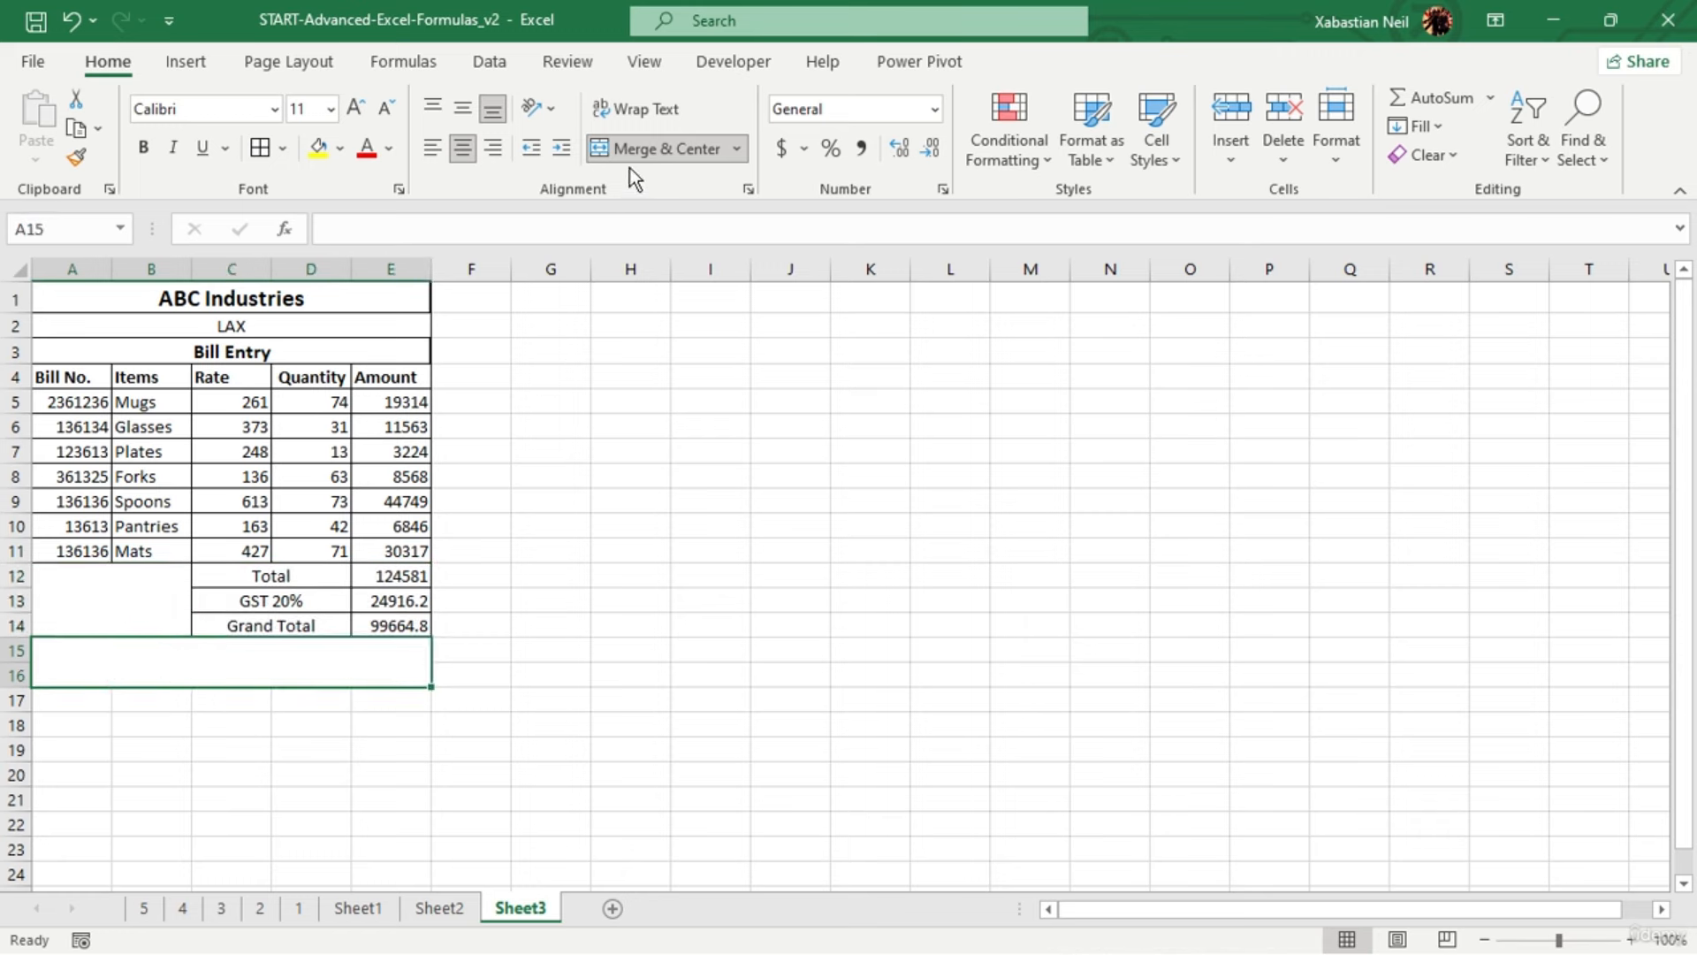
click(500, 61)
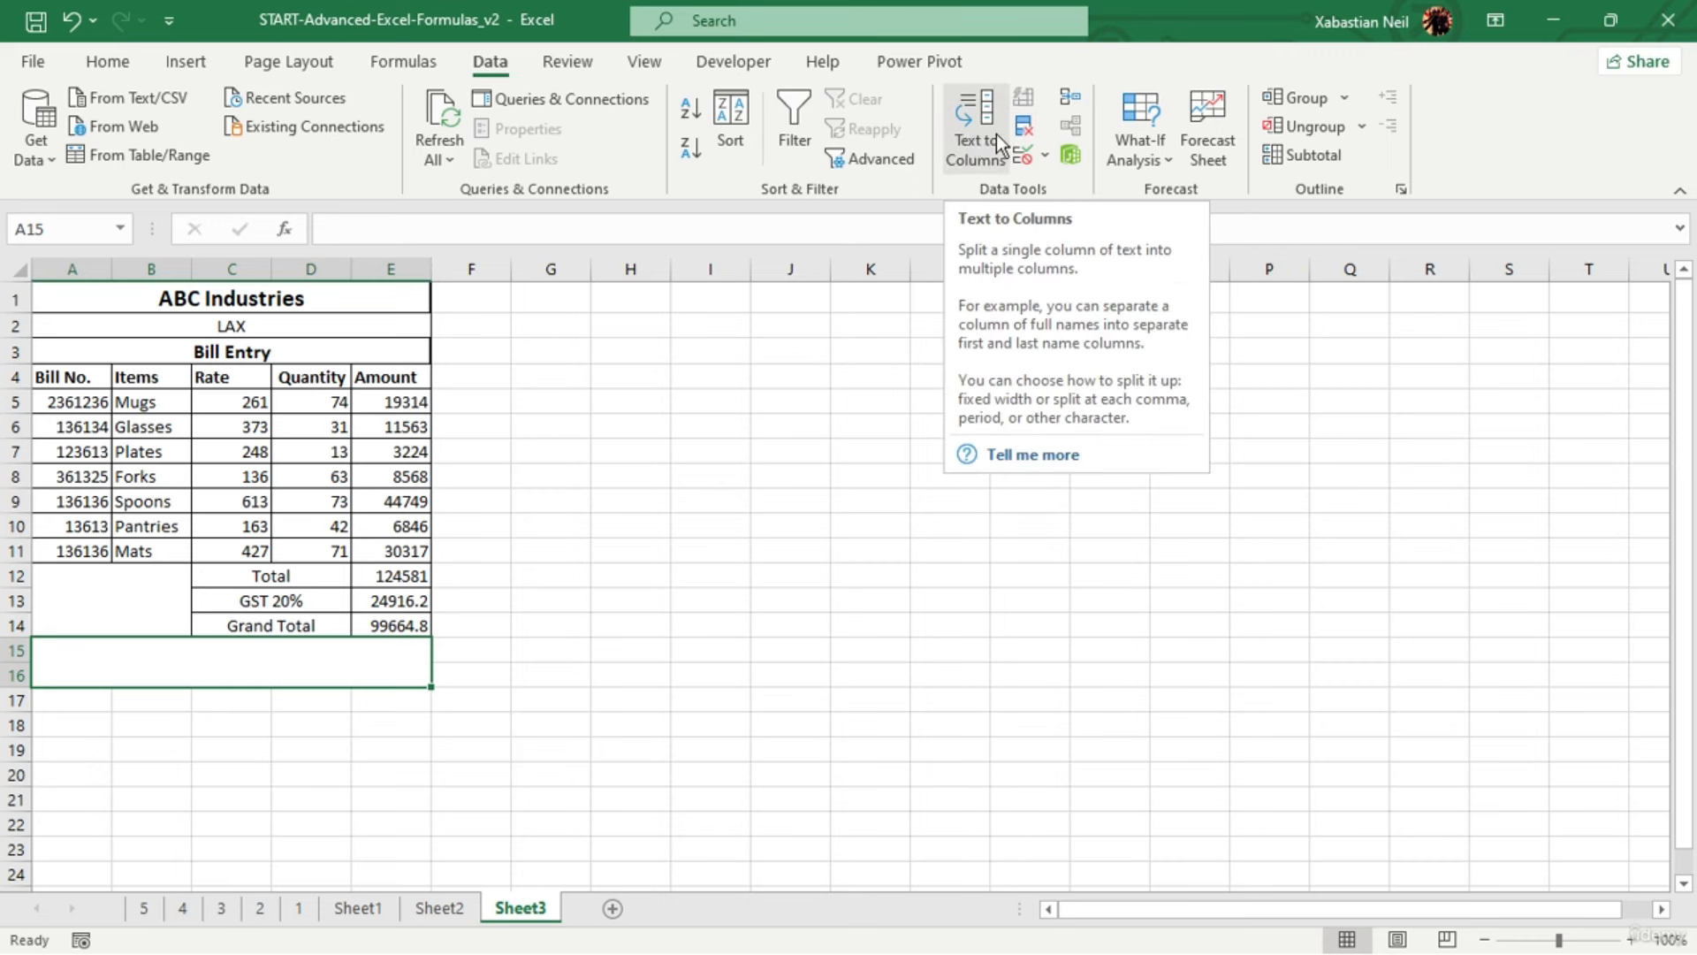
click(732, 64)
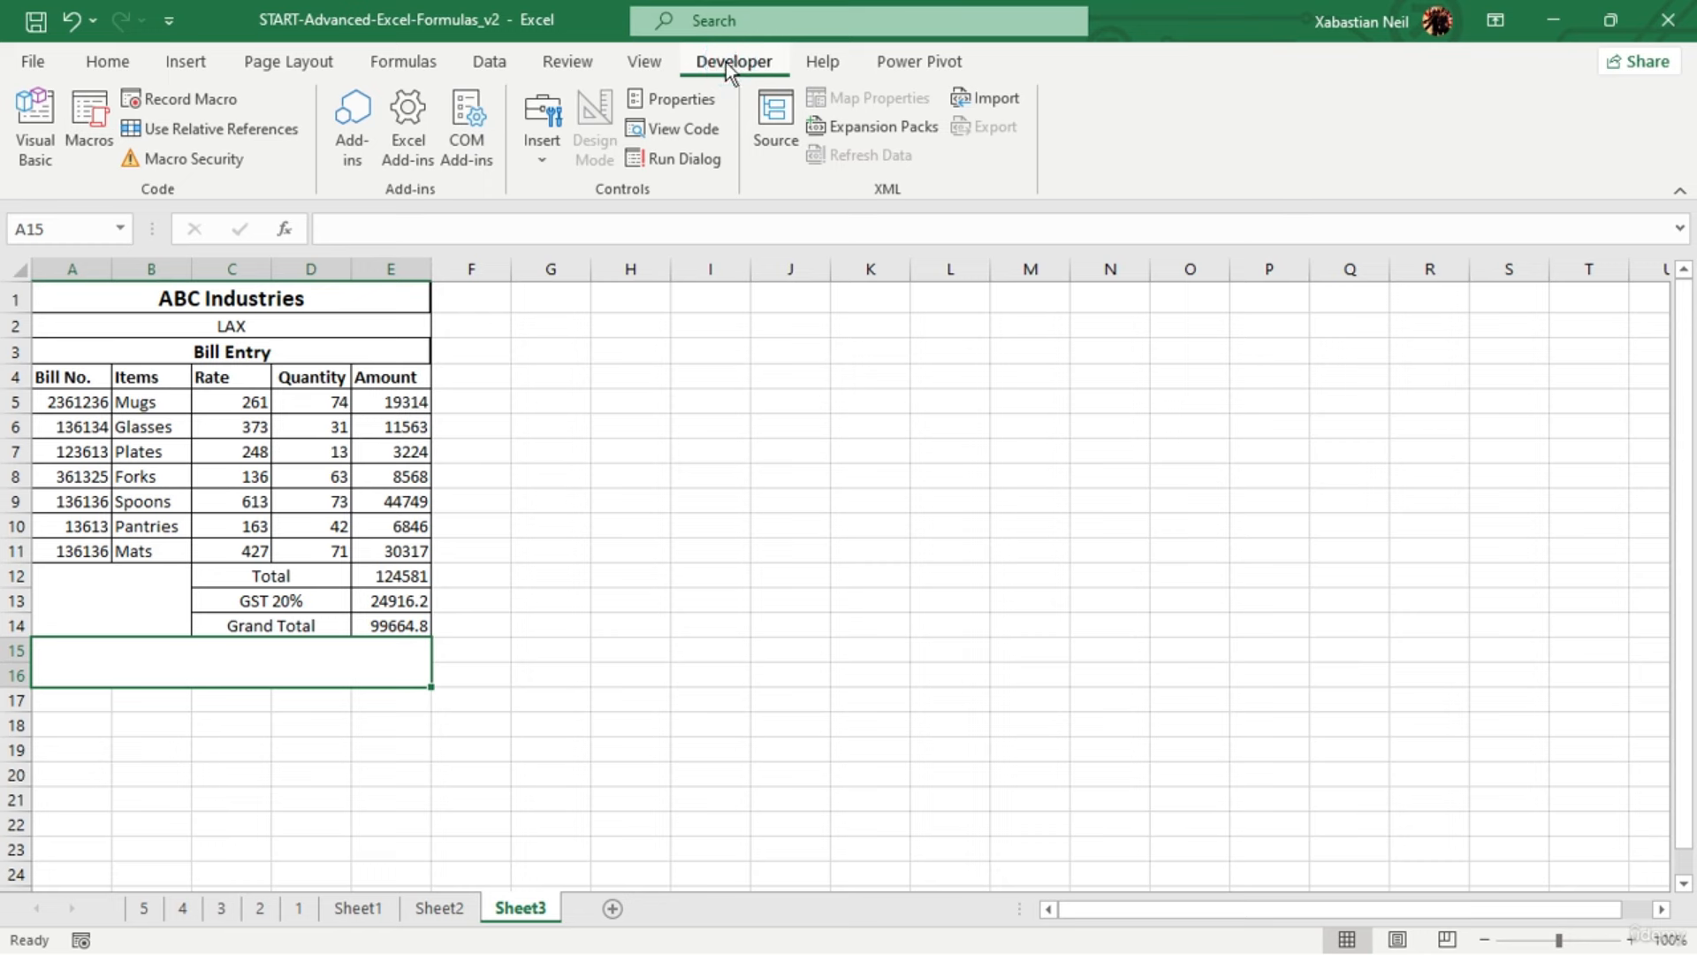
click(555, 120)
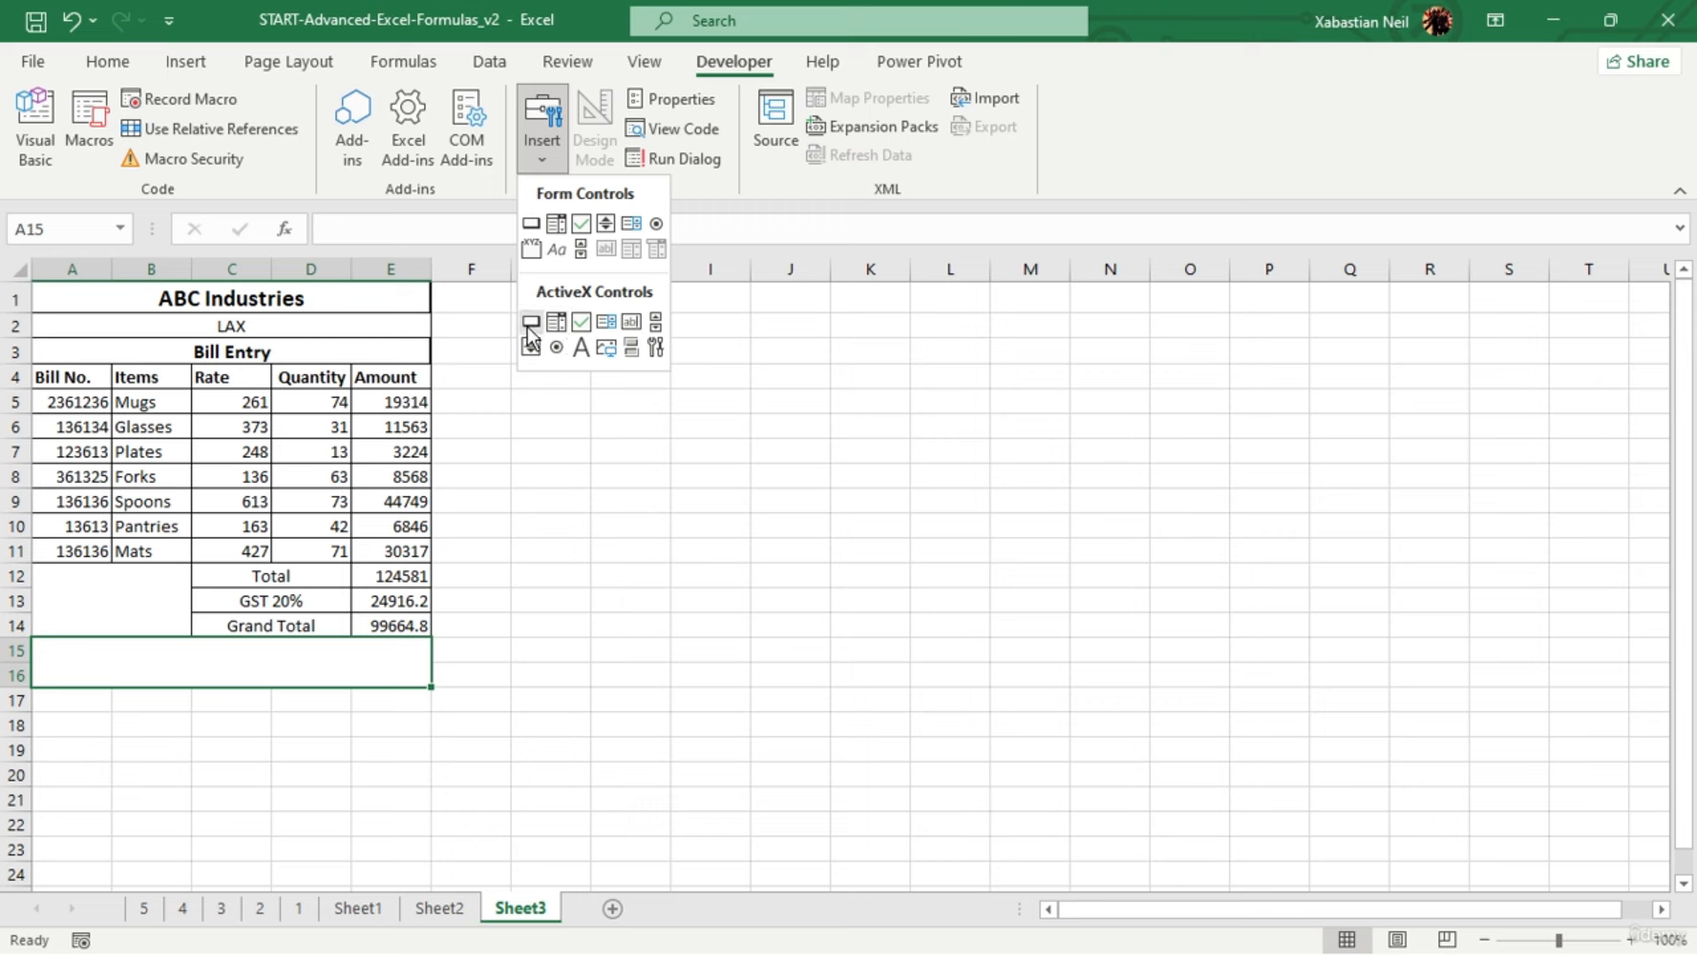
click(585, 318)
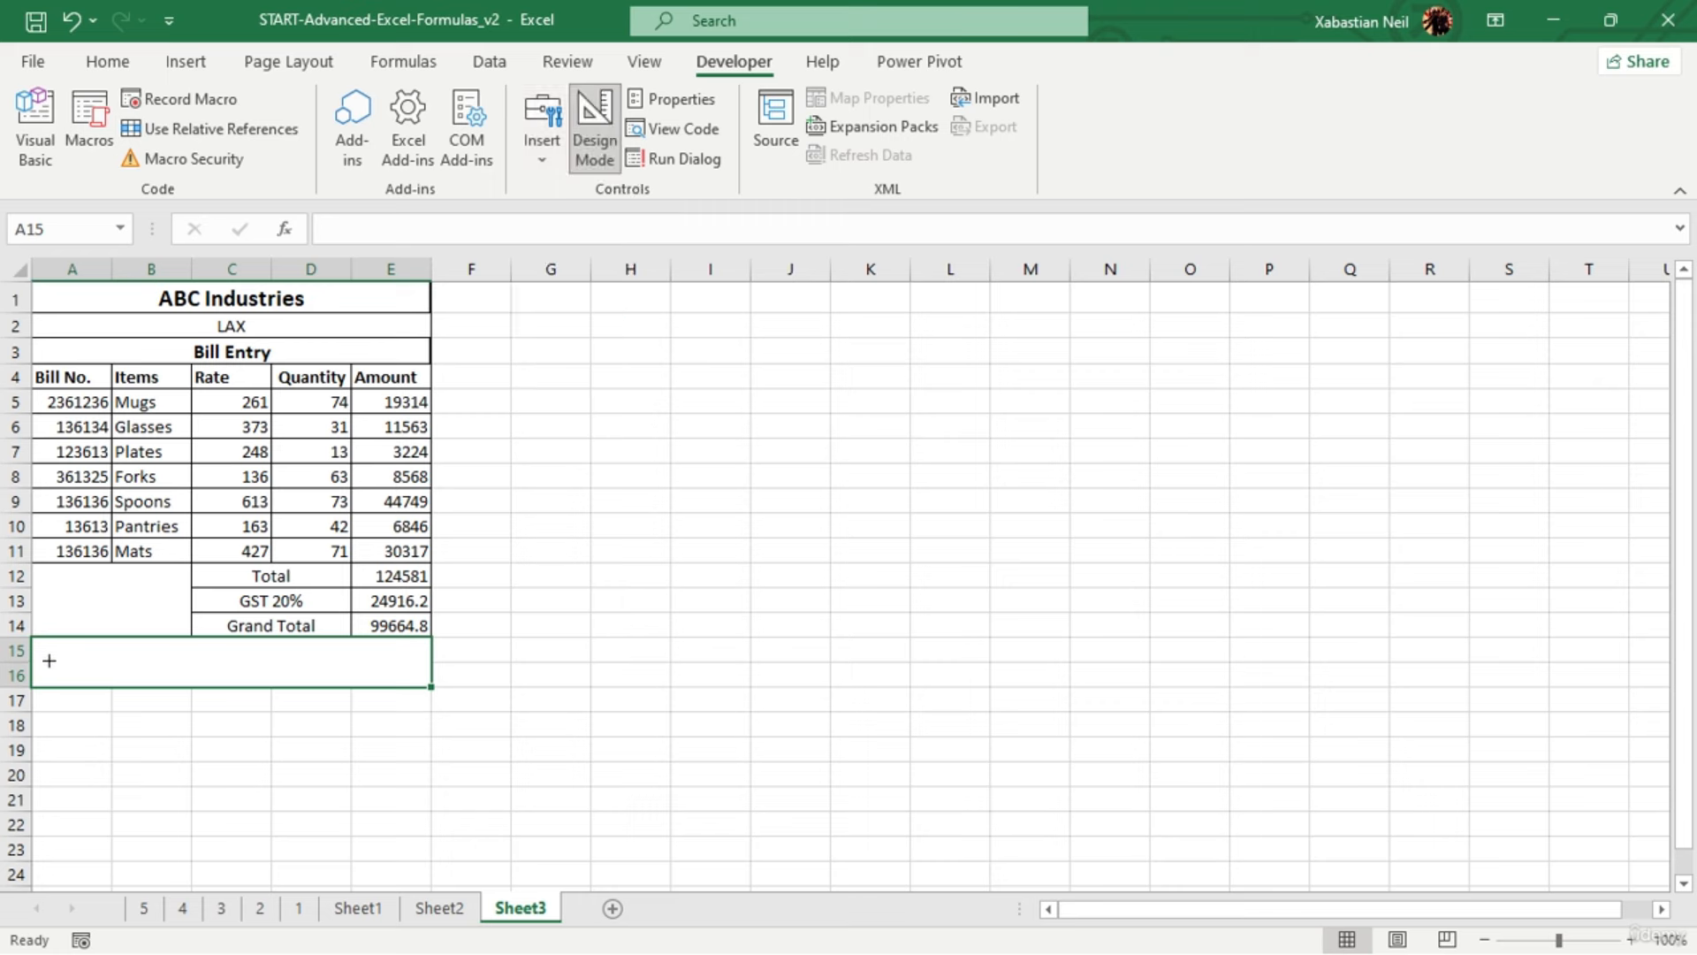
drag(73, 650, 99, 670)
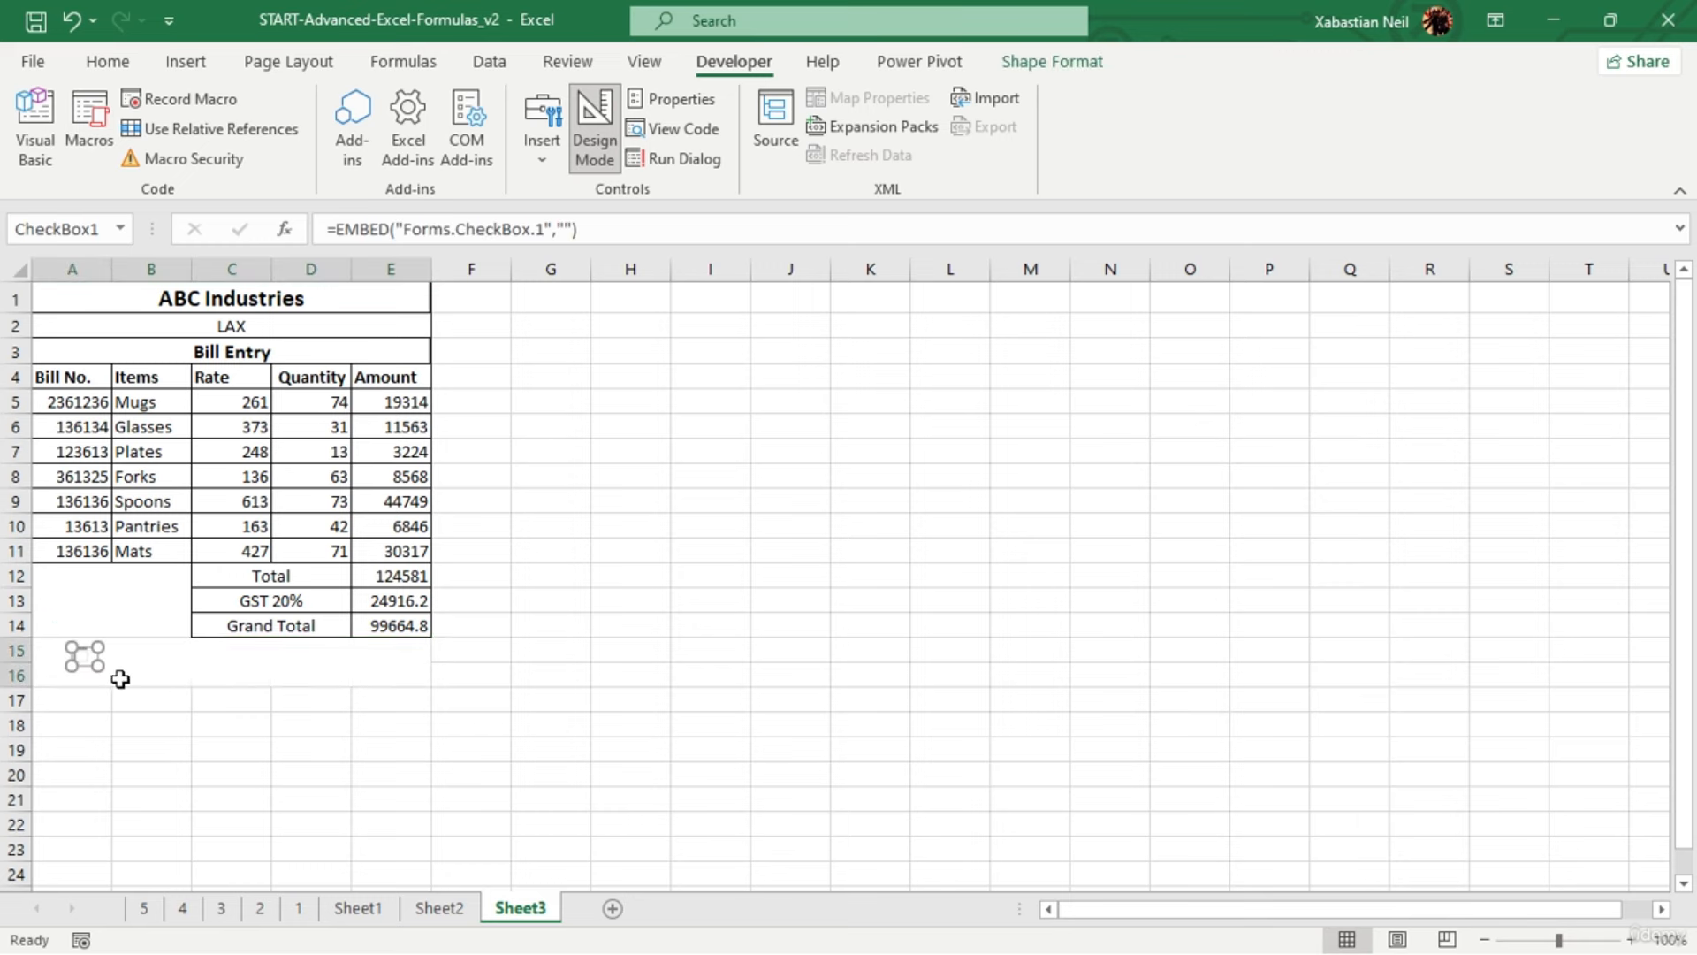
double_click(87, 662)
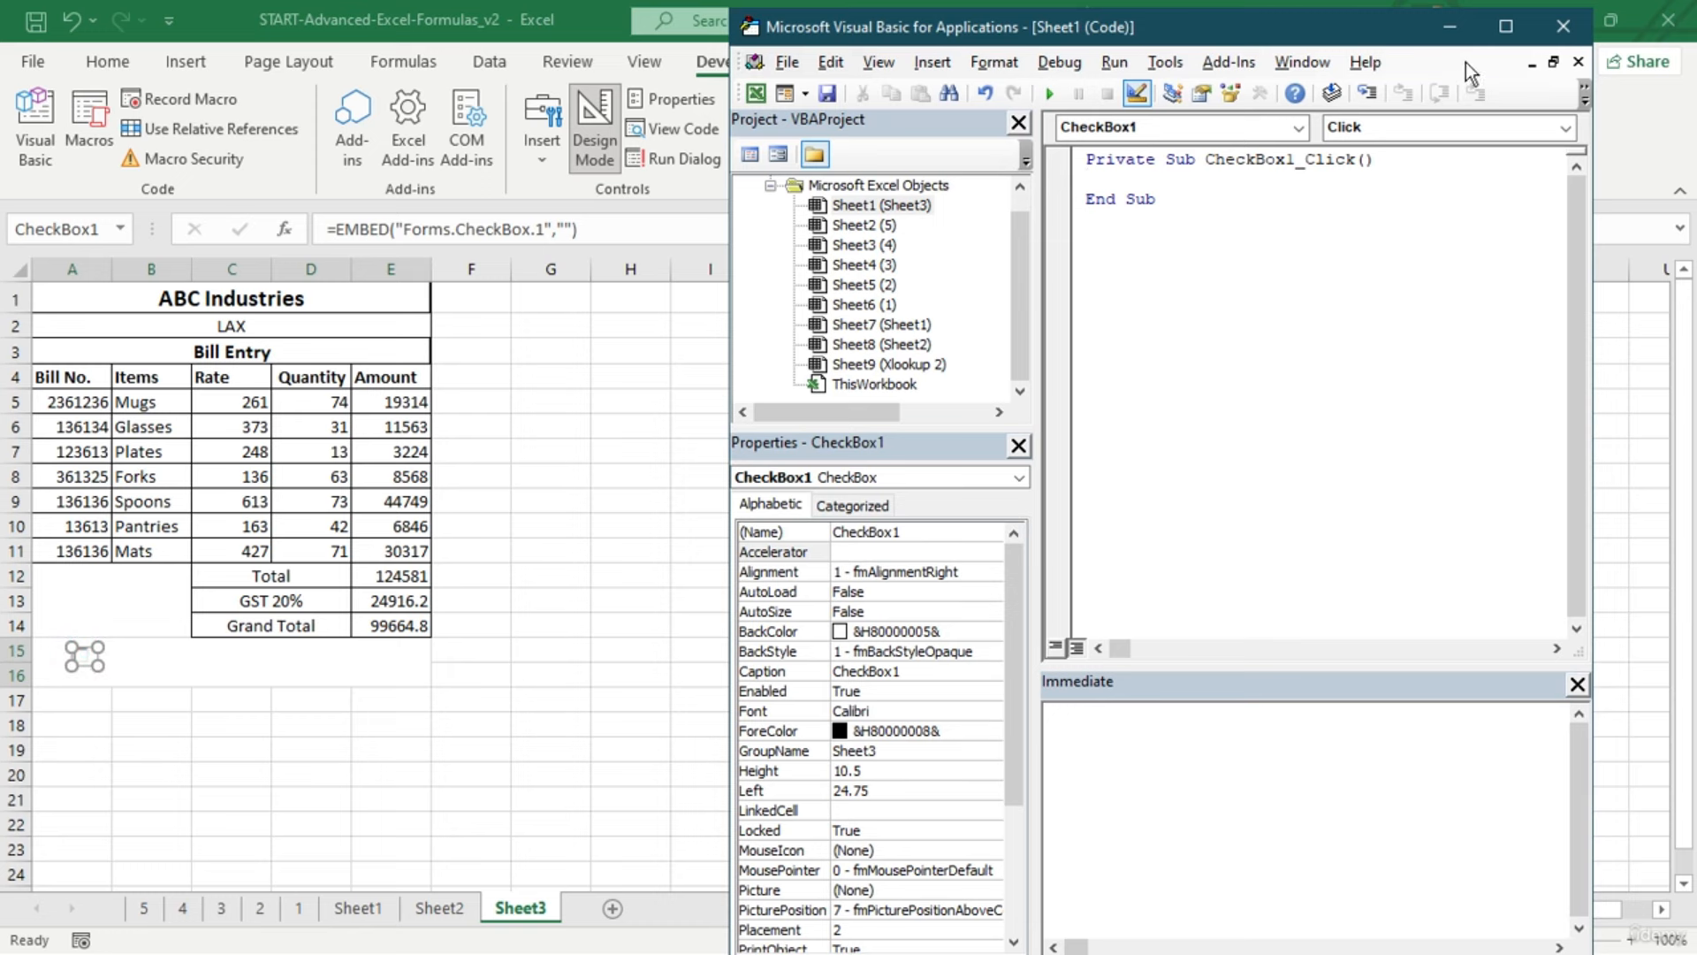
Close the code editor and delete the ActiveX check box from the merged A15:E16 area
click(1565, 27)
click(65, 655)
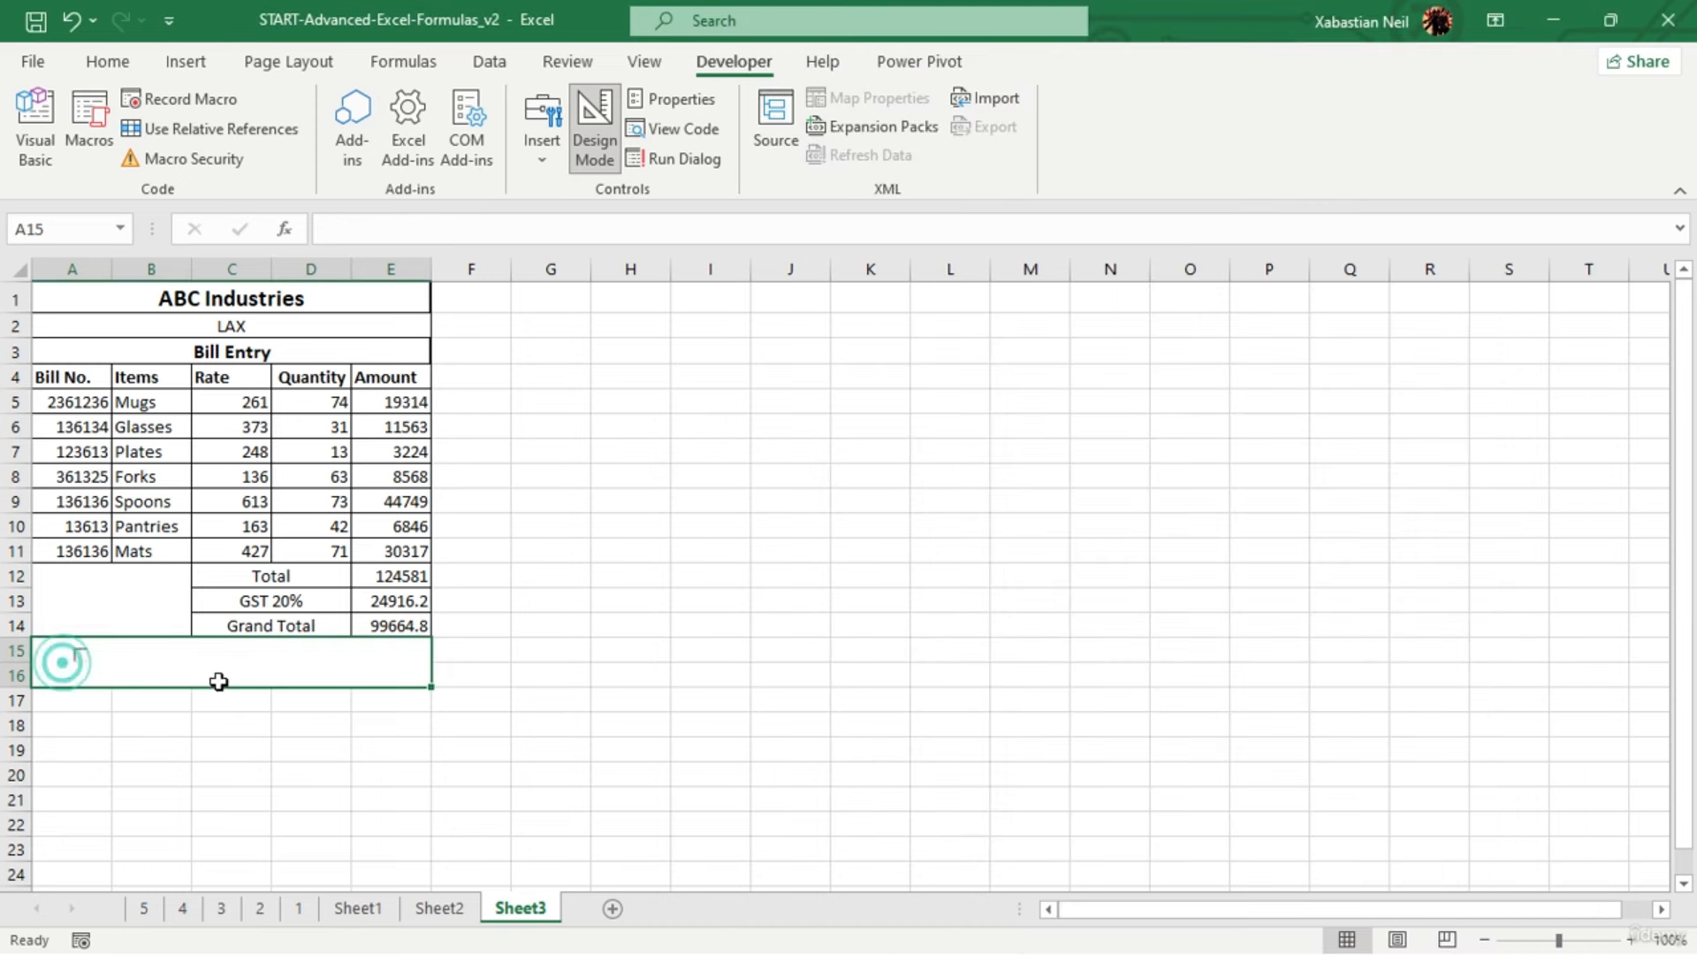
click(78, 654)
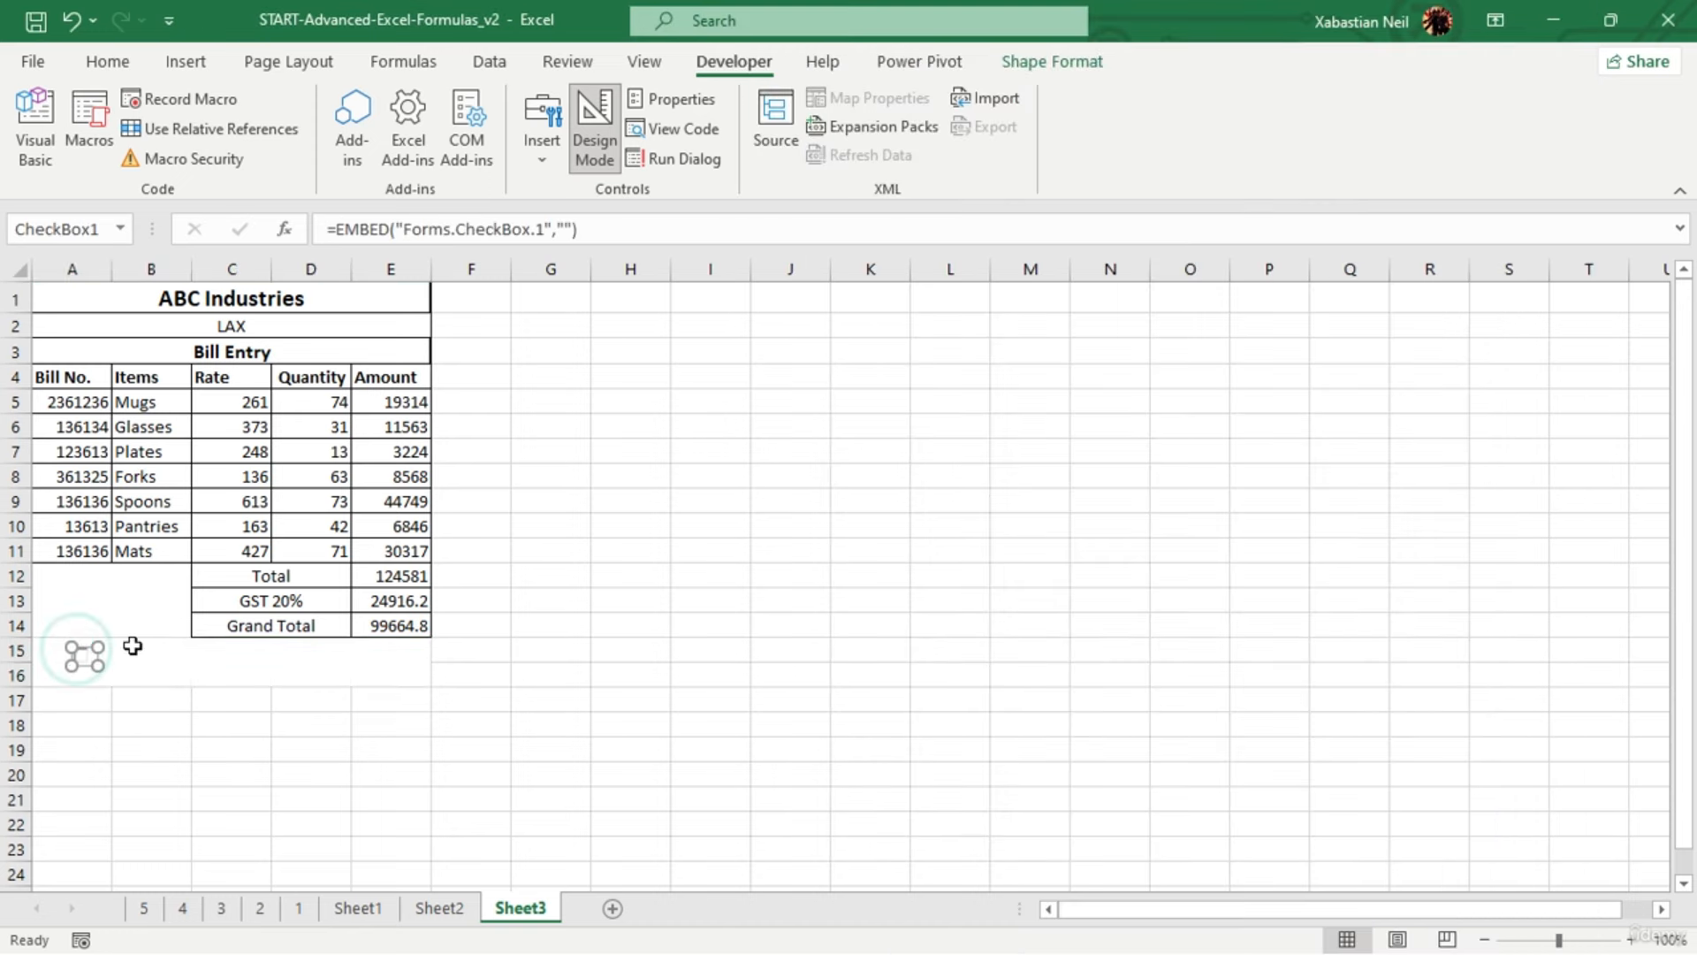
key(Delete)
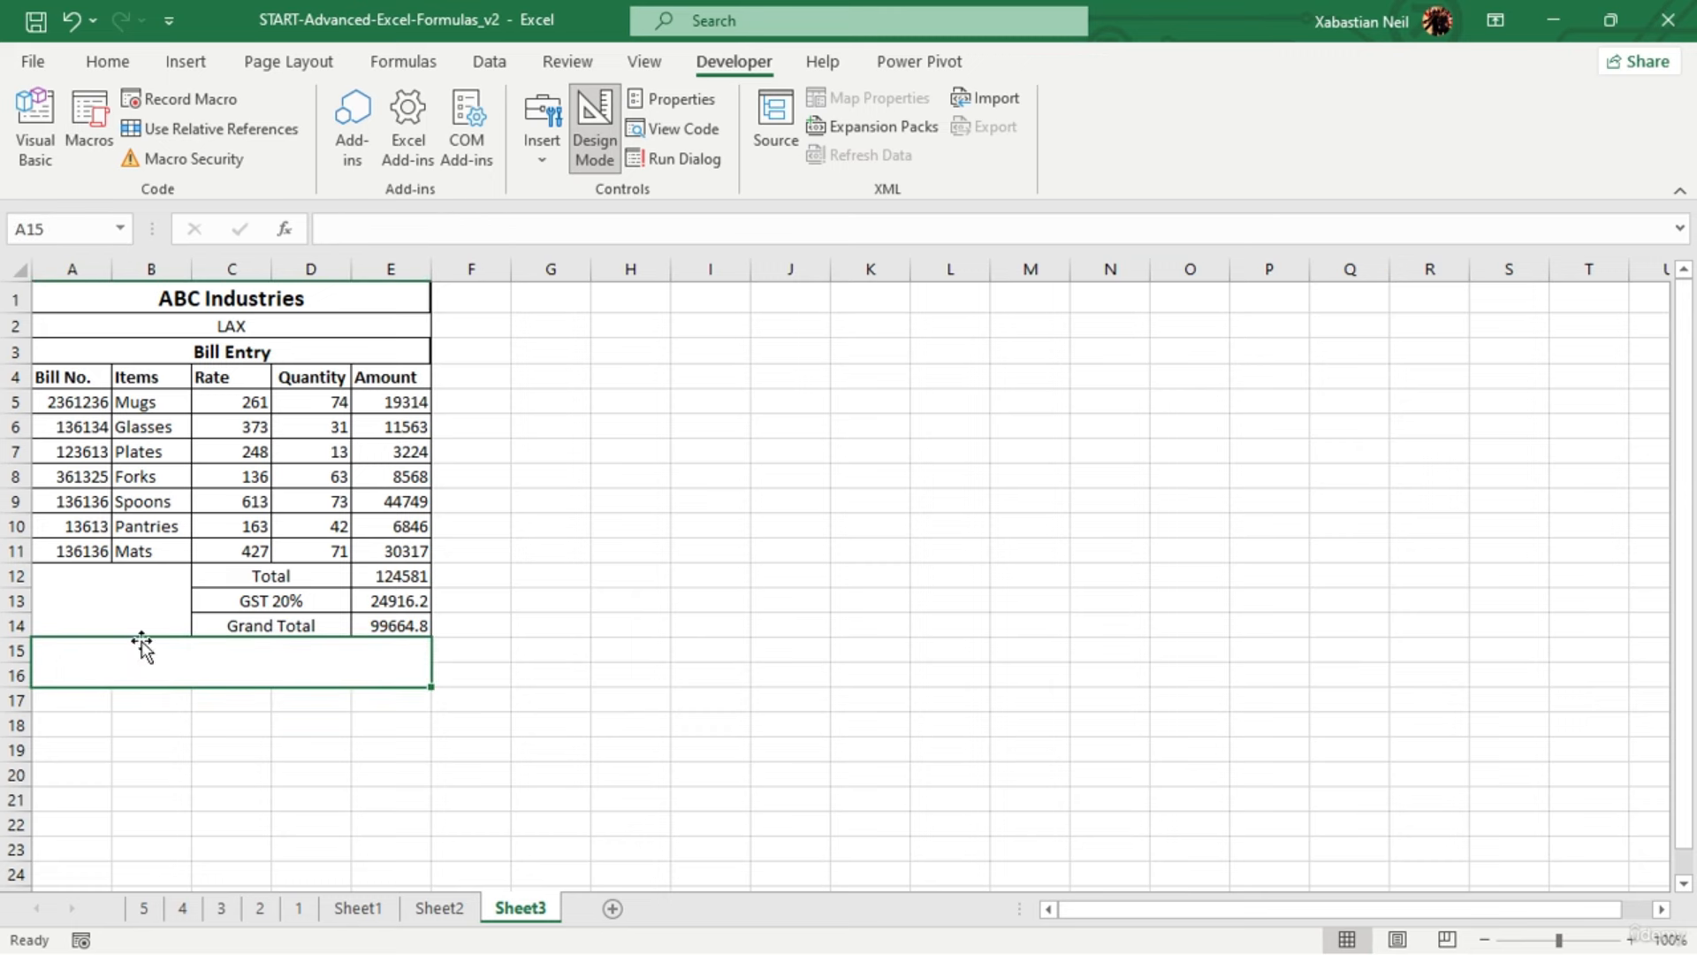
Add a form-control check box at the start of the merged A15:E16 area, label it Cash and tick it
click(549, 126)
click(577, 225)
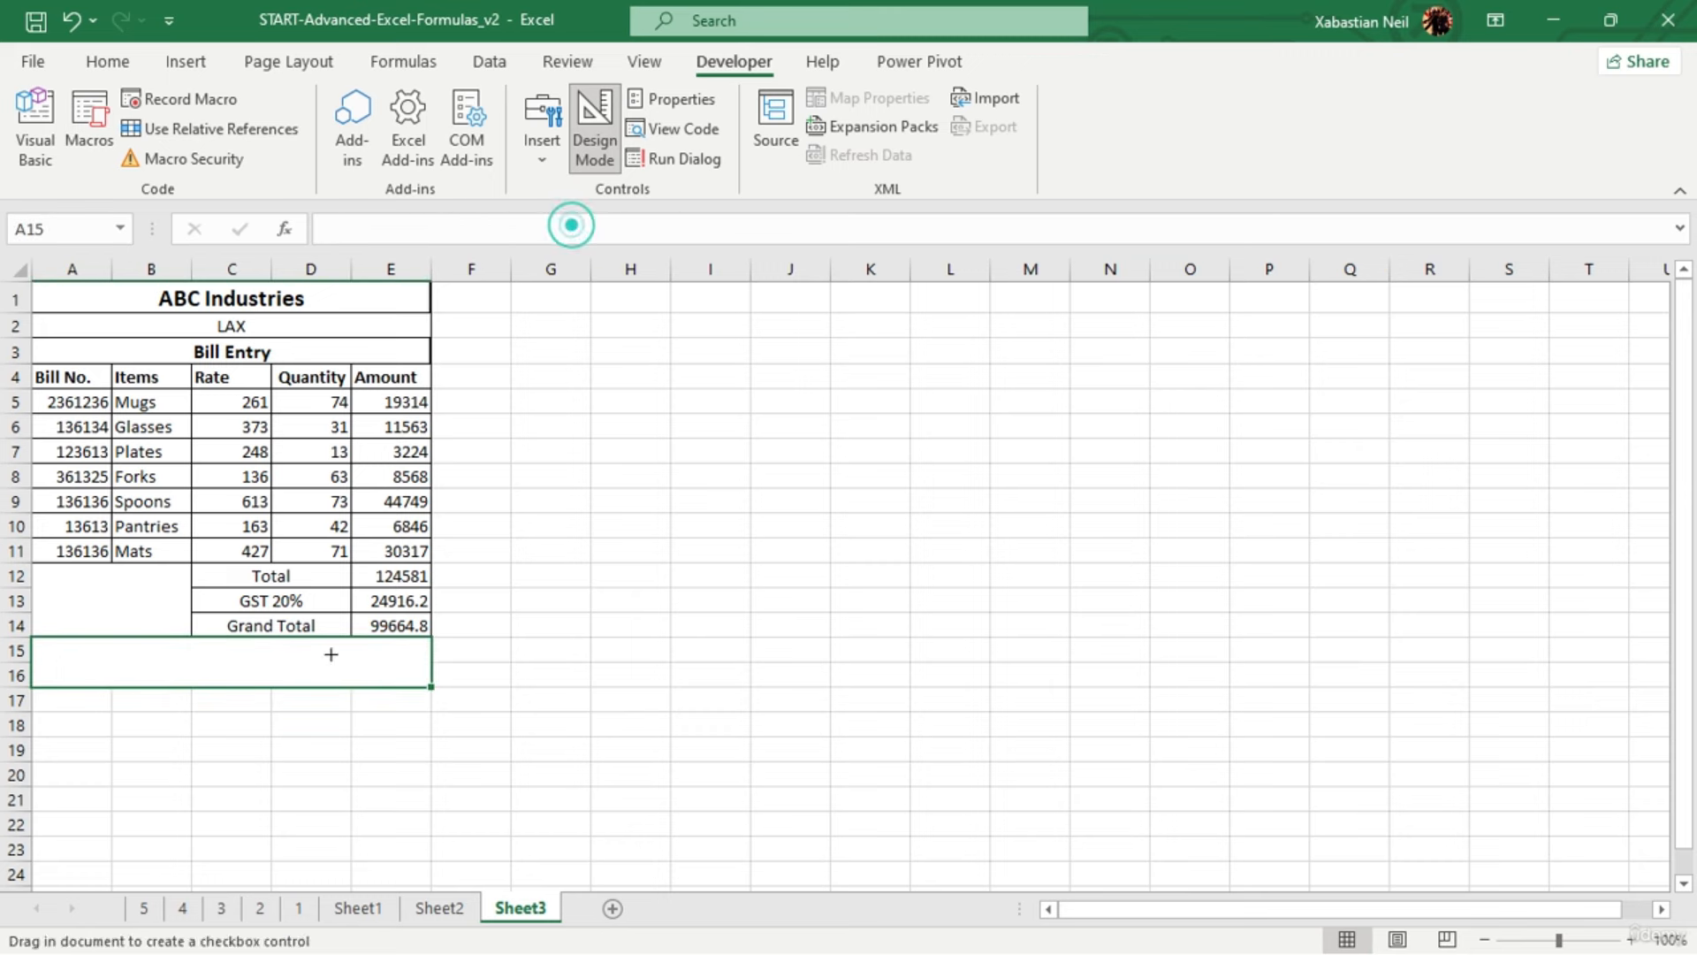
drag(70, 652, 111, 680)
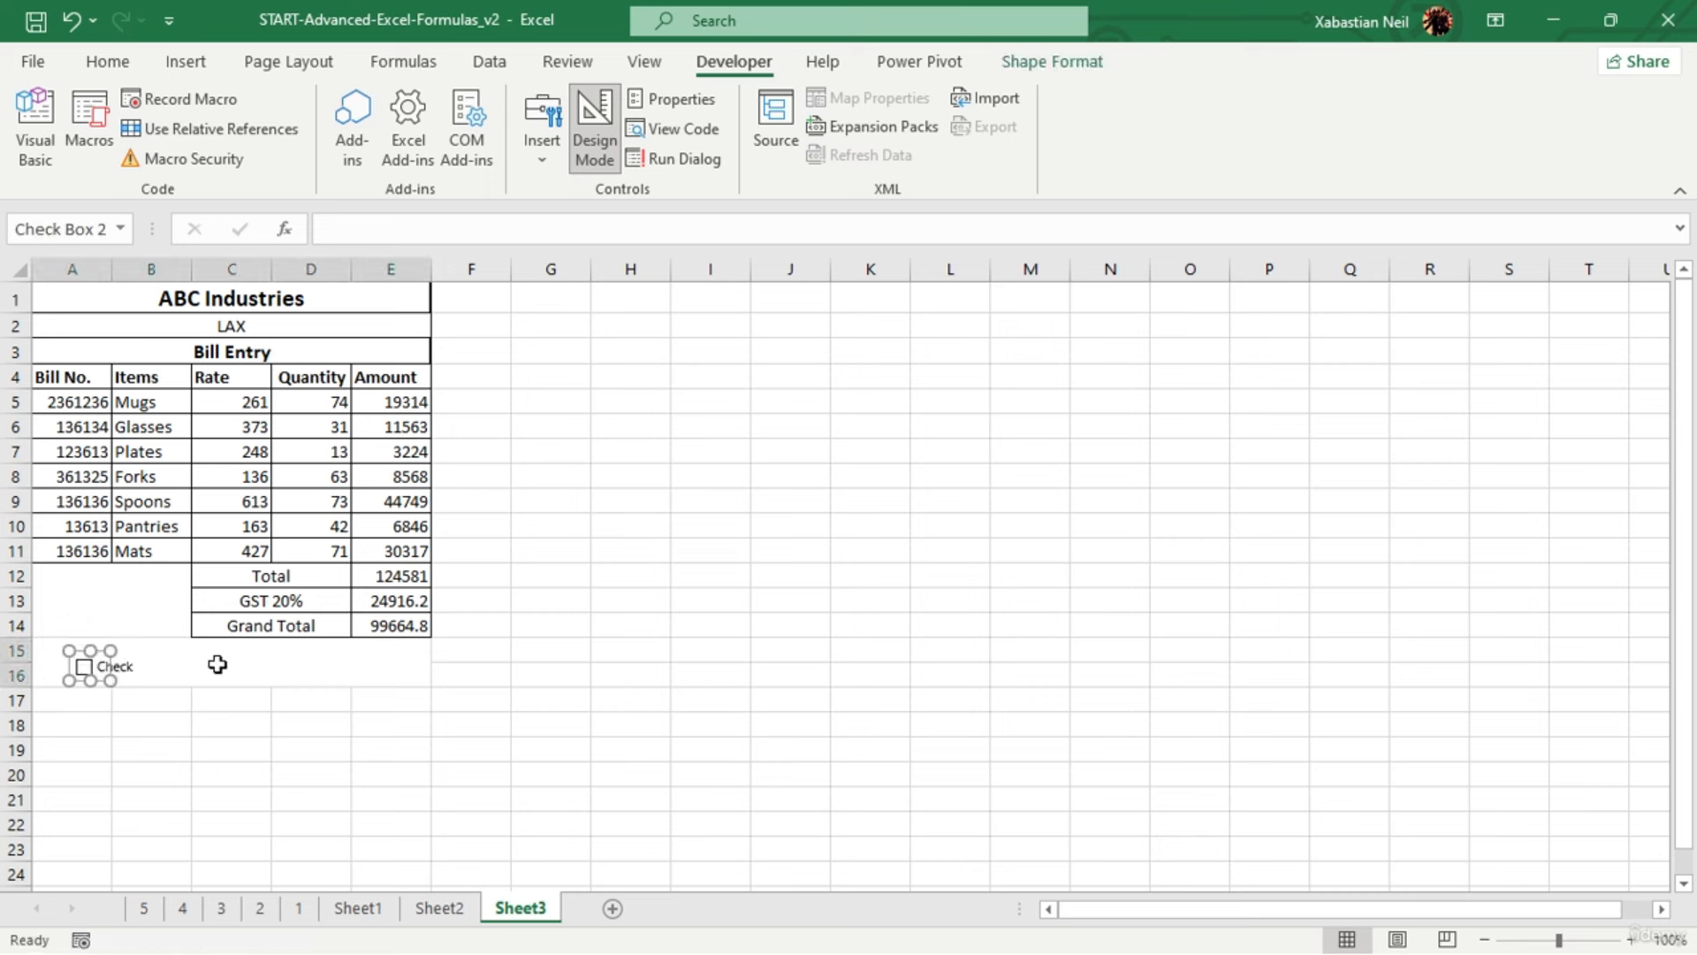
click(100, 663)
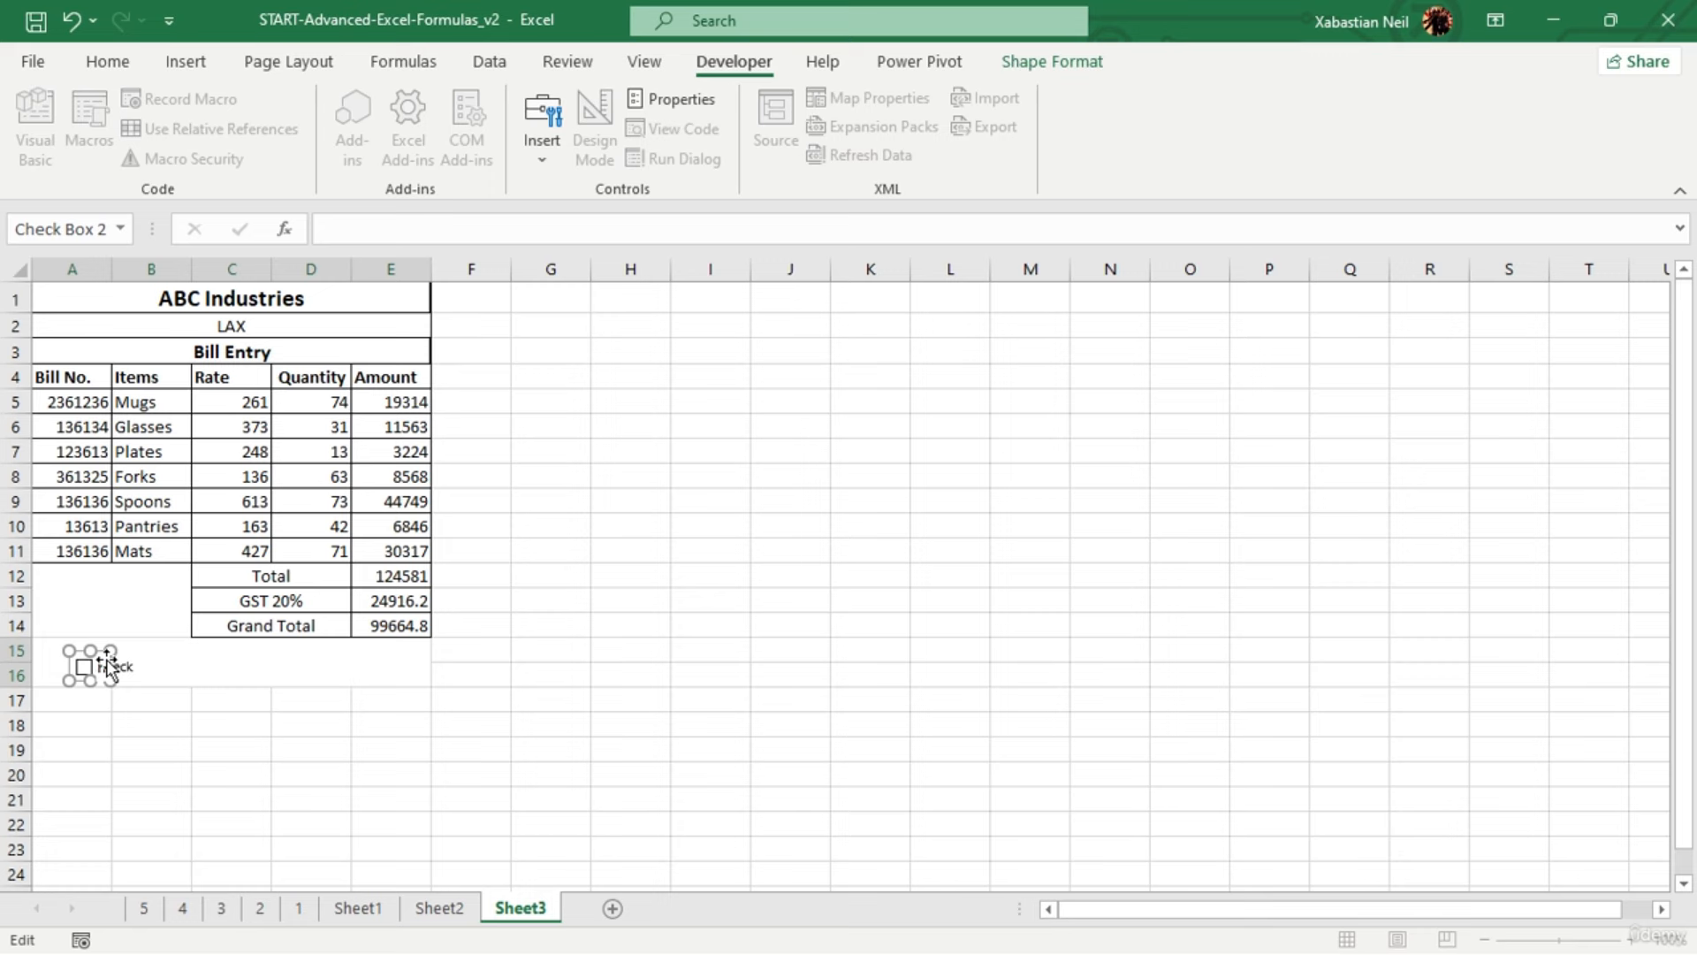
click(166, 663)
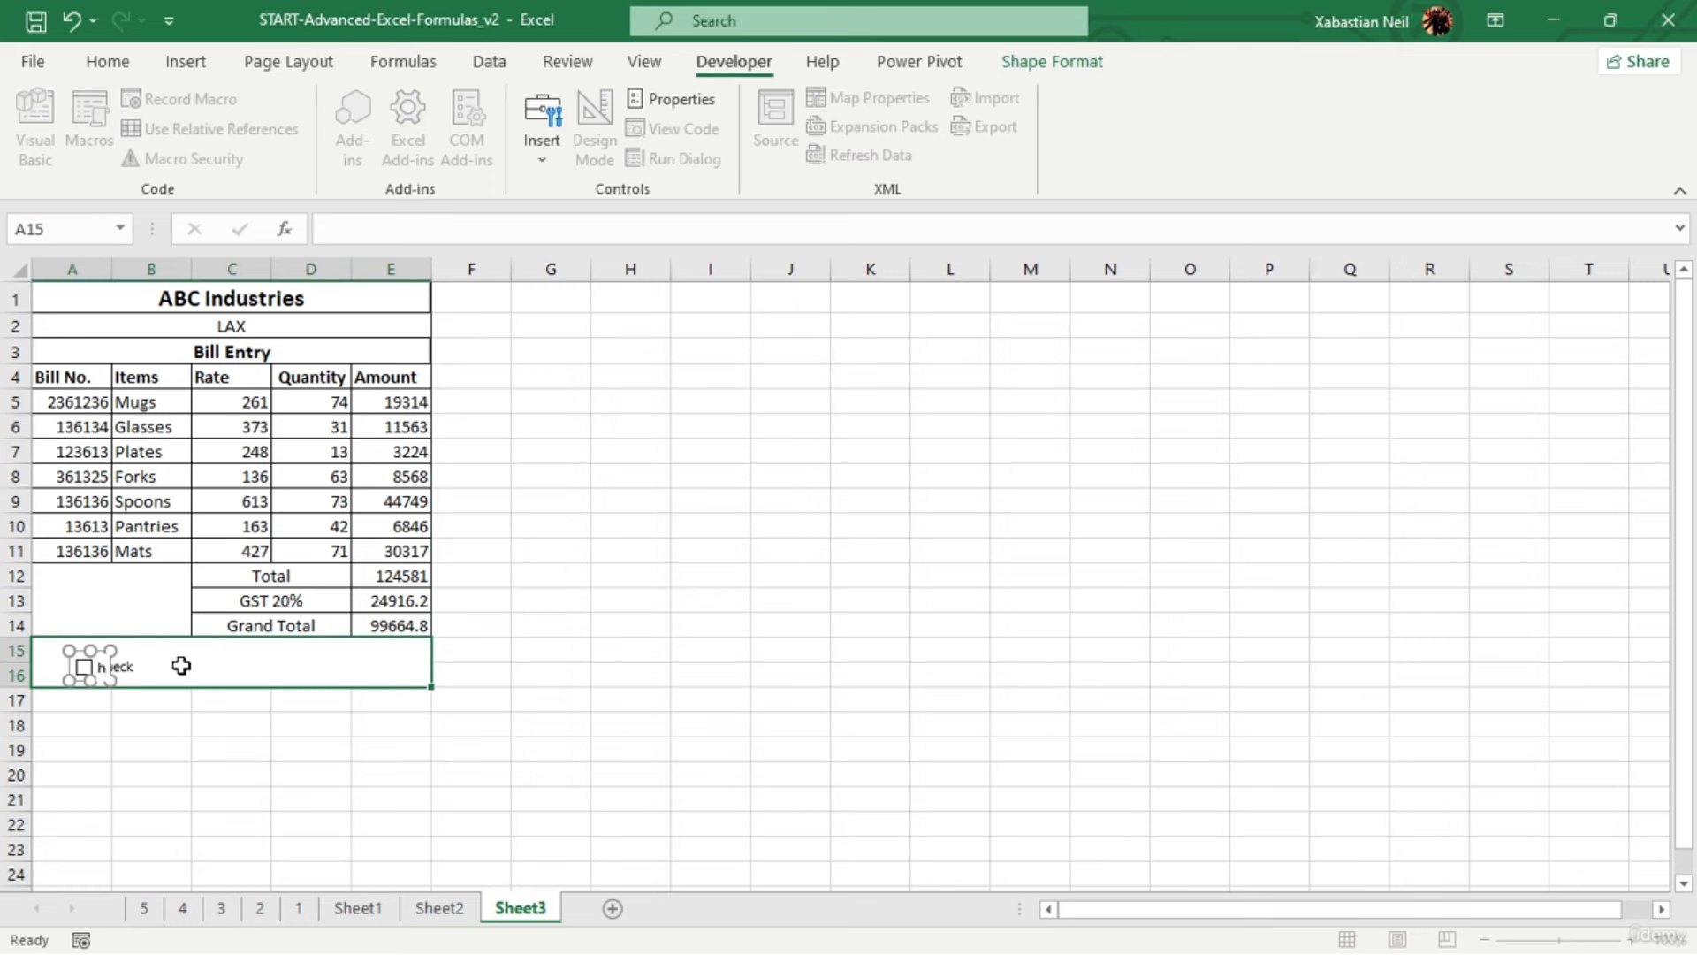
click(100, 665)
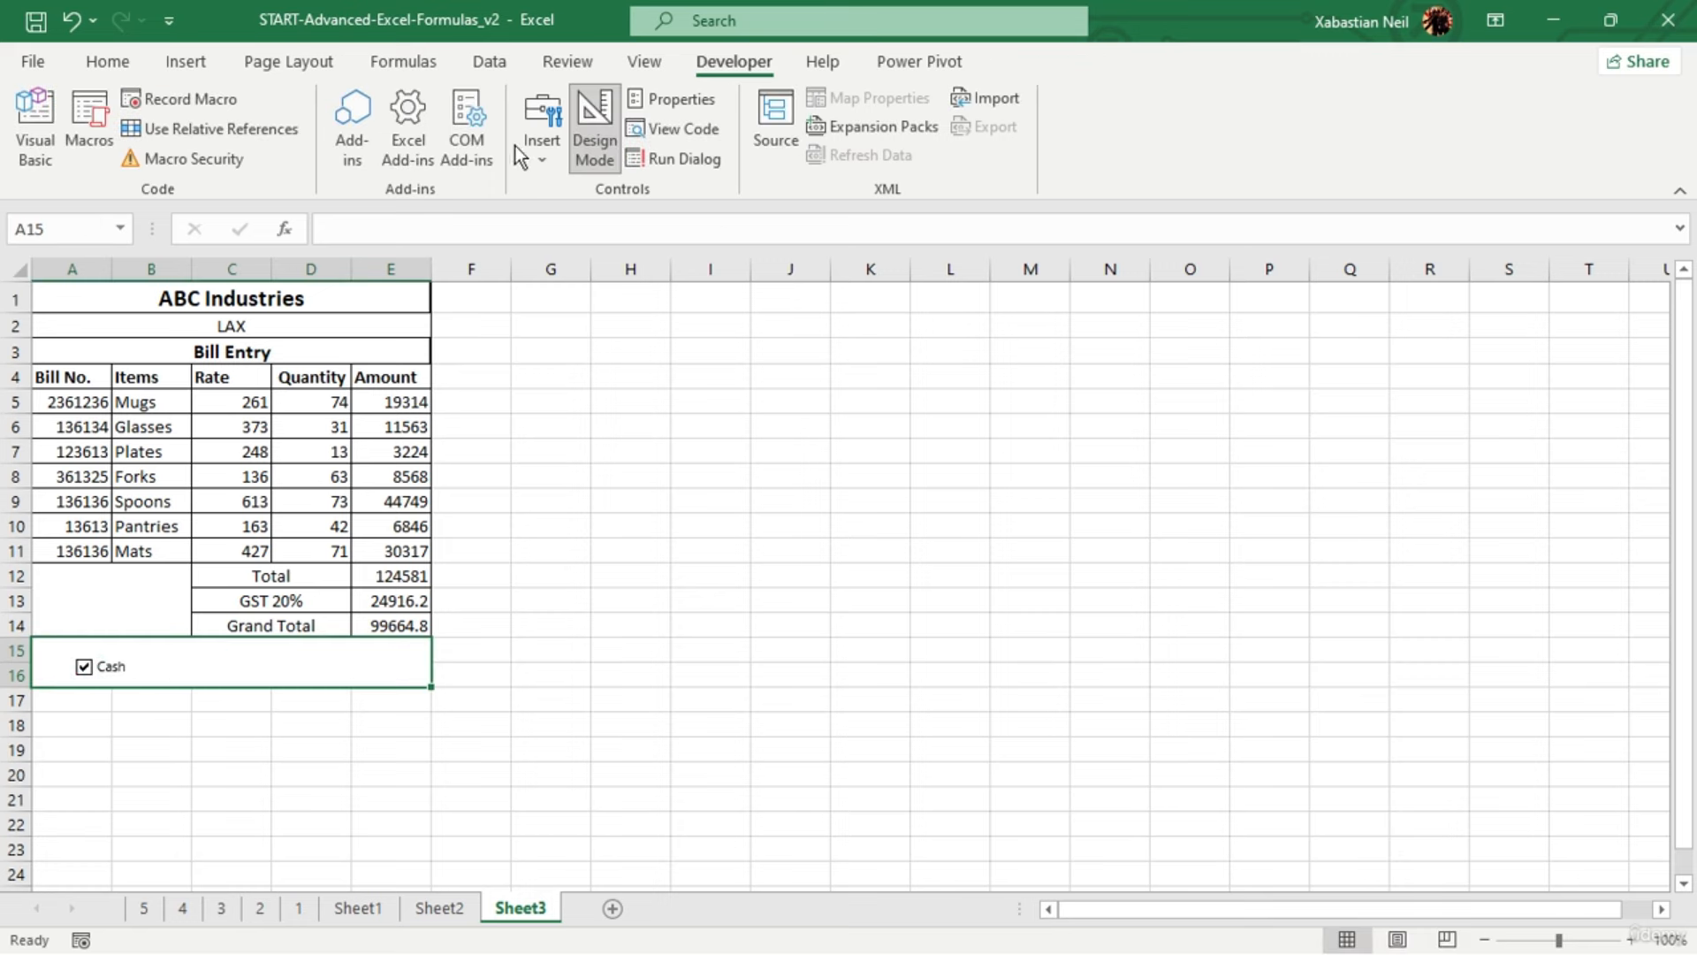
Add a second form-control check box beside Cash and label it Cheq
click(542, 140)
click(581, 224)
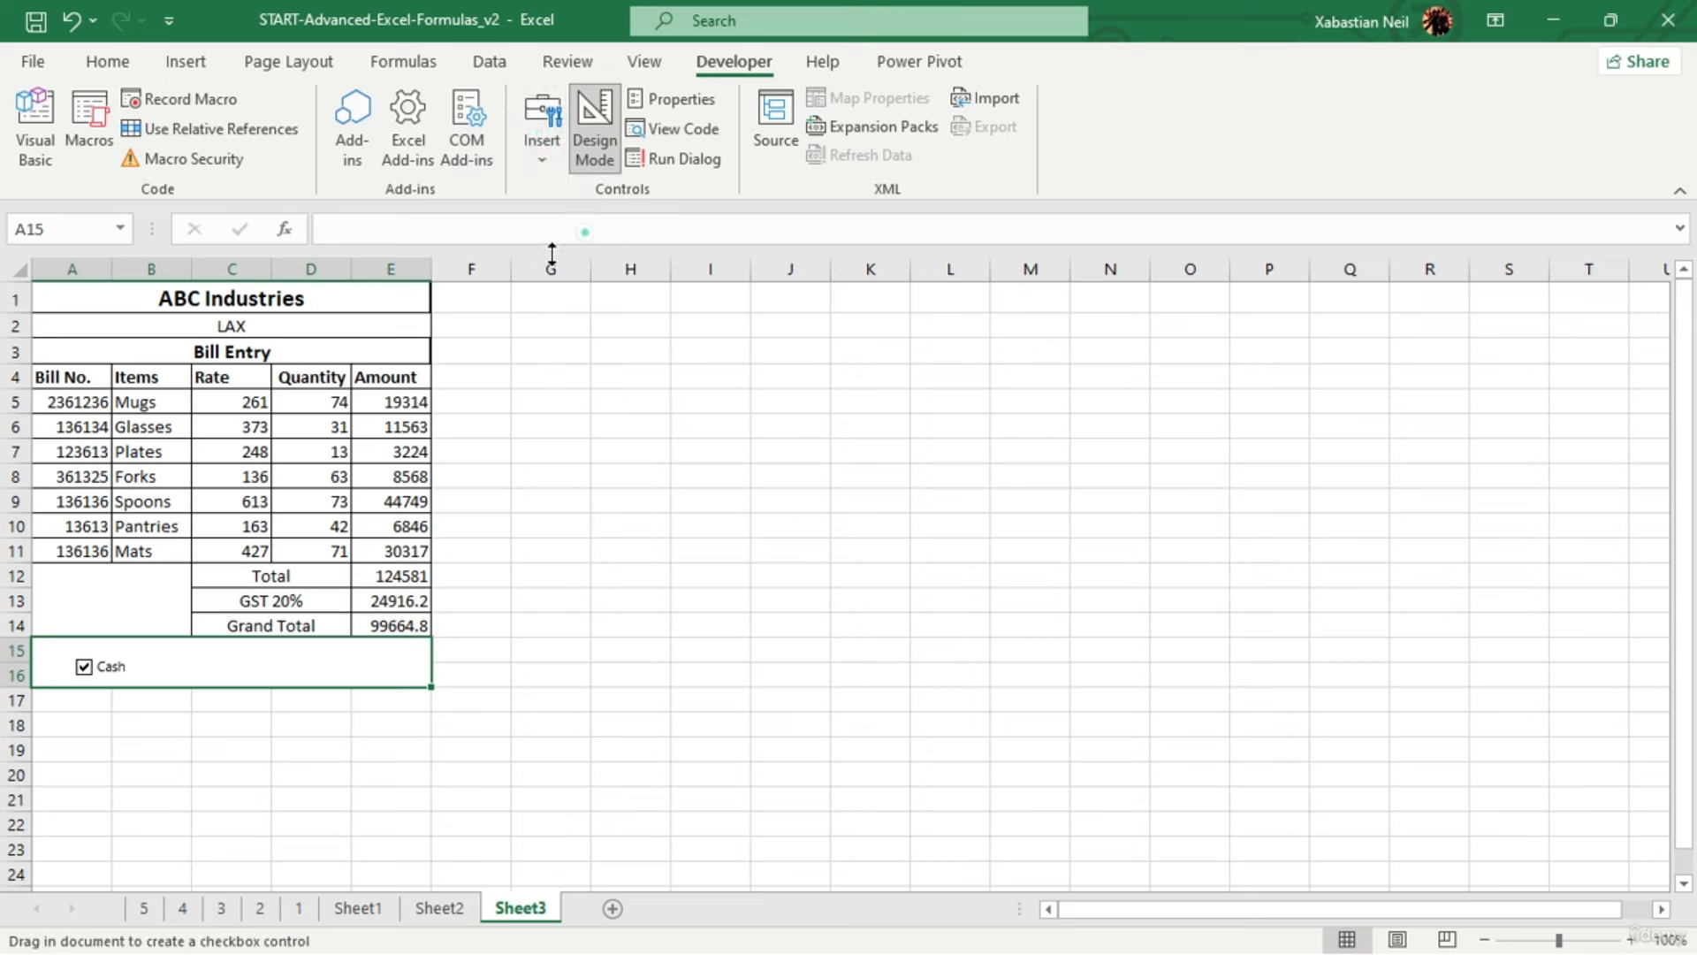
drag(145, 658, 184, 687)
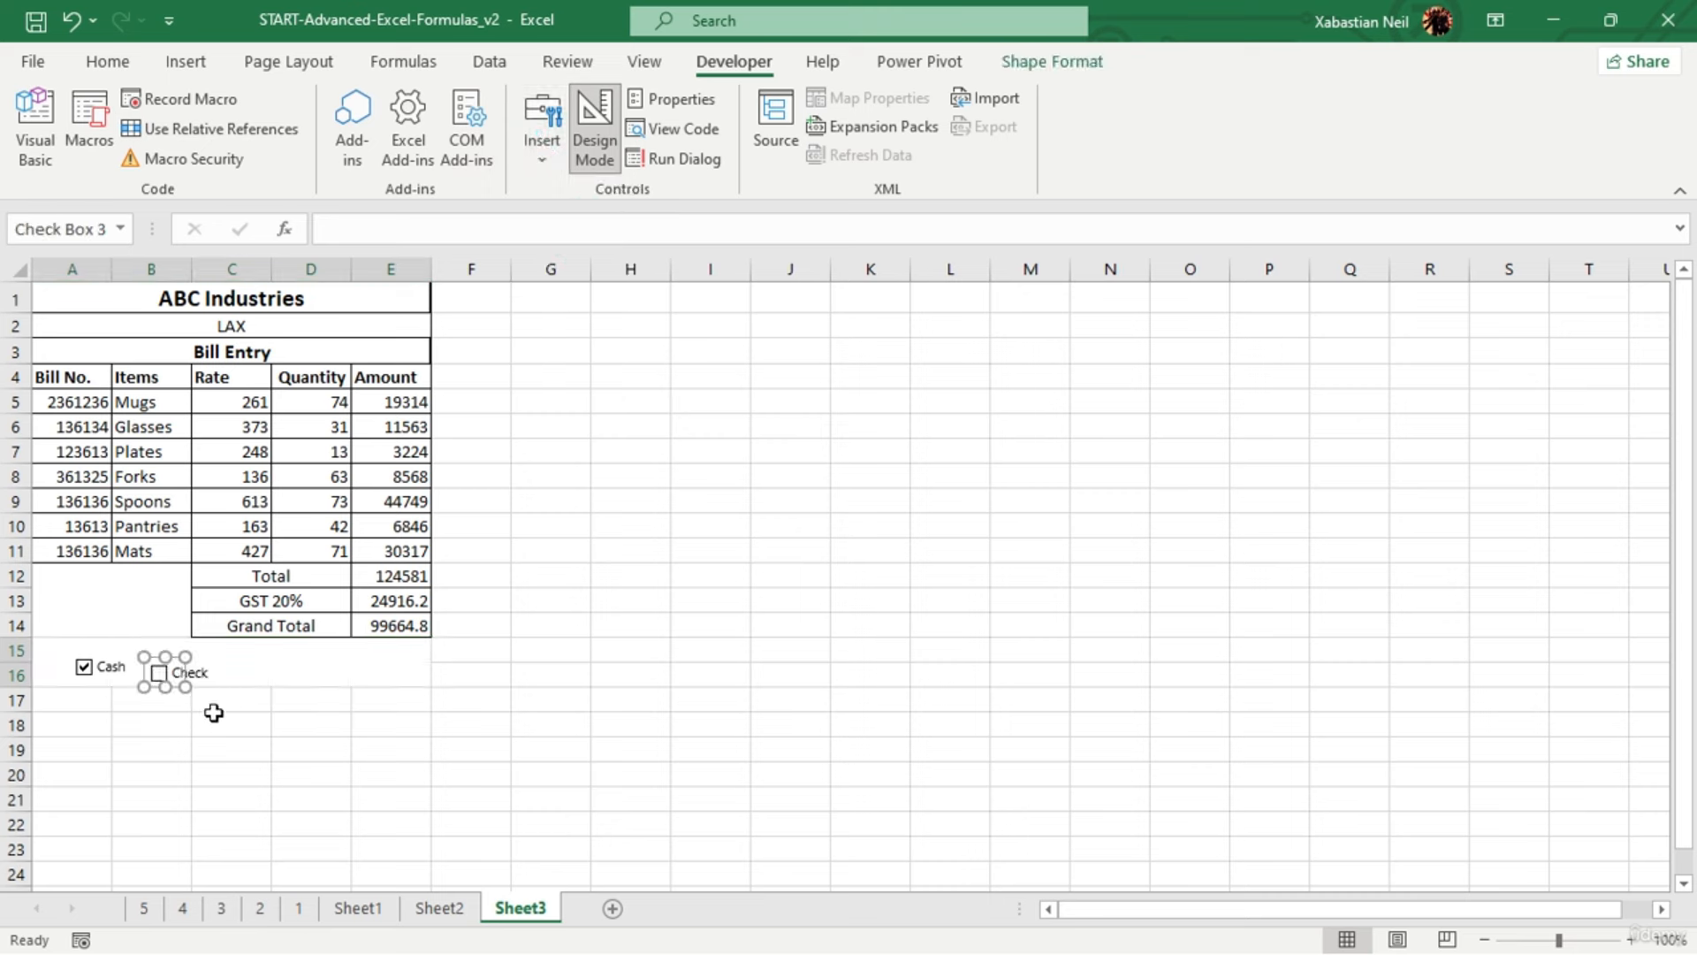
click(175, 665)
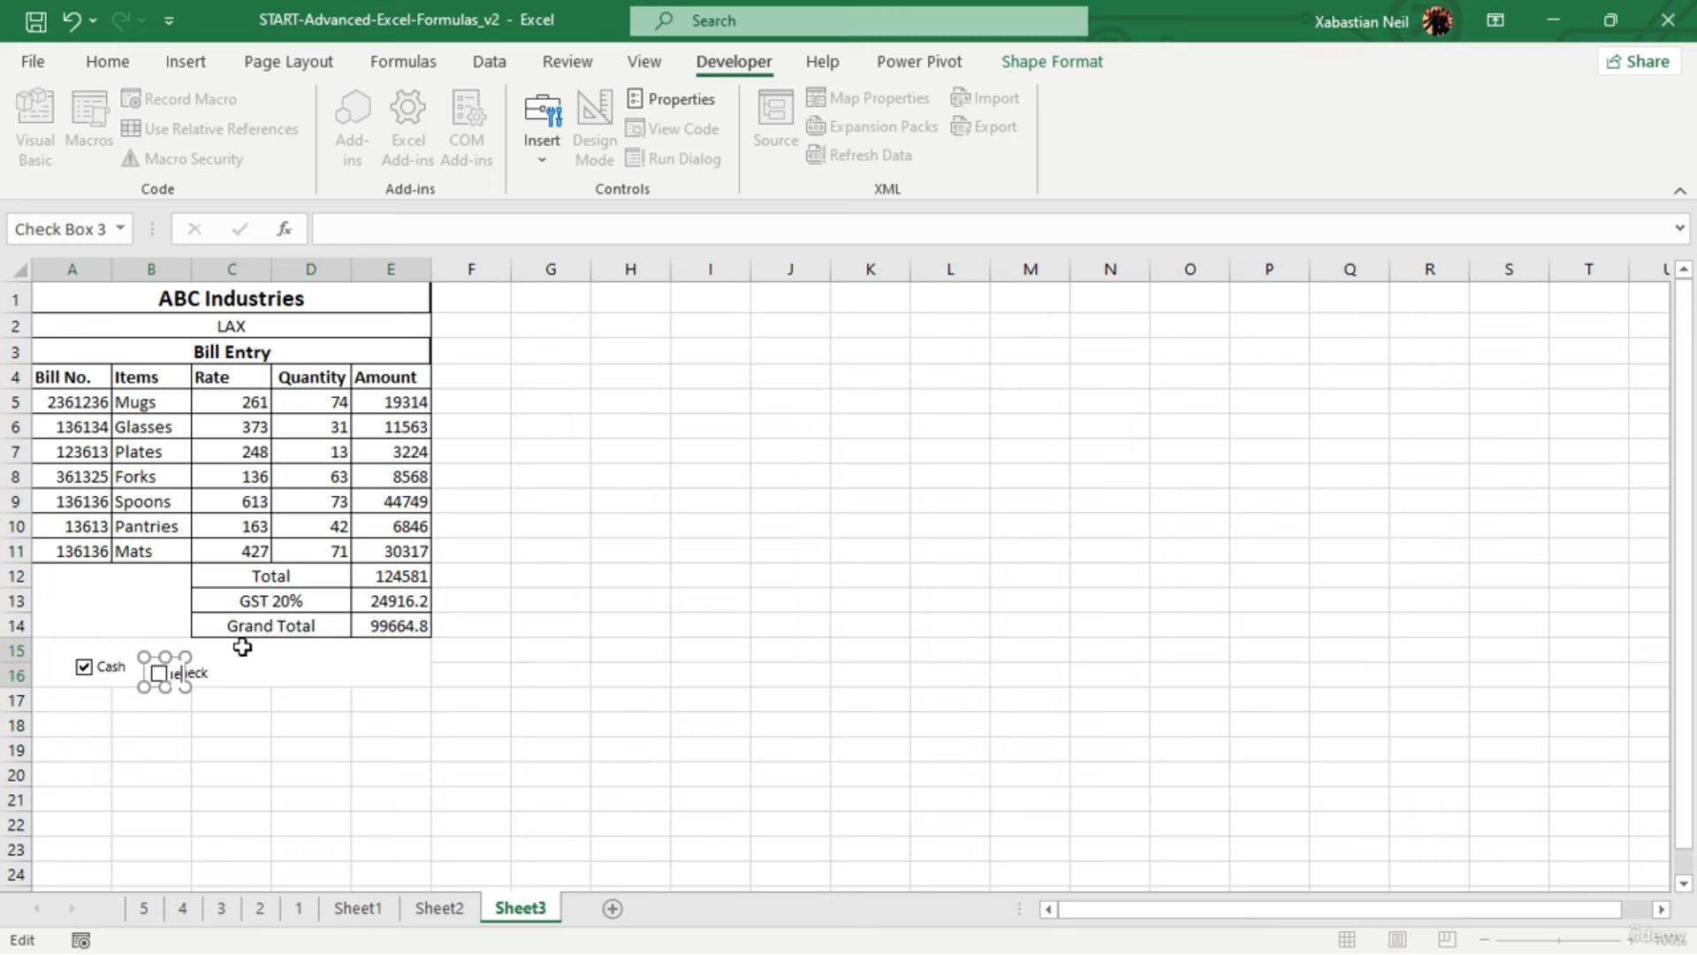
click(242, 647)
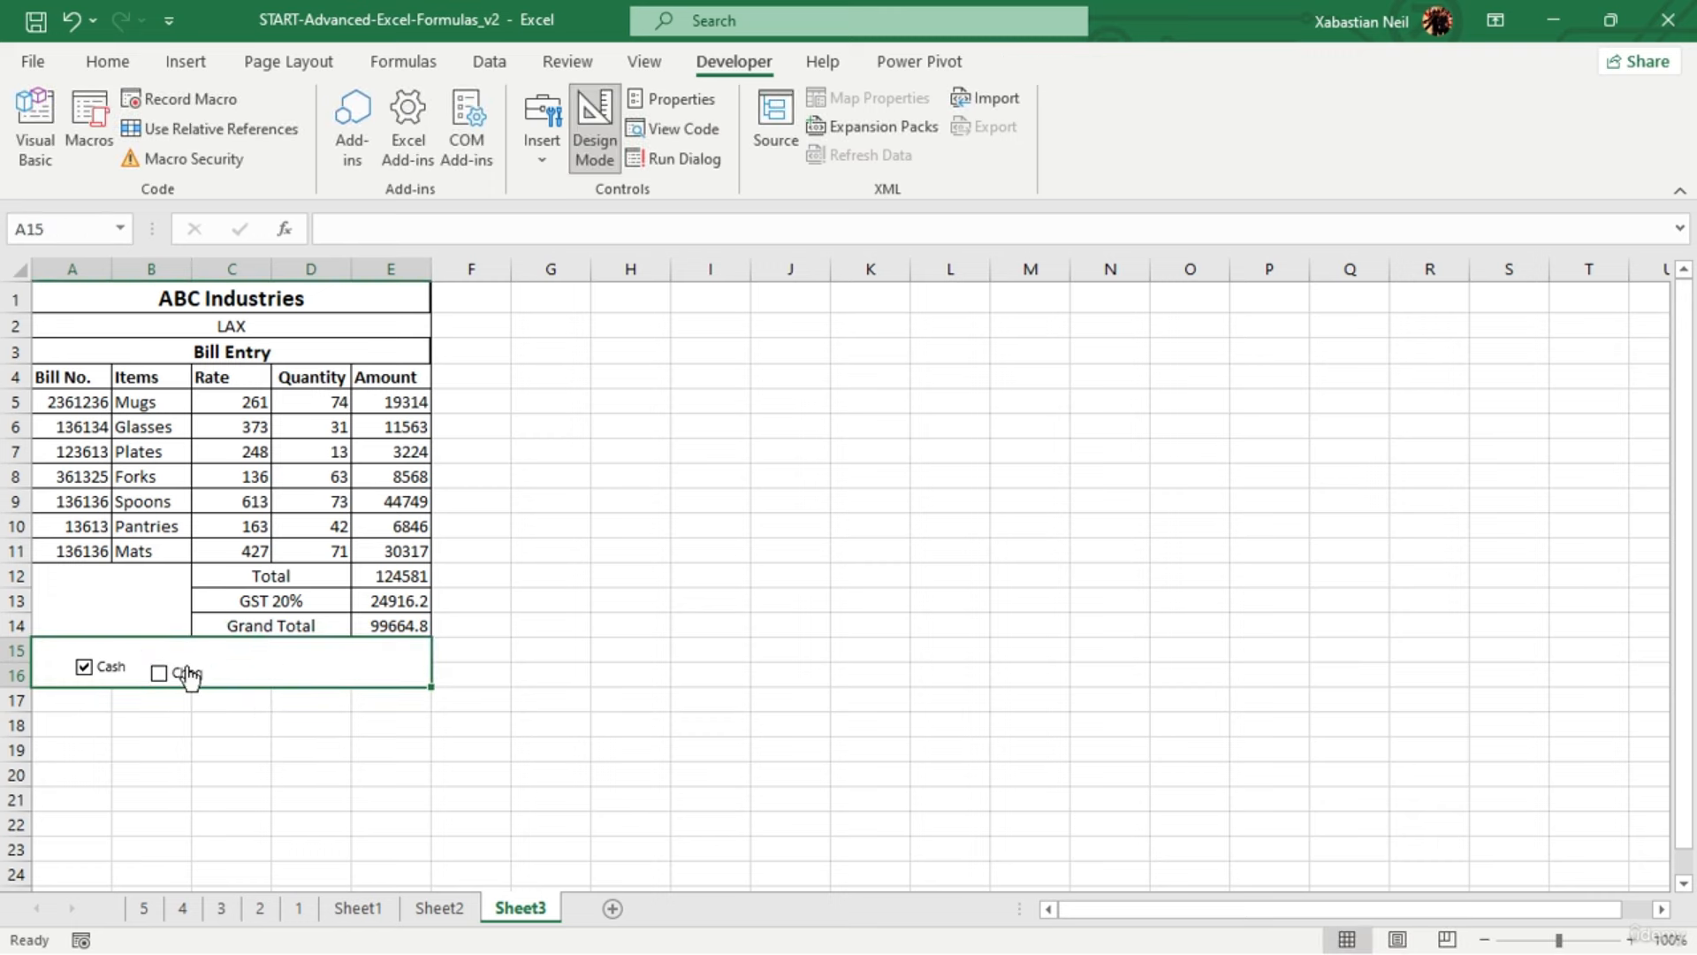
Reopen the second check box's label for editing and keep the text Cheq
click(185, 670)
right_click(177, 674)
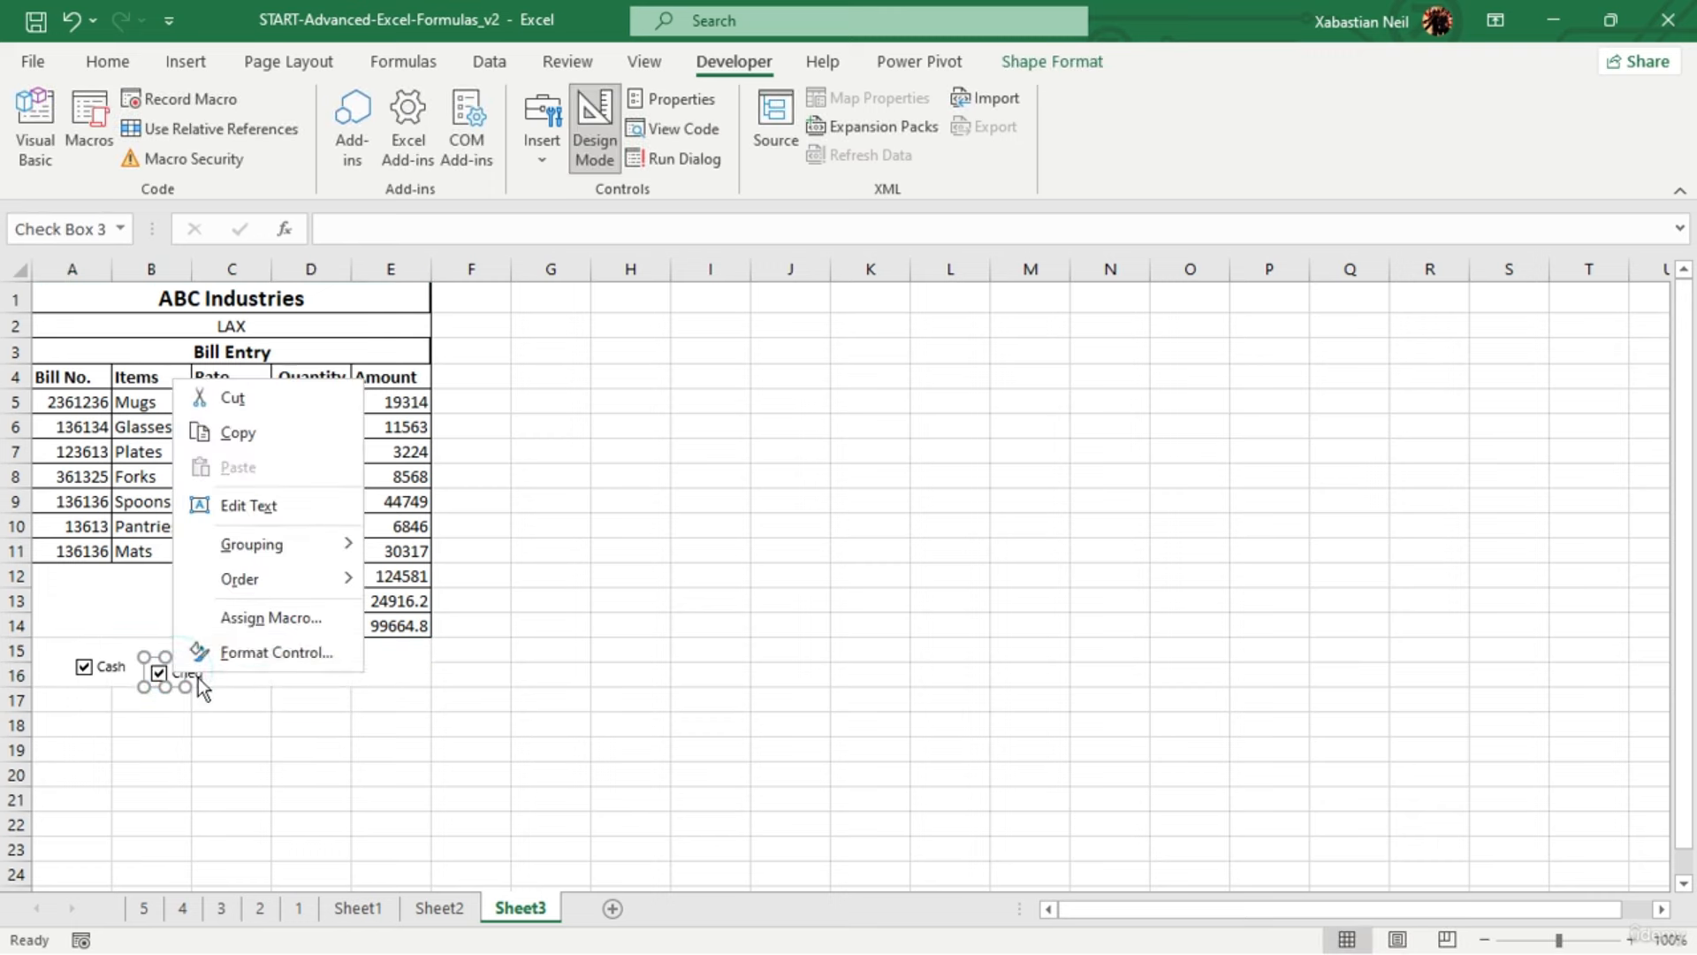
click(292, 507)
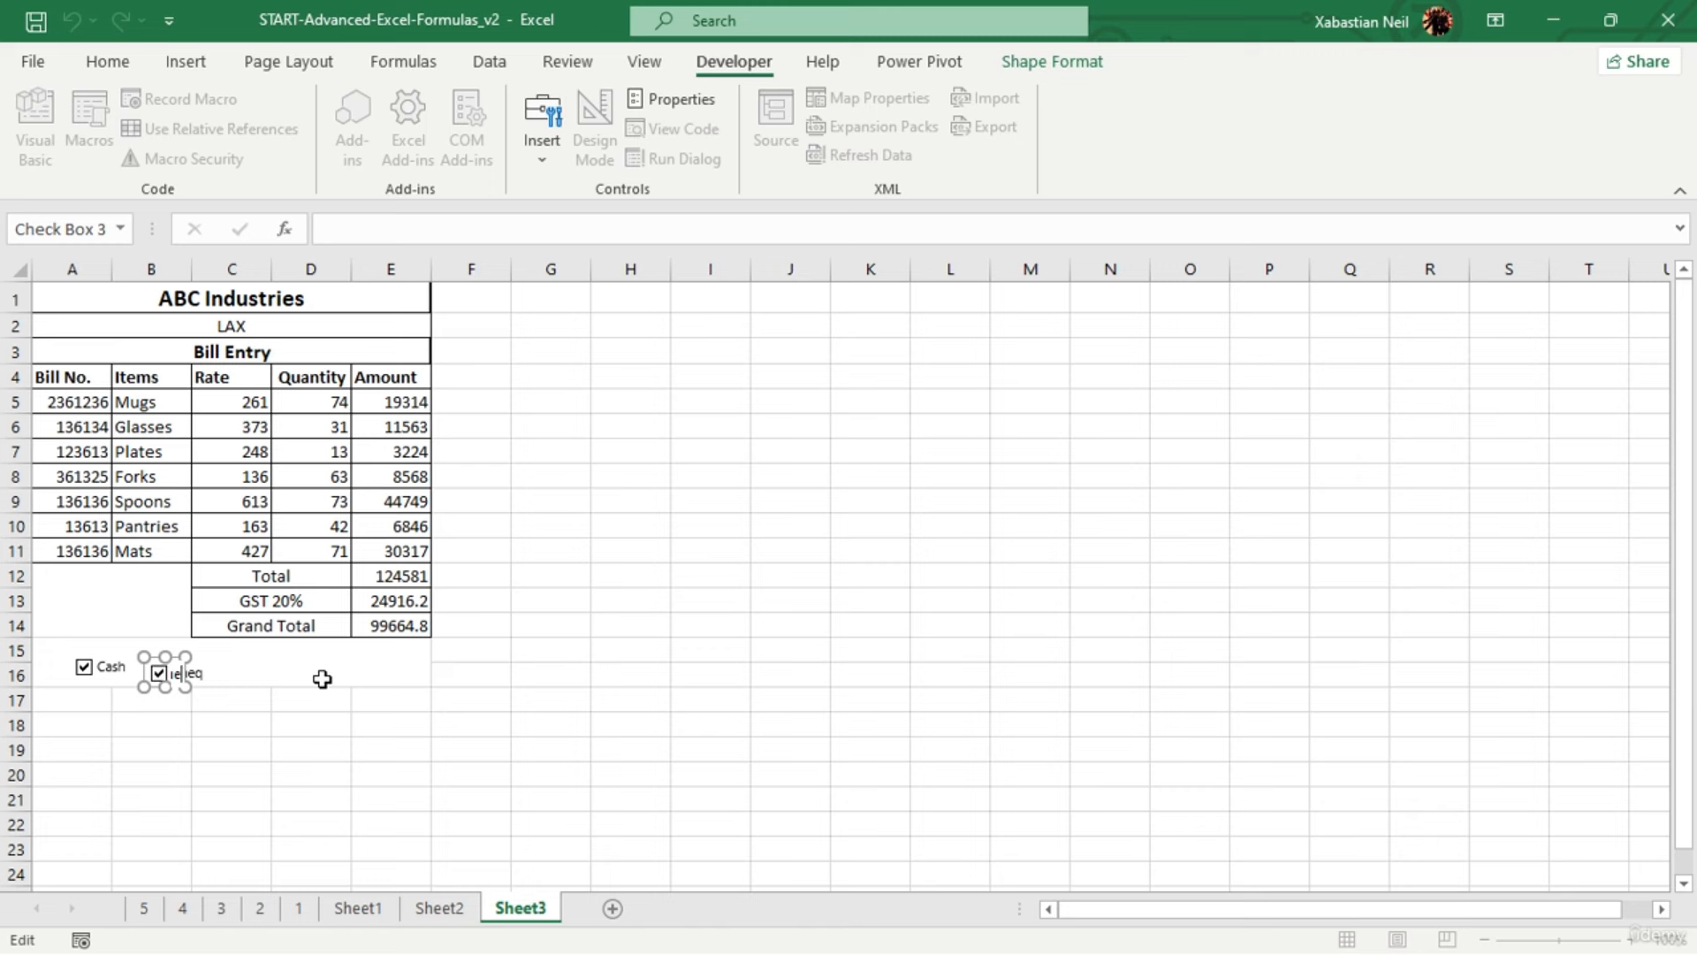
click(363, 637)
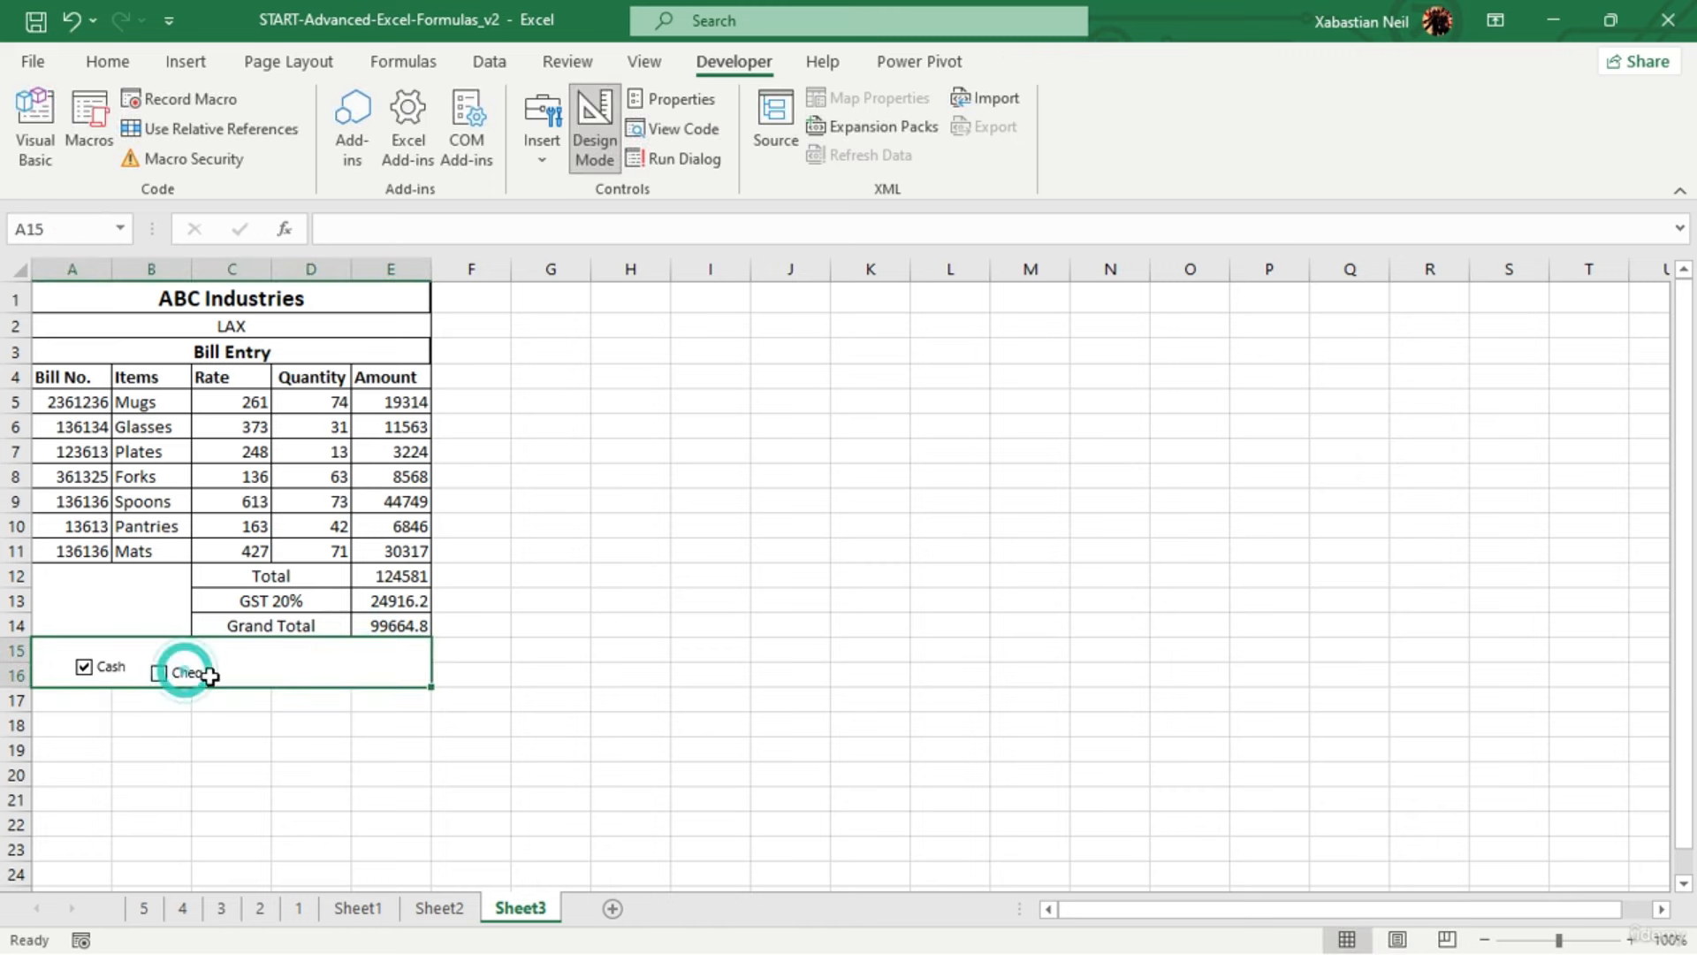
Tick the Cheq check box and move it closer to the Cash check box
click(181, 682)
click(176, 684)
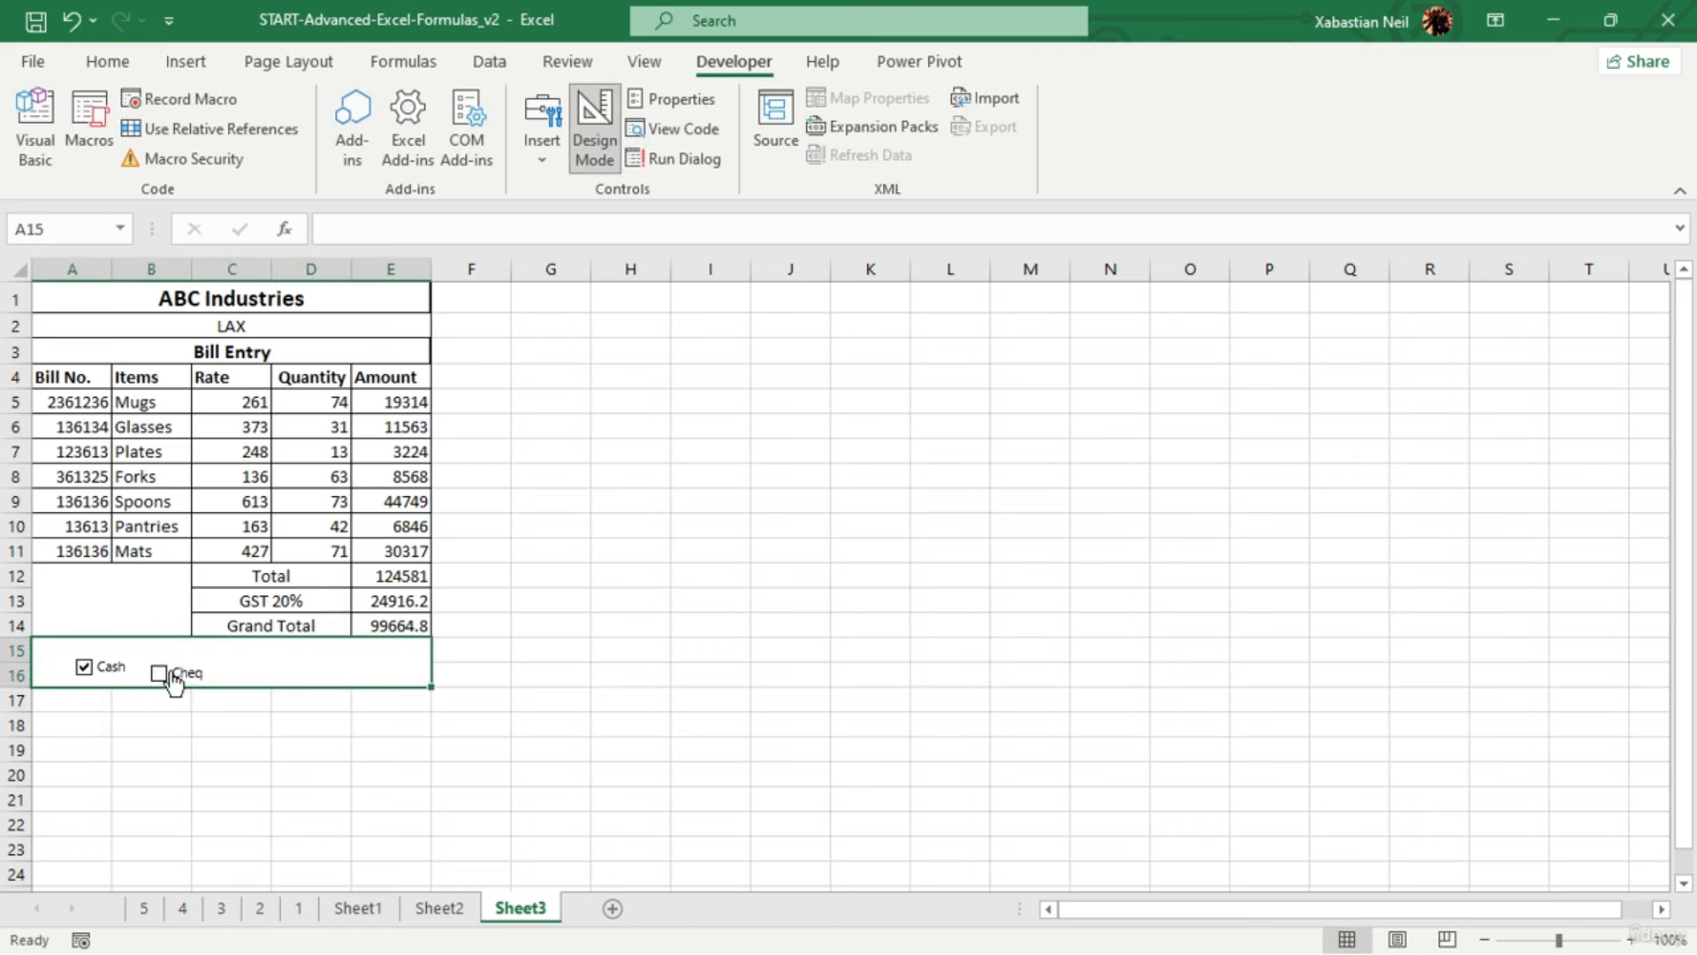
right_click(171, 682)
click(247, 654)
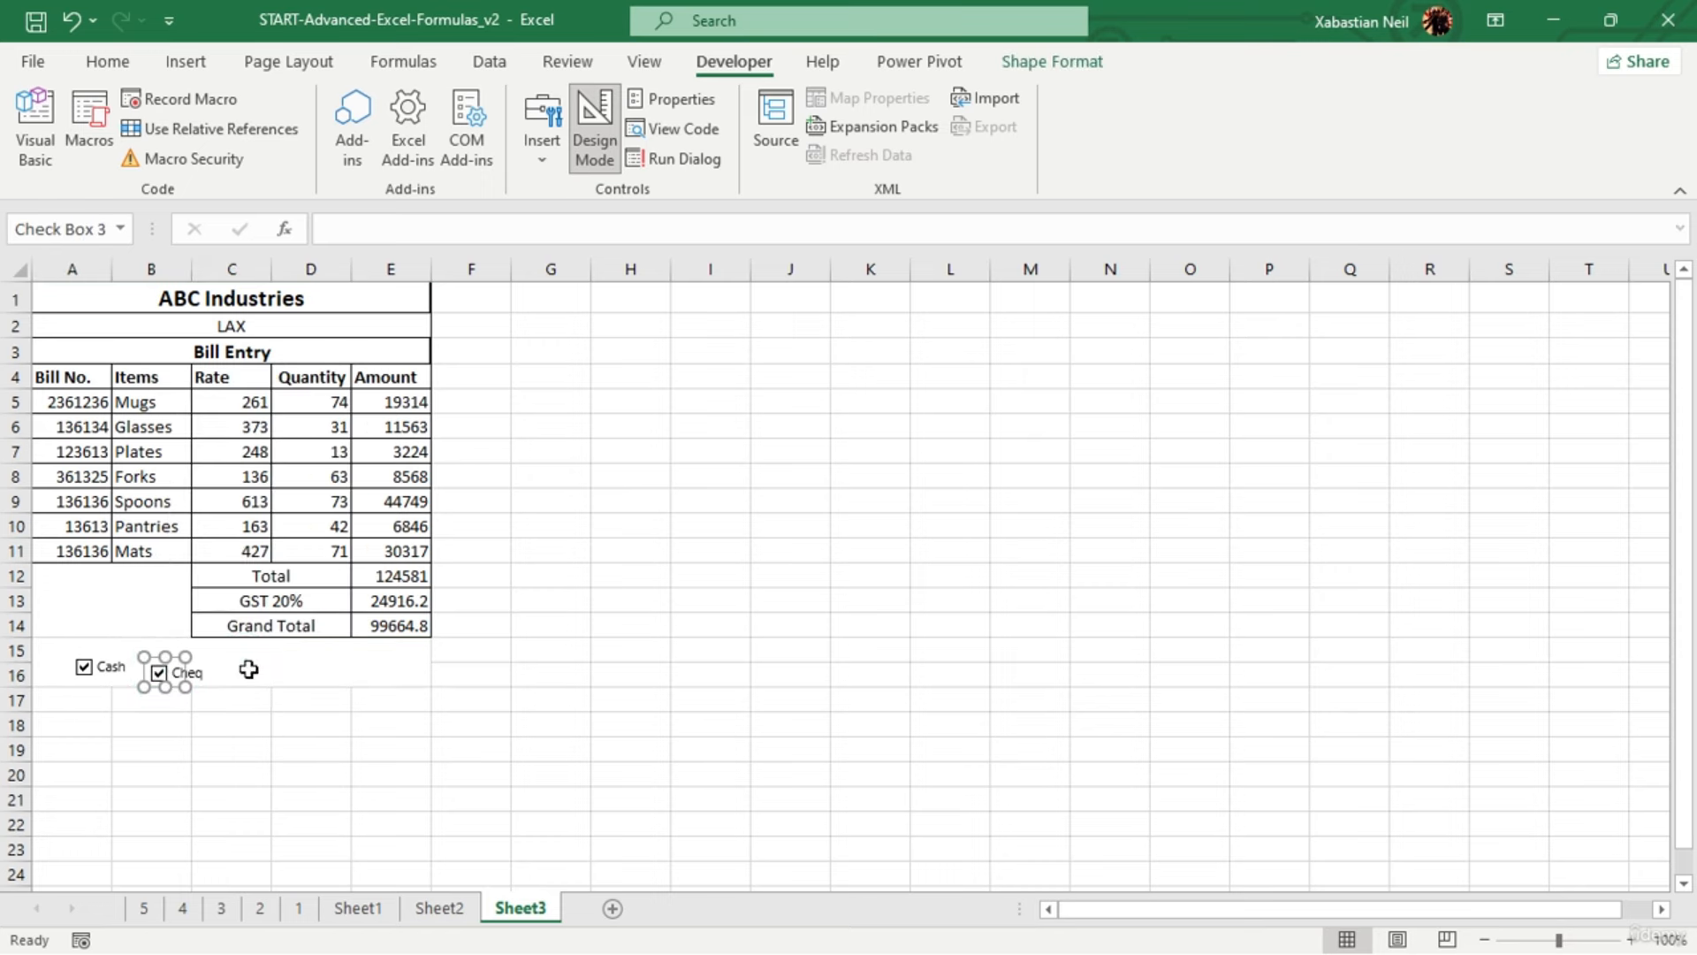
click(988, 193)
mouse_move(175, 661)
mouse_down()
mouse_move(156, 625)
mouse_move(124, 621)
mouse_move(158, 652)
mouse_up()
Select the Cash check box as an object
right_click(104, 670)
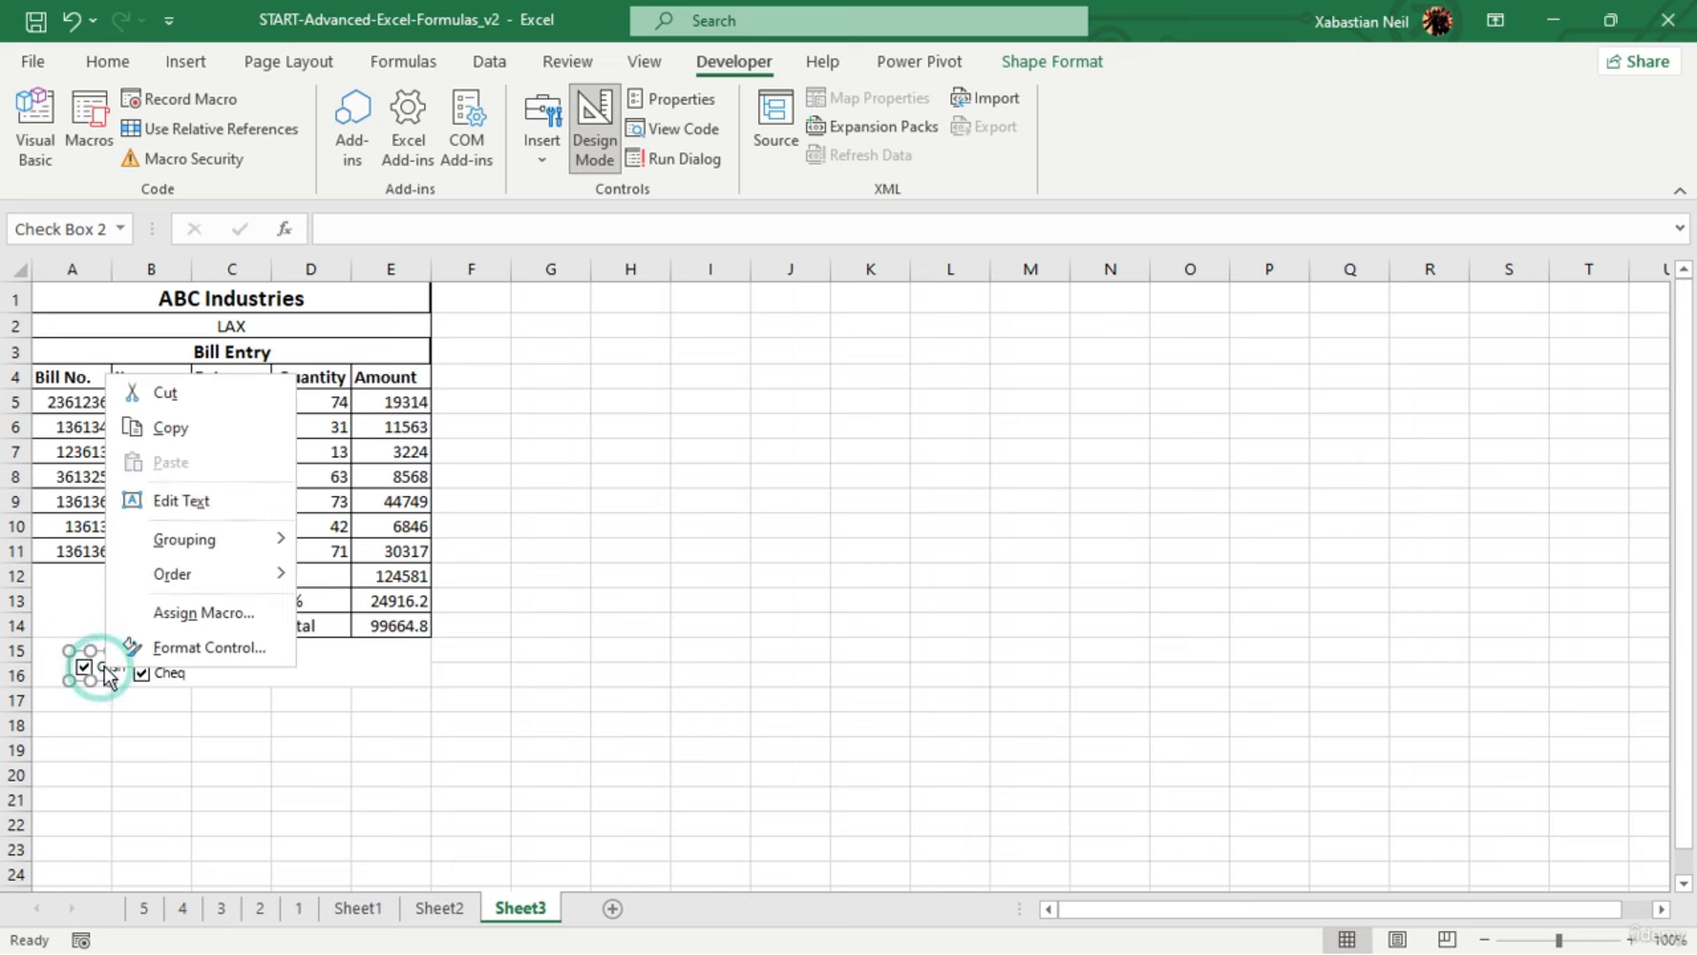
click(284, 729)
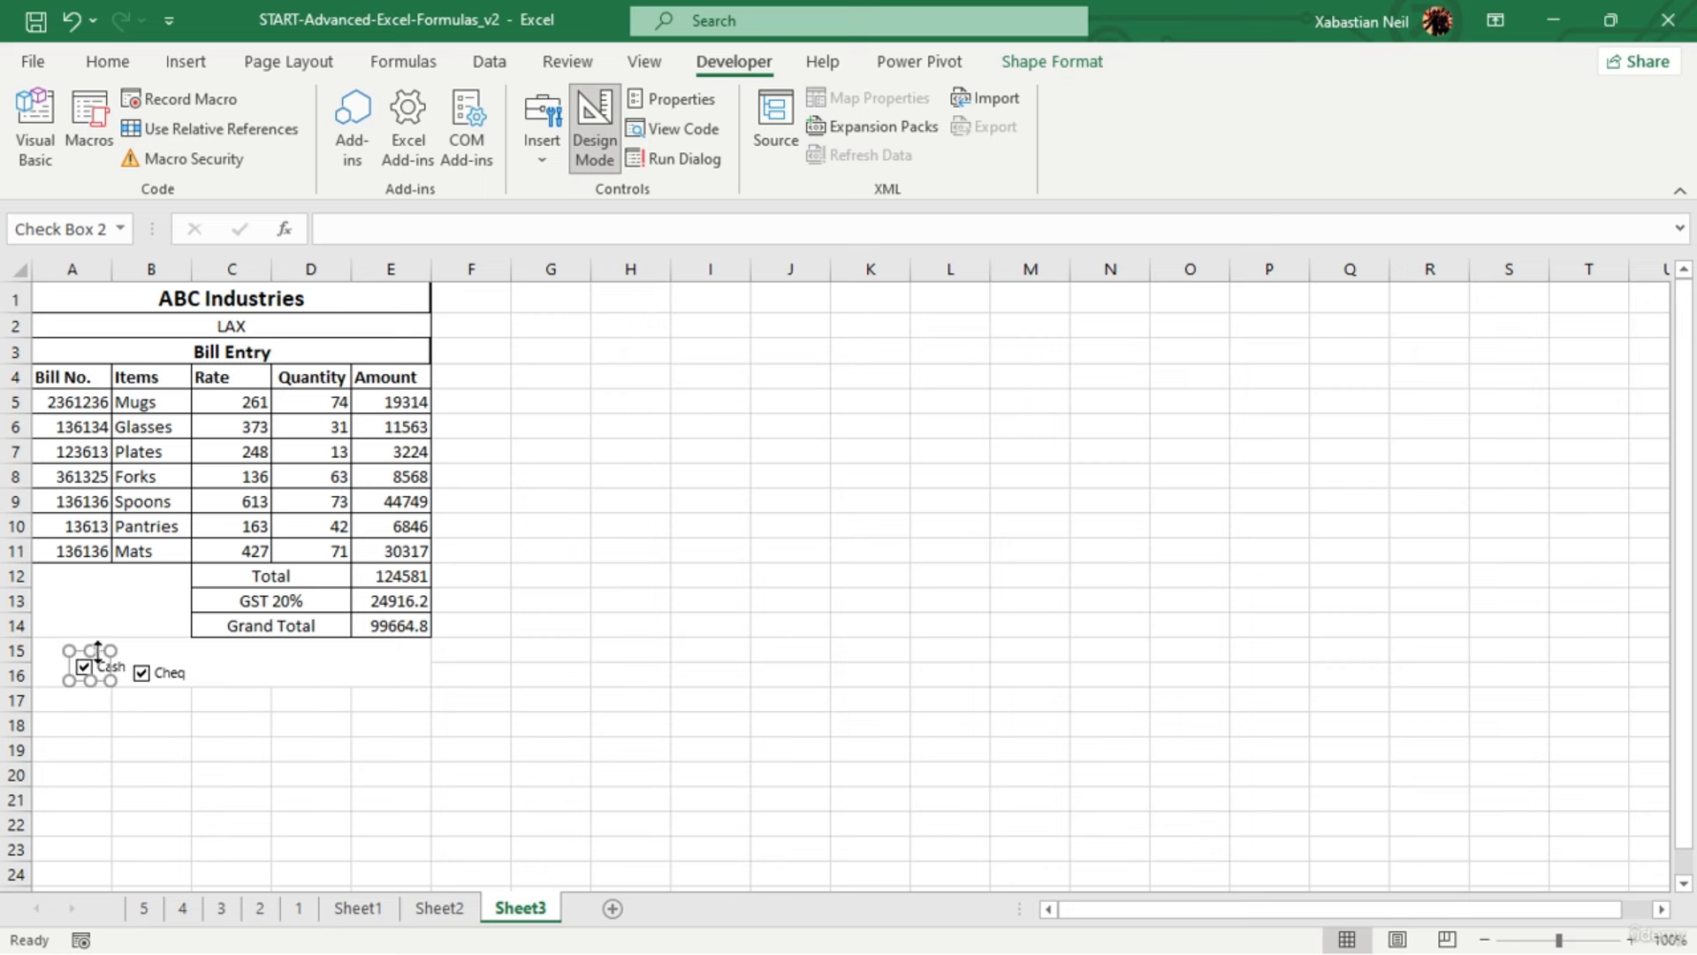
Align the Cash check box level with the Cheq check box and clear both check boxes
mouse_move(102, 651)
mouse_down()
mouse_move(79, 676)
mouse_move(51, 656)
mouse_move(80, 688)
mouse_move(111, 656)
mouse_move(69, 663)
mouse_move(92, 663)
mouse_up()
click(275, 718)
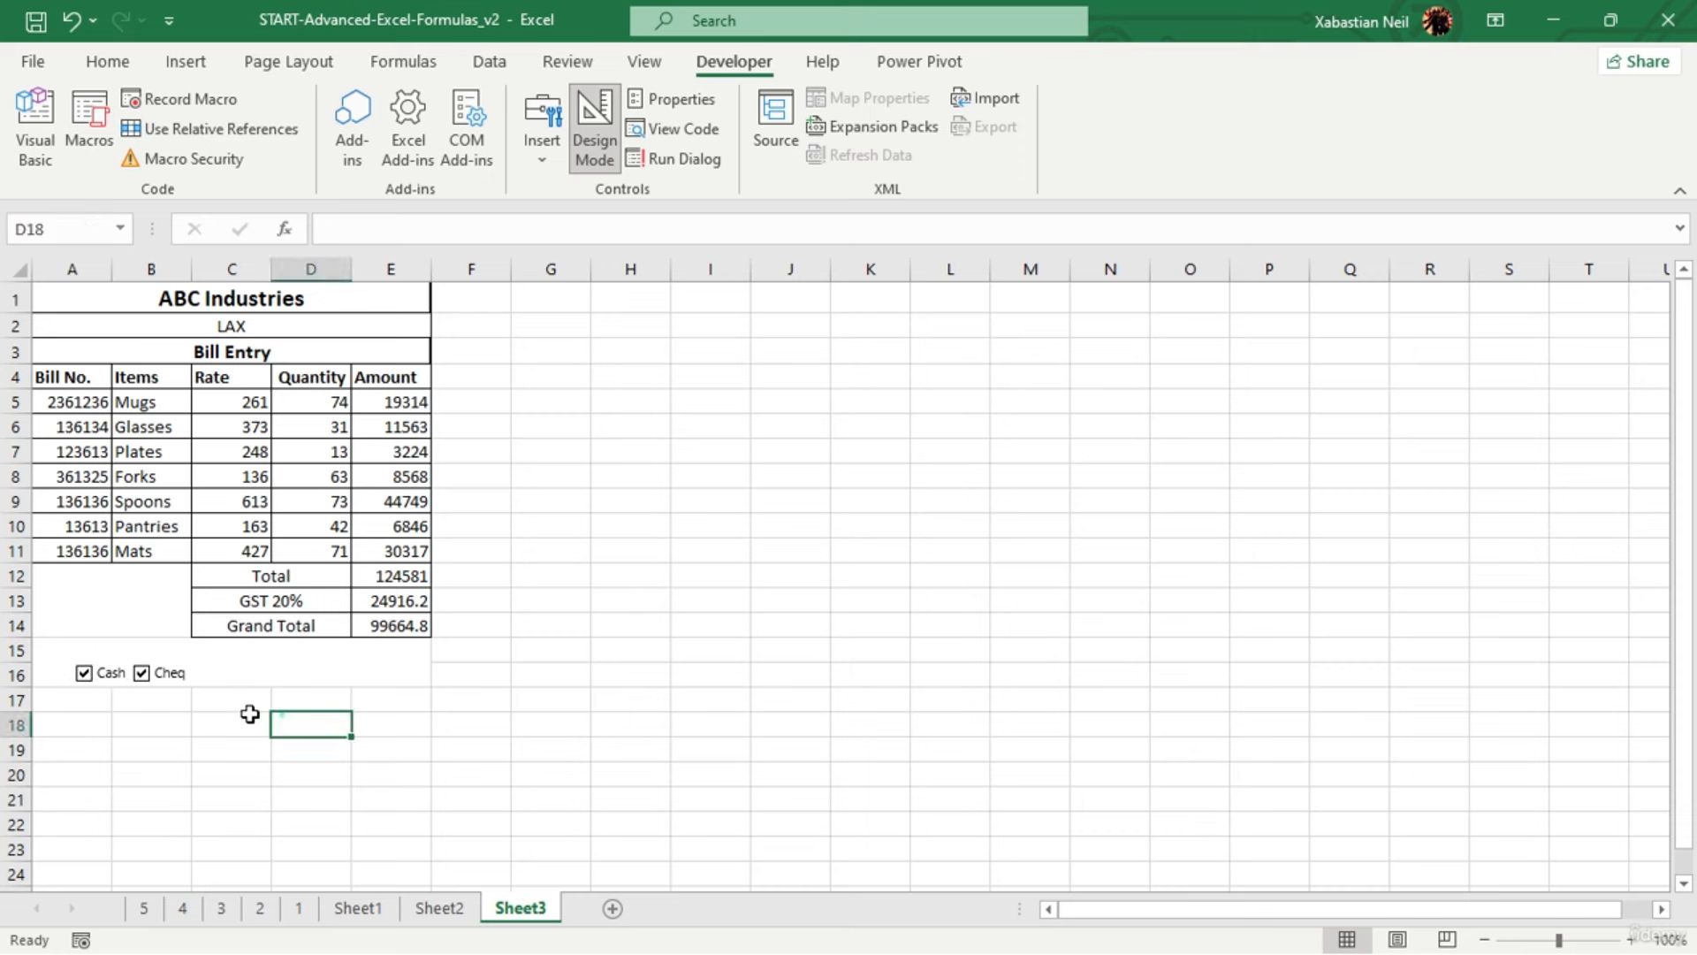
click(141, 672)
click(89, 677)
click(269, 645)
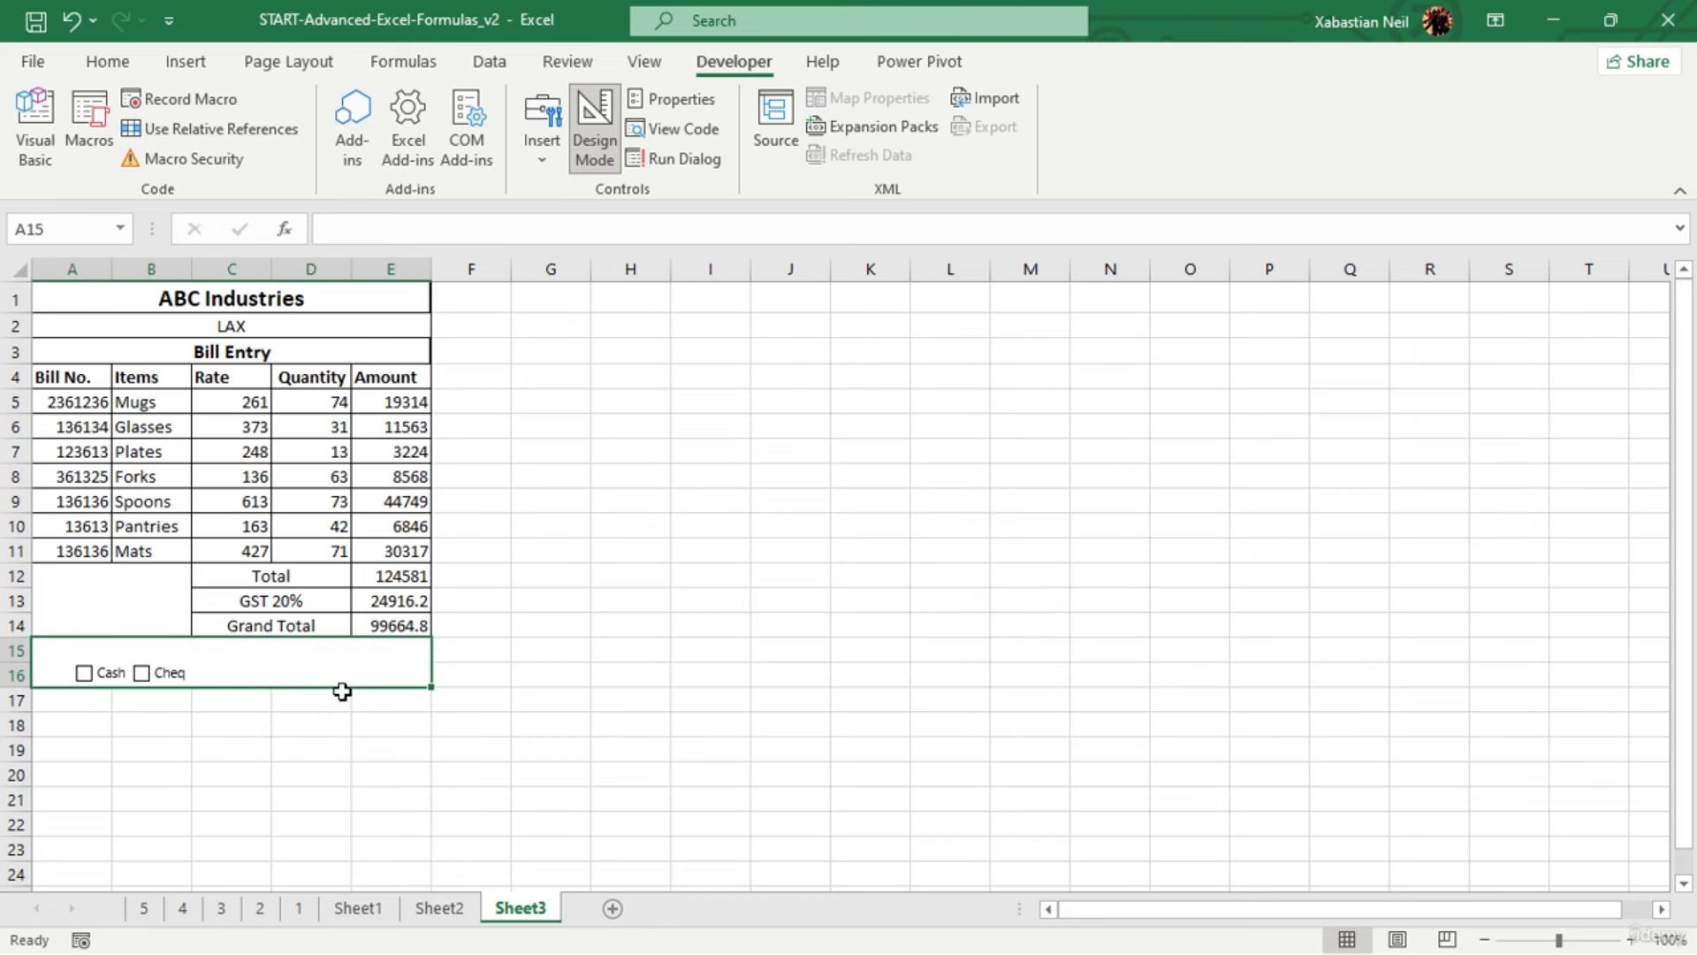
click(417, 844)
click(338, 664)
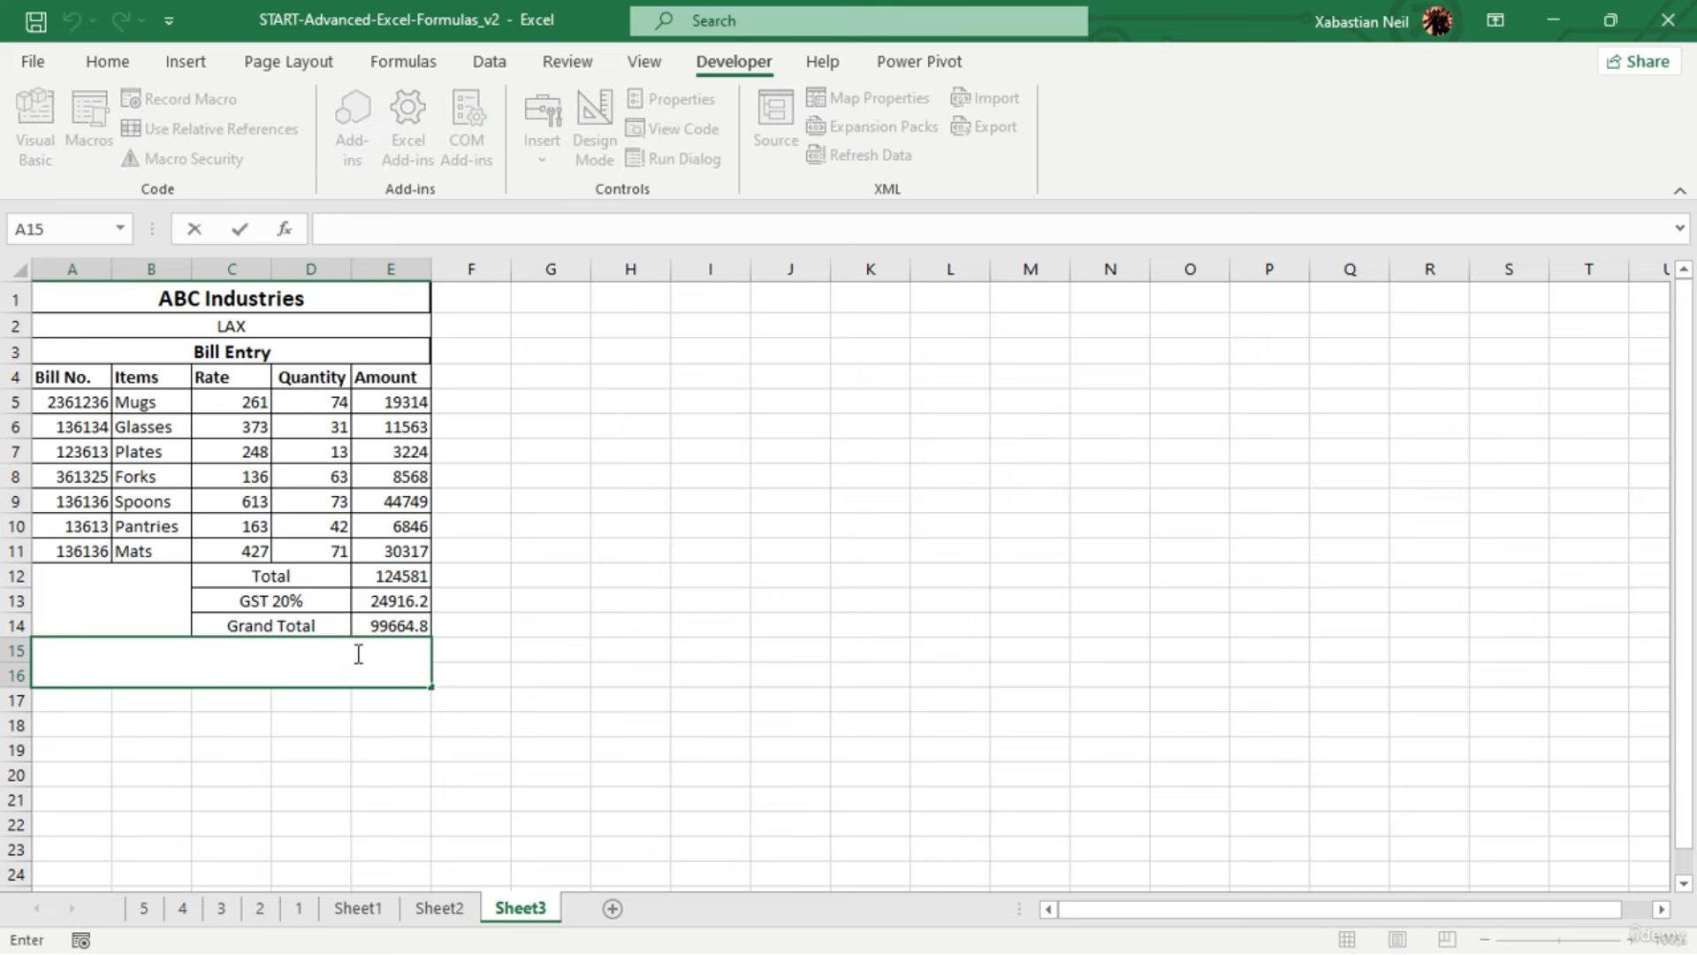
click(349, 652)
click(321, 777)
click(369, 644)
double_click(368, 644)
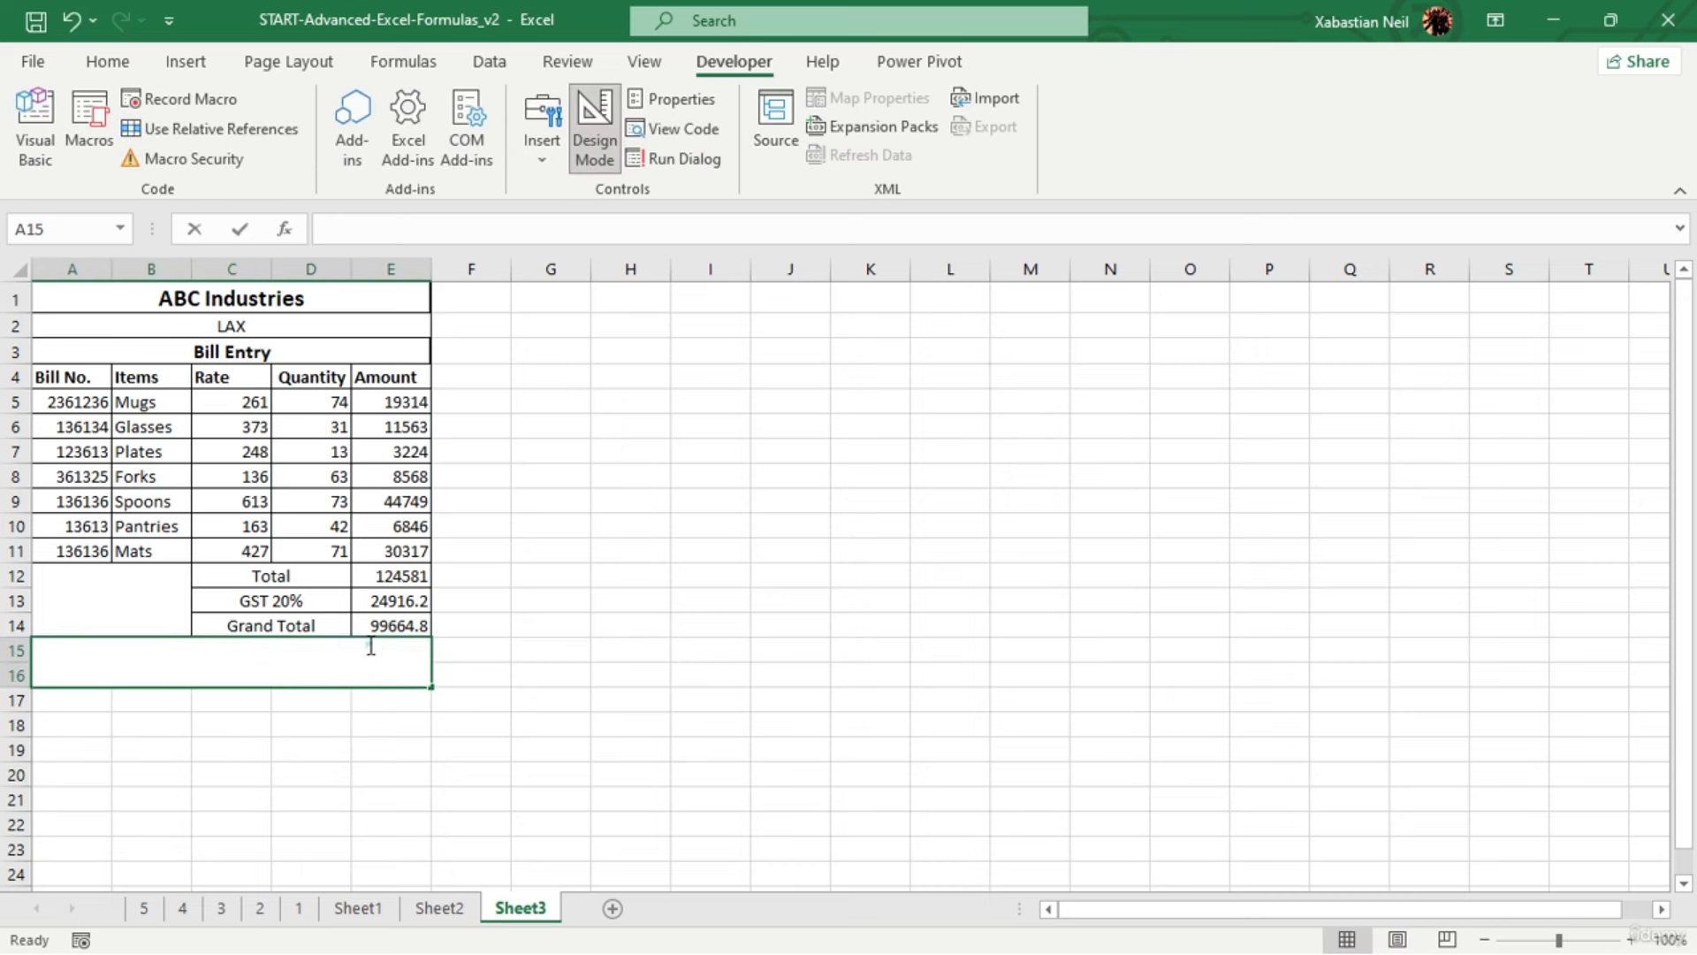
text(S)
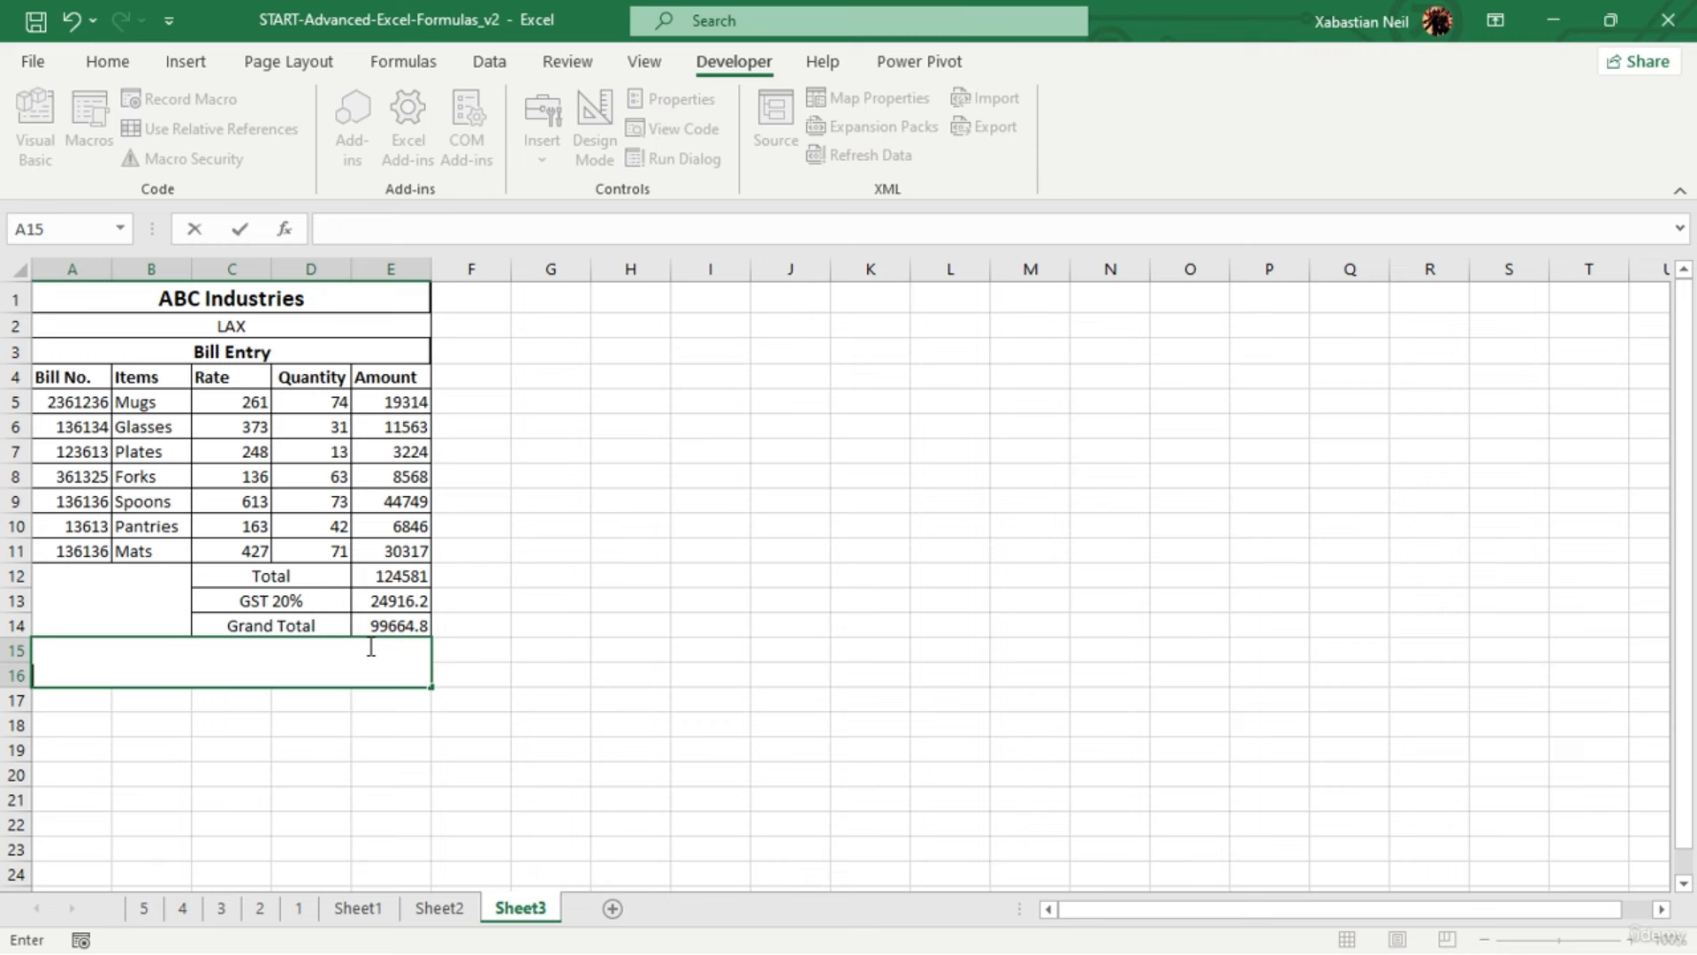
click(697, 877)
click(242, 668)
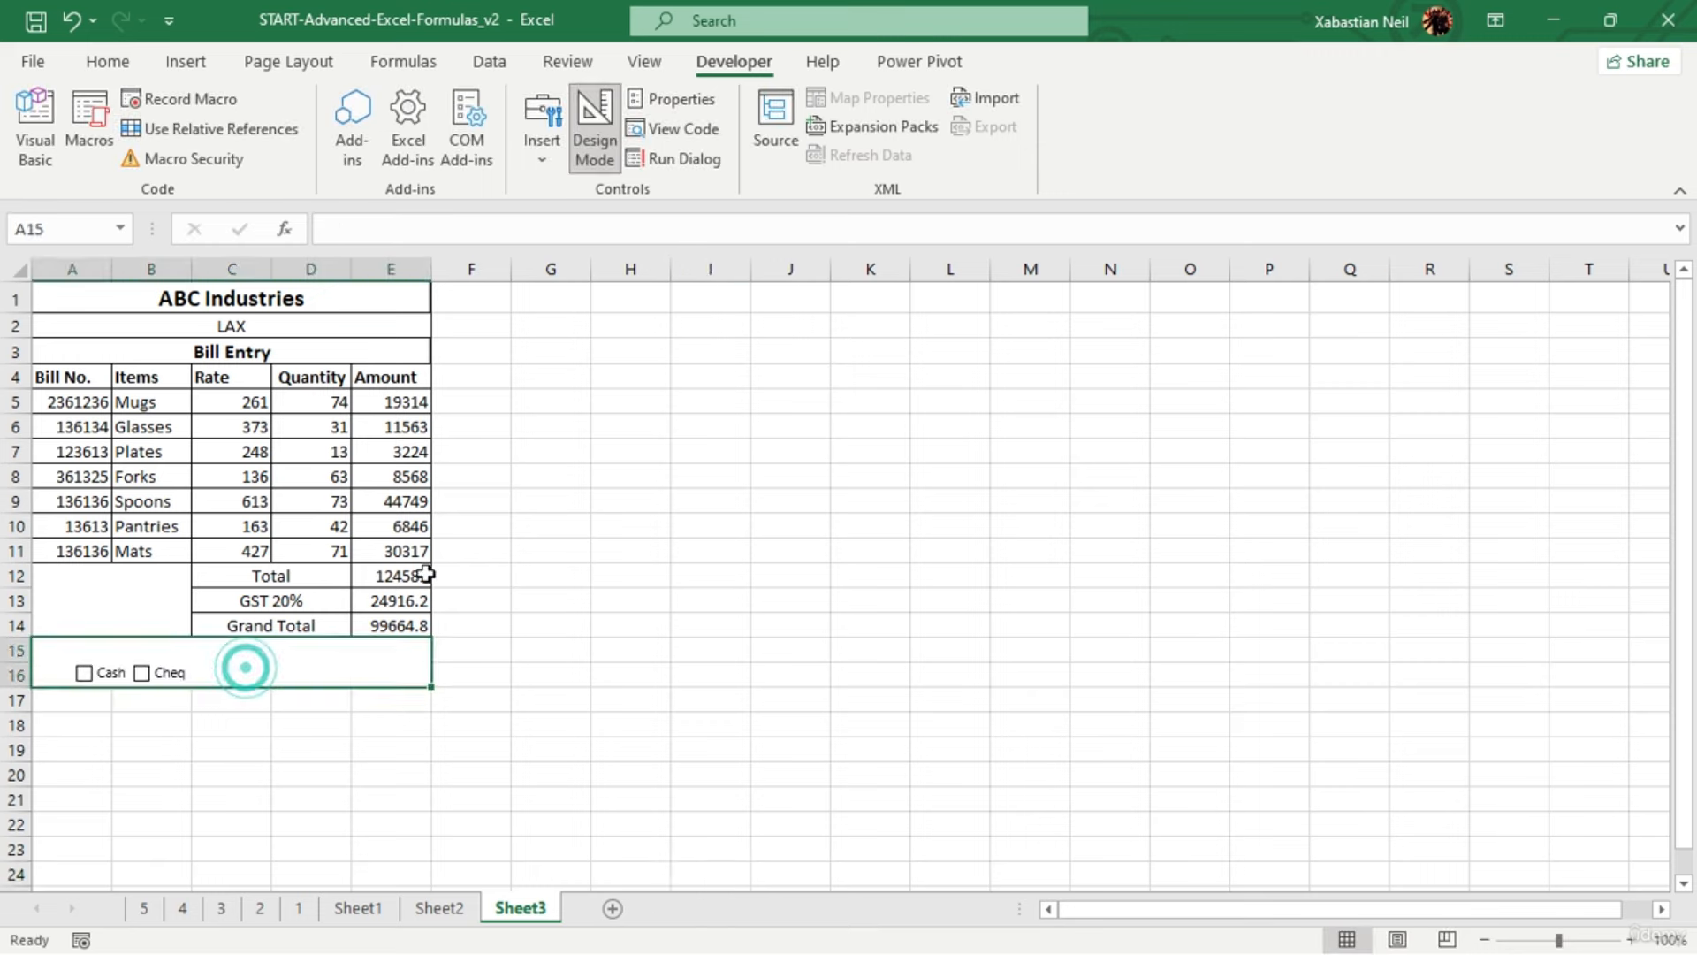
Unmerge A15:E16, and merge and center only A15:B16 behind the Cash and Cheq check boxes
click(177, 64)
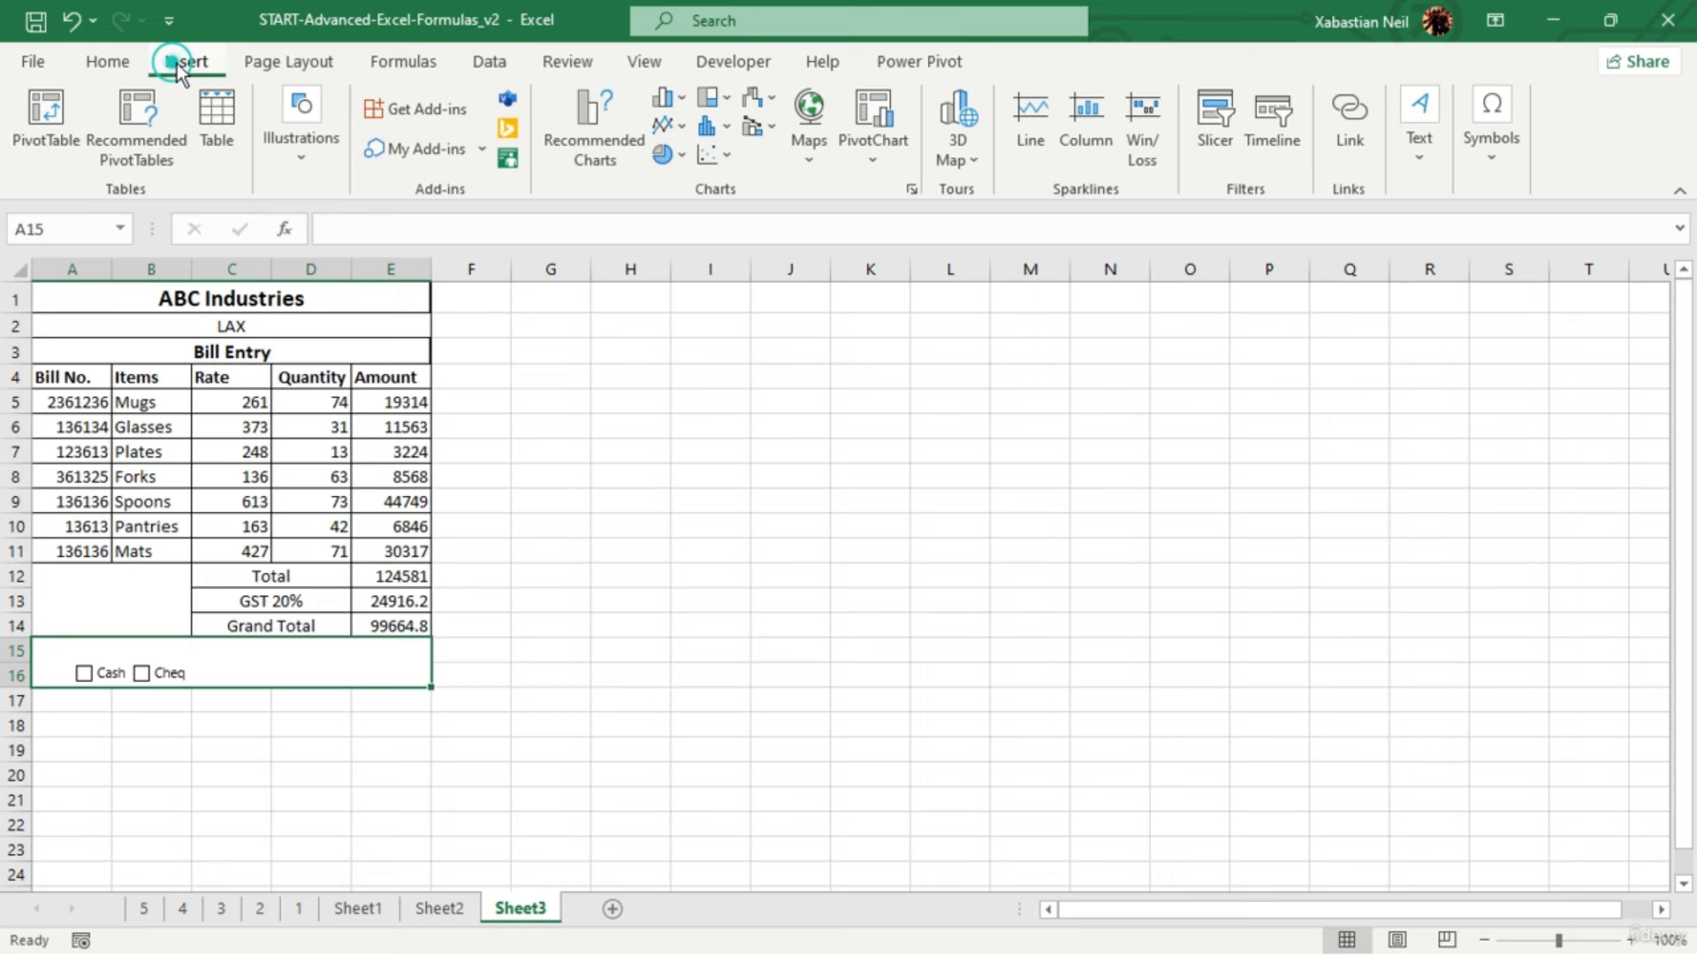
click(106, 62)
click(655, 149)
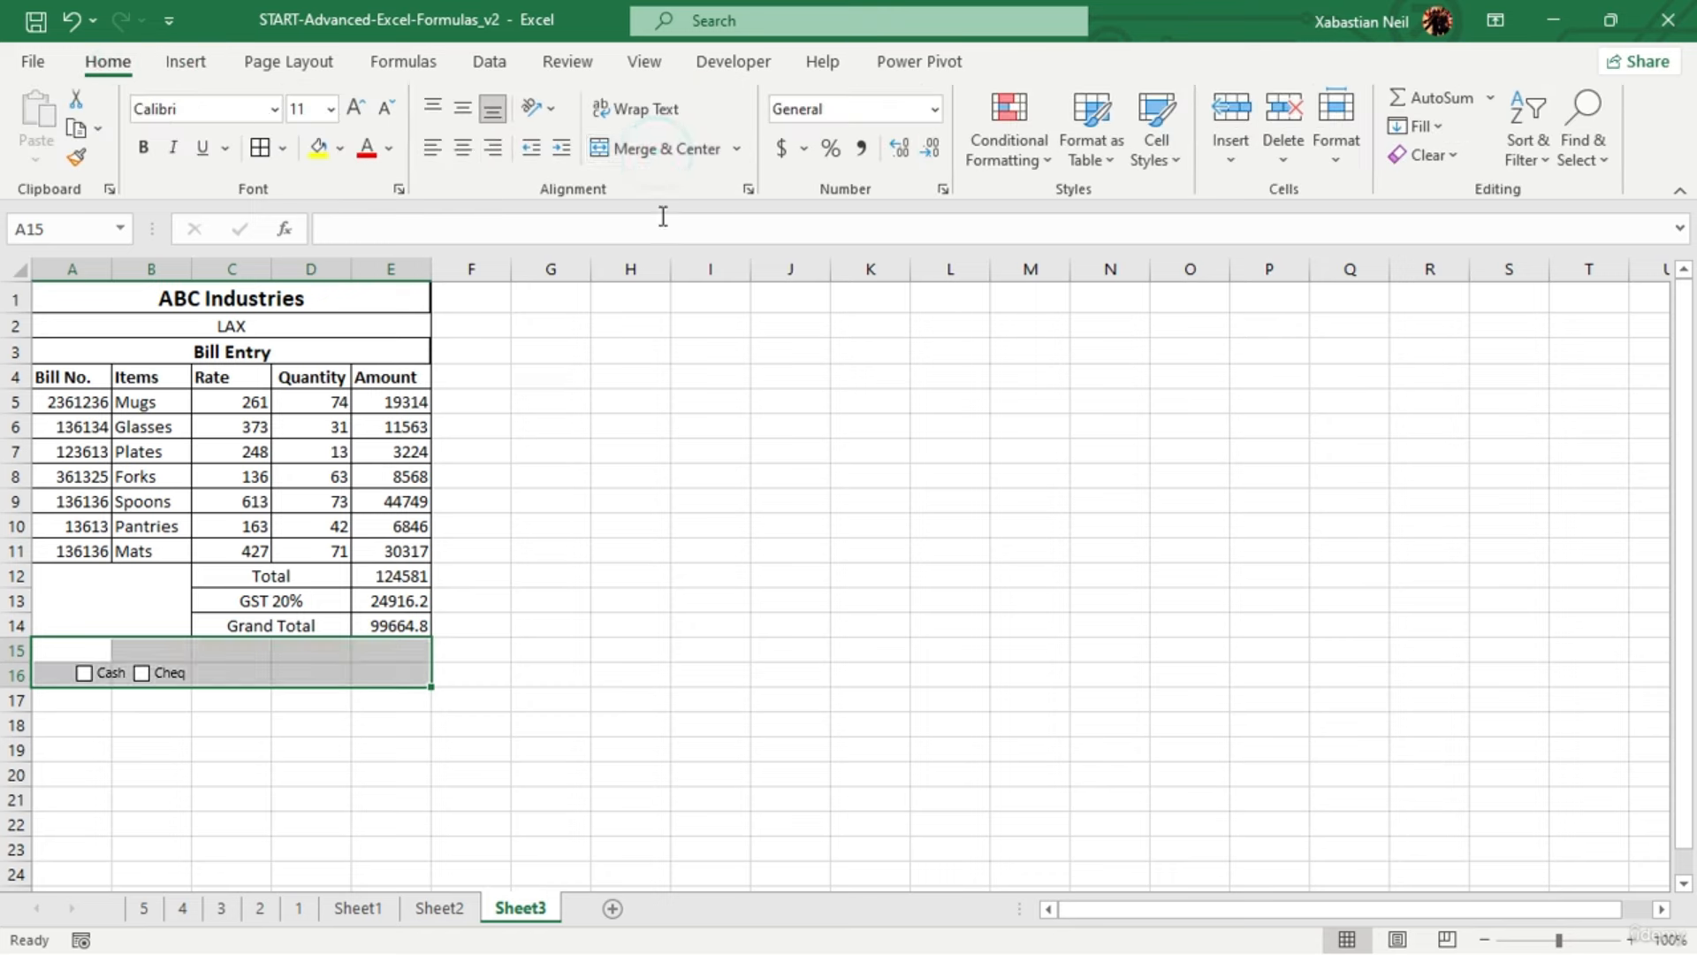
click(619, 478)
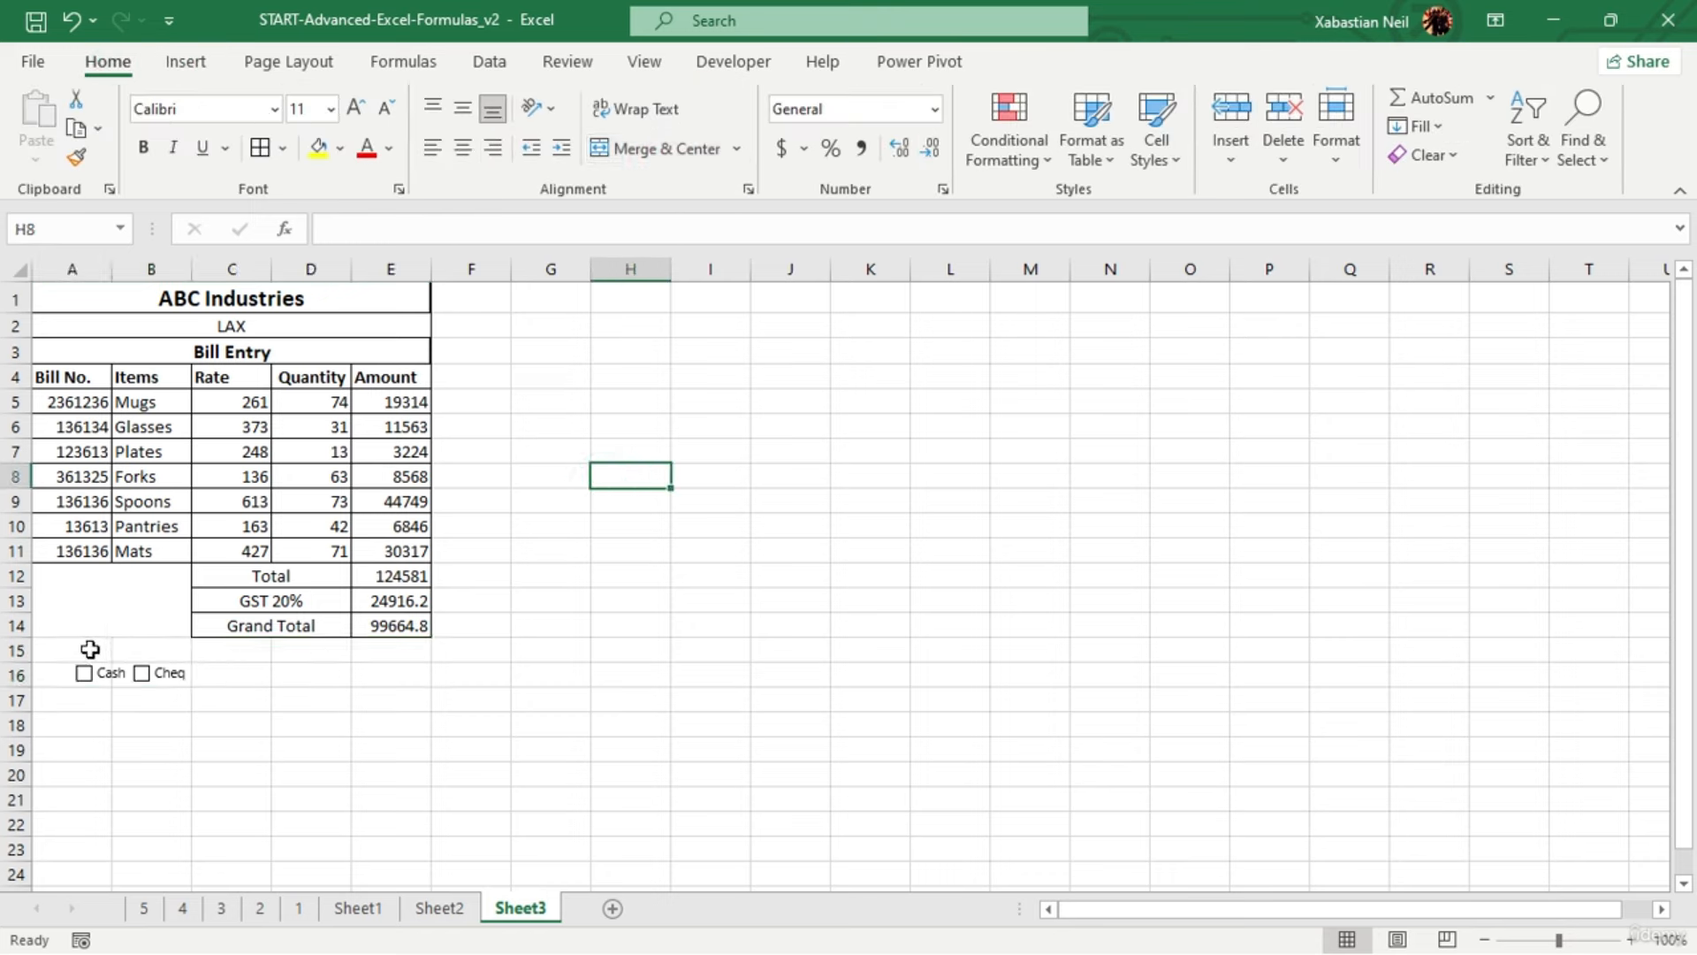
drag(84, 651, 142, 677)
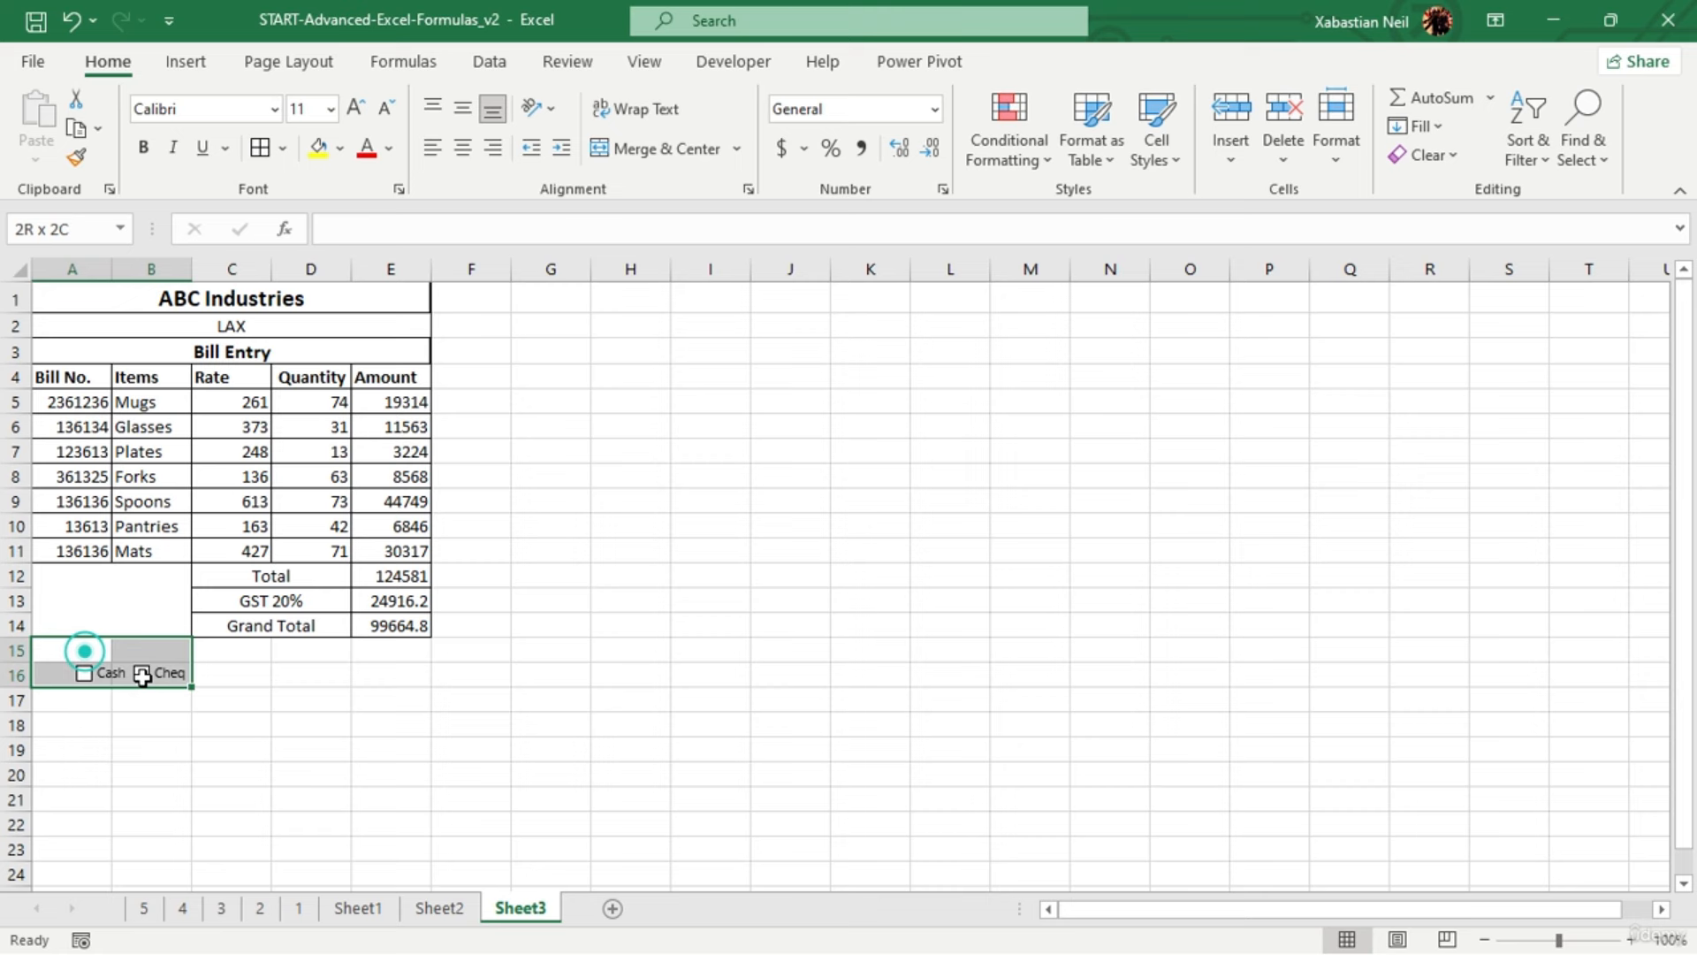
click(662, 150)
Merge and center cells D15:E16 and enter "Signature" in the merged cell
click(386, 646)
drag(298, 651, 375, 675)
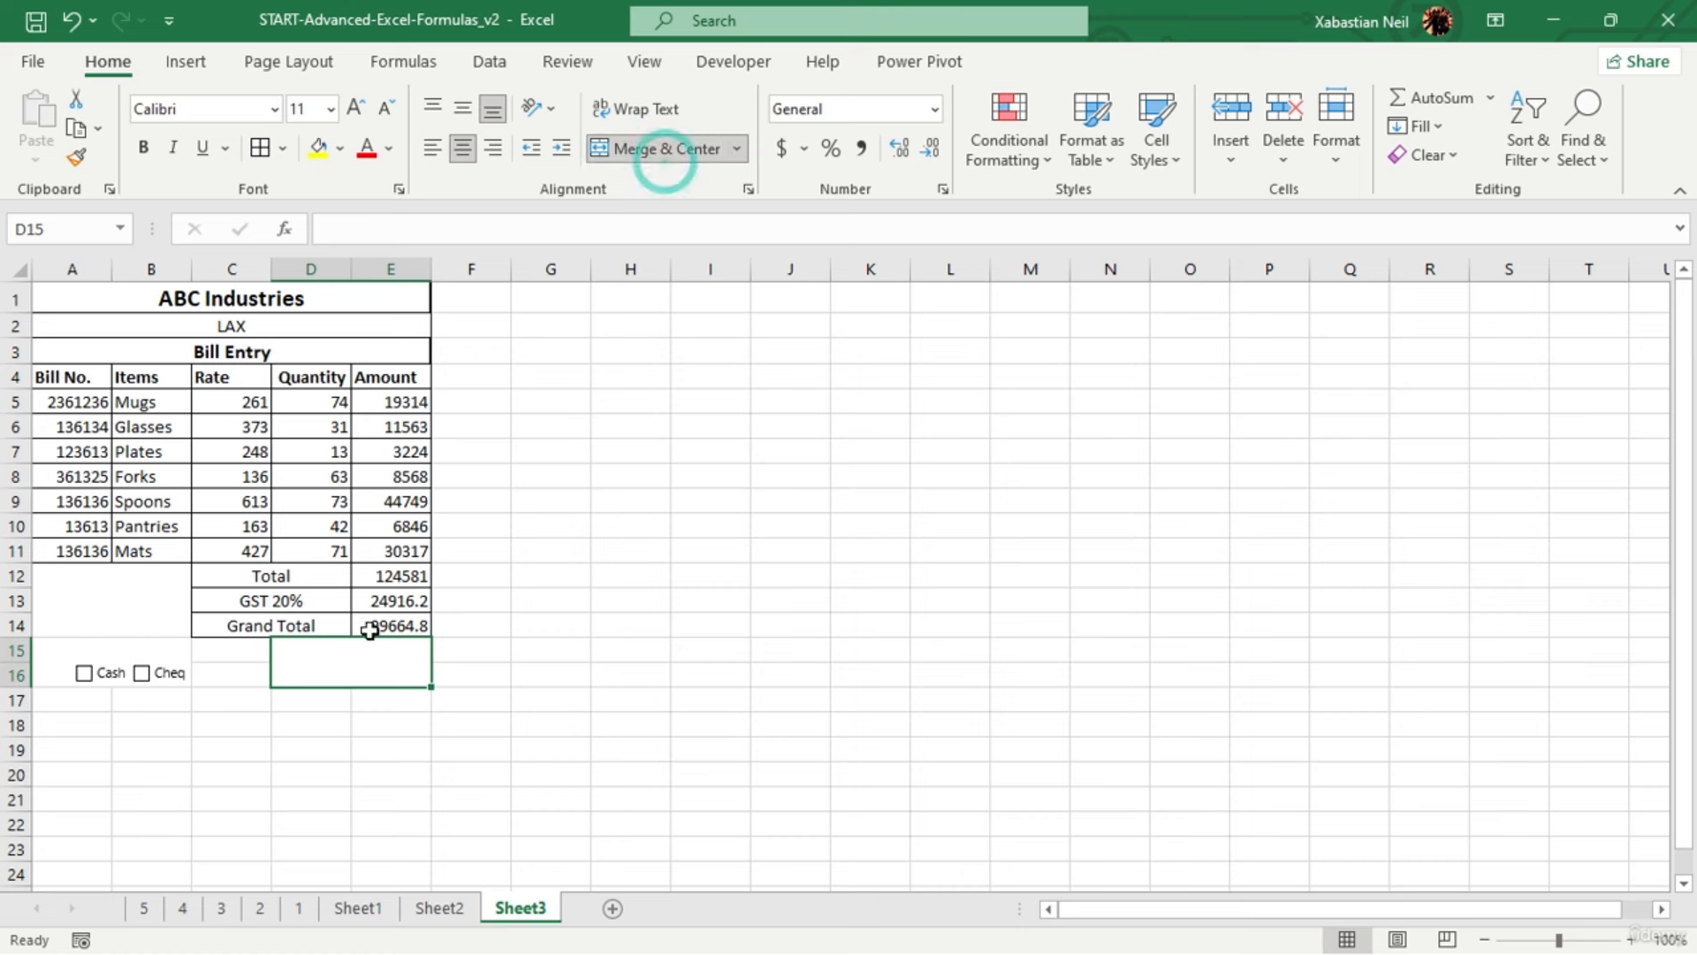
double_click(381, 663)
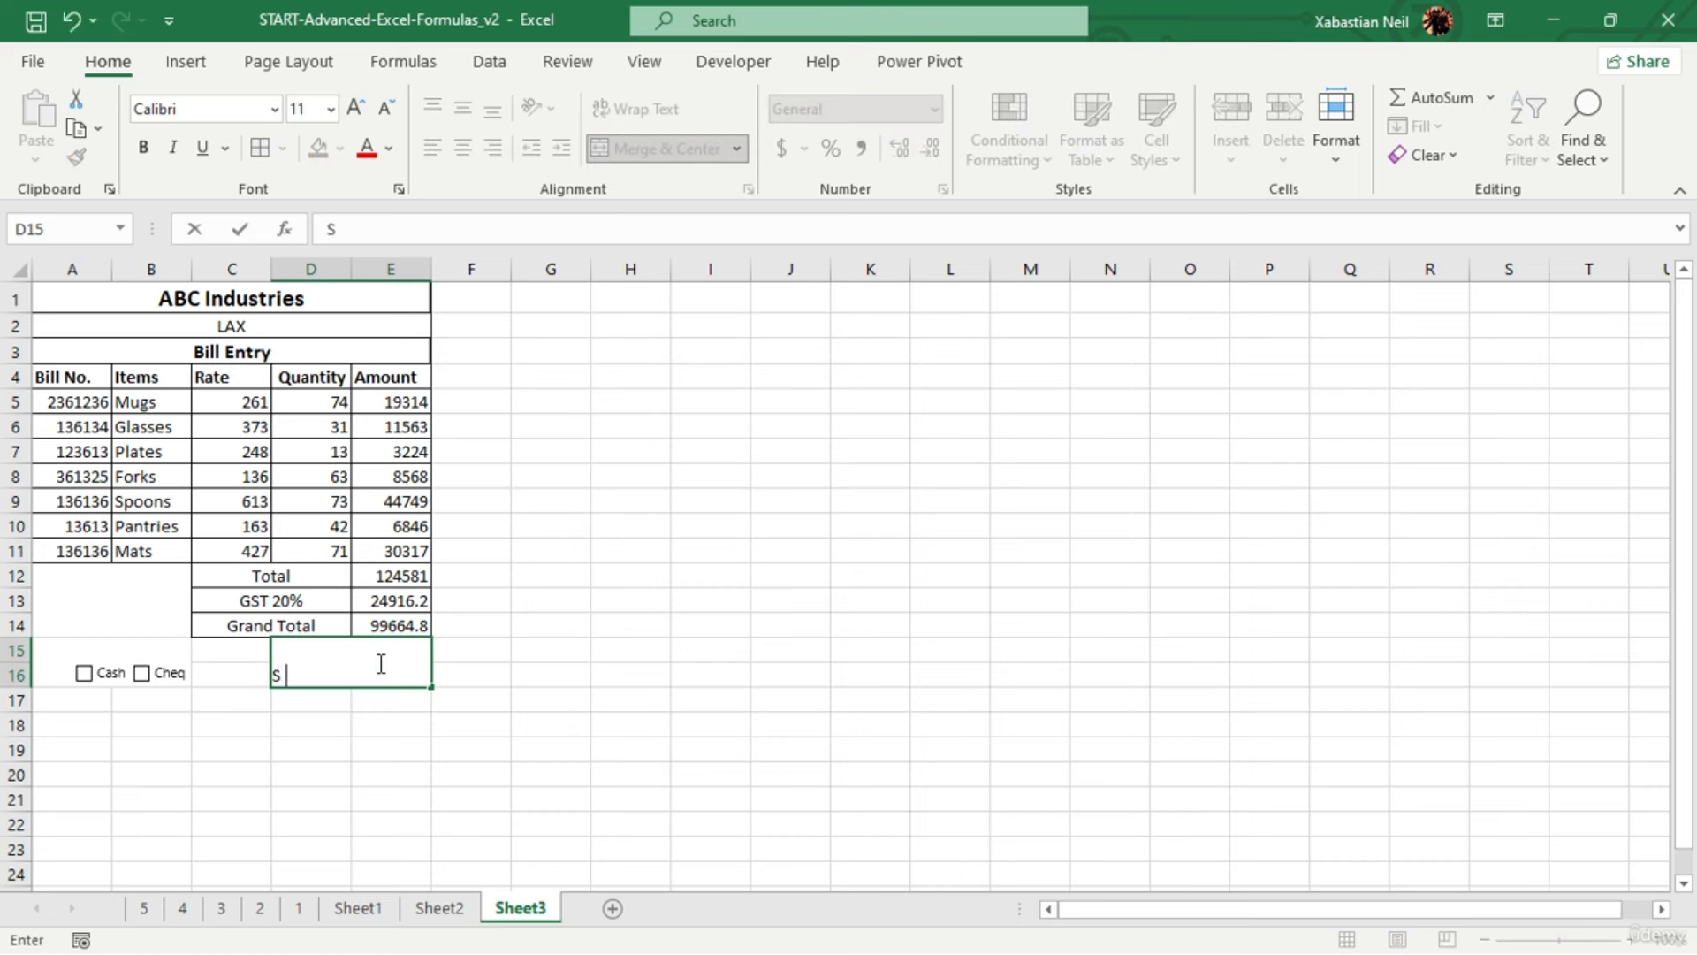
key(Return)
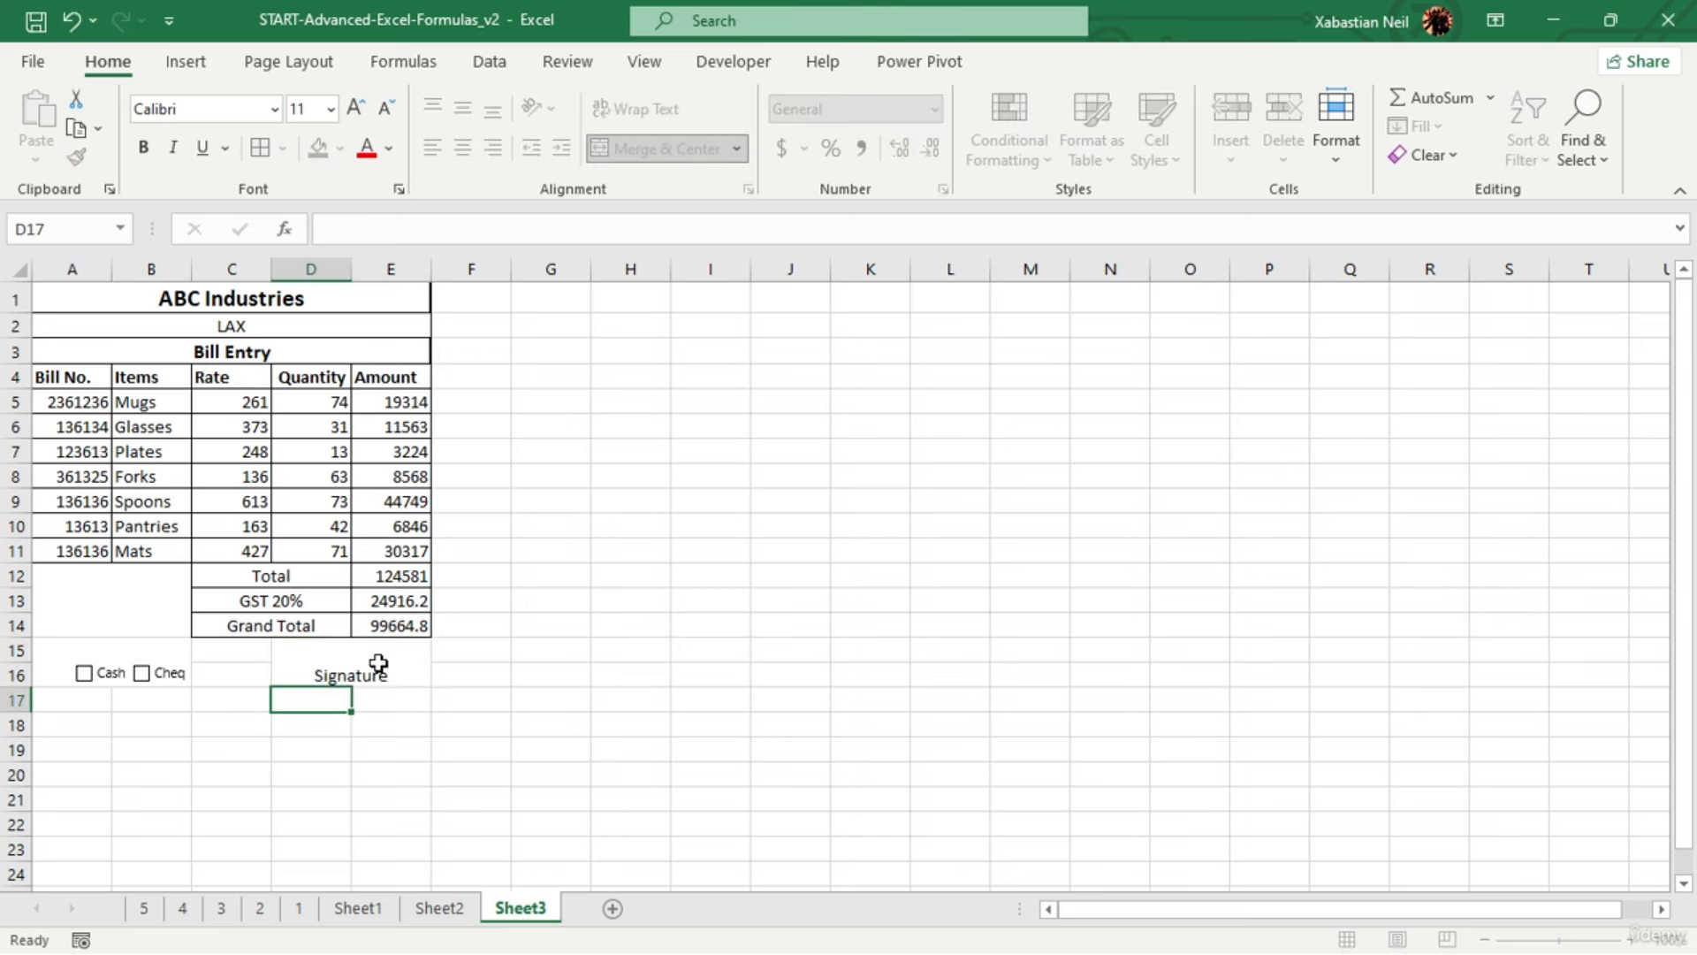
click(421, 807)
click(395, 669)
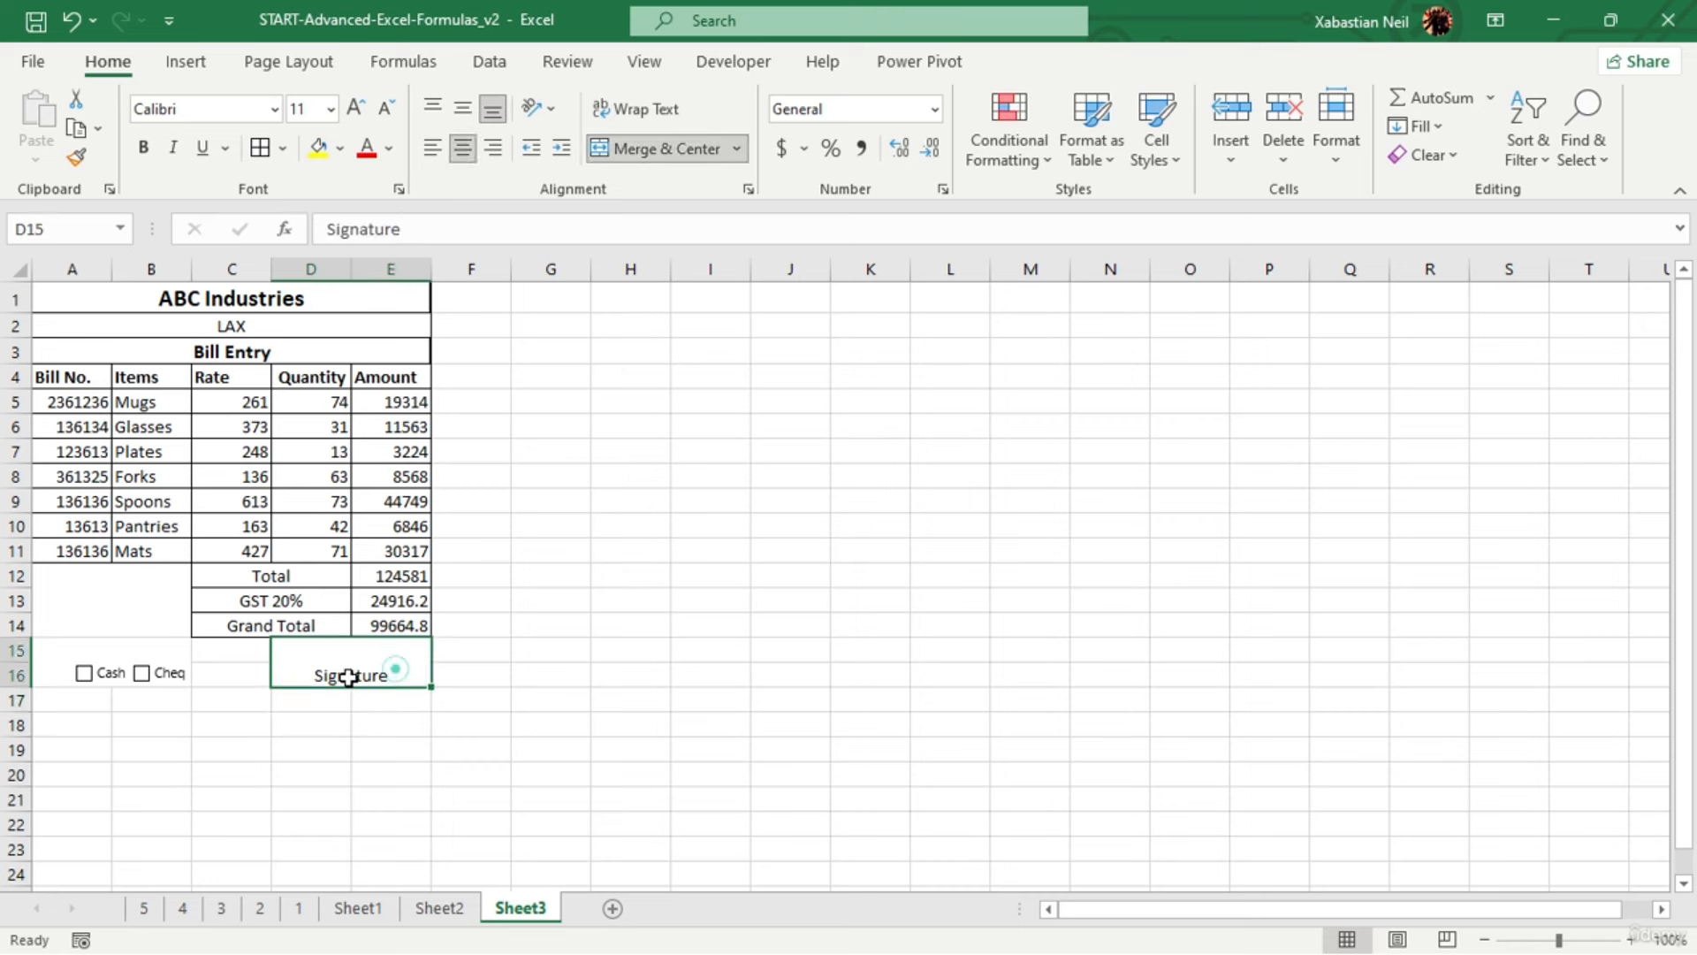
double_click(346, 653)
click(388, 678)
key(Left)
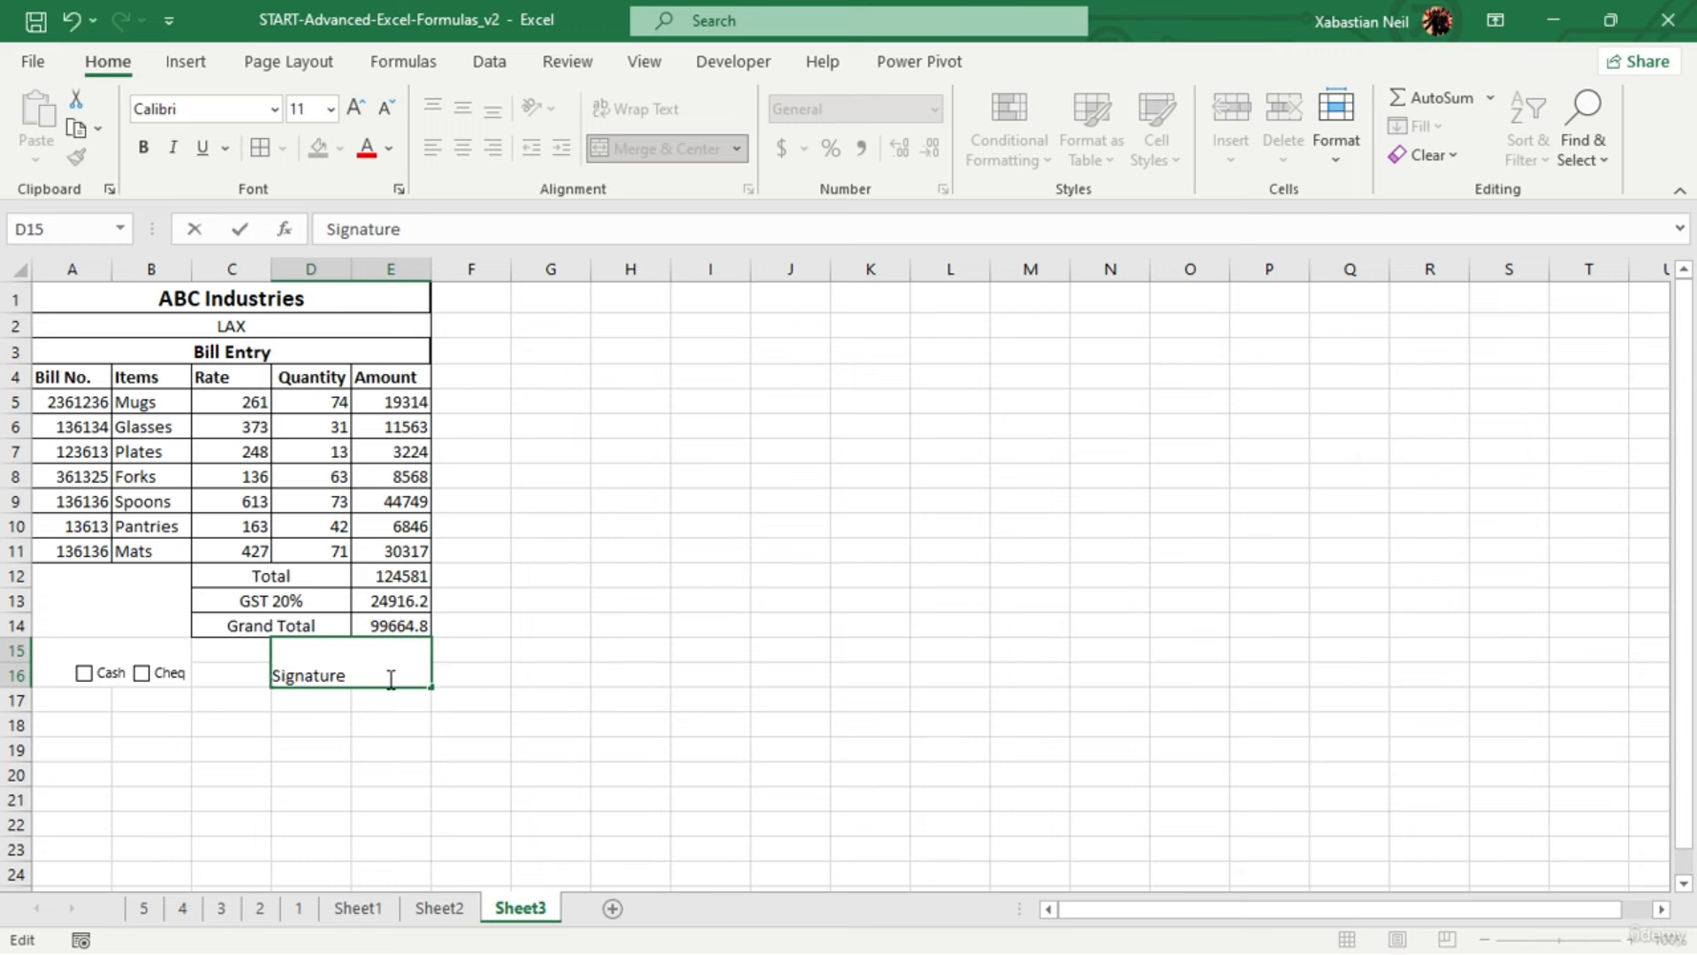
key(Return)
Align the Signature text to the top of its merged cell, keeping it centered horizontally
click(396, 667)
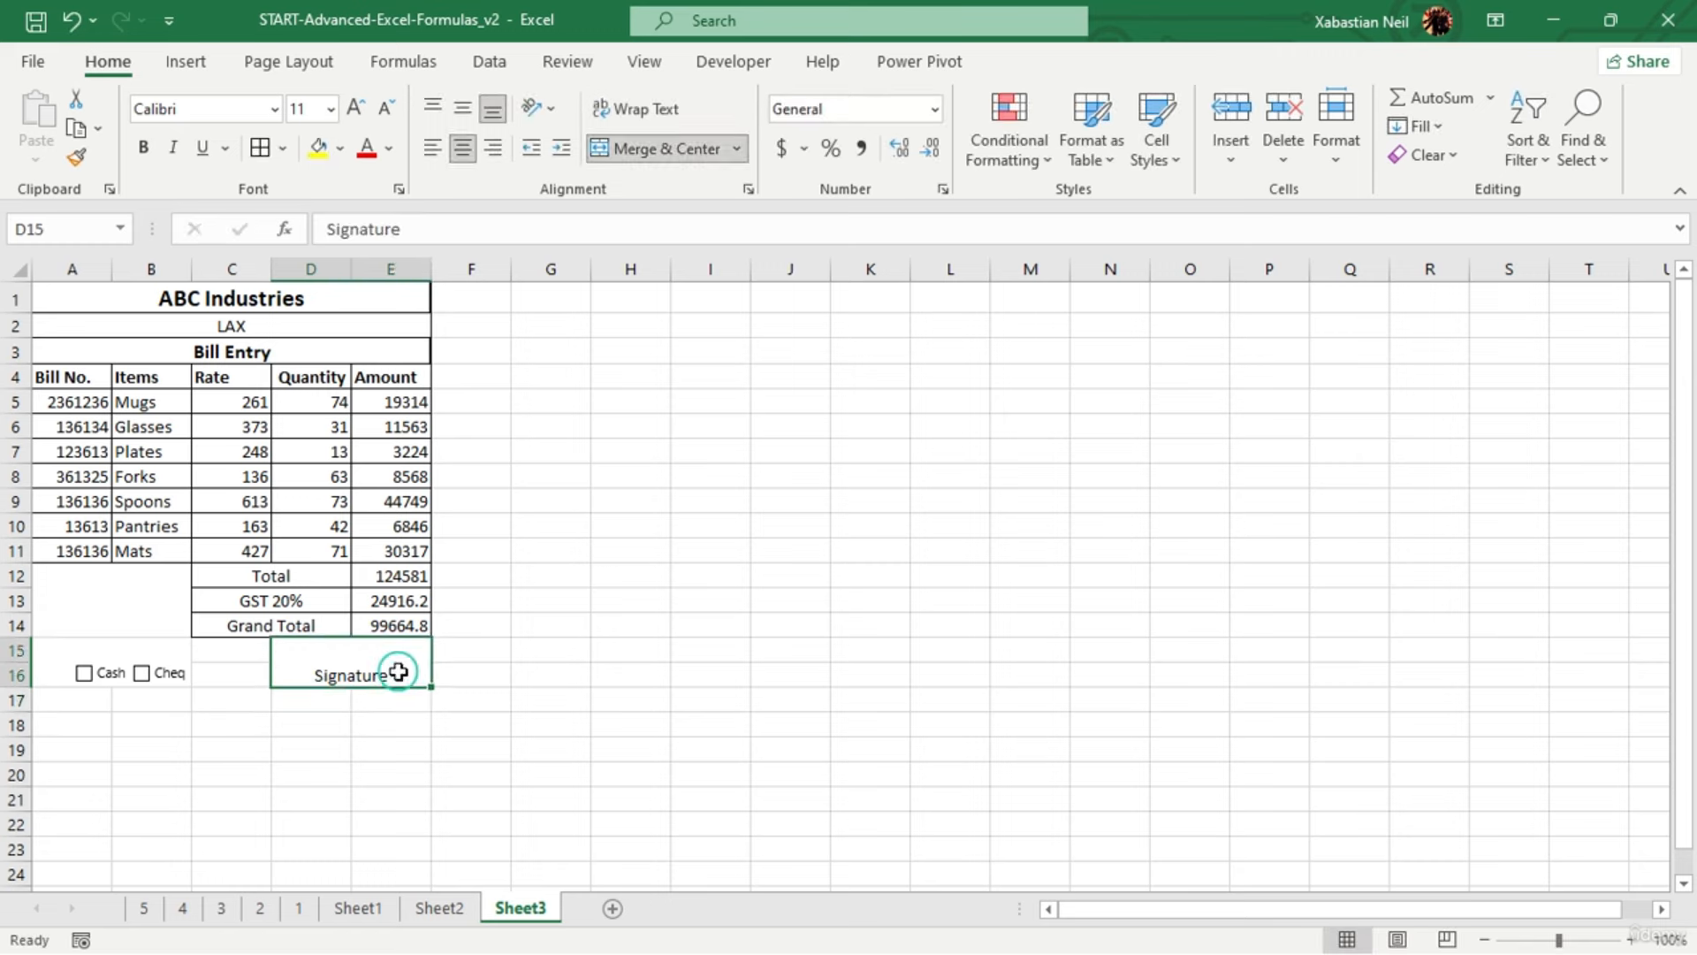
click(463, 147)
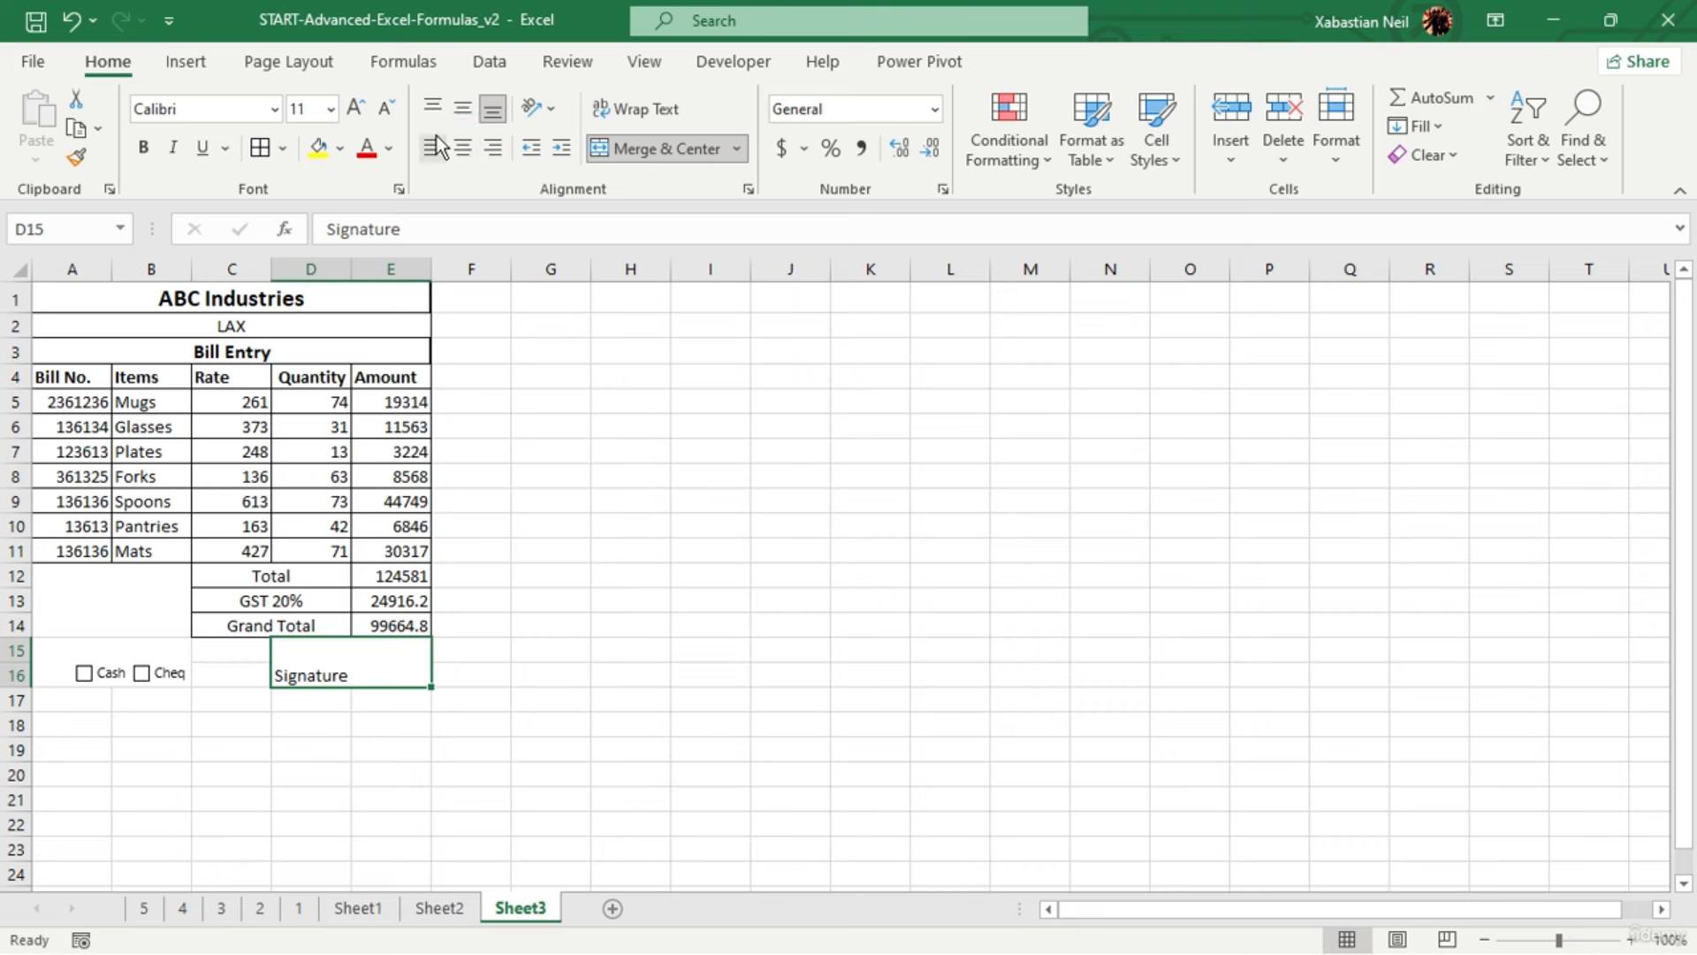
click(456, 115)
click(434, 108)
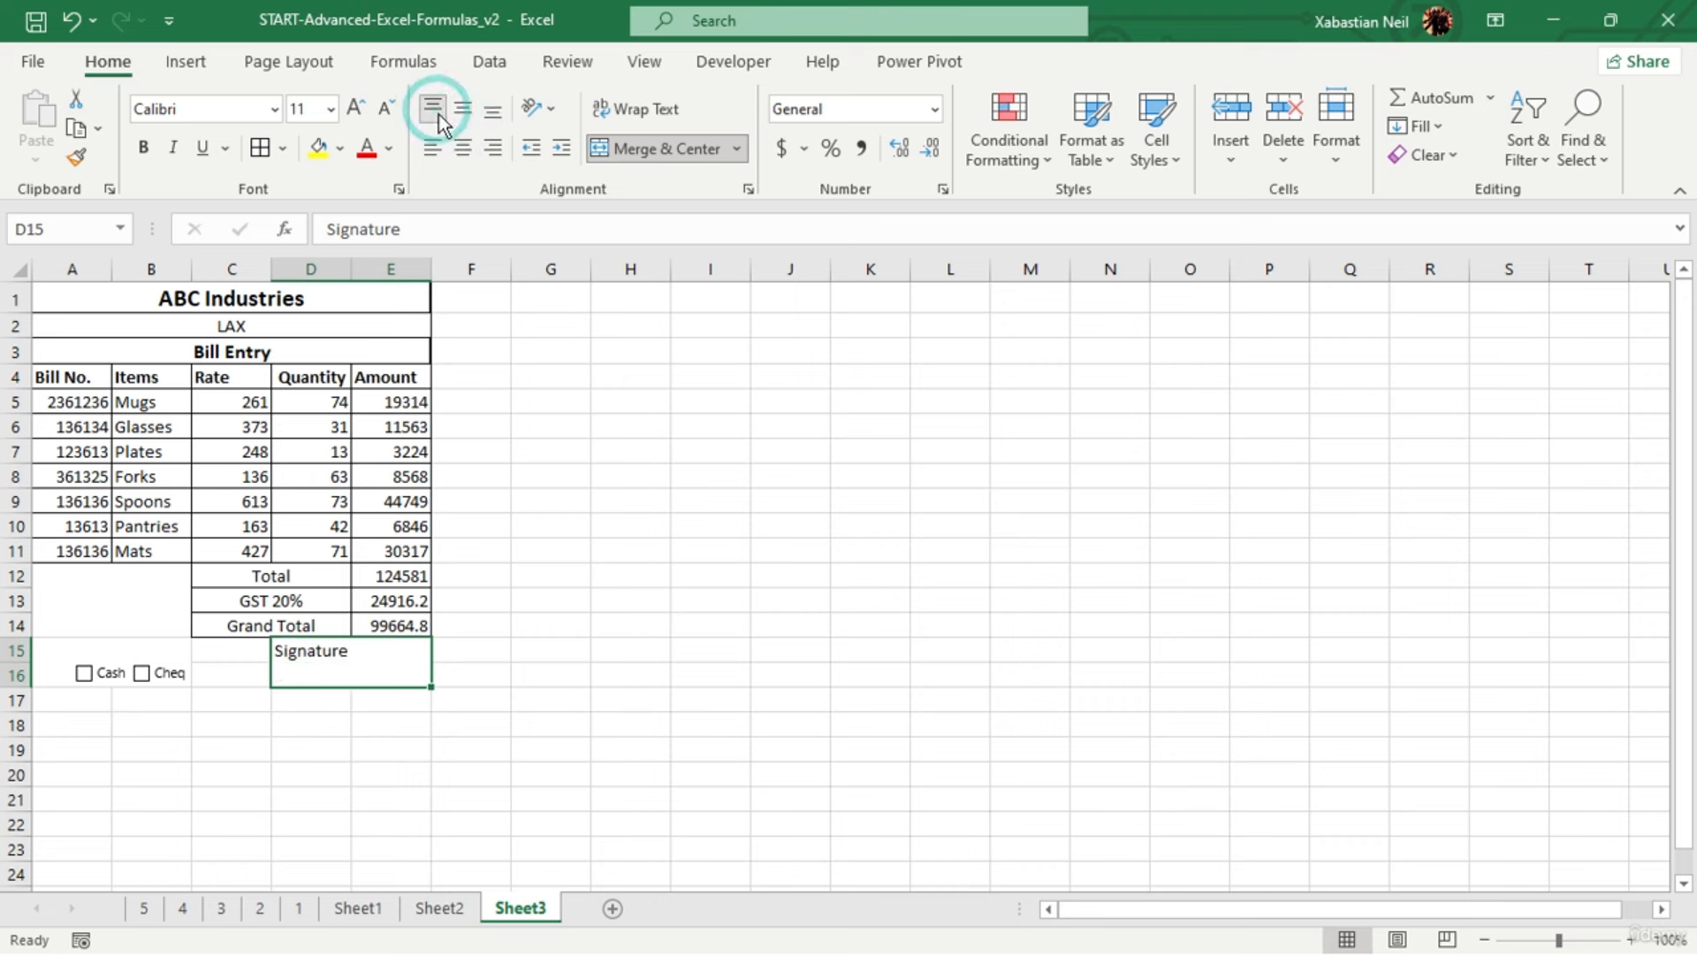
click(462, 150)
click(689, 619)
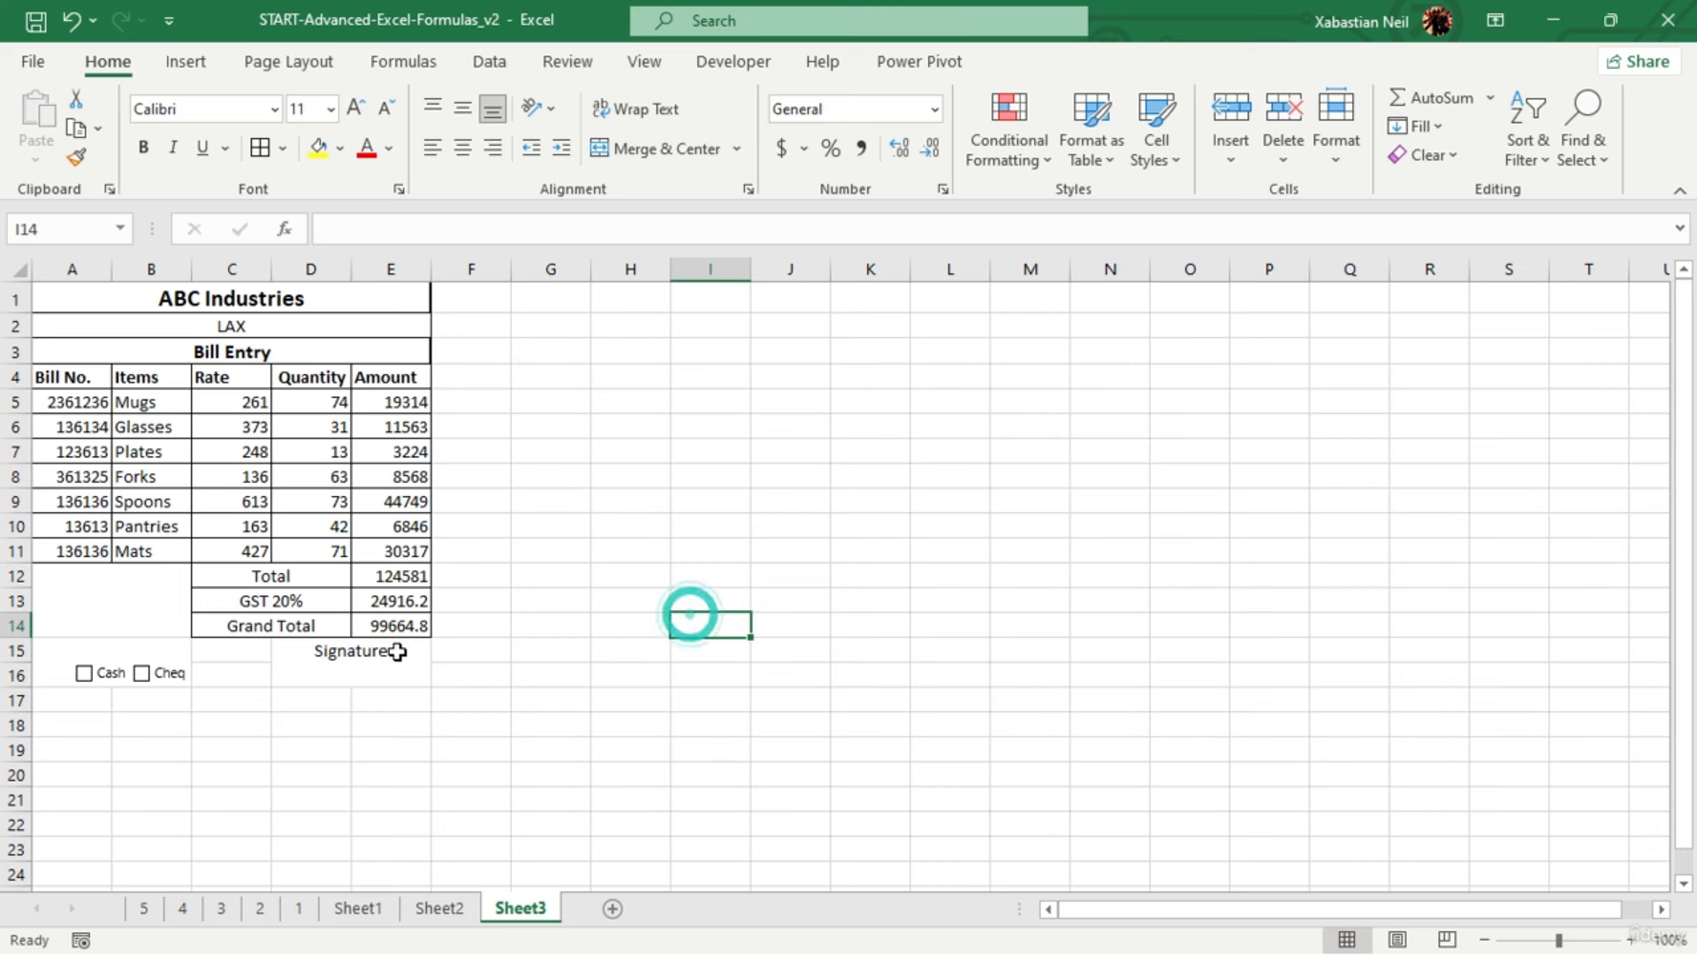
Extend the merged Signature cell down one row so it covers D15:E17
click(326, 687)
mouse_move(300, 686)
mouse_down()
mouse_move(326, 716)
mouse_move(327, 688)
mouse_move(333, 728)
mouse_move(340, 700)
mouse_up()
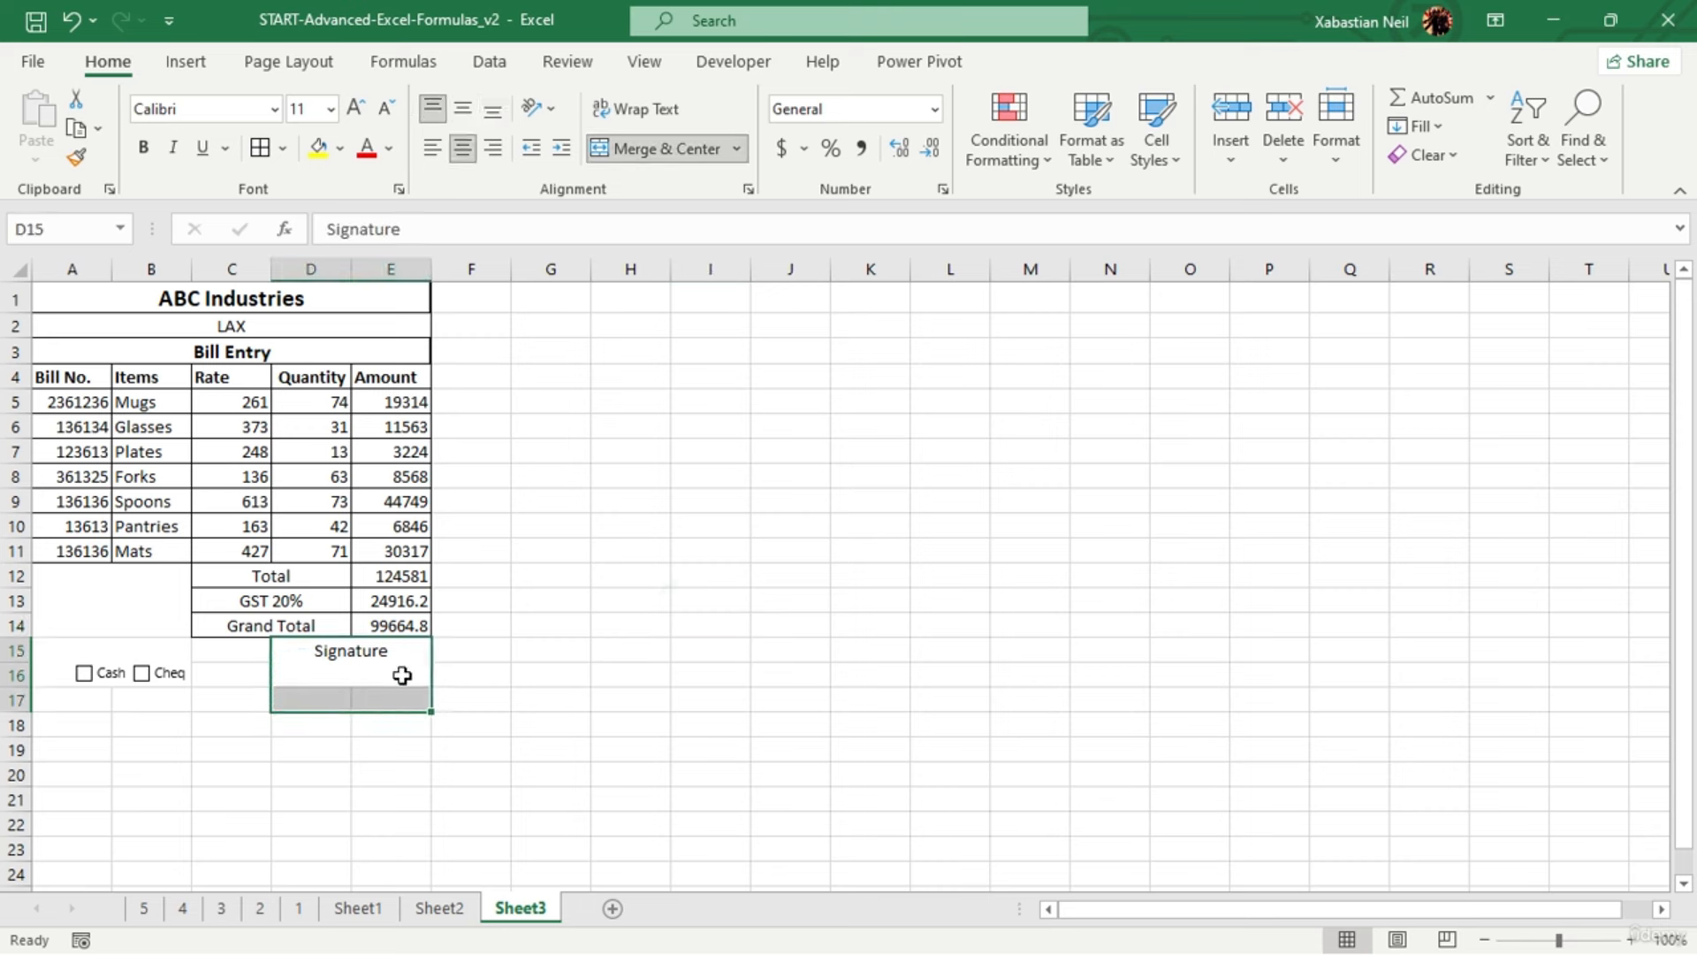
click(624, 154)
click(710, 501)
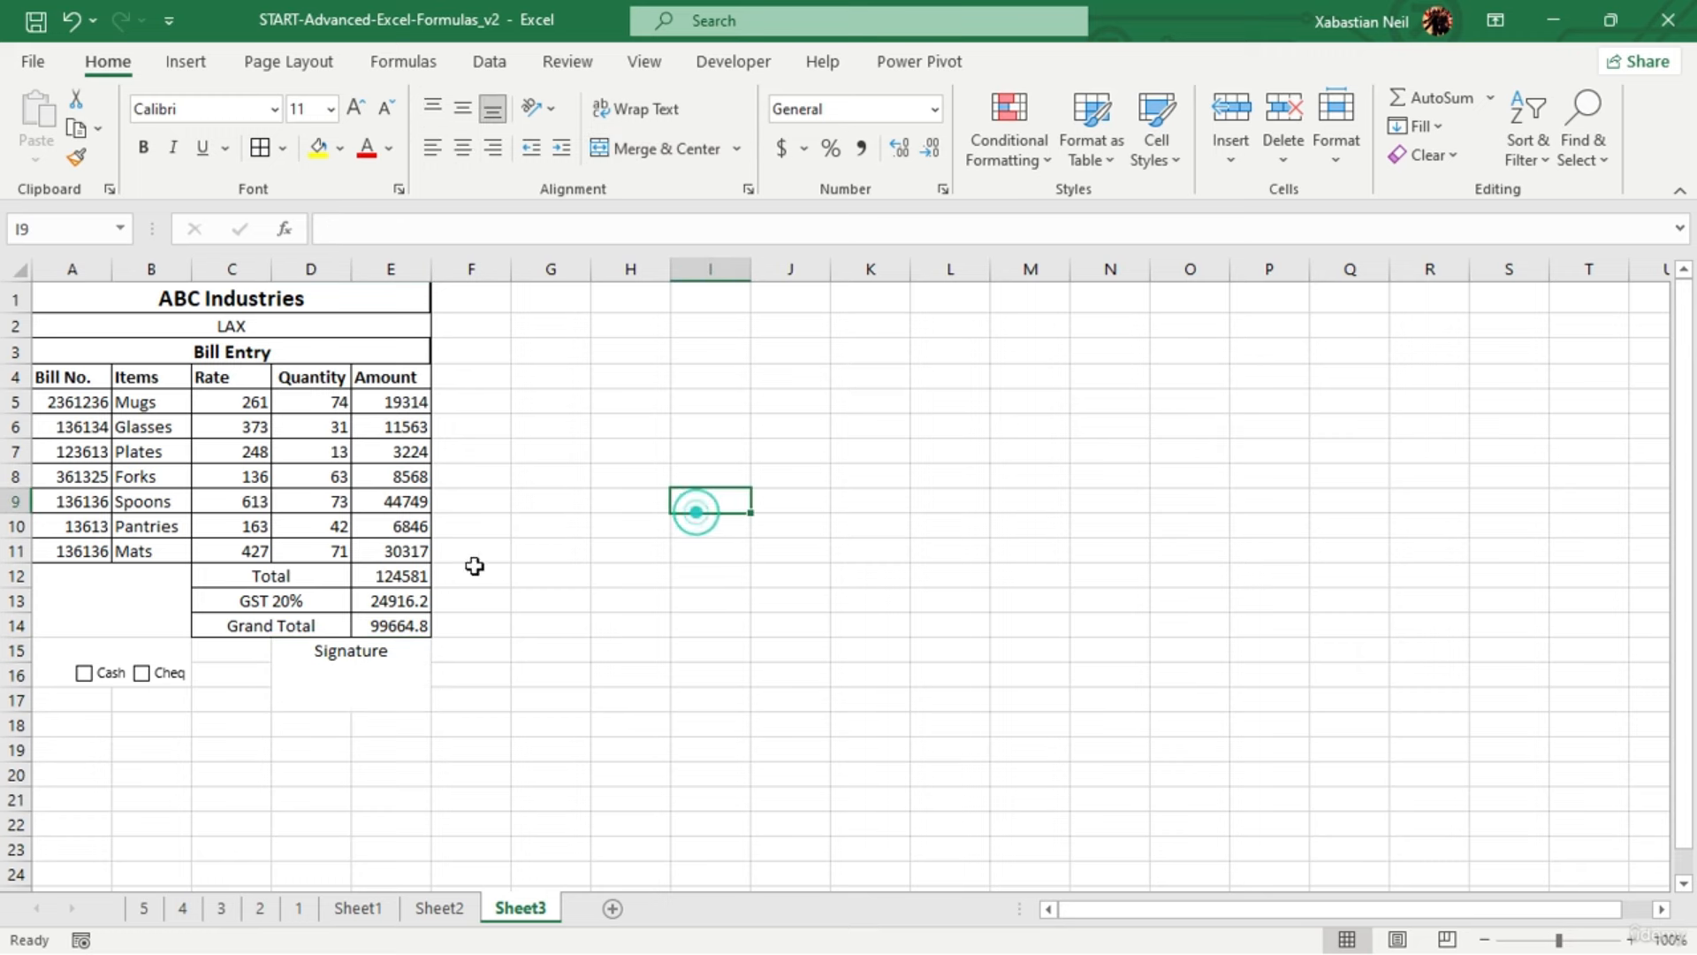
Apply all borders to the whole bill, cells A1:E17
click(64, 297)
drag(64, 297, 197, 678)
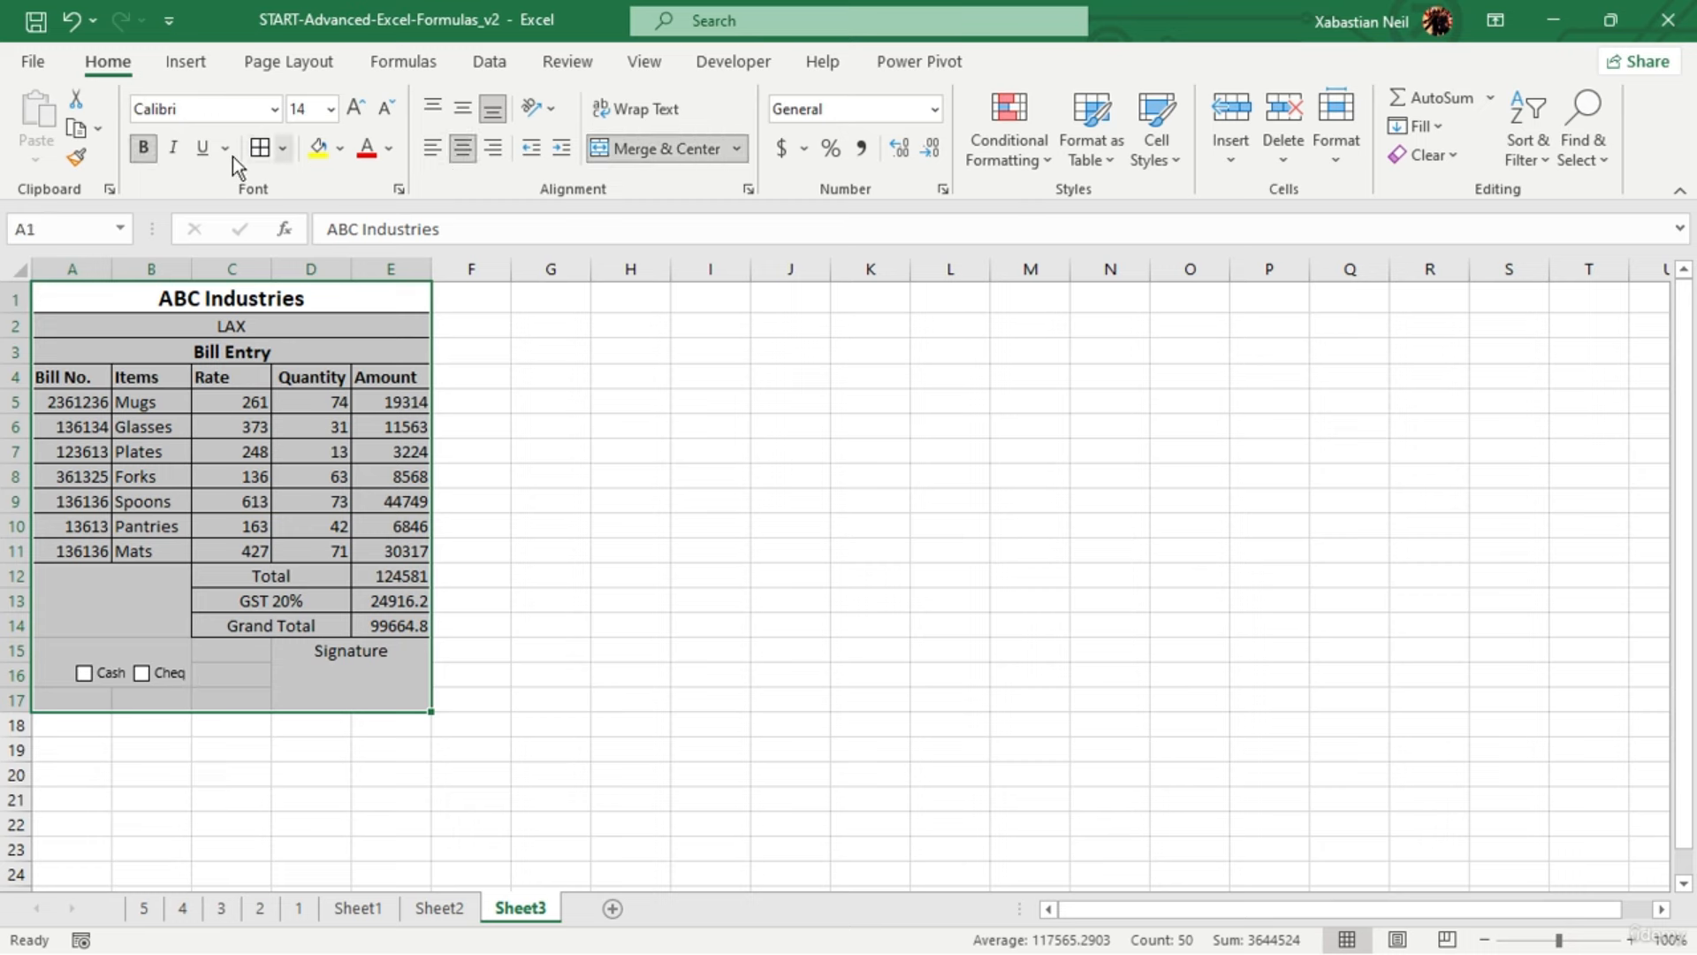
click(259, 150)
click(631, 624)
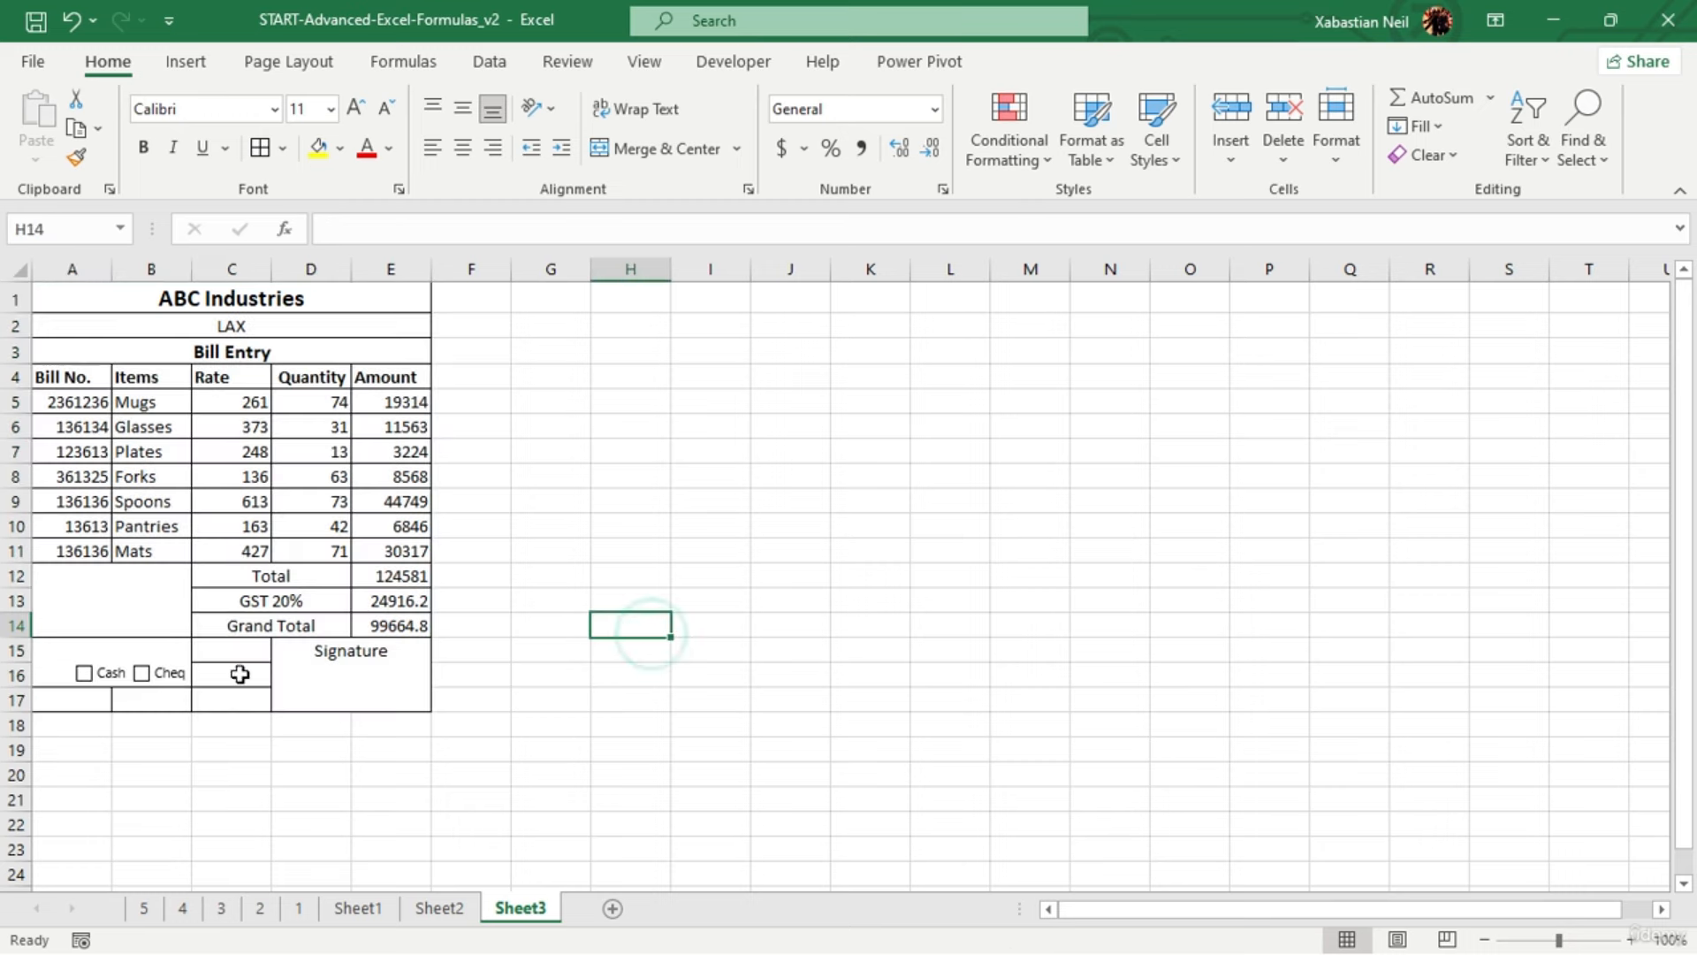
Merge C15:C17 and combine it with the Signature cell into one merged block covering C15:E17
drag(226, 655, 239, 690)
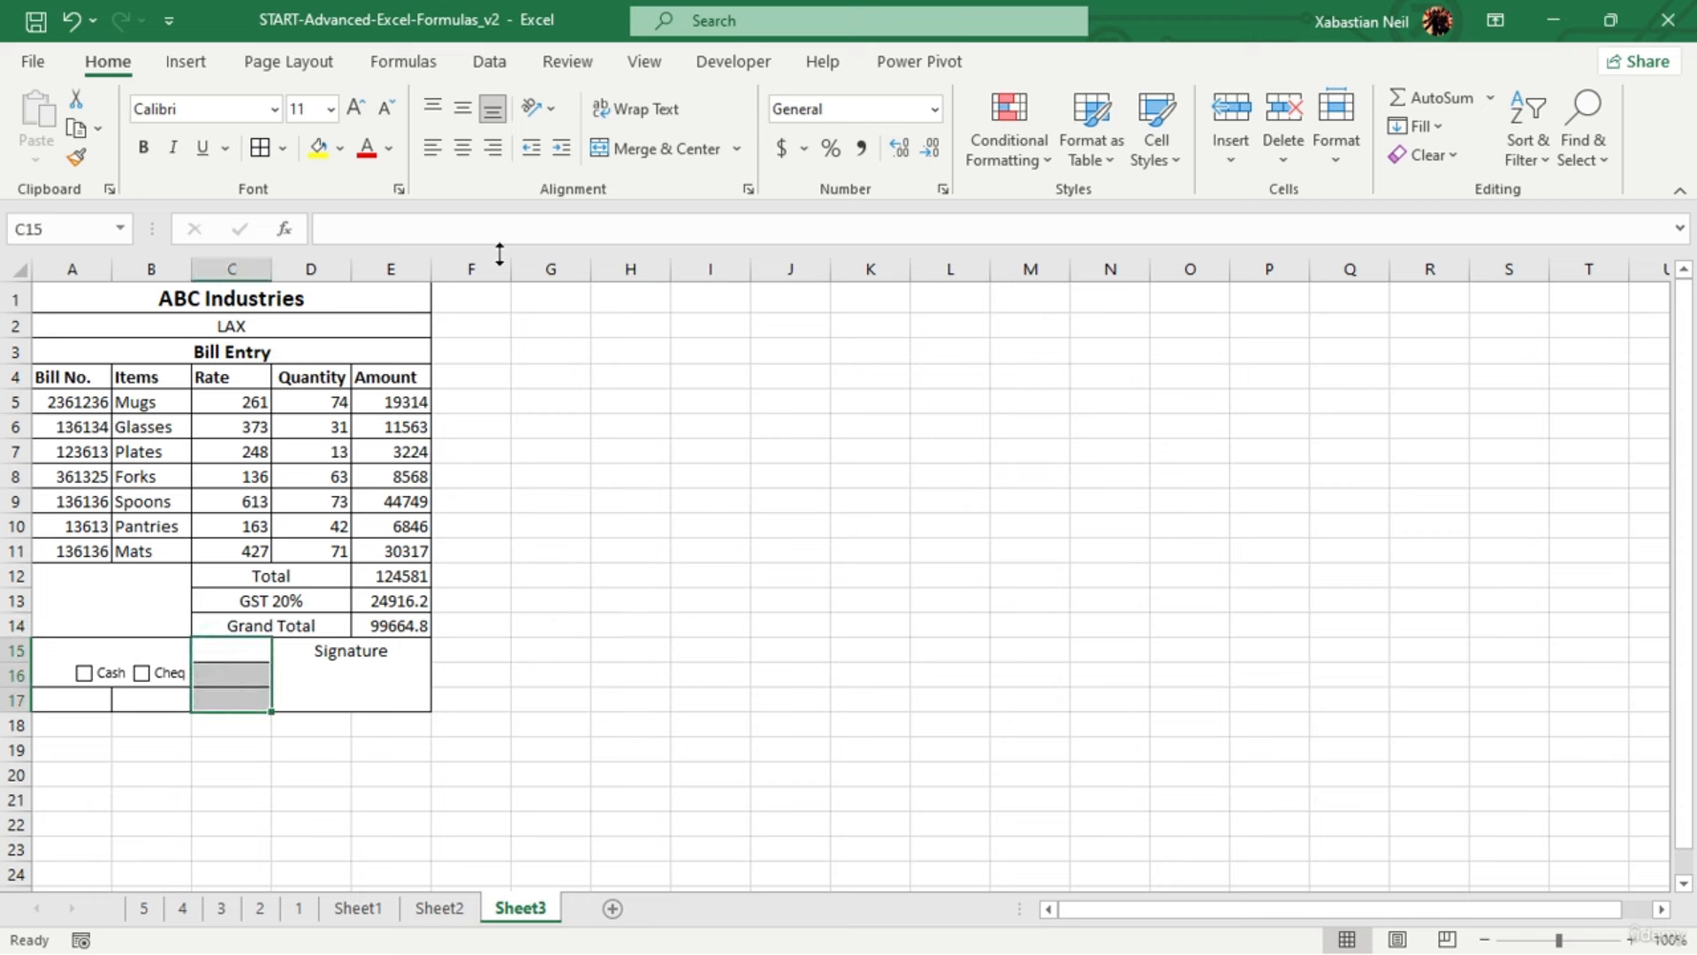
click(655, 149)
drag(380, 679, 235, 693)
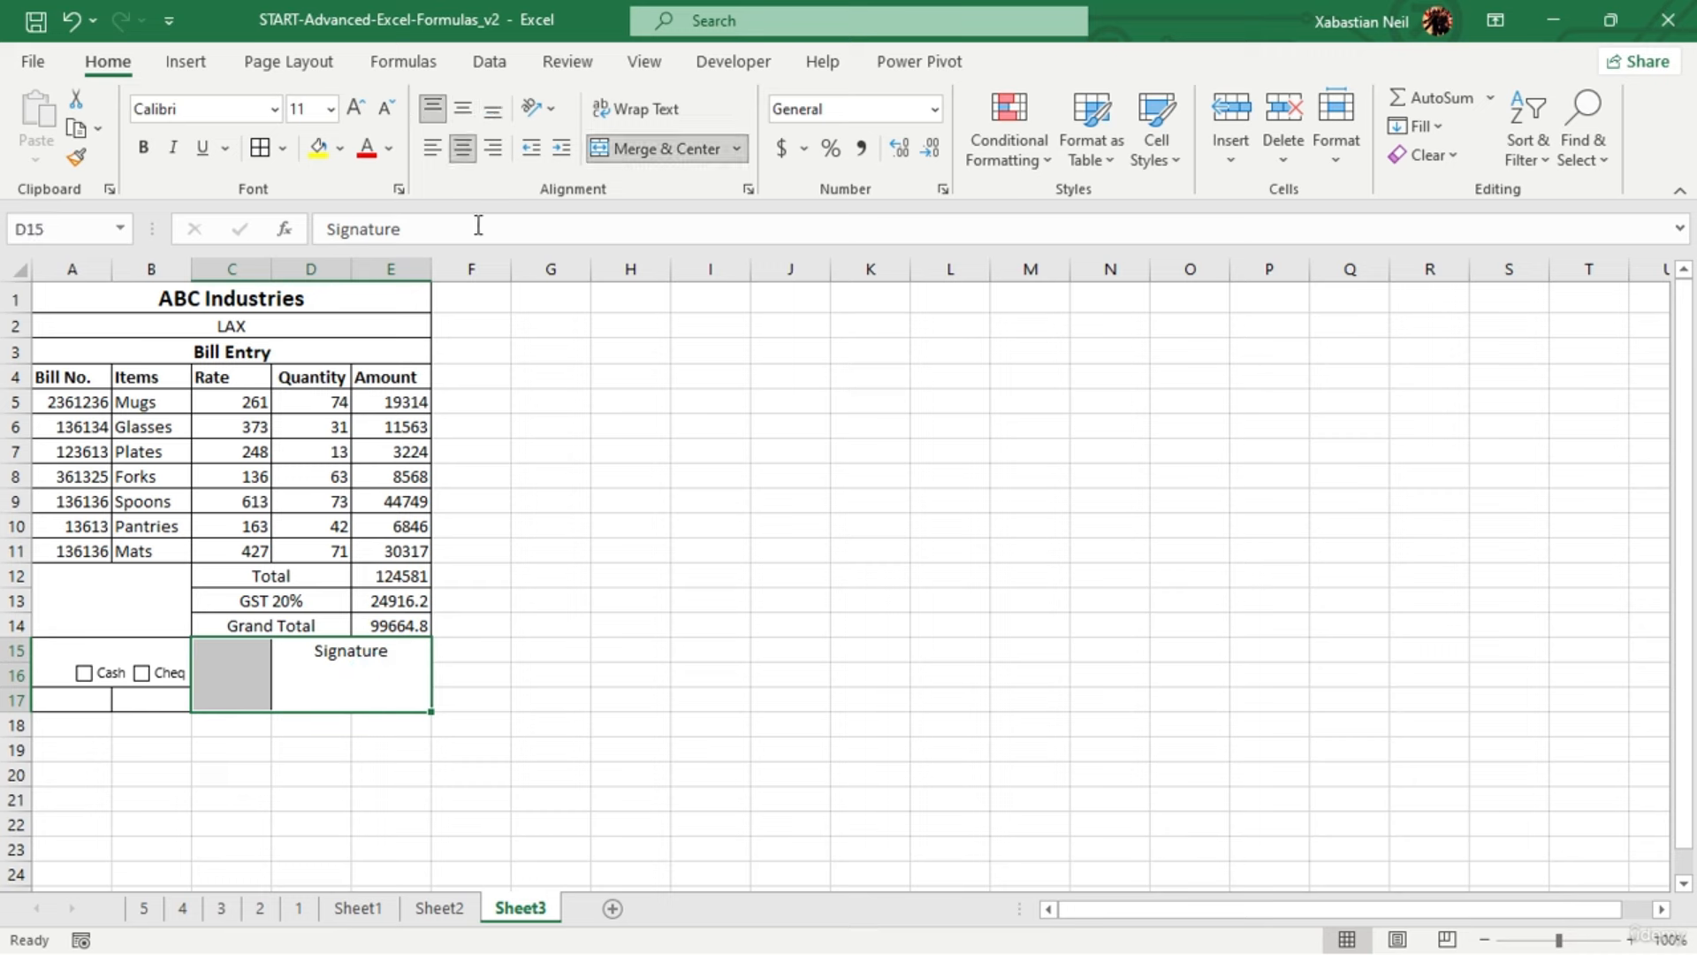
click(623, 151)
click(579, 601)
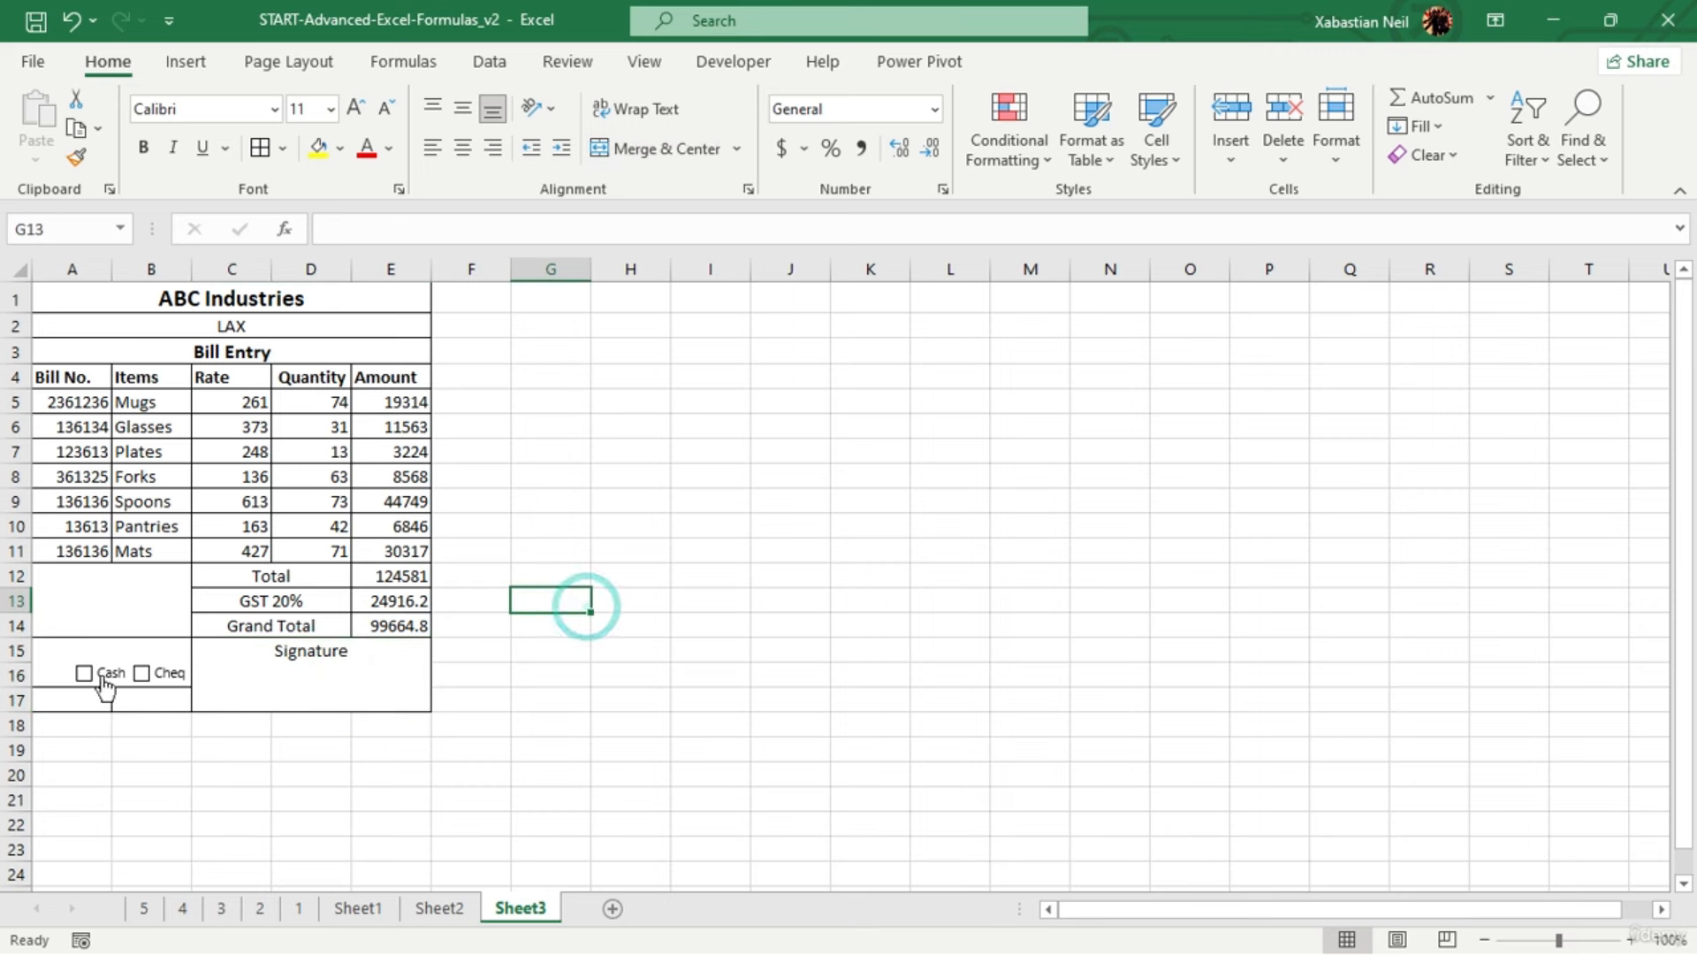
Merge the blank area and the check box area into one cell block covering A12:B17
click(81, 616)
drag(81, 616, 114, 697)
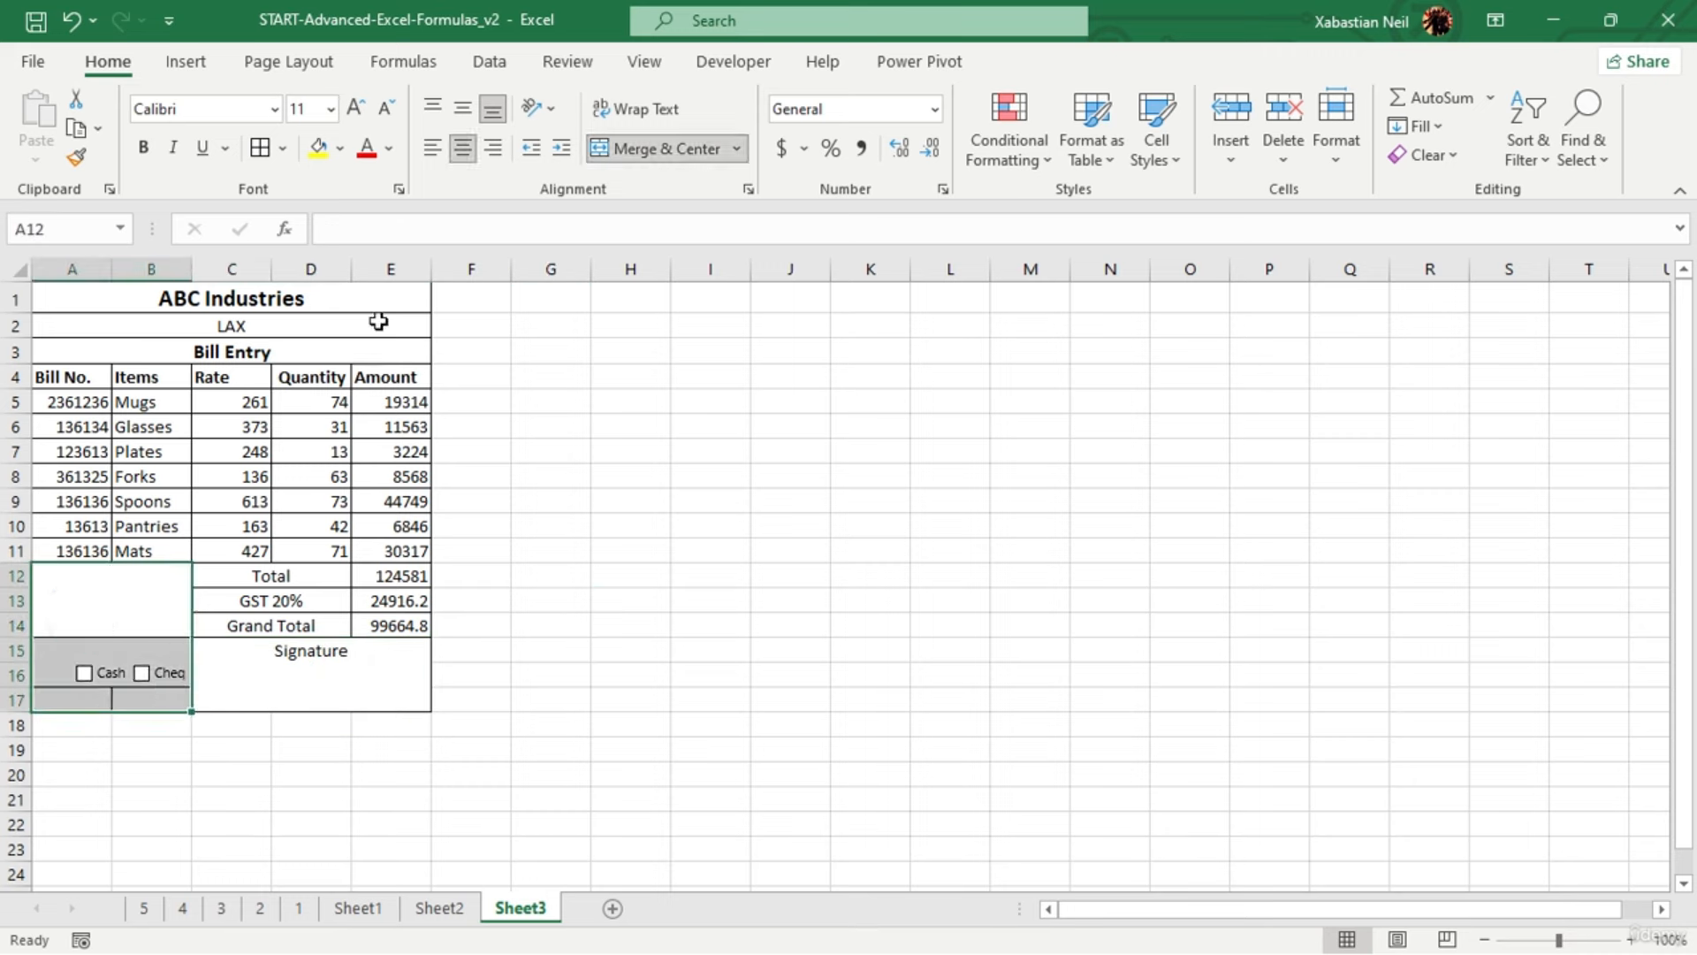
click(675, 148)
click(630, 524)
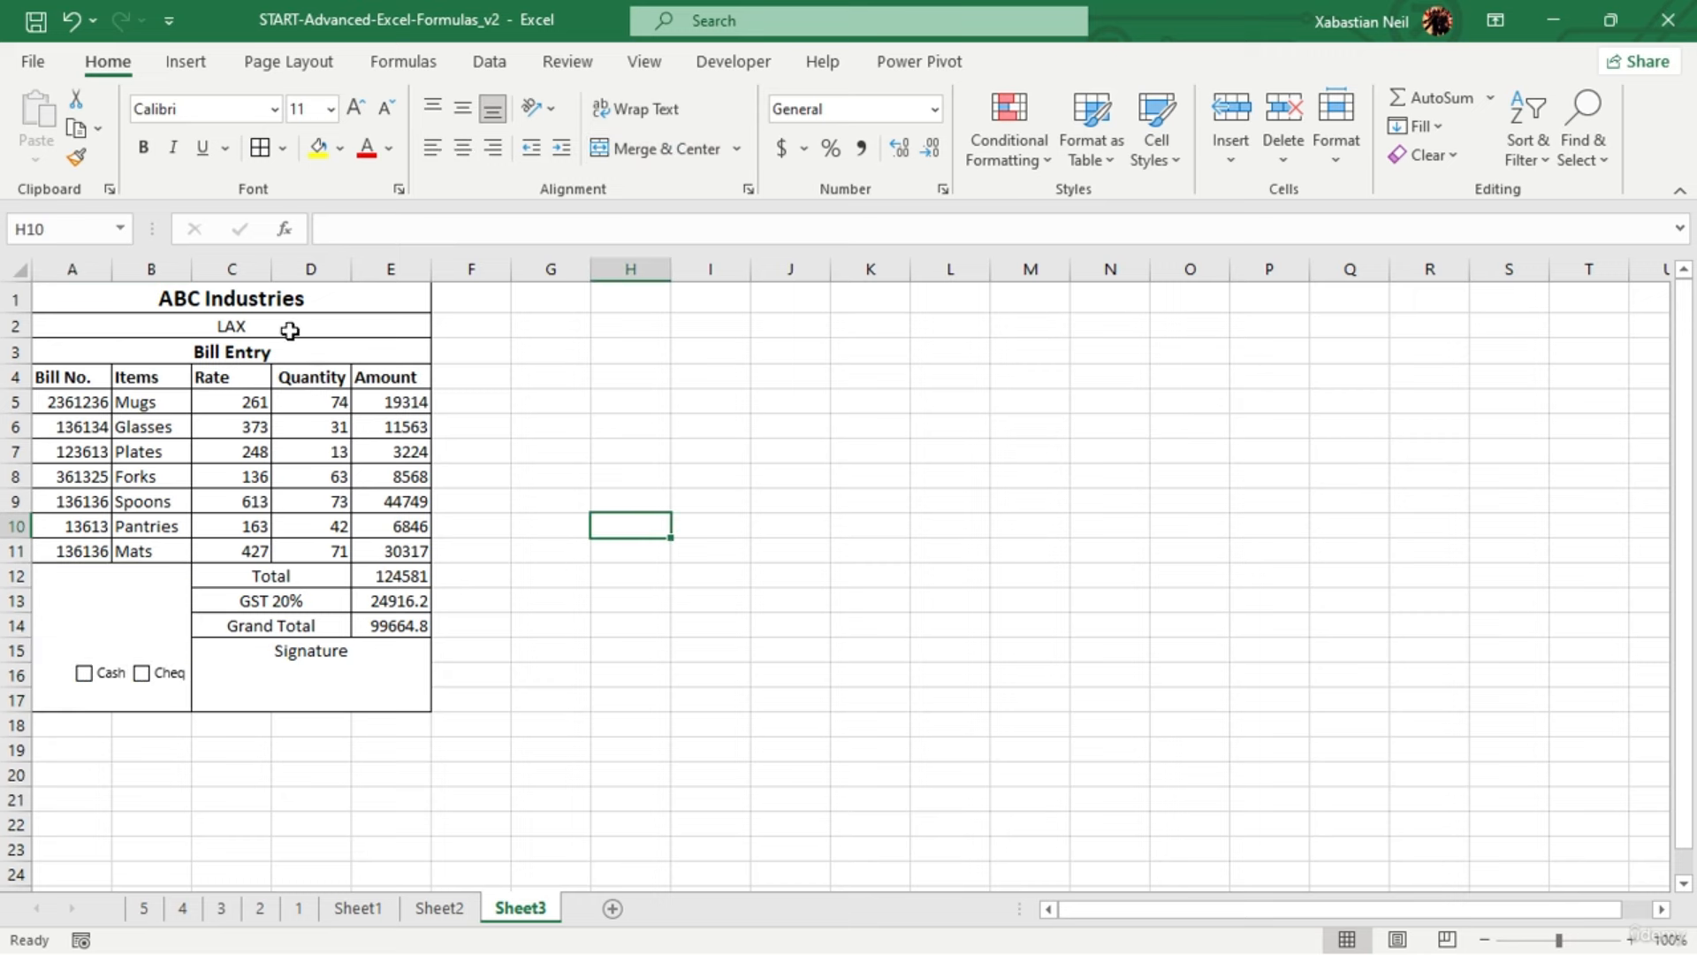
Apply a thick outside border around the whole bill, cells A1:E17
mouse_move(103, 303)
mouse_down()
mouse_move(235, 572)
mouse_move(310, 679)
mouse_up()
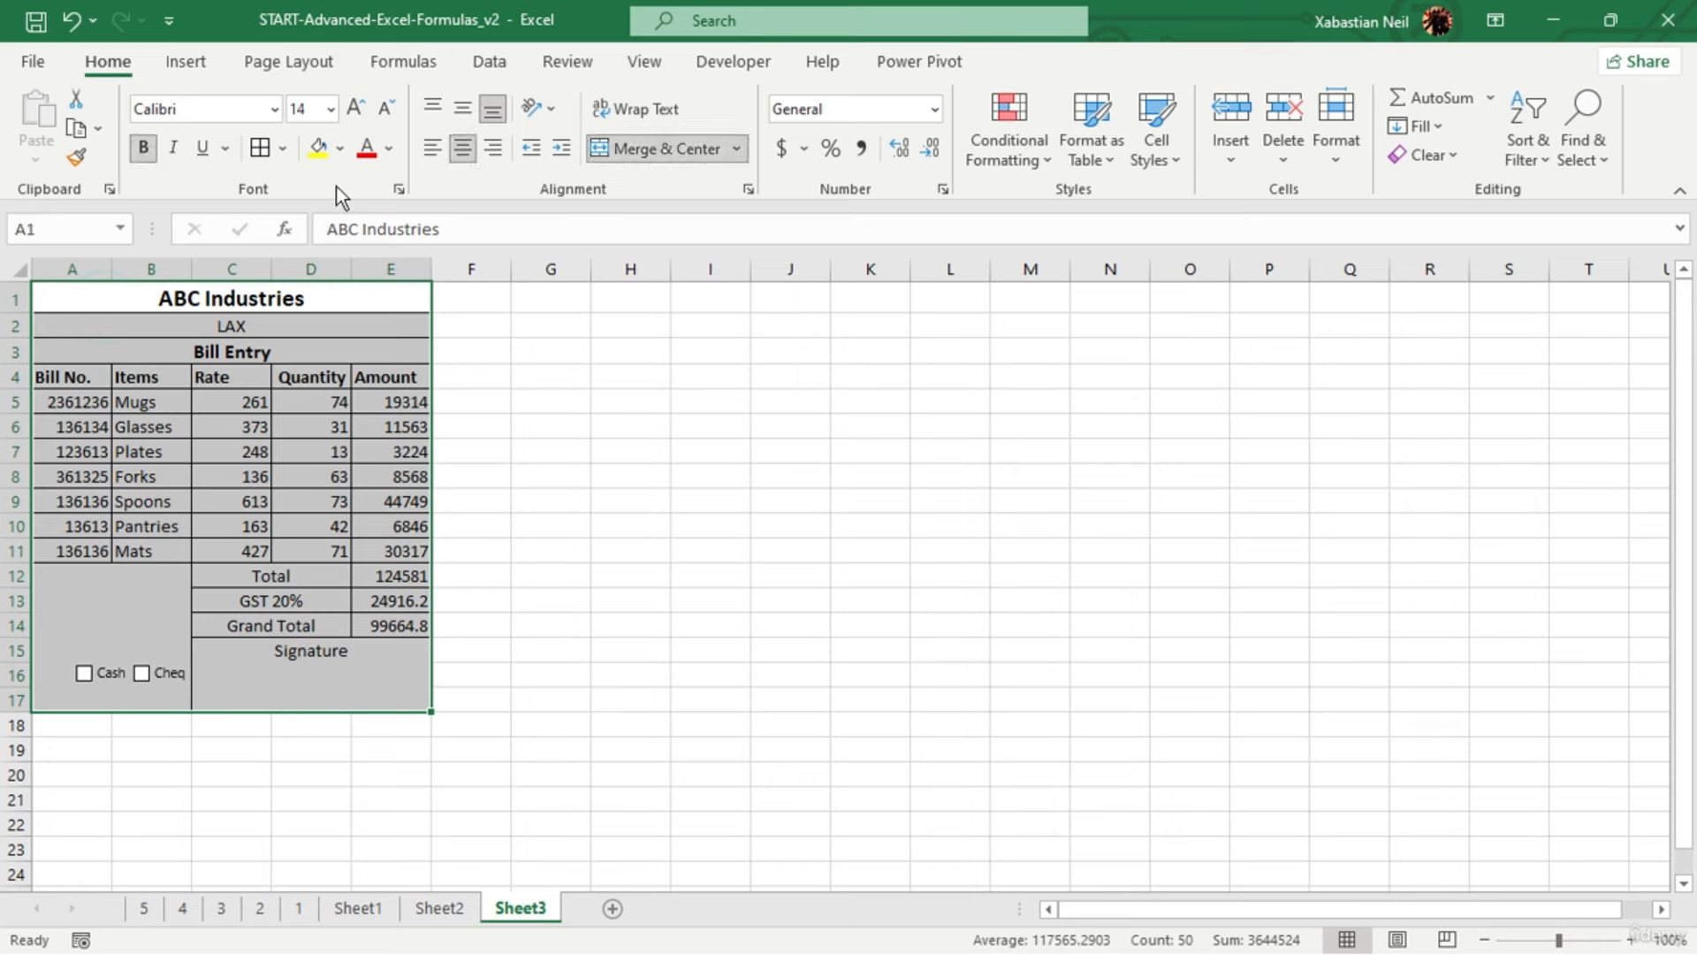
click(280, 147)
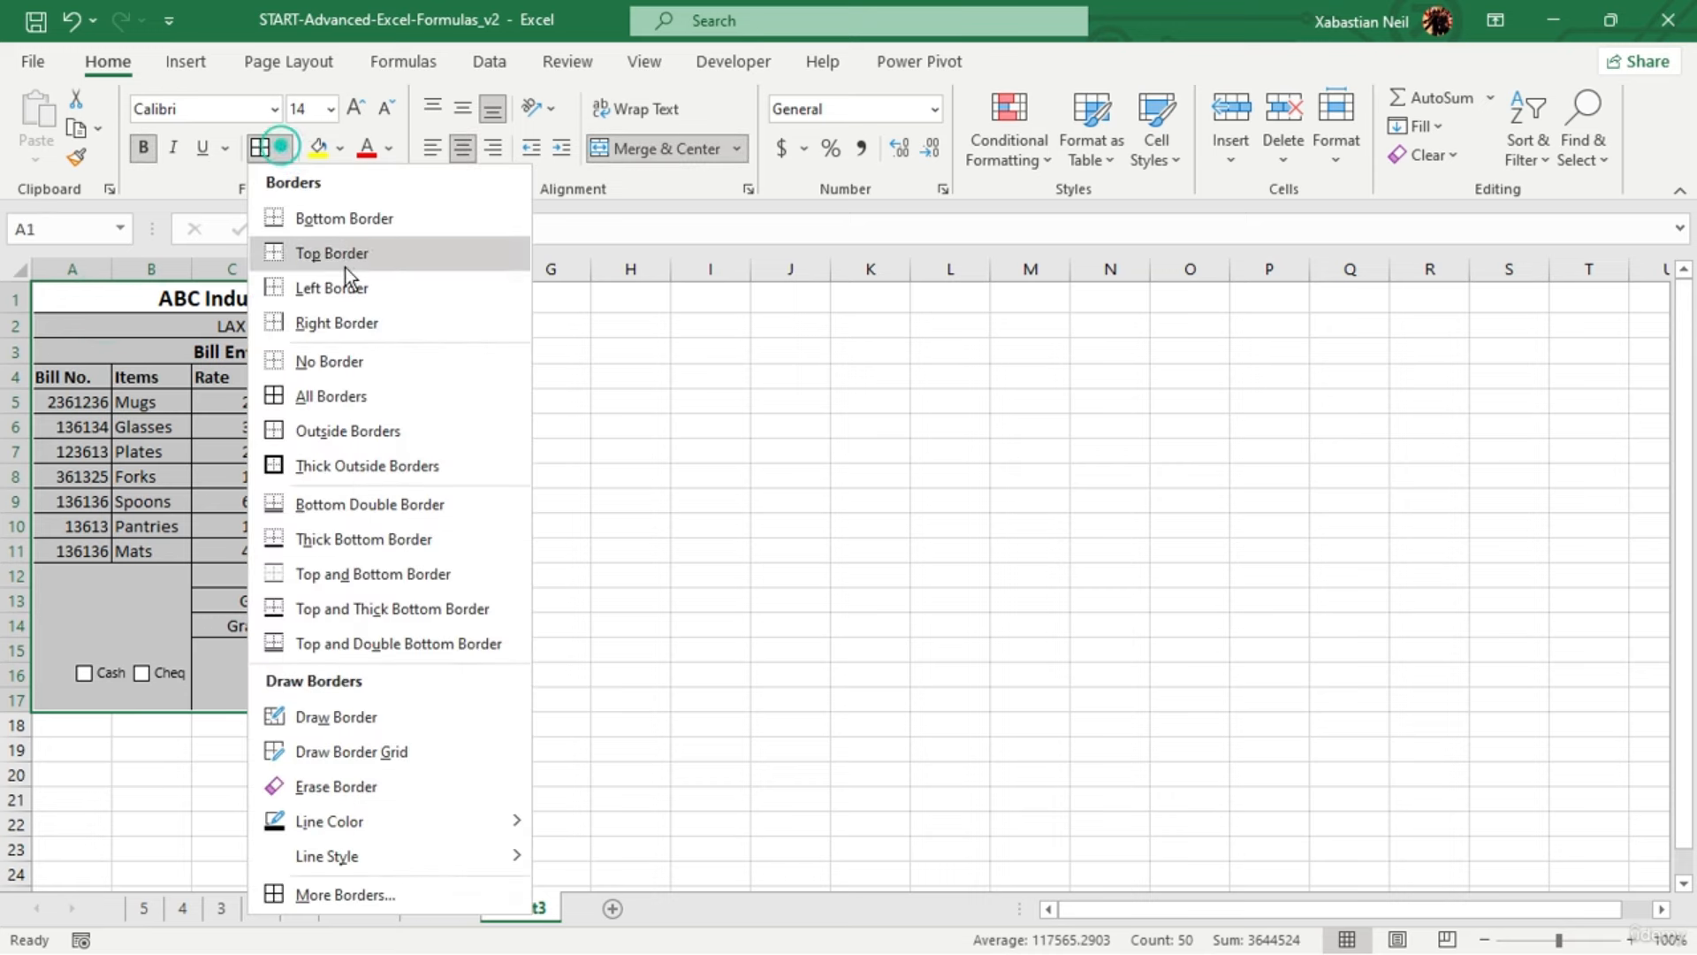
click(343, 433)
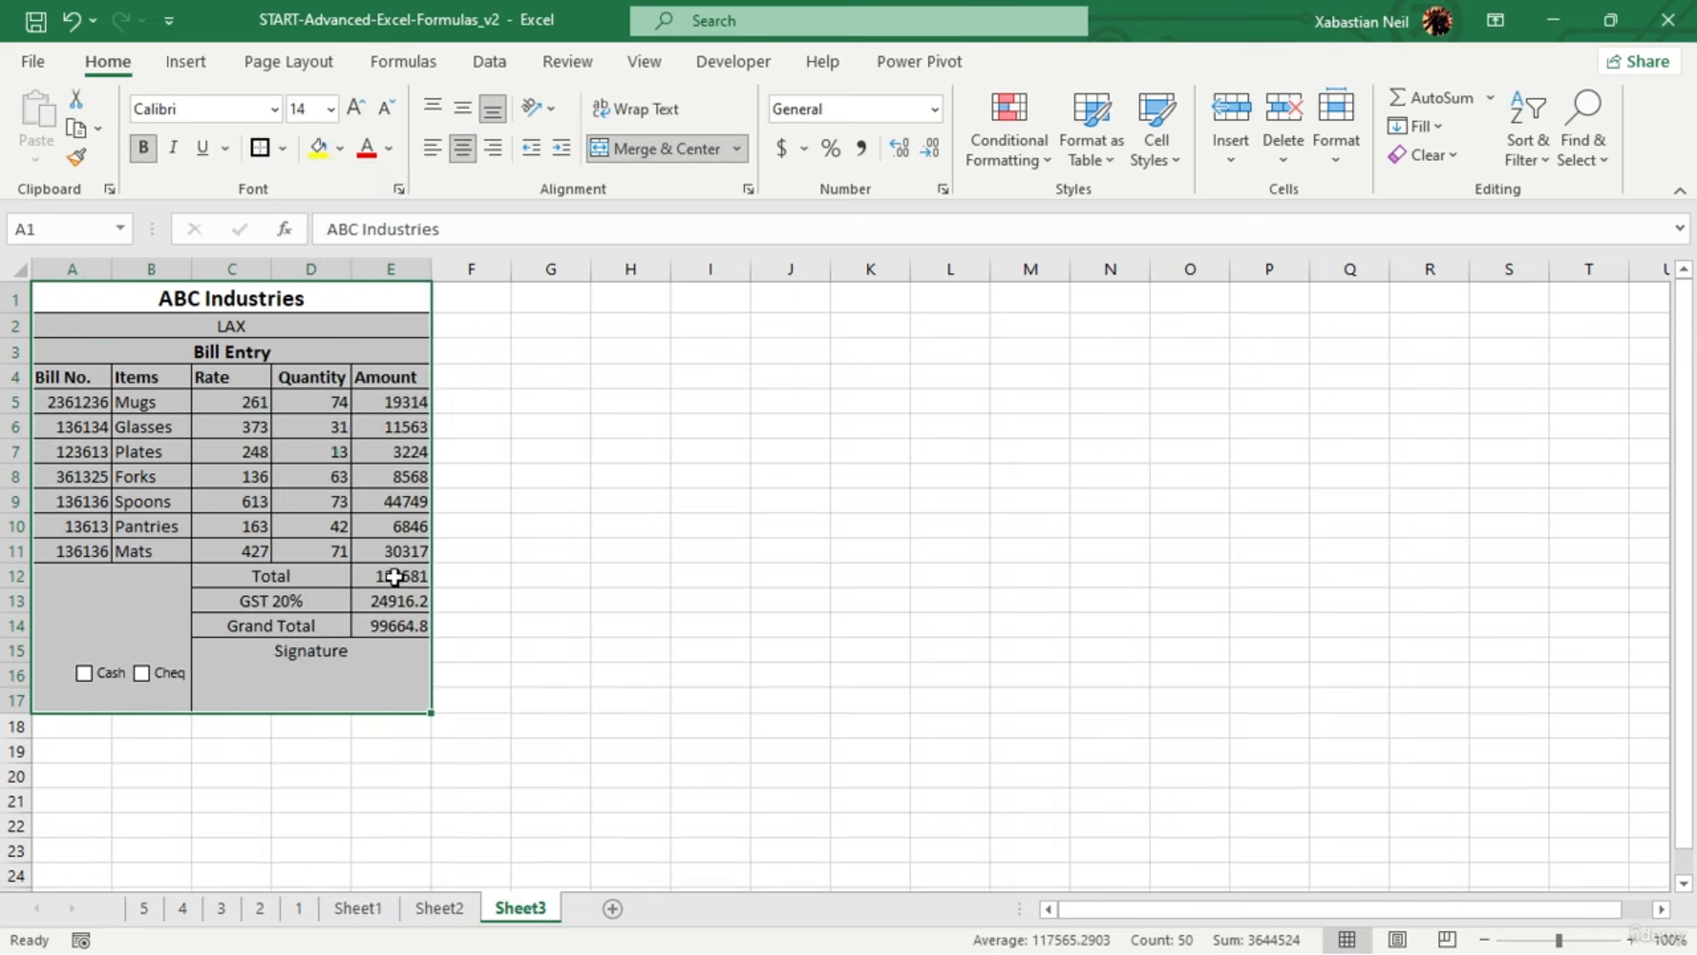
click(492, 648)
drag(131, 631, 197, 639)
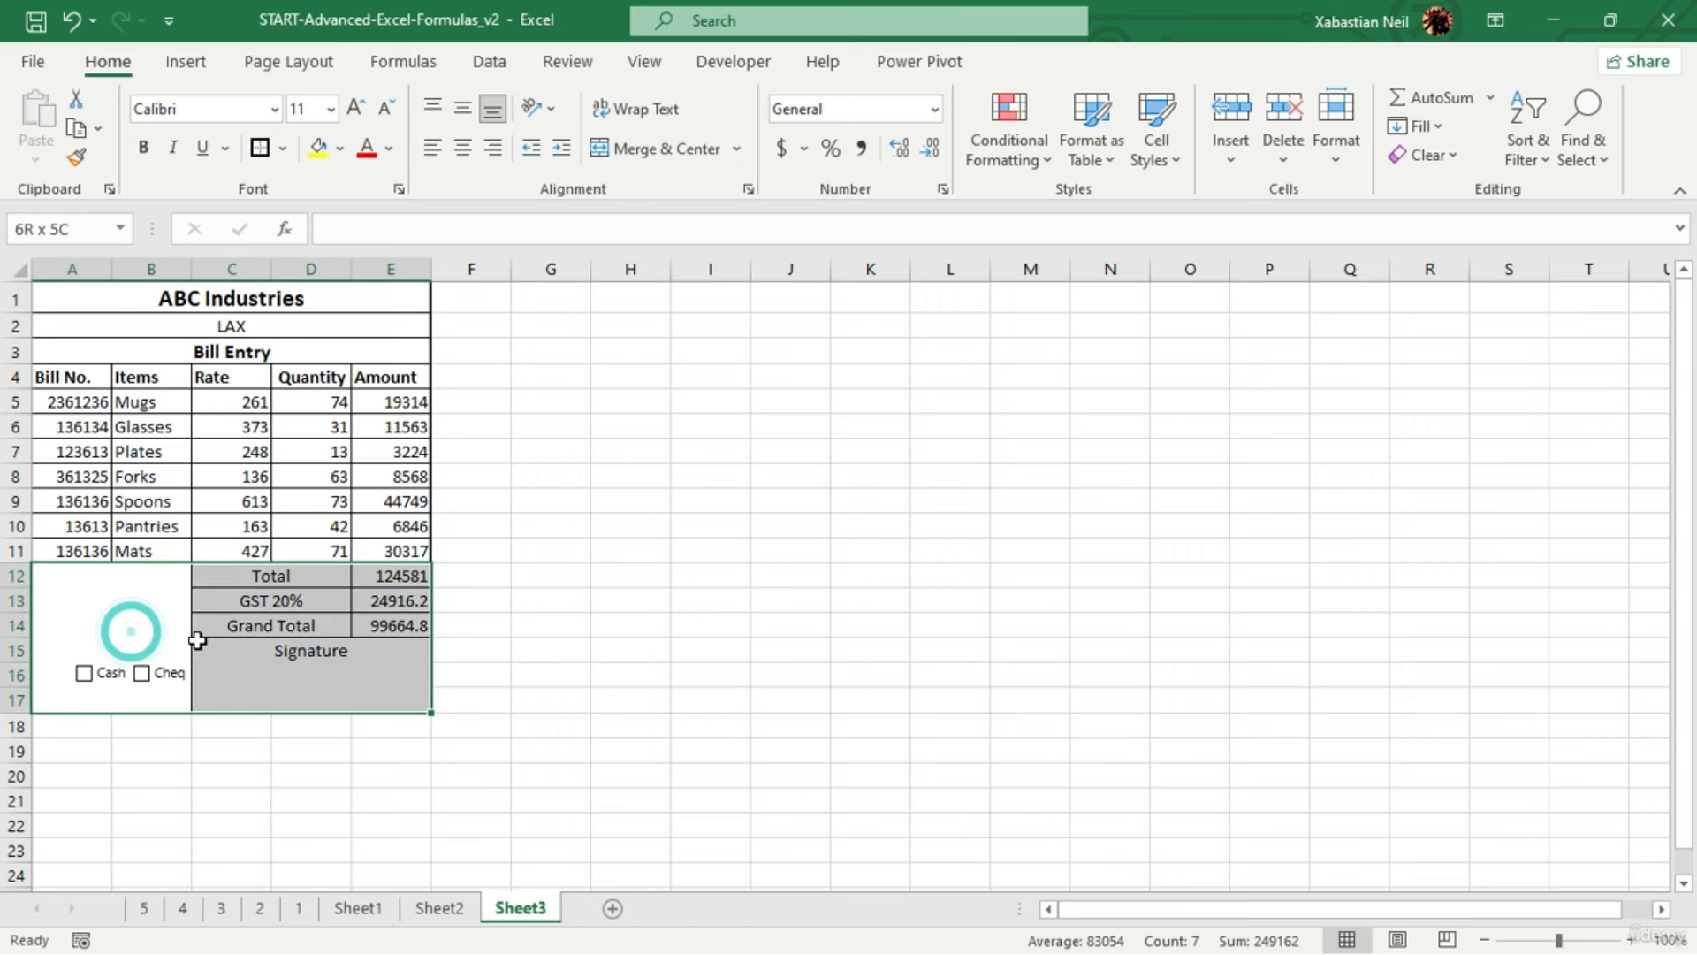
click(660, 598)
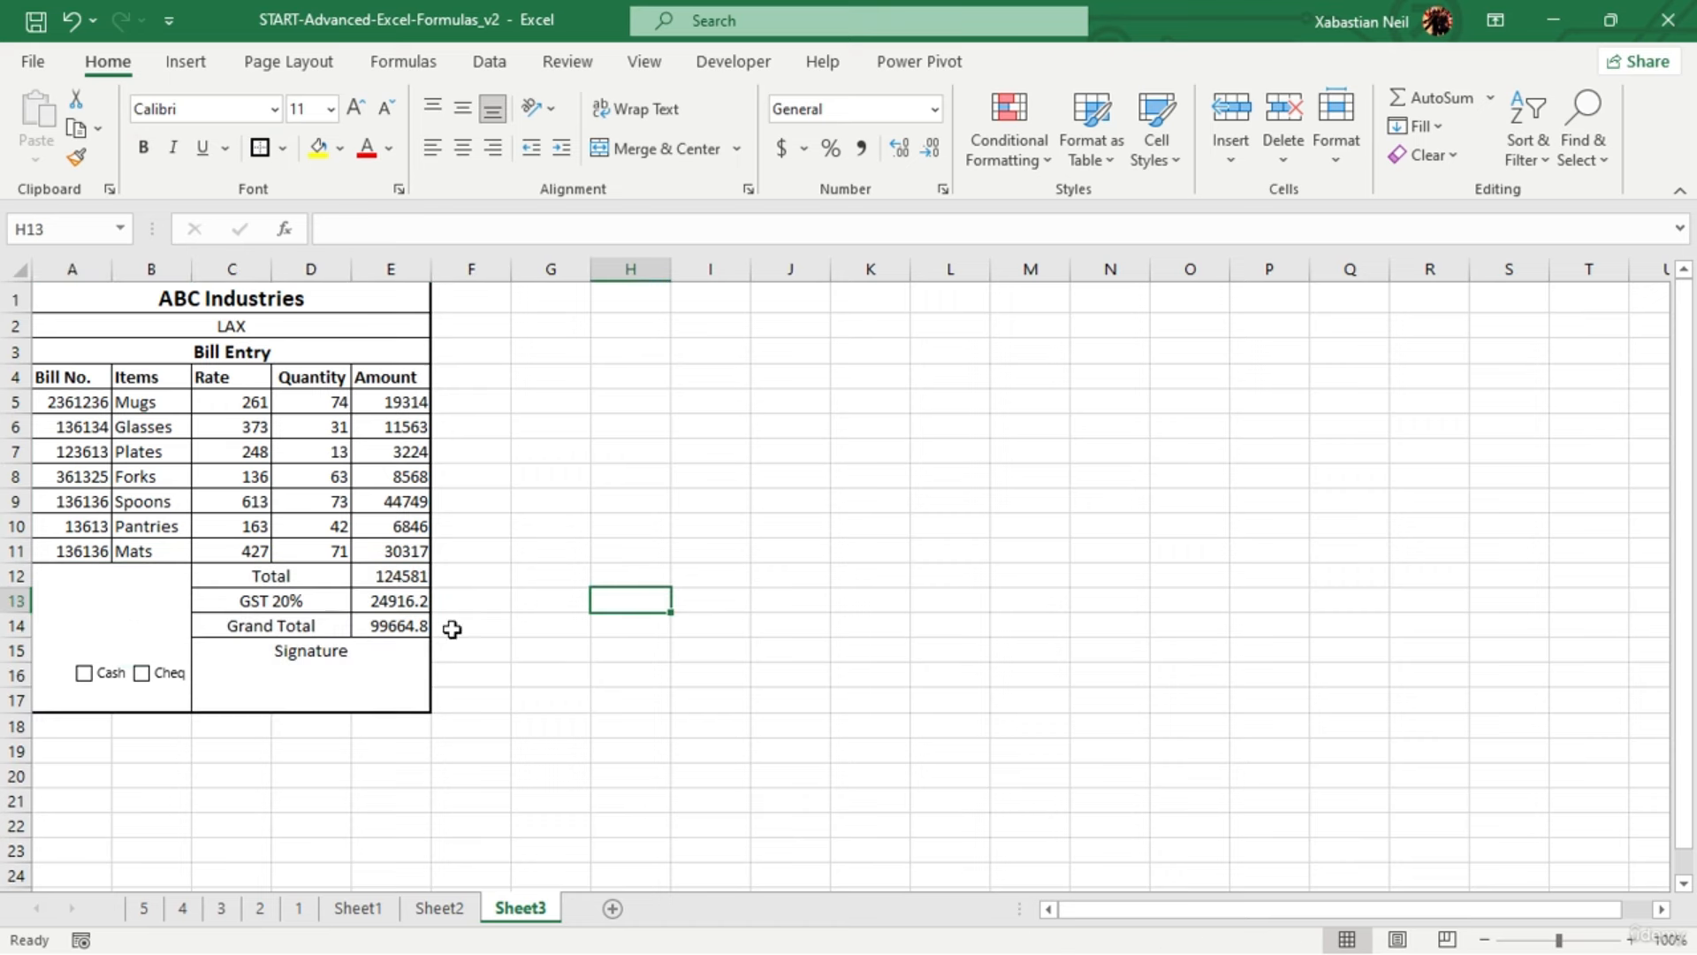
Auto-fit the widths of the Amount, Quantity and Rate columns to their contents
double_click(431, 268)
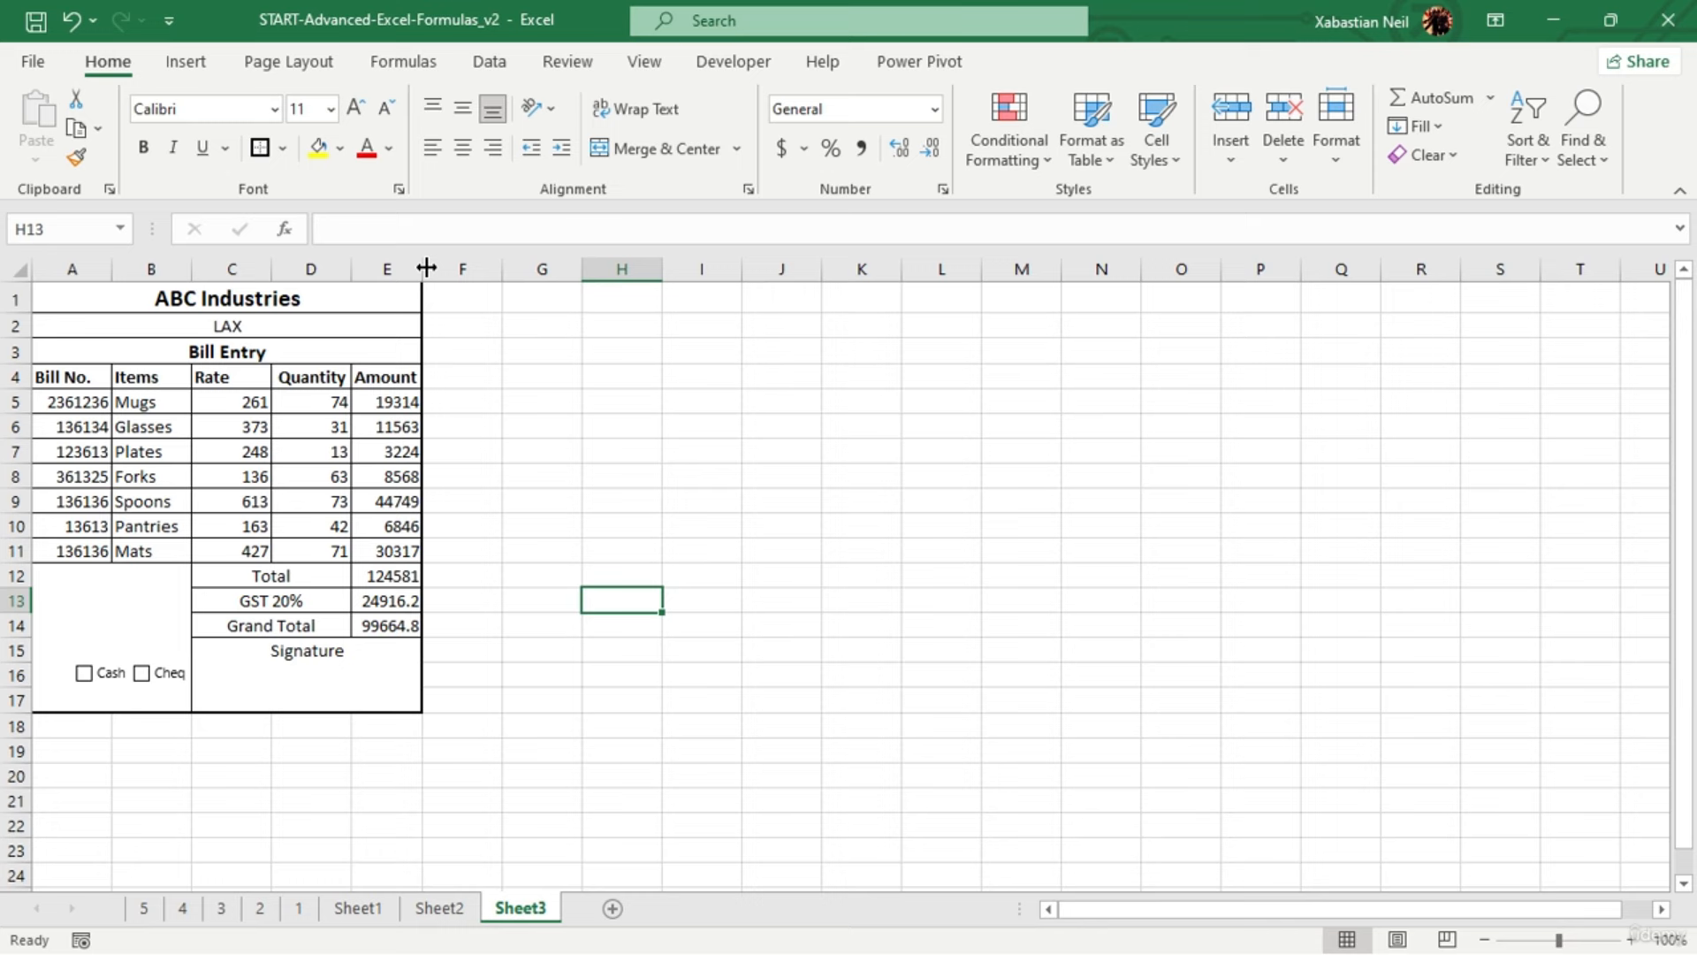
double_click(352, 269)
double_click(272, 268)
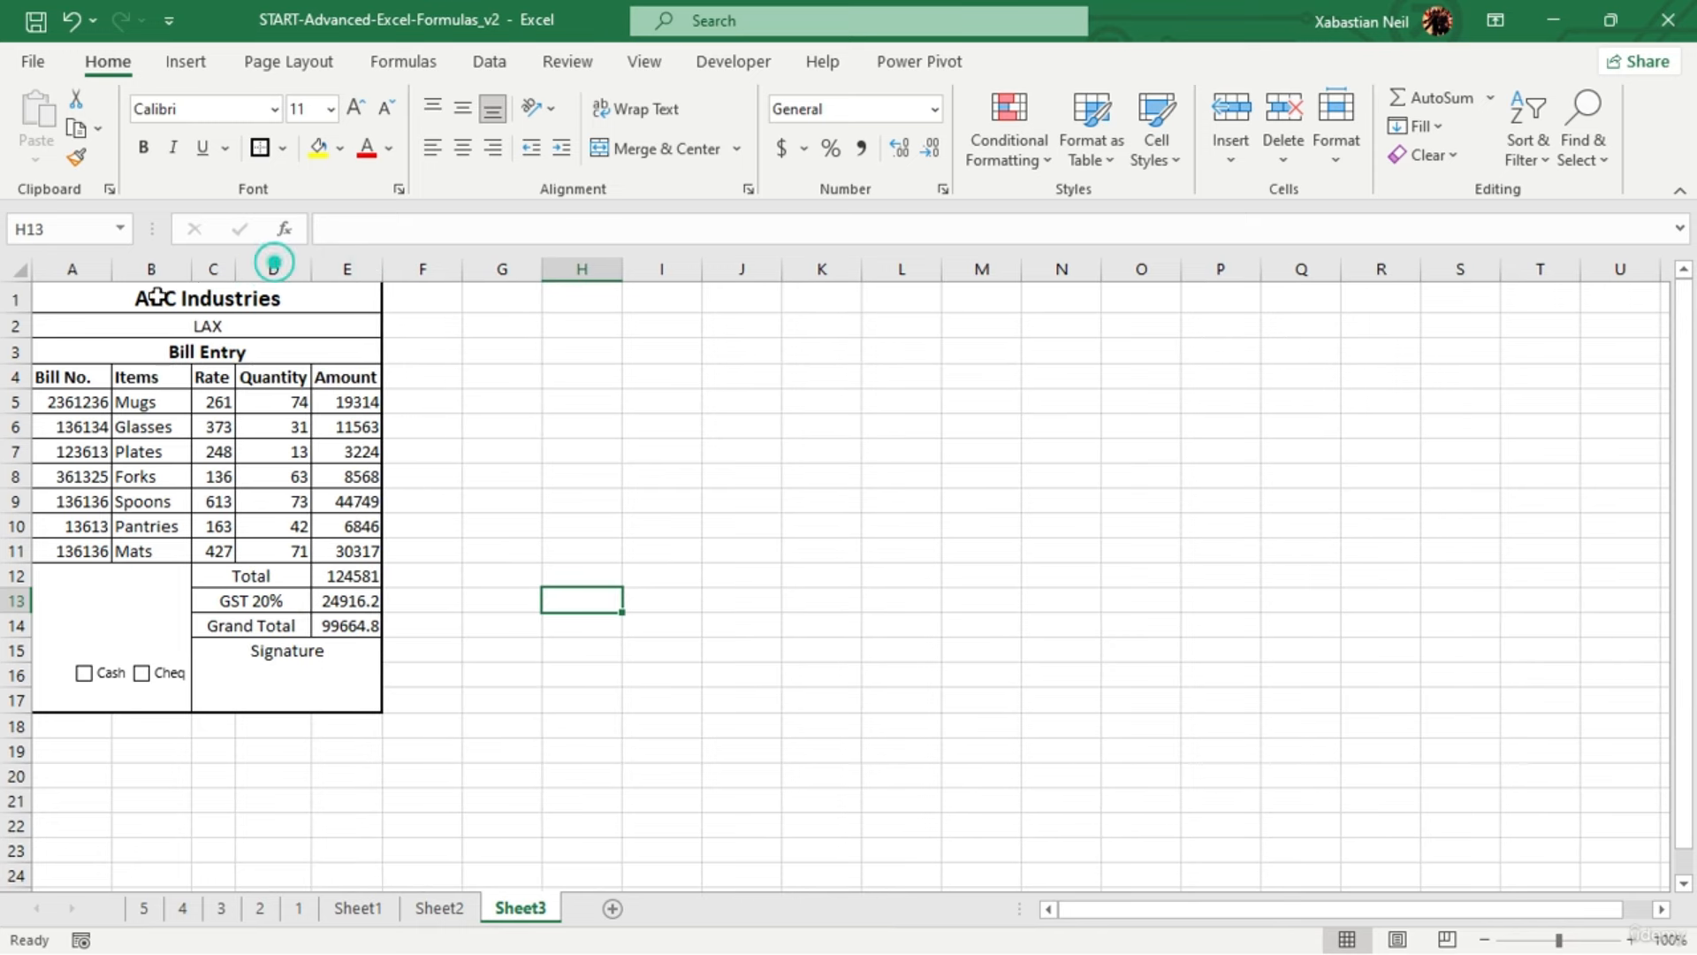
Adjust the widths of the Items, Rate and Quantity columns so the Cash and Cheq check boxes fit in their block
double_click(189, 268)
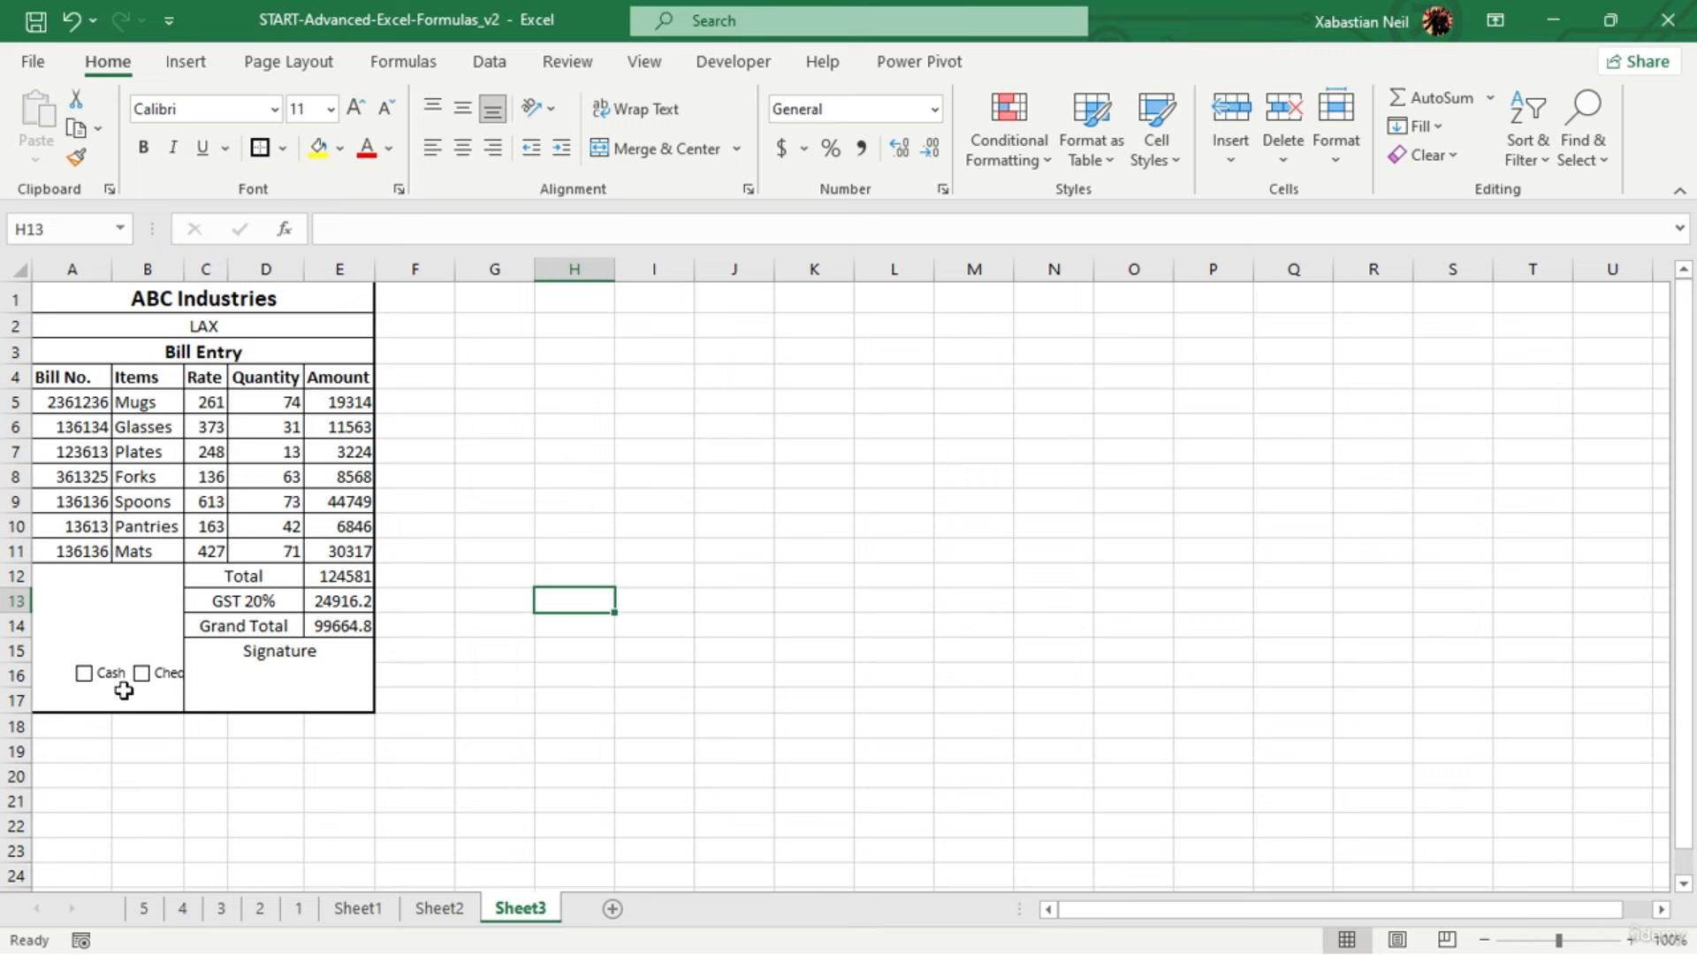
drag(125, 685, 190, 636)
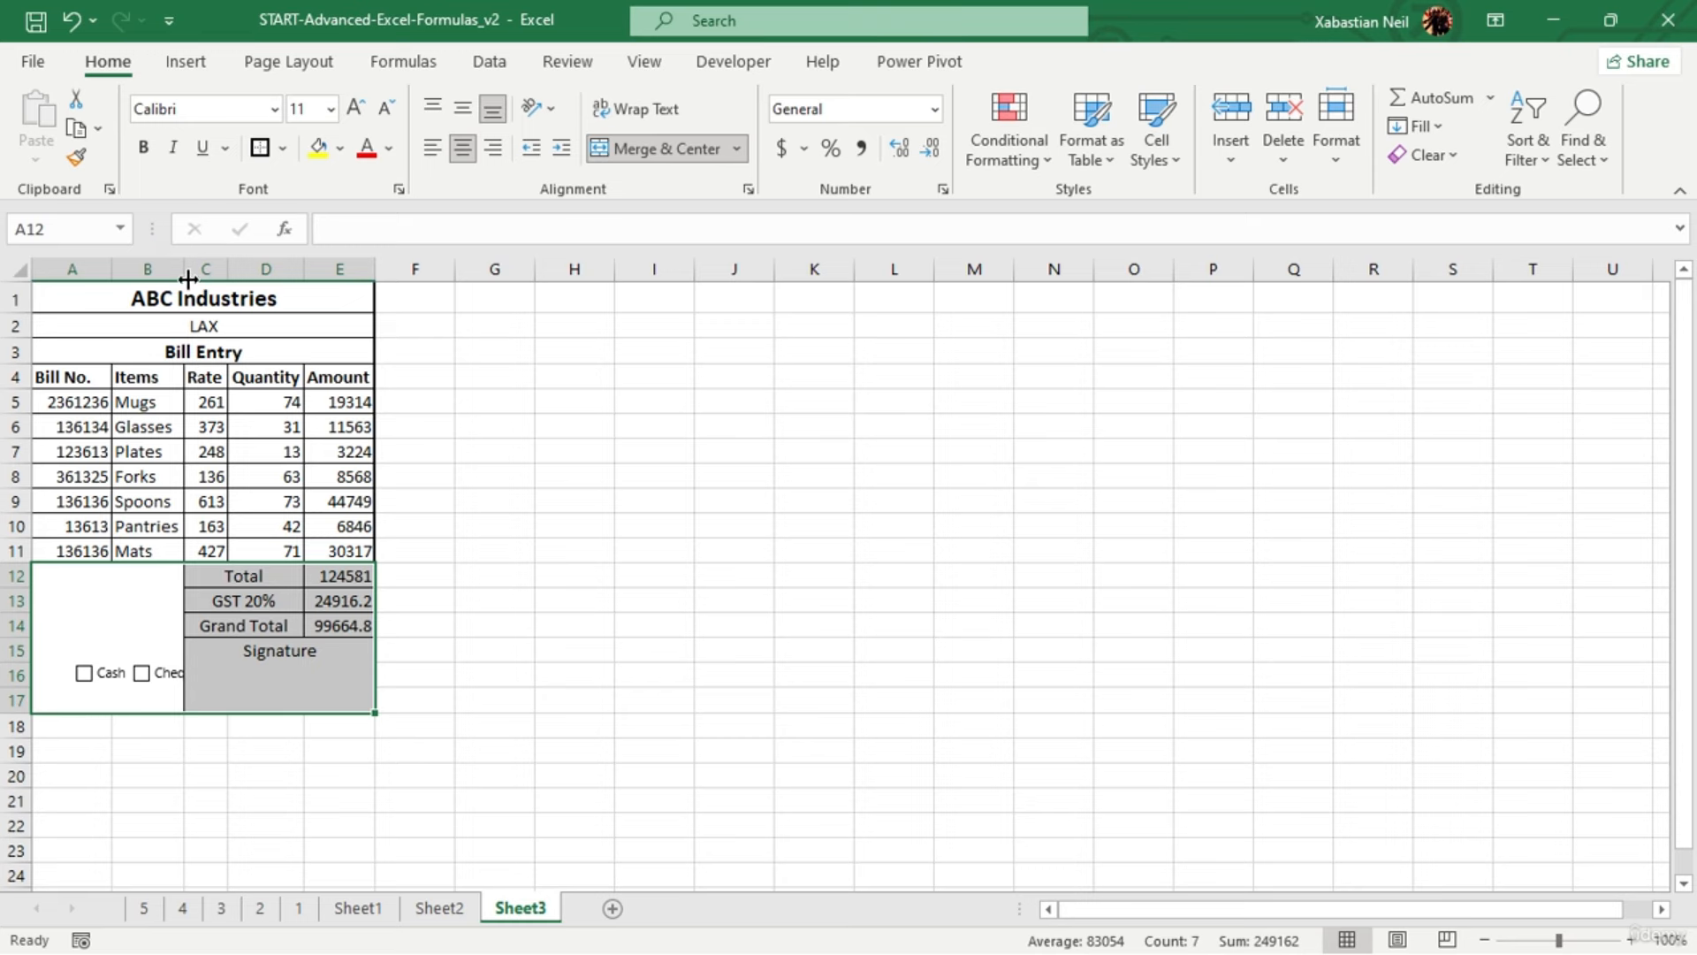
drag(189, 280, 371, 270)
Center all contents of the bill horizontally, covering cells A1:E17
drag(131, 297, 363, 651)
click(468, 155)
click(465, 153)
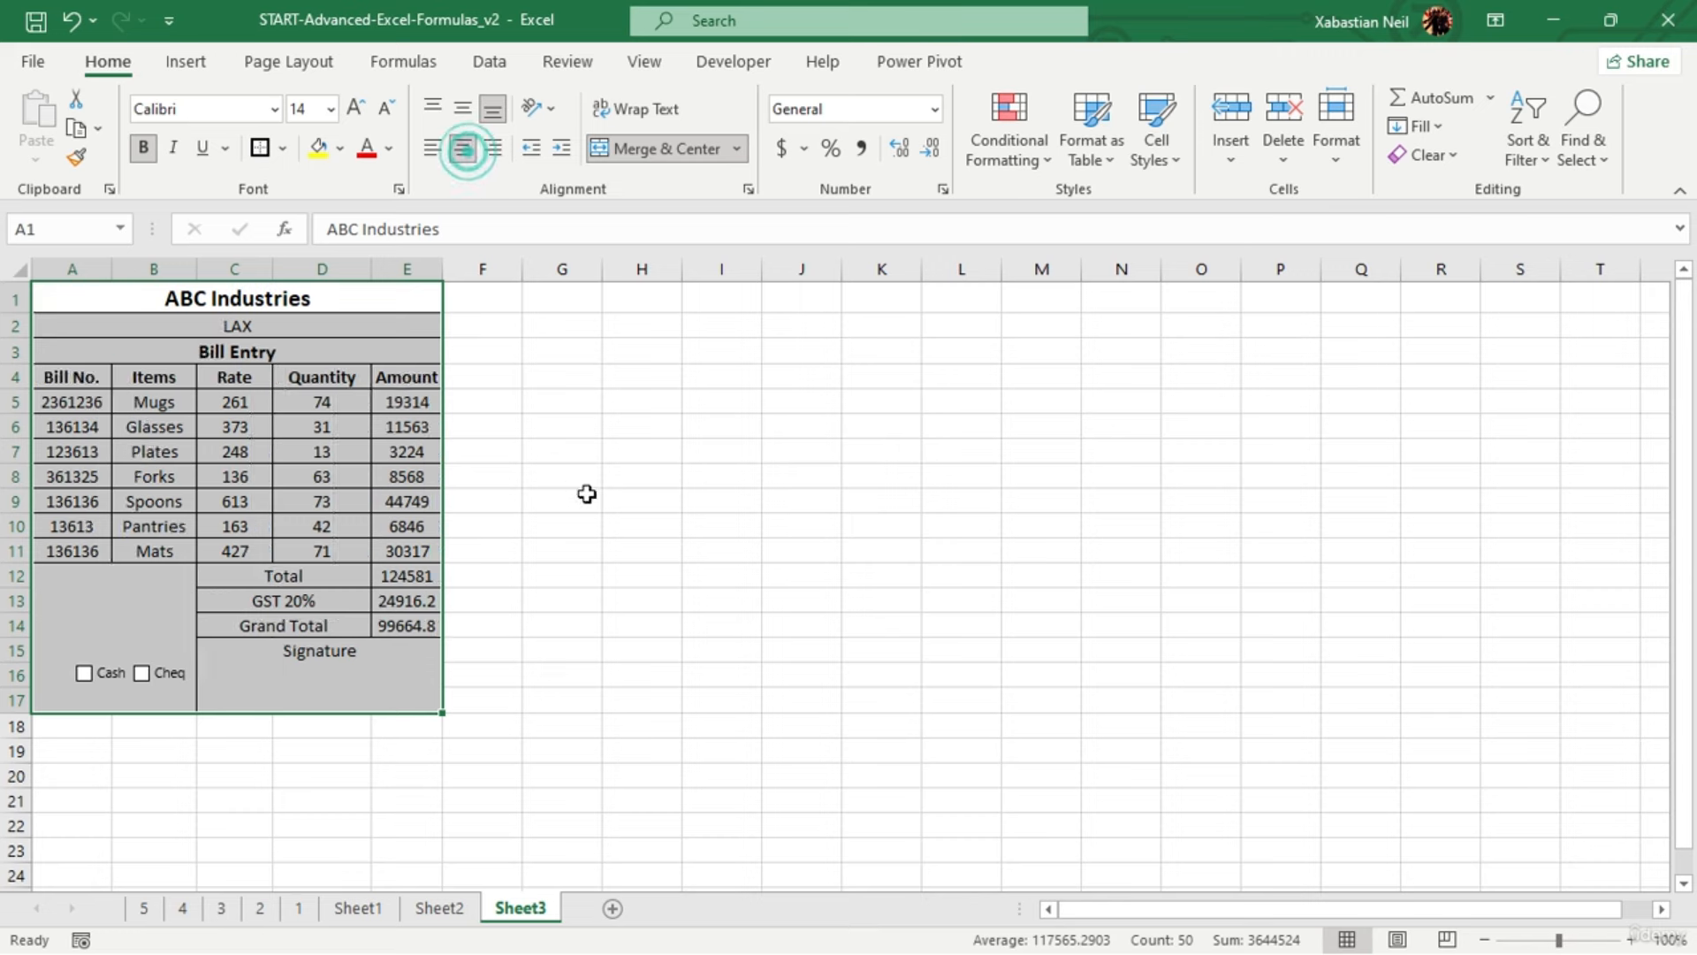
click(587, 492)
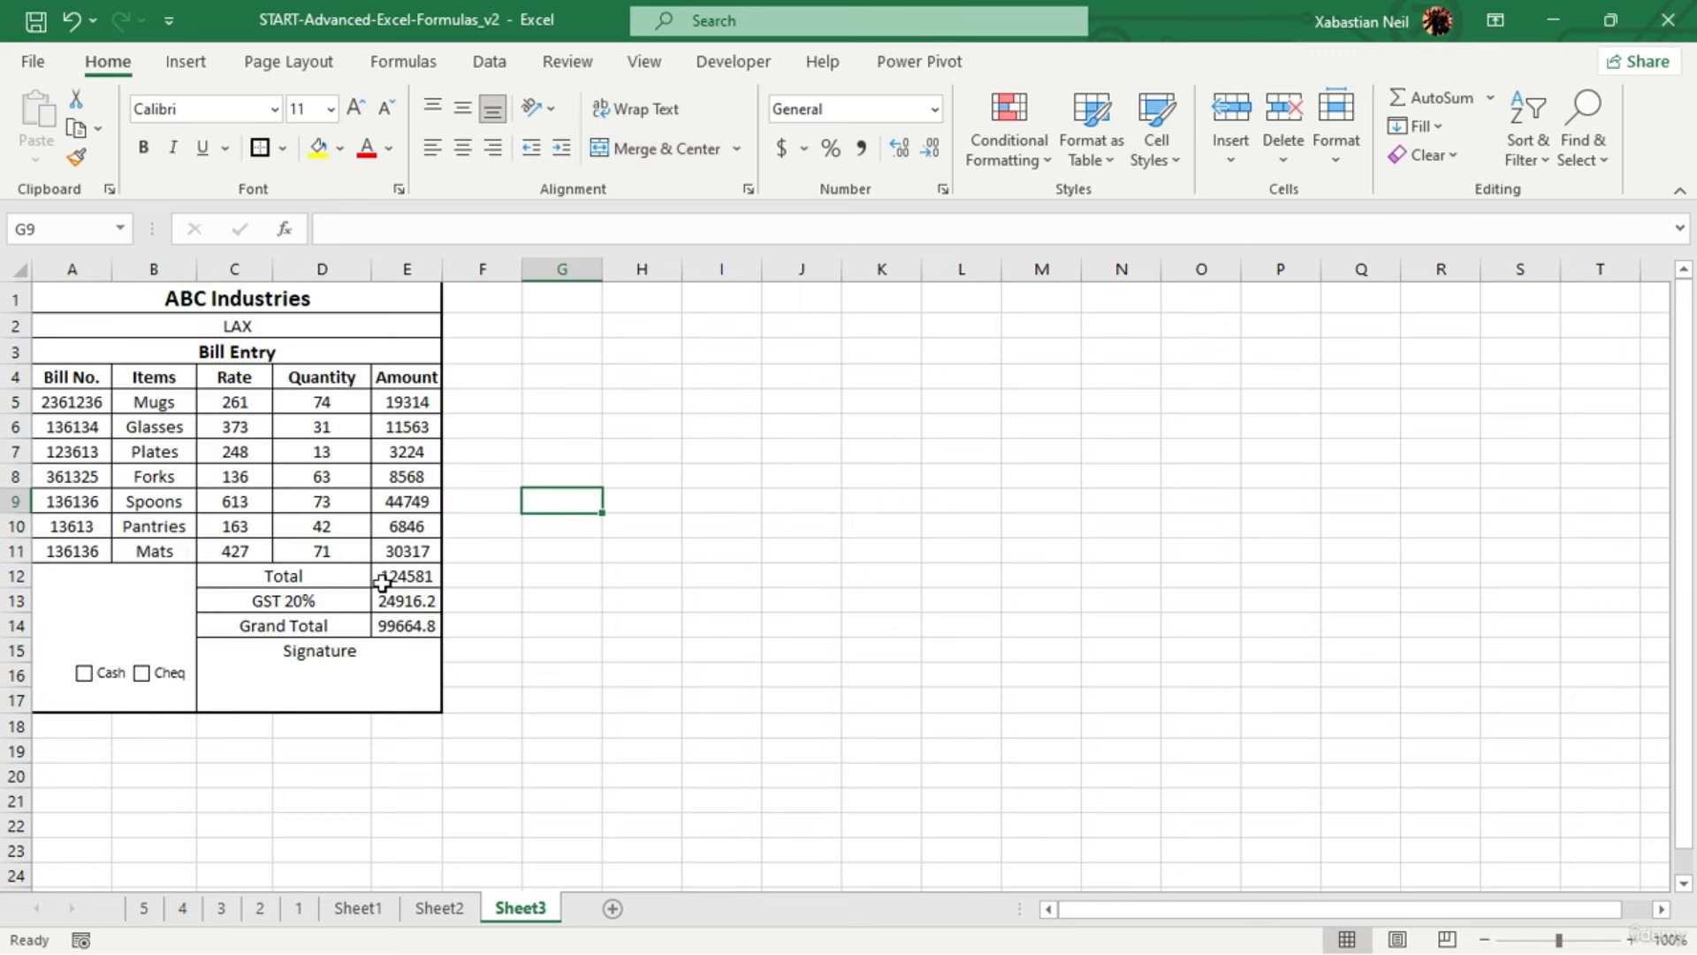
click(511, 551)
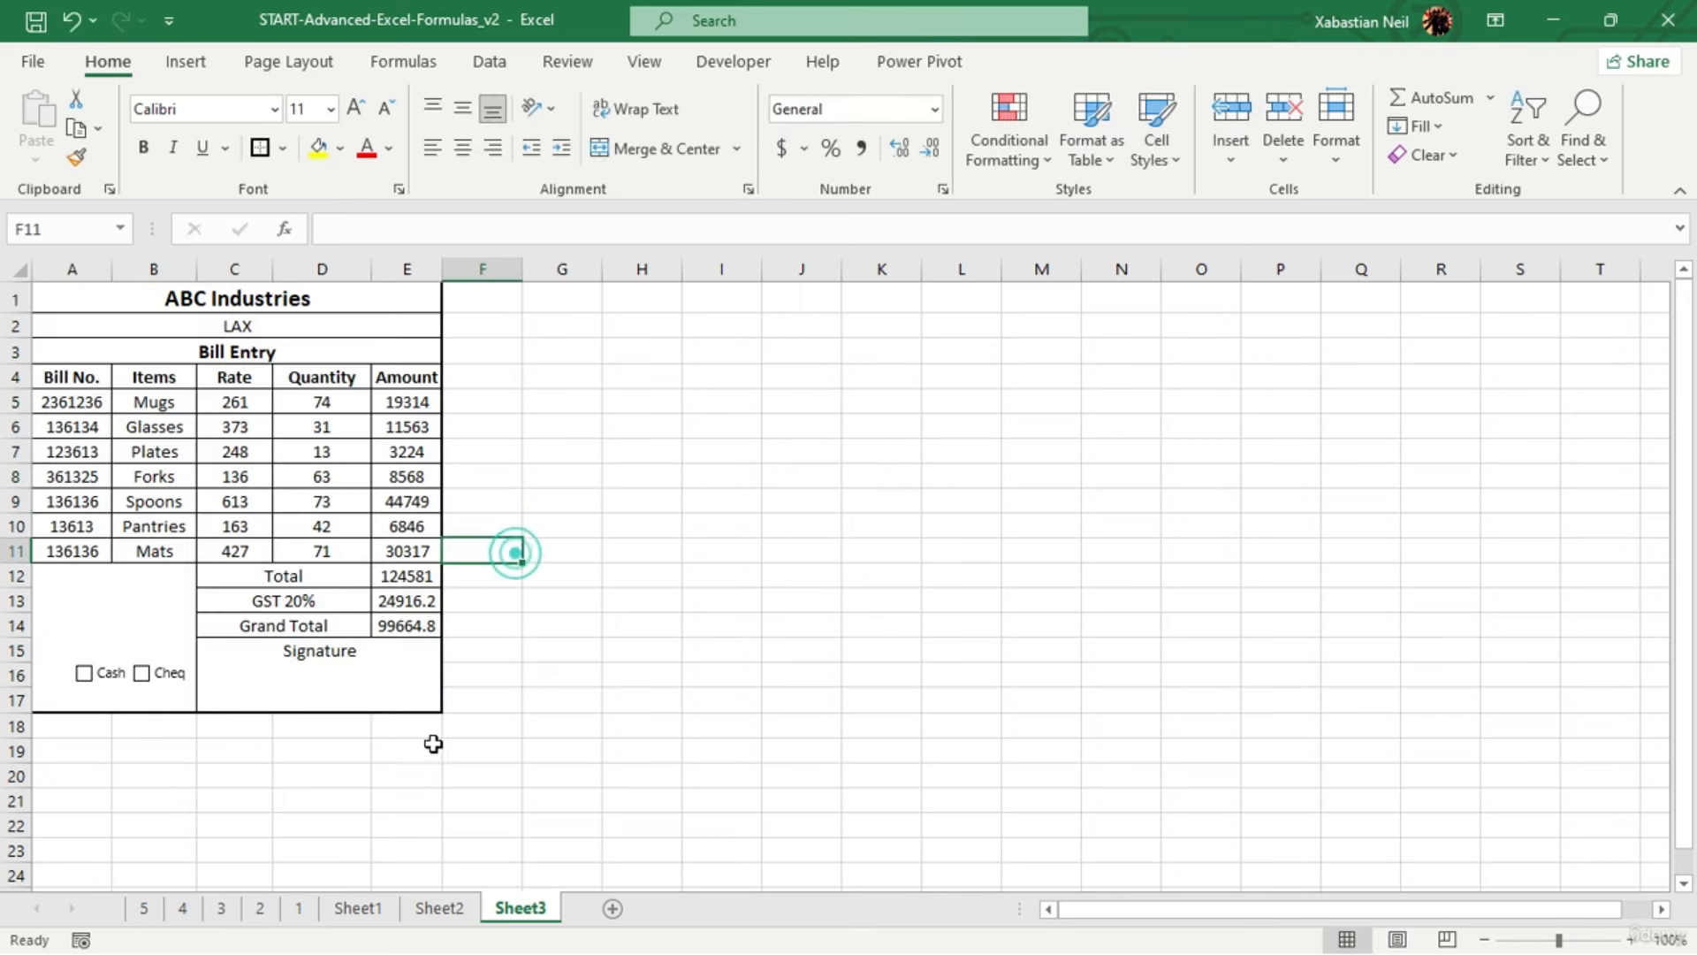
Check the sample bill in Sheet2 and enter "Paid in" in the merged check box block A12:B17 of Sheet3
click(439, 908)
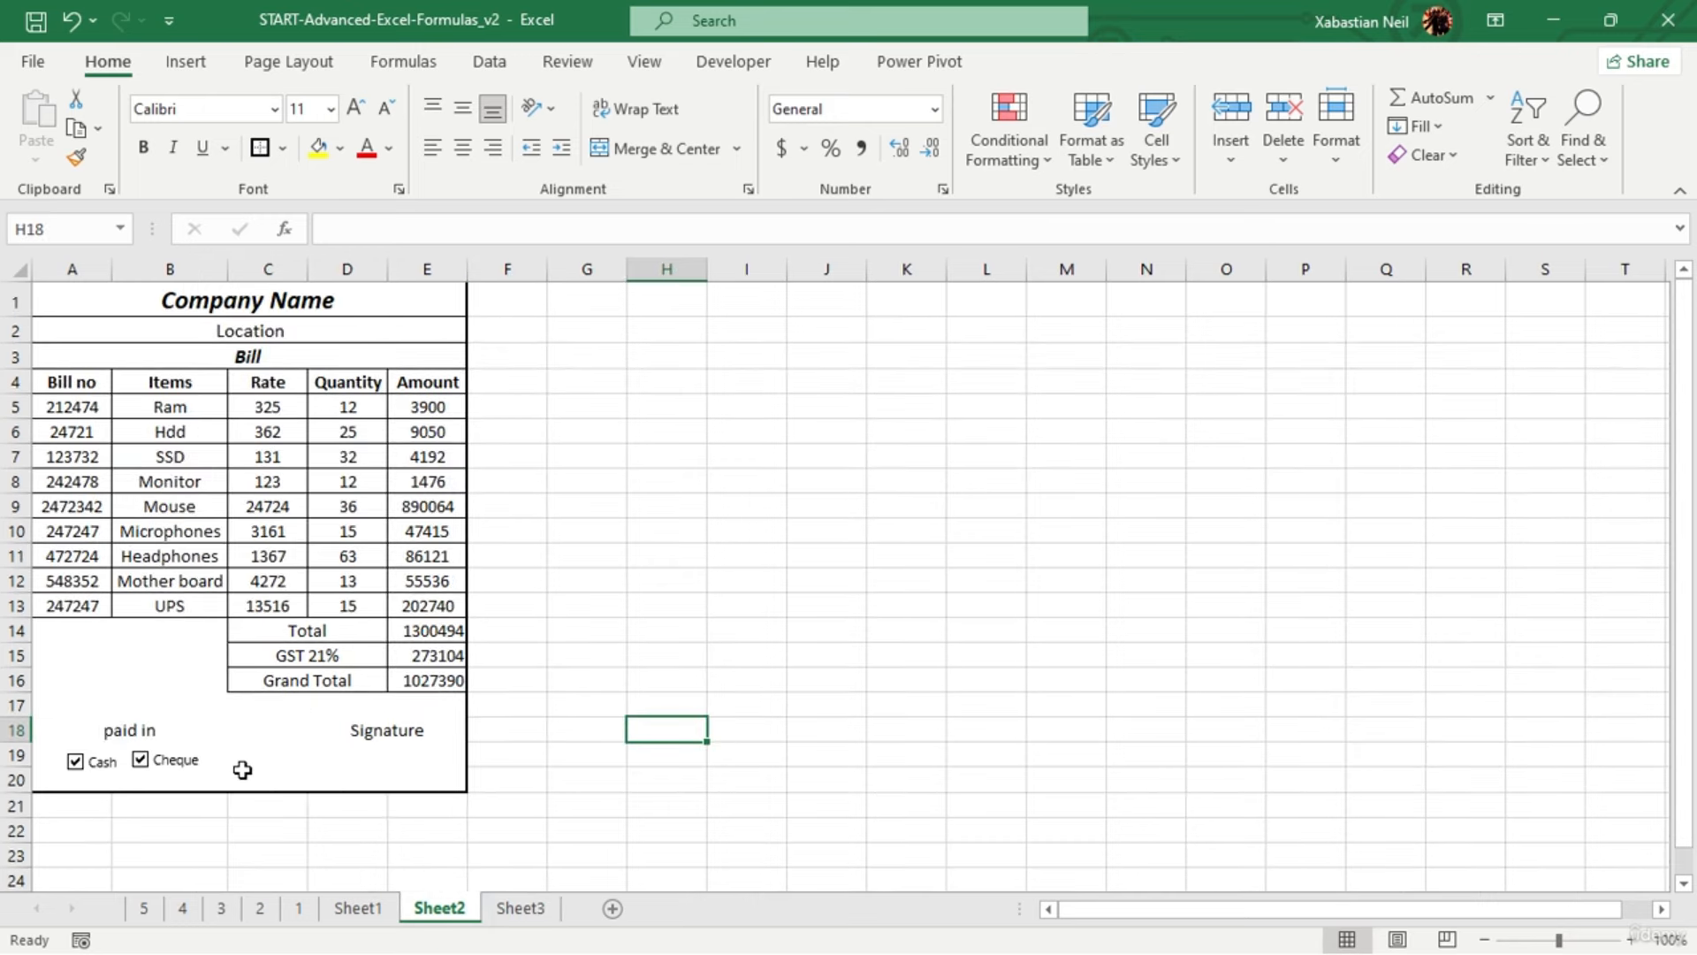
click(521, 908)
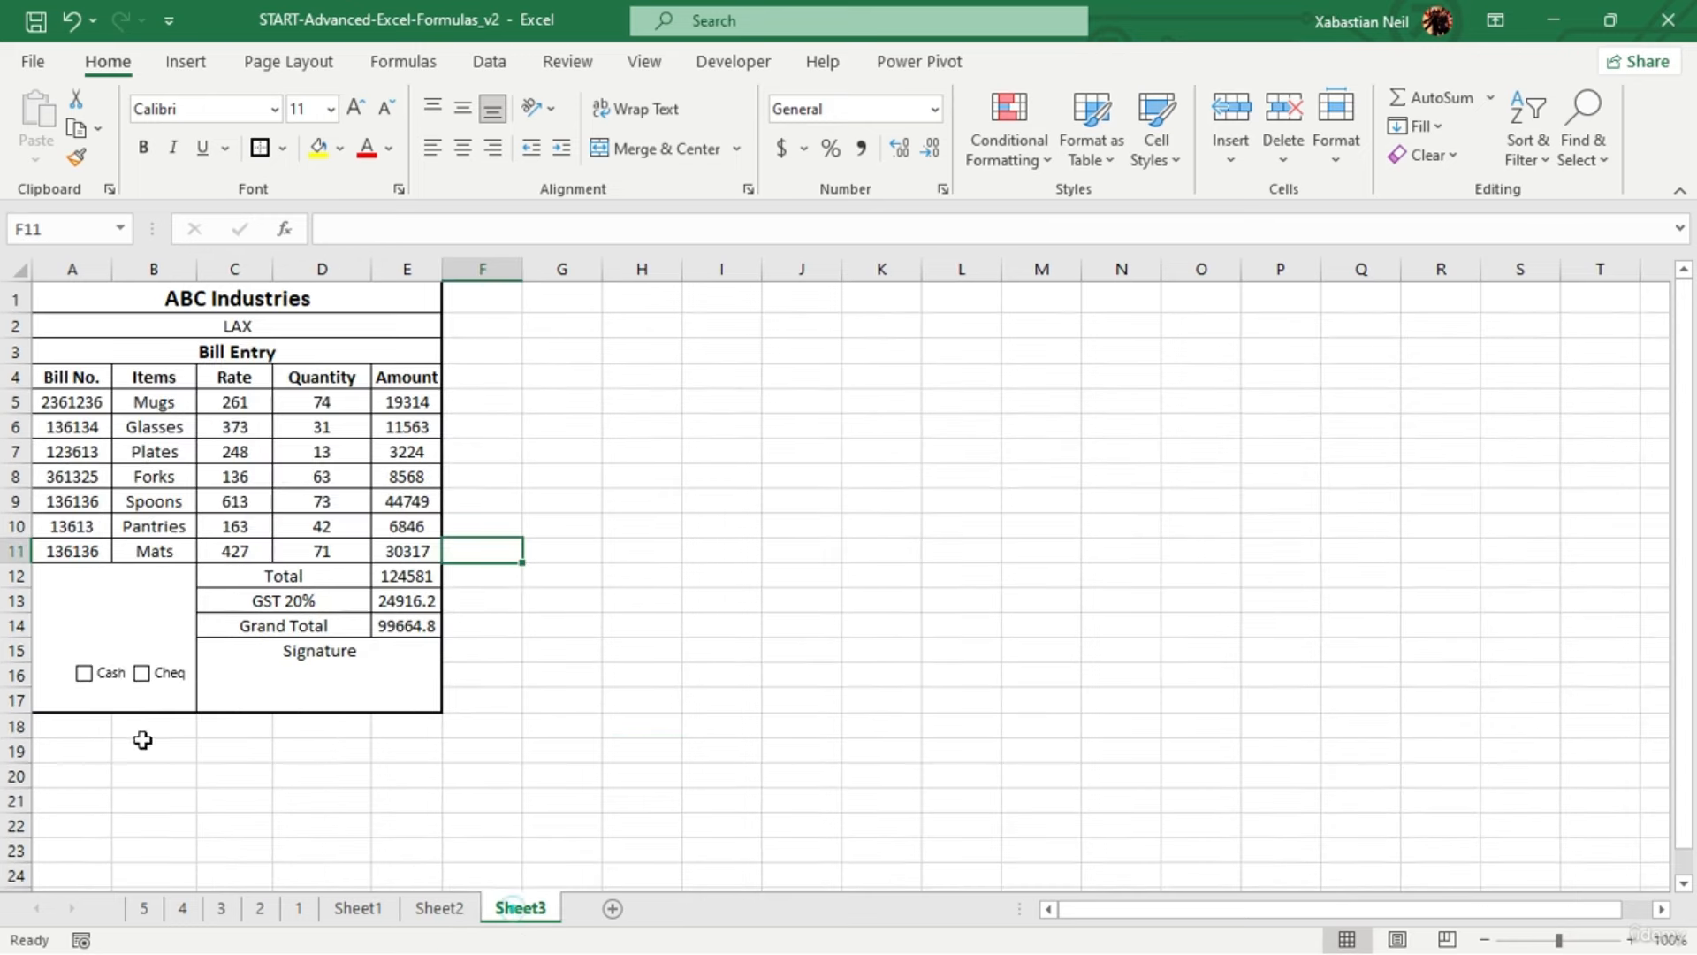
click(133, 637)
text(Pa)
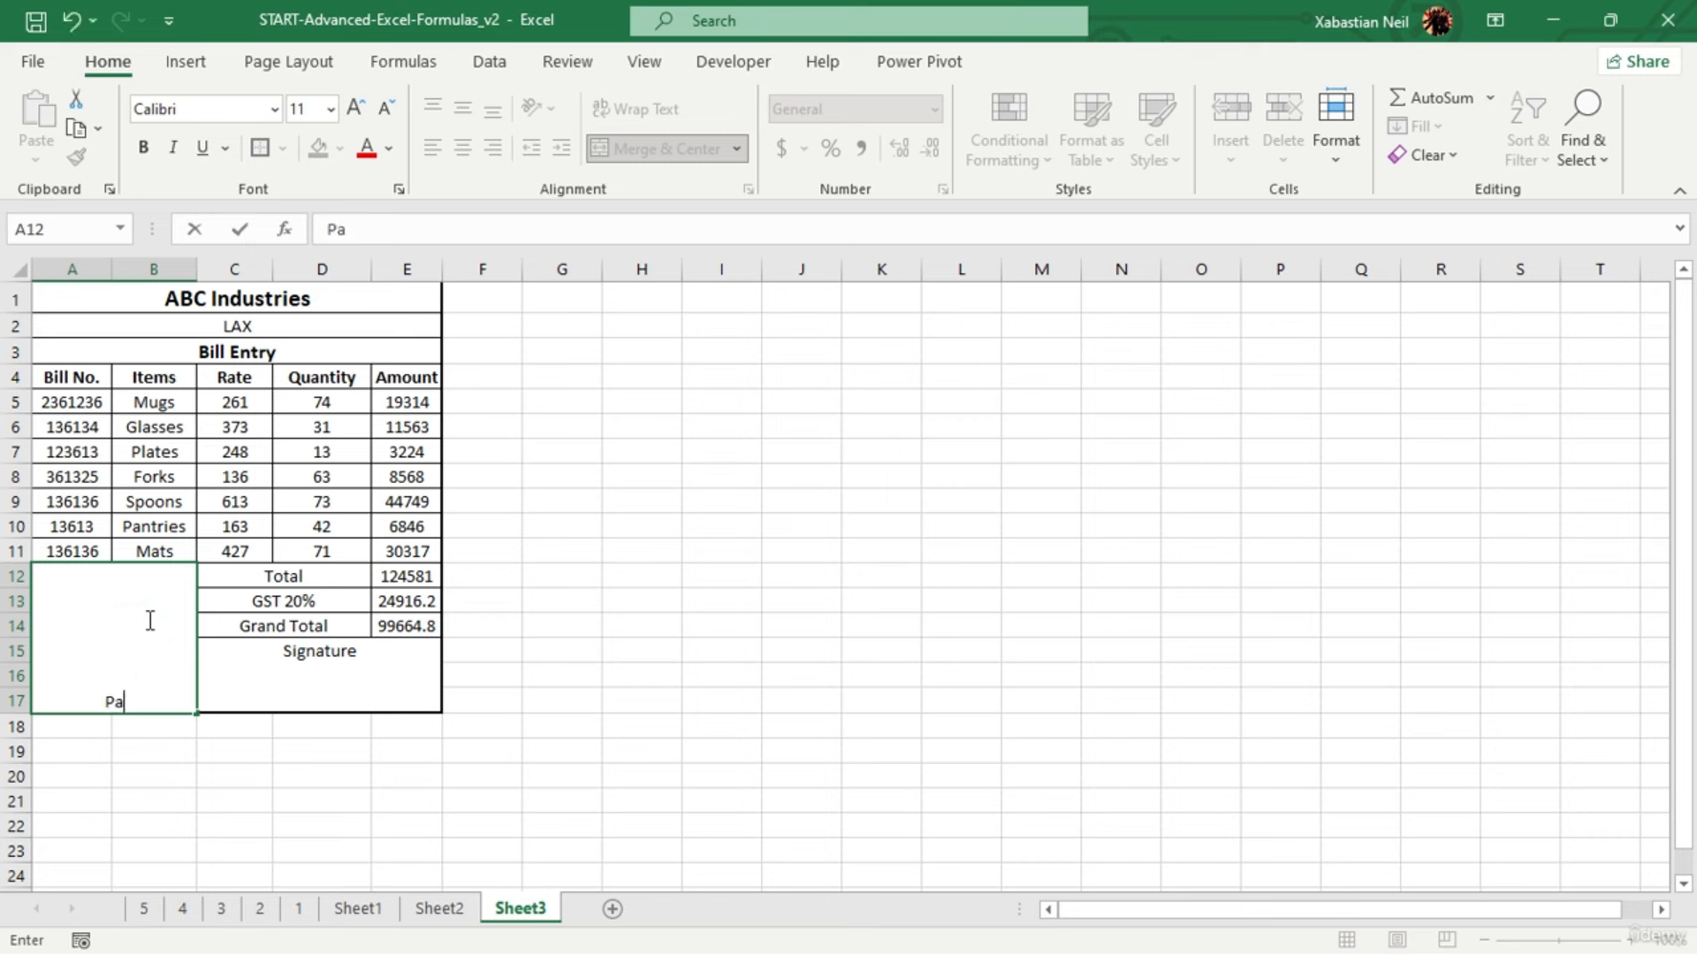
text(id in)
key(Return)
double_click(162, 705)
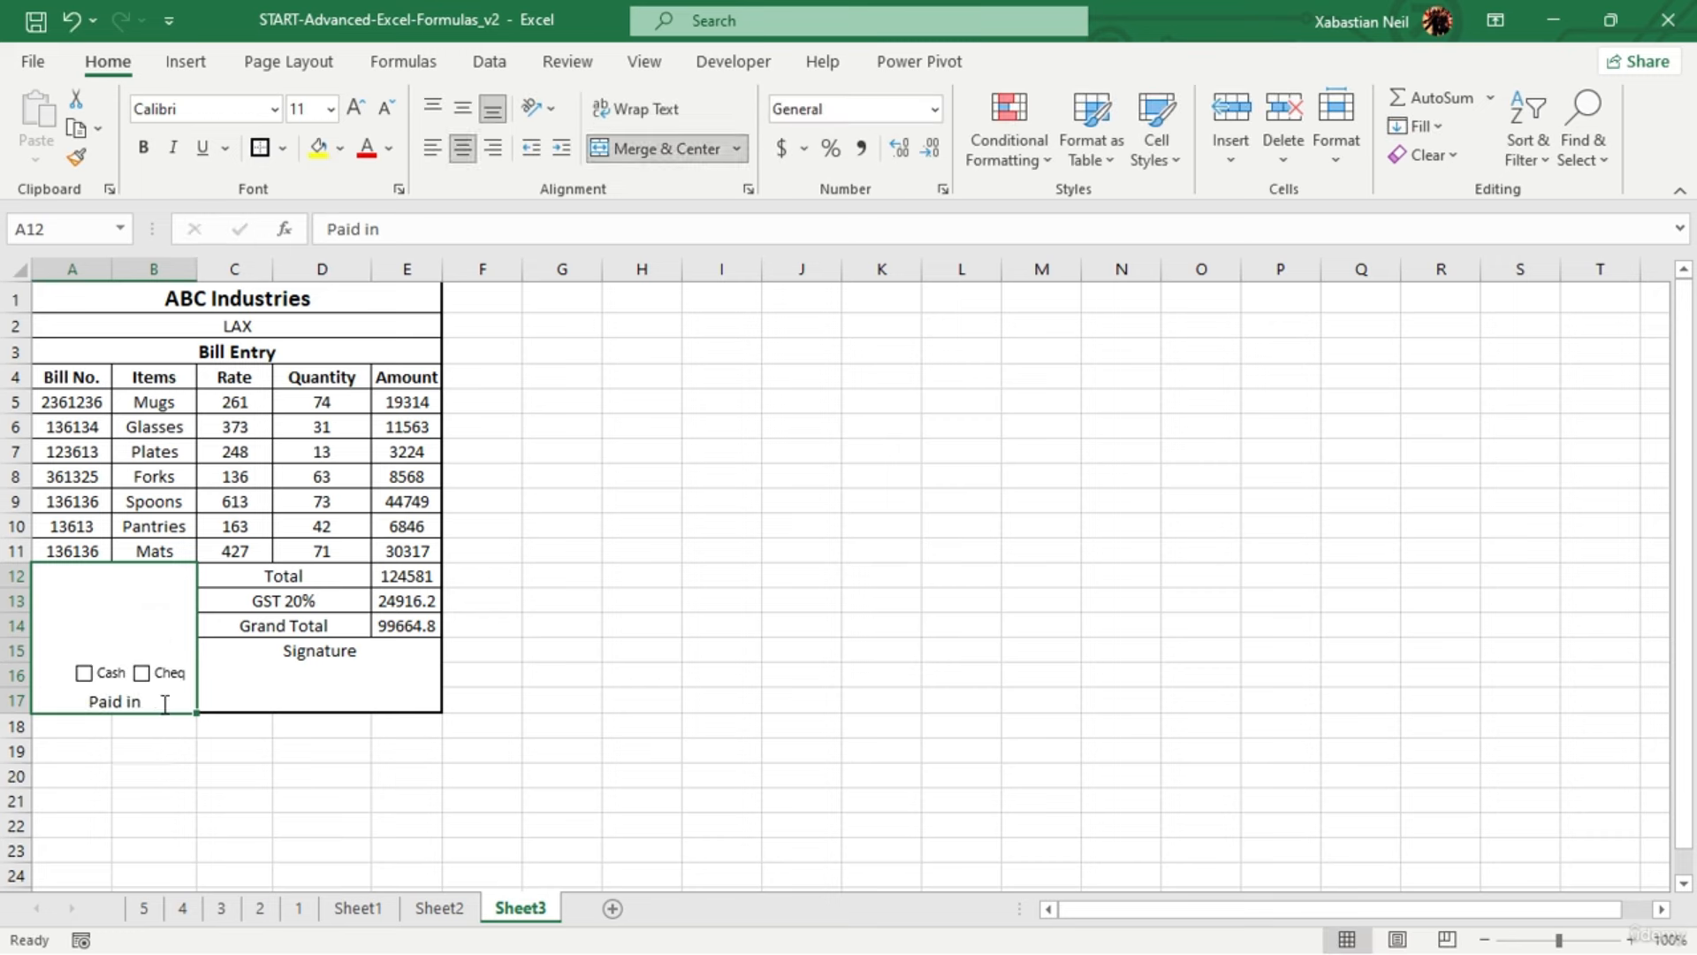
drag(162, 704, 57, 705)
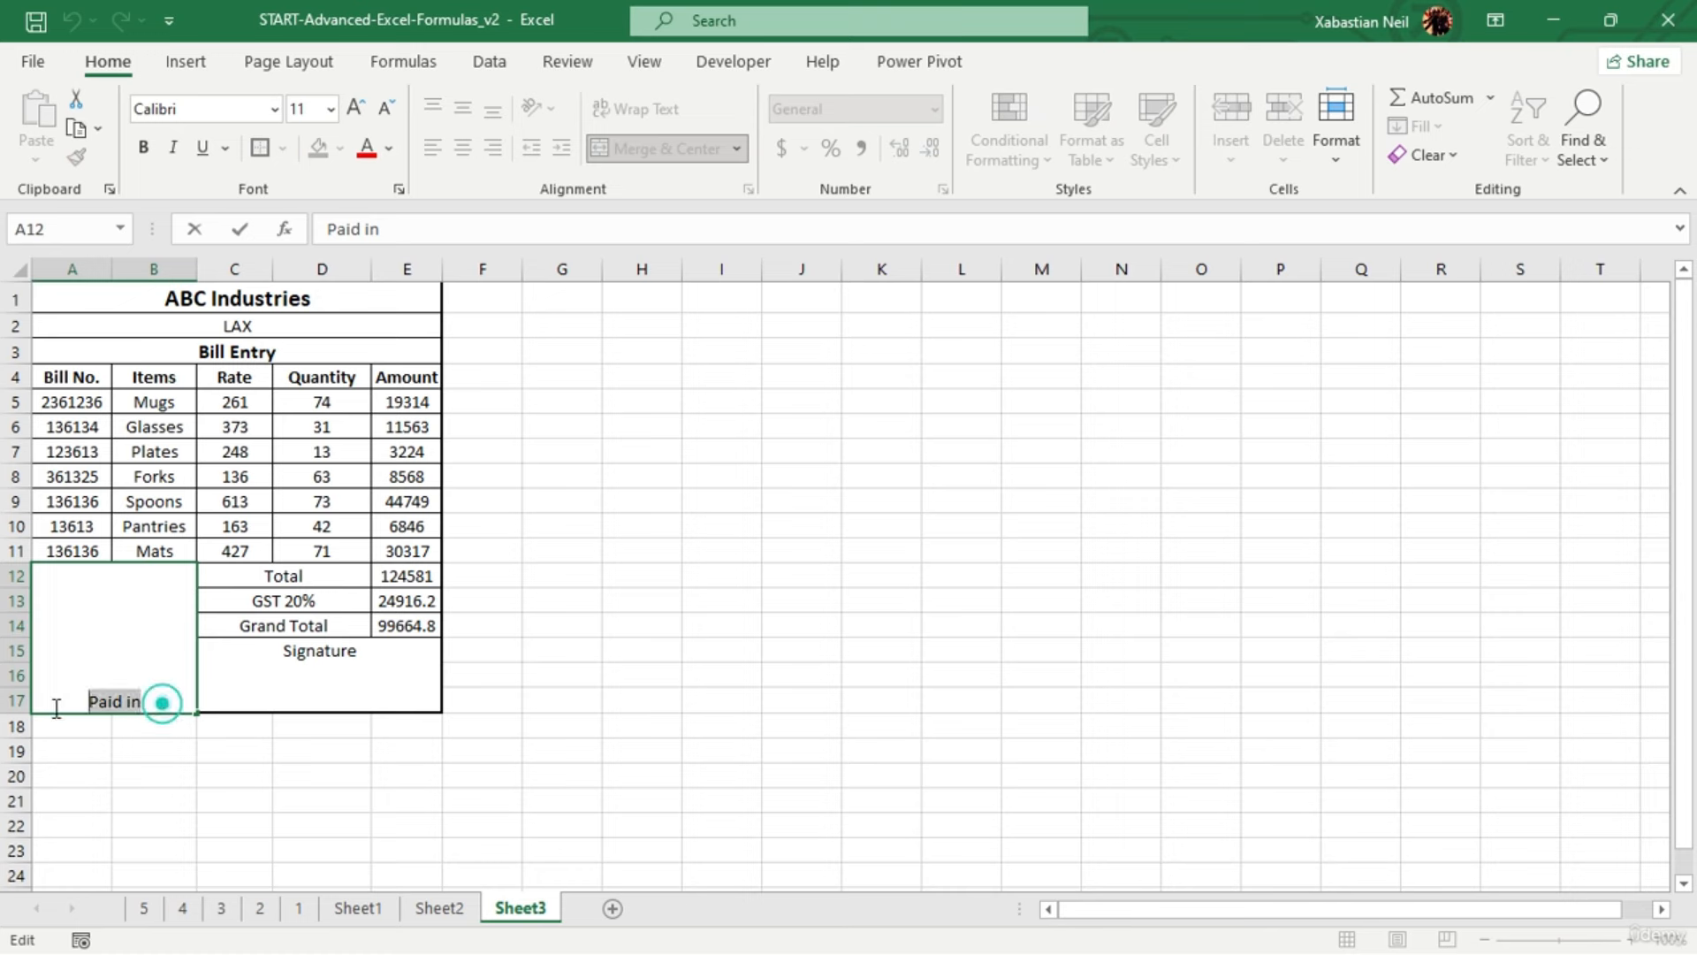
click(203, 60)
click(107, 60)
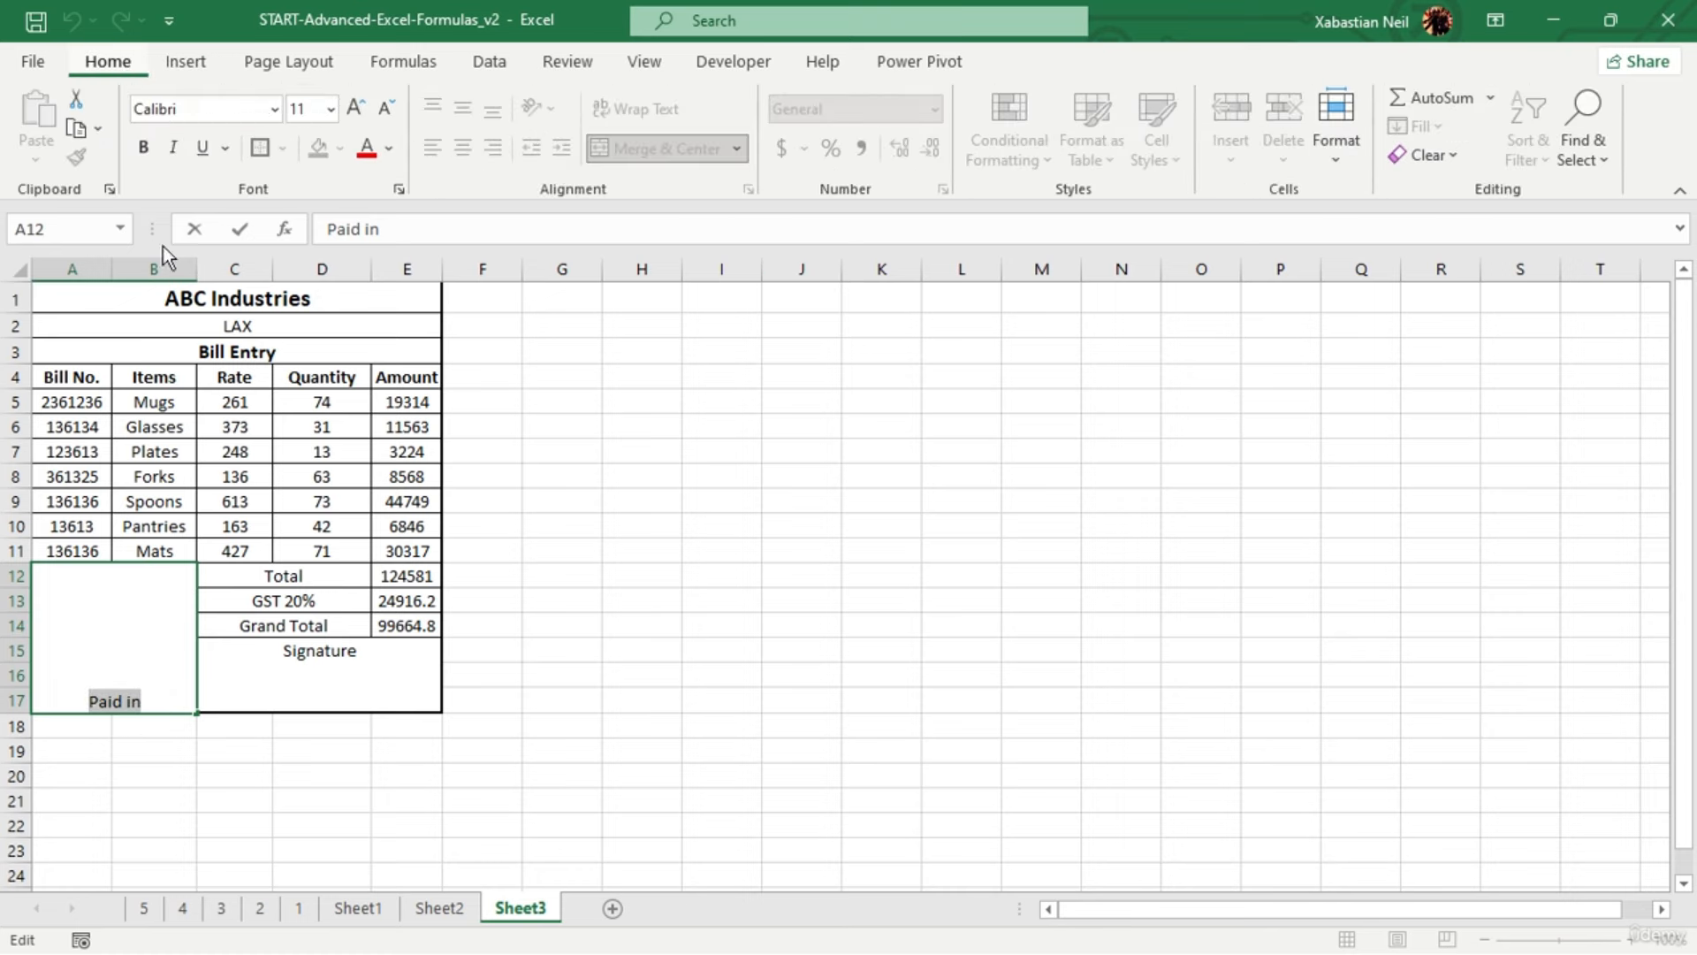
click(167, 693)
click(413, 312)
click(642, 502)
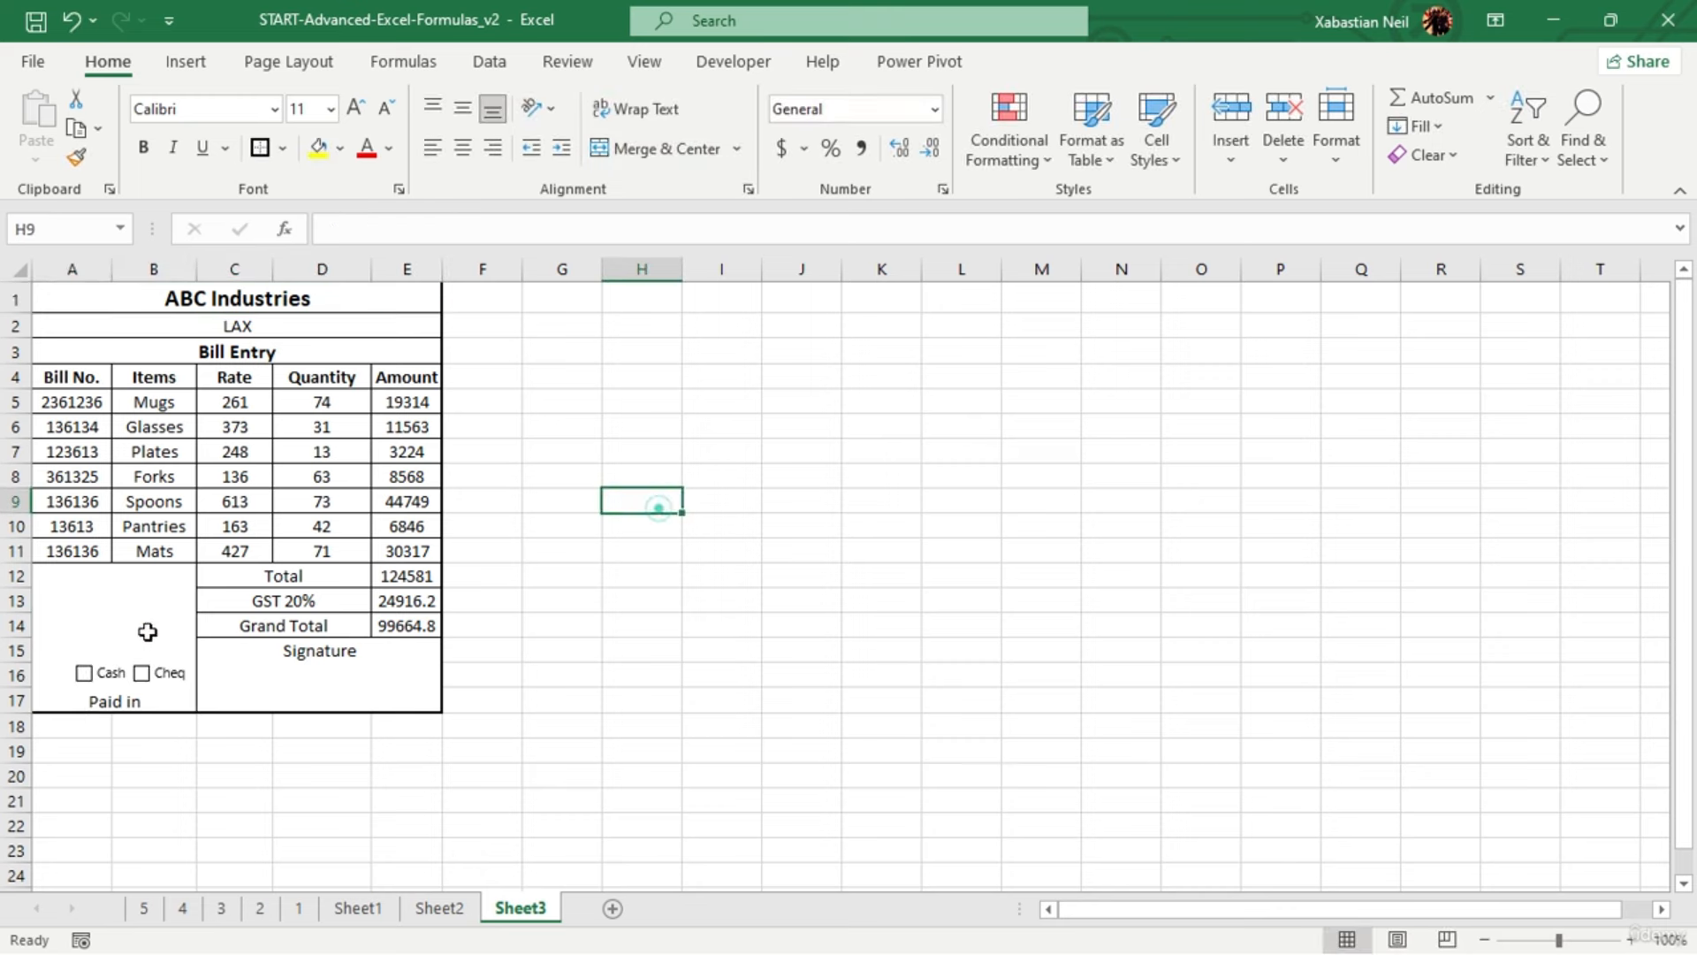
click(146, 672)
double_click(163, 700)
triple_click(162, 700)
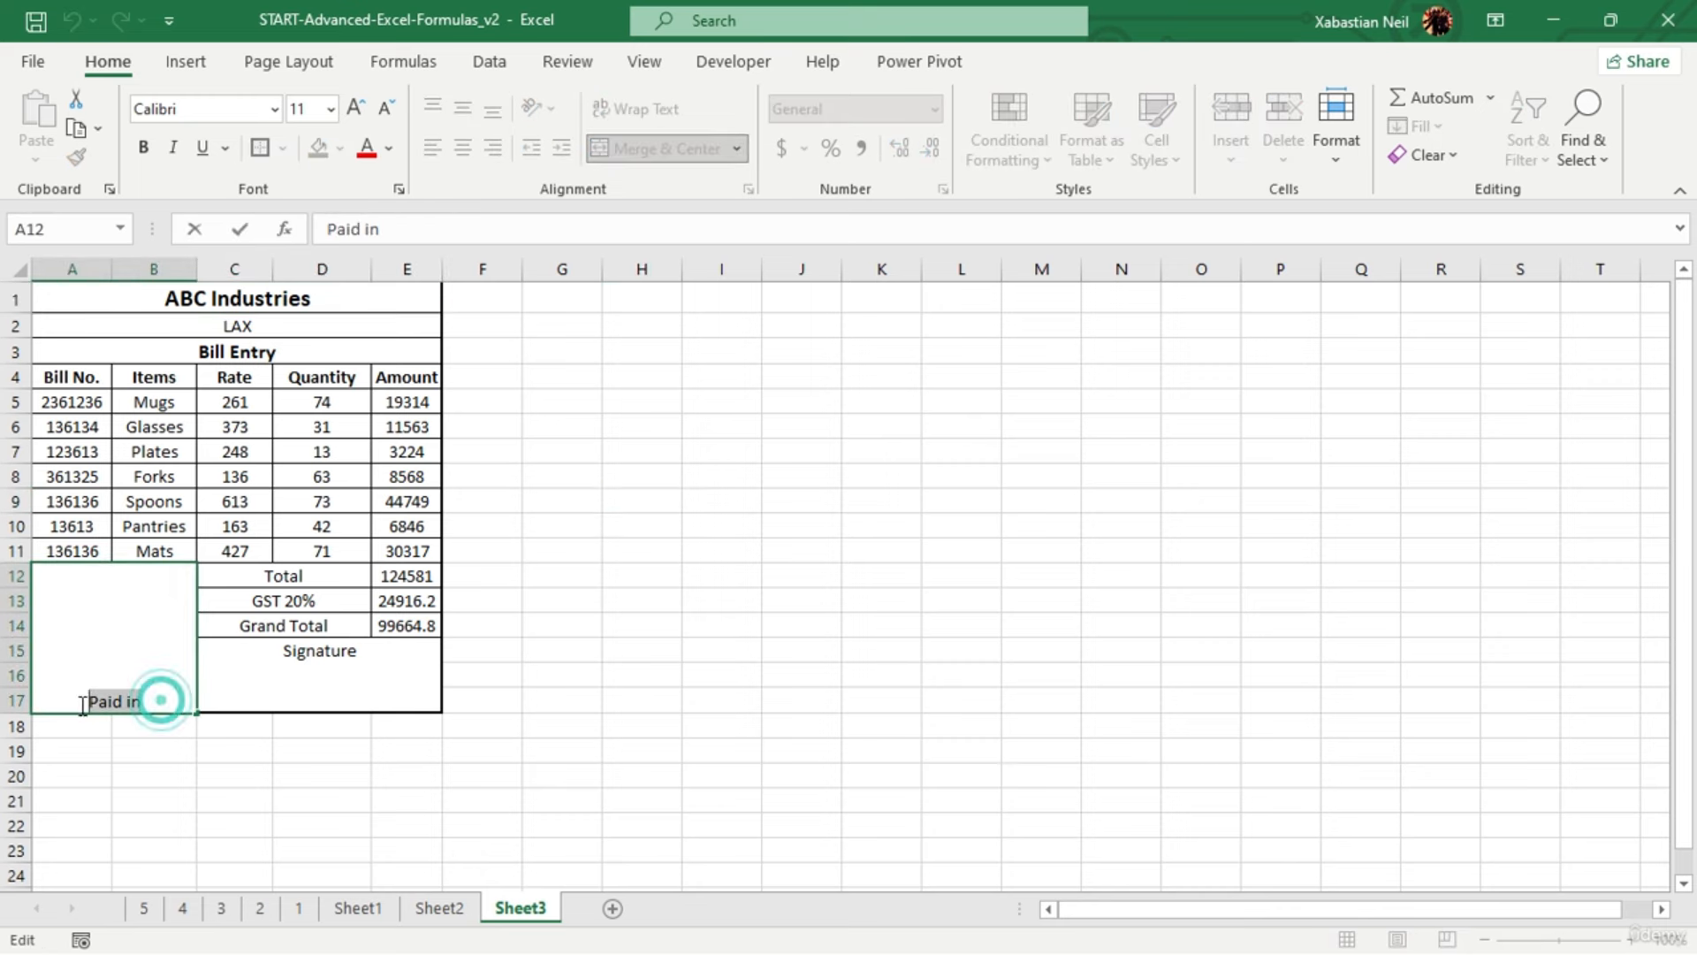
click(189, 708)
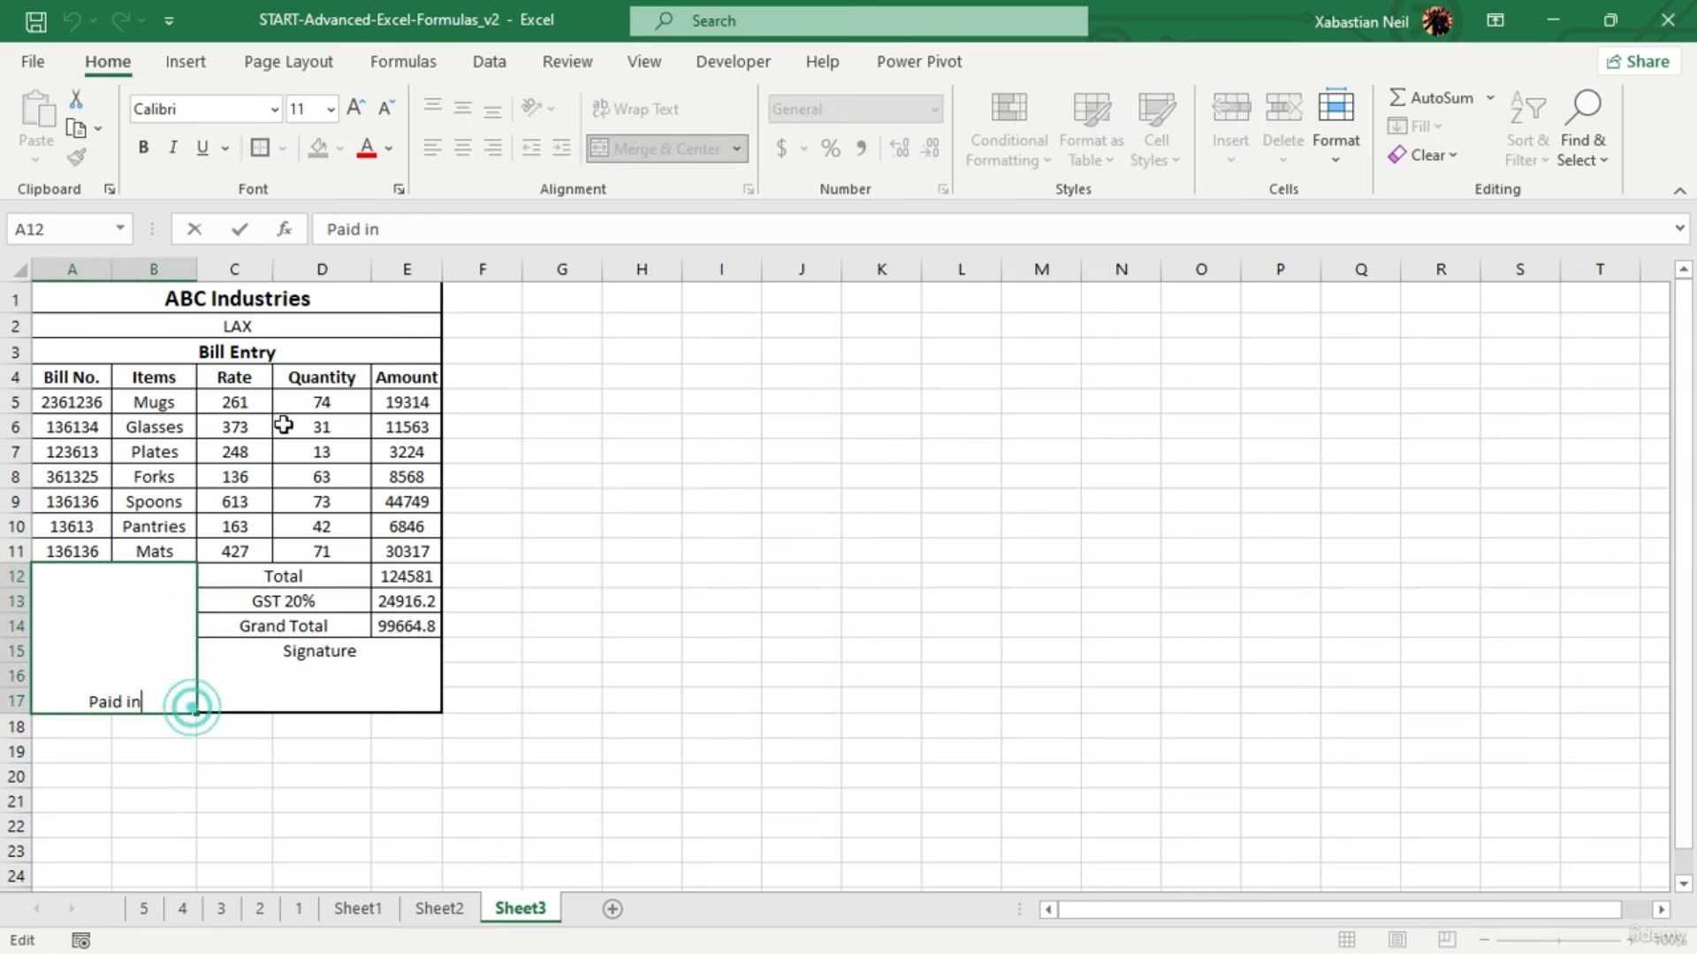
Middle-align the "Paid in" text vertically in the merged block A12:B17, keeping it centered horizontally
click(173, 712)
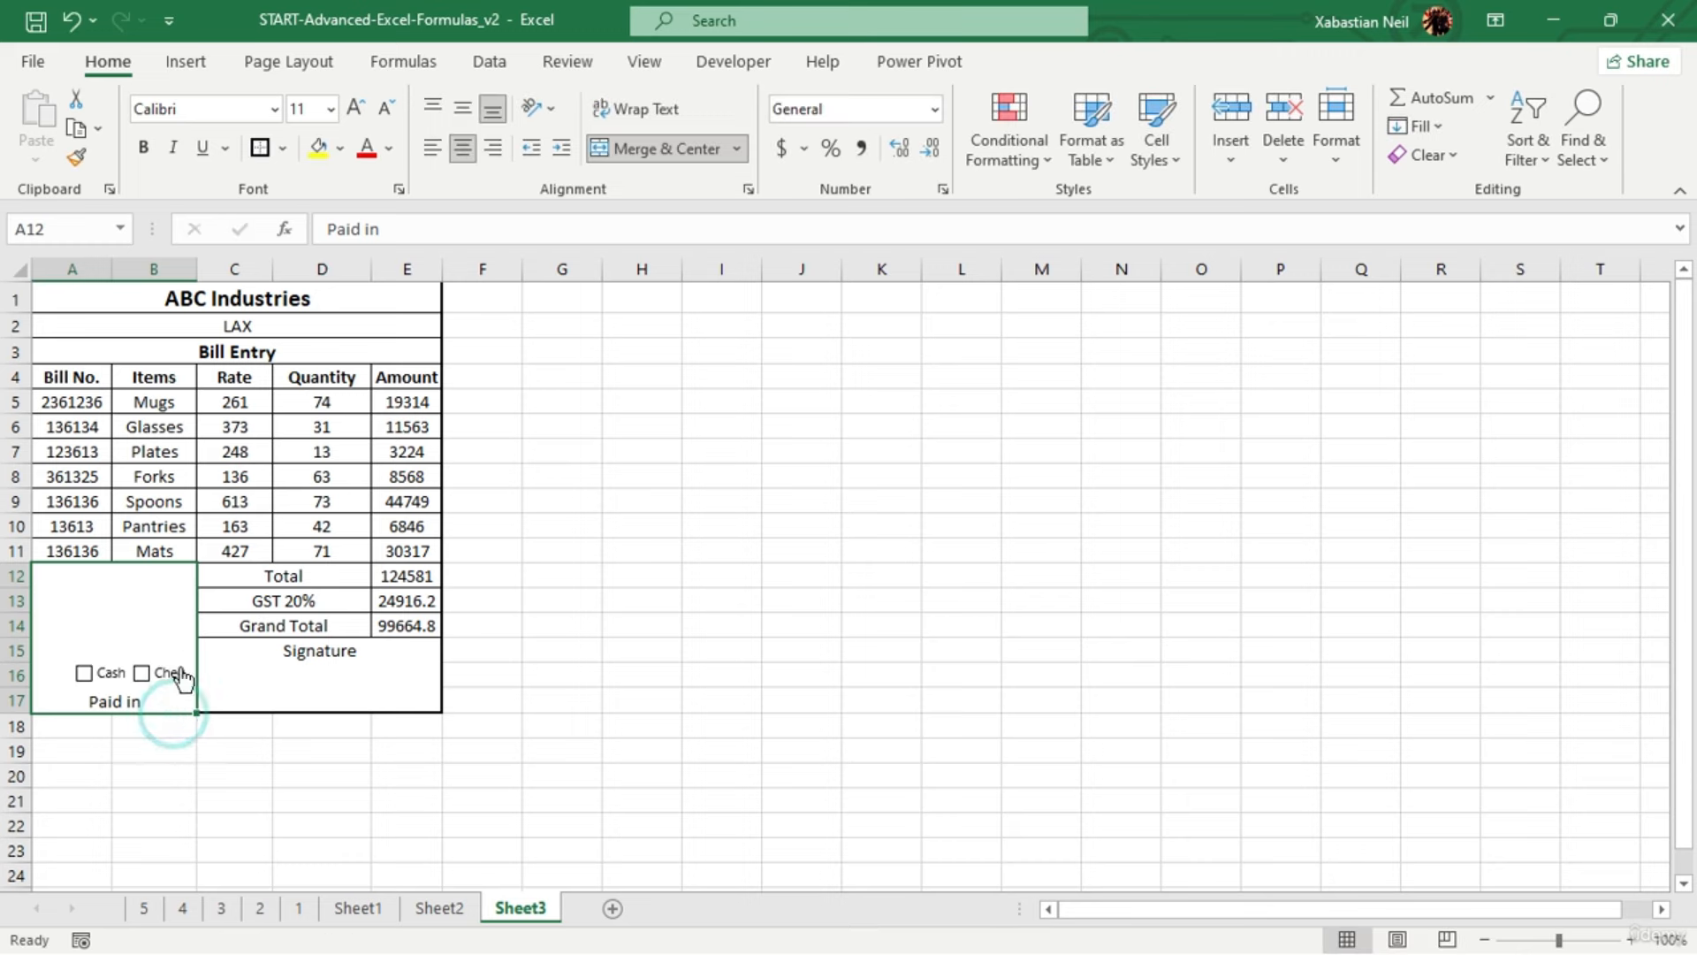
click(463, 108)
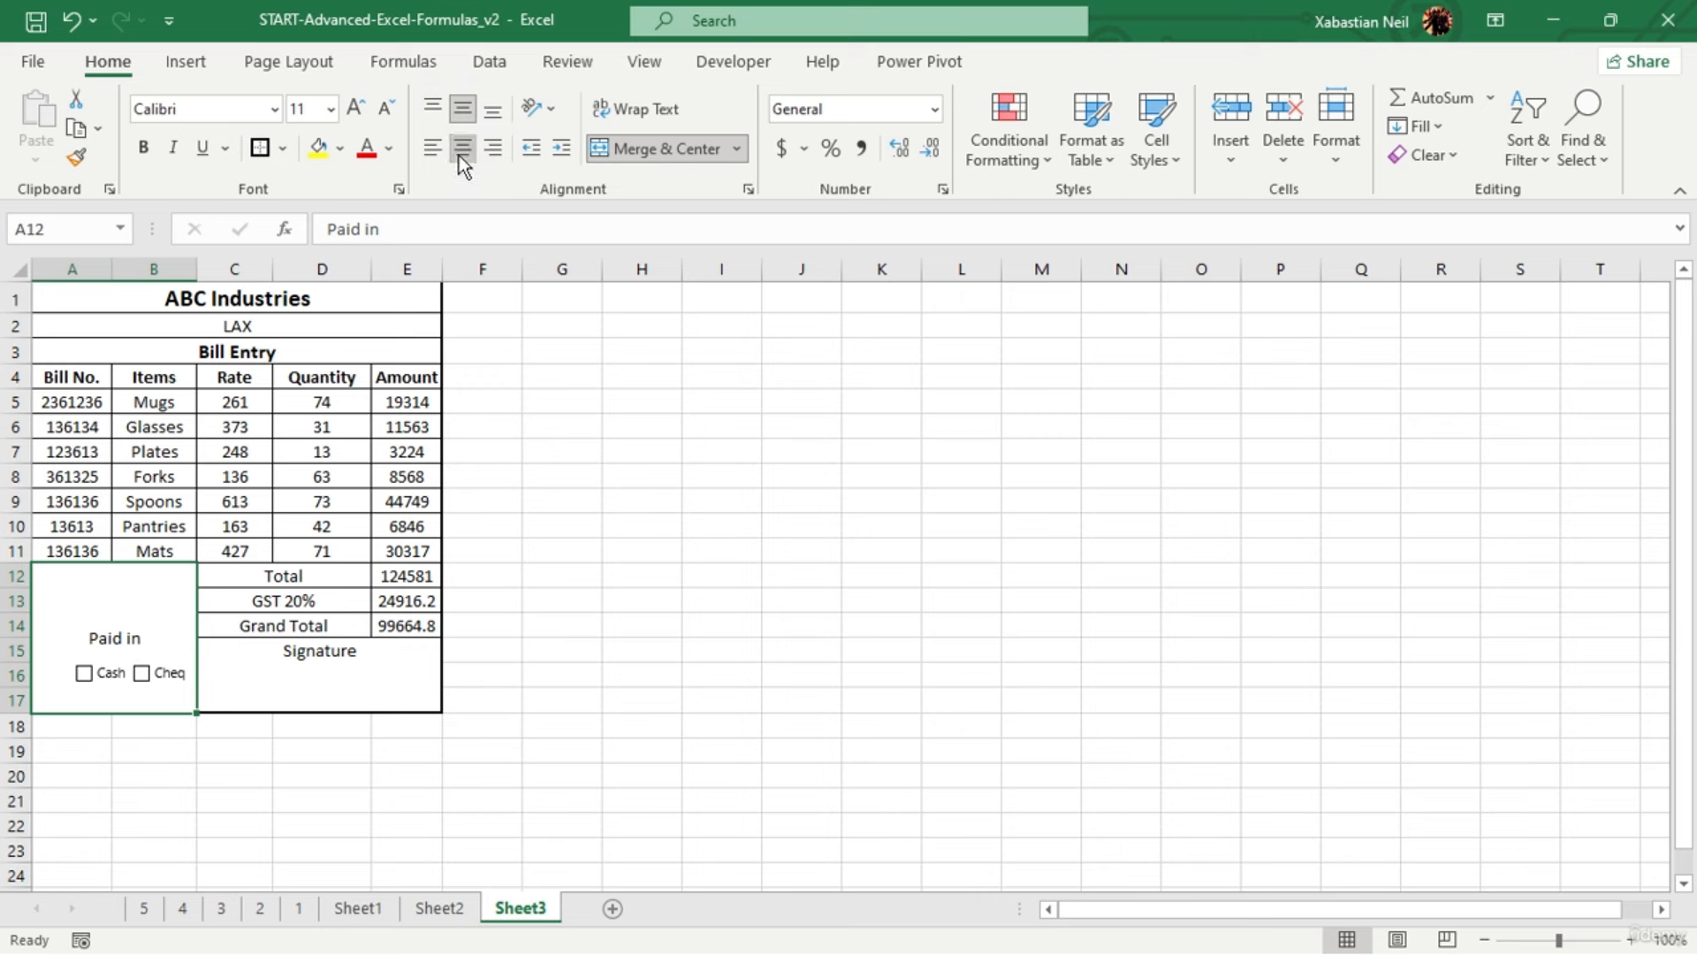
click(463, 147)
click(462, 148)
click(648, 654)
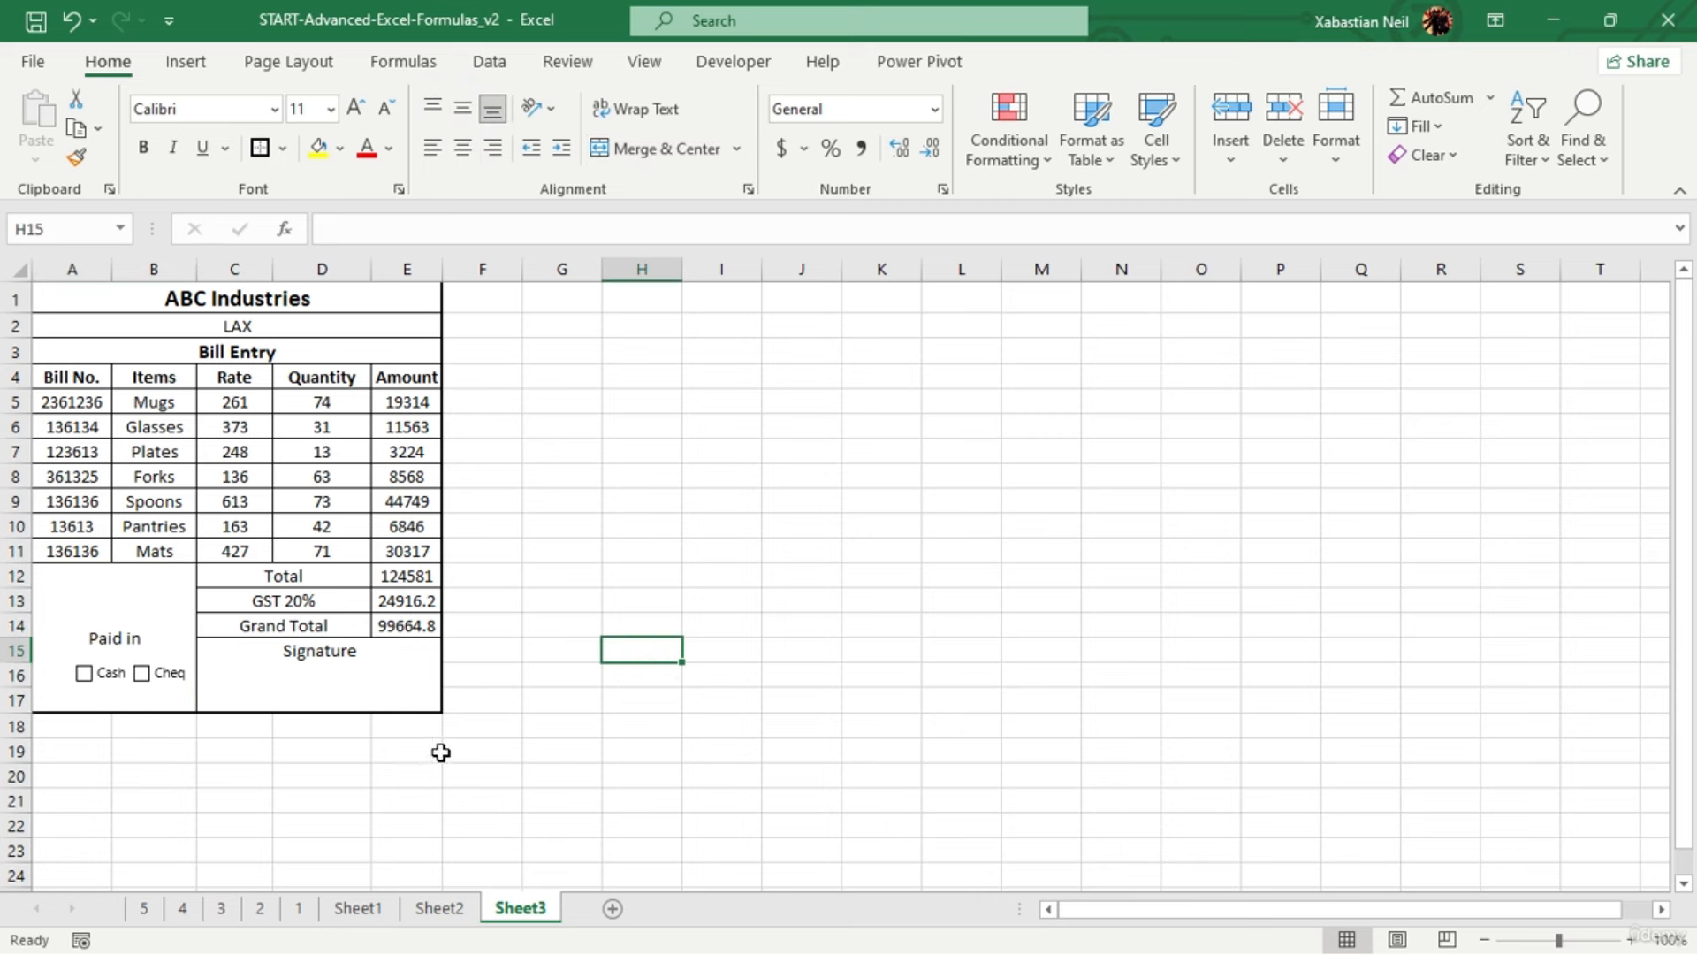
Test the Cash and Cheq check boxes by ticking and clearing each one
click(86, 679)
click(85, 677)
click(141, 677)
click(143, 677)
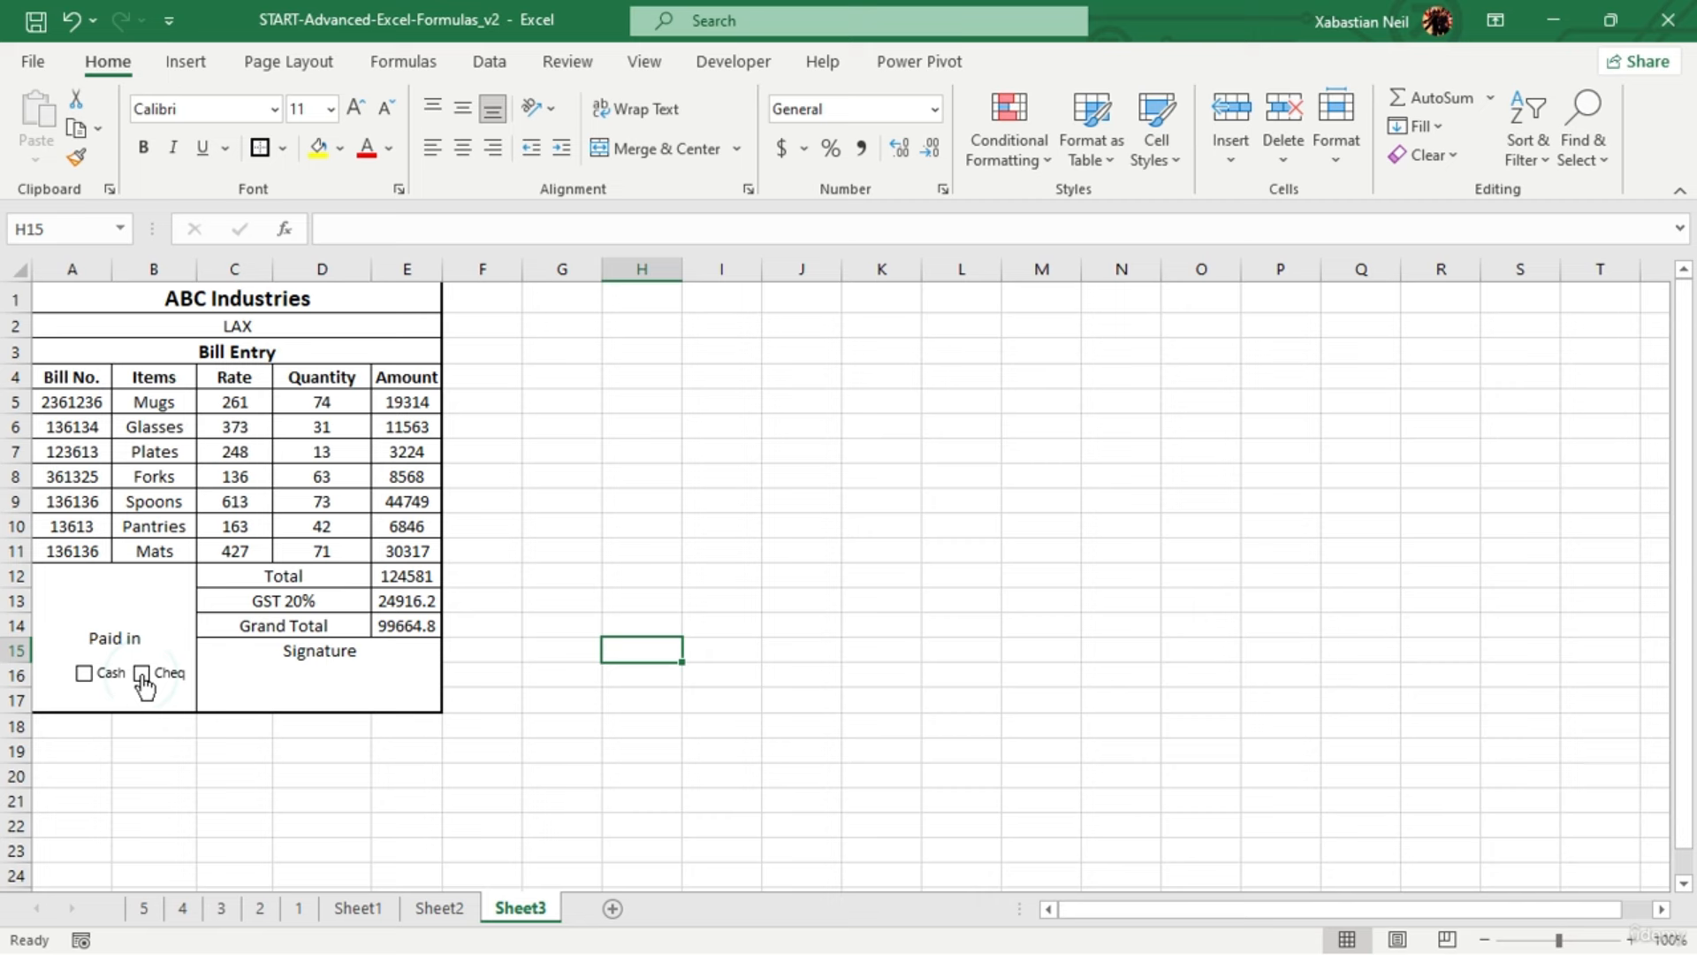
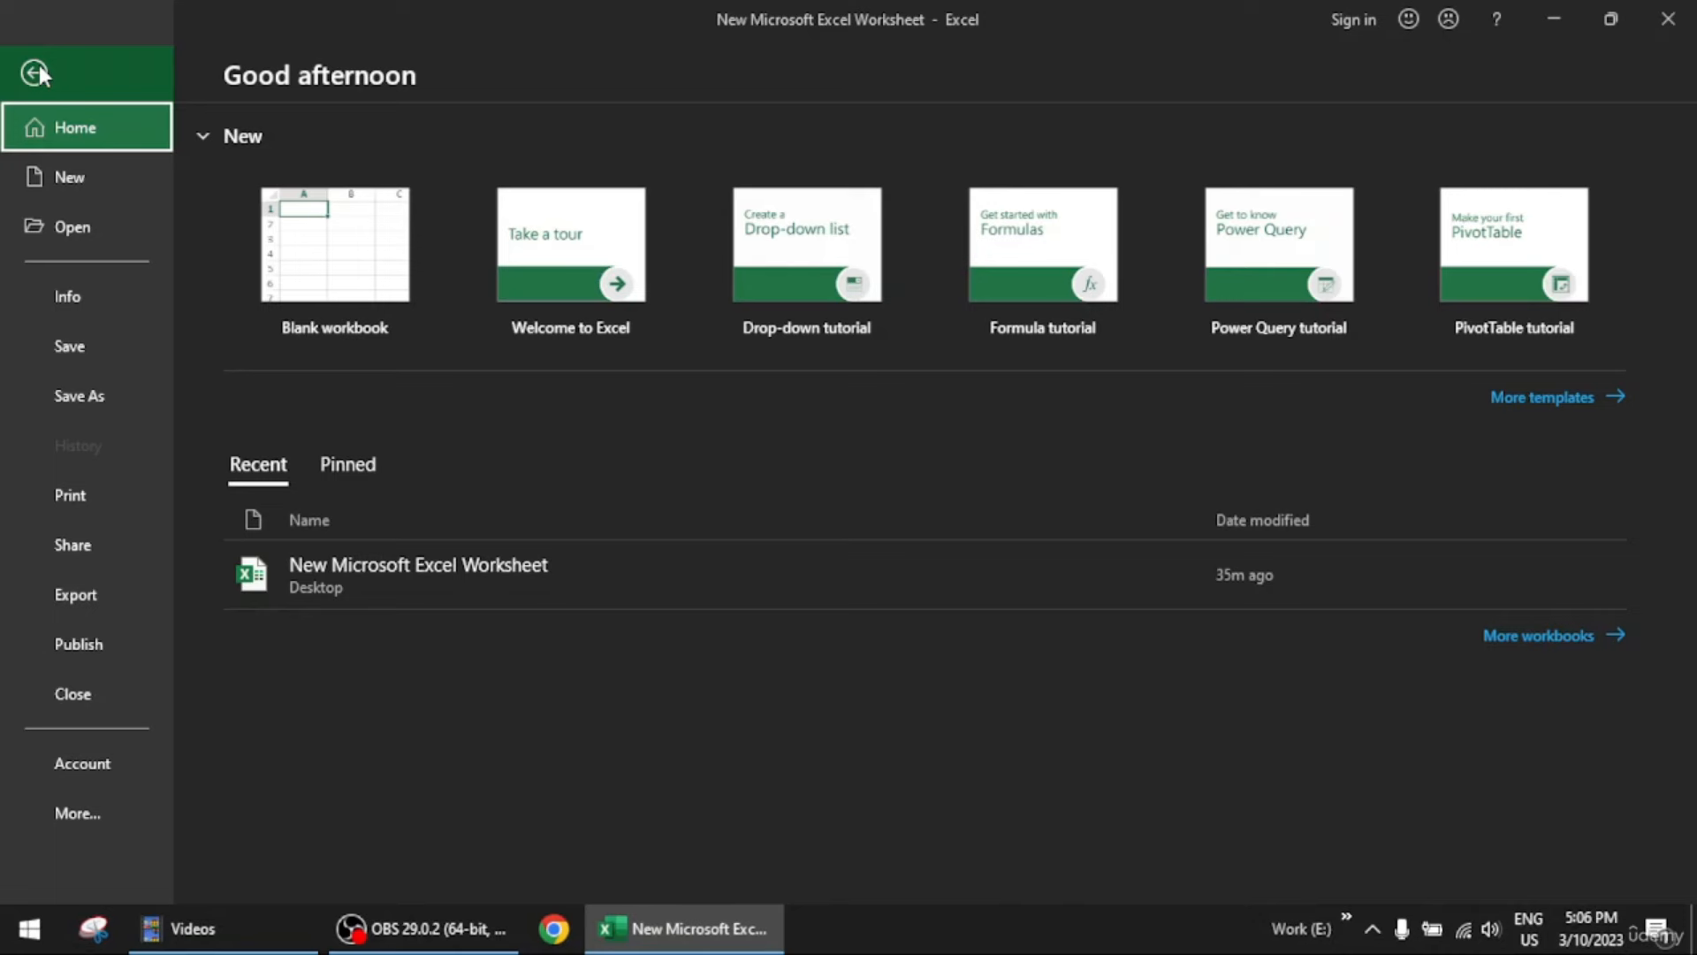
Return to Sheet2 of the New Microsoft Excel Worksheet workbook and enter =TODAY() in B1 beside the Today label
click(37, 71)
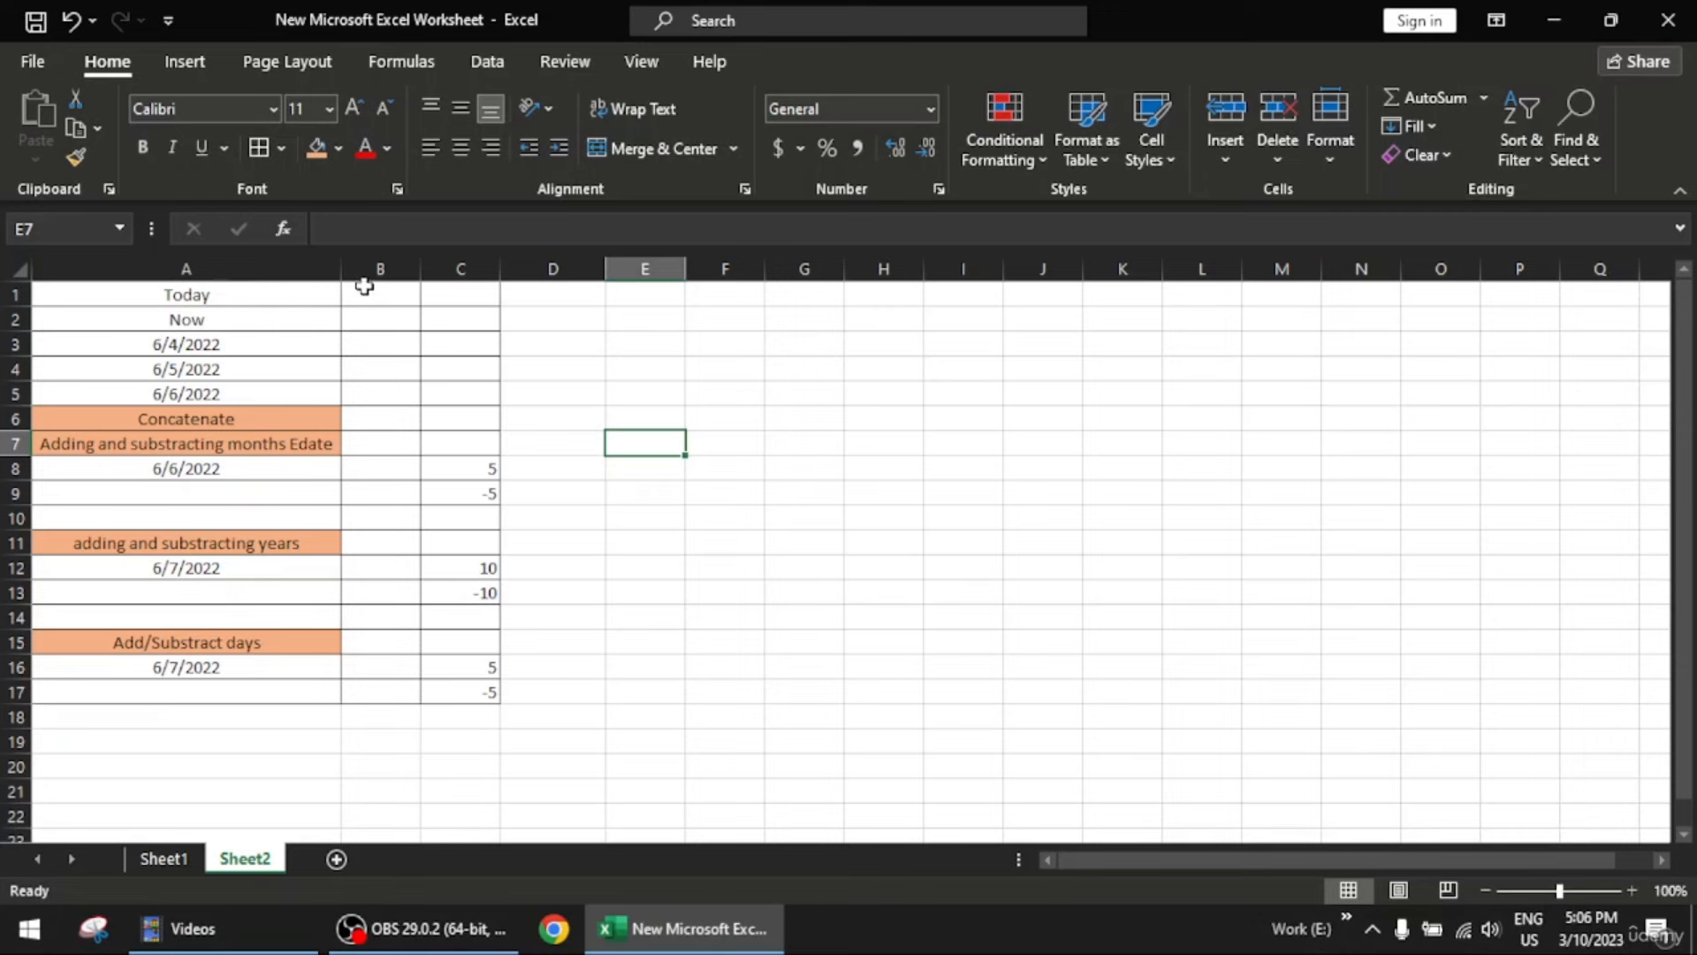
mouse_move(297, 296)
mouse_down()
mouse_move(451, 682)
mouse_move(360, 489)
mouse_move(311, 303)
mouse_move(305, 320)
mouse_up()
click(646, 396)
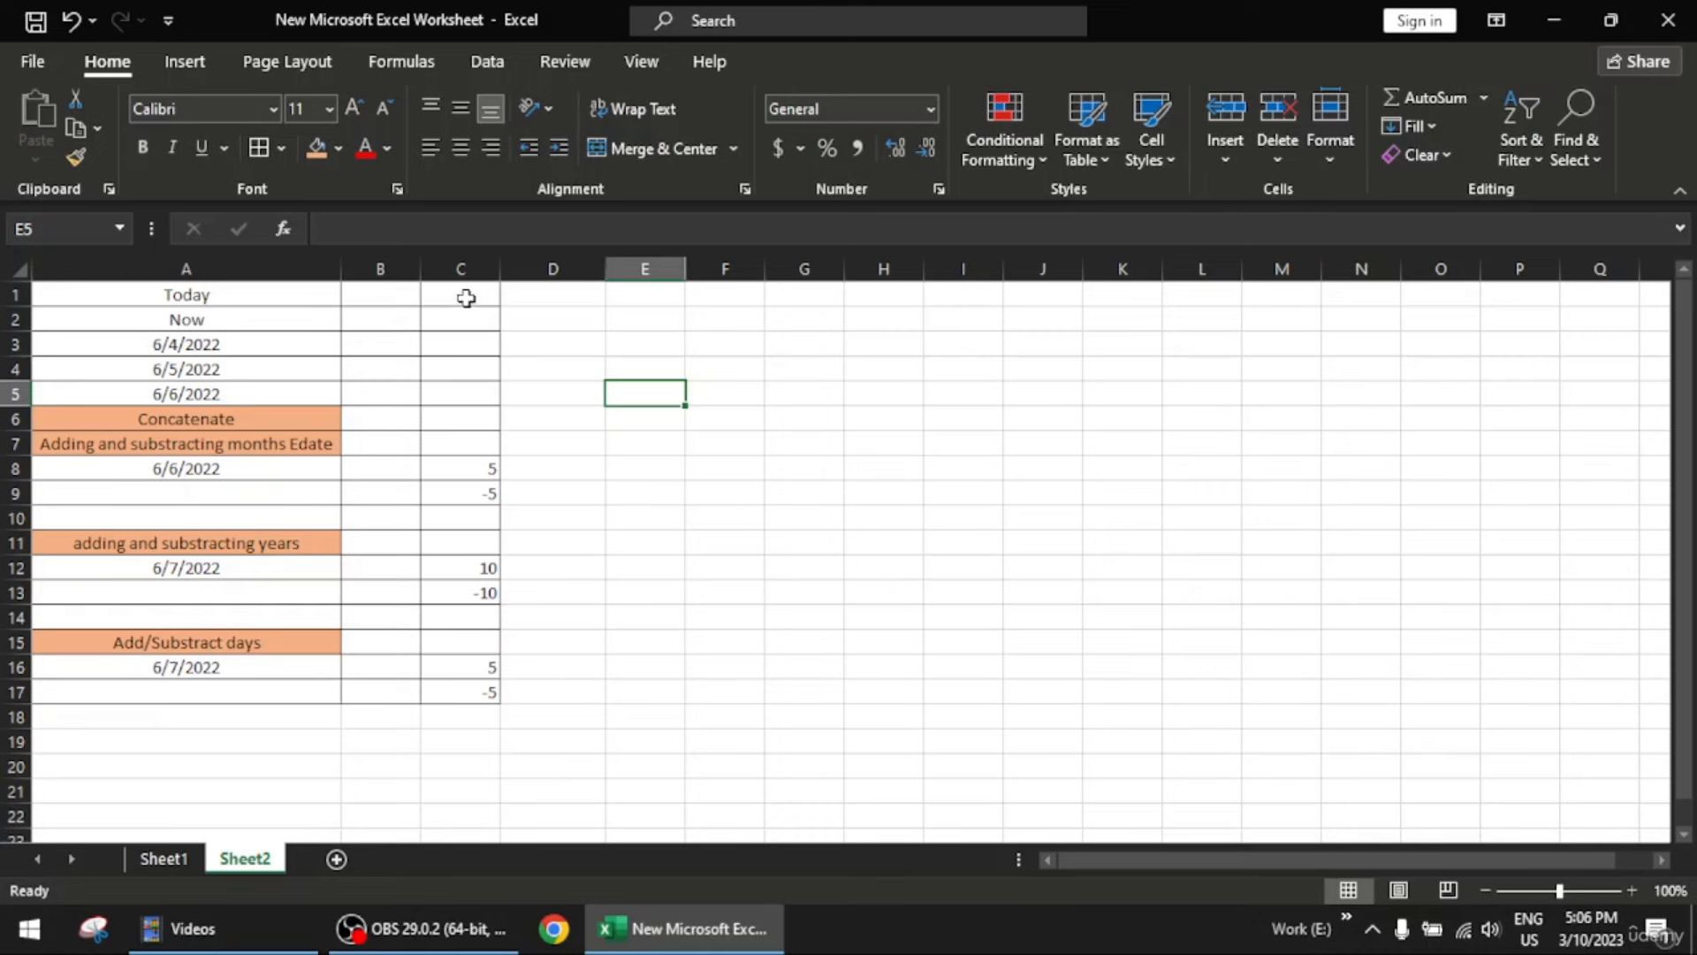
double_click(374, 296)
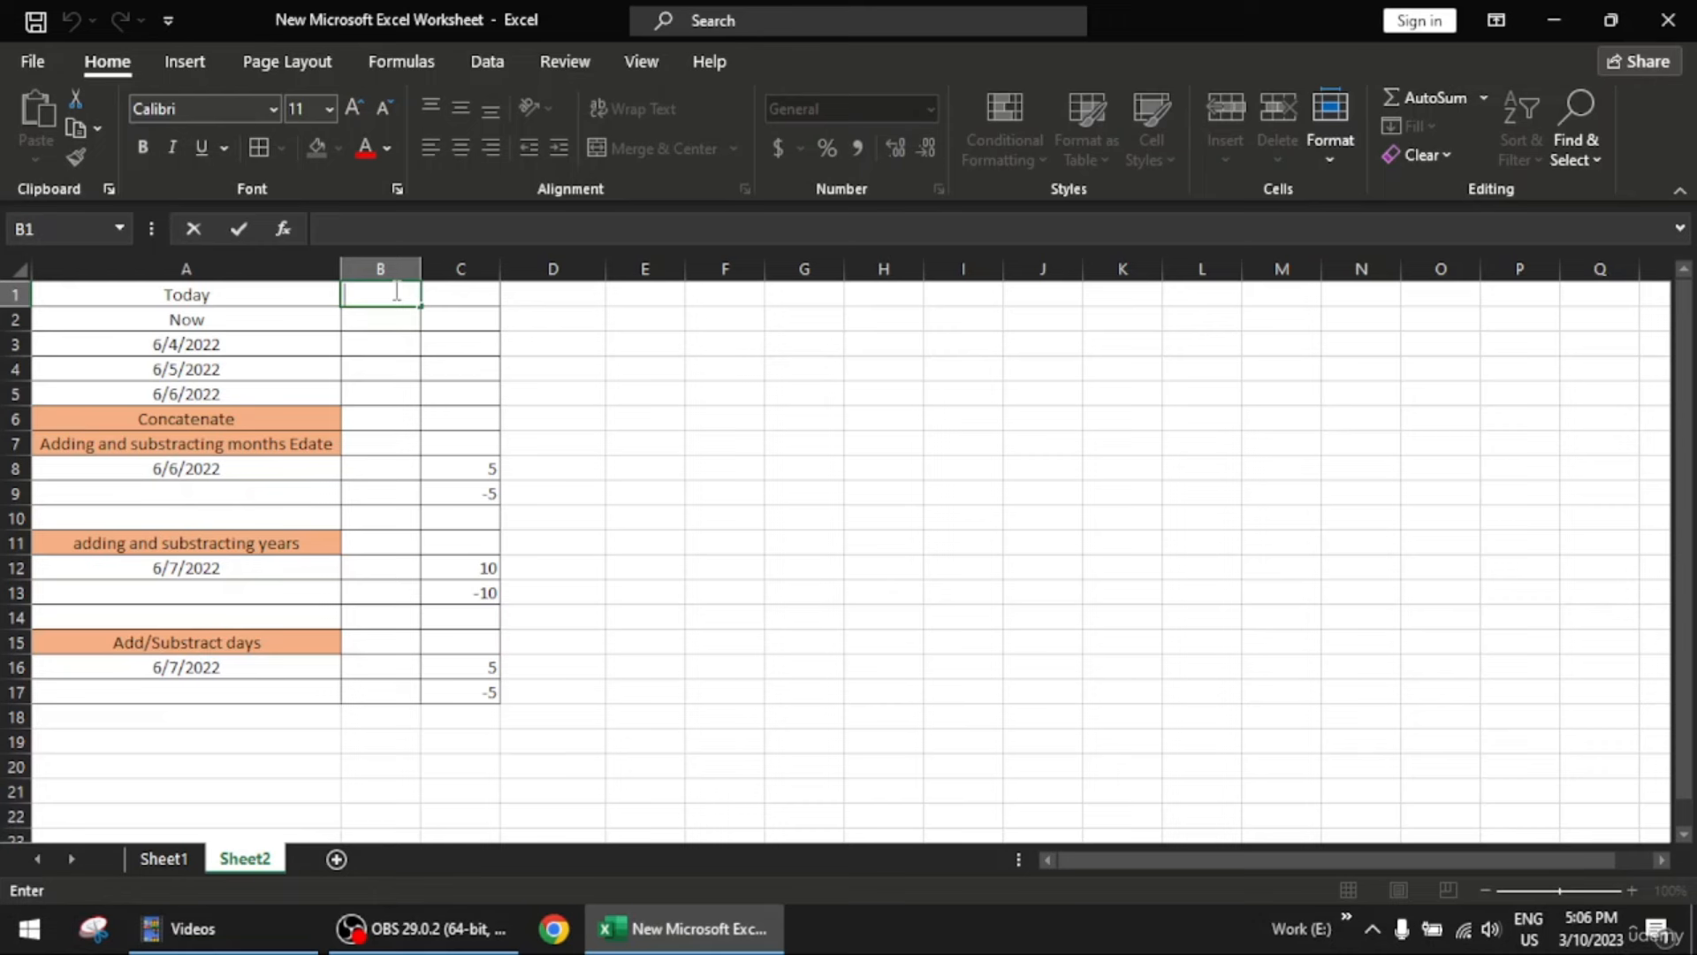
text(=tod)
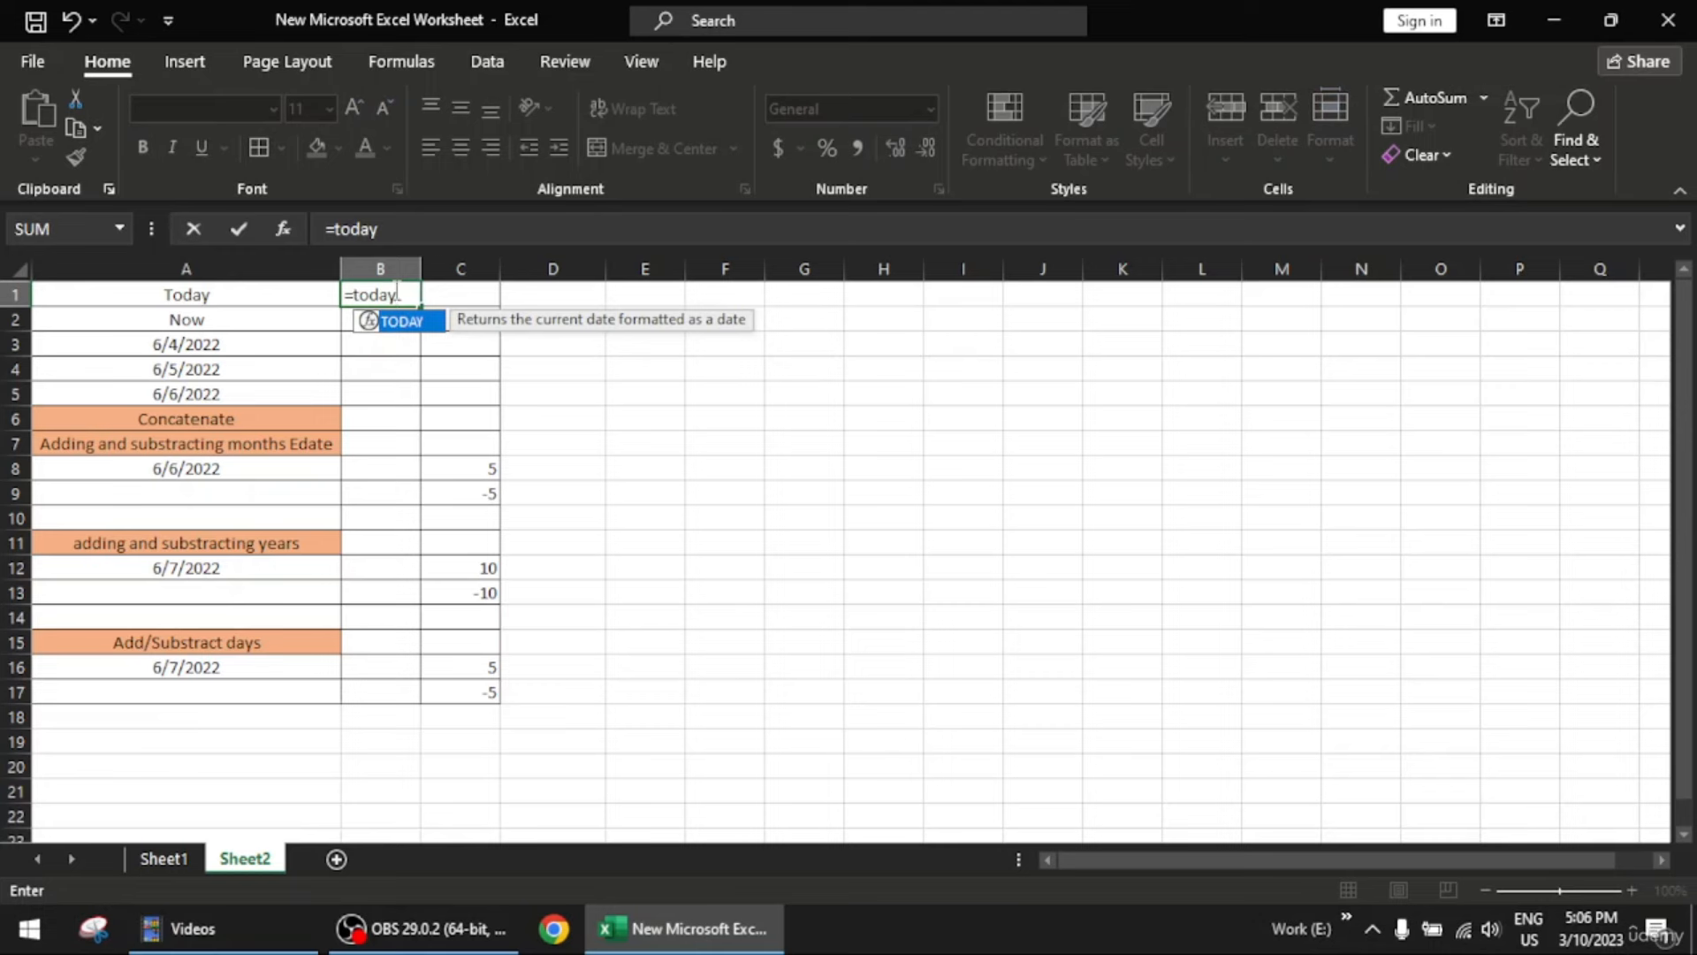
text(ay)
key(Tab)
text())
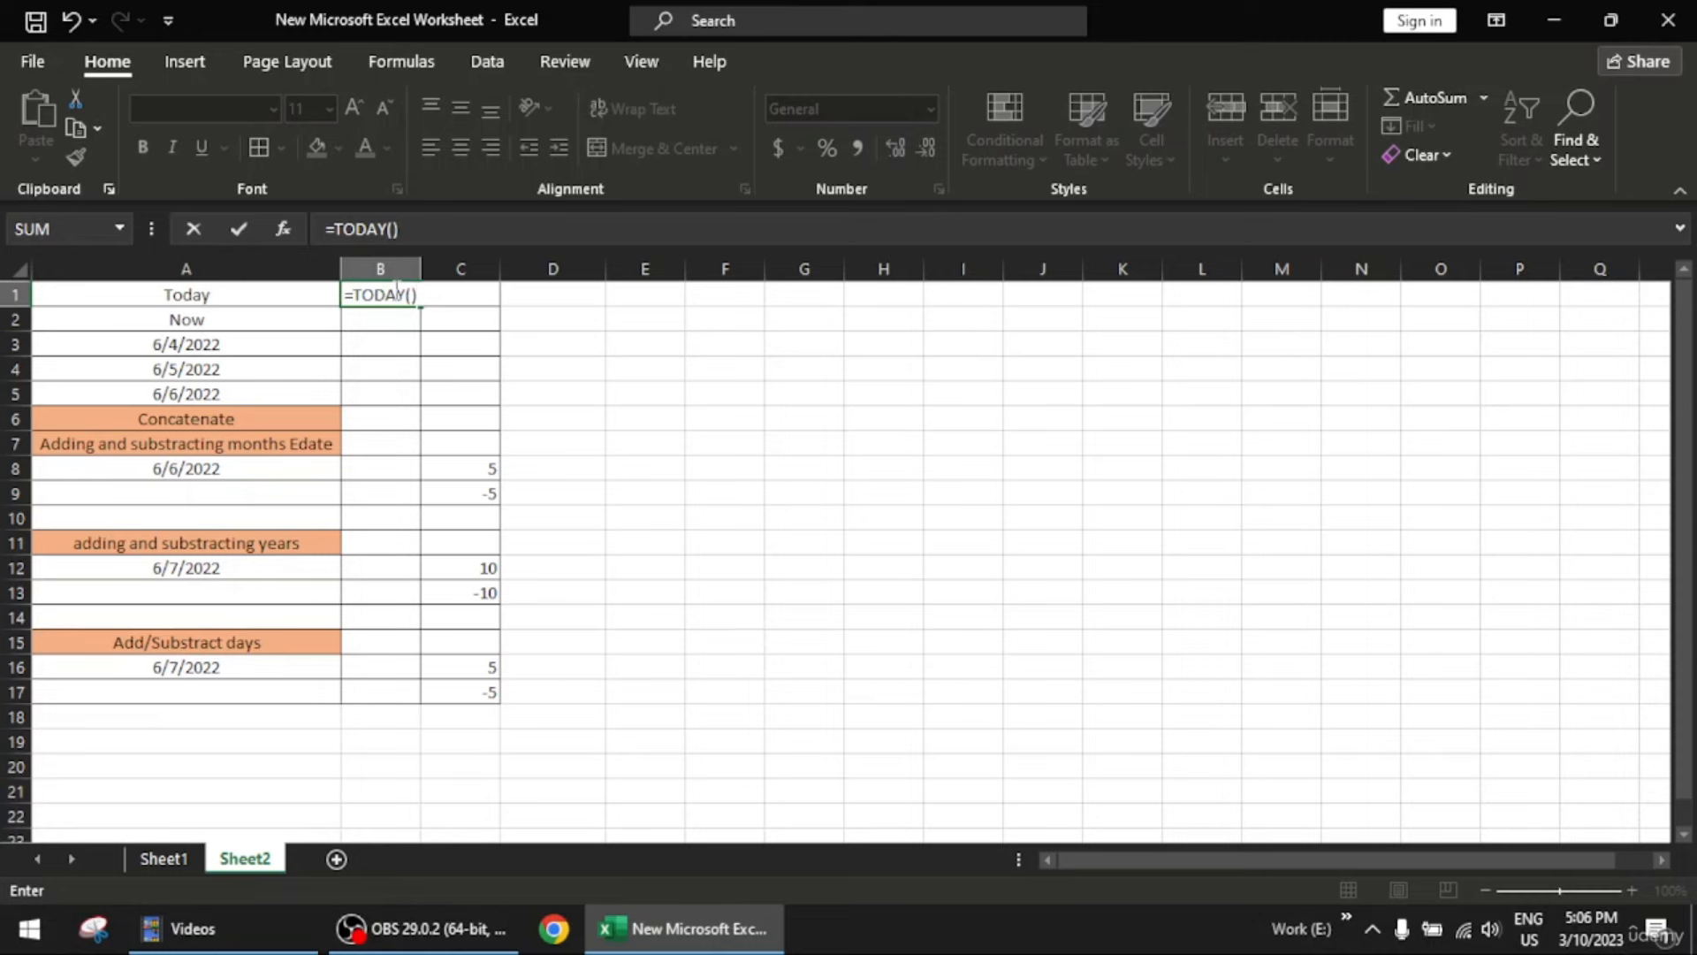
key(Return)
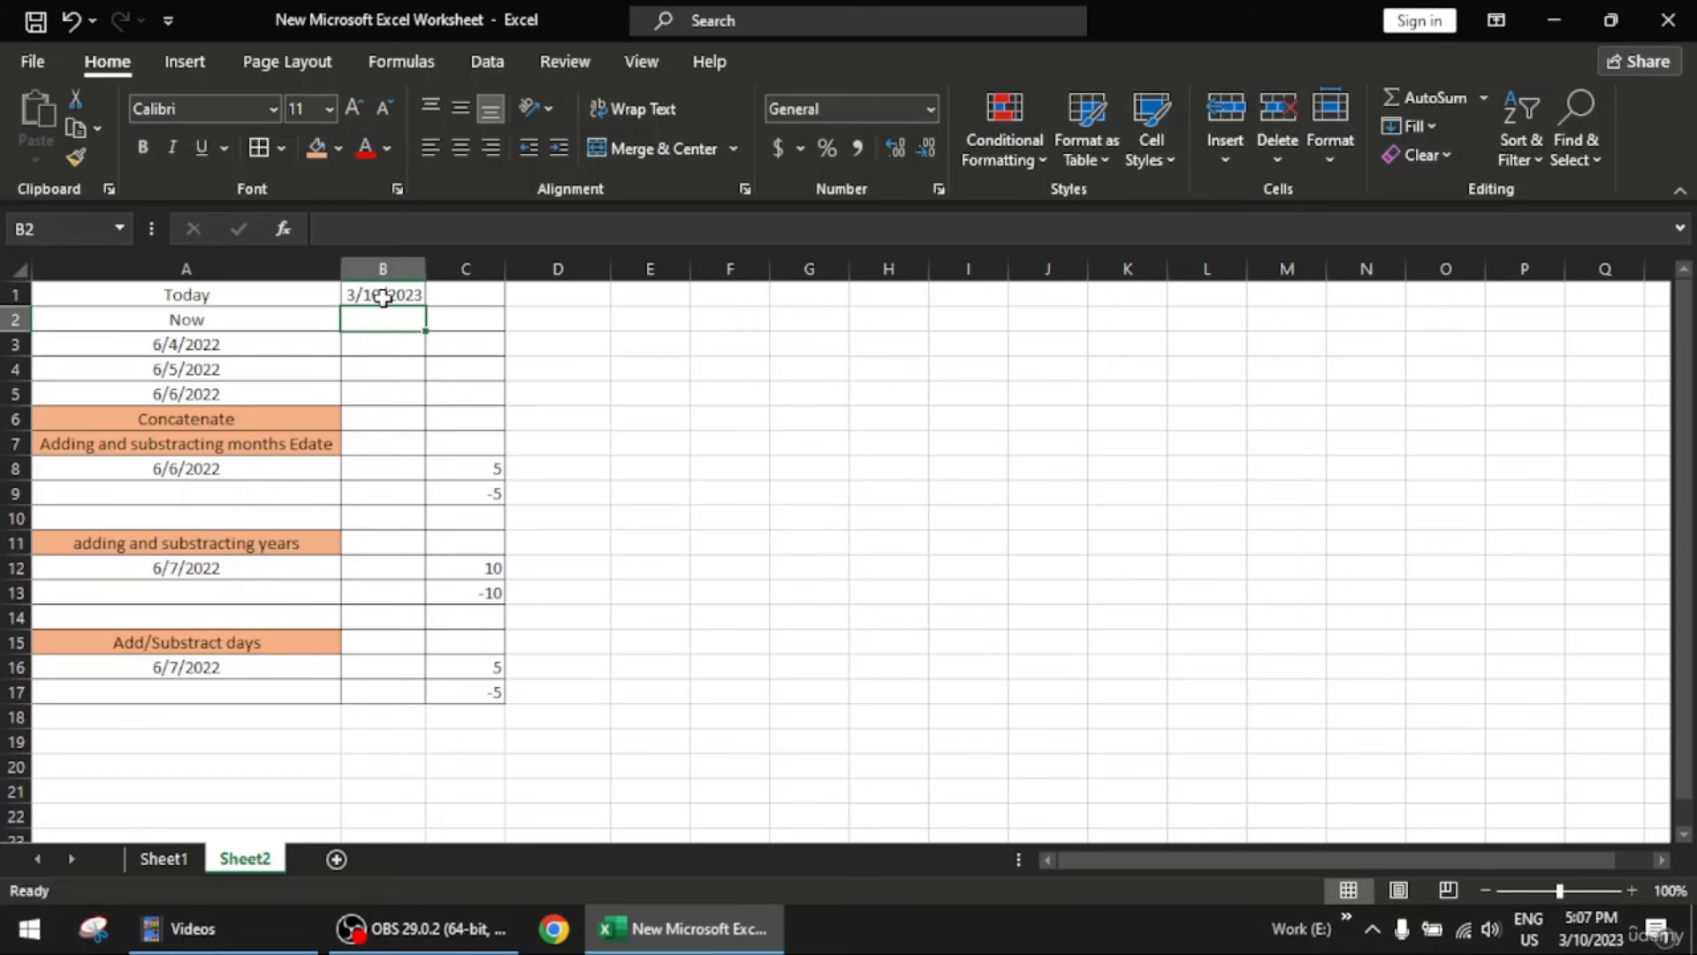
Enter the formula =NOW() in cell B2 beside the Now label
double_click(407, 320)
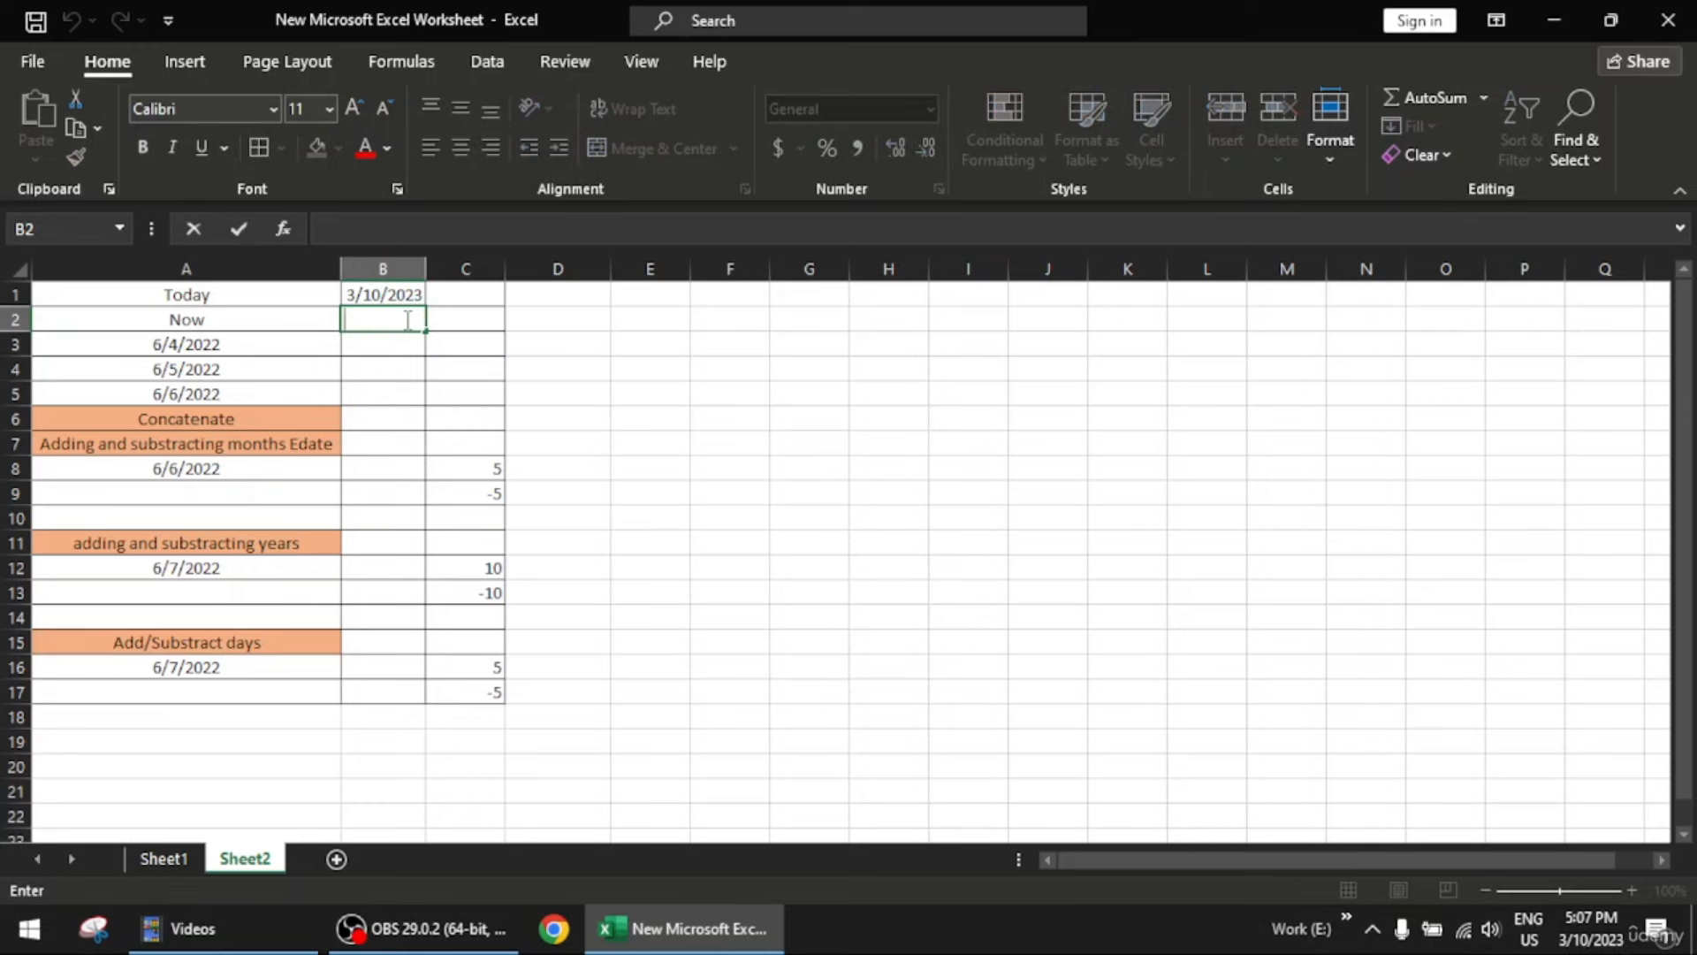
text(=now)
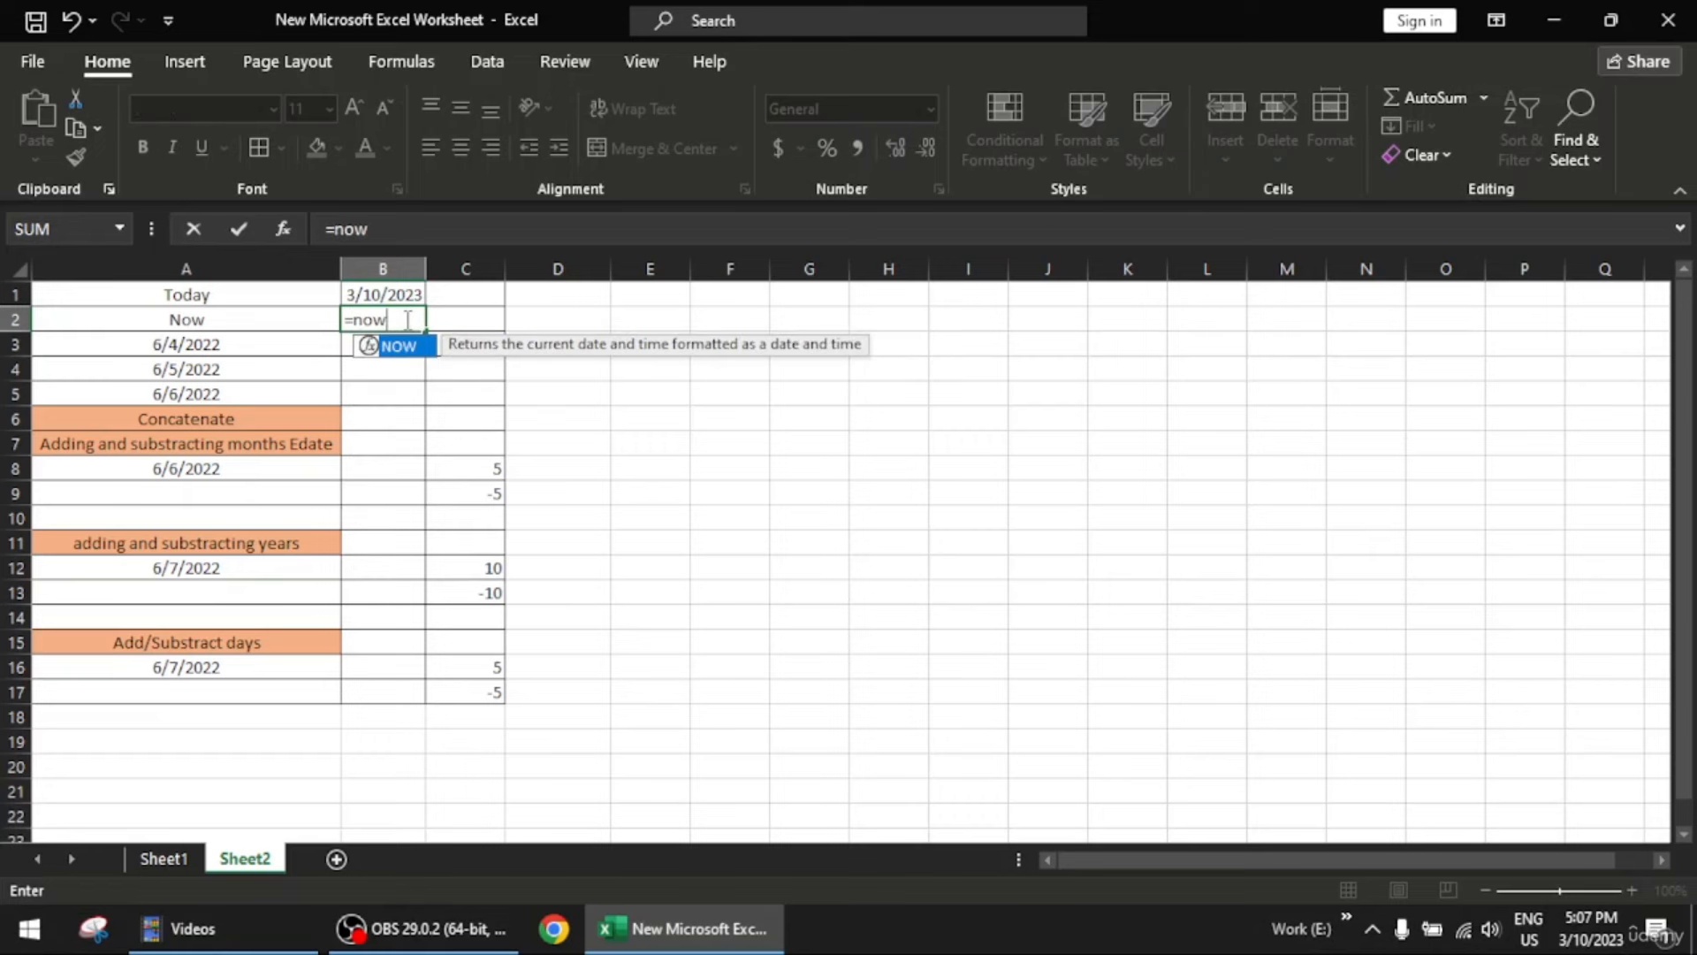
key(Tab)
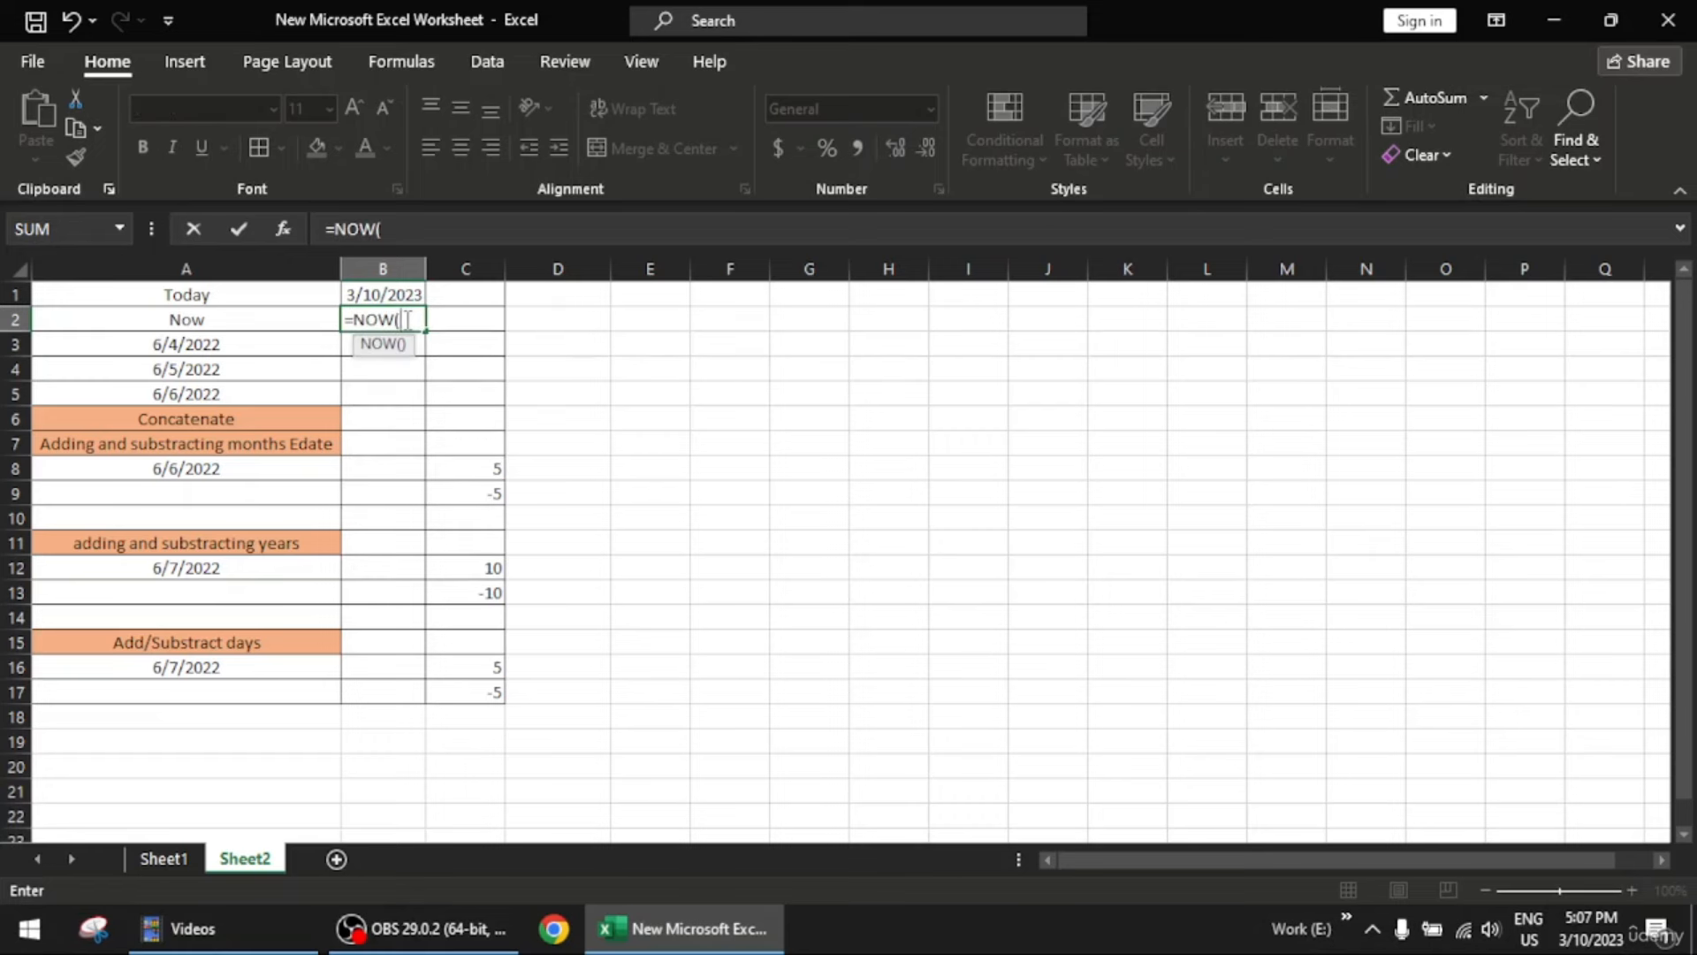
text())
key(Return)
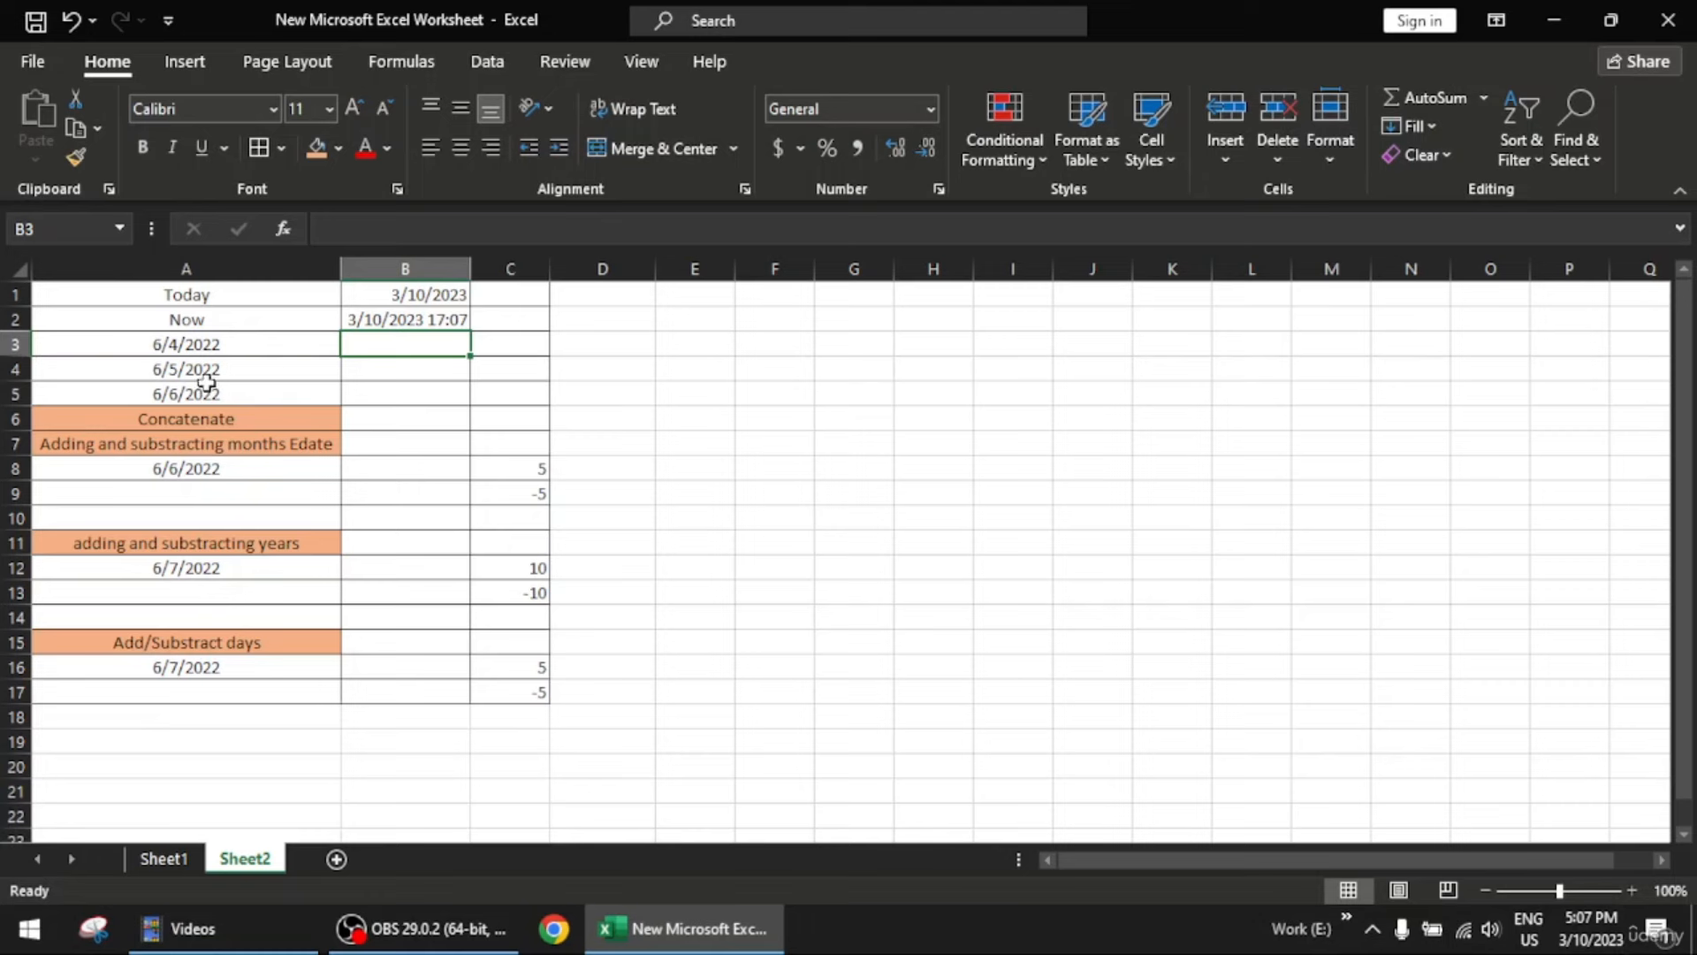
Review the number formats available for the date in A3 and choose Short Date
click(244, 345)
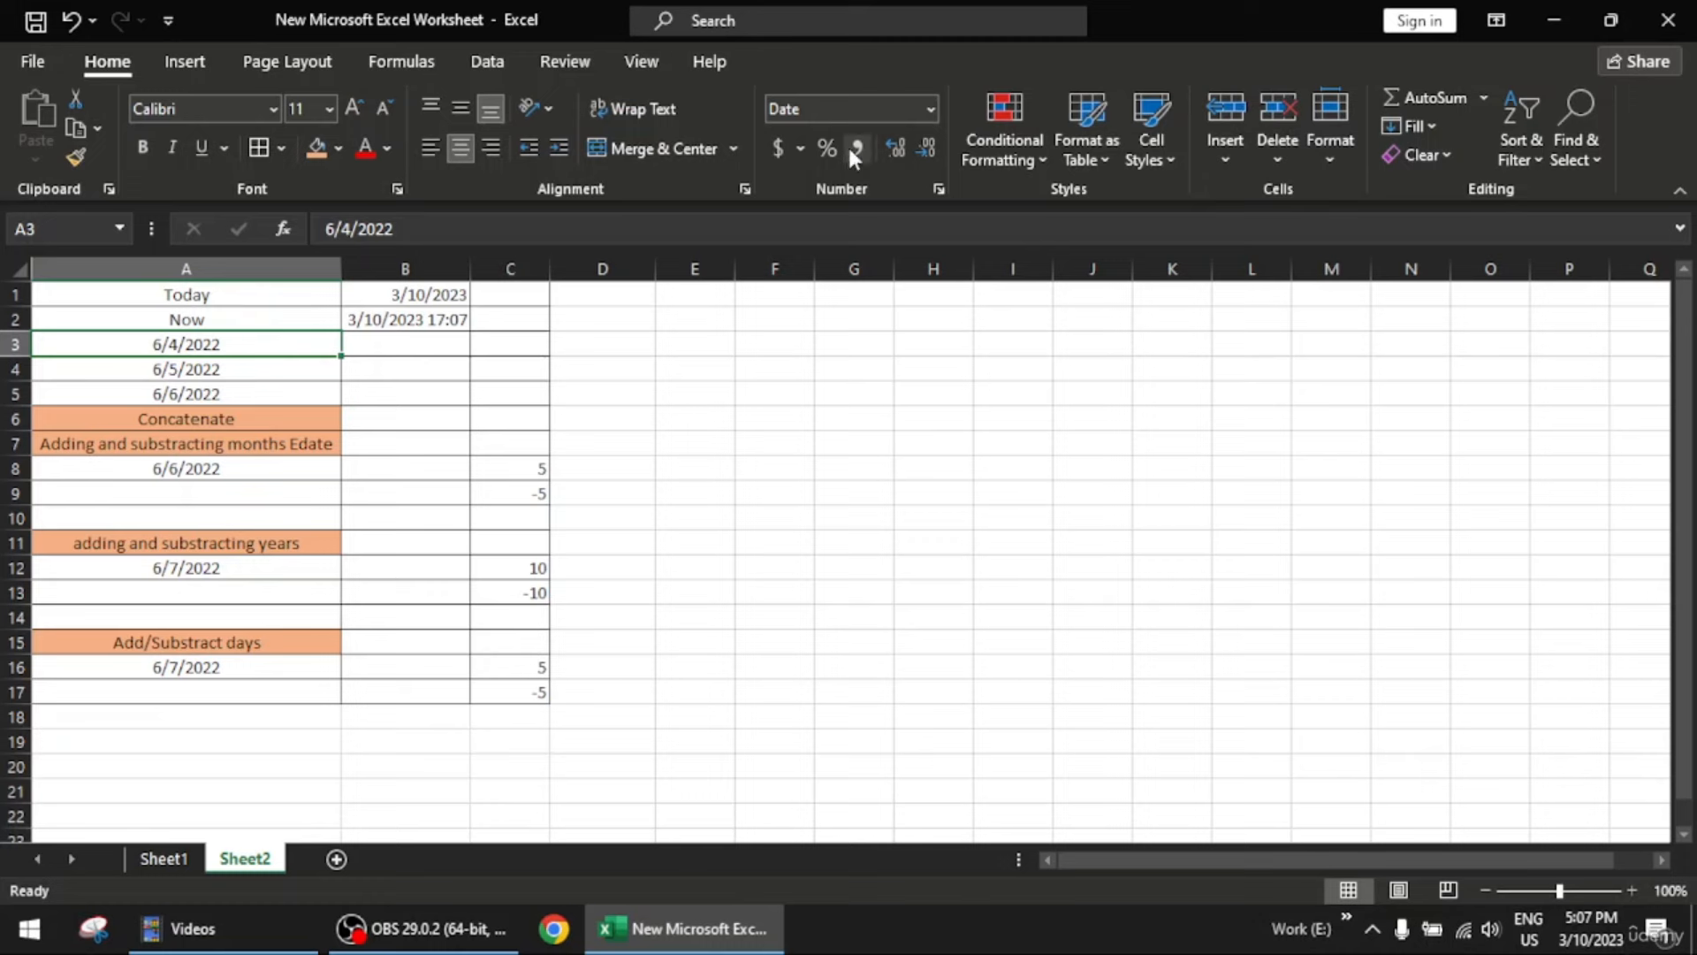
click(933, 108)
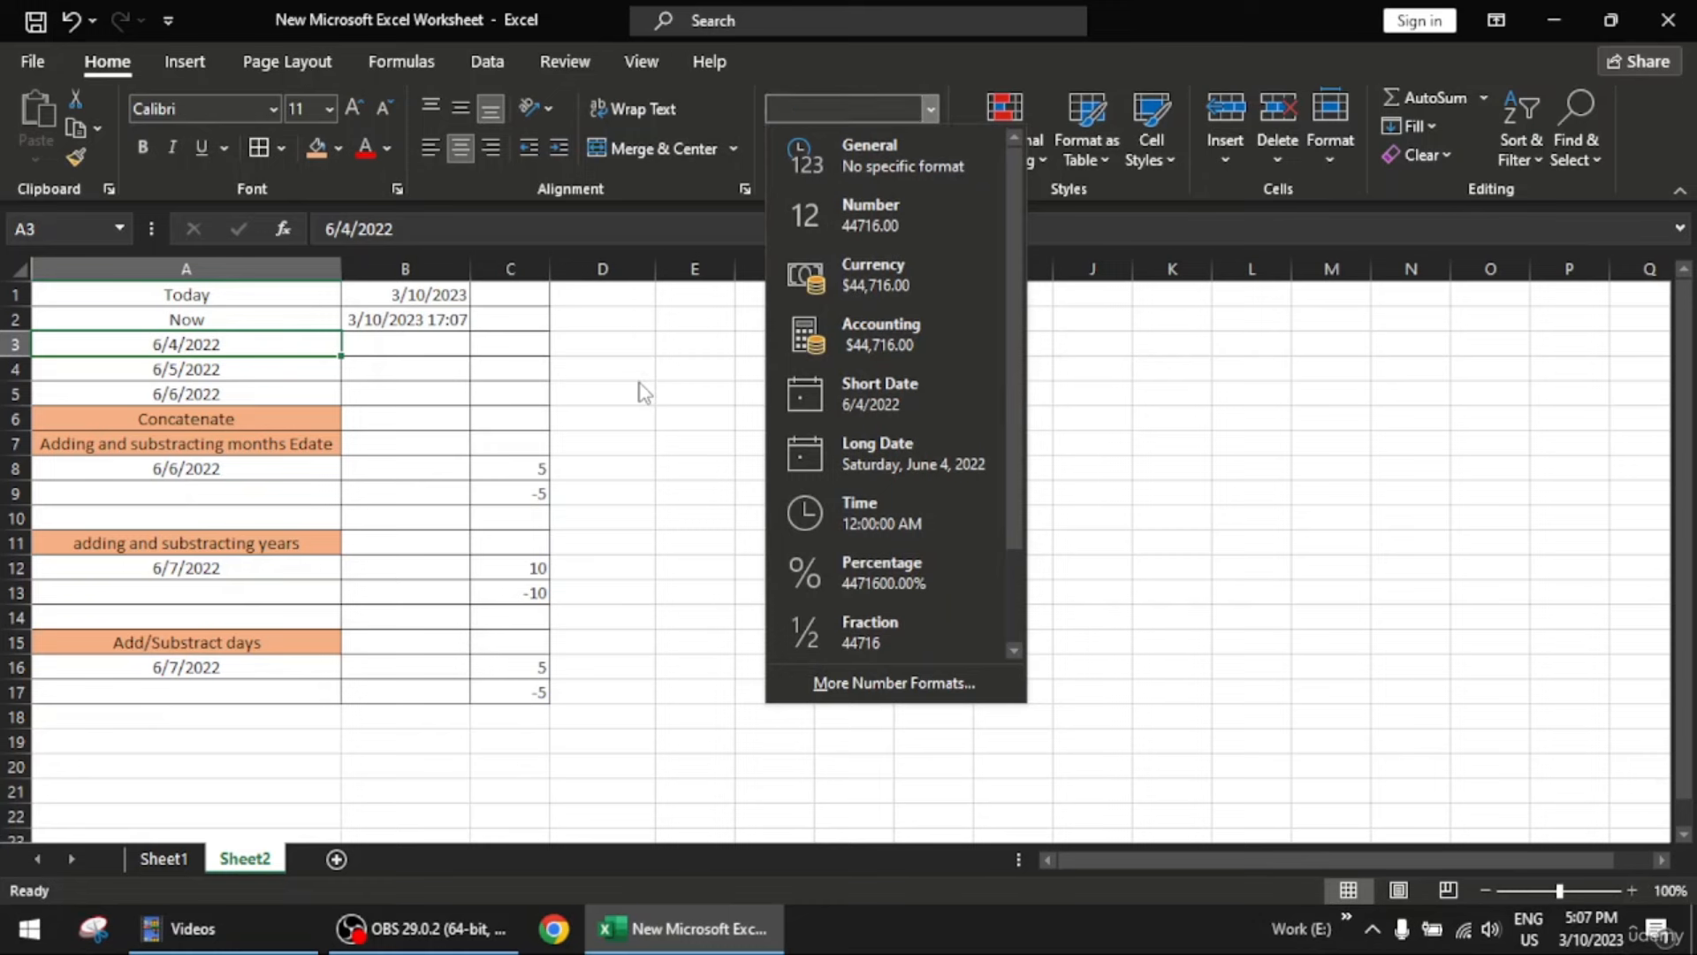
key(Escape)
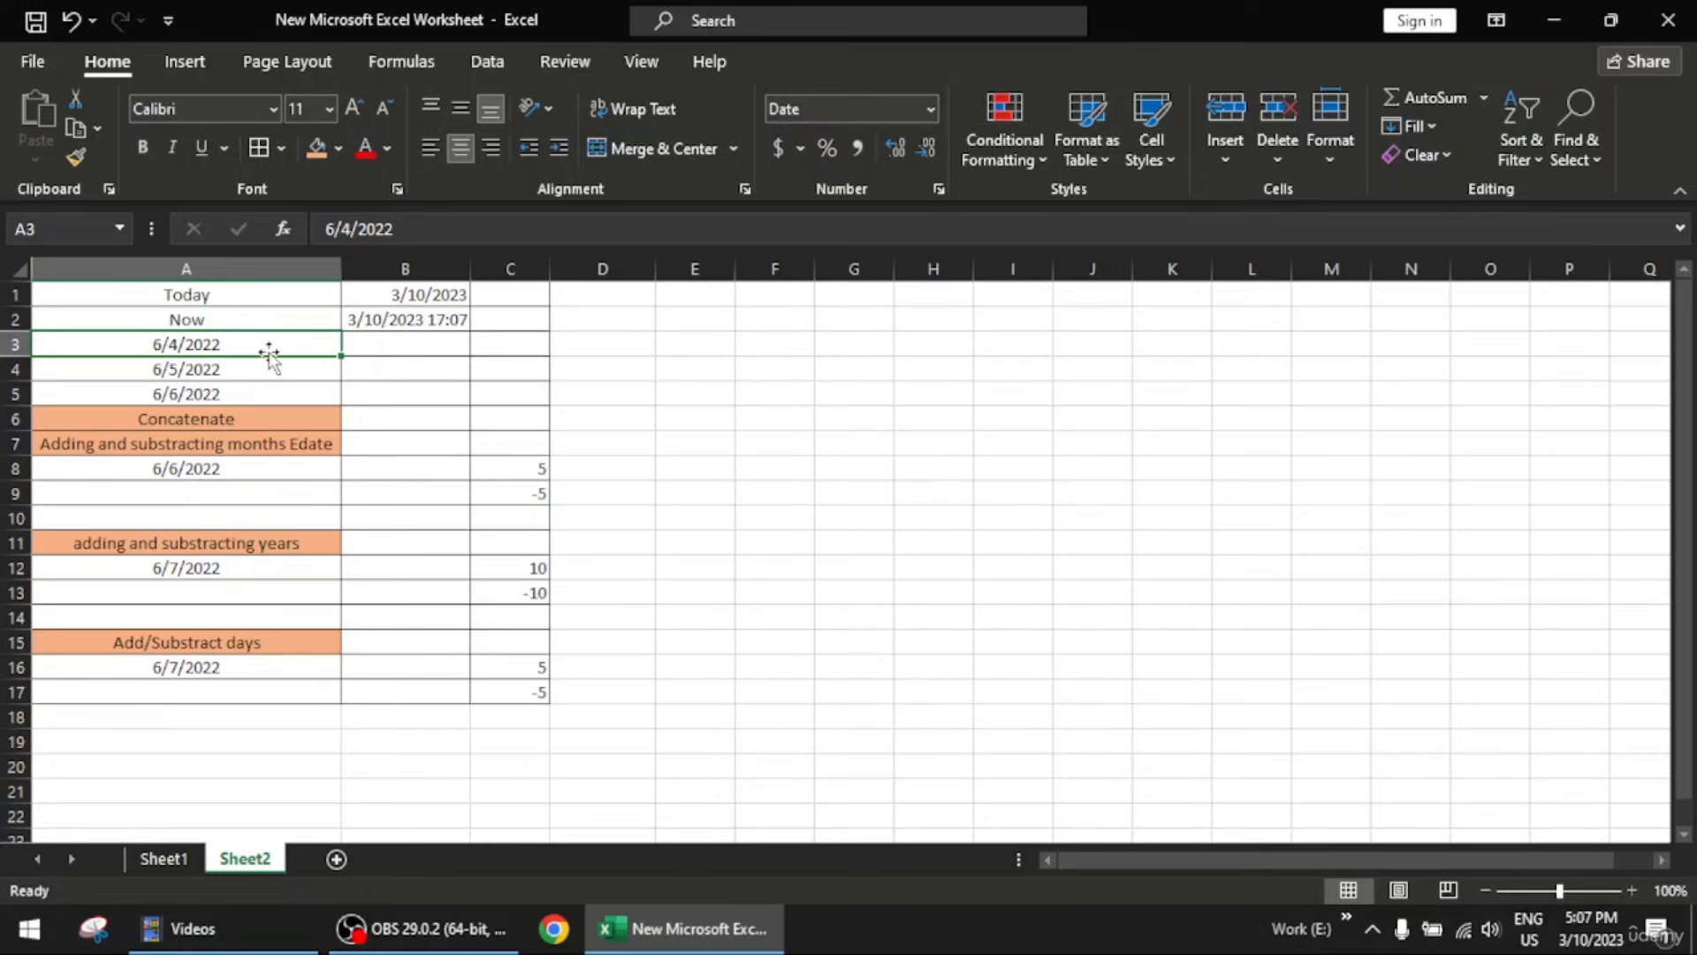
click(930, 106)
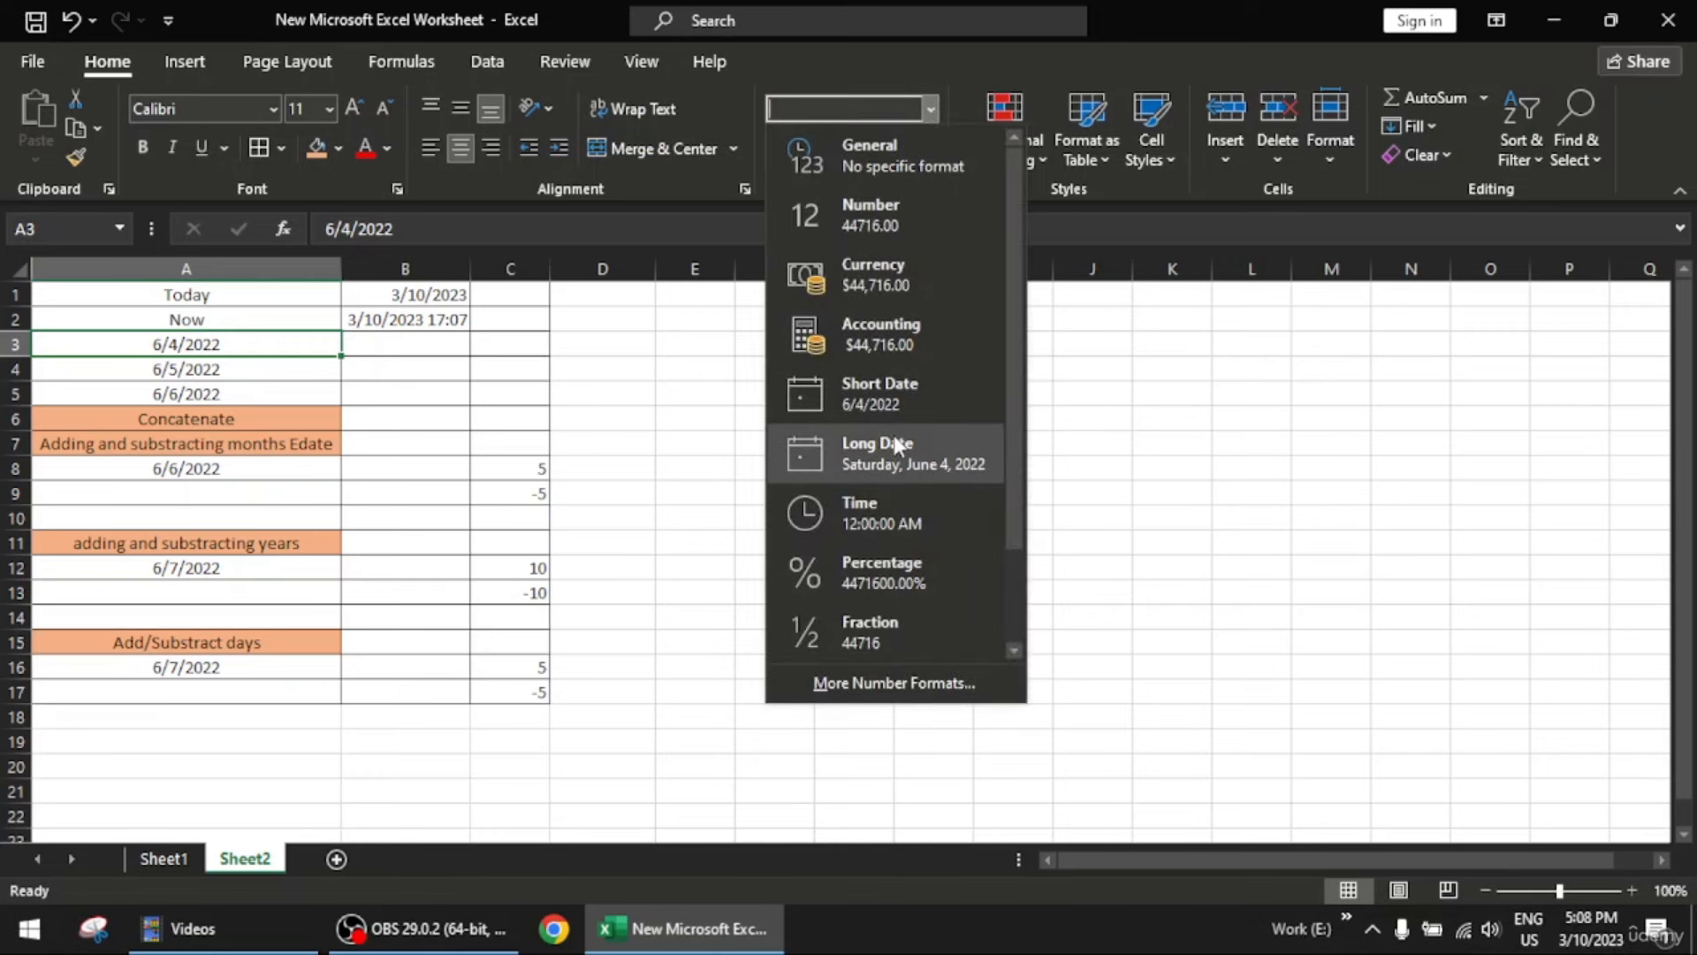
click(796, 398)
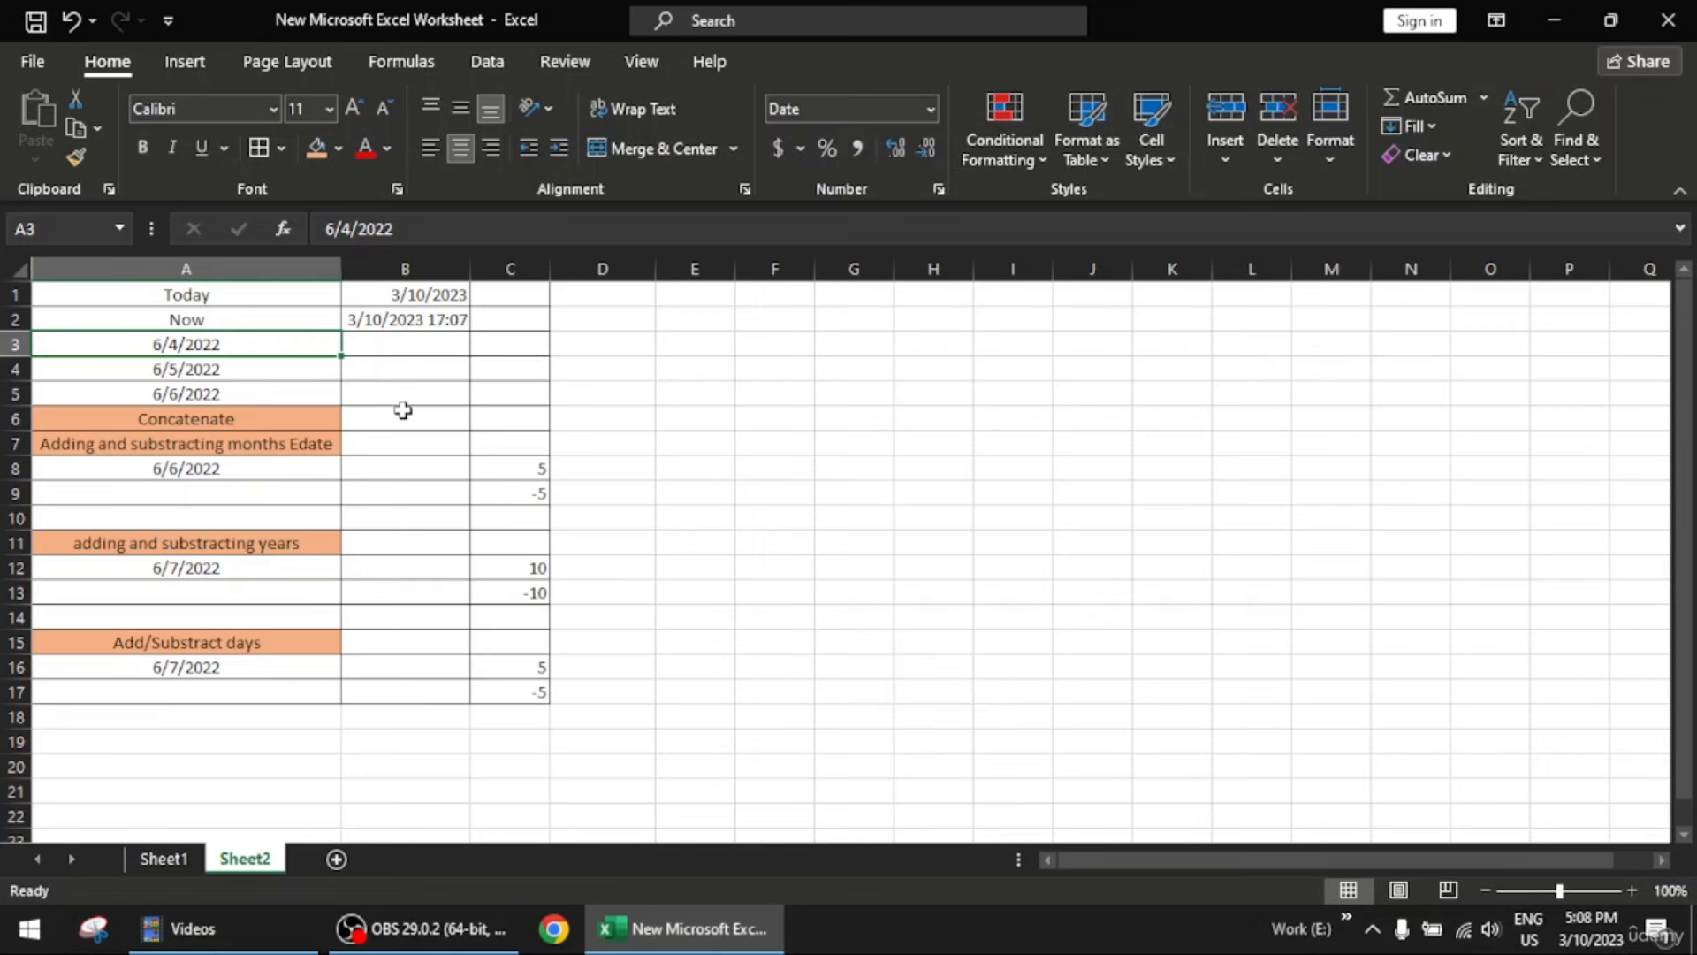
Try to enter the formula =DATE(A3) in cell B3 beside the first date
double_click(432, 344)
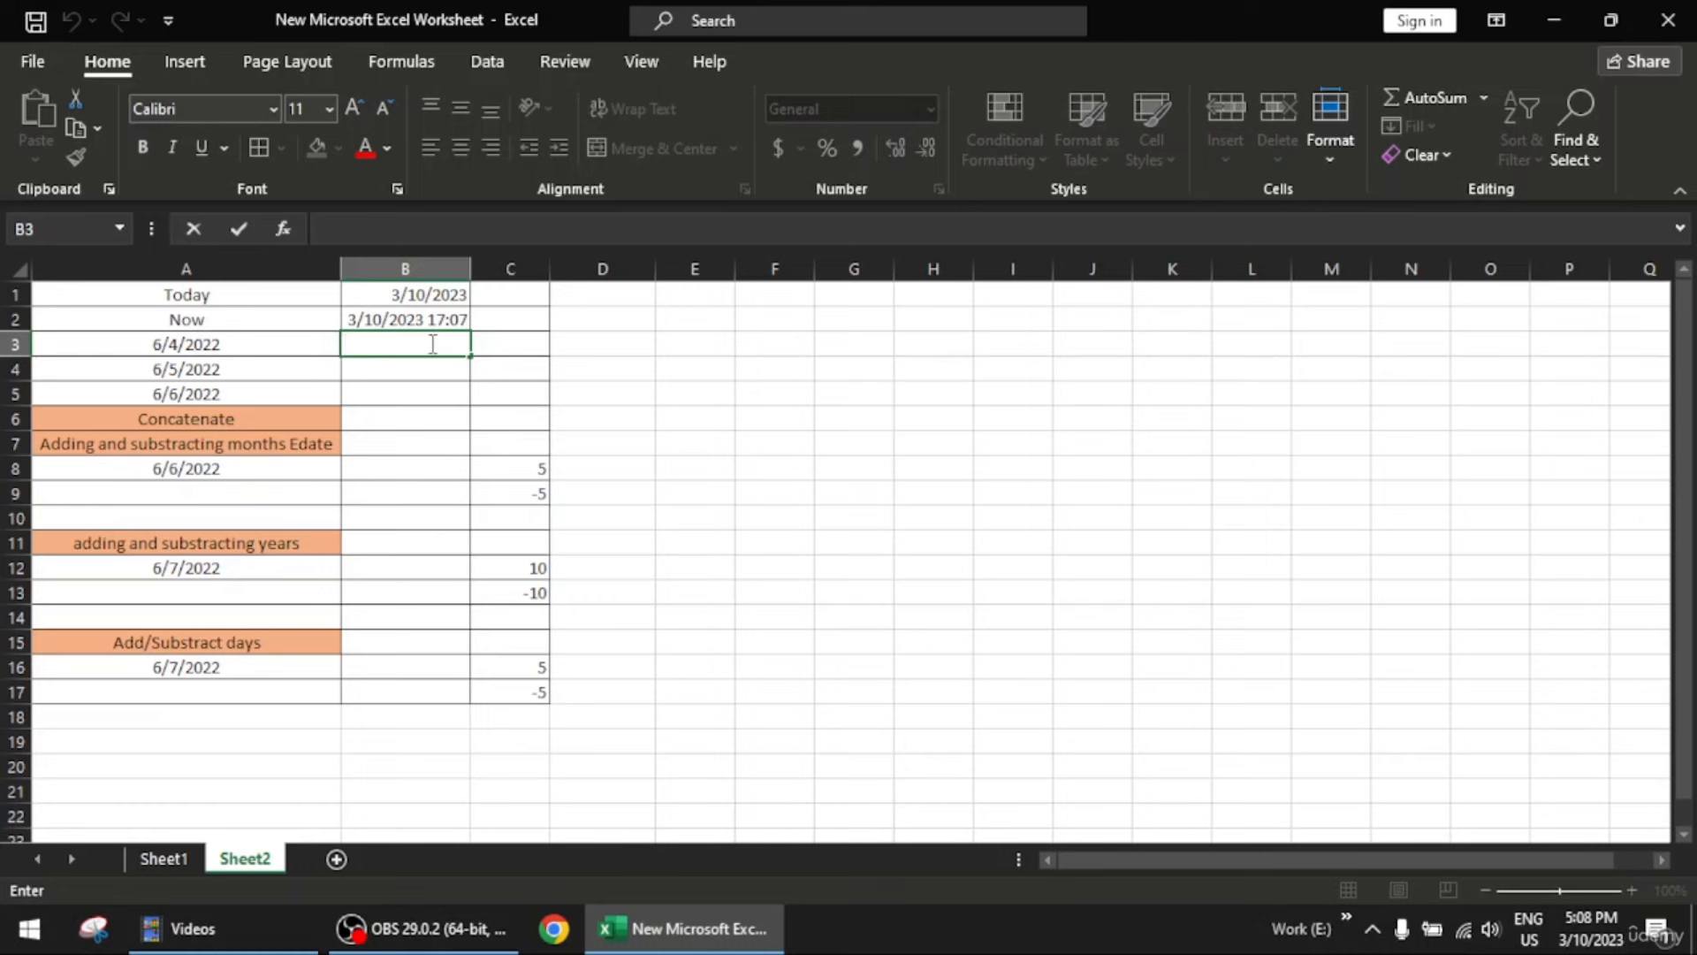
text(=)
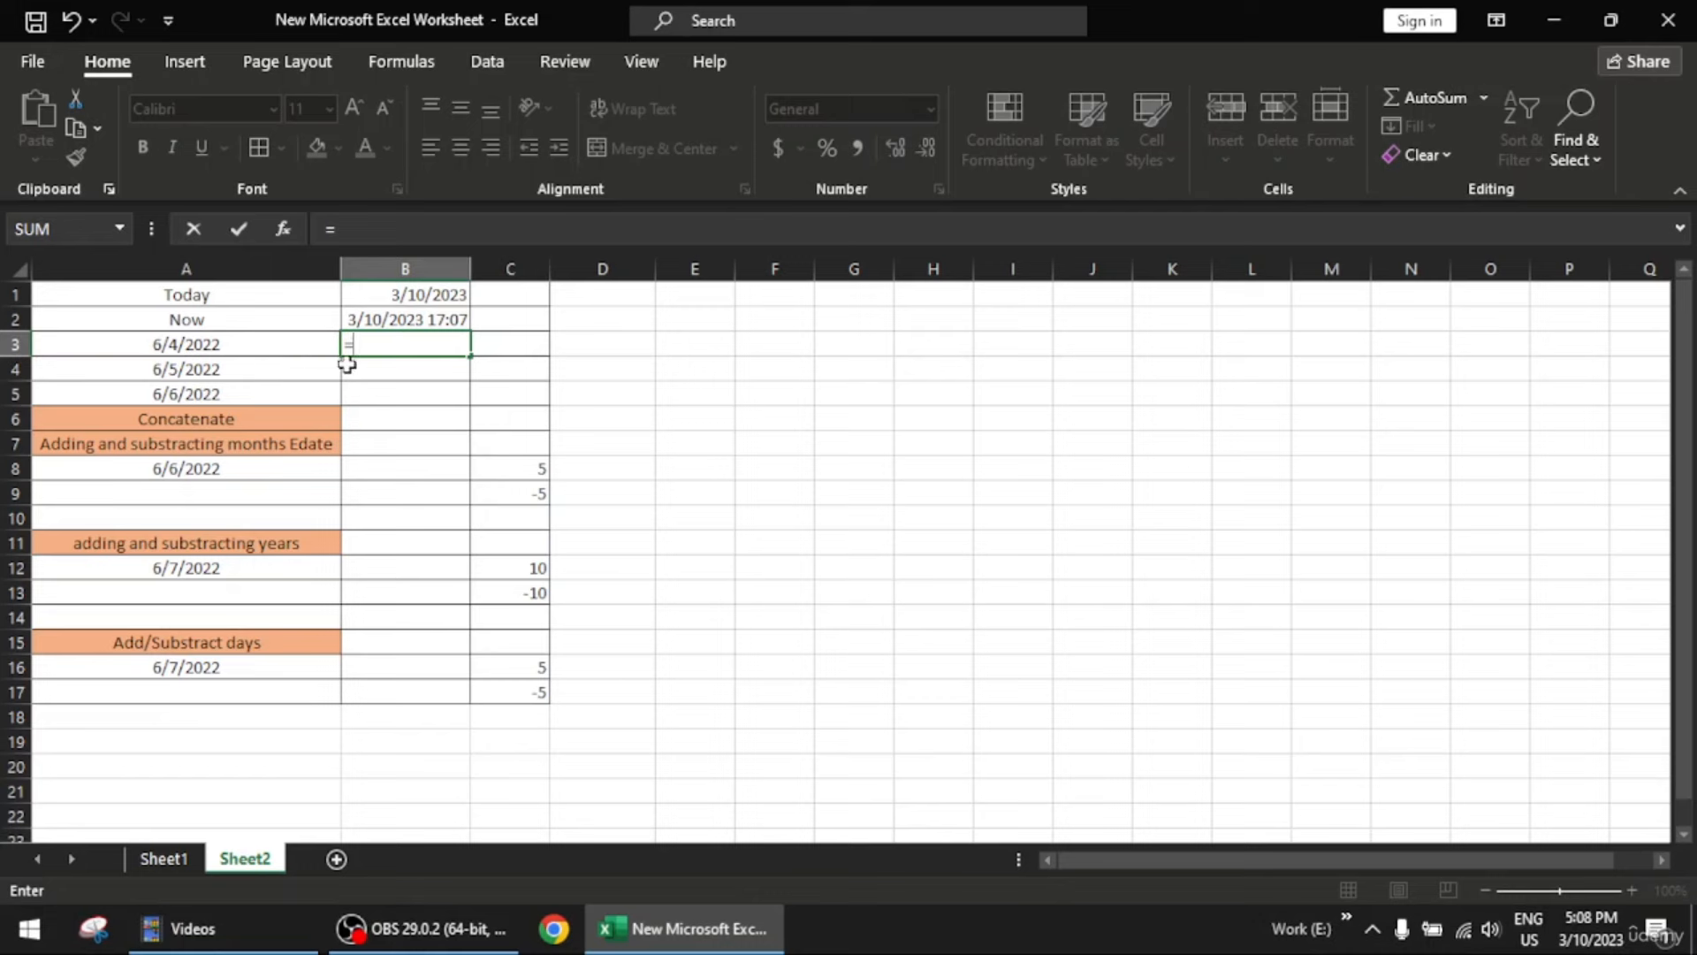
text(date)
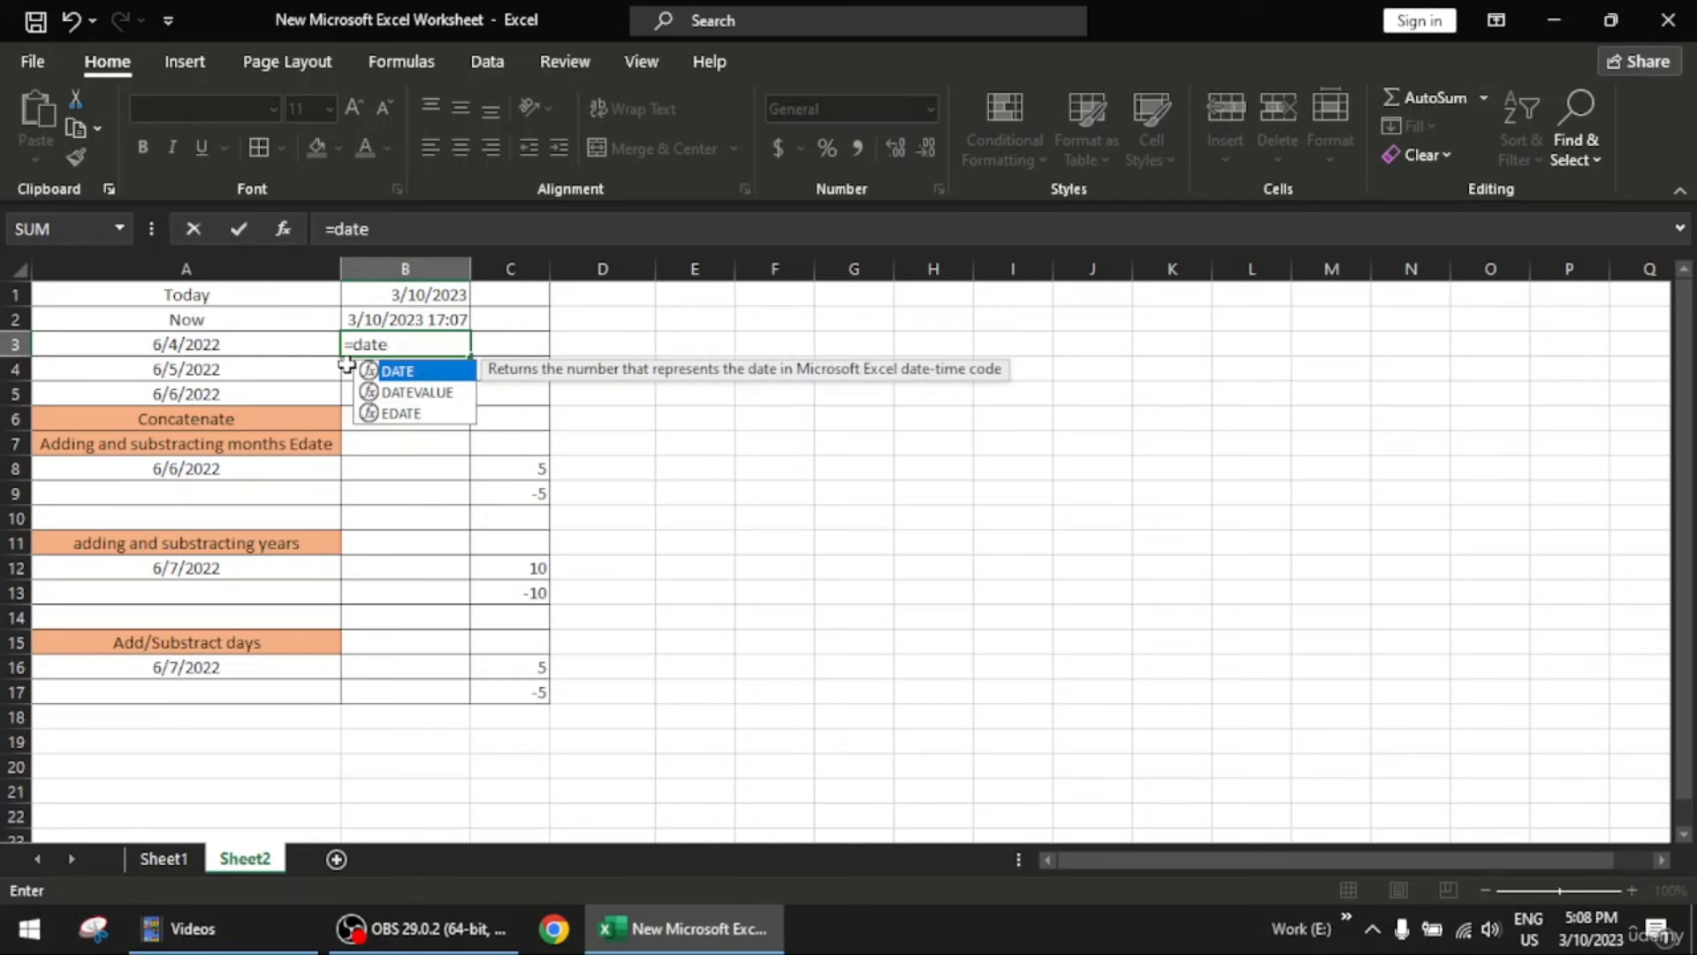
key(Tab)
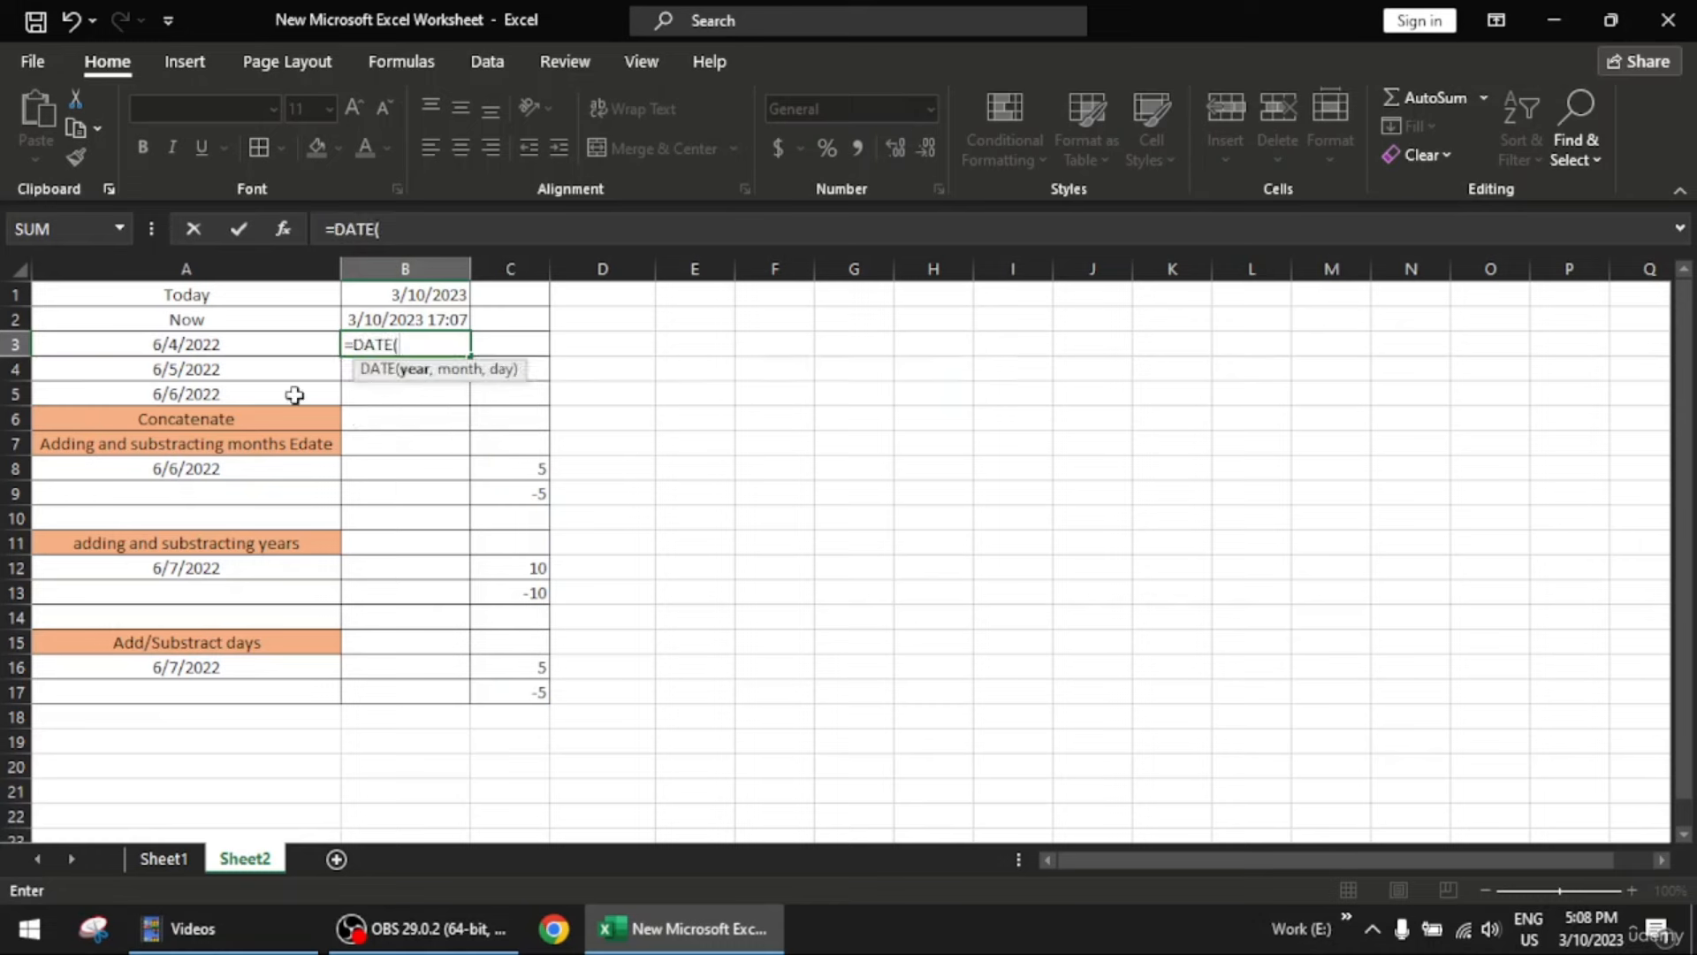
click(303, 338)
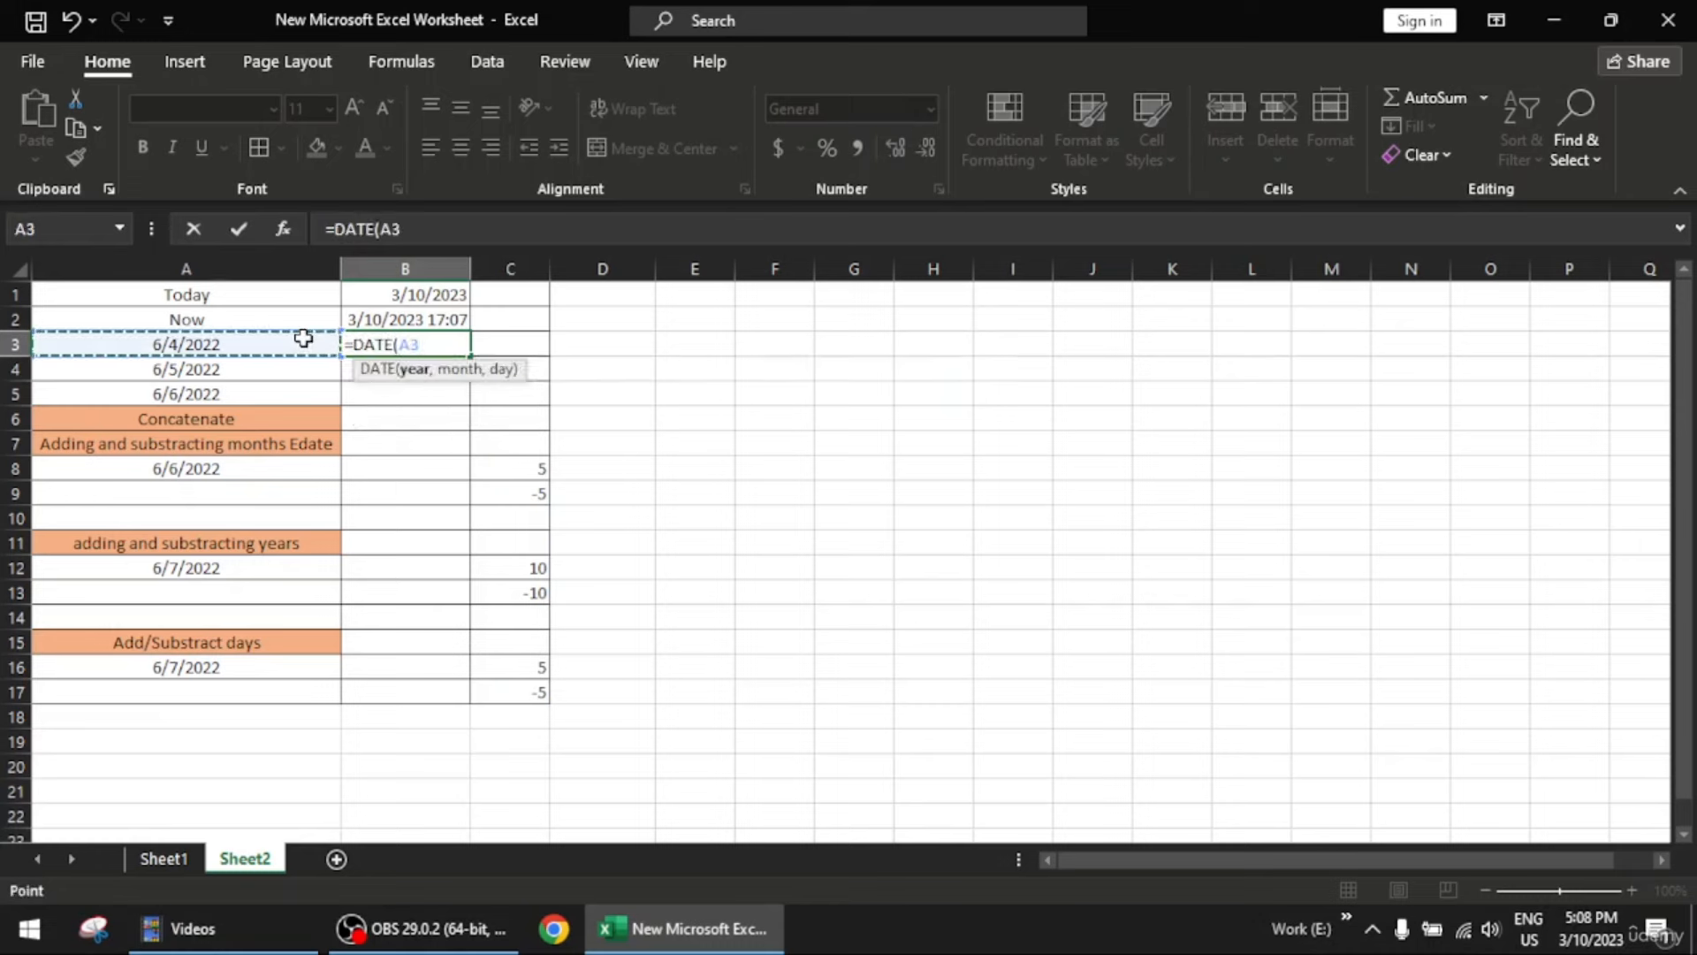
key(Return)
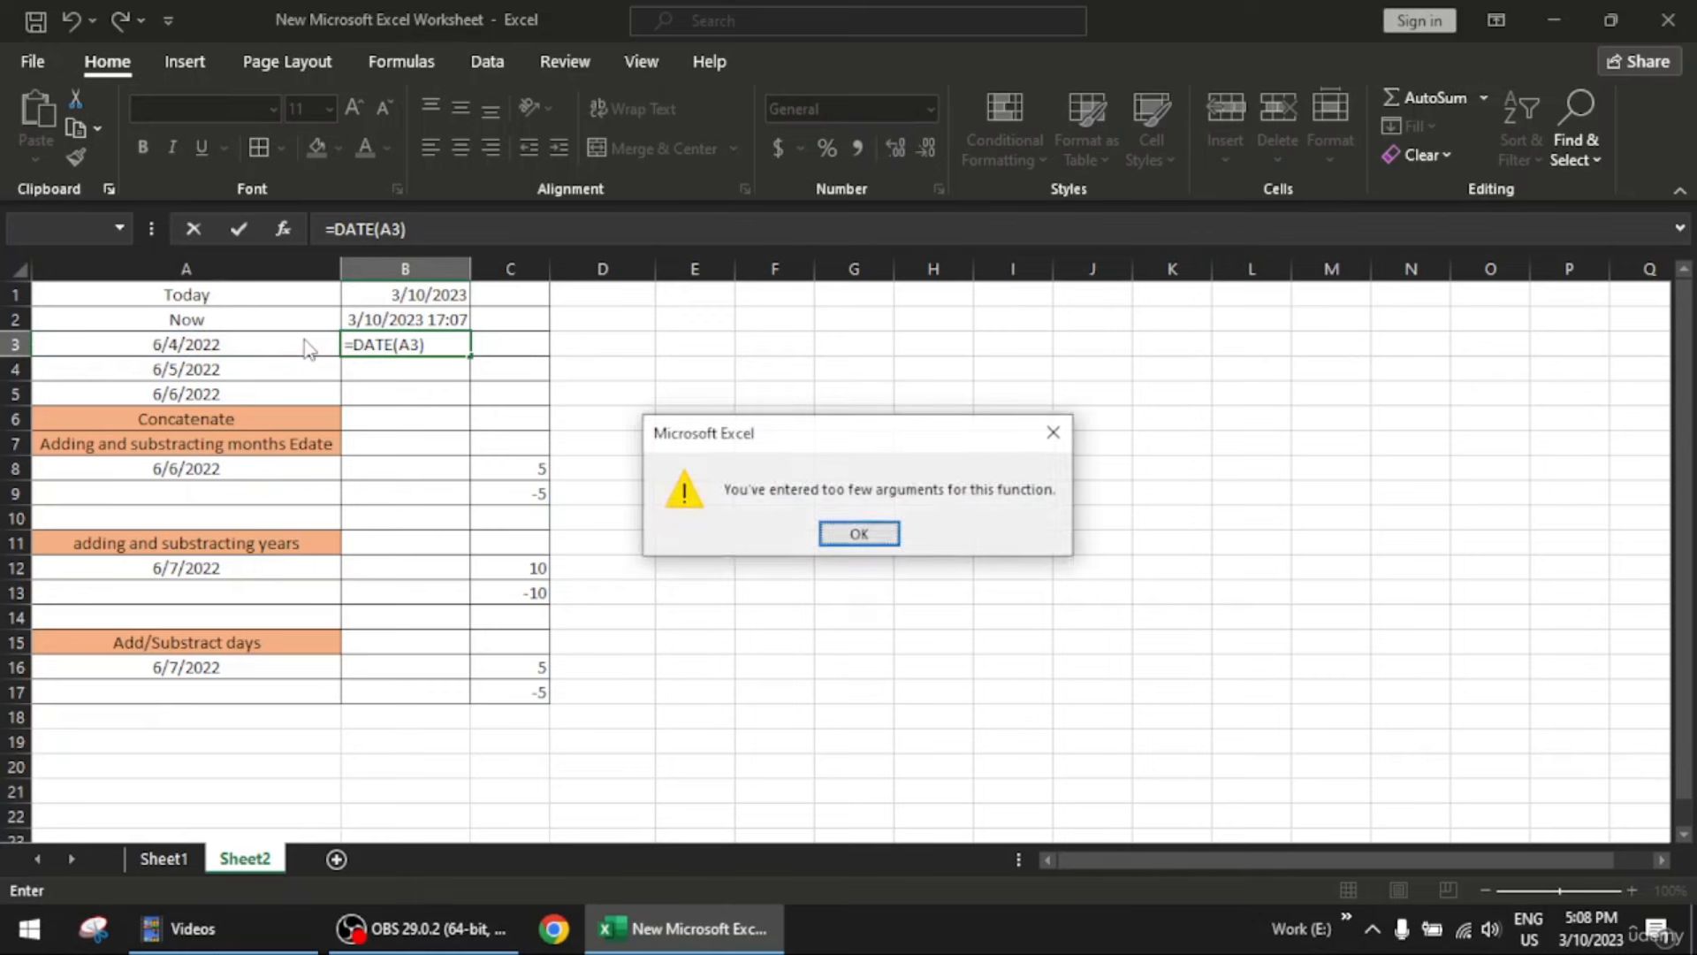
click(861, 533)
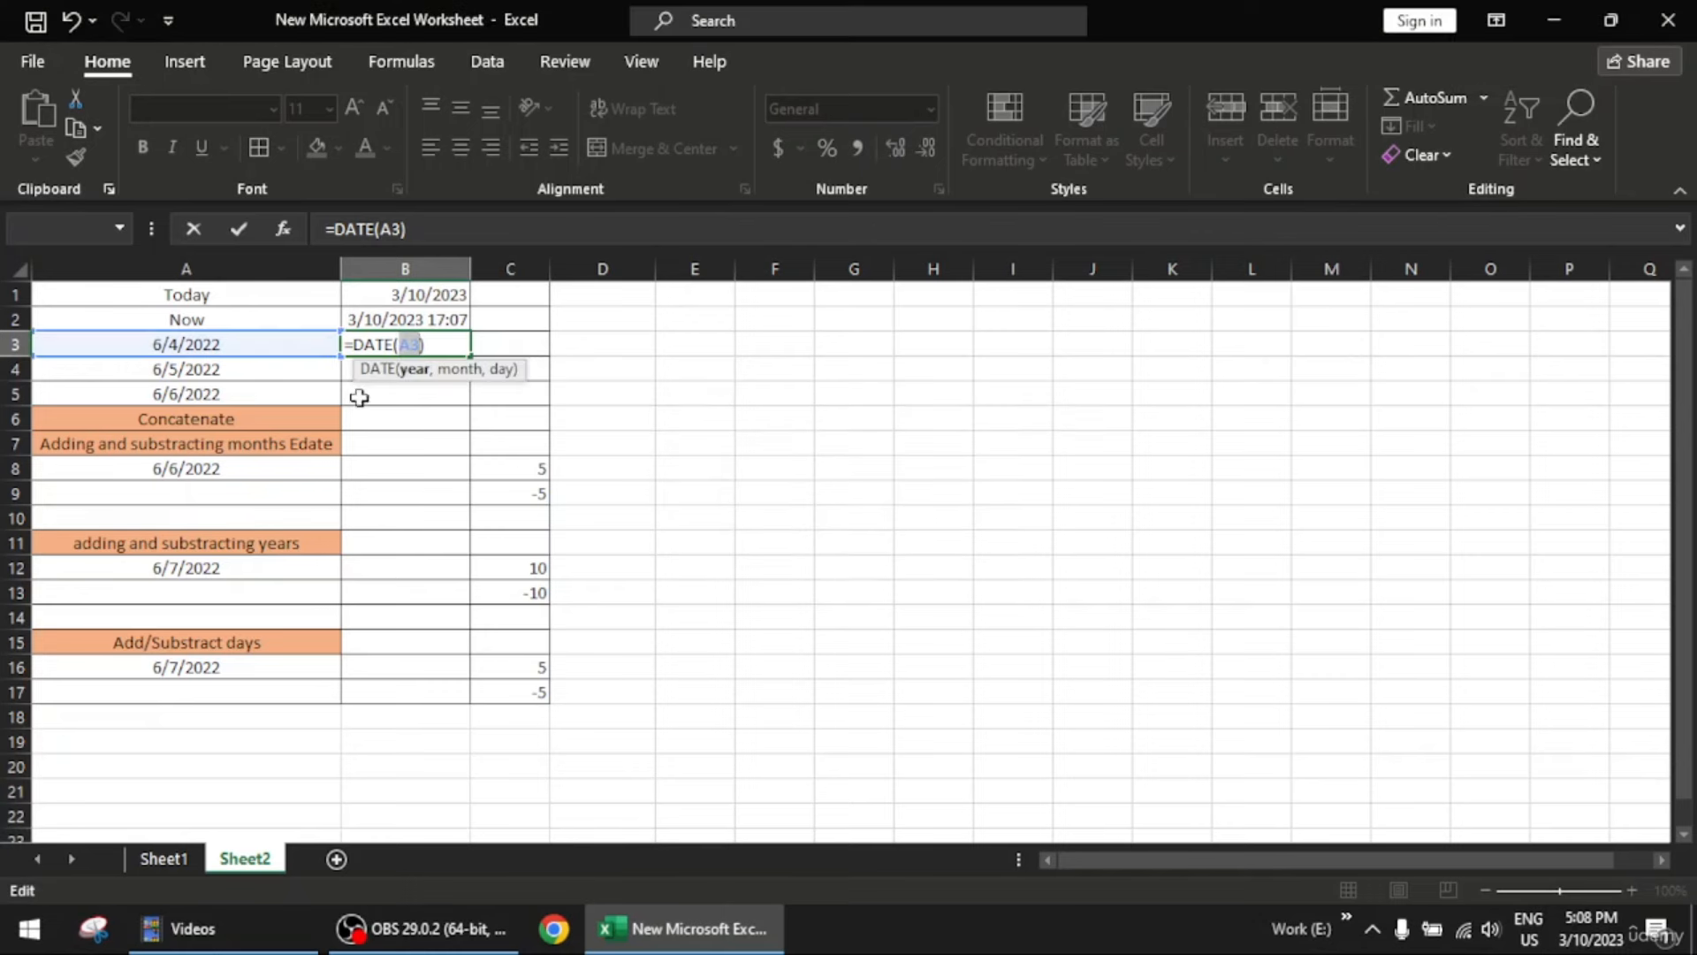
Replace the formula in B3 with =DAY(A3) to extract the day from the date in A3
click(450, 341)
key(BackSpace)
key(BackSpace)
key(BackSpace)
key(BackSpace)
key(BackSpace)
key(BackSpace)
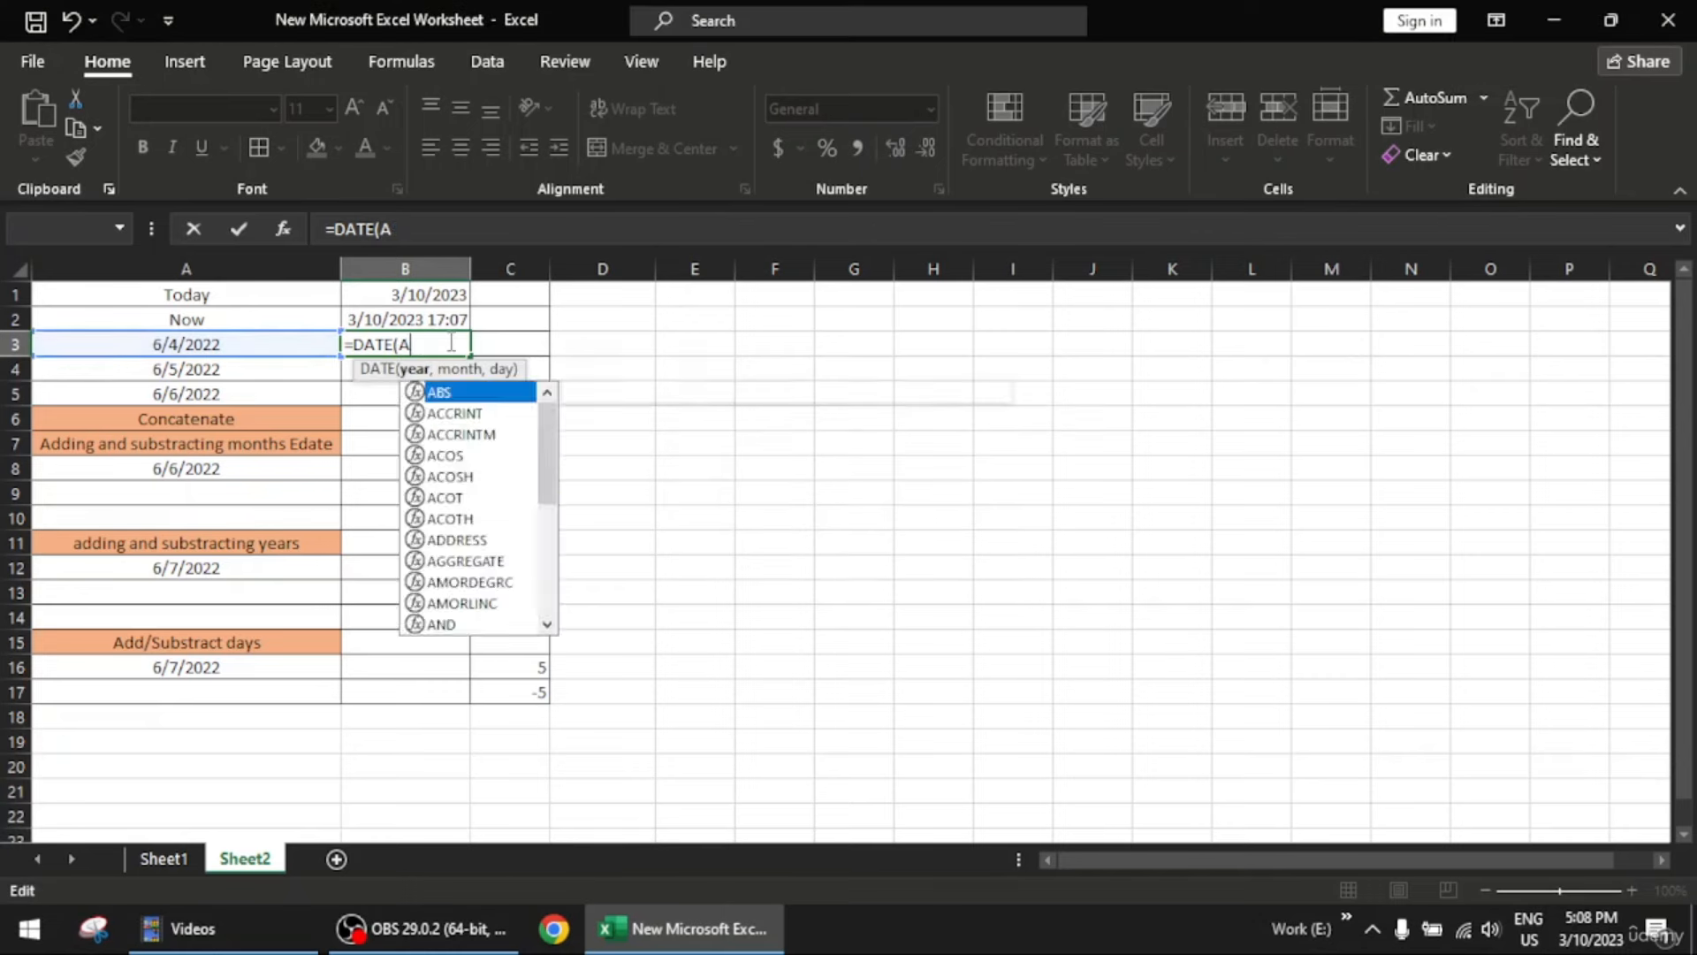
text(y)
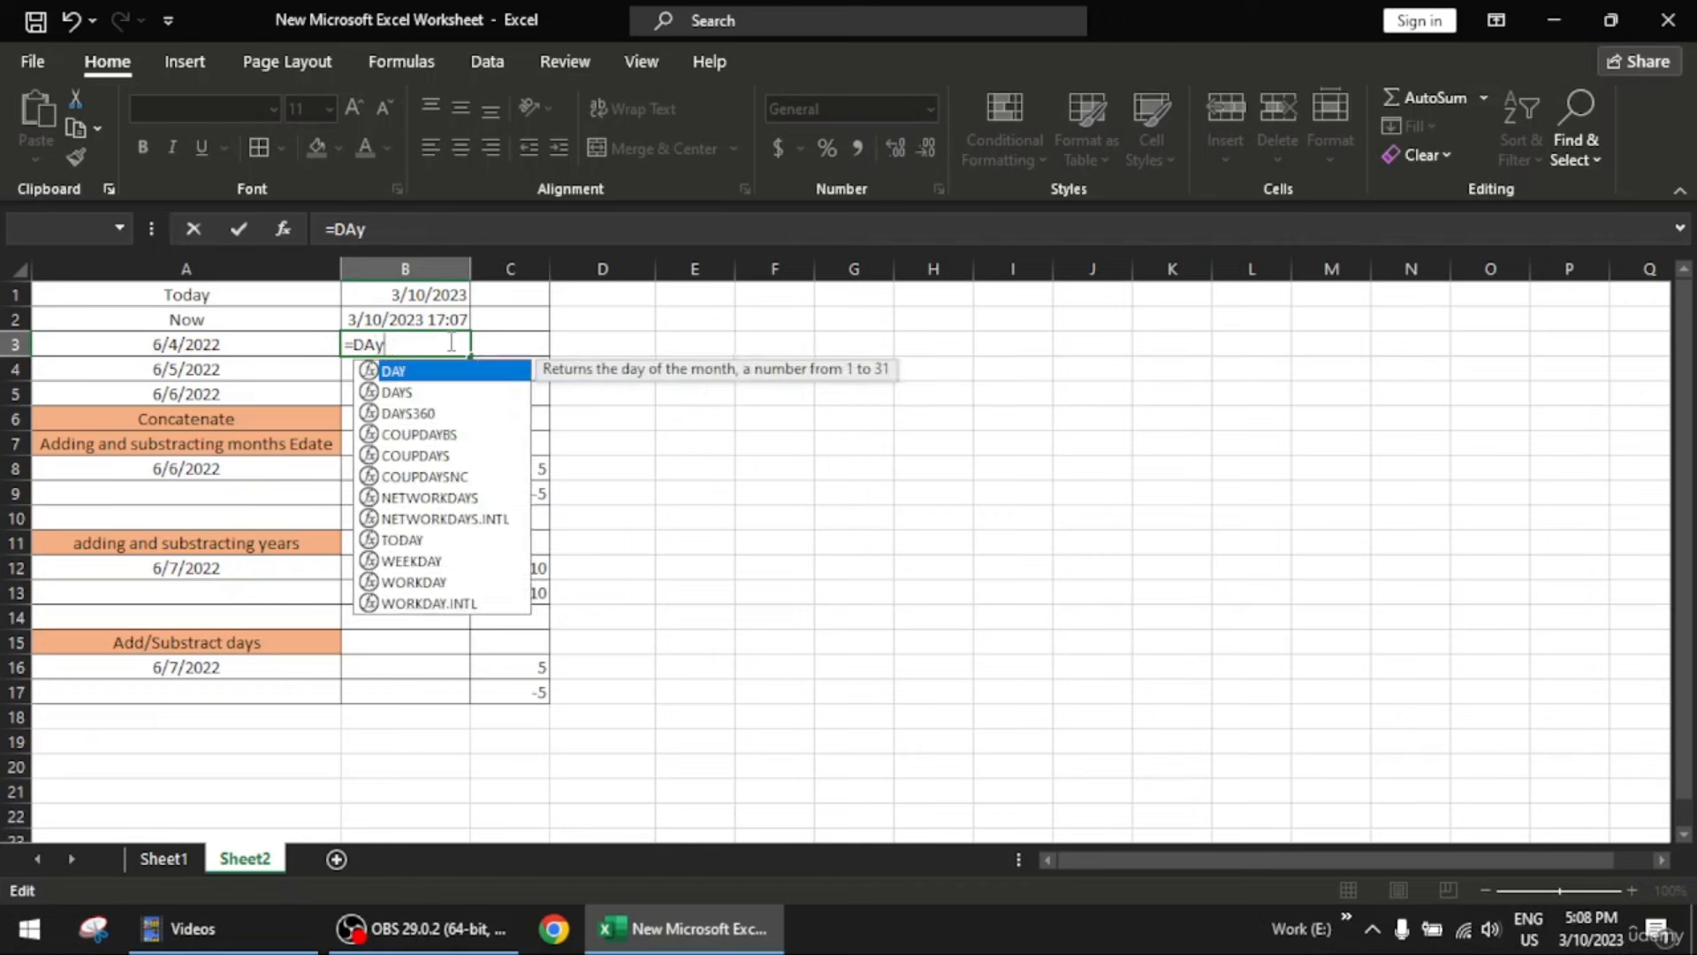
key(Tab)
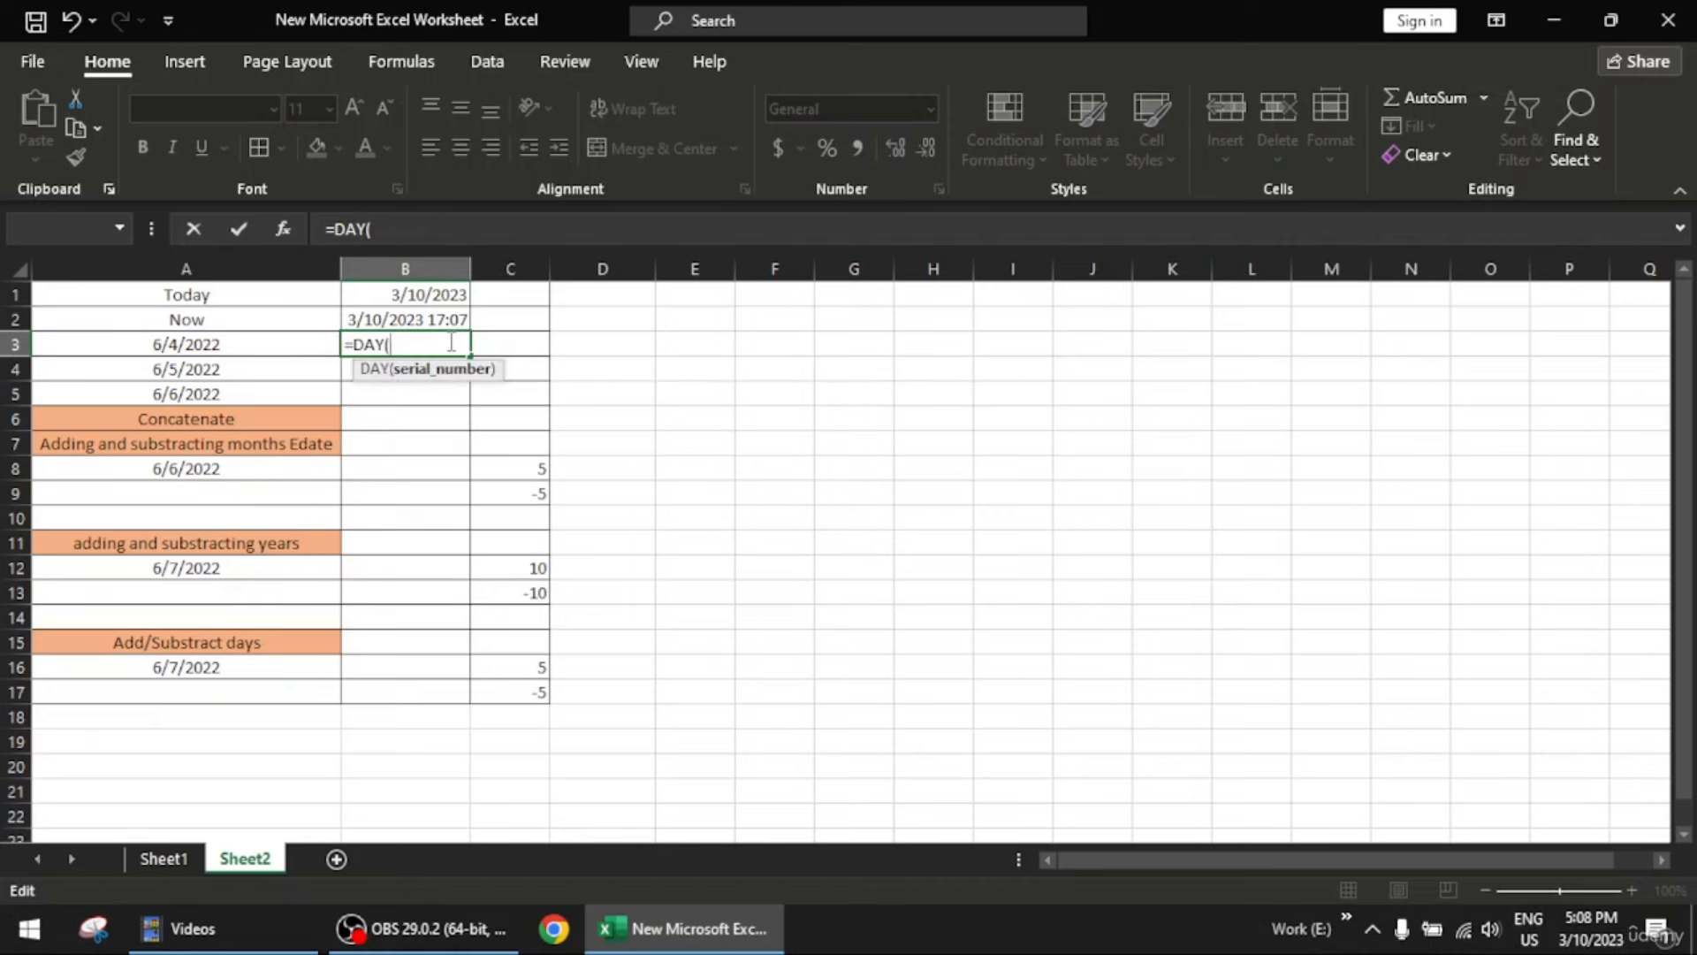
click(234, 345)
text())
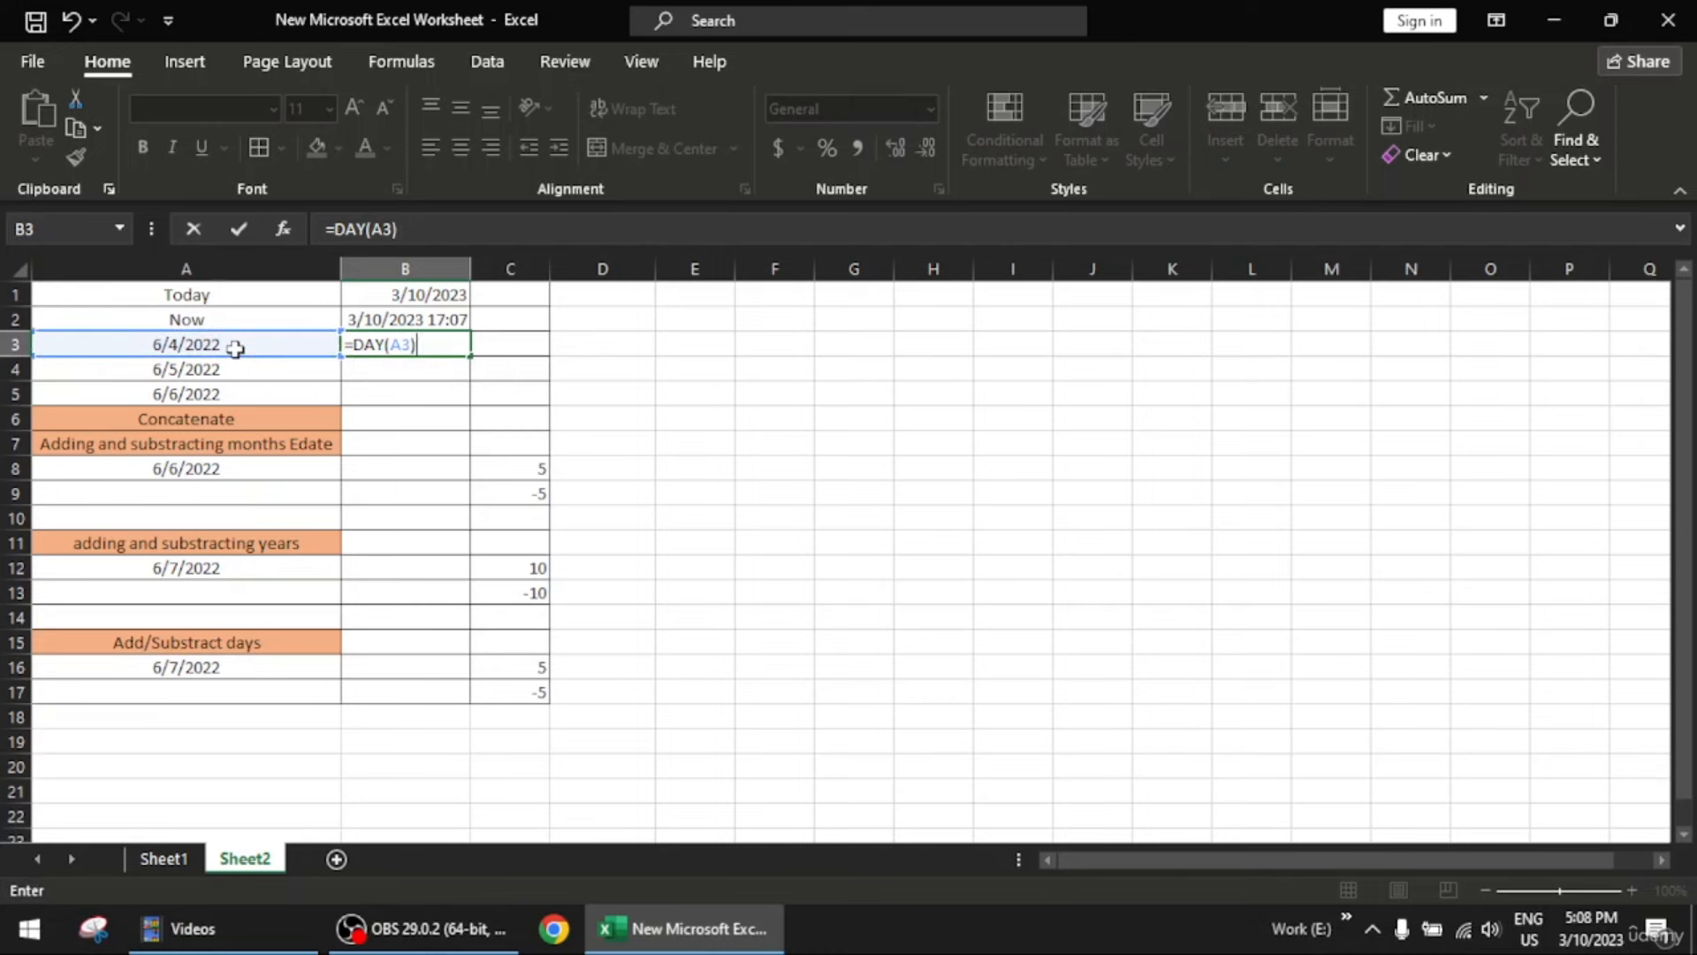
key(Return)
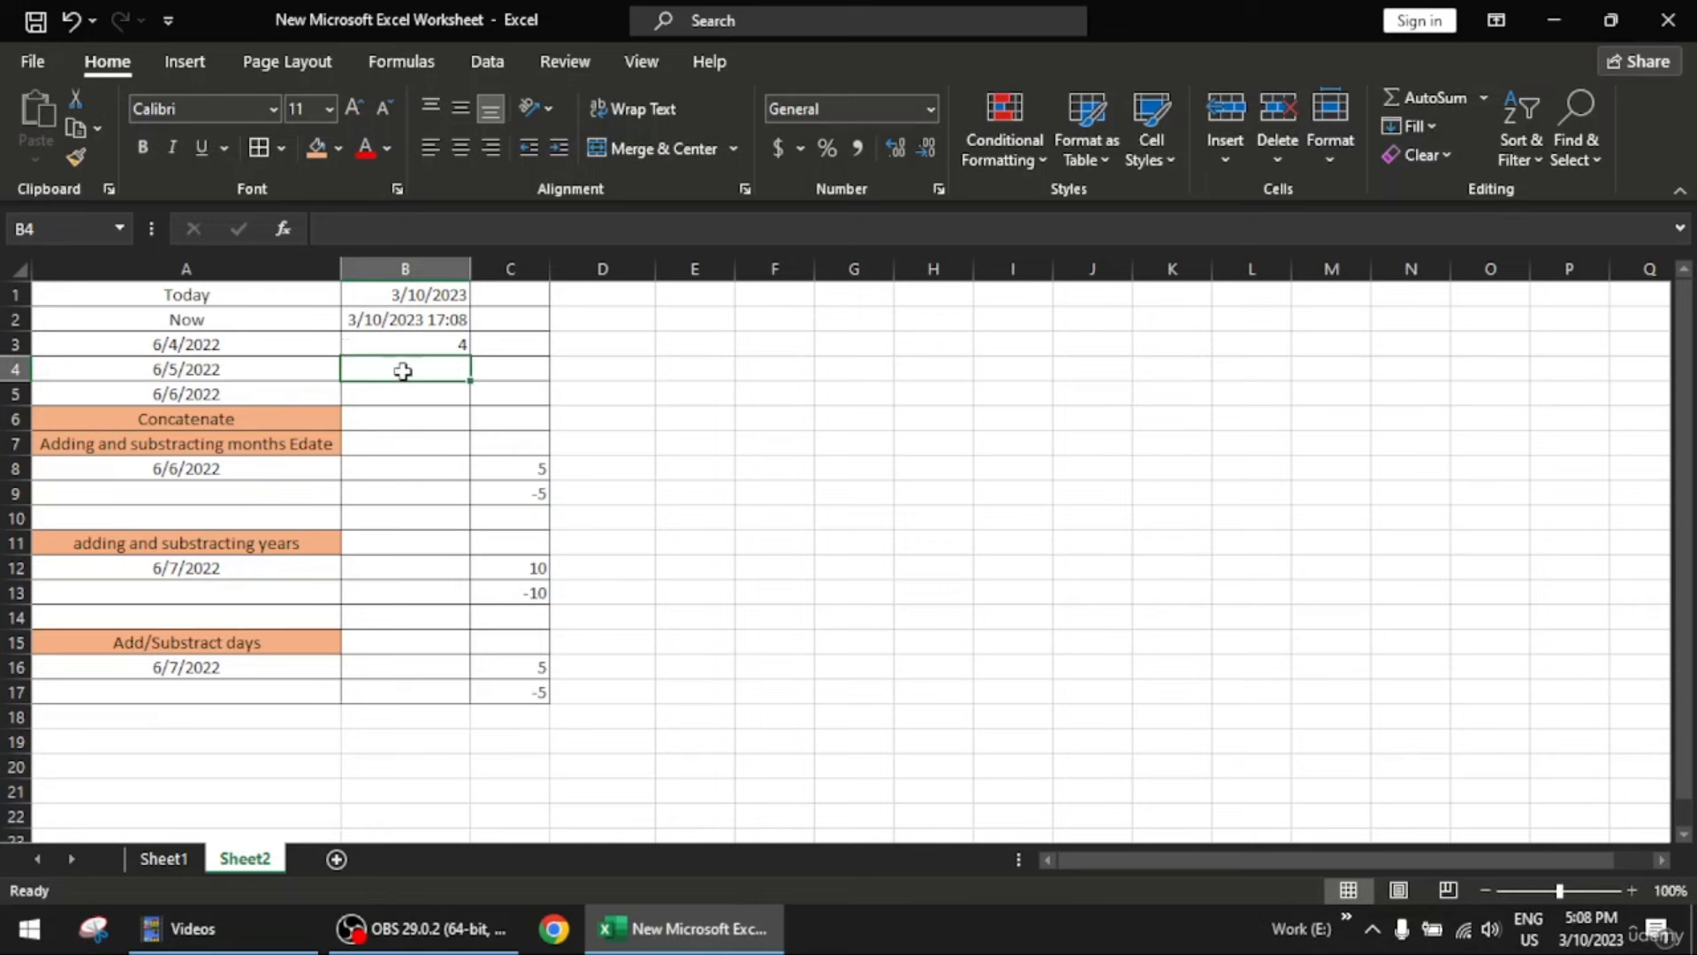
Enter the formula =MONTH(A4) in cell B4 to extract the month from the date in A4
double_click(413, 363)
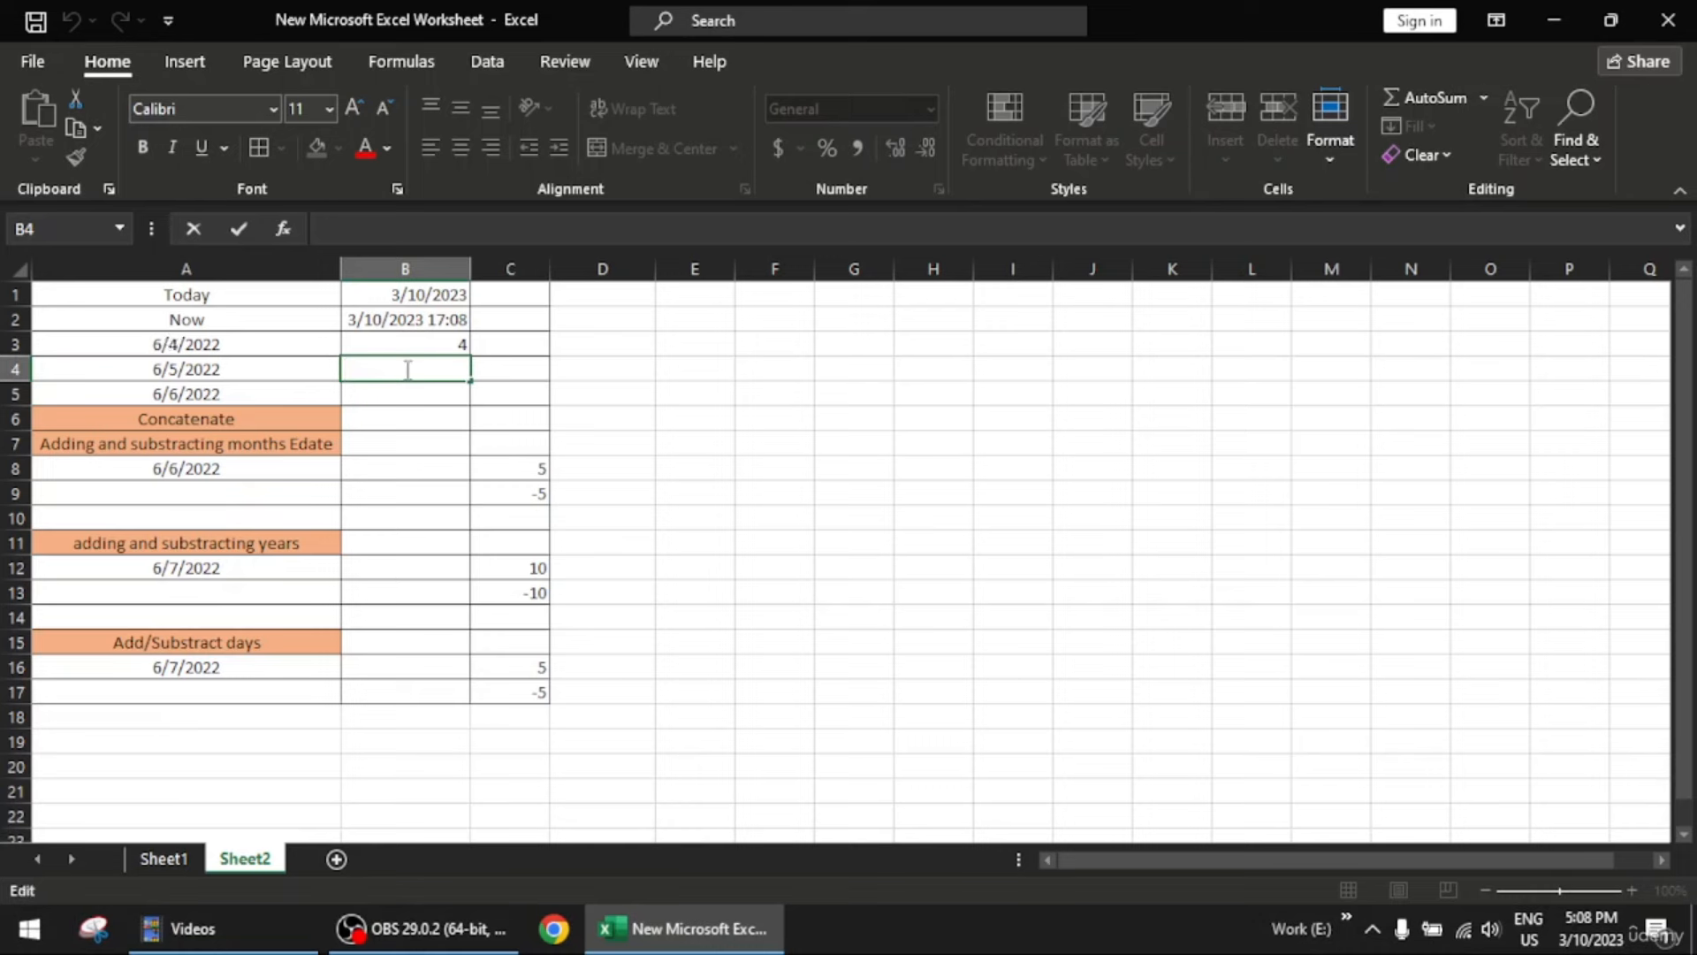
text(=)
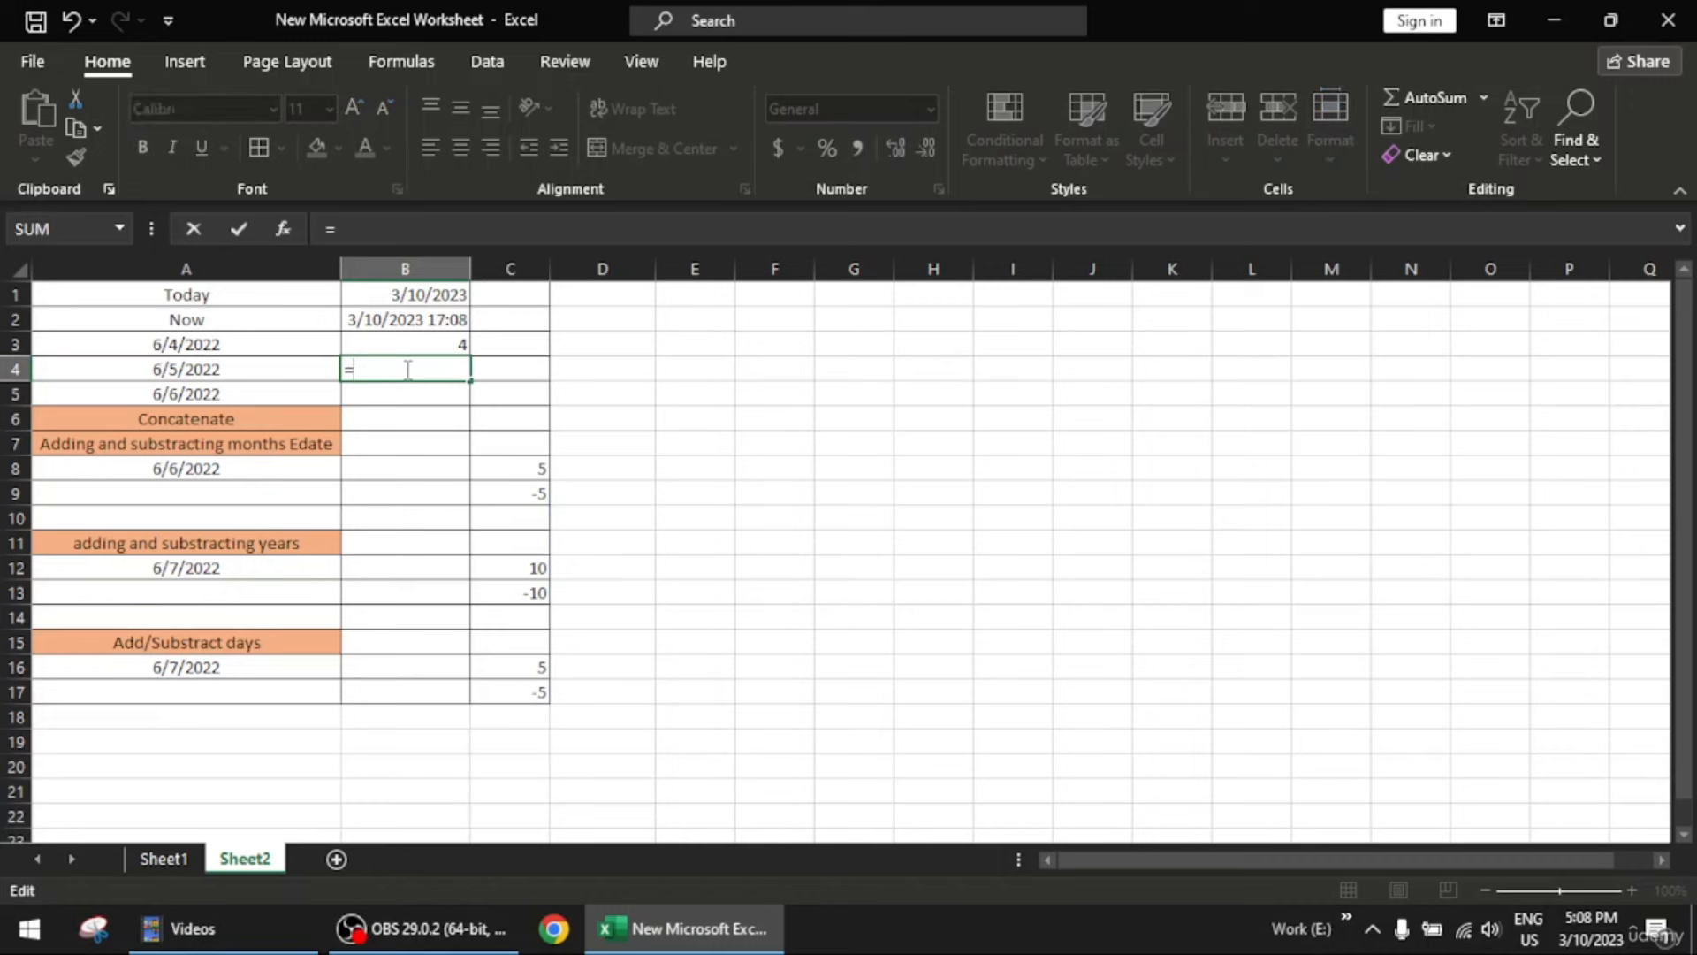
text(month)
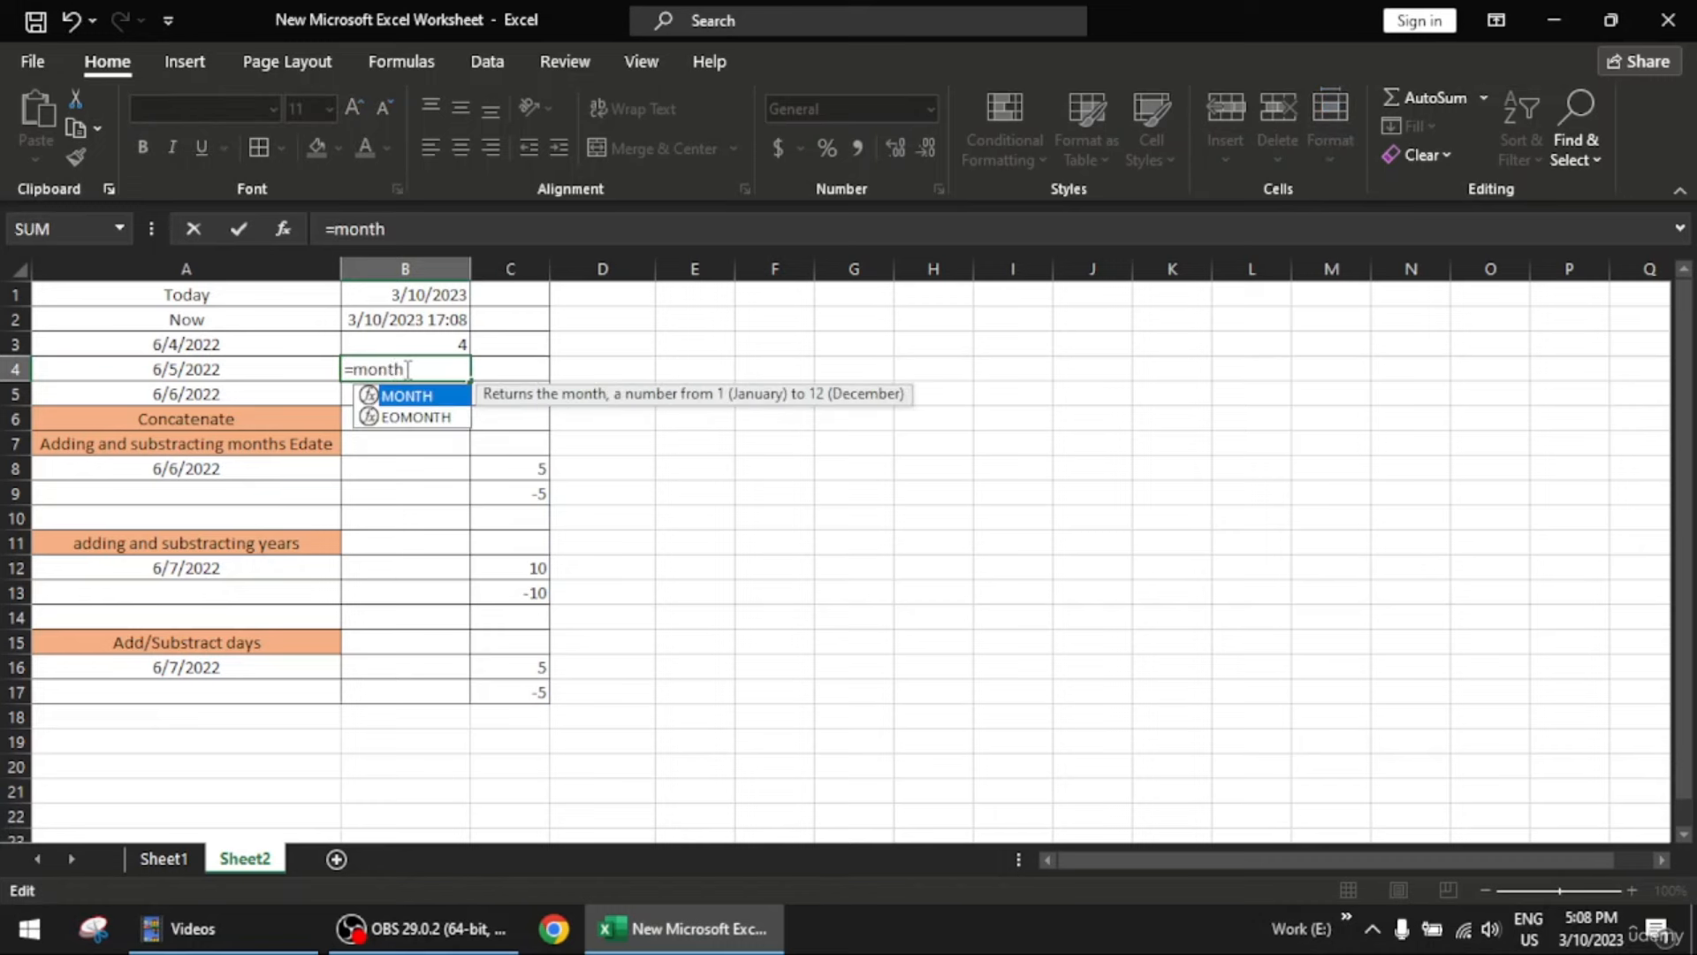
key(Tab)
click(263, 363)
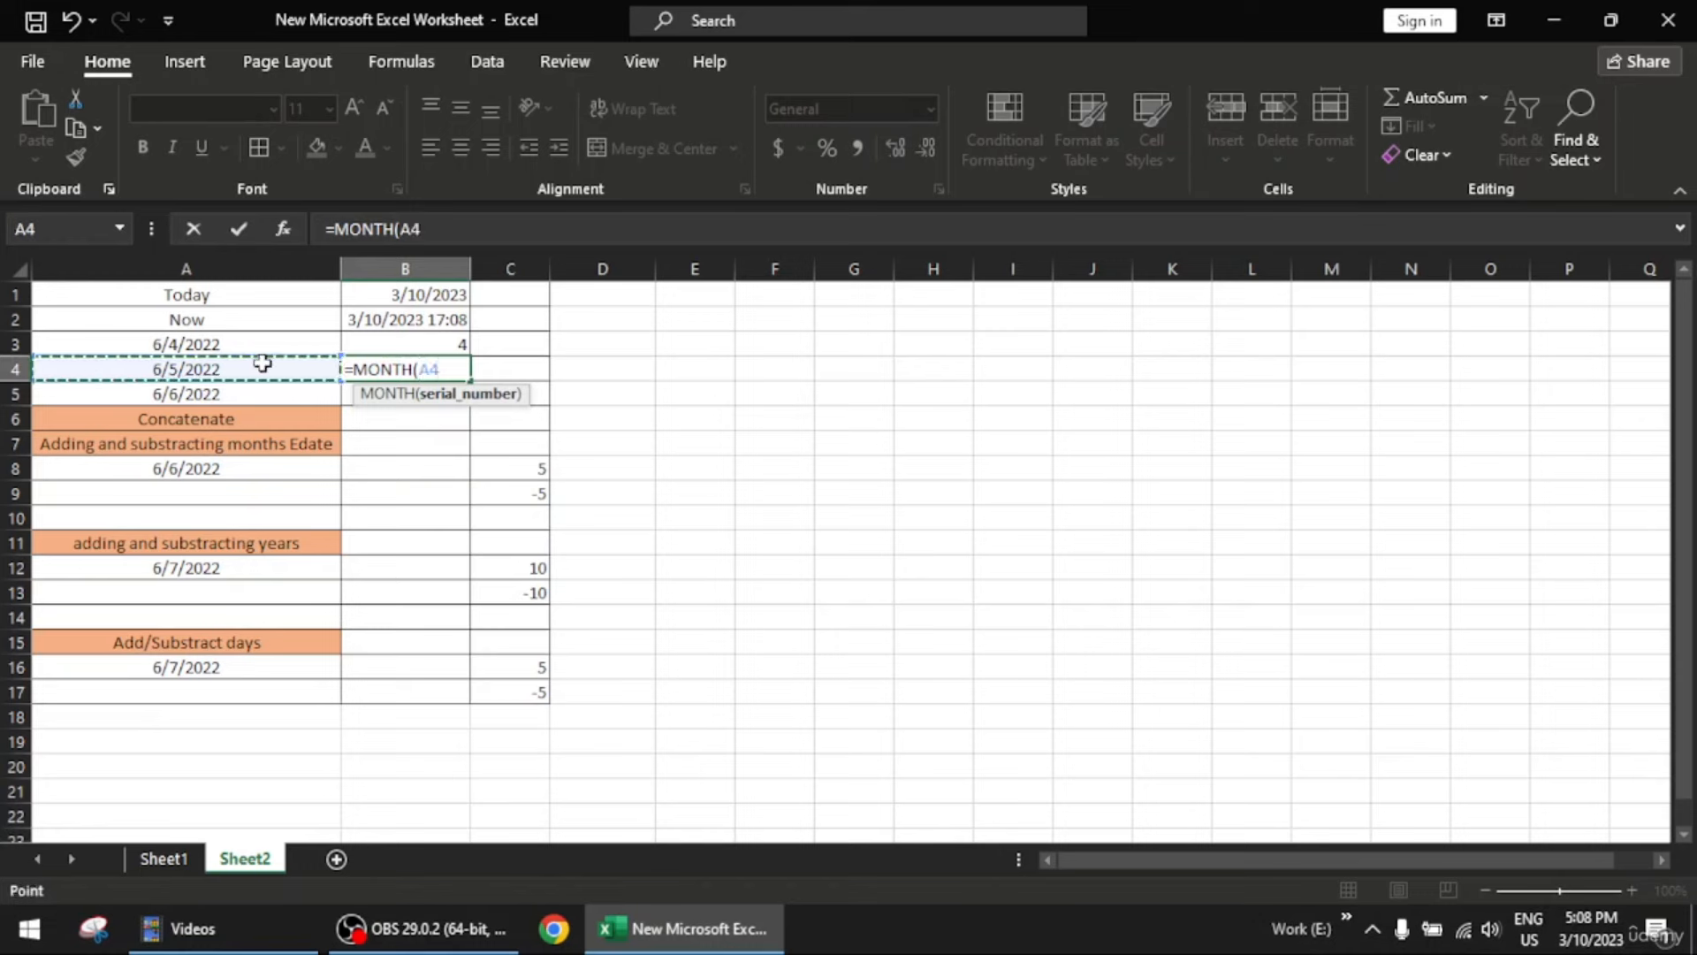
text())
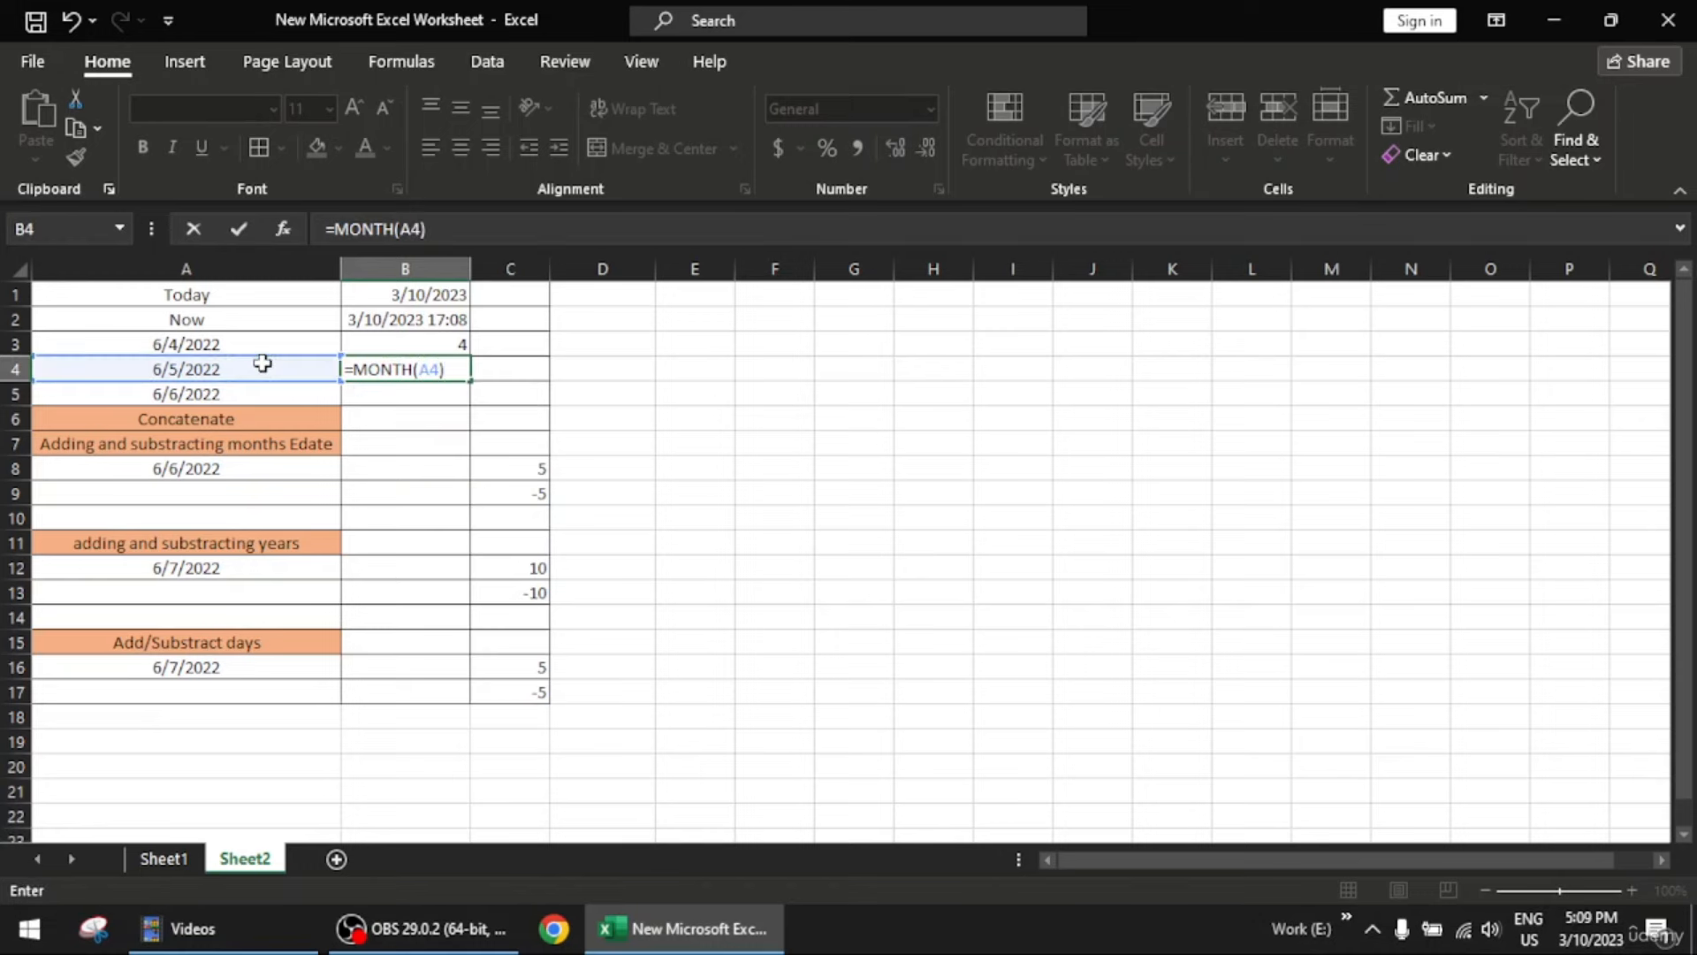
key(Return)
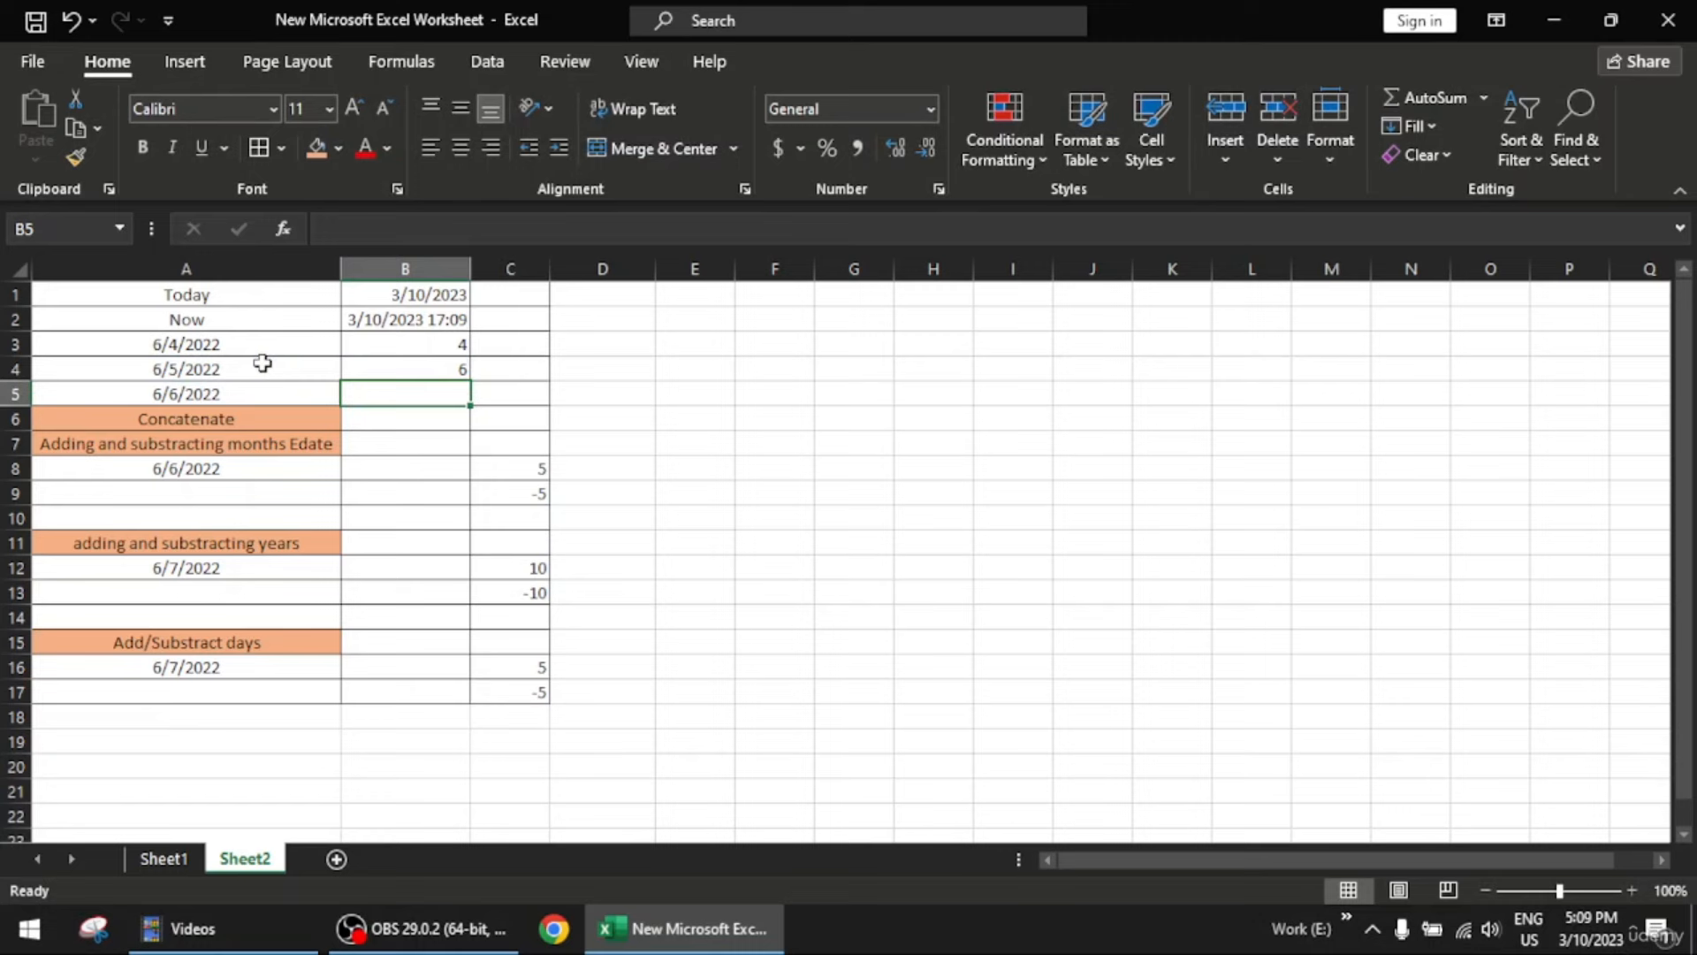
Apply the Long Date number format to the month result in B4
click(453, 370)
click(928, 108)
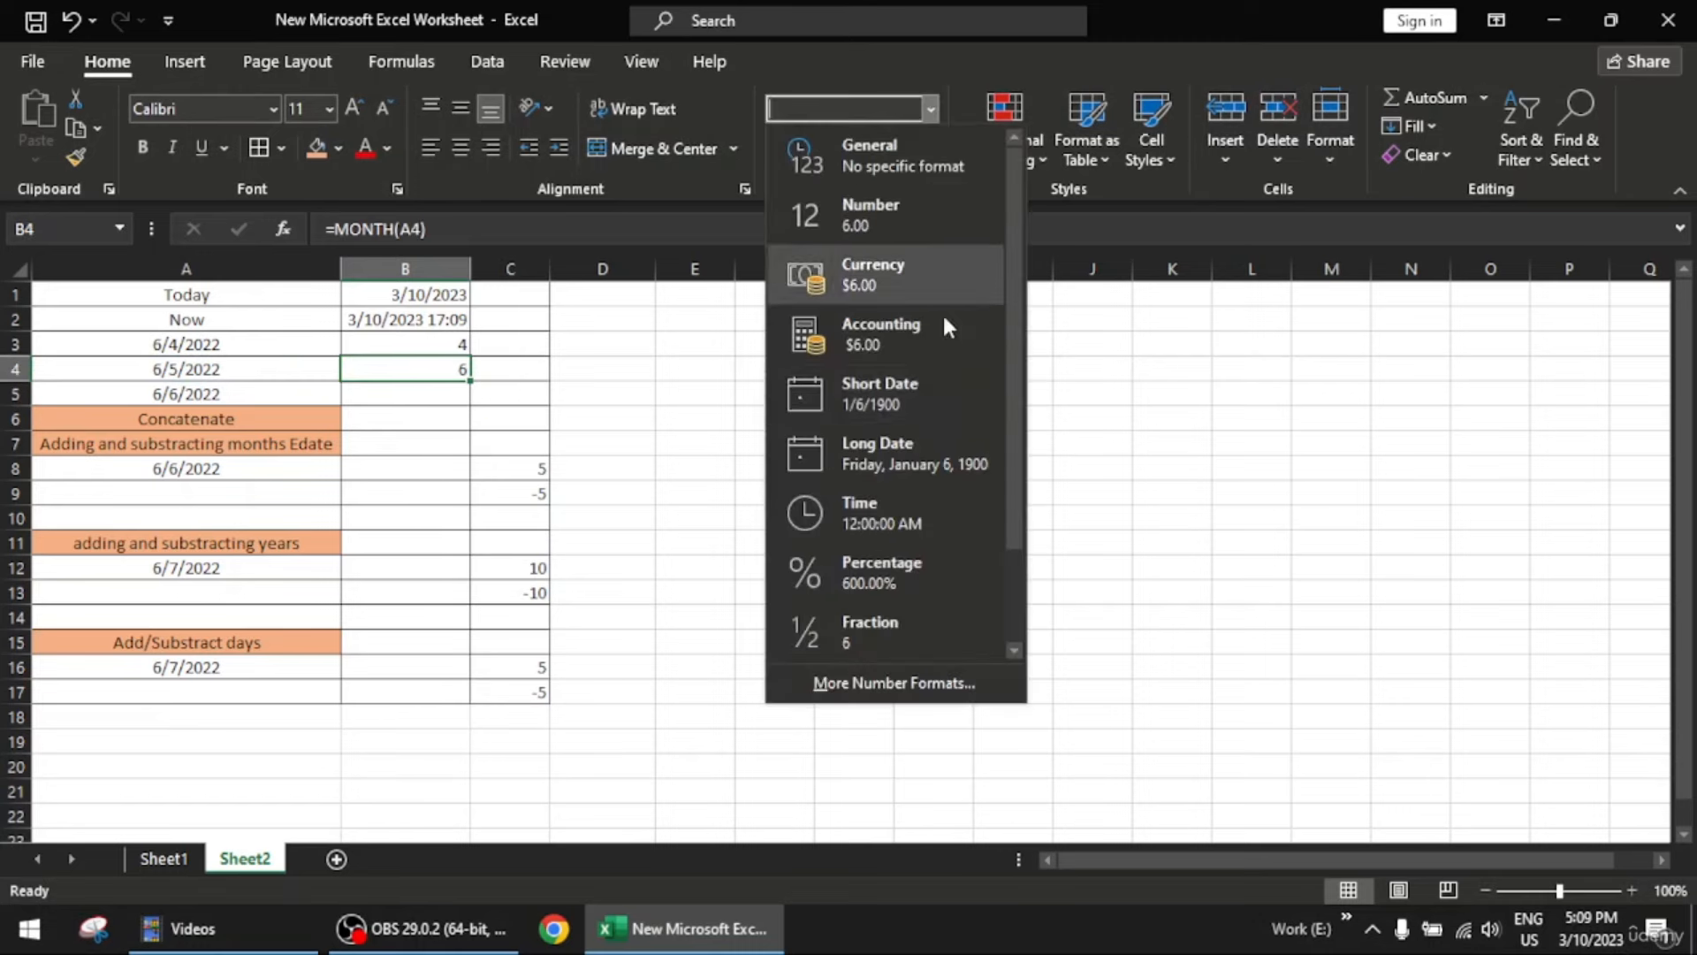
click(921, 450)
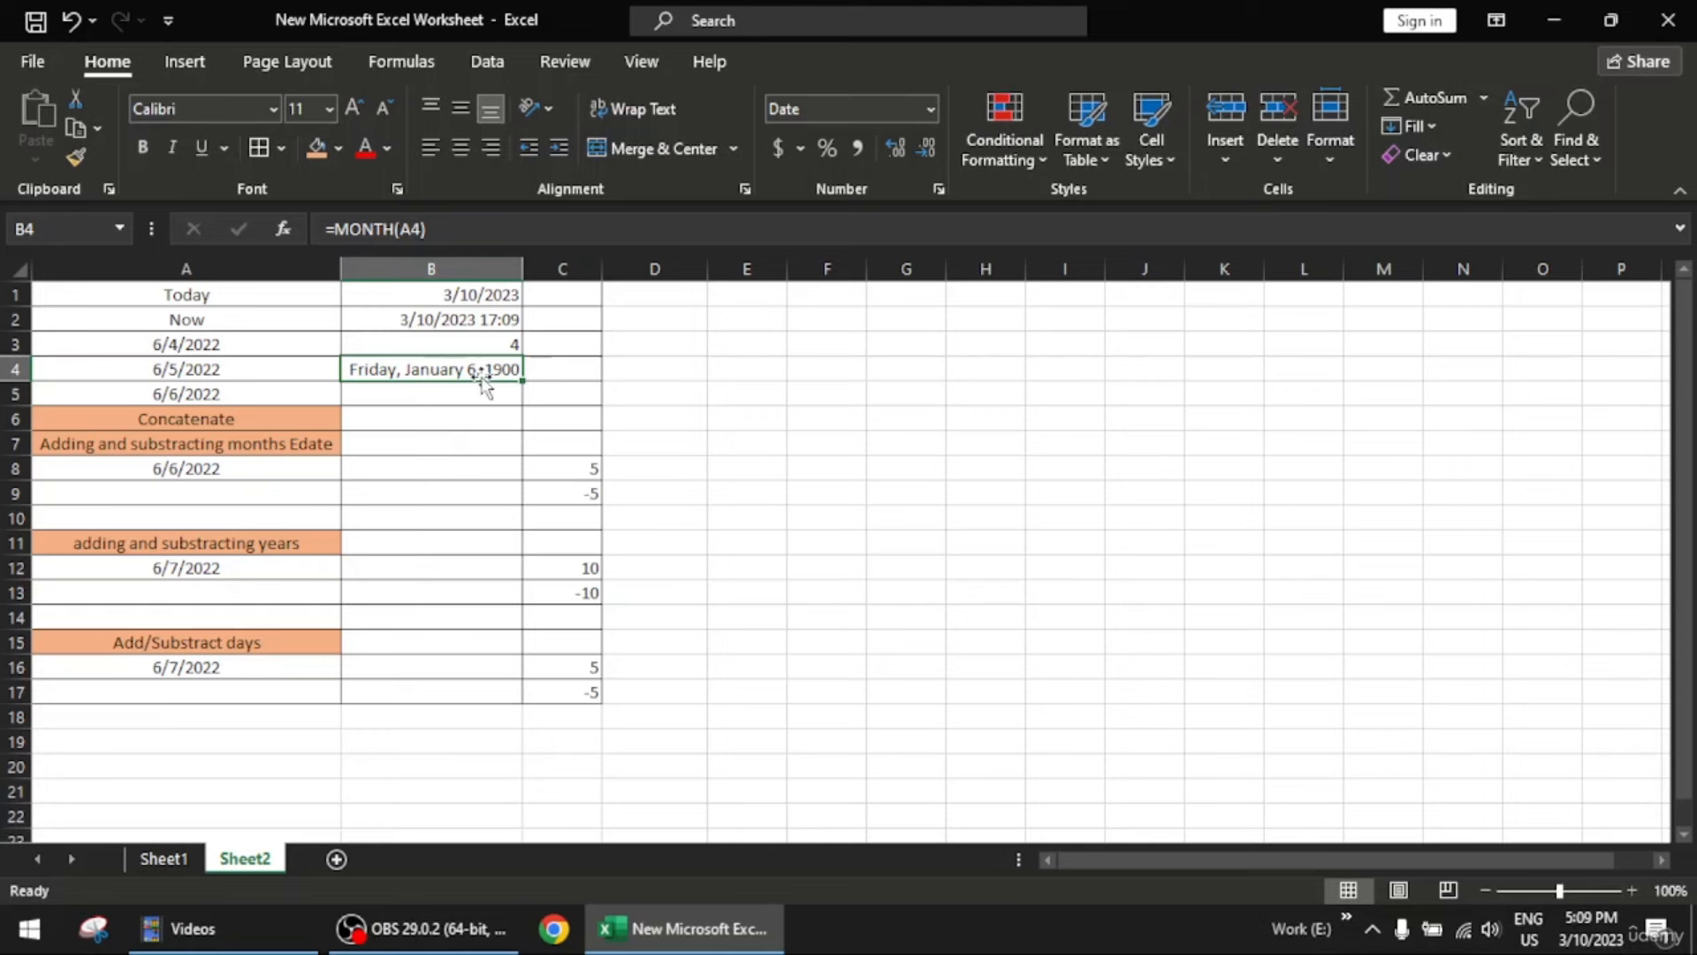
Clear cell B4 and enter the formula =MONTH(A4) again
key(Delete)
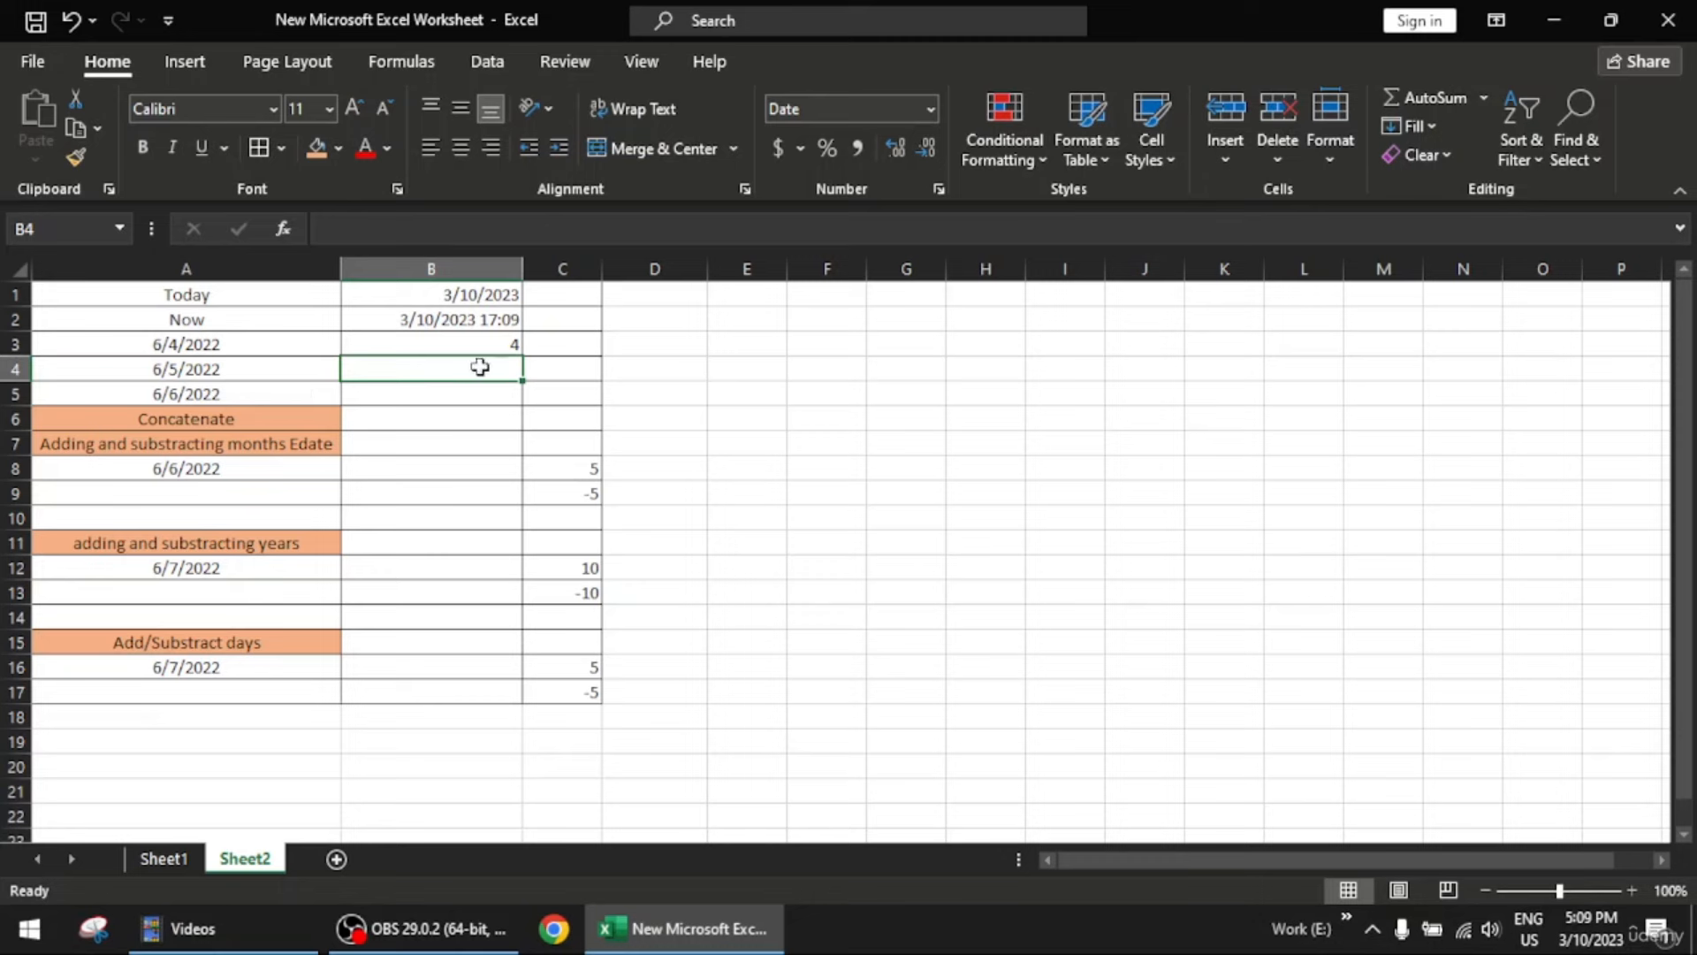
text(=month)
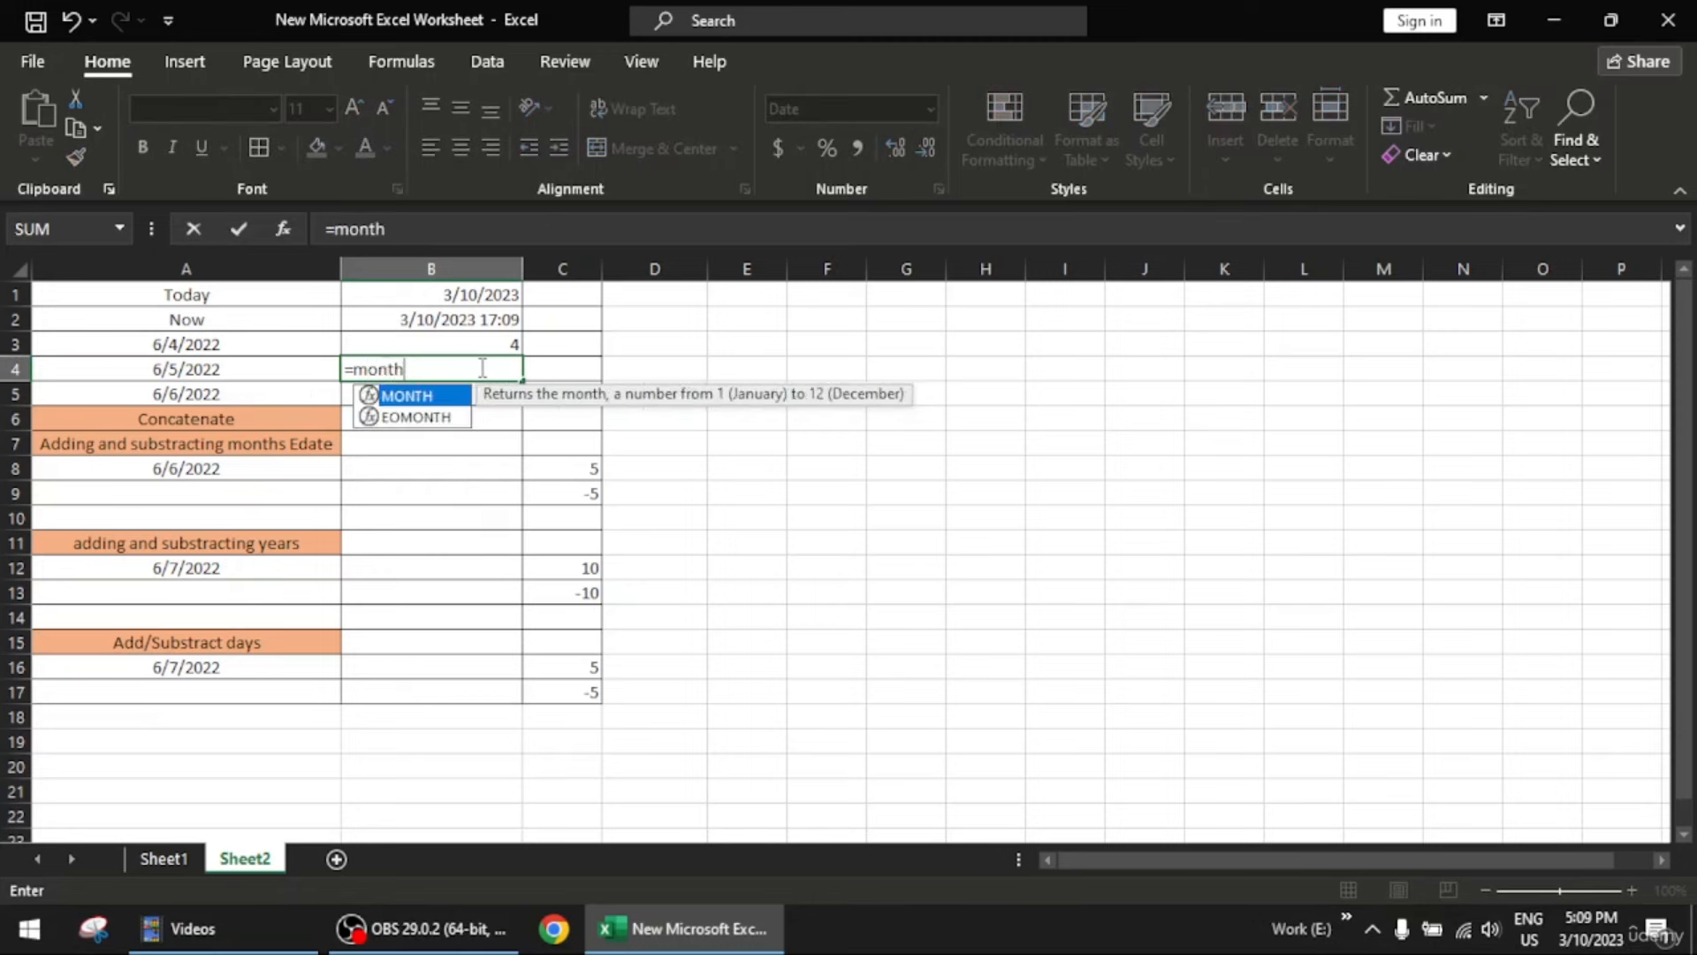
key(Tab)
click(239, 366)
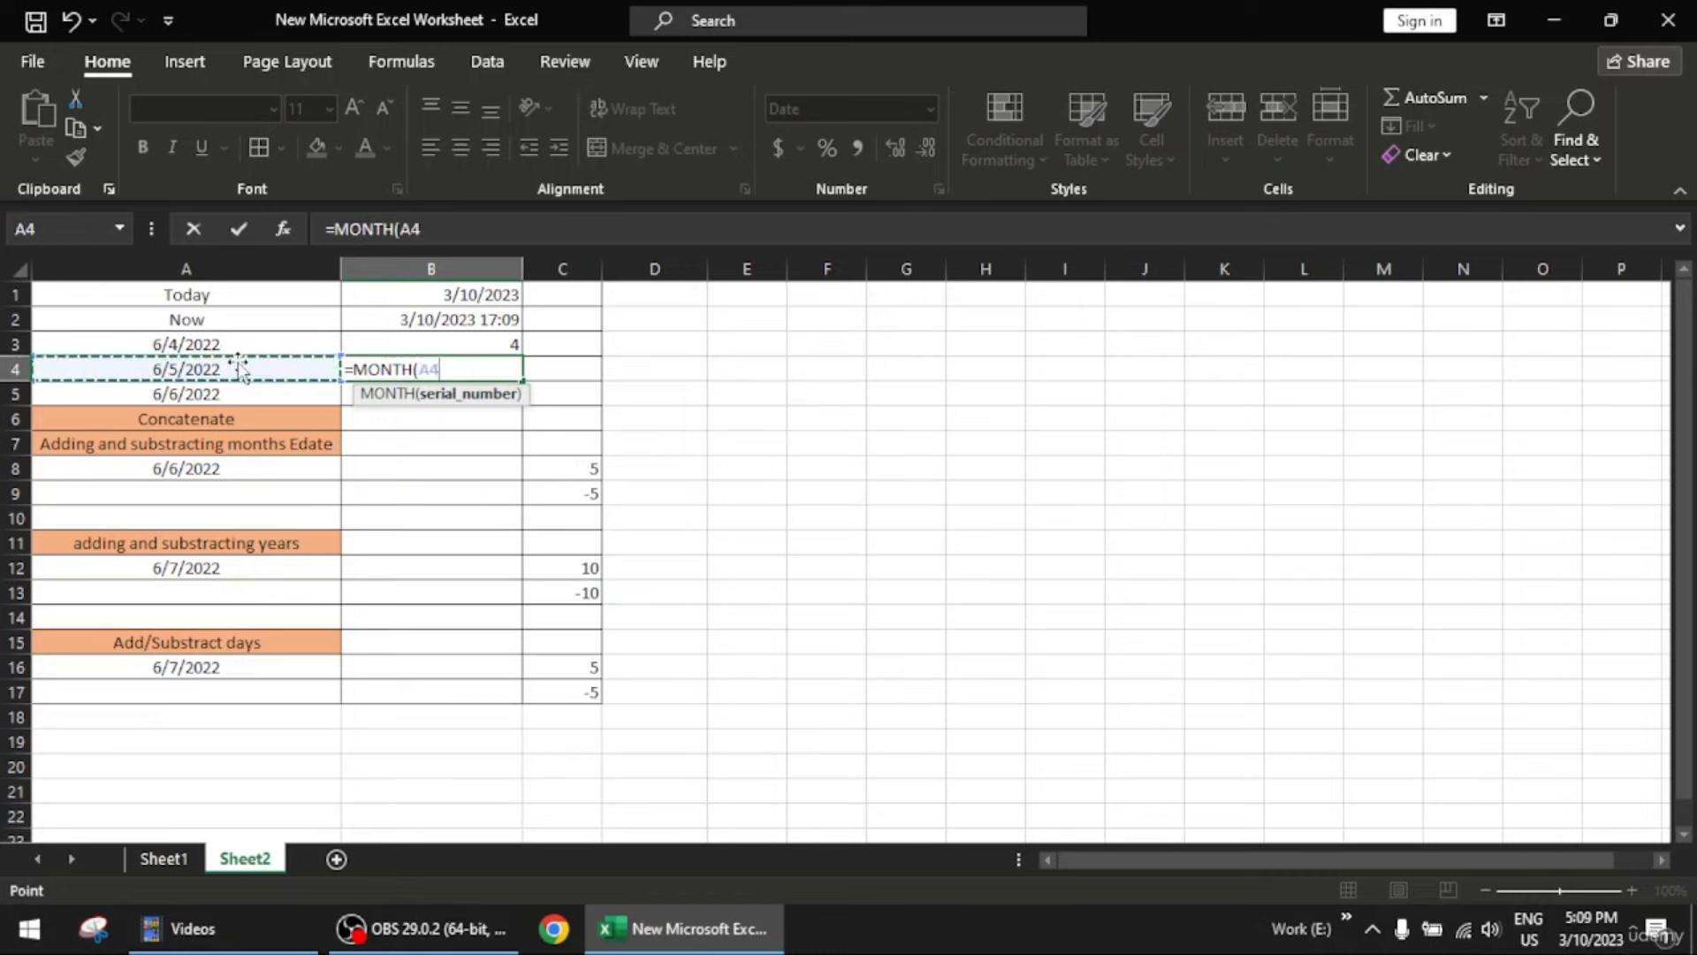
text())
key(Return)
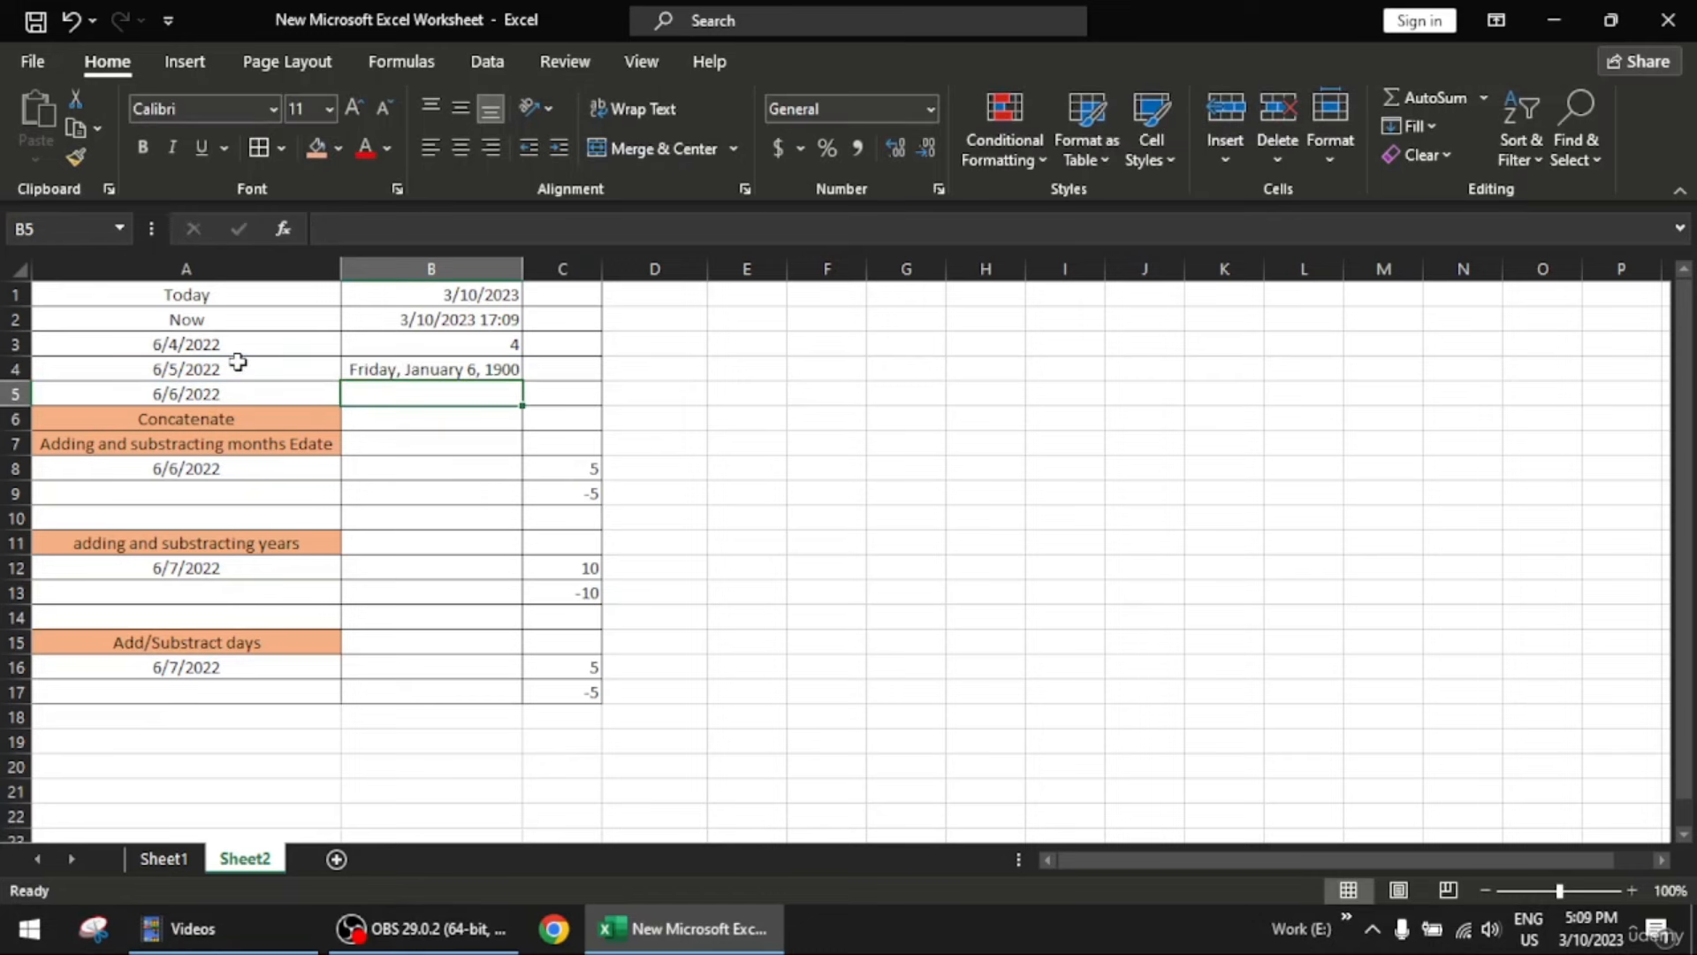
Change the number format of the month result in B4 to Short Date
click(503, 376)
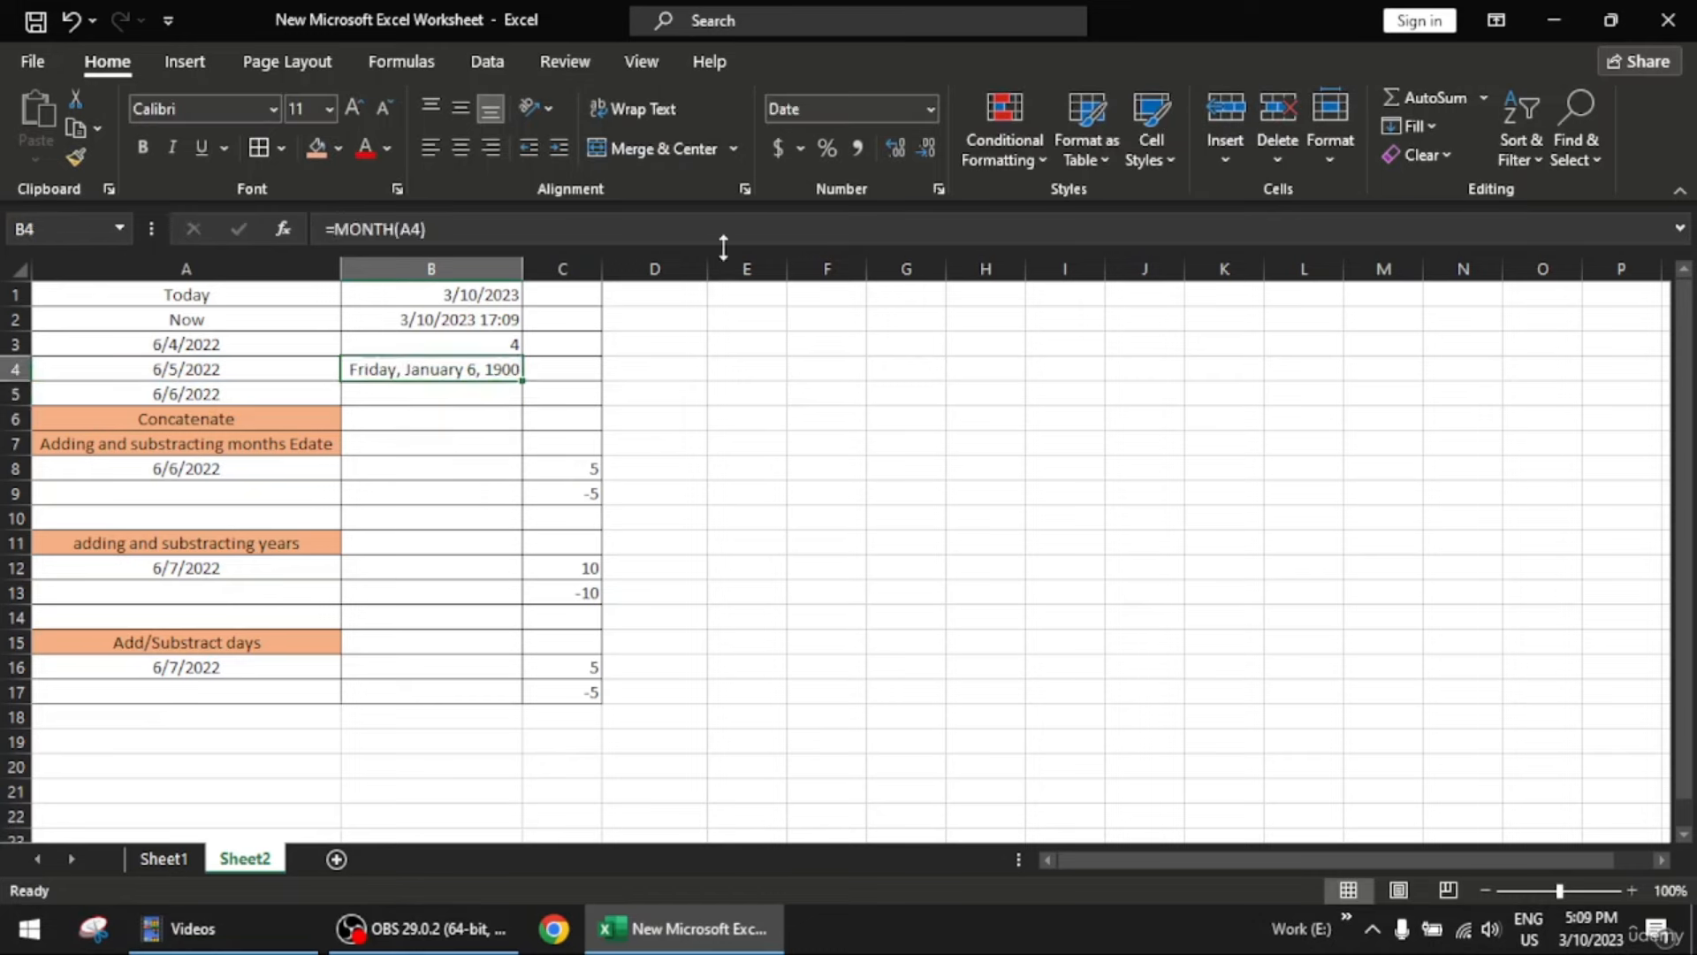
click(933, 108)
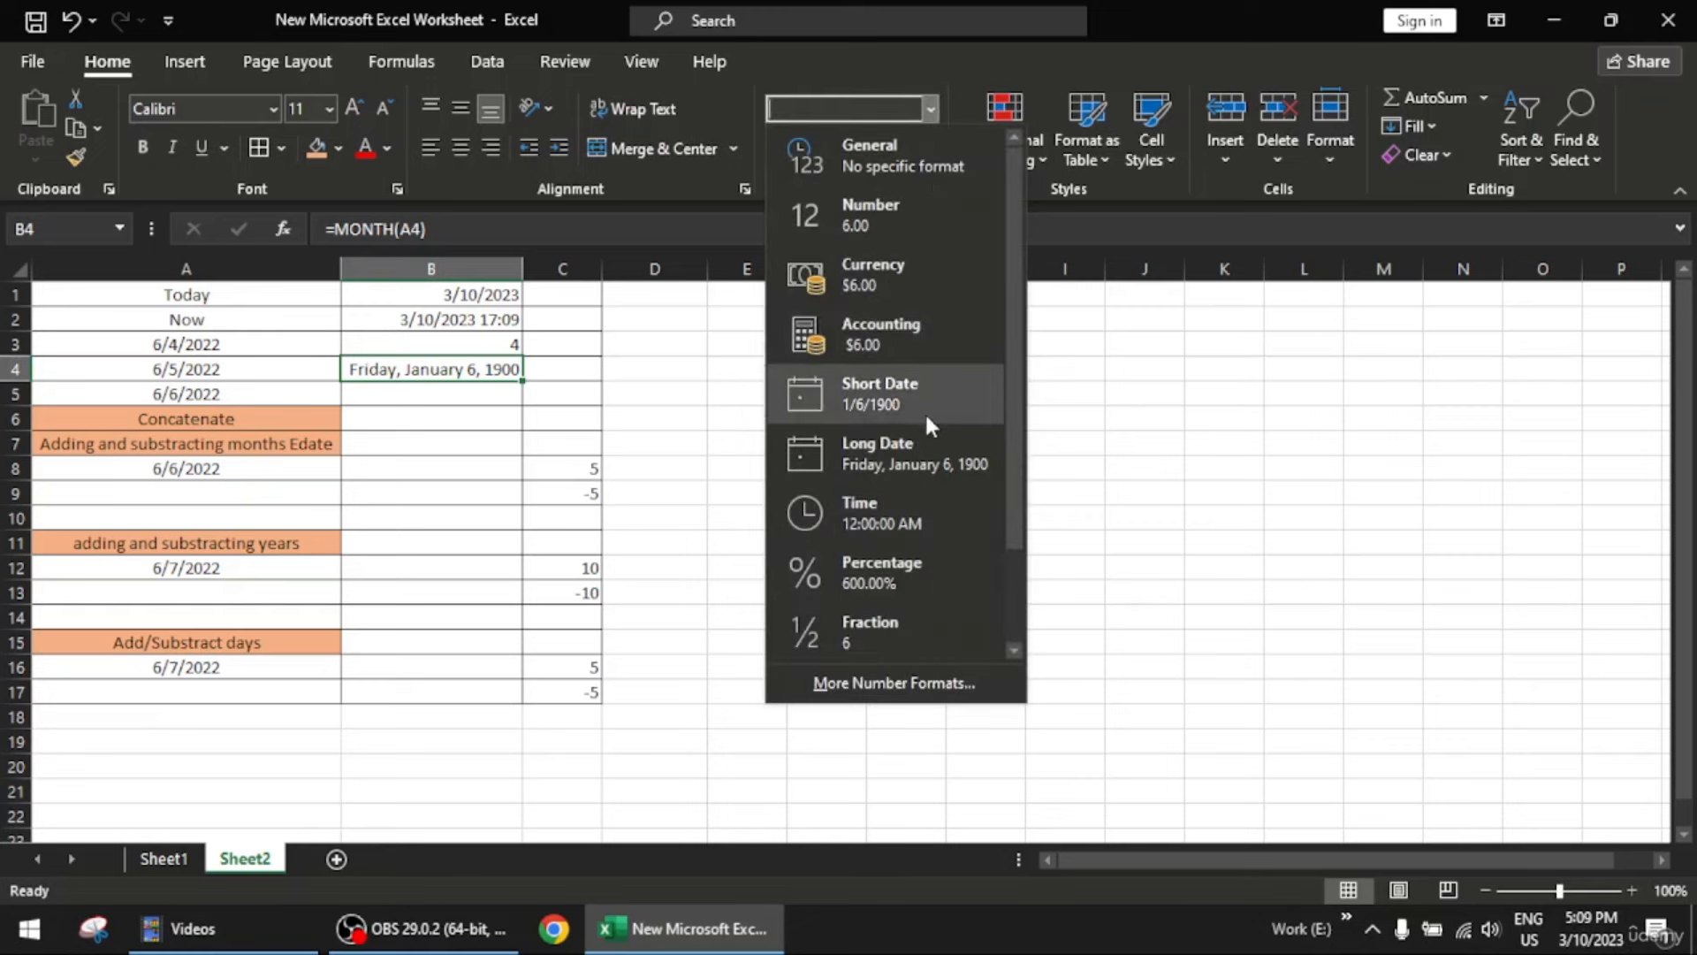
click(943, 393)
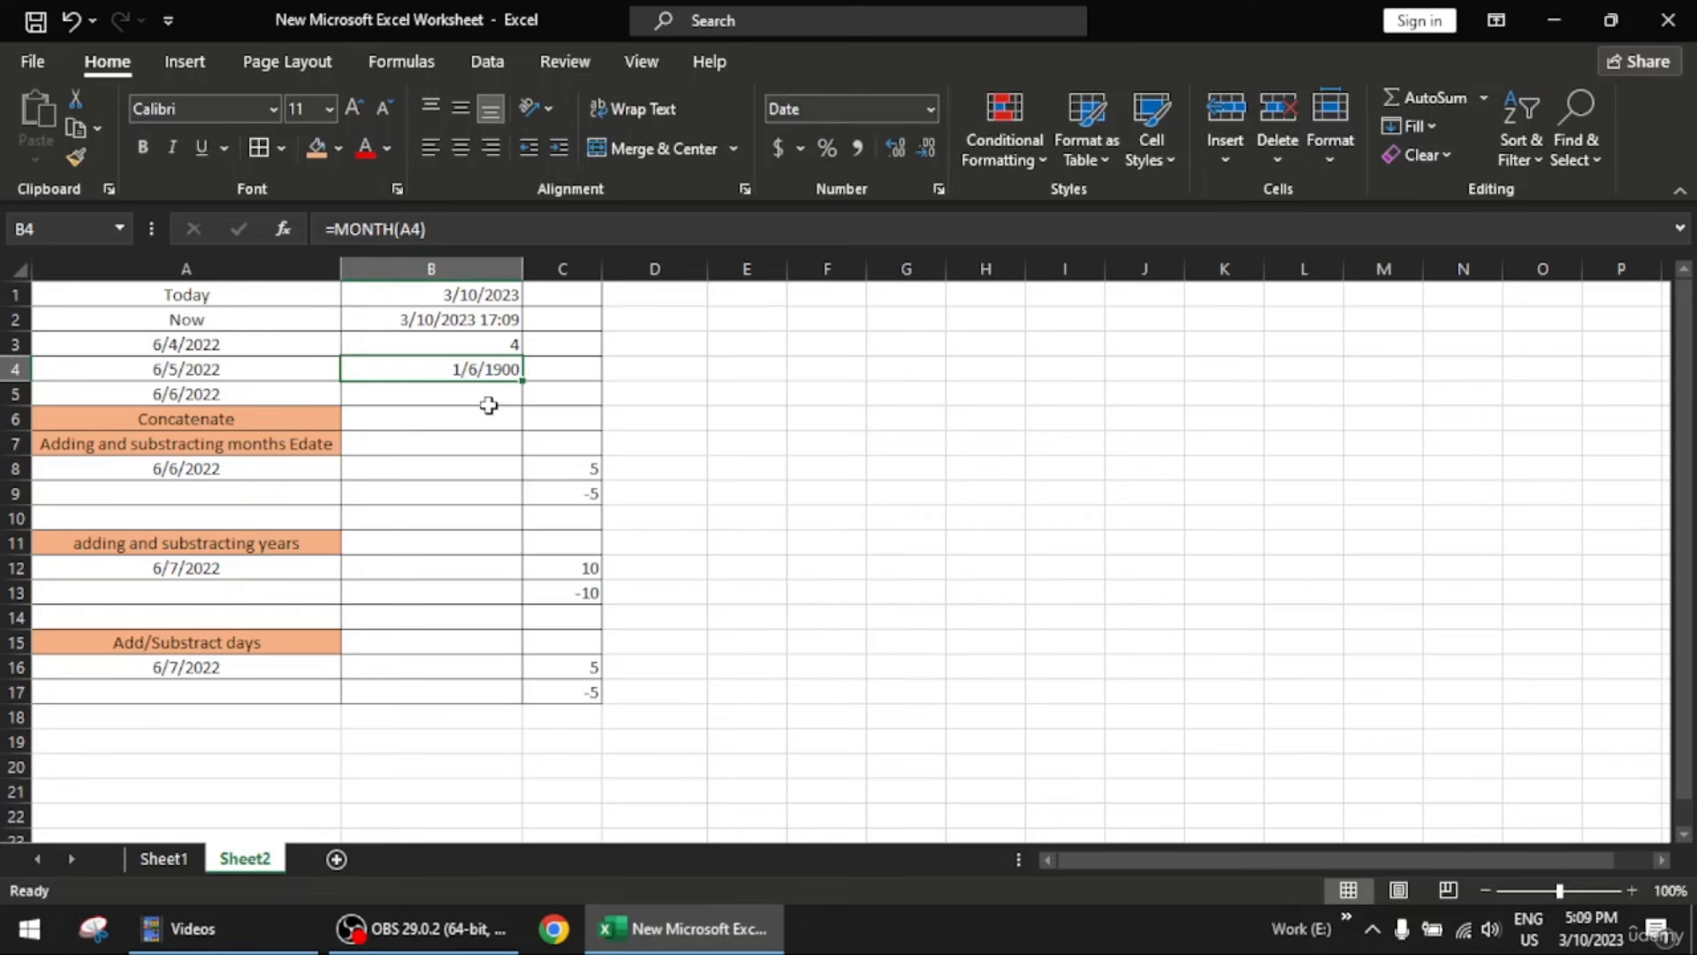
Clear the contents of B4 and set the cell's number format back to General
key(BackSpace)
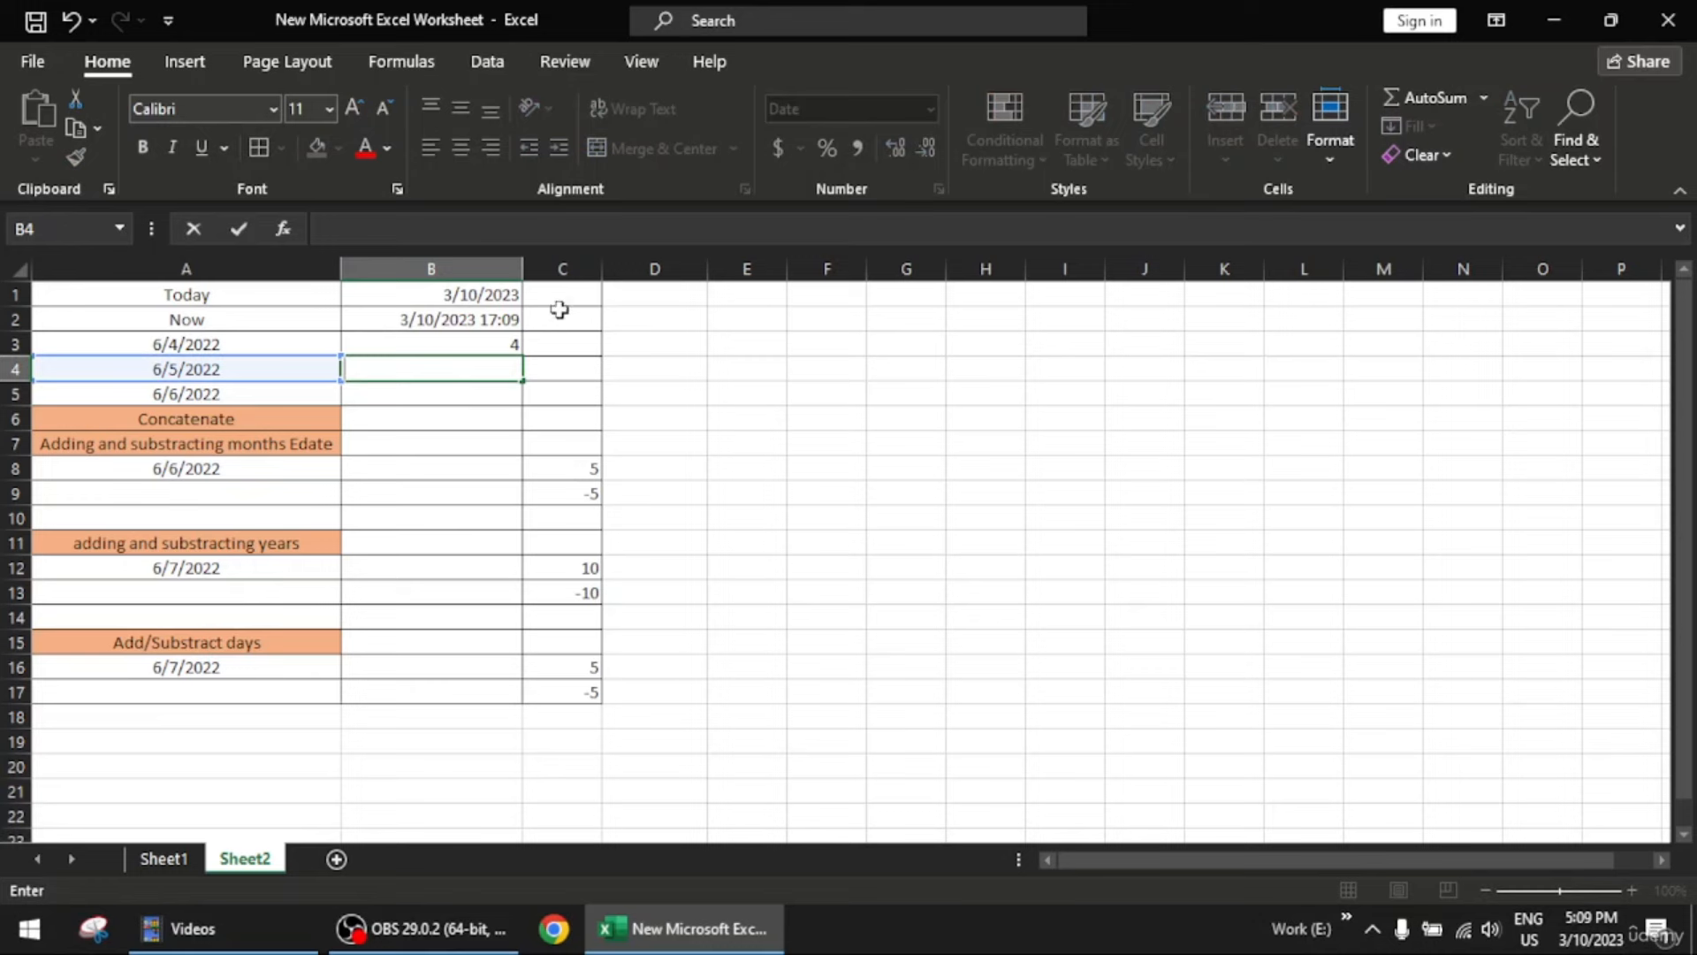
click(879, 454)
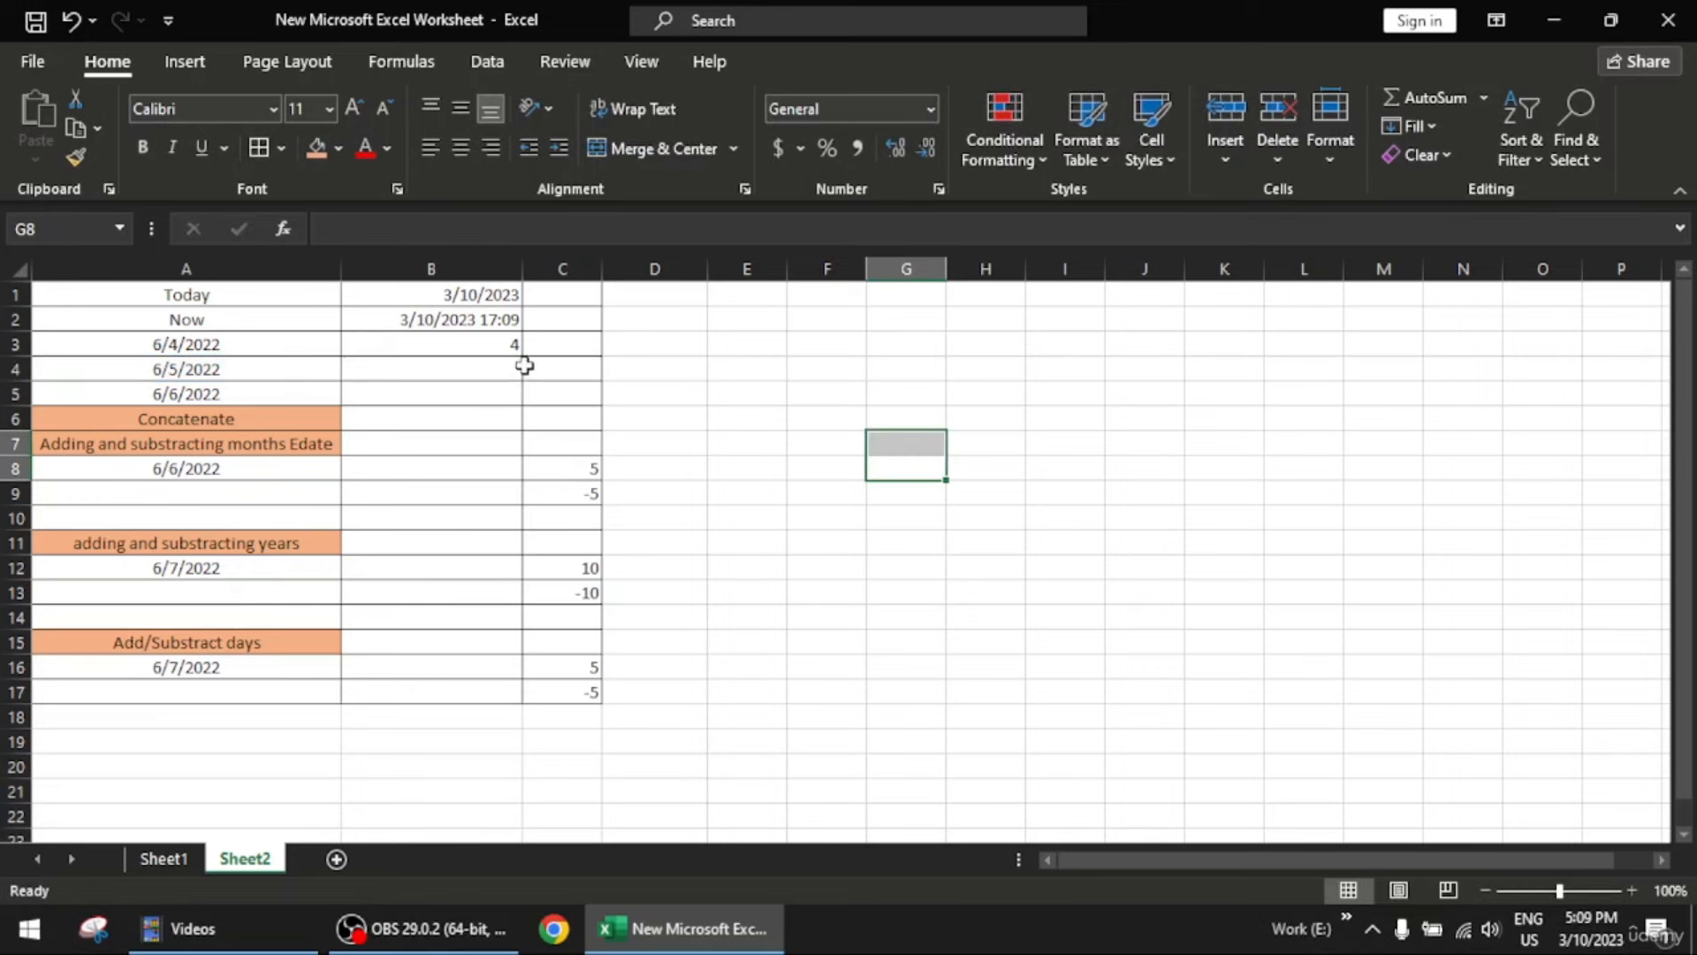
drag(522, 362, 592, 296)
click(686, 378)
click(495, 368)
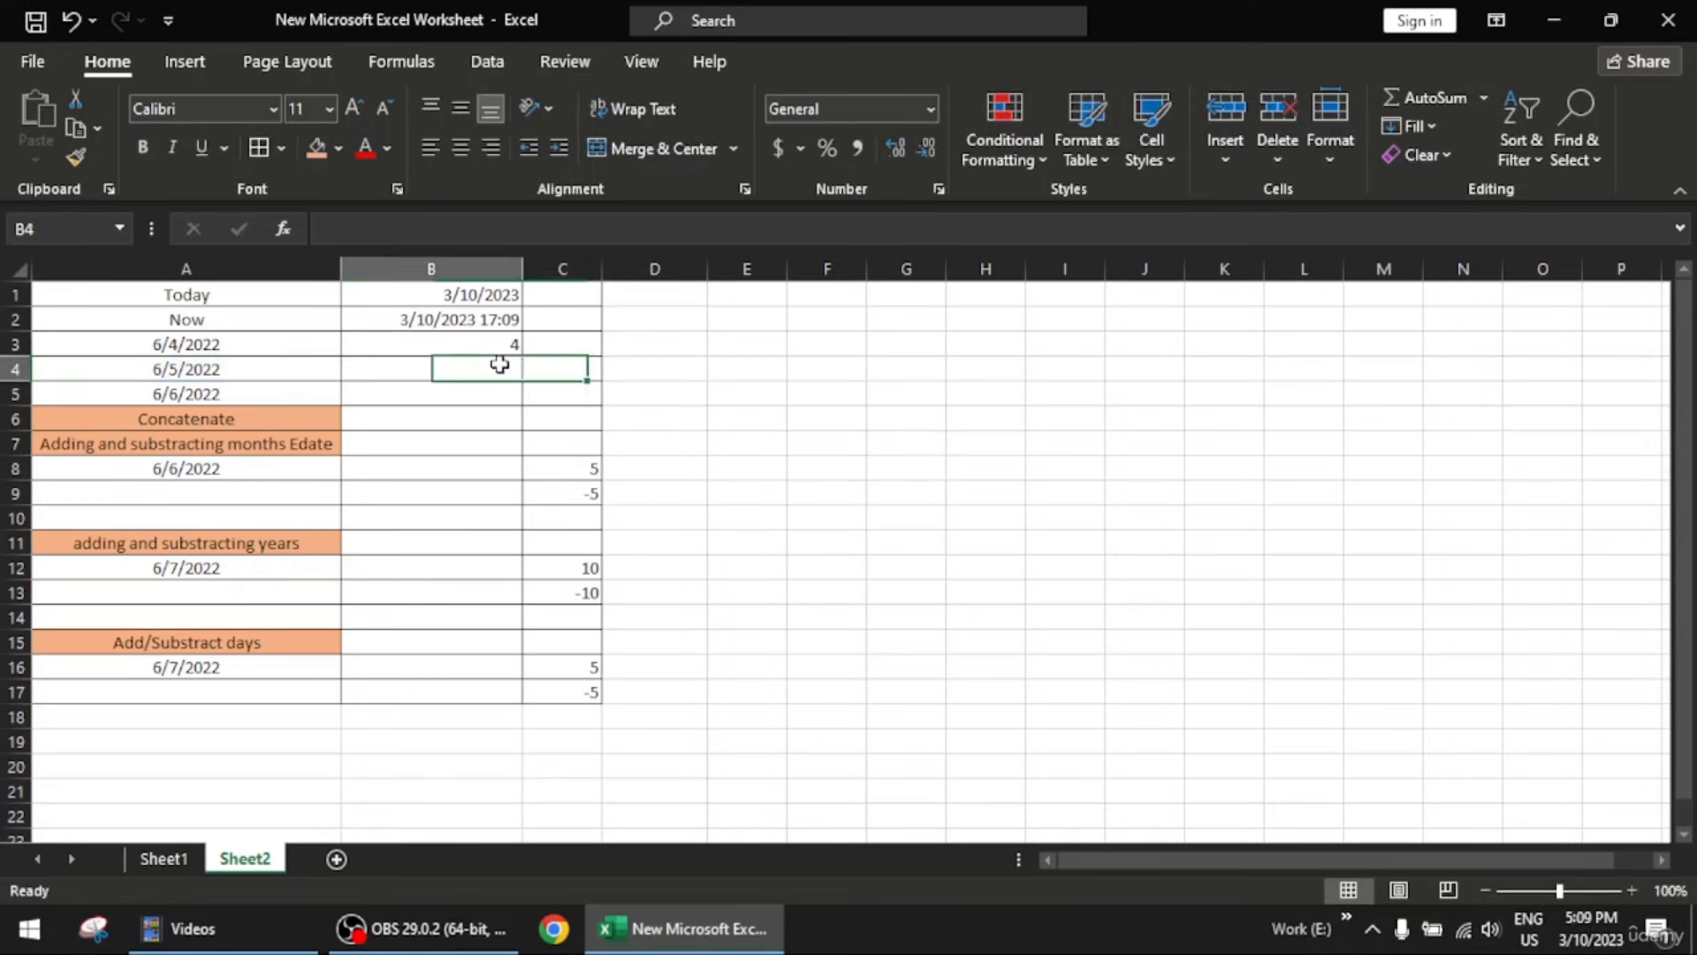
click(930, 108)
click(884, 160)
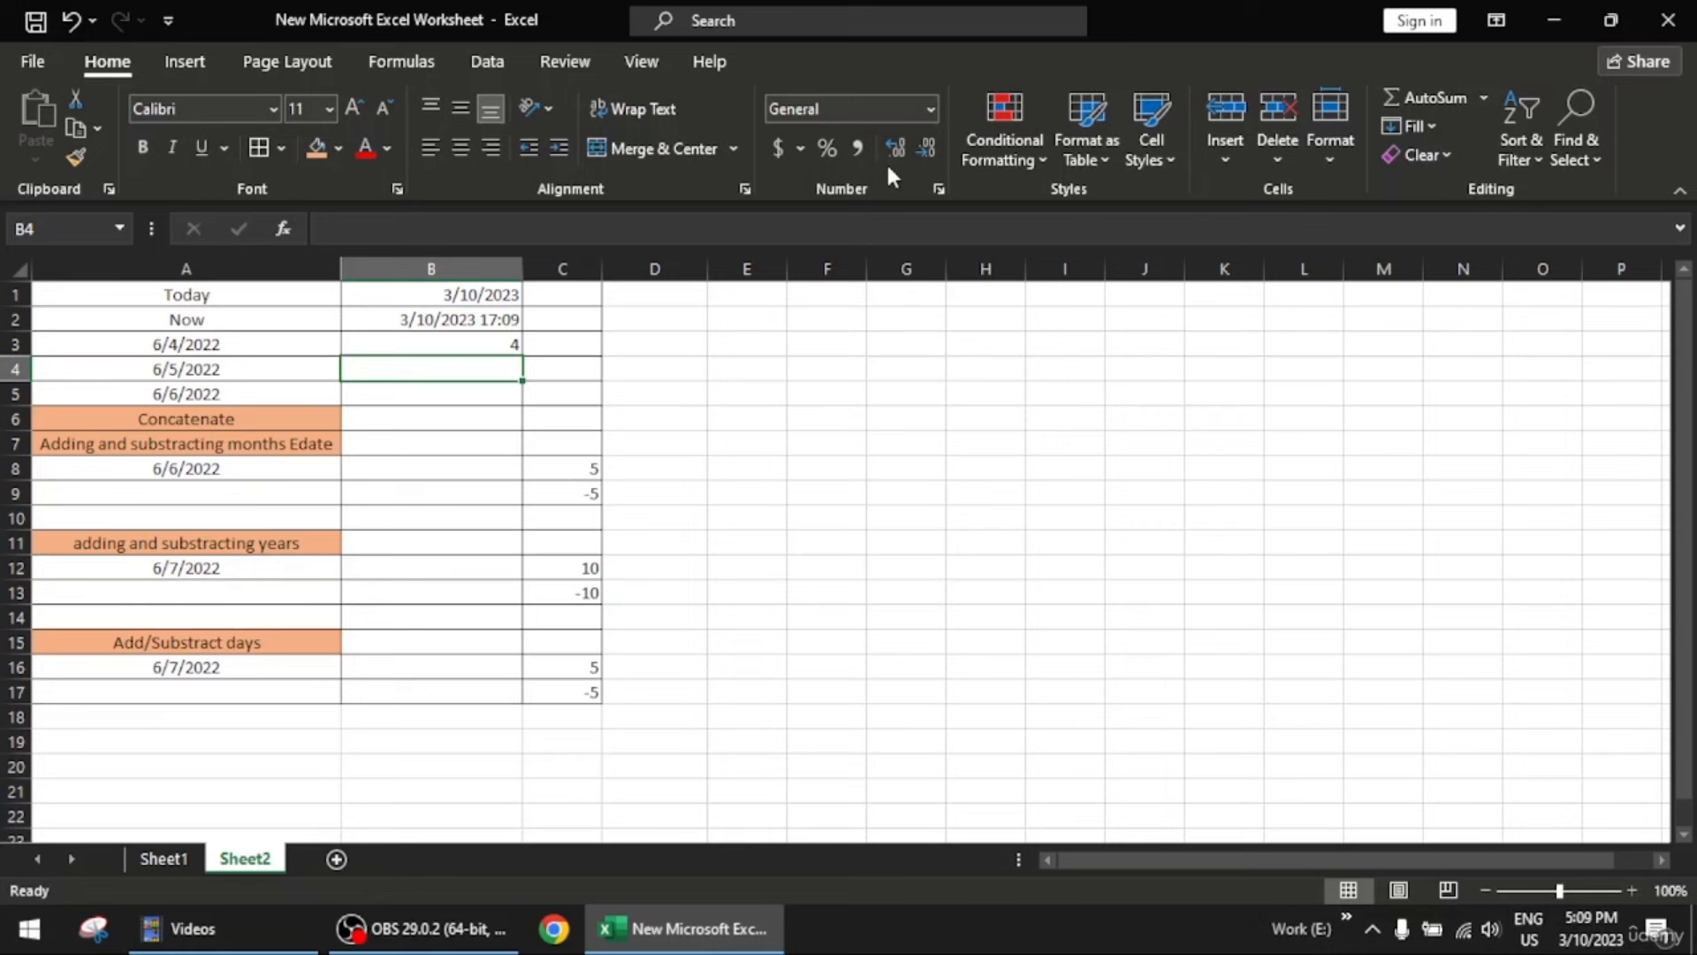
Enter =MONTH(A4) in the cleared cell B4 to return the month of the date in A4
text(=month)
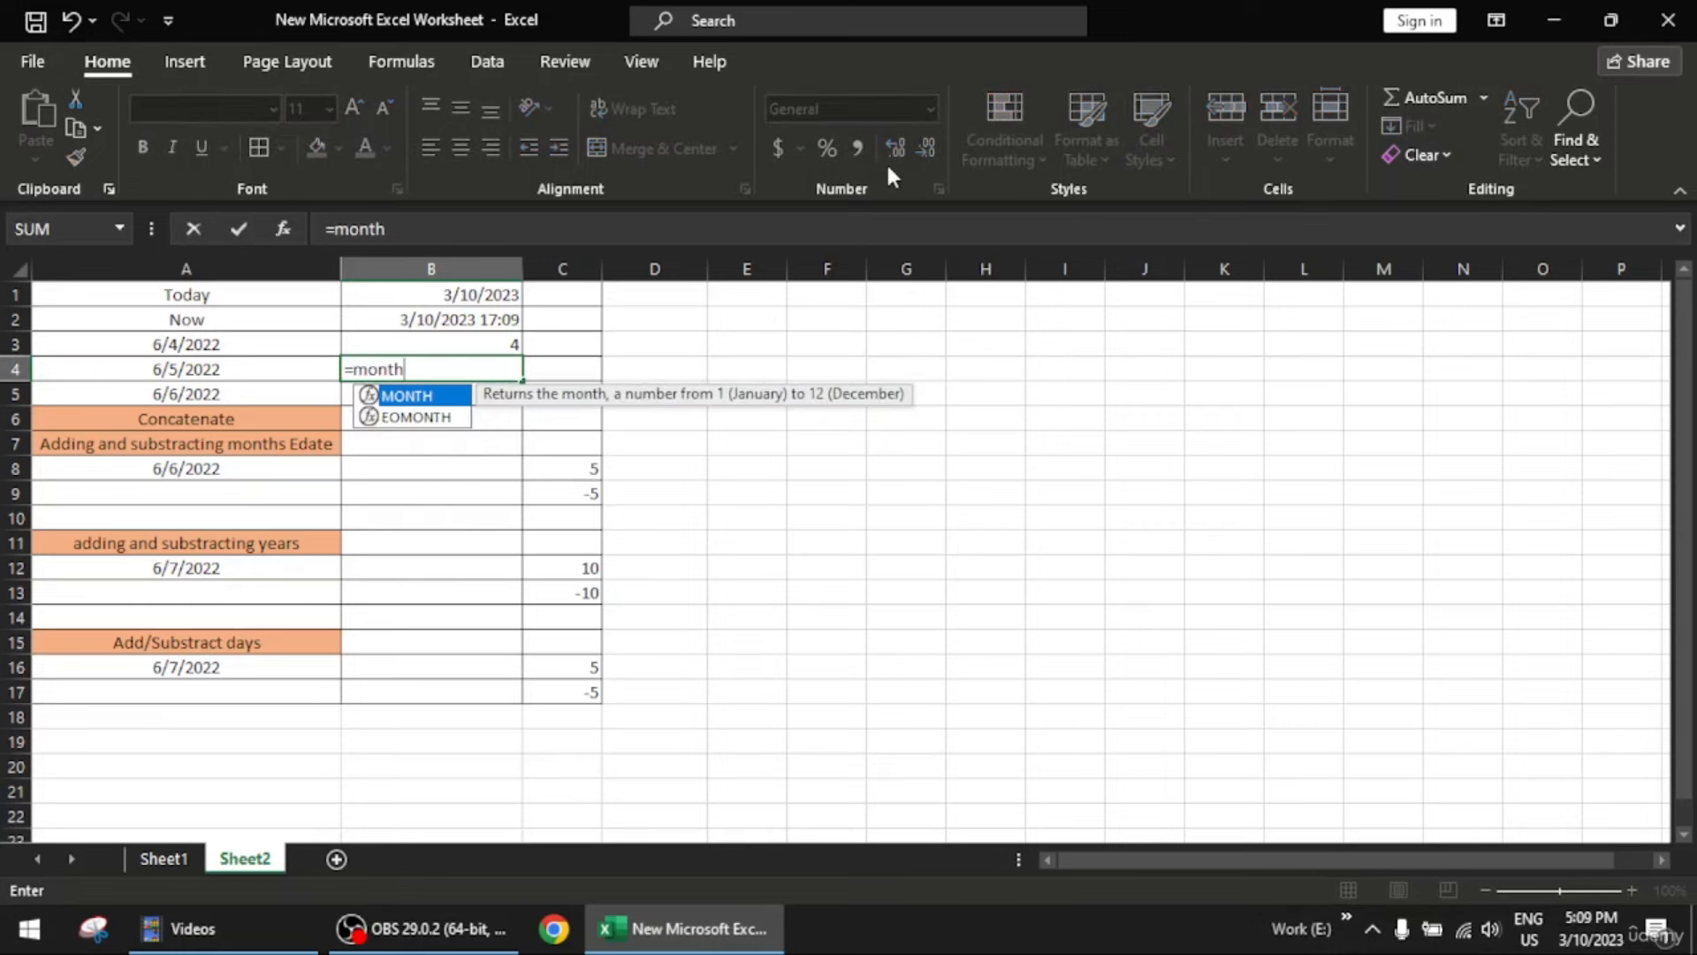
key(Tab)
click(168, 372)
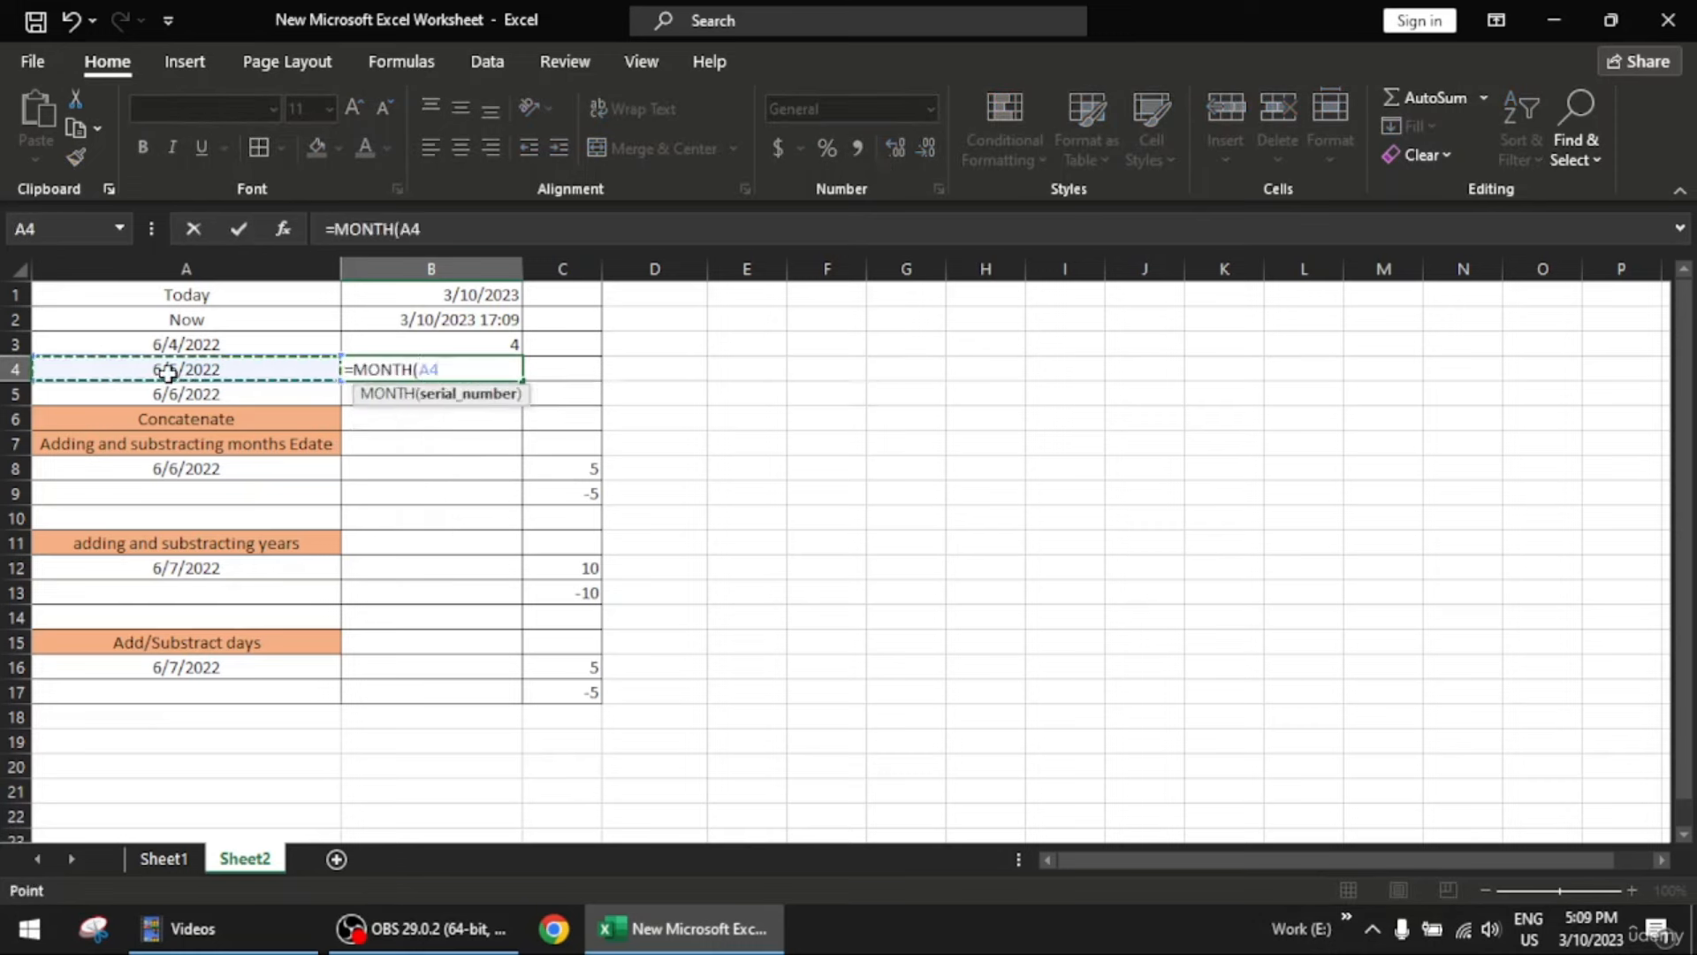
text())
key(Return)
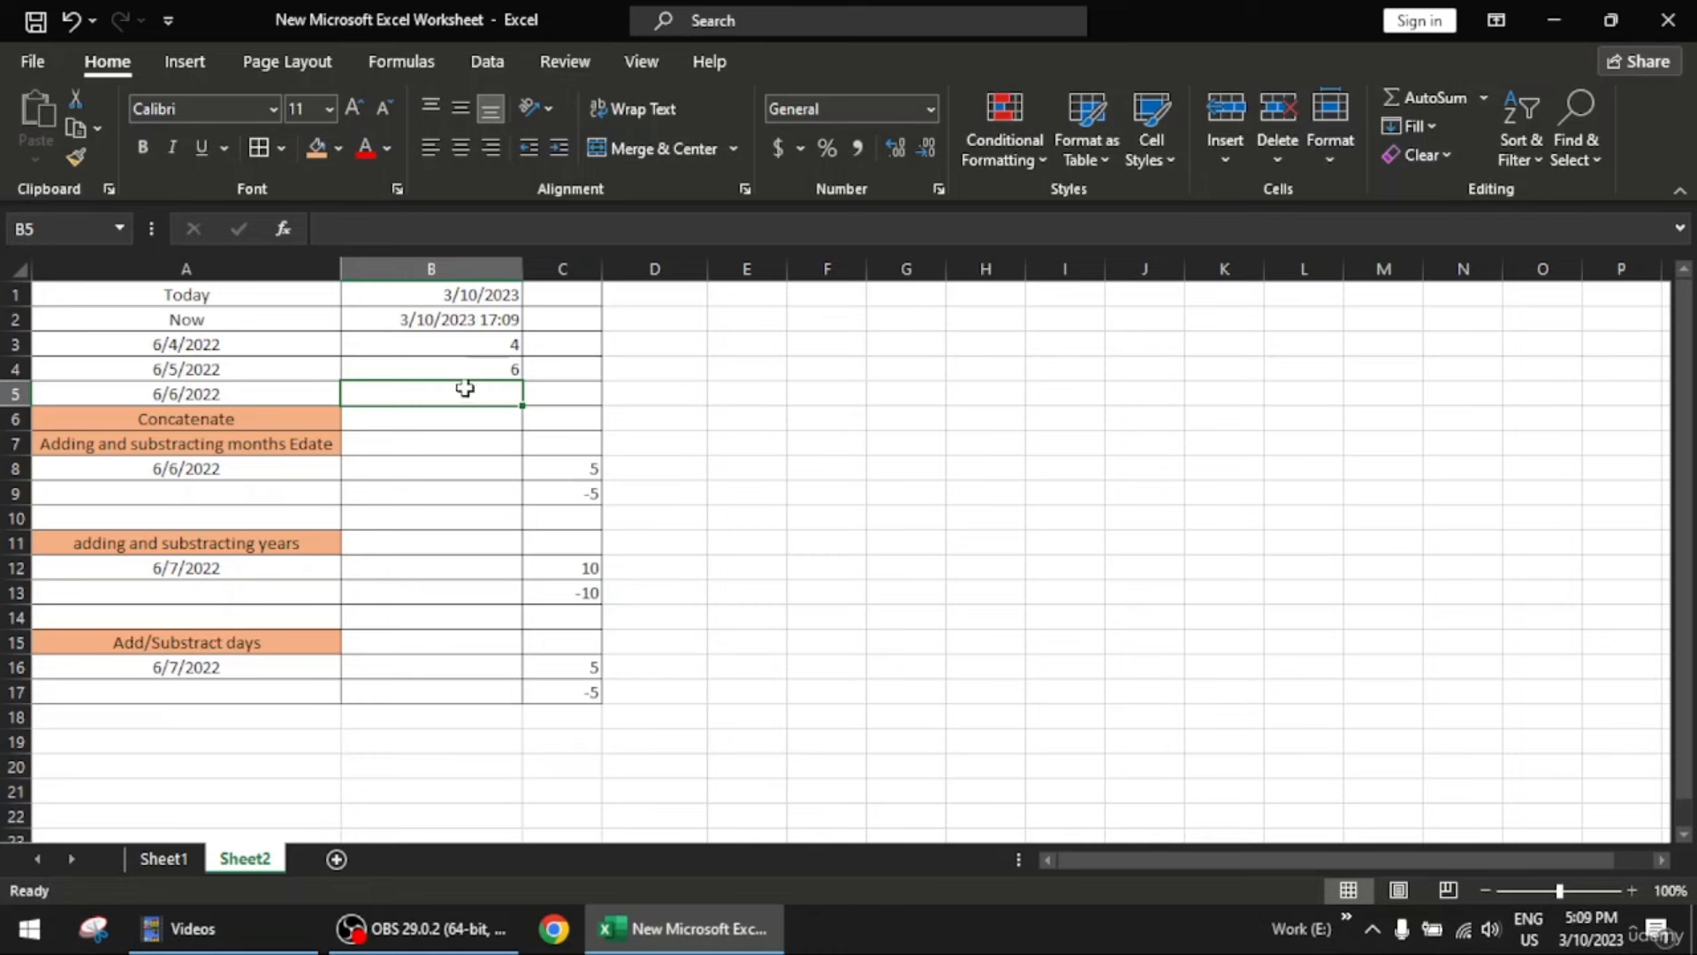
Enter =YEAR(A5) in cell B5 to return the year of the date in A5
text(=)
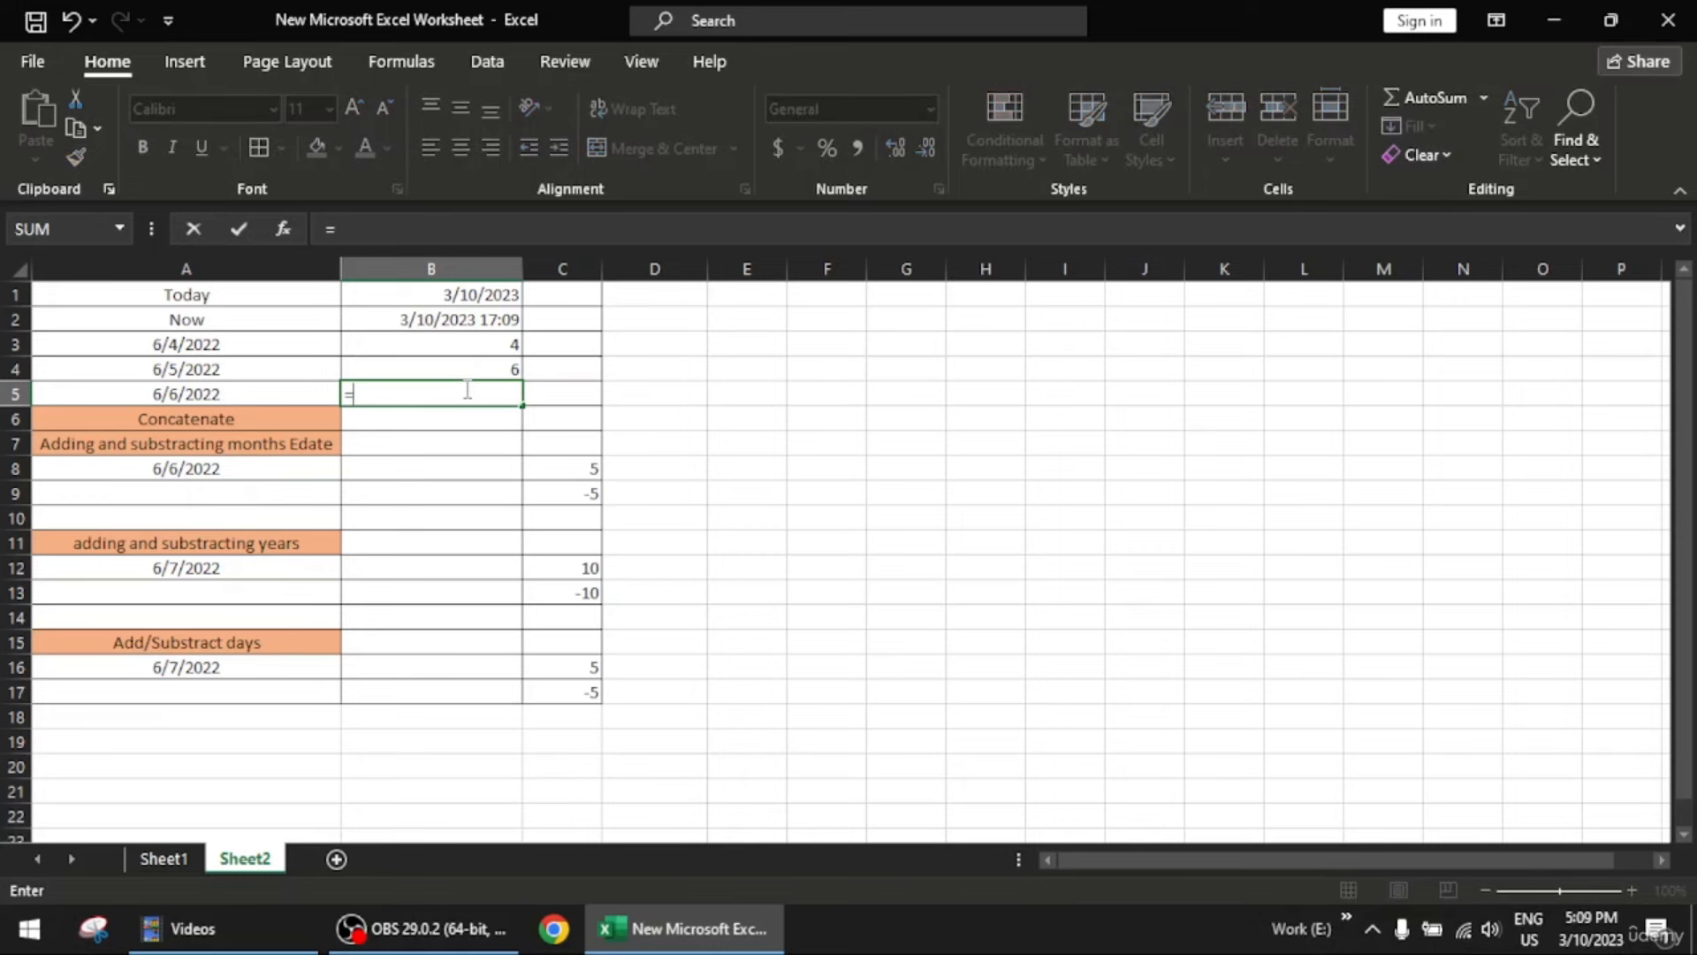
text(year)
key(Tab)
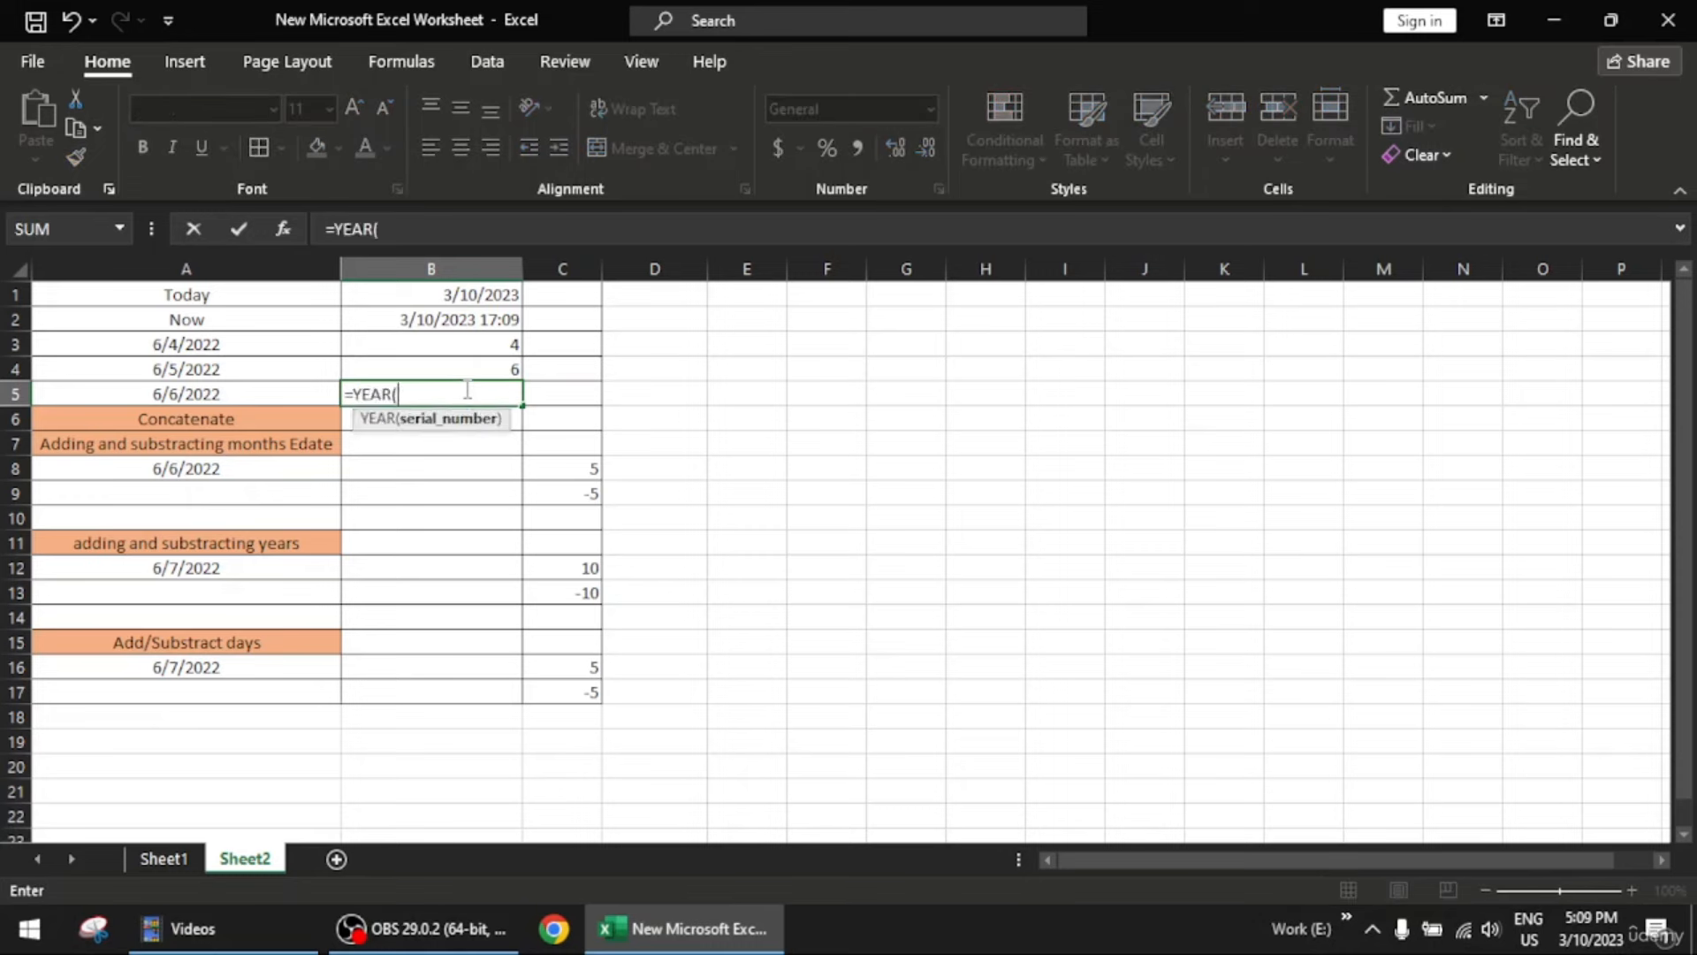
click(248, 383)
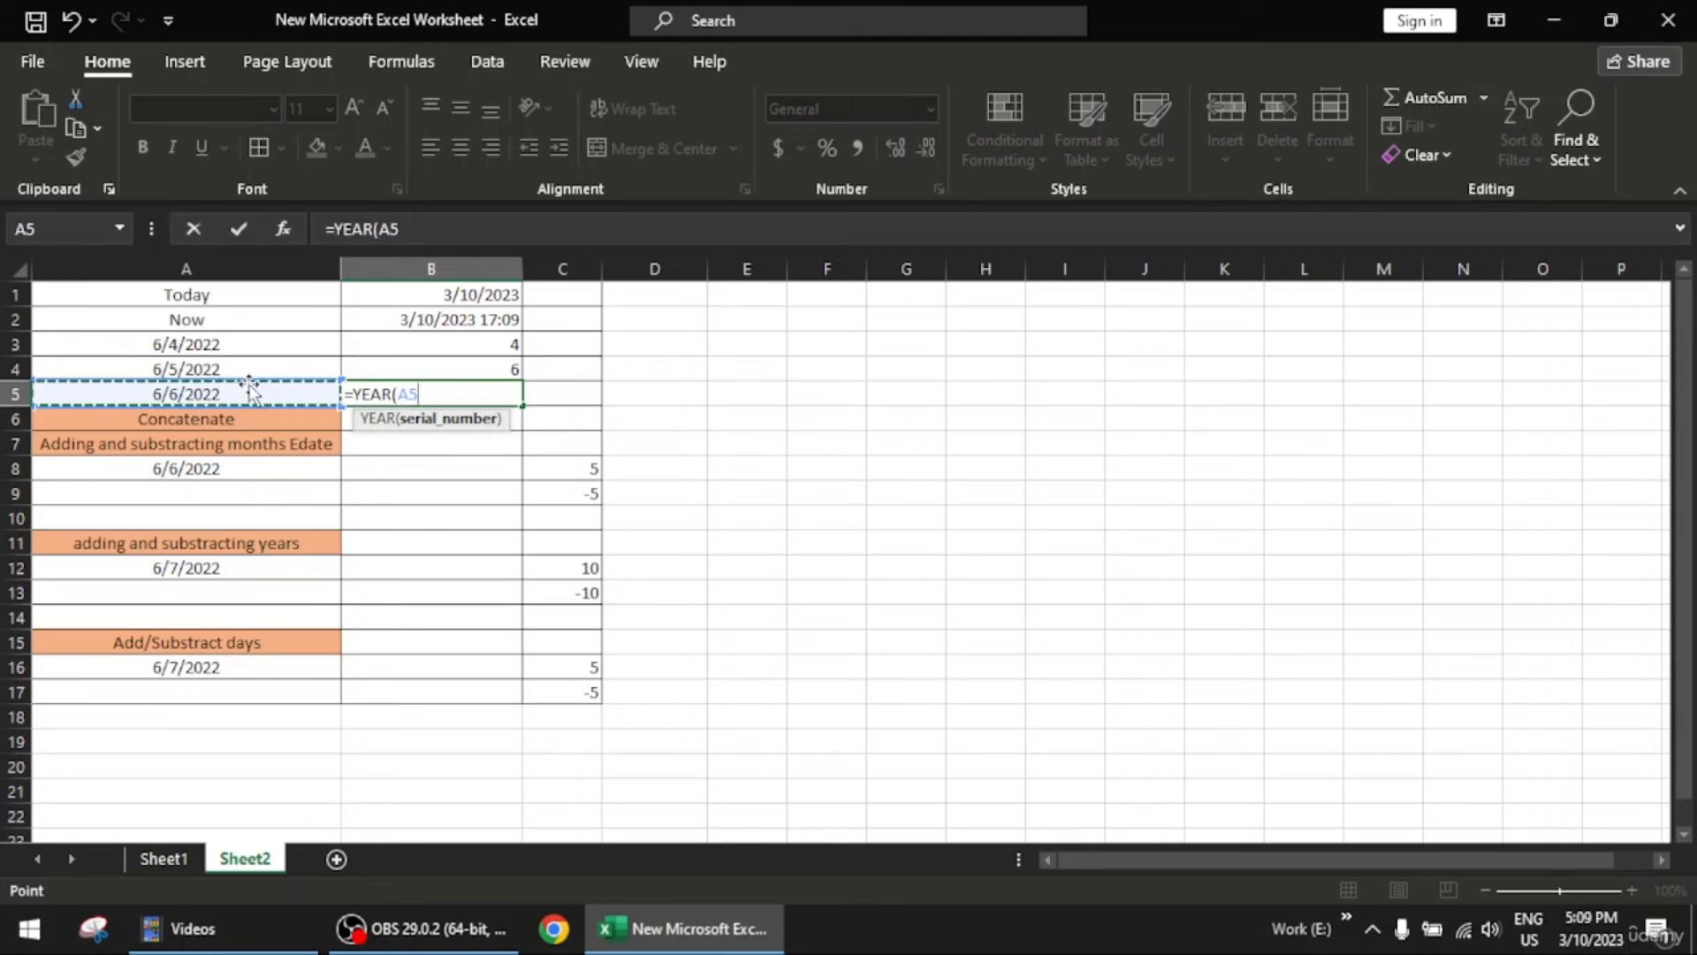
text())
key(Return)
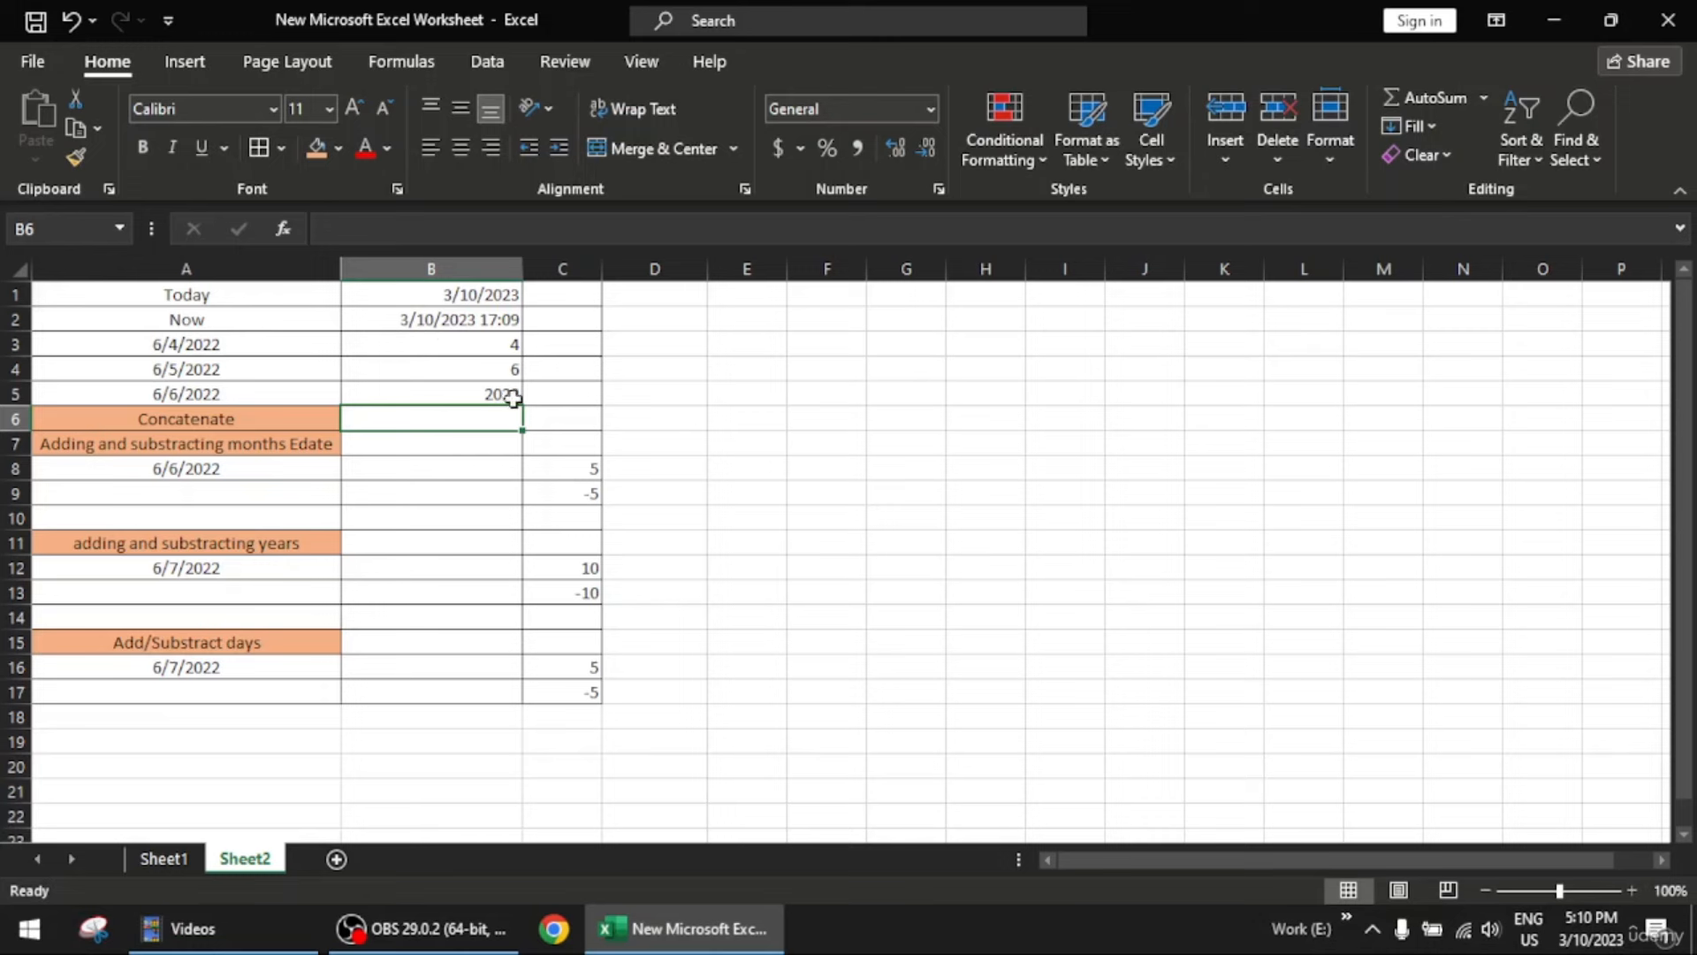
Try to build a date in the Concatenate row's cell B6 with the formula =DATE(B3:B5)
double_click(456, 417)
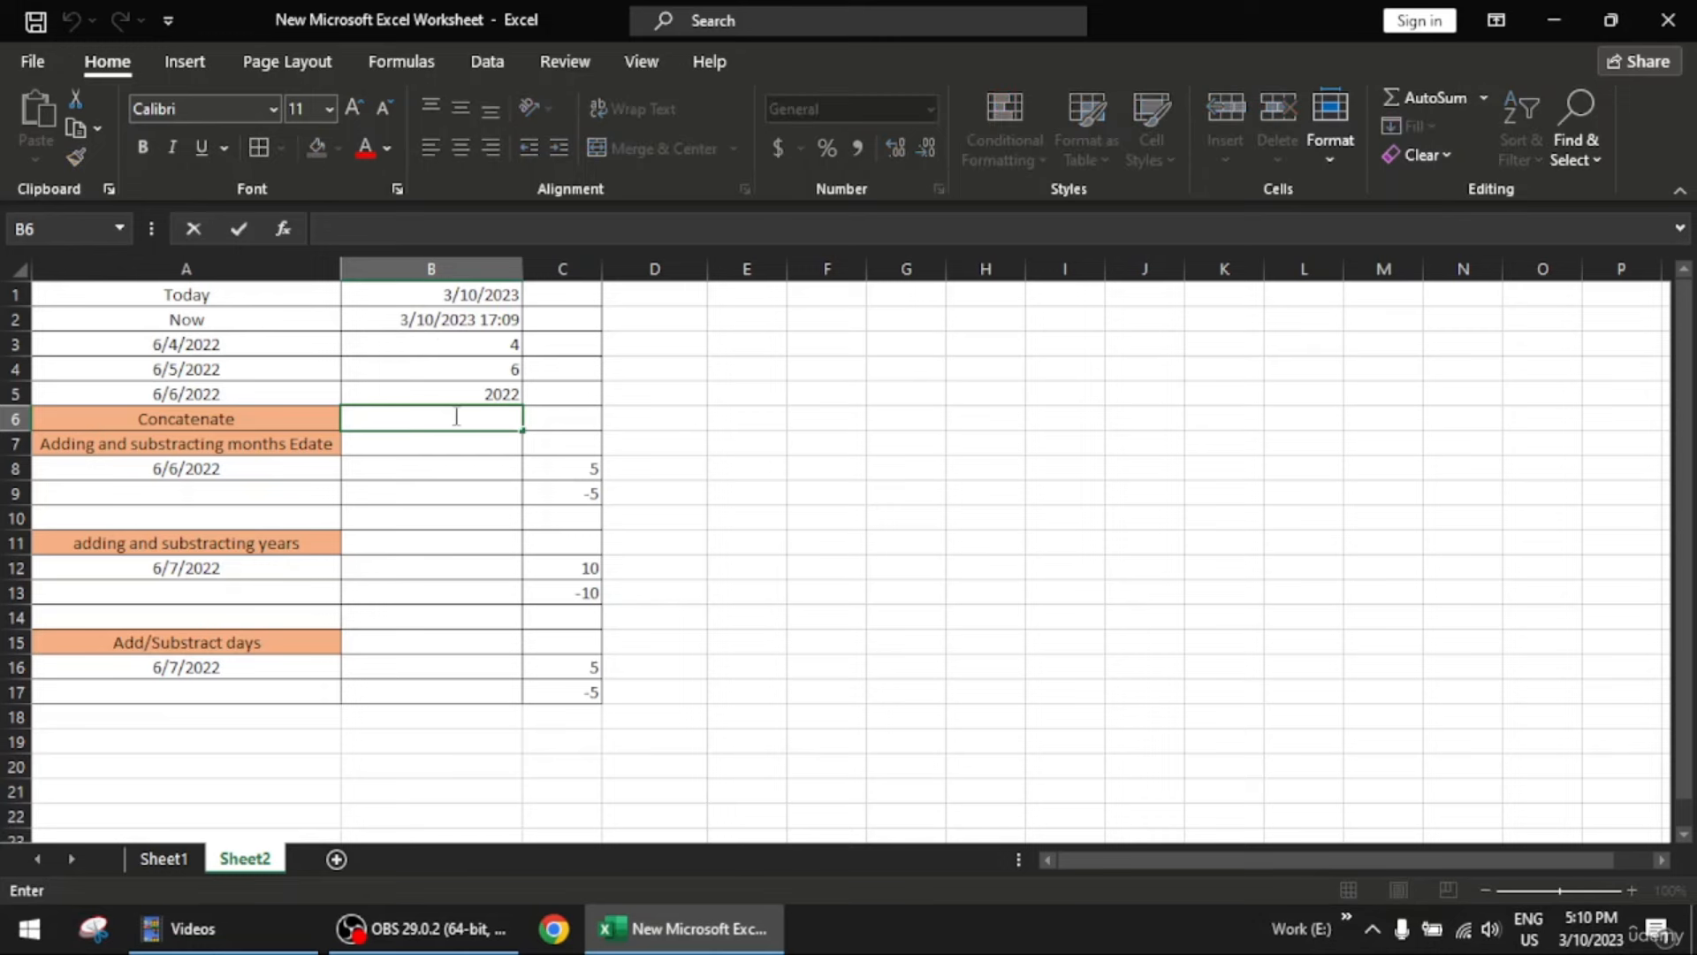
text(=date)
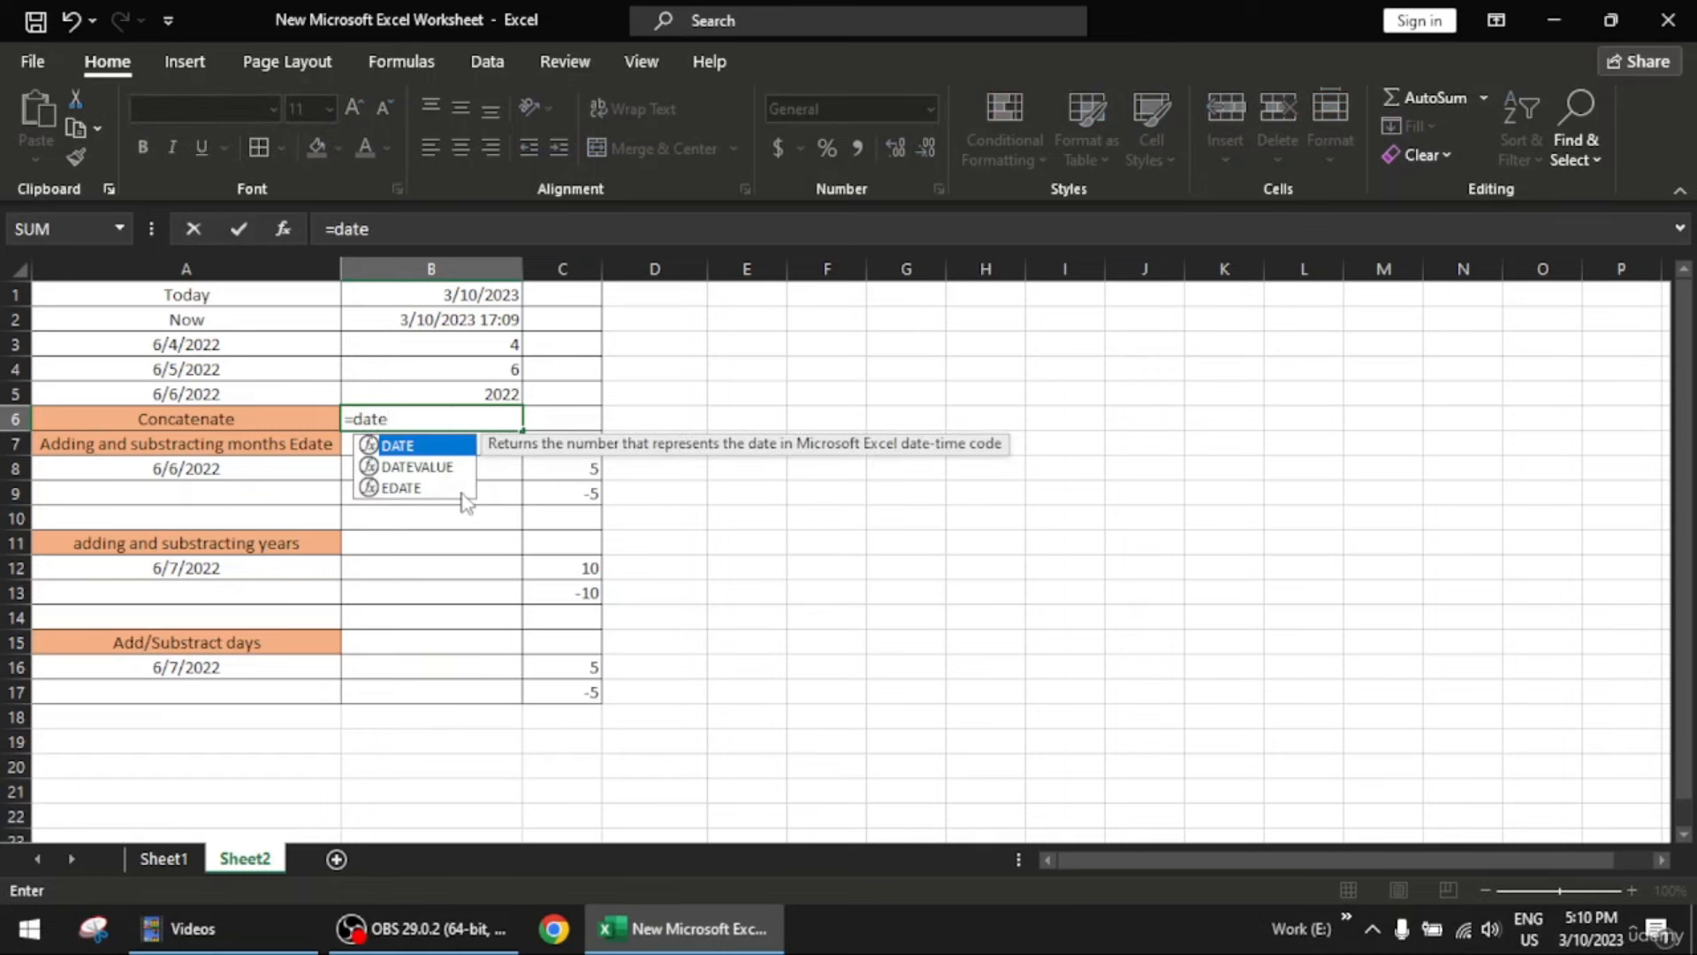
key(Tab)
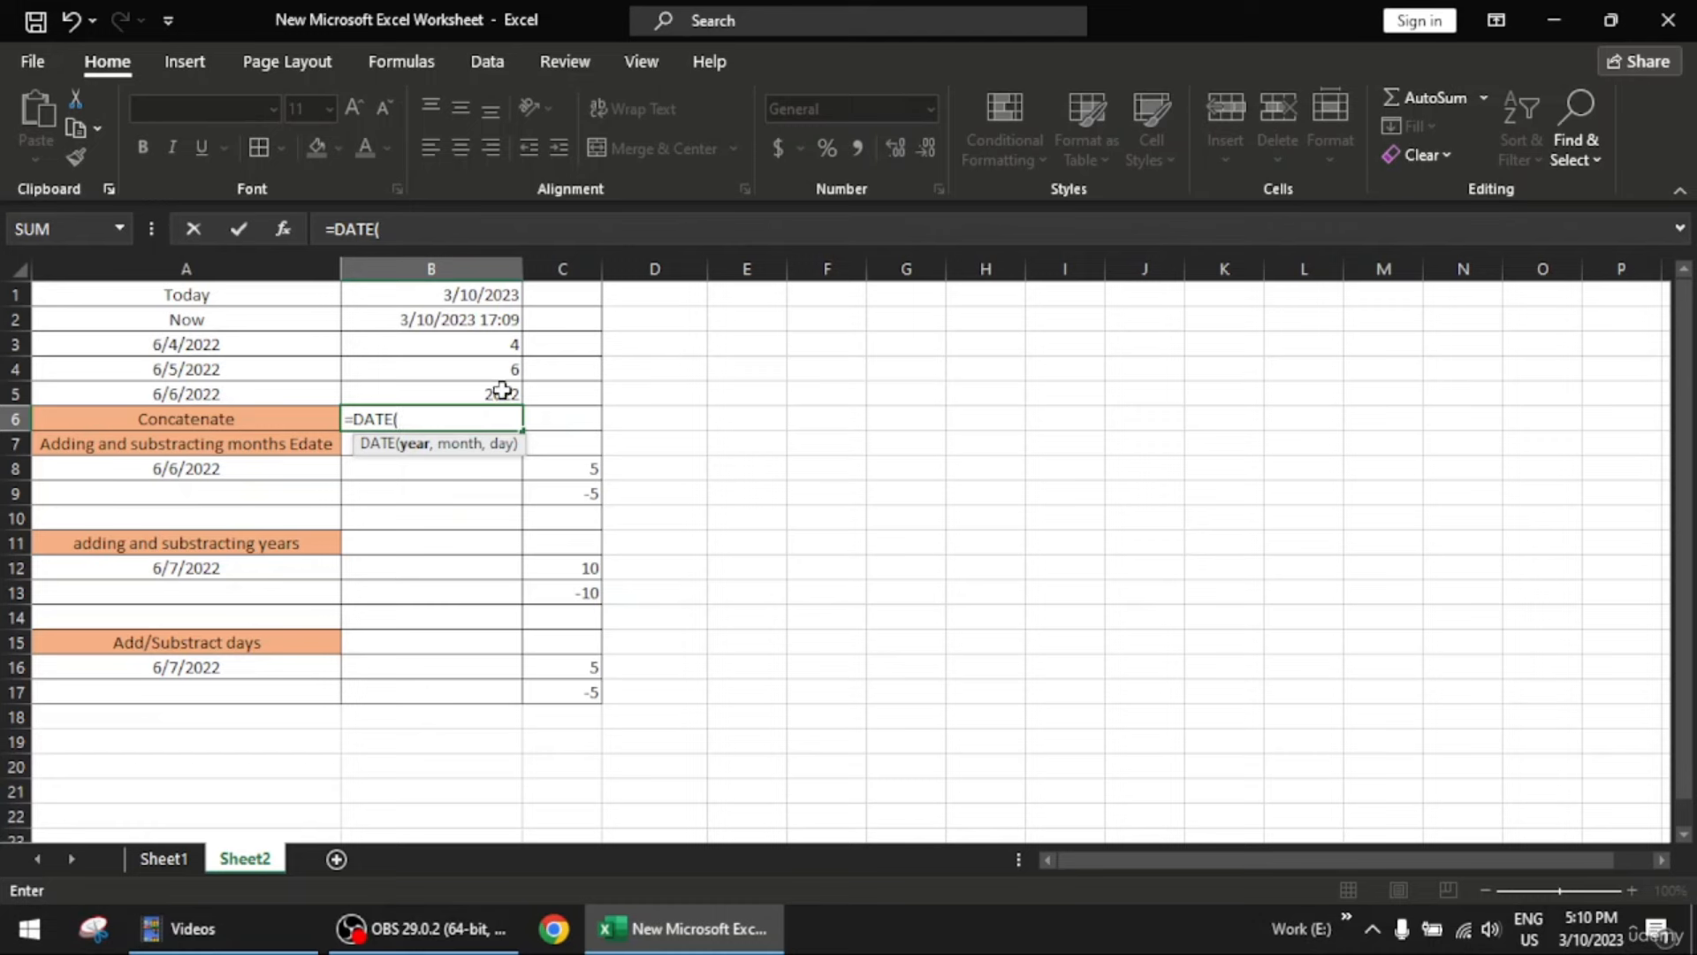
drag(502, 390, 502, 345)
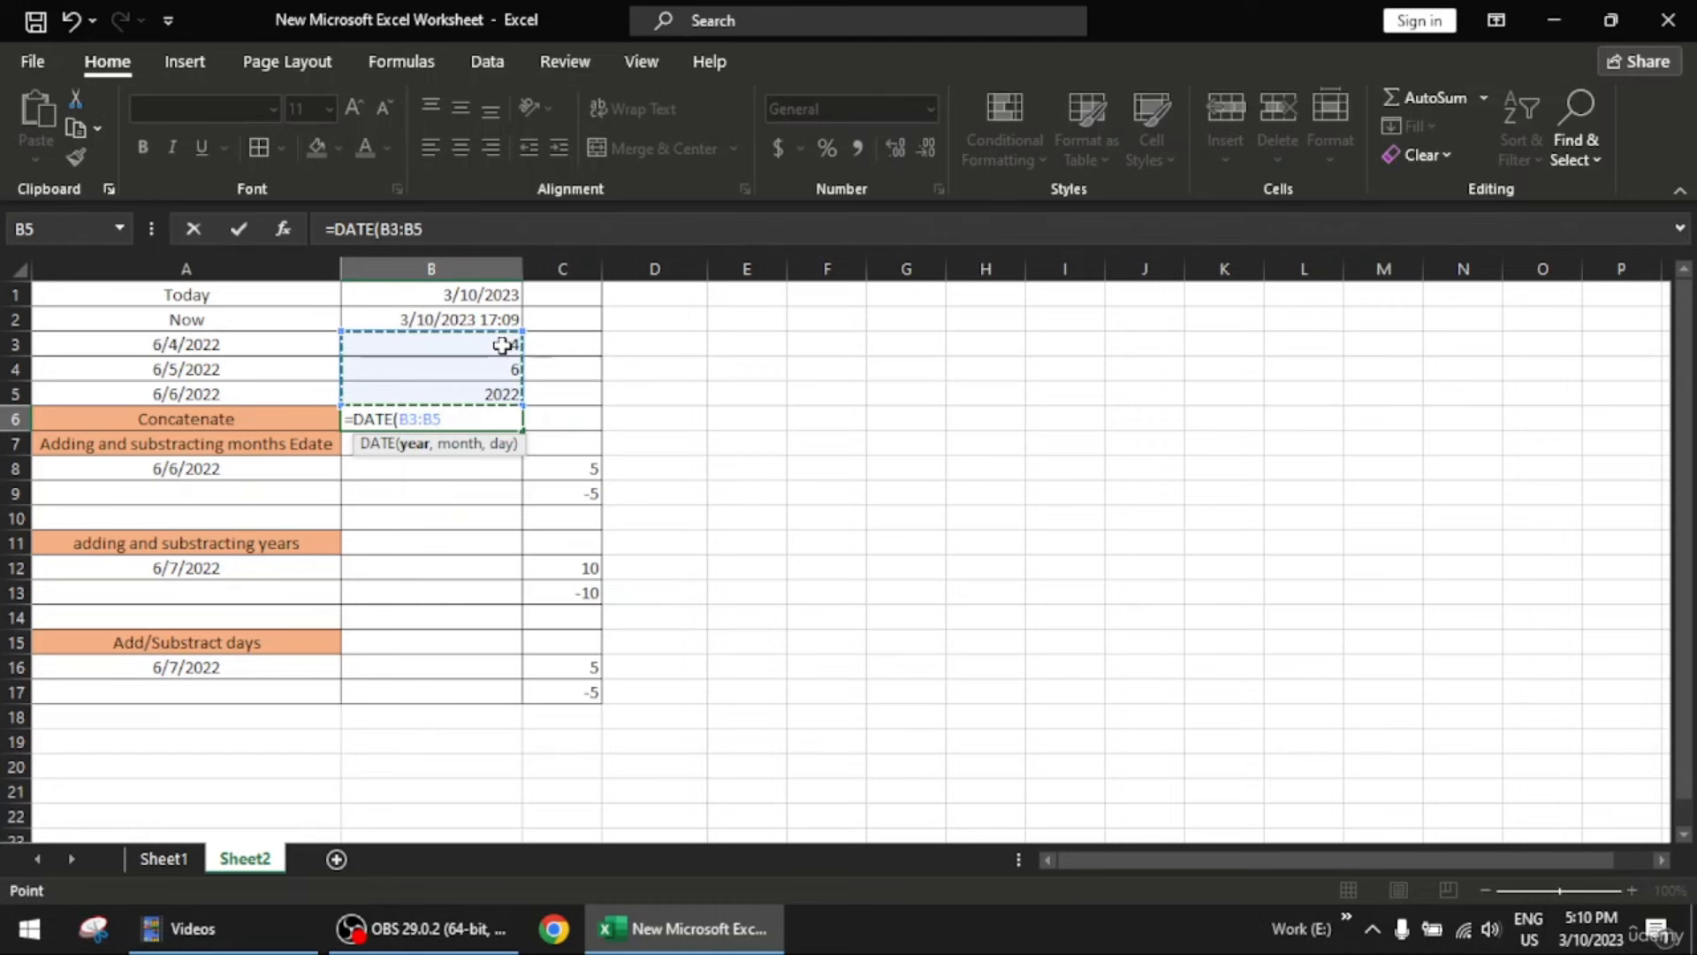
text())
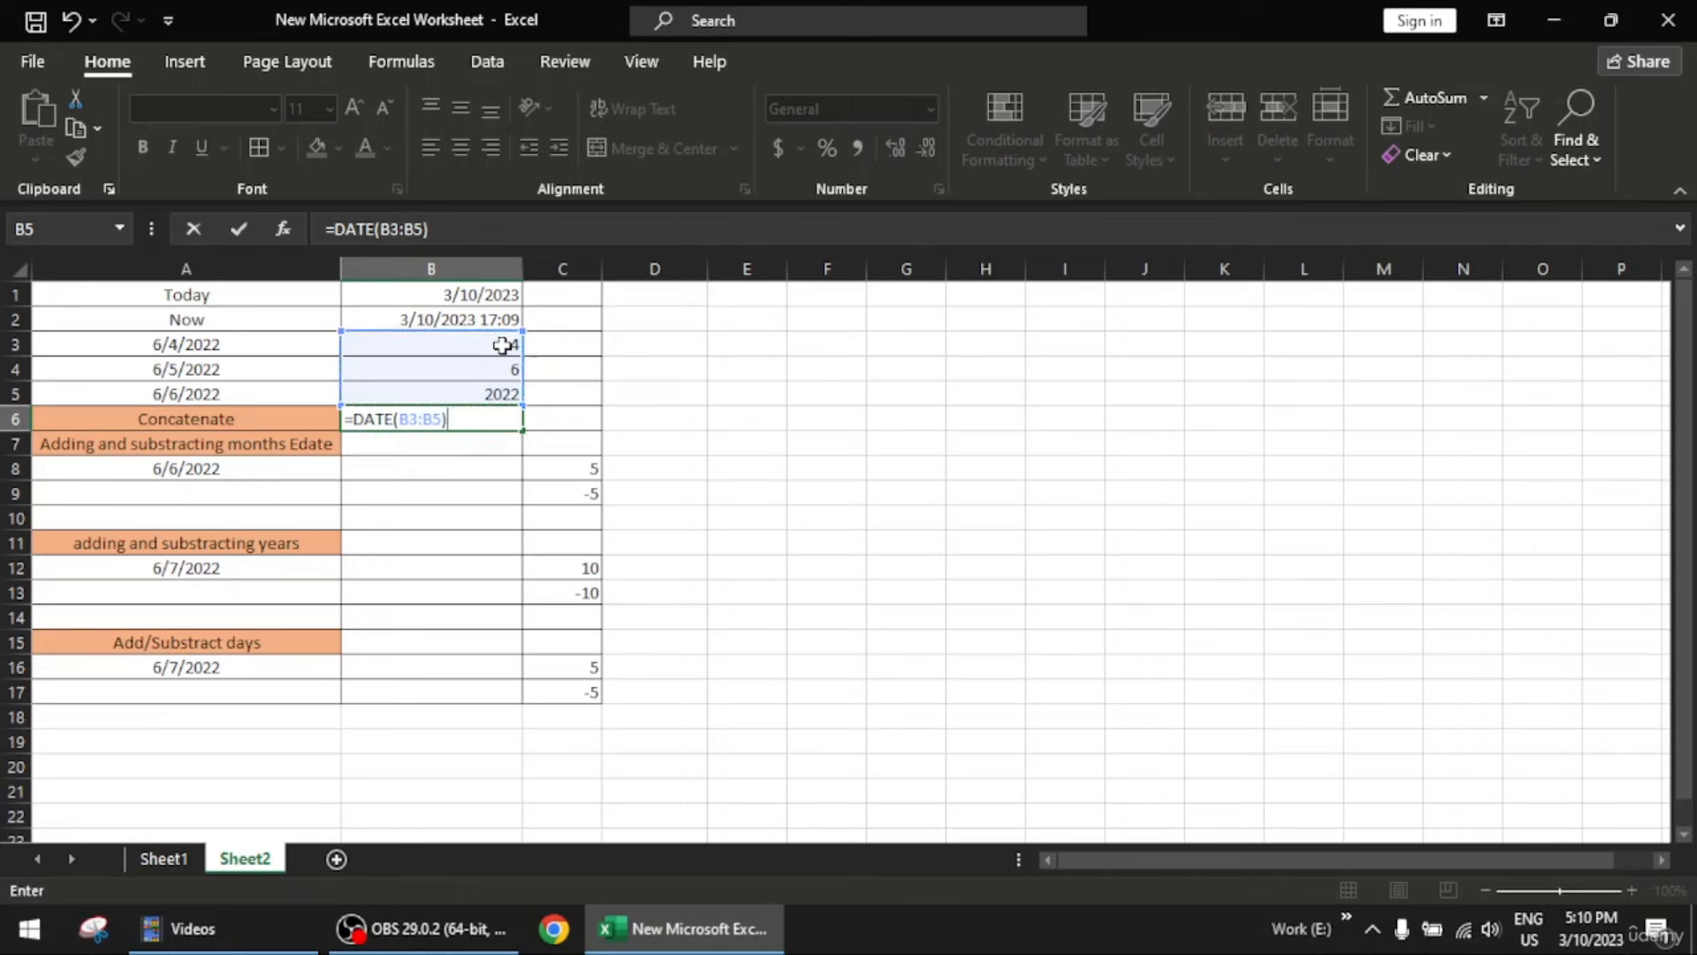
key(Return)
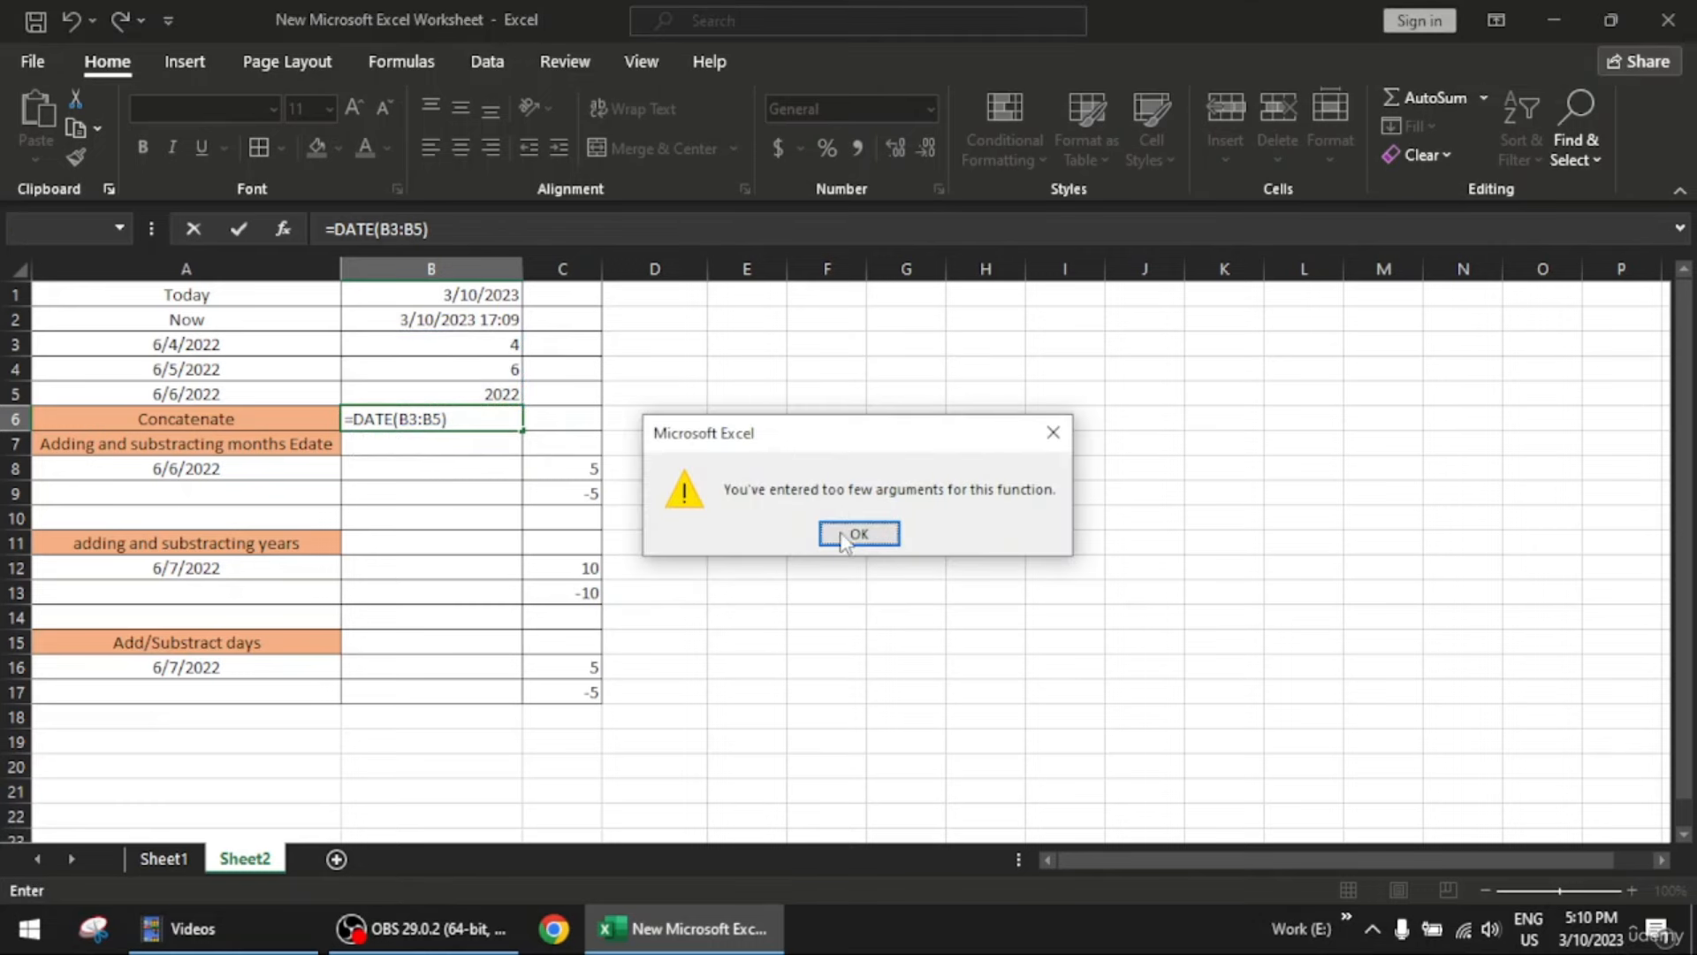
drag(904, 437, 638, 459)
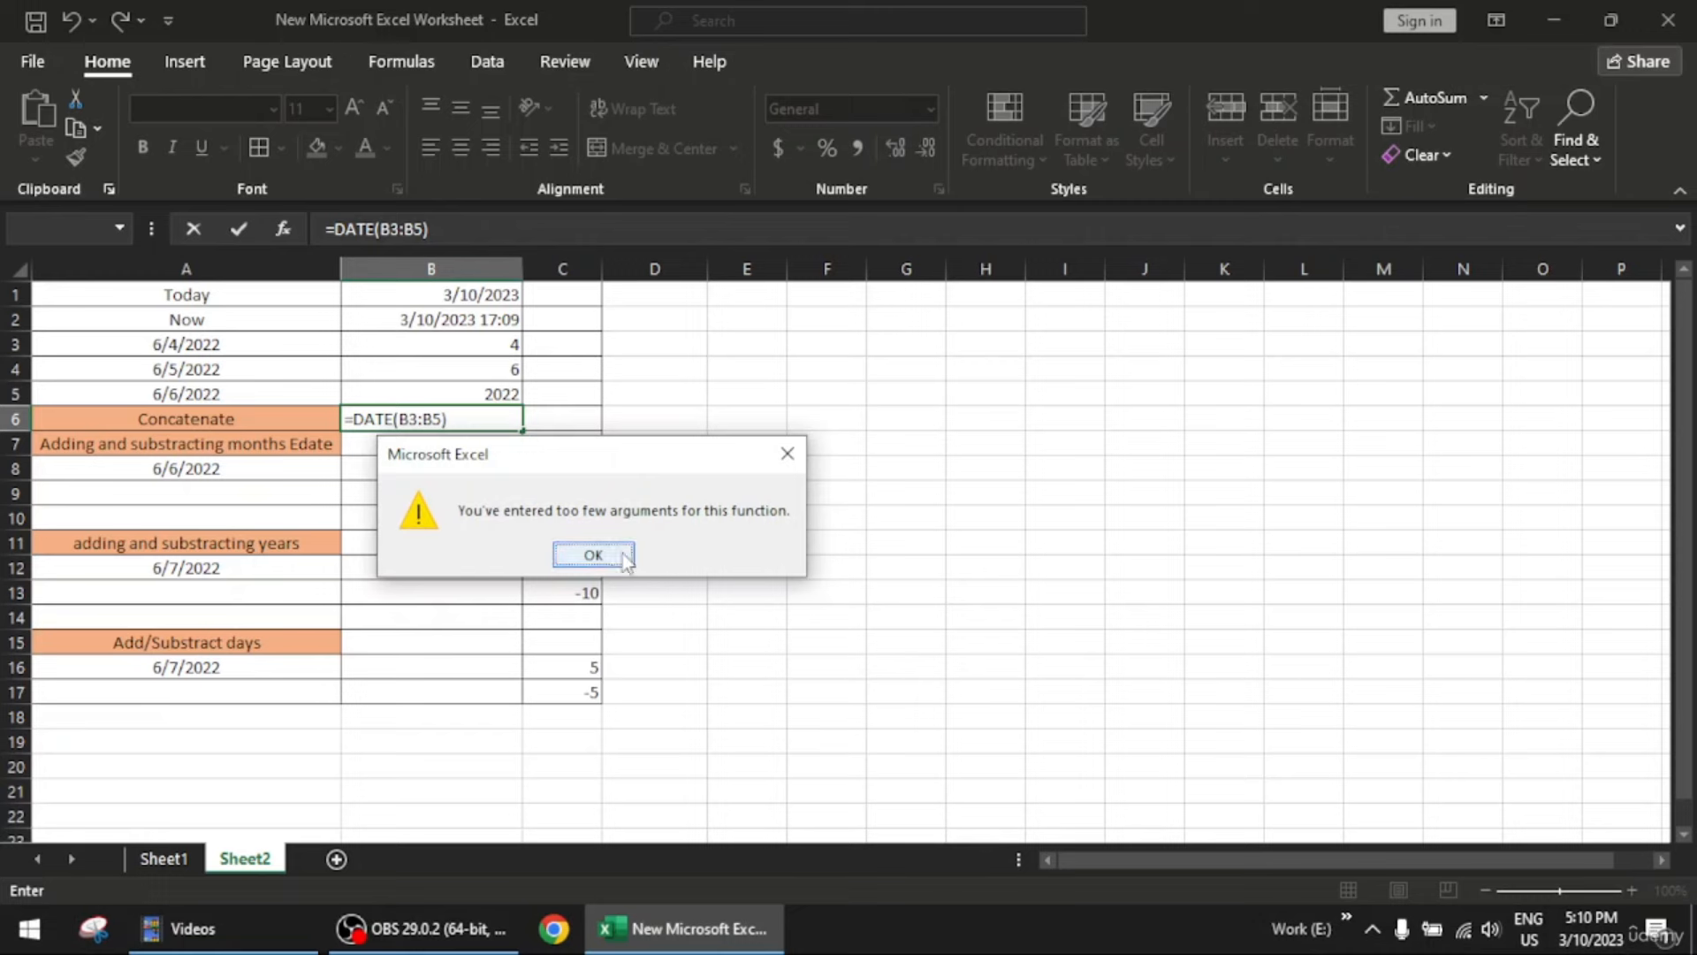
click(593, 555)
Correct the formula in B6 to =DATE(B5,B4,B3), using separate year, month and day cells instead of the range
click(495, 418)
key(BackSpace)
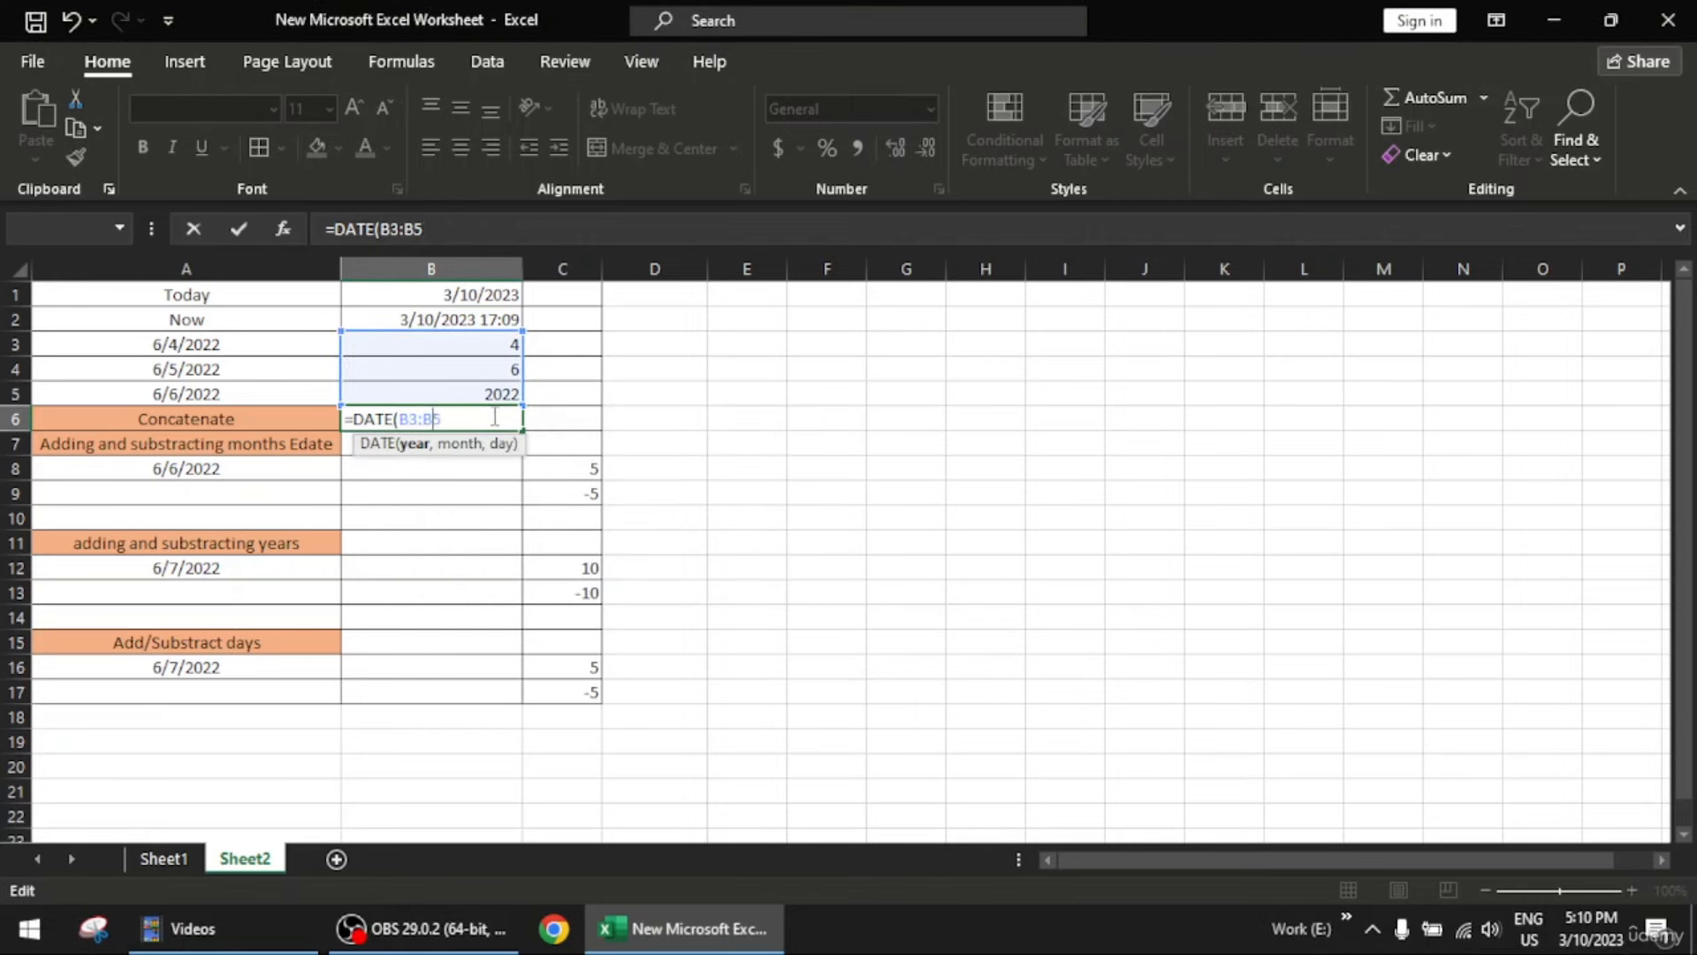
key(BackSpace)
key(BackSpace)
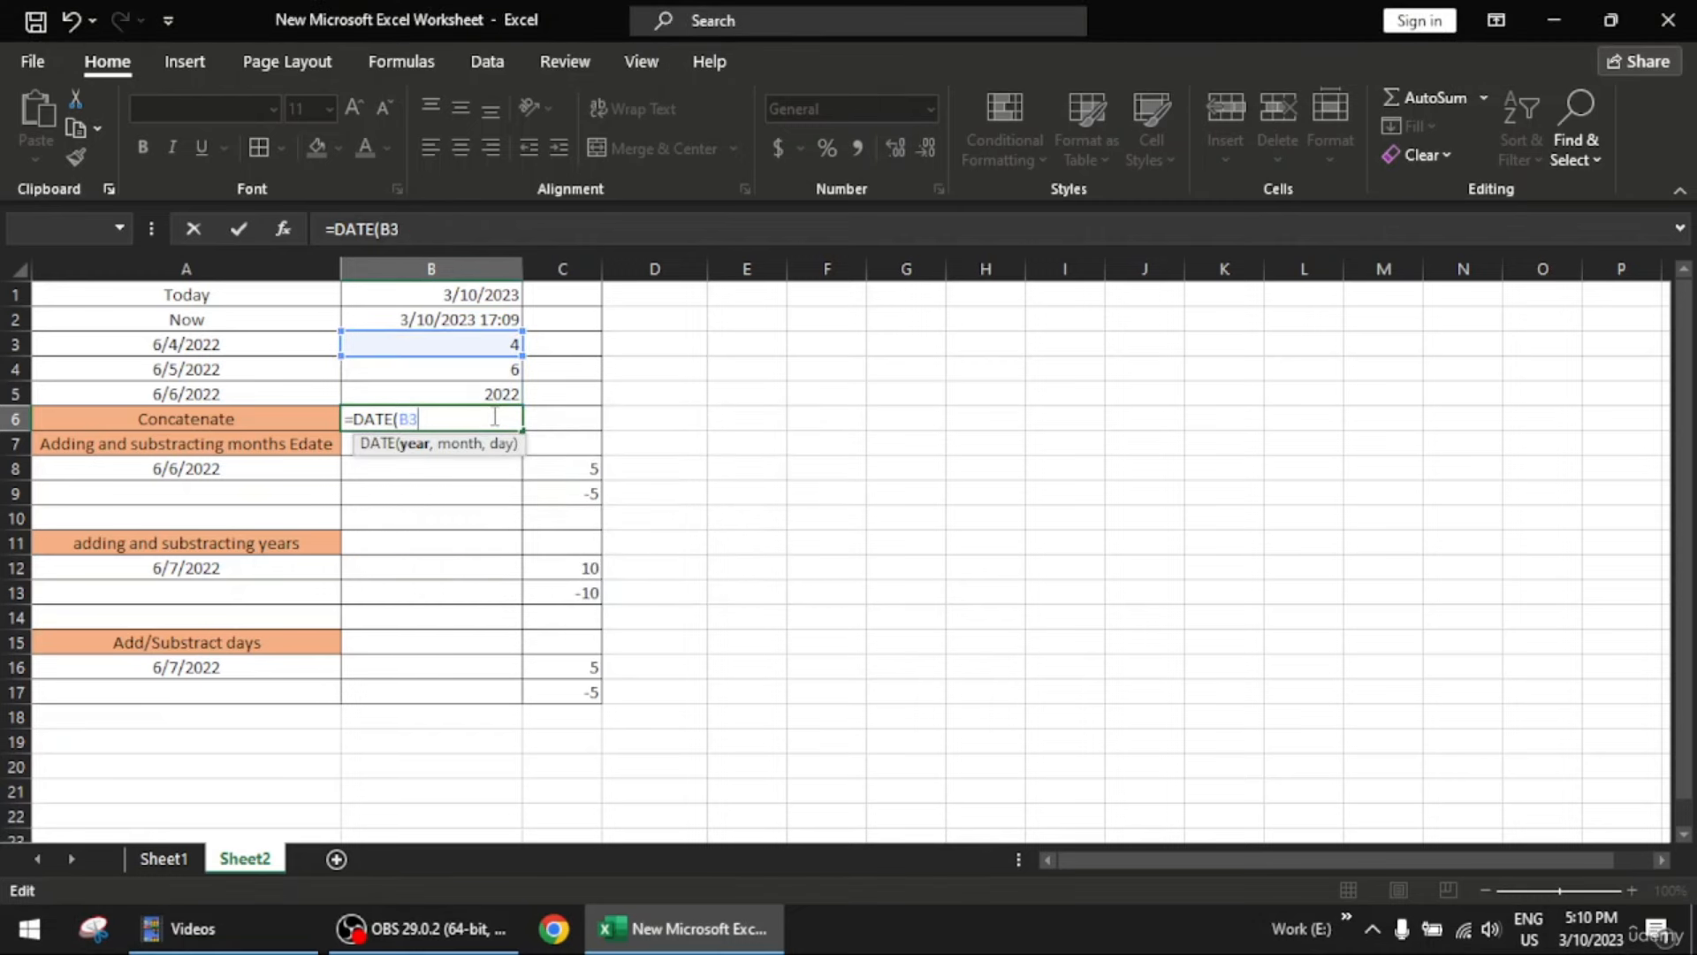
key(BackSpace)
key(BackSpace)
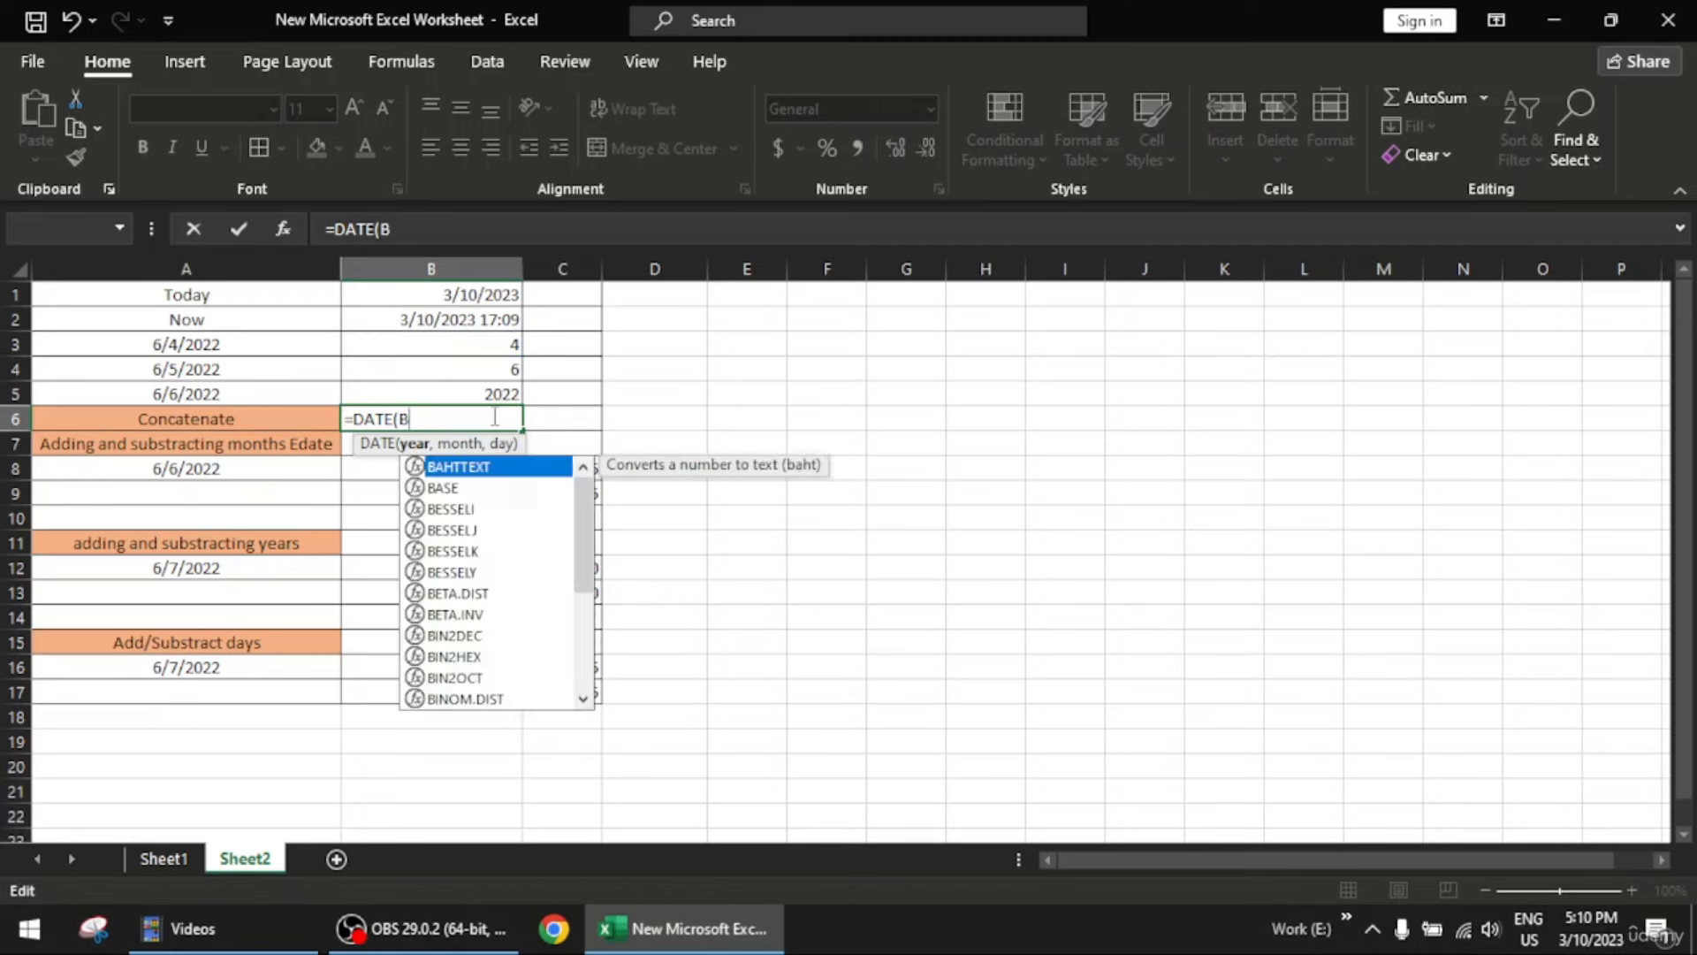
click(508, 399)
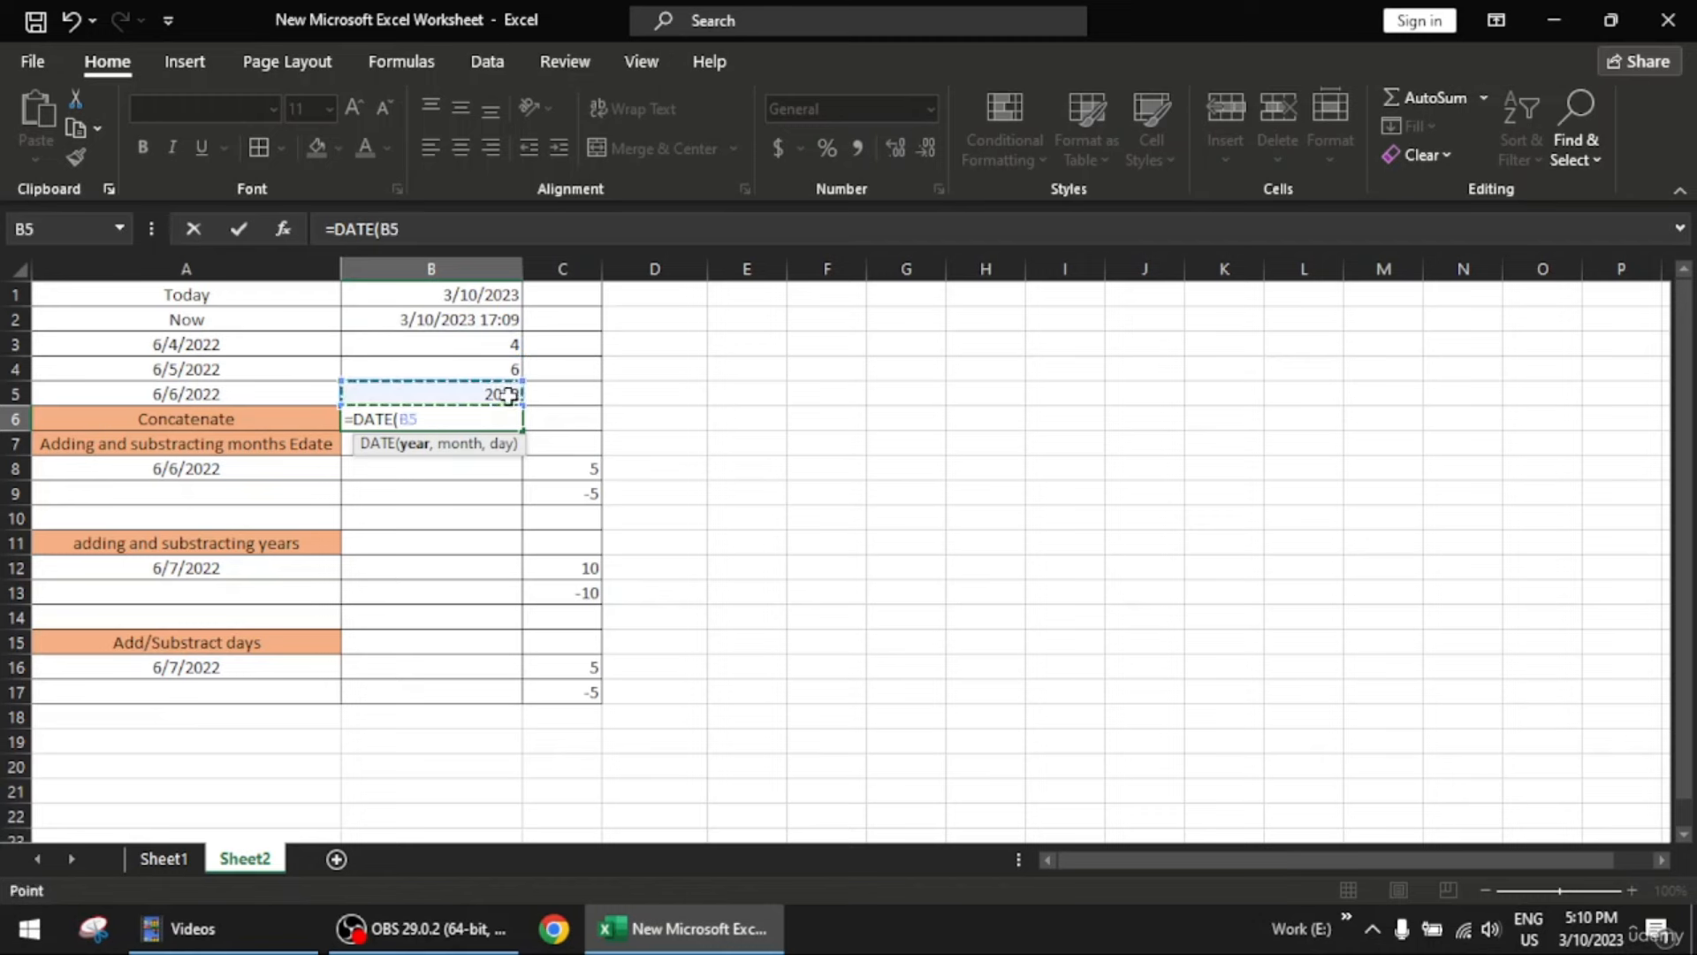
text(,)
click(496, 372)
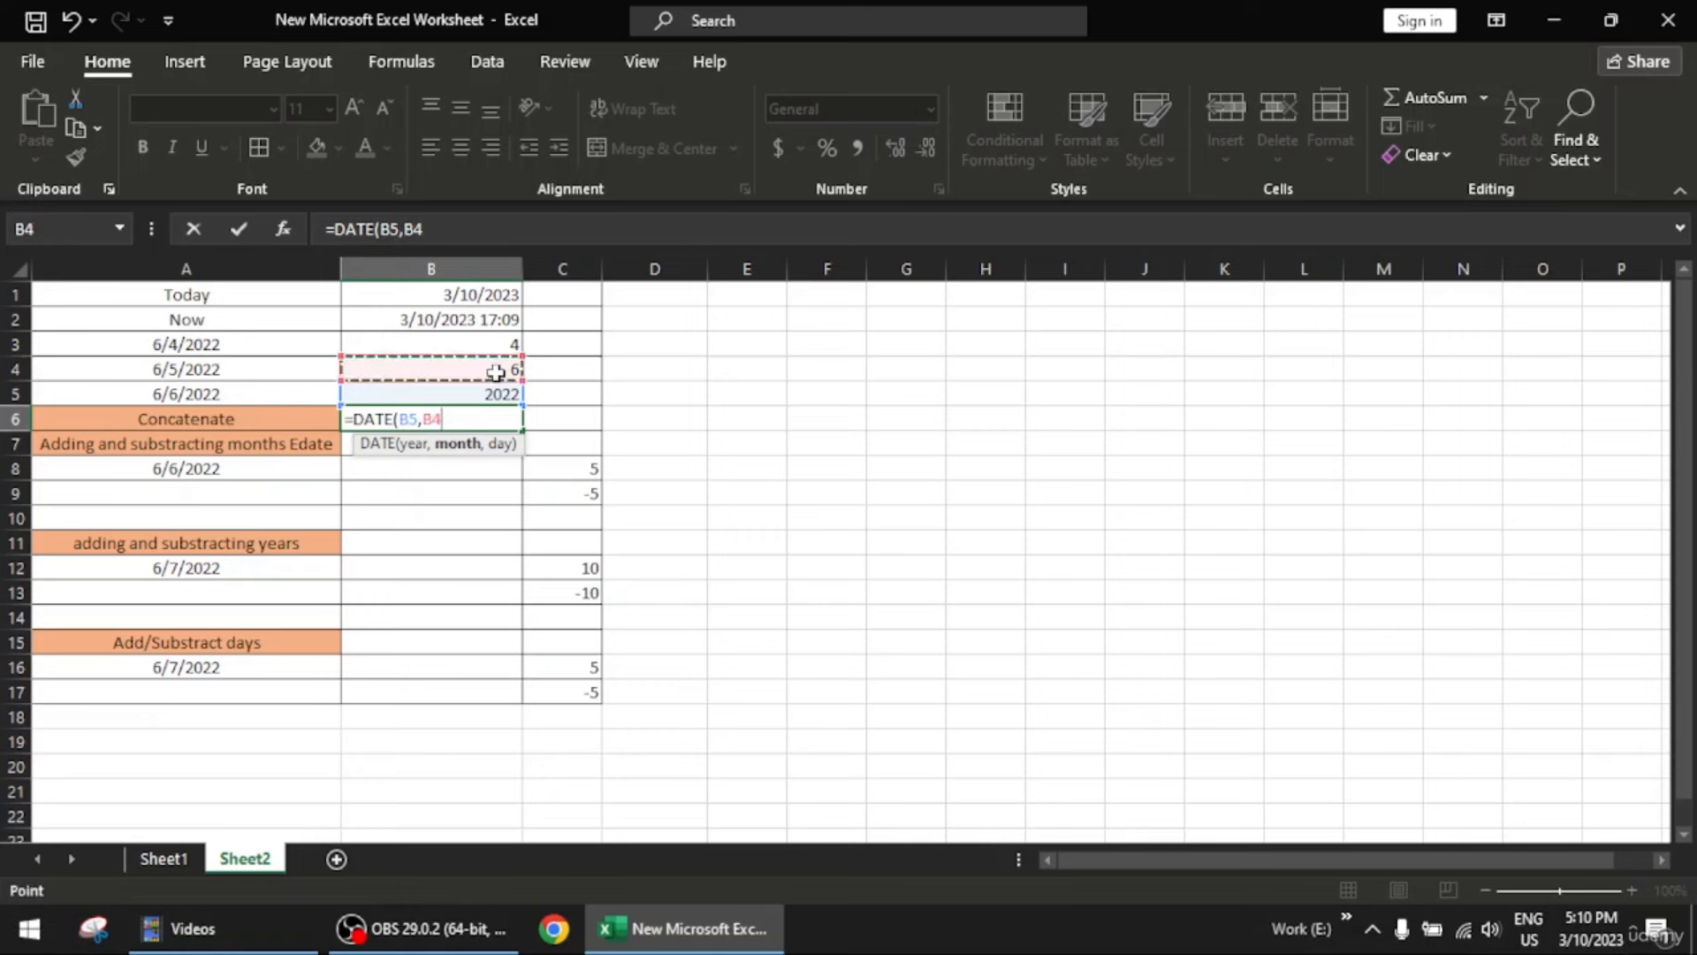
text(,)
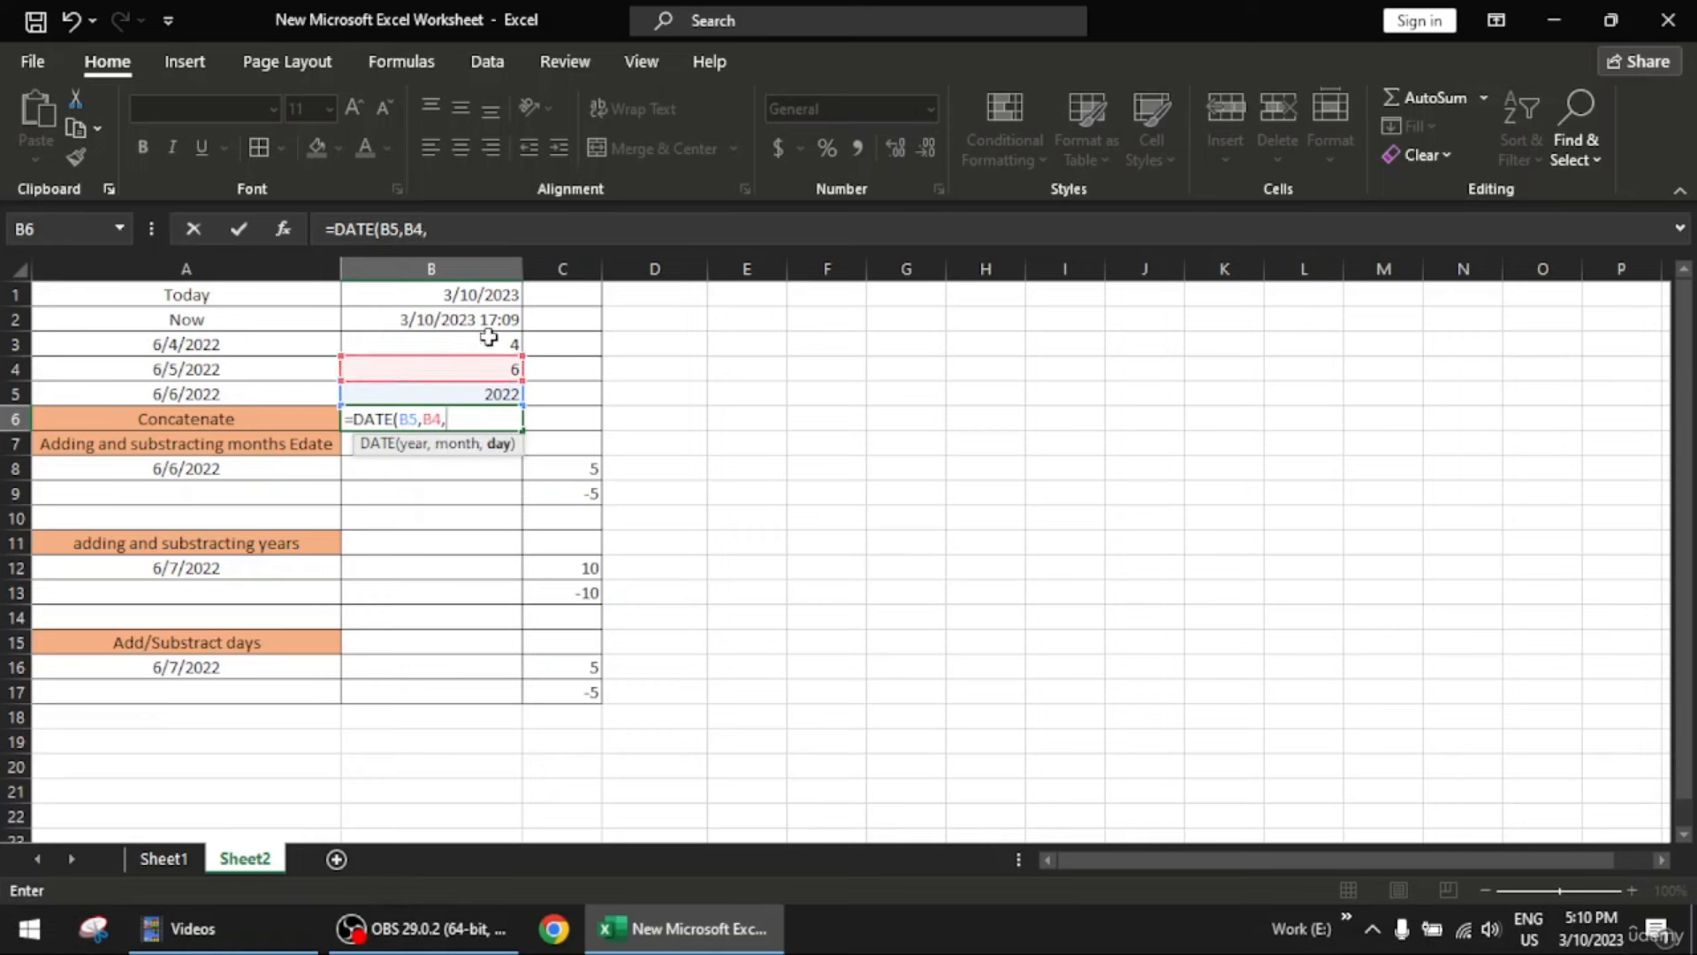
click(489, 341)
text())
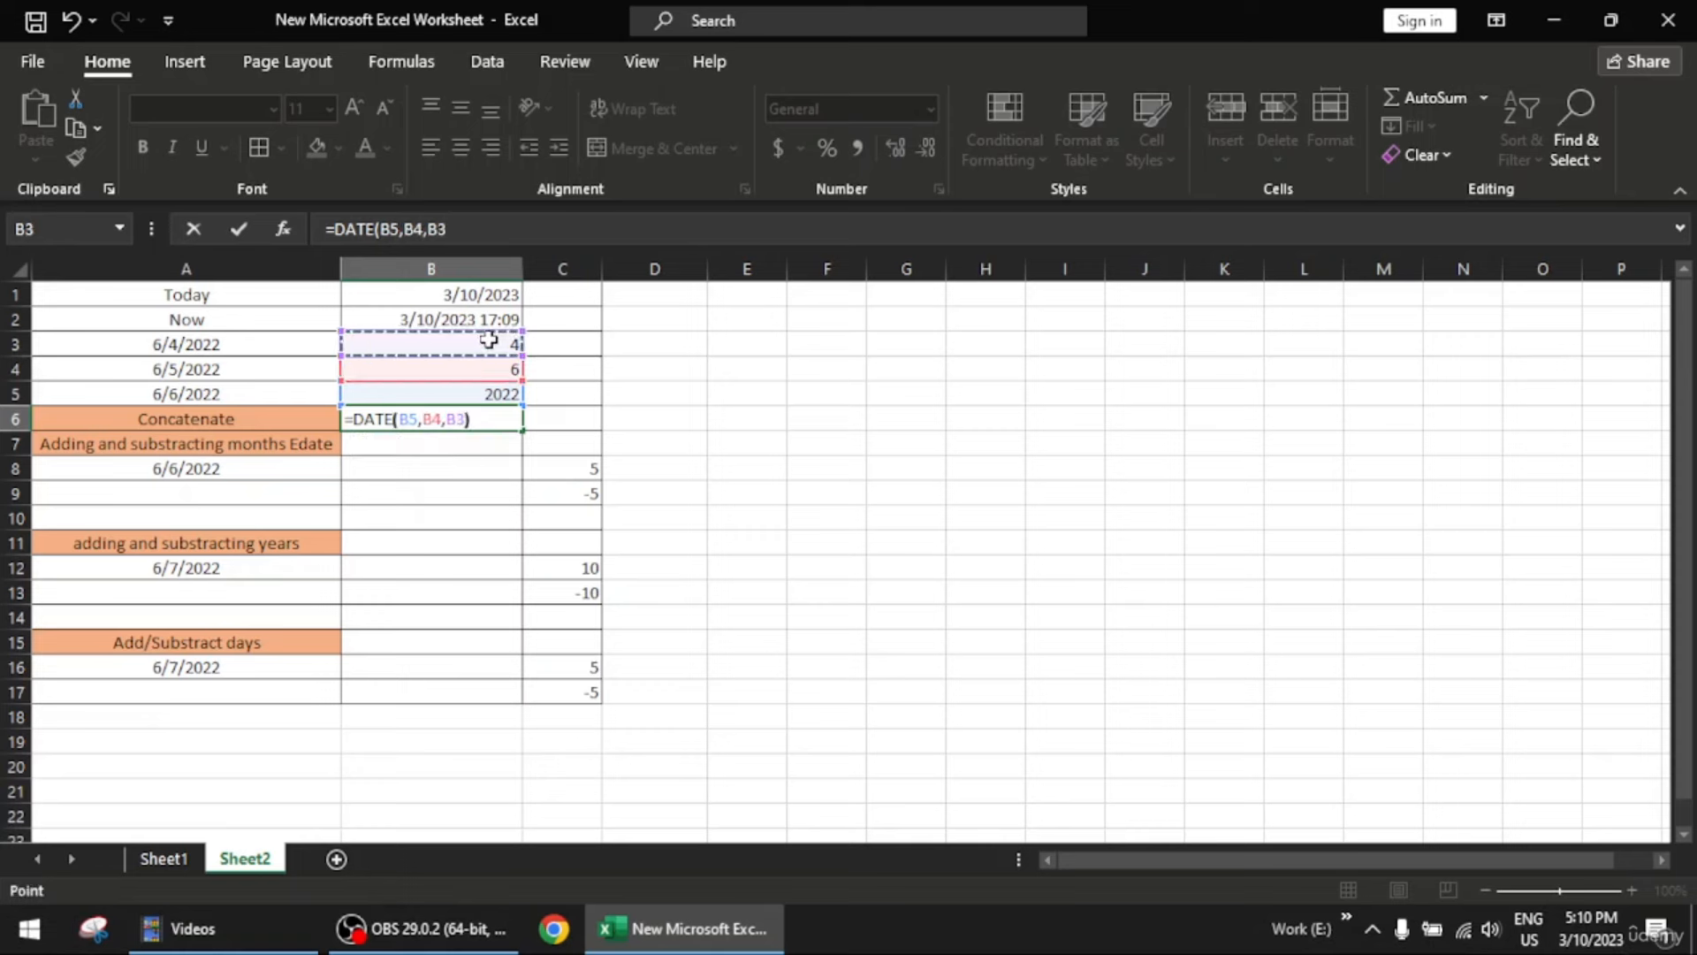
key(Return)
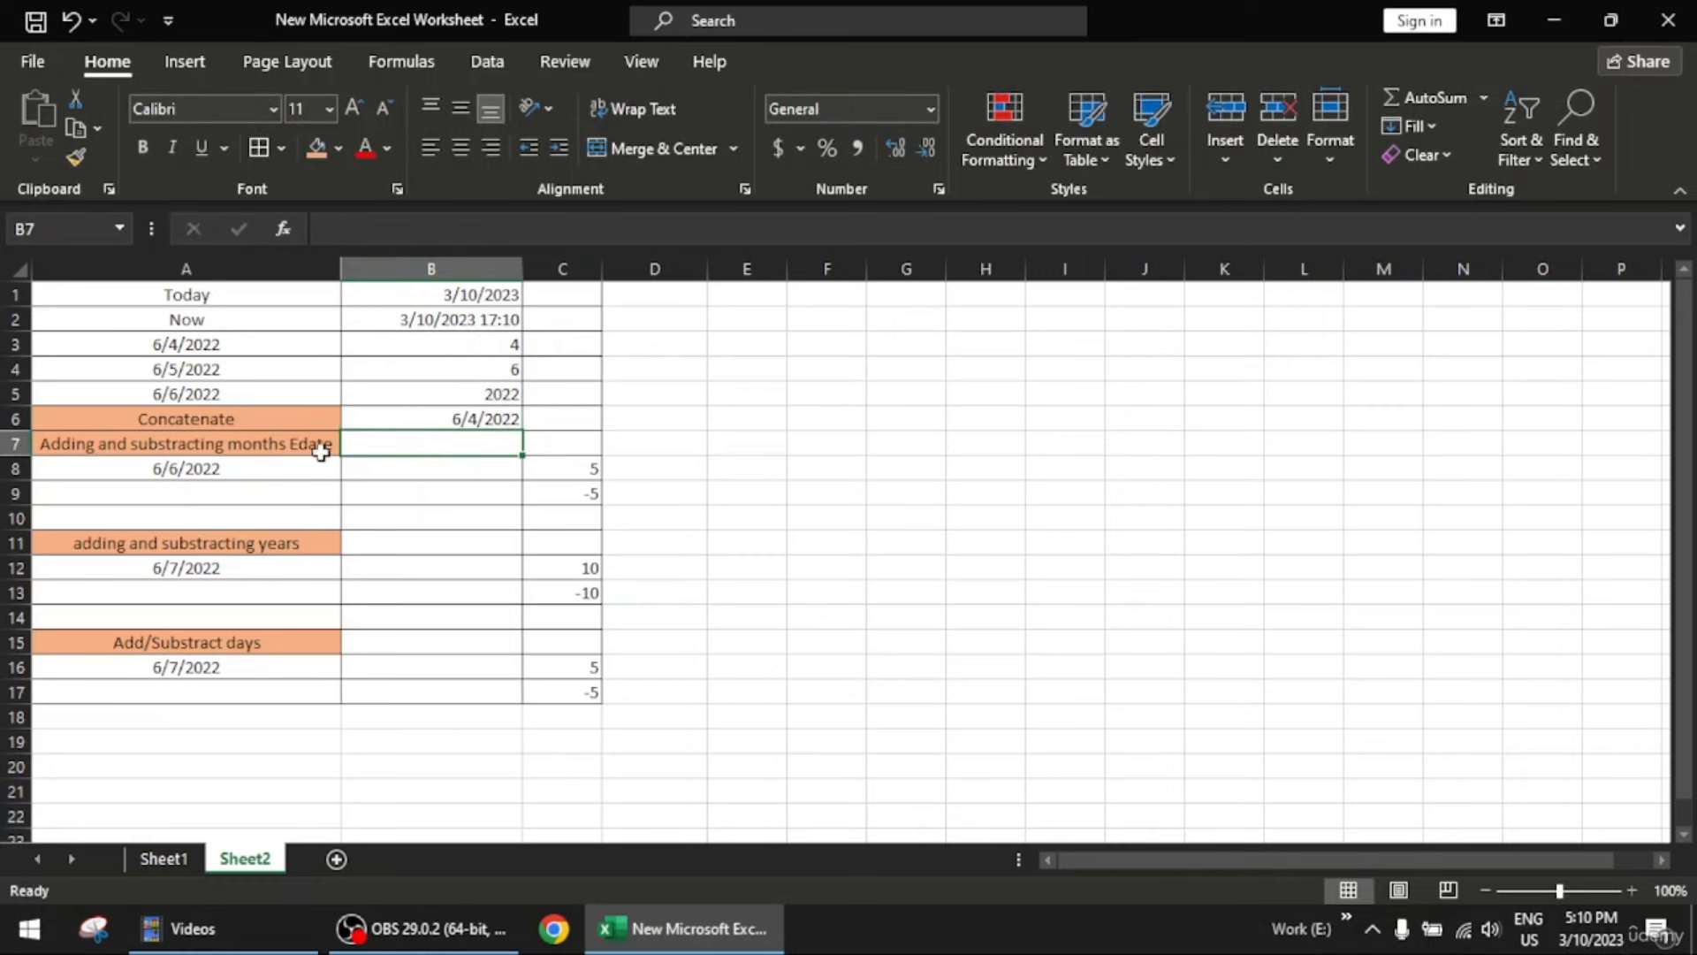
Change the number format of the combined date in B6 to Long Date
click(469, 423)
click(931, 104)
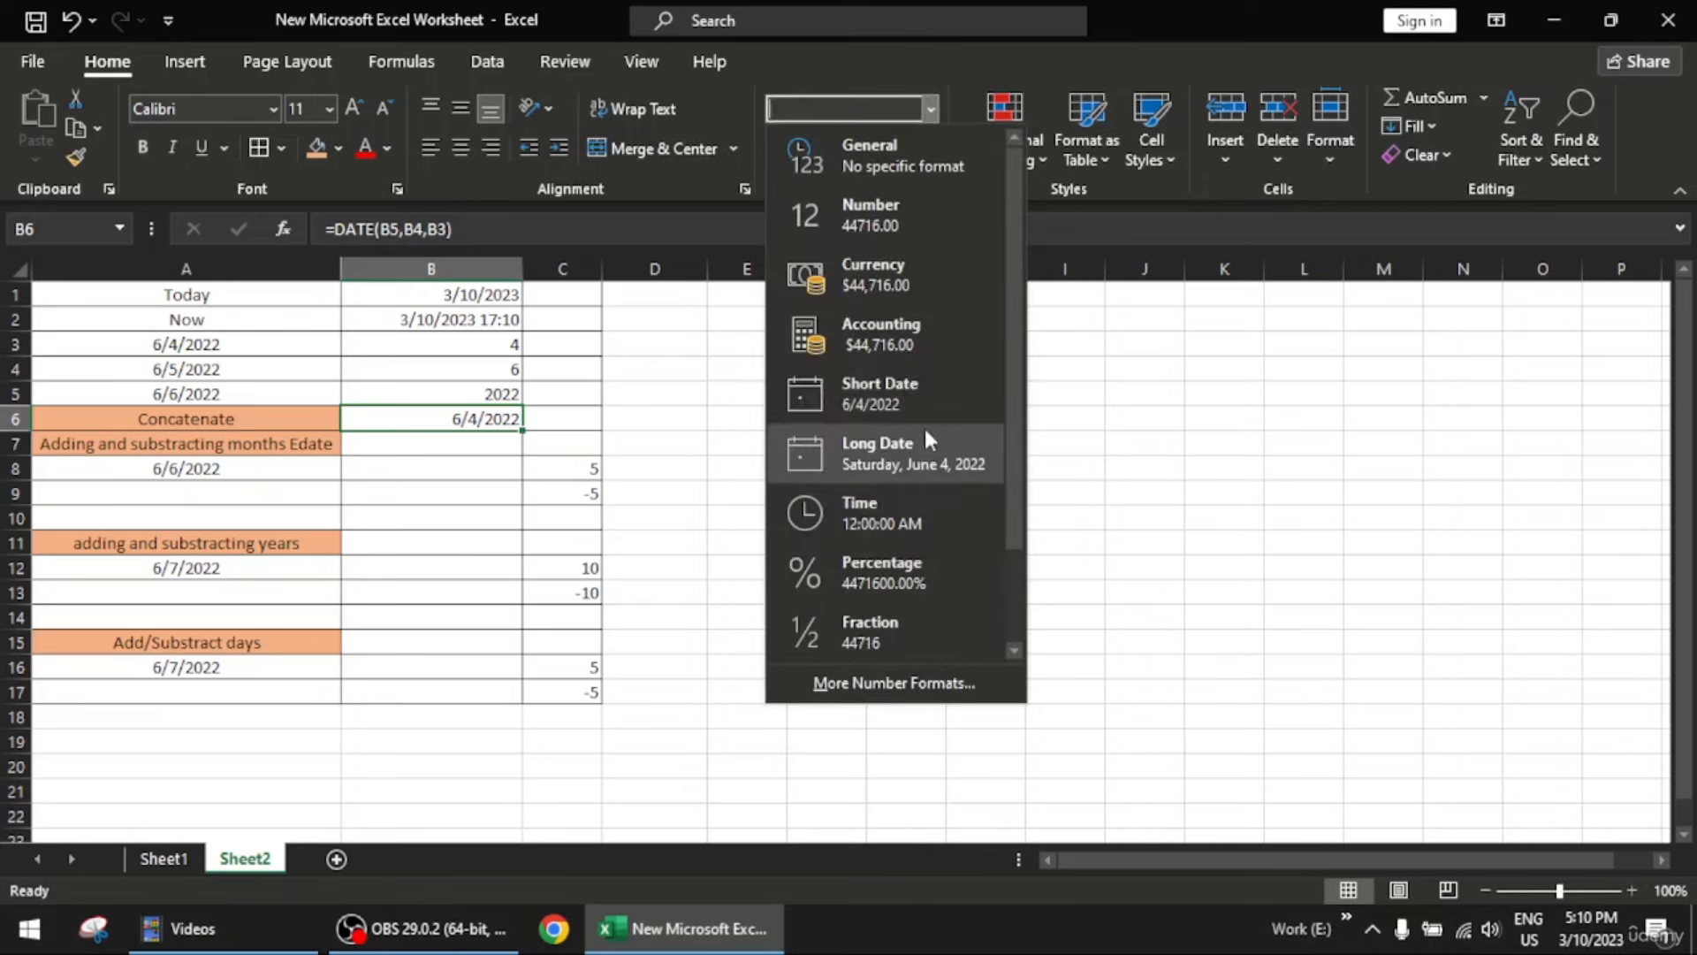
click(884, 455)
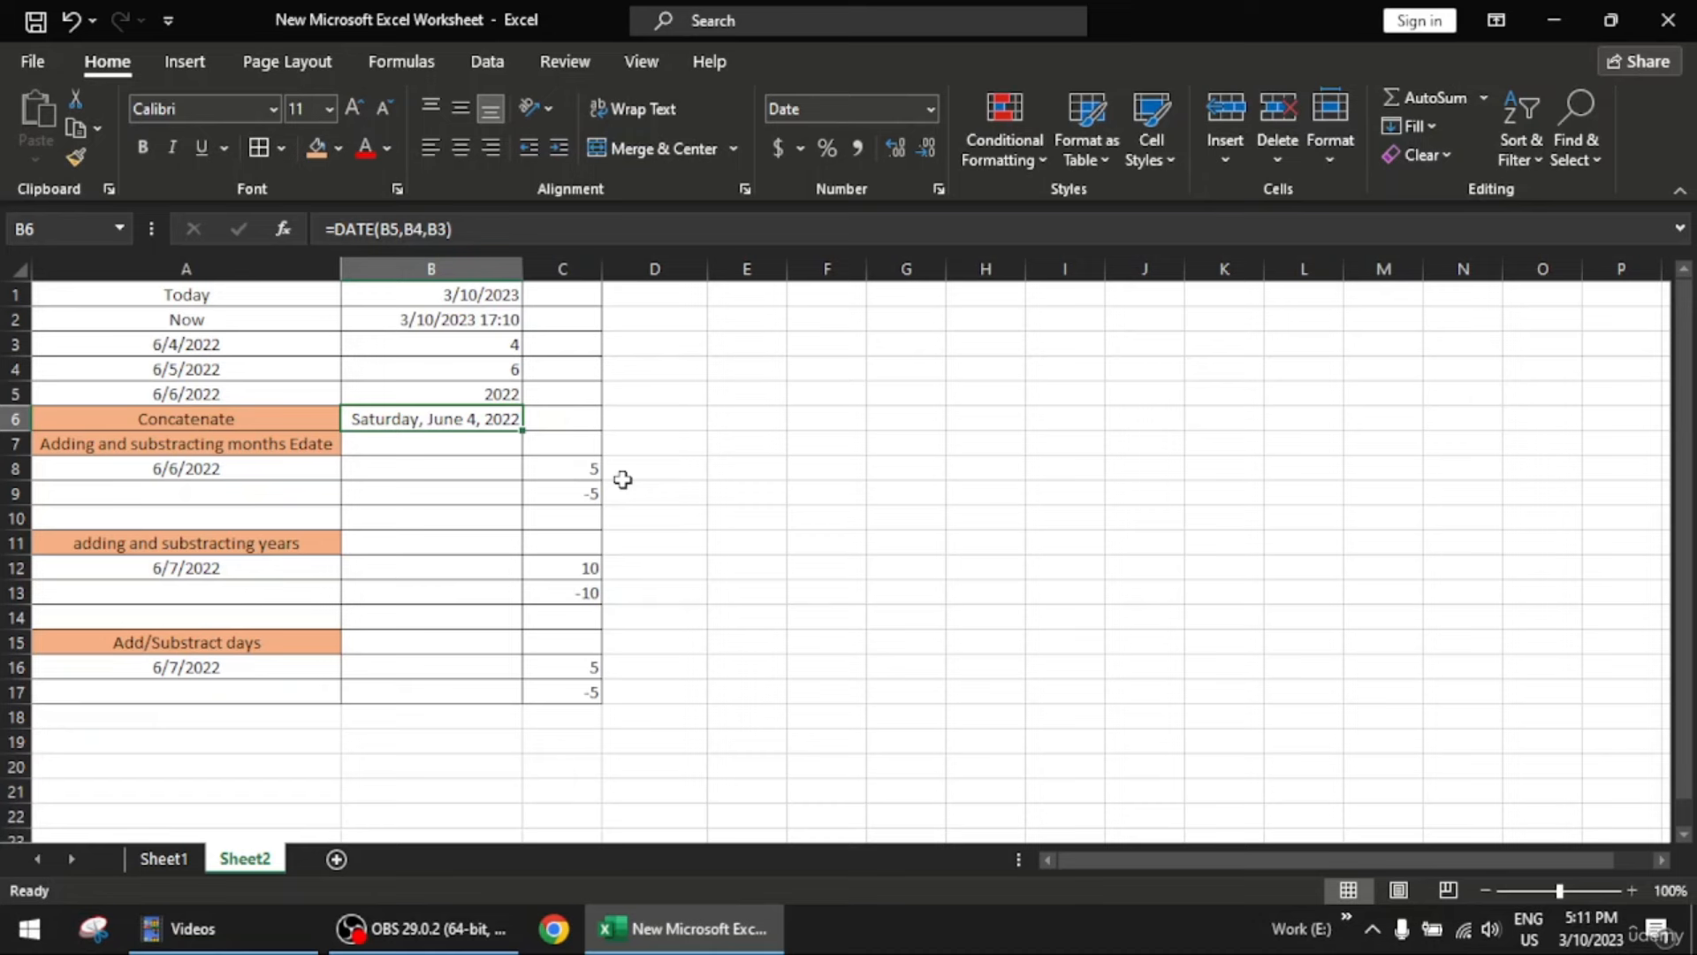
Clear the contents of B6 and enter the formula =DATE(B5,B4,B3) again
text(3)
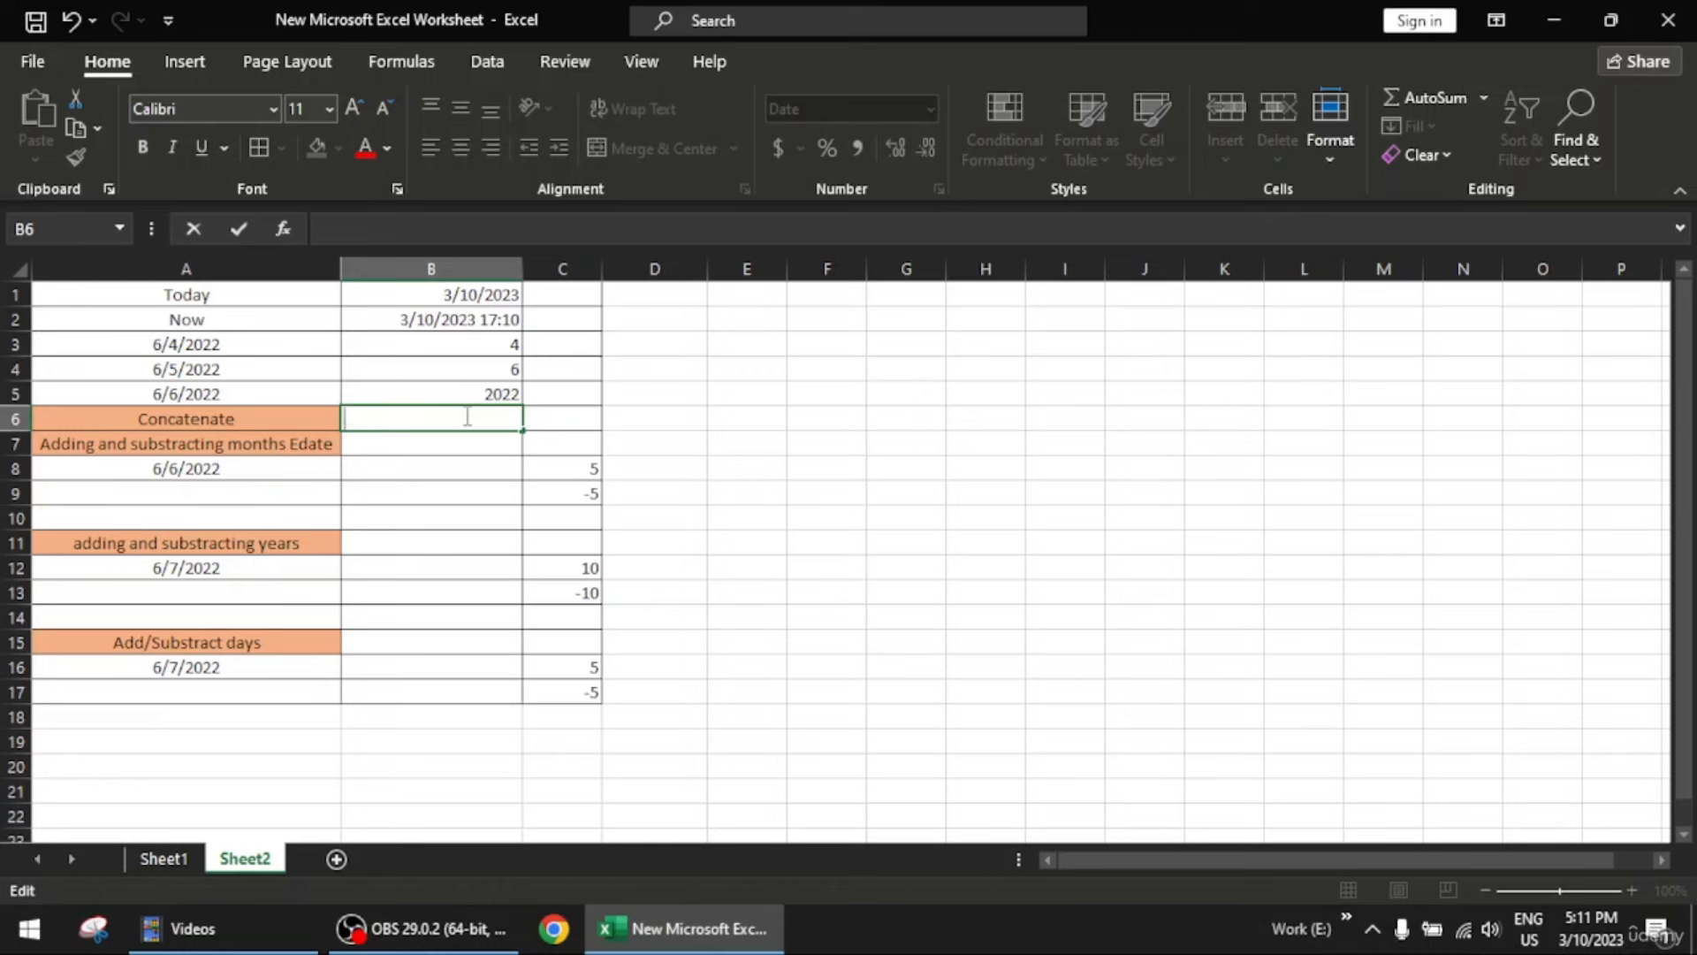
text(=)
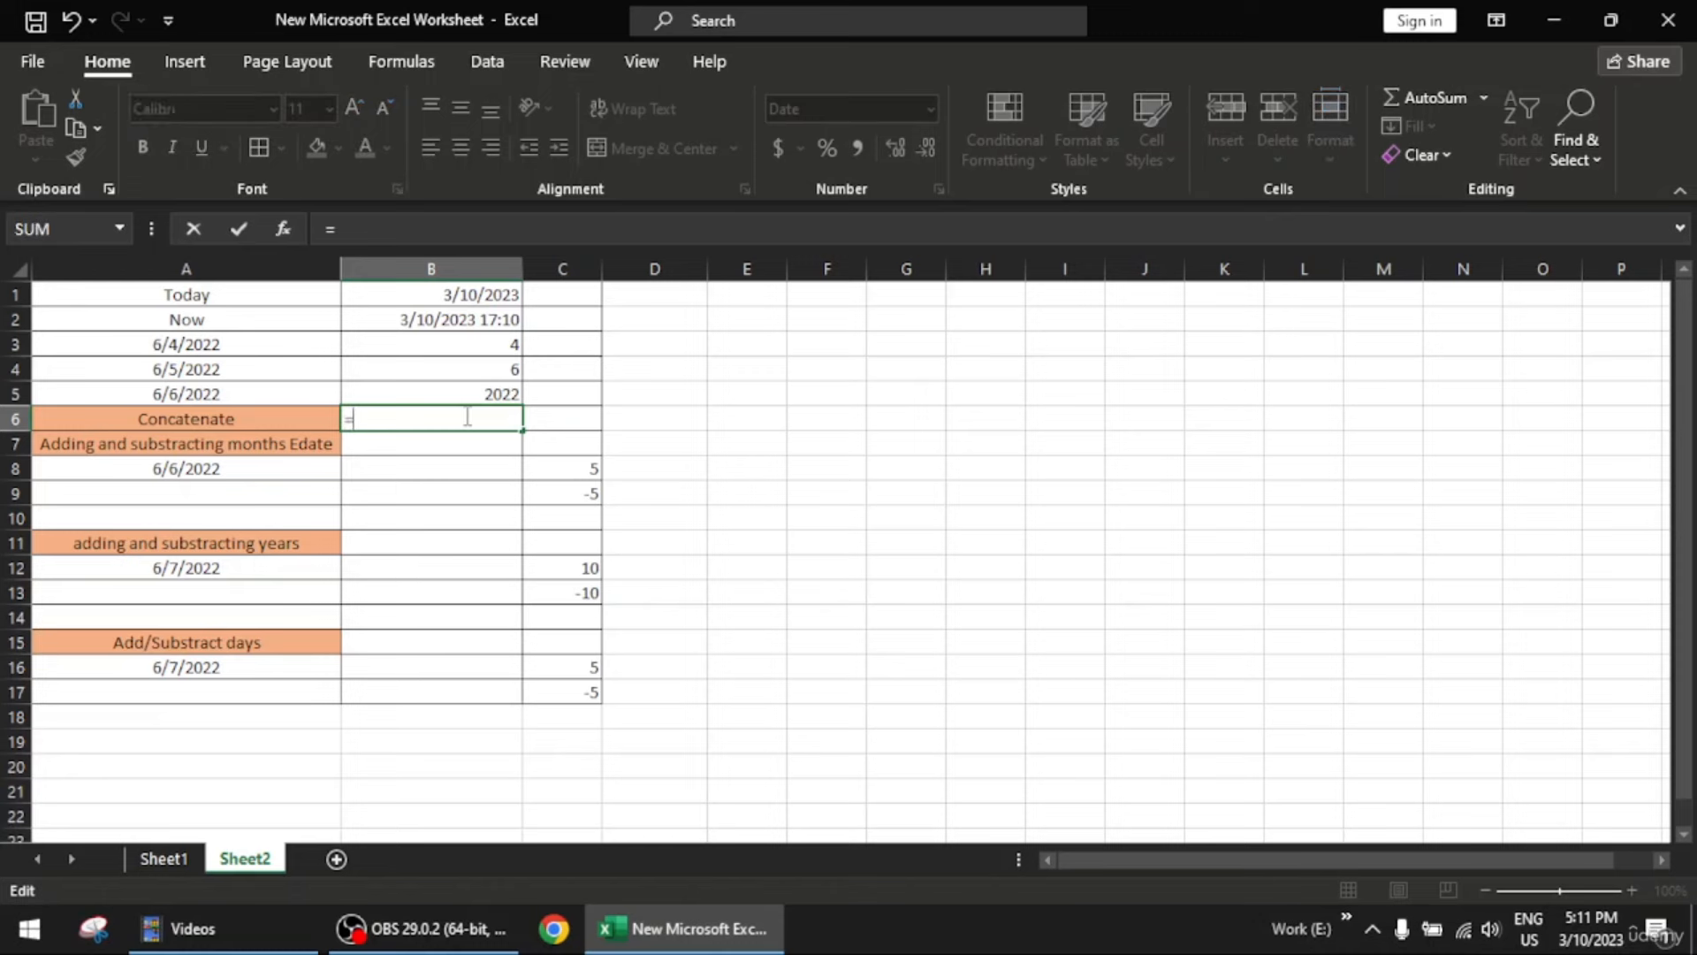
text(date)
key(Tab)
click(493, 389)
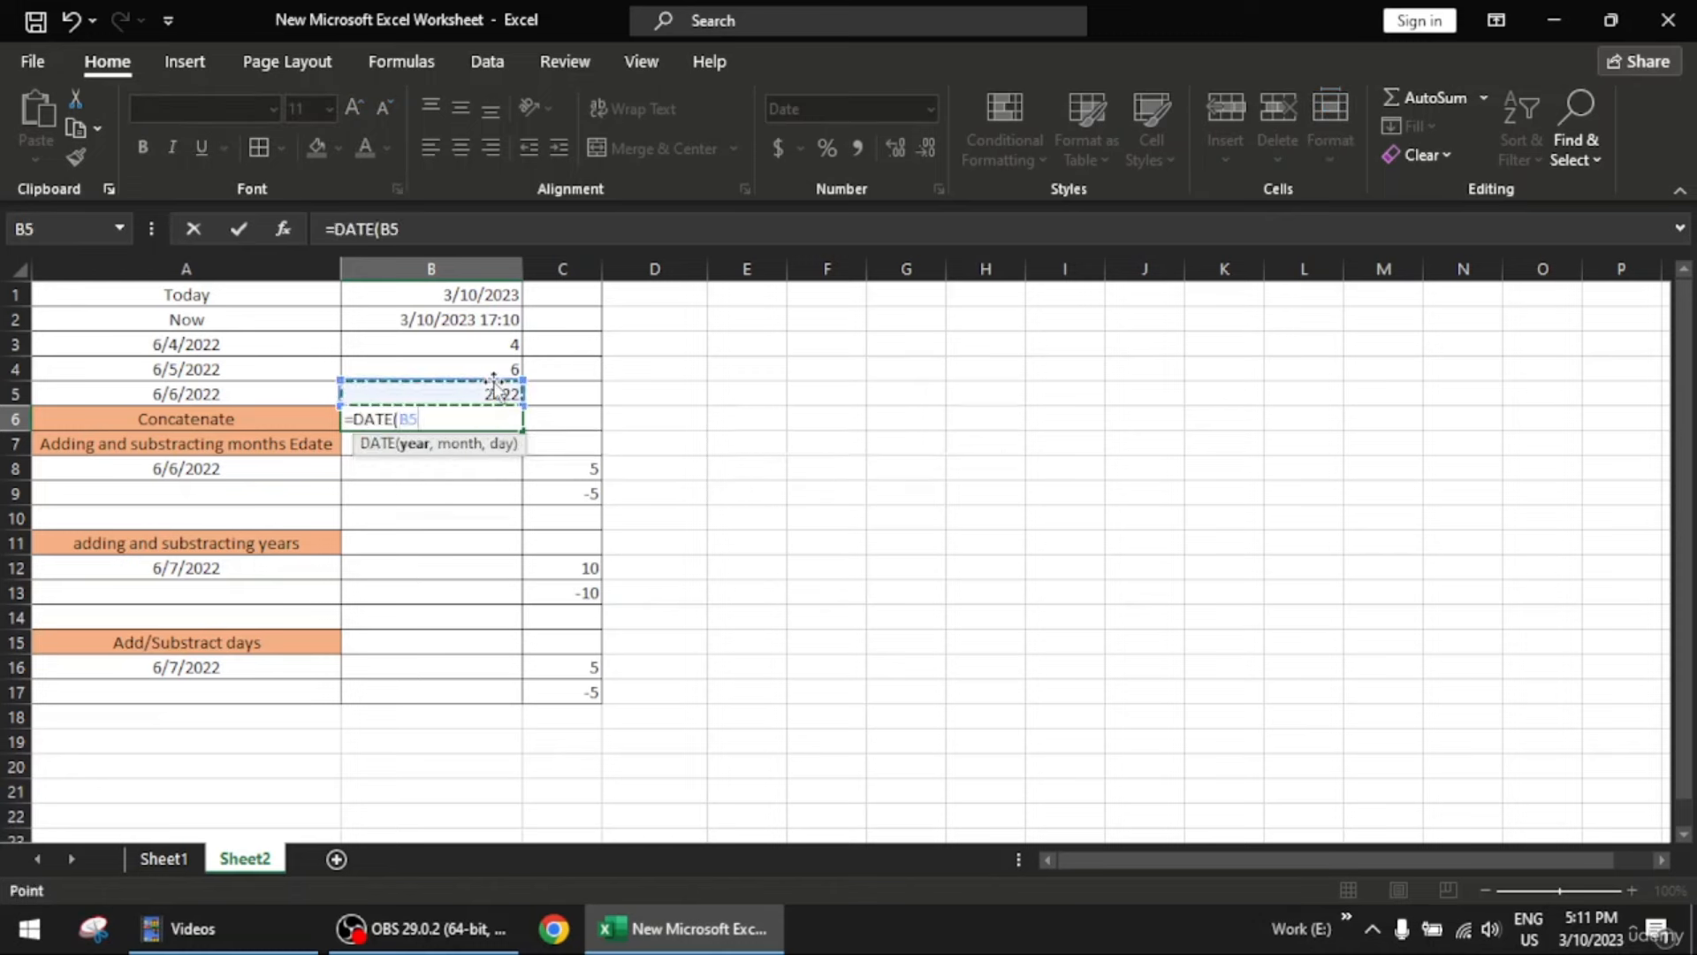
text(,)
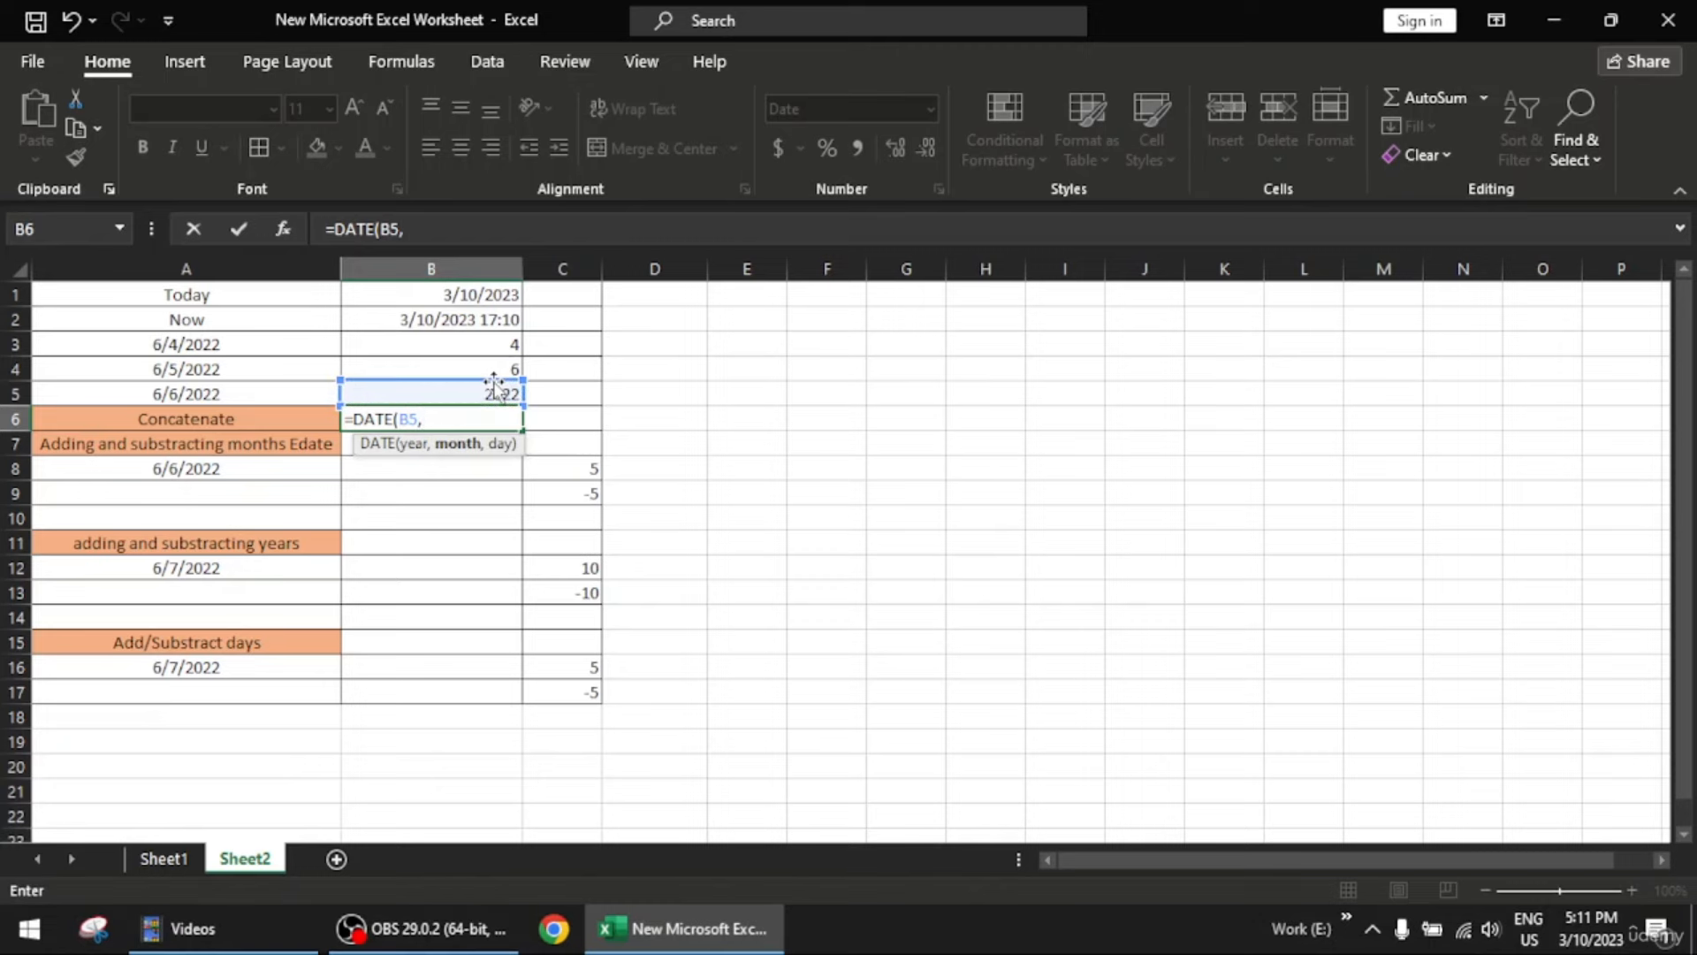
click(478, 365)
text(,)
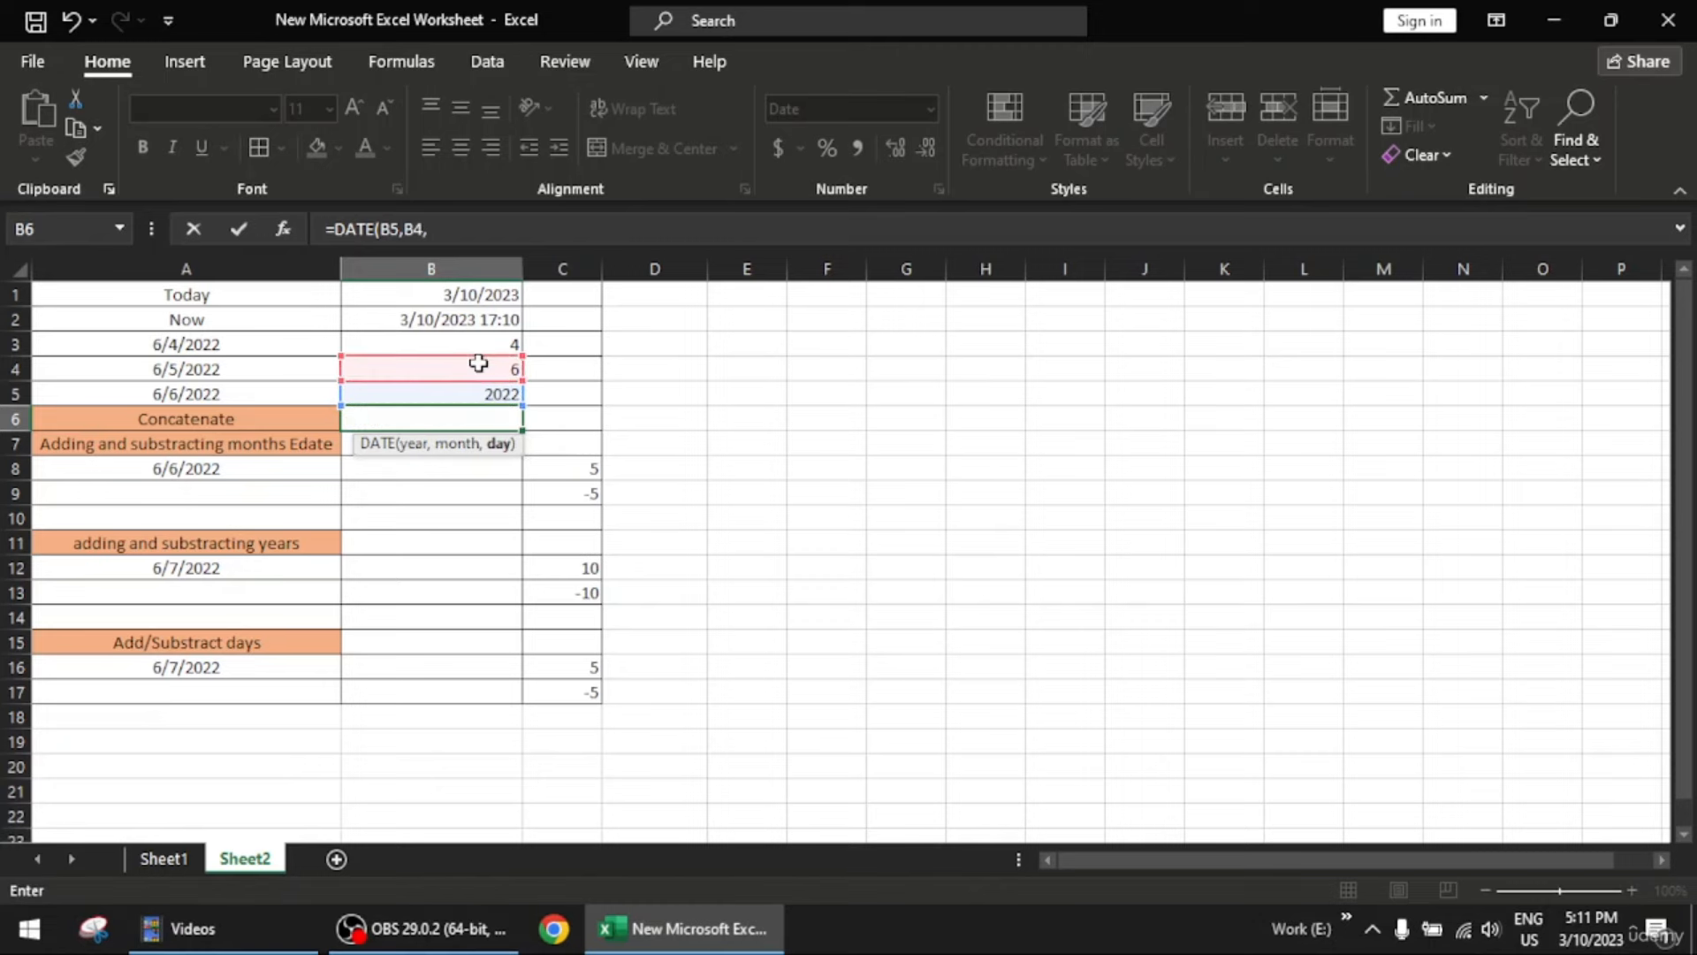
scroll(479, 363, down, 1)
scroll(621, 425, up, 1)
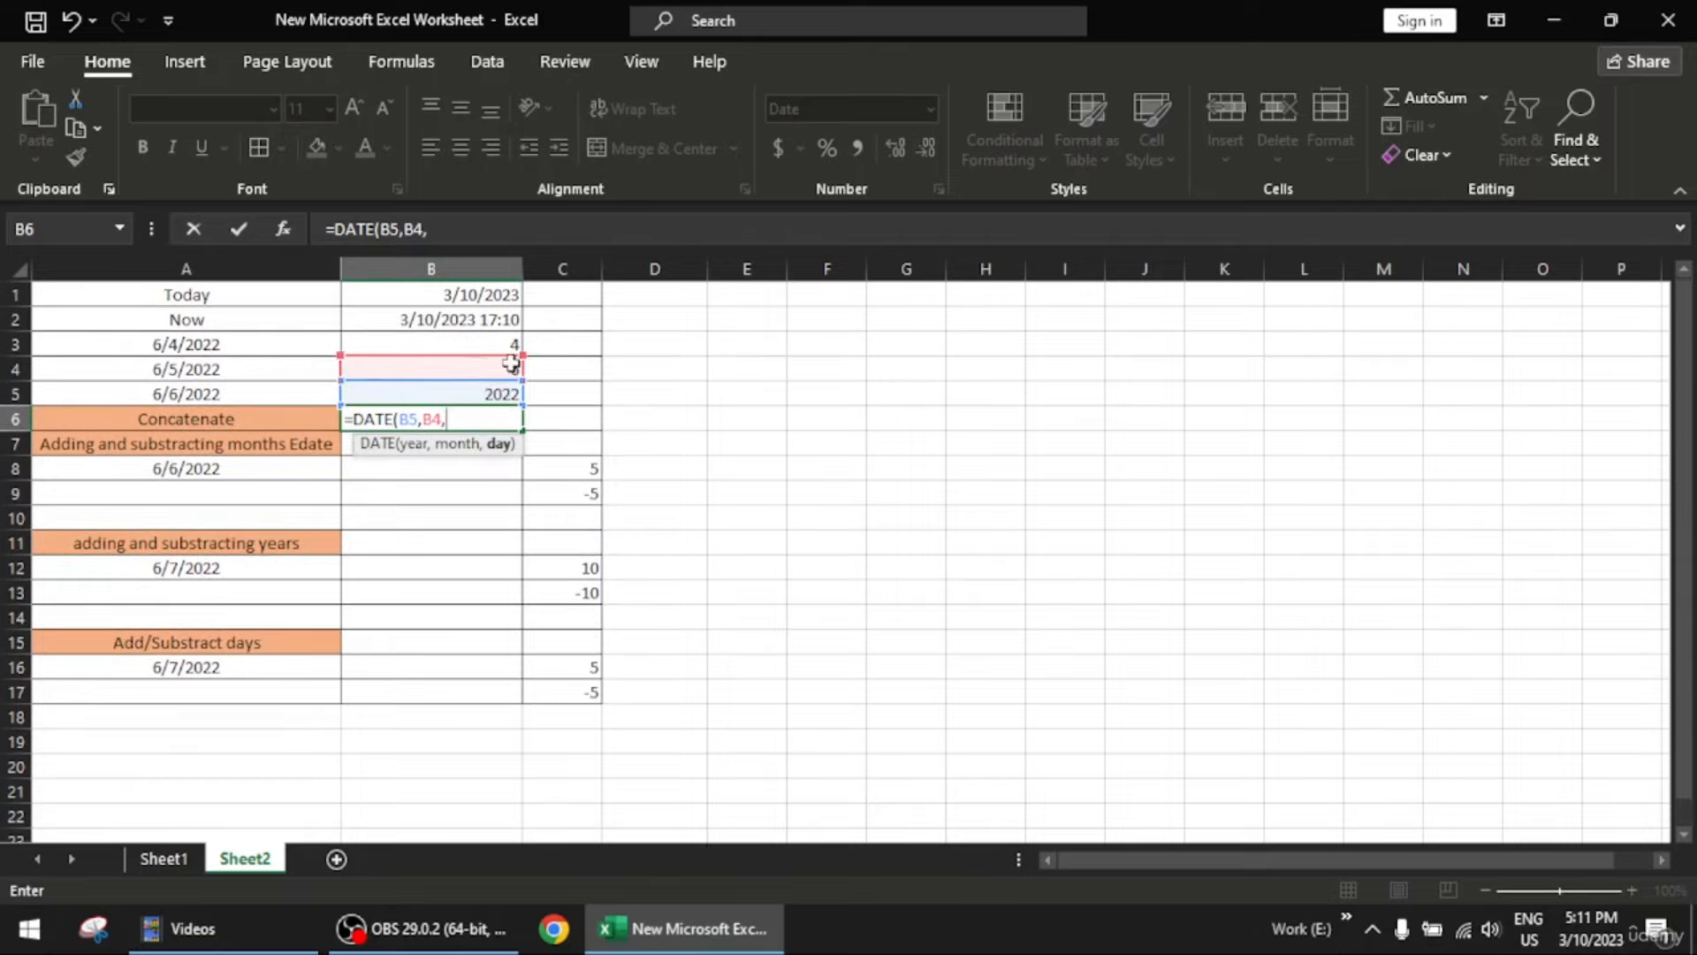
click(504, 346)
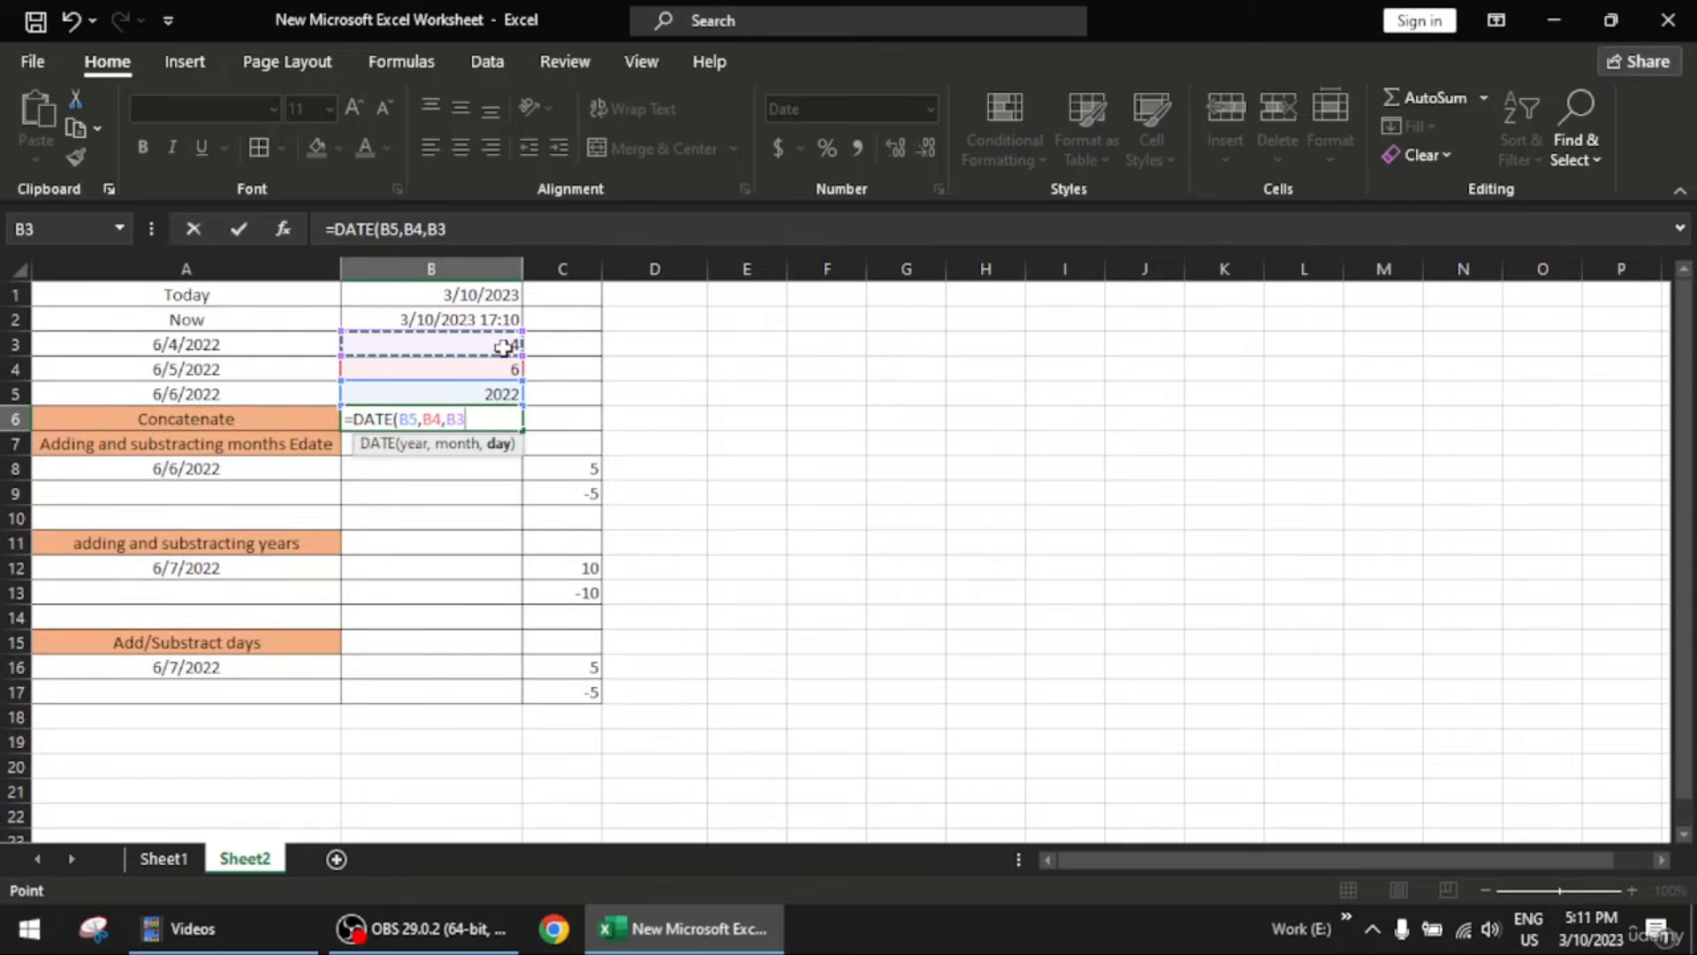
text())
key(Return)
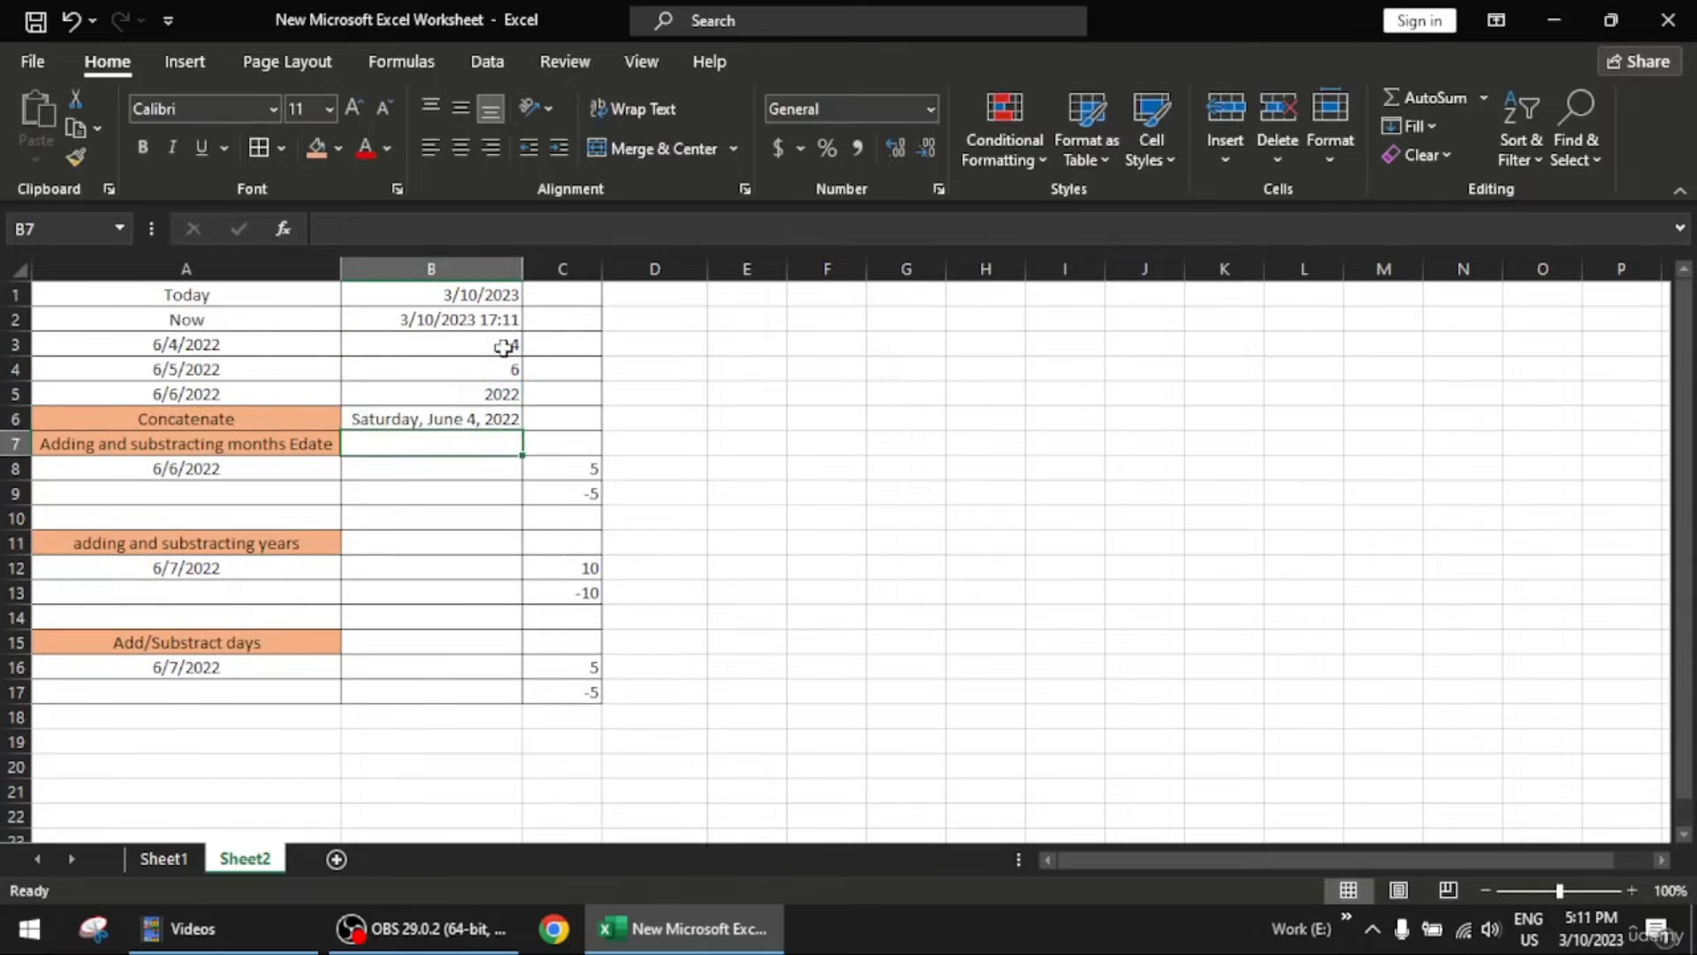
Enter =EDATE(A8,C8) in cell B8 to add the number of months in C8 to the date in A8
click(401, 466)
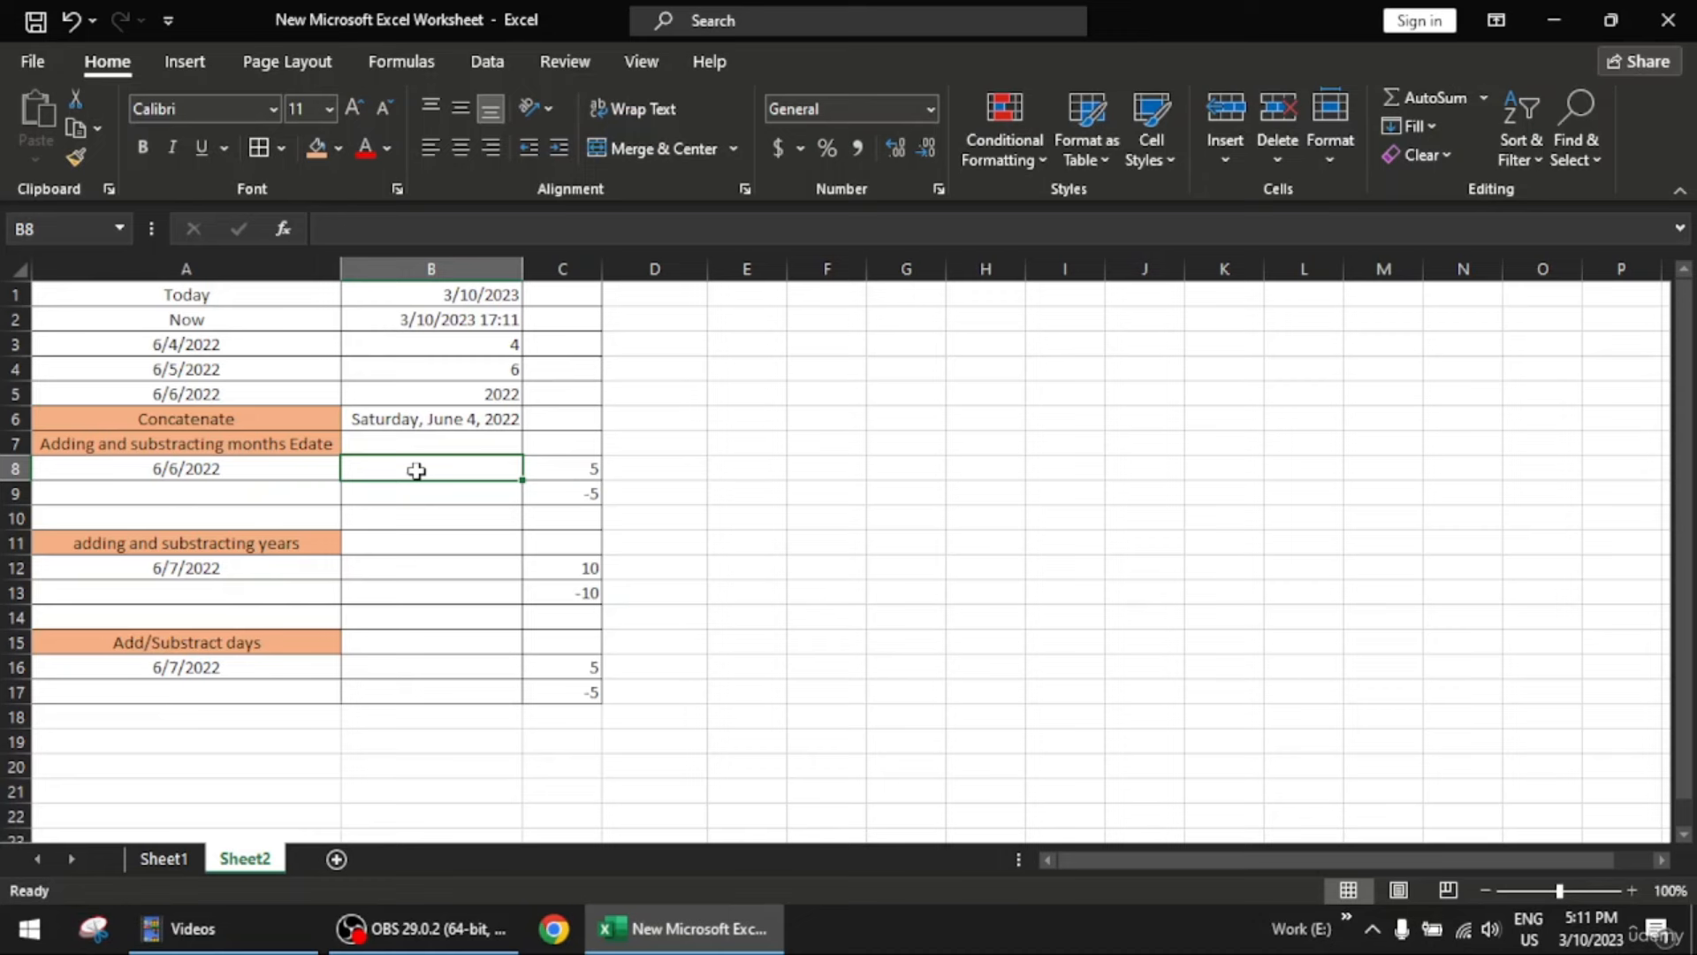
text(=eda)
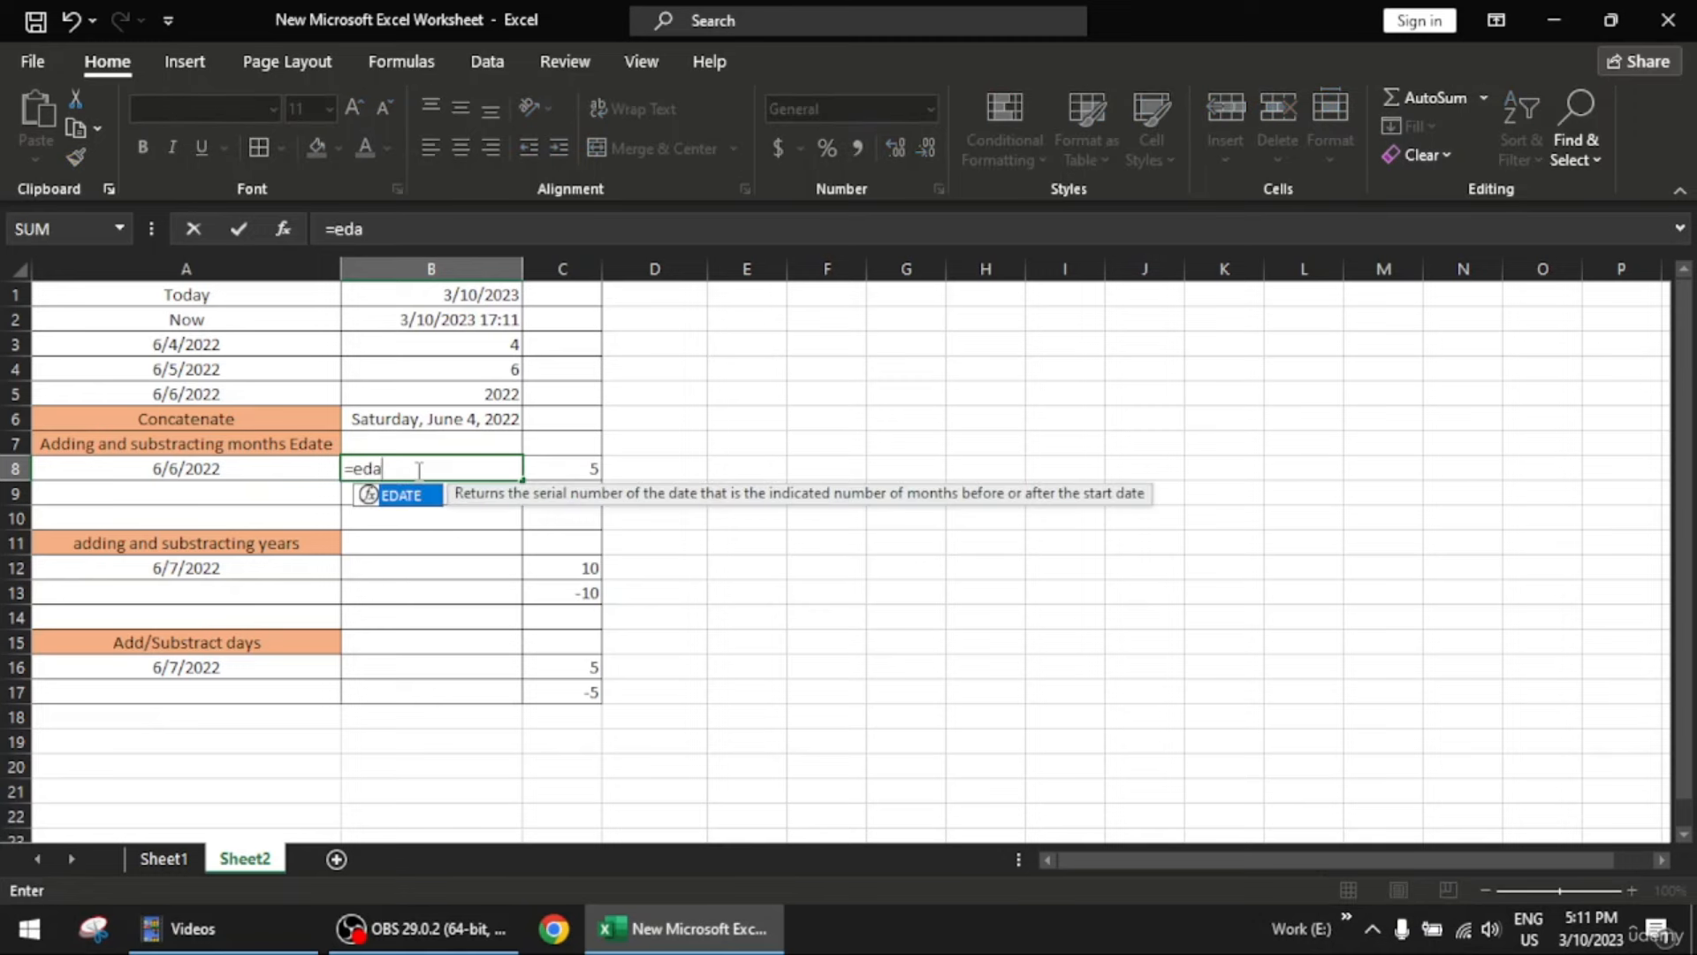
text(te)
key(Tab)
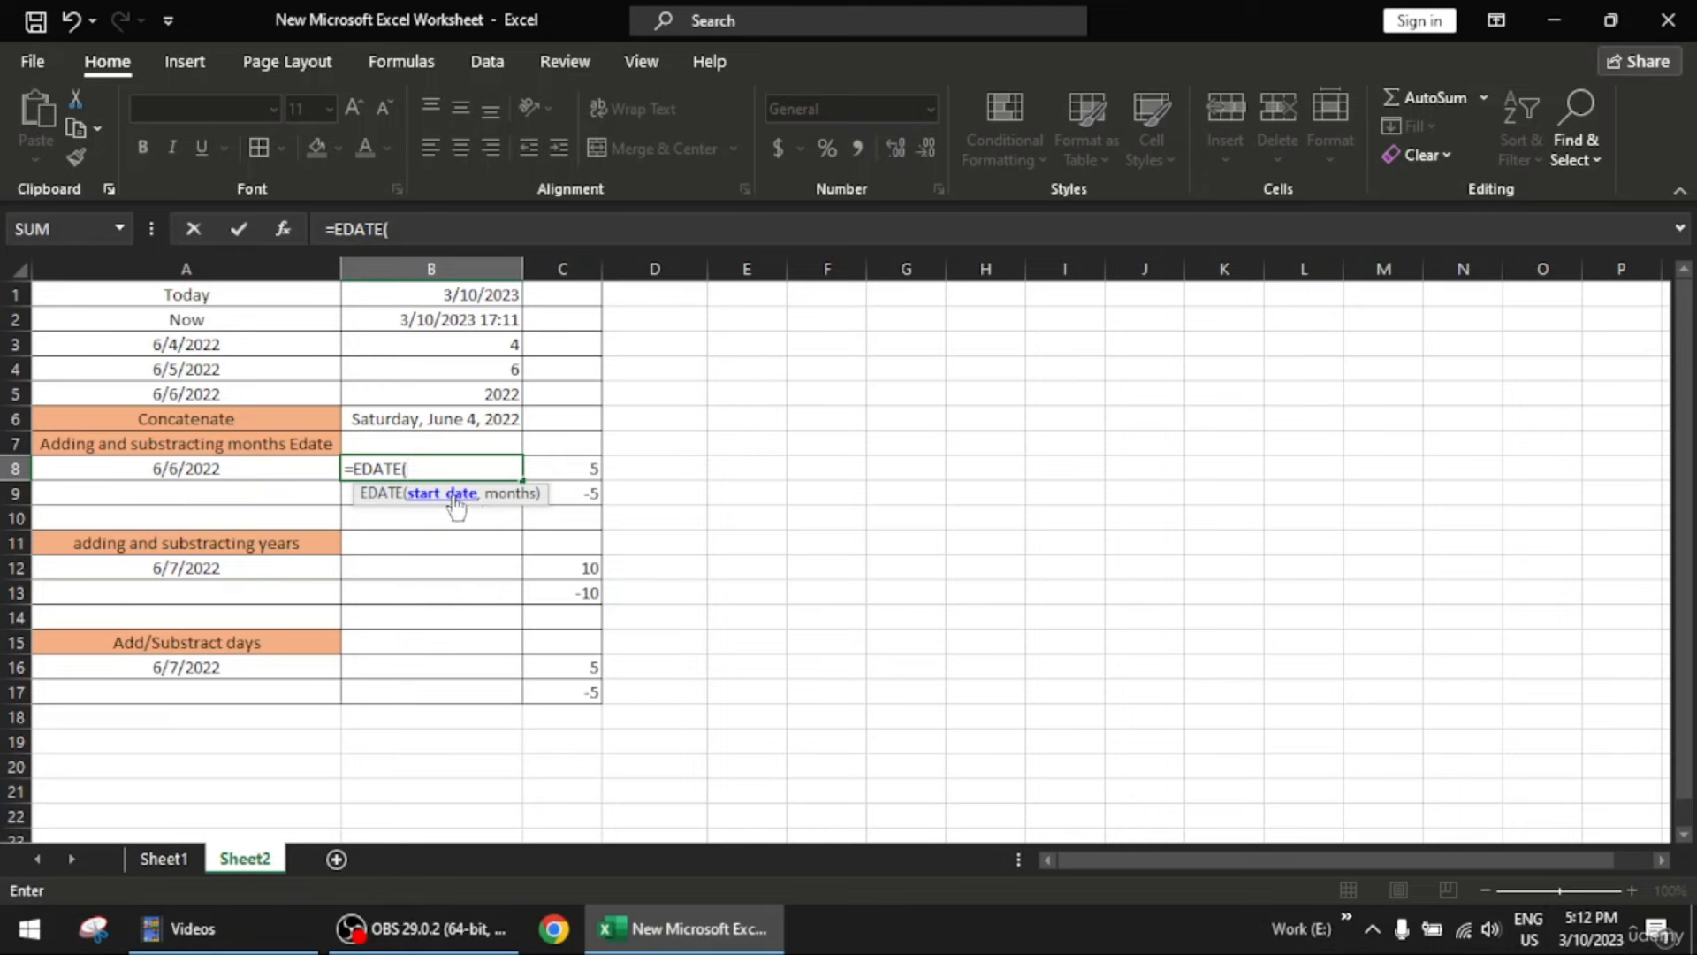
click(235, 471)
text(,)
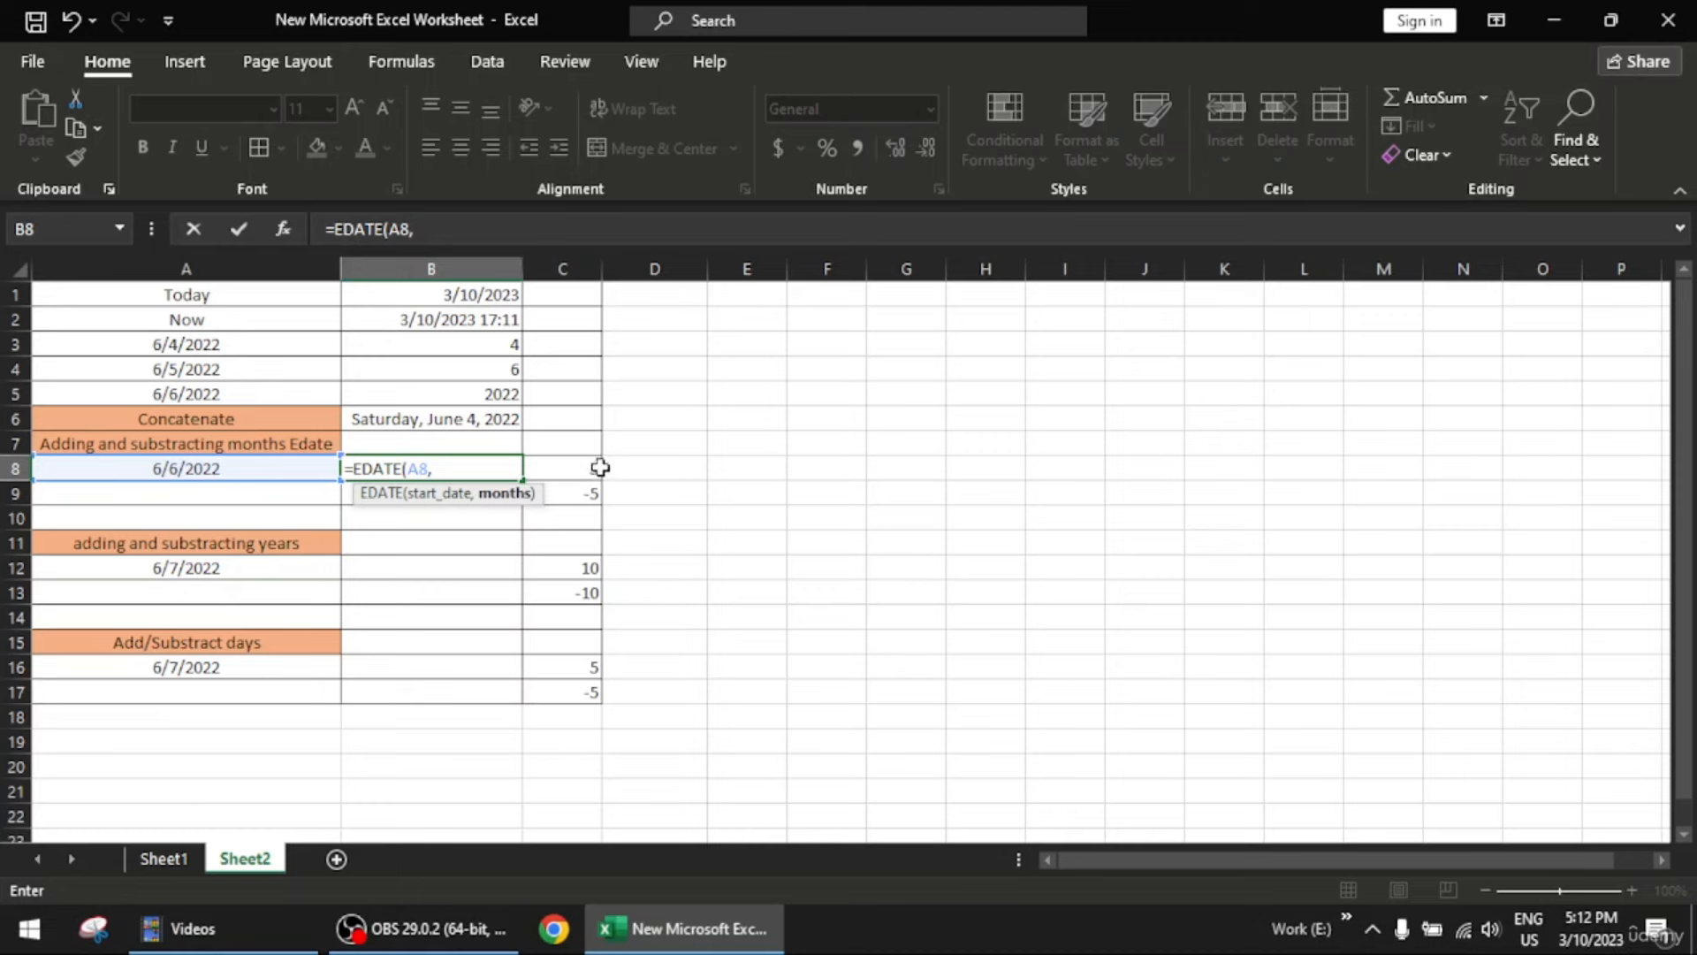
click(576, 469)
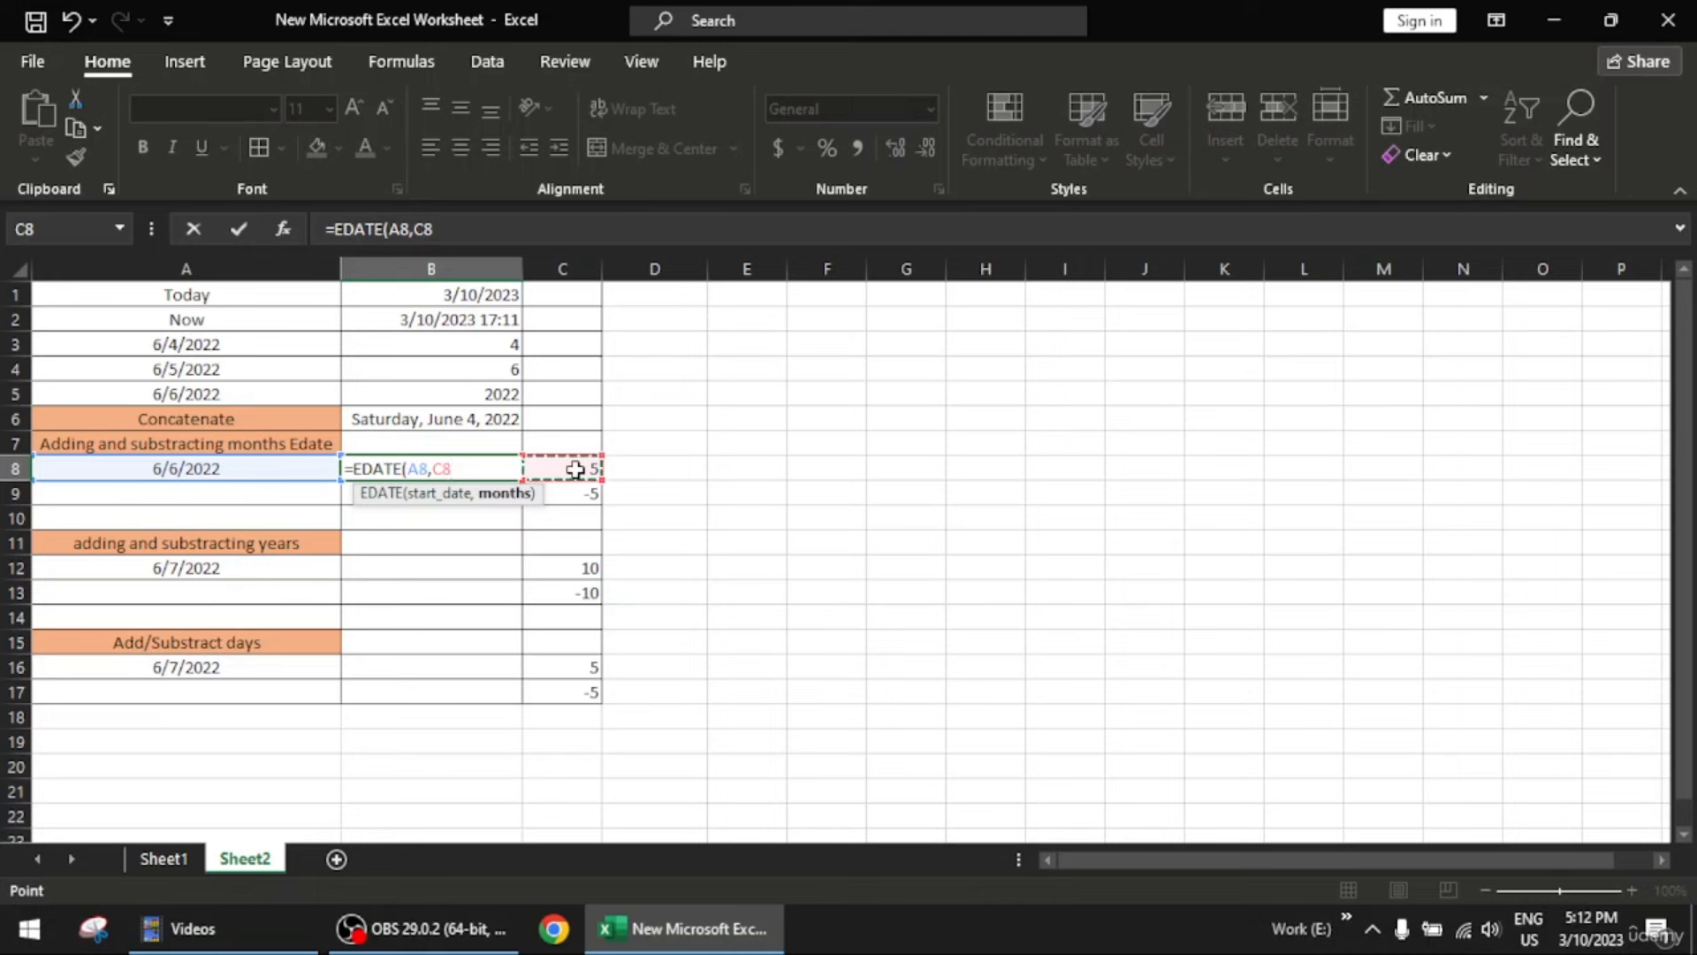
text())
key(Return)
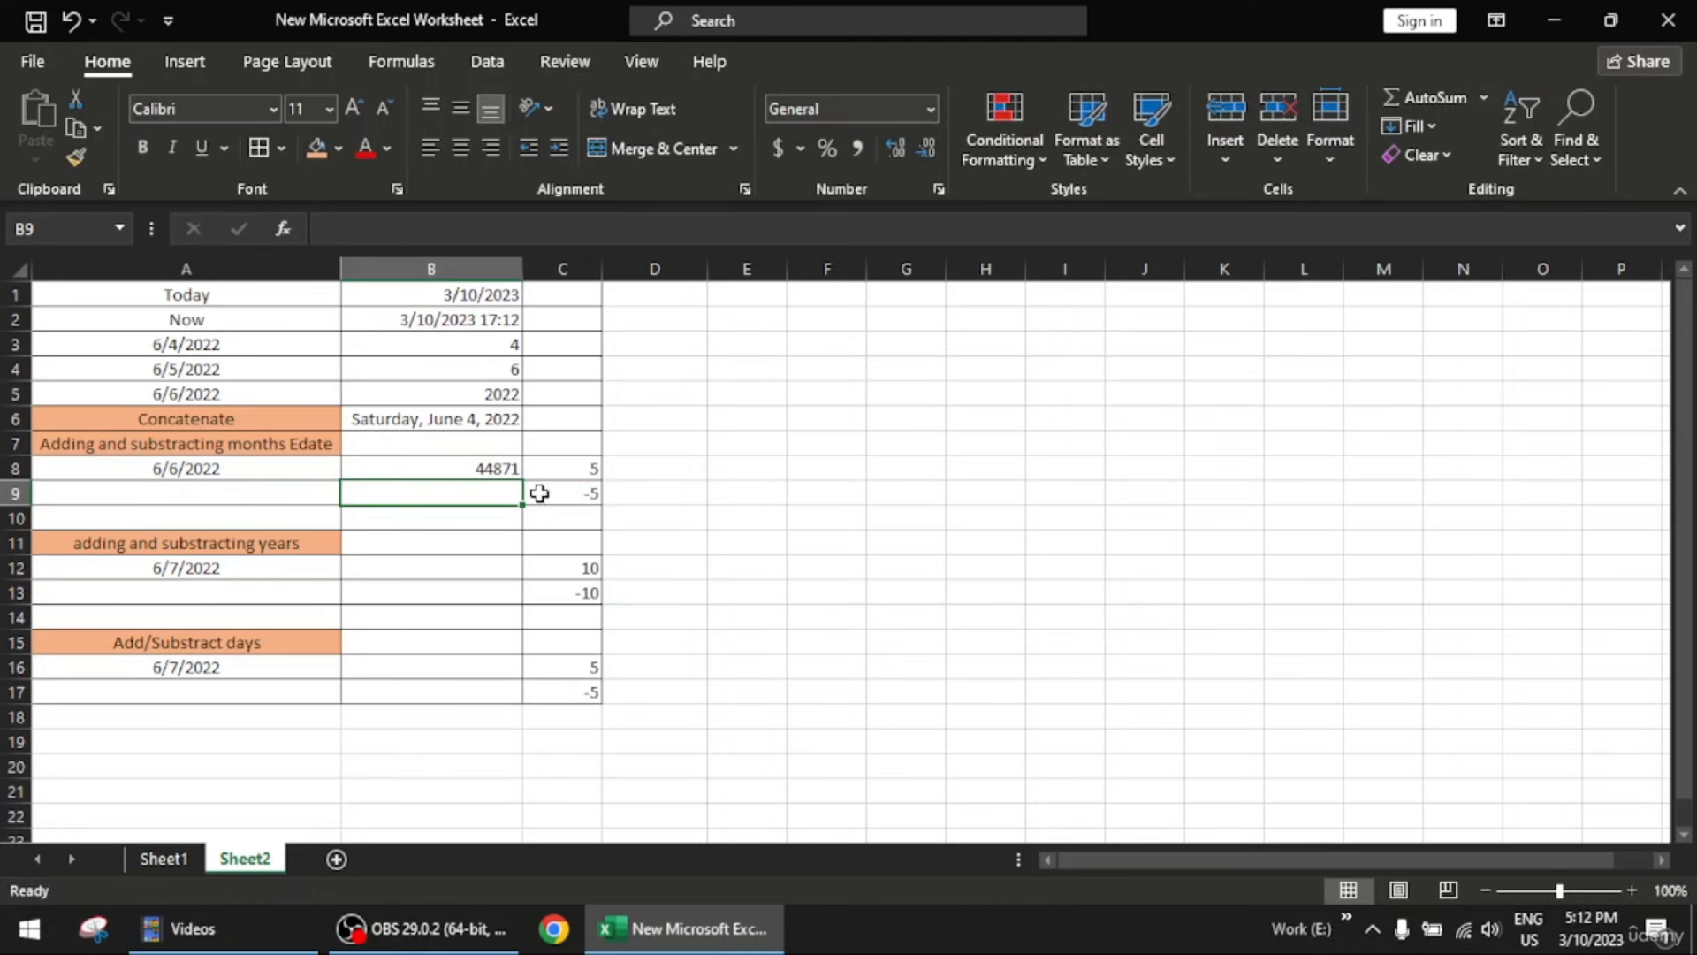
Change the number format of the EDATE result in B8 to Short Date
click(463, 471)
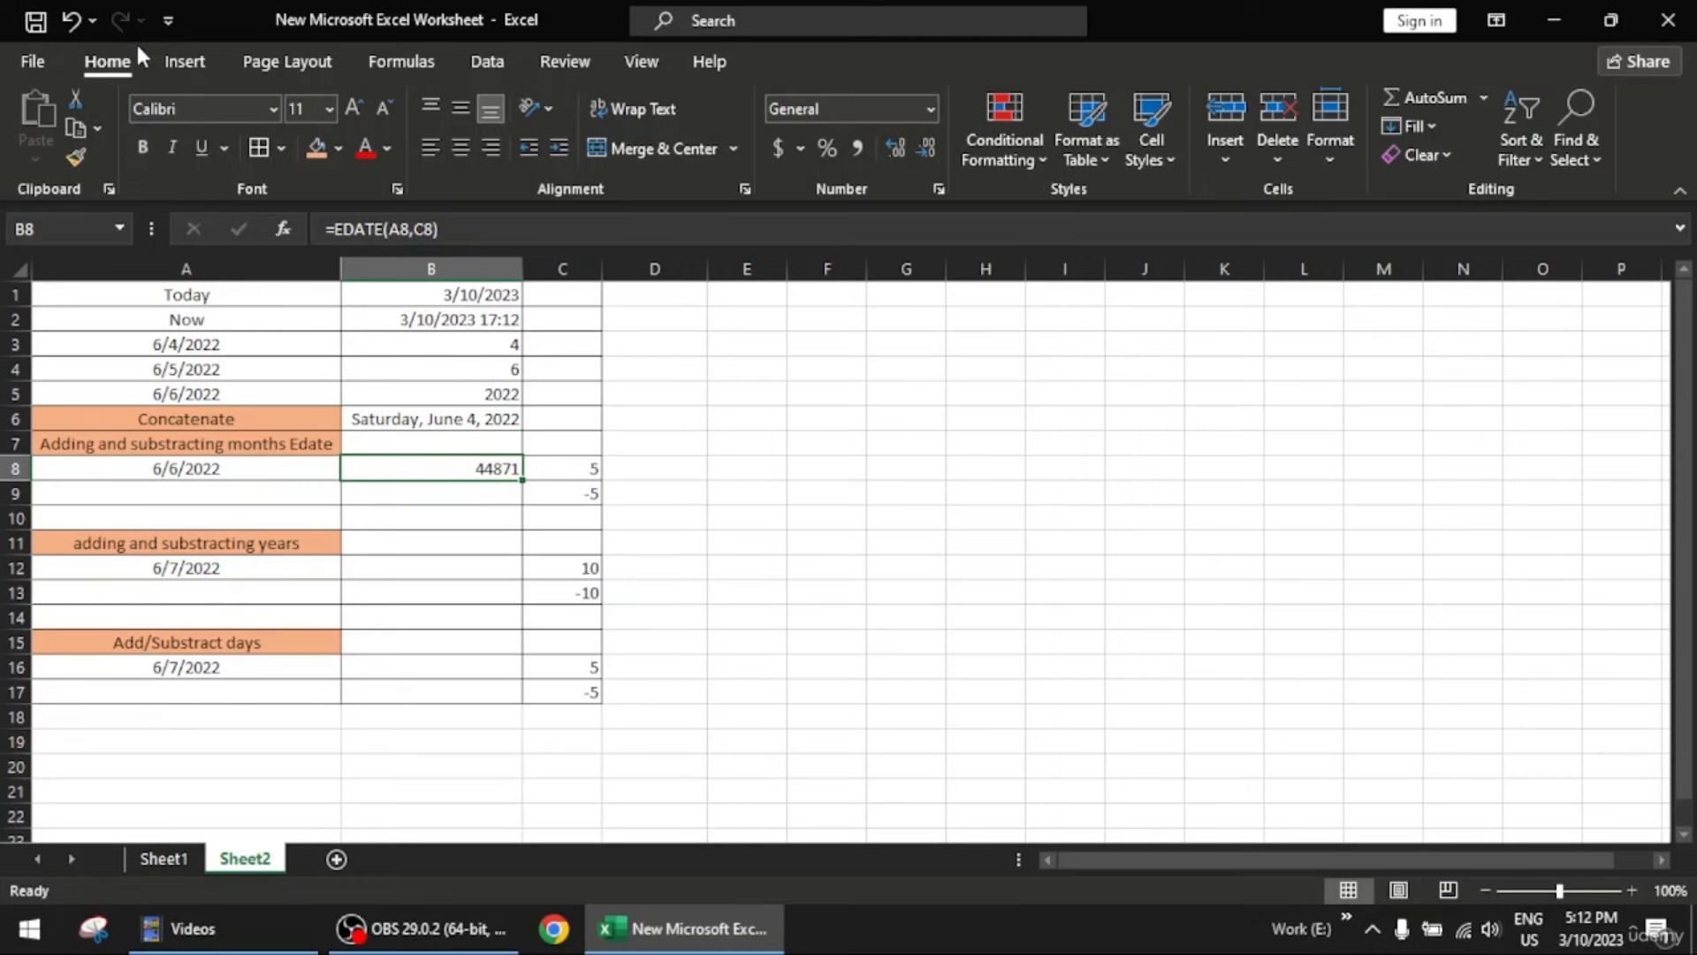
click(932, 108)
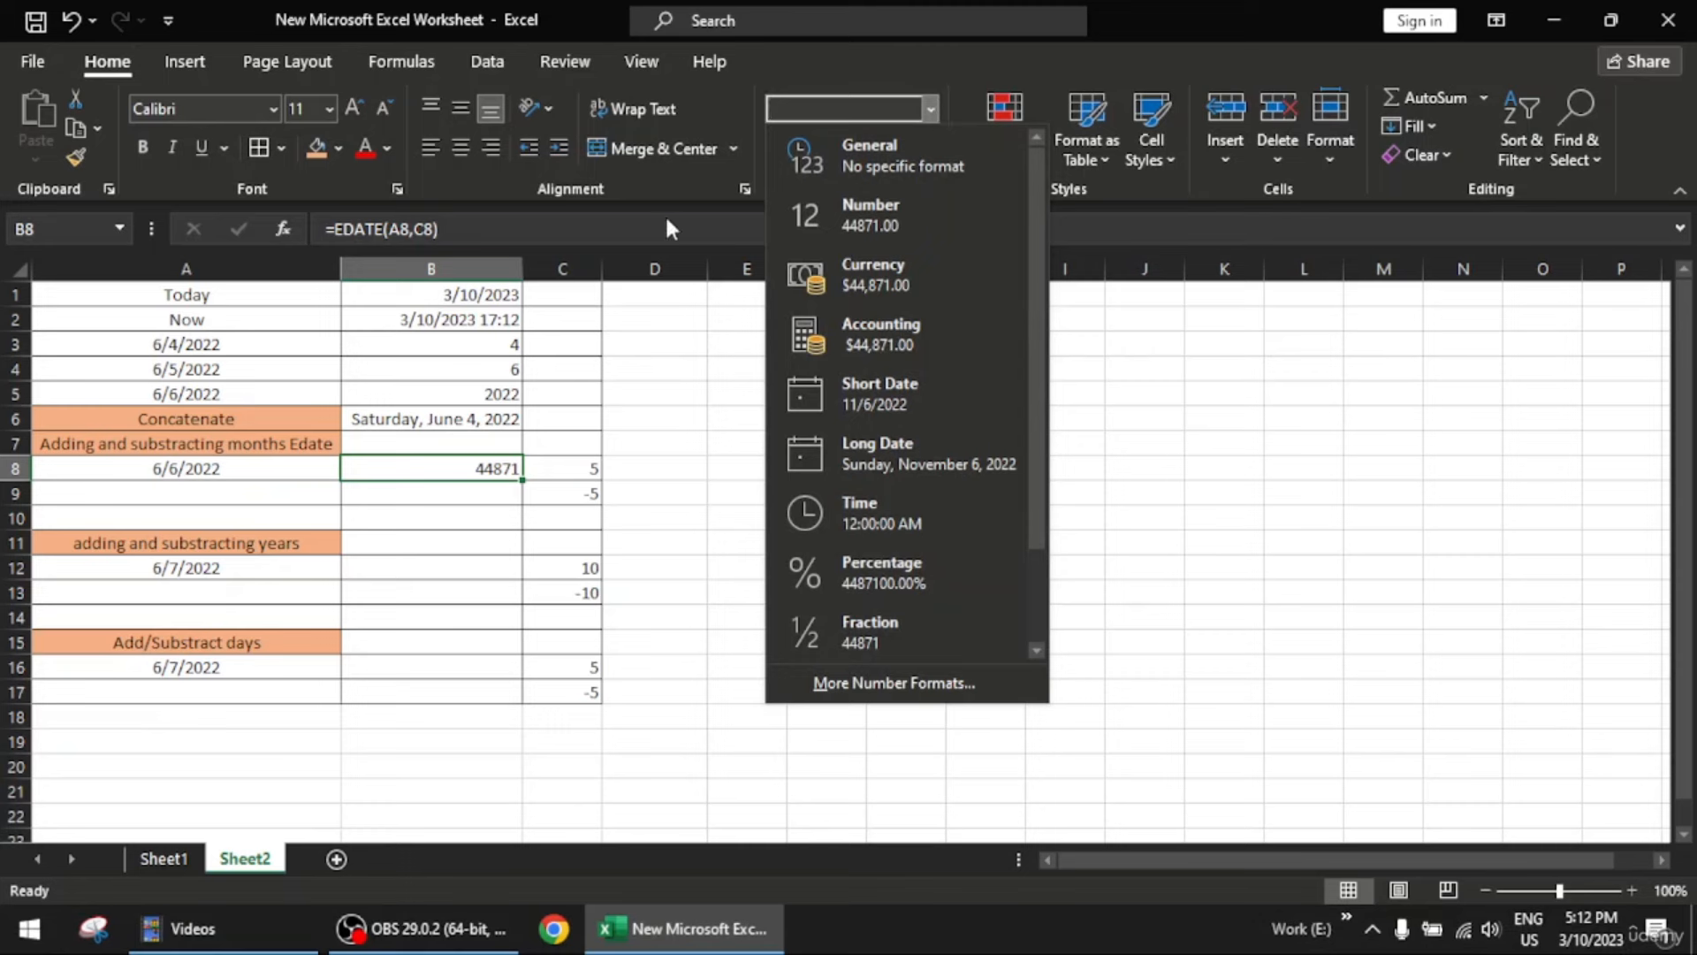
click(741, 232)
click(932, 108)
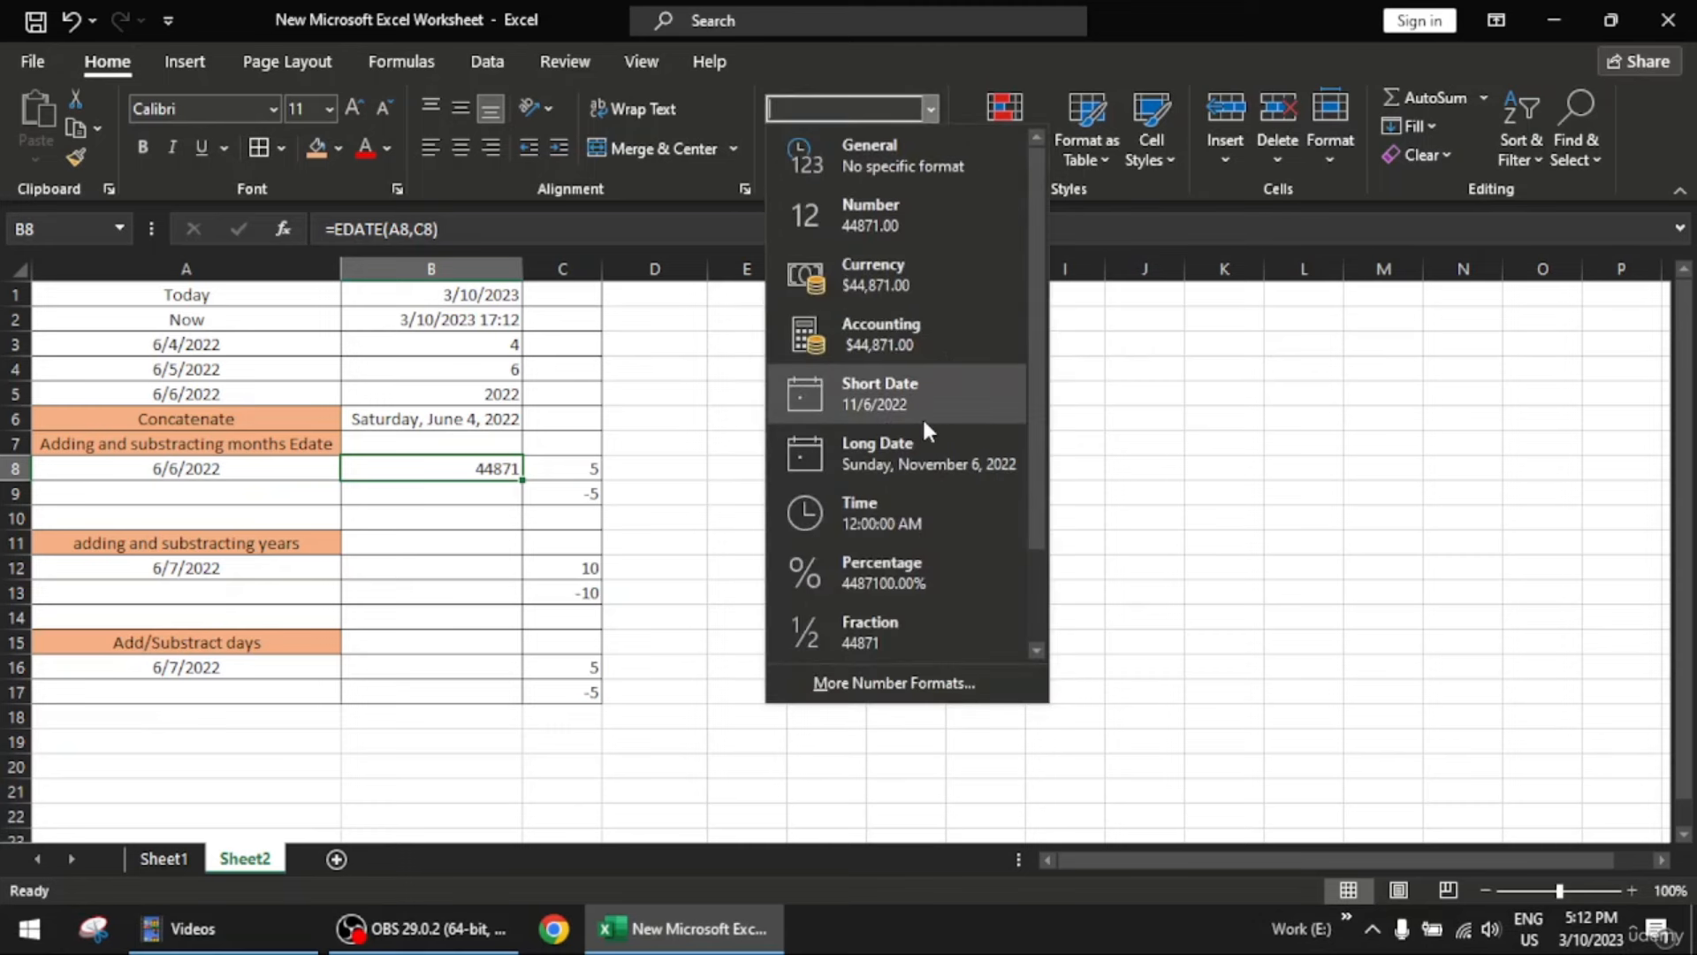
click(944, 379)
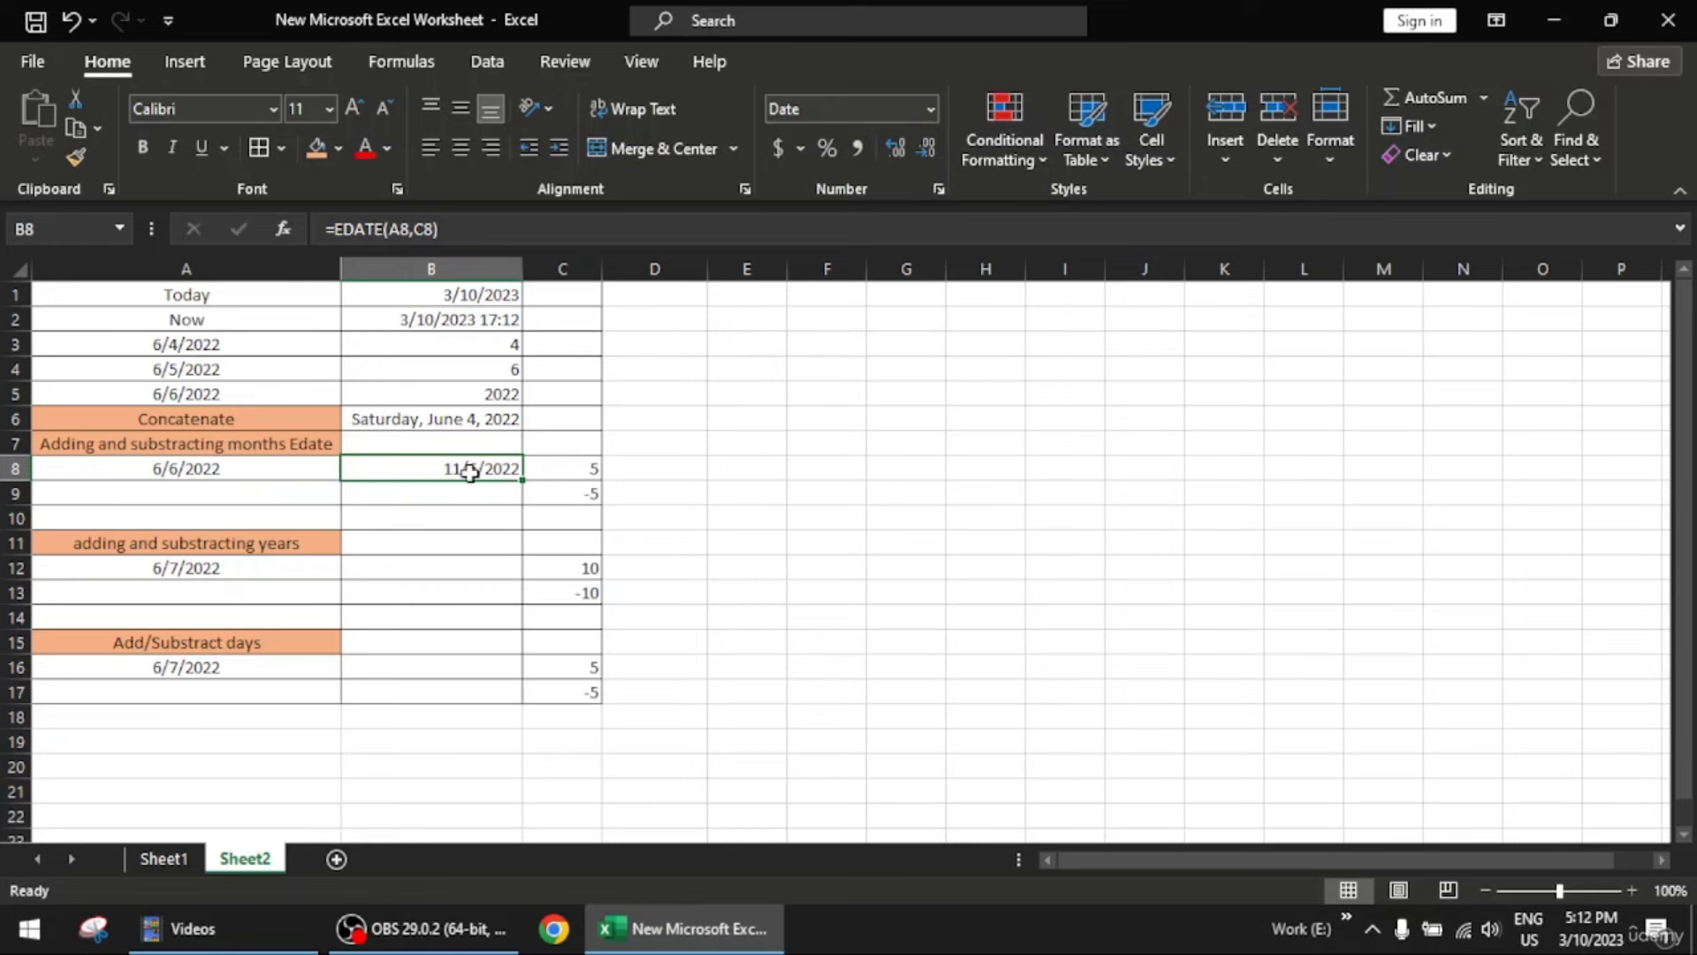
Try to extract the month of the date in B8 with a MONTH formula in cell E8, and clear that cell
click(751, 468)
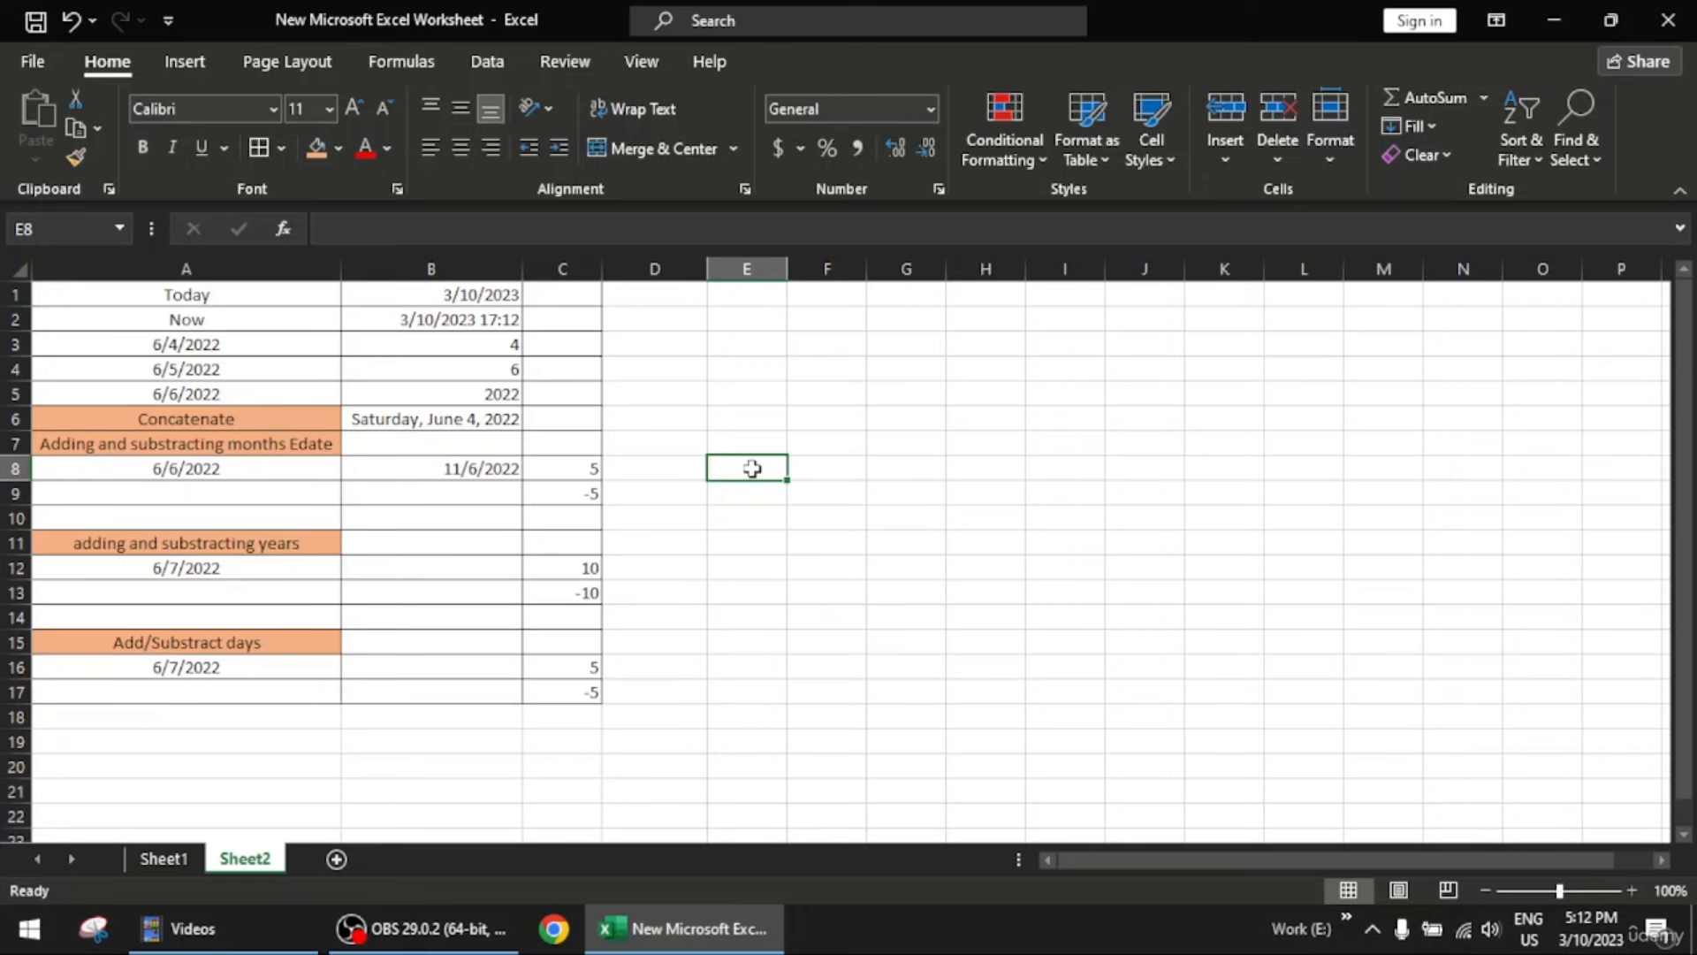
double_click(745, 470)
text(=month)
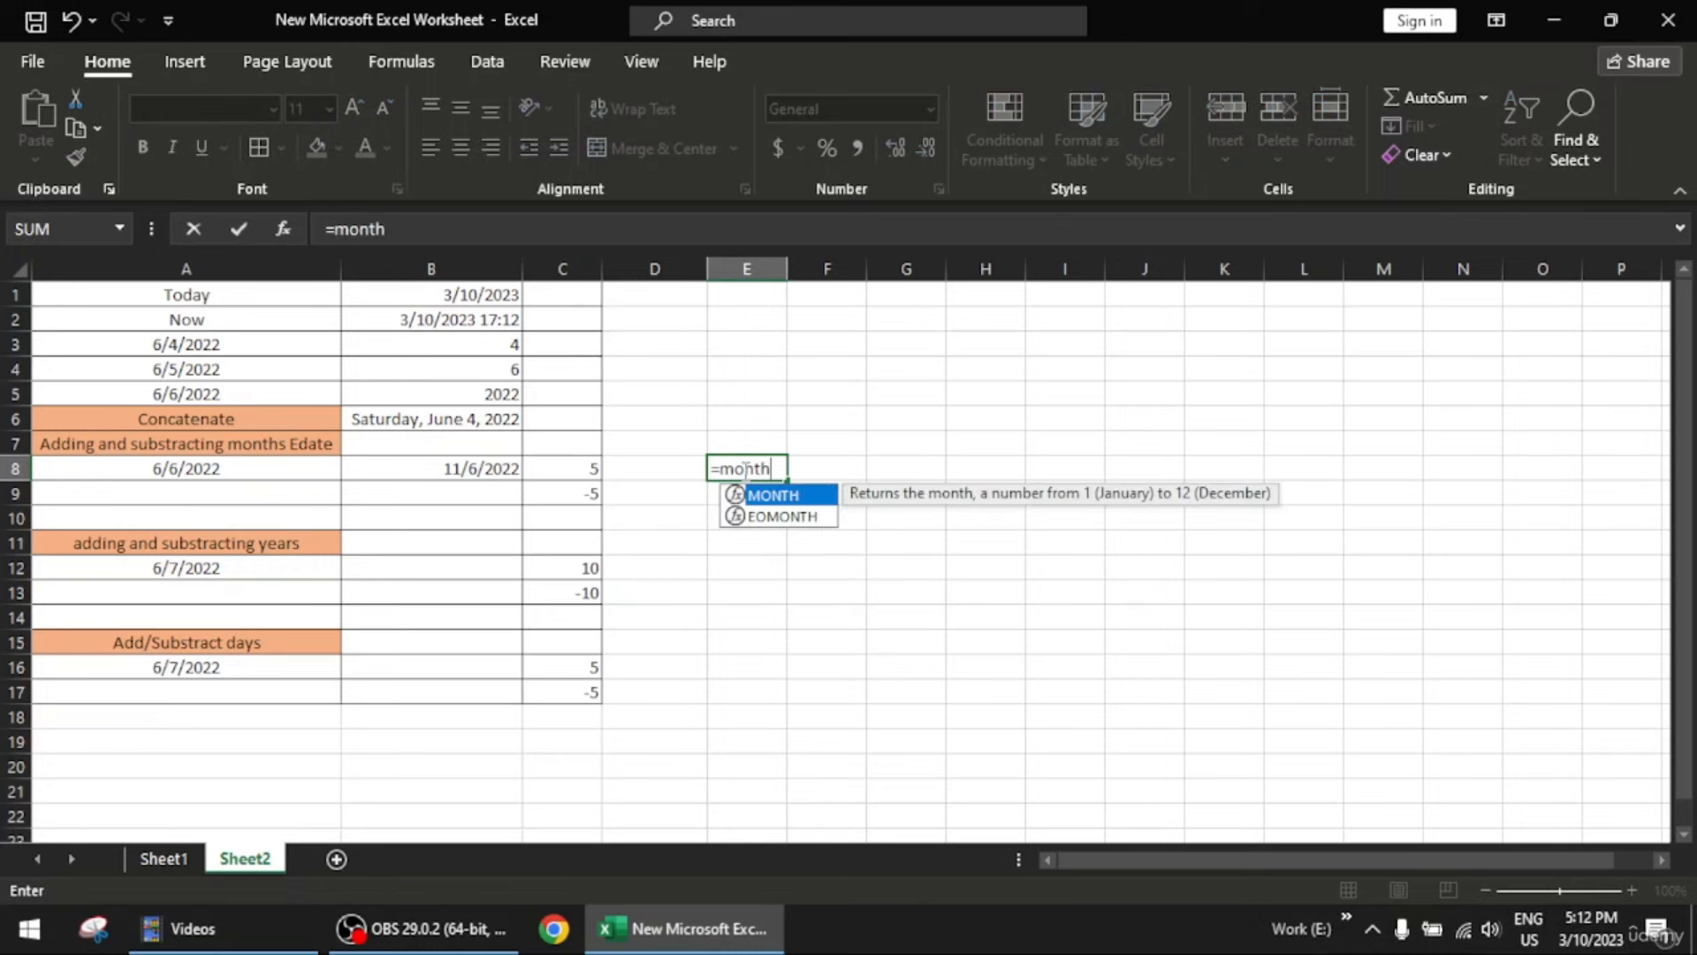
key(Tab)
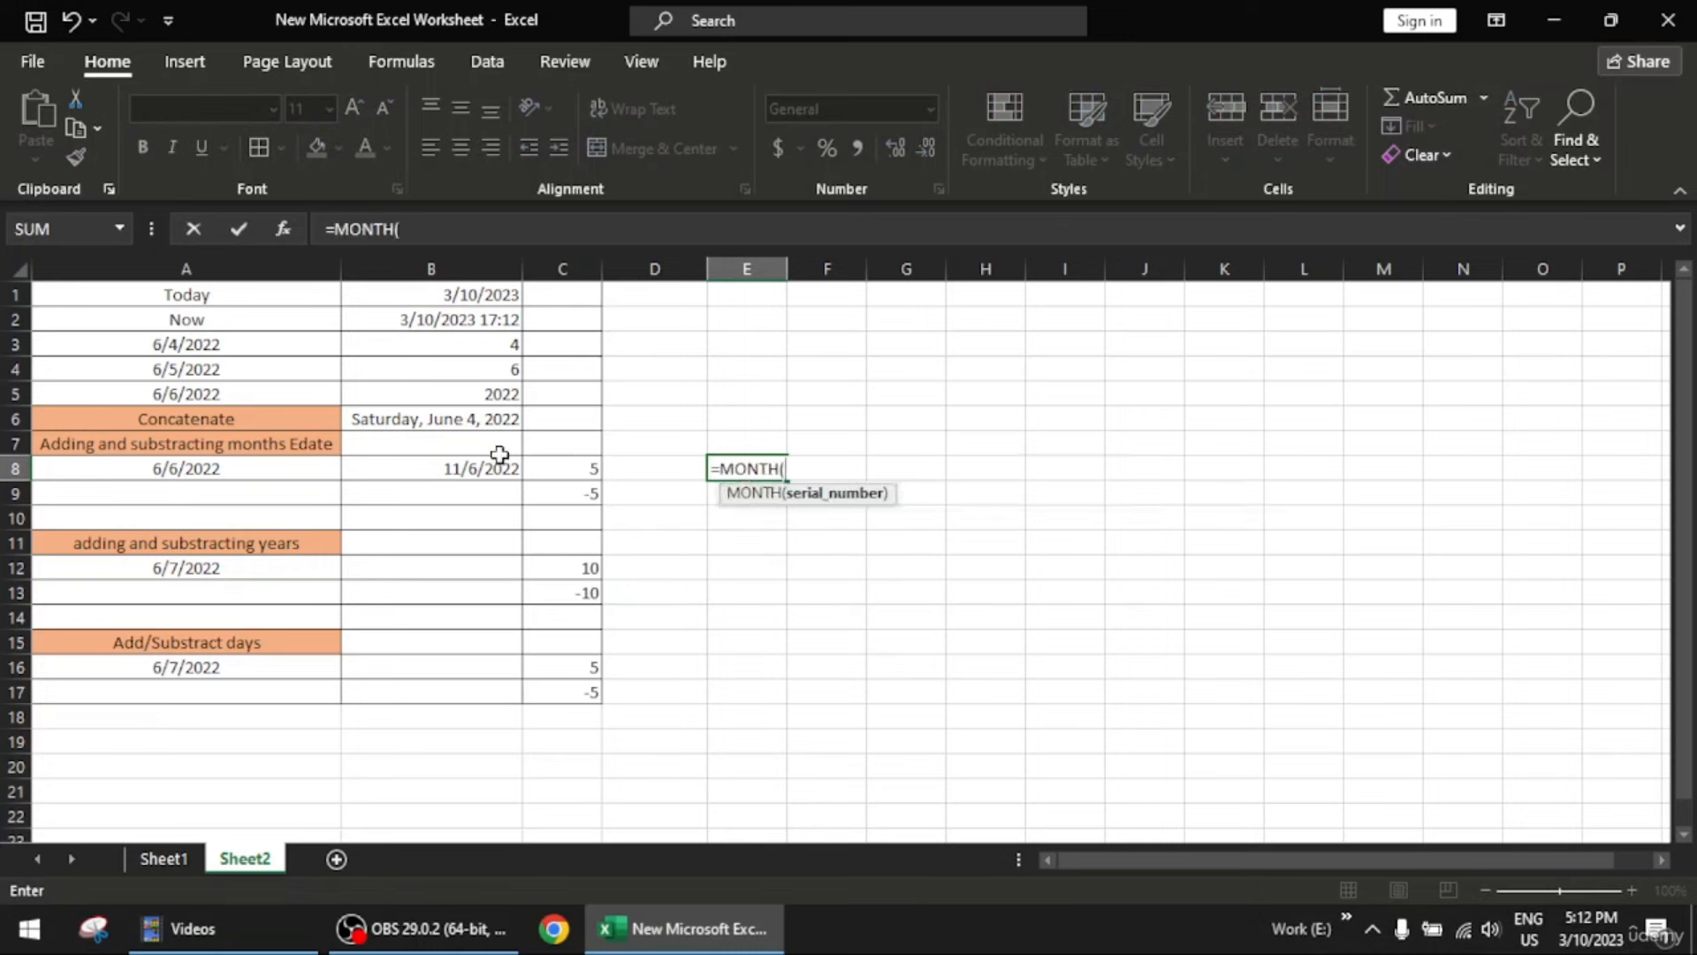
click(493, 465)
text(0)
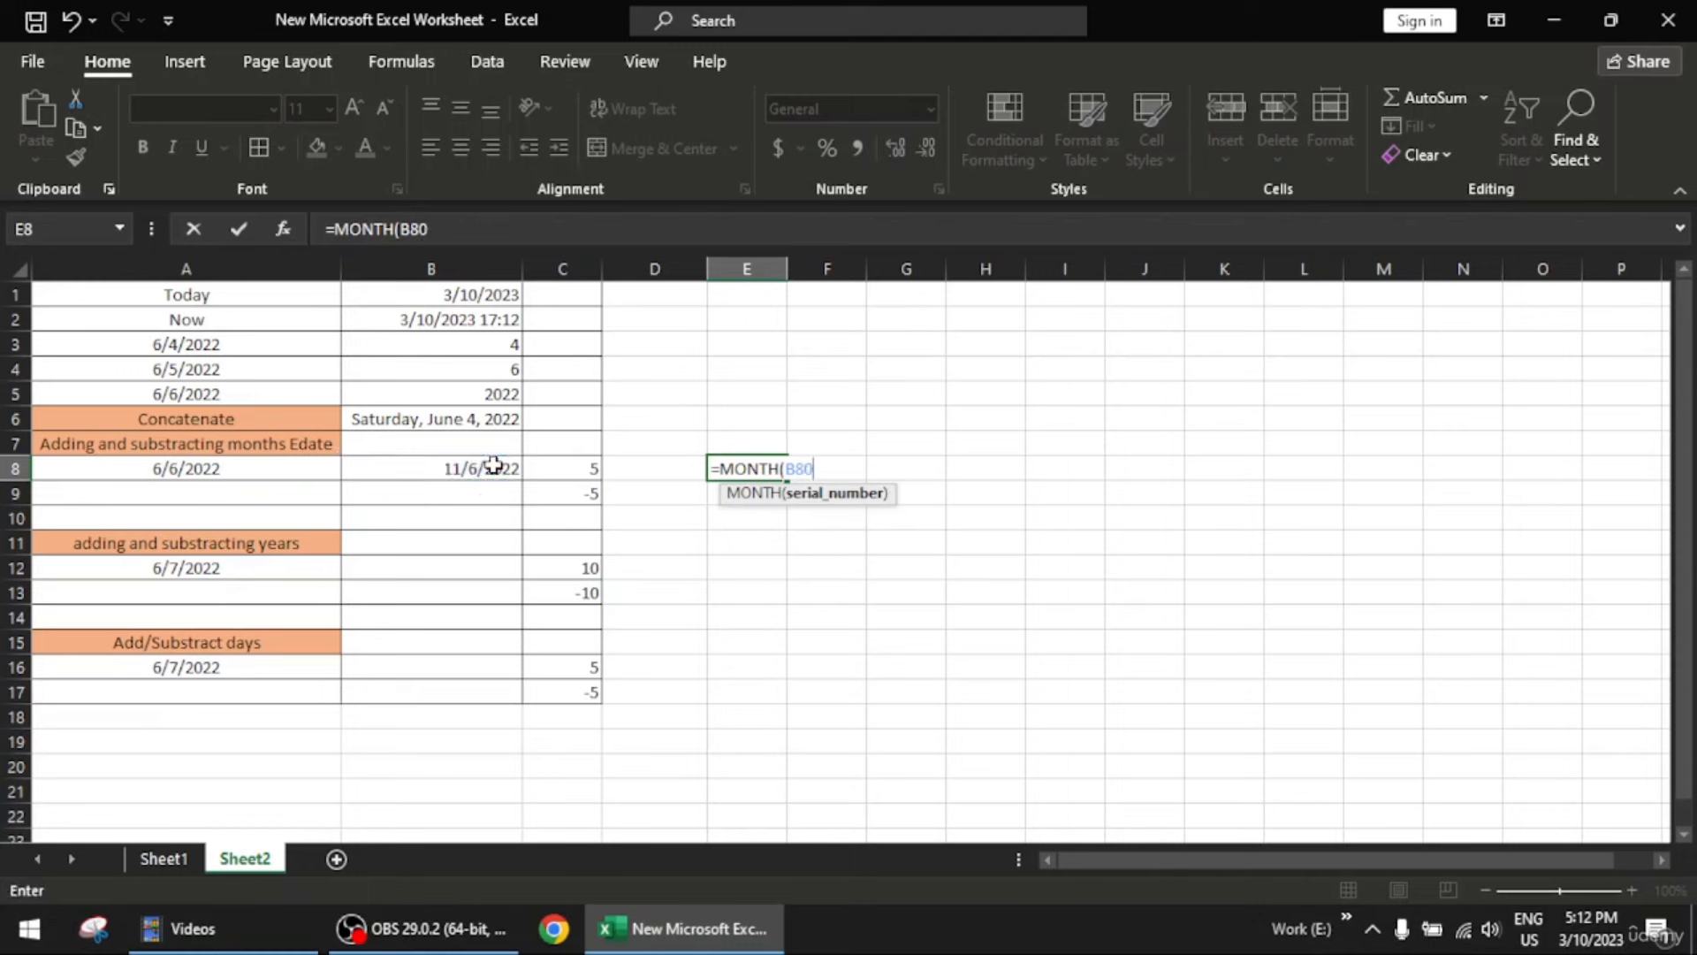
key(Return)
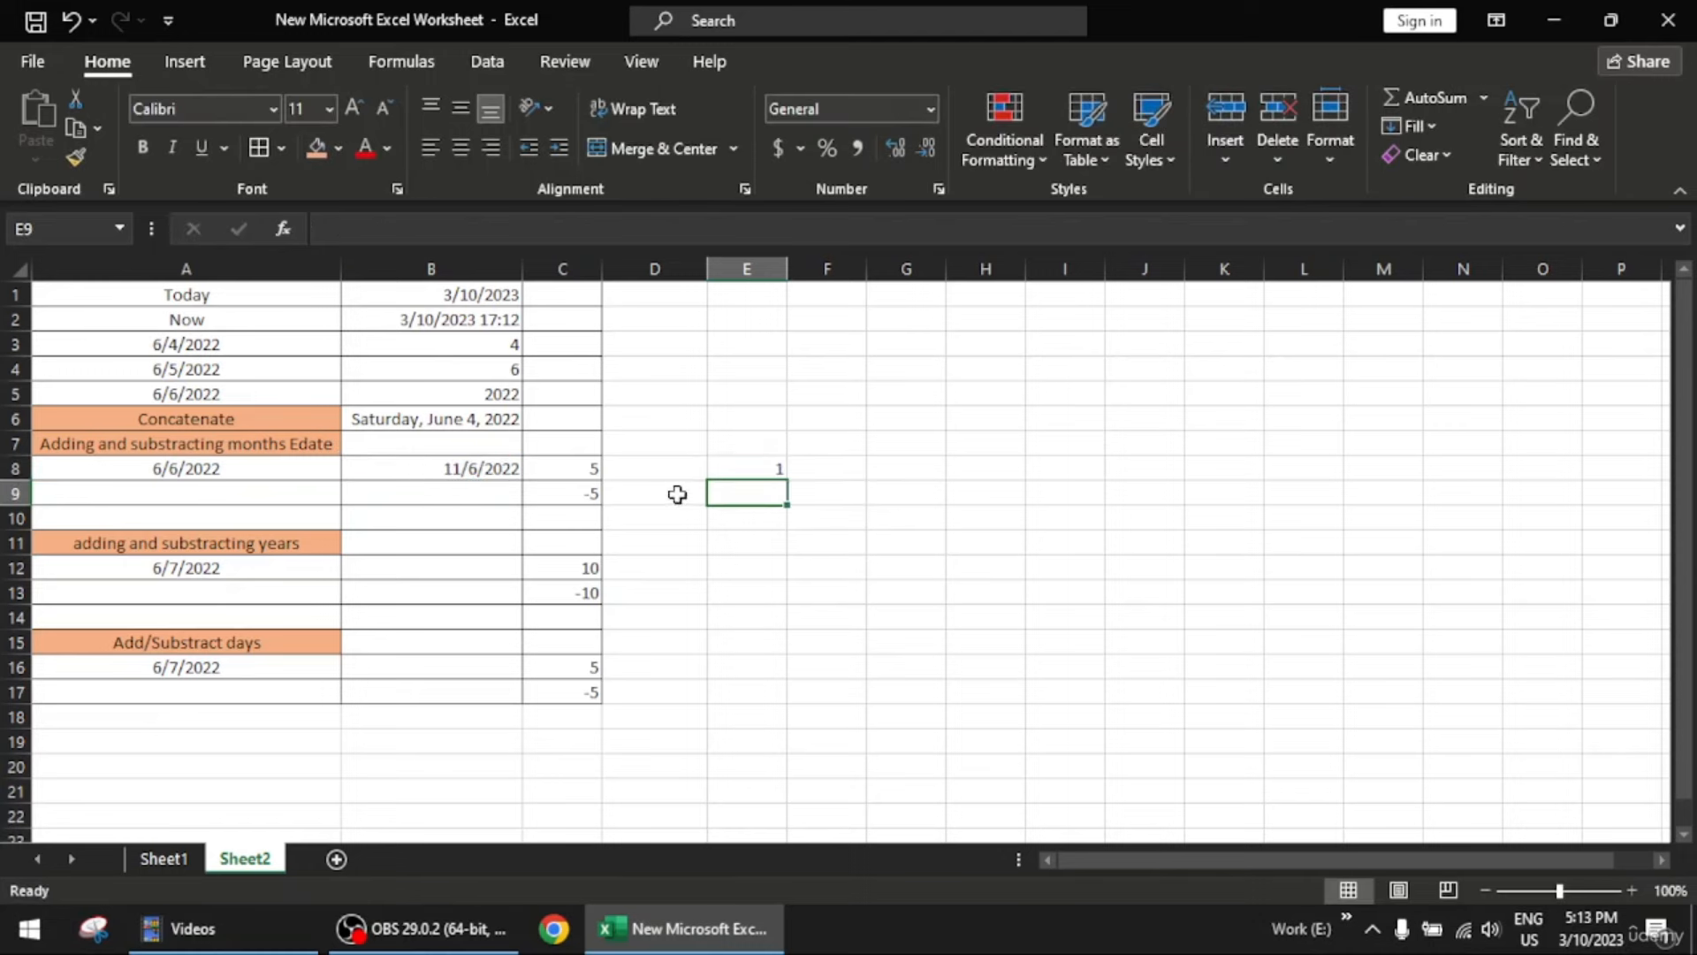
click(770, 471)
key(Delete)
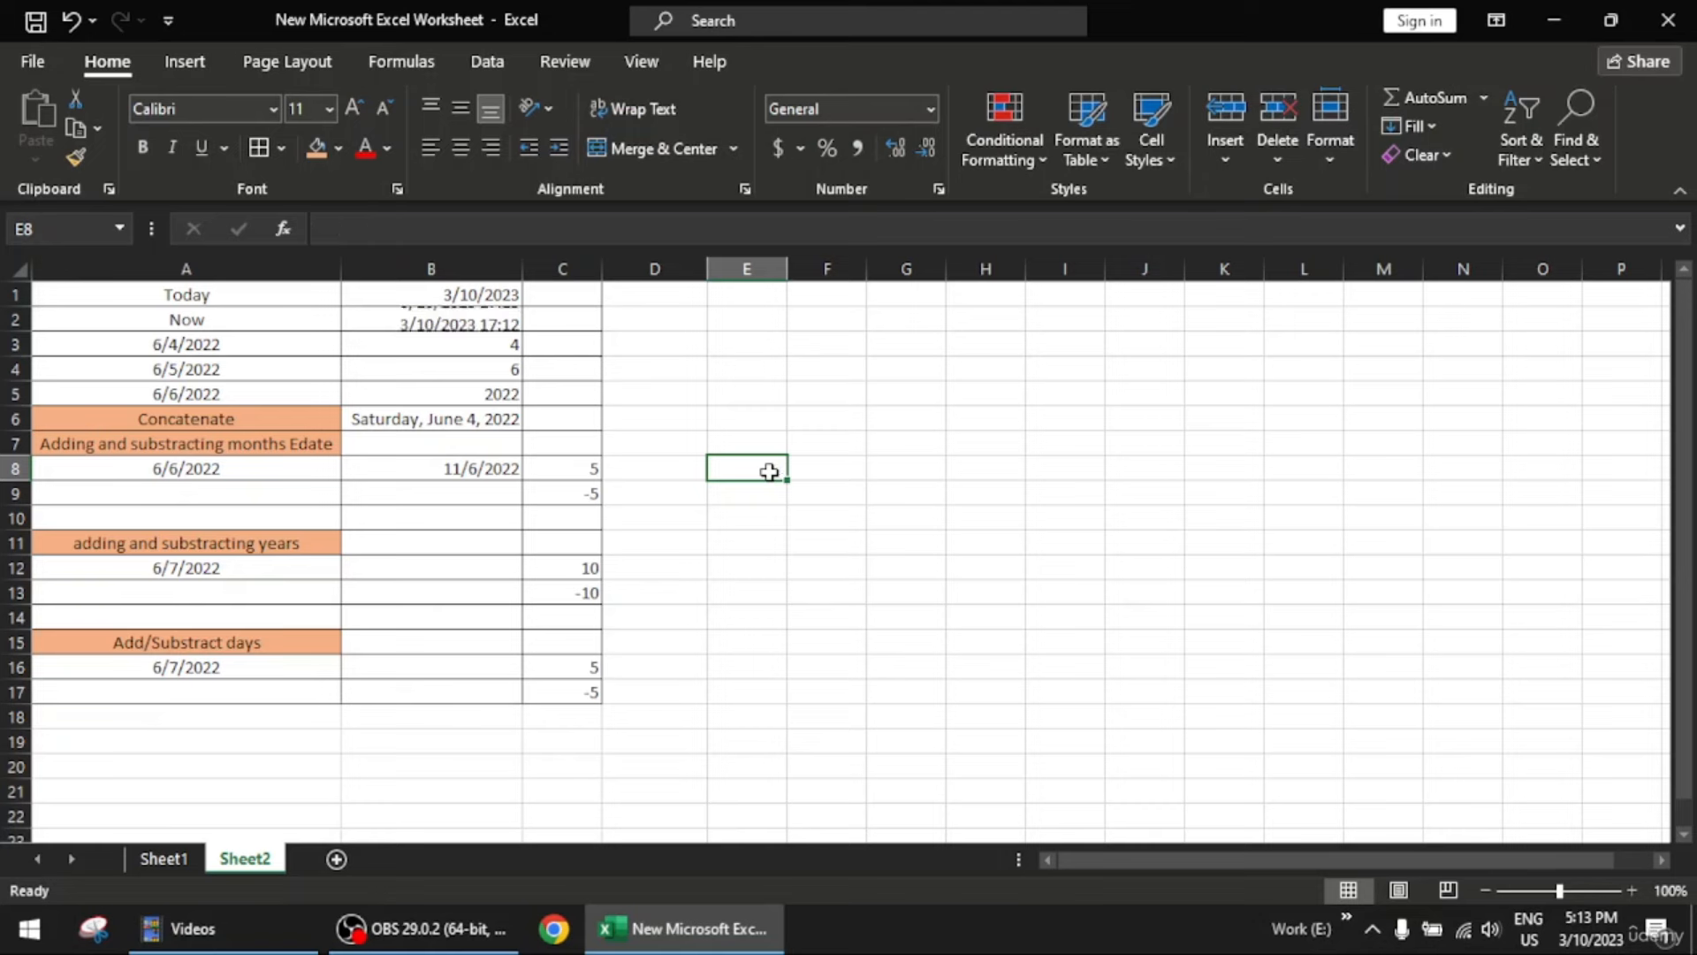
Enter =EDATE(A8,C9) in cell B9 to subtract the number of months in C9 from the date in A8
click(485, 492)
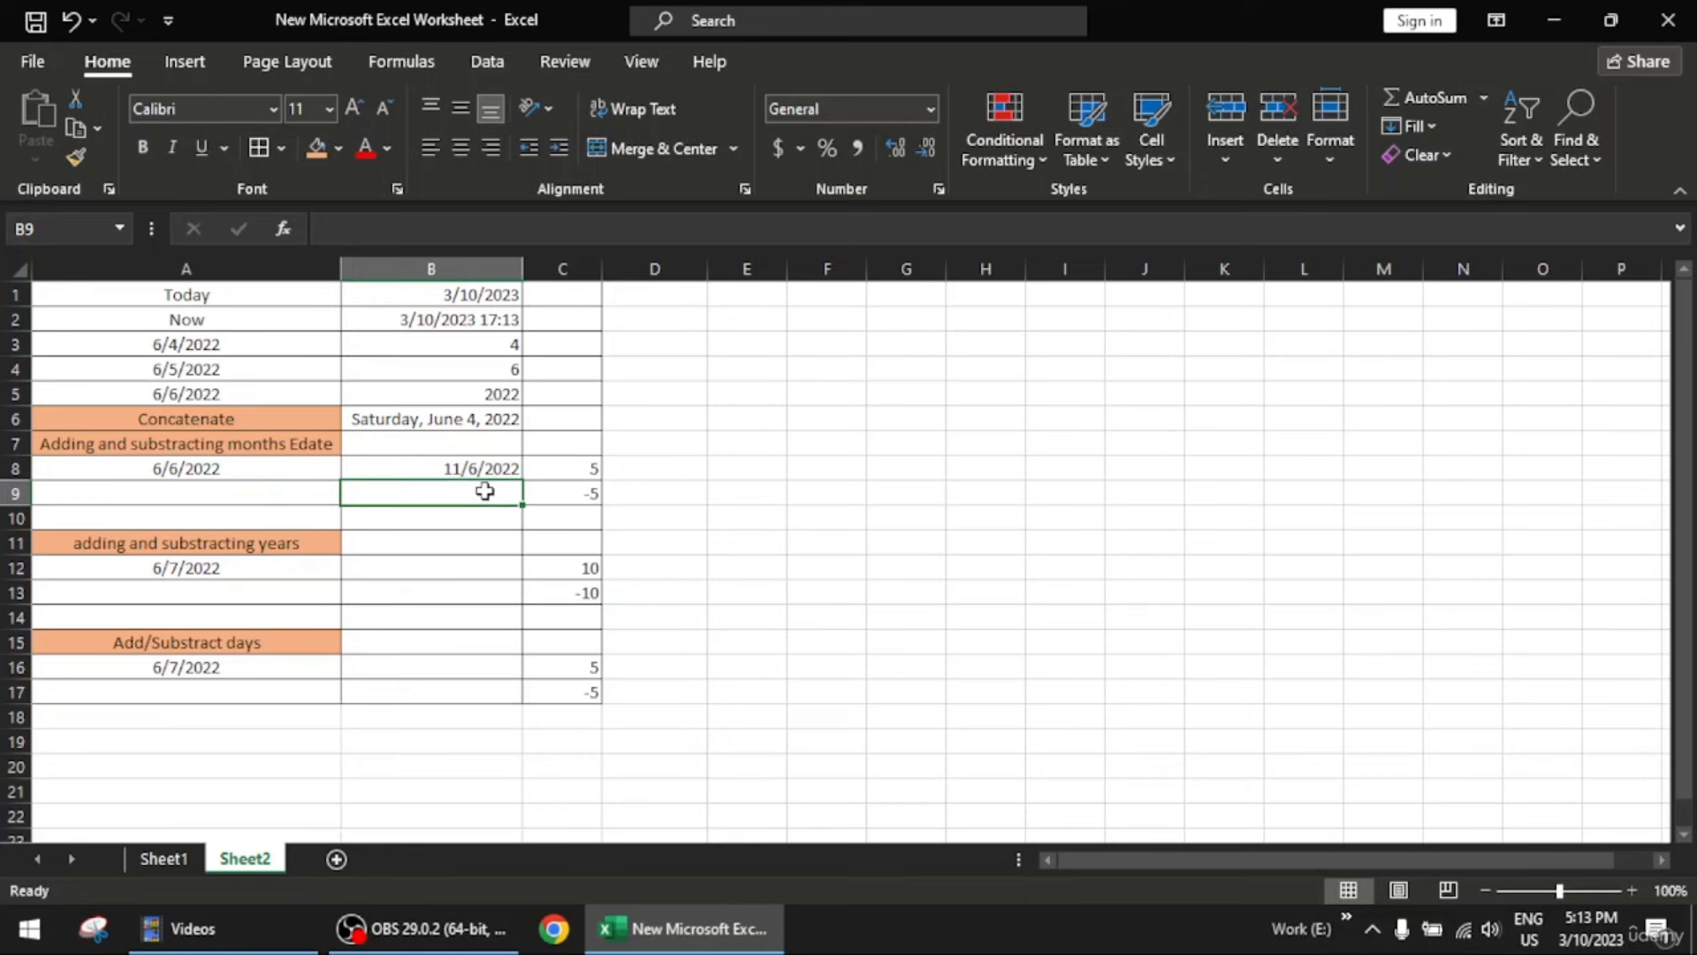
text(=edate)
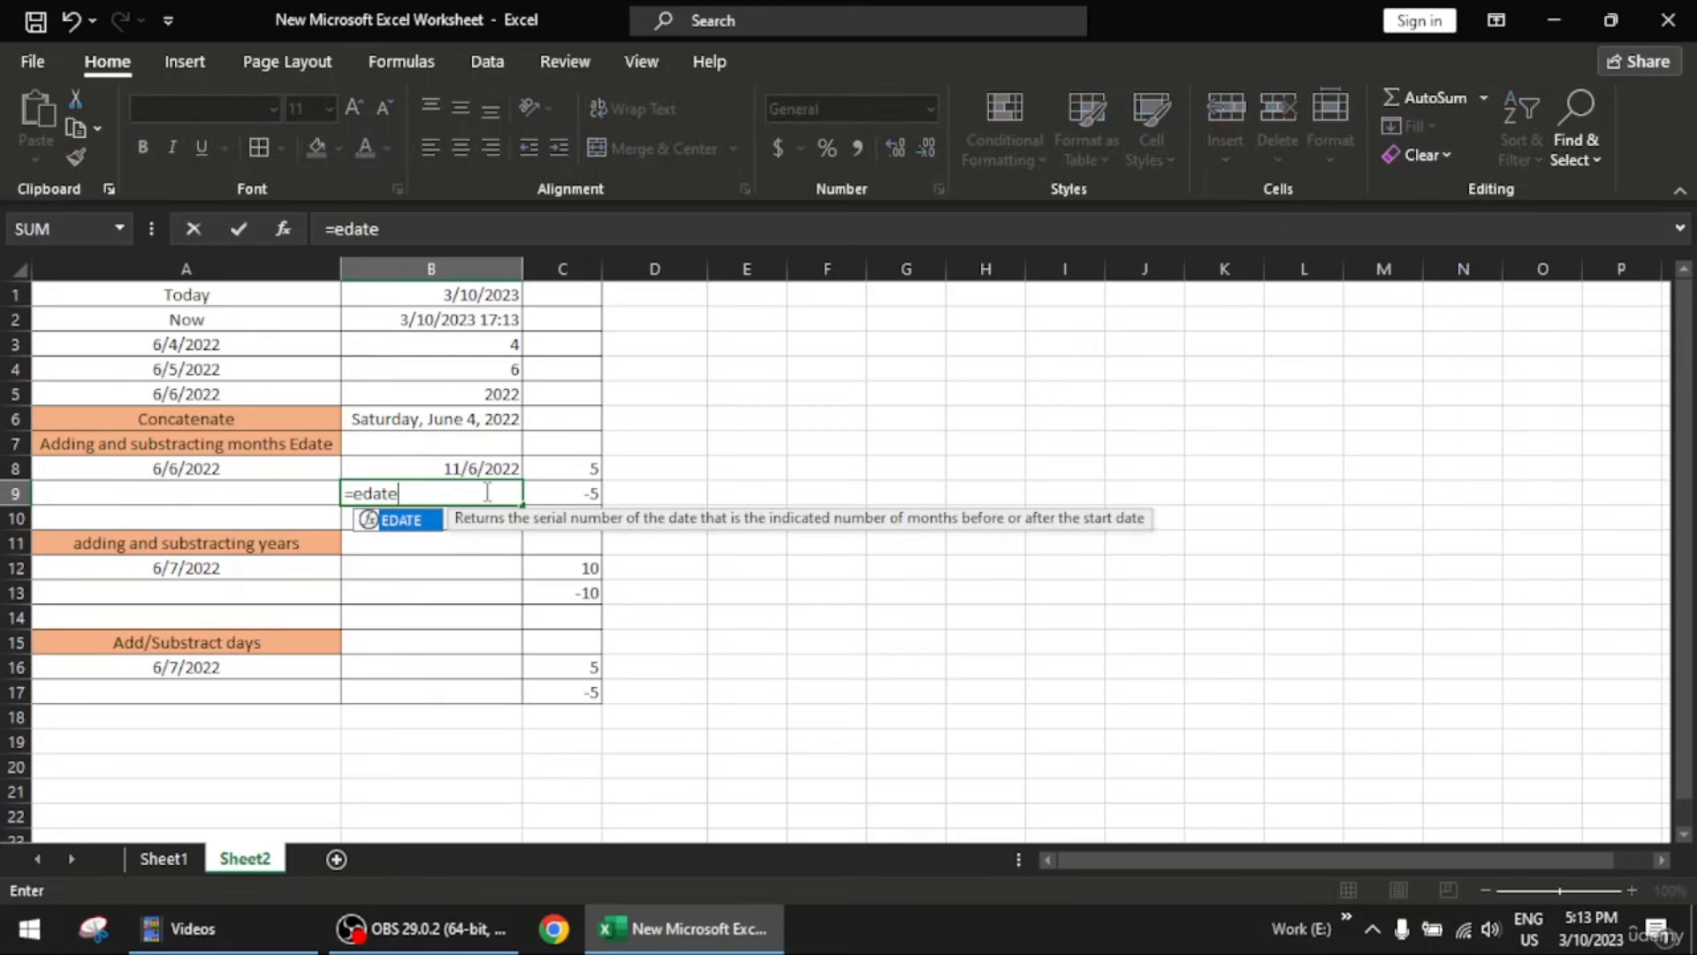
key(Tab)
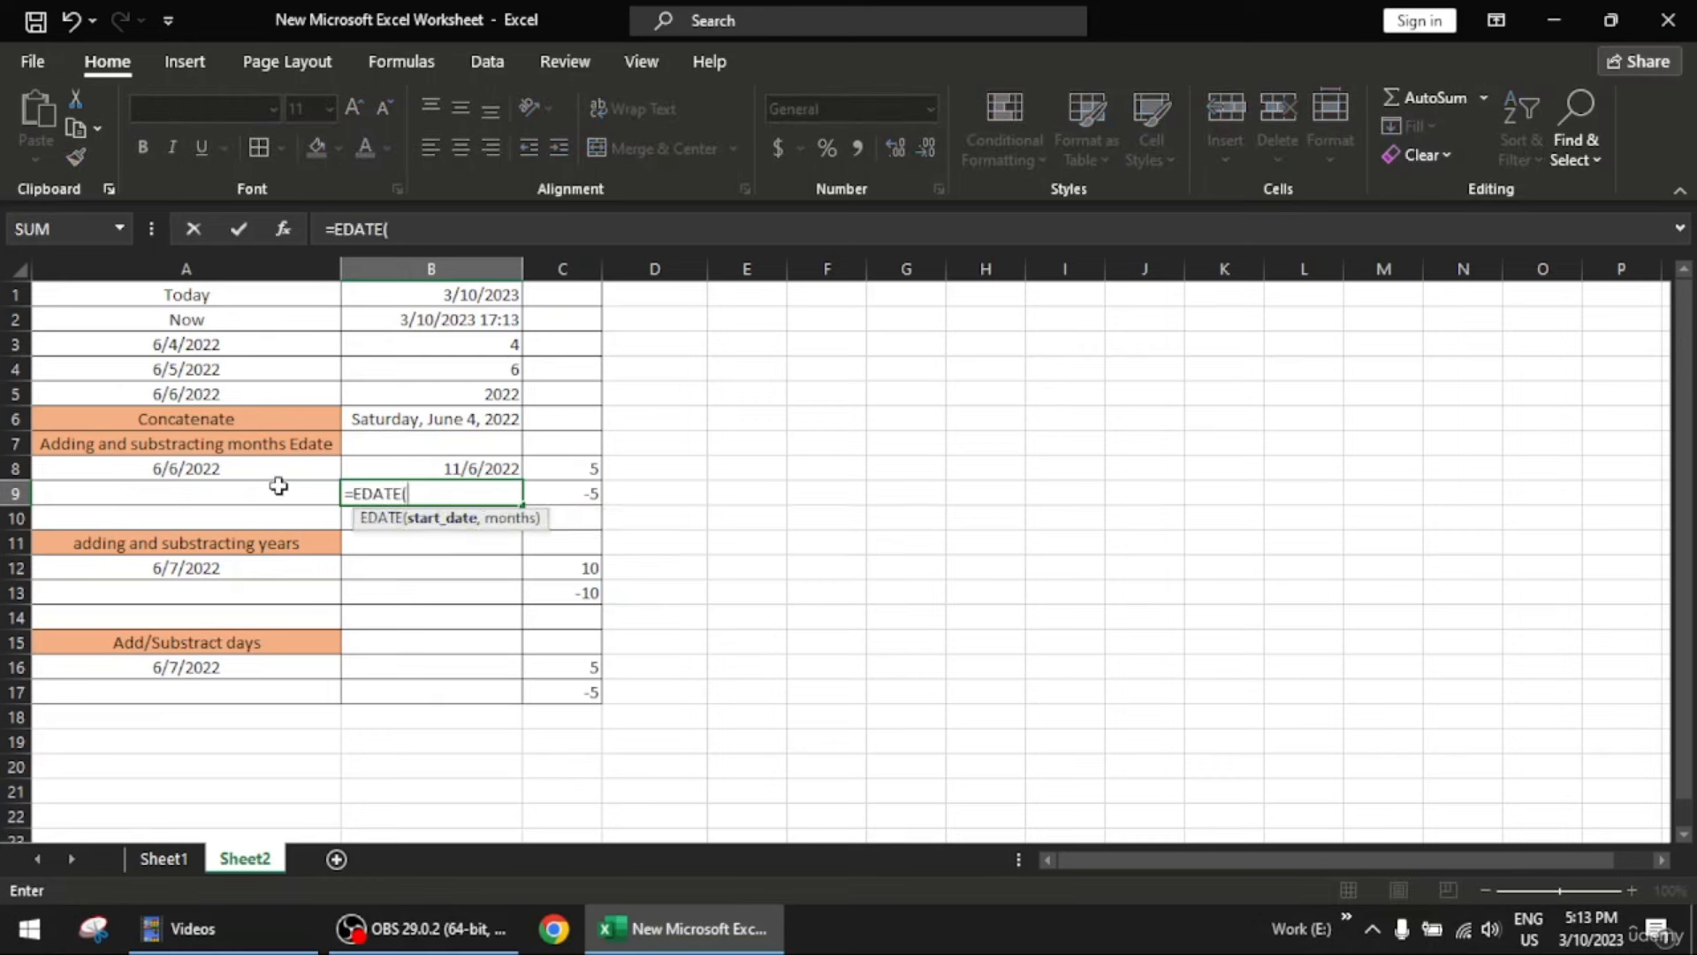
click(300, 464)
text(,)
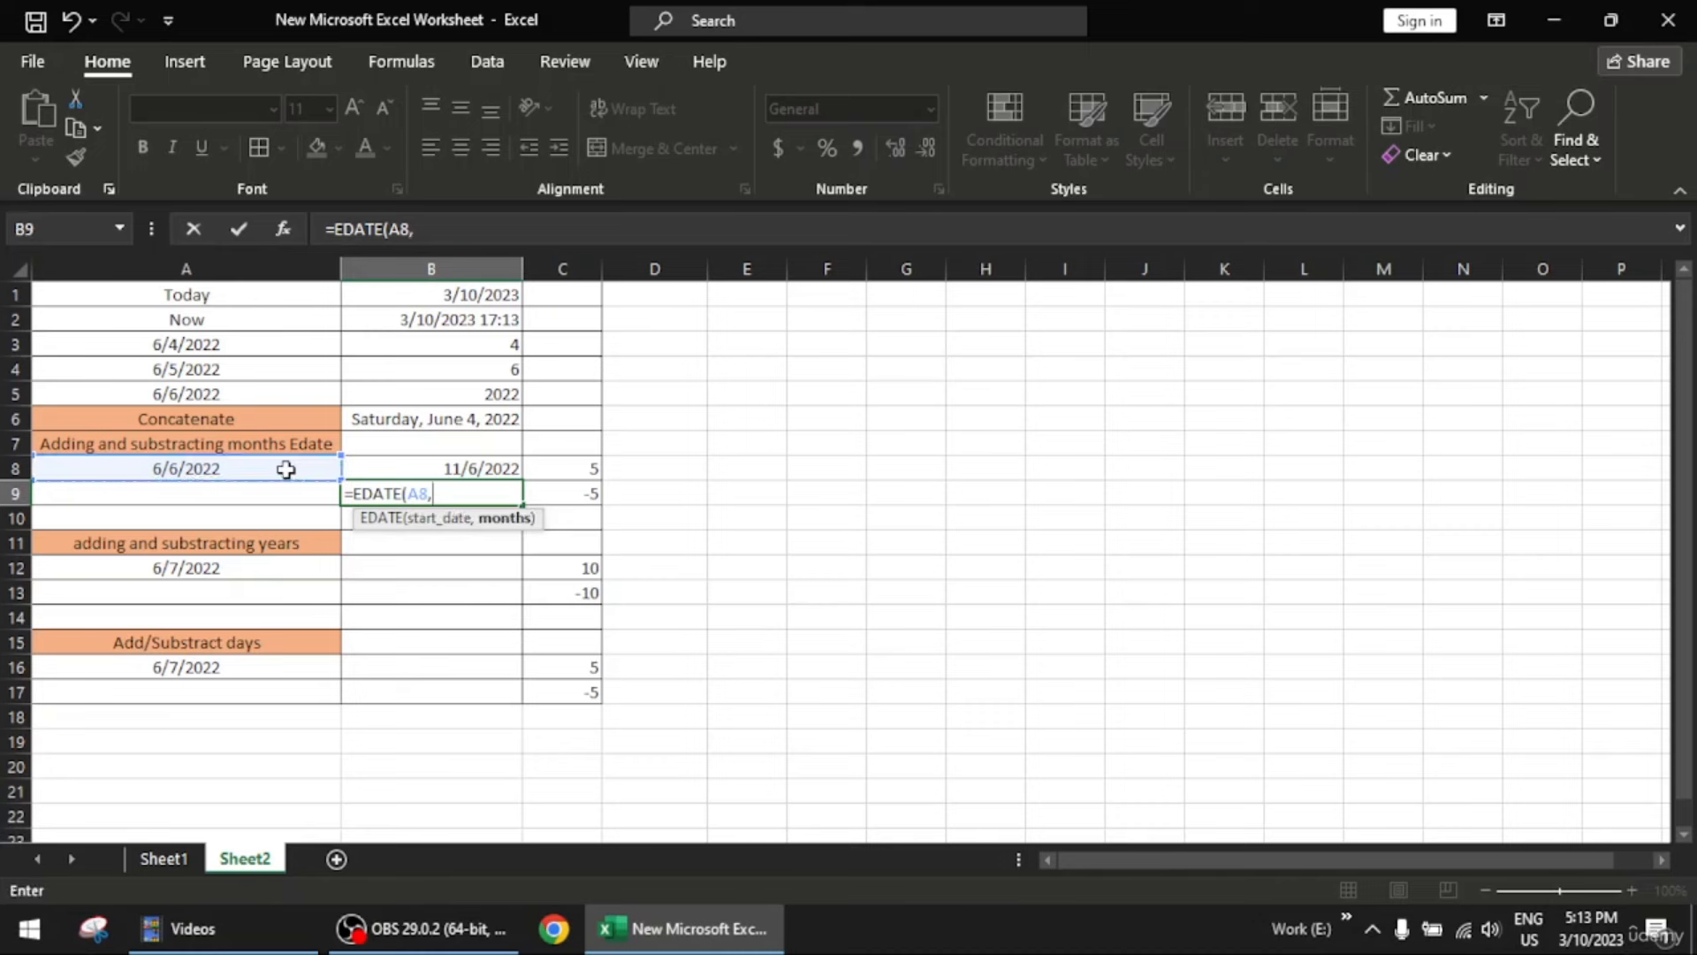
click(570, 488)
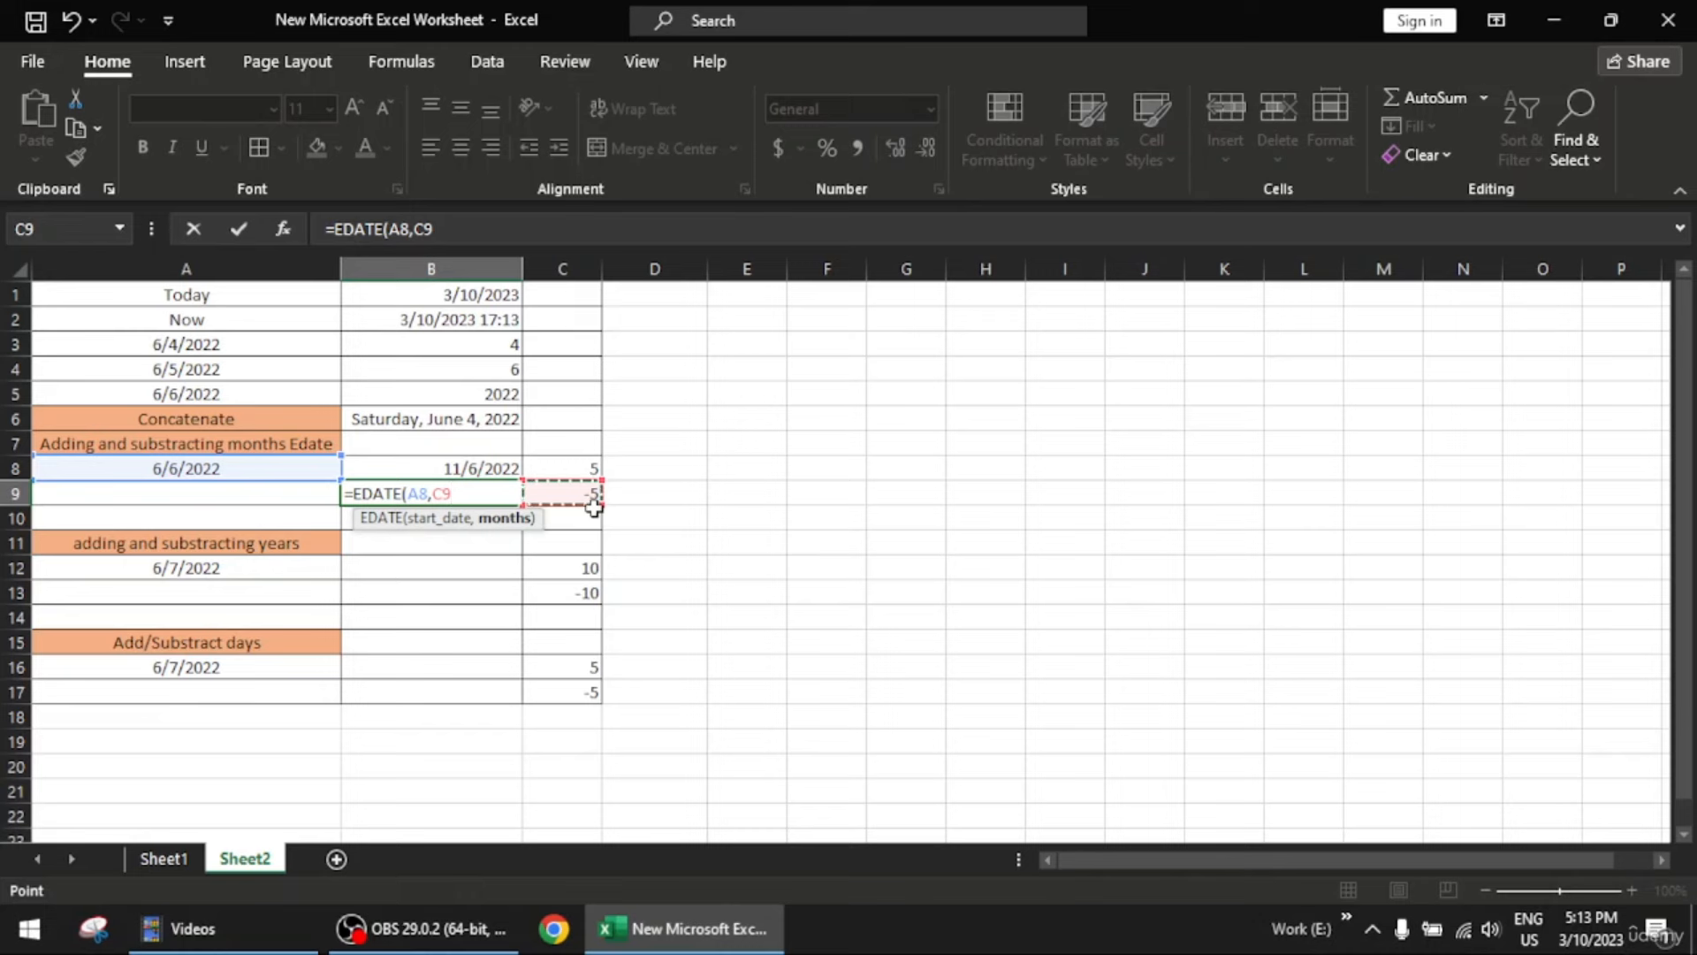
key(Return)
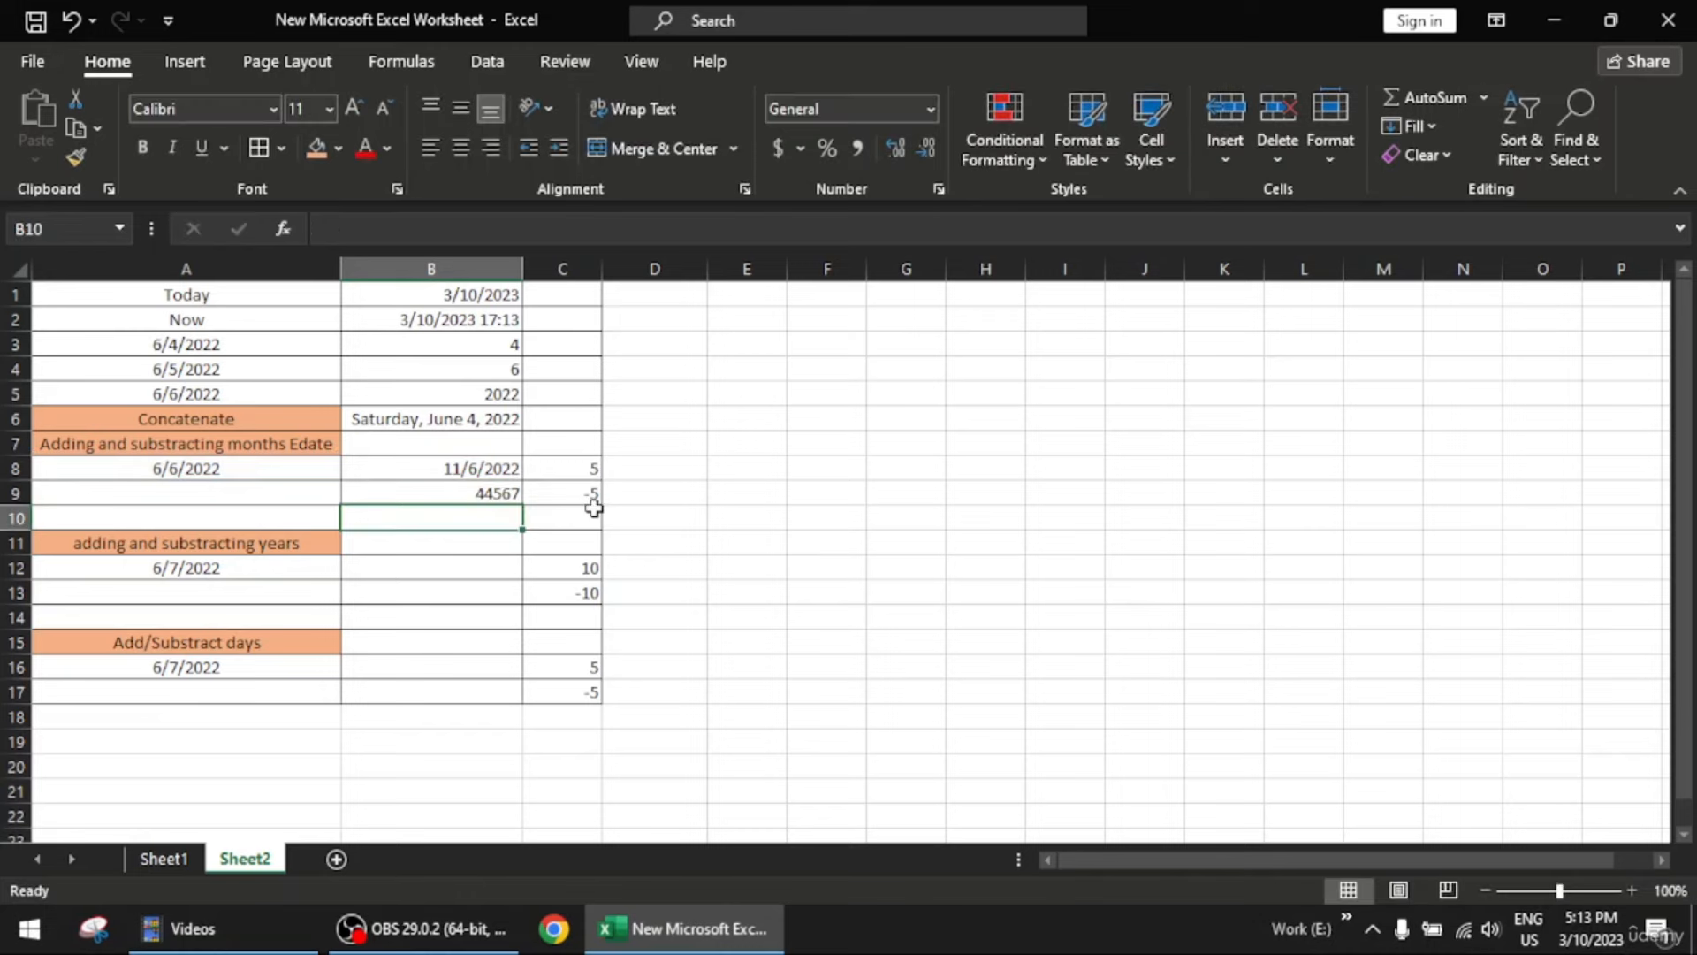
Change the number format of the EDATE result in B9 to Short Date
click(493, 493)
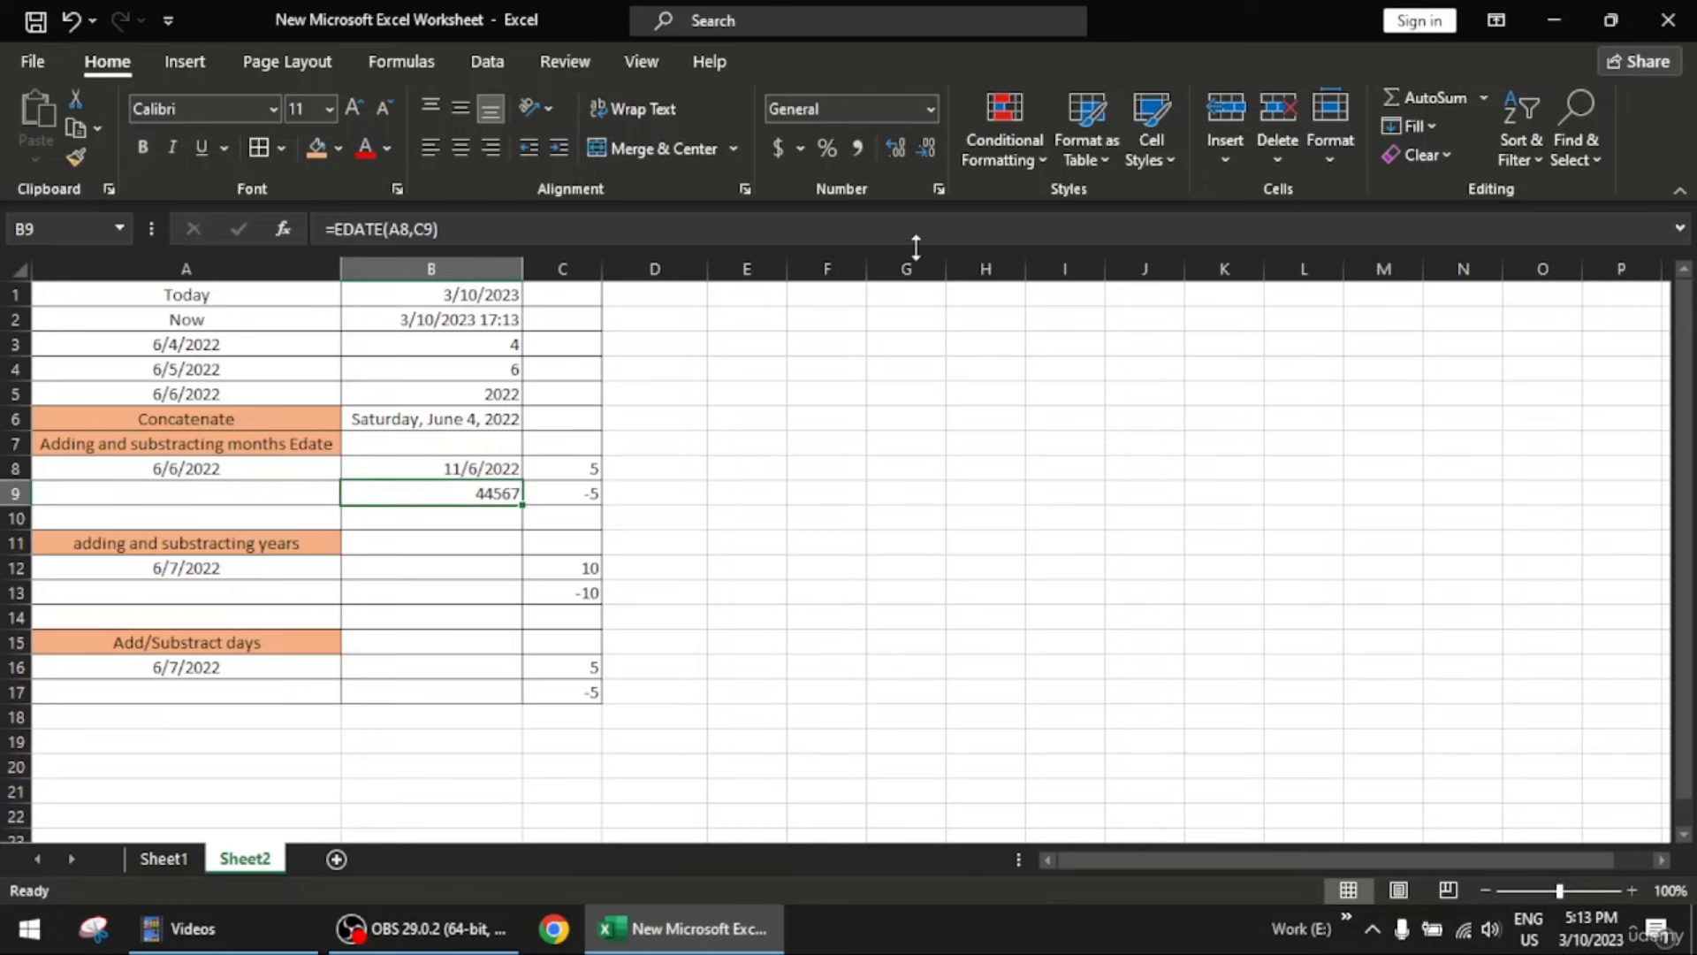
click(930, 108)
click(931, 393)
click(657, 495)
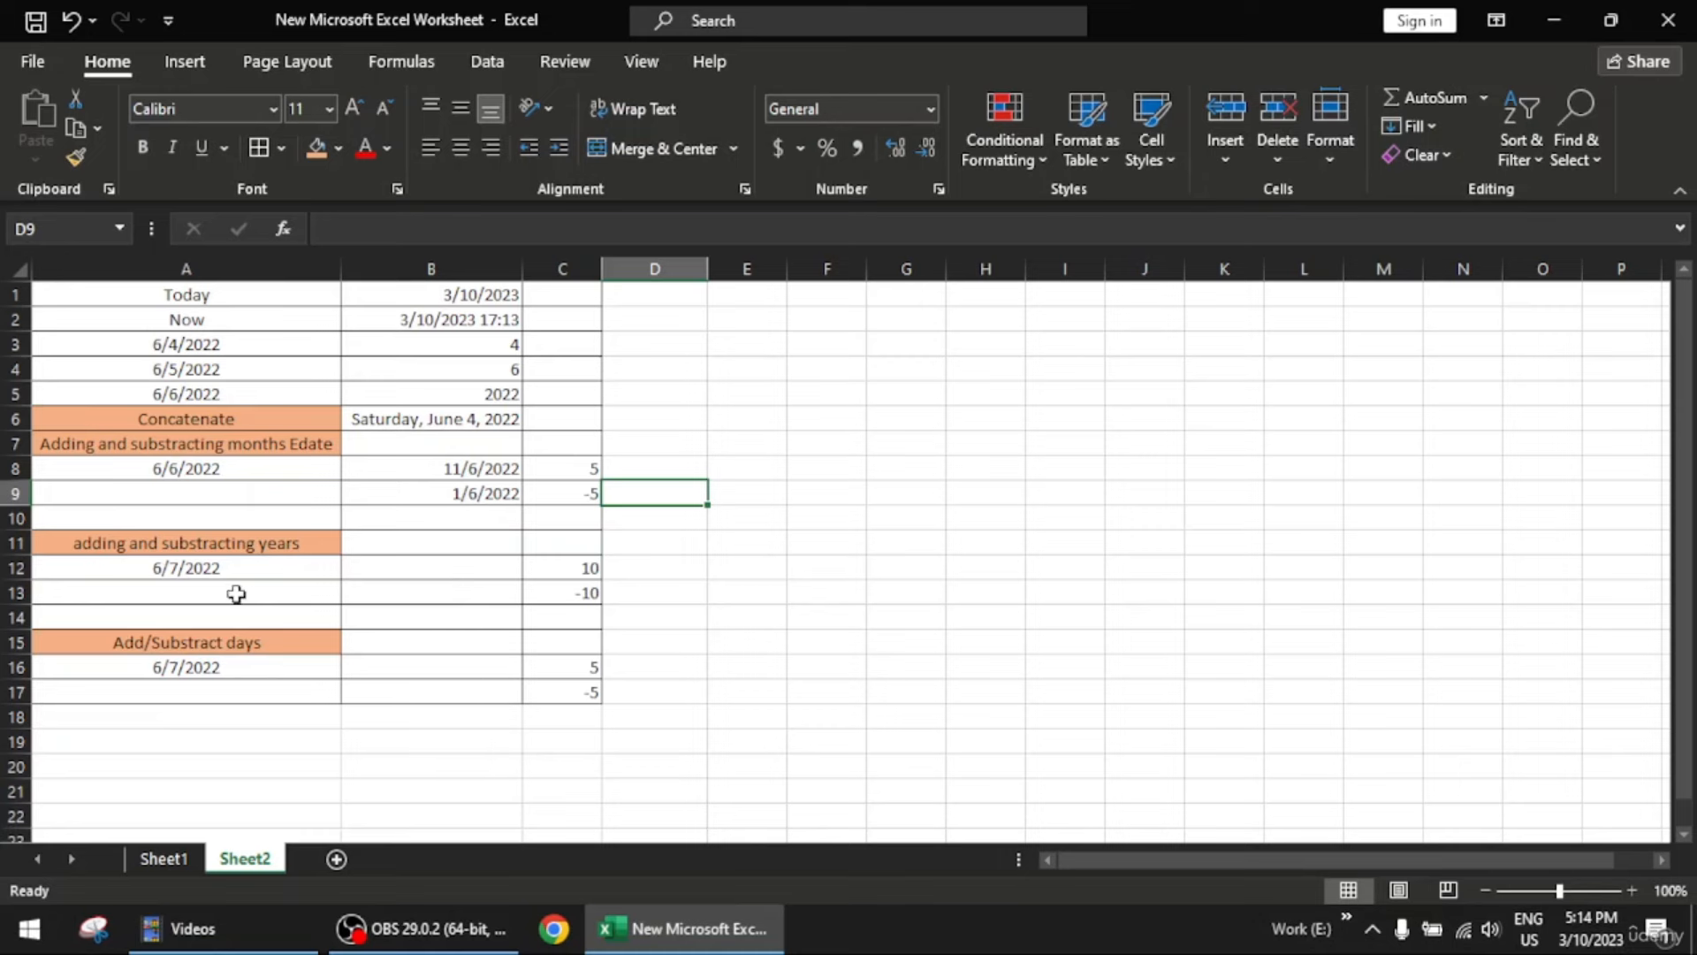
Enter =EDATE(A12,C12*12) in cell B12 to add the number of years in C12 to the date in A12
click(419, 567)
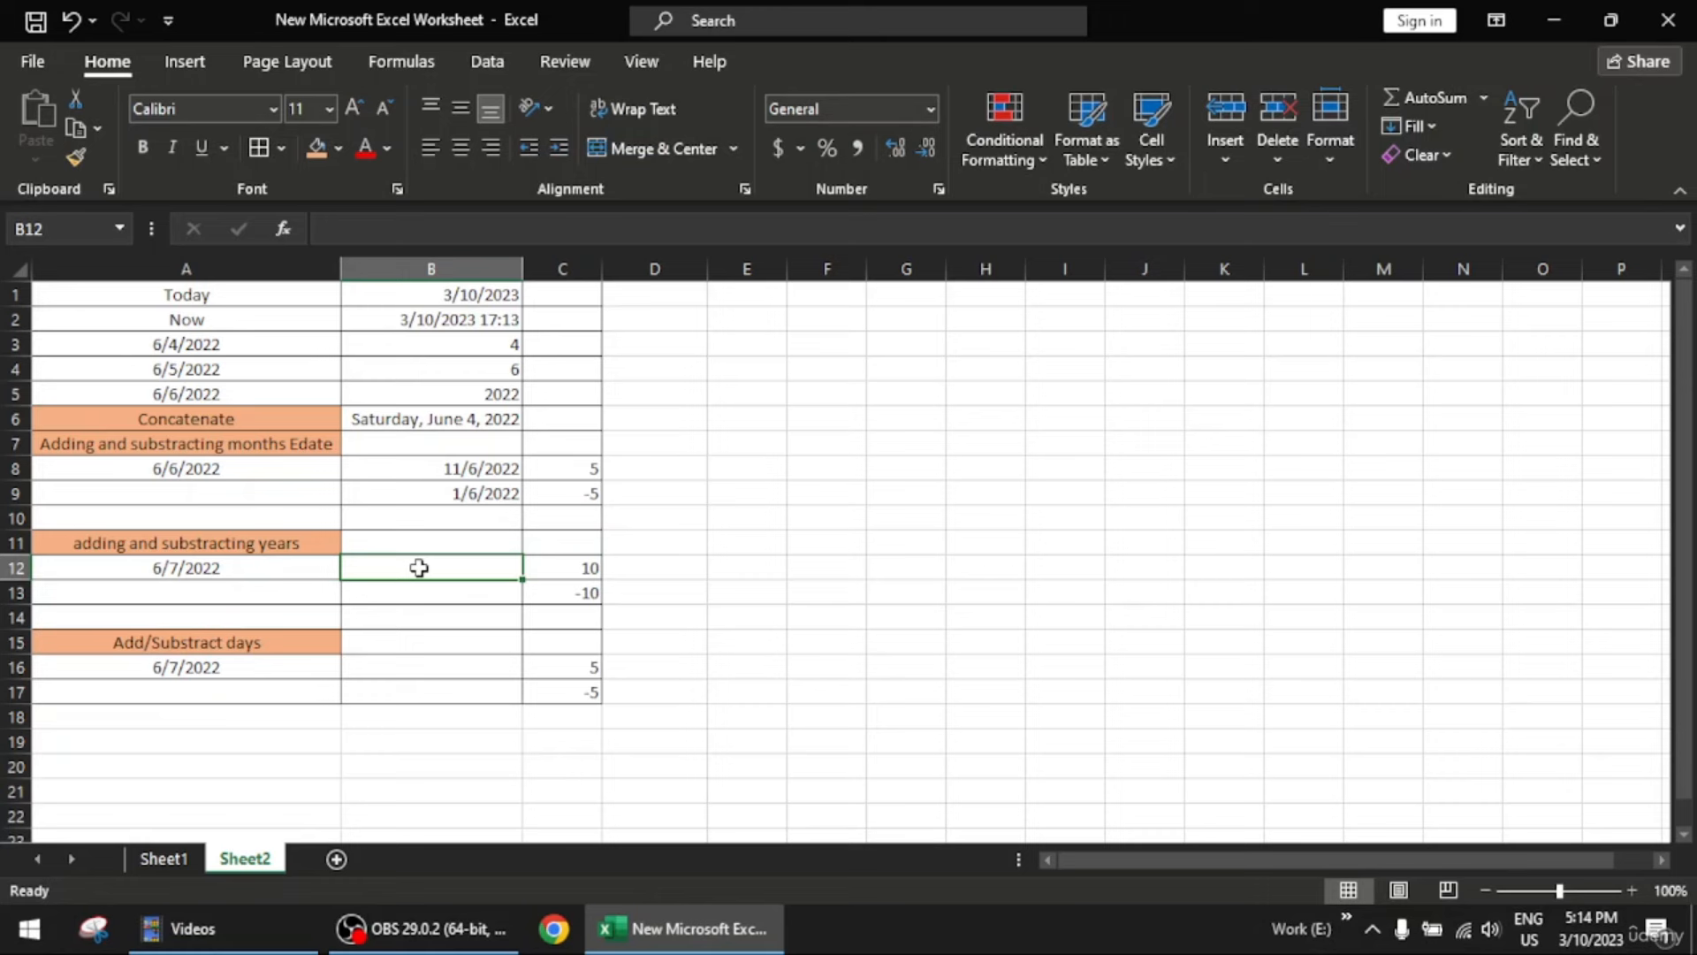
text(=)
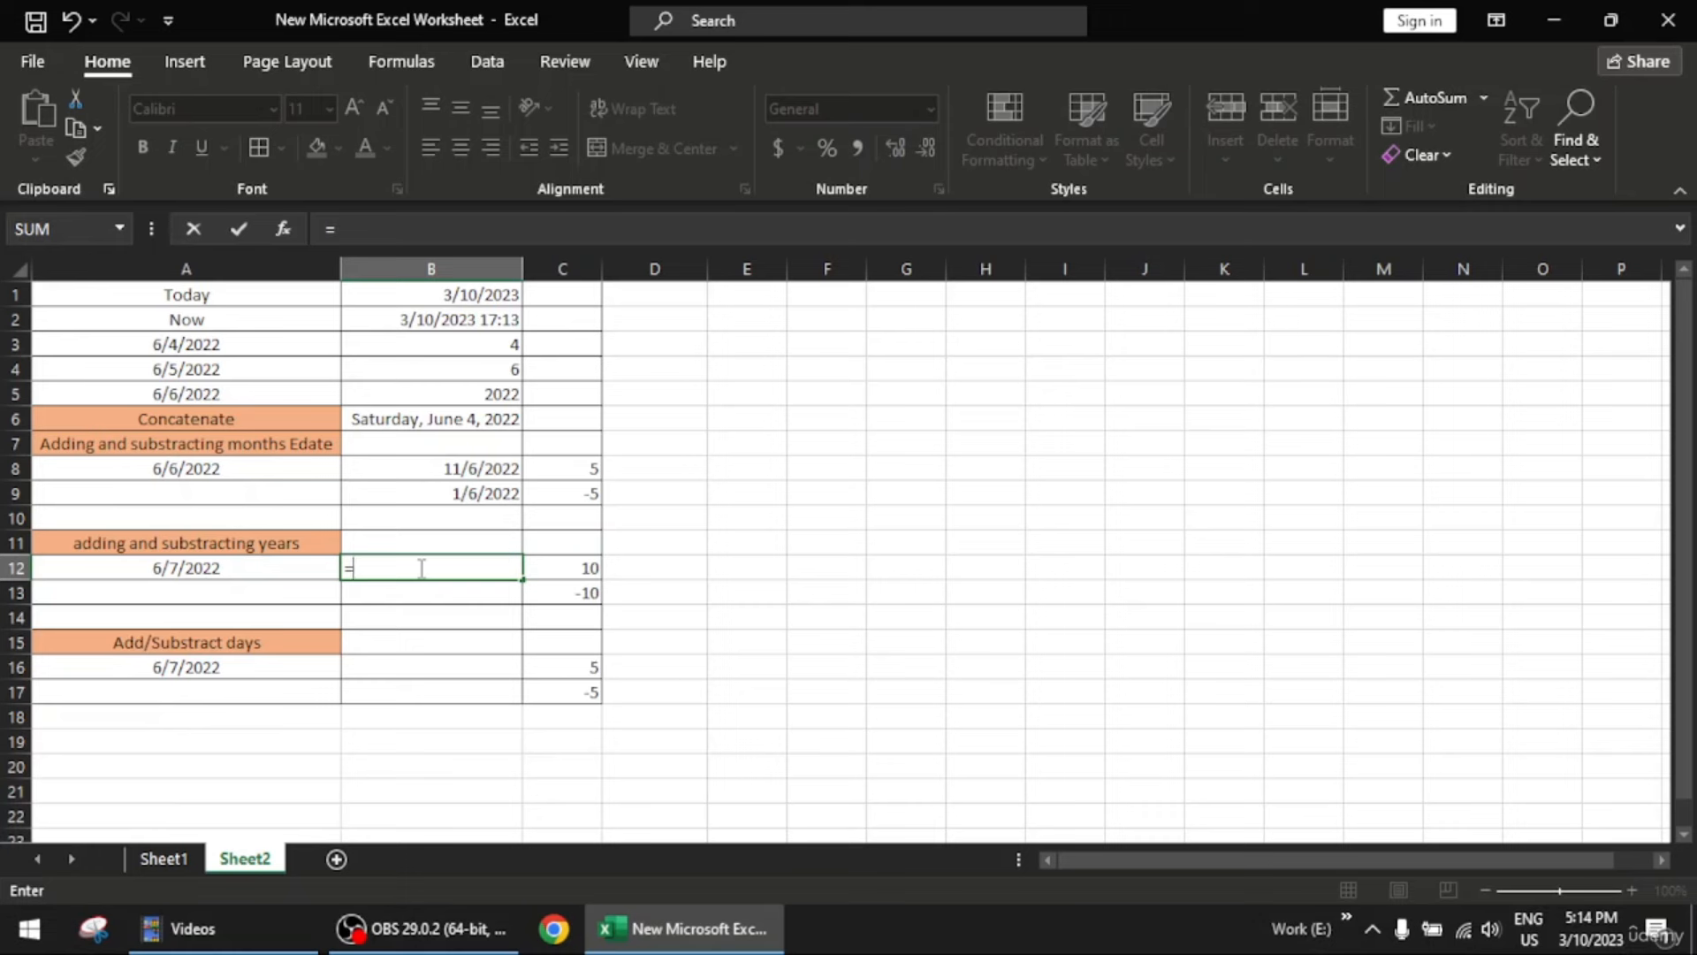
text(edate)
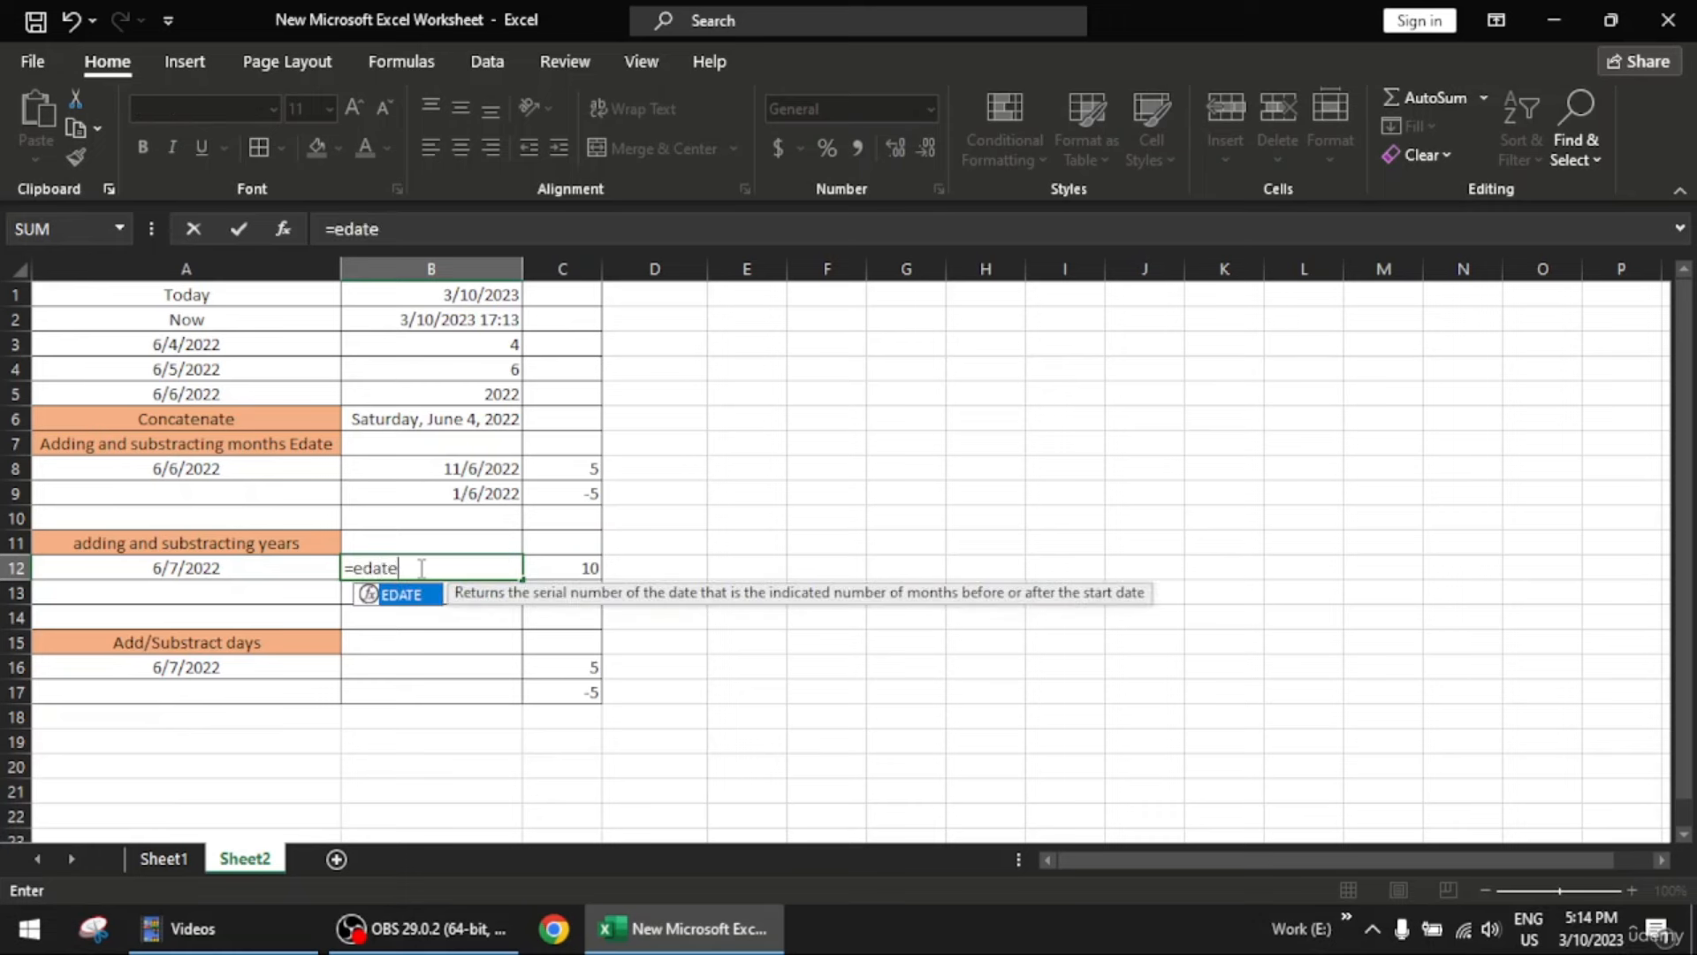
key(Tab)
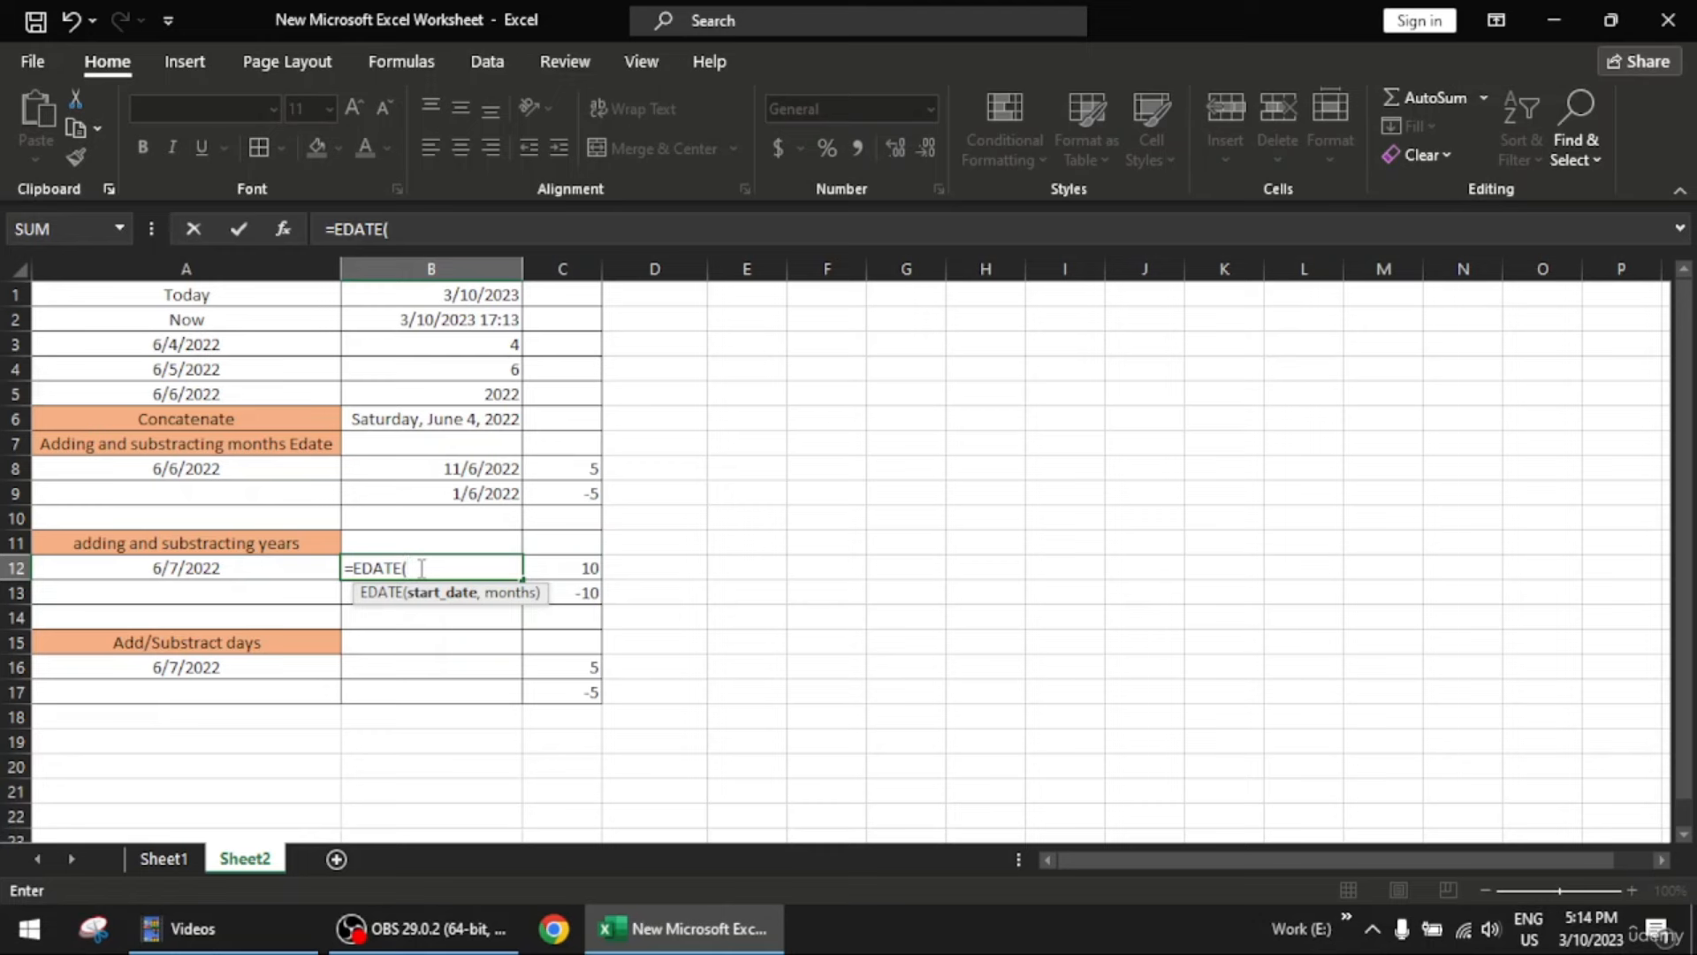
click(245, 569)
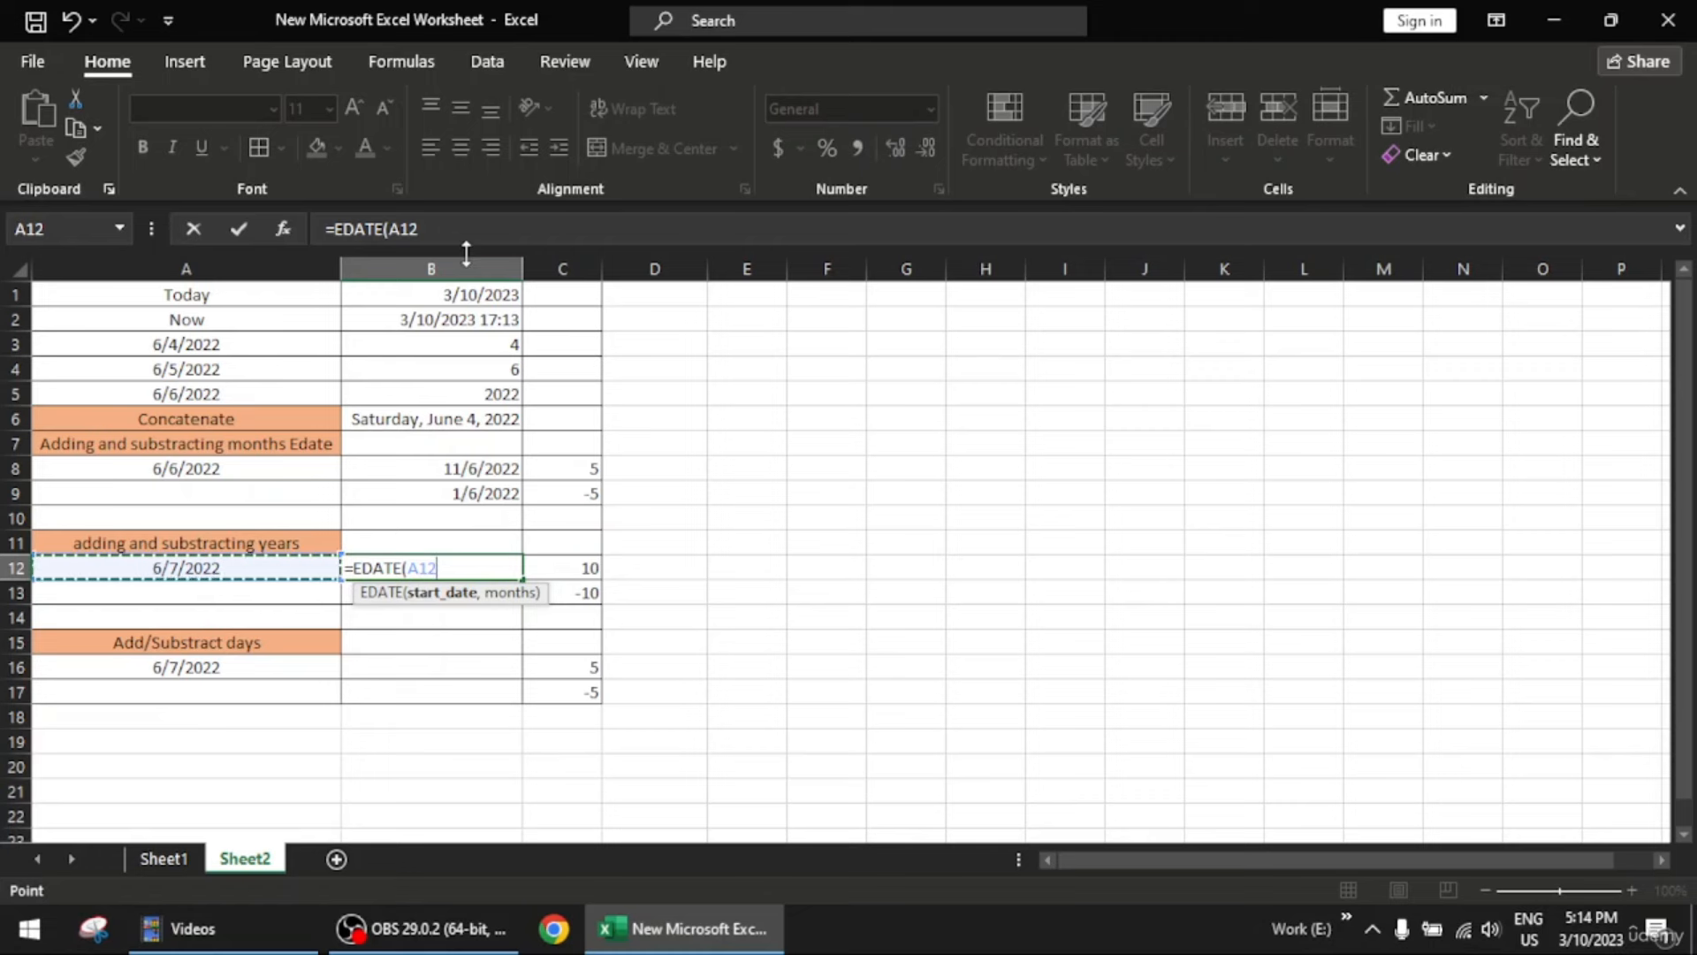
text(,)
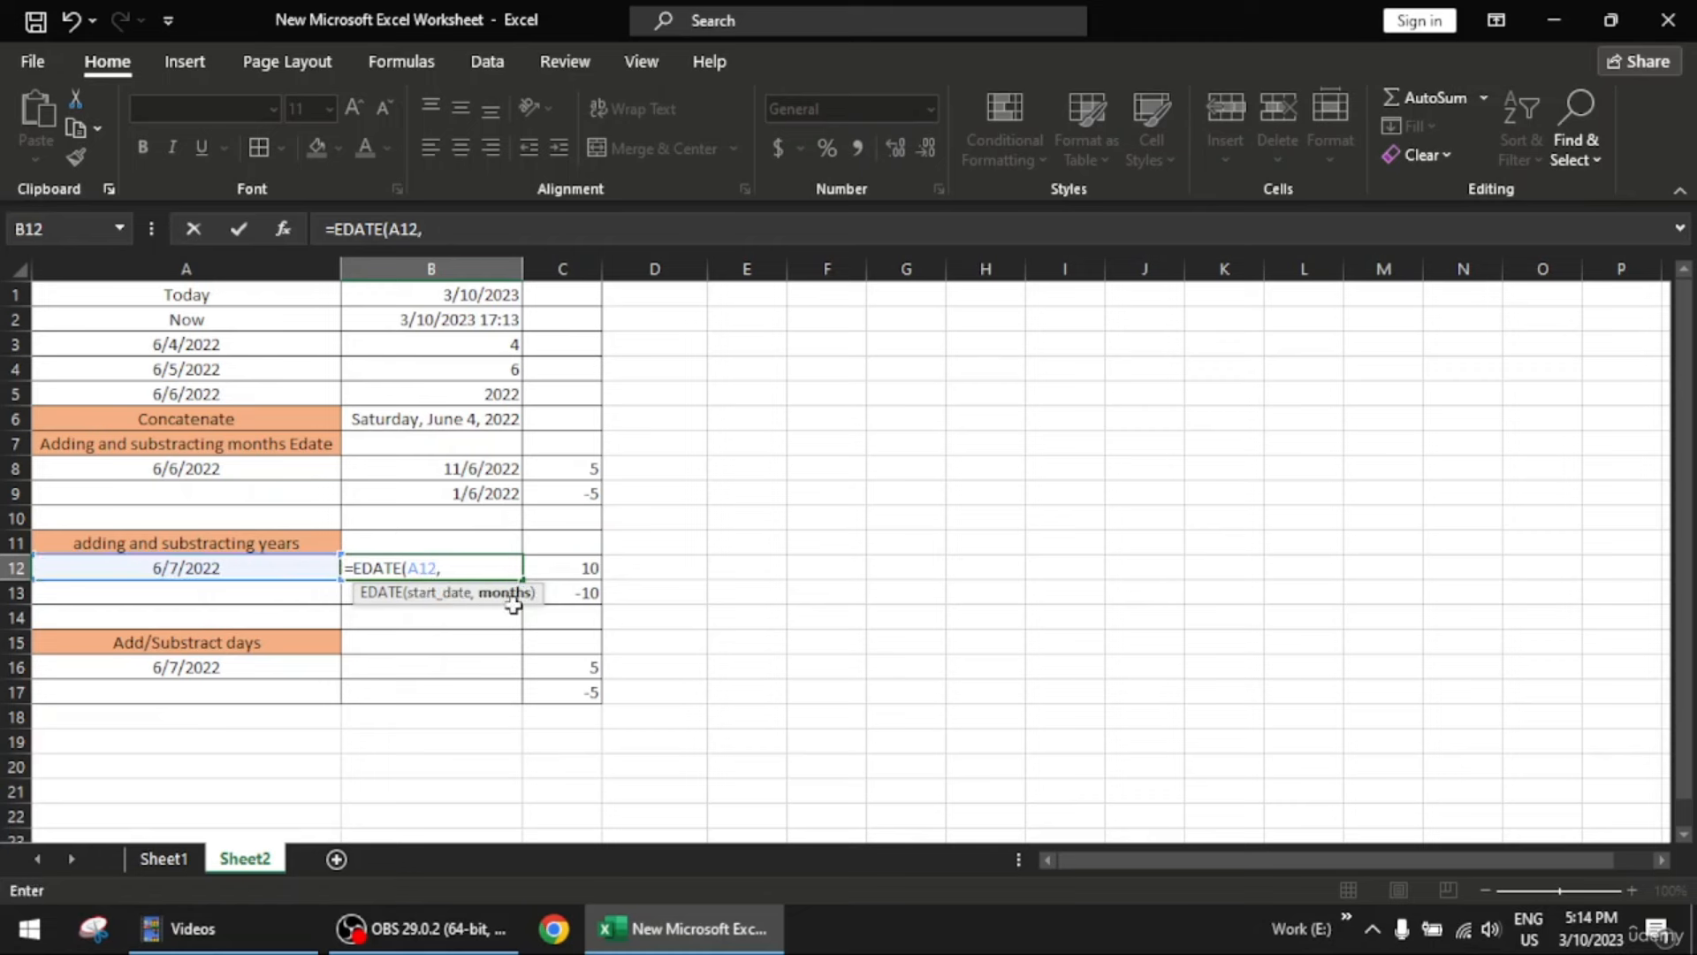
click(583, 571)
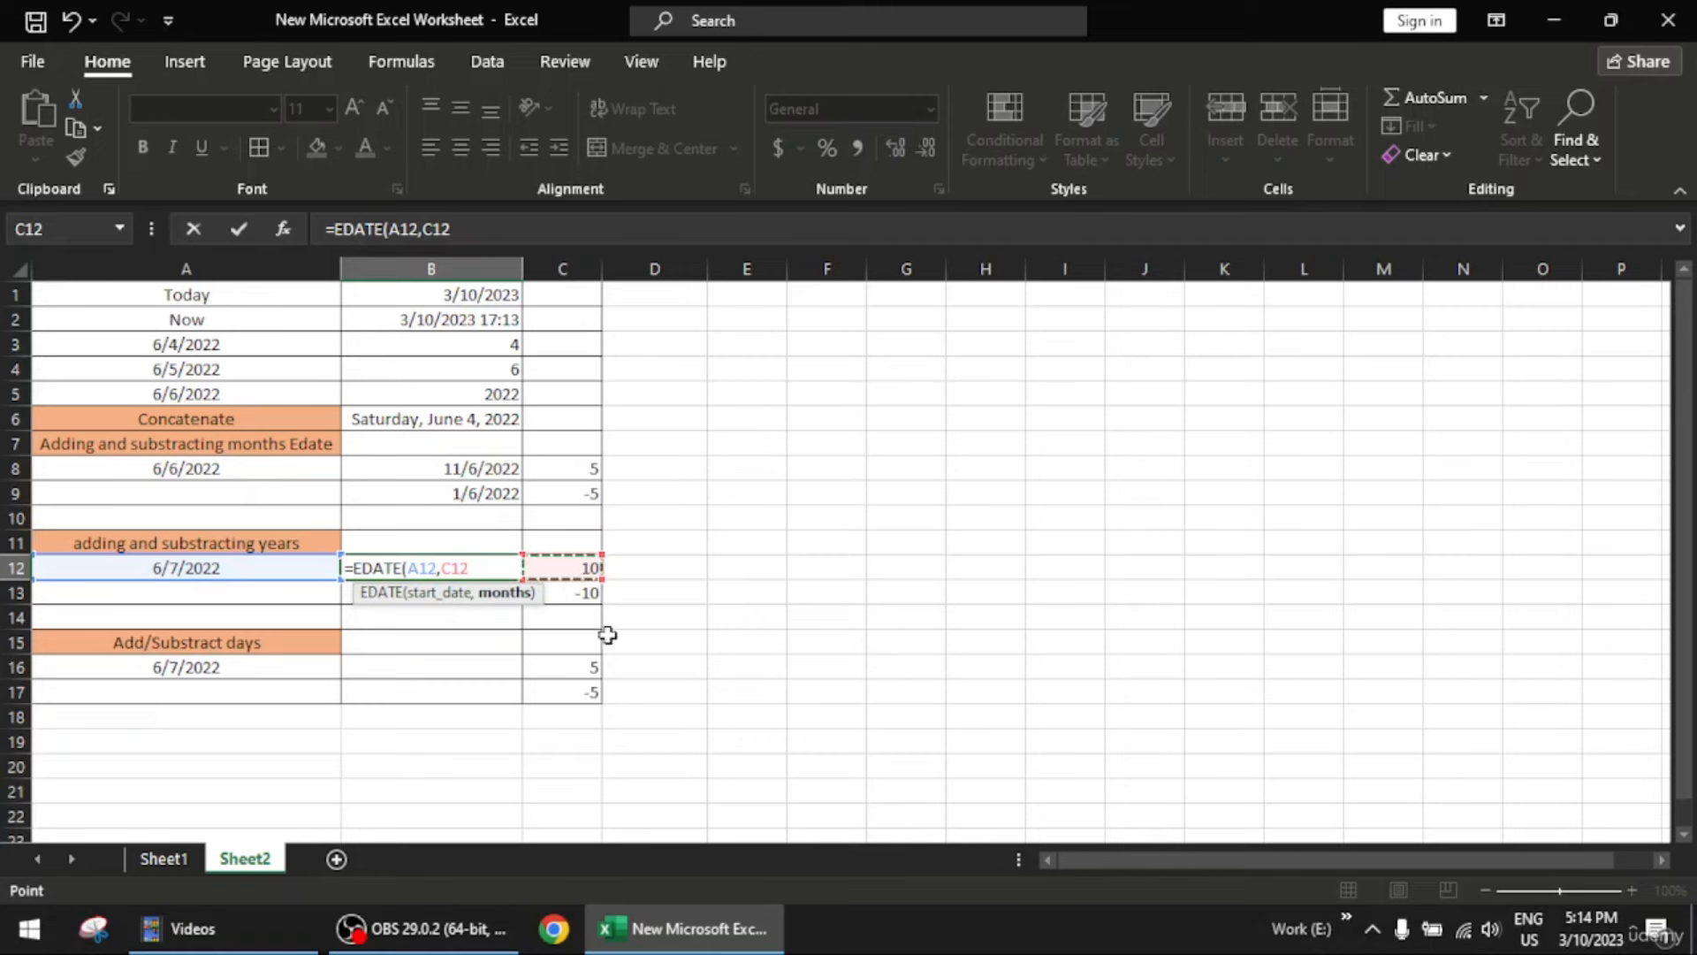
text(*12)
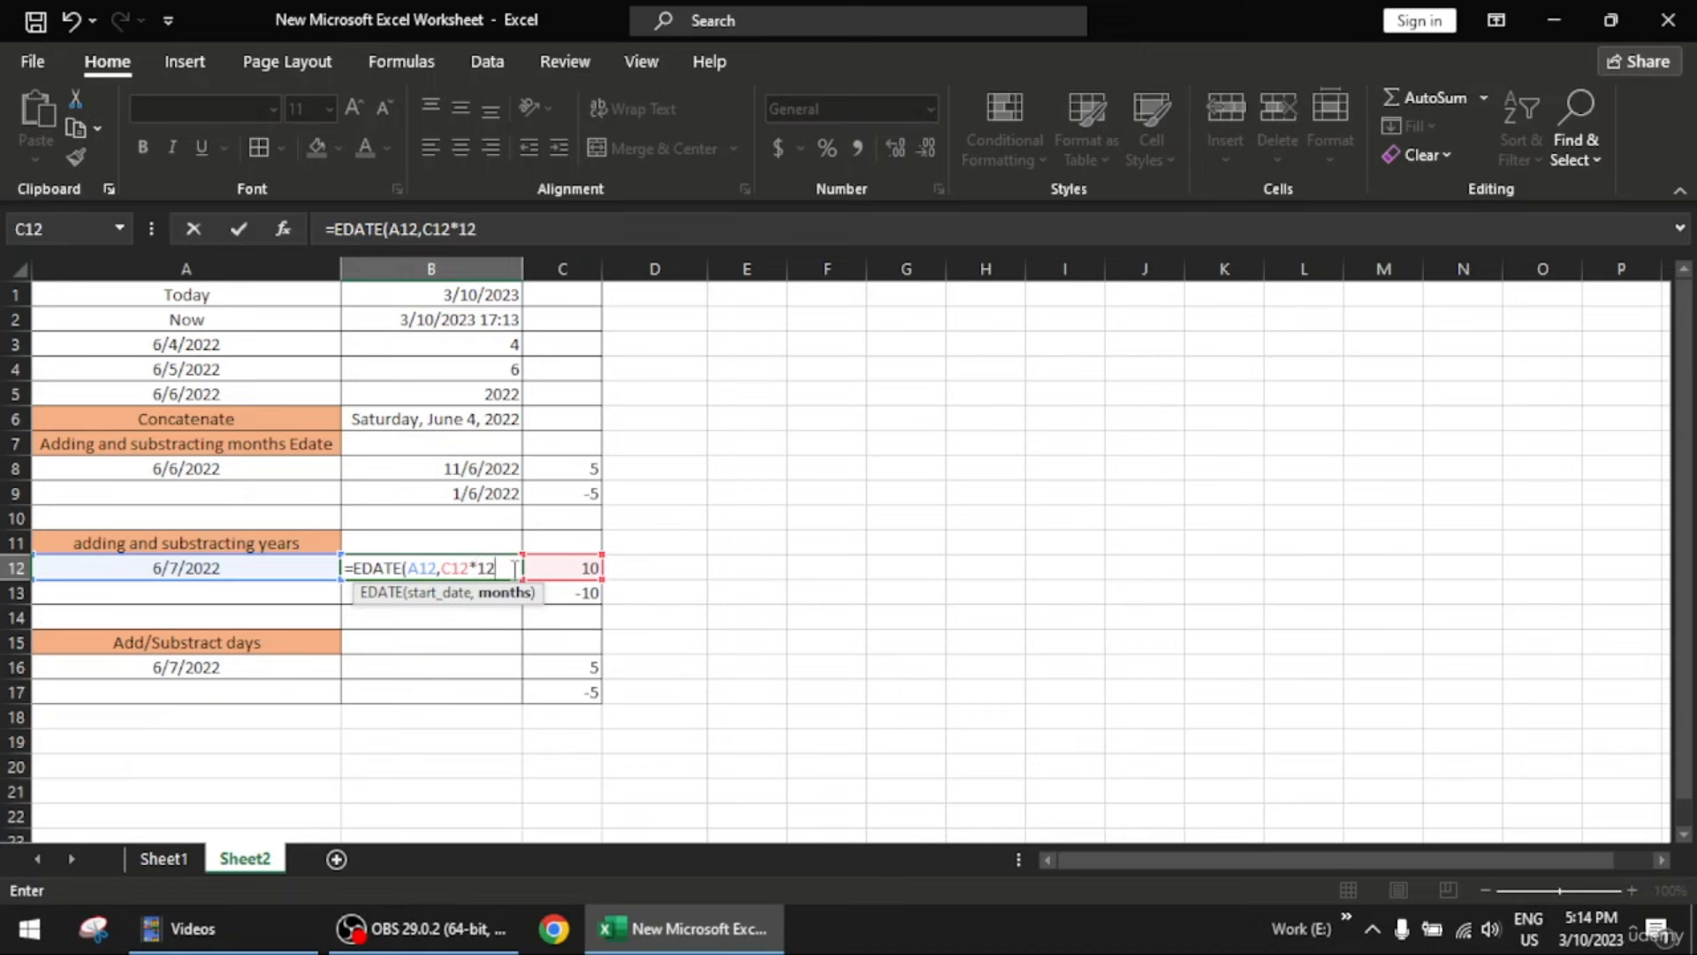
text())
key(Return)
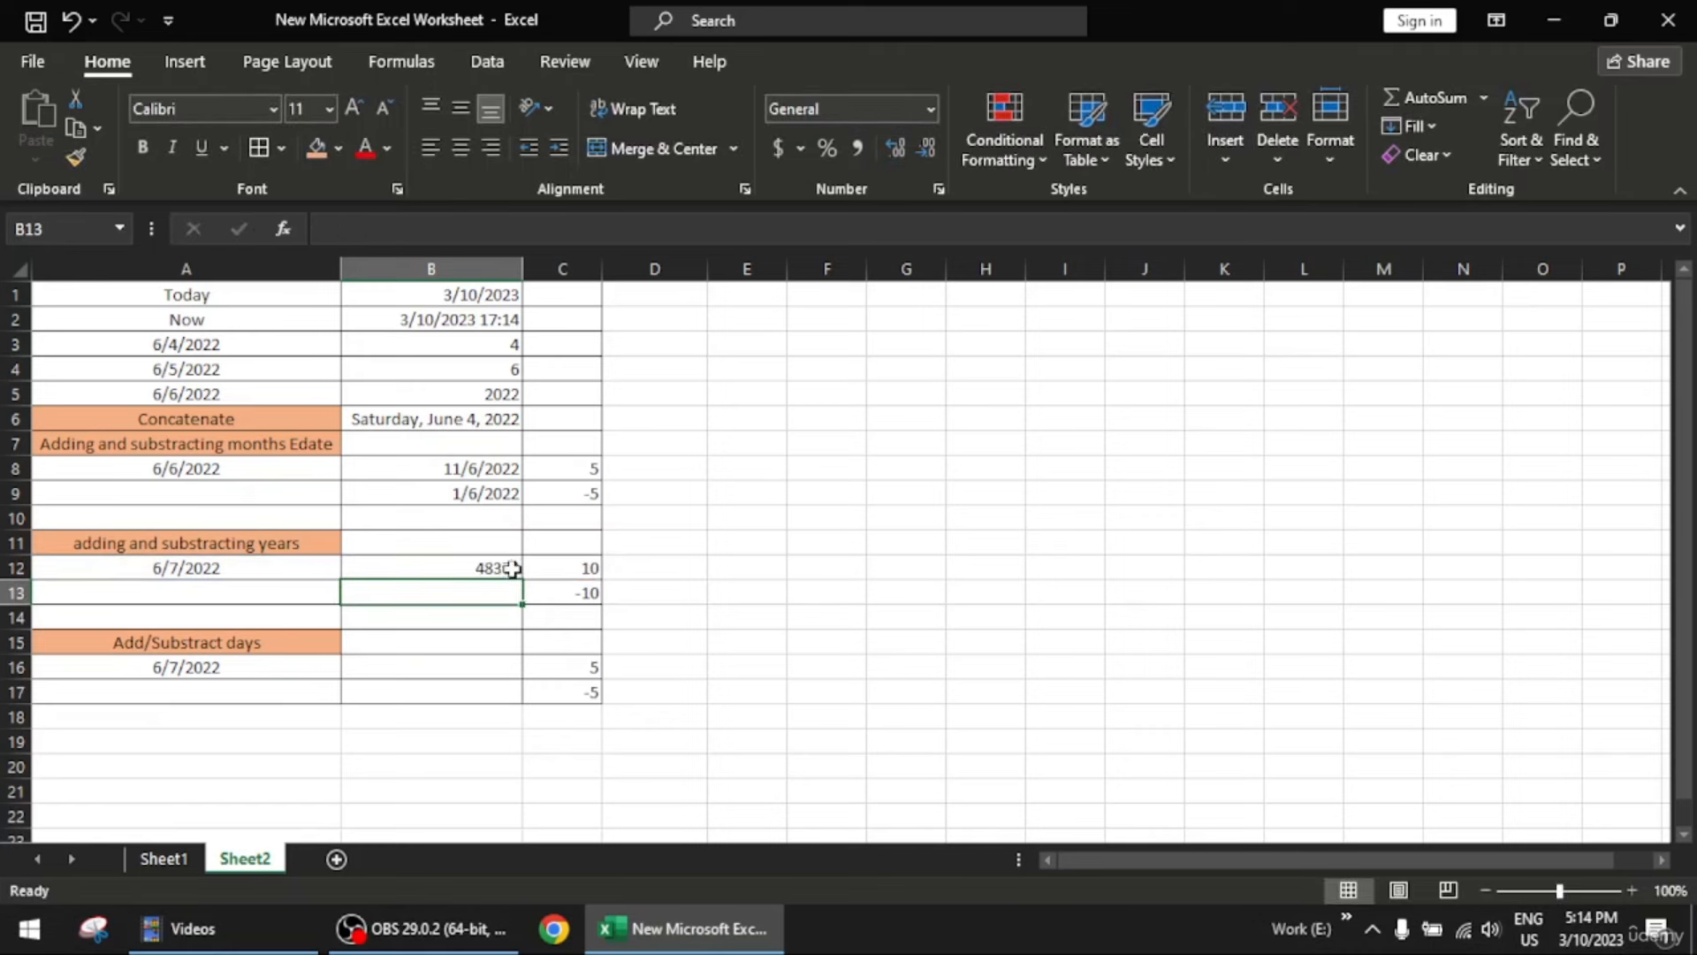
Change the number format of the year calculation in B12 to Short Date
click(504, 562)
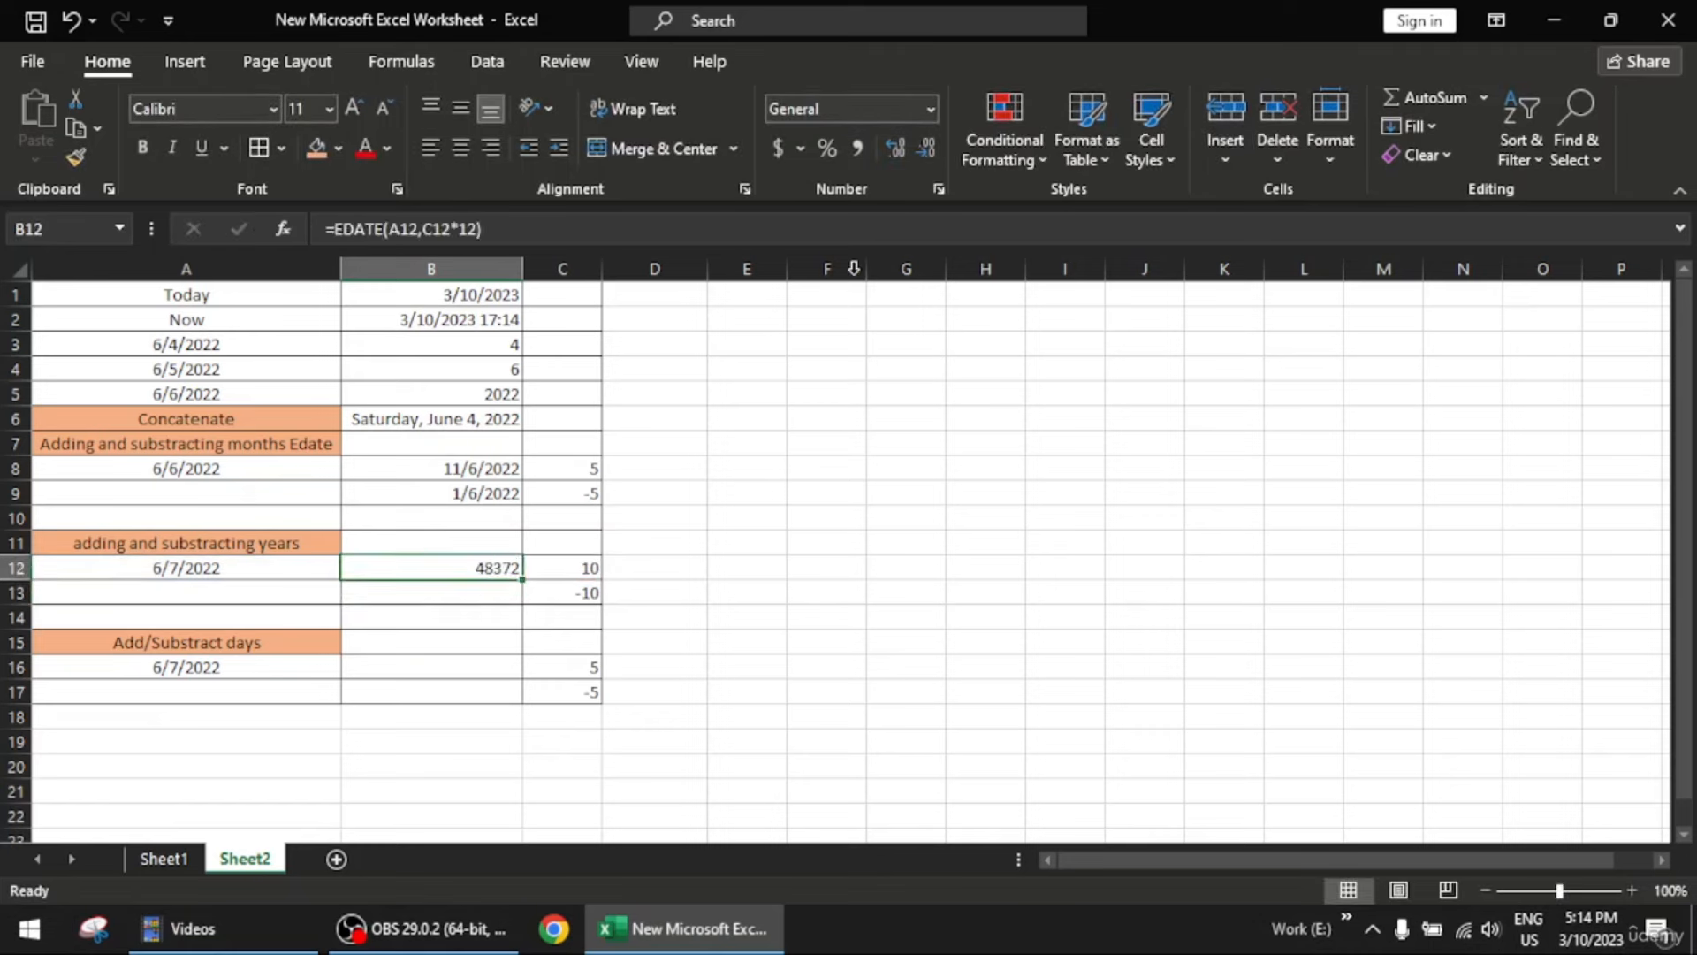
click(930, 109)
click(920, 389)
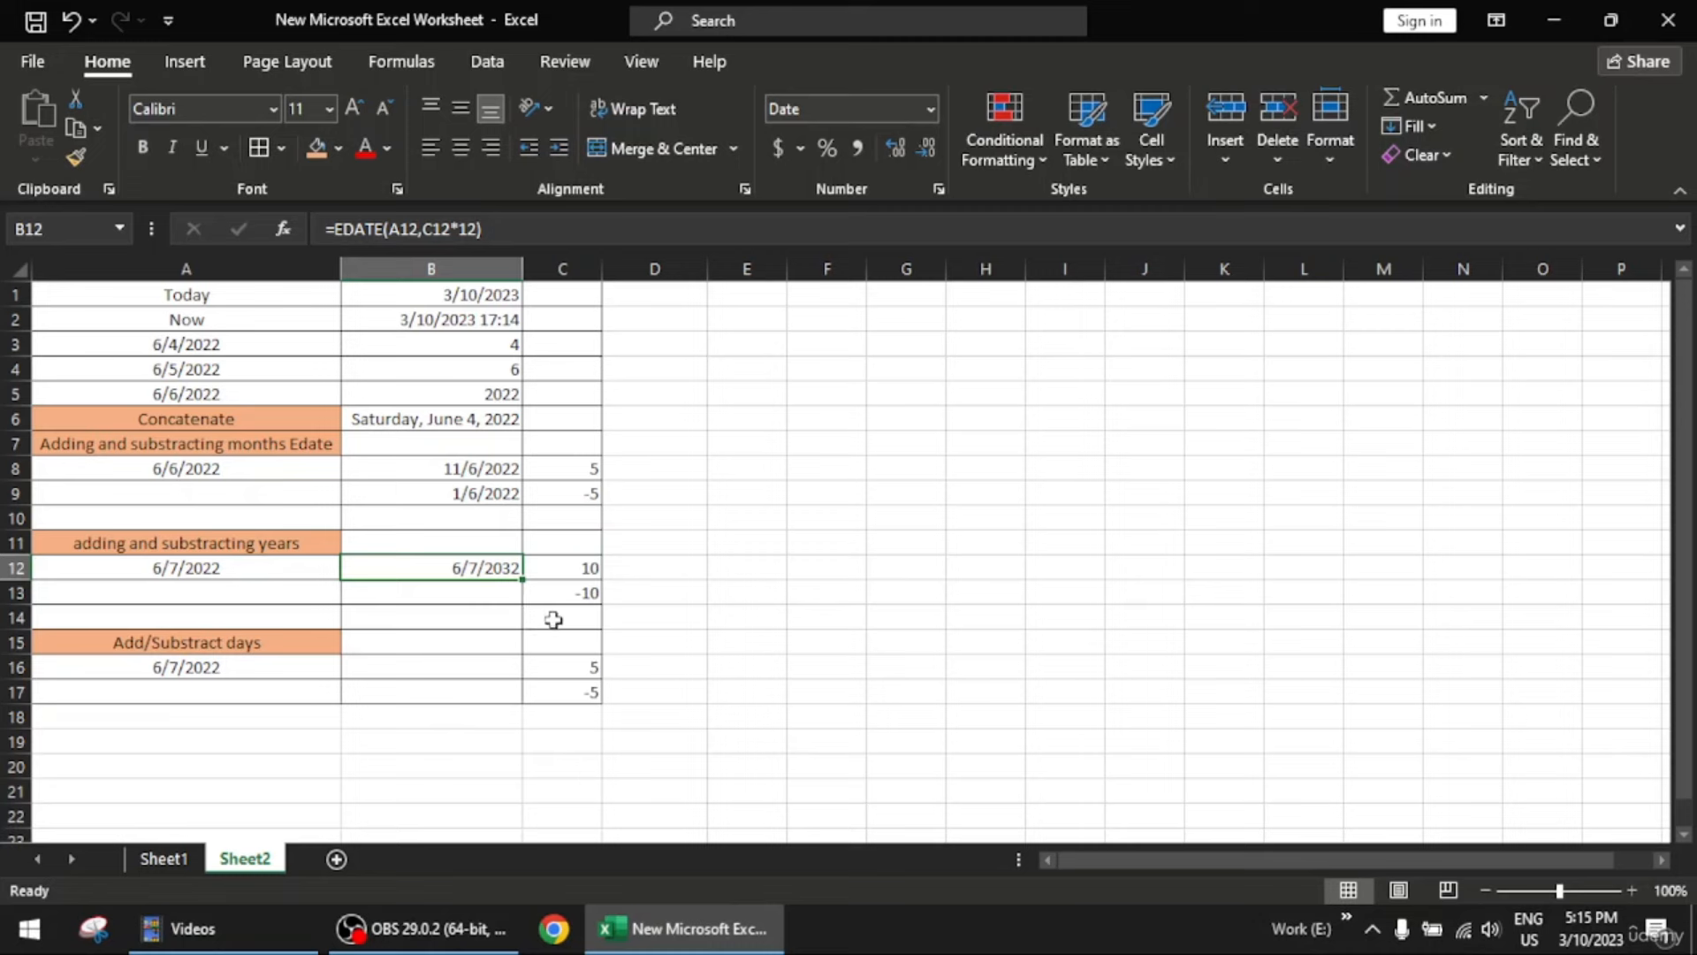
Enter =EDATE(A12,C13) in cell B13, using the date in A12 and the negative value in C13
click(495, 588)
text(=)
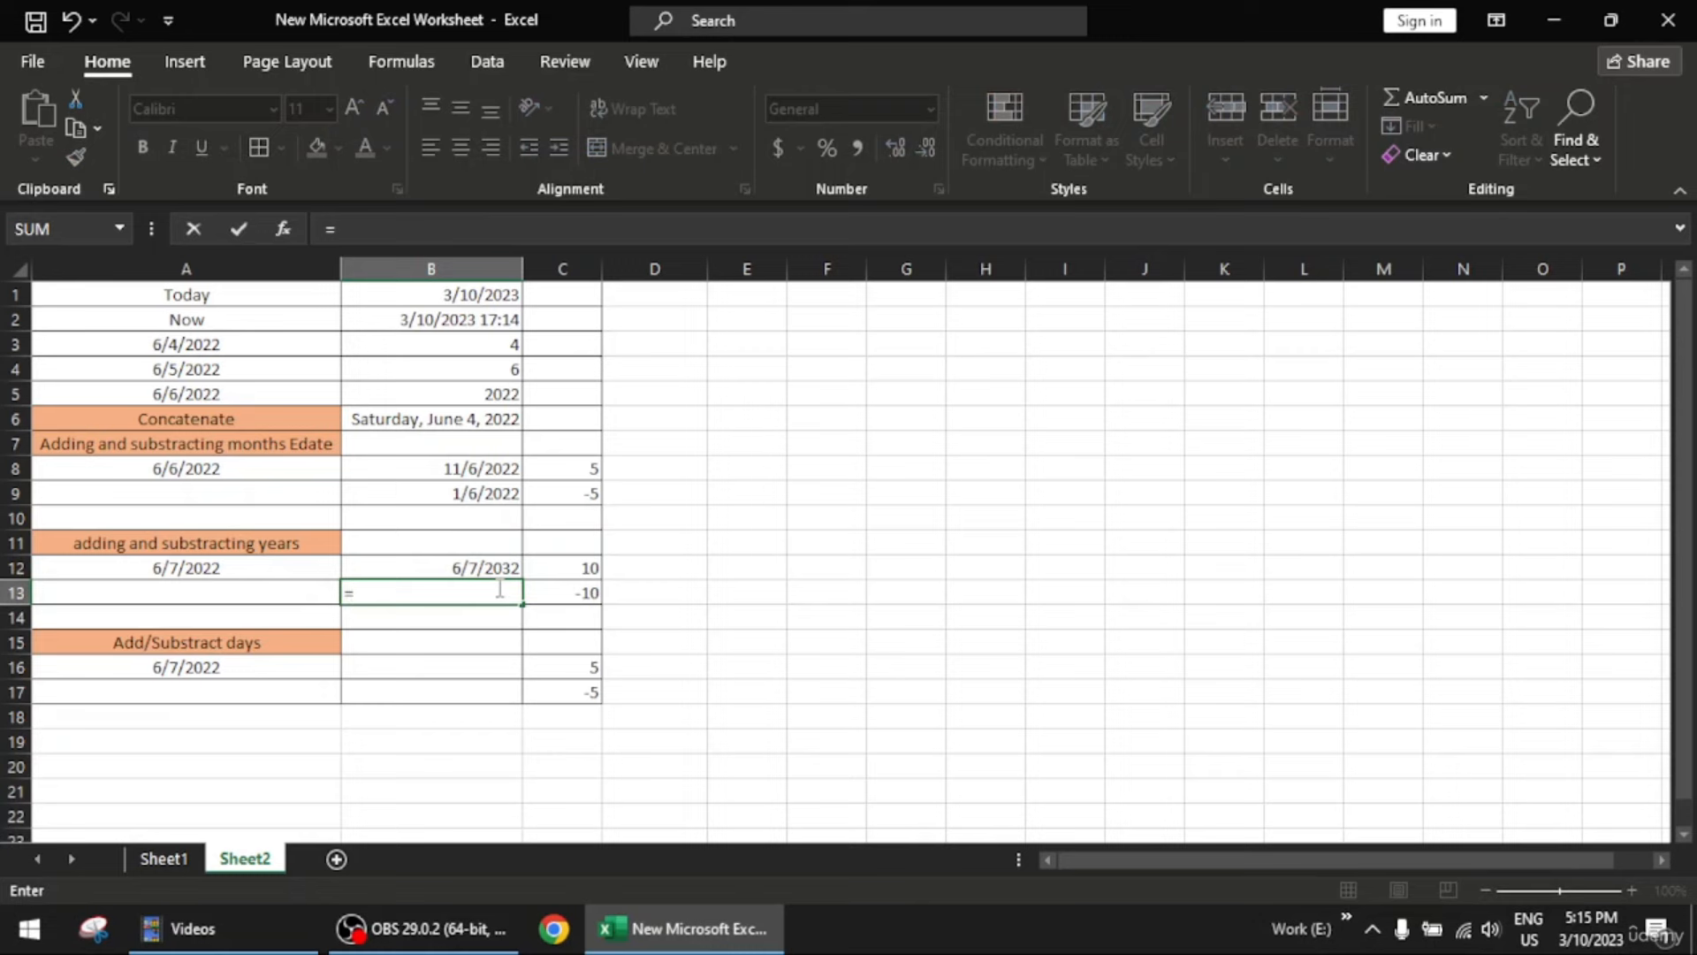
text(edat)
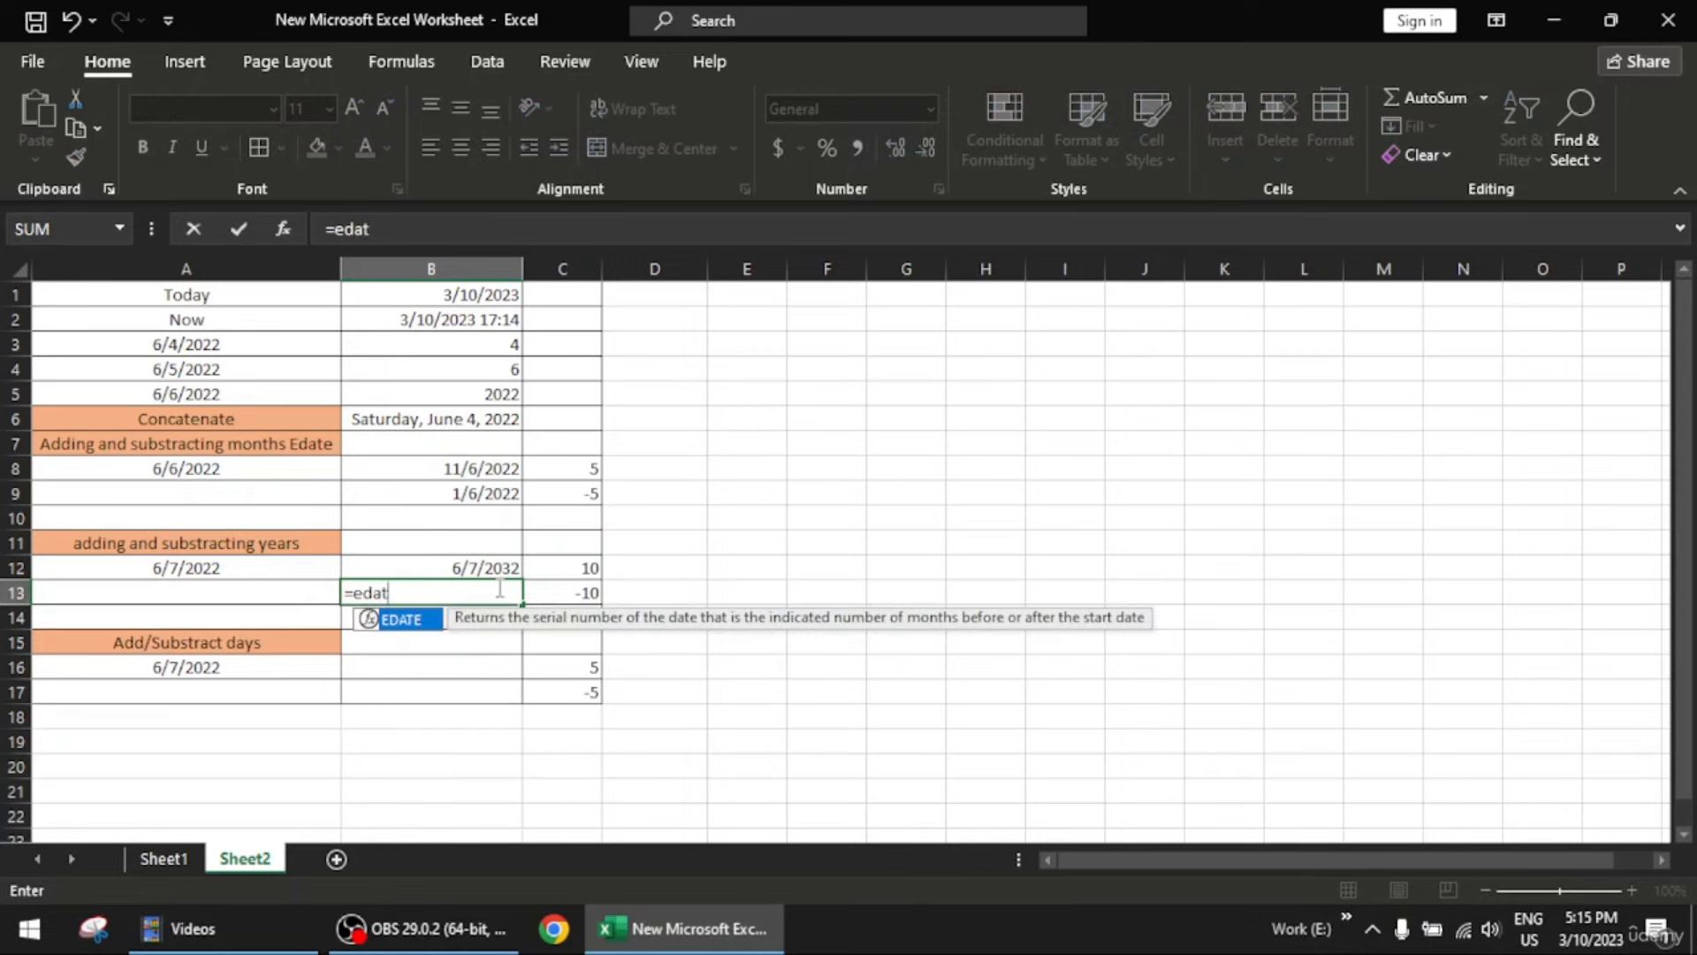
text(e)
key(Tab)
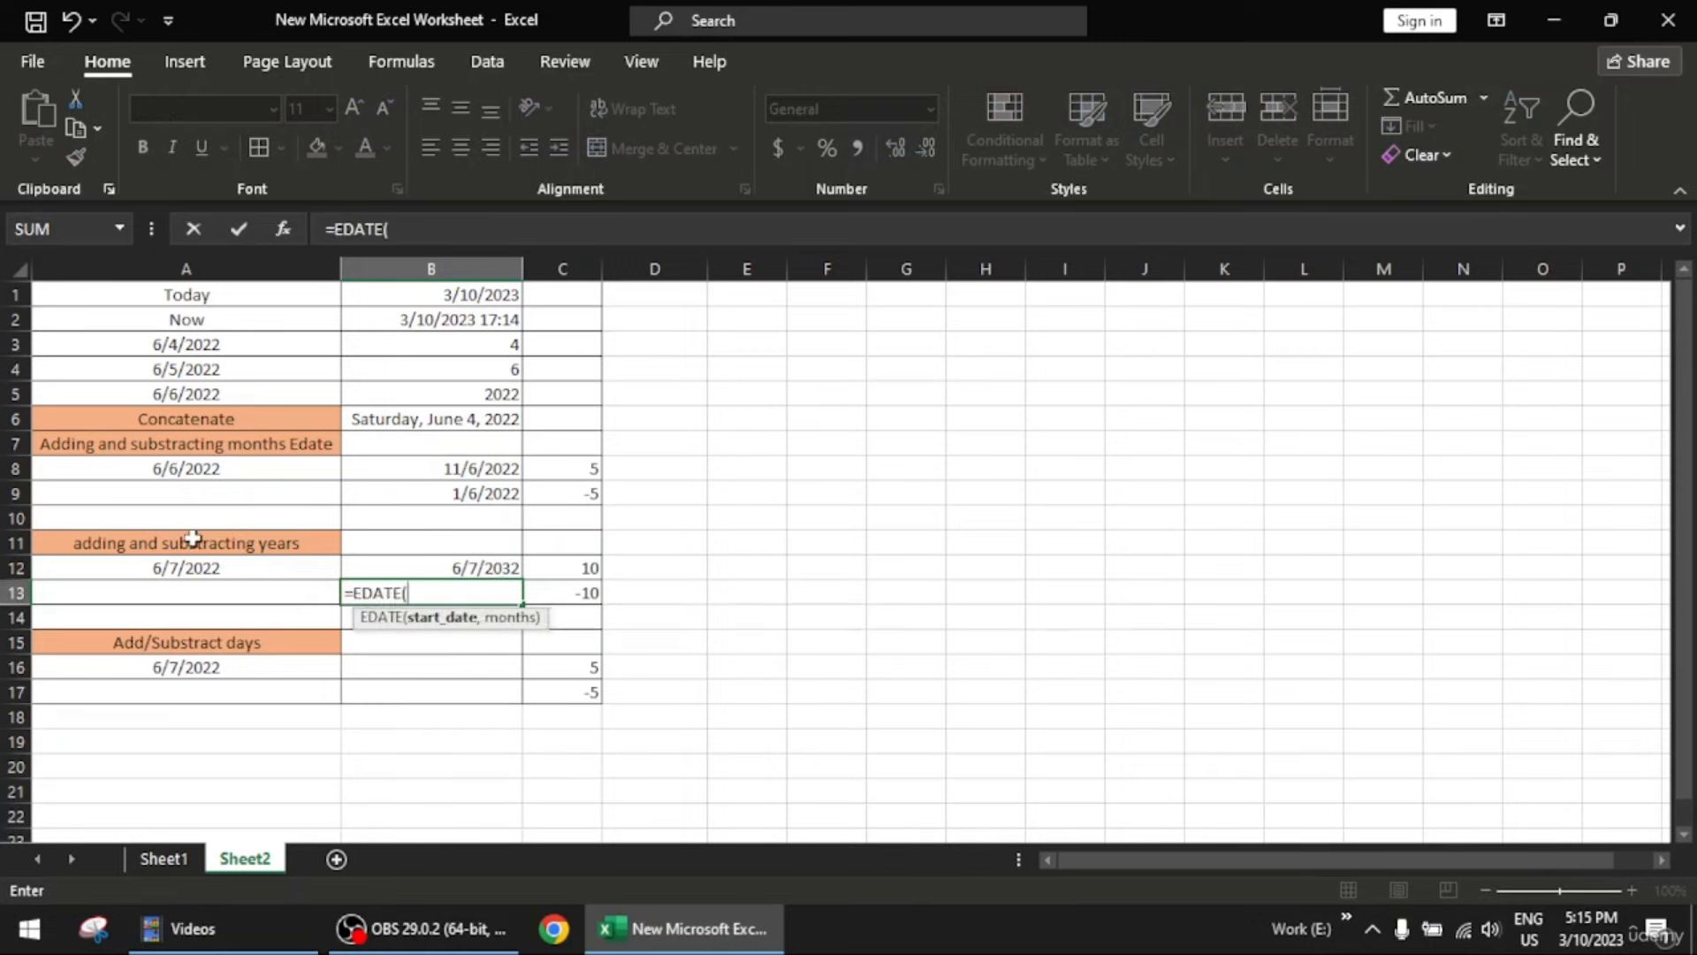
click(253, 564)
text(,)
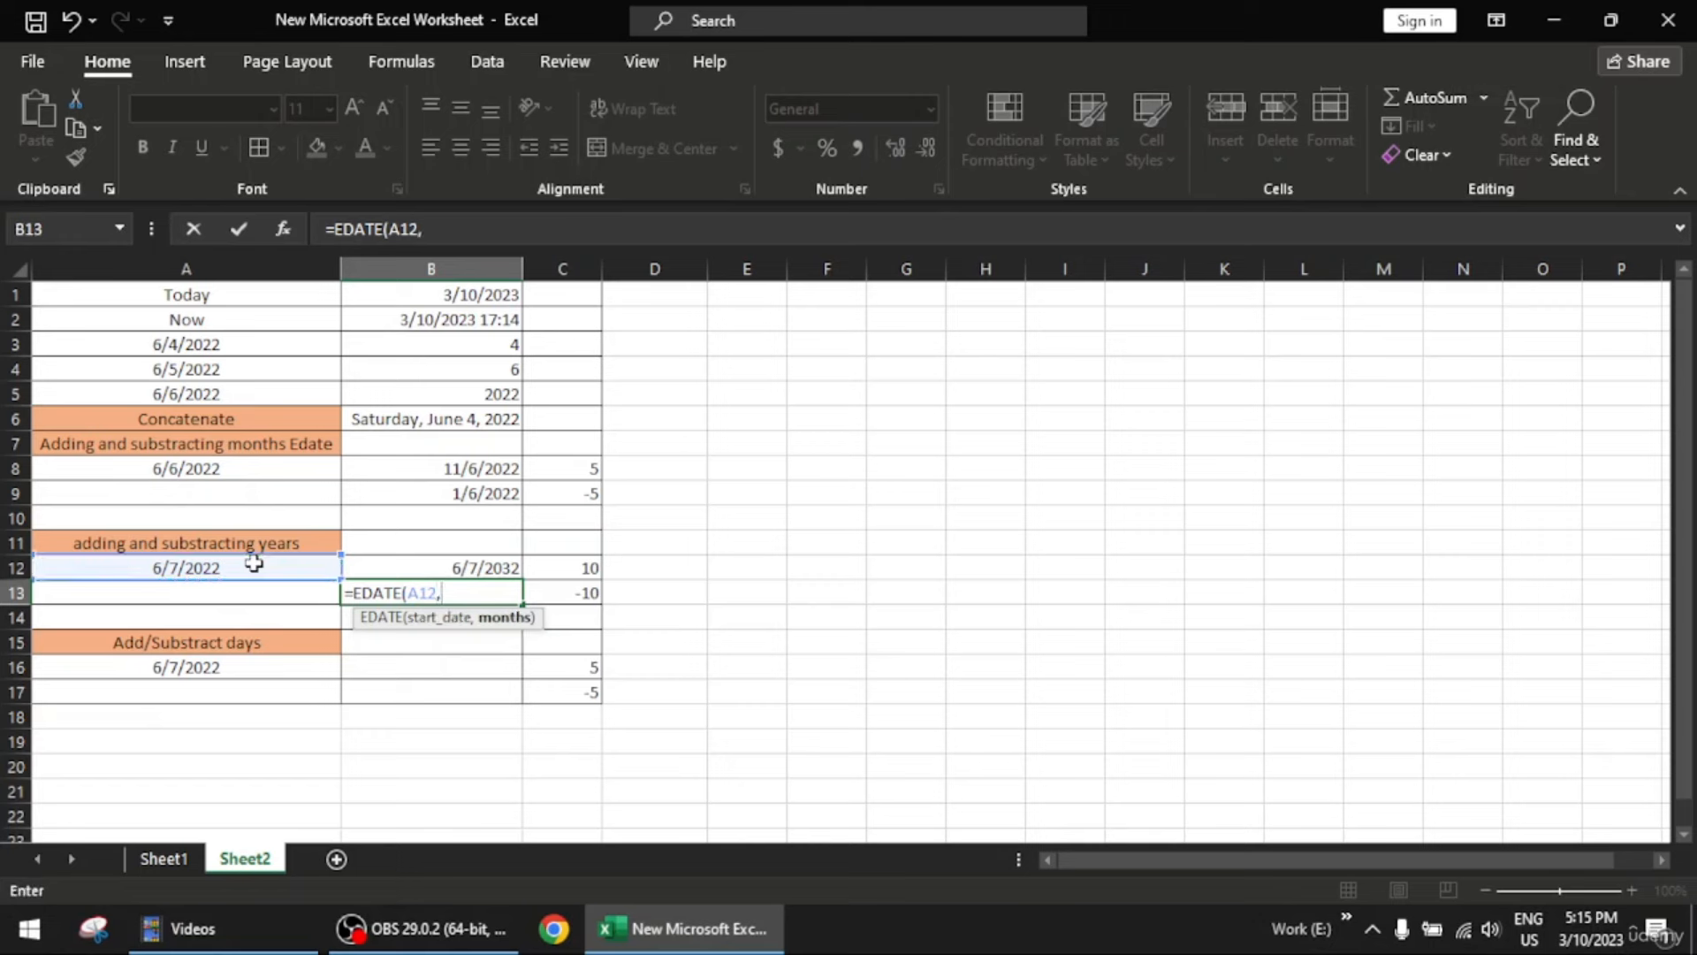
click(575, 591)
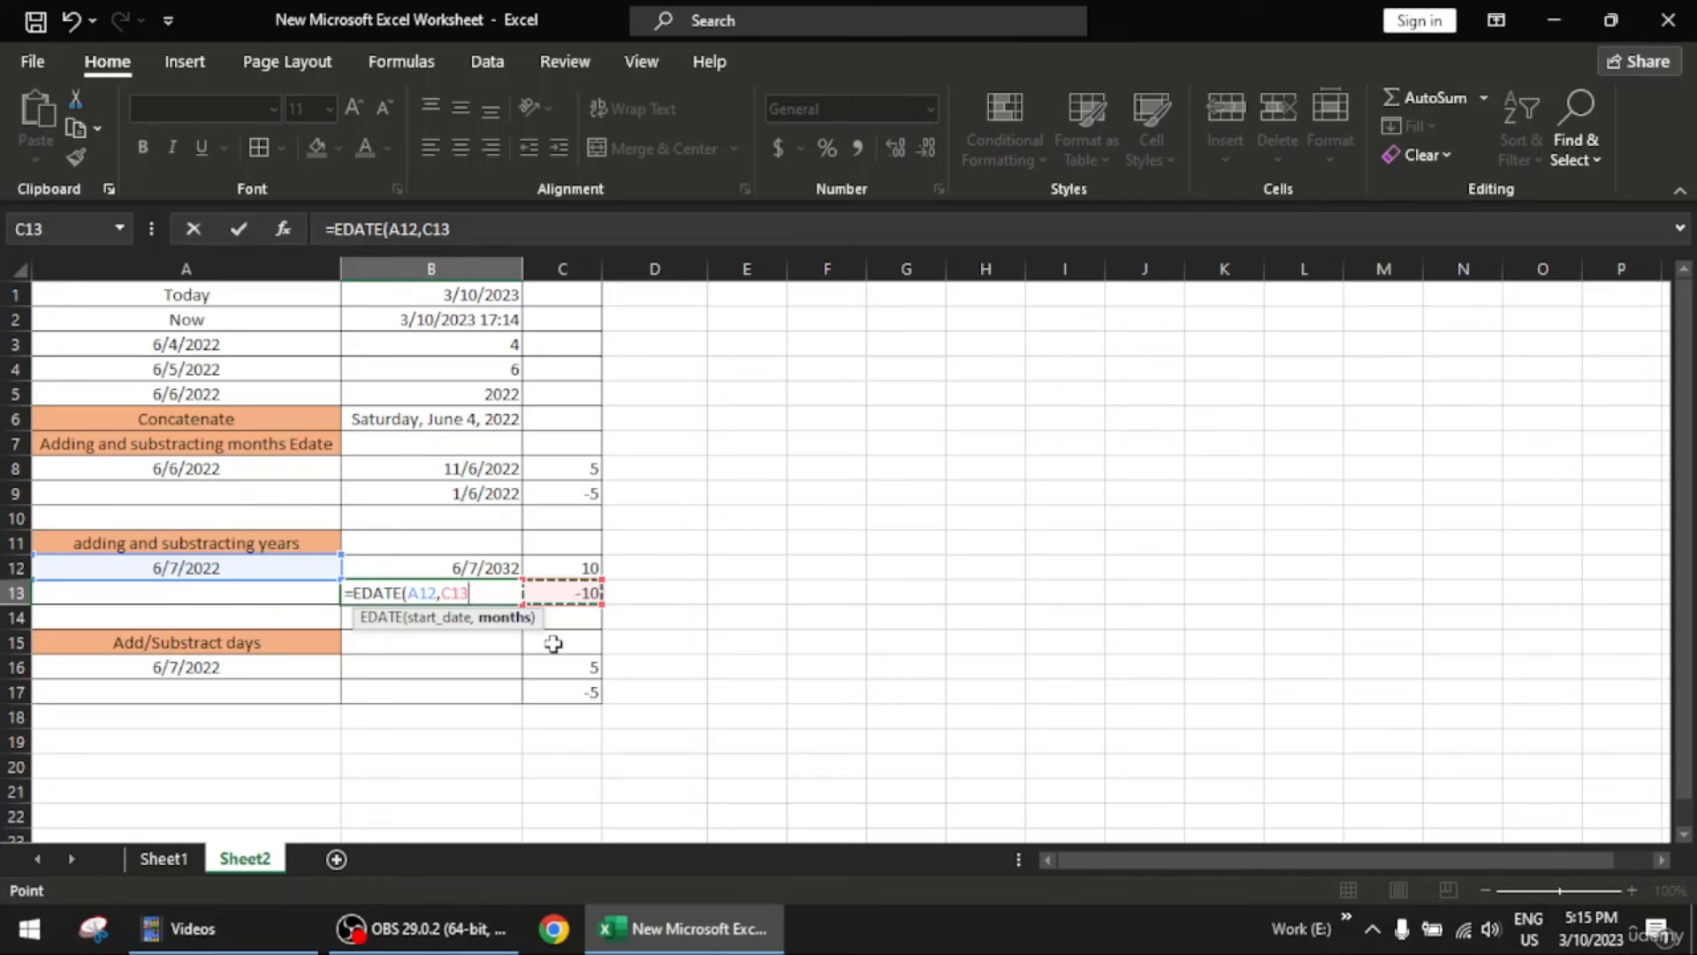
text())
key(Return)
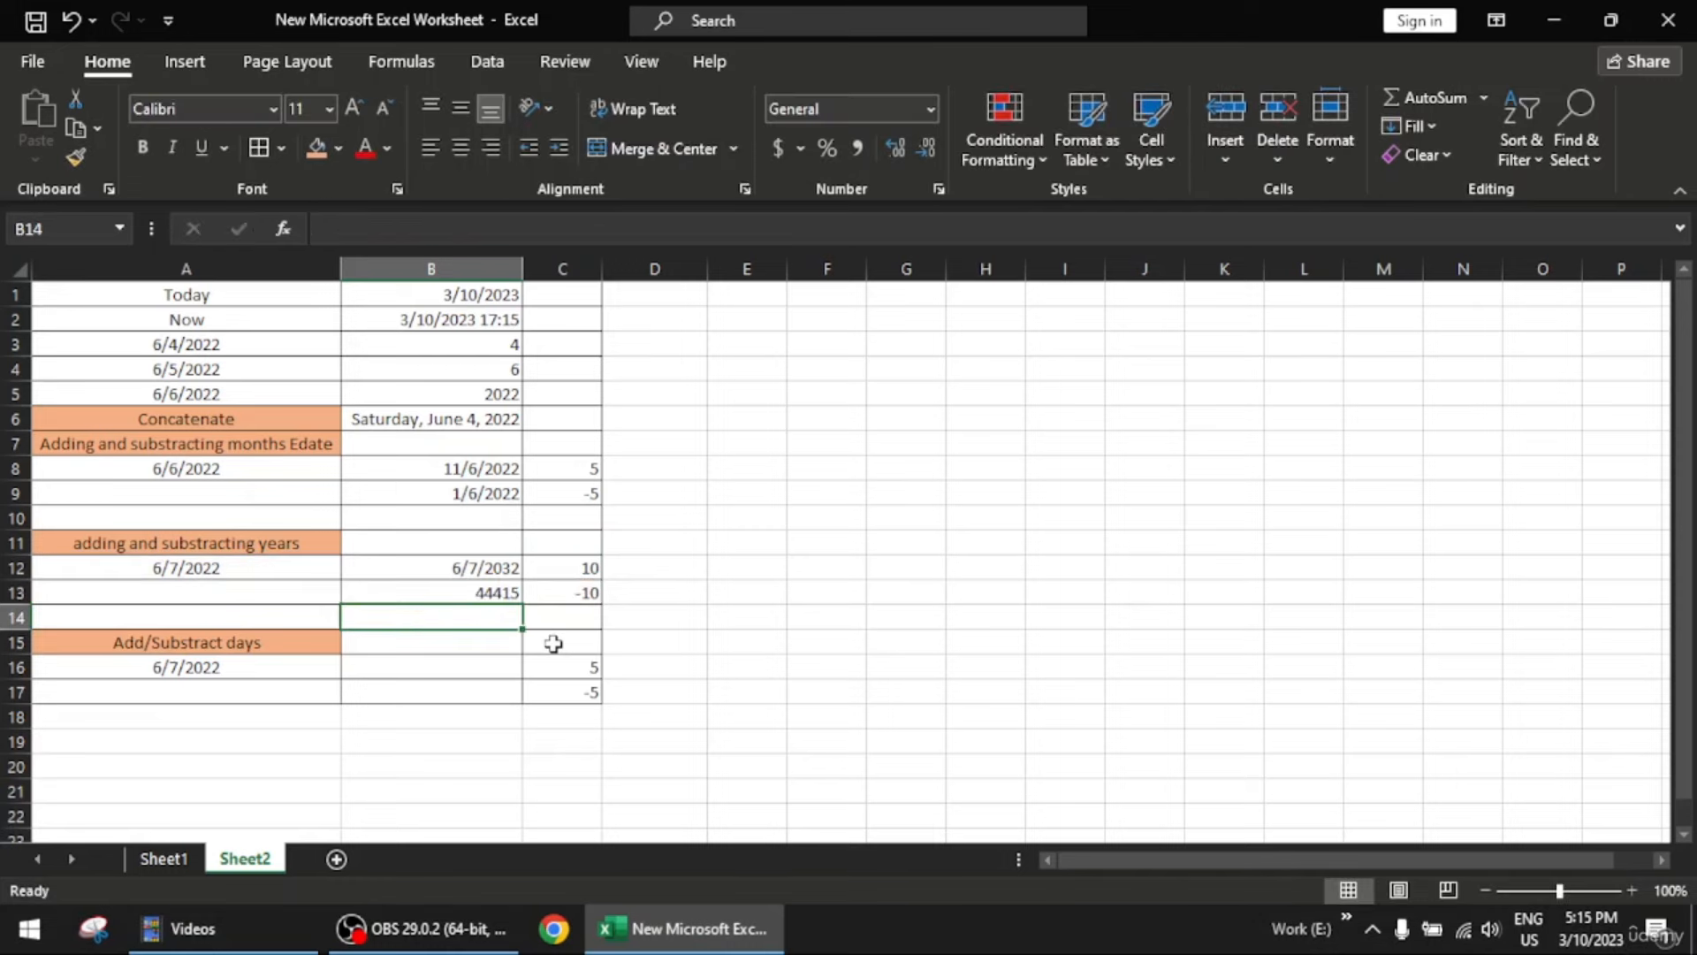
Change the number format of the year subtraction result in B13 to Short Date
click(492, 594)
click(930, 109)
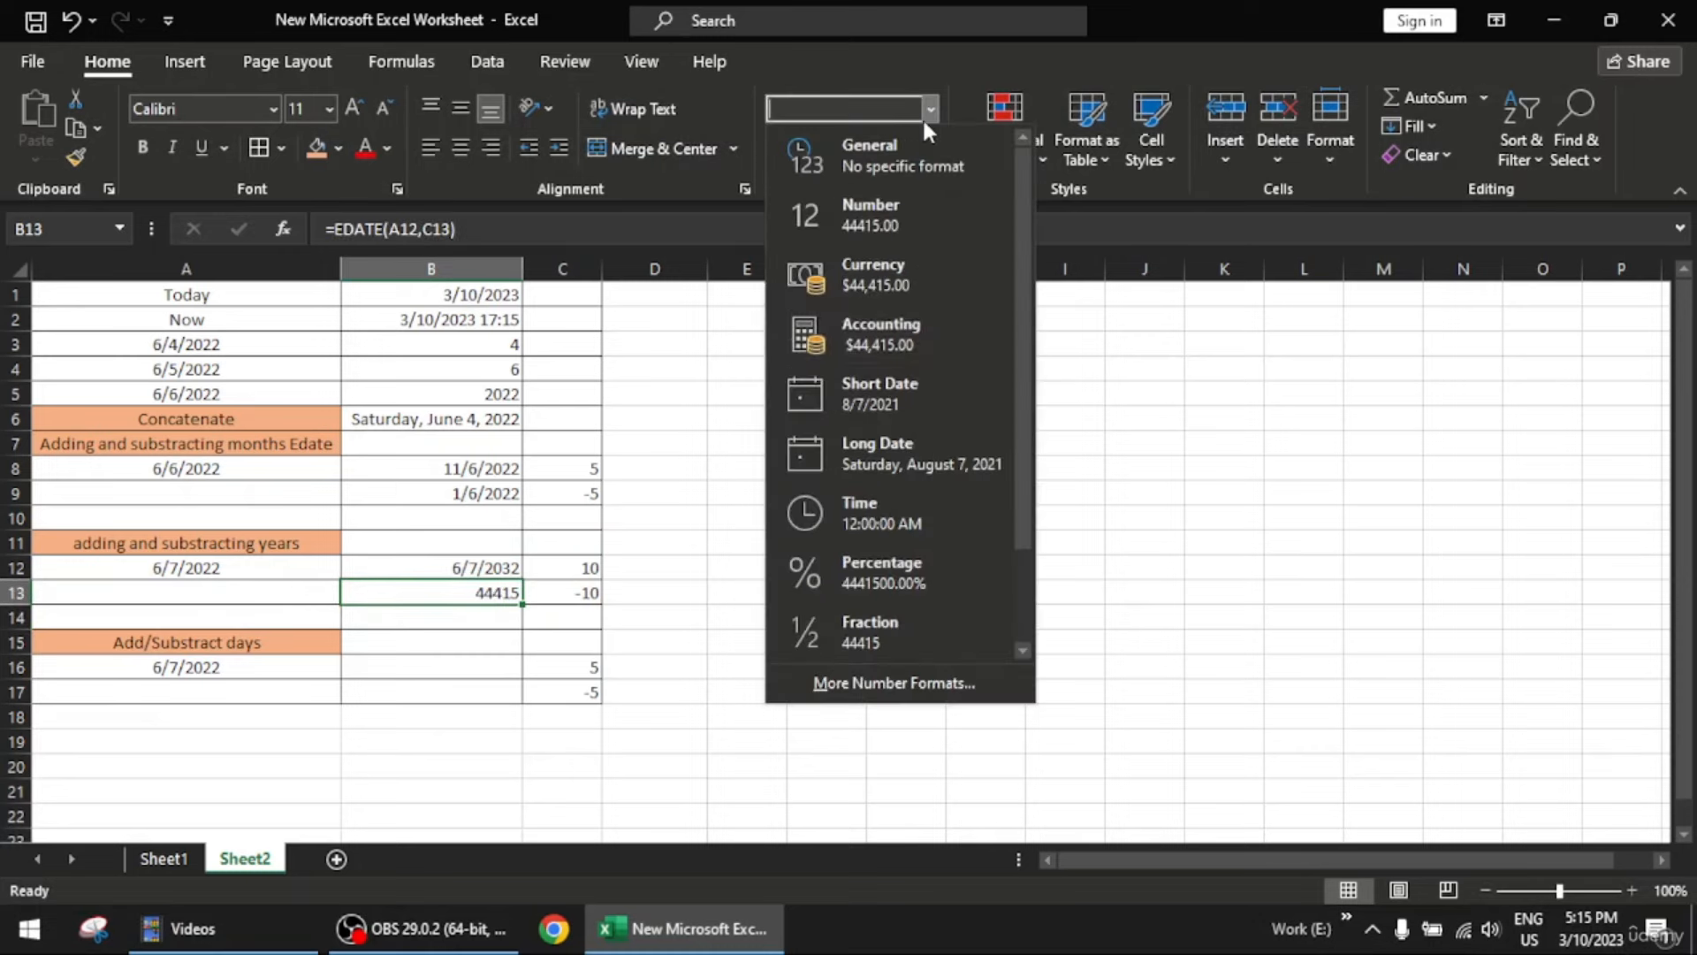
click(913, 389)
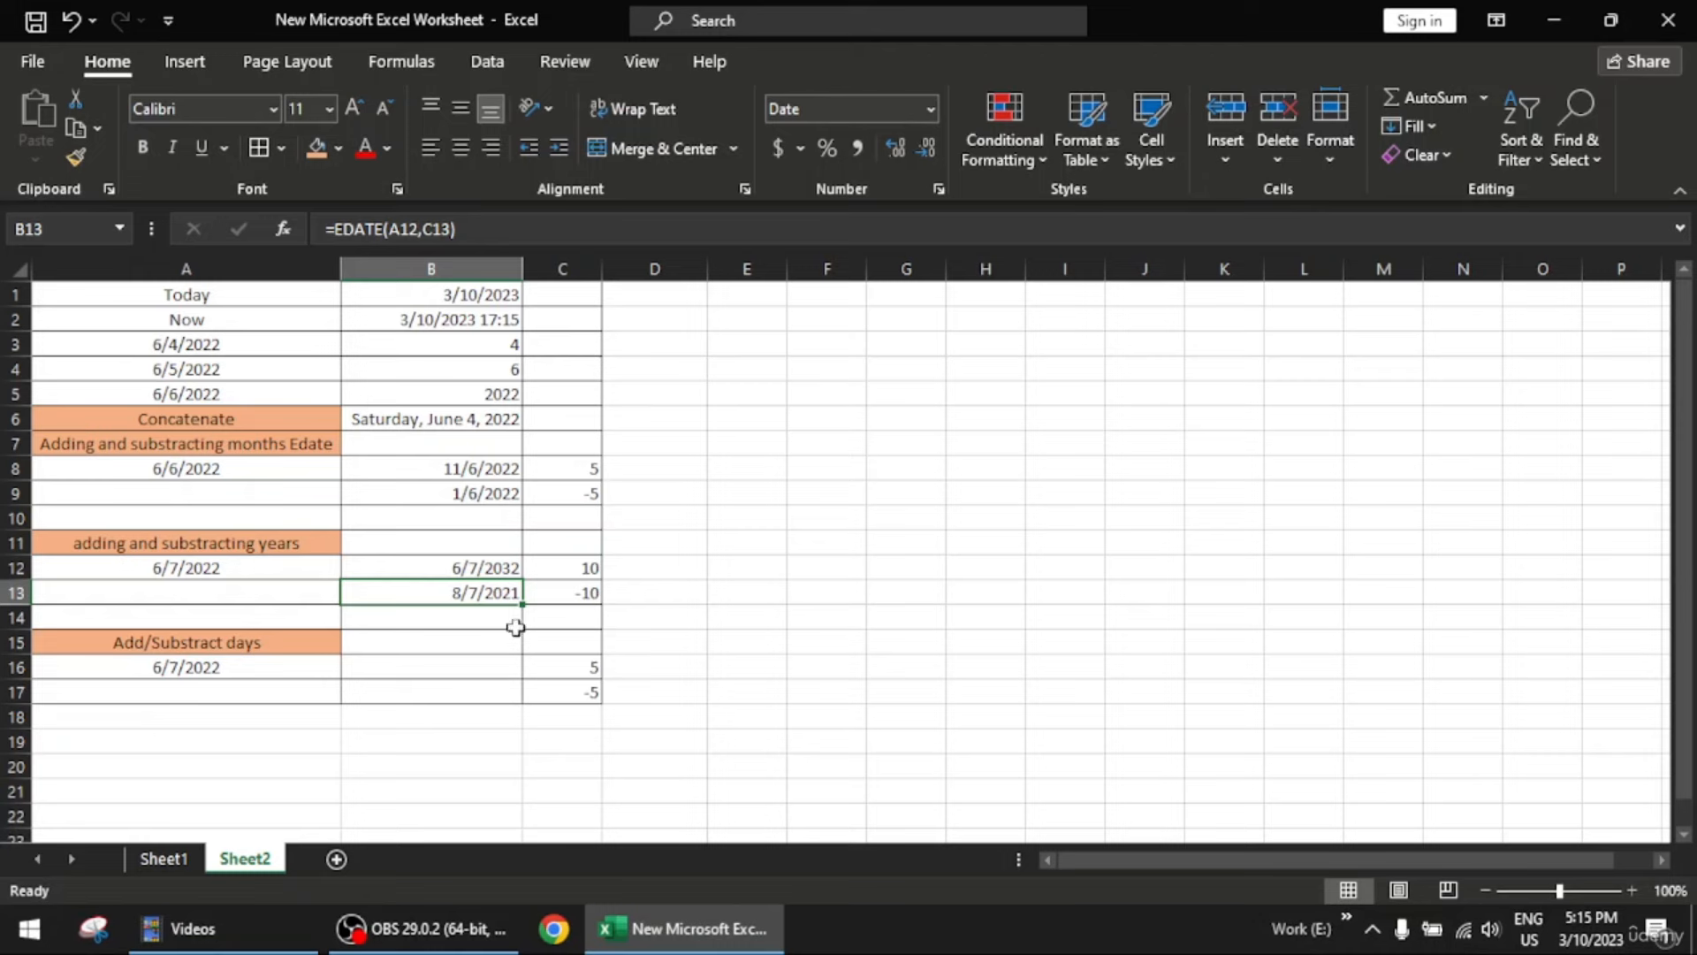
Correct the formula in B13 to =EDATE(A12,C13*12) so the value in C13 counts as years
double_click(485, 593)
key(BackSpace)
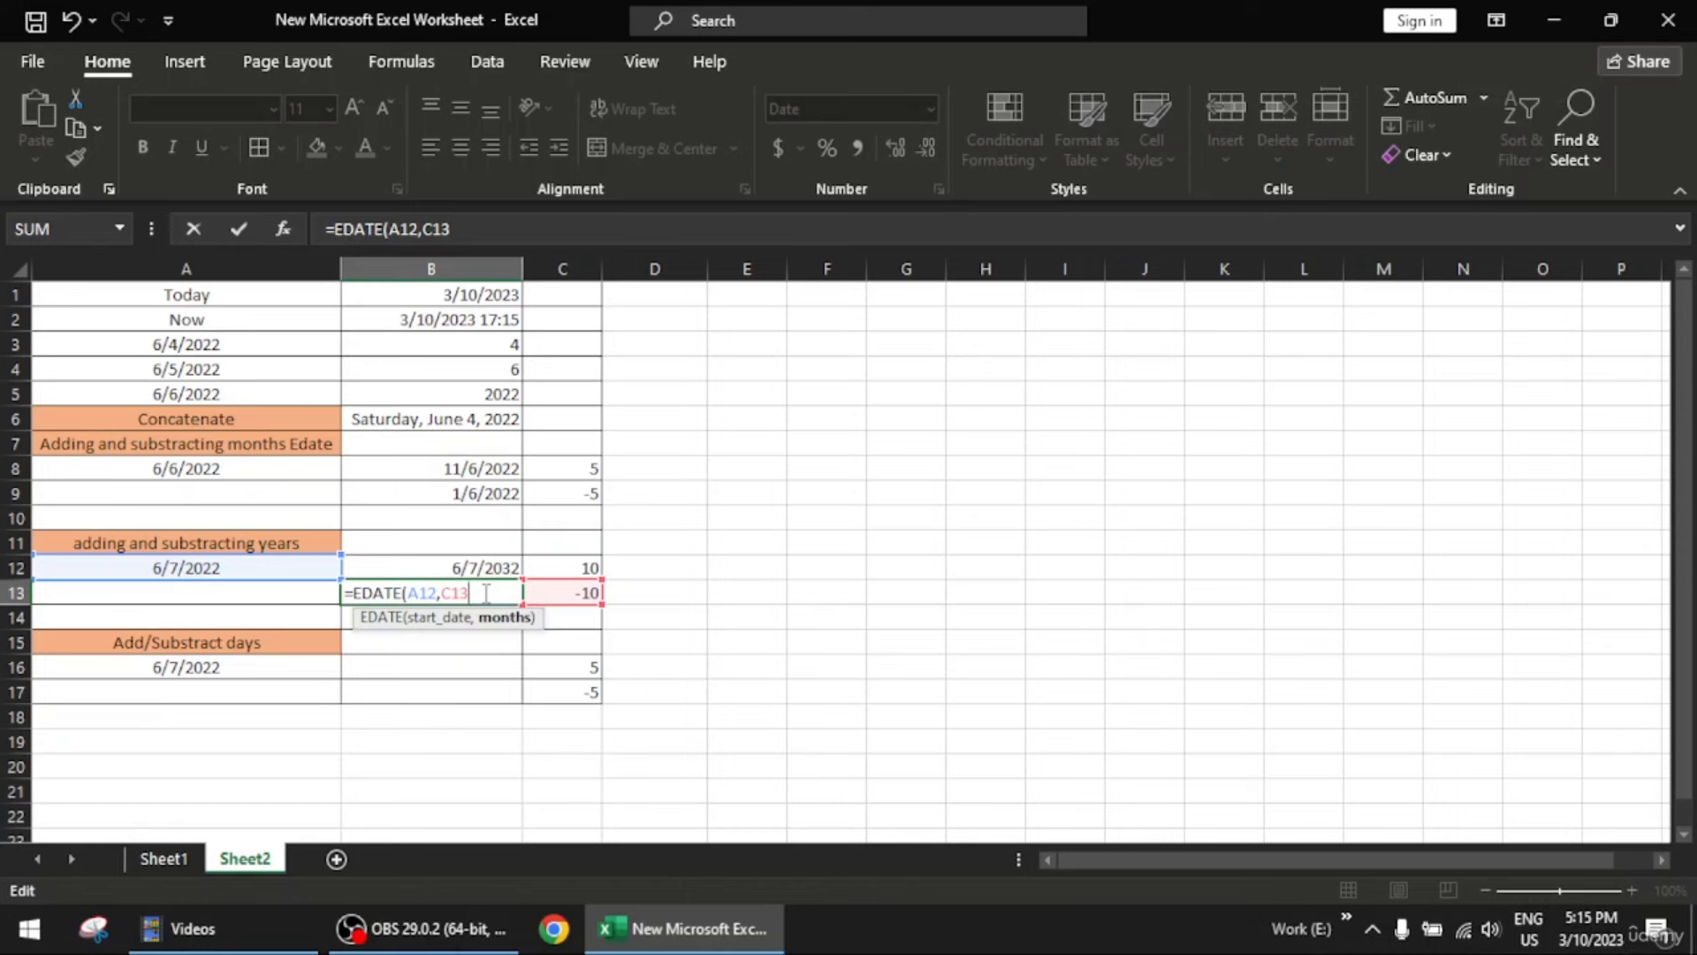
text(*12))
key(Return)
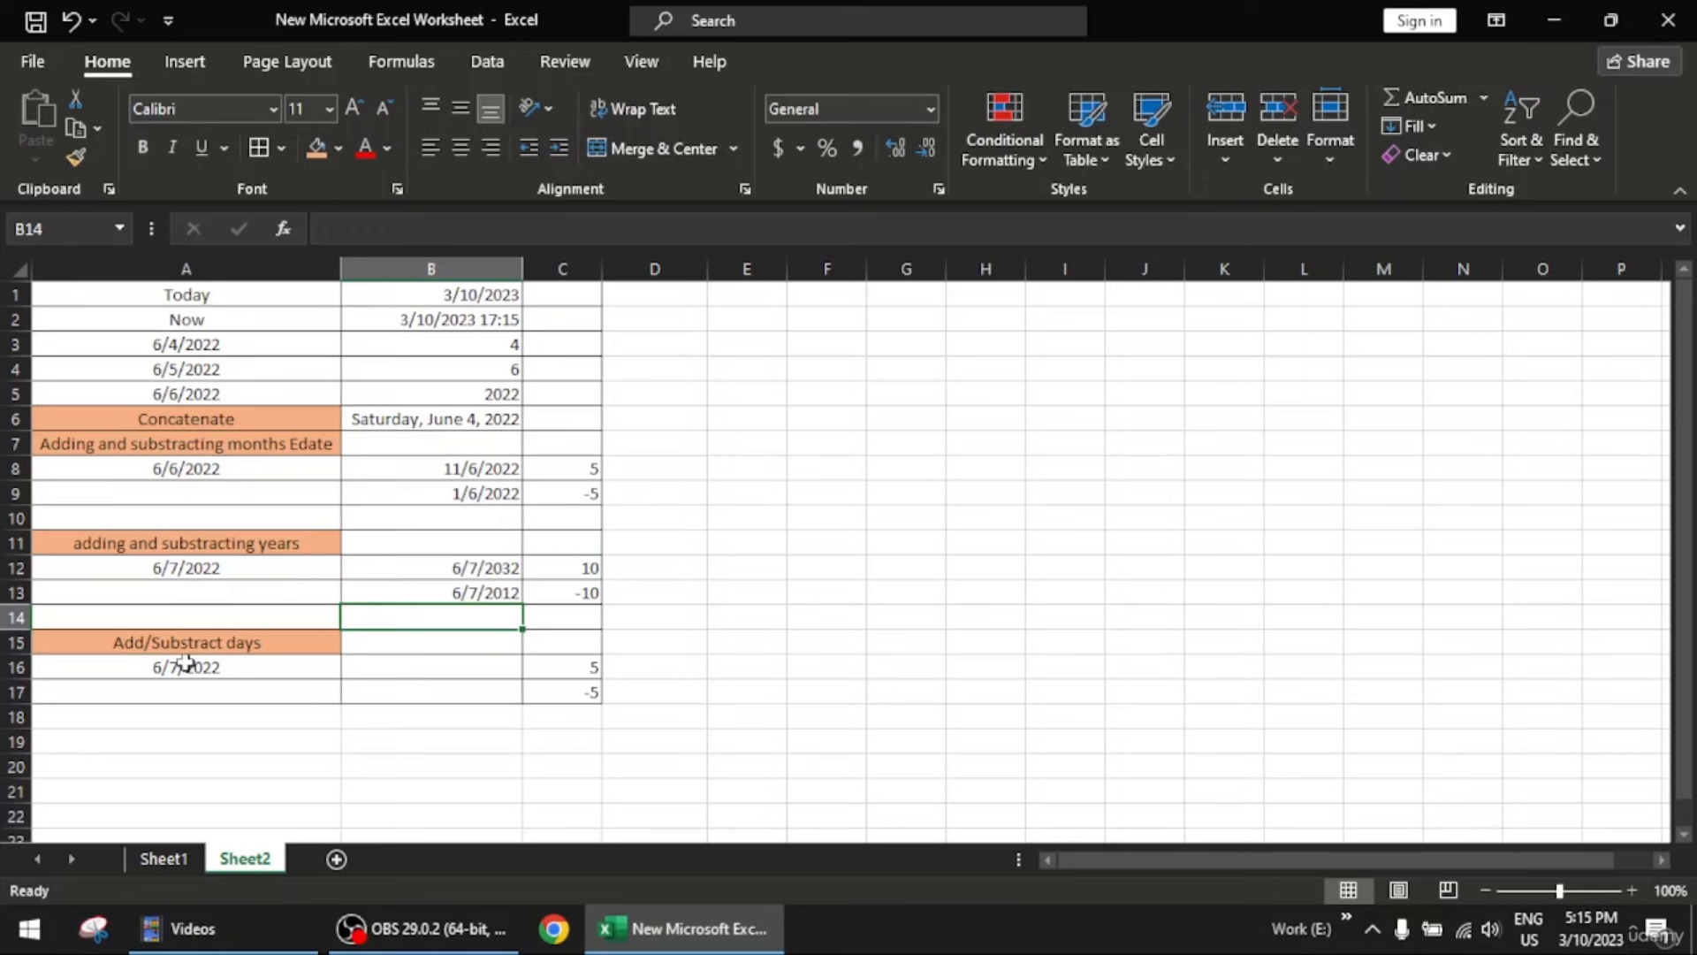
click(454, 670)
key(BackSpace)
text(=date)
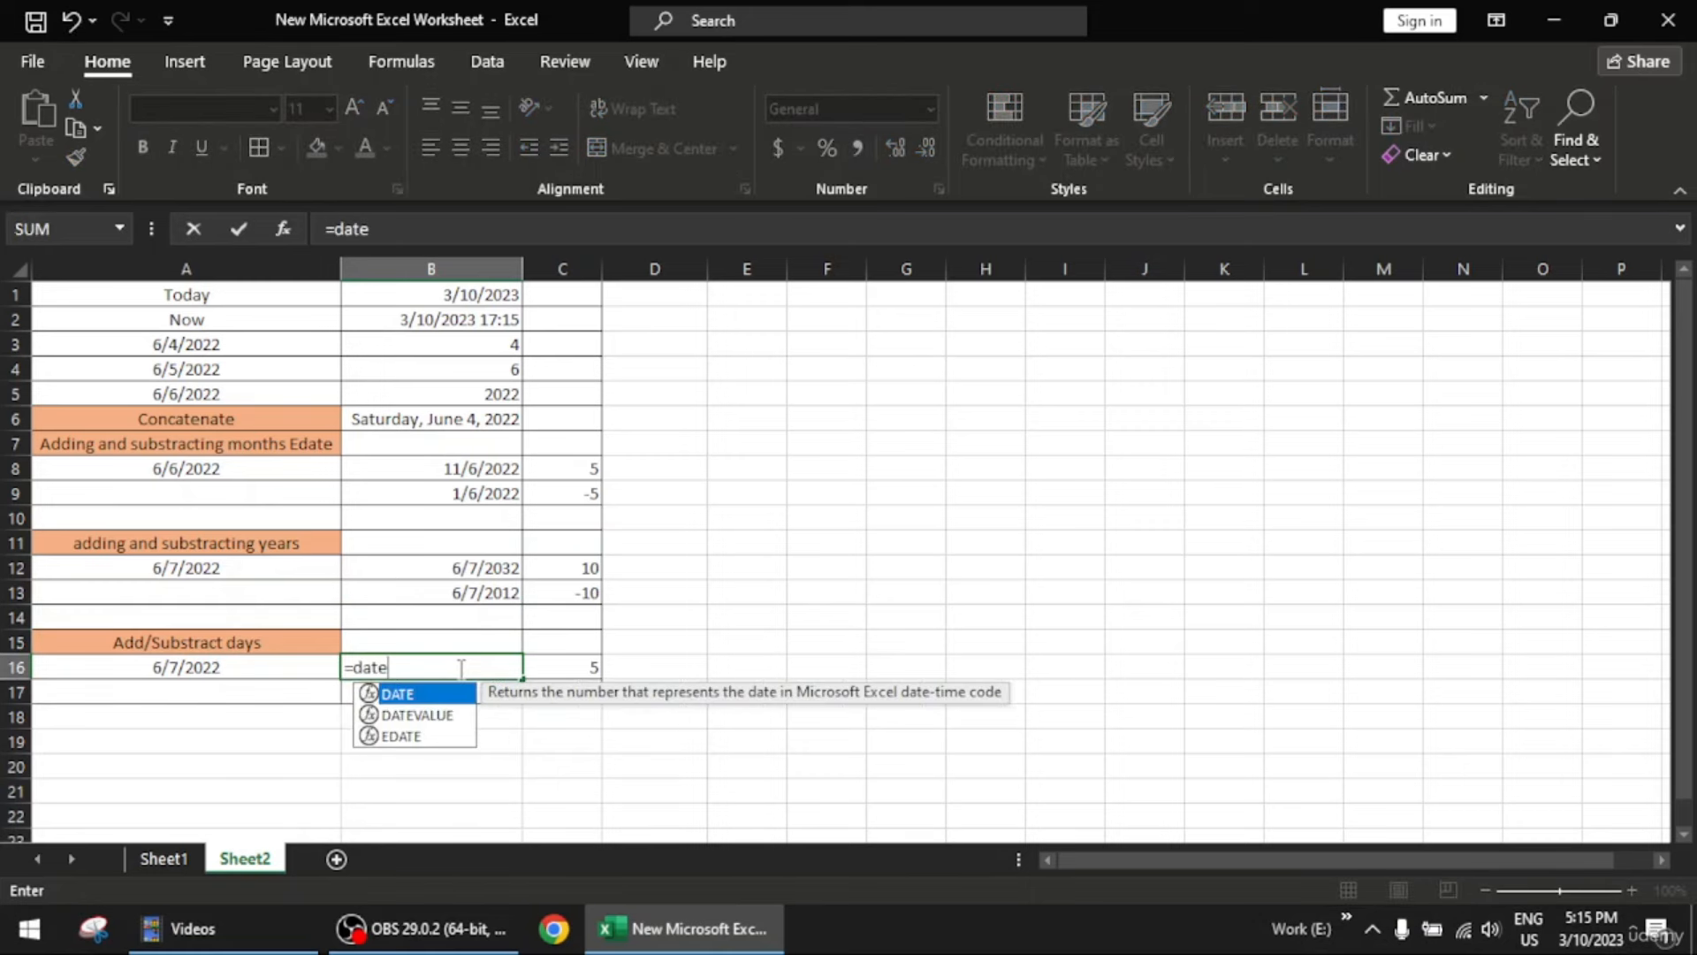
key(Tab)
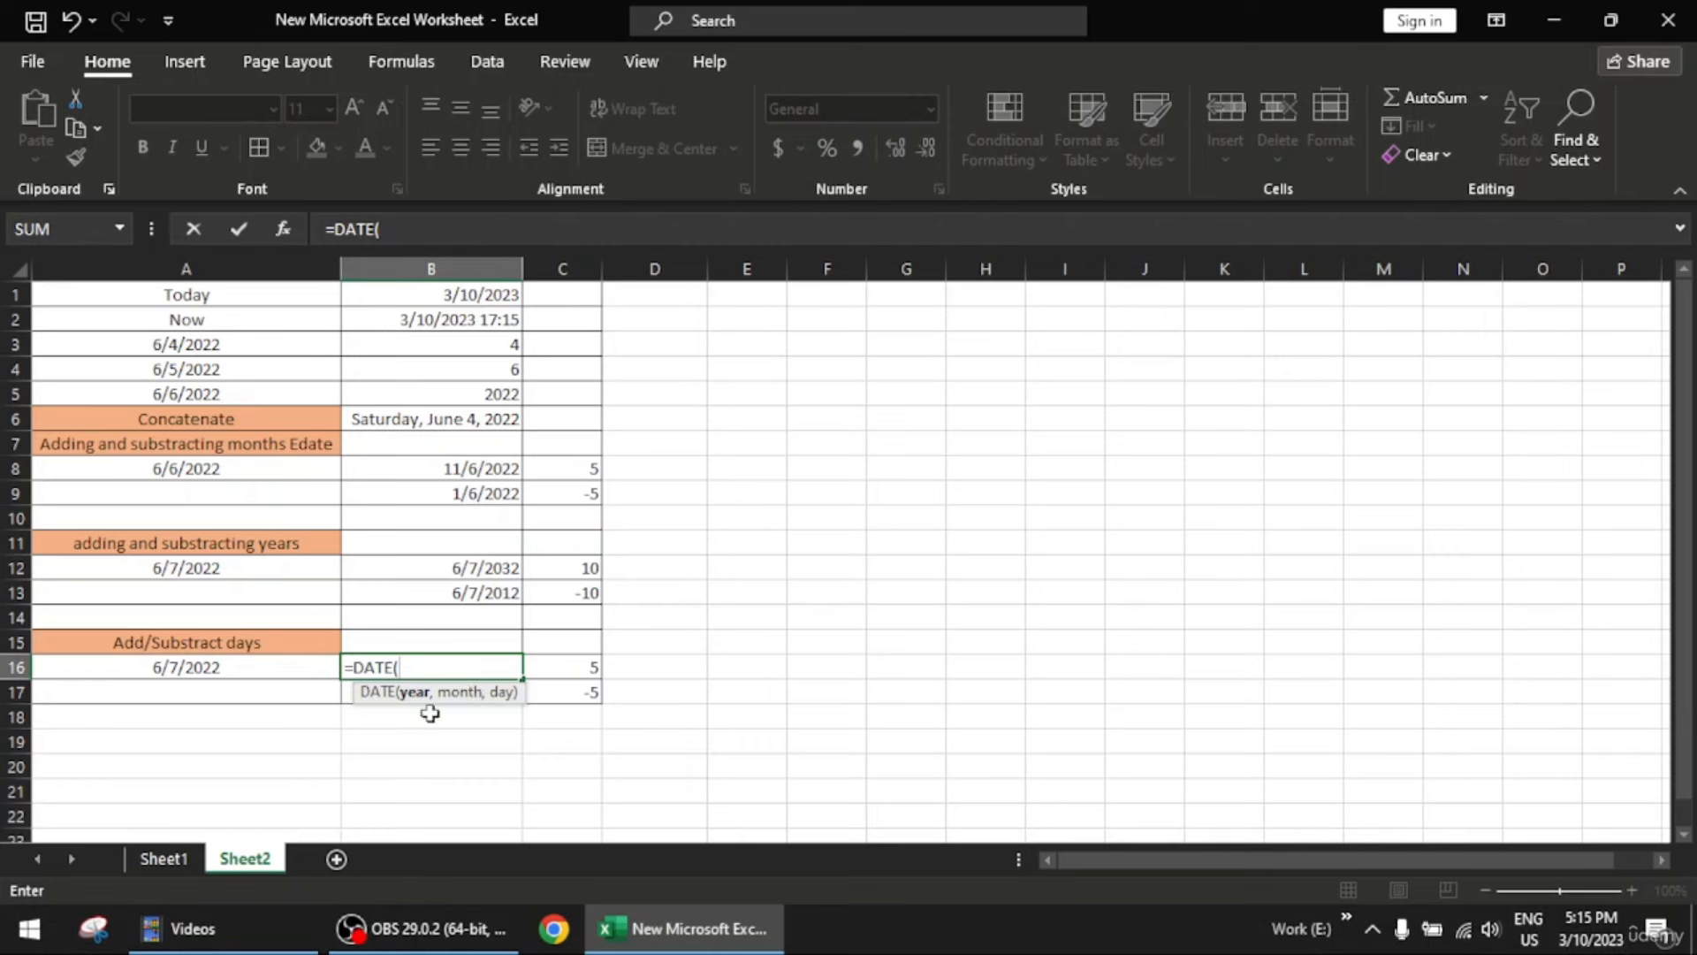
key(BackSpace)
key(BackSpace)
key(BackSpace)
key(BackSpace)
key(BackSpace)
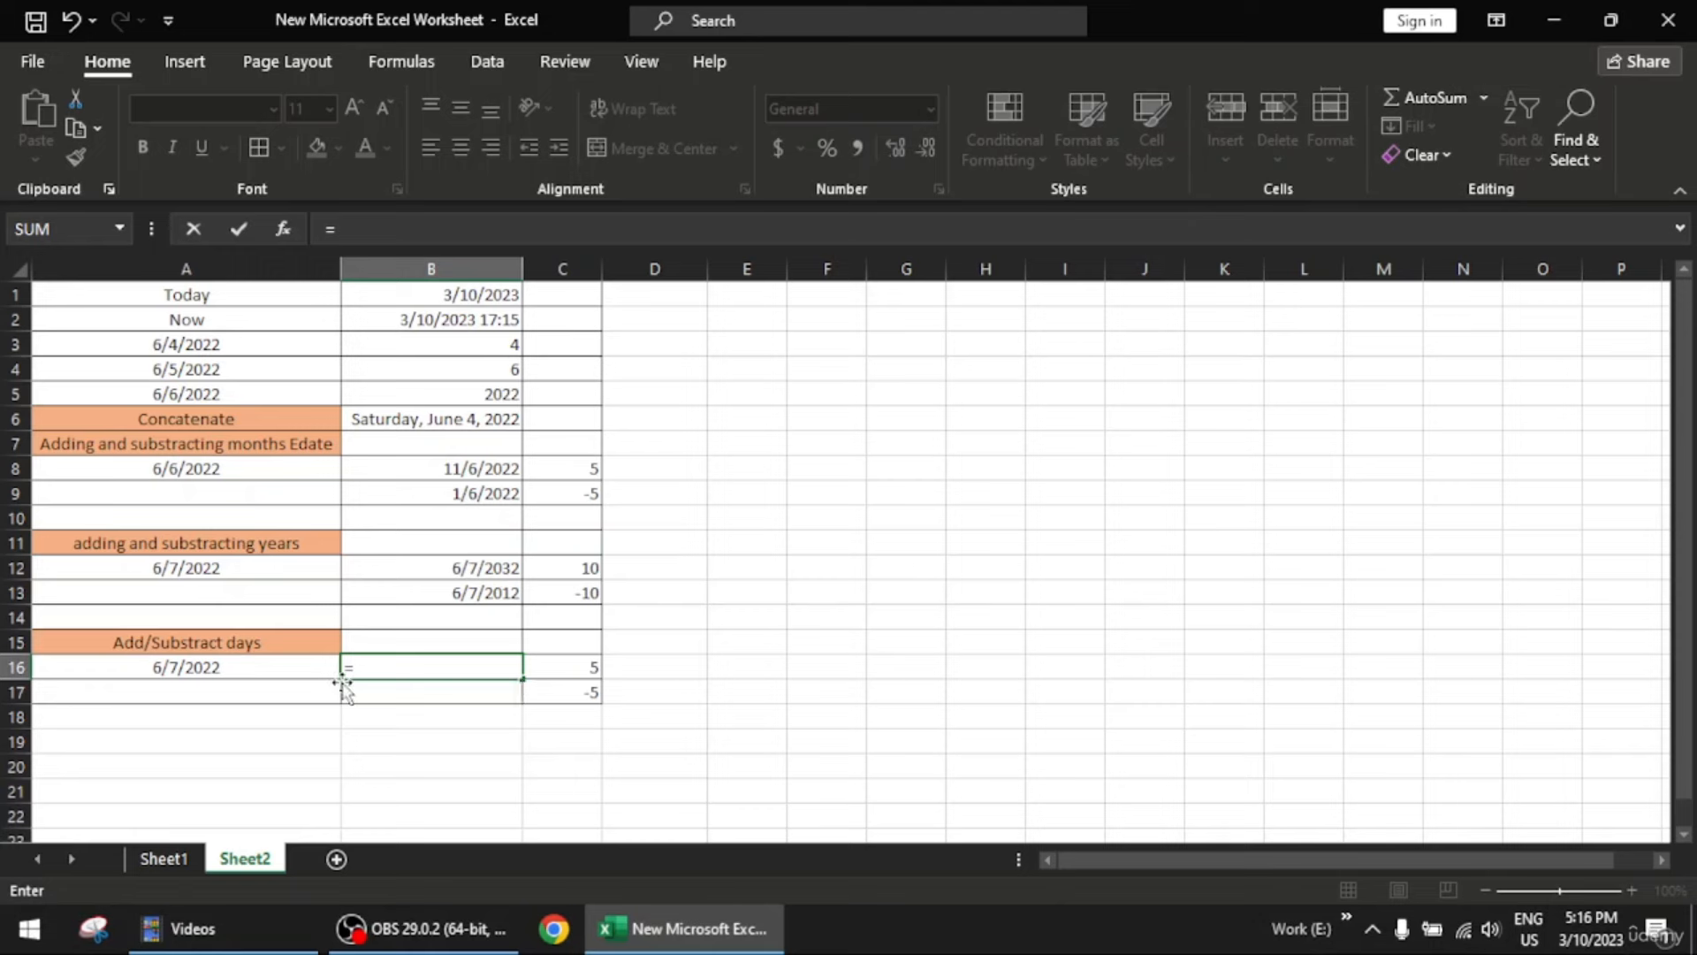
click(259, 667)
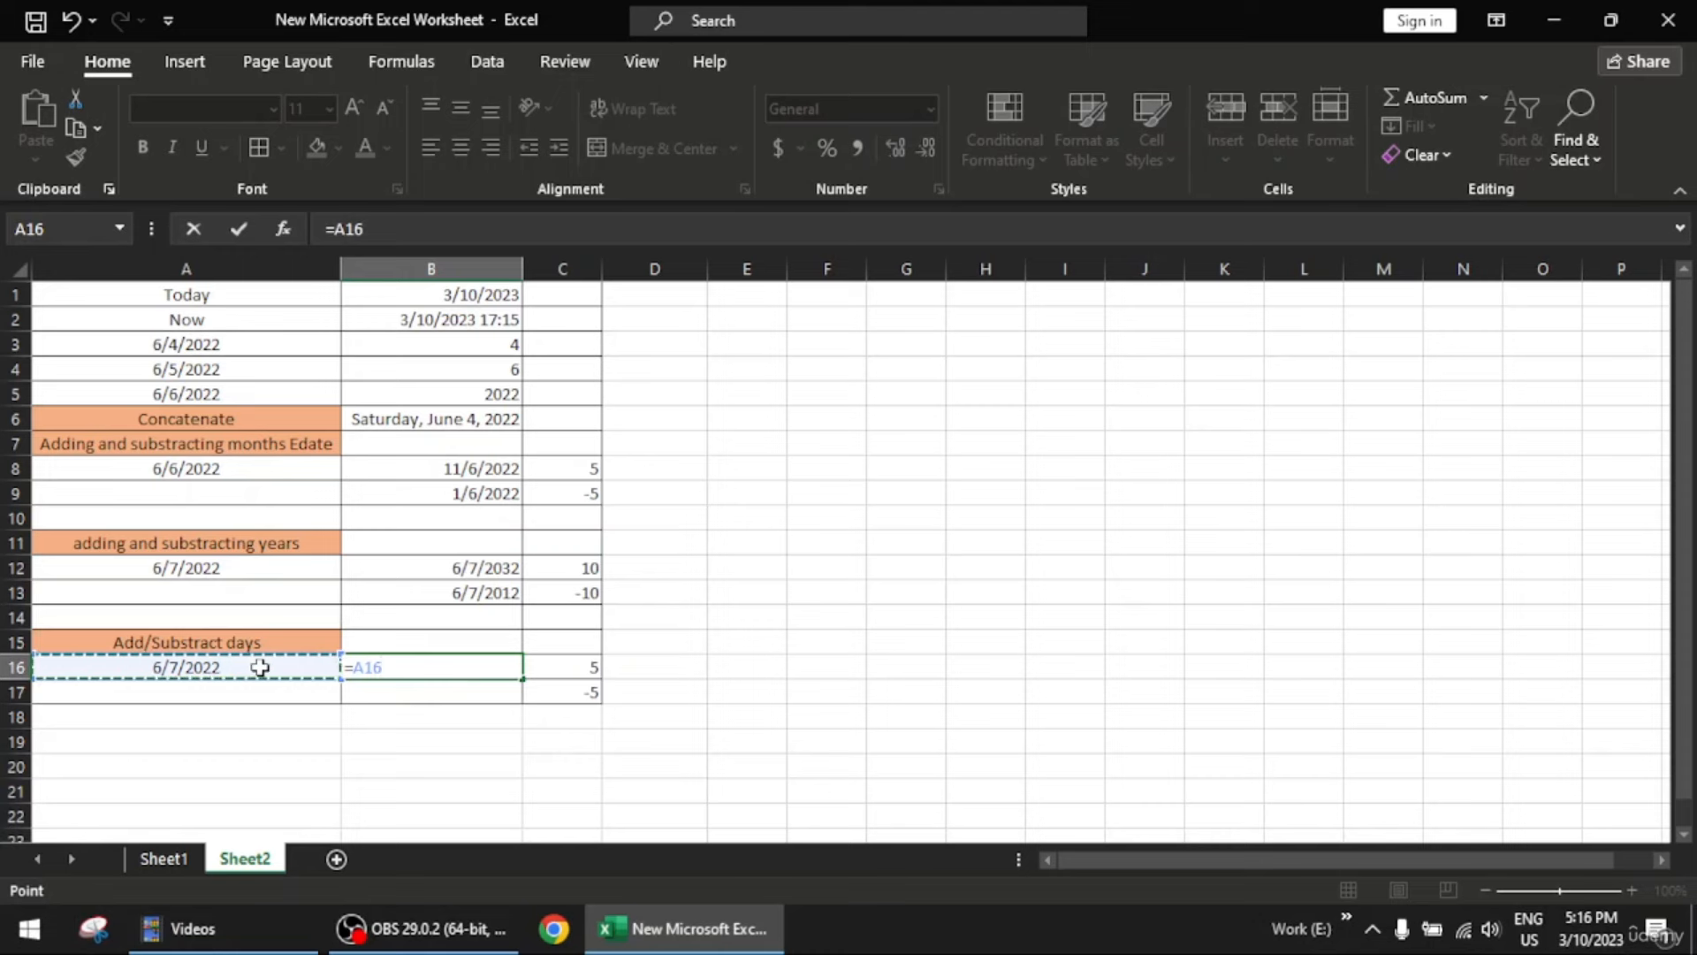
key(F9)
key(BackSpace)
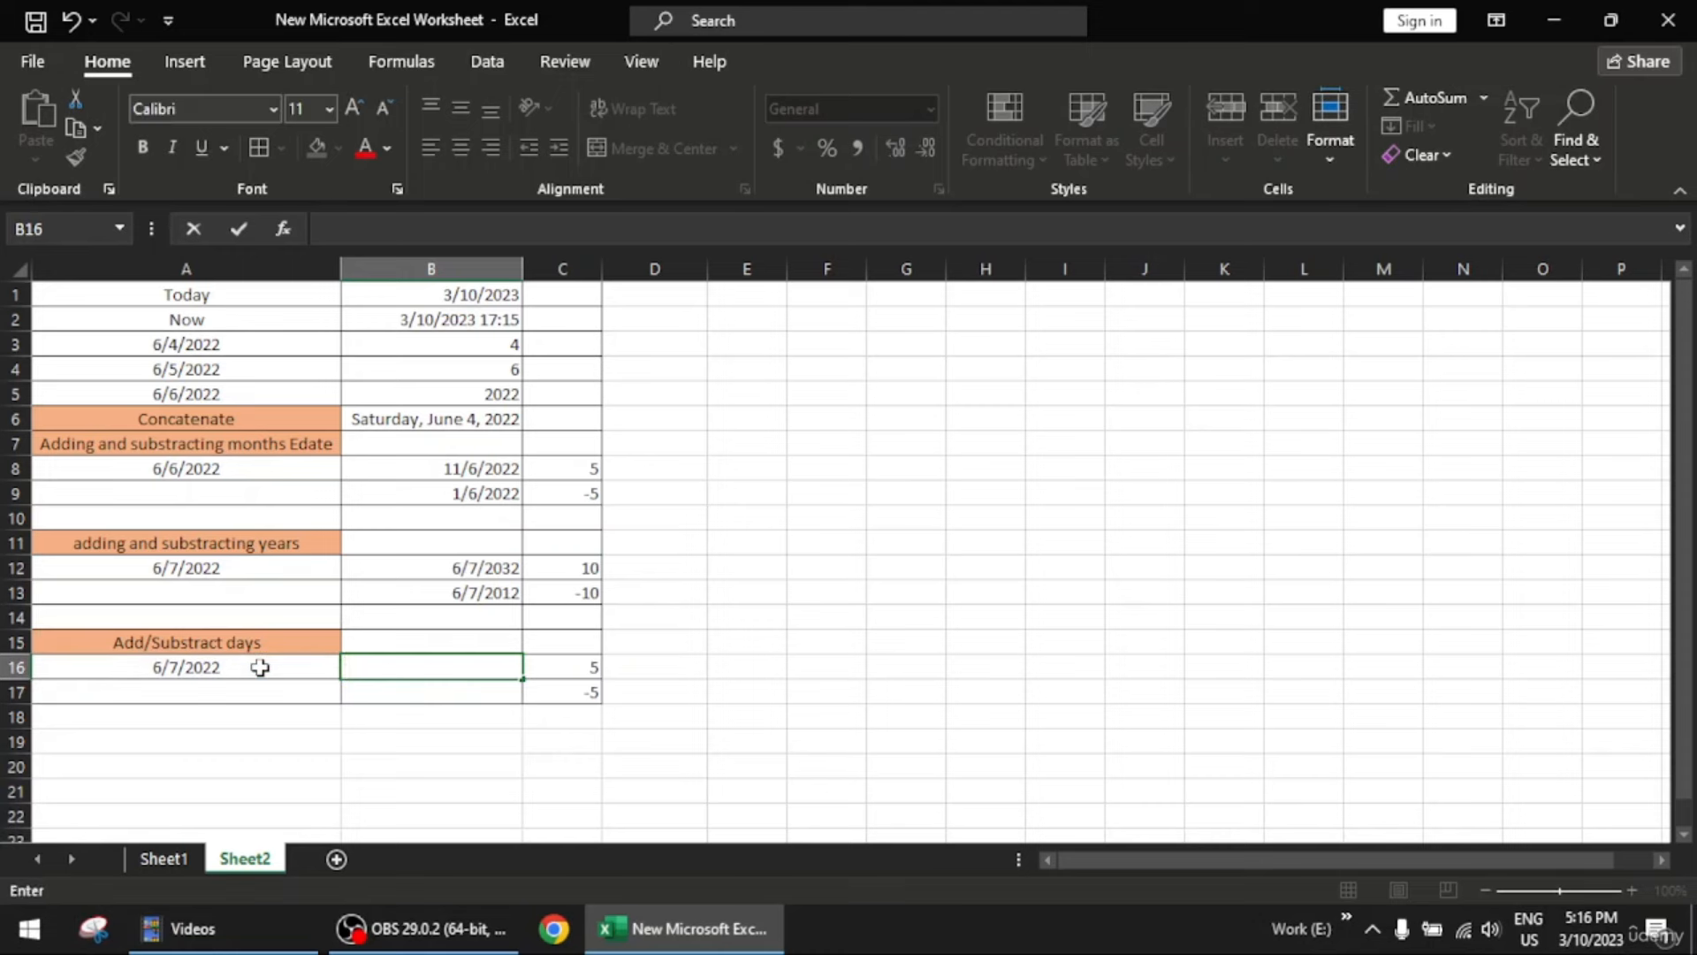
Enter =A16+C16 in cell B16 to add the number of days in C16 to the date in A16
text(=)
click(259, 666)
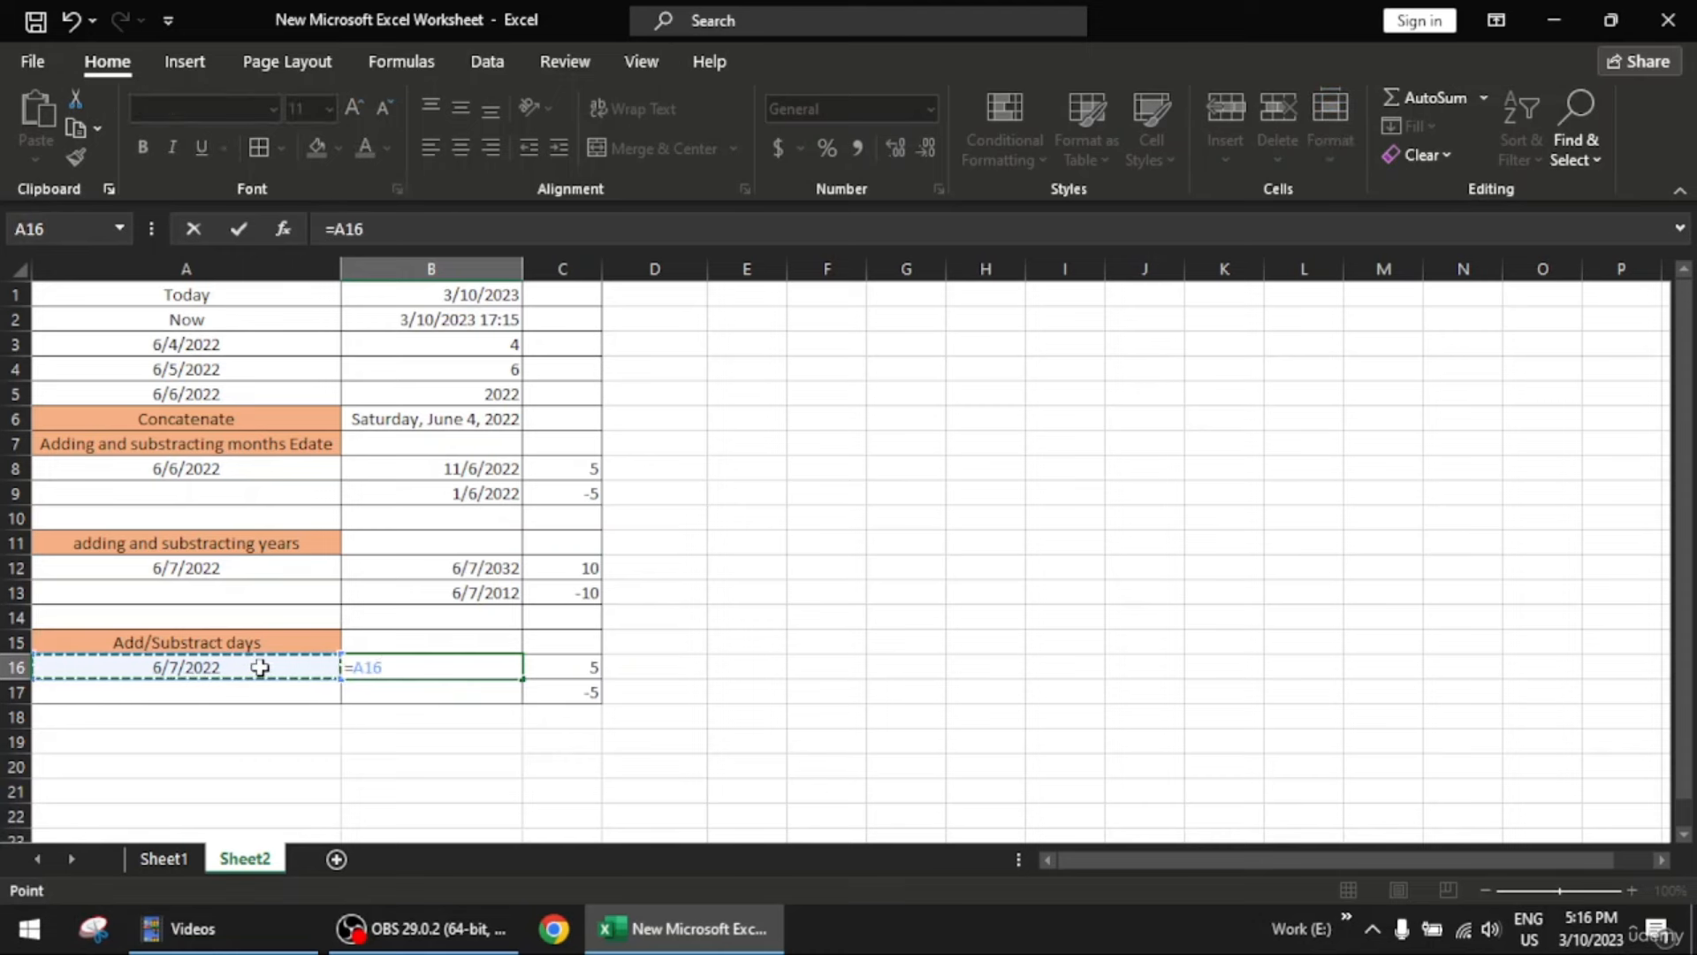
text(+)
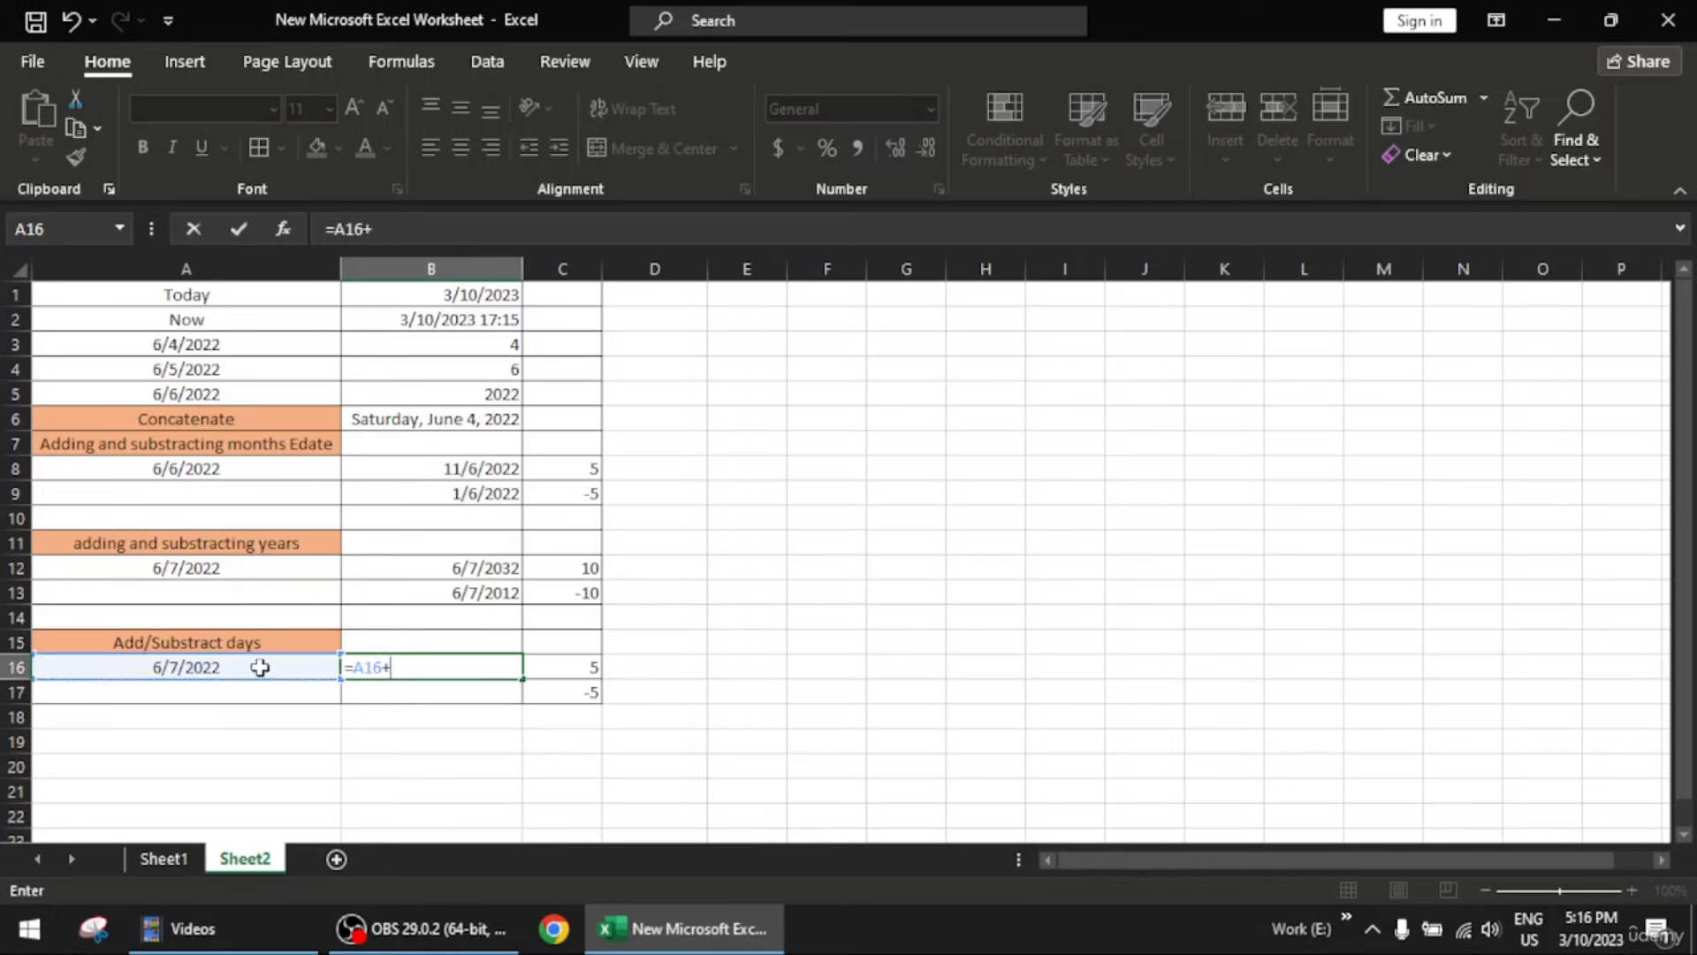
click(583, 668)
key(Return)
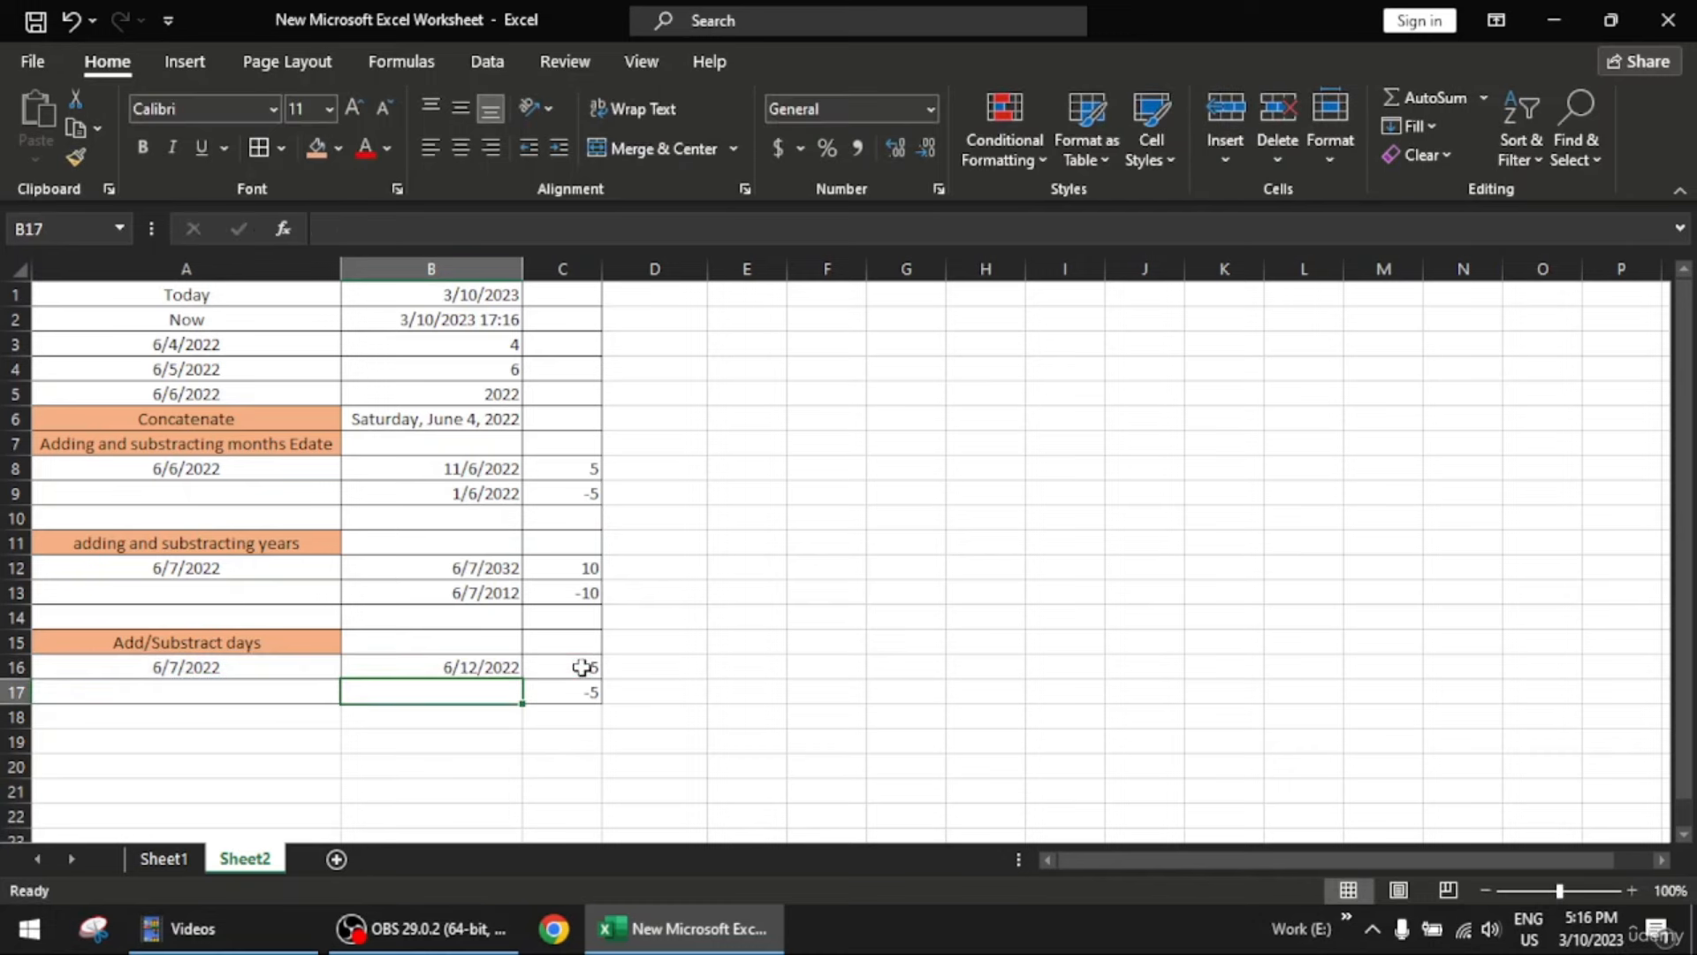
Enter =A16+C17 in cell B17 to apply the negative number of days in C17 to the date in A16
double_click(480, 693)
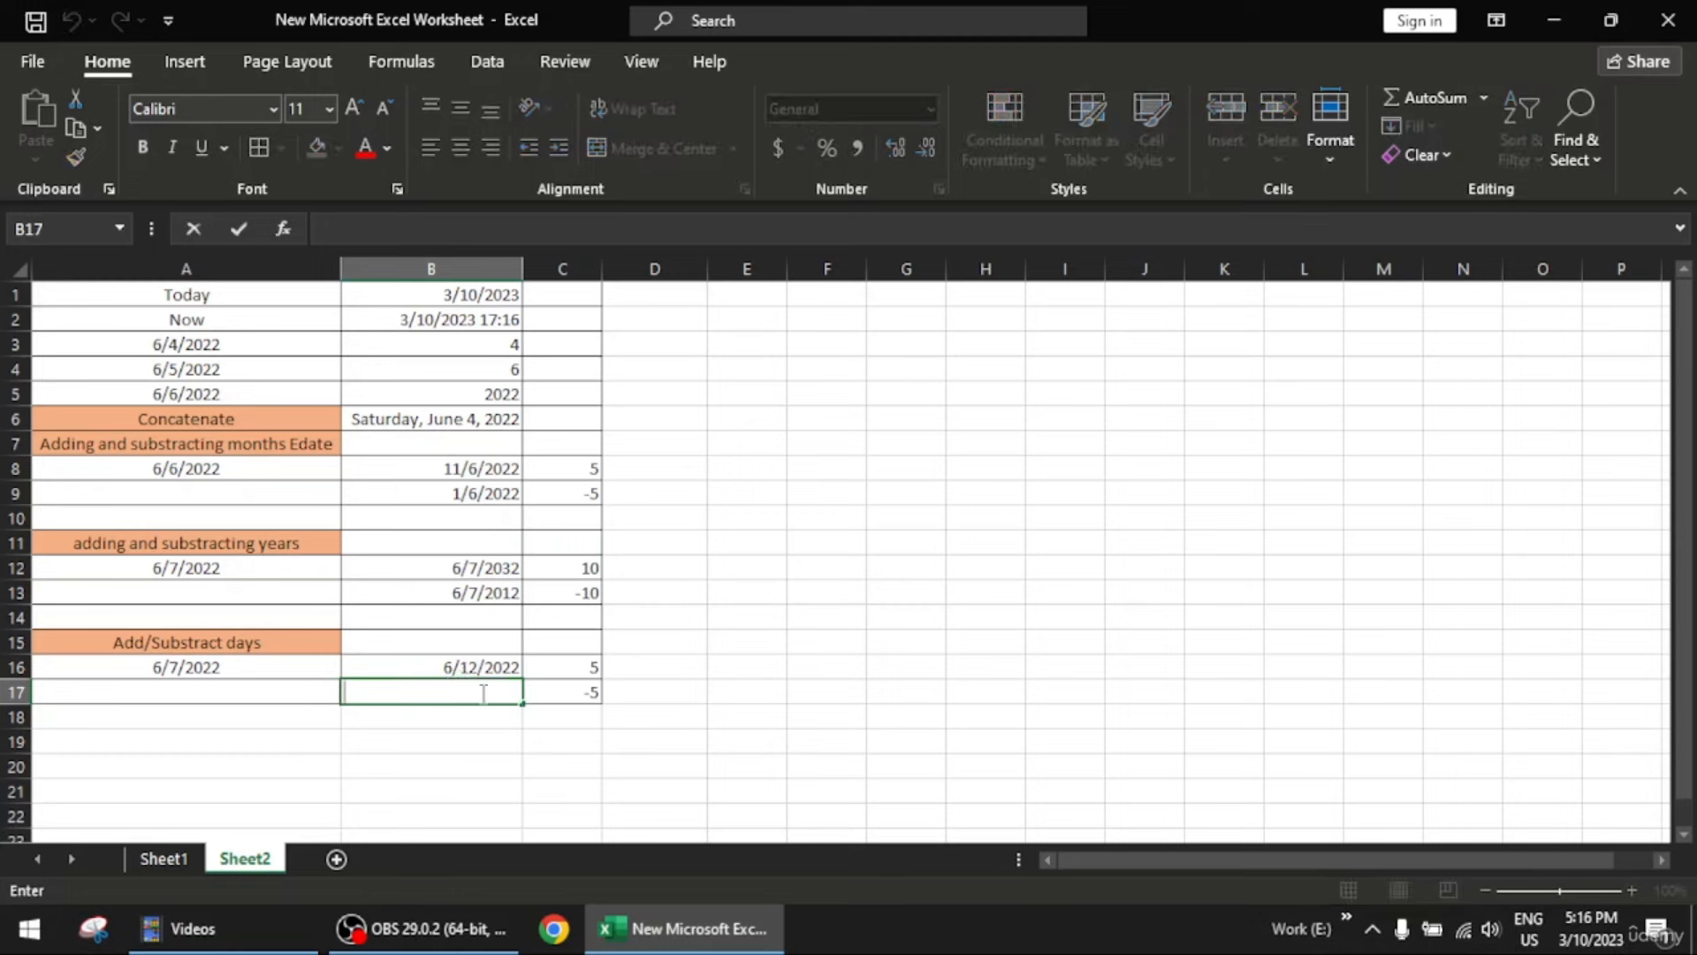
text(=da)
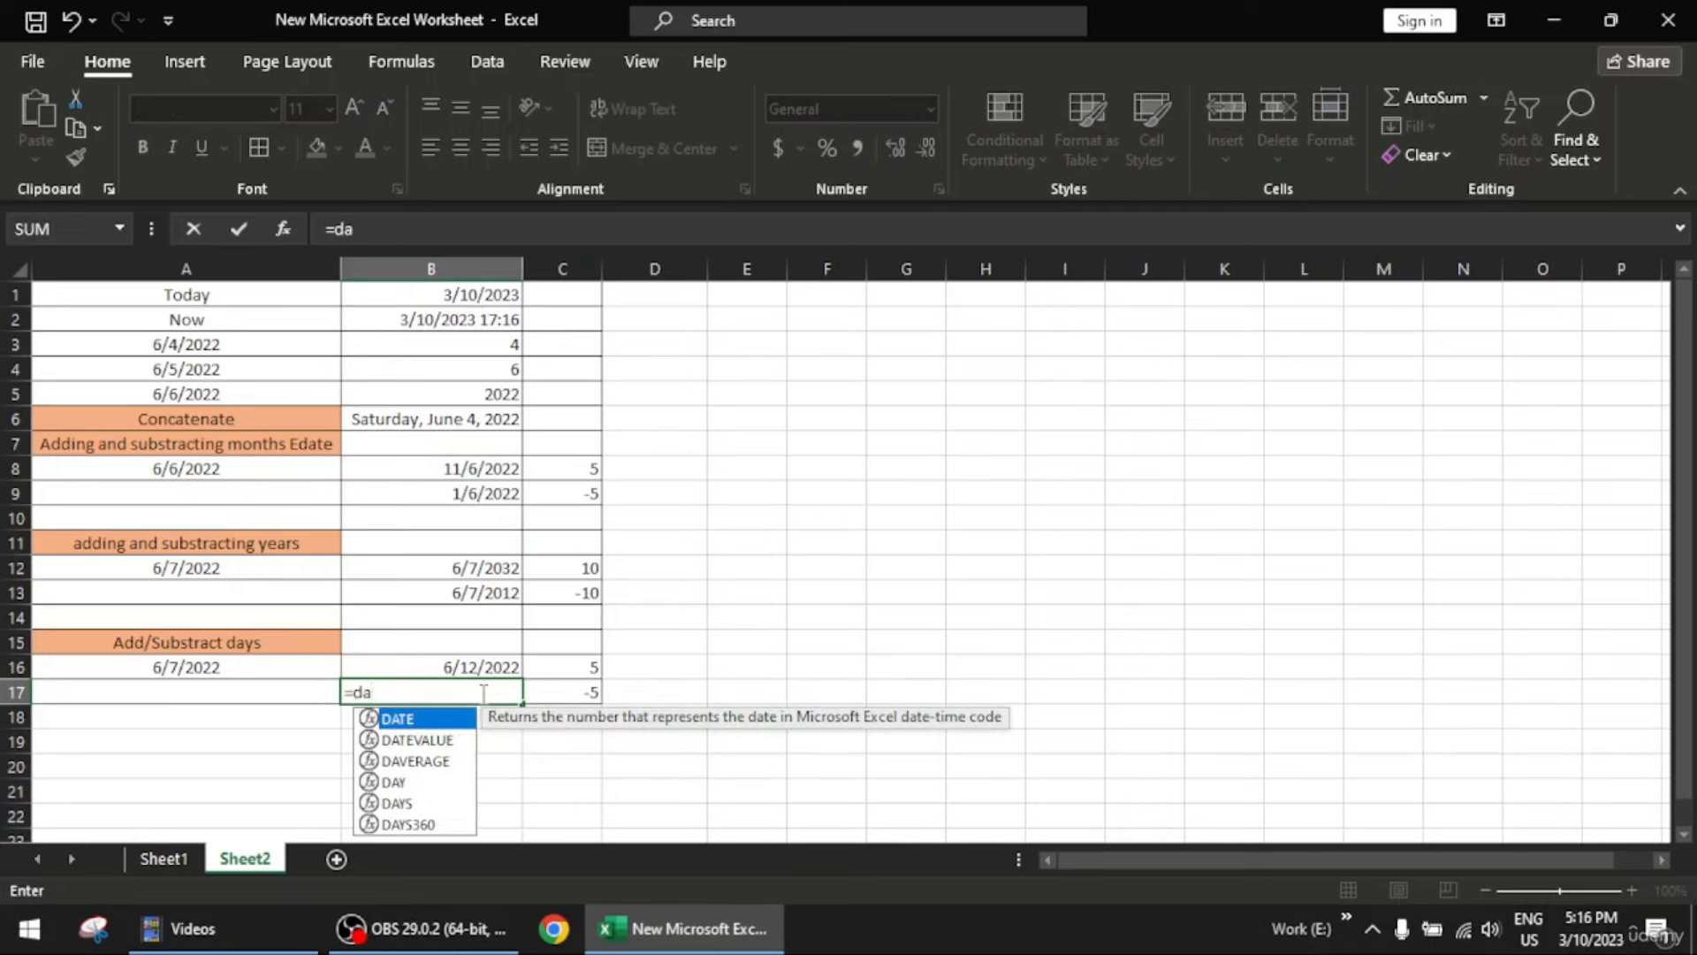
key(BackSpace)
key(BackSpace)
click(227, 665)
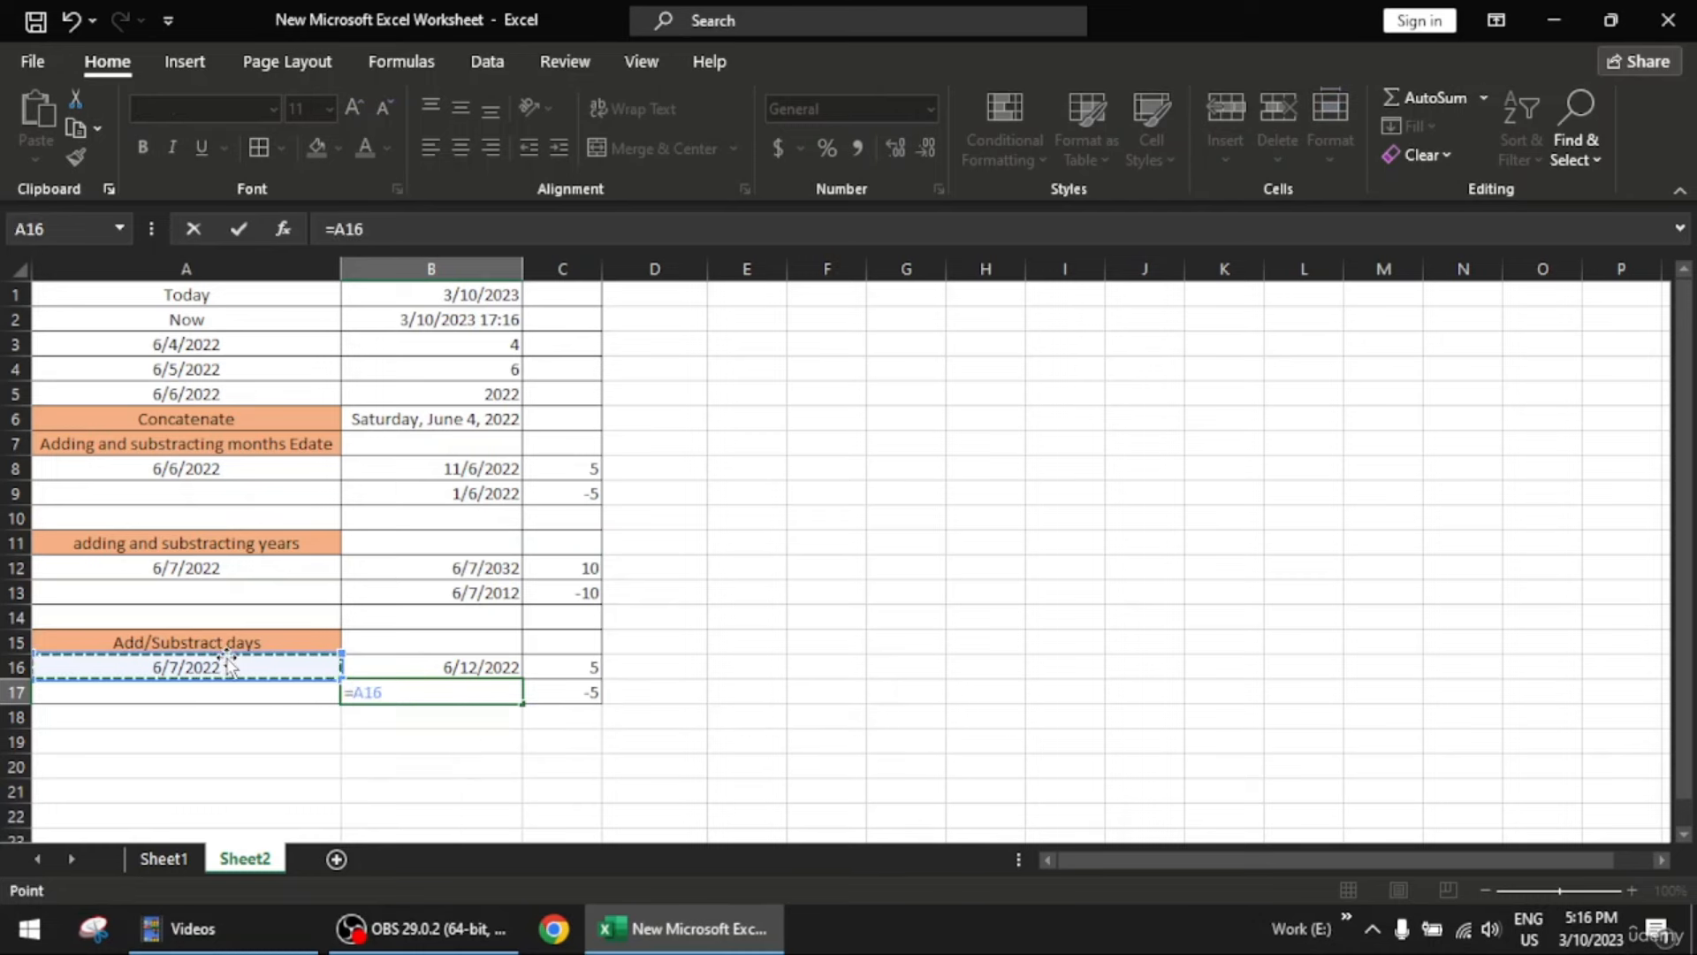
text(+)
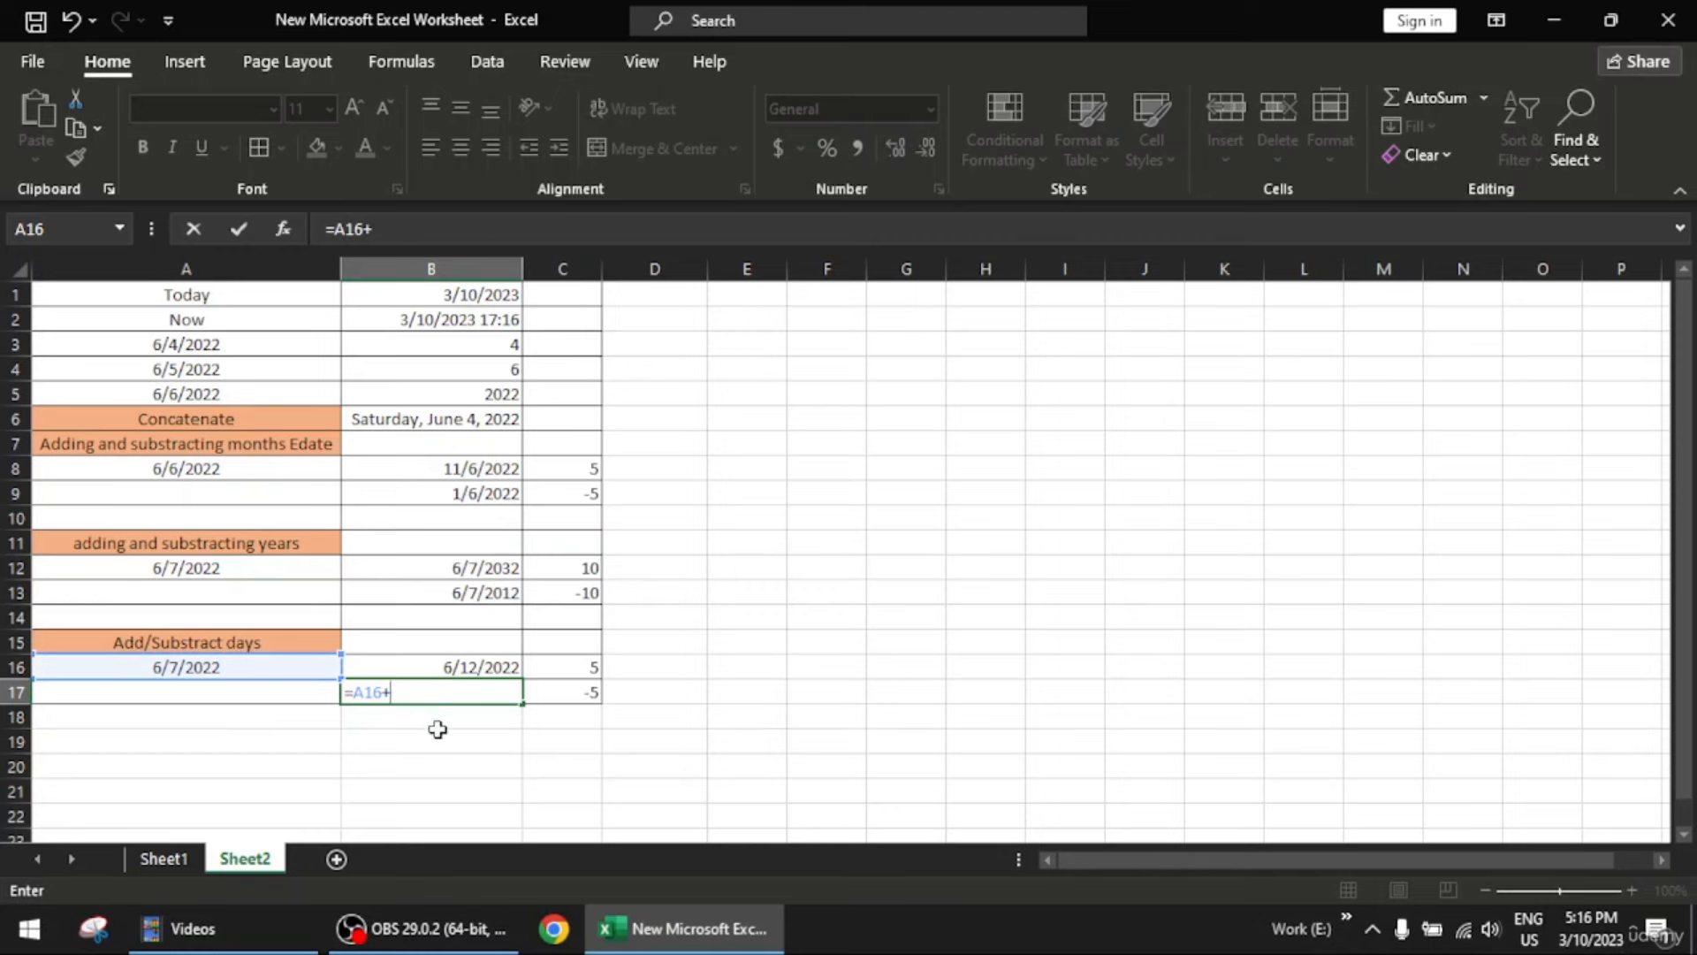
click(586, 691)
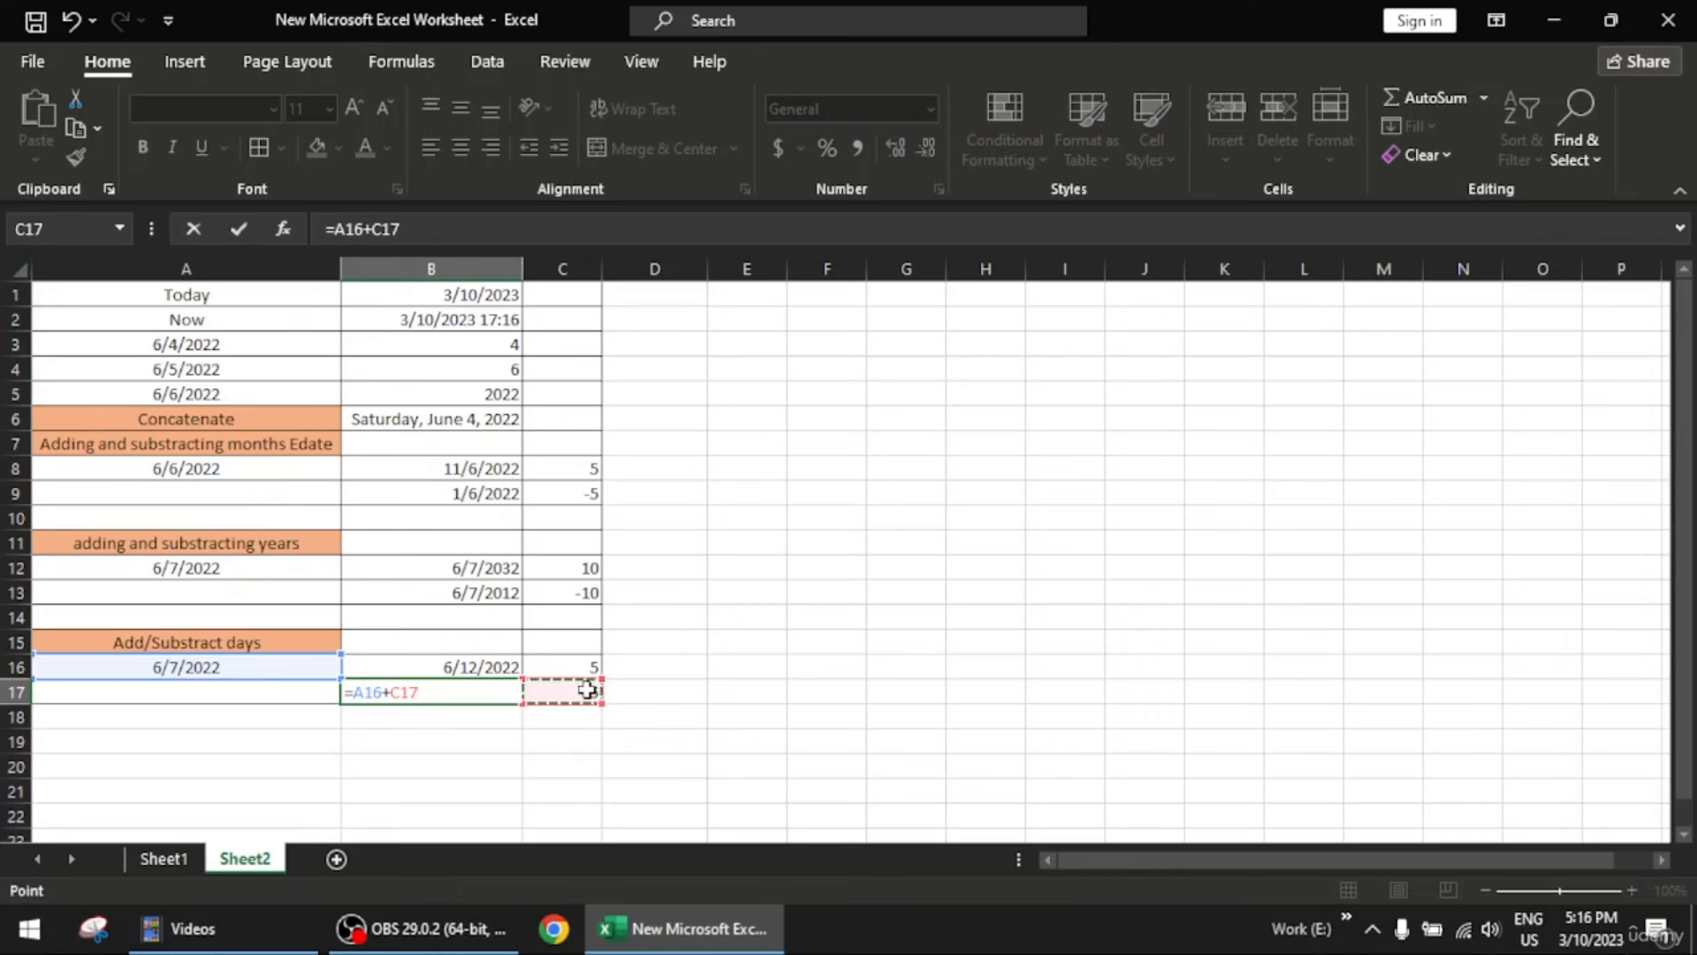
key(Return)
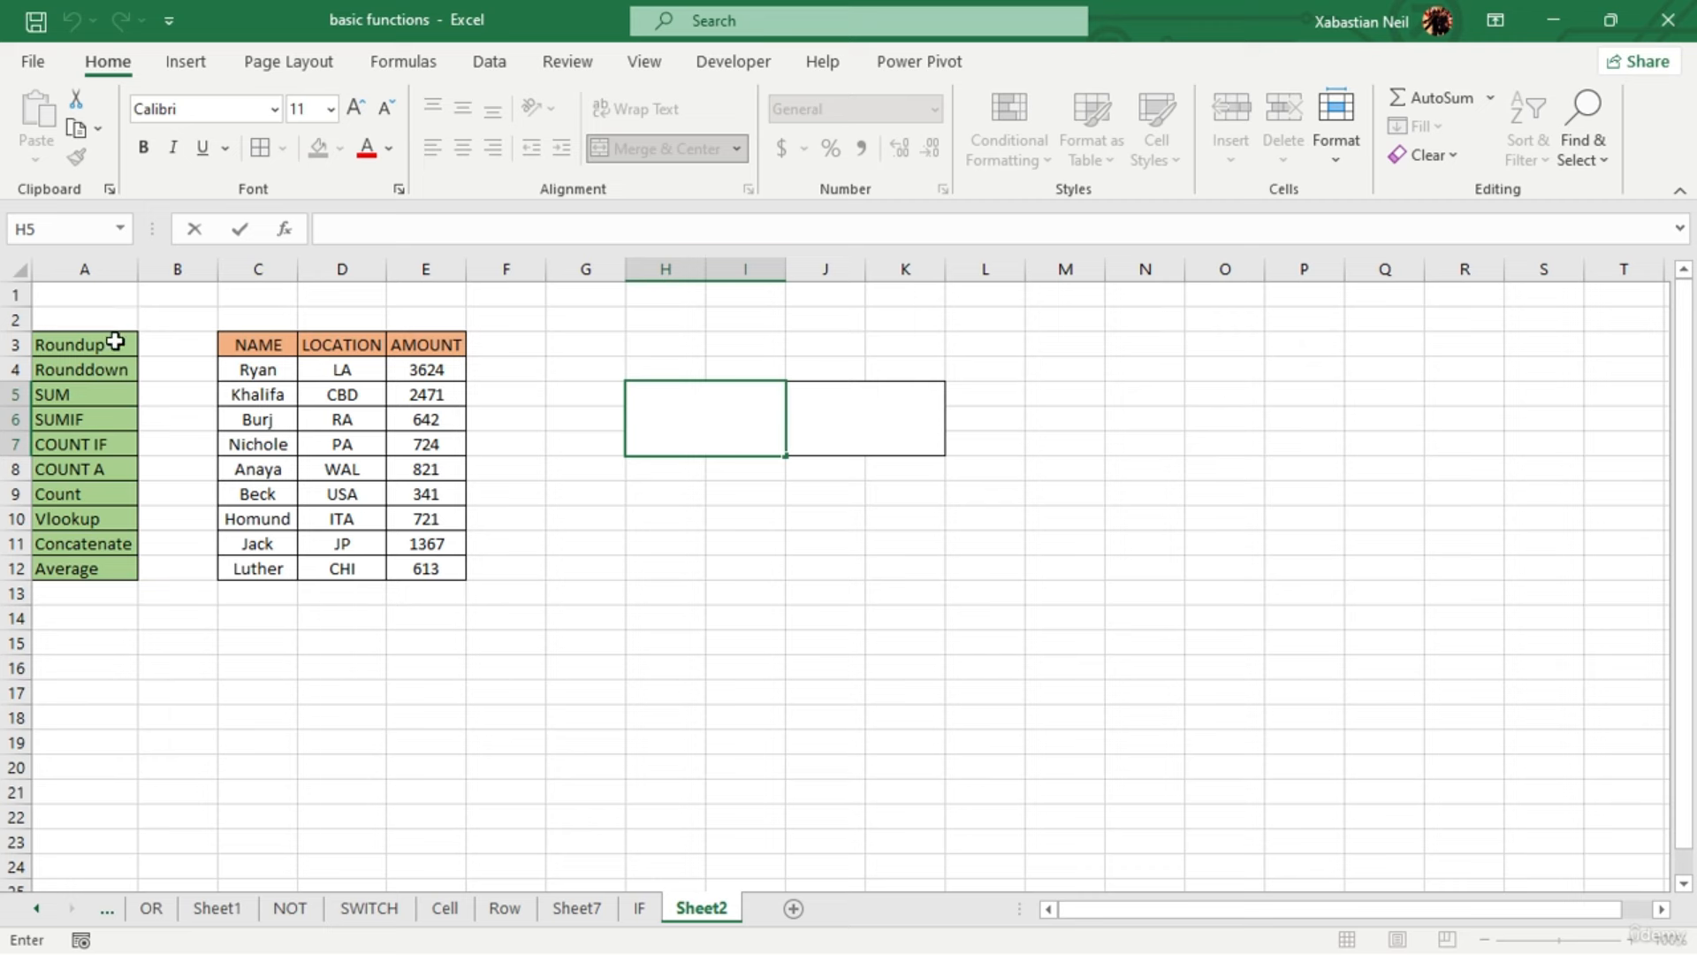
drag(115, 342, 127, 576)
click(237, 616)
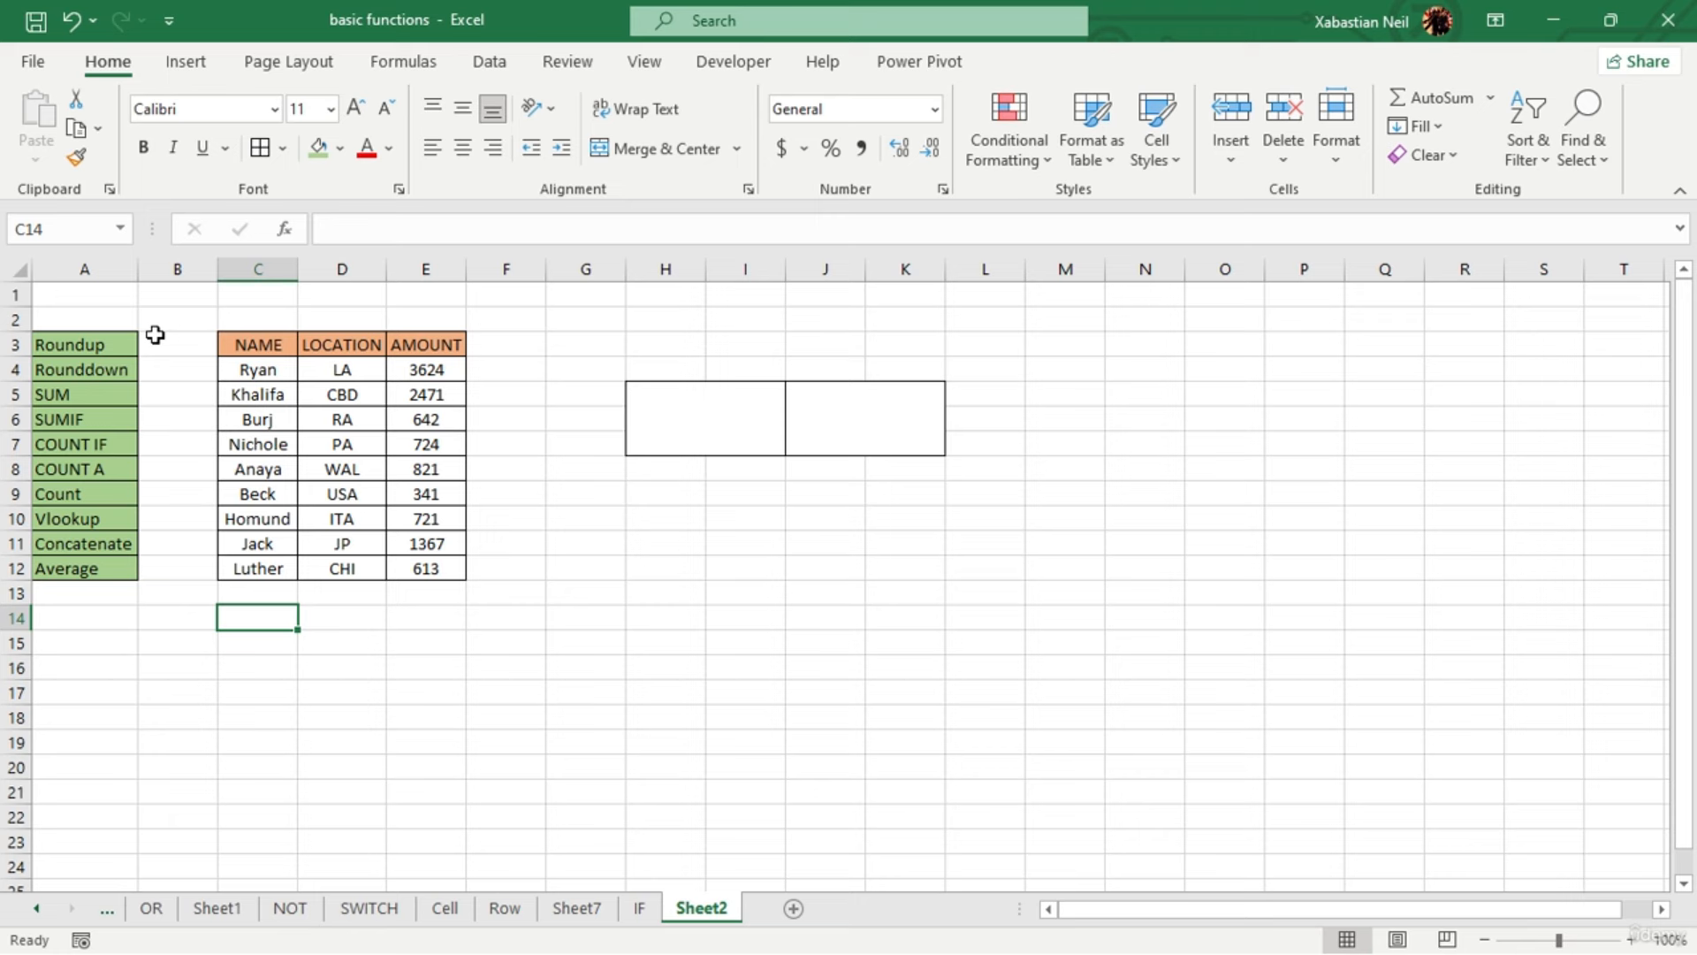
Enter =E4/20 in the merged cell H5 to divide the first amount in the table by 20
click(709, 416)
double_click(707, 424)
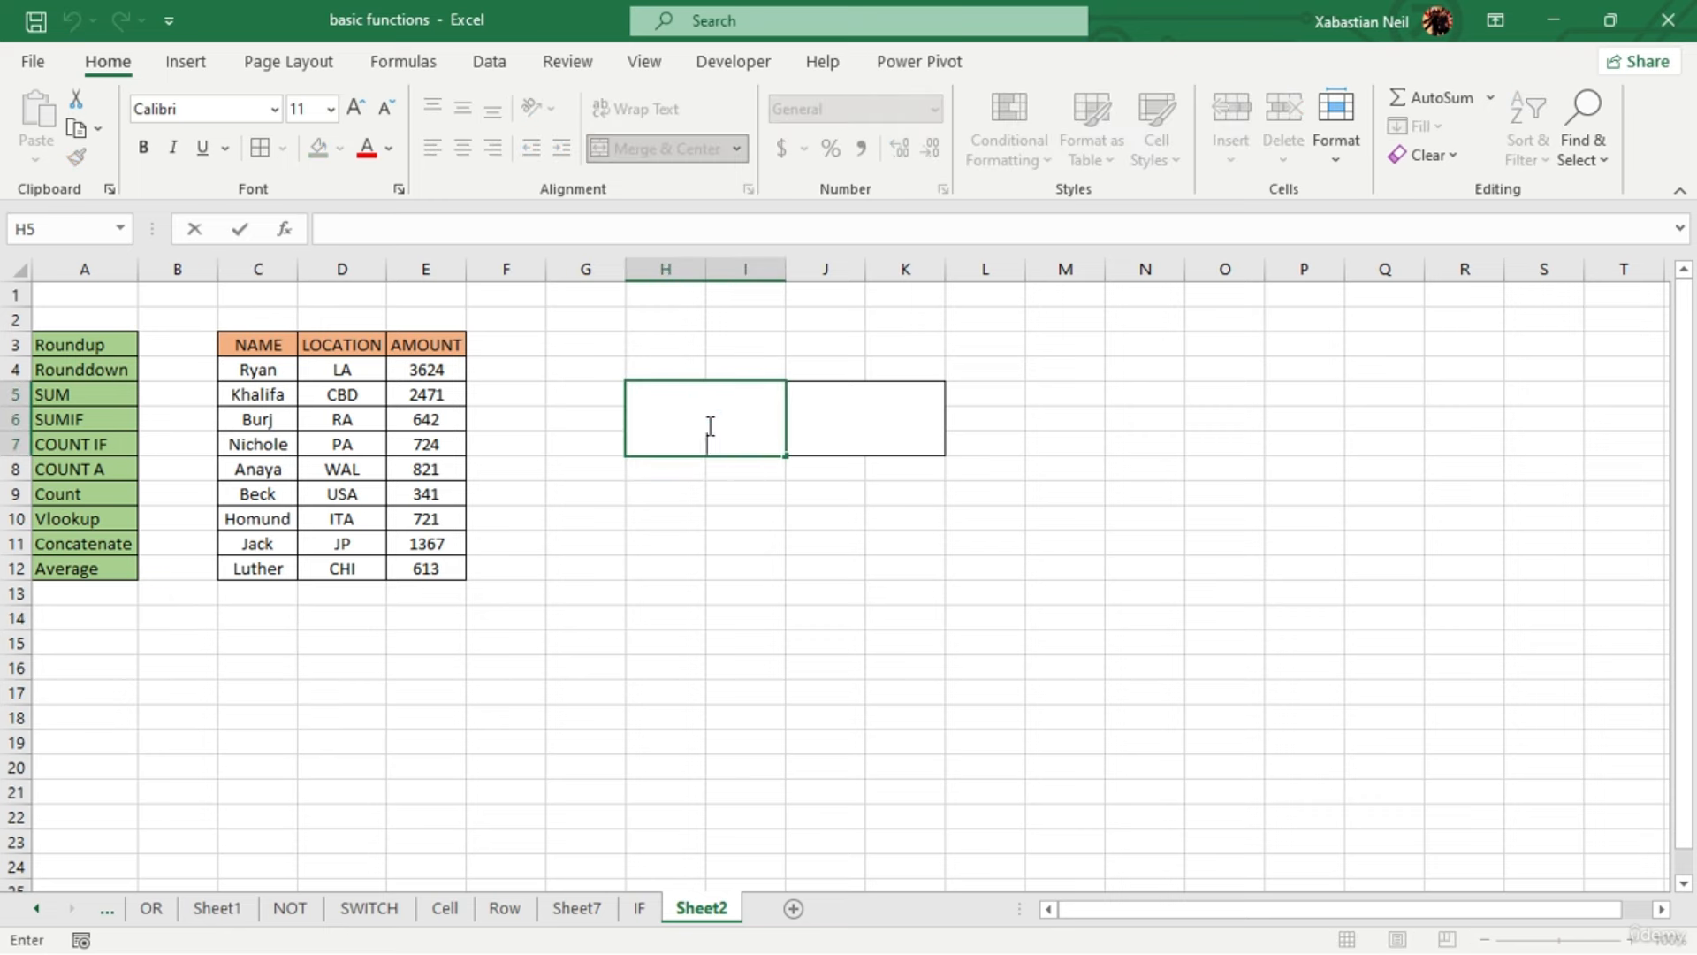
text(=)
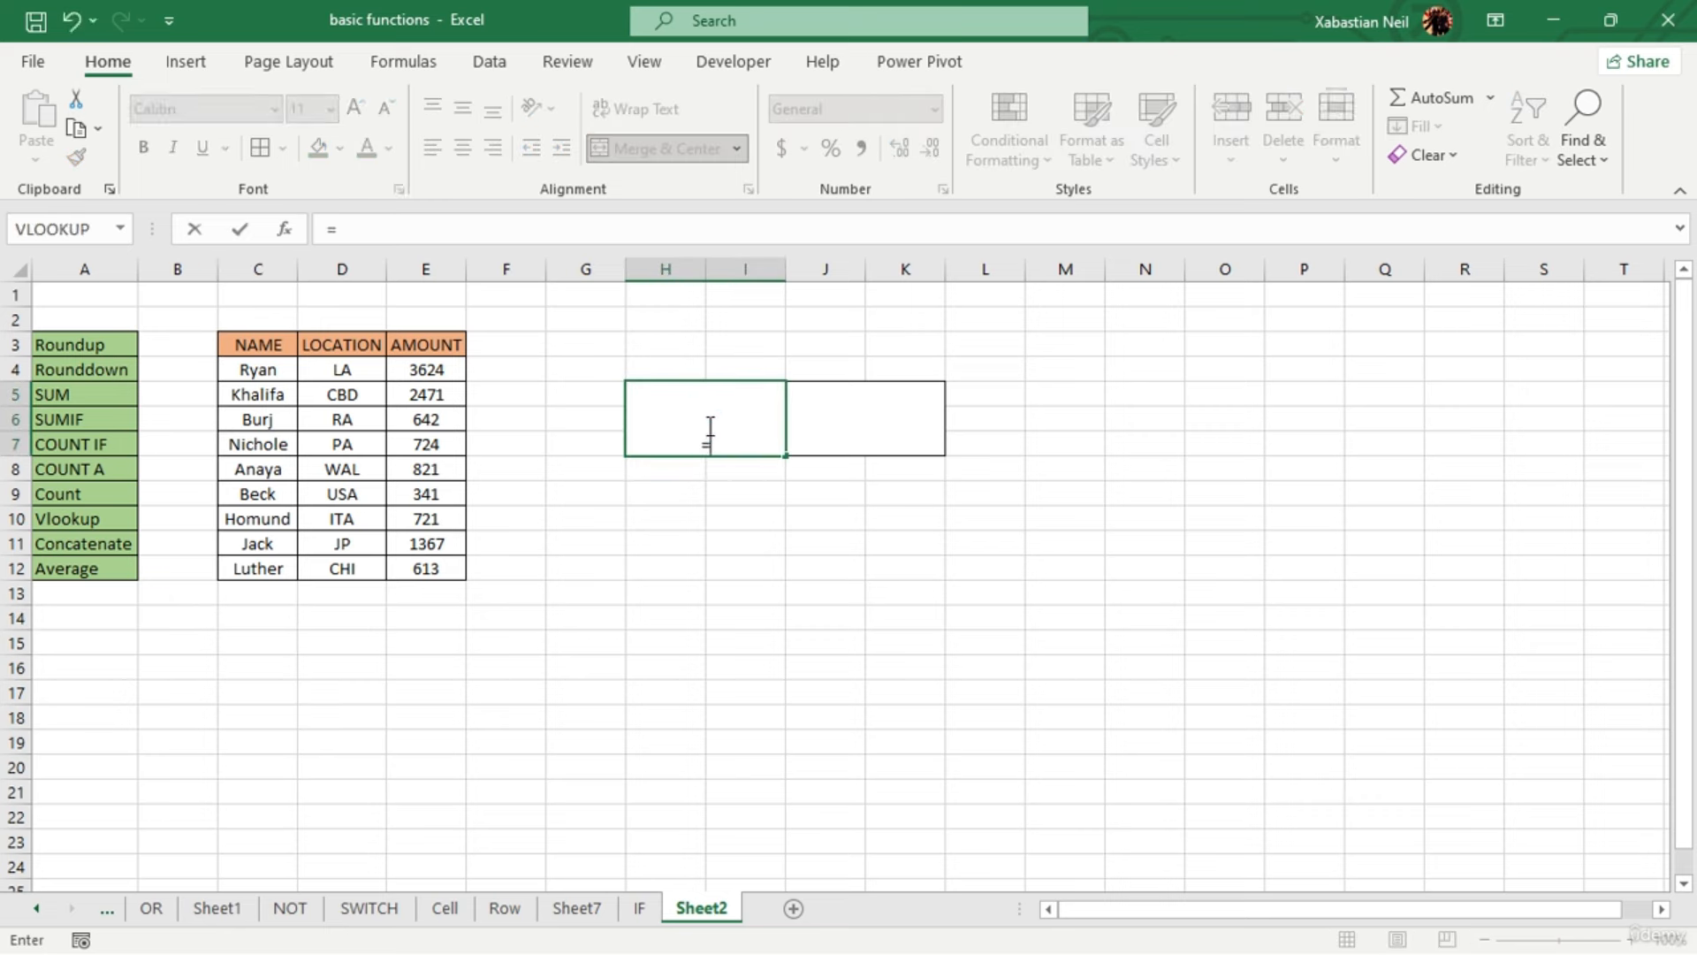
click(449, 369)
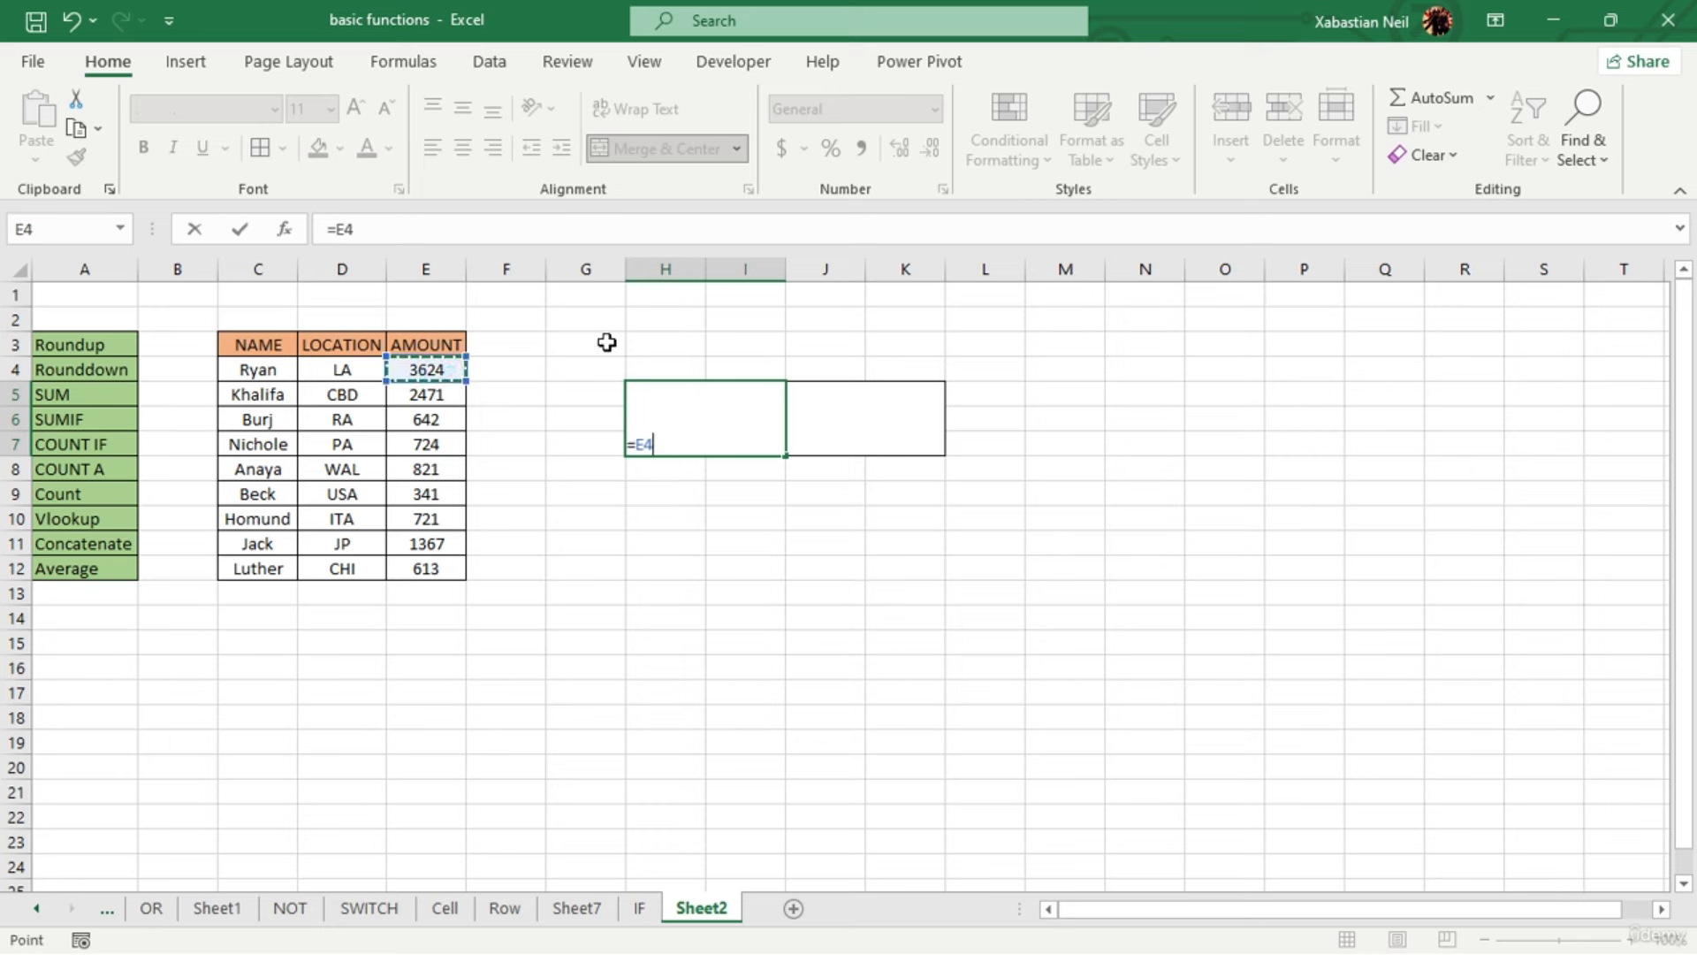
text(/20)
key(Return)
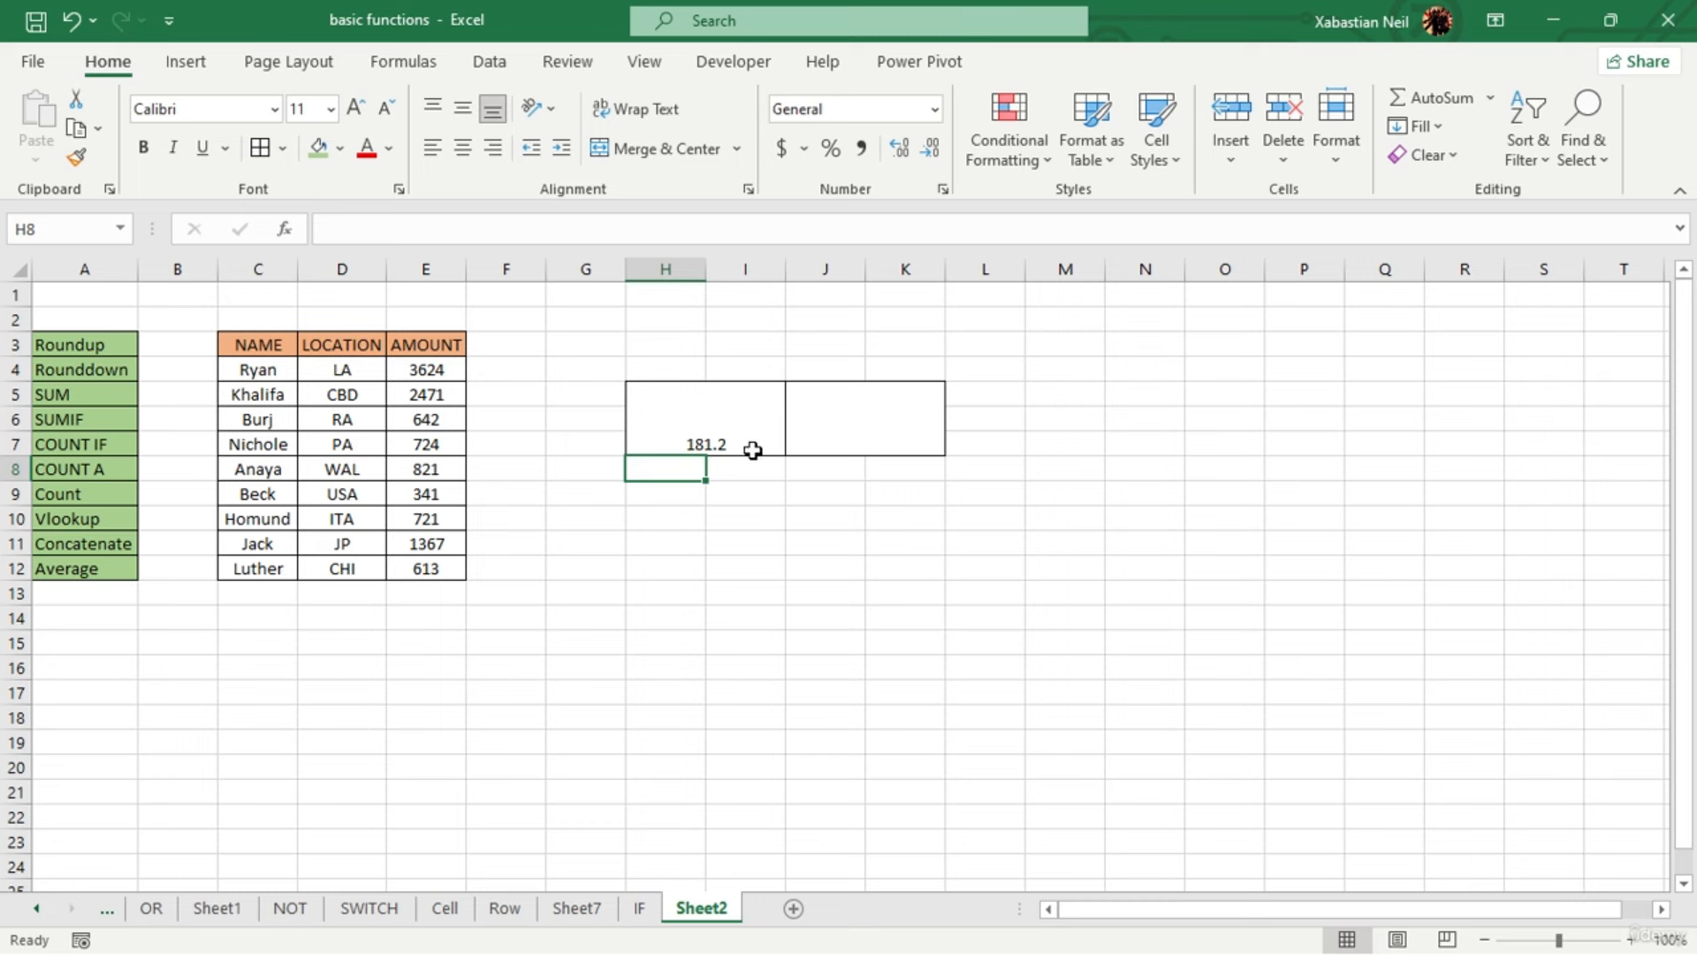
Enter =ROUNDUP(H5,0) in the merged cell J5 to round the division result up to a whole number
double_click(900, 433)
text(=)
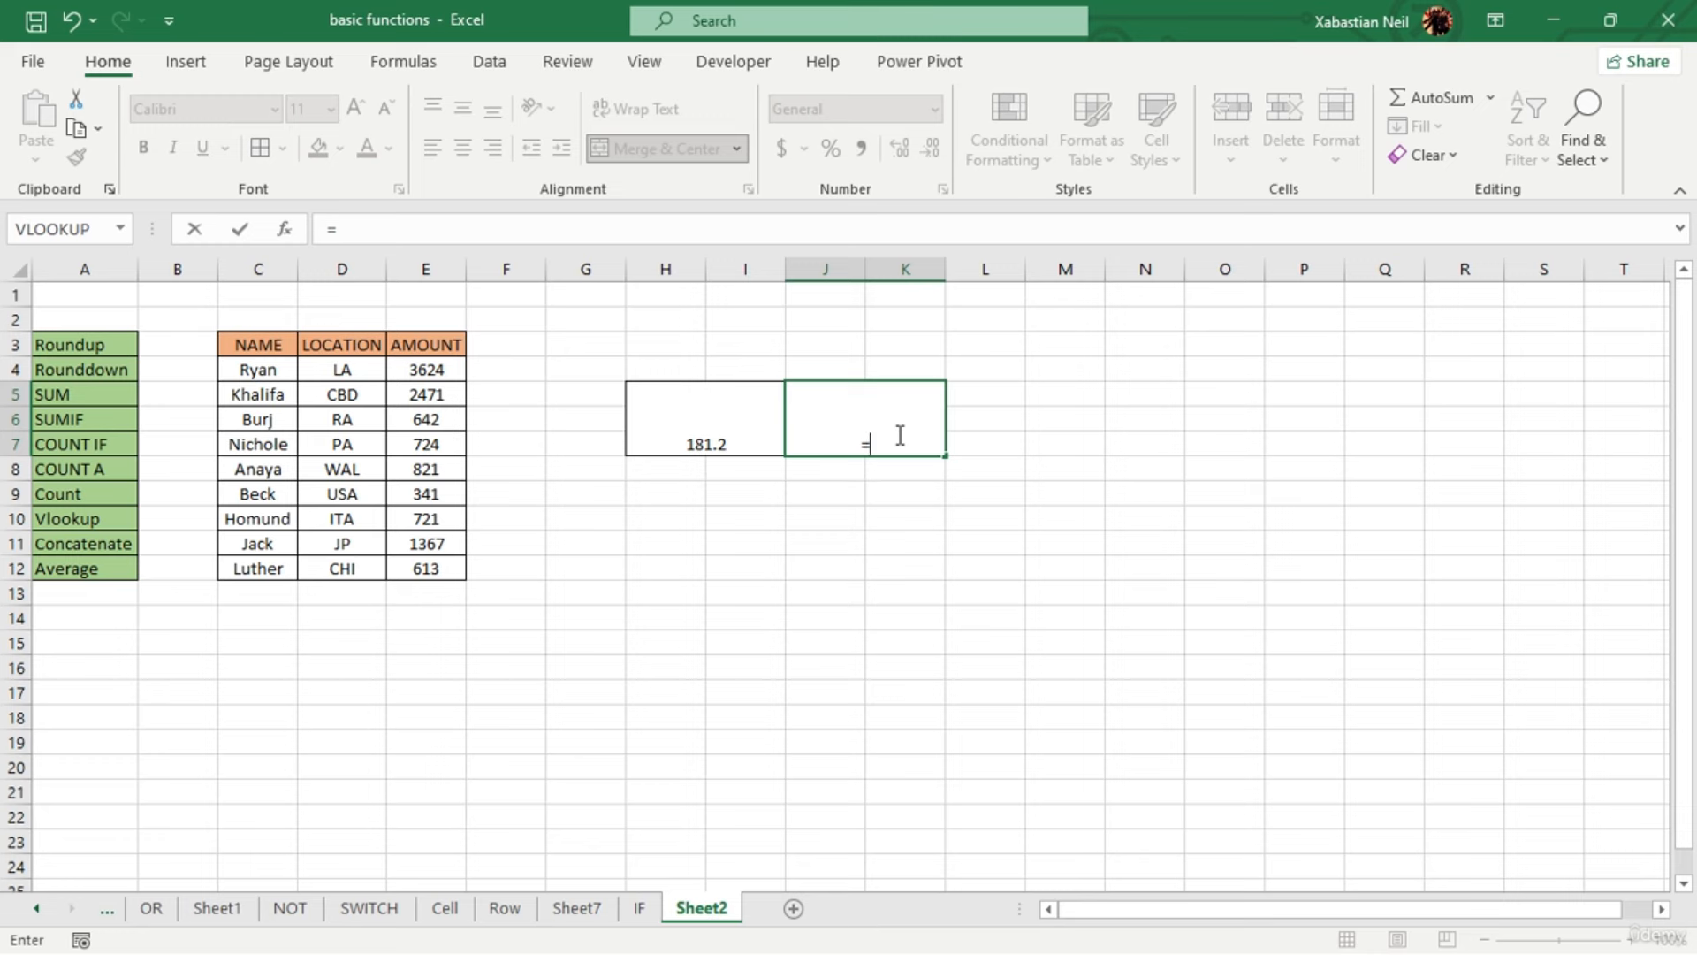
text(roundup)
key(Tab)
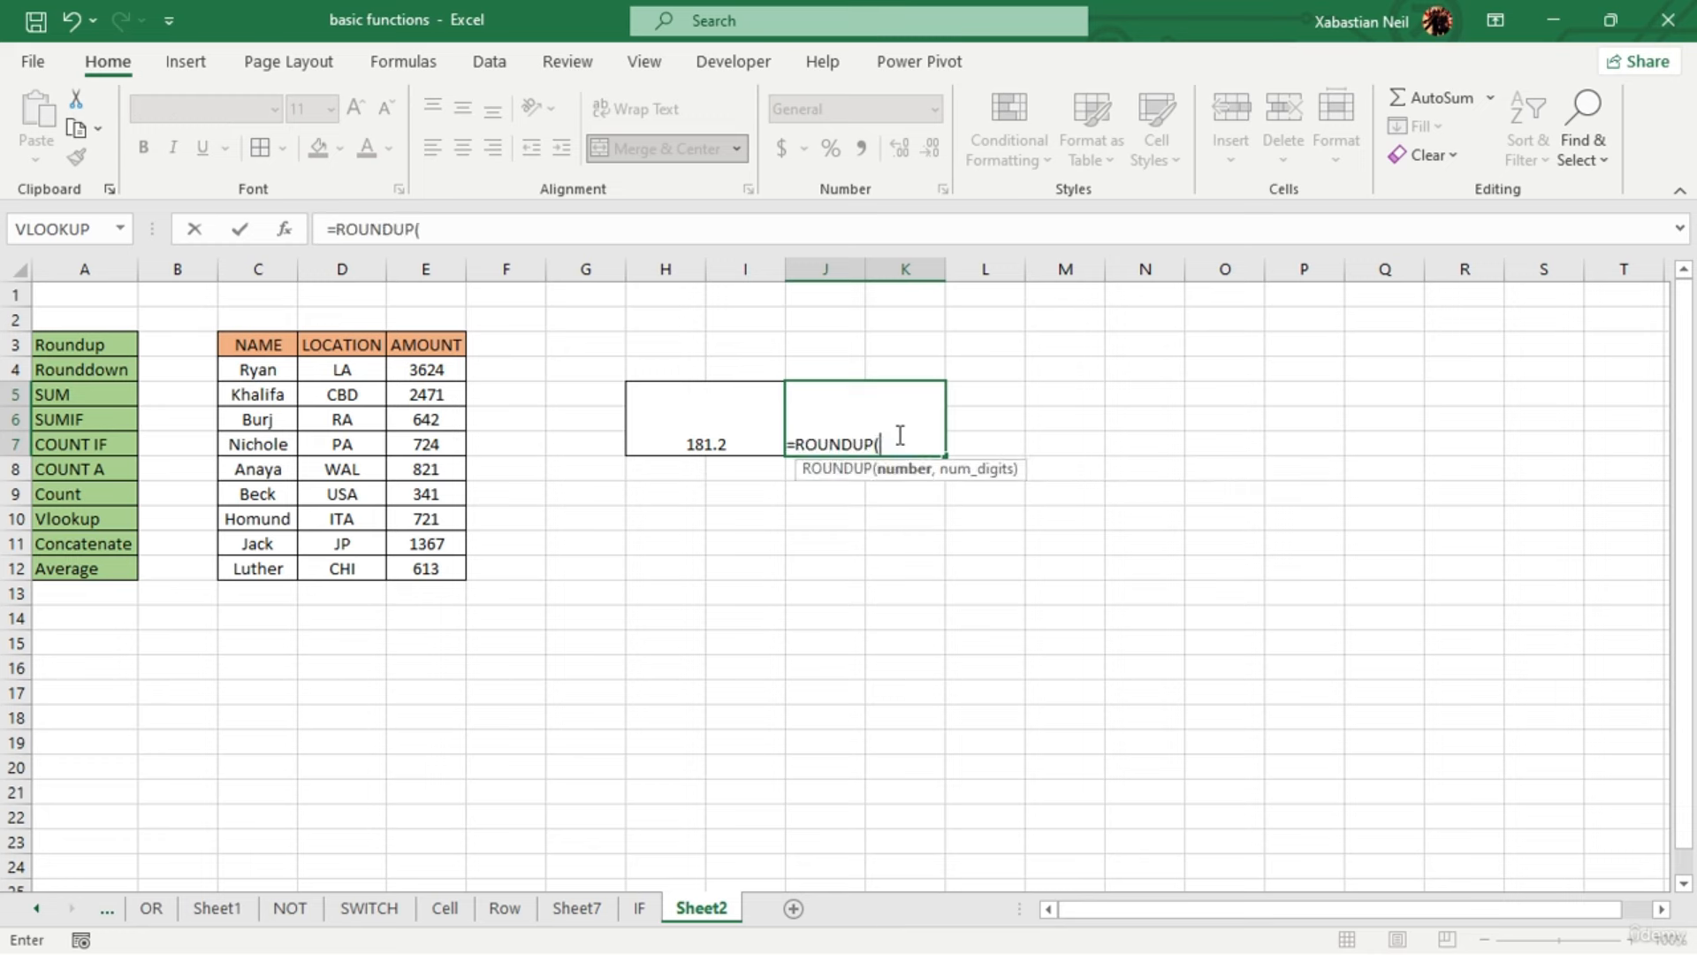
click(725, 444)
text(,)
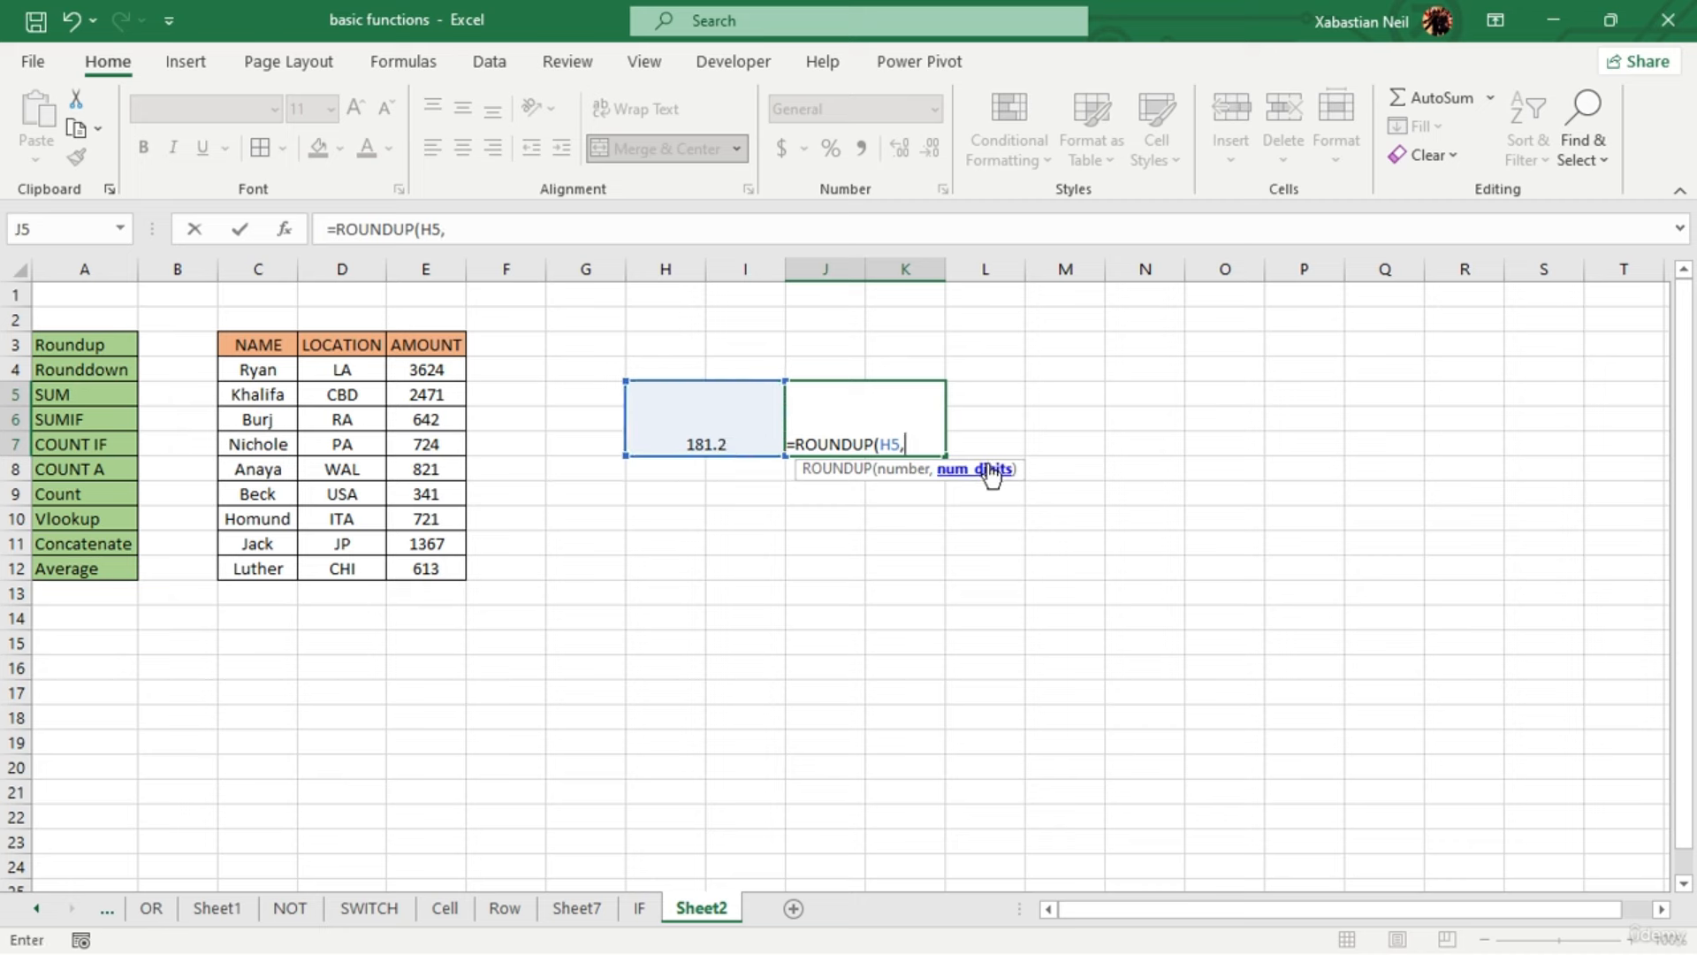
text(0))
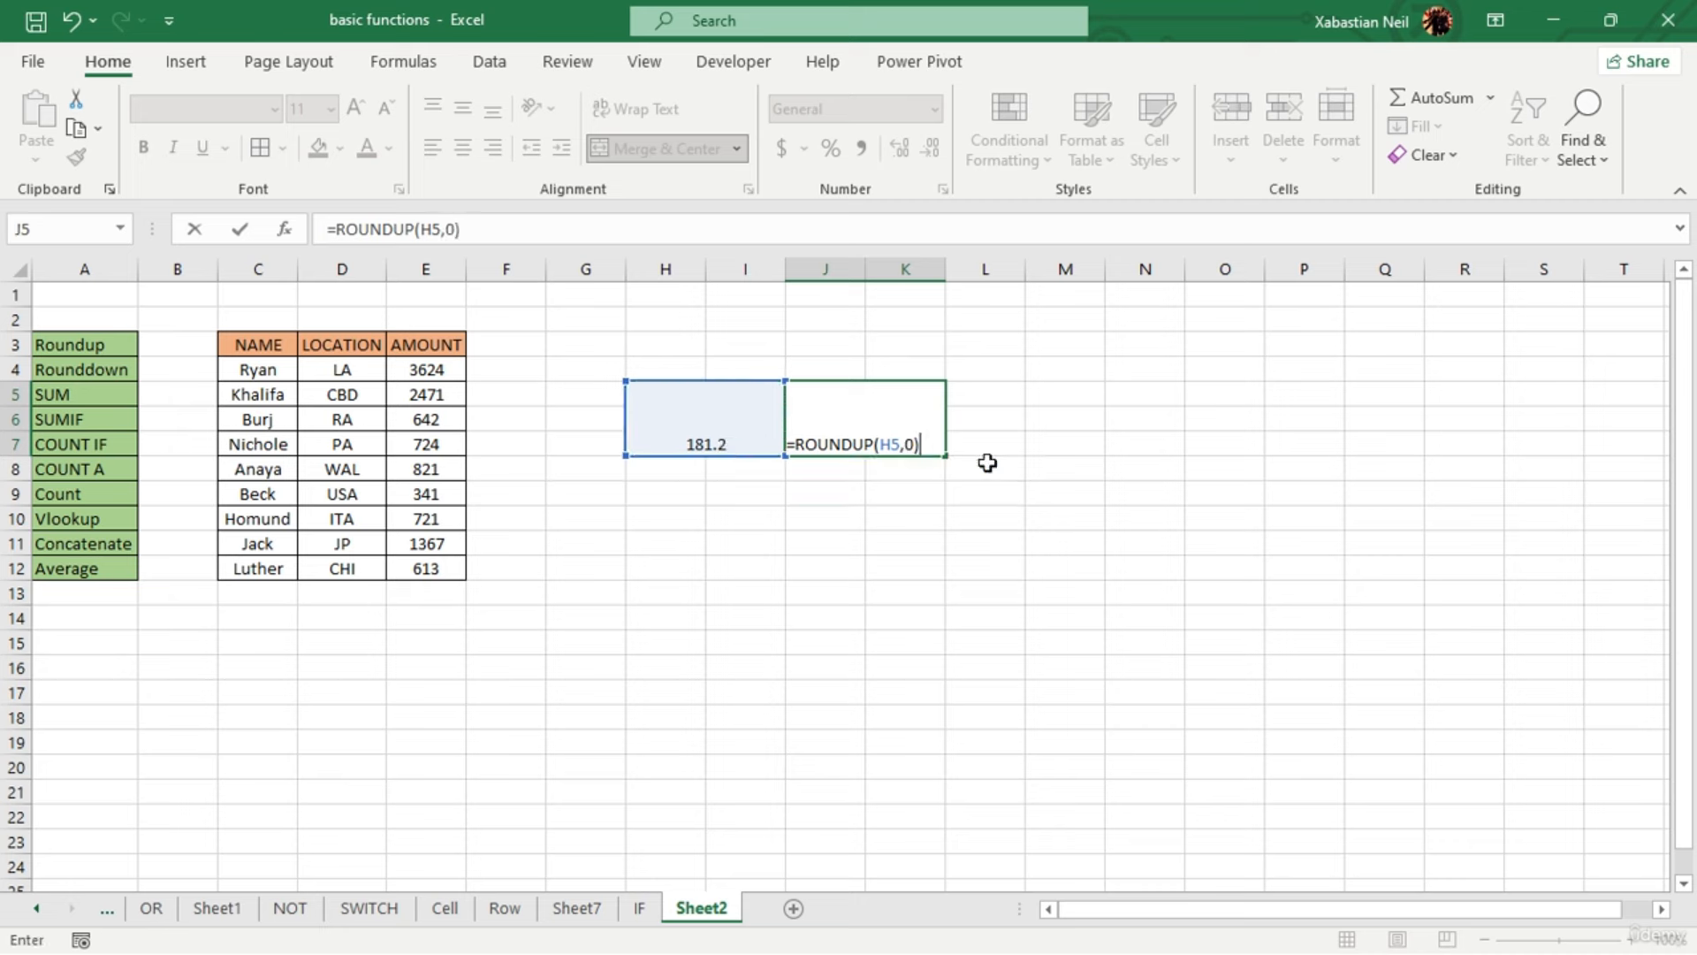
key(Return)
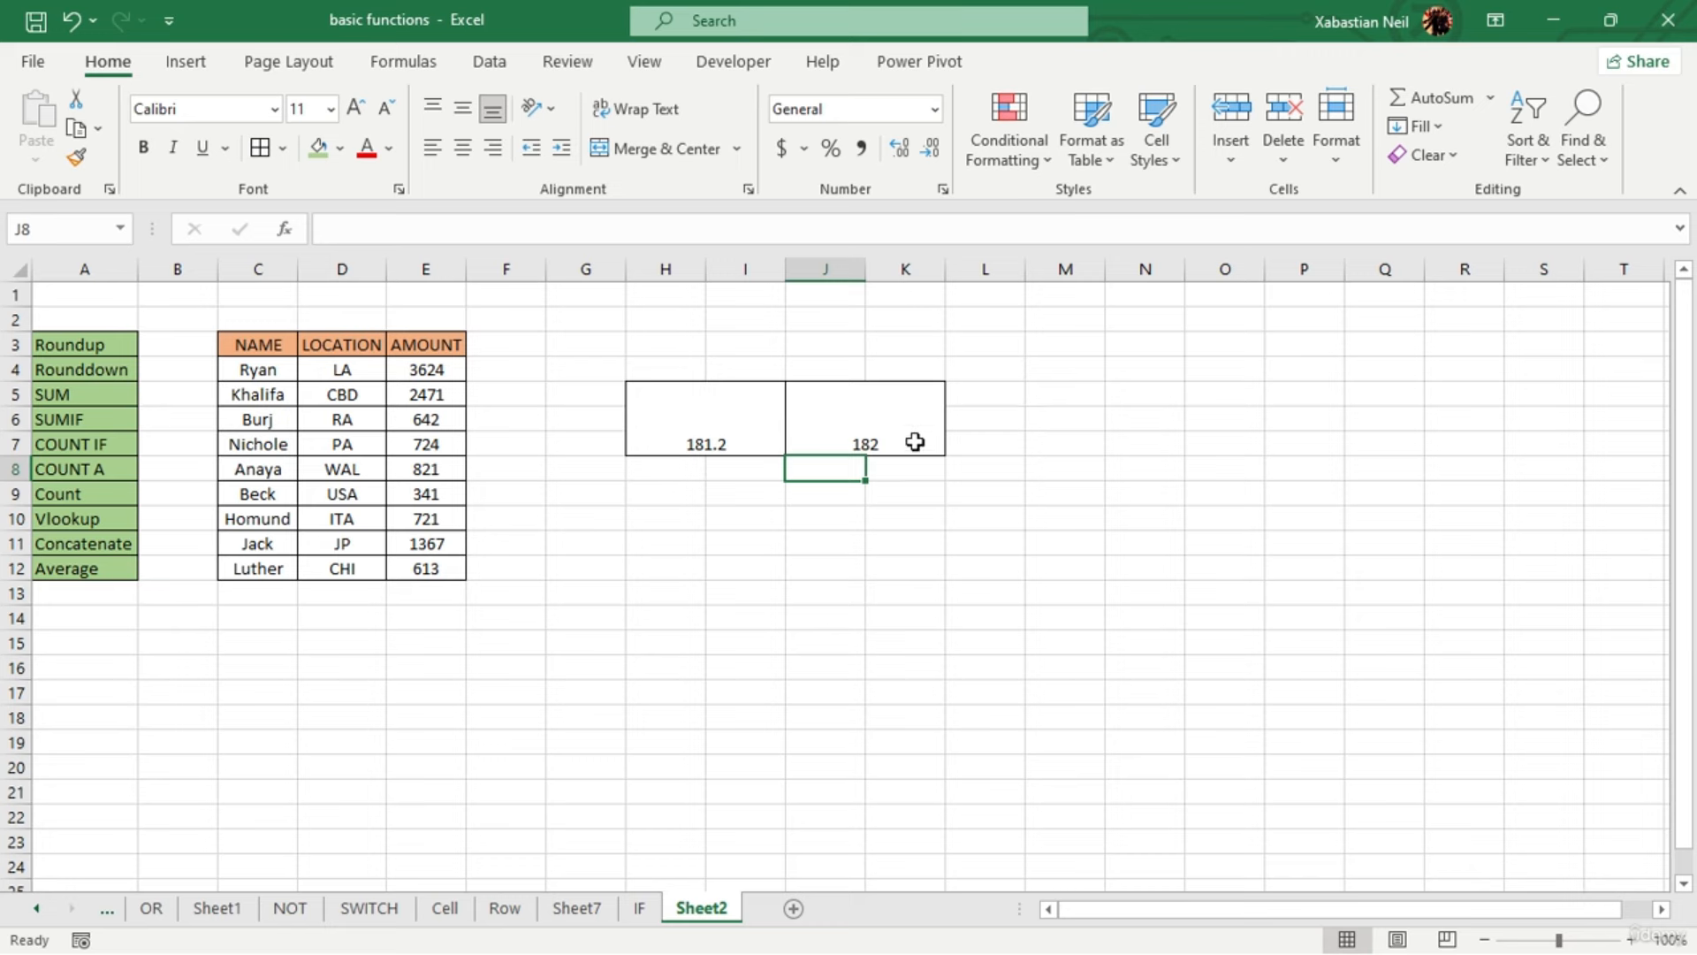
Clear the division formula from the merged cell H5
double_click(740, 431)
click(742, 428)
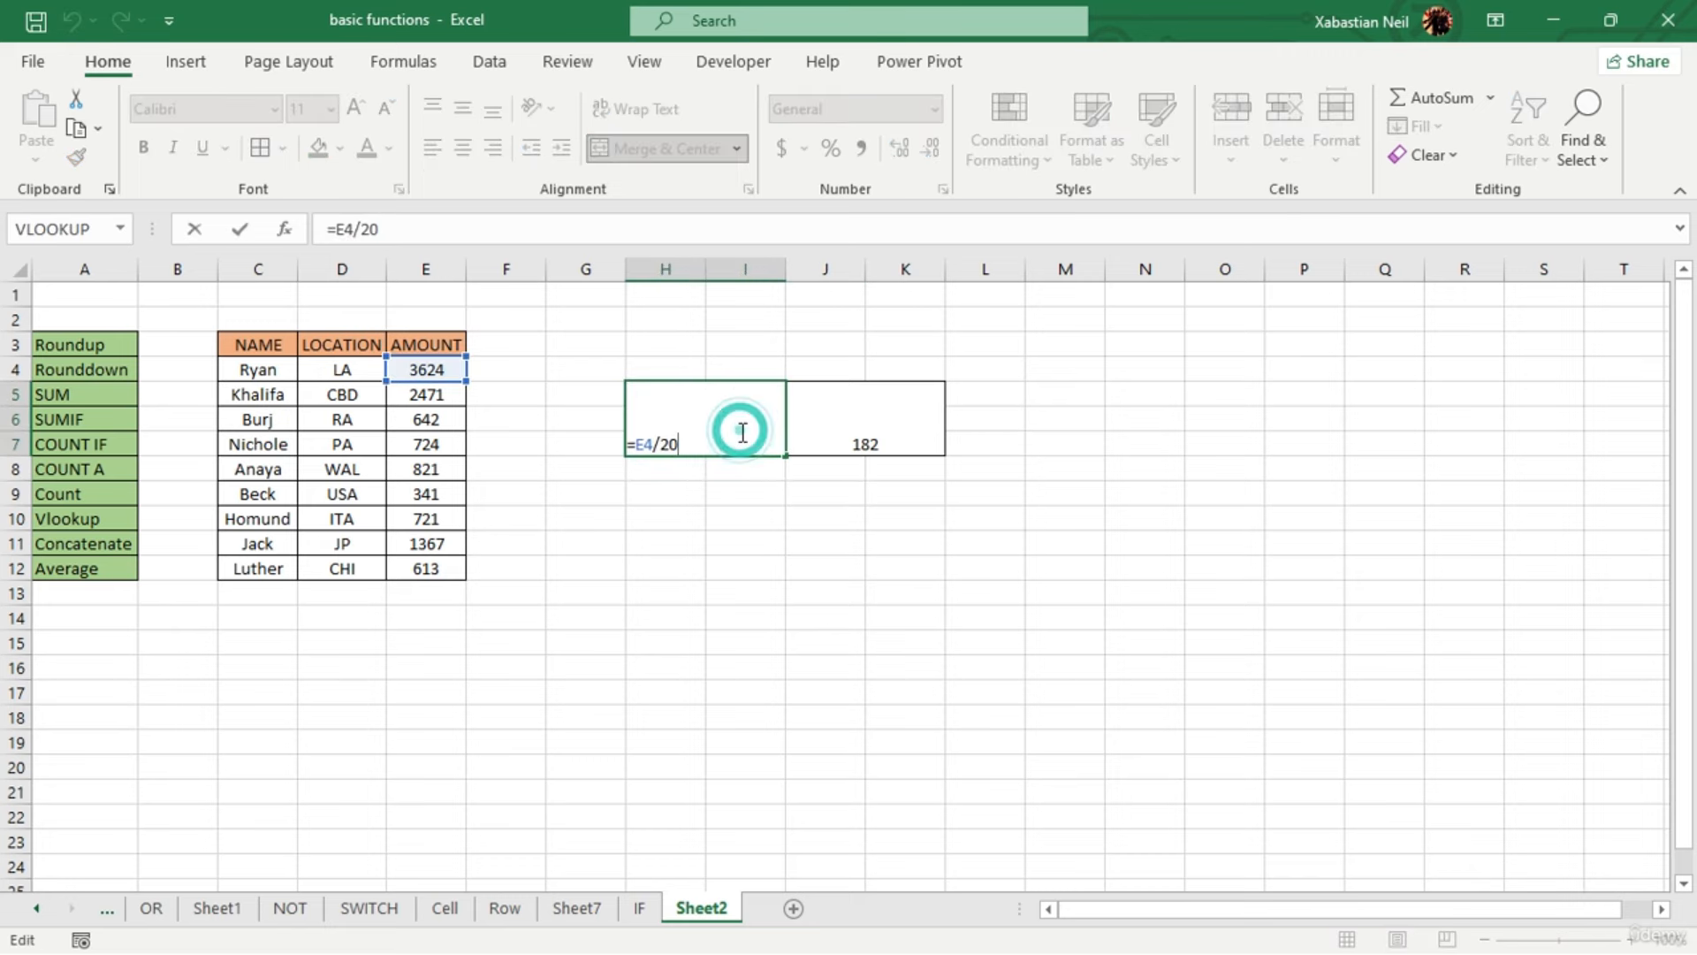
key(BackSpace)
key(BackSpace)
key(BackSpace)
key(BackSpace)
key(BackSpace)
key(BackSpace)
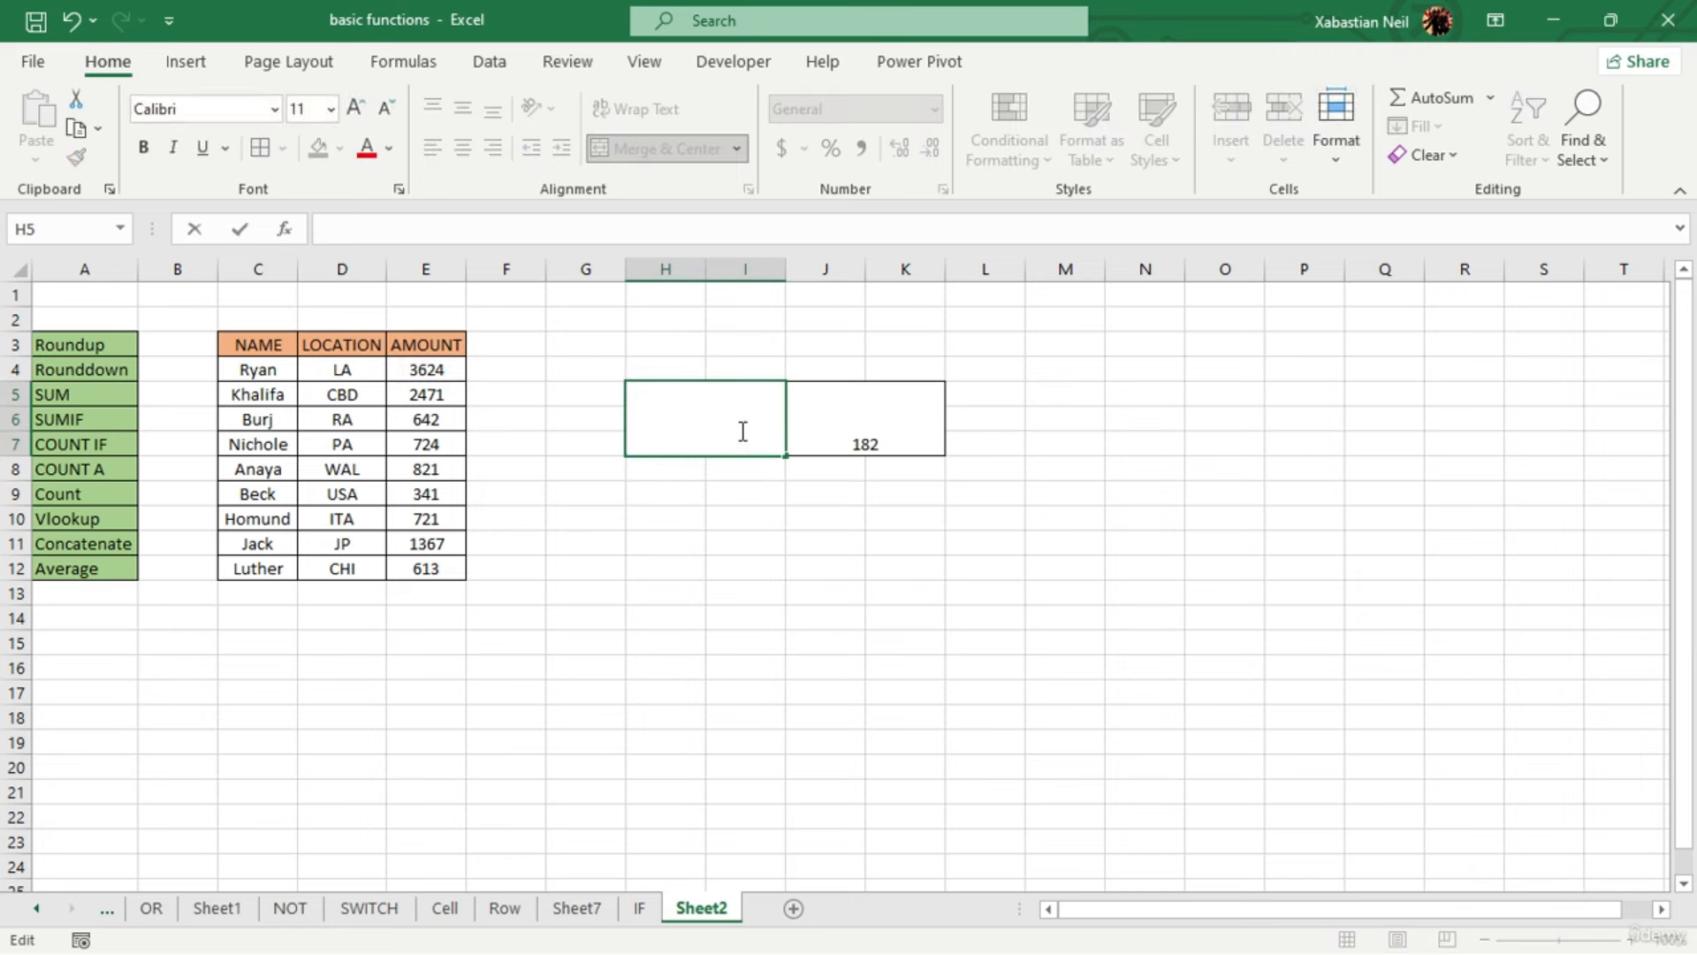
Clear the ROUNDUP formula from the merged cell J5
click(926, 445)
double_click(926, 444)
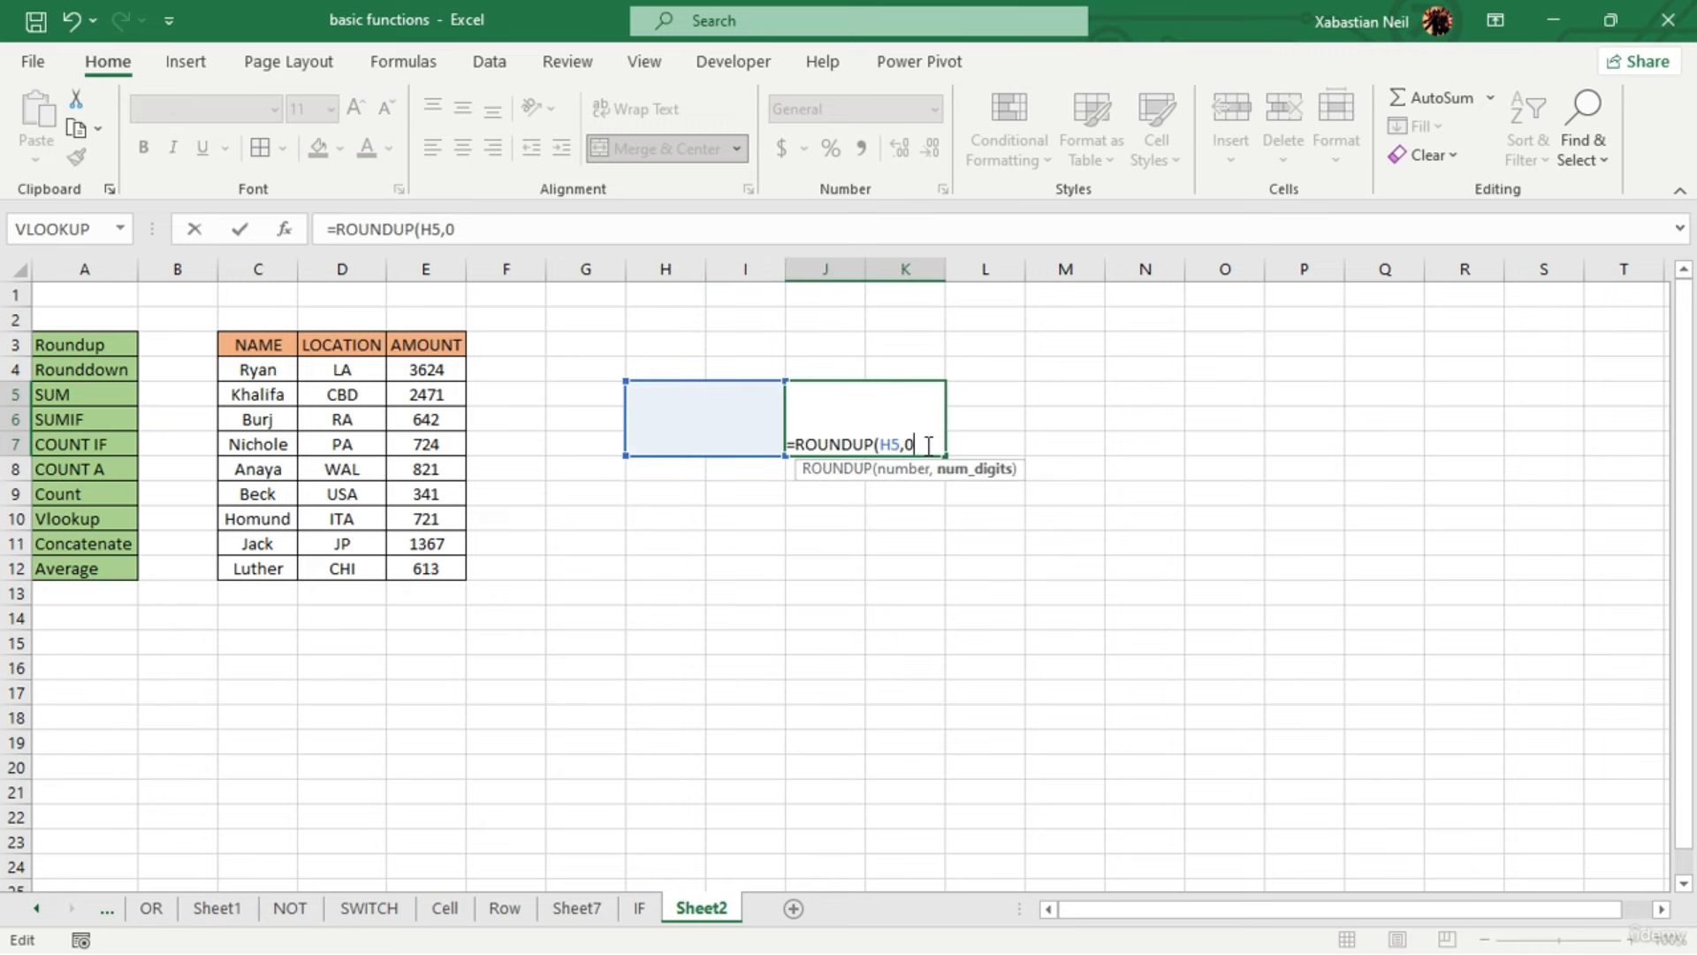
key(BackSpace)
key(BackSpace)
key(BackSpace)
key(BackSpace)
key(BackSpace)
key(BackSpace)
key(BackSpace)
key(BackSpace)
key(BackSpace)
key(BackSpace)
key(BackSpace)
key(BackSpace)
key(BackSpace)
key(BackSpace)
click(826, 569)
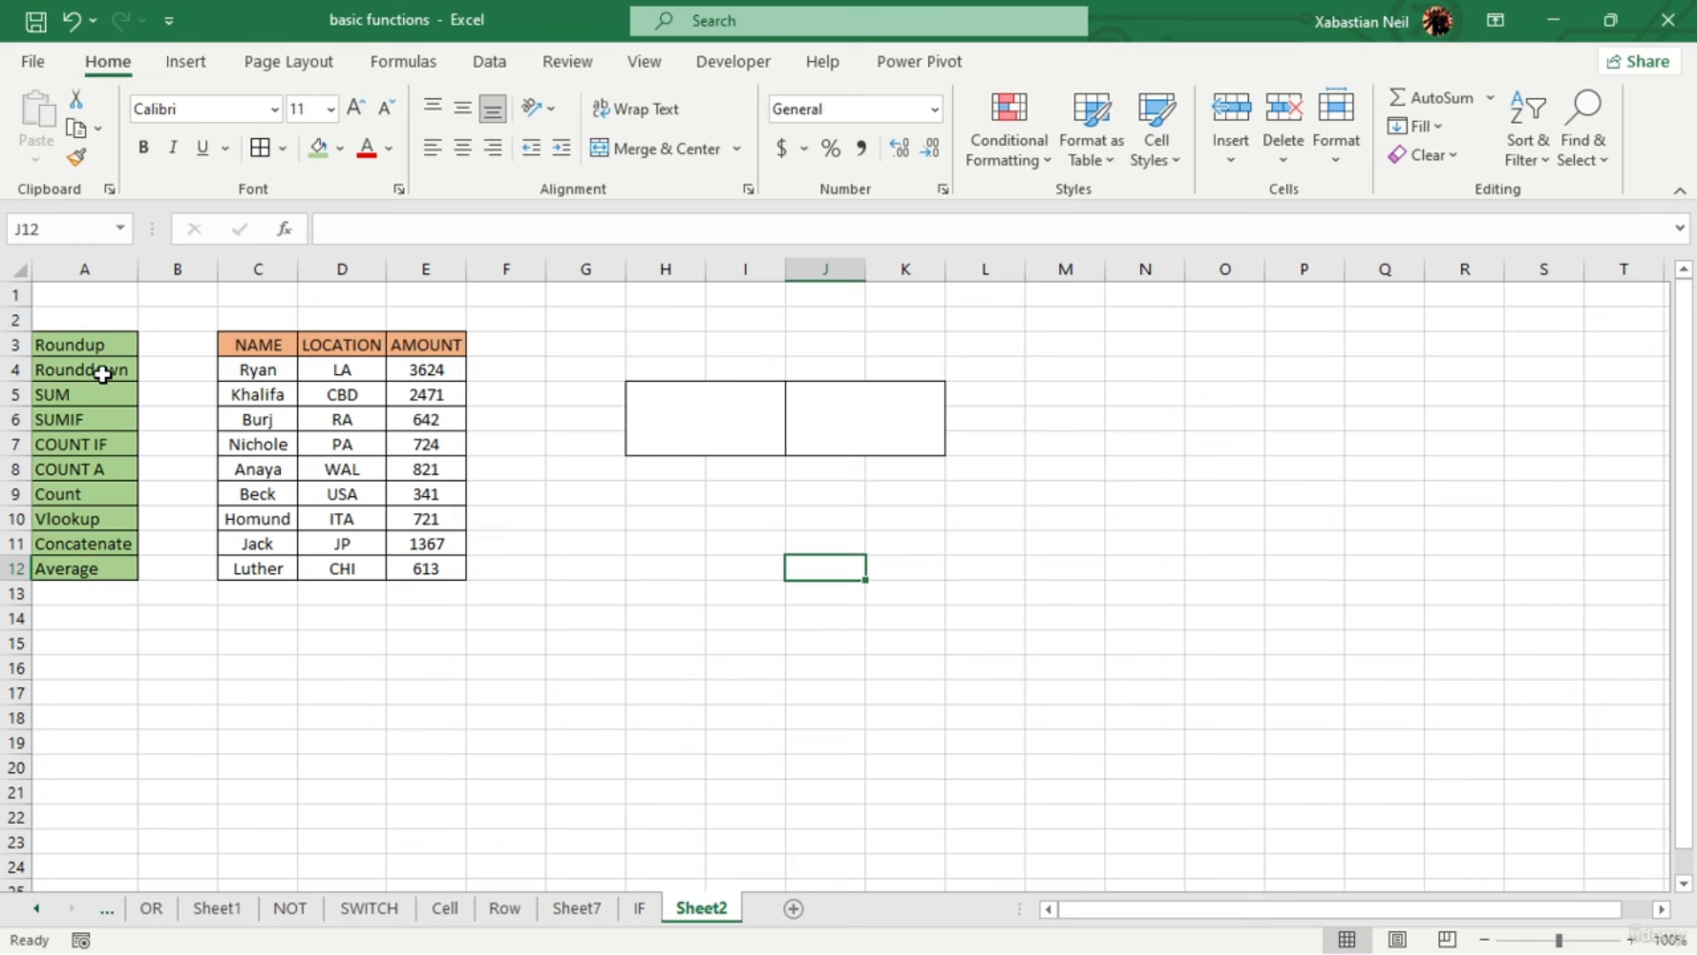
Undo the clearing of the formulas in the merged cells H5 and J5
click(759, 430)
double_click(760, 429)
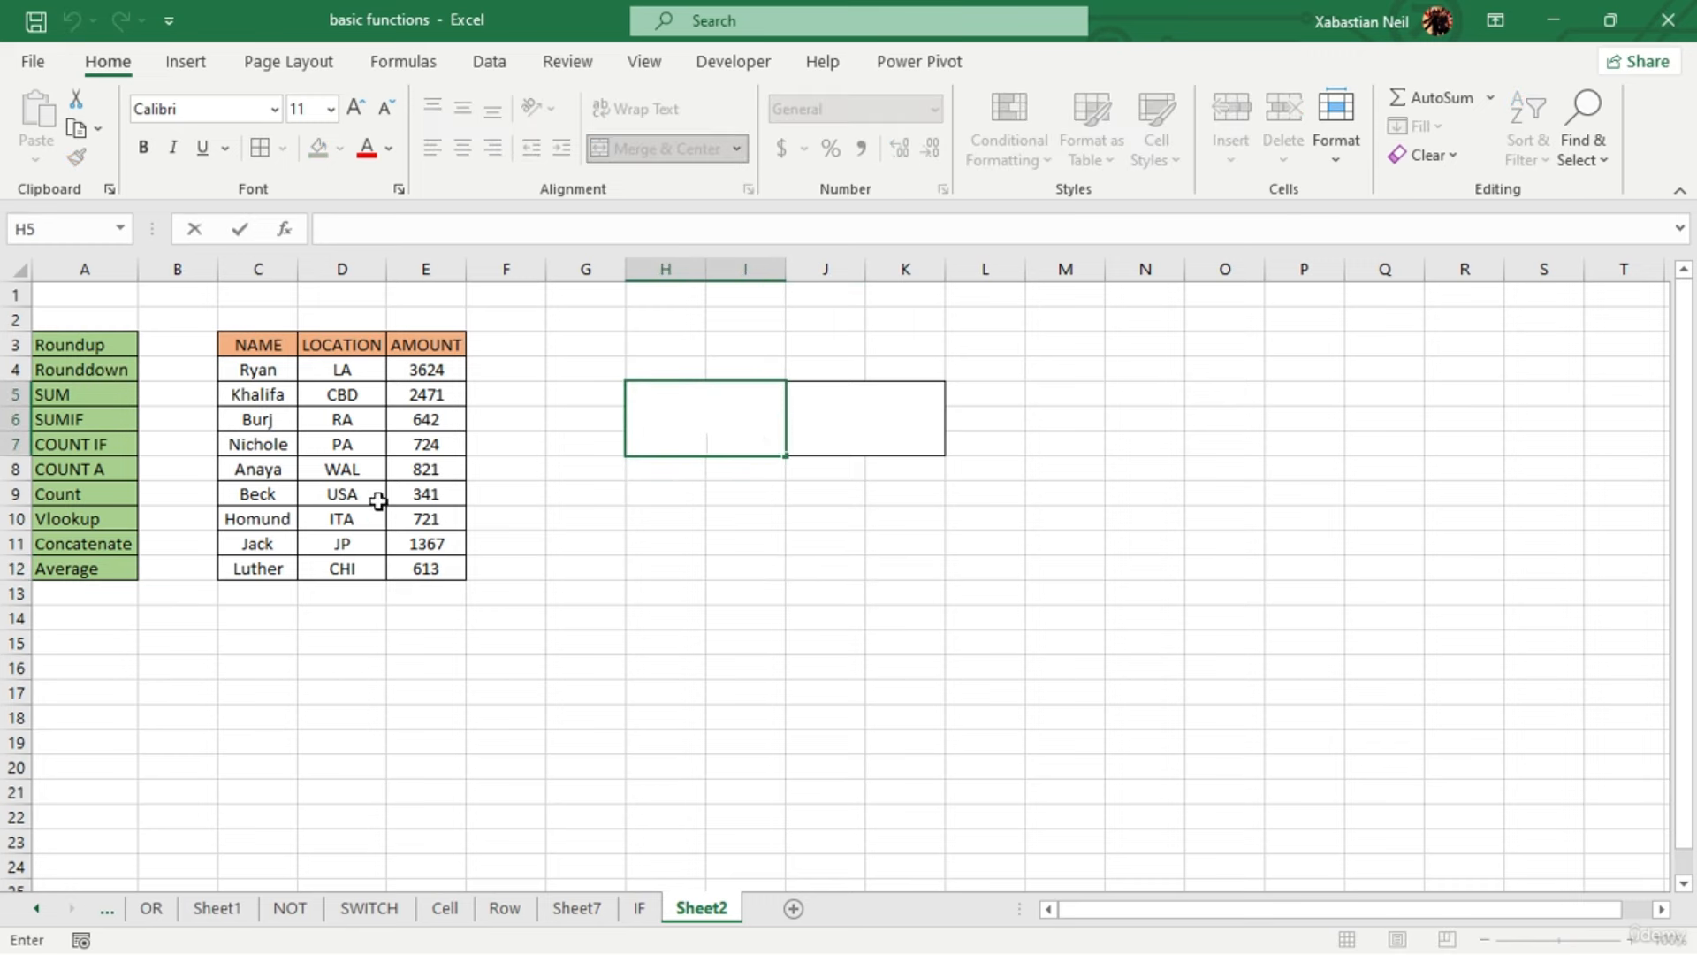
click(800, 620)
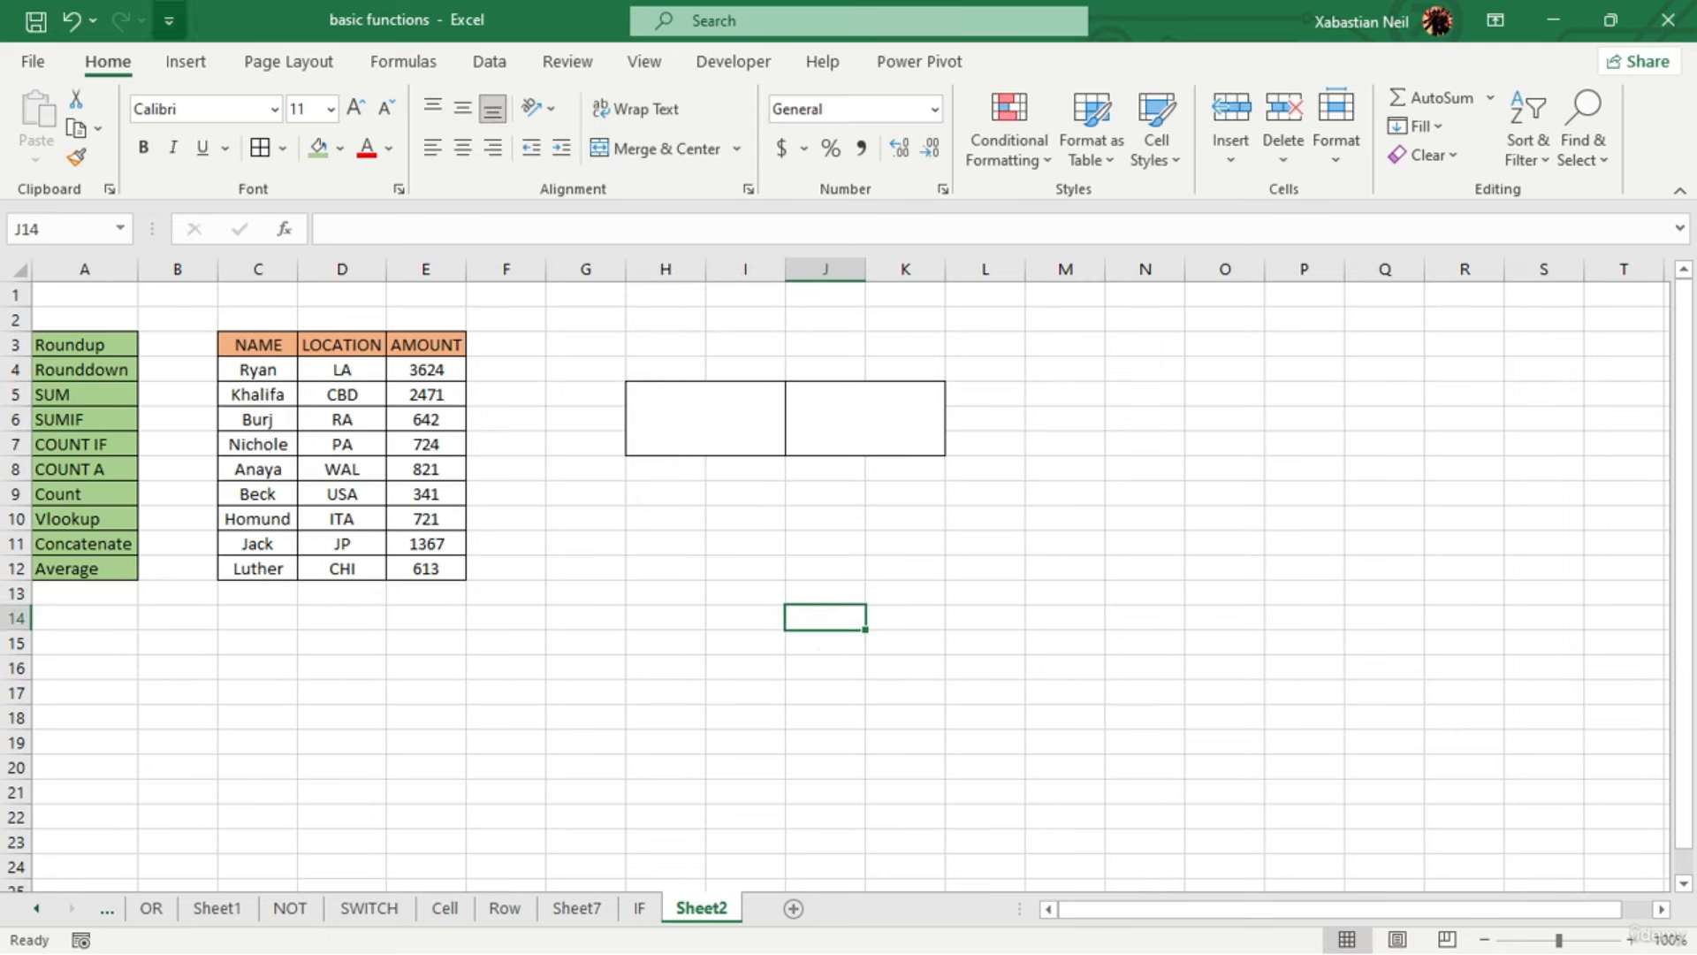
click(71, 19)
click(67, 31)
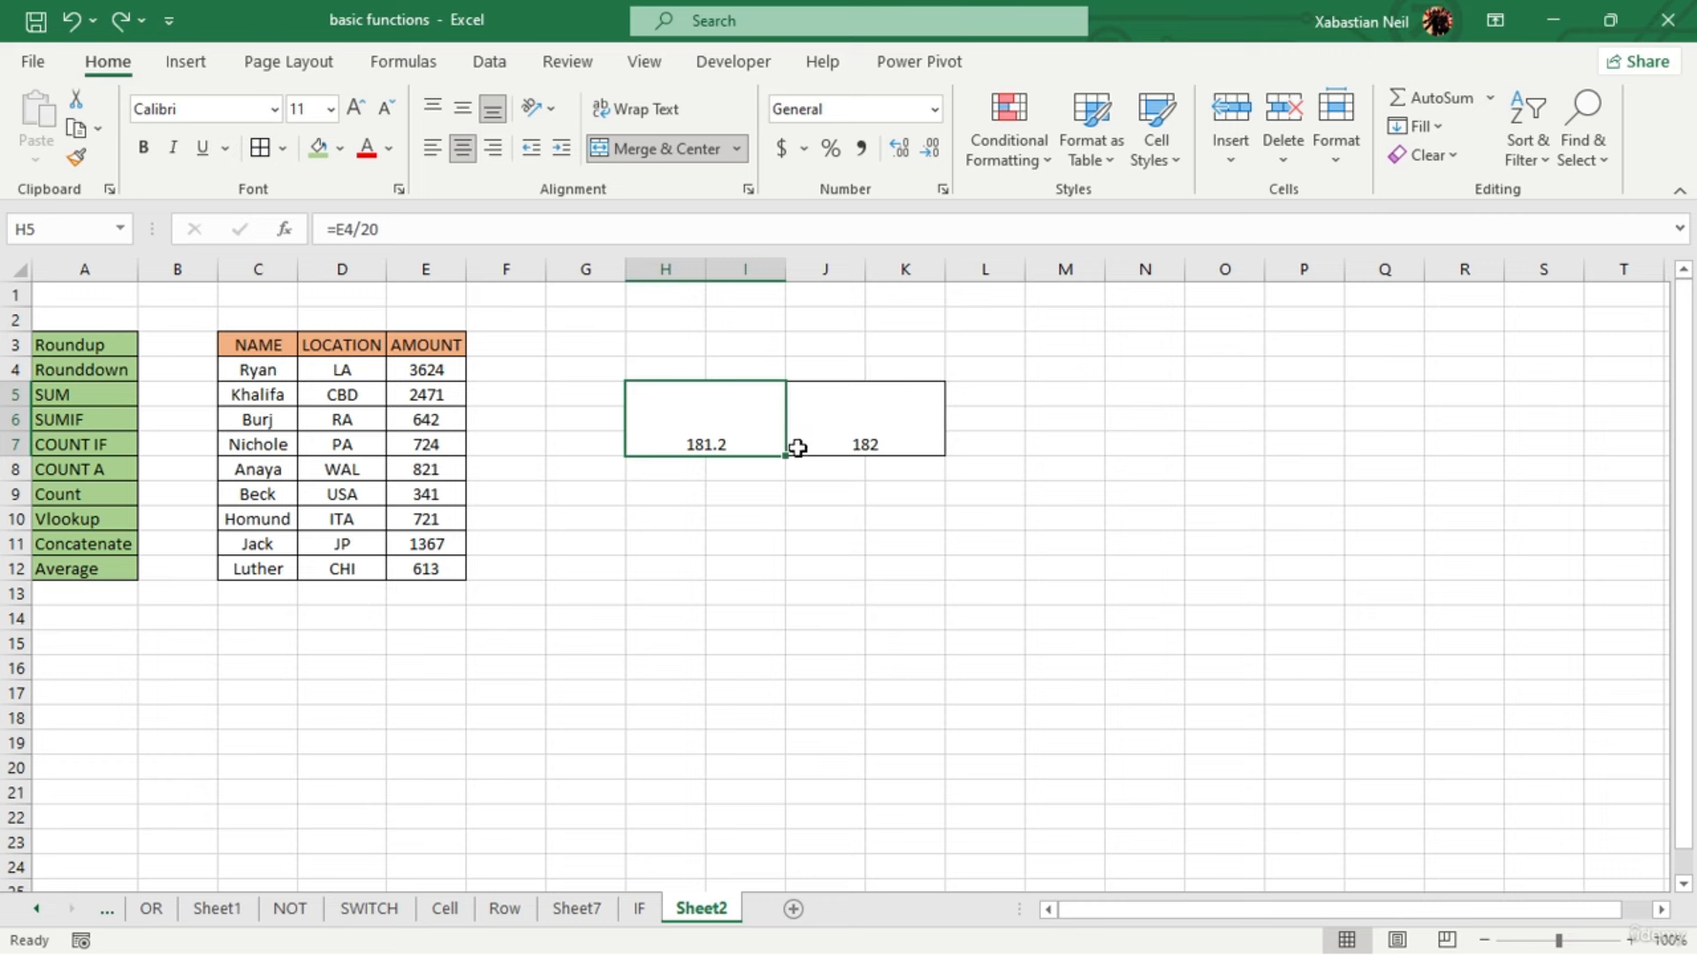
Replace the ROUNDUP formula in the merged cell J5 with =ROUNDDOWN(H5,0) to round the division result down to a whole number
double_click(915, 443)
key(BackSpace)
key(BackSpace)
key(BackSpace)
key(BackSpace)
key(BackSpace)
key(BackSpace)
key(BackSpace)
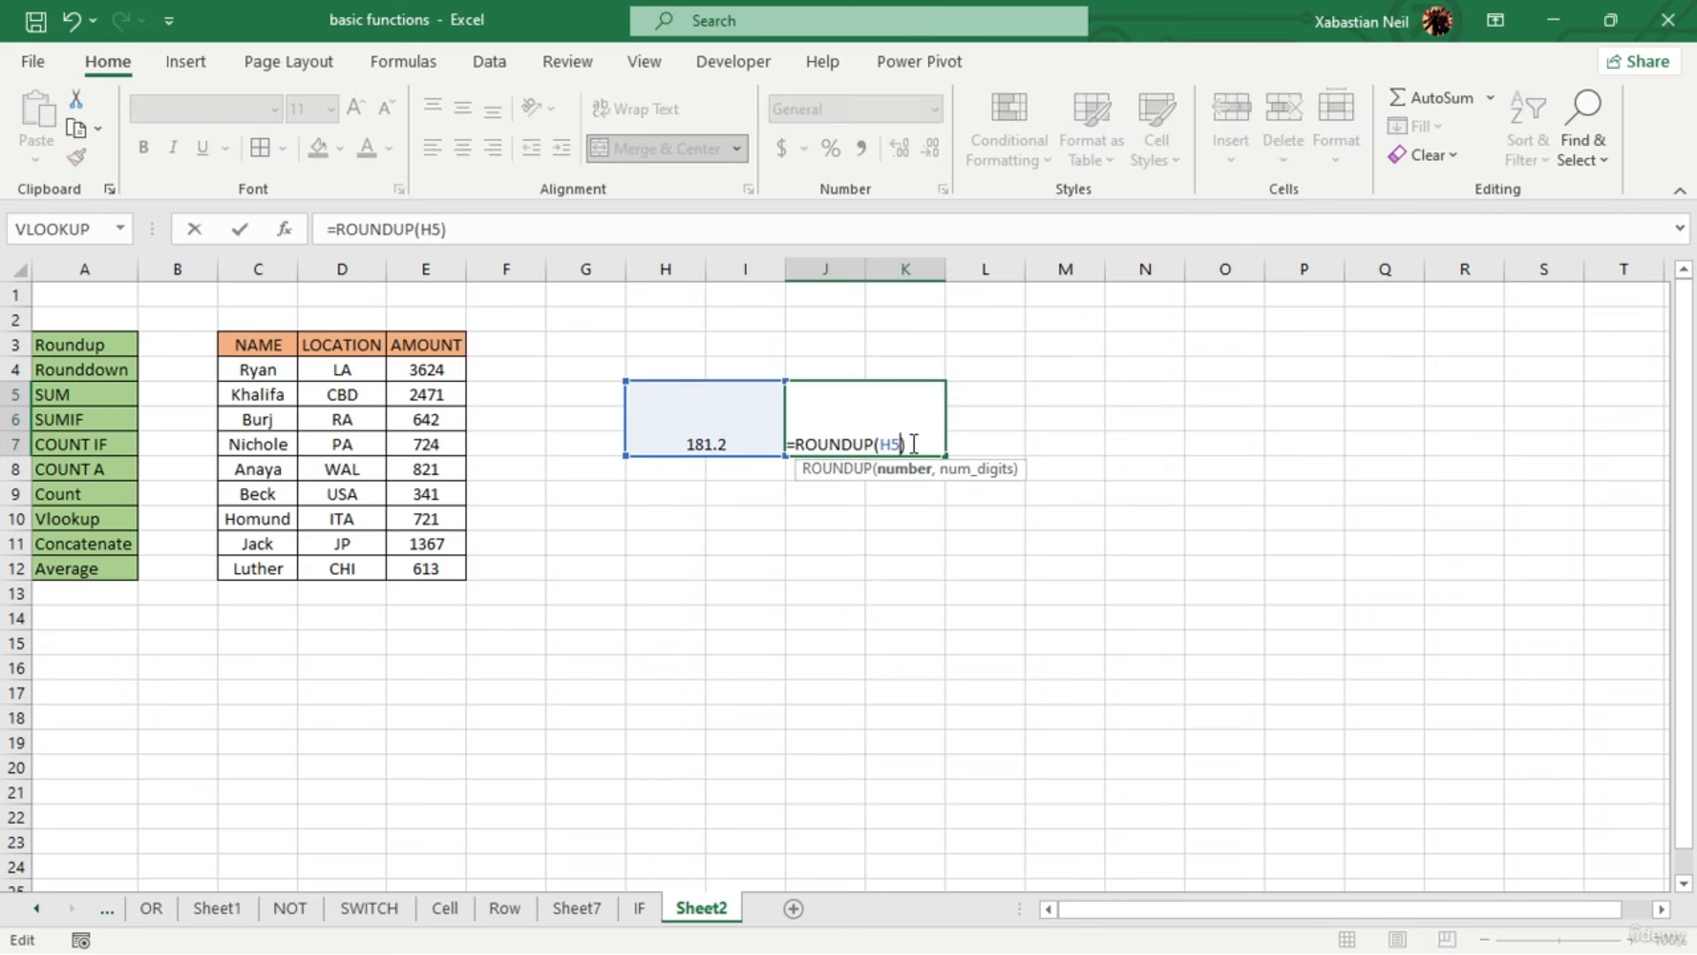
key(Right)
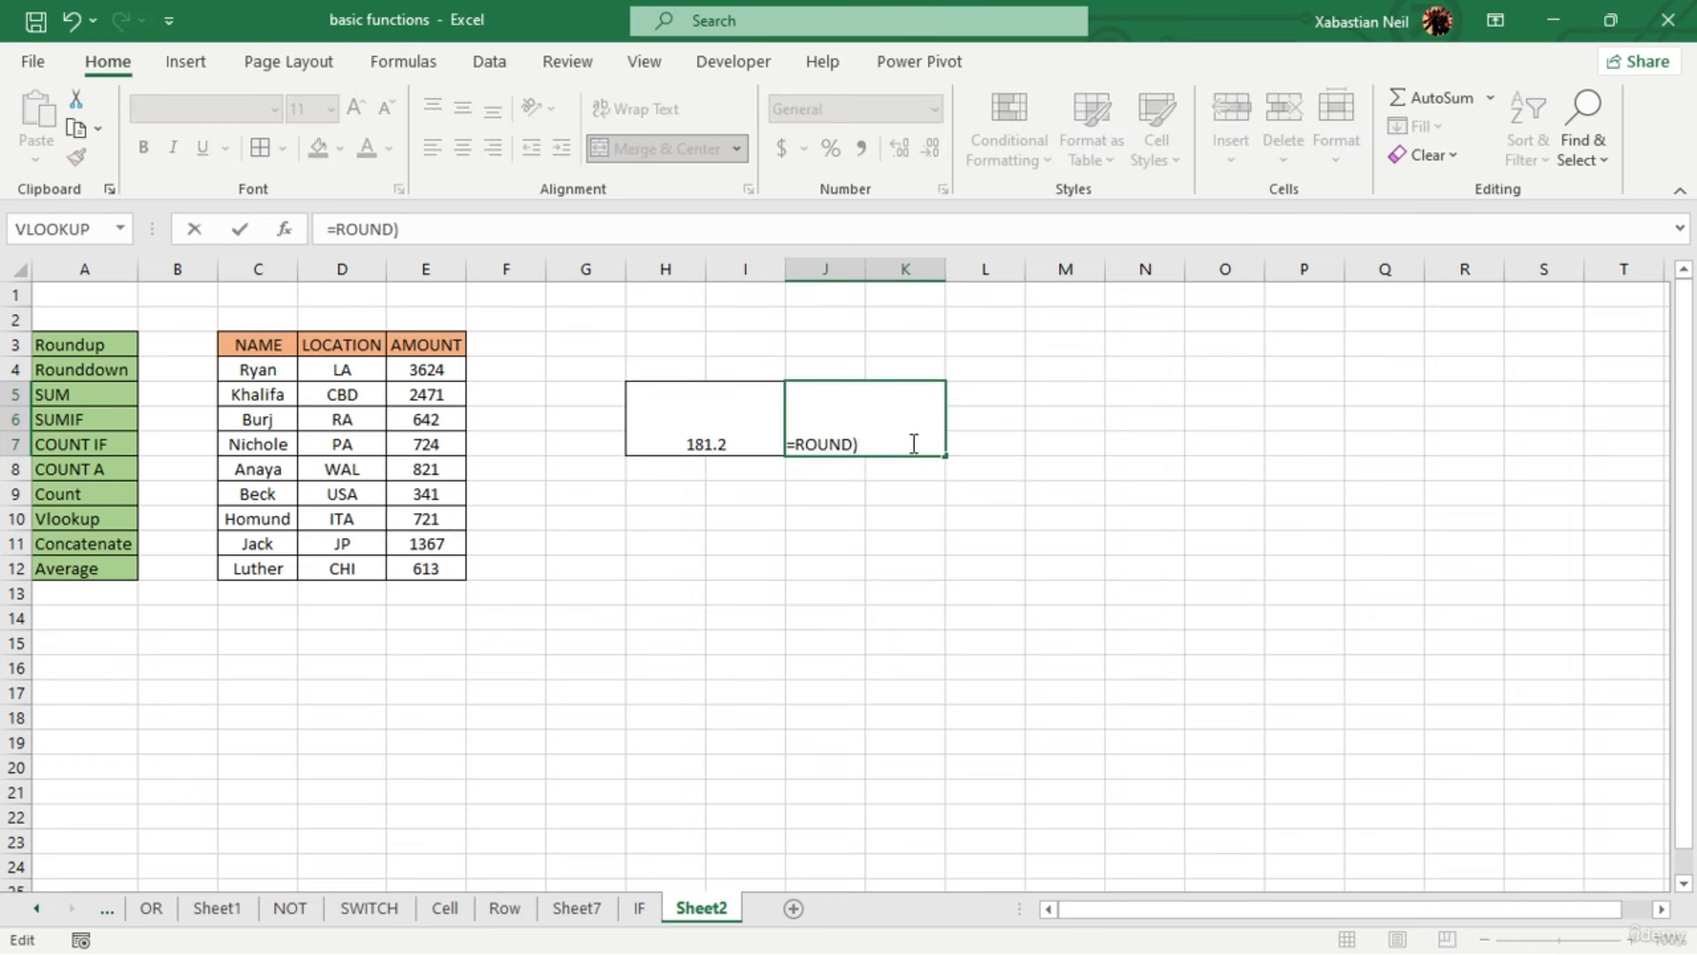
key(BackSpace)
key(BackSpace)
key(BackSpace)
key(BackSpace)
key(BackSpace)
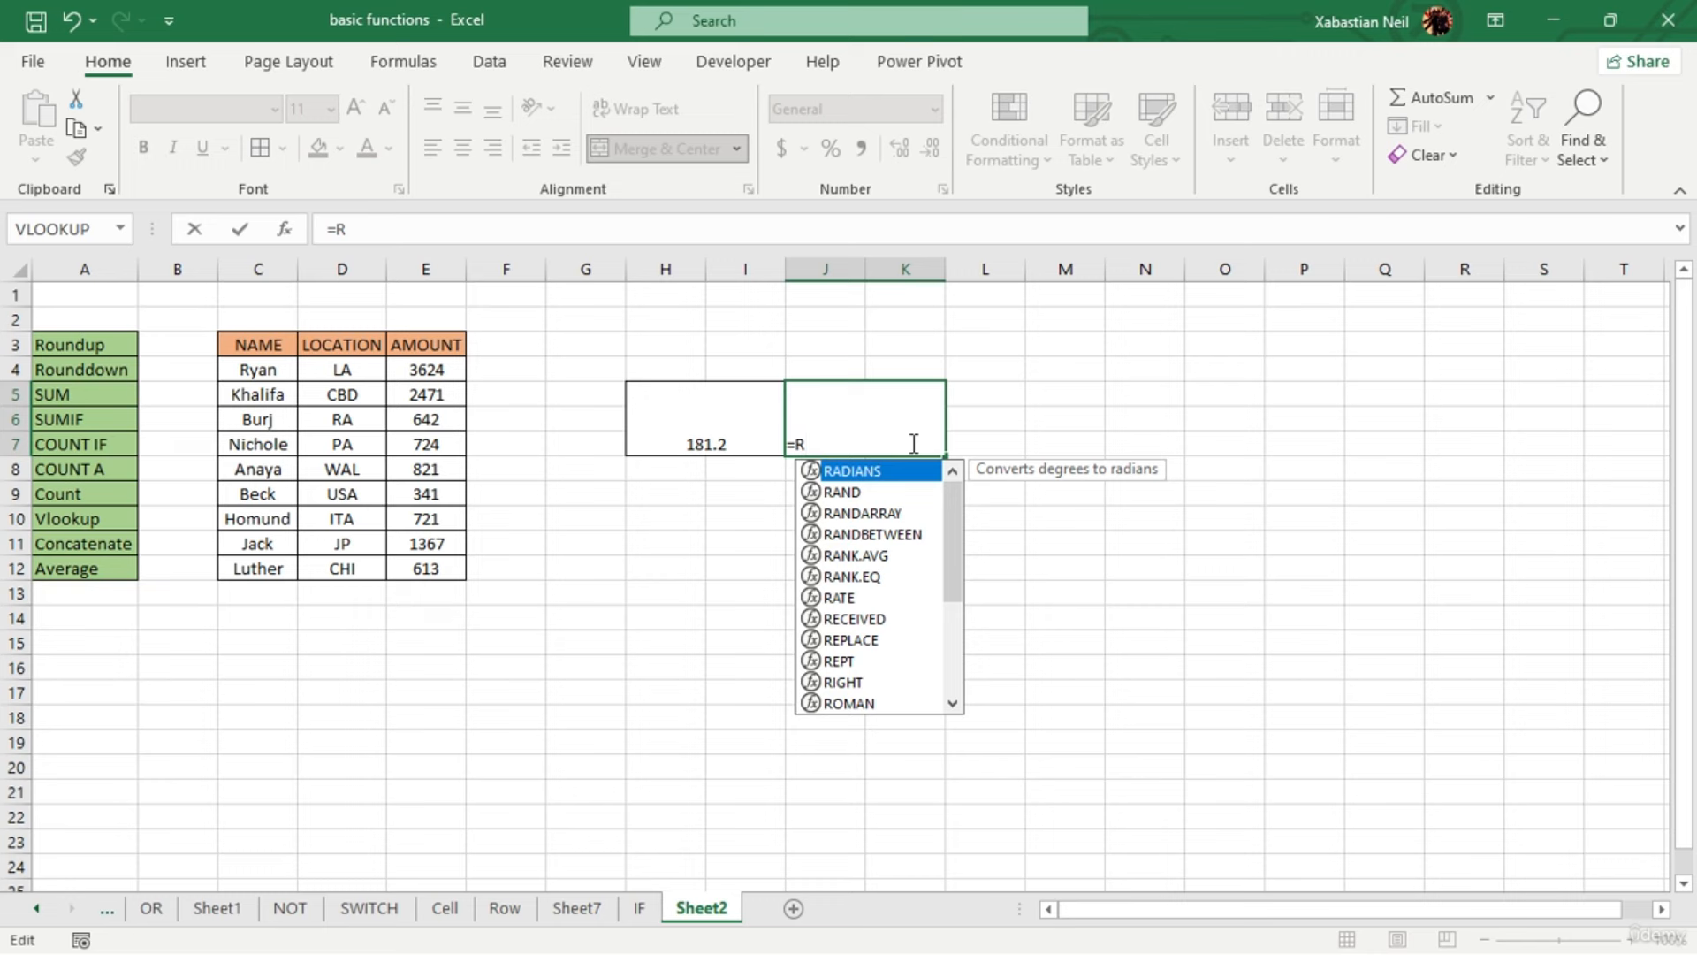
text(ounddown)
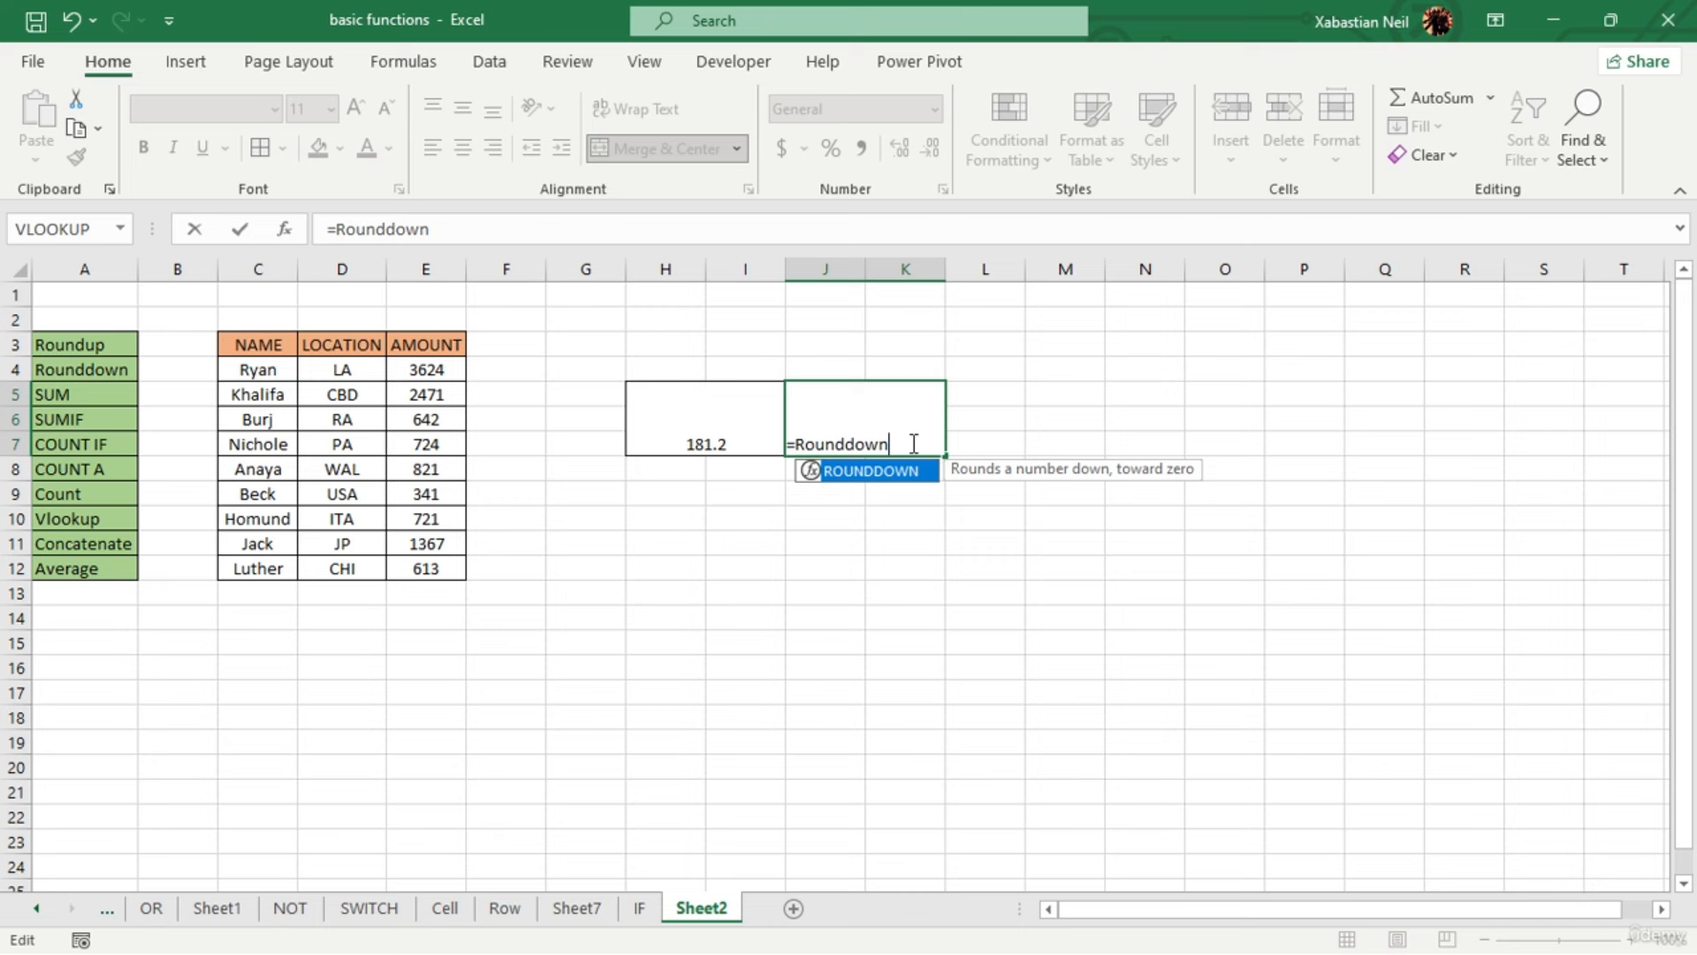
key(Tab)
click(721, 424)
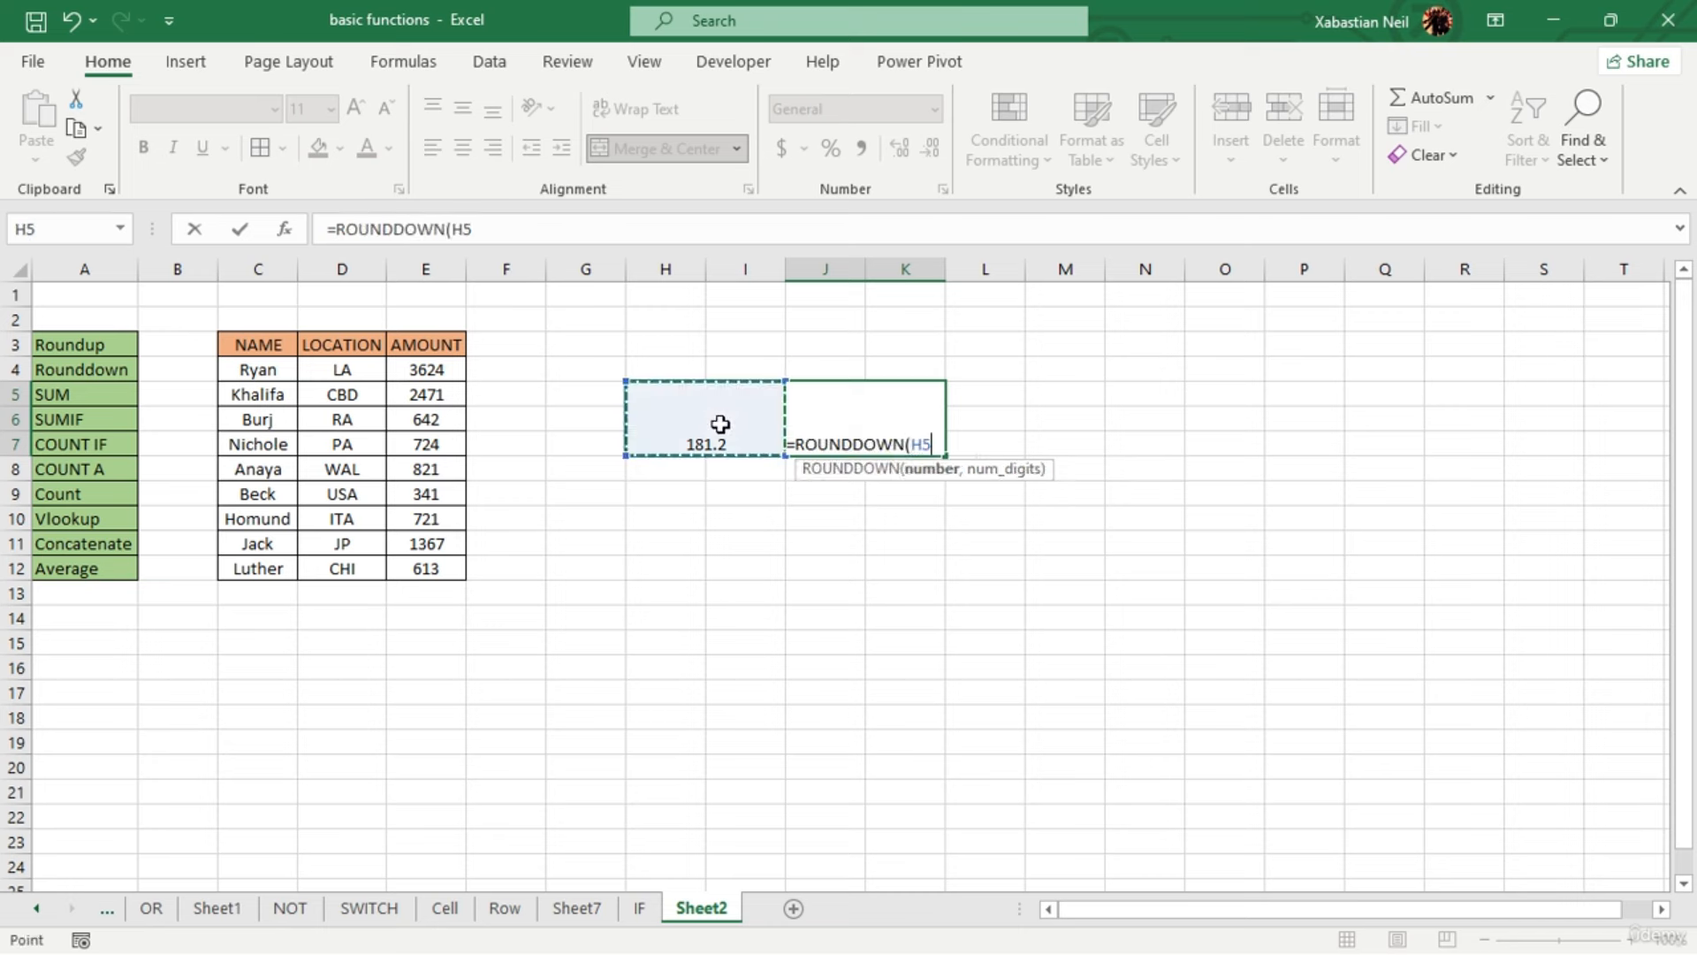
text(,)
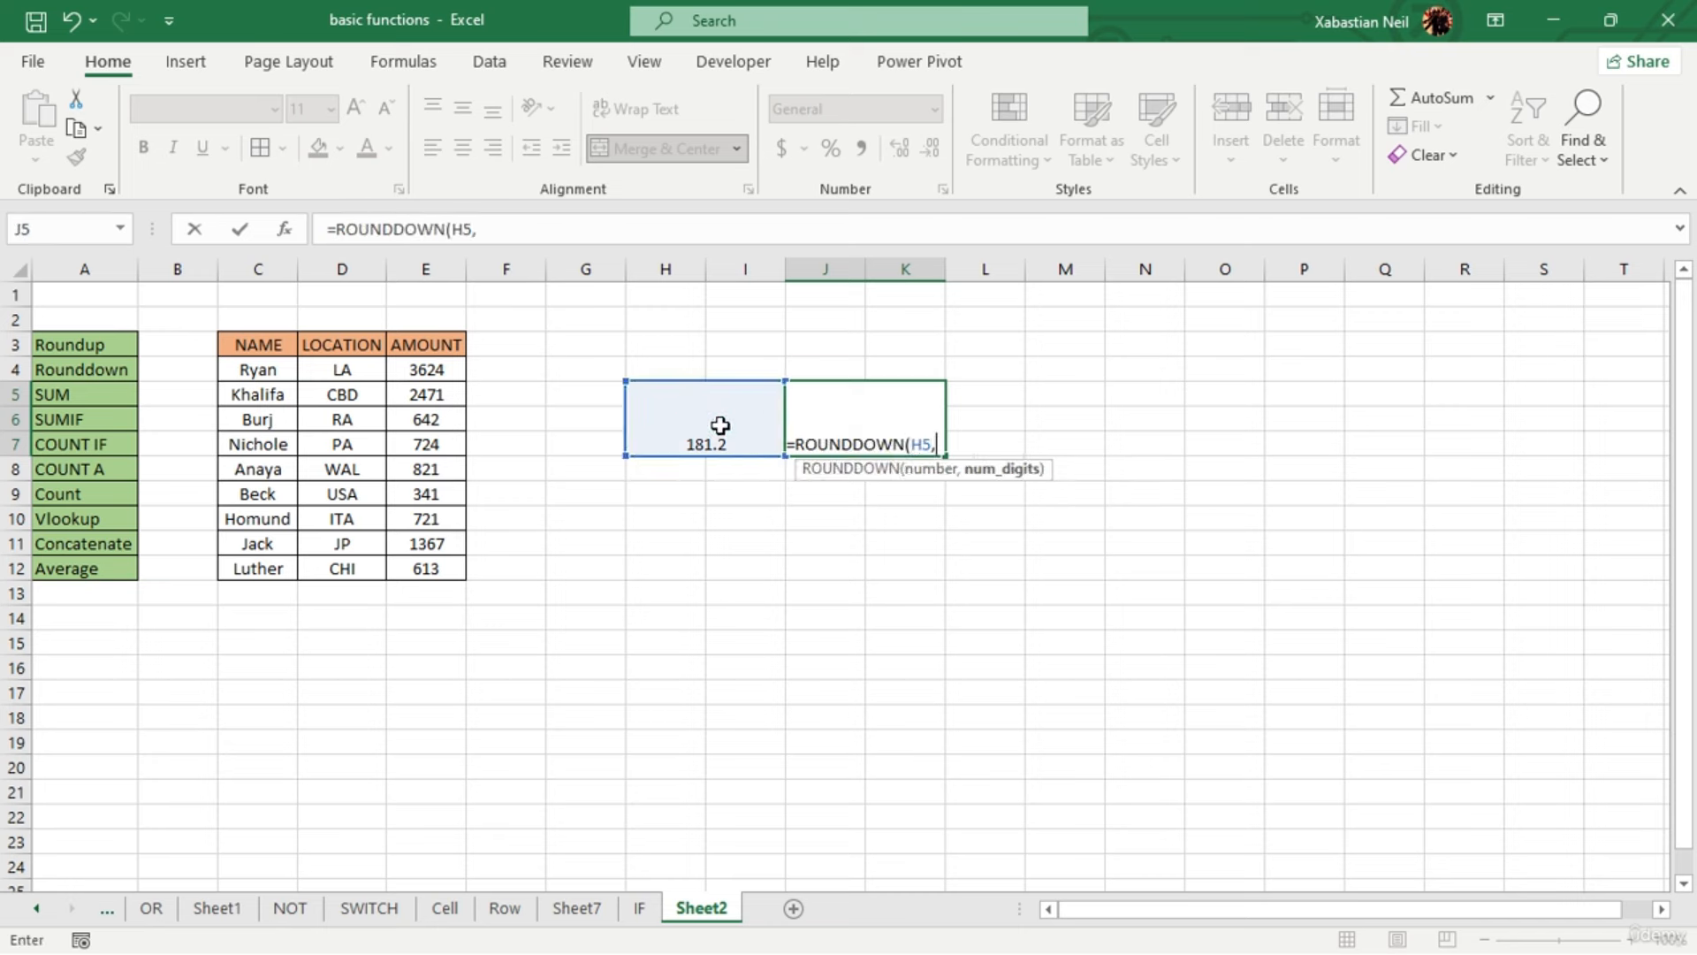
text(0))
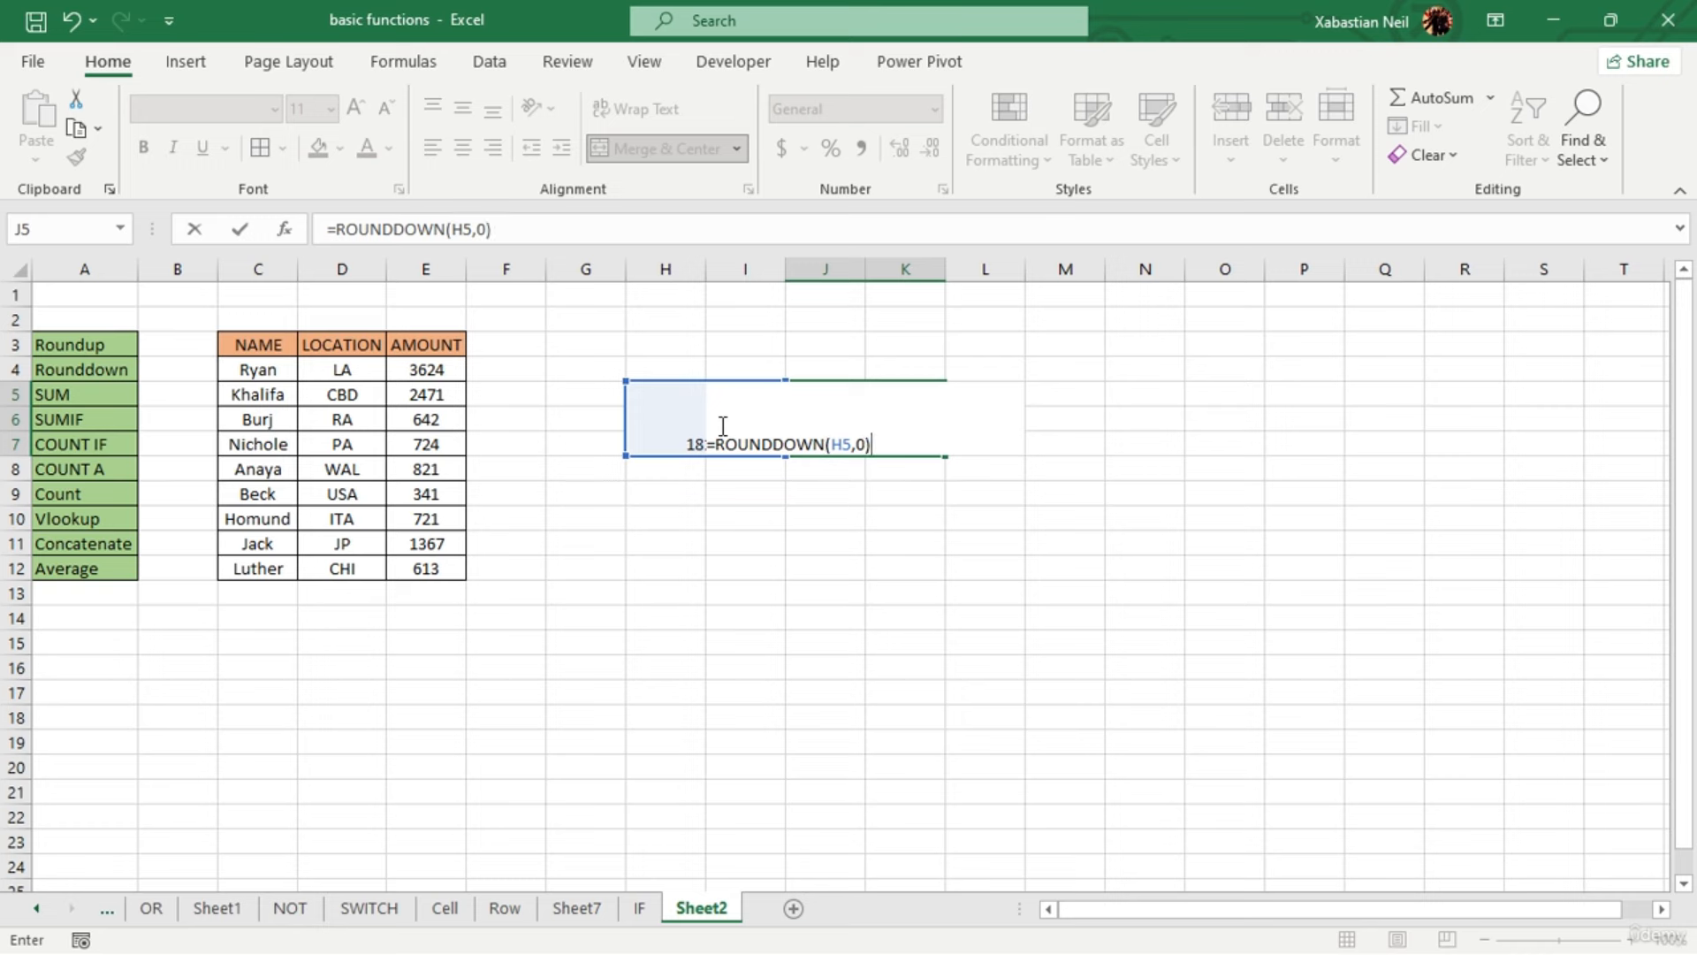
key(Return)
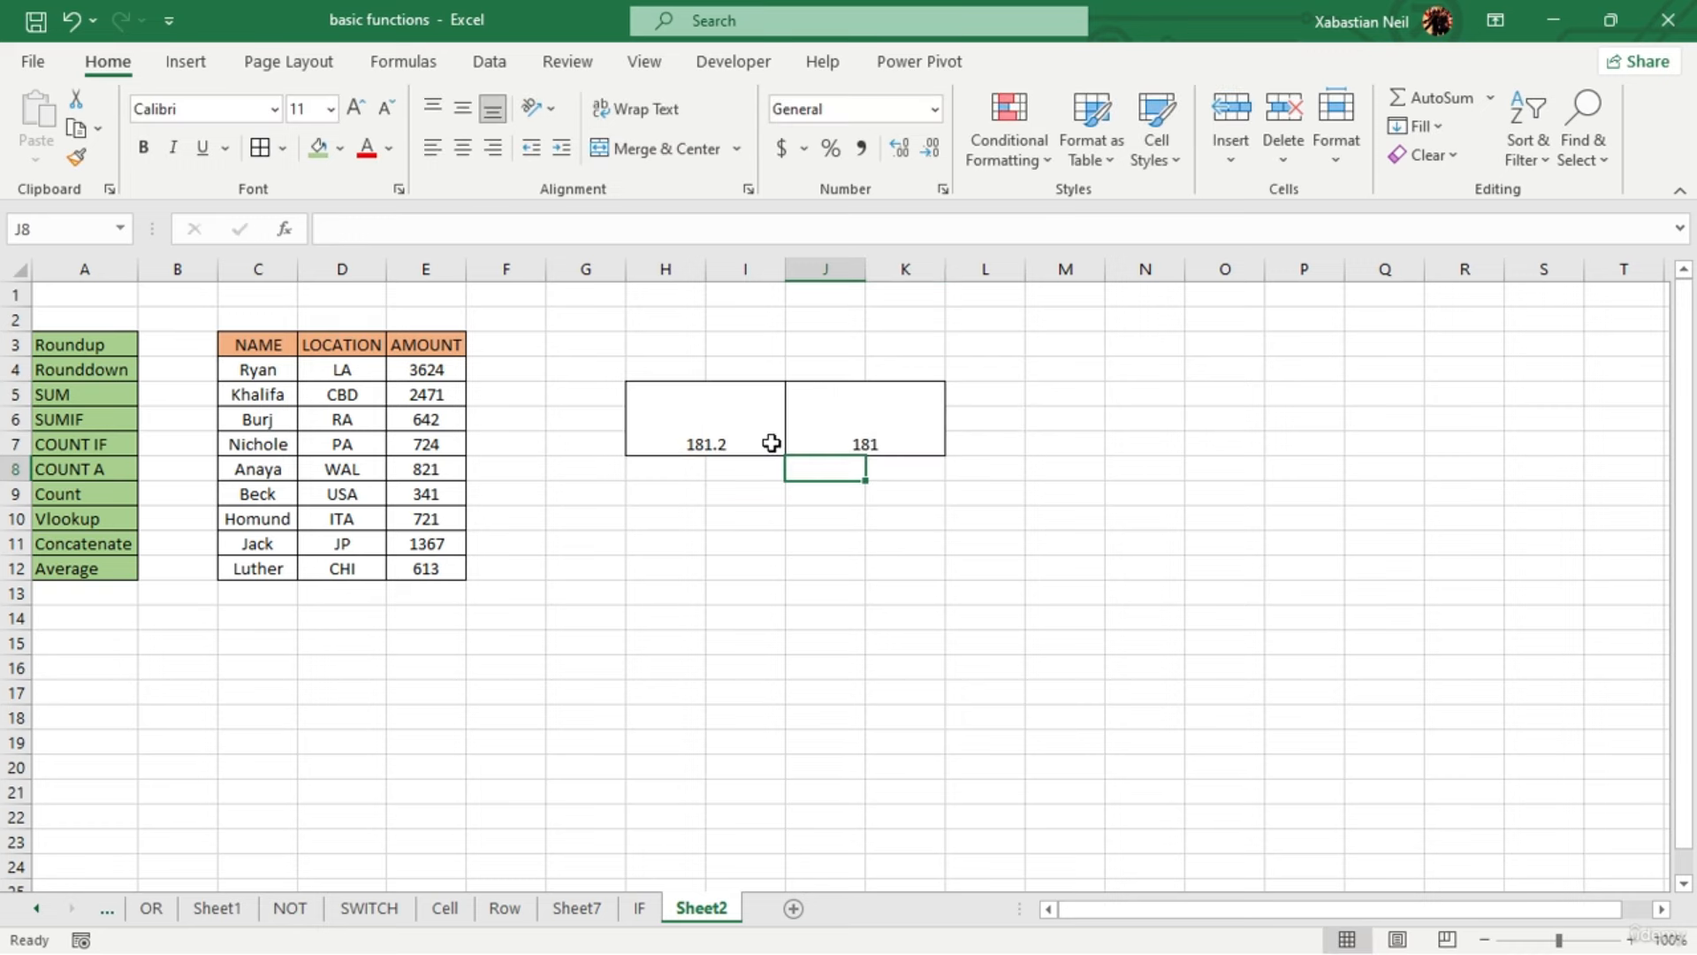
Clear the ROUNDDOWN formula from the merged cell J5
double_click(873, 447)
key(BackSpace)
key(BackSpace)
key(BackSpace)
key(BackSpace)
key(BackSpace)
key(BackSpace)
key(BackSpace)
key(BackSpace)
key(BackSpace)
key(BackSpace)
key(BackSpace)
key(BackSpace)
key(BackSpace)
key(BackSpace)
key(BackSpace)
key(BackSpace)
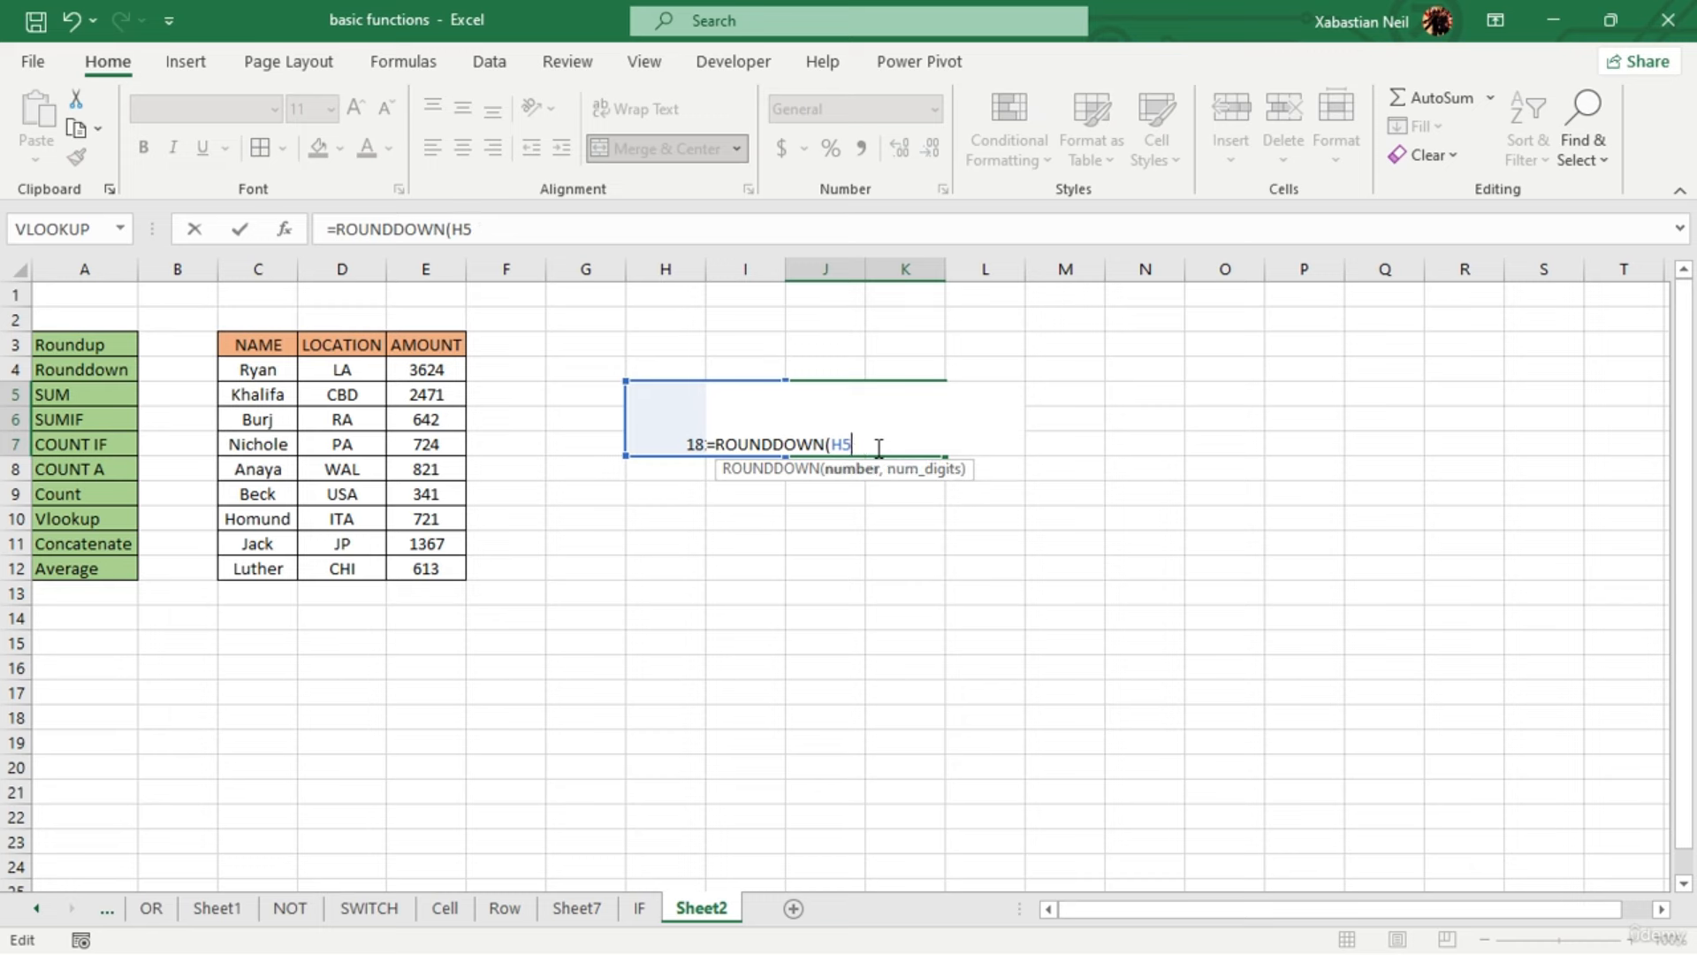
click(867, 521)
Clear the division formula =E4/20 from the merged cell H5
click(682, 424)
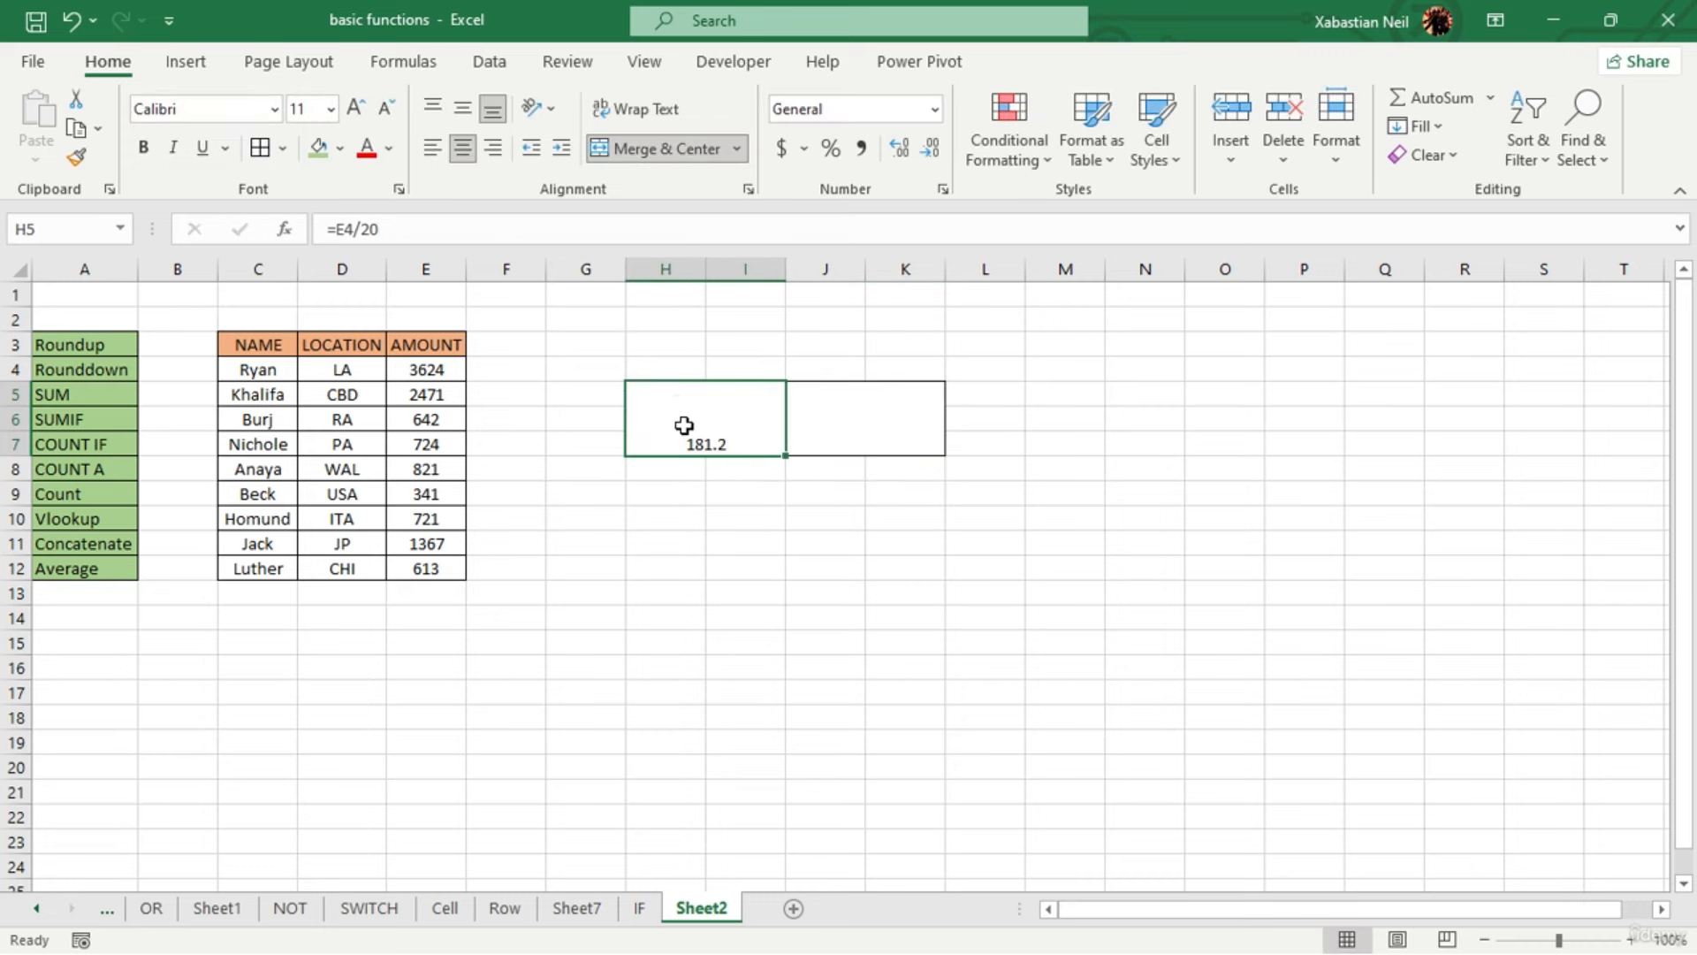
key(Delete)
click(720, 486)
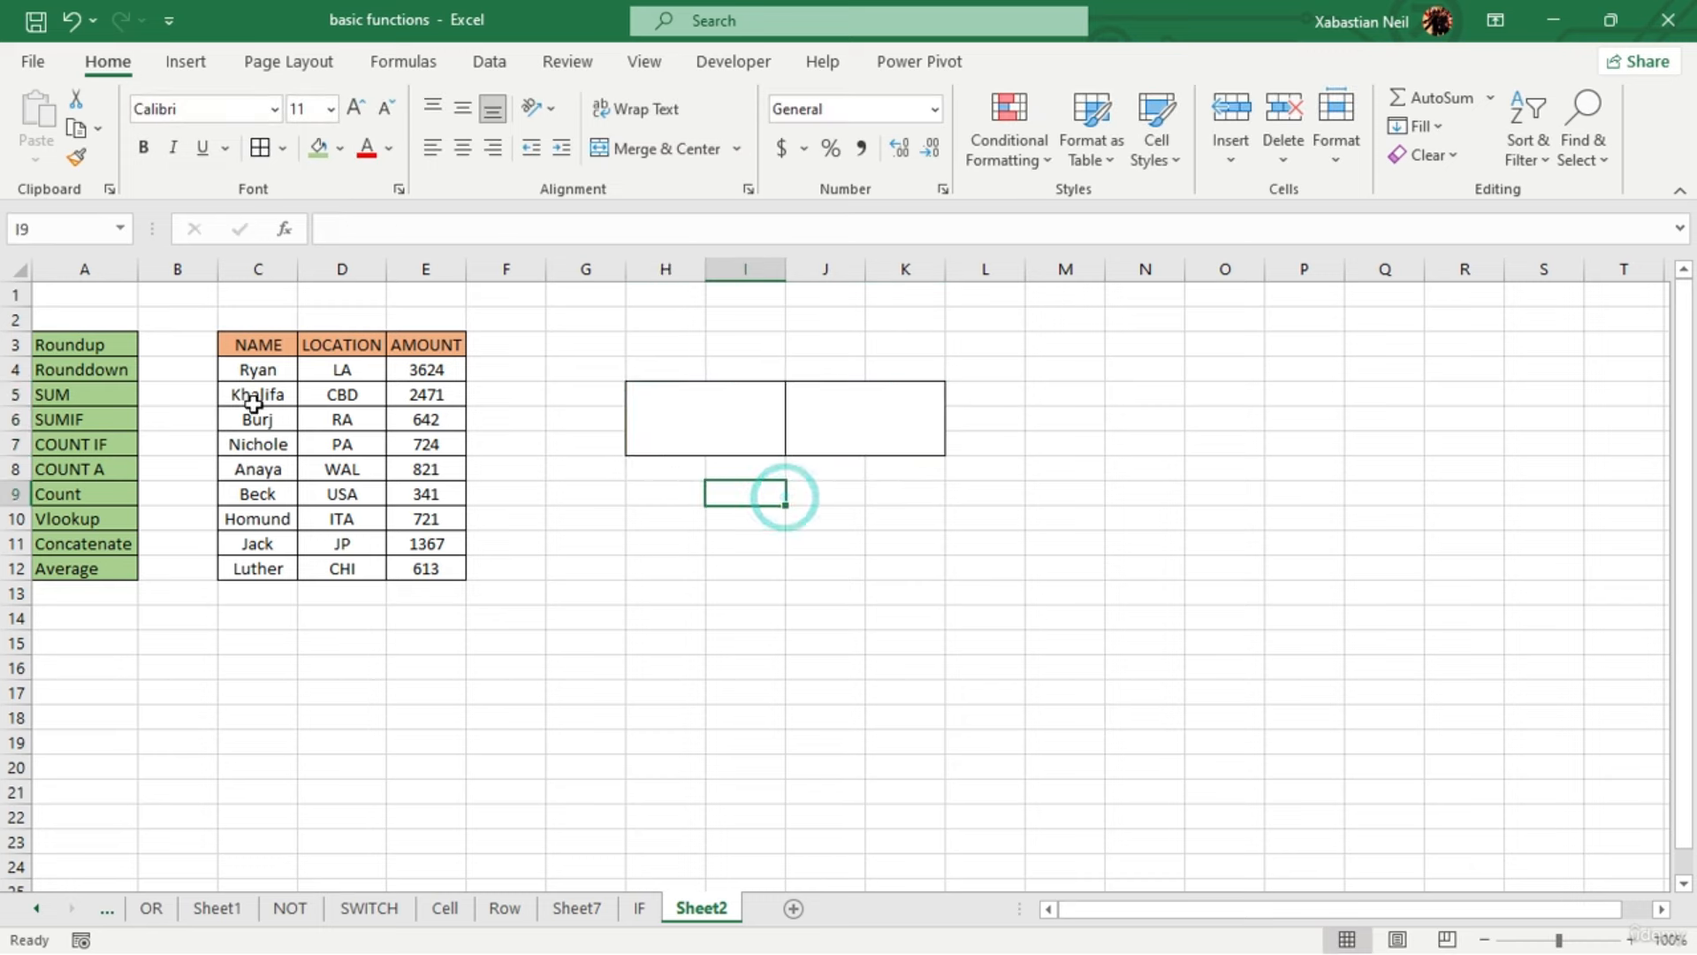
Enter =SUM(E4:E12) in the merged cell H5 to total the AMOUNT column
double_click(686, 437)
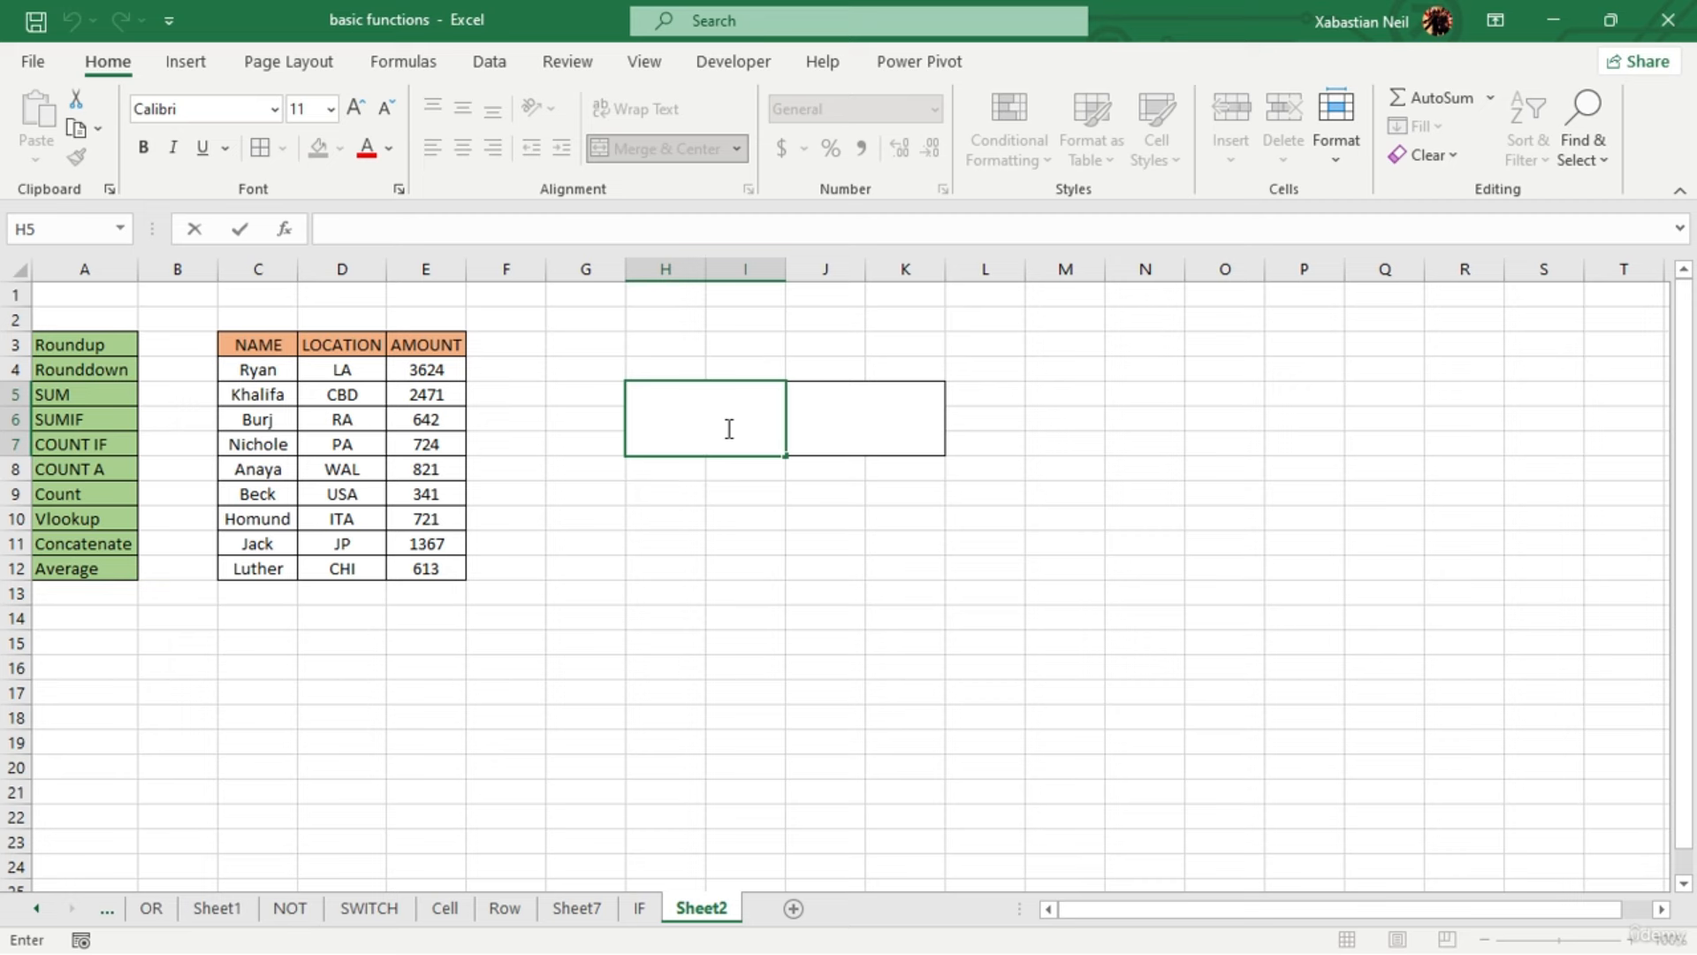
click(751, 418)
text(=sum)
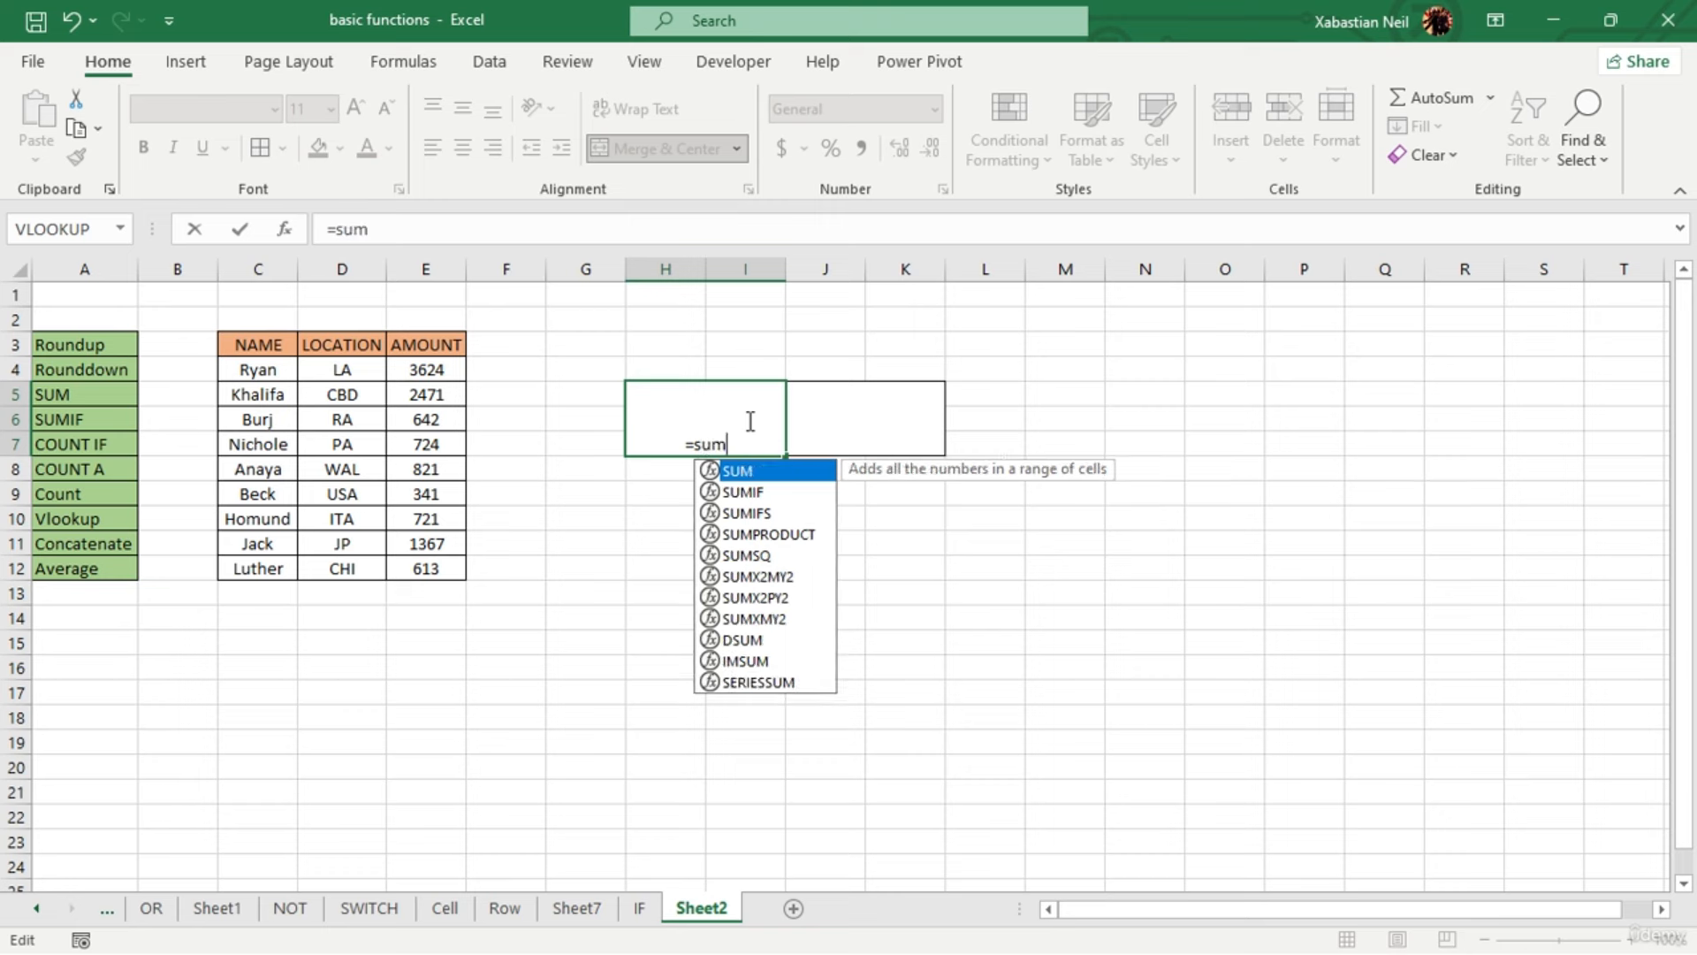
key(Tab)
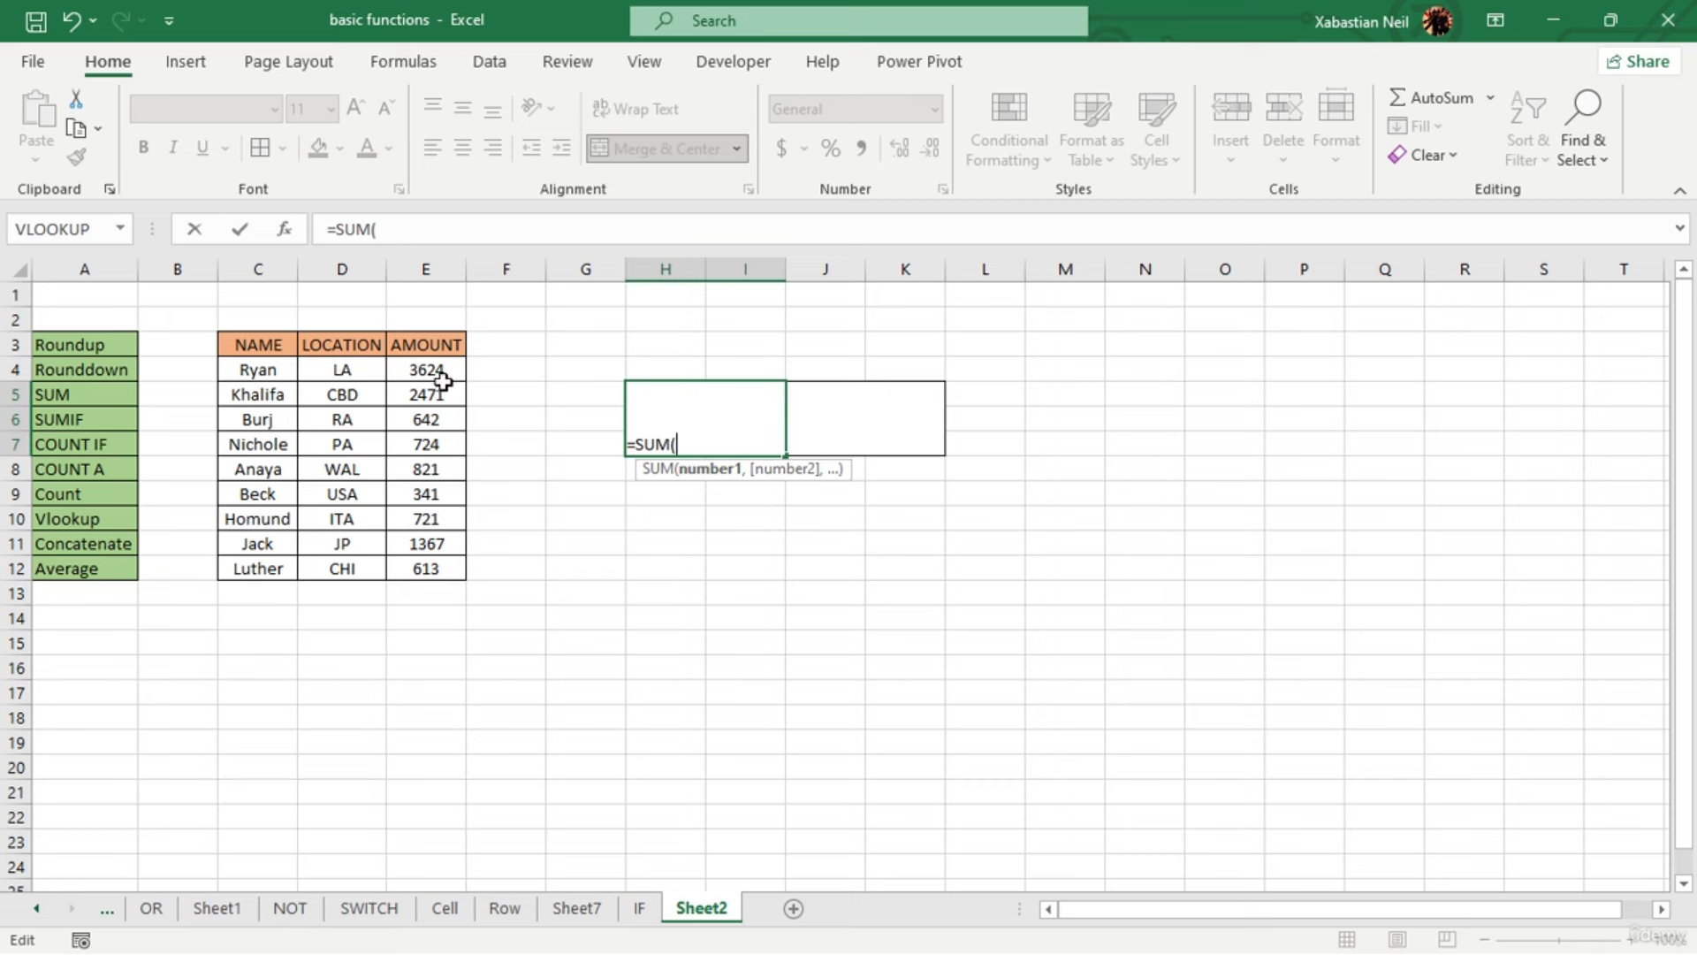
drag(444, 381, 458, 564)
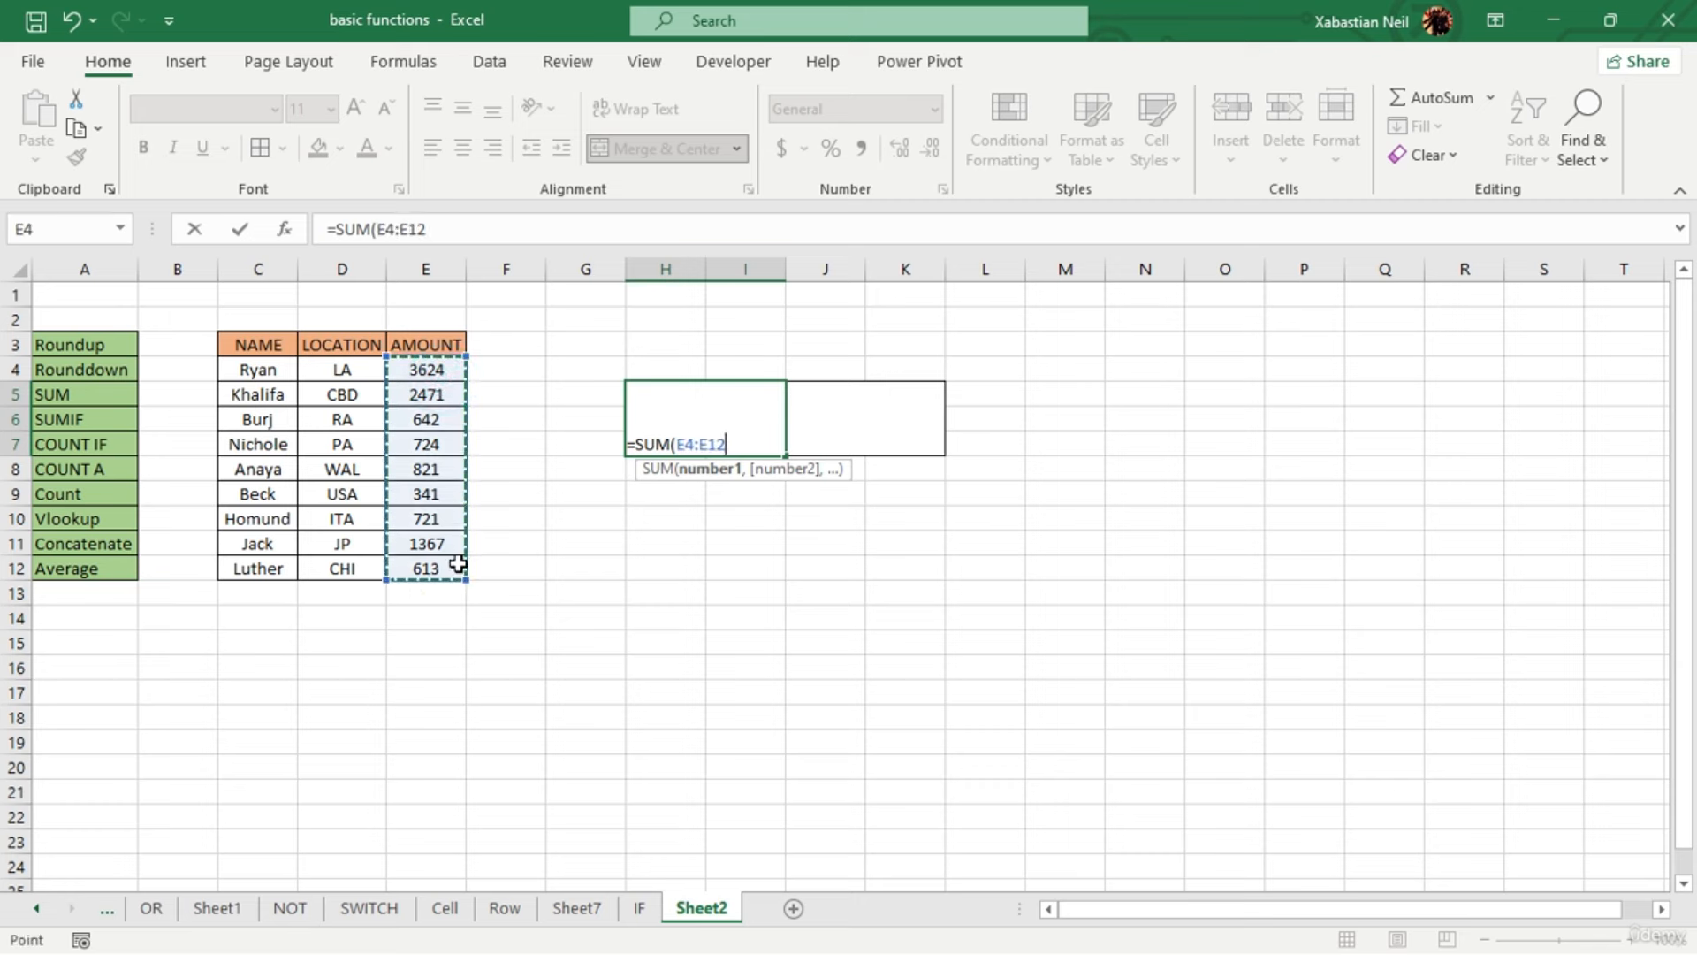
text())
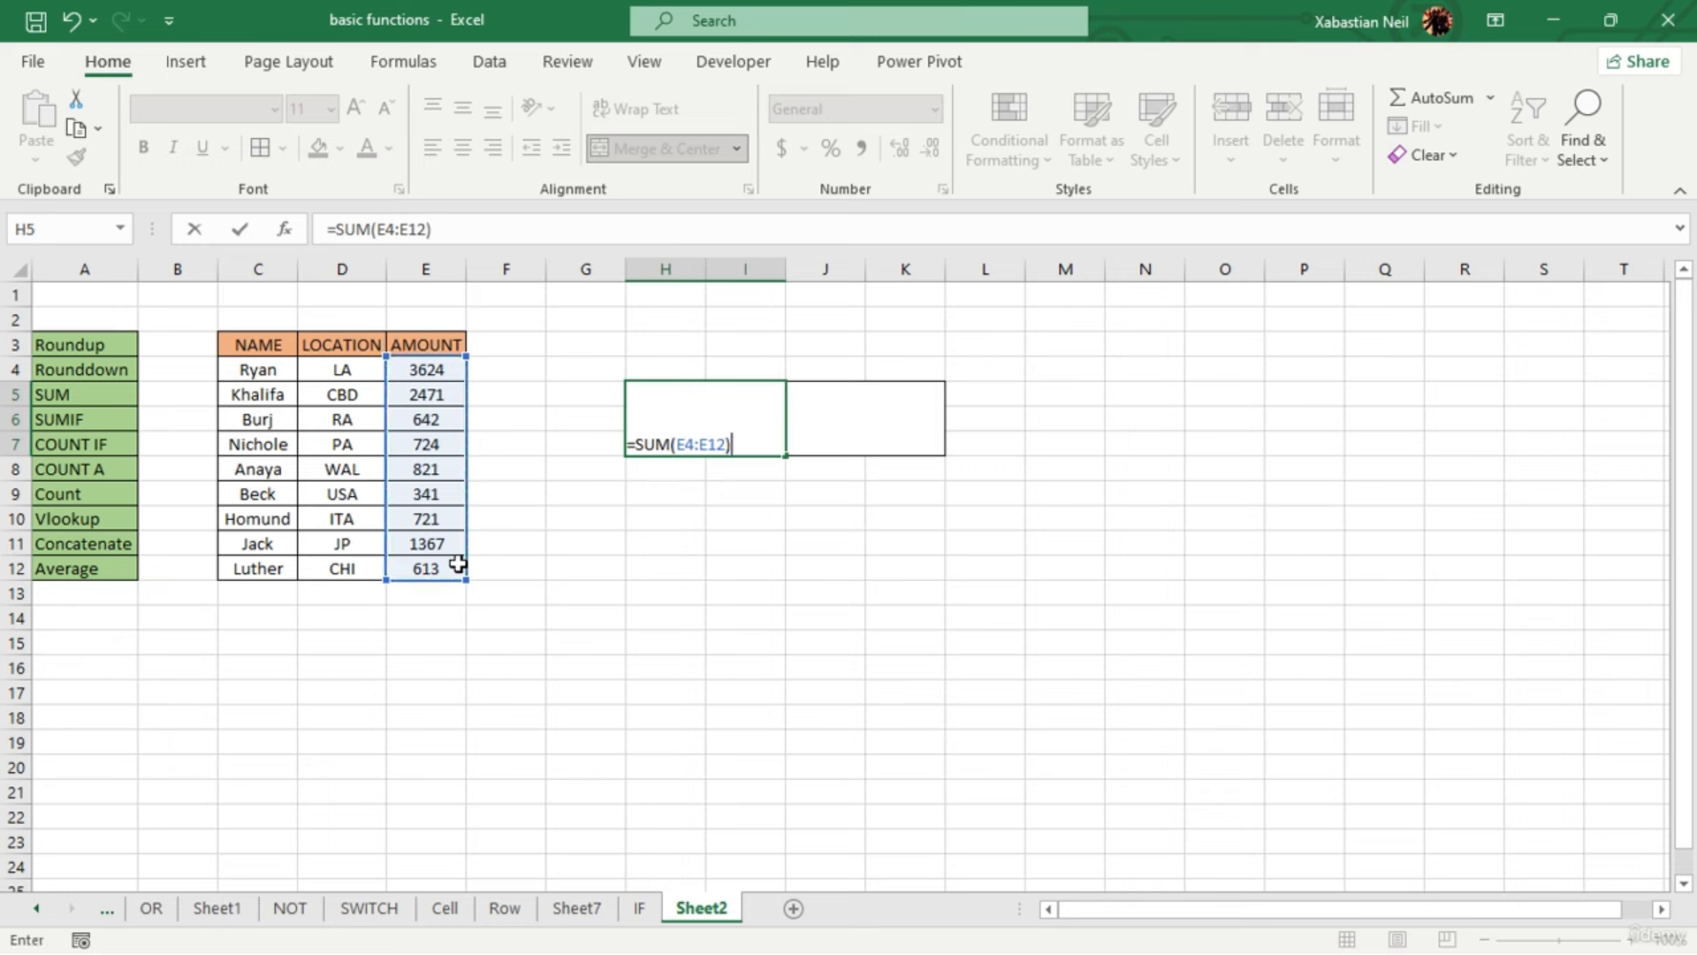
key(Return)
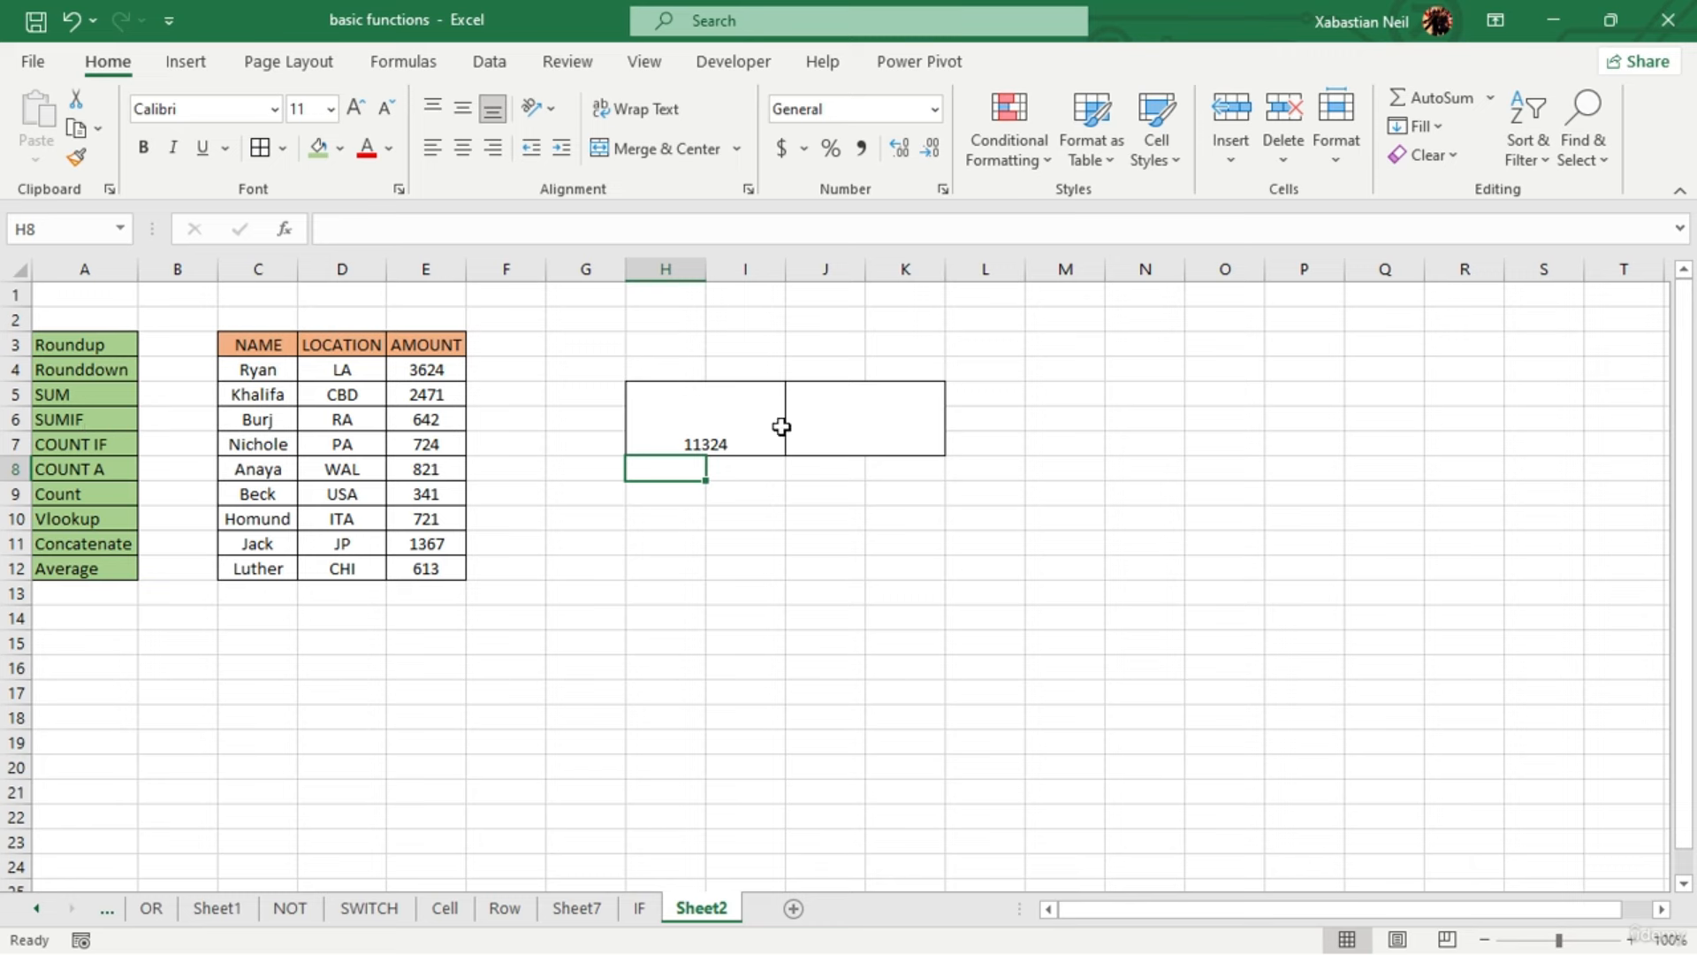
Clear the SUM formula from the merged cell H5
double_click(888, 423)
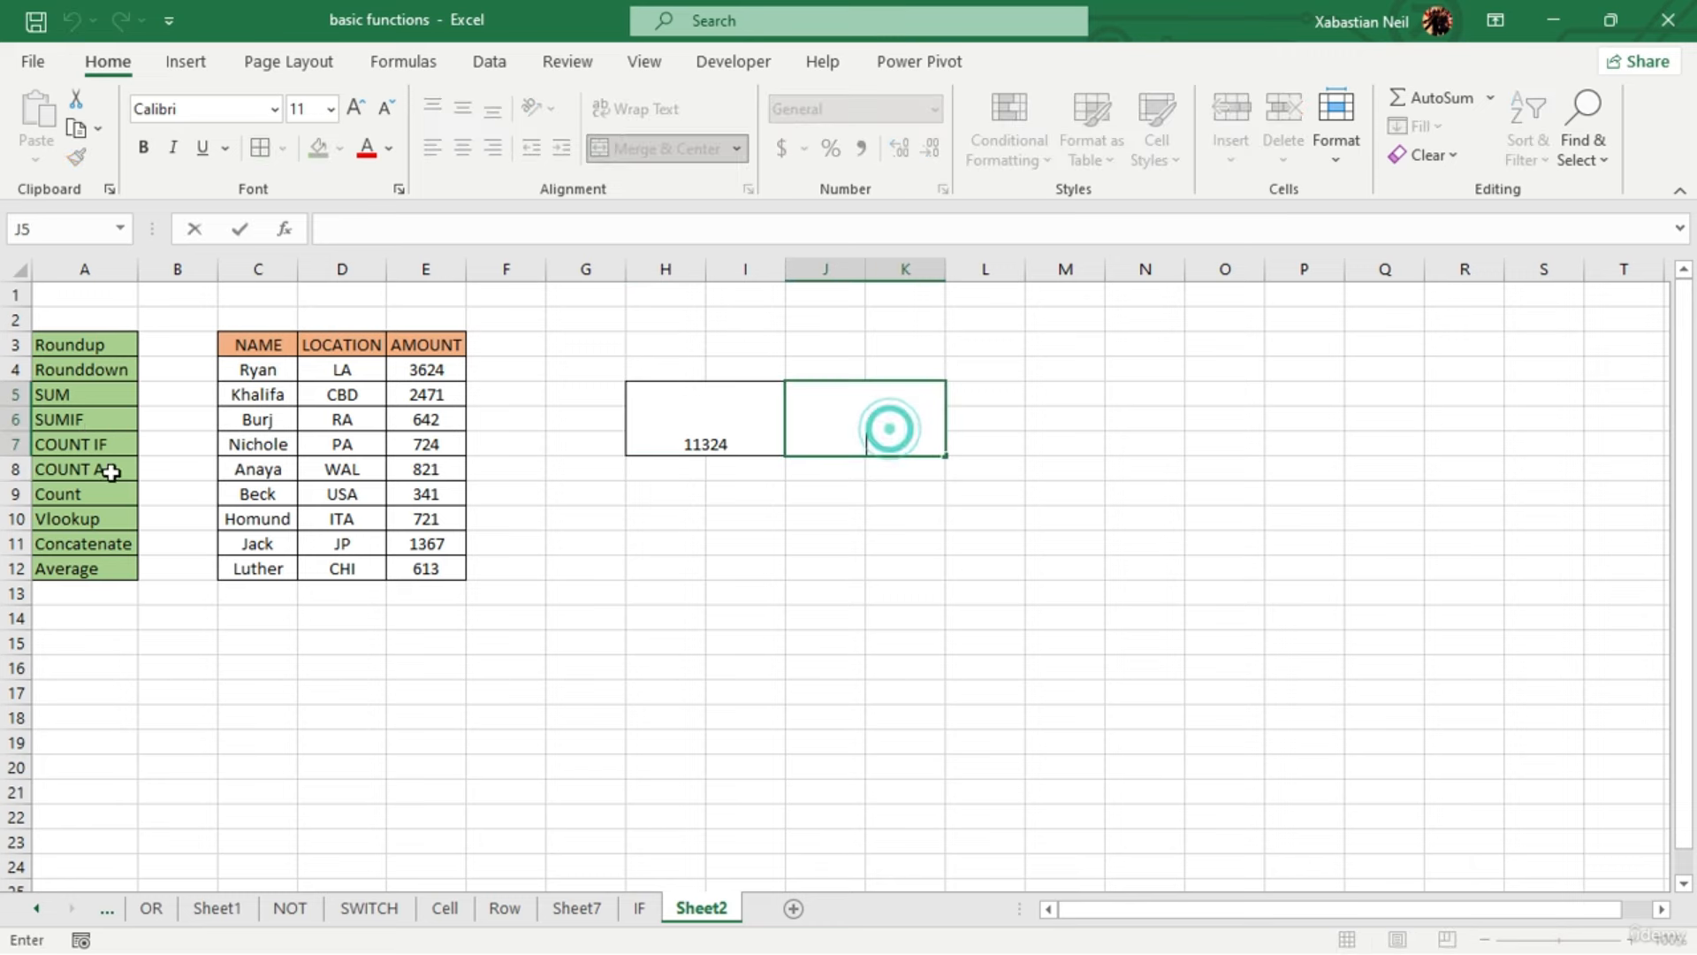
double_click(757, 433)
click(756, 433)
key(BackSpace)
key(BackSpace)
key(BackSpace)
key(BackSpace)
key(BackSpace)
key(BackSpace)
key(BackSpace)
key(BackSpace)
key(BackSpace)
key(BackSpace)
key(BackSpace)
key(BackSpace)
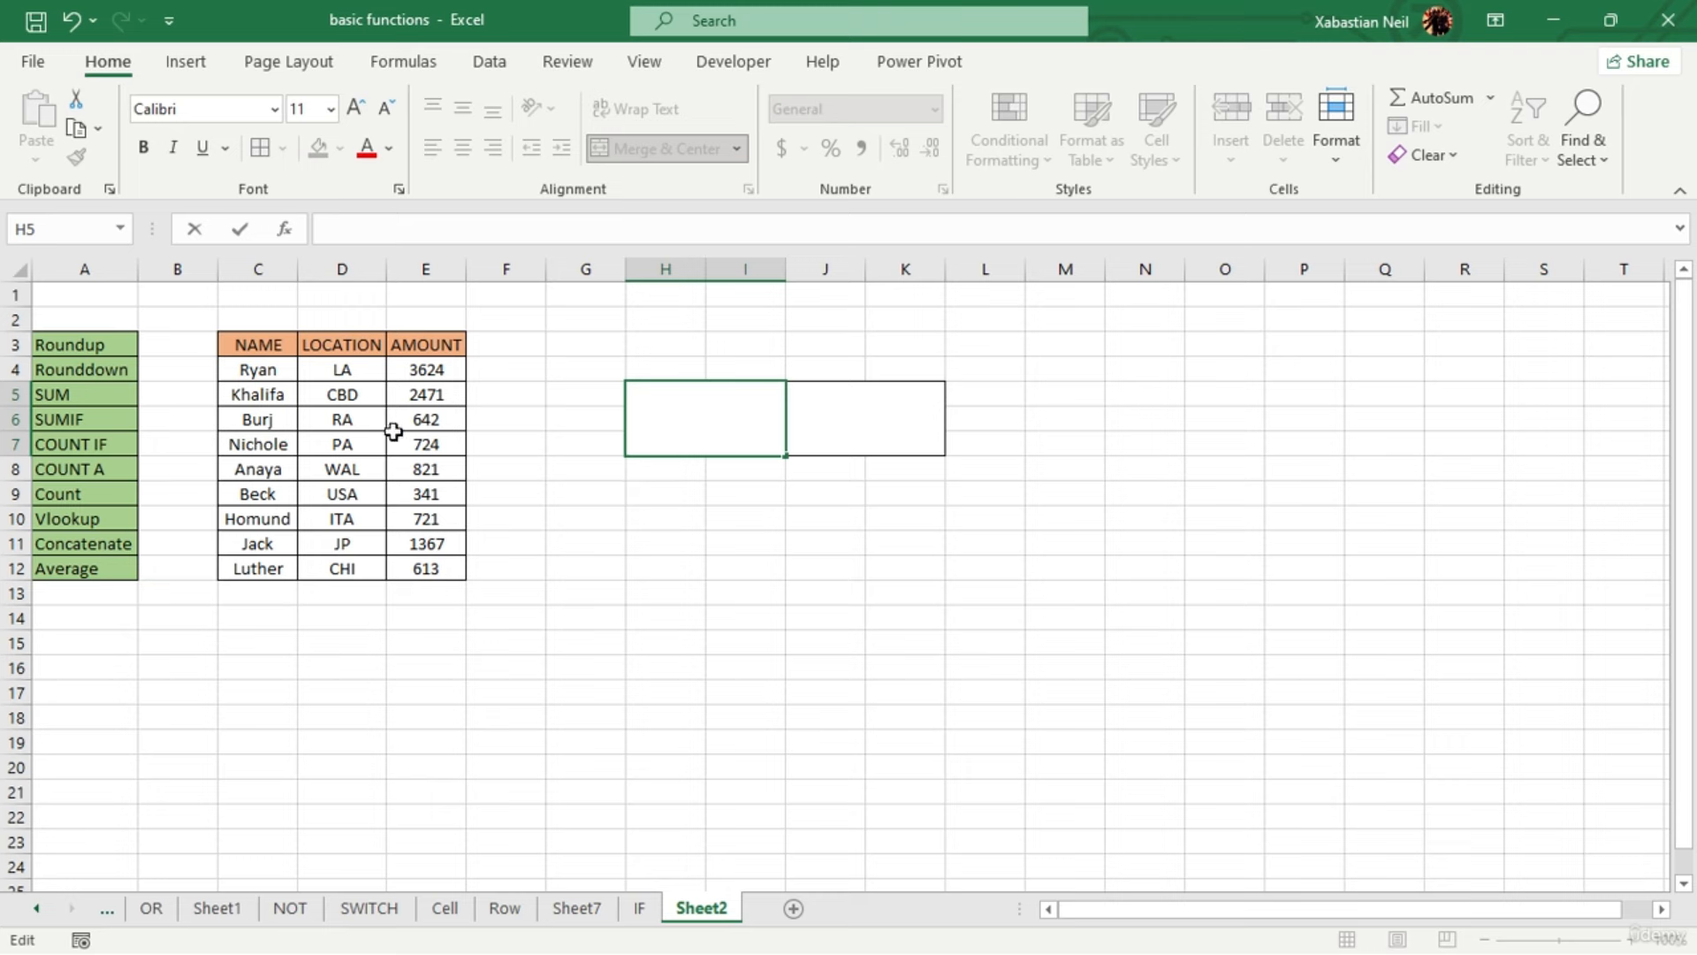
Total the AMOUNT values E4:E12 in the merged cell H5 using AutoSum
drag(428, 375, 426, 563)
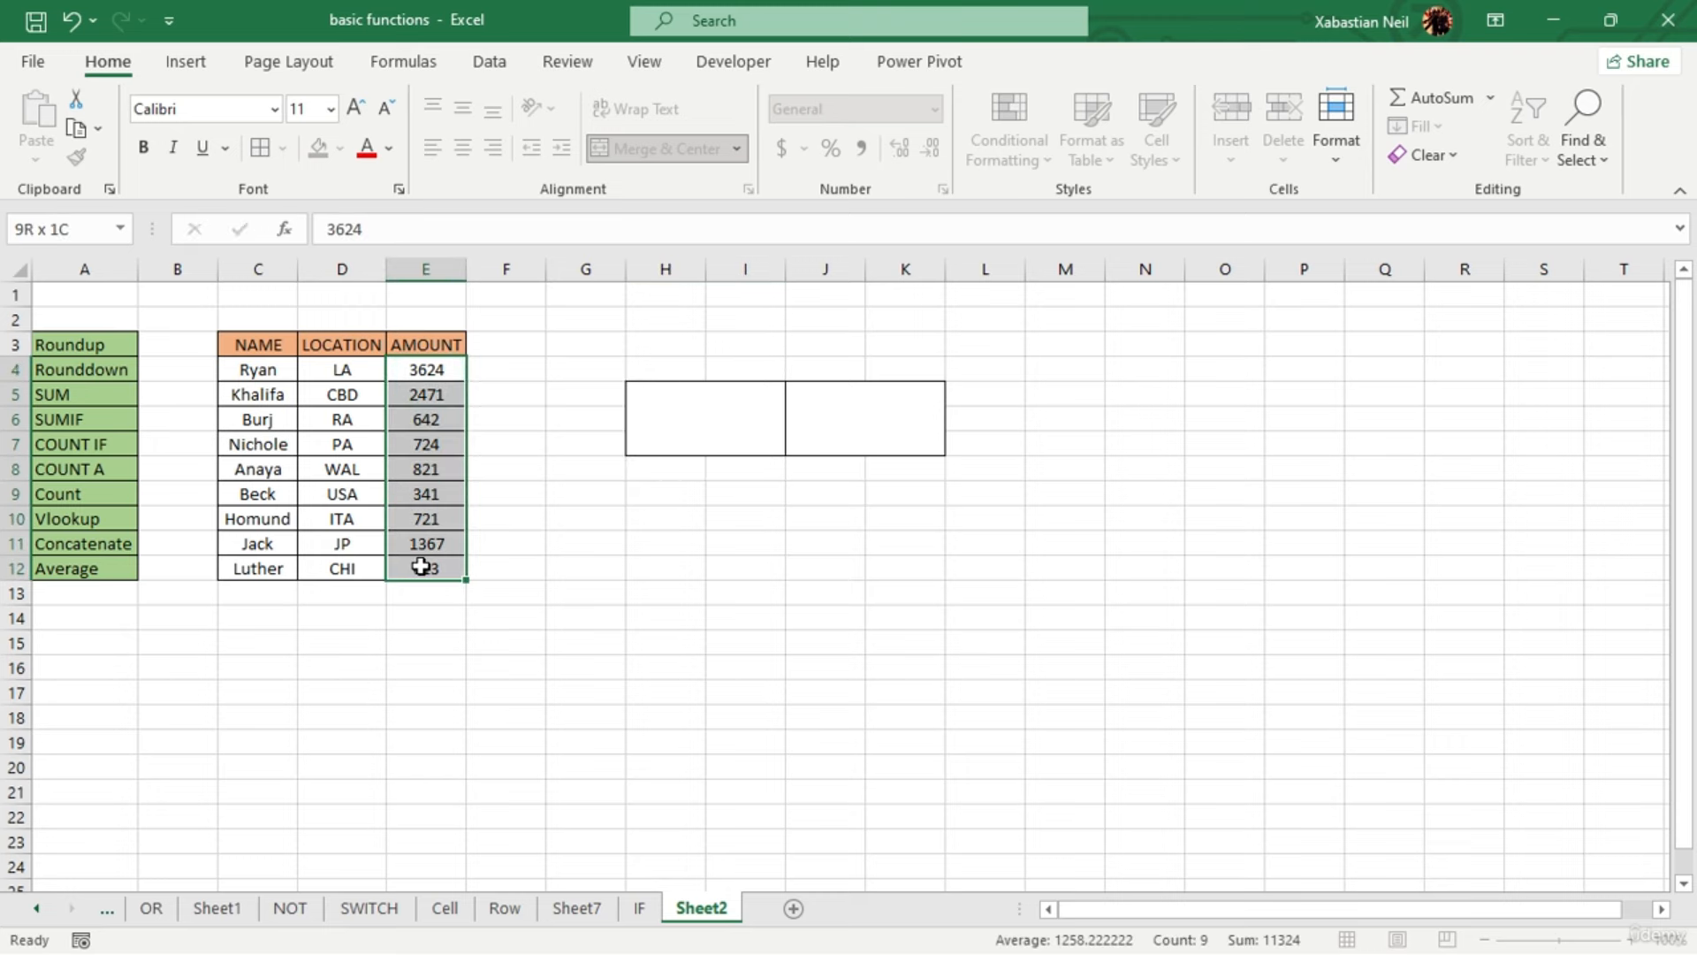
click(705, 428)
click(1437, 97)
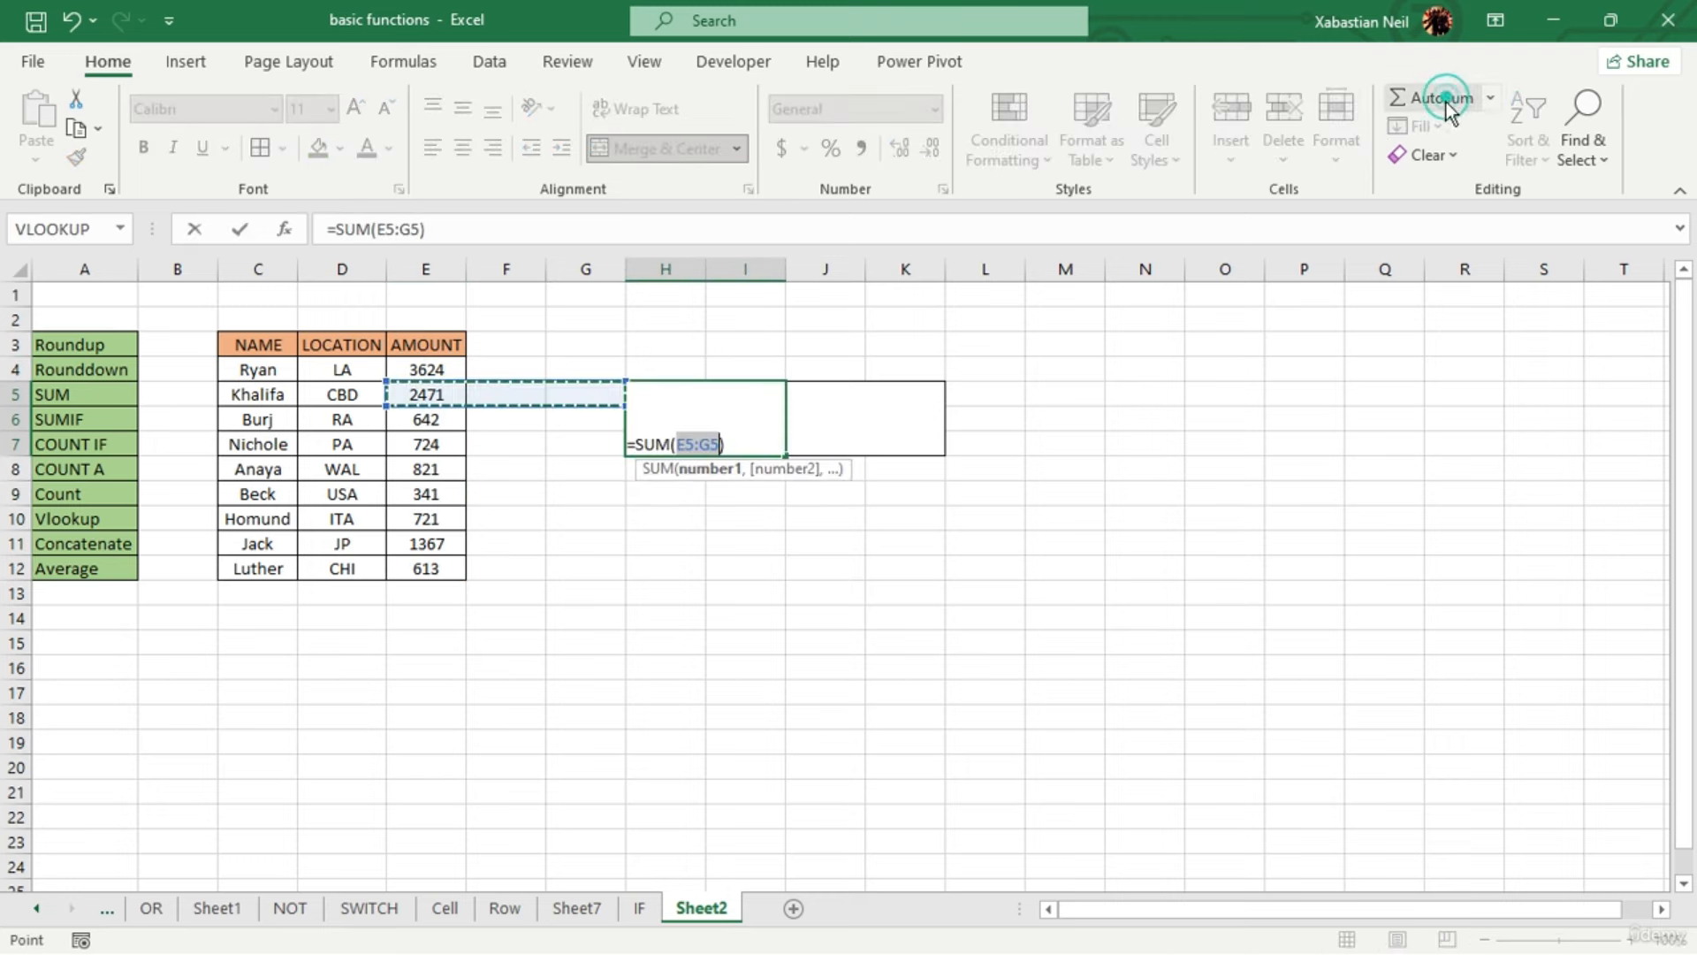
drag(430, 371, 428, 568)
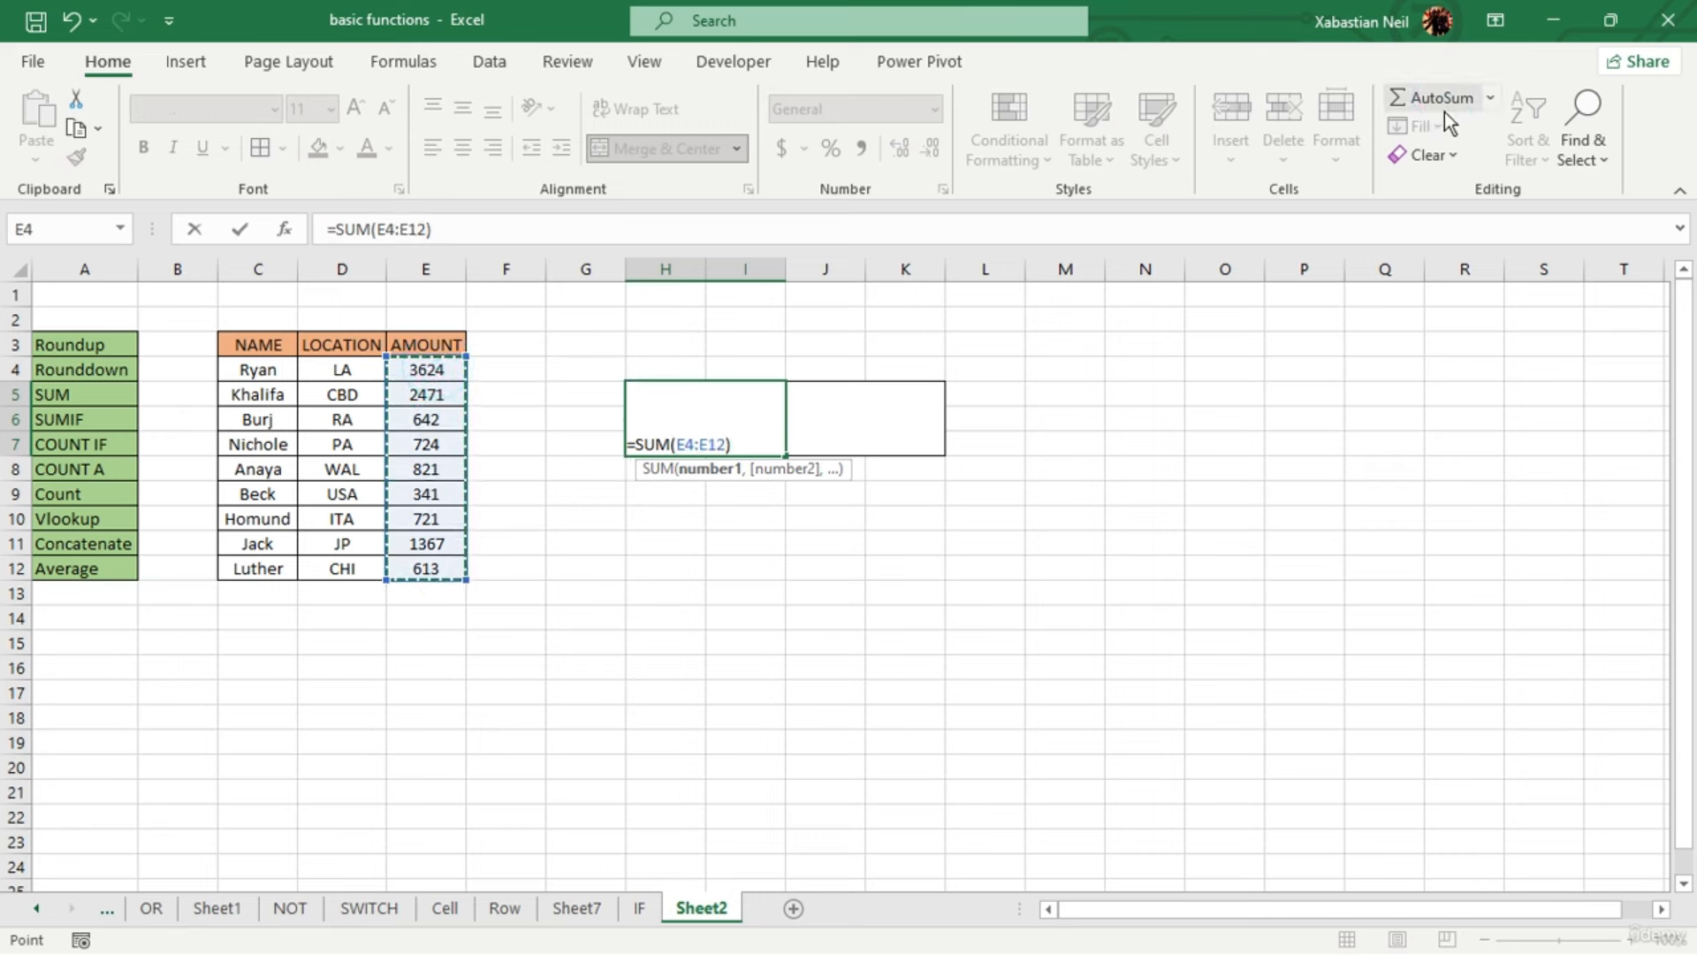
key(Return)
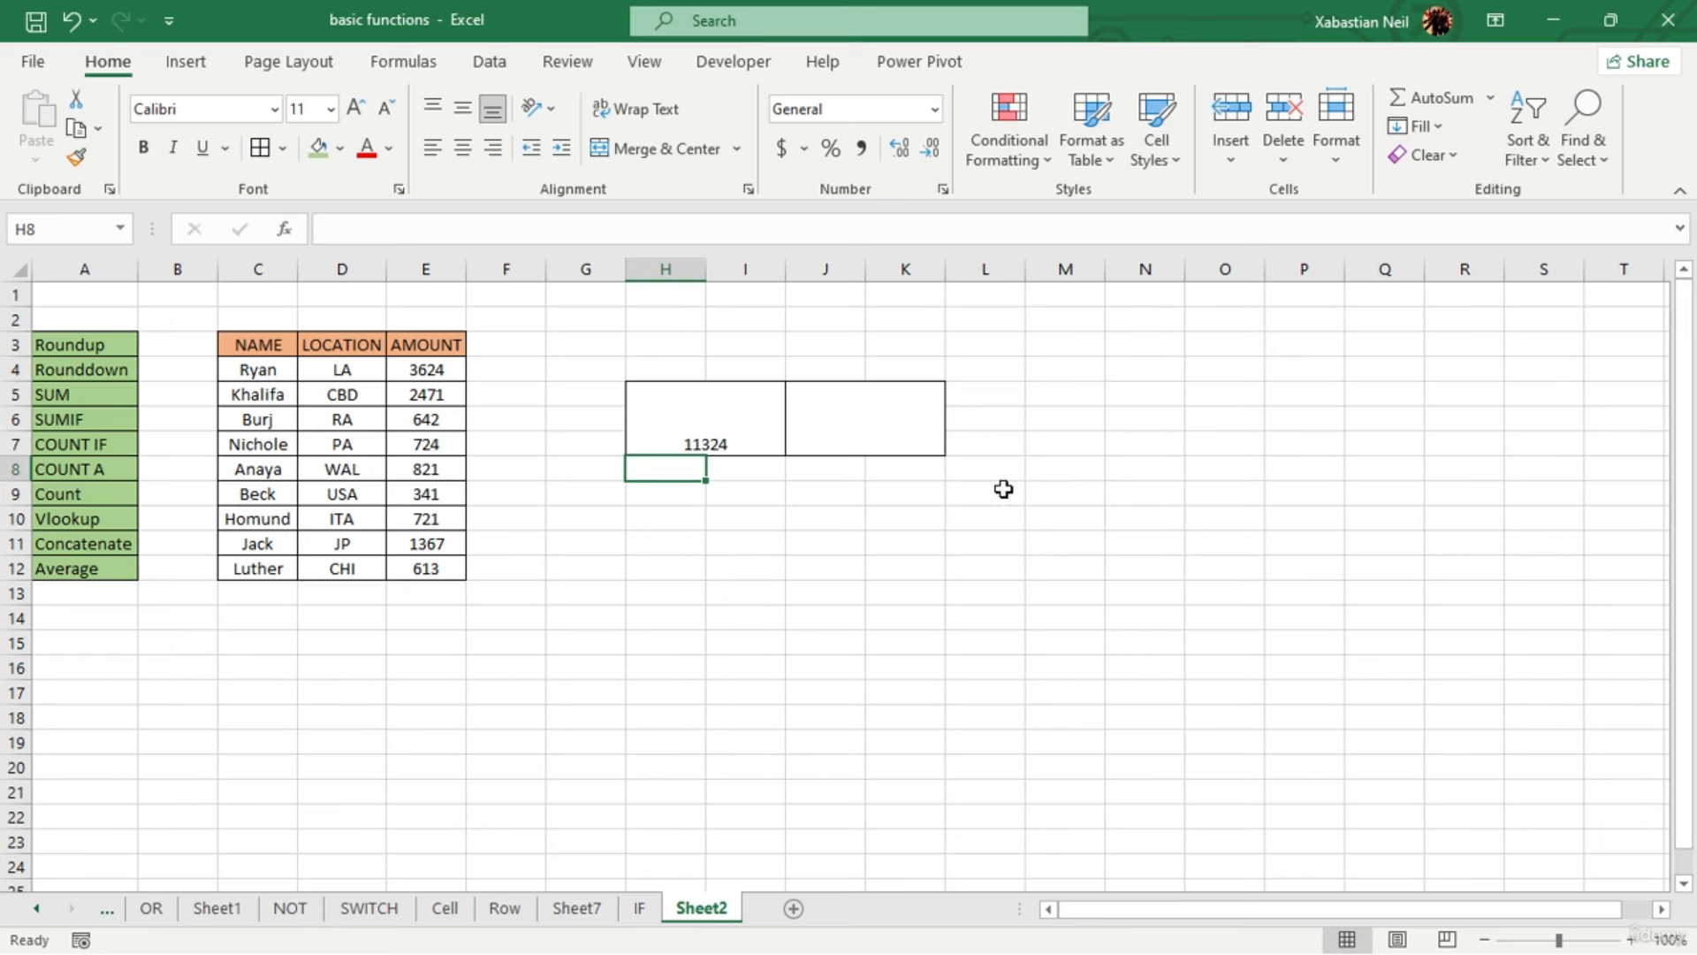
Enter =SUMIF(C4:C12,C6,E4:E12) in the merged cell J5 to sum the amounts matching the name in C6
click(863, 427)
double_click(863, 427)
text(=)
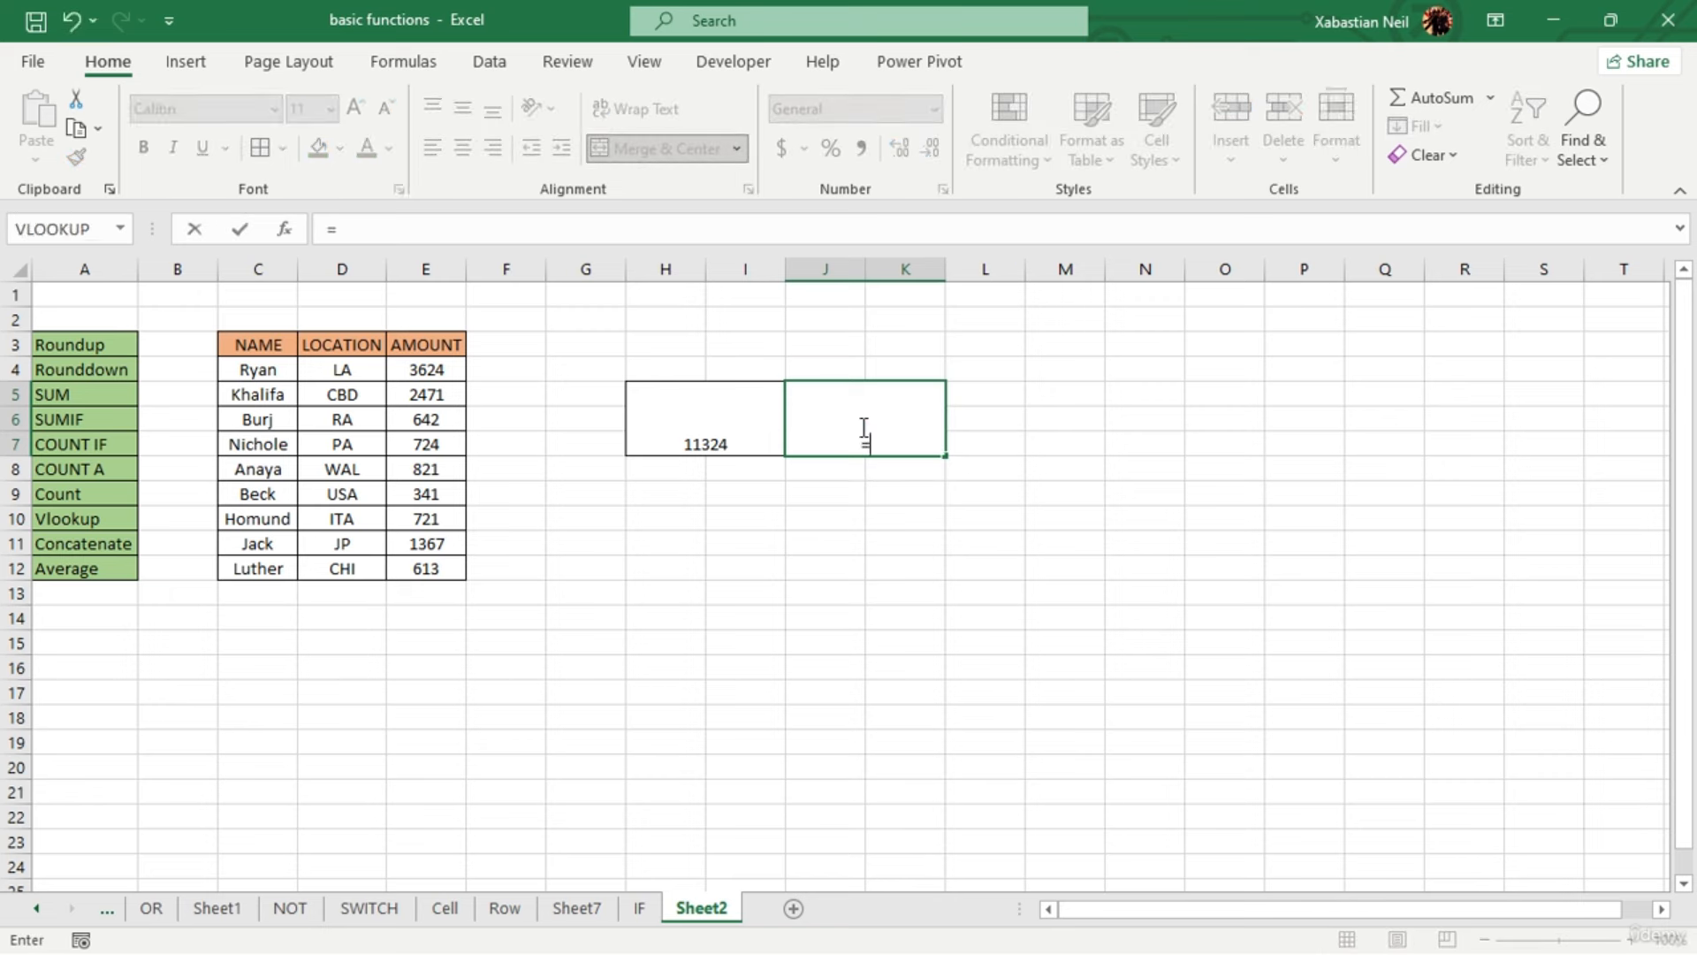
text(s)
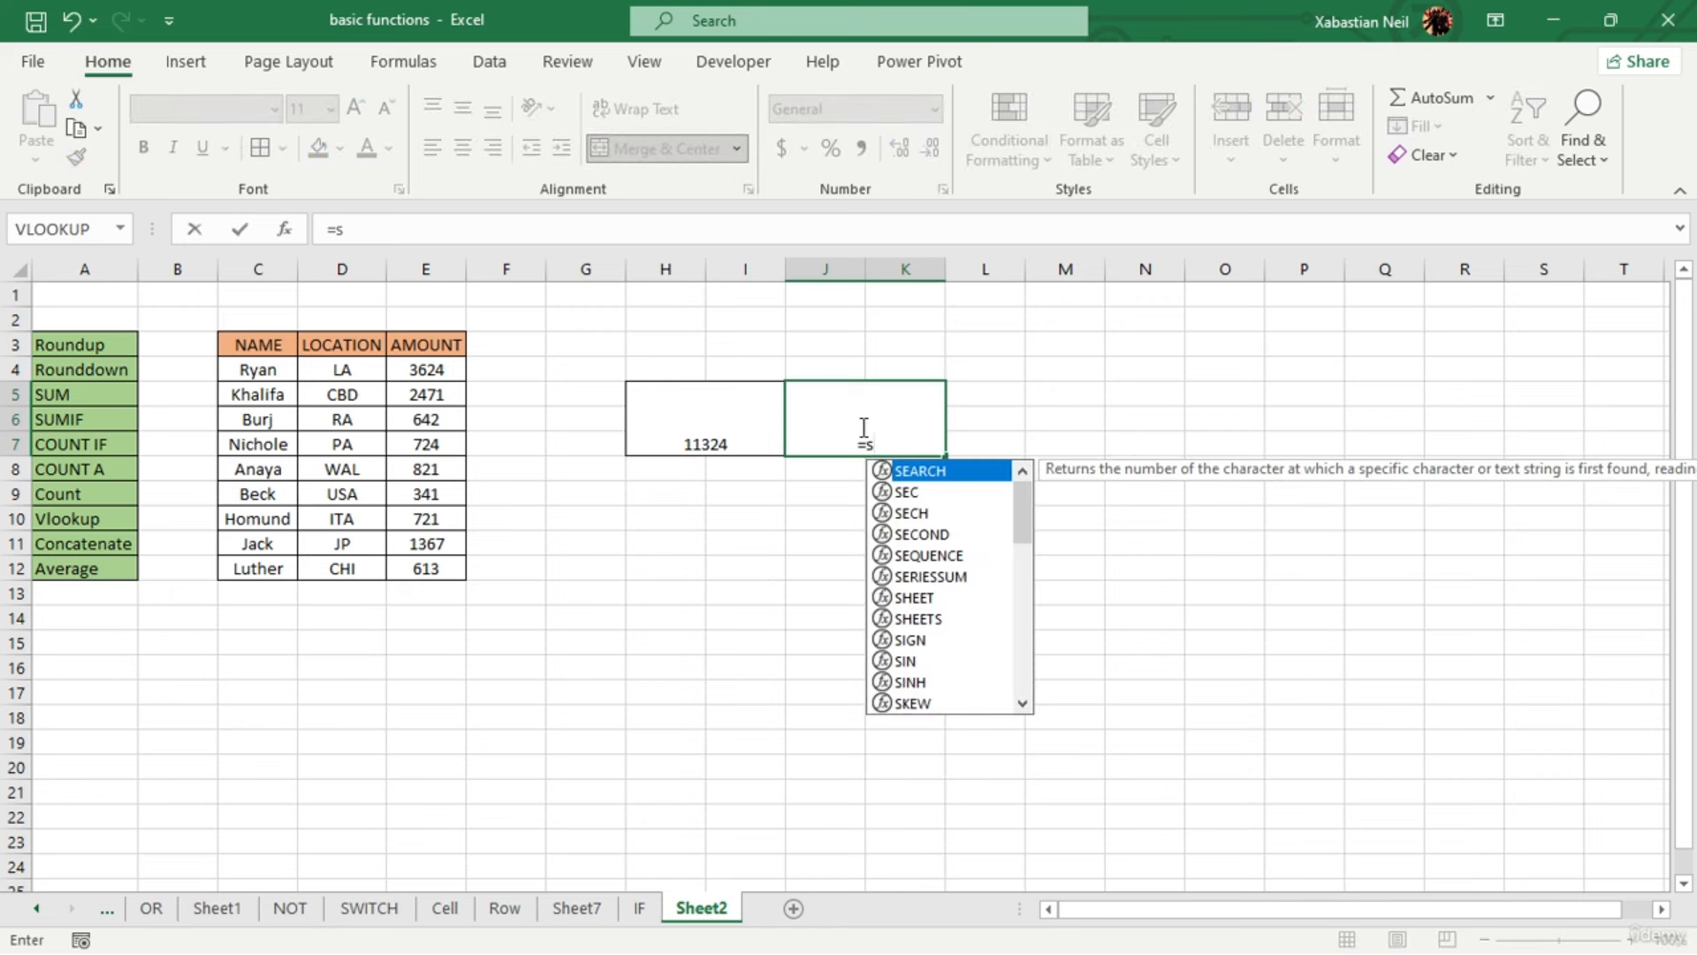
text(umif)
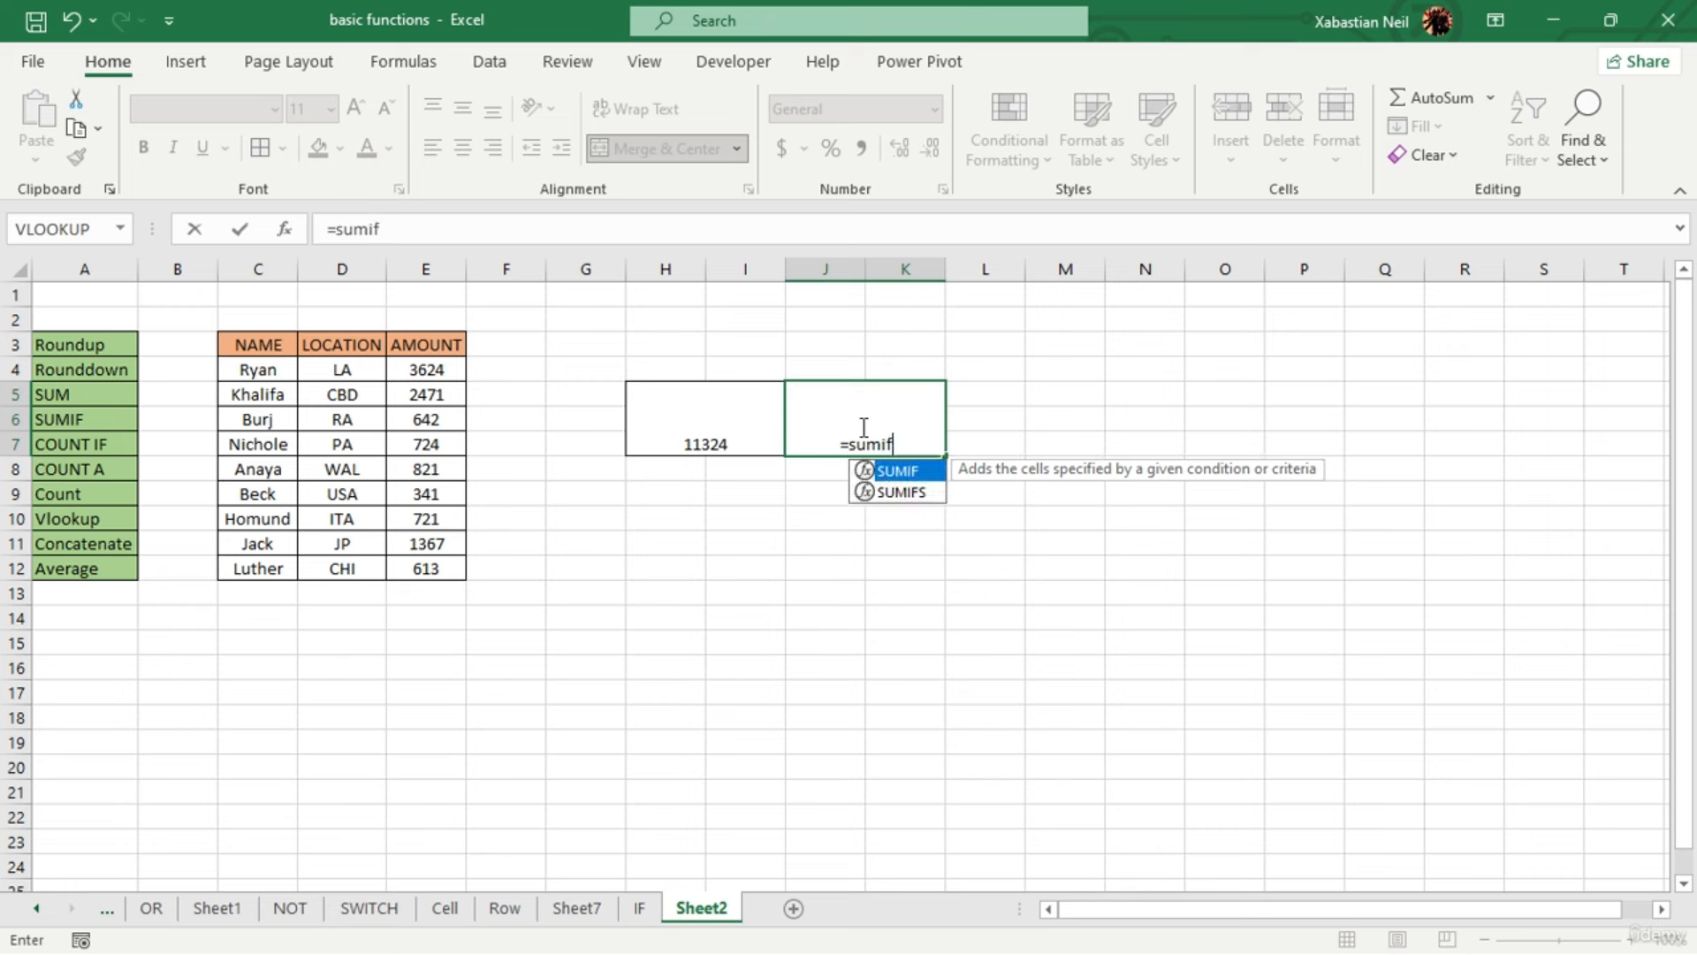
key(Tab)
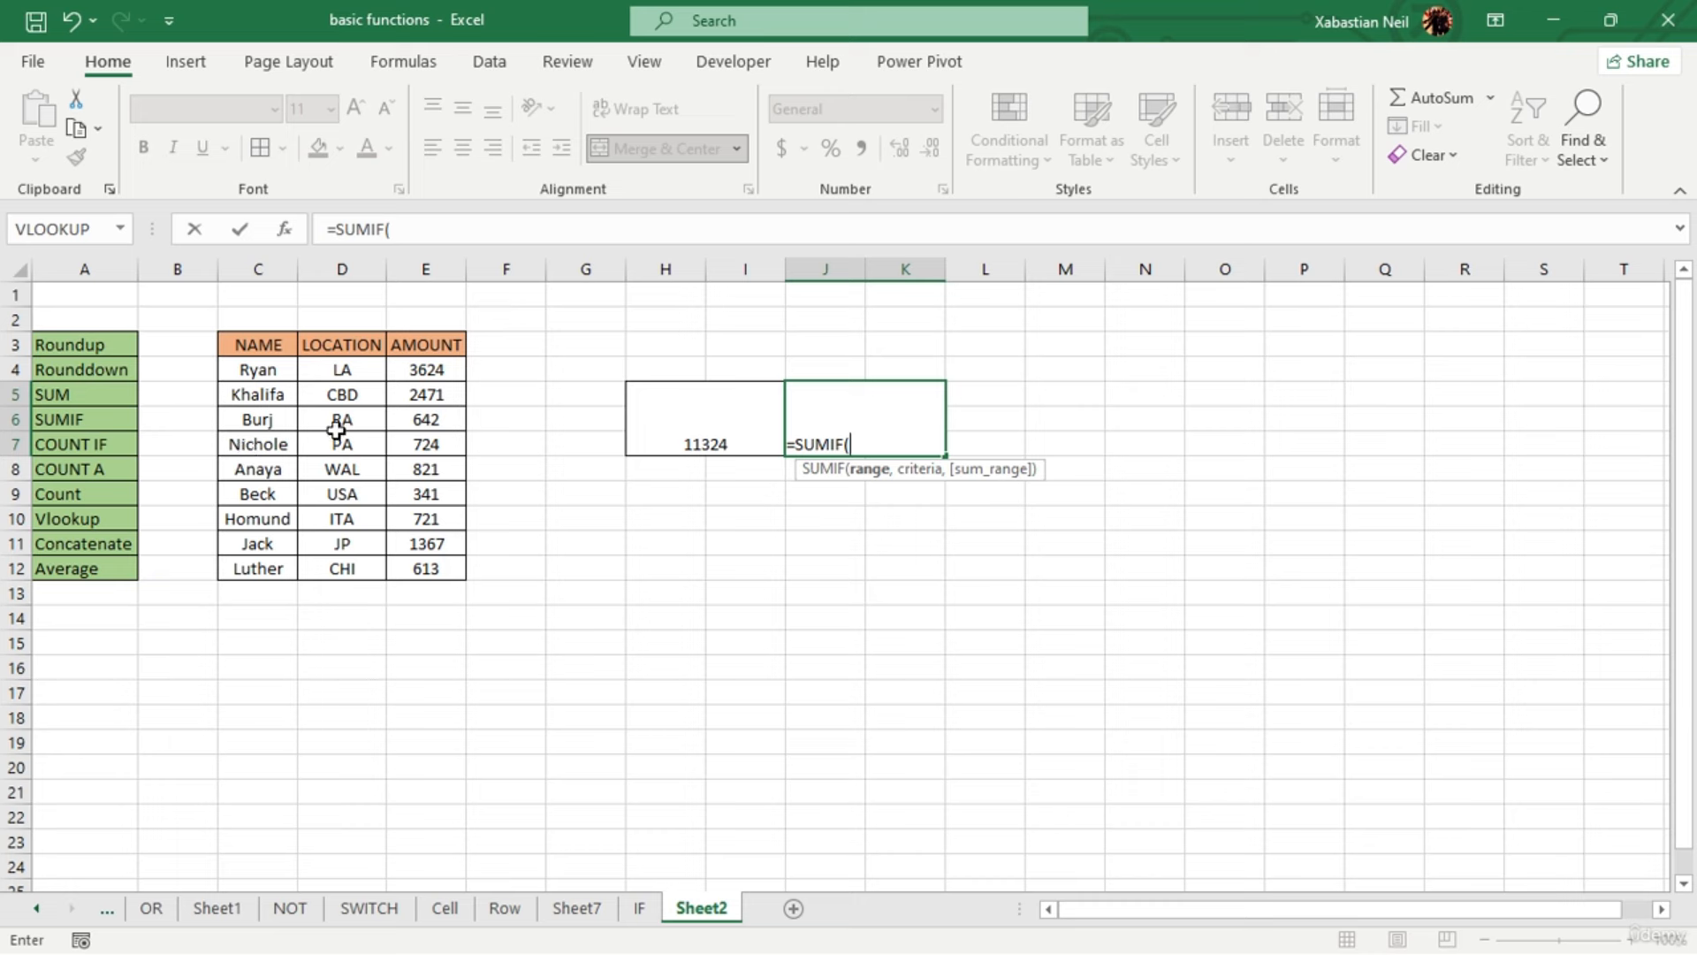
drag(276, 378, 253, 560)
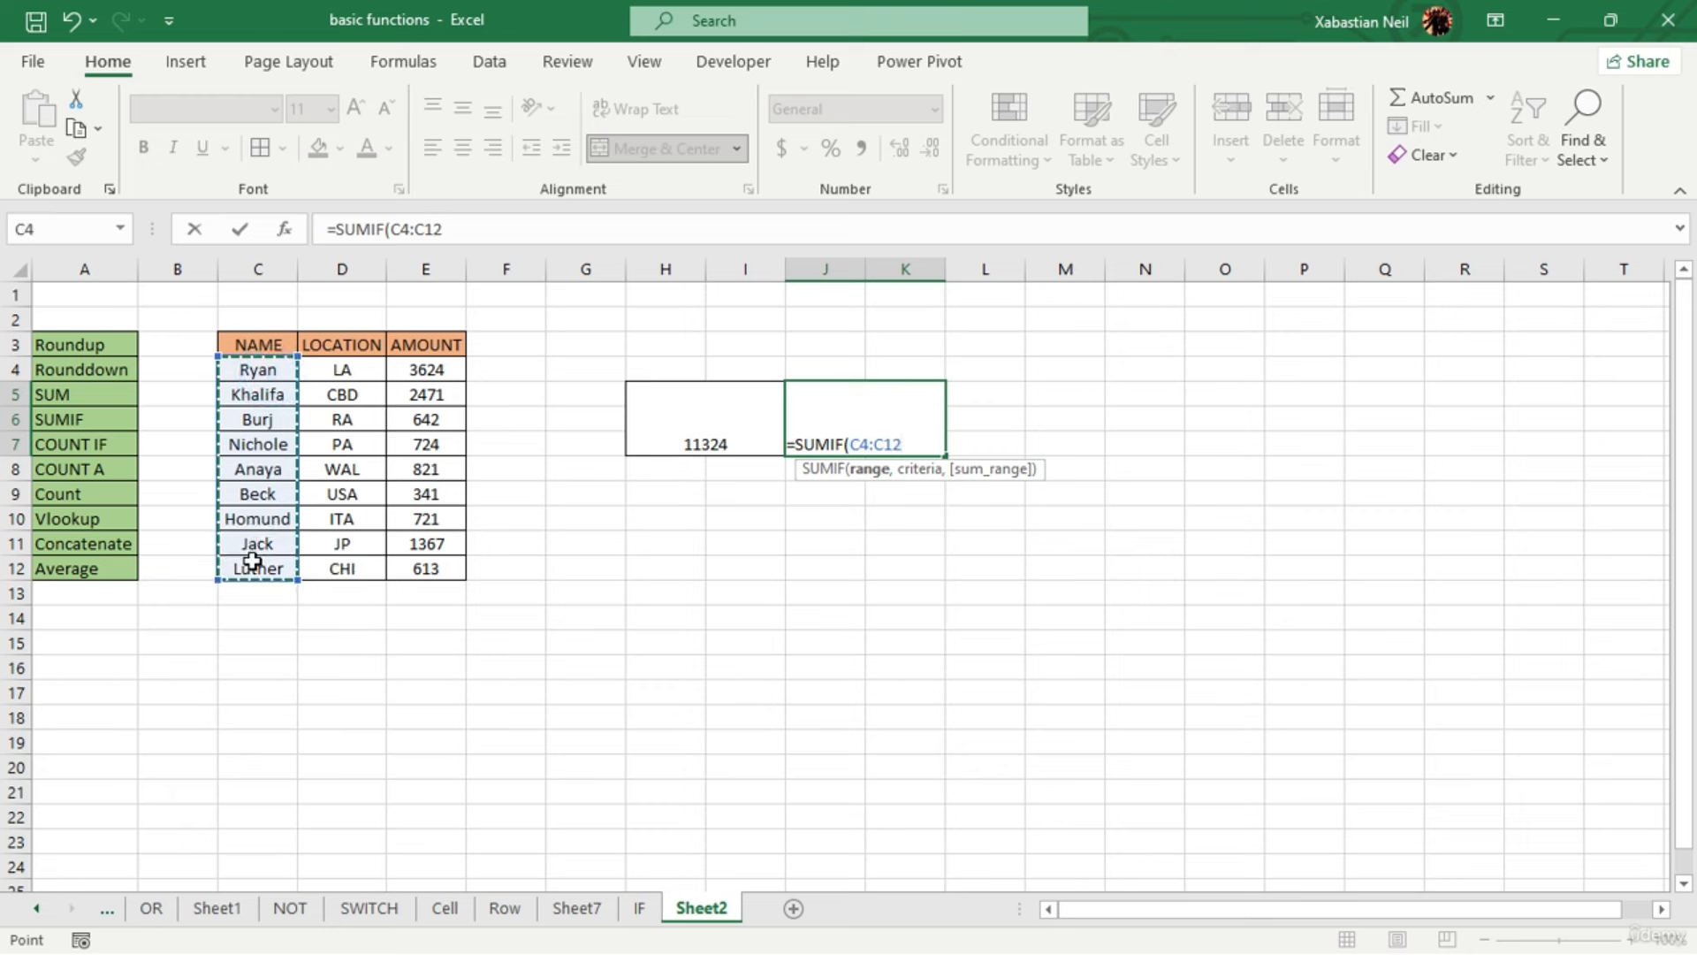
text(,)
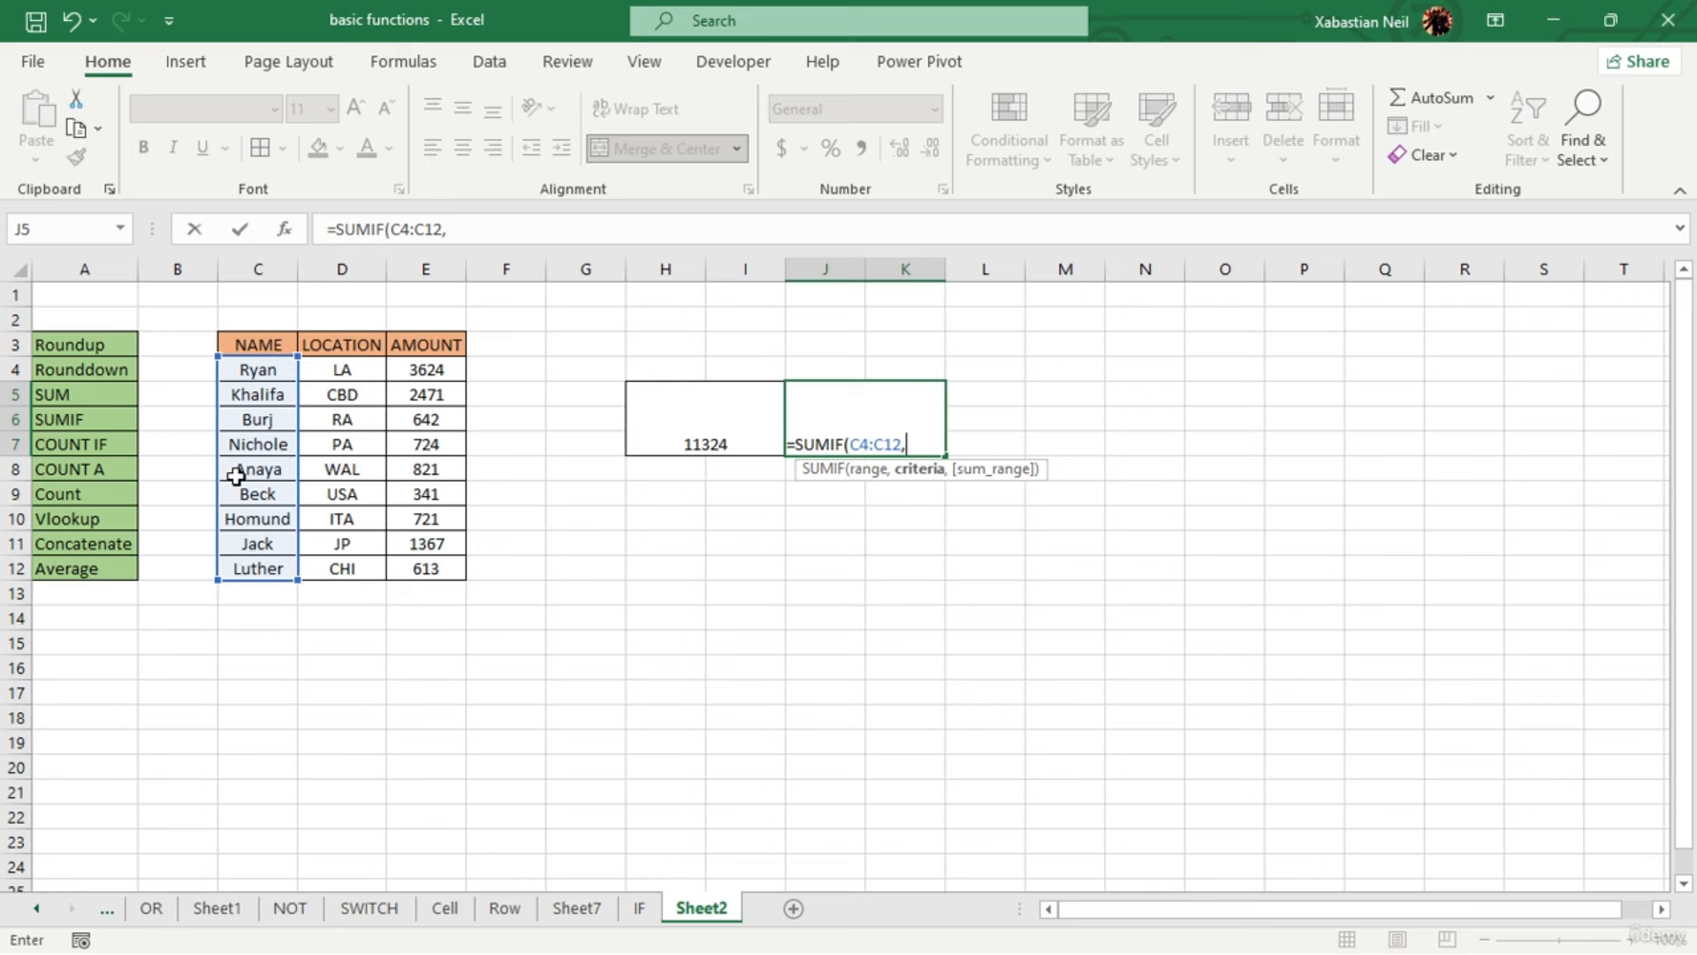
click(272, 422)
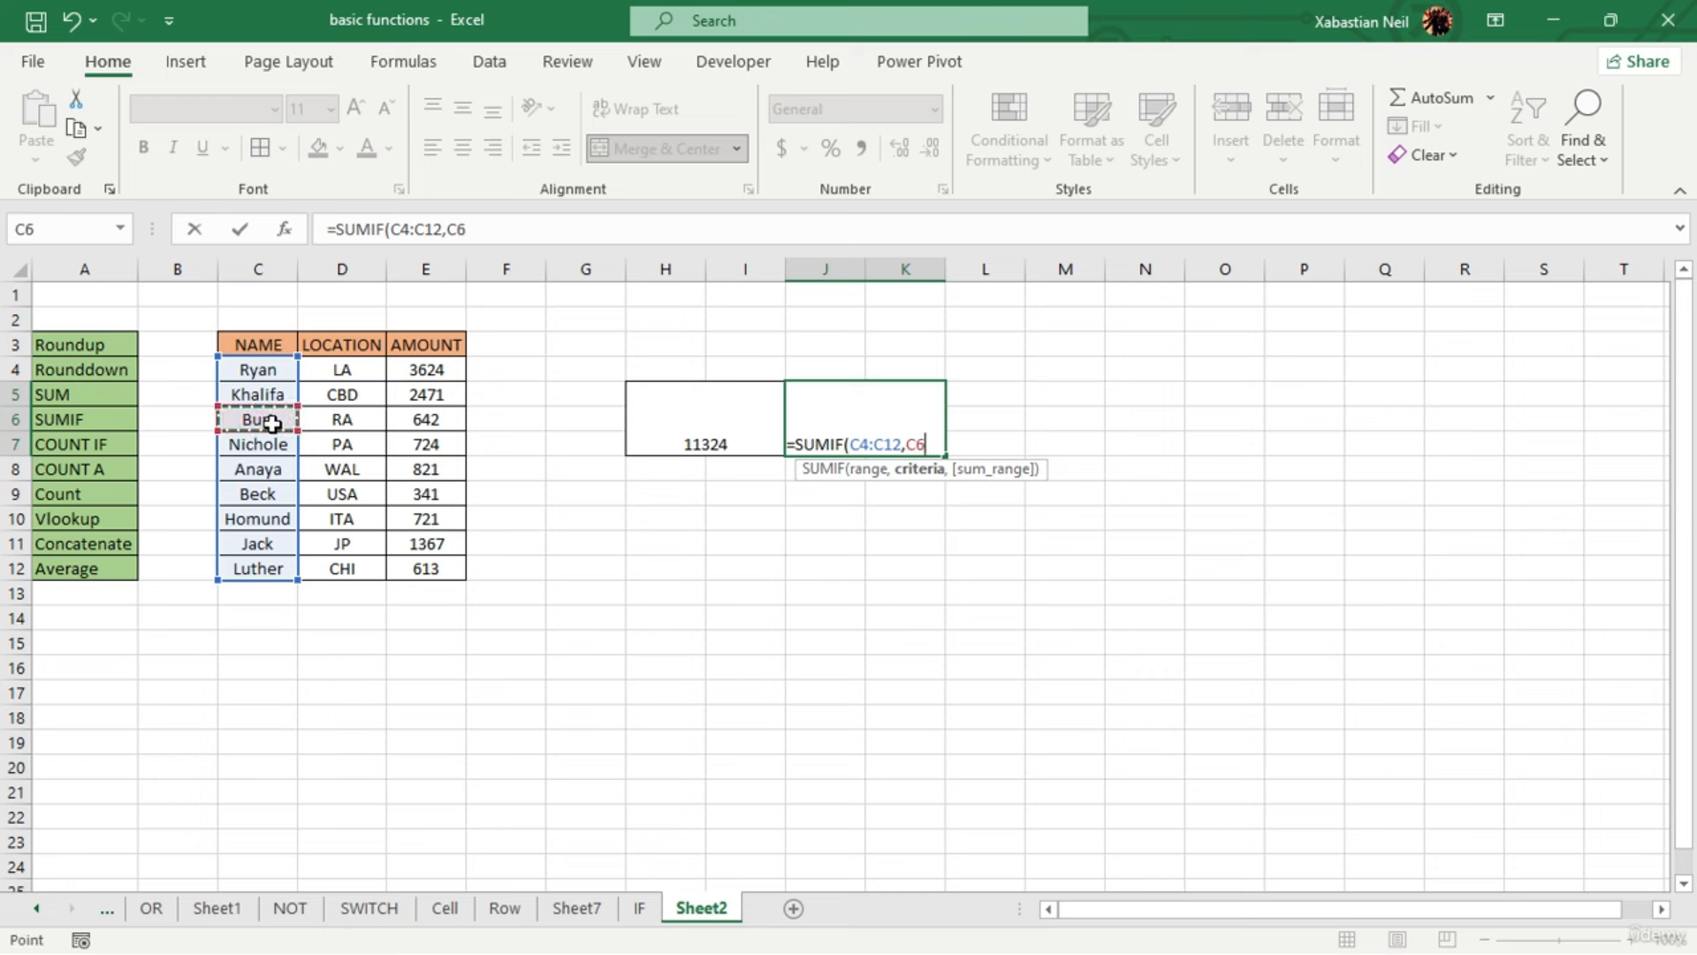
text(,)
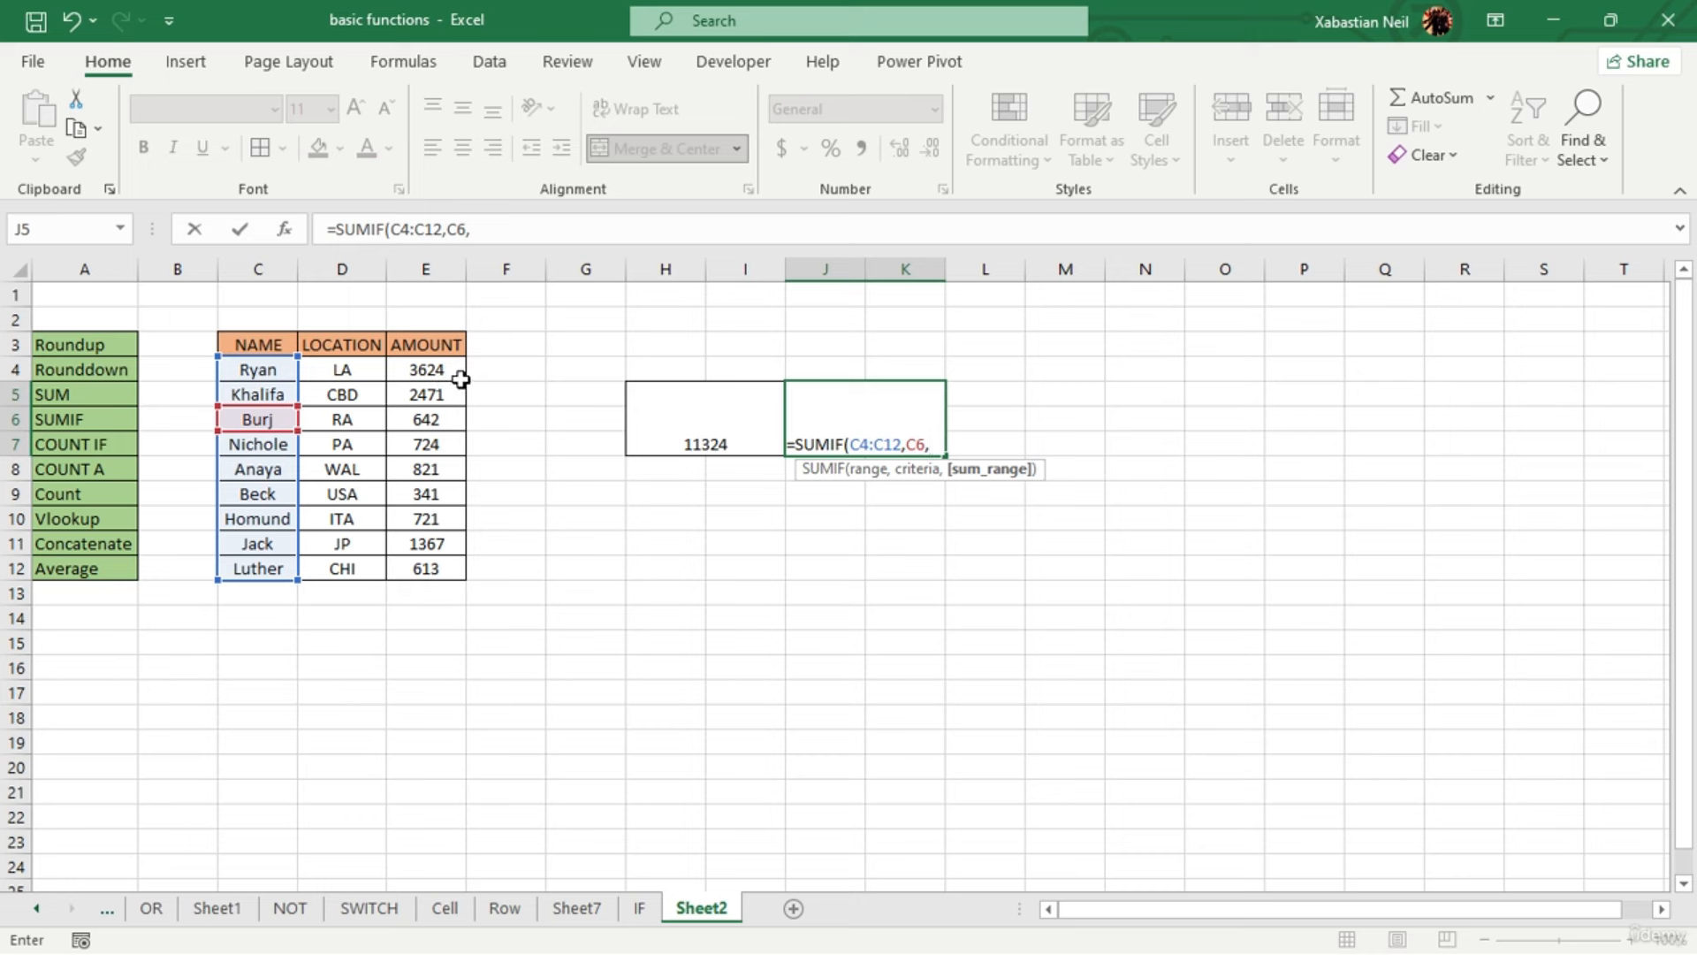
drag(461, 379, 457, 565)
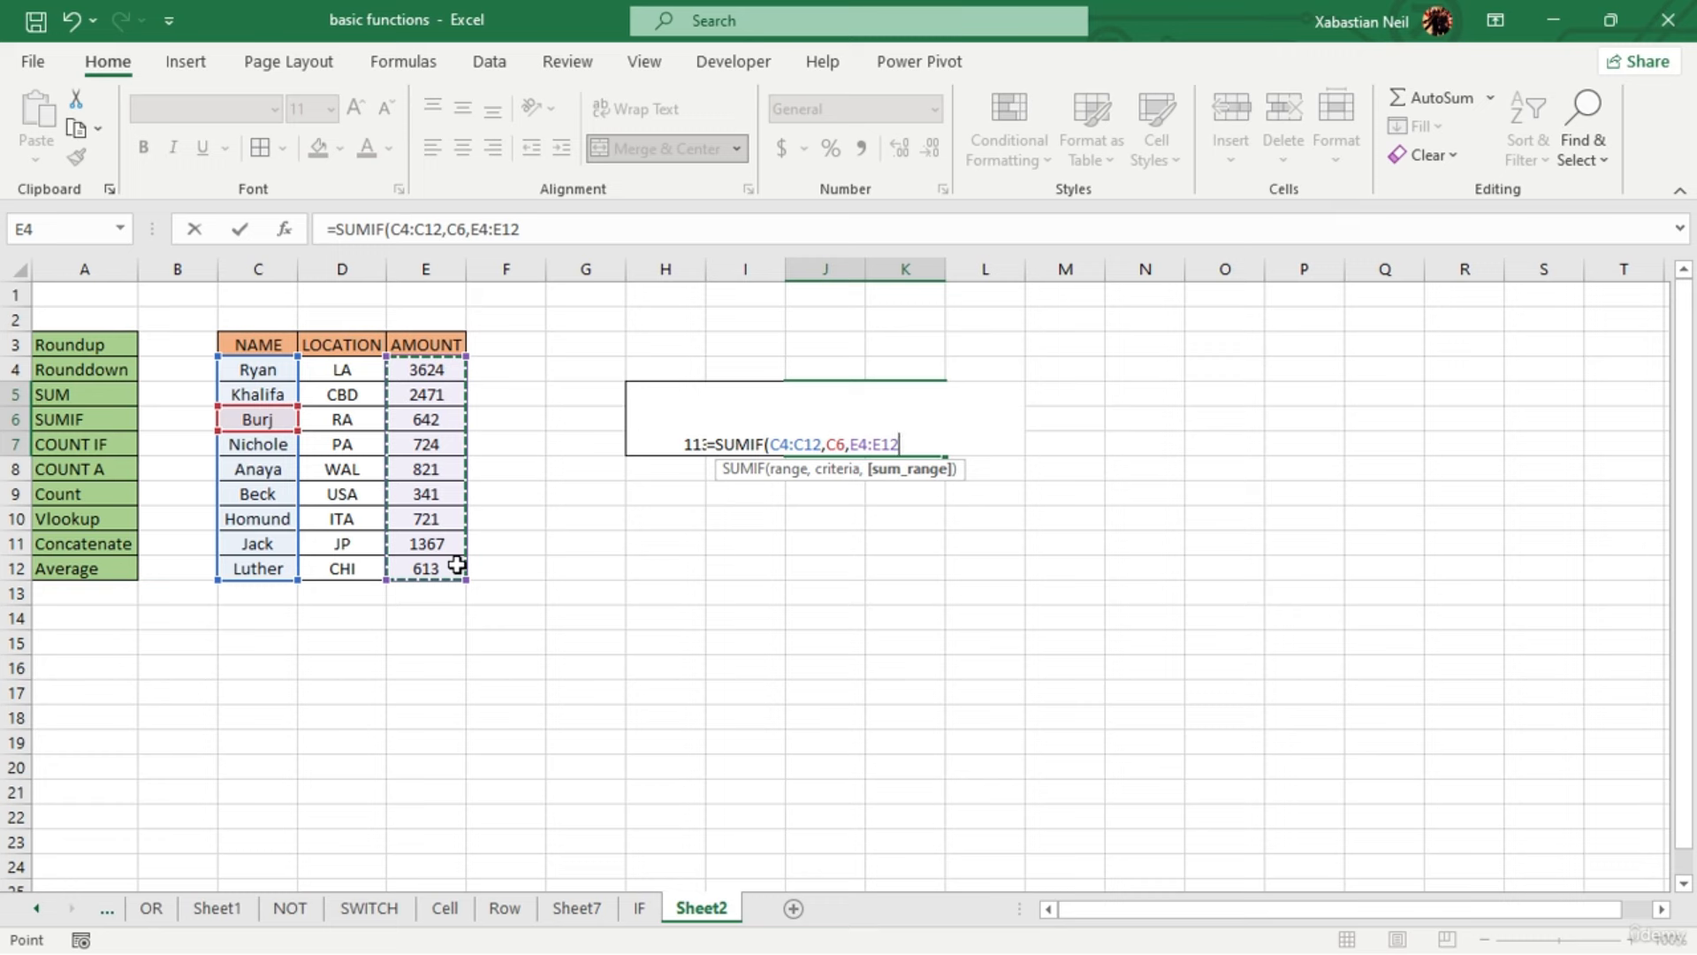
text())
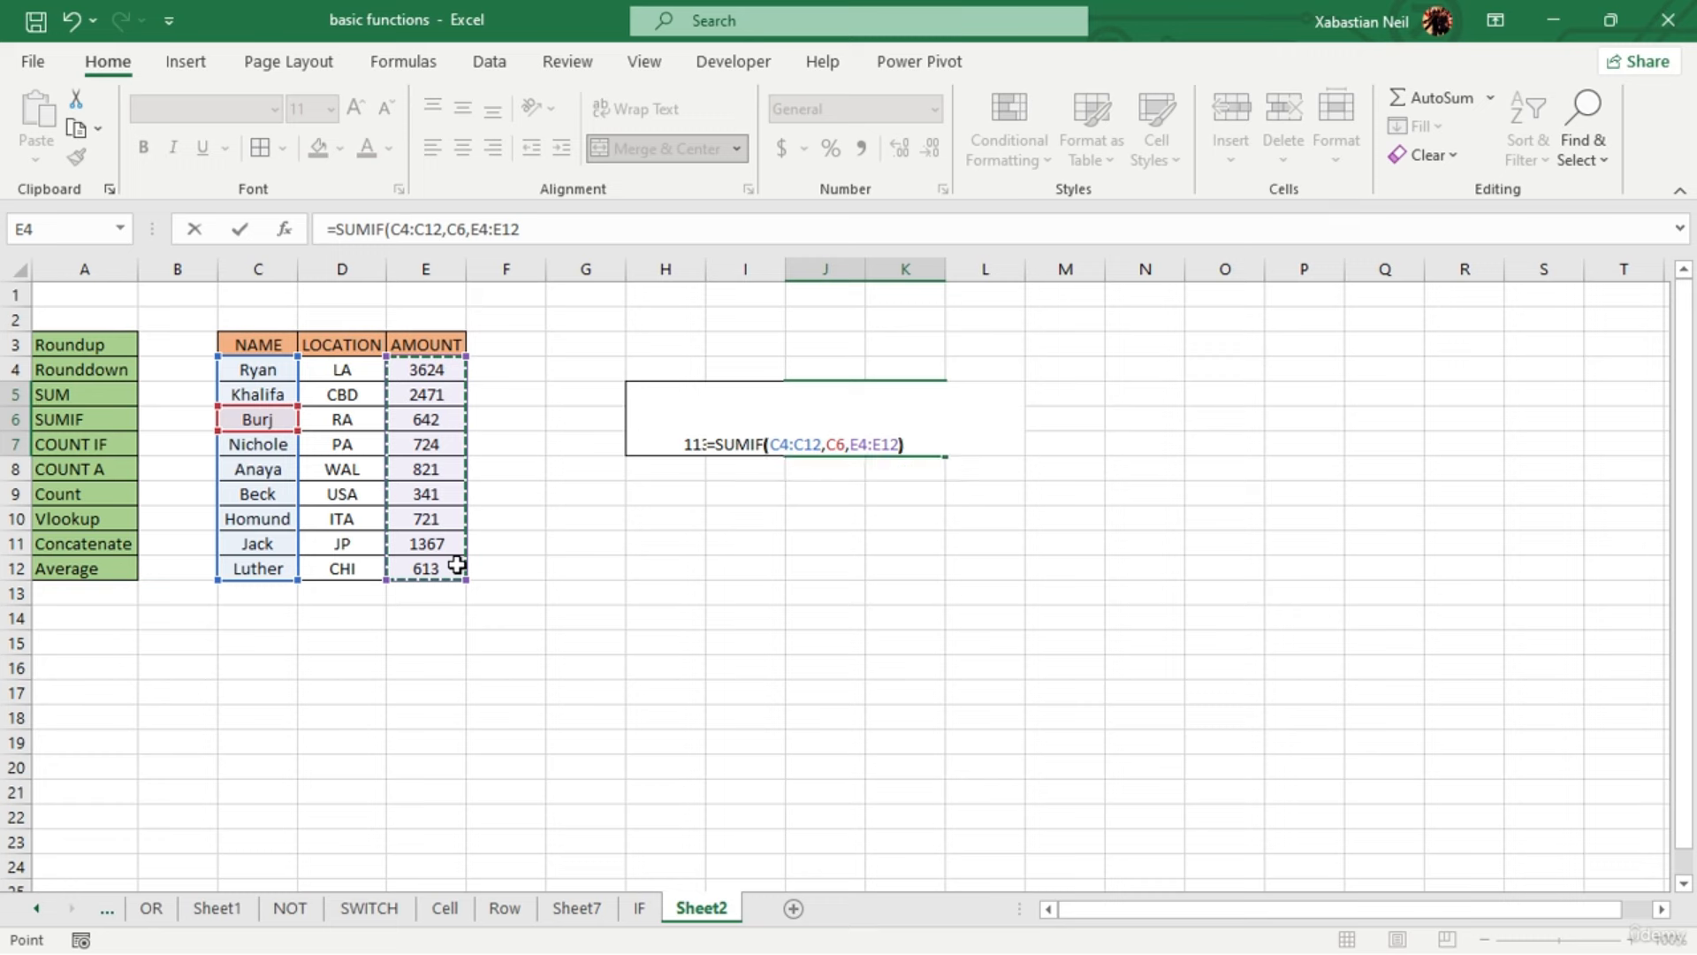
key(Return)
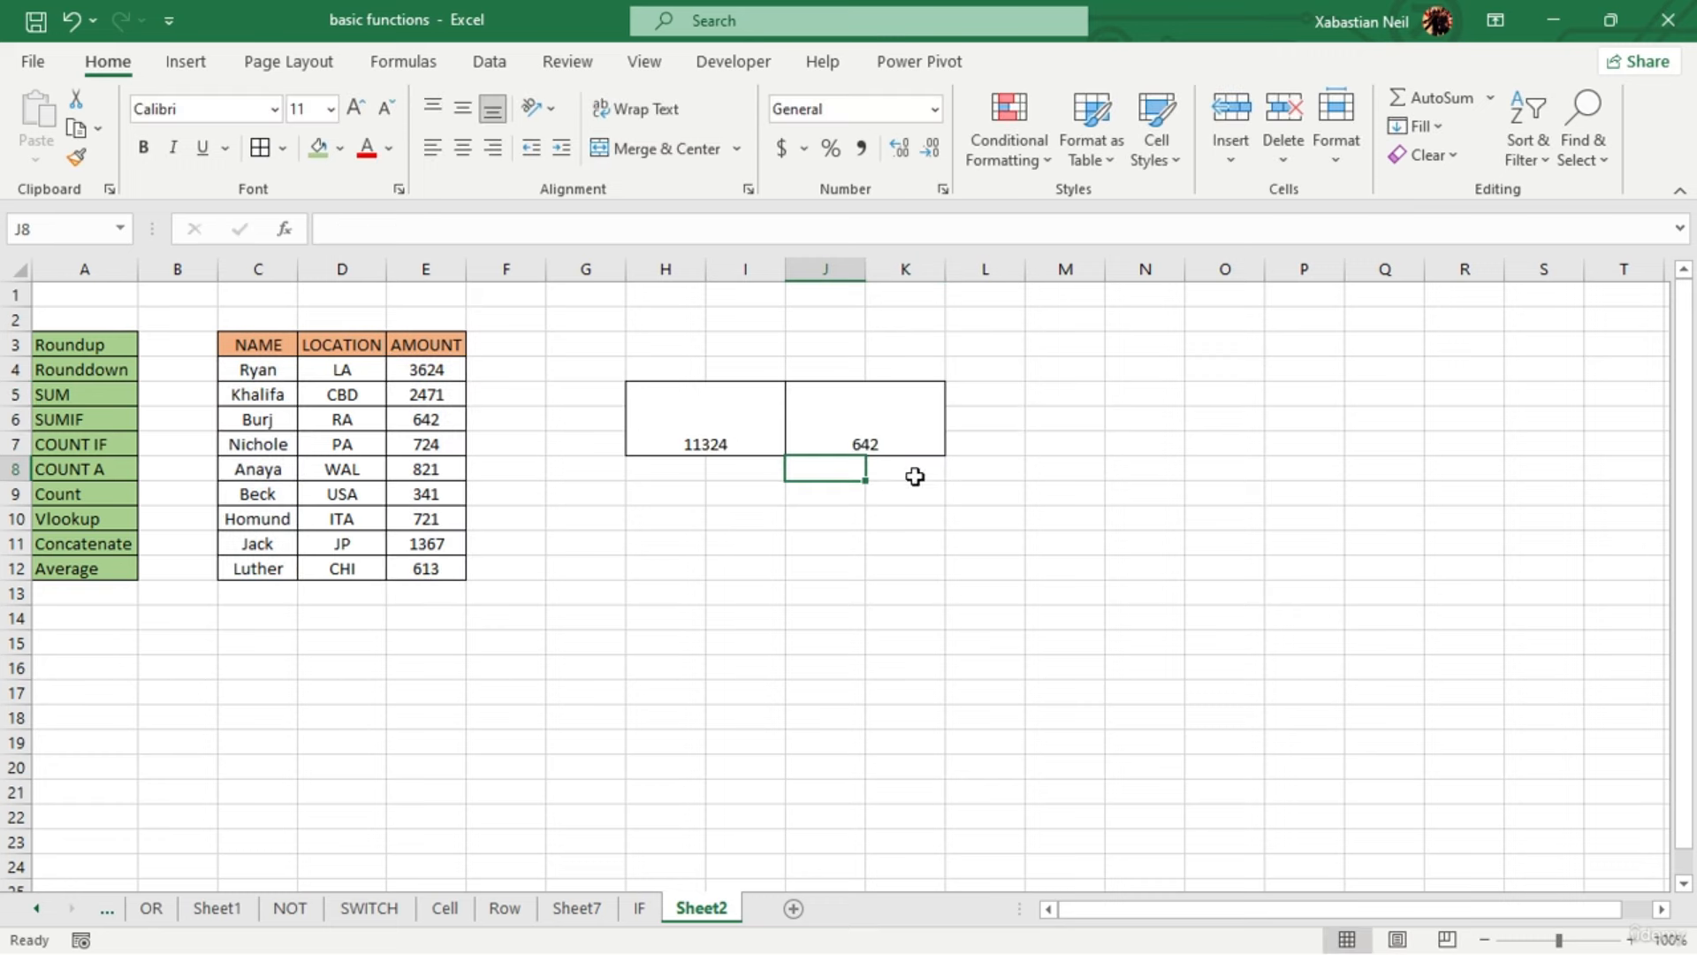
Review the arguments of the SUMIF formula in the merged cell J5
double_click(886, 448)
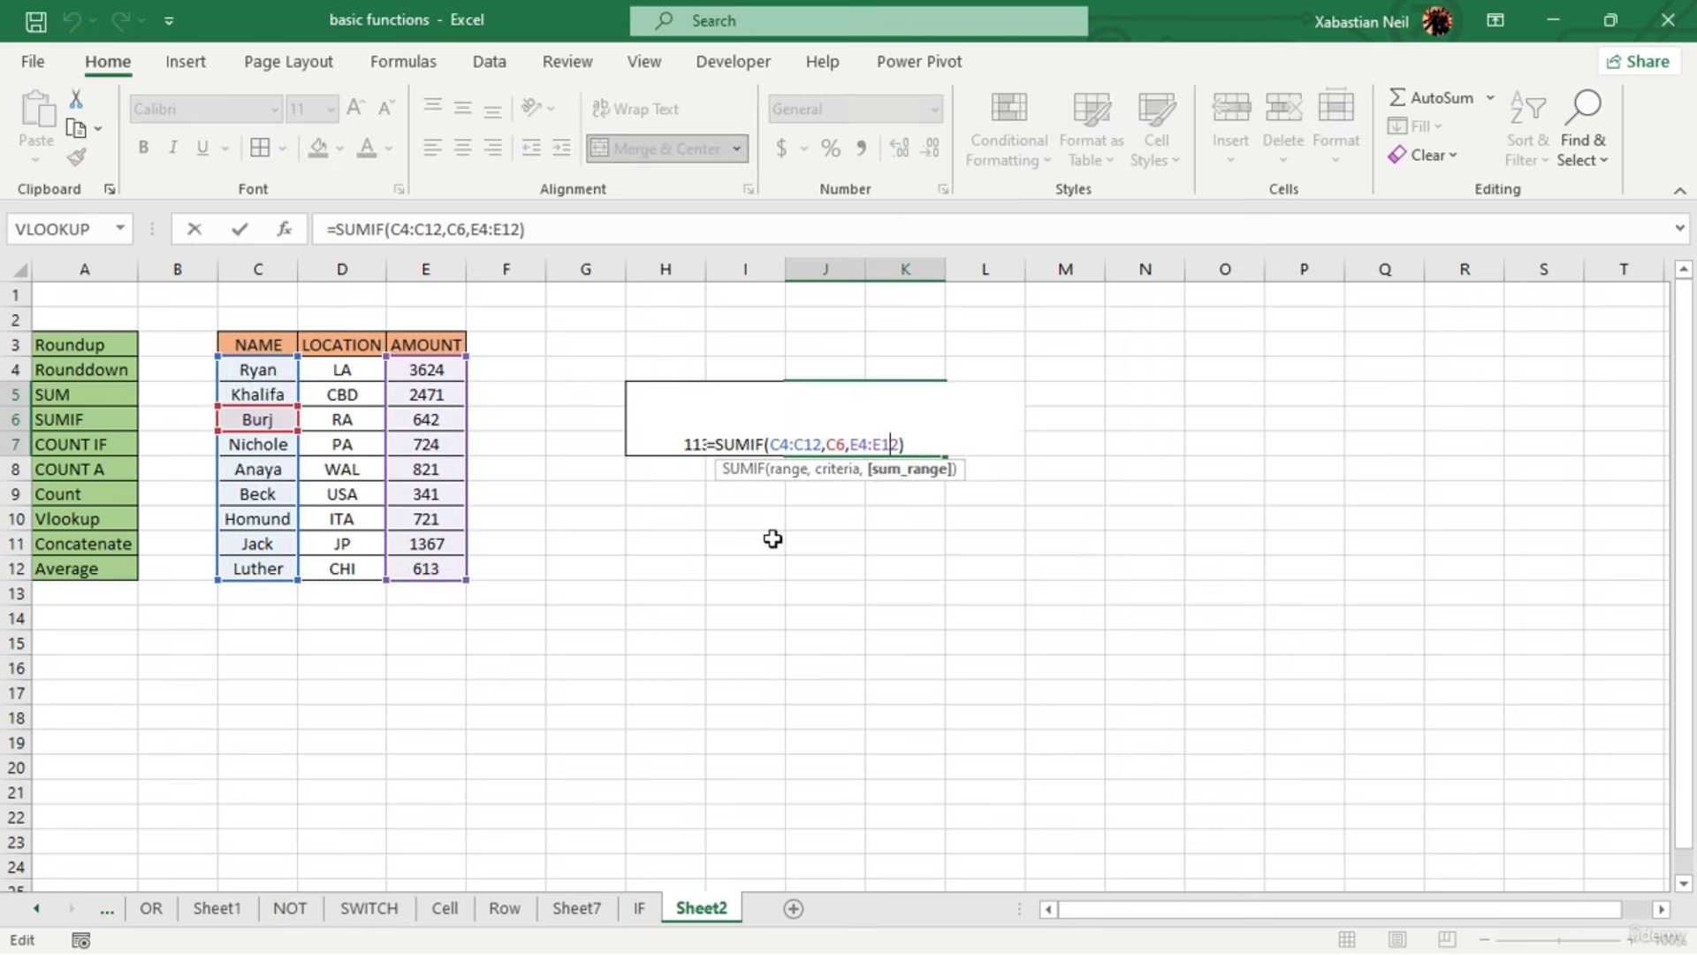
click(922, 444)
key(Return)
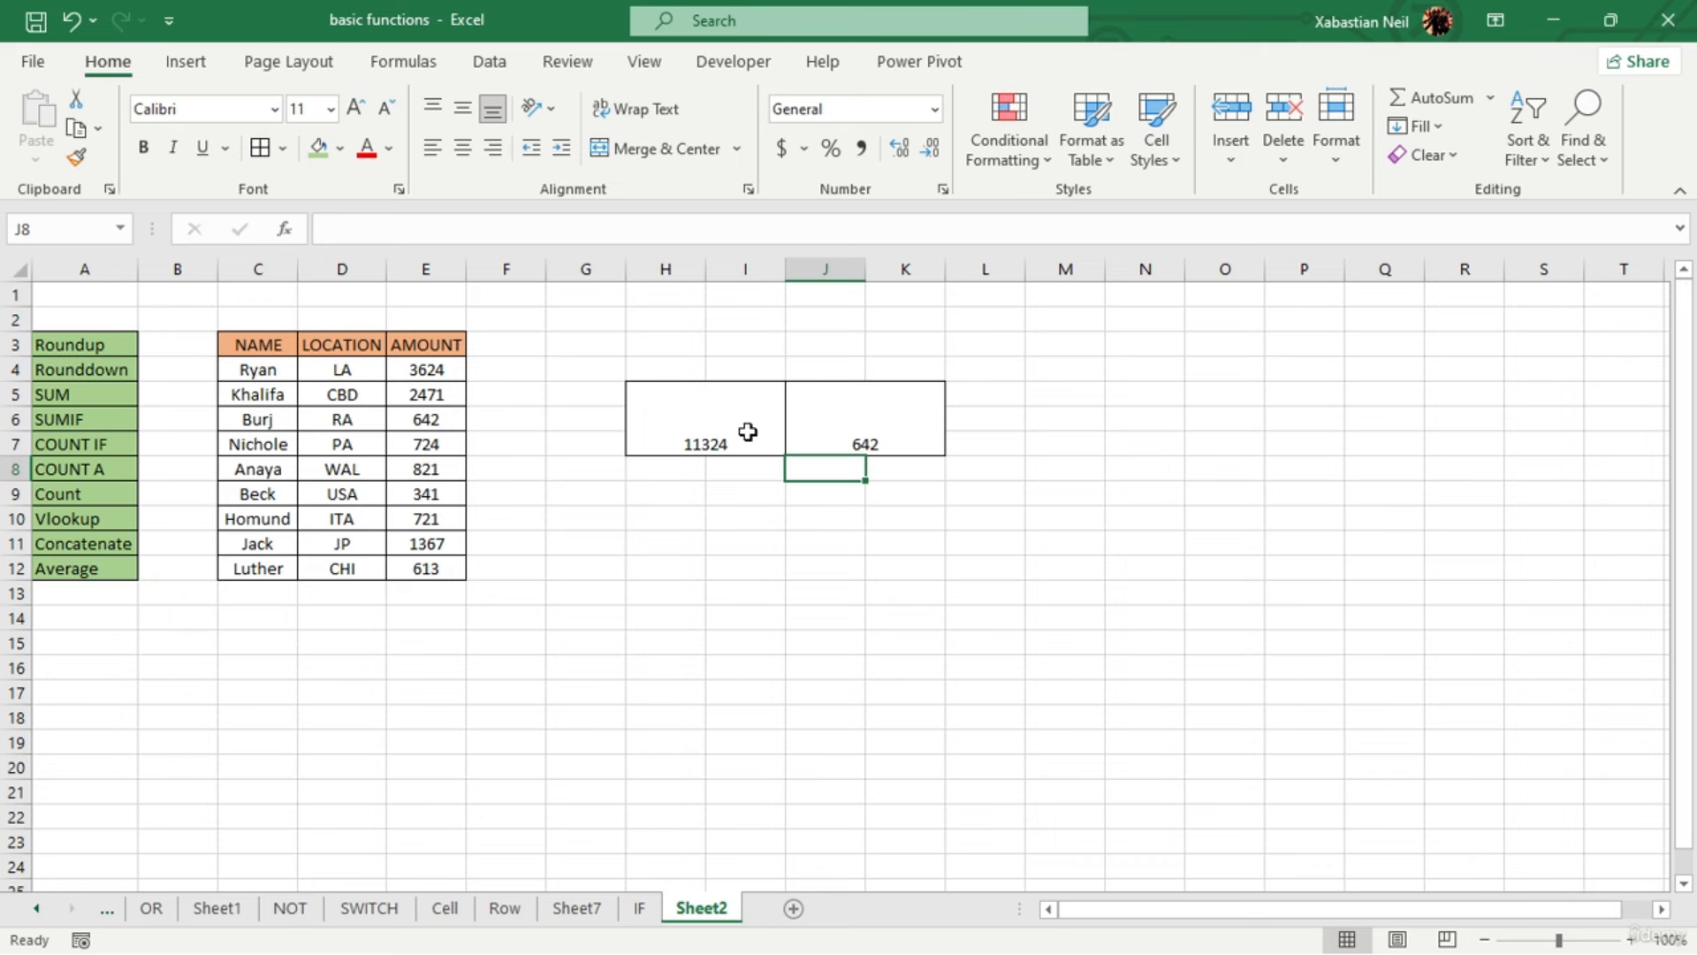
double_click(882, 439)
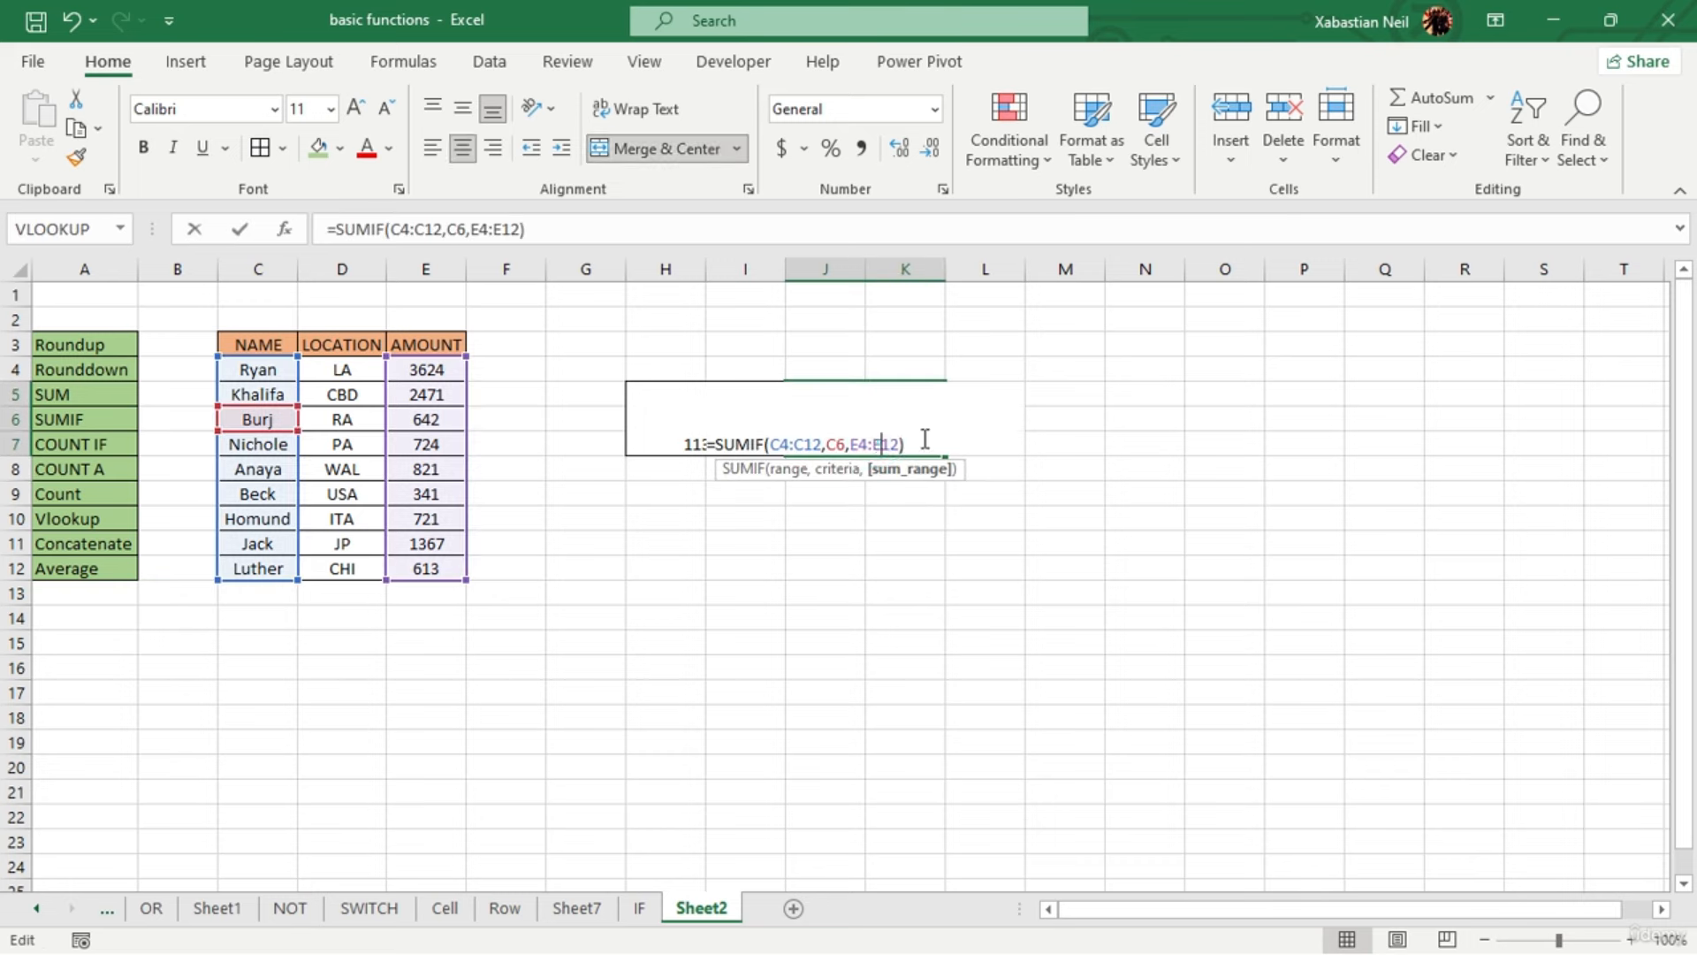
key(Return)
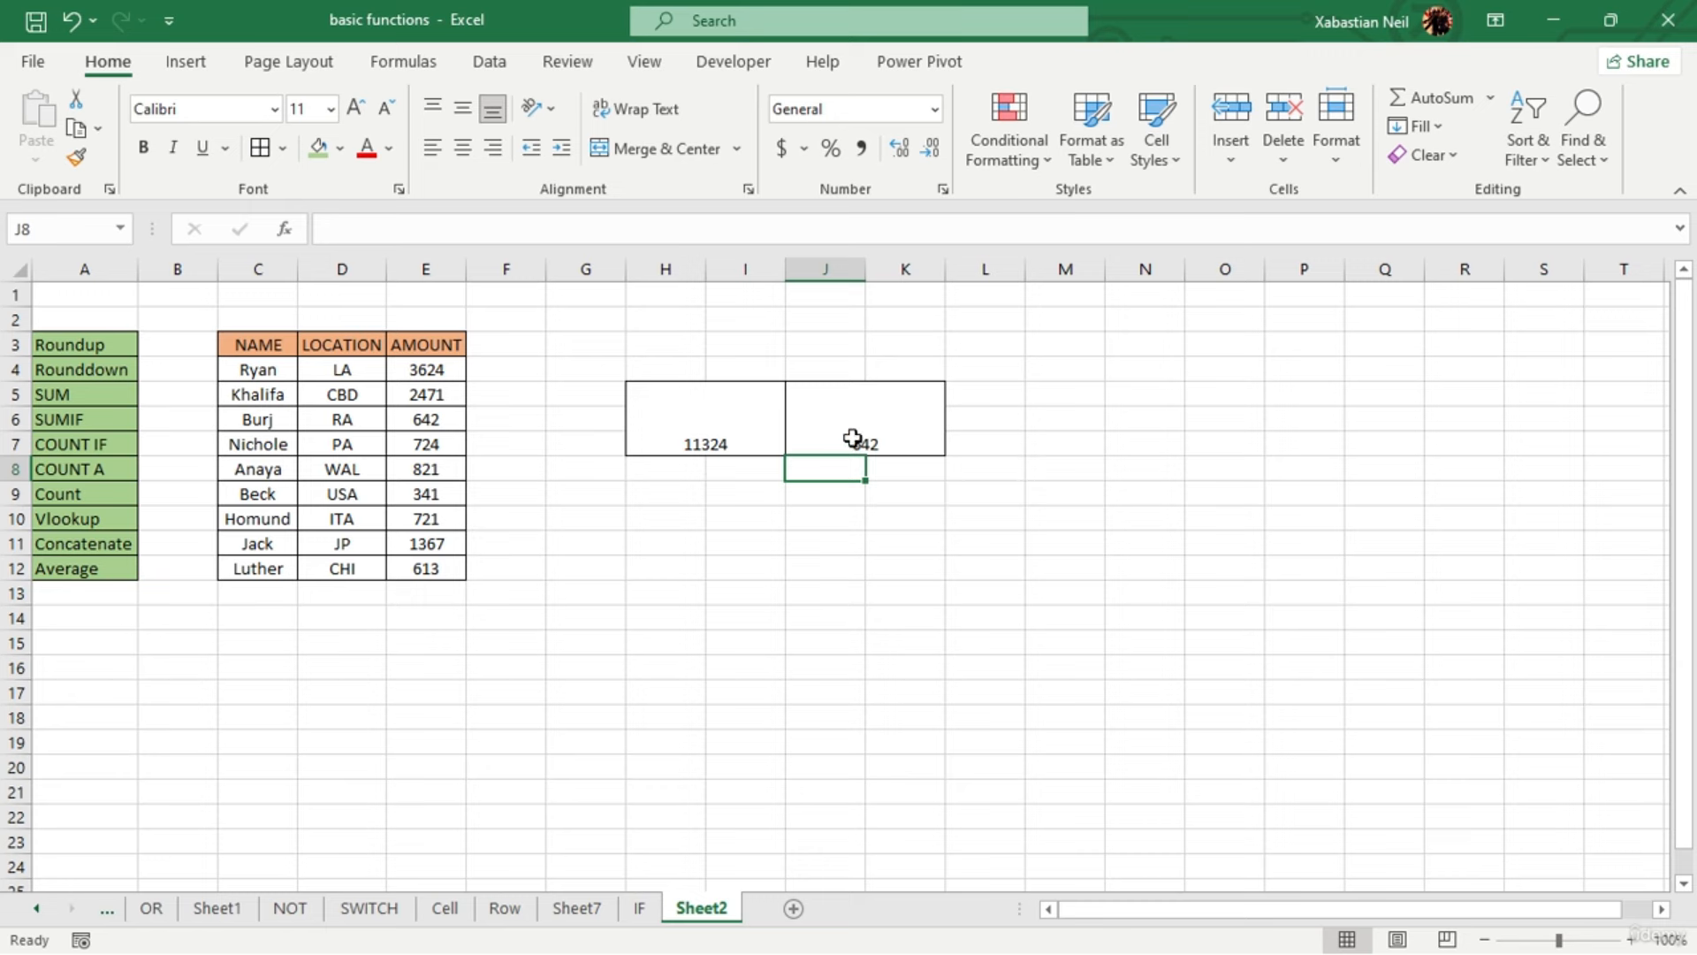
Change the SUMIF criterion in the merged cell J5 to C8 so the formula reads =SUMIF(C4:C12,C8,E4:E12)
double_click(904, 444)
click(844, 444)
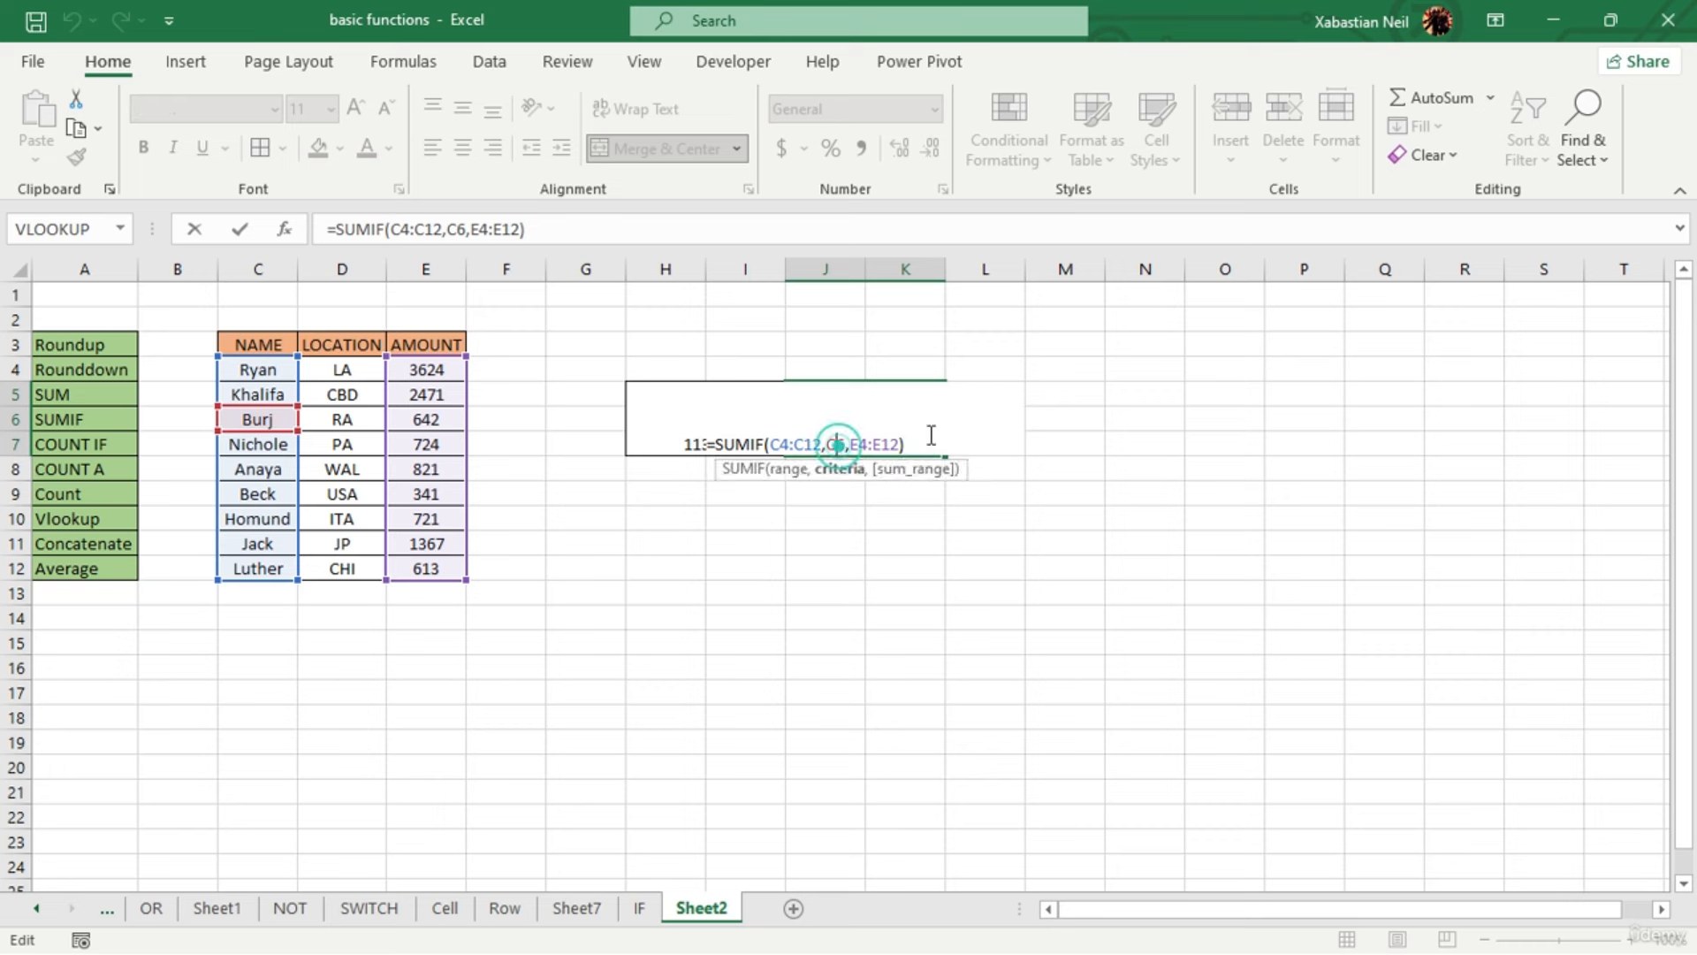
key(BackSpace)
key(BackSpace)
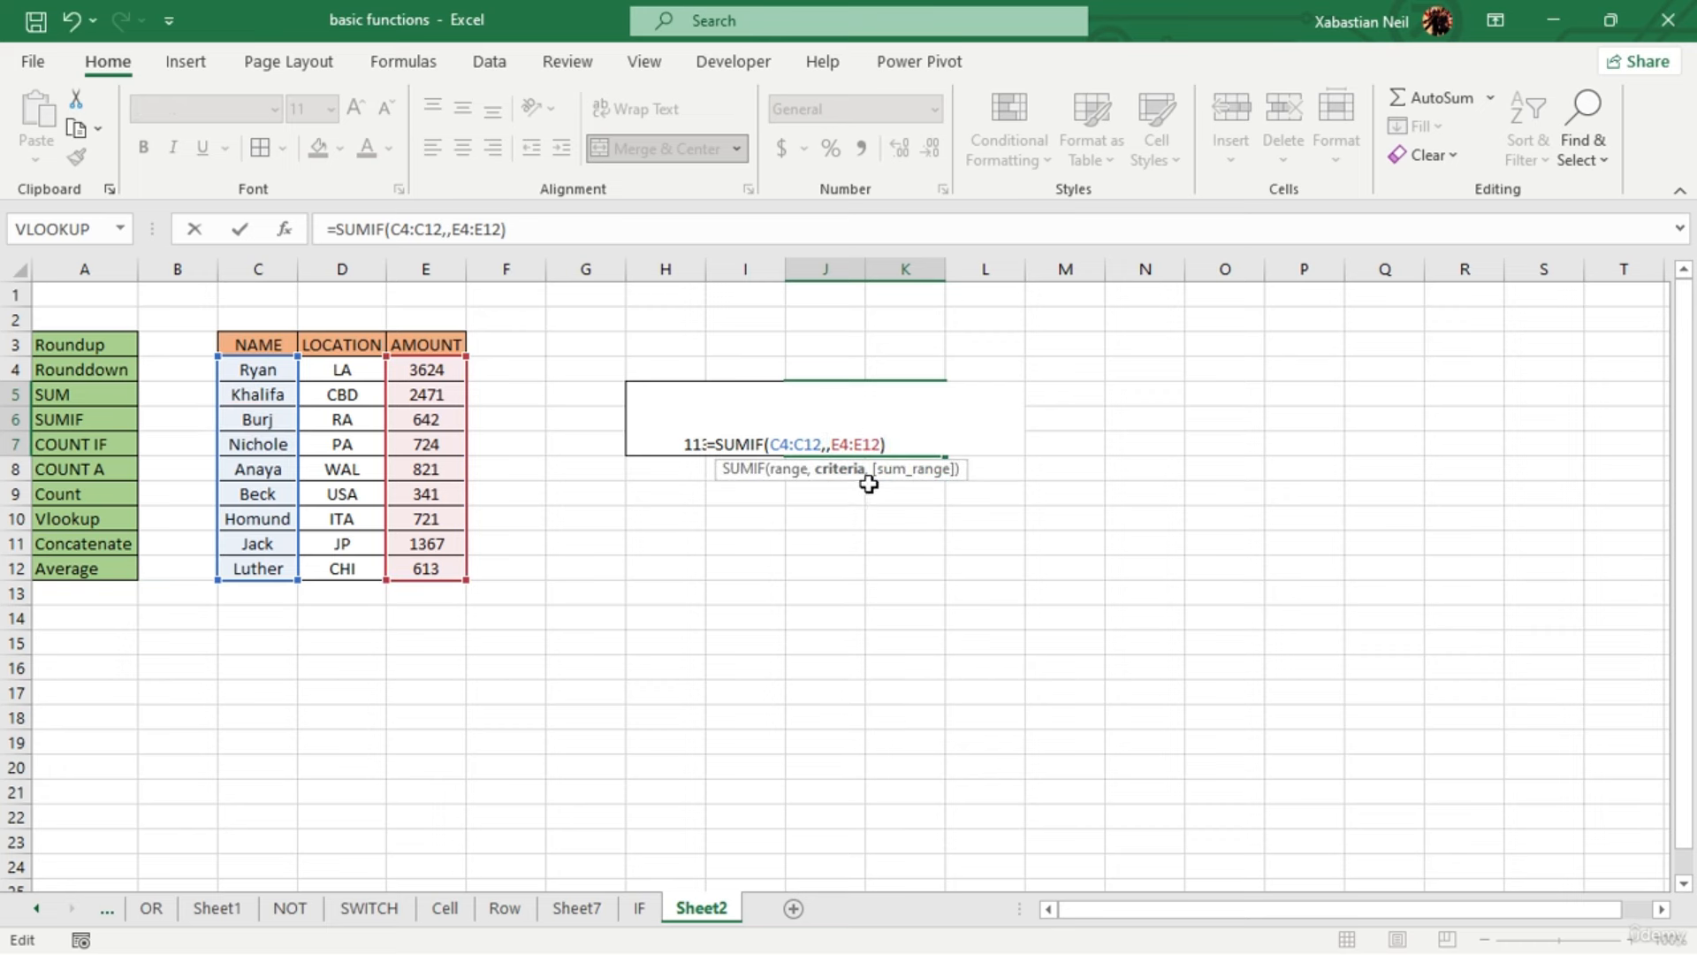
click(269, 469)
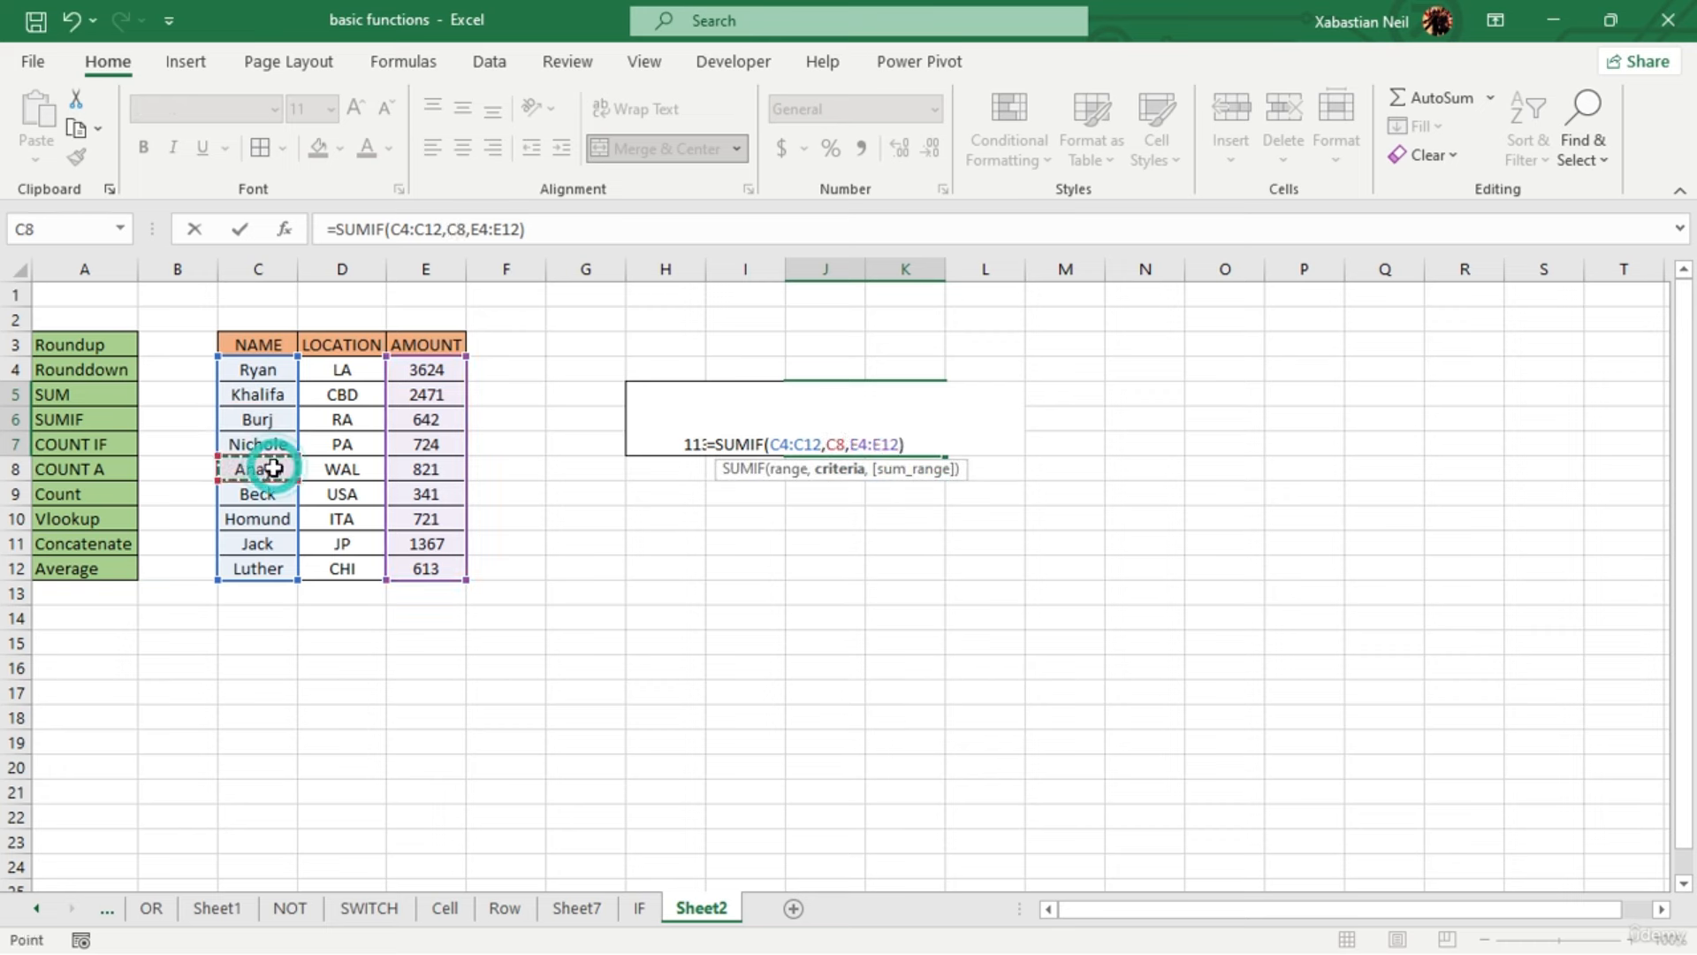
key(Return)
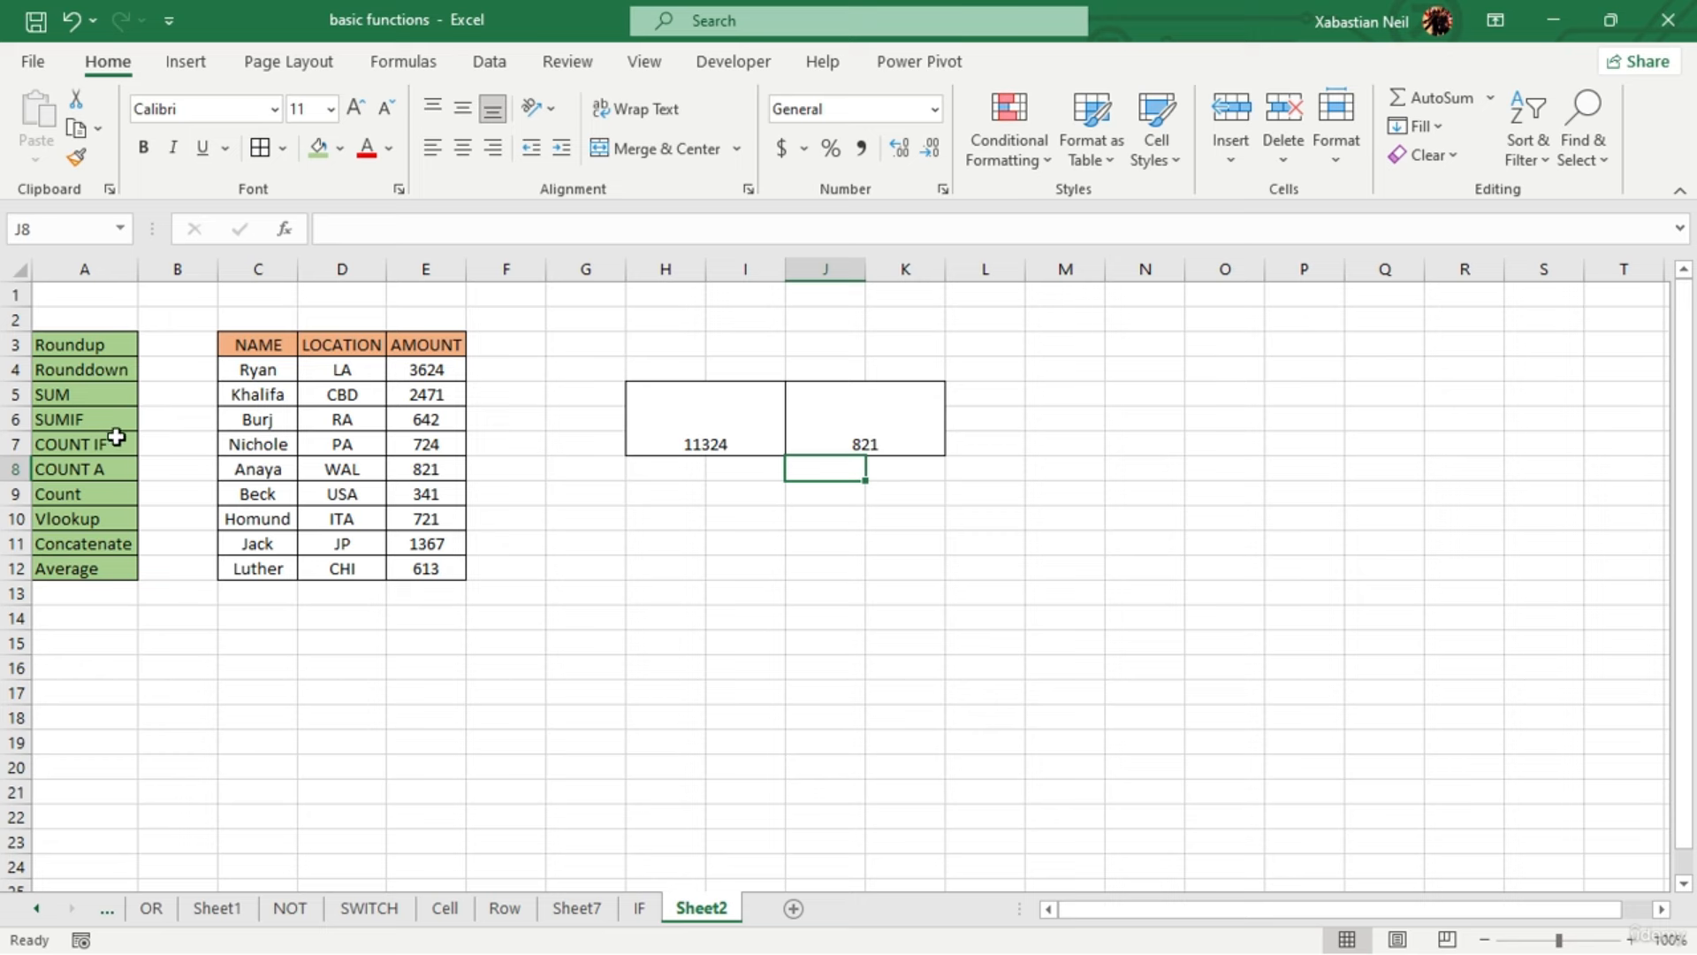
Compare the SUMIF formula in the merged cell J5 with the SUM formula in the merged cell H5
double_click(936, 421)
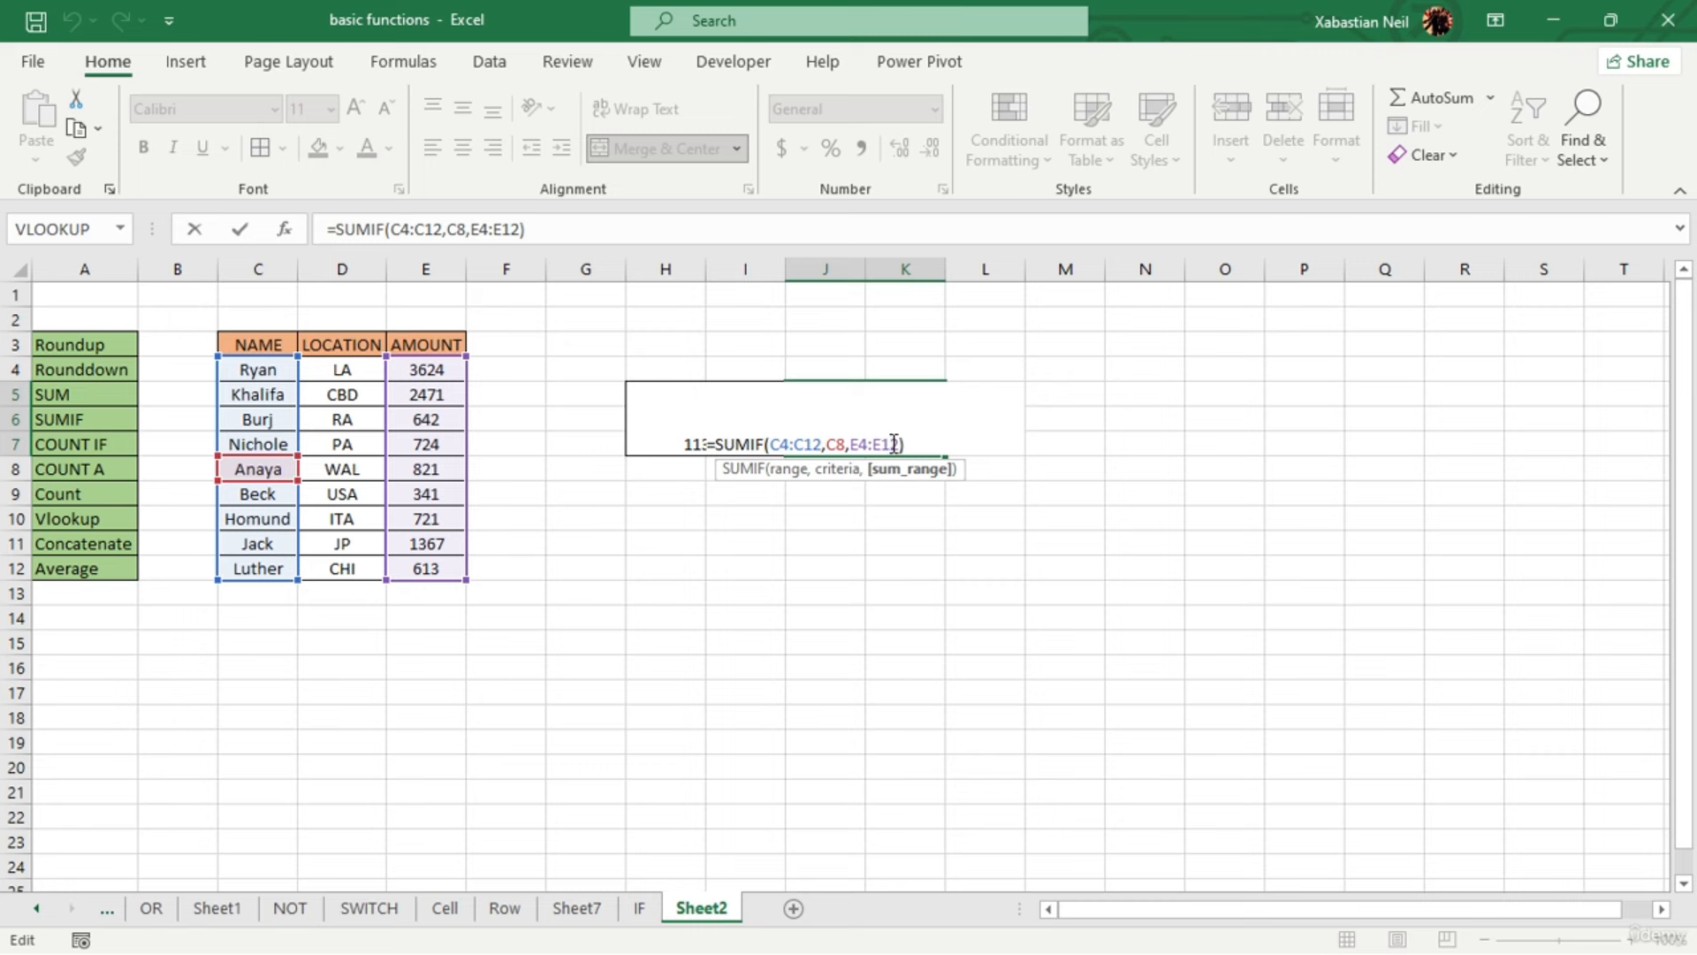
key(Return)
click(739, 439)
double_click(738, 435)
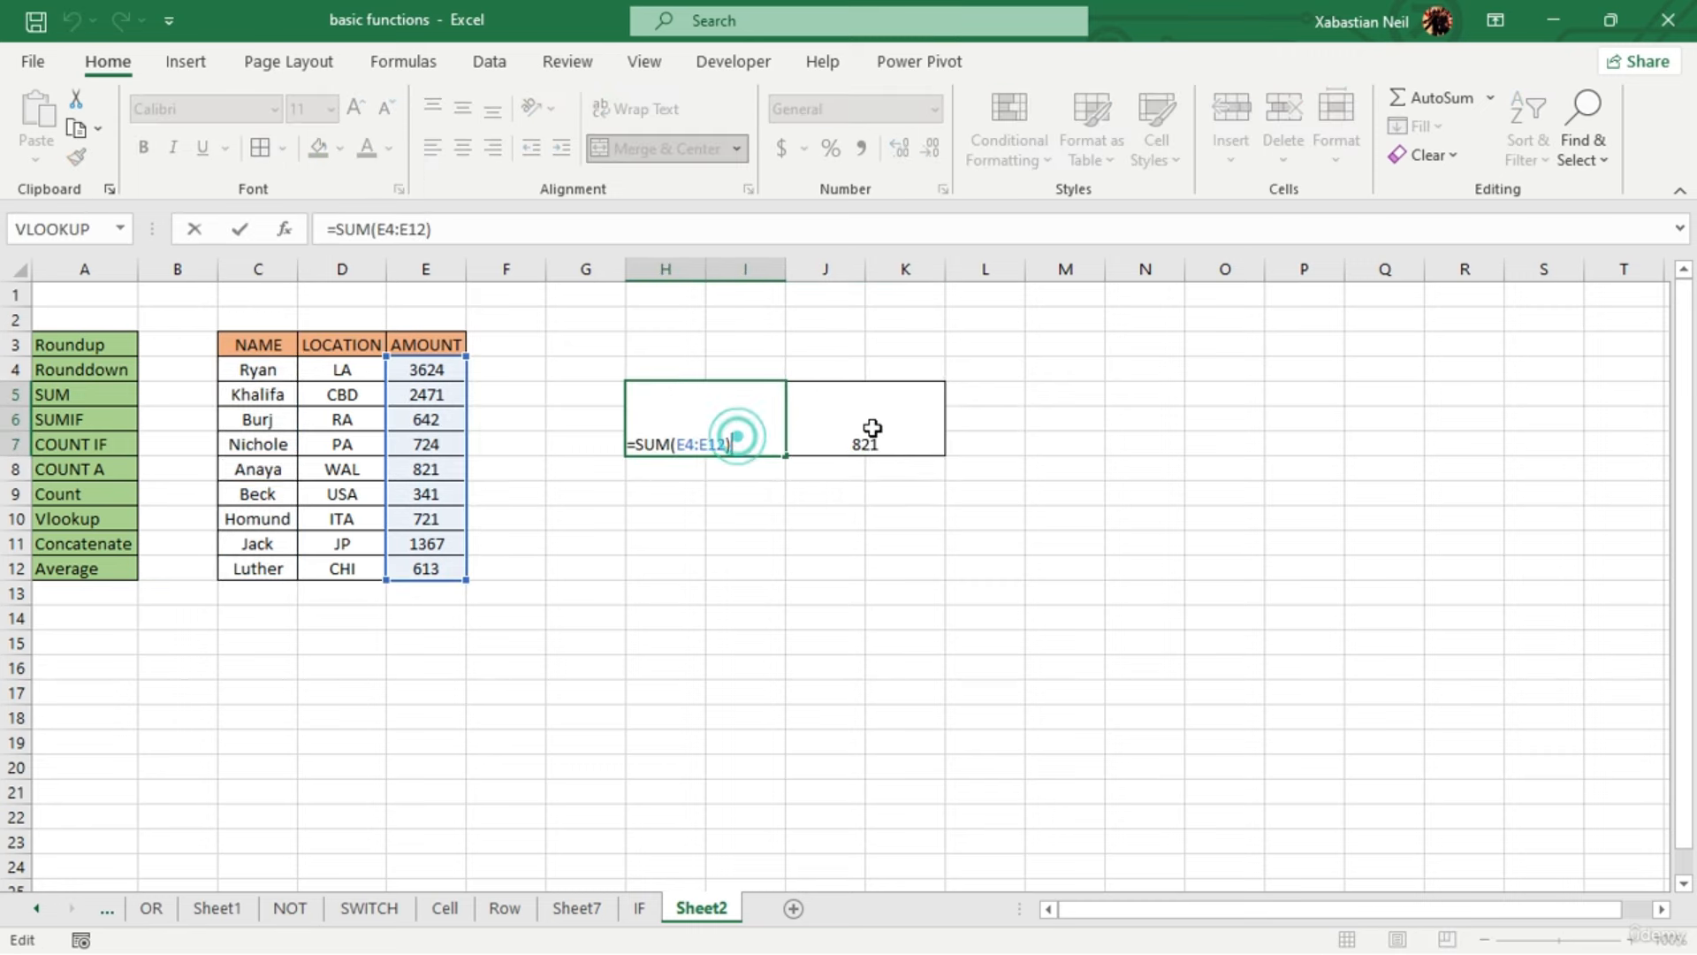
key(Return)
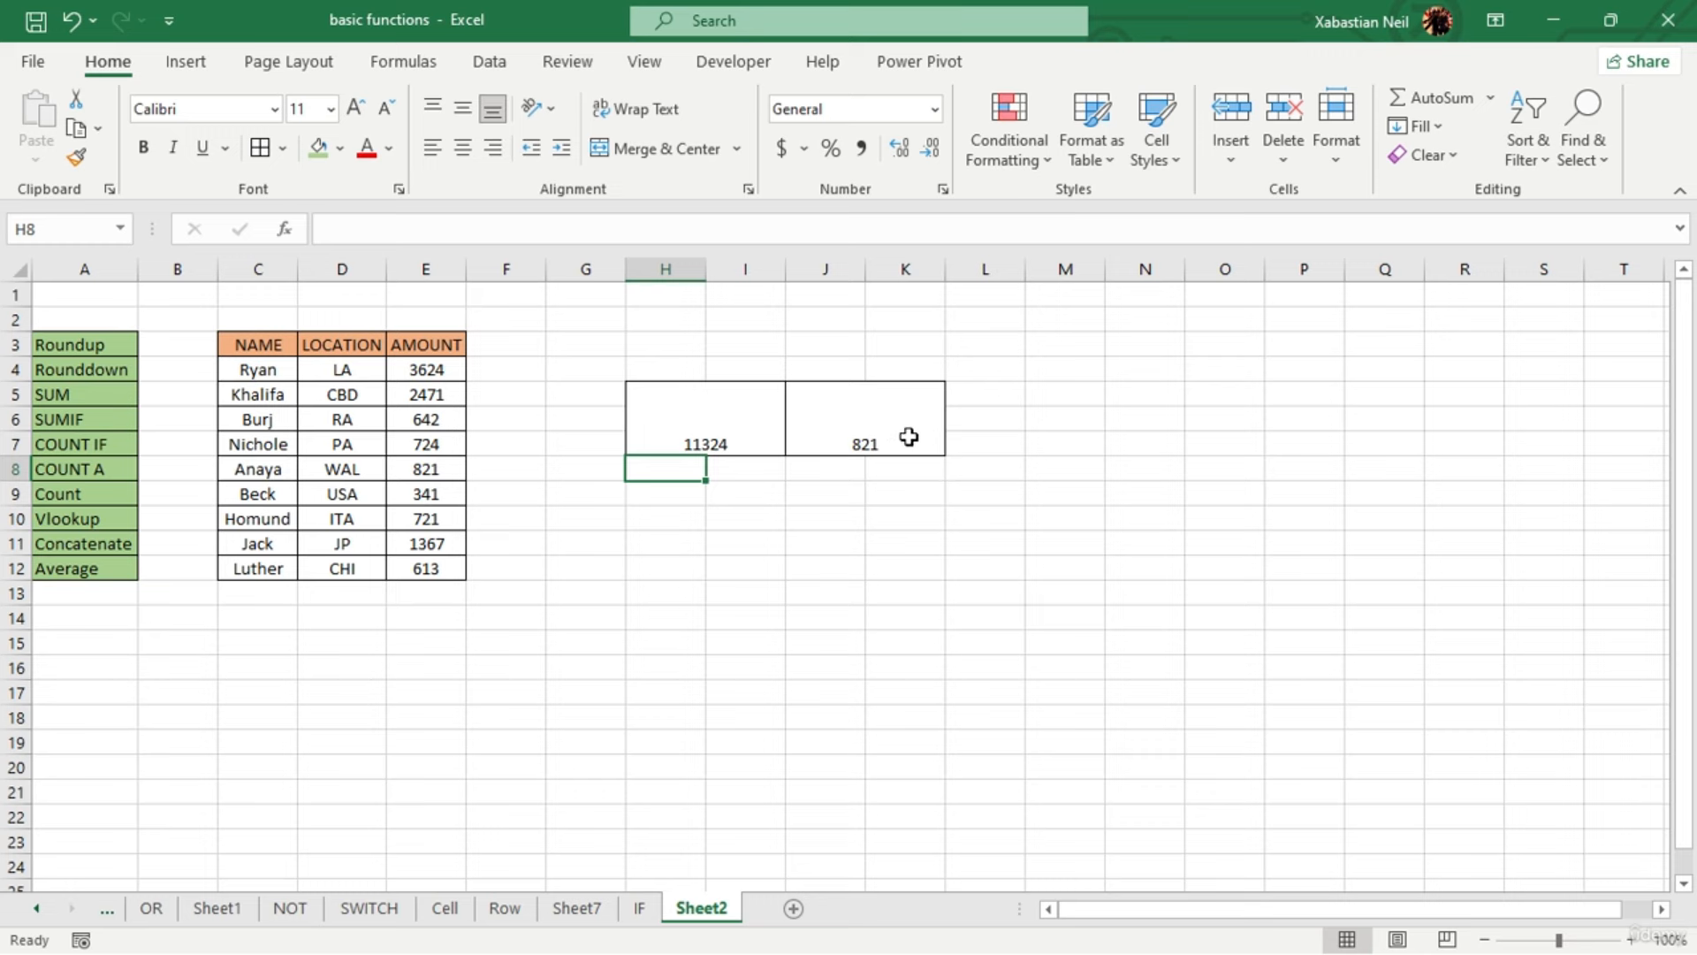
Clear the SUMIF formula from the merged cell J5
double_click(905, 439)
key(BackSpace)
key(BackSpace)
key(BackSpace)
key(BackSpace)
key(BackSpace)
key(BackSpace)
key(BackSpace)
key(BackSpace)
key(BackSpace)
key(BackSpace)
key(BackSpace)
key(BackSpace)
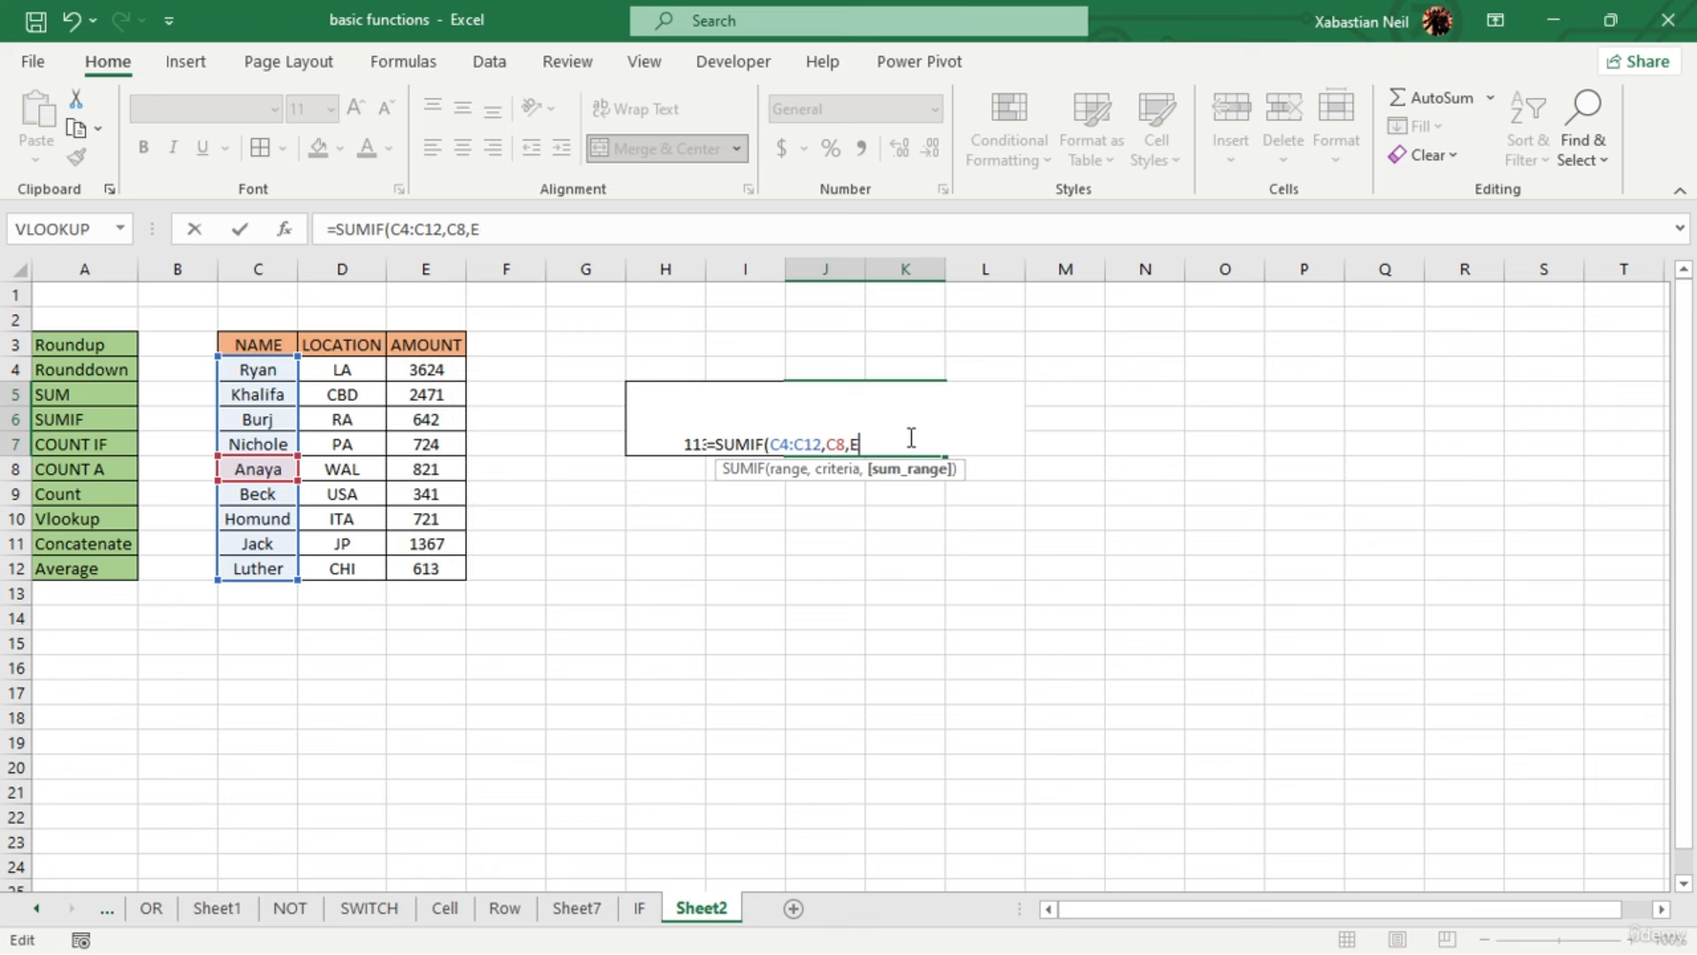
key(BackSpace)
key(BackSpace)
key(BackSpace)
key(BackSpace)
key(BackSpace)
key(BackSpace)
key(BackSpace)
key(BackSpace)
key(BackSpace)
key(BackSpace)
key(BackSpace)
key(BackSpace)
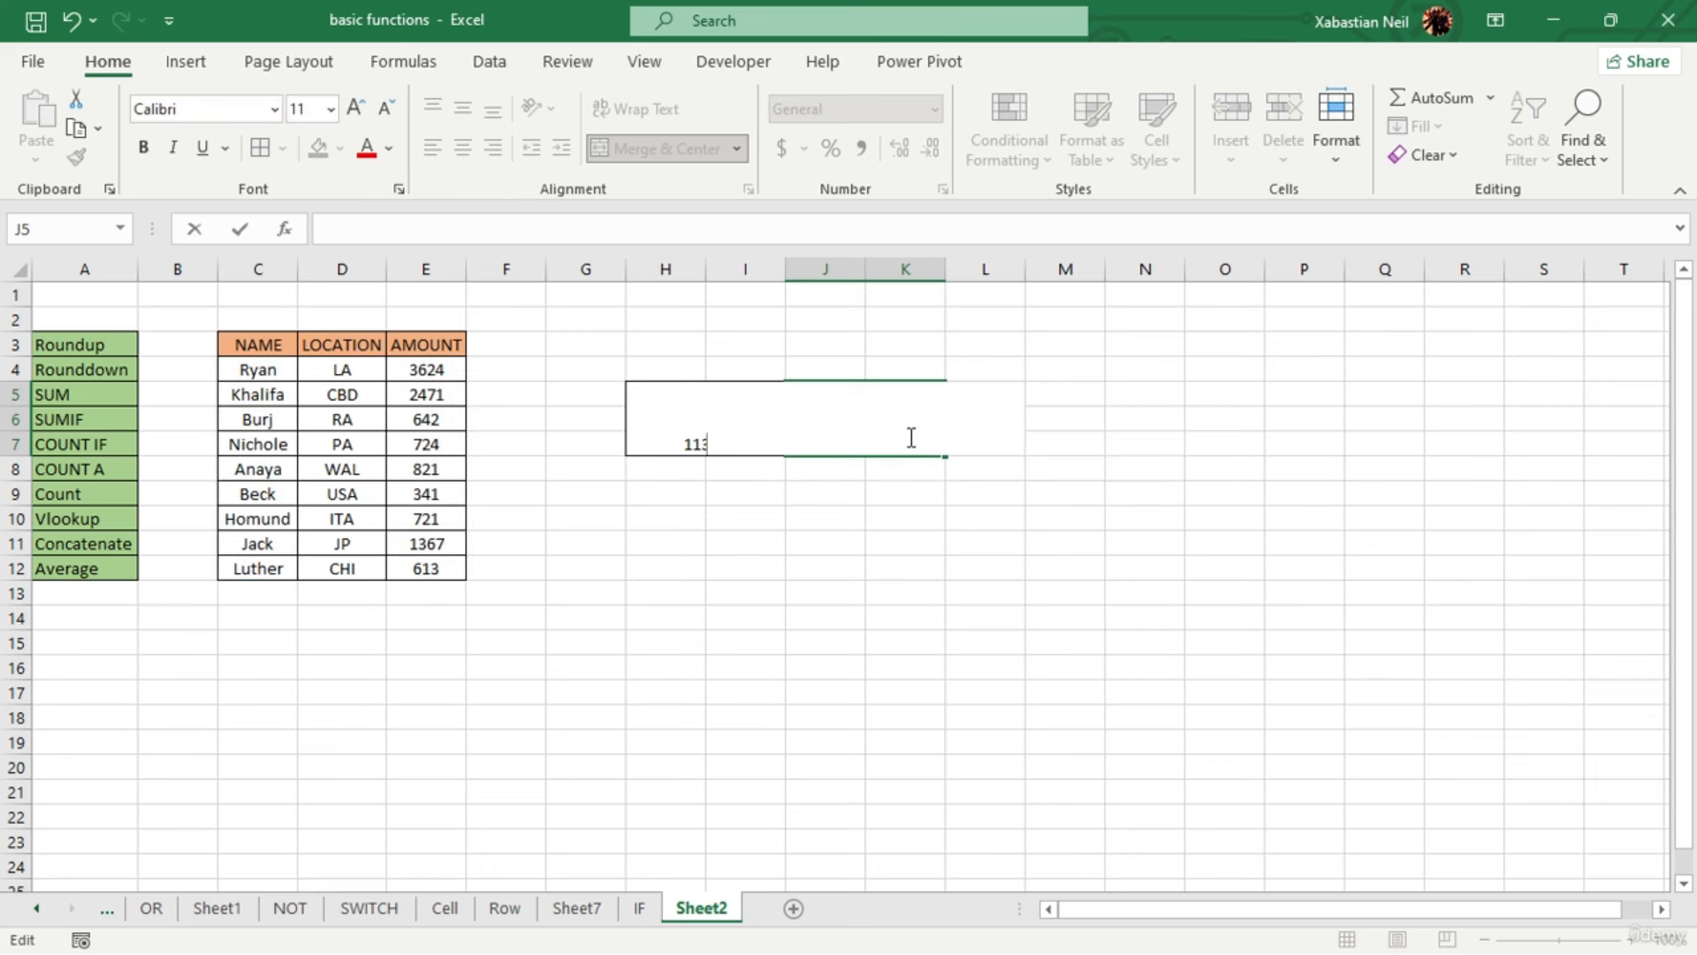
click(808, 616)
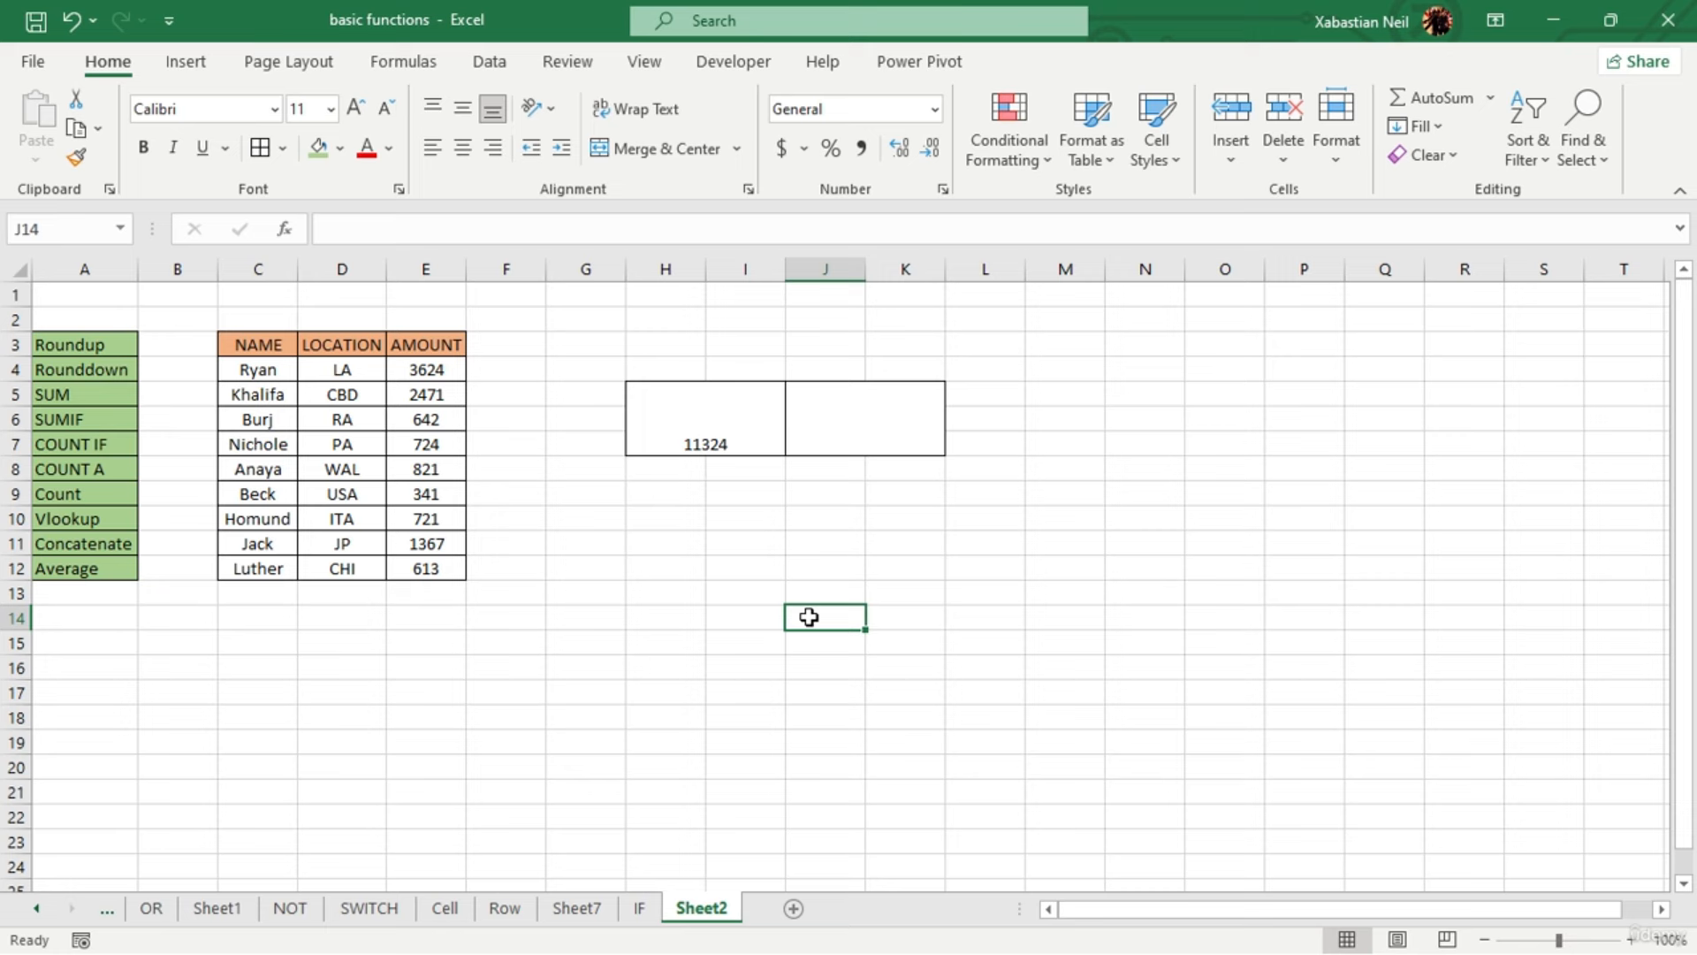
Replace the SUM formula in the merged cell H5 with =COUNT(C4:E4) to count the numbers in the first data row
click(868, 430)
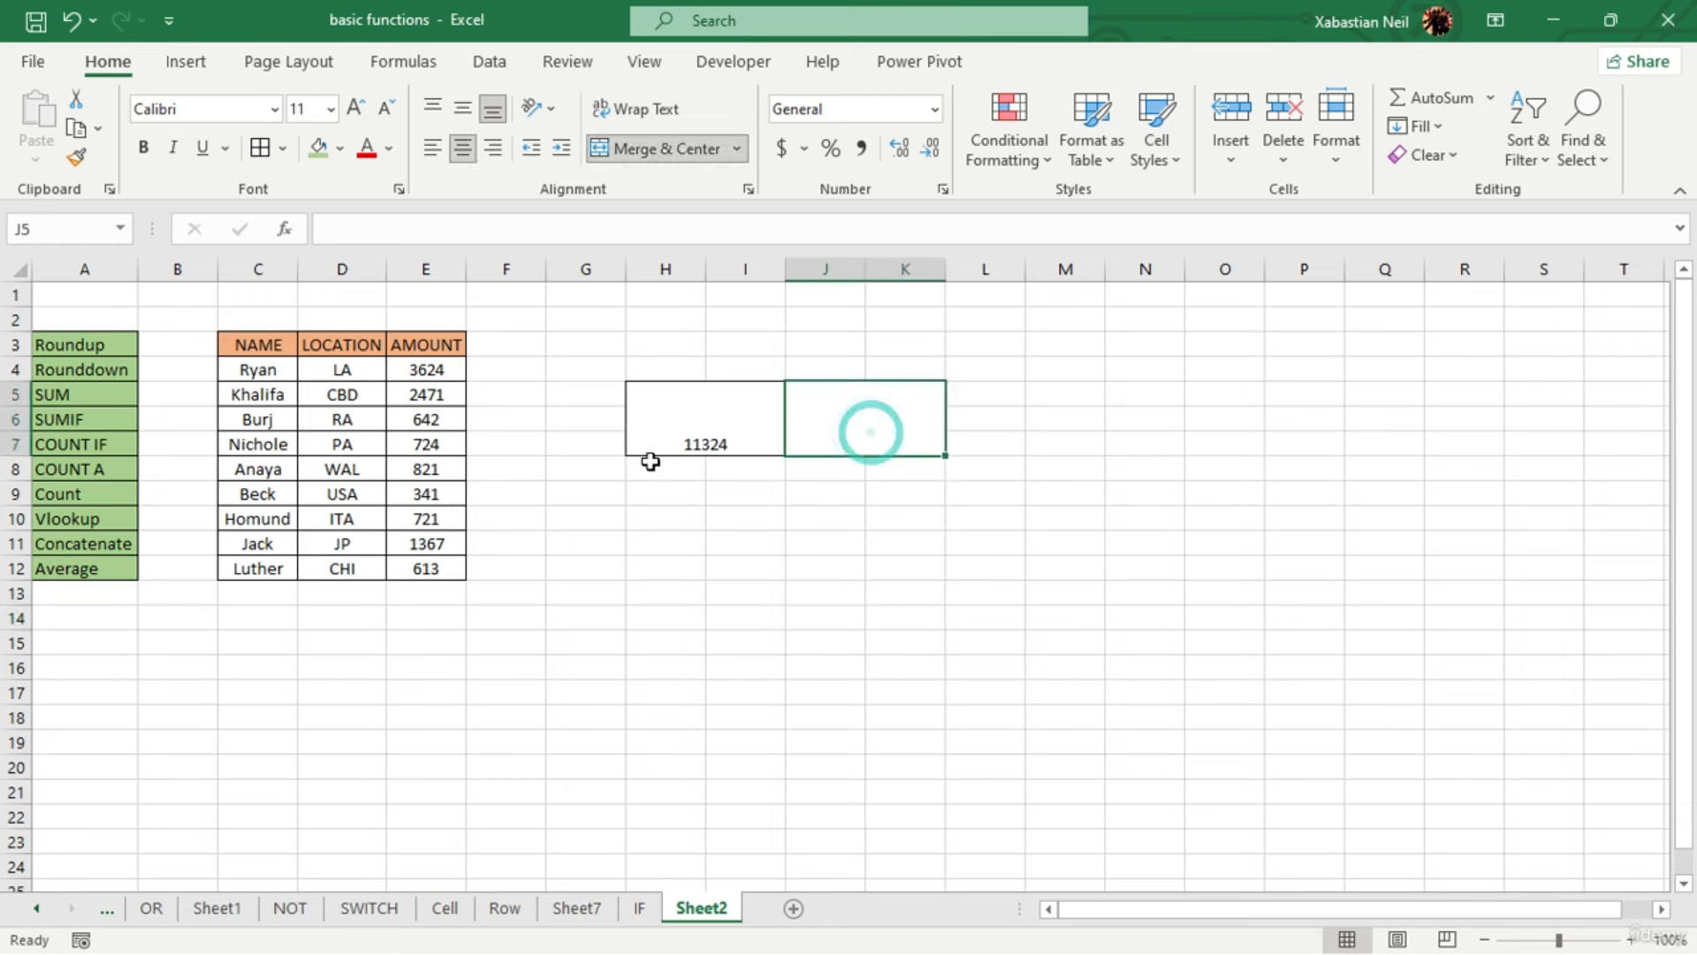
double_click(721, 434)
key(BackSpace)
key(BackSpace)
key(BackSpace)
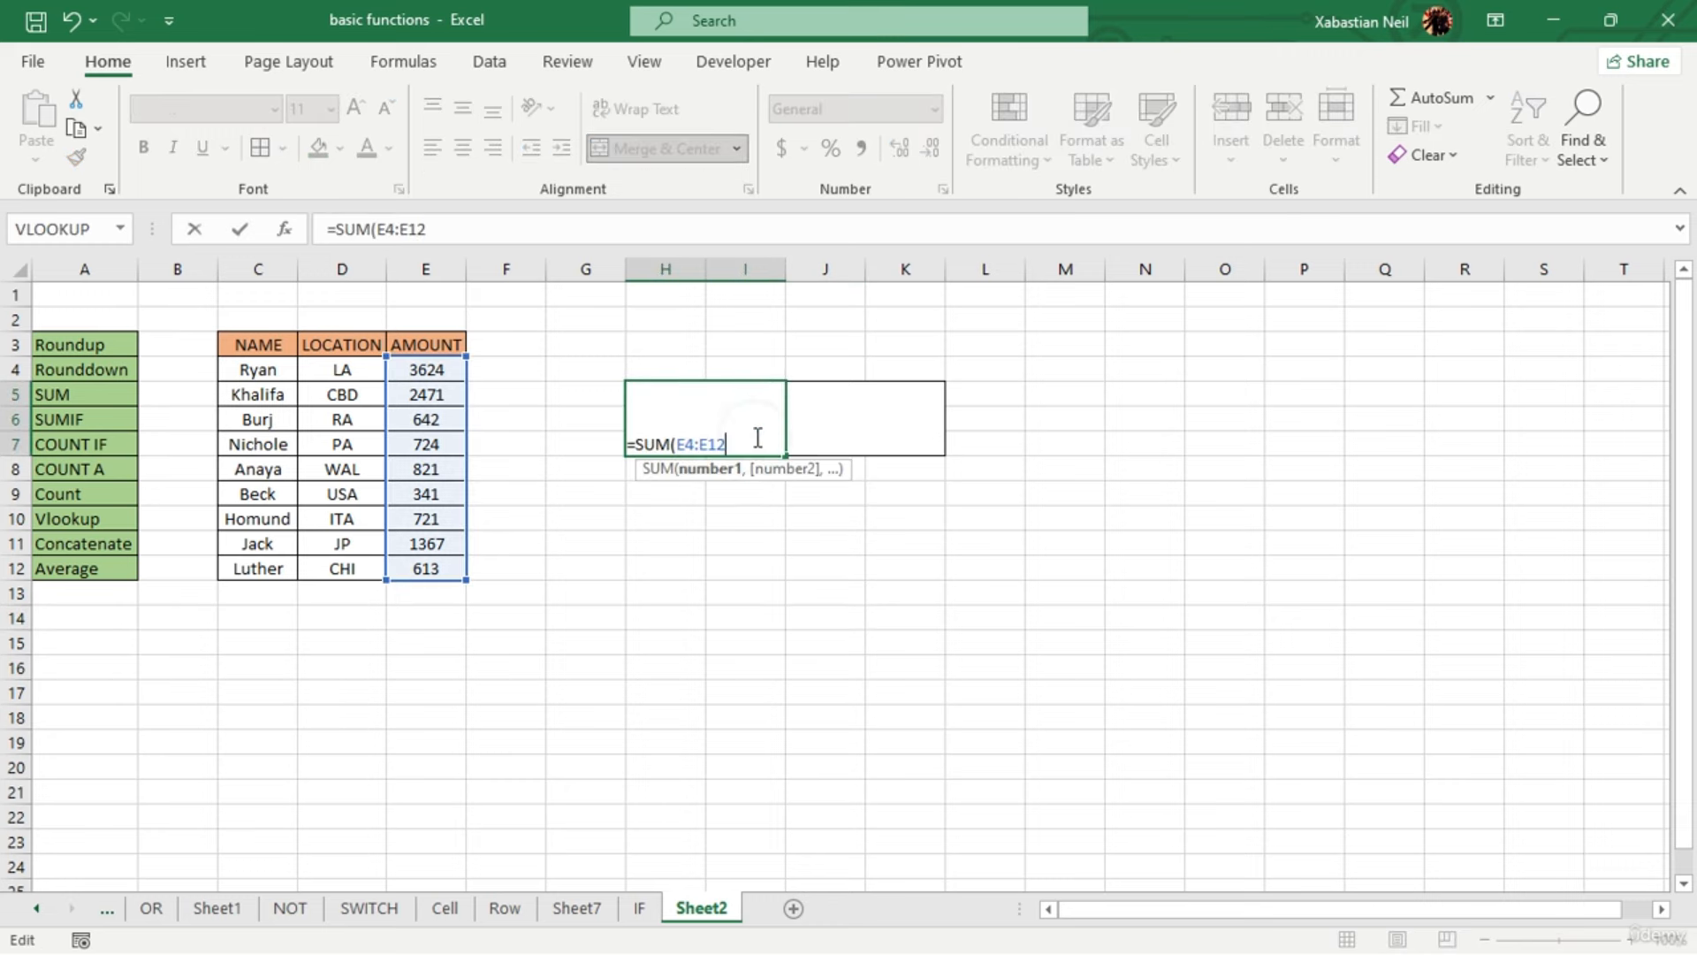
key(BackSpace)
key(BackSpace)
key(BackSpace)
key(BackSpace)
key(BackSpace)
key(BackSpace)
key(BackSpace)
key(BackSpace)
key(BackSpace)
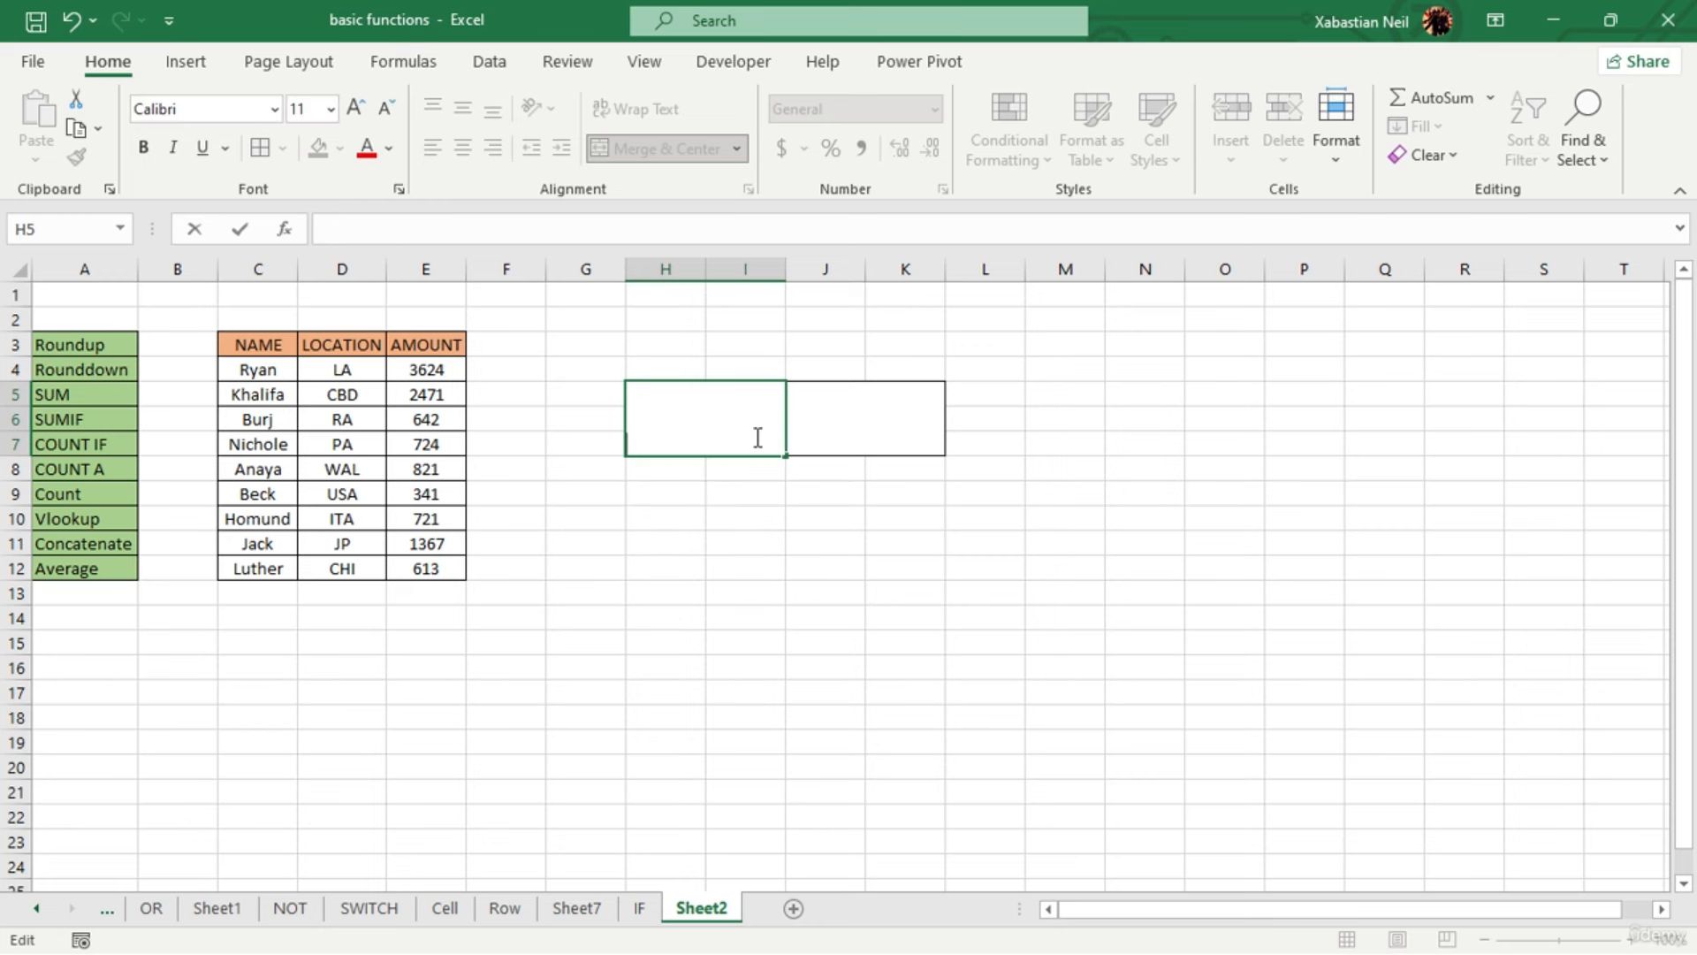
text(=count)
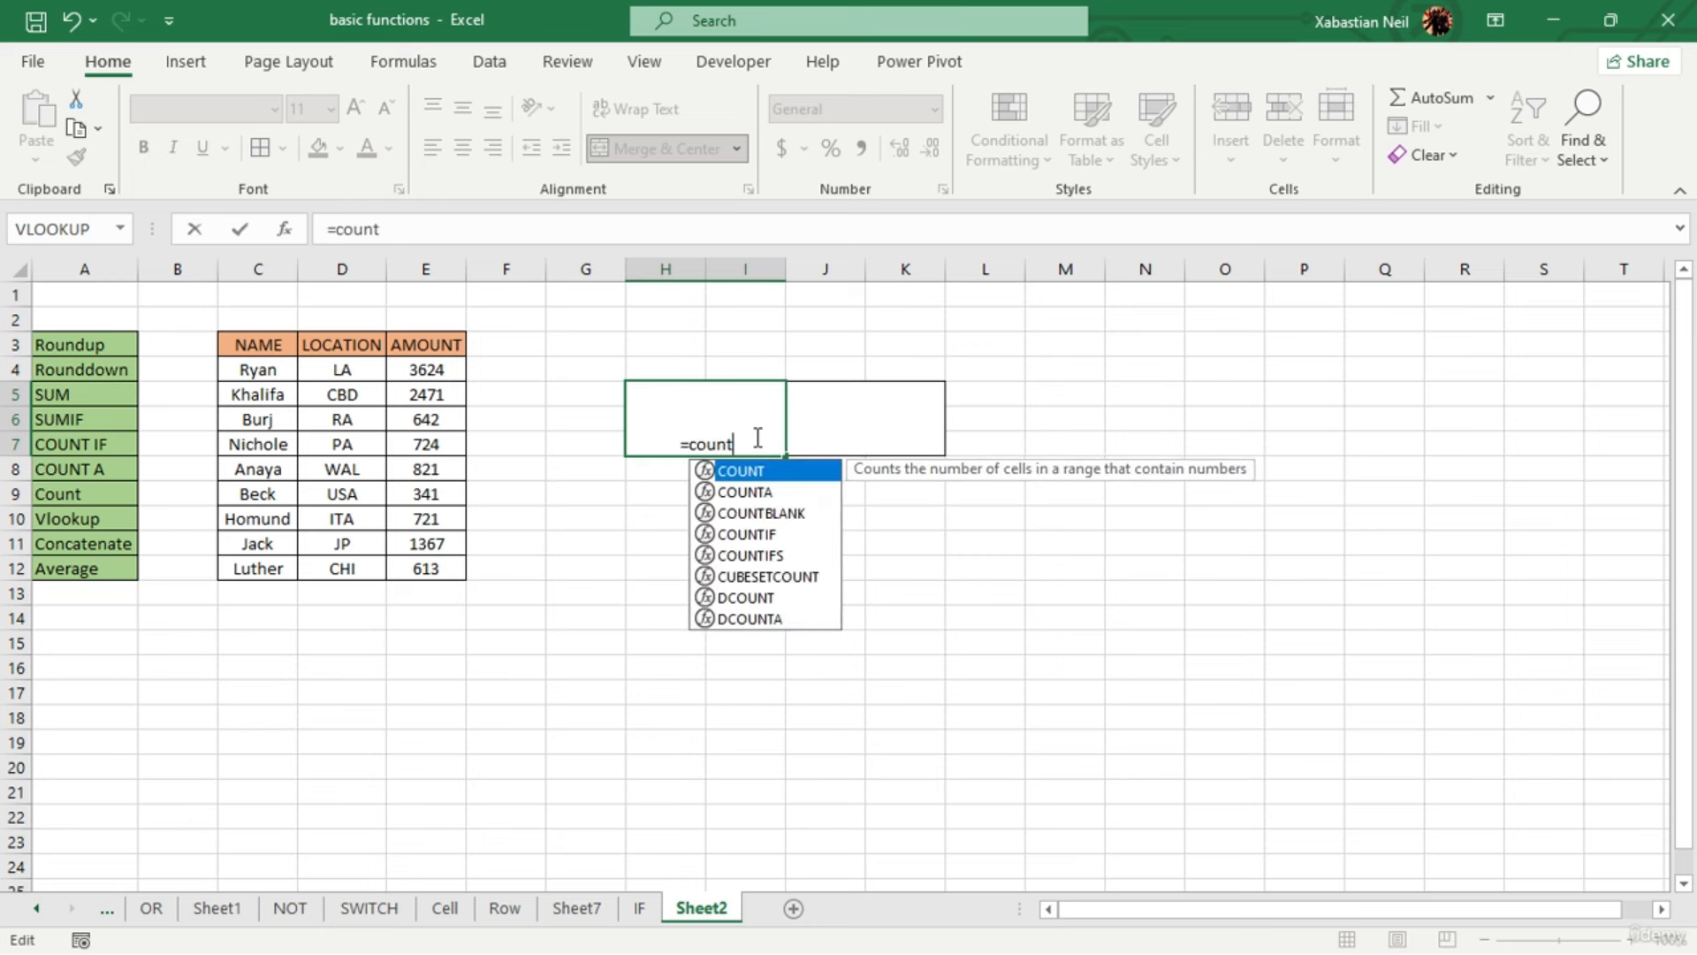
key(Tab)
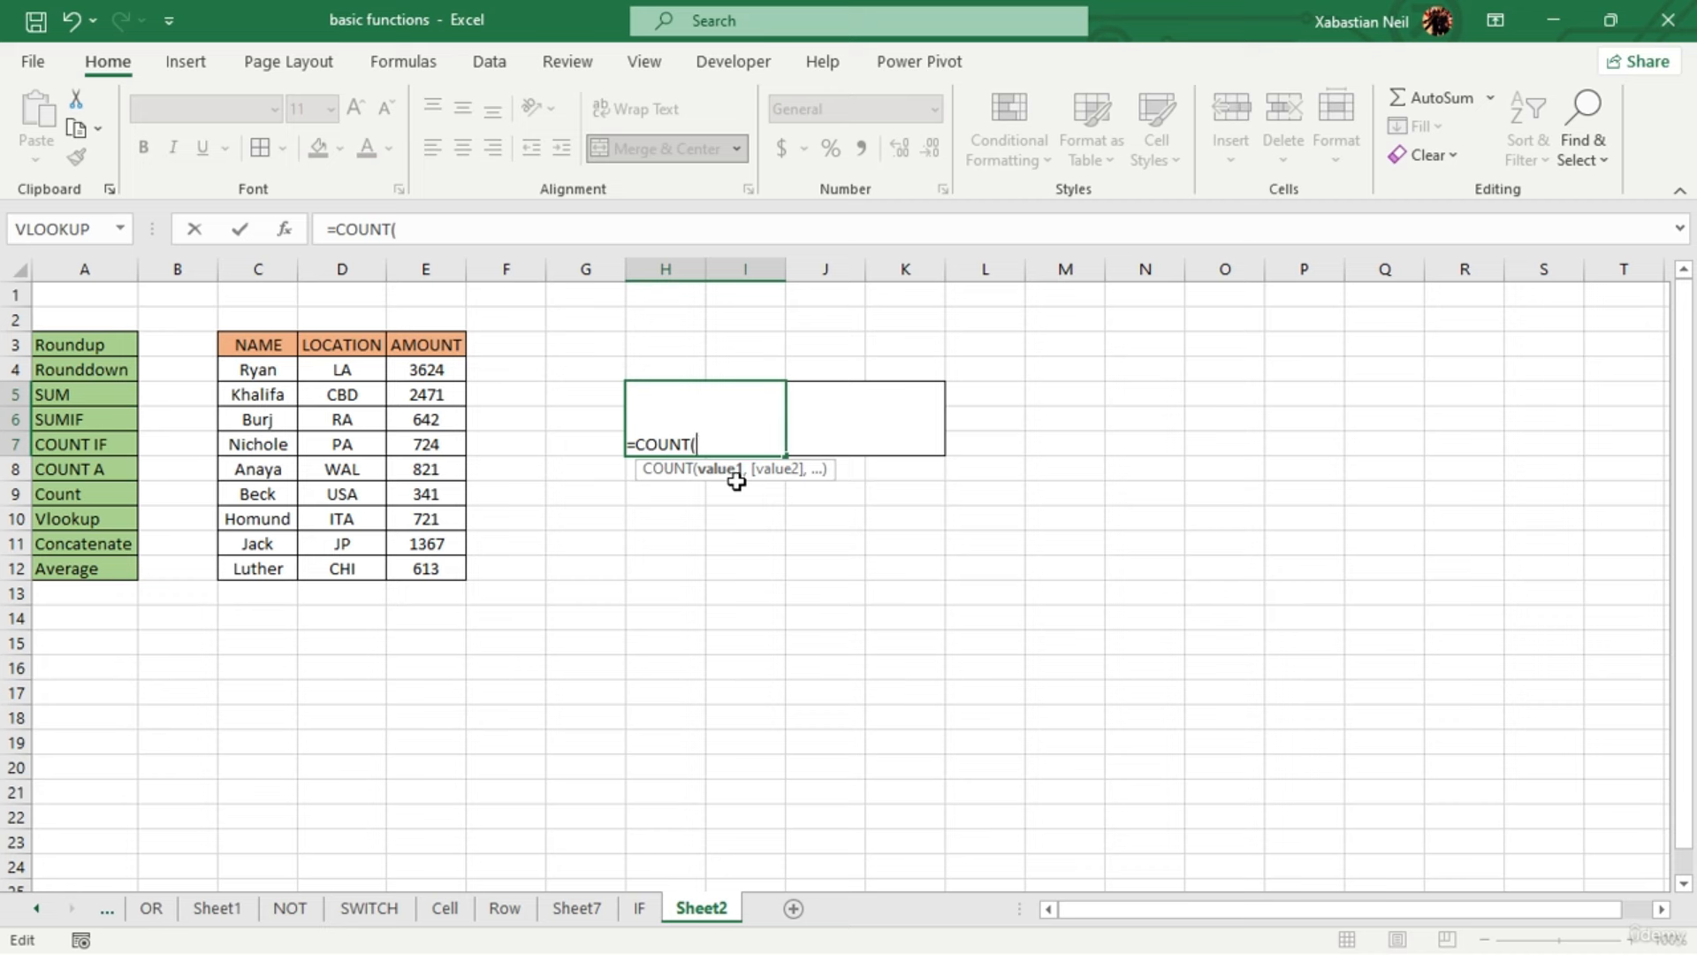
drag(247, 369, 414, 368)
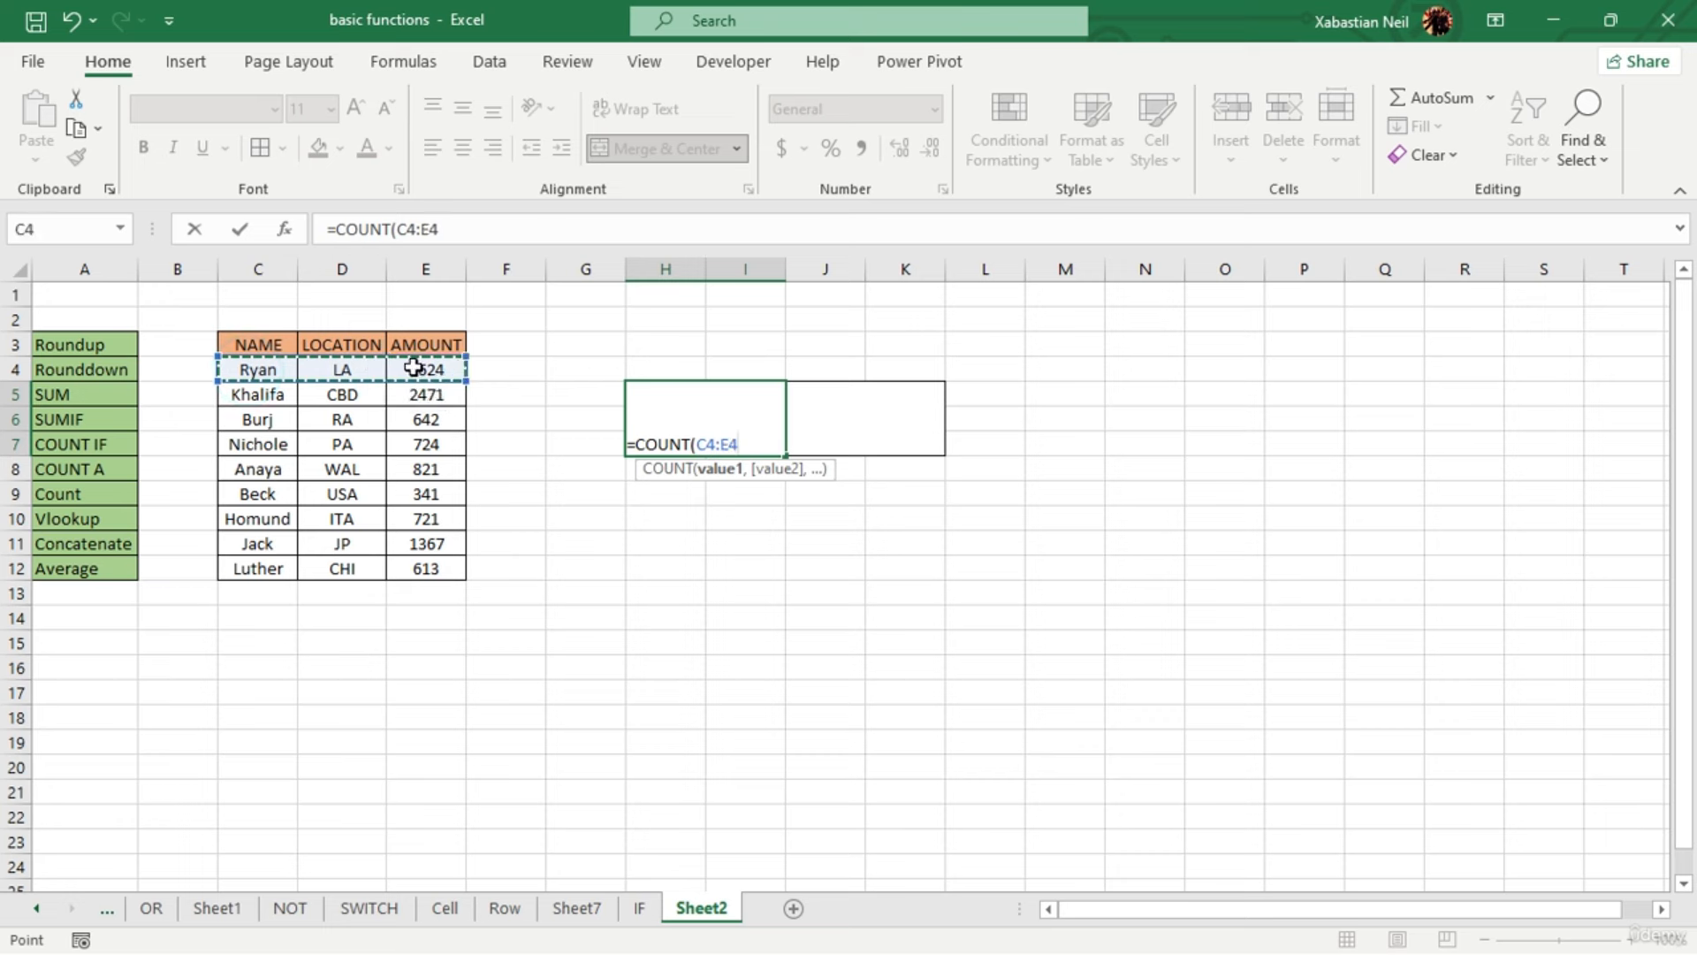
key(Return)
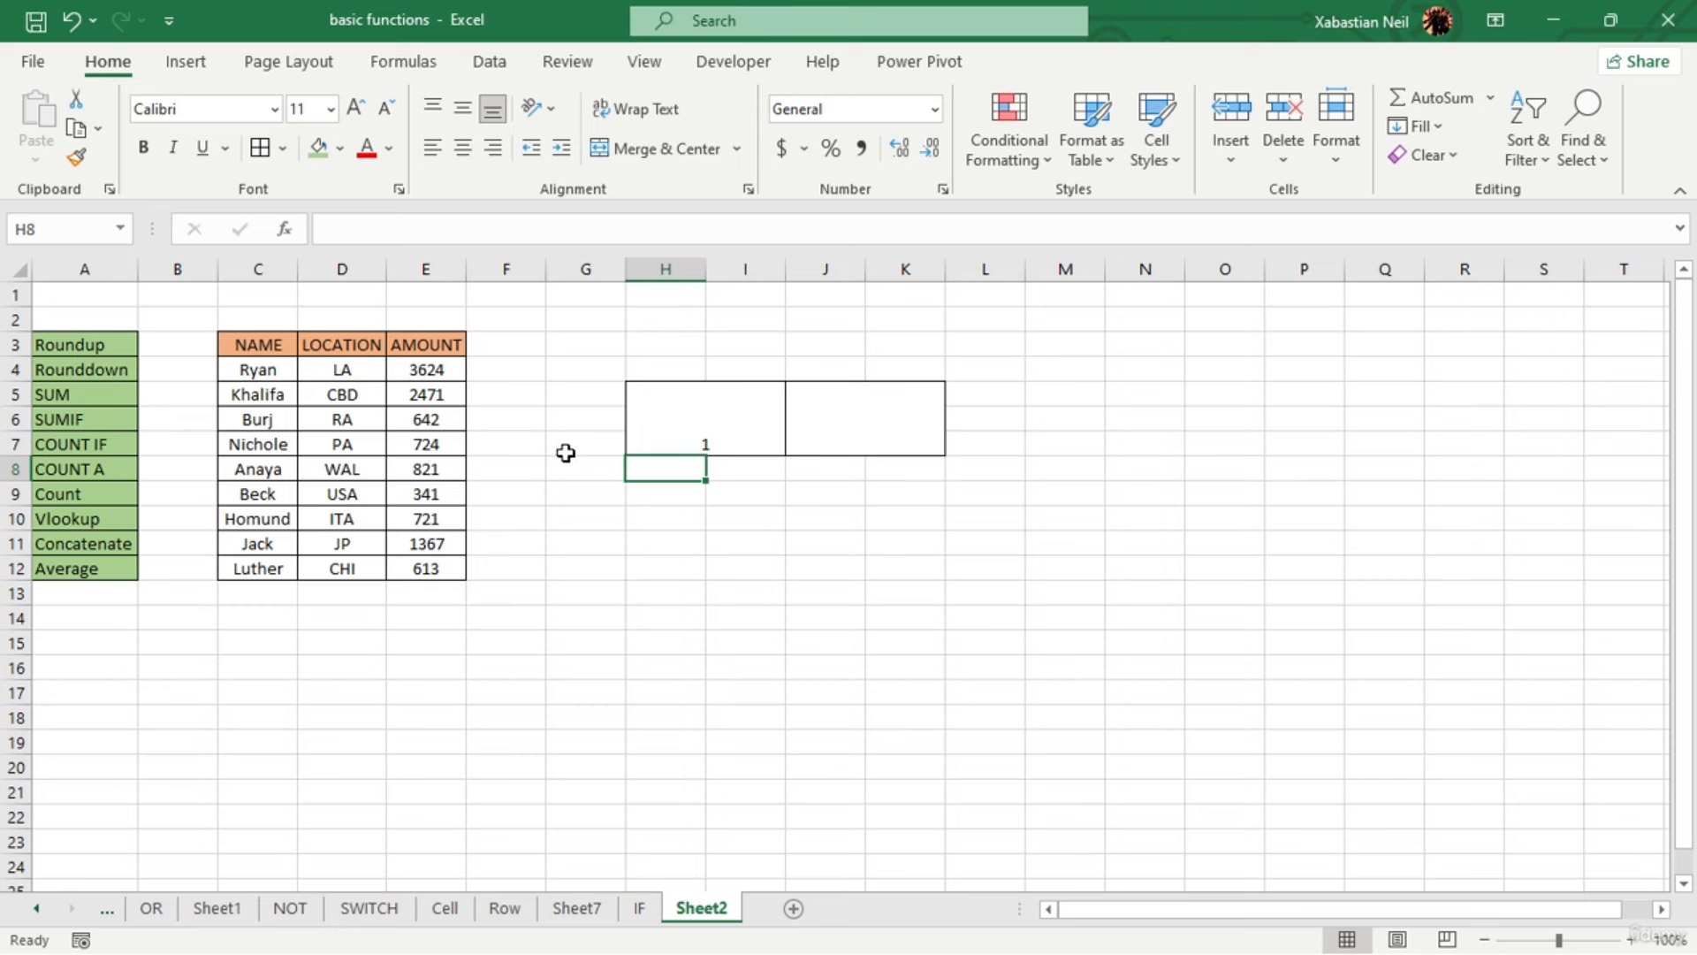
Format the COUNT result in the merged cell H5 to show two decimal places
click(684, 442)
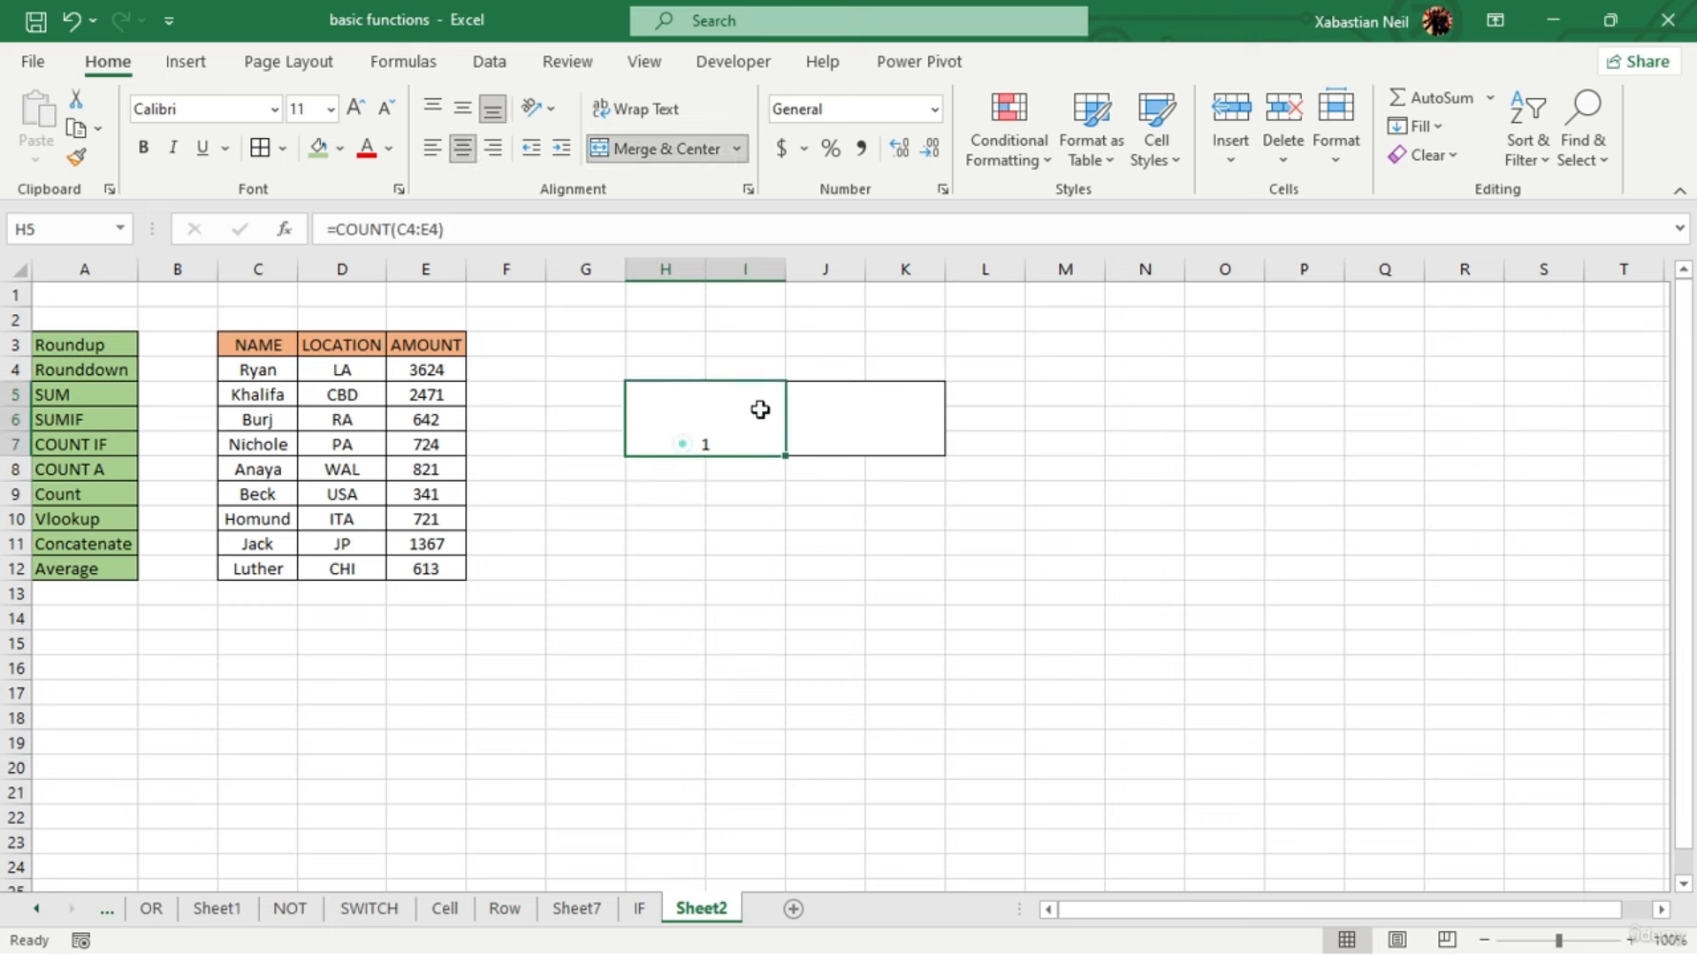
click(900, 150)
click(900, 152)
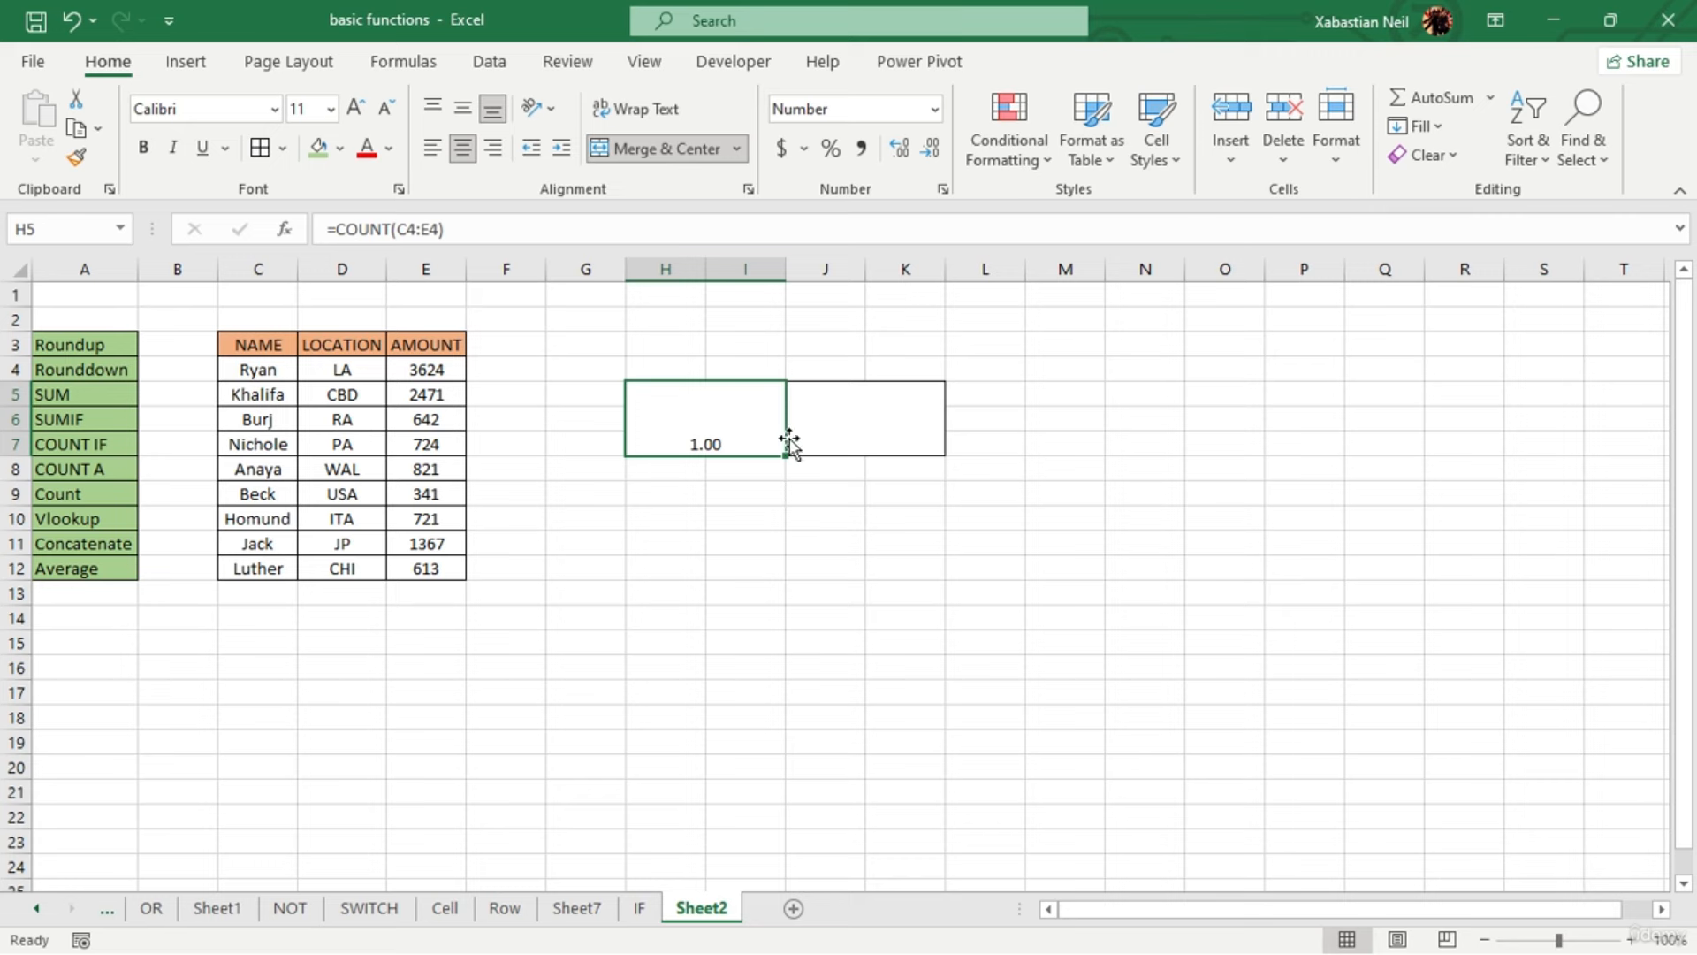
Enter =COUNT(C4:E5) in the merged cell J5 to count the numbers in the first two data rows
click(867, 434)
double_click(886, 439)
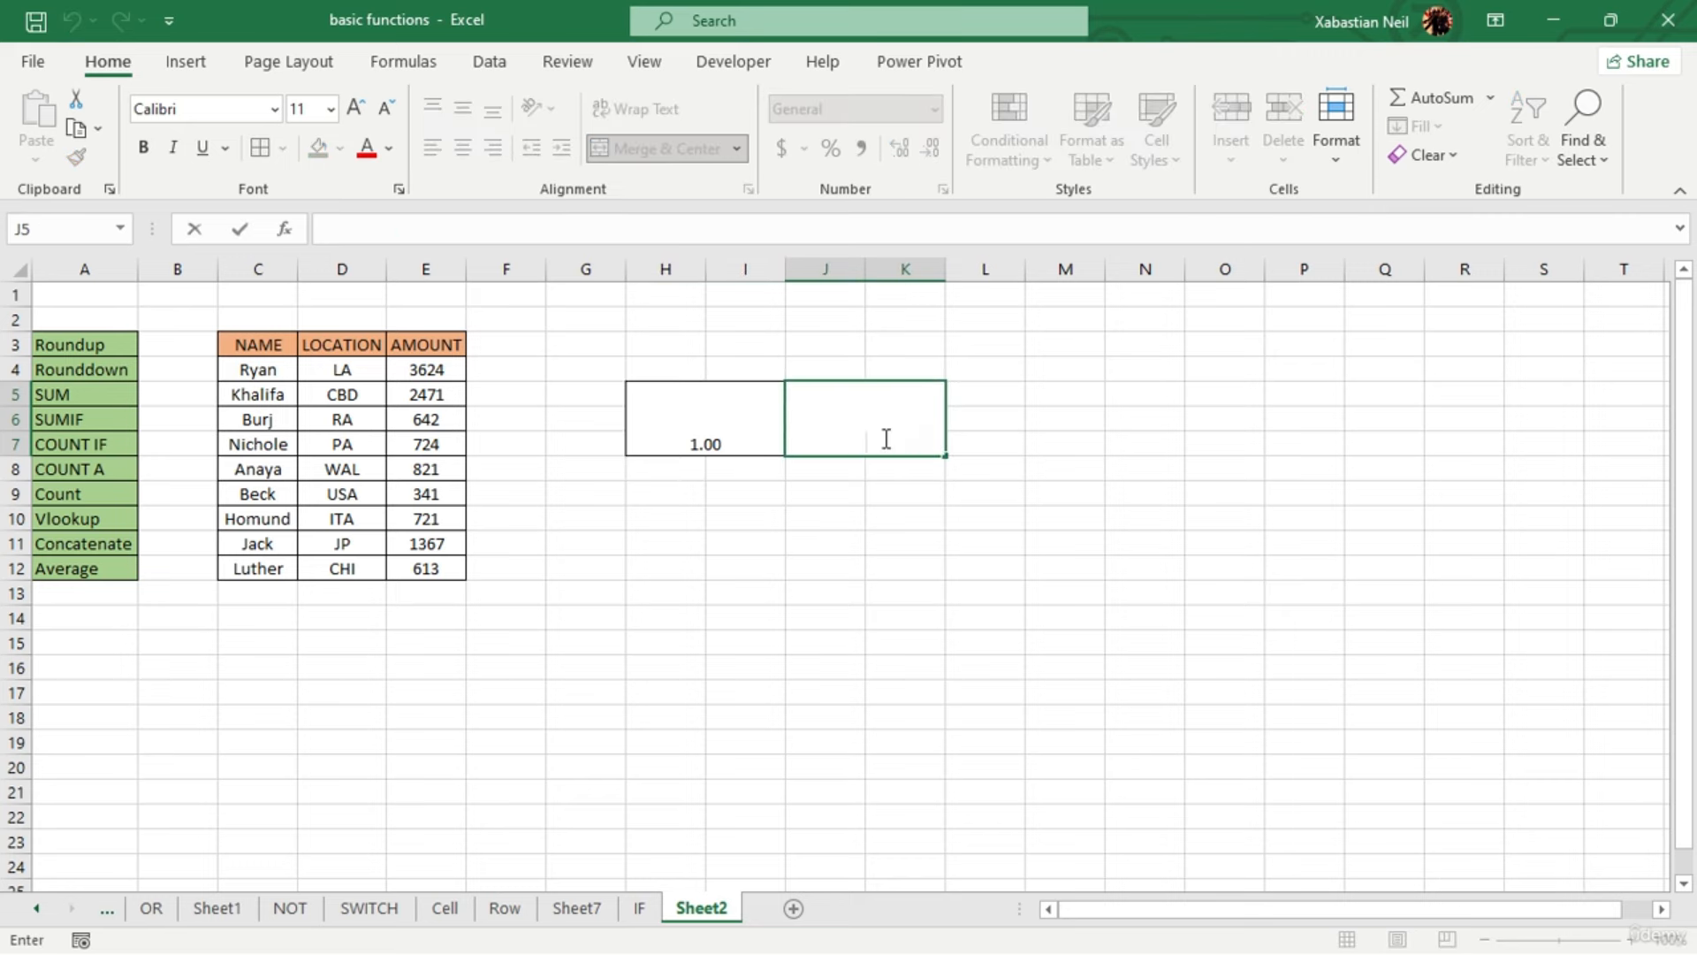
text(=coun)
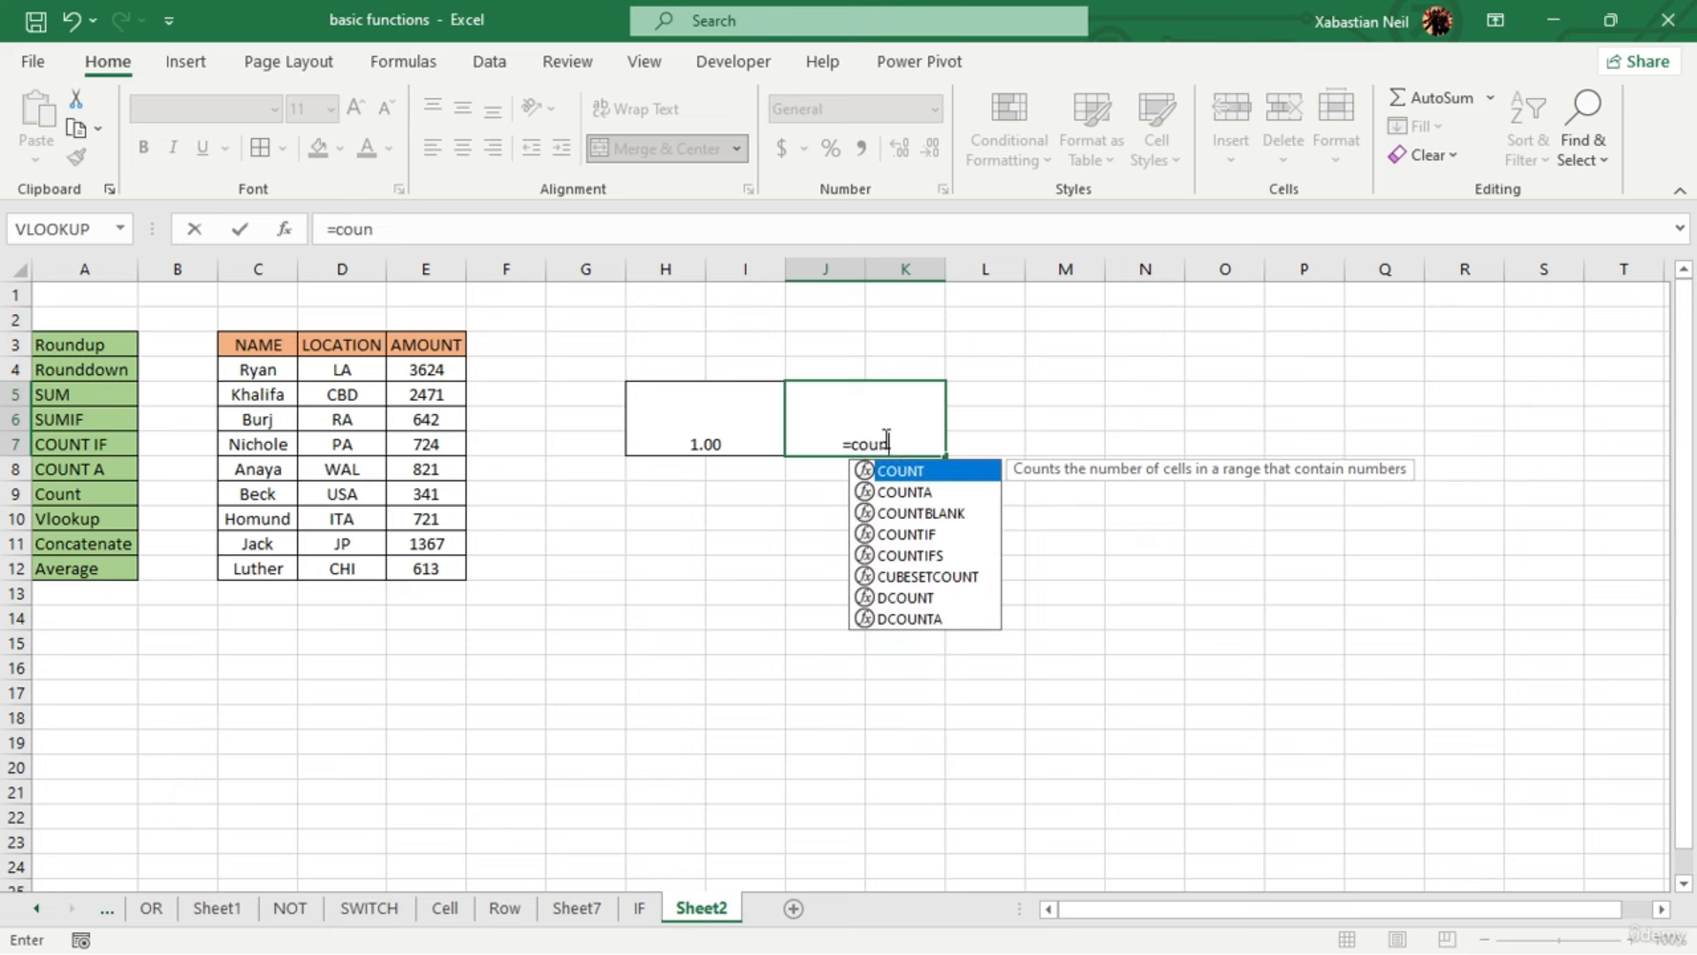
text(t()
drag(236, 375, 406, 394)
key(Return)
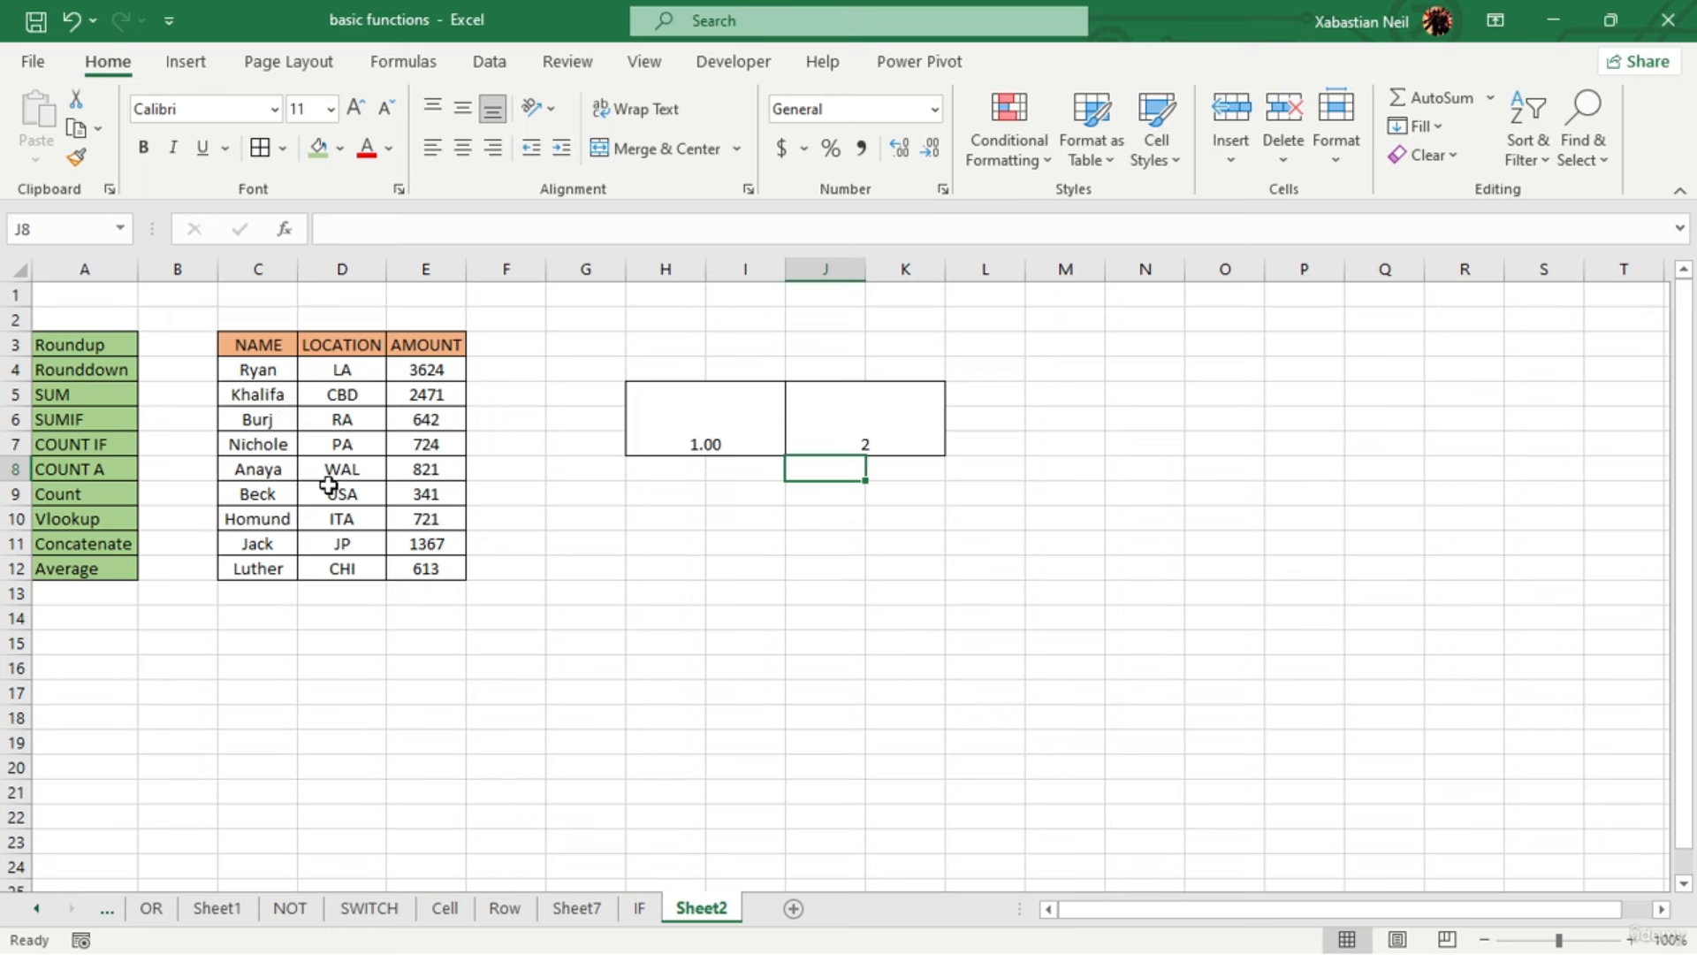
Extend the COUNT range in the merged cell J5 to C4:E12 to cover all the table's data rows
double_click(896, 444)
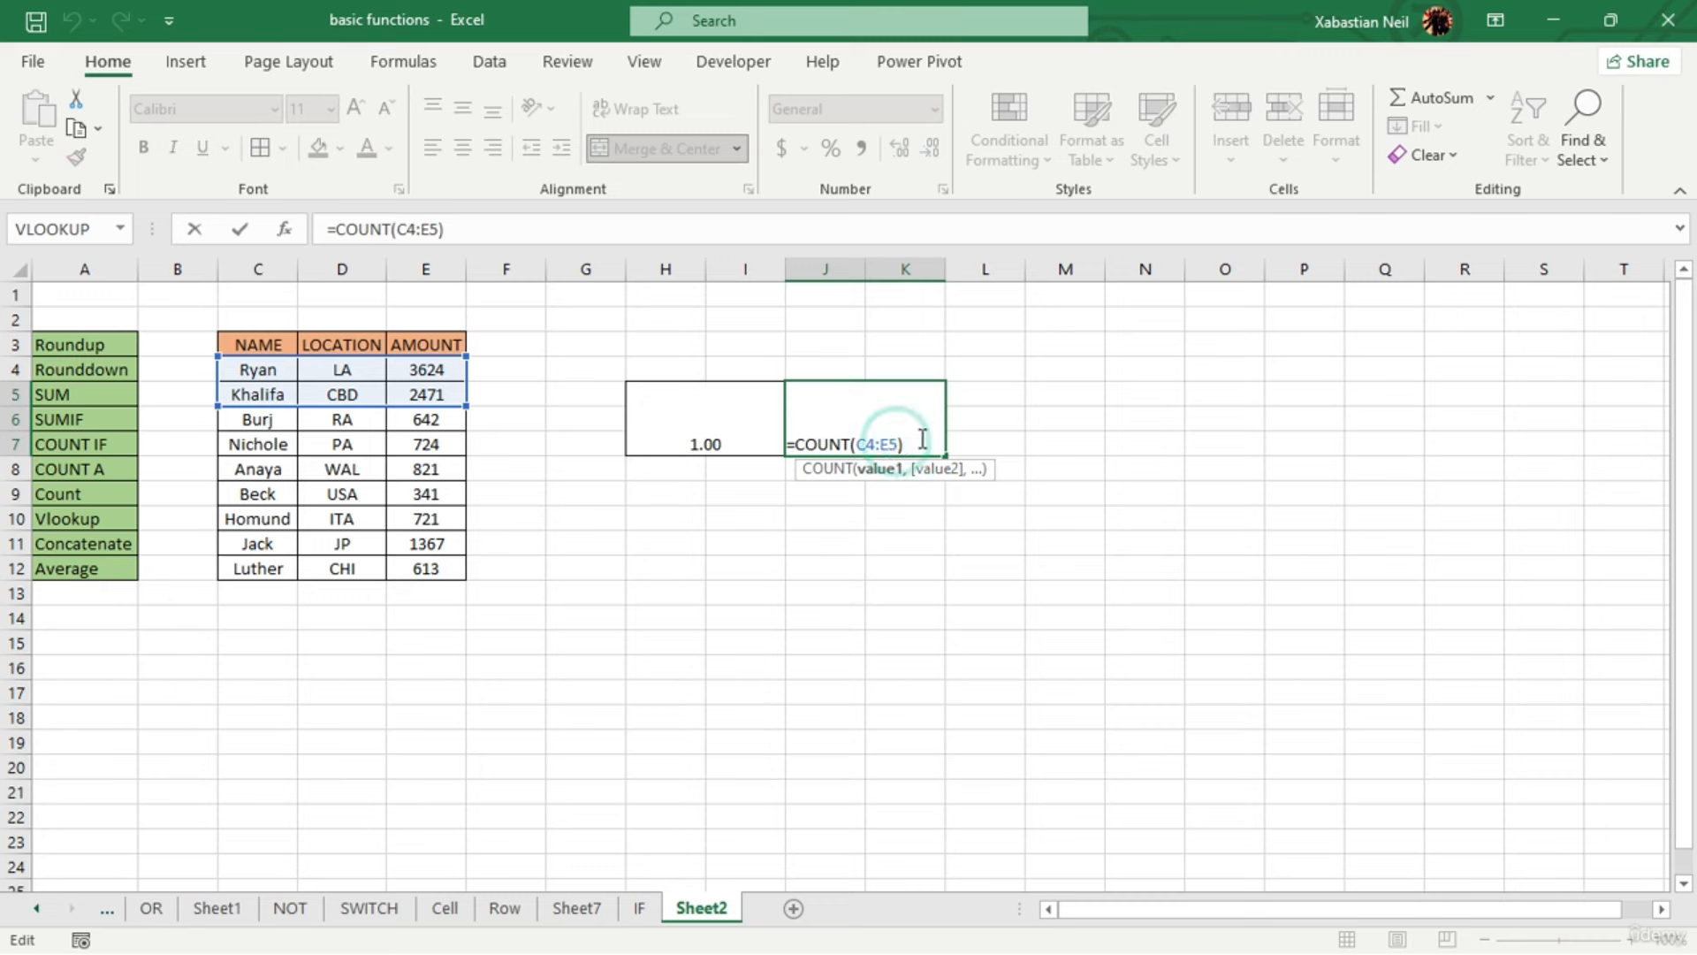
key(BackSpace)
key(BackSpace)
key(BackSpace)
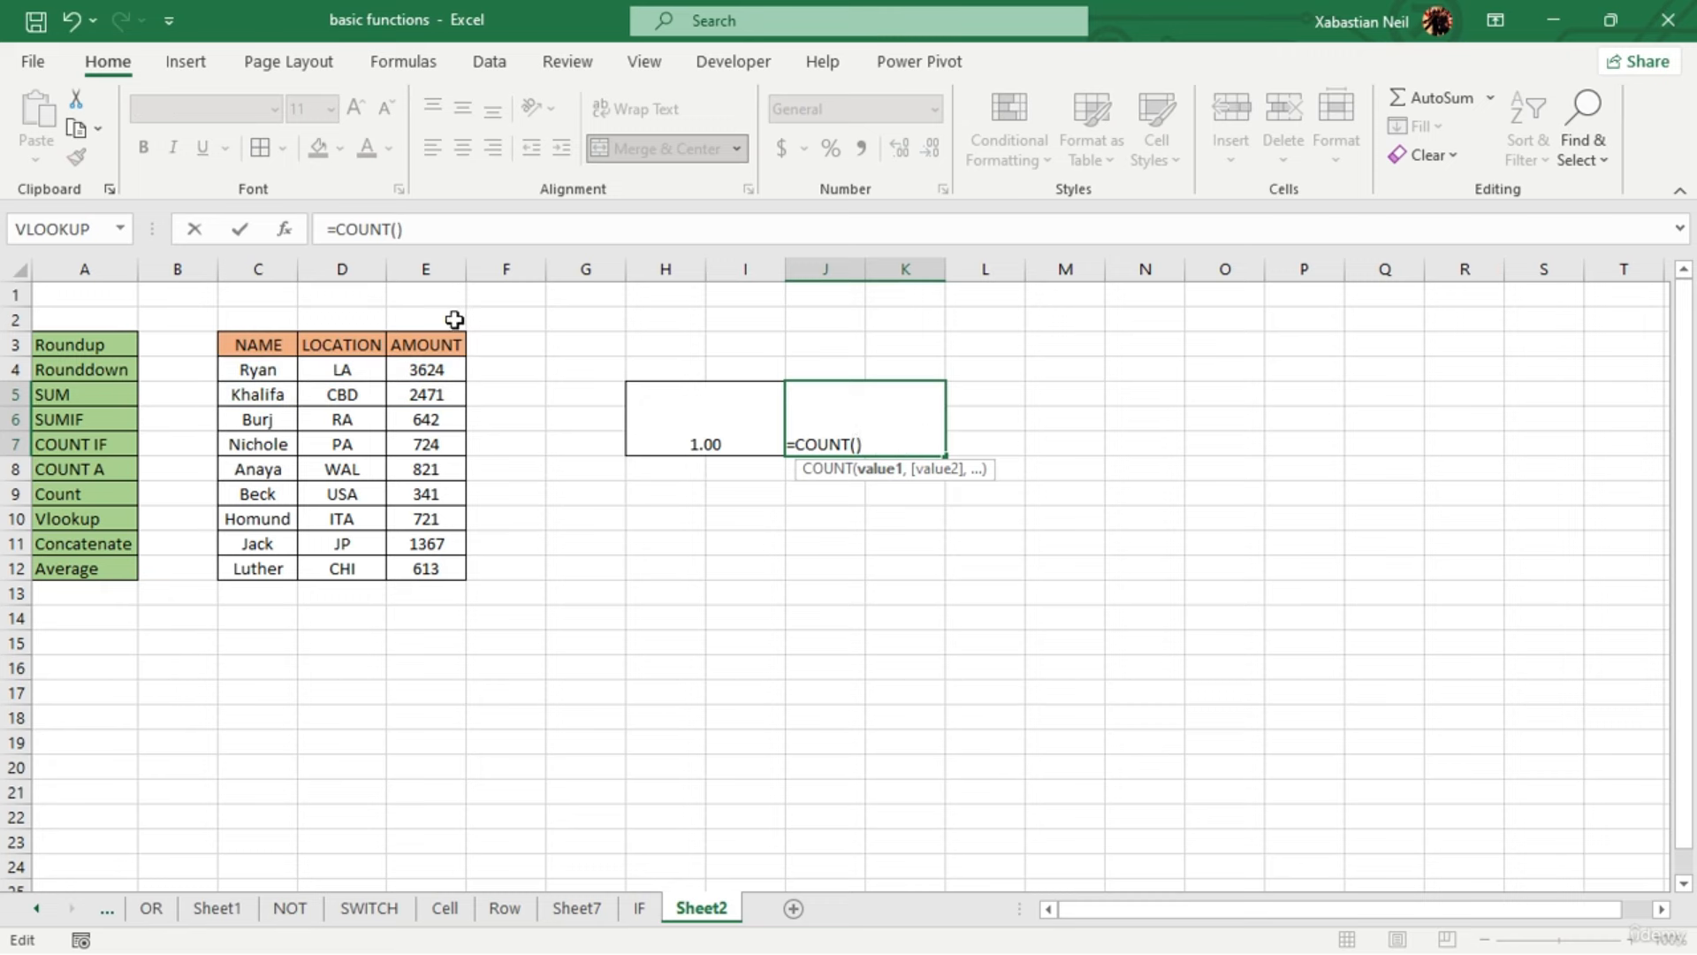
drag(270, 365, 431, 559)
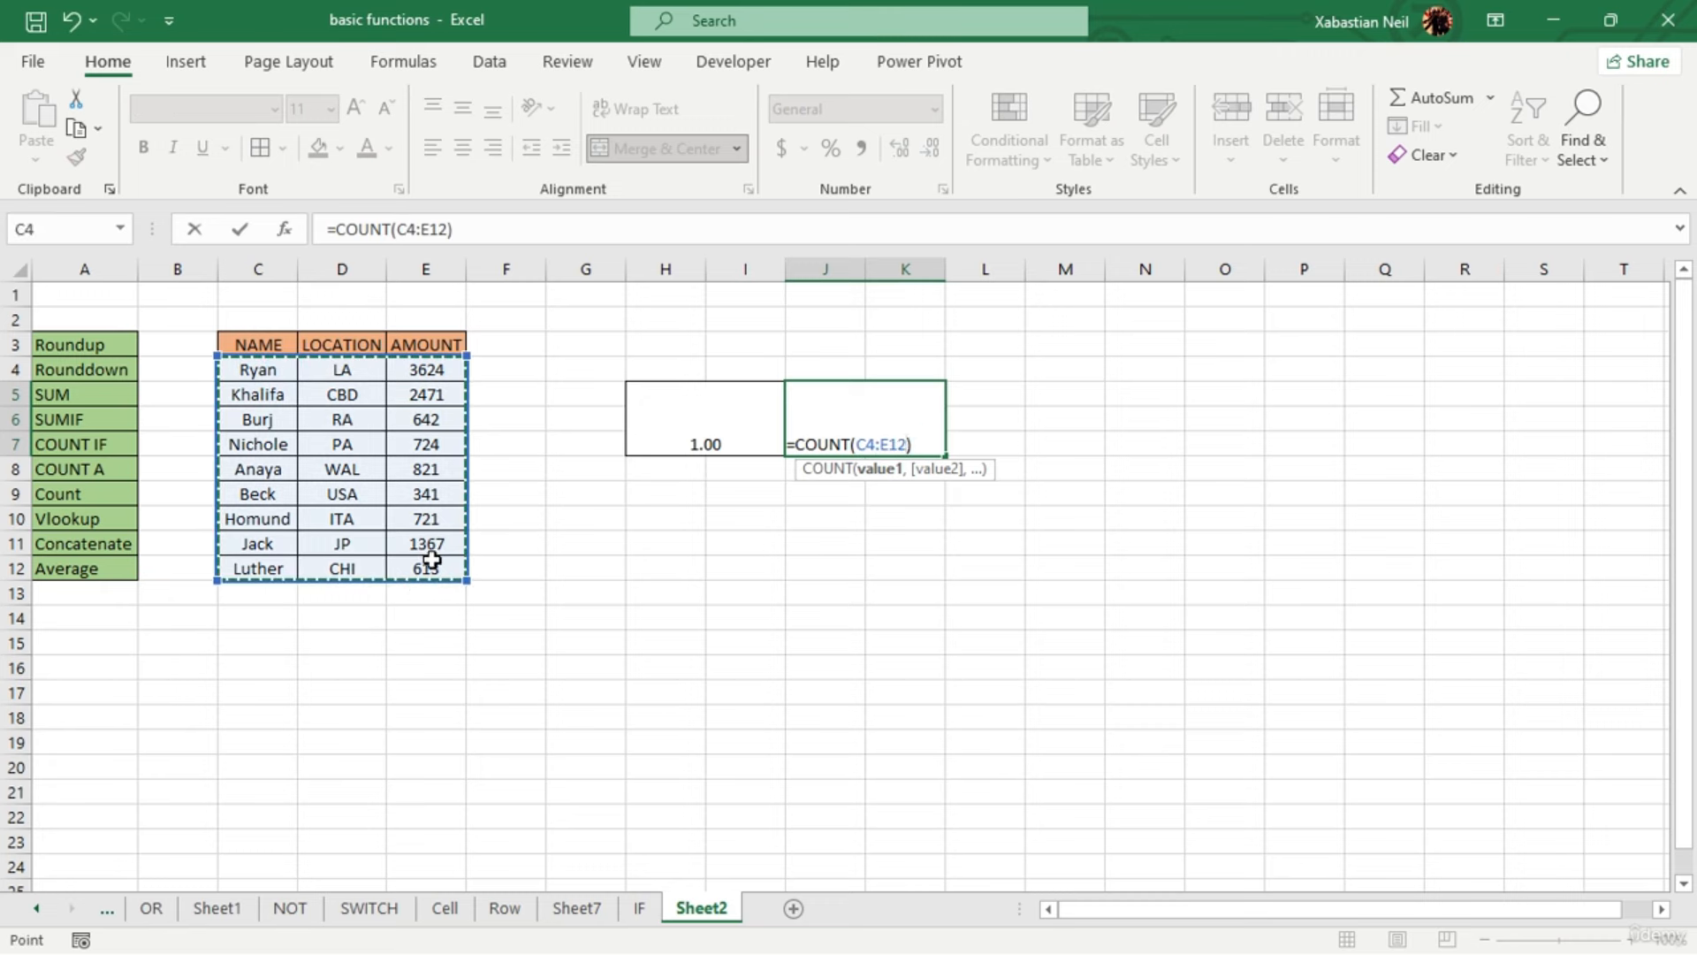
key(Return)
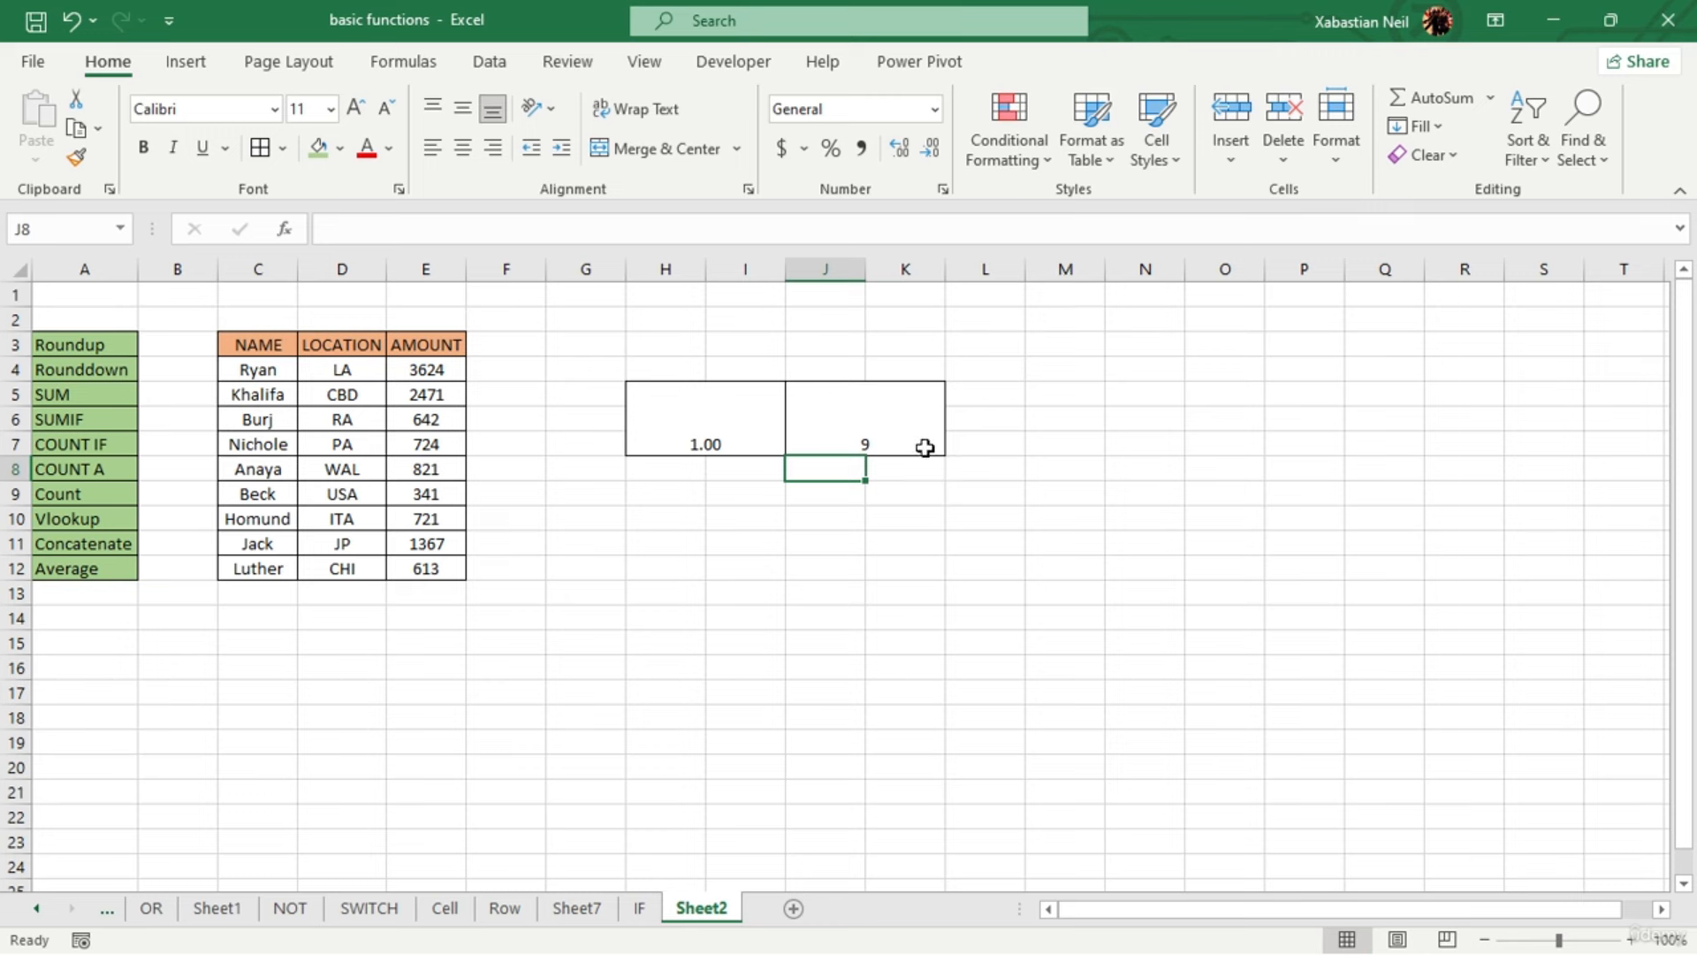
Change the function in the merged cell J5 to COUNTA so the formula reads =COUNTA(C4:E12)
double_click(901, 435)
click(901, 433)
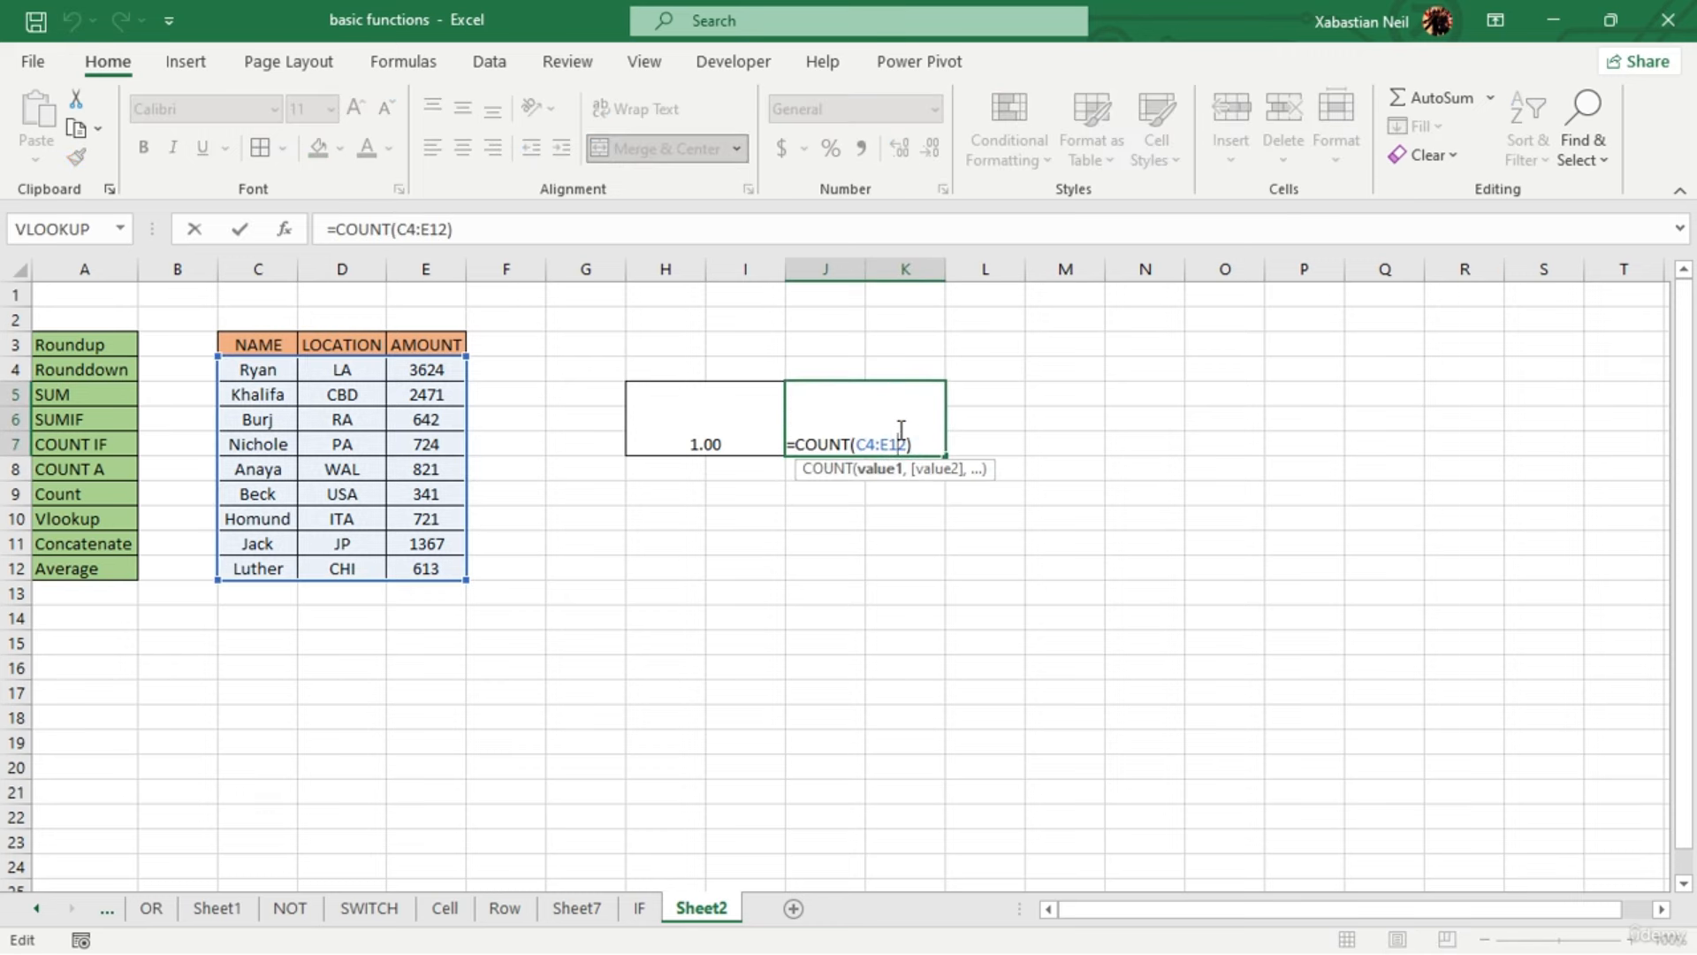
key(Left)
key(Left)
key(Left)
key(Left)
key(Left)
key(Left)
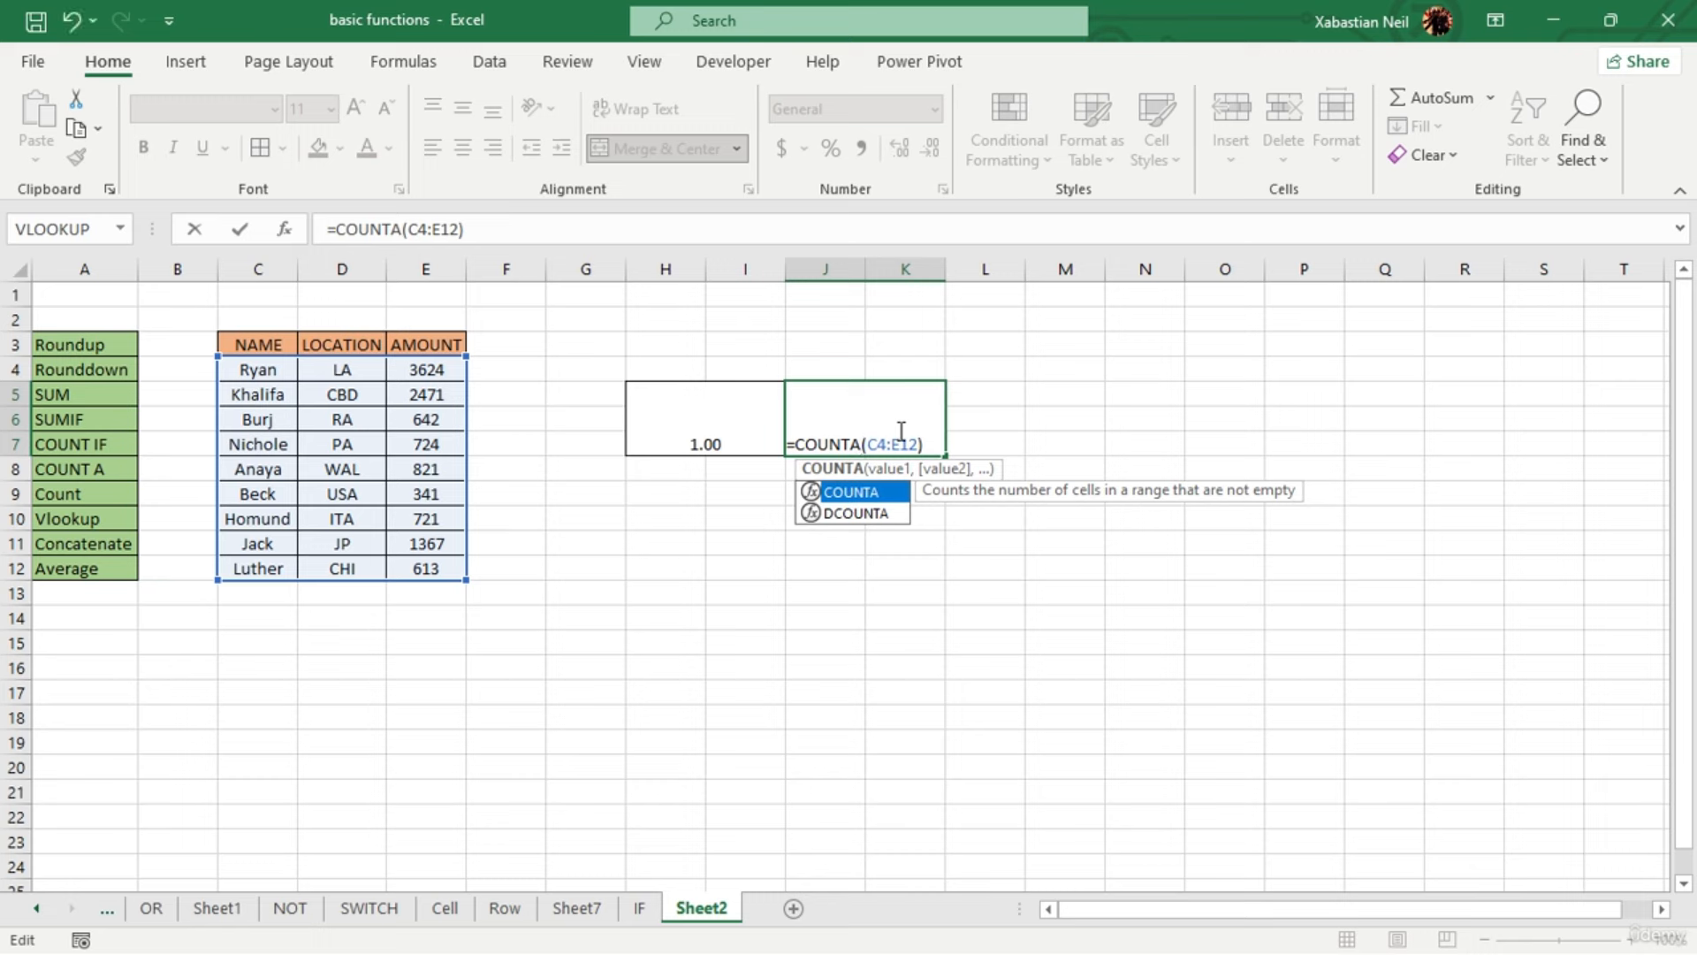
key(Return)
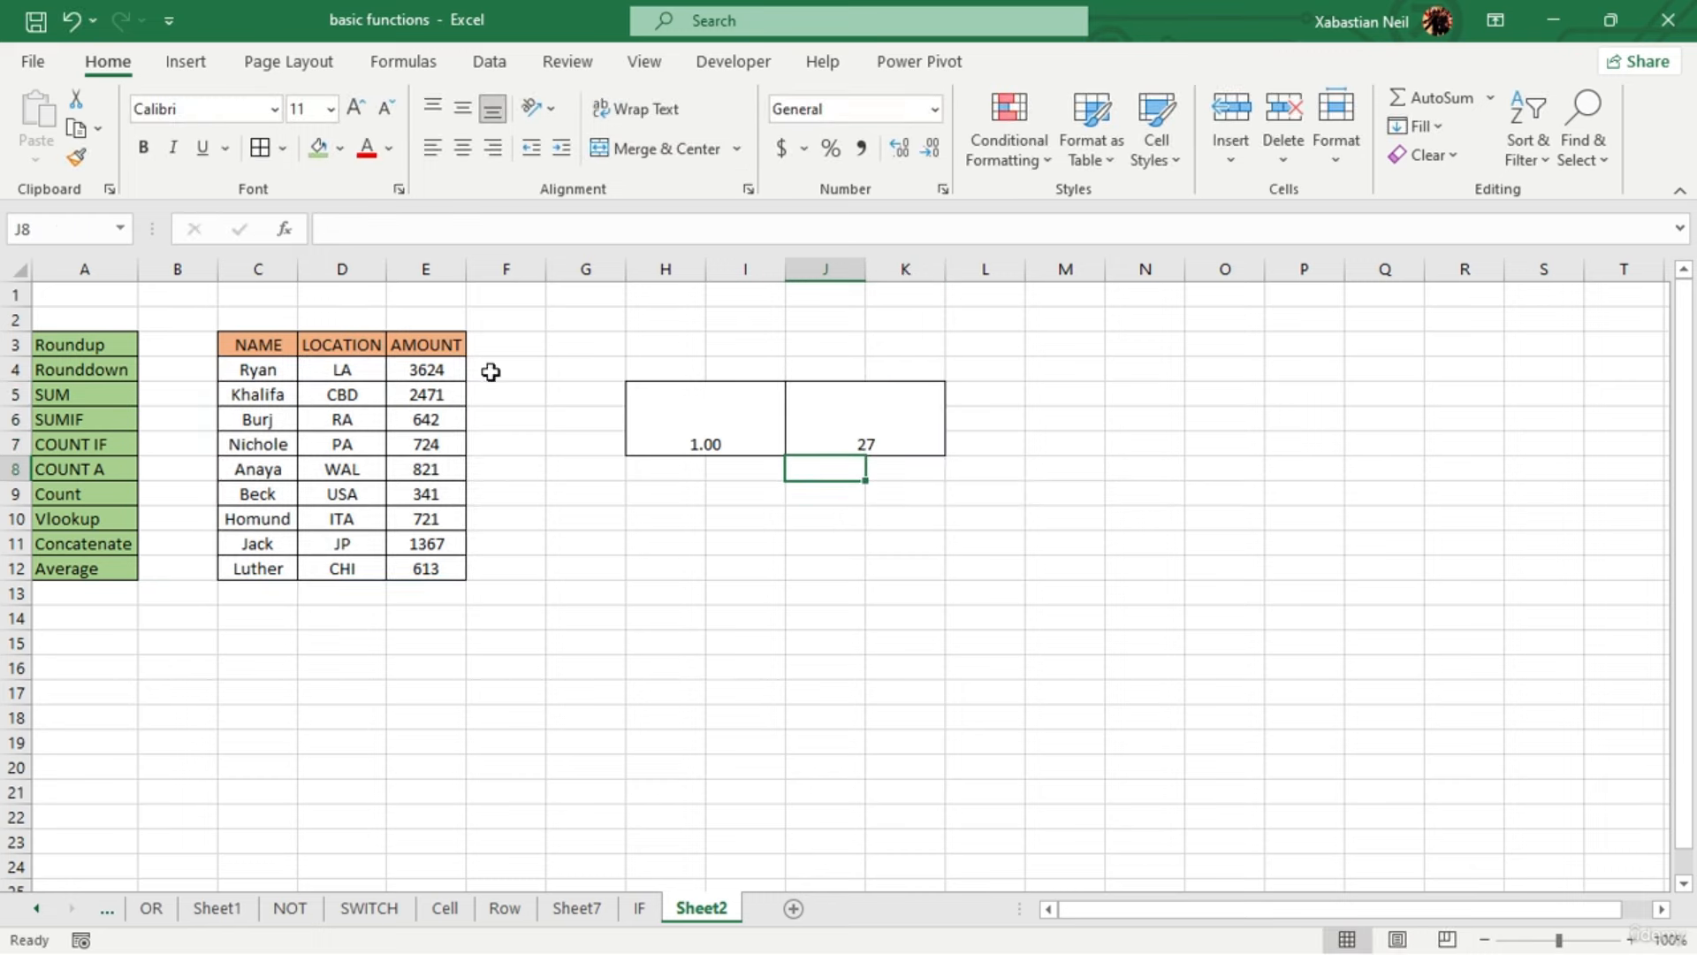
Change the function in the merged cell H5 to COUNTA so the formula reads =COUNTA(C4:E4), and check the cells it covers
double_click(787, 435)
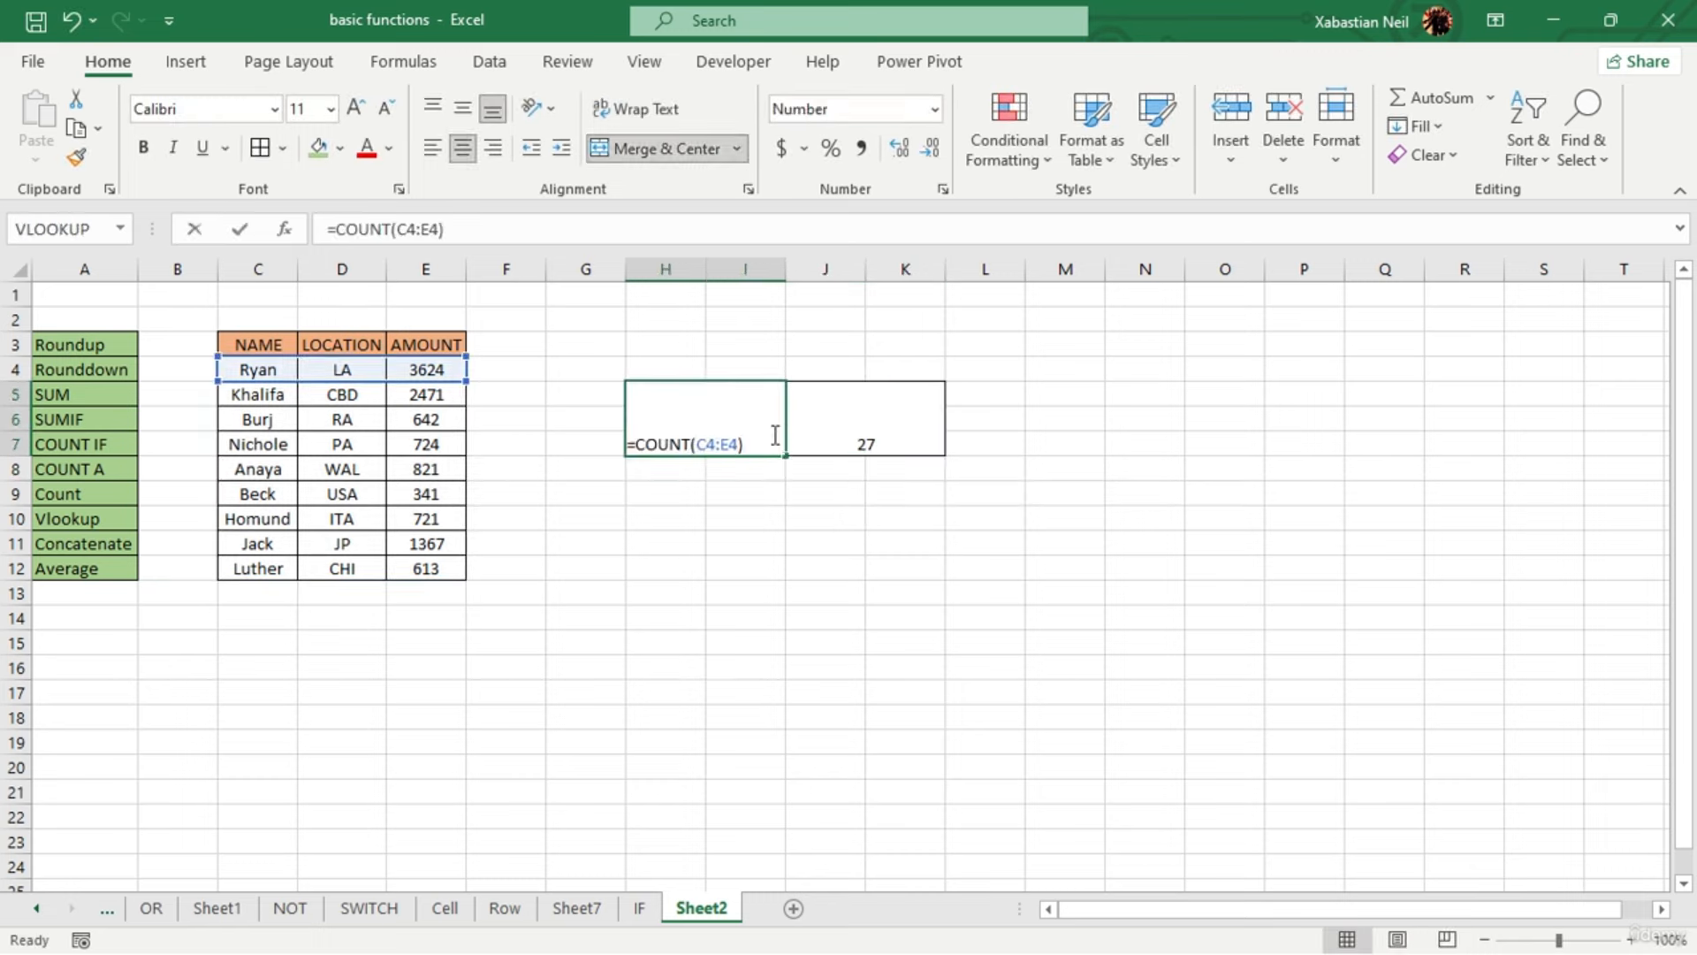
click(689, 446)
text(A)
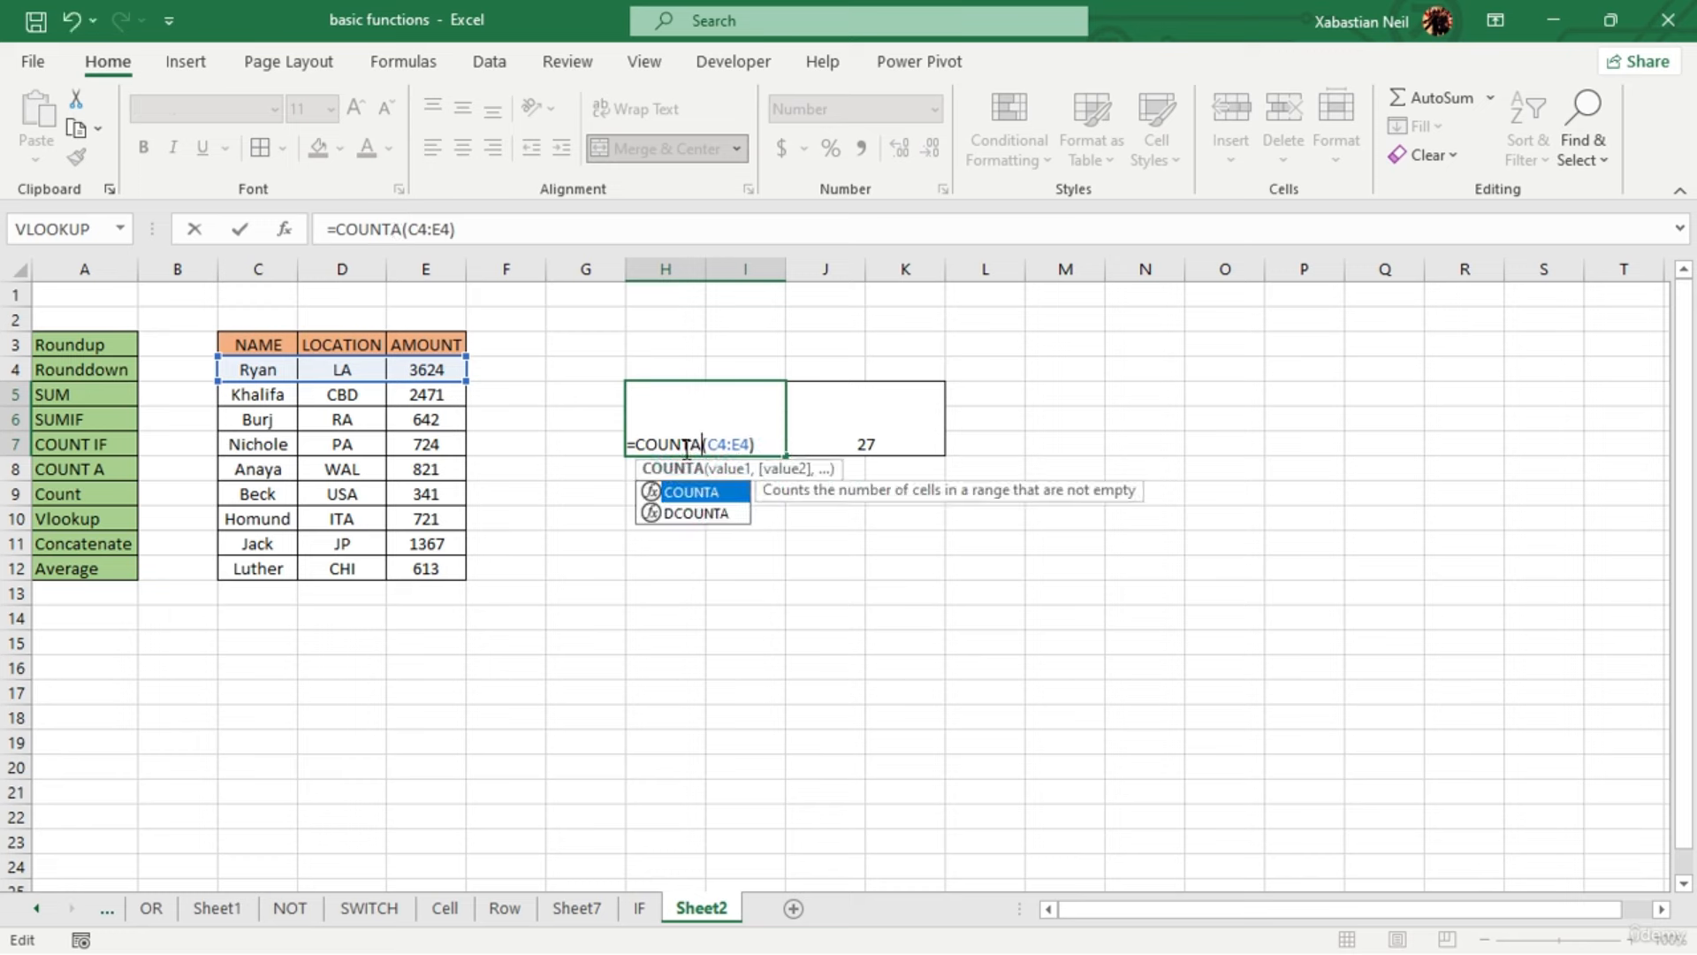
key(shift+Return)
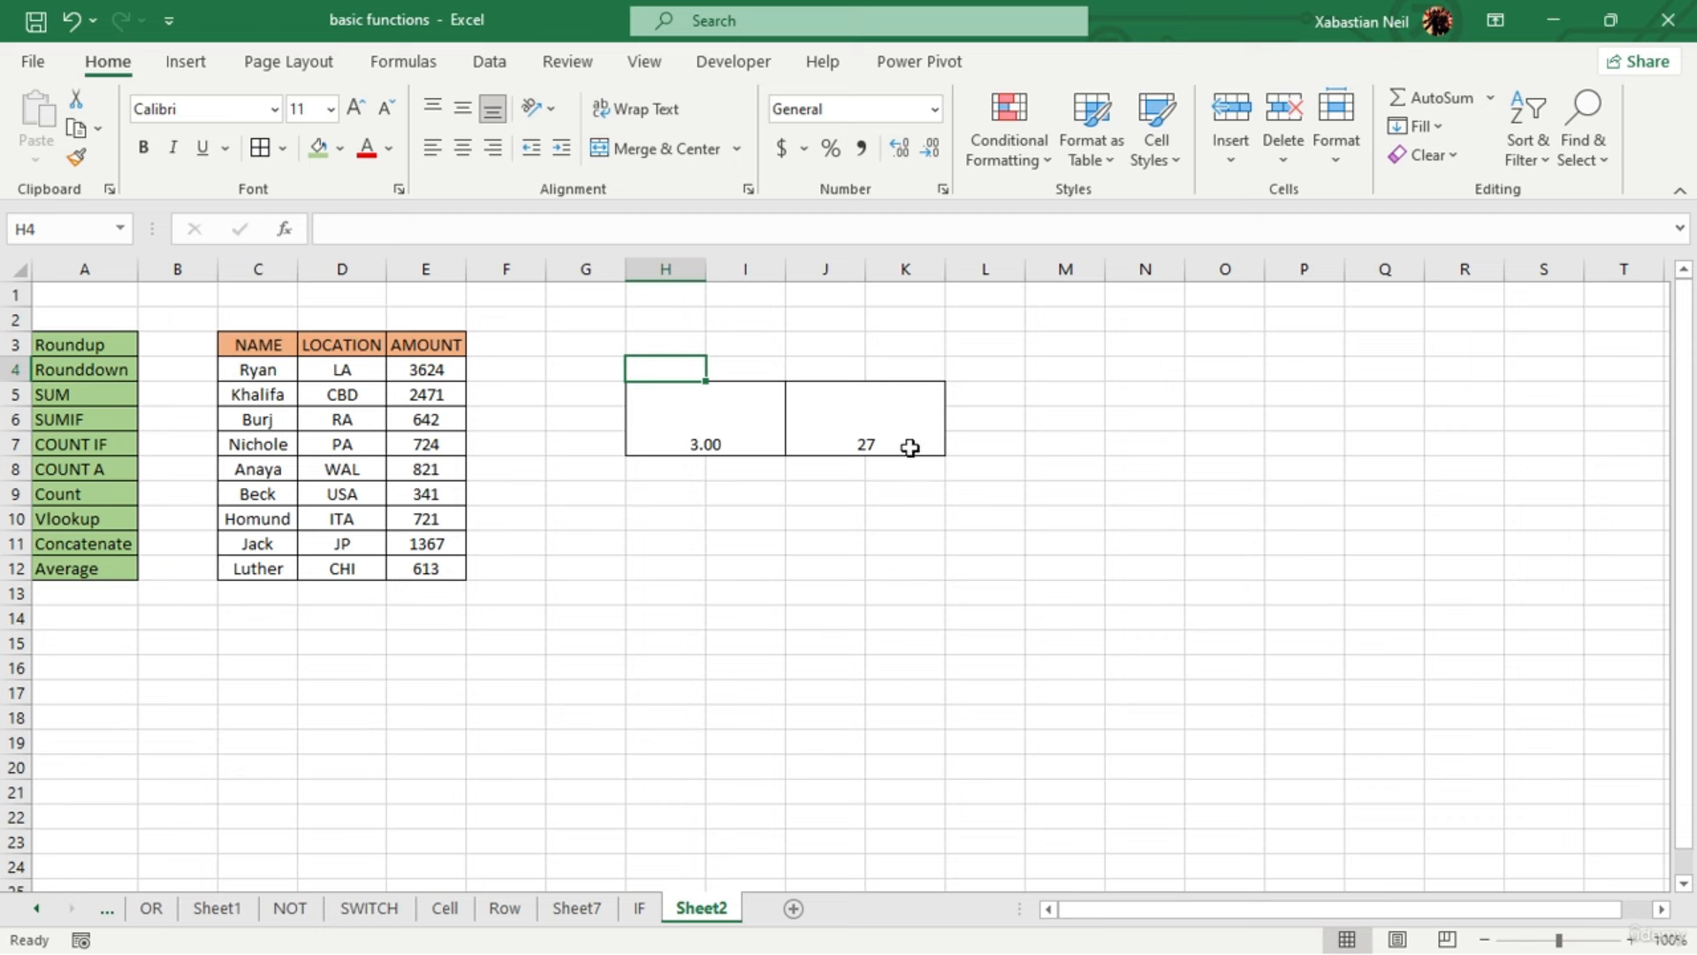
click(241, 371)
click(345, 369)
click(419, 369)
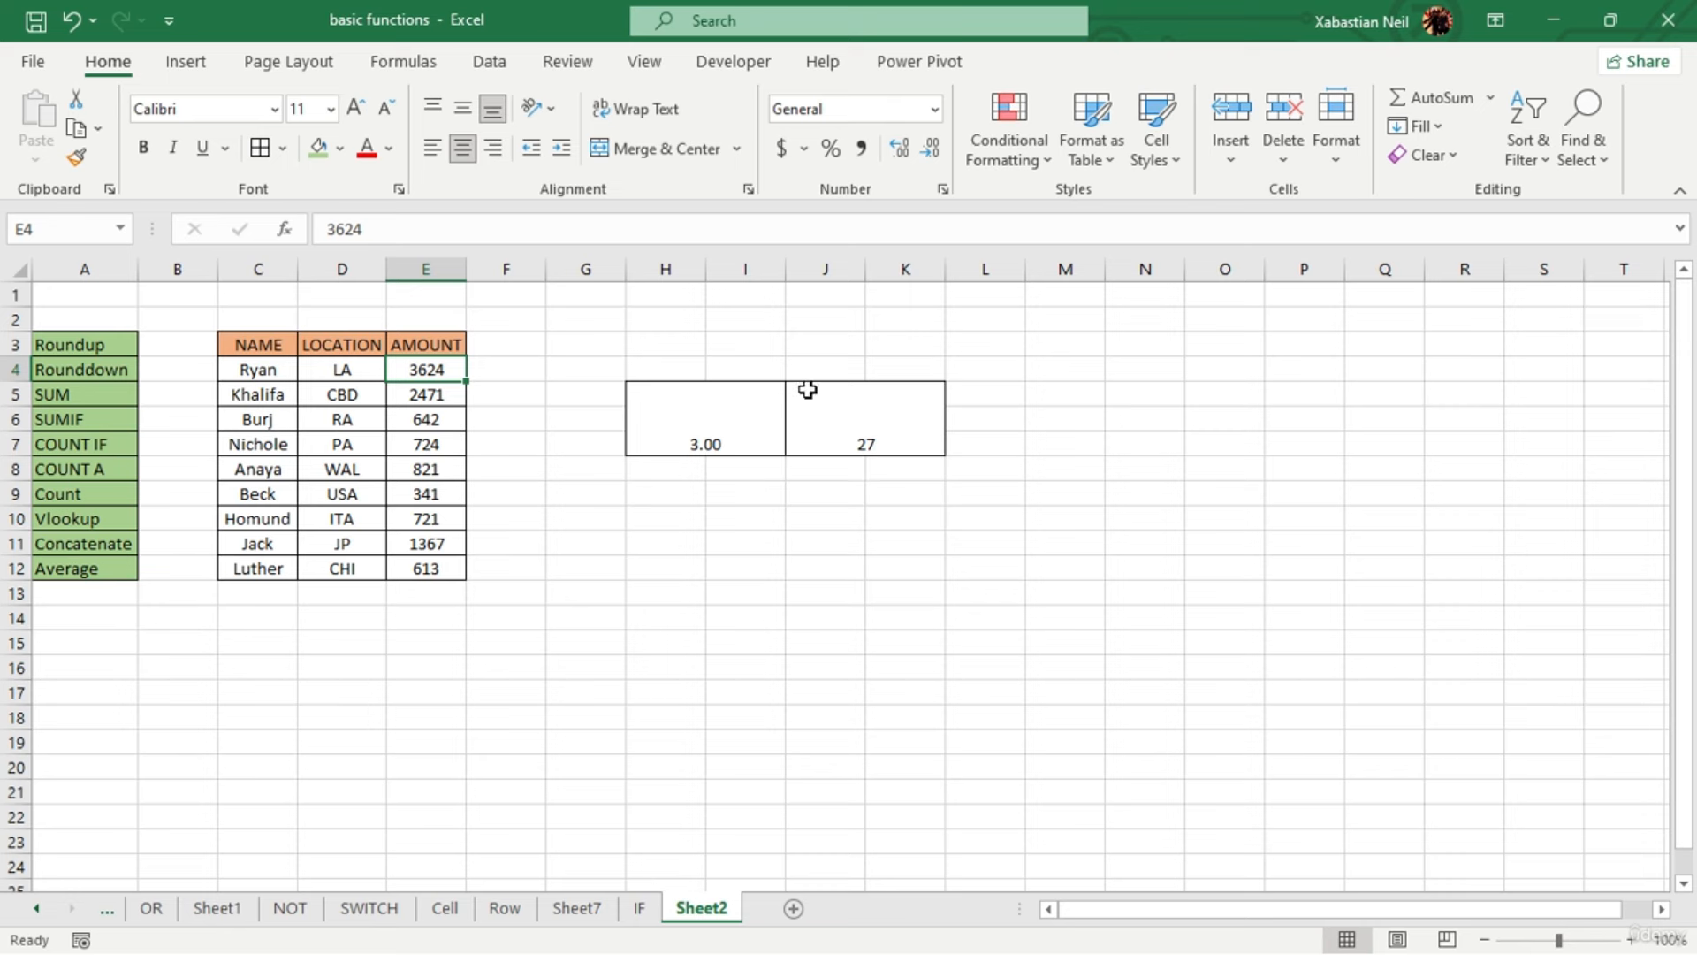
Clear the COUNTA formula from the merged cell J5
click(893, 436)
double_click(894, 435)
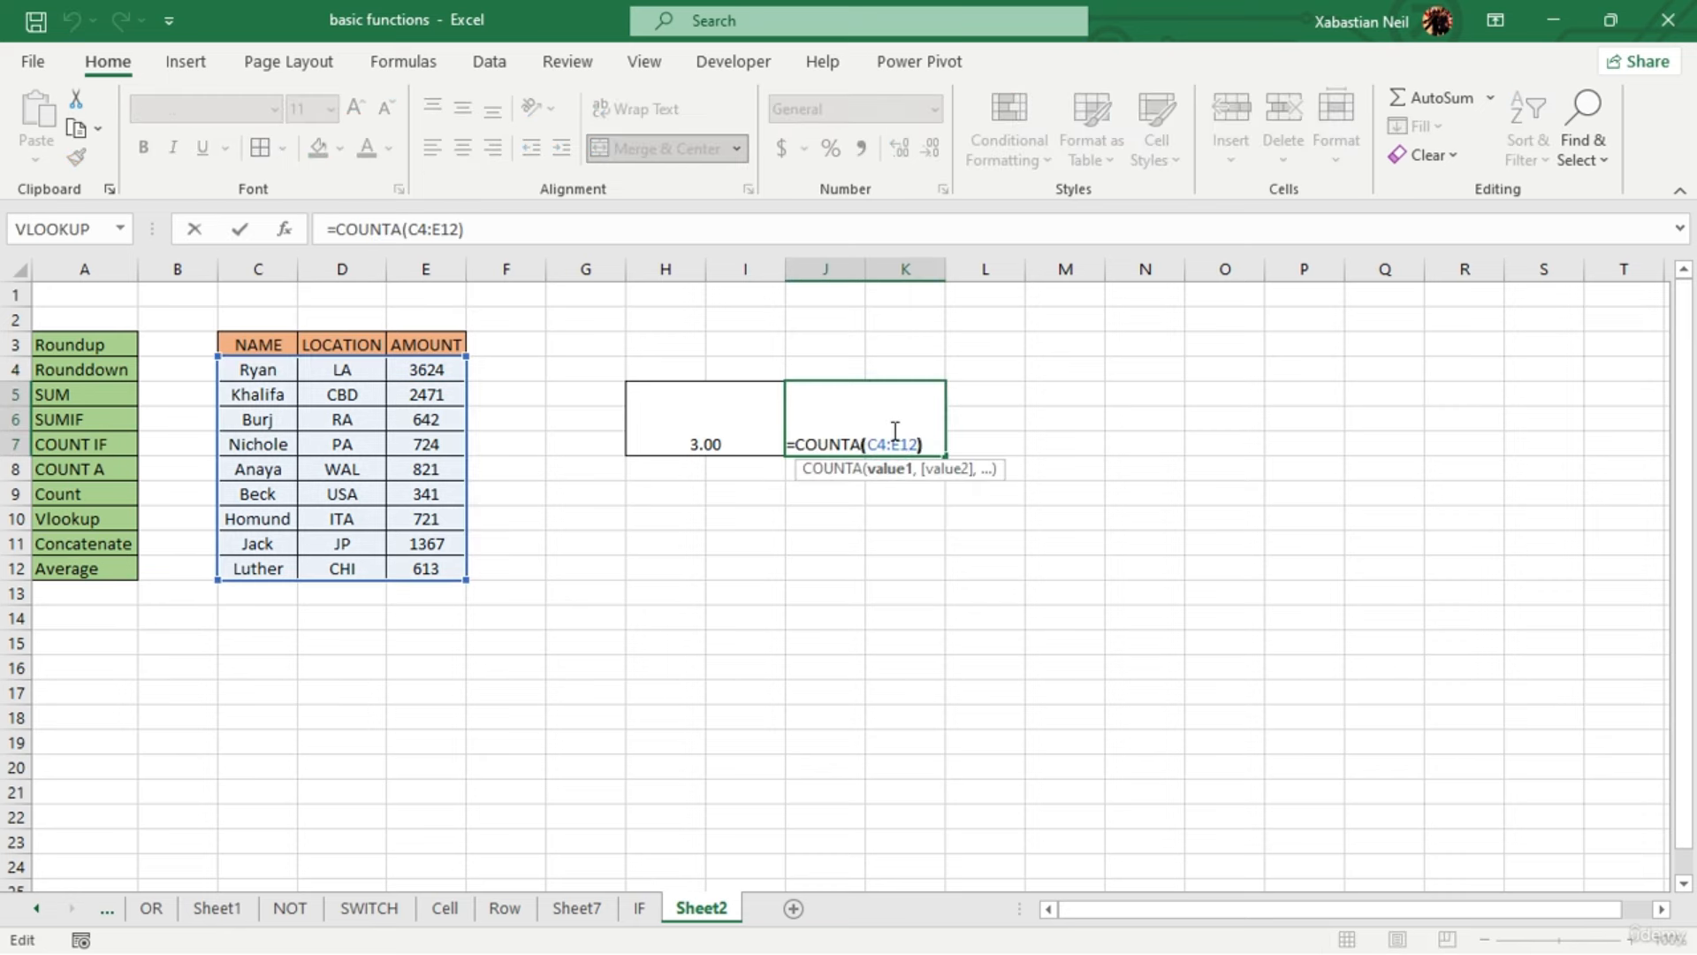
key(BackSpace)
key(BackSpace)
key(BackSpace)
key(BackSpace)
key(BackSpace)
key(BackSpace)
key(BackSpace)
key(BackSpace)
key(BackSpace)
key(BackSpace)
key(BackSpace)
key(BackSpace)
key(BackSpace)
key(BackSpace)
key(BackSpace)
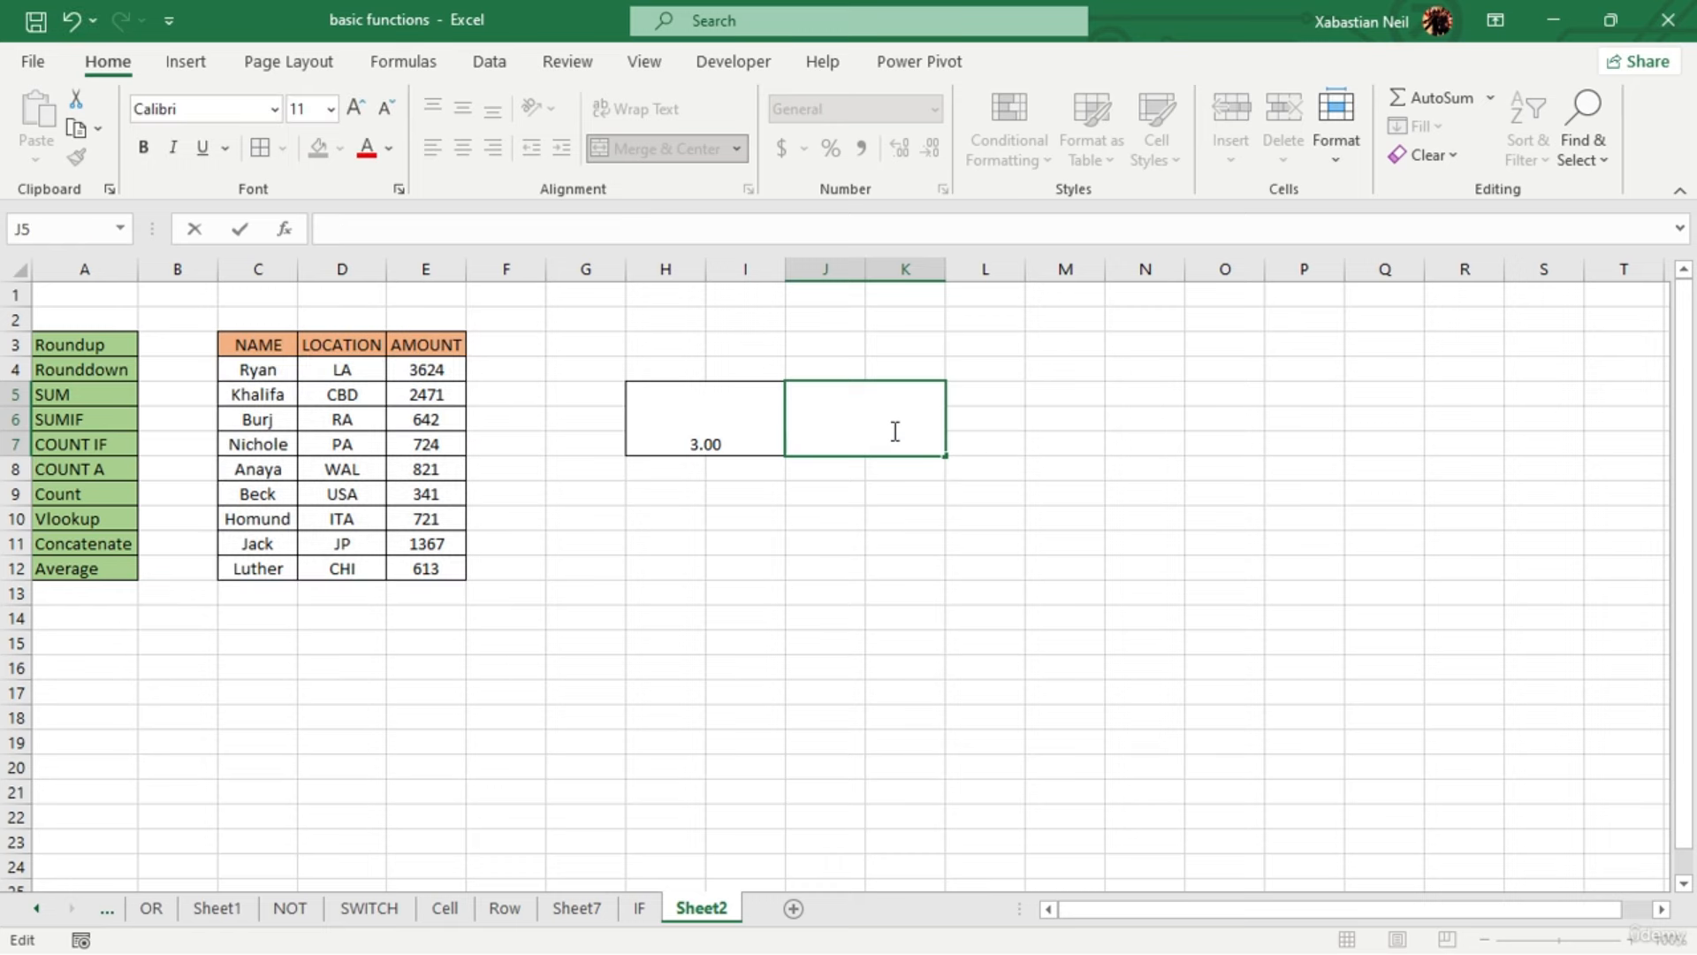
Clear the COUNTA formula from the merged cell H5
double_click(770, 444)
click(762, 444)
key(BackSpace)
key(BackSpace)
key(BackSpace)
key(BackSpace)
key(BackSpace)
key(BackSpace)
key(BackSpace)
key(BackSpace)
key(BackSpace)
key(BackSpace)
key(BackSpace)
key(BackSpace)
key(BackSpace)
key(BackSpace)
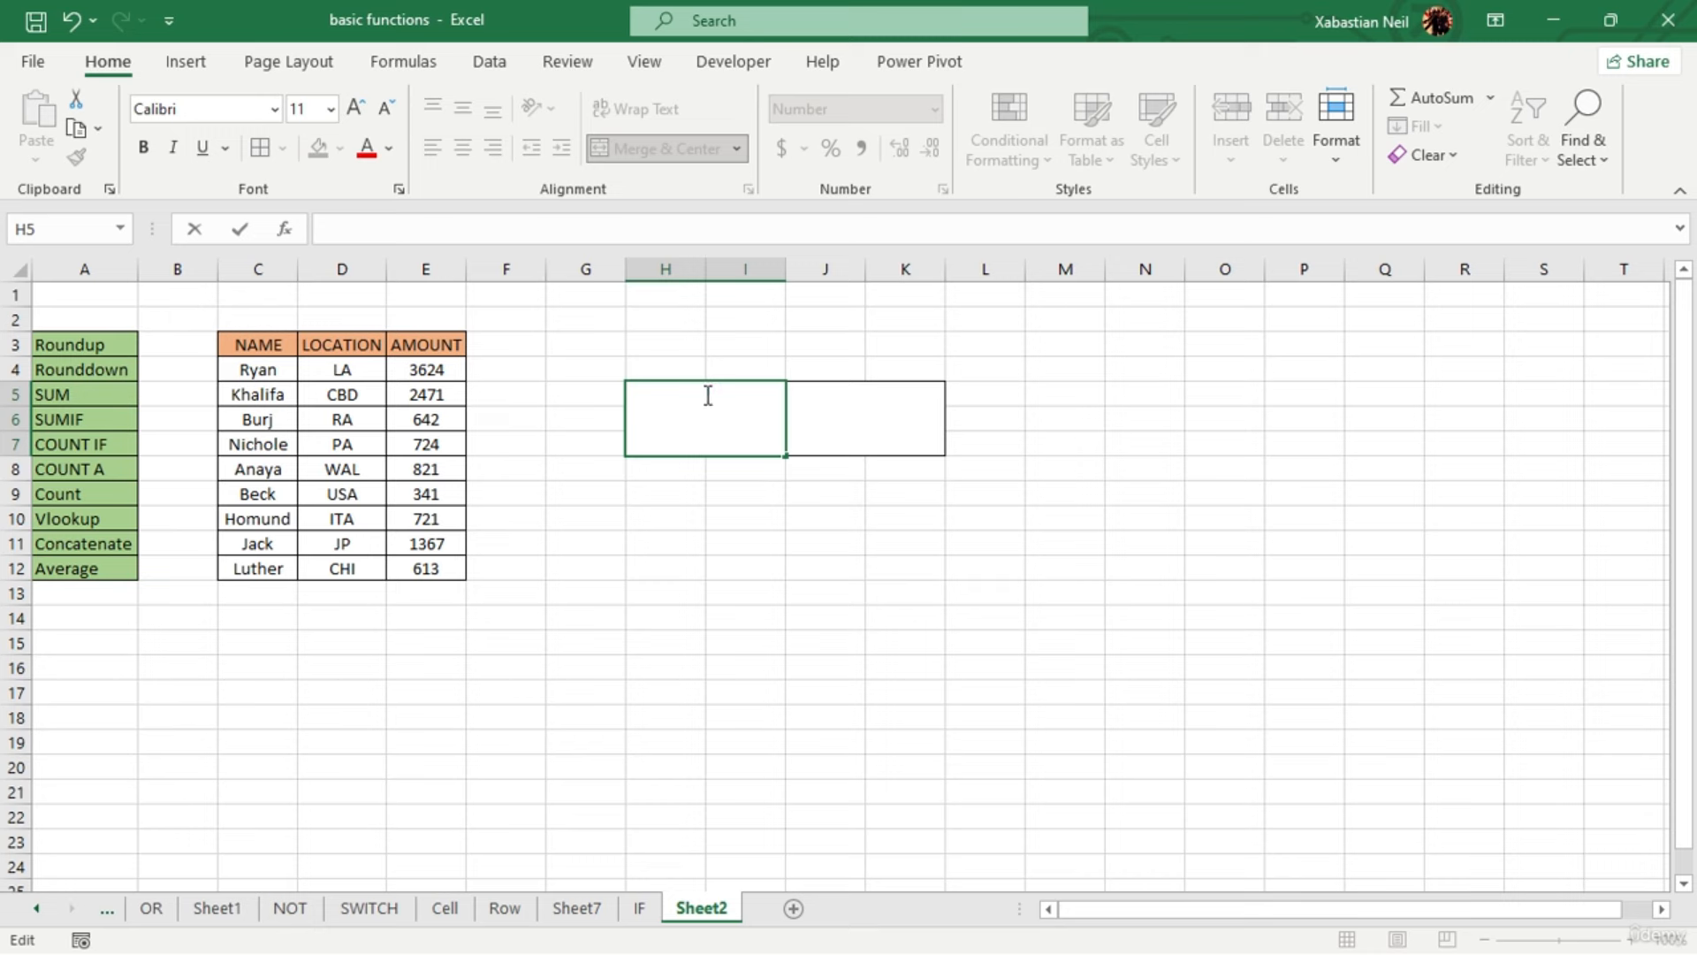
text(=-countif)
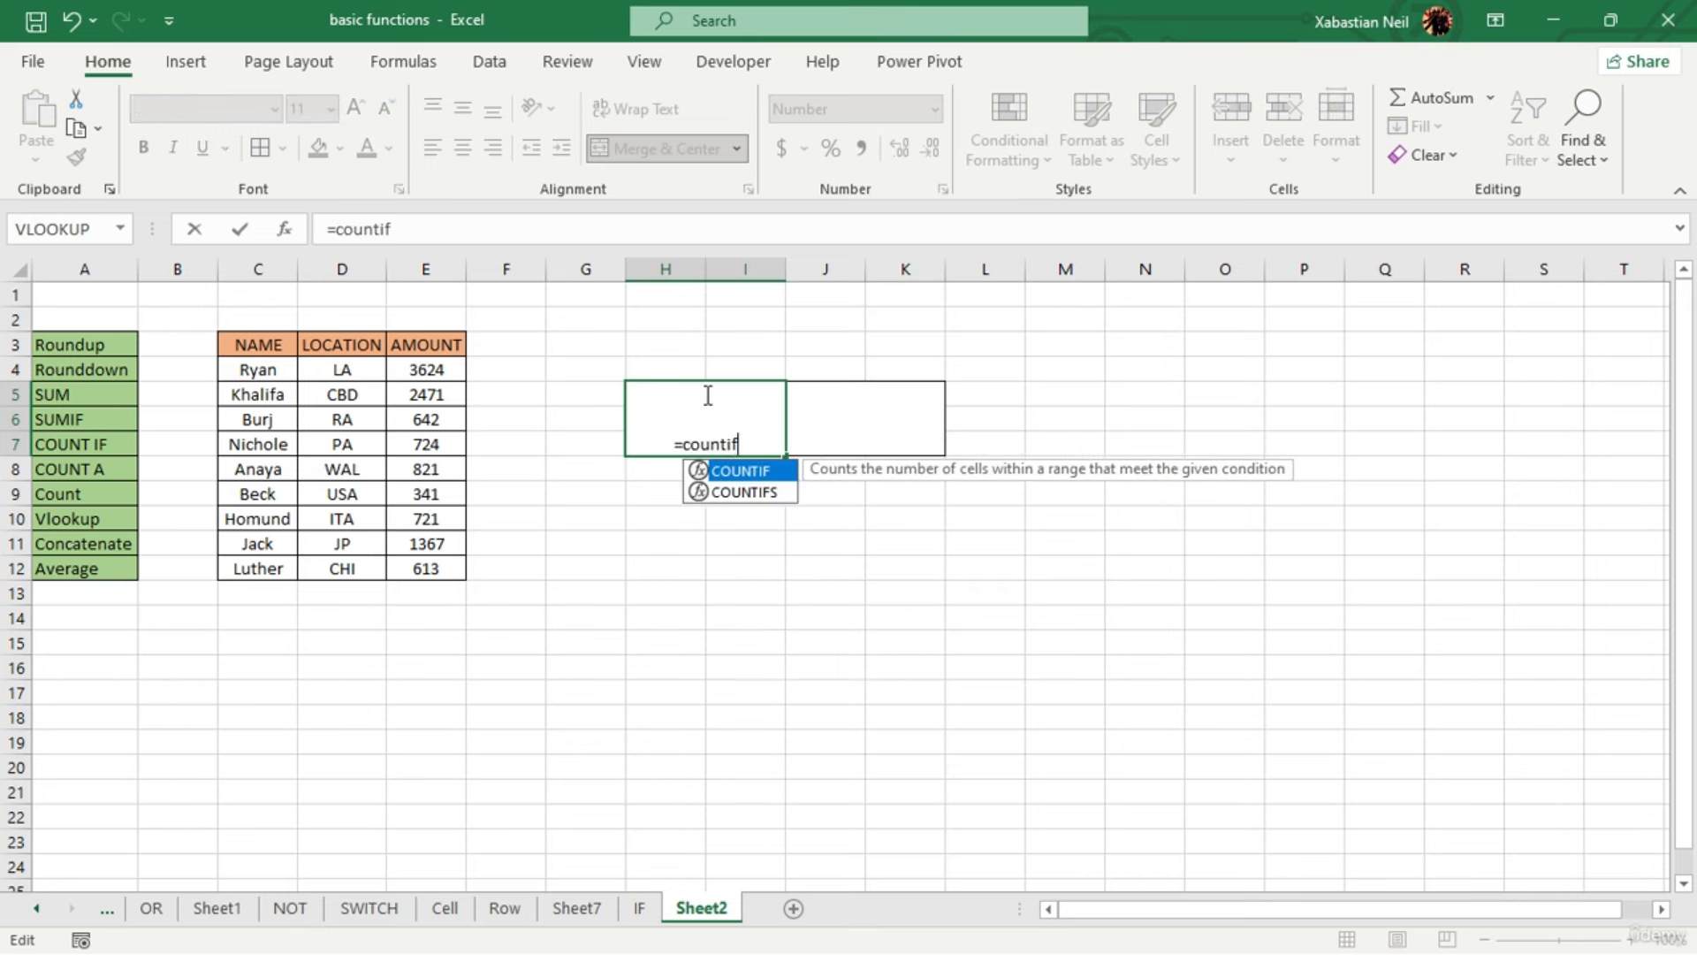
key(Tab)
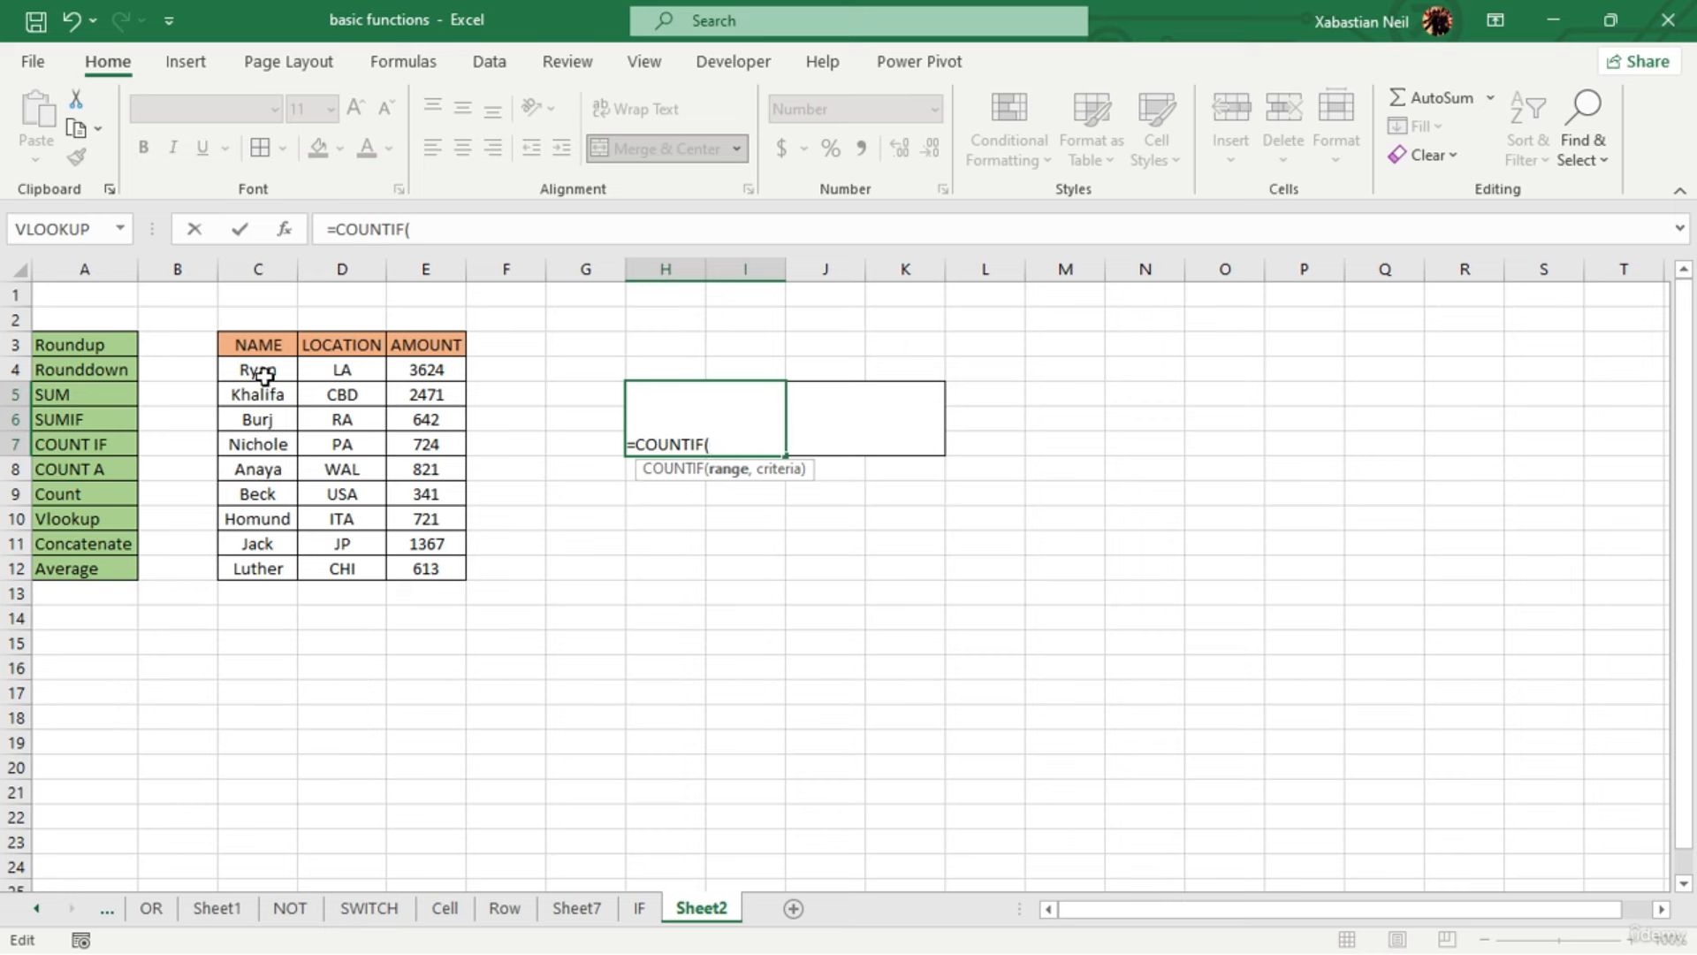
drag(264, 376, 288, 569)
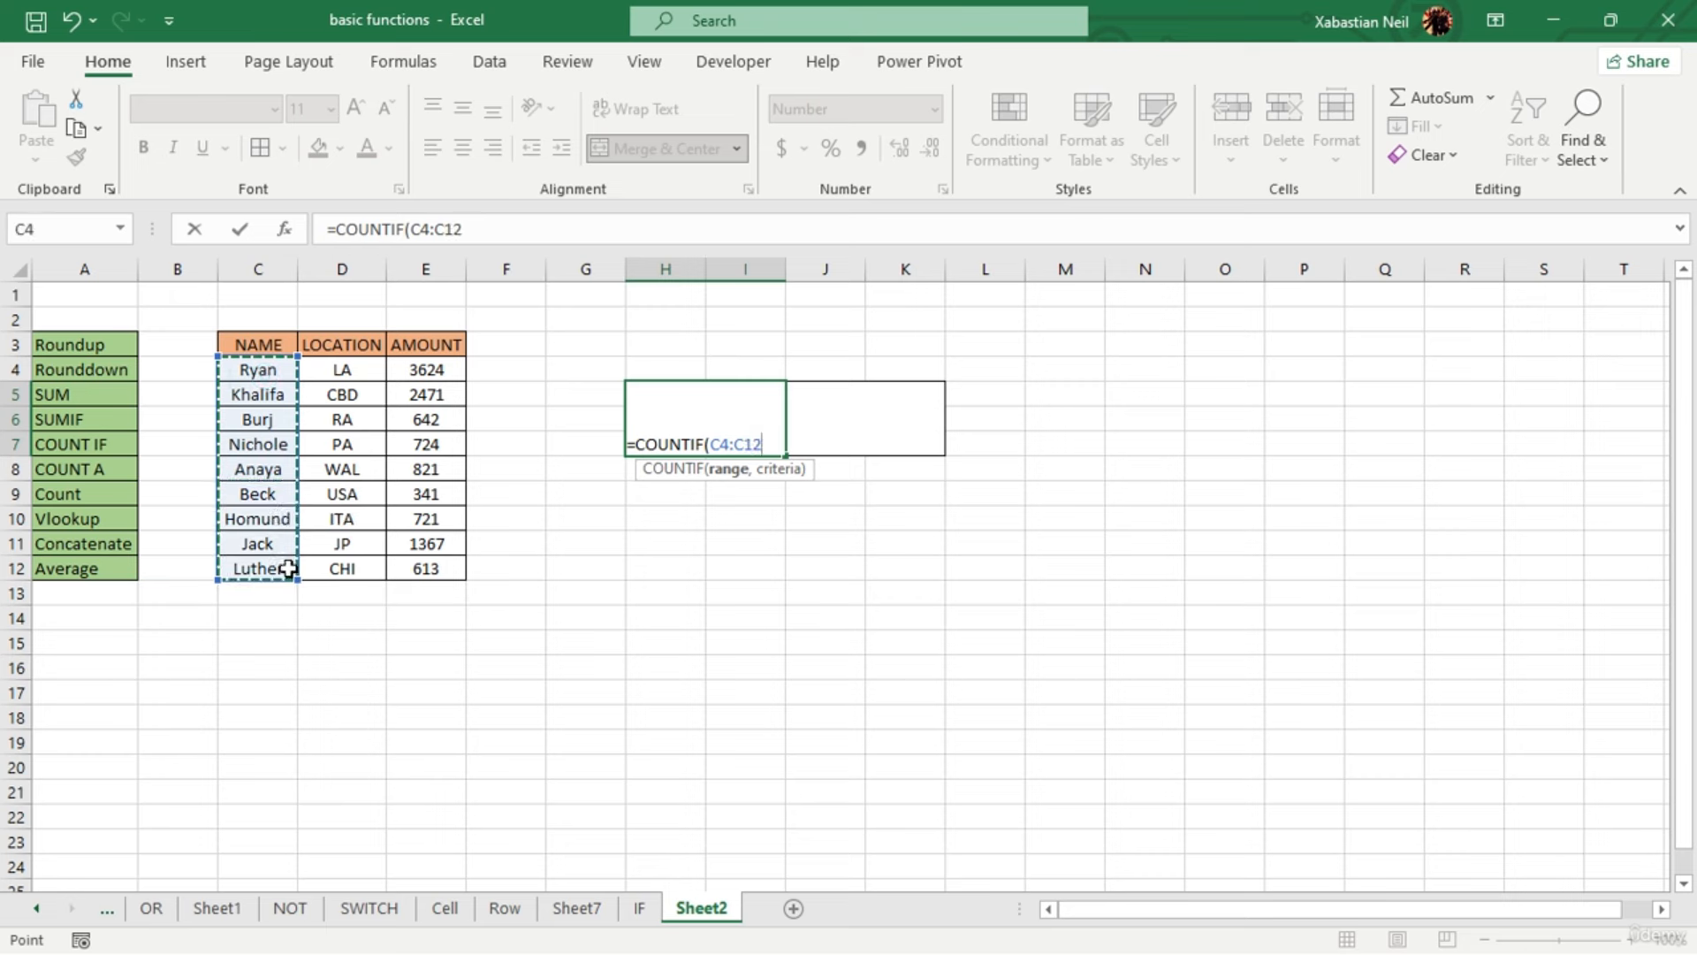
text(,)
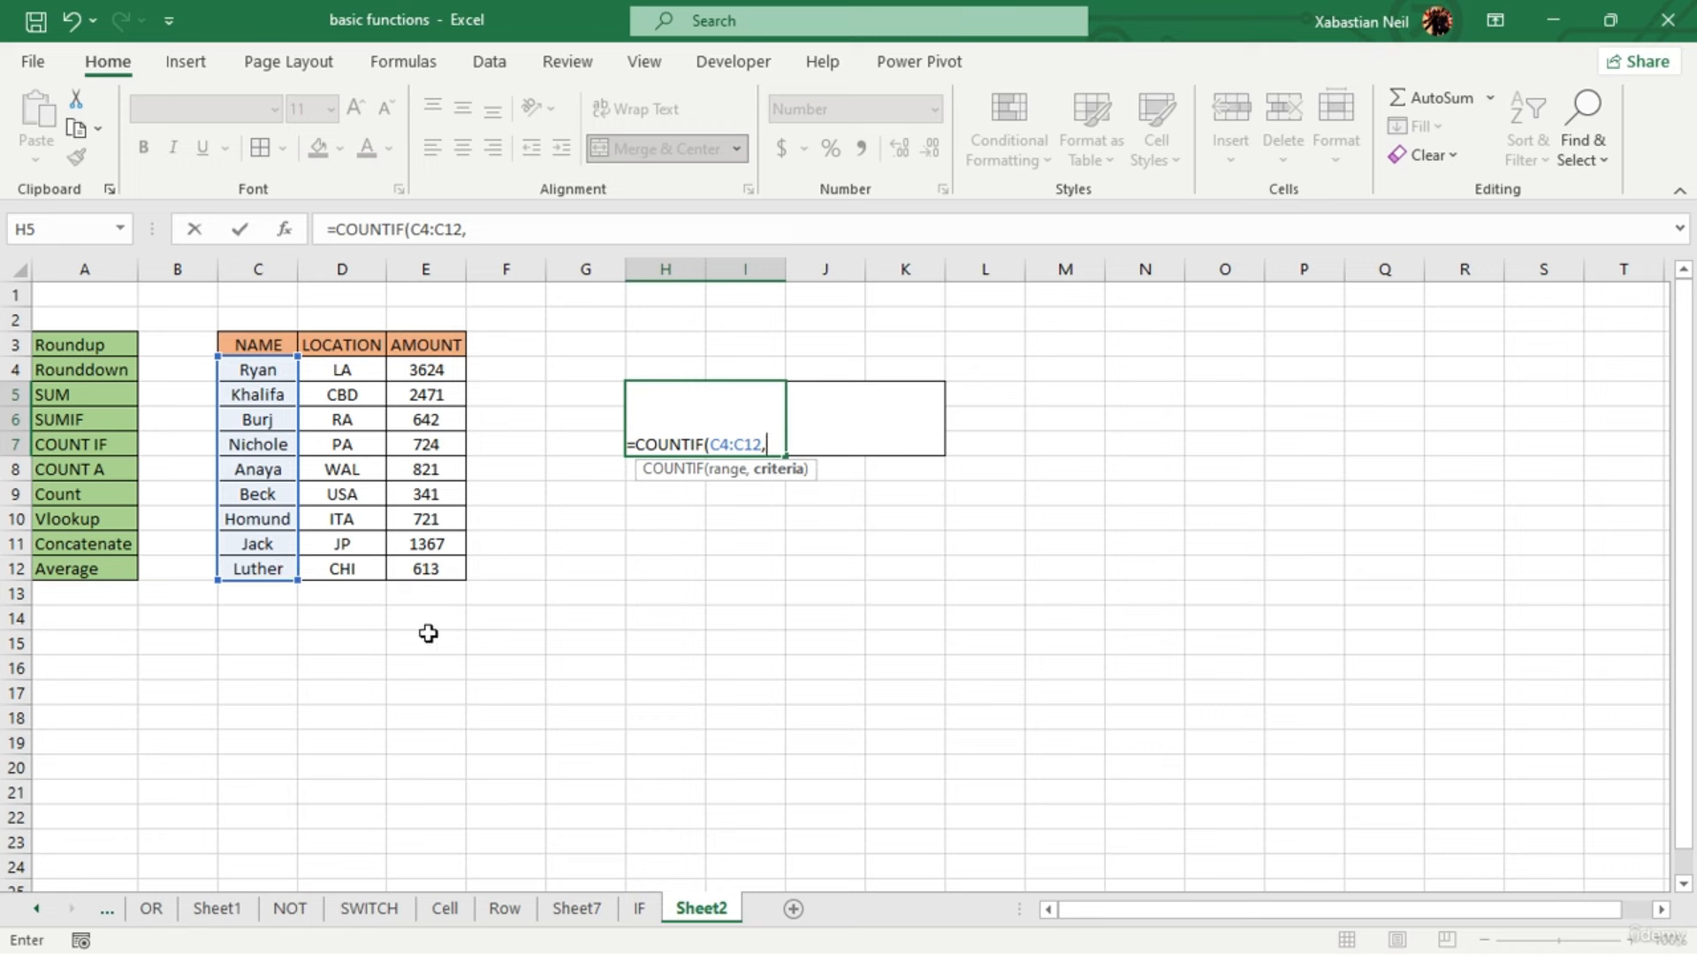
key(BackSpace)
key(BackSpace)
key(BackSpace)
key(BackSpace)
key(BackSpace)
key(BackSpace)
key(BackSpace)
key(BackSpace)
key(BackSpace)
key(BackSpace)
key(BackSpace)
key(BackSpace)
key(BackSpace)
key(BackSpace)
key(BackSpace)
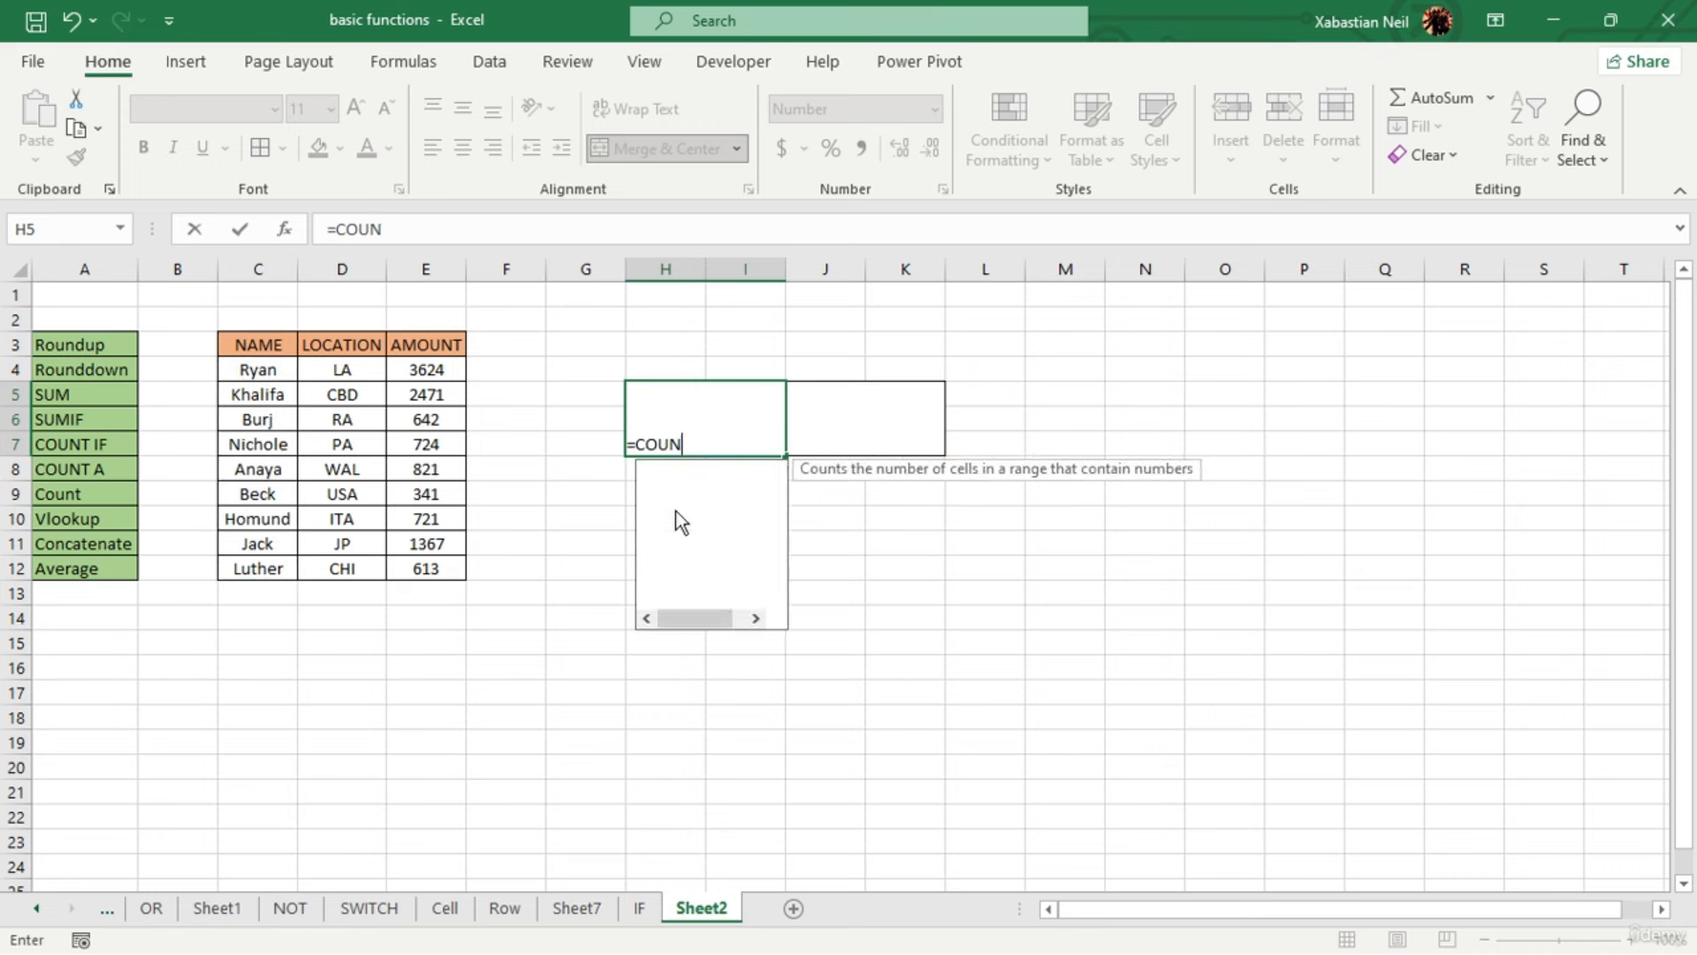
key(Escape)
Enter the table's first name in H10 and count its occurrences with =COUNTIF(C4:C12,H10) in the merged cell H5
double_click(674, 516)
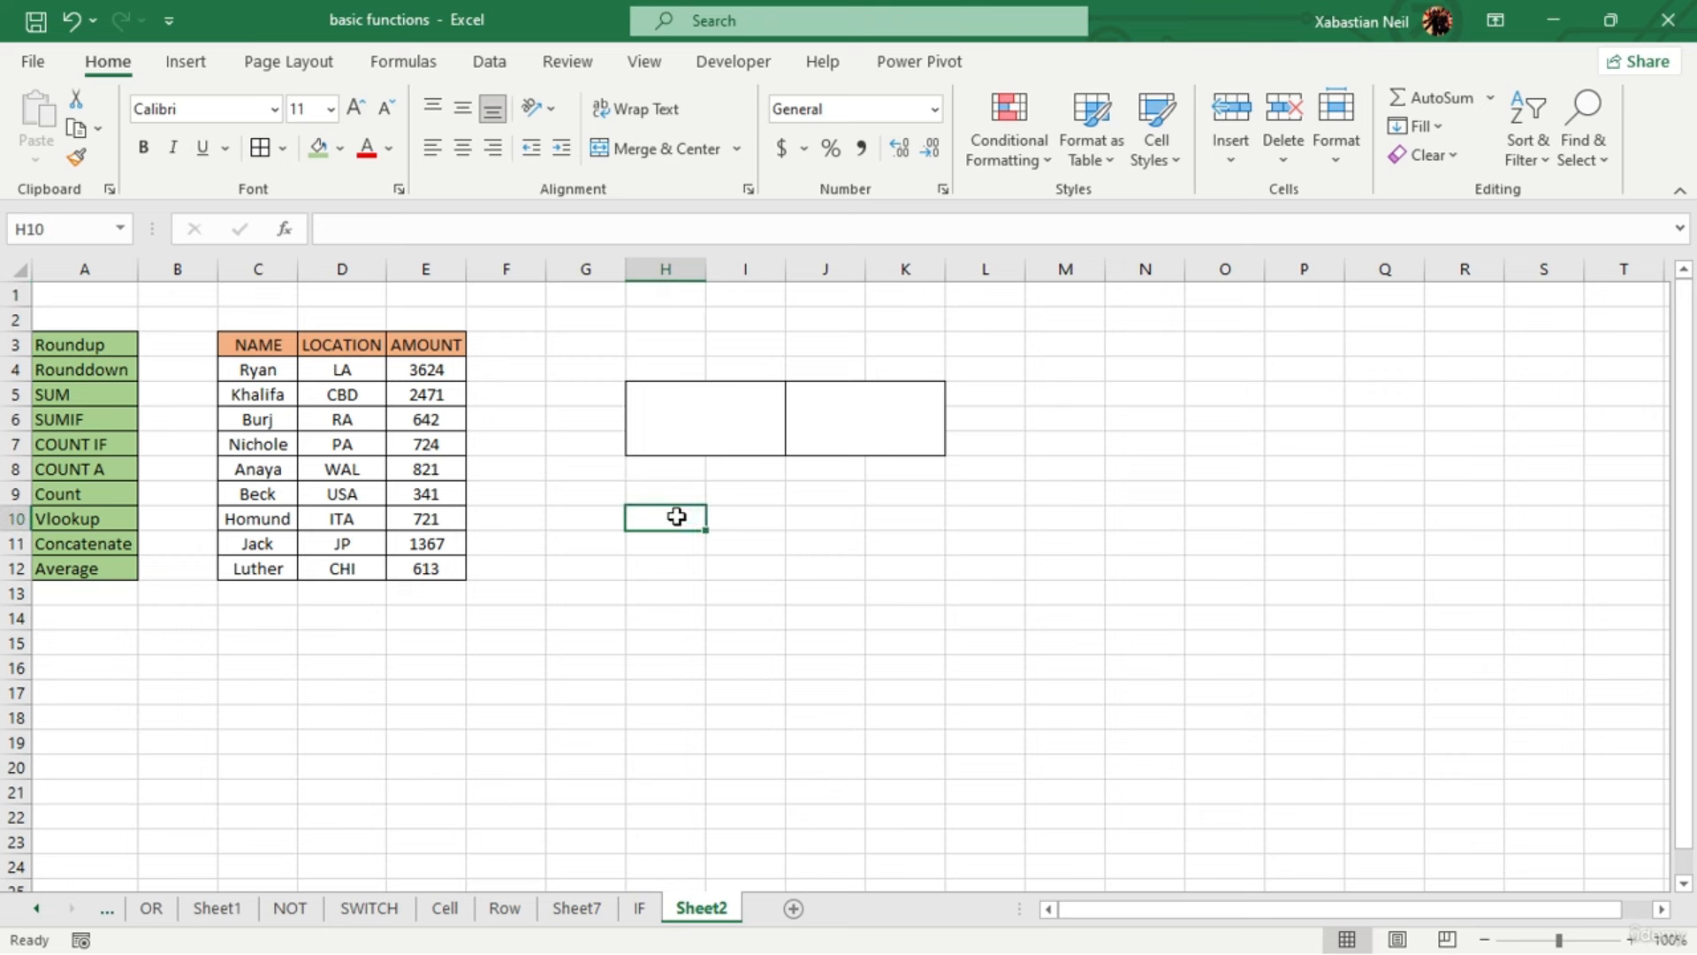
text(Ryan)
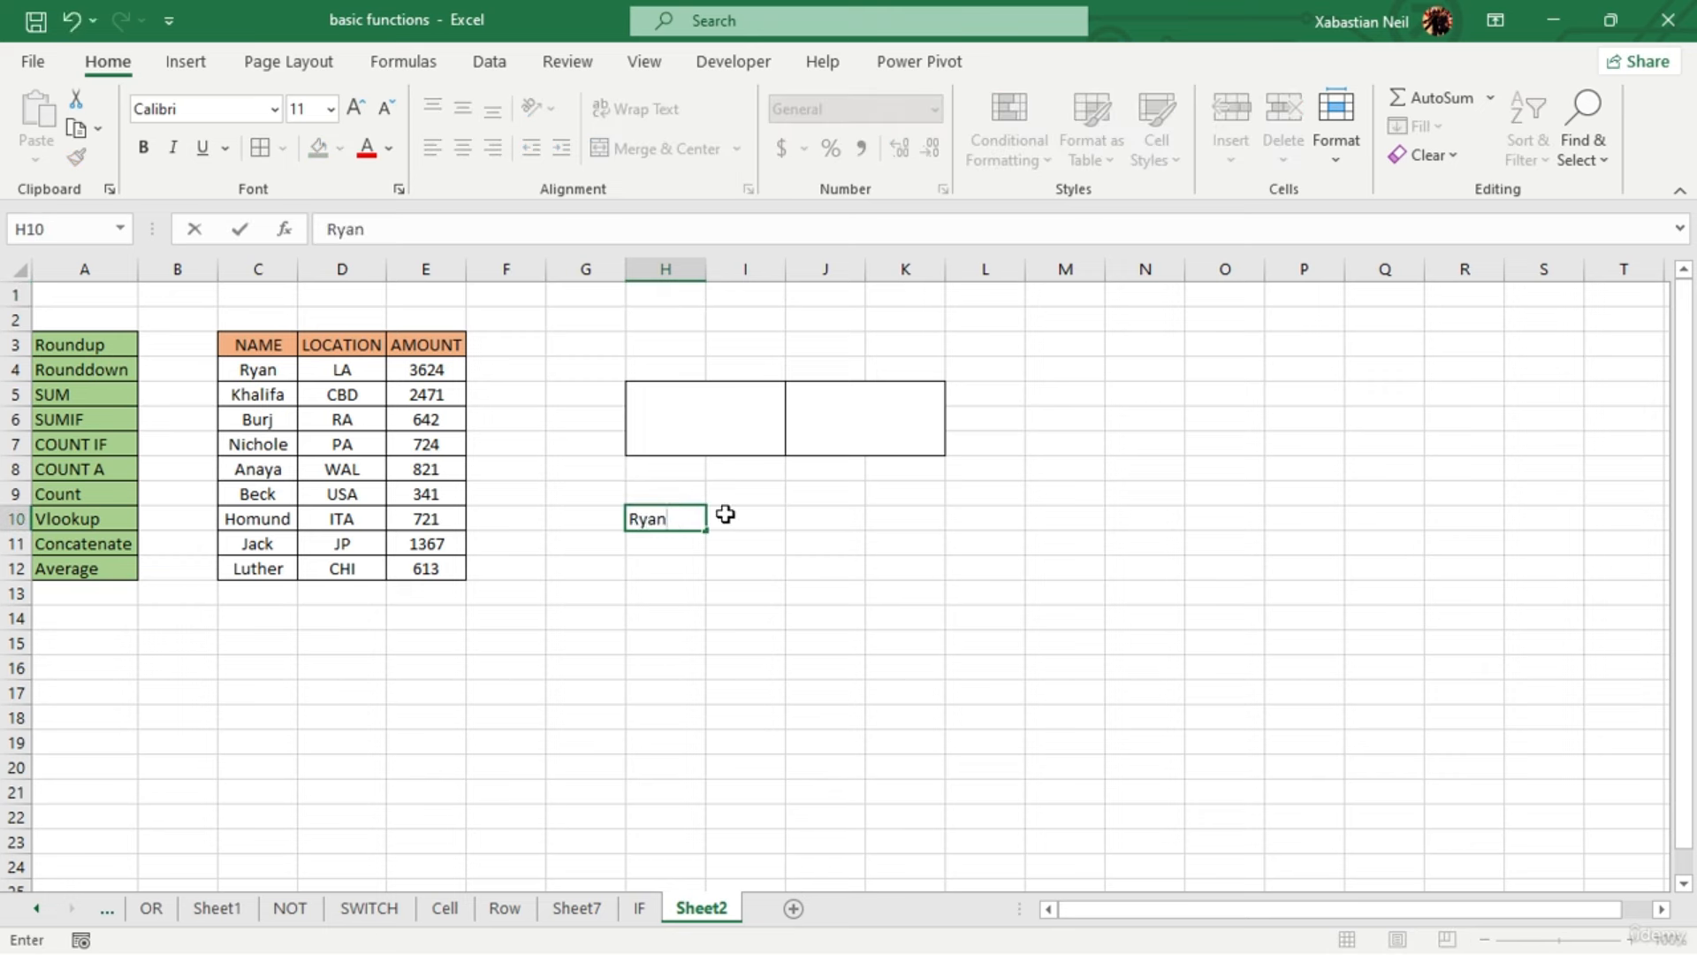
click(731, 390)
click(732, 391)
text(=)
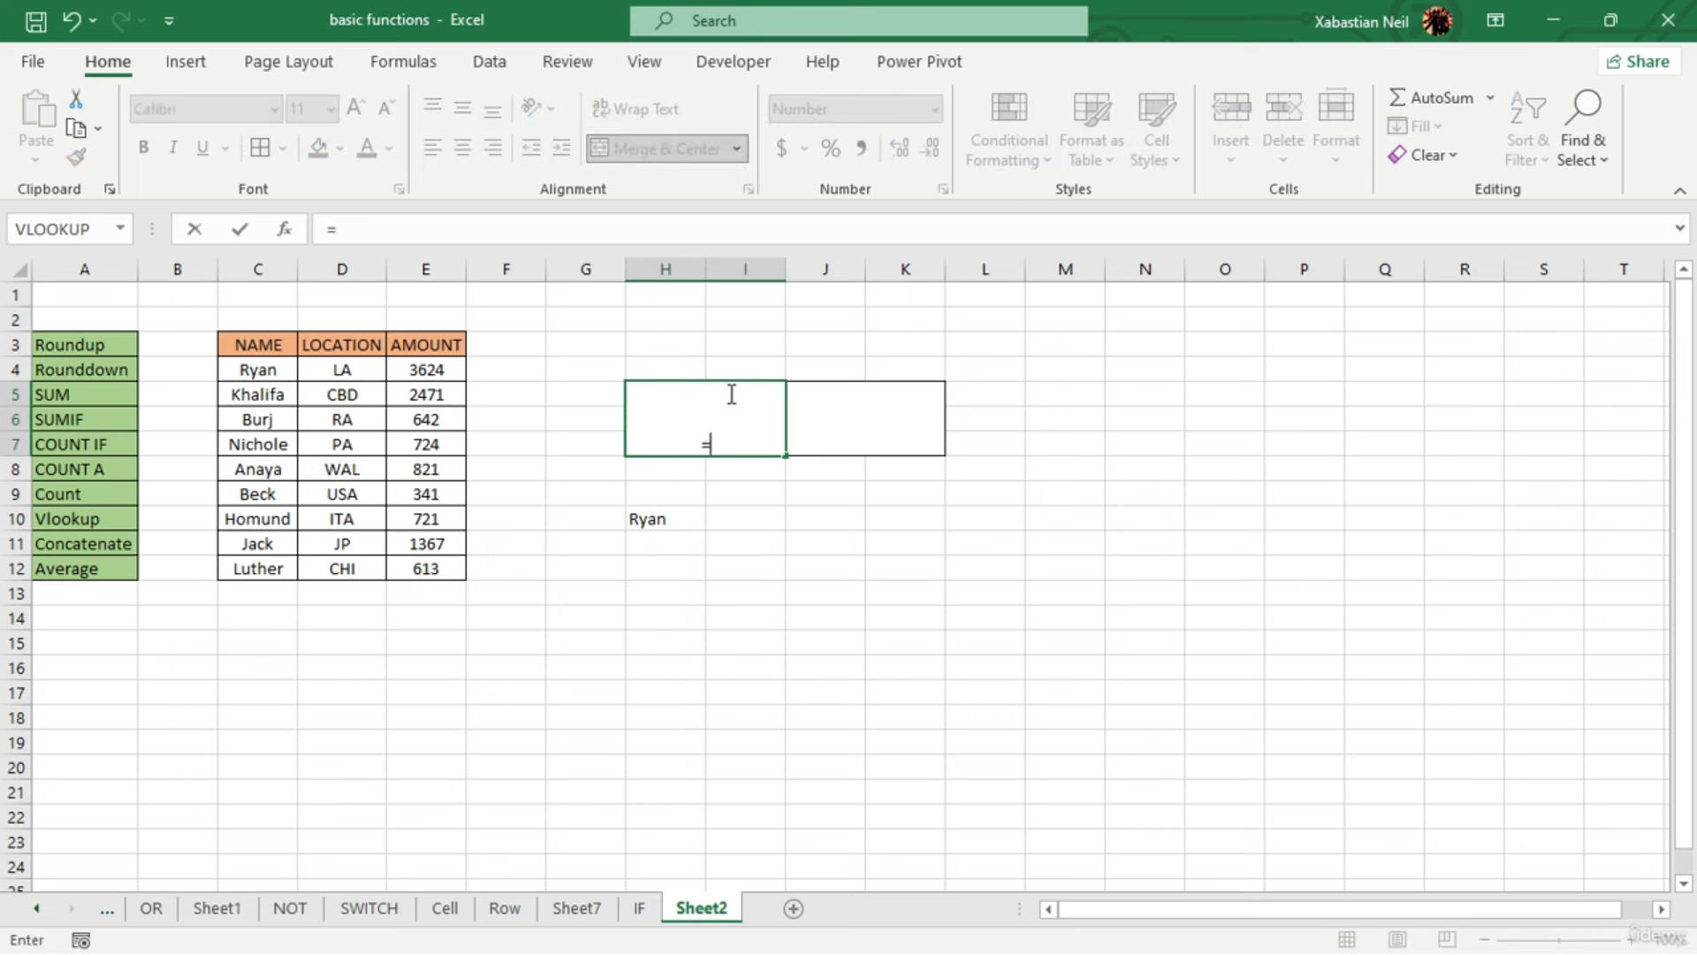
text(countif)
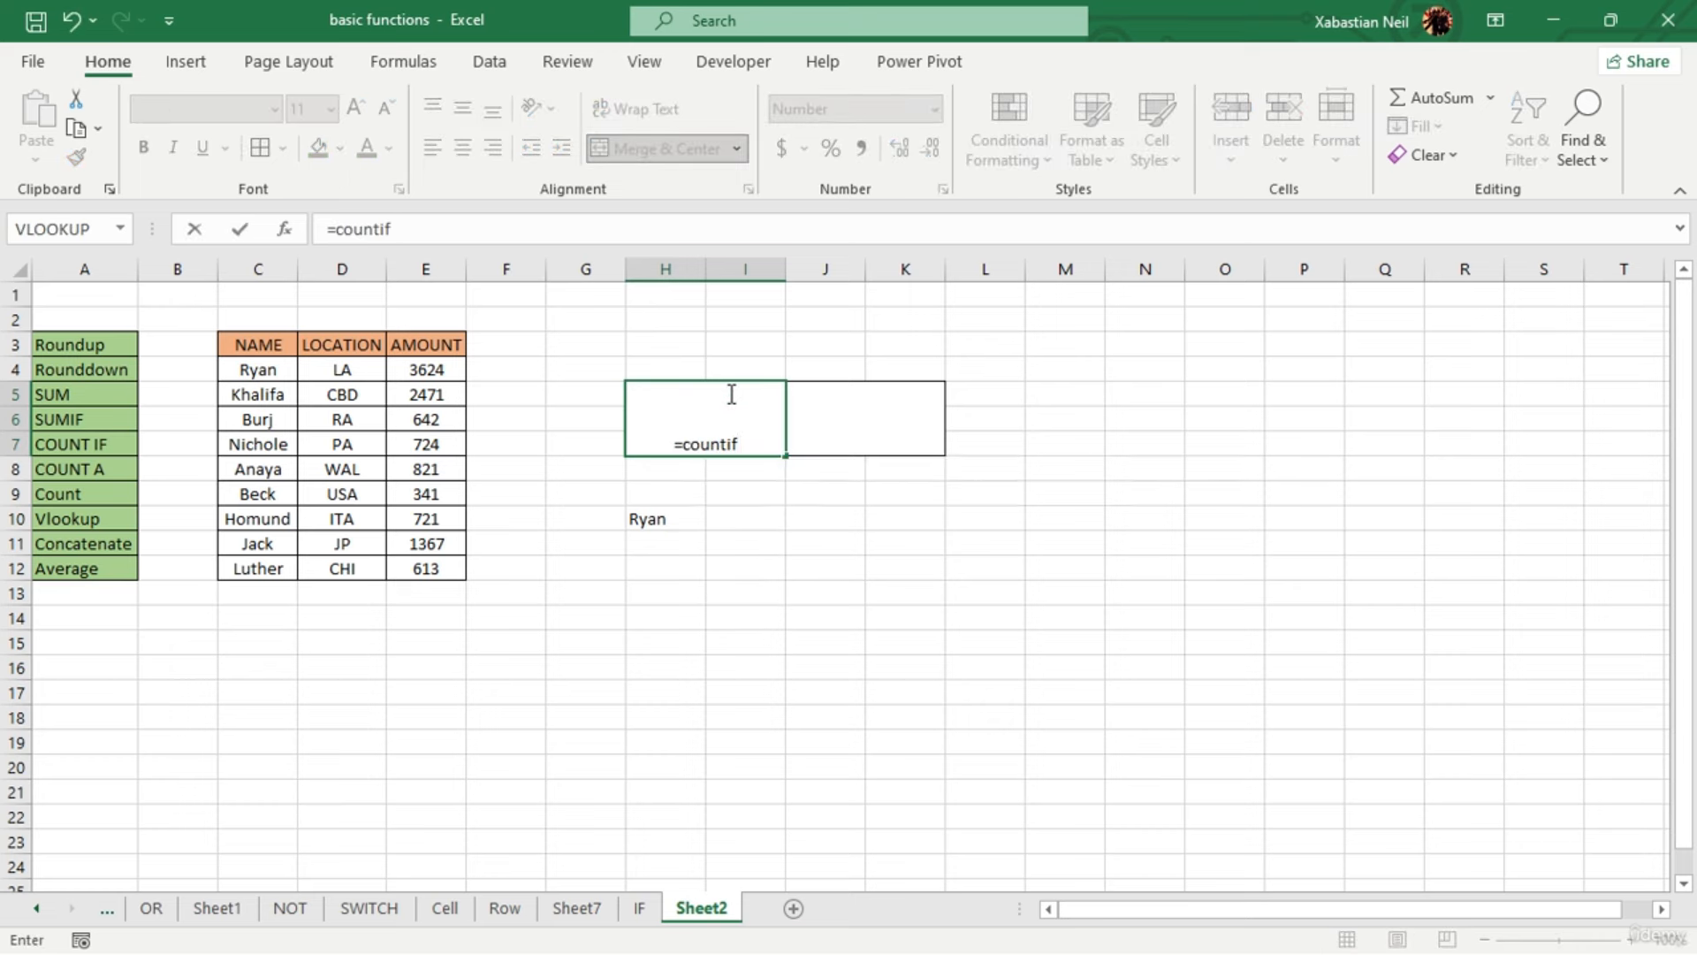
text(()
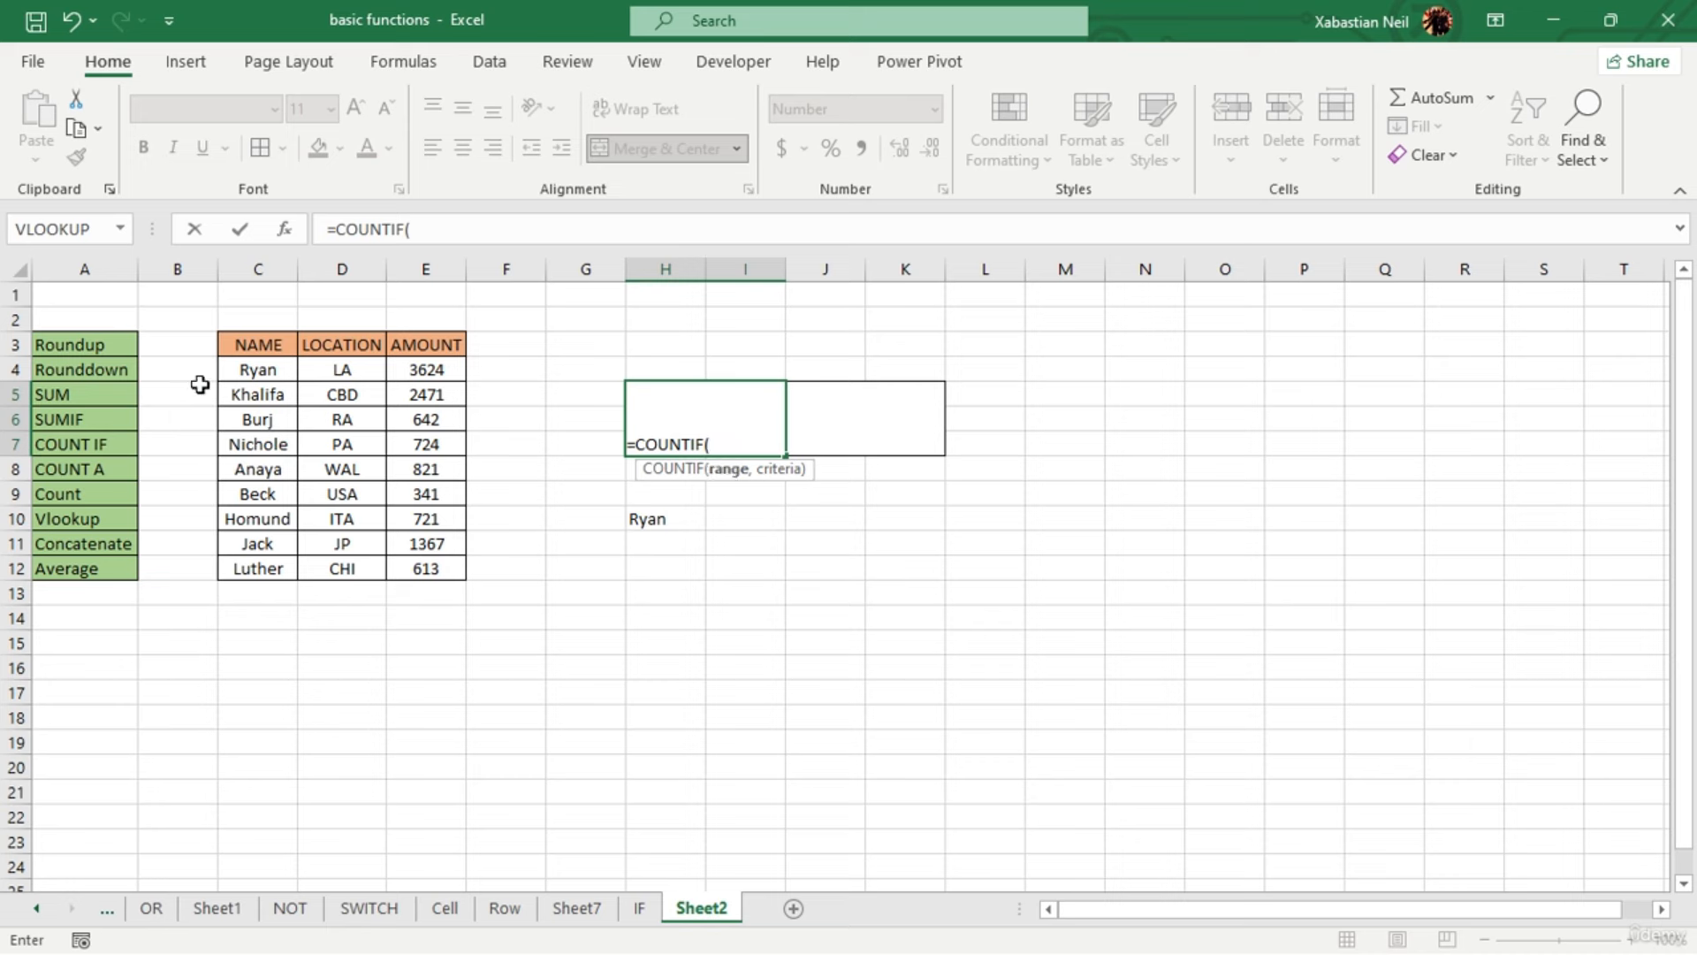
drag(234, 370, 266, 568)
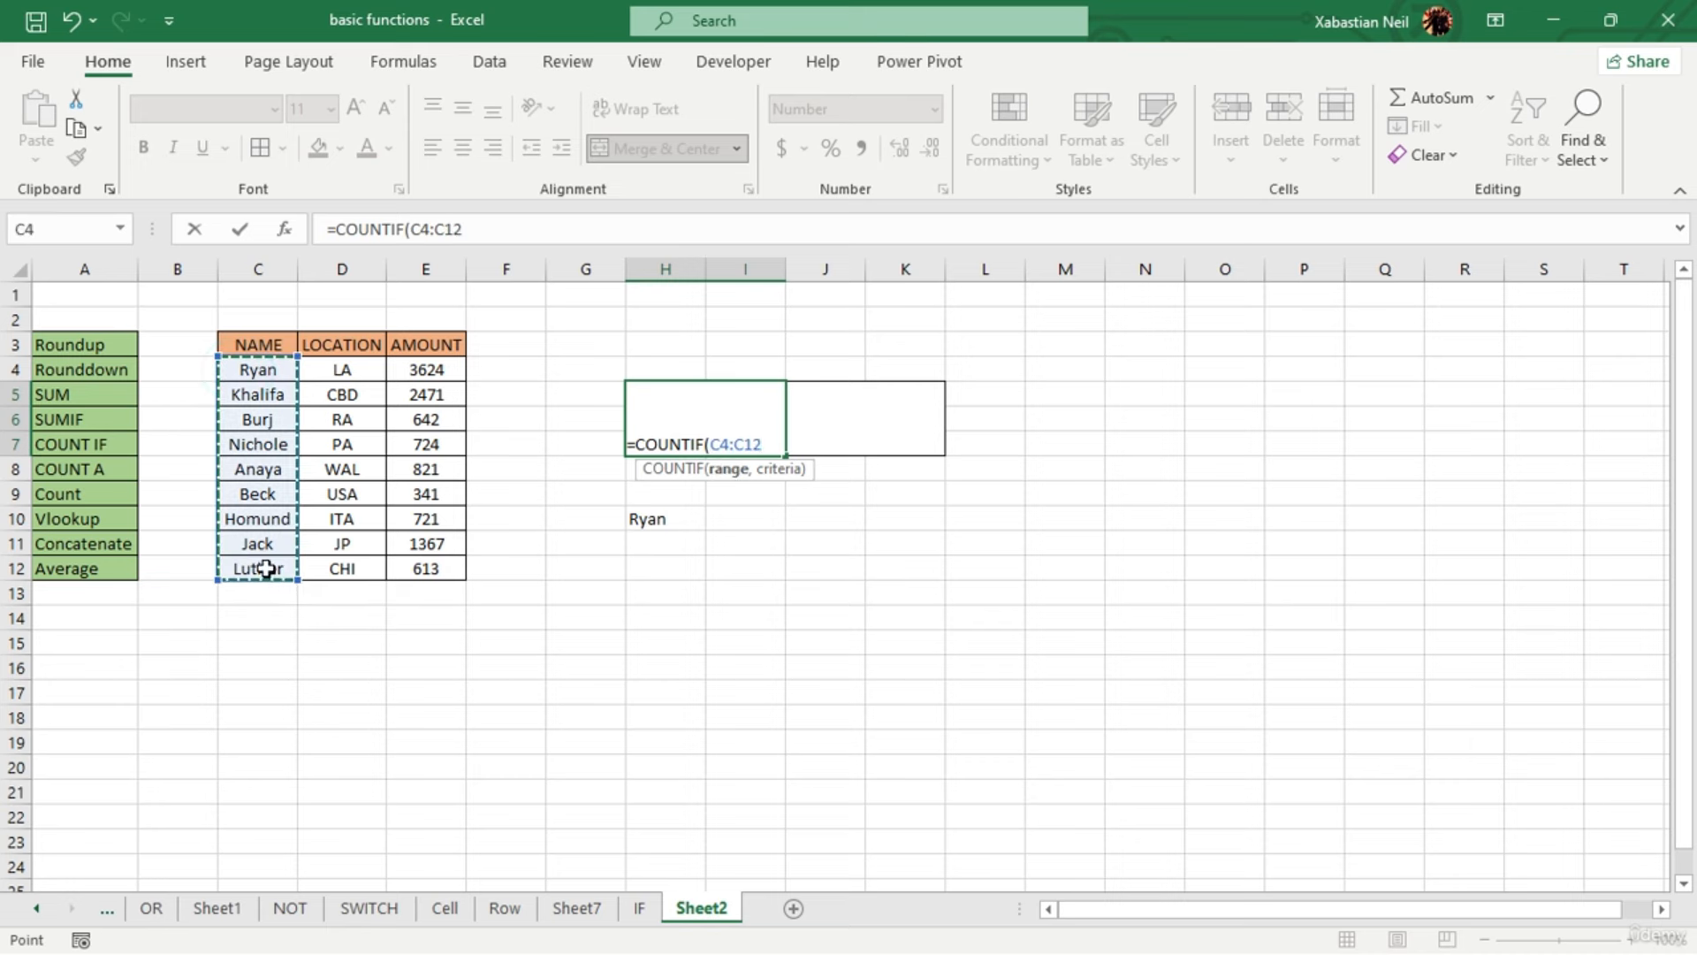
text(,)
click(654, 519)
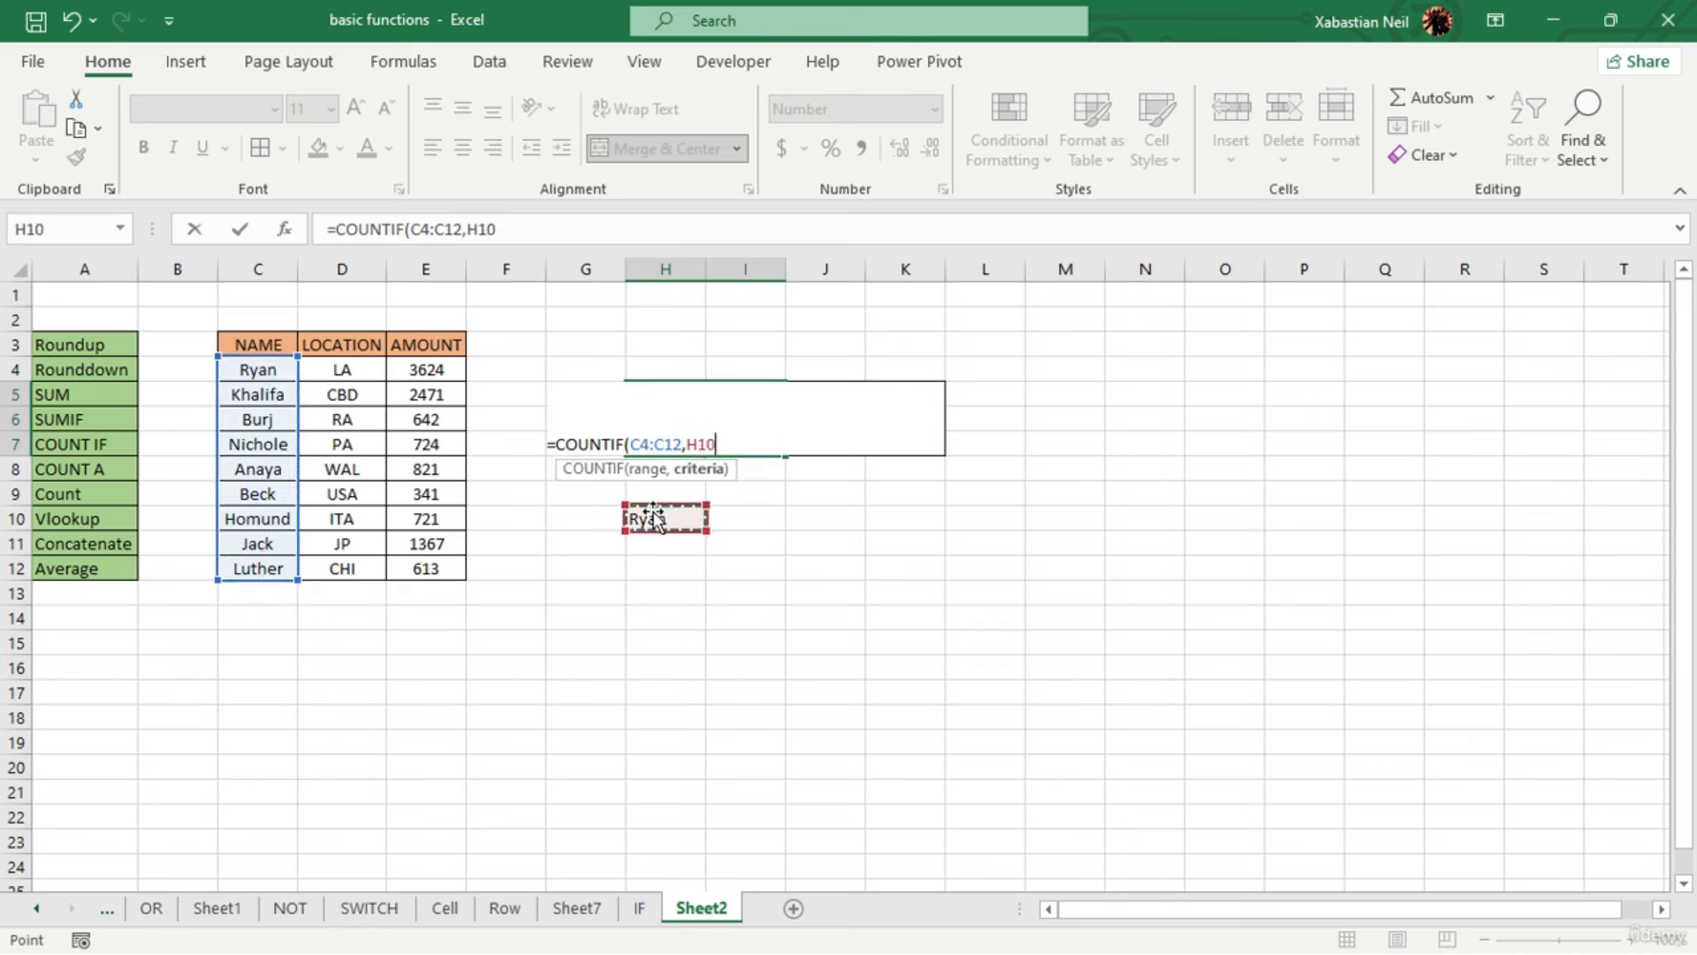
click(655, 519)
text())
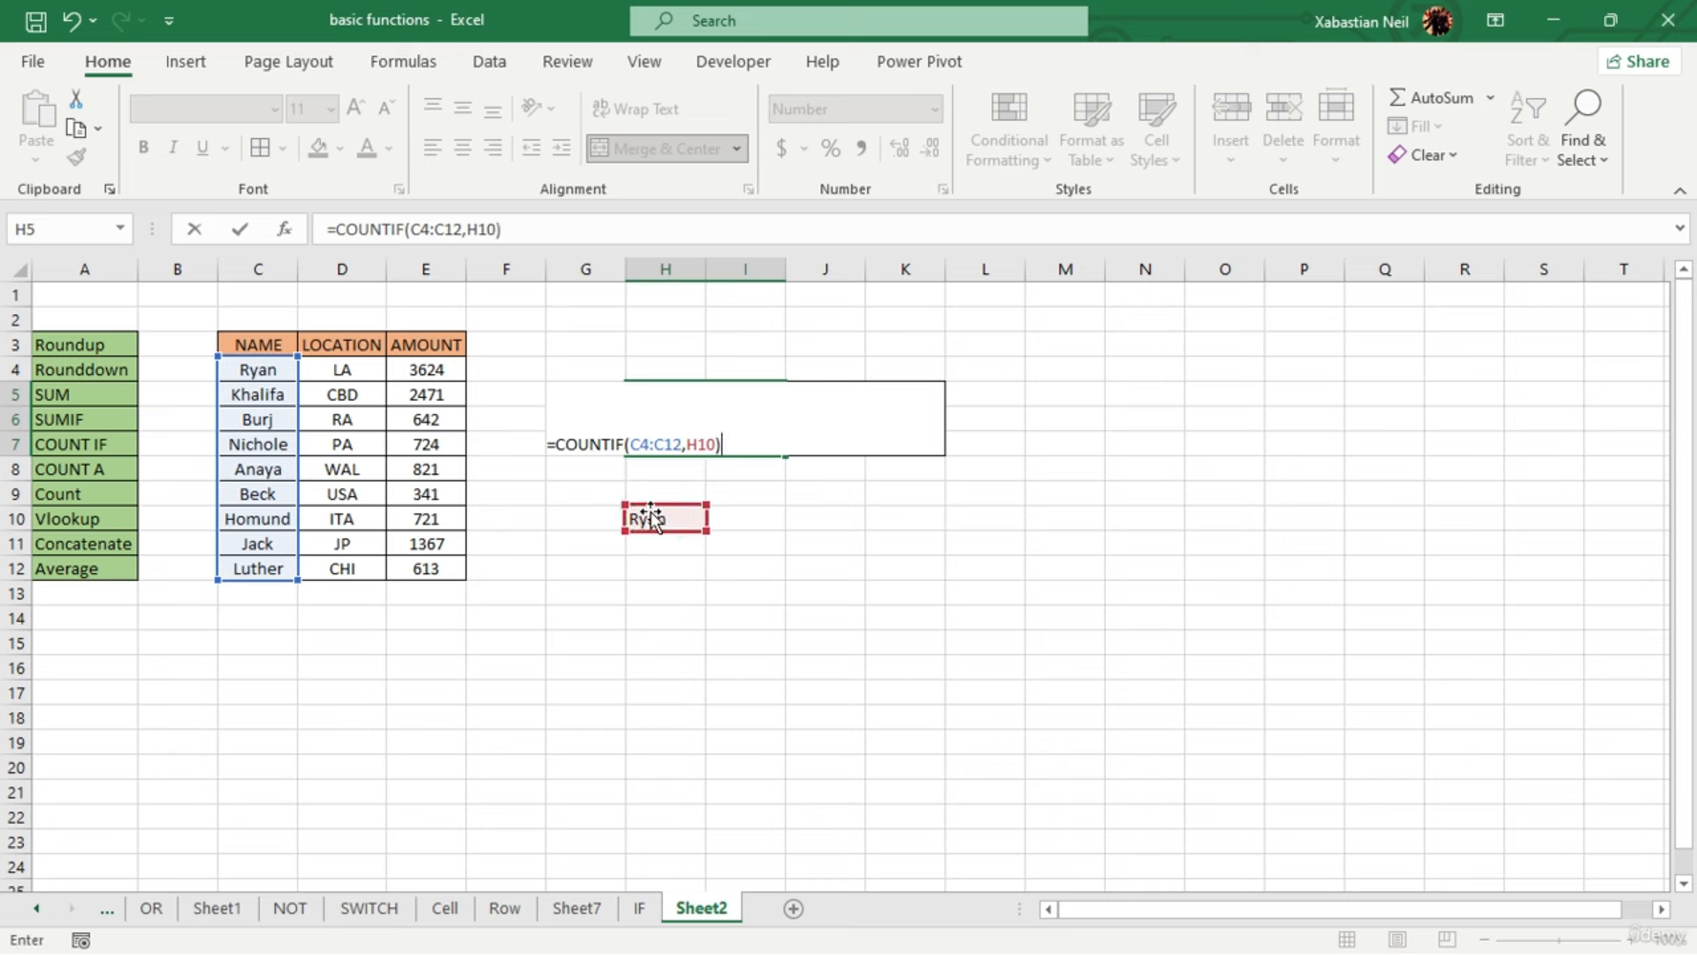
key(Return)
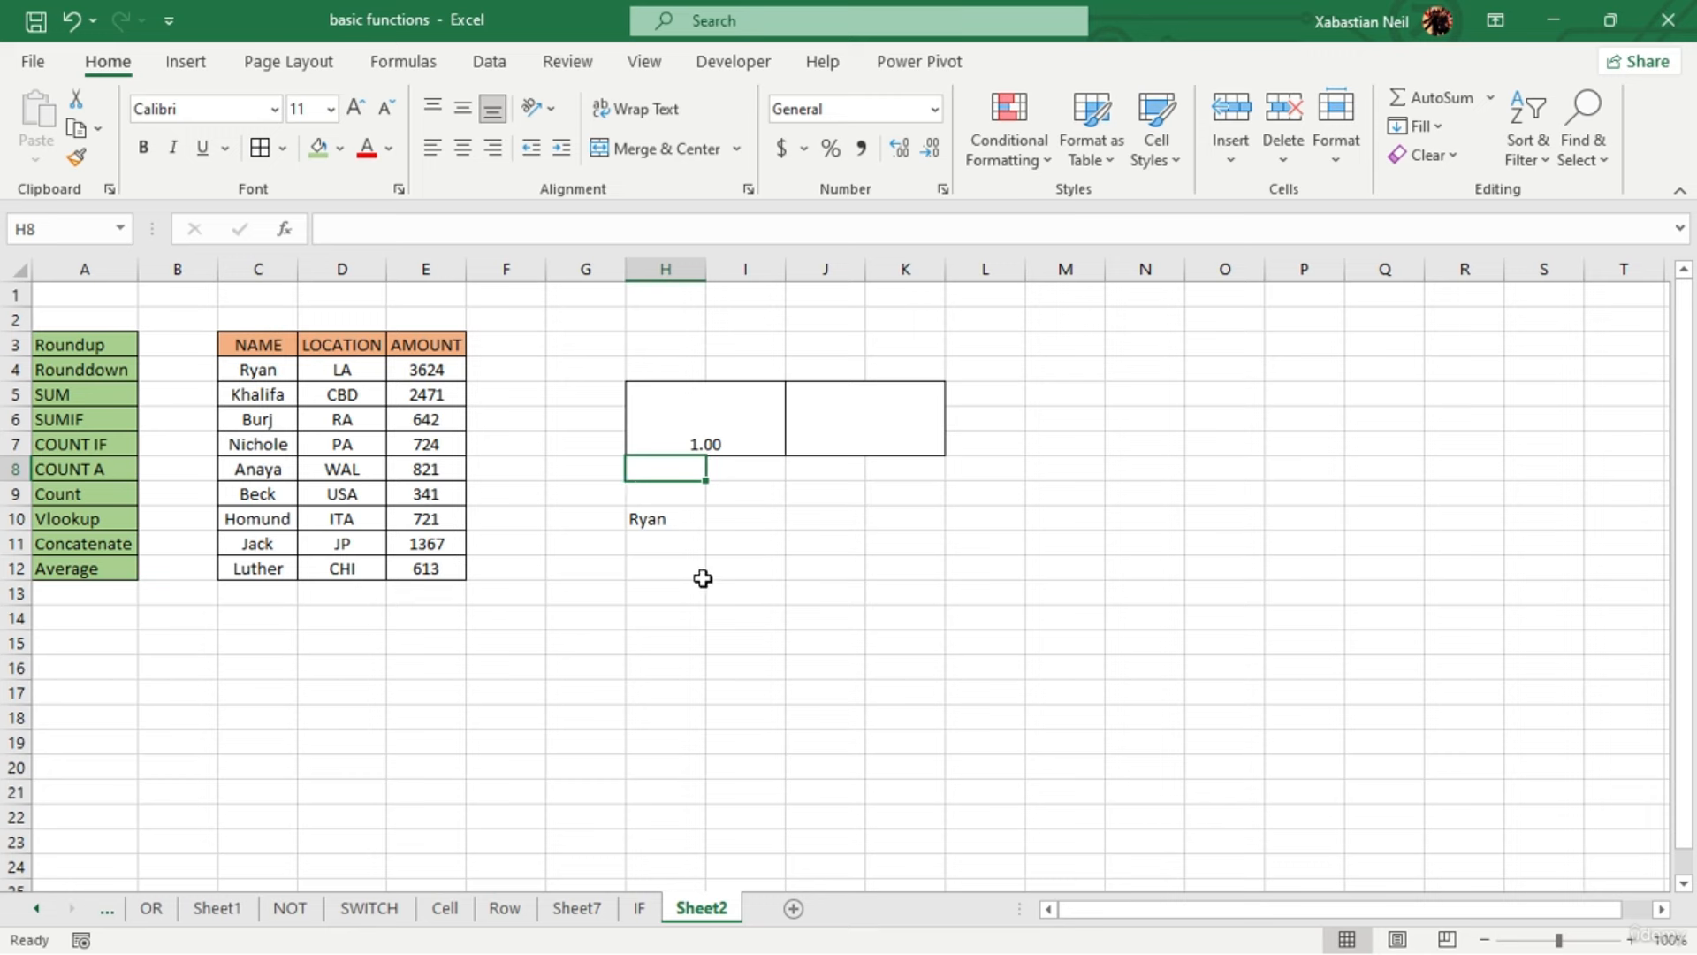
Clear the name from H10 and the COUNTIF formula from the merged cell H5
double_click(677, 518)
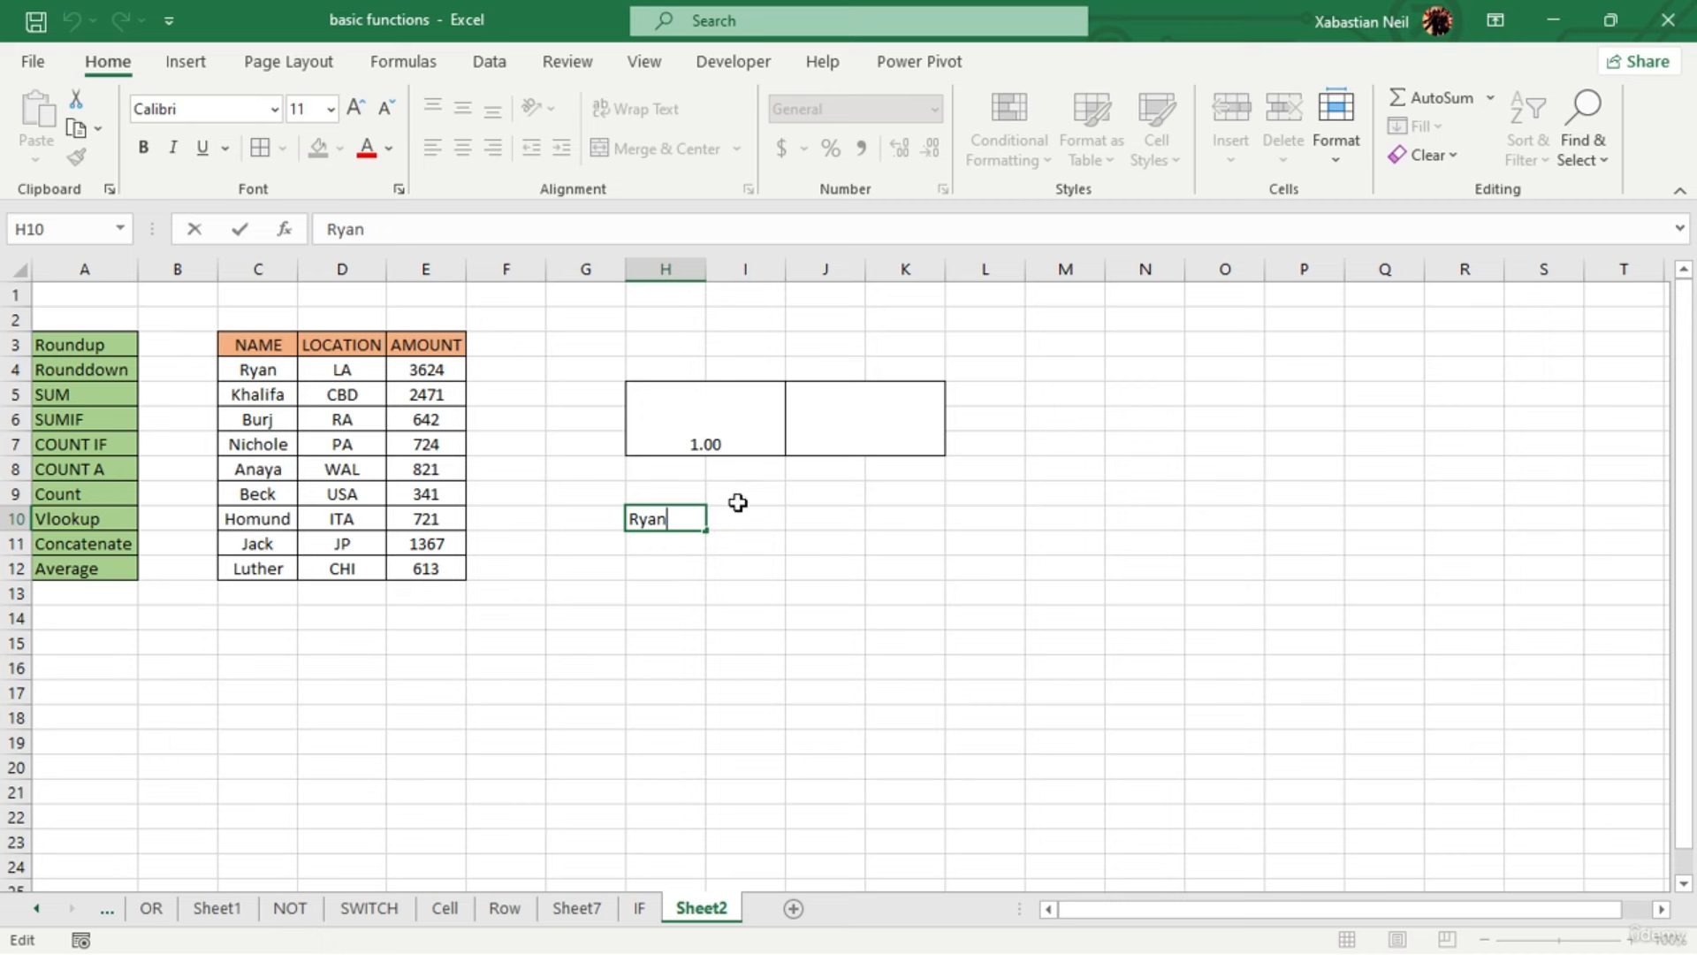
key(BackSpace)
click(751, 442)
double_click(762, 443)
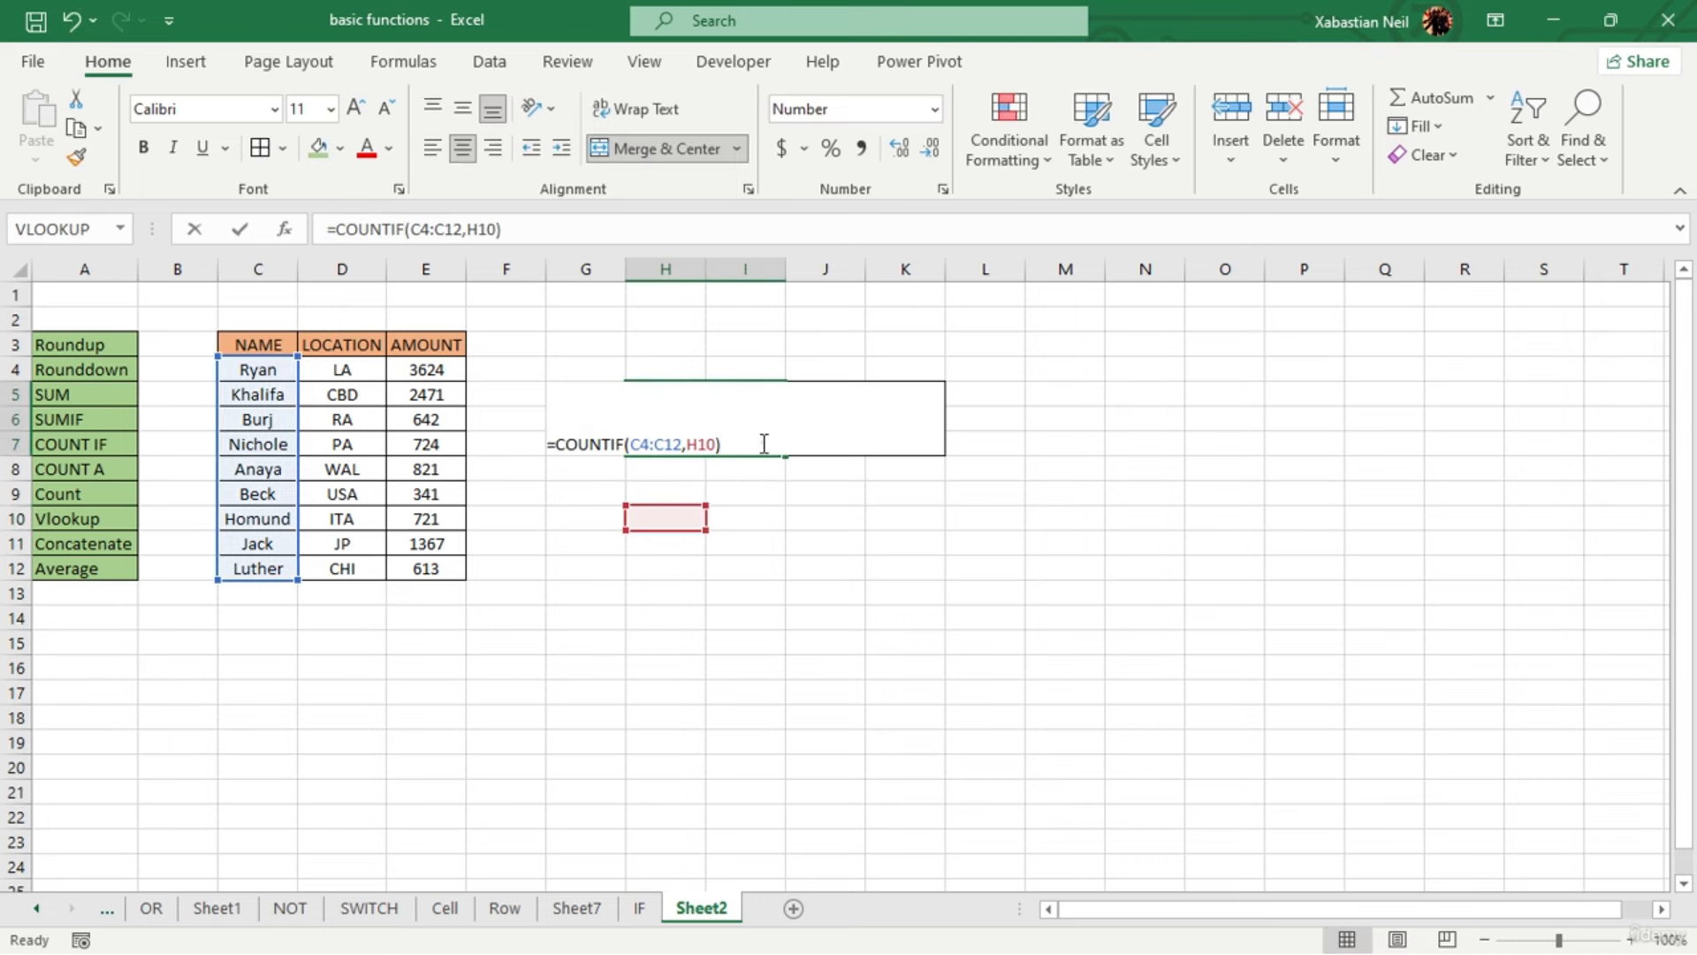
click(764, 443)
key(BackSpace)
key(BackSpace)
key(BackSpace)
key(BackSpace)
key(BackSpace)
key(BackSpace)
key(BackSpace)
key(BackSpace)
key(BackSpace)
key(BackSpace)
key(BackSpace)
key(BackSpace)
key(BackSpace)
key(BackSpace)
key(BackSpace)
key(BackSpace)
key(BackSpace)
key(BackSpace)
key(BackSpace)
key(BackSpace)
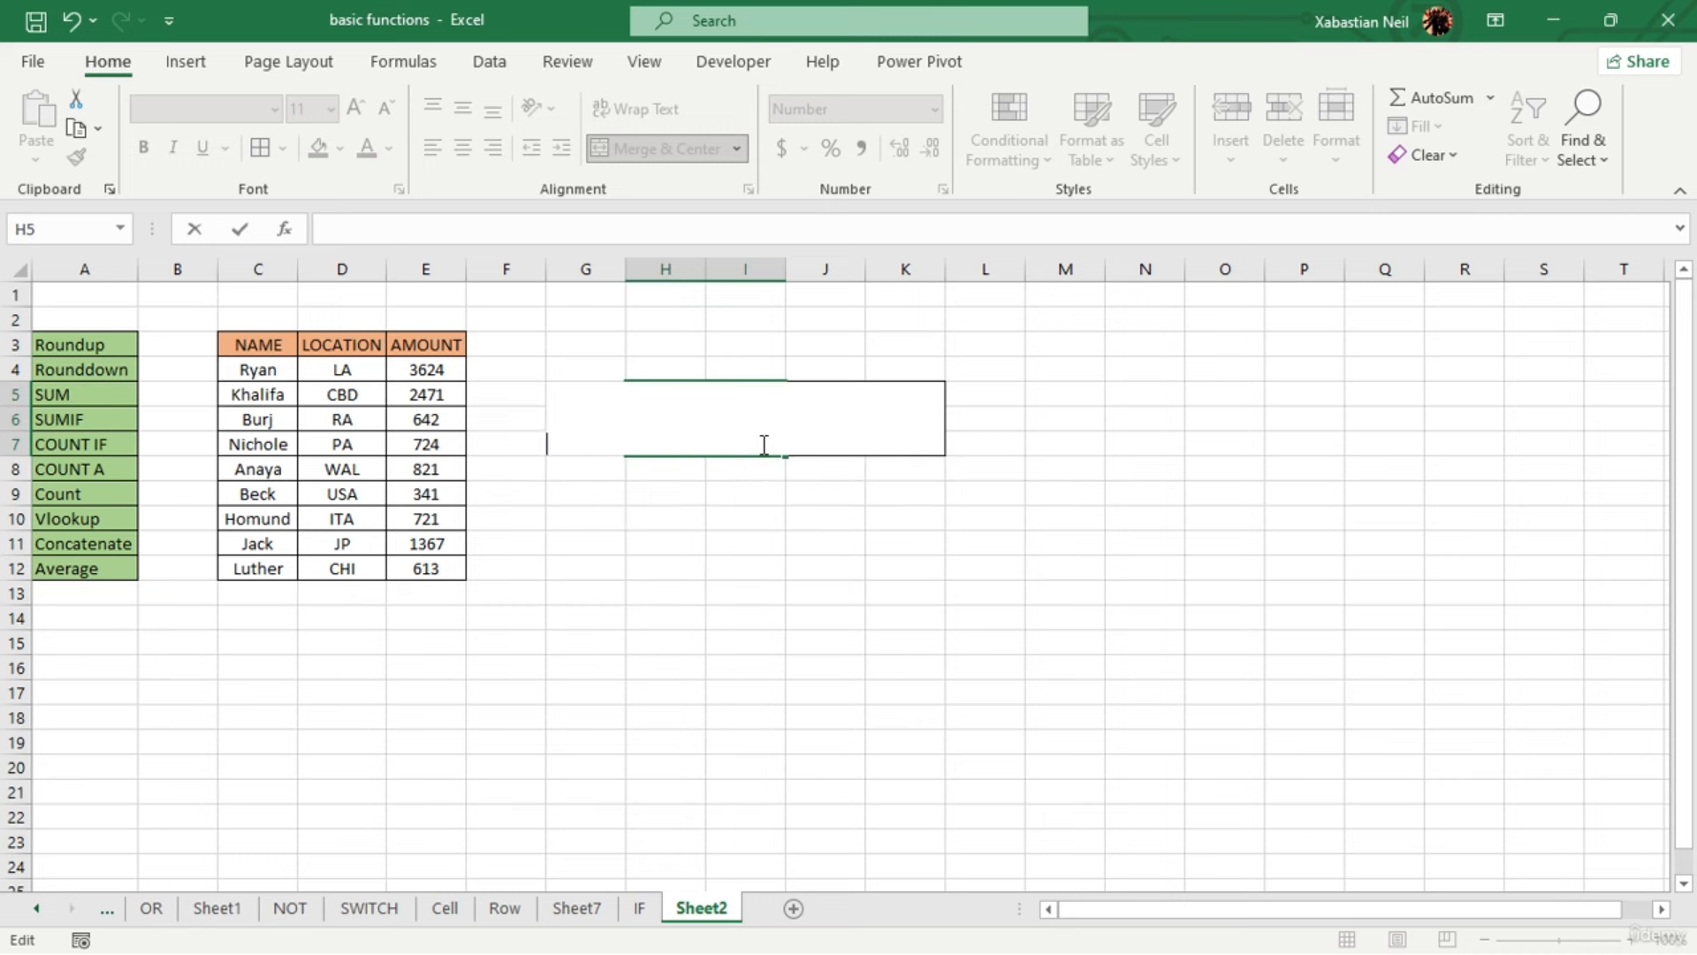
click(821, 530)
click(746, 416)
key(BackSpace)
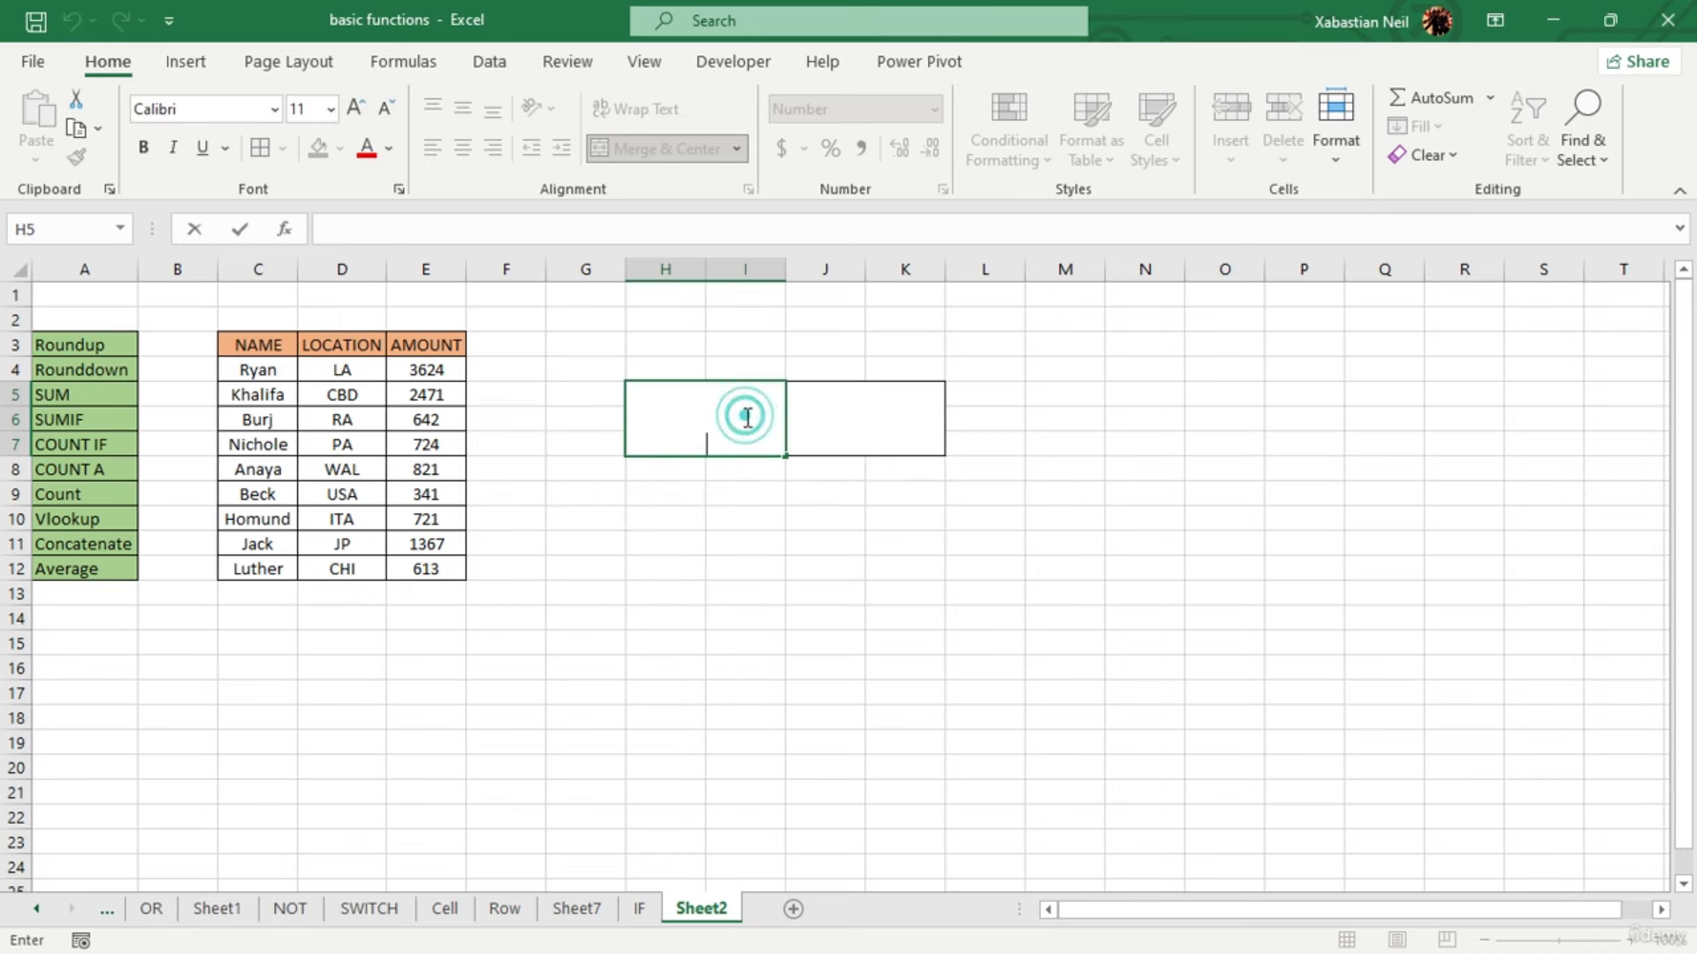
Enter the name from C4 in cell H10 and the name from C9 in cell H11
double_click(667, 507)
click(668, 511)
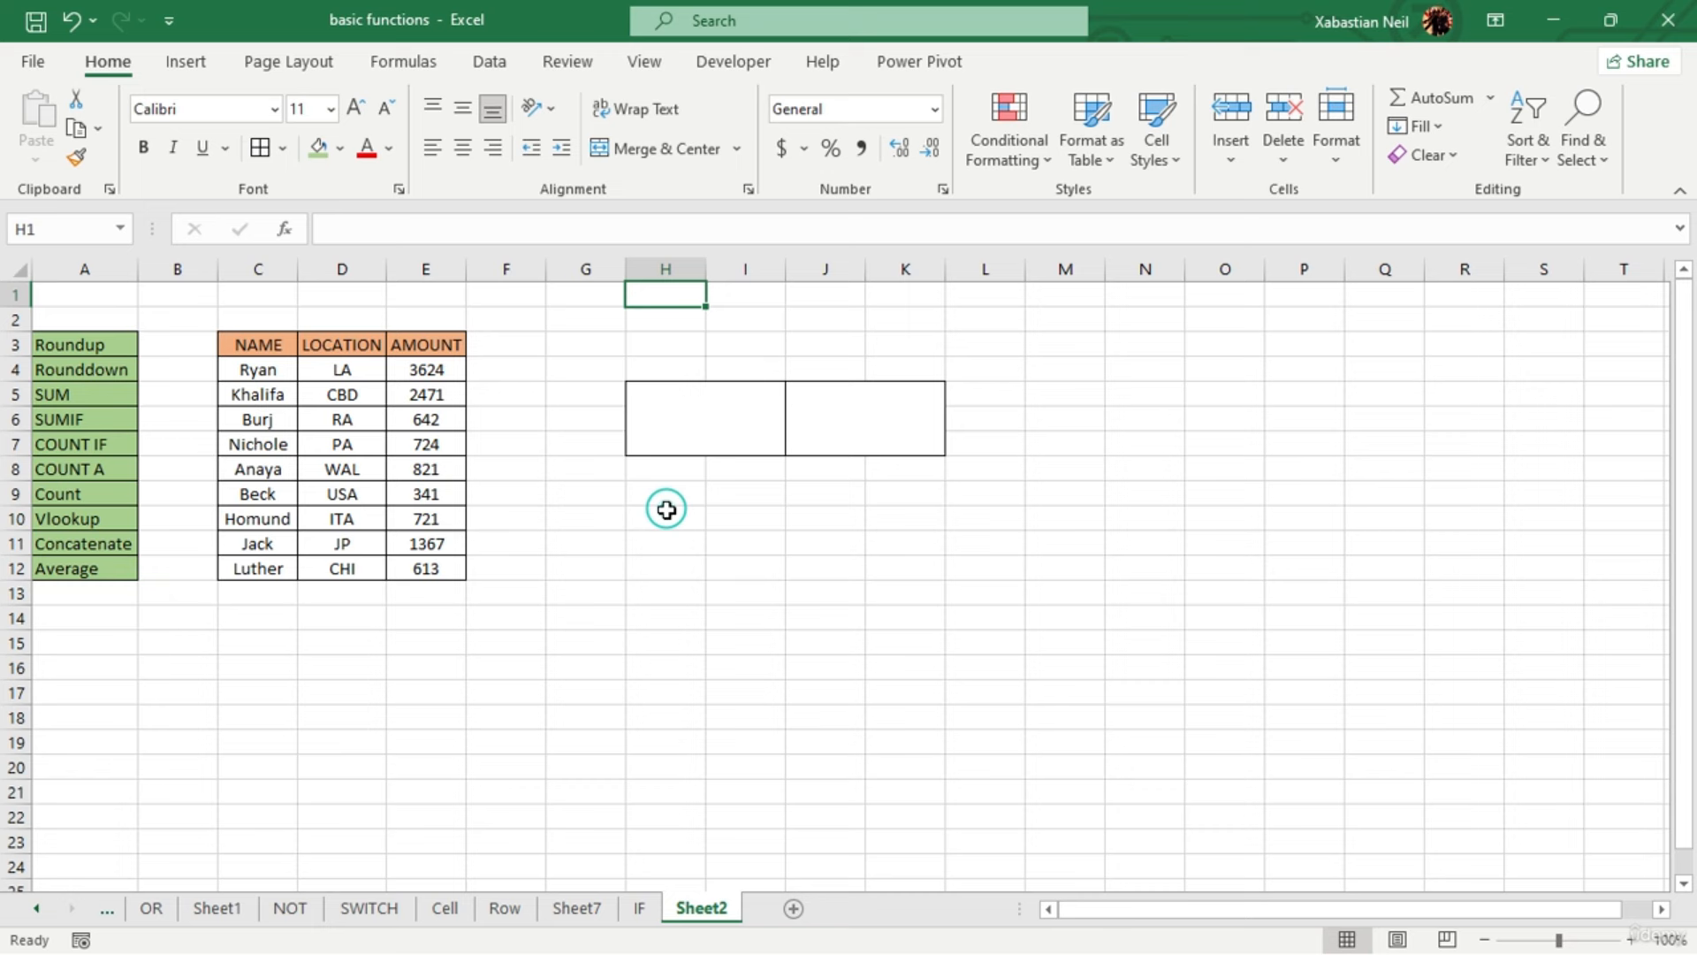
click(667, 511)
double_click(667, 513)
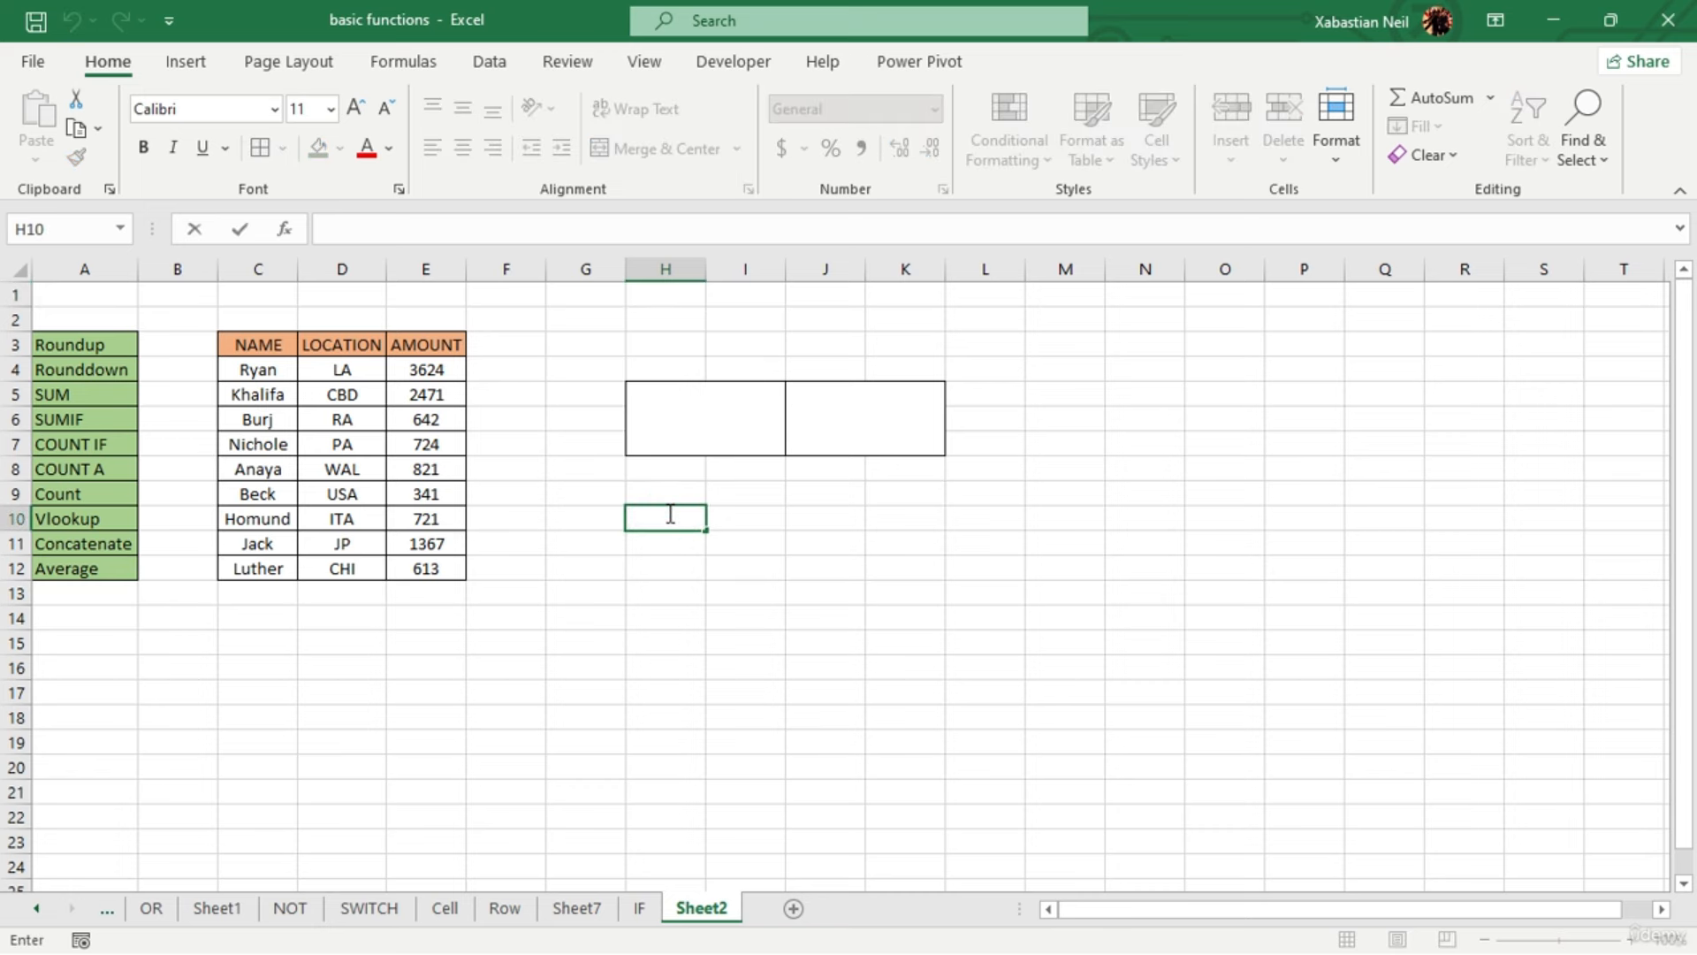
text(Ryan)
key(Return)
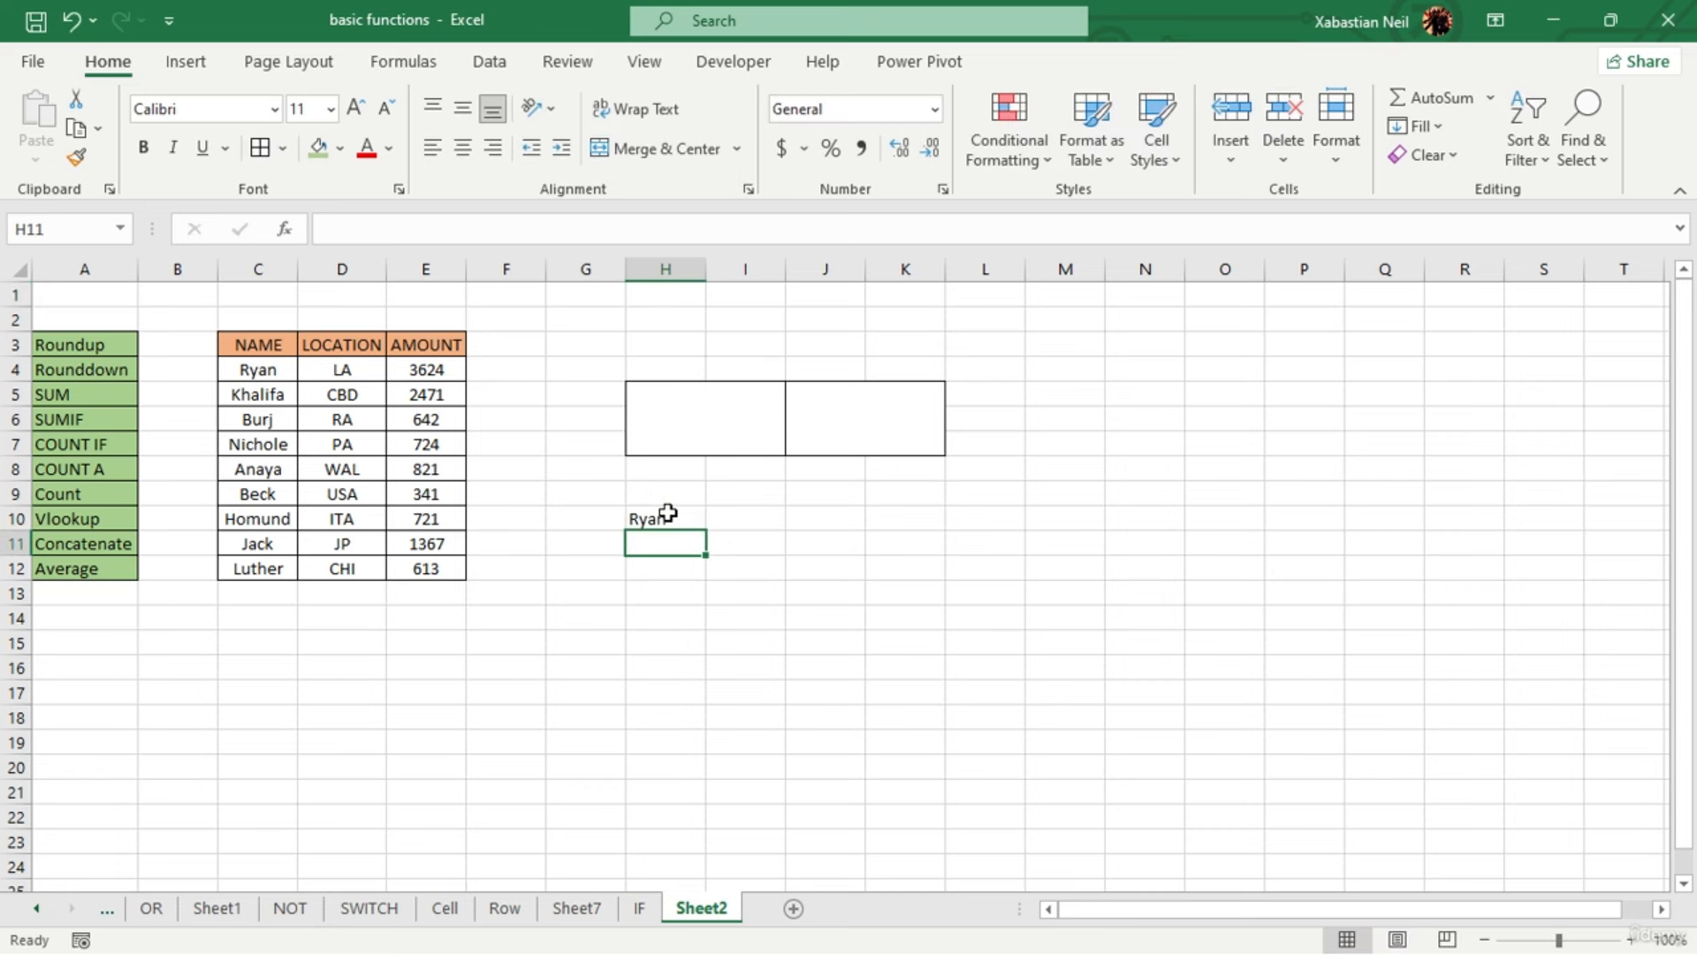
text(Beck)
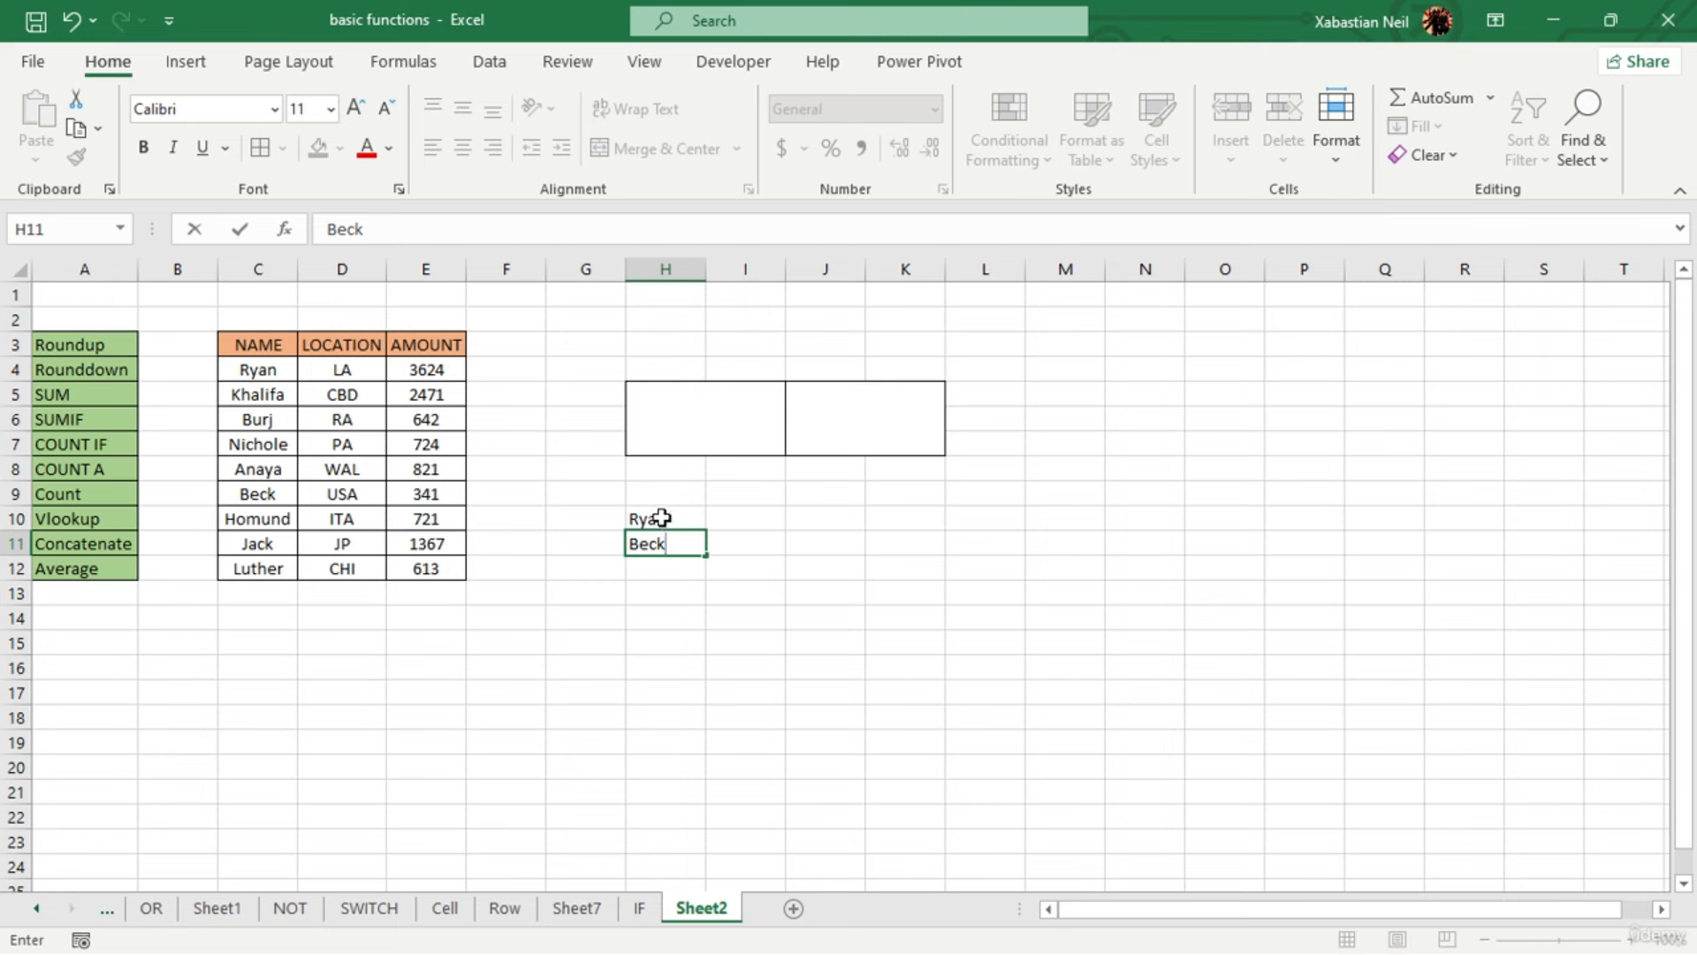
click(856, 640)
Look up the H11 name's amount in the merged cell H5 with =VLOOKUP(H11,C4:E12,3,FALSE)
click(733, 435)
double_click(733, 432)
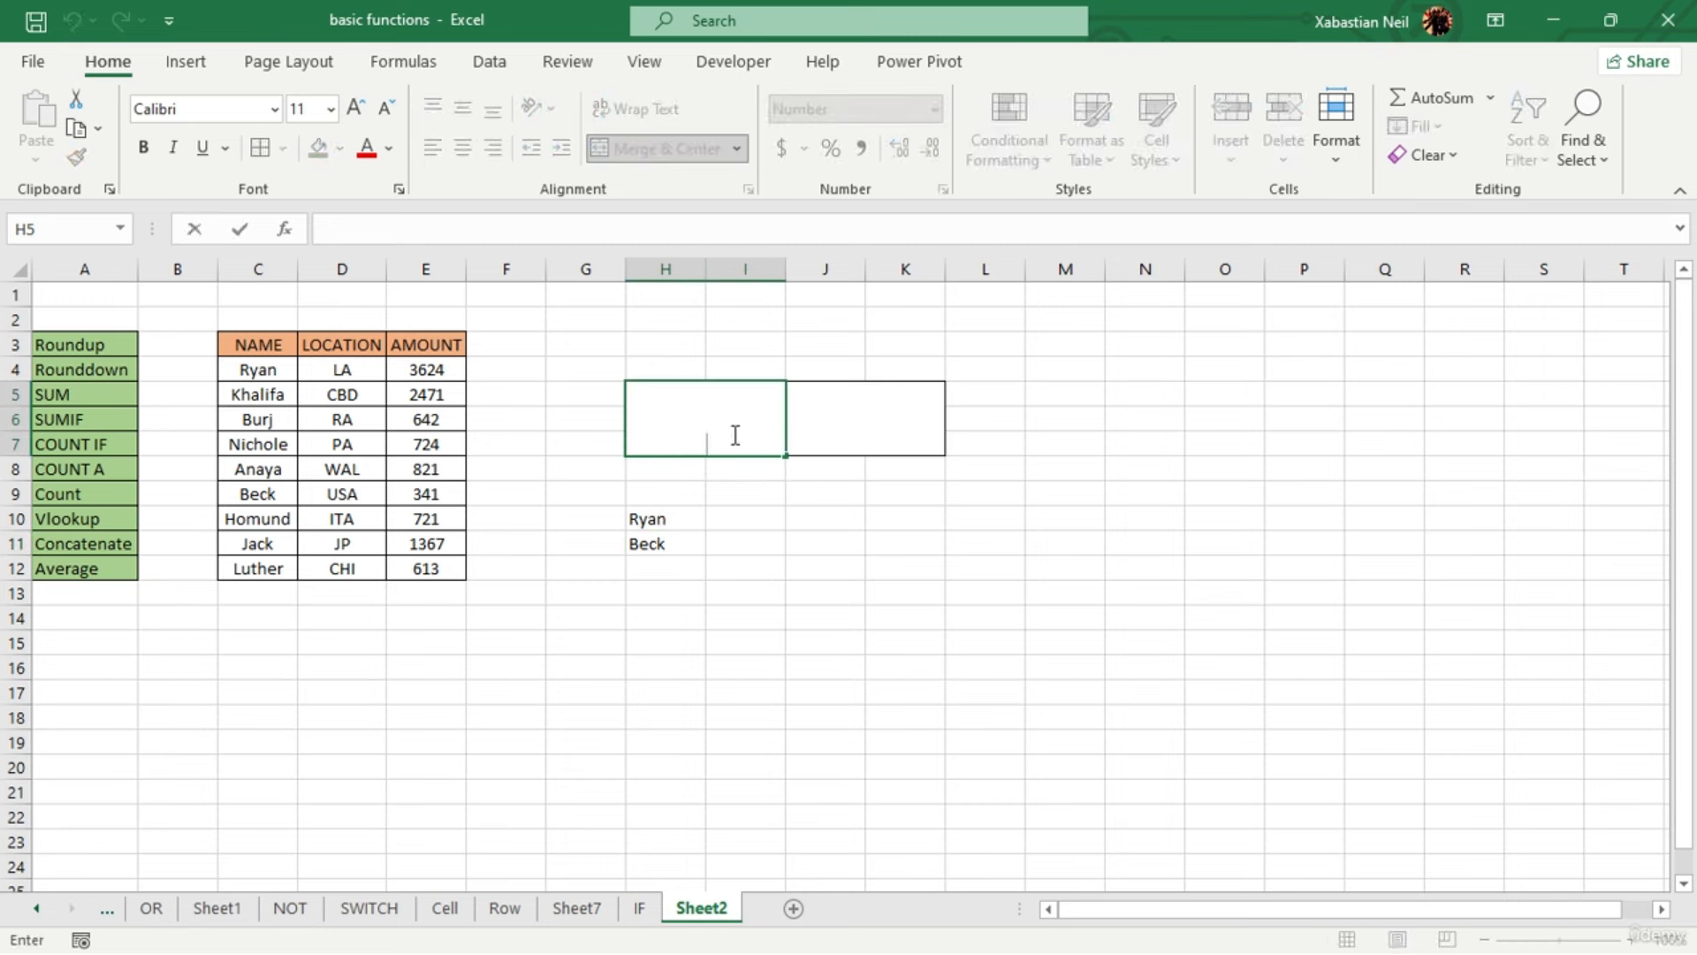
text(=vloo)
key(Tab)
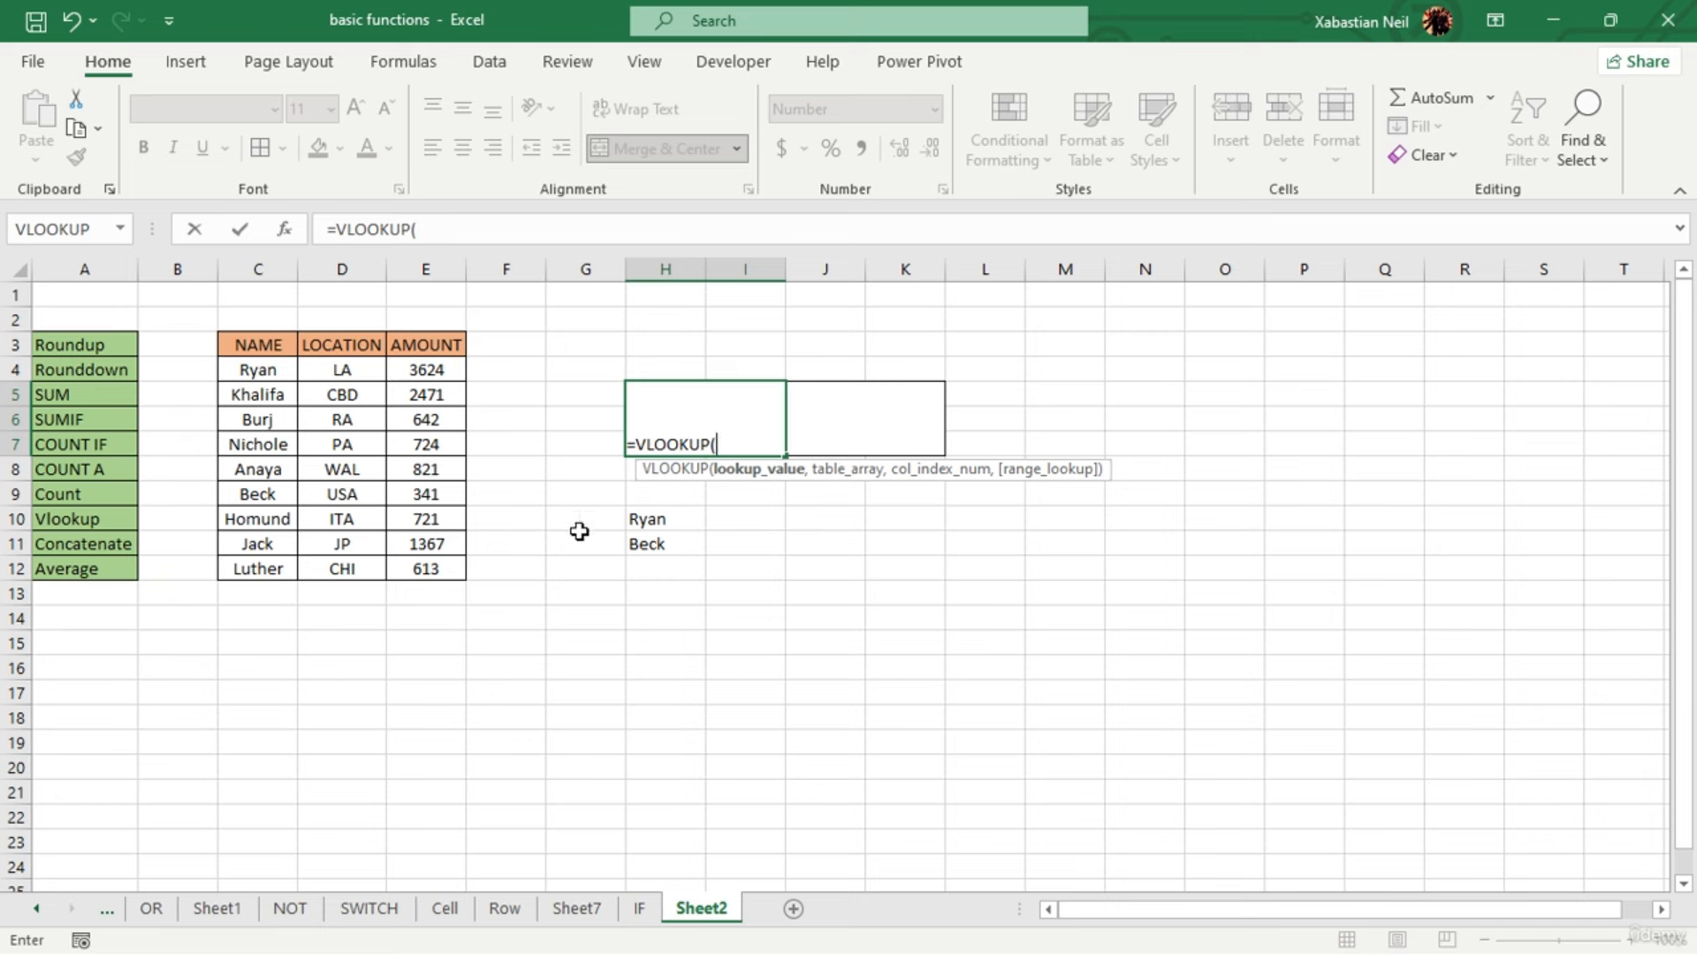
click(665, 544)
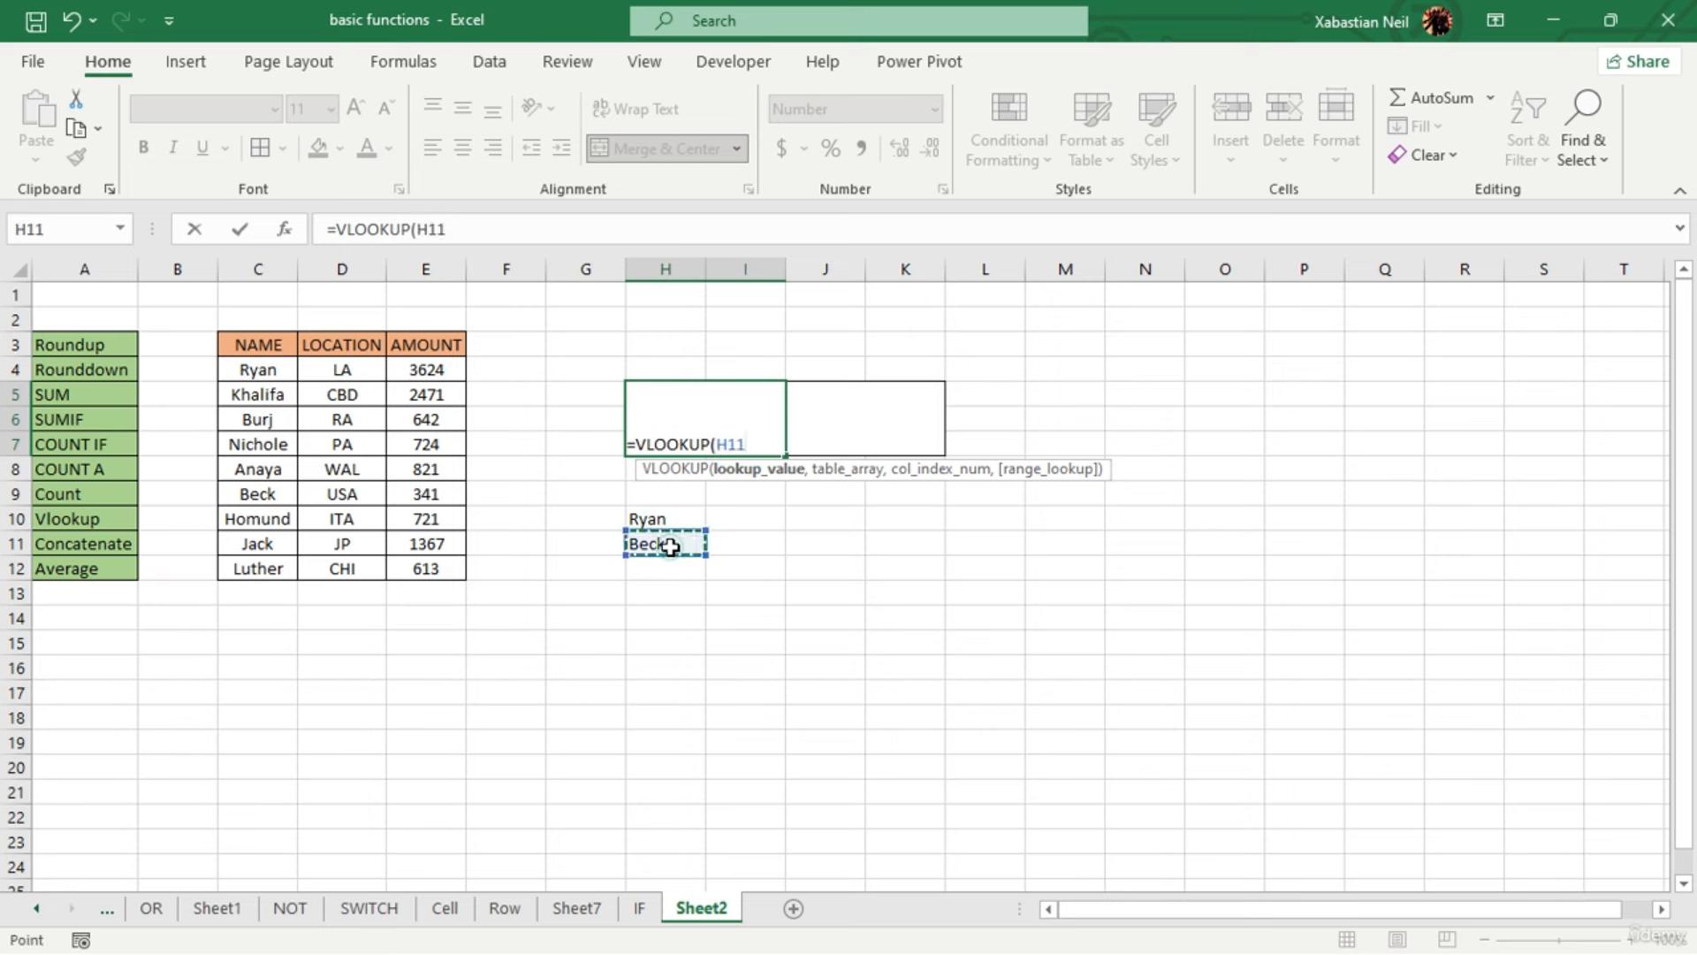
text(,)
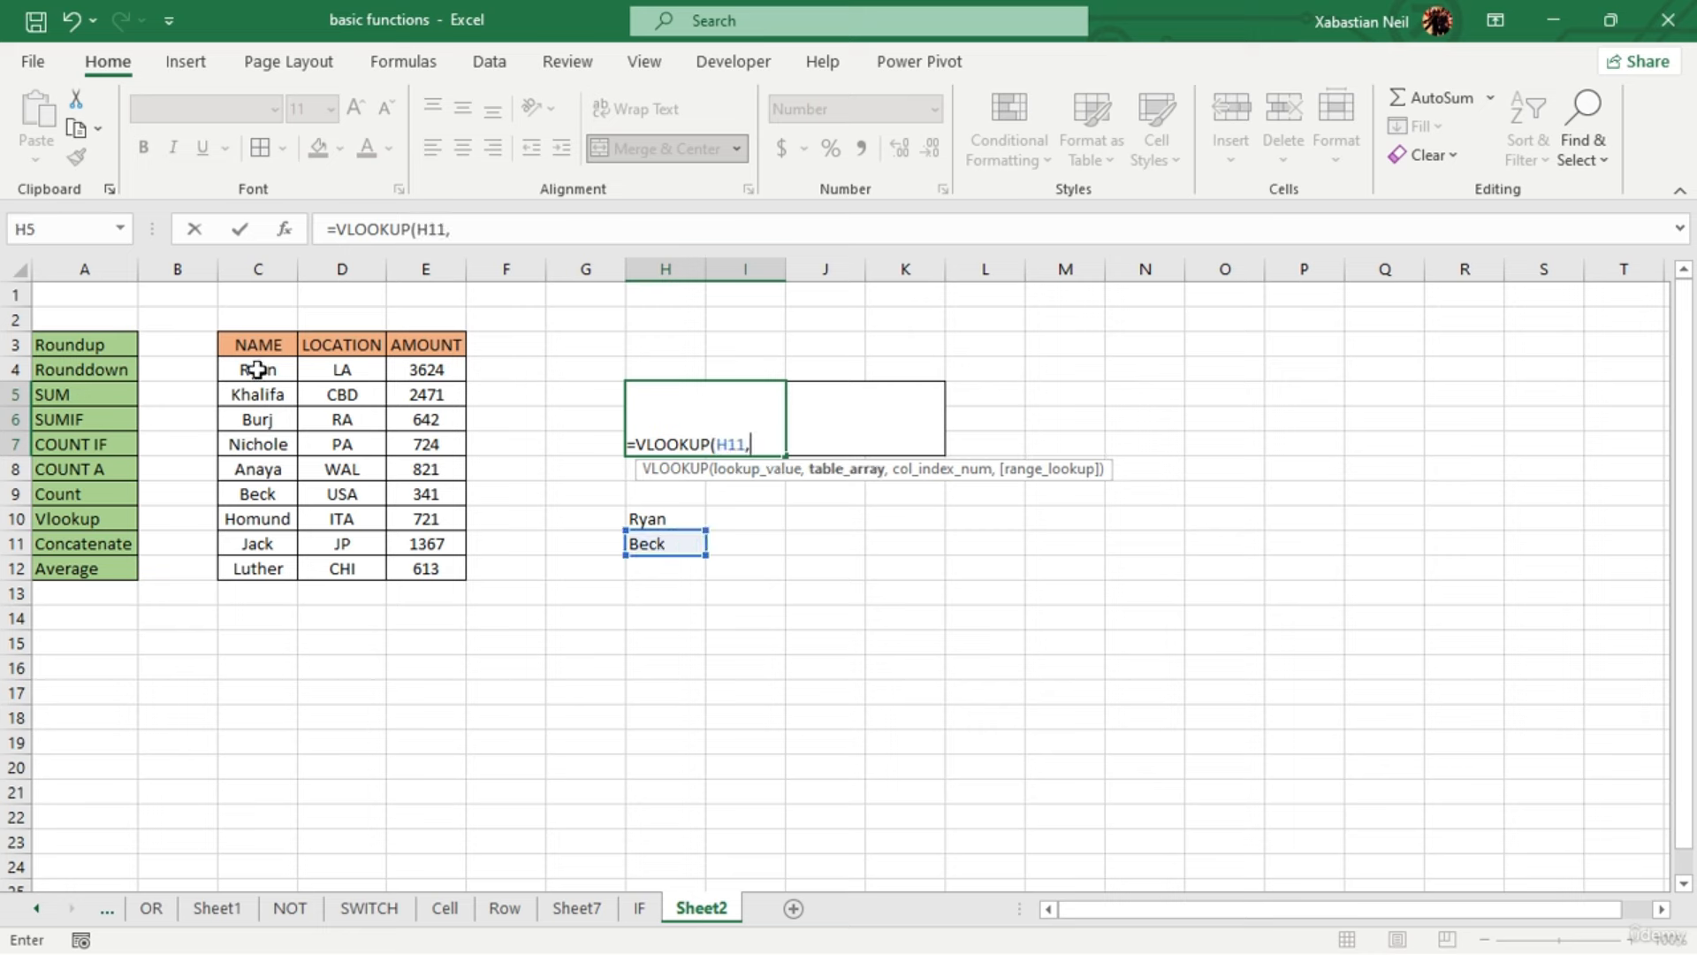
drag(256, 370, 444, 564)
text(,3,false)
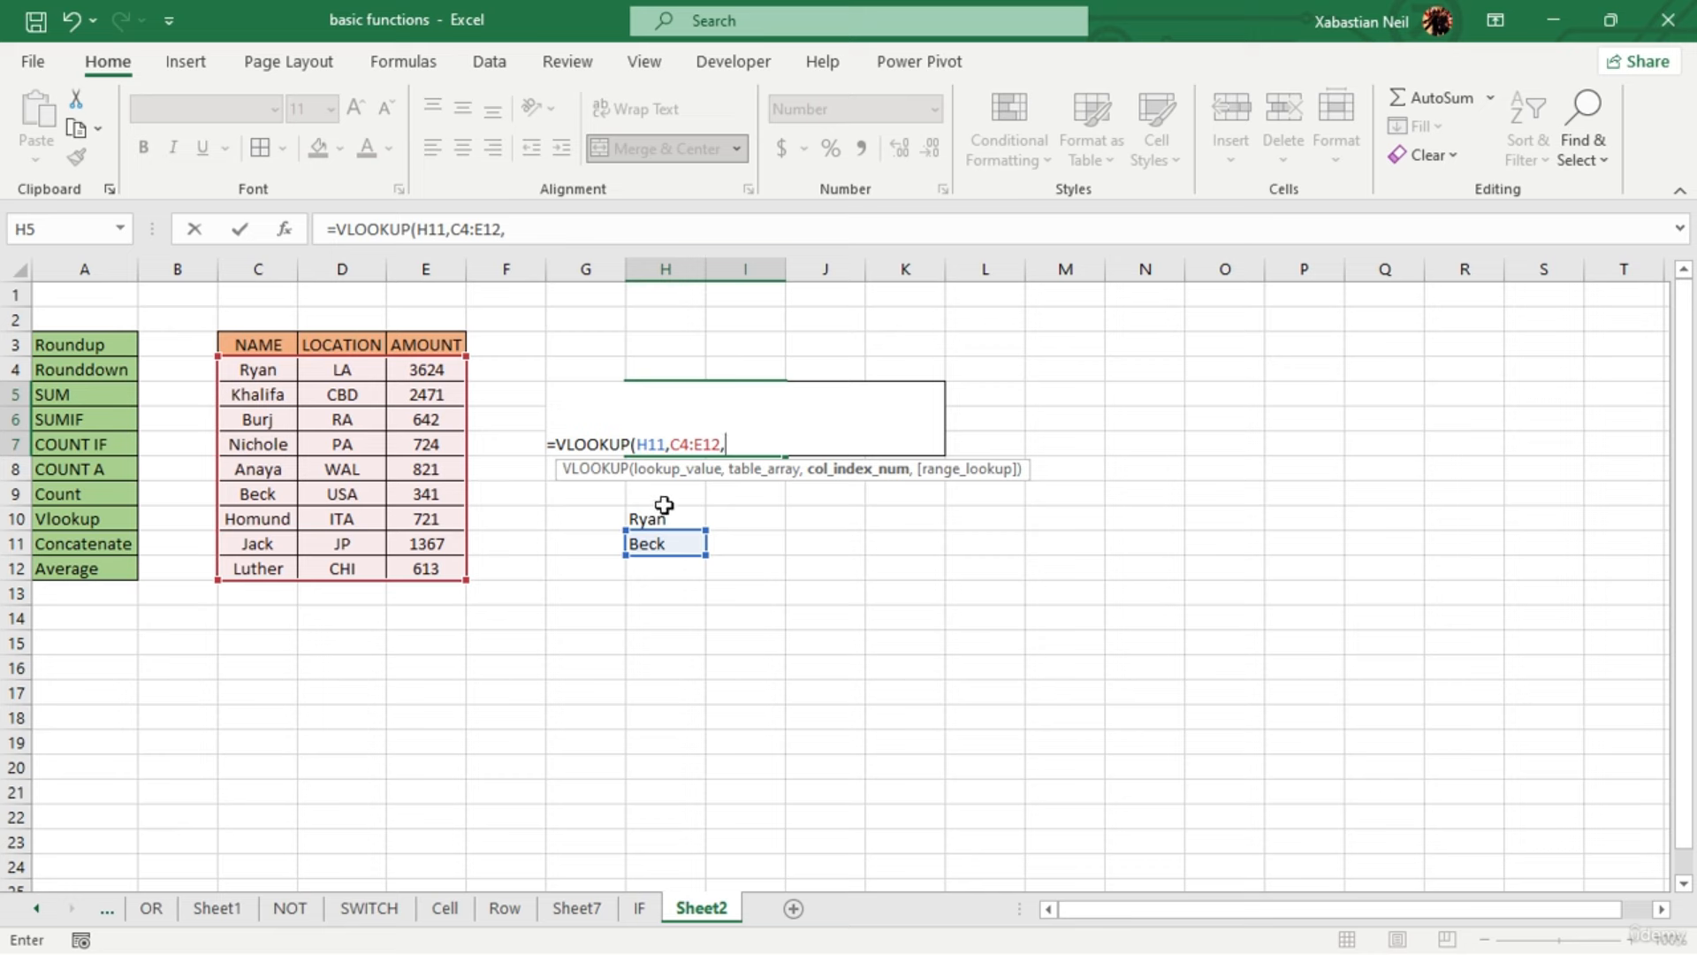
text(,)
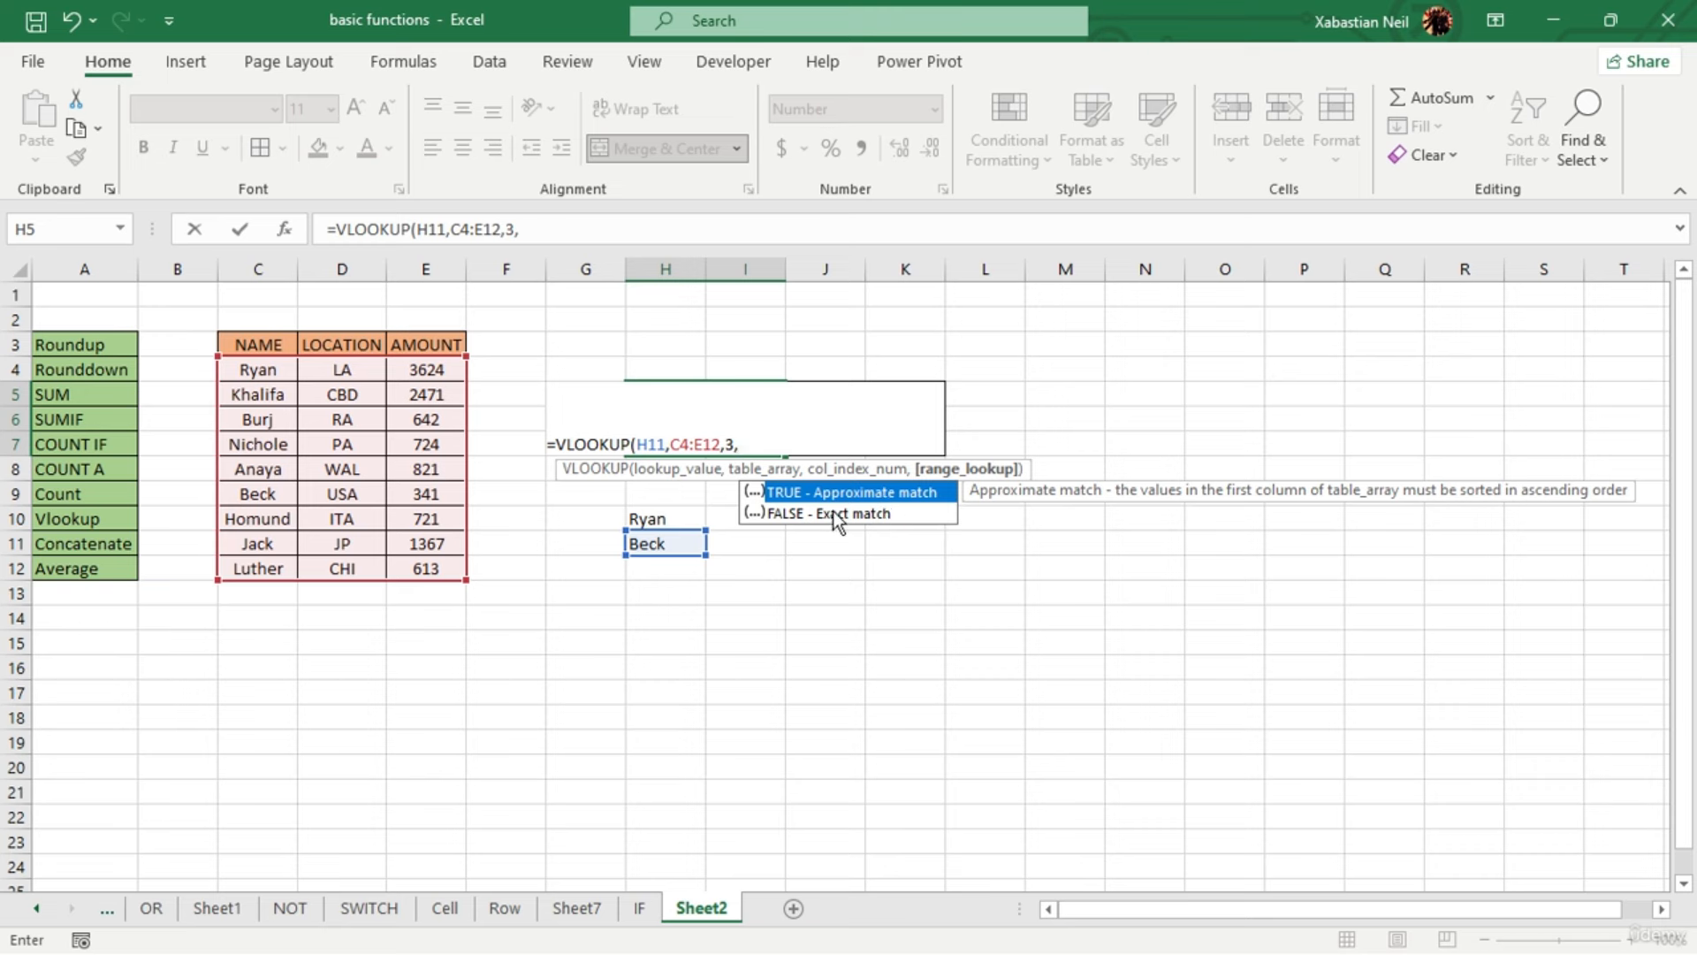
text(false)
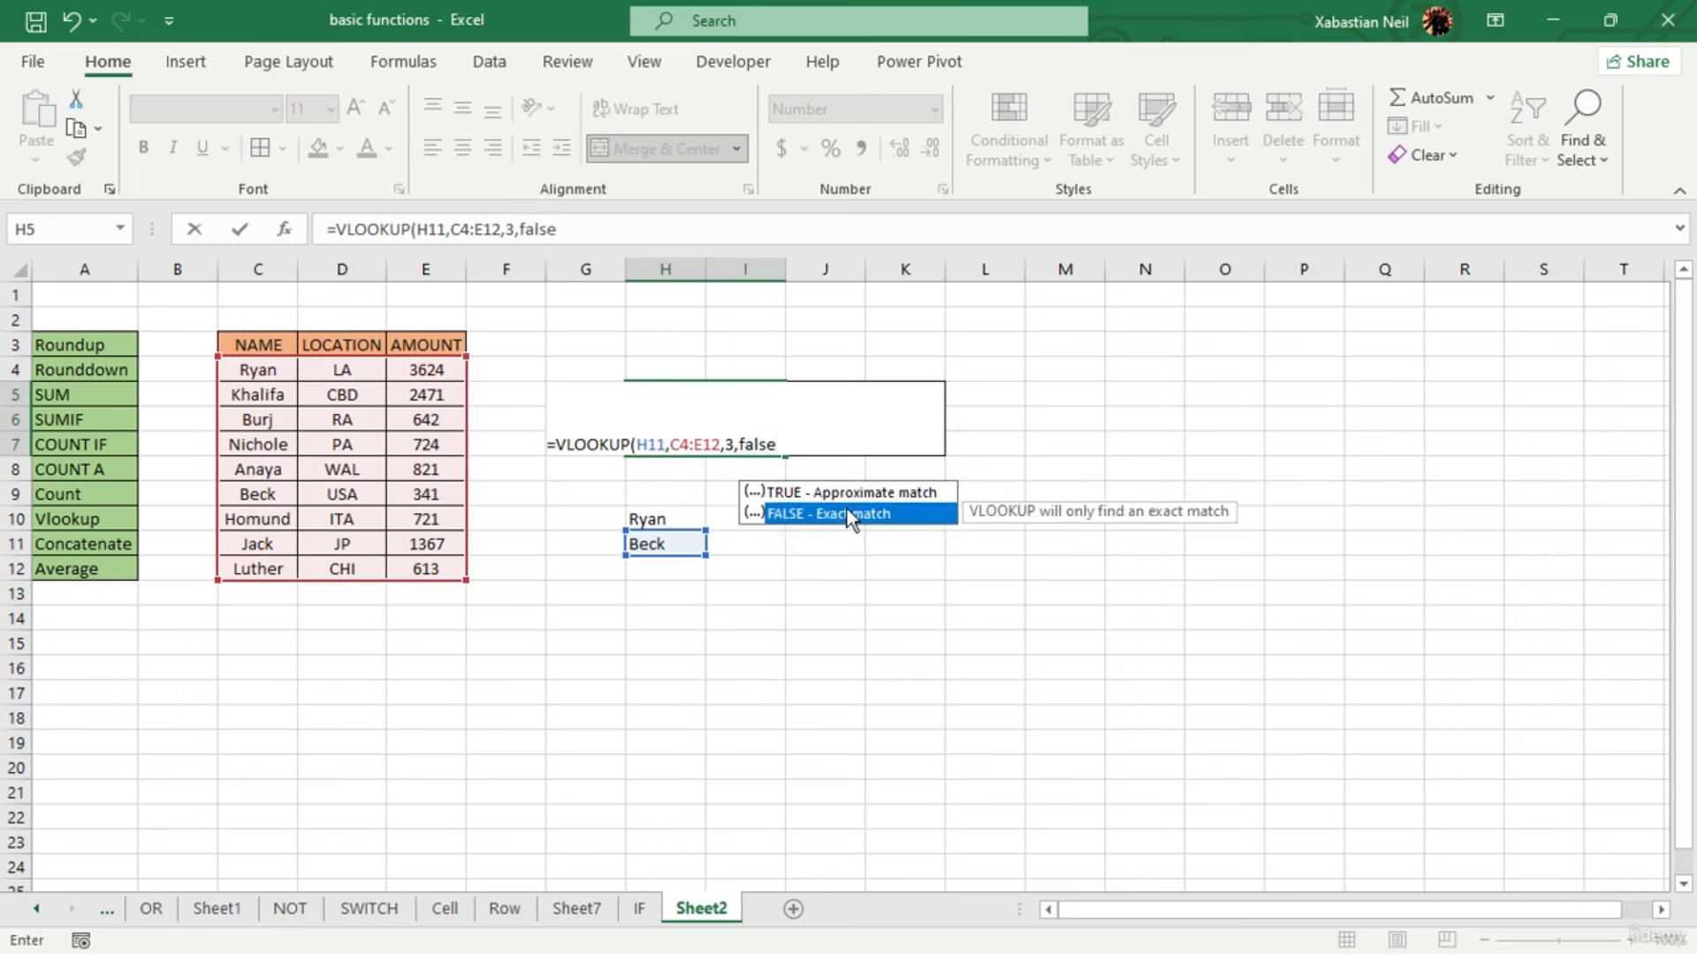
double_click(846, 508)
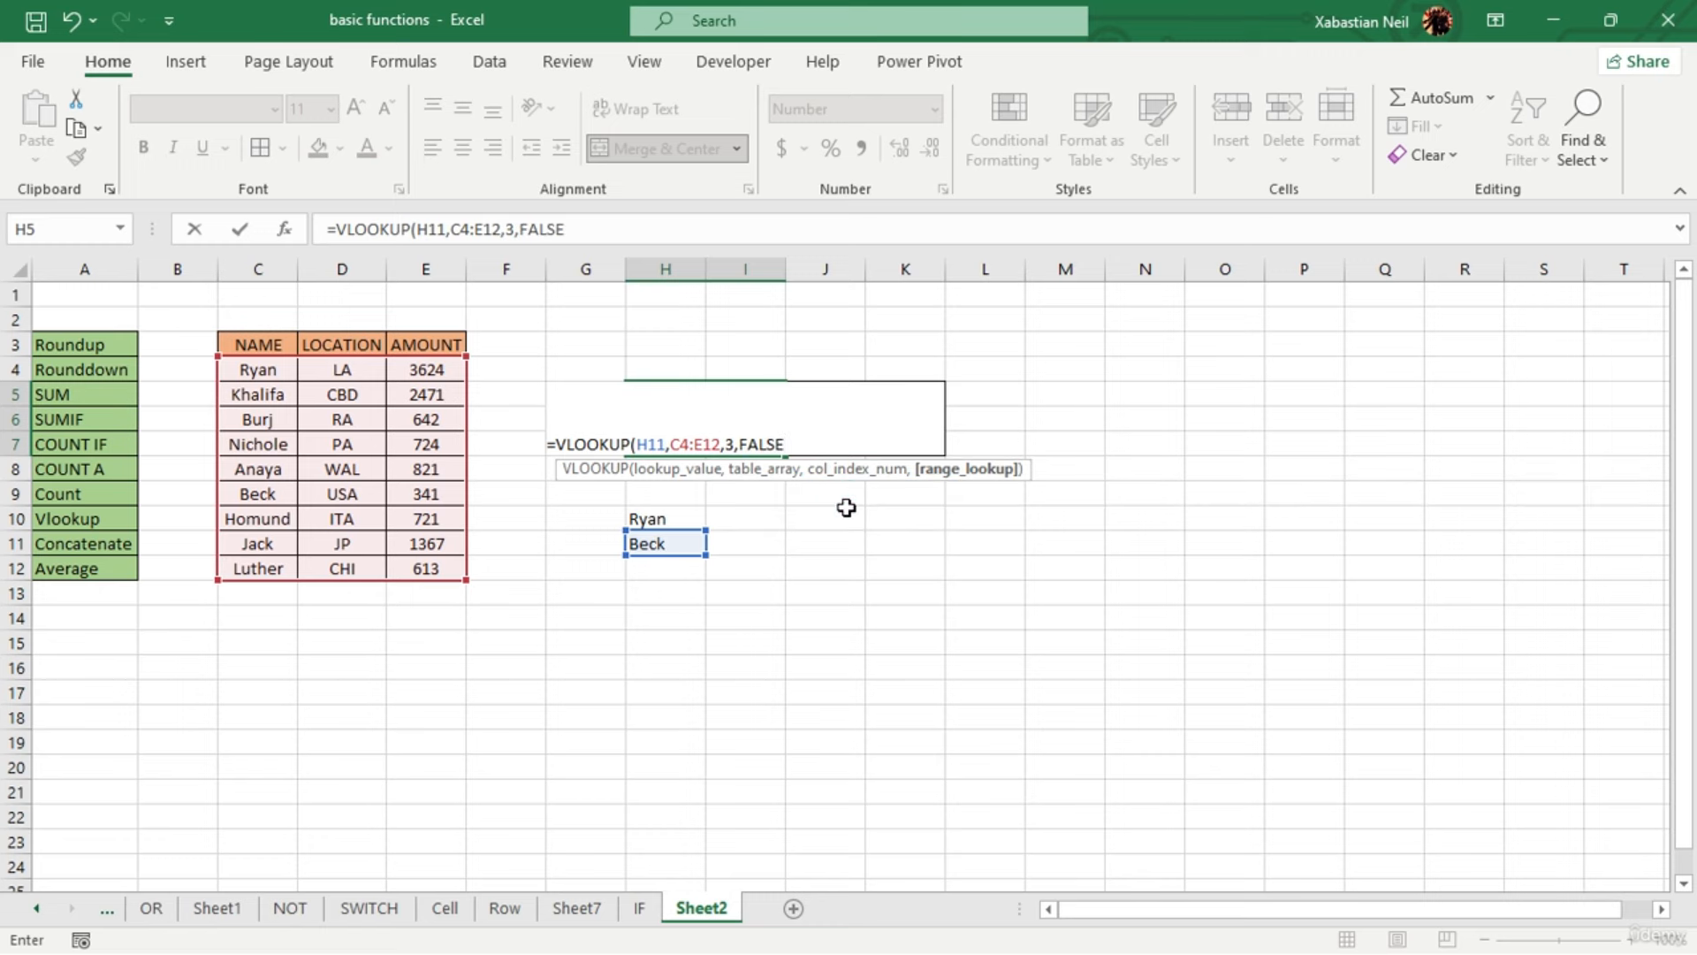
text())
key(Return)
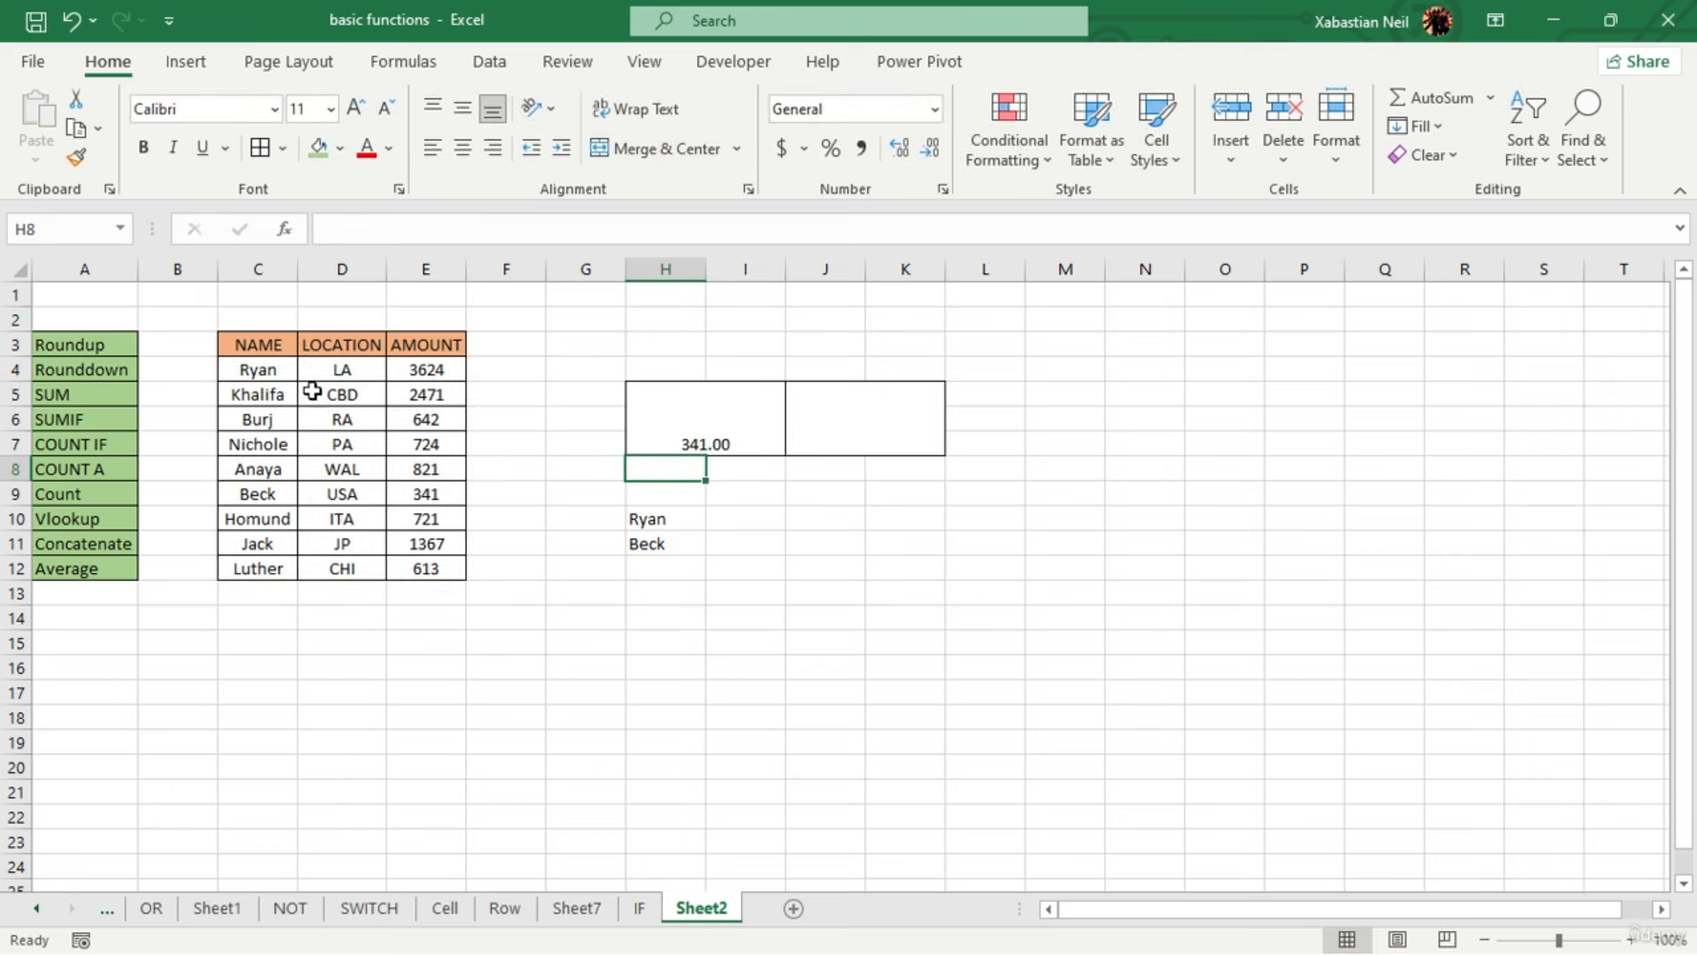
Change the lookup value of the VLOOKUP formula in the merged cell H5 to H10
click(761, 451)
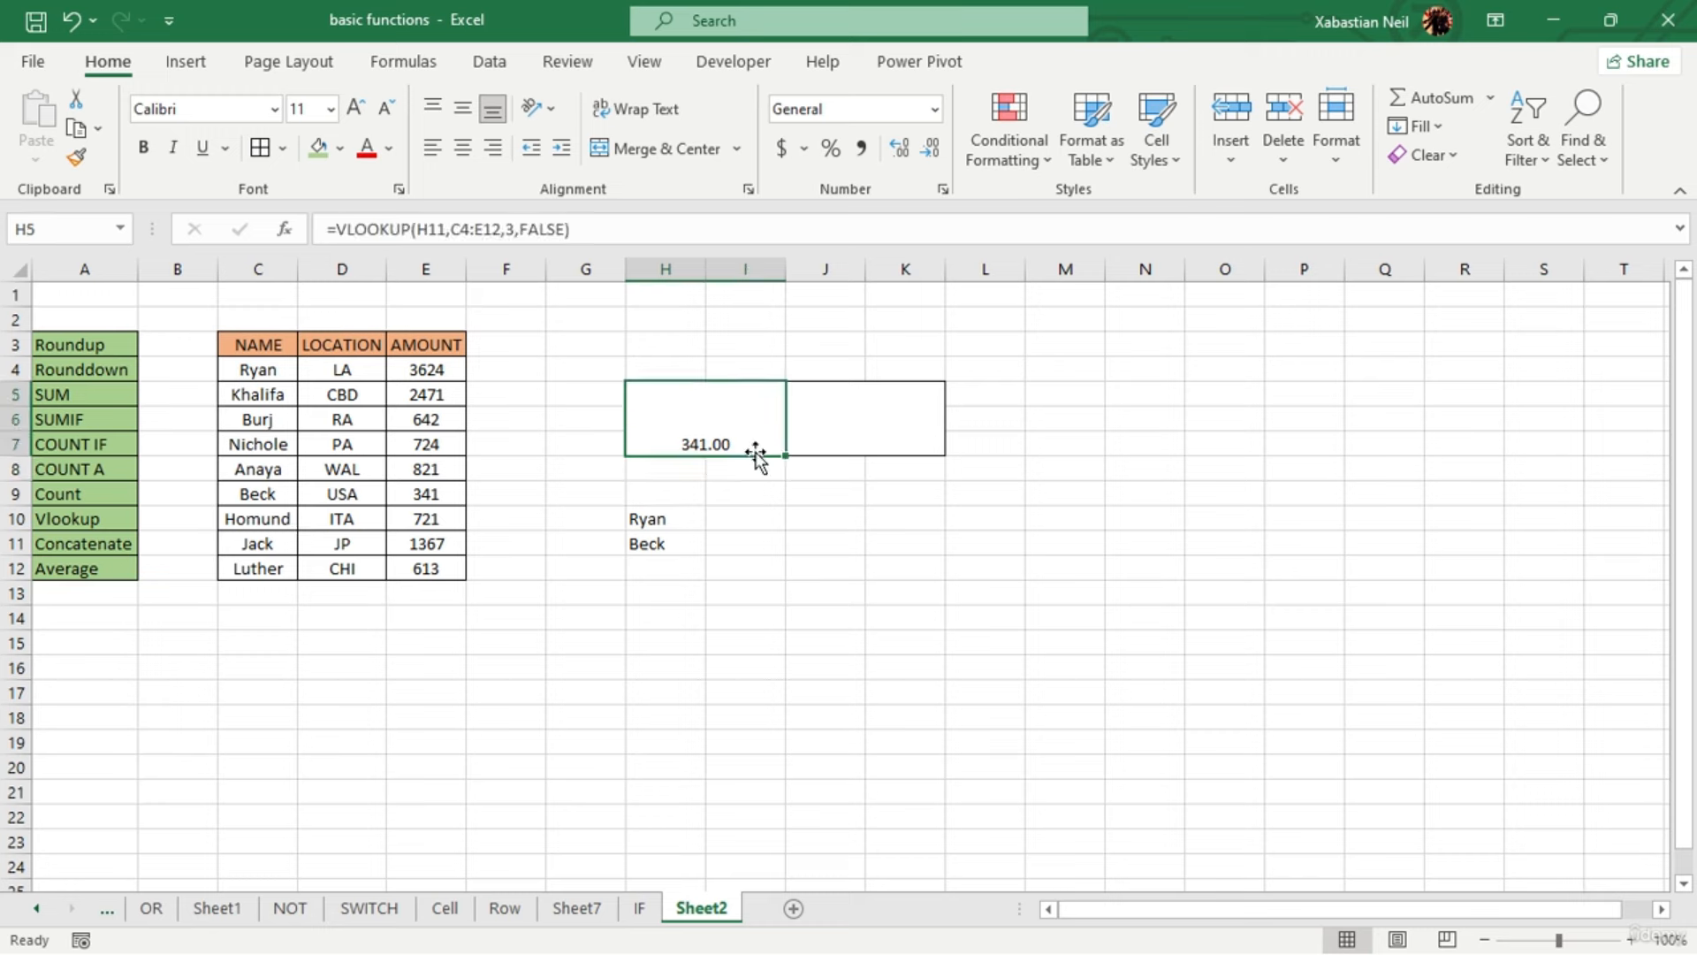
double_click(755, 443)
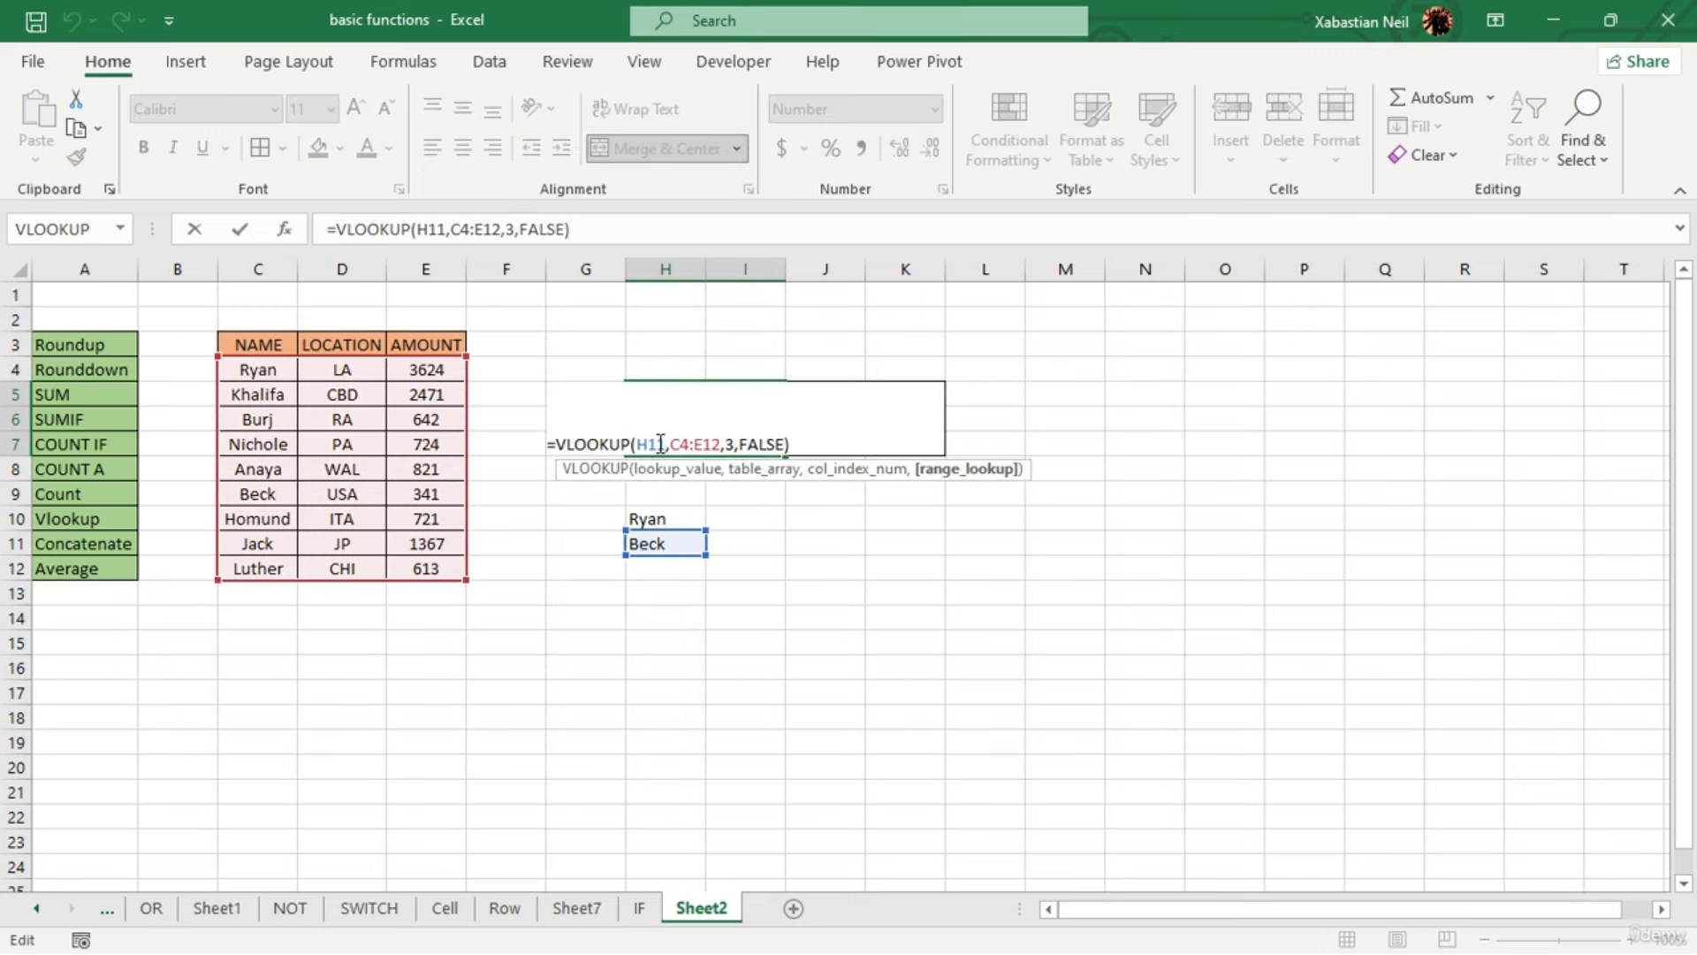
click(660, 443)
key(BackSpace)
key(BackSpace)
key(BackSpace)
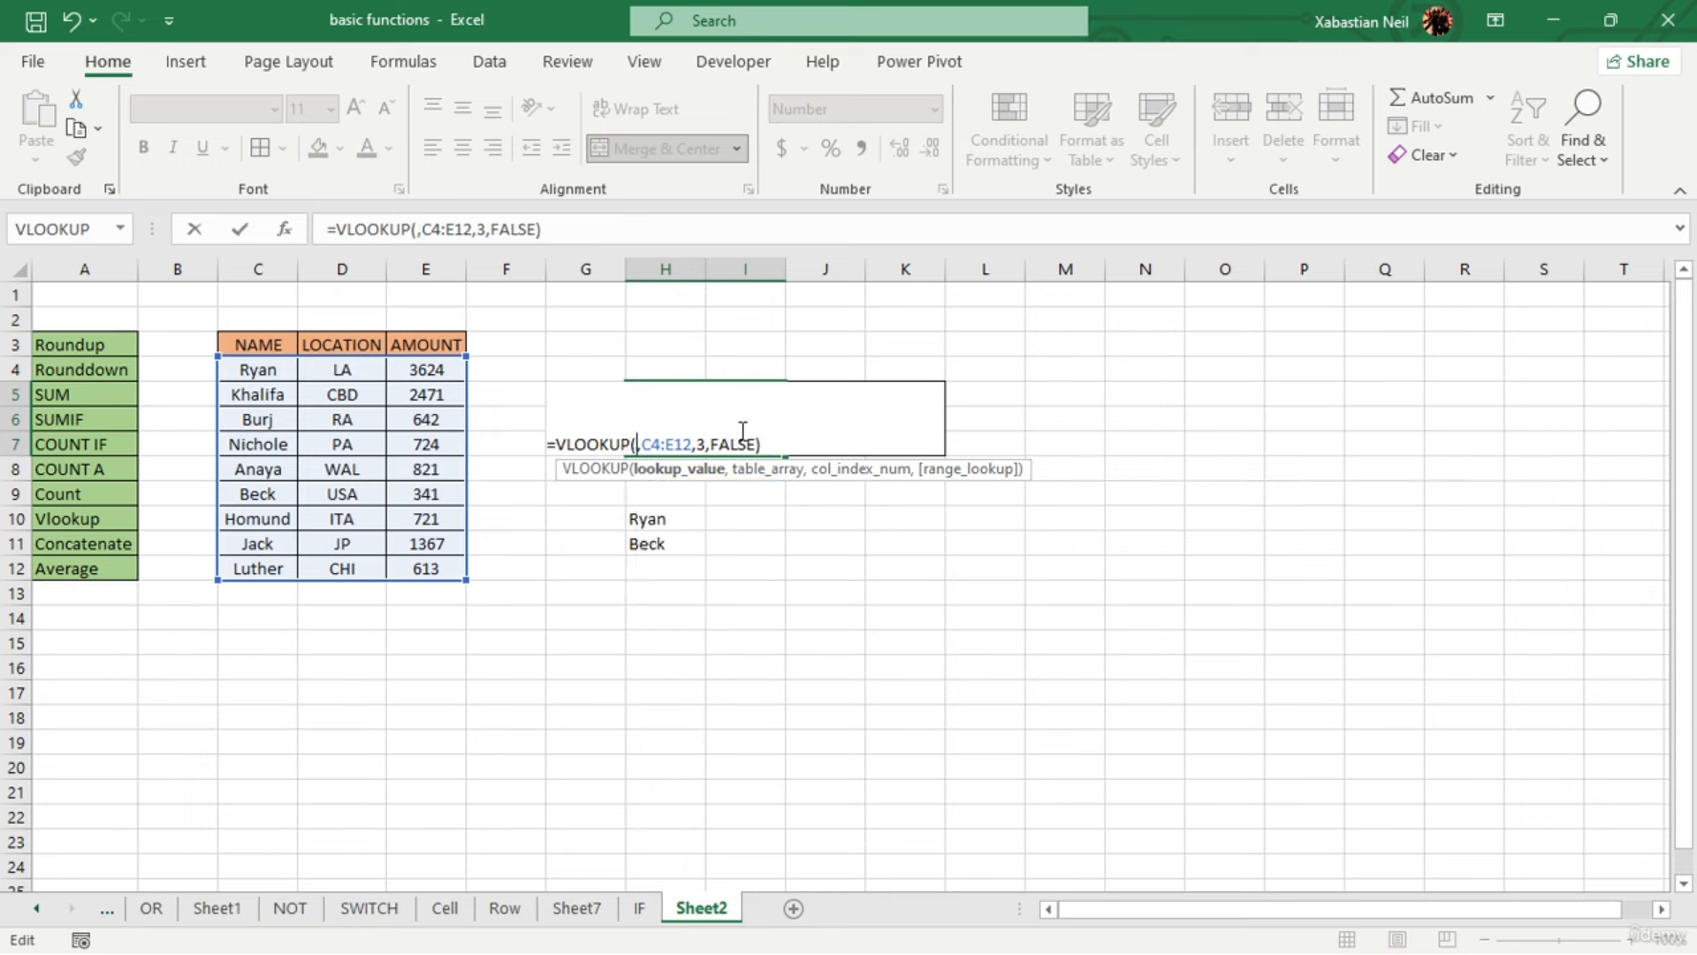
click(678, 524)
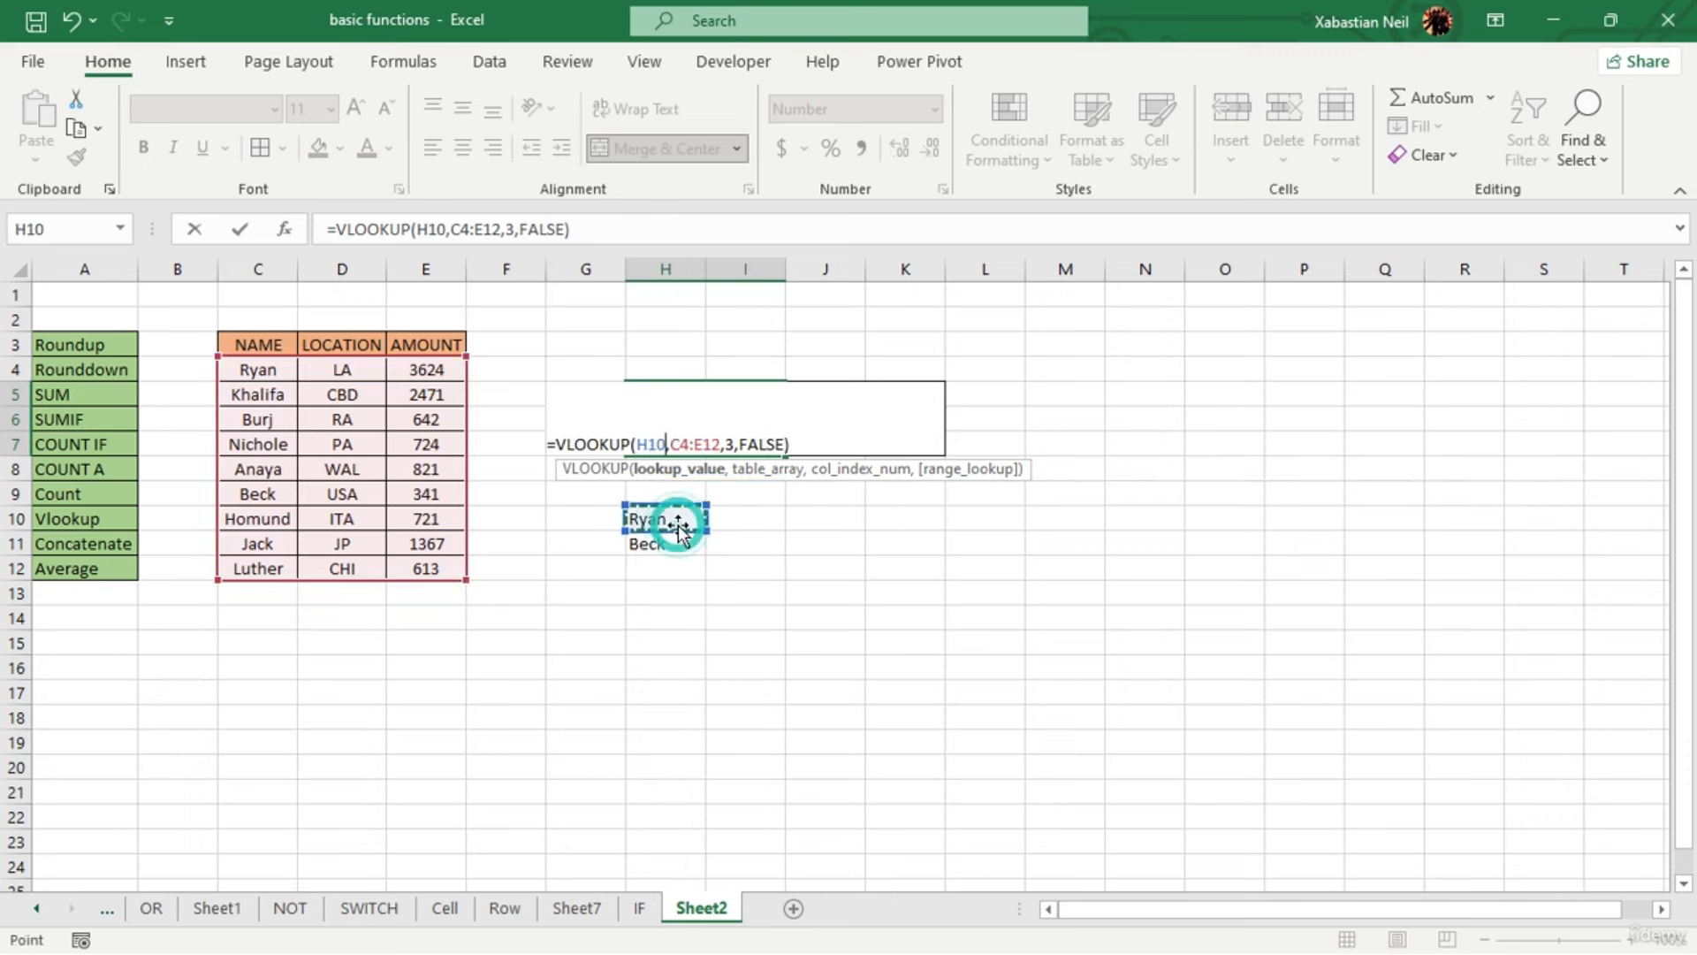
key(Return)
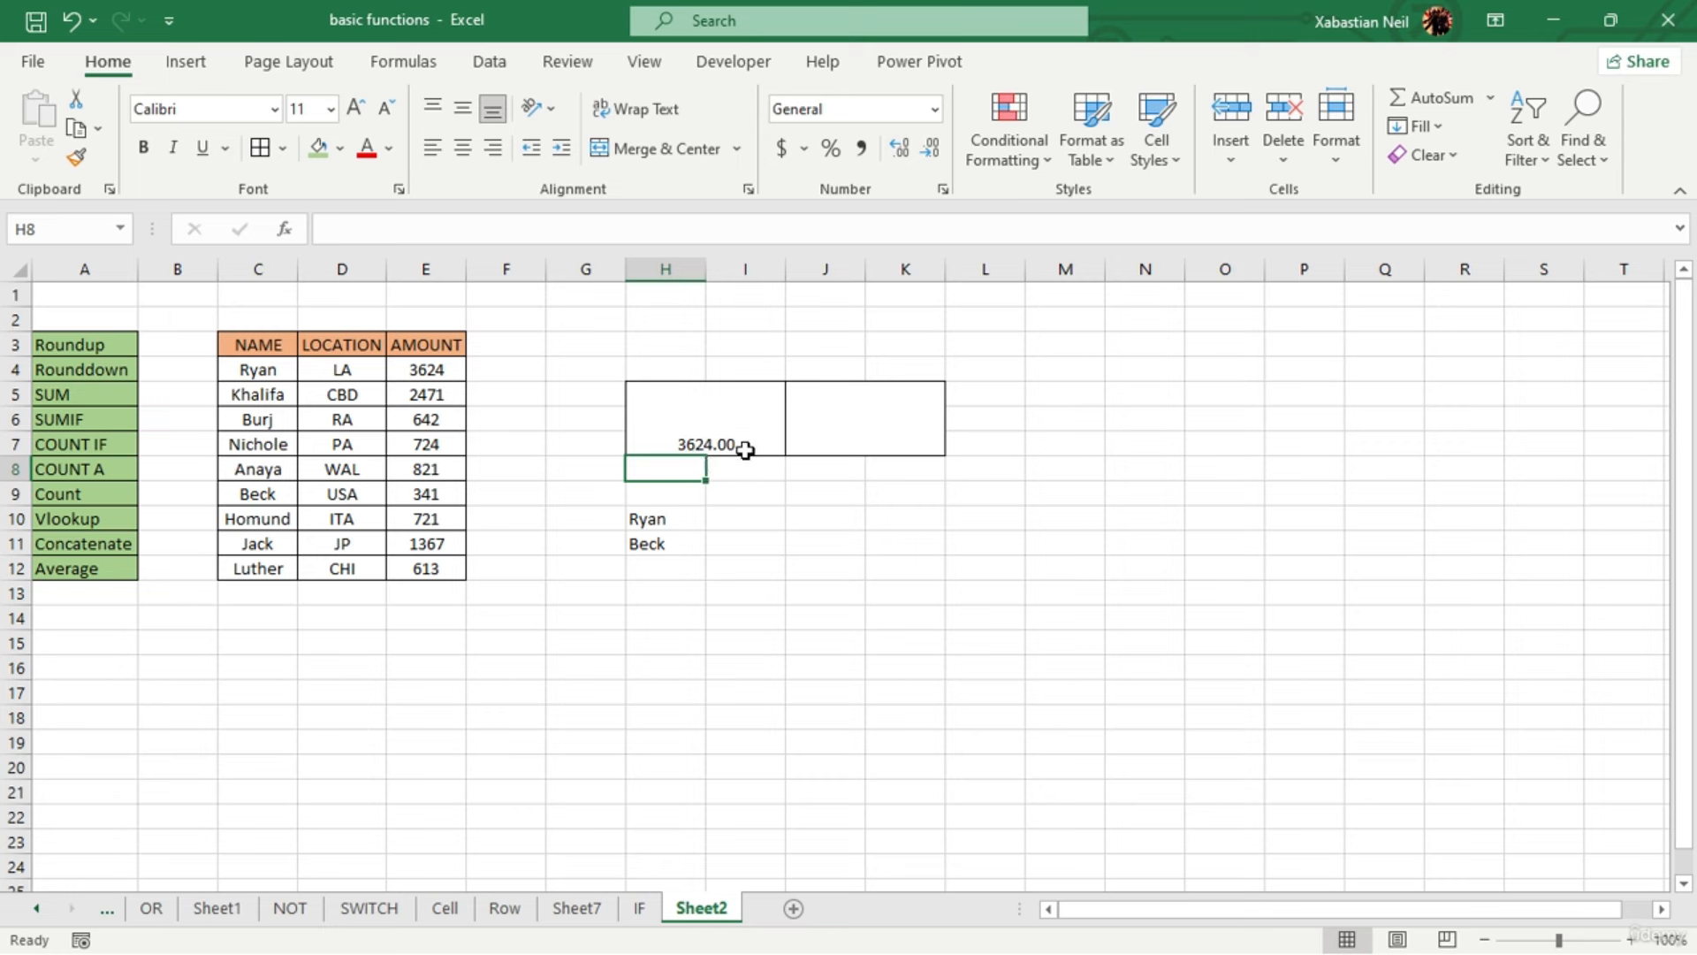
Enter the text Three Thousand in the merged cell J5
click(718, 492)
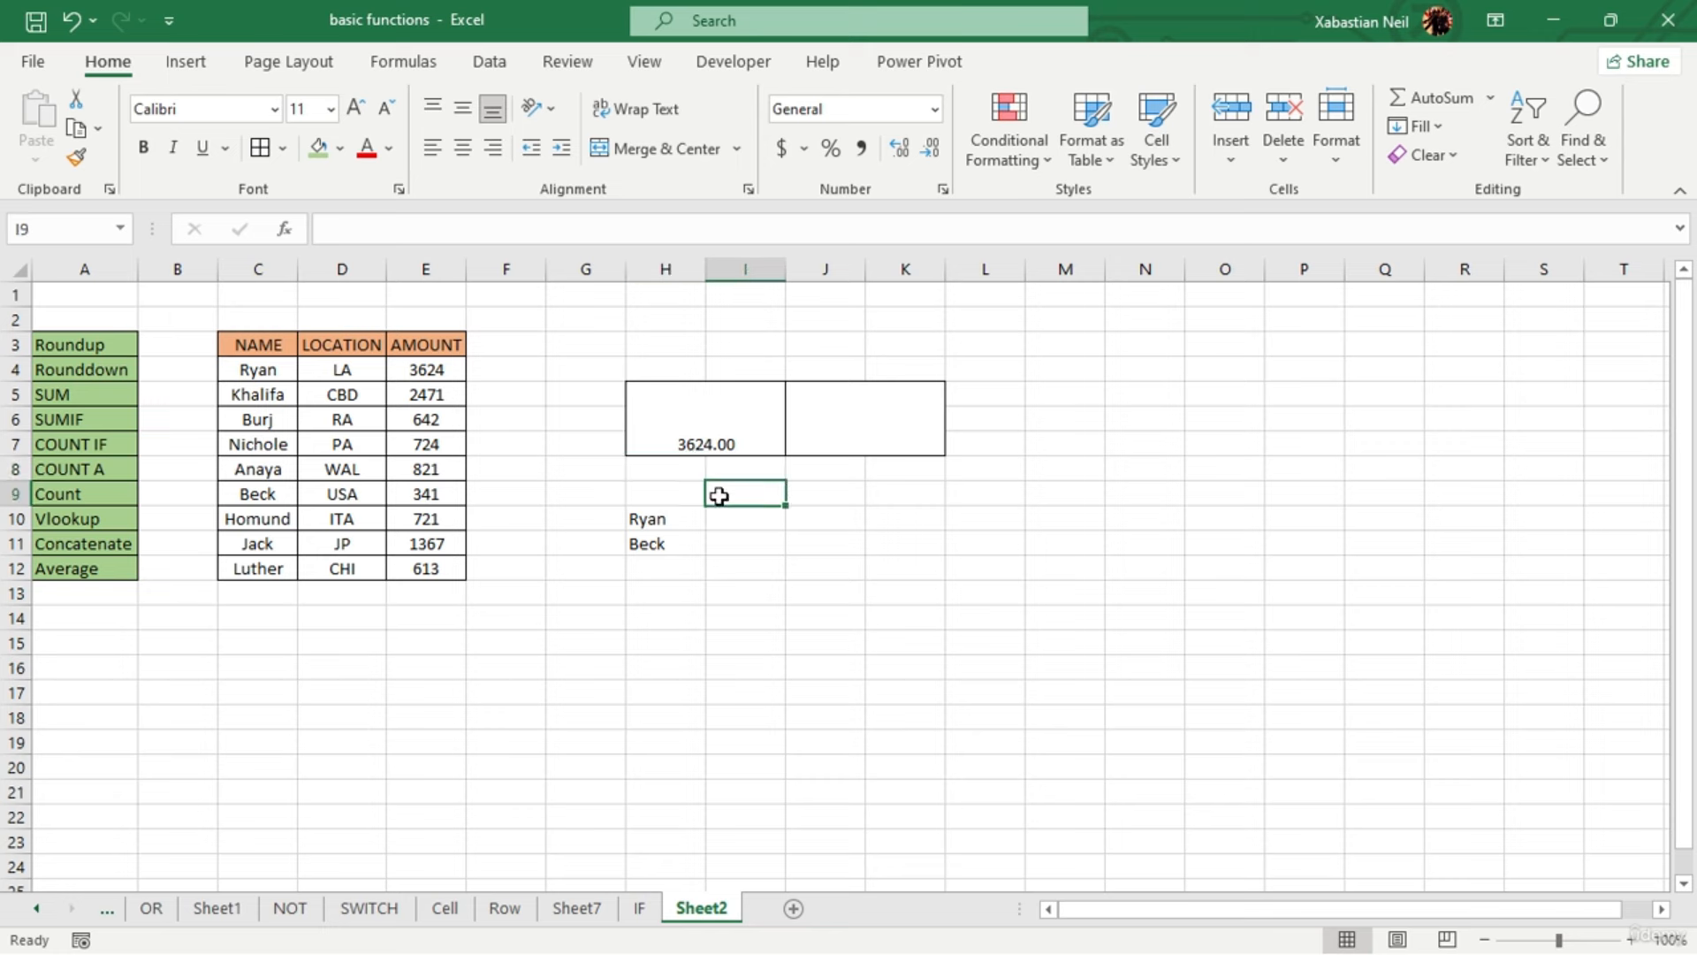
double_click(844, 446)
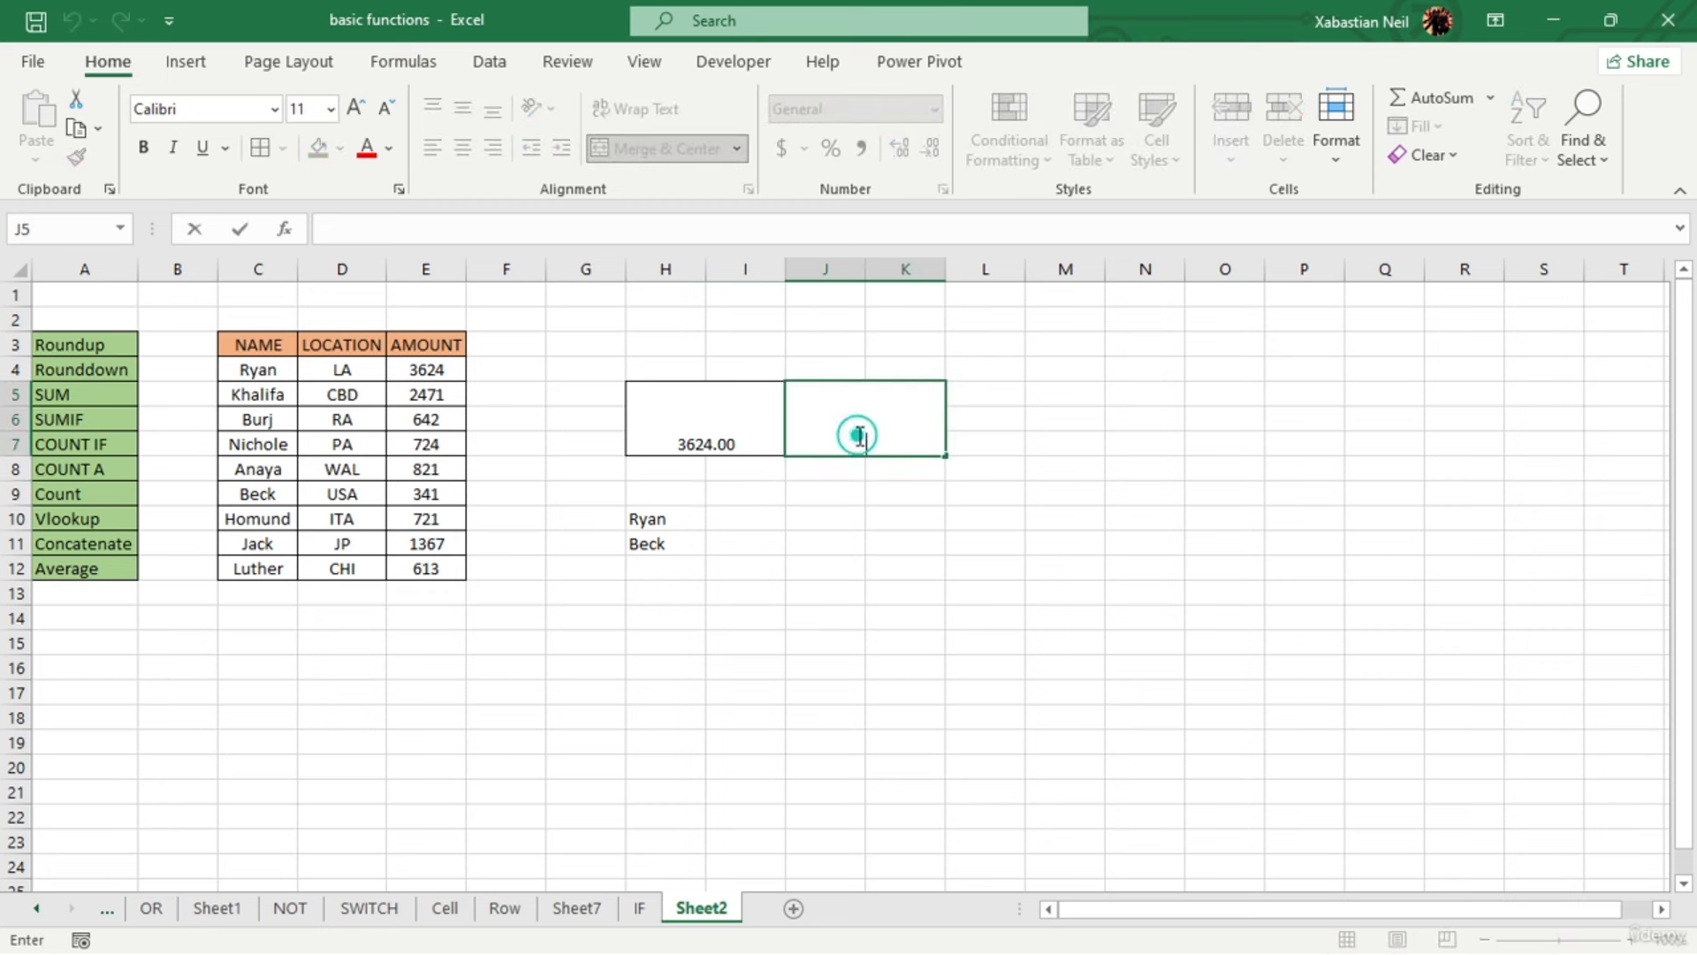
text(Three Th)
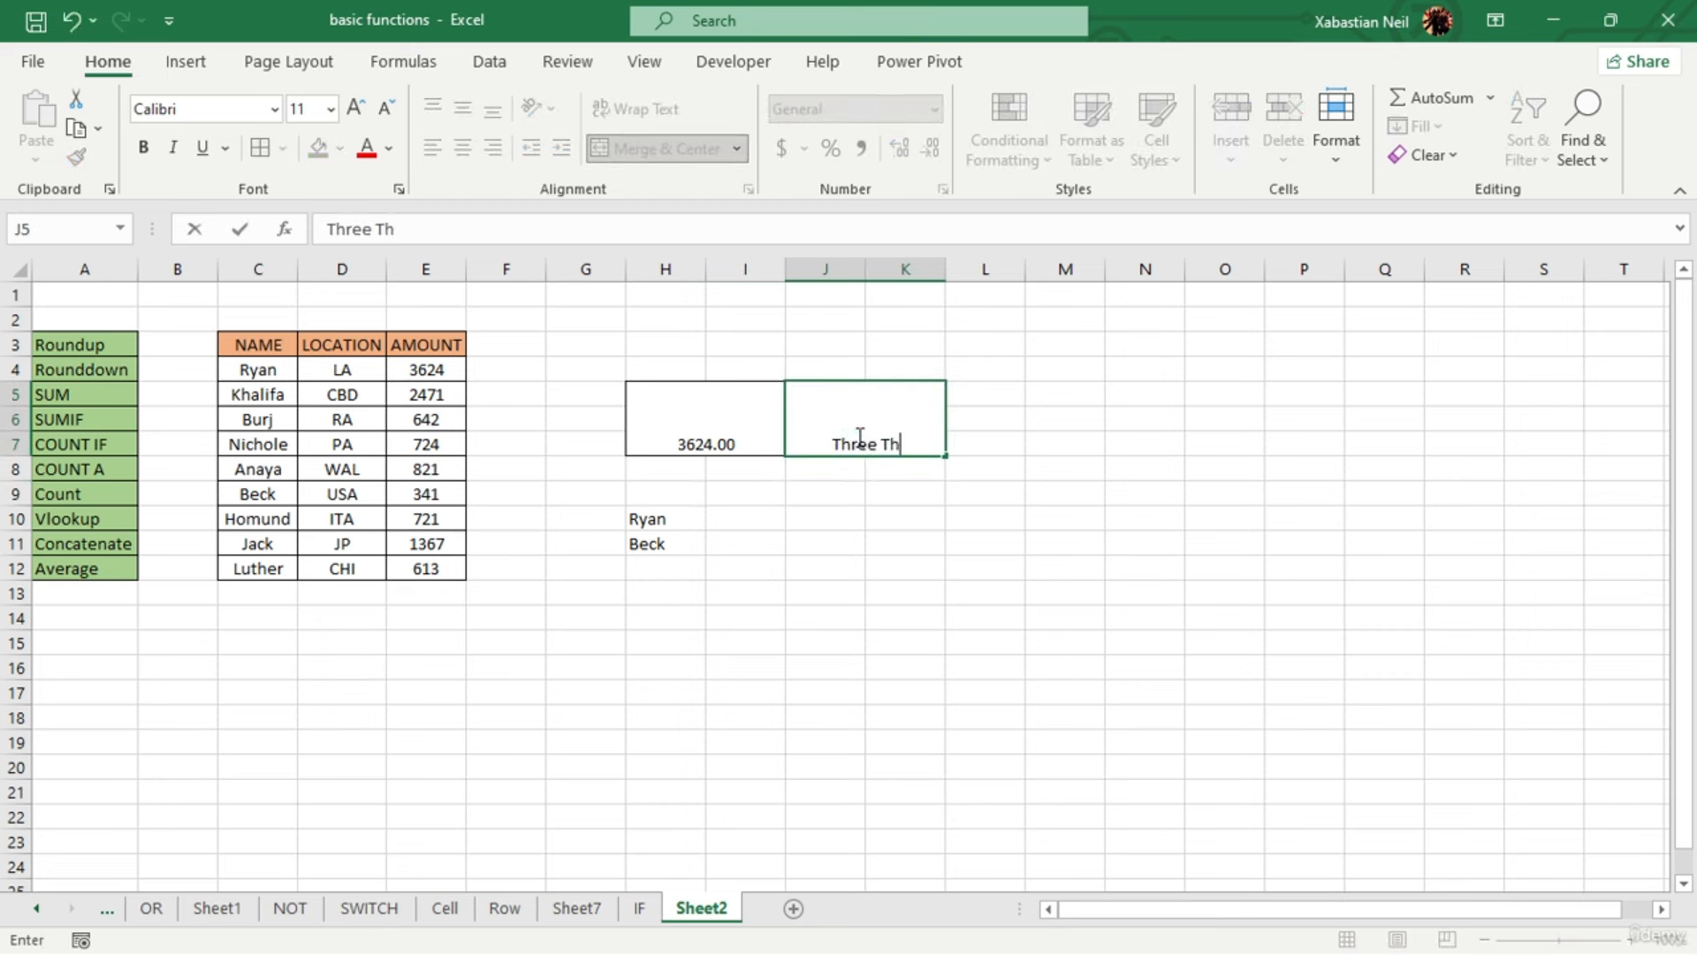
text(ousand)
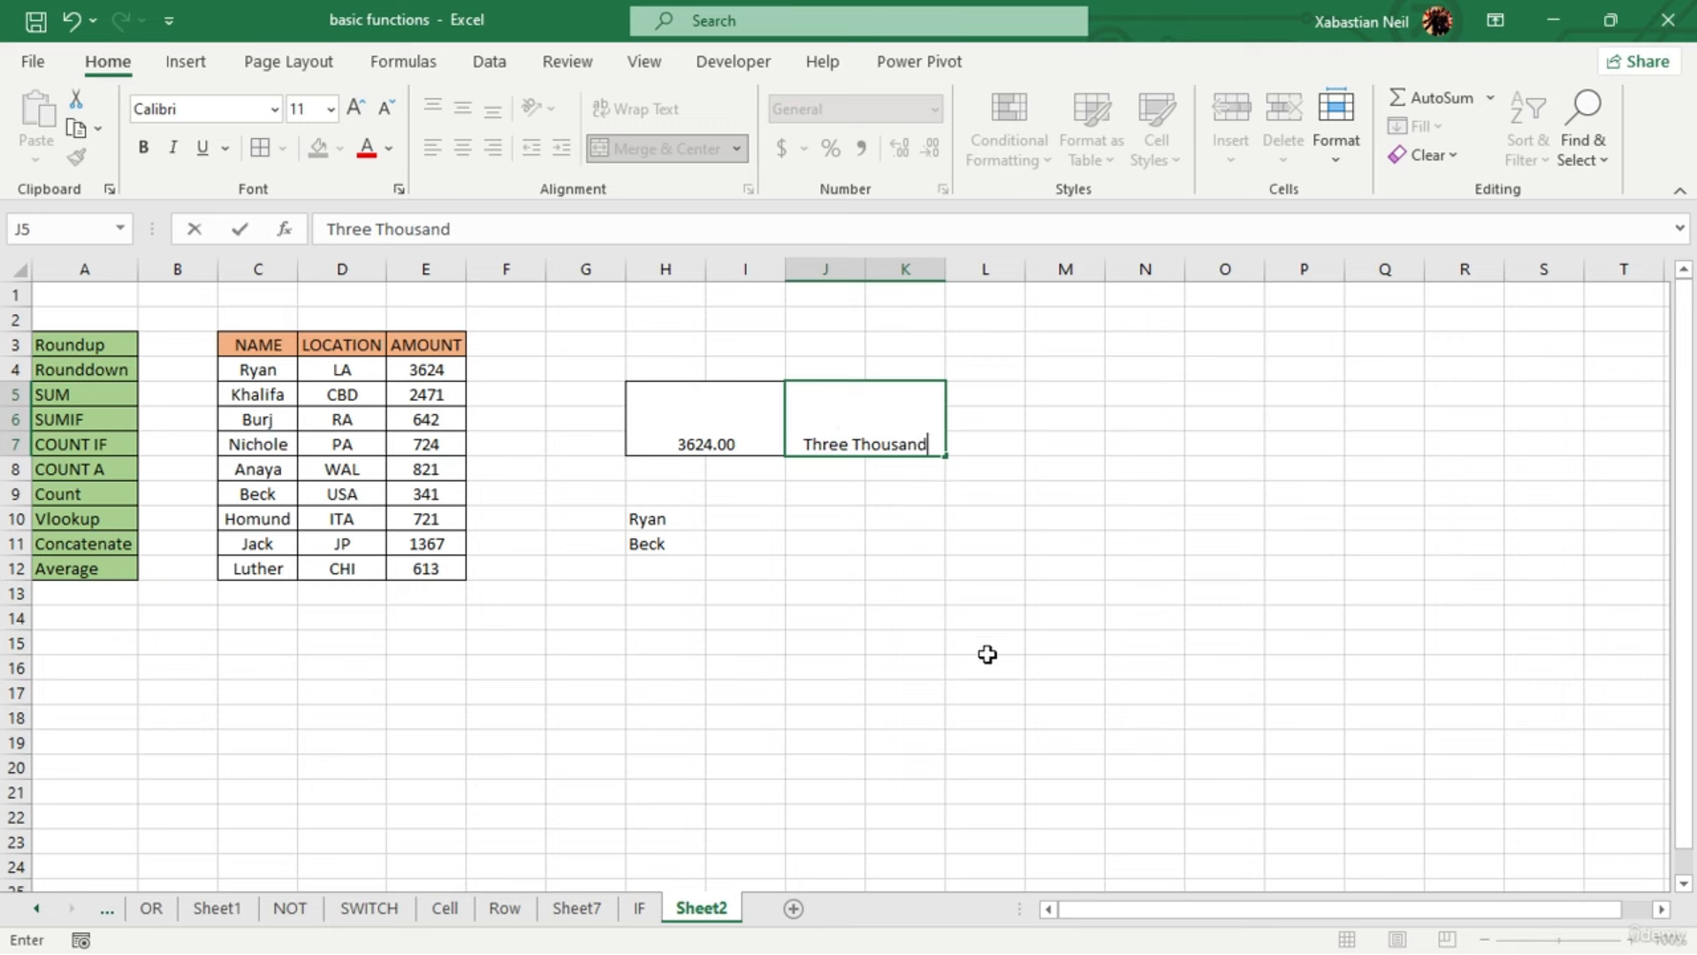
click(985, 592)
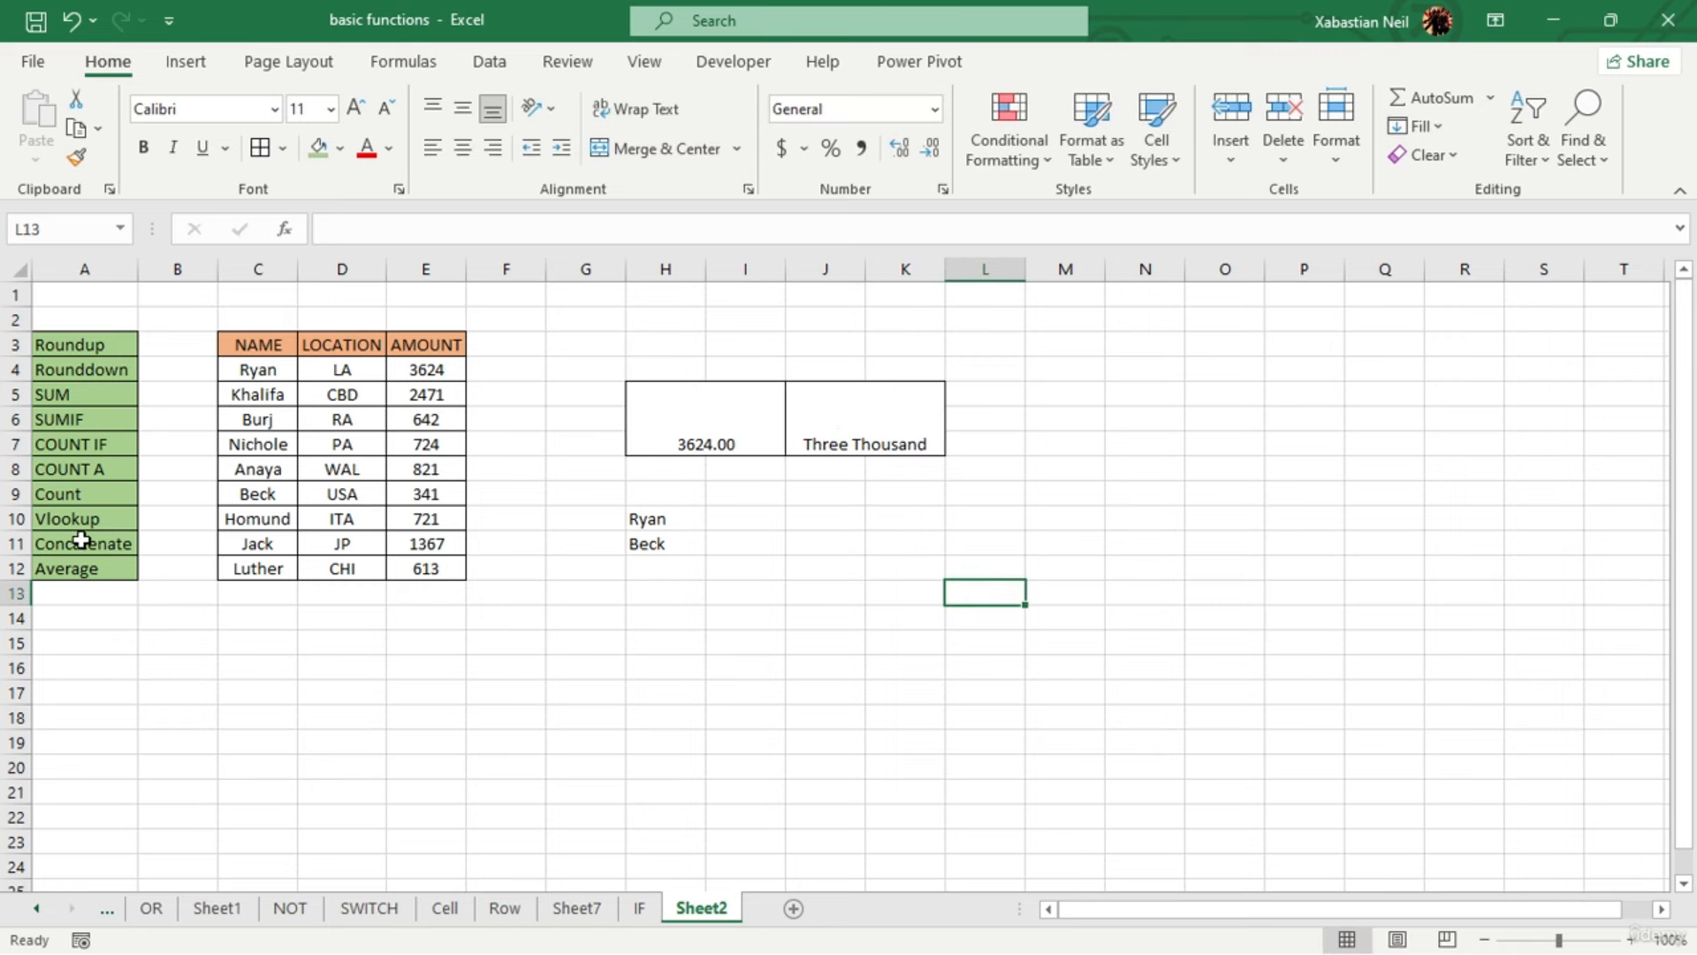
Join the two merged cells in J10 with =CONCATENATE(H5,J5) and autofit the width of column J
click(853, 520)
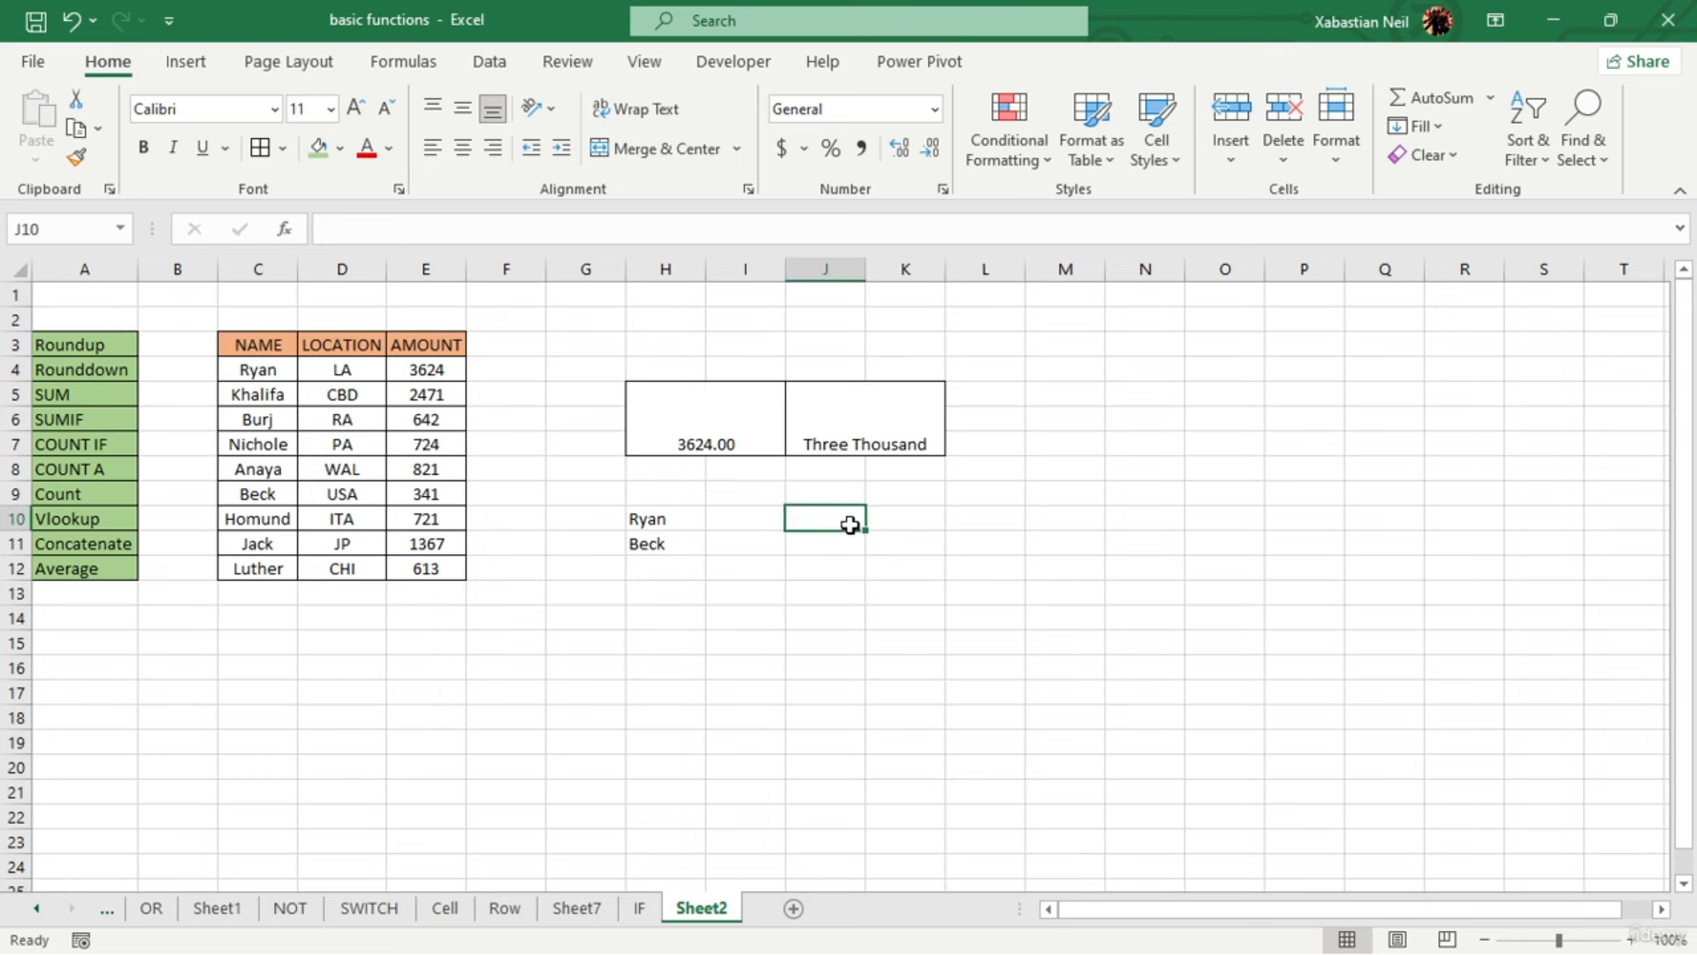
text(=)
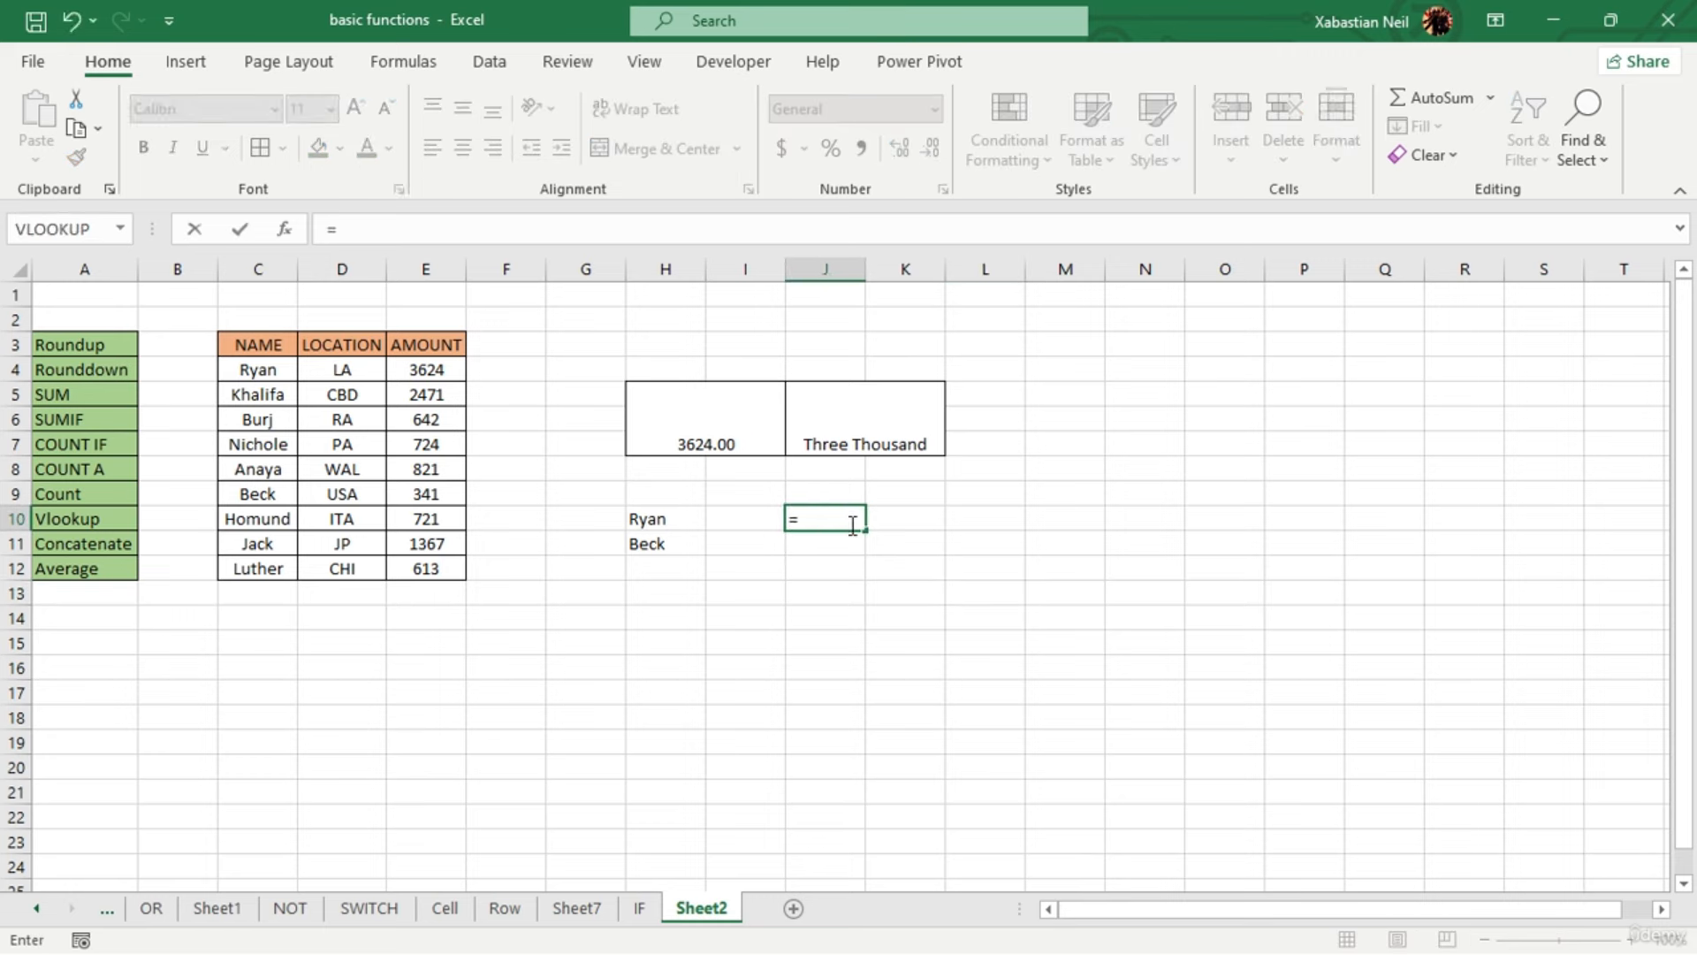
text(concatenate)
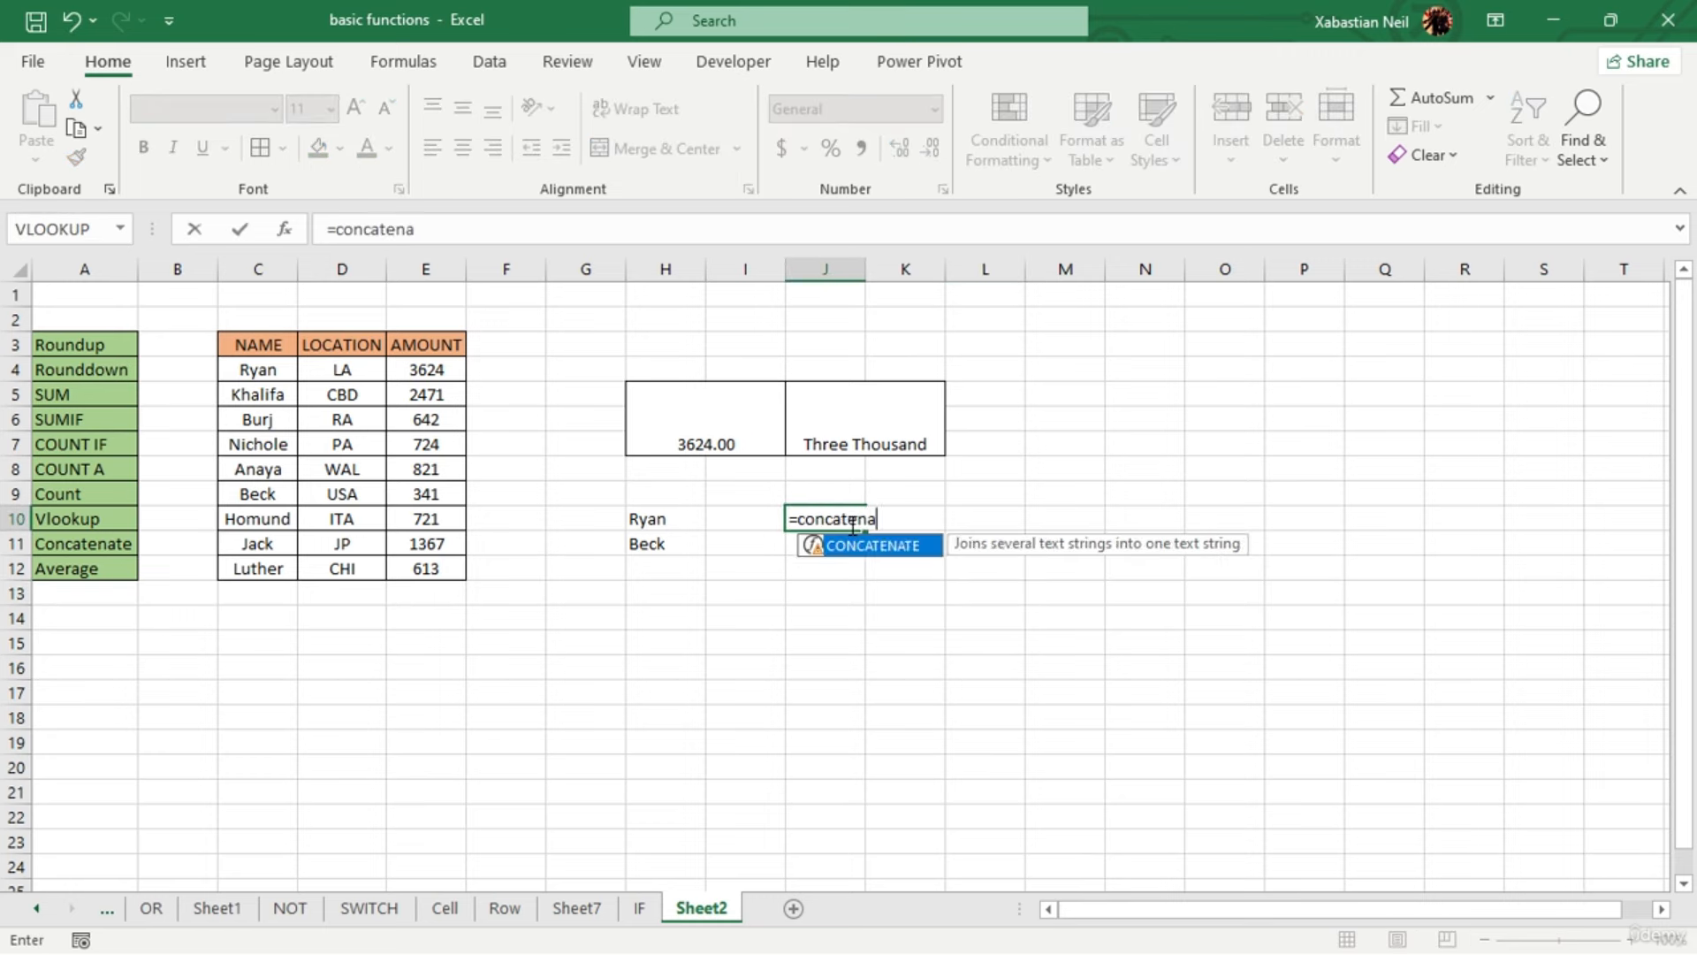
key(Tab)
click(731, 410)
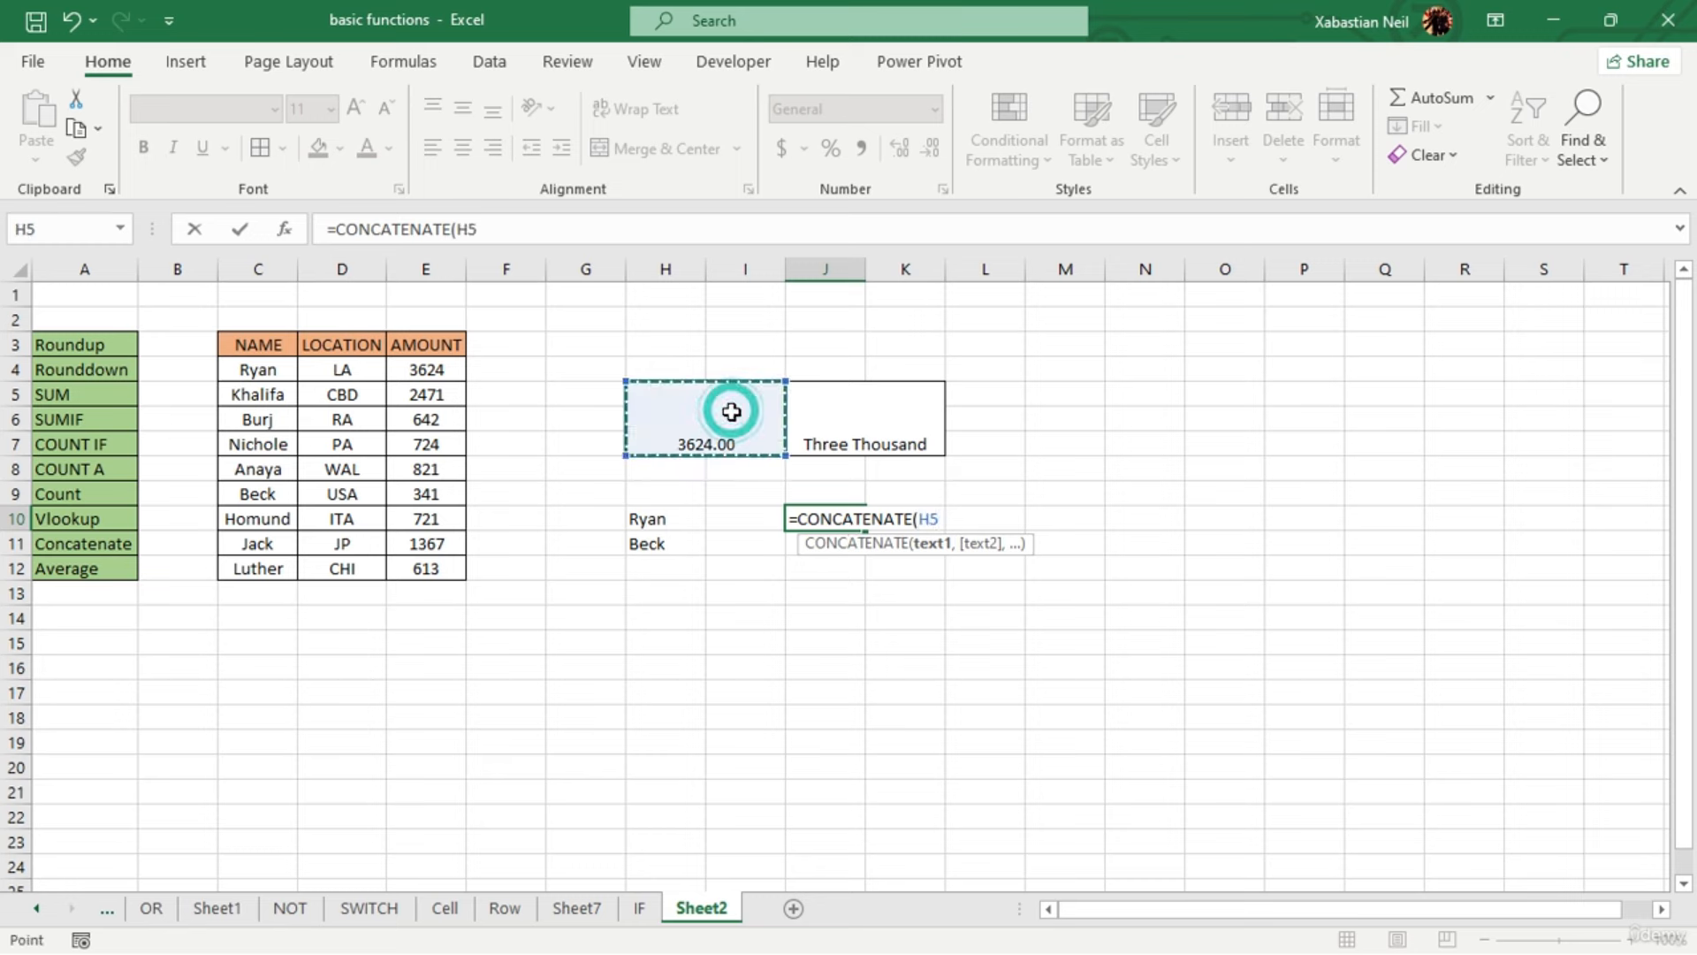
text(,)
click(882, 418)
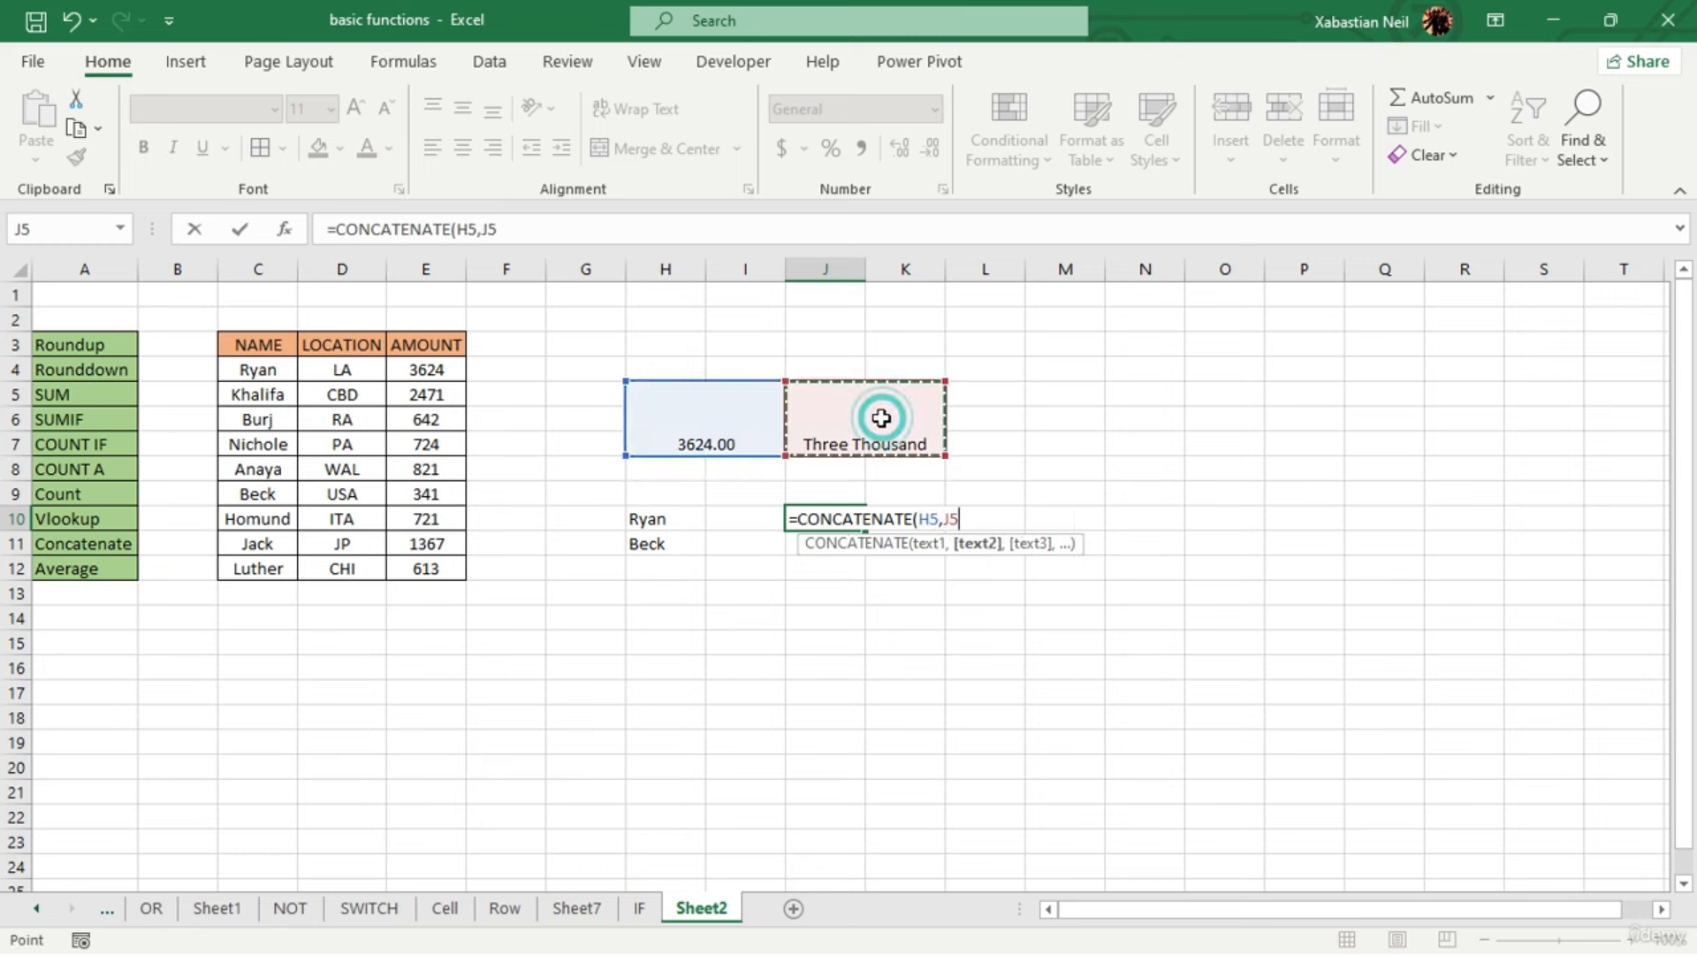
text())
key(Return)
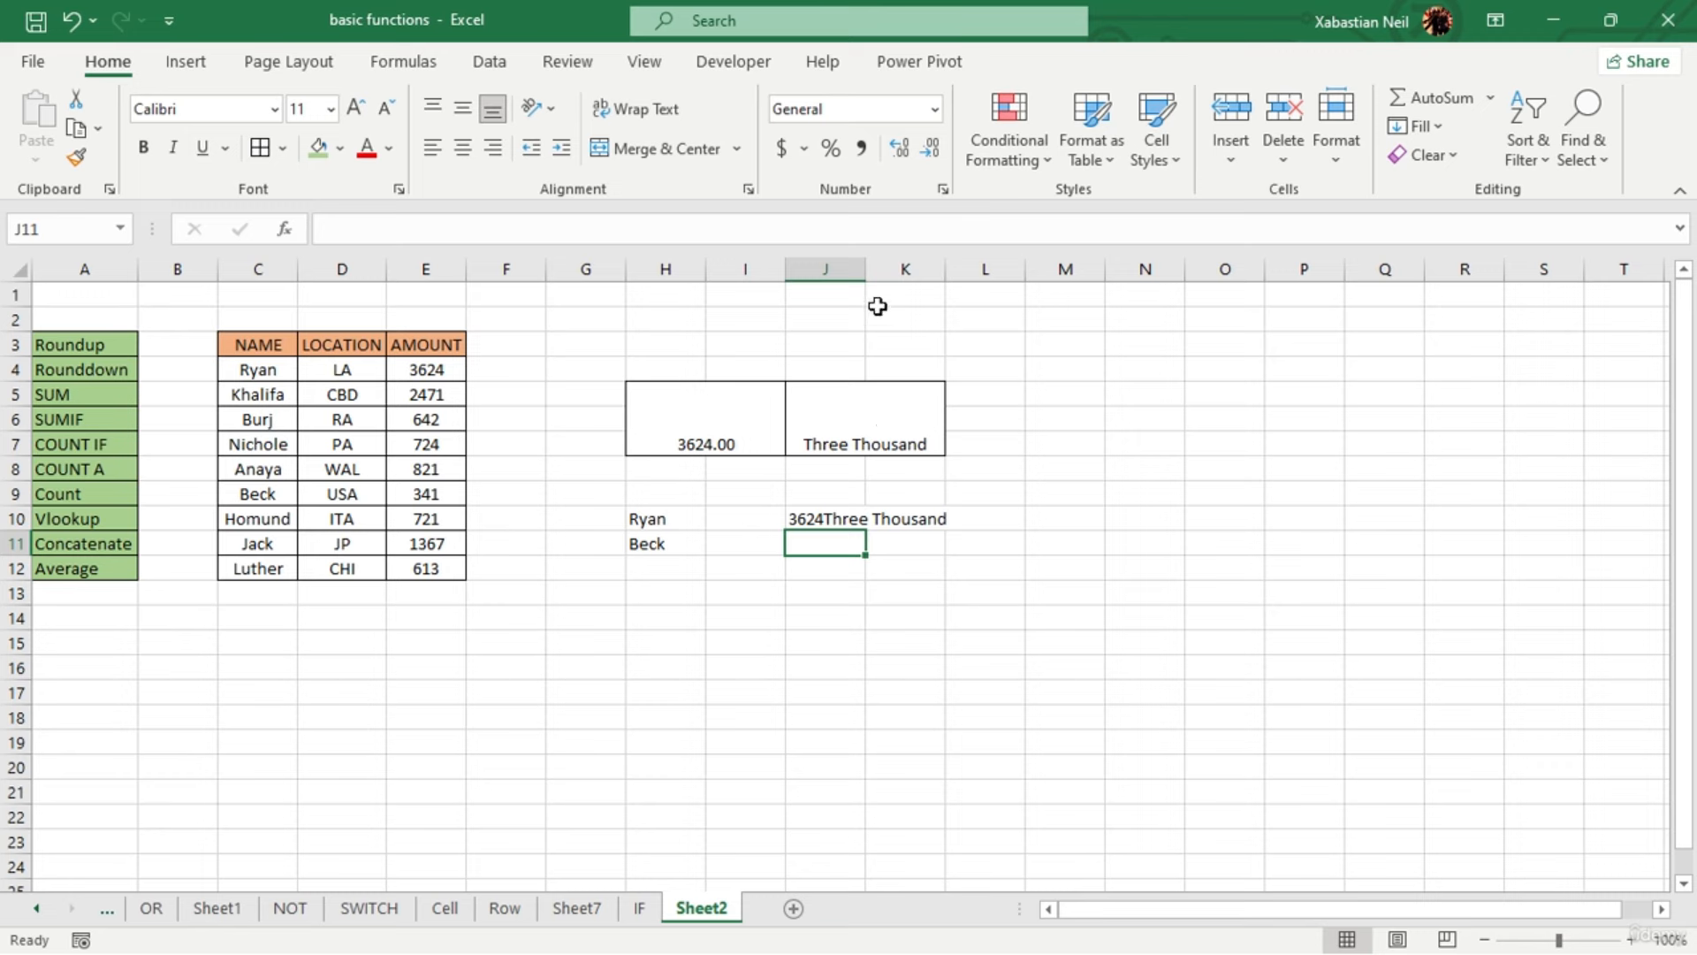
double_click(866, 270)
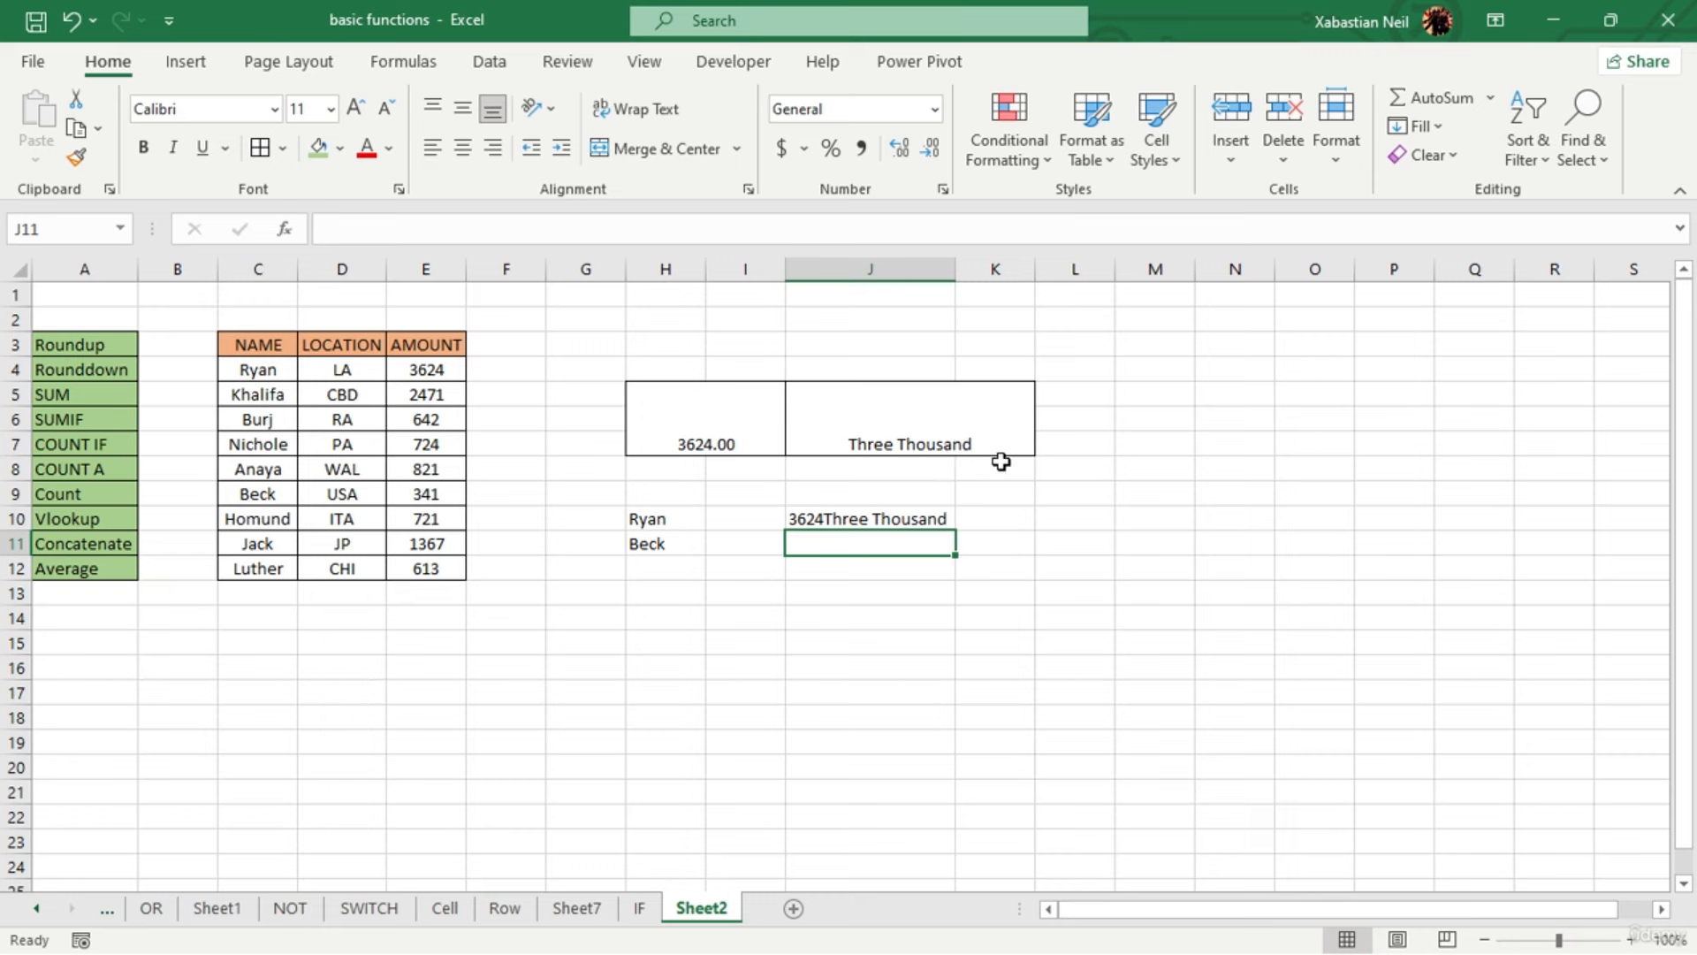
Clear the text from the merged cell J5 and the CONCATENATE formula from J10
double_click(990, 433)
key(BackSpace)
key(BackSpace)
key(BackSpace)
key(BackSpace)
key(BackSpace)
key(BackSpace)
key(BackSpace)
key(BackSpace)
key(BackSpace)
key(BackSpace)
key(BackSpace)
key(BackSpace)
key(BackSpace)
key(BackSpace)
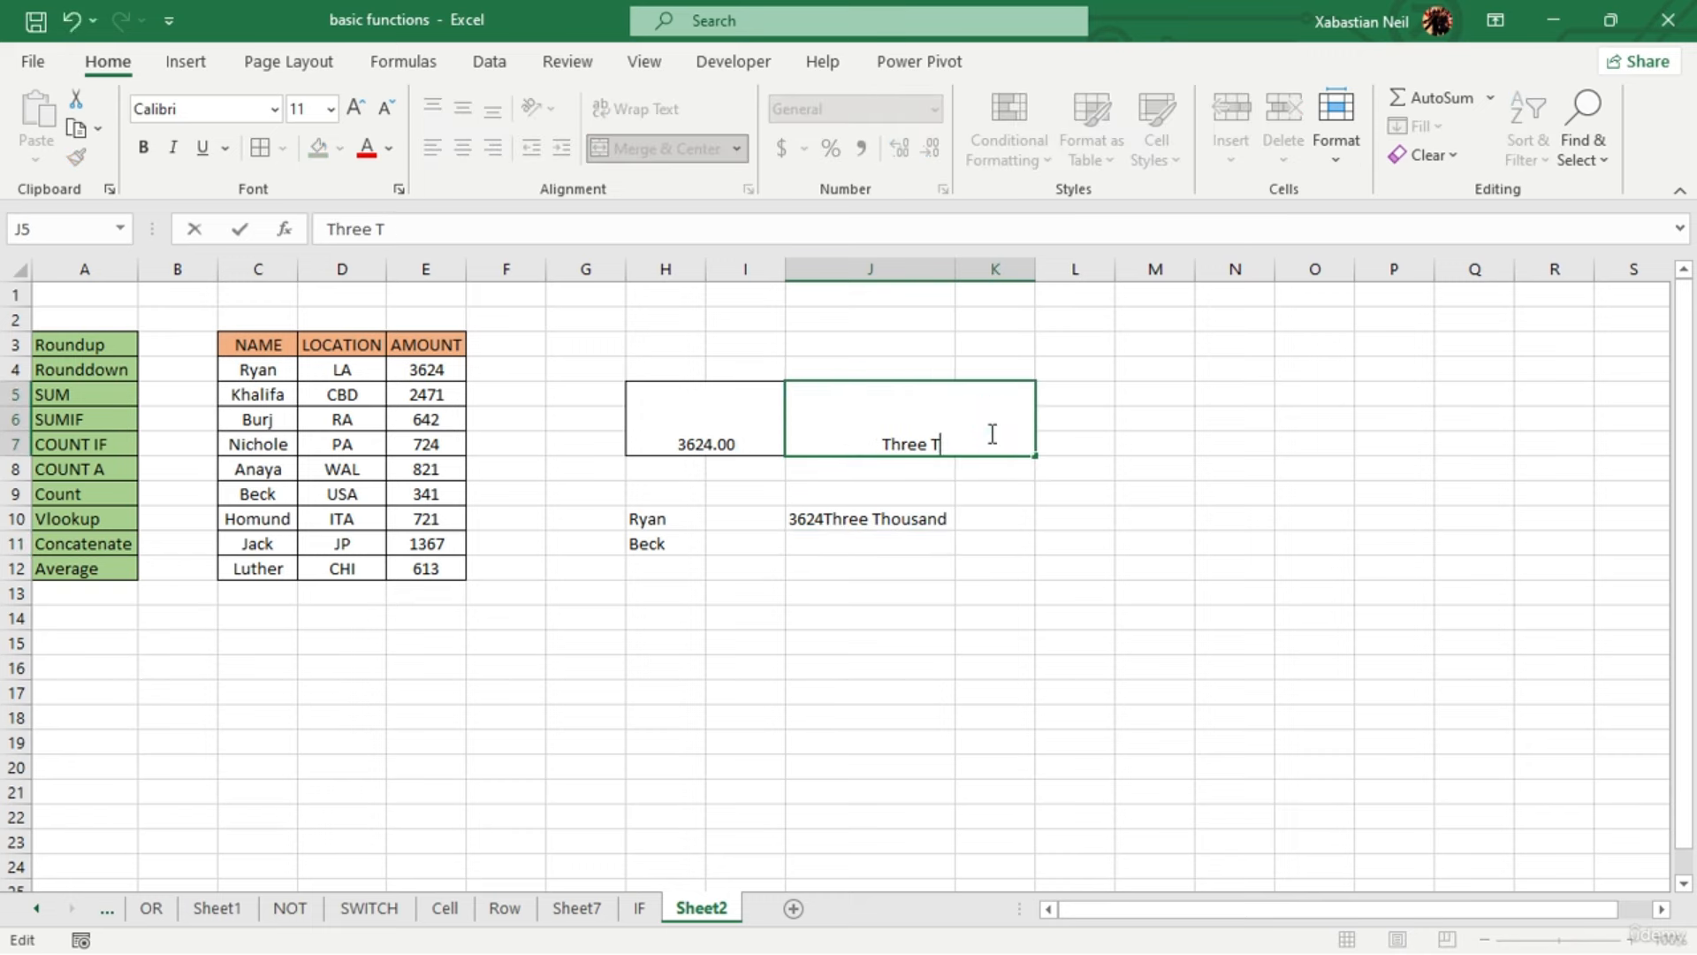
click(924, 510)
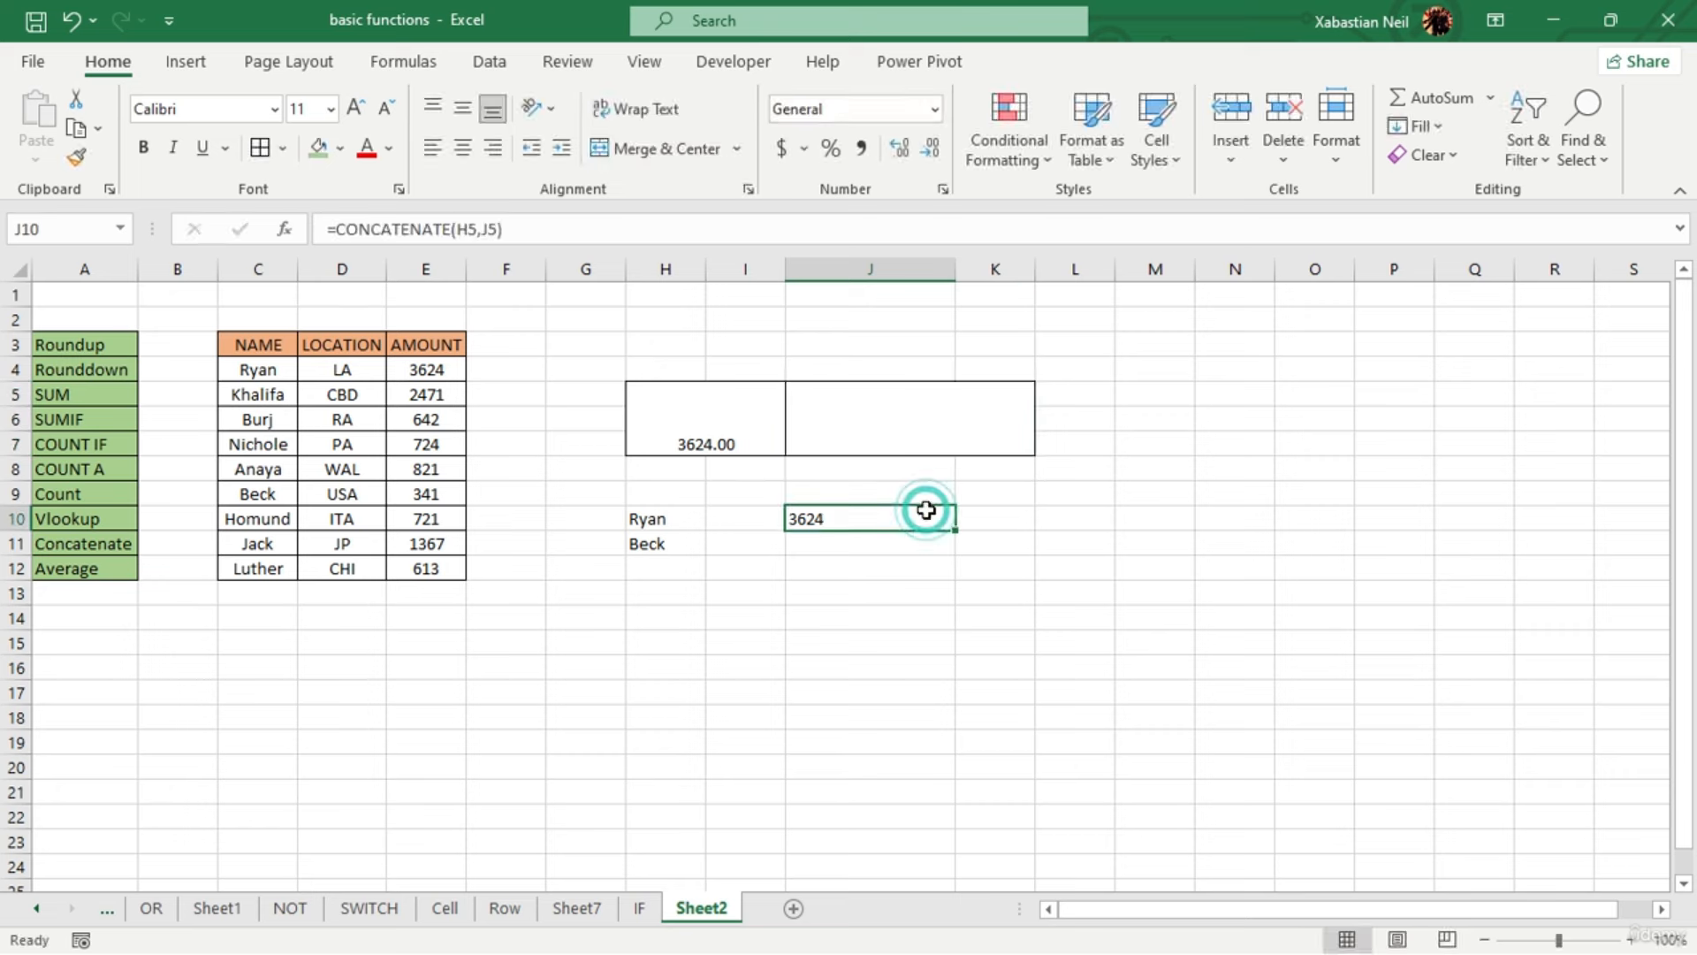
key(BackSpace)
Clear the VLOOKUP formula from the merged cell H5
click(758, 446)
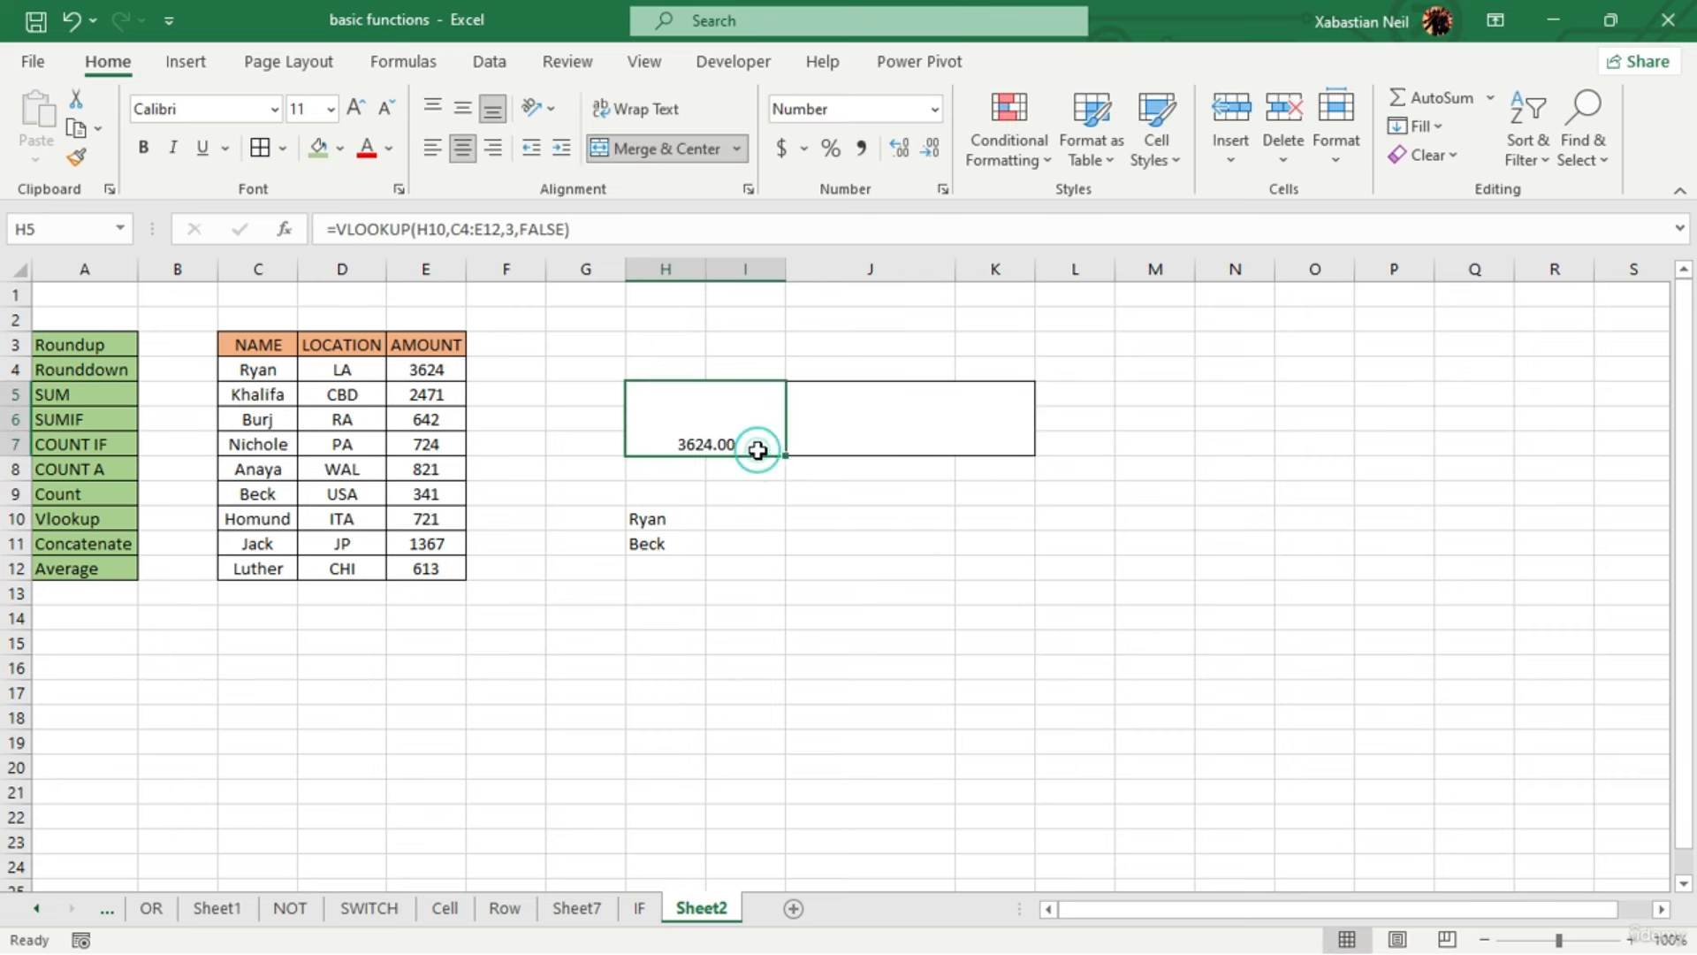
double_click(760, 446)
key(BackSpace)
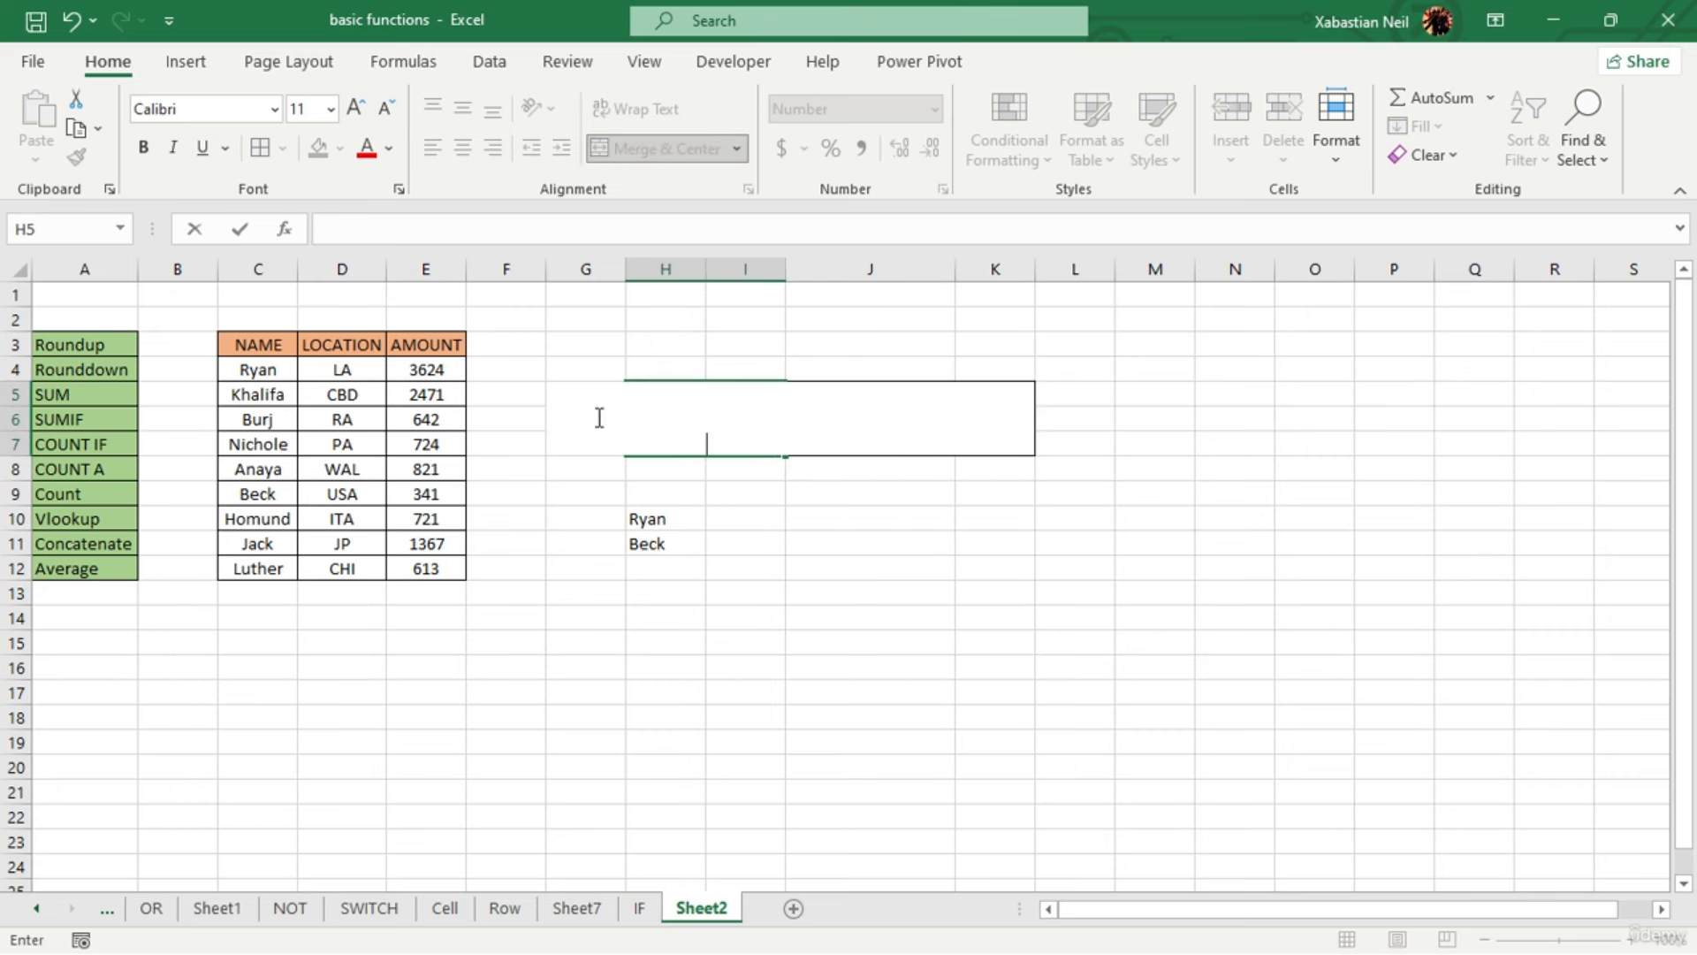
Average the AMOUNT column in the merged cell H5 with =AVERAGE(E4:E12)
click(736, 436)
double_click(737, 437)
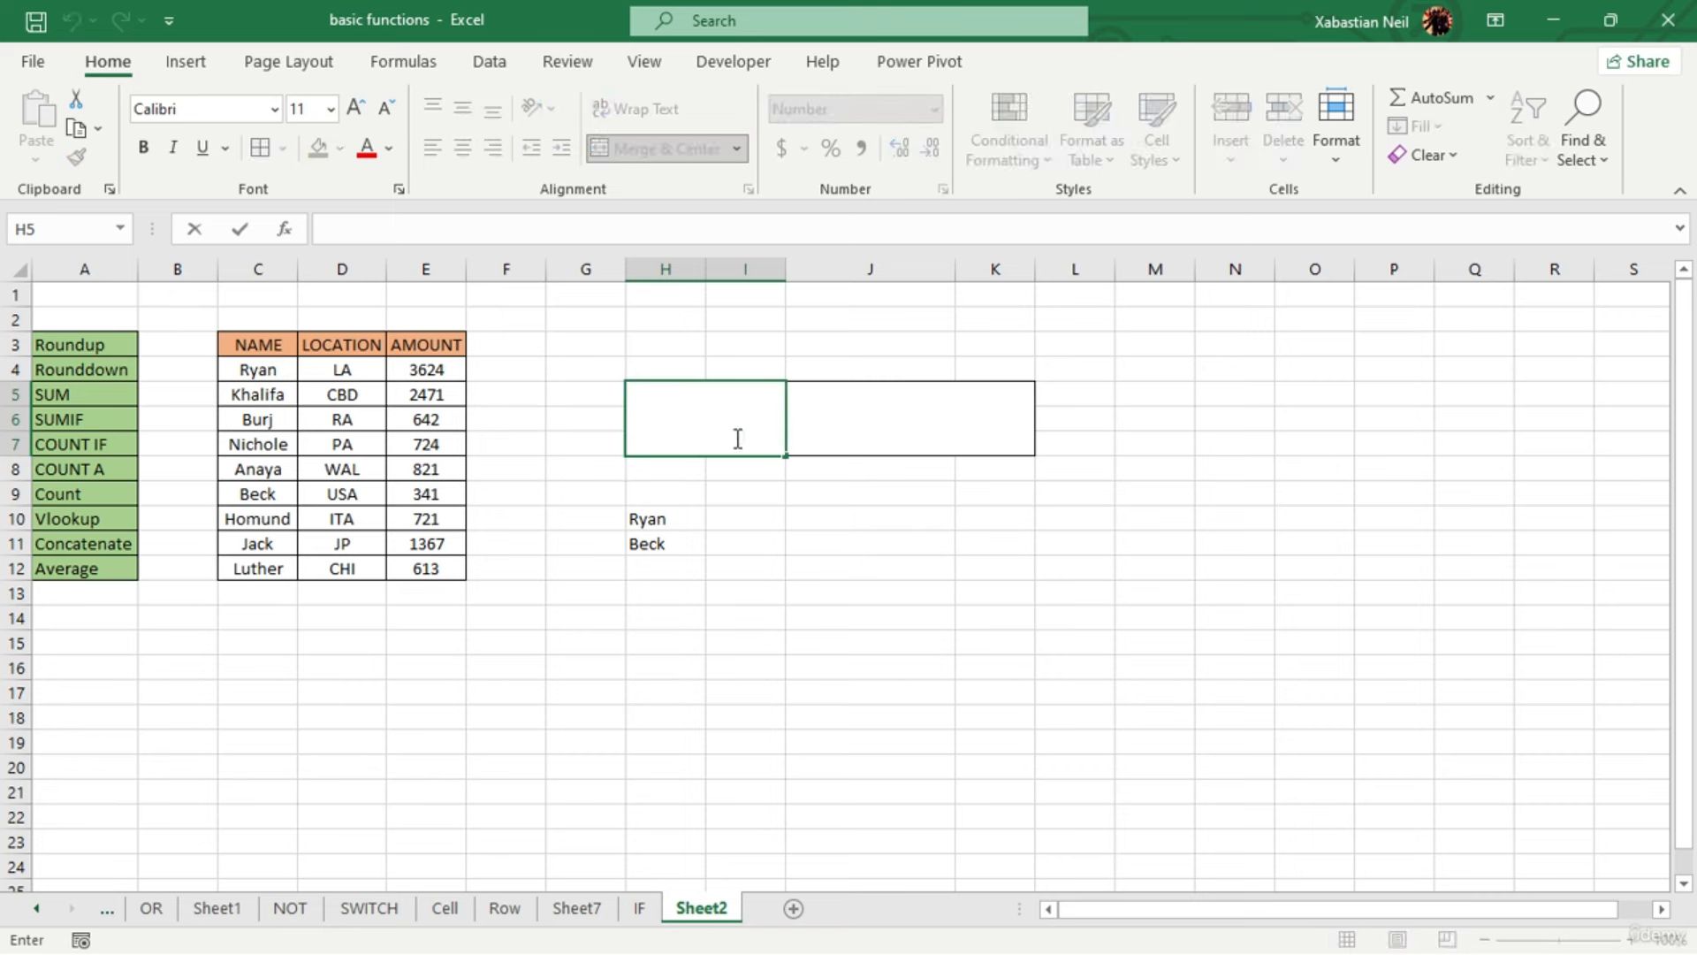
text(=average)
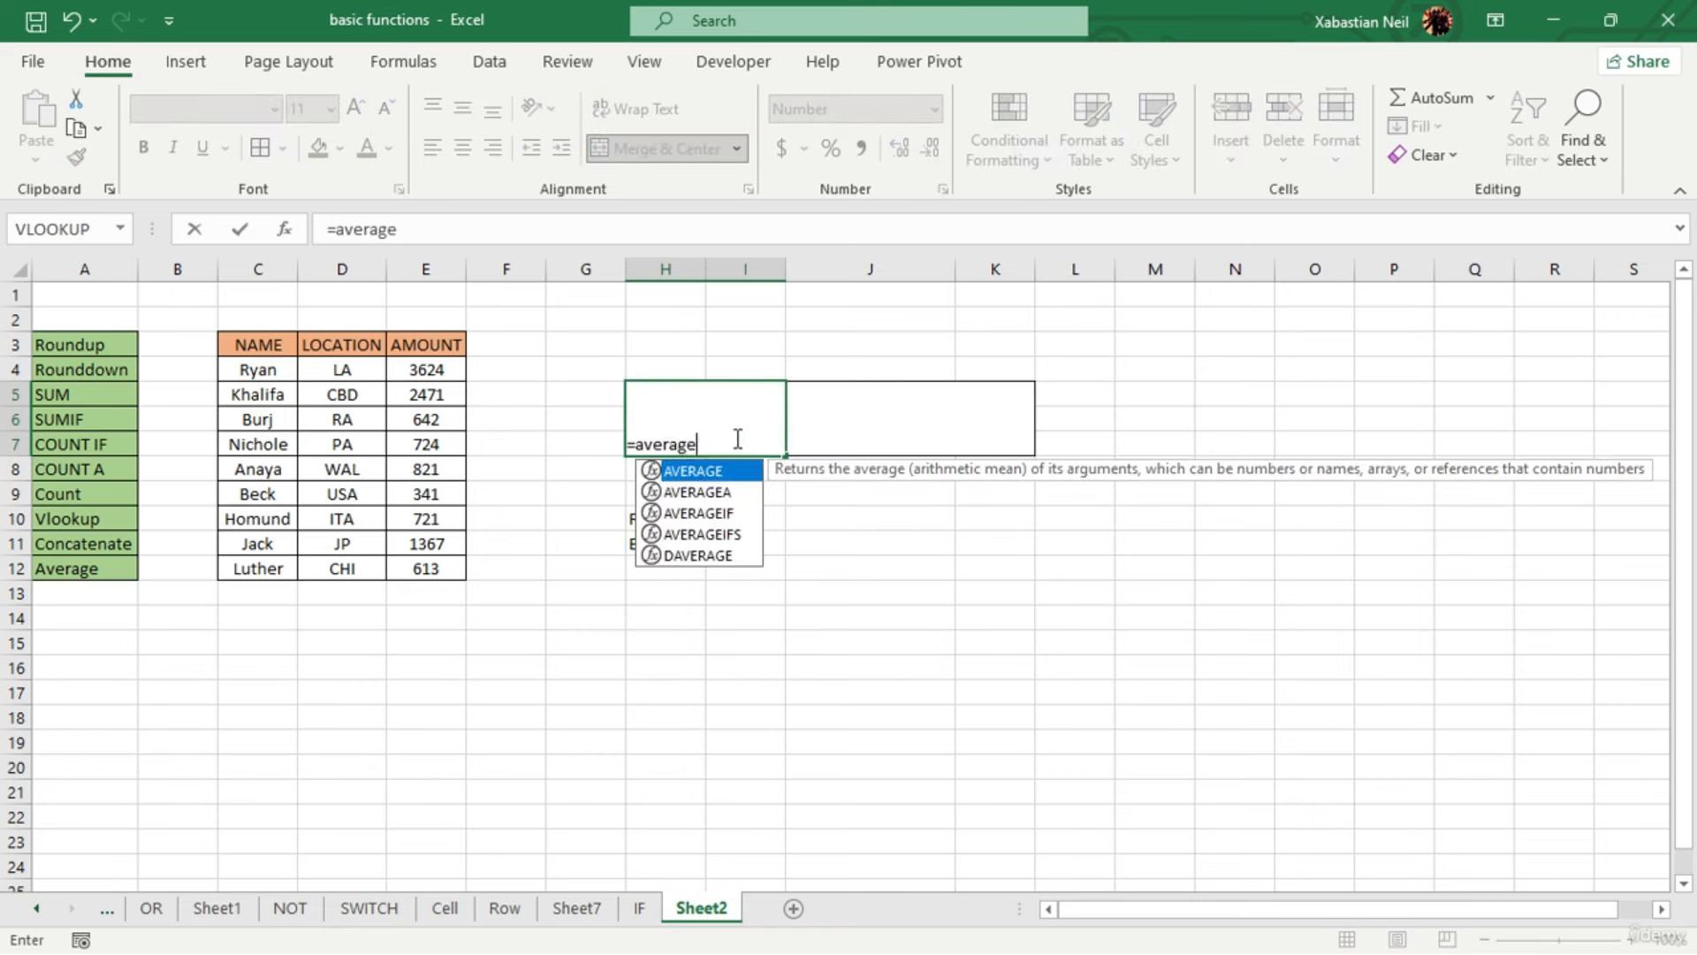
key(Tab)
drag(434, 363, 444, 559)
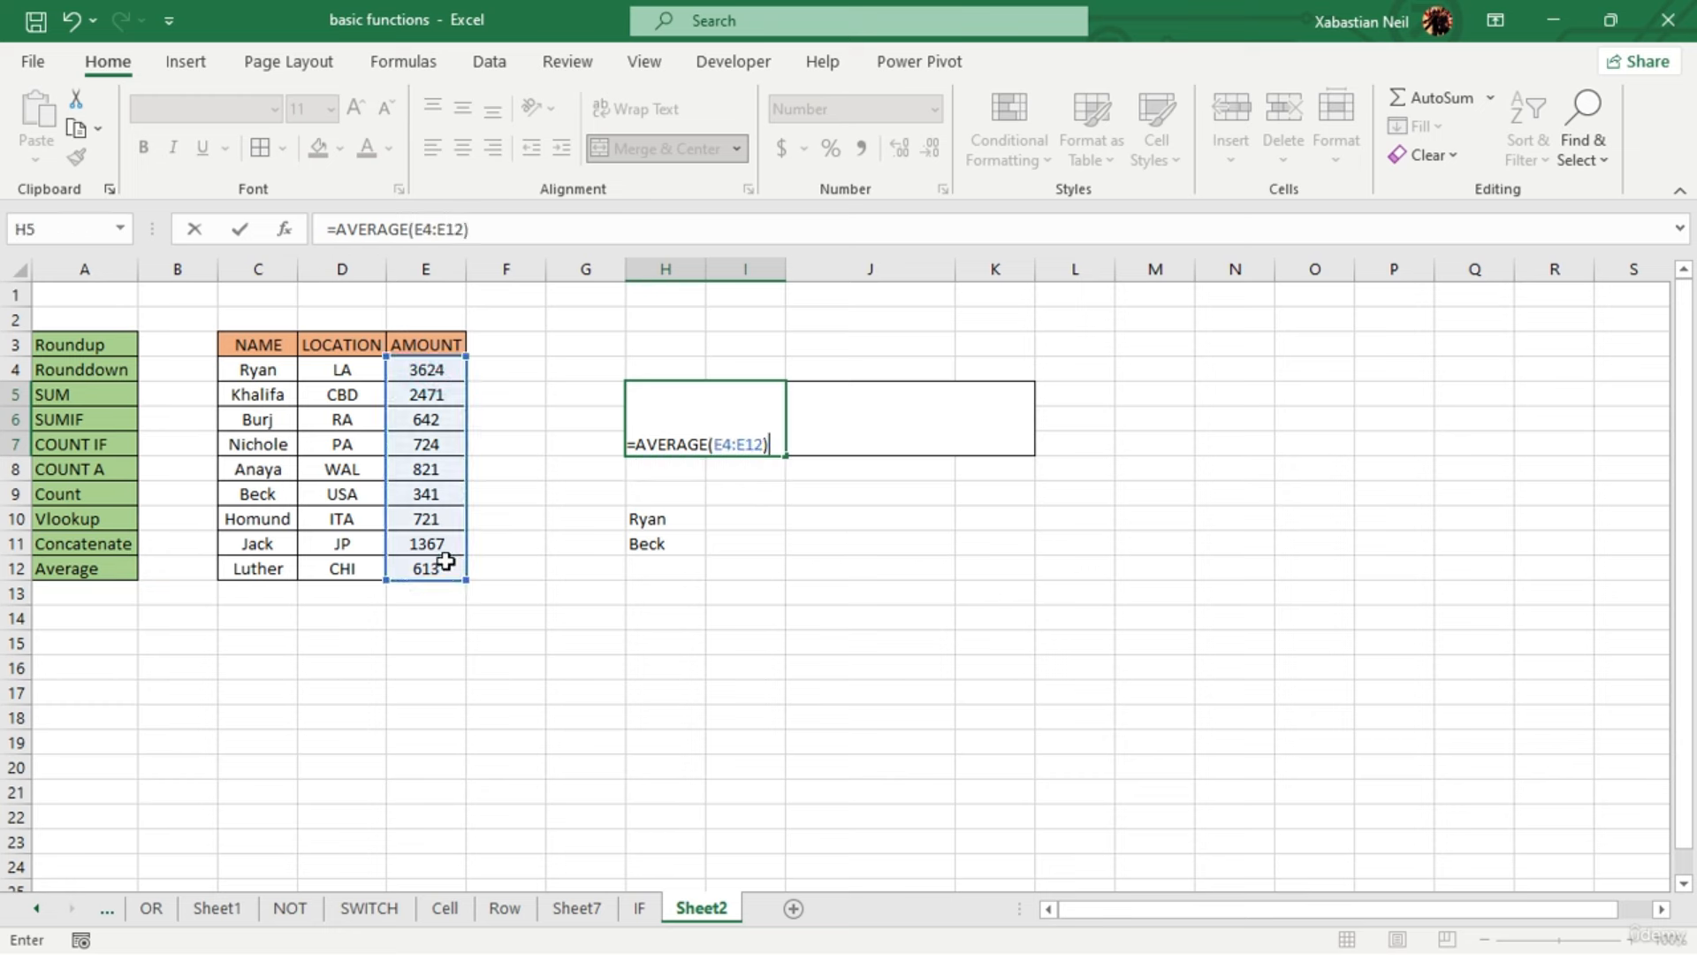
key(Return)
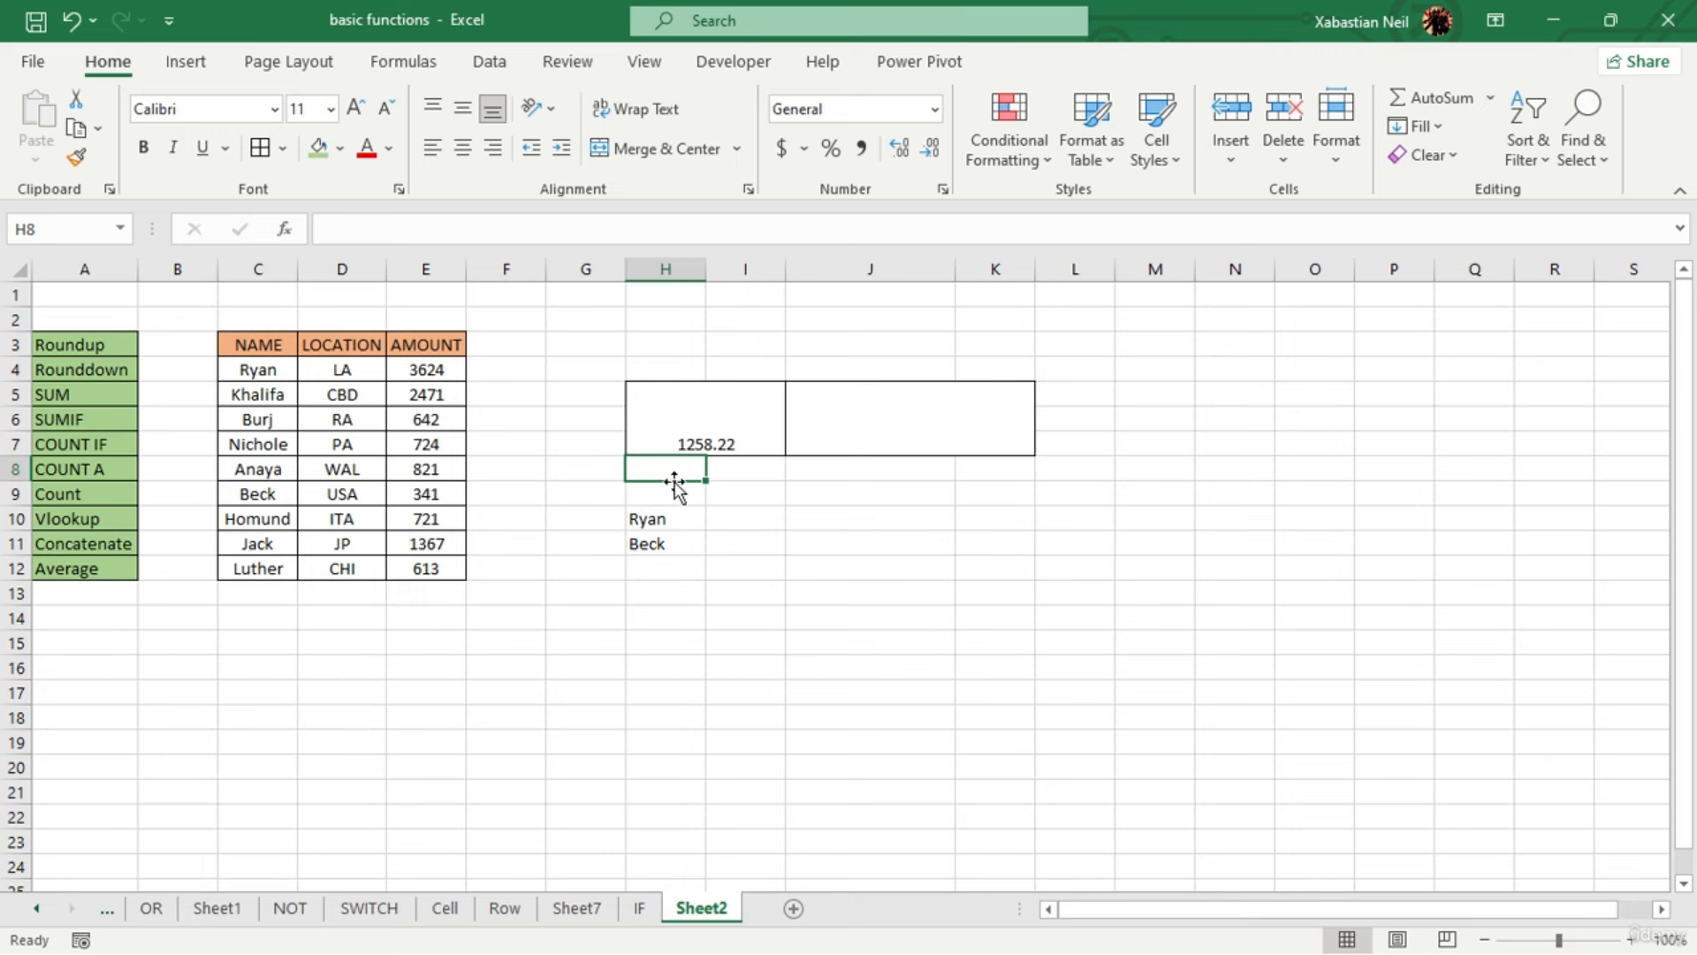
Rewrite the average in the merged cell H5 as =AVERAGE(E4,E7,E11) so that it covers only three separate amounts
double_click(750, 442)
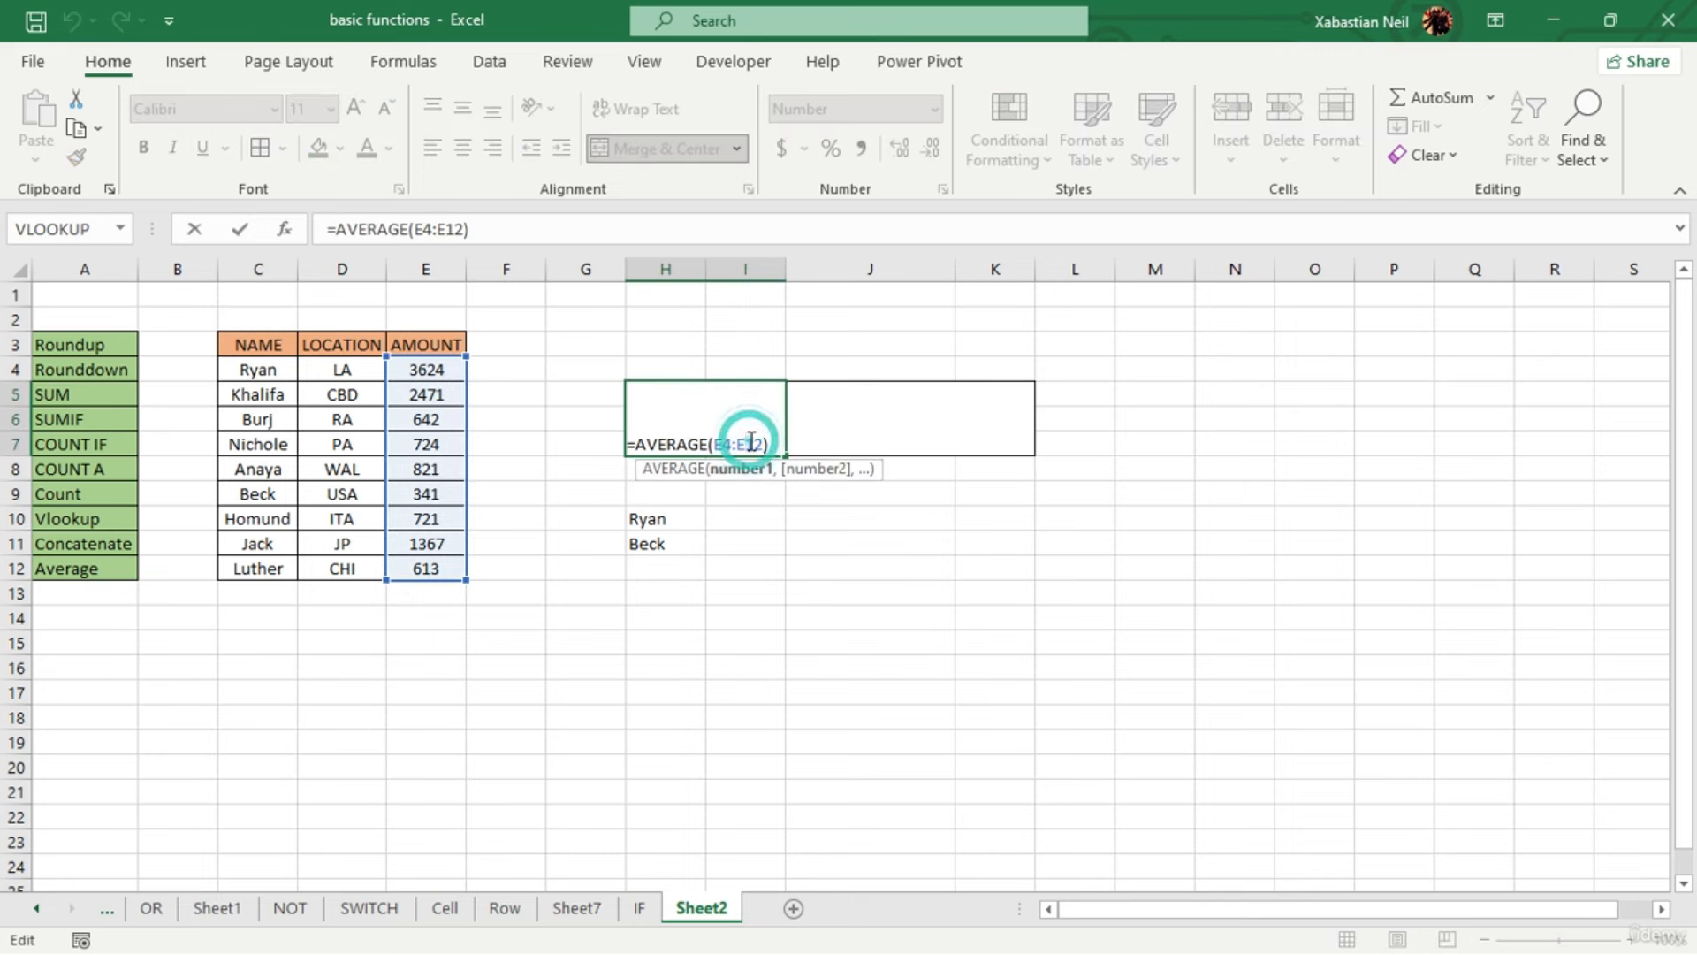
key(BackSpace)
key(BackSpace)
key(BackSpace)
key(BackSpace)
key(BackSpace)
key(BackSpace)
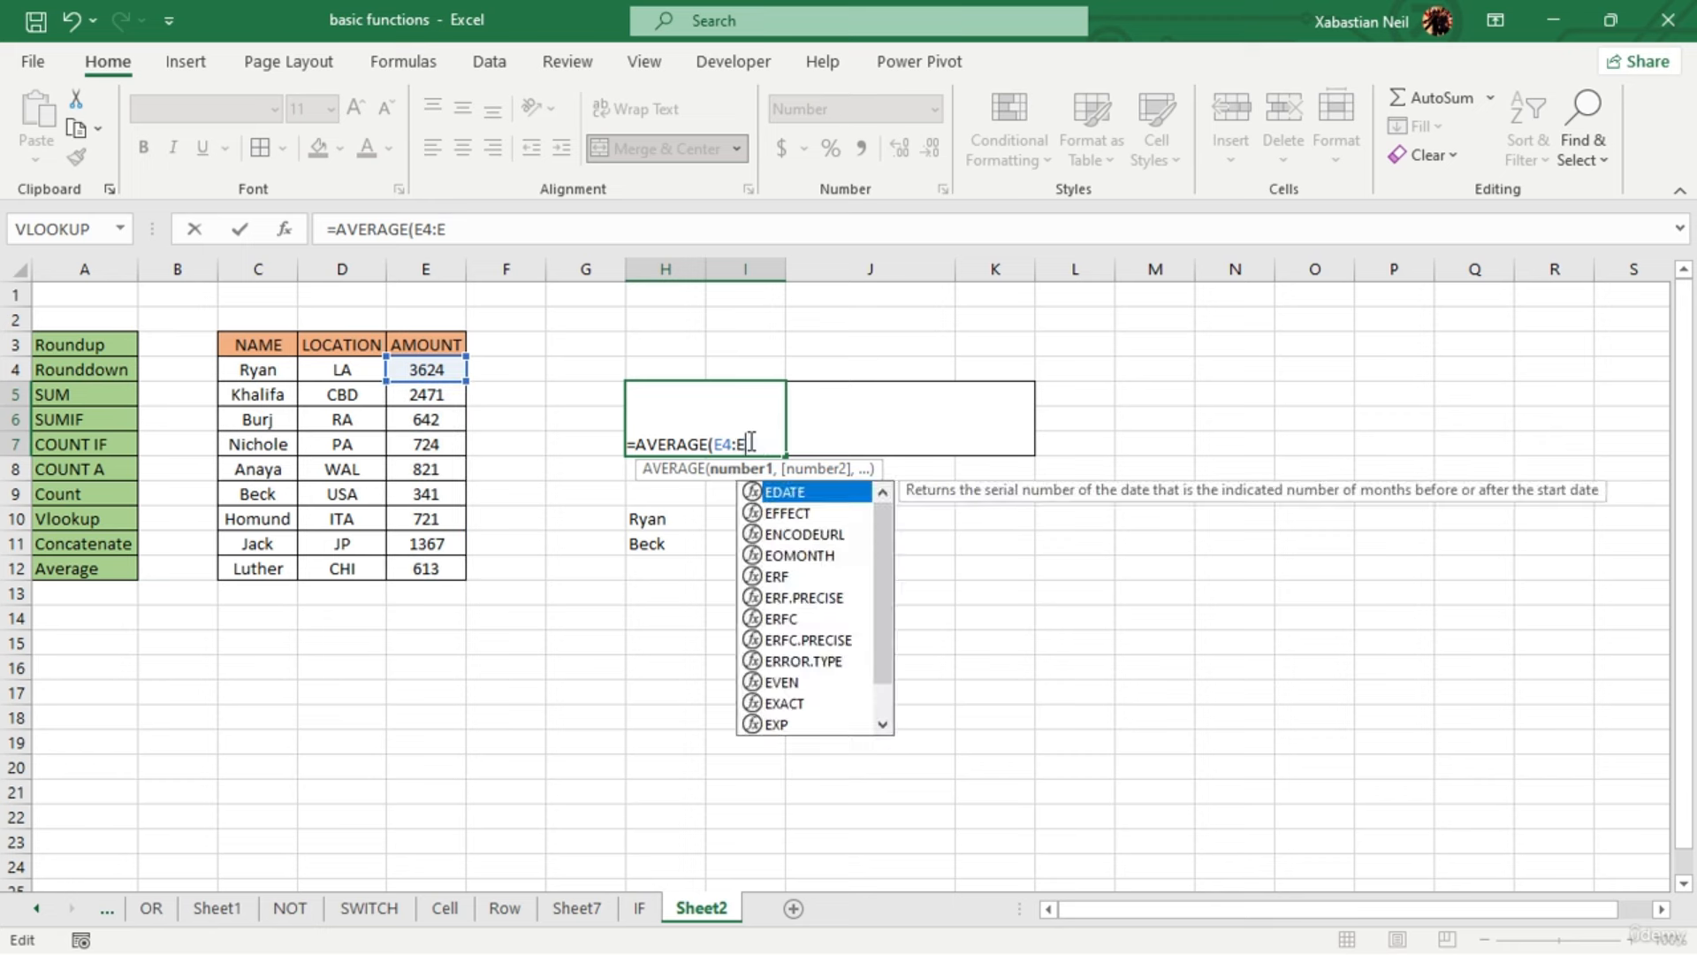
key(BackSpace)
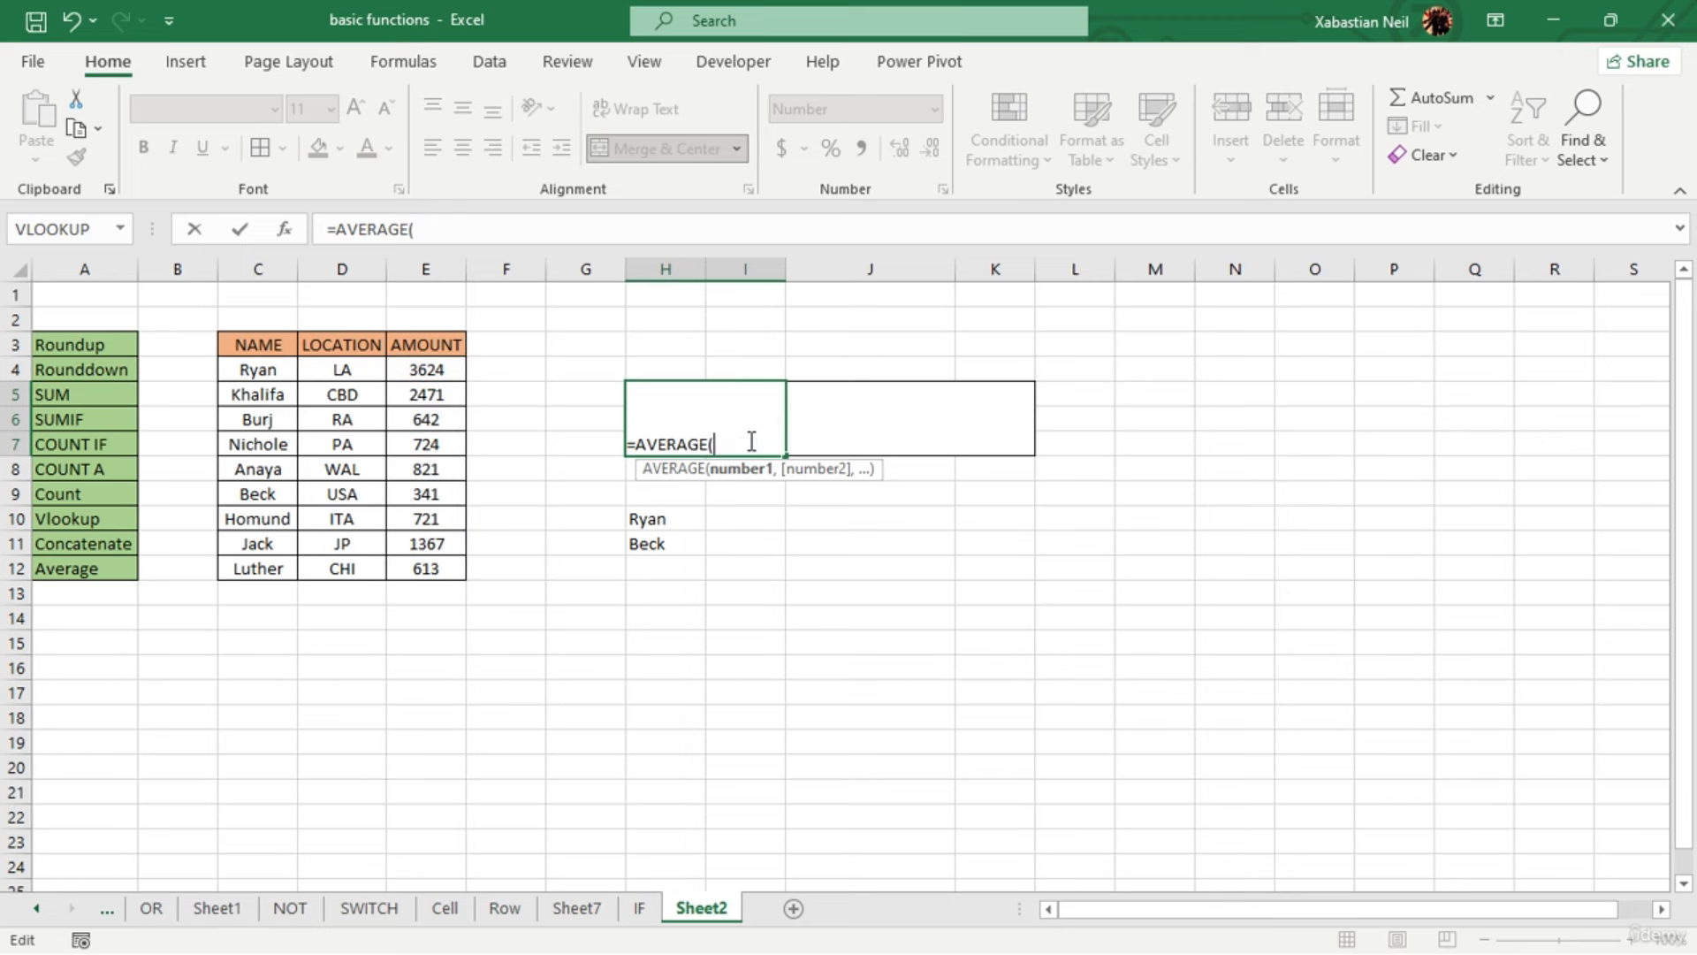
click(428, 369)
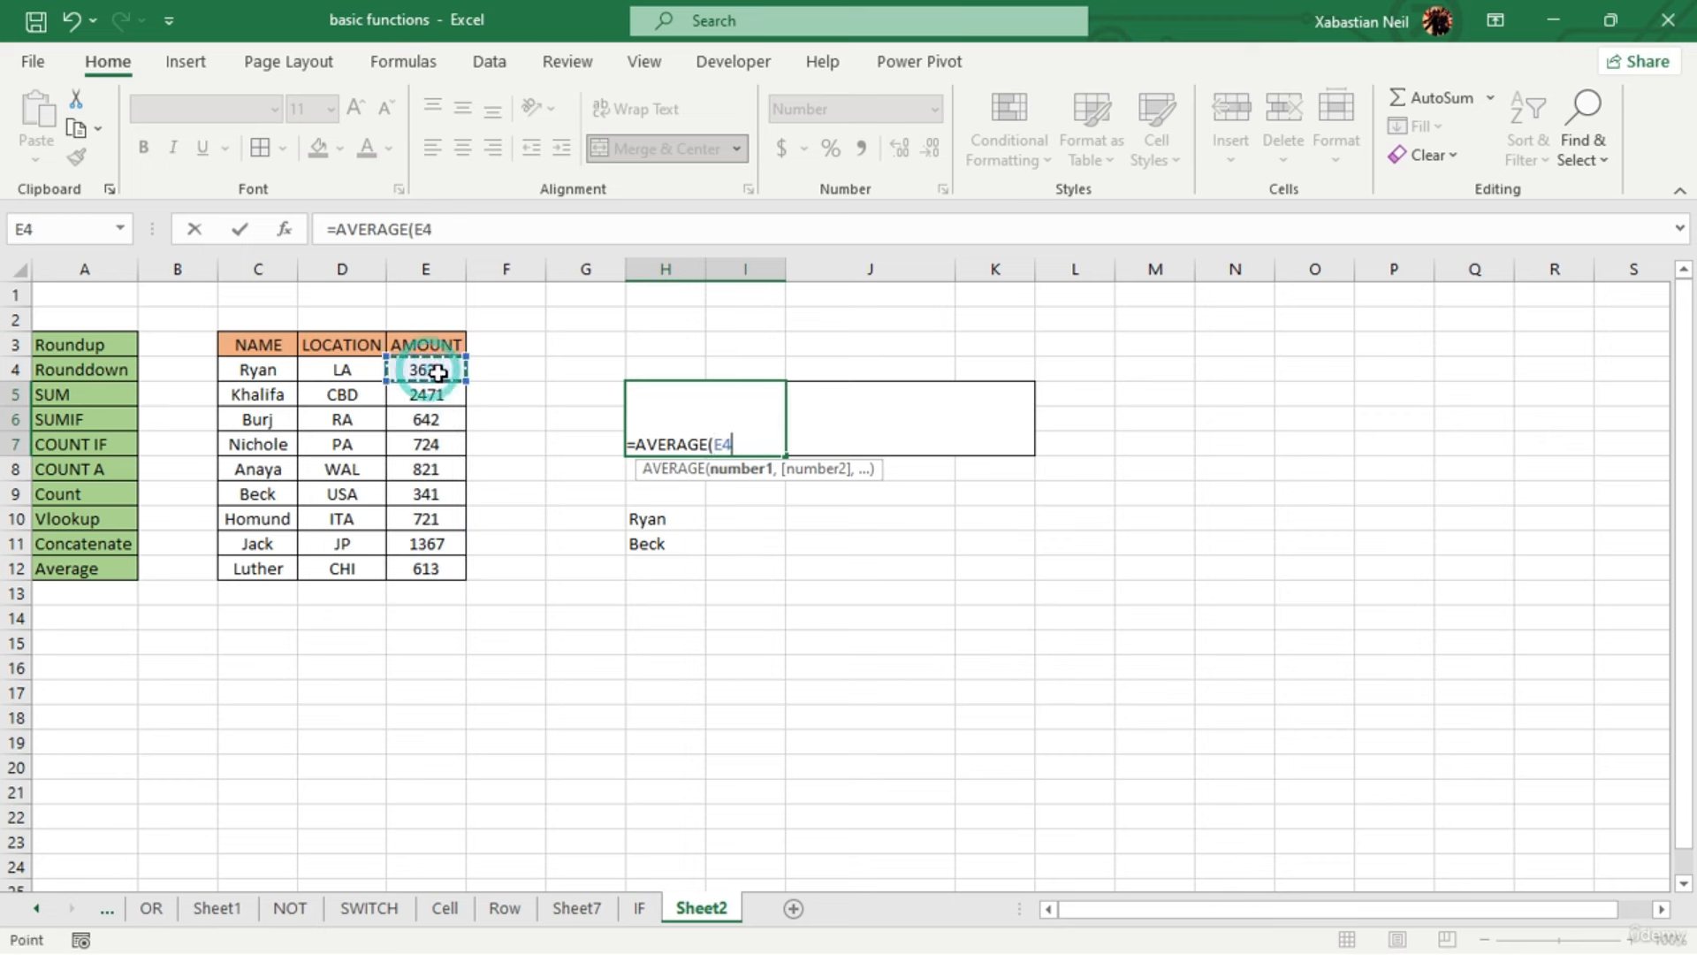
text(,)
click(437, 445)
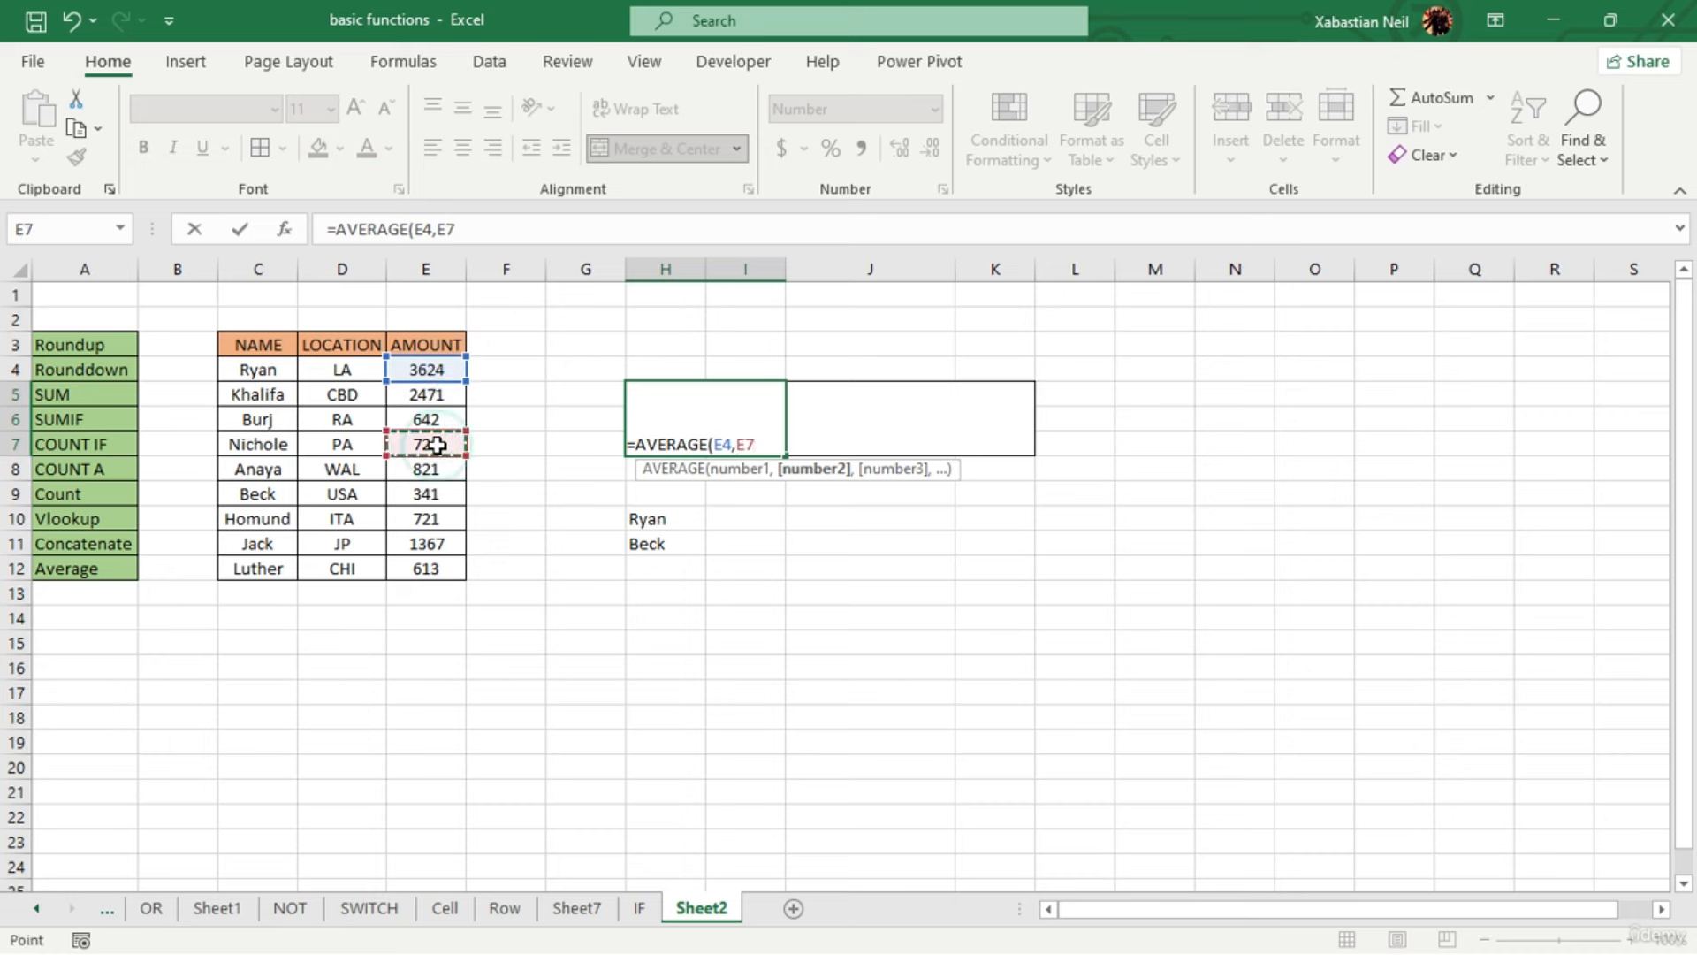
text(,)
key(BackSpace)
text(,)
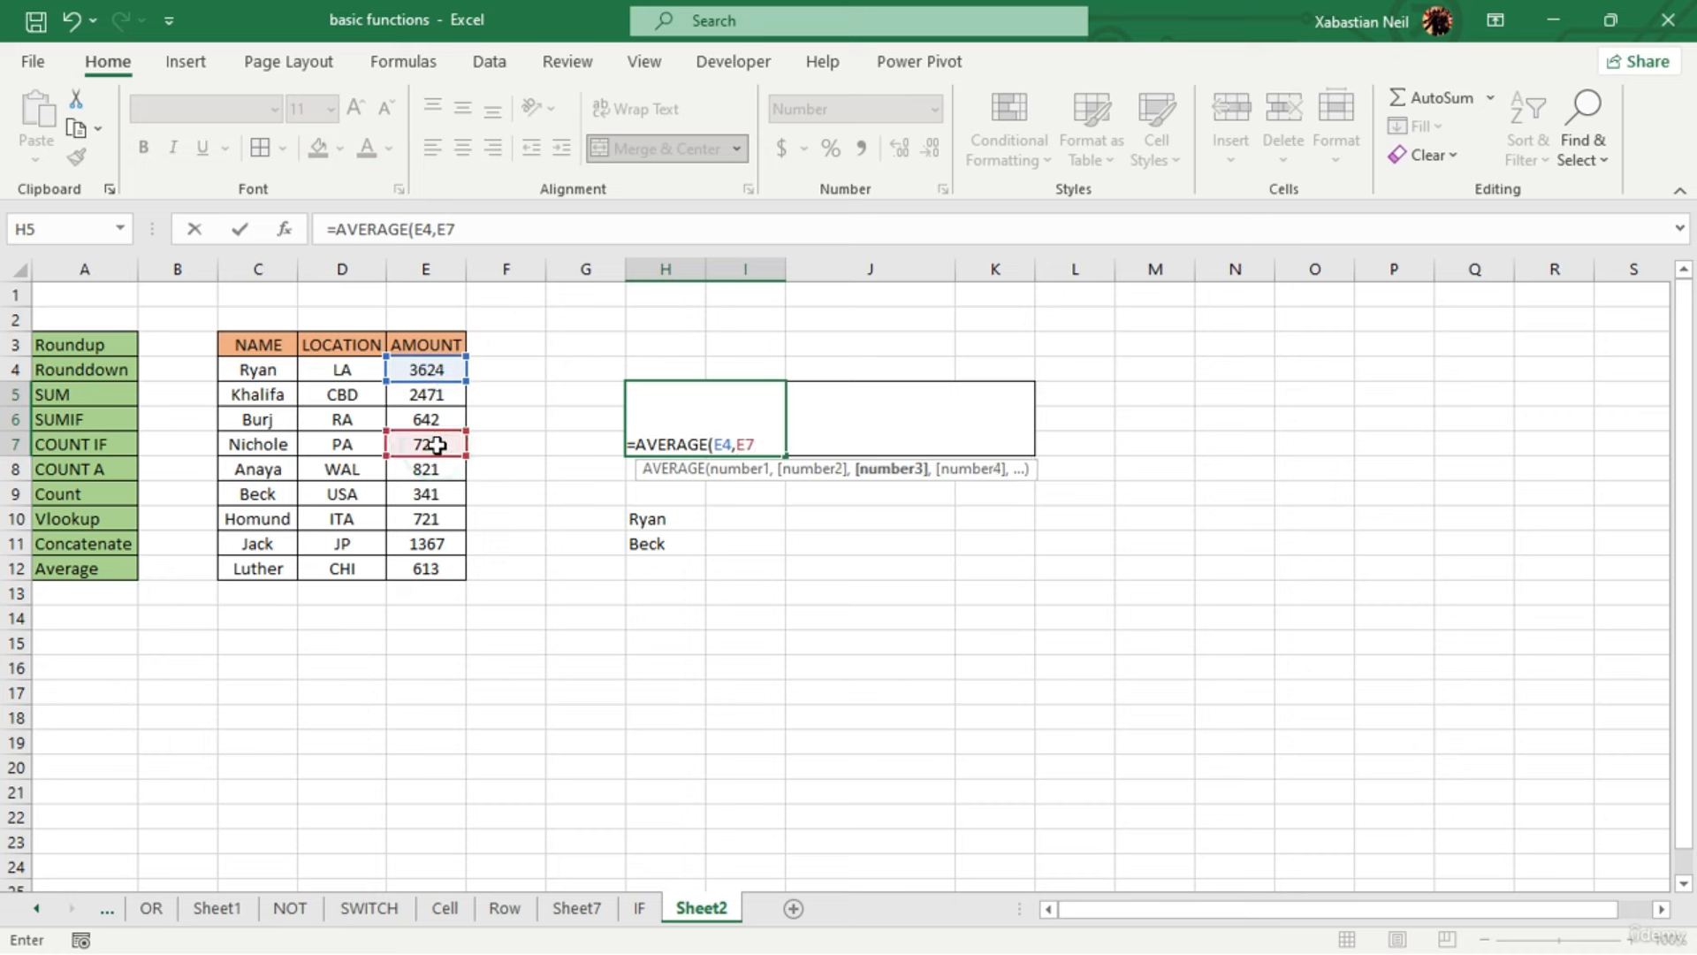
click(439, 542)
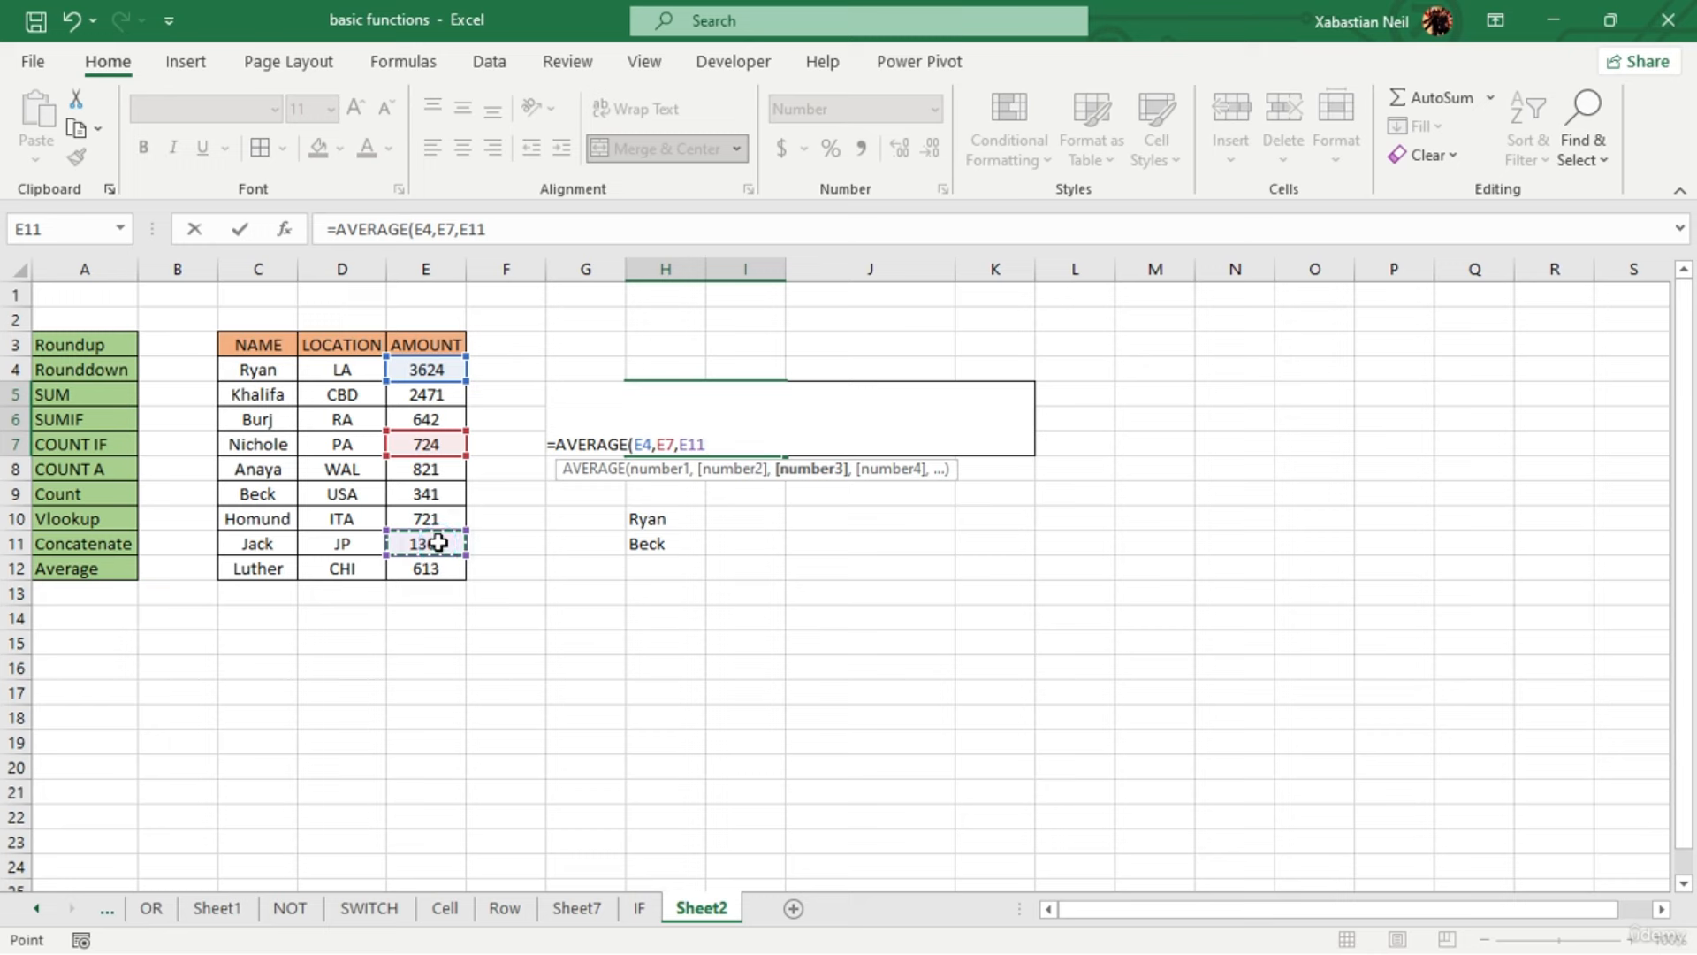
text())
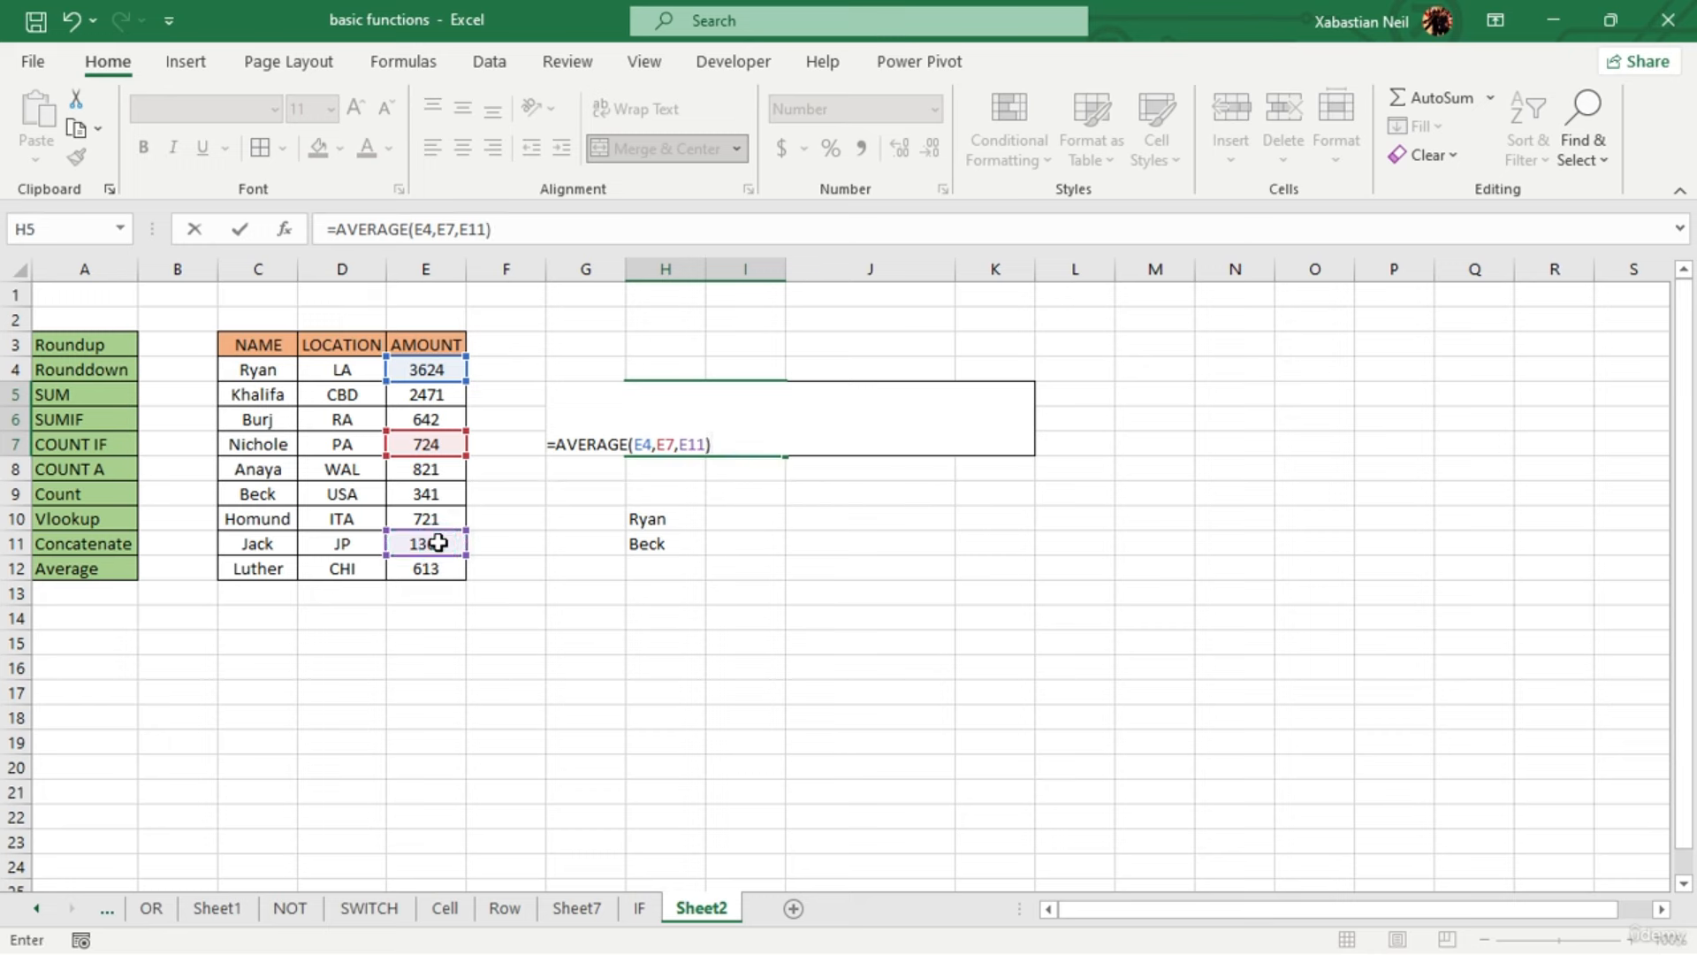
key(Return)
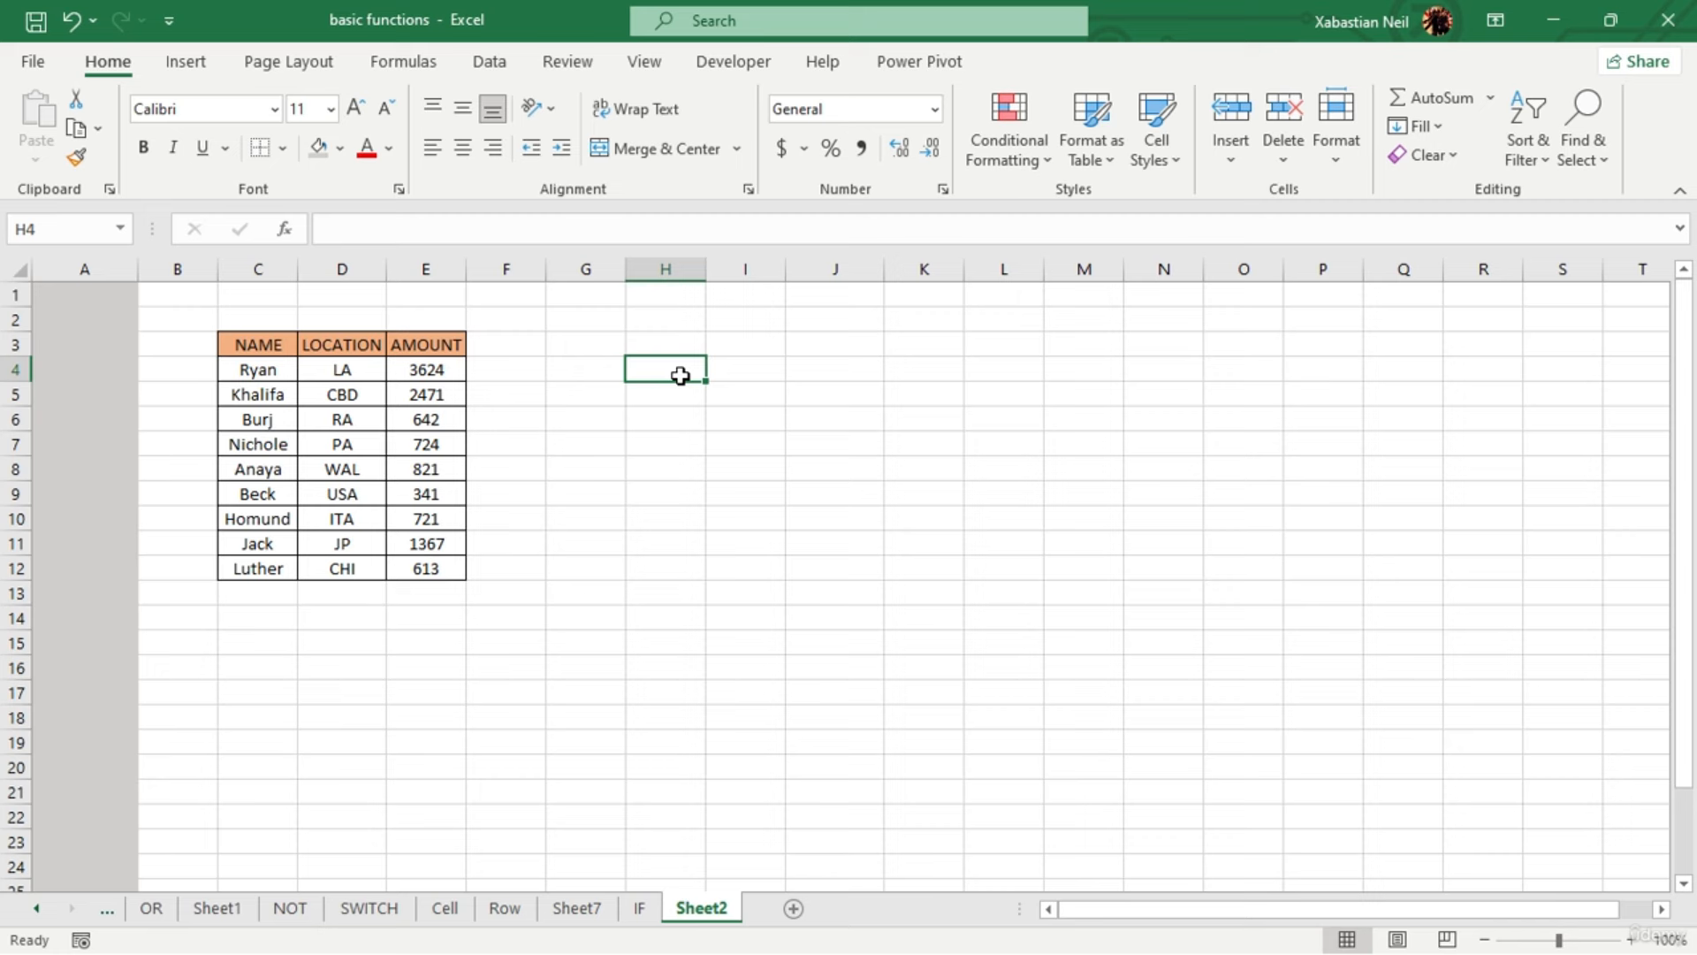
Toggle Developer off and back on among the main tabs in the ribbon customization options and apply the settings
click(741, 63)
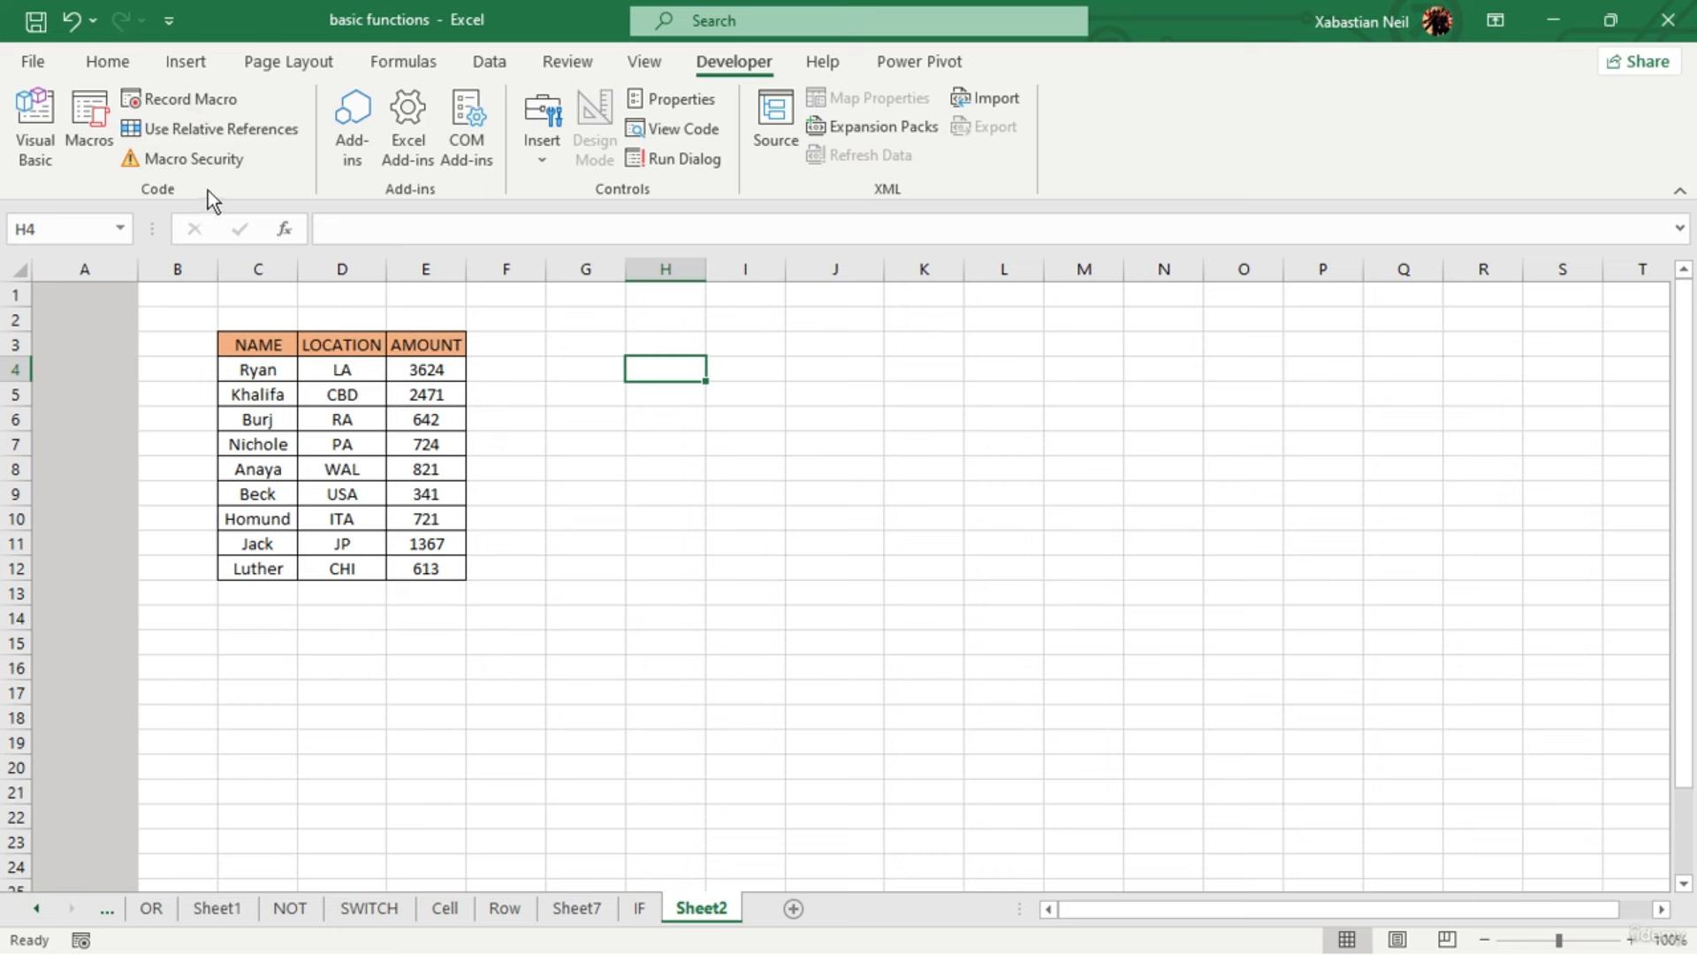
click(42, 63)
click(86, 898)
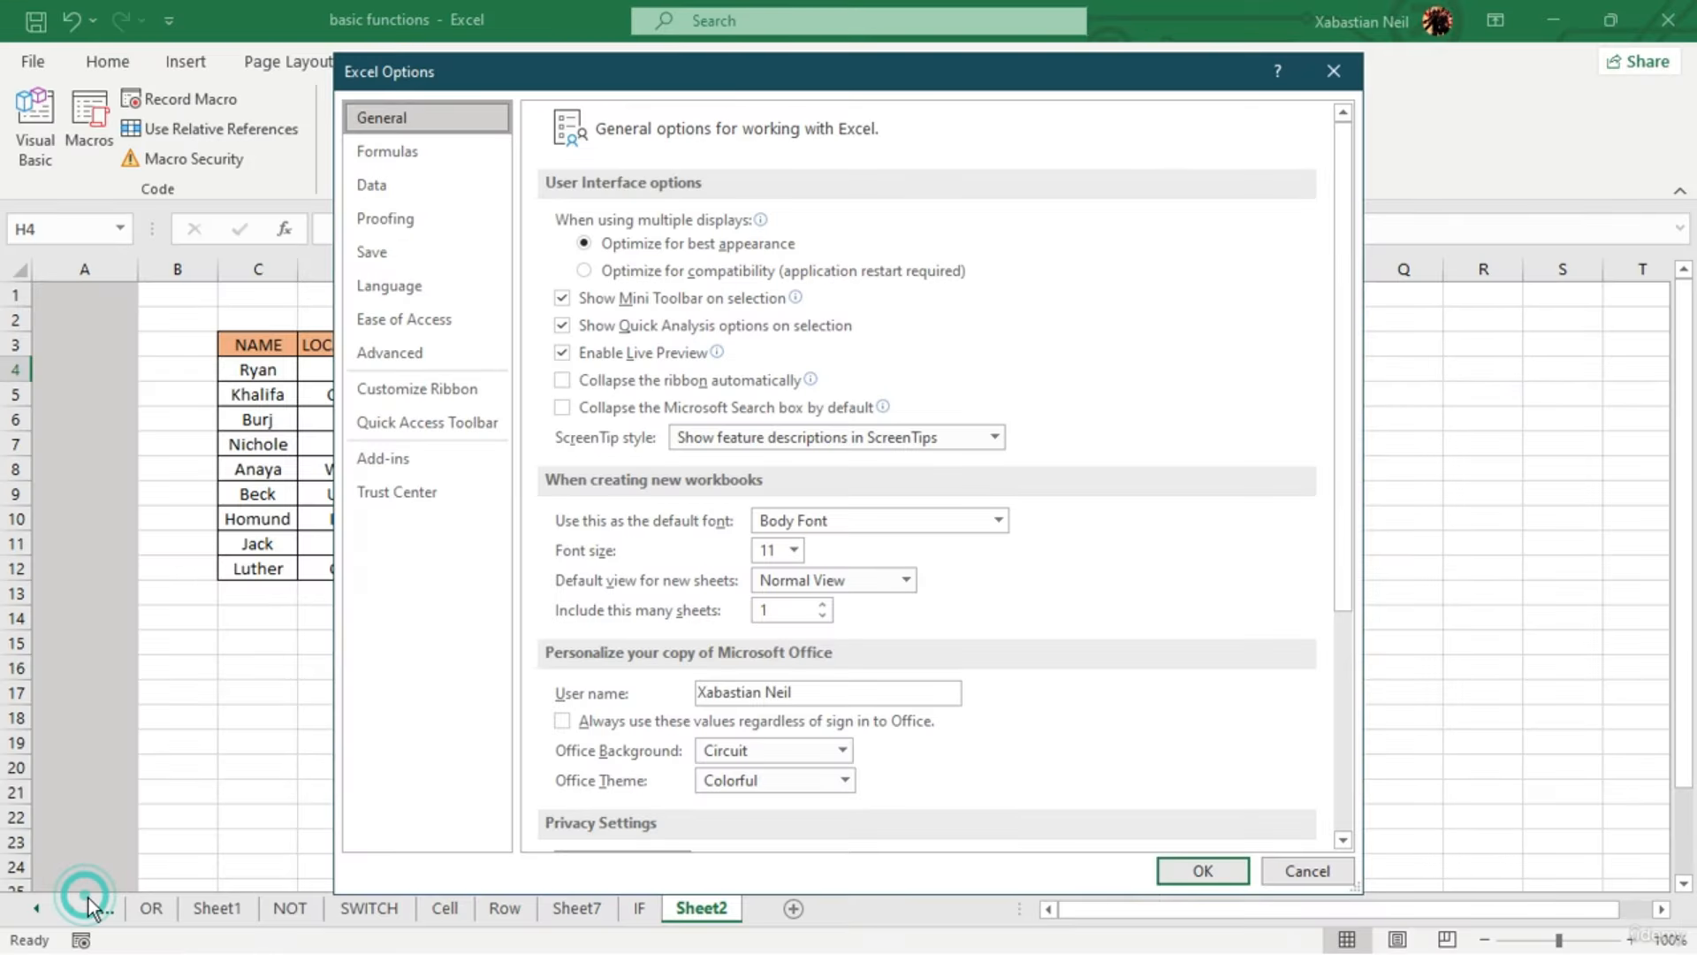
click(447, 388)
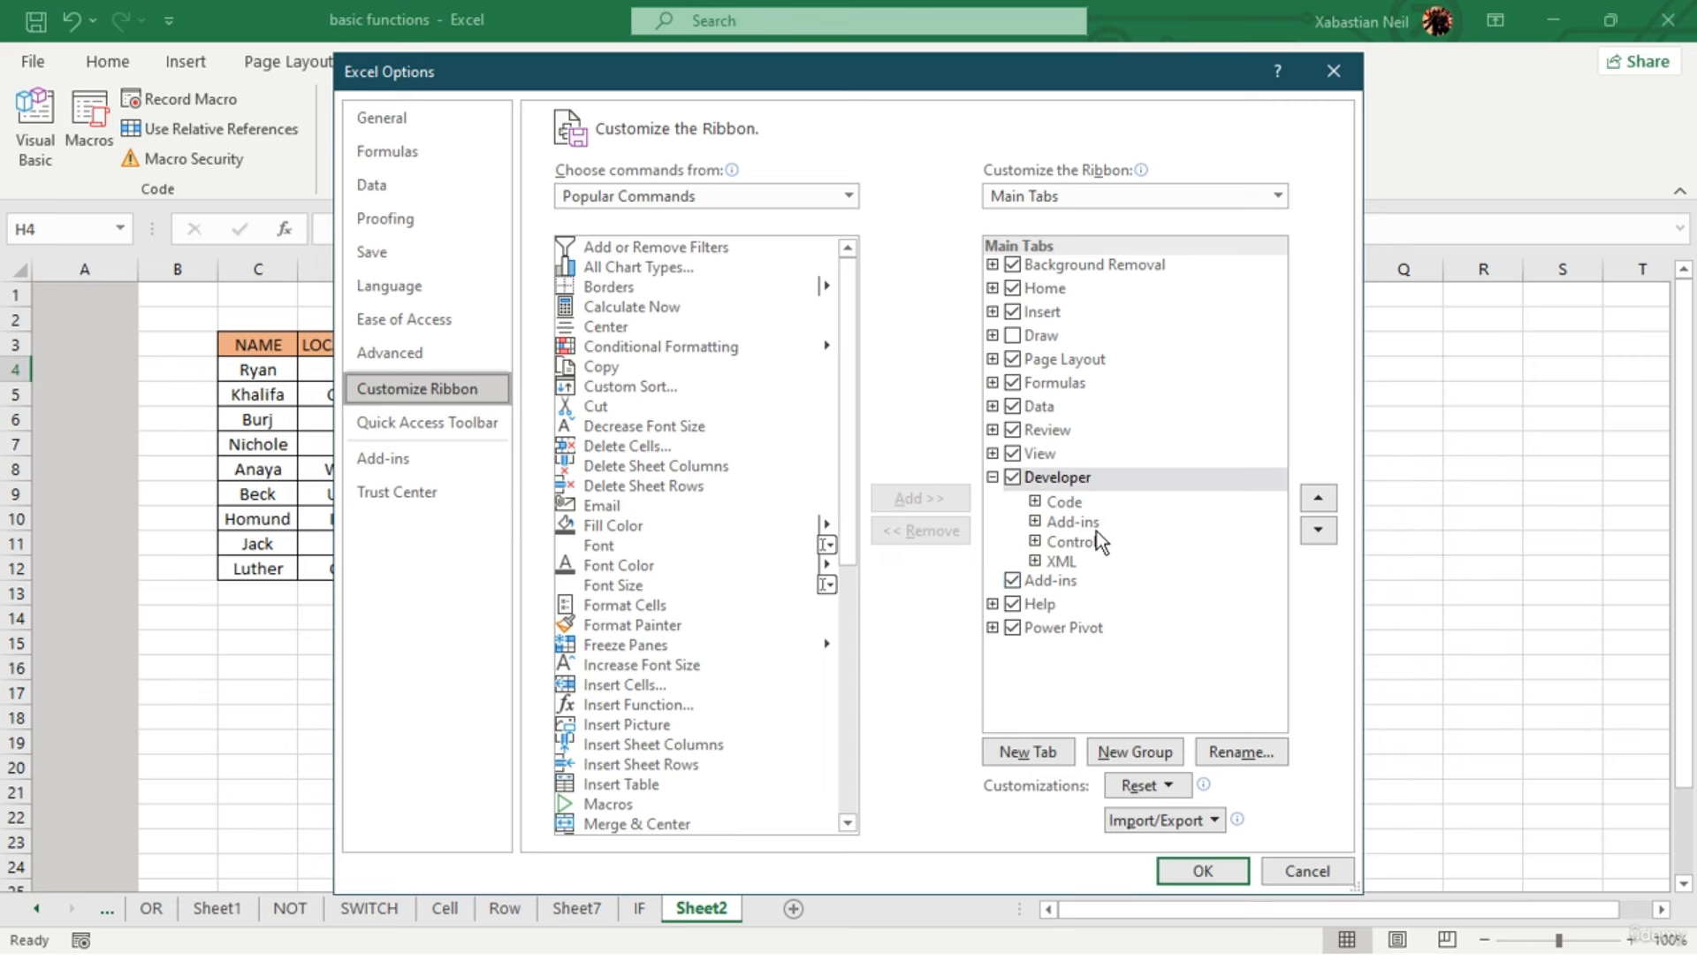
click(1013, 477)
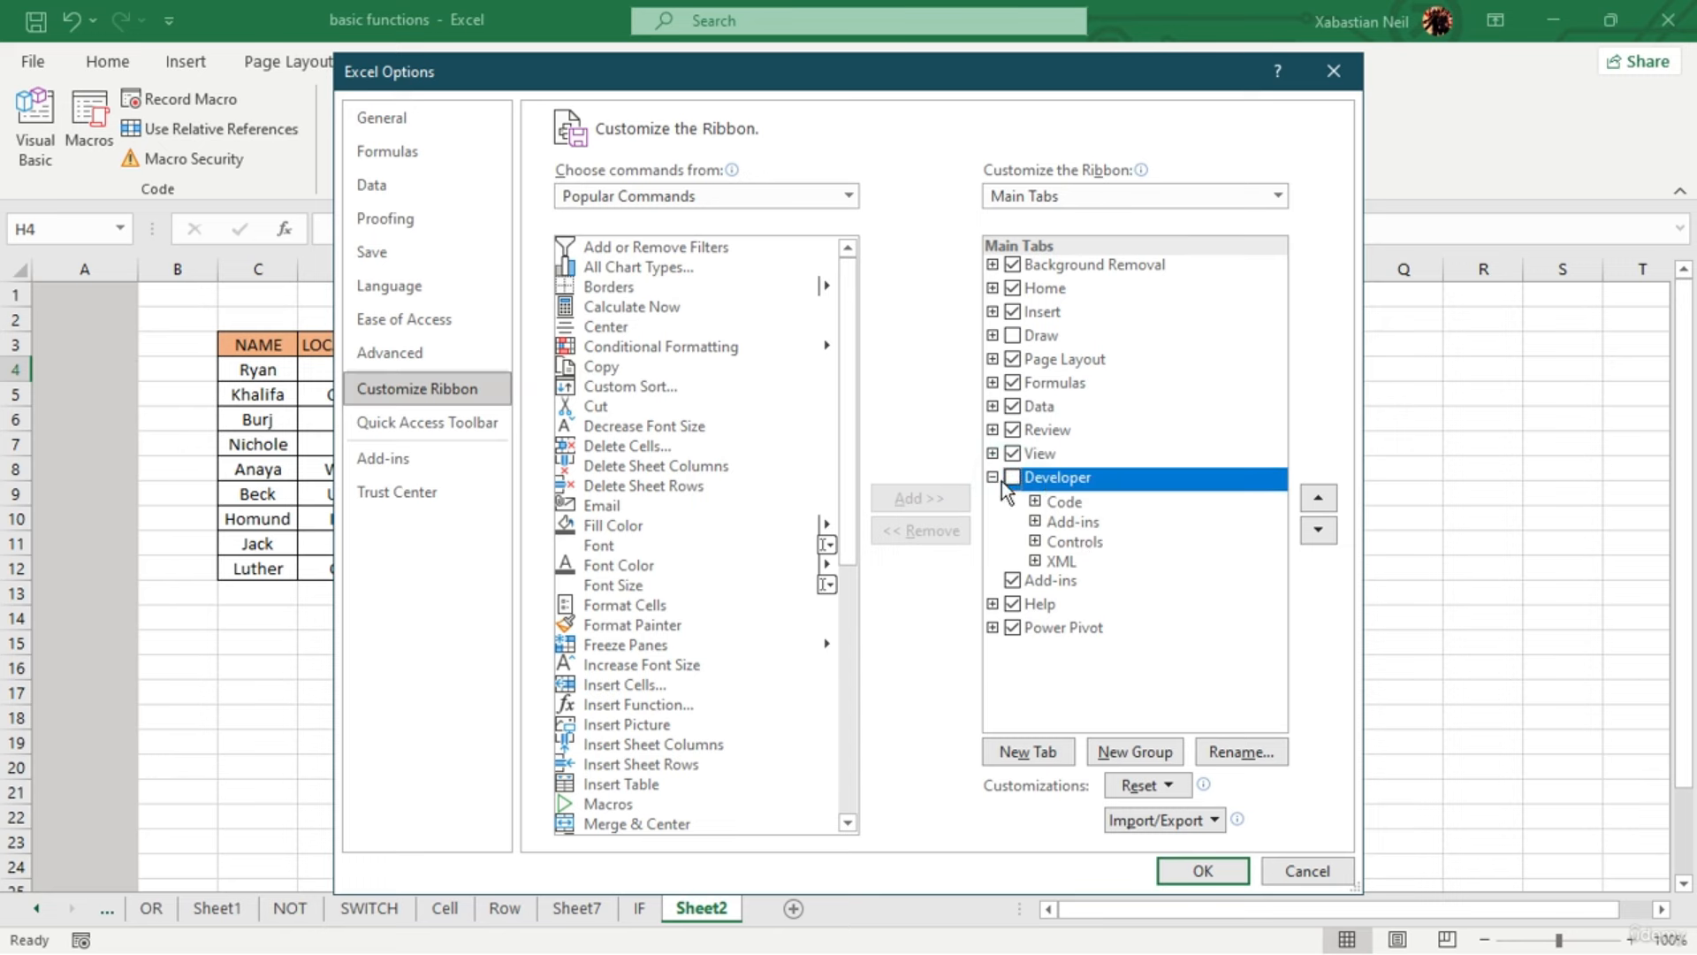
click(1016, 478)
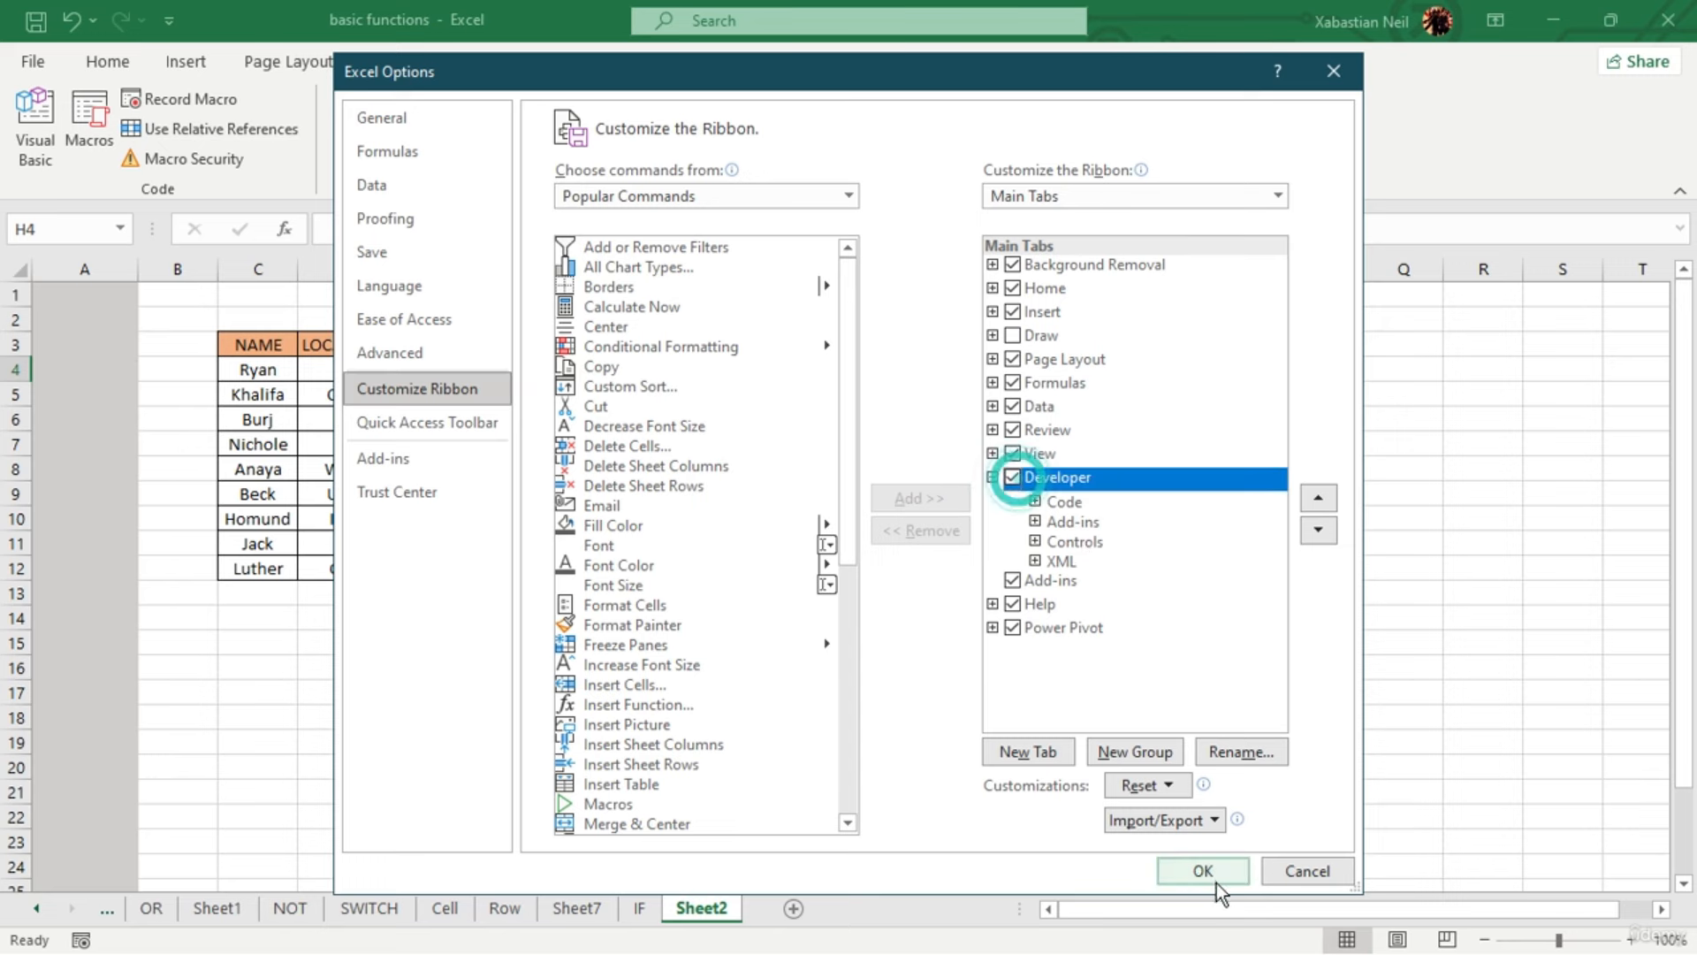
click(1202, 871)
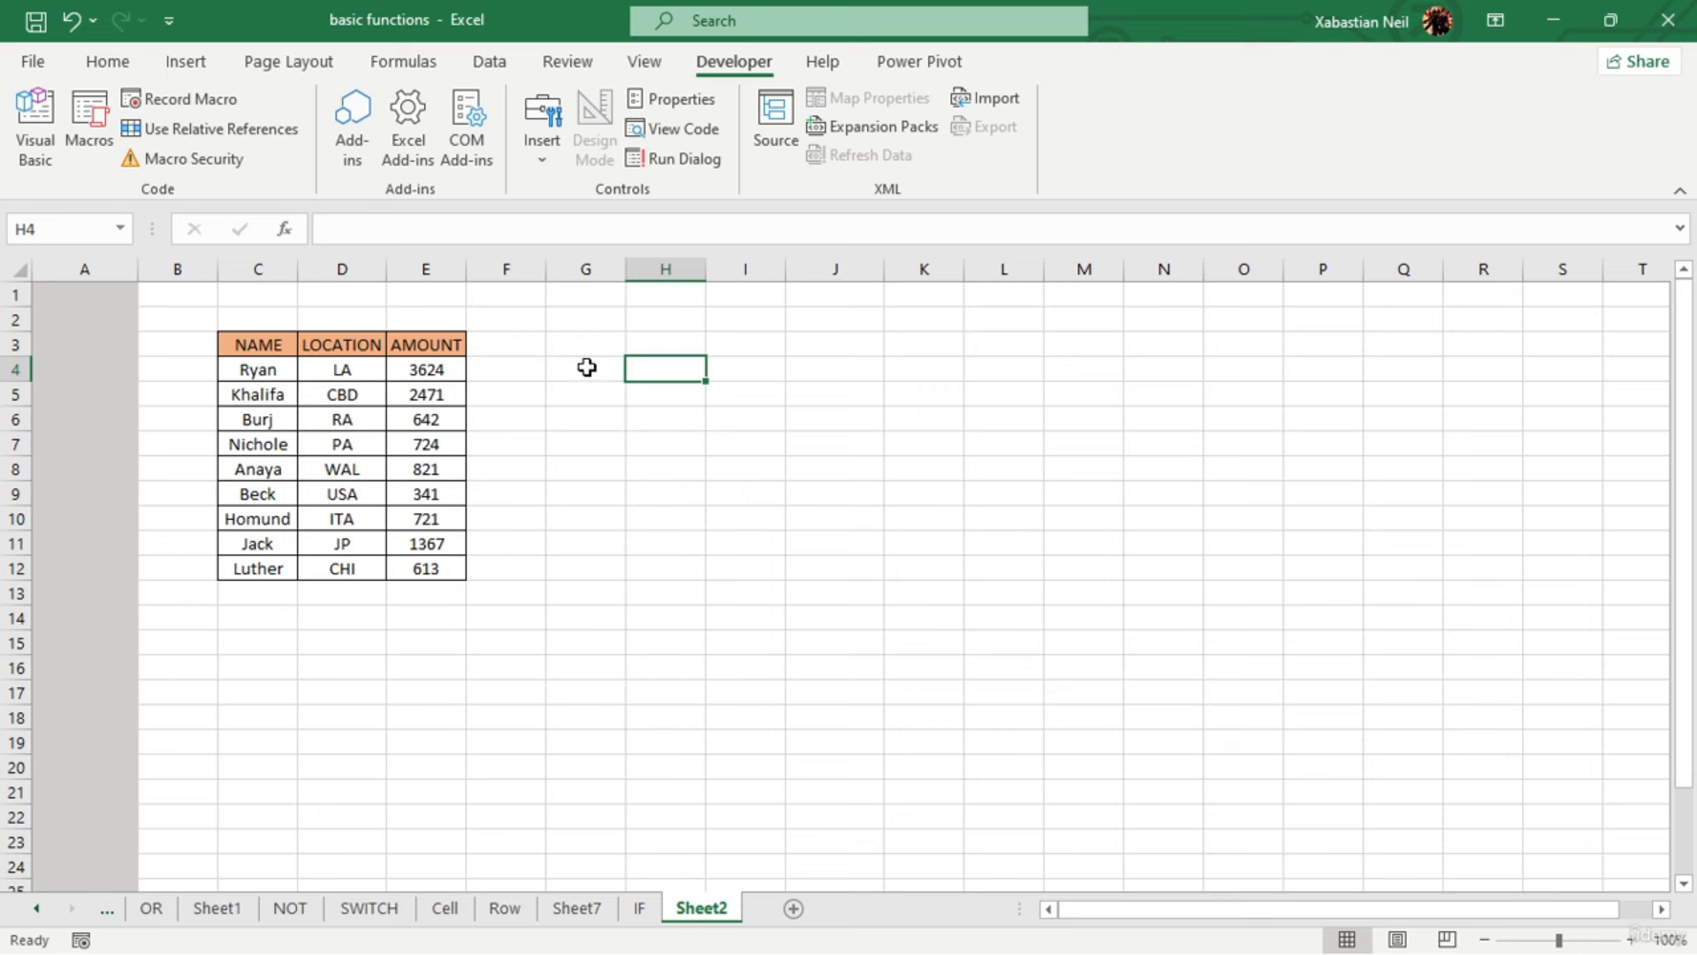
Copy the NAME, LOCATION and AMOUNT table from C3:E12 of Sheet2 into a new worksheet starting at B3
drag(261, 345, 448, 573)
key(ctrl+c)
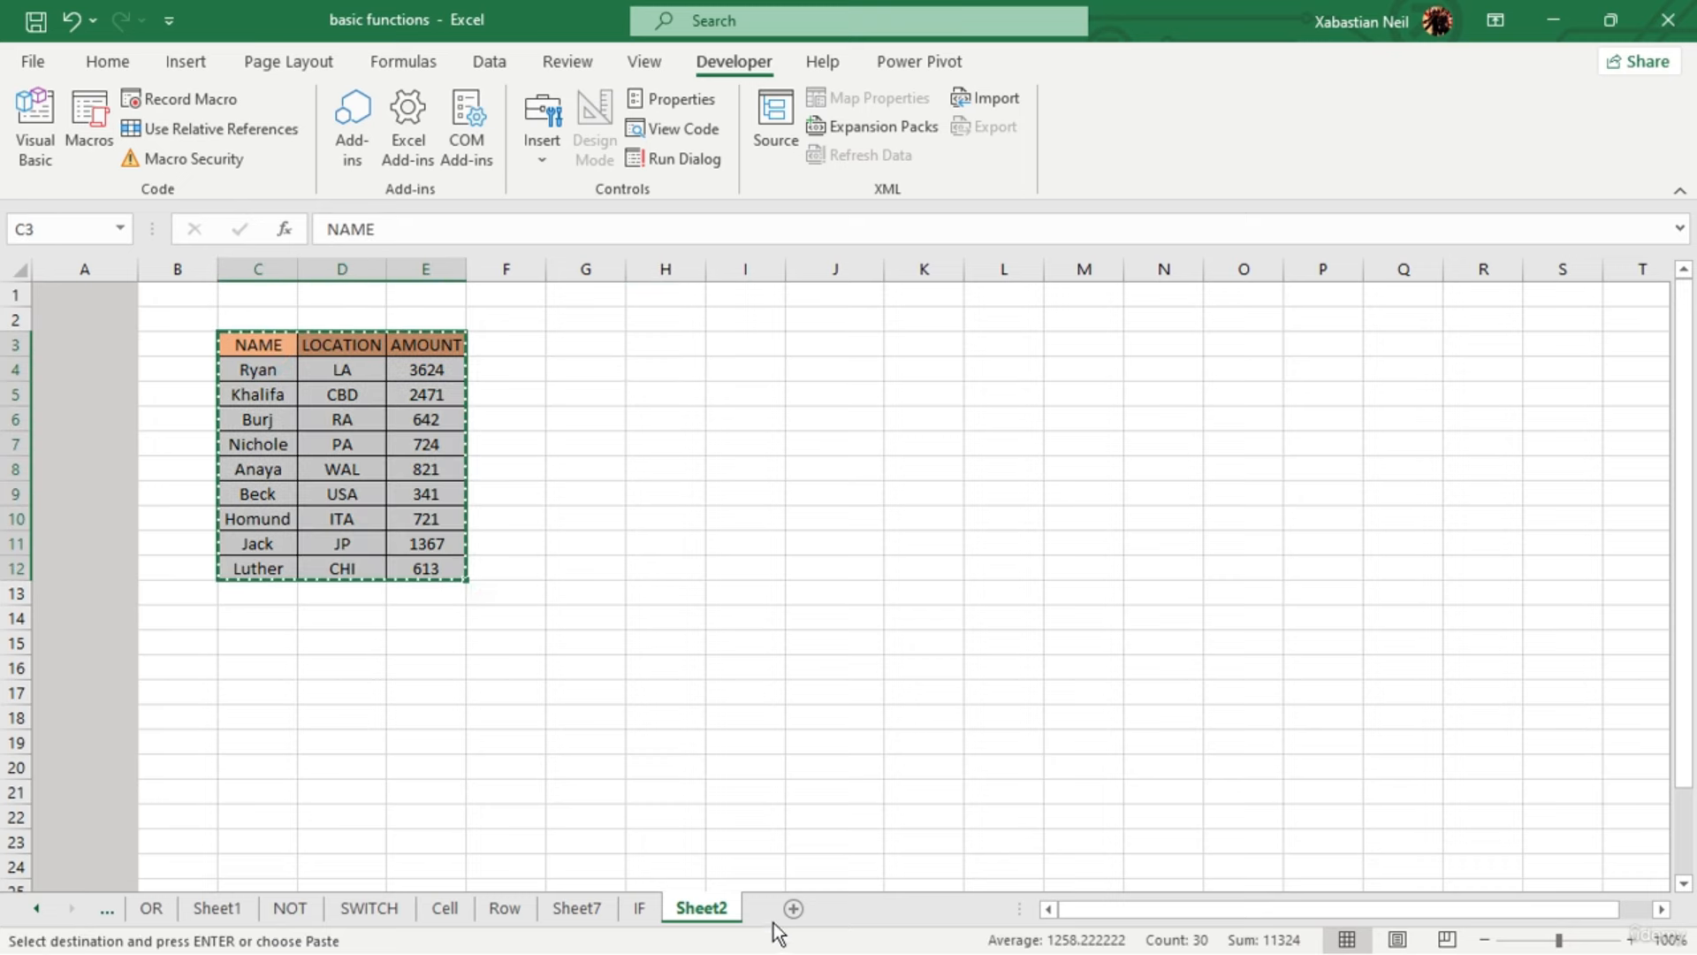
click(790, 909)
click(168, 345)
key(ctrl+v)
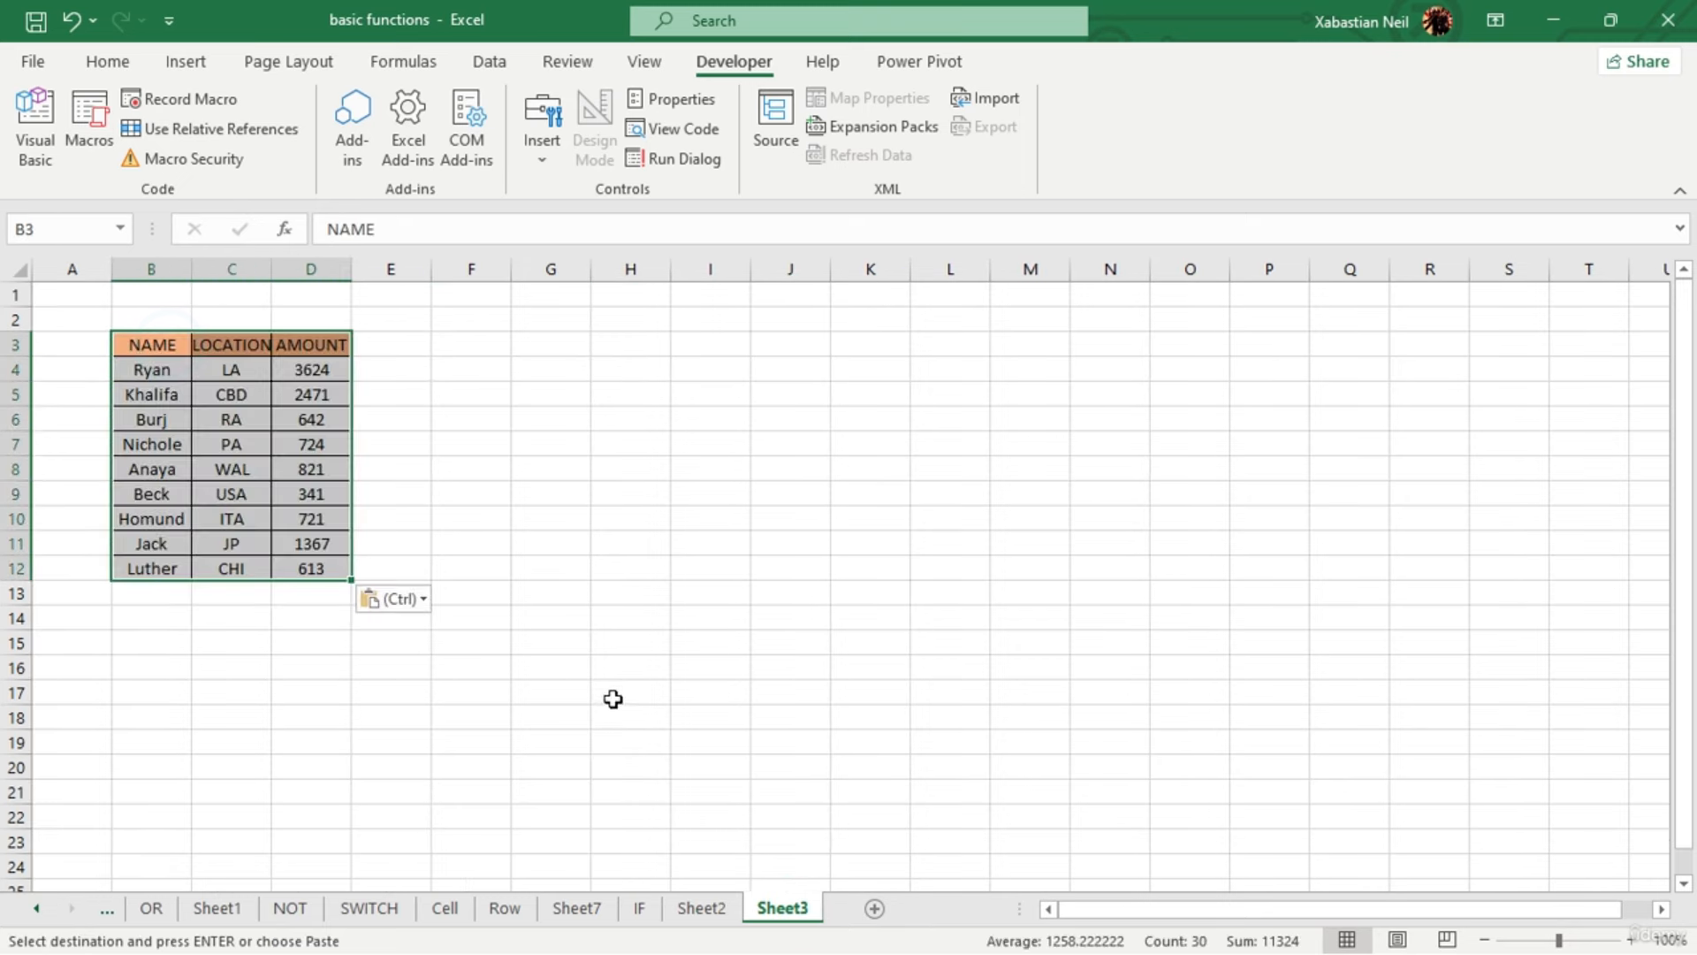
Move the table on Sheet3 one column over so that it starts at C3, matching its place on Sheet2
click(708, 909)
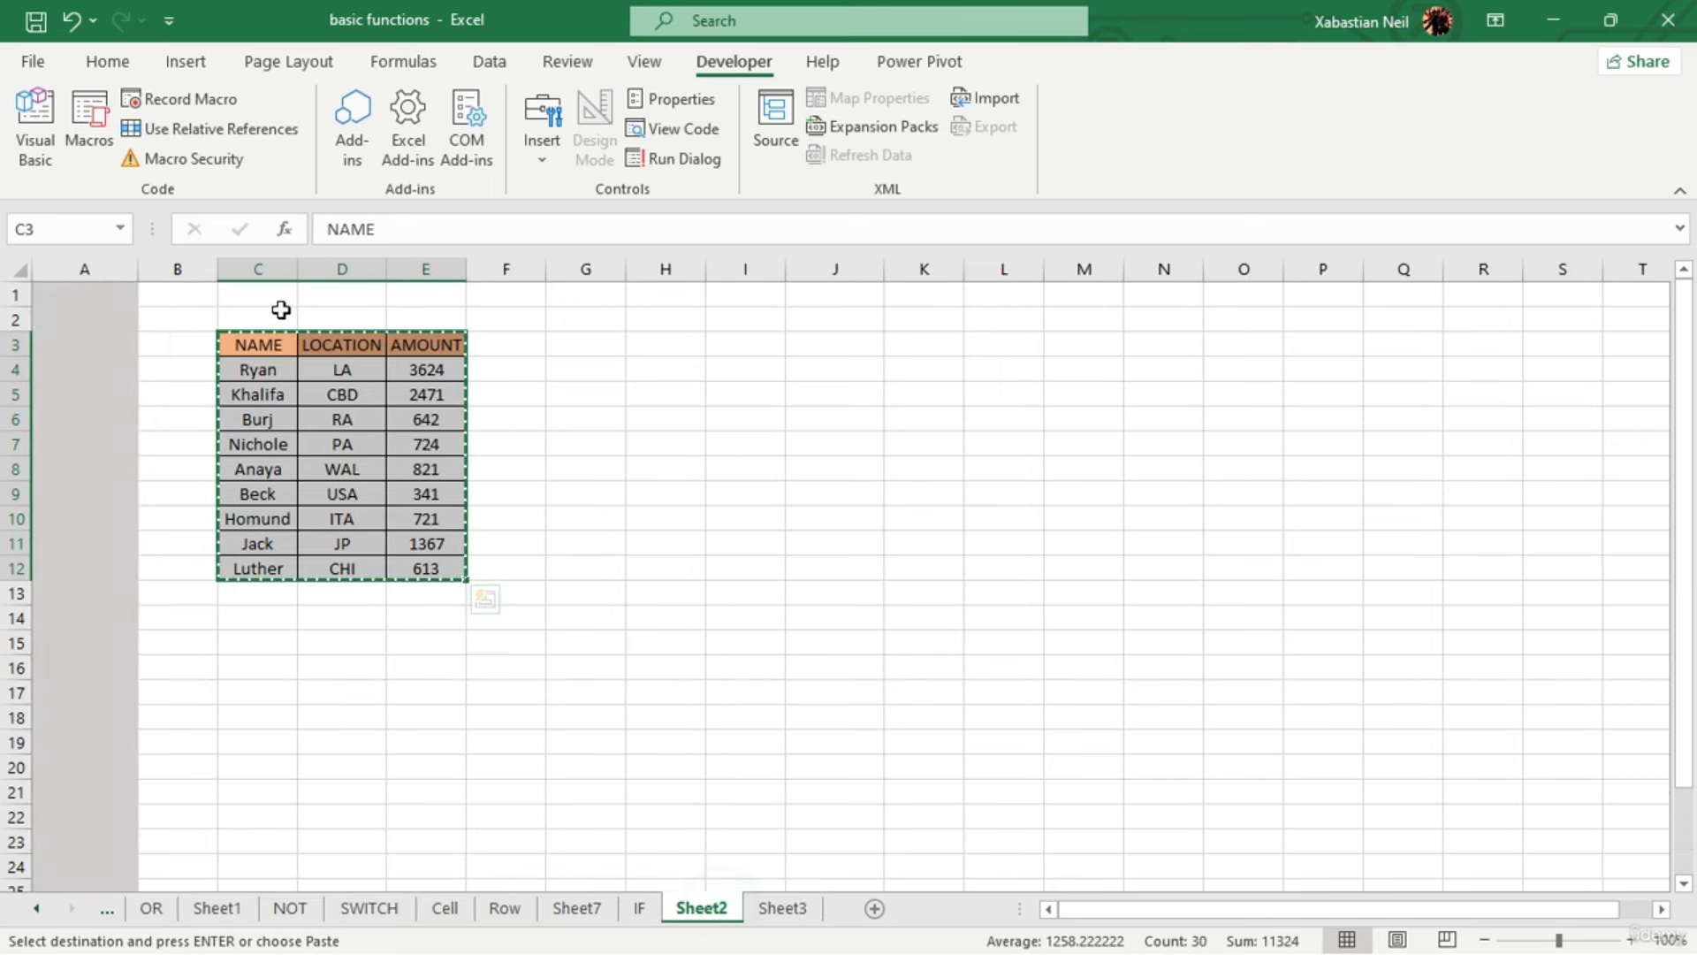
click(784, 909)
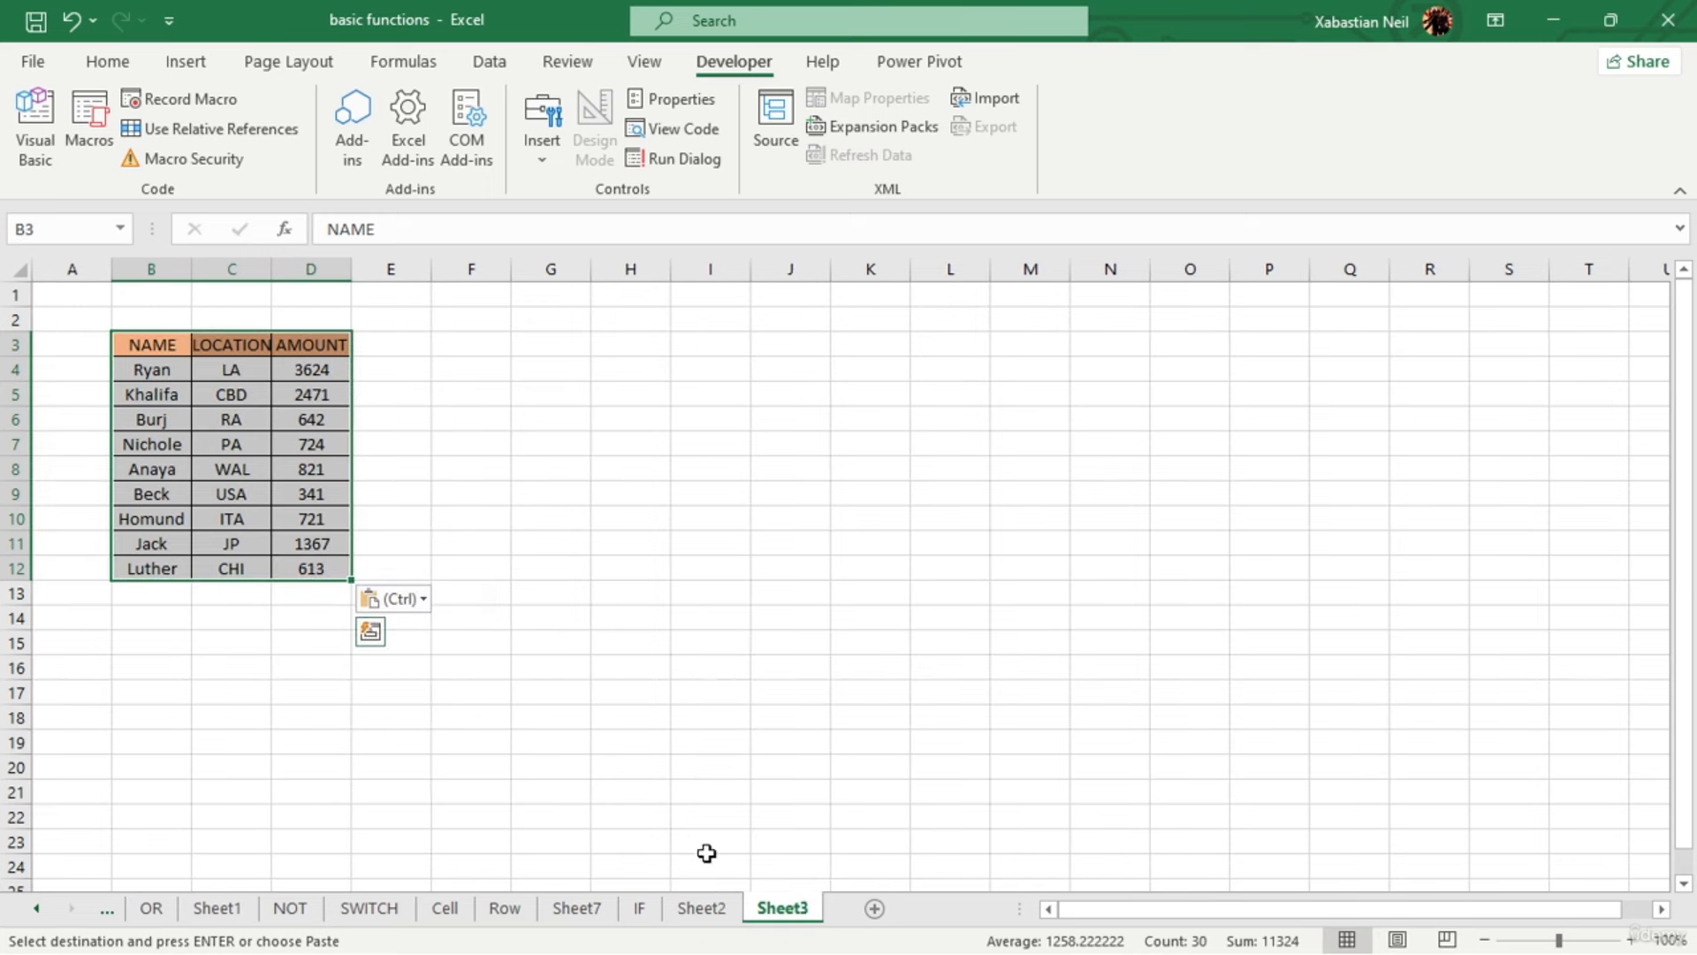
drag(168, 345, 324, 564)
key(ctrl+c)
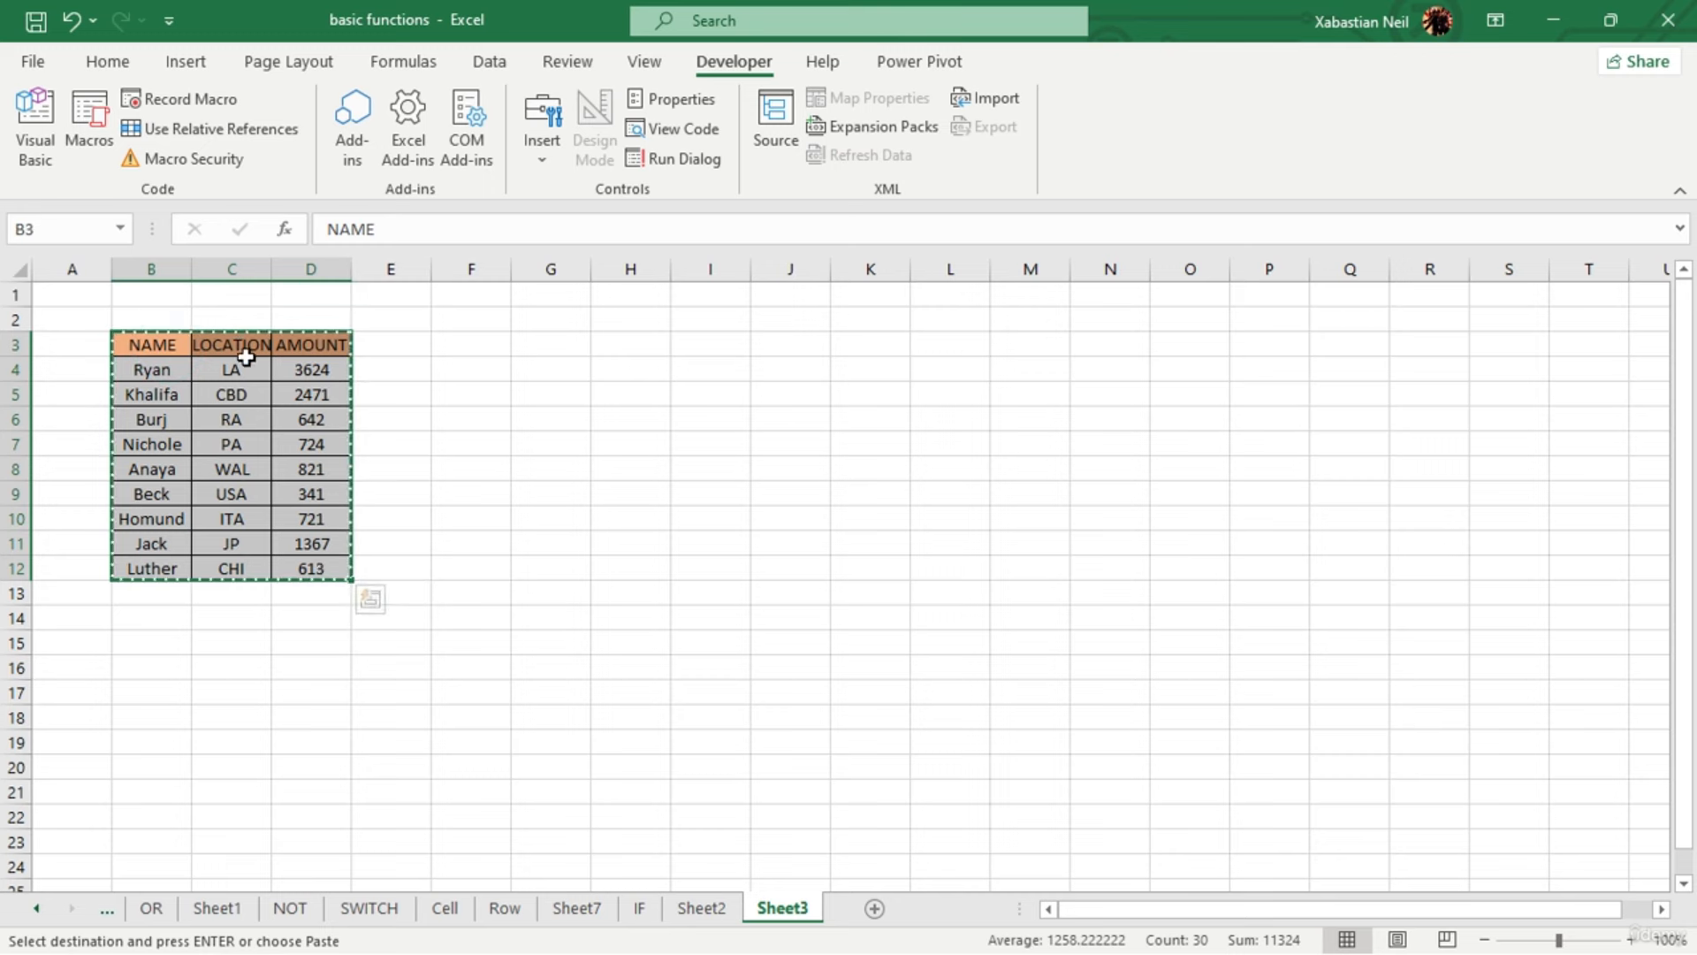
click(248, 346)
key(ctrl+v)
click(659, 567)
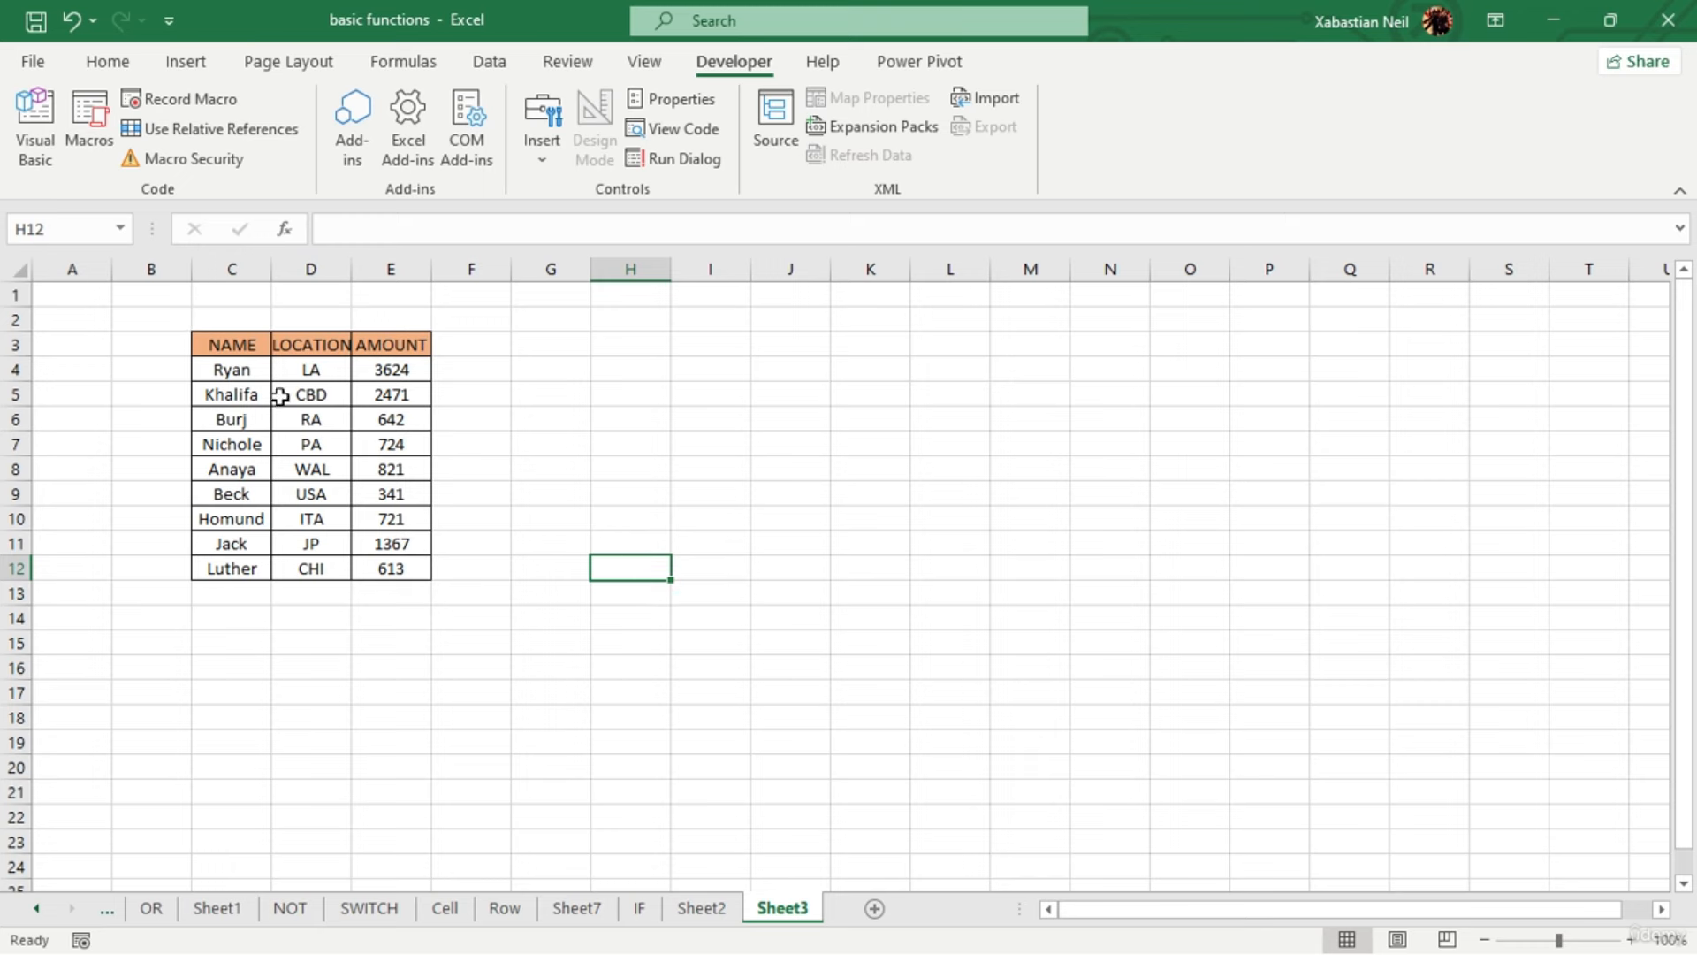
key(Up)
key(Up)
key(Up)
key(Up)
key(Left)
Copy the table C3:E12 from Sheet3 into another new worksheet starting at C3
click(702, 908)
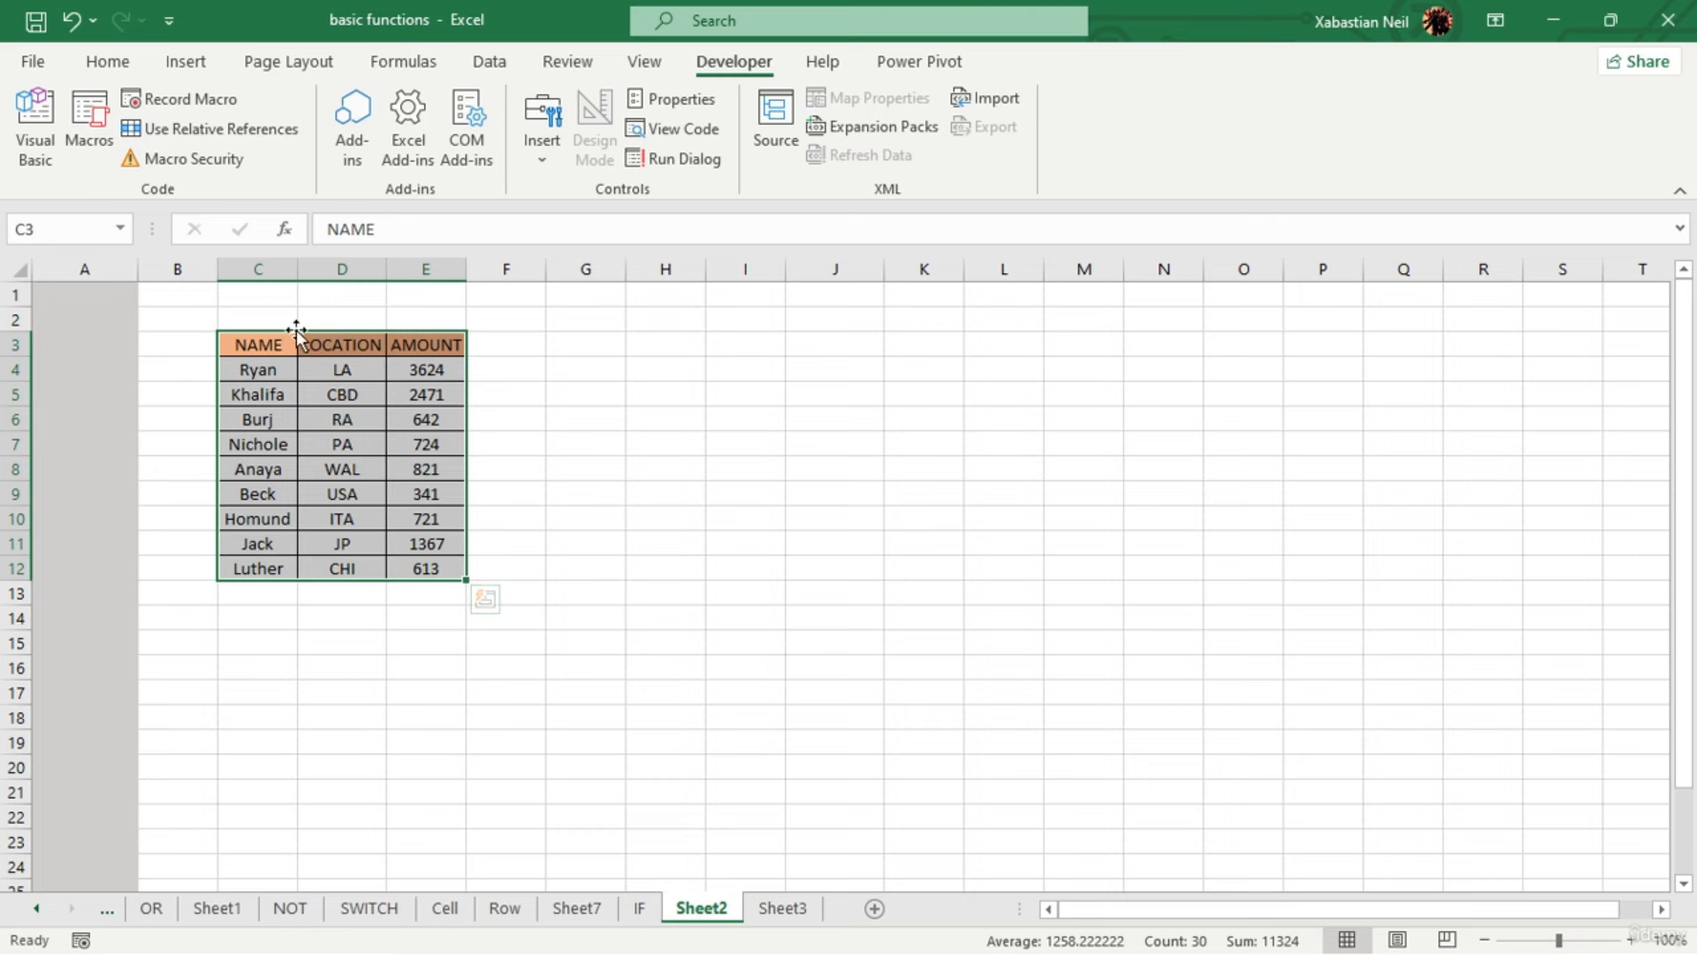
click(780, 908)
drag(234, 343, 414, 572)
key(ctrl+c)
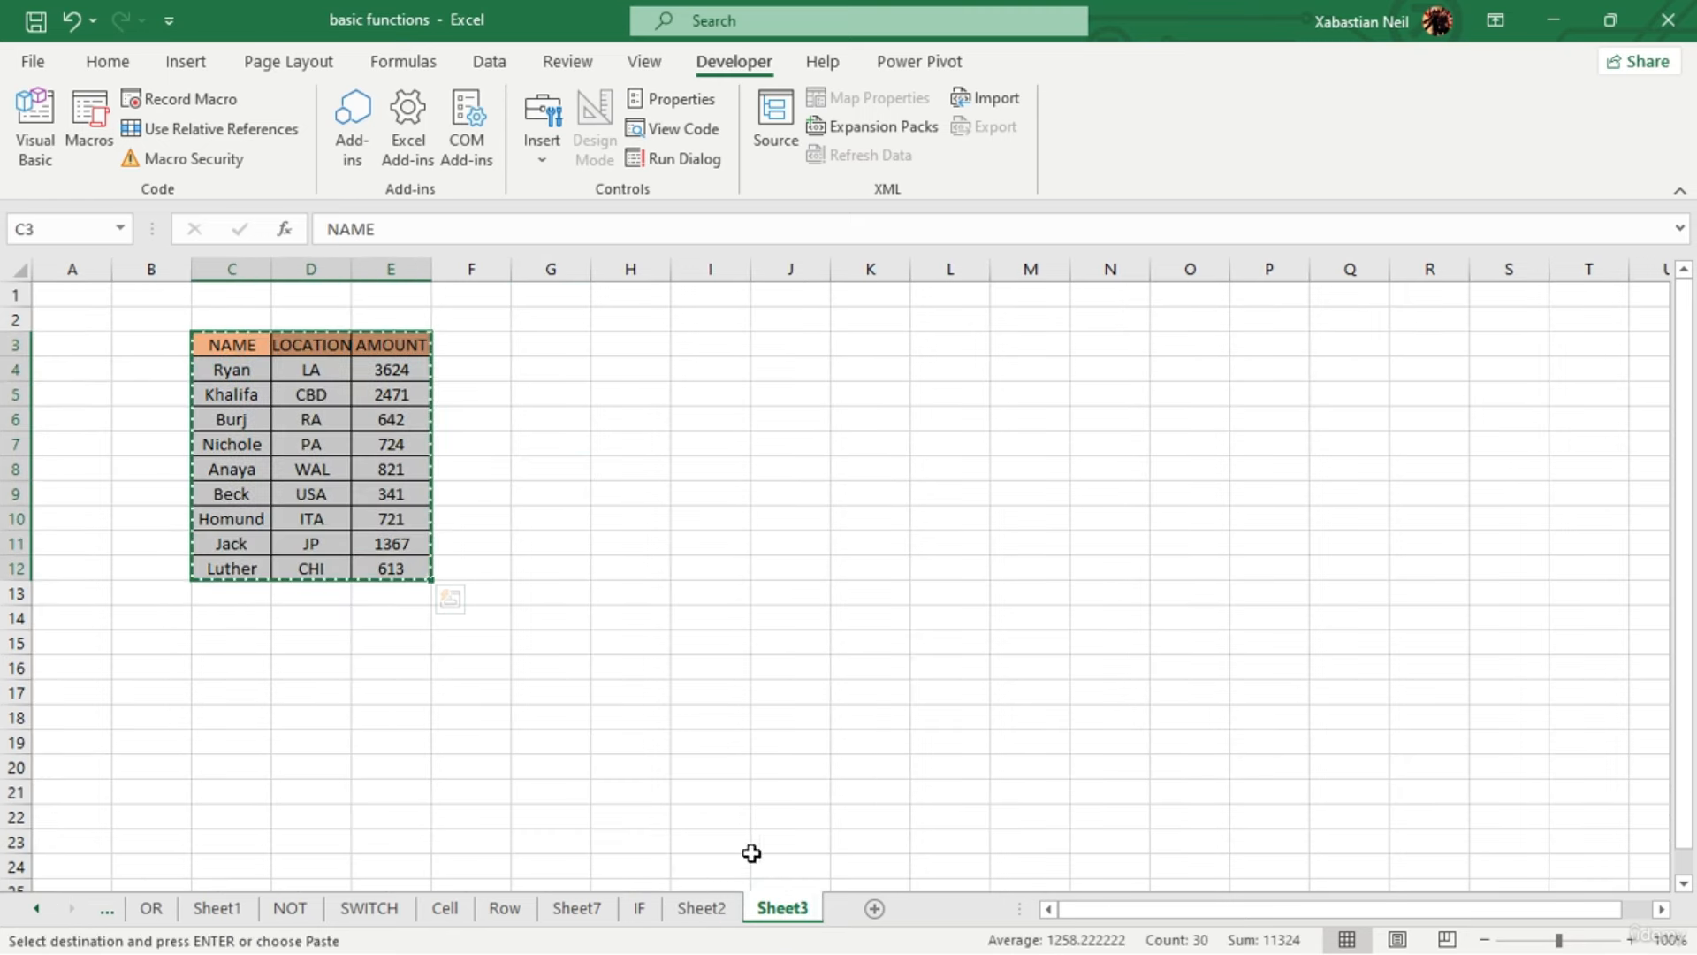
click(875, 908)
click(233, 343)
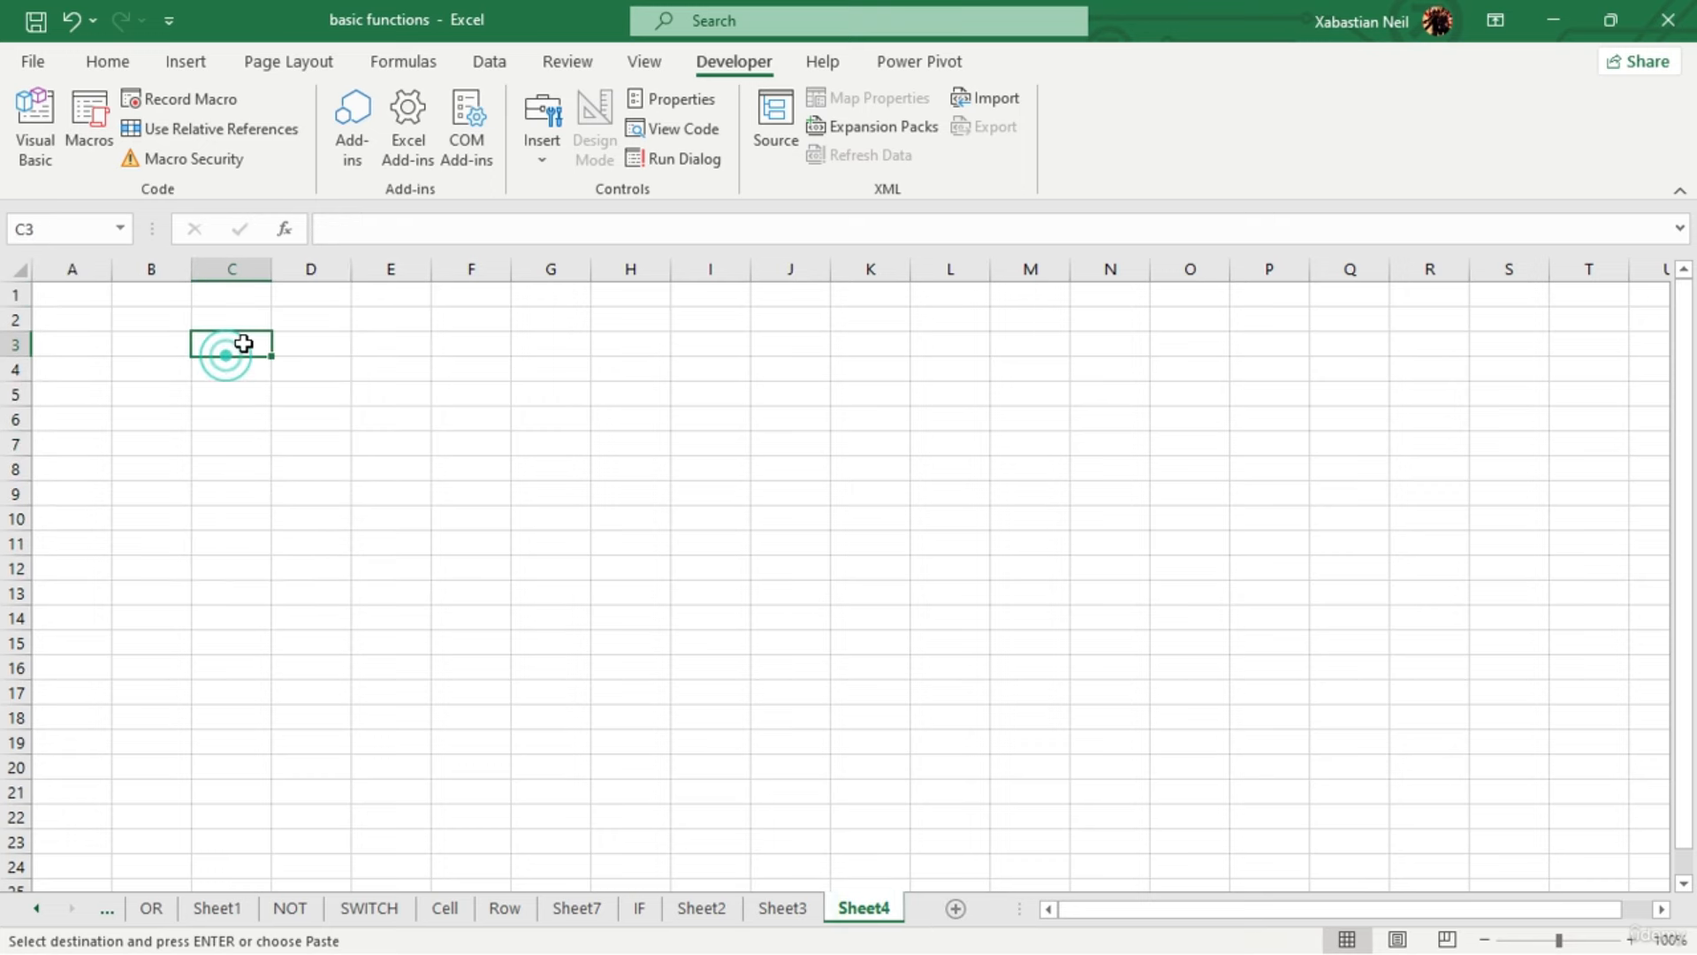
key(ctrl+v)
click(811, 520)
From Sheet2, examine the workbook's sheet objects in the Visual Basic editor's project list, then close the editor
click(707, 920)
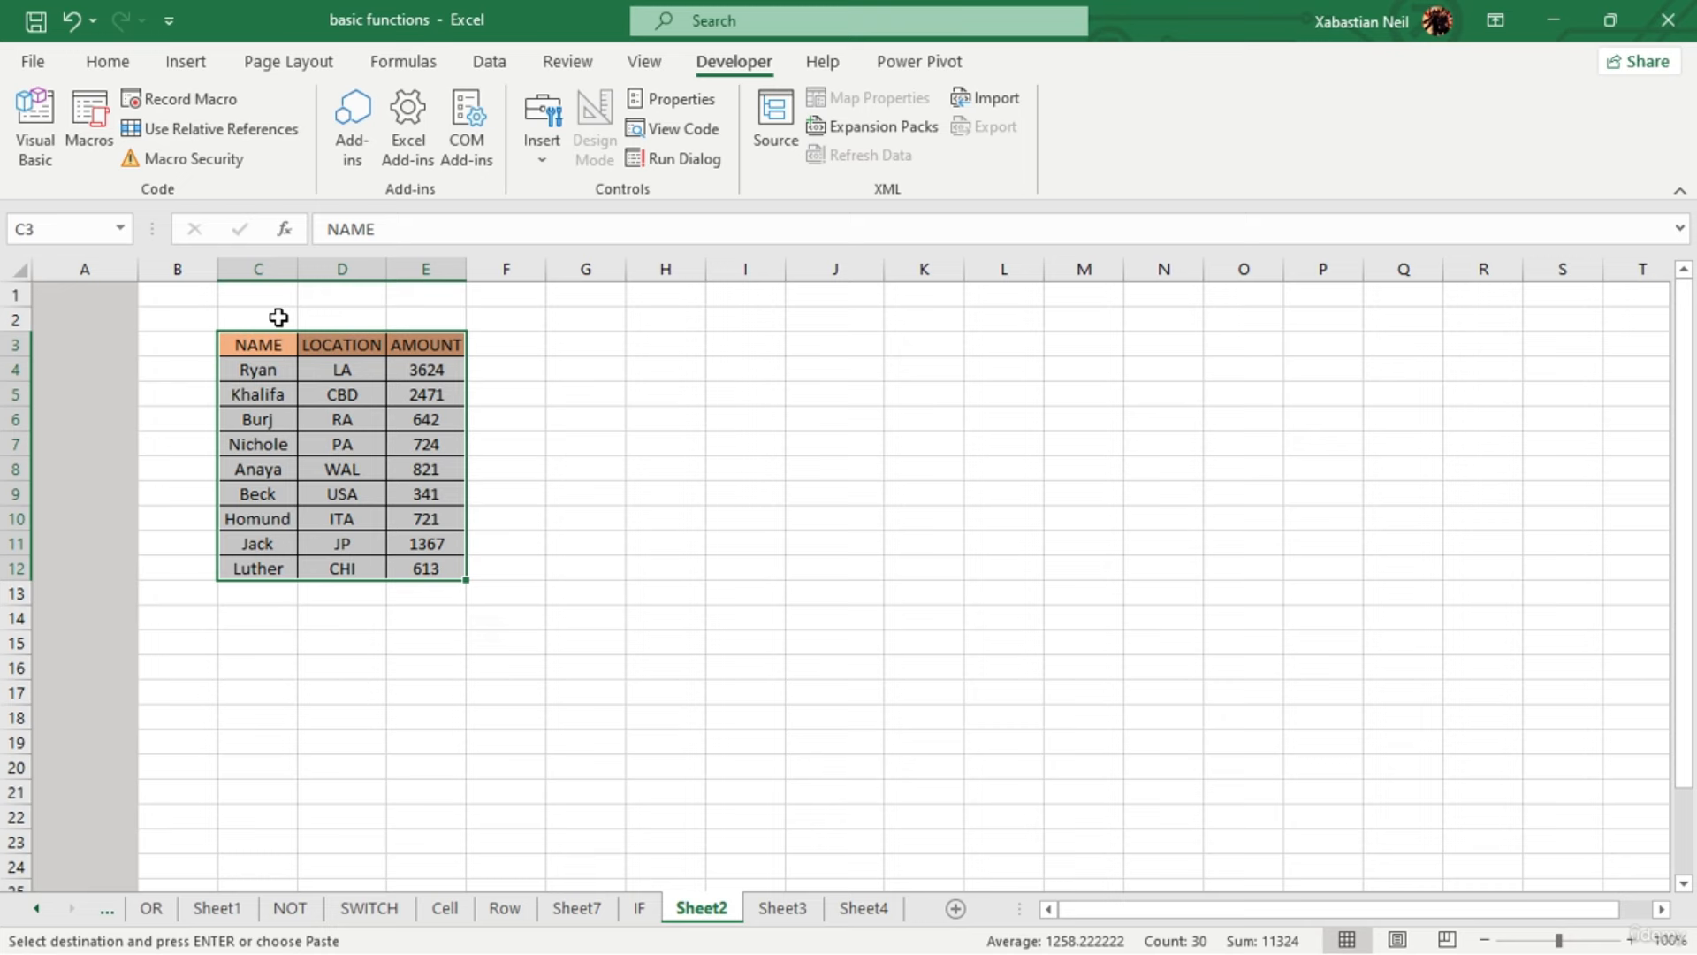
click(35, 132)
scroll(904, 296, down, 1)
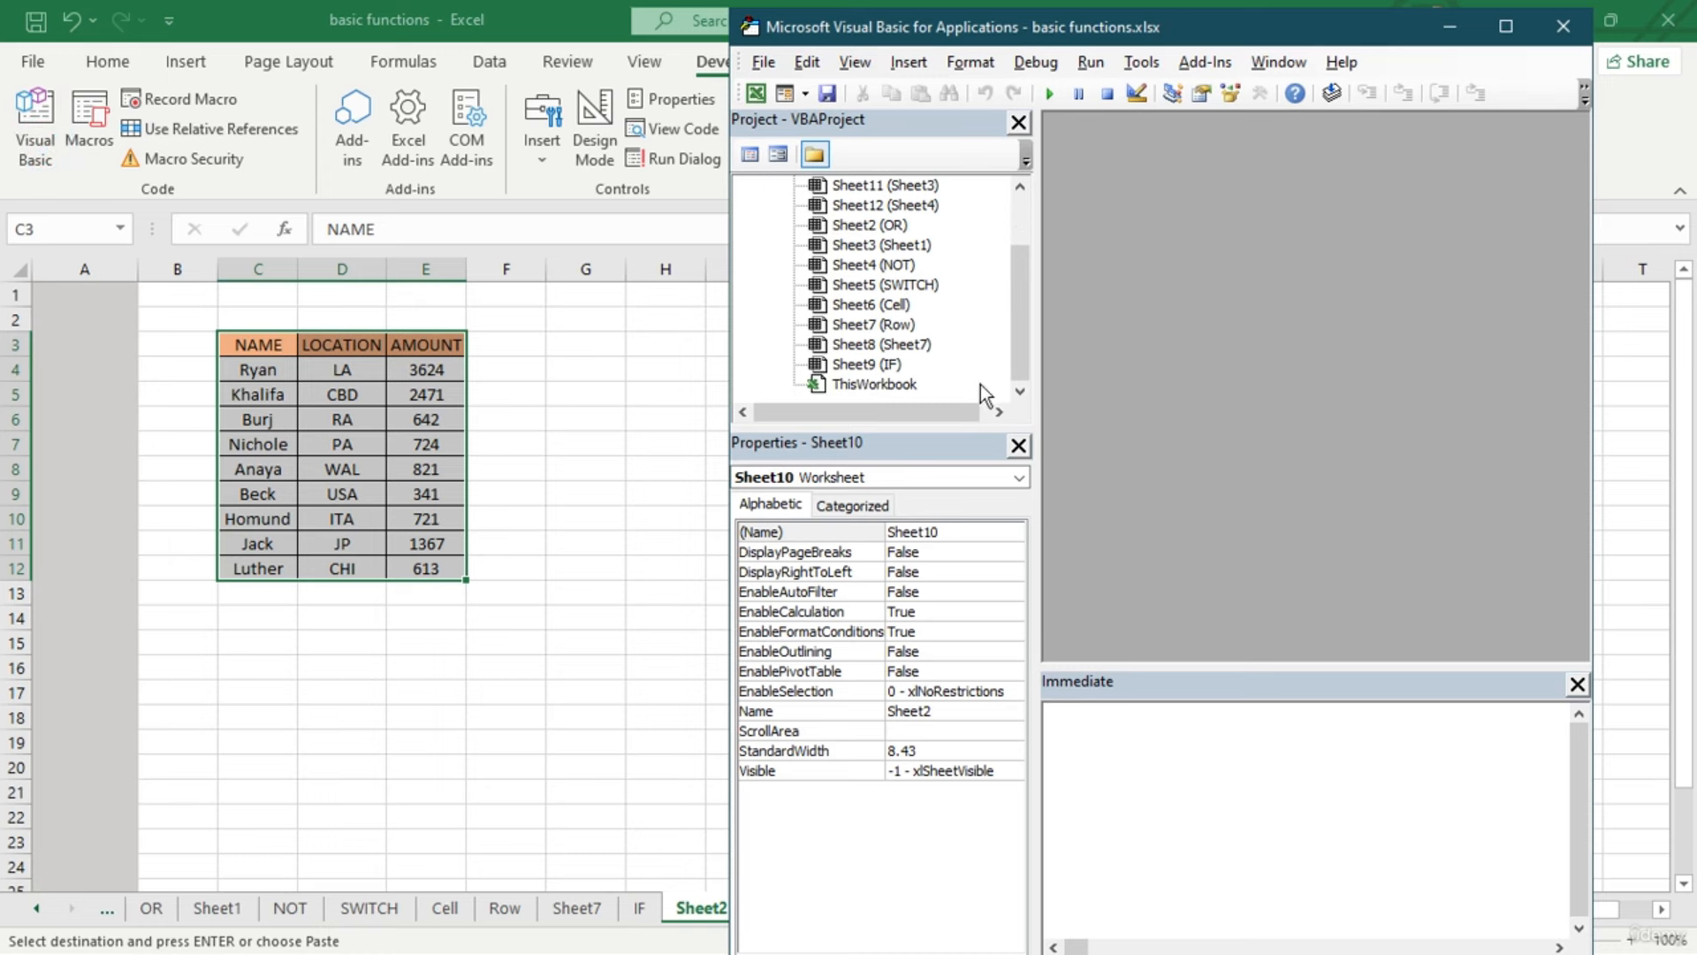
drag(1022, 286, 1038, 215)
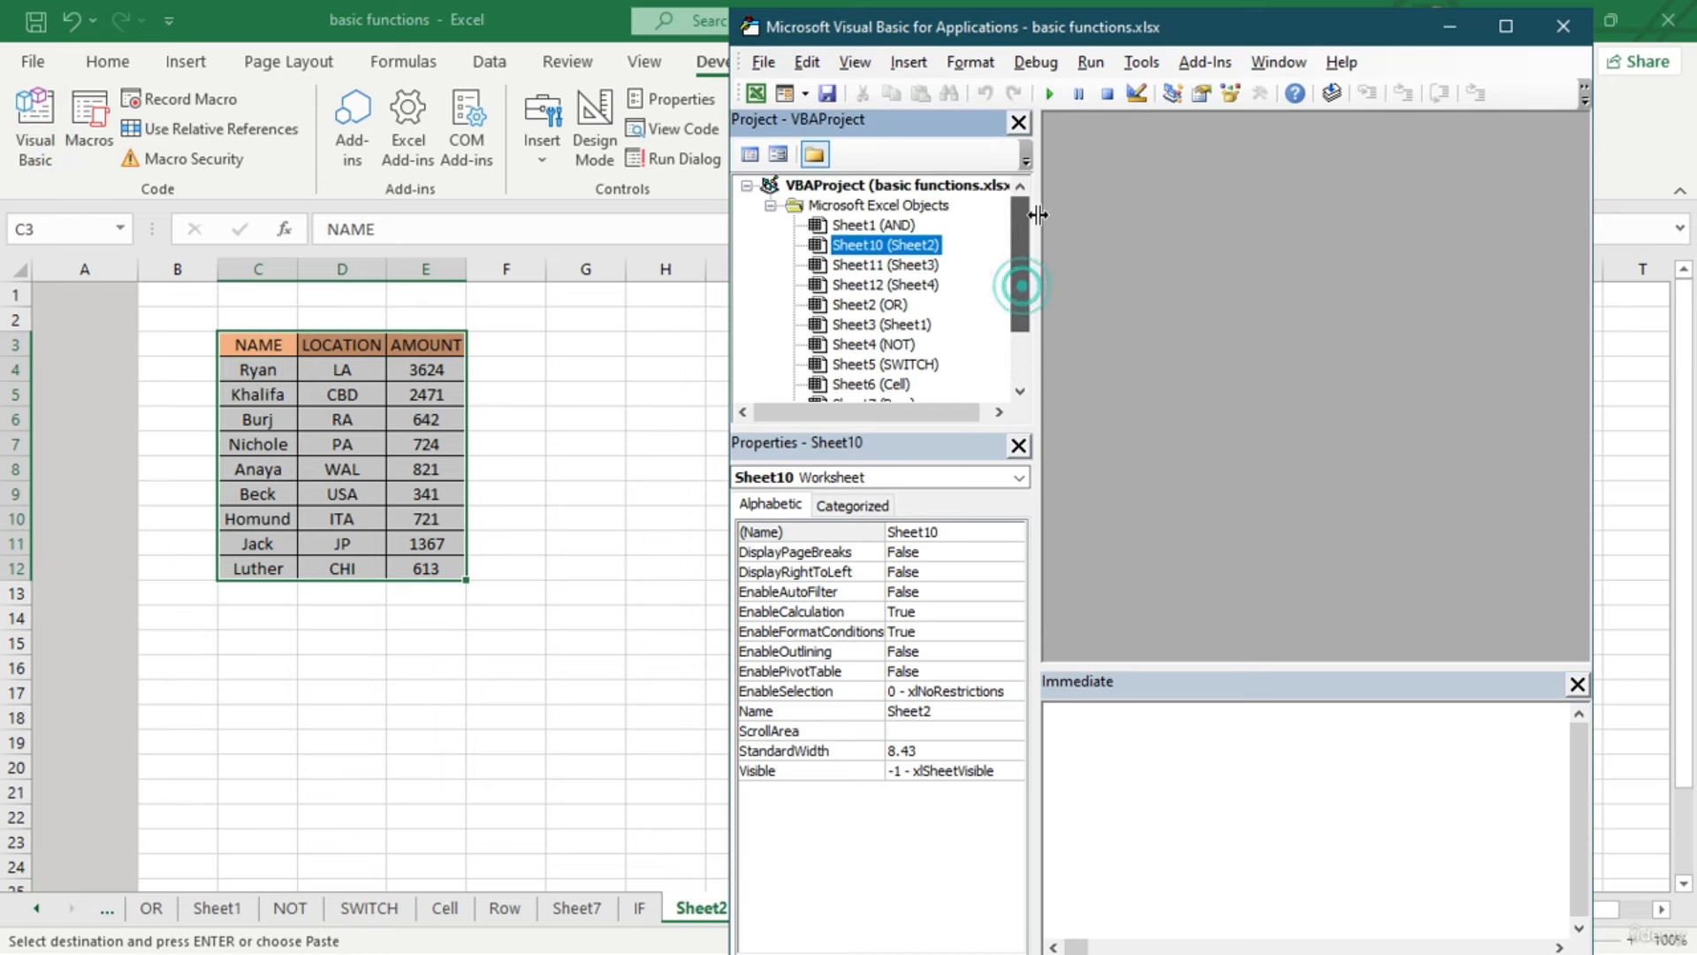
click(1552, 23)
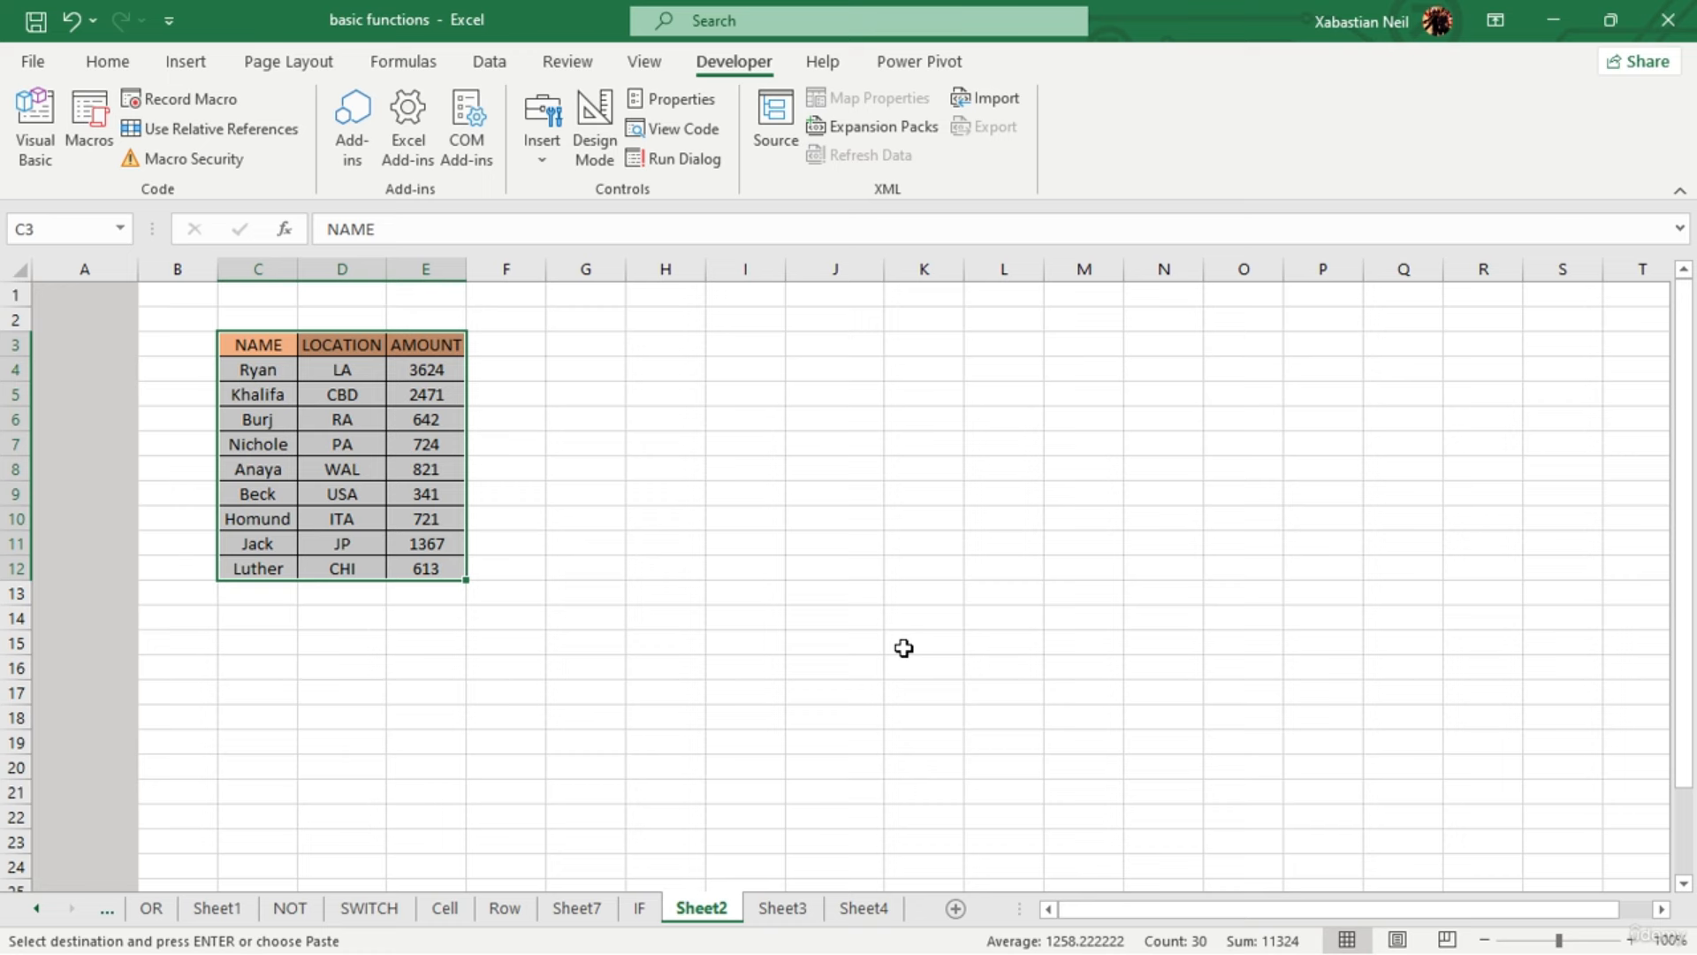
click(762, 462)
drag(295, 343, 448, 564)
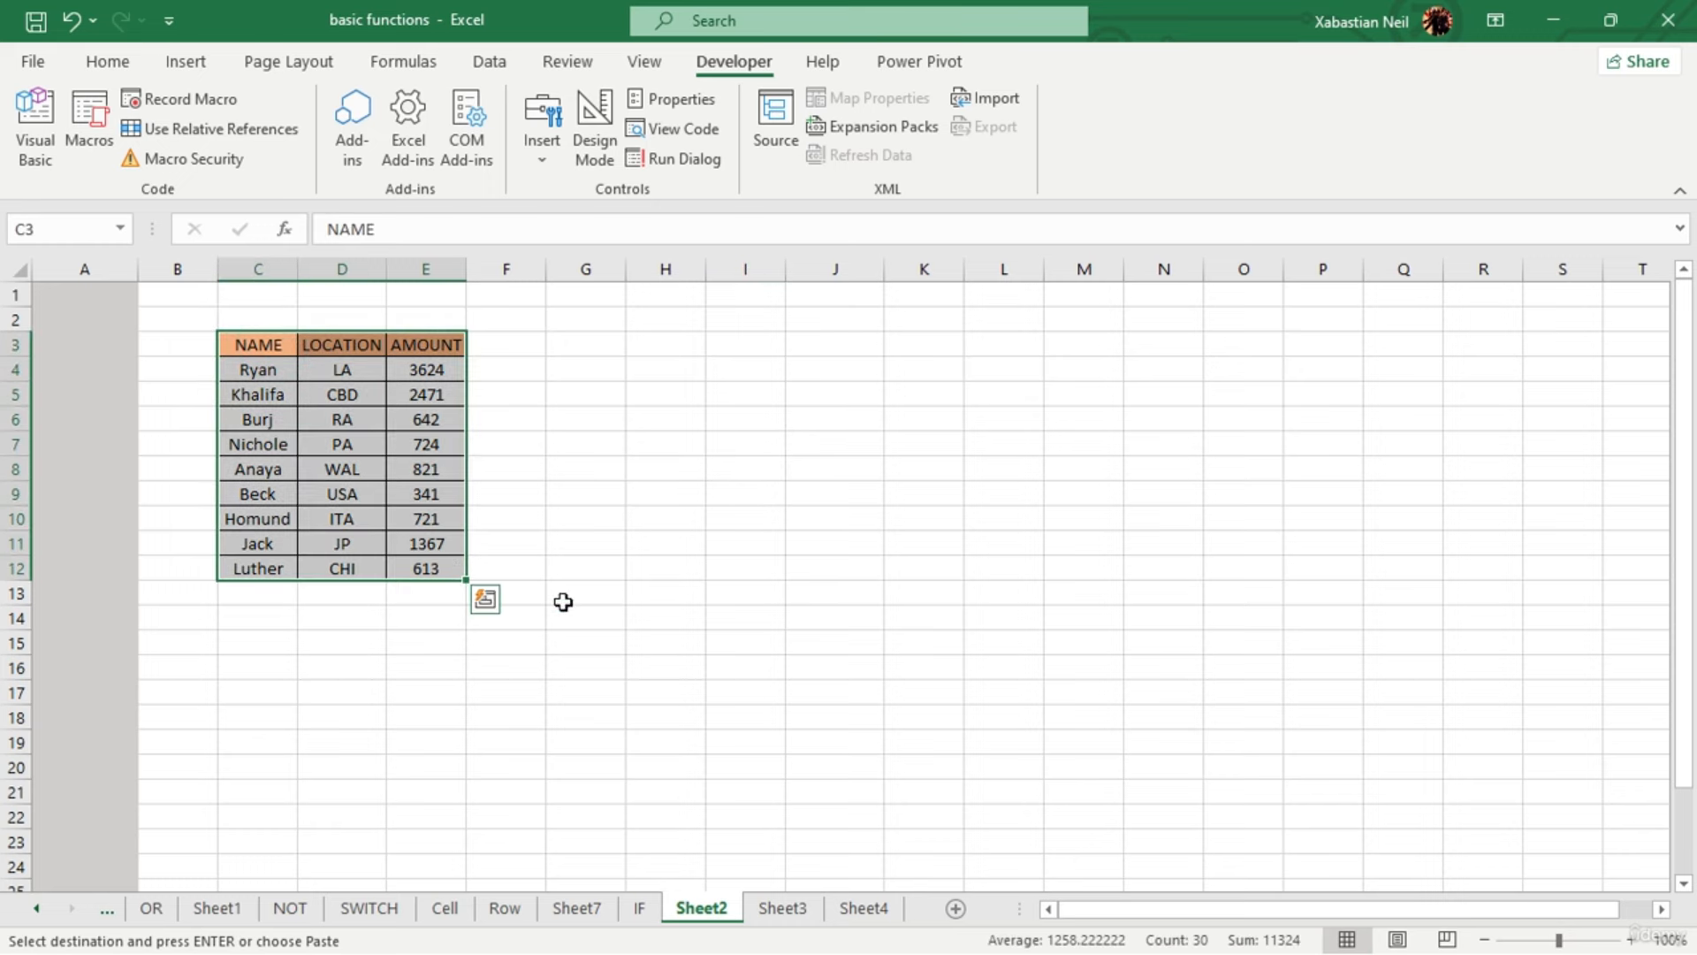
click(734, 612)
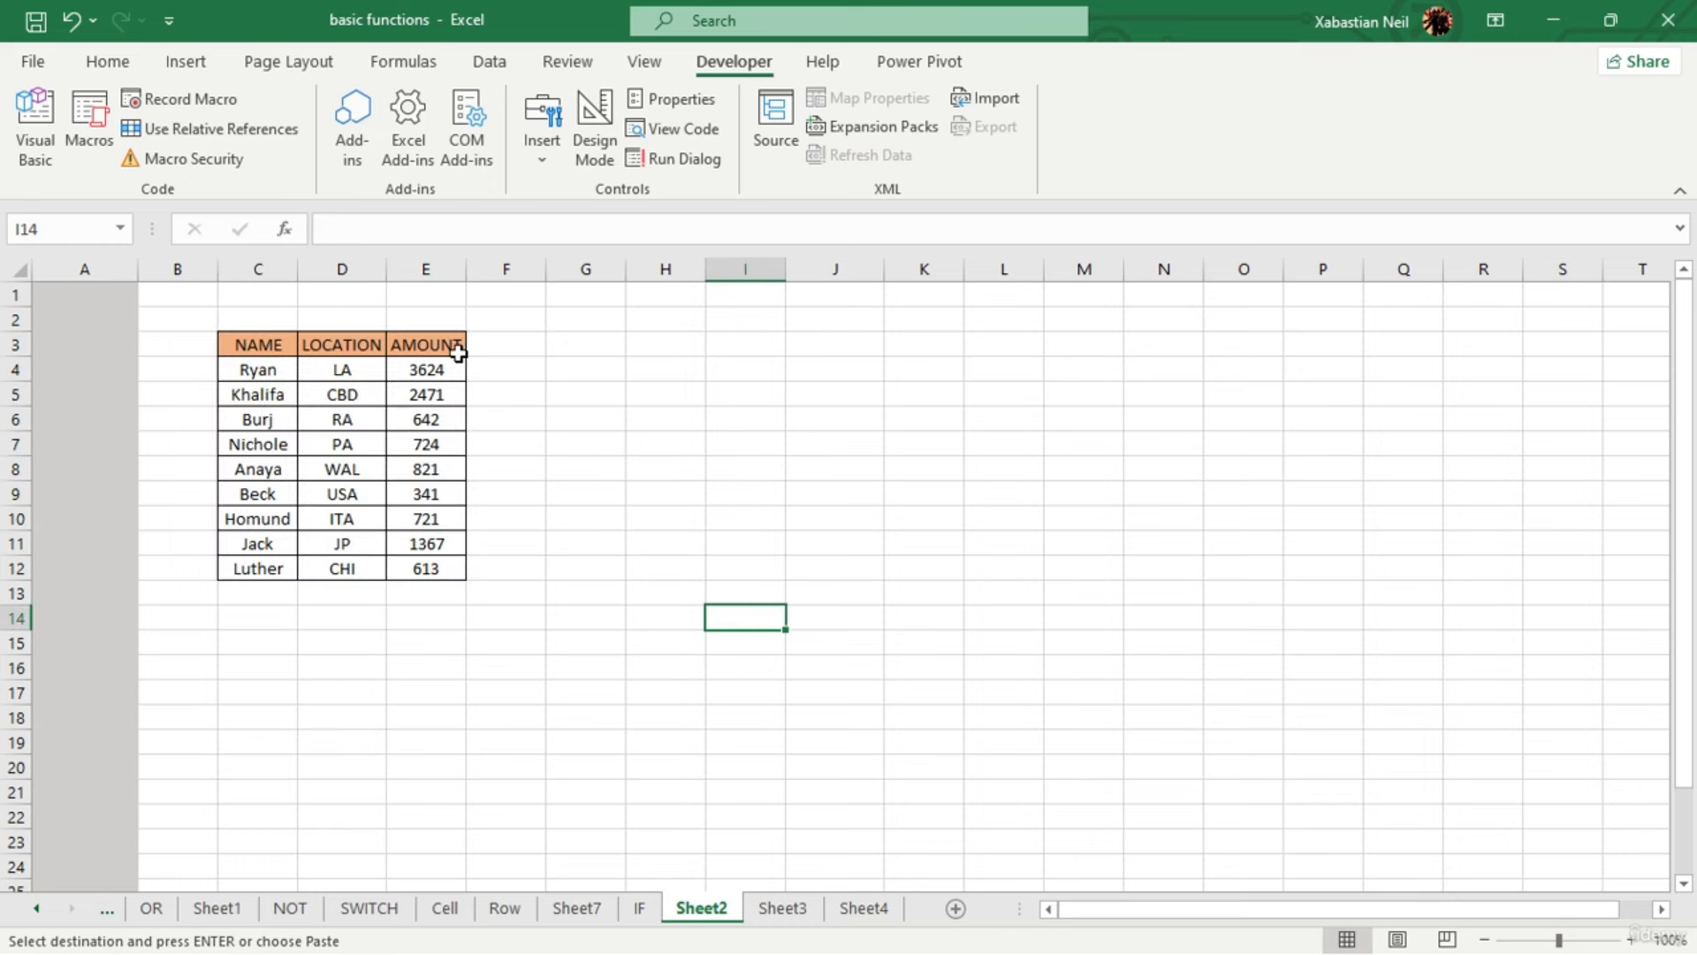
Format the AMOUNT values in E4:E12 on Sheet2 as dollar accounting numbers without decimal places
drag(437, 365, 466, 569)
click(107, 61)
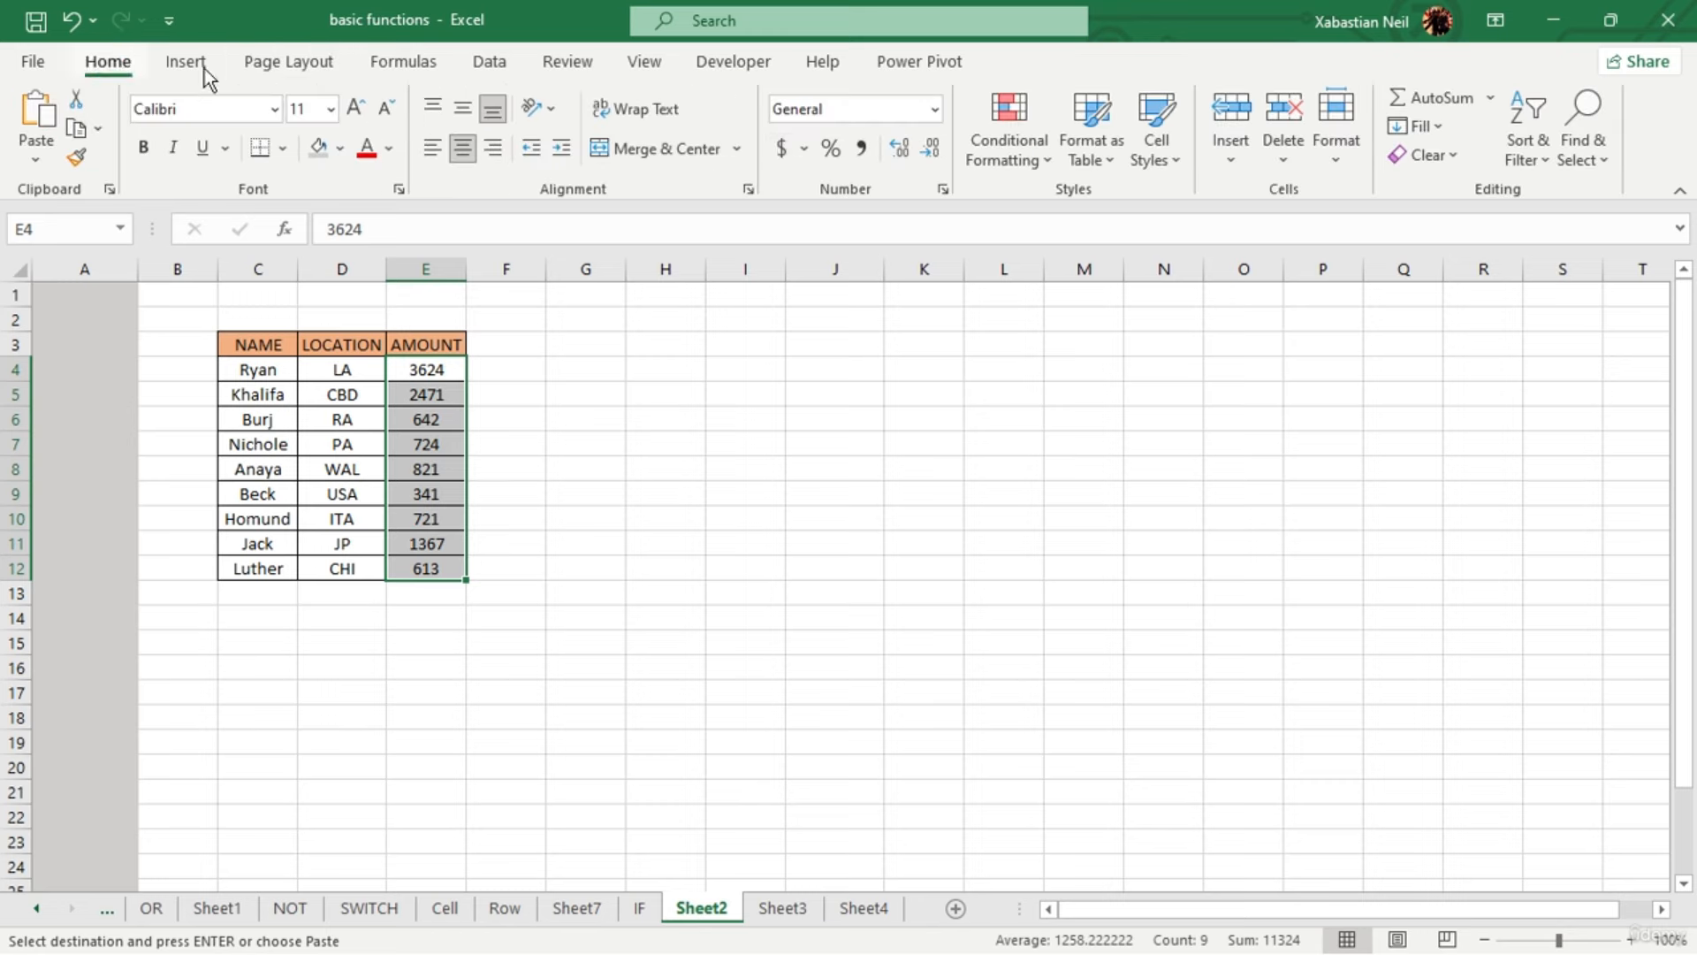
click(771, 148)
click(719, 729)
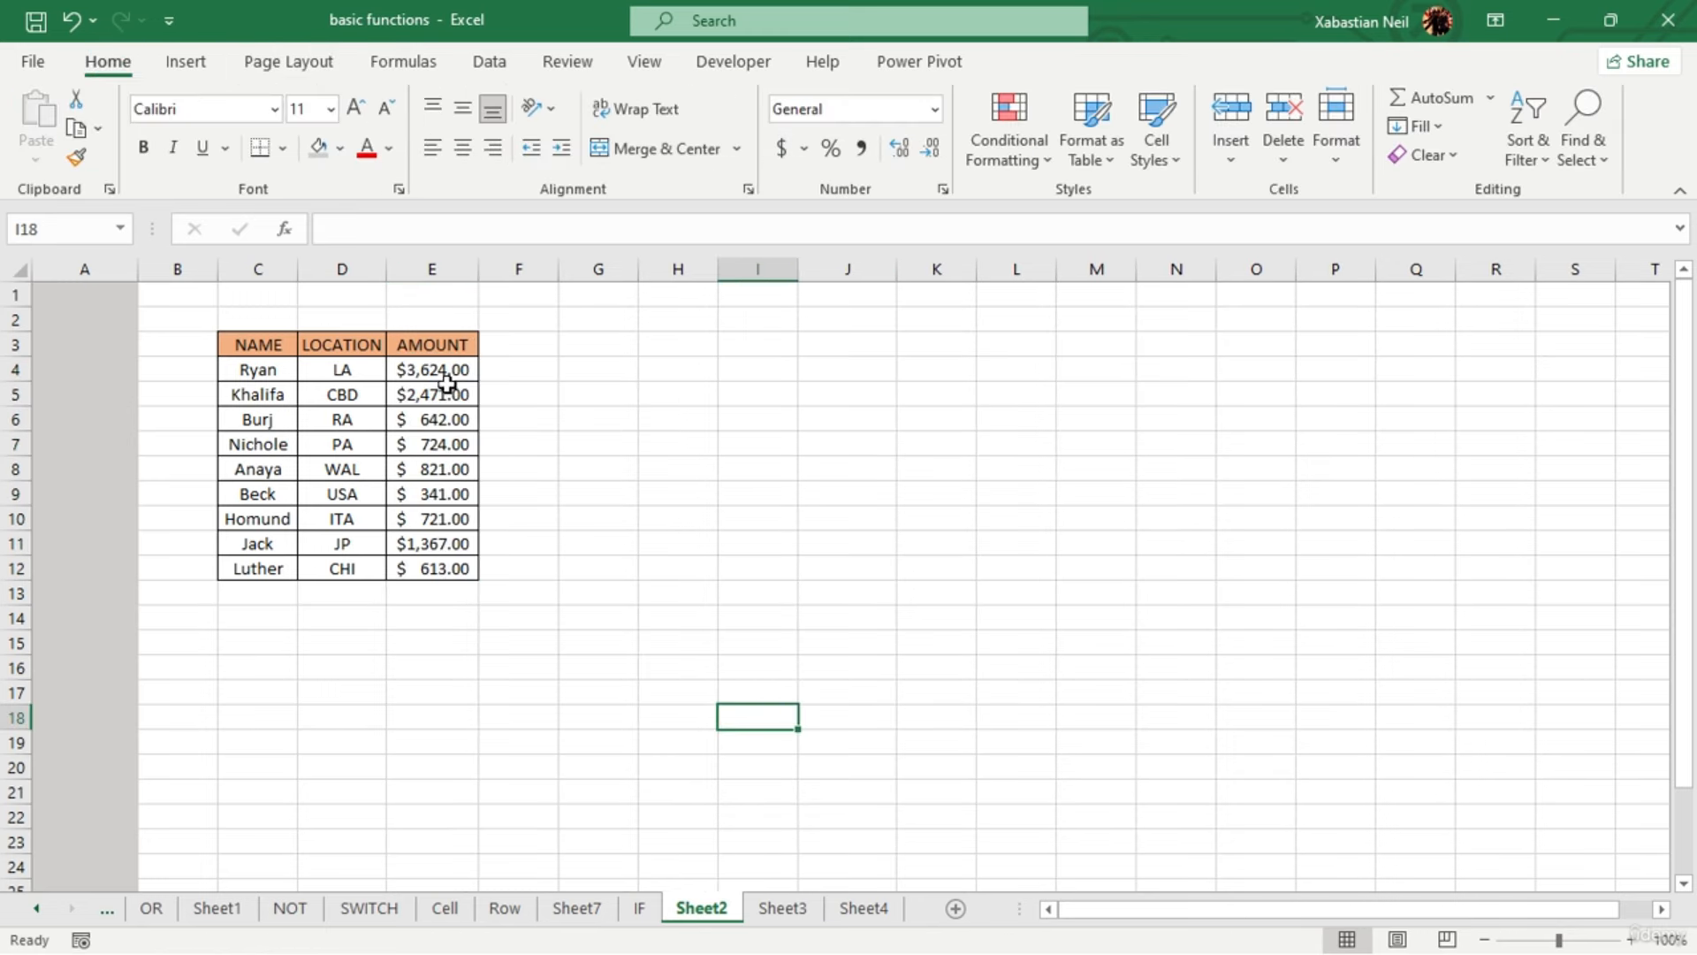
drag(445, 375, 457, 568)
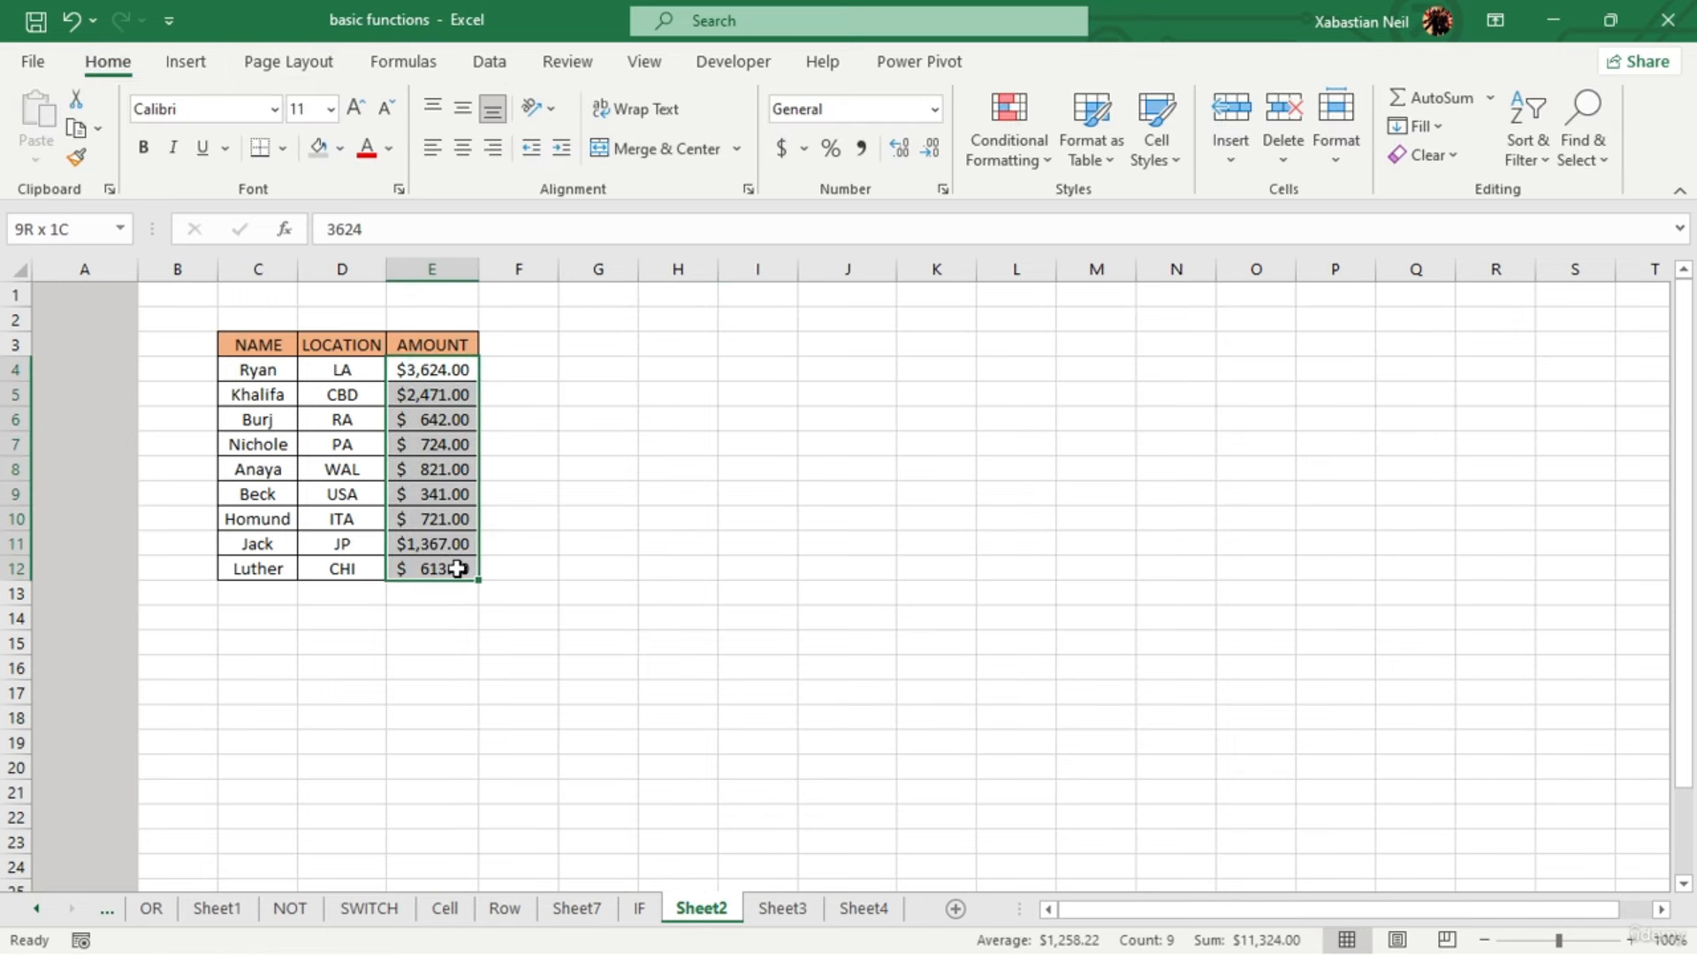
click(932, 148)
click(931, 147)
drag(704, 394, 705, 370)
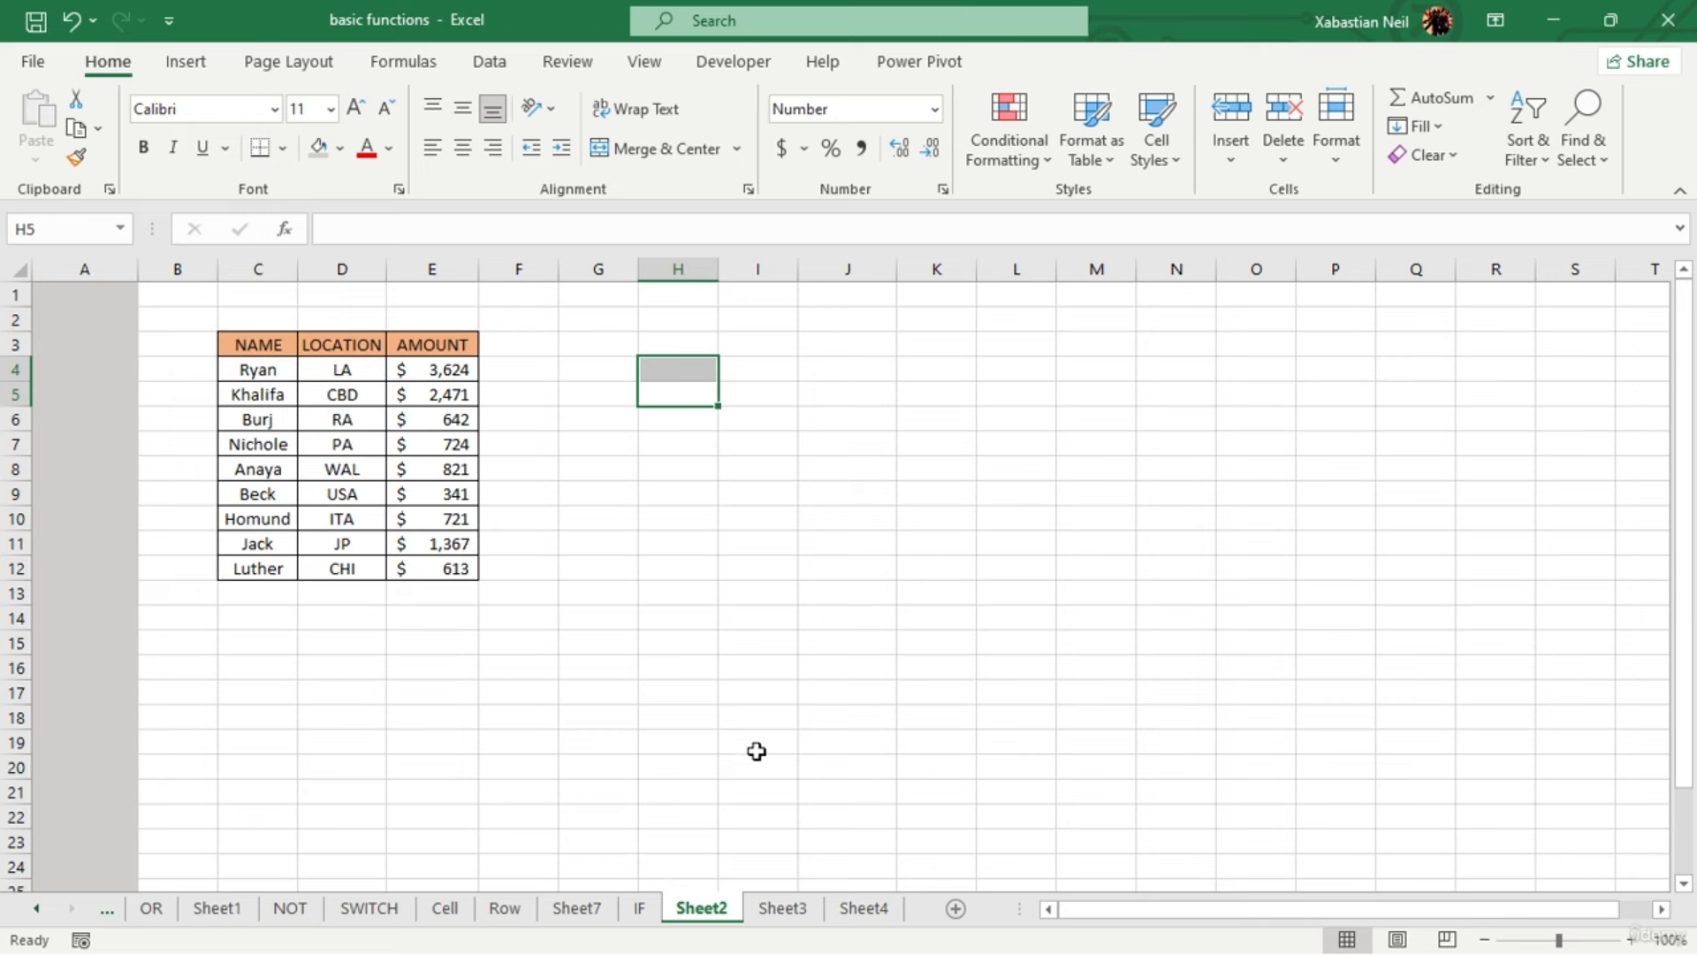
Open the empty cell G5 for editing
double_click(604, 386)
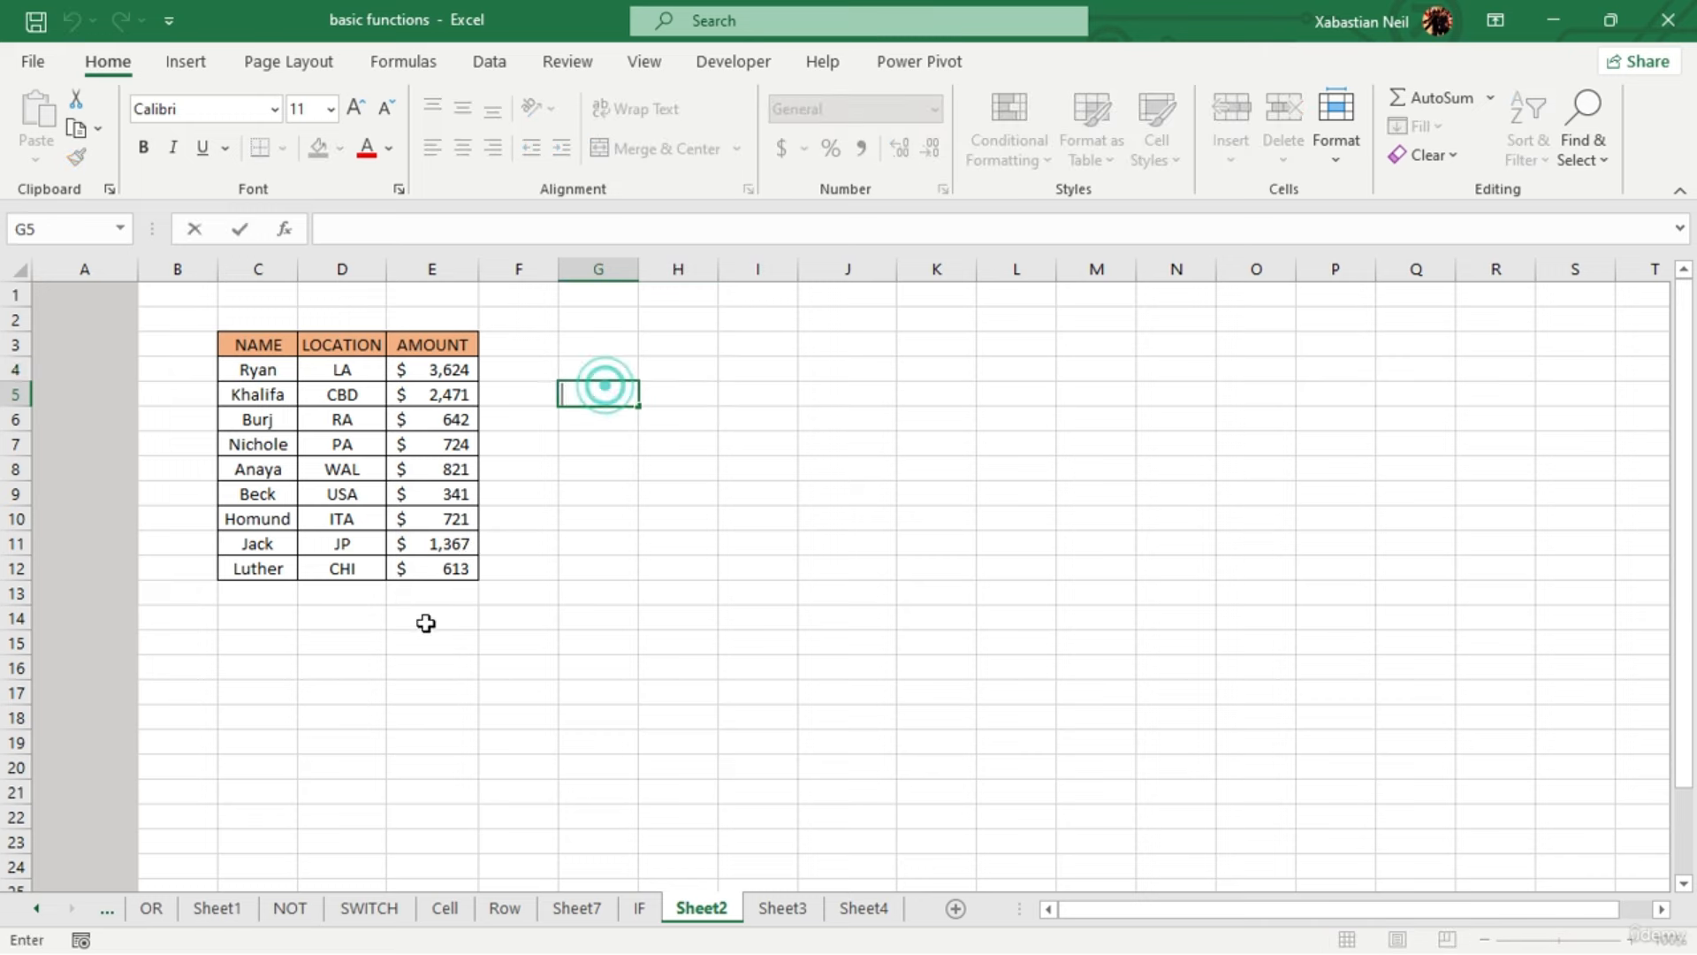
Select cell E13 below the AMOUNT column and open the settings for recording a new macro
double_click(442, 589)
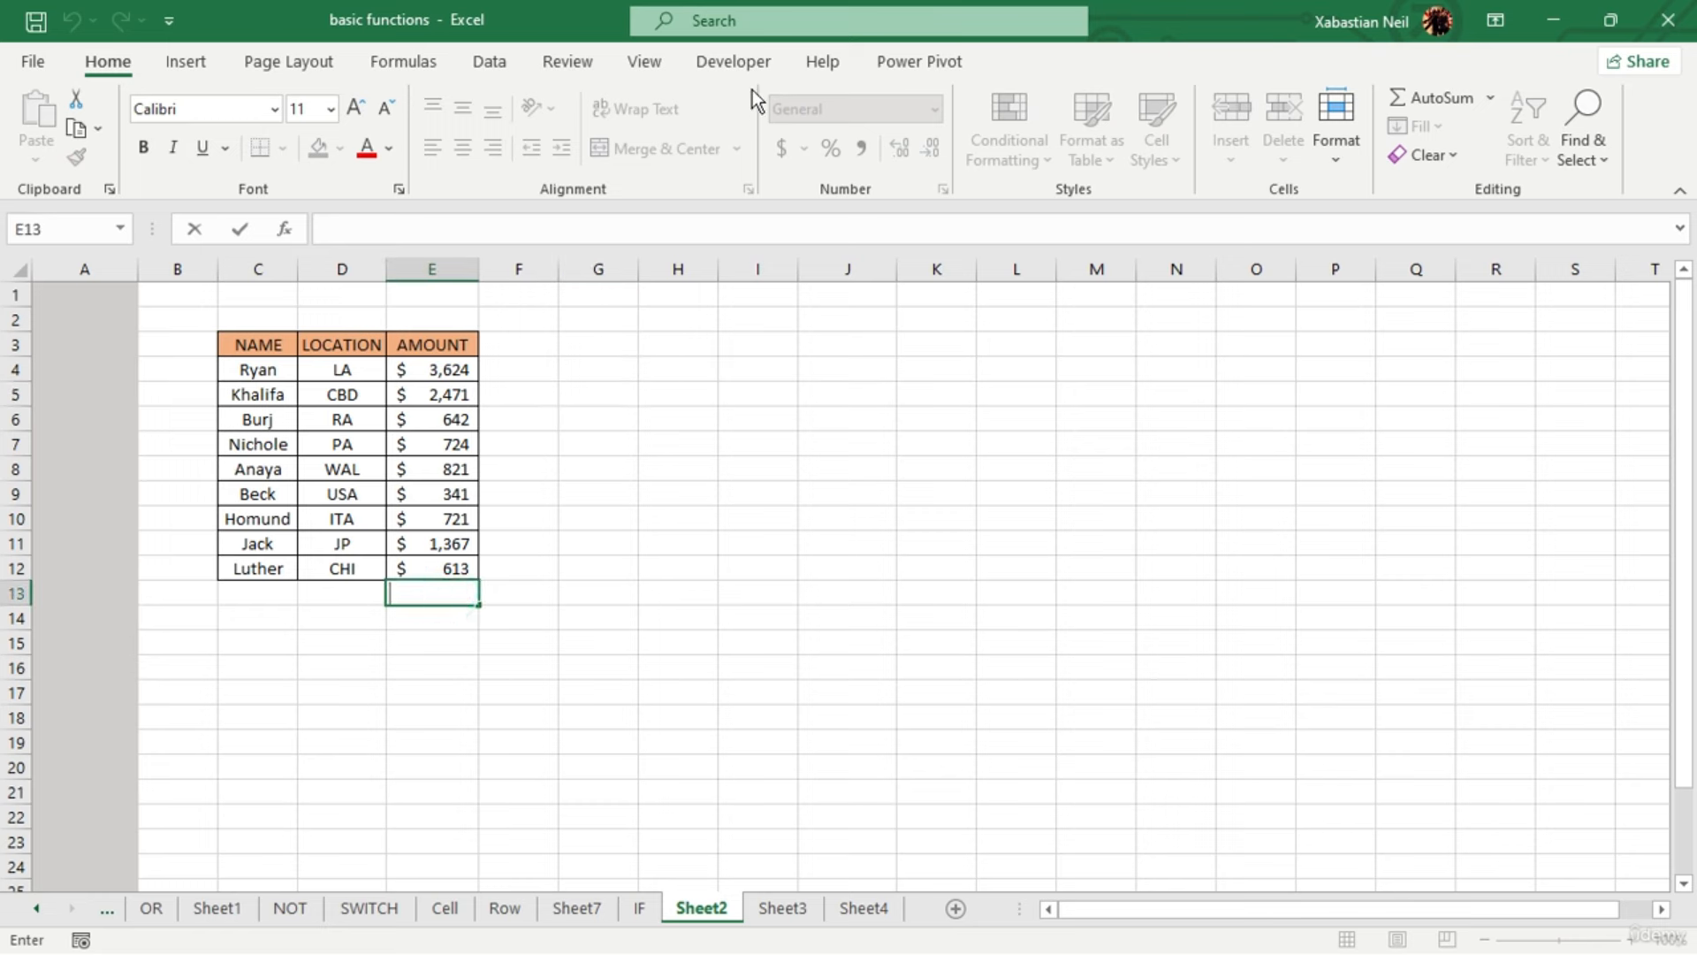
click(751, 67)
click(519, 514)
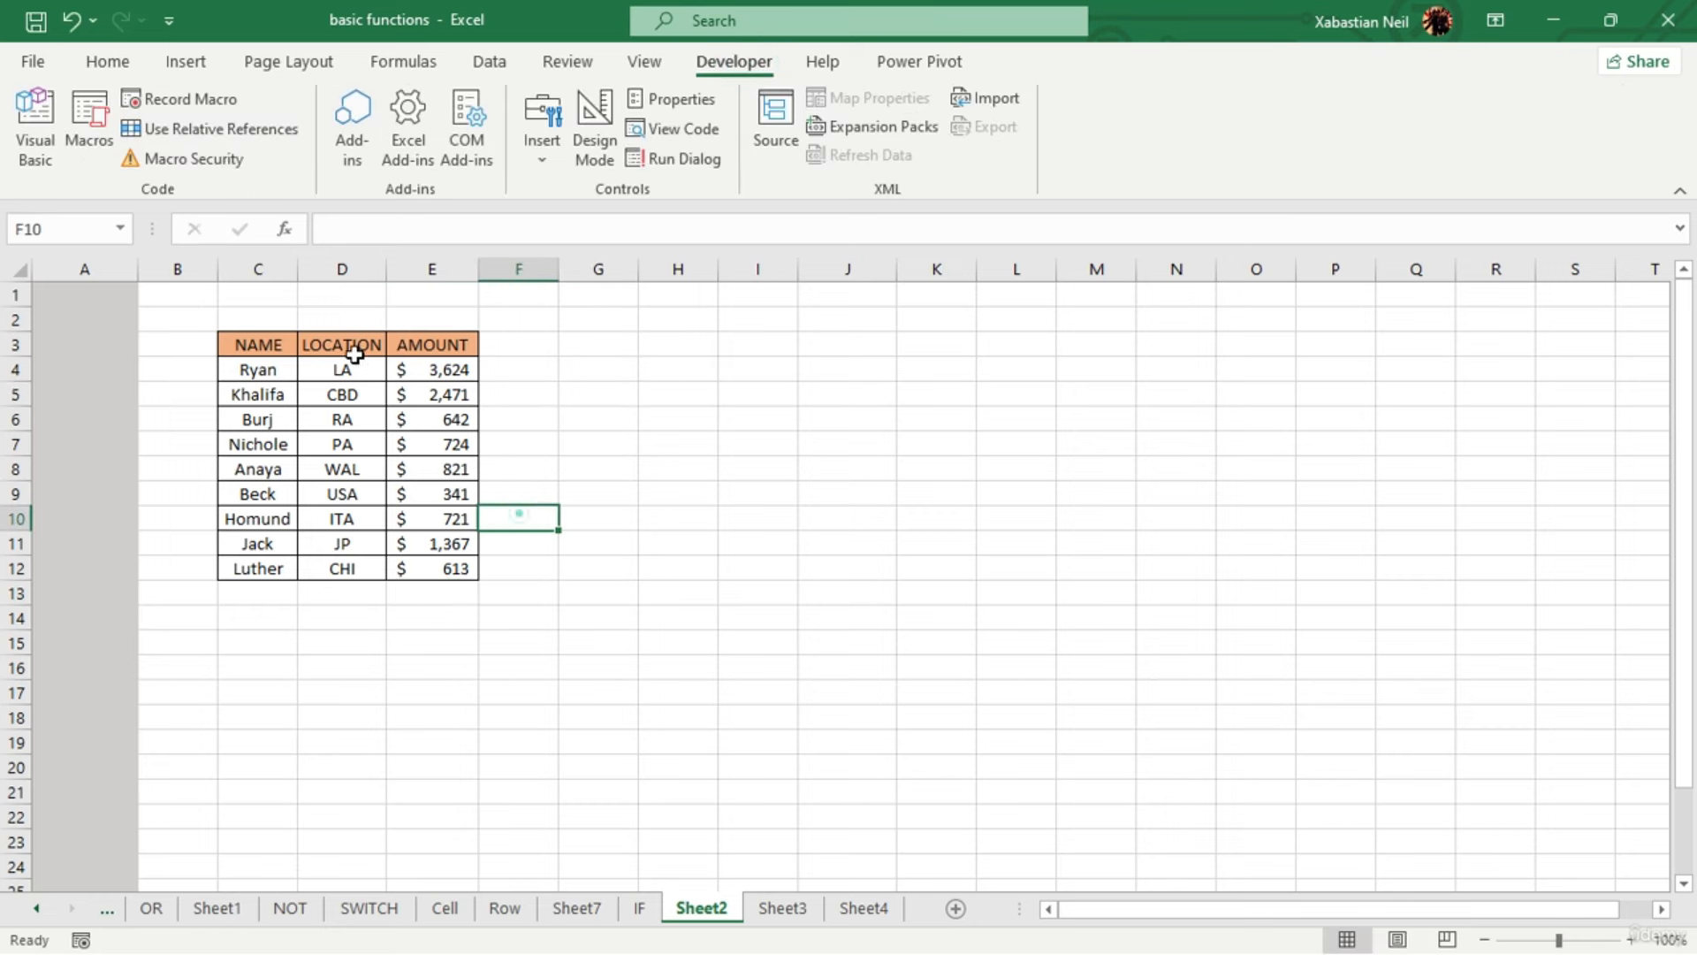
click(447, 590)
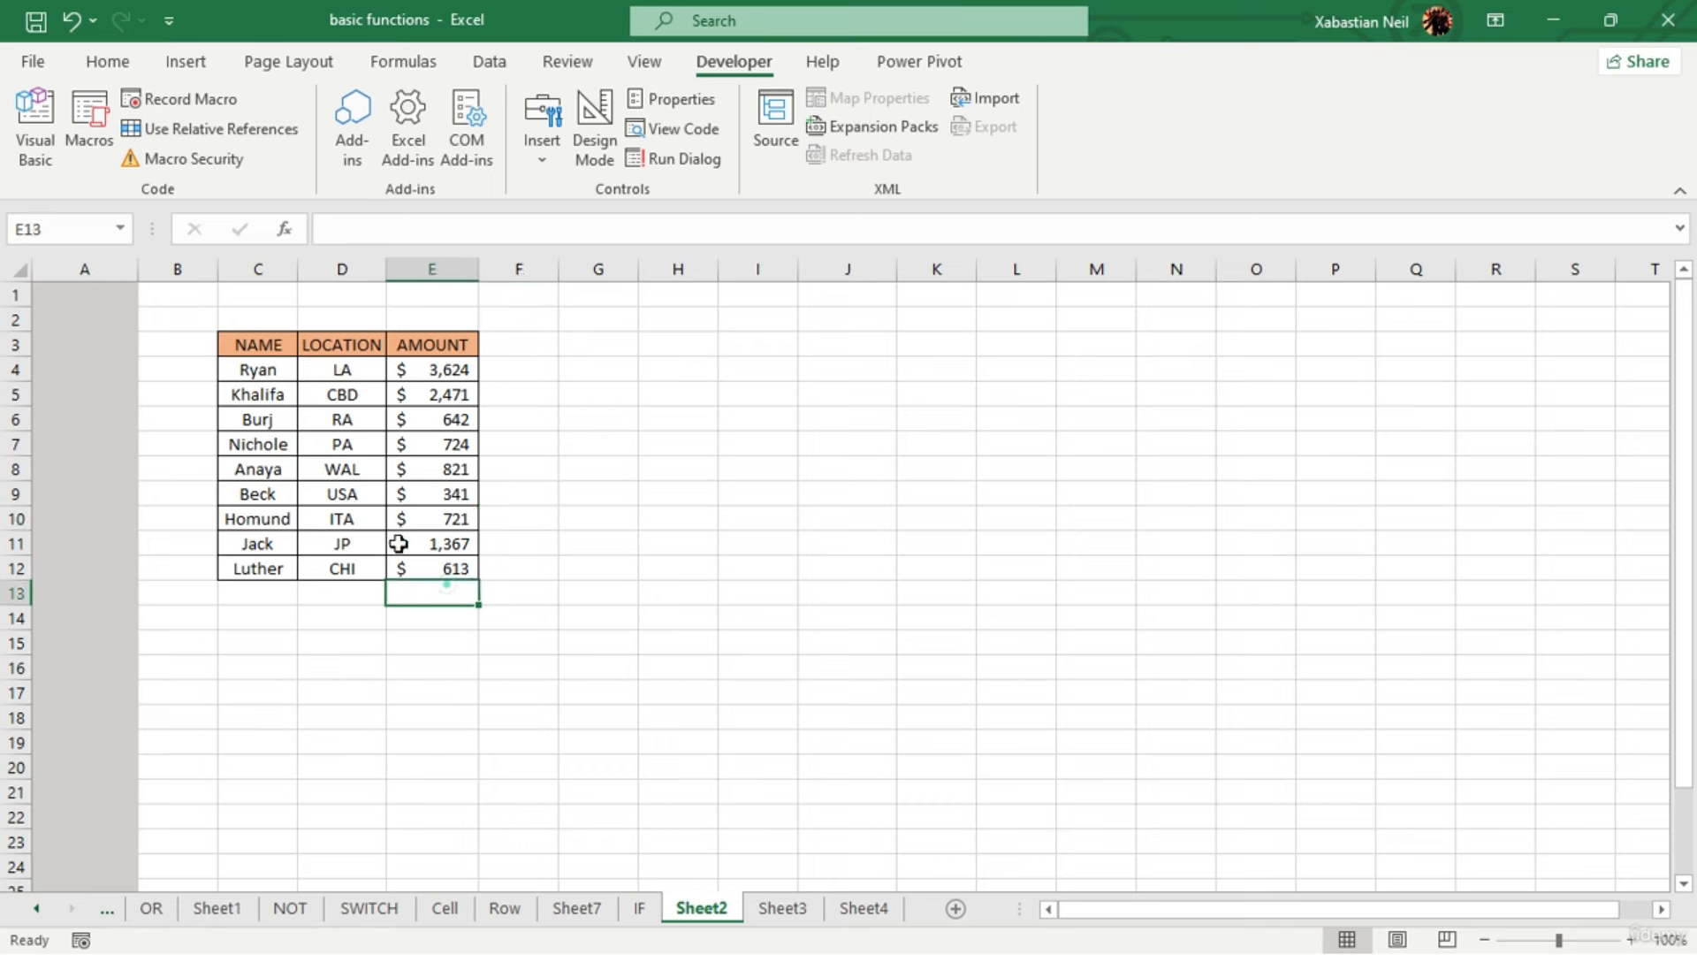
click(219, 100)
drag(697, 275, 771, 212)
click(716, 265)
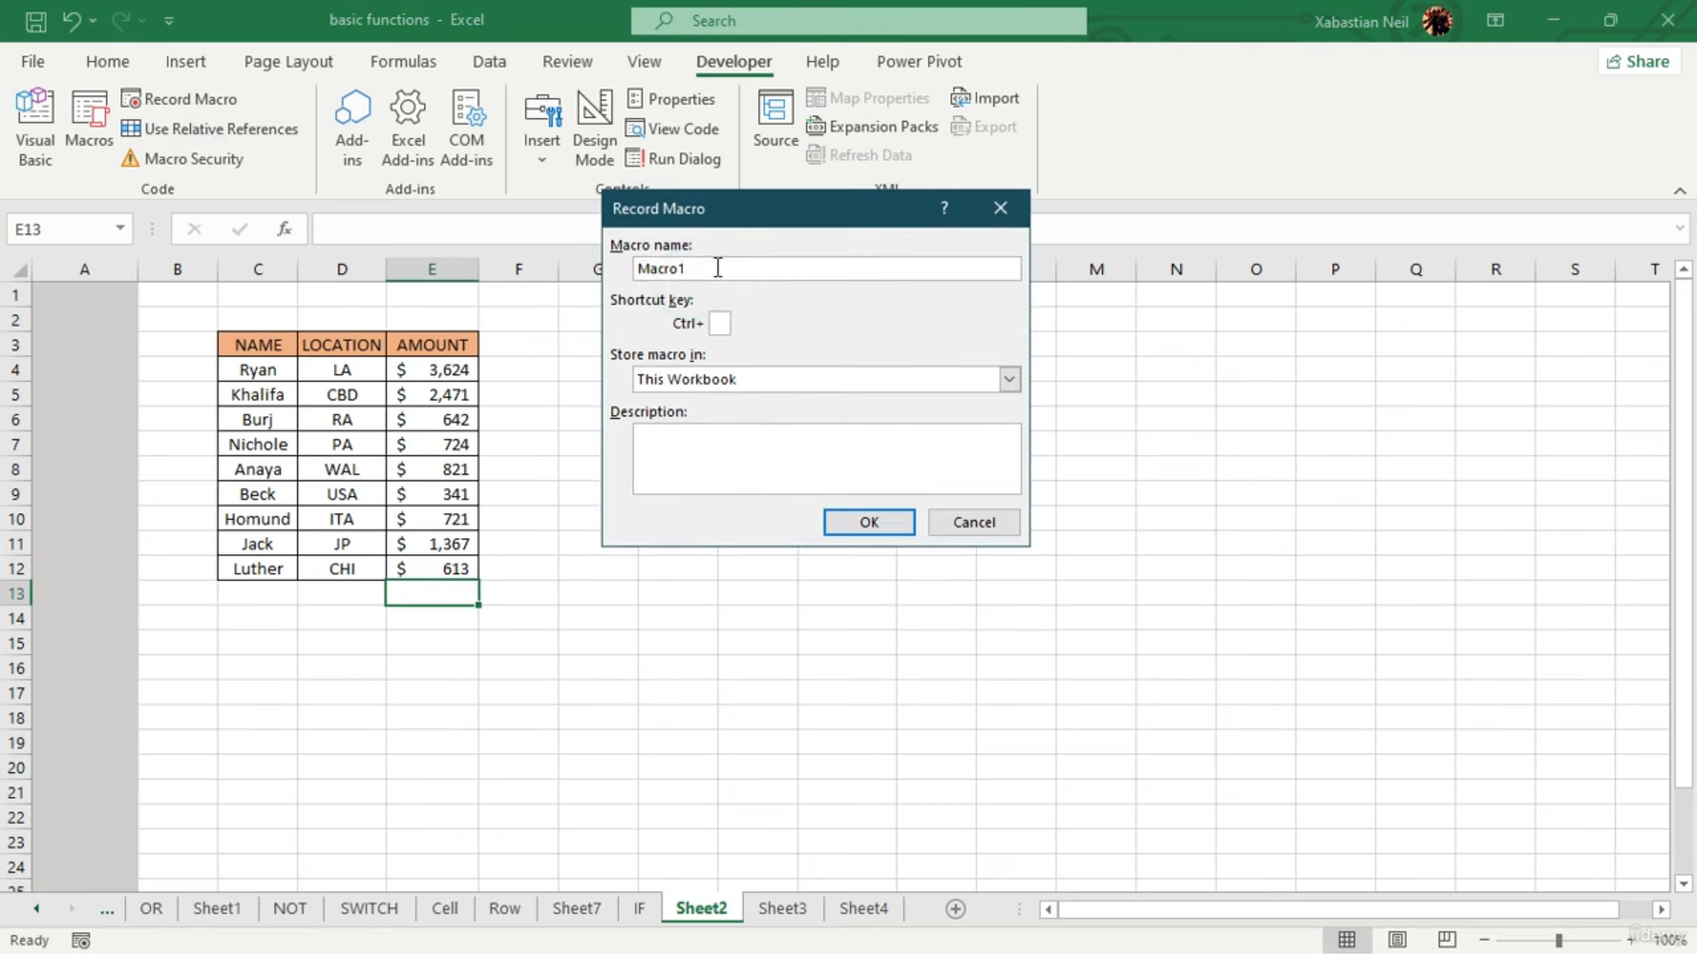
Name the new macro sum_color_sont_size
click(716, 267)
key(BackSpace)
key(BackSpace)
key(BackSpace)
key(BackSpace)
key(BackSpace)
key(BackSpace)
text(sum)
text(_)
text(color,son)
text(t,si)
text(ze)
key(Left)
key(Left)
key(Left)
key(Left)
key(BackSpace)
text(_)
key(Left)
key(Left)
key(Left)
key(Left)
key(BackSpace)
text(_)
Assign the letter j as the macro's Ctrl shortcut
text(c)
text(J)
text(jJ)
key(BackSpace)
Review the storage locations, keep the macro stored in This Workbook and start recording
click(1011, 380)
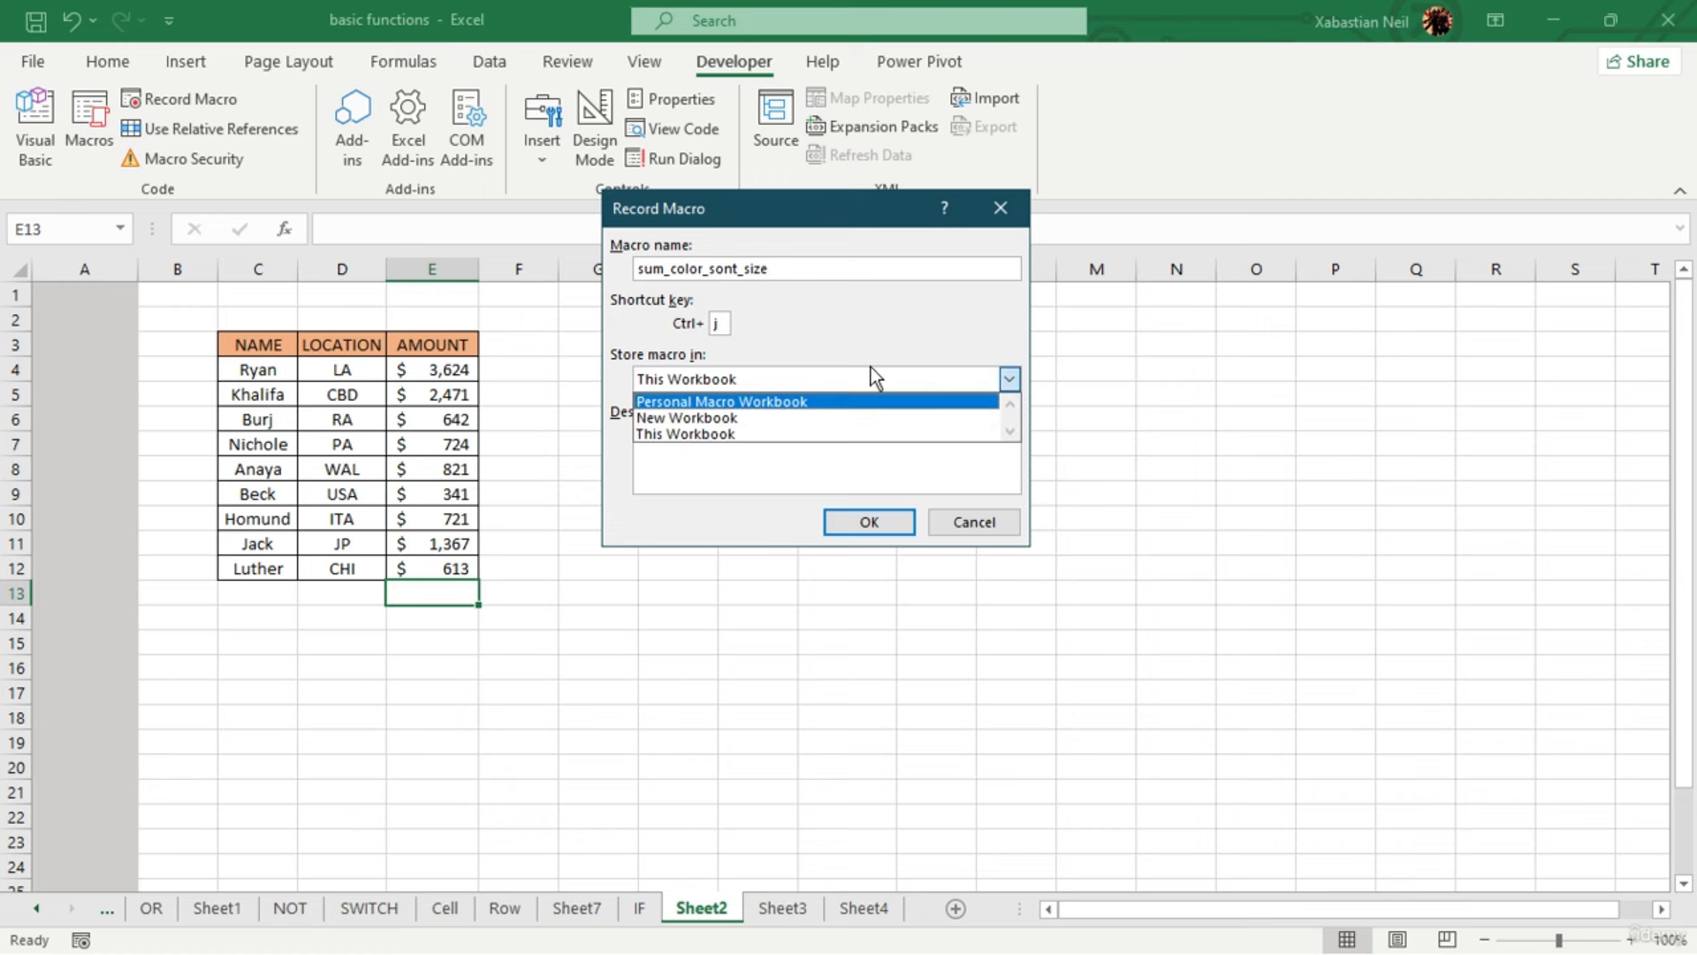
click(752, 433)
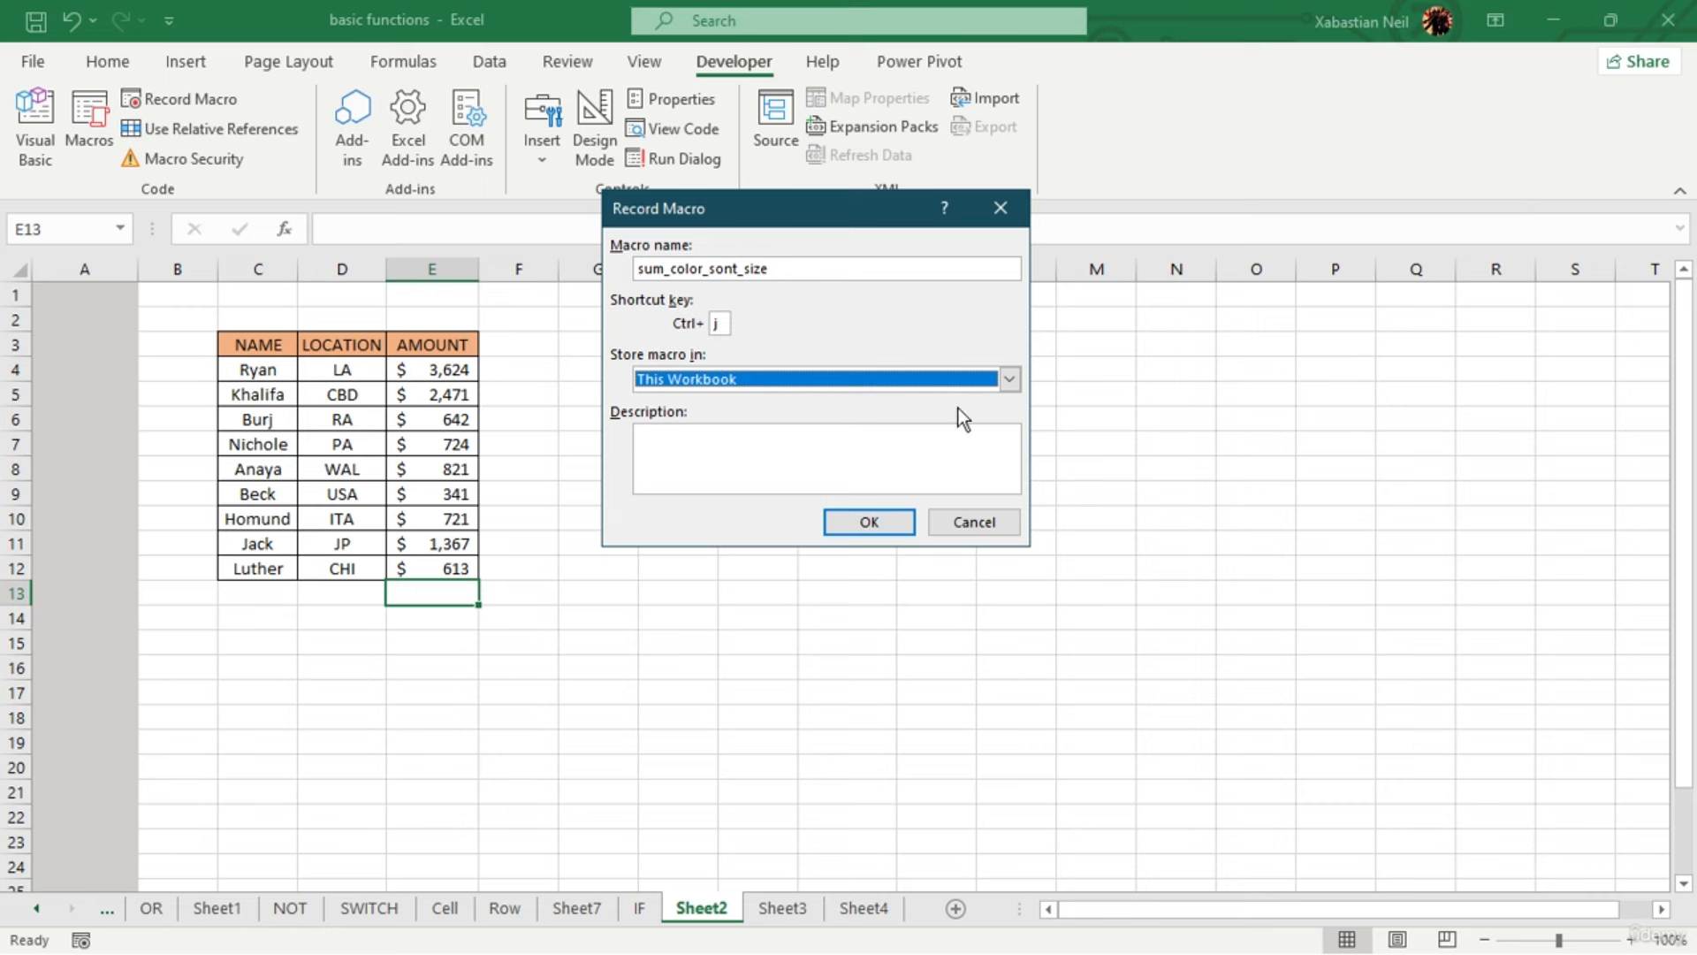
click(1008, 379)
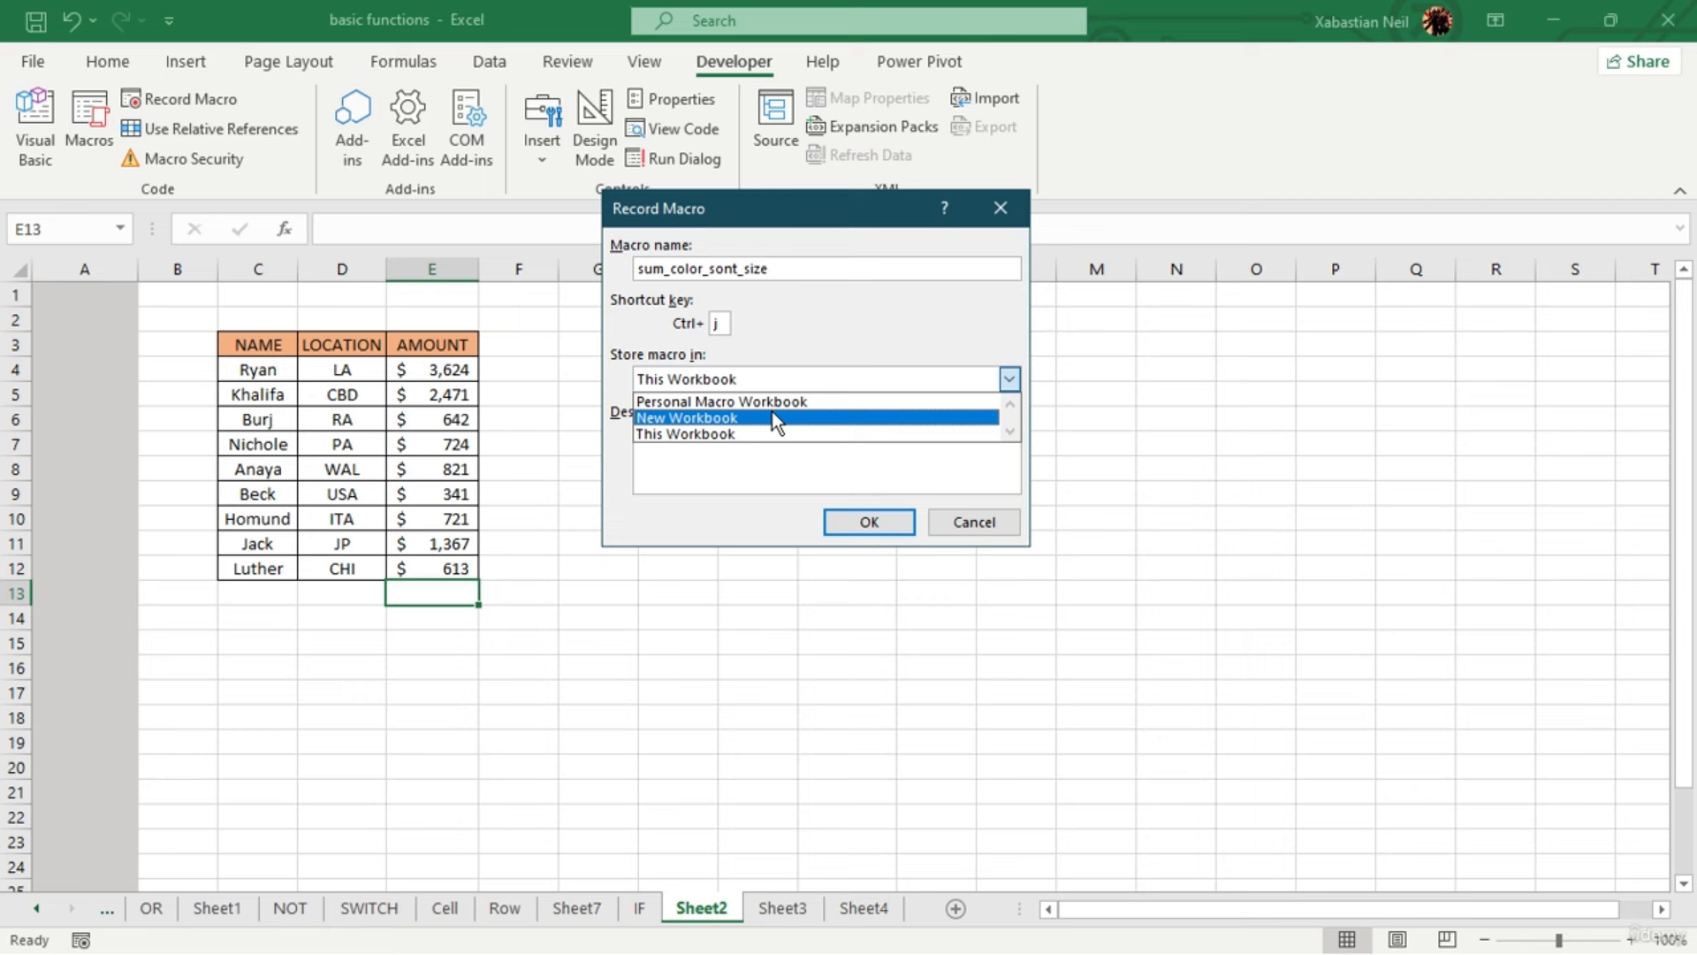
click(720, 431)
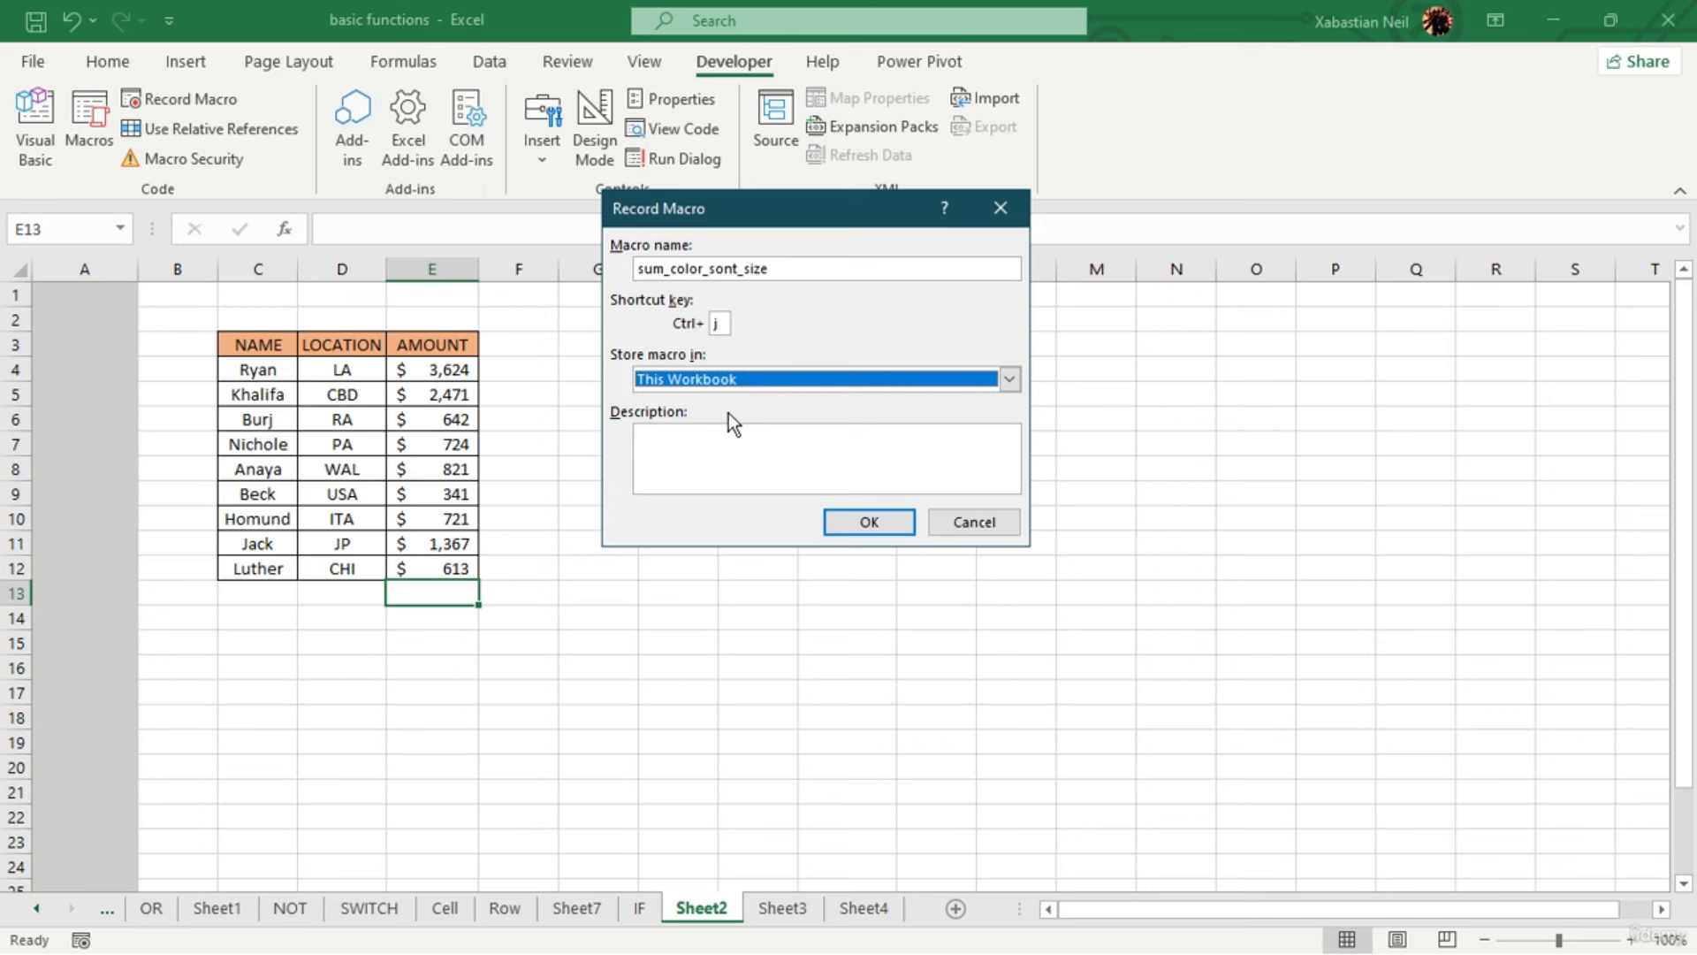
click(849, 528)
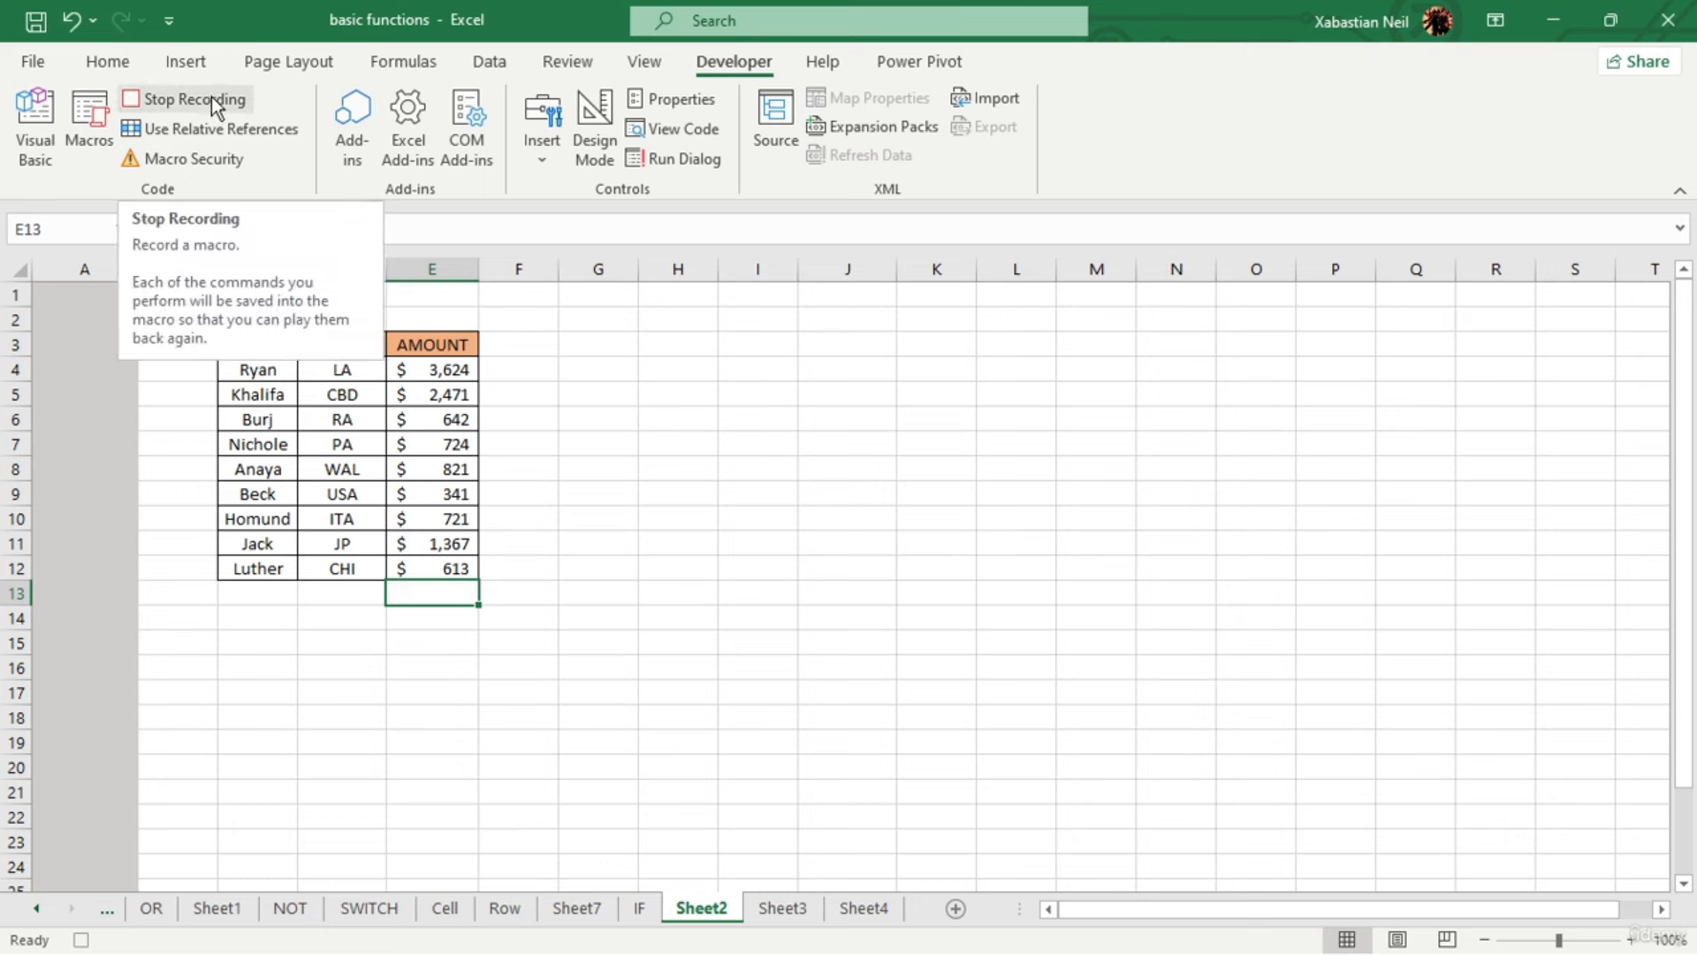
Total the amounts in cell E13 with the formula =SUM(E4:E12)
double_click(451, 592)
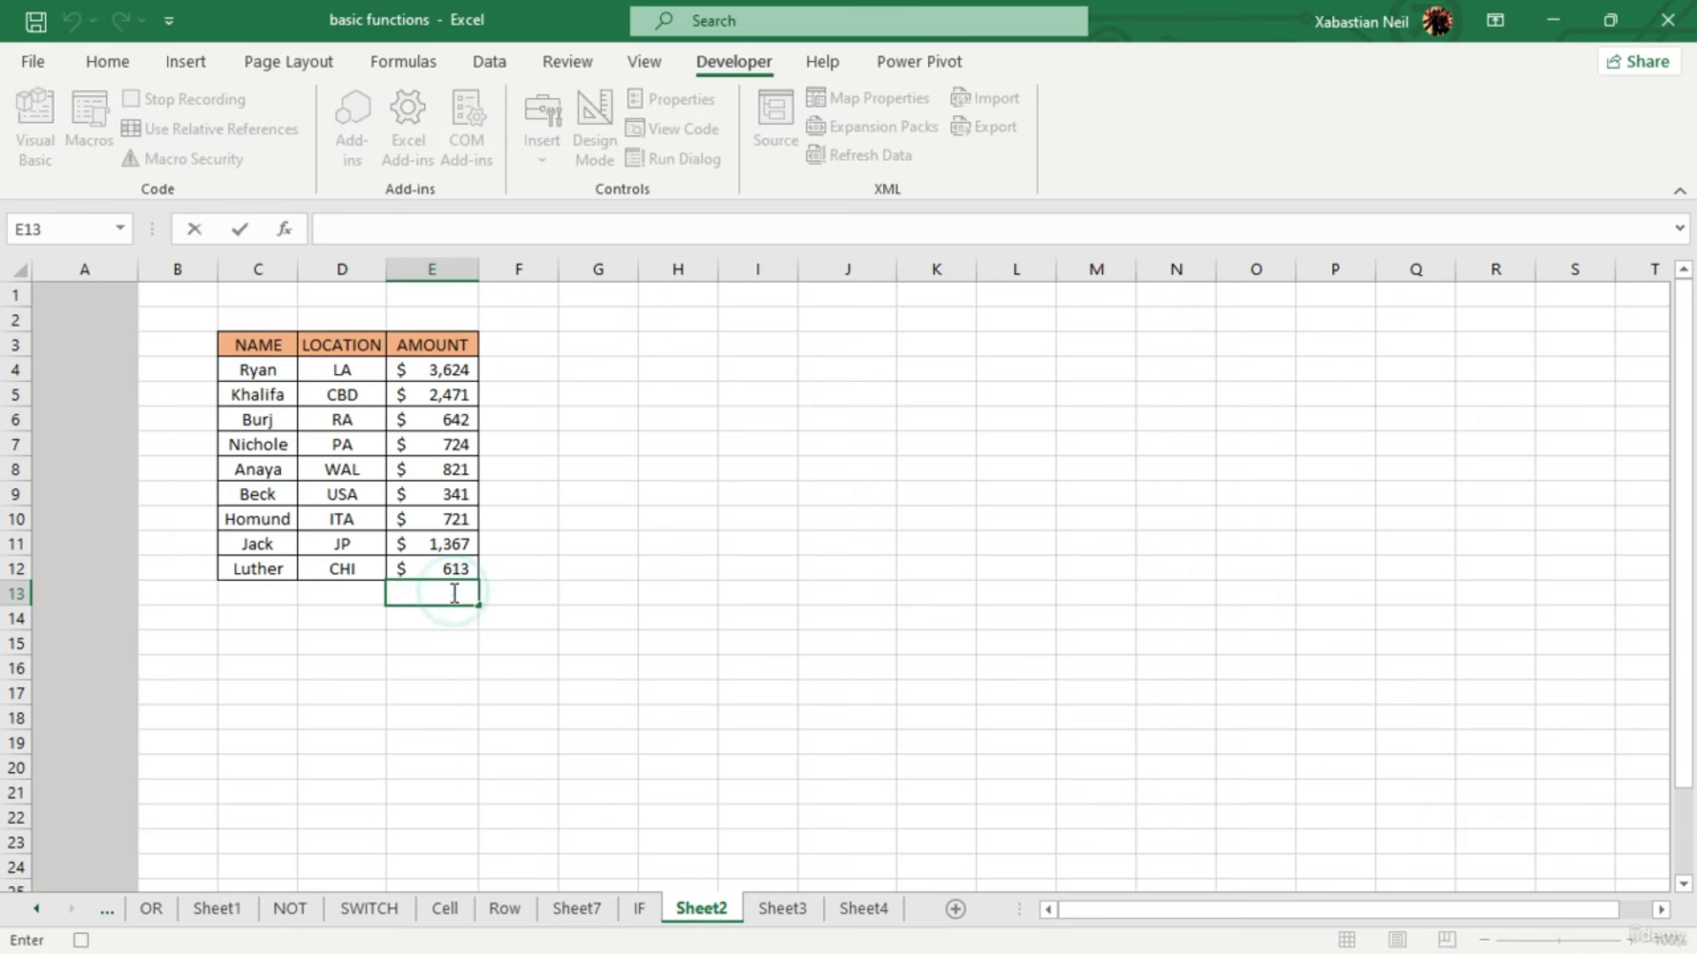
text(=sum)
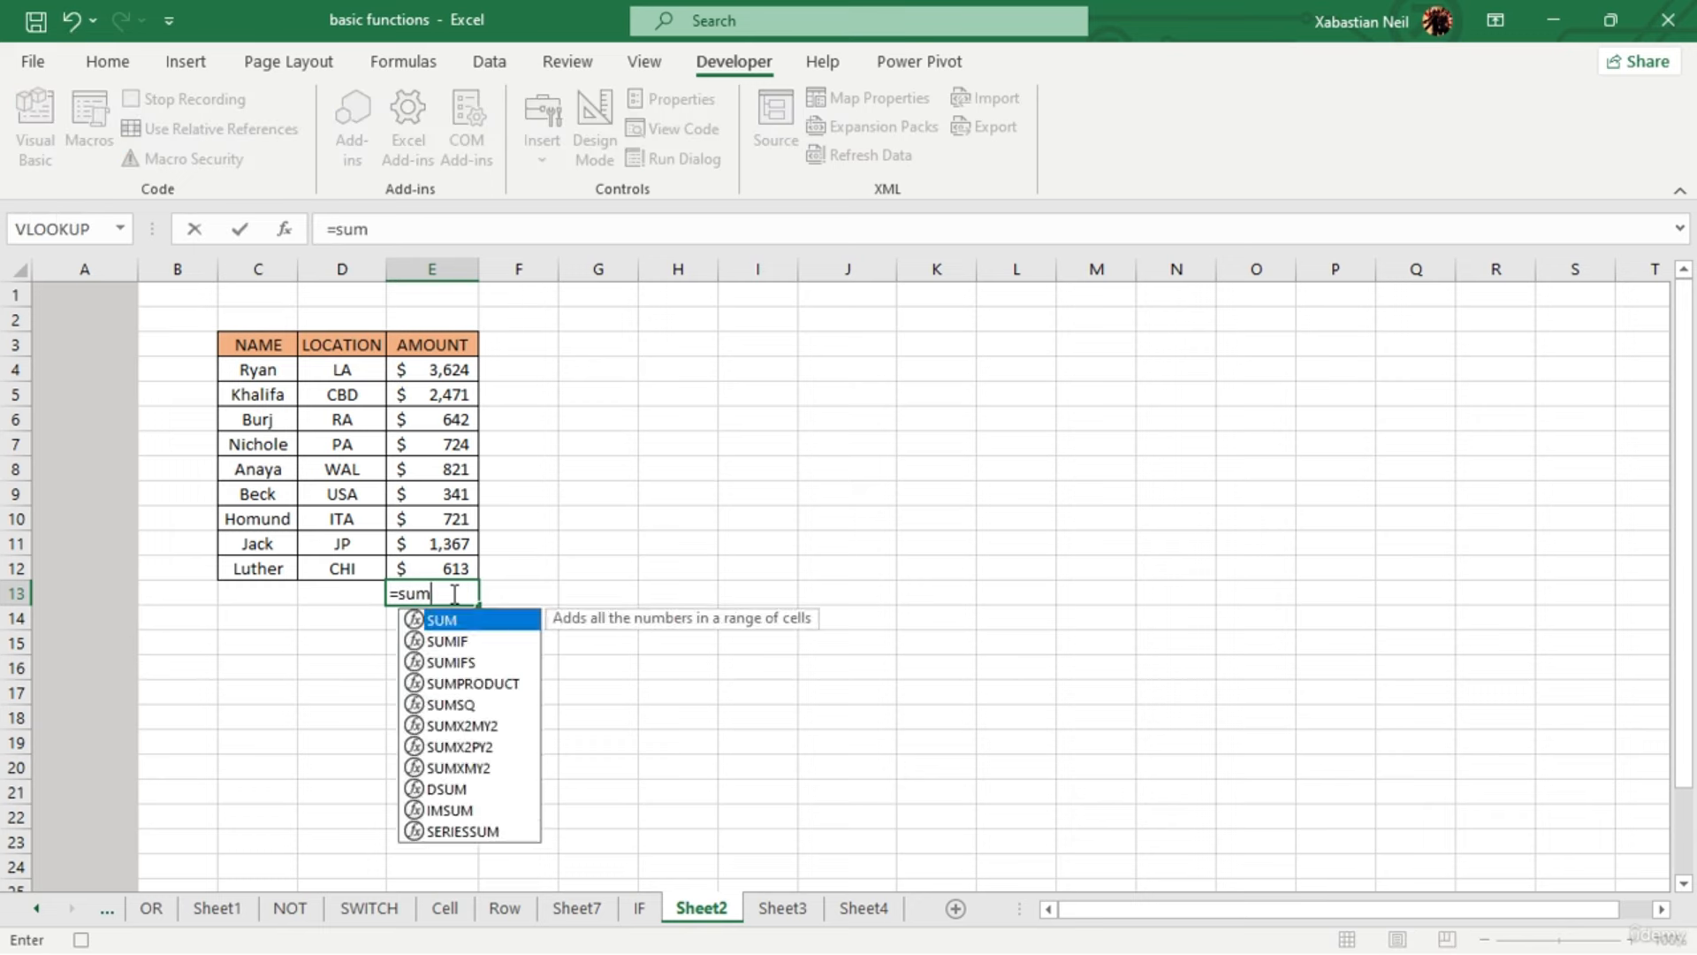
key(Tab)
click(434, 375)
drag(434, 375, 431, 562)
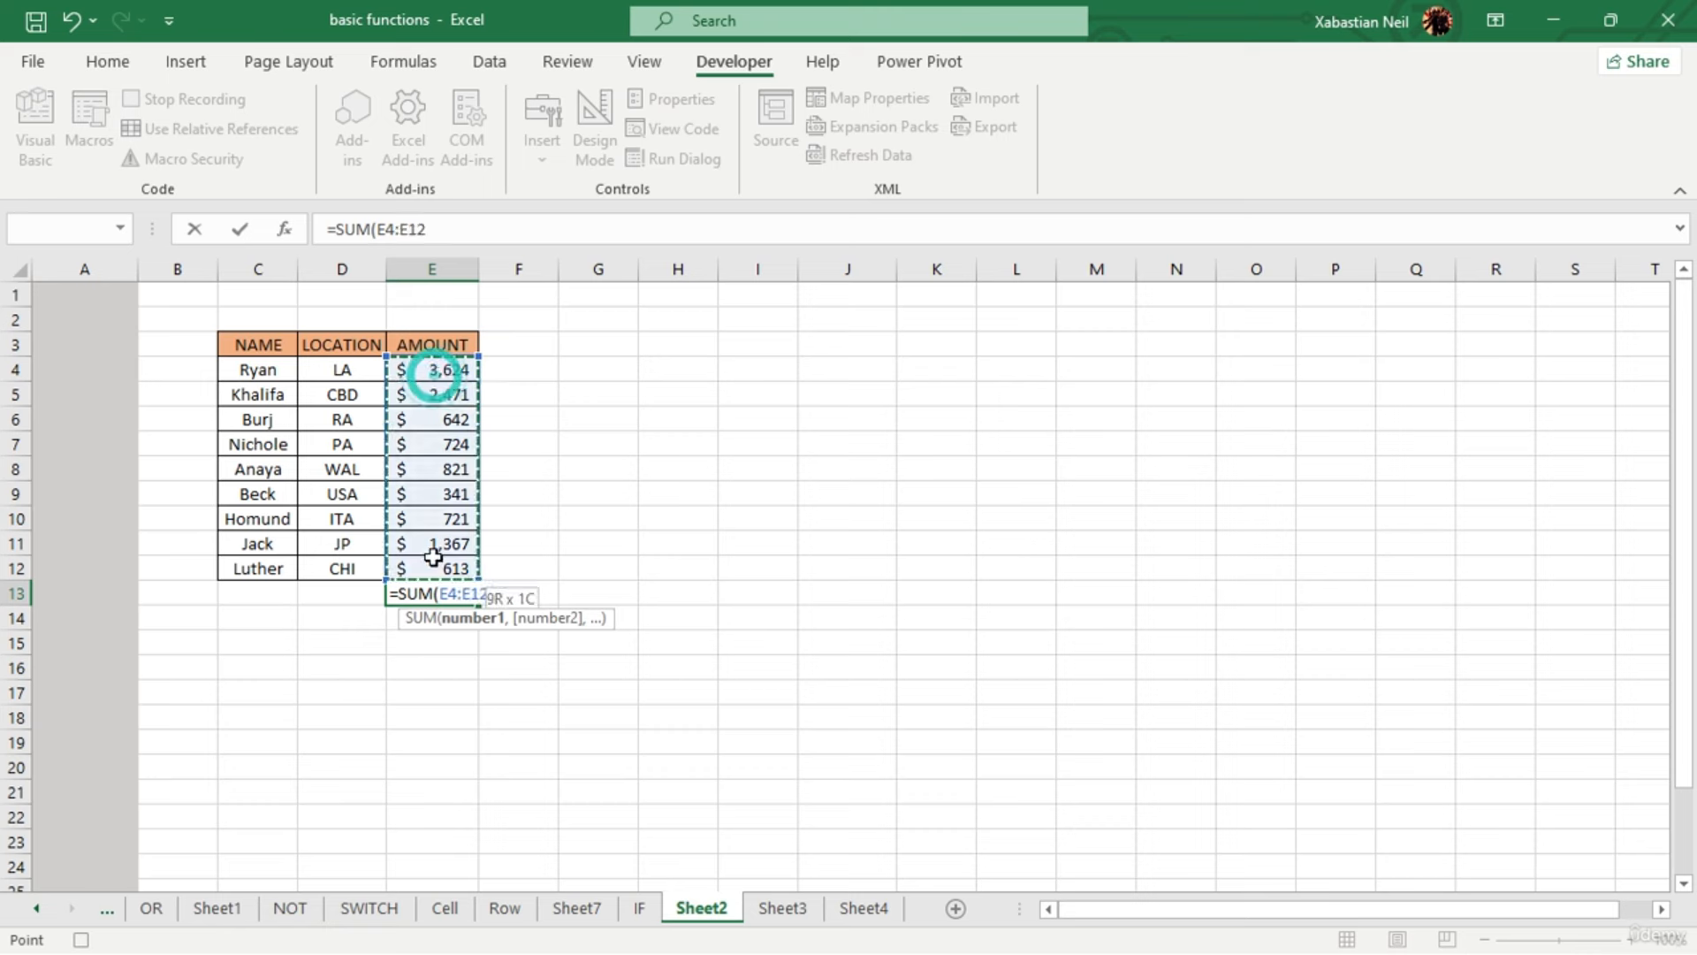
text())
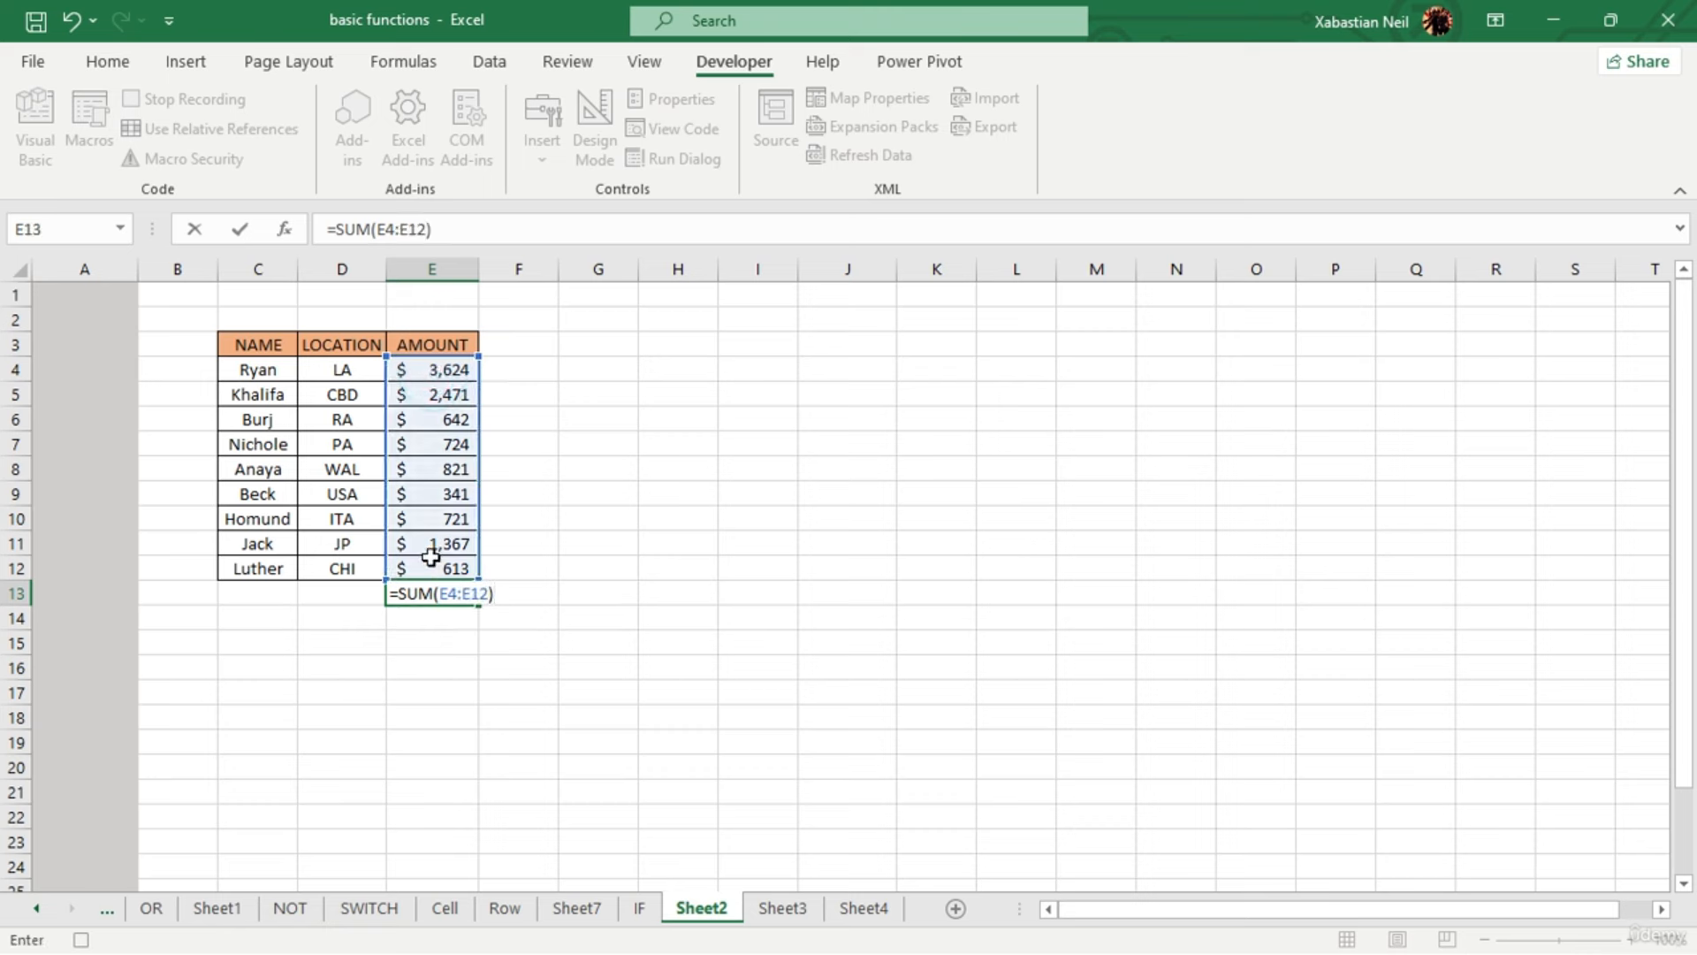
key(Return)
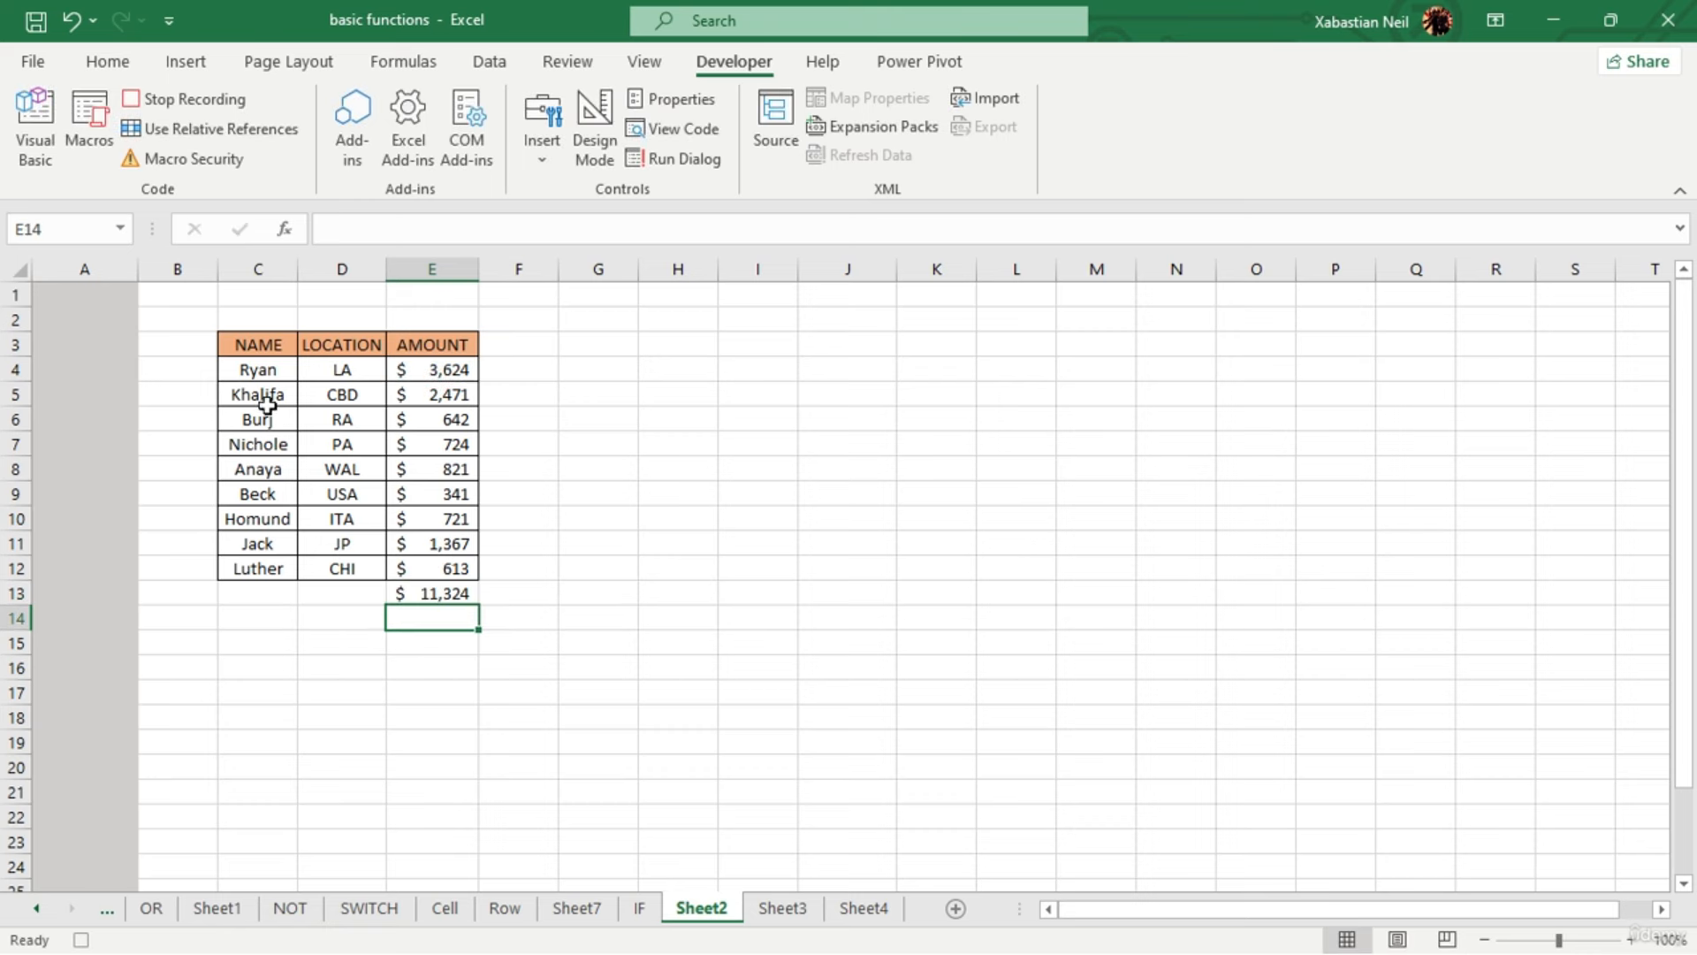
Change the font of the whole table, C3:E13, to Algerian
drag(257, 353, 468, 588)
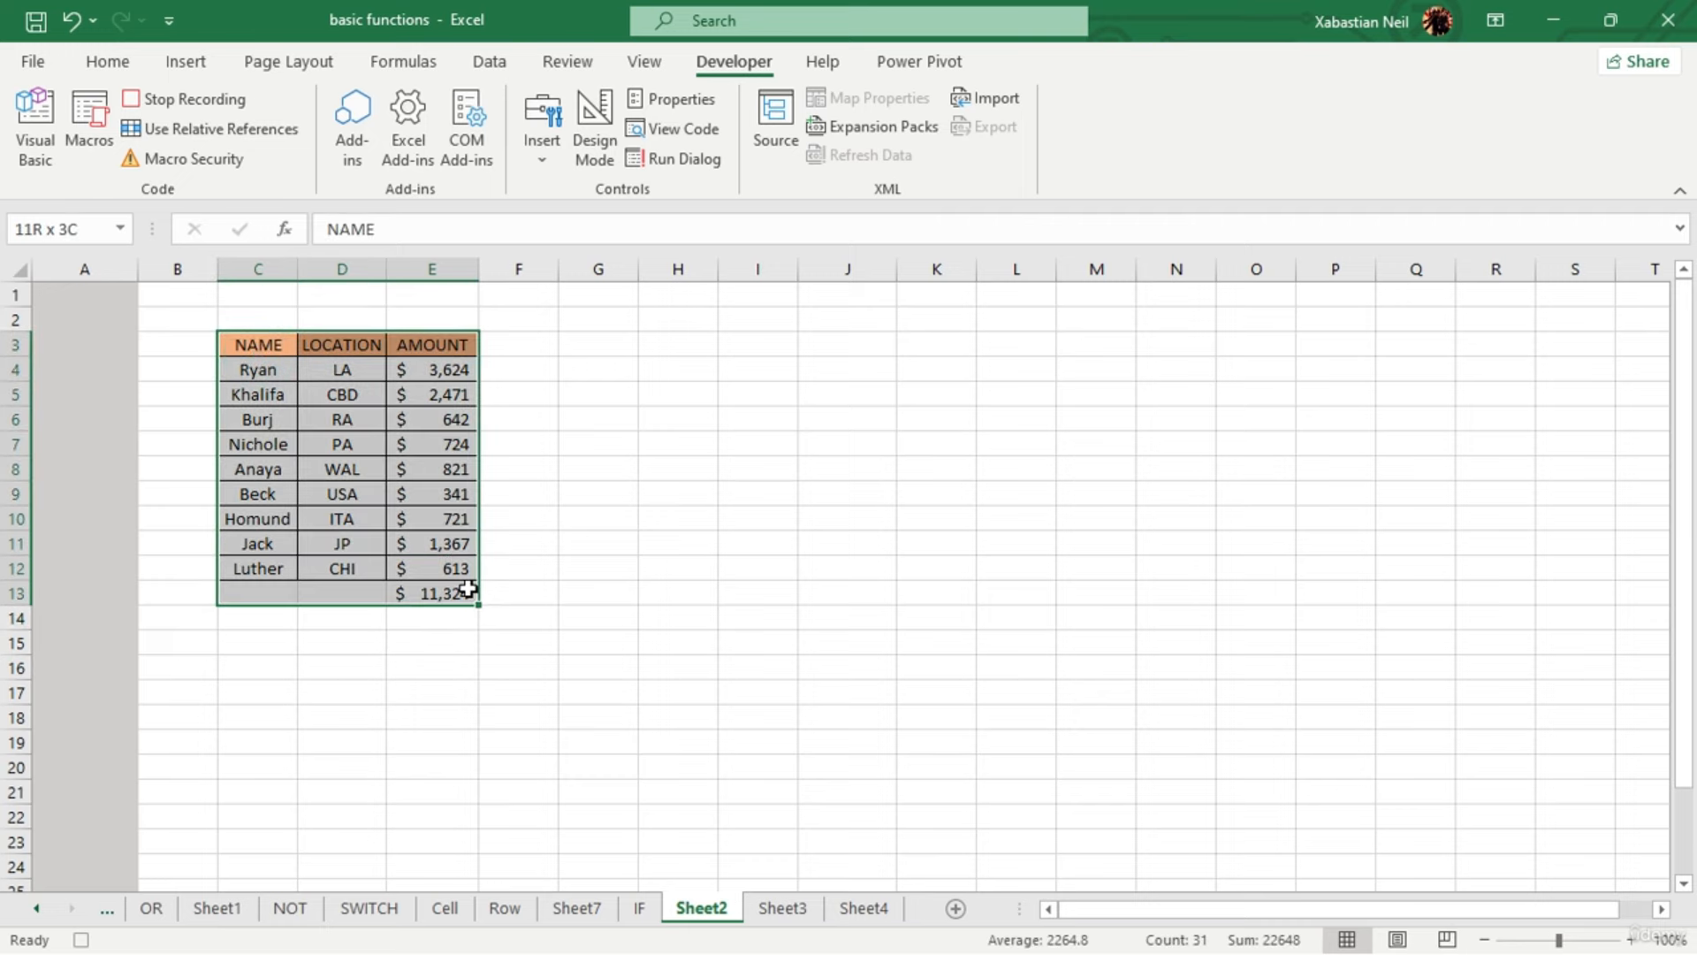
click(111, 60)
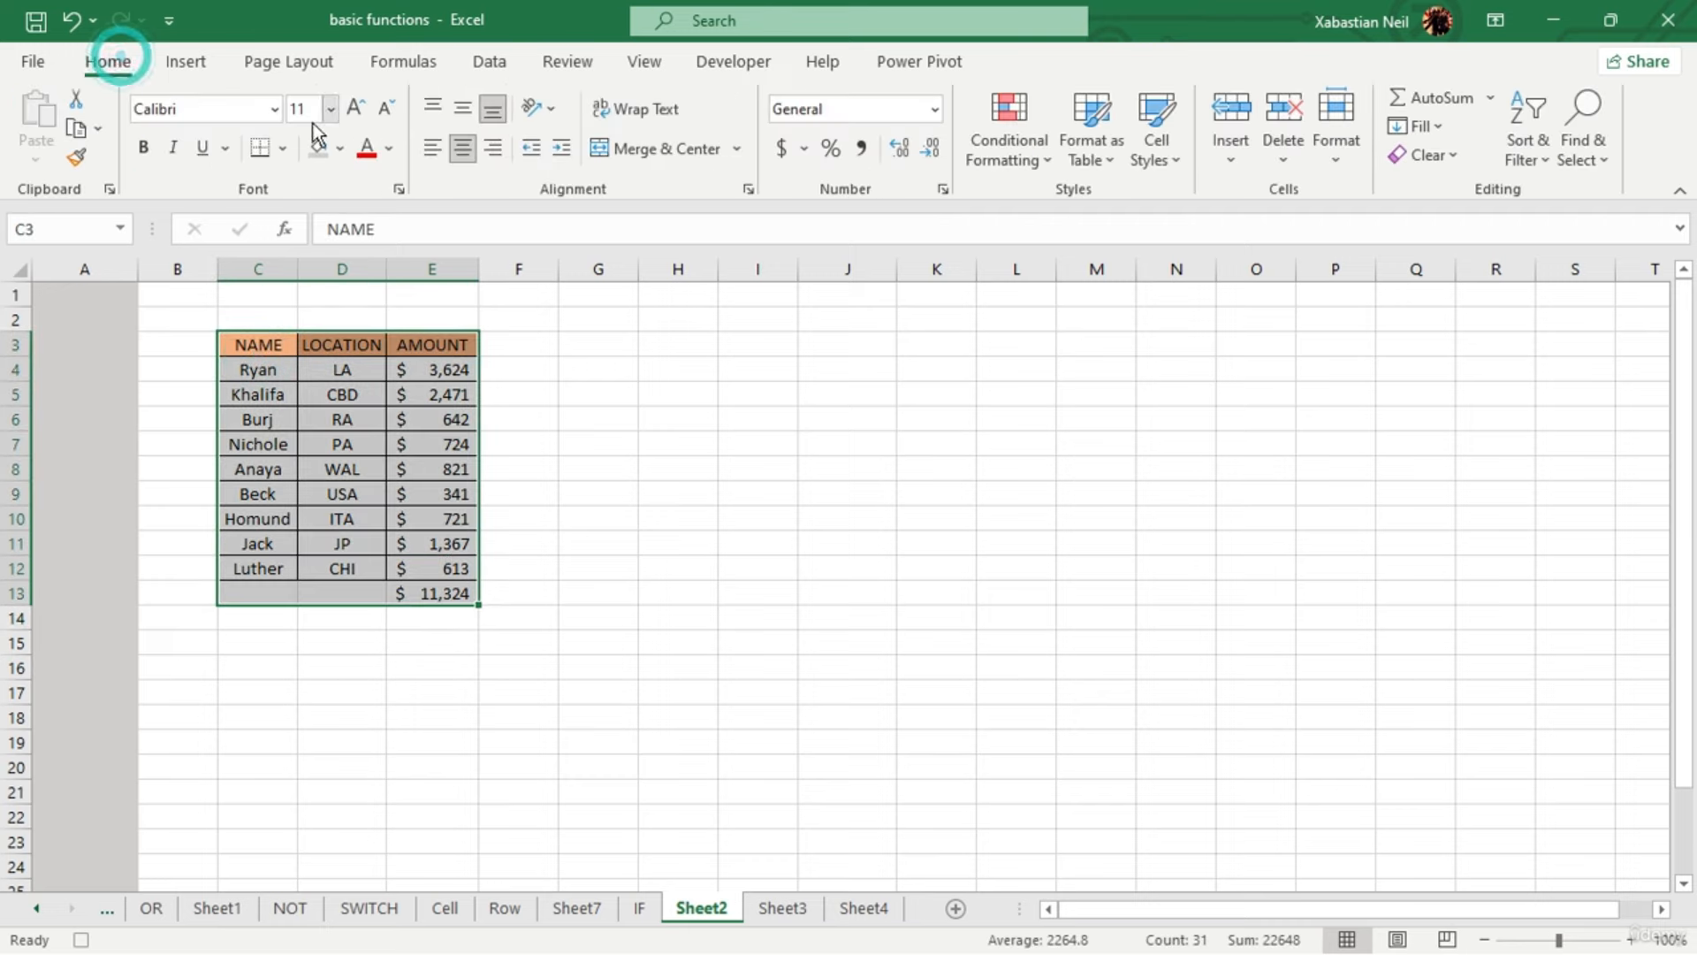
click(268, 108)
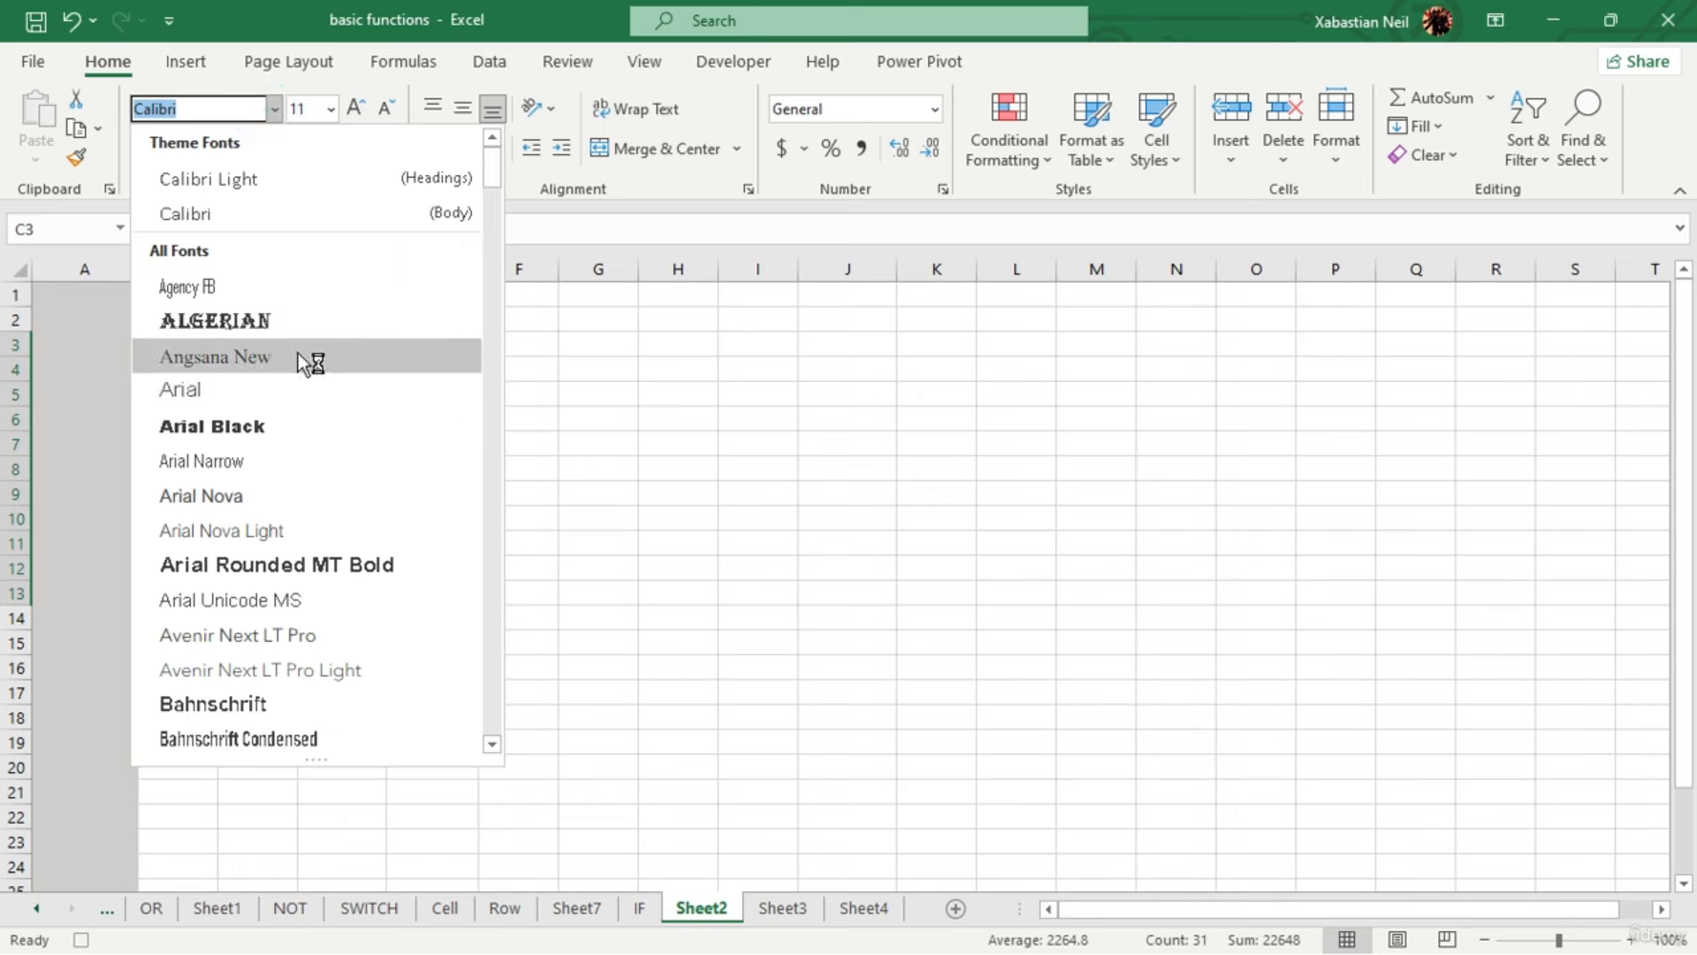
click(265, 320)
click(606, 606)
Increase the font size of the table range C3:E13 to 14
click(274, 347)
drag(274, 347, 478, 610)
click(358, 108)
click(357, 108)
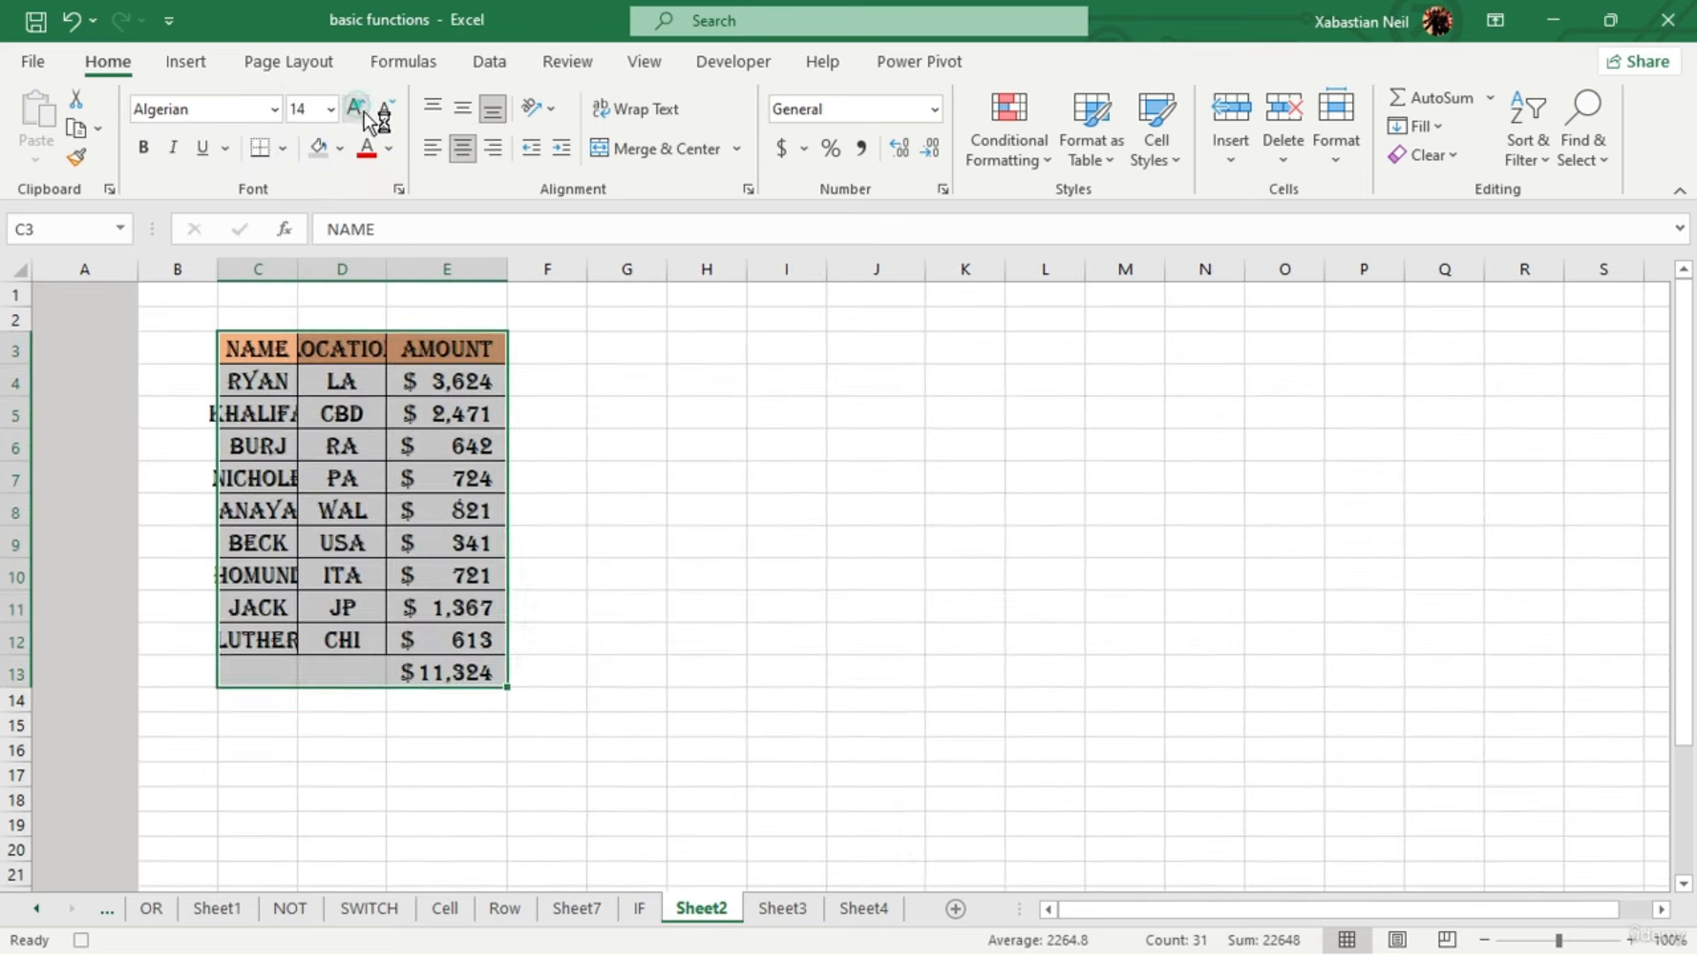
Auto-fit the widths of columns C, D and E to their contents
double_click(298, 261)
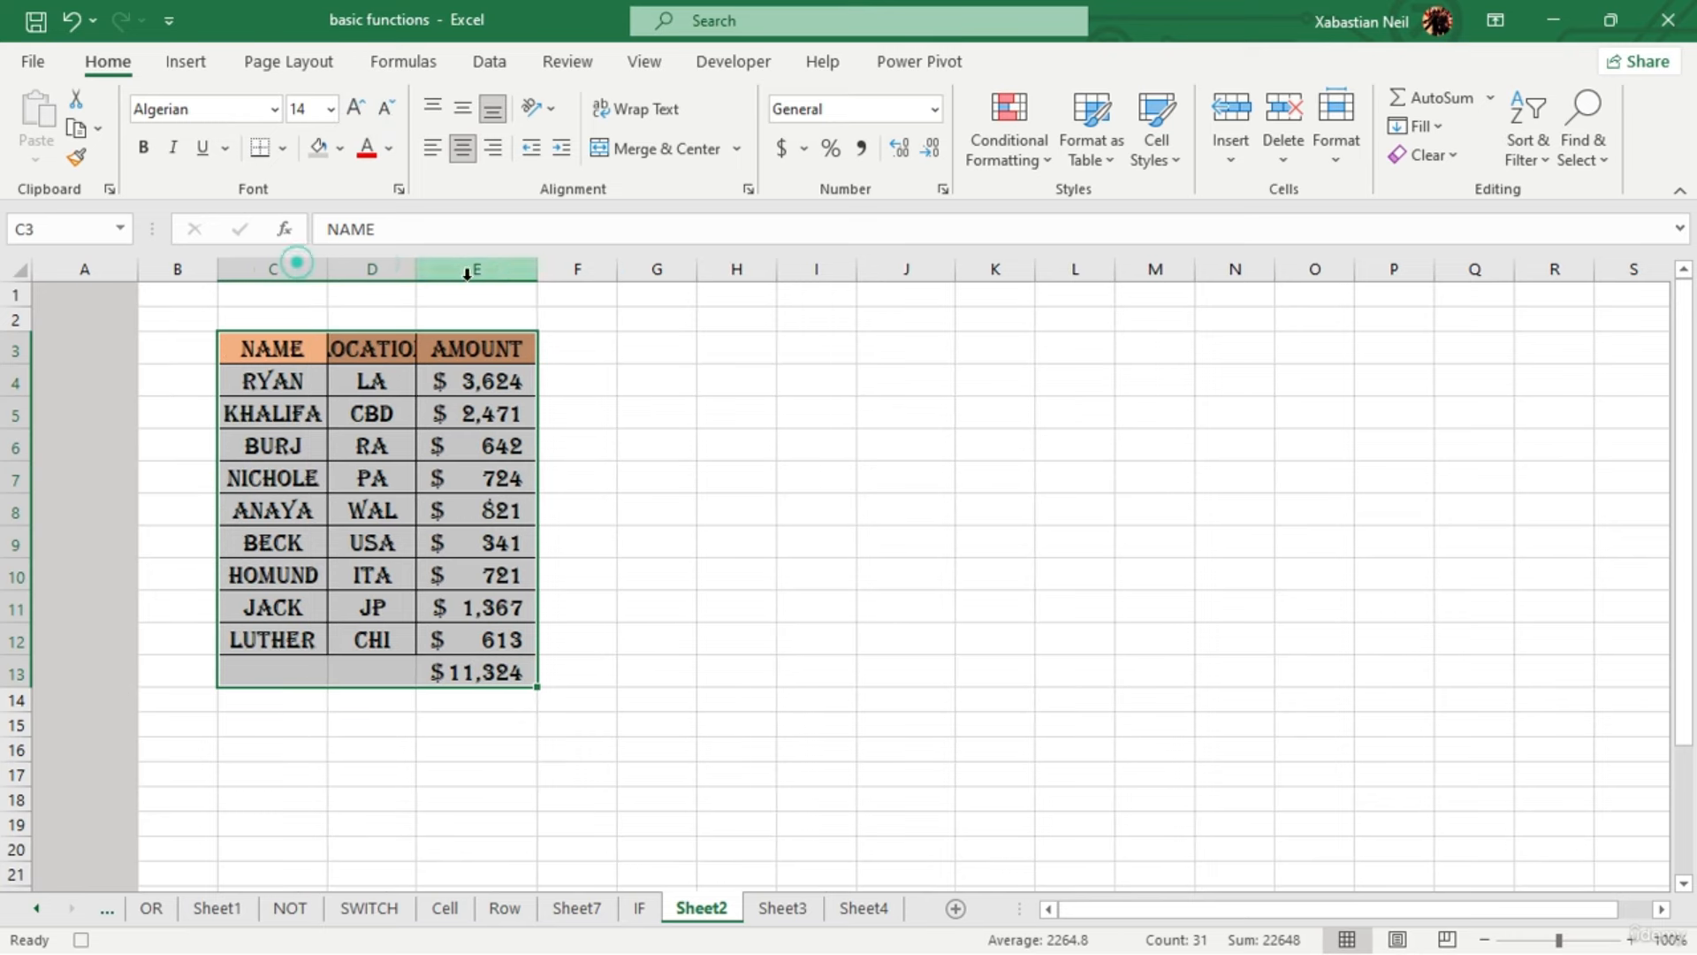
double_click(416, 270)
double_click(566, 271)
click(544, 609)
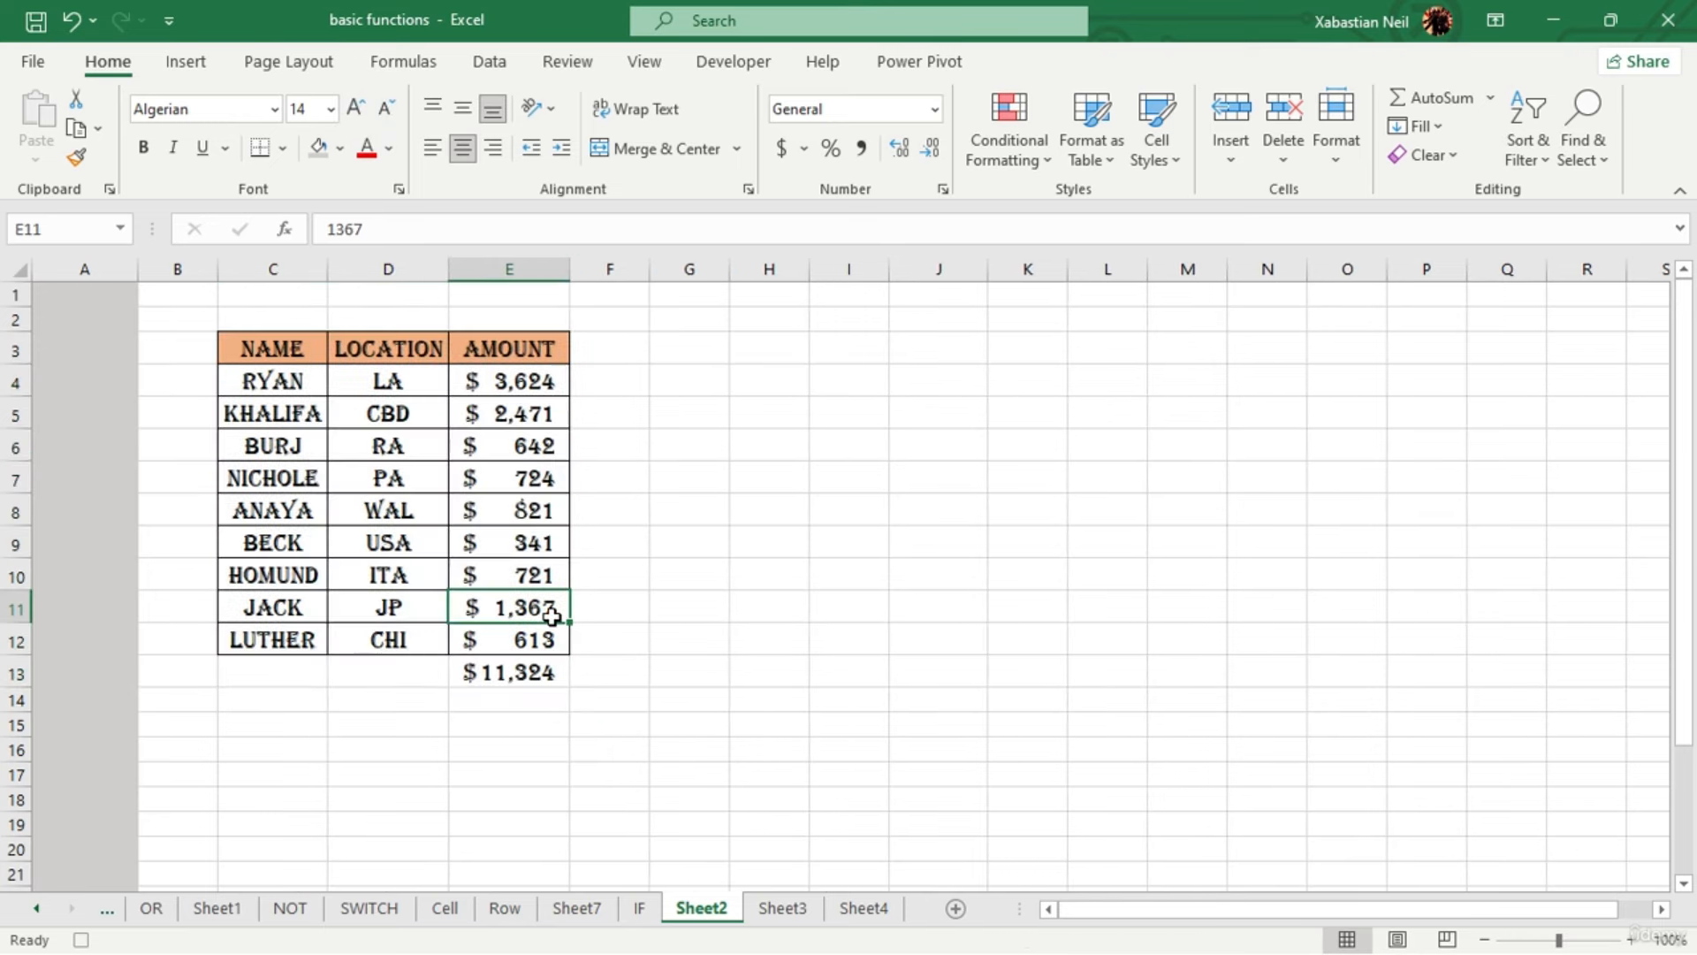
Fill the header cells C3:E3 with light green
drag(296, 349, 541, 354)
click(348, 151)
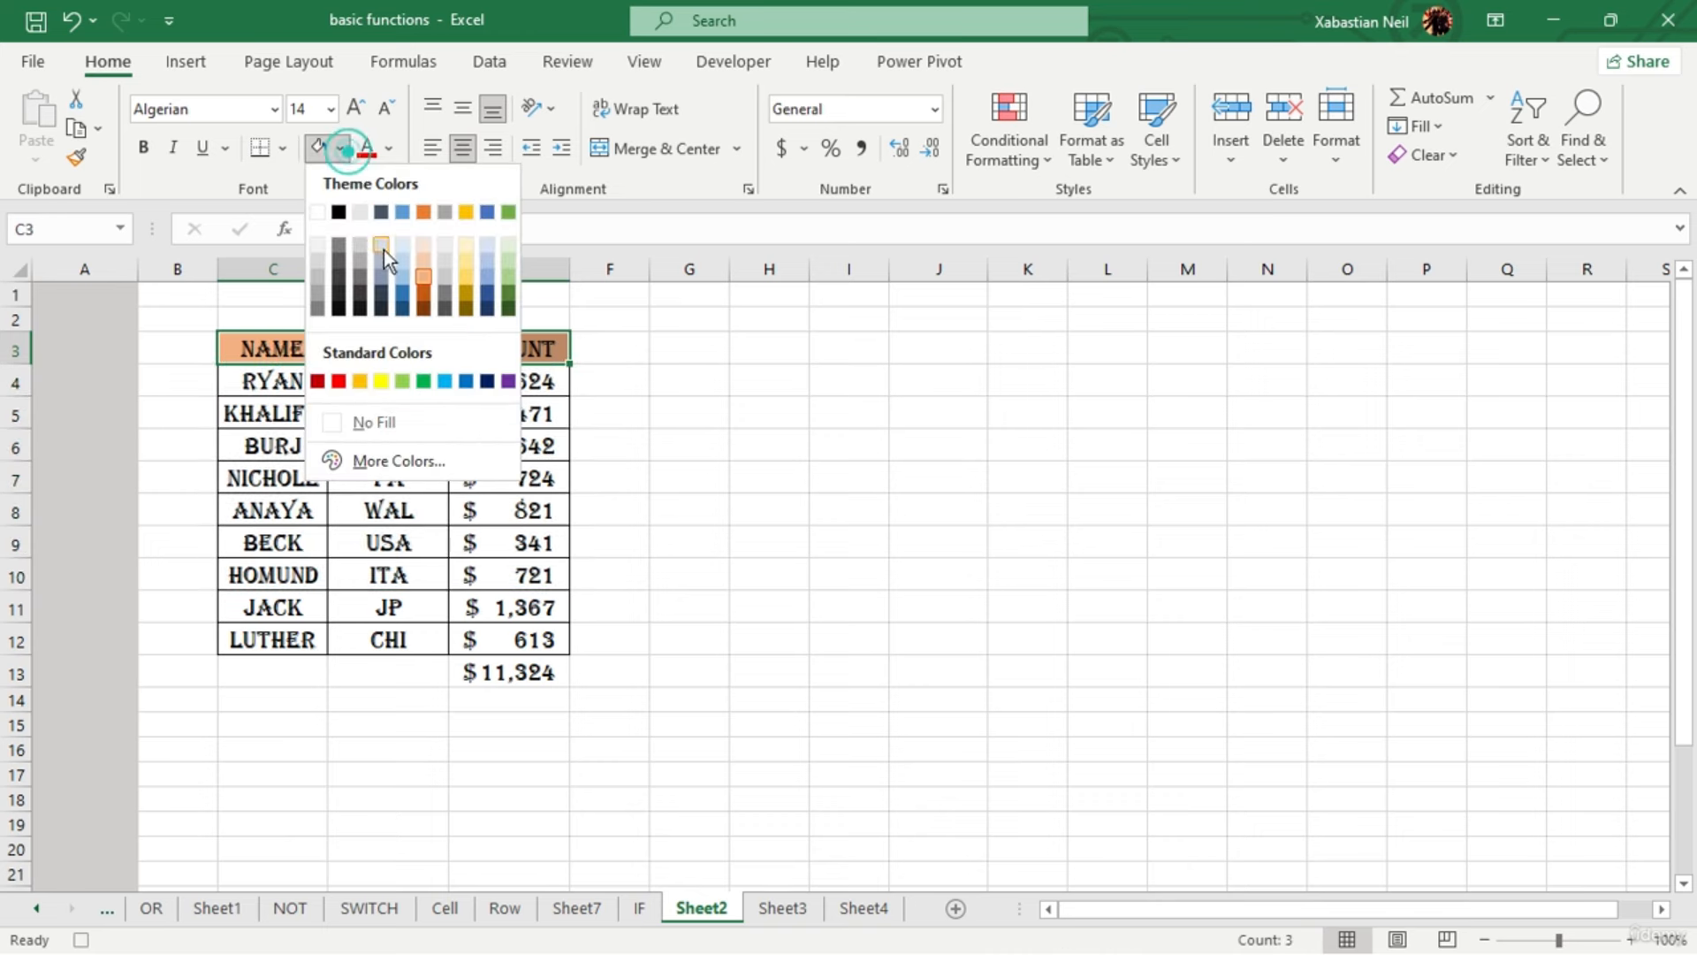
click(508, 281)
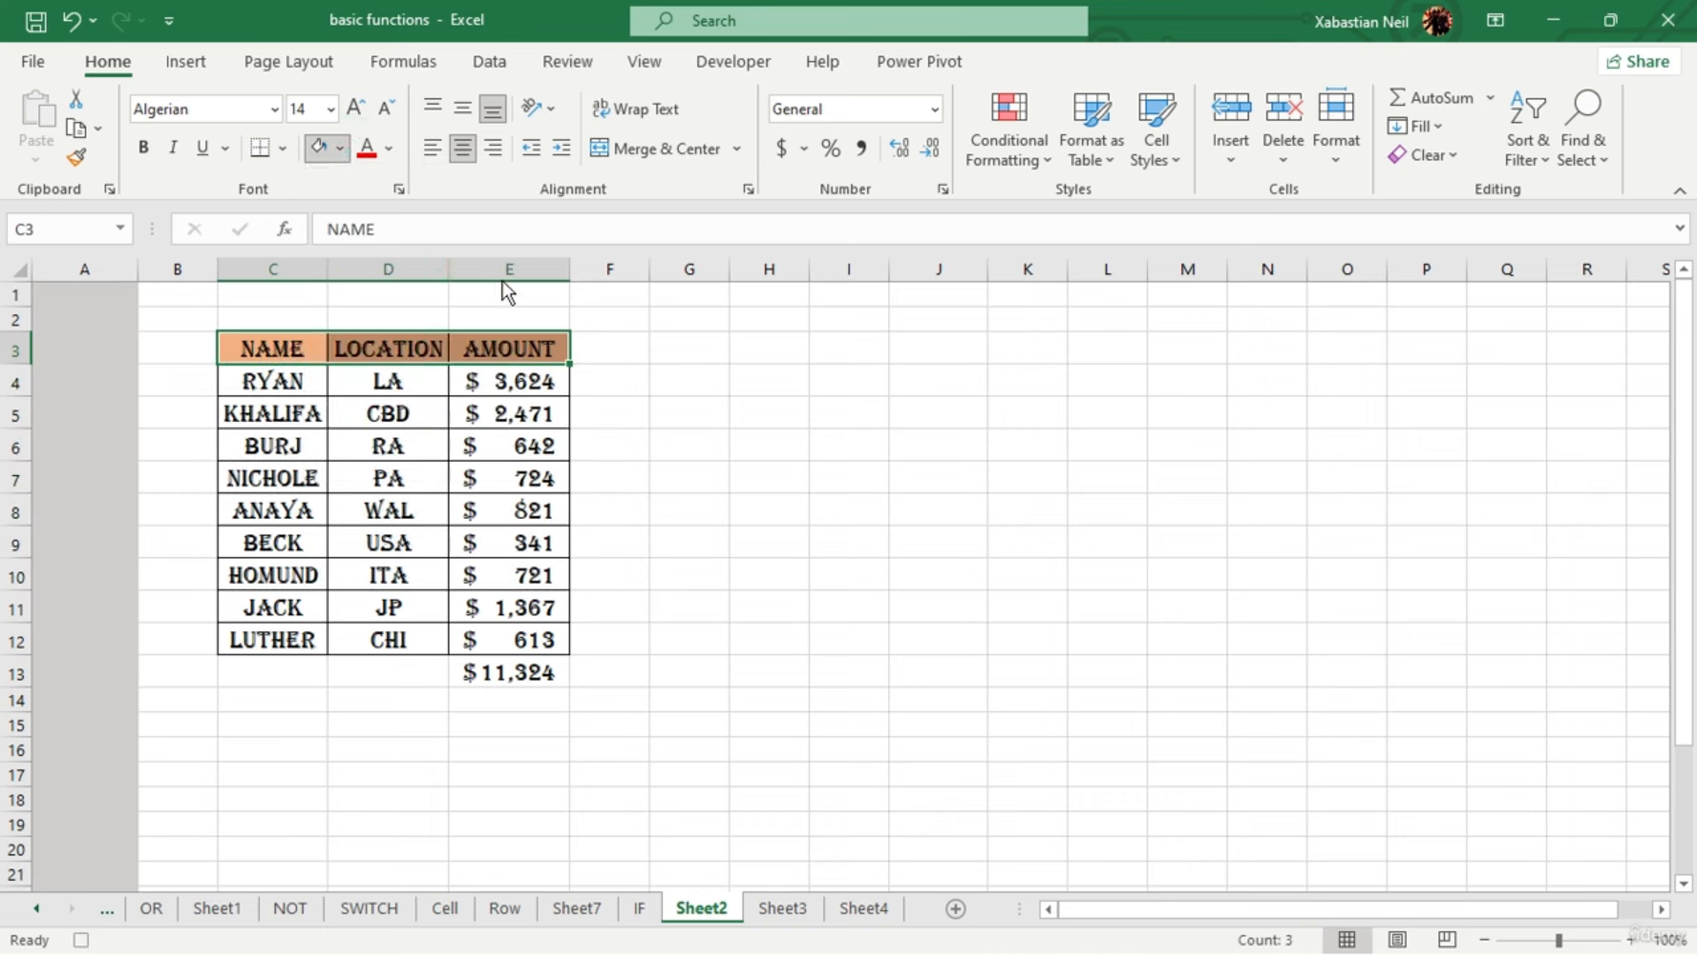
click(844, 478)
click(686, 512)
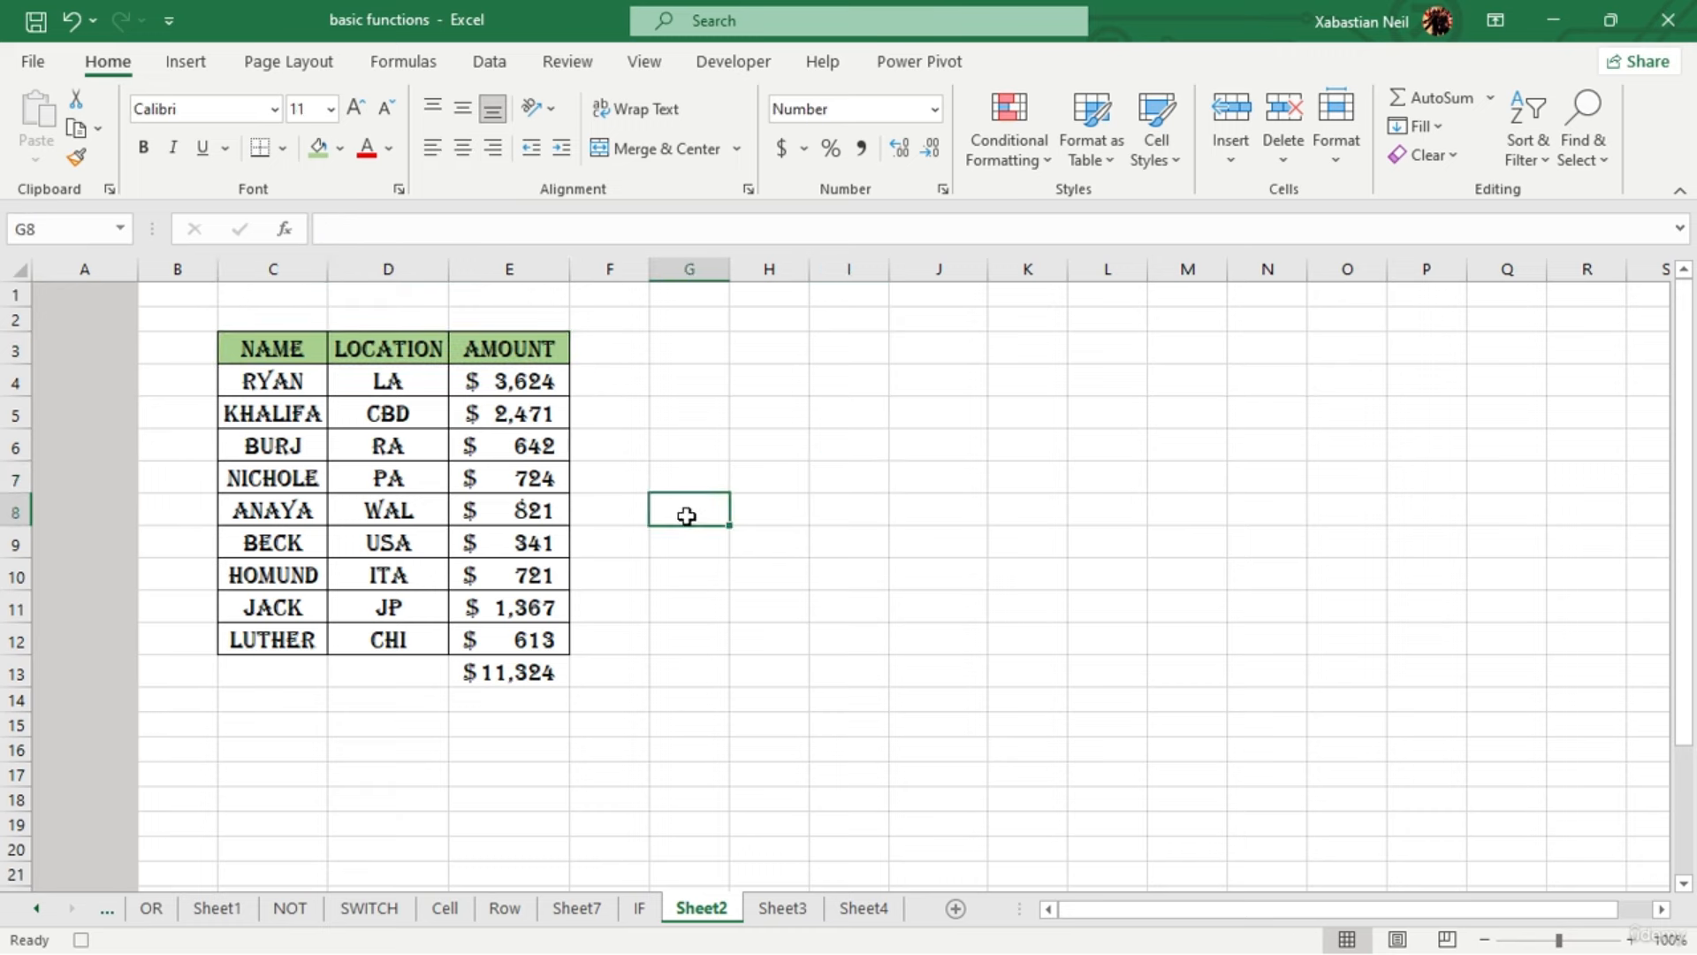
Try blue and black text colours on the data cells C4:E12, then settle on a very light green
drag(256, 382, 525, 645)
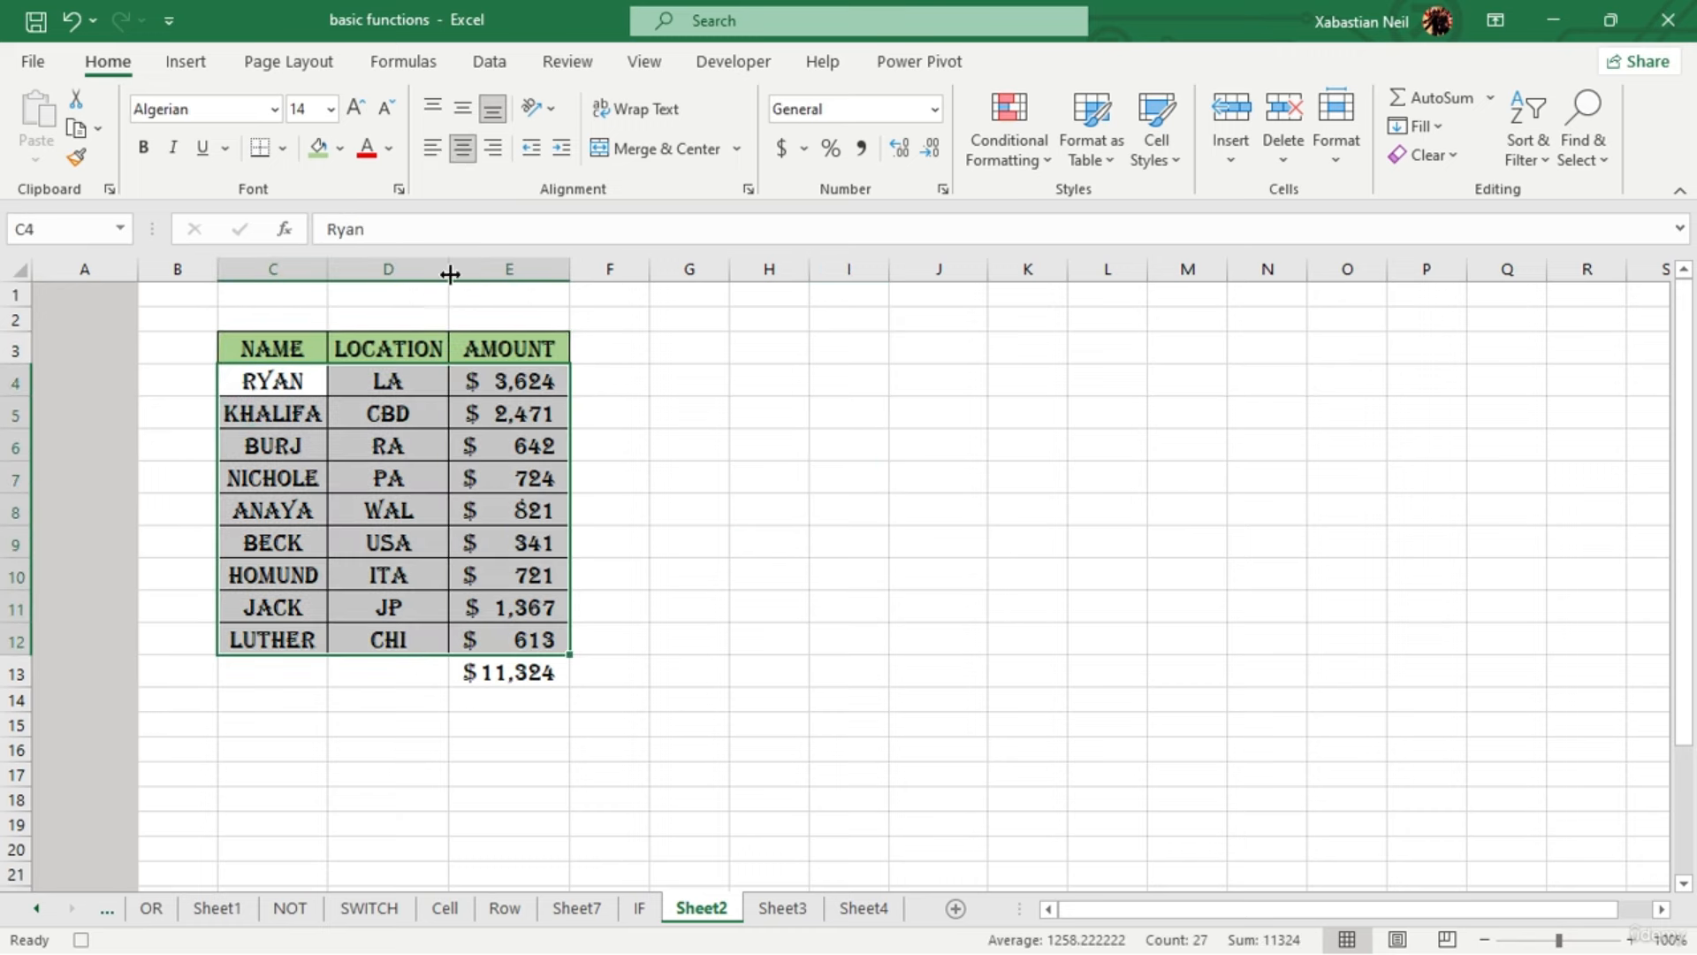
click(388, 148)
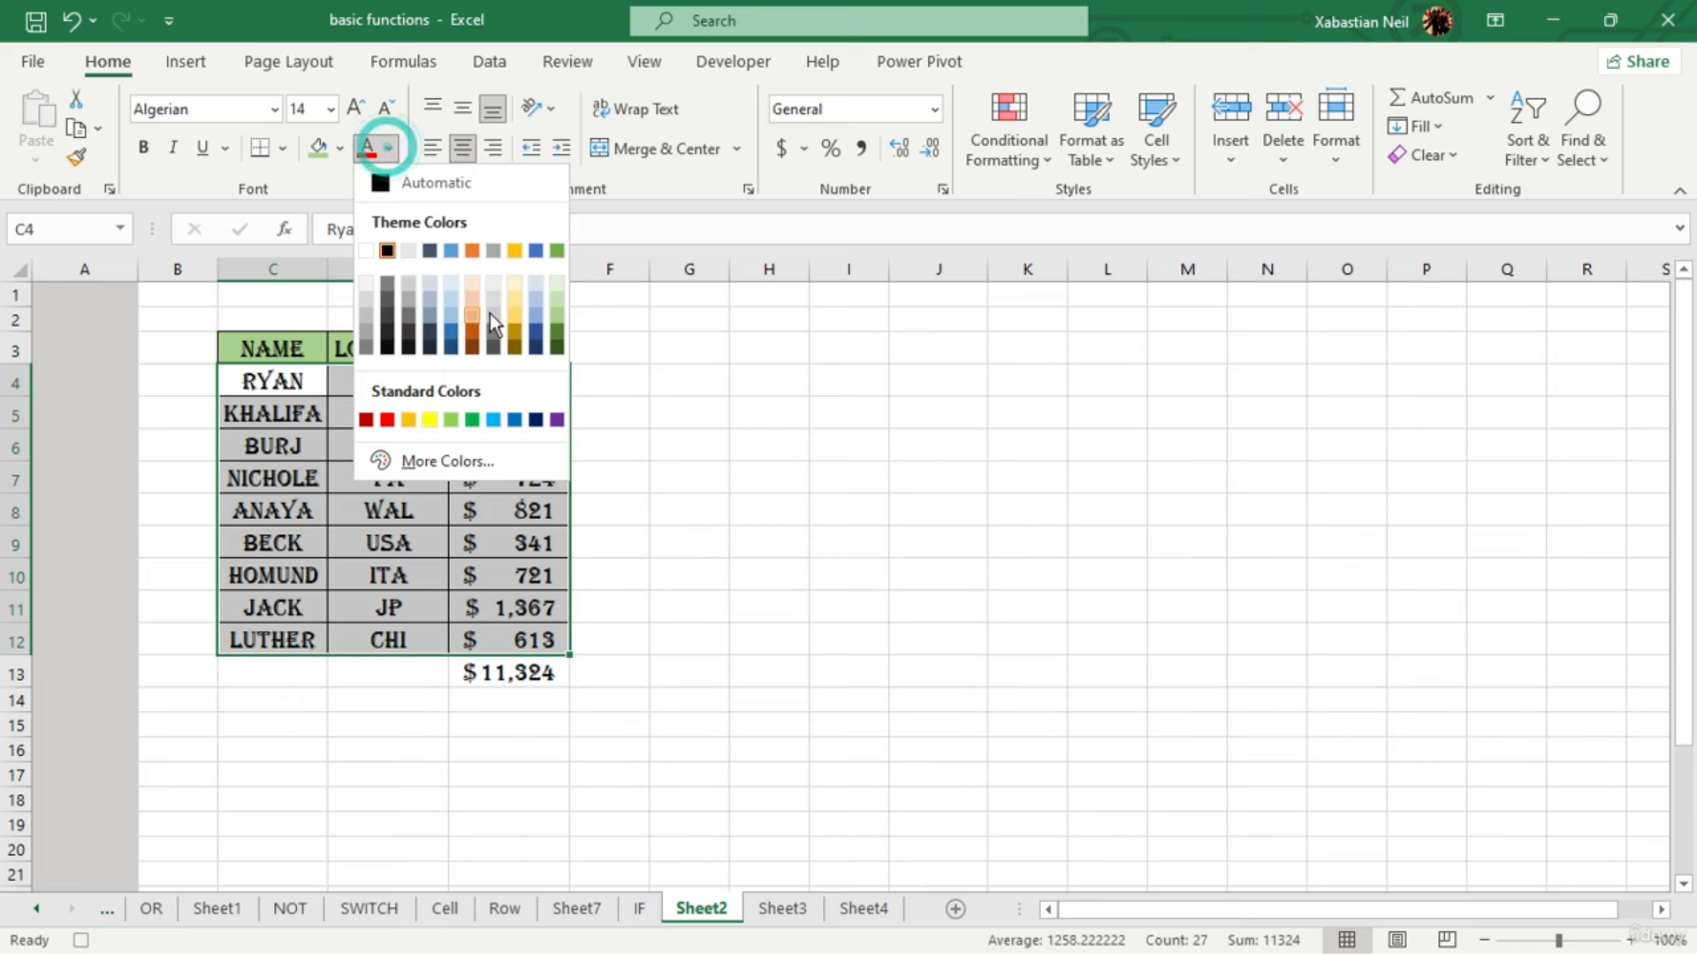
click(535, 317)
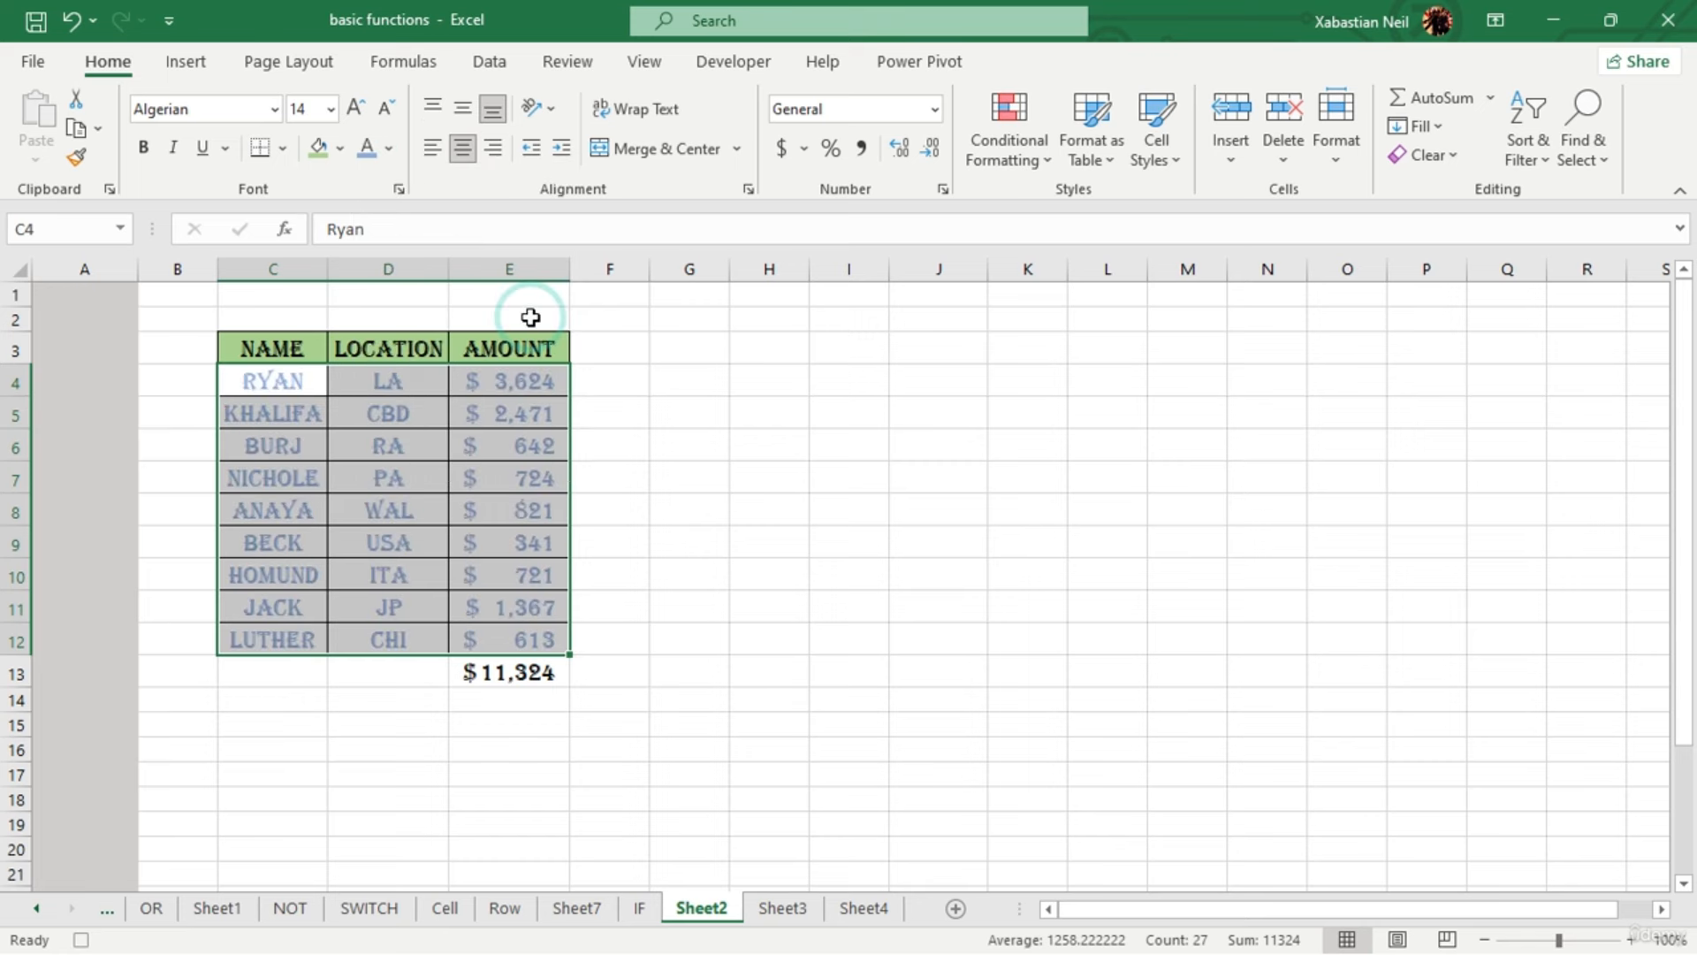
click(390, 149)
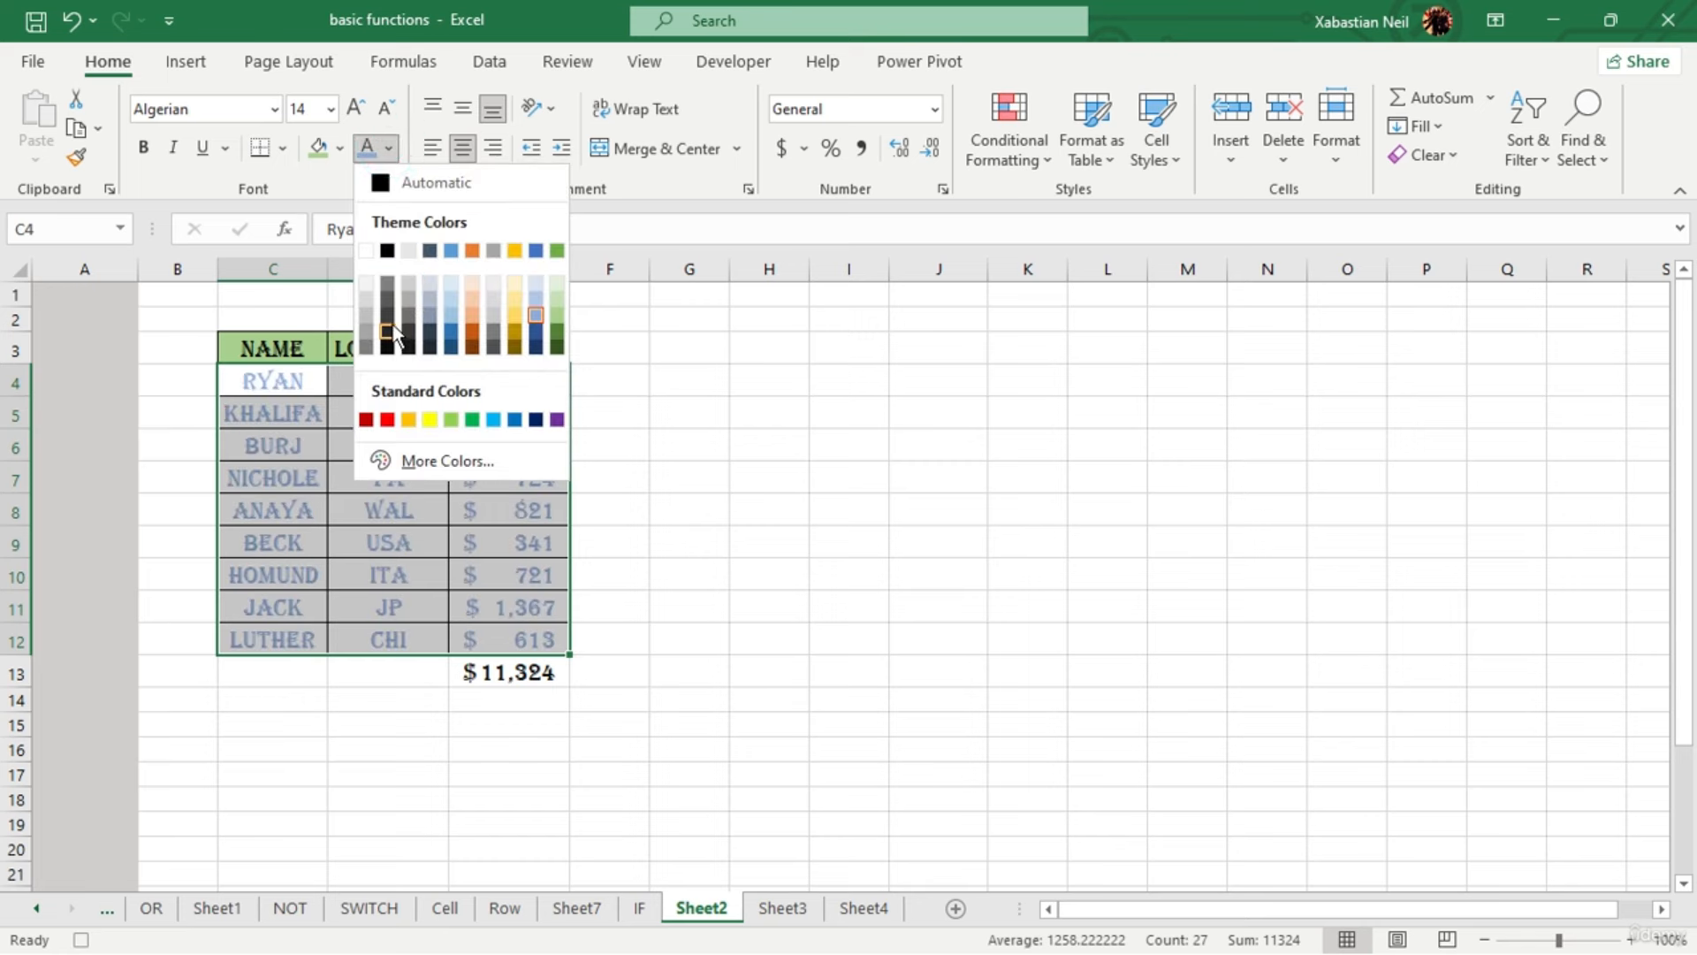
click(407, 182)
click(388, 148)
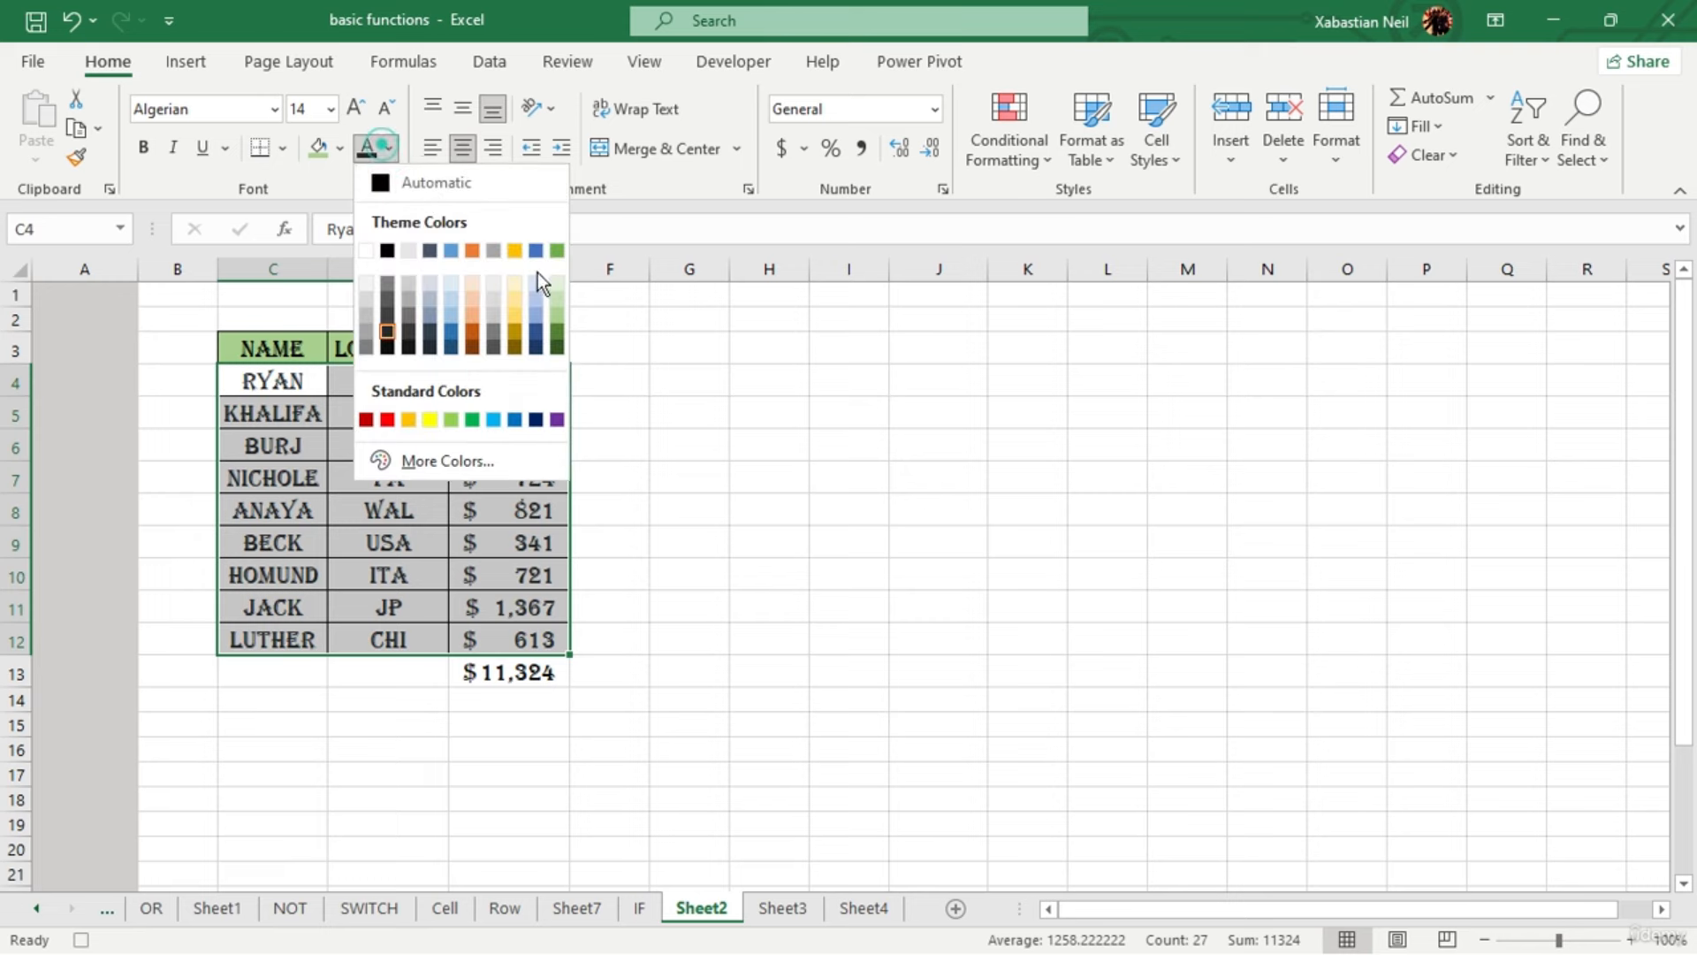
click(555, 290)
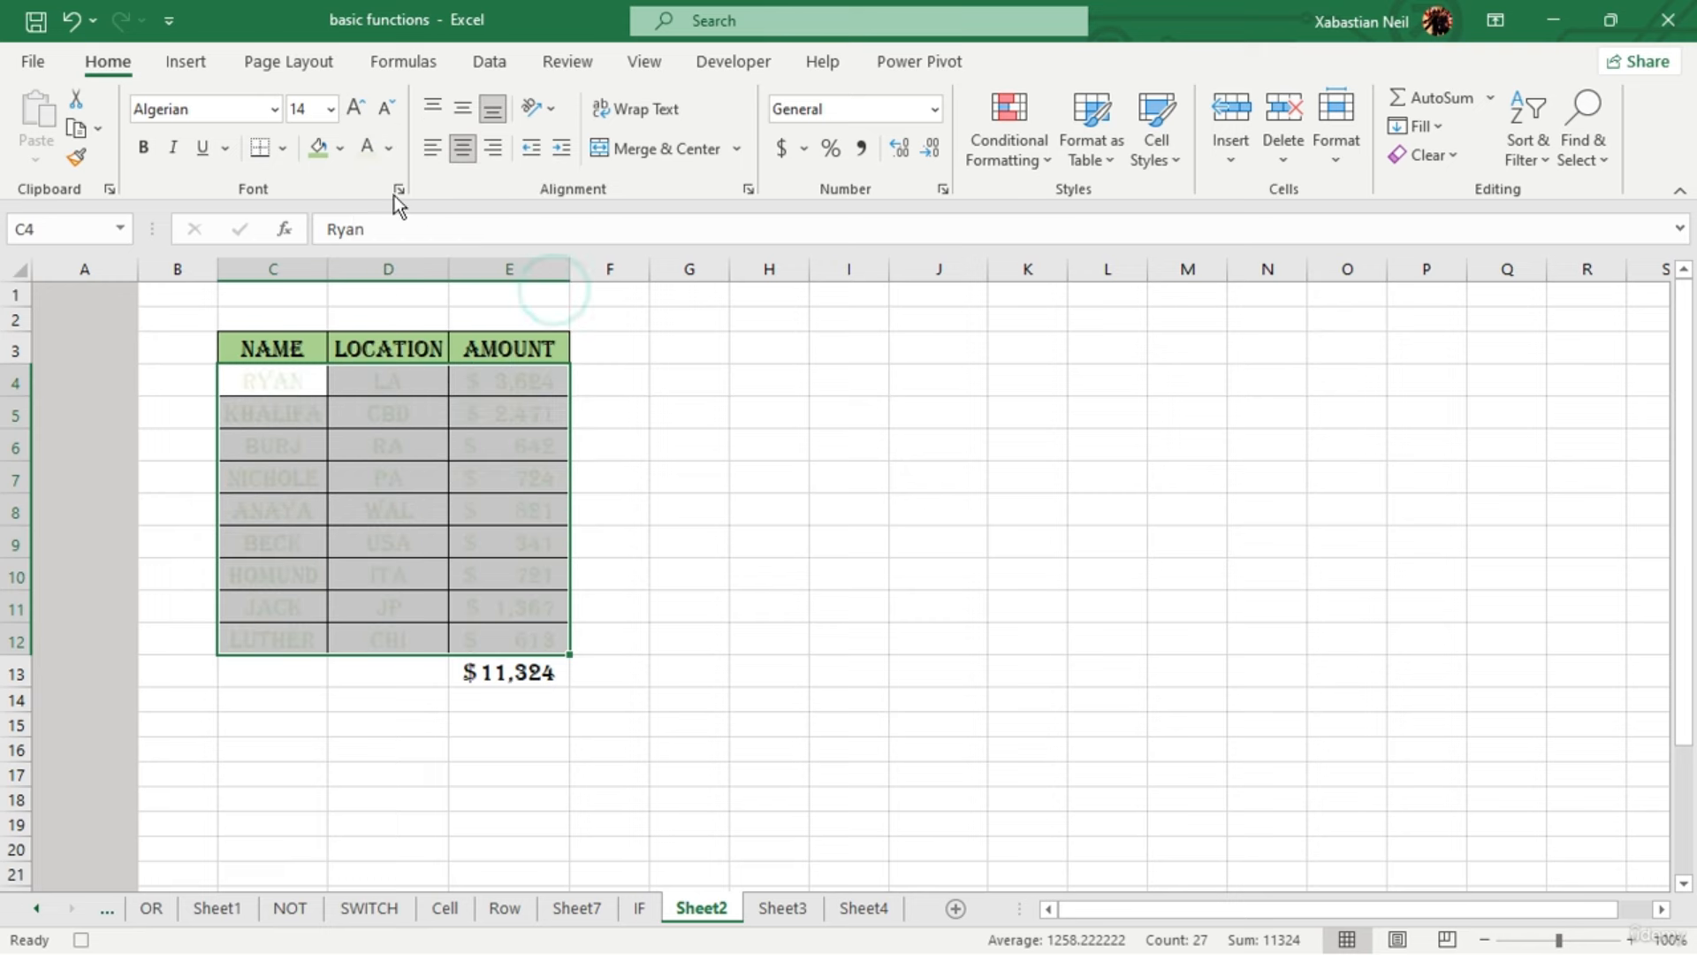
Fill the data cells C4:E12 with dark green
click(338, 149)
click(508, 309)
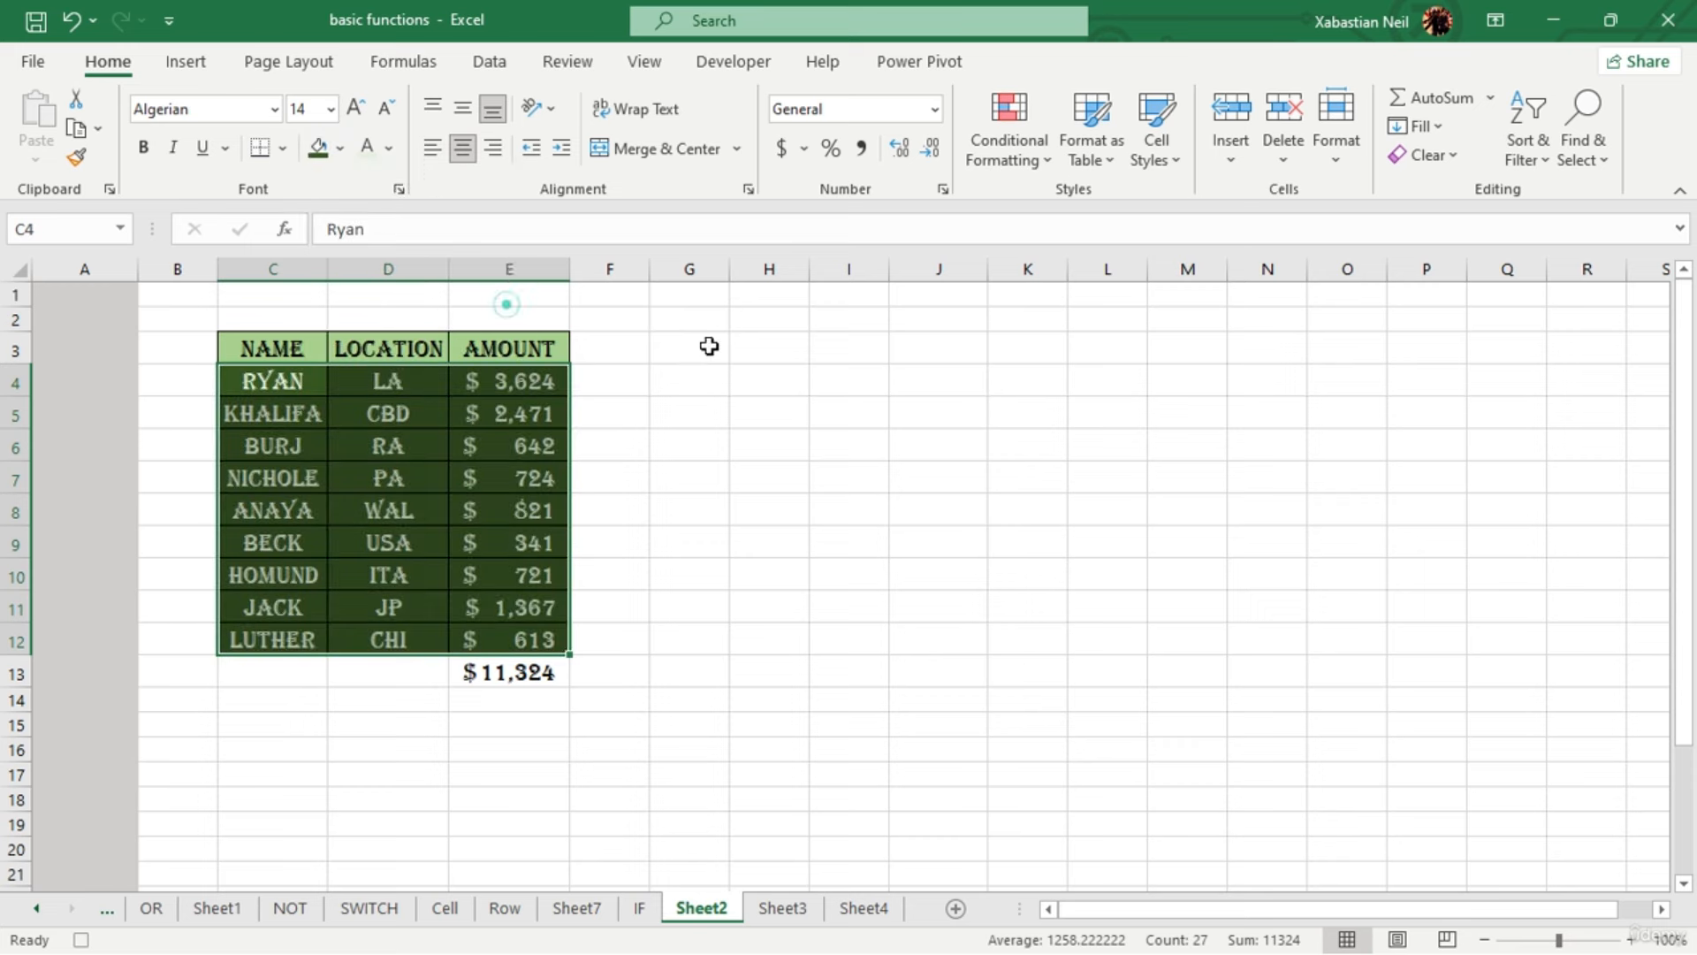
click(726, 445)
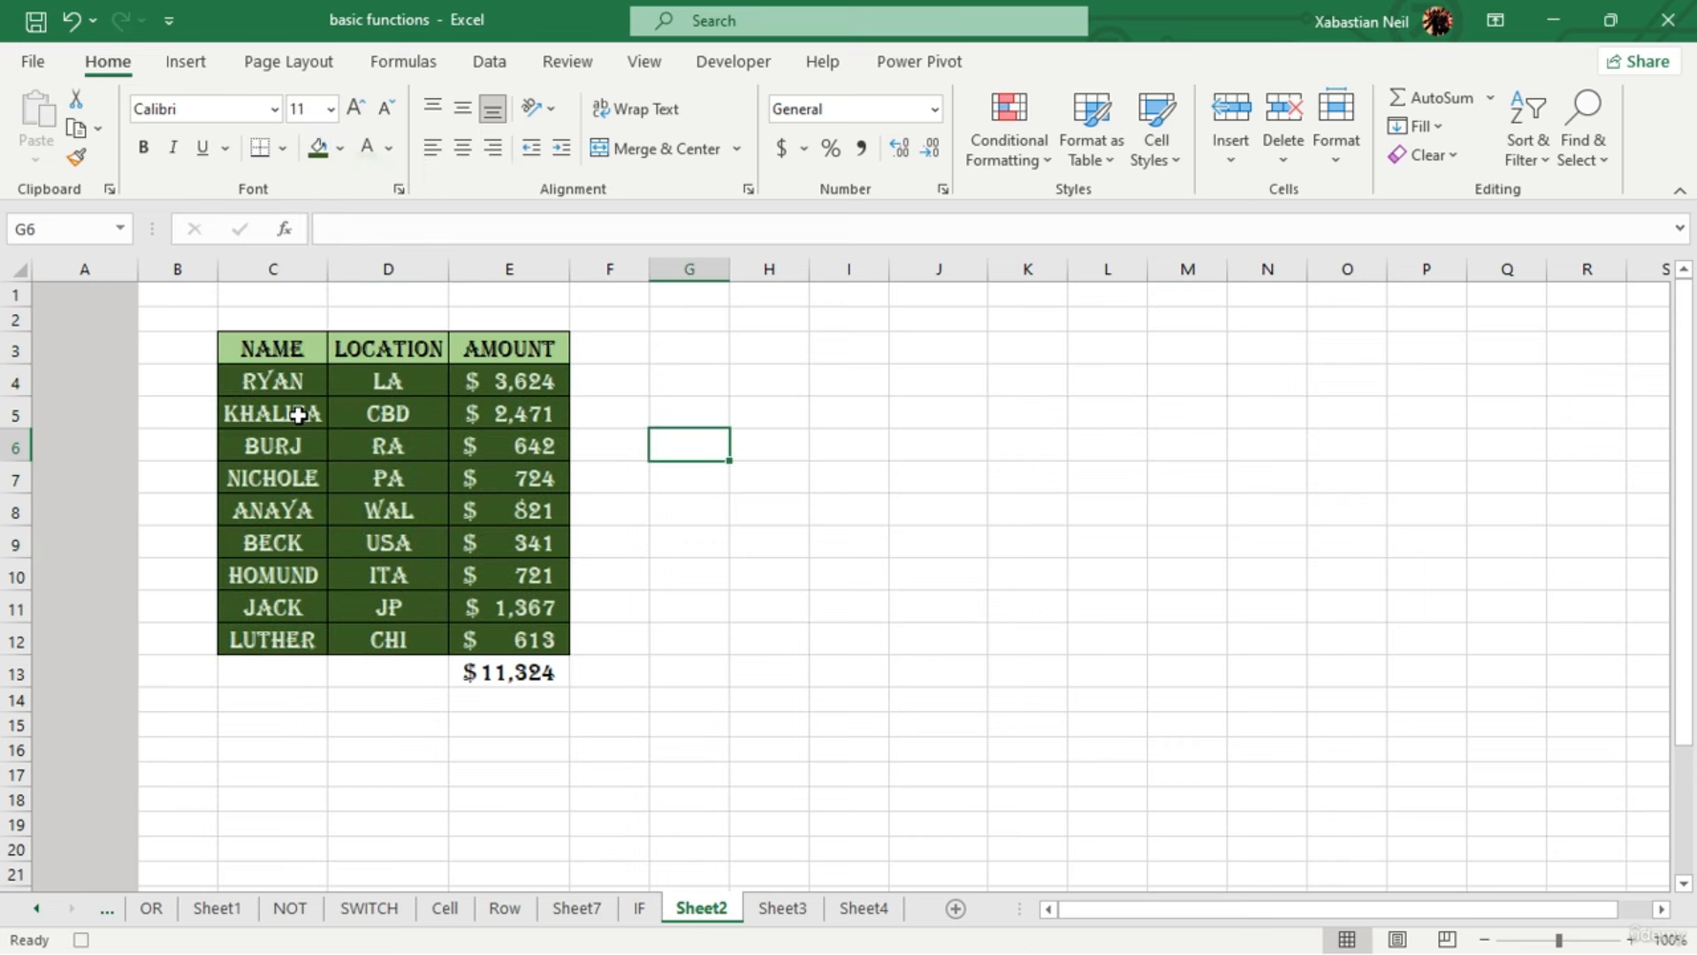
Stop recording the macro, check that it is in the macro list and close the list
click(752, 69)
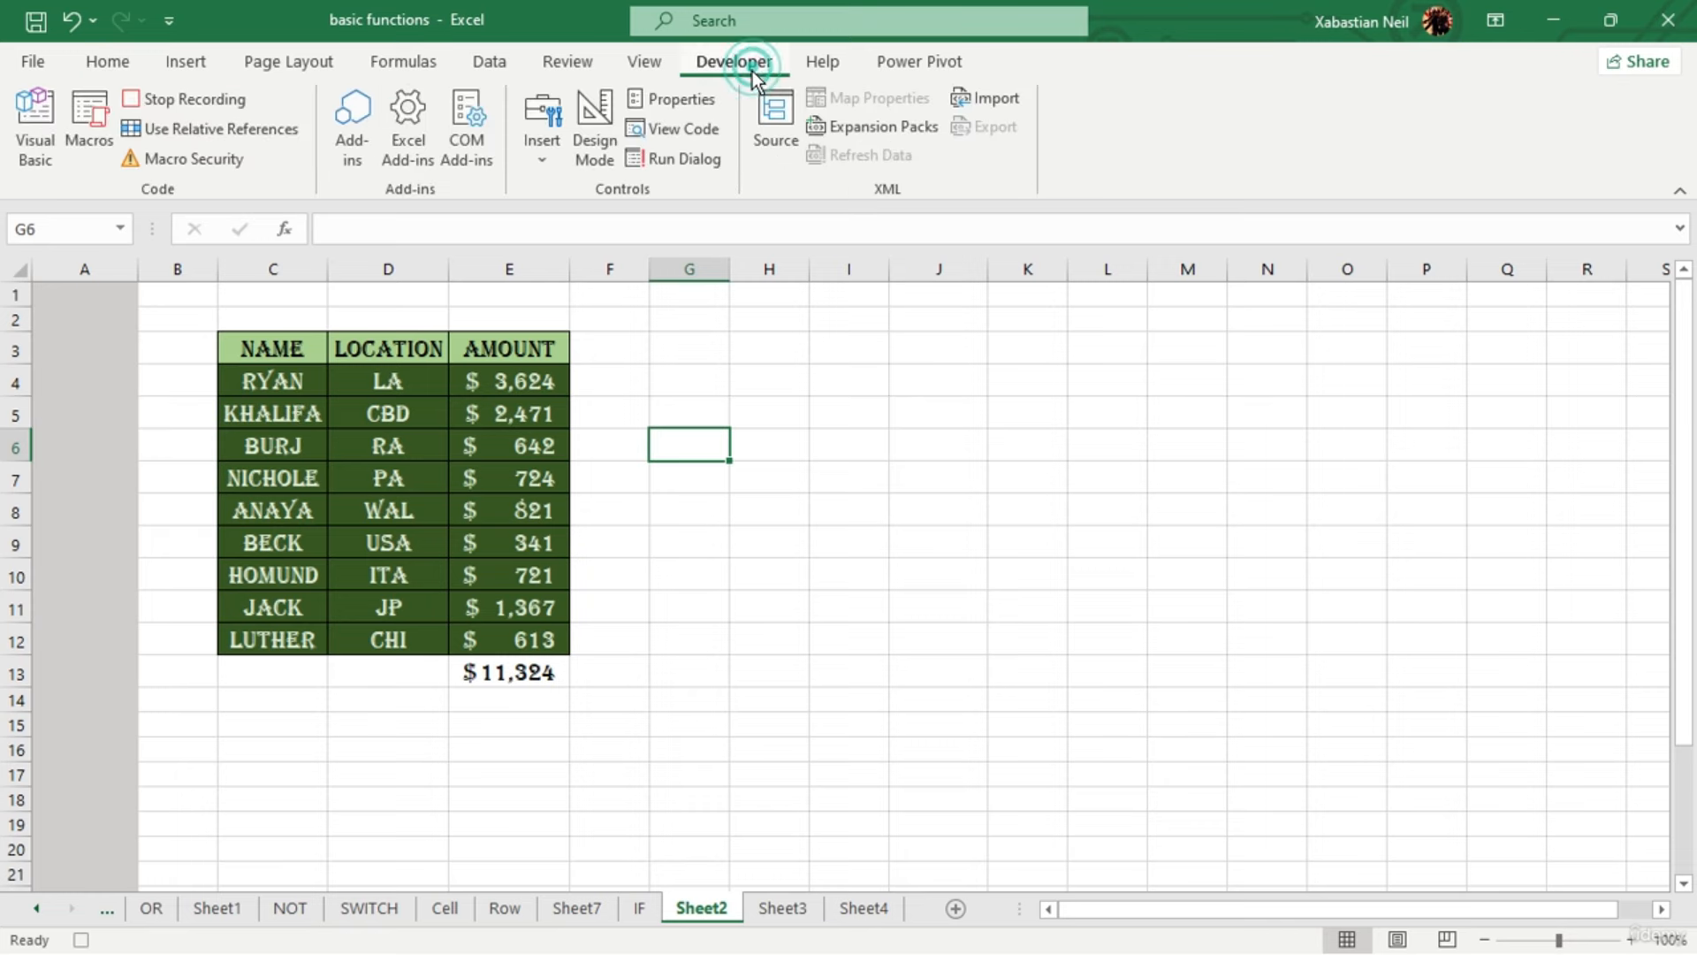
click(172, 101)
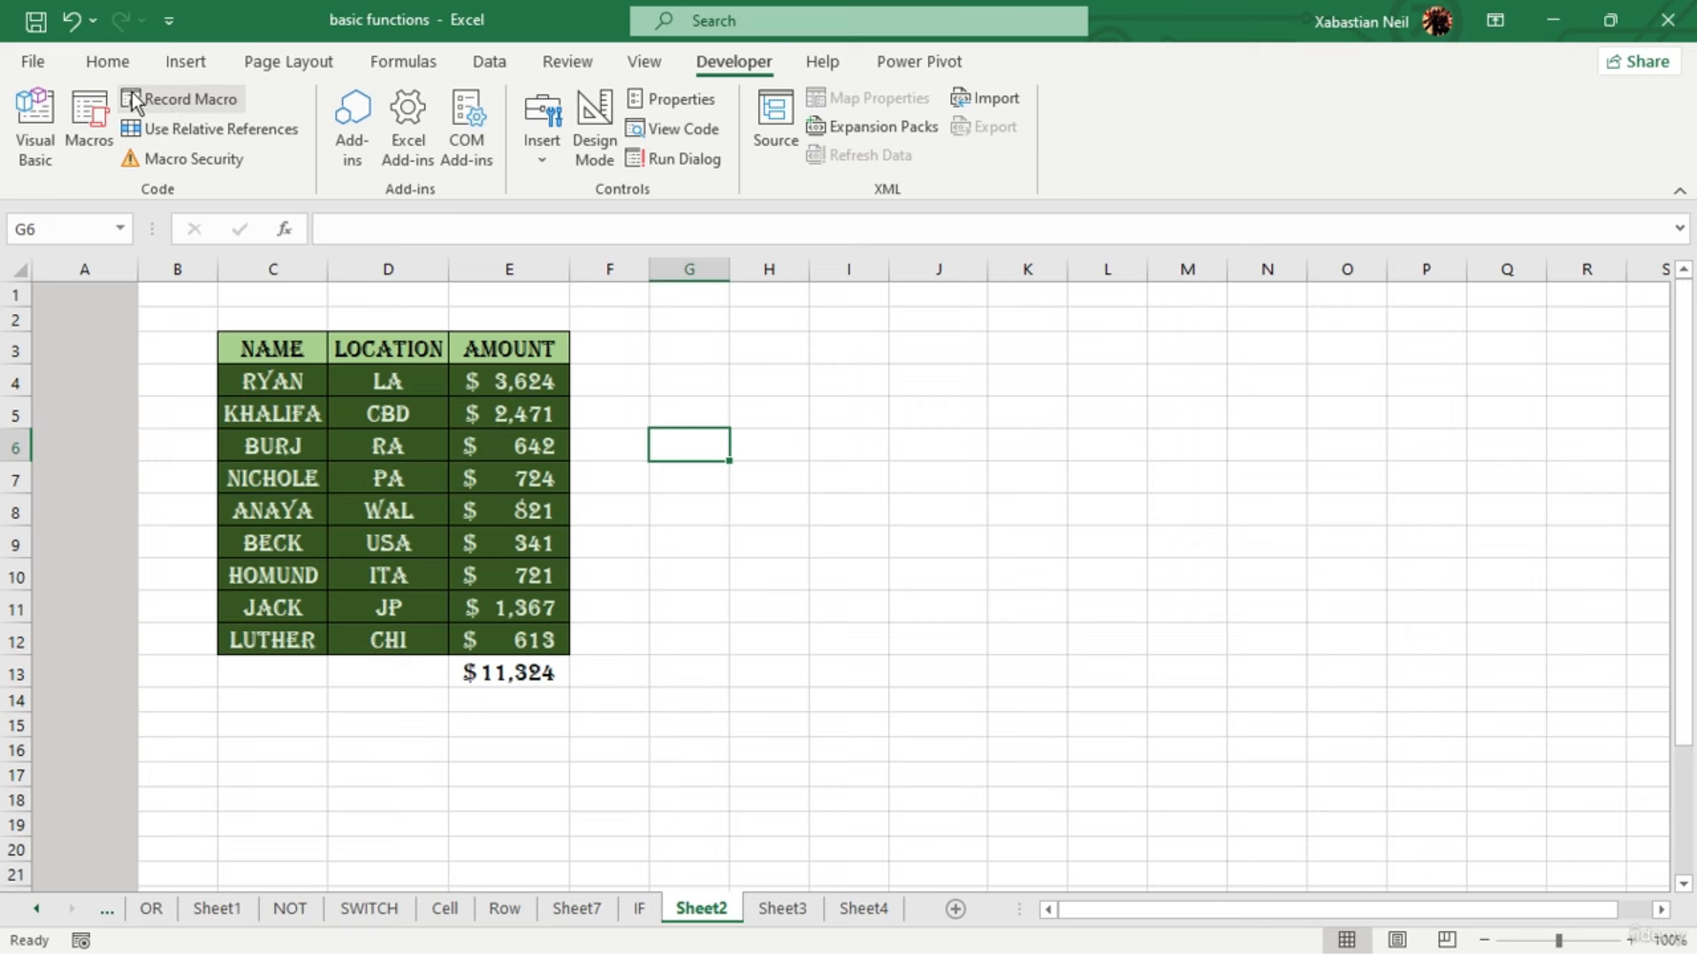
click(78, 144)
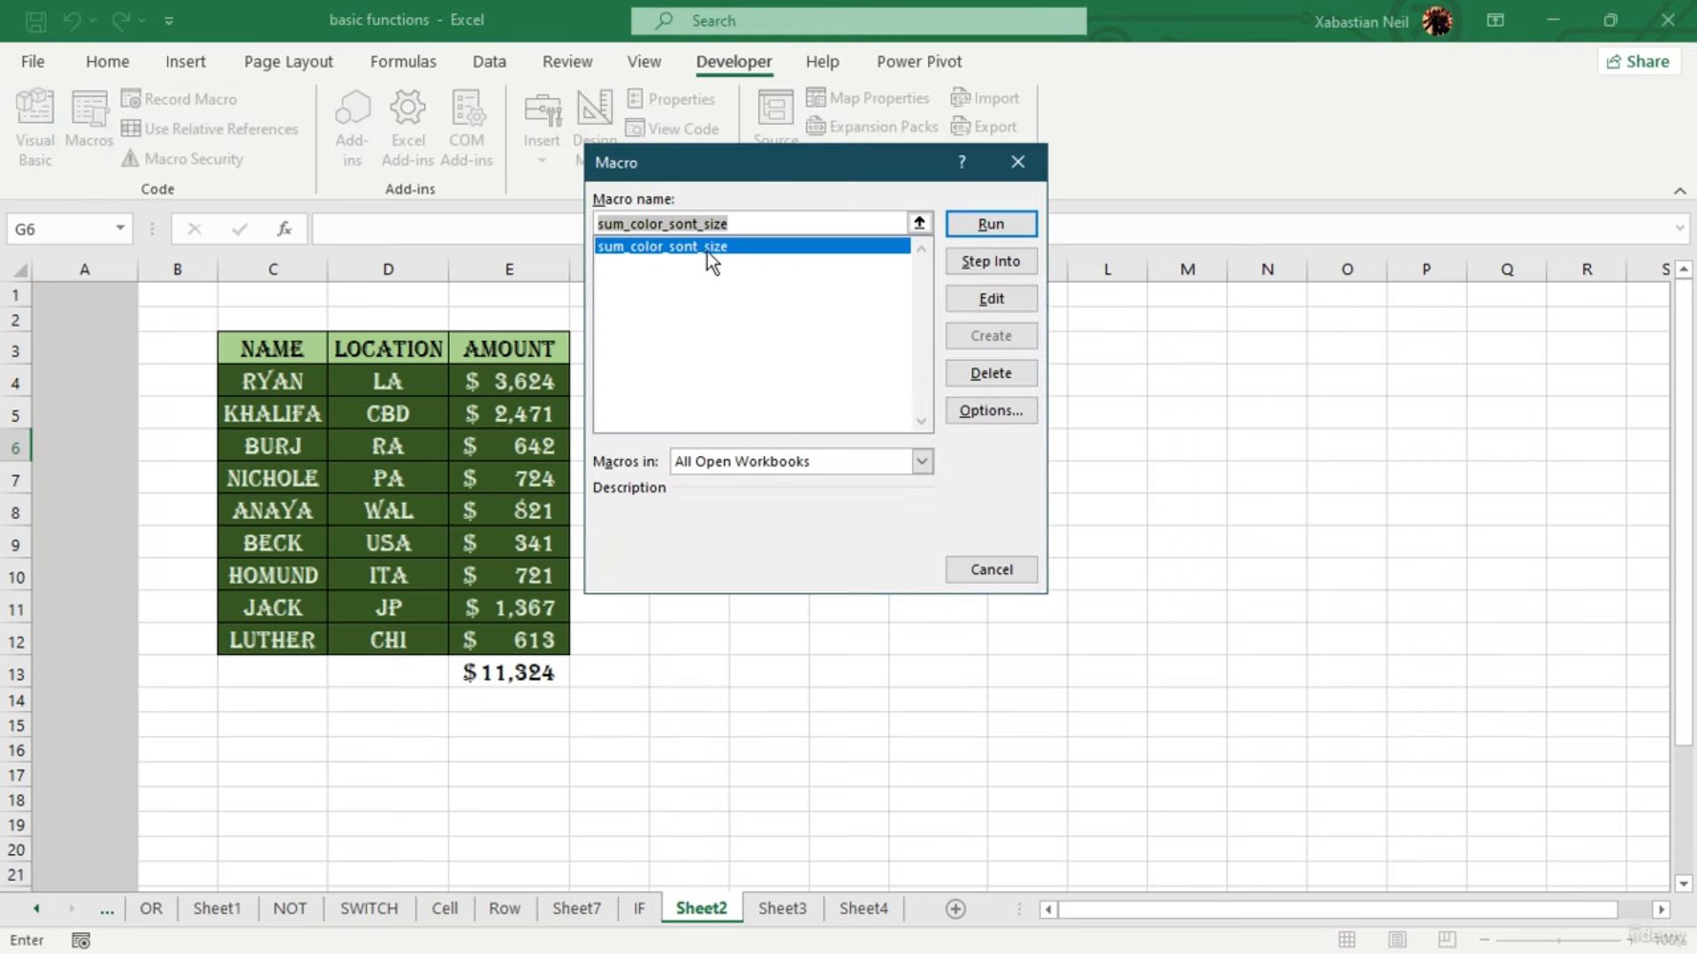
click(1007, 170)
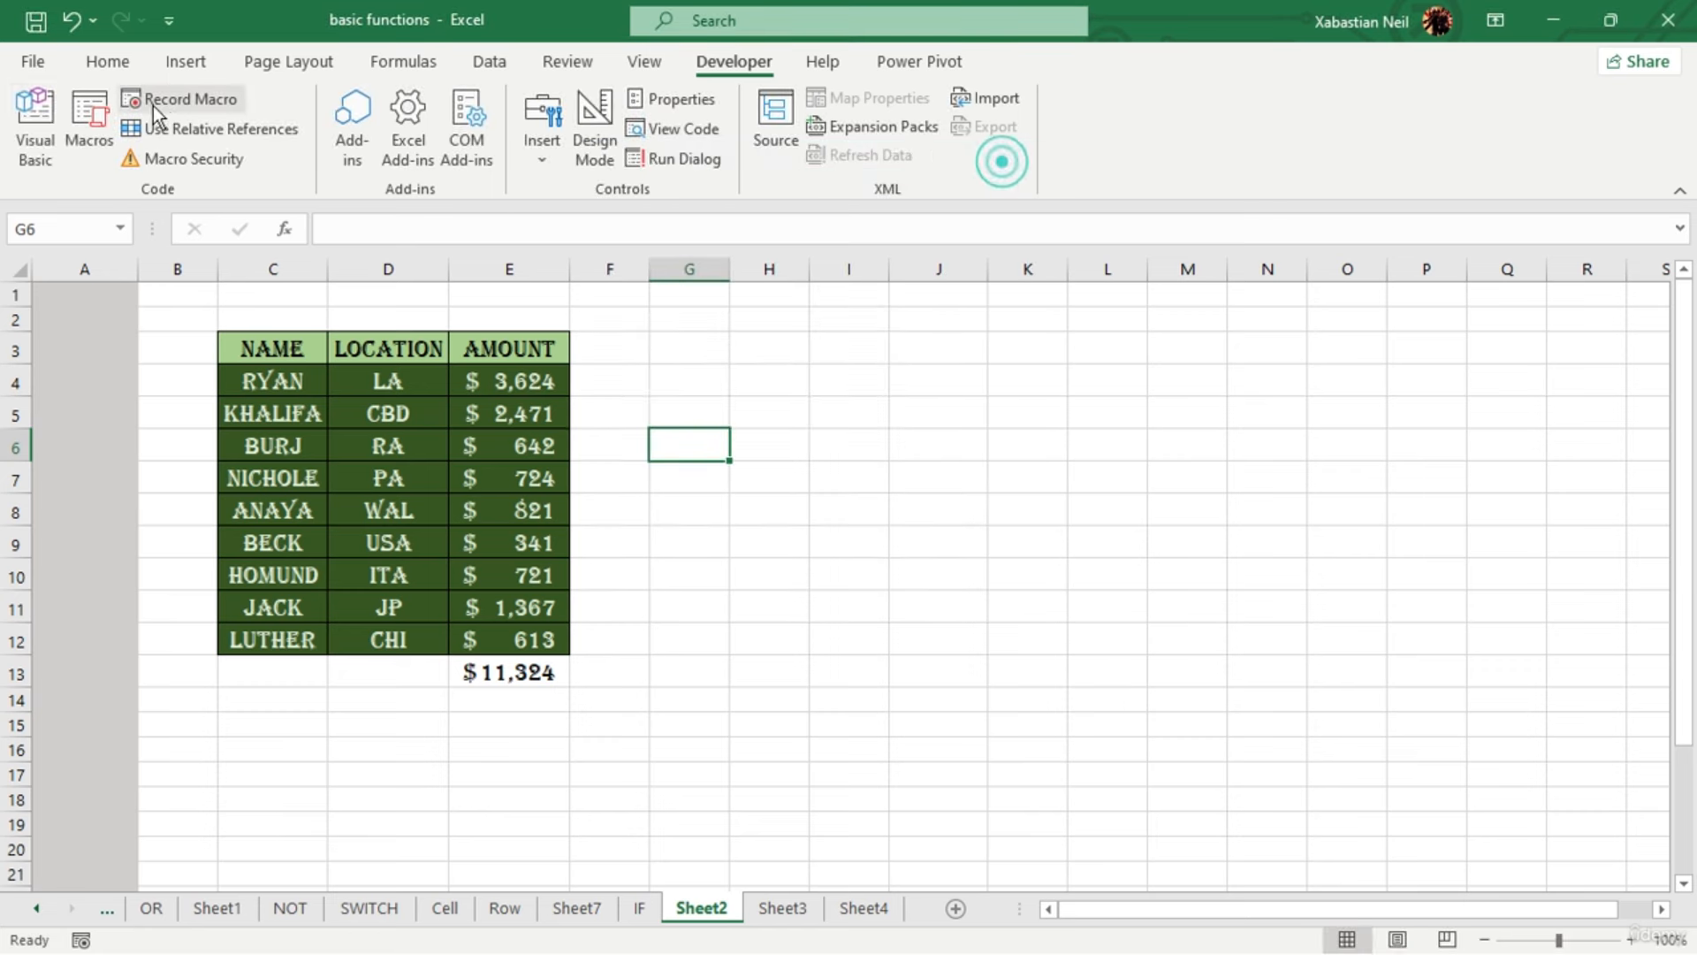
Open the recorded macro's code in Module1 of the Visual Basic editor, review it to the end and close the editor
click(25, 132)
scroll(897, 309, down, 2)
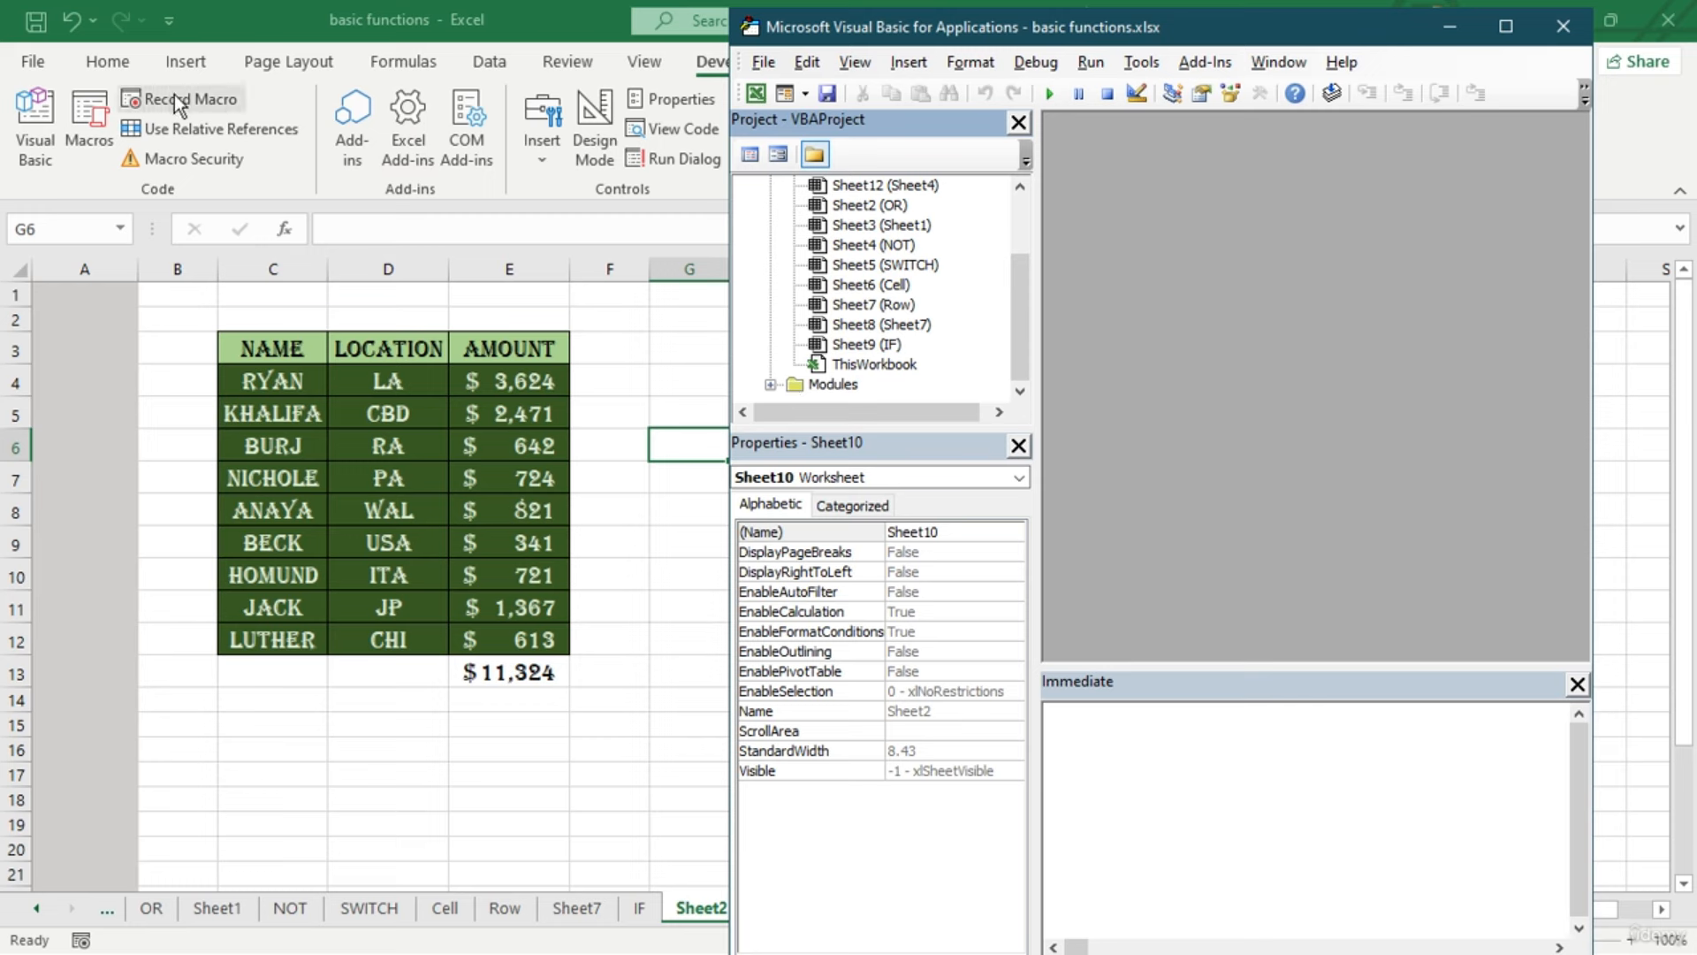
double_click(841, 395)
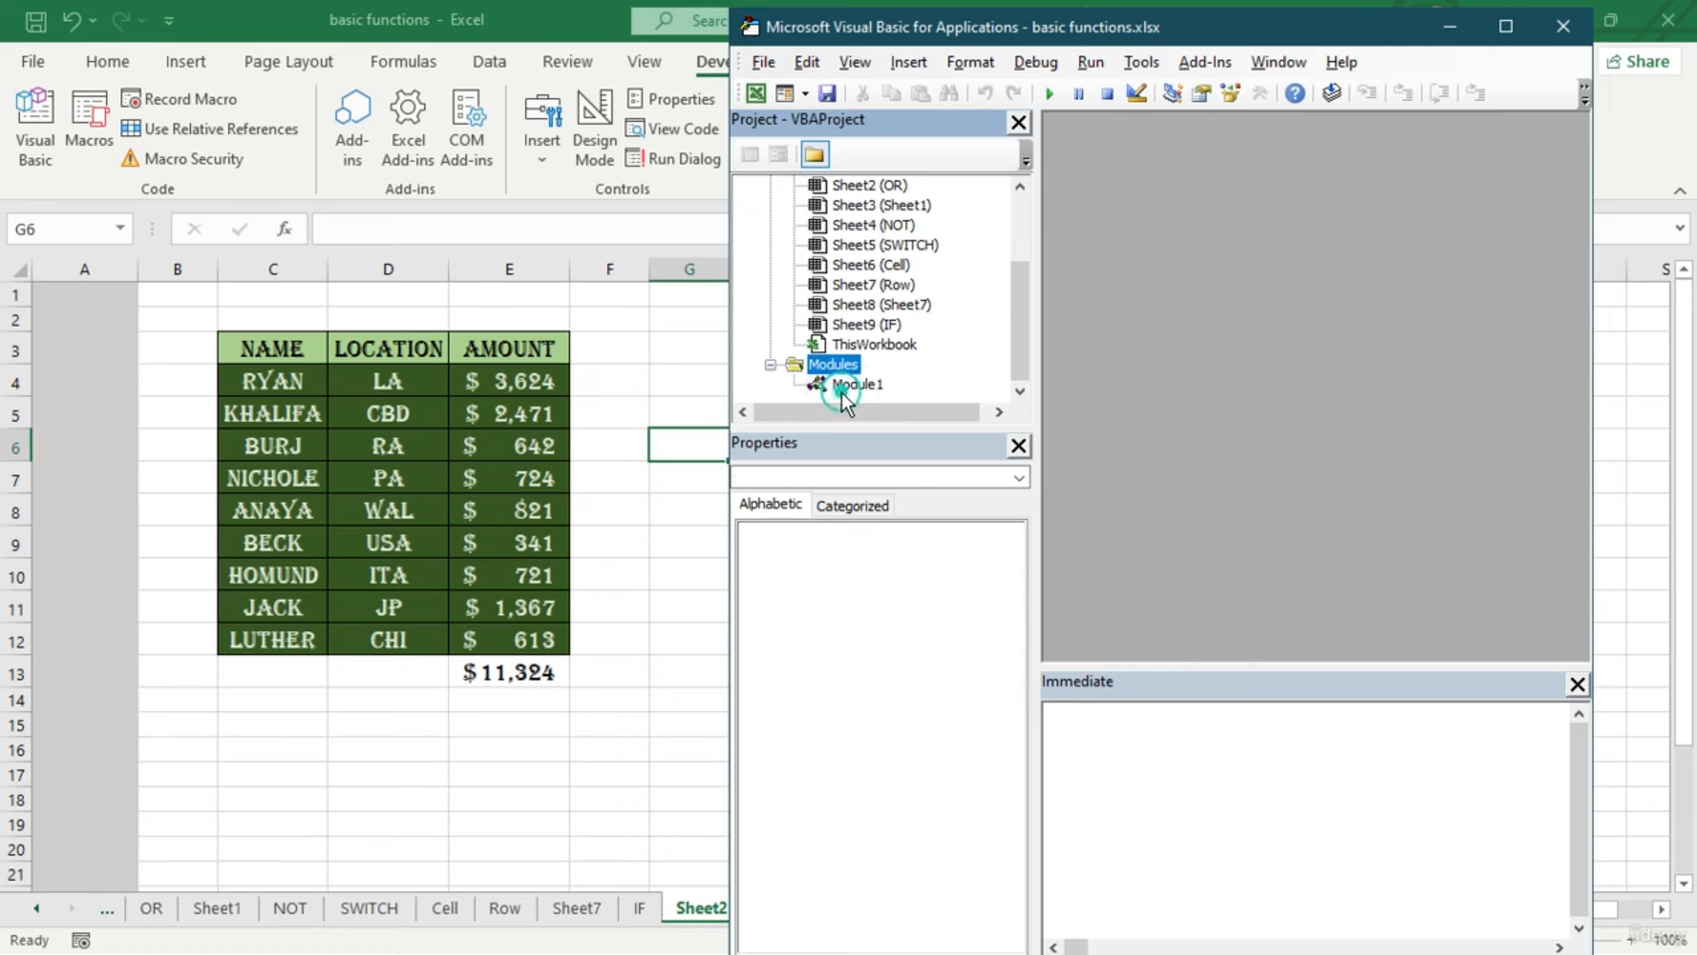
double_click(842, 393)
drag(1584, 242, 1550, 206)
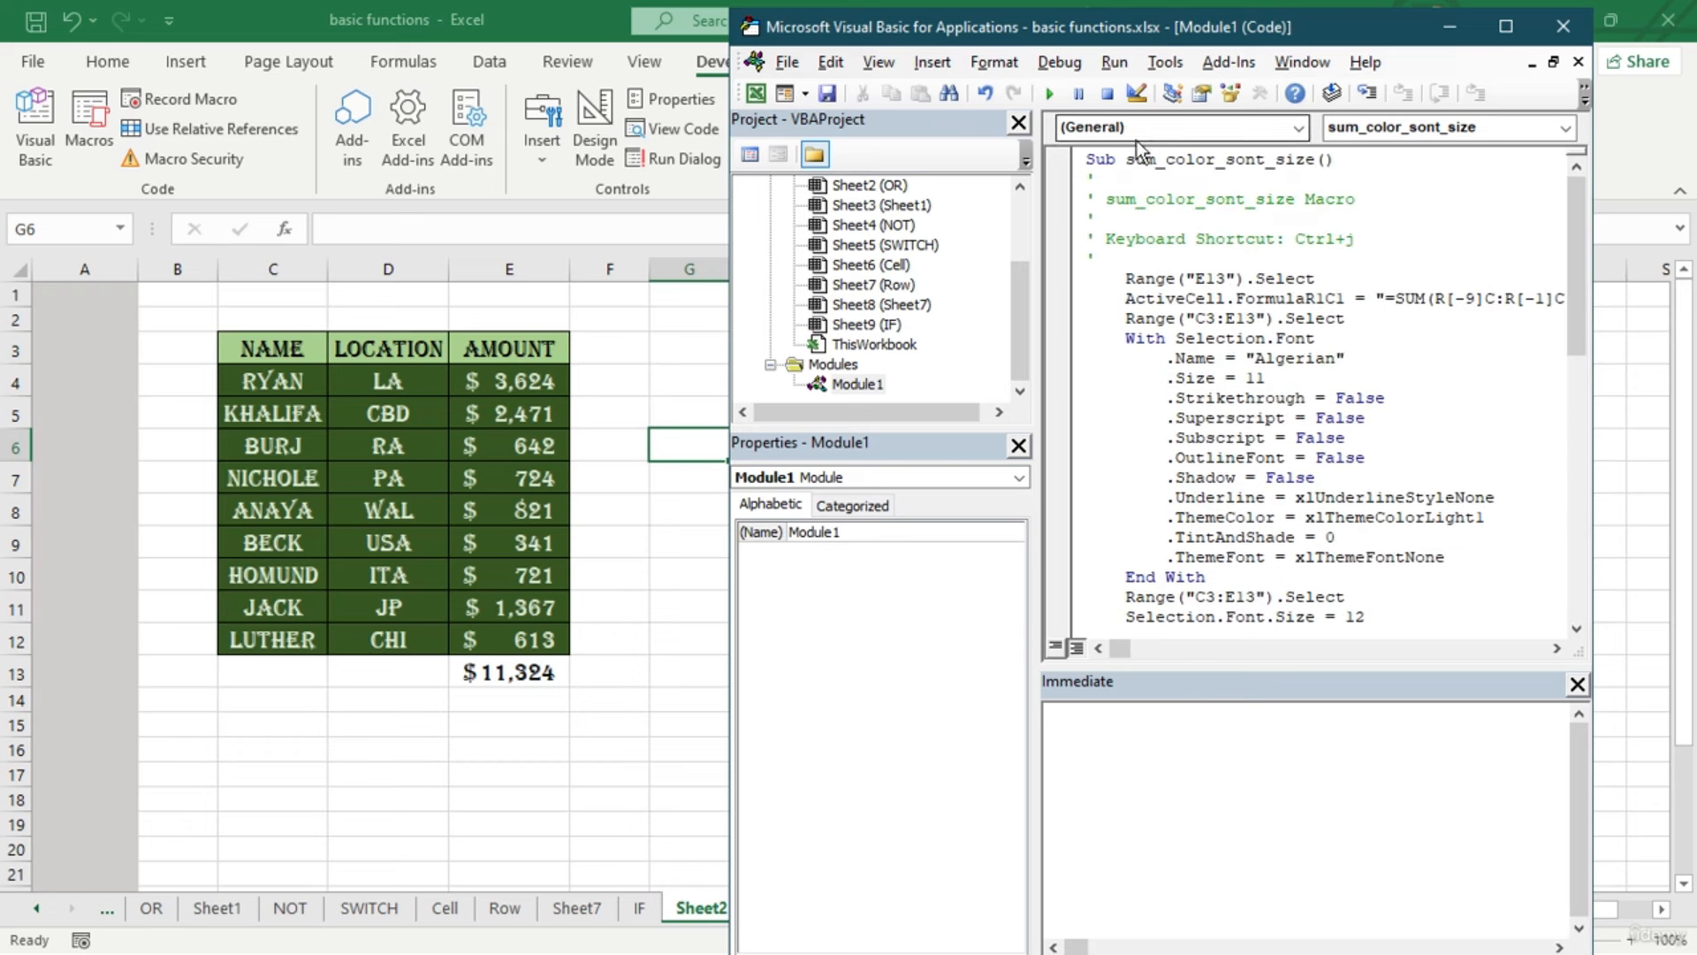
key(ctrl+End)
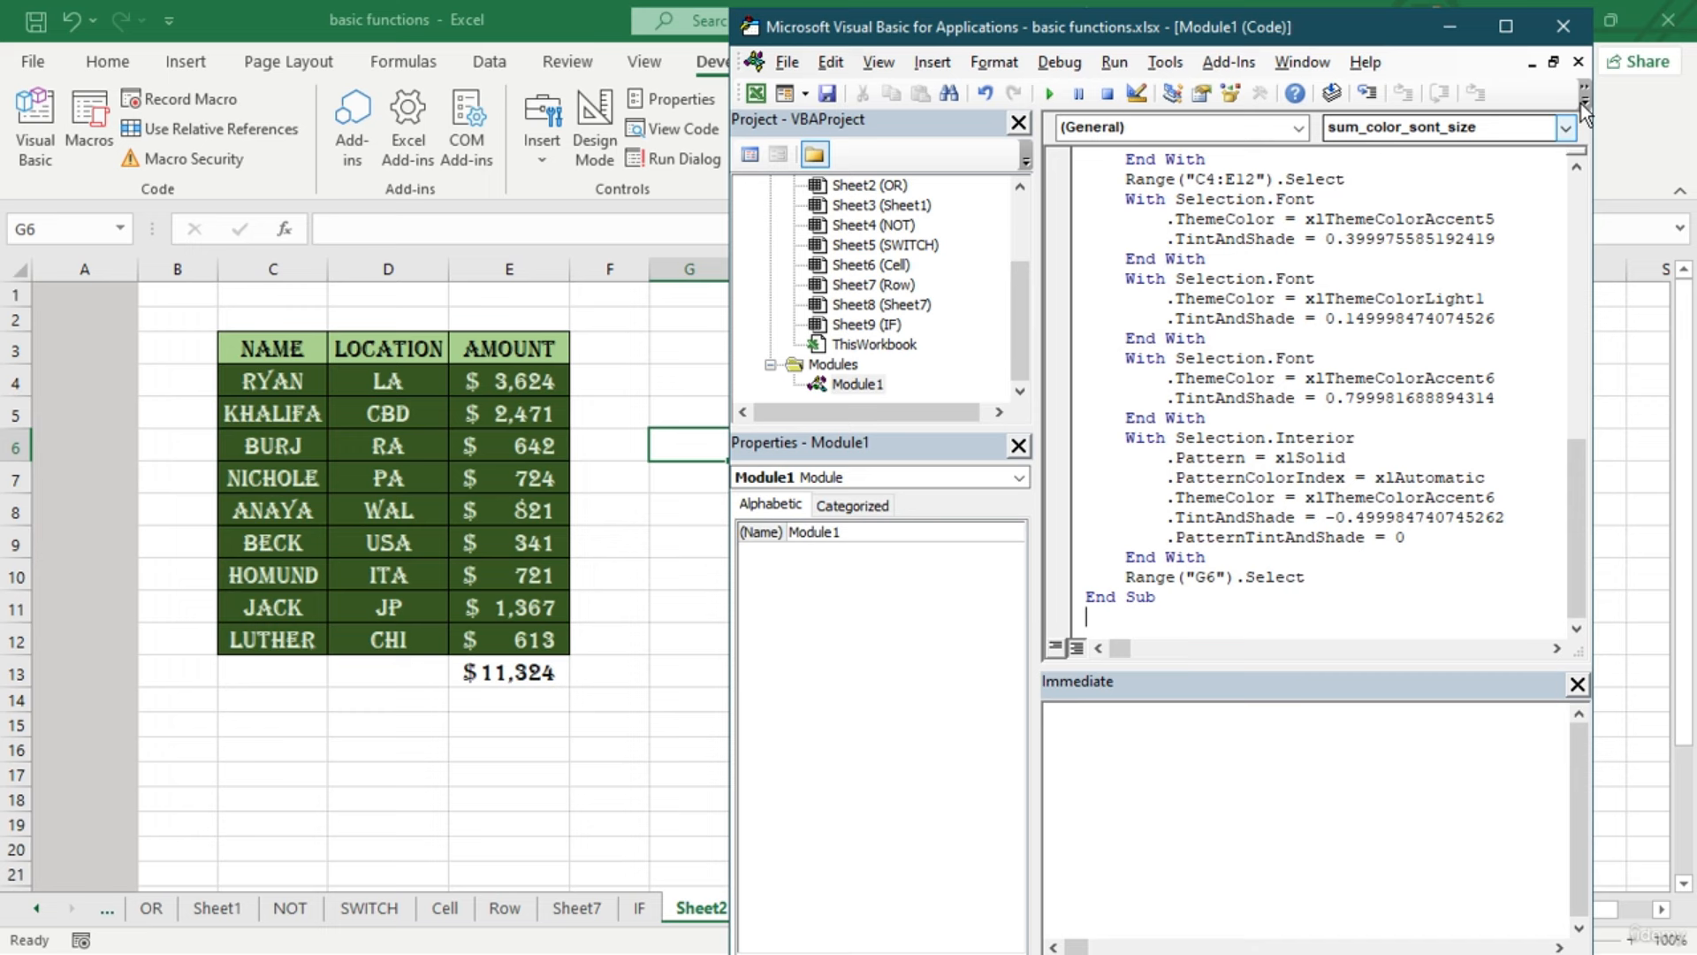
click(1564, 28)
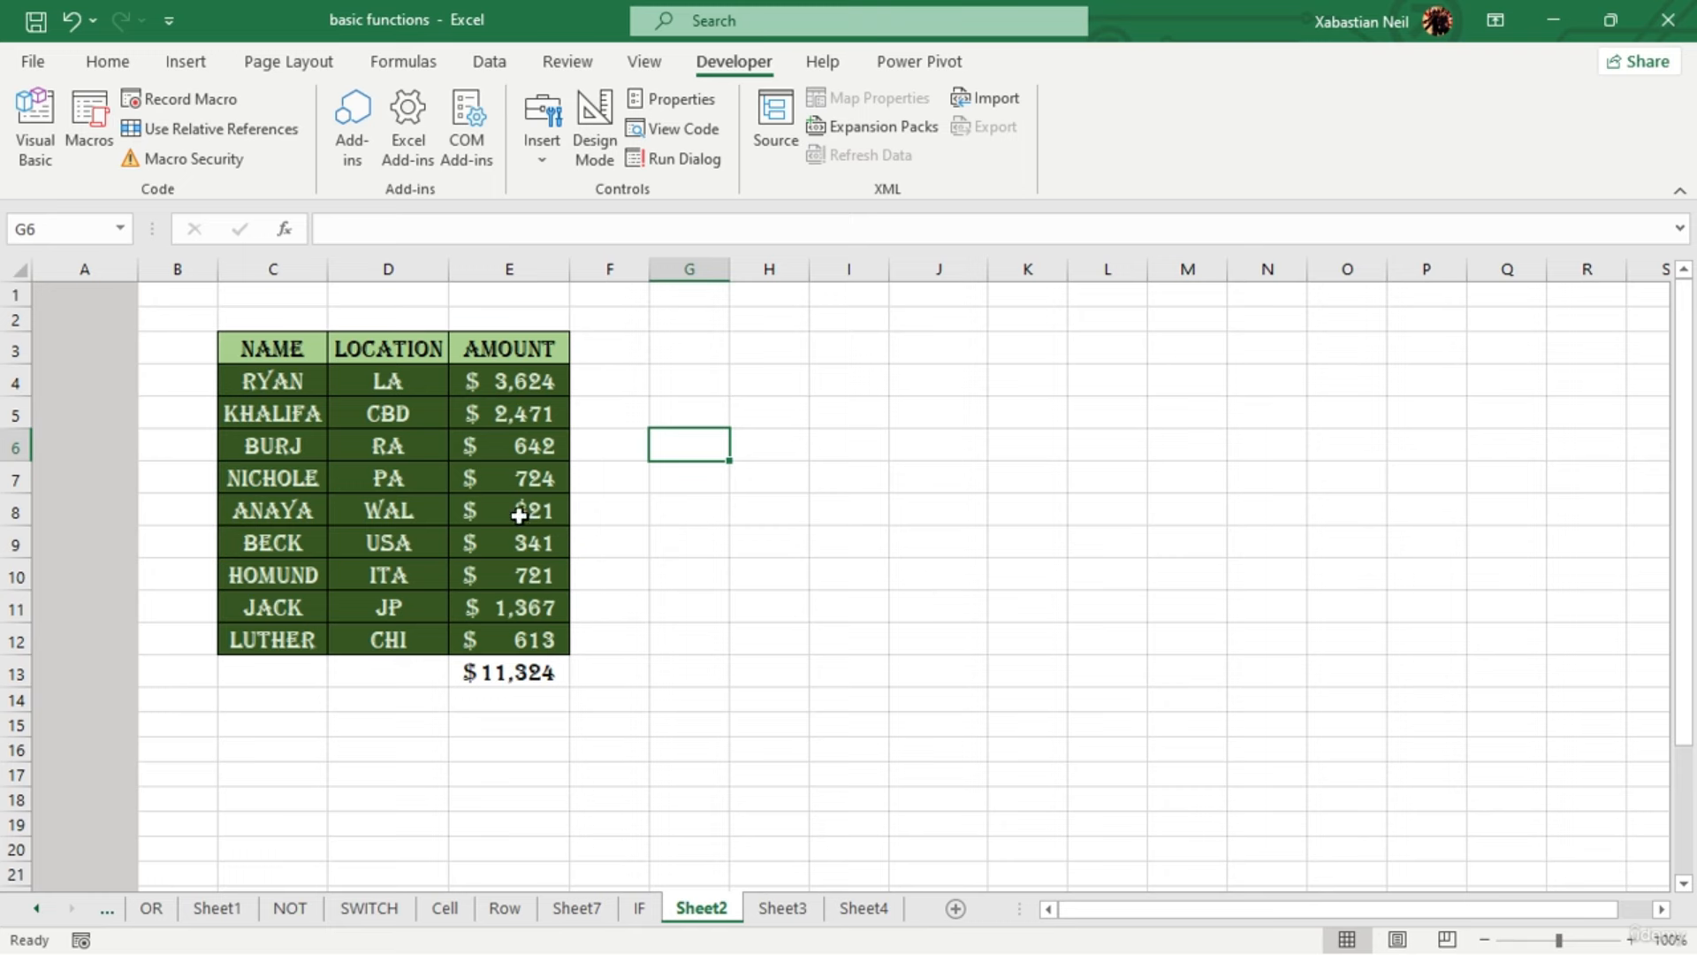
On Sheet3, change the amount in cell E7 to 247247
click(807, 910)
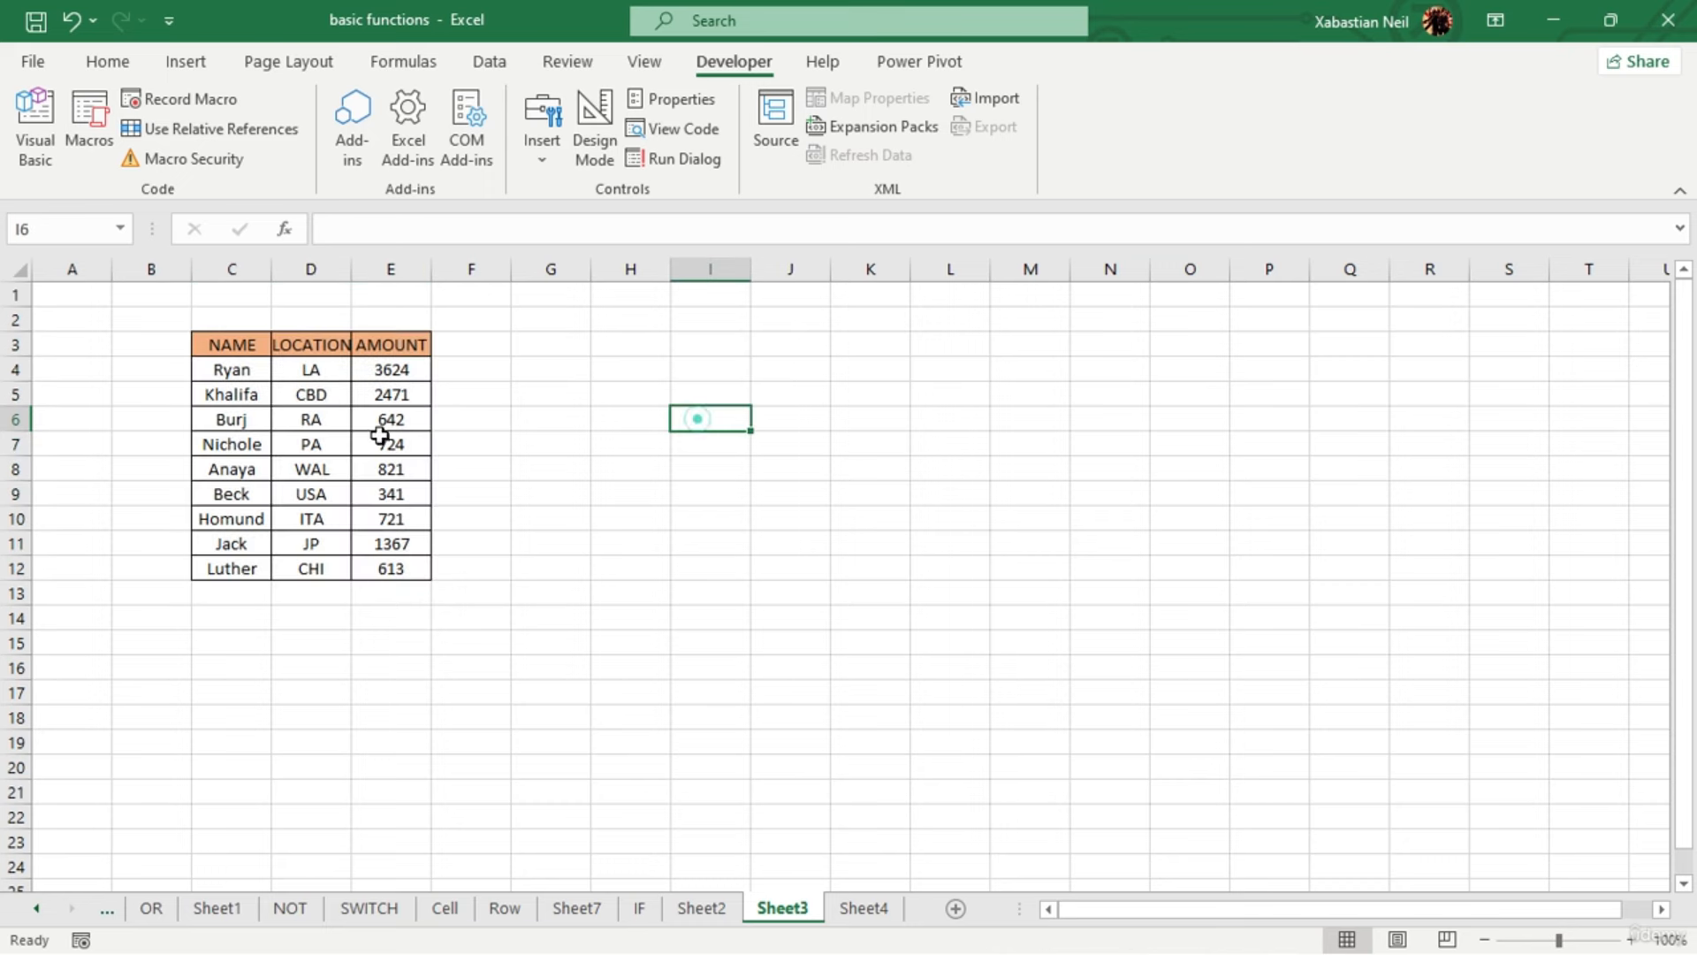
click(416, 443)
double_click(420, 445)
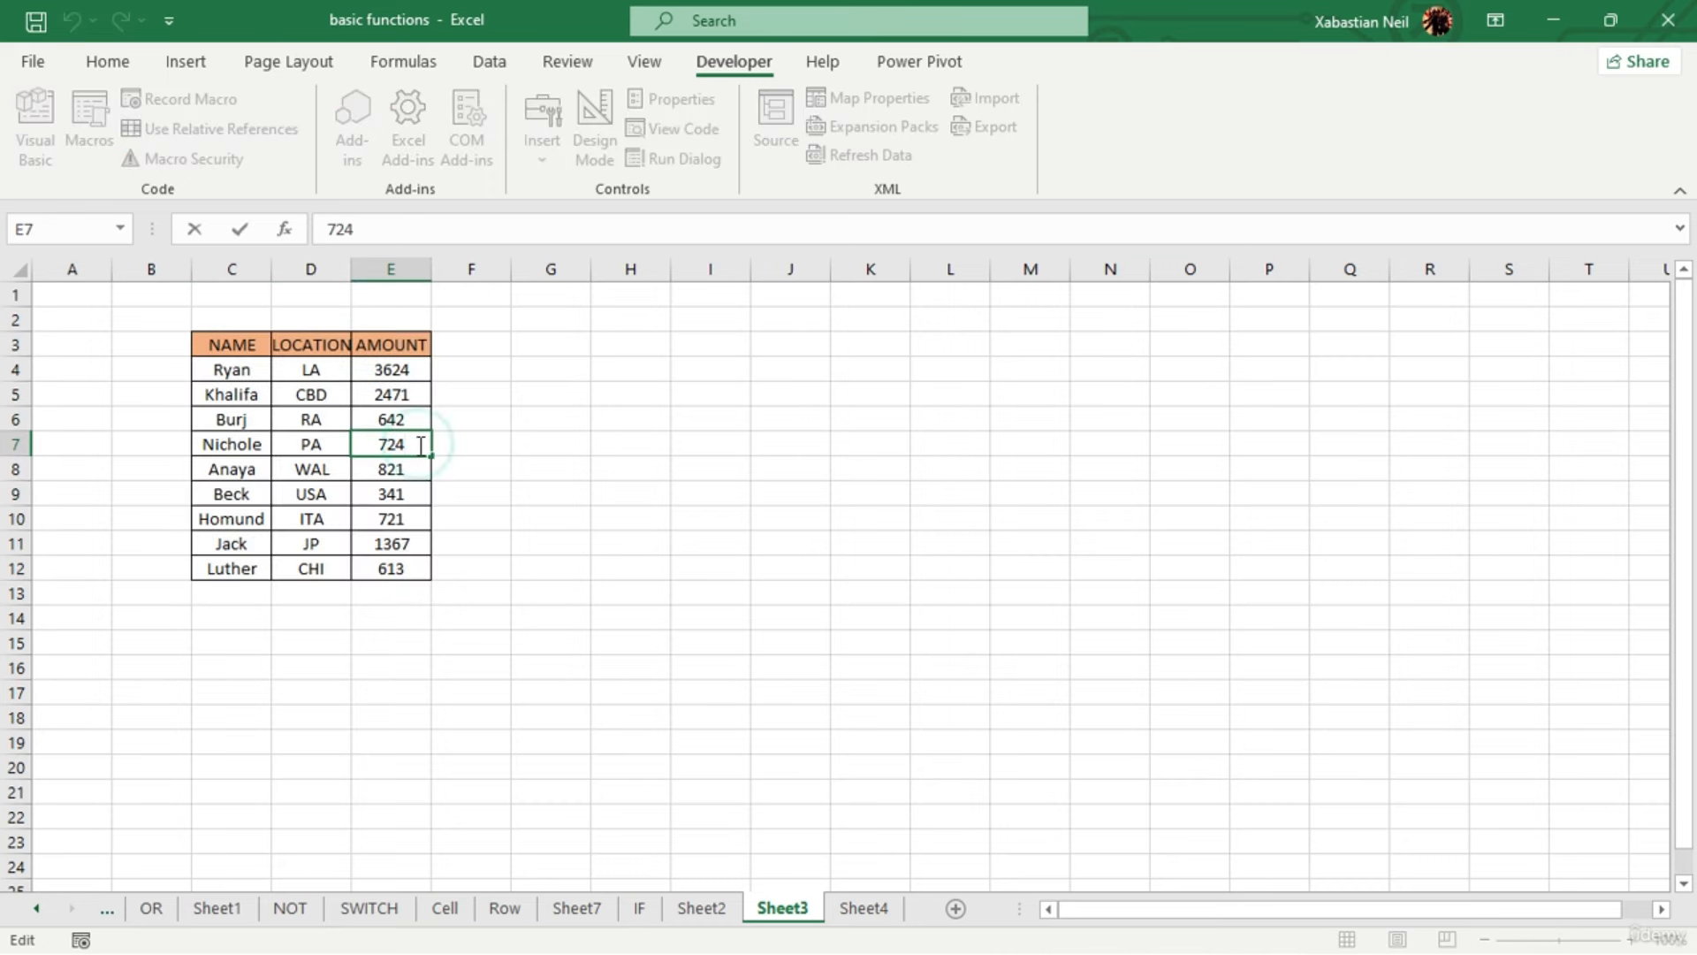
key(BackSpace)
key(BackSpace)
key(BackSpace)
text(247247)
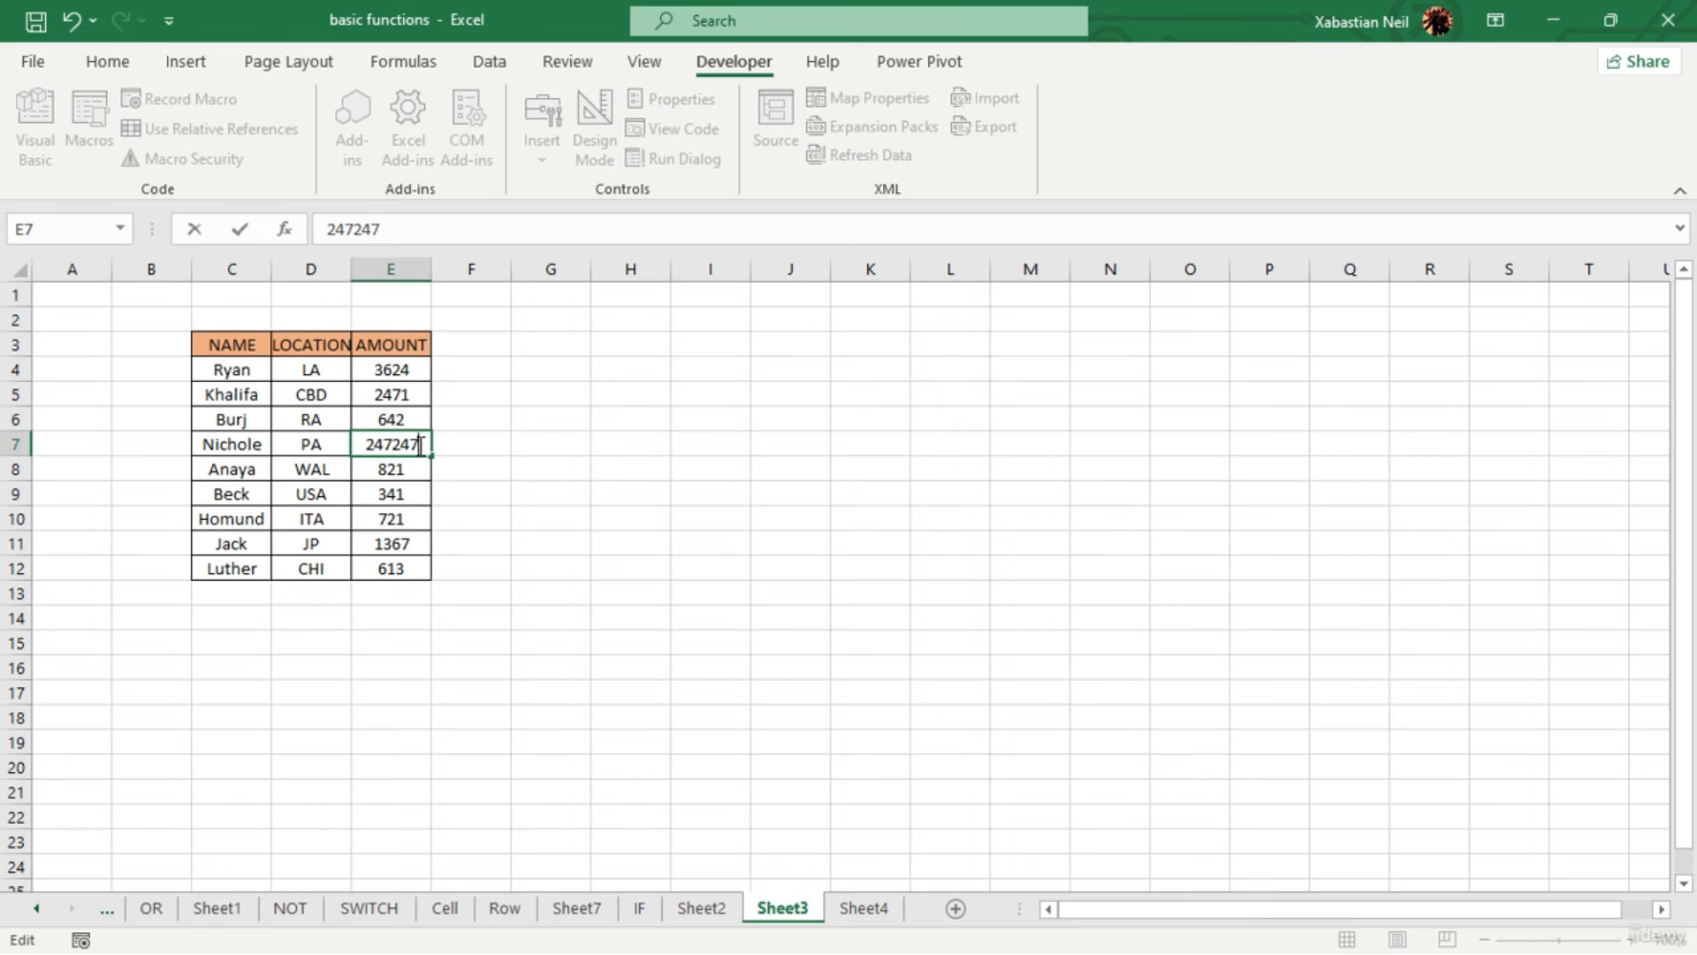
Change the amount in cell E10 of Sheet3 to 27247
click(409, 519)
double_click(413, 521)
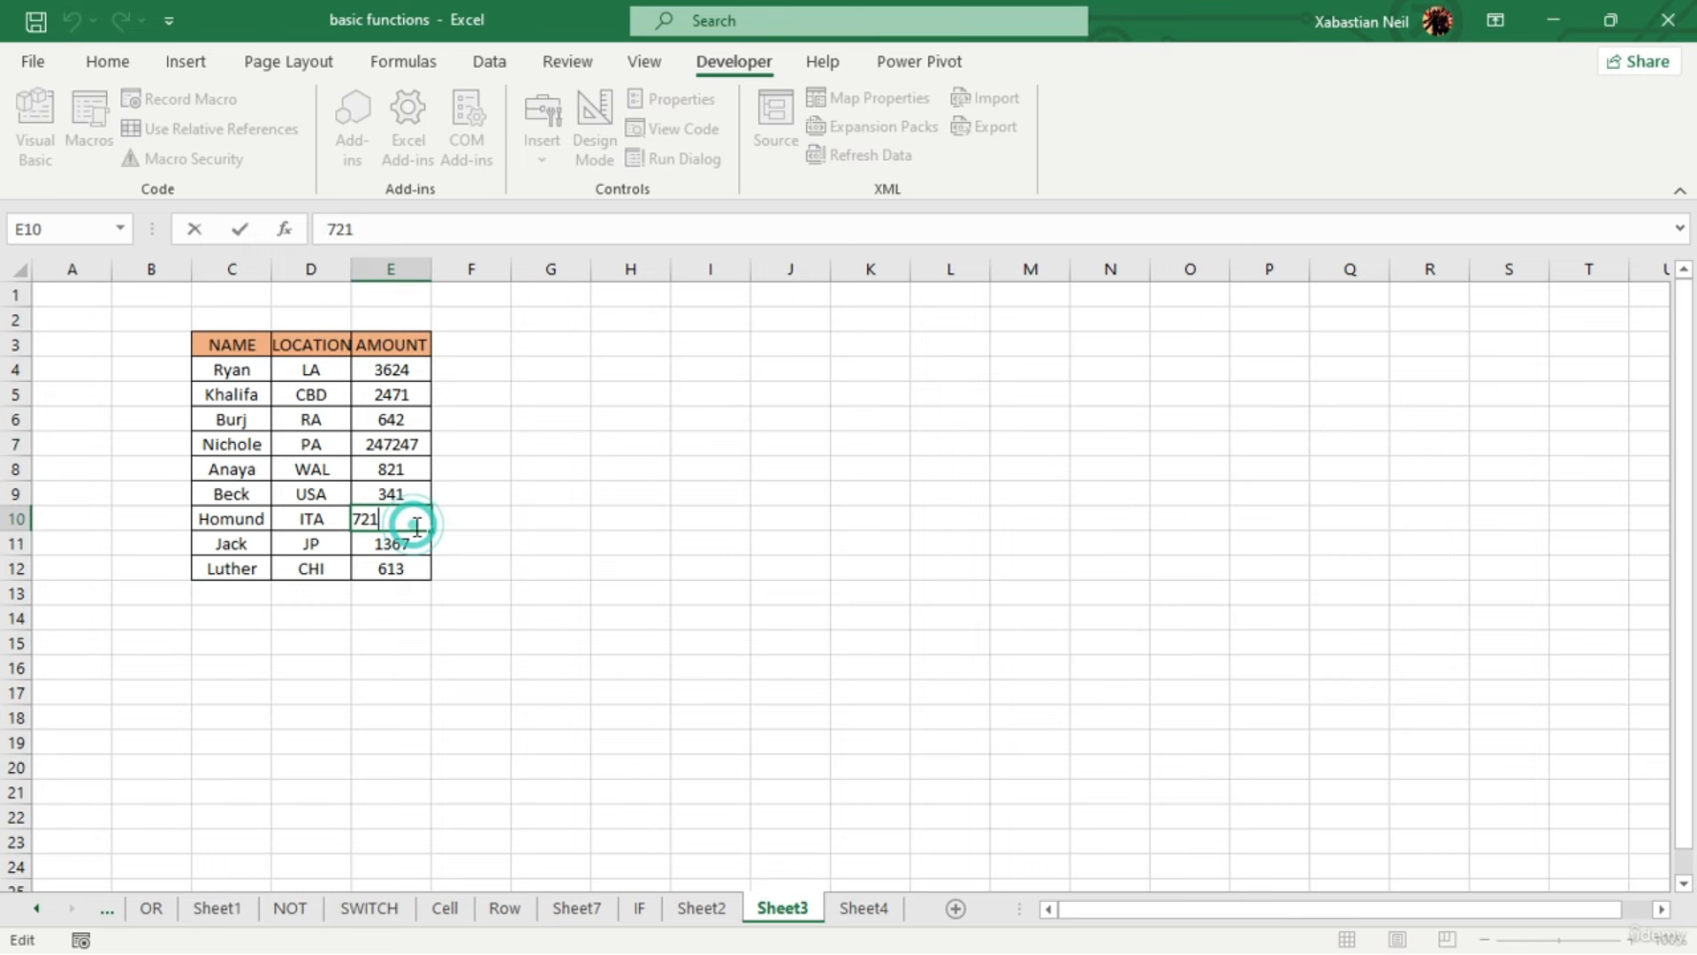
key(BackSpace)
key(BackSpace)
key(BackSpace)
text(27247)
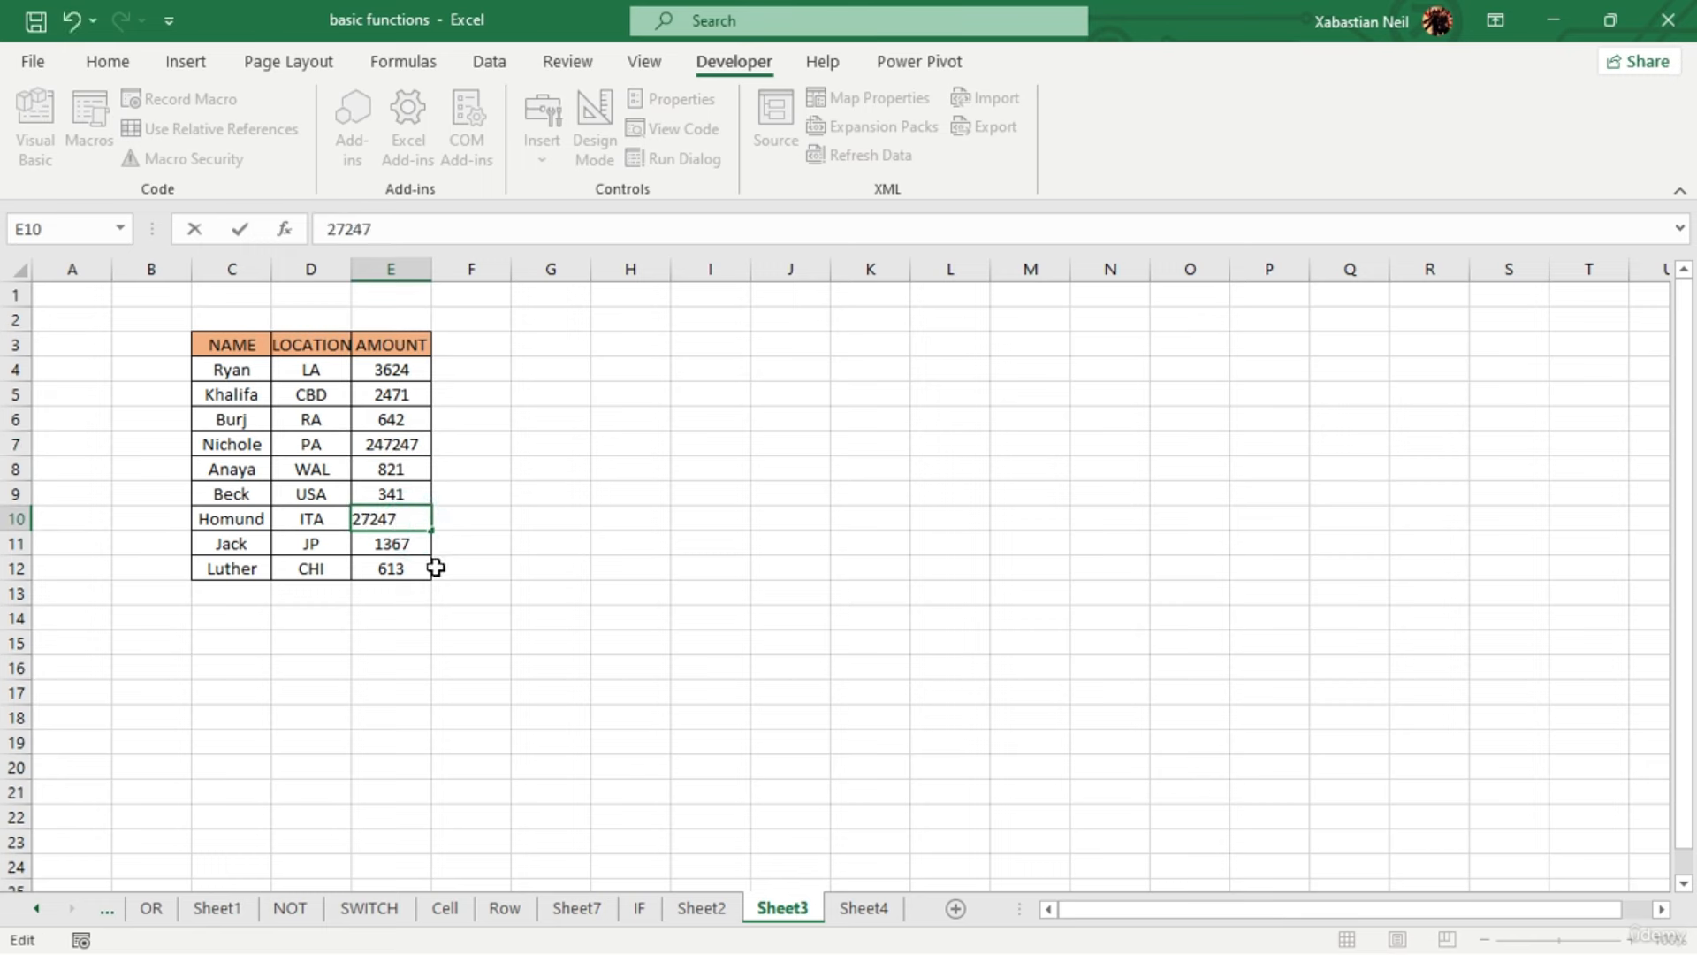
Change the amount in cell E12 of Sheet3 to 24824
double_click(425, 567)
key(BackSpace)
key(BackSpace)
key(BackSpace)
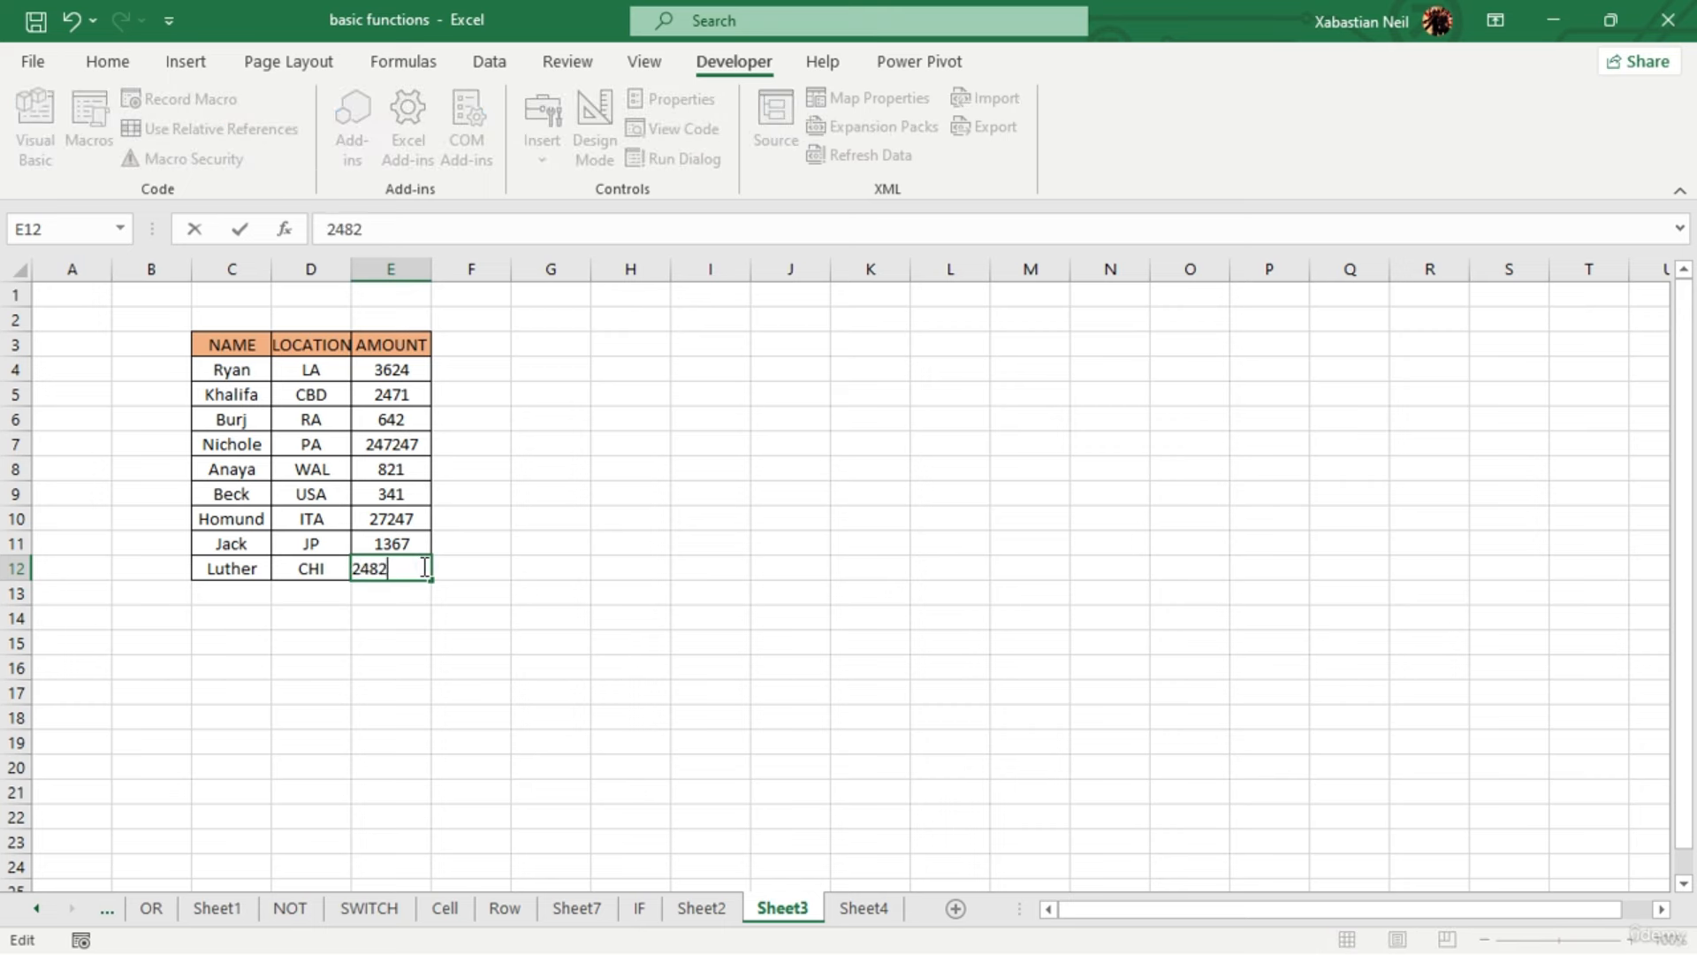
click(436, 610)
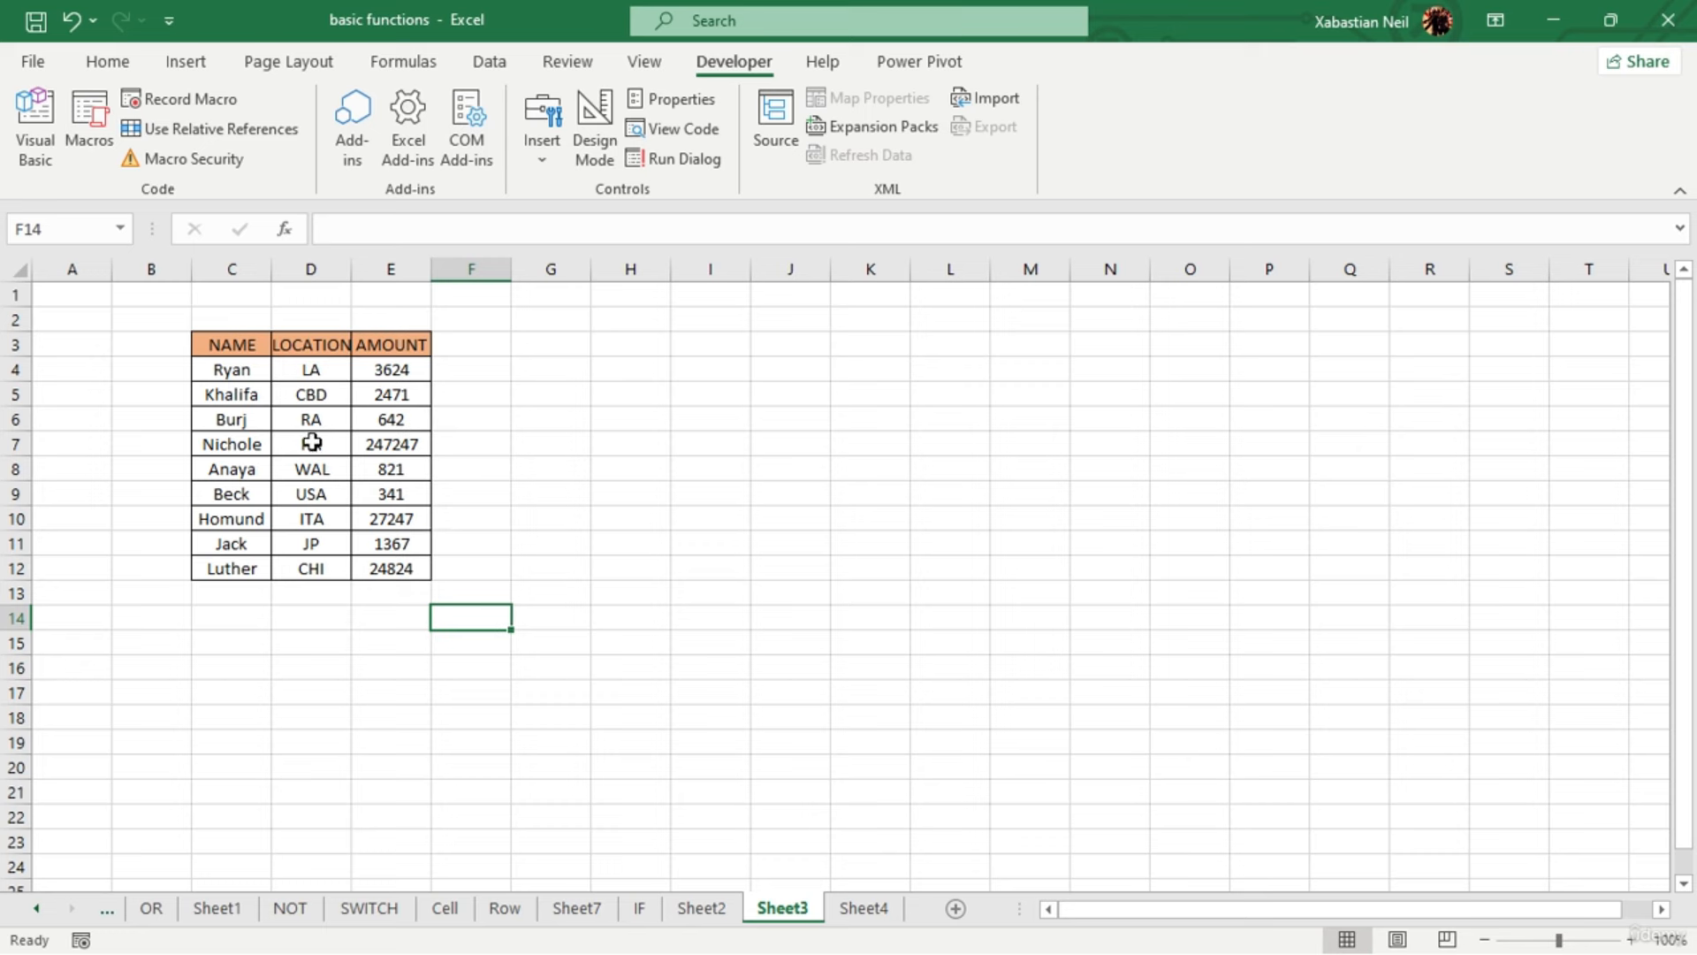
Run the sum_color_sont_size macro on Sheet3 and compare the formatted table with the one on Sheet2
click(93, 137)
click(723, 245)
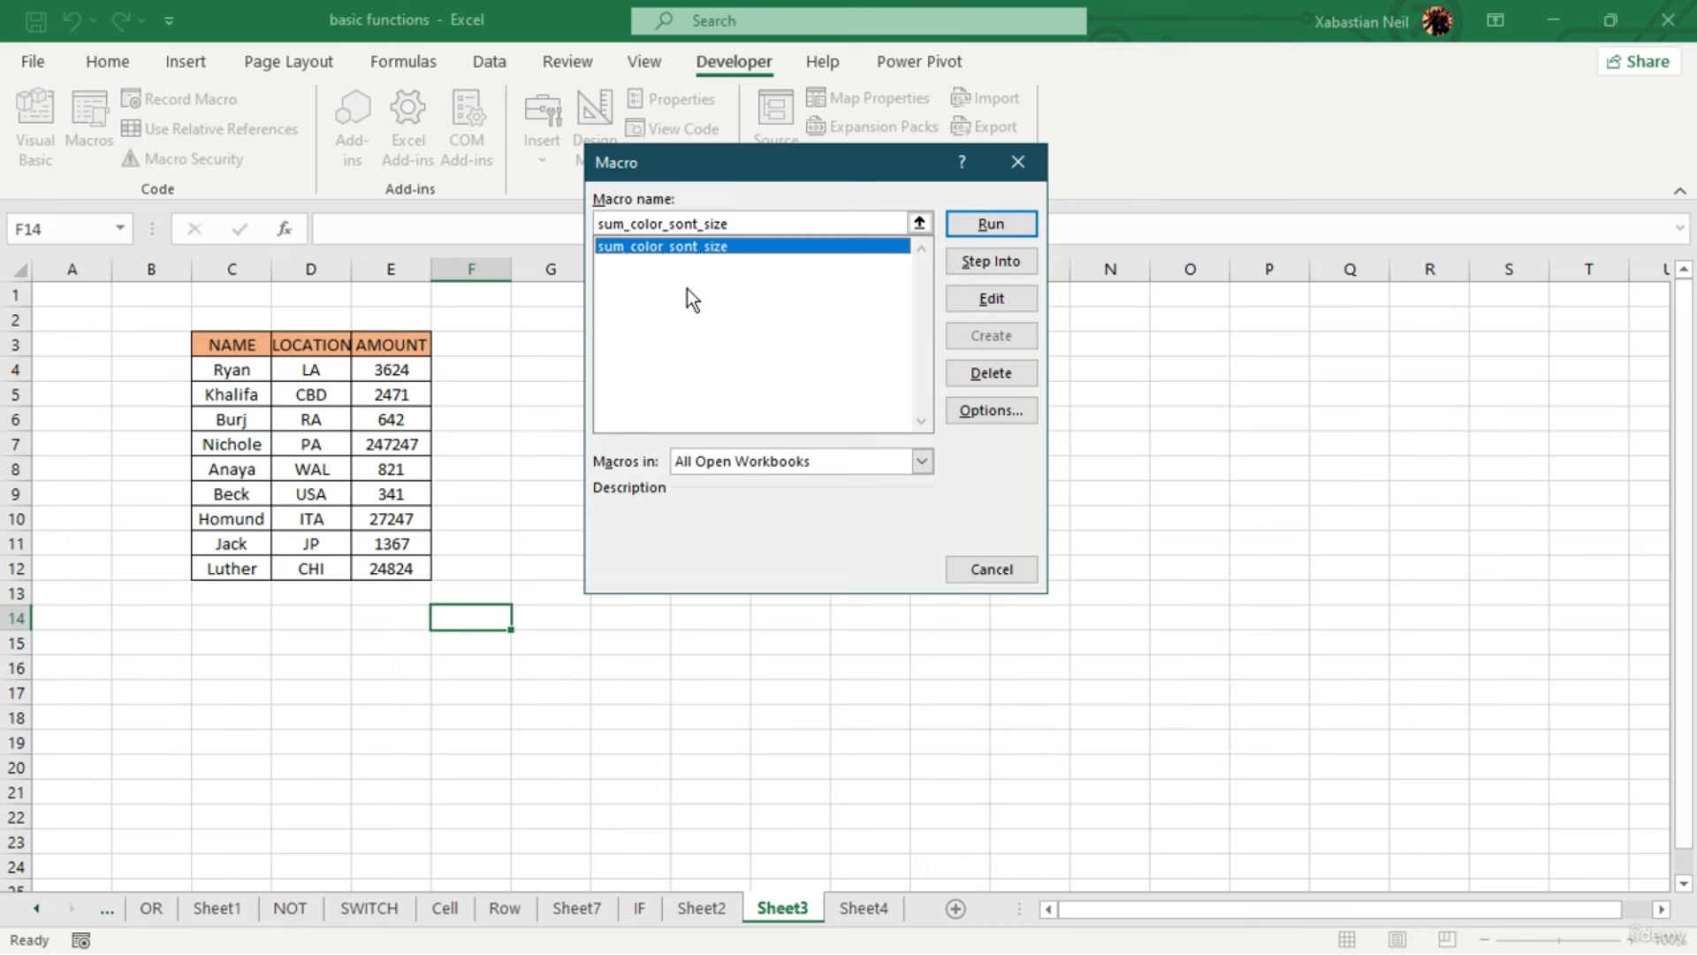
click(1018, 226)
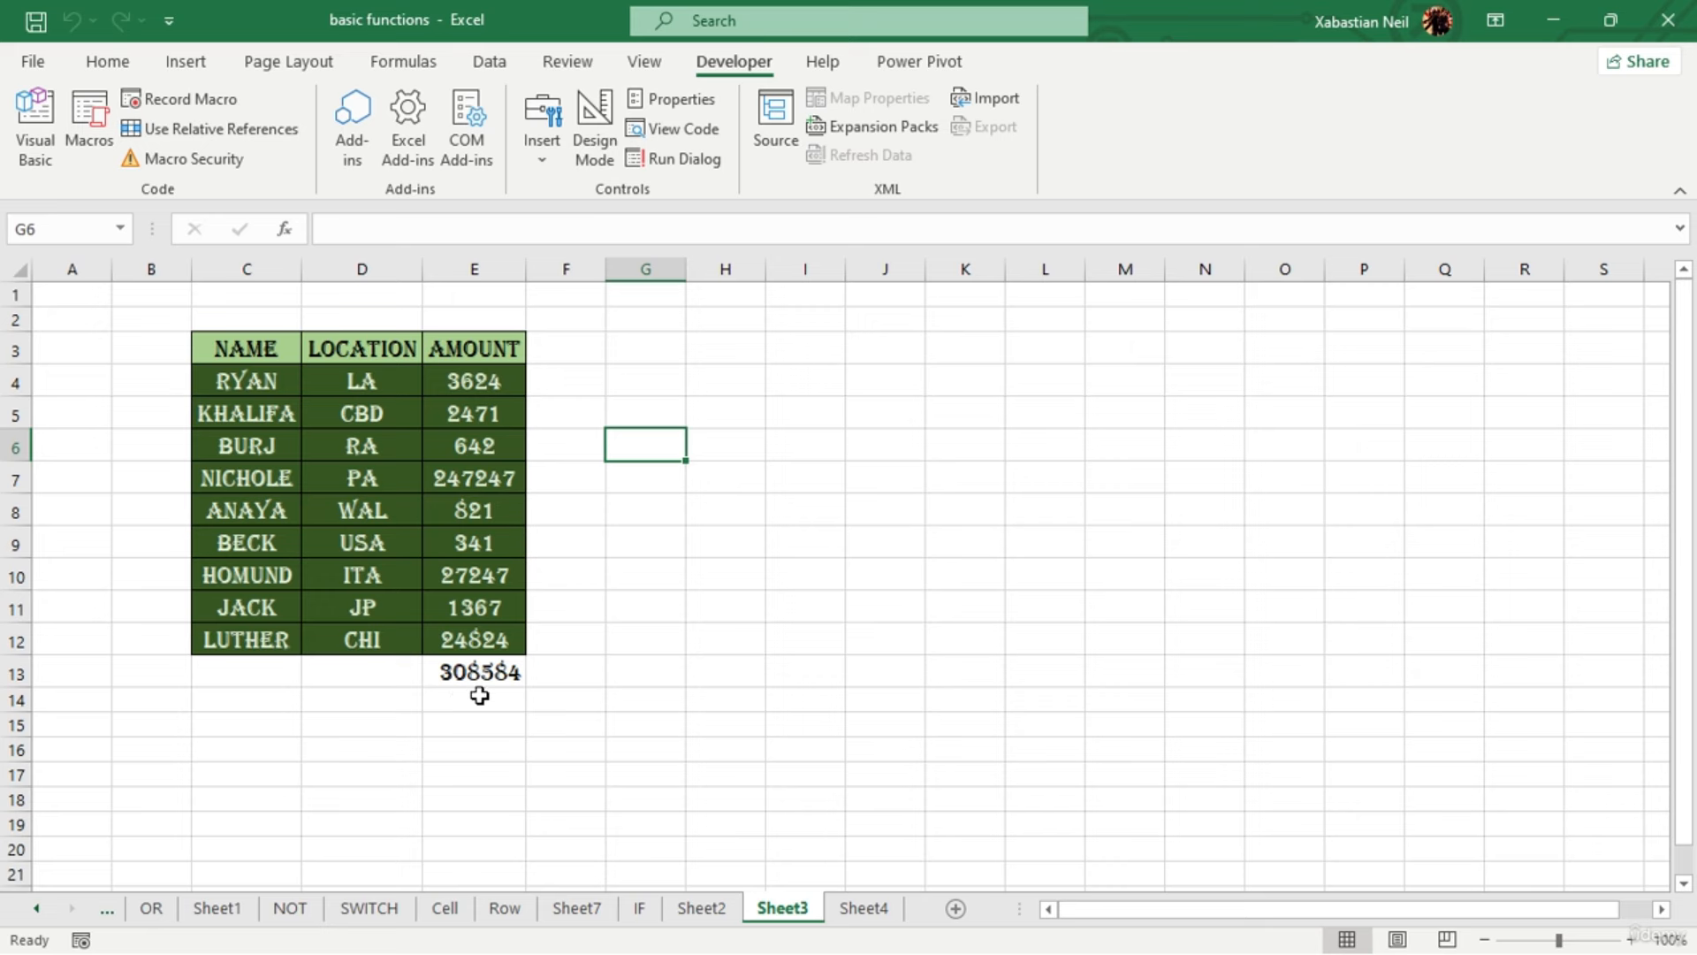
click(713, 911)
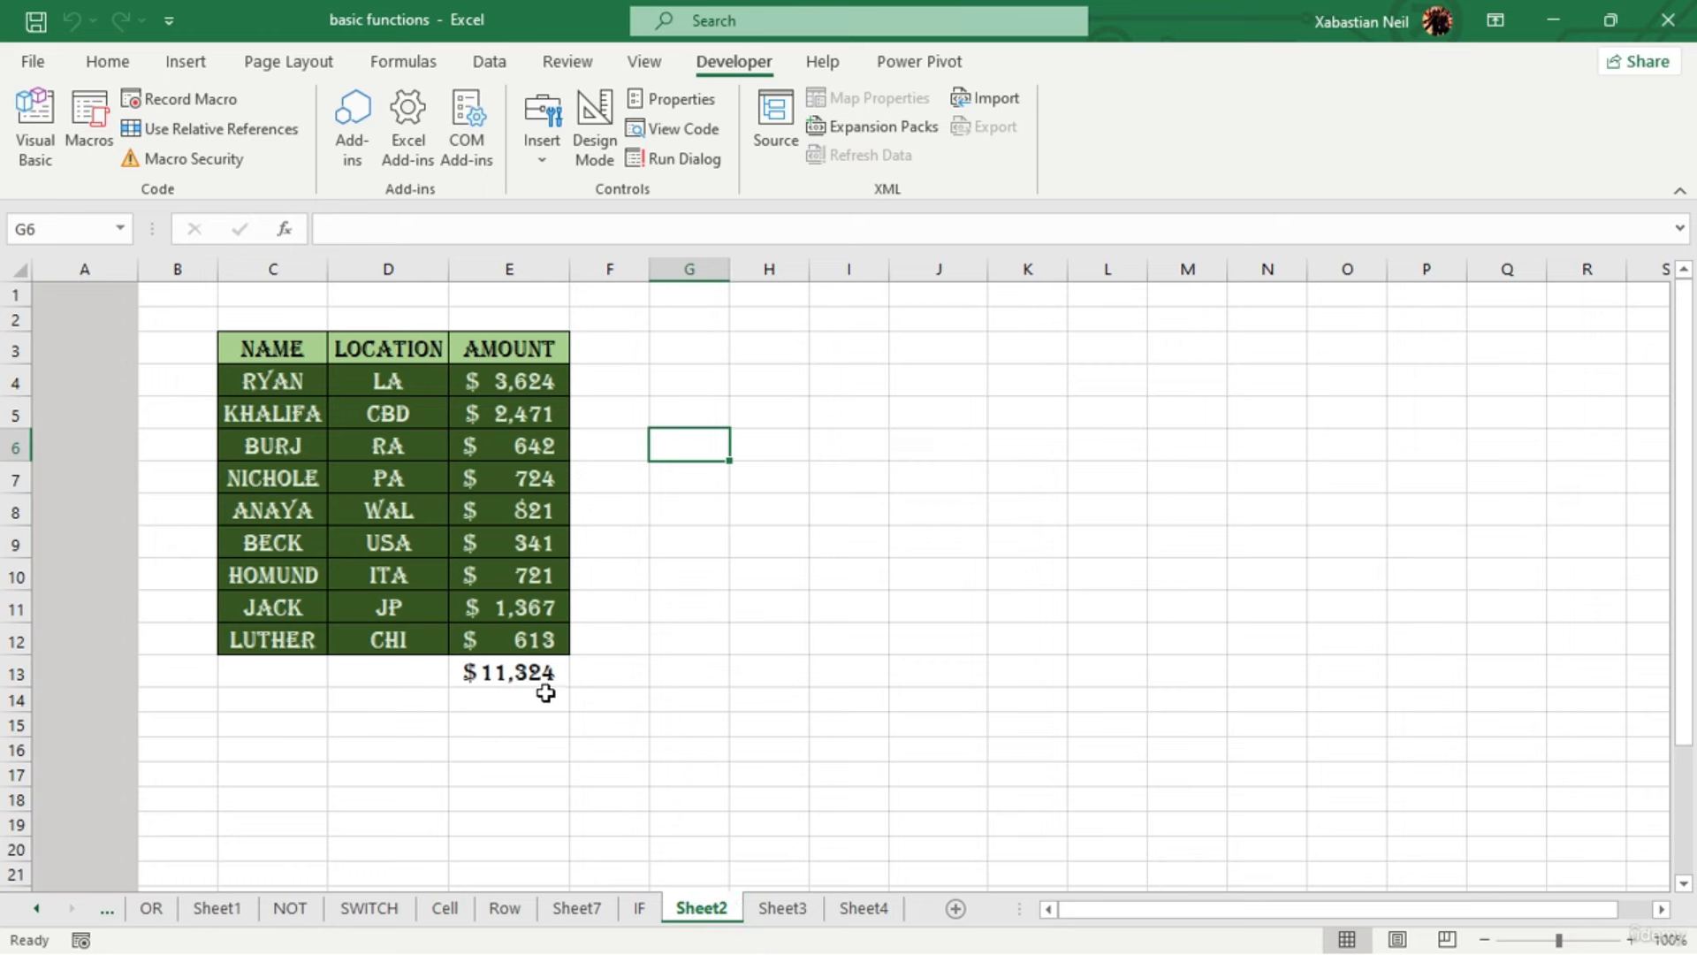
click(778, 907)
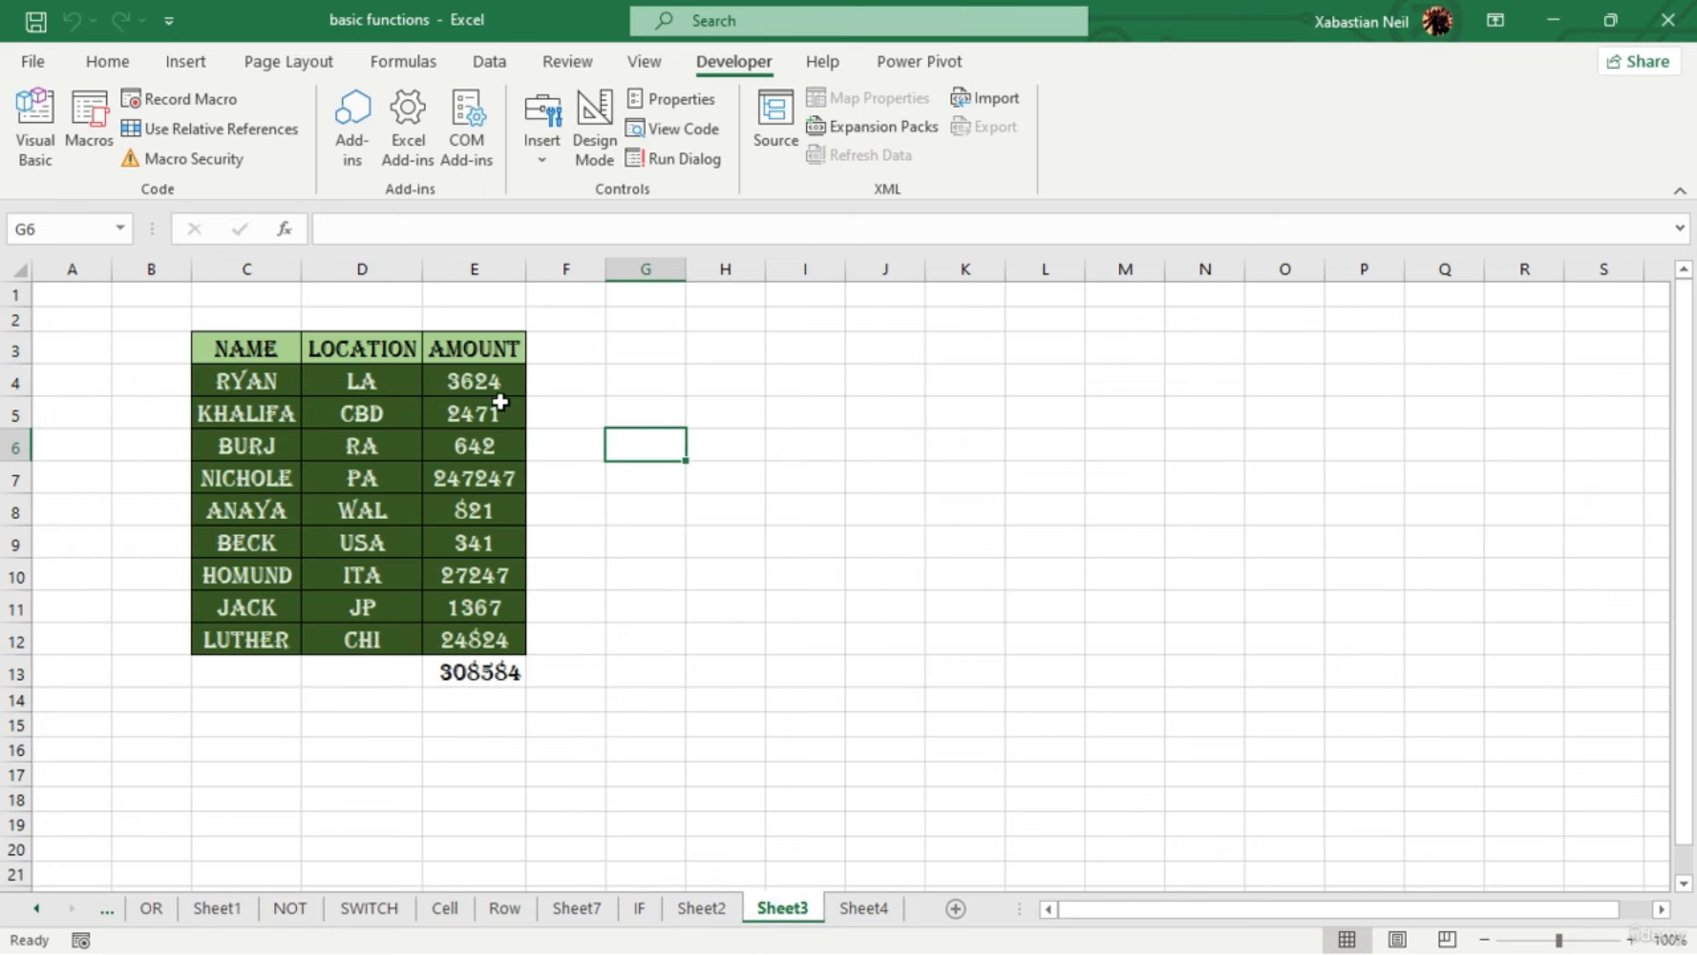
Apply the dollar accounting number format to the amounts and total in E4:E13 of Sheet3
drag(509, 384, 508, 673)
click(107, 61)
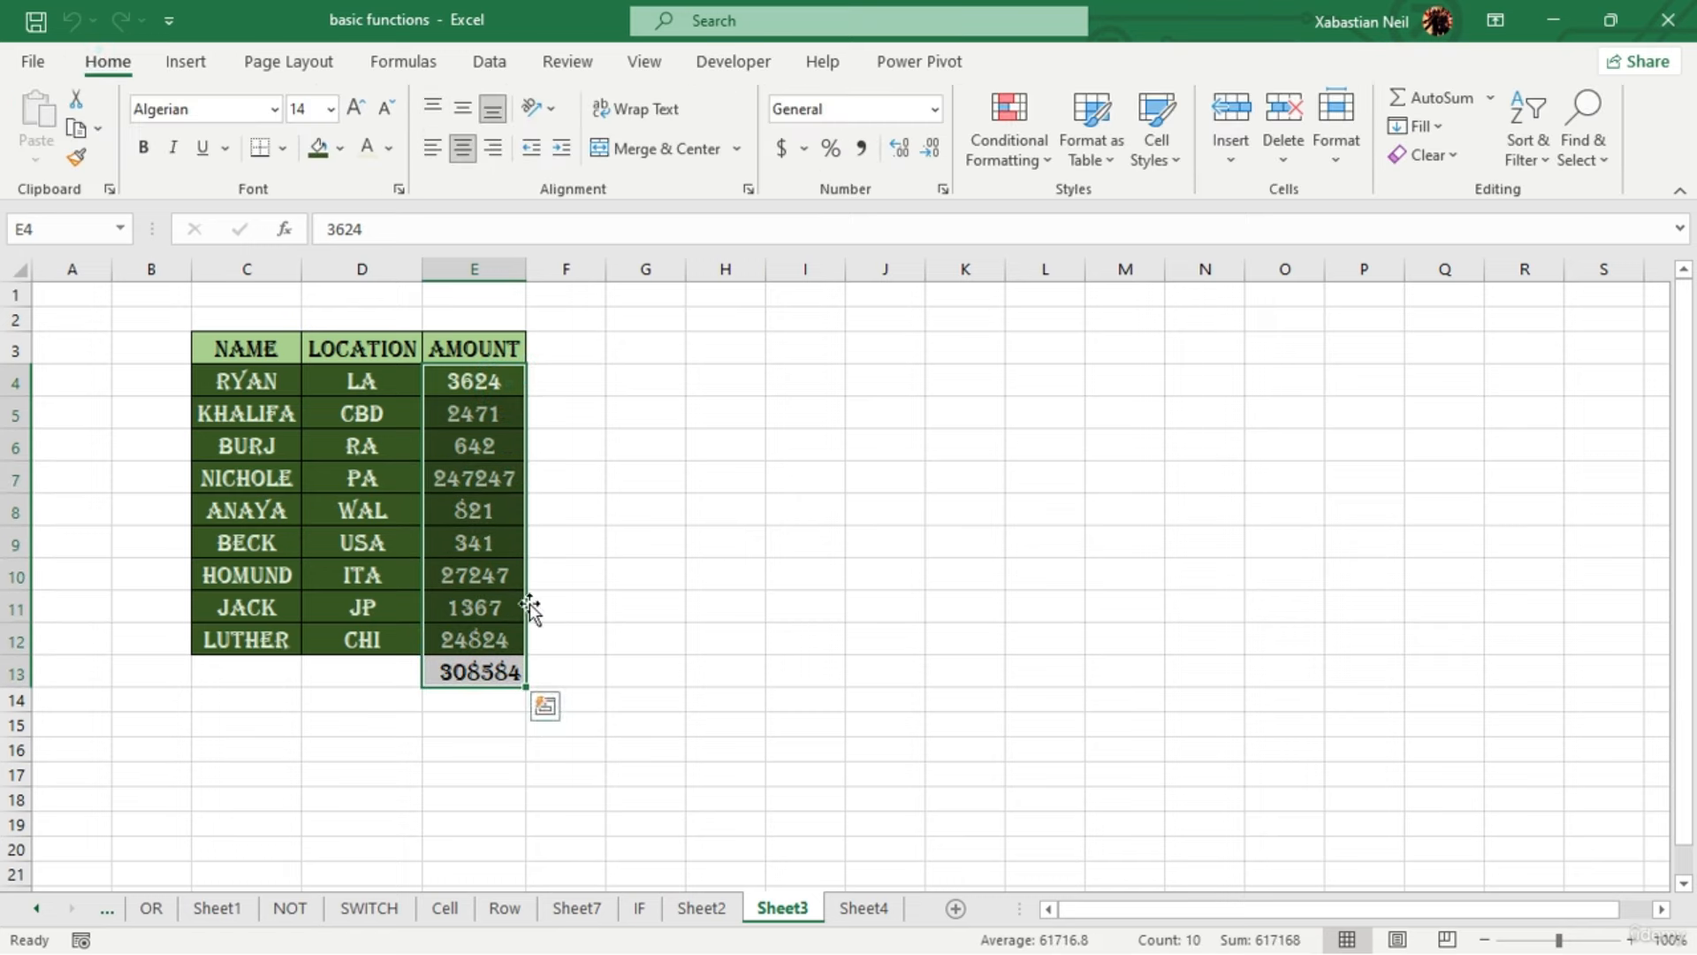
click(781, 148)
click(712, 749)
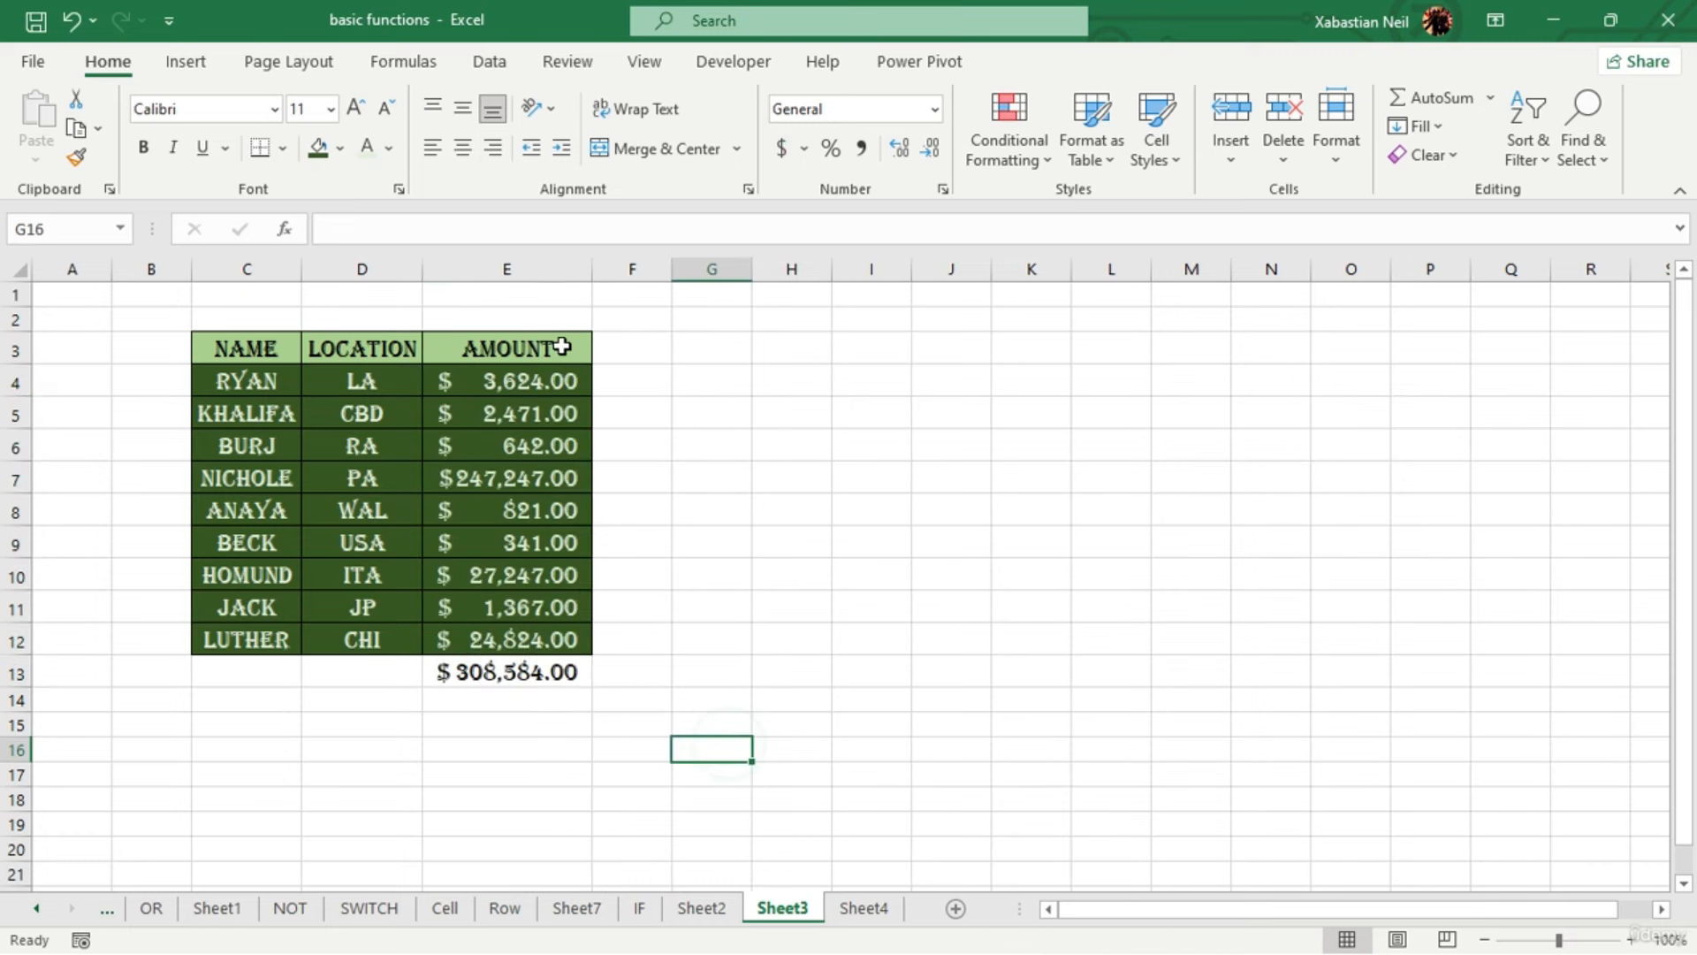
Reduce the amounts and total in E4:E13 of Sheet3 to no decimal places
drag(562, 347, 557, 672)
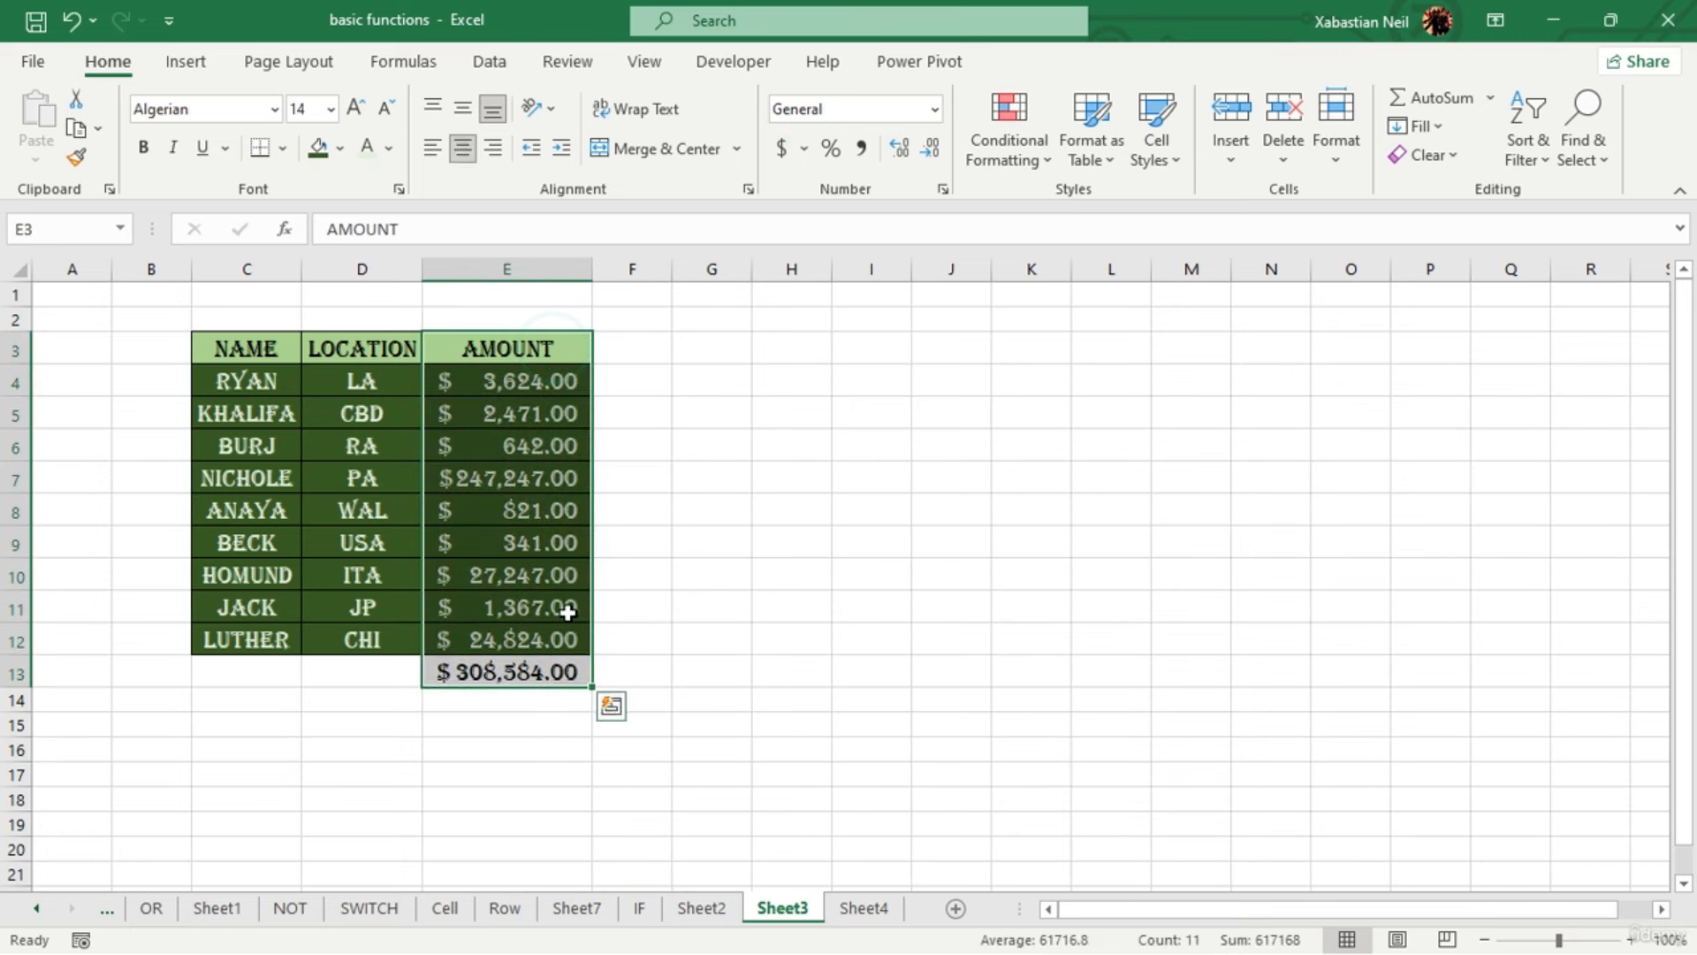
drag(579, 386, 537, 673)
click(936, 151)
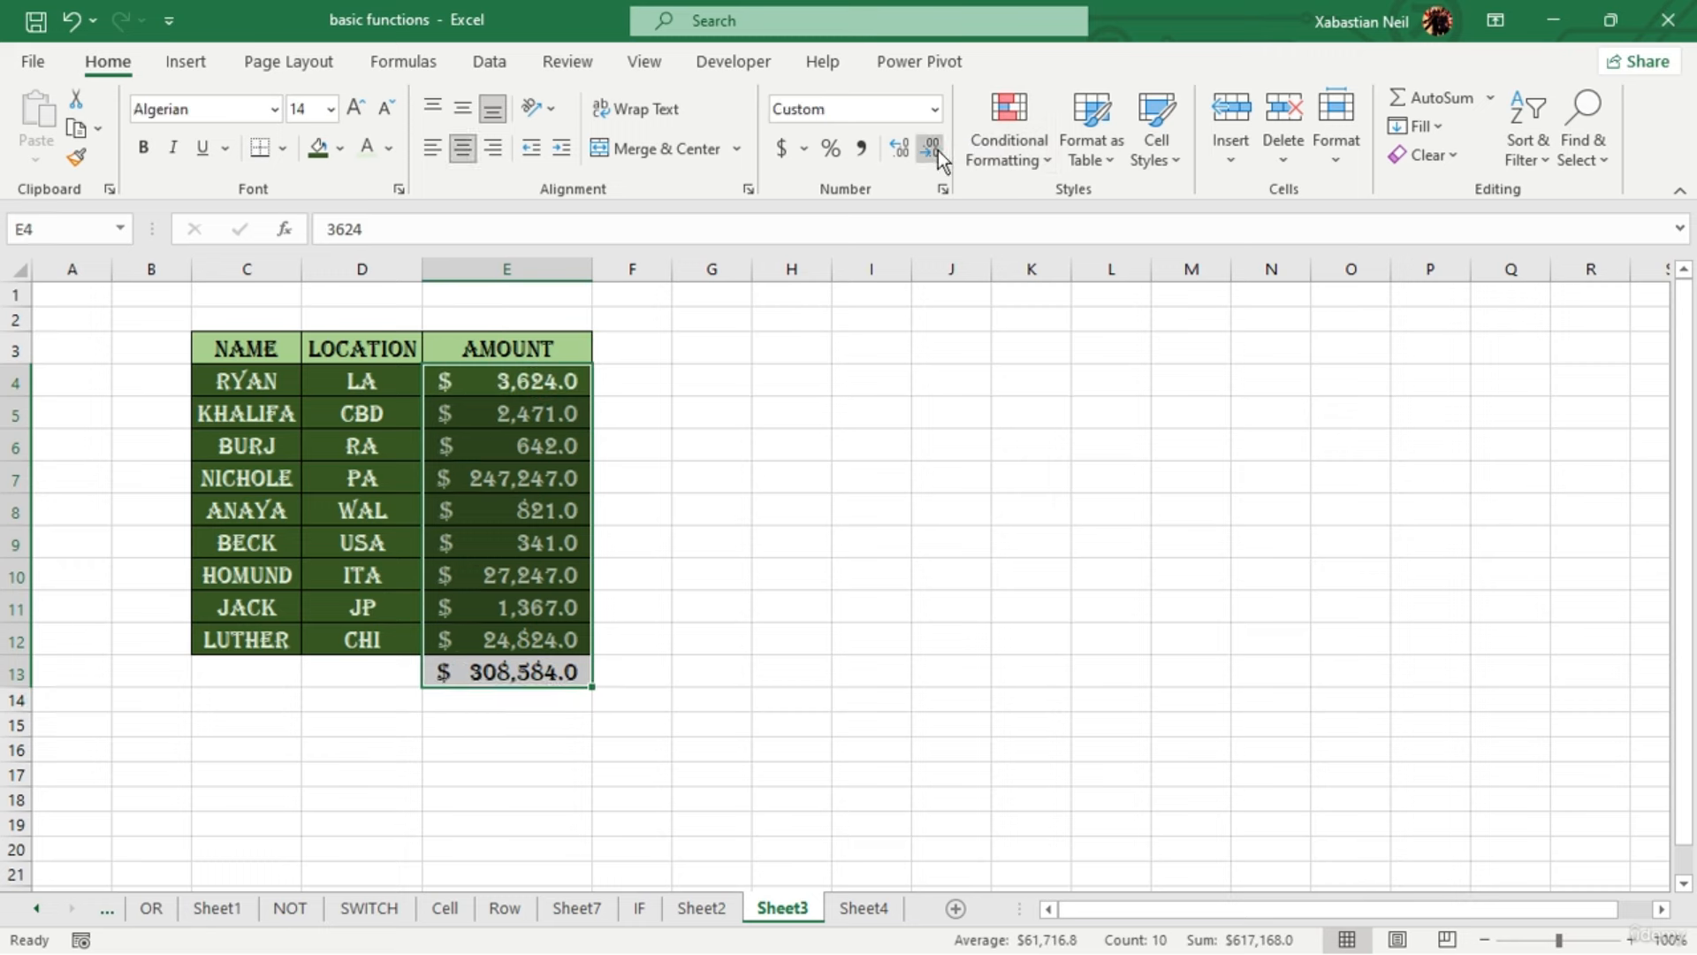
click(937, 152)
click(795, 320)
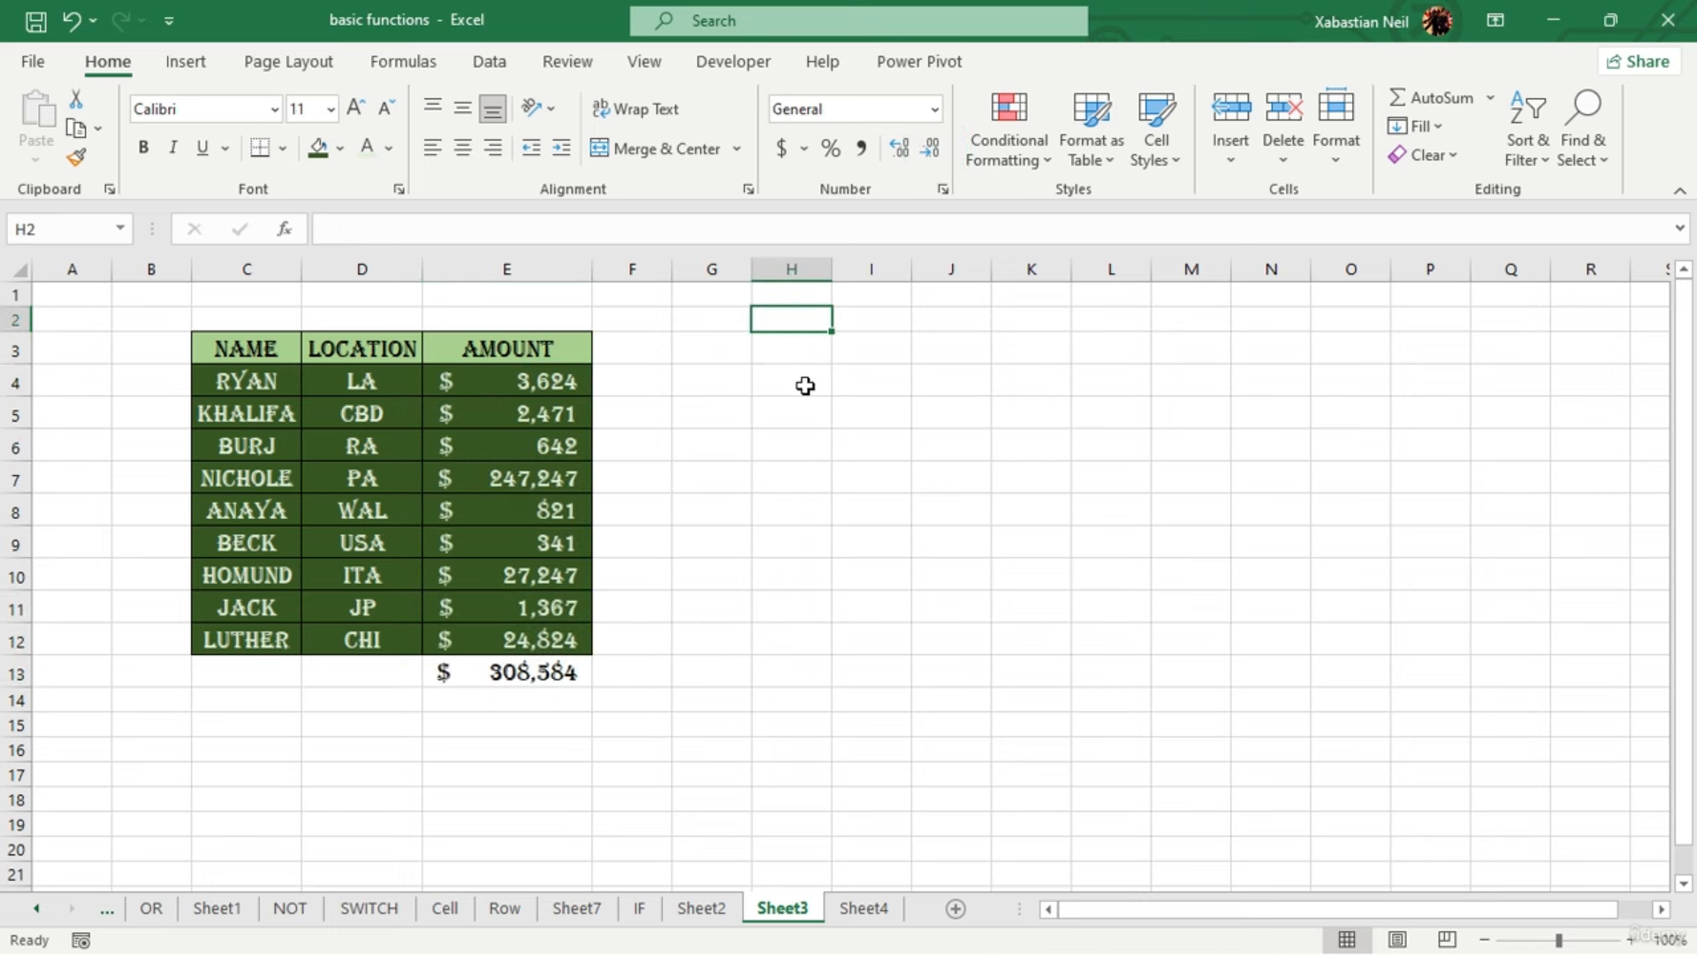
click(870, 911)
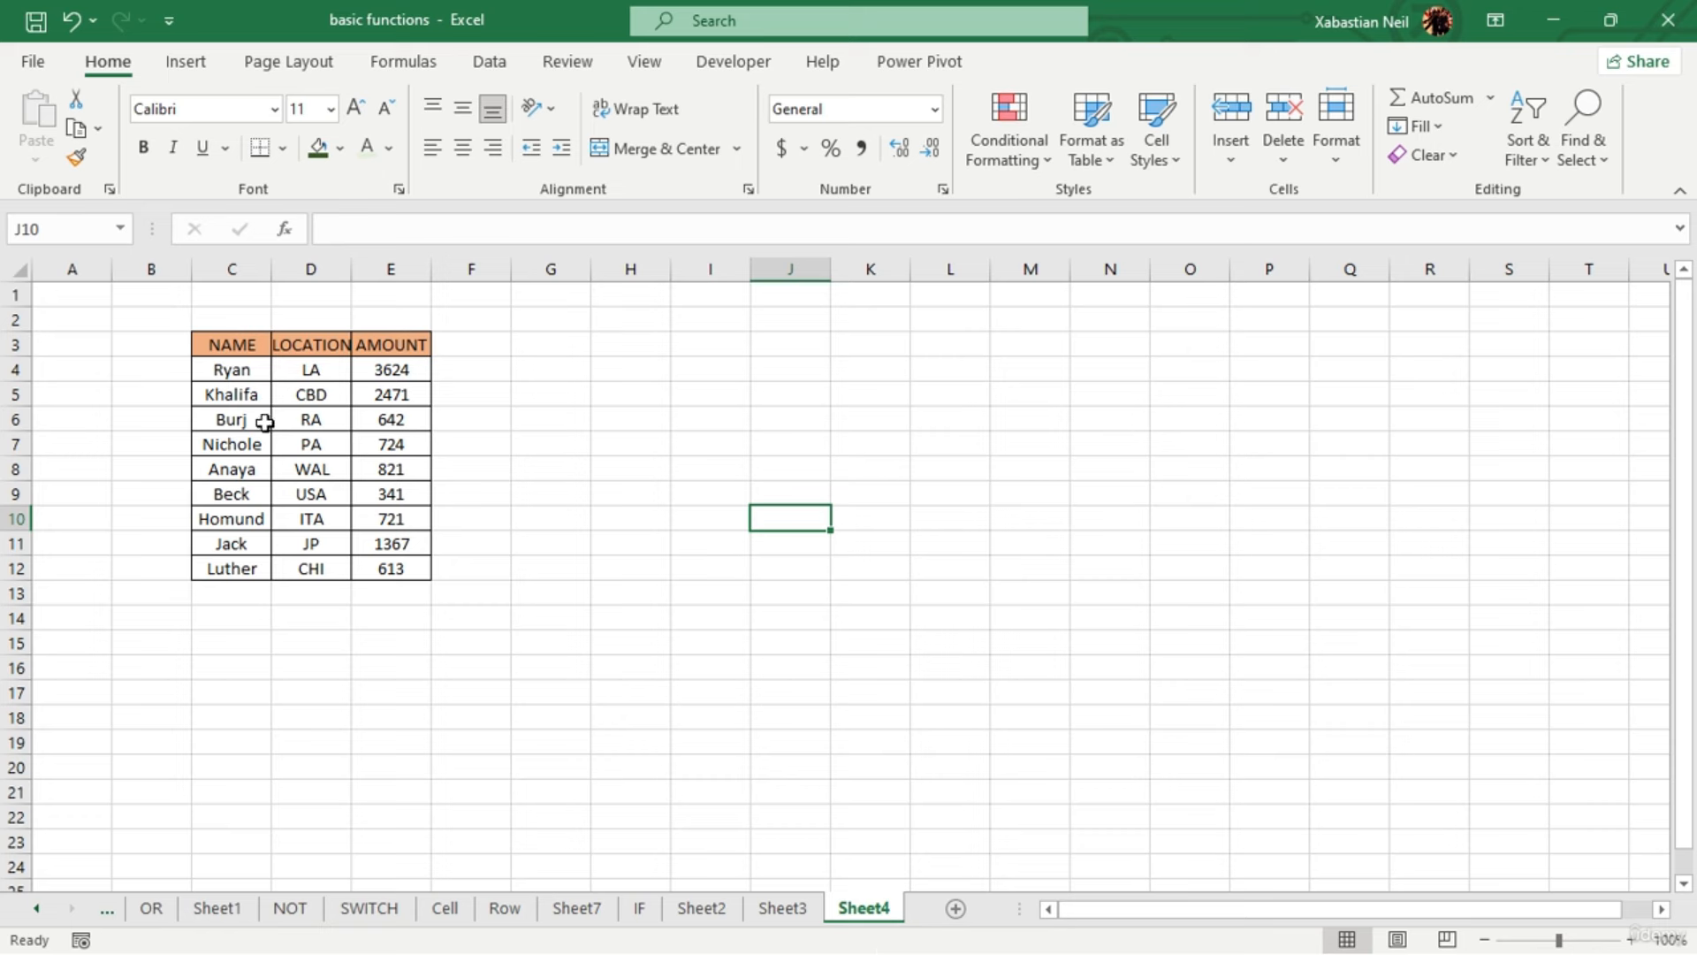
double_click(419, 421)
key(BackSpace)
key(BackSpace)
key(BackSpace)
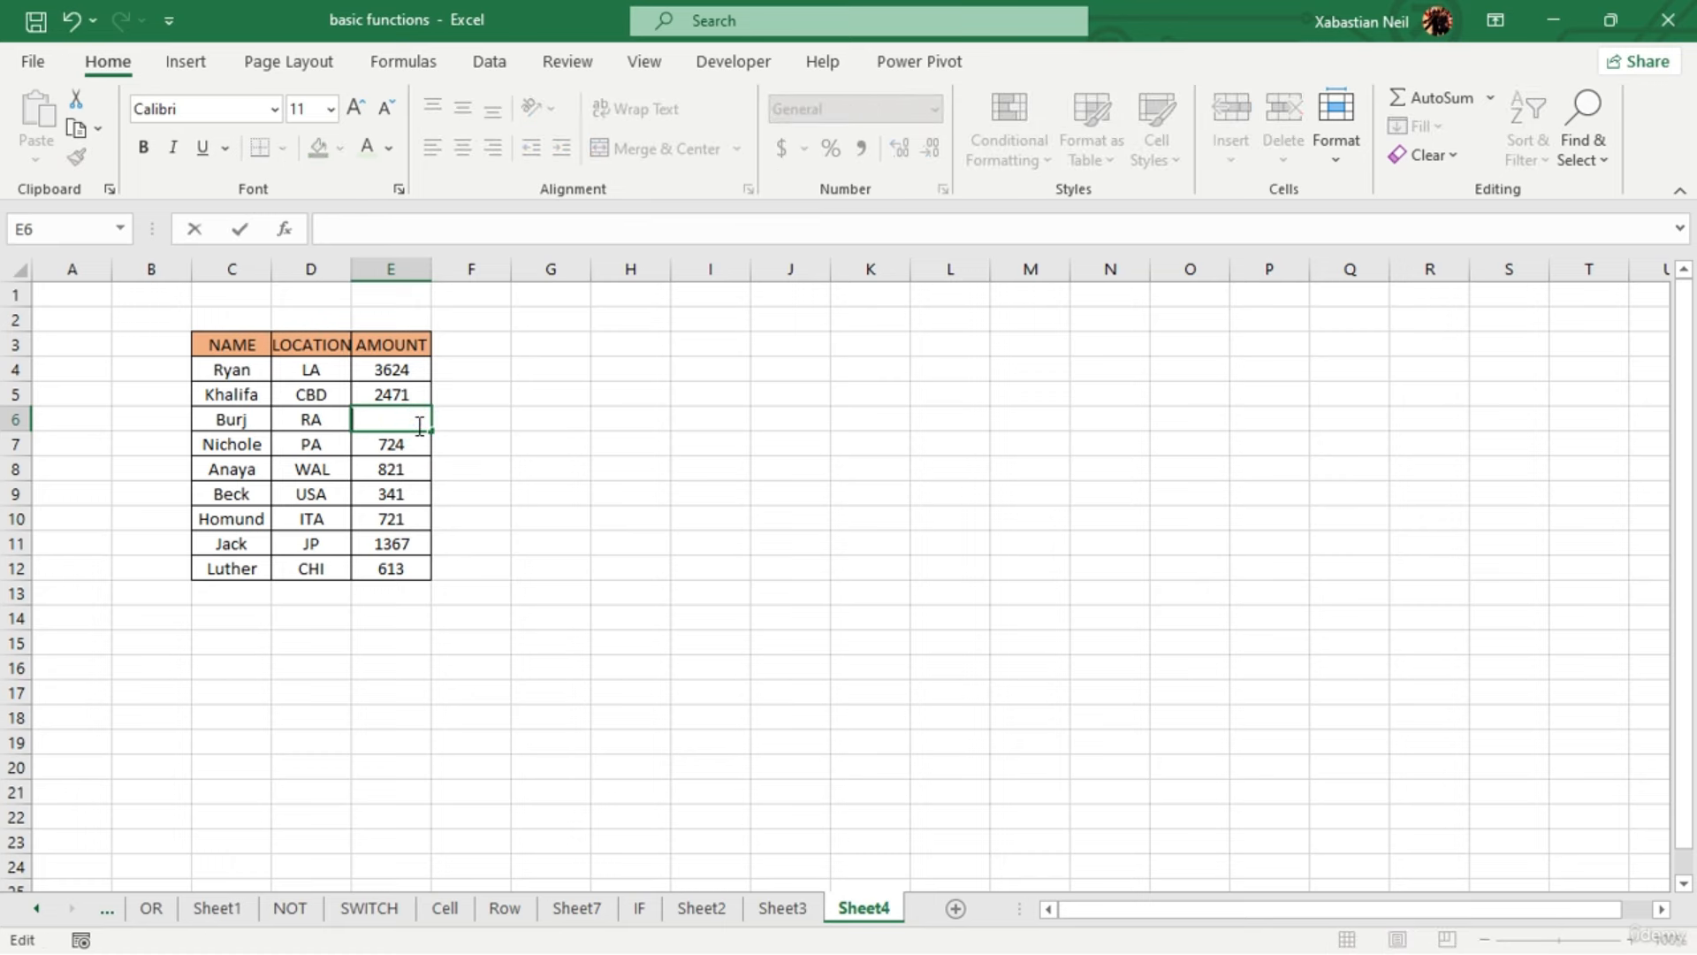
text(35293085186)
click(299, 594)
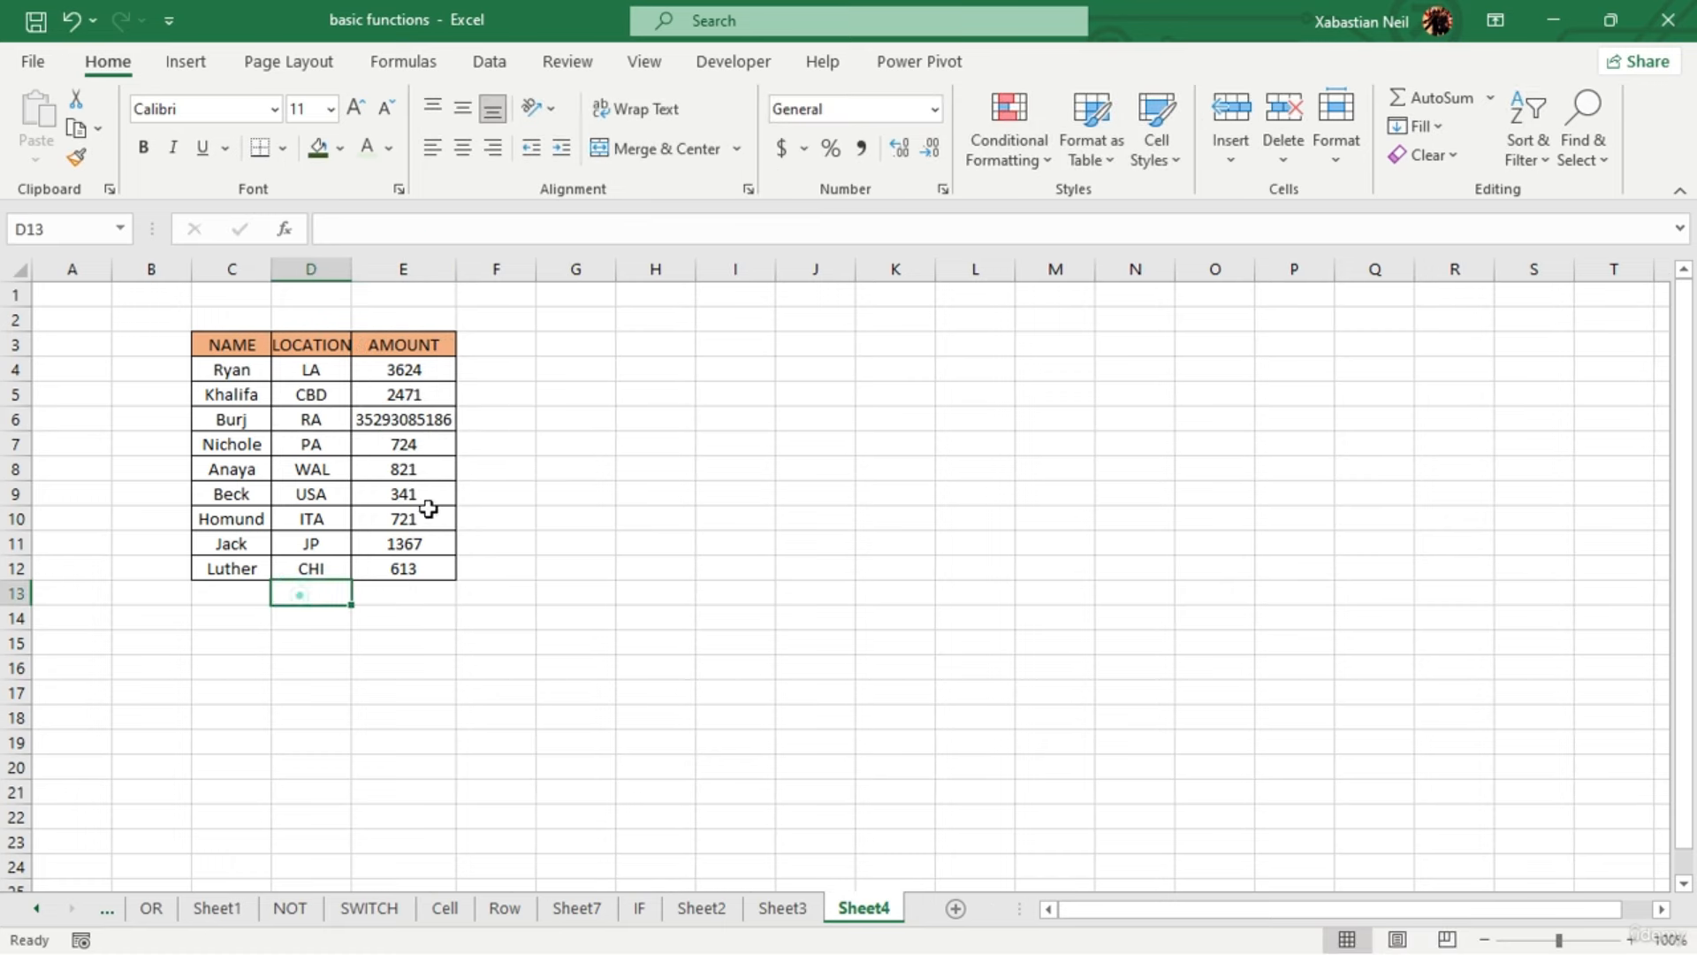
Change the amount in cell E4 of Sheet4 to 248248
double_click(445, 369)
key(BackSpace)
key(BackSpace)
key(BackSpace)
key(BackSpace)
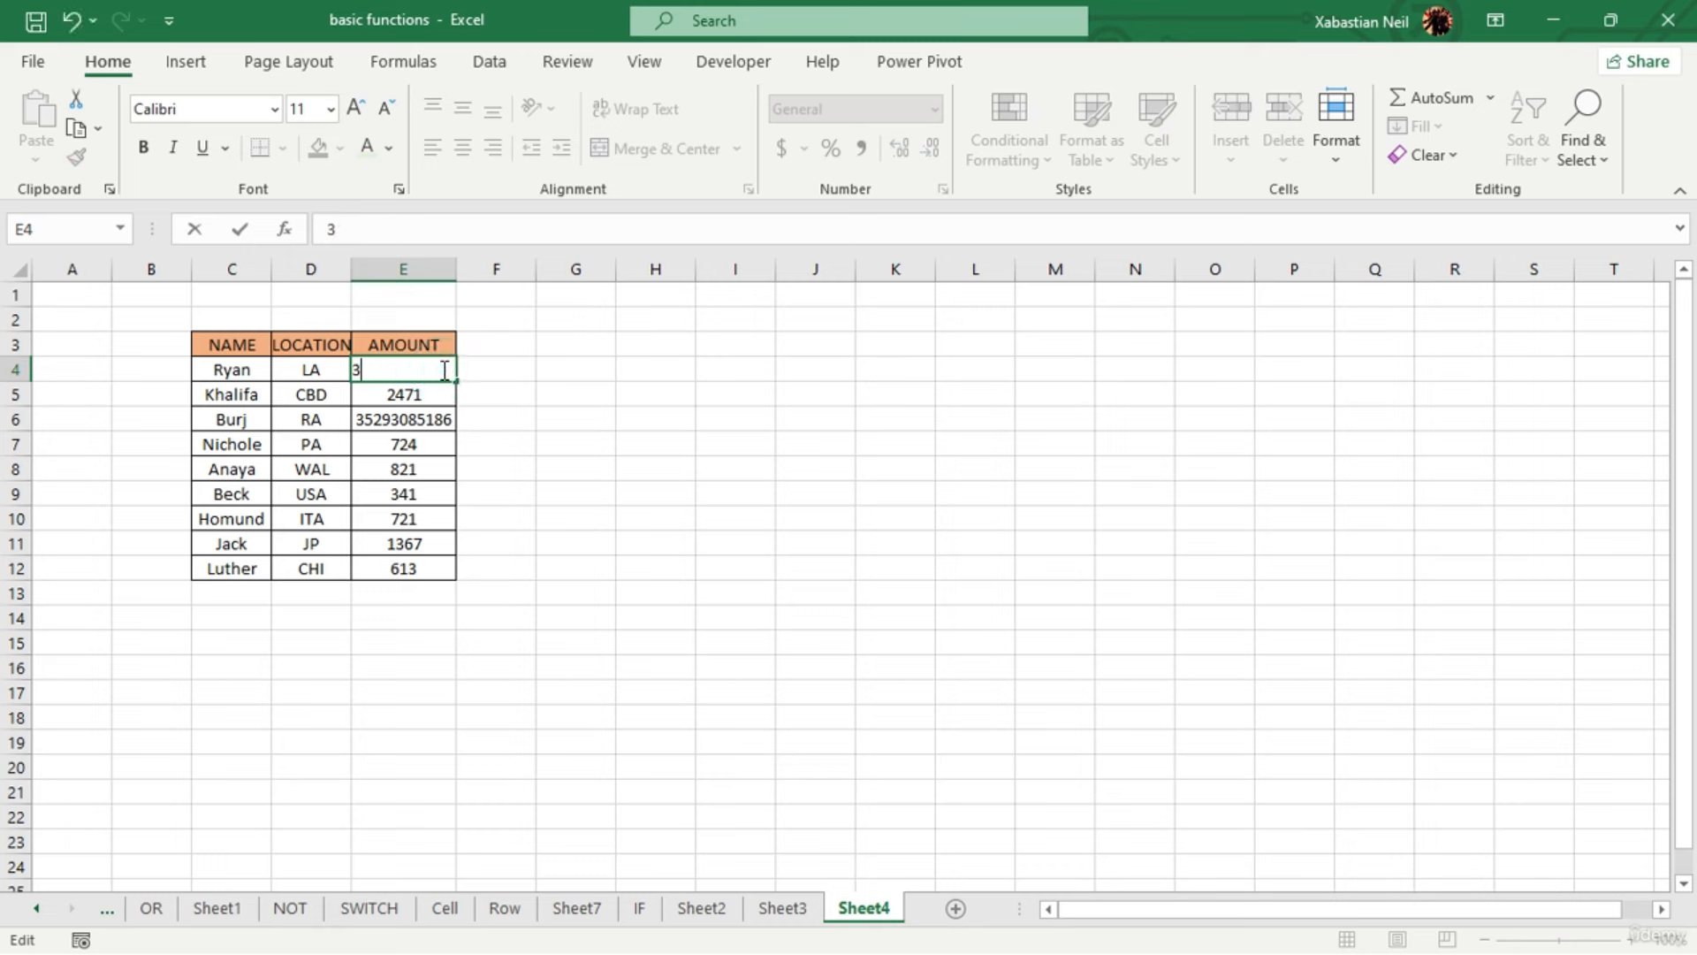
text(248248)
drag(528, 496, 541, 496)
Change the amount in cell E11 of Sheet4 to 1272487 and run the sum_color_sont_size macro on the sheet
double_click(440, 549)
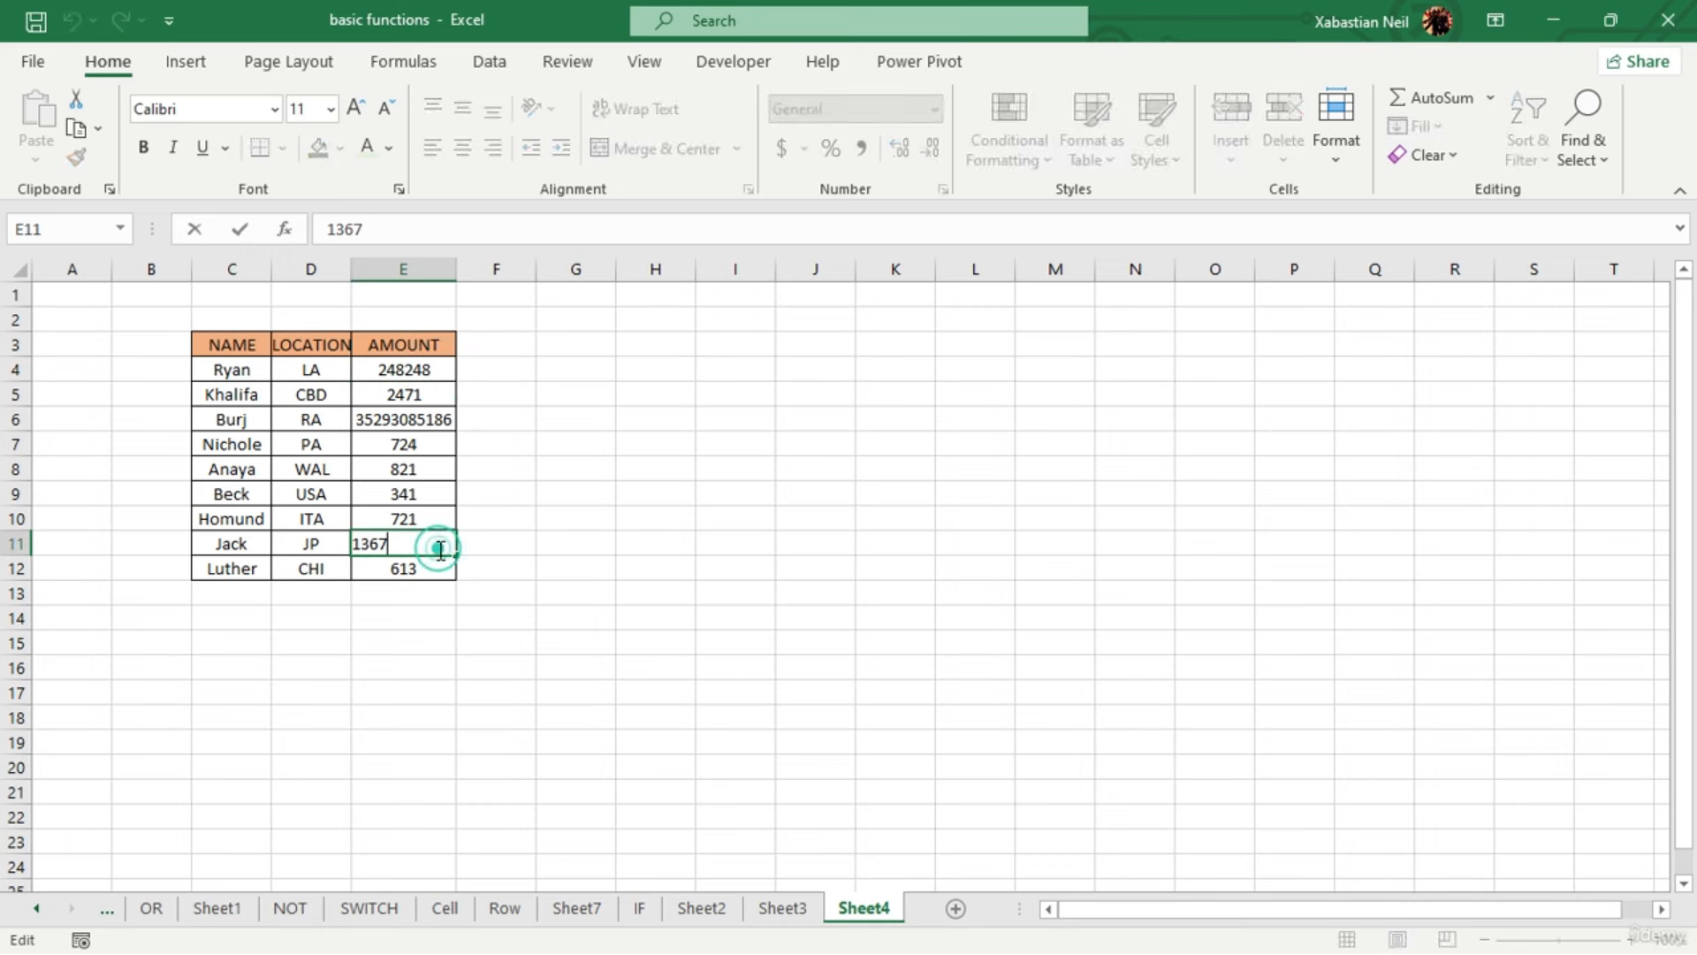
key(BackSpace)
key(BackSpace)
key(BackSpace)
text(272487)
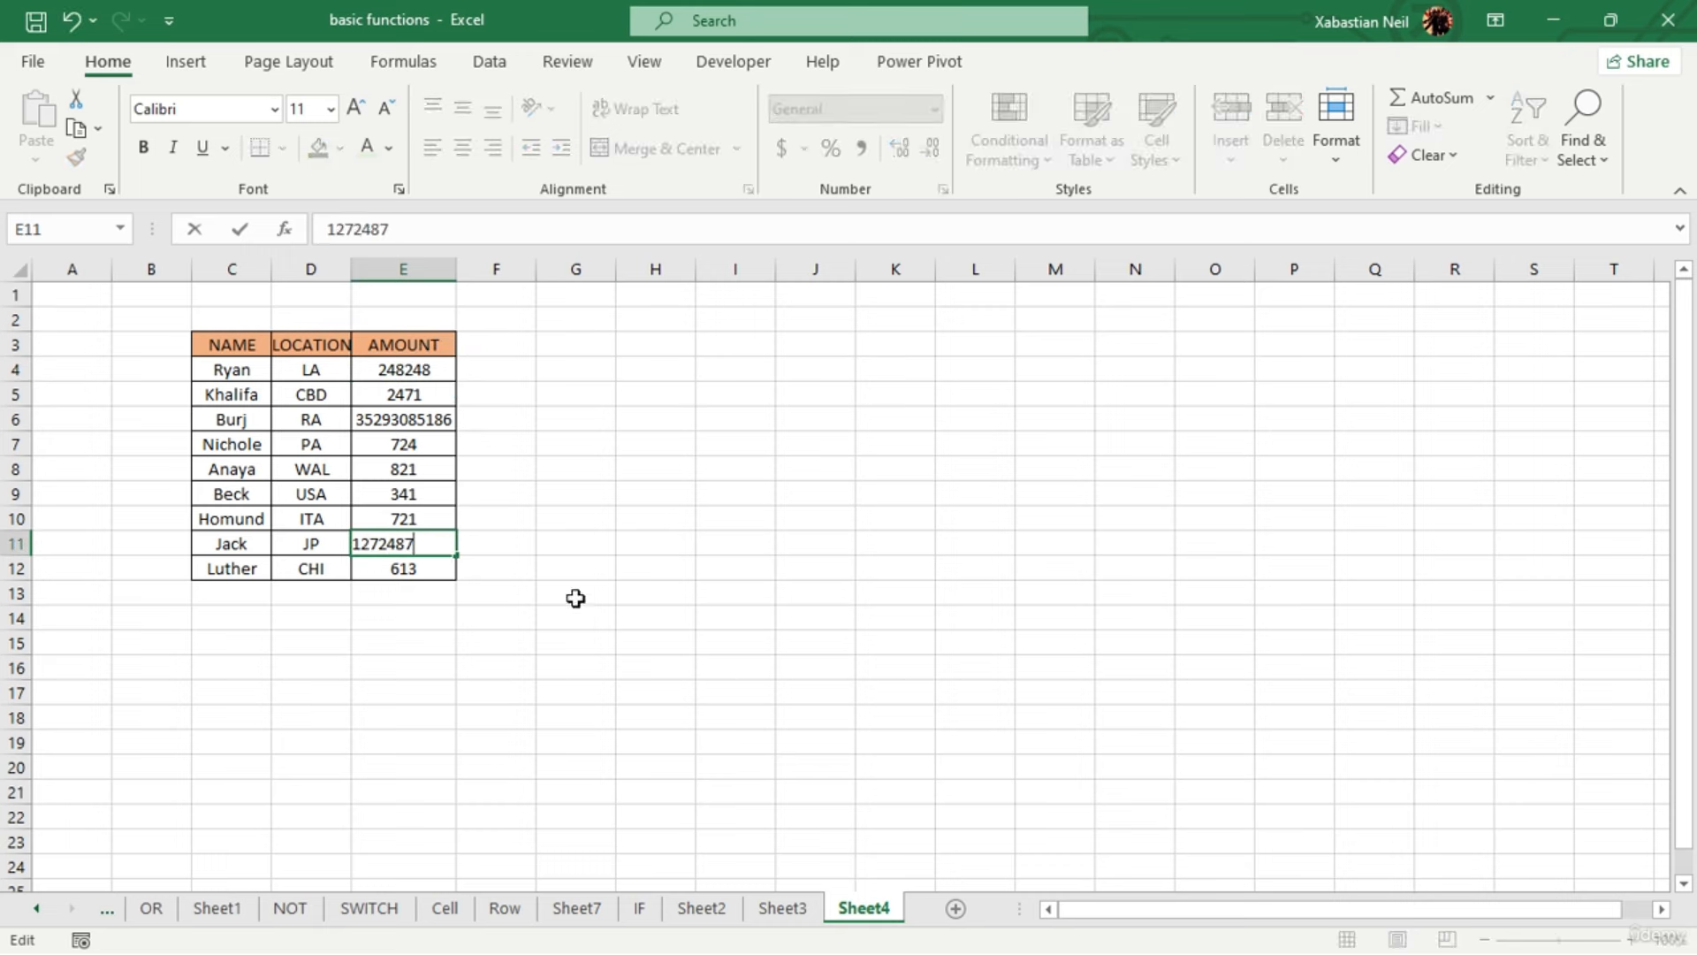
click(576, 598)
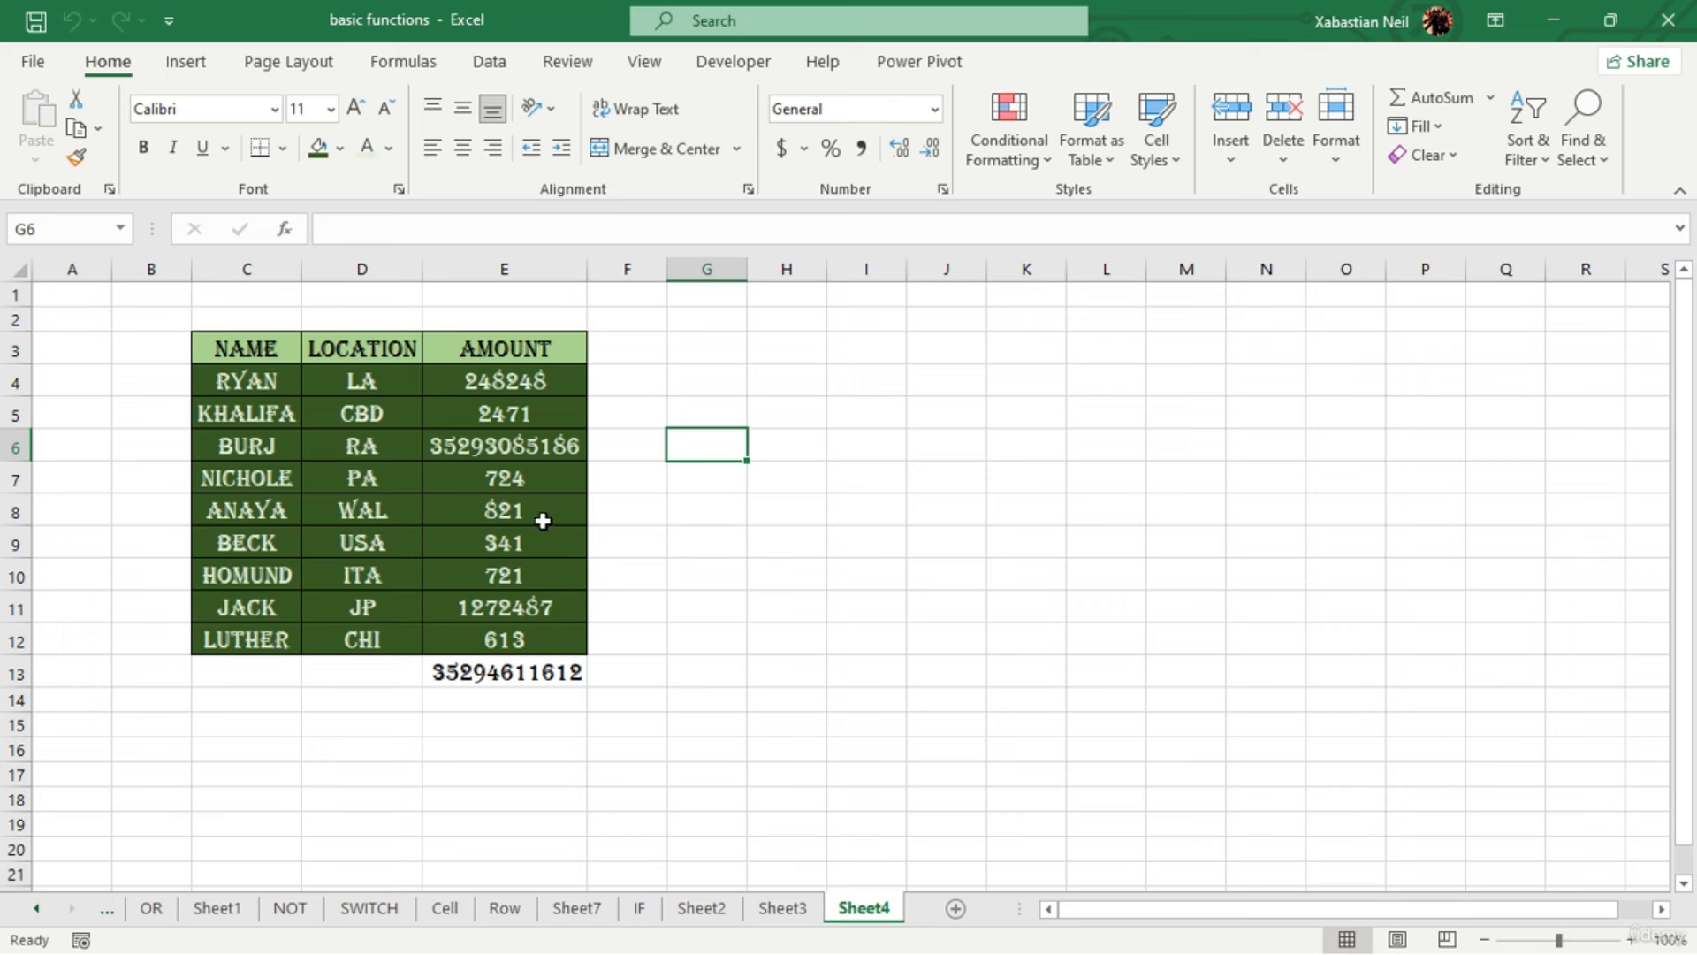
Apply the dollar accounting number format to the amounts and total in E4:E13 of Sheet4
double_click(548, 446)
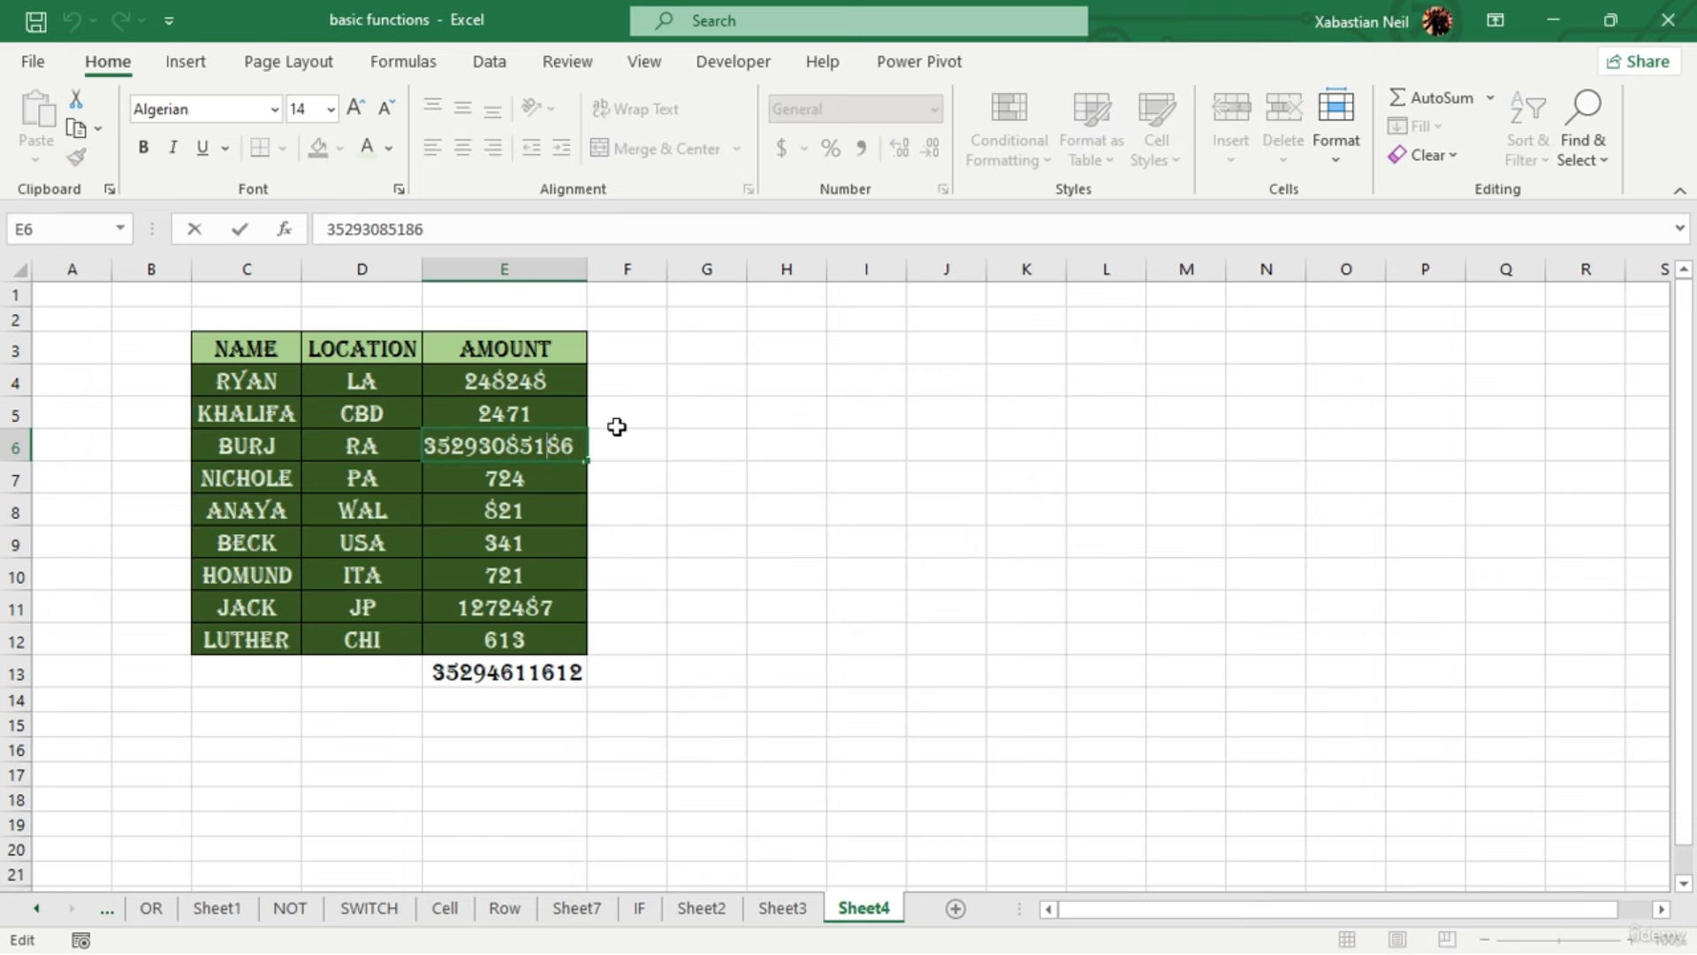
click(876, 521)
drag(495, 381, 509, 672)
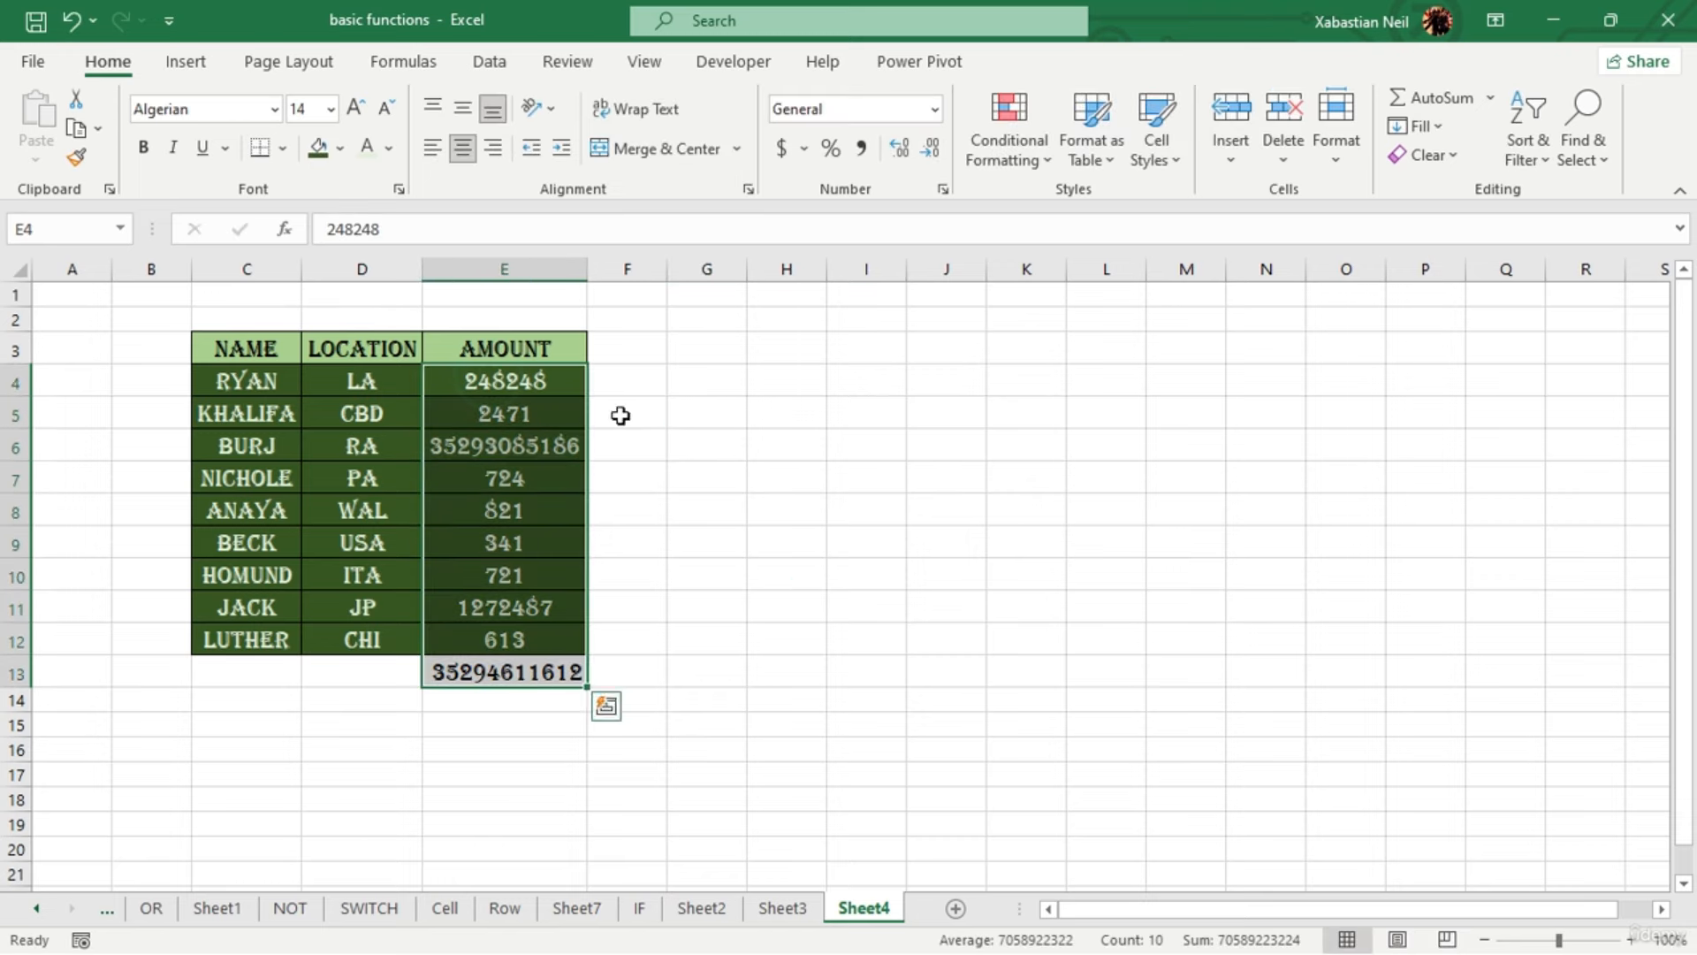
click(782, 147)
click(818, 637)
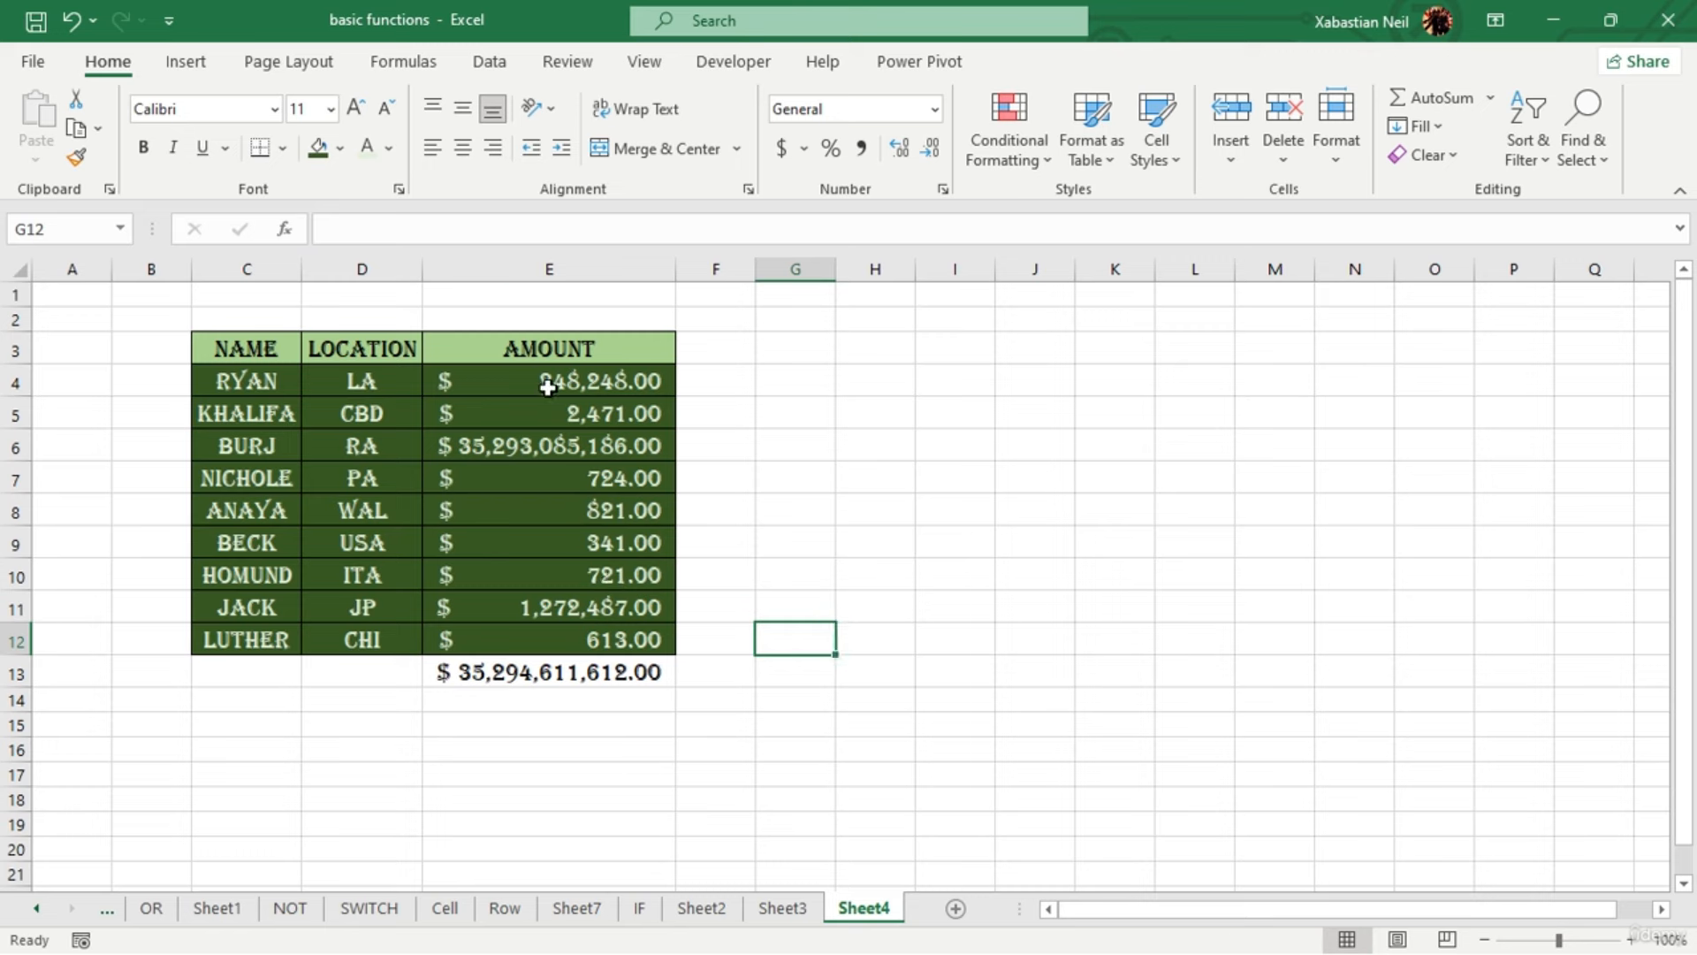
Reduce the amounts and total in E4:E13 of Sheet4 to no decimal places
drag(548, 386, 601, 674)
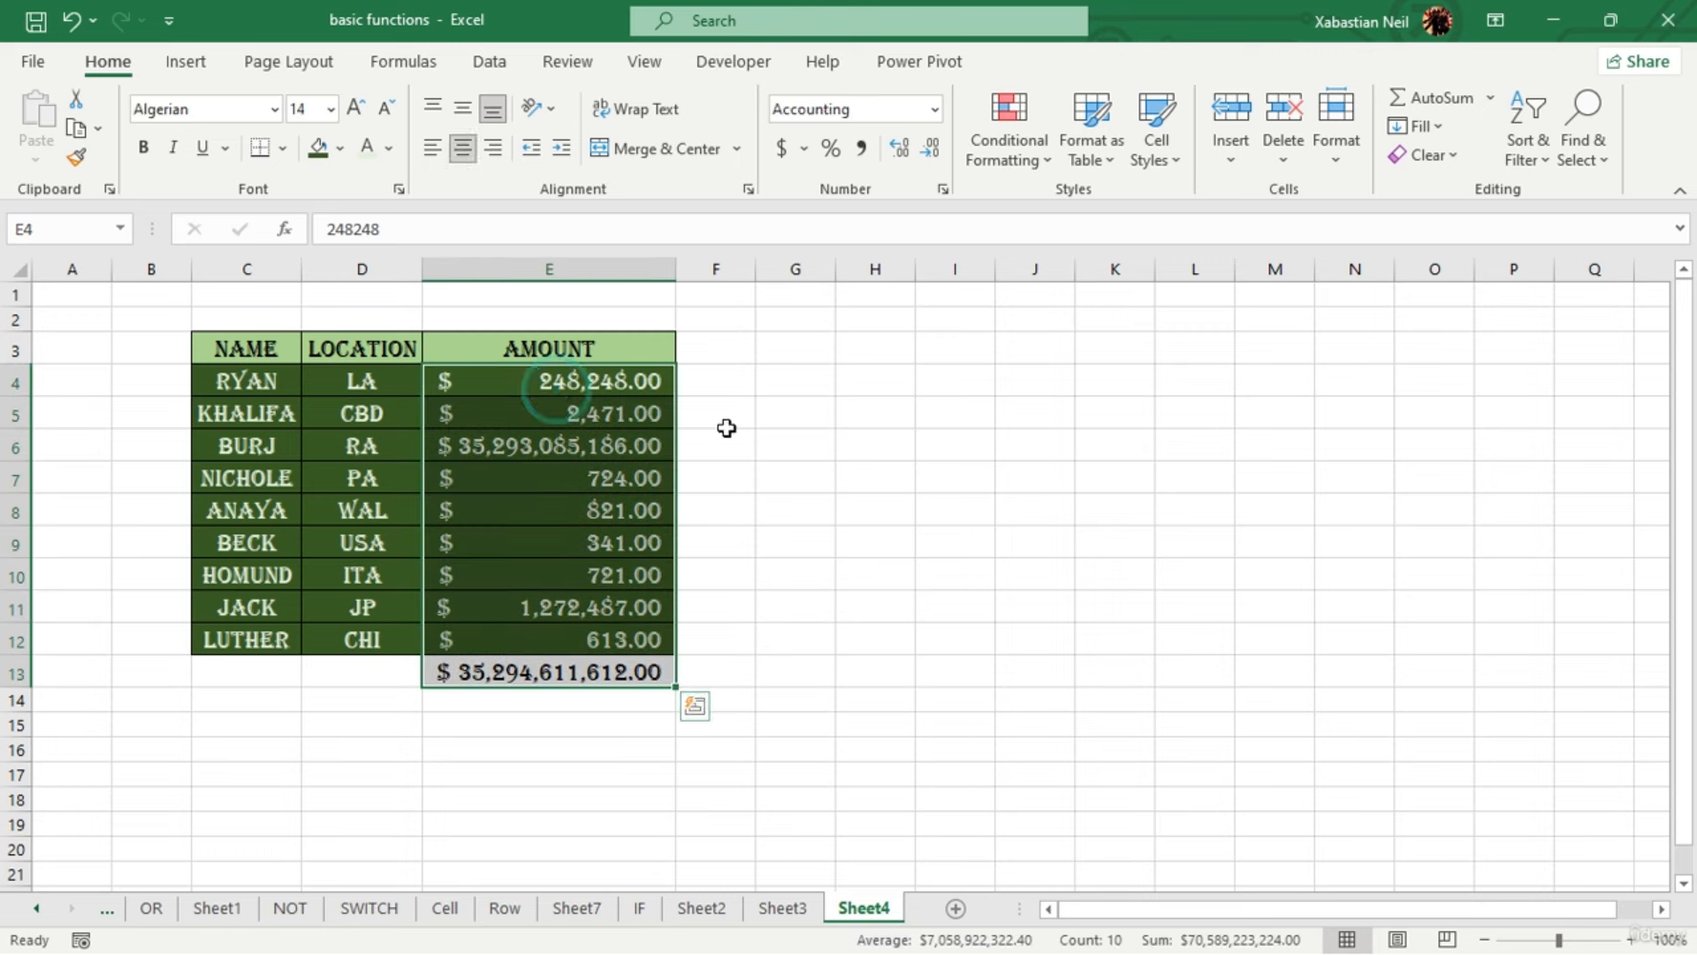
click(932, 152)
click(931, 152)
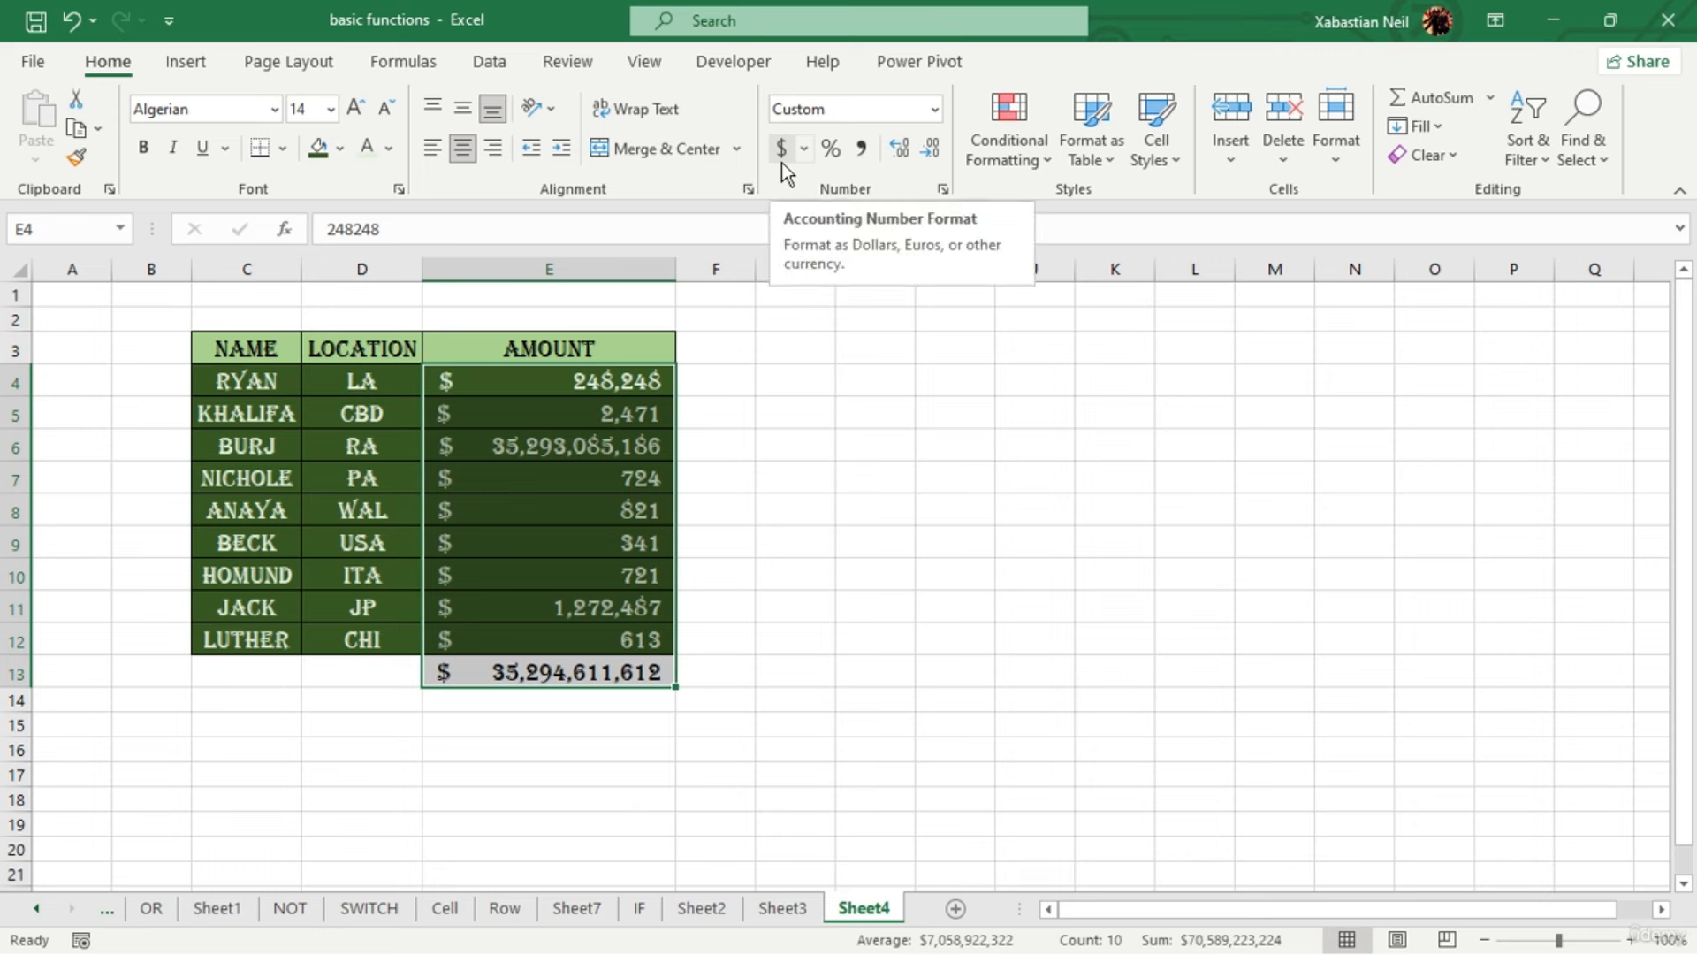
click(695, 704)
click(976, 701)
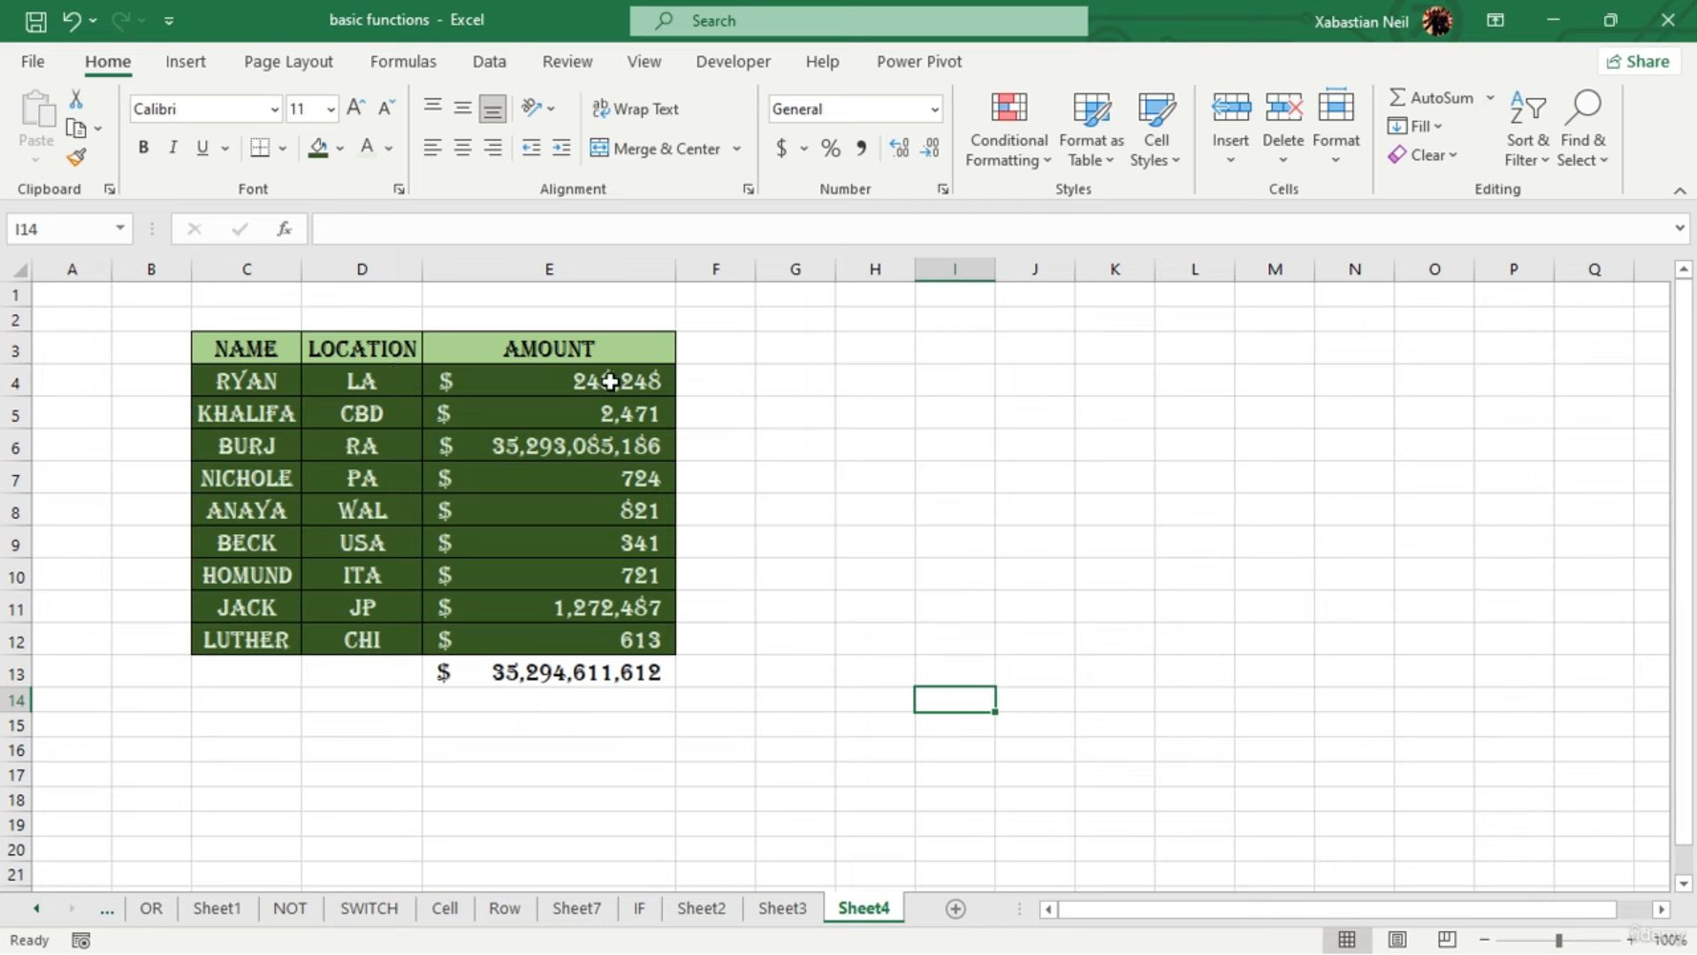
Open the code of the sum_color_sont_size macro, select all of it, and close the code editor
click(723, 71)
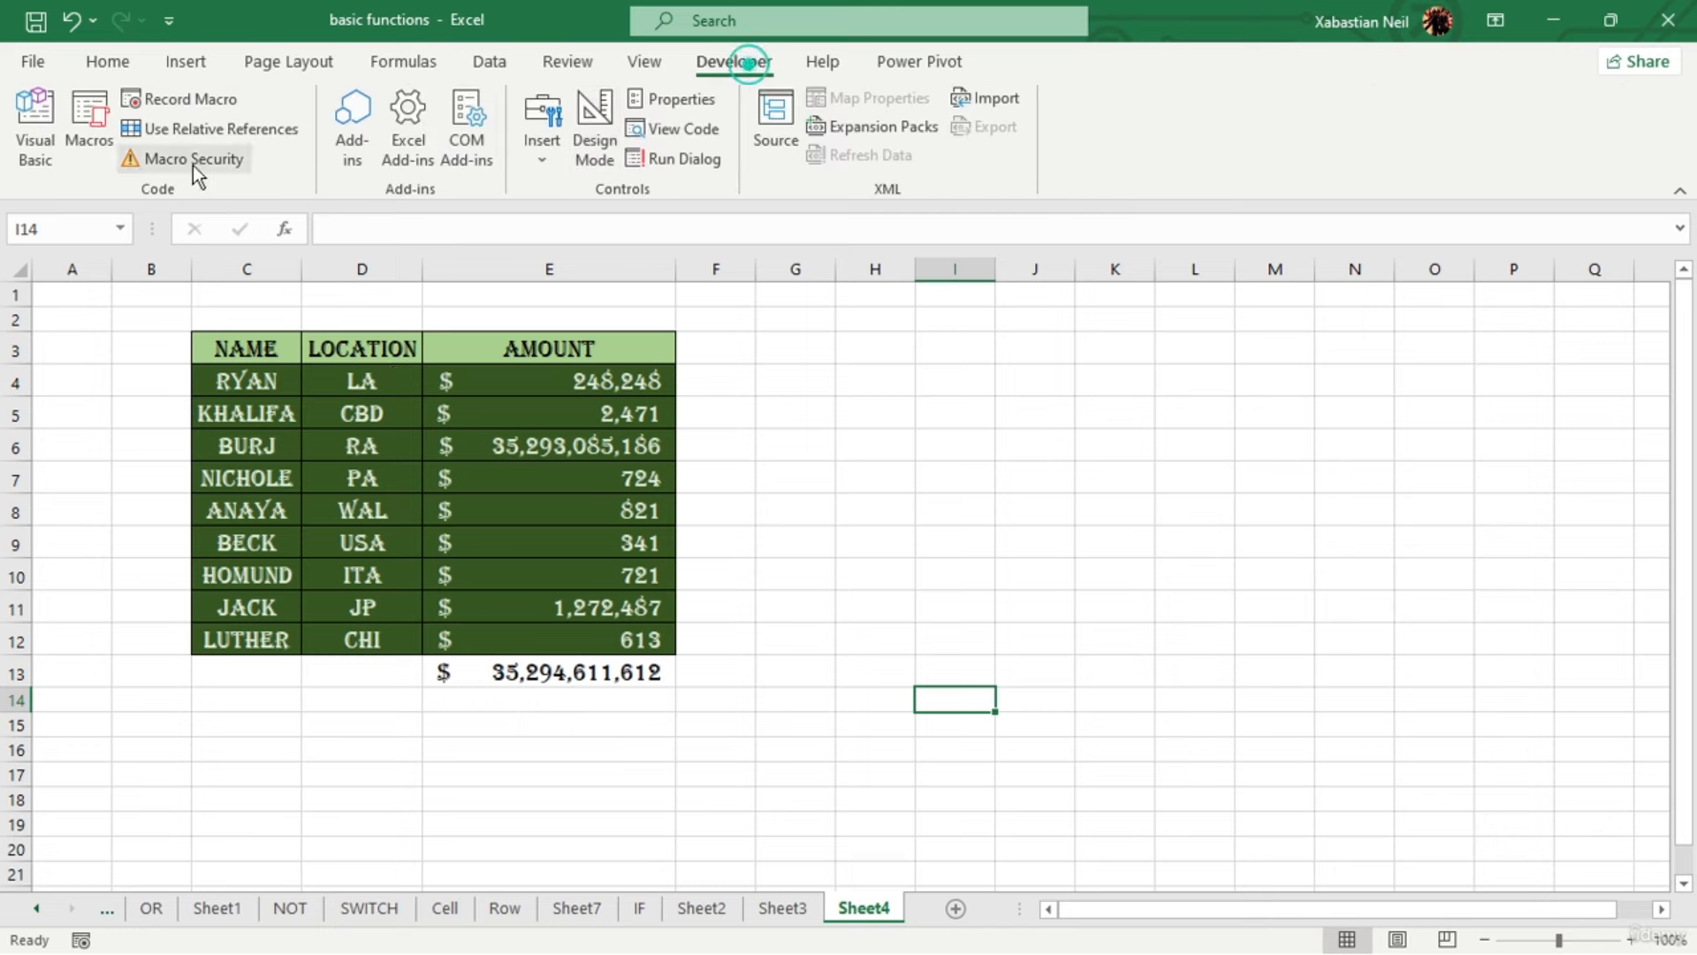
click(55, 133)
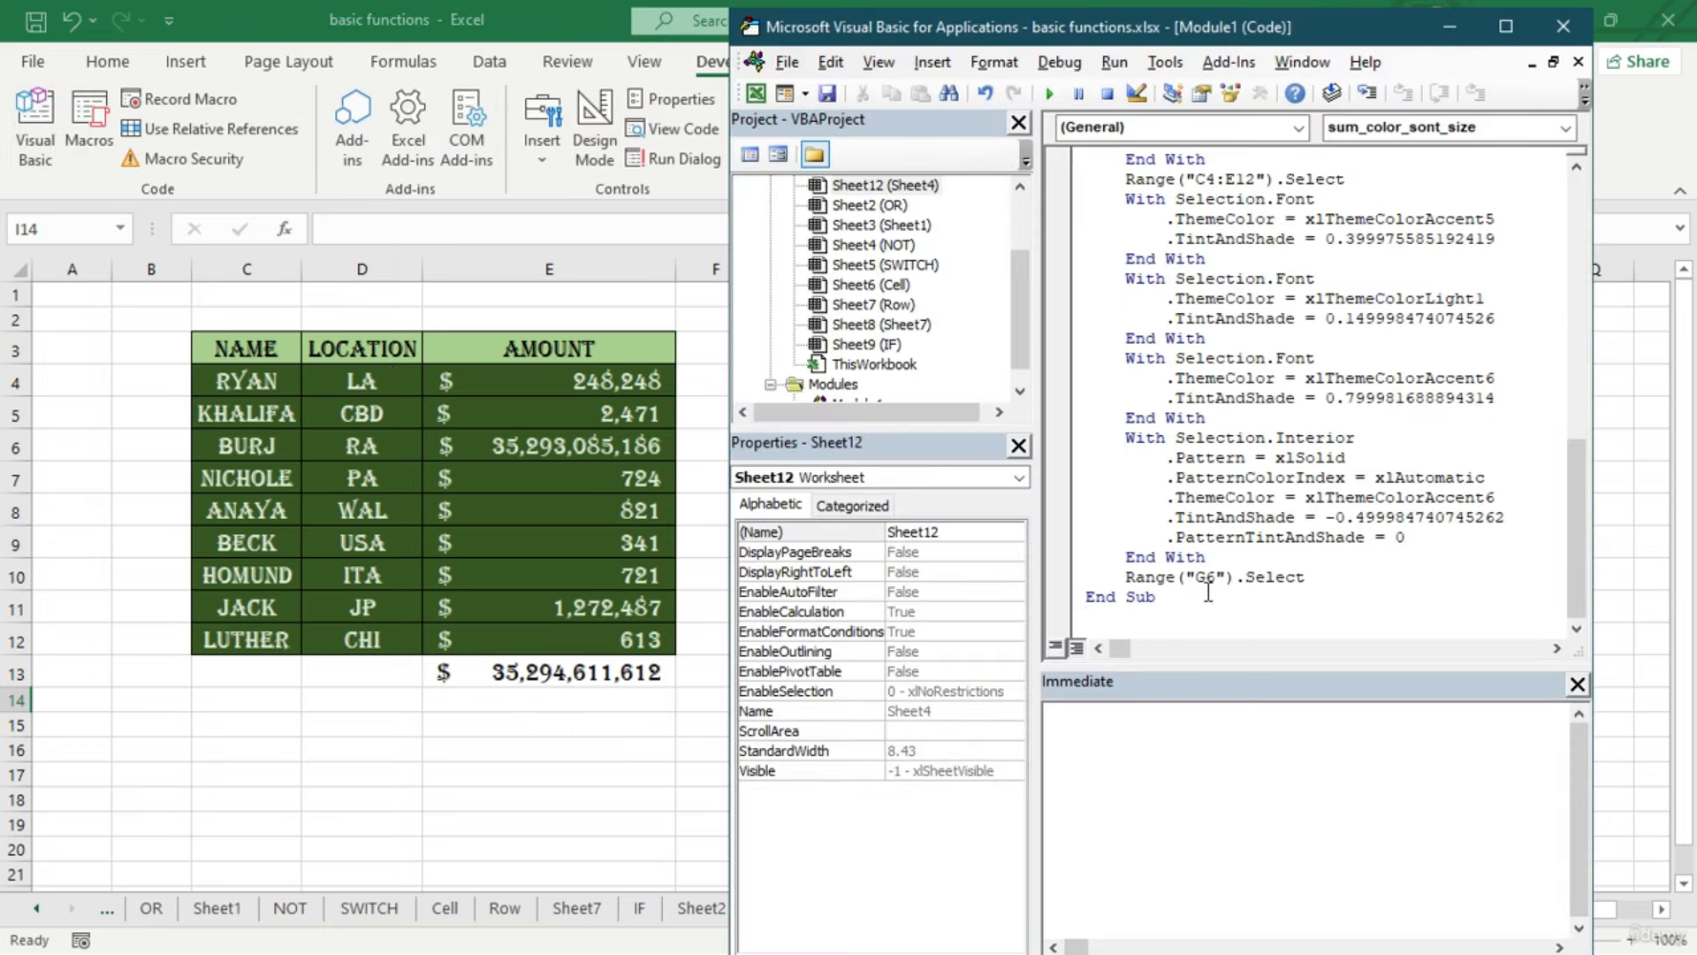
key(ctrl+a)
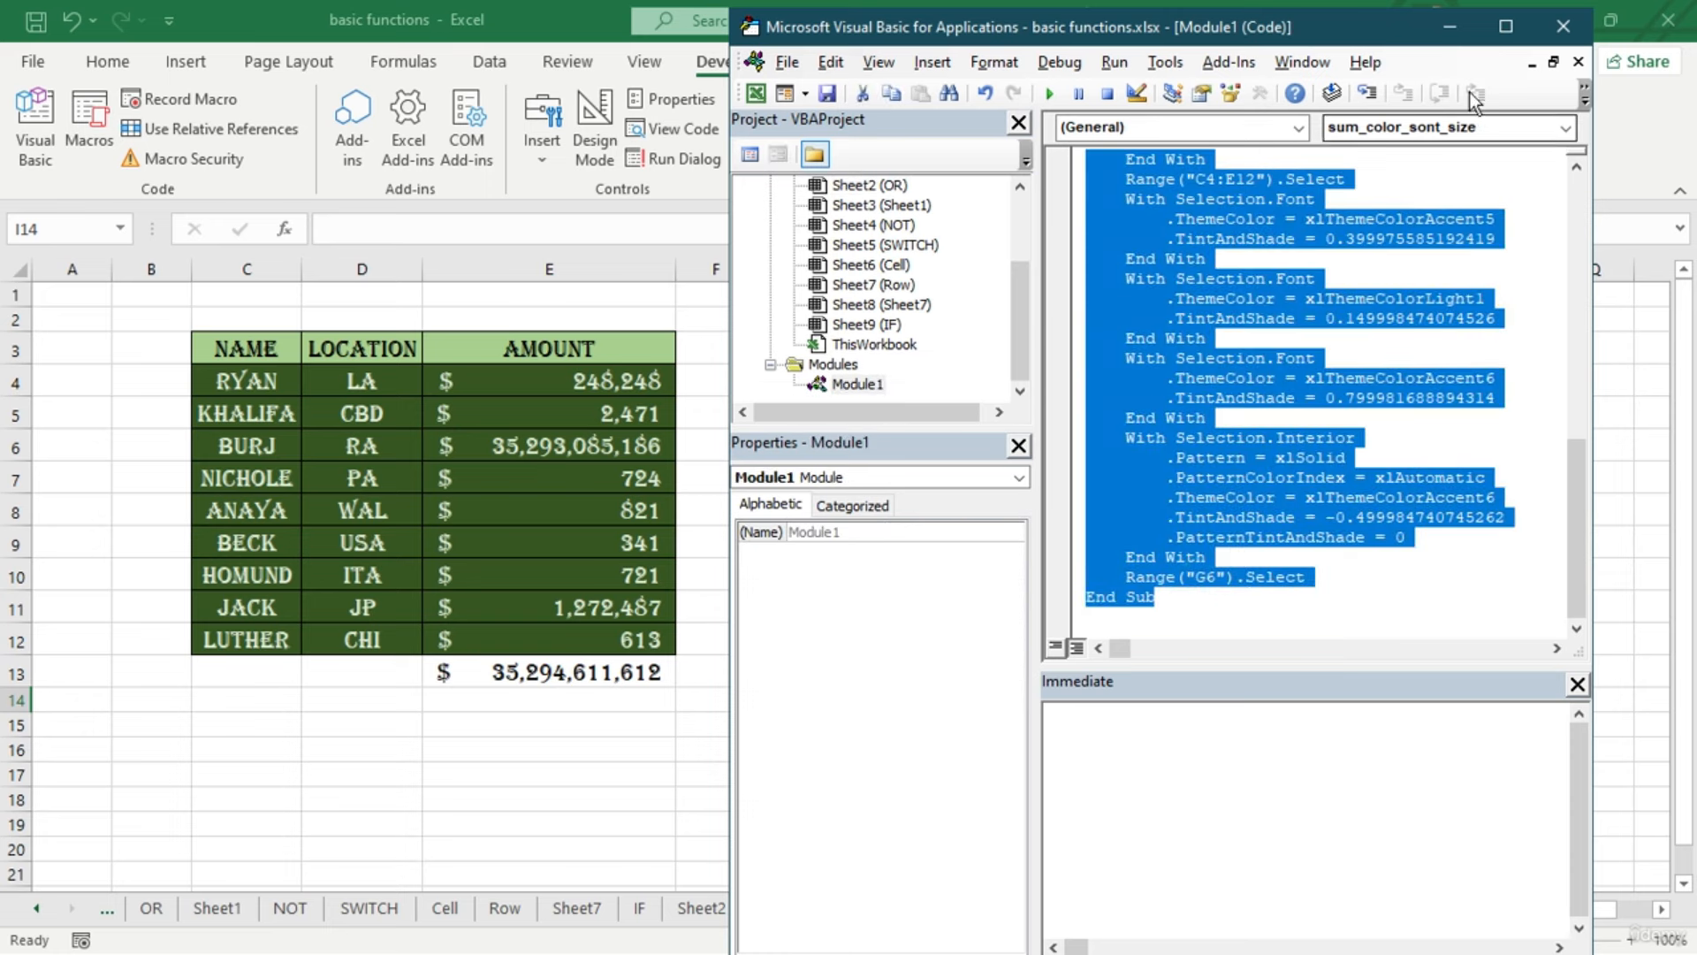
click(1564, 33)
click(697, 678)
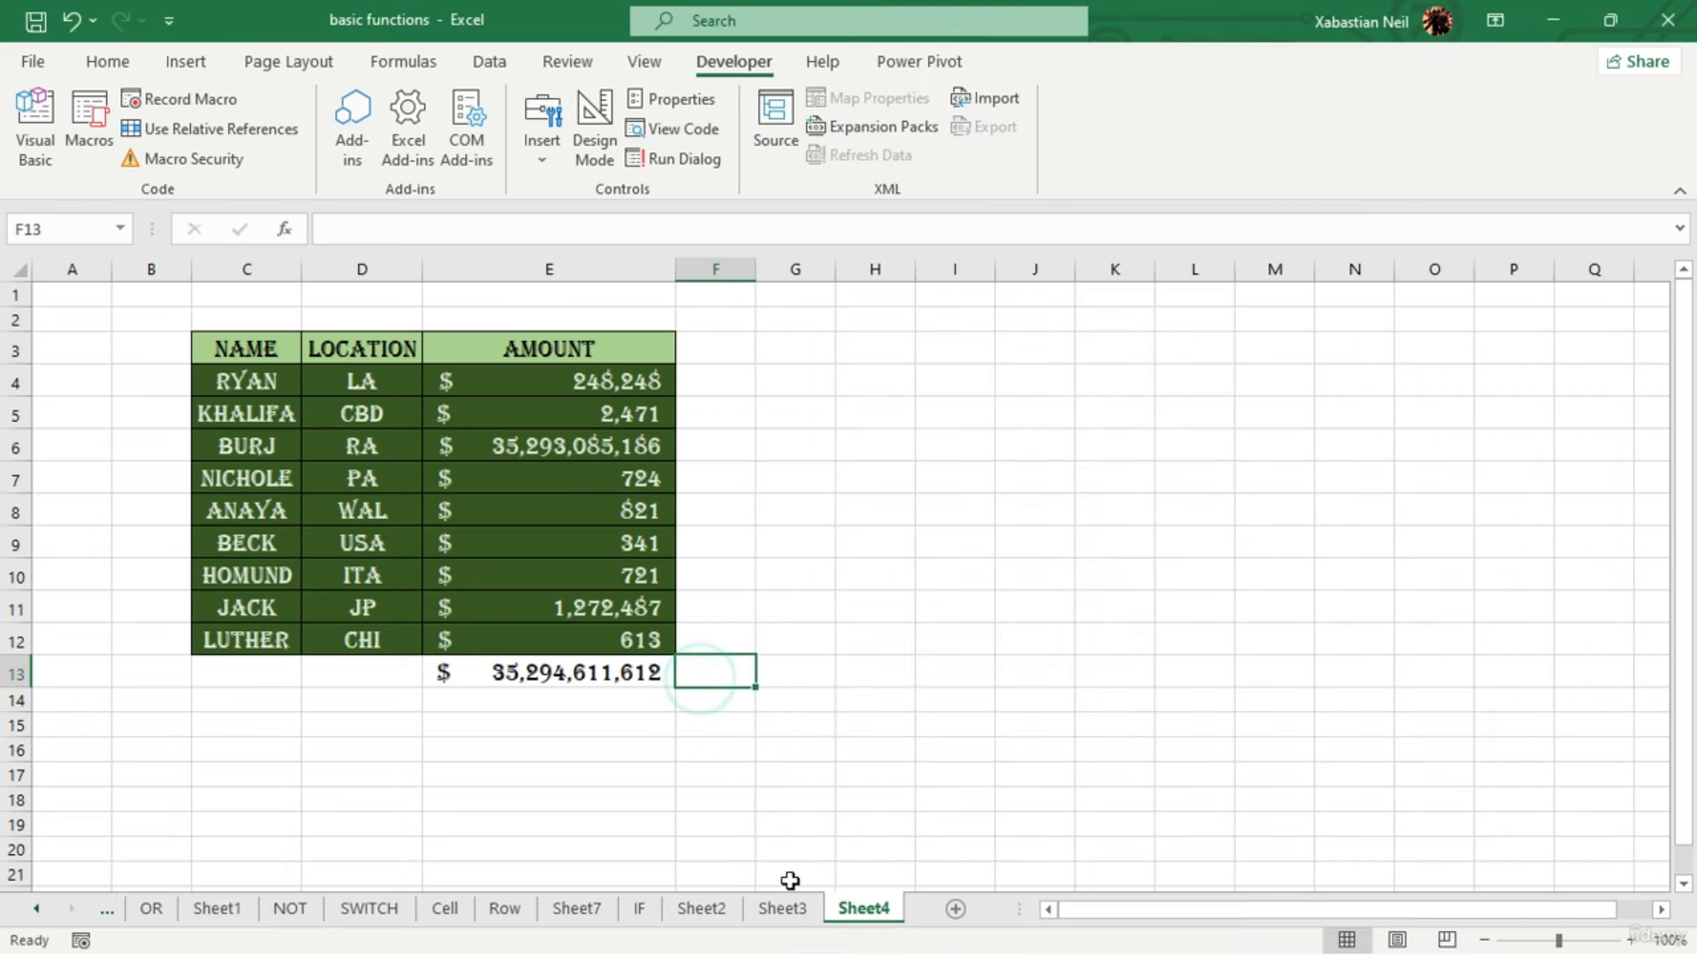
Copy the table C3:E13 from Sheet2 and paste it at C3 of a new sheet, keeping the source column widths
click(694, 910)
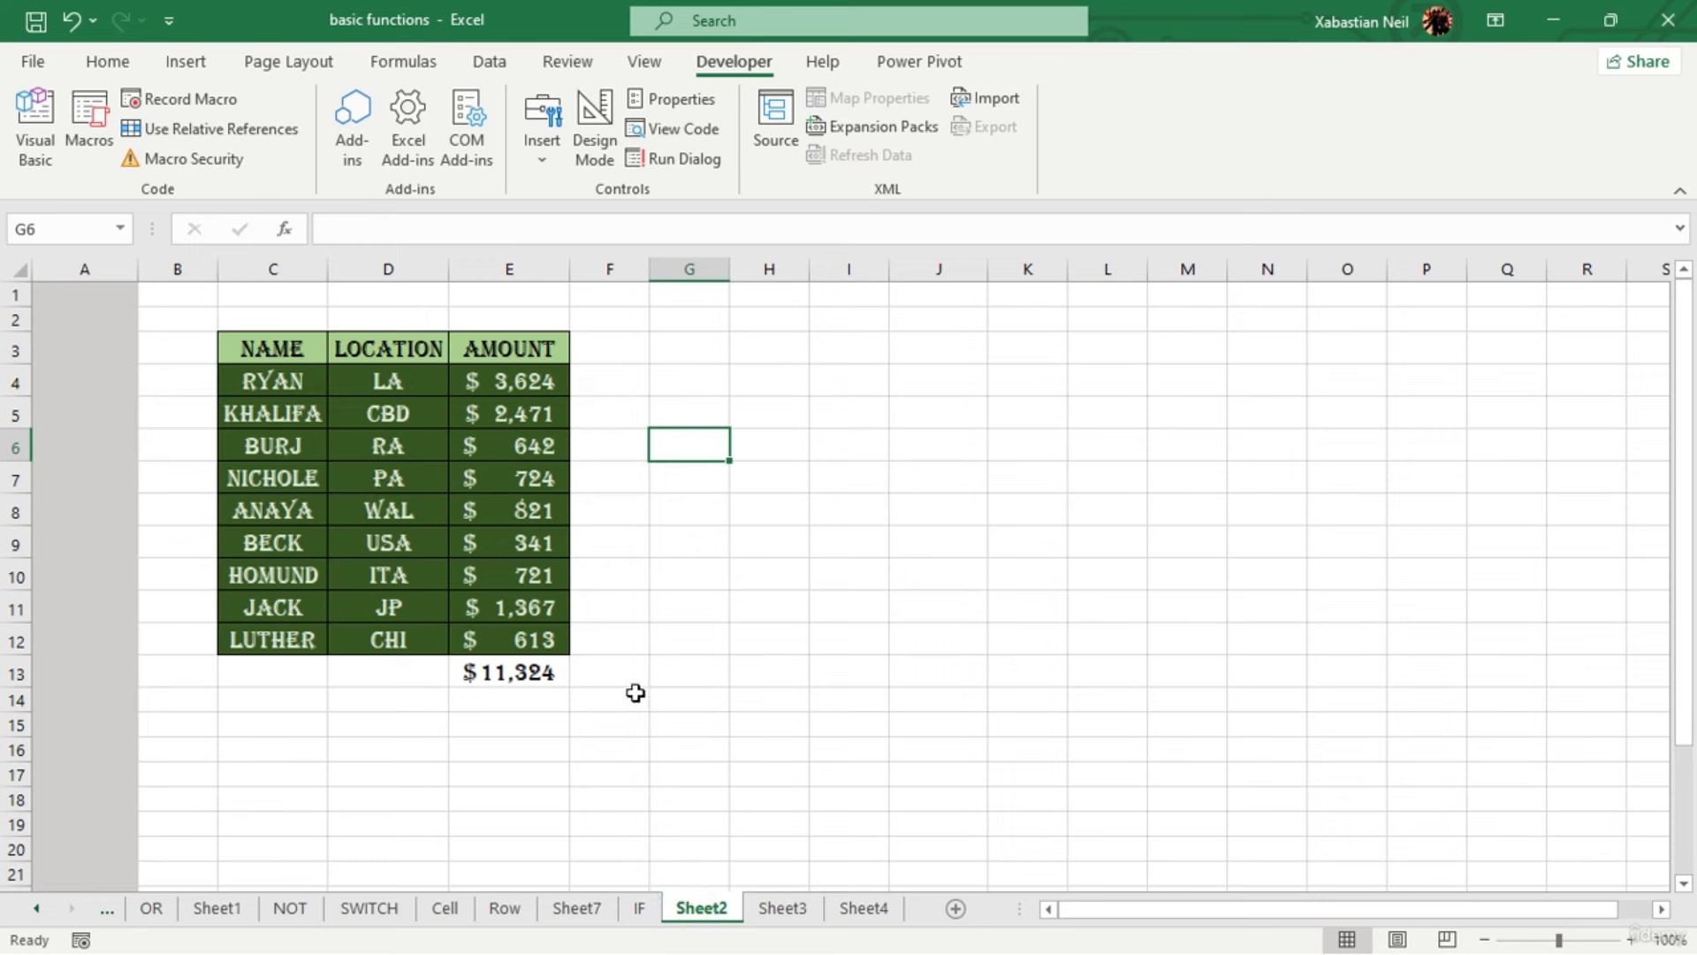
drag(253, 345, 531, 674)
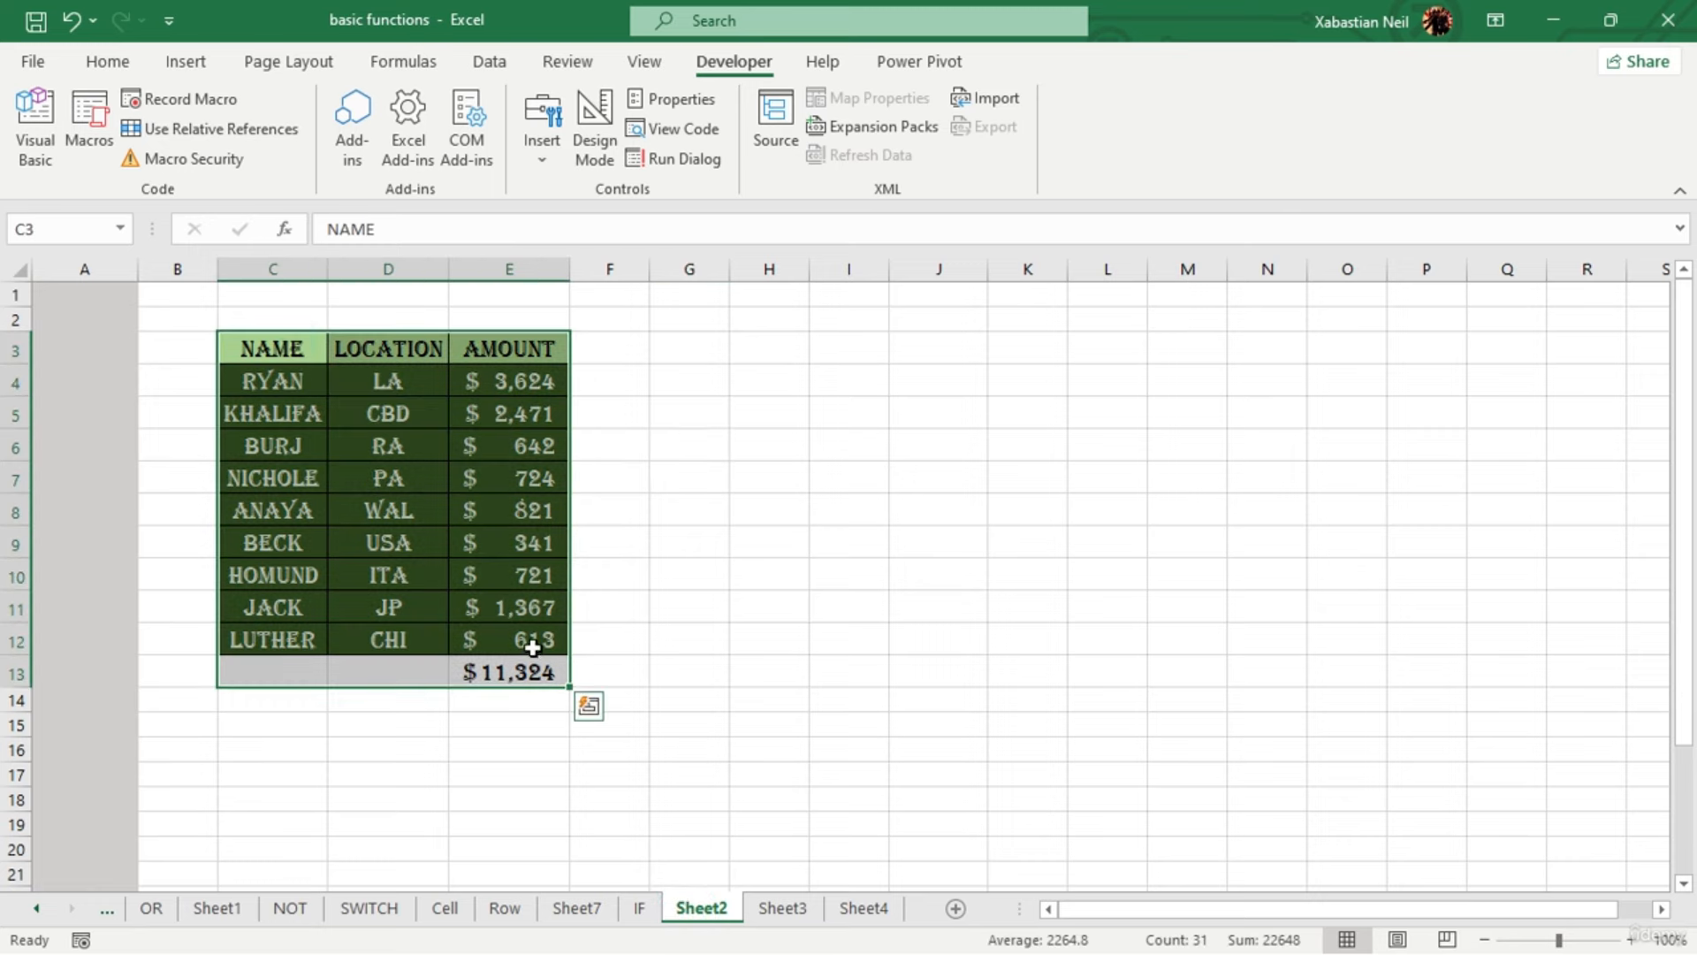
key(ctrl+c)
click(956, 908)
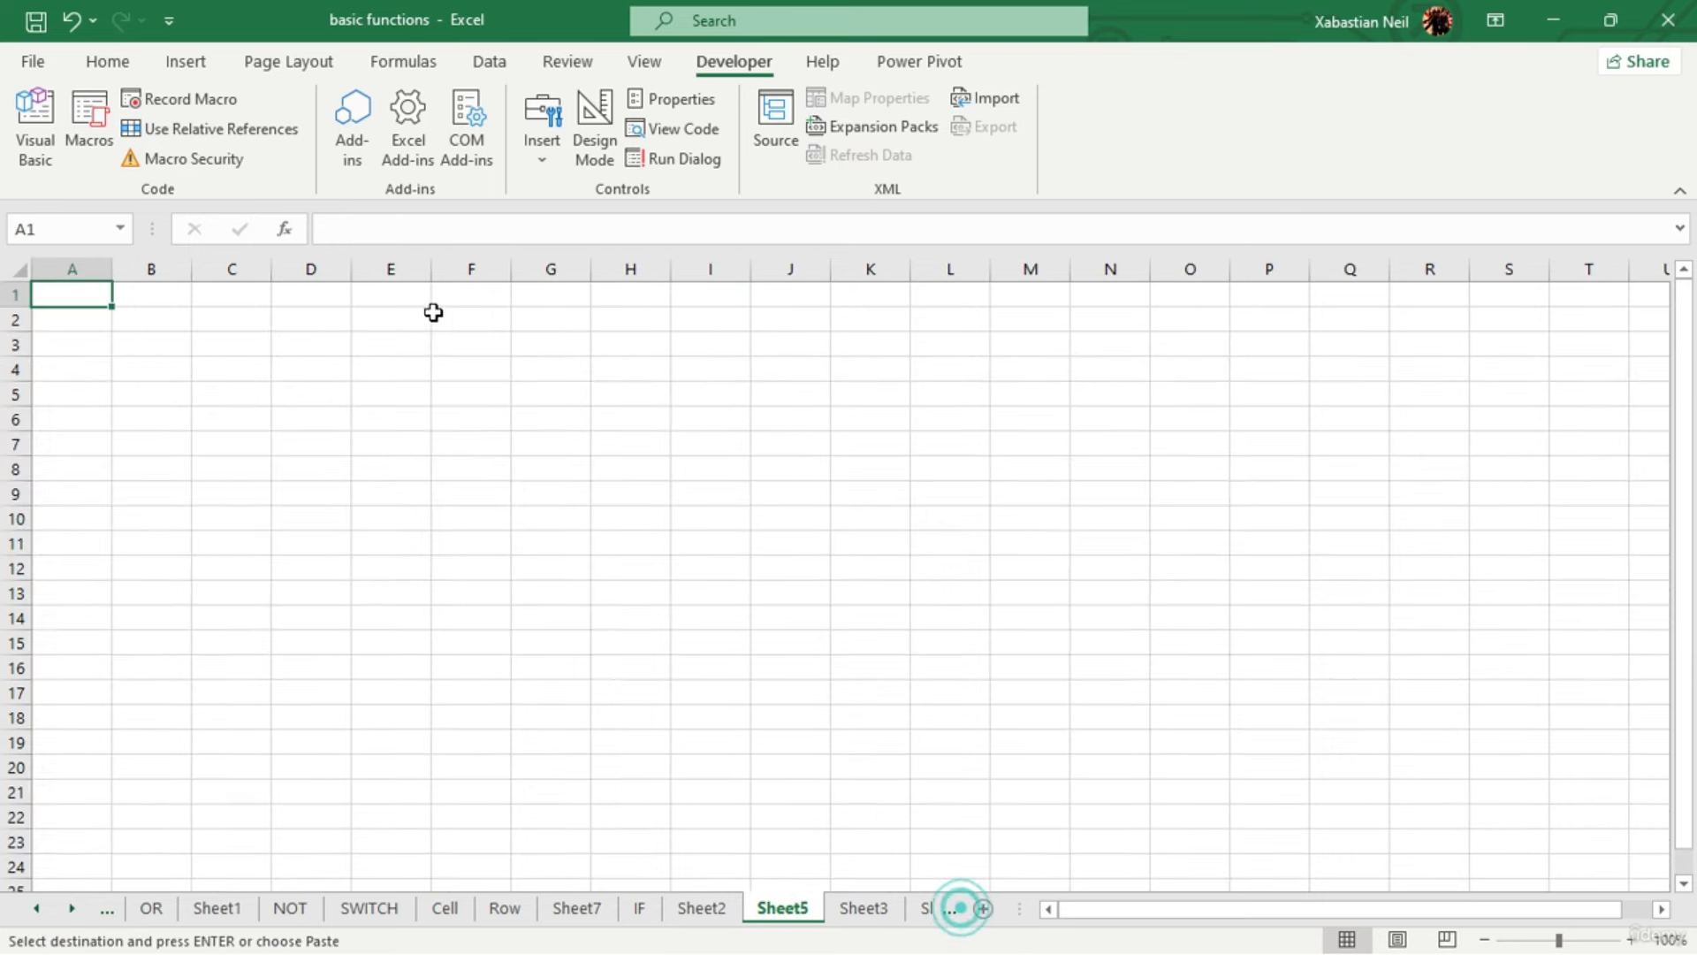
click(220, 356)
key(ctrl+v)
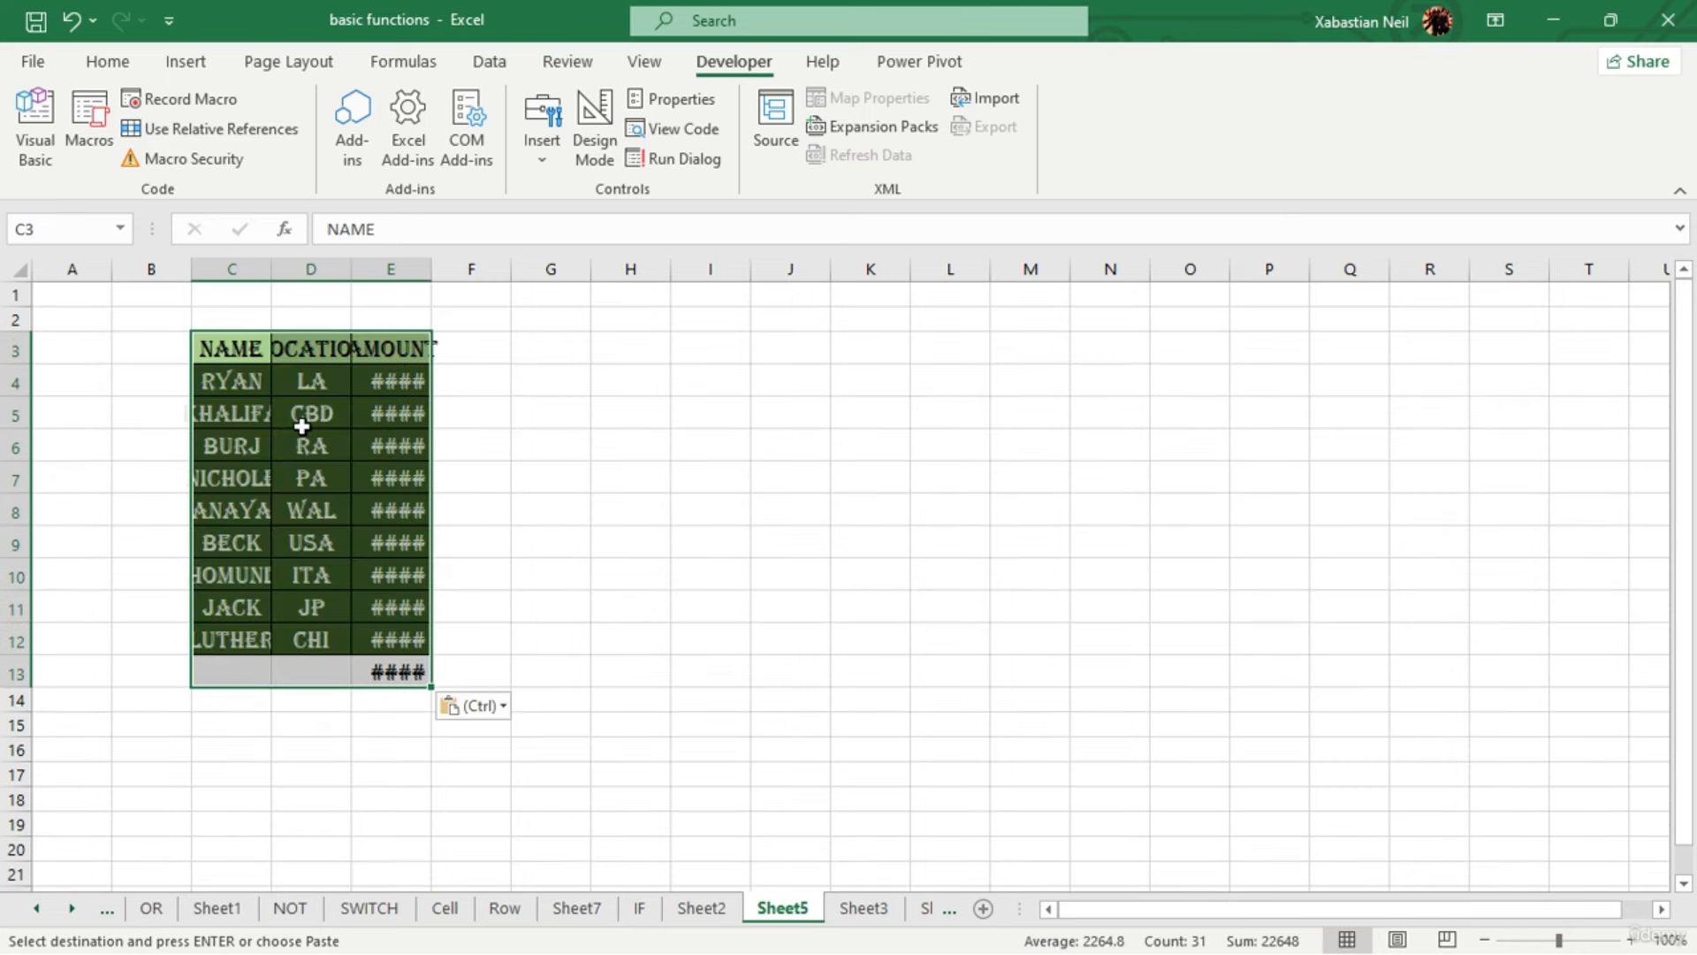
click(473, 706)
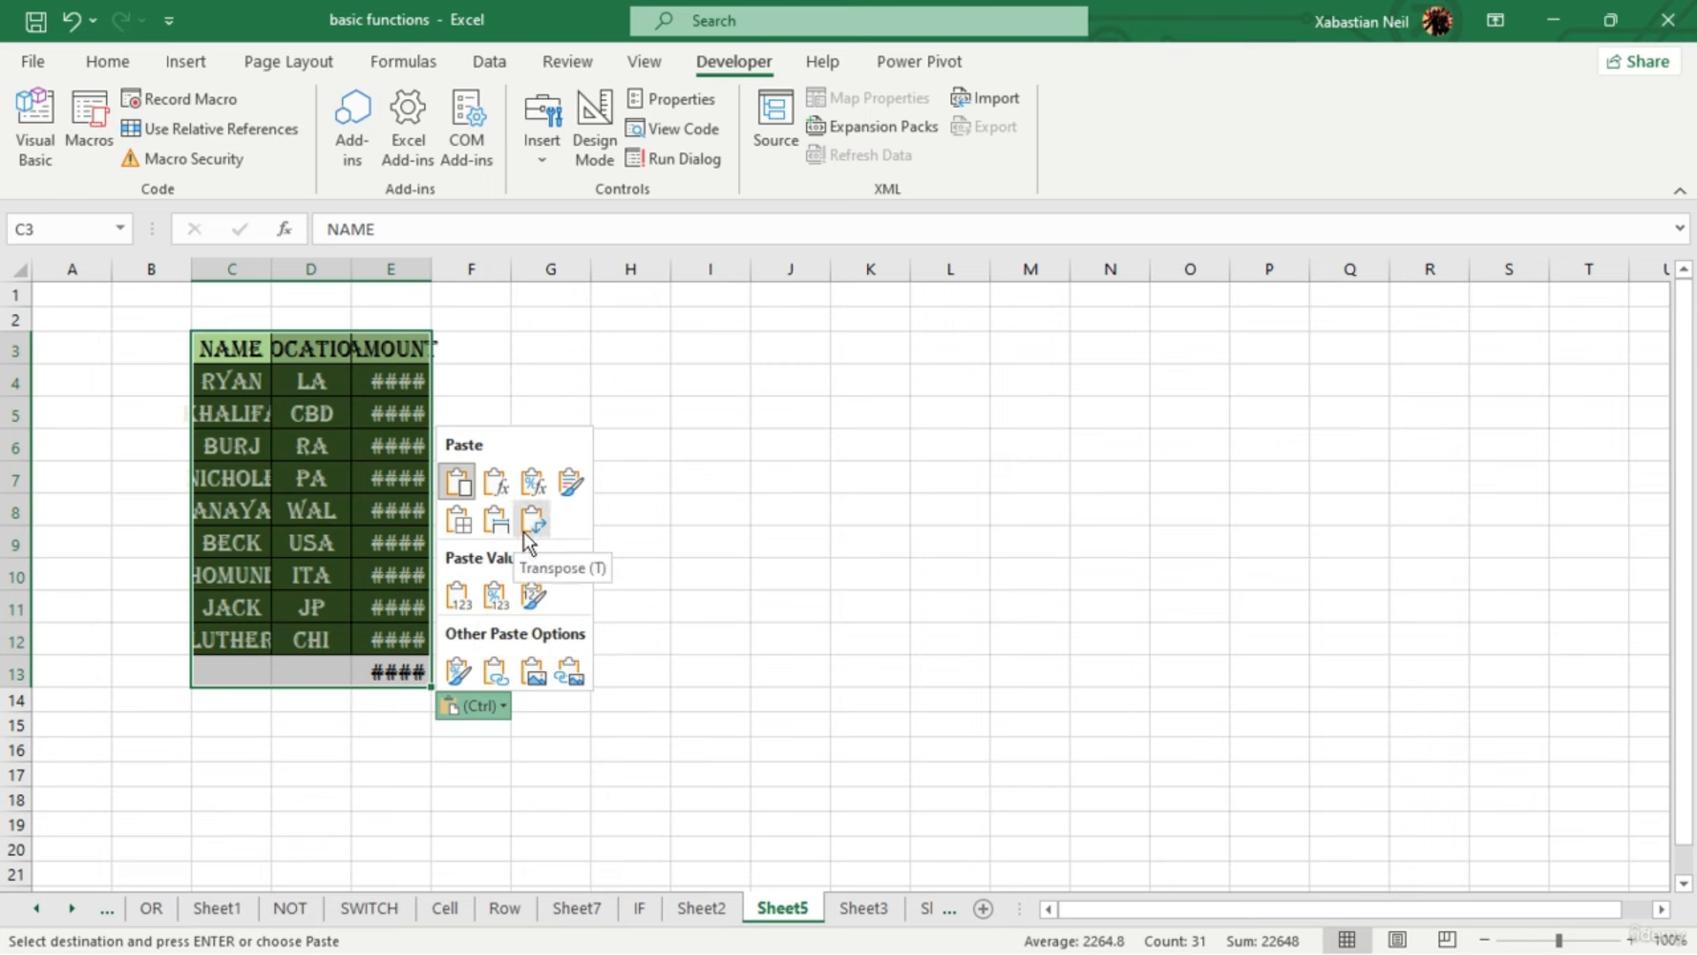
click(500, 520)
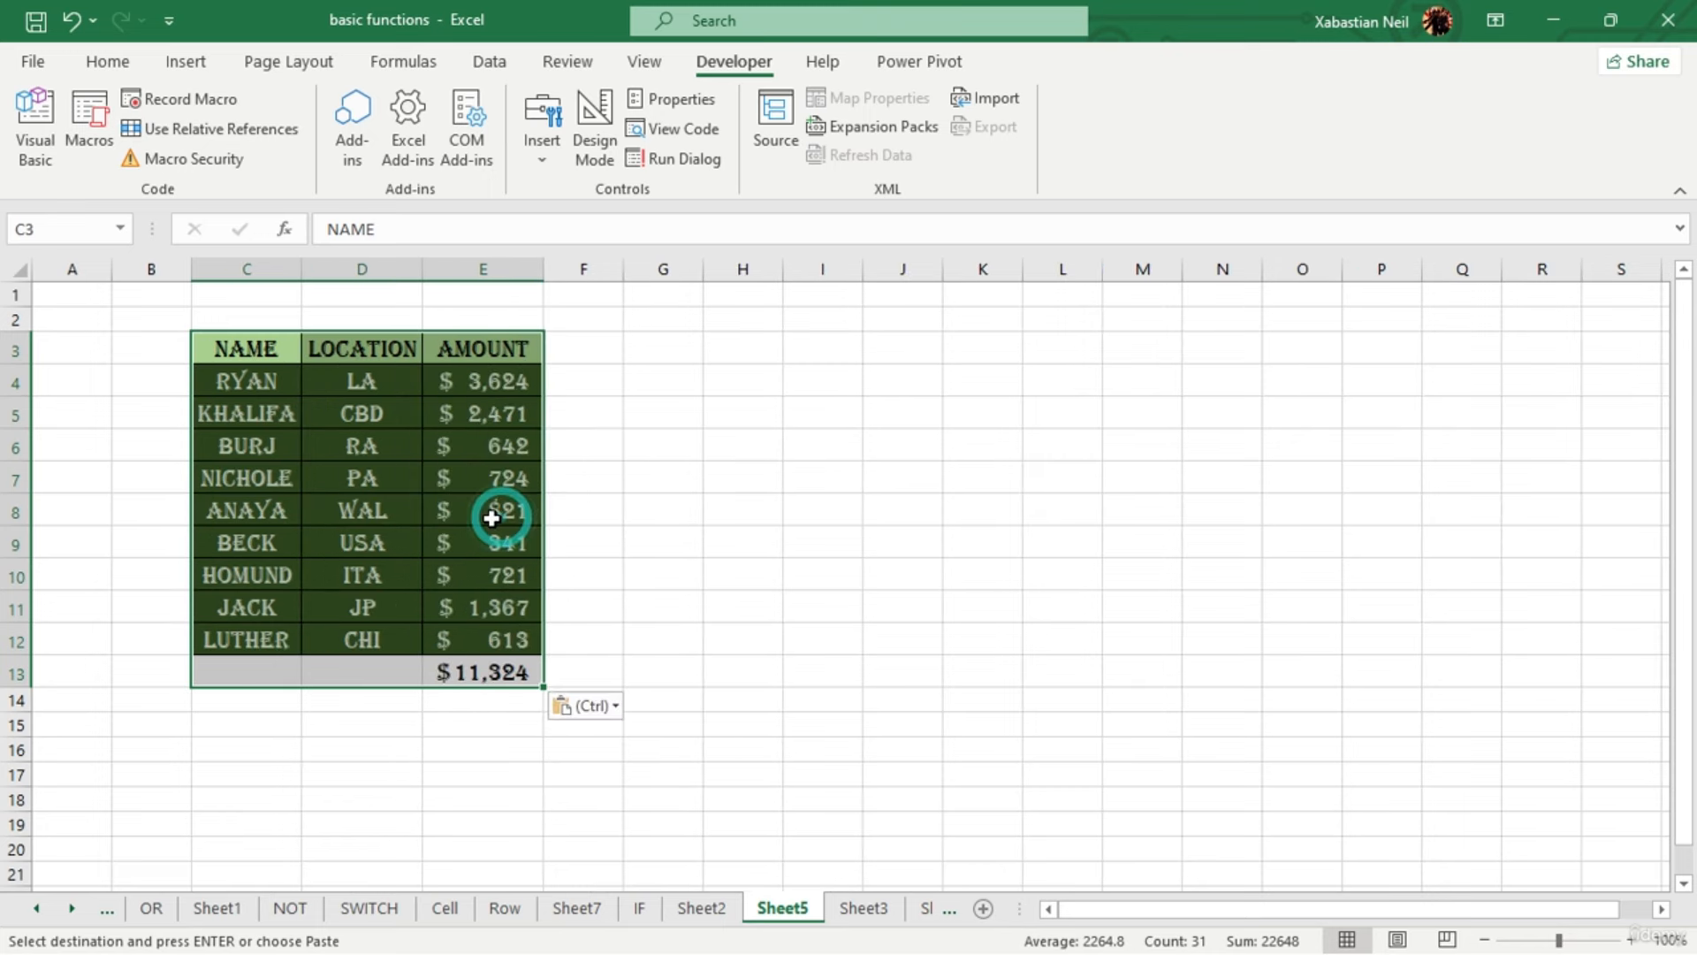
Clear the contents of the pasted table in C3:E13 of Sheet5
click(568, 724)
click(584, 705)
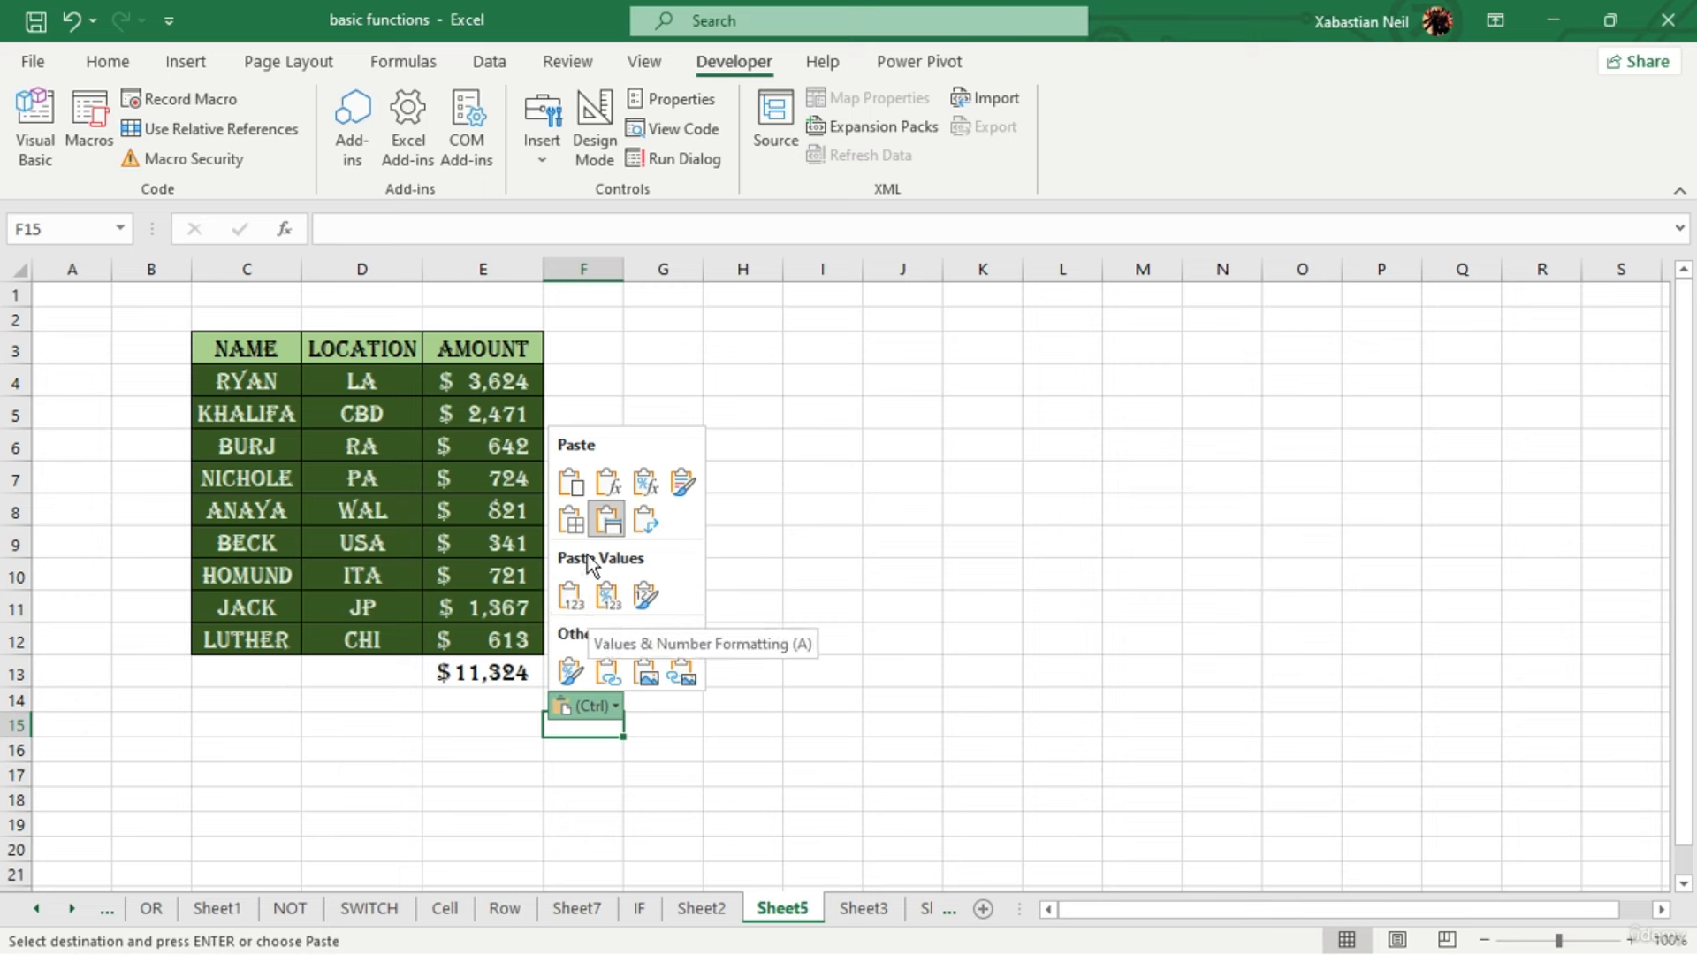
drag(246, 349, 541, 674)
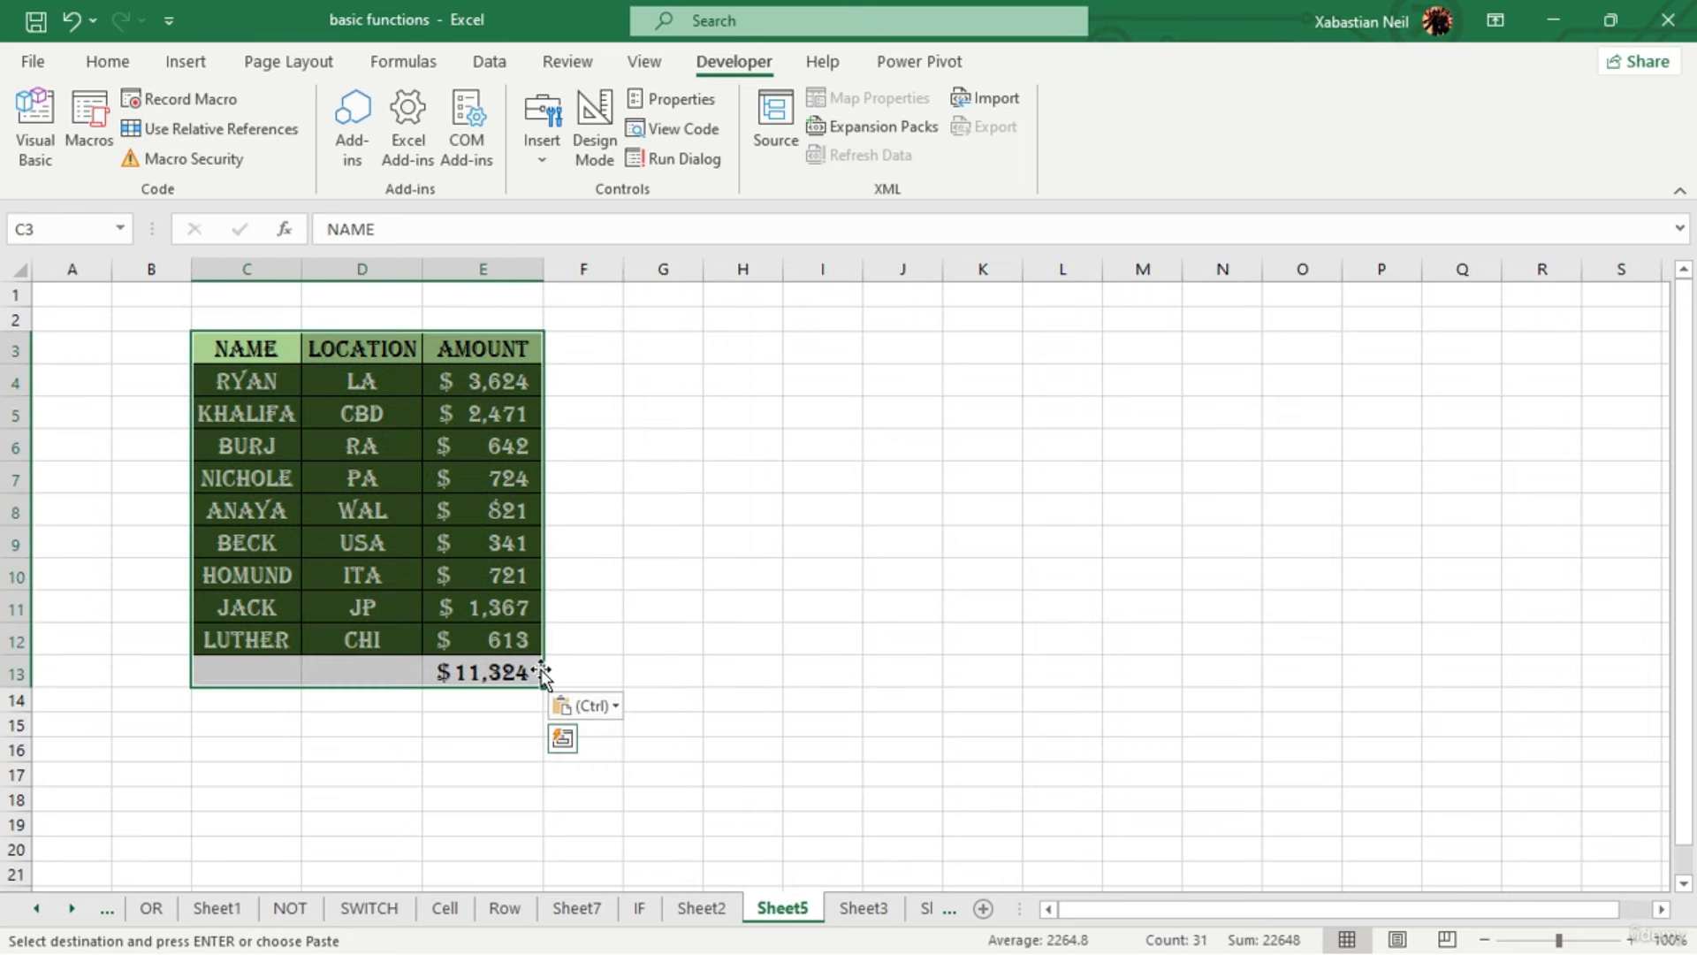
key(Delete)
click(280, 359)
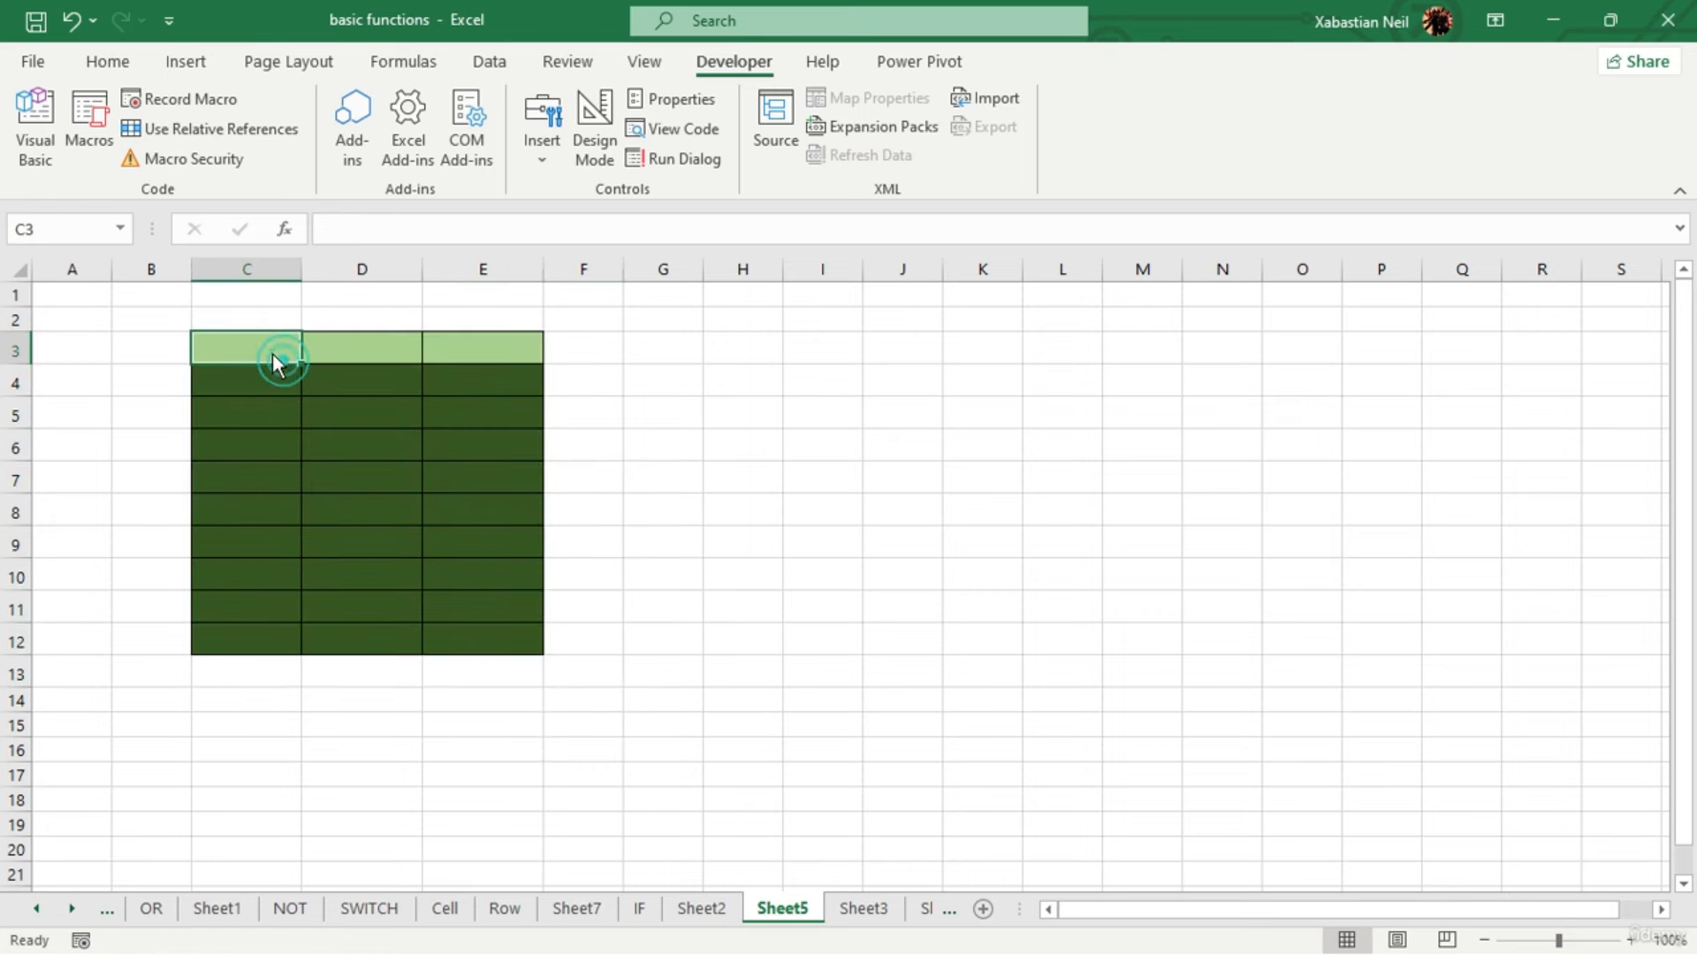
right_click(274, 355)
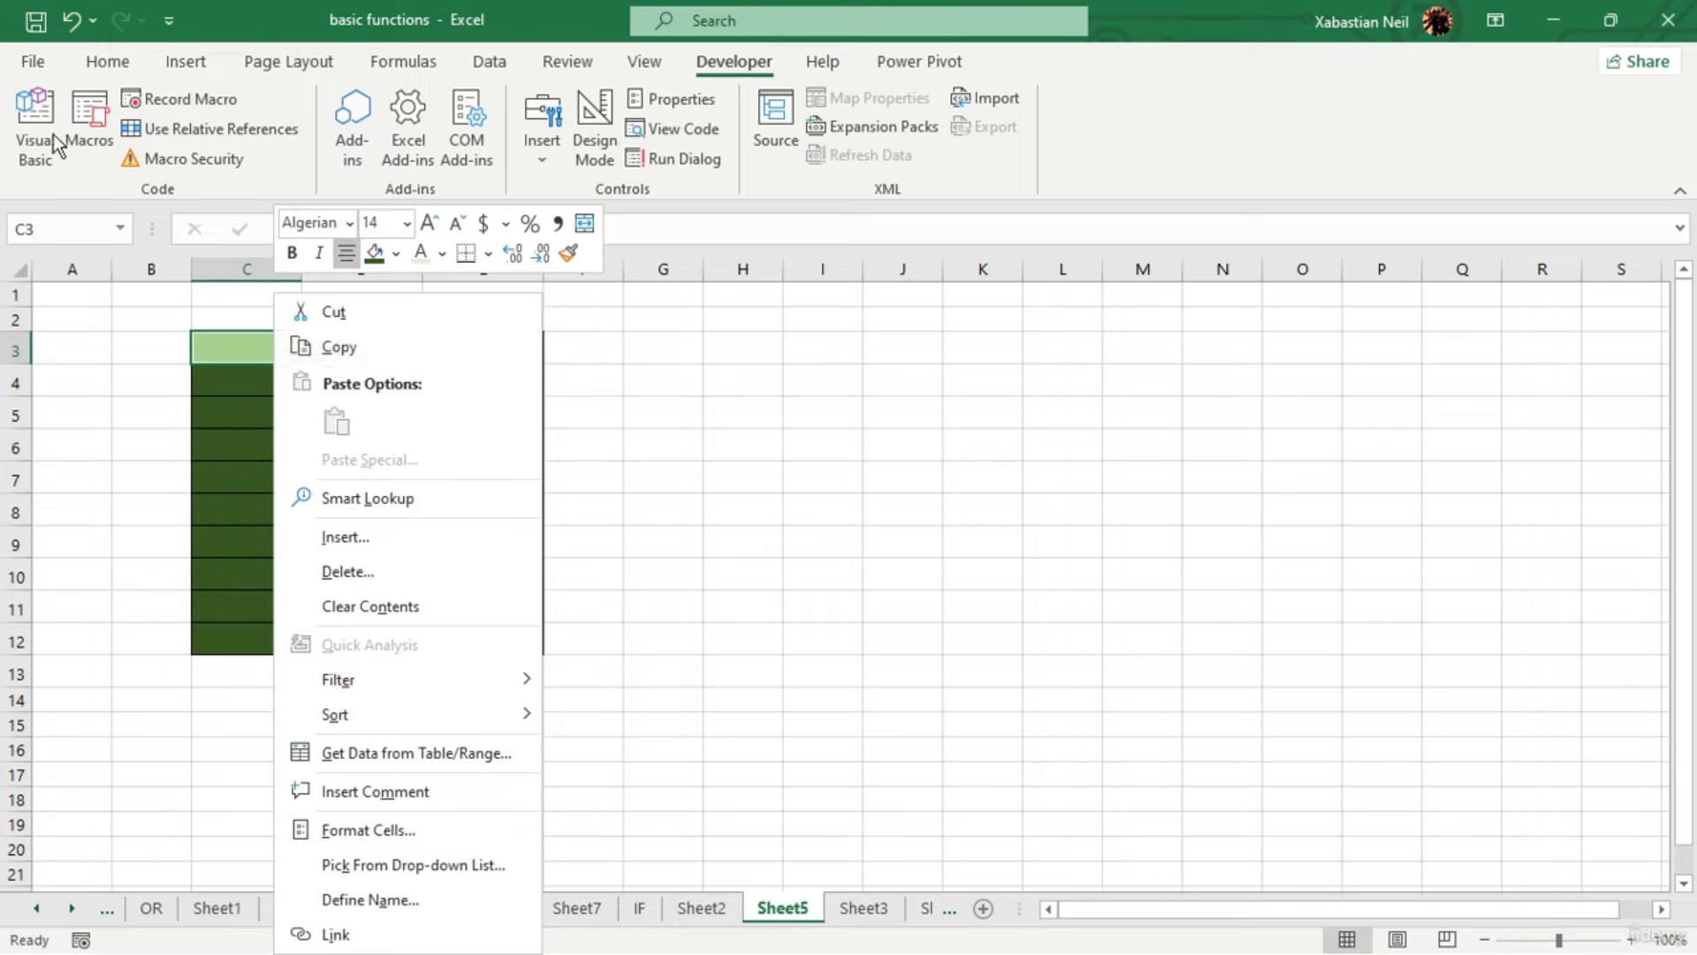
click(39, 62)
click(32, 73)
click(99, 64)
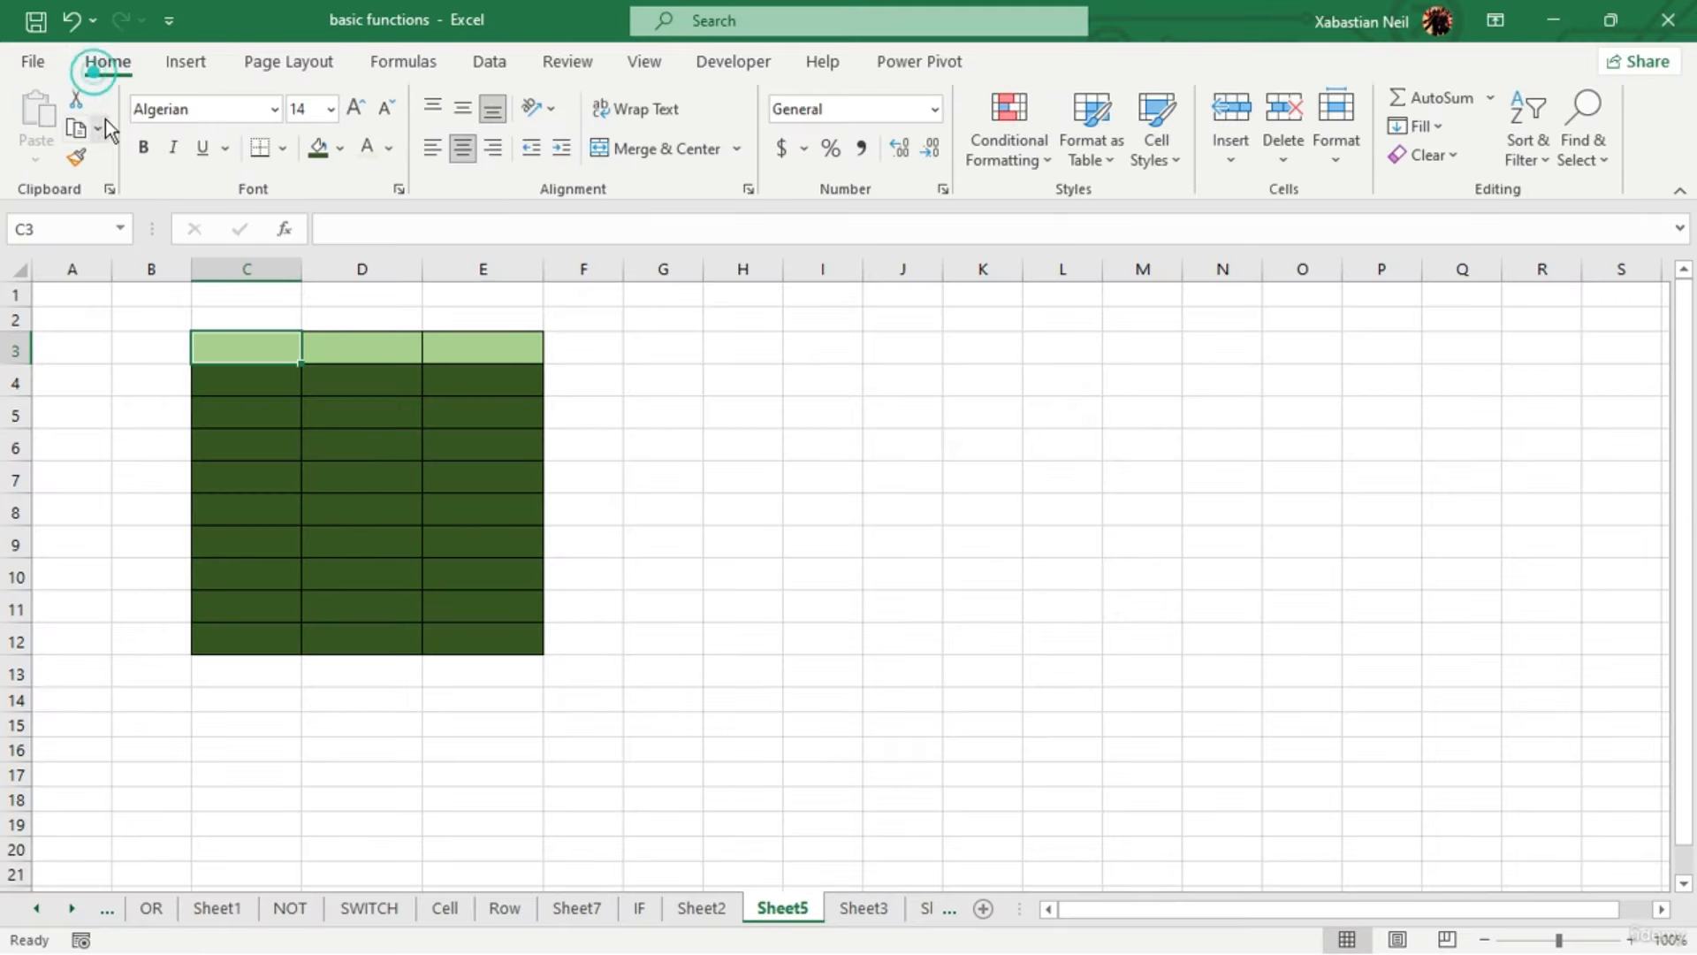
click(359, 473)
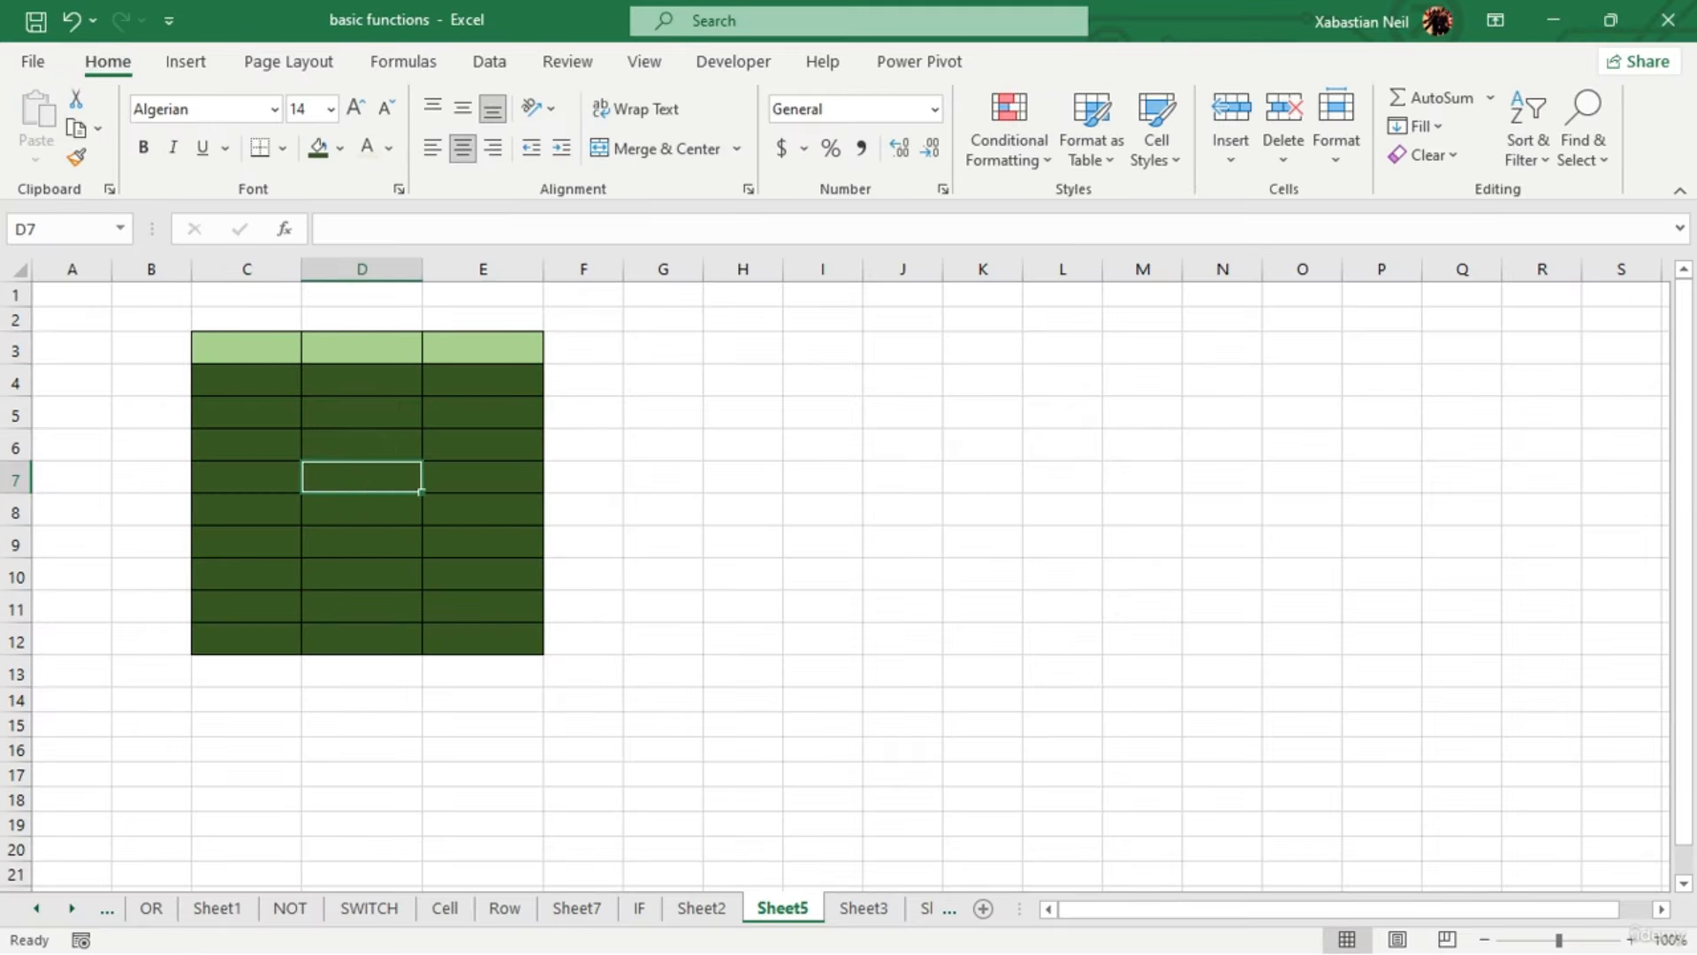
Add another new sheet and paste the copied Sheet2 table at C3 as formulas only, without its formatting
click(699, 908)
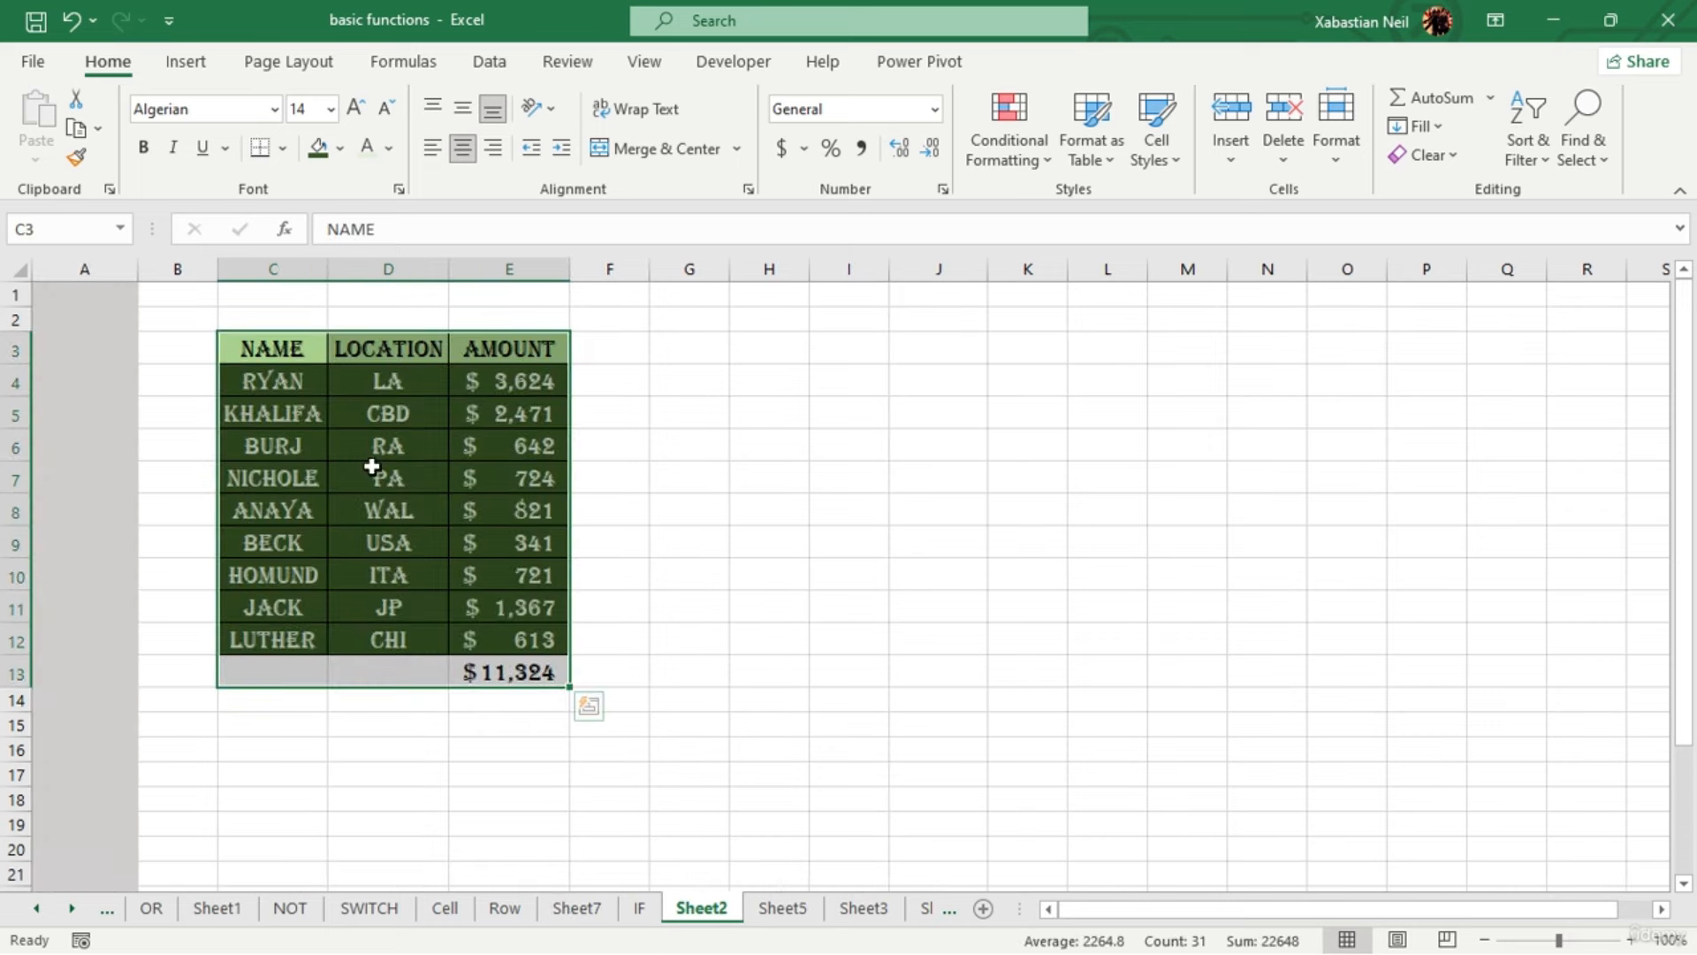
click(982, 908)
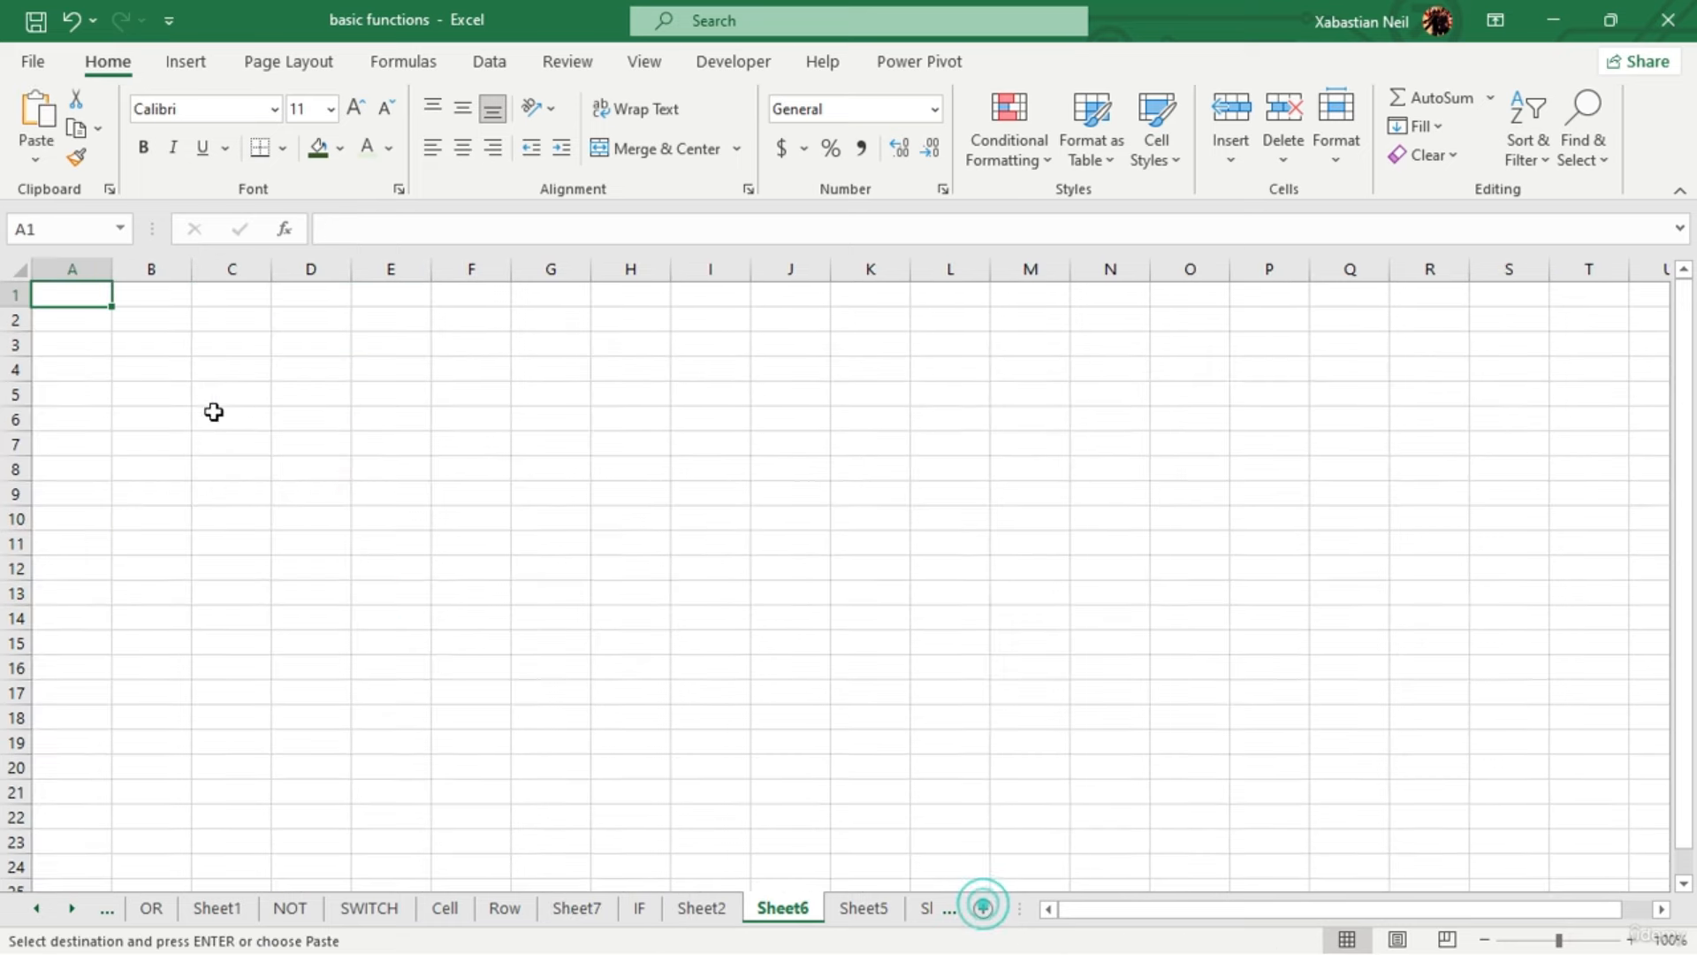
click(237, 356)
click(35, 152)
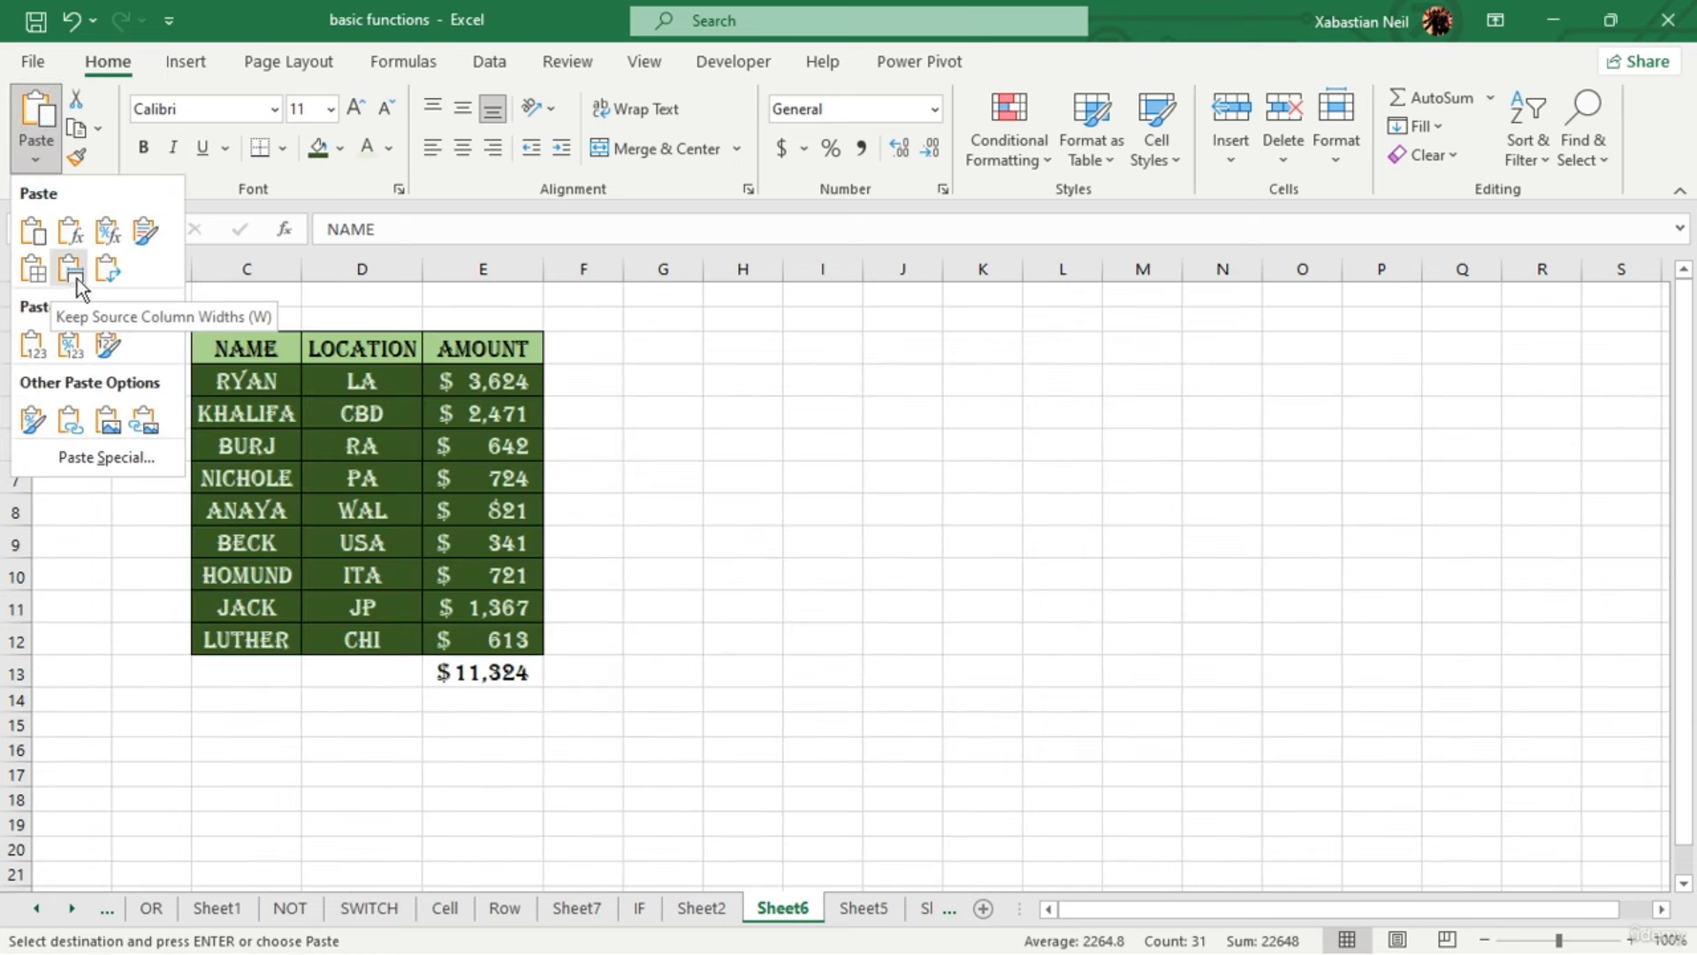
click(71, 232)
drag(583, 520, 587, 502)
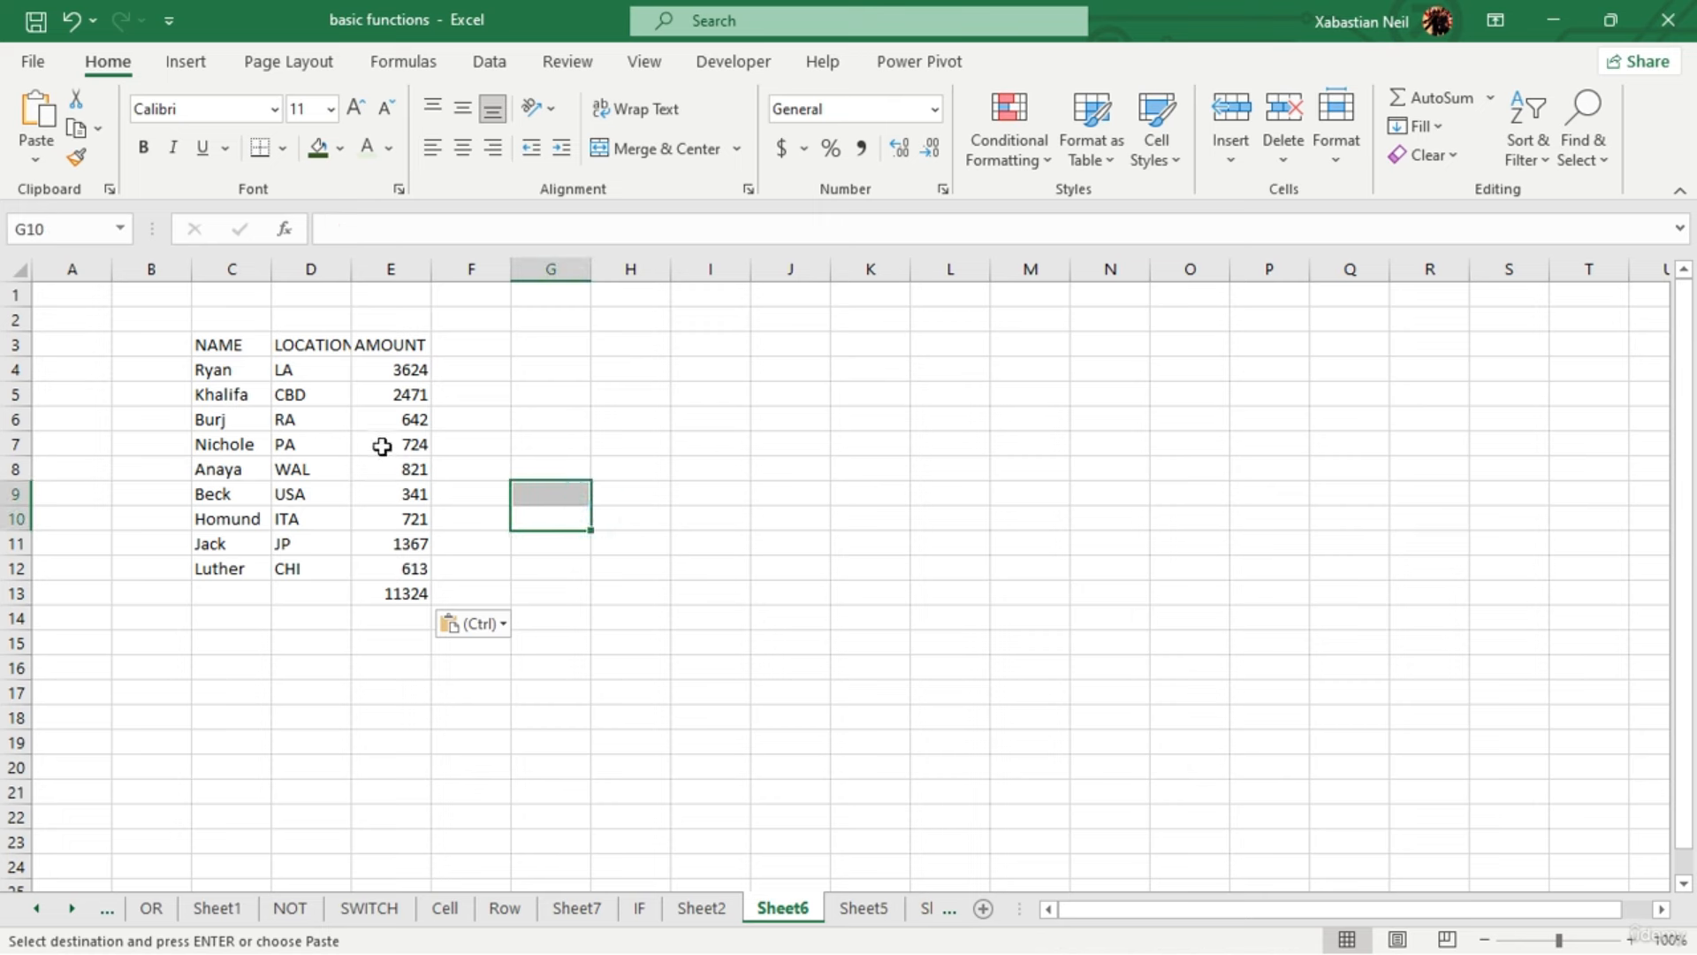
Run the sum_color_sont_size macro from the Visual Basic editor on the plain table of Sheet6 and close the editor
click(199, 347)
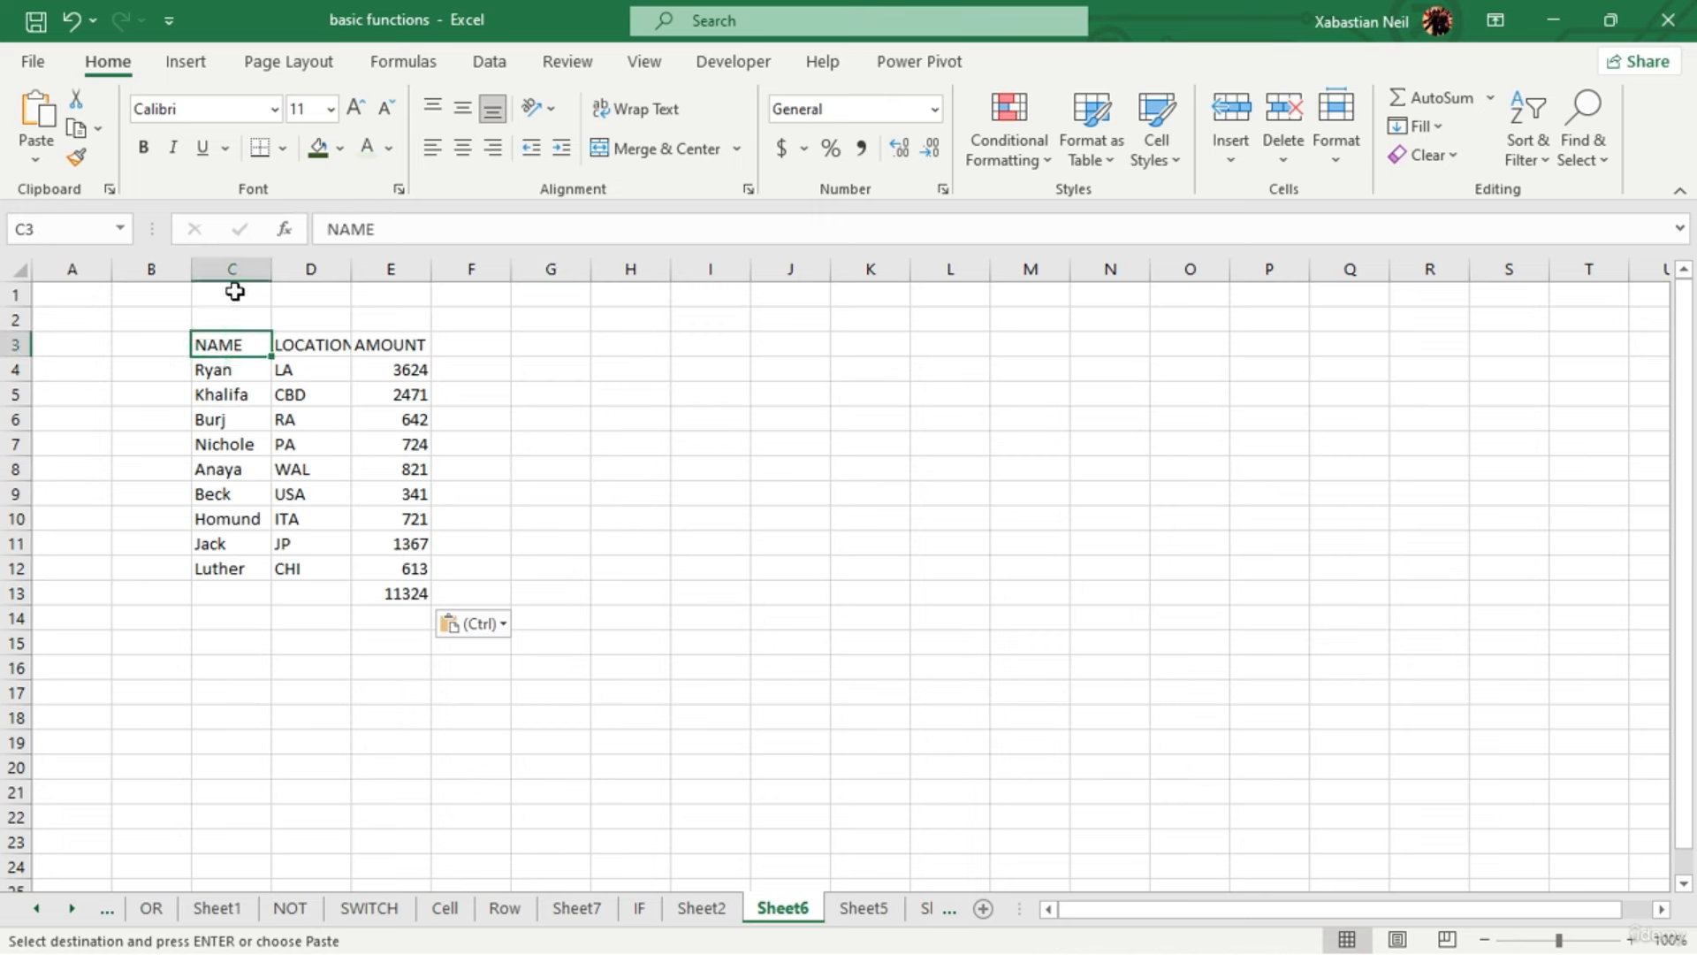
click(750, 72)
click(35, 124)
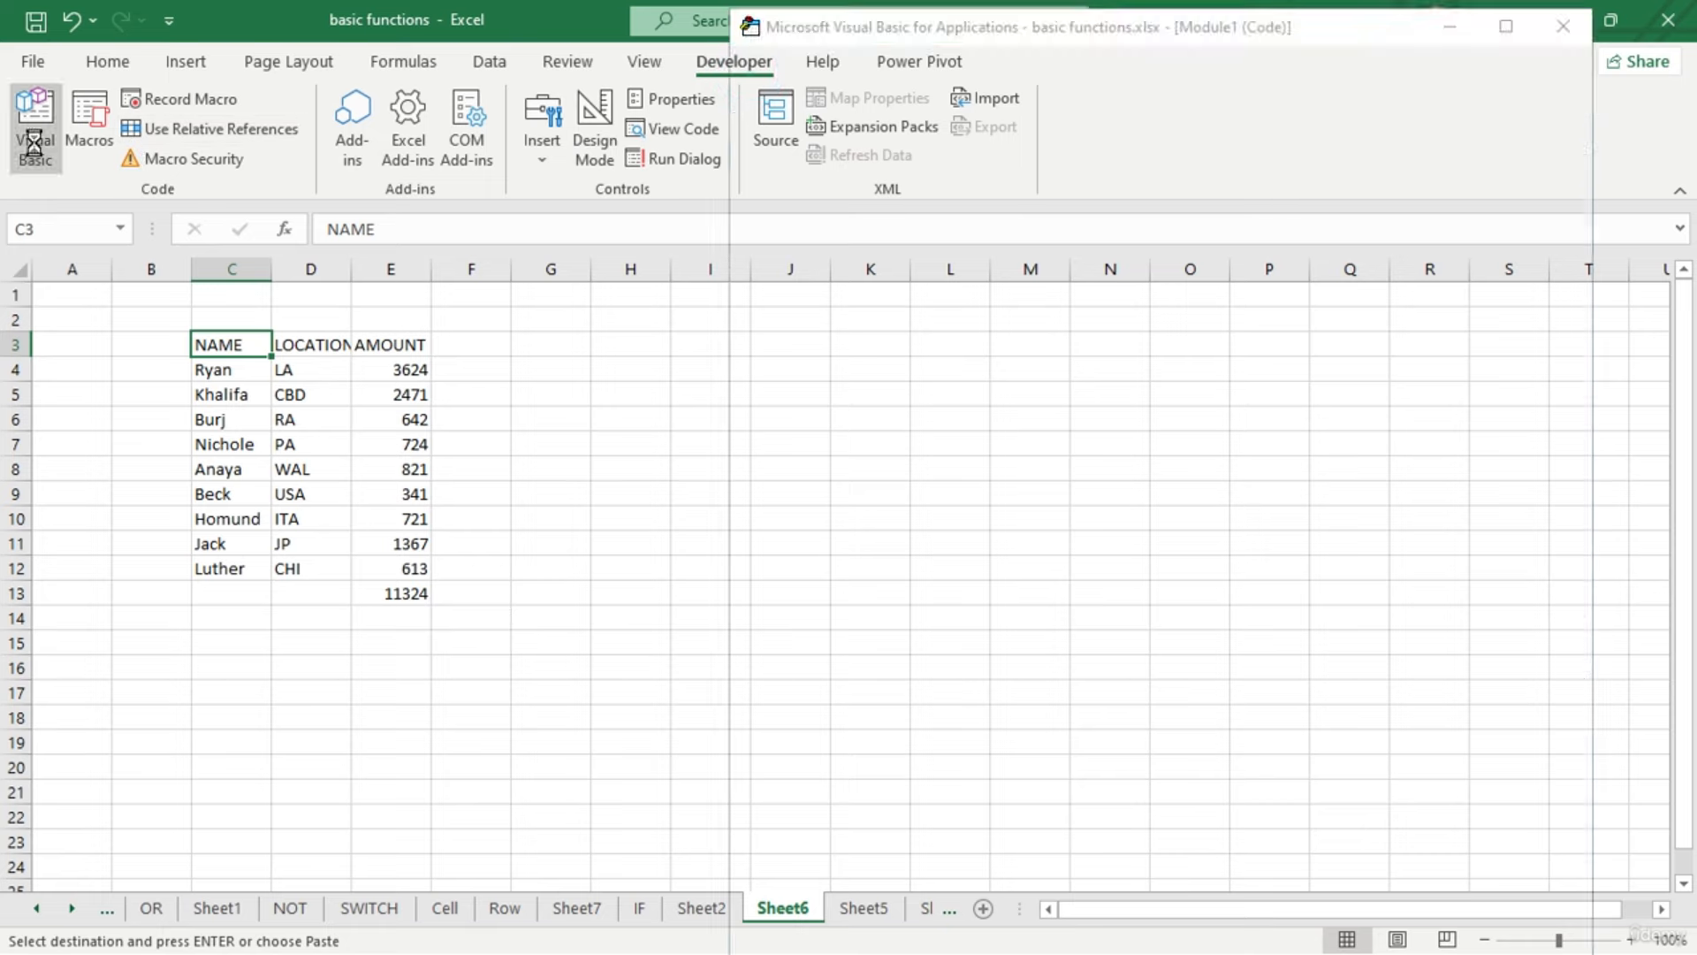
scroll(1340, 522, up, 10)
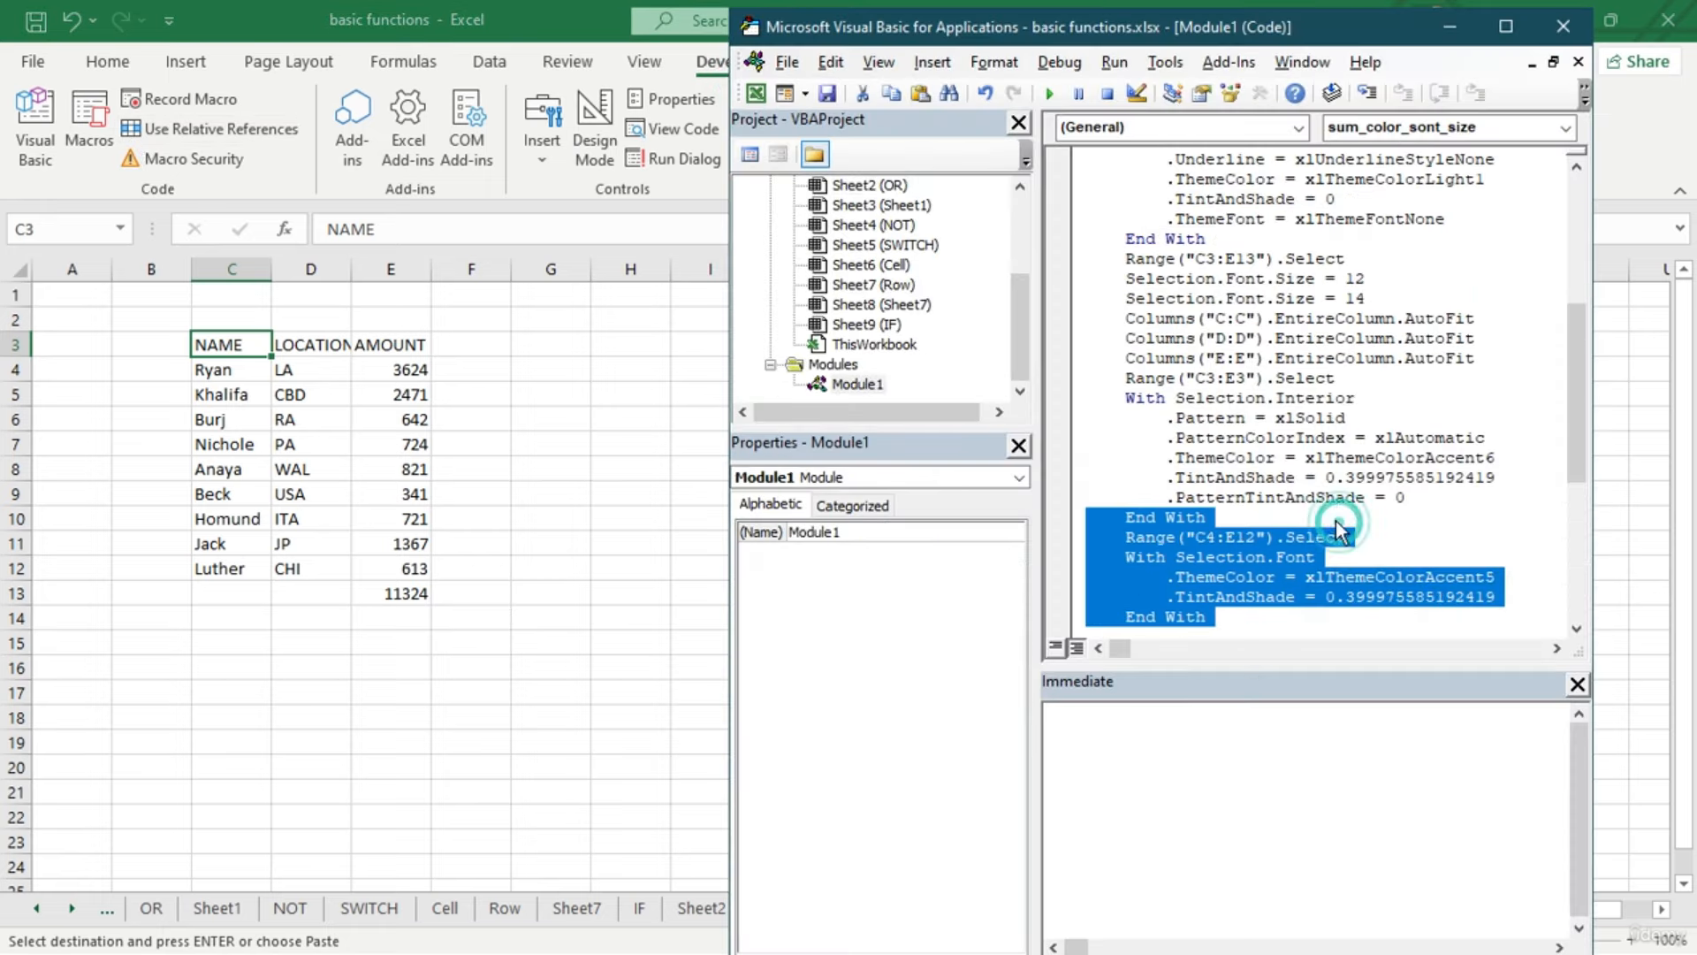
click(1333, 508)
scroll(1327, 459, up, 6)
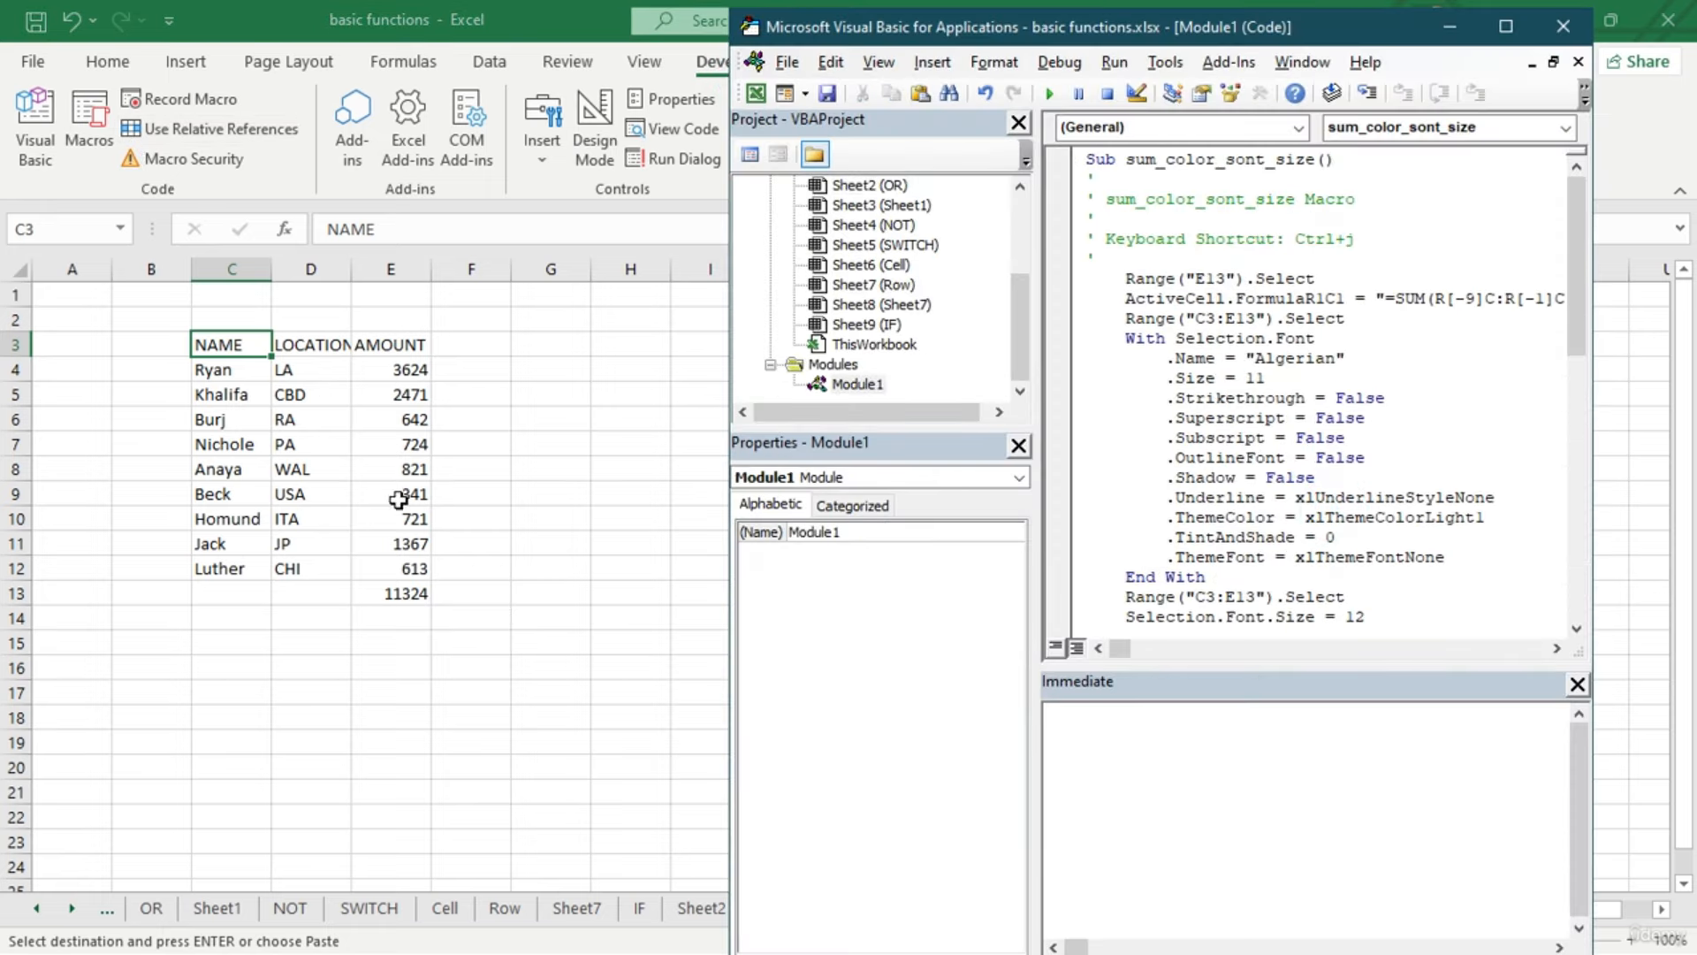
click(1433, 189)
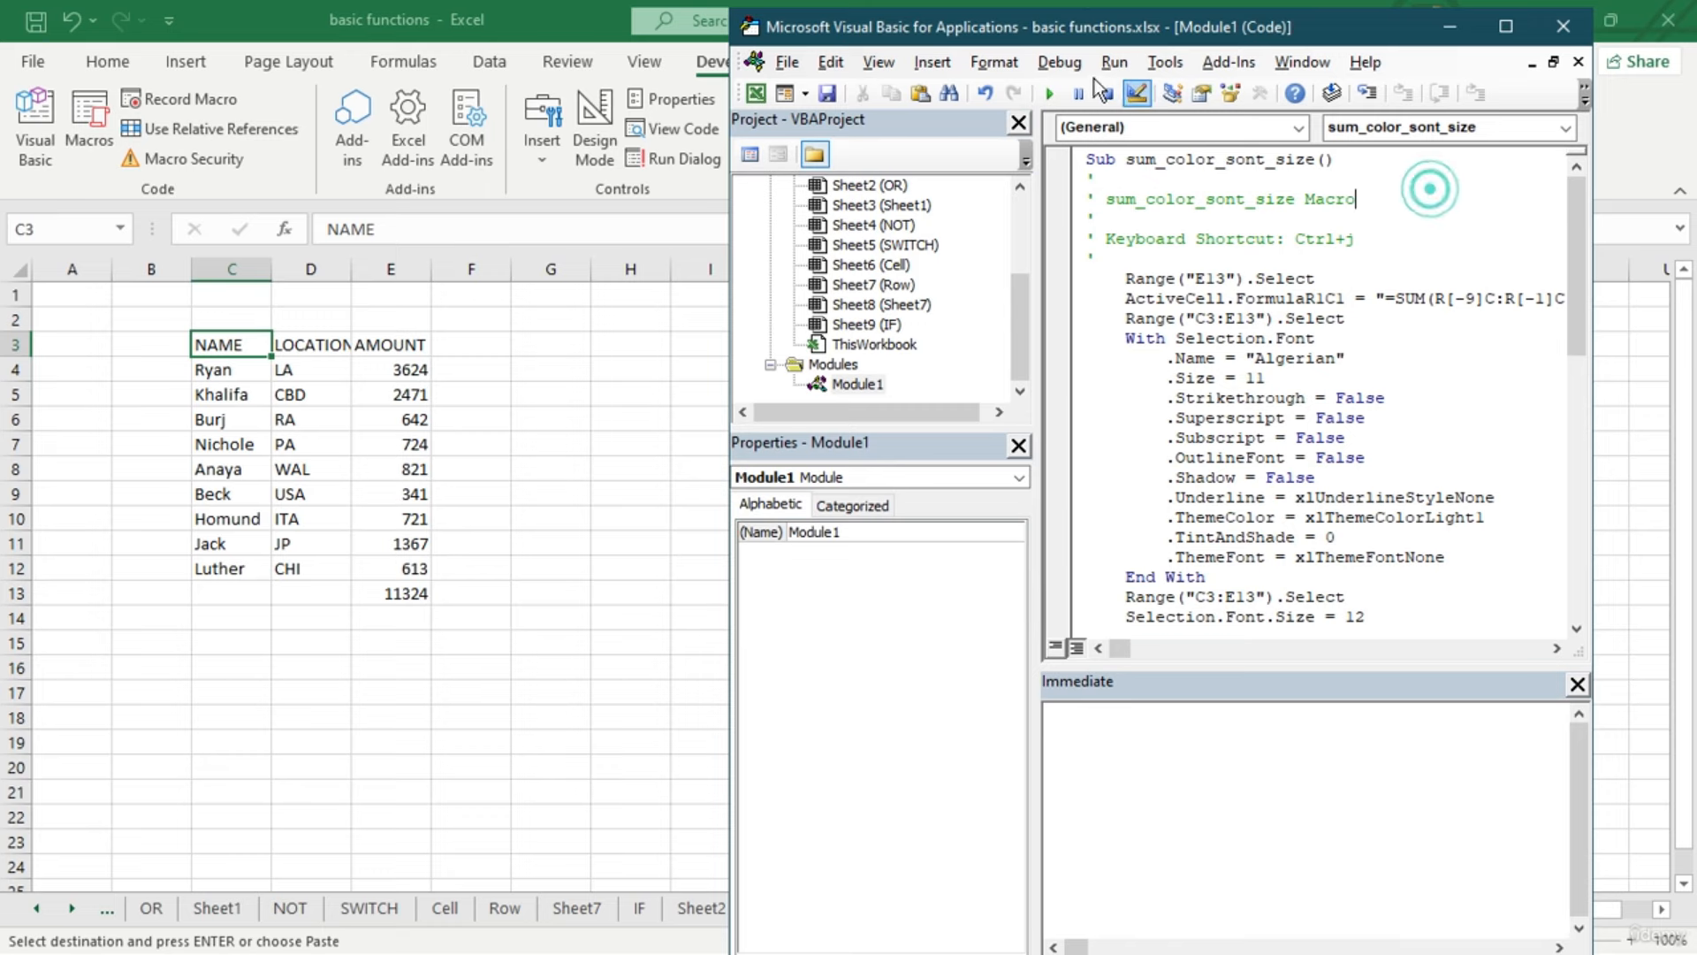
click(1048, 97)
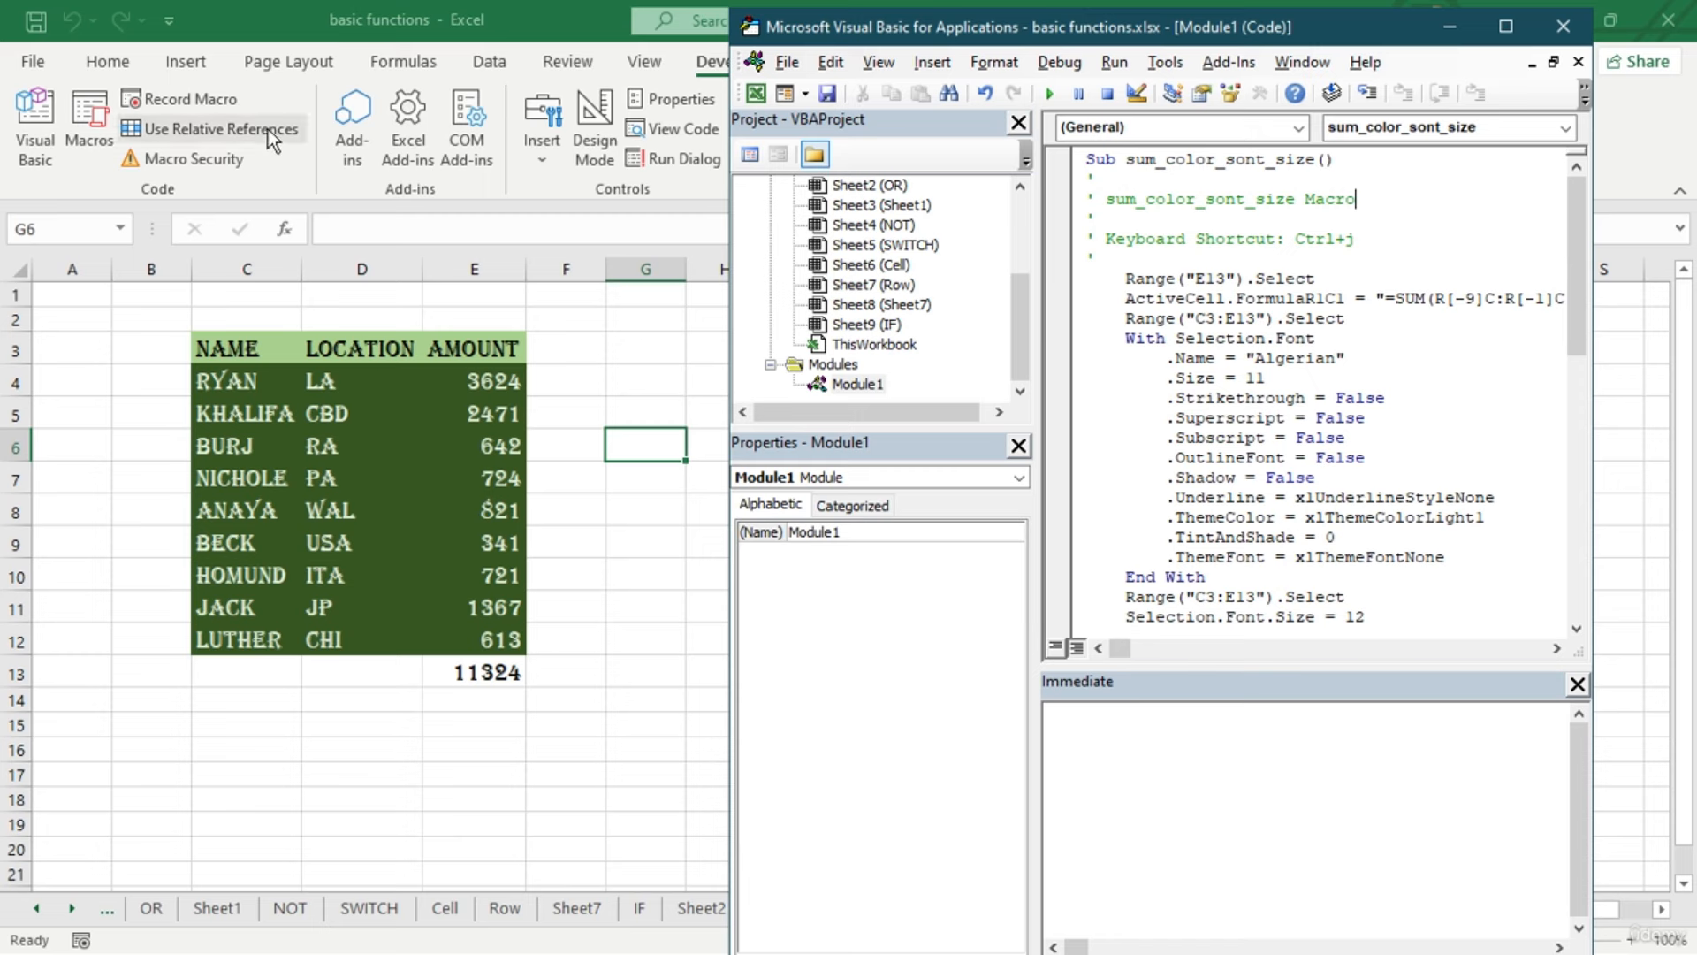
click(1574, 31)
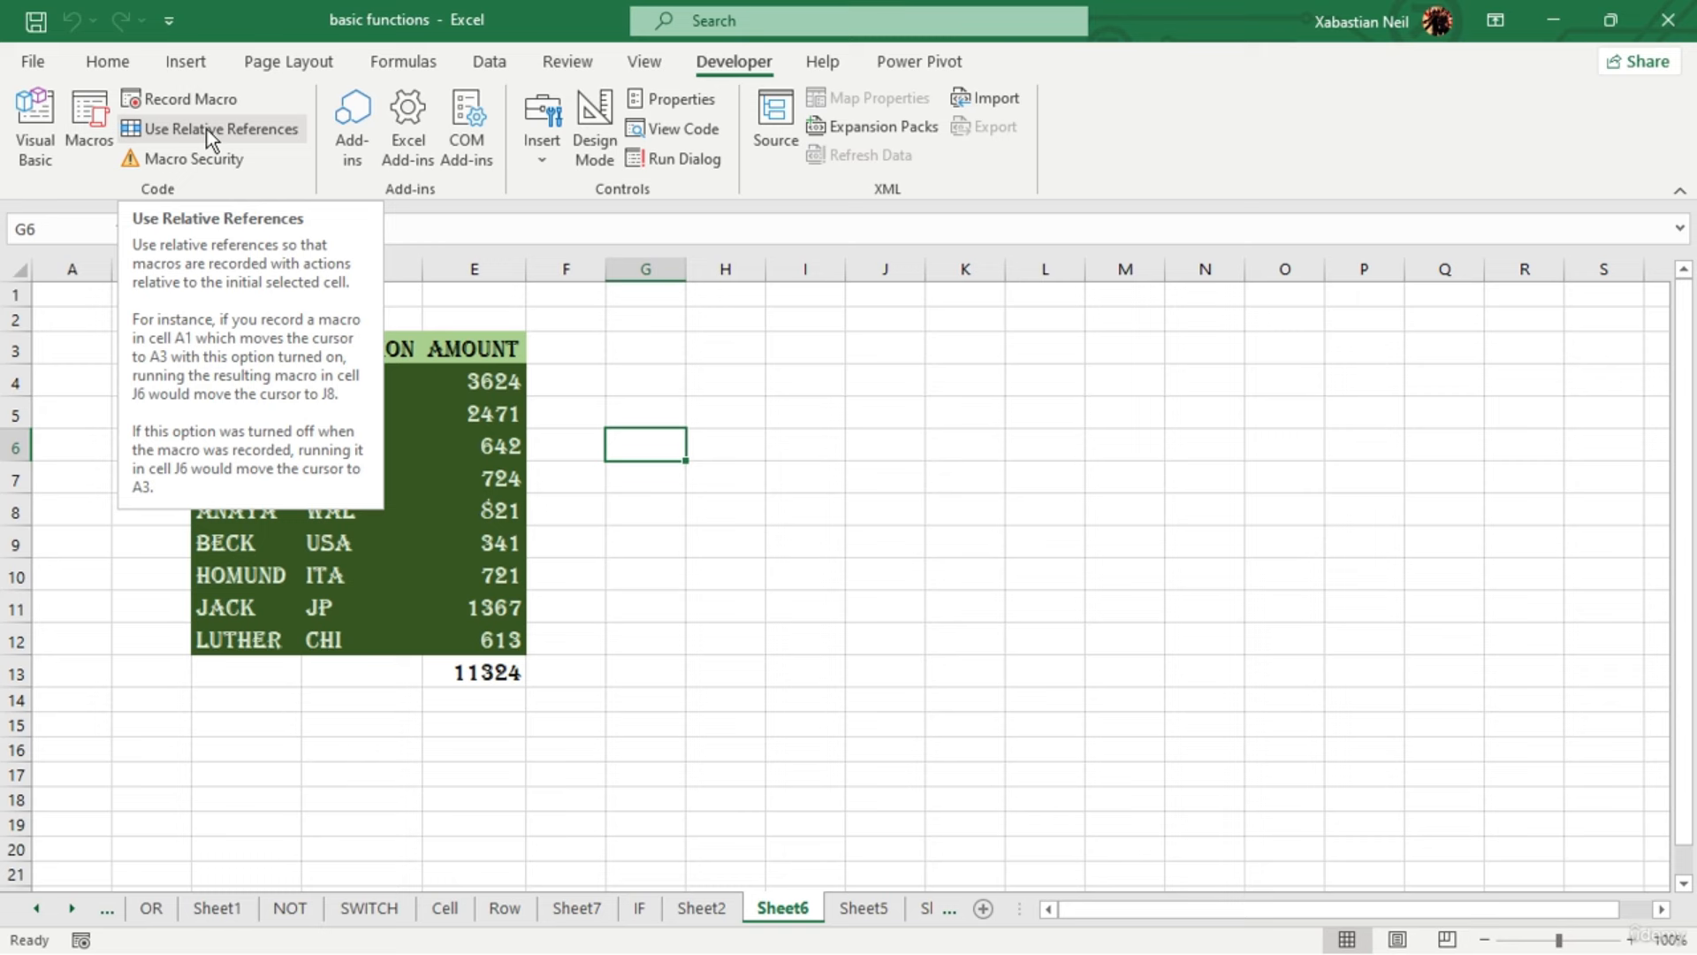
click(309, 179)
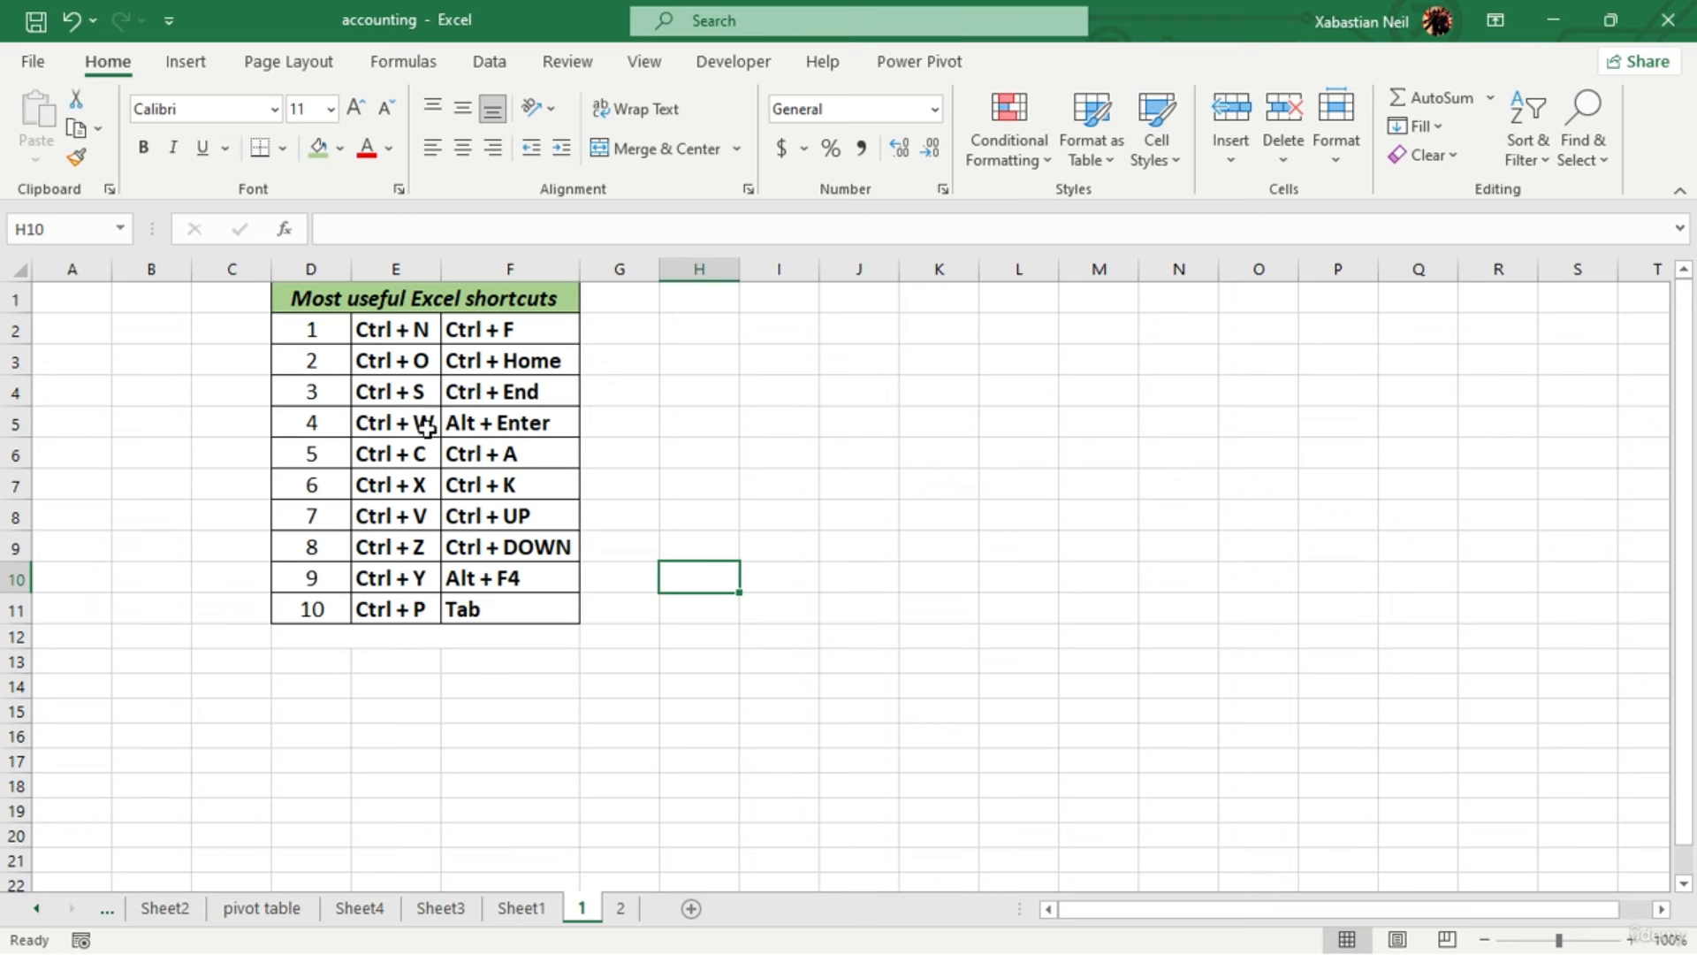
In the accounting workbook, create a new blank workbook, close it, and view the blank workbook option on the start page
click(704, 338)
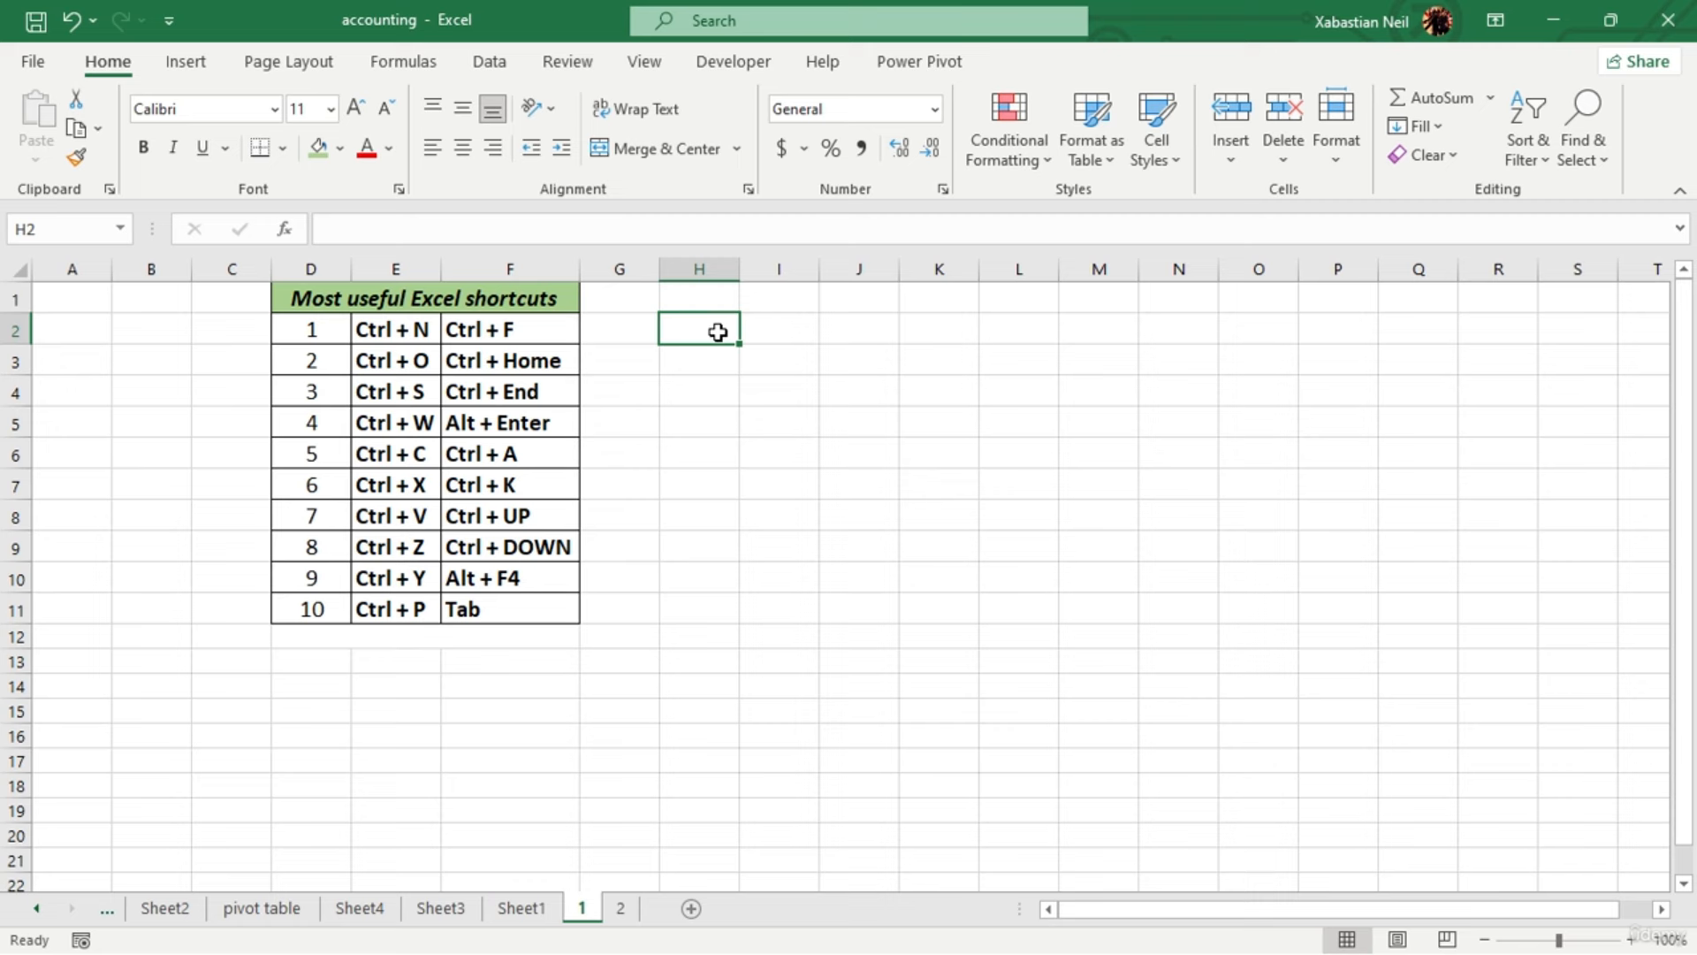
key(ctrl+n)
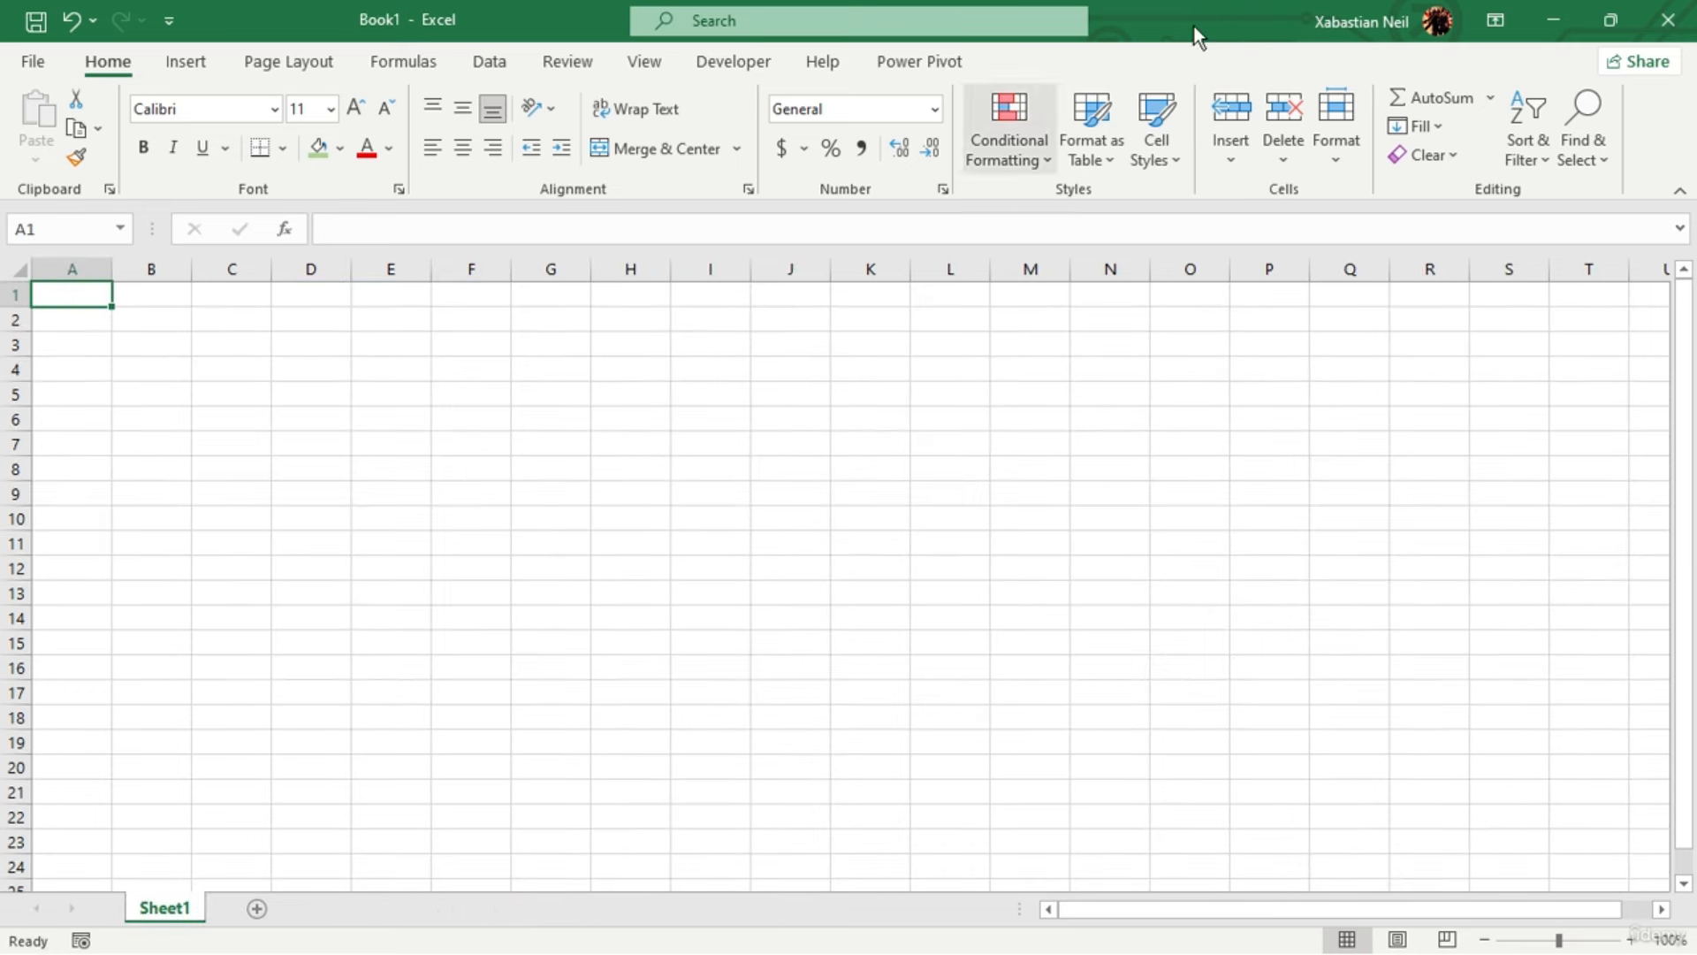
key(ctrl+w)
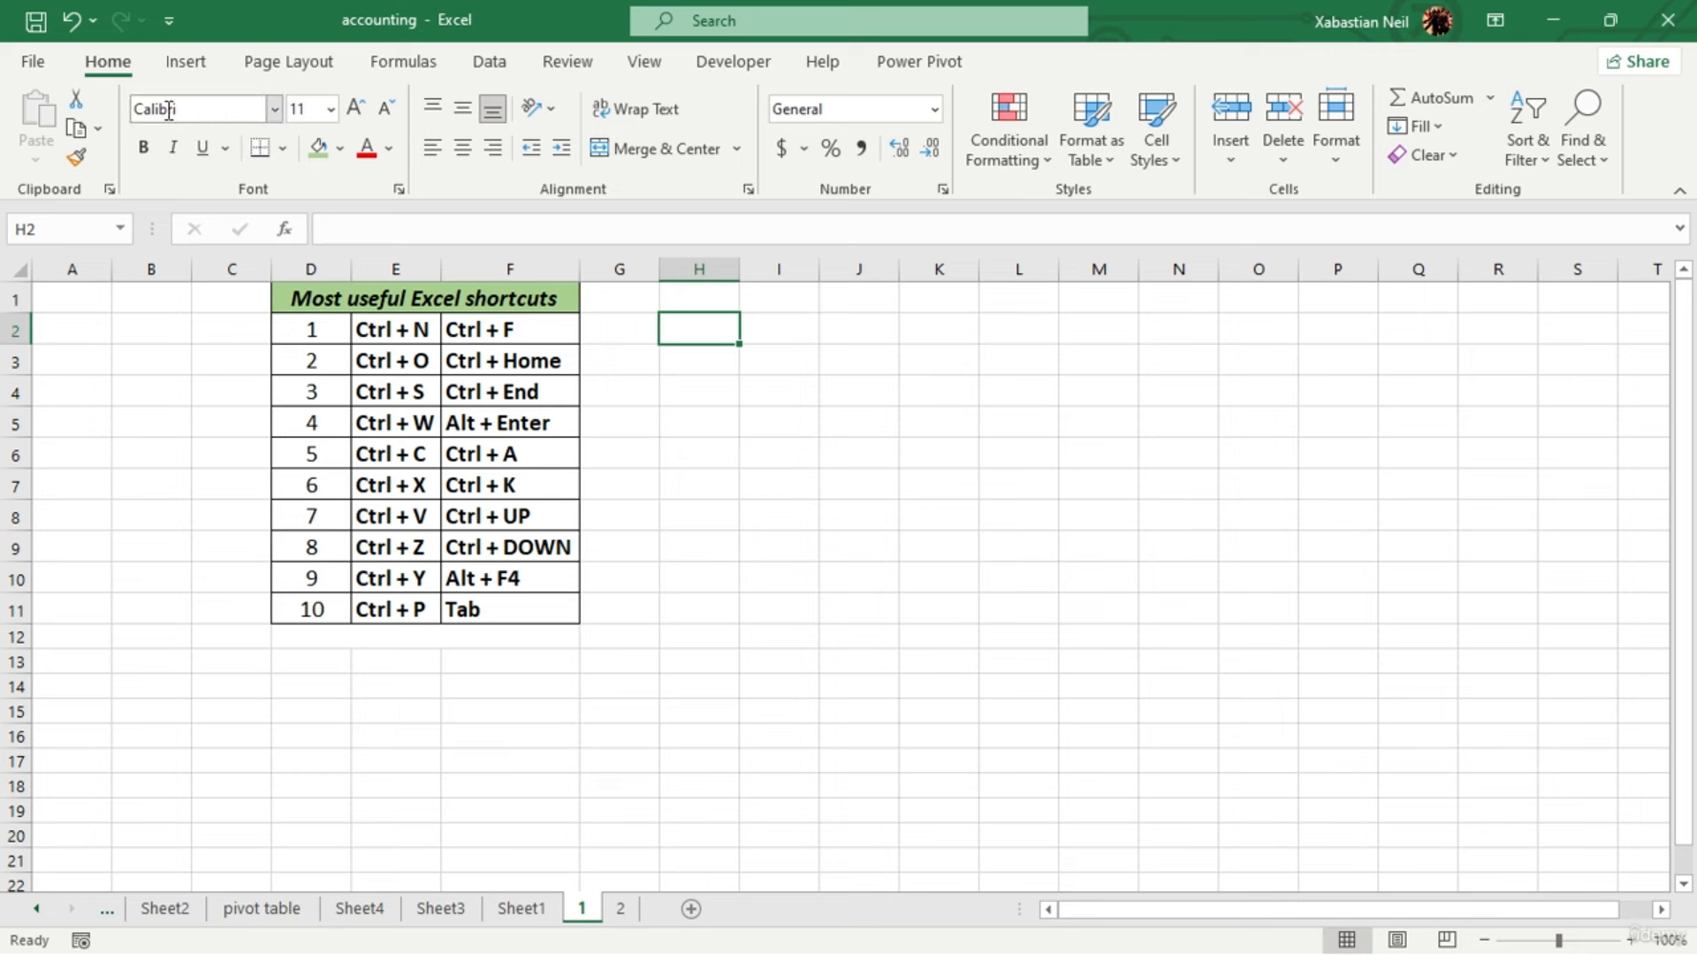
click(39, 69)
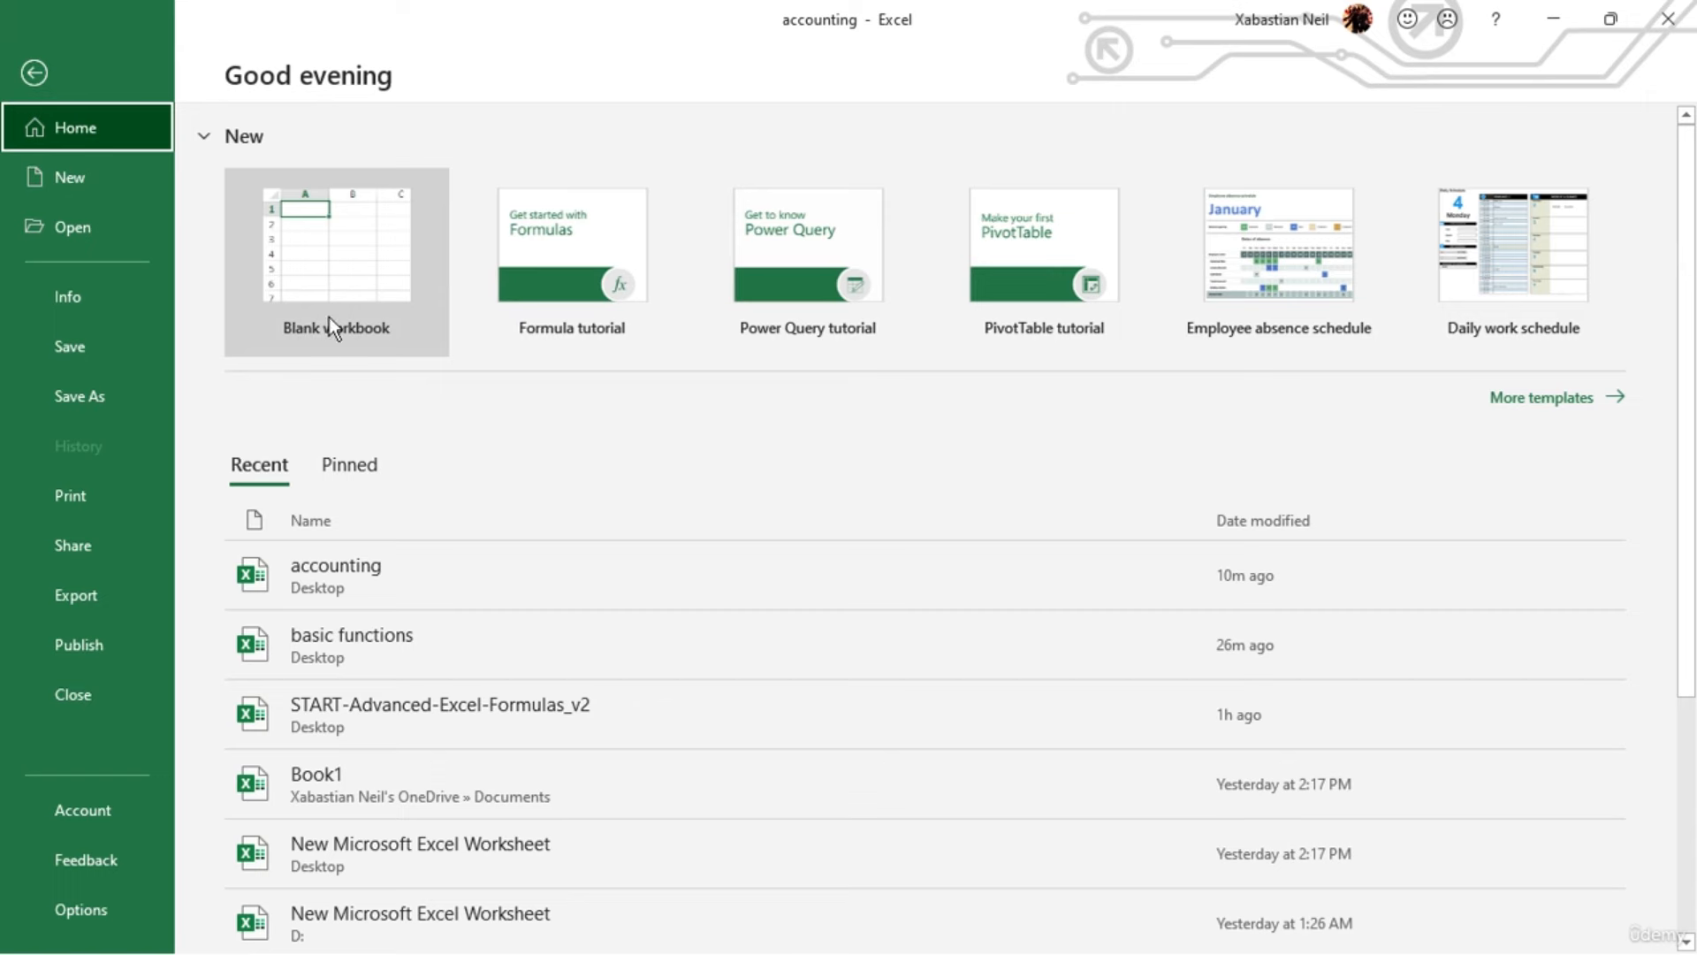
click(89, 82)
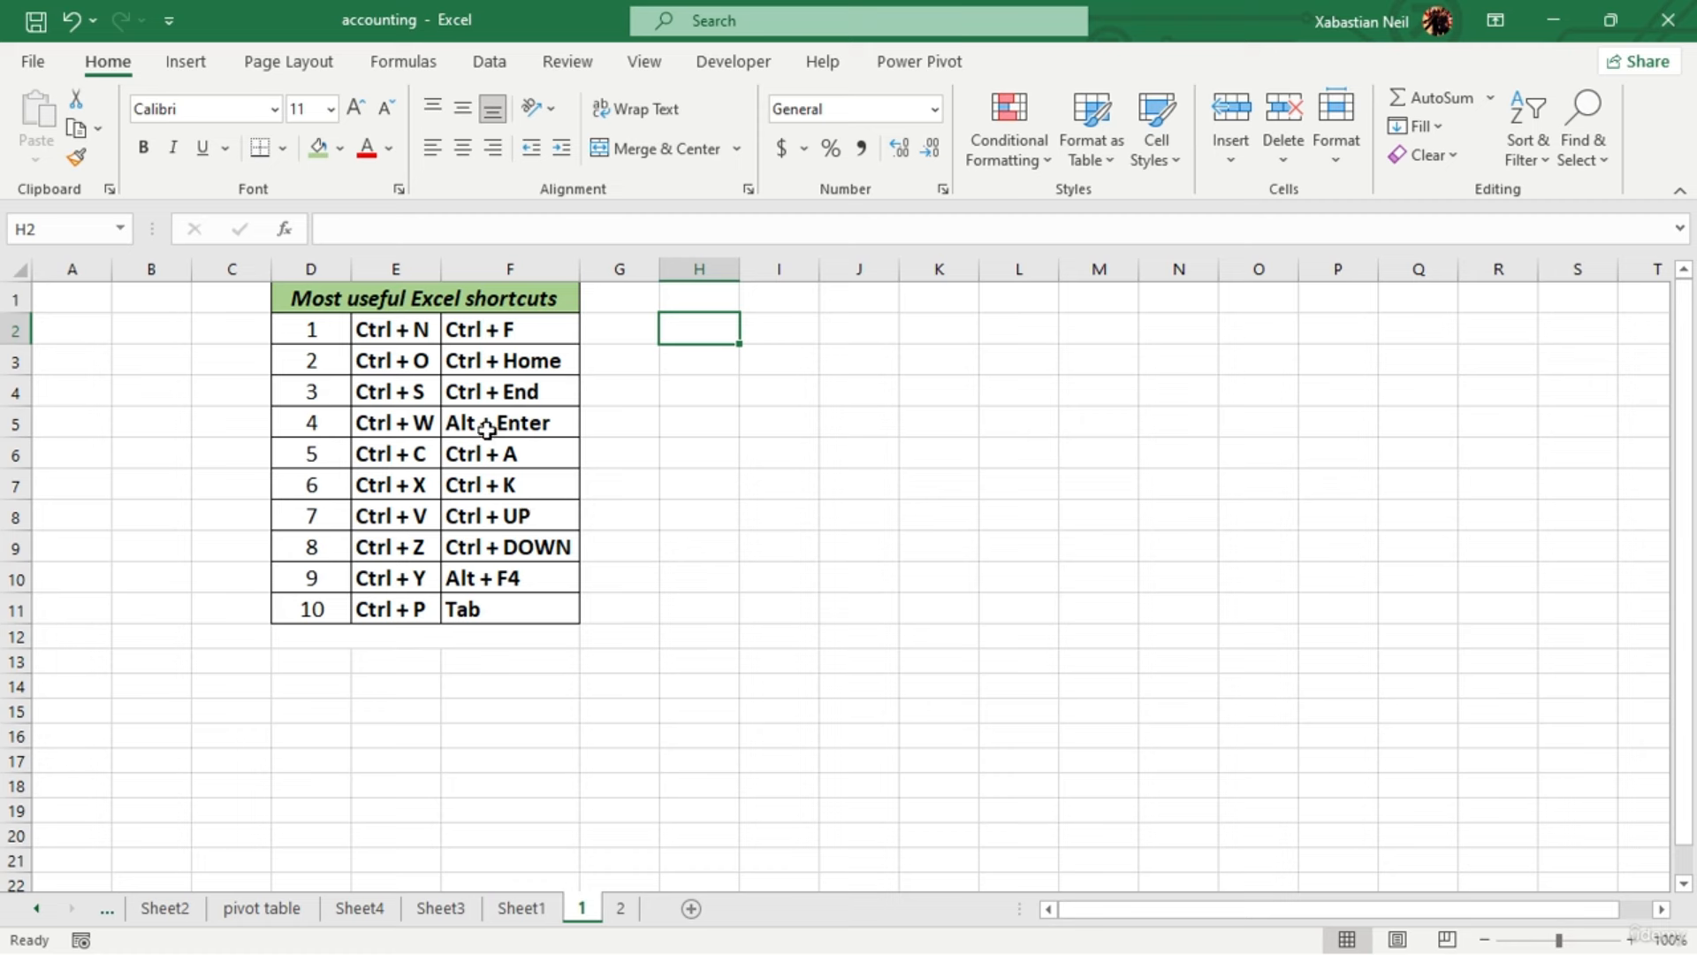
Select the Ctrl + O entry in cell E3 and bring up the page for opening existing workbooks
click(416, 363)
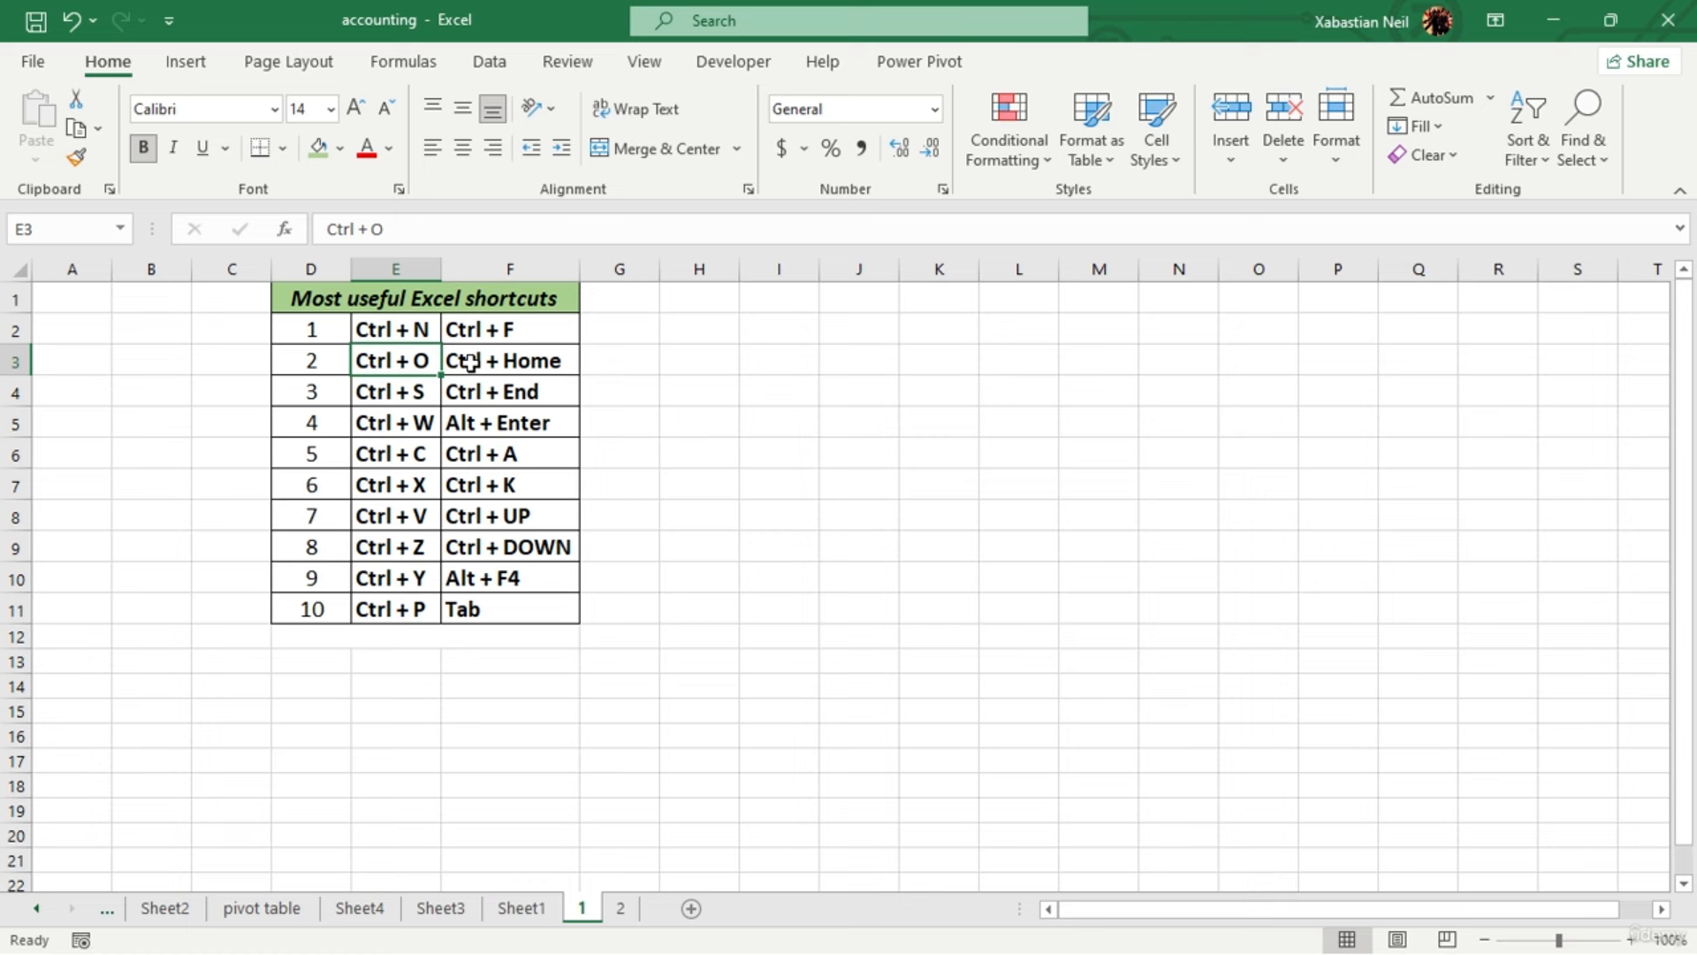
key(ctrl+o)
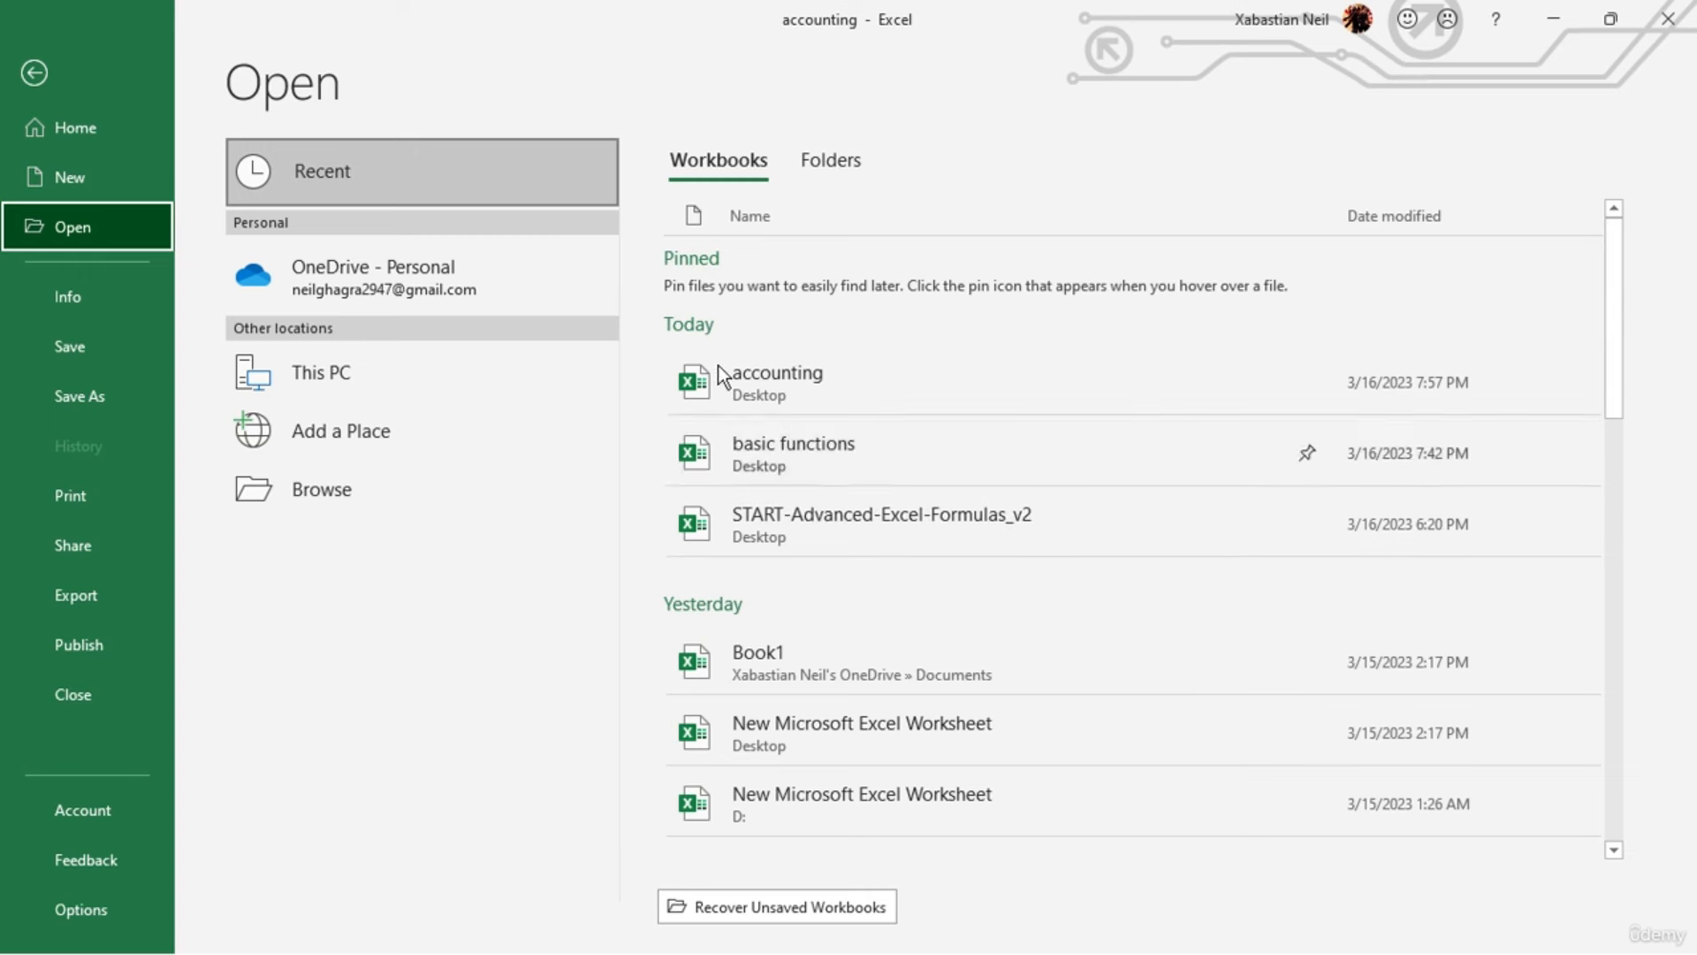
Look through the full list of recent workbooks, from today's files down to the oldest entries
scroll(765, 602, down, 2)
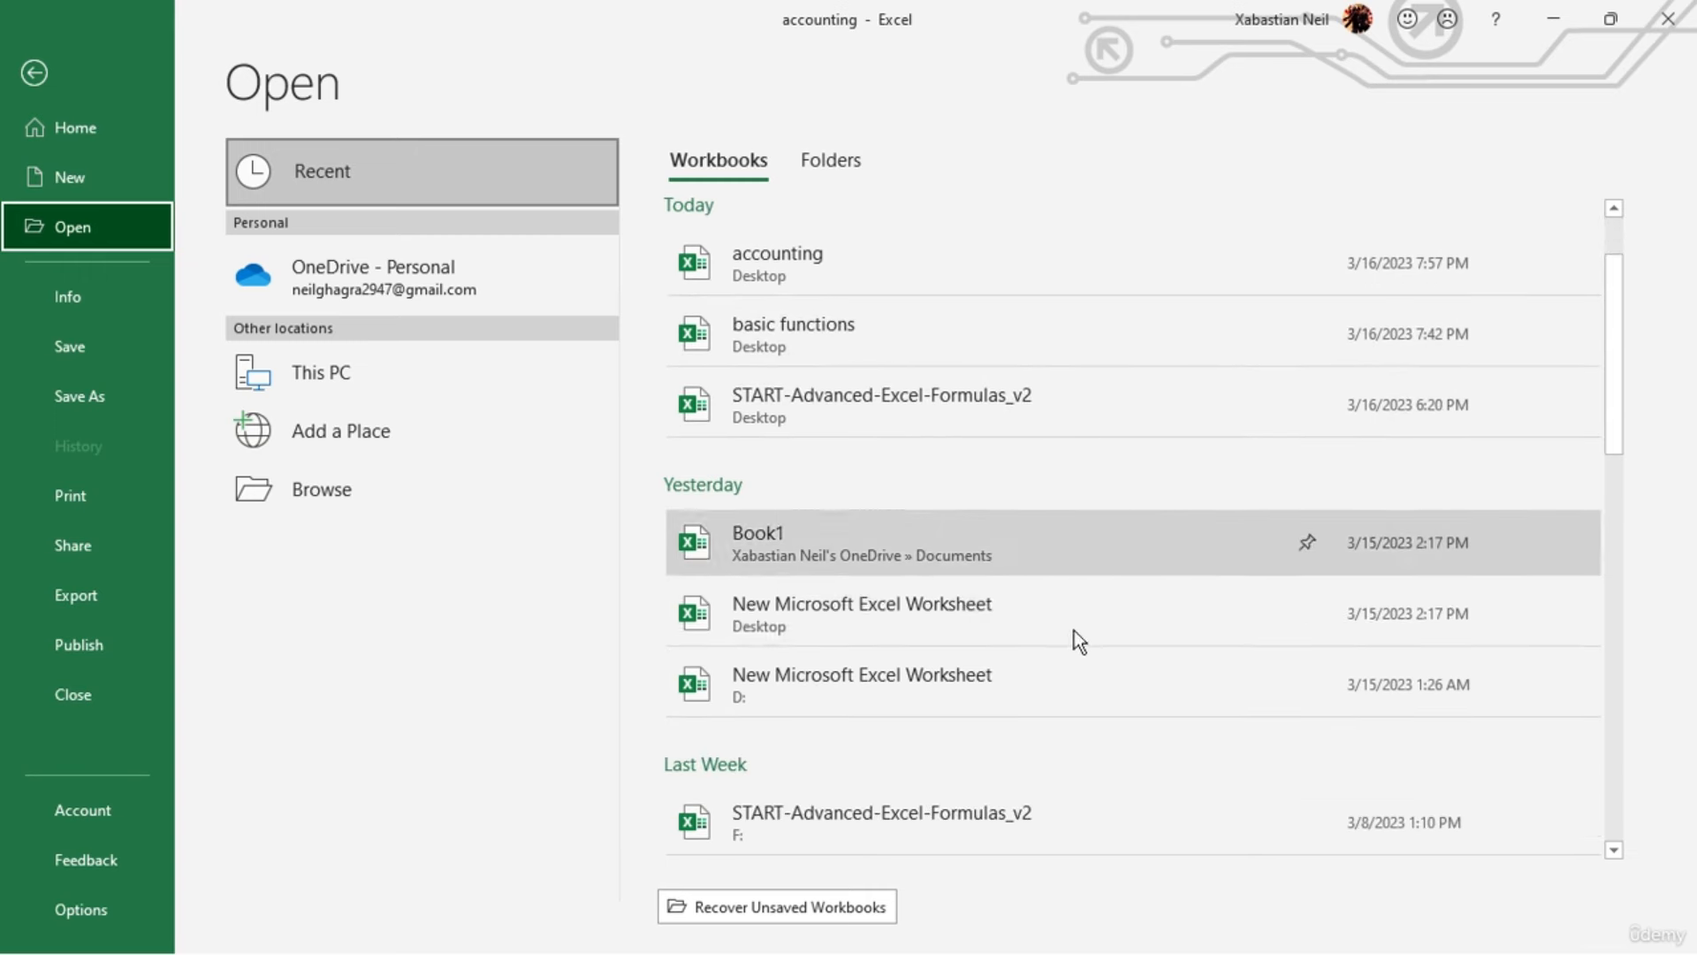
scroll(948, 627, down, 2)
scroll(947, 628, down, 10)
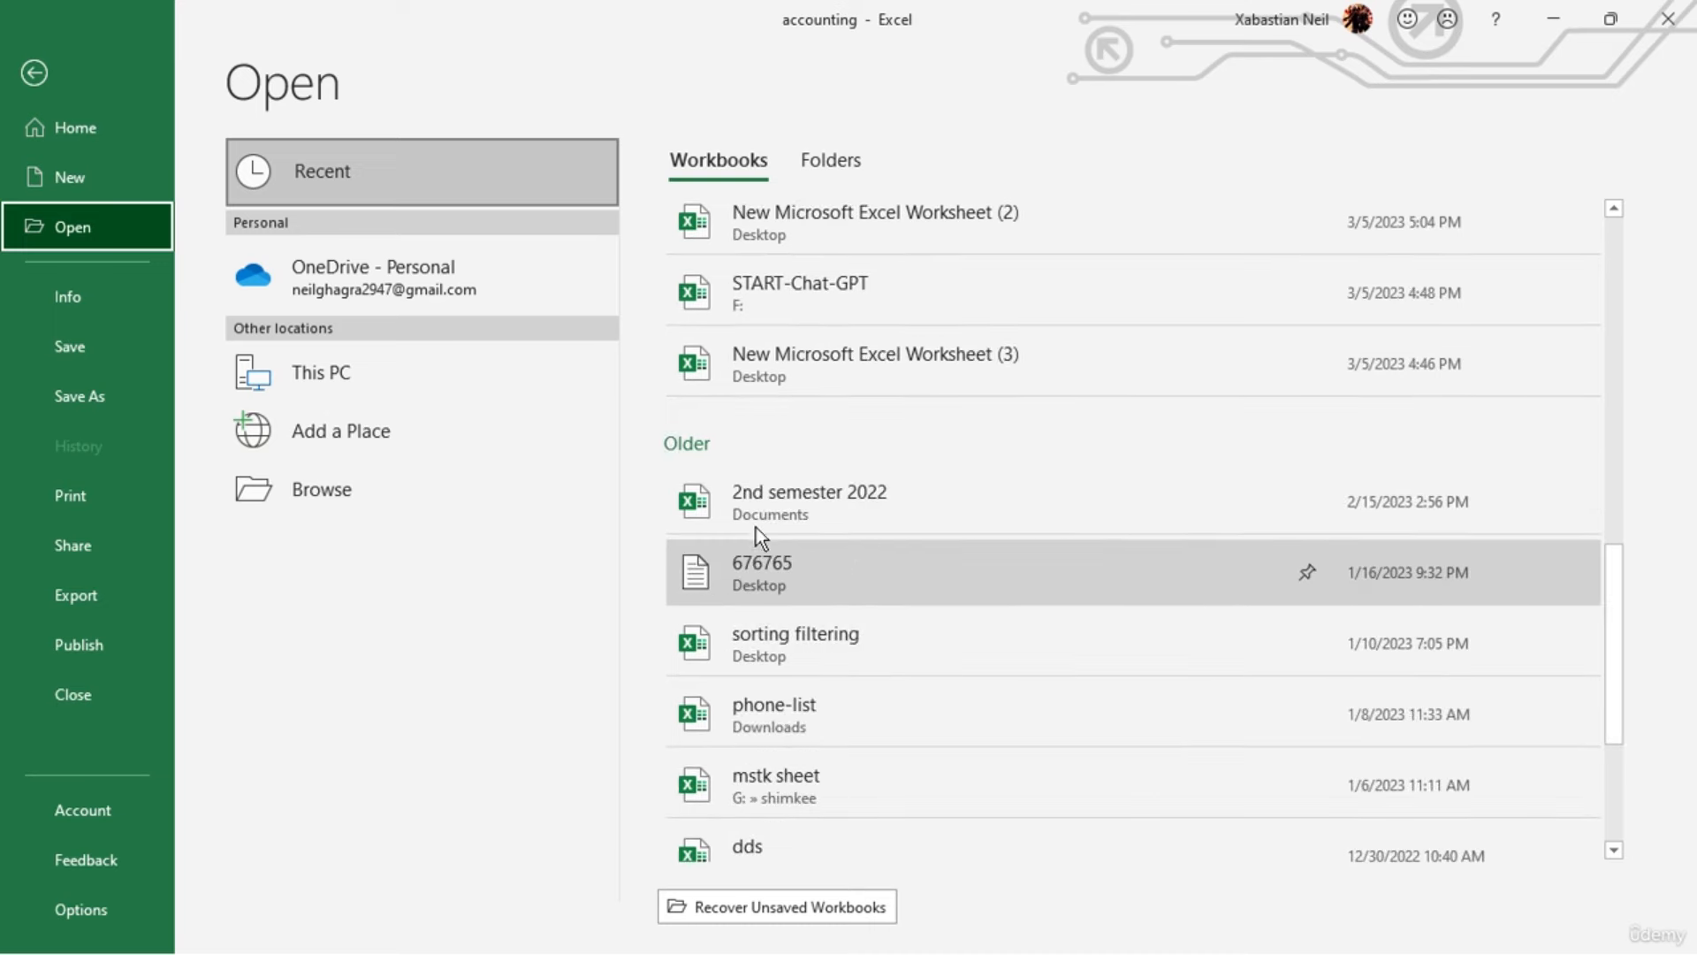
scroll(1073, 751, up, 2)
scroll(973, 707, down, 6)
scroll(828, 665, up, 10)
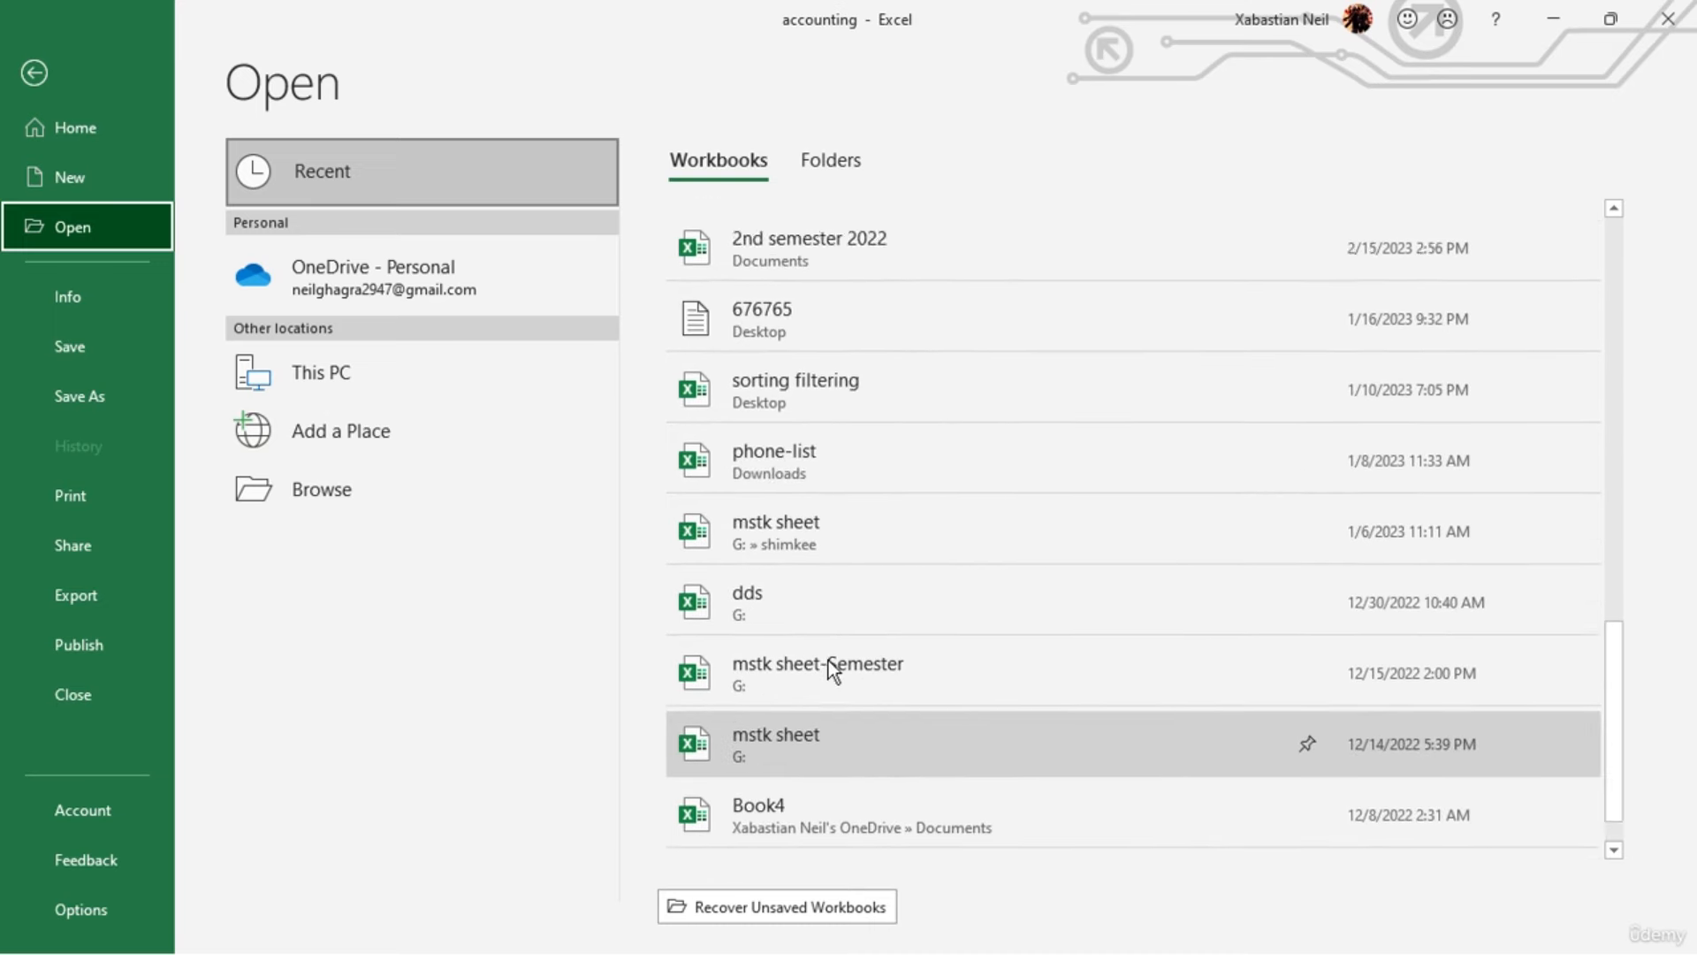
scroll(829, 660, up, 8)
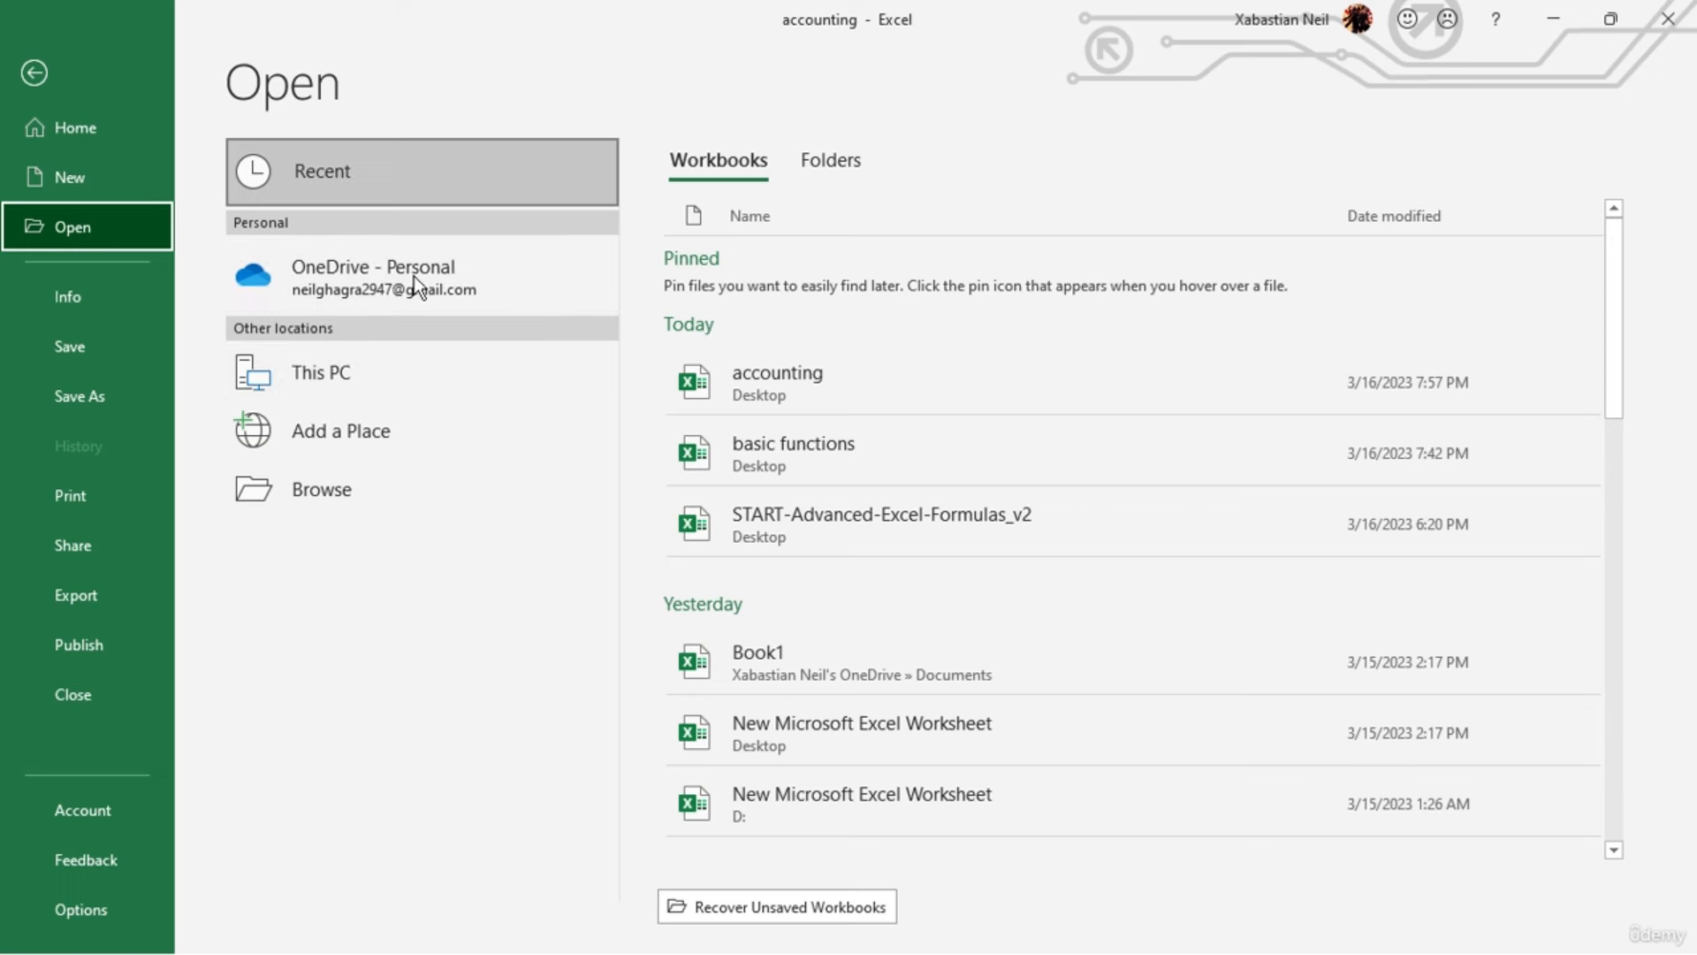
Examine the other file-opening locations, OneDrive, This PC, Add a Place and the Browse dialog, and return to the shortcuts sheet
click(523, 263)
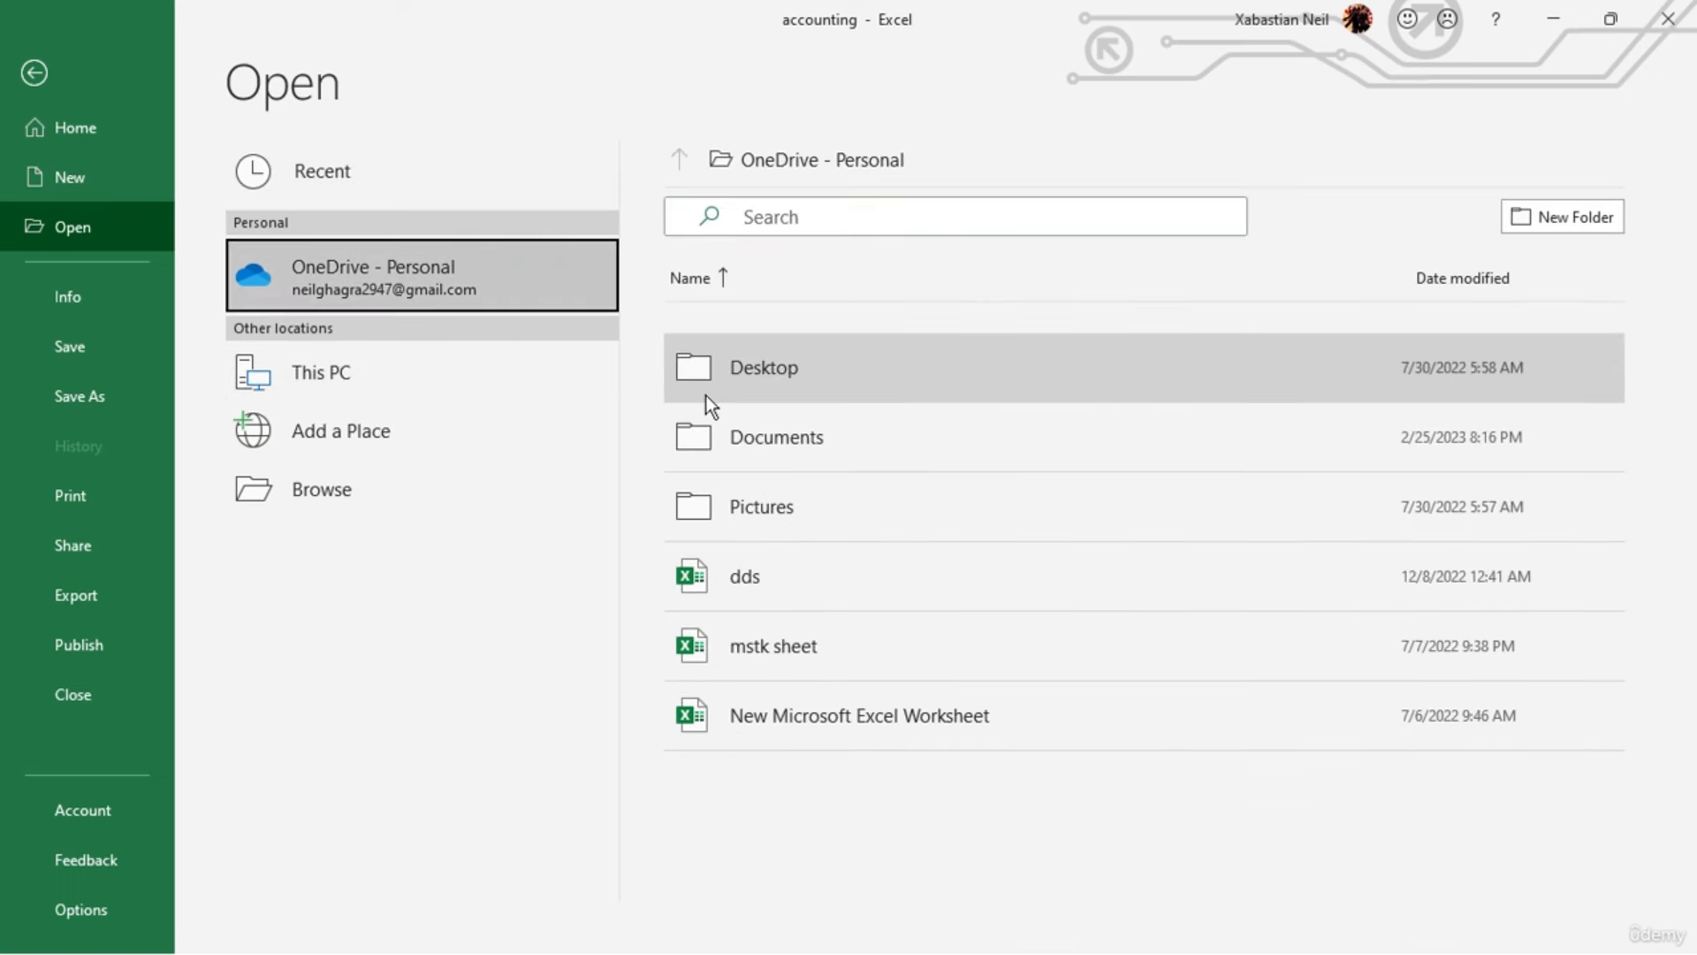
click(409, 363)
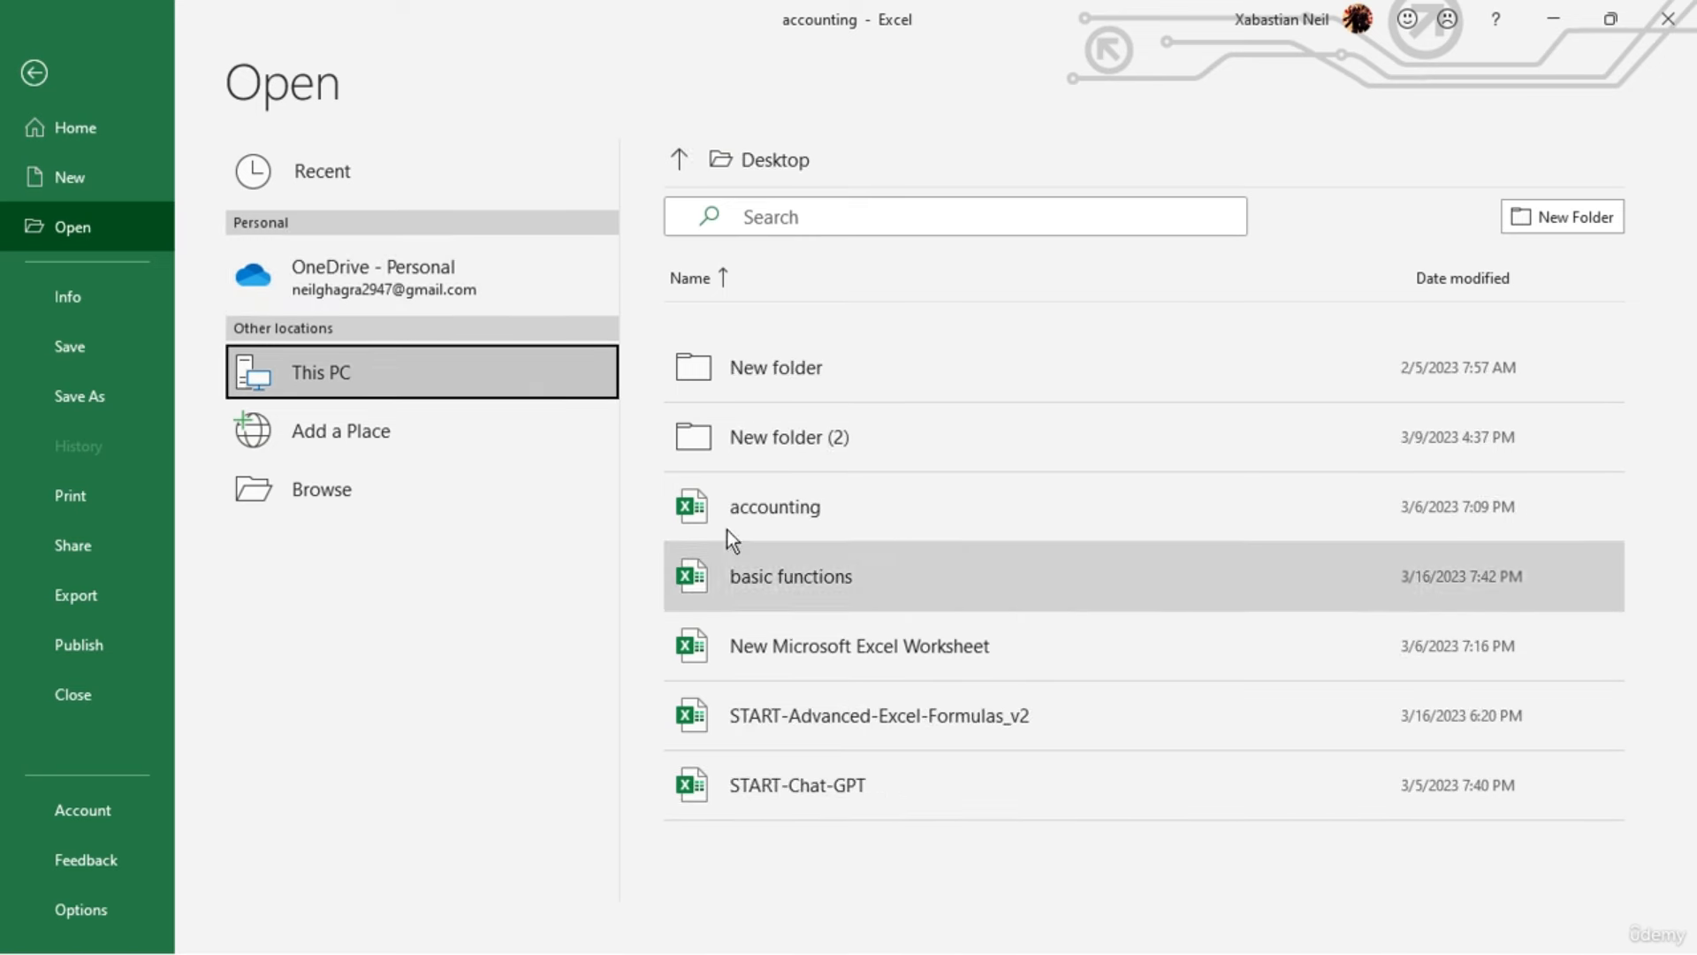
click(523, 453)
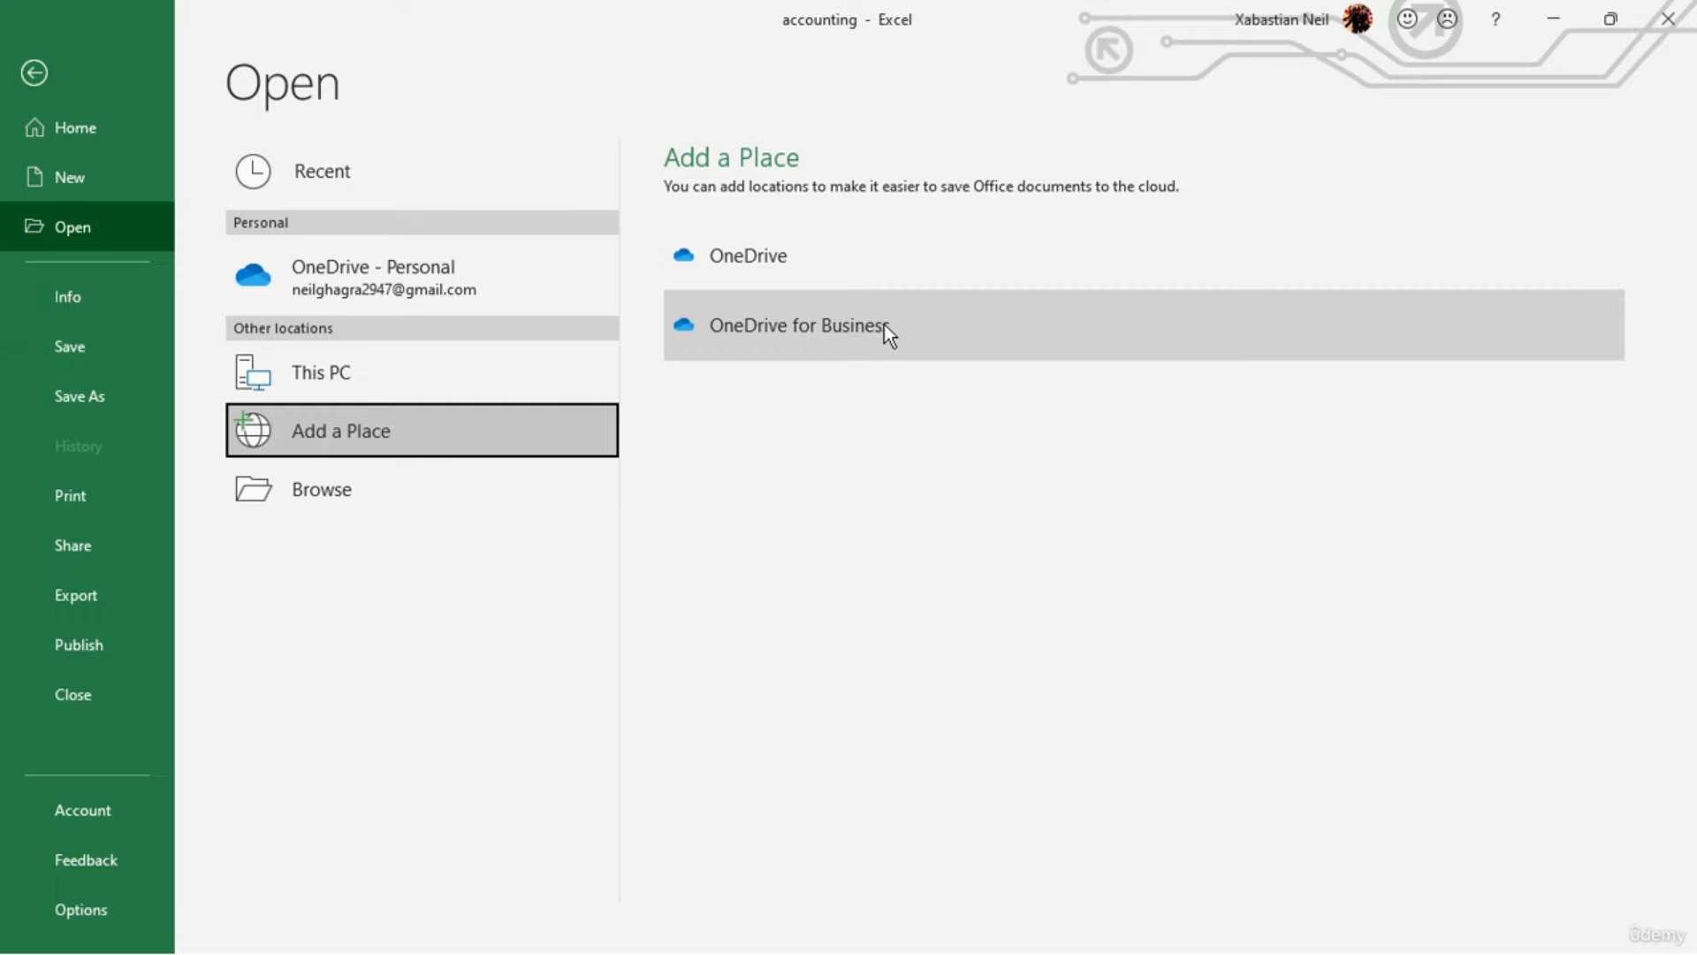
click(550, 463)
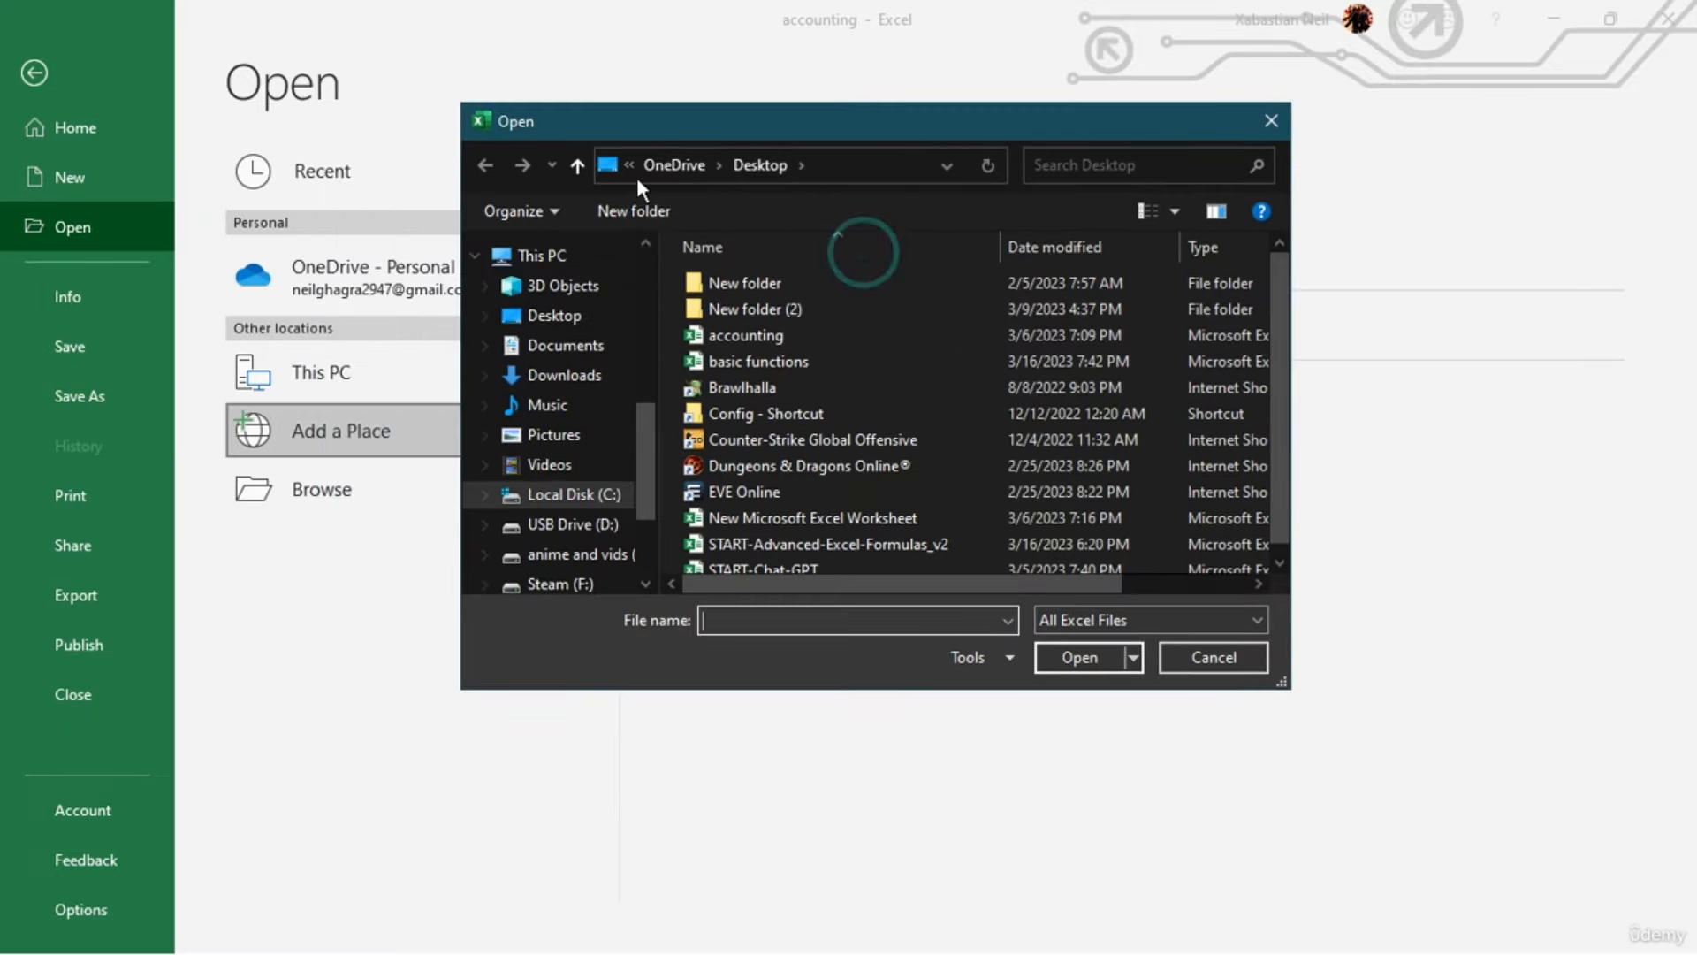
scroll(566, 460, down, 2)
scroll(623, 427, up, 3)
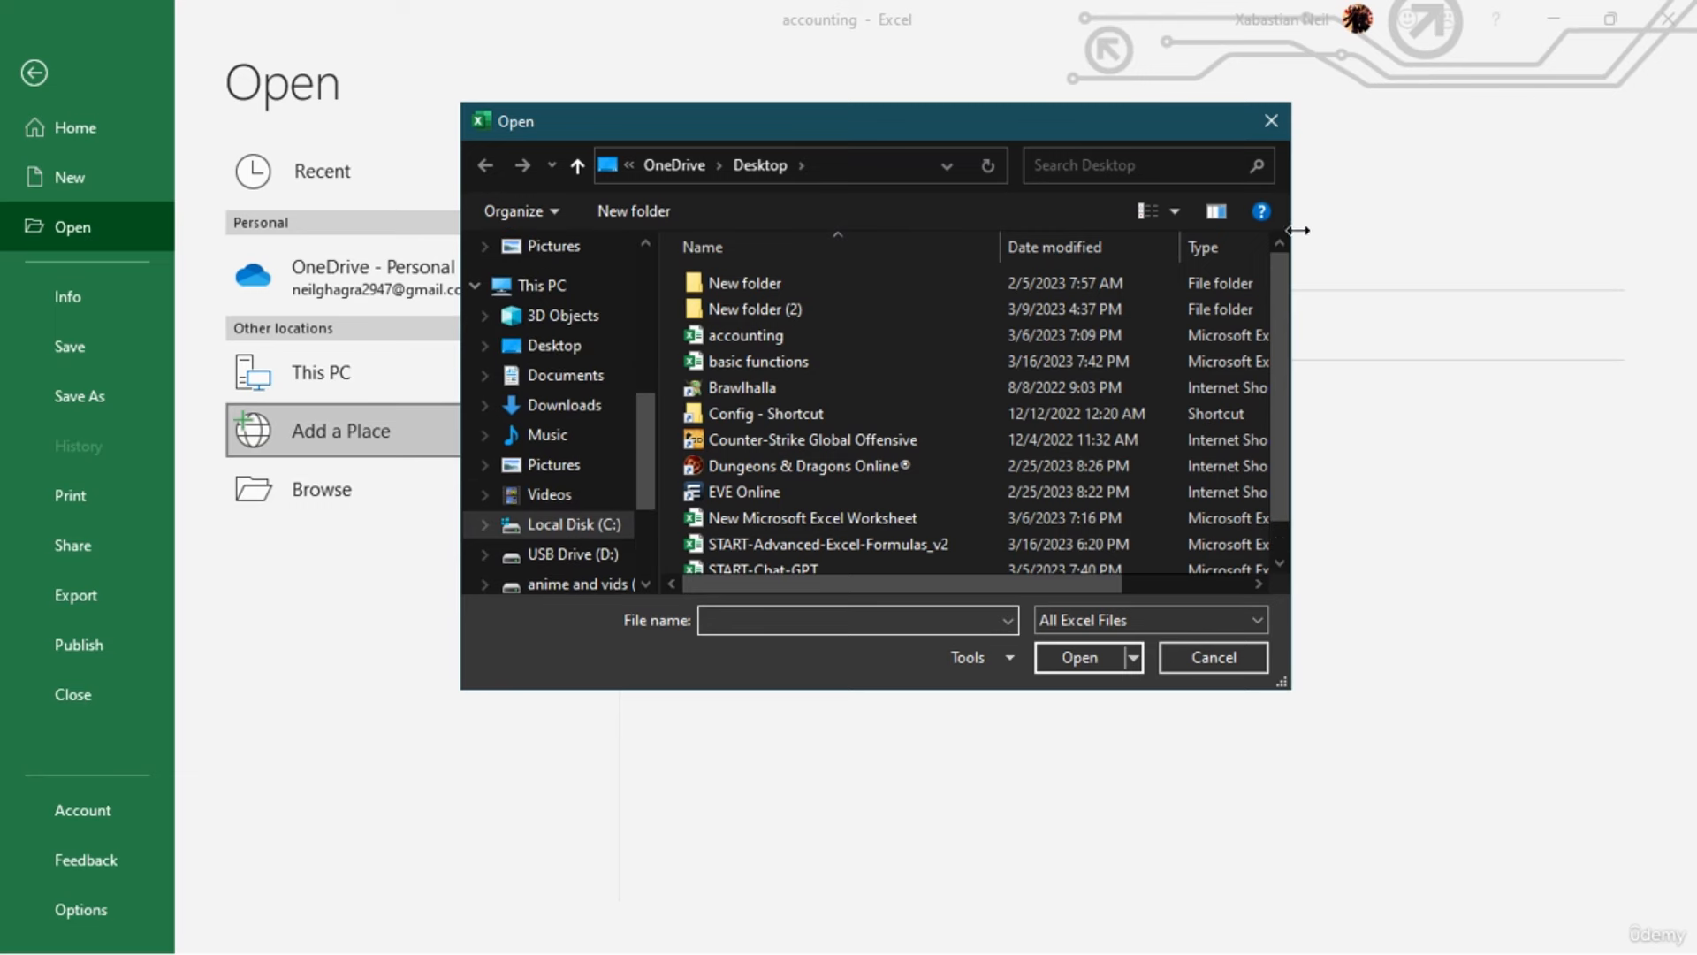
click(1269, 121)
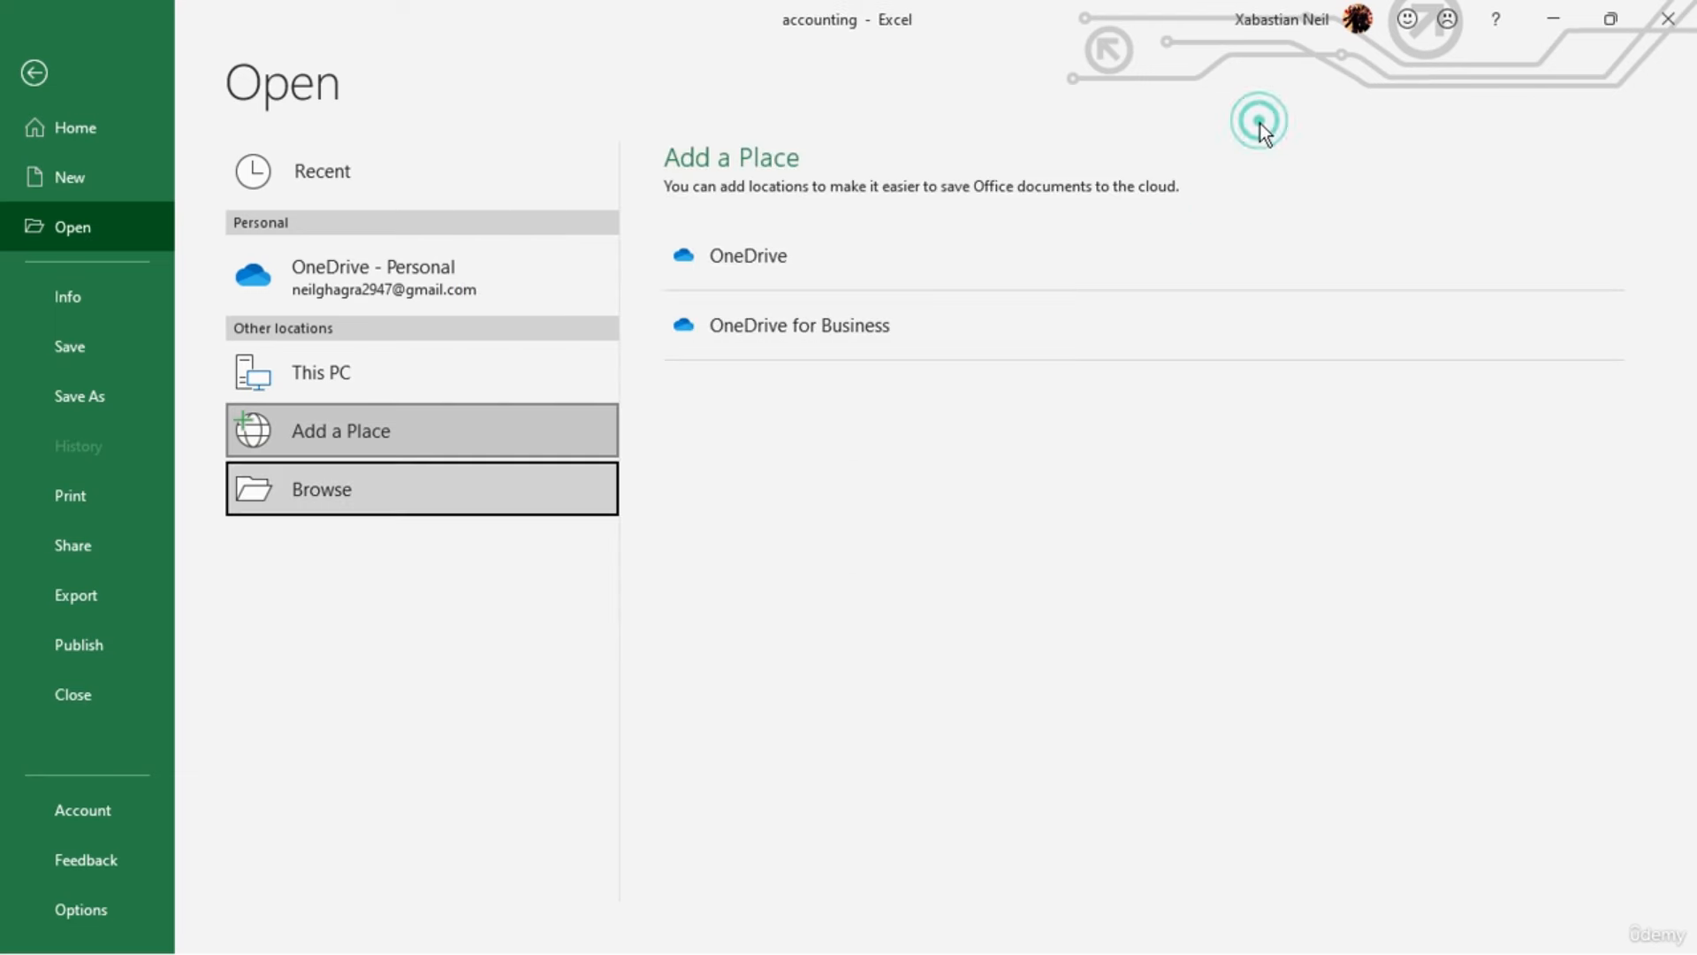
click(73, 74)
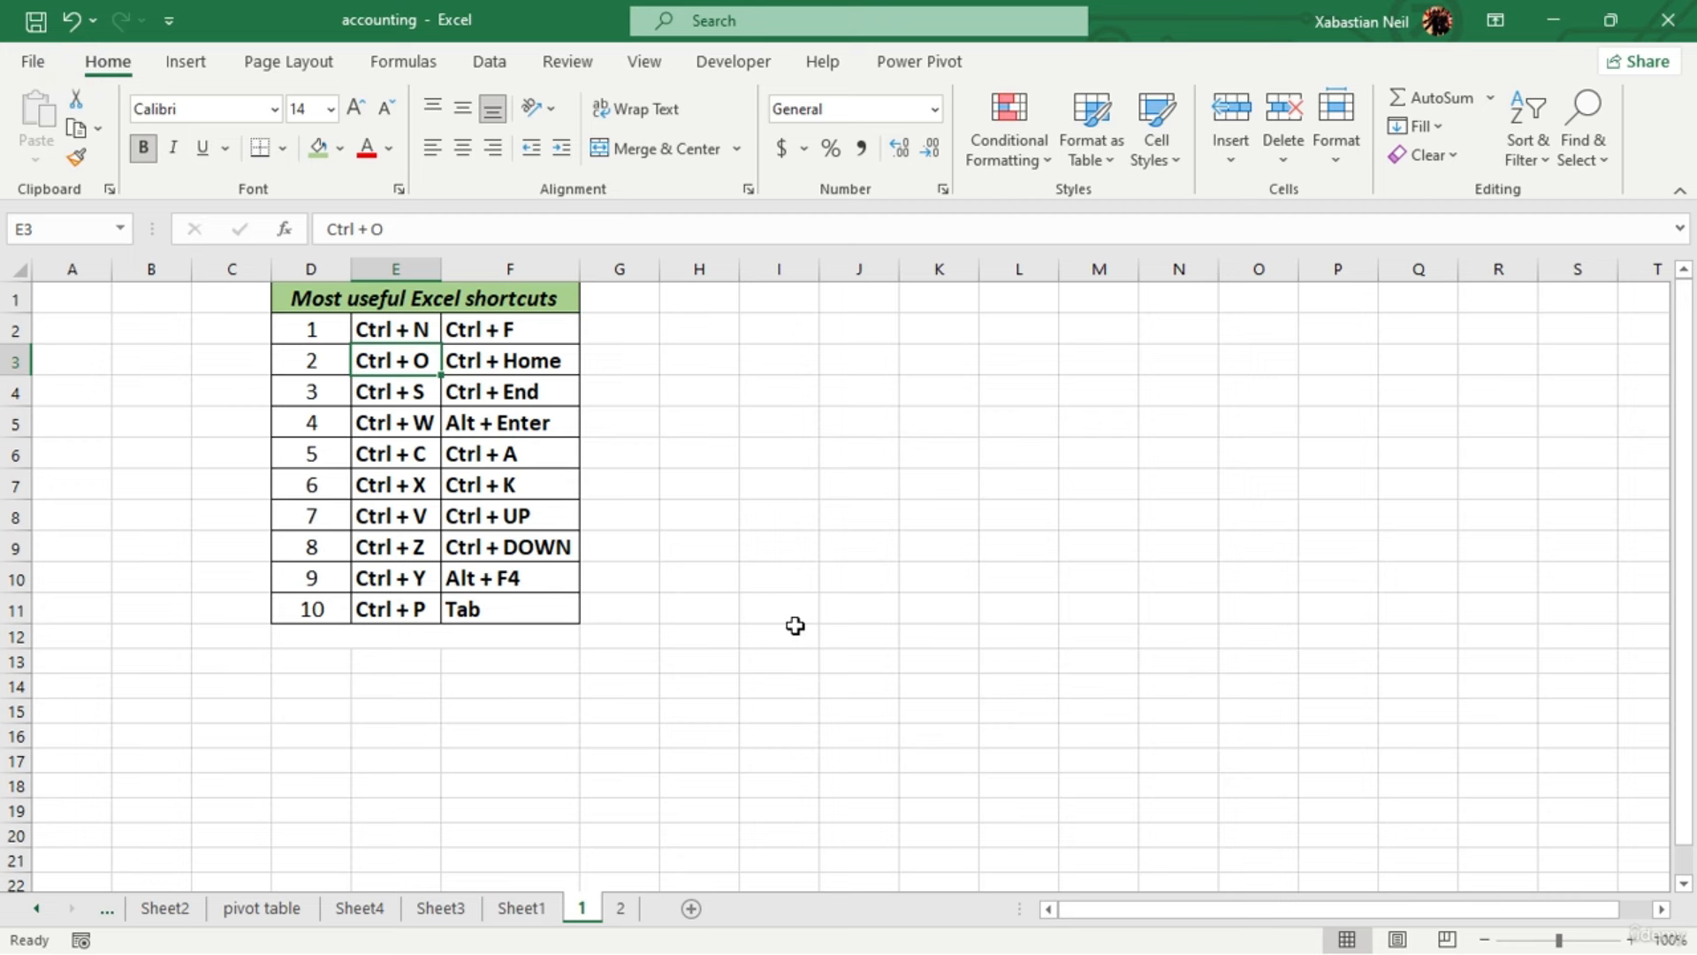
Select the Ctrl + S entry in cell E4 and save the accounting workbook
click(391, 392)
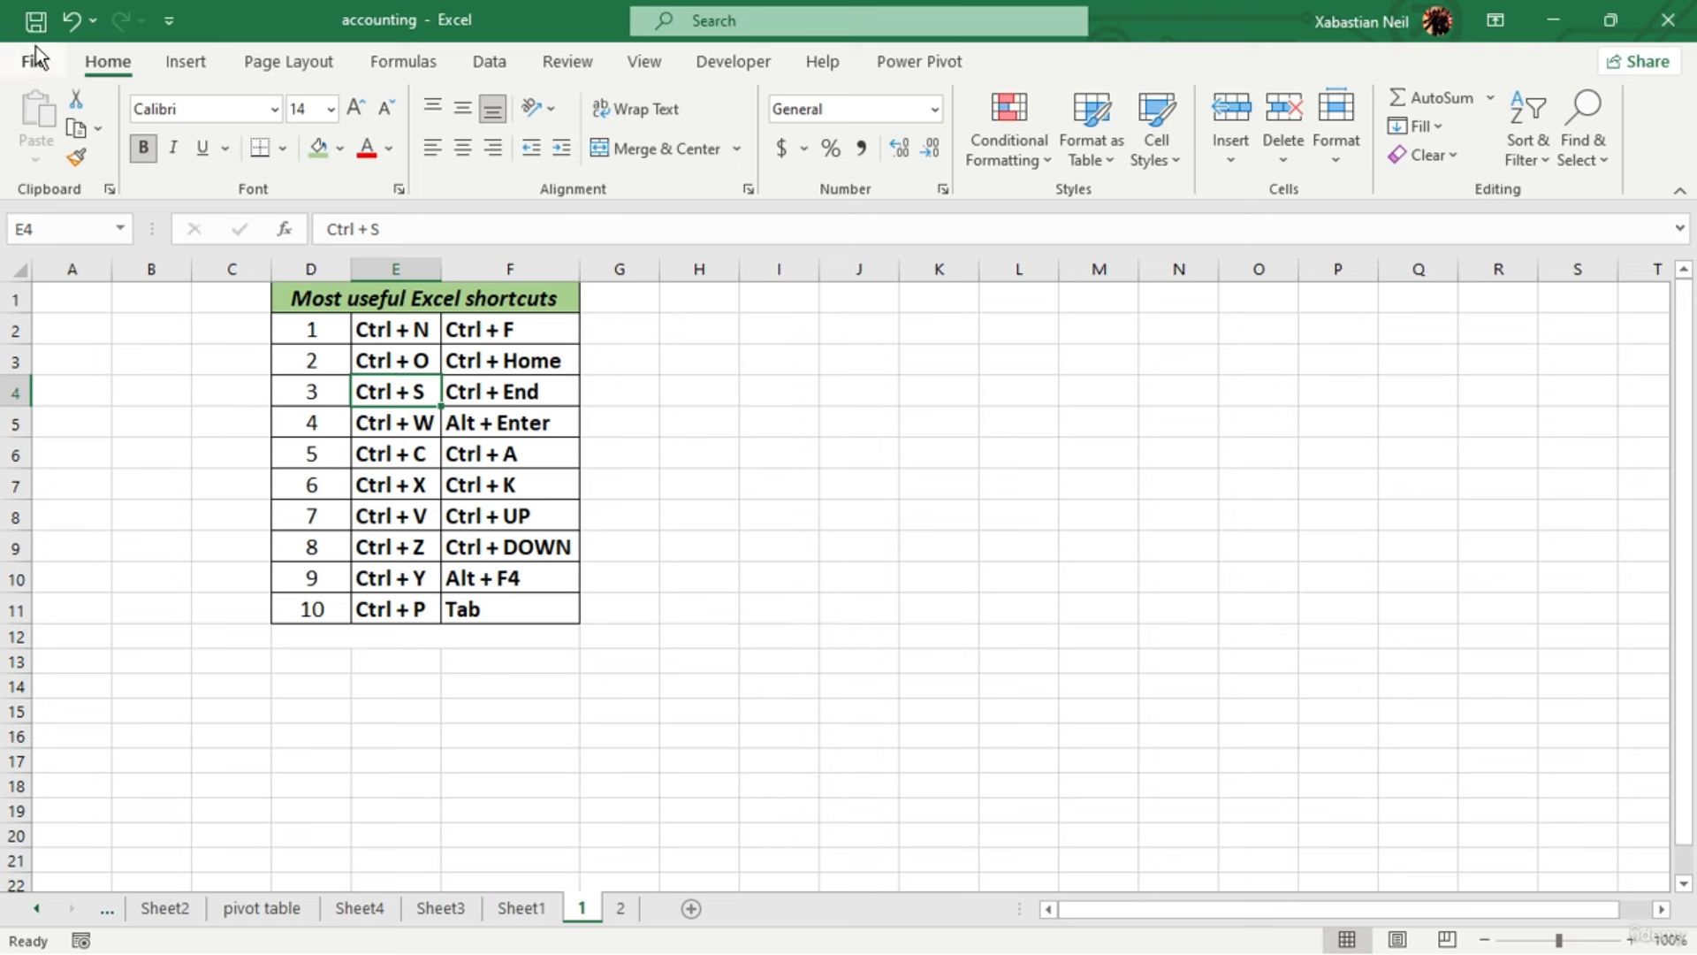
click(933, 634)
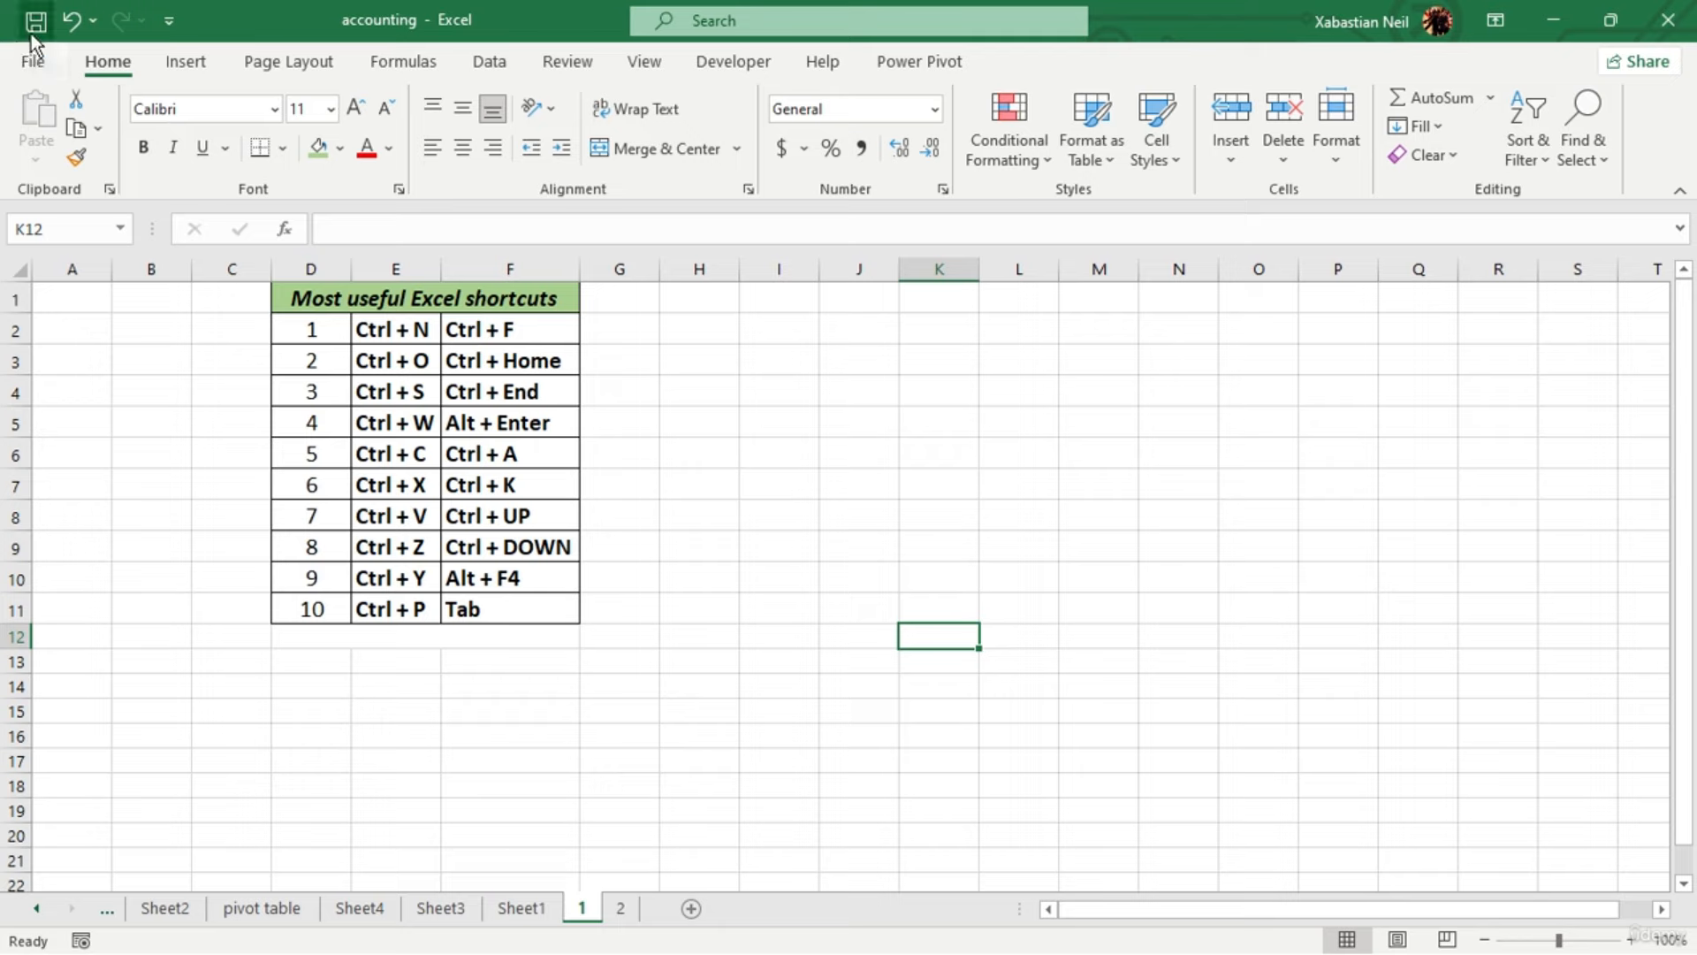
click(33, 56)
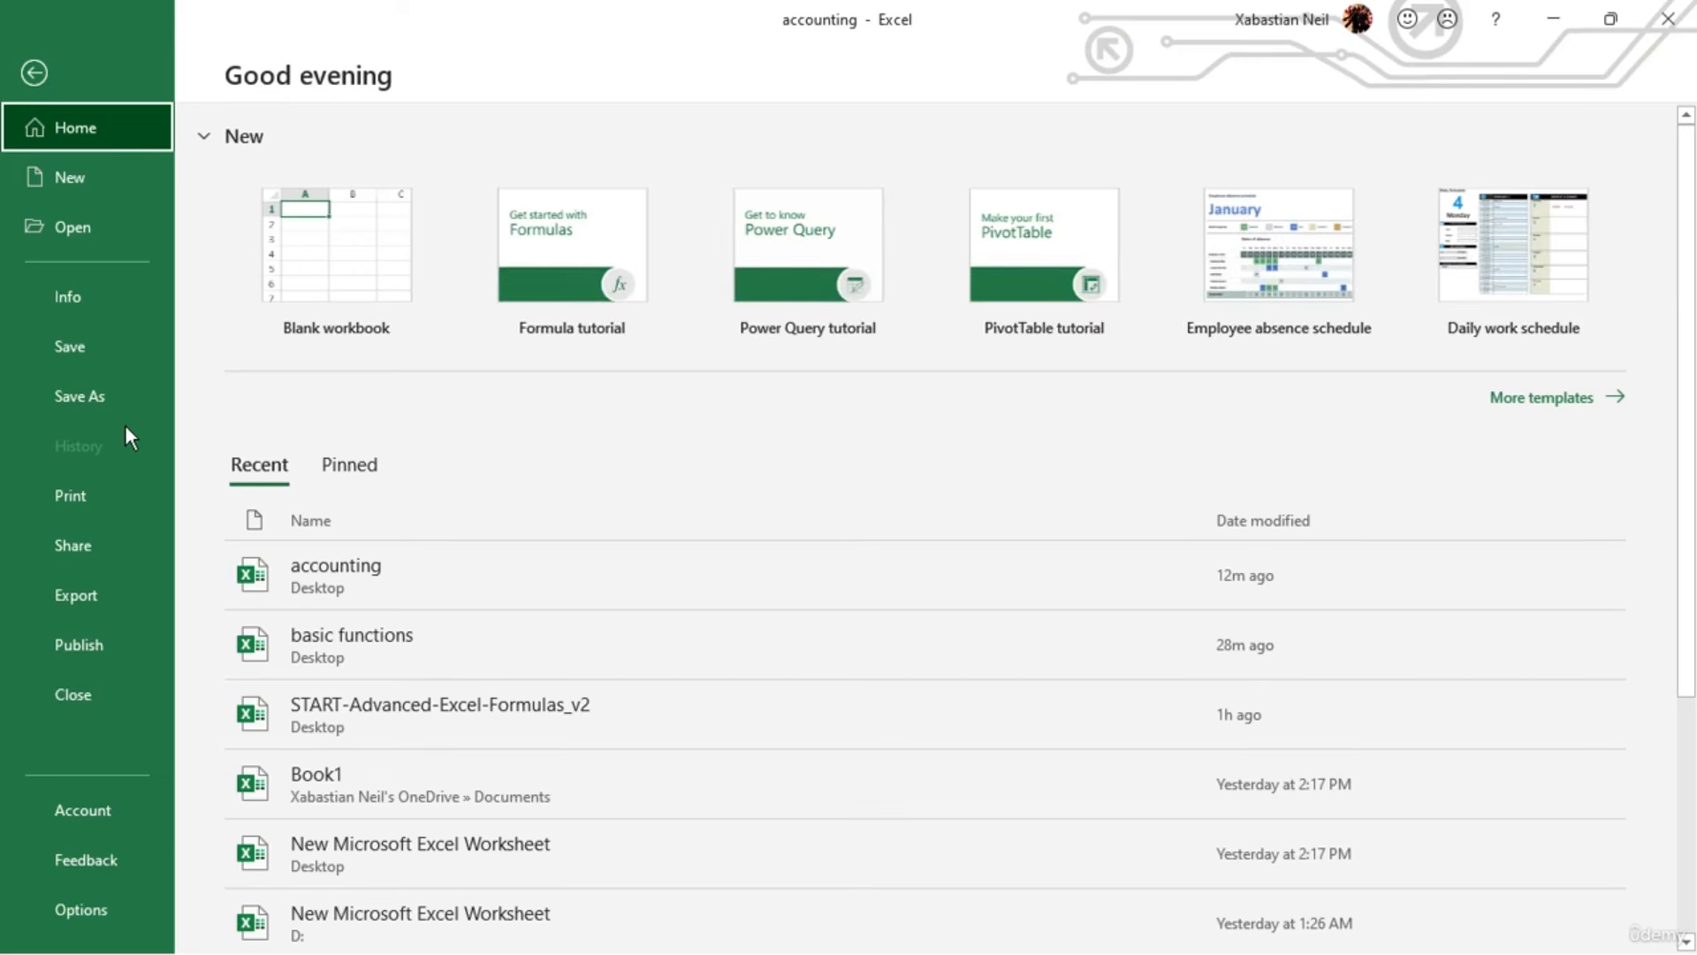
click(97, 344)
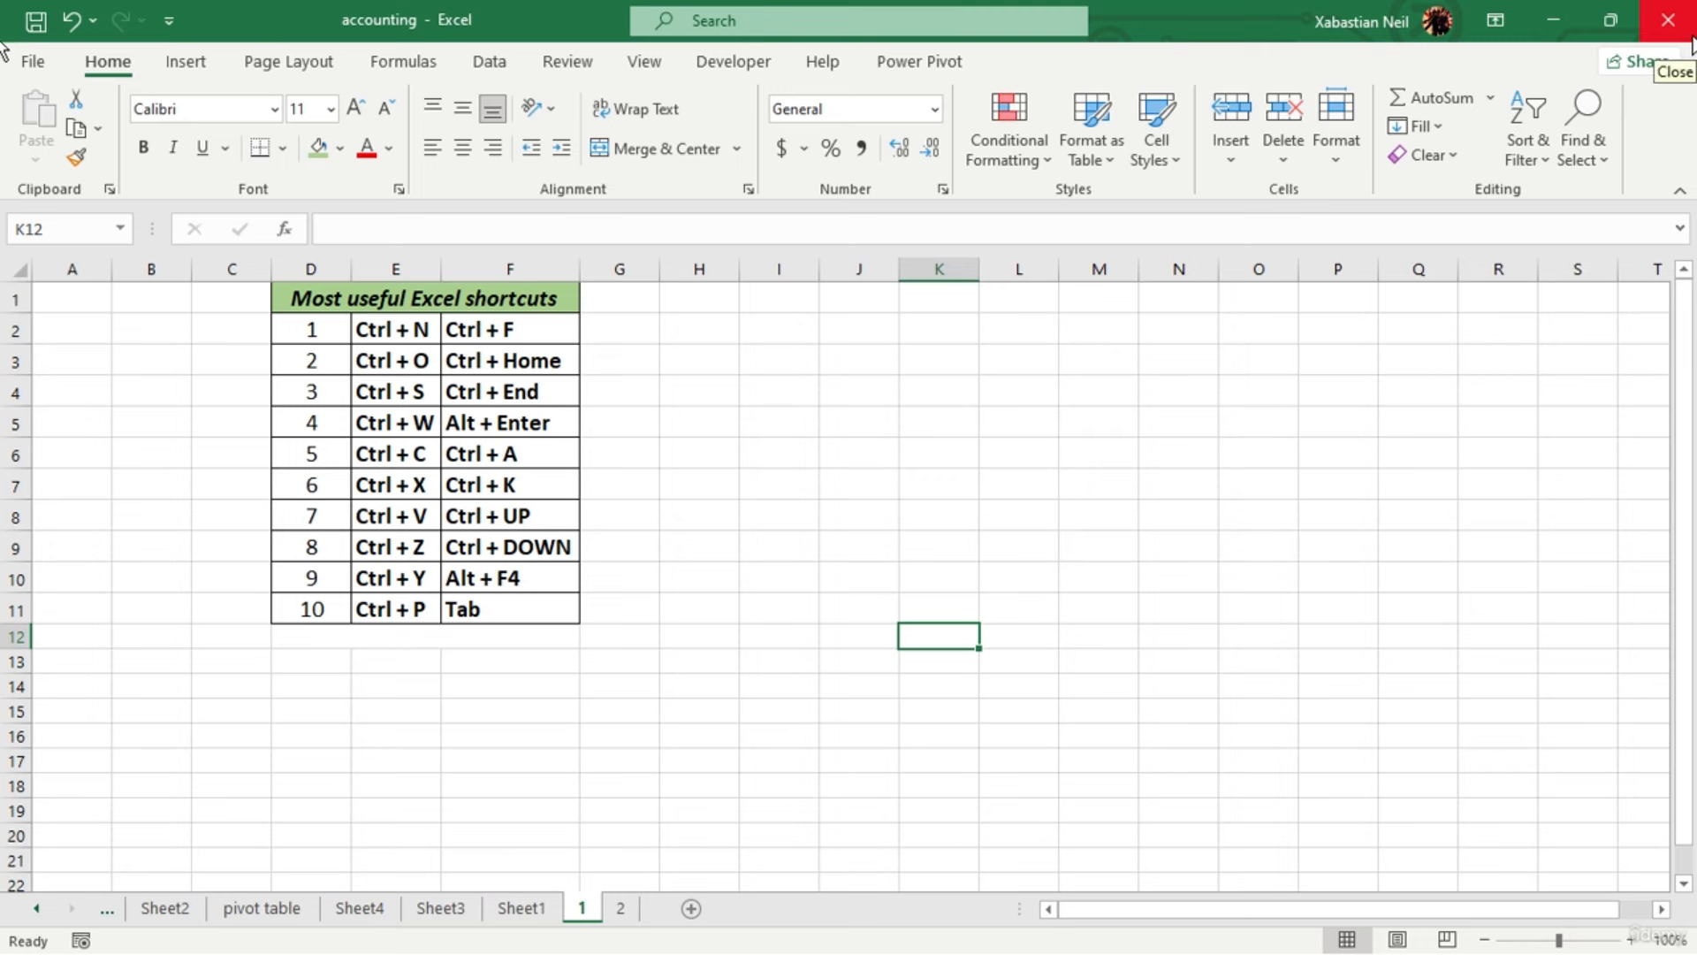
Enter the trial text jdfsj in cell K5, start closing Excel, and cancel at the save prompt
click(912, 424)
text(jdfsj)
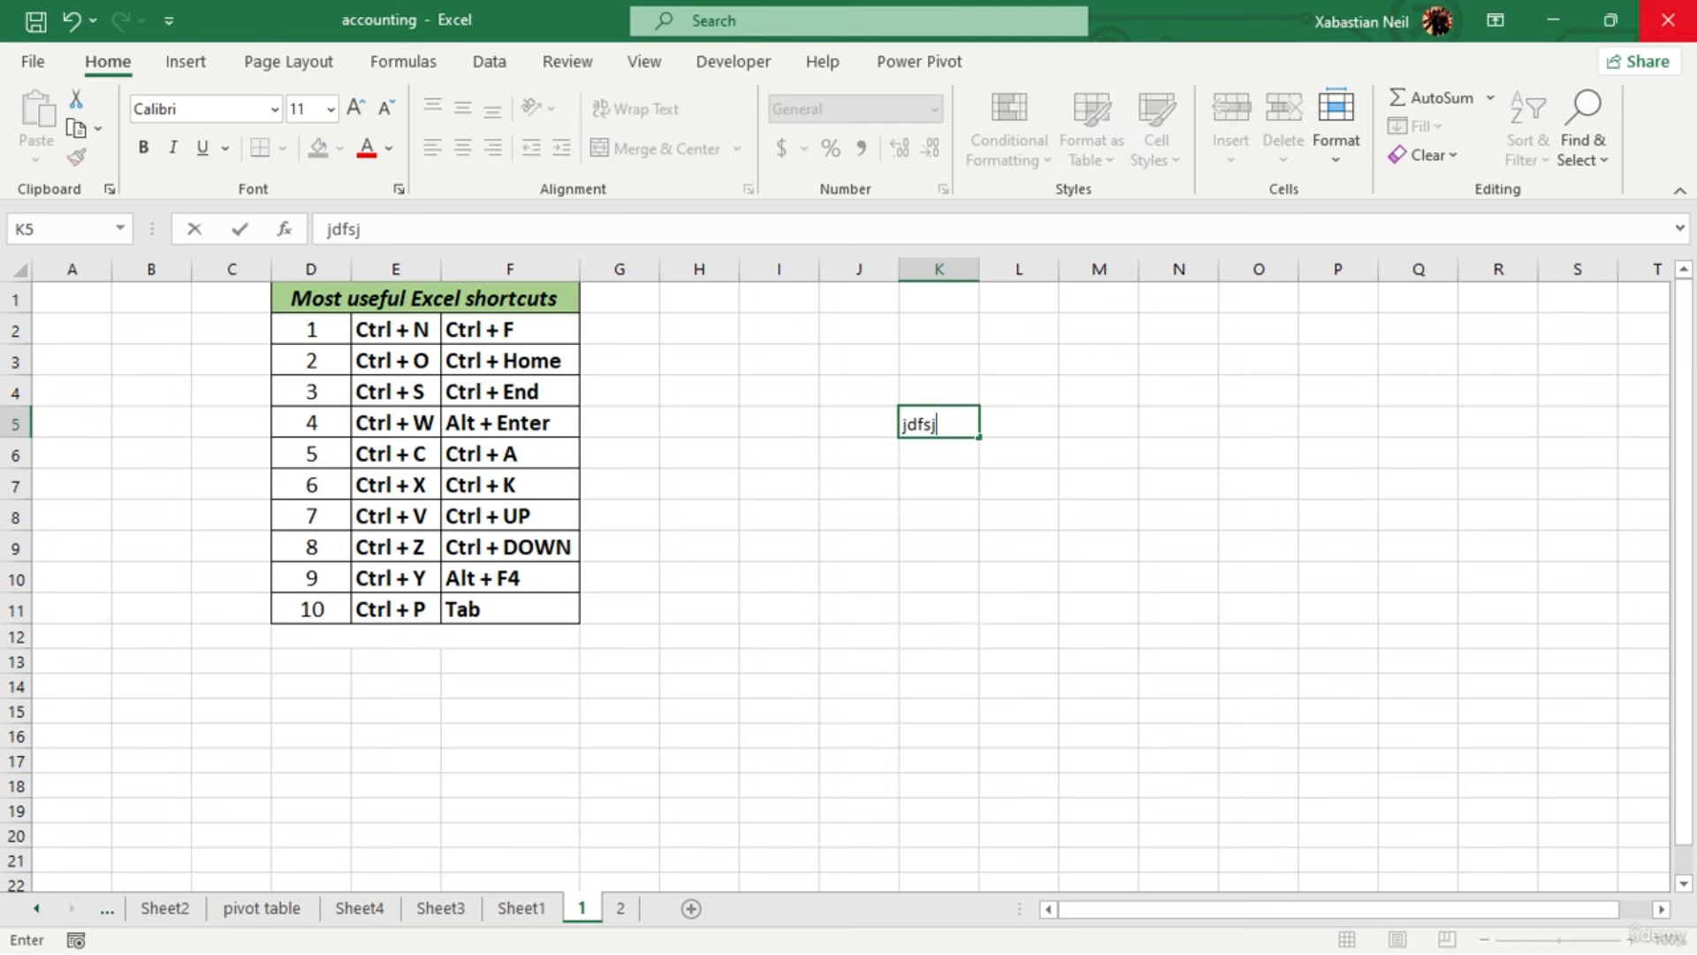
click(1669, 20)
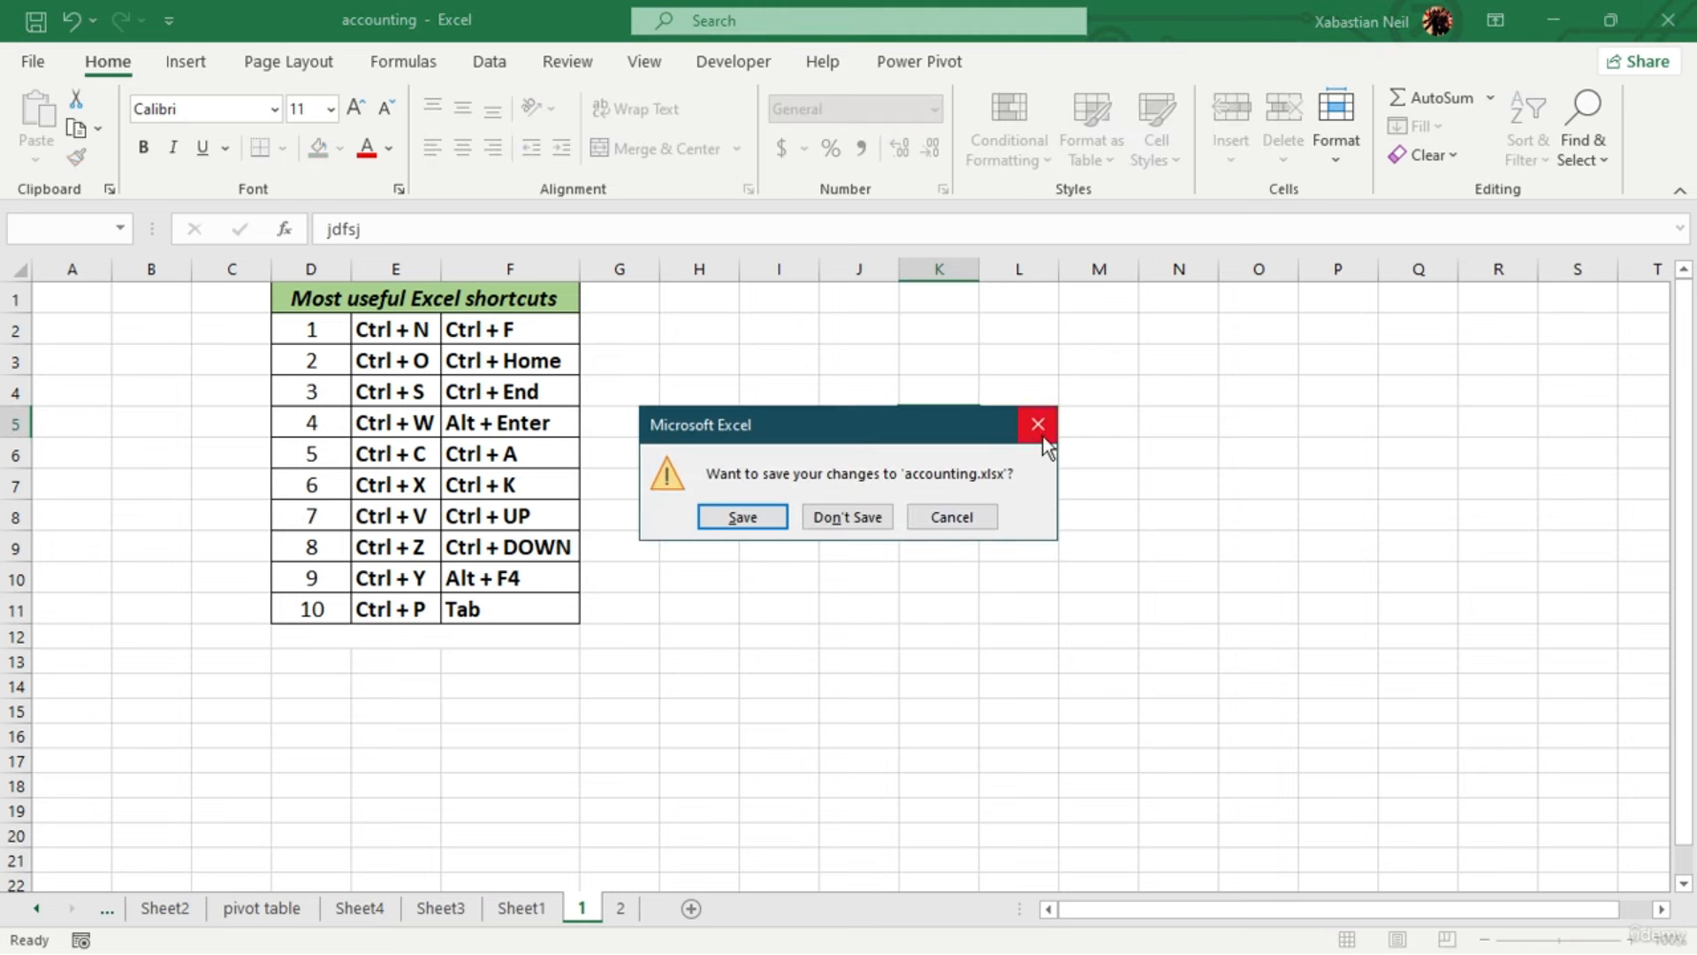
drag(782, 418, 926, 287)
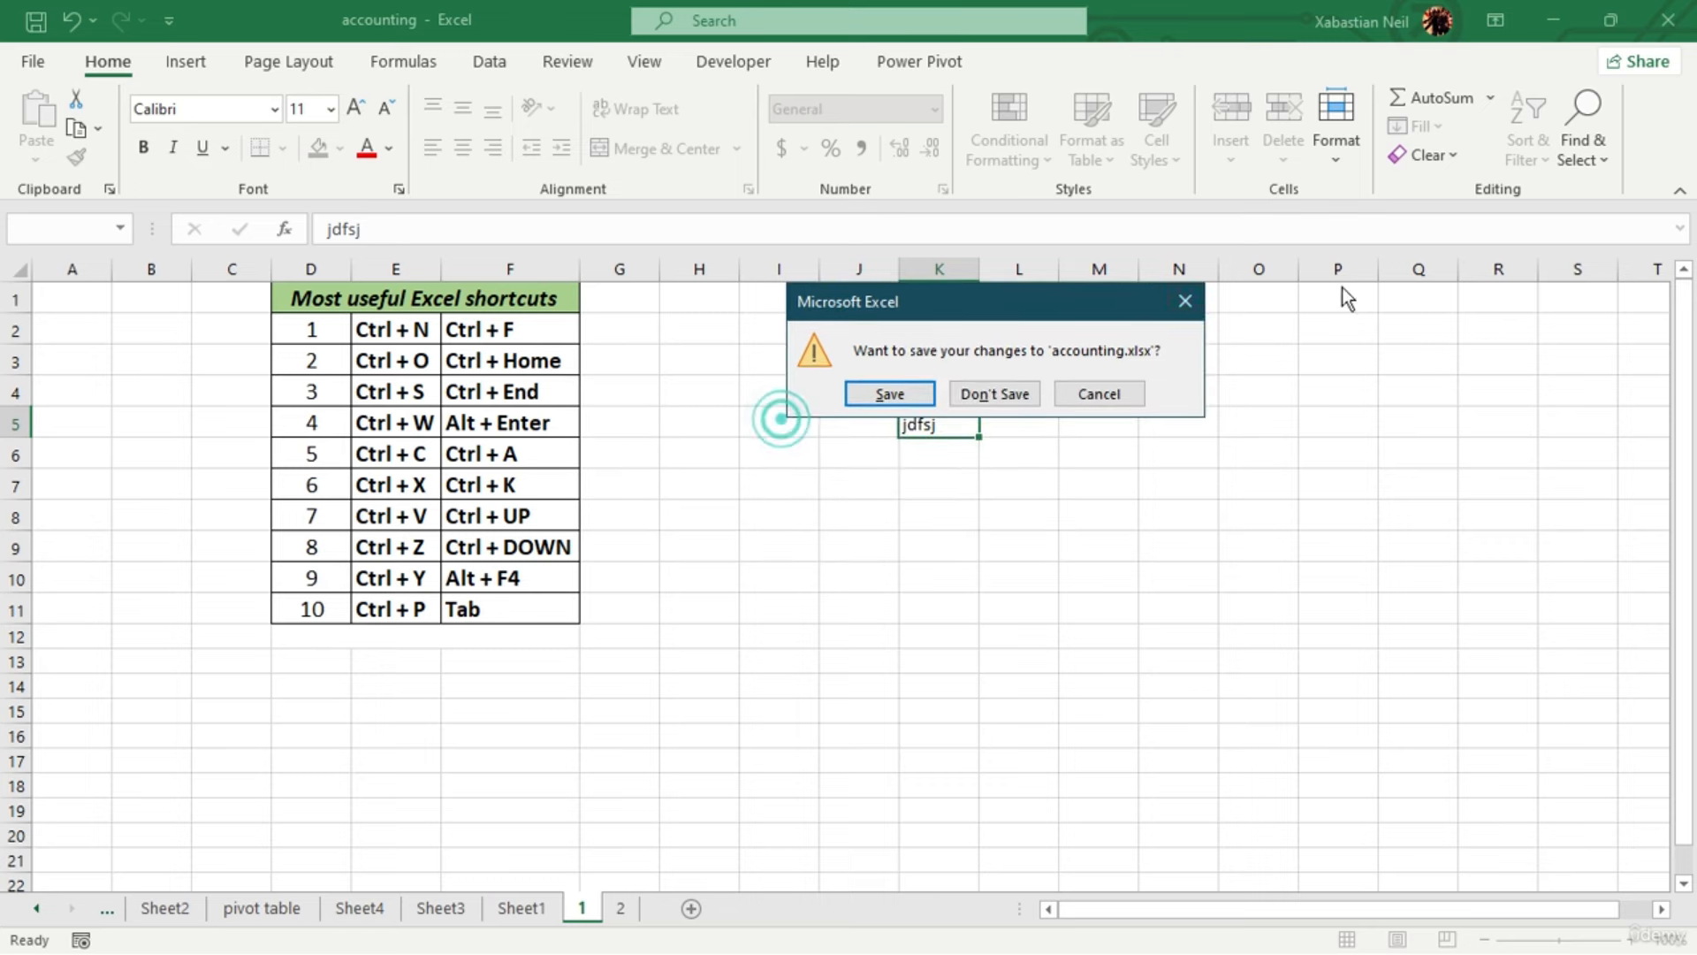
click(1179, 299)
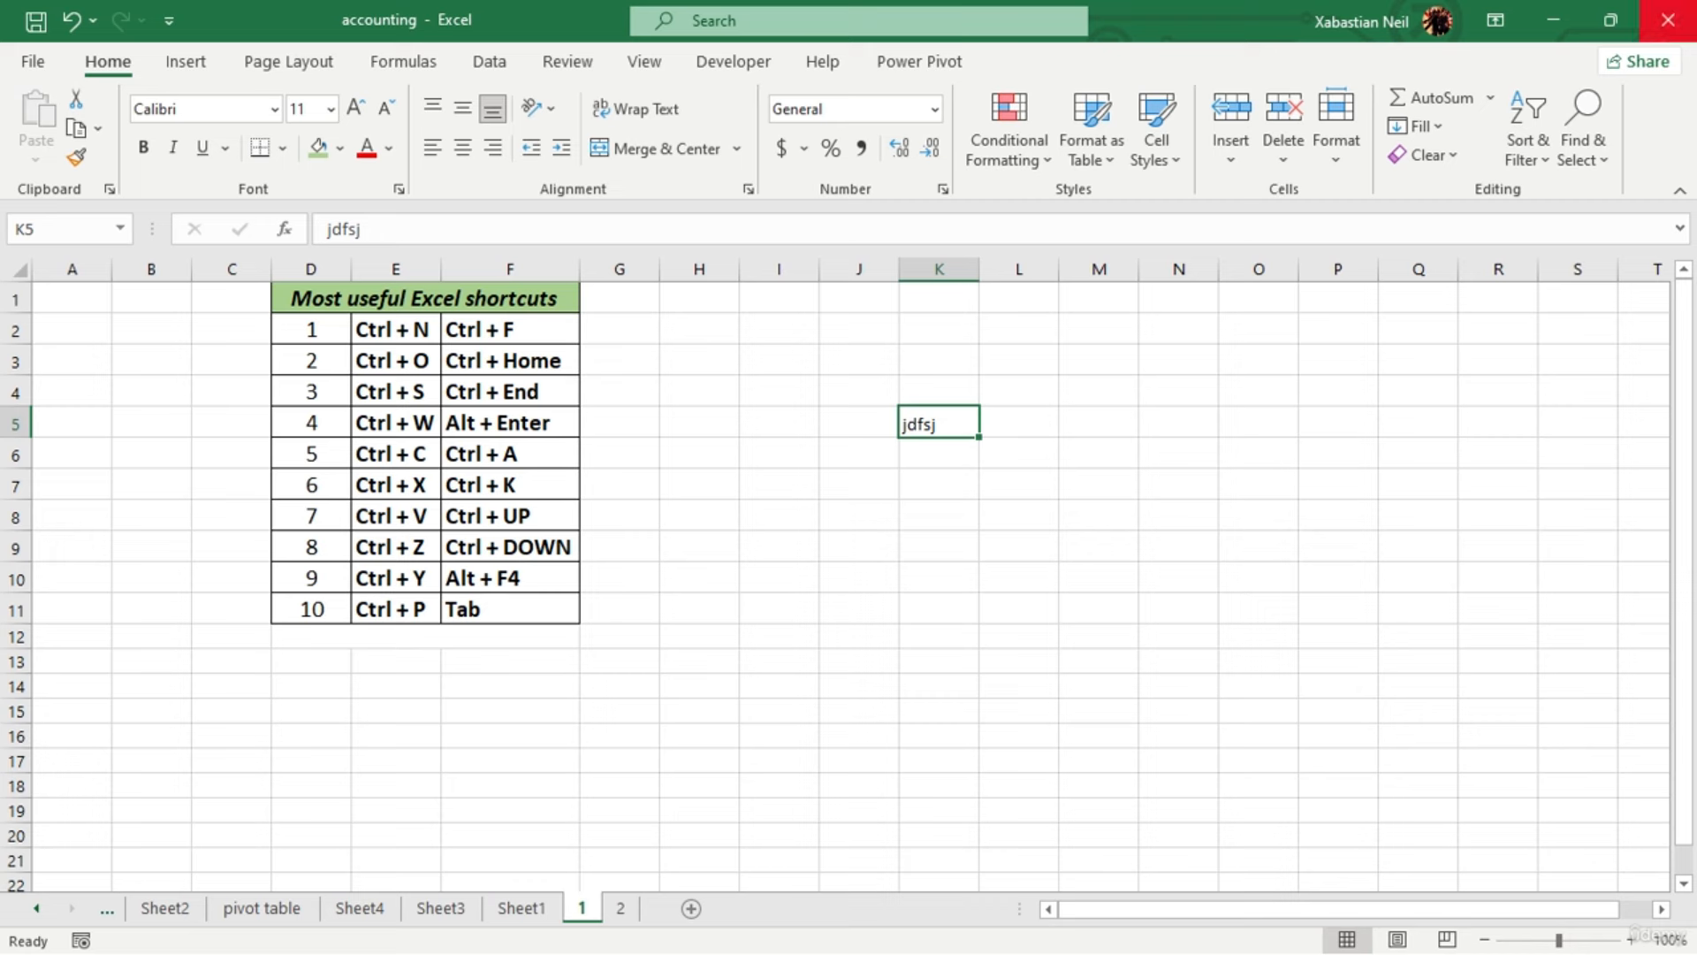
Select the Ctrl + W entry in cell E5 and close the accounting workbook with its changes saved
click(427, 423)
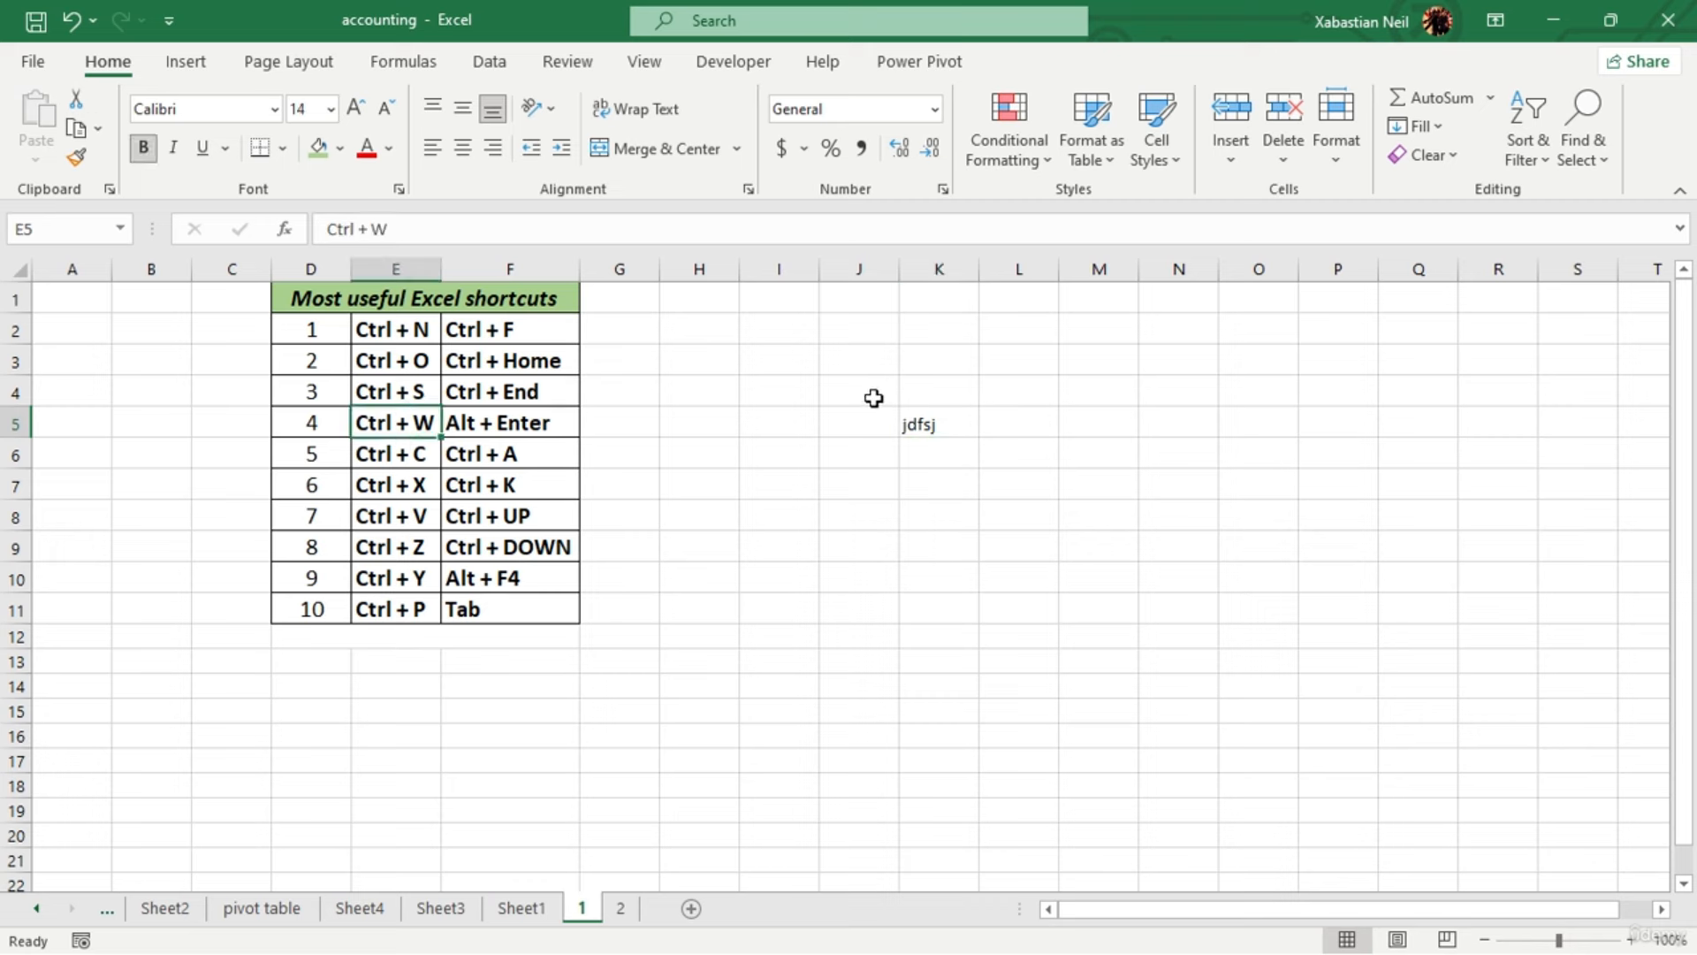
key(ctrl+w)
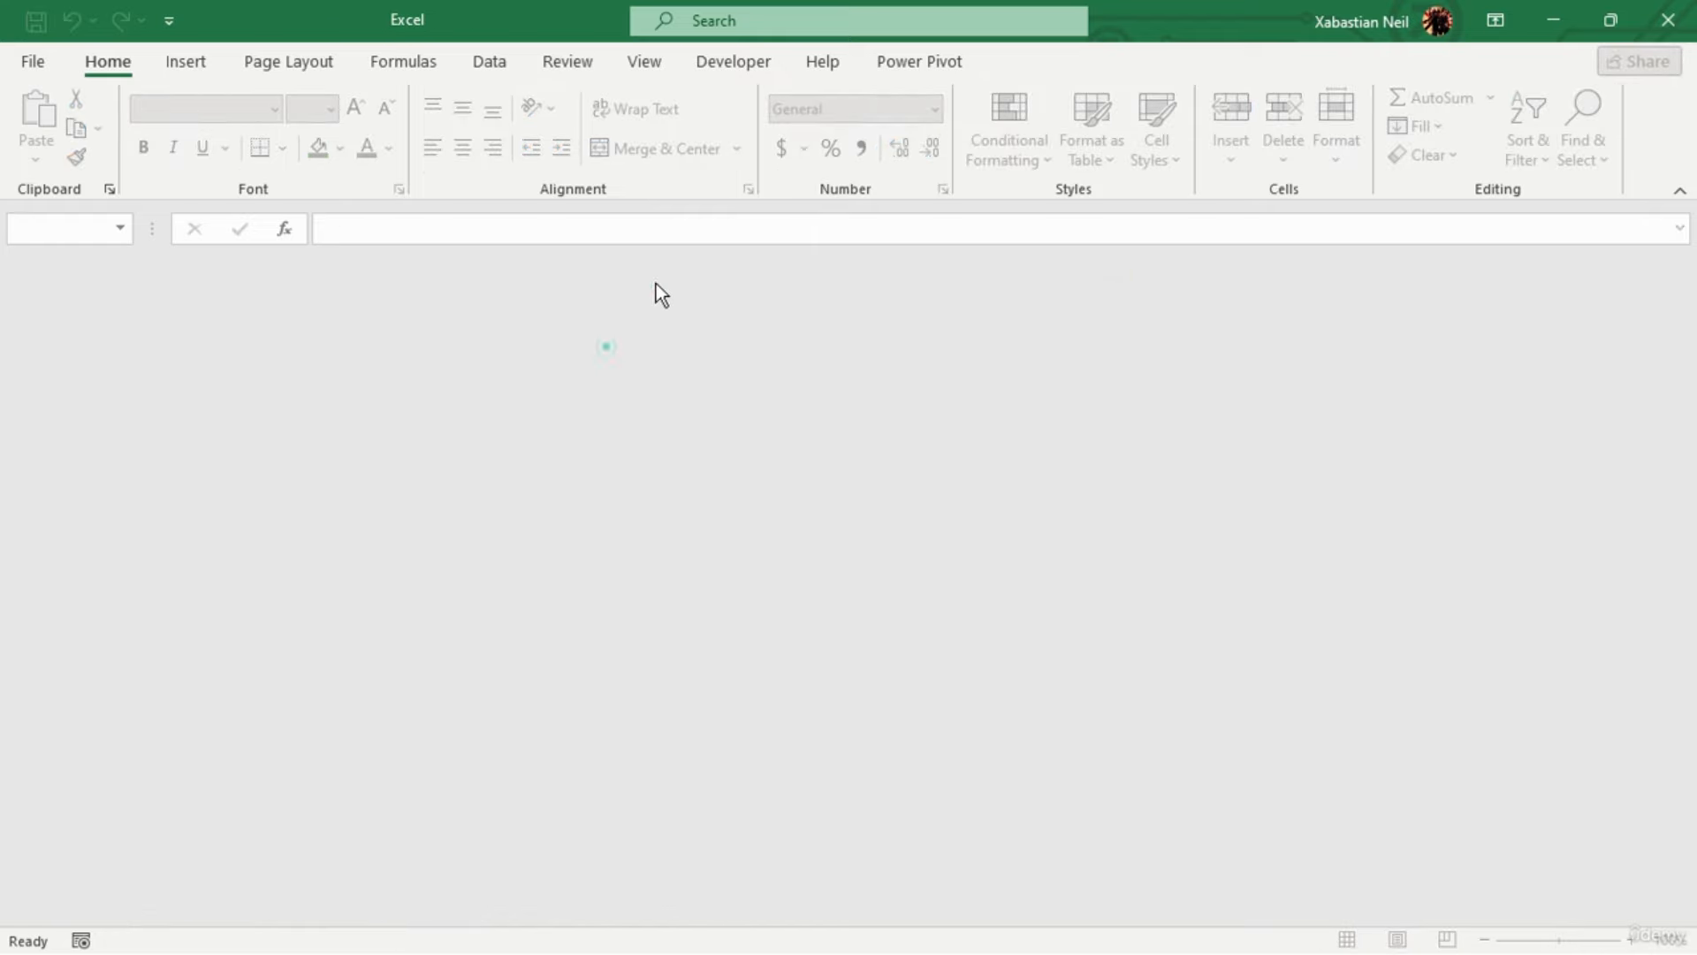
click(38, 76)
click(43, 72)
click(189, 65)
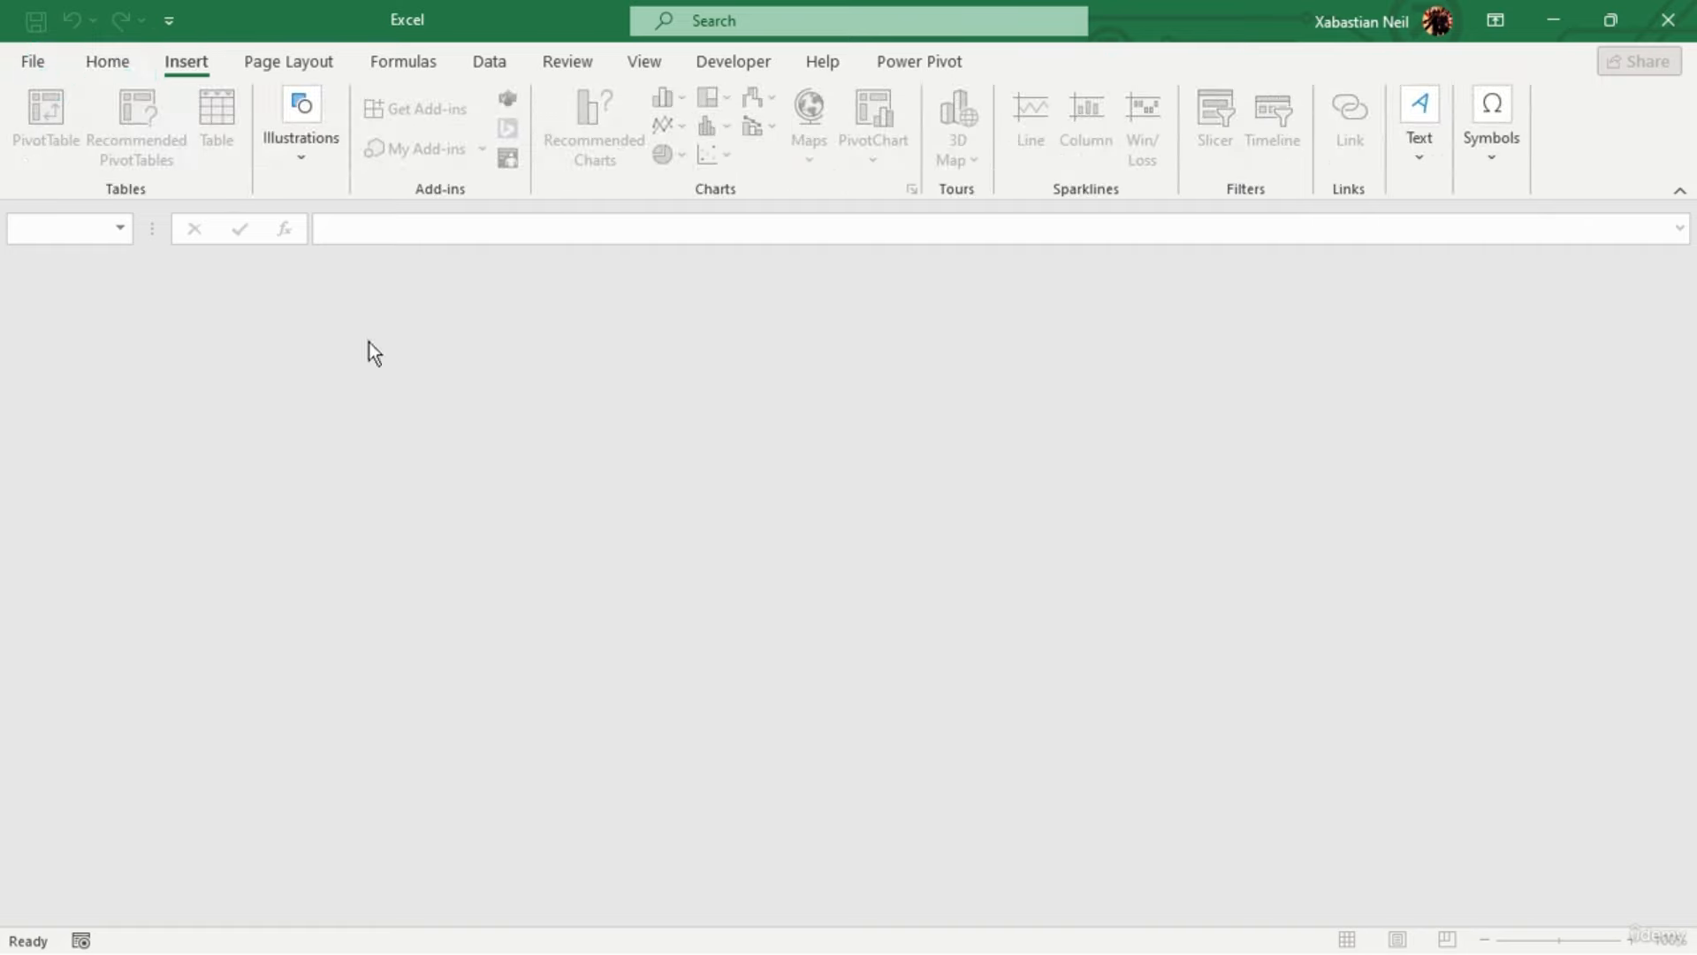
click(371, 347)
click(110, 61)
Reopen the accounting workbook from the recent files and clear the trial text in cell K5
click(33, 61)
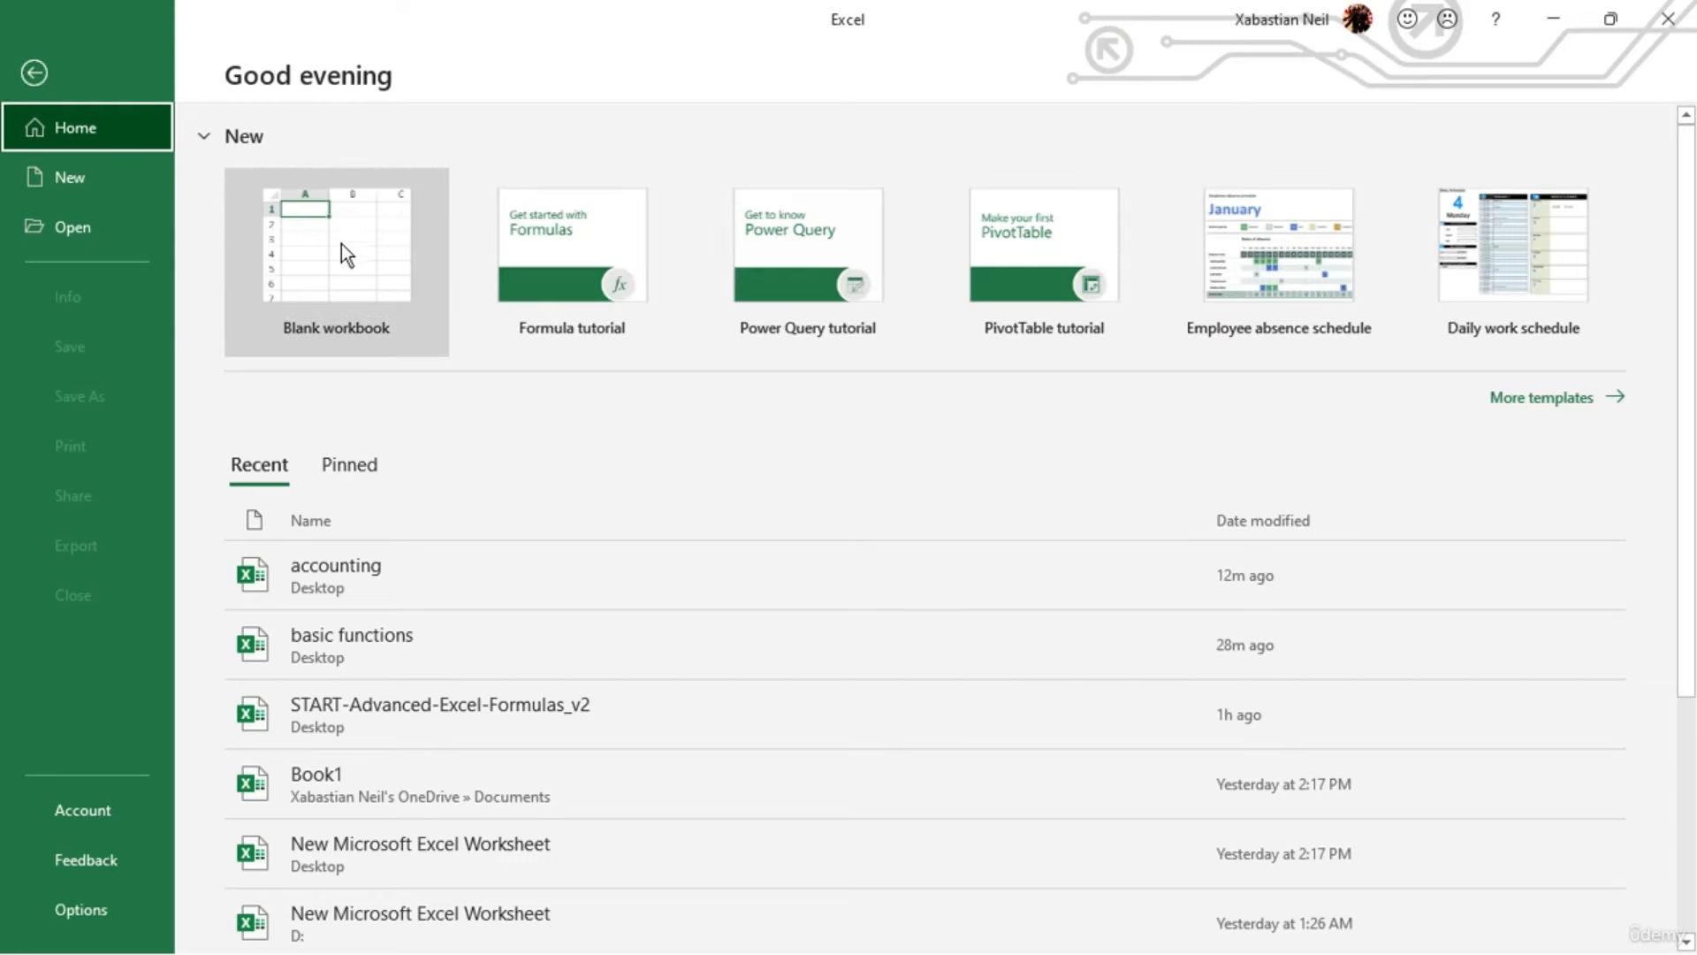
click(390, 572)
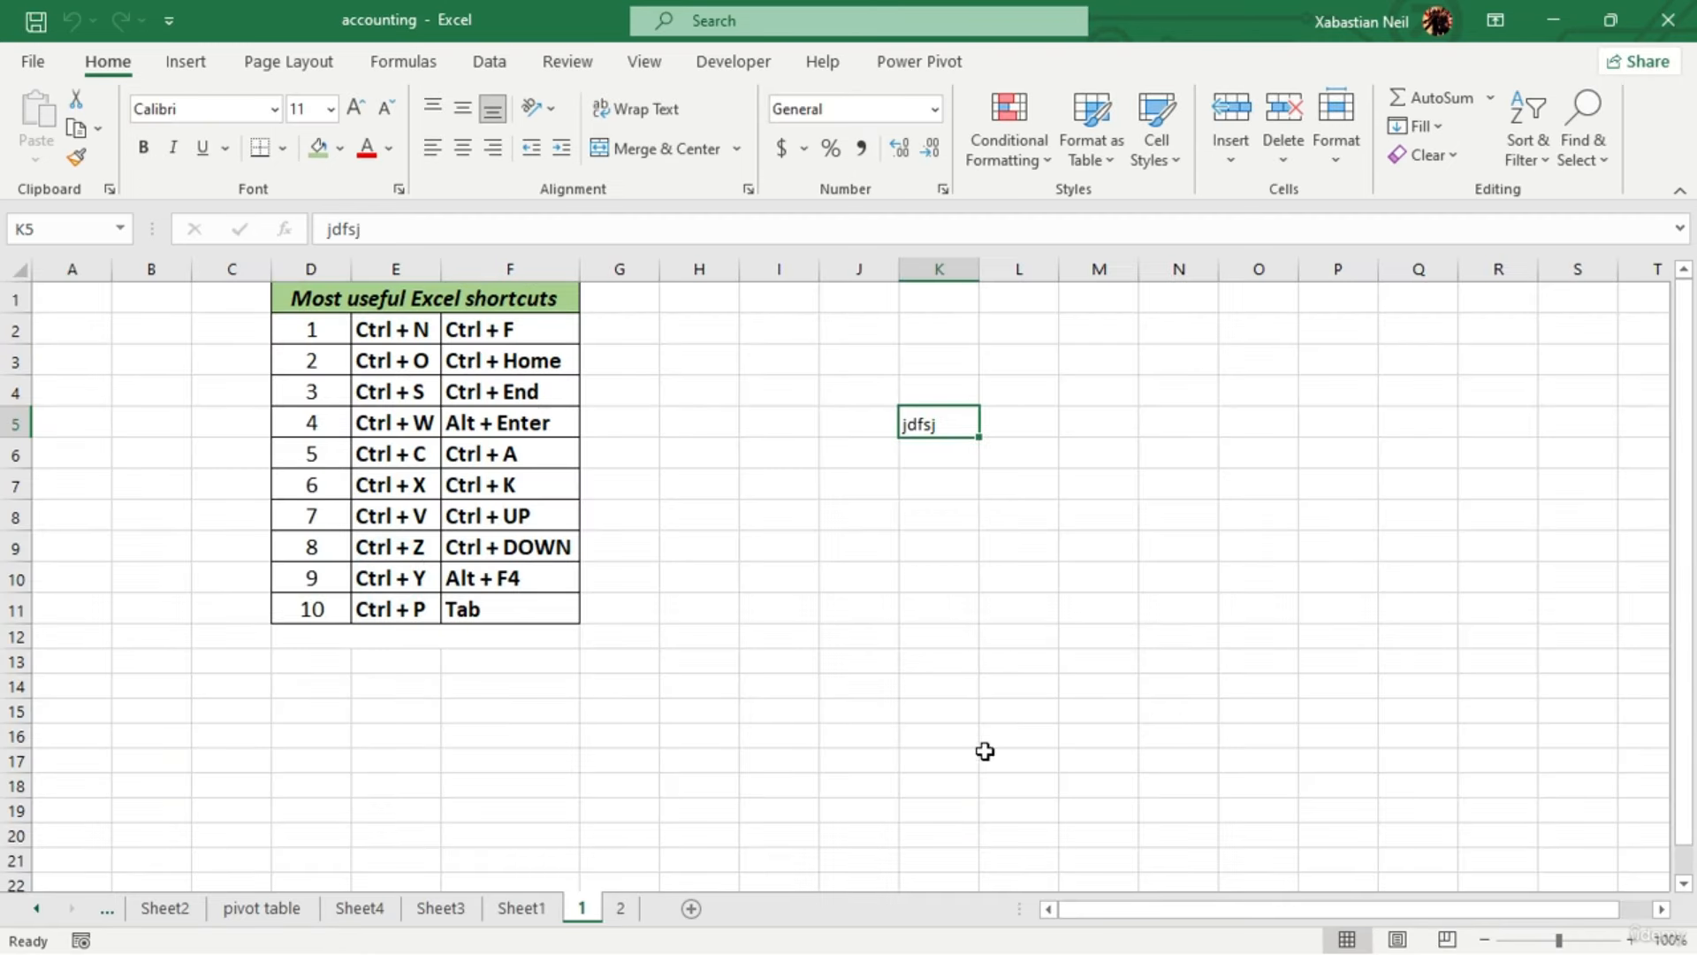
click(970, 430)
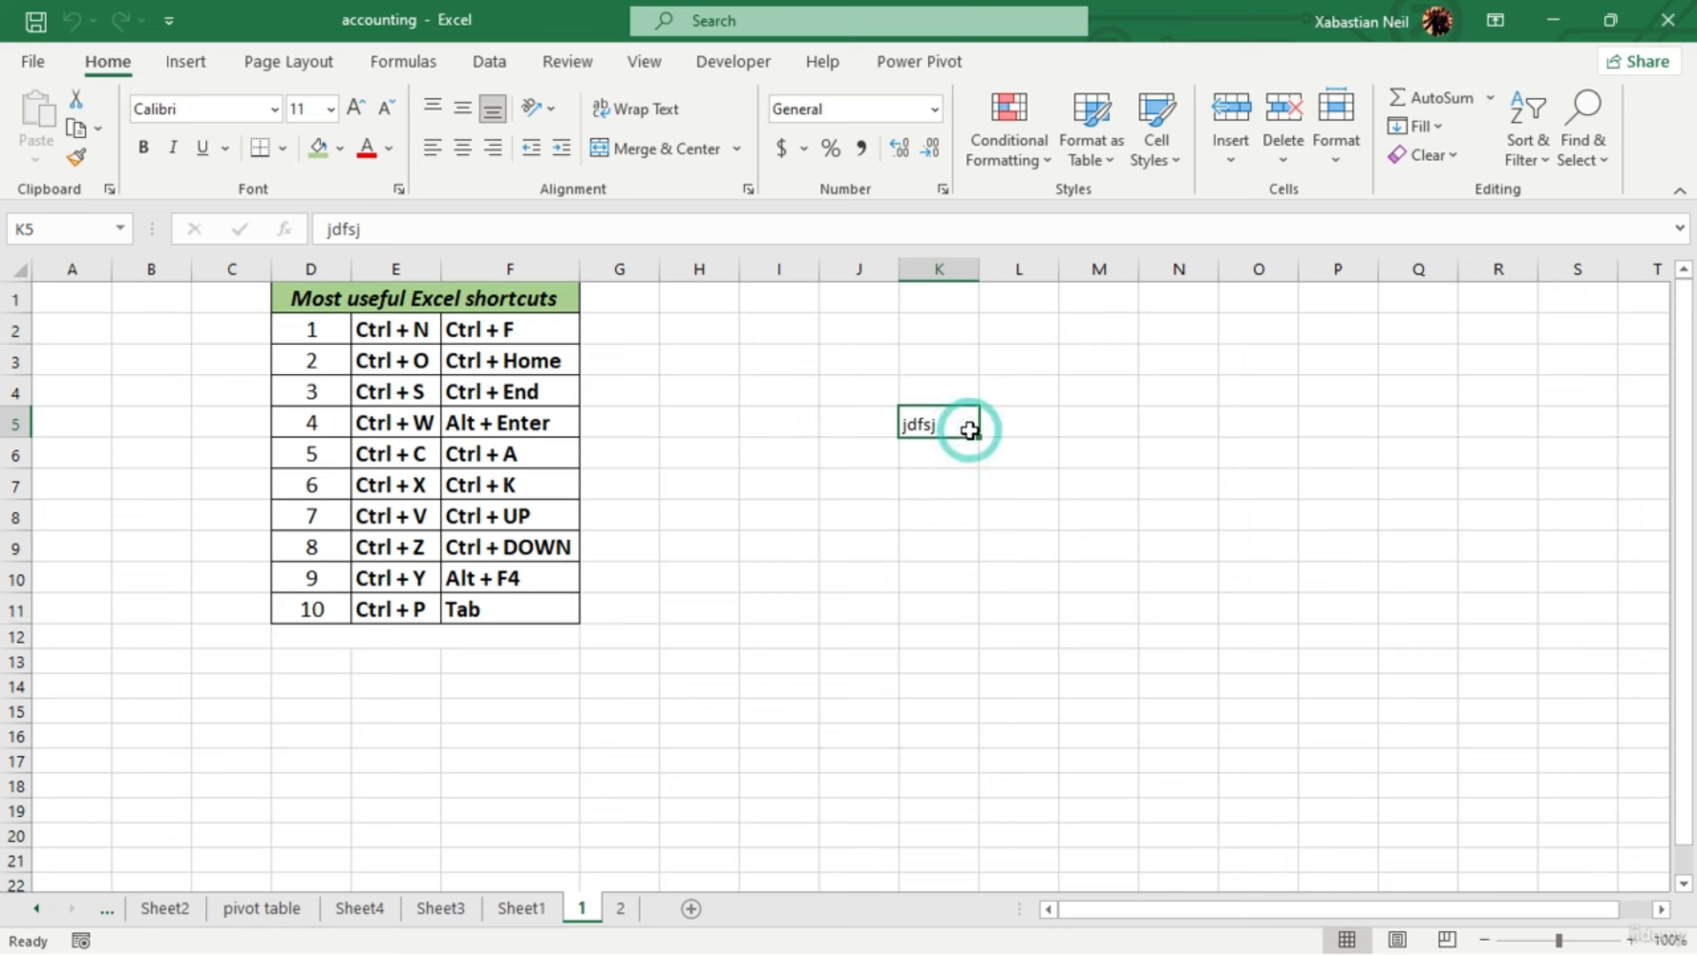
key(Delete)
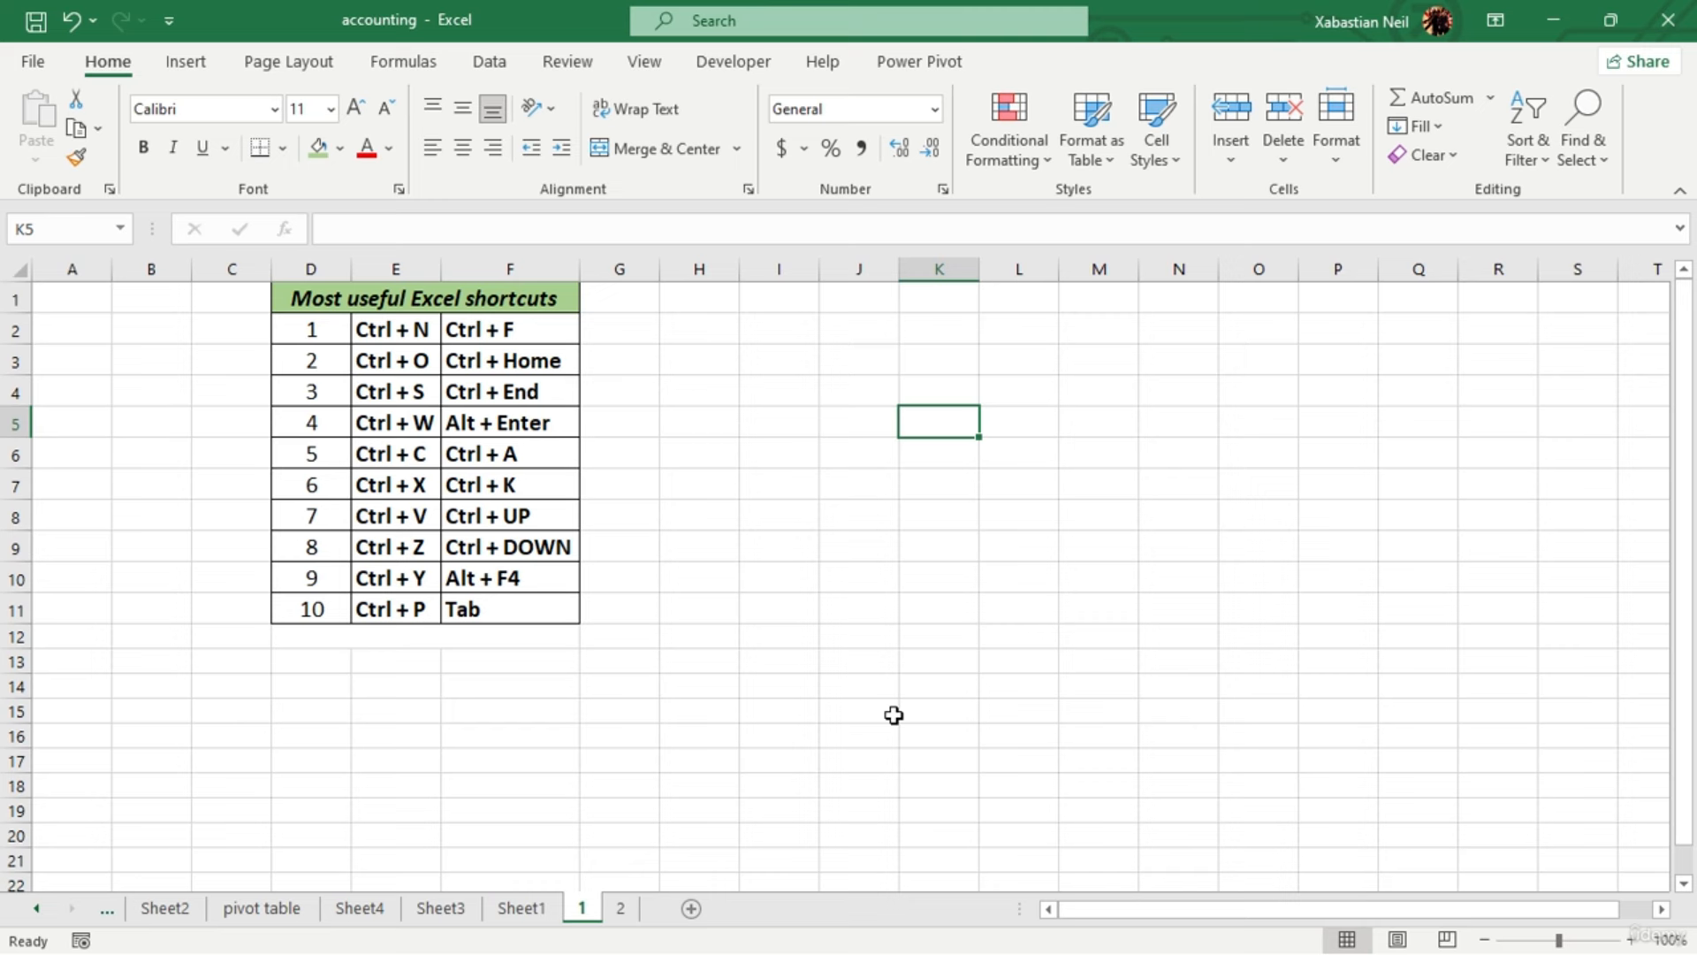
text(a)
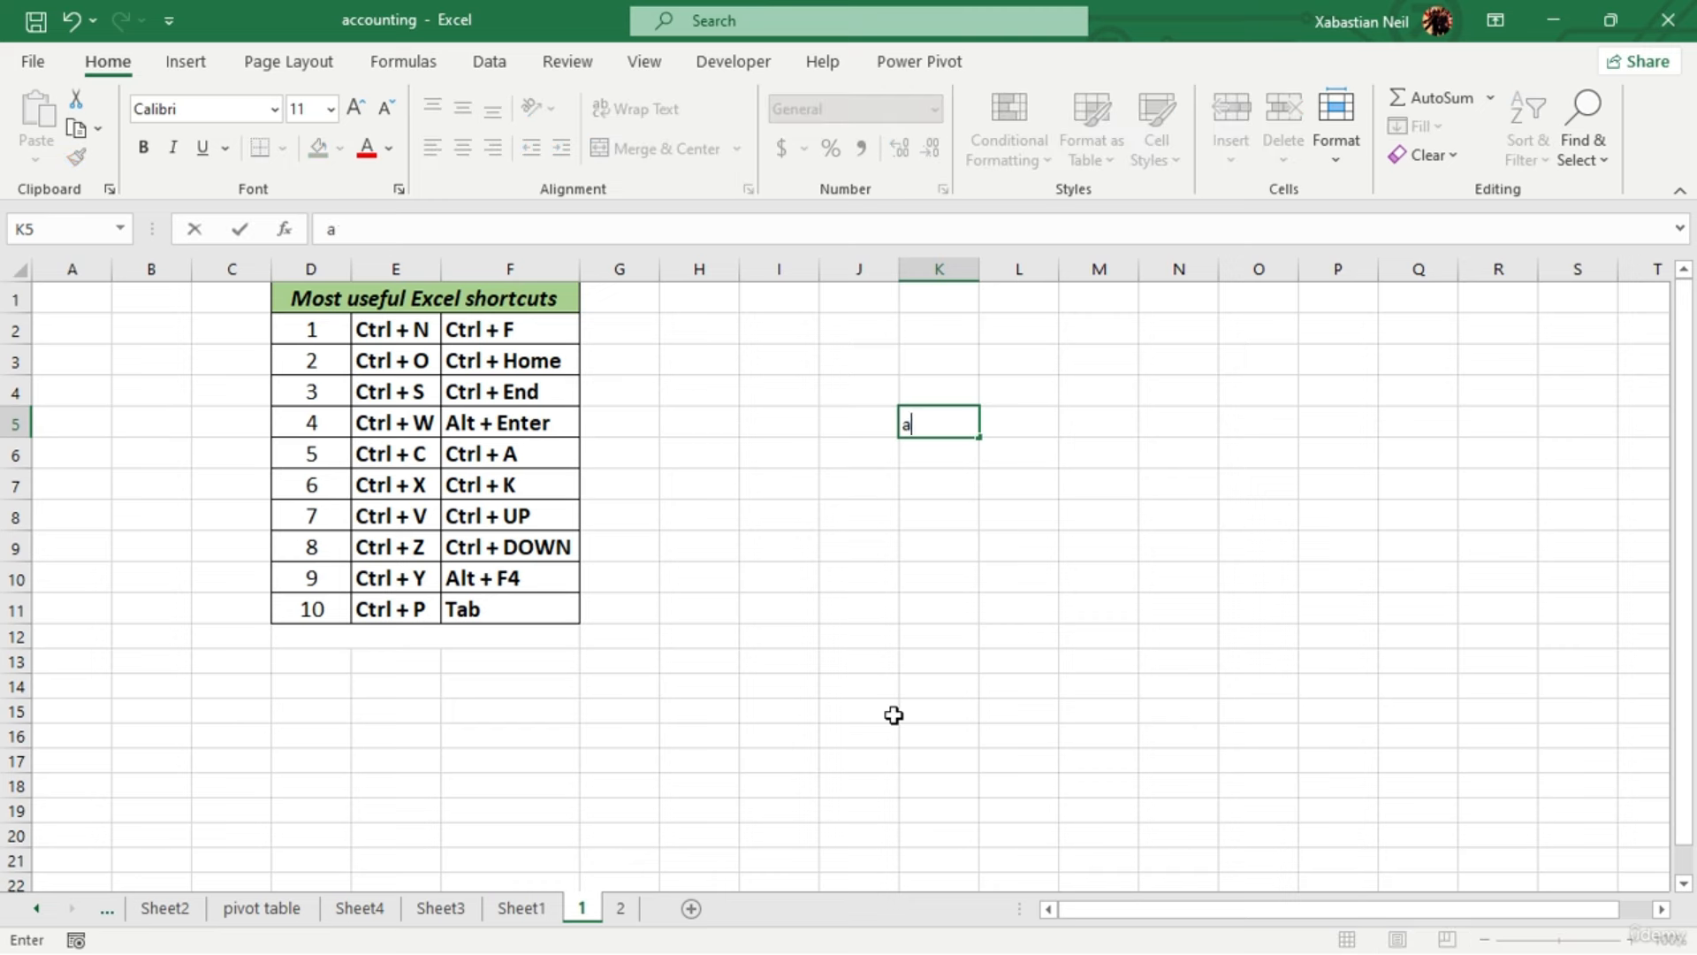
text(ddhad)
key(BackSpace)
key(BackSpace)
key(BackSpace)
text(ahsadfjhsafj)
key(BackSpace)
key(BackSpace)
key(BackSpace)
key(BackSpace)
key(BackSpace)
key(BackSpace)
key(BackSpace)
key(BackSpace)
key(BackSpace)
key(BackSpace)
Go through the Ctrl + C, Ctrl + X and Ctrl + V entries in E6:E8 and return to E6
click(414, 458)
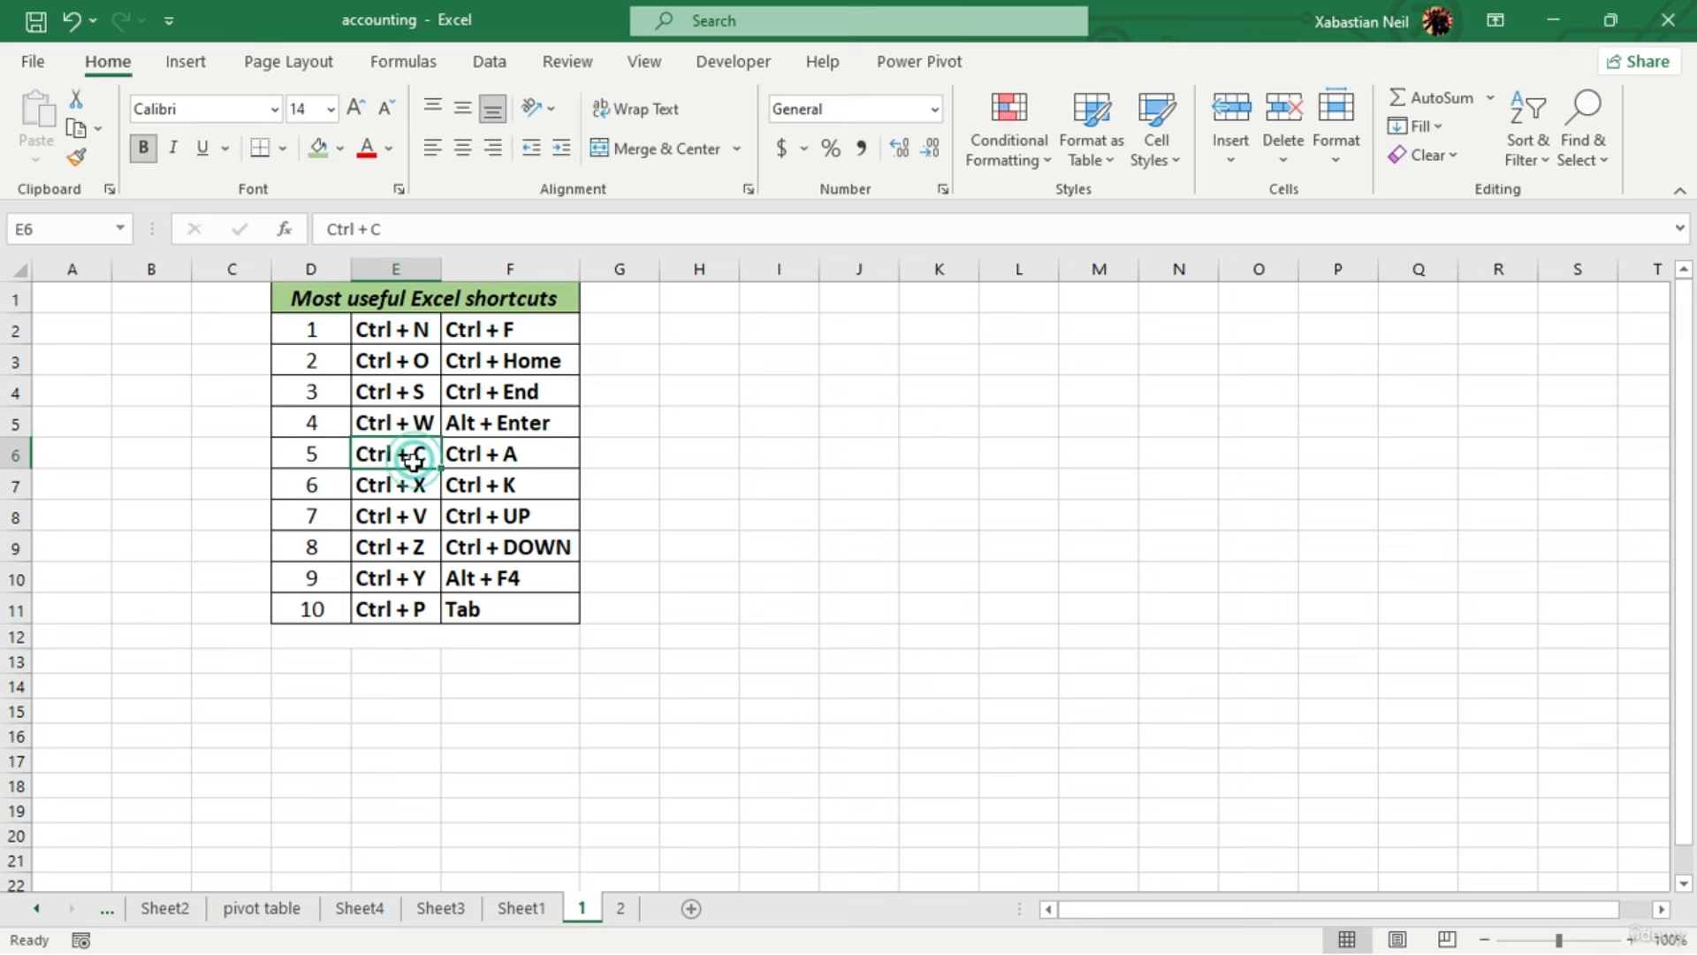
click(411, 485)
click(398, 519)
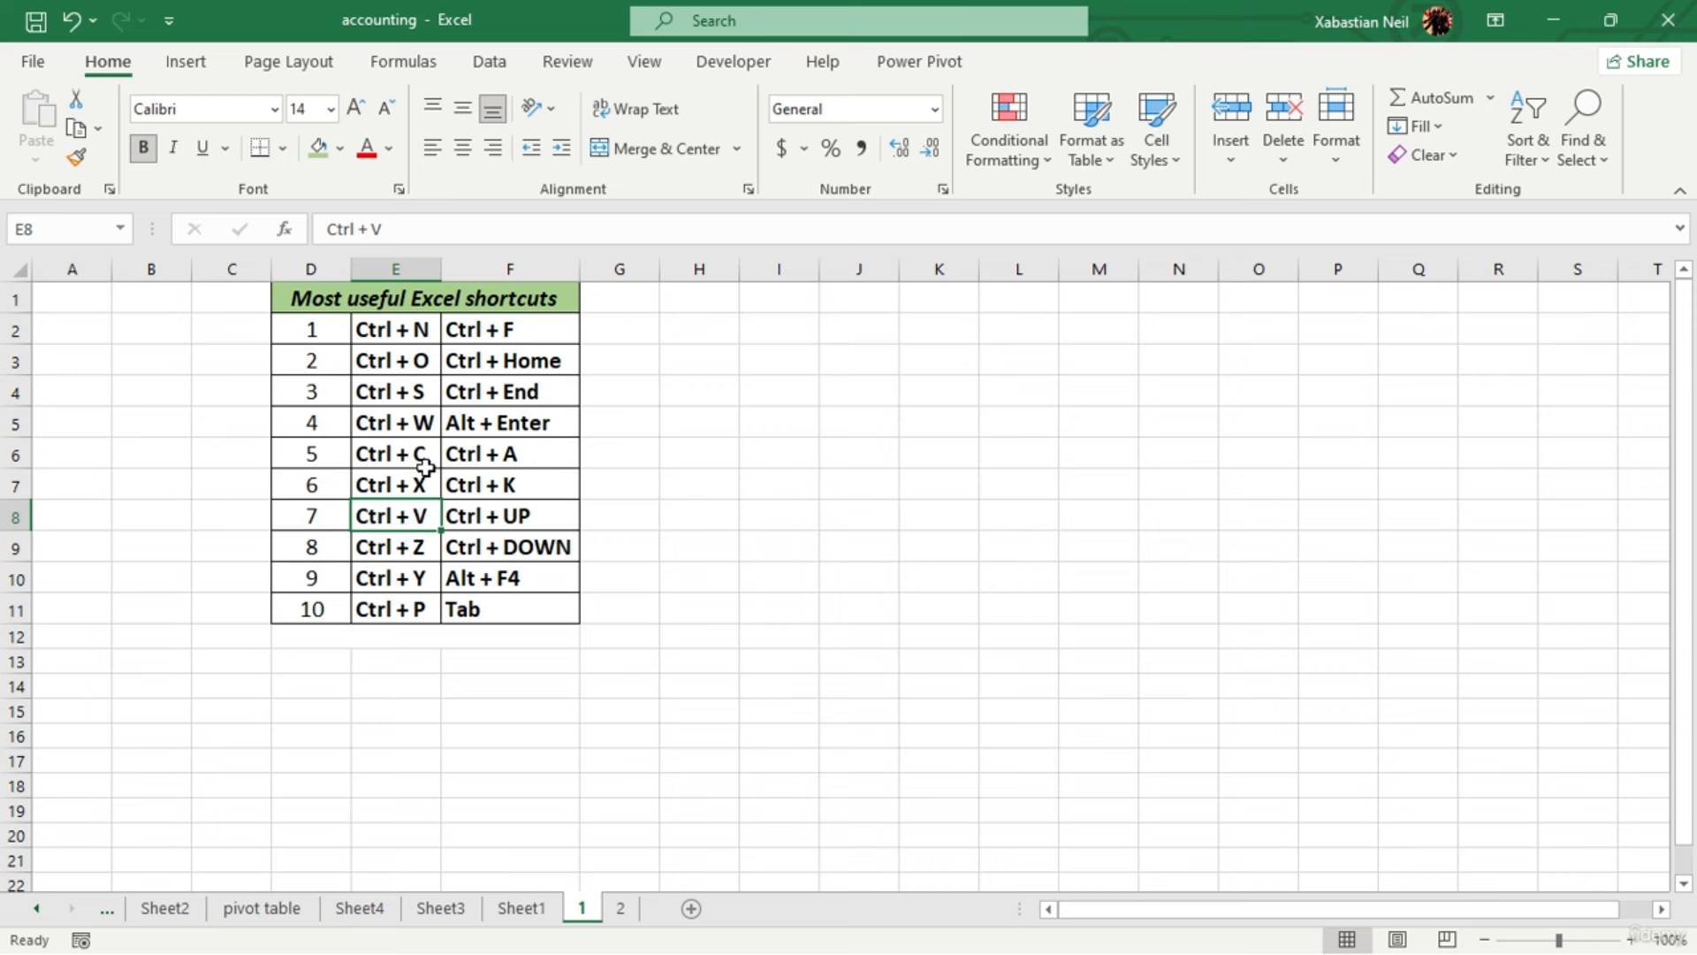
click(425, 466)
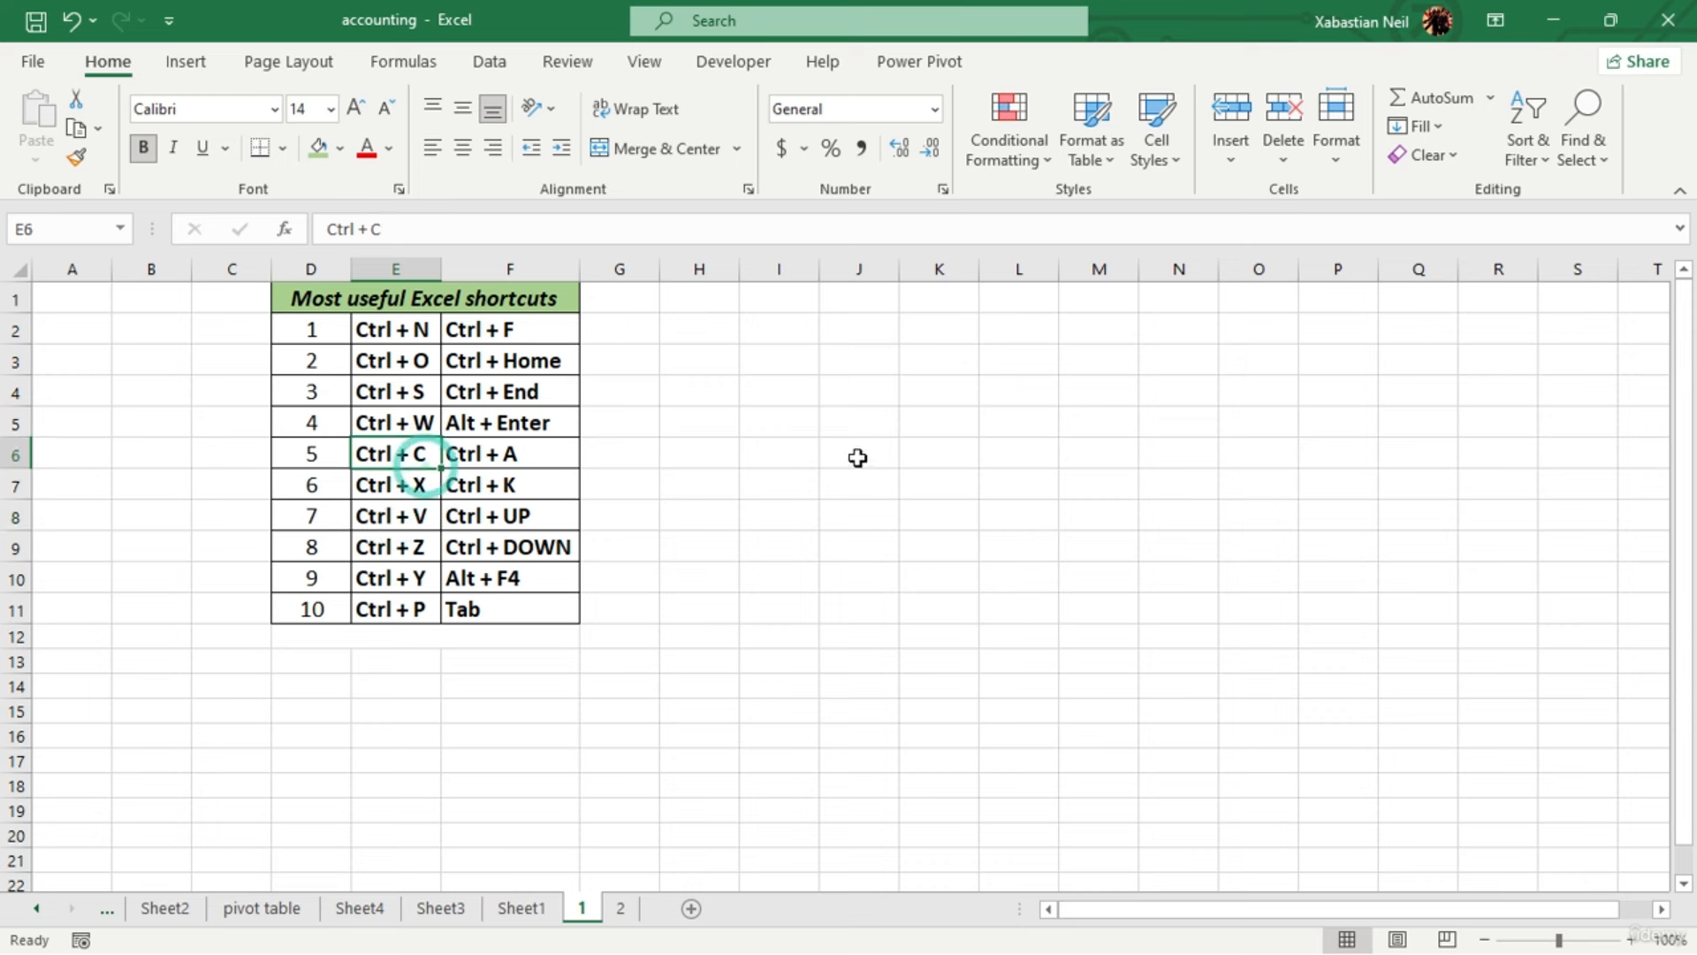
Enter the trial text asdhjad in cell J5 and try to copy it to M5
click(856, 427)
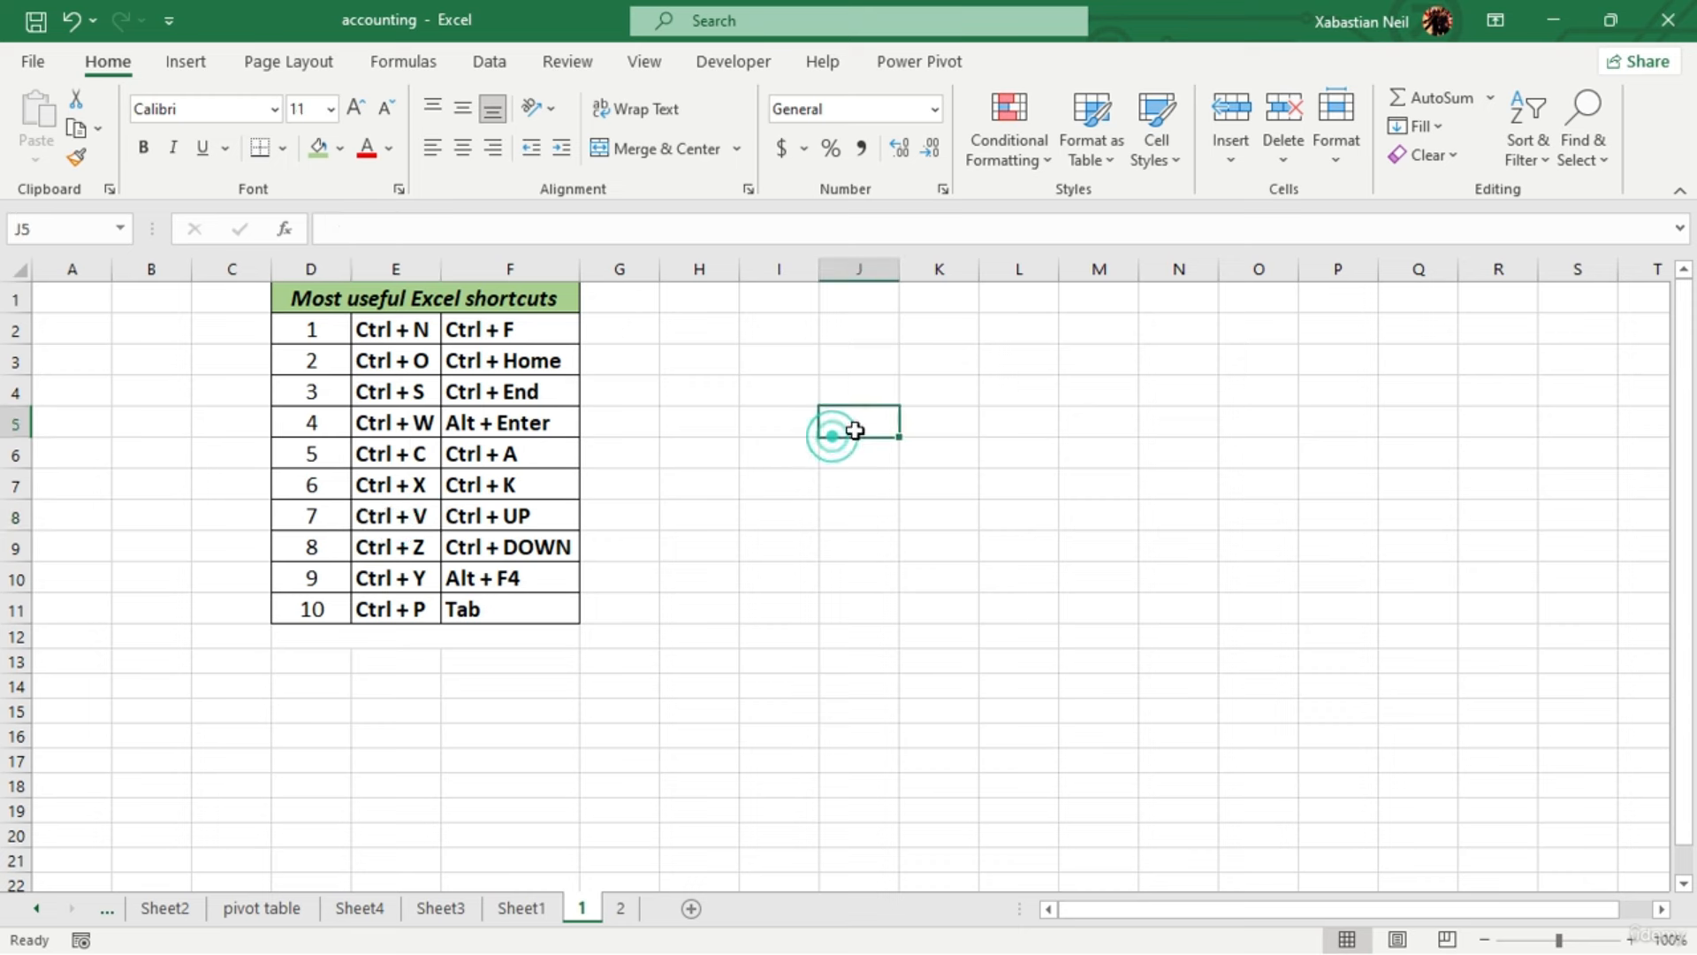
text(asdhjad)
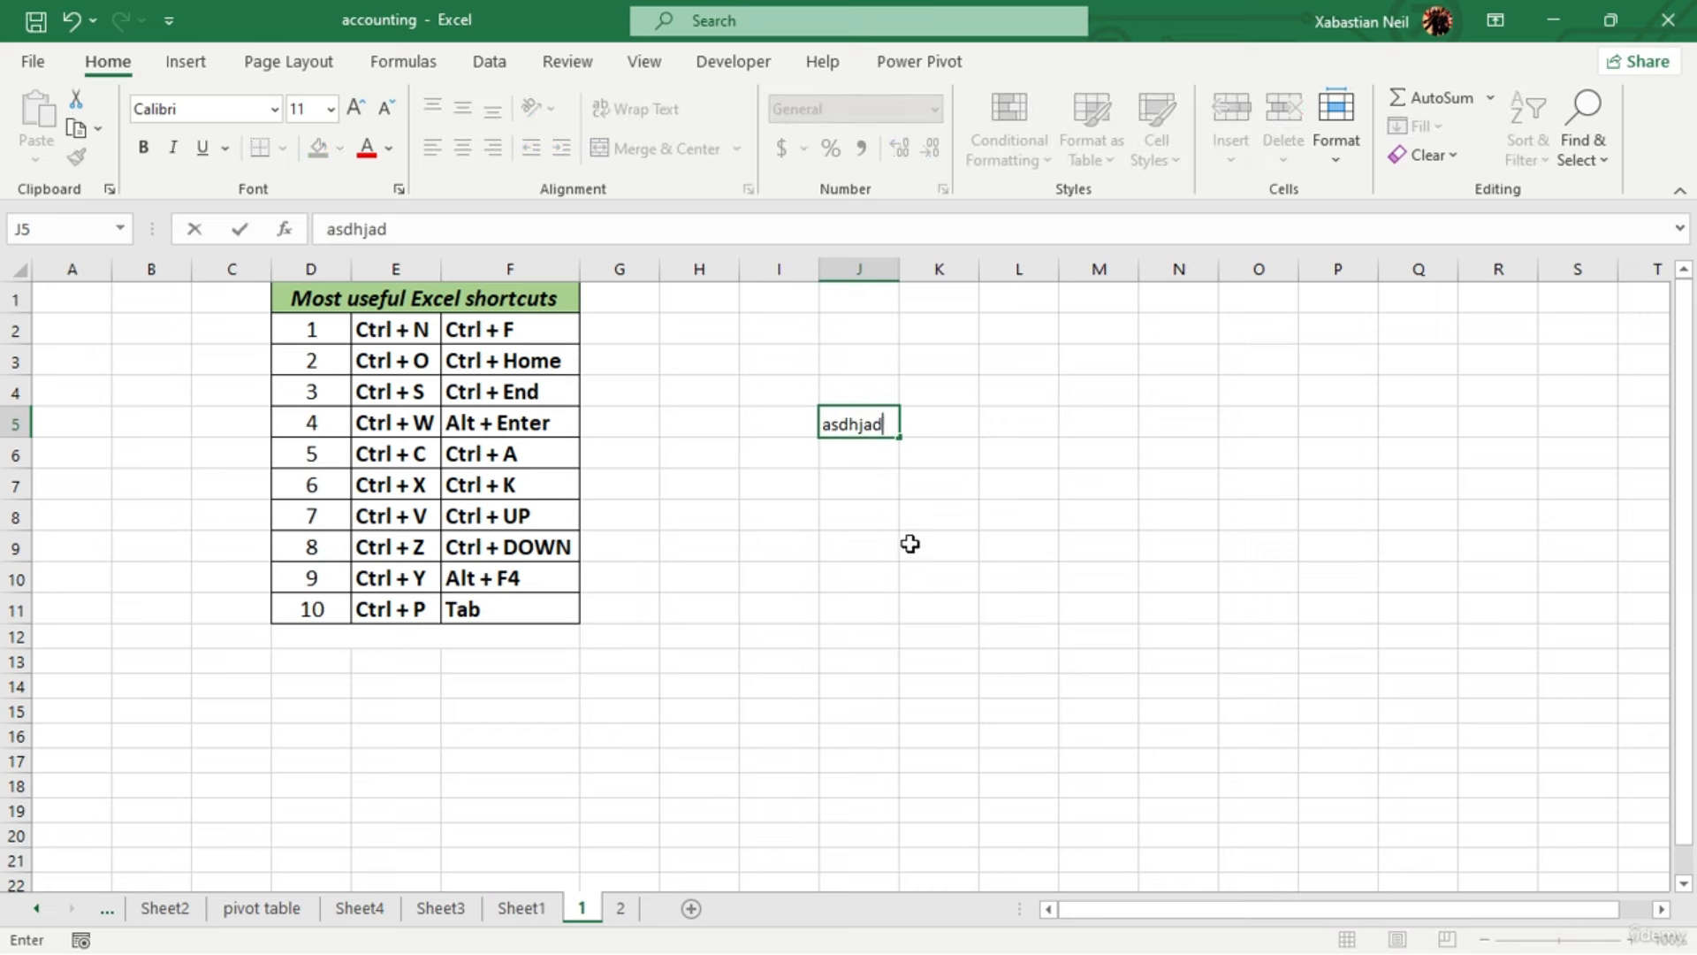
right_click(877, 426)
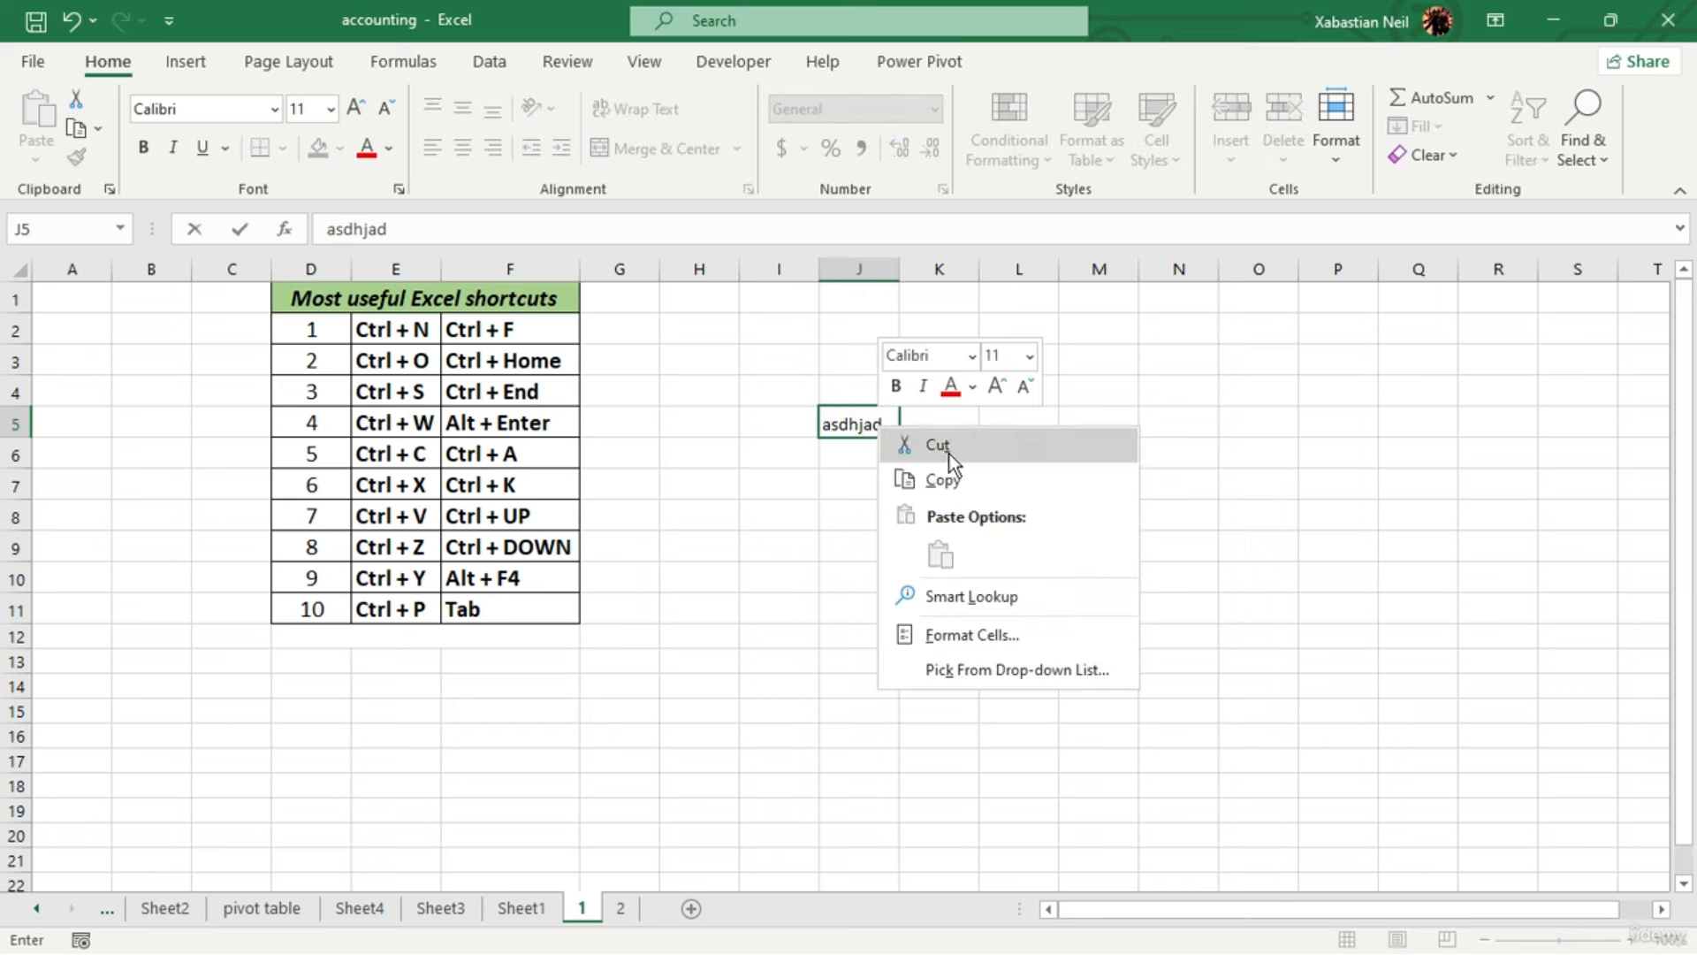
click(978, 481)
click(1061, 422)
right_click(1089, 428)
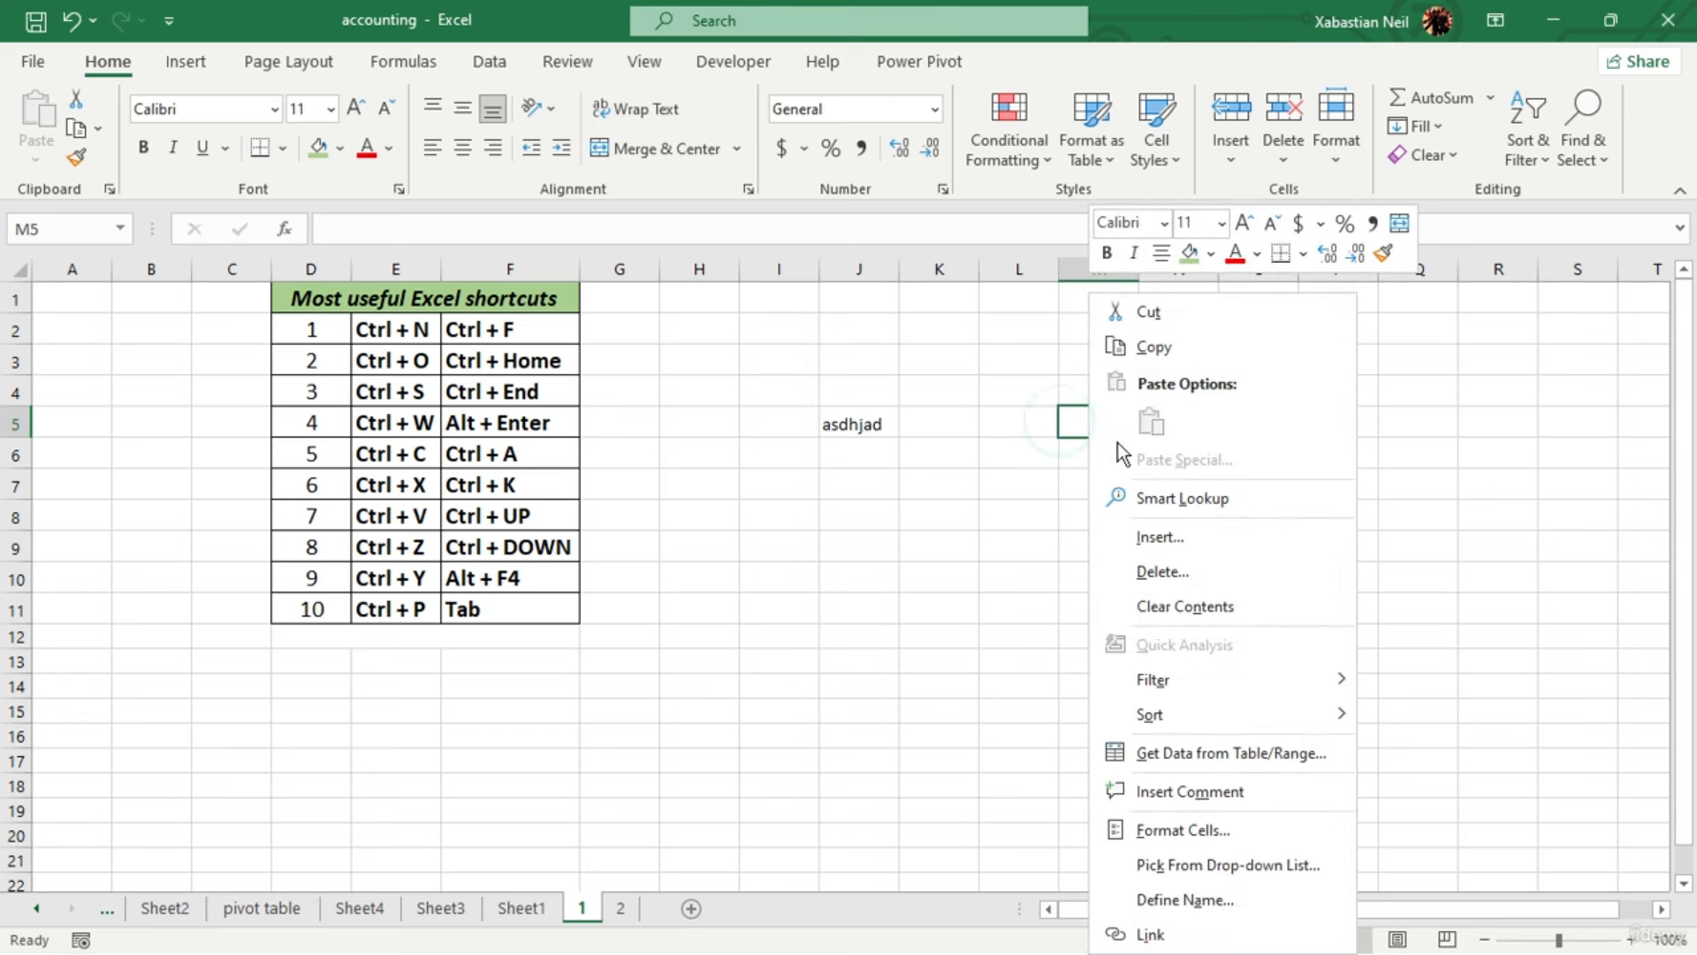
Copy the trial text in cell J5 and paste it into L5
click(893, 422)
click(894, 423)
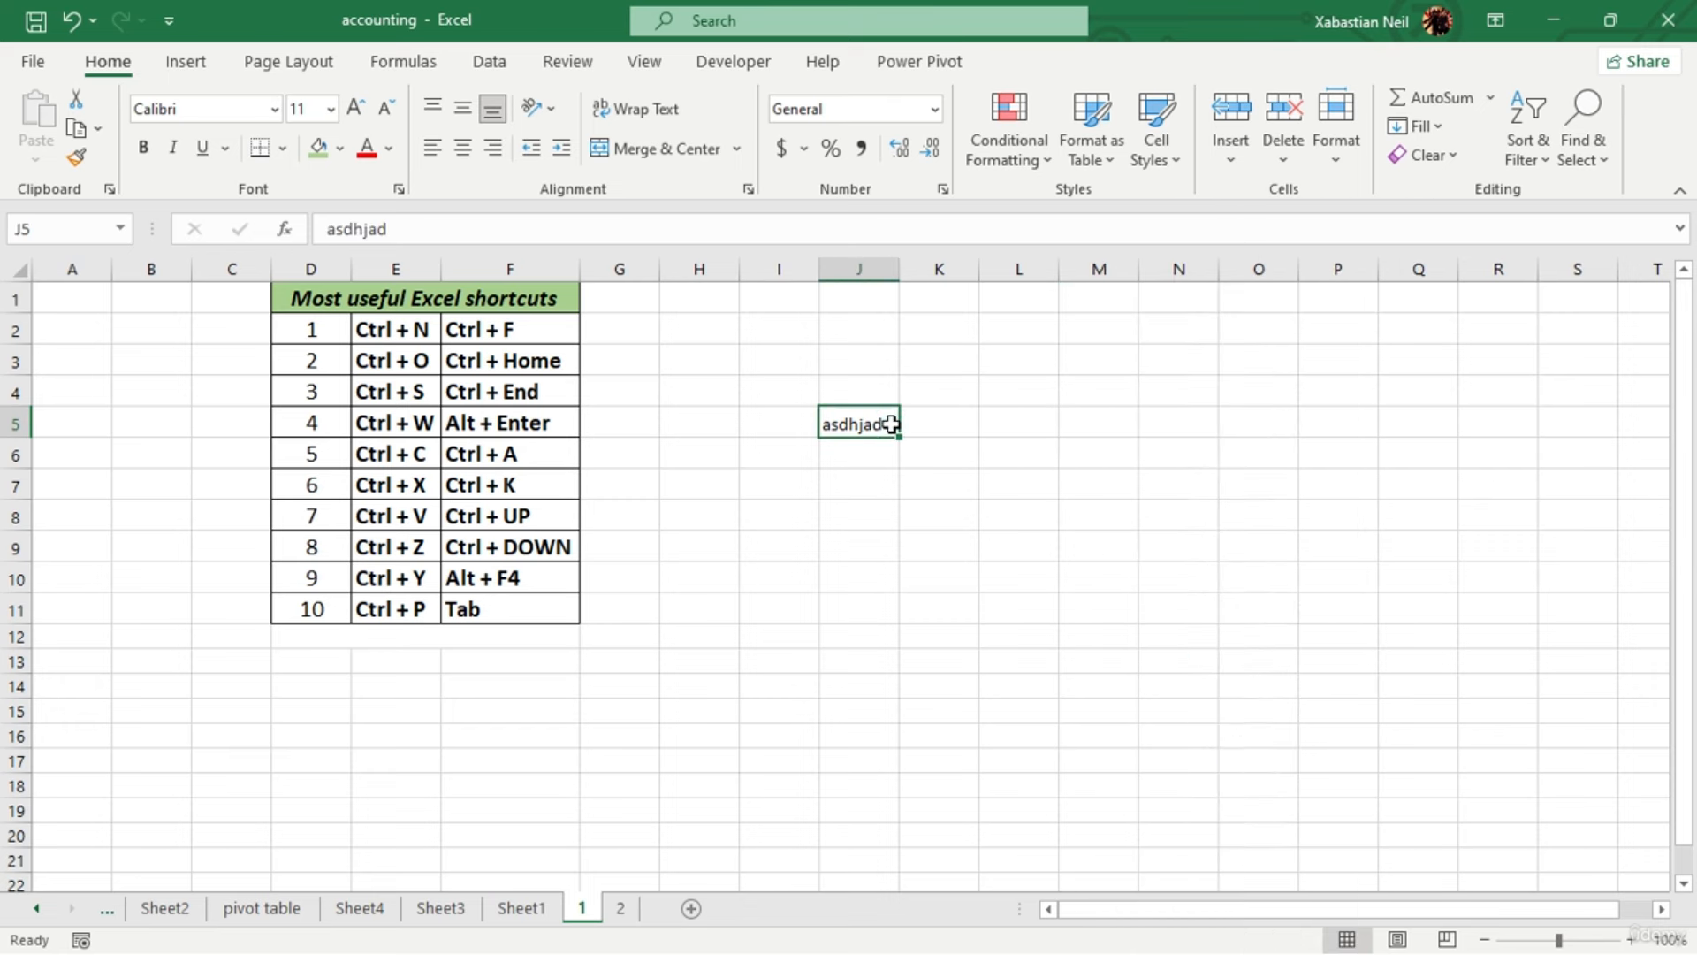
right_click(891, 424)
click(955, 309)
click(1015, 419)
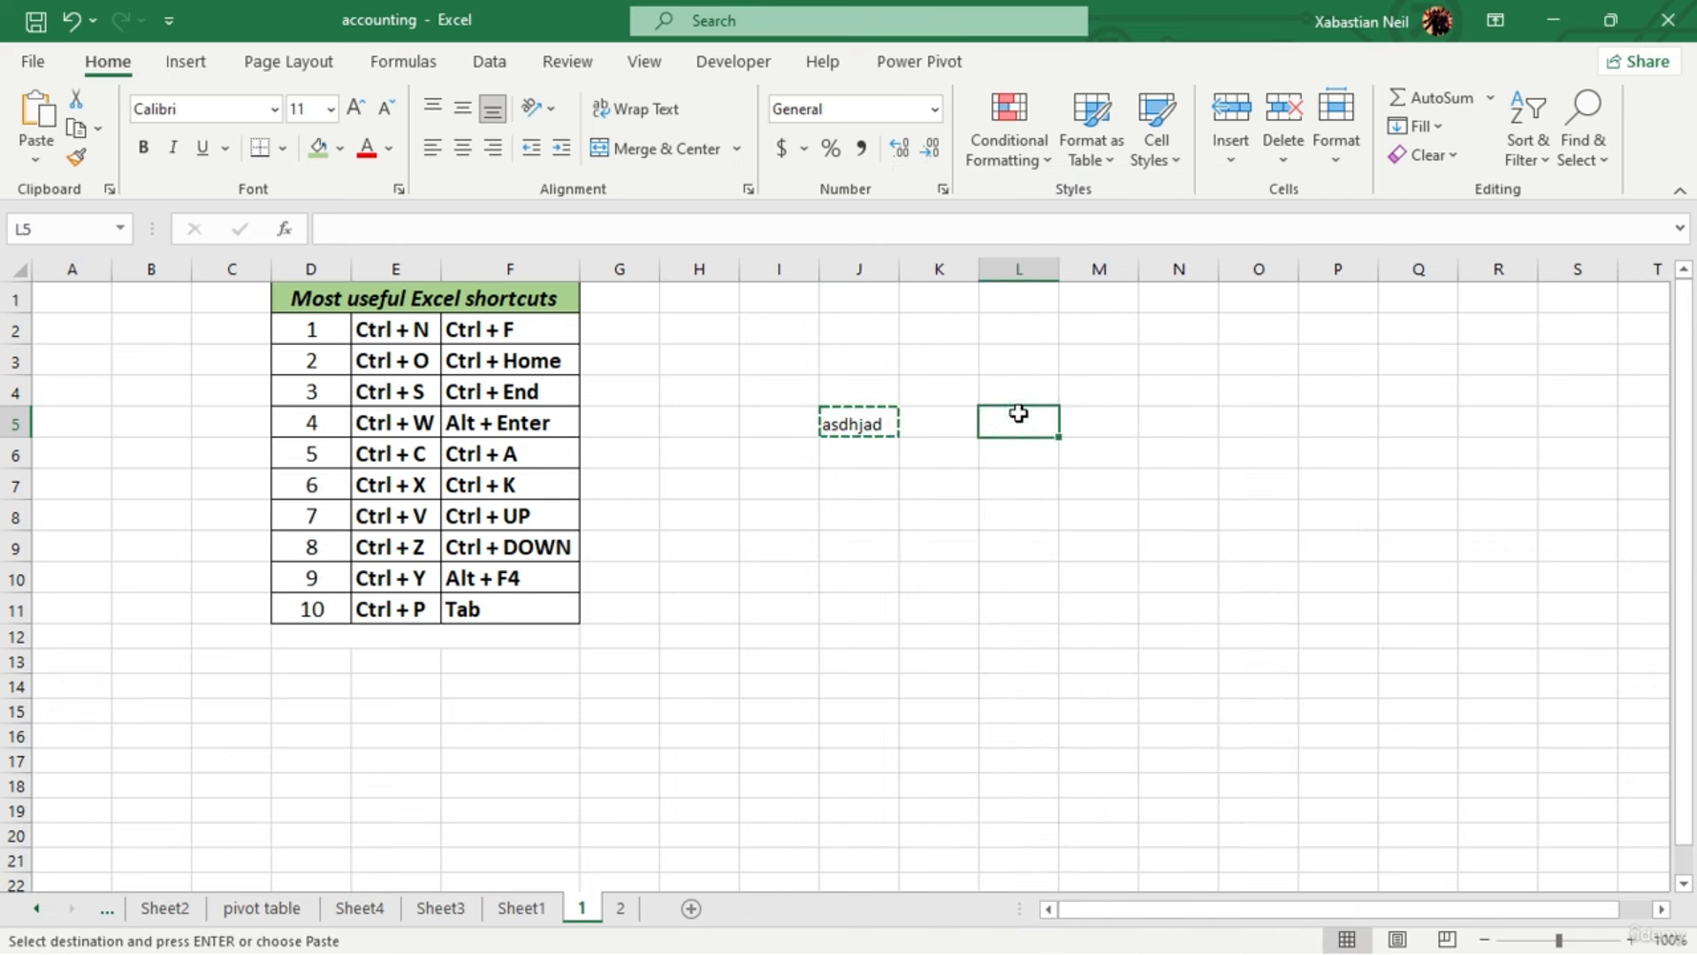
right_click(1016, 422)
click(1084, 421)
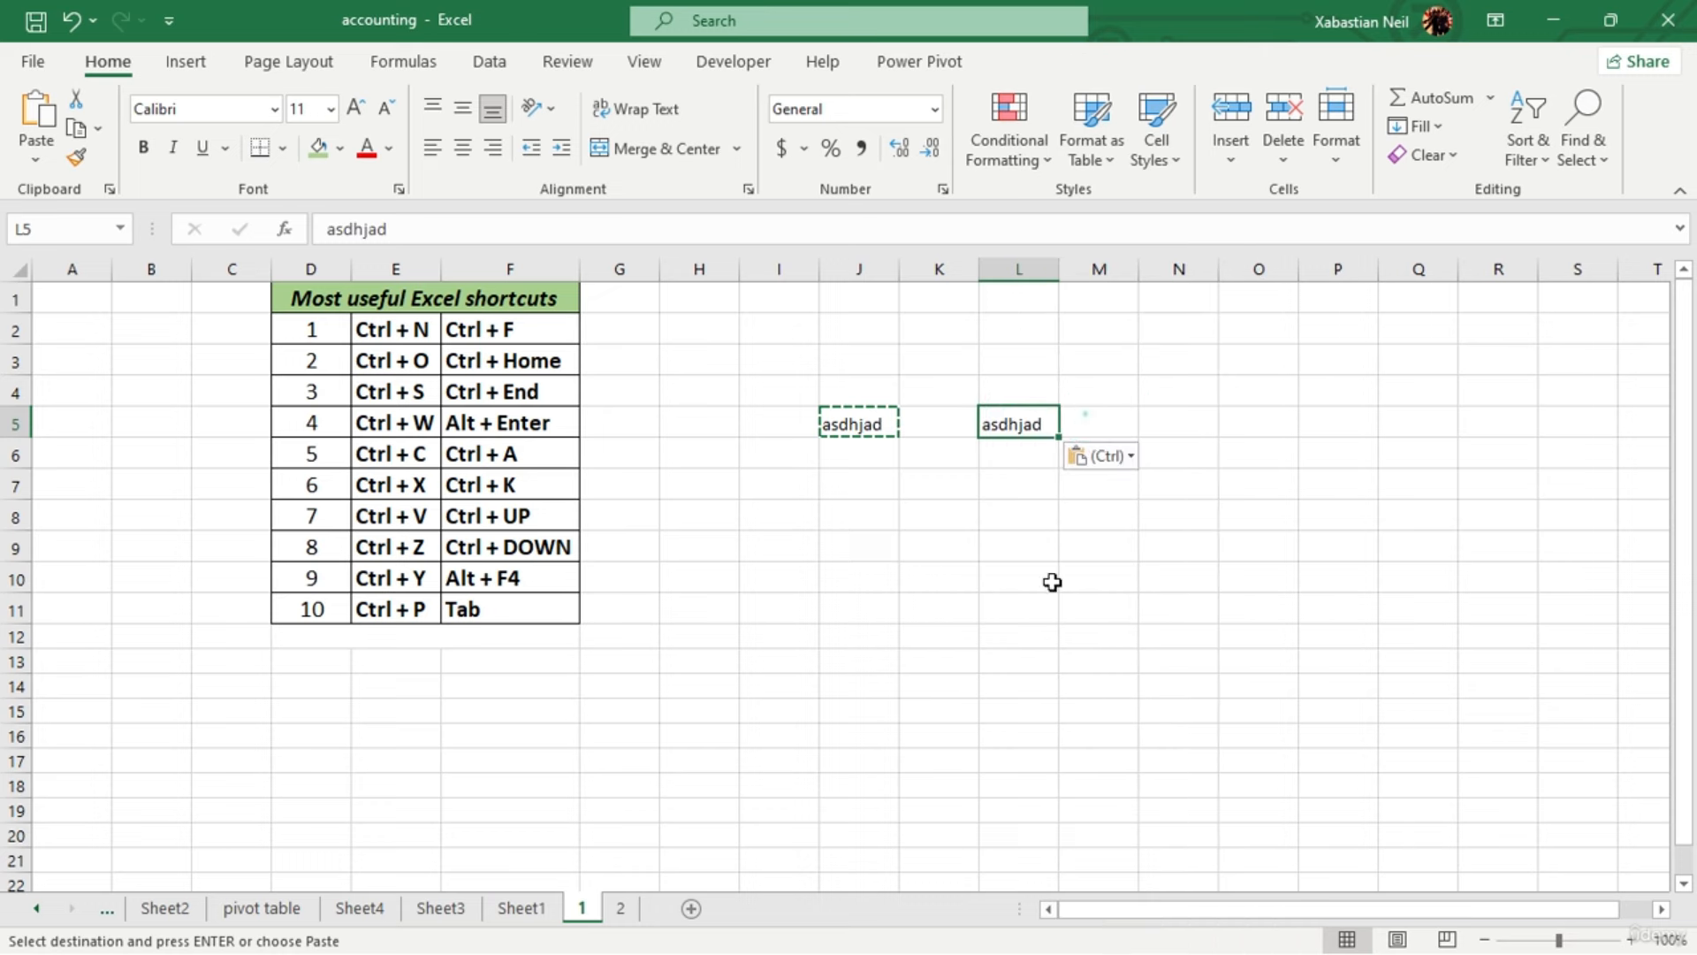
Paste the copied trial text from J5 into cells L7 and L9 as well
click(1105, 520)
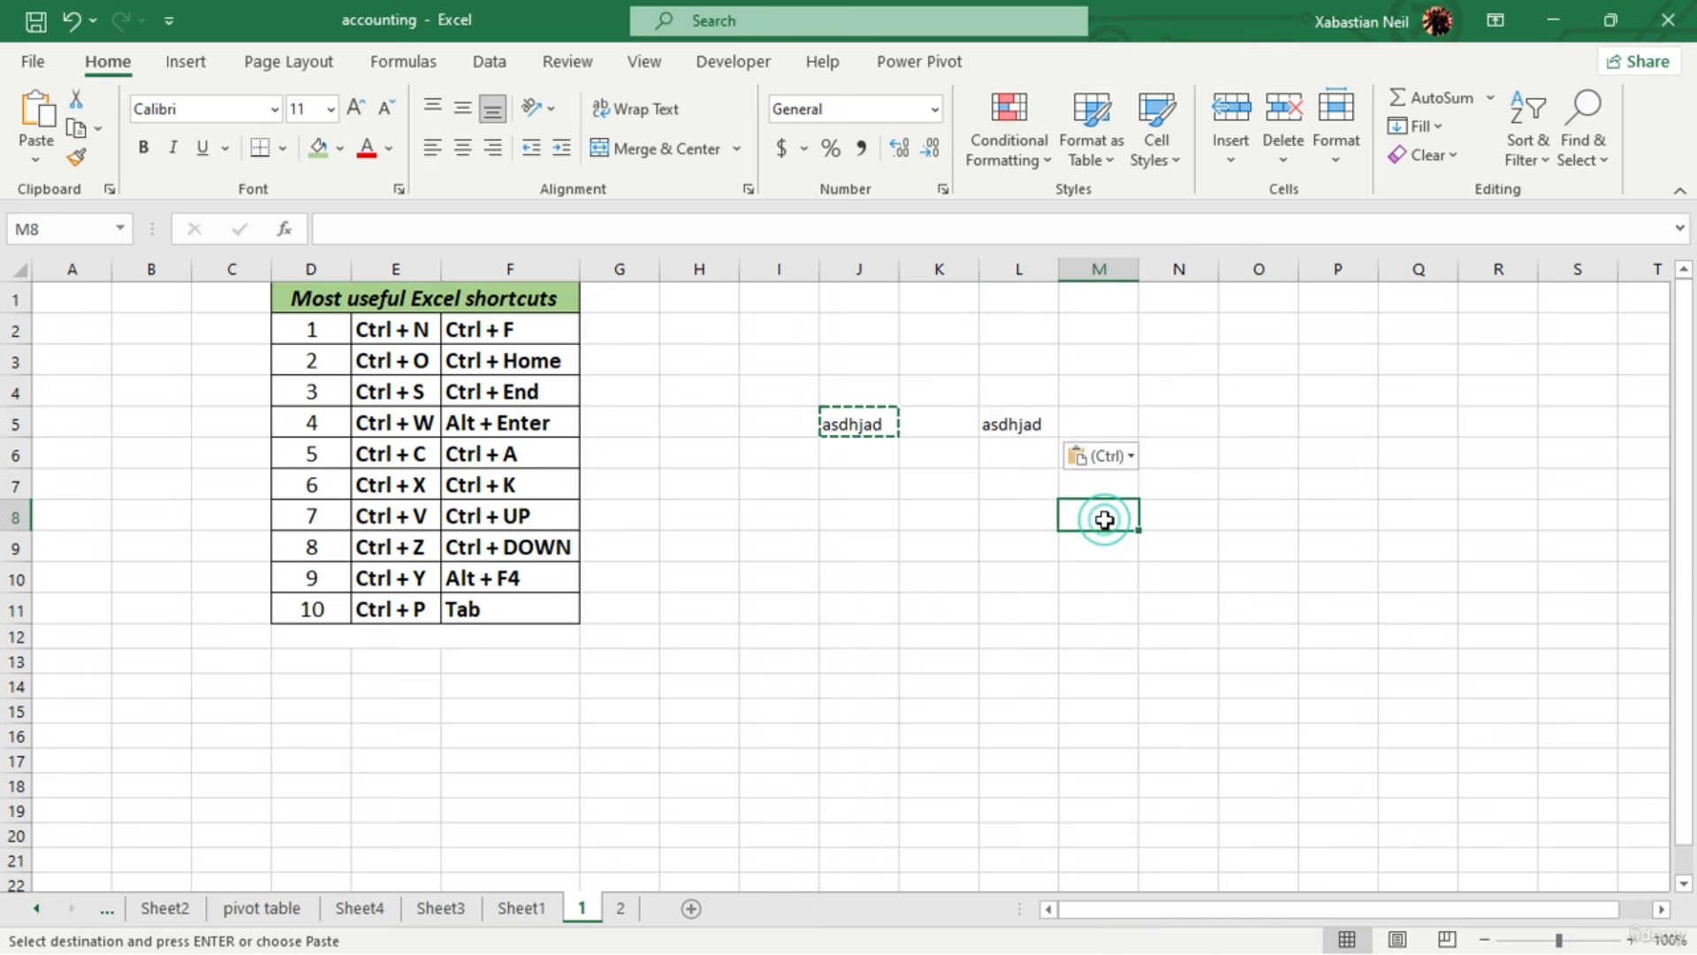
click(866, 423)
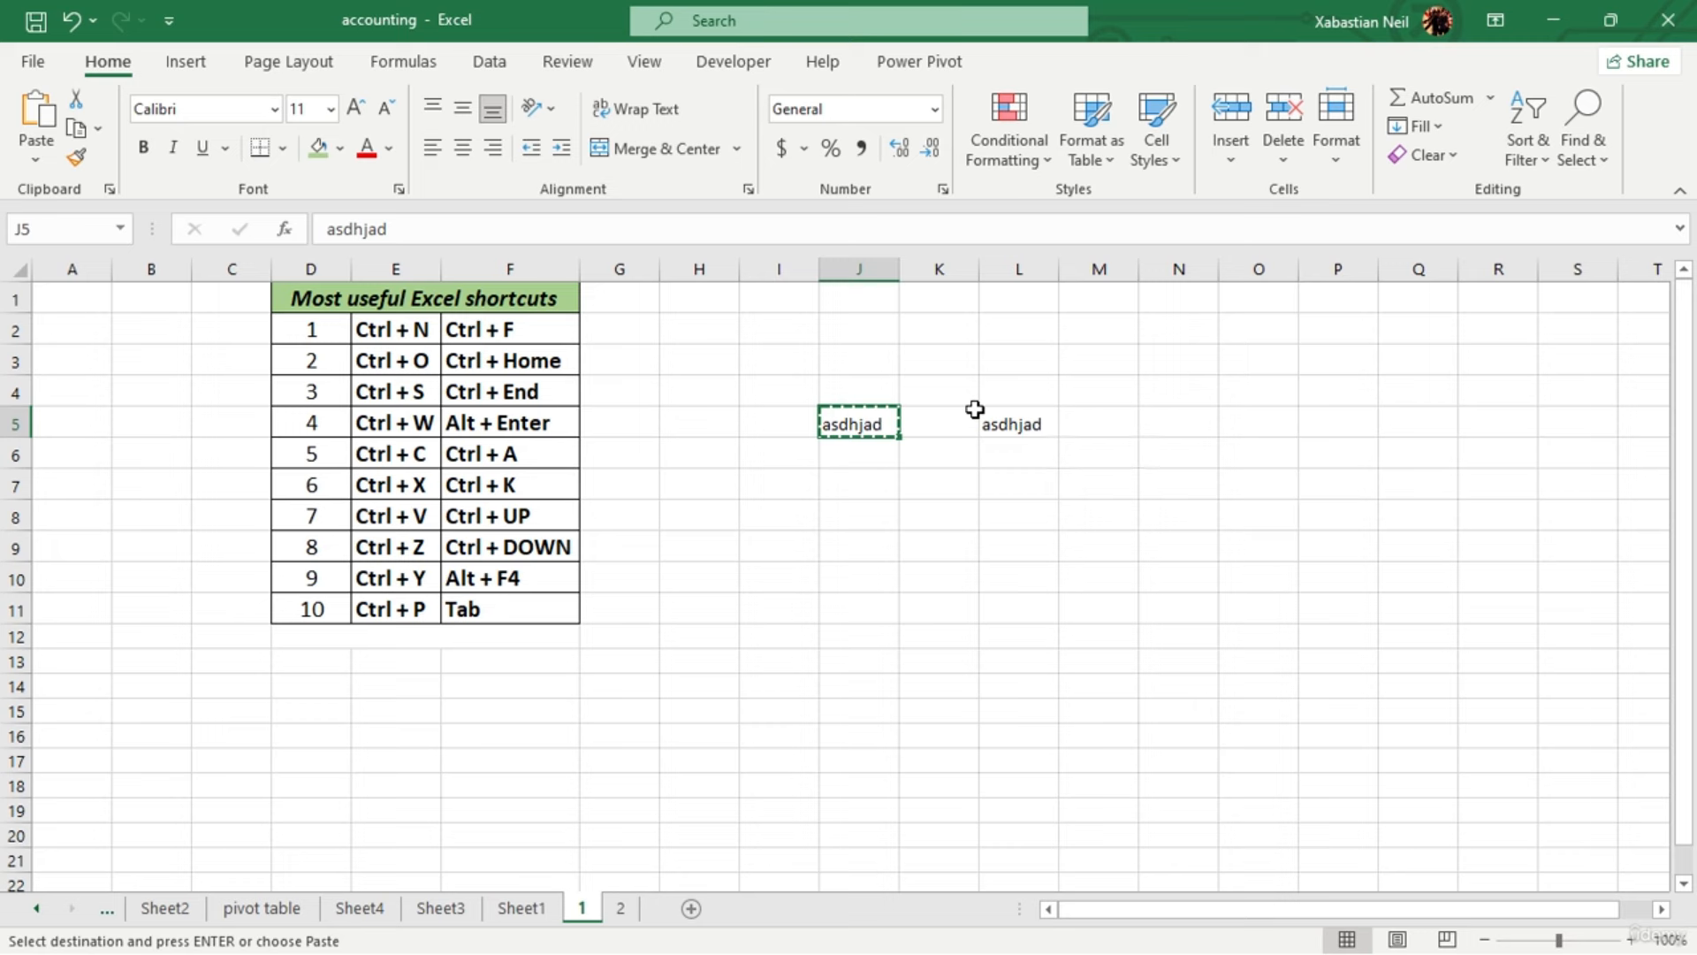
click(1011, 486)
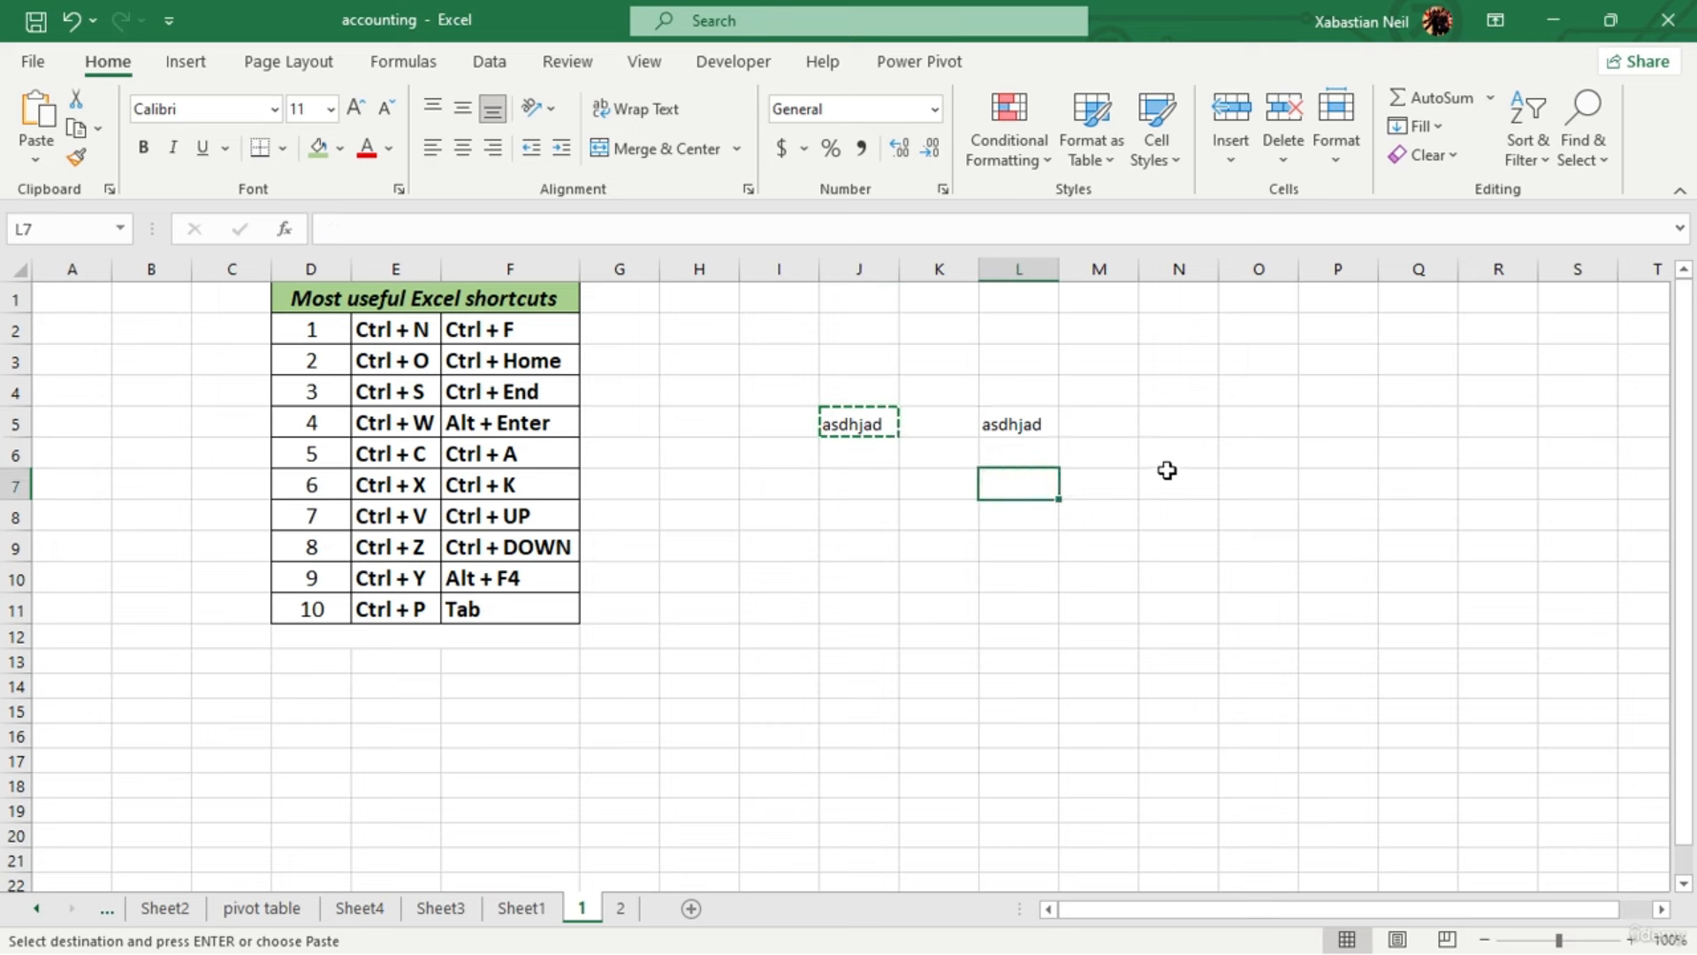
right_click(1052, 484)
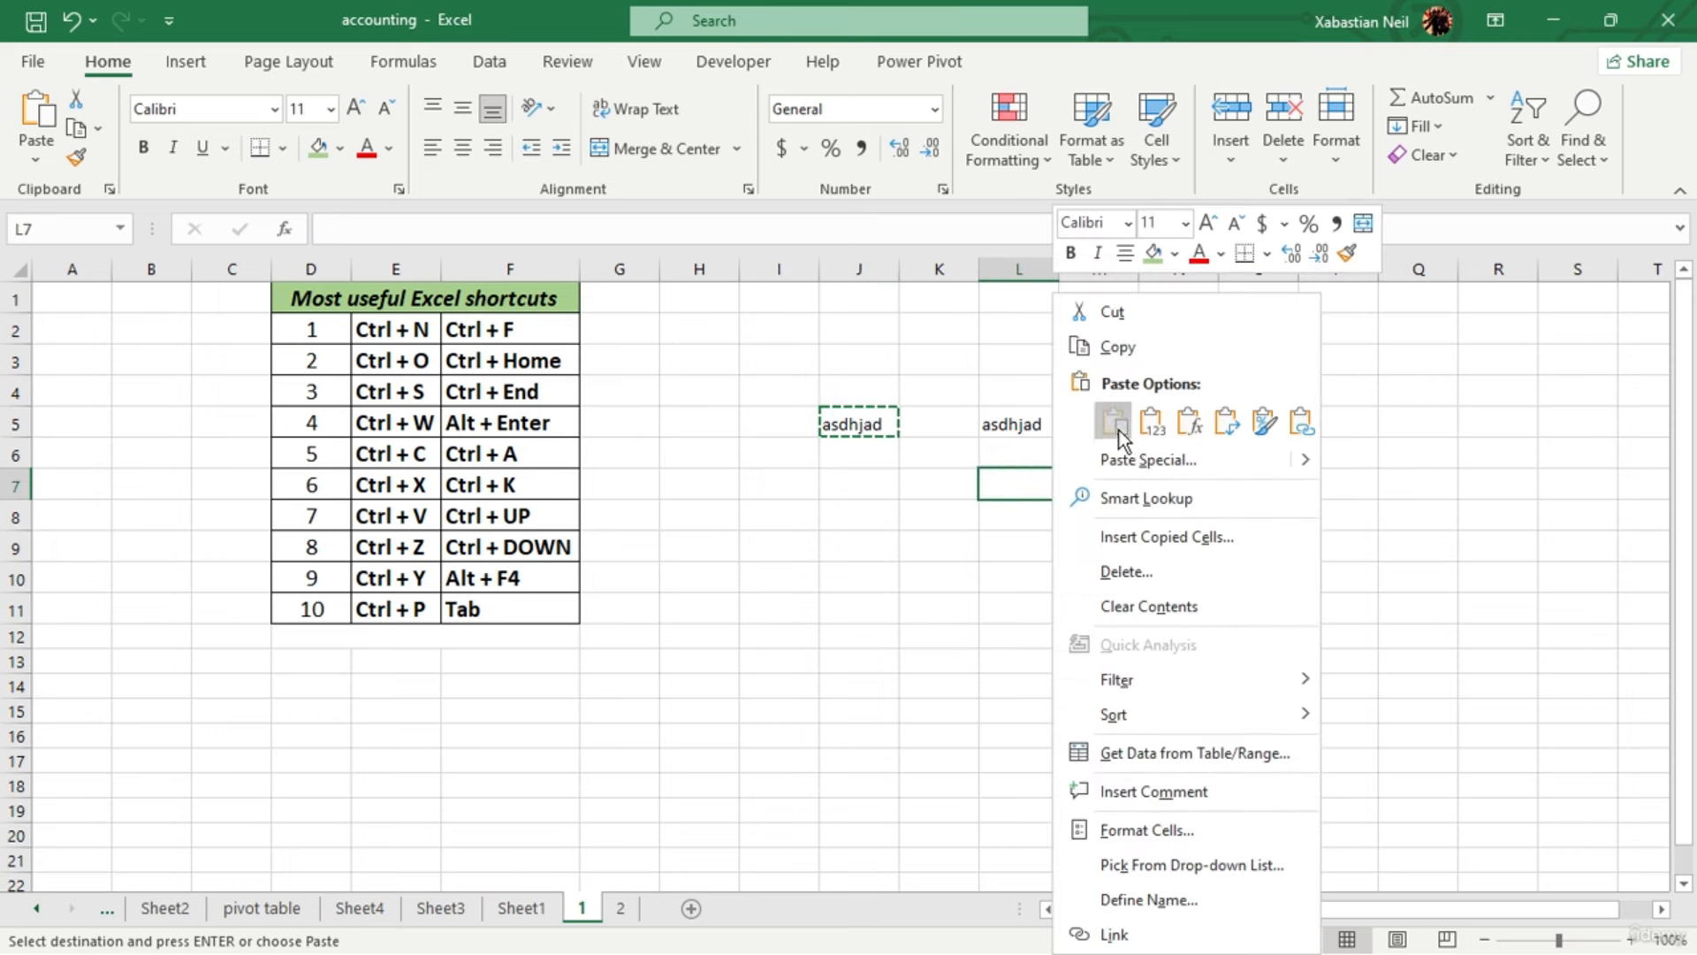
click(1113, 422)
click(1031, 543)
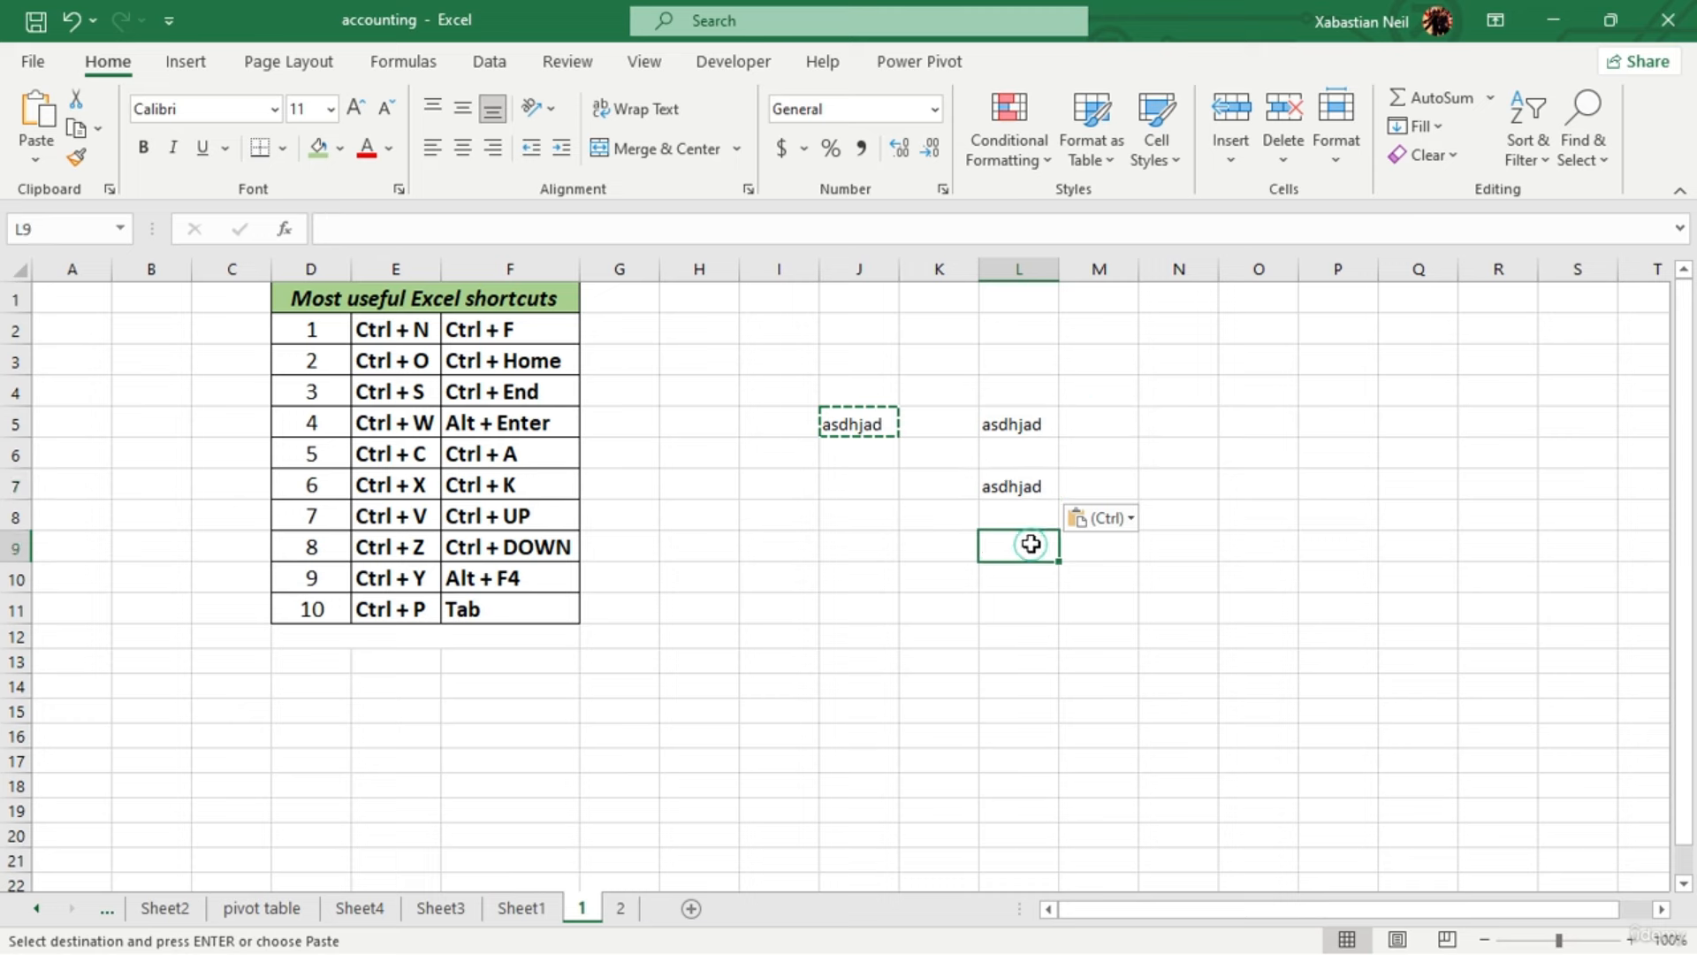
key(ctrl+v)
key(ctrl)
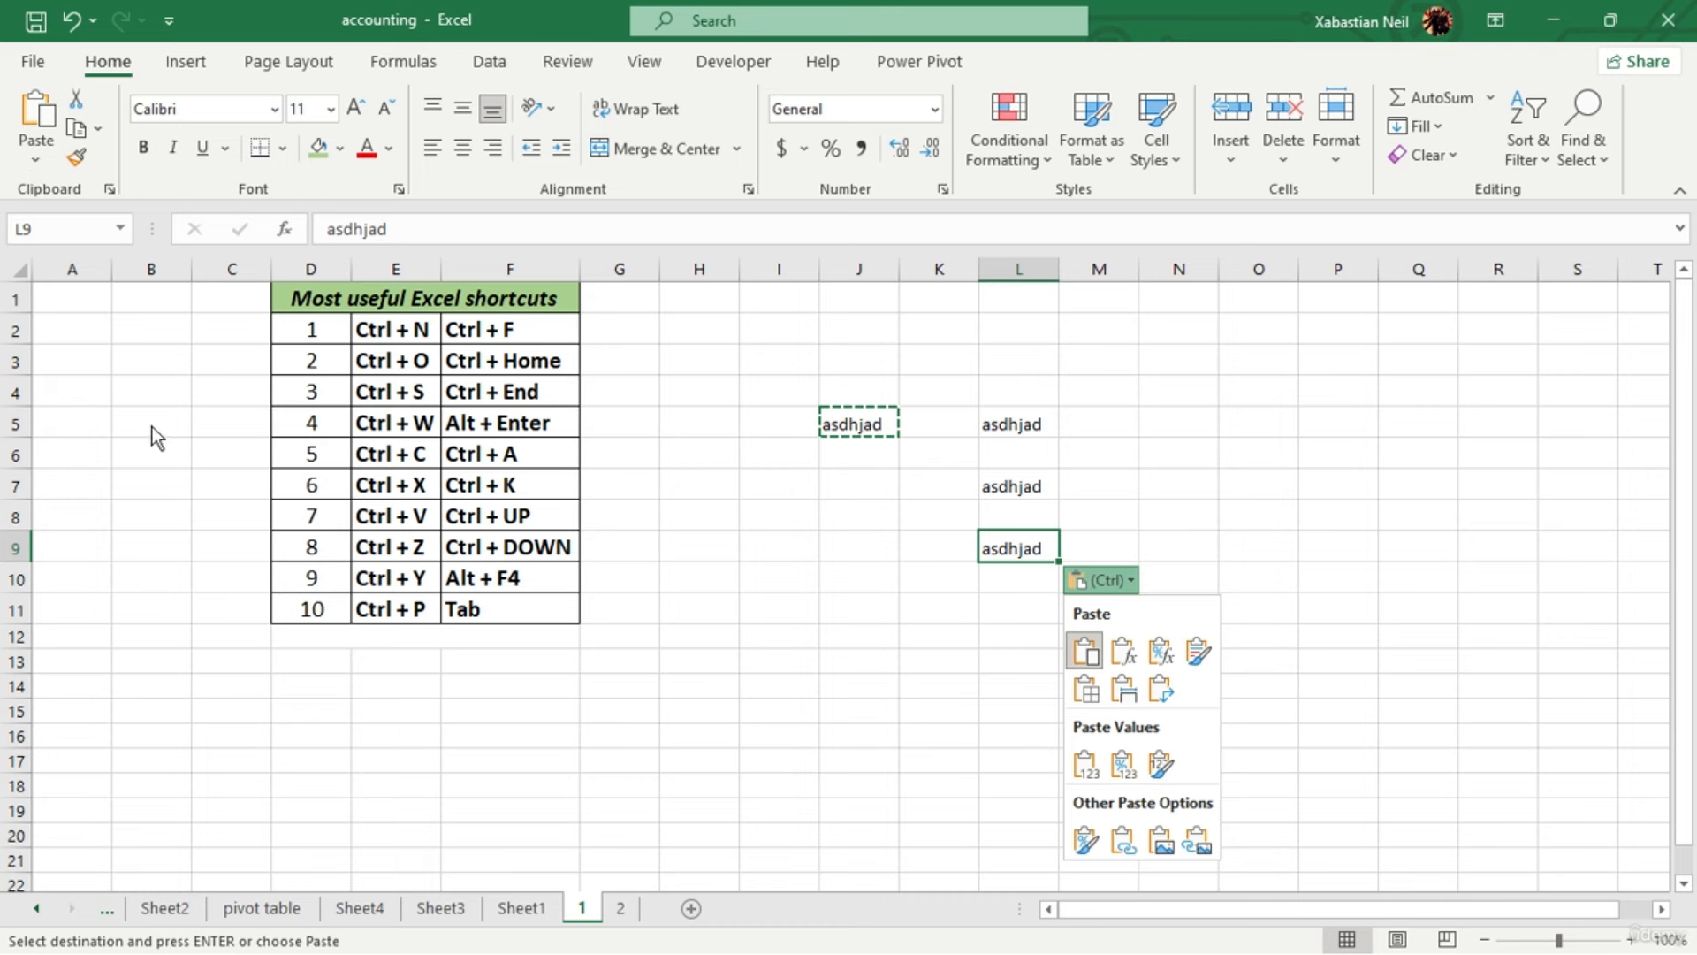
click(102, 363)
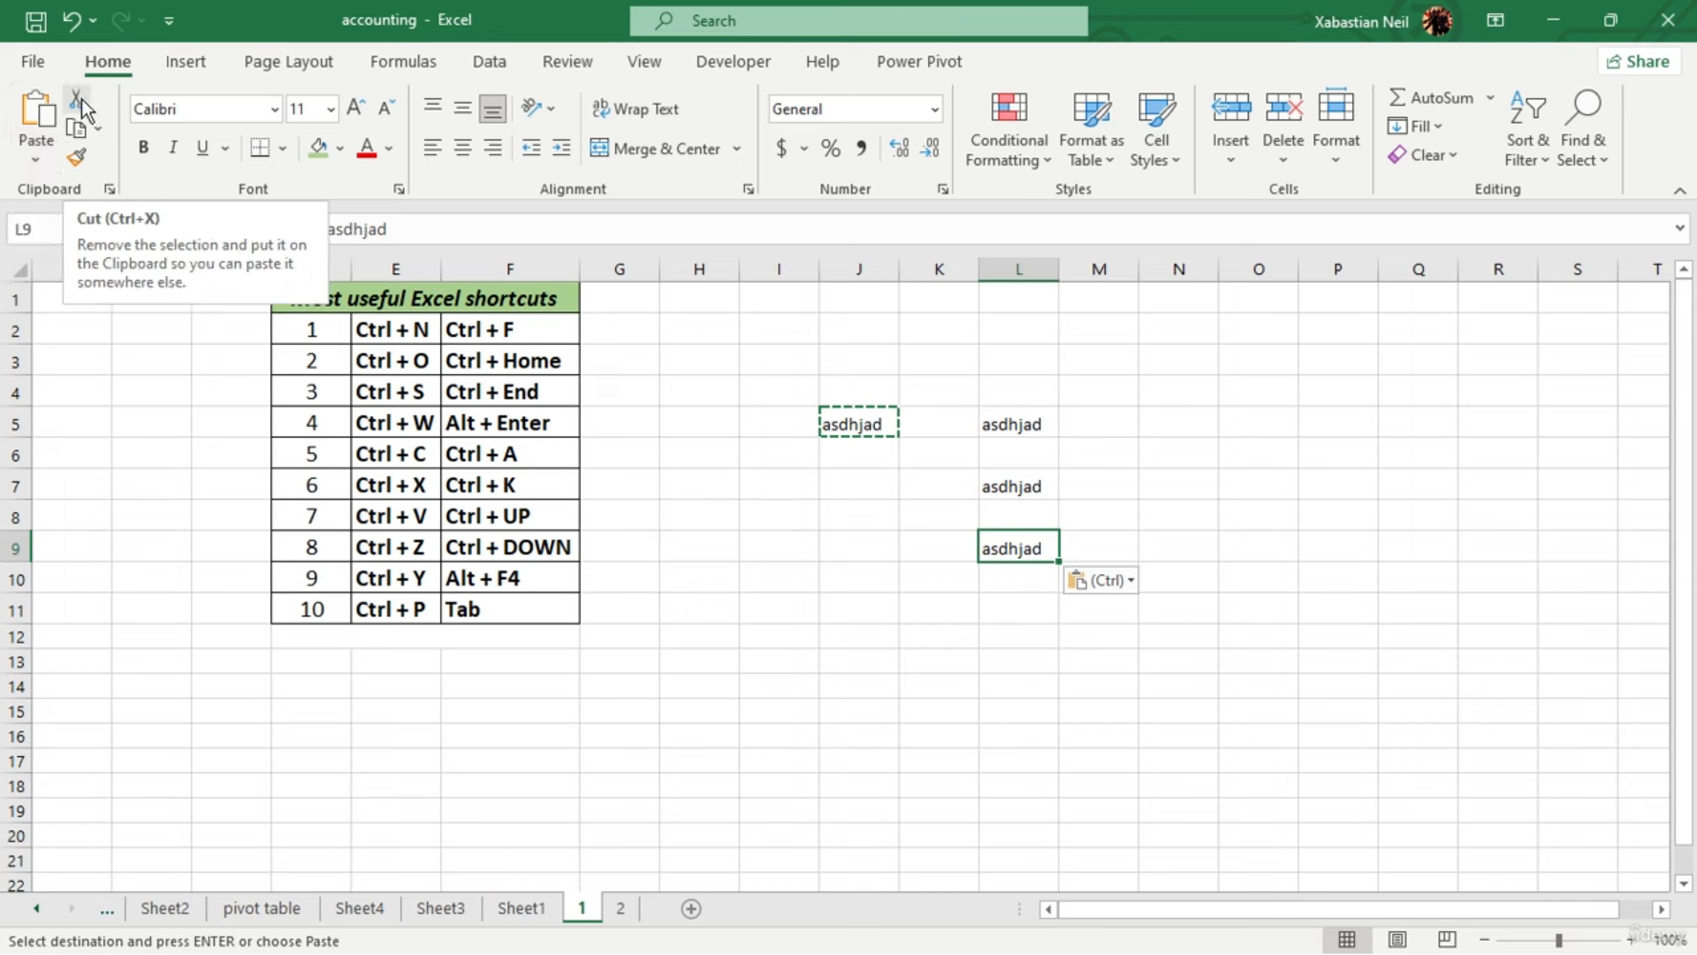
Cut the trial text from J5, paste it into J11, and clear the range J4:L15
click(838, 503)
click(866, 433)
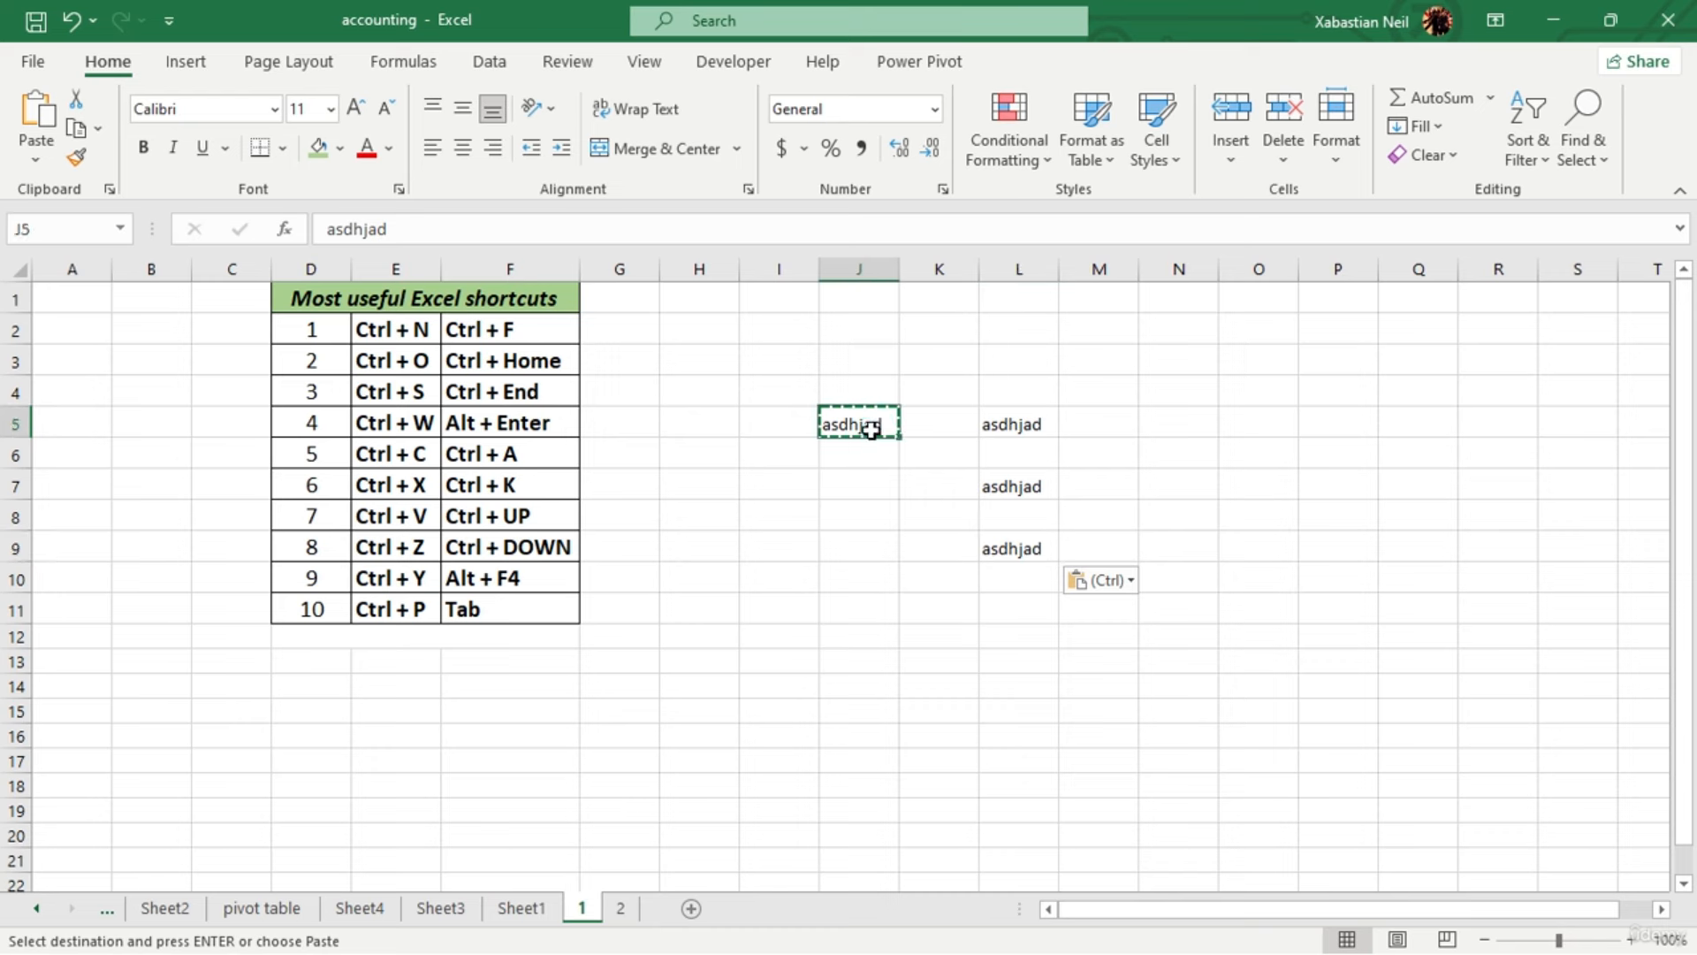
click(868, 429)
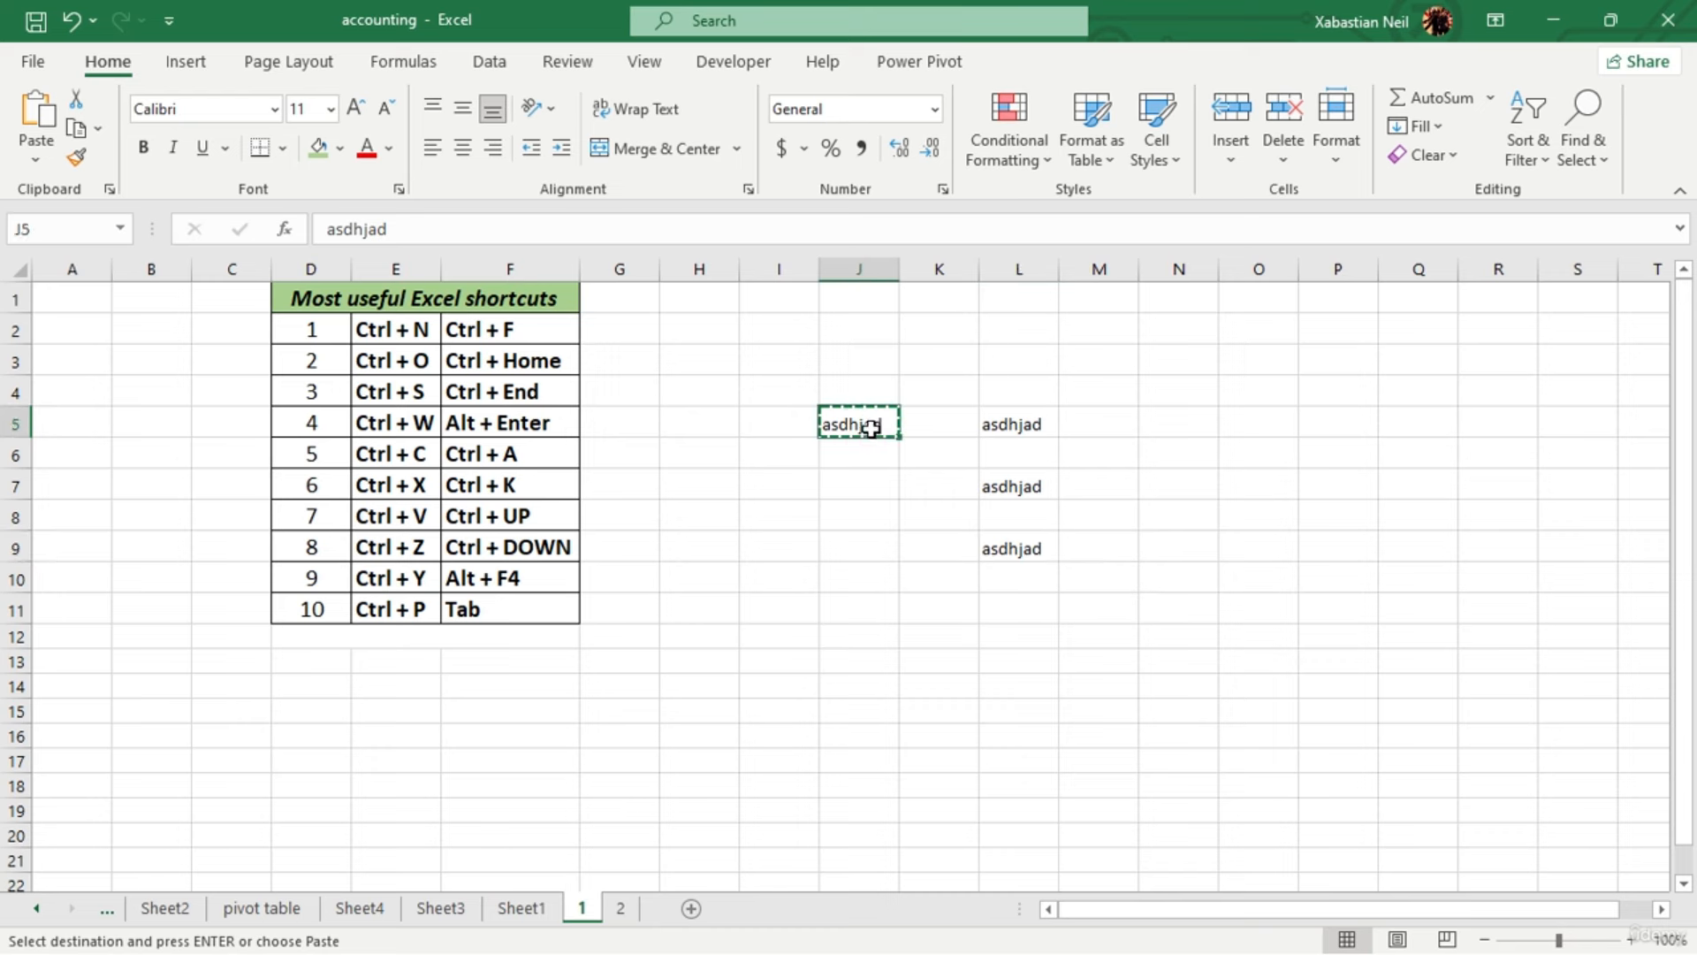
click(845, 610)
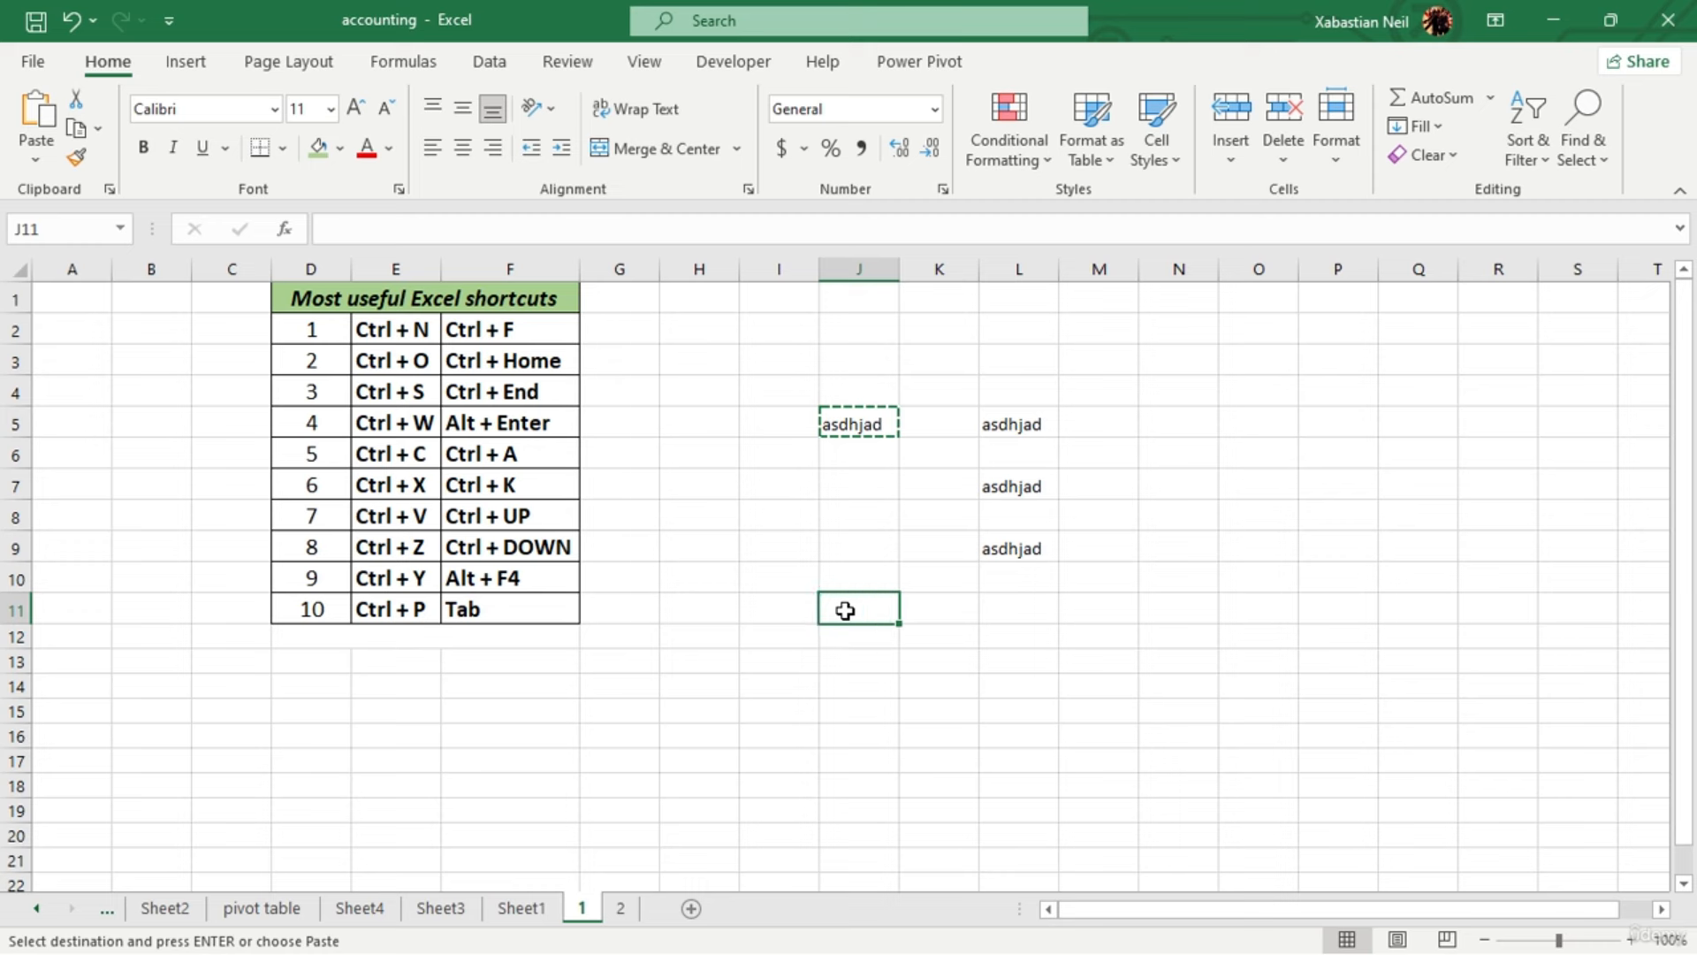
key(ctrl+v)
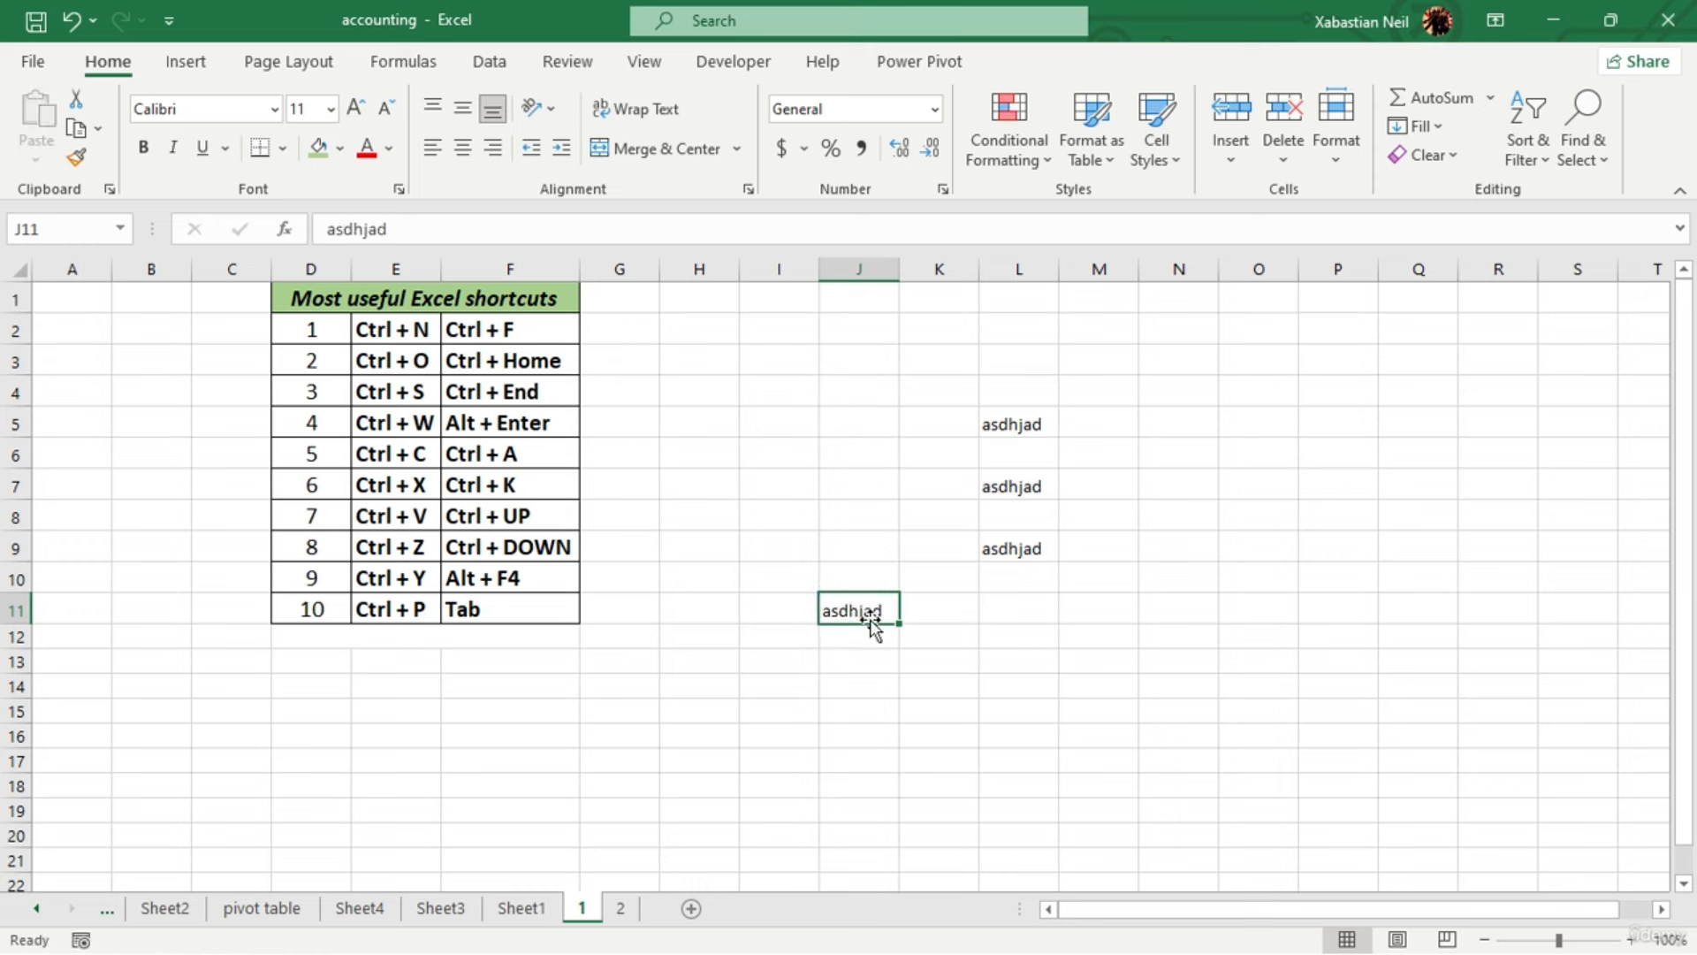
drag(1016, 394, 862, 721)
key(Delete)
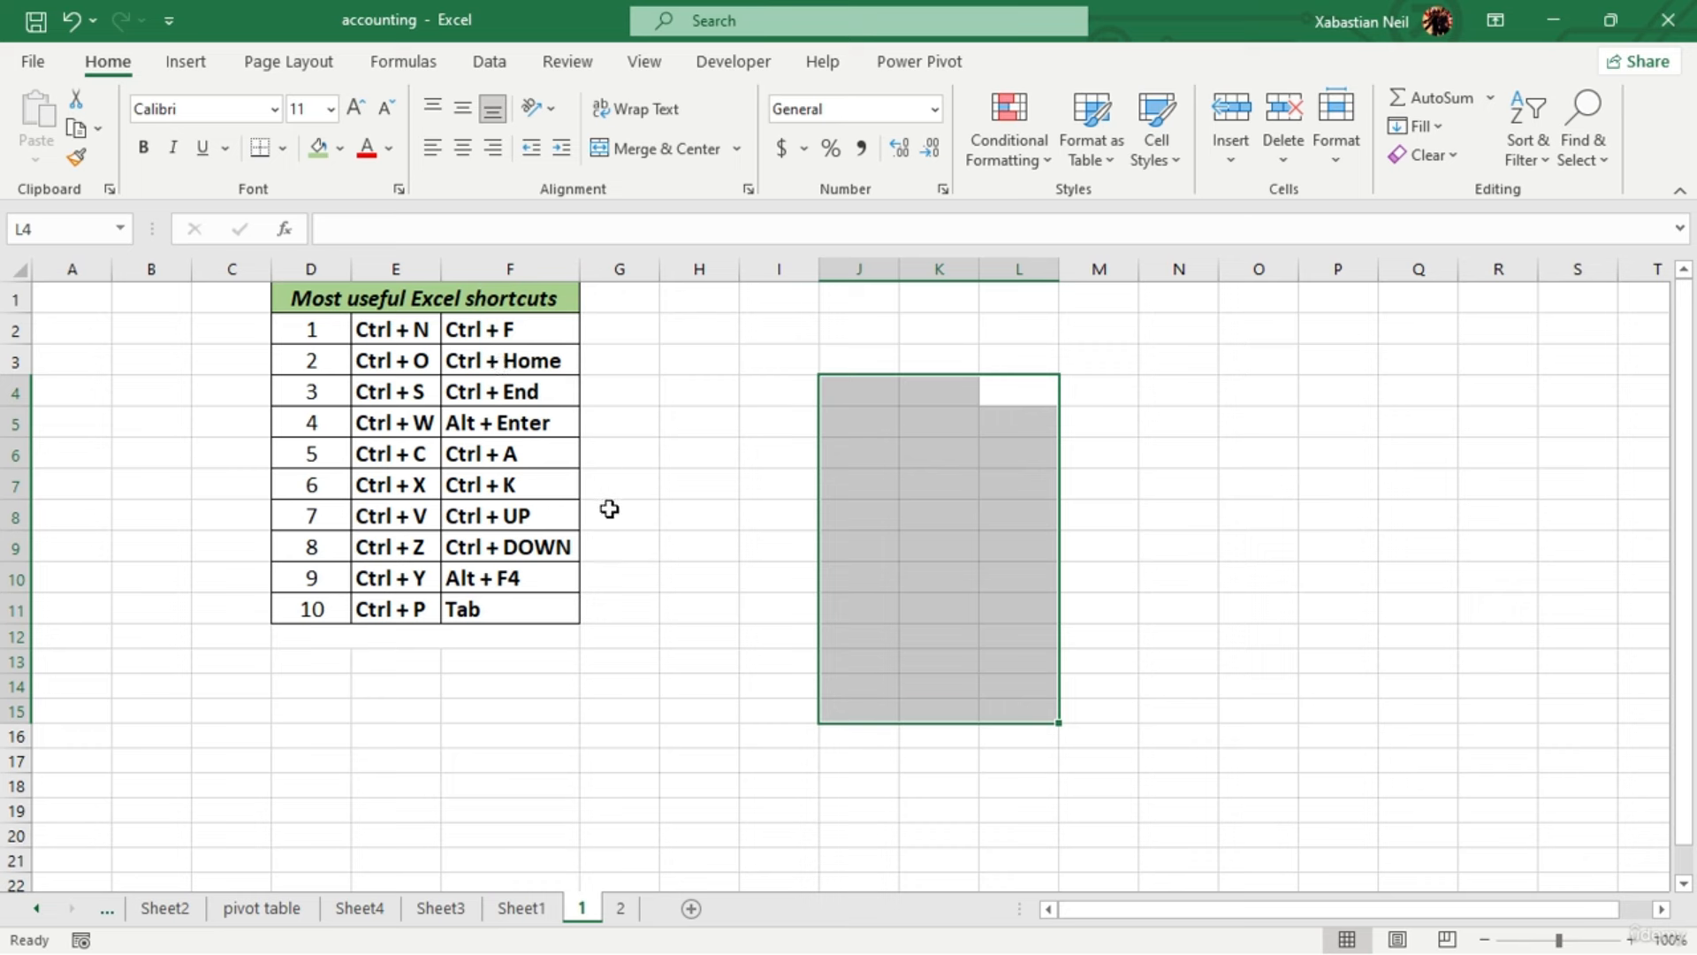
Go through the Ctrl + Z and Ctrl + Y entries in E9:E10 and enter the trial text sadfjsfj in cell I7
click(418, 548)
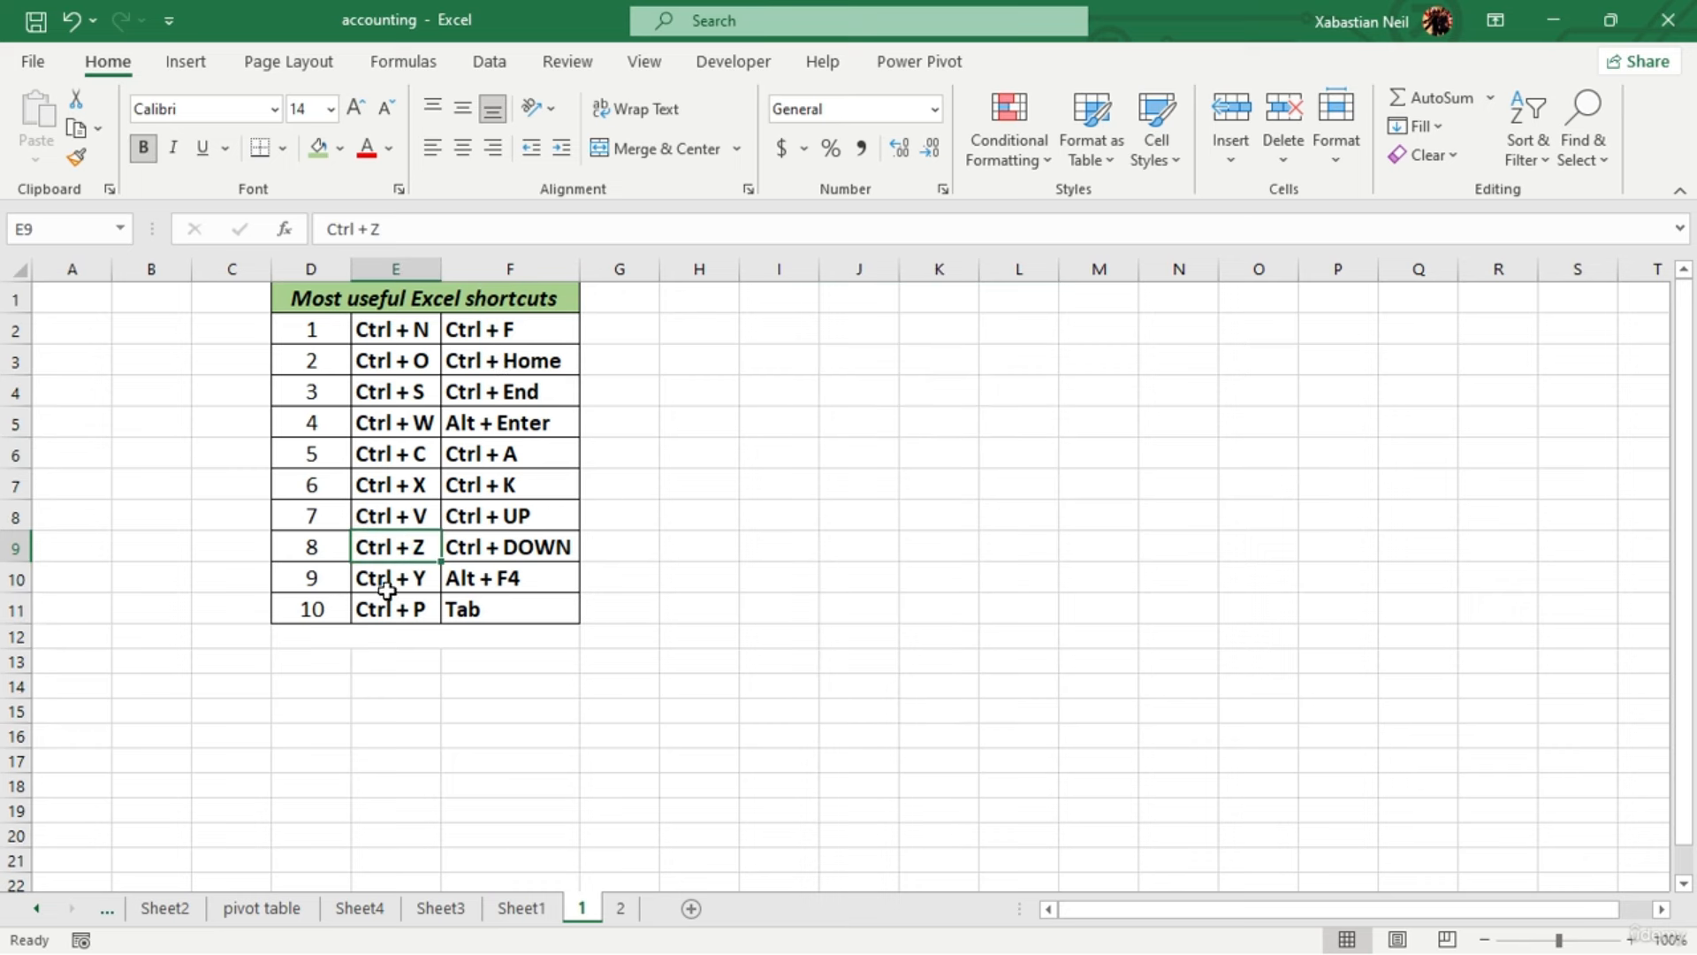
click(414, 578)
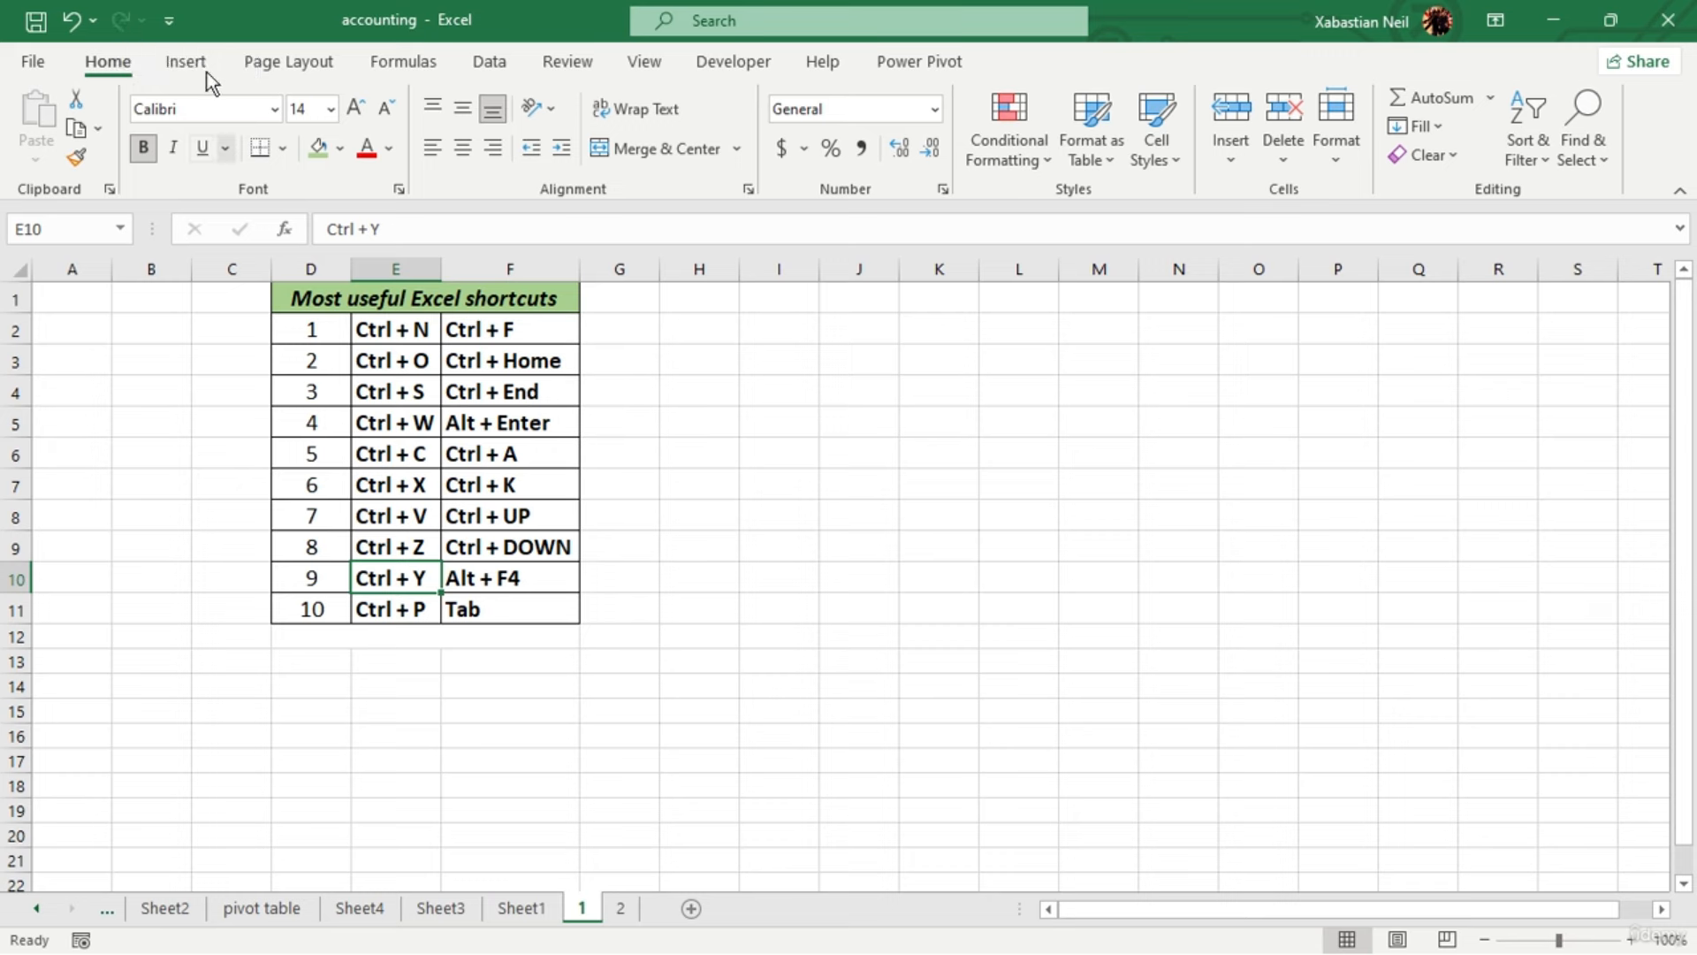
click(800, 474)
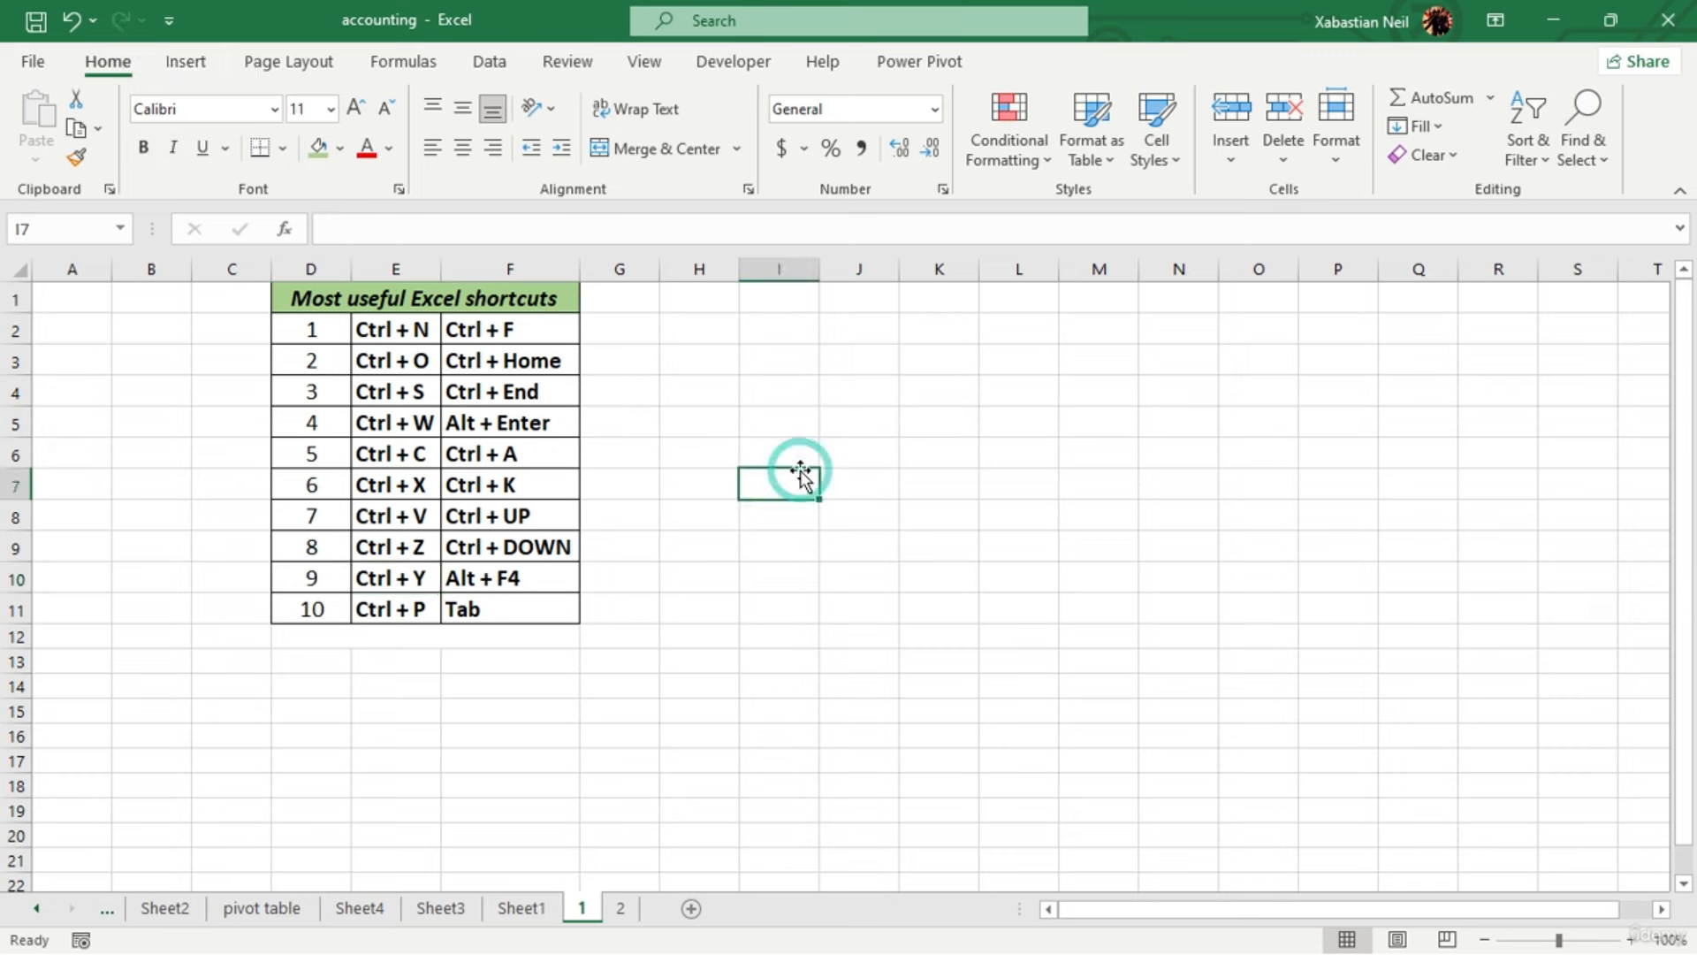
text(sadfjsfj)
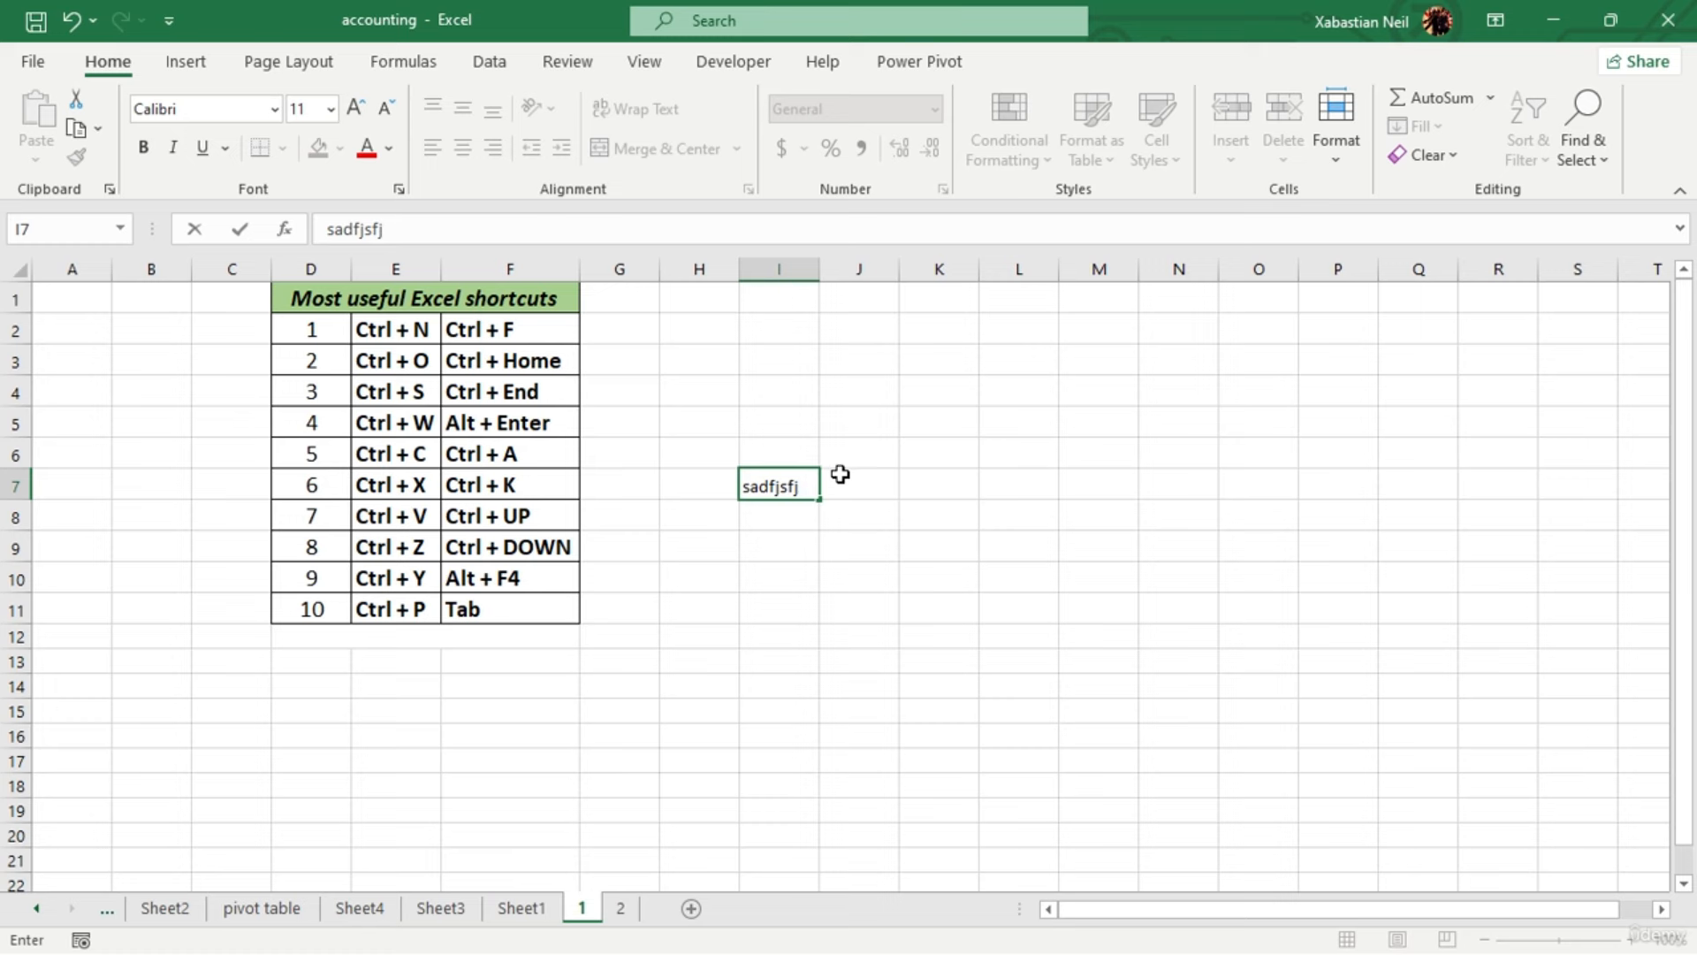
click(935, 507)
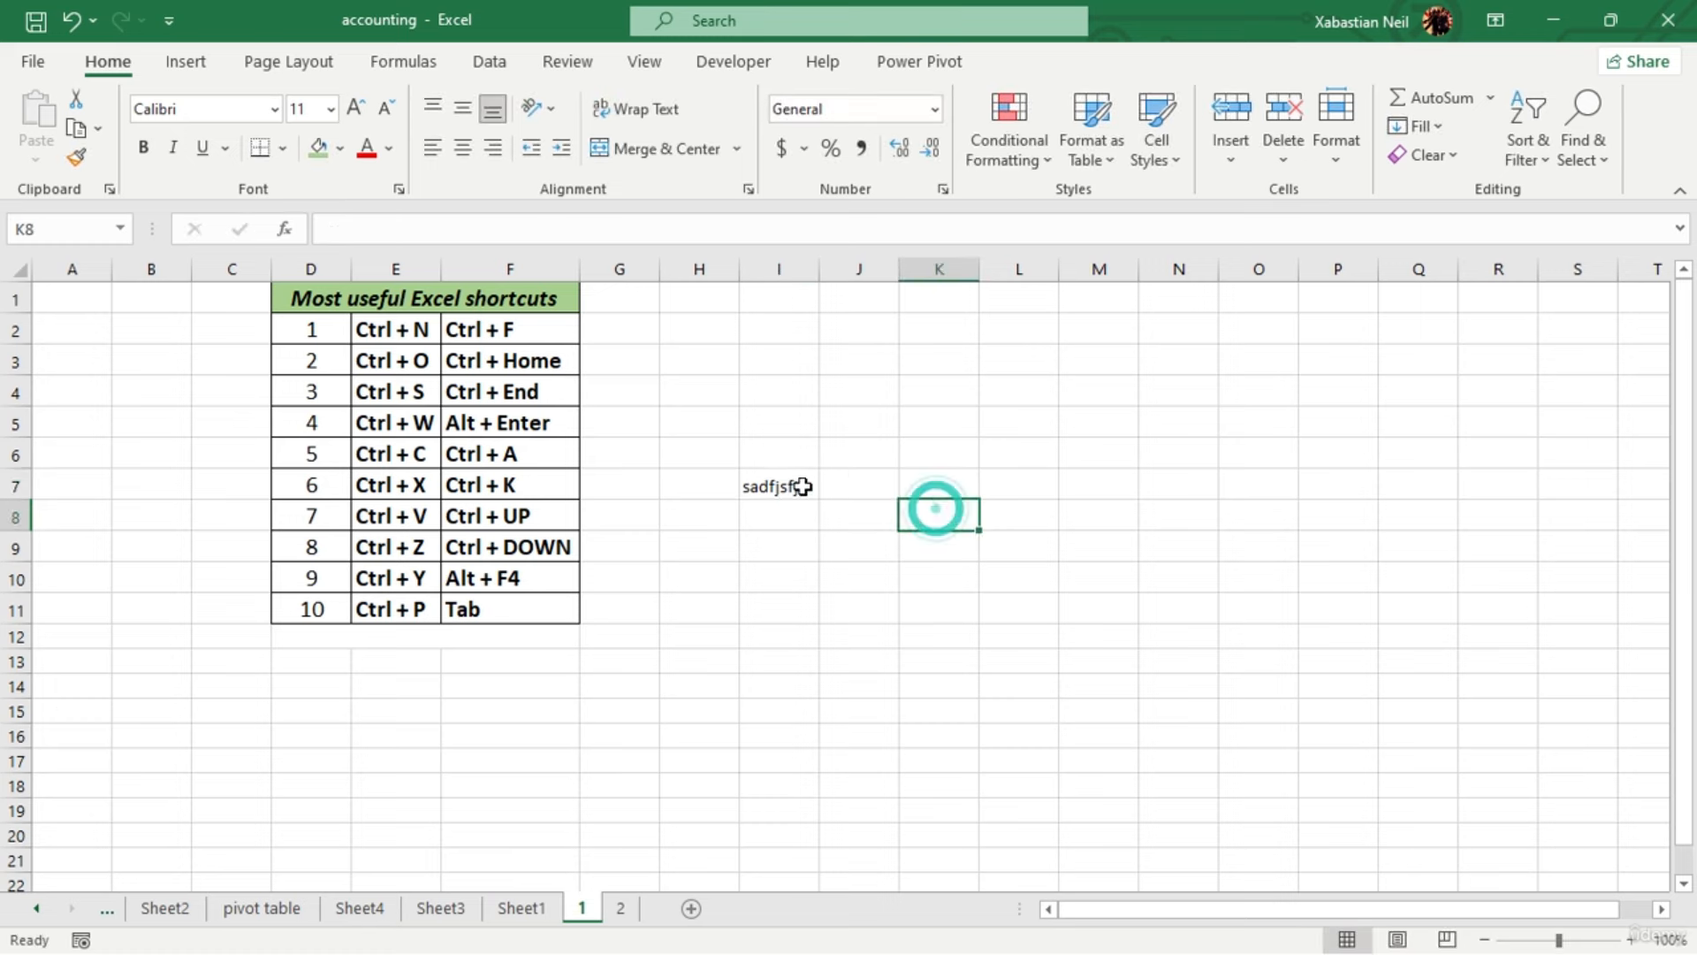
Delete the trial text in cell I7, undo the deletion, and clear the cell again
click(800, 486)
key(Delete)
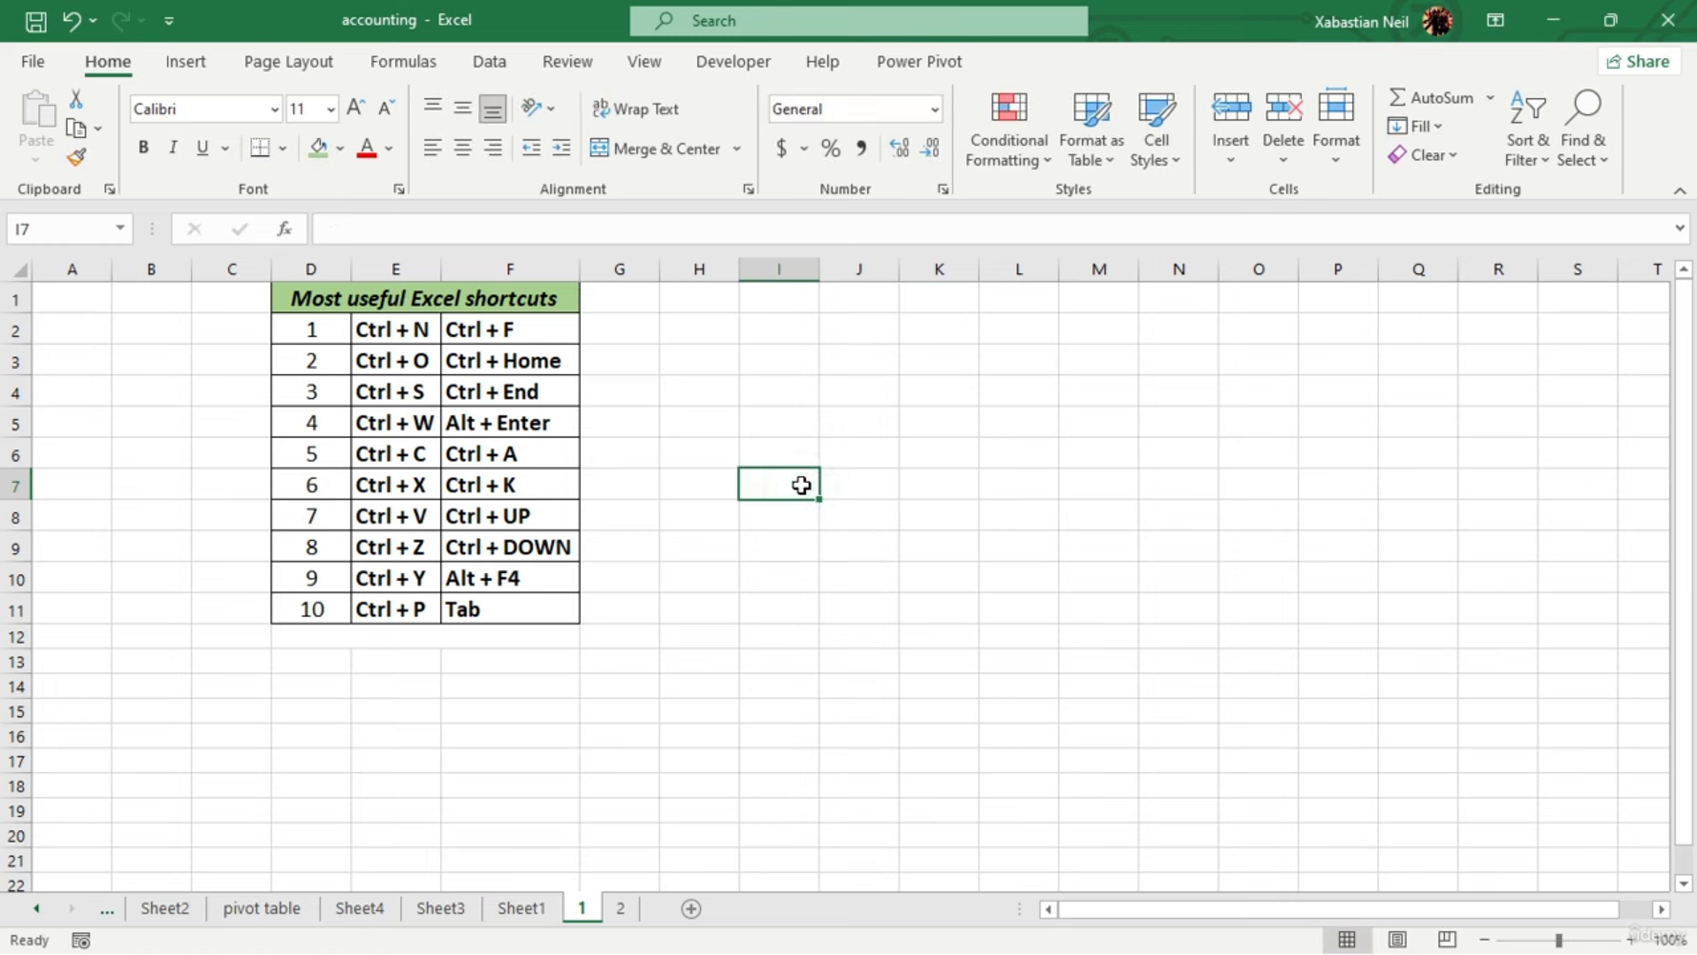
key(ctrl+z)
key(ctrl+c)
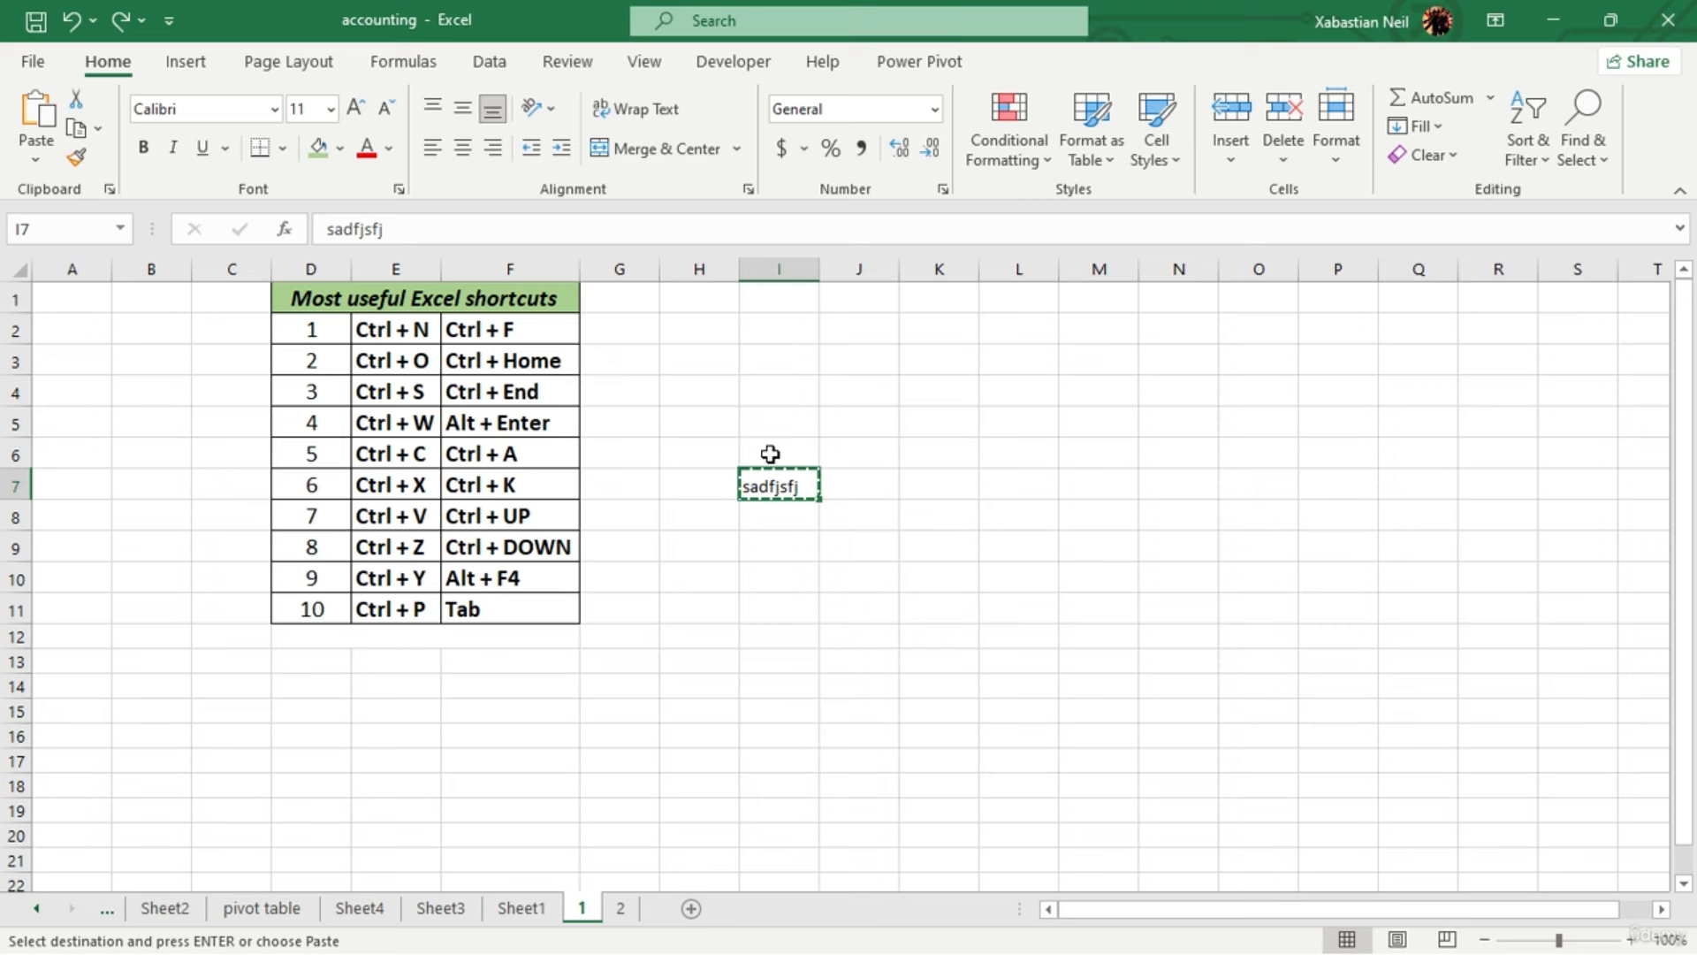
key(Delete)
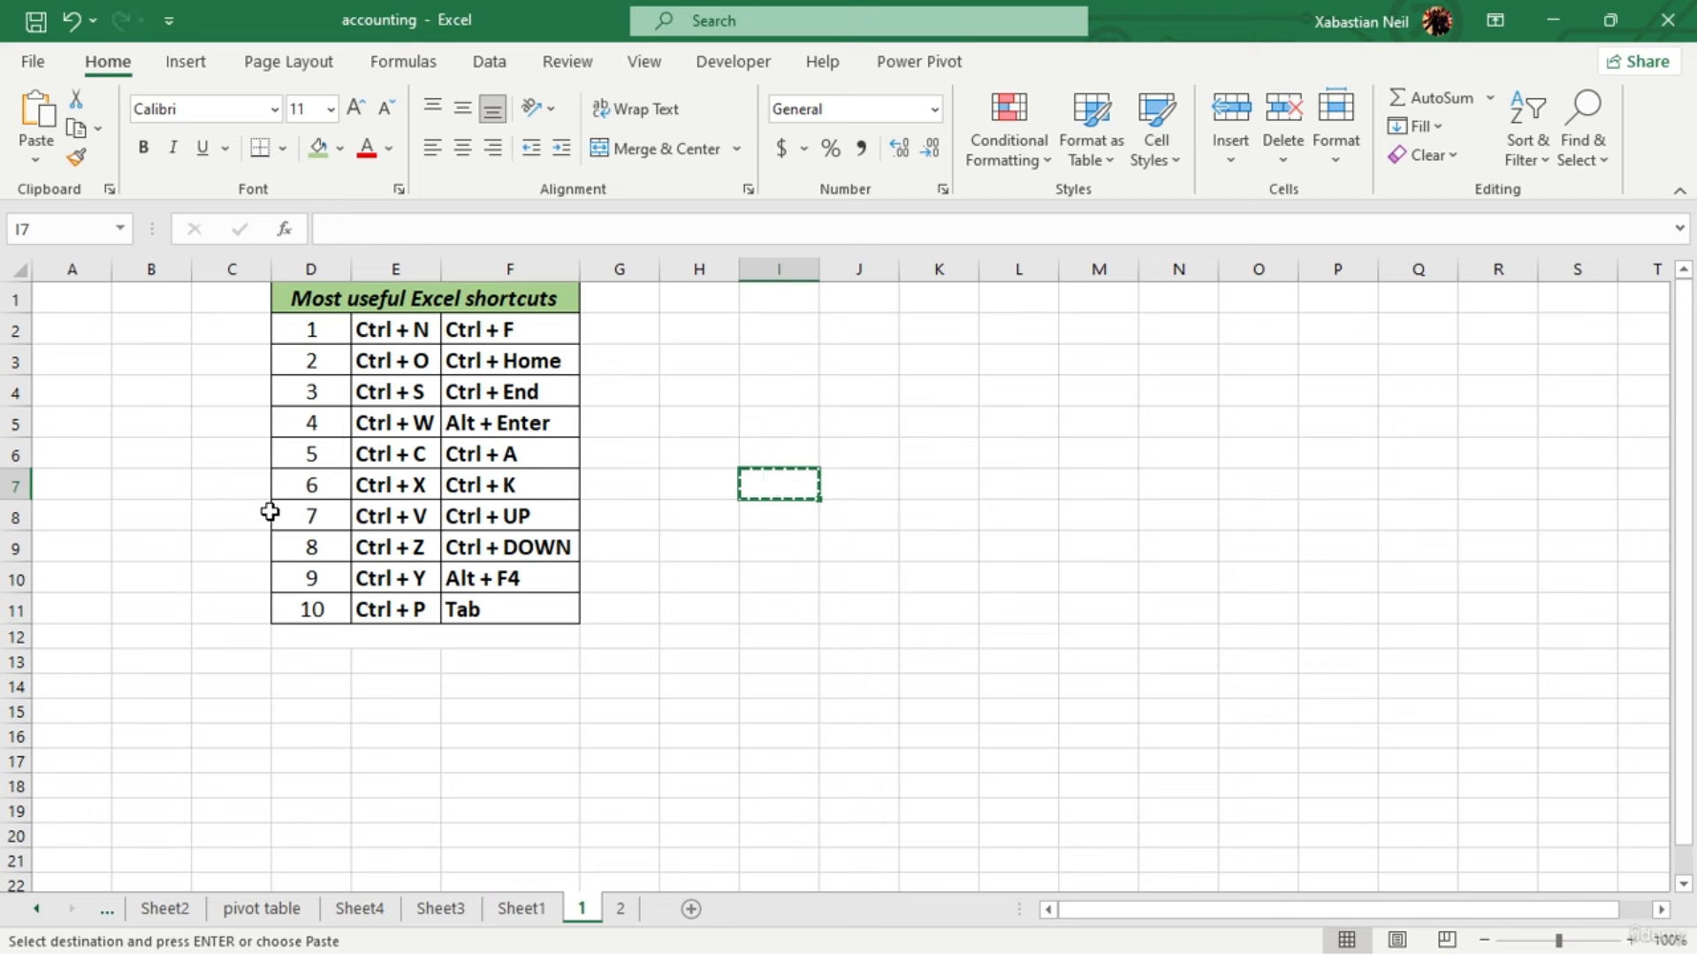
Select the Ctrl + P entry in E11, view the sheet's print page twice, and return to the worksheet without printing
click(431, 622)
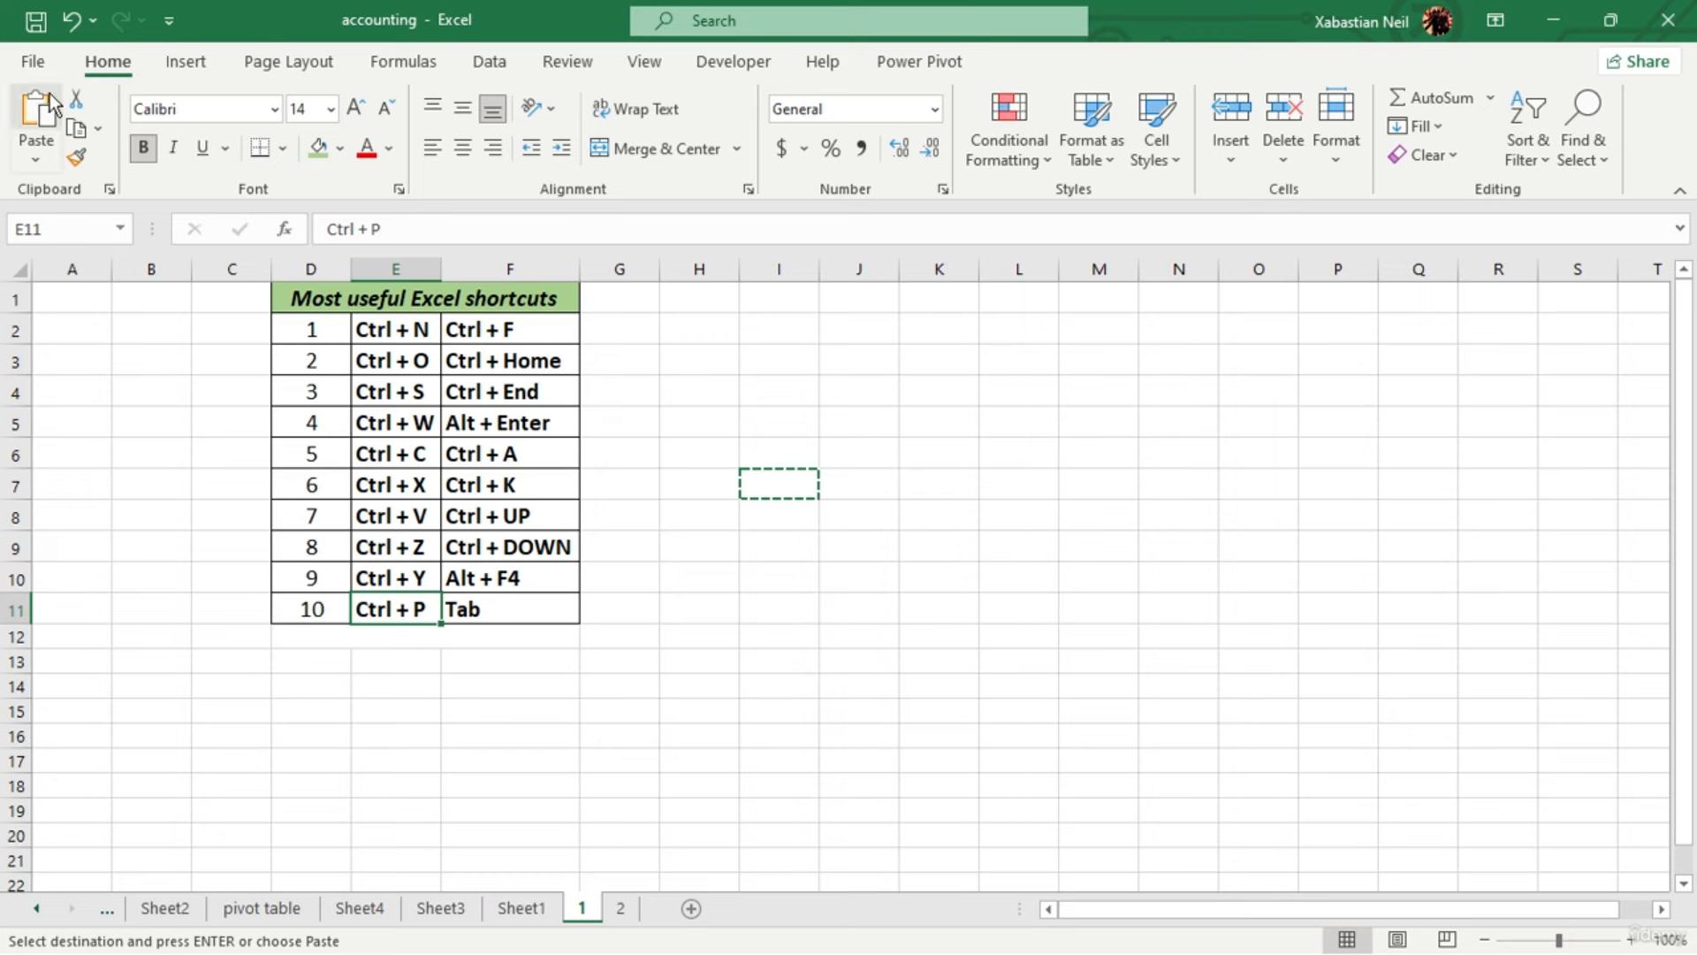
click(29, 74)
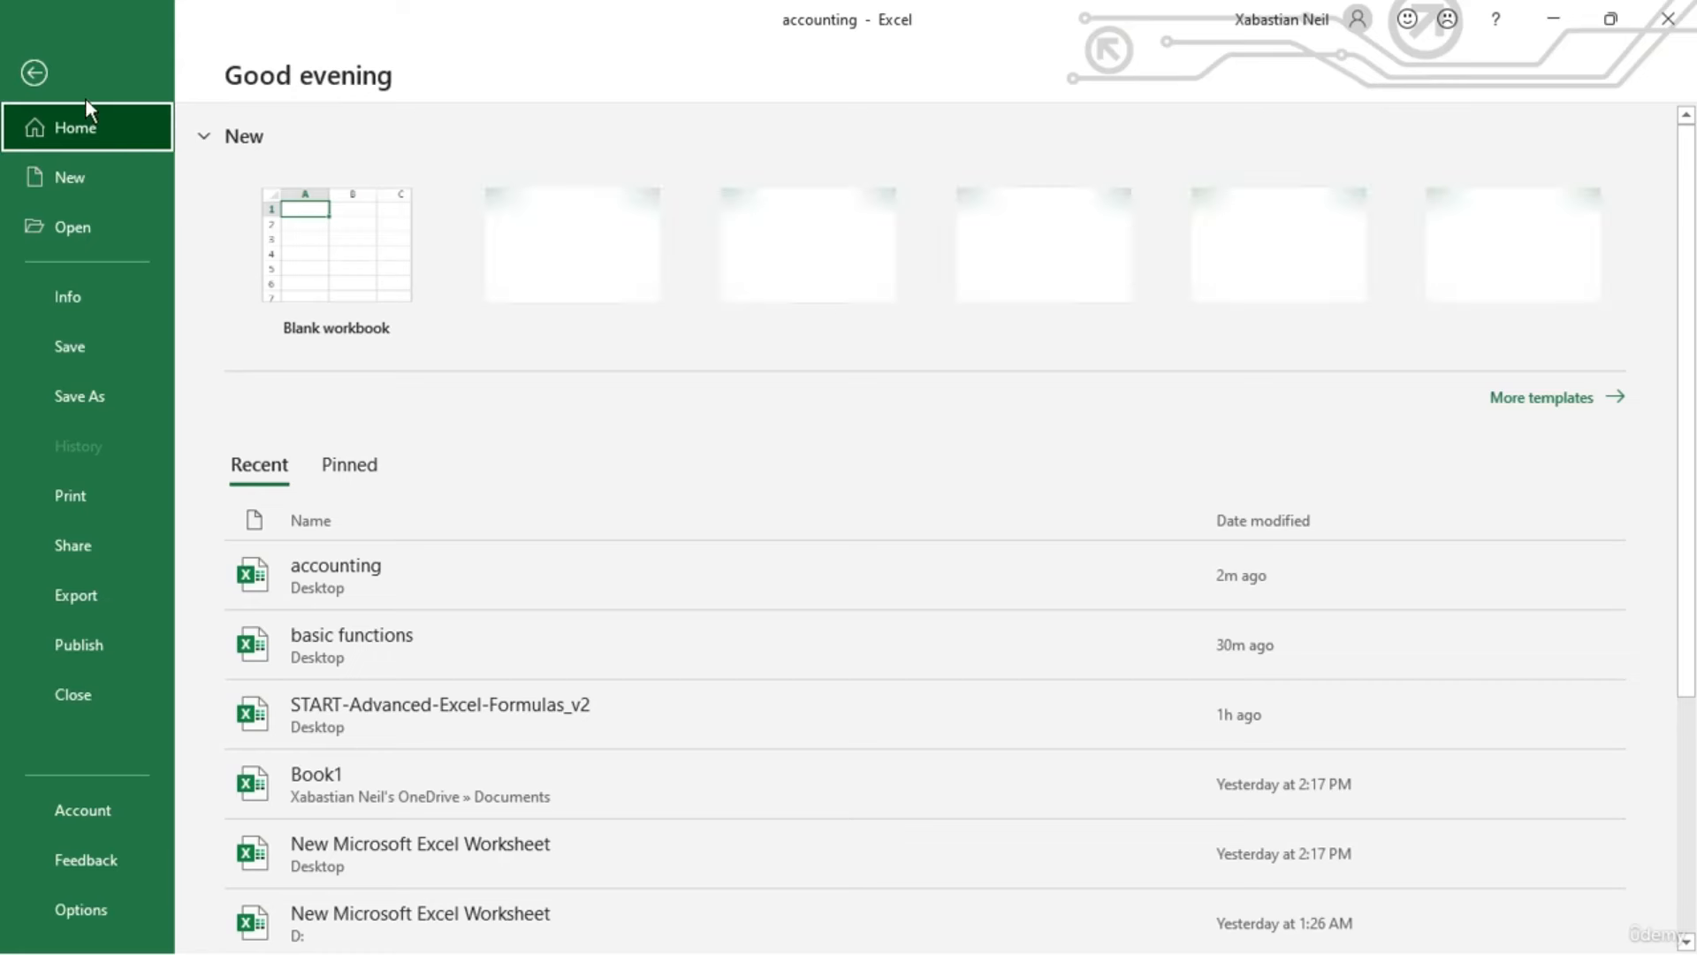
click(119, 495)
key(Escape)
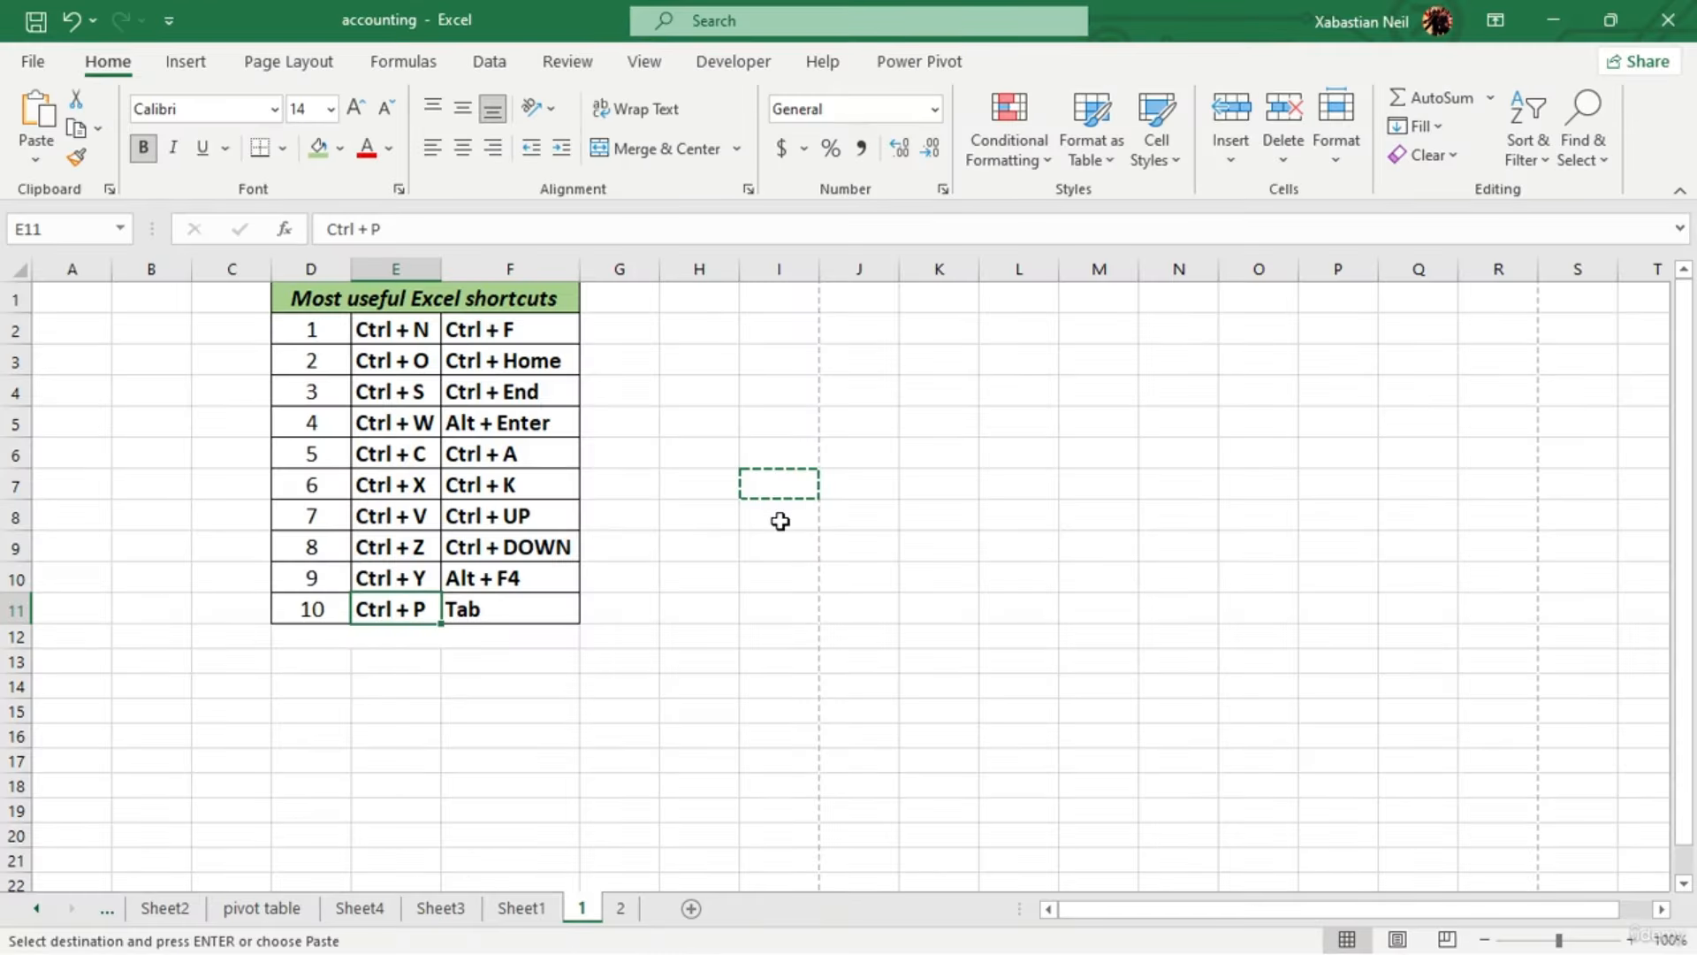
key(ctrl+p)
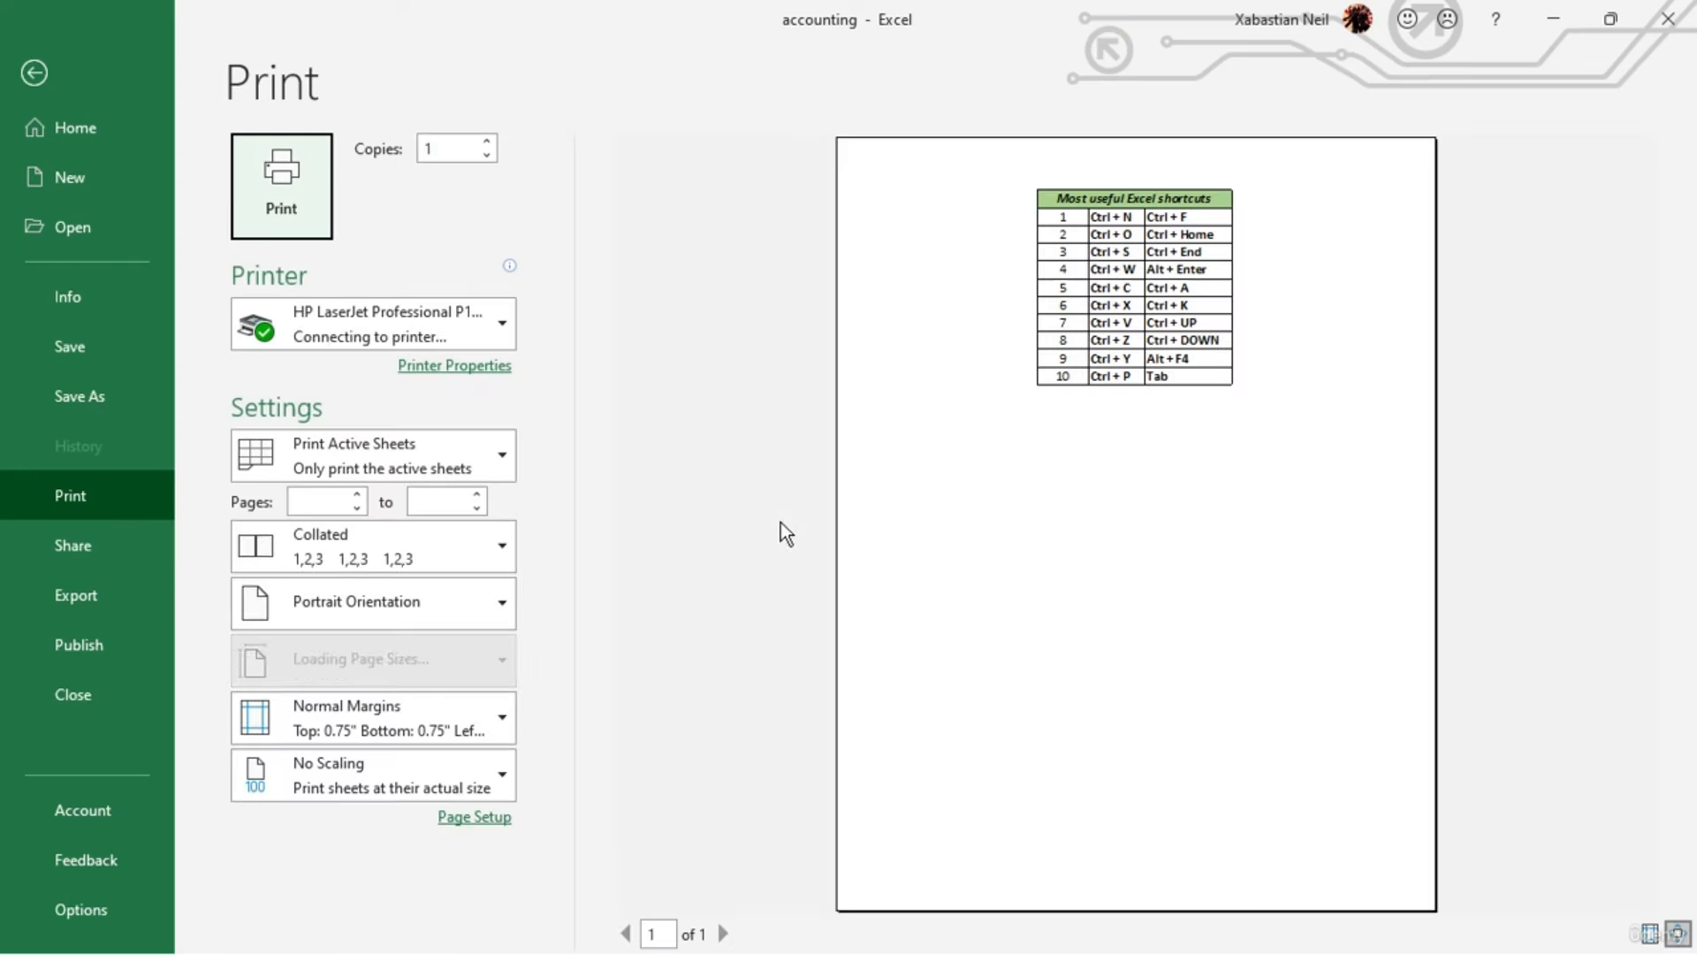
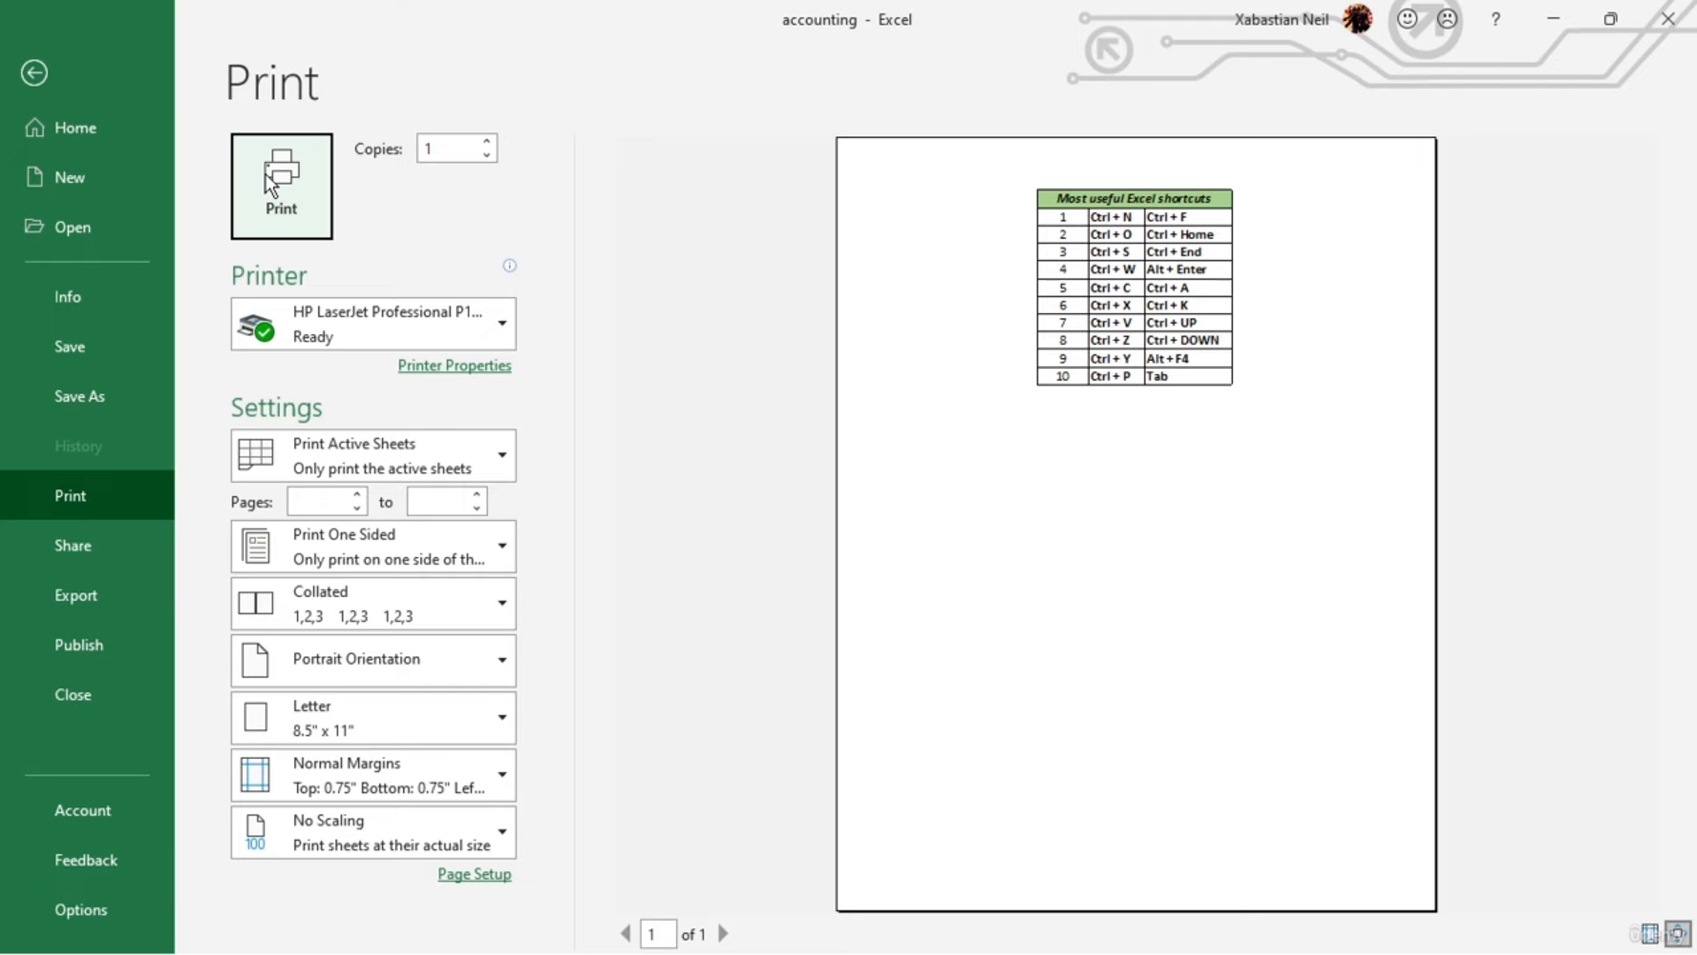
click(140, 130)
click(34, 72)
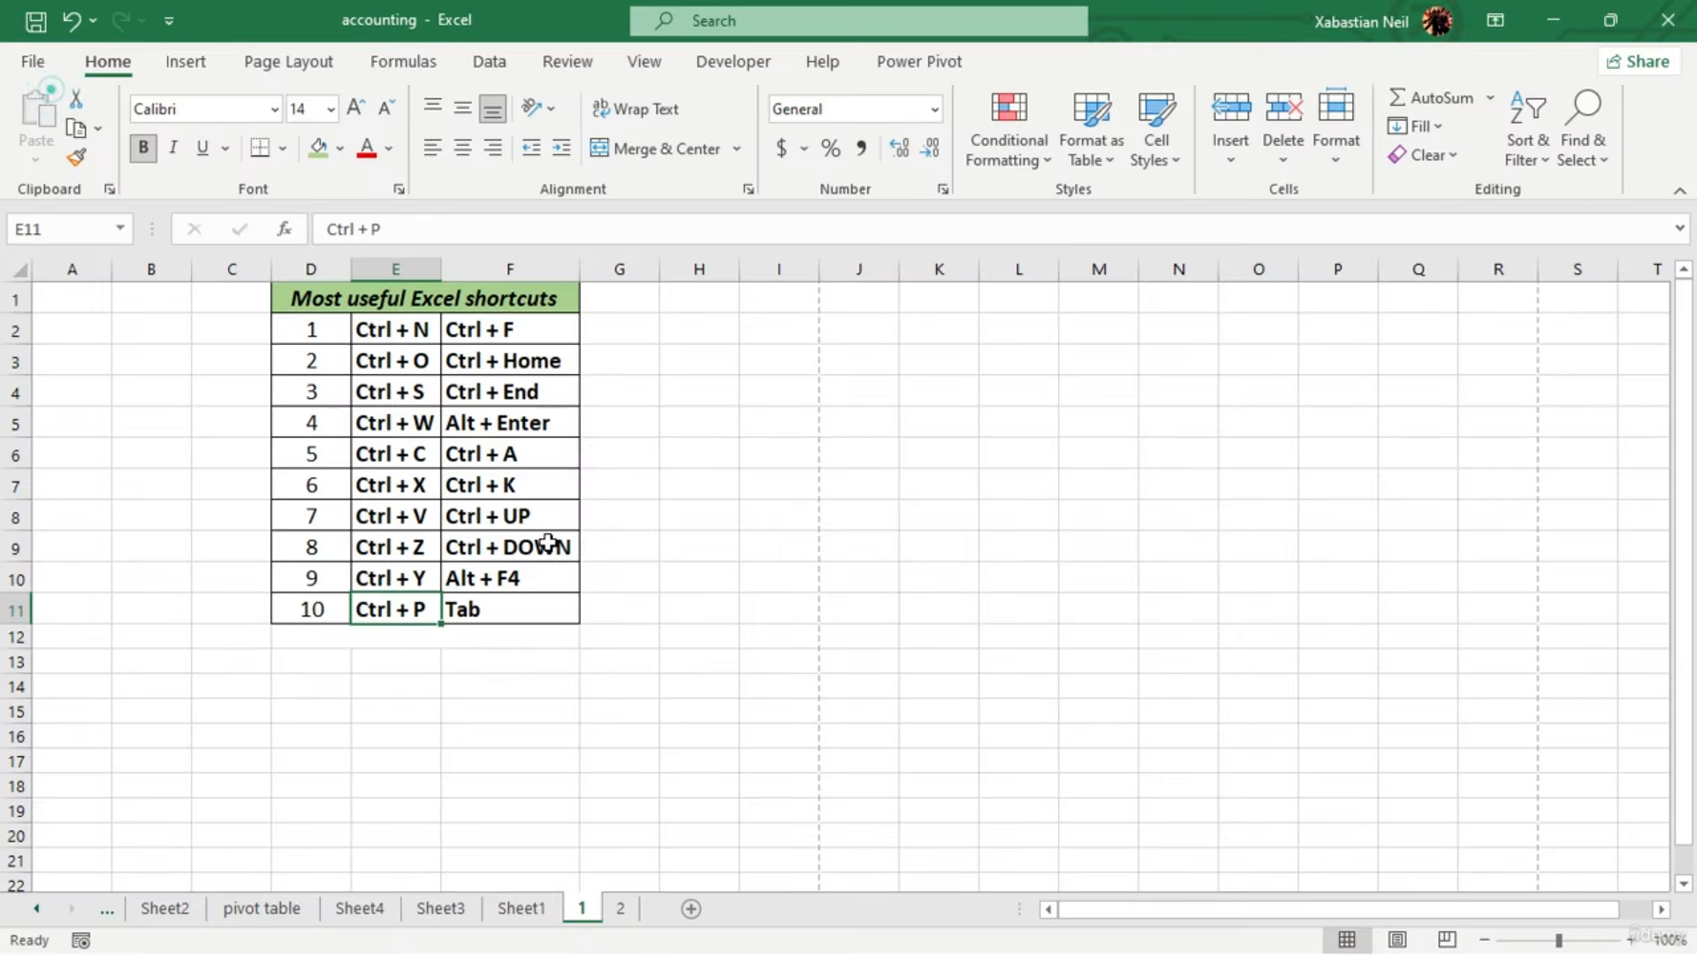
Select the Ctrl + F entry in F2 and open the replace options of Find and Replace
click(765, 553)
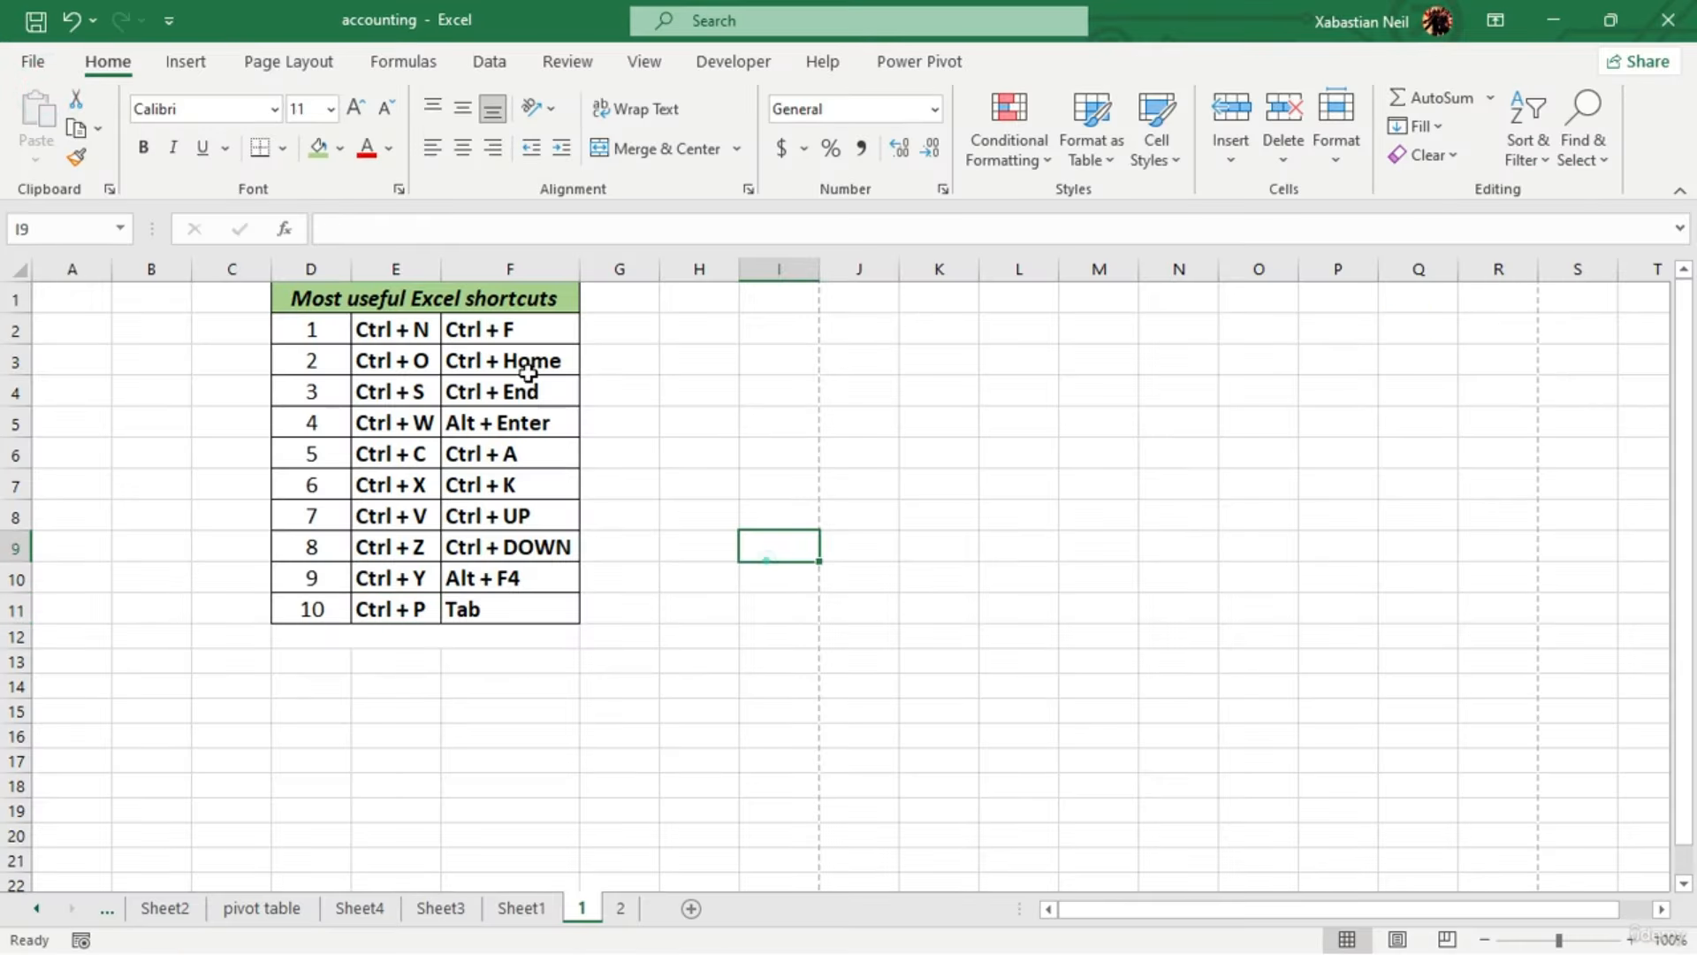
click(552, 328)
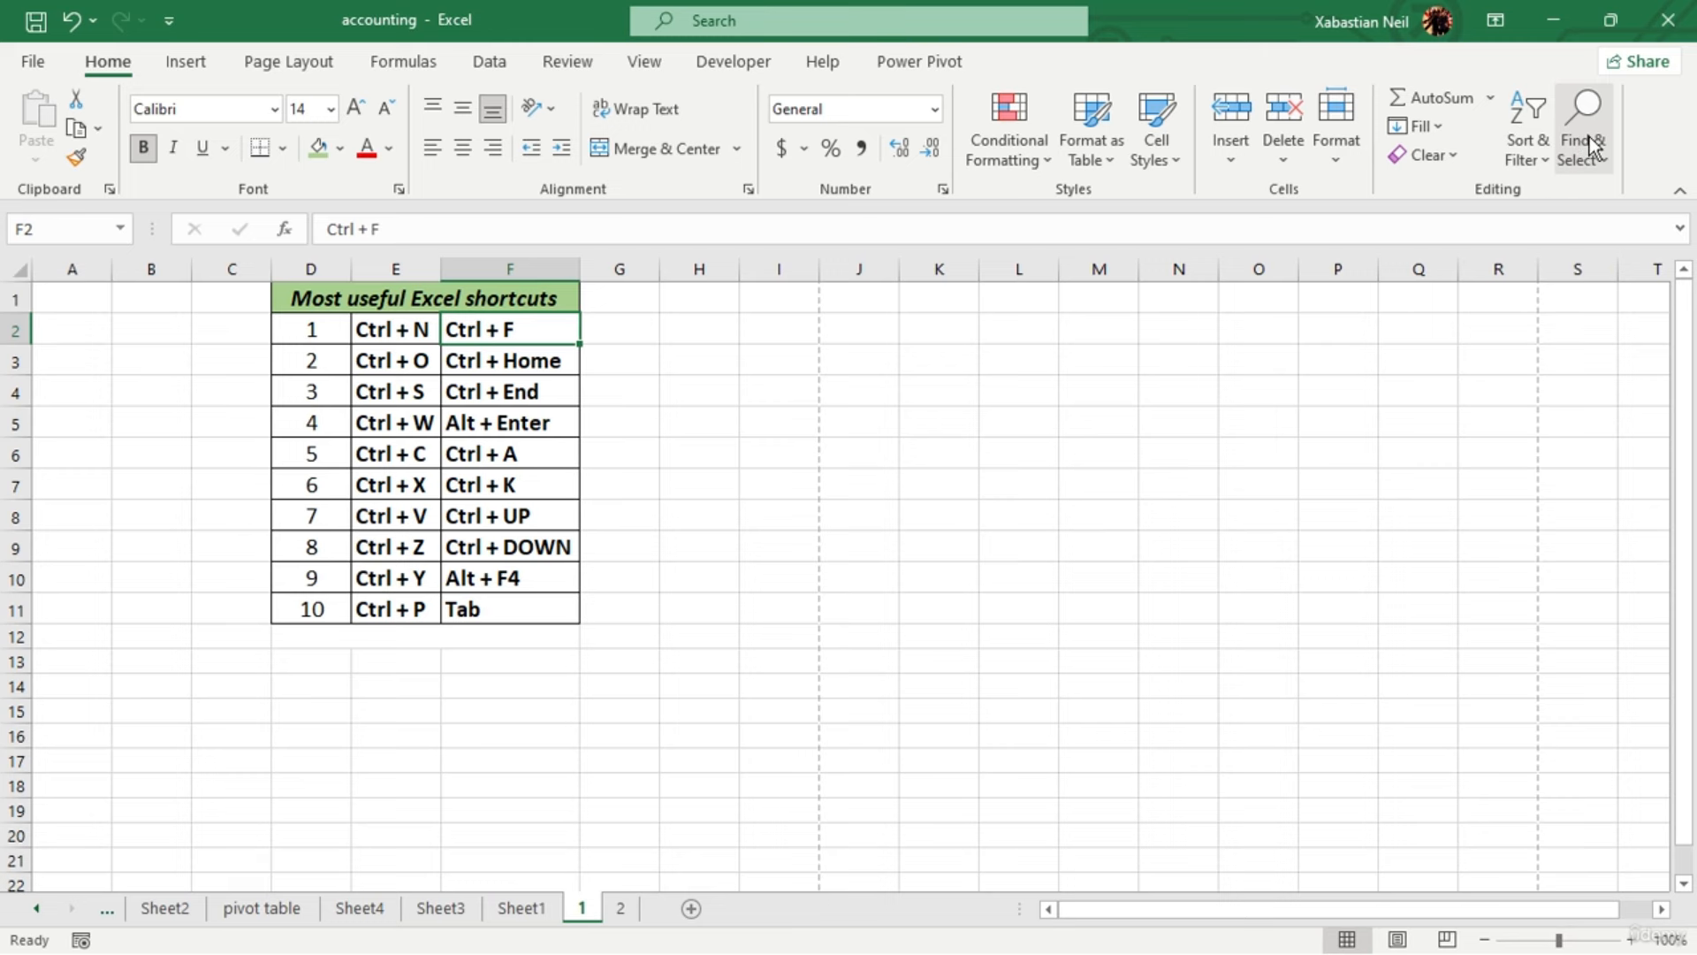
key(ctrl+f)
drag(814, 337, 865, 241)
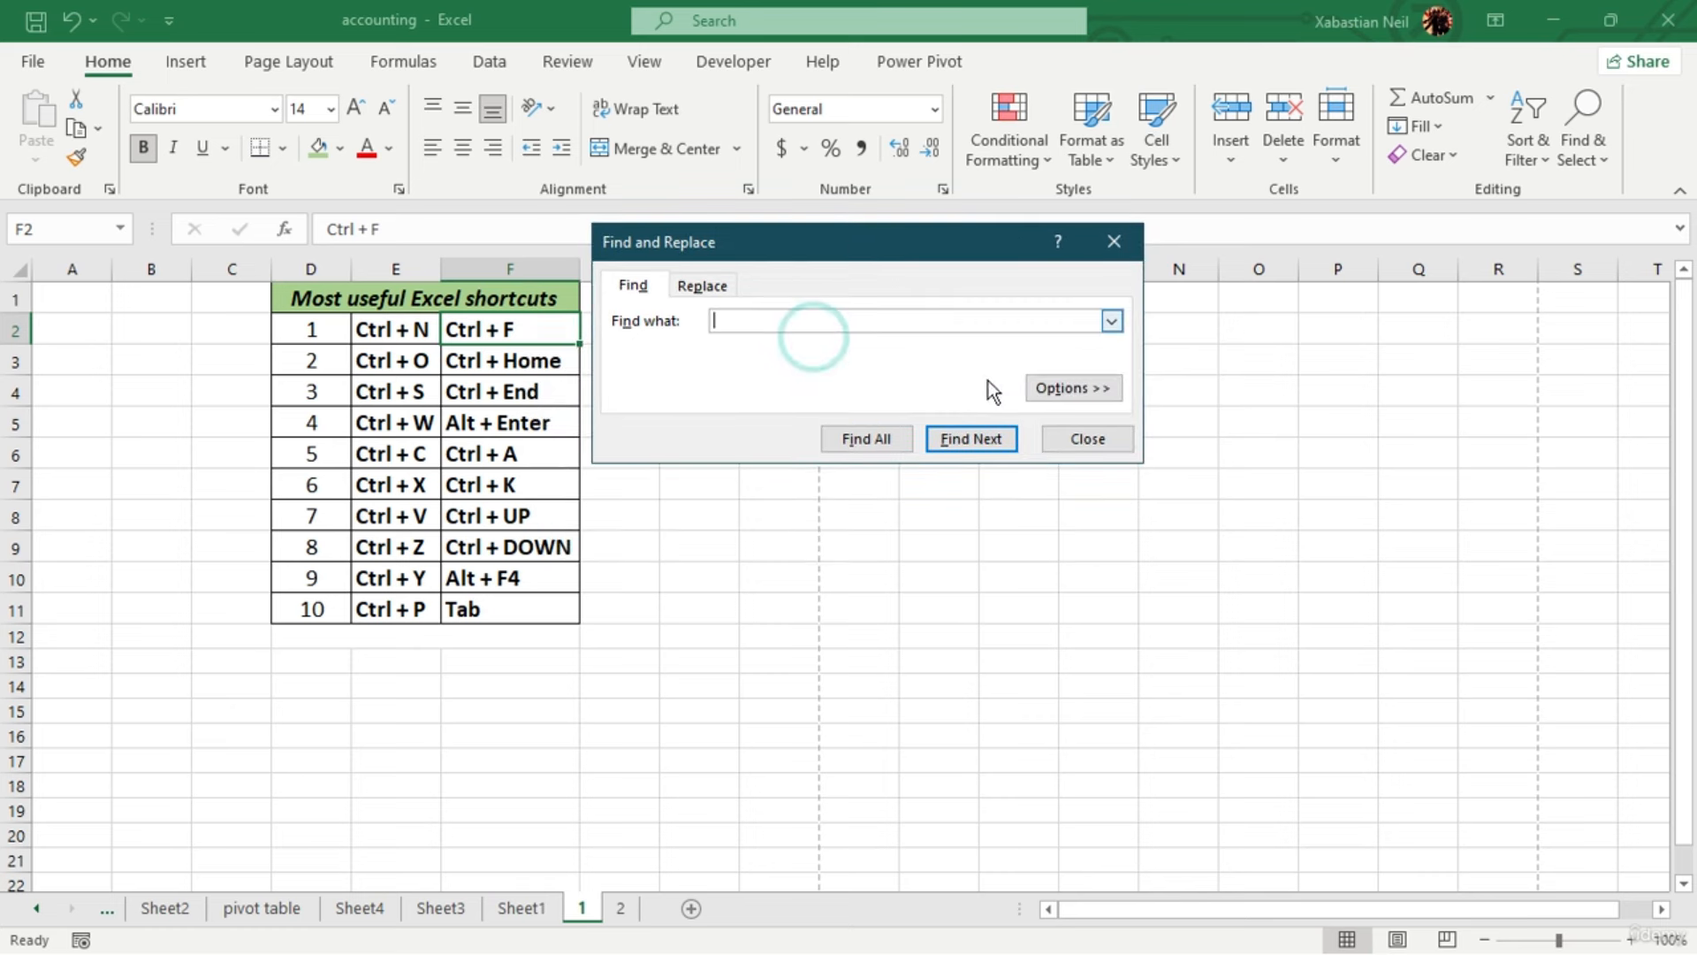
click(698, 284)
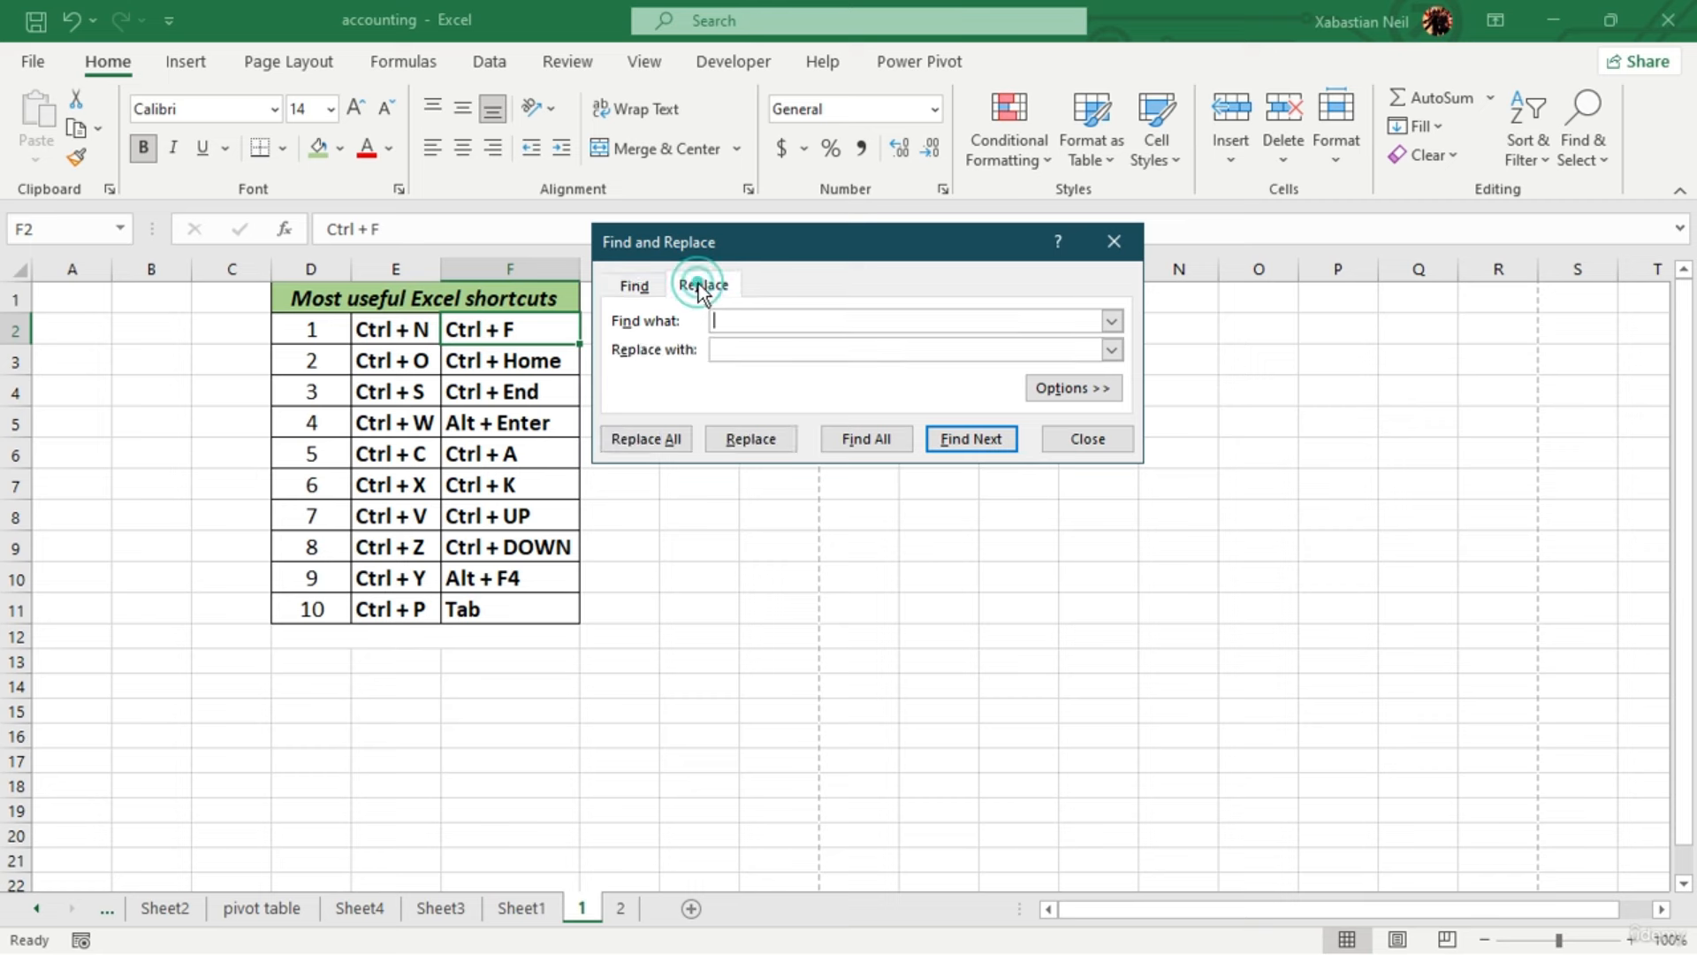
Find all occurrences of Ctrl on the sheet and replace them all with Alt
click(759, 318)
text(ctr)
key(BackSpace)
key(BackSpace)
key(BackSpace)
text(Ctr)
text(k)
click(805, 353)
text(Alt)
click(852, 438)
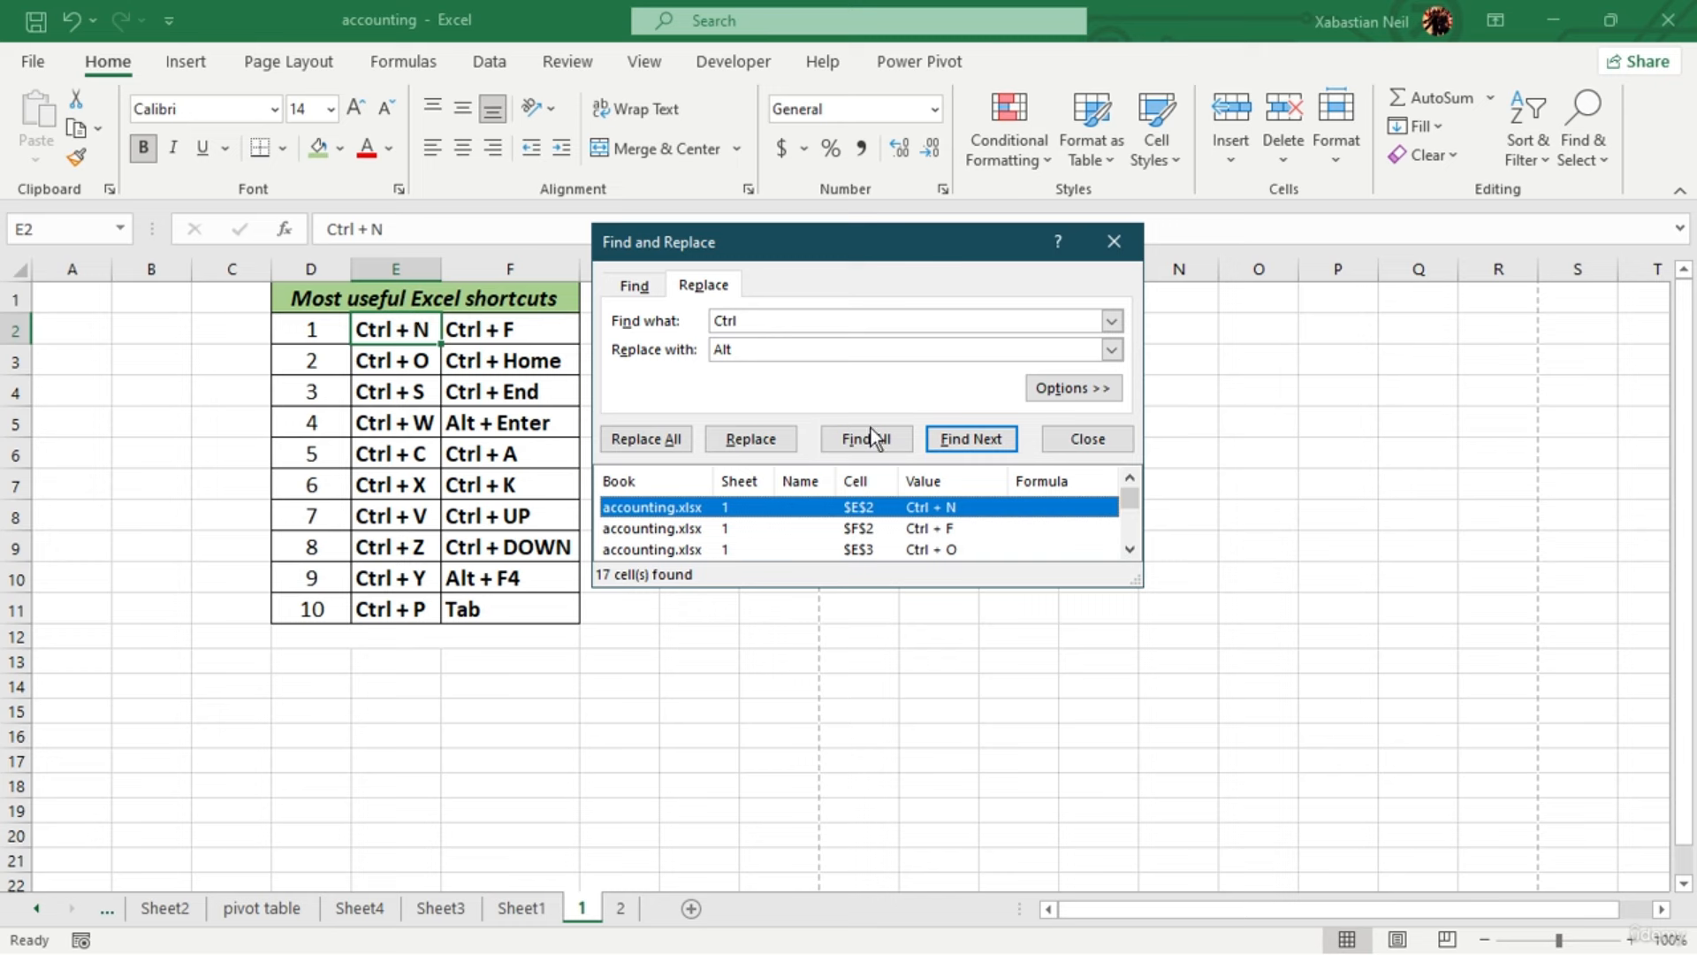
click(665, 448)
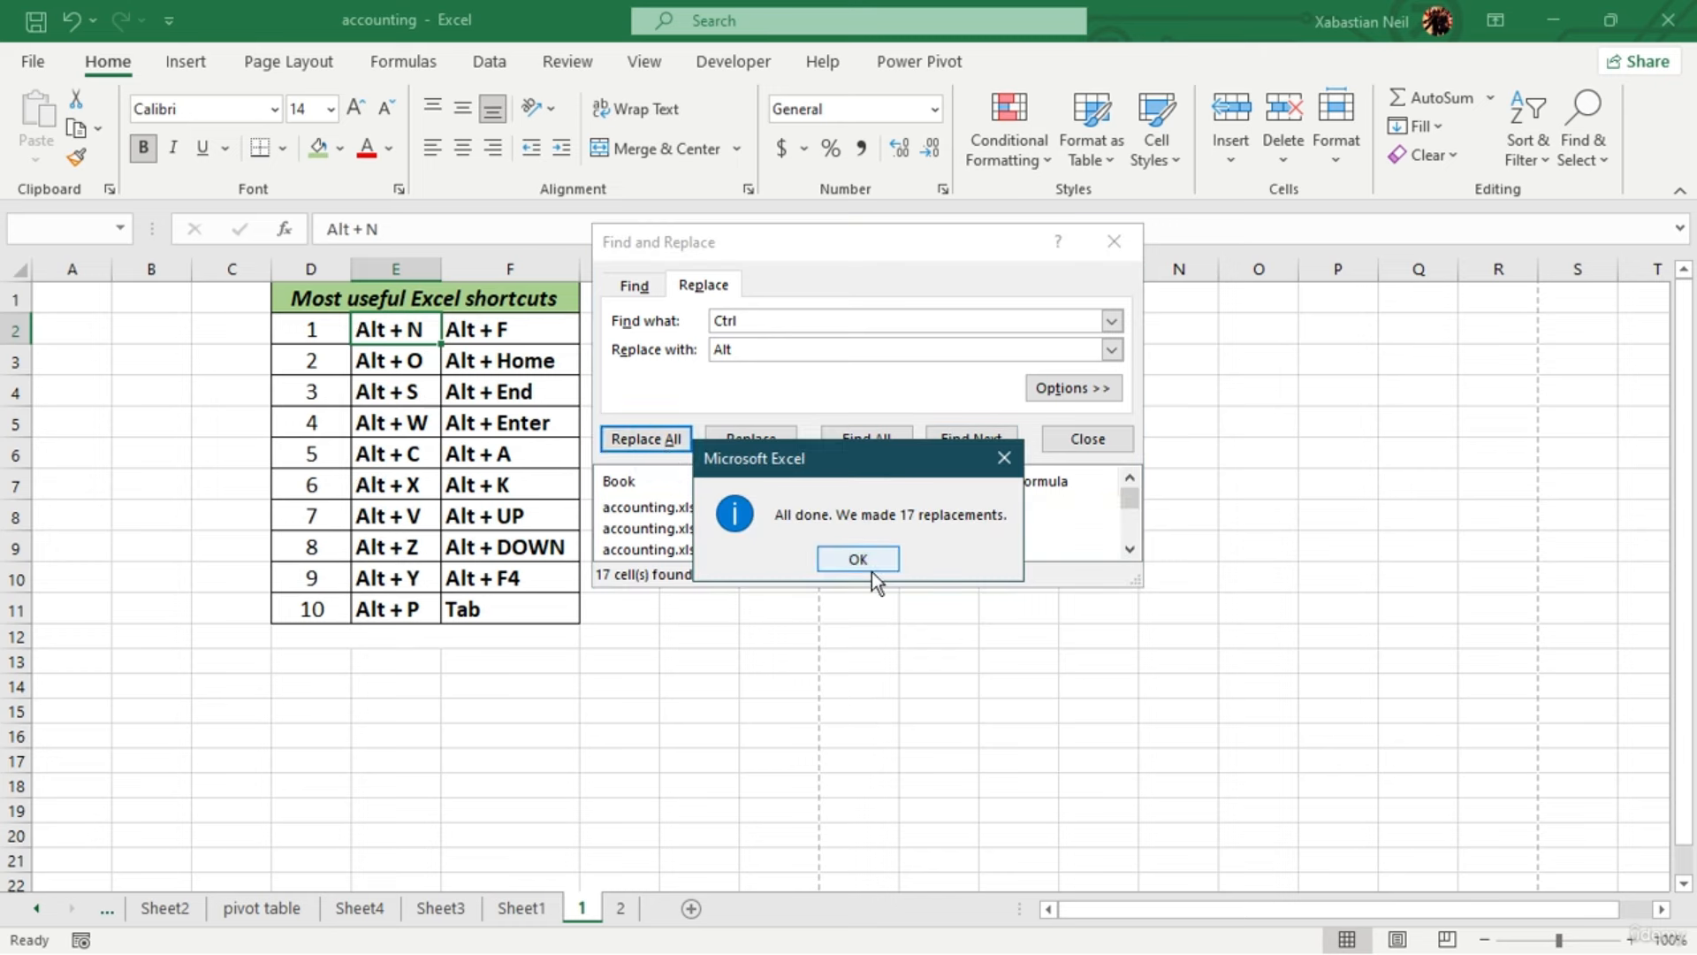
click(857, 559)
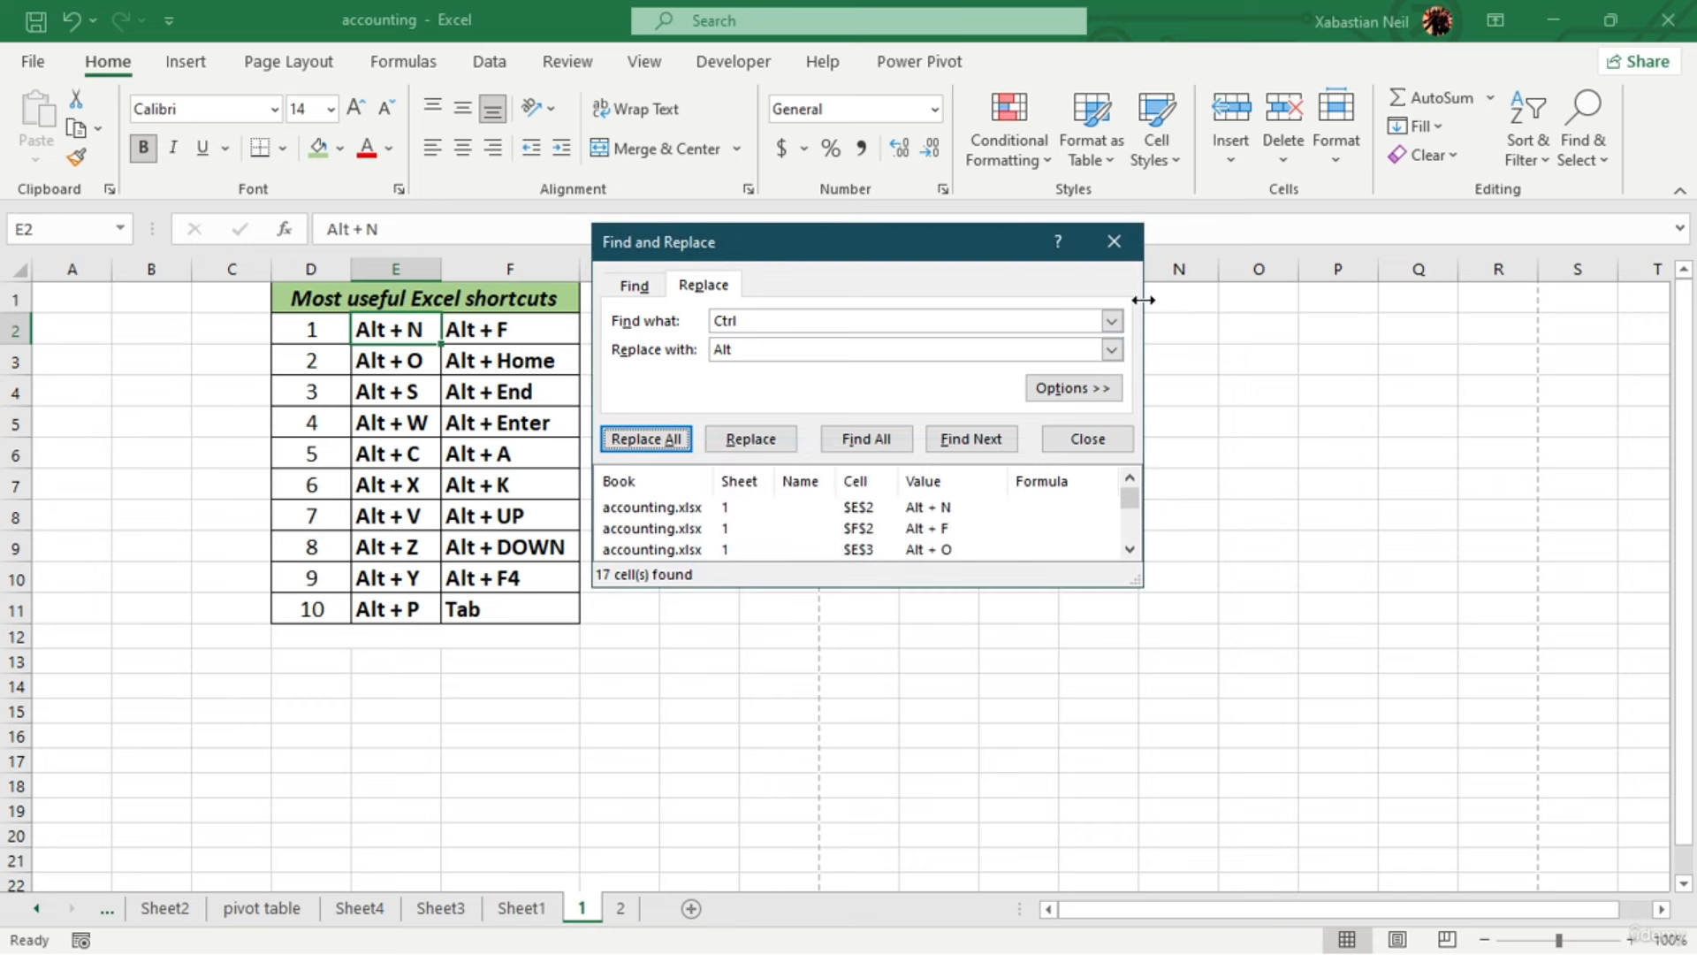
Replace all occurrences of Alt with Ctrl and close Find and Replace
click(760, 347)
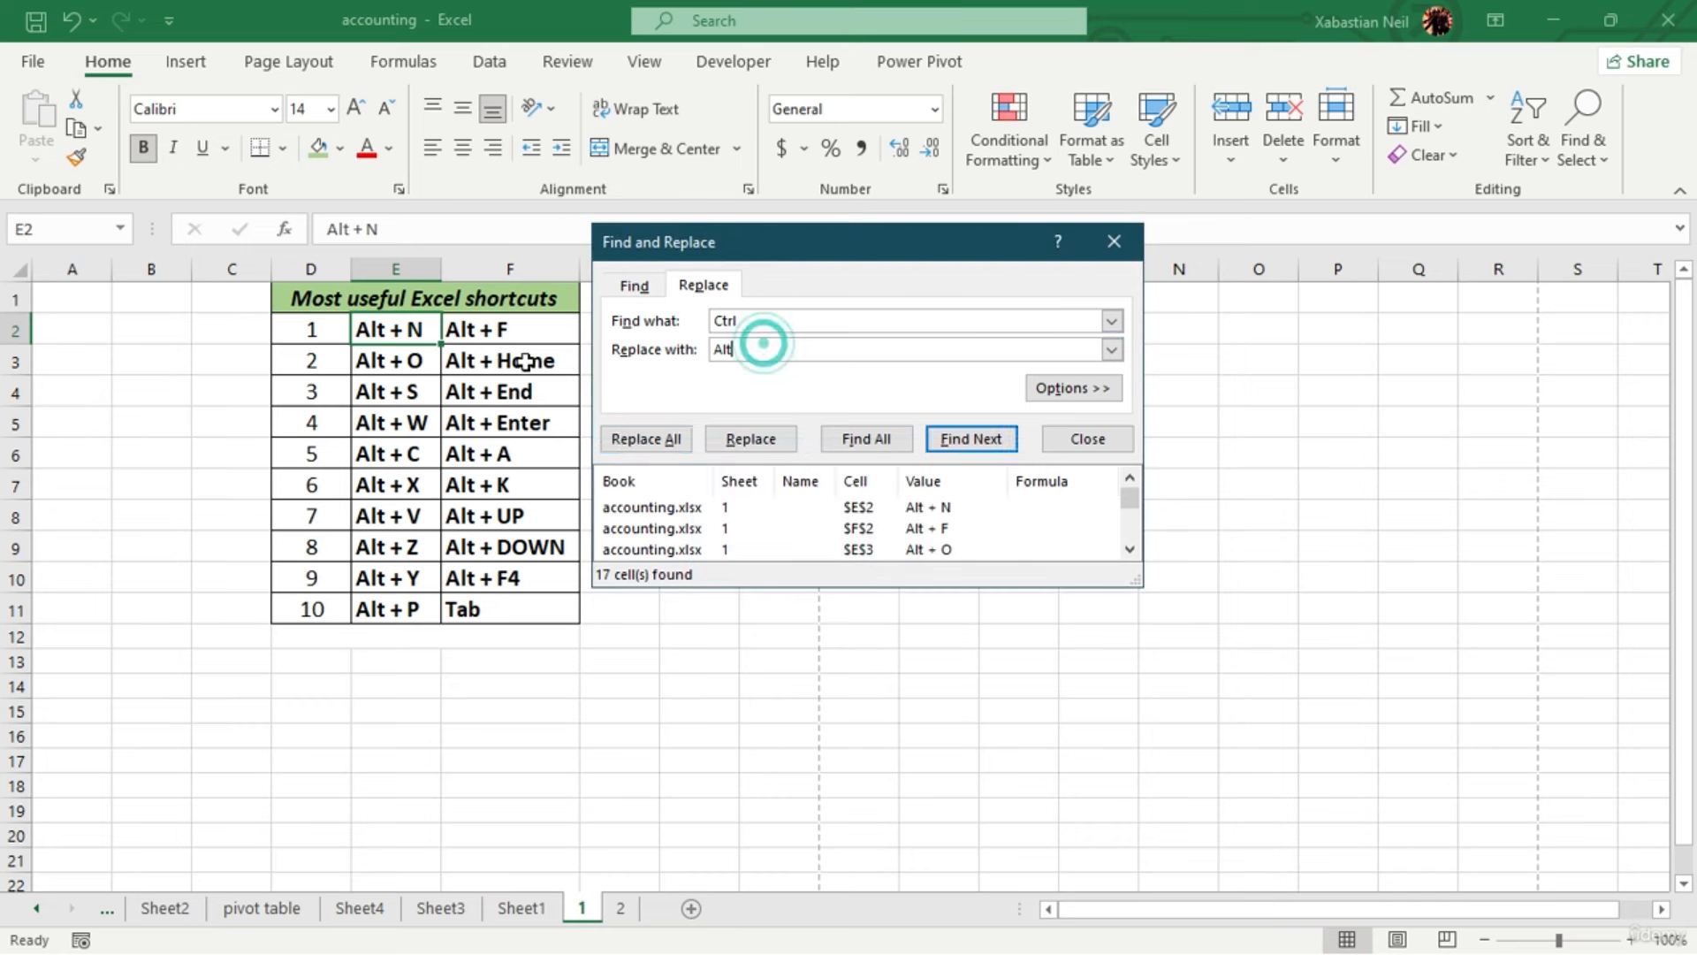
click(784, 347)
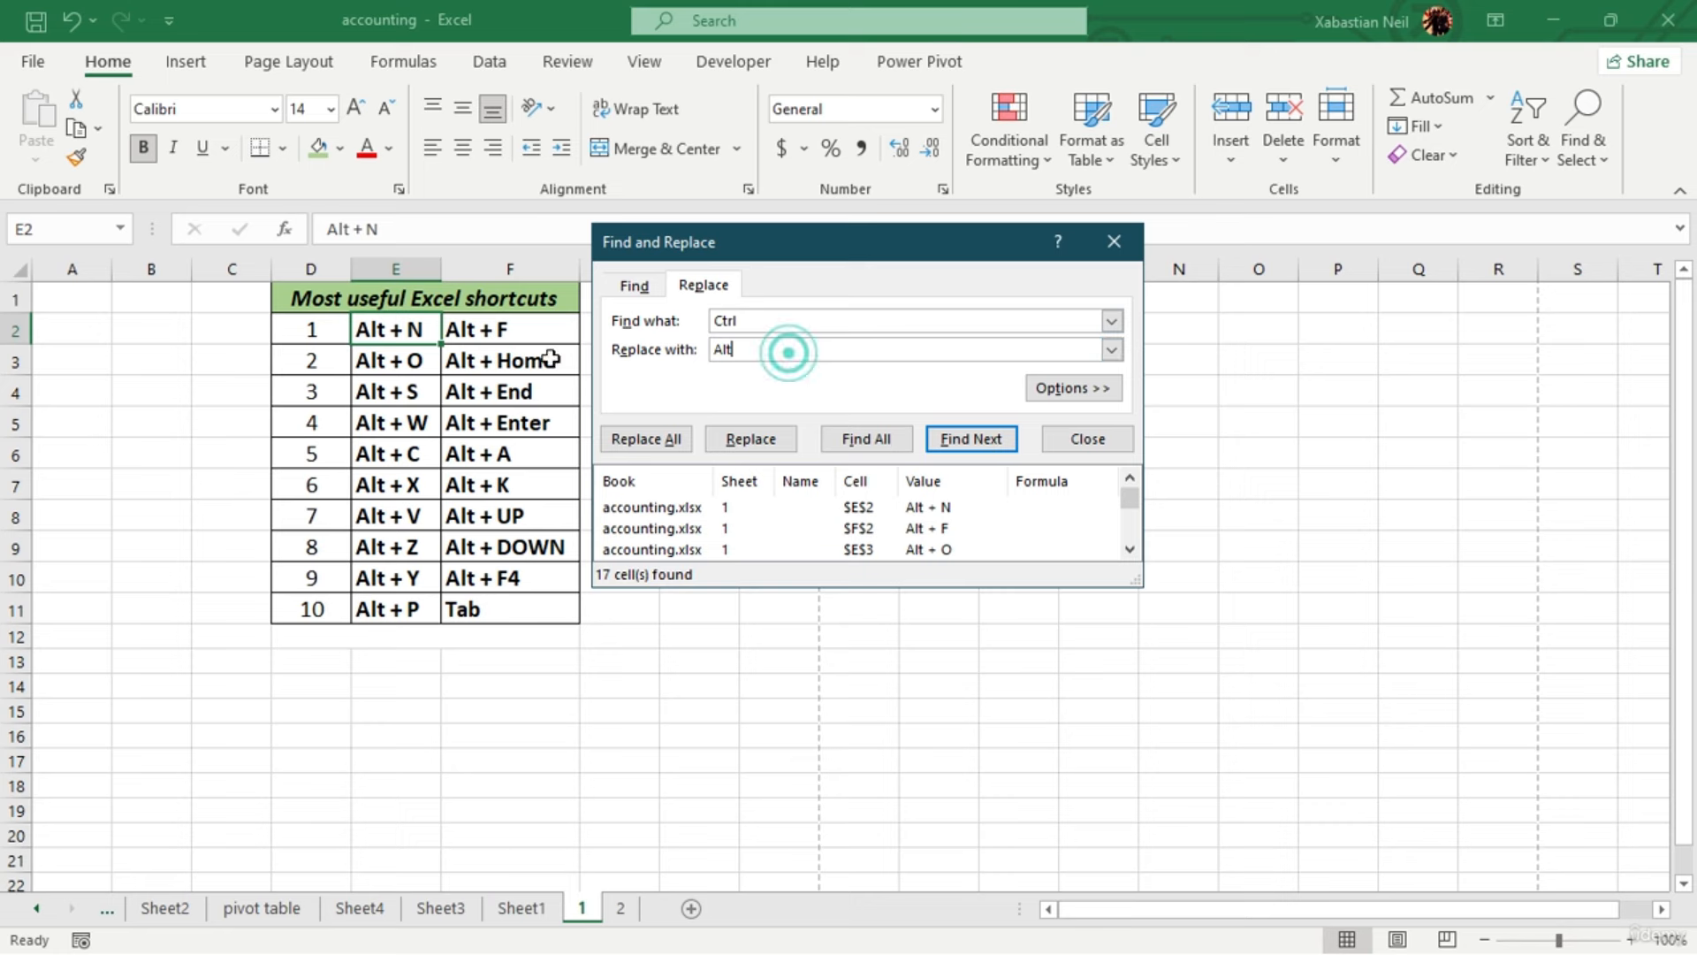
drag(776, 345, 651, 331)
key(BackSpace)
click(817, 320)
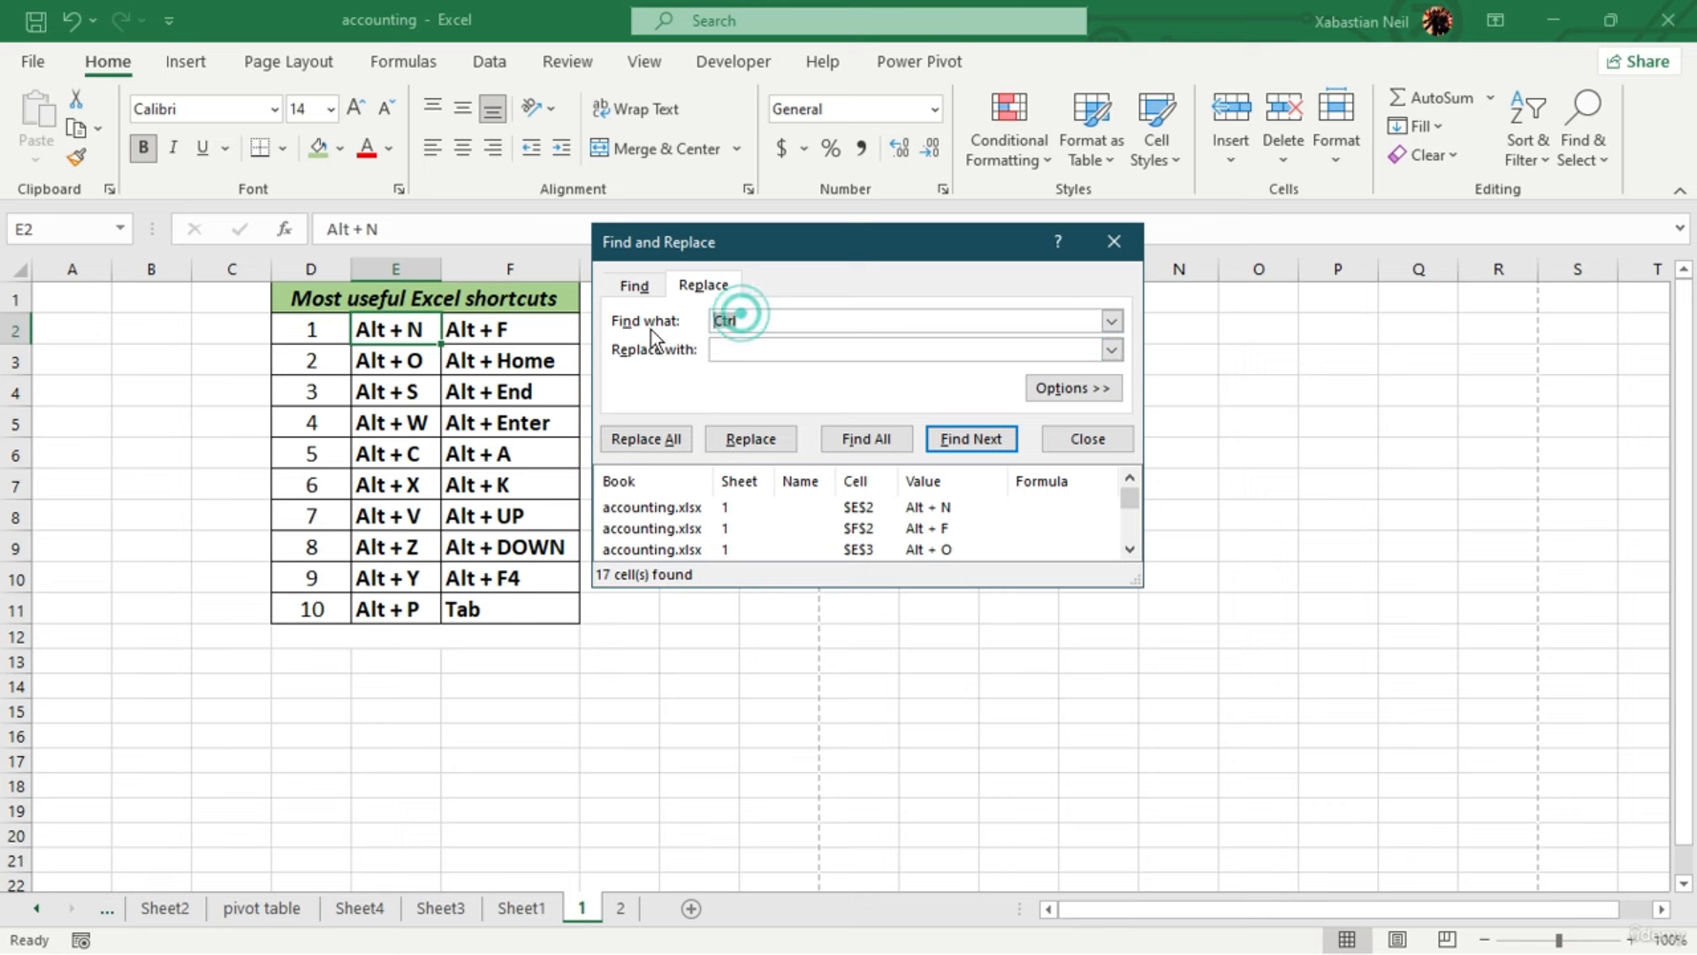
key(BackSpace)
text(Alt)
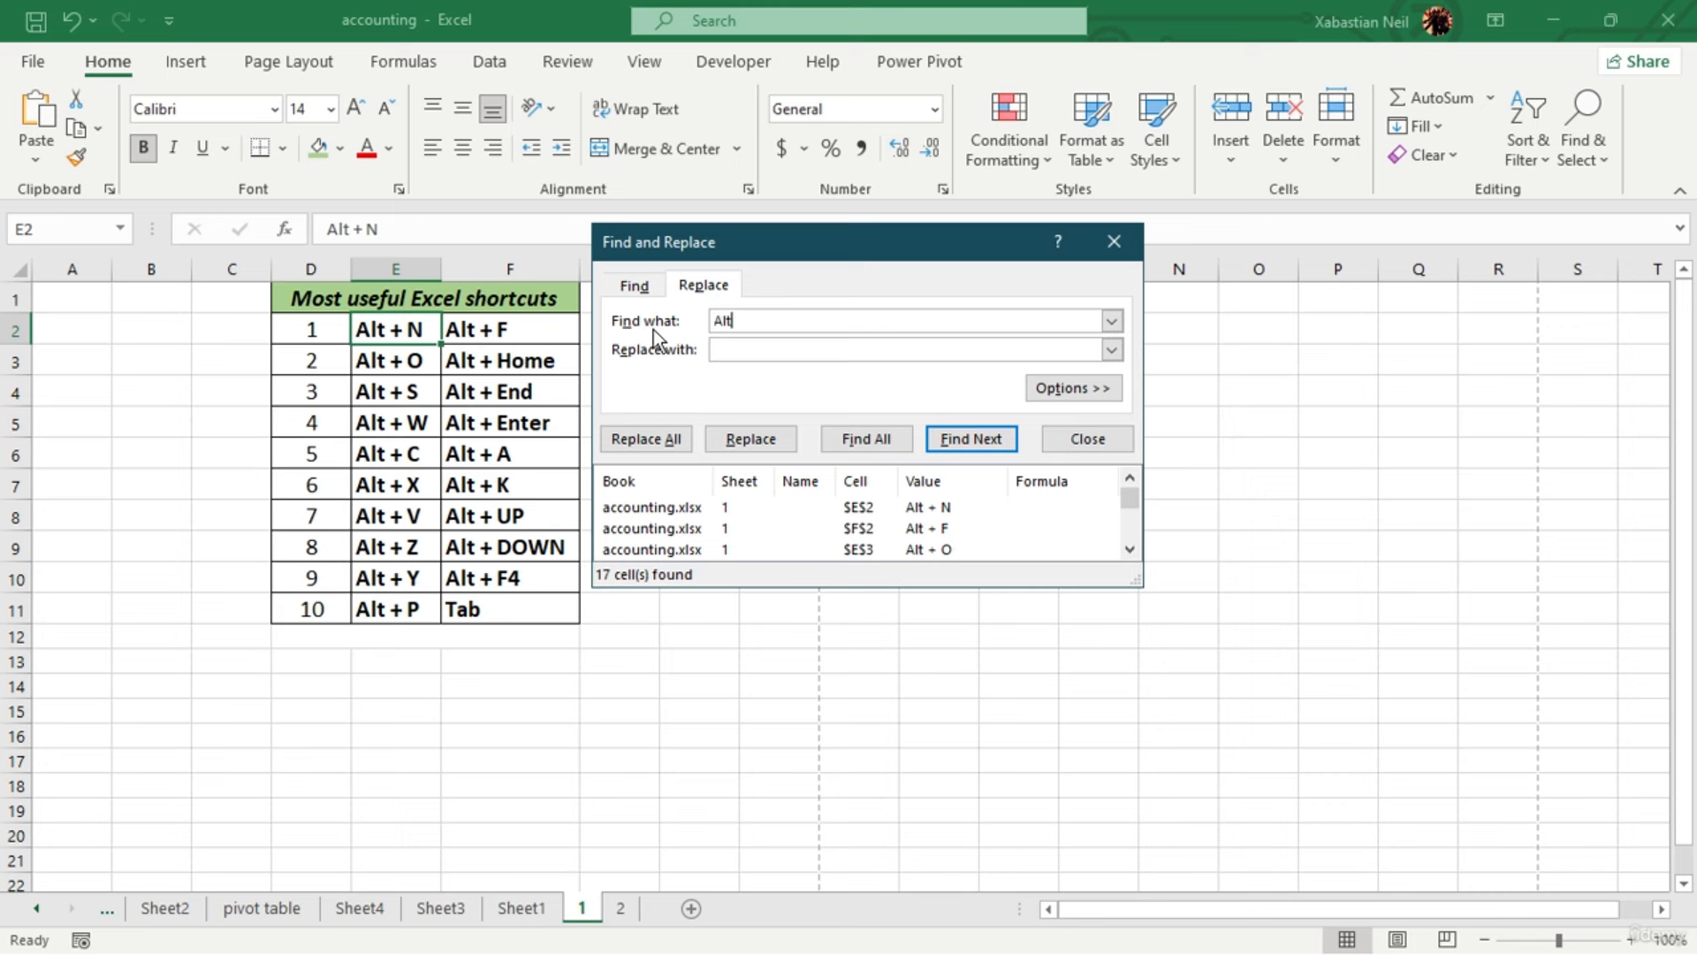
click(739, 350)
text(Ctrl)
click(667, 446)
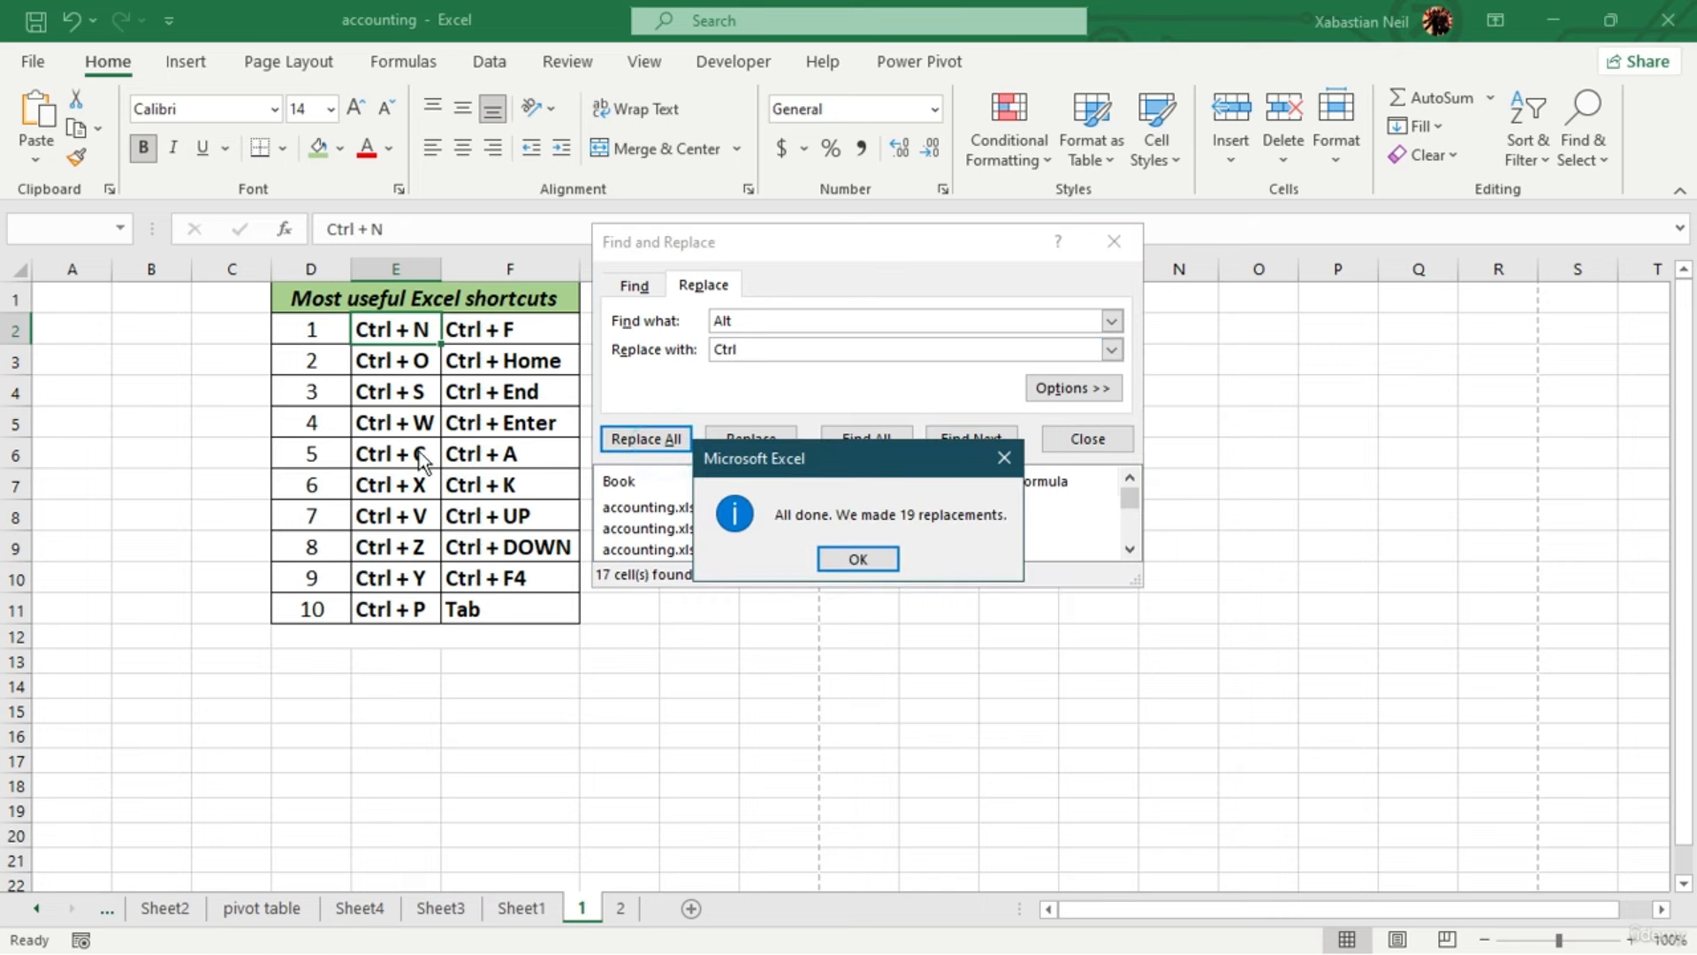
click(862, 560)
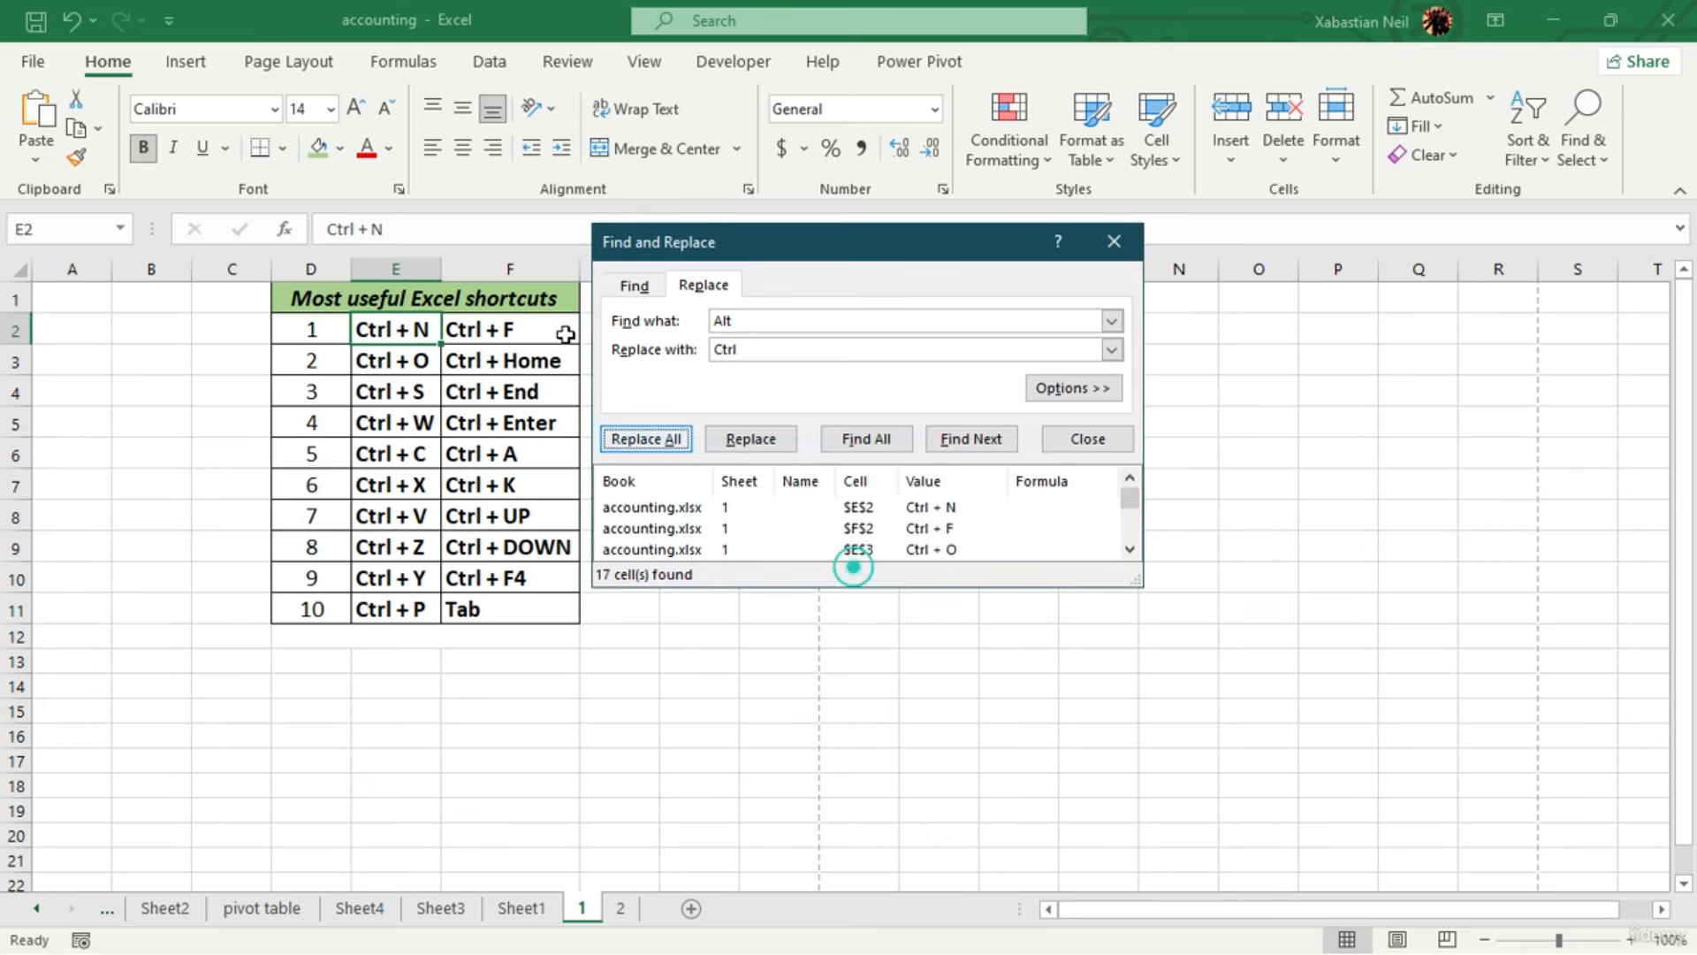
click(1121, 254)
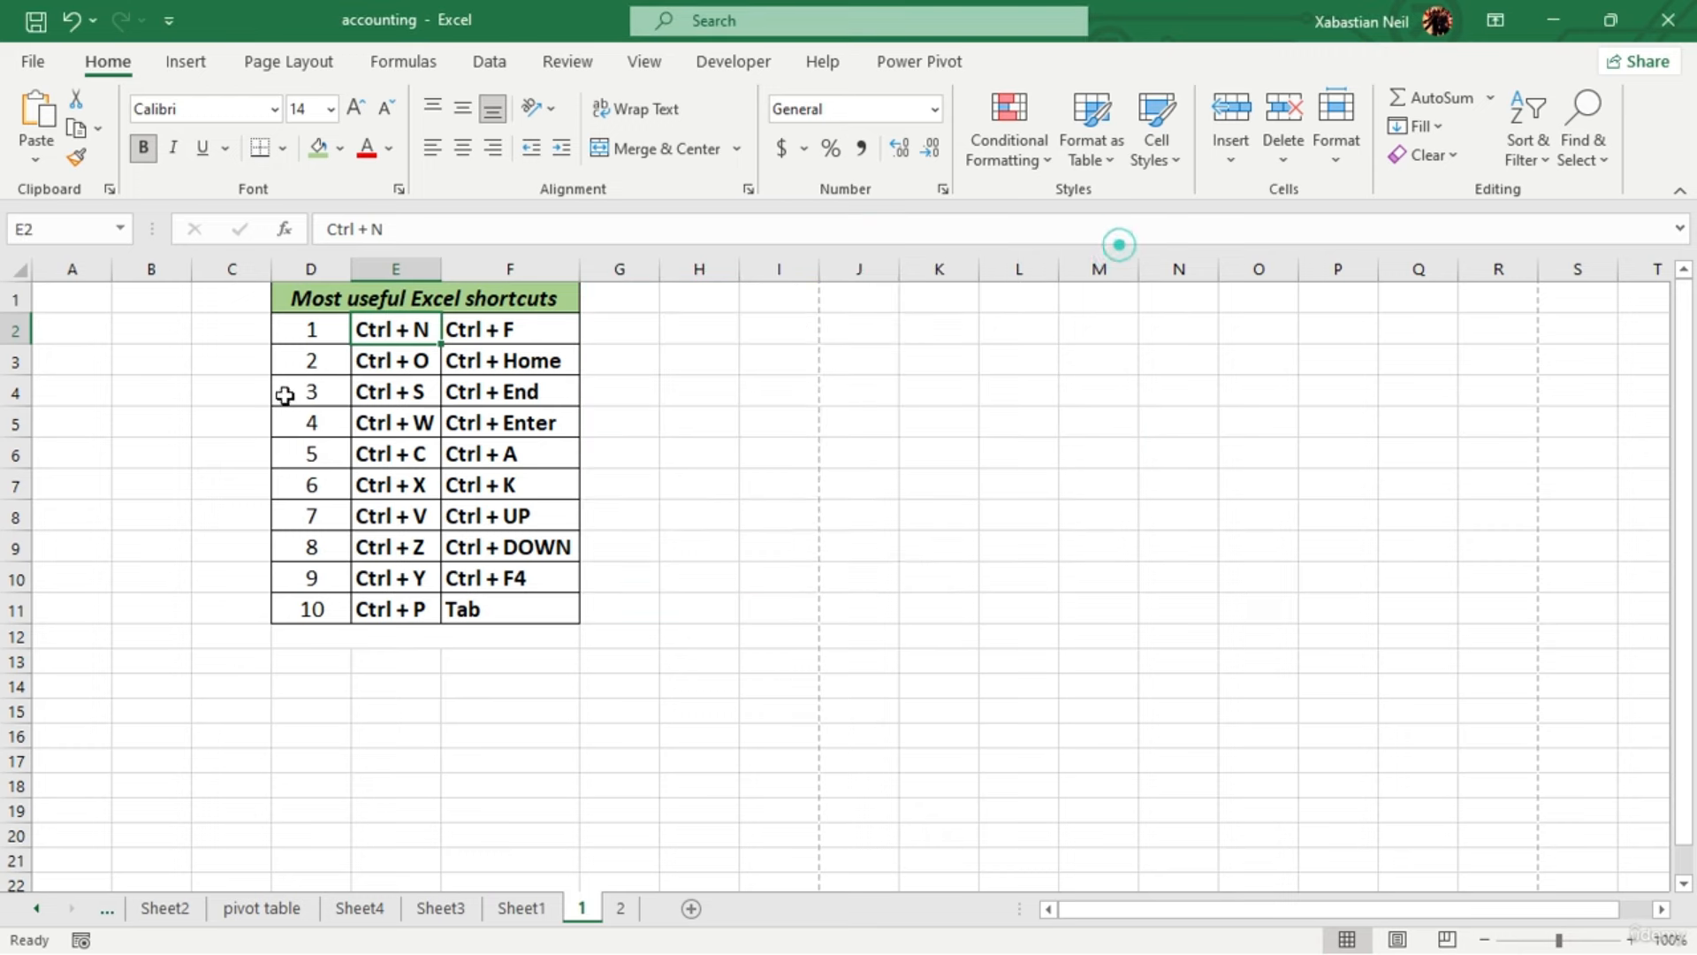
Undo the last two replacements in the shortcut list and select cell J5
click(75, 26)
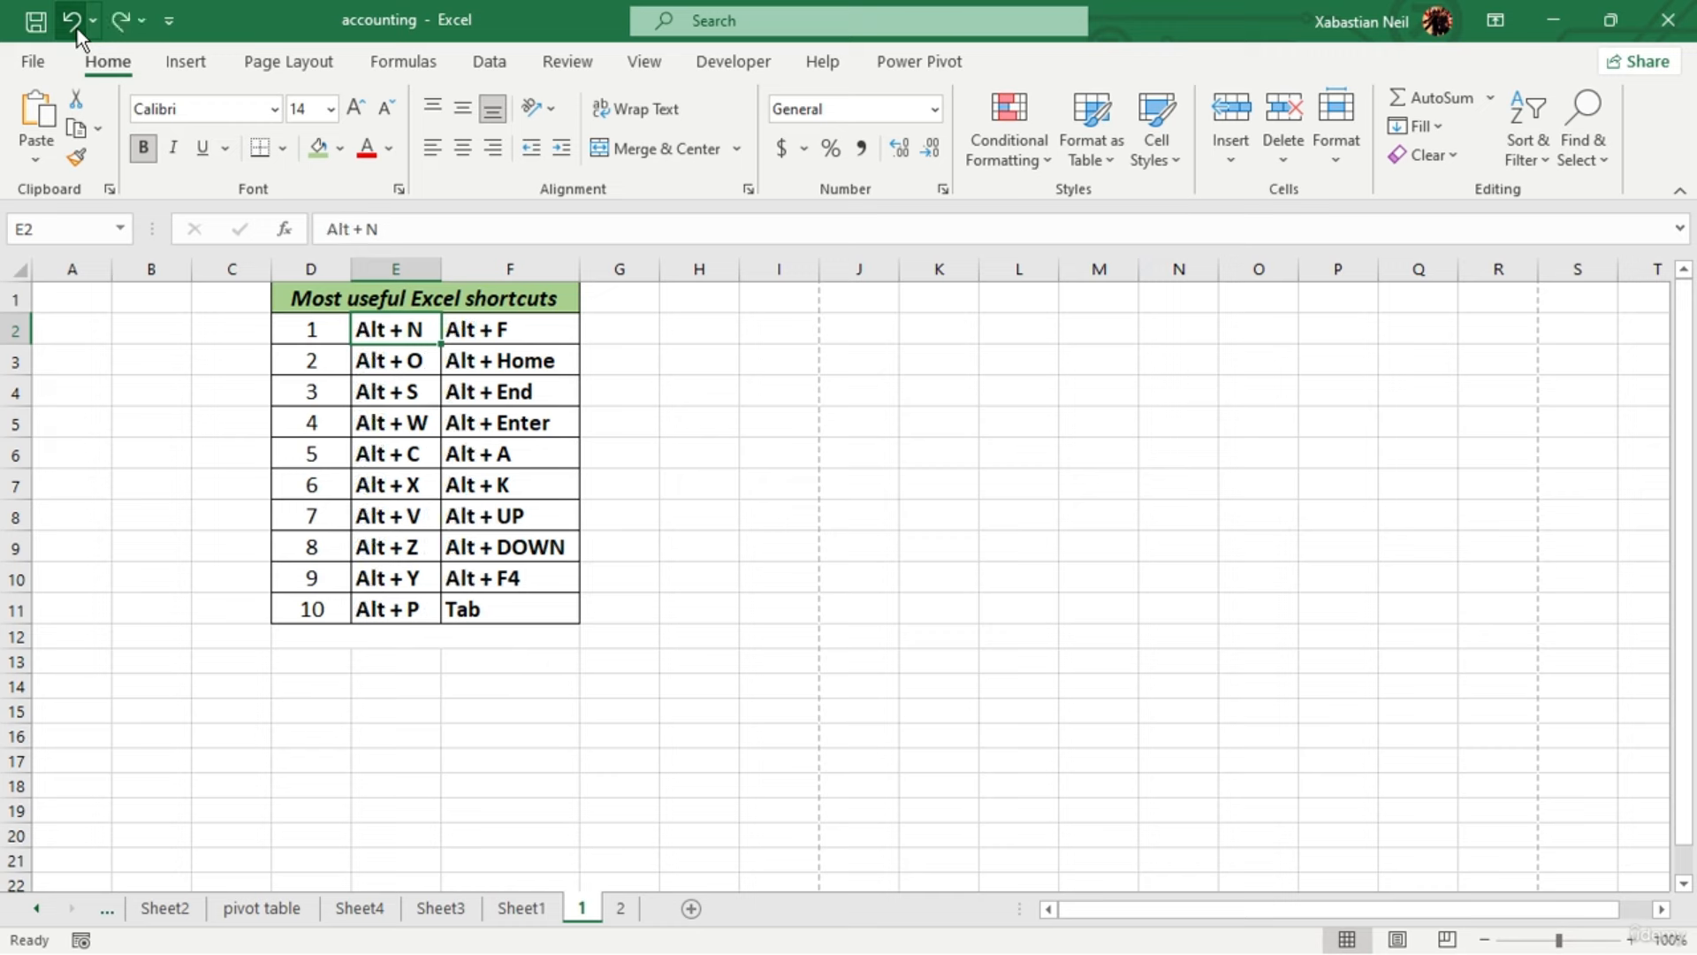
click(74, 27)
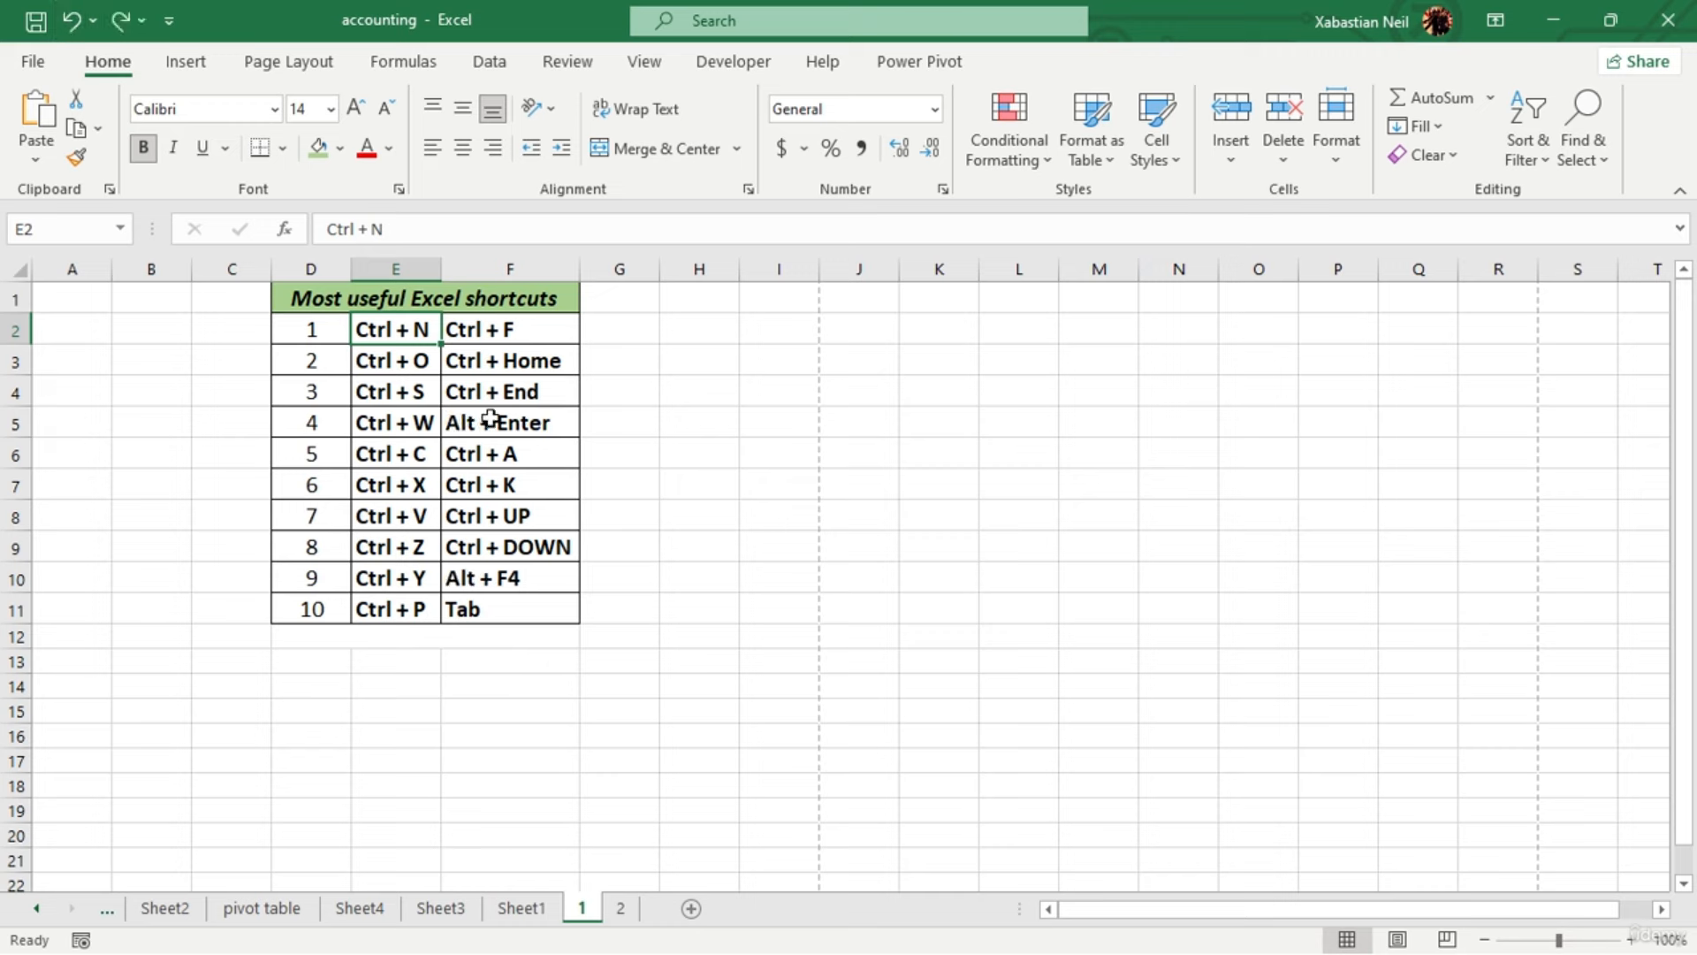
click(830, 421)
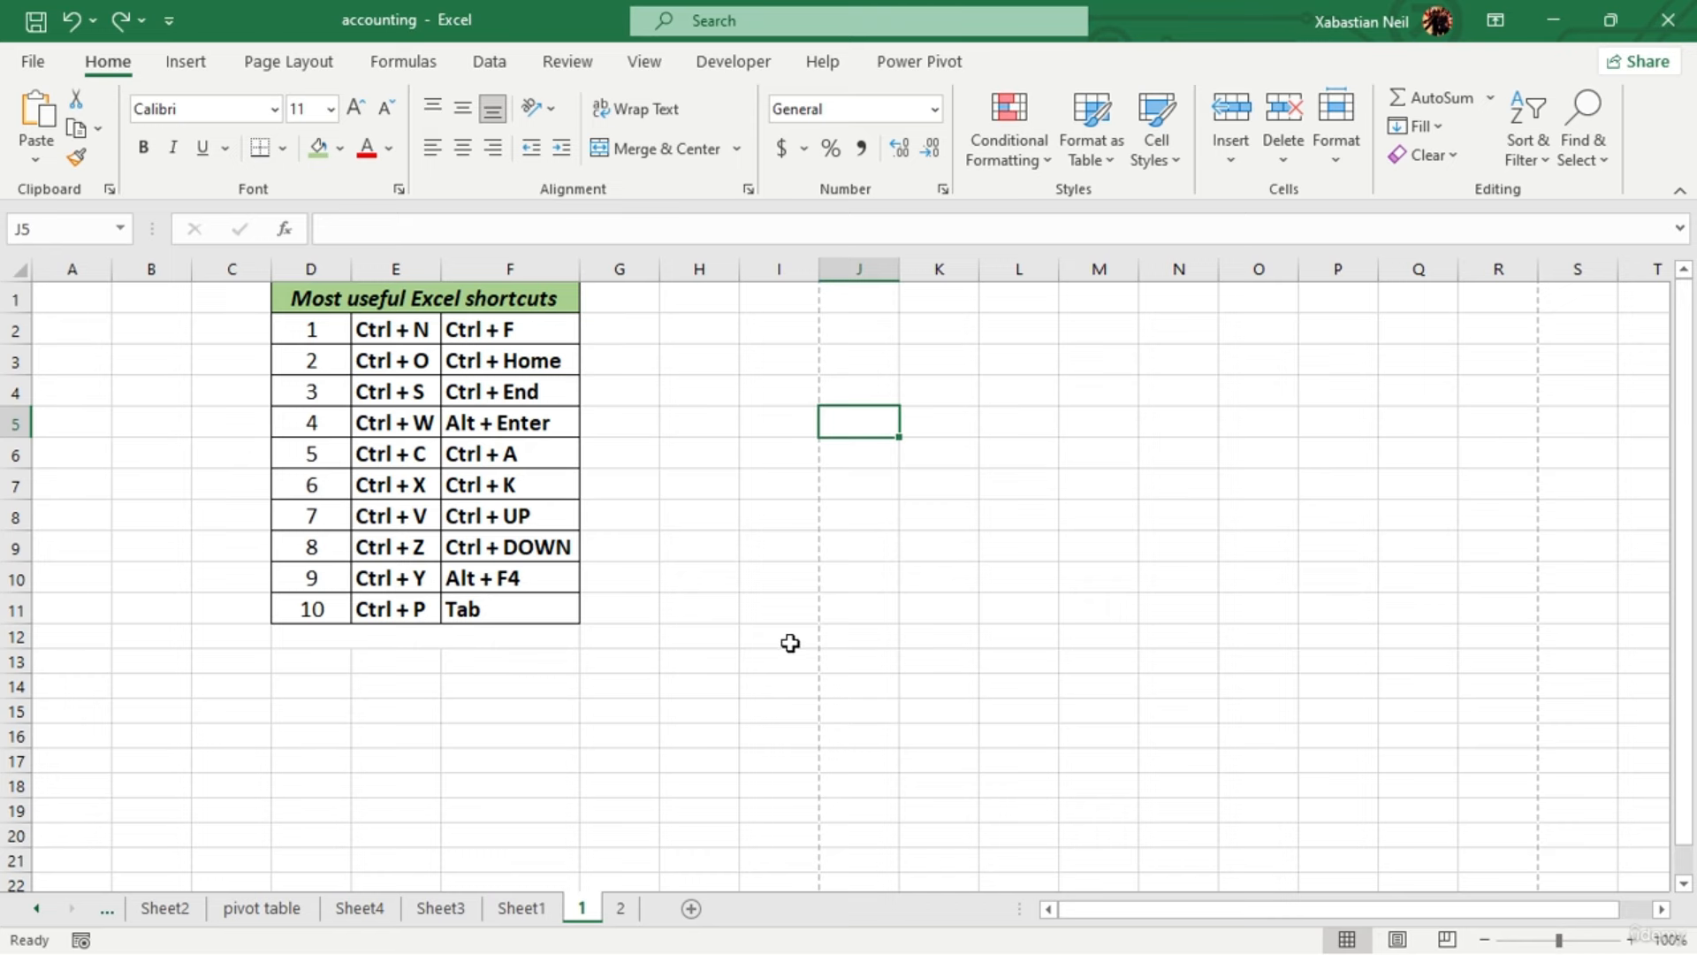
View the empty rows far below the shortcut list, copy the empty cell J5, and return to the start of the sheet
scroll(754, 778, down, 20)
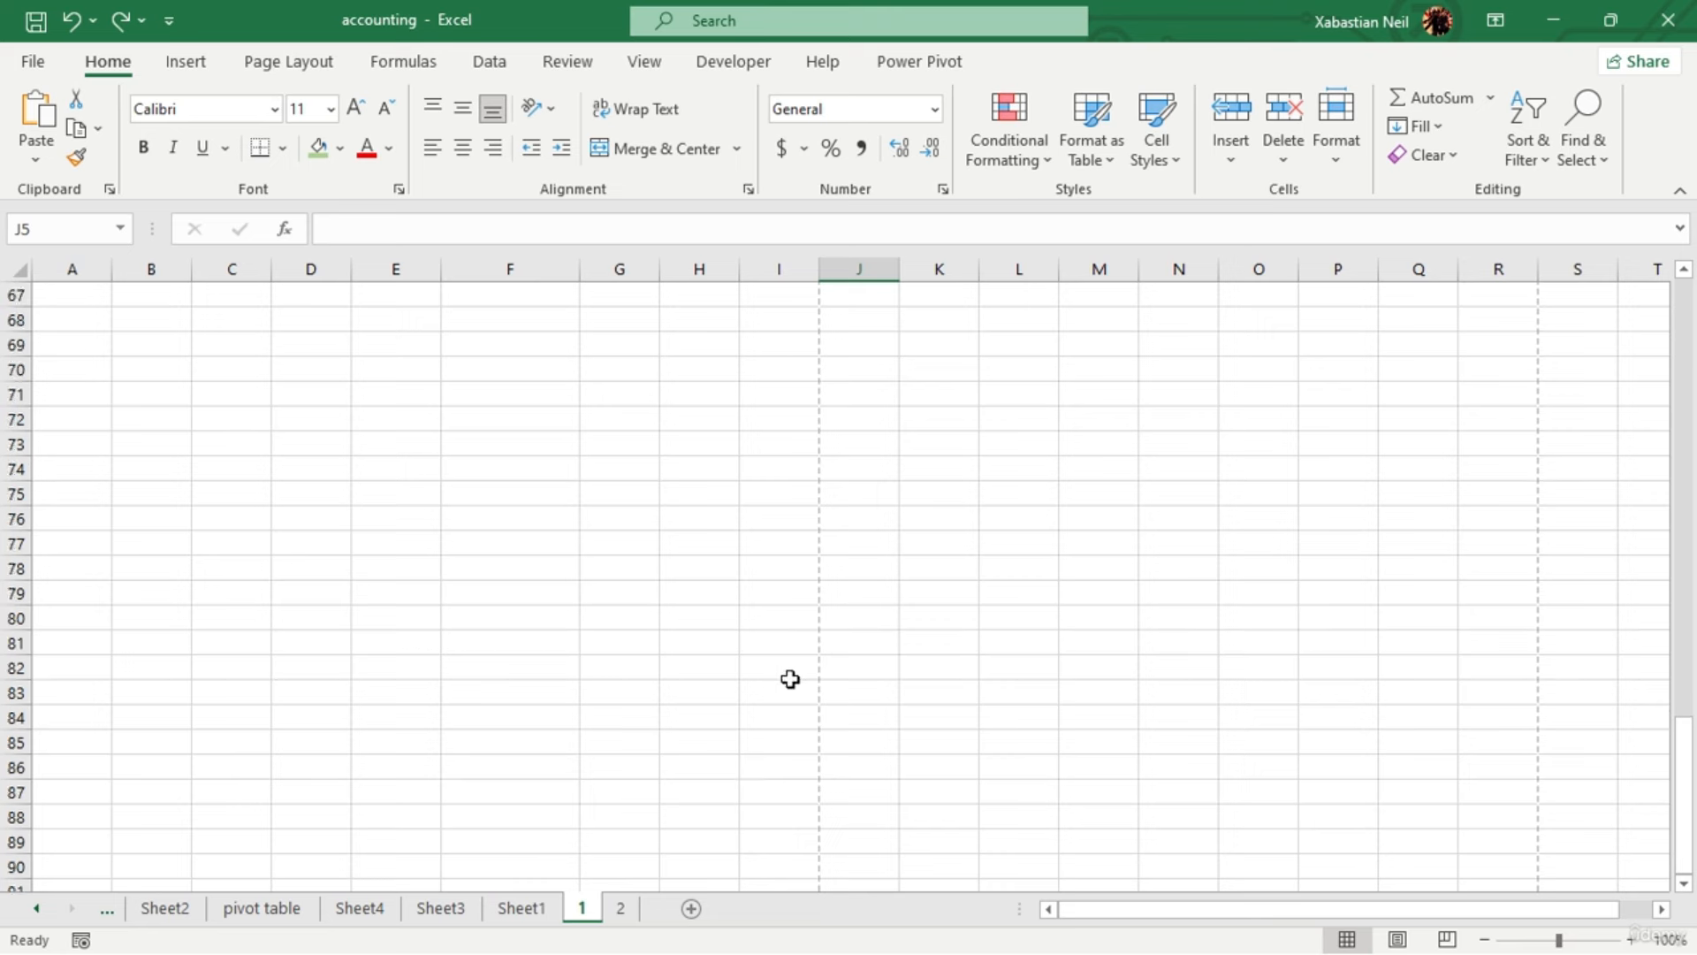
scroll(790, 679, down, 20)
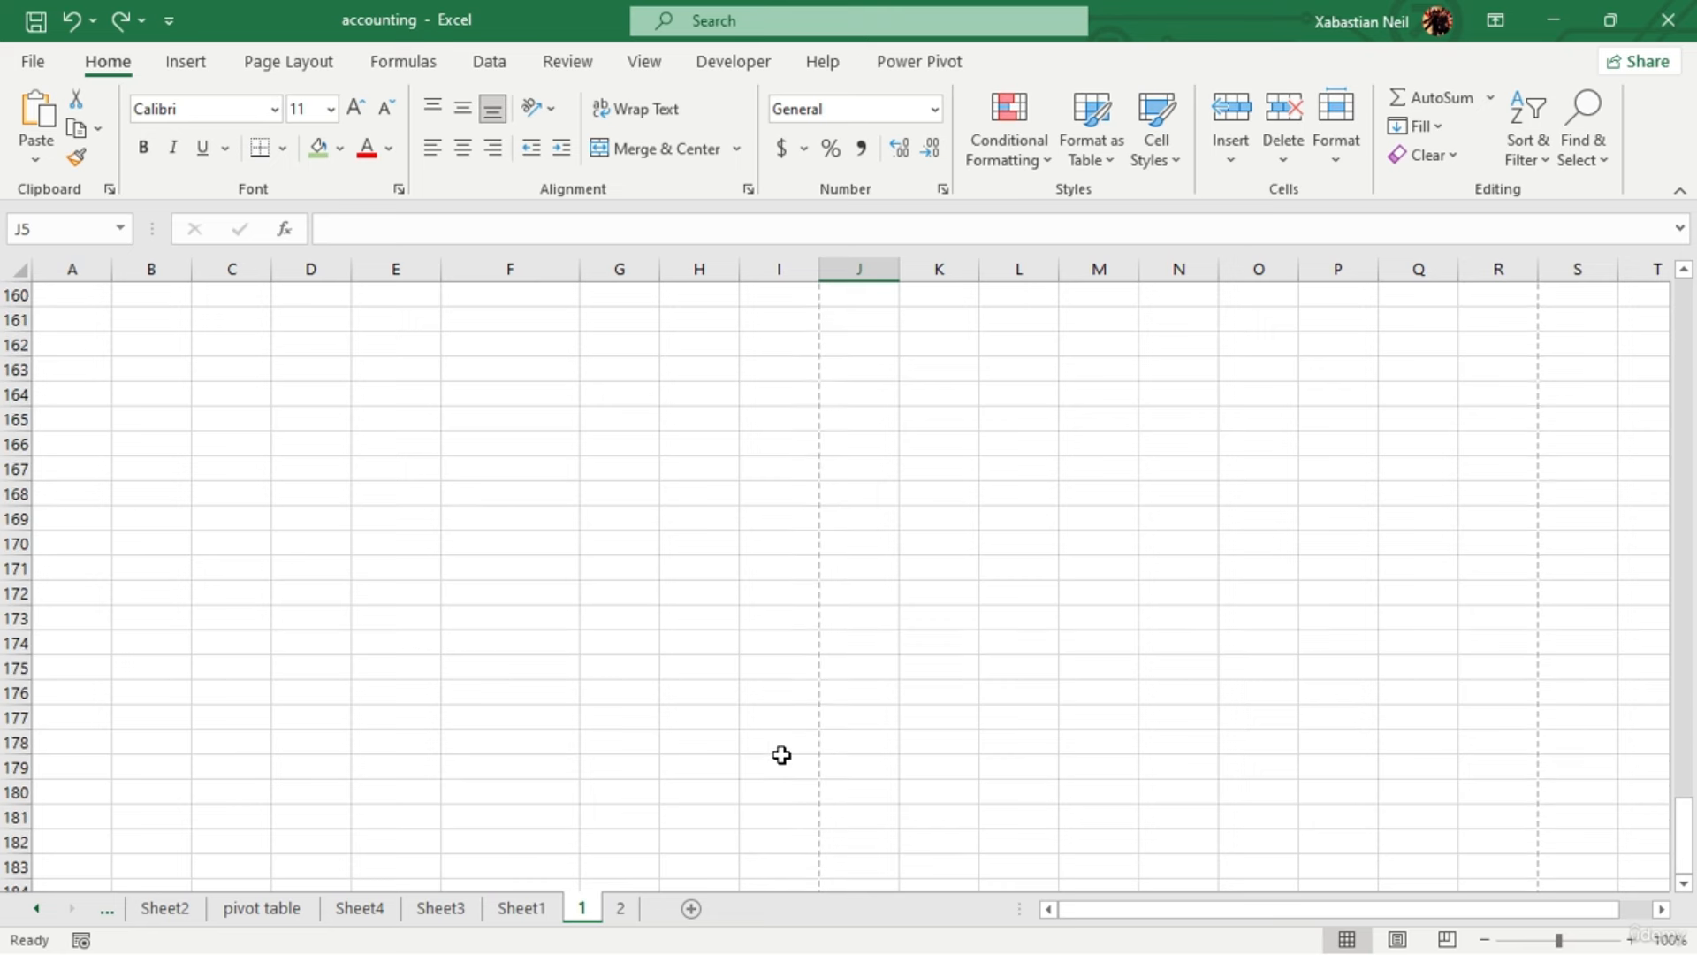
key(ctrl+c)
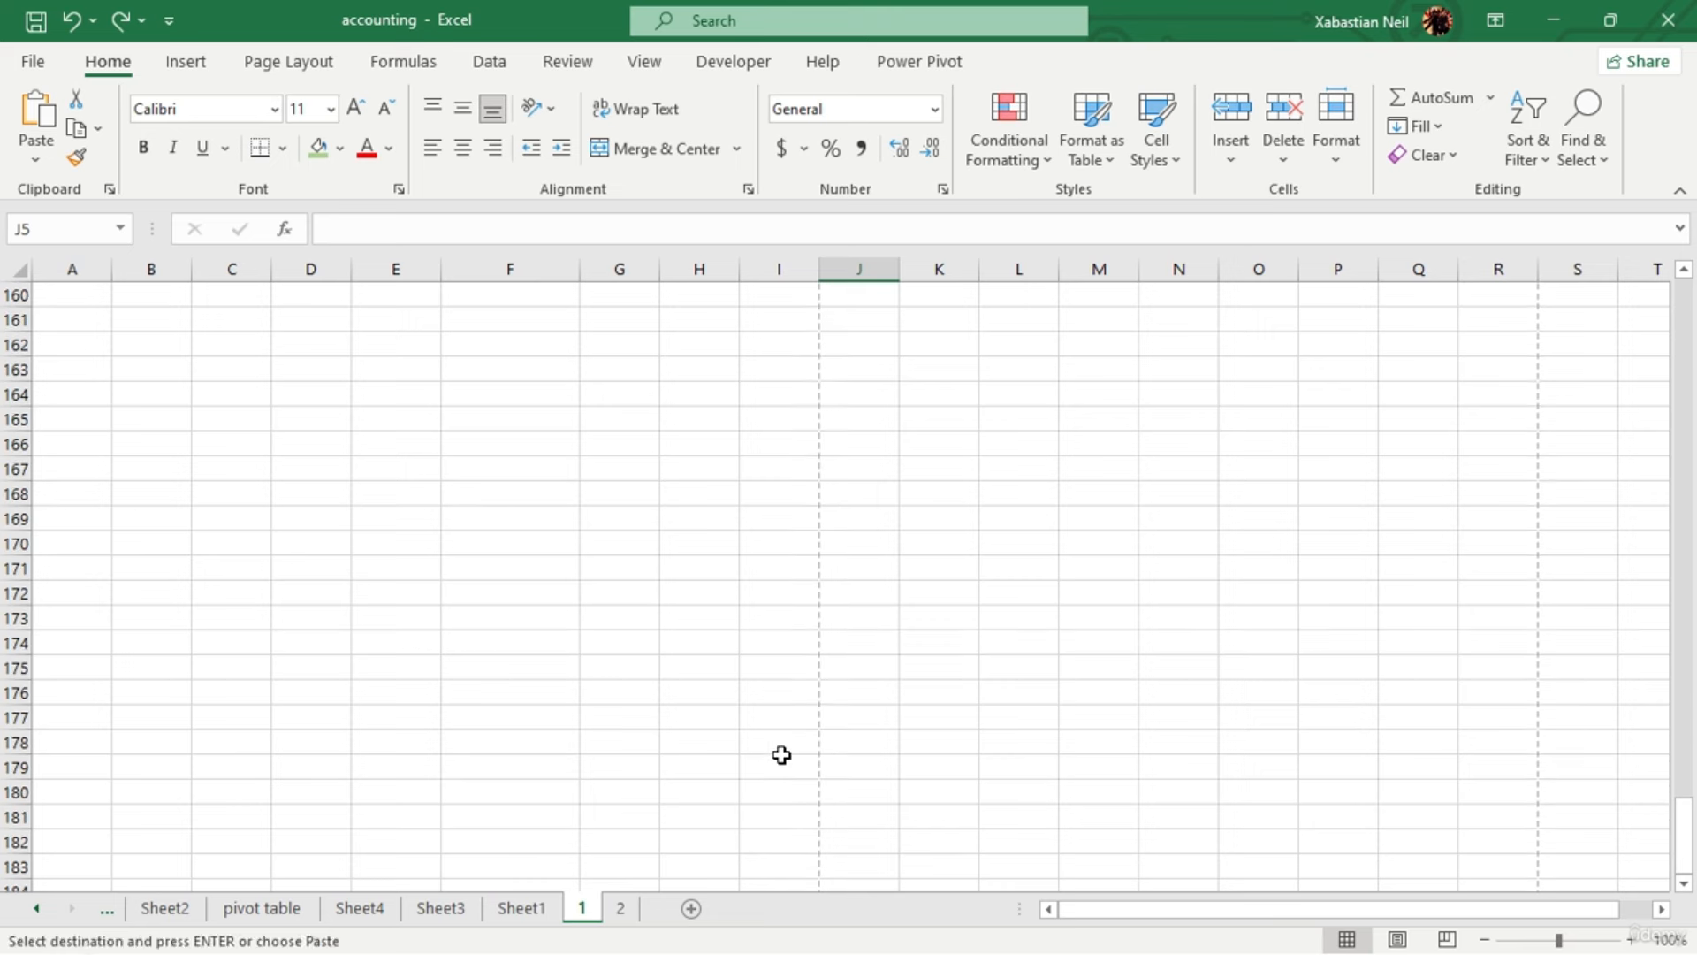
scroll(782, 755, up, 20)
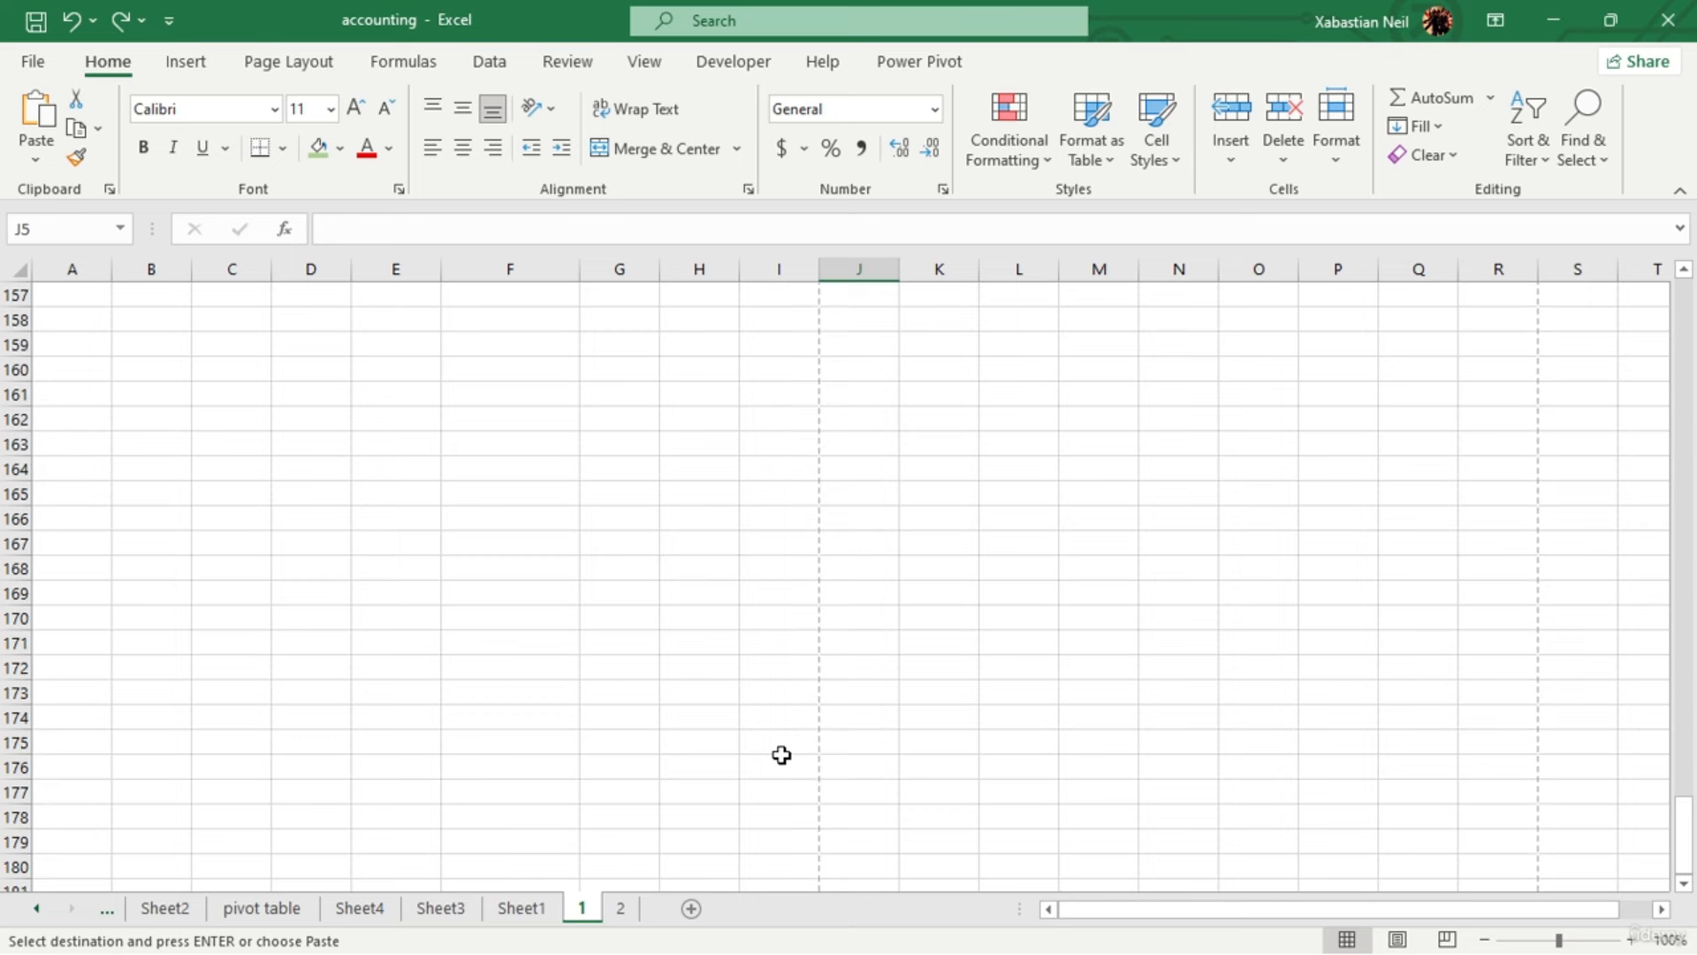
scroll(781, 754, up, 20)
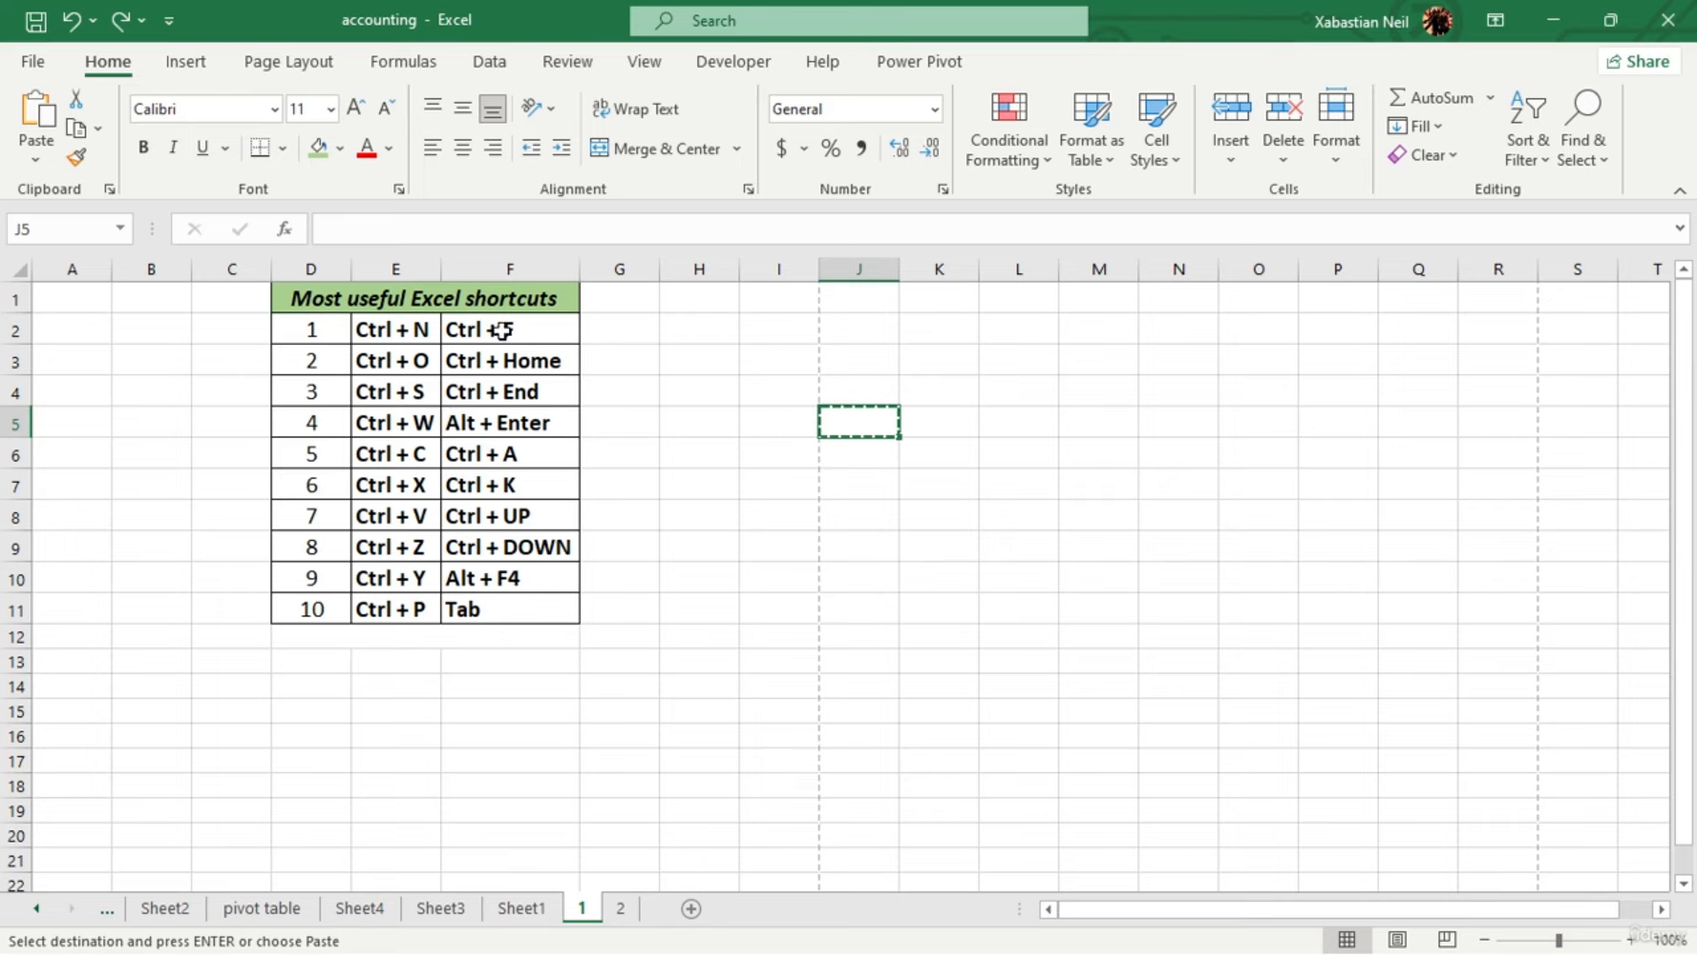
Look at the Dashboard sheet and sheet 2, and return to sheet 1
click(97, 908)
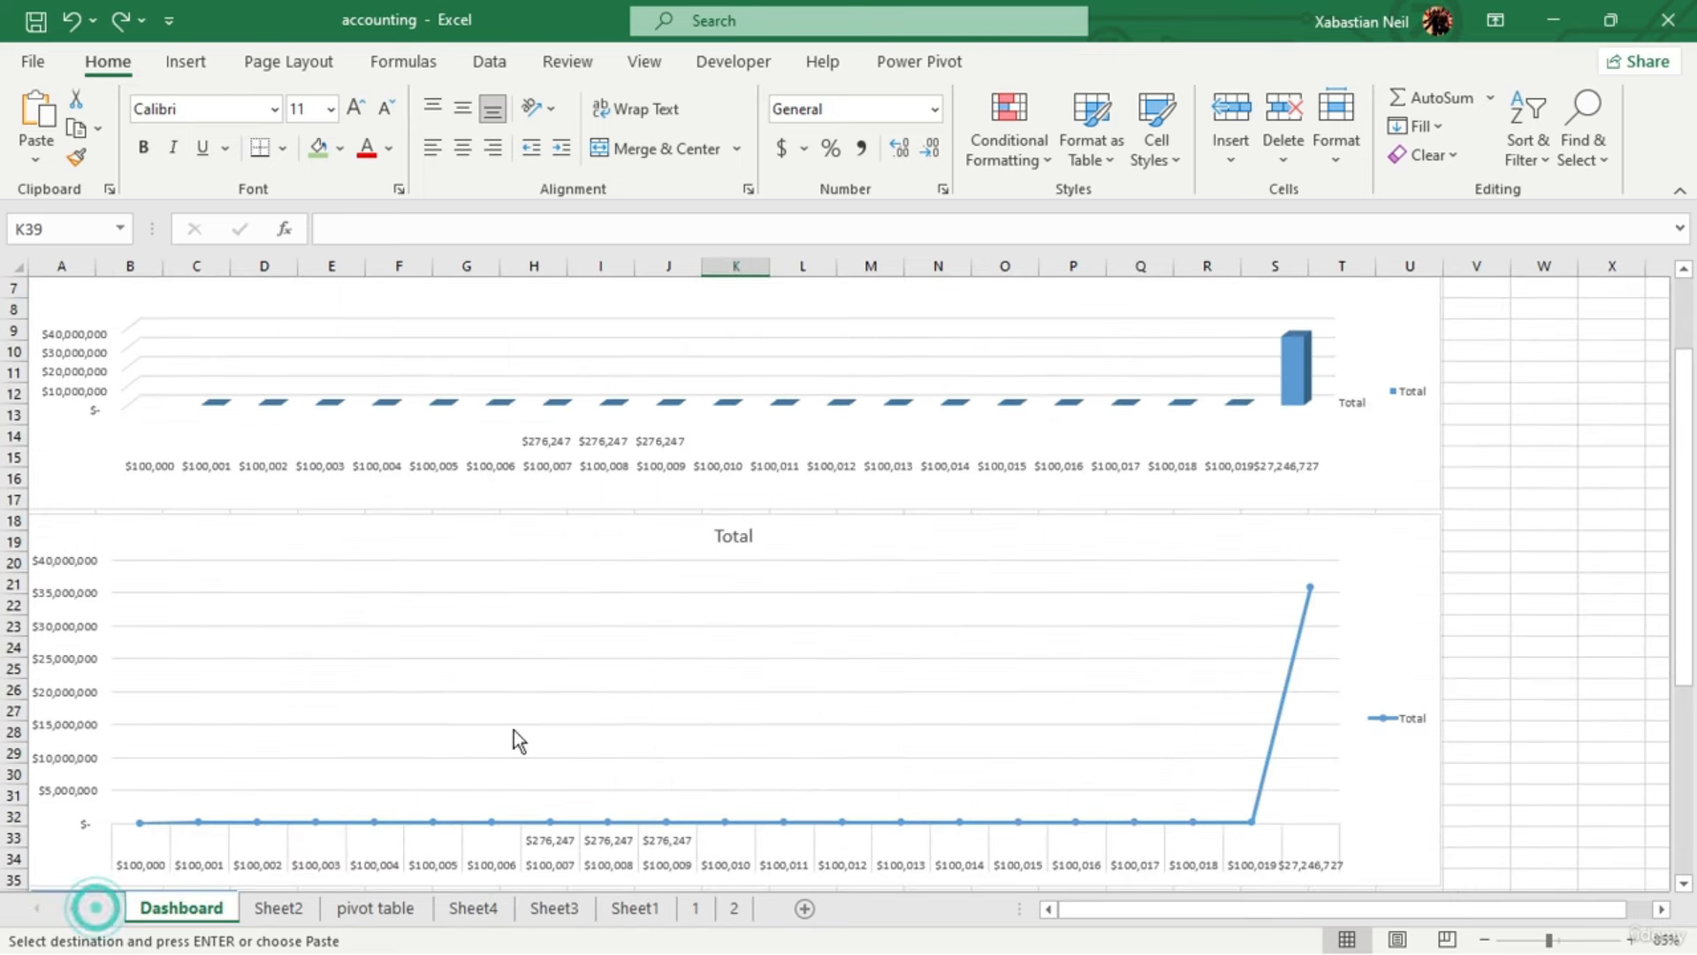
click(741, 909)
click(695, 909)
Cancel the pending copy of J5 by opening K6 for entry, leave K6 empty, and select J9
click(553, 661)
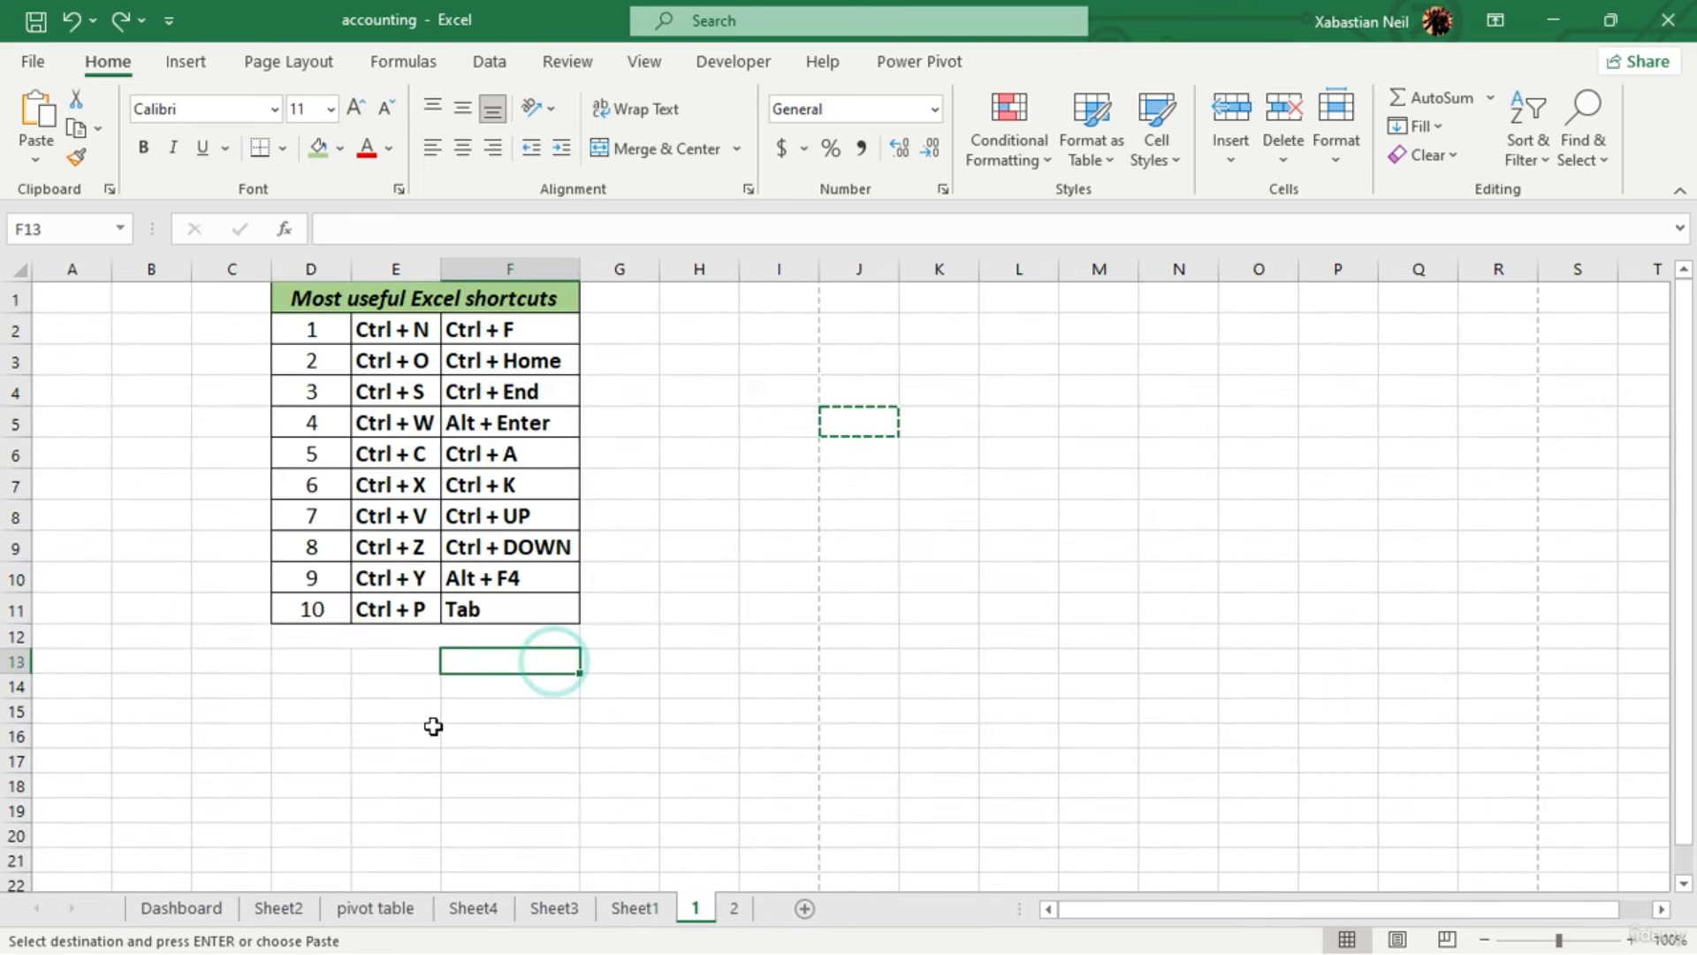
click(433, 726)
click(858, 431)
click(826, 577)
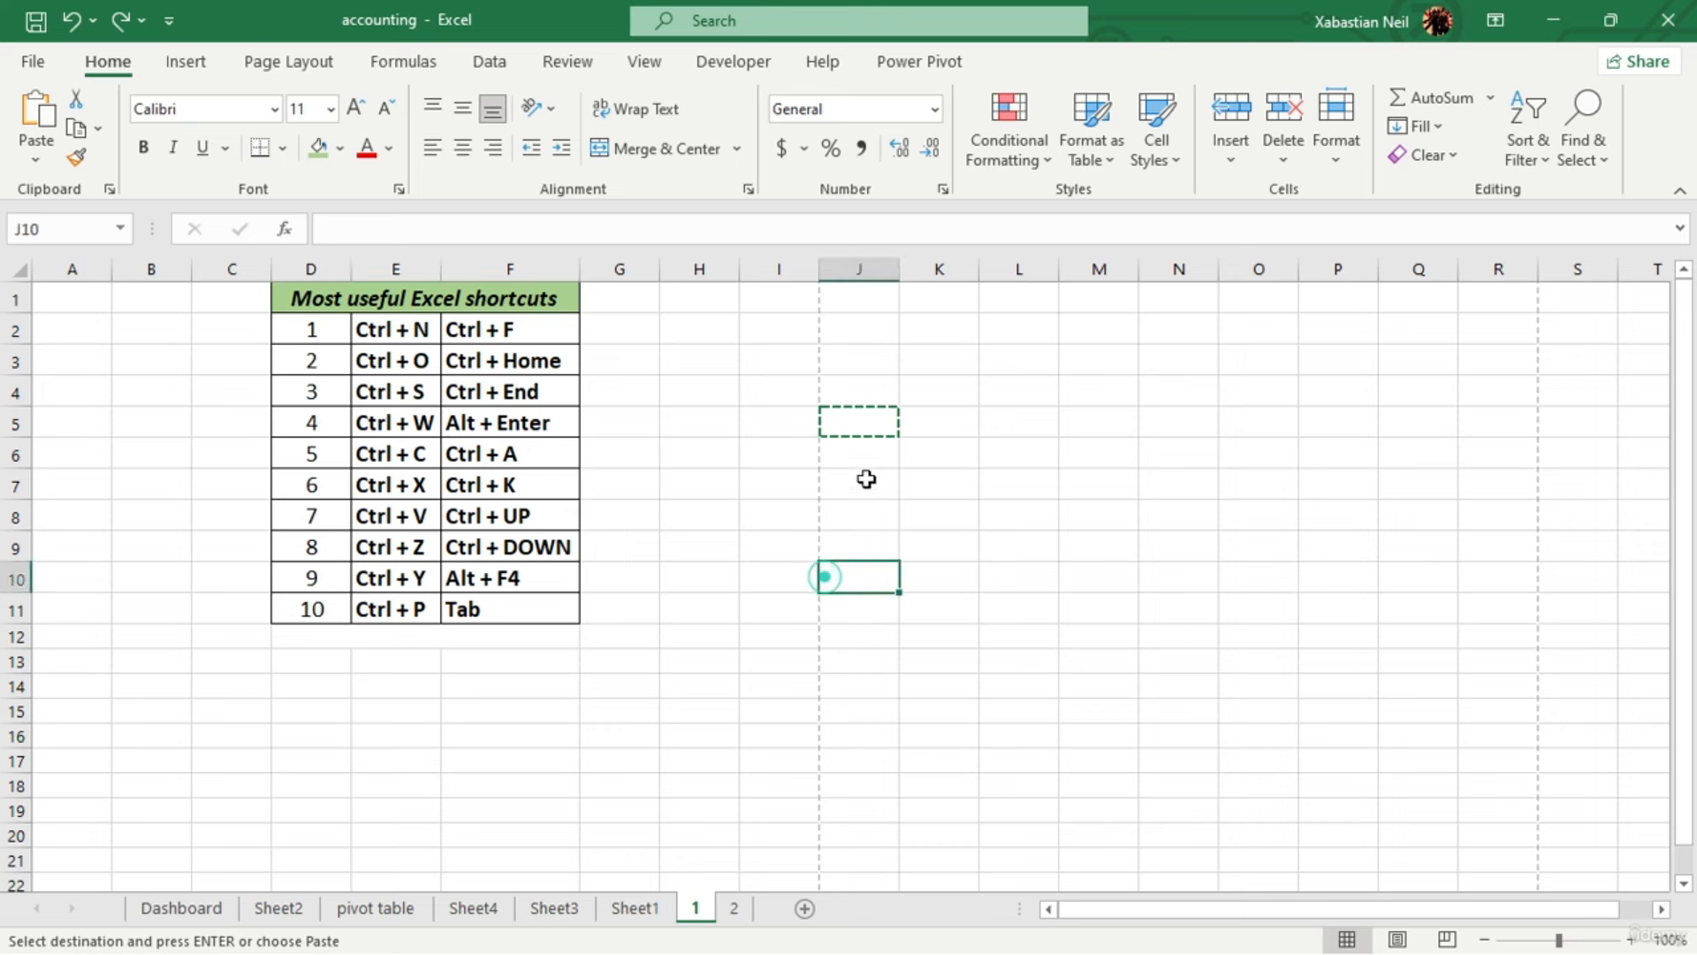
click(854, 430)
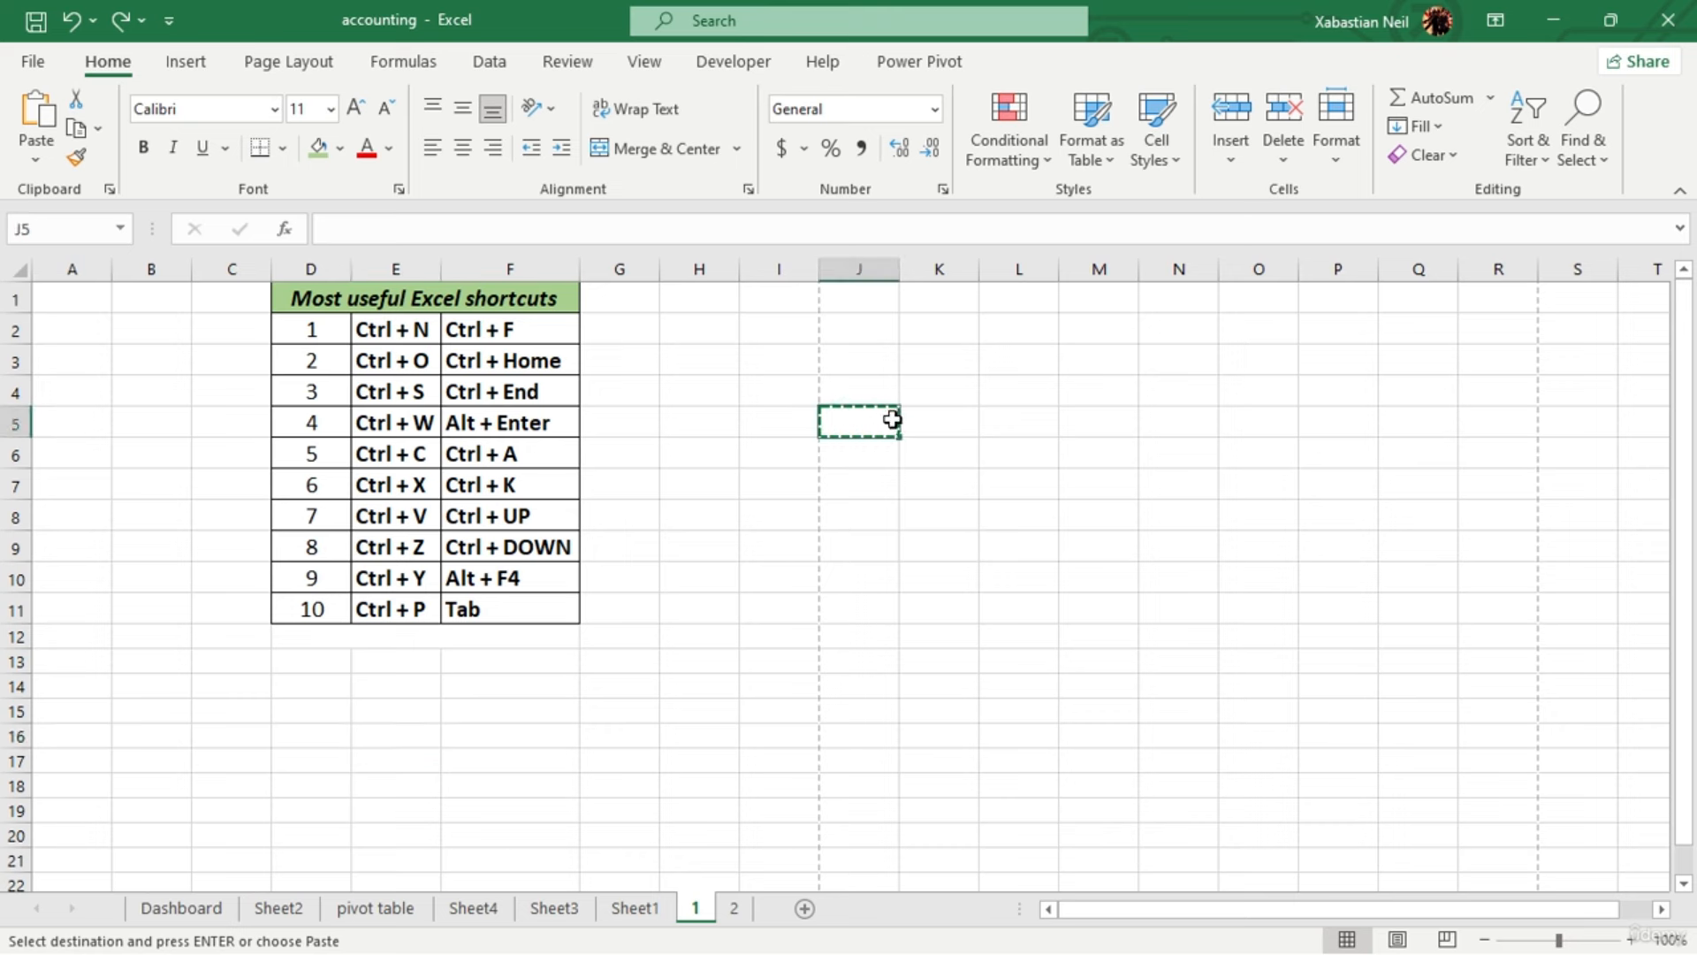
double_click(935, 453)
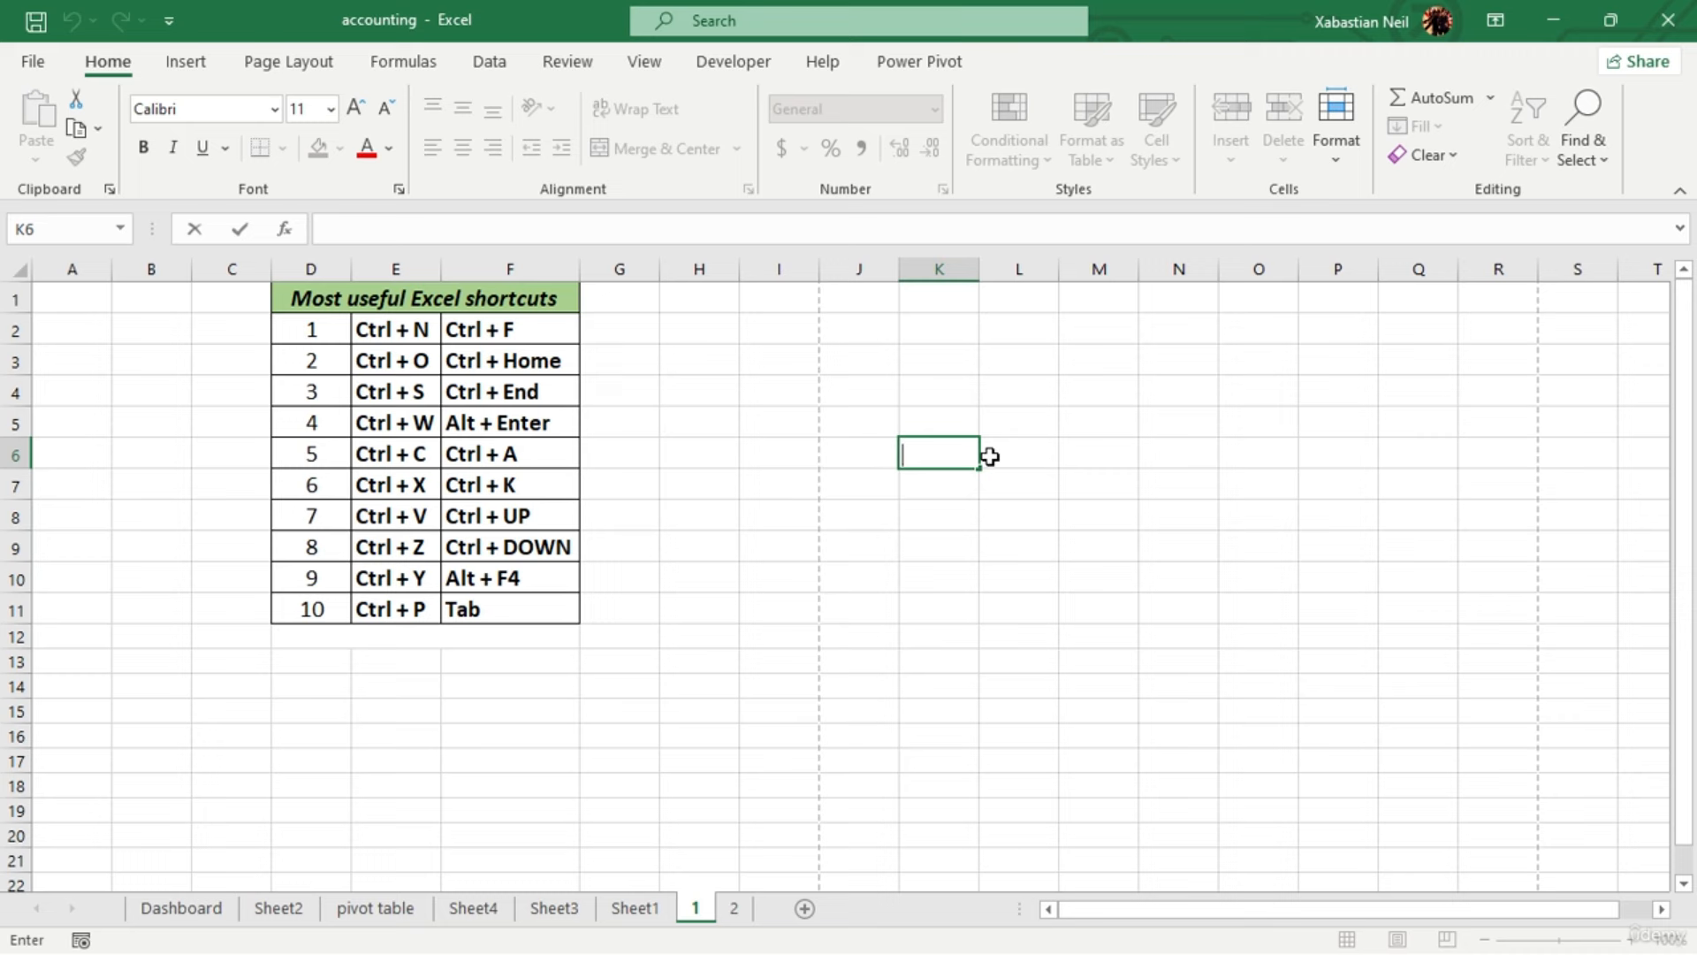
click(857, 545)
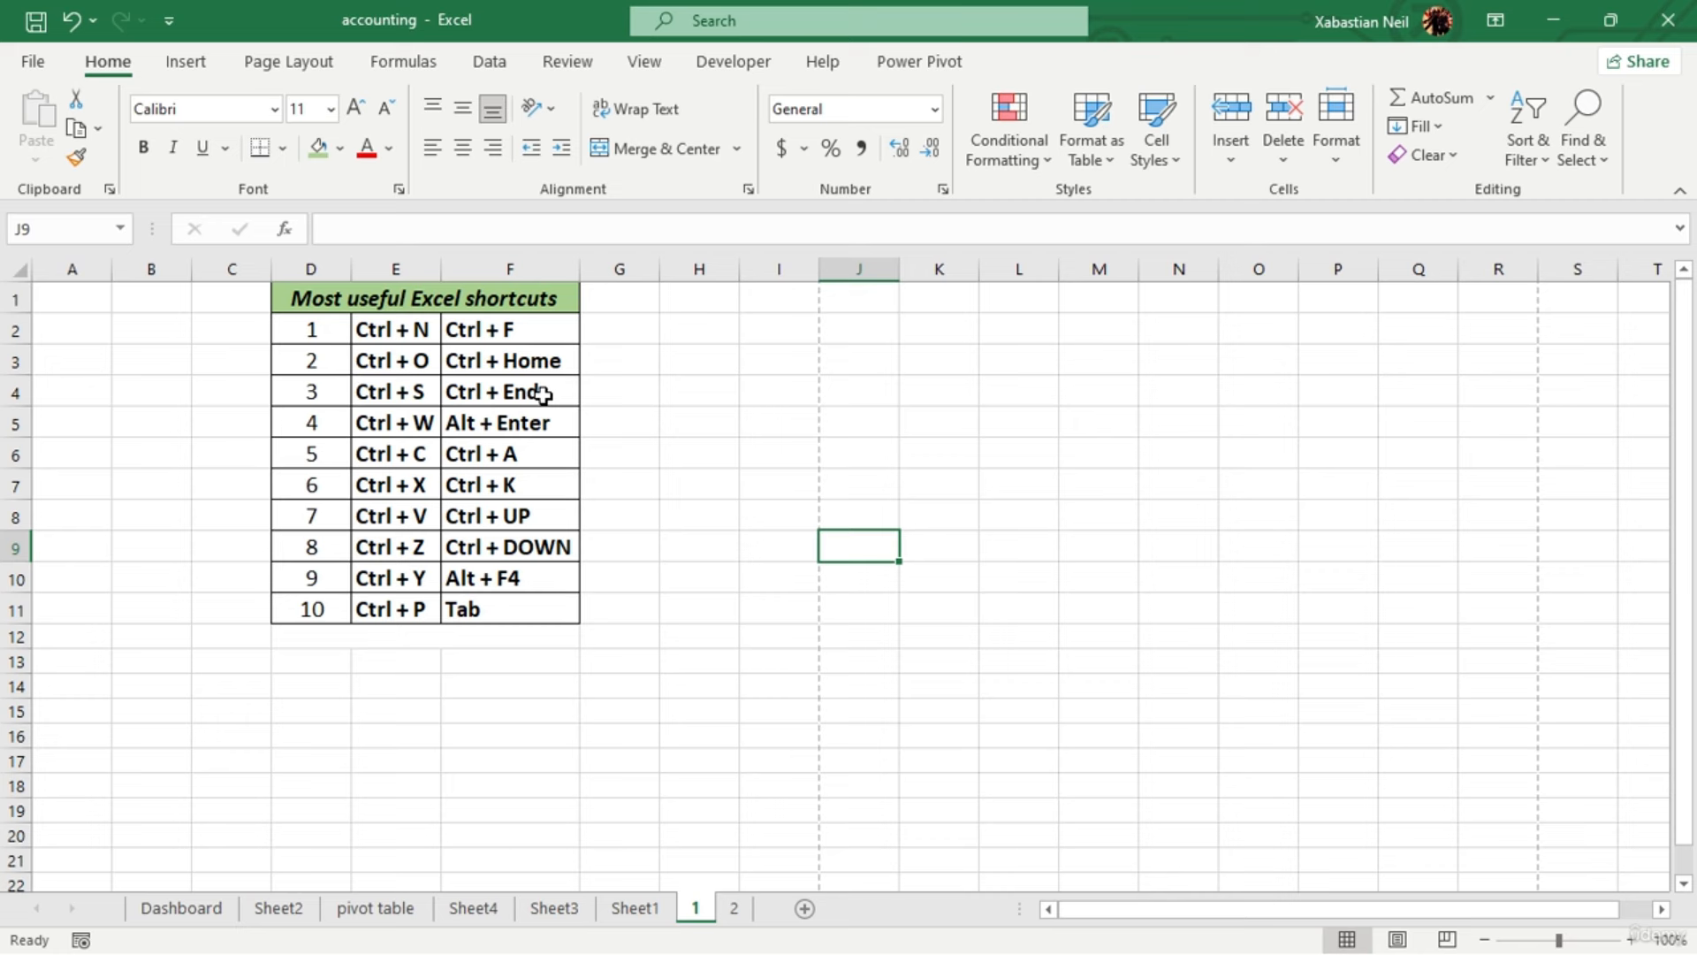
Jump to the last used cell of the sheet from J9, and again from I4
key(ctrl+End)
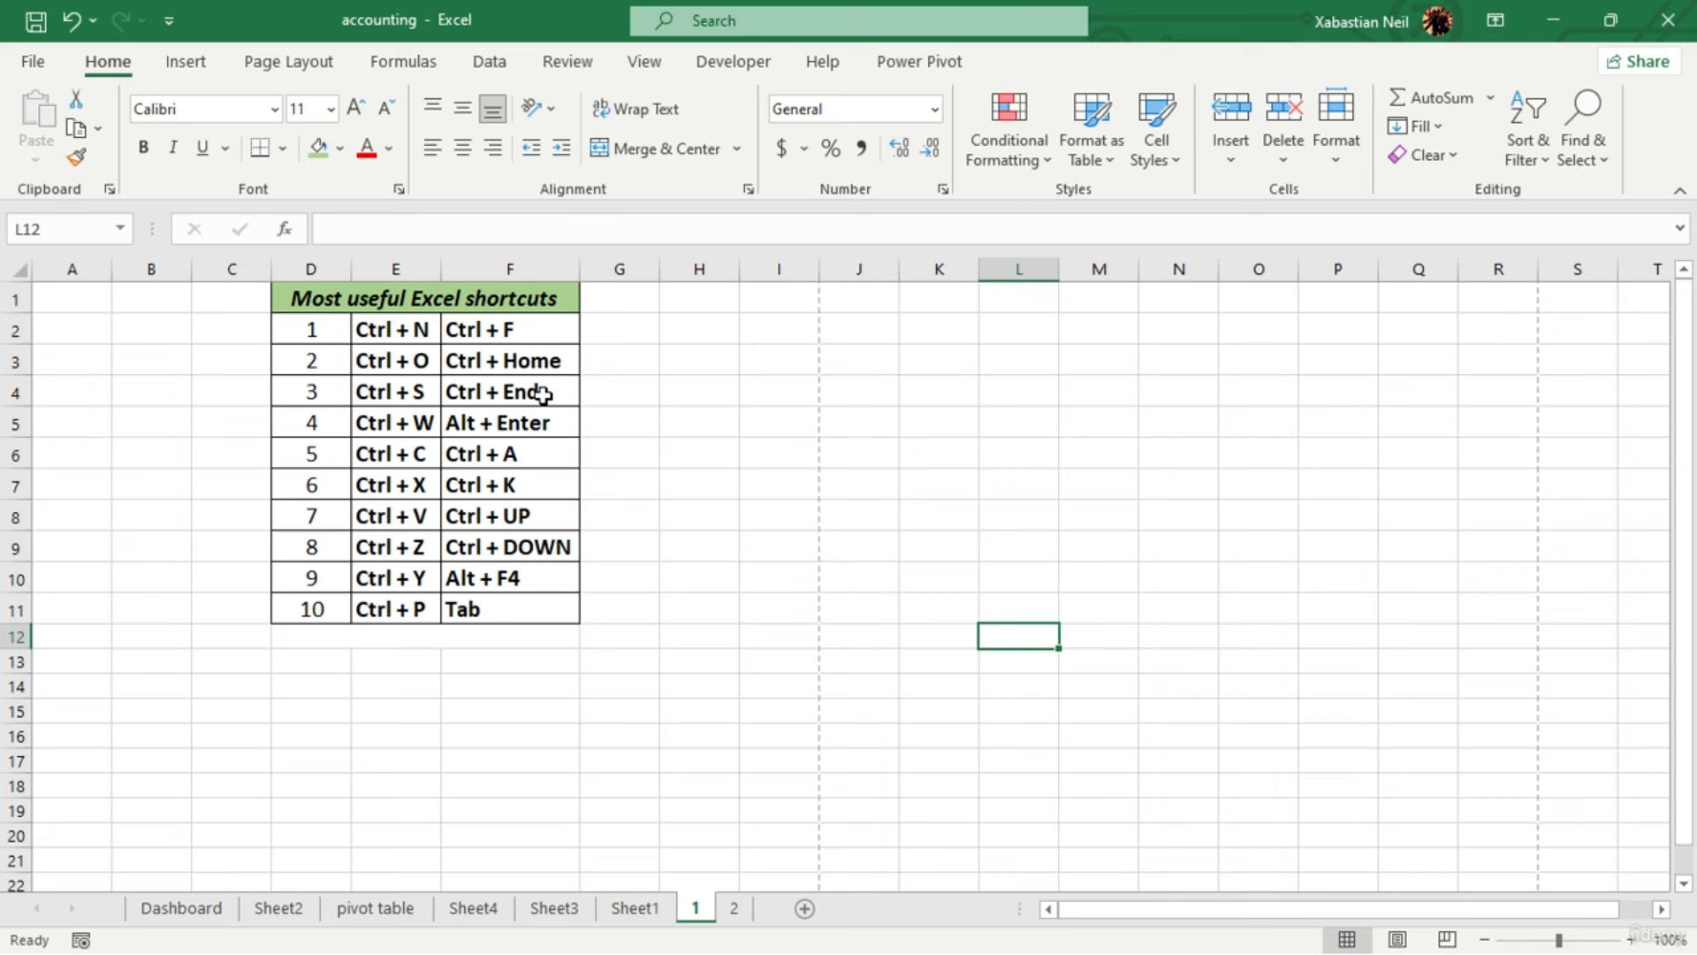
click(750, 402)
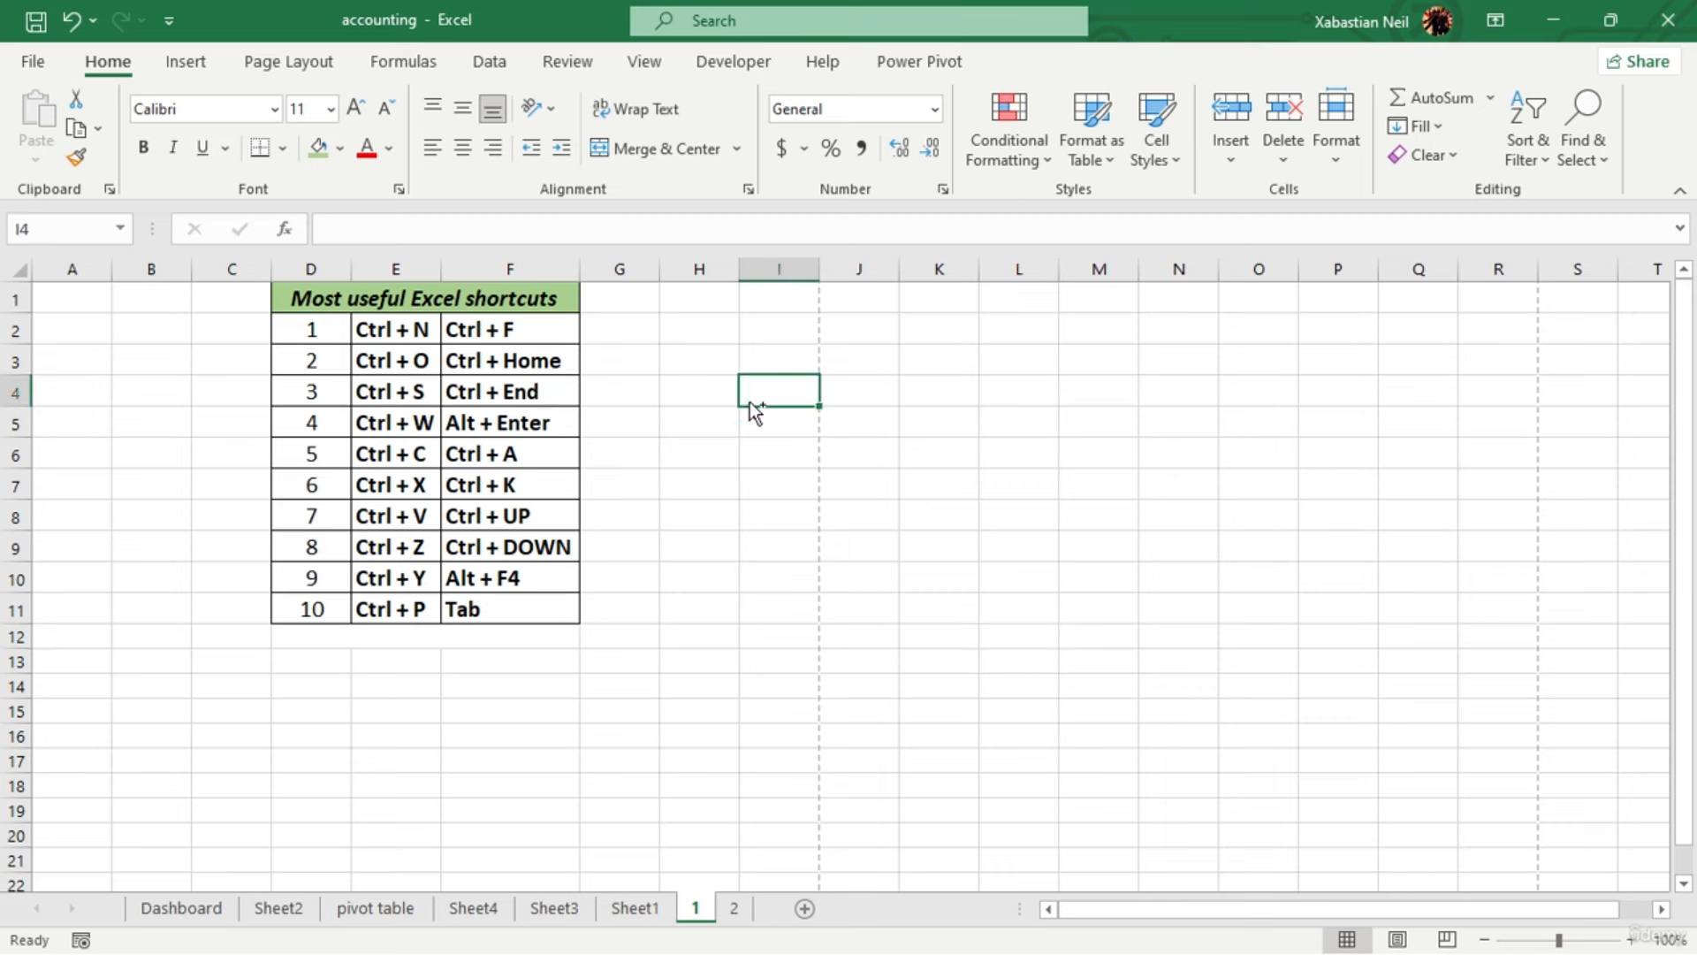
key(ctrl+End)
scroll(1106, 572, down, 1)
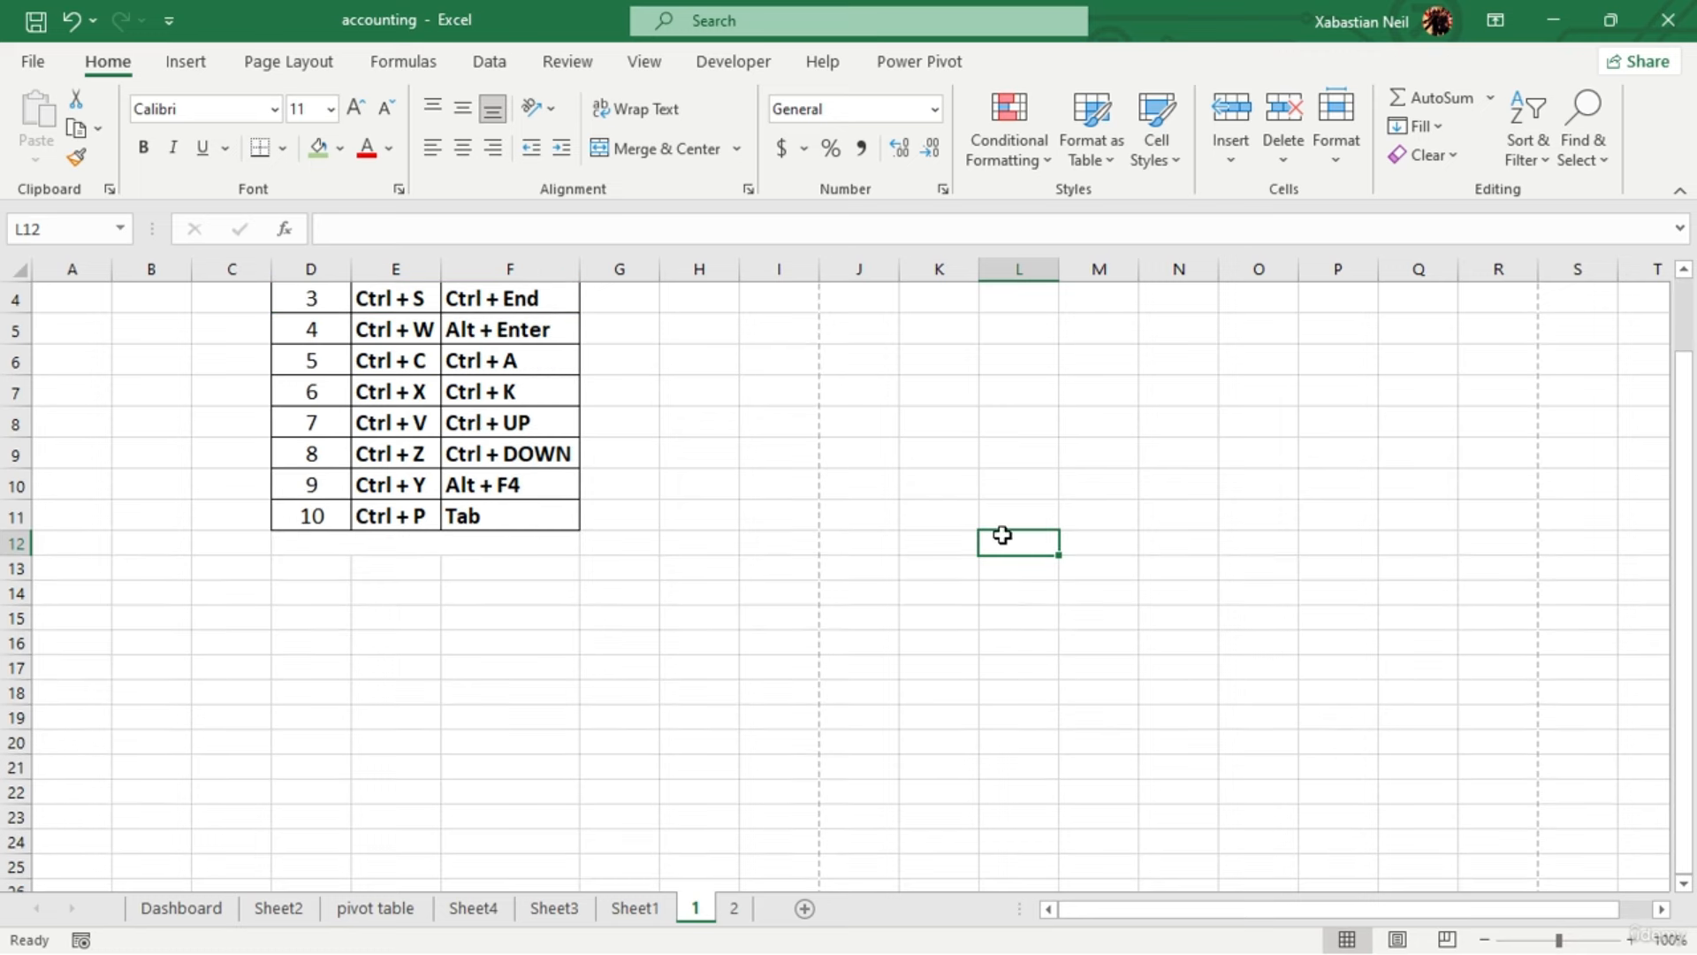
scroll(1020, 519, up, 1)
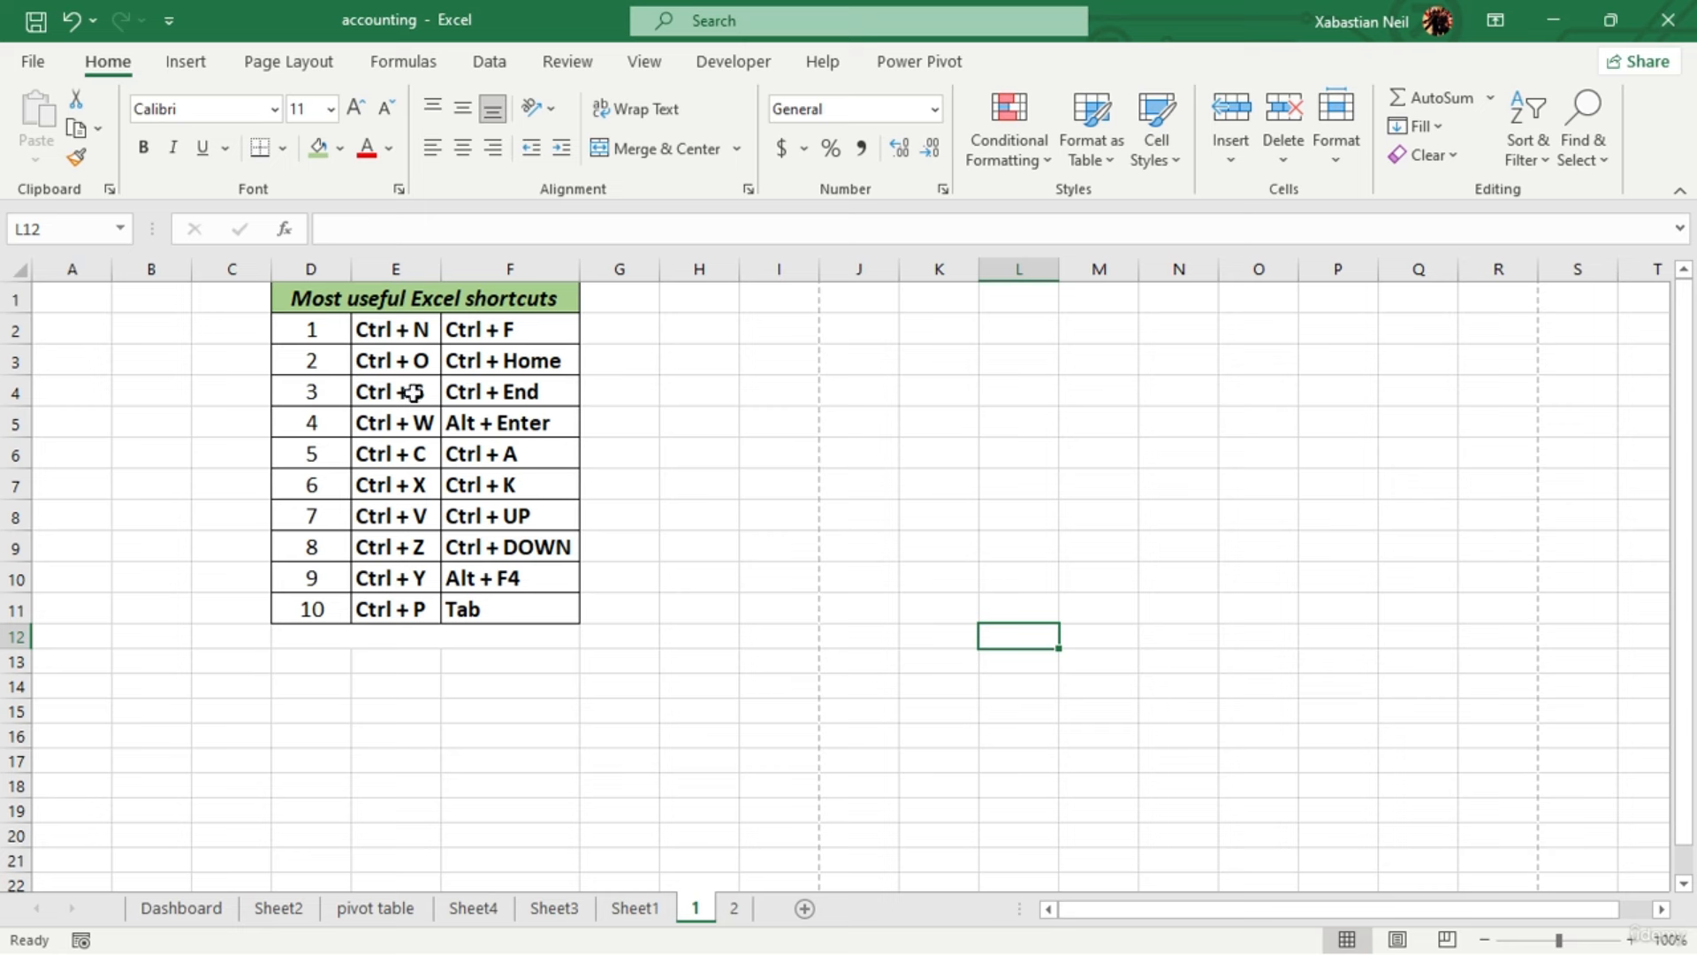
Move the active cell down column L to L15, and select cell I10
key(Down)
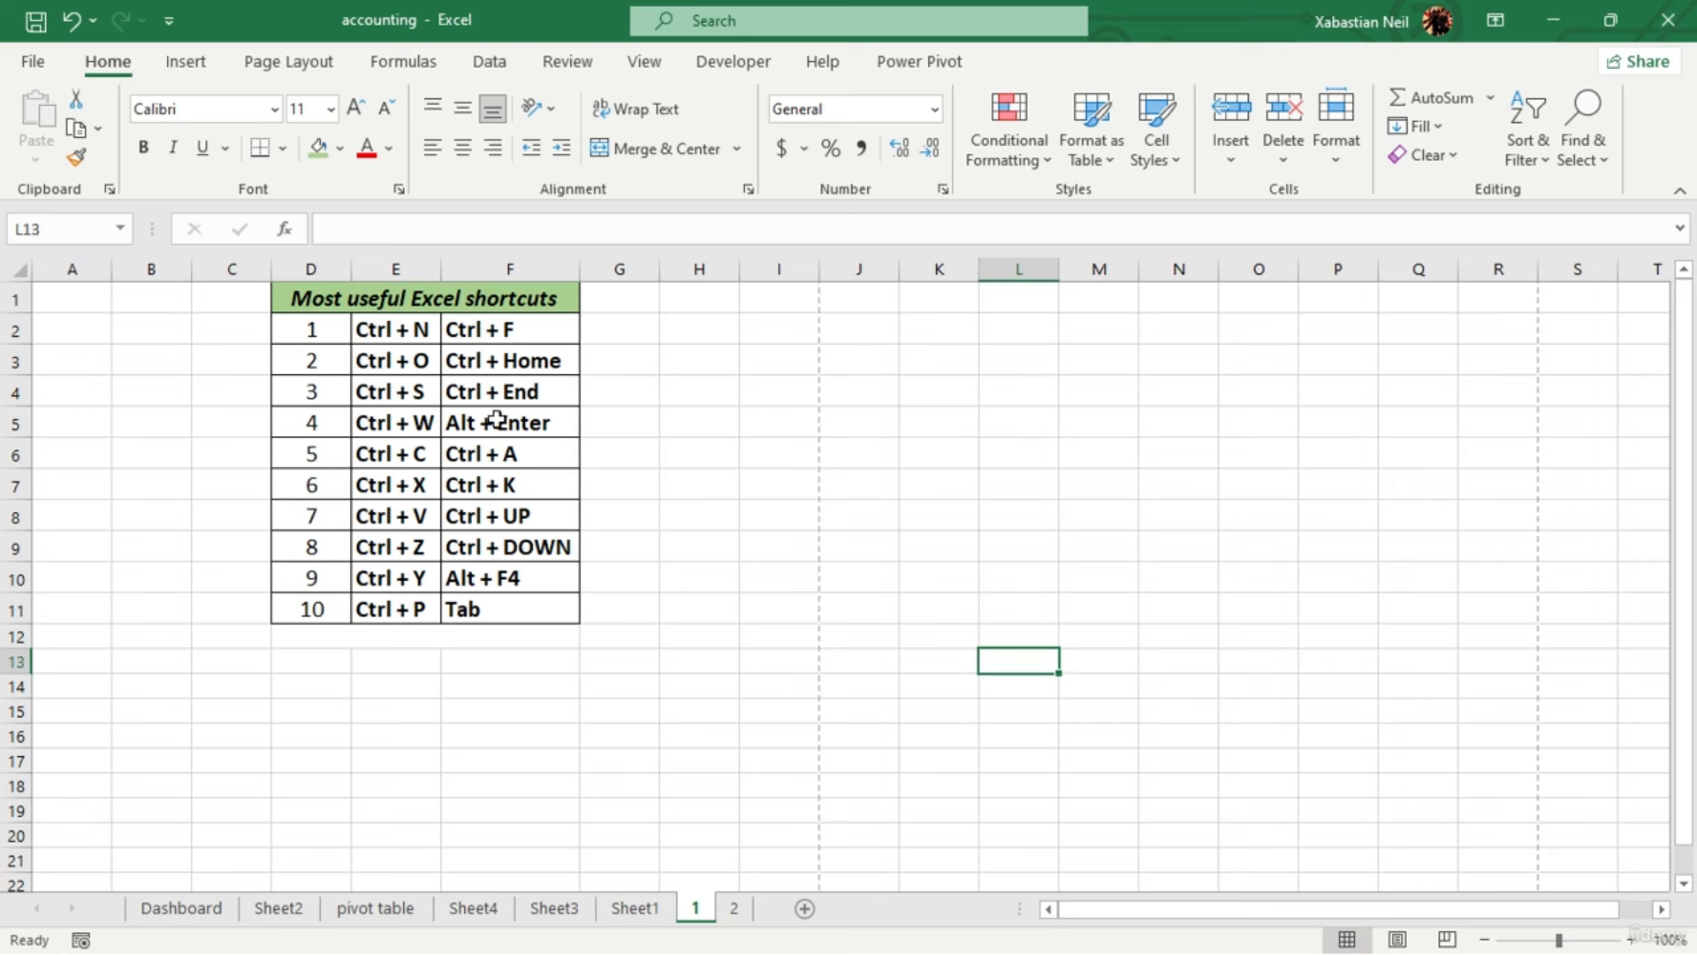
key(Down)
key(Down)
key(Down)
key(Down)
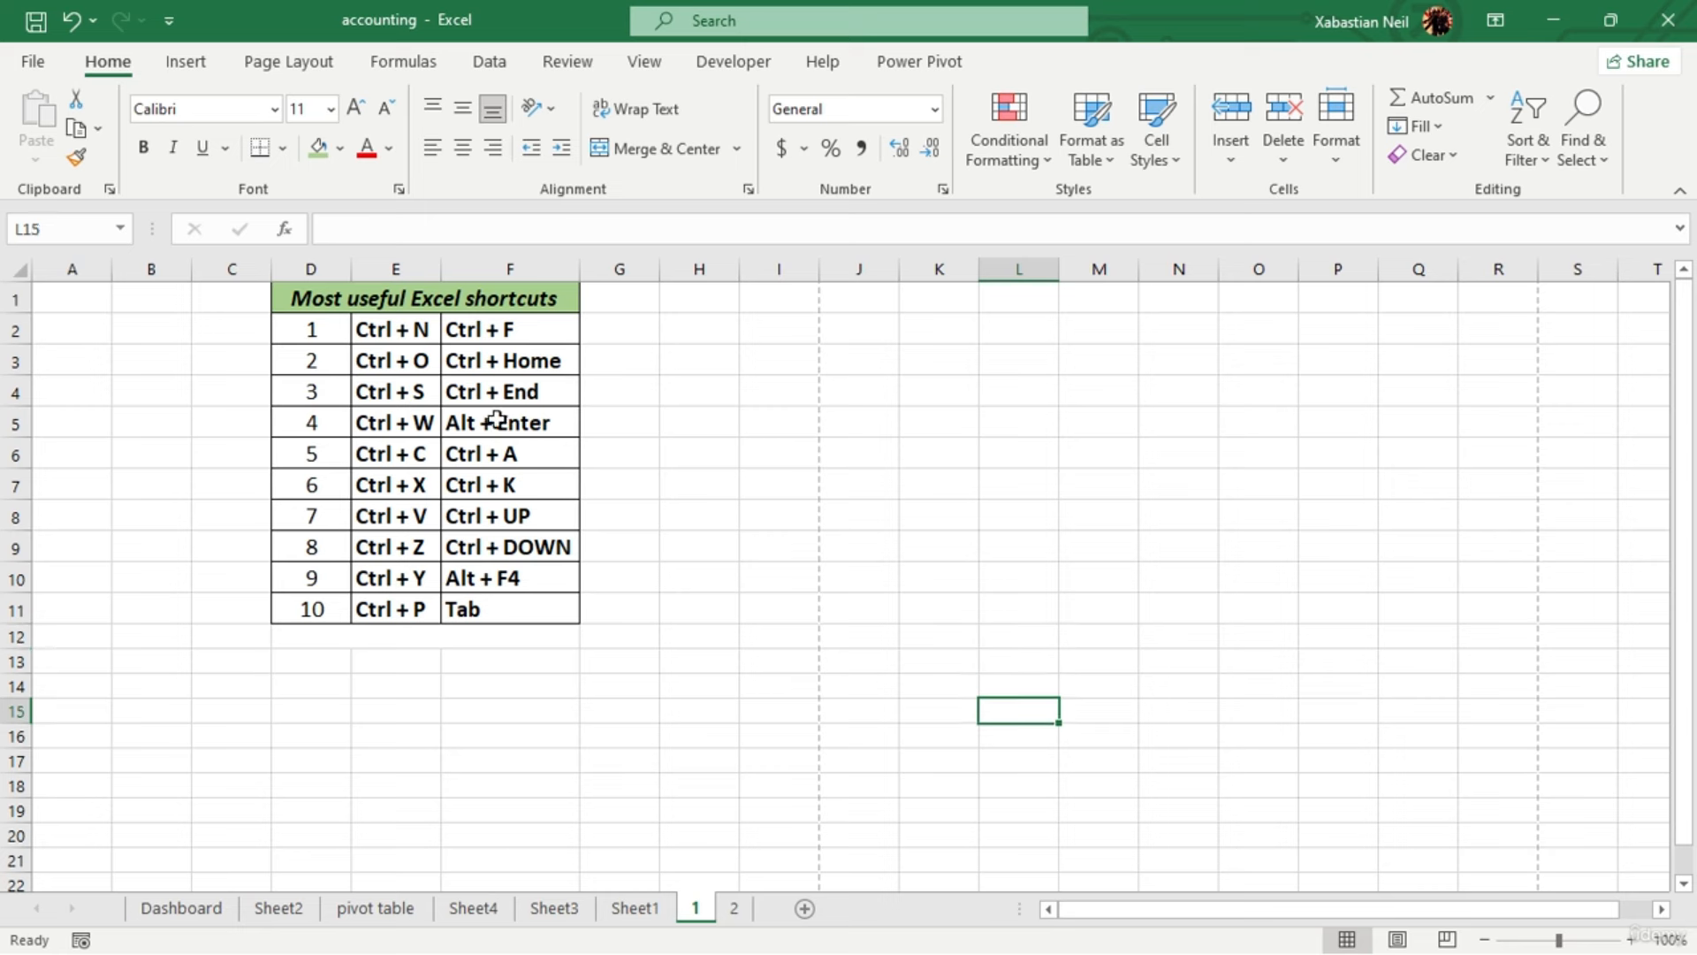
click(777, 579)
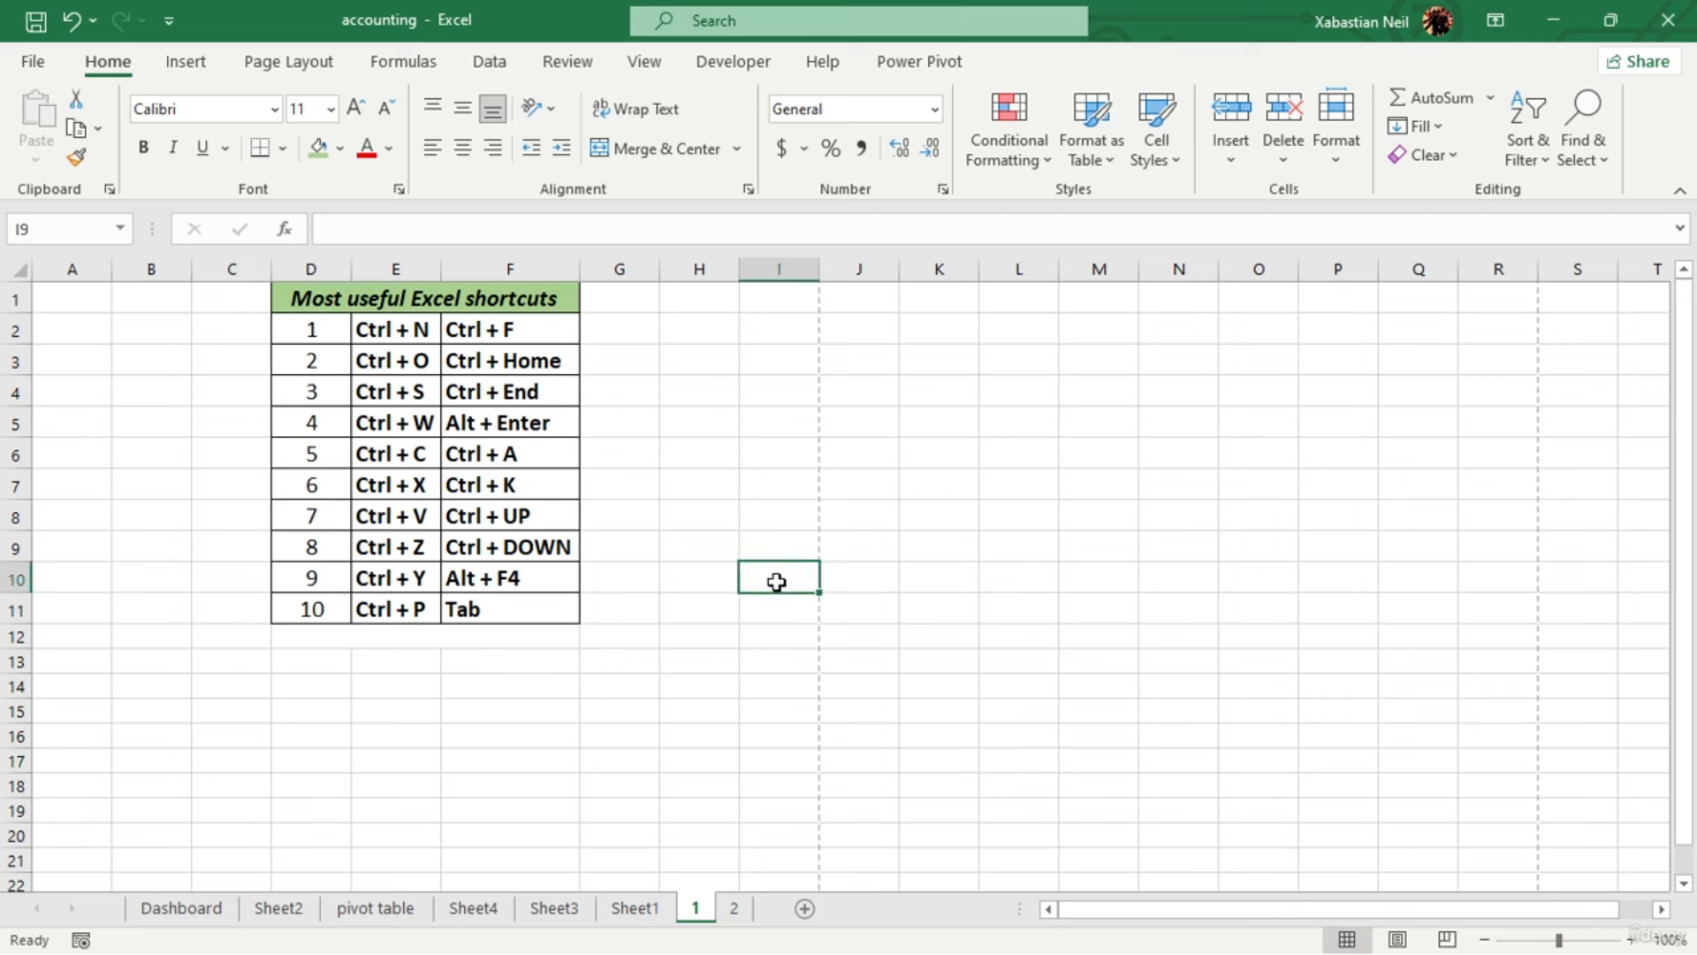
Move the active cell down column I from I9 to I18, and select I9 again
click(794, 511)
click(777, 579)
click(777, 546)
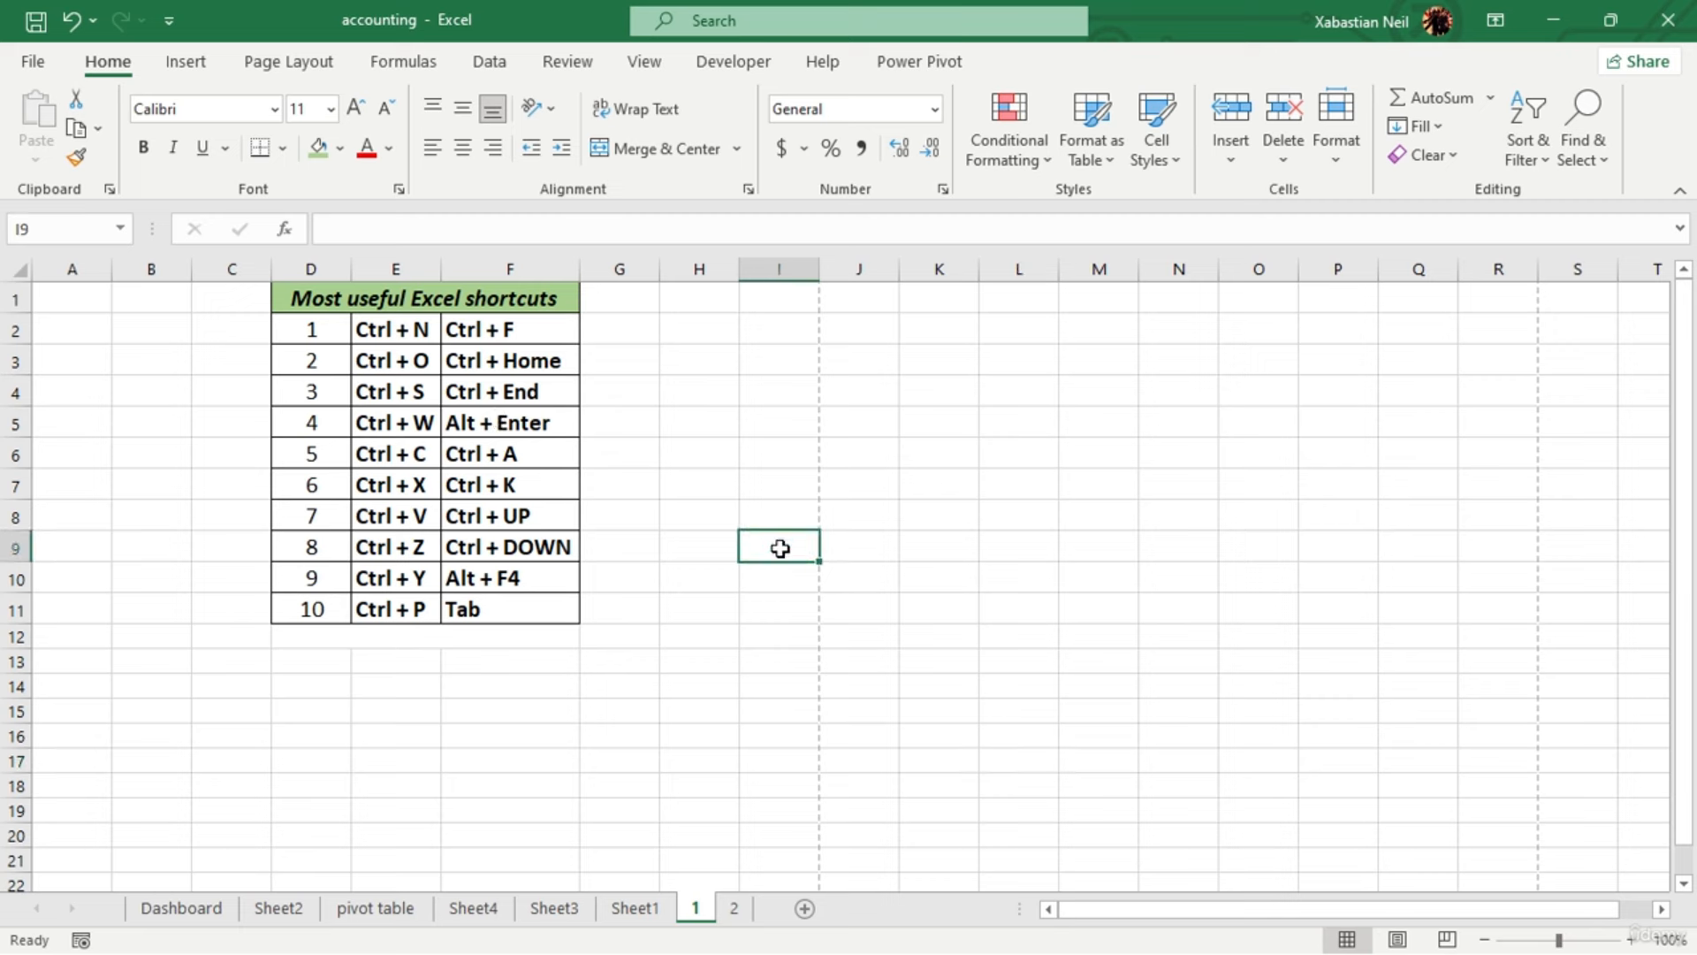
click(778, 547)
key(Down)
key(Down)
key(Down)
key(Down)
key(Down)
key(Down)
key(Down)
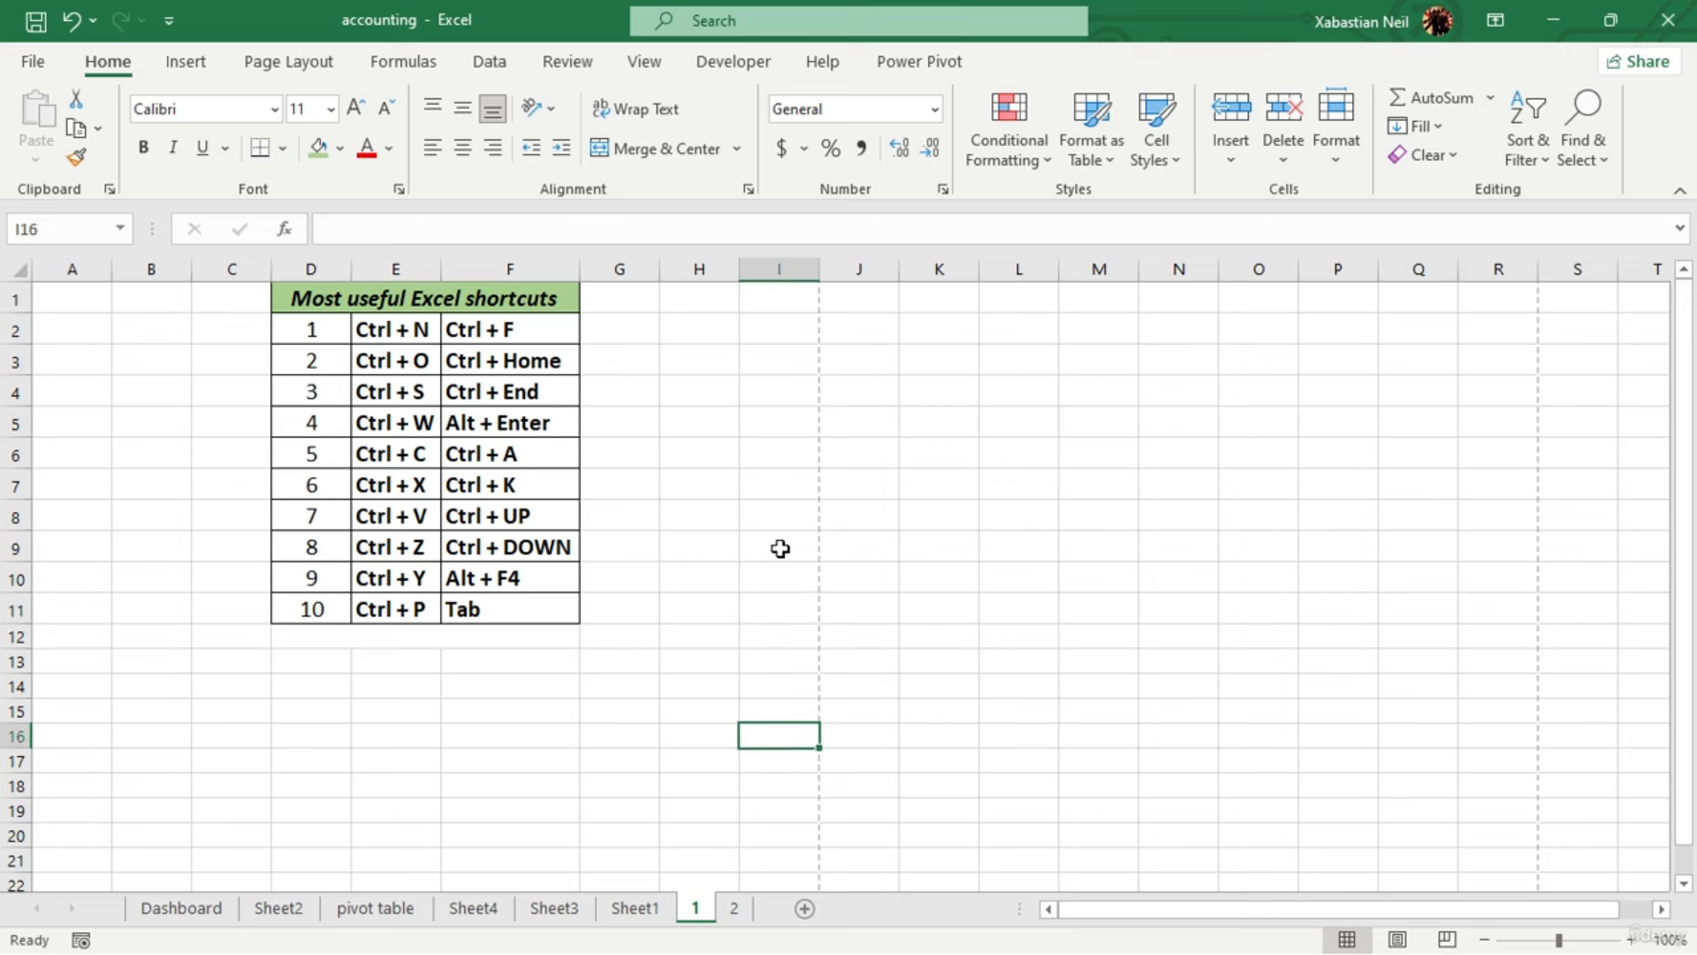
key(Down)
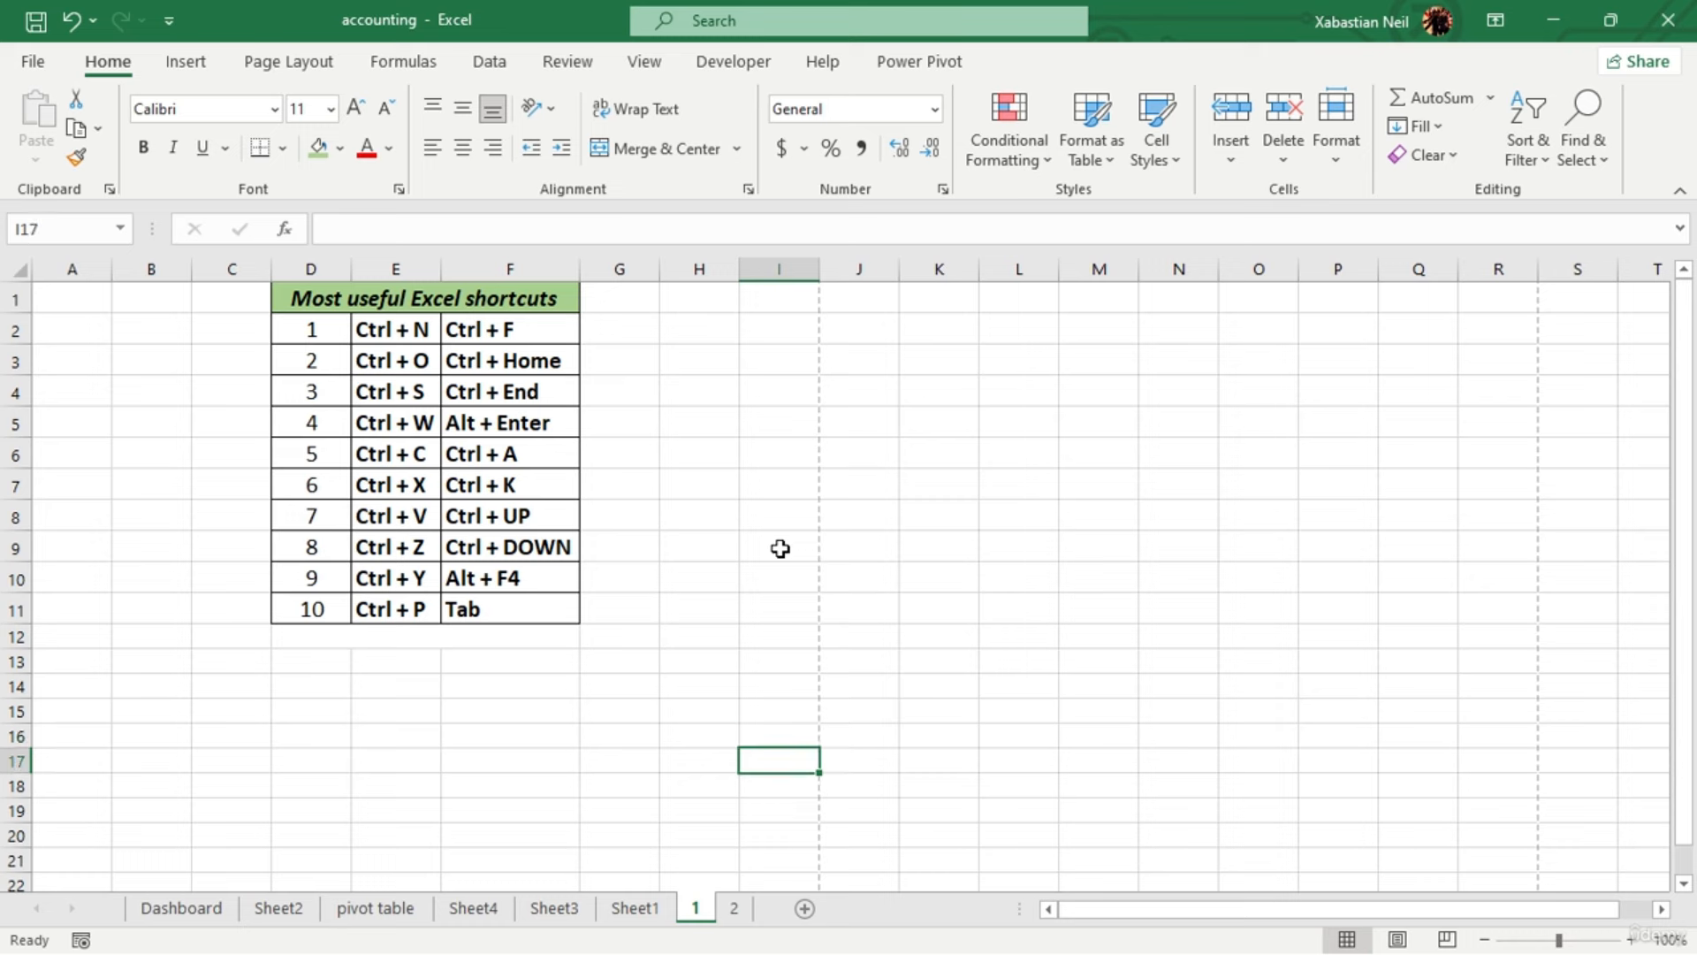
key(Down)
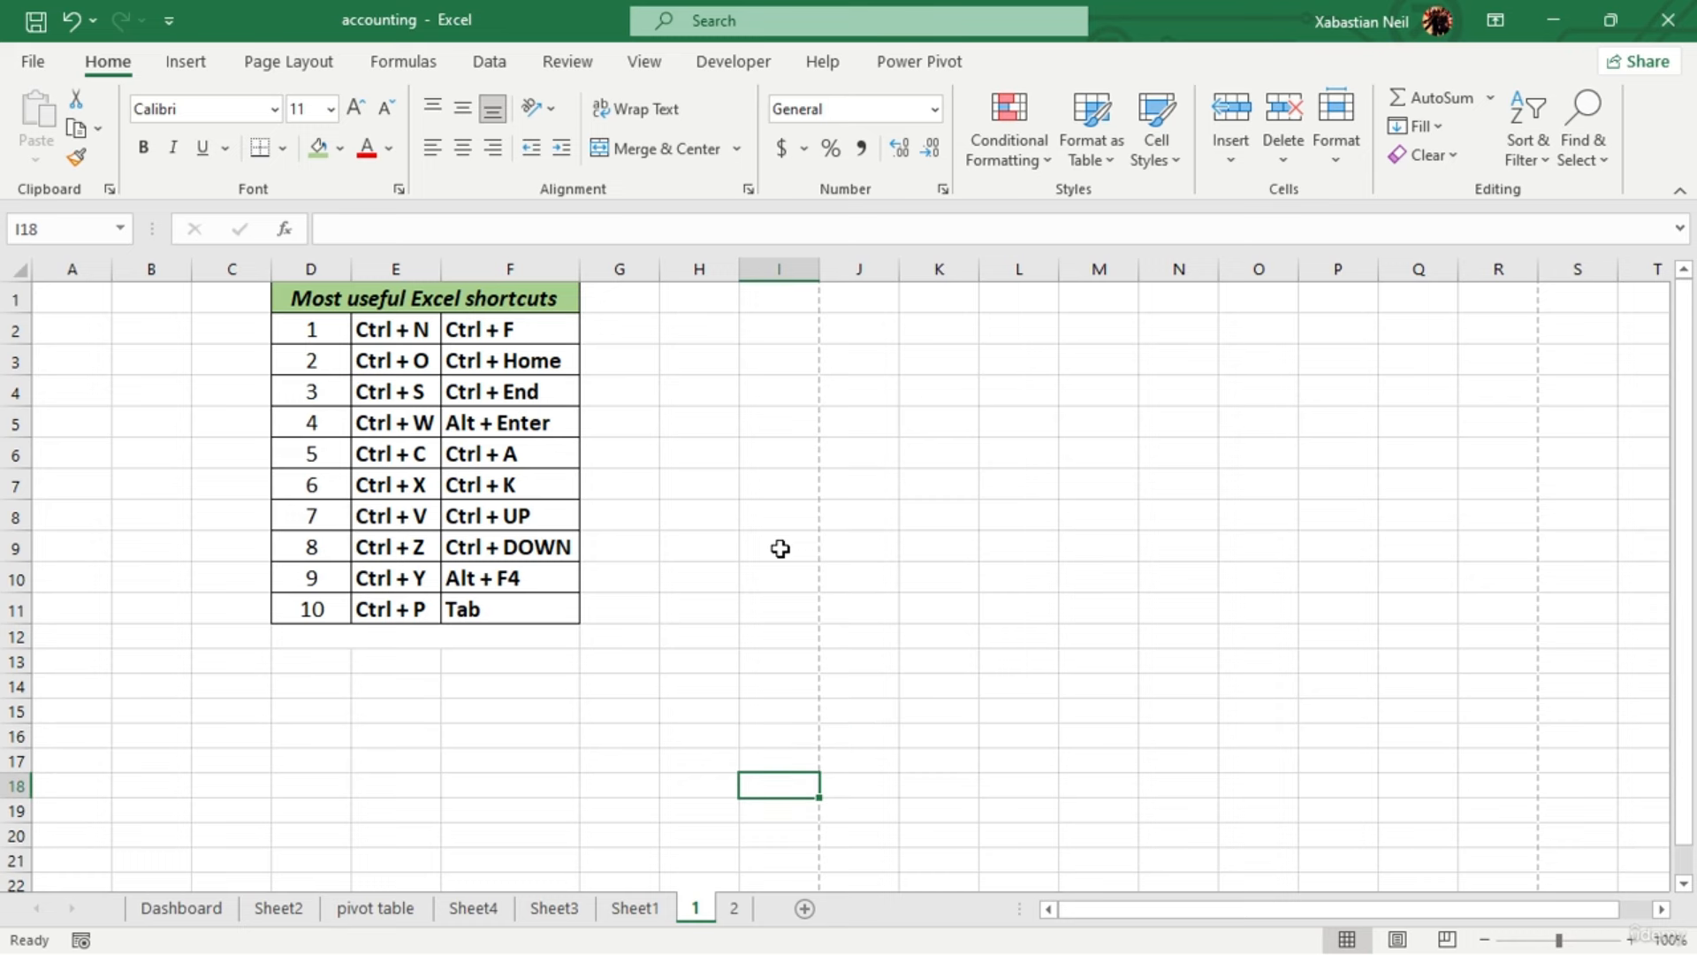
click(780, 548)
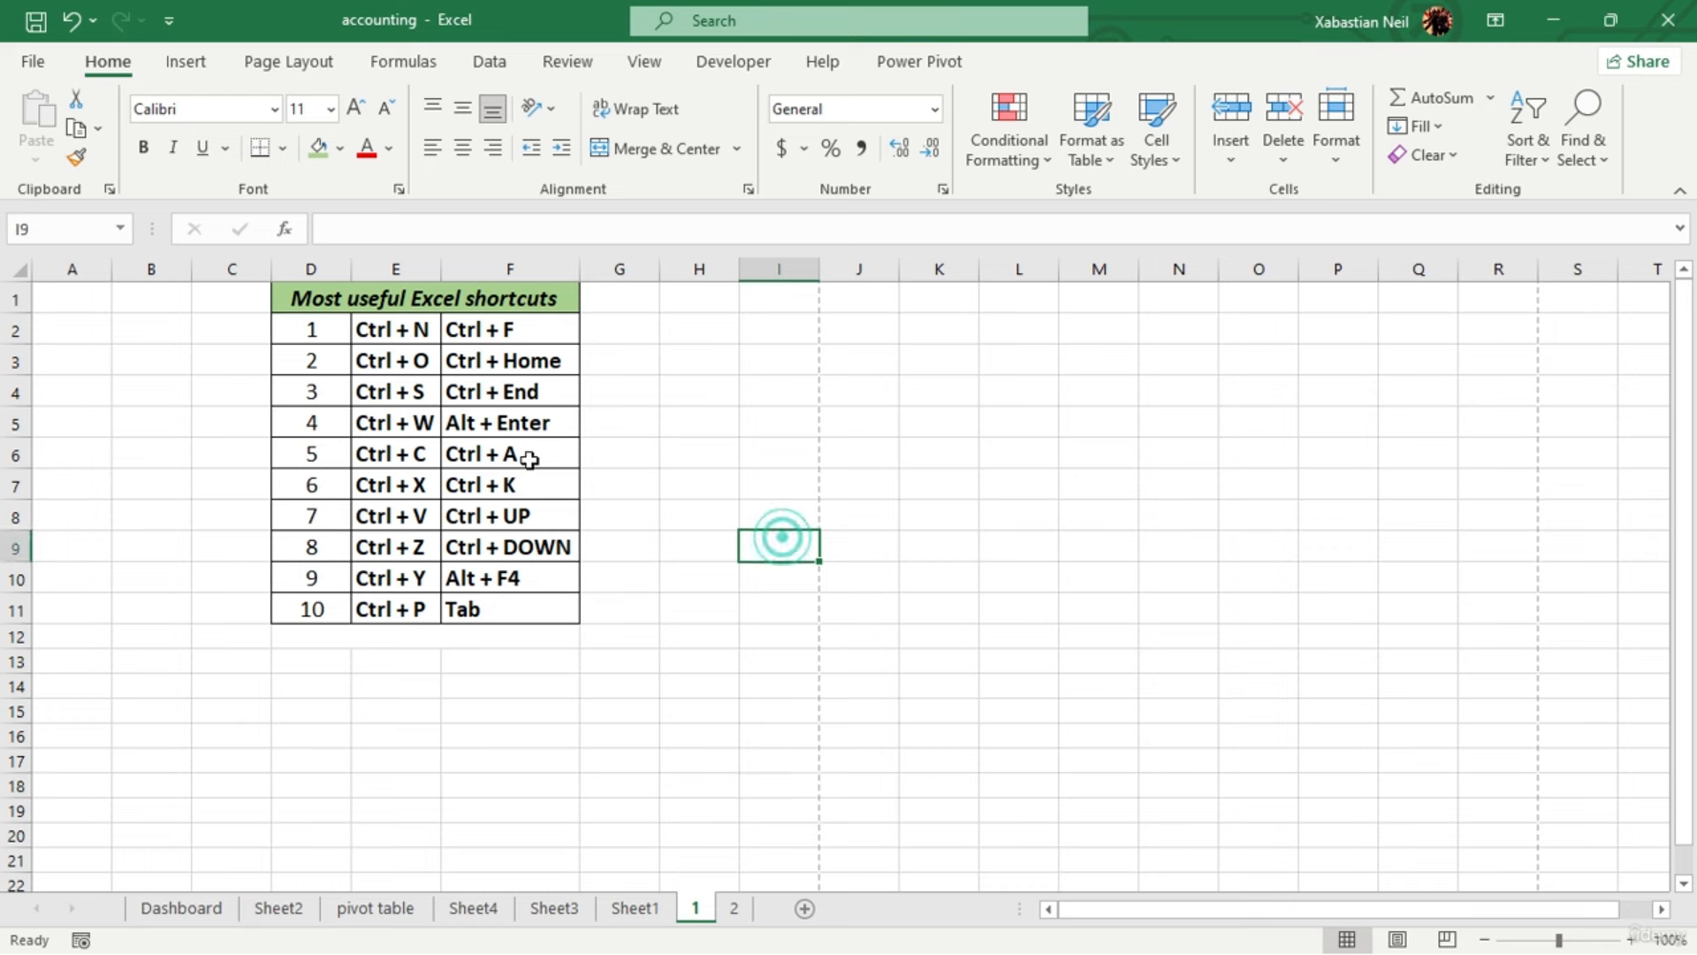
Select all starting from F6, clear the selection, and select all again starting from the range D1:J11
click(554, 452)
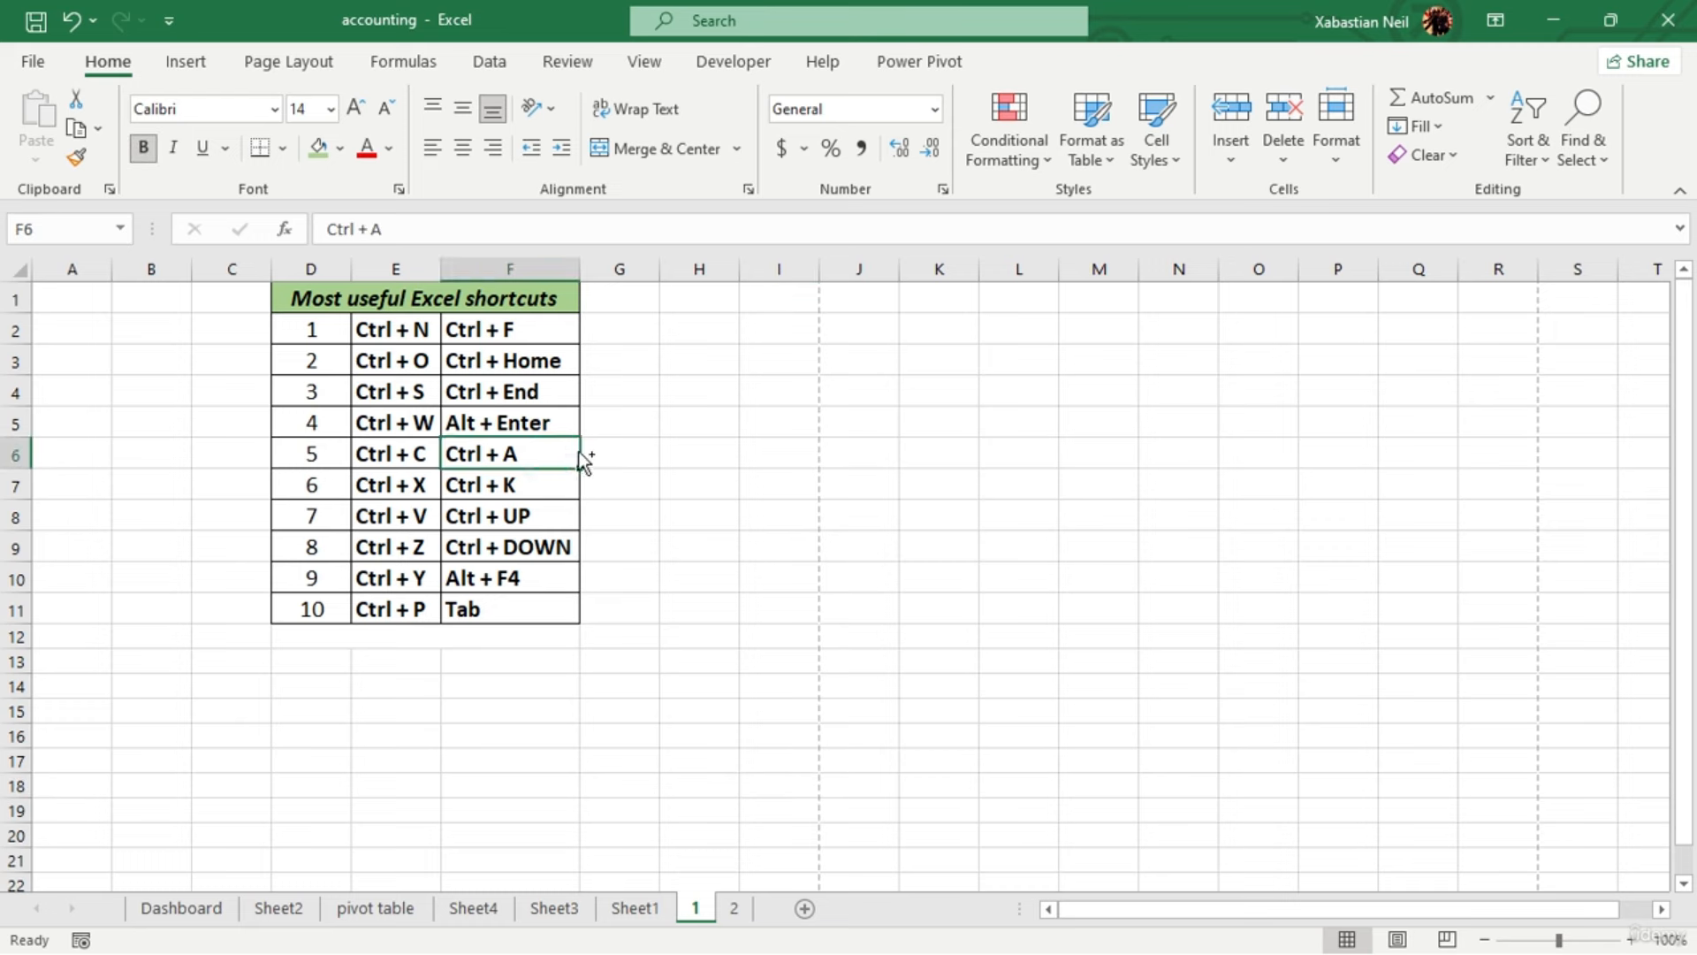
key(ctrl+a)
click(732, 648)
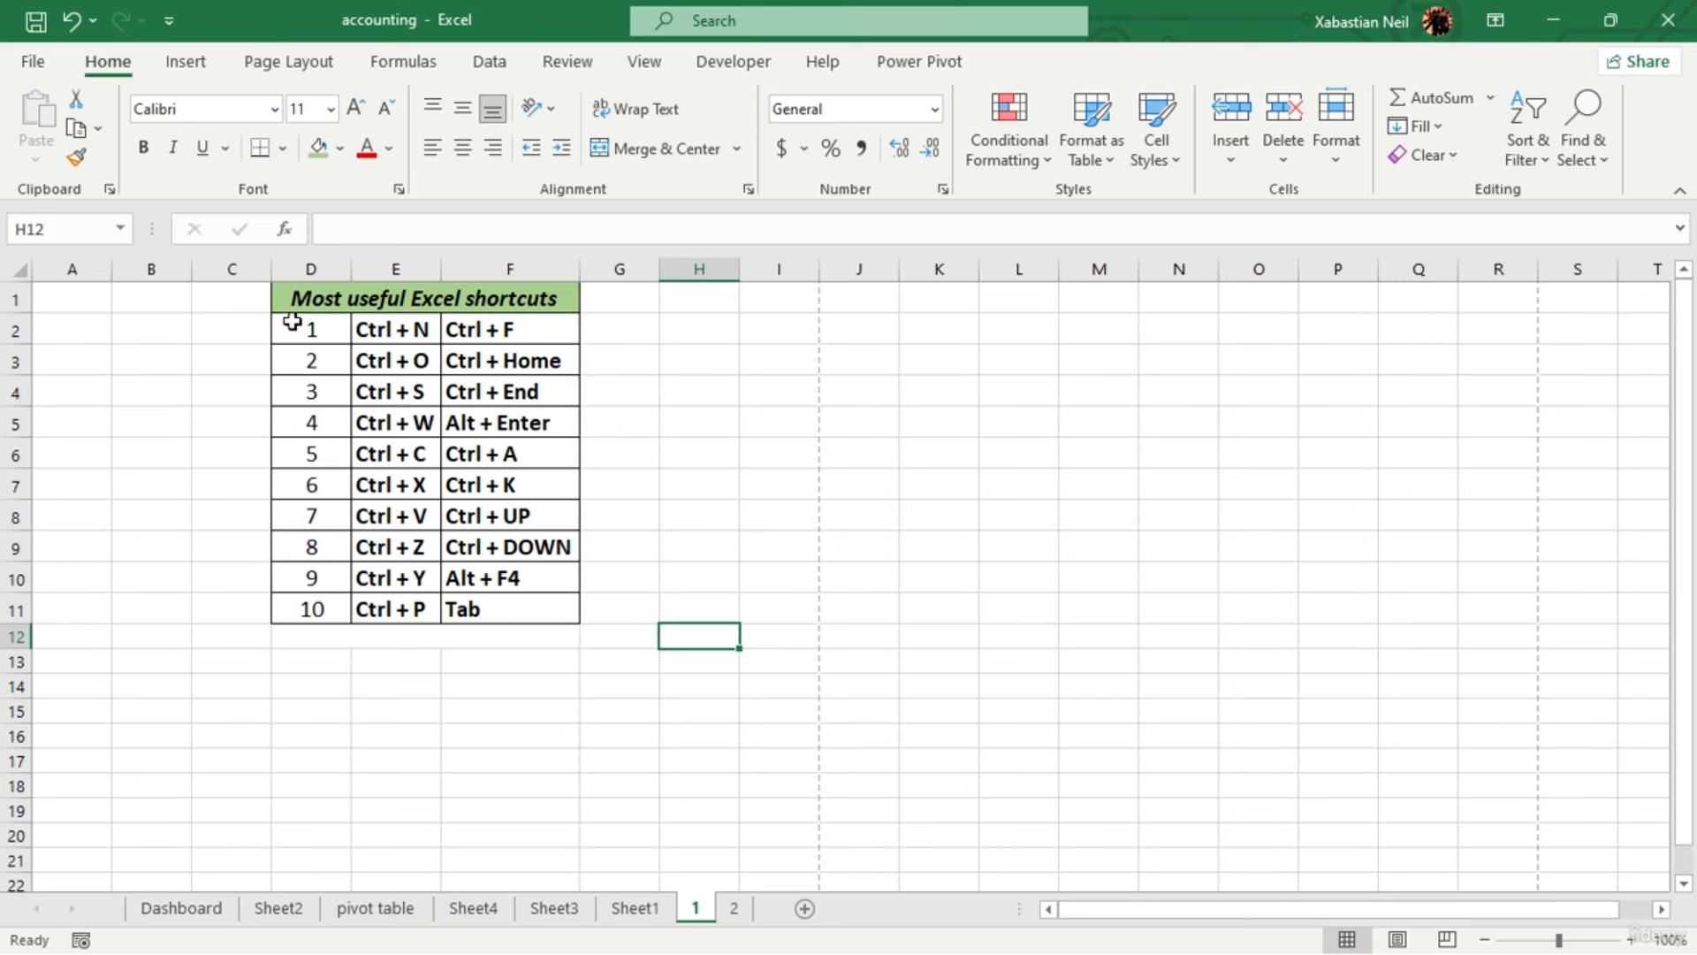
drag(294, 315, 857, 610)
drag(858, 610, 857, 610)
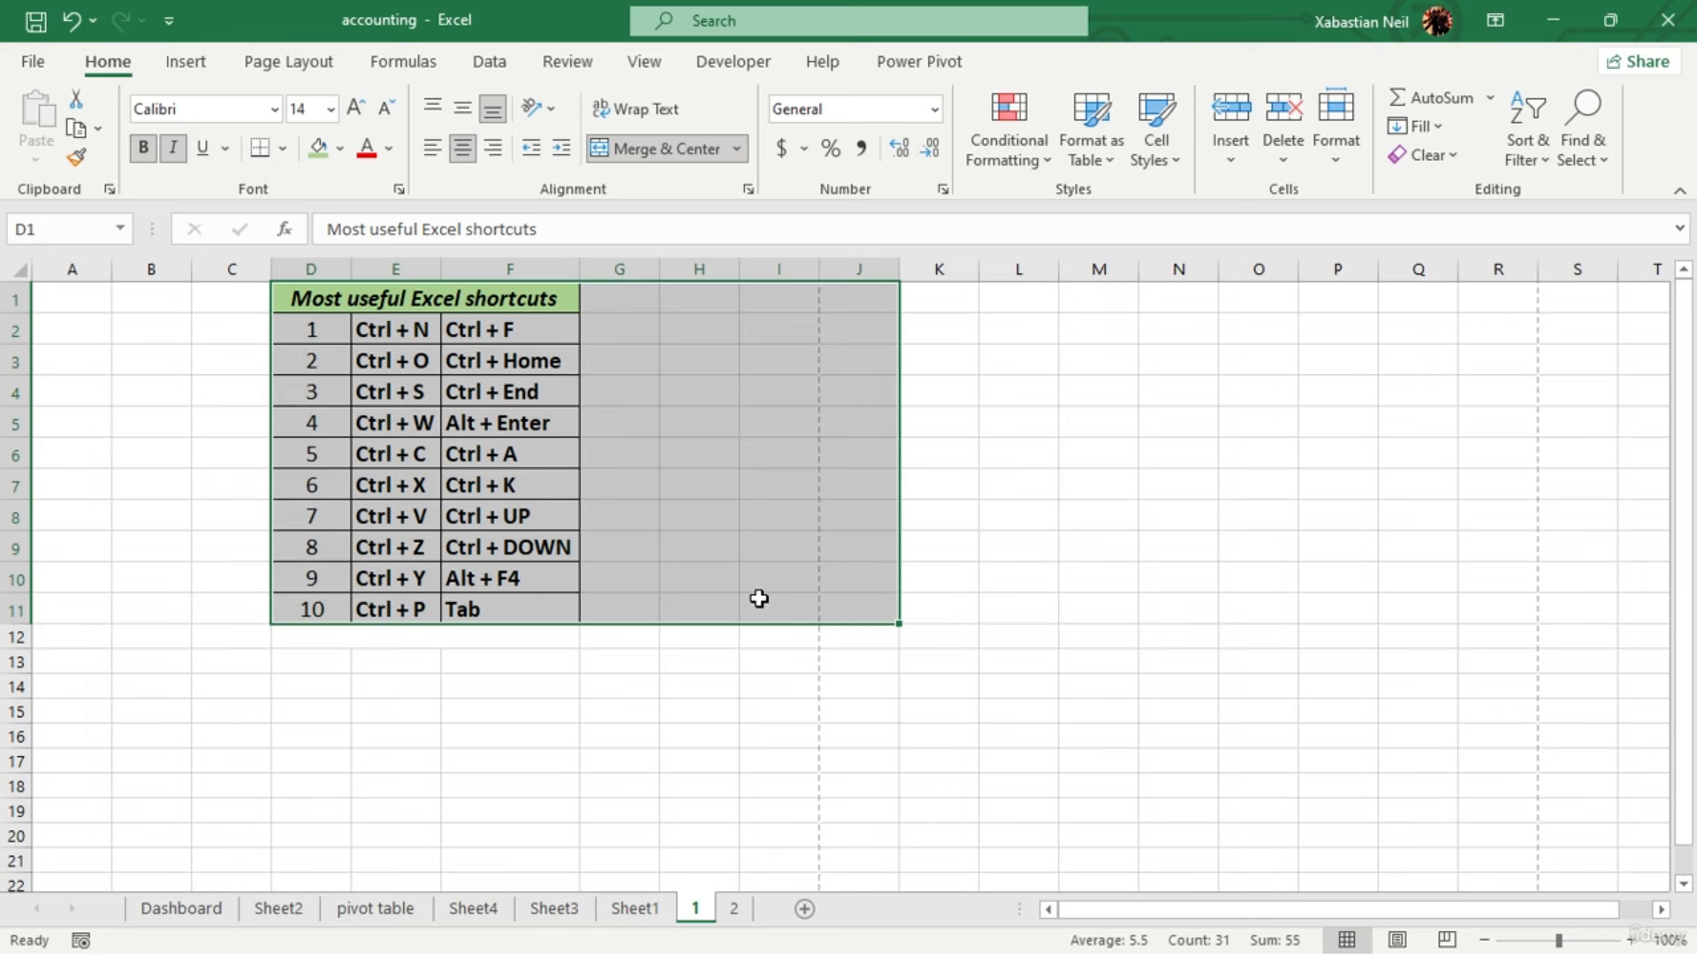
key(ctrl+a)
click(628, 606)
Select the whole shortcuts table starting from its title in D1, select the range B1:F11, and end on G9
click(296, 298)
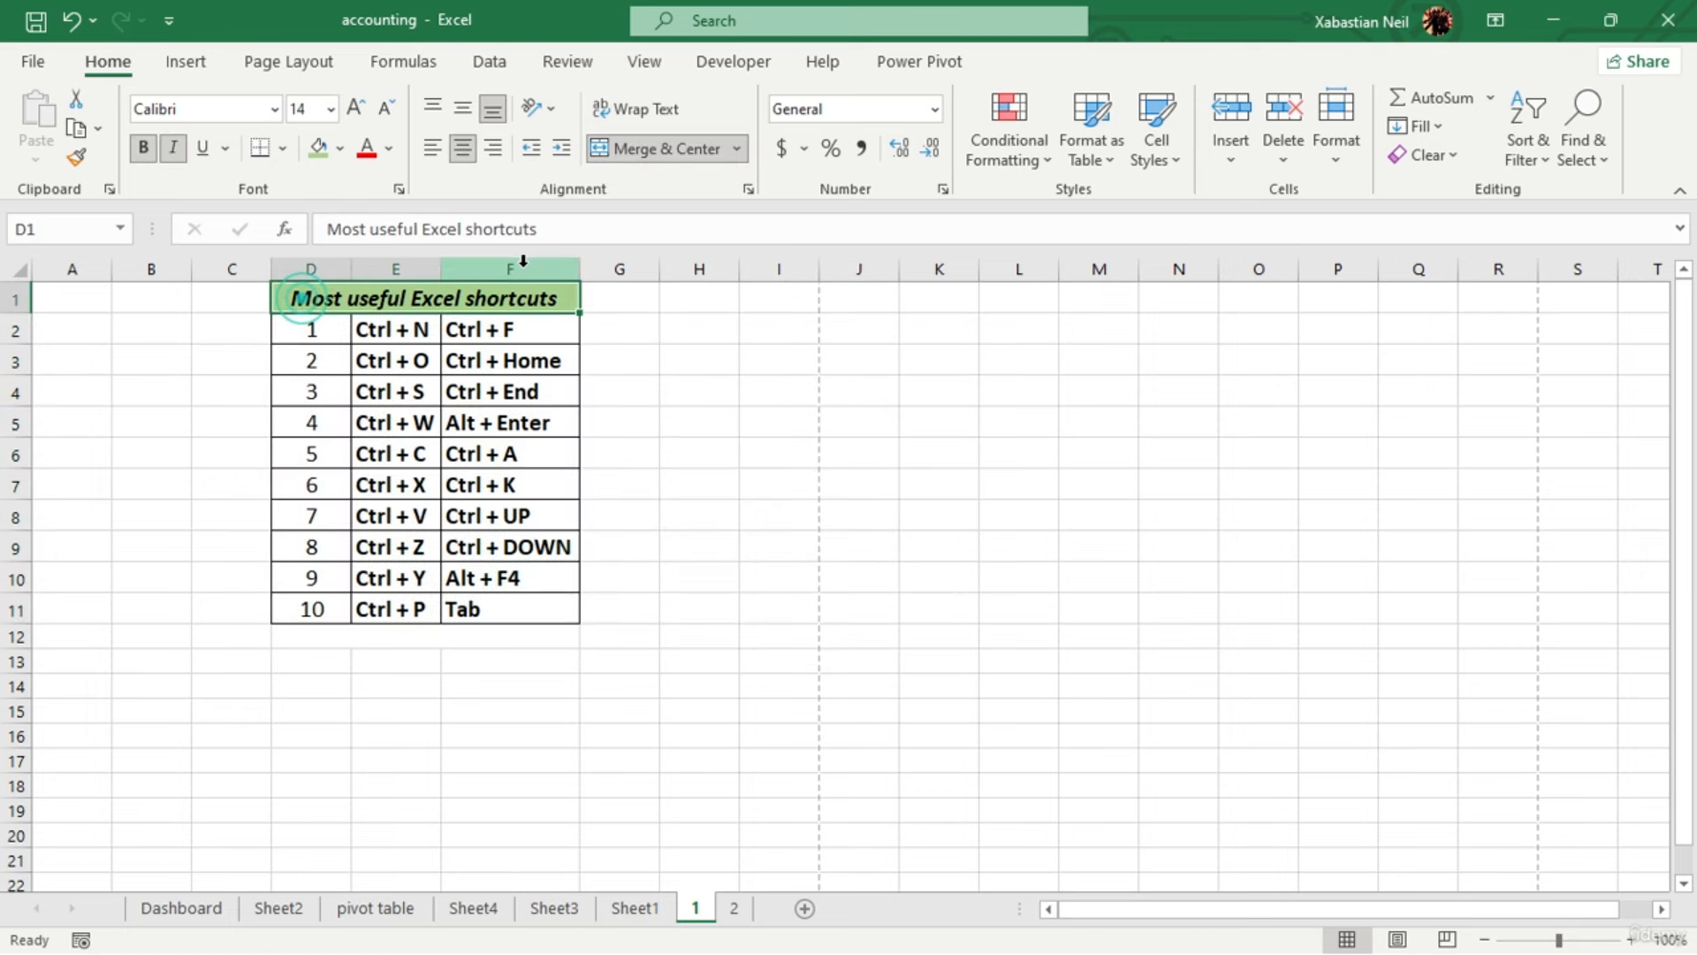
key(ctrl+a)
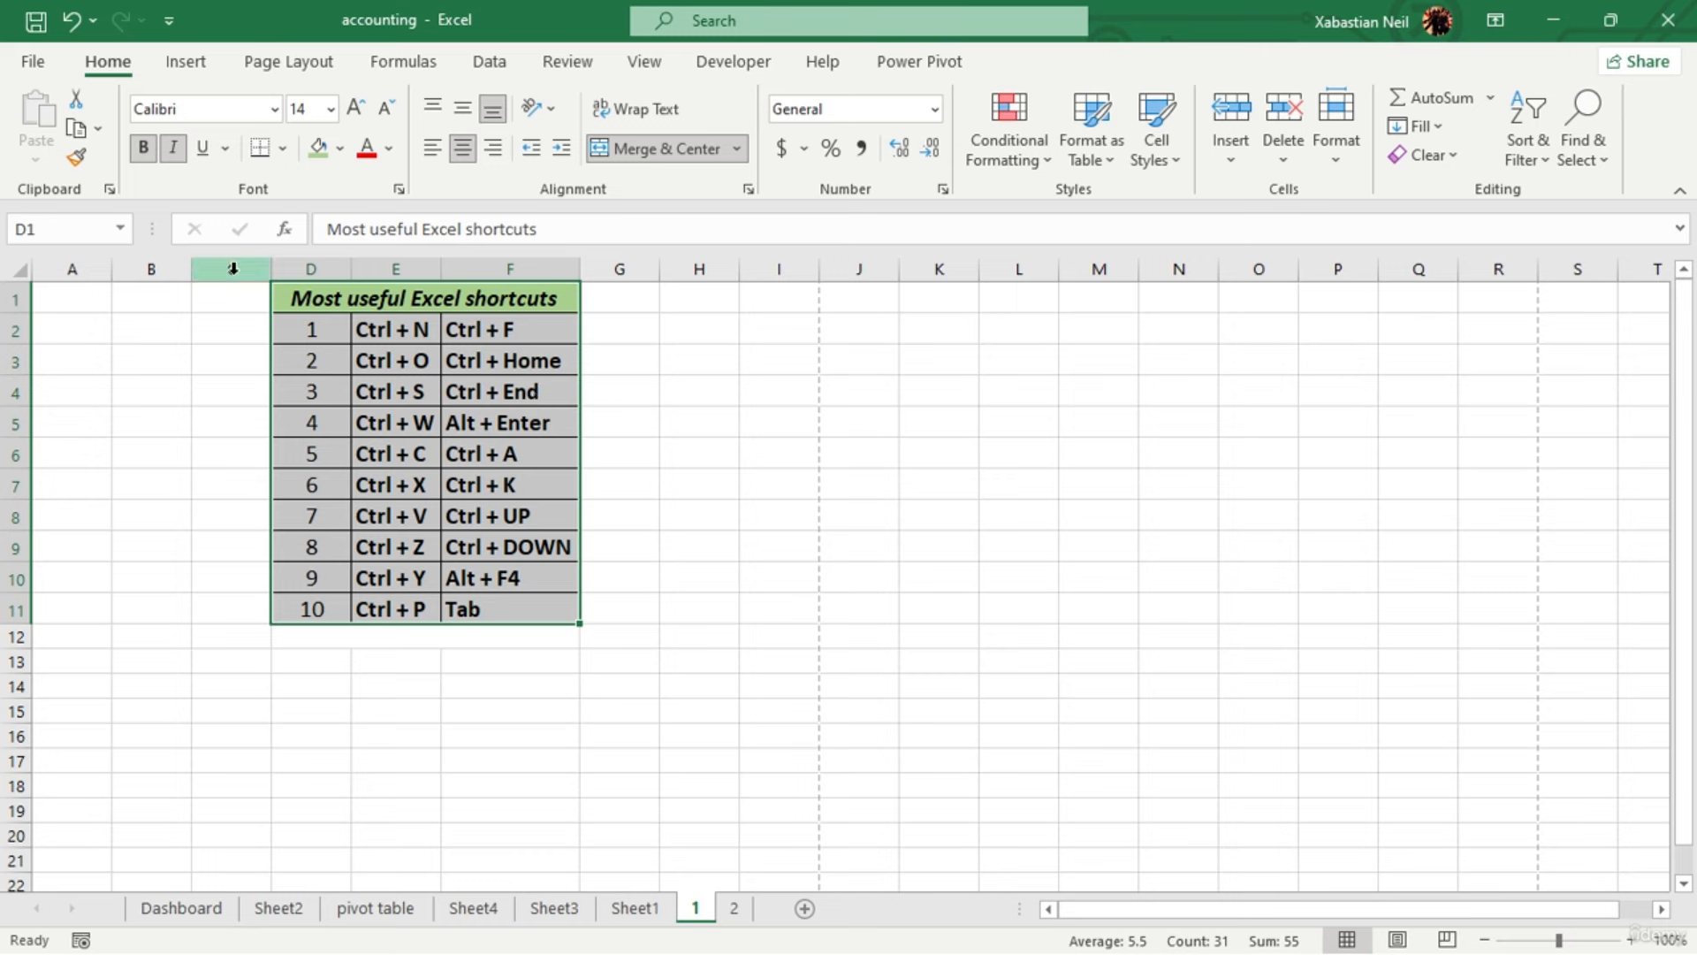
click(274, 336)
drag(184, 303, 500, 614)
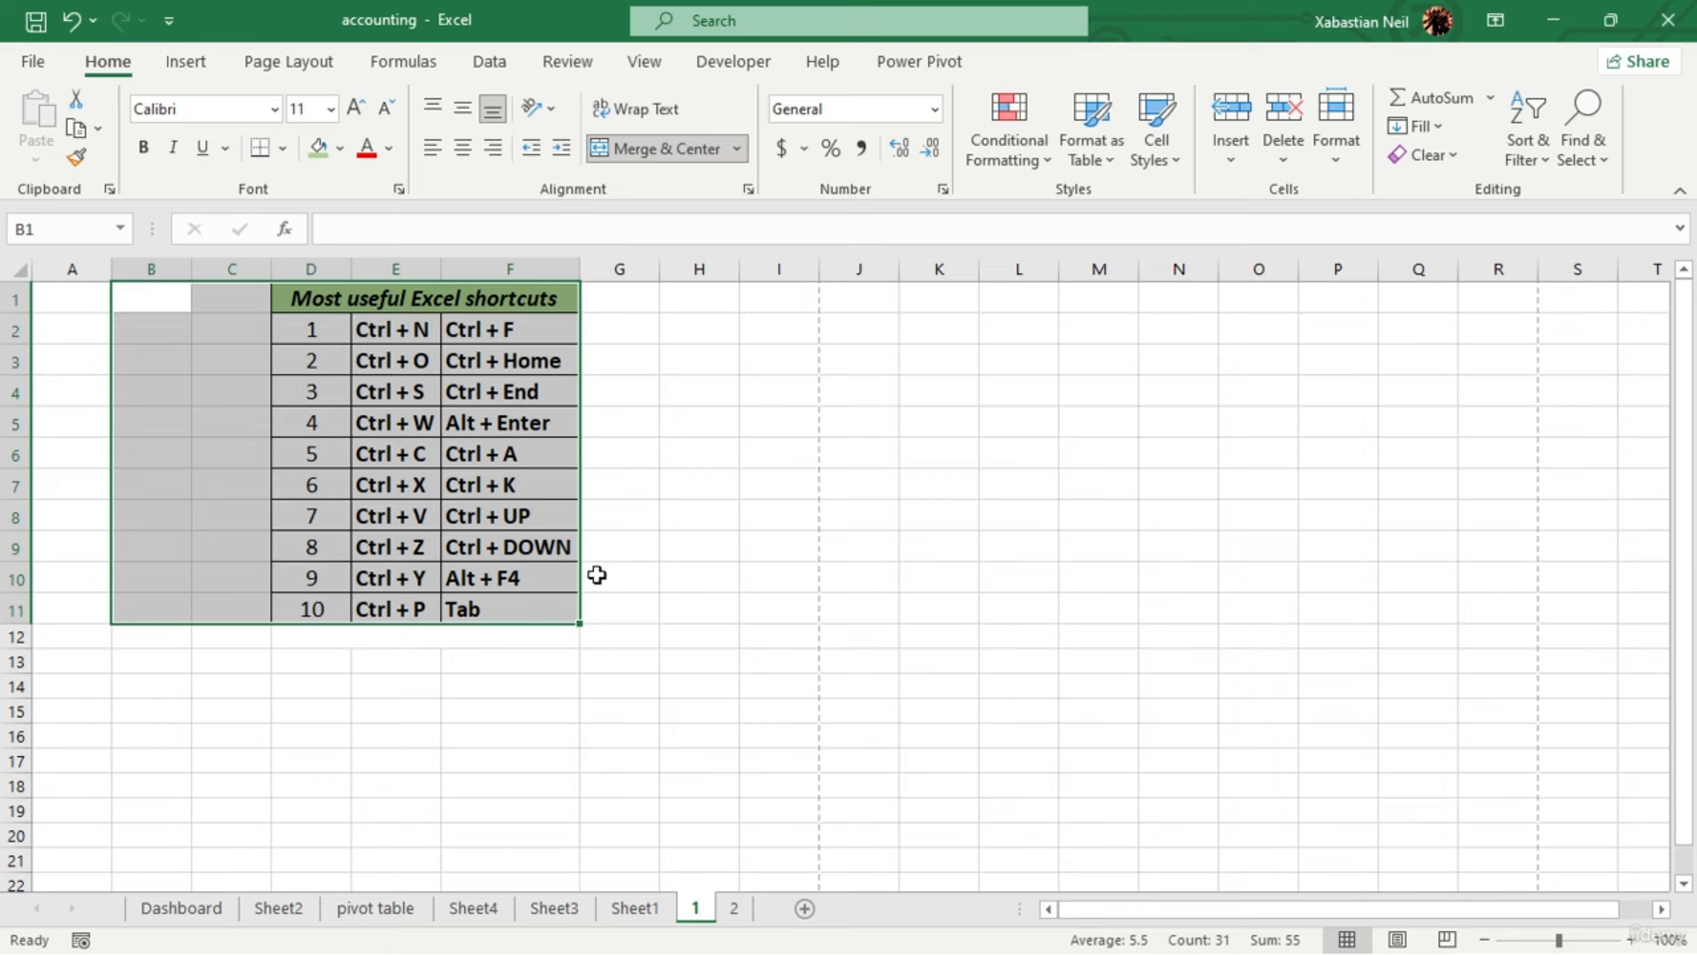
click(621, 553)
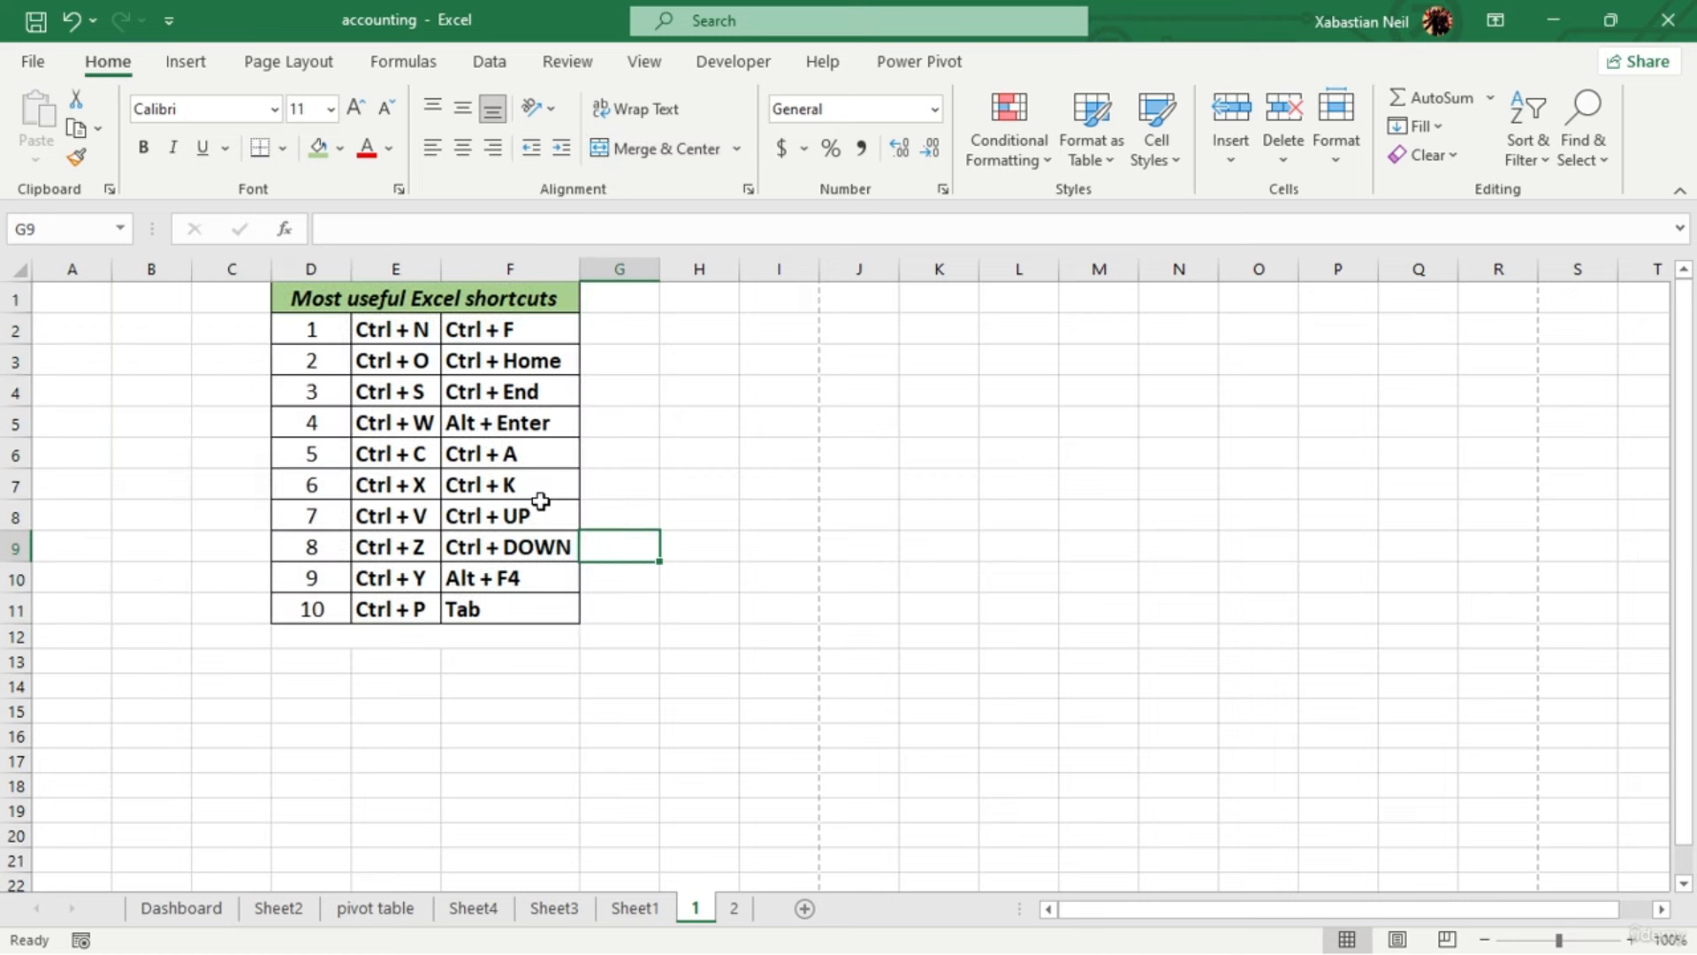
Open the Insert Hyperlink dialog for G9, look through its link target types, and close it without adding a link
key(ctrl+k)
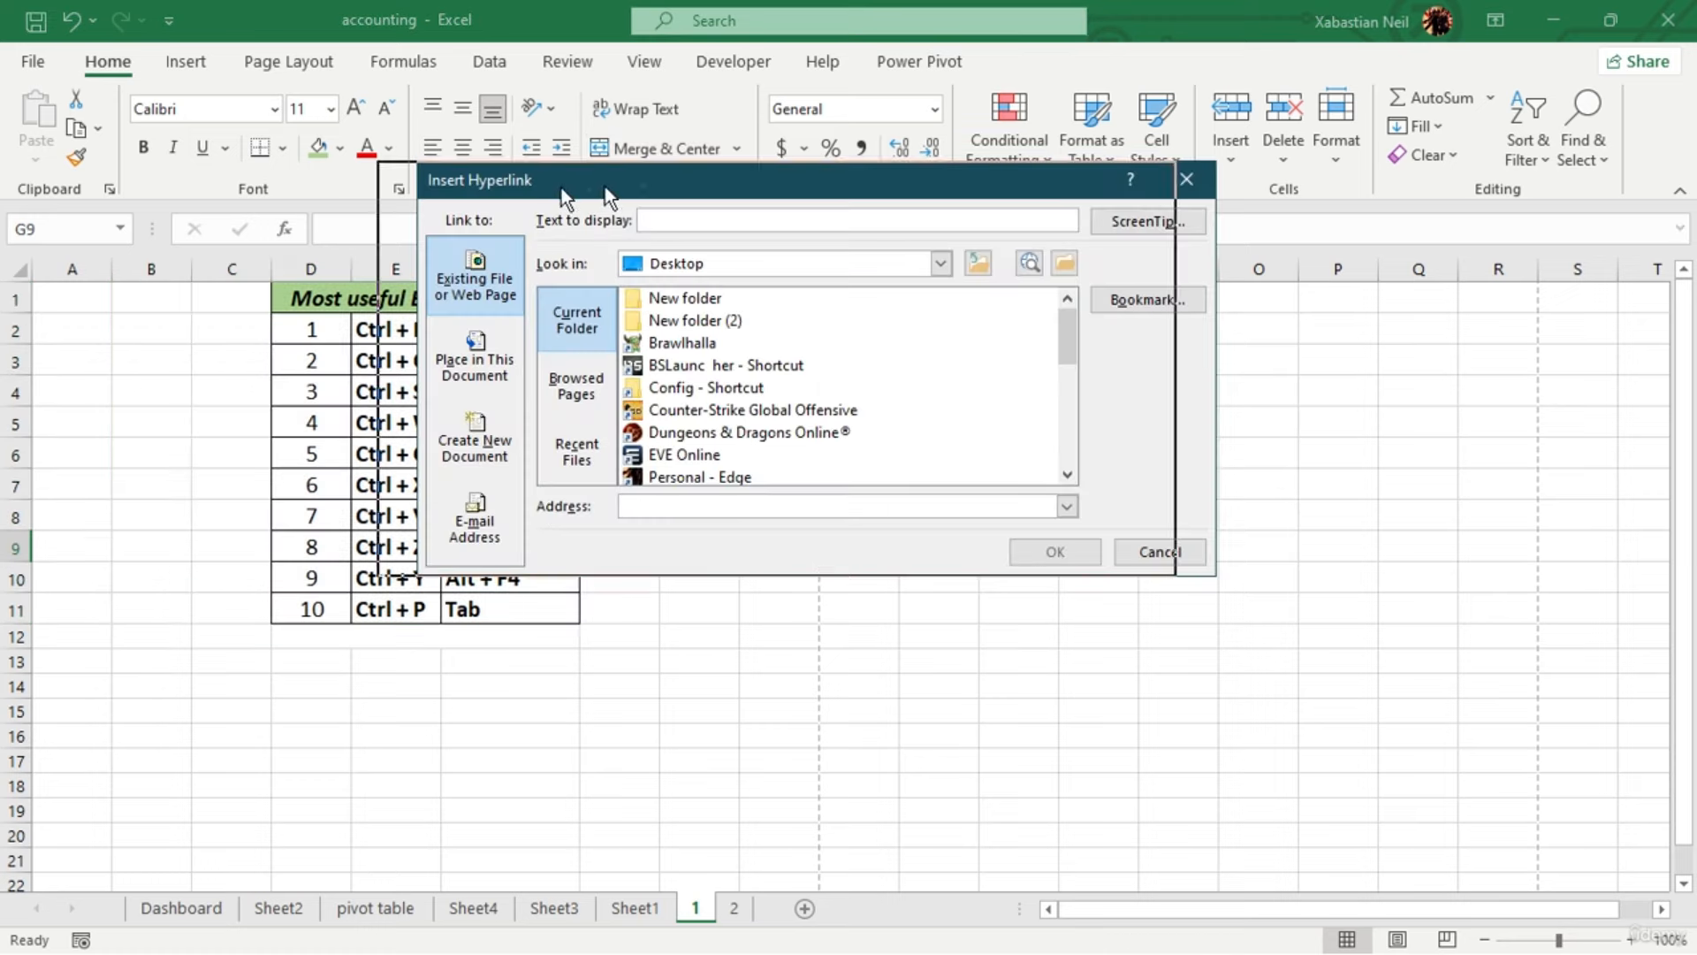
drag(560, 188, 406, 193)
drag(840, 187, 1049, 302)
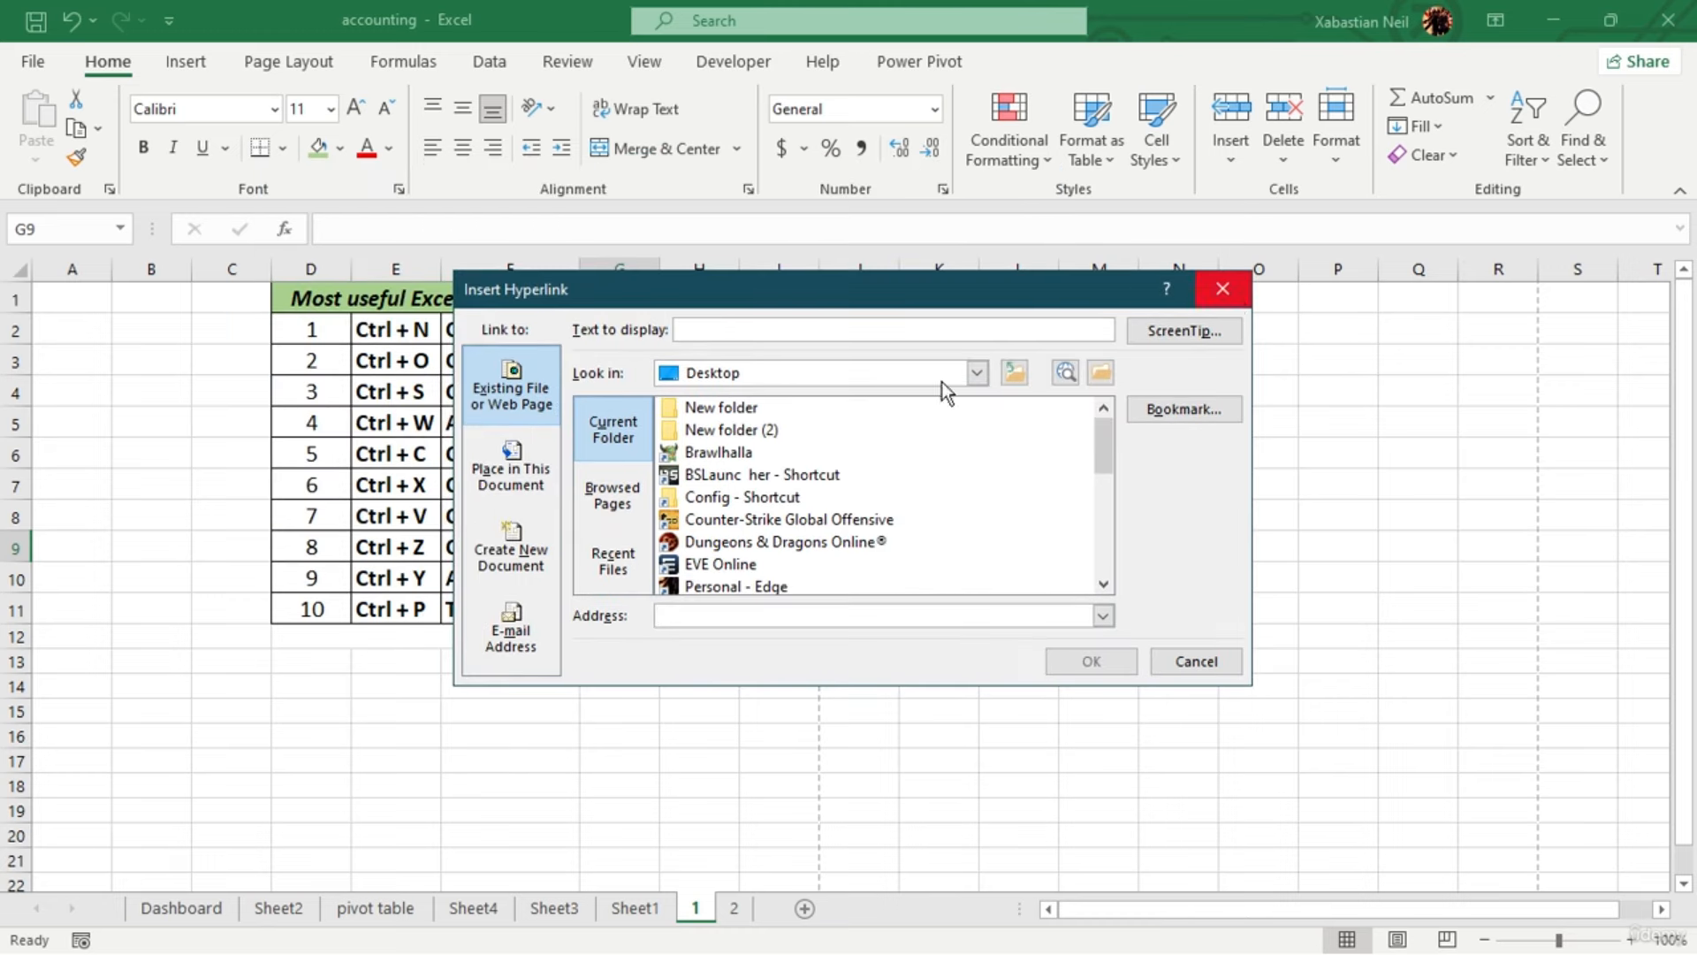
click(512, 469)
click(539, 564)
click(511, 467)
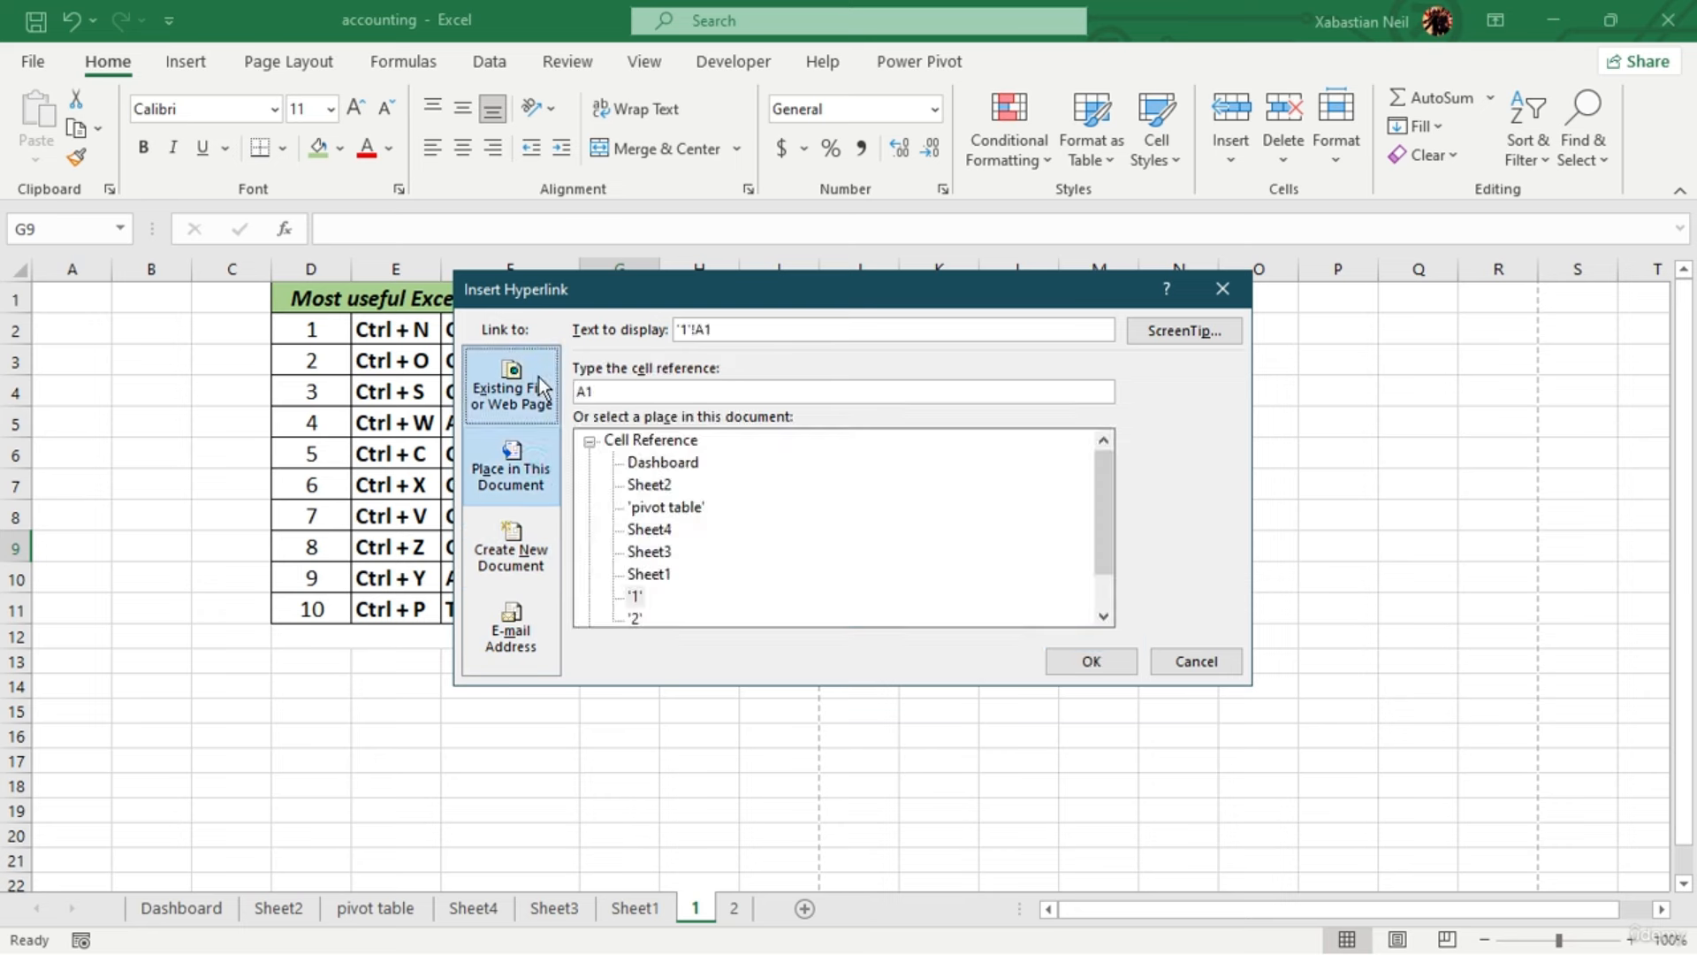
click(522, 387)
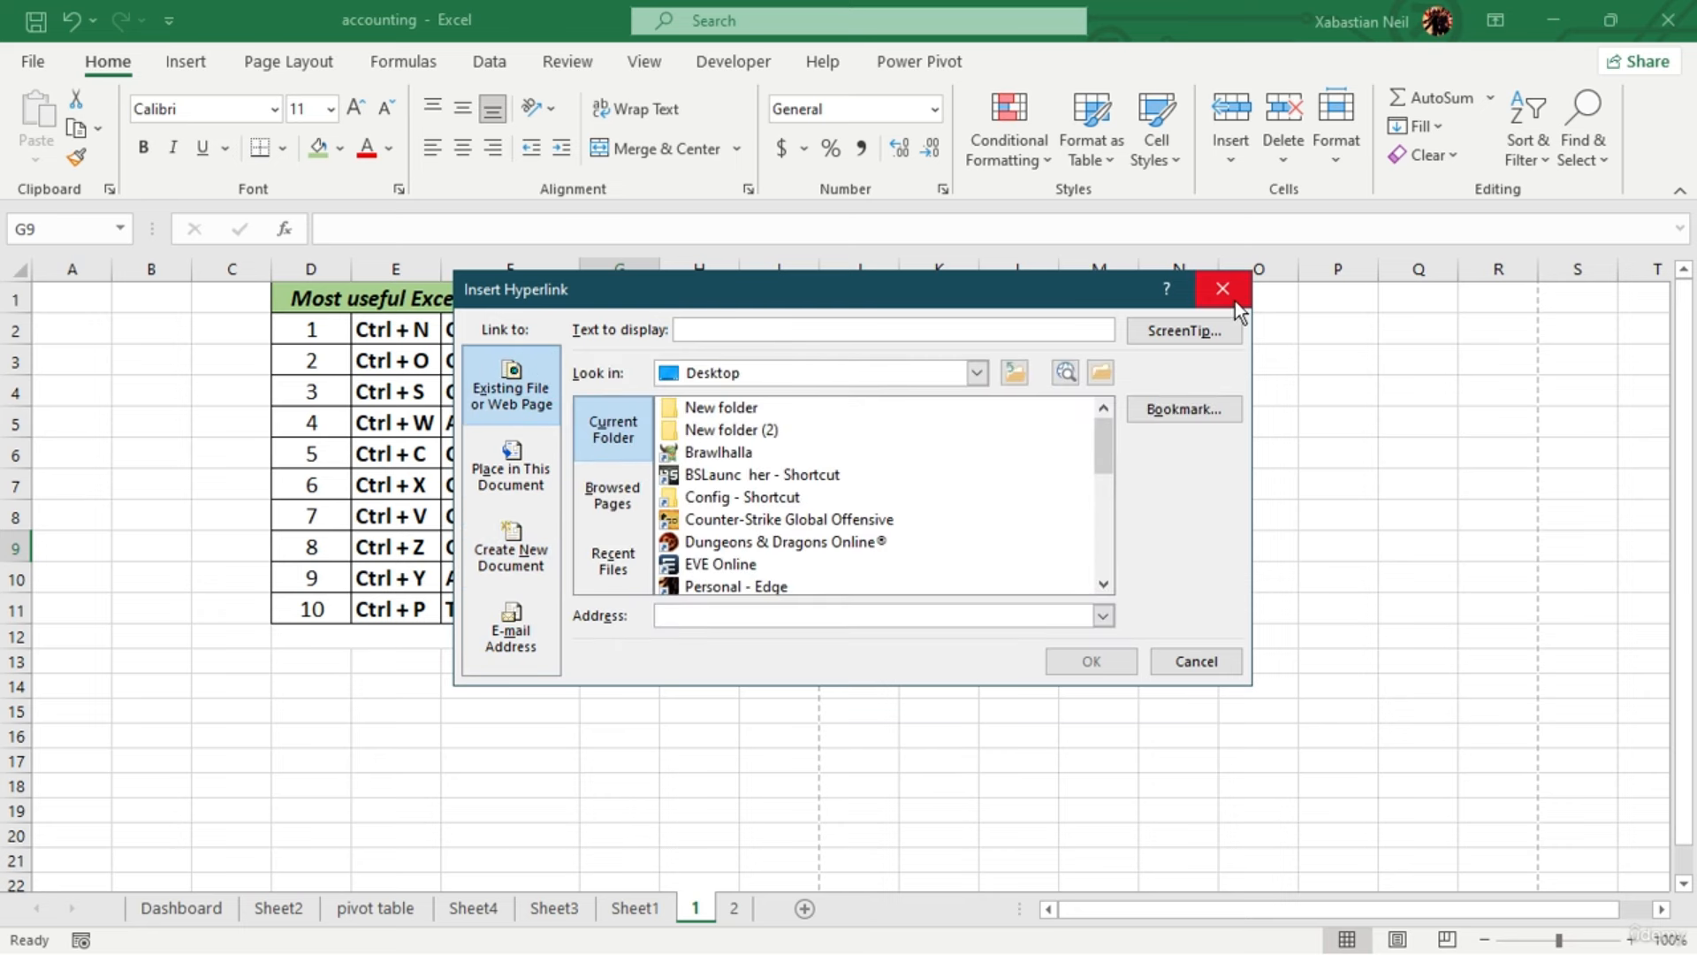
click(1234, 304)
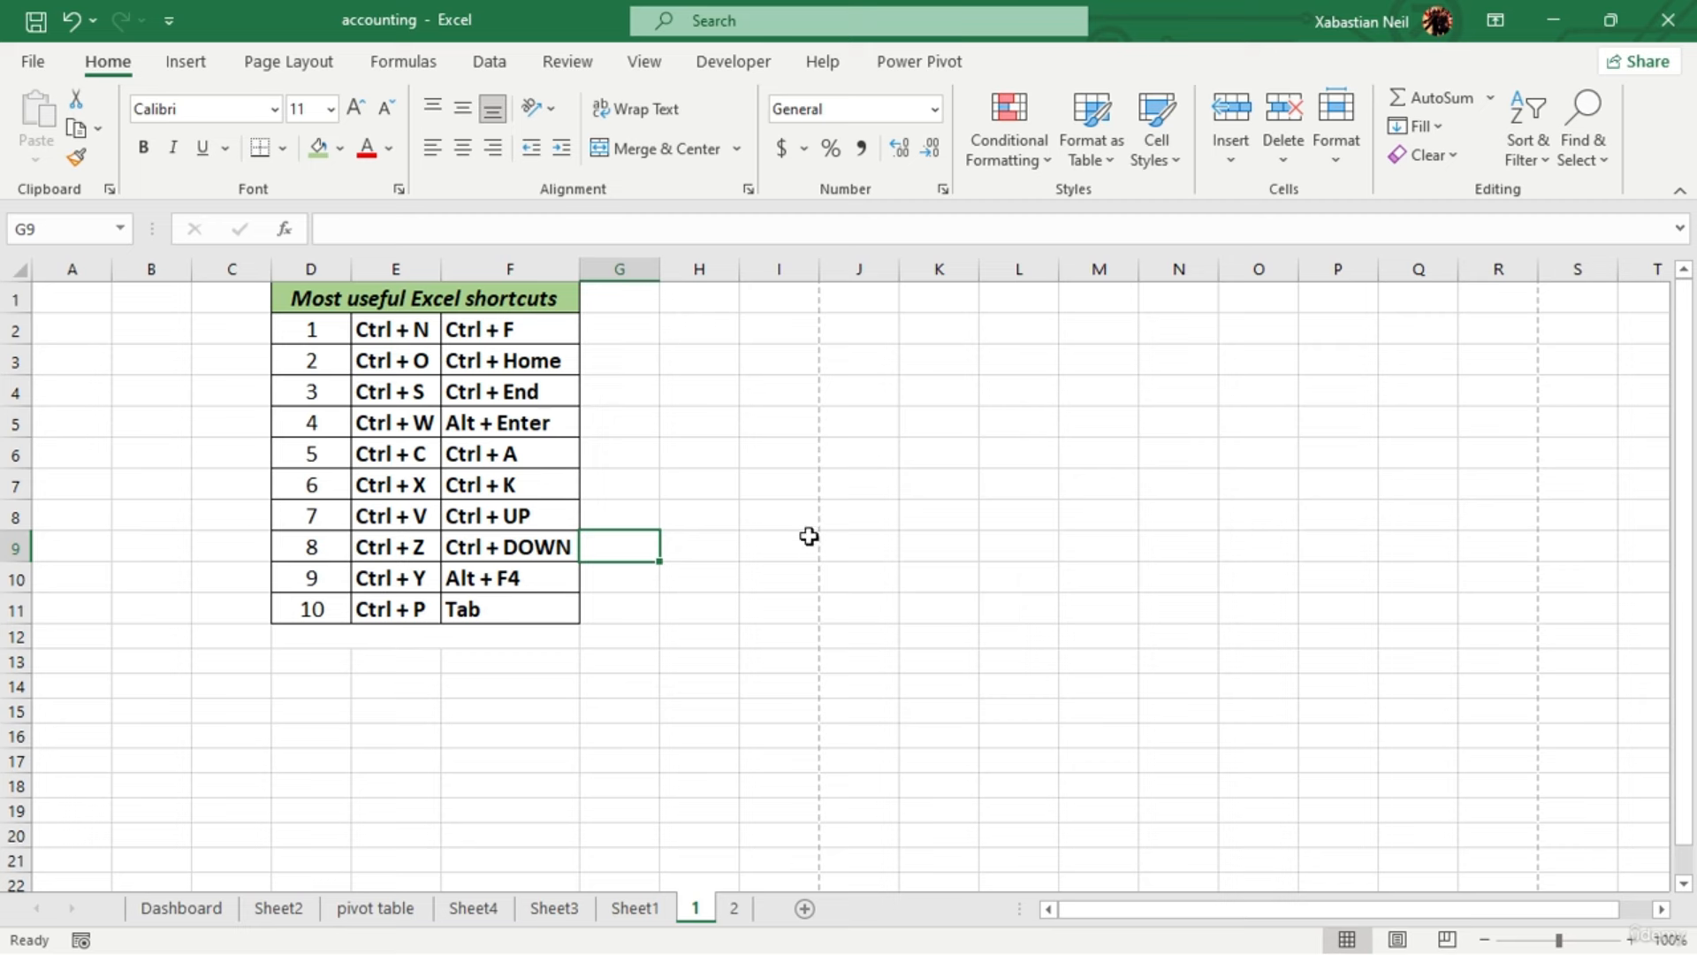
Jump from G9 to the first cell of column G, to the sheet's last row, and back to G1
key(ctrl+Up)
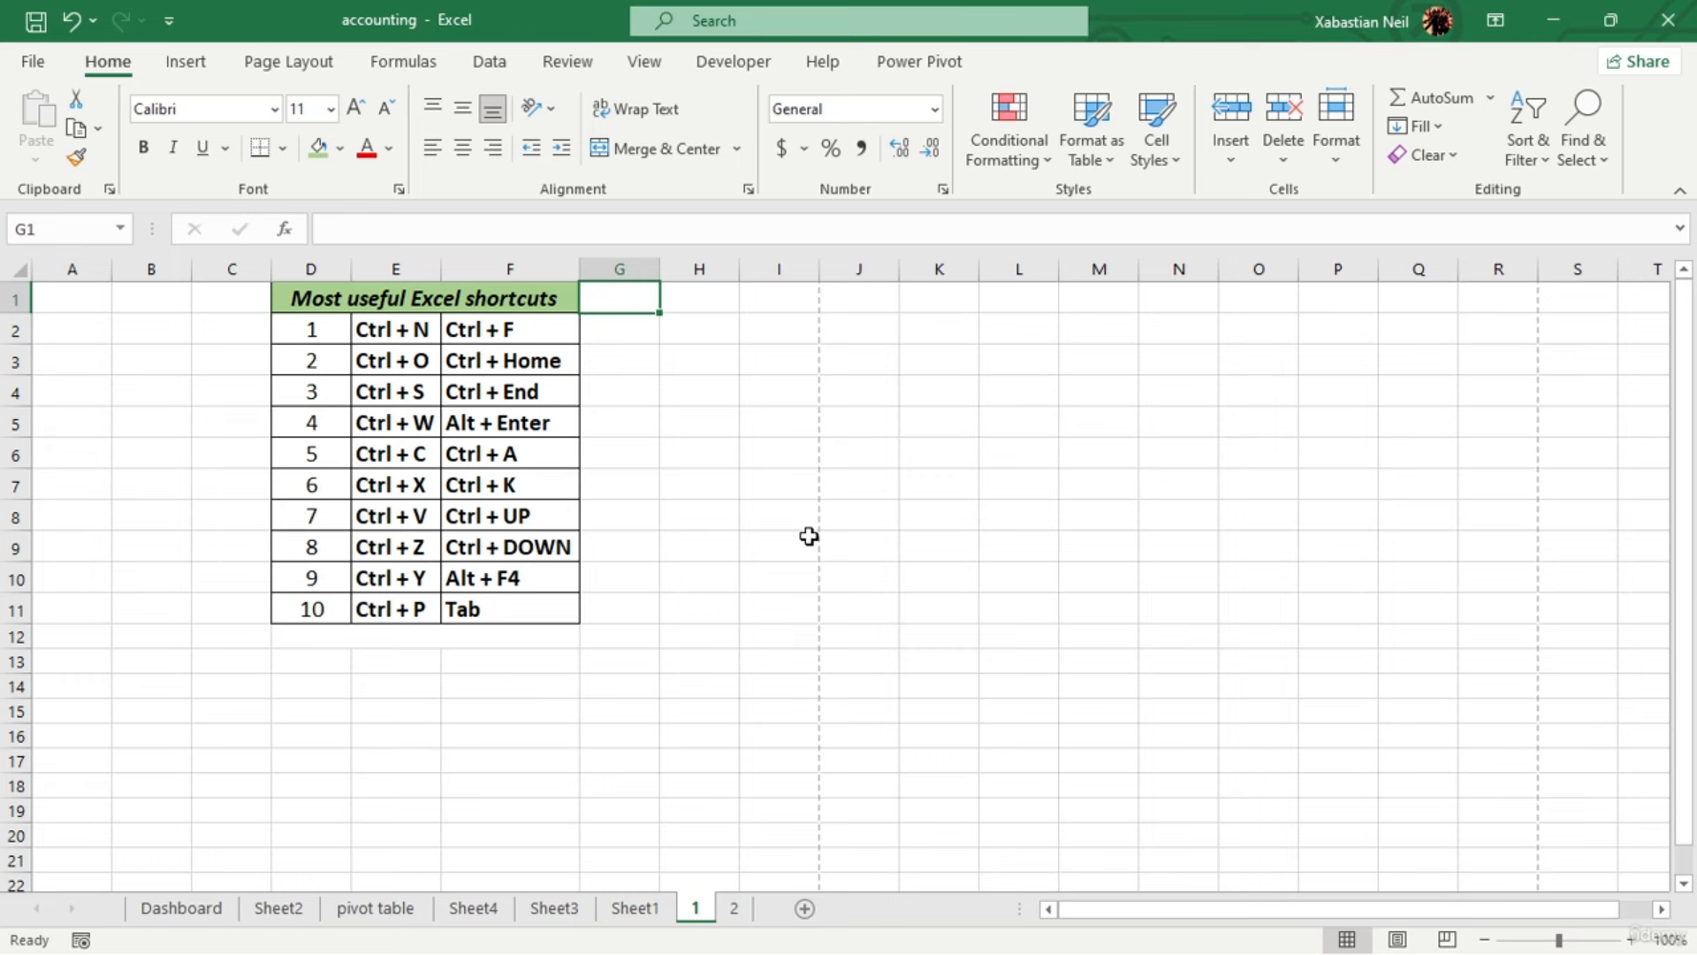
key(ctrl+Down)
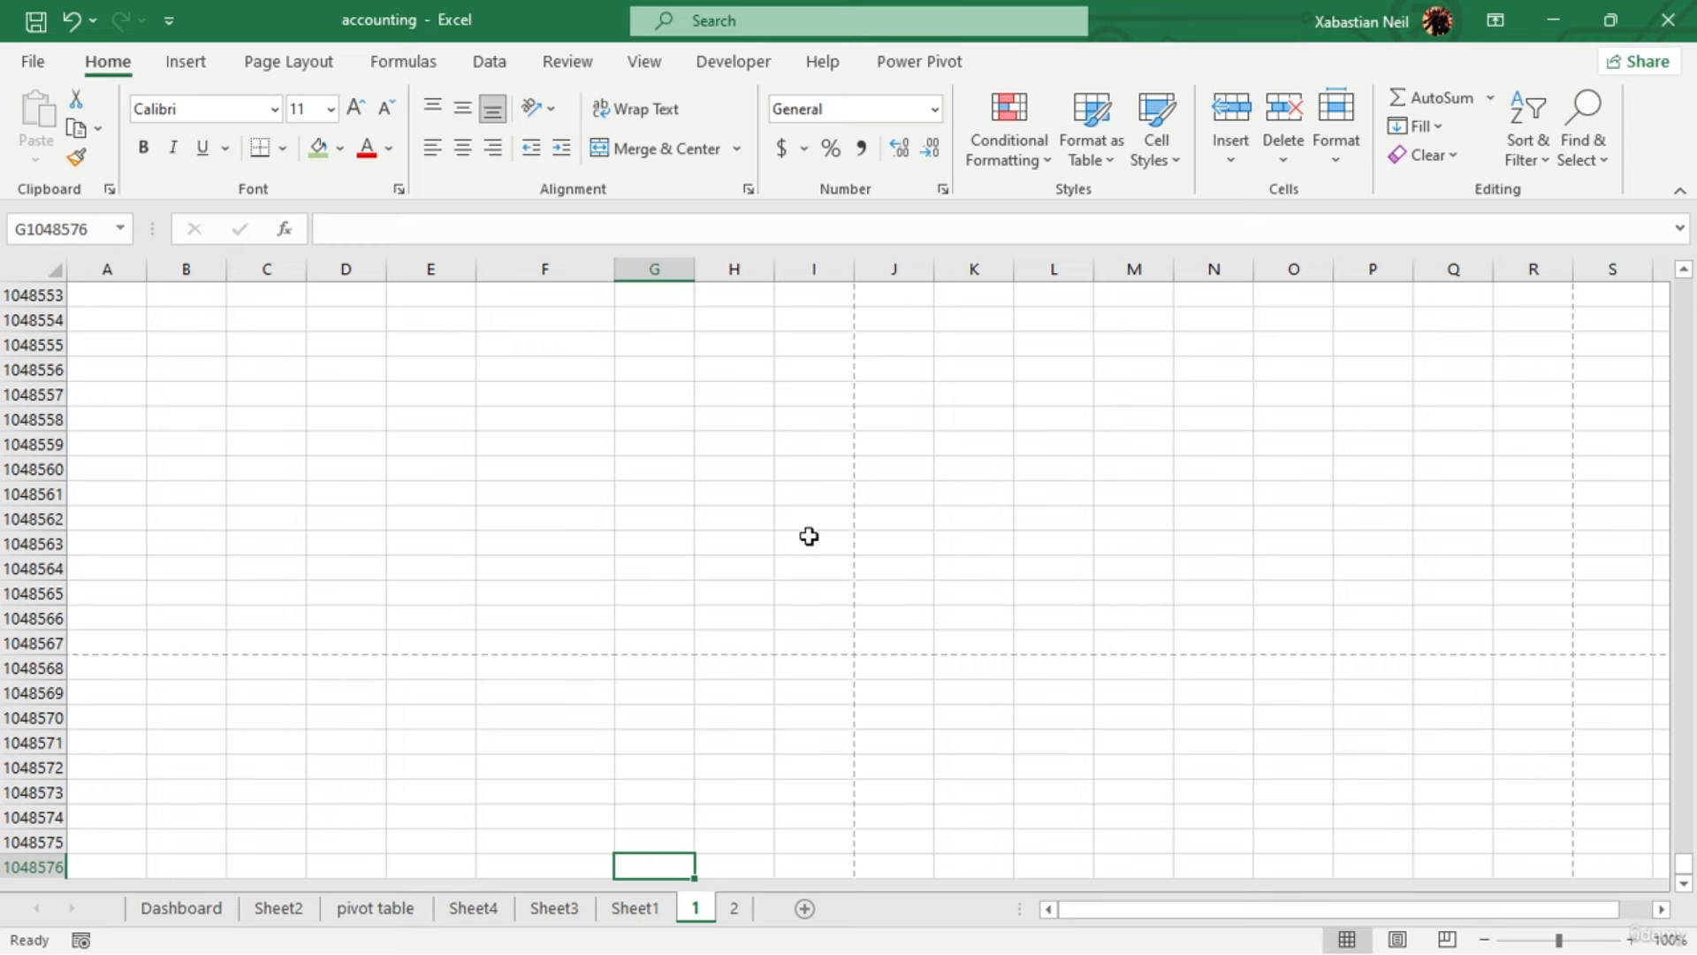
scroll(799, 580, down, 8)
scroll(783, 597, up, 8)
scroll(783, 597, down, 8)
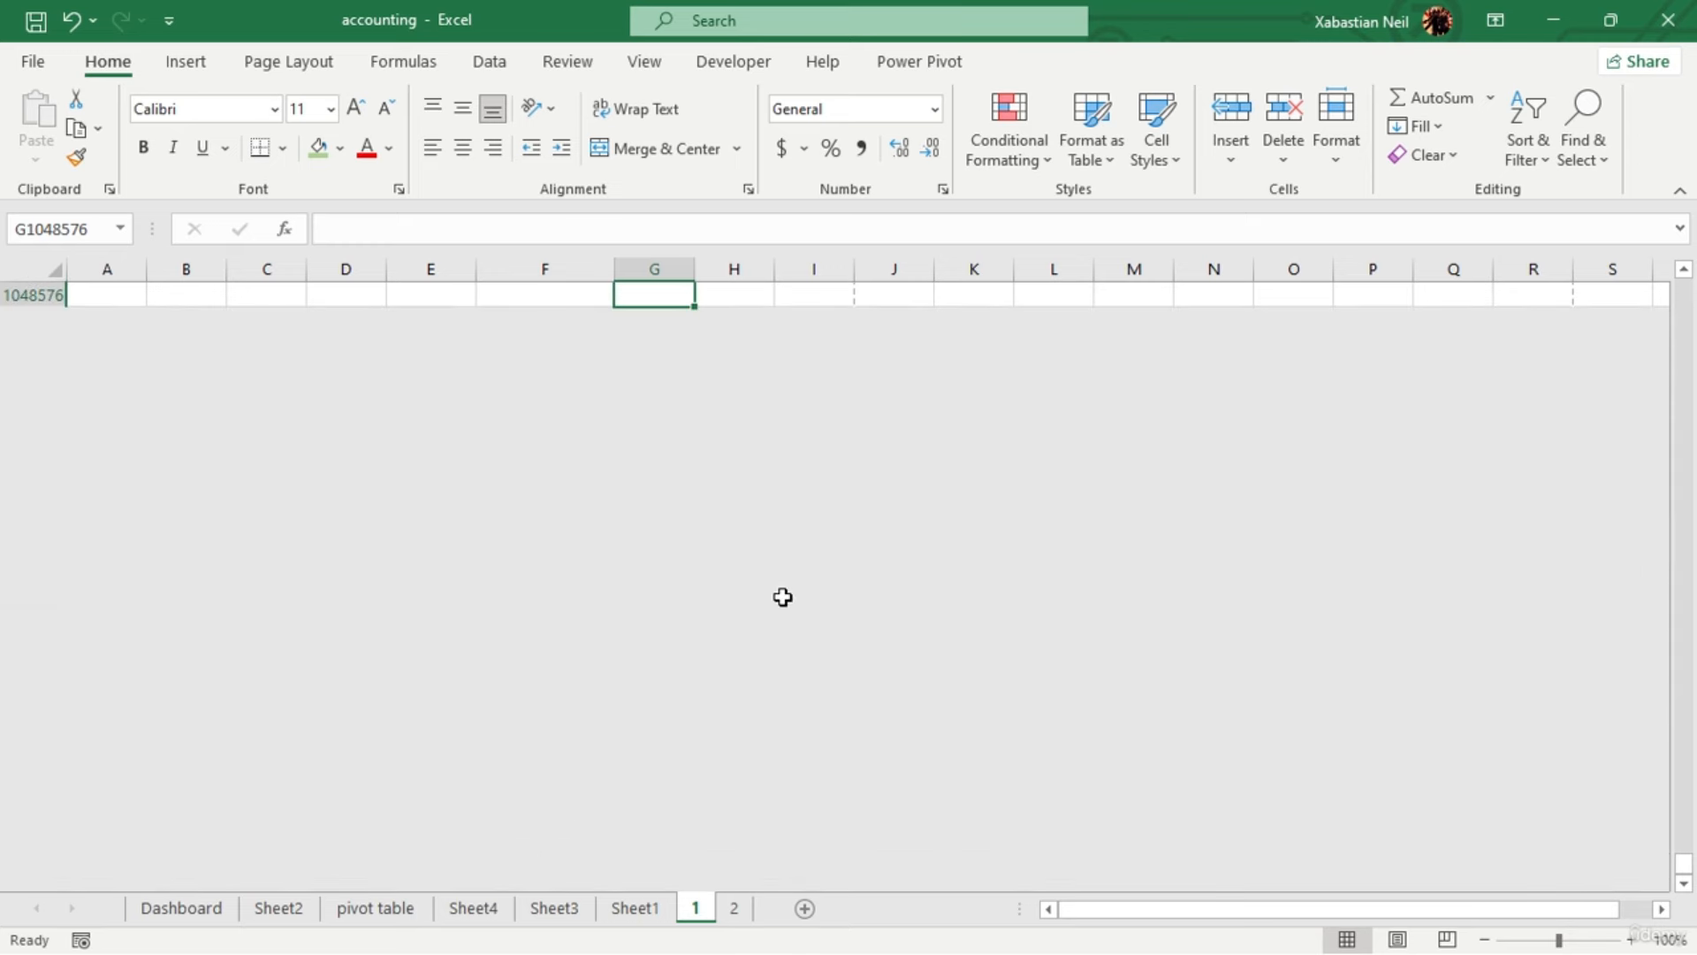
scroll(783, 597, up, 4)
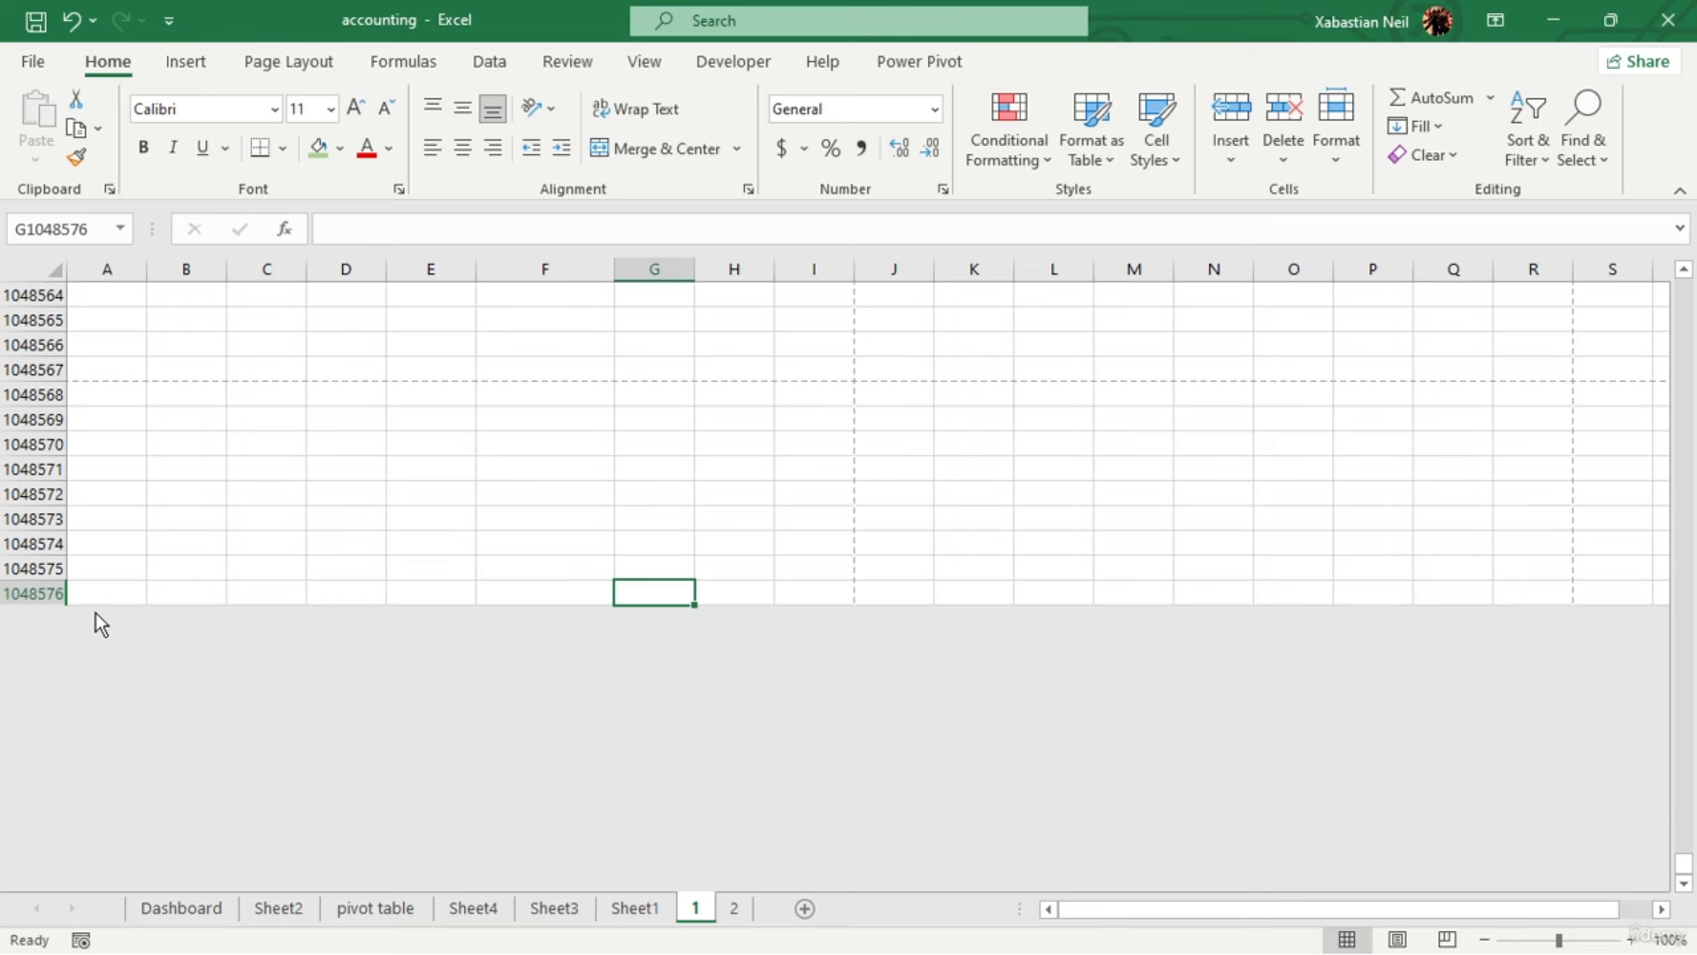
key(ctrl+Up)
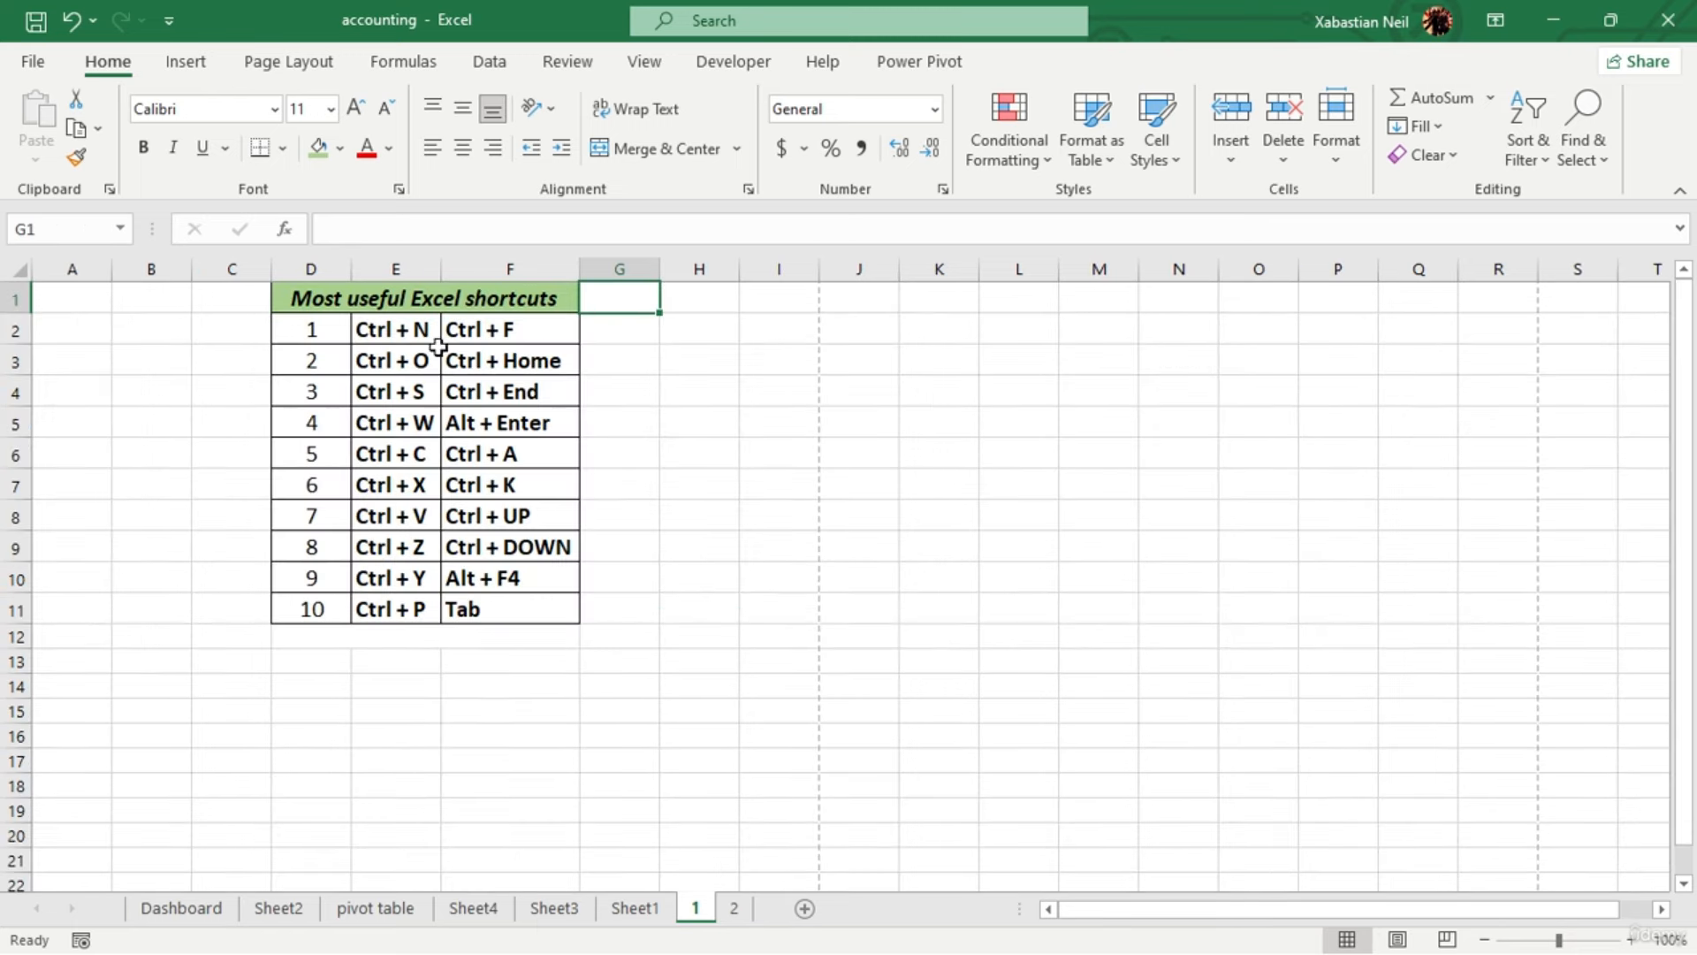
Jump from the table title in D1 to the last filled cell D11 and back to the title
click(467, 295)
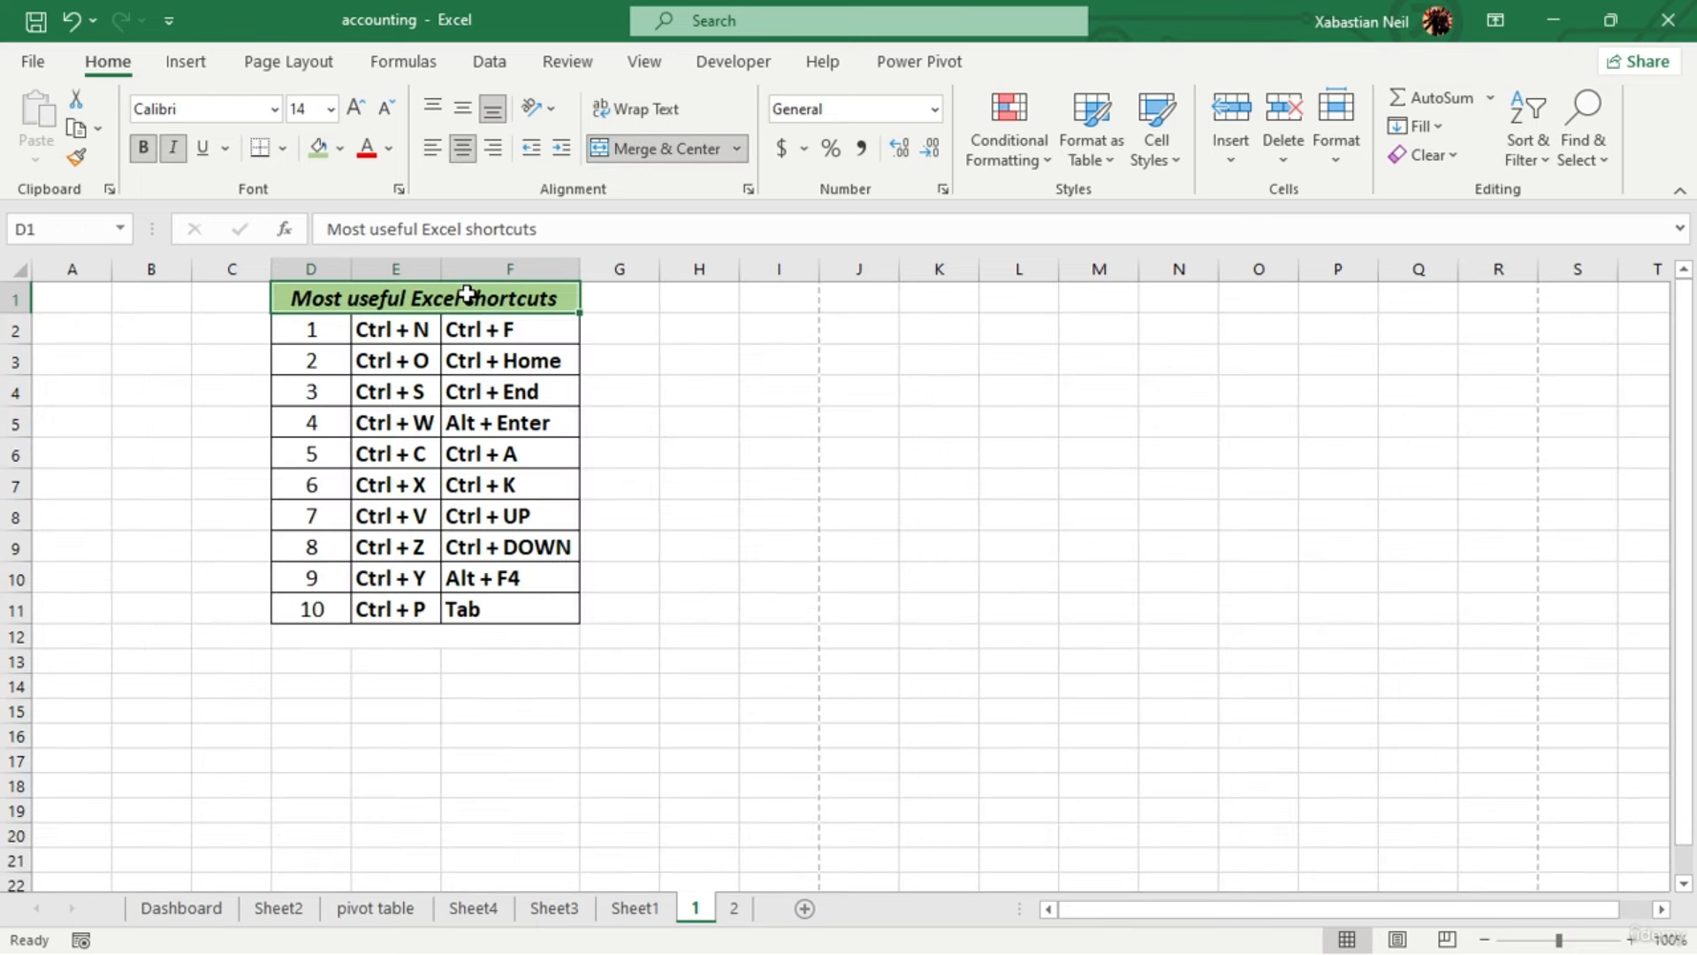
key(ctrl+Down)
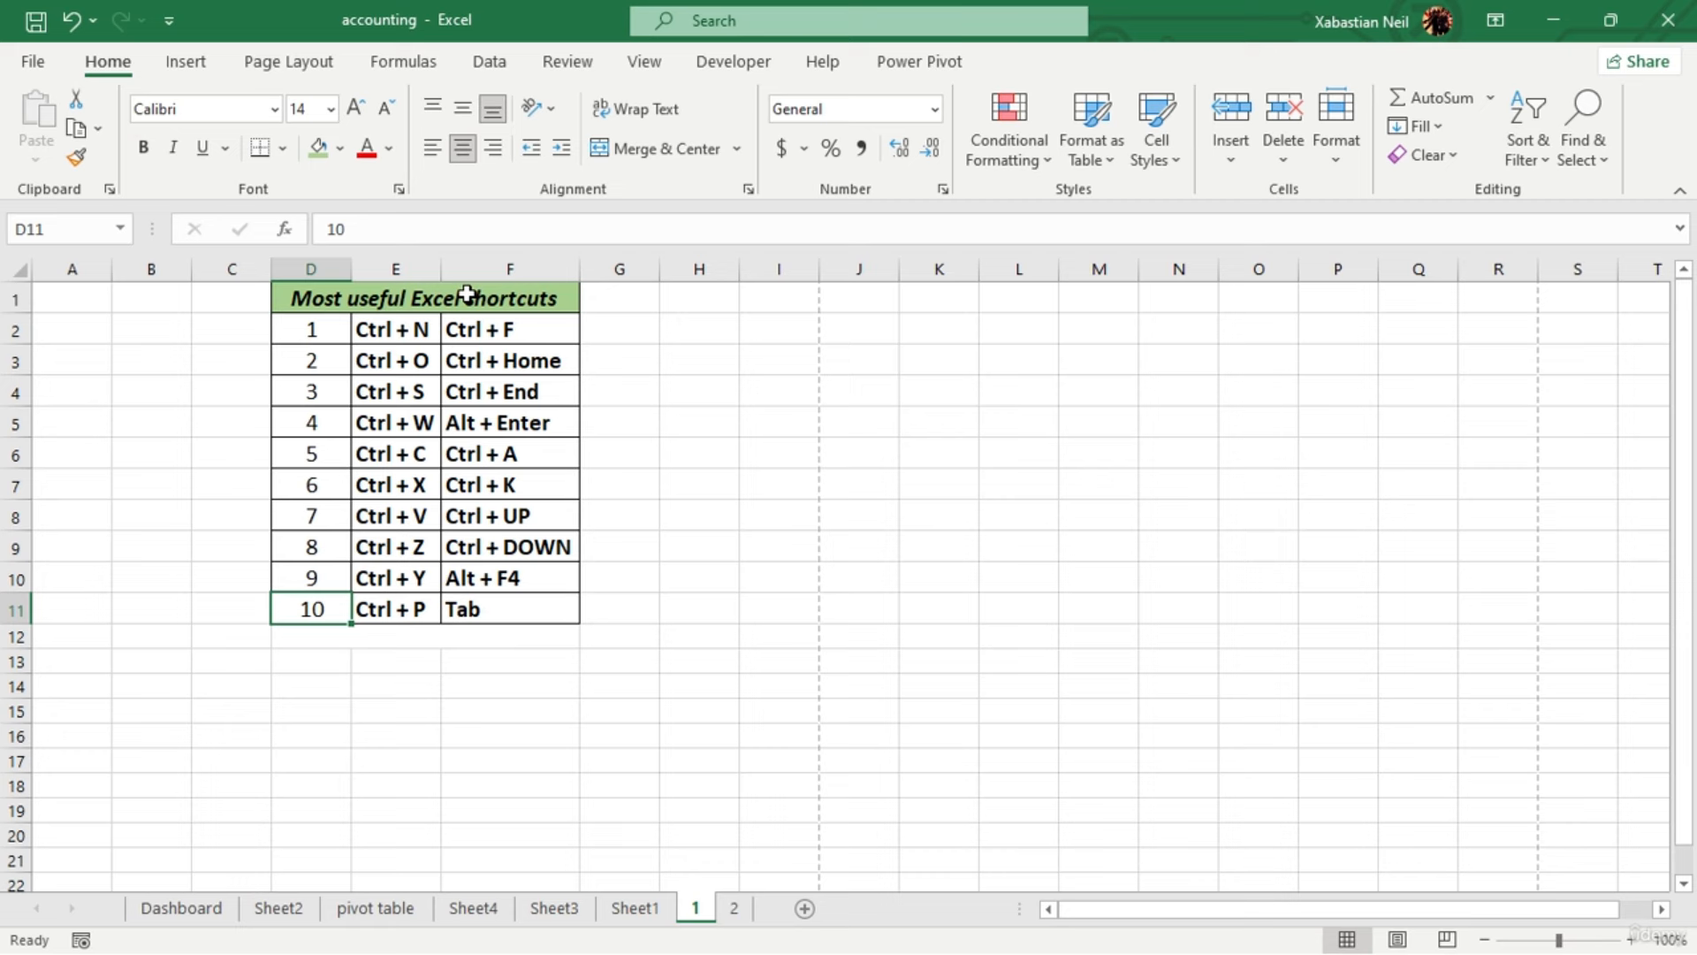
key(ctrl+Up)
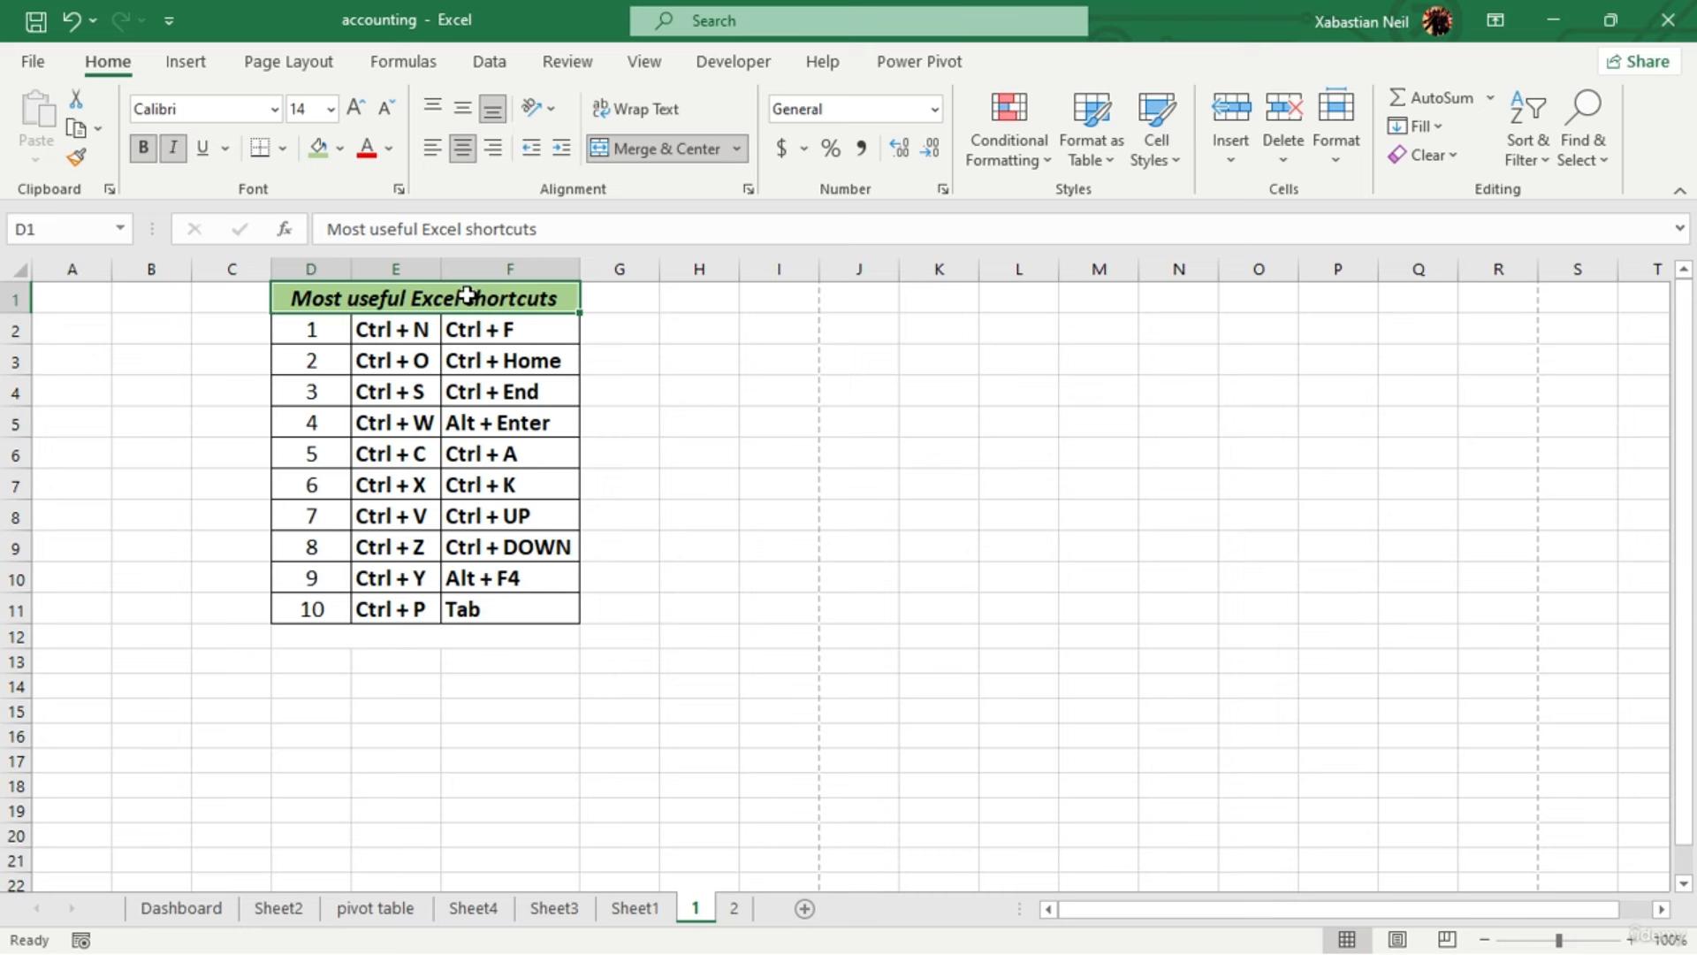
Cut the shortcuts table in D1:F11 and paste it starting at G10
drag(312, 325, 538, 599)
key(ctrl+c)
click(655, 585)
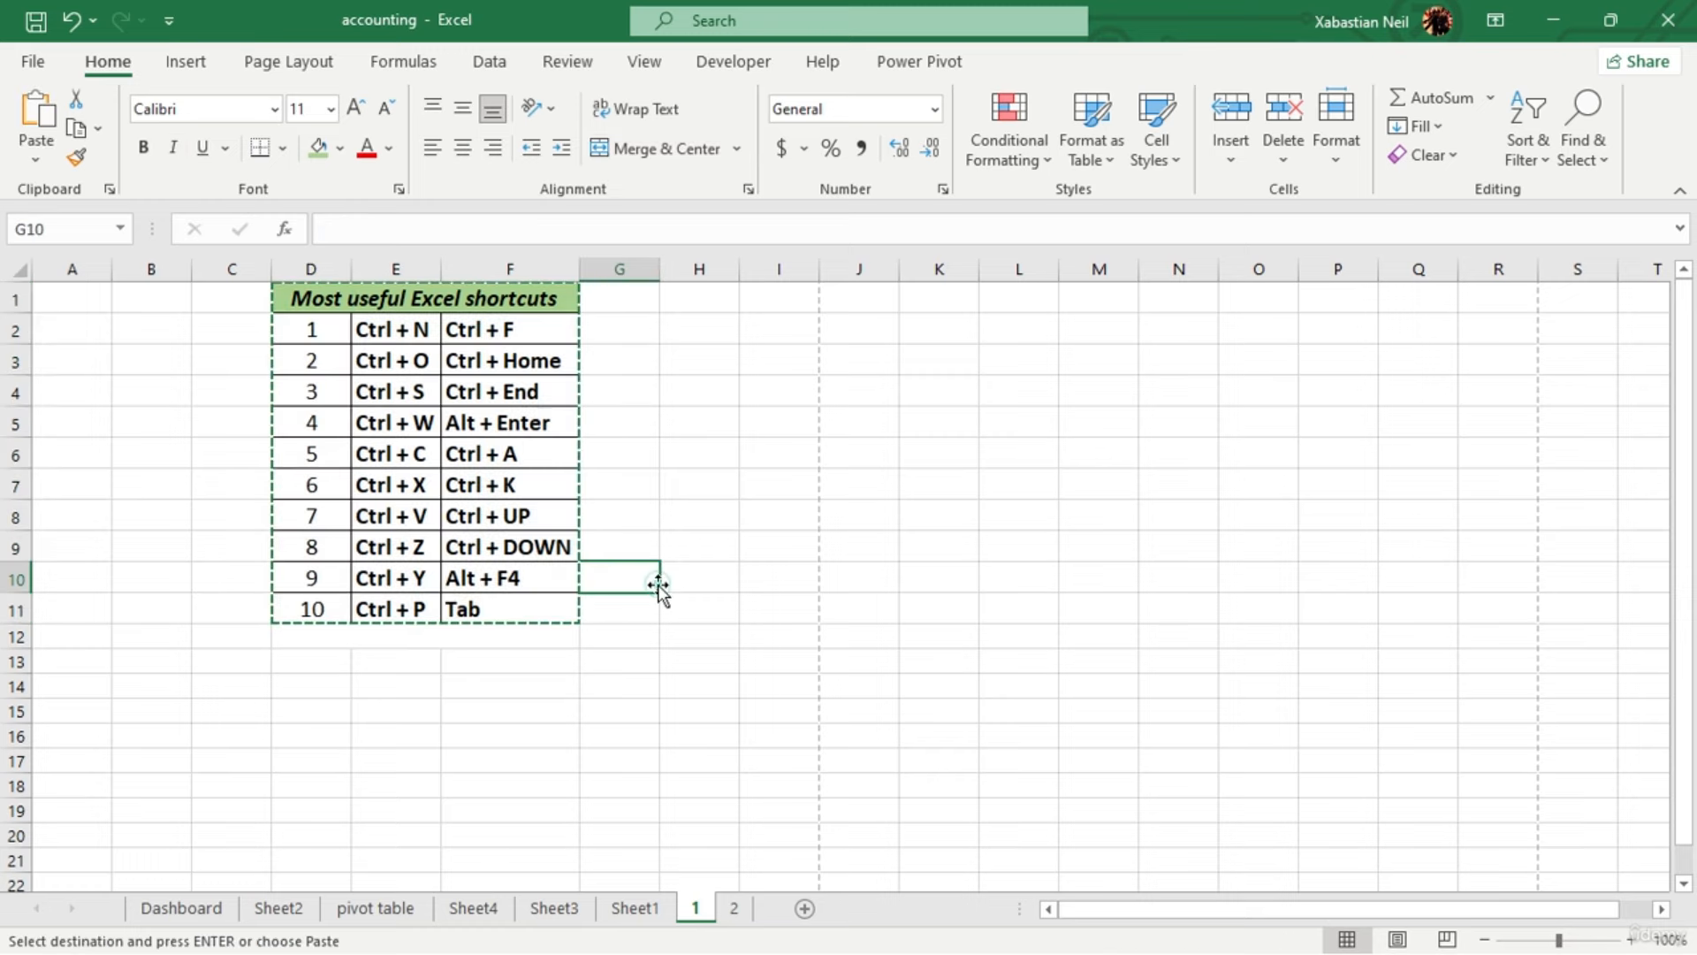
key(ctrl+v)
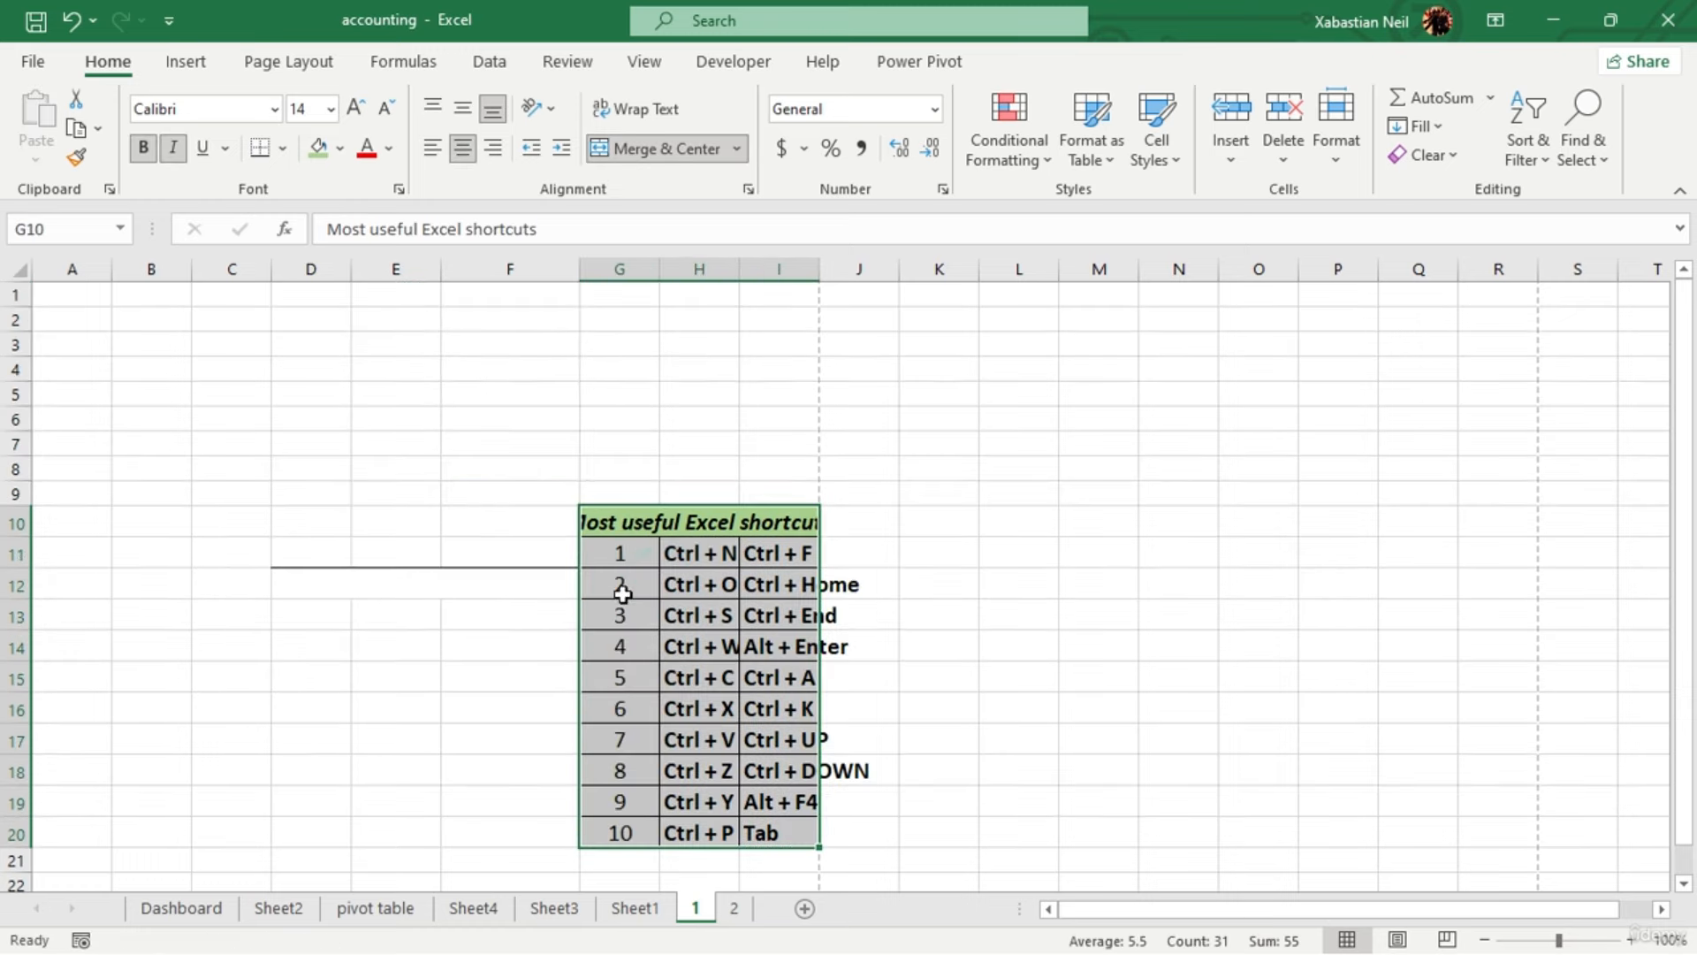
Auto-fit columns G, H and I to the pasted table, and widen column G to show the full title
double_click(661, 270)
double_click(687, 263)
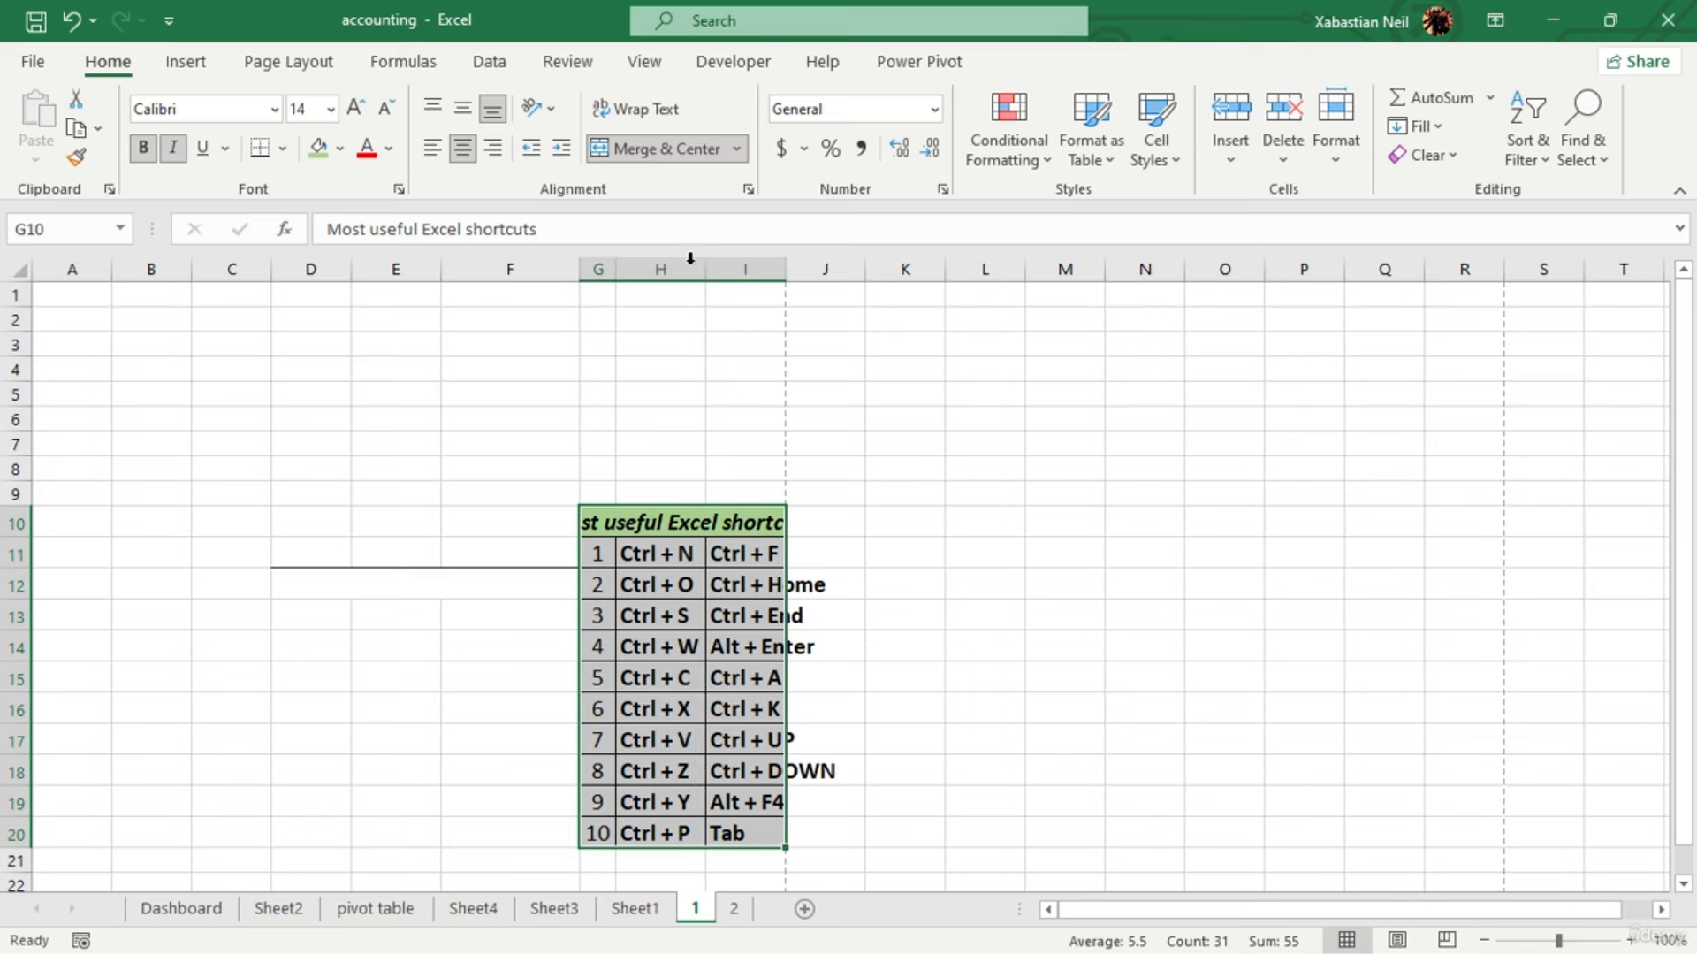
double_click(784, 273)
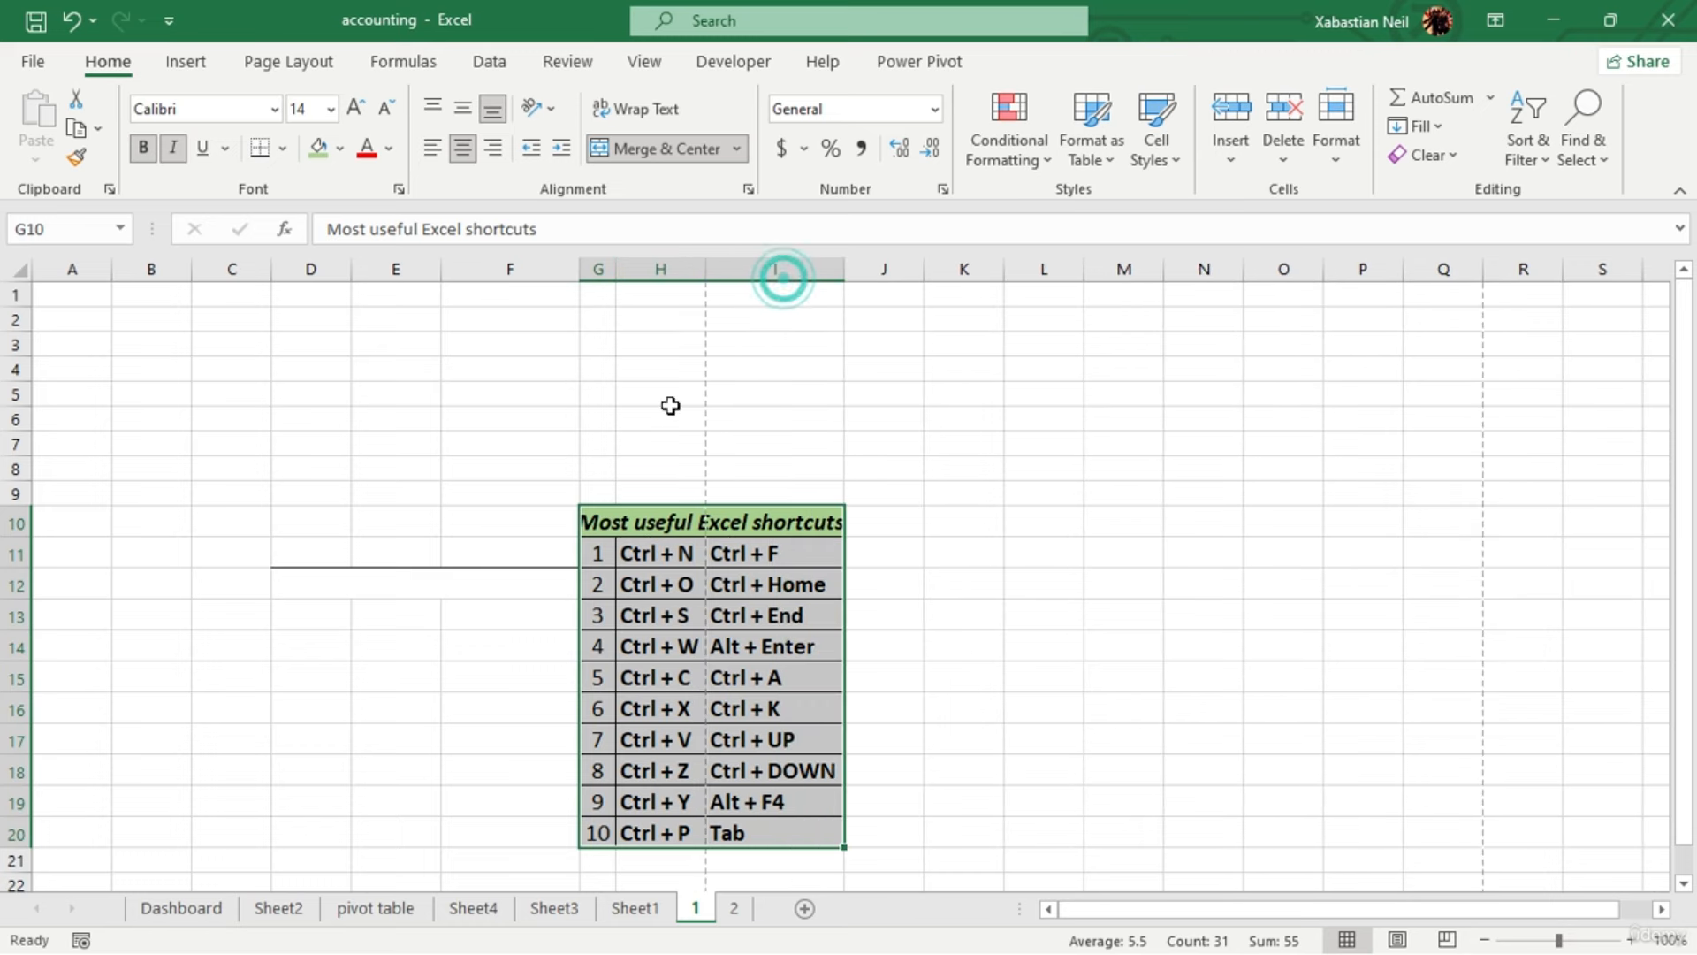
drag(617, 268, 688, 276)
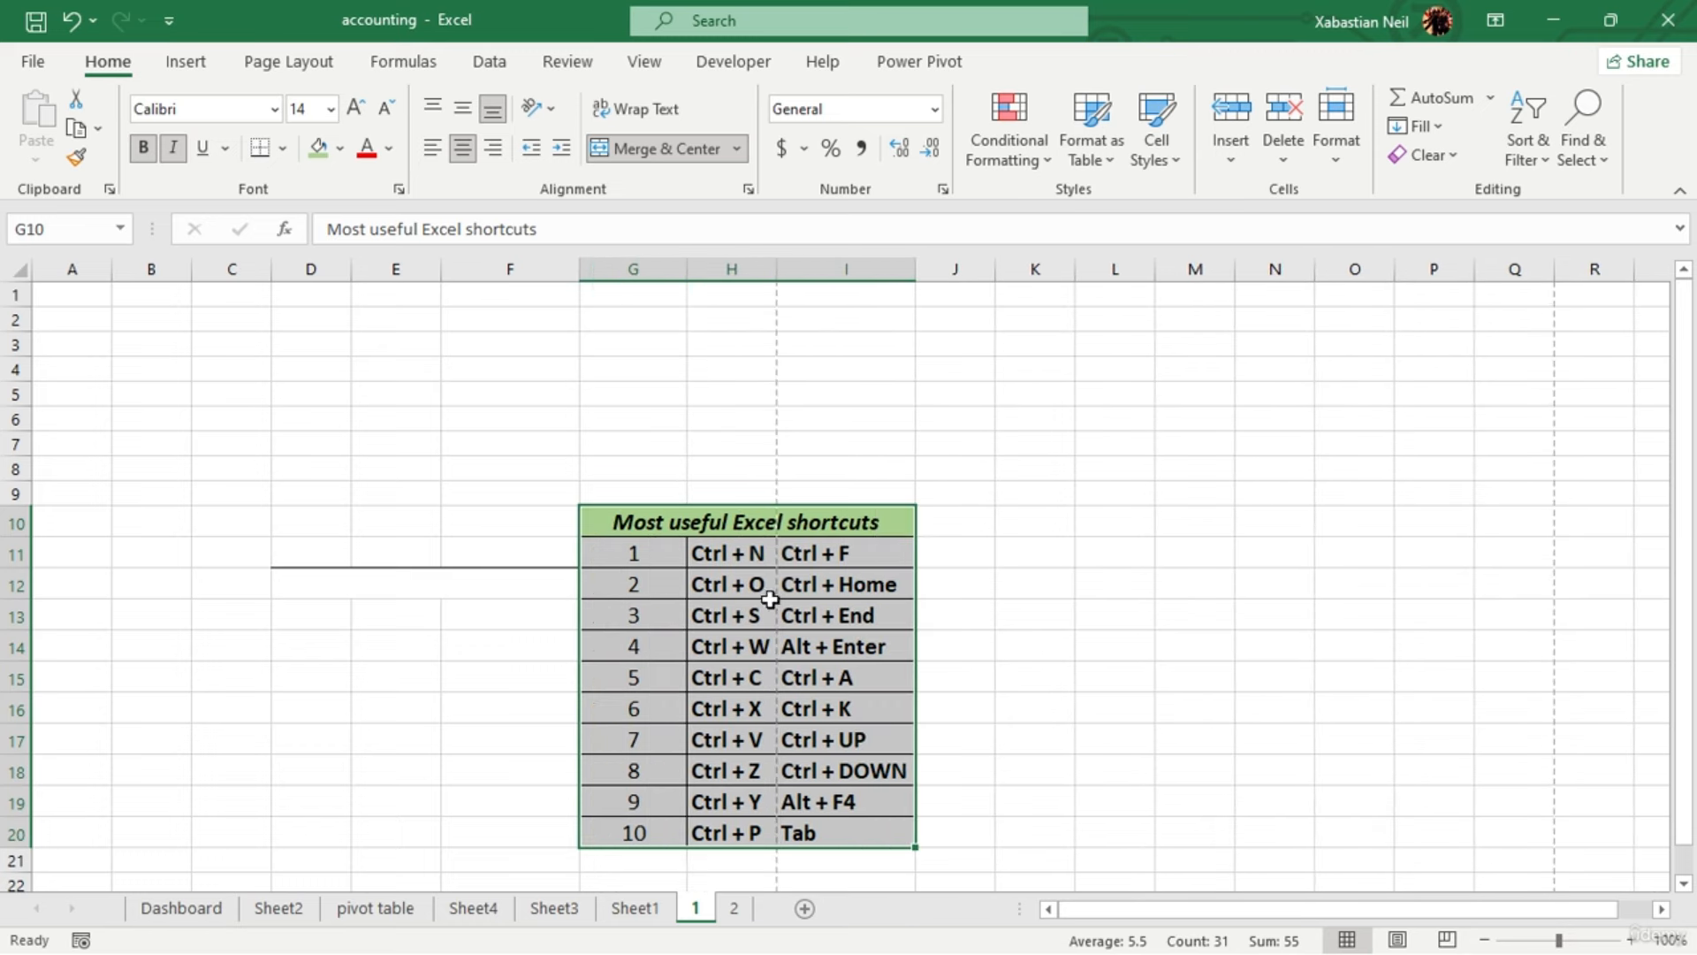
Jump from the moved table's title in G10 to its last row in G20 and back to the title
click(673, 549)
click(671, 449)
click(690, 522)
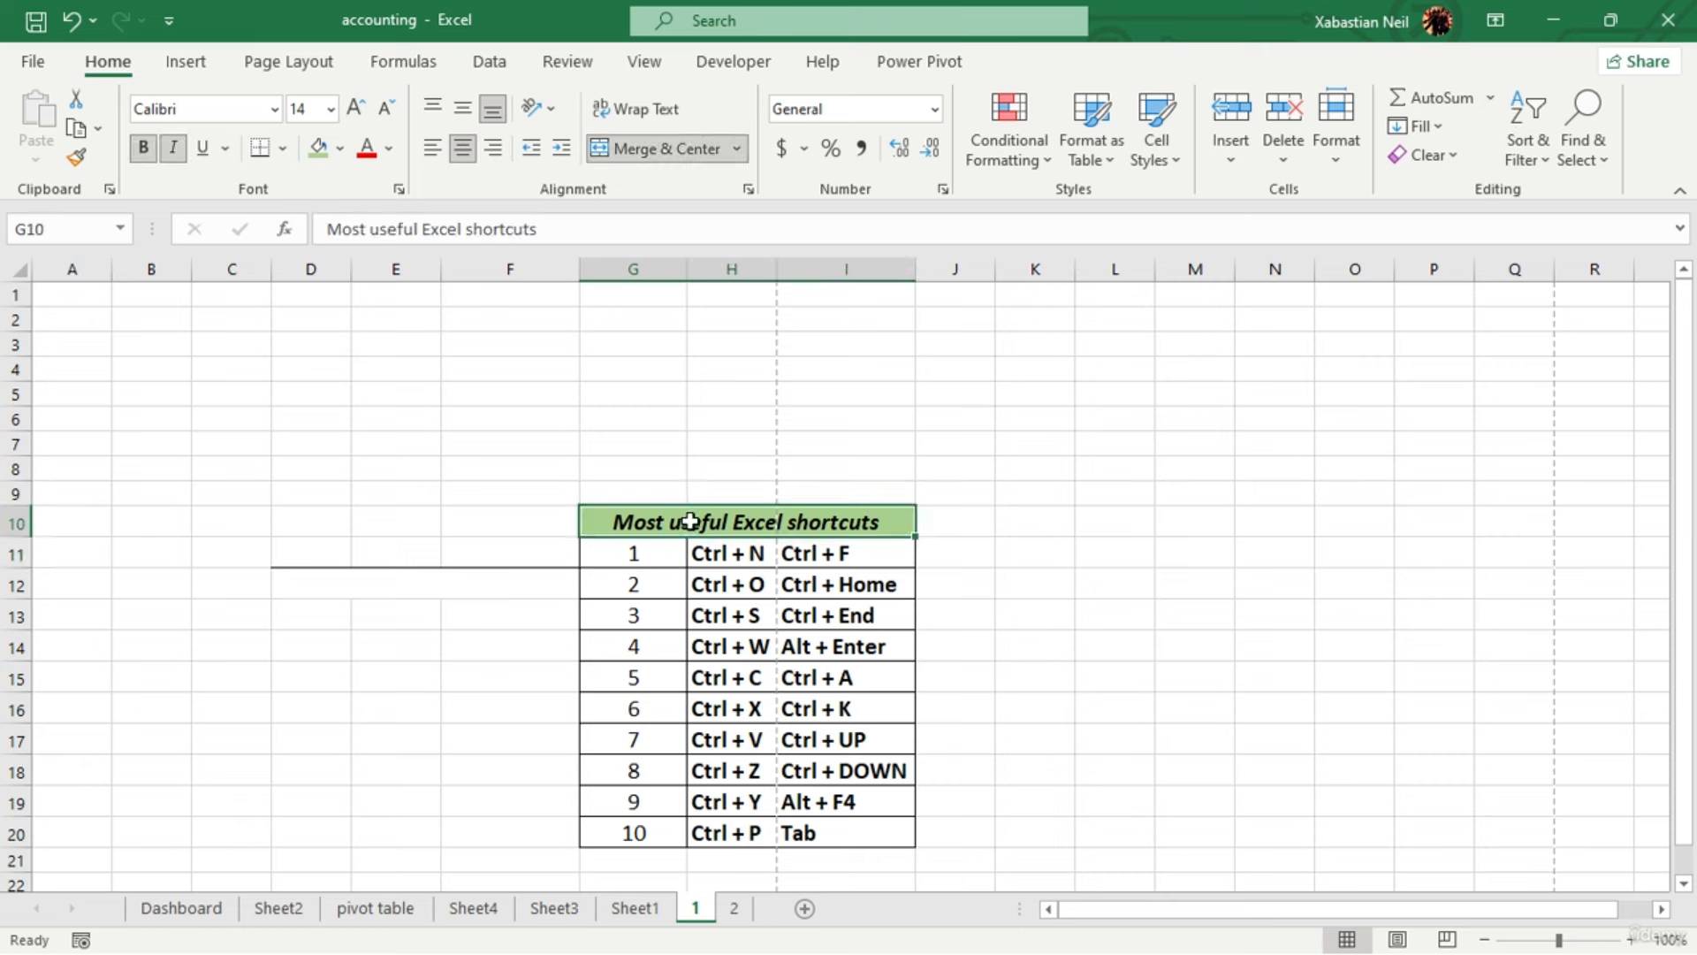
key(ctrl+Down)
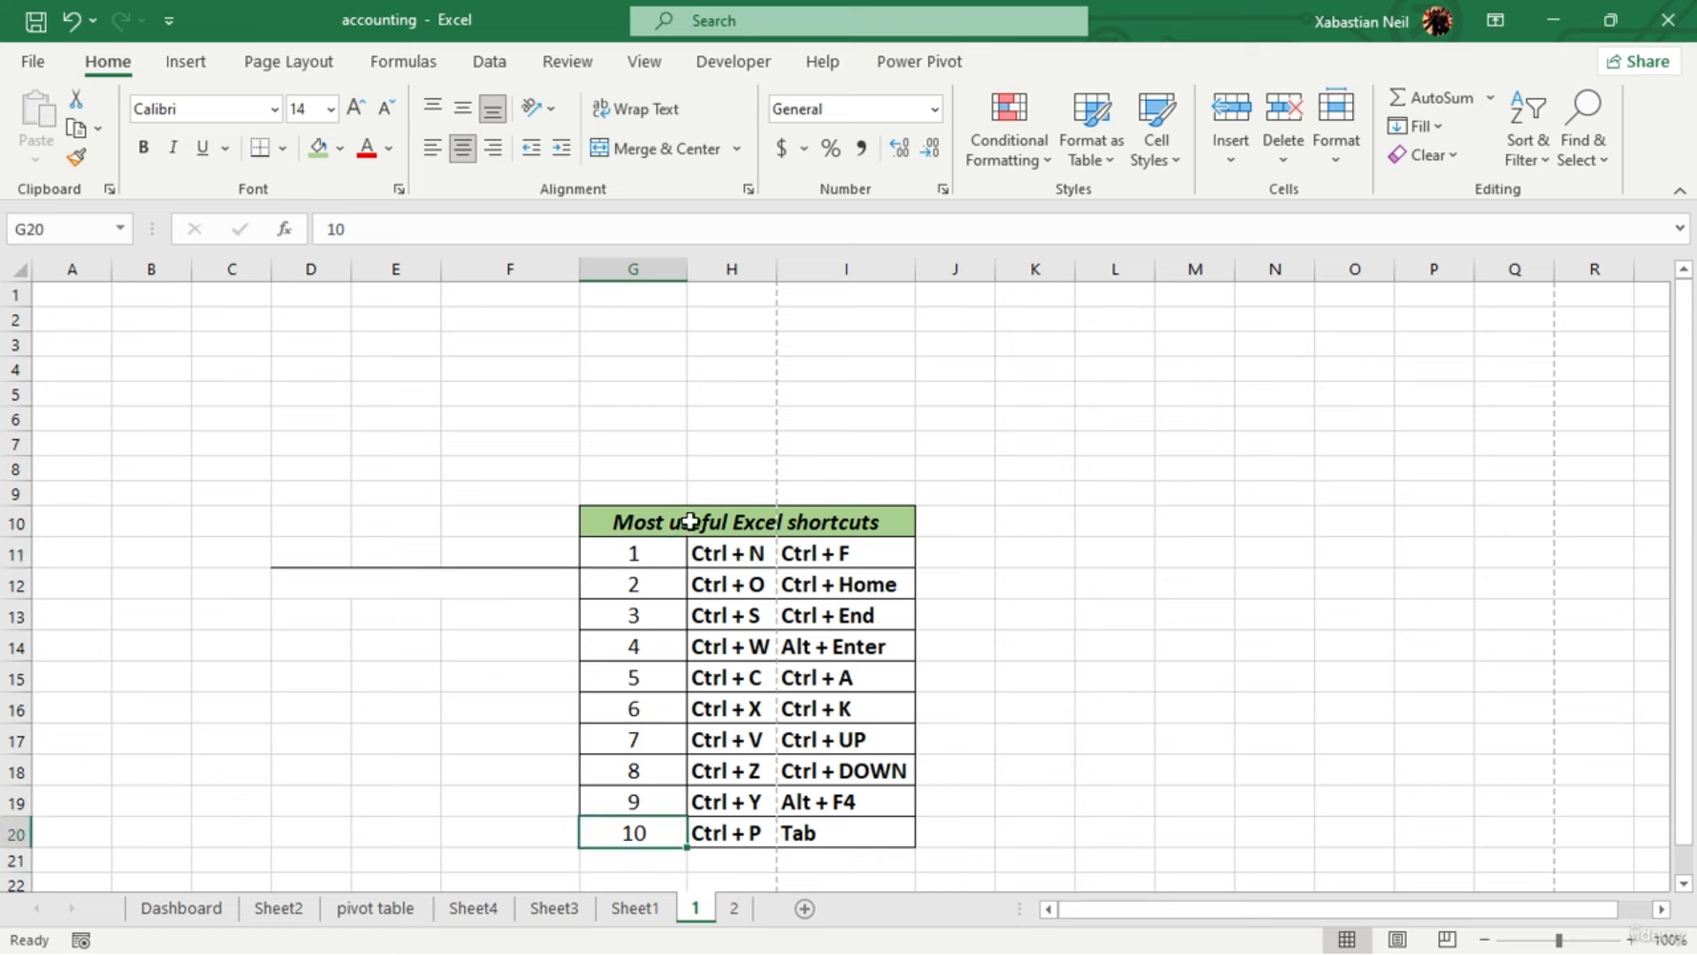
key(ctrl+Up)
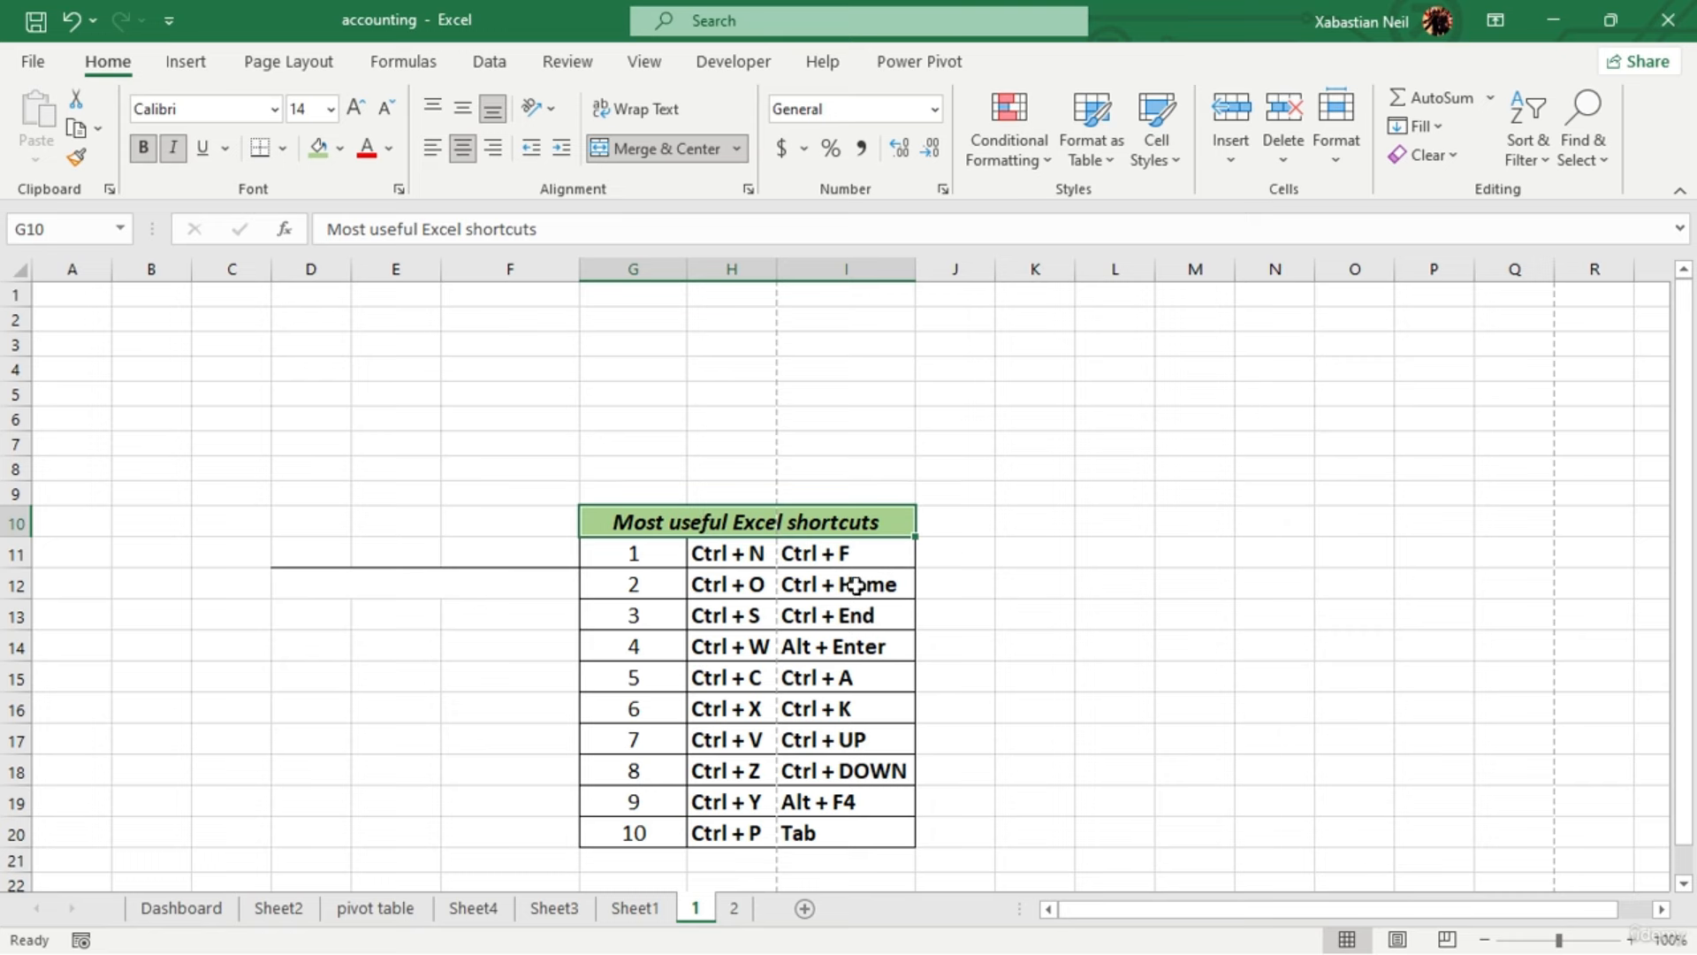
Undo the column width changes and the table move, and select I6
click(78, 36)
click(77, 35)
click(78, 36)
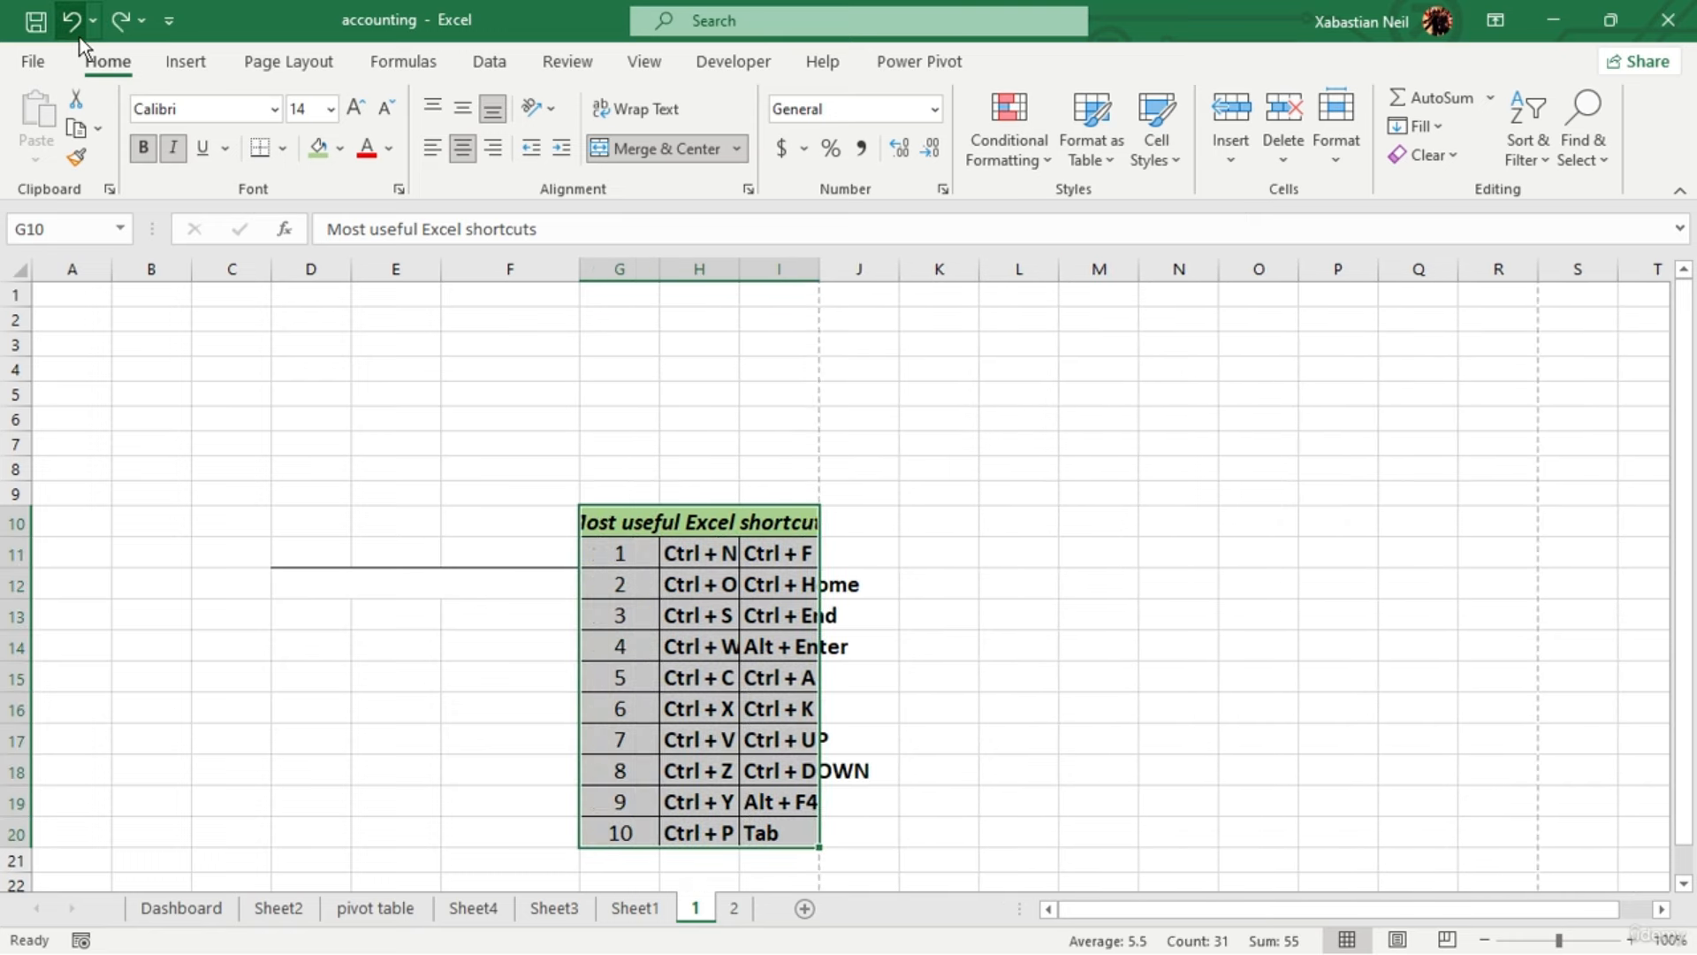
click(78, 36)
click(756, 453)
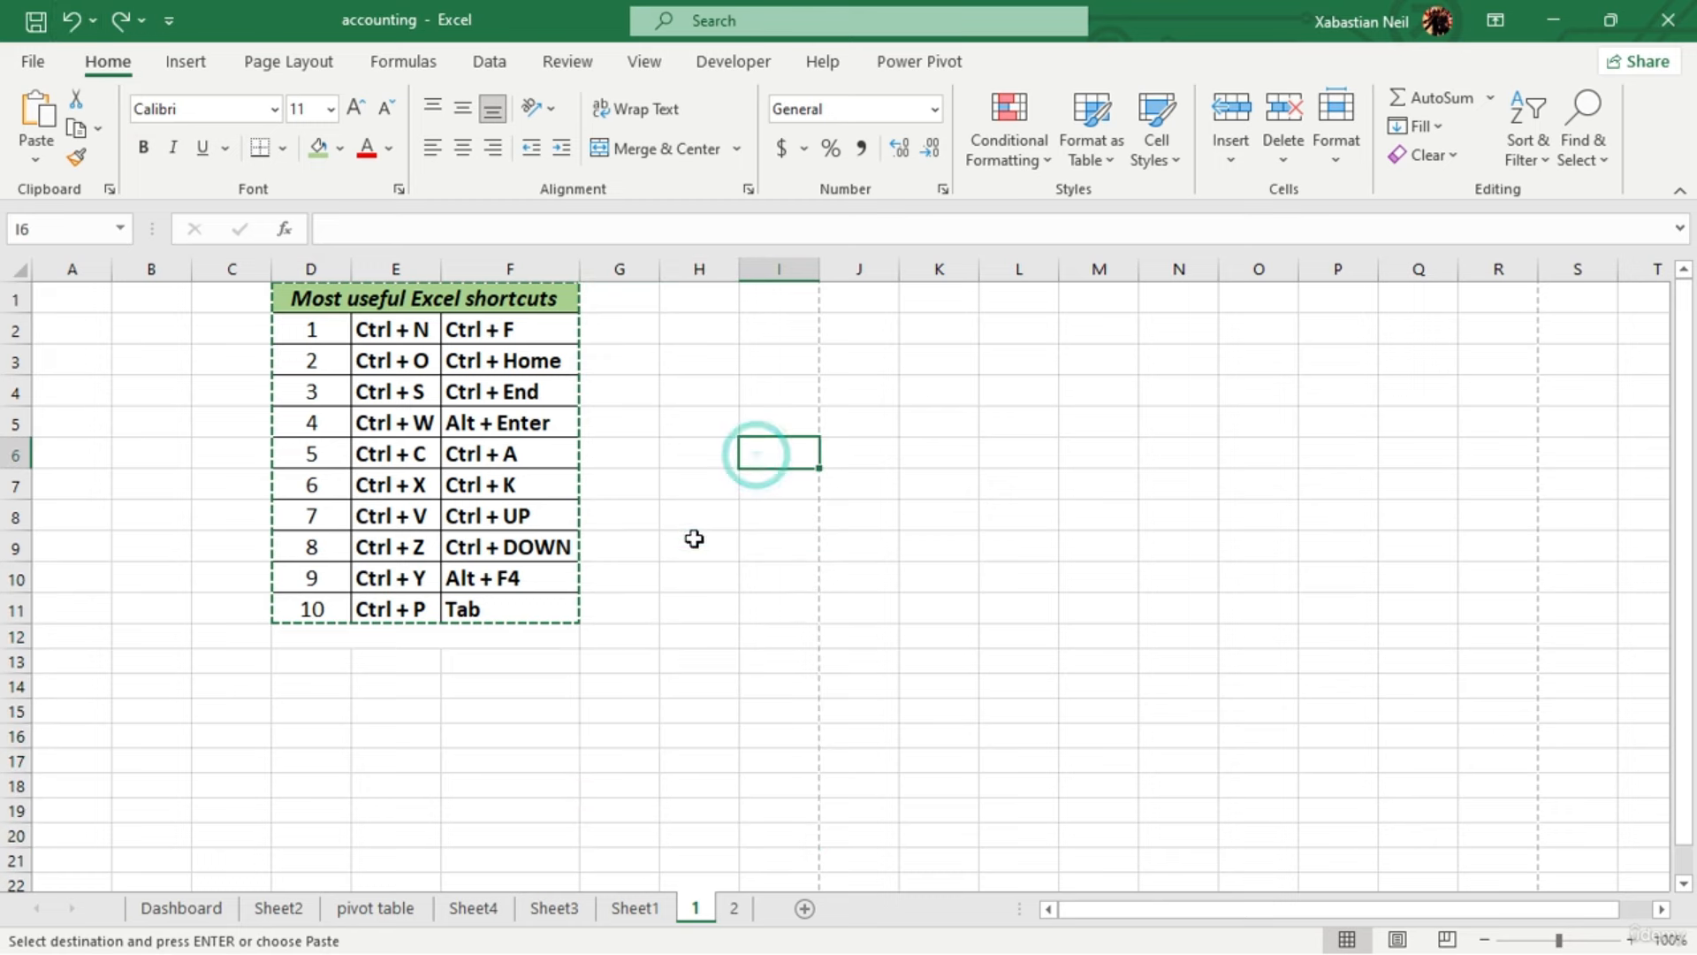
click(590, 549)
click(389, 358)
click(844, 393)
double_click(733, 424)
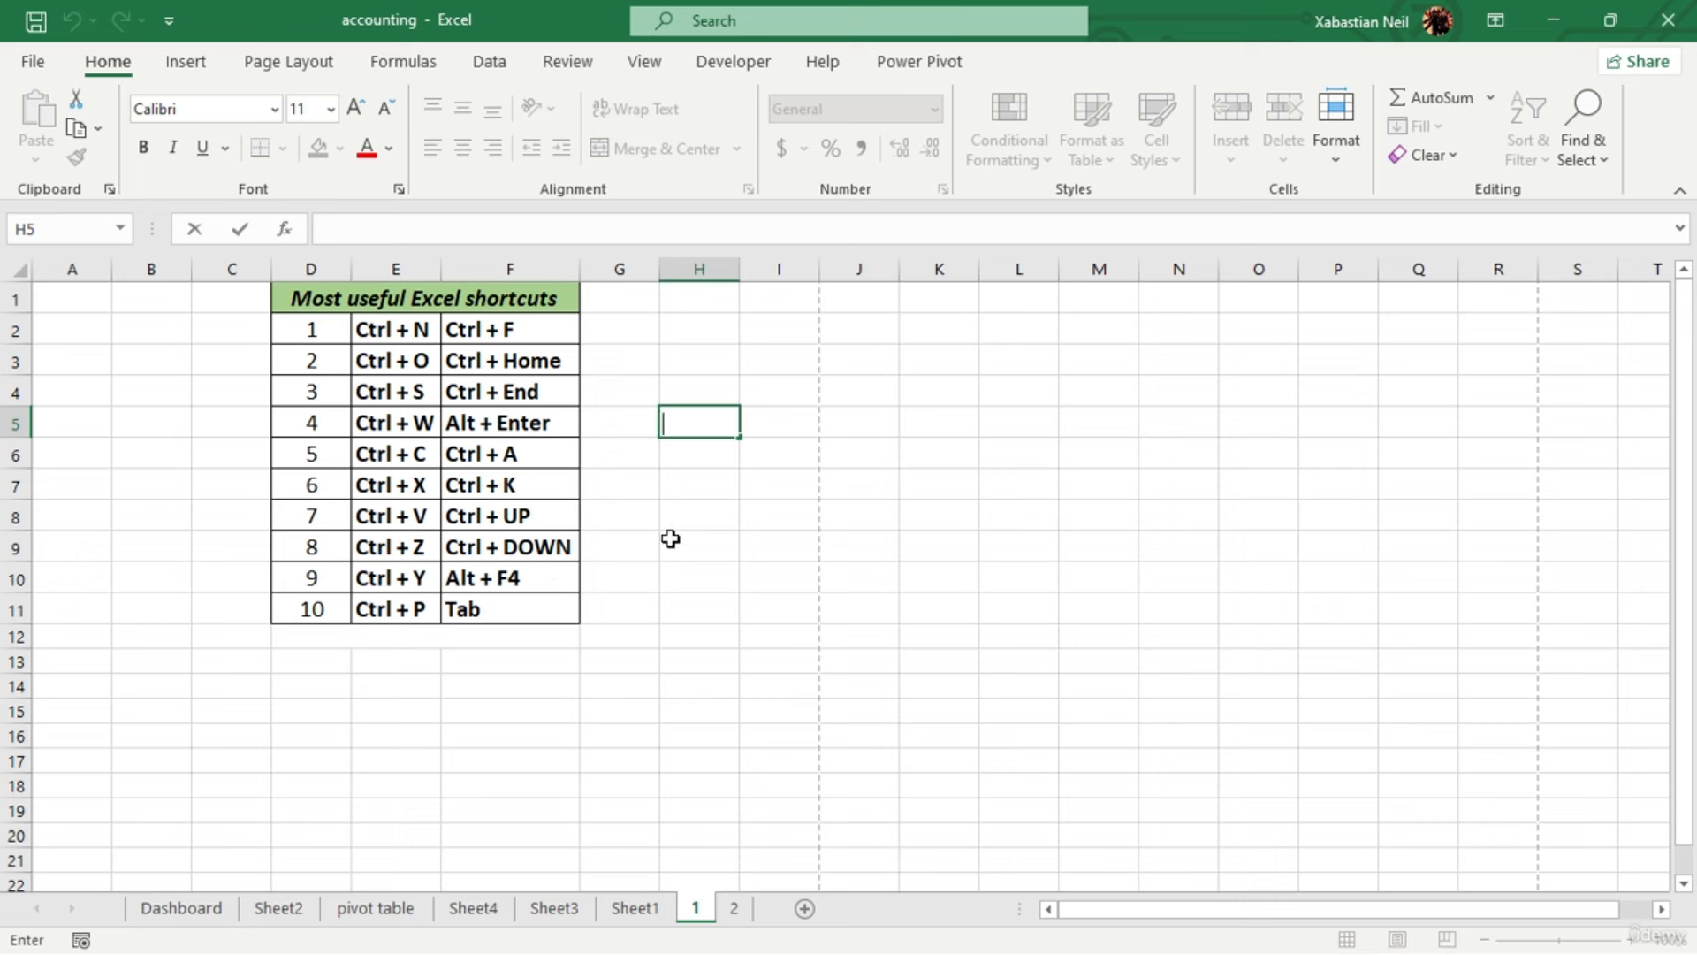
Enter "gahg" in G10 and "adhj" in G11, advancing down to G12
click(652, 475)
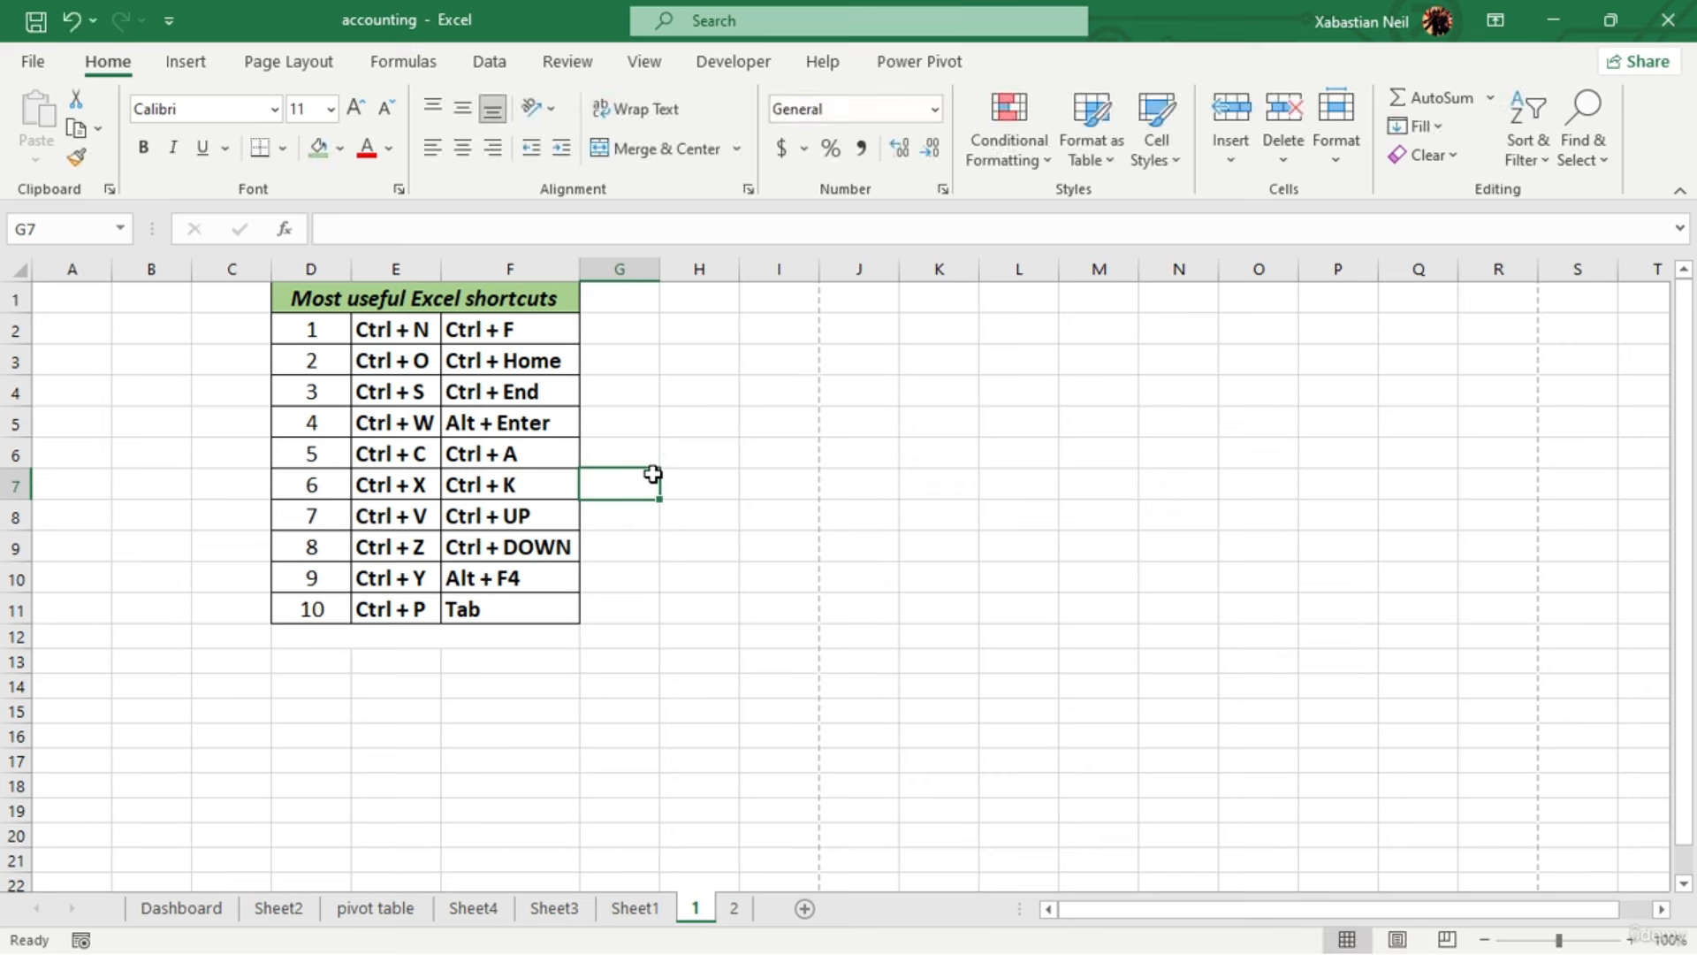
key(Down)
key(Down)
key(Down)
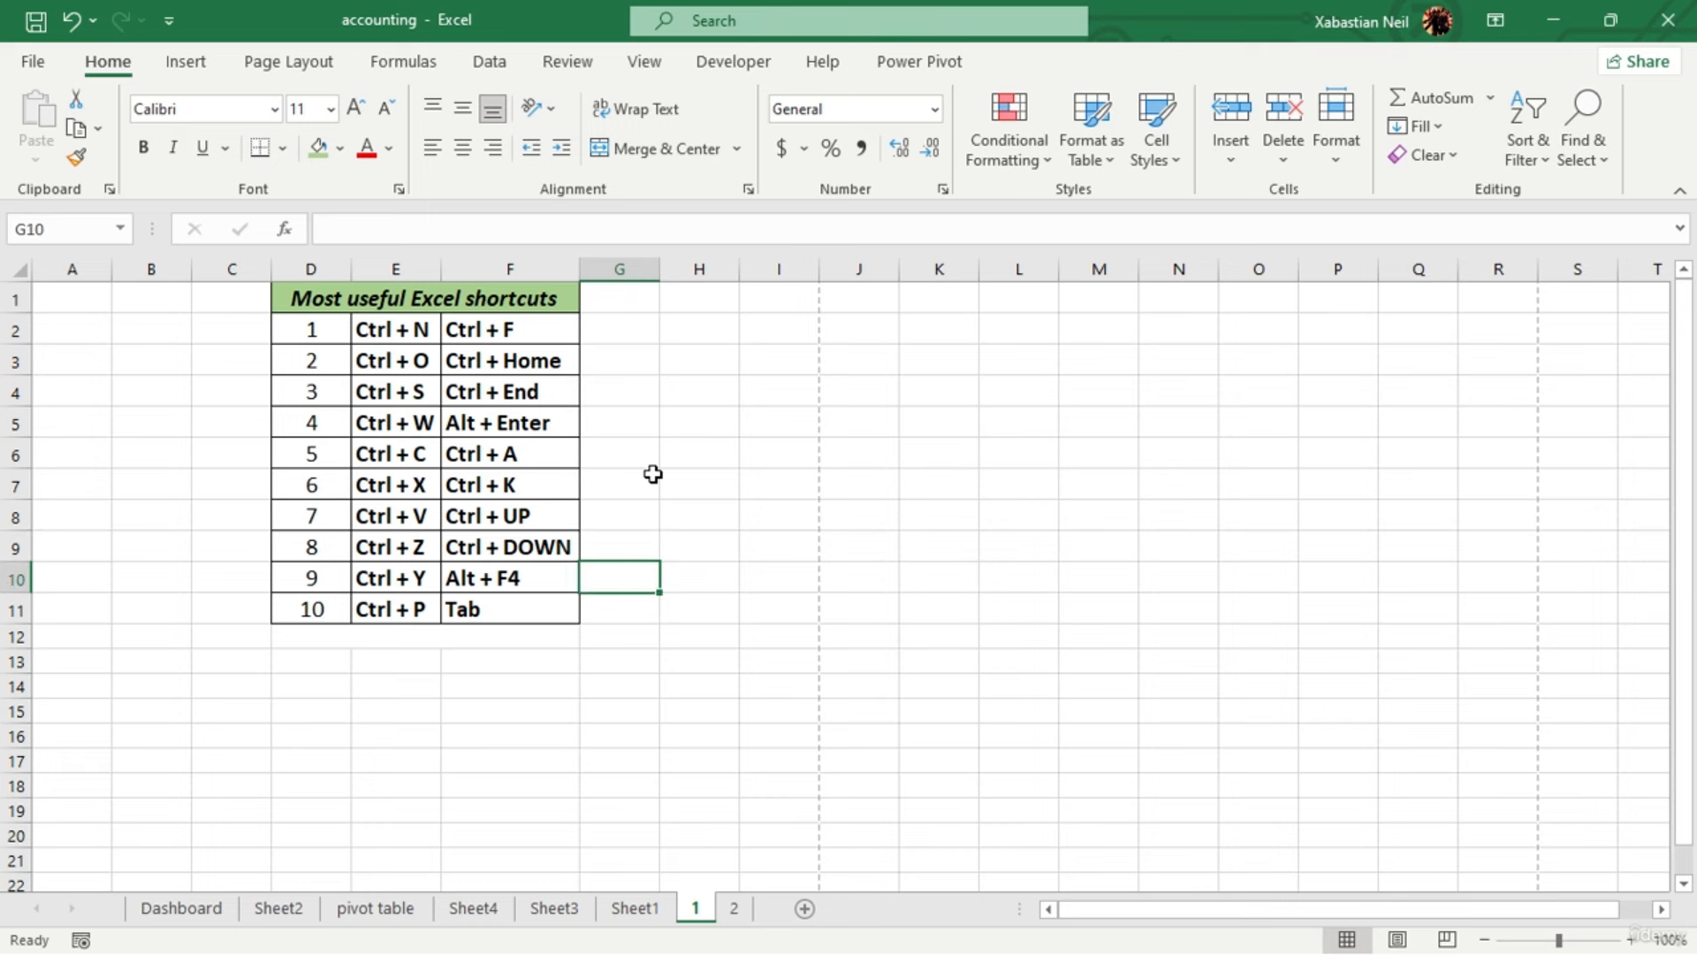
text(gahg)
key(Return)
text(adhj)
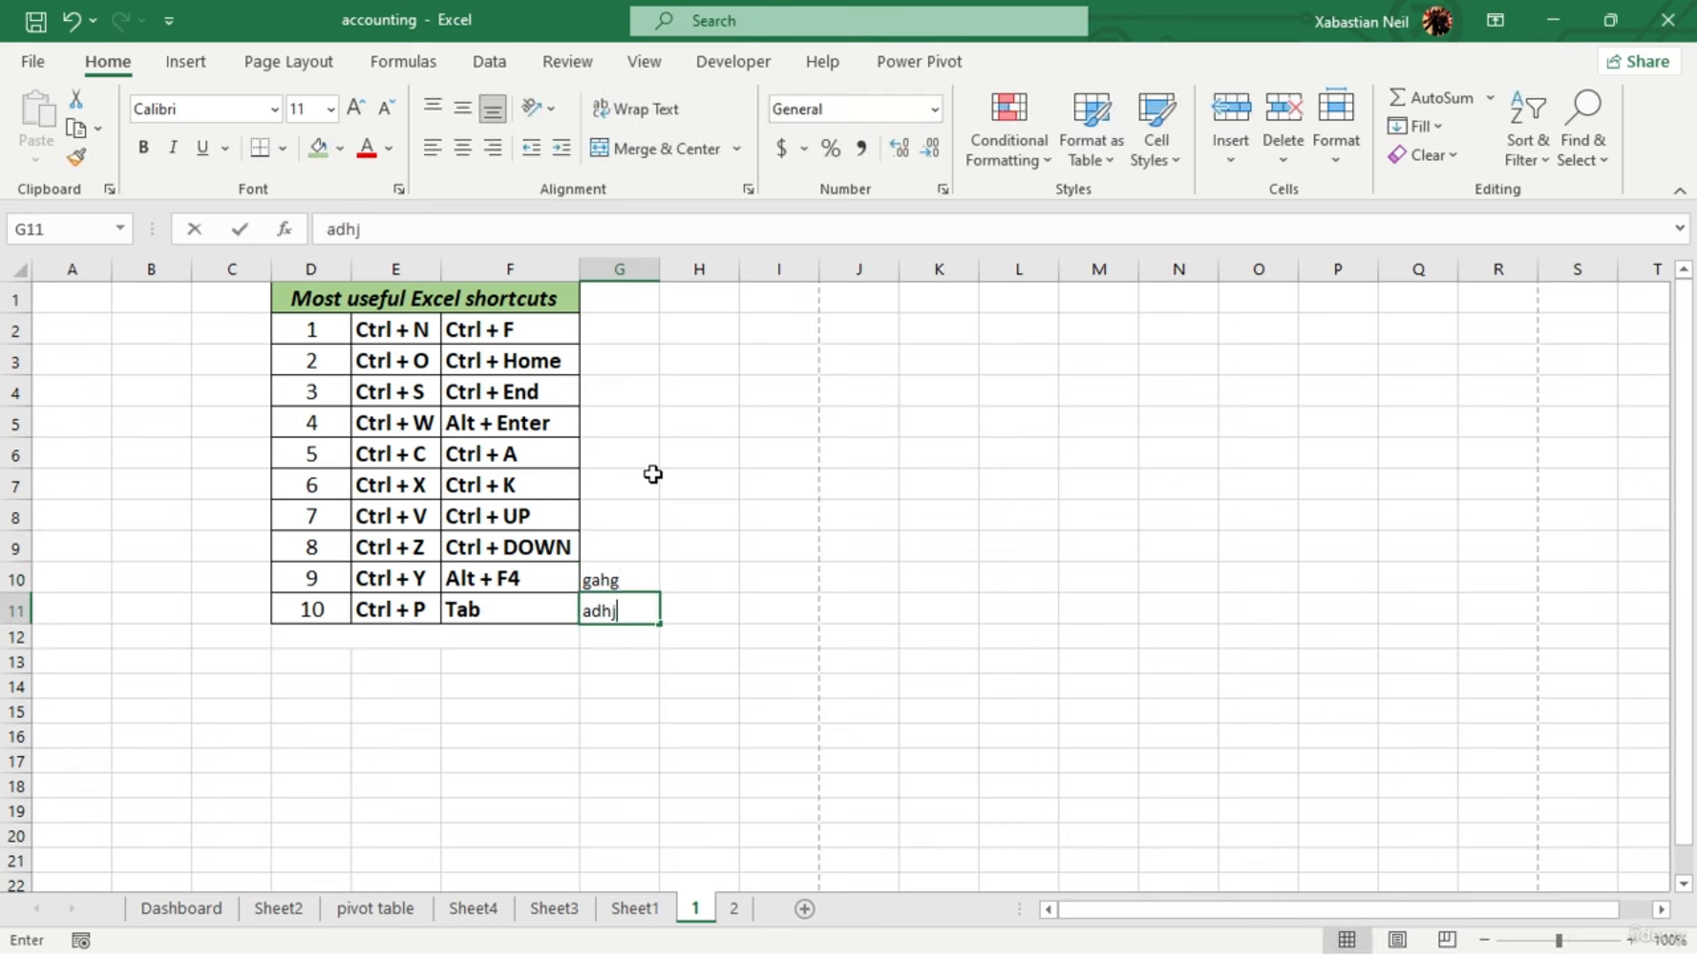
key(Return)
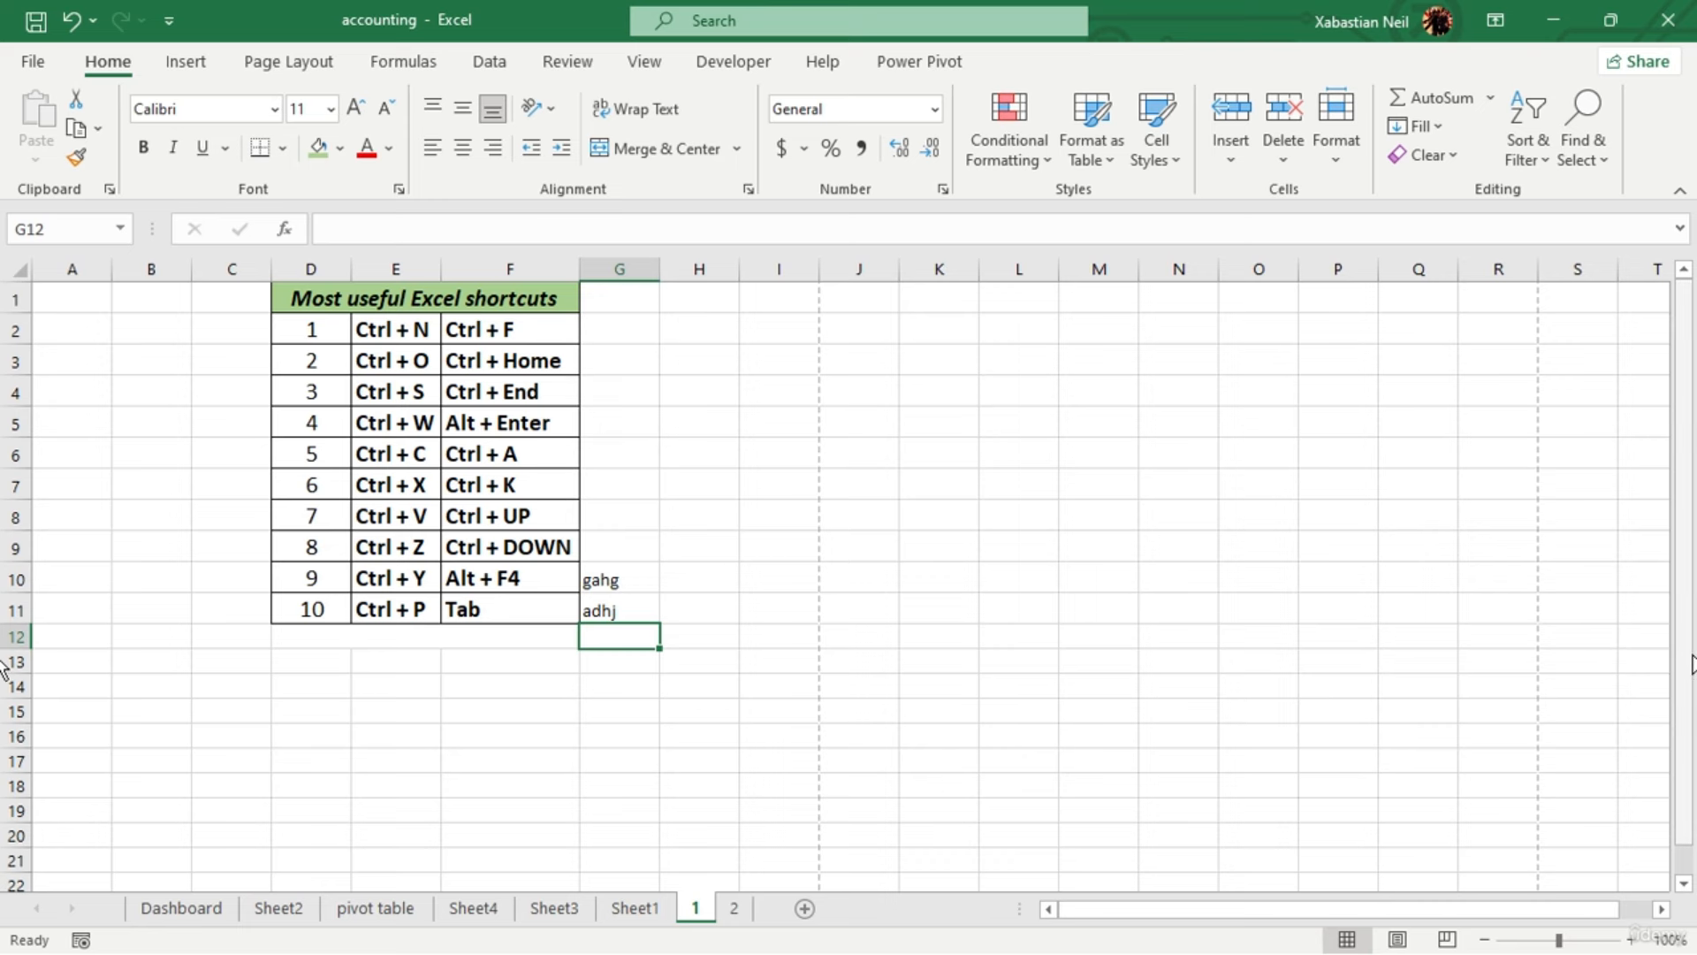
Fill G12 to K12 across the row with "agag", "adshadh", "sfjs", "sadhas" and "dsfj"
text(agag)
key(Tab)
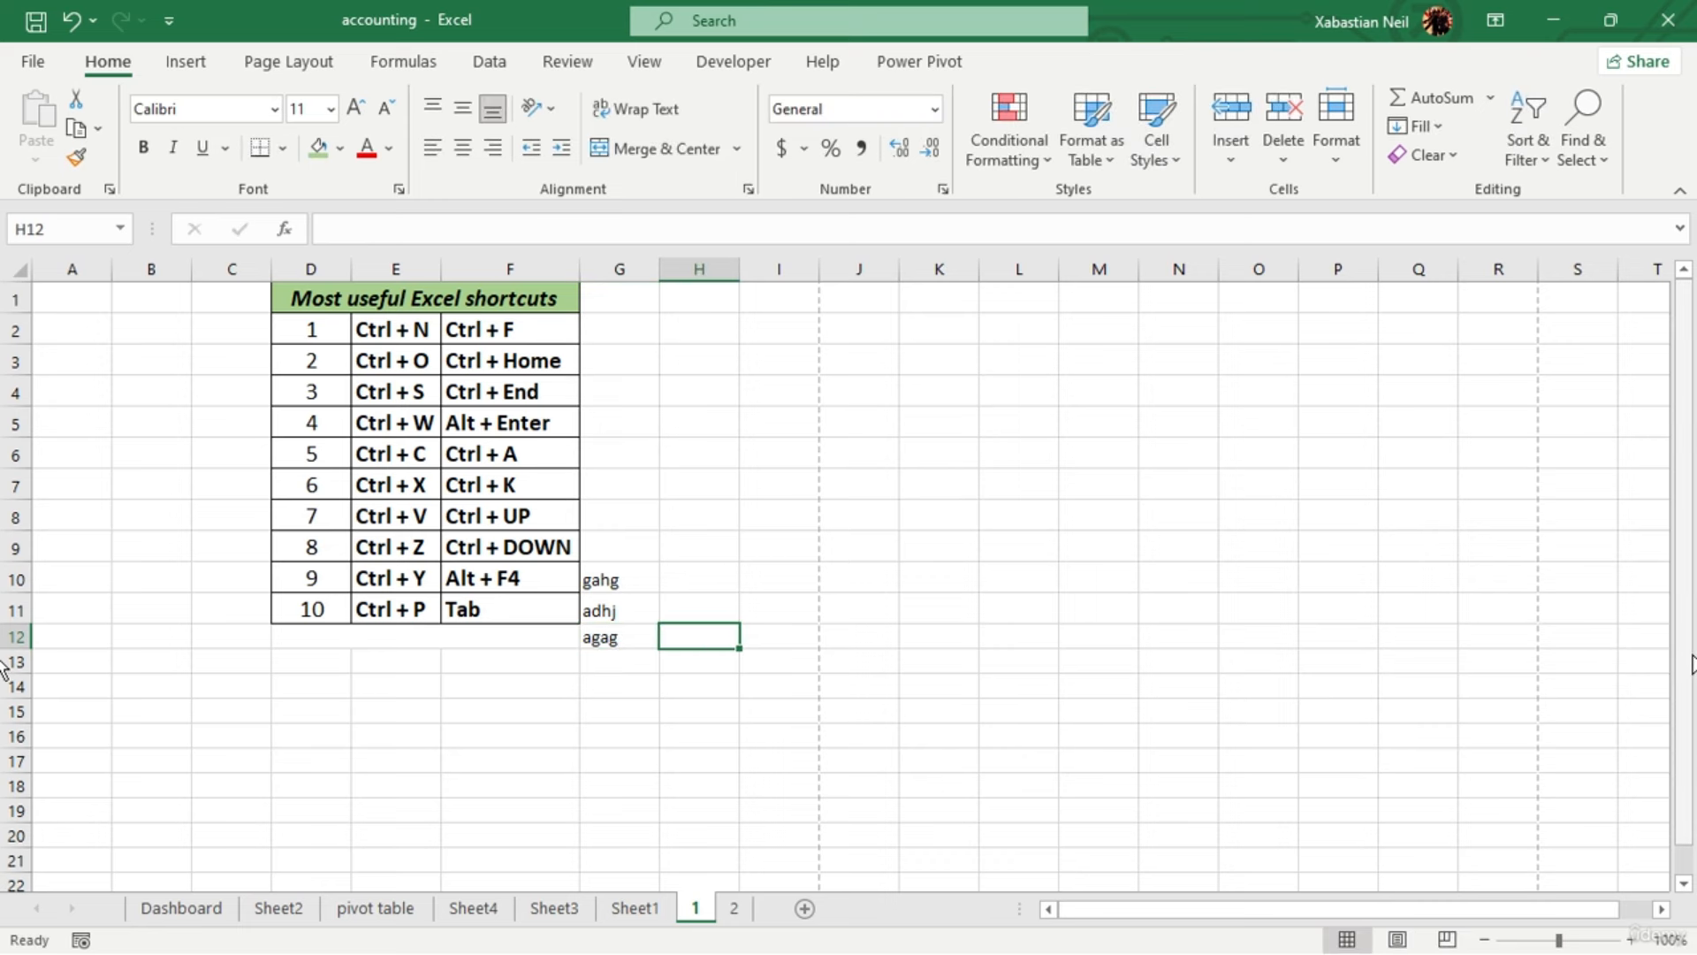
text(adshadh)
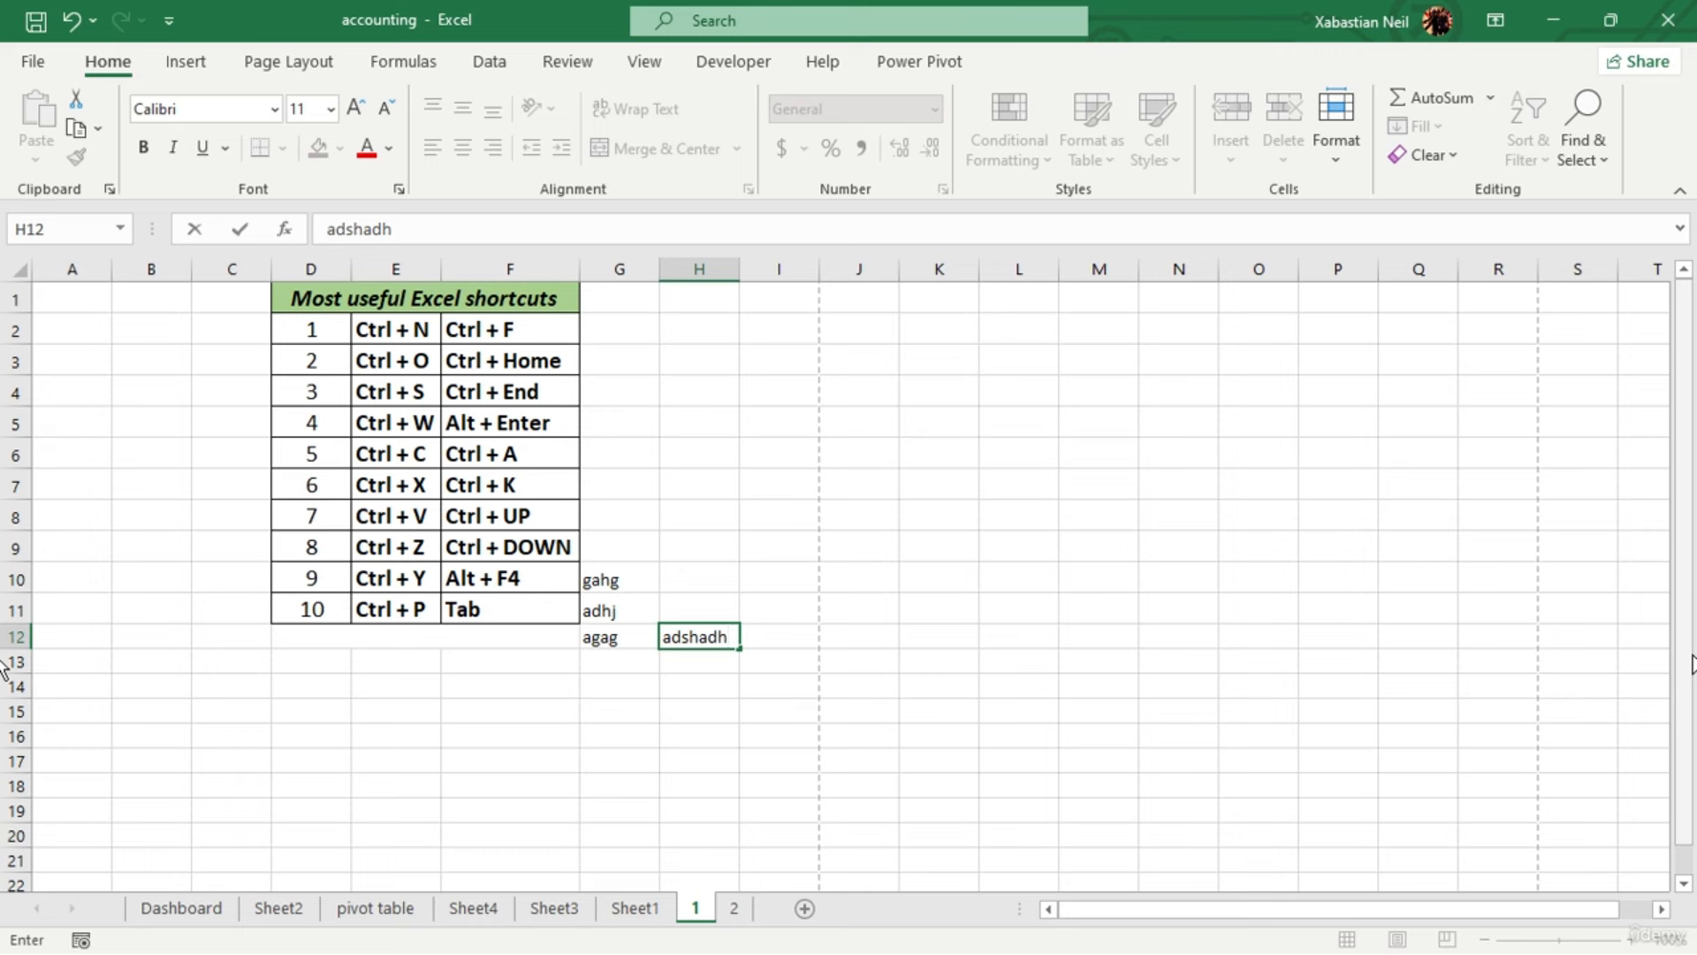
key(Tab)
text(sfjs)
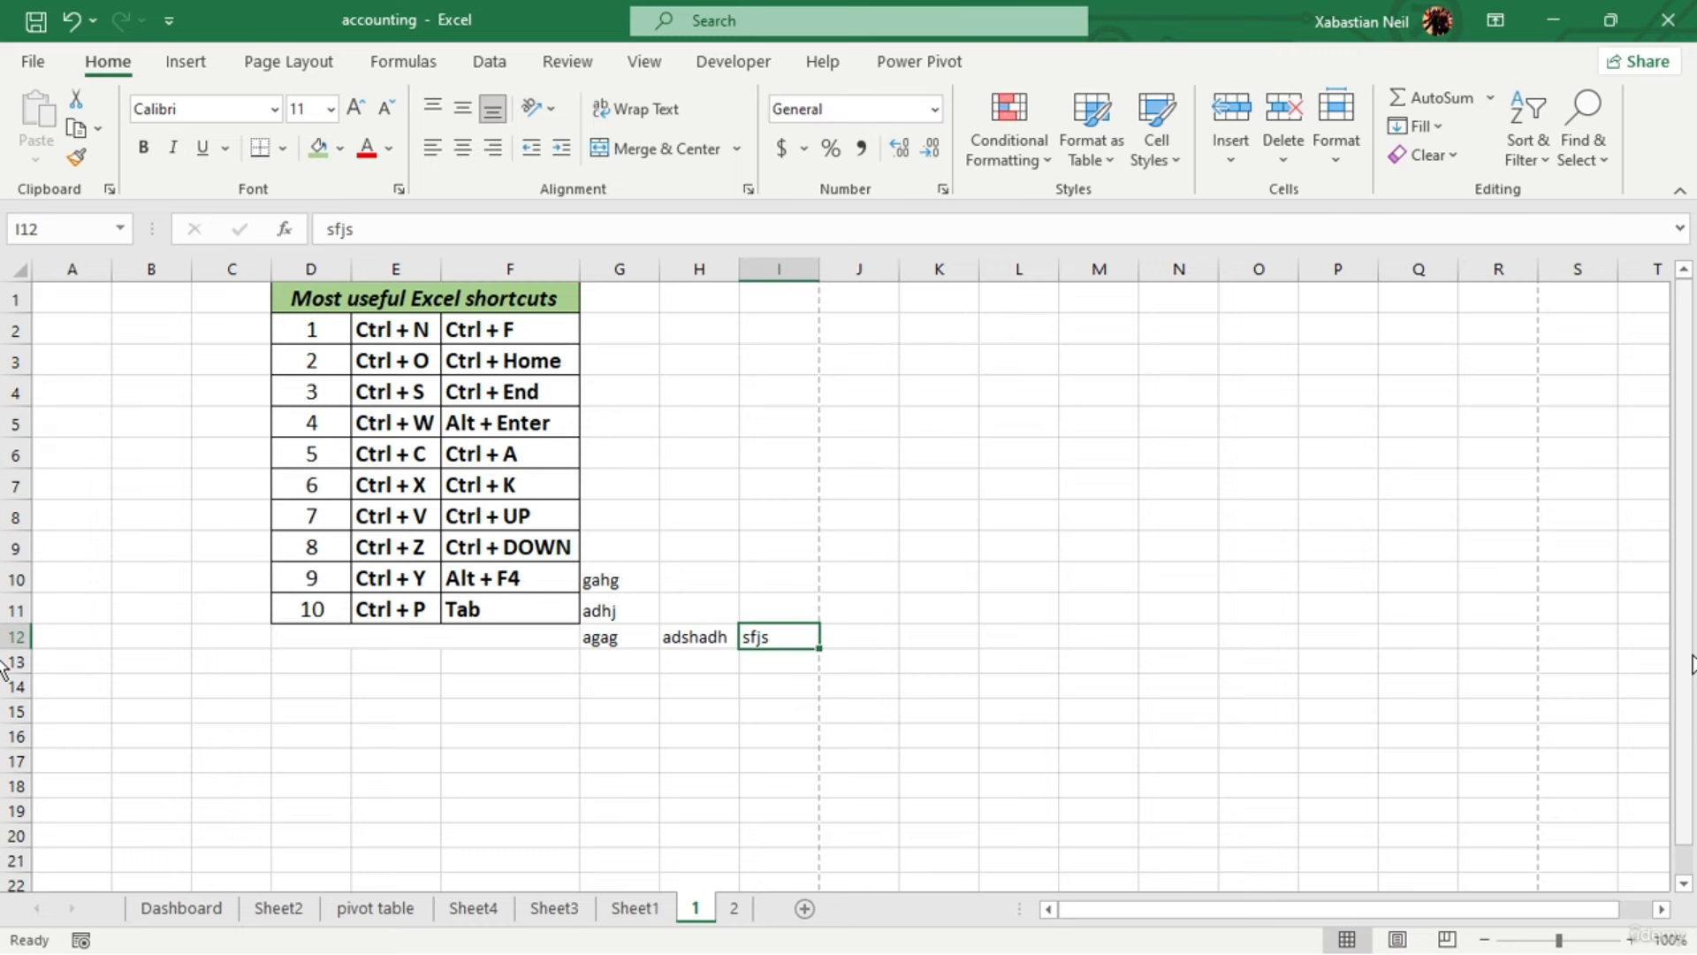
key(Tab)
text(sadhas)
key(Tab)
text(dsfj)
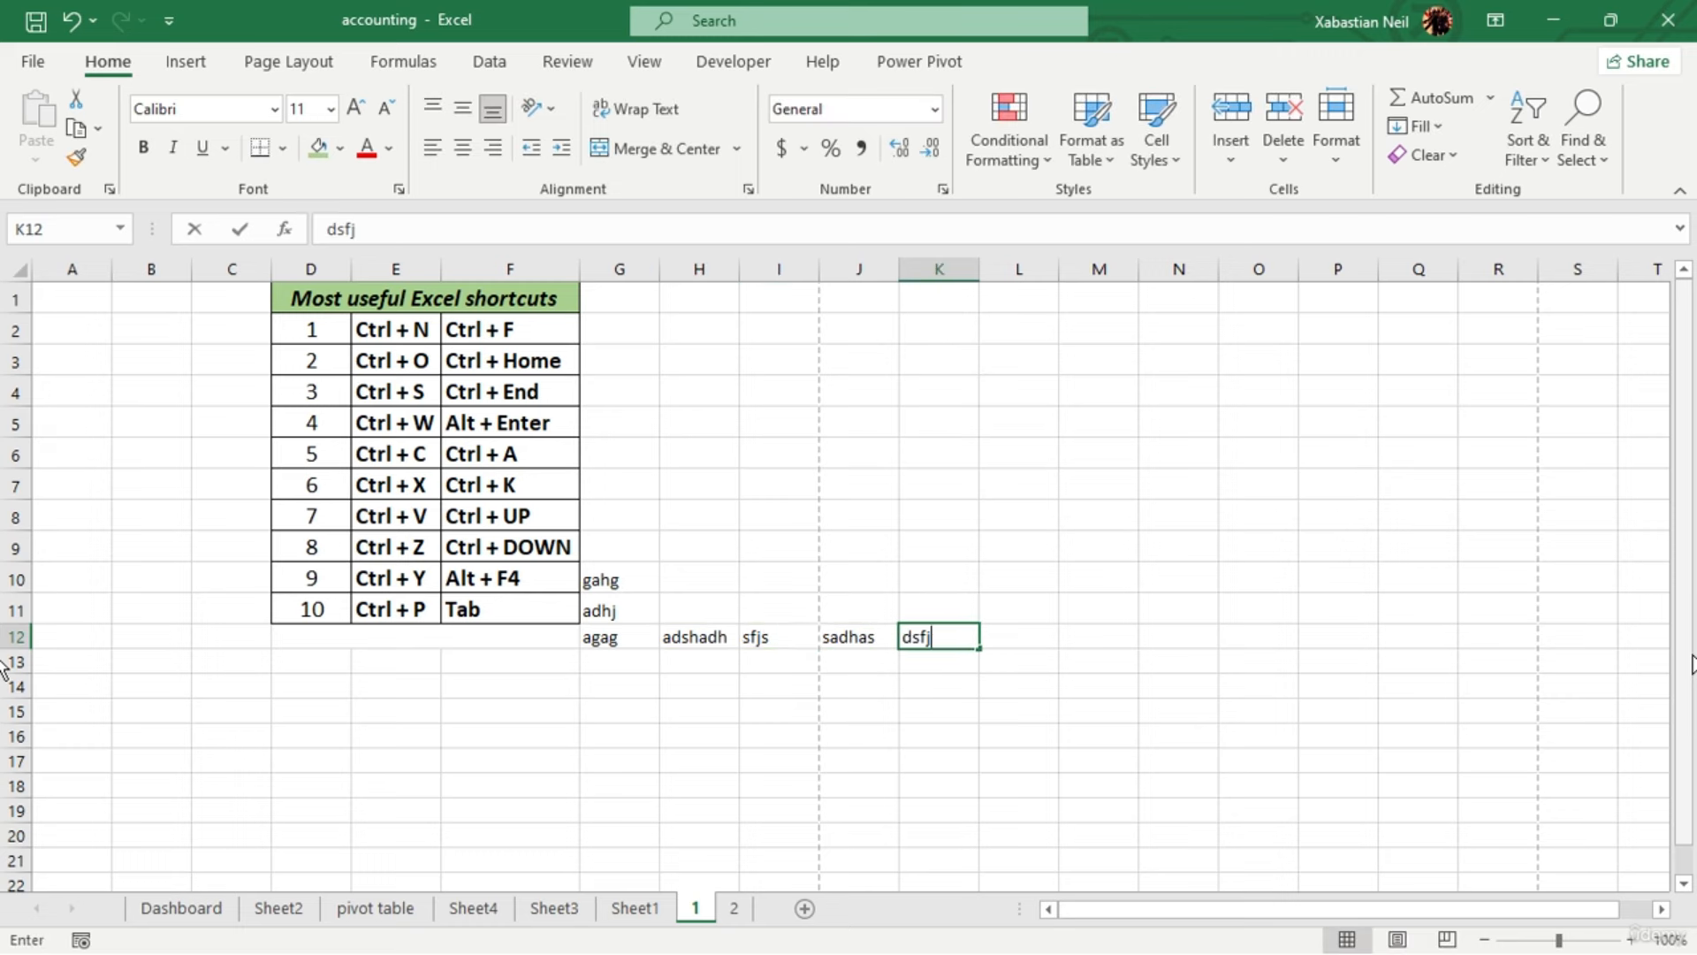
Commit the K12 entry and step back cell by cell along row 12 to G12
key(shift+Tab)
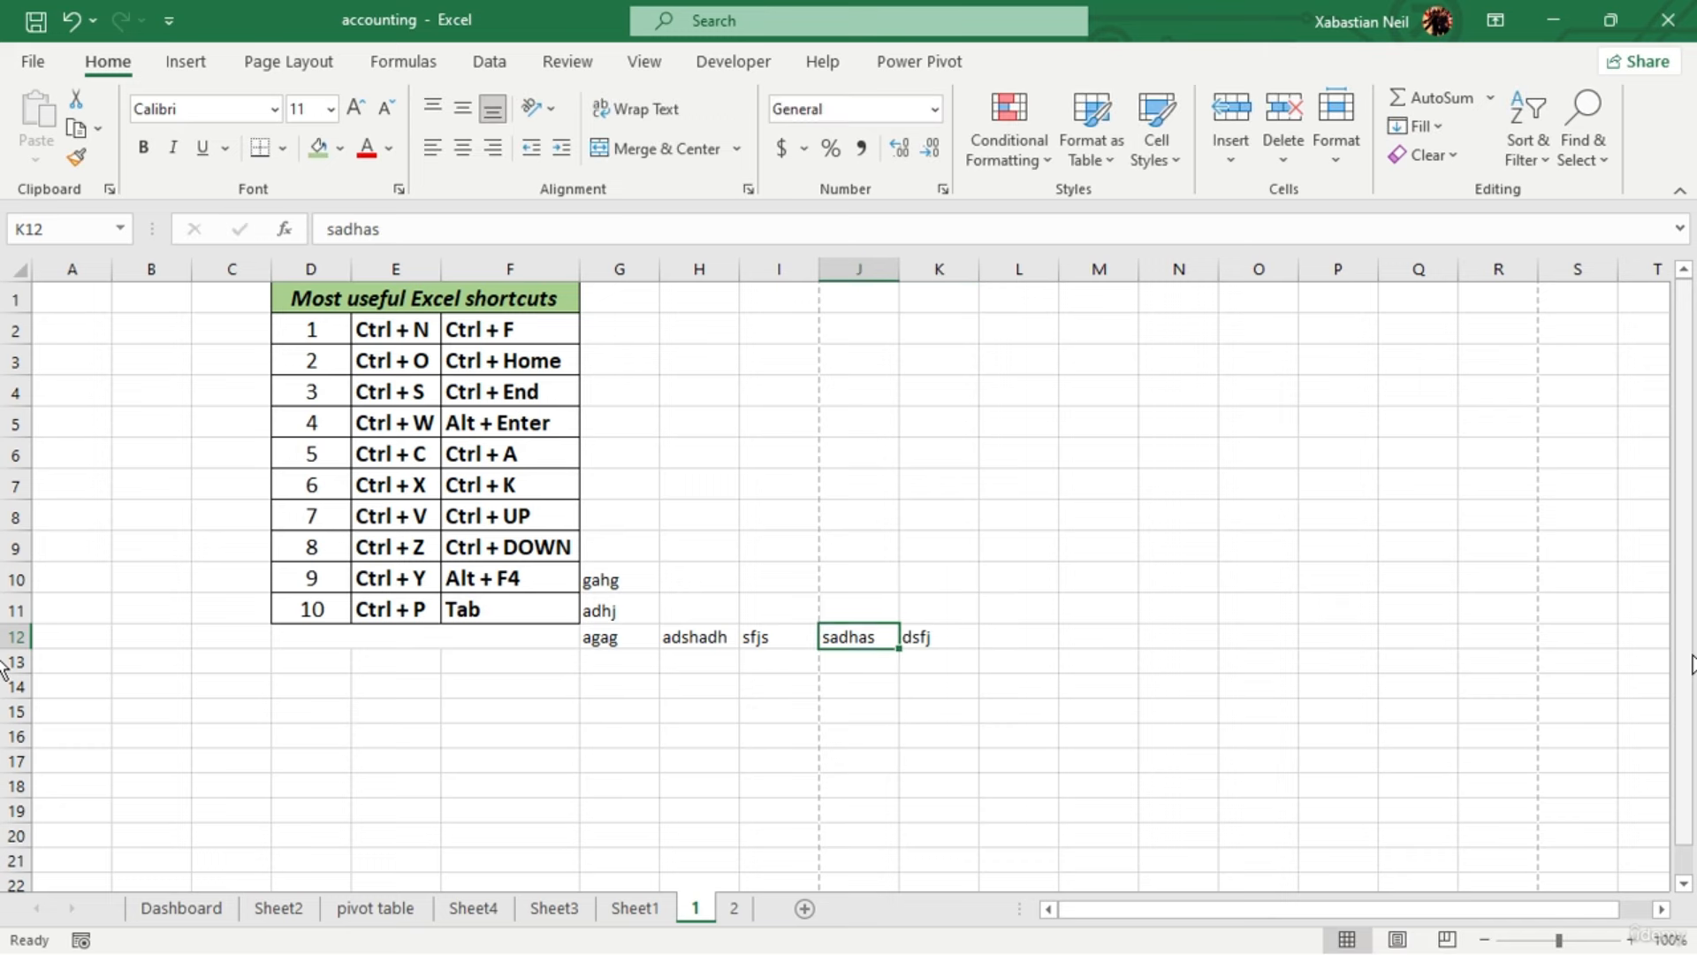
key(shift+Tab)
key(shift+Tab)
key(shift+Tab)
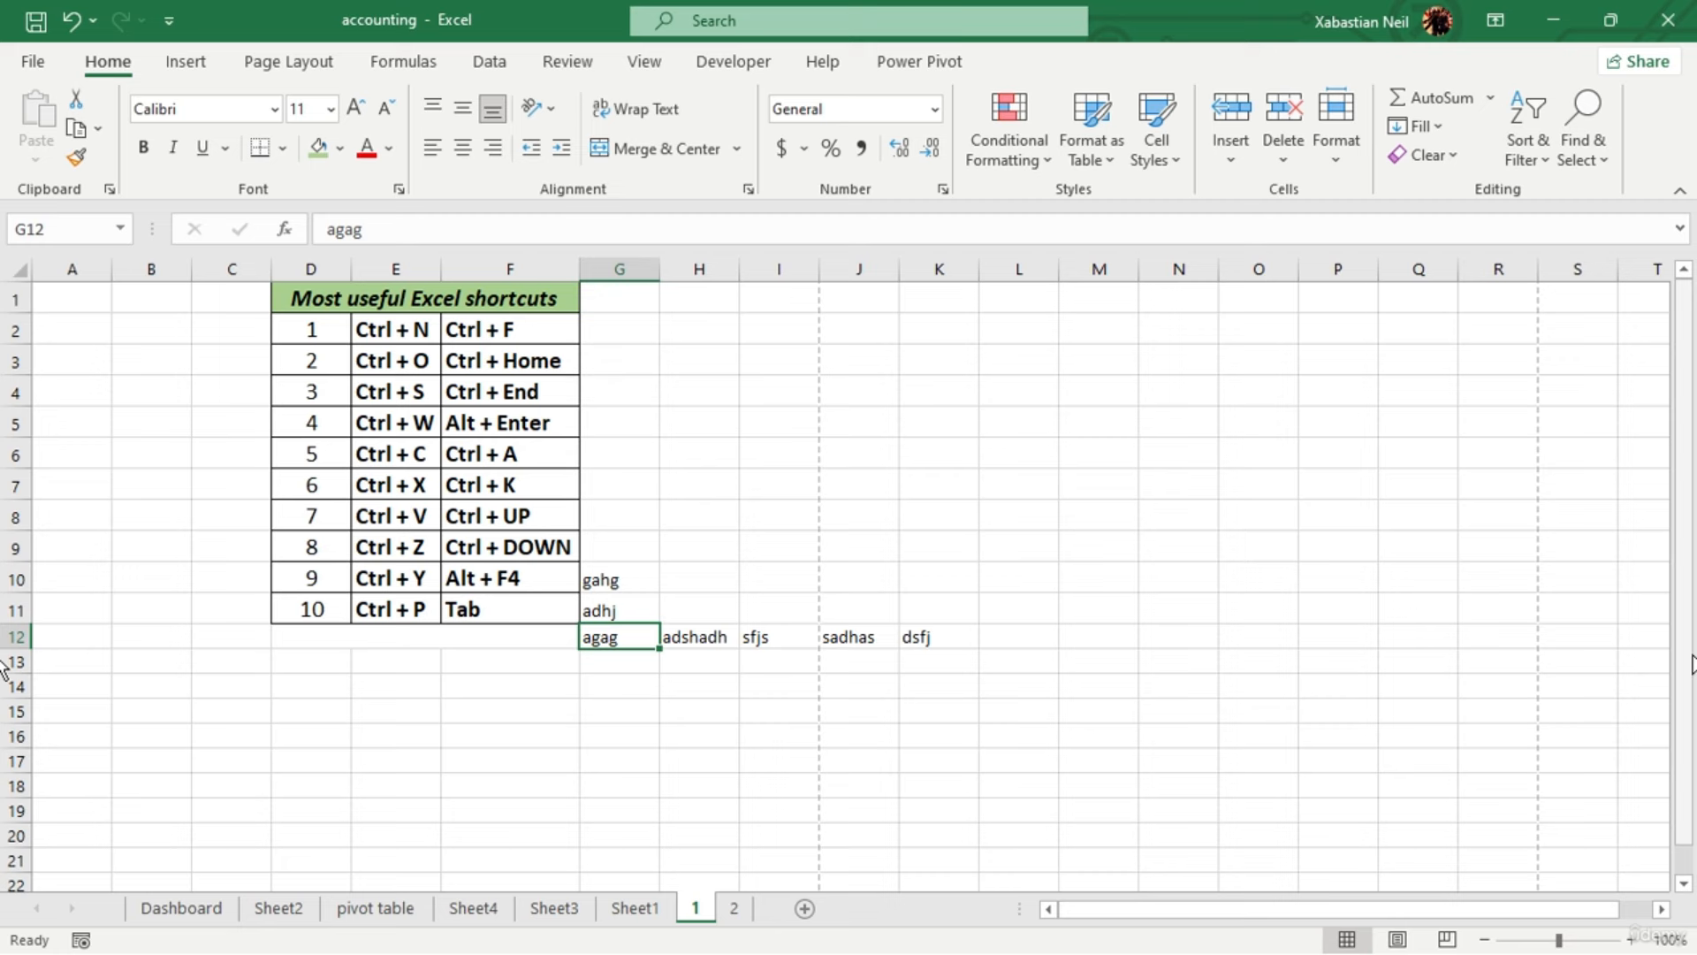
Step up column G cell by cell from G12 to G8, and back down to G13
key(shift+Return)
key(shift+Return)
key(shift+Return)
key(shift+Return)
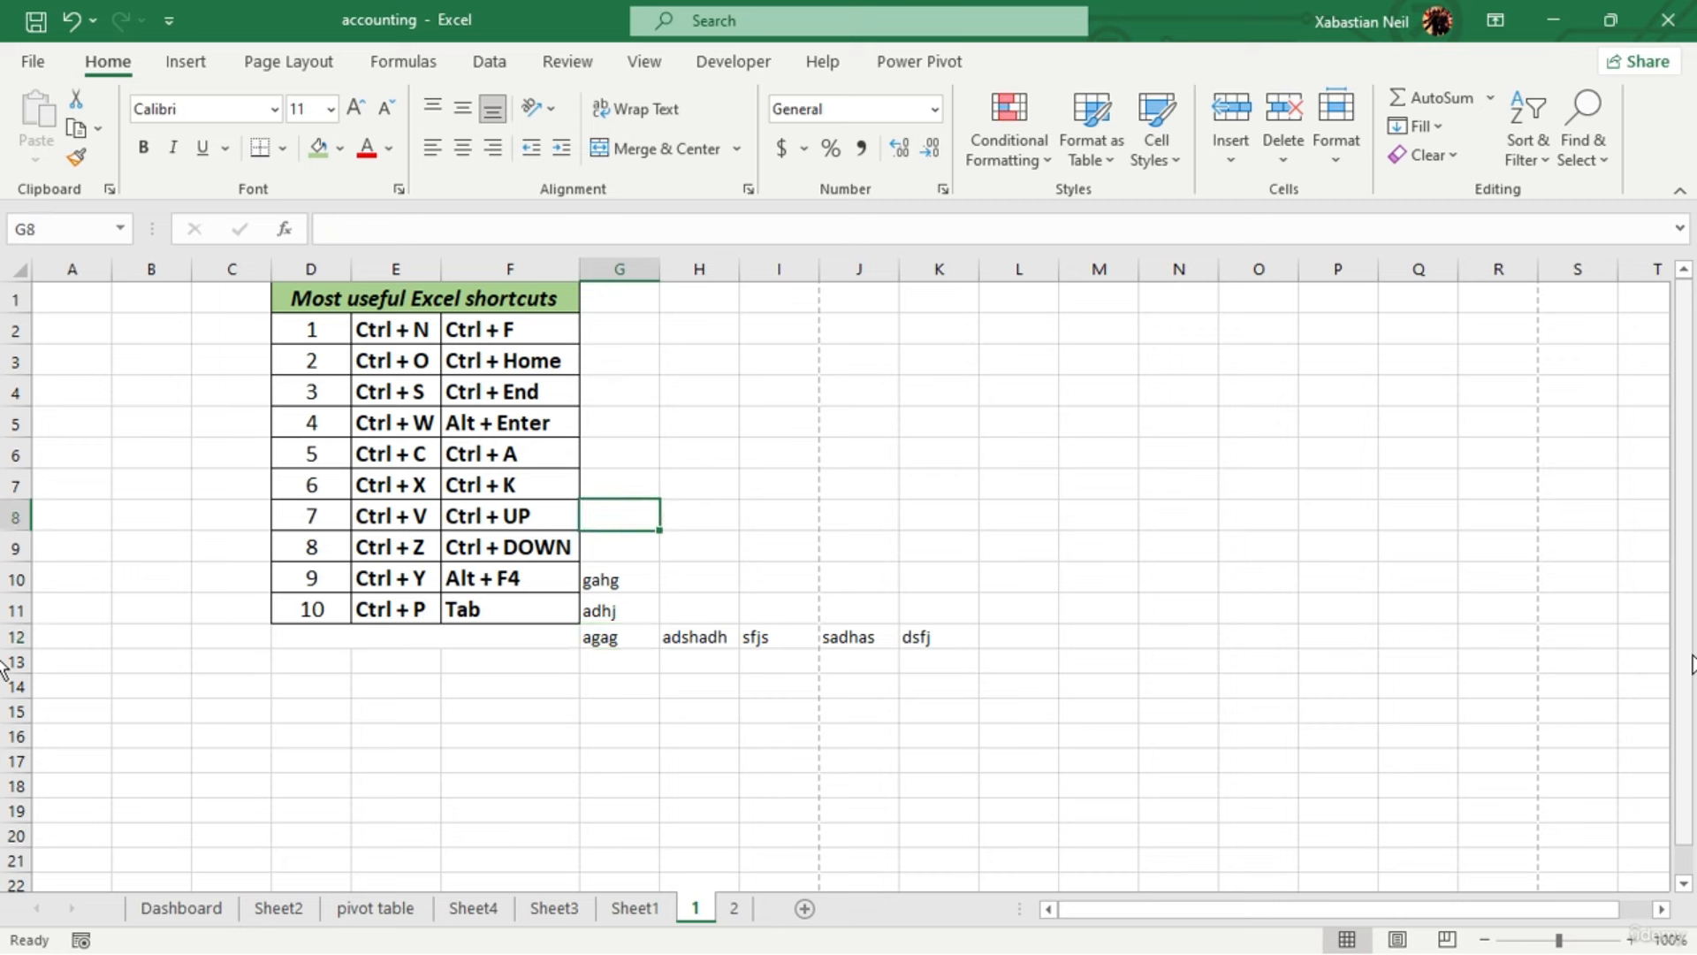
key(Return)
key(Return)
key(Return)
key(Return)
key(Return)
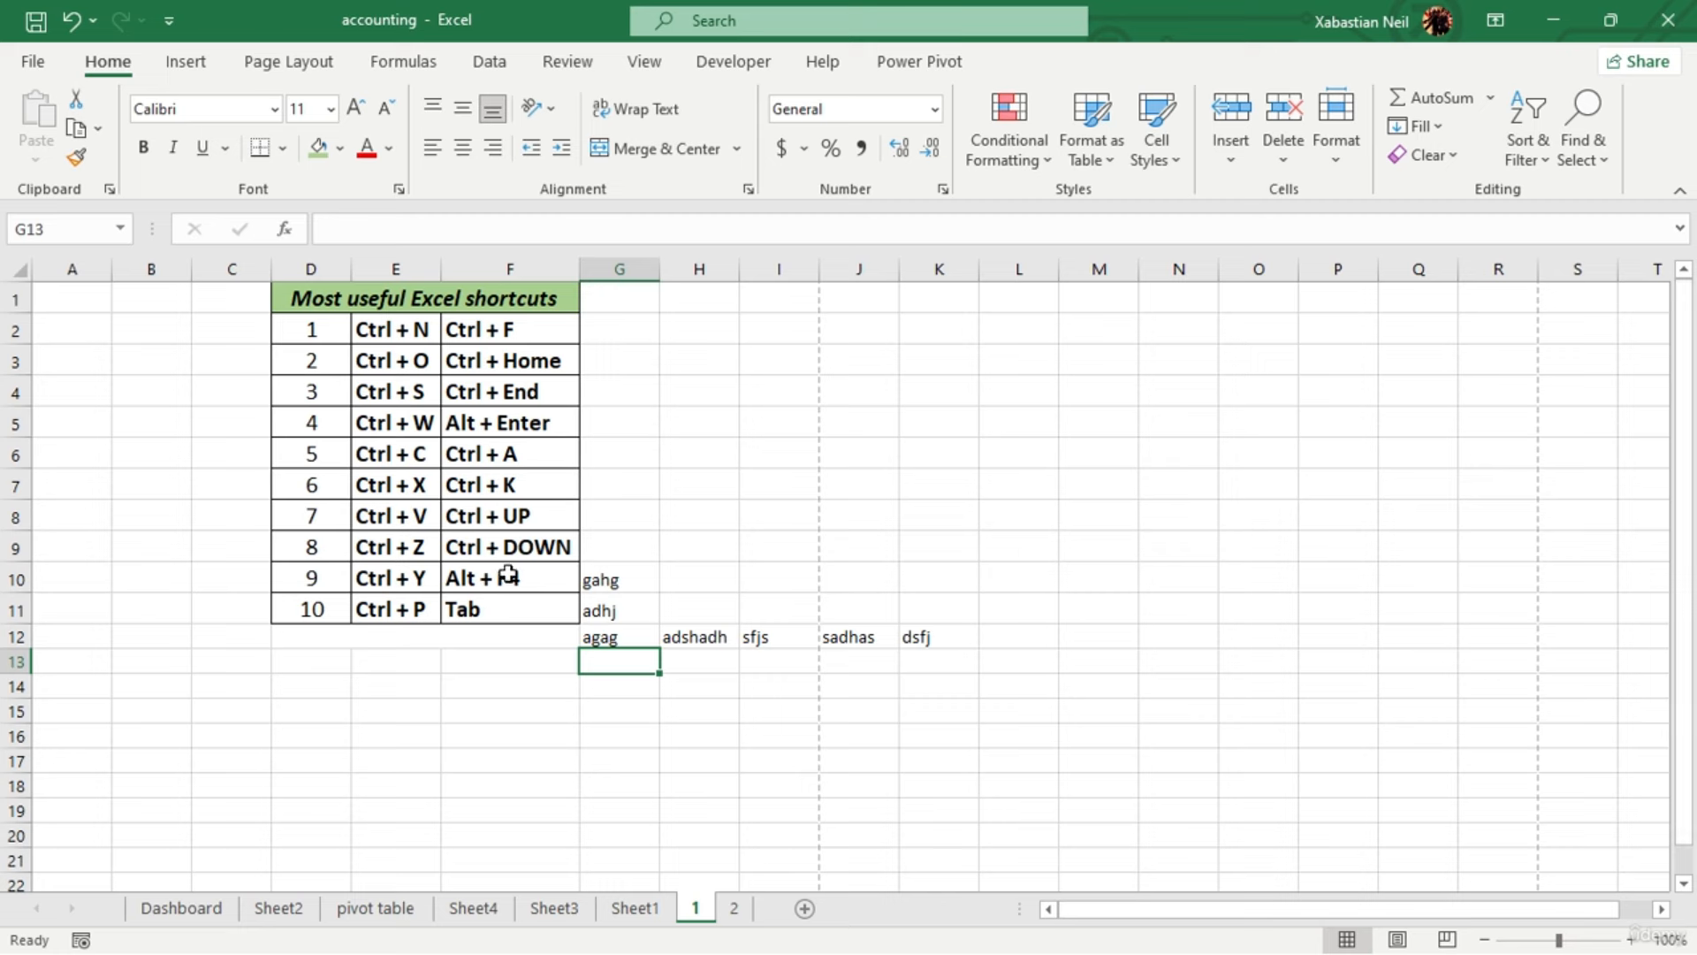
Move the selection from G13 up and back down one cell, and left to F13 and back
key(Up)
key(Down)
key(Left)
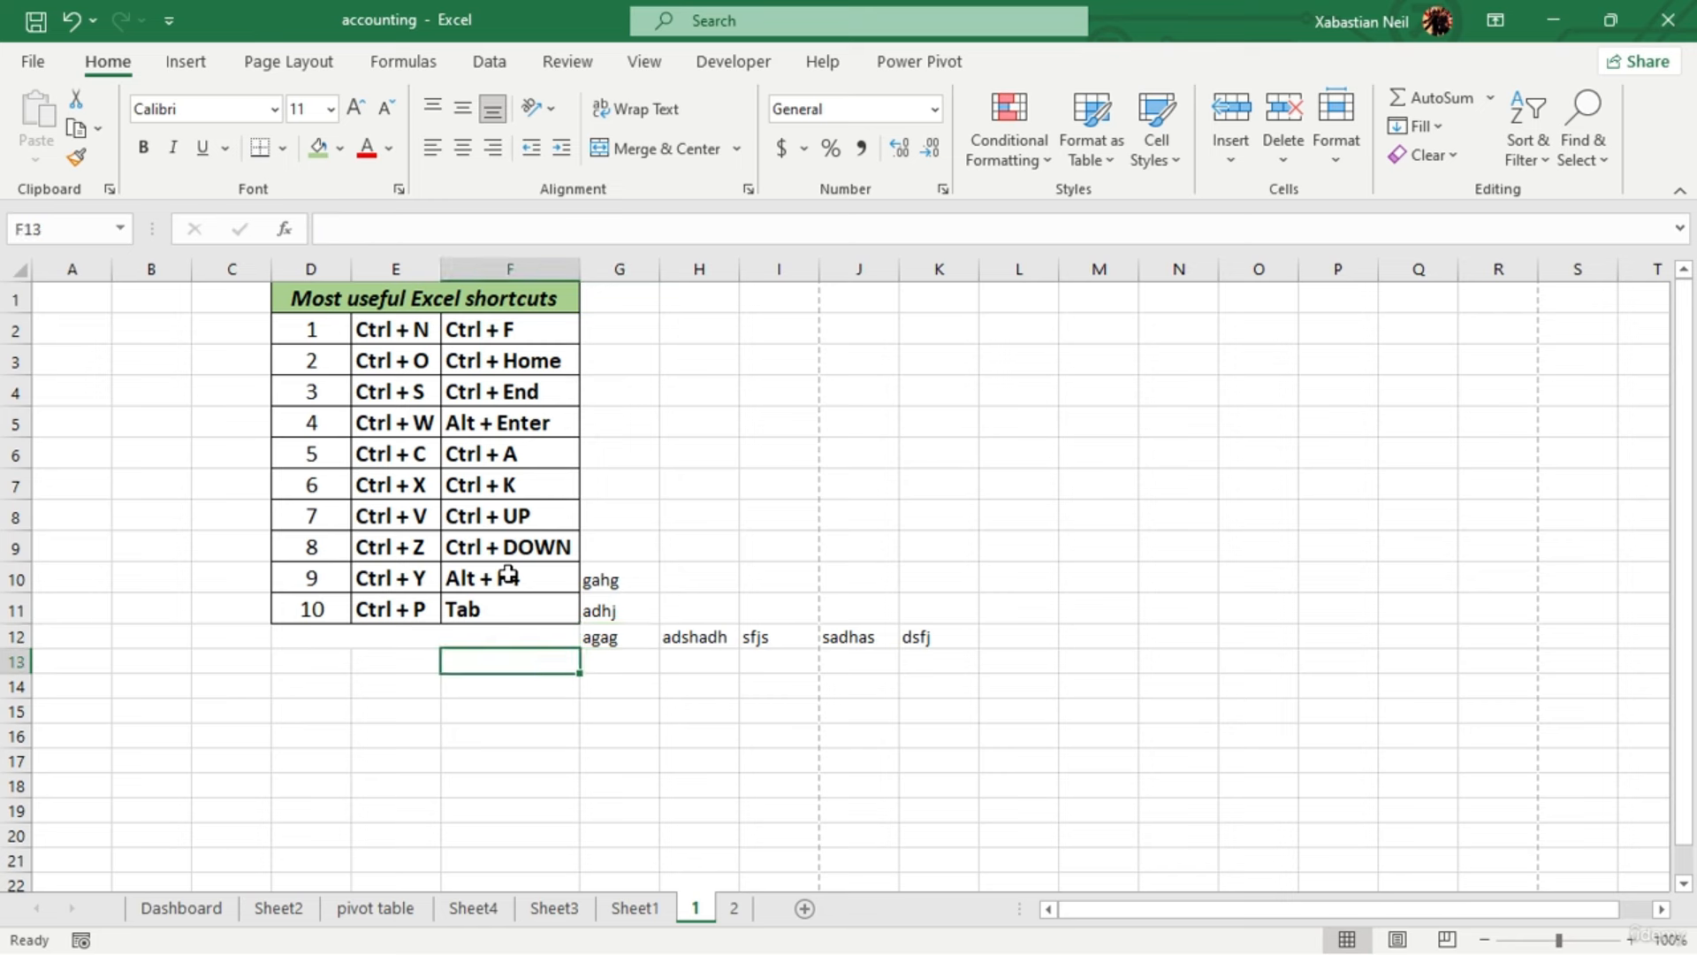
key(Right)
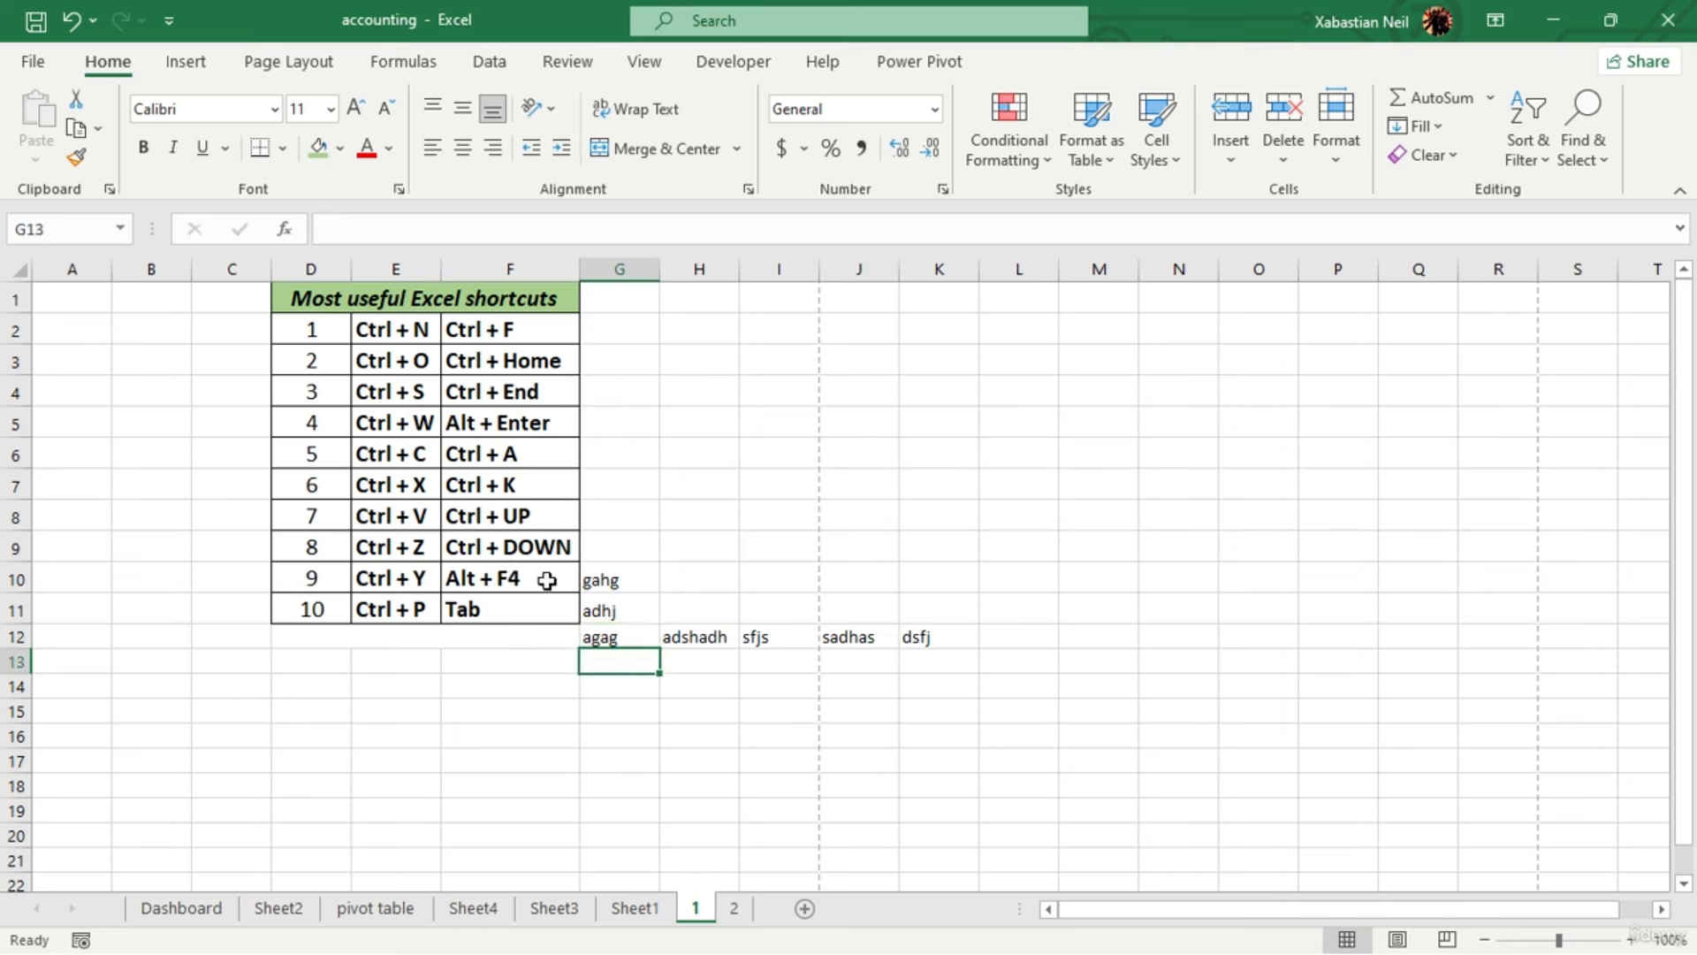
Try to close the accounting workbook and dismiss the save prompt without choosing to save
key(alt)
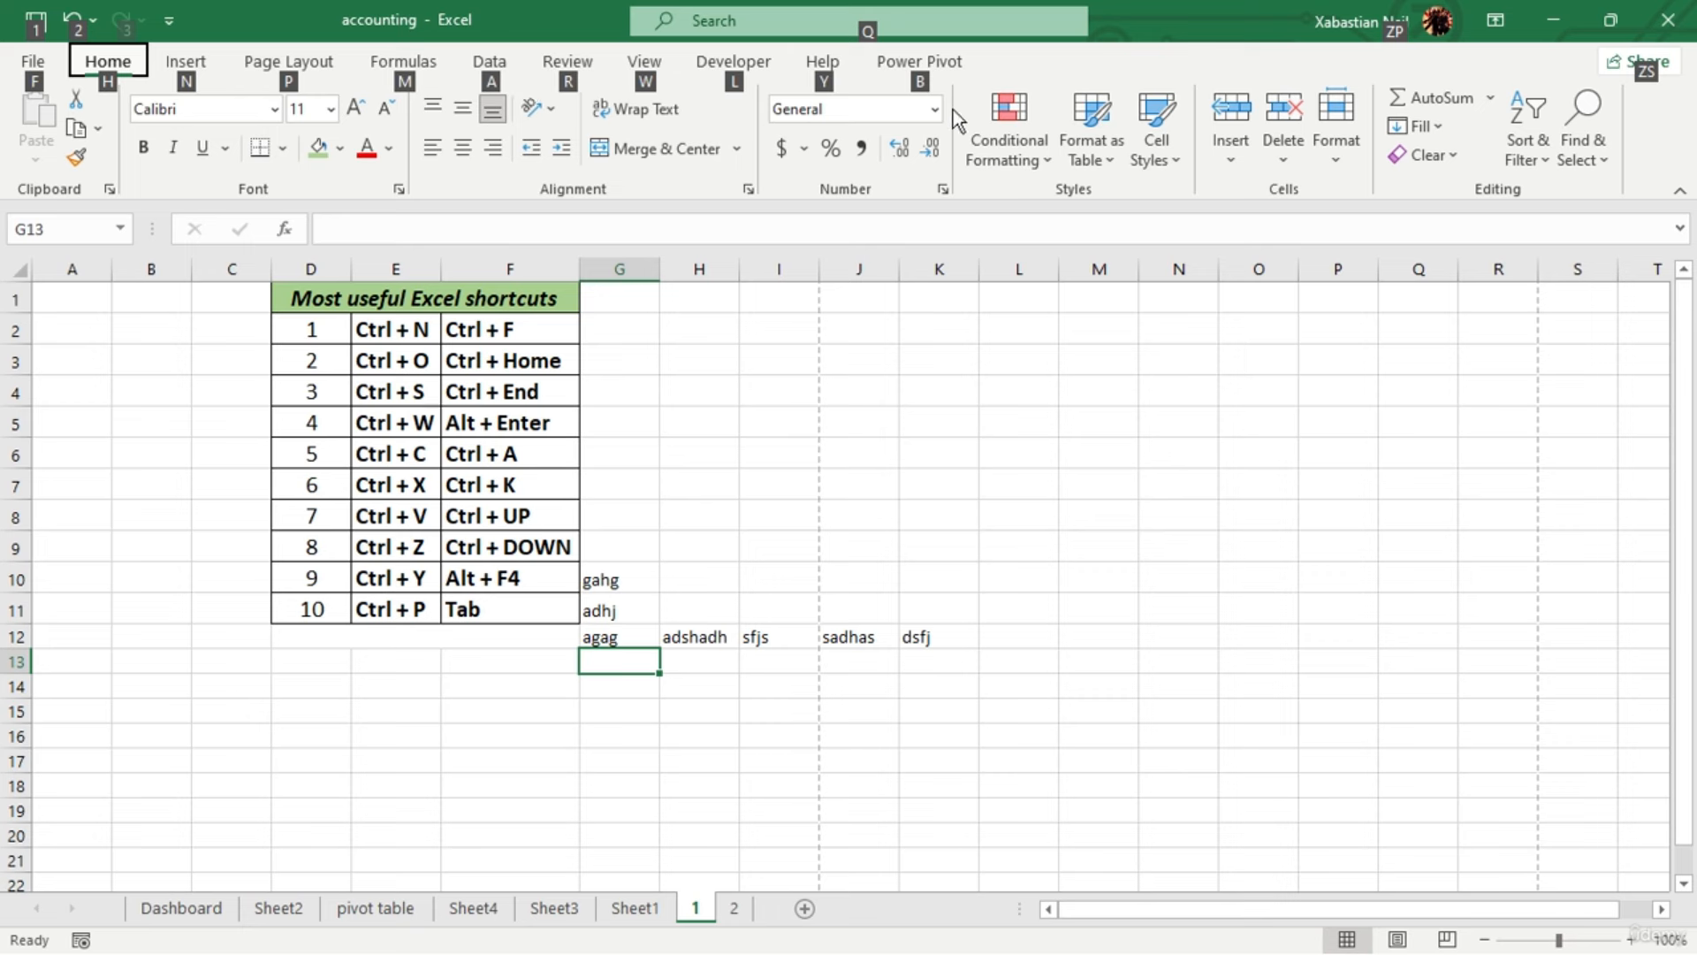
key(alt+F4)
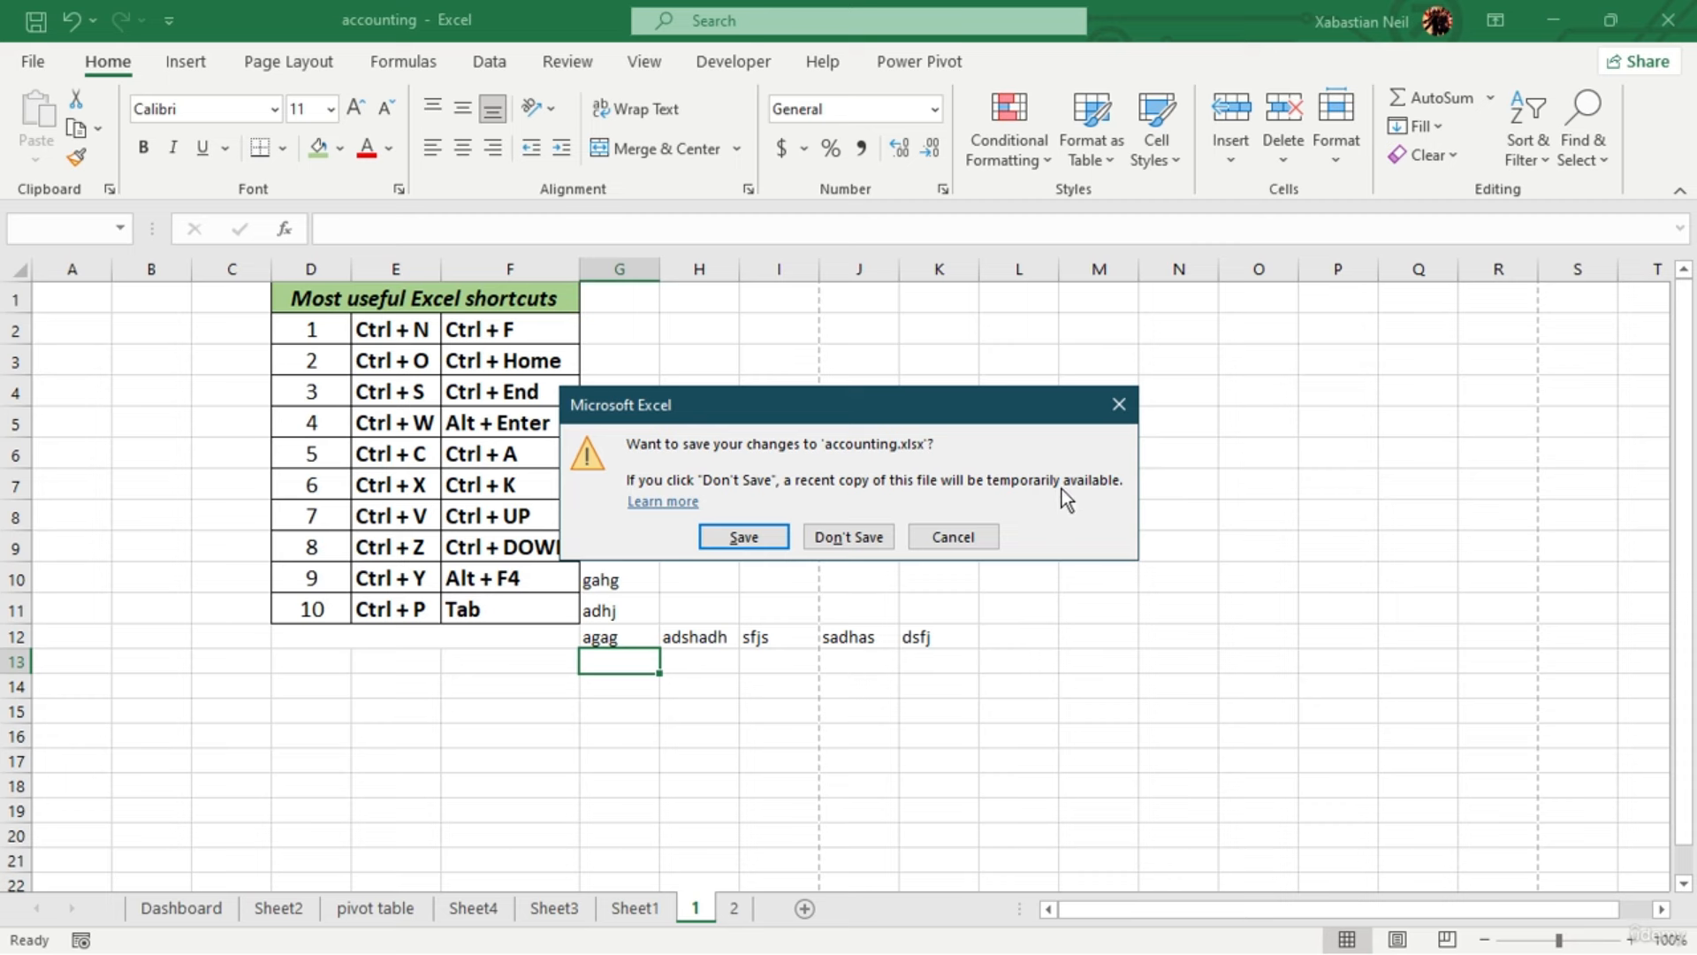
click(1119, 406)
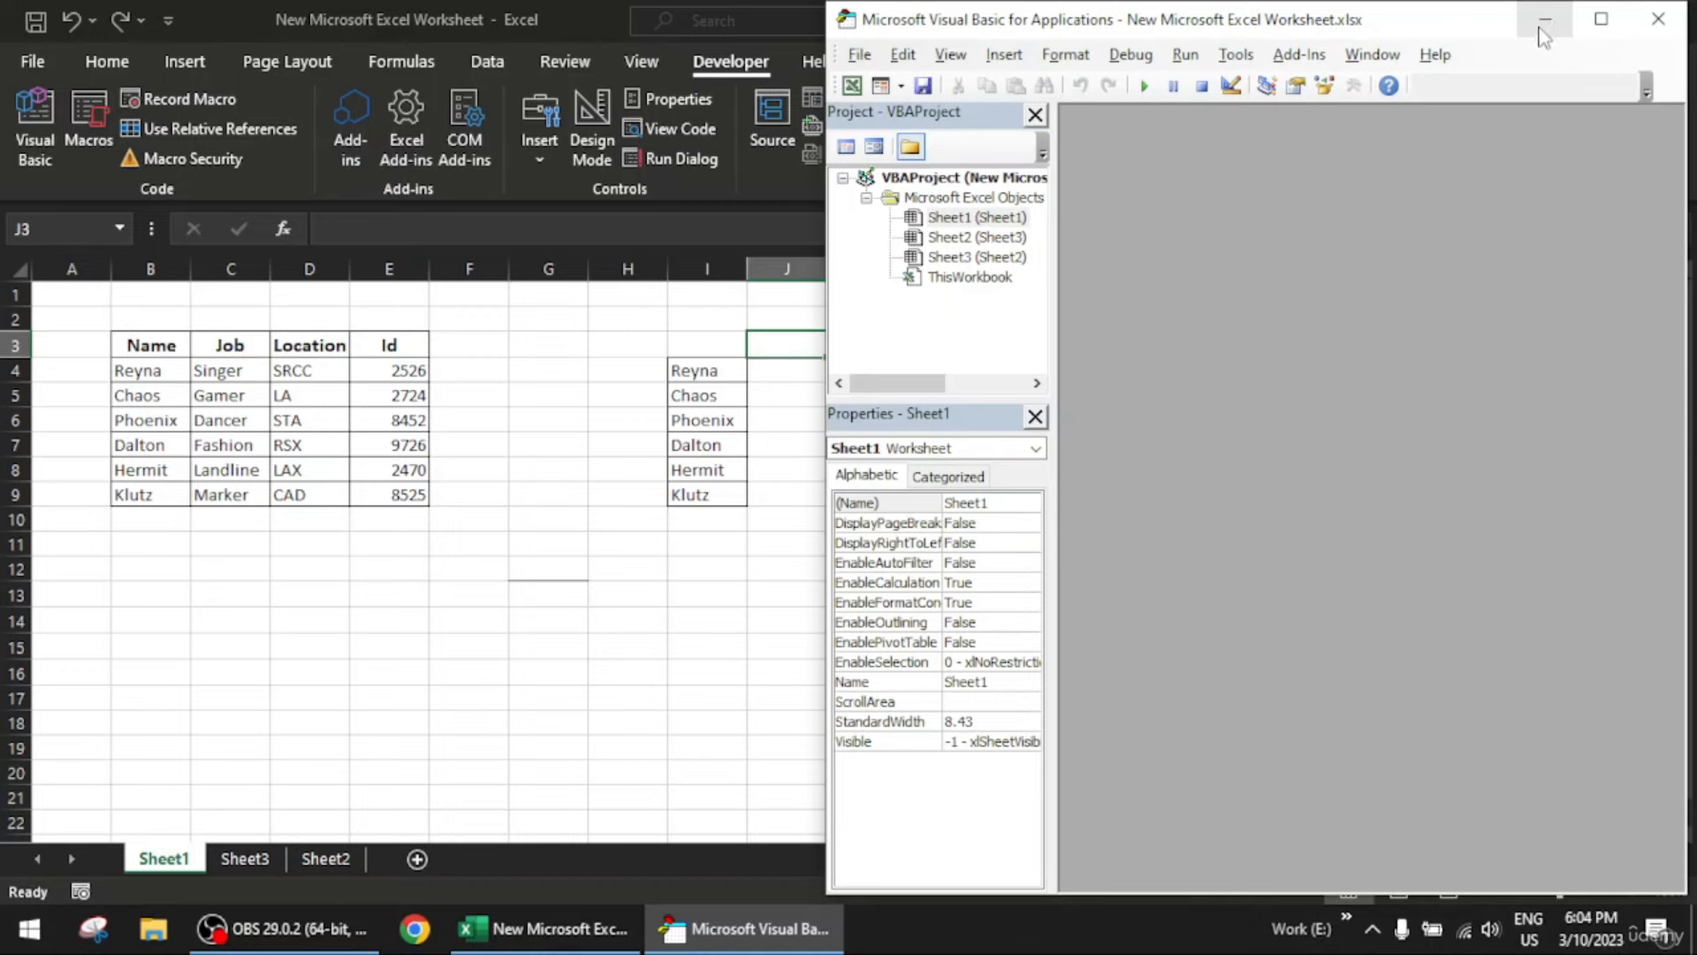
Move the Visual Basic editor over the worksheet, select Sheet3 (Sheet2) in its project, and minimize the editor
drag(1051, 27, 636, 29)
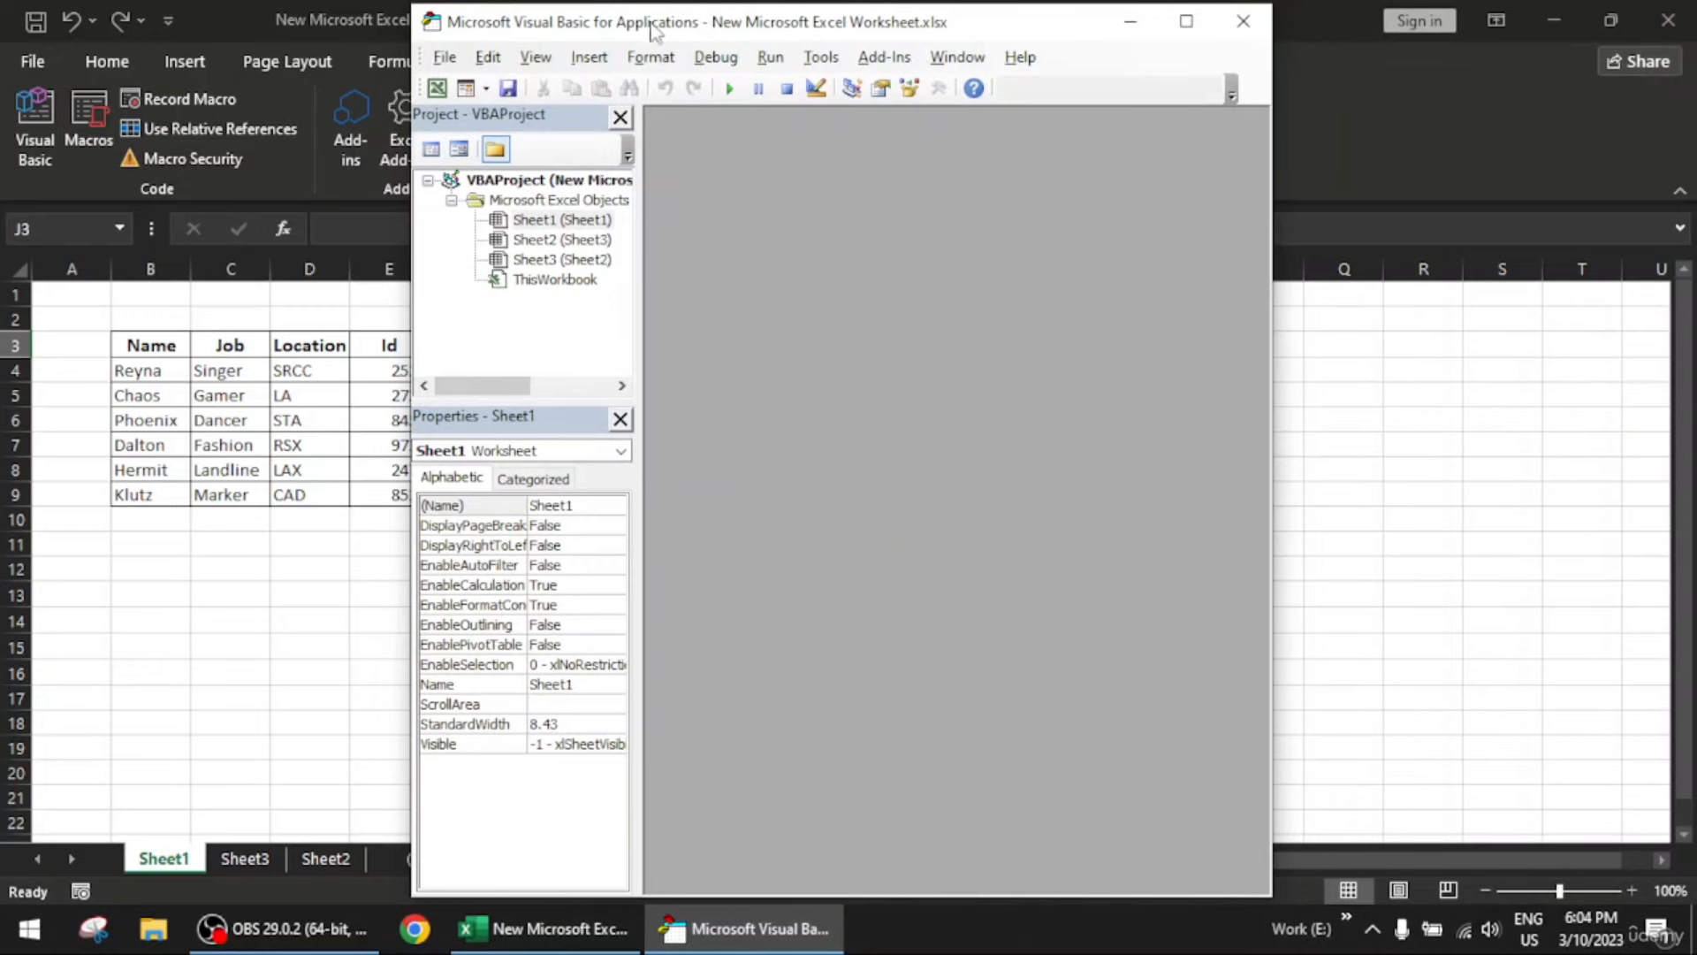
drag(689, 29, 492, 28)
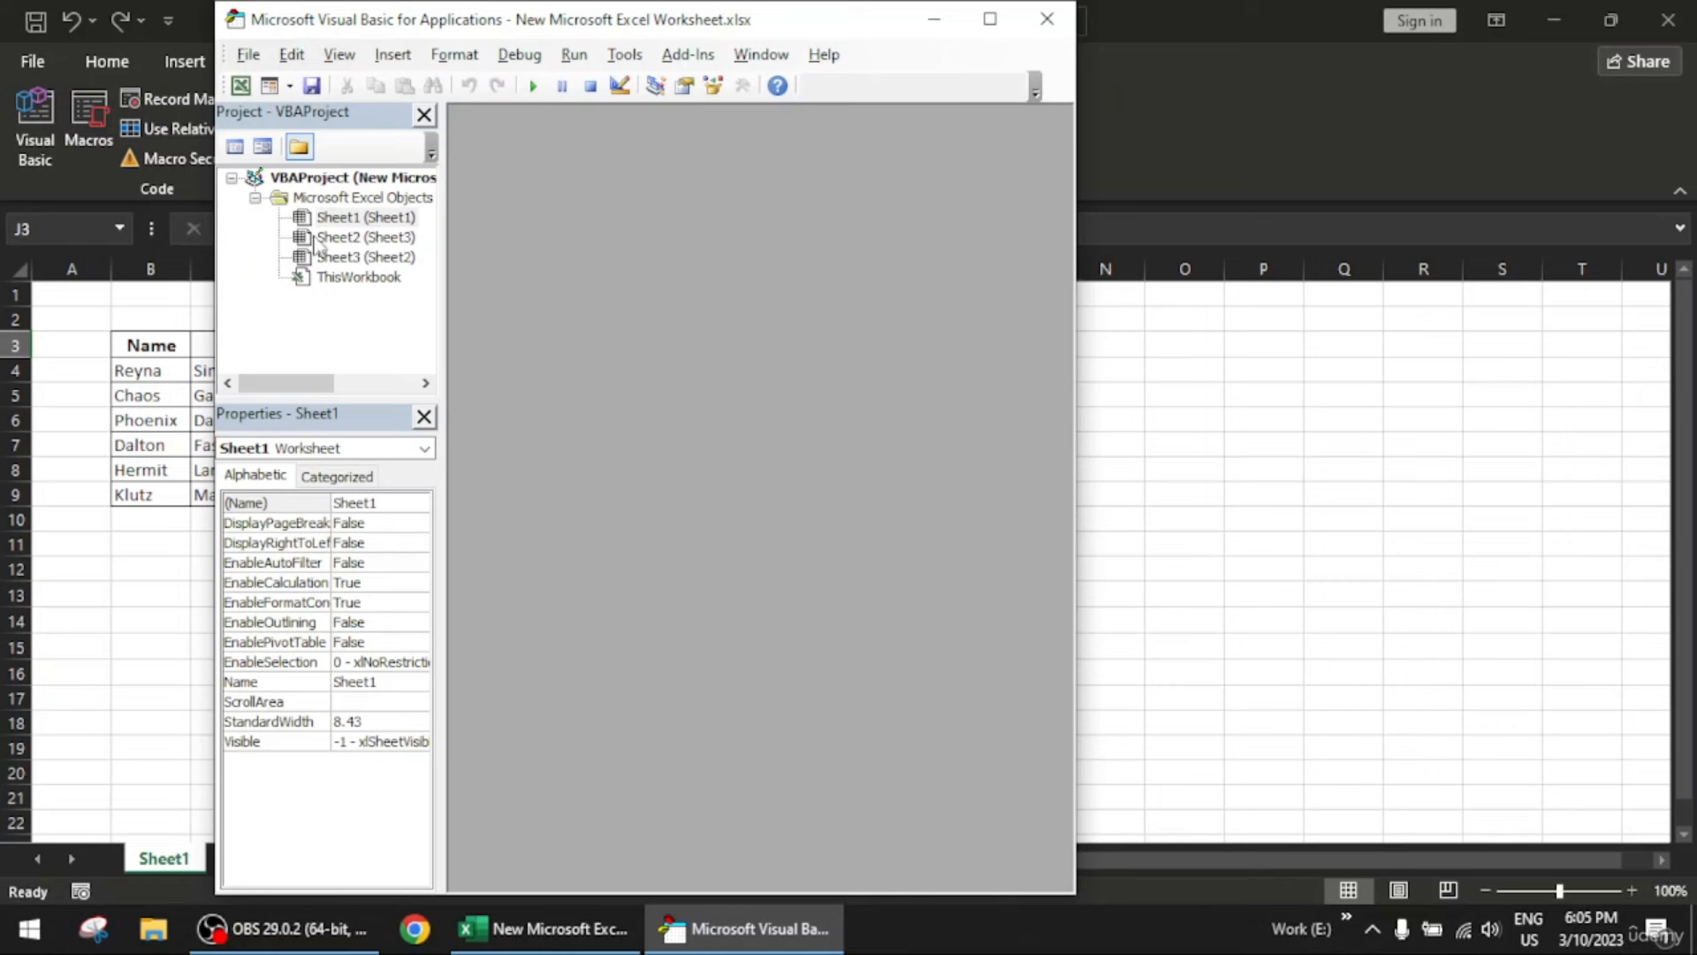
click(347, 237)
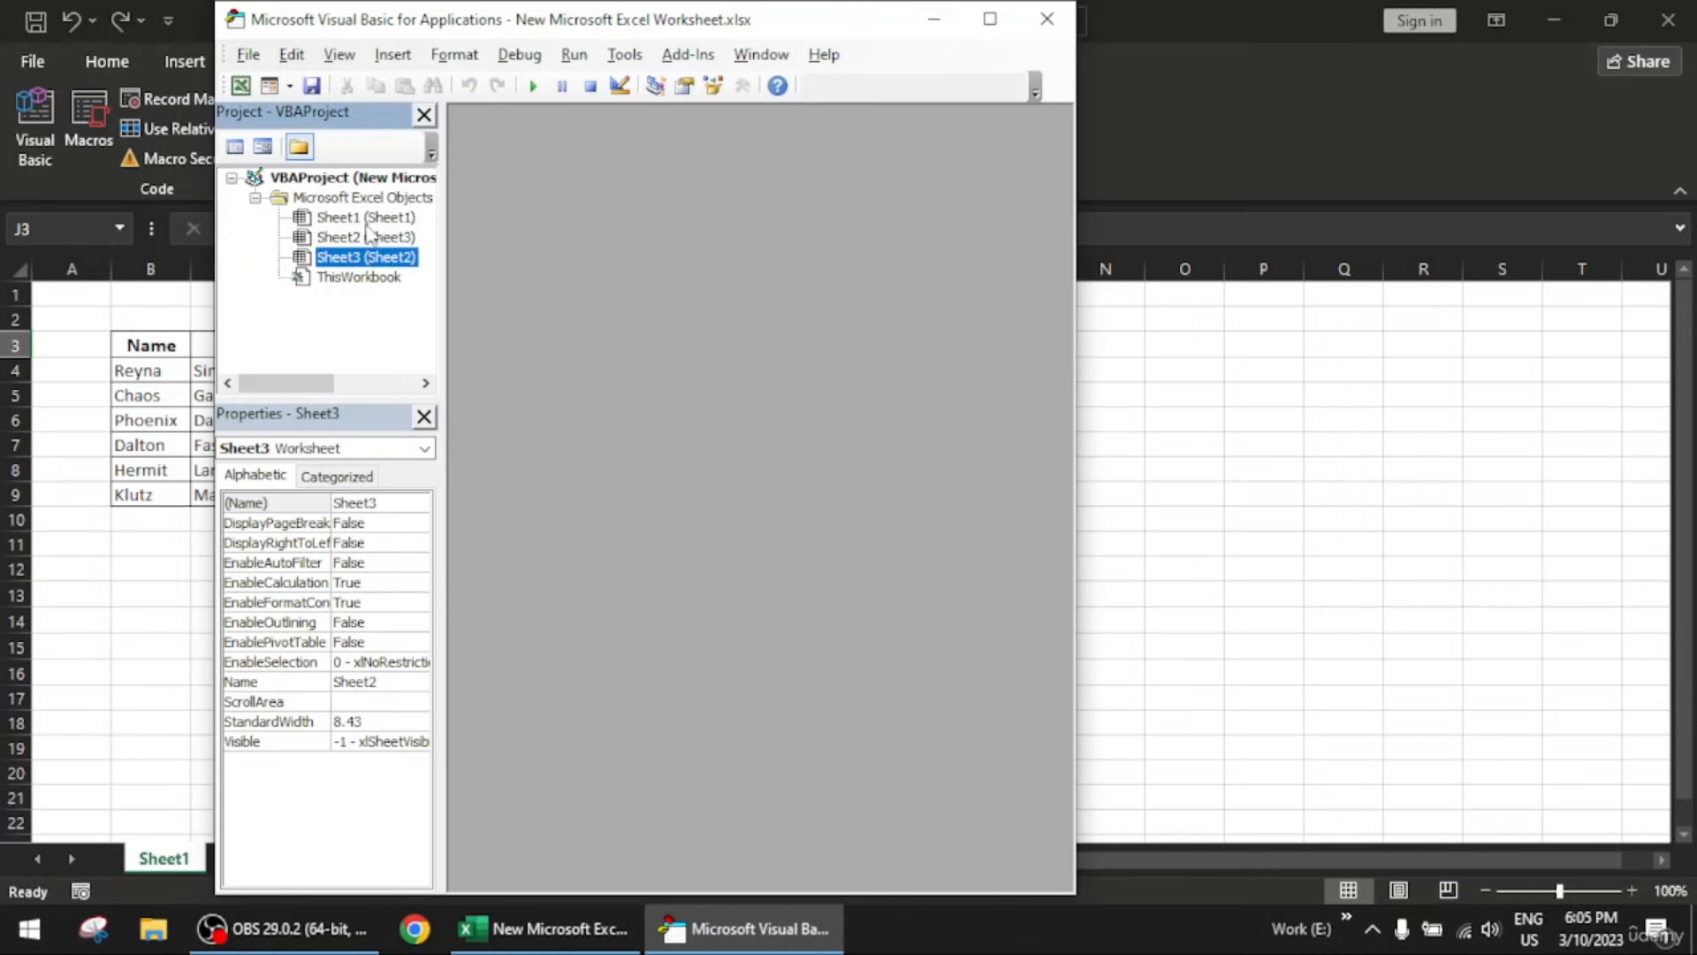
click(935, 18)
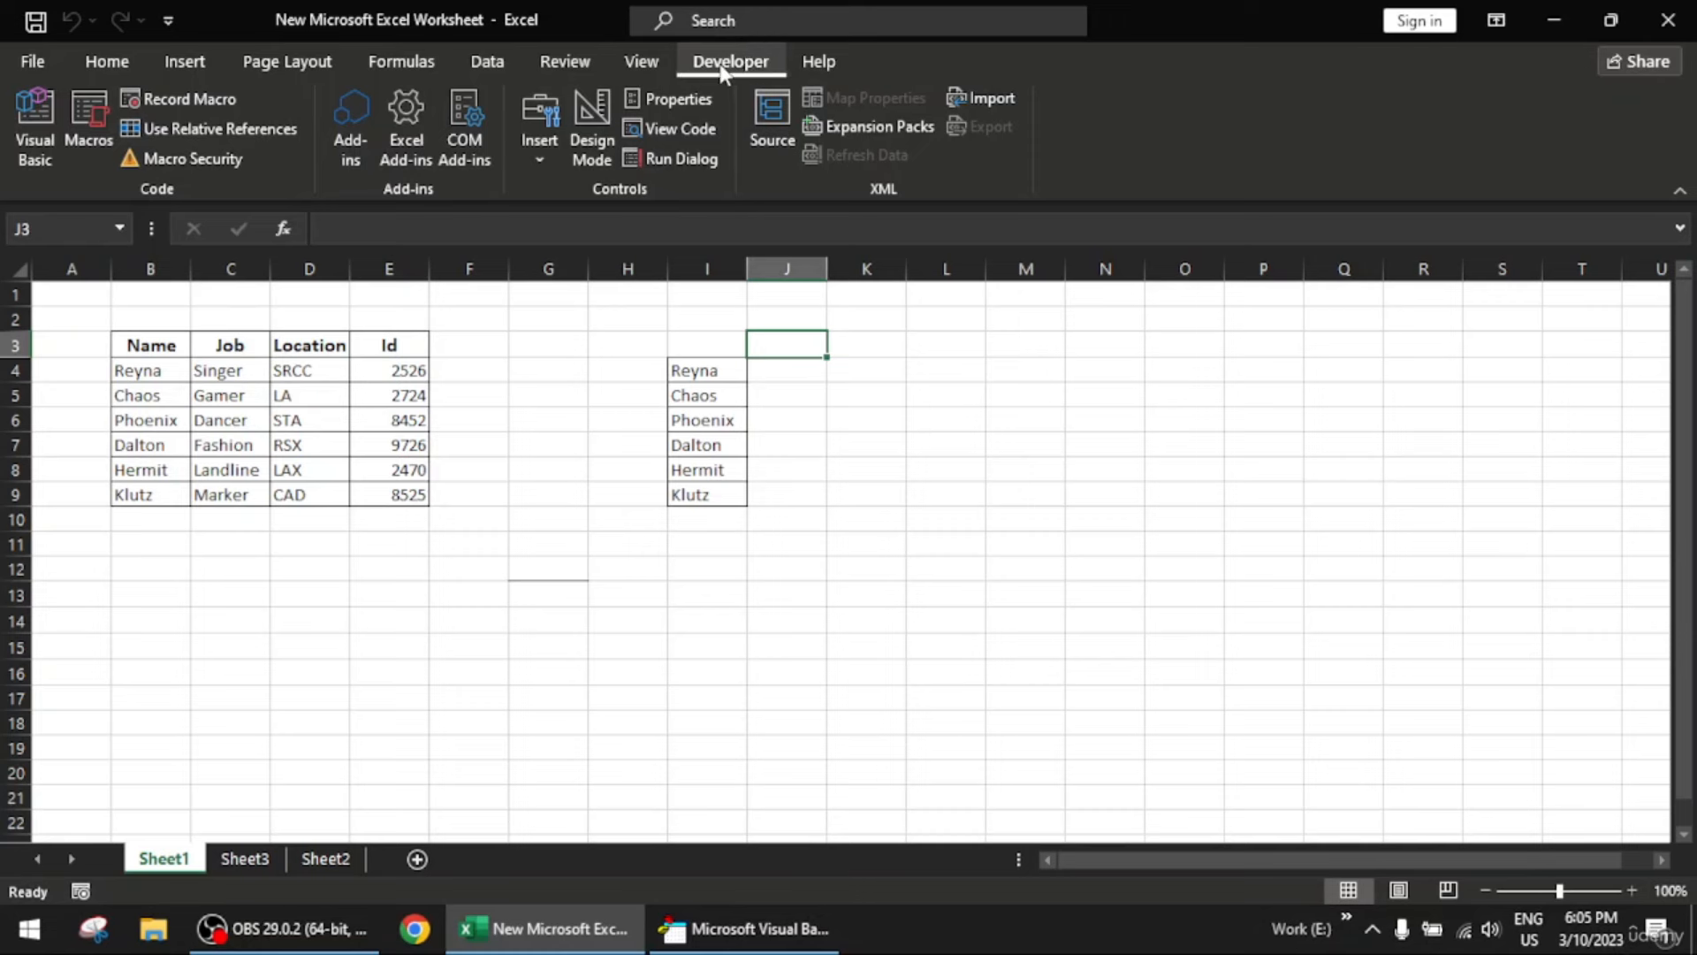
In Excel's ribbon customization options, switch the Developer tab off and on again, and apply the settings
click(34, 60)
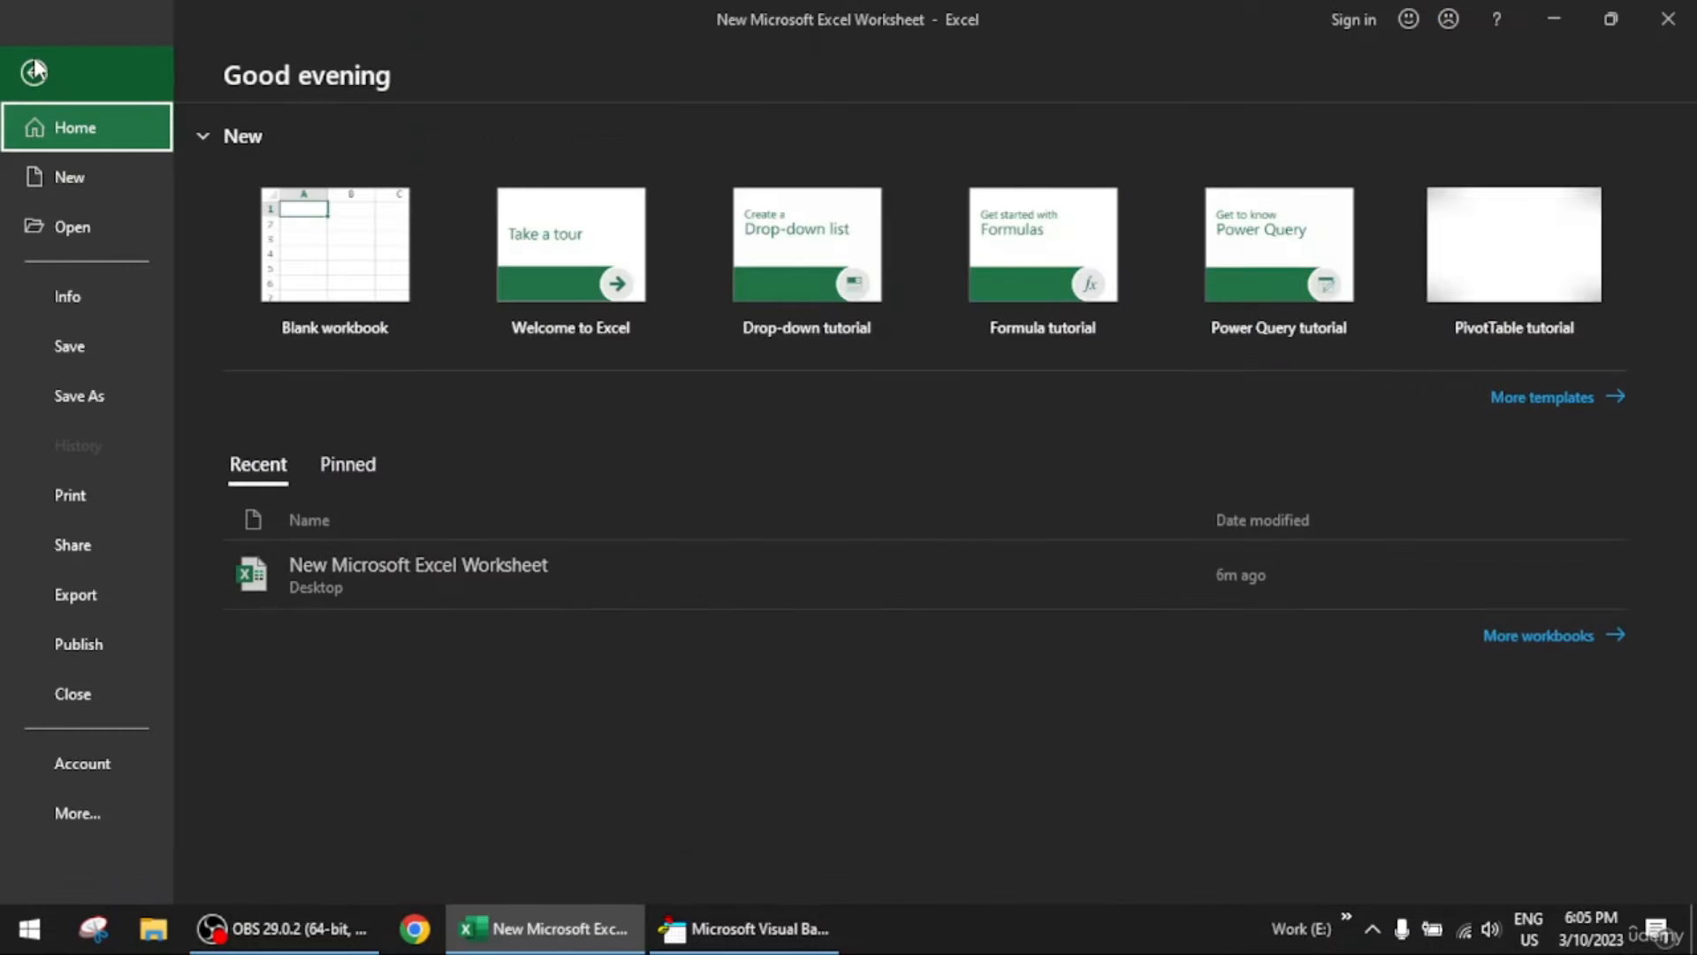
click(145, 803)
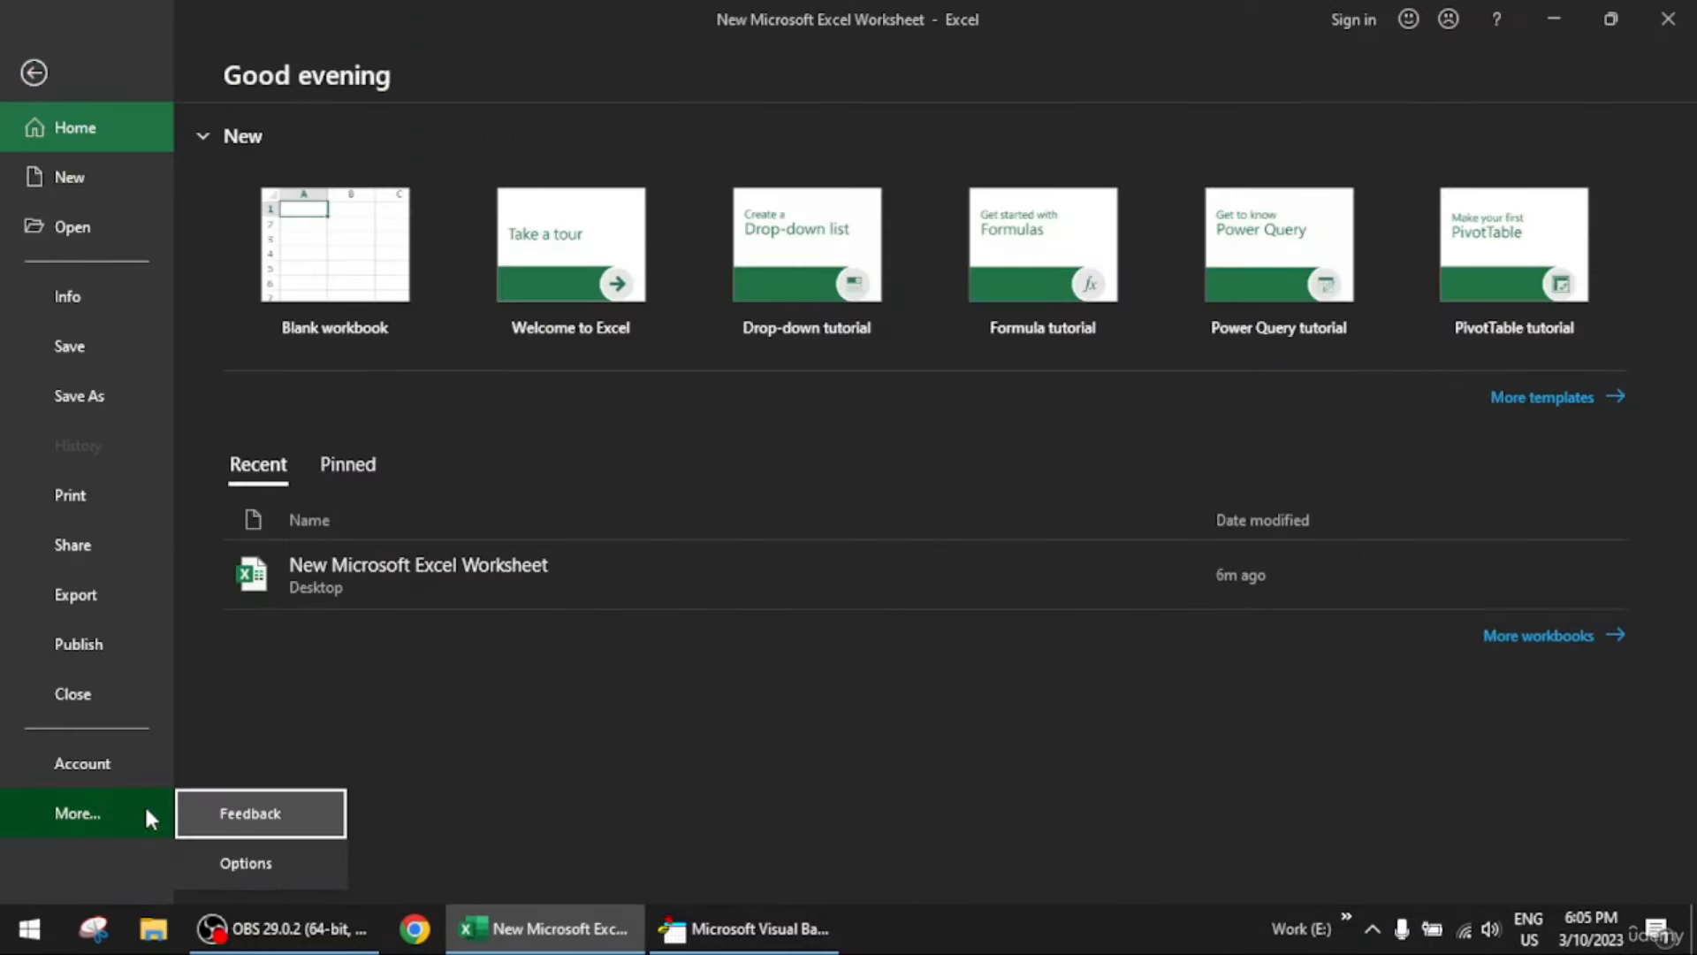
click(280, 862)
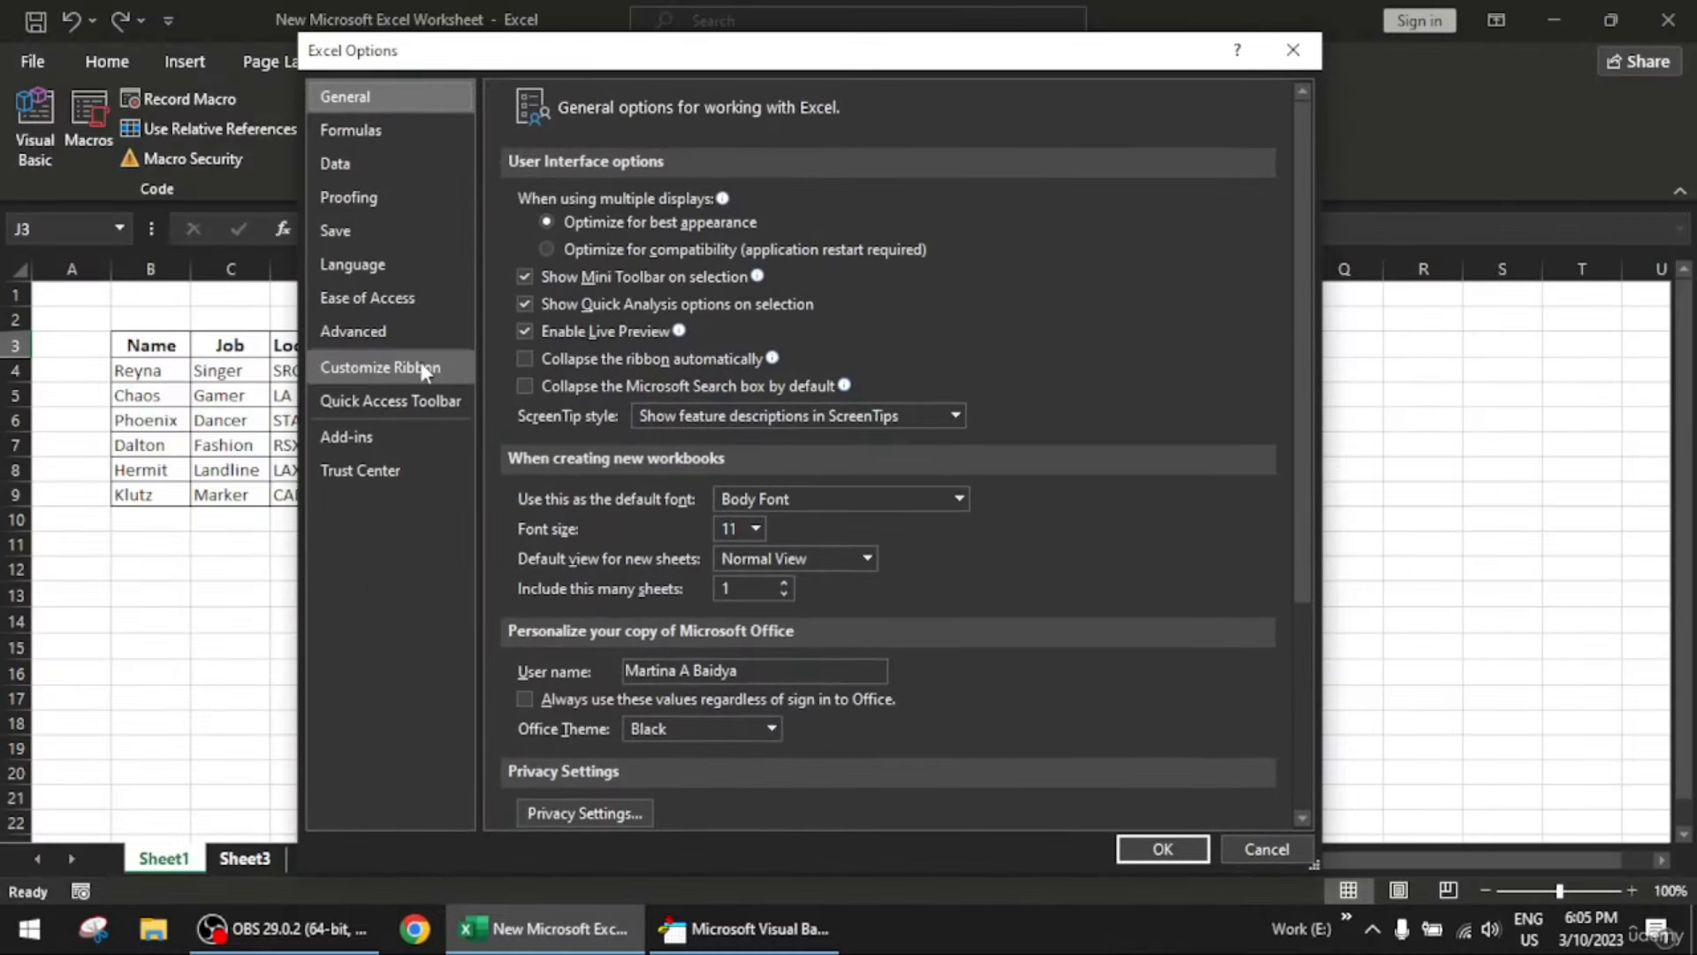
click(433, 367)
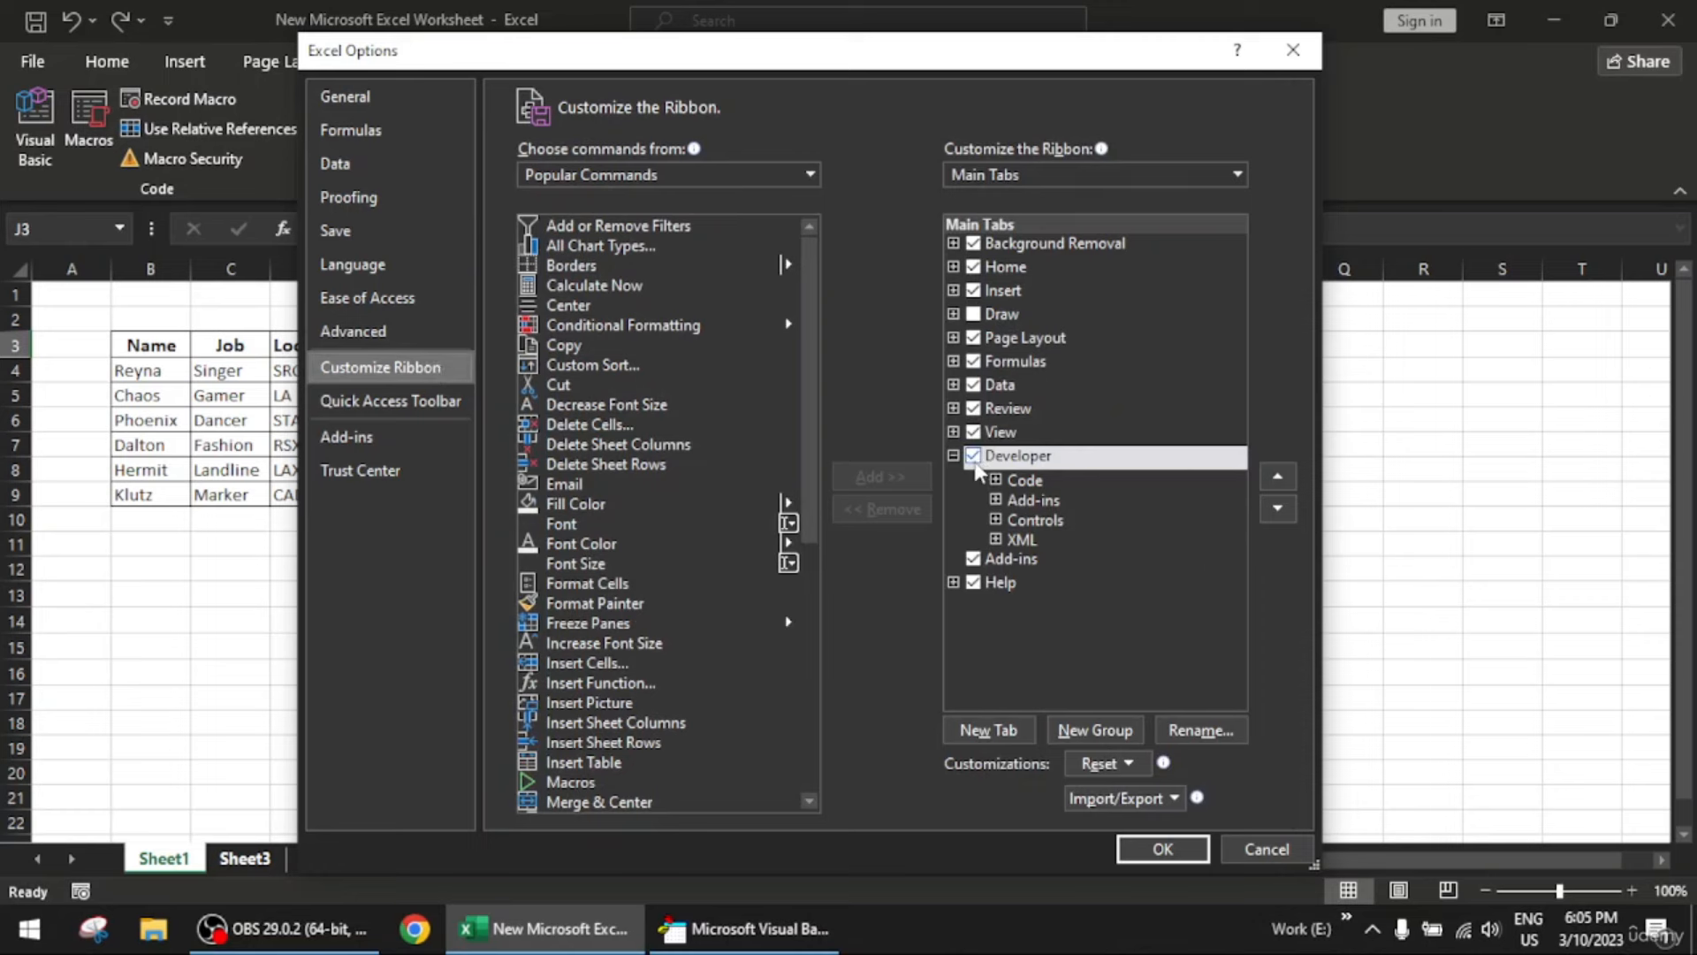
click(973, 458)
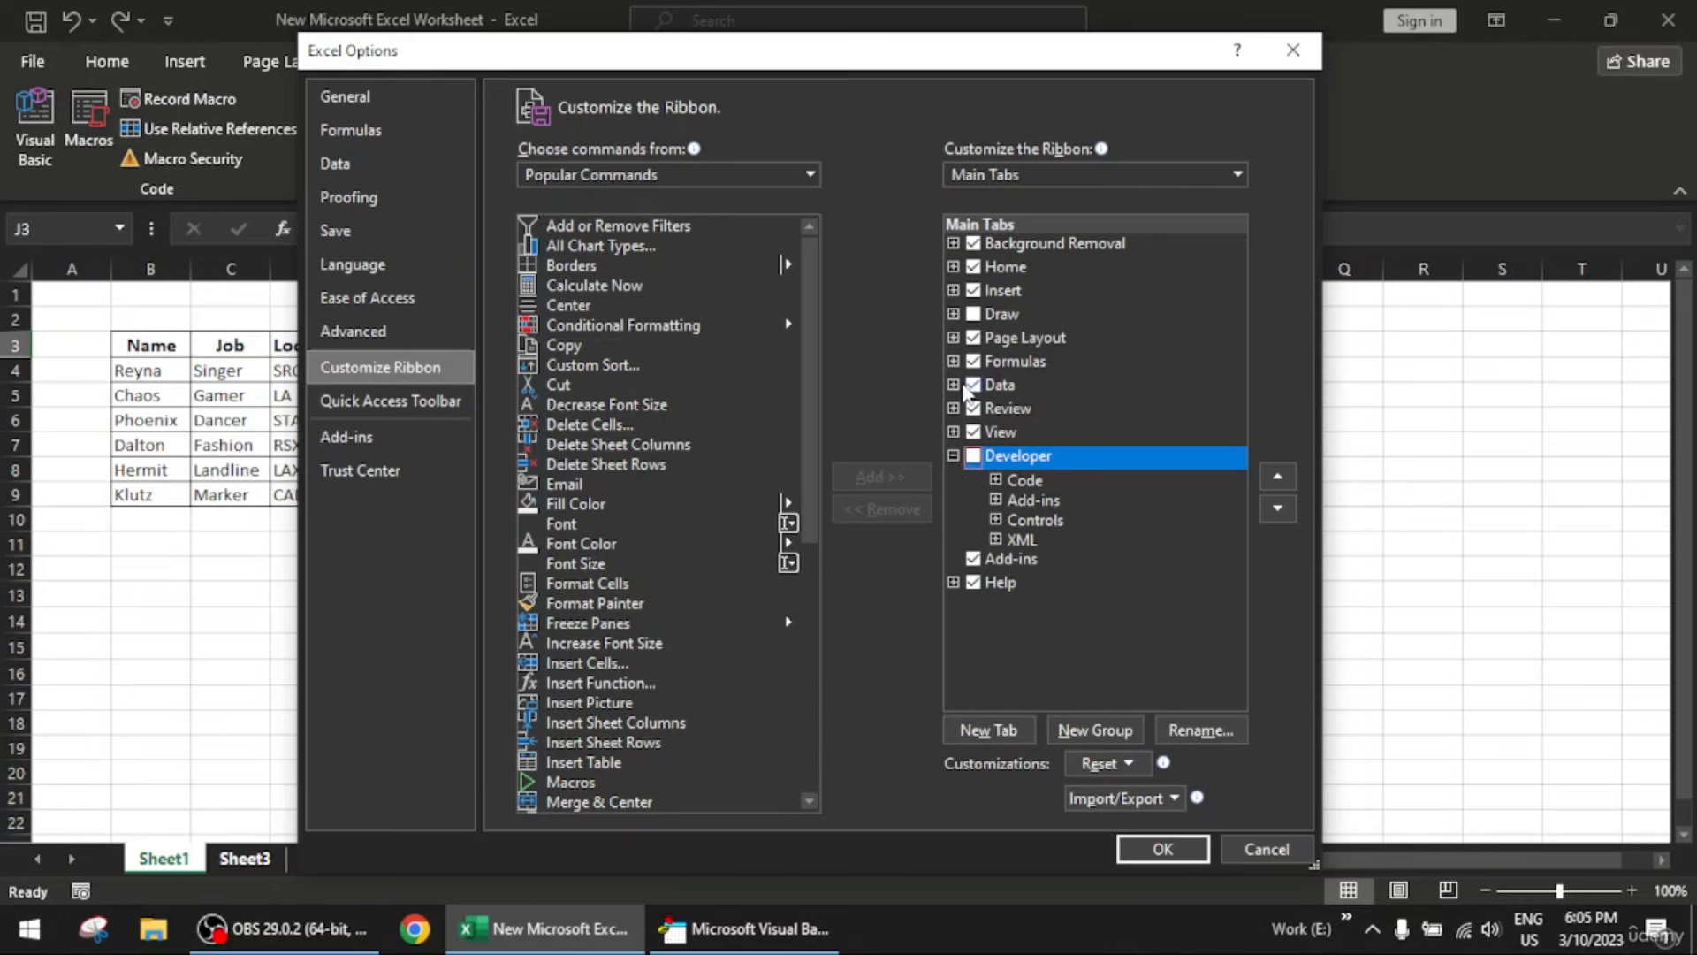
click(975, 458)
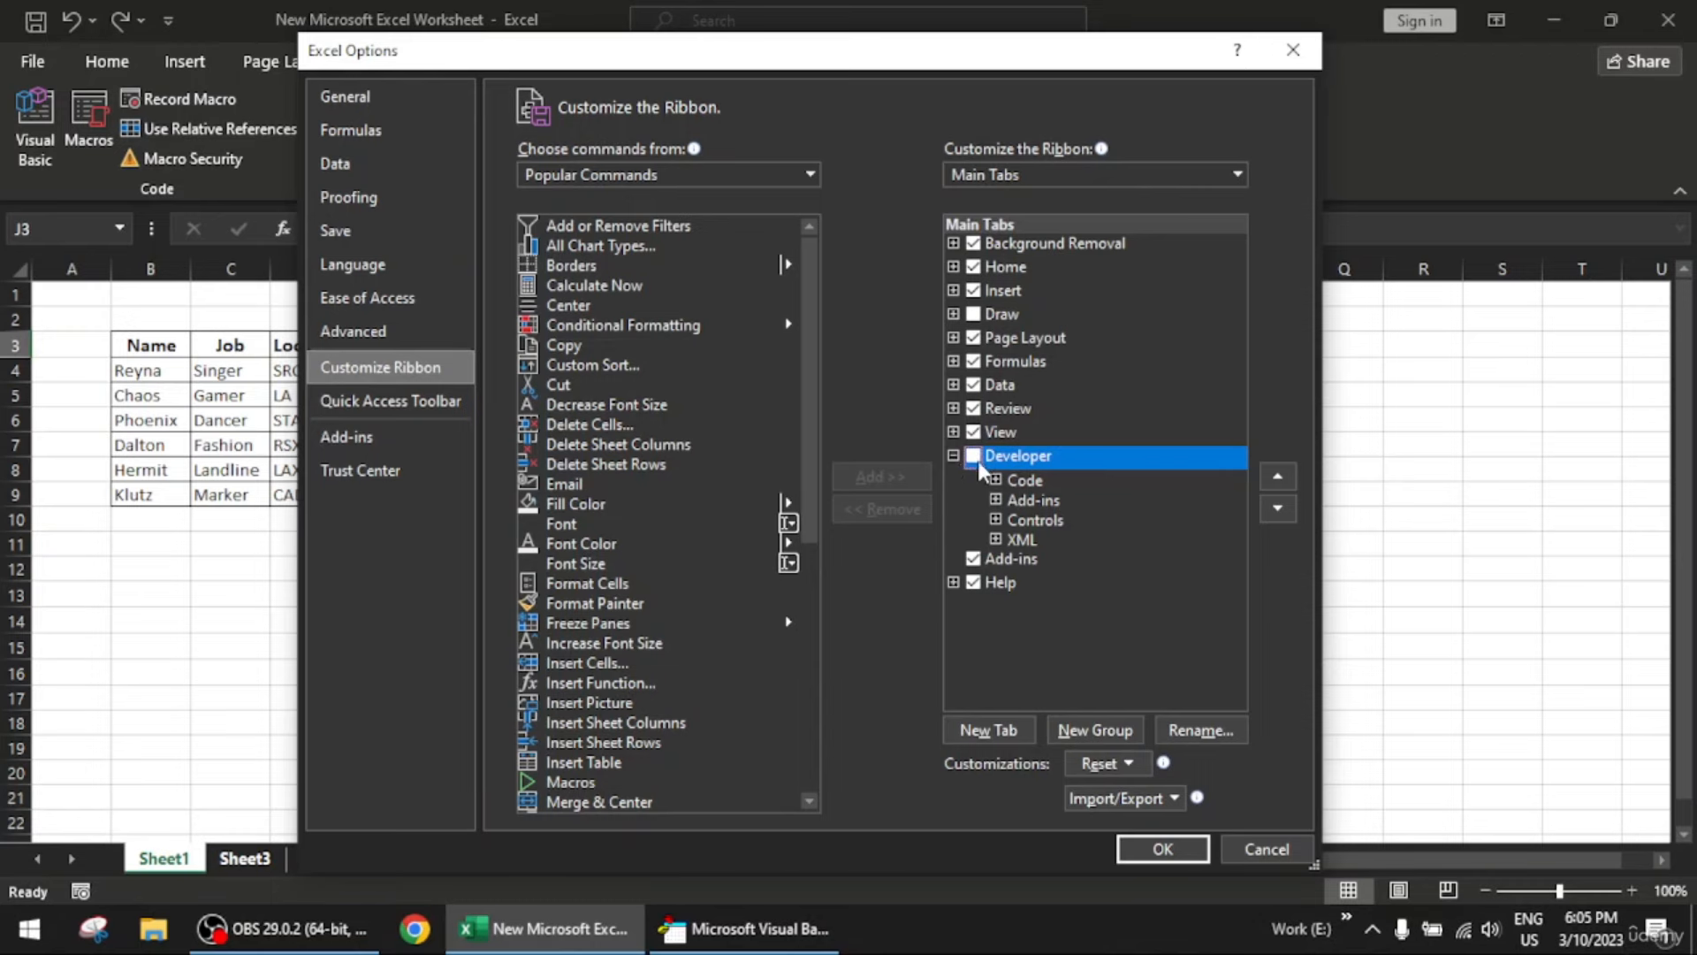
click(1172, 850)
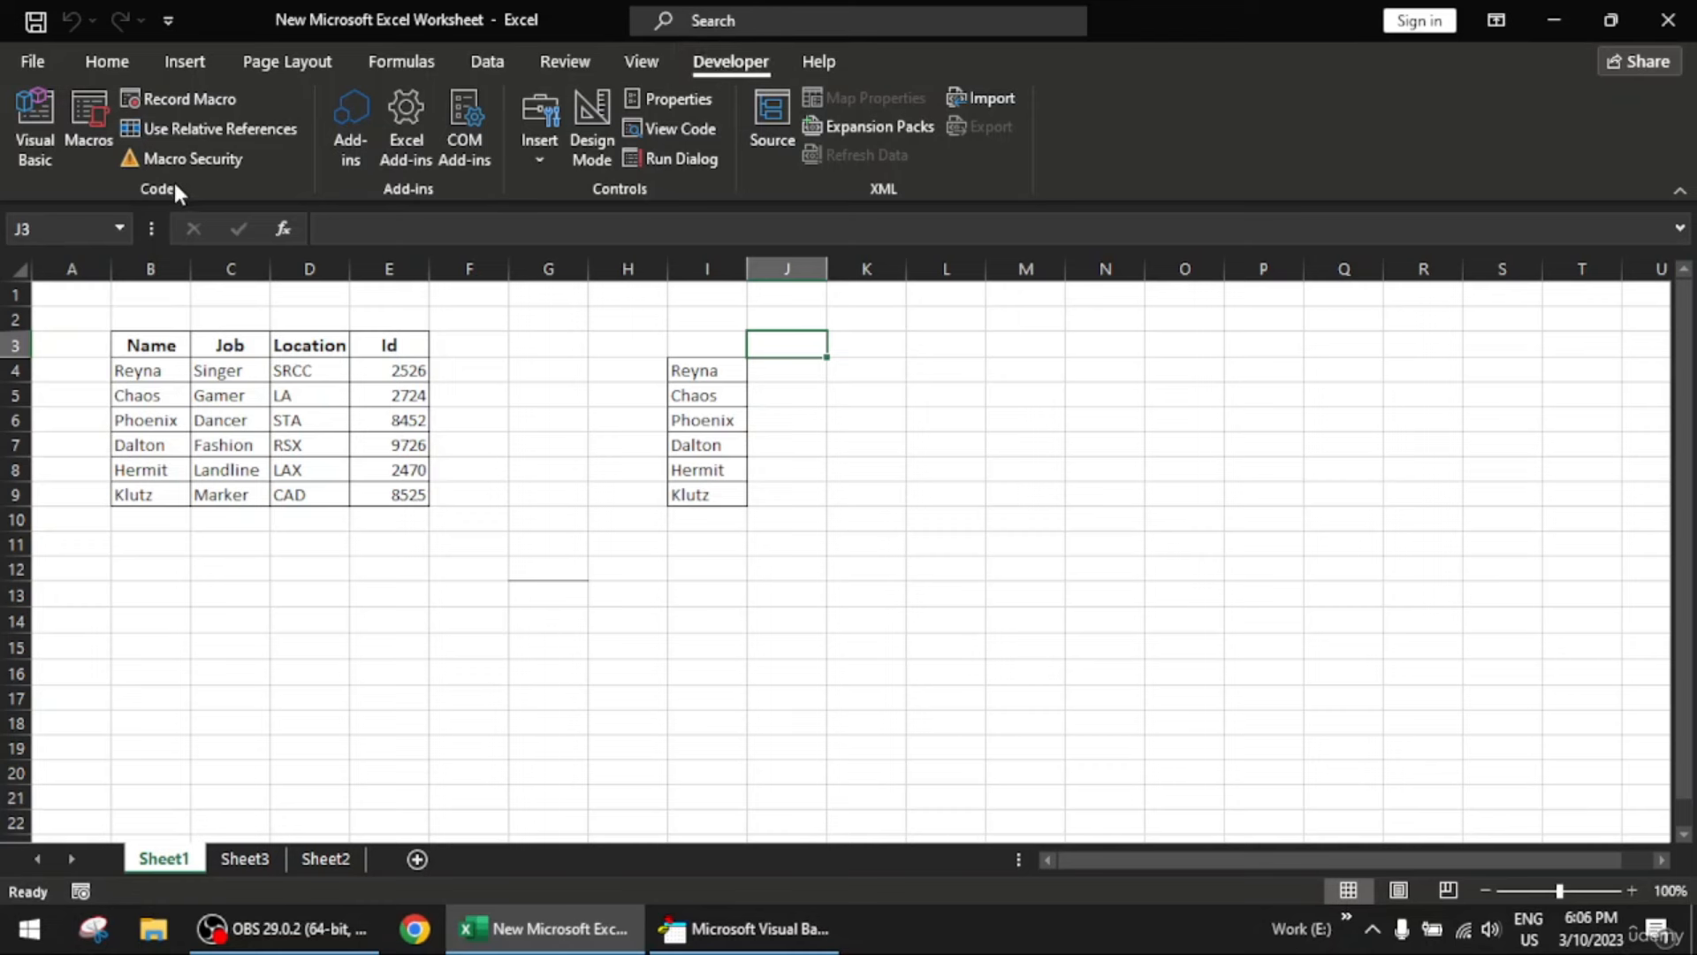
Open the Visual Basic editor and place its unmaximized window beside the worksheet data, leaving columns A to I visible
click(15, 105)
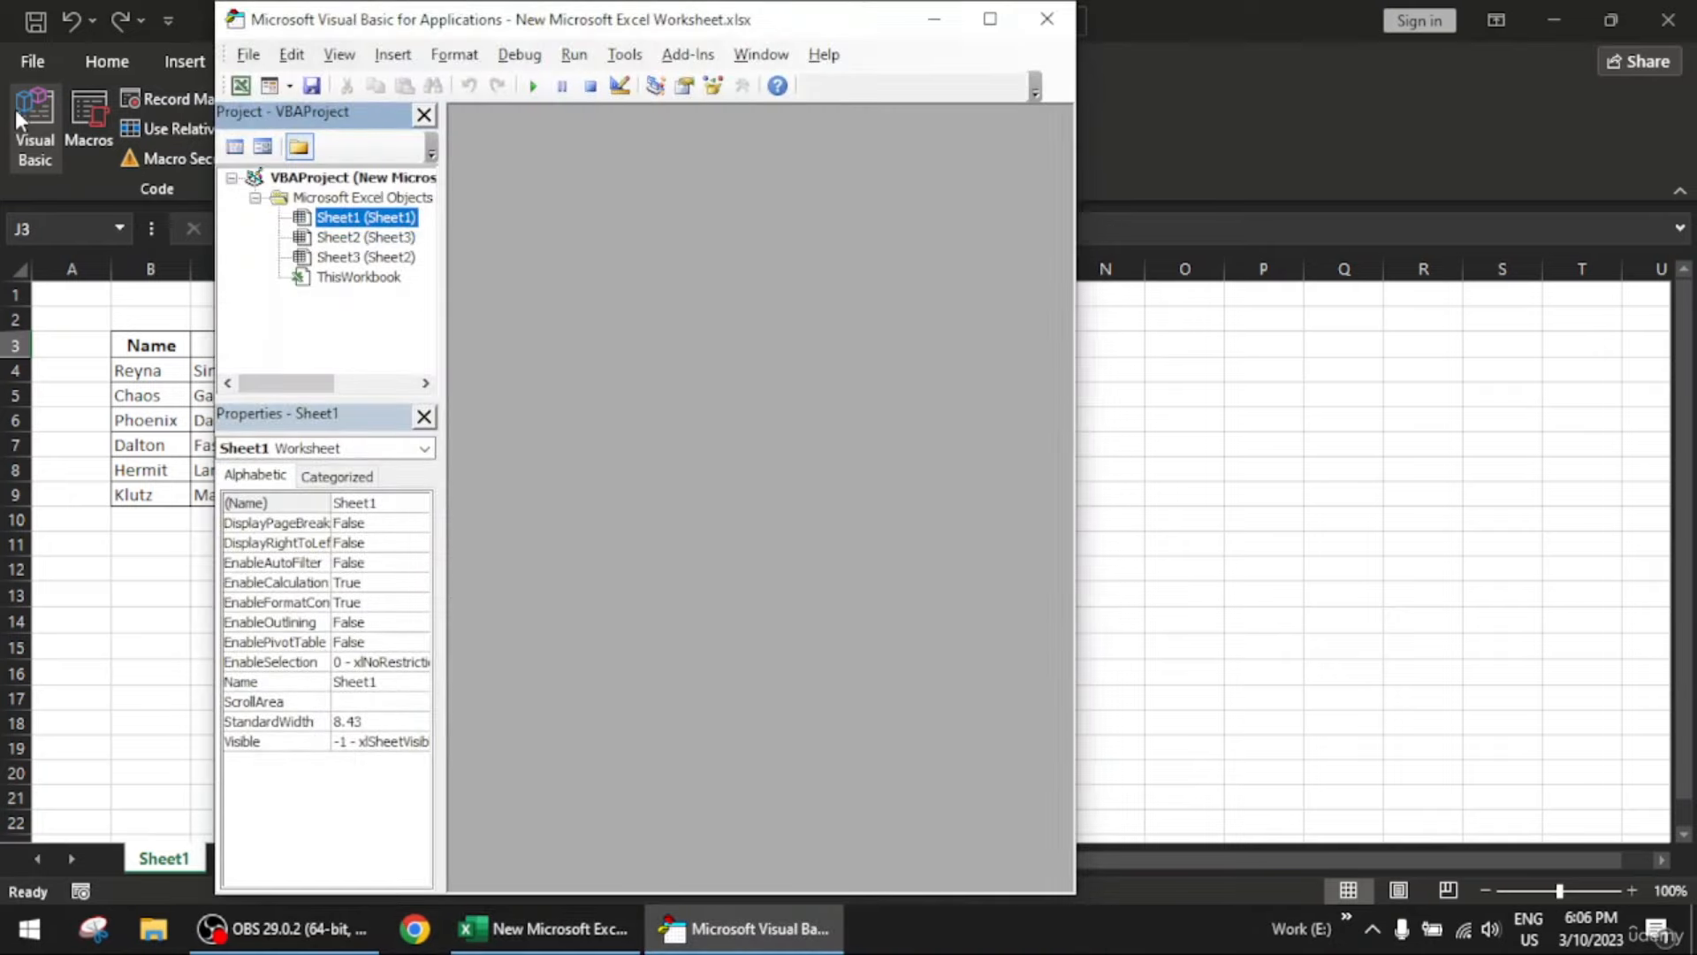
drag(632, 13, 1140, 2)
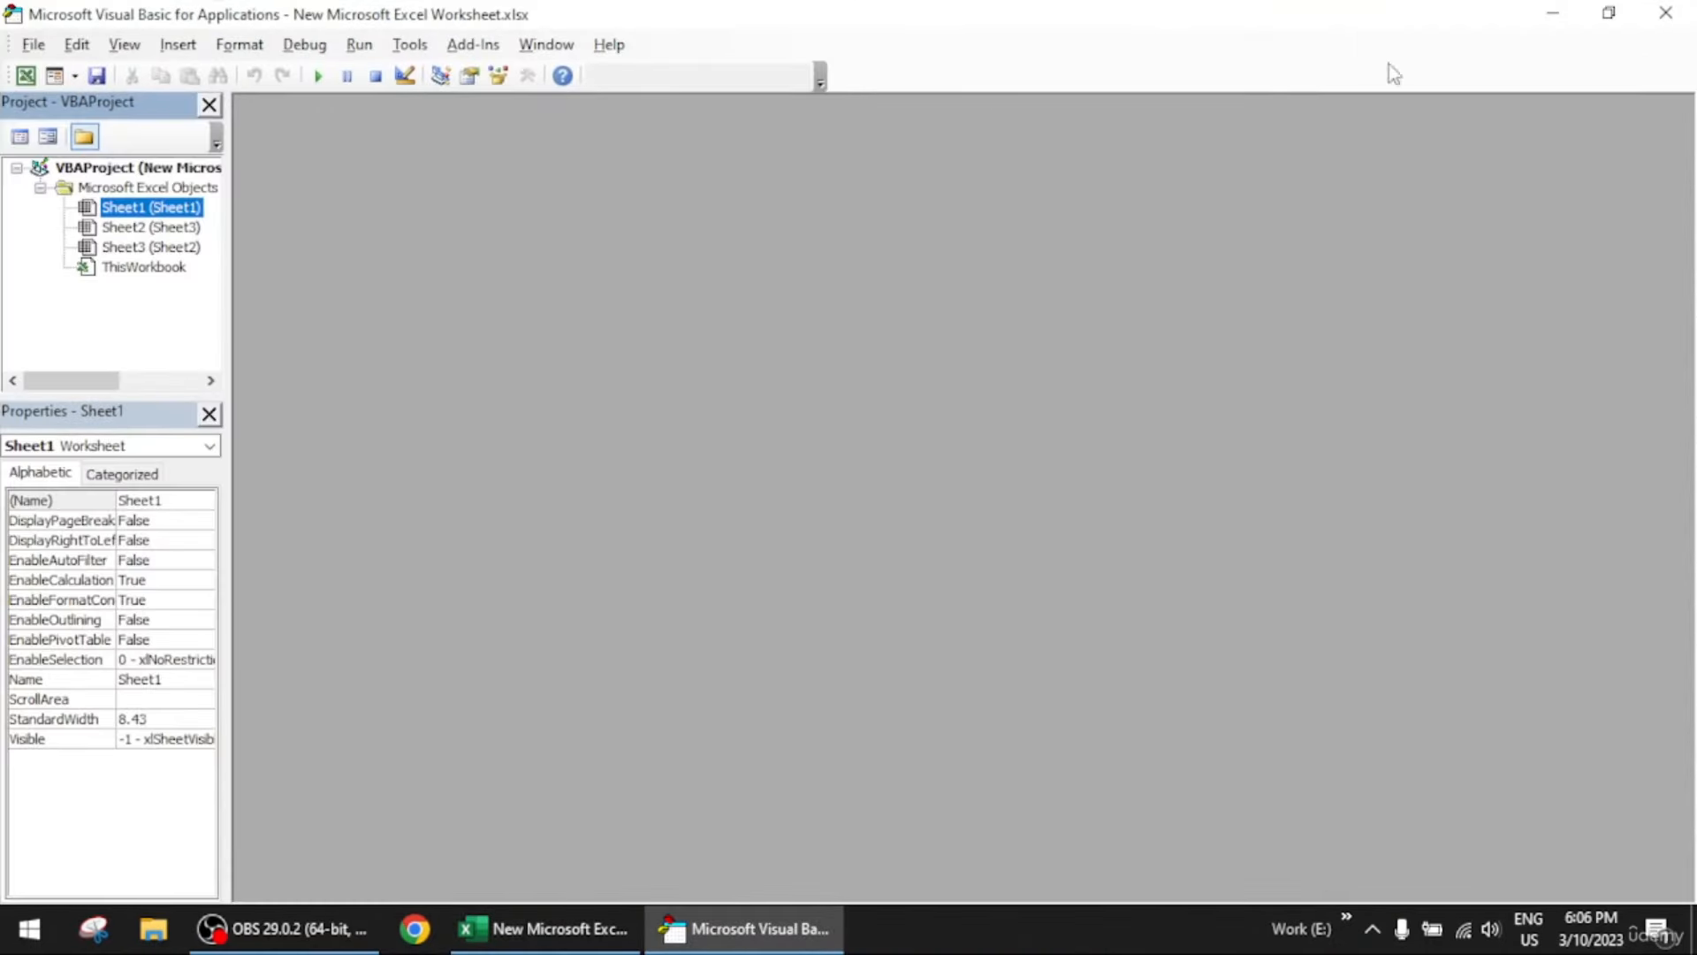
click(1609, 12)
drag(571, 26, 1182, 33)
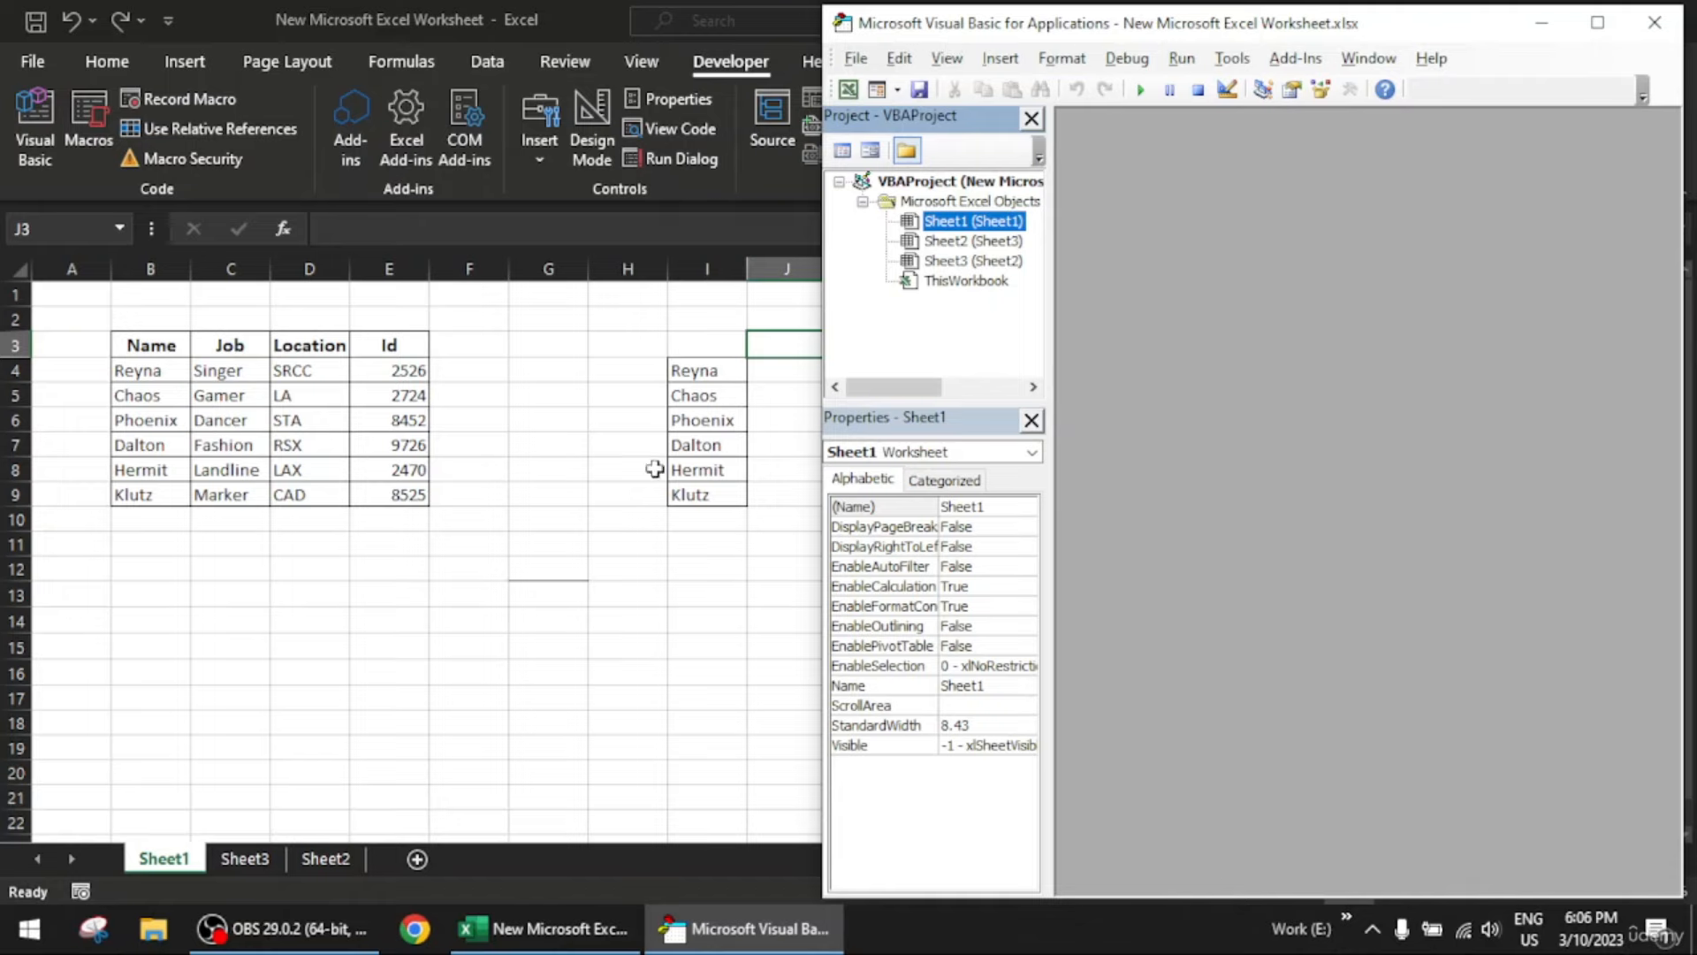
Switch to the workbook window, restore it down and maximize it again, and return to the Visual Basic editor
key(alt+F11)
double_click(1147, 16)
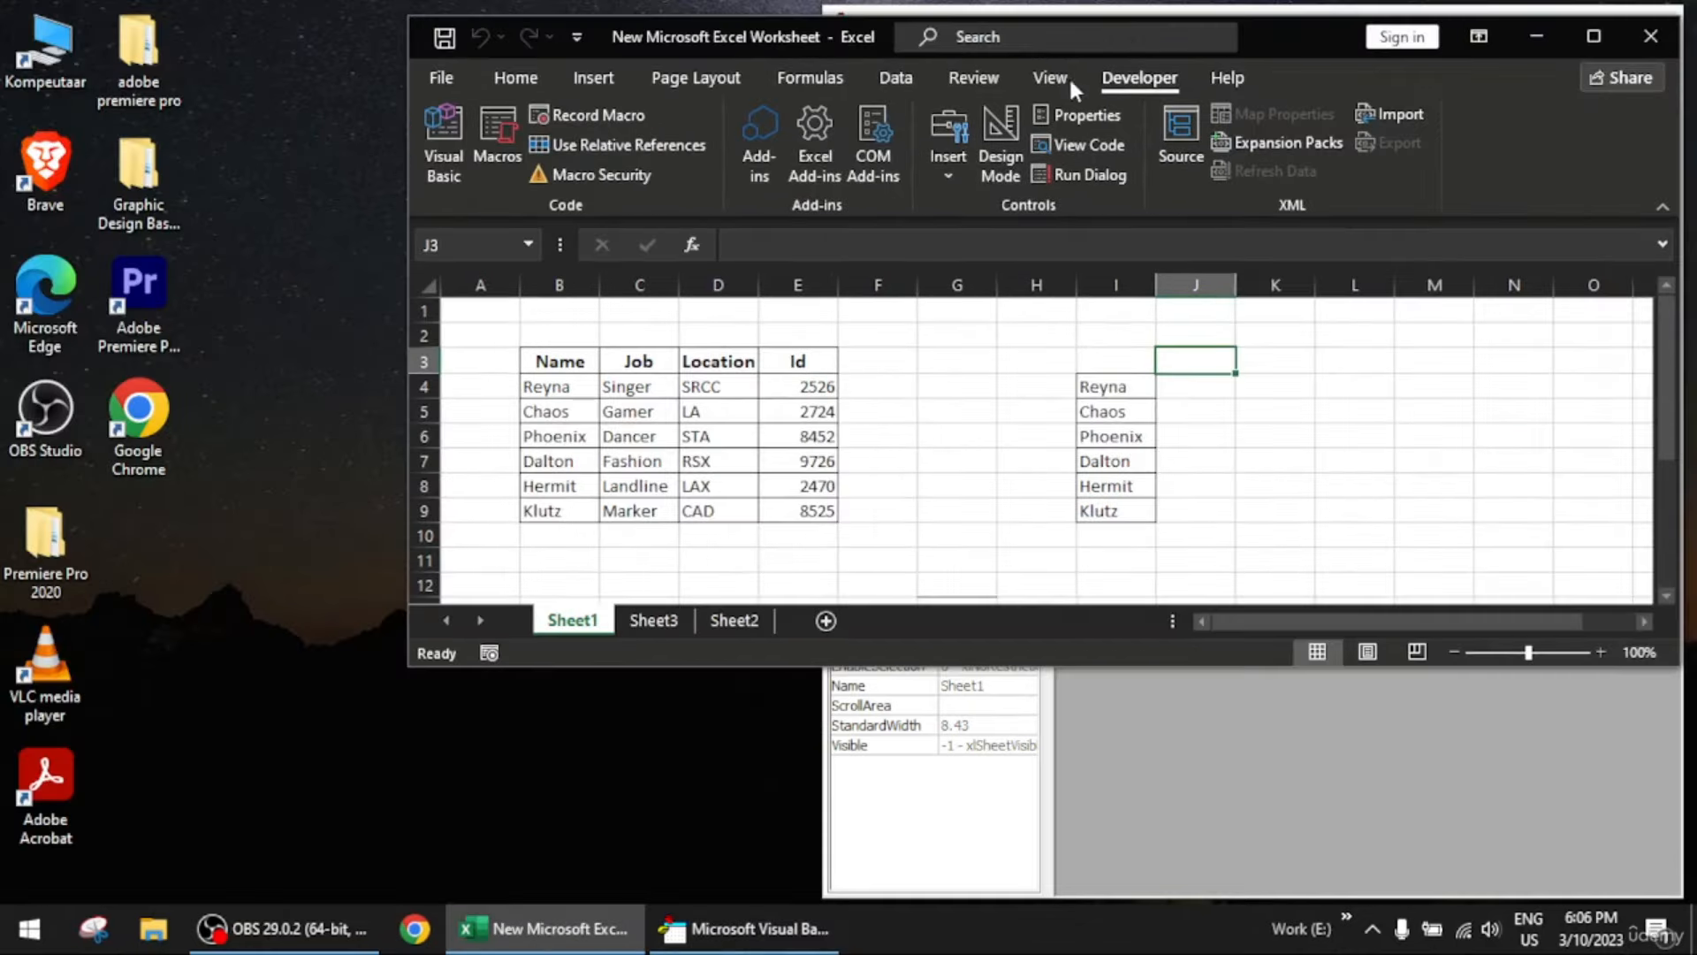
click(1591, 35)
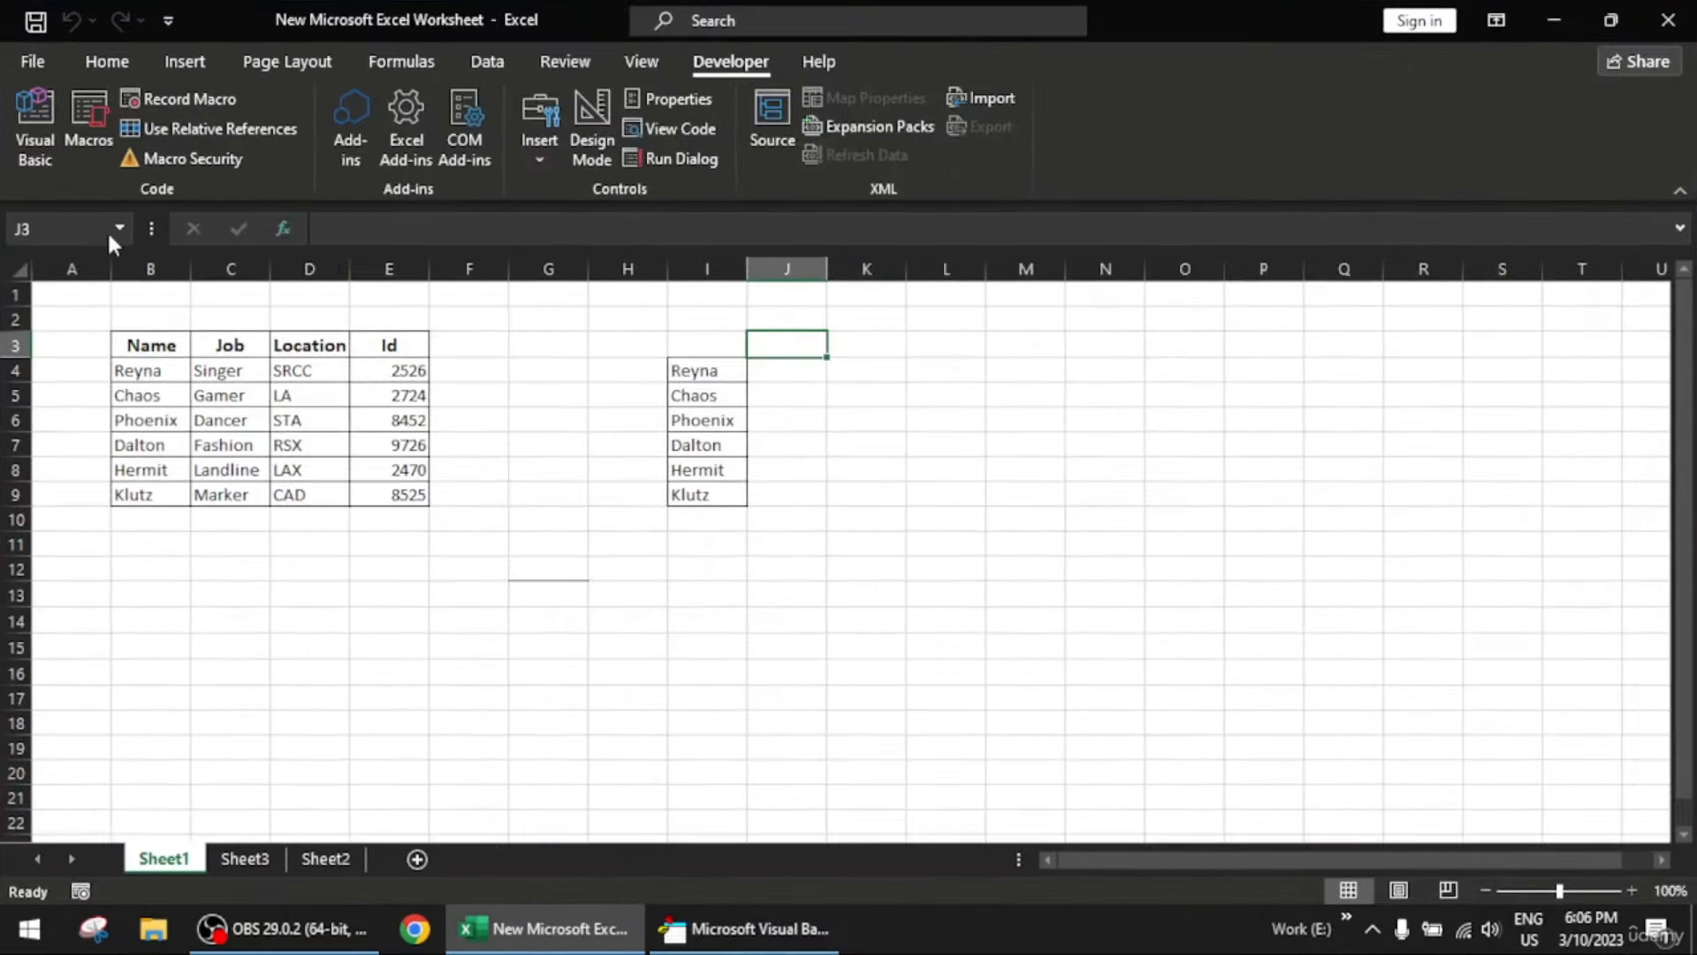
click(700, 944)
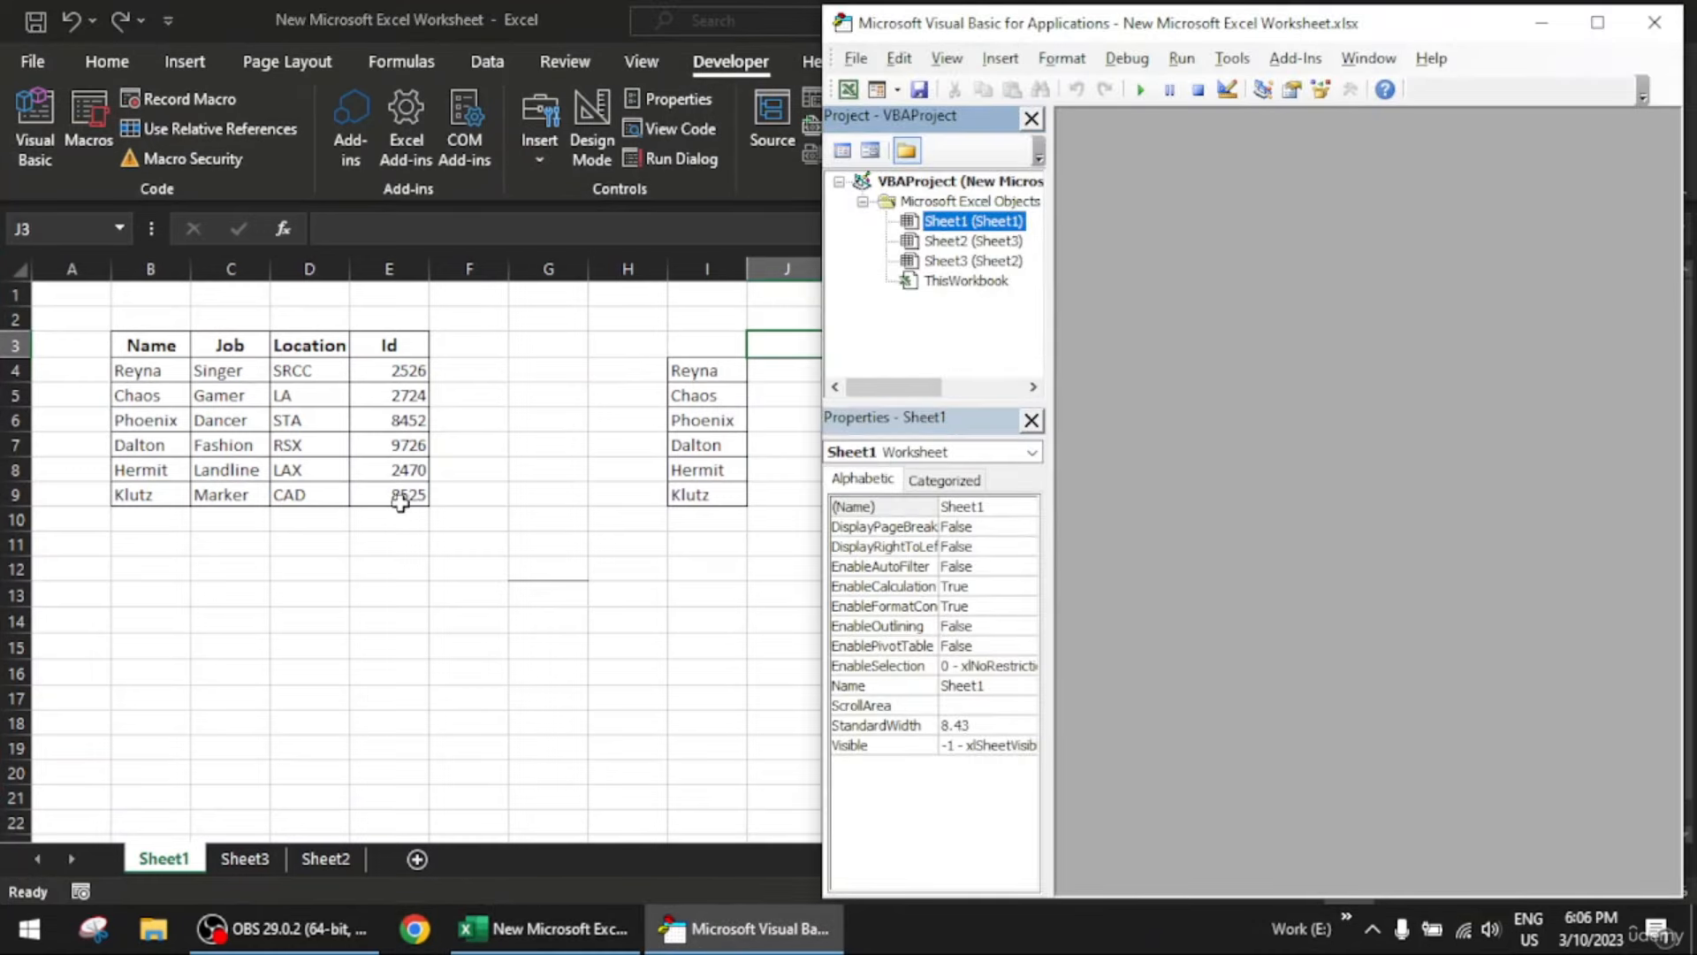
Switch back and forth between the worksheet and the Visual Basic editor, and minimize the editor
click(584, 549)
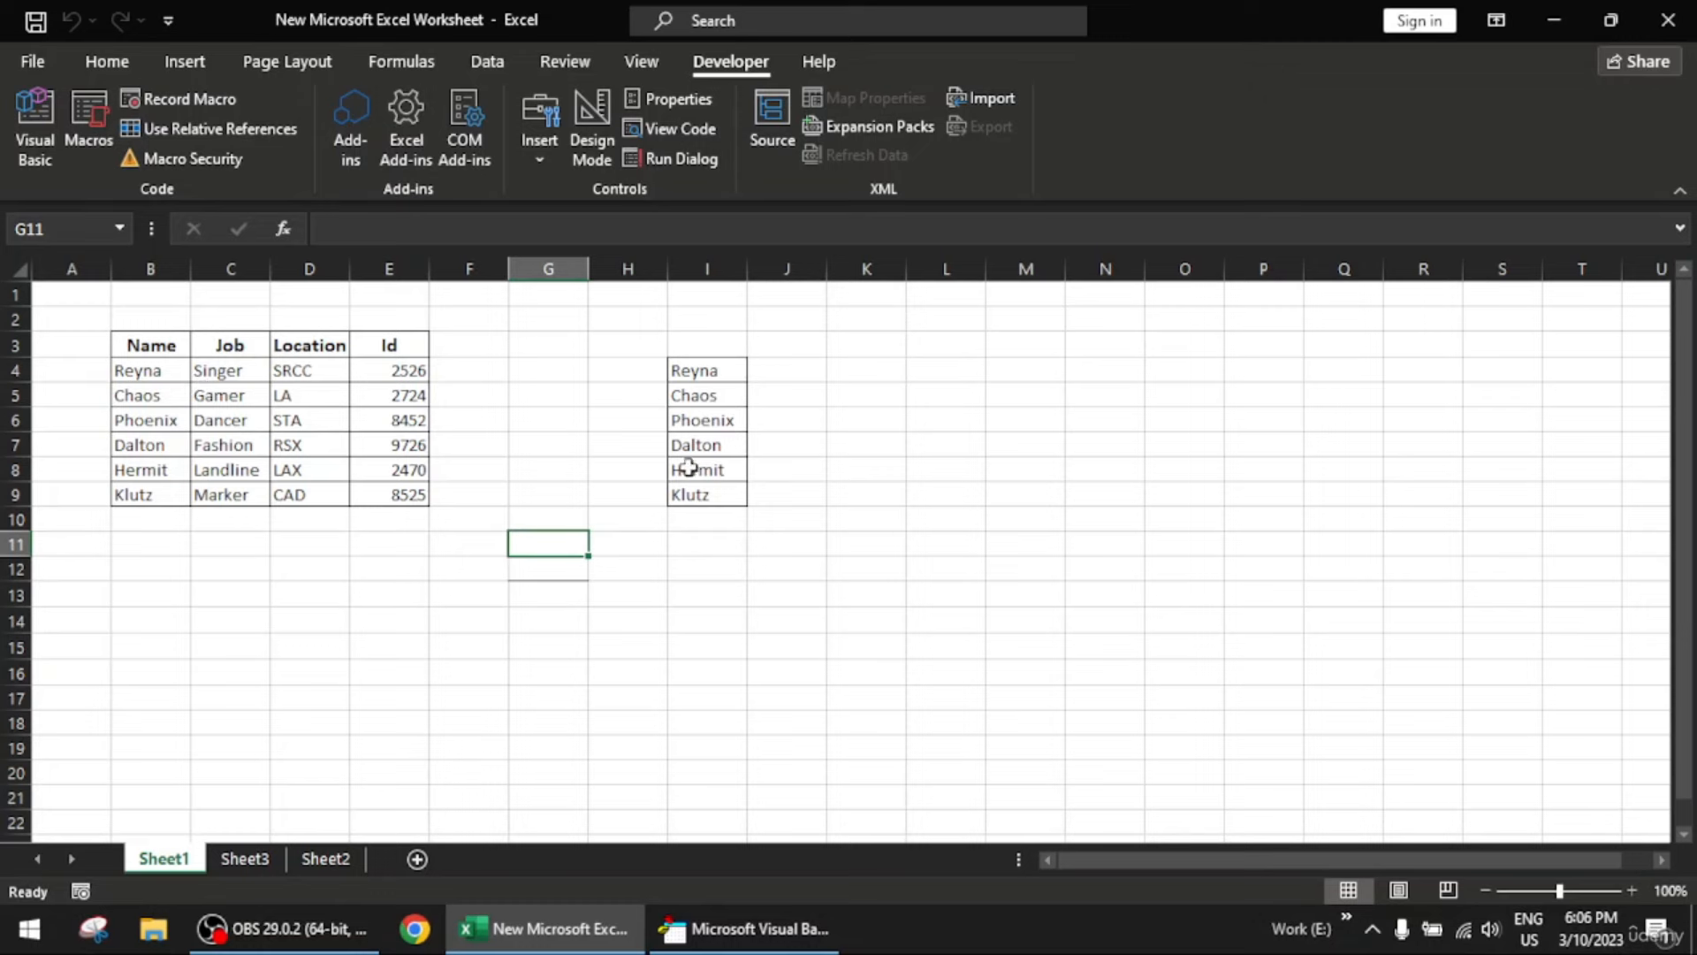
click(742, 927)
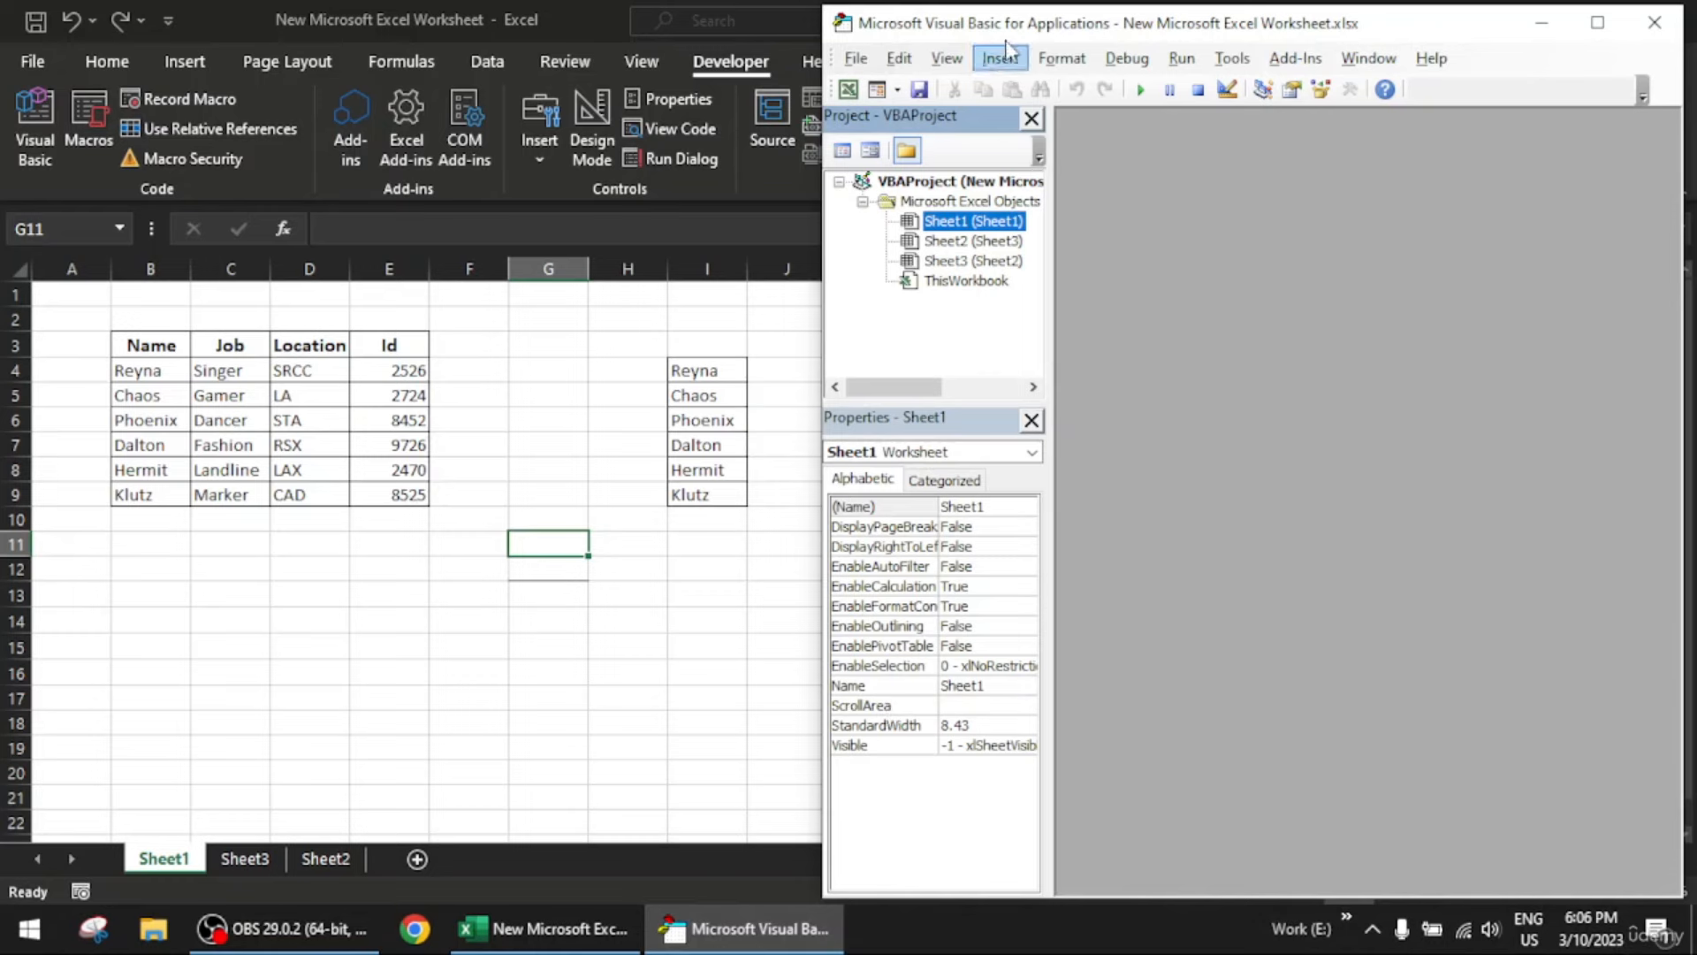
click(285, 492)
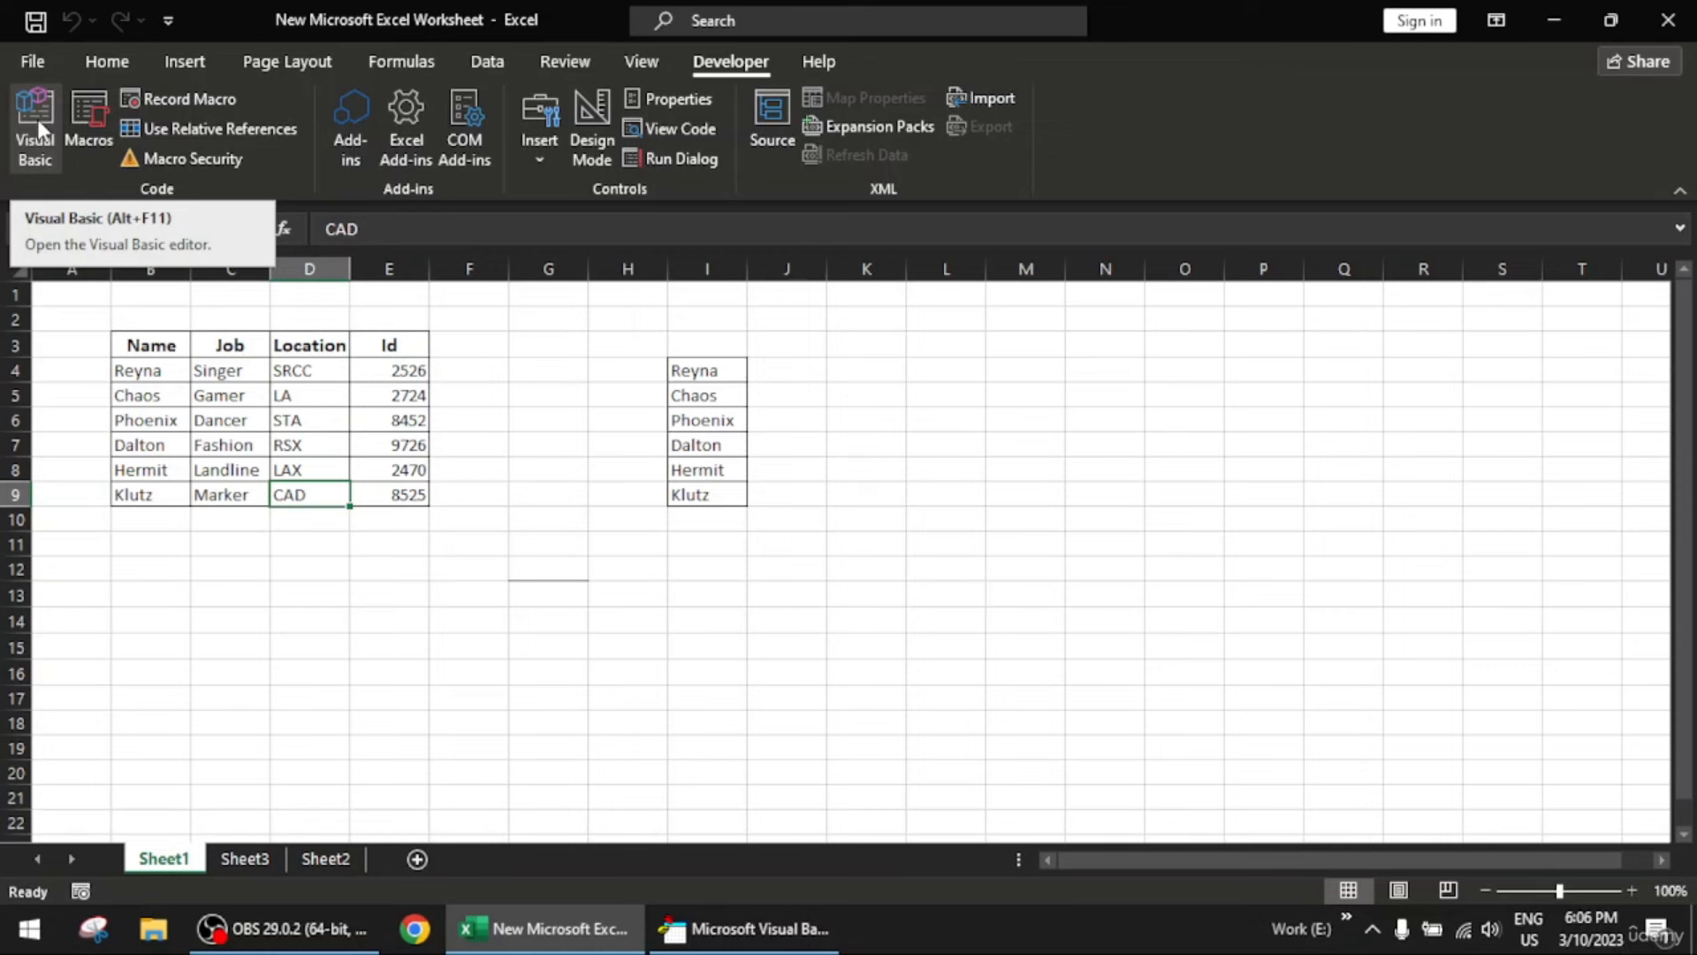
key(alt+F11)
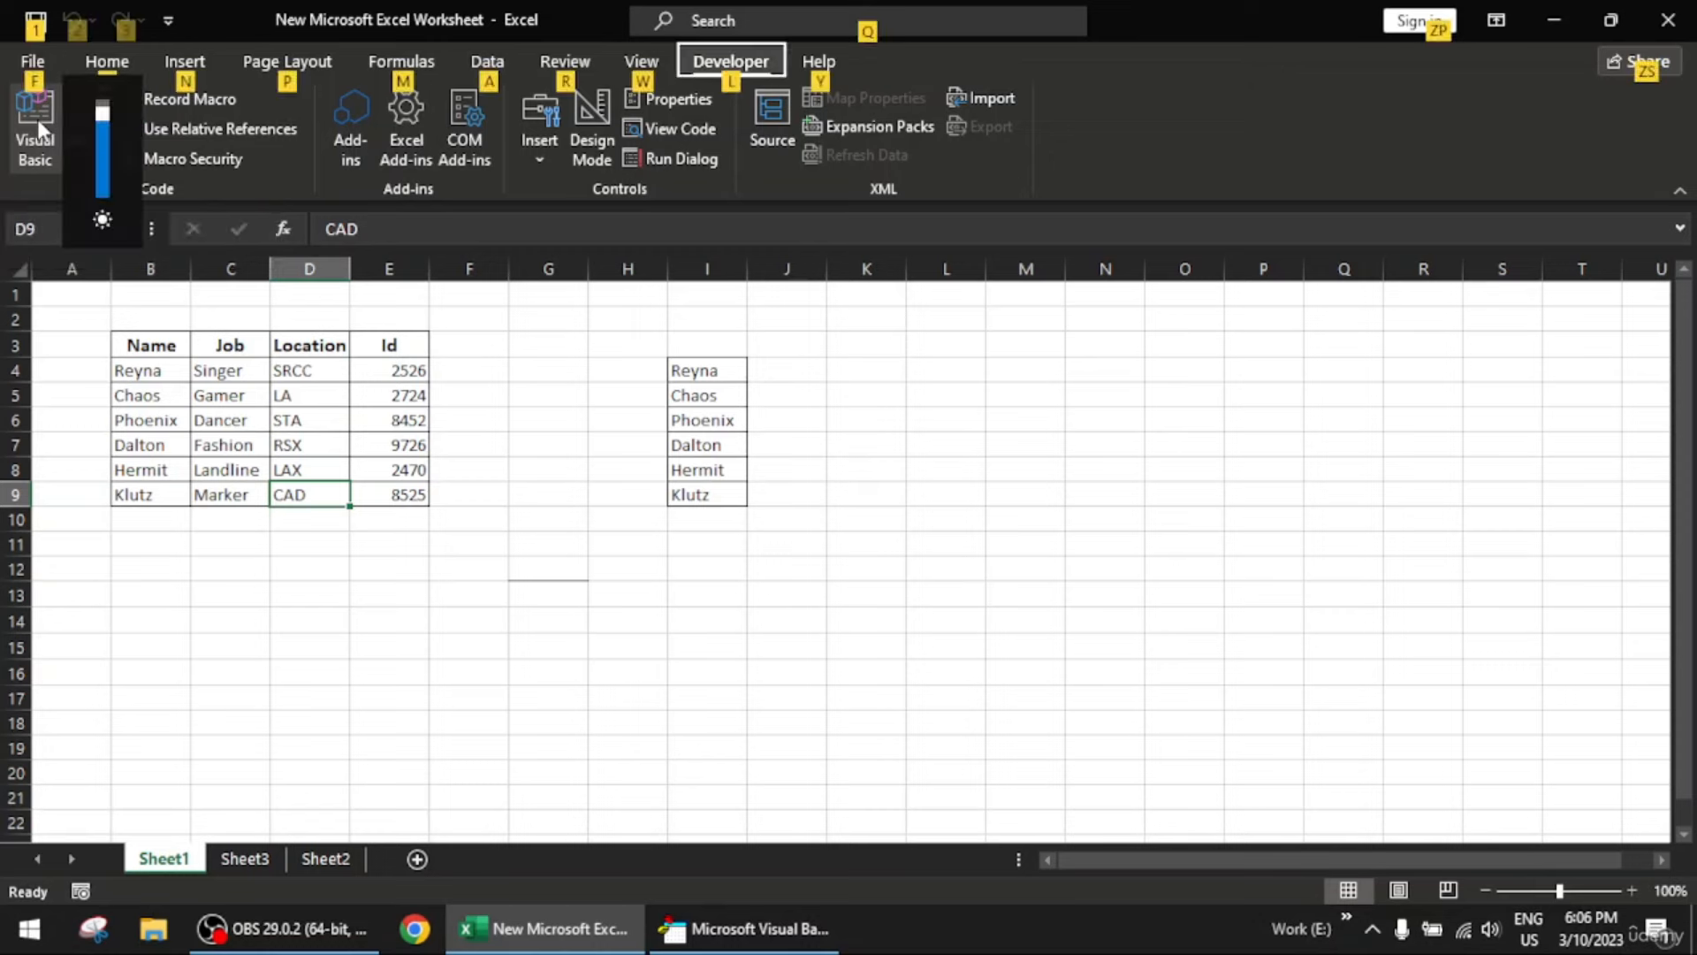
click(232, 528)
click(39, 129)
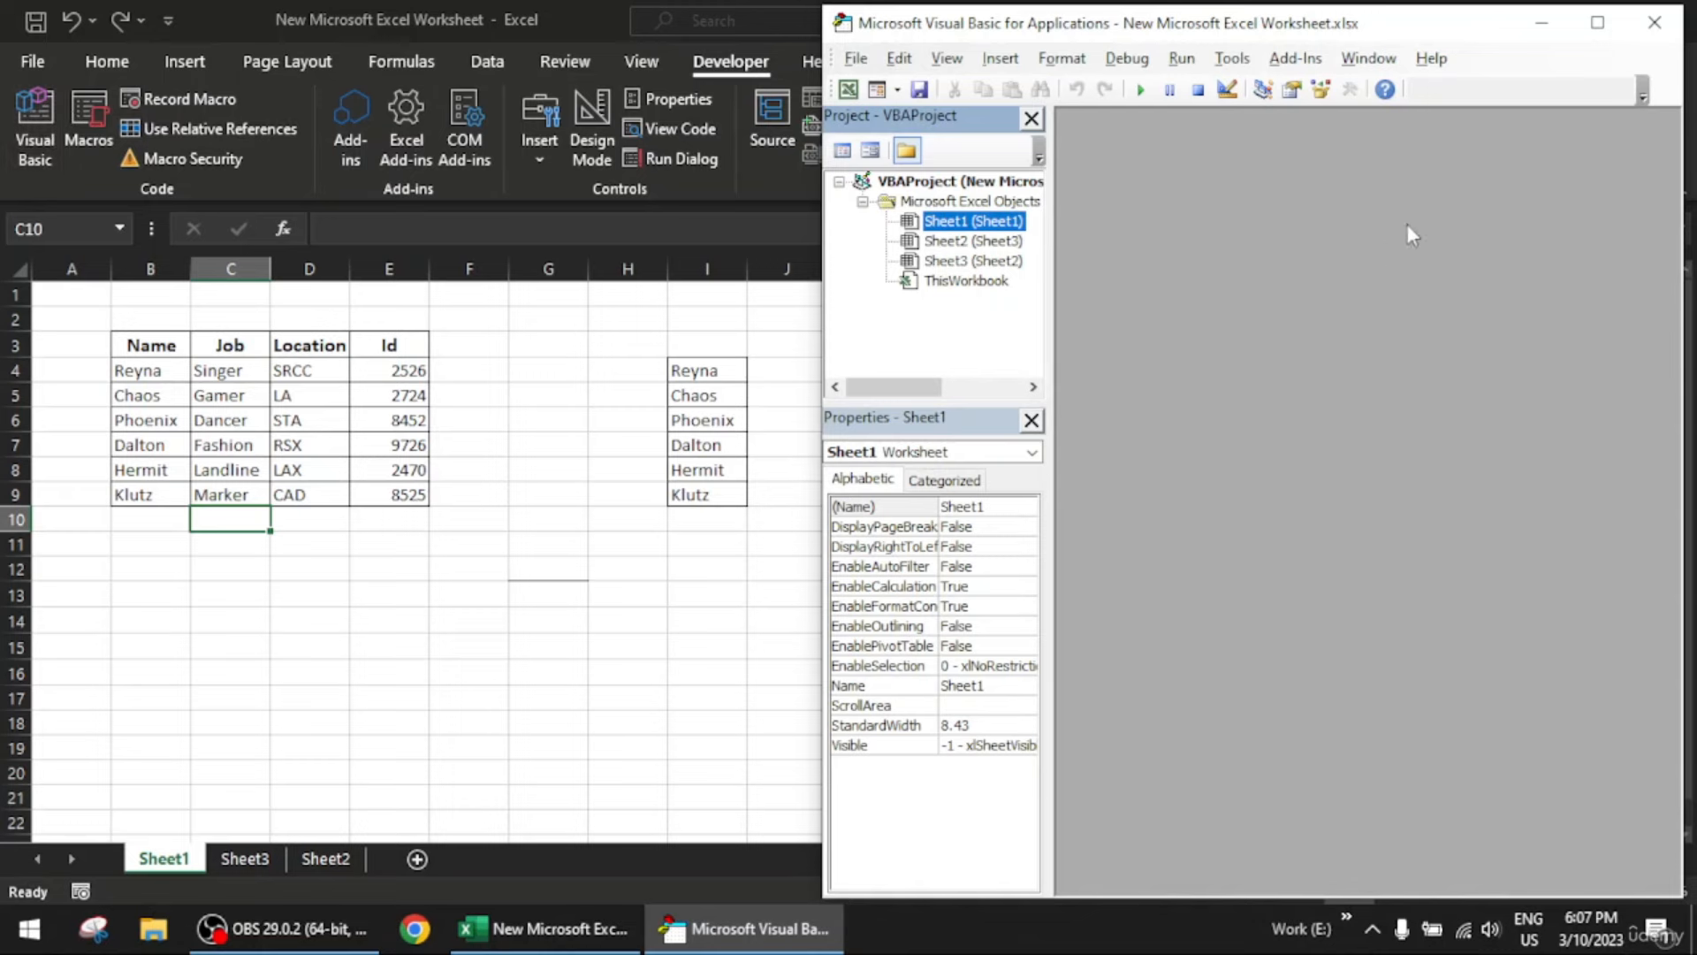
click(1544, 25)
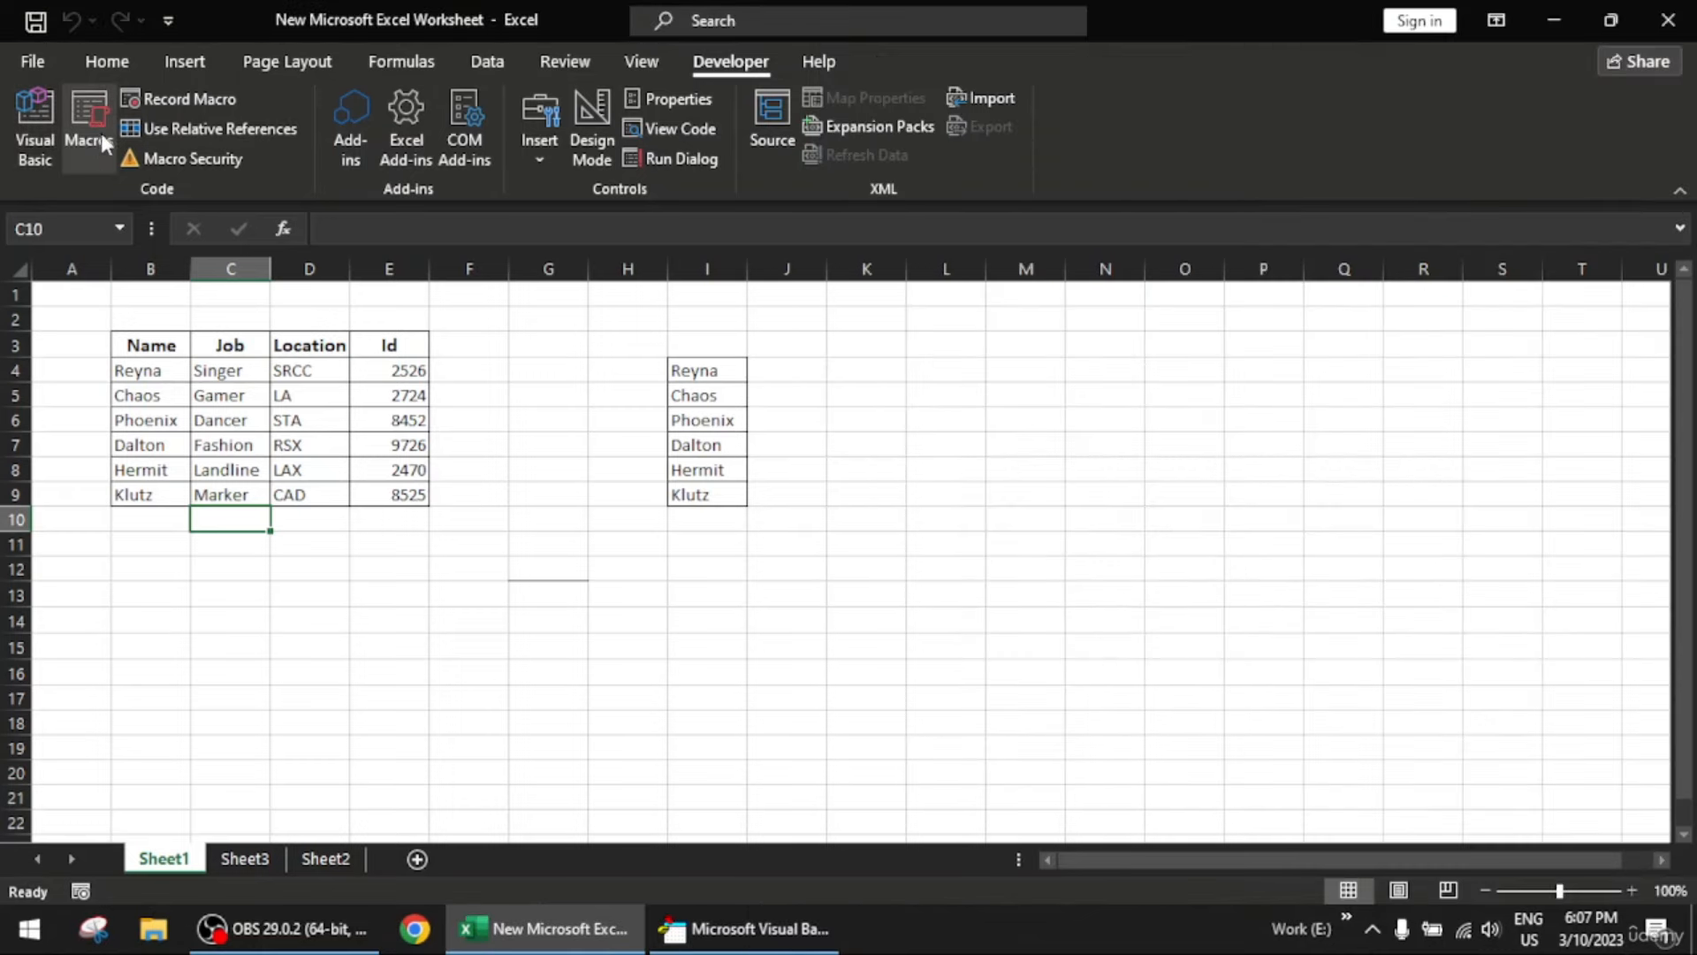
Set up a new macro recording with the macro name fonts_size_color
click(191, 100)
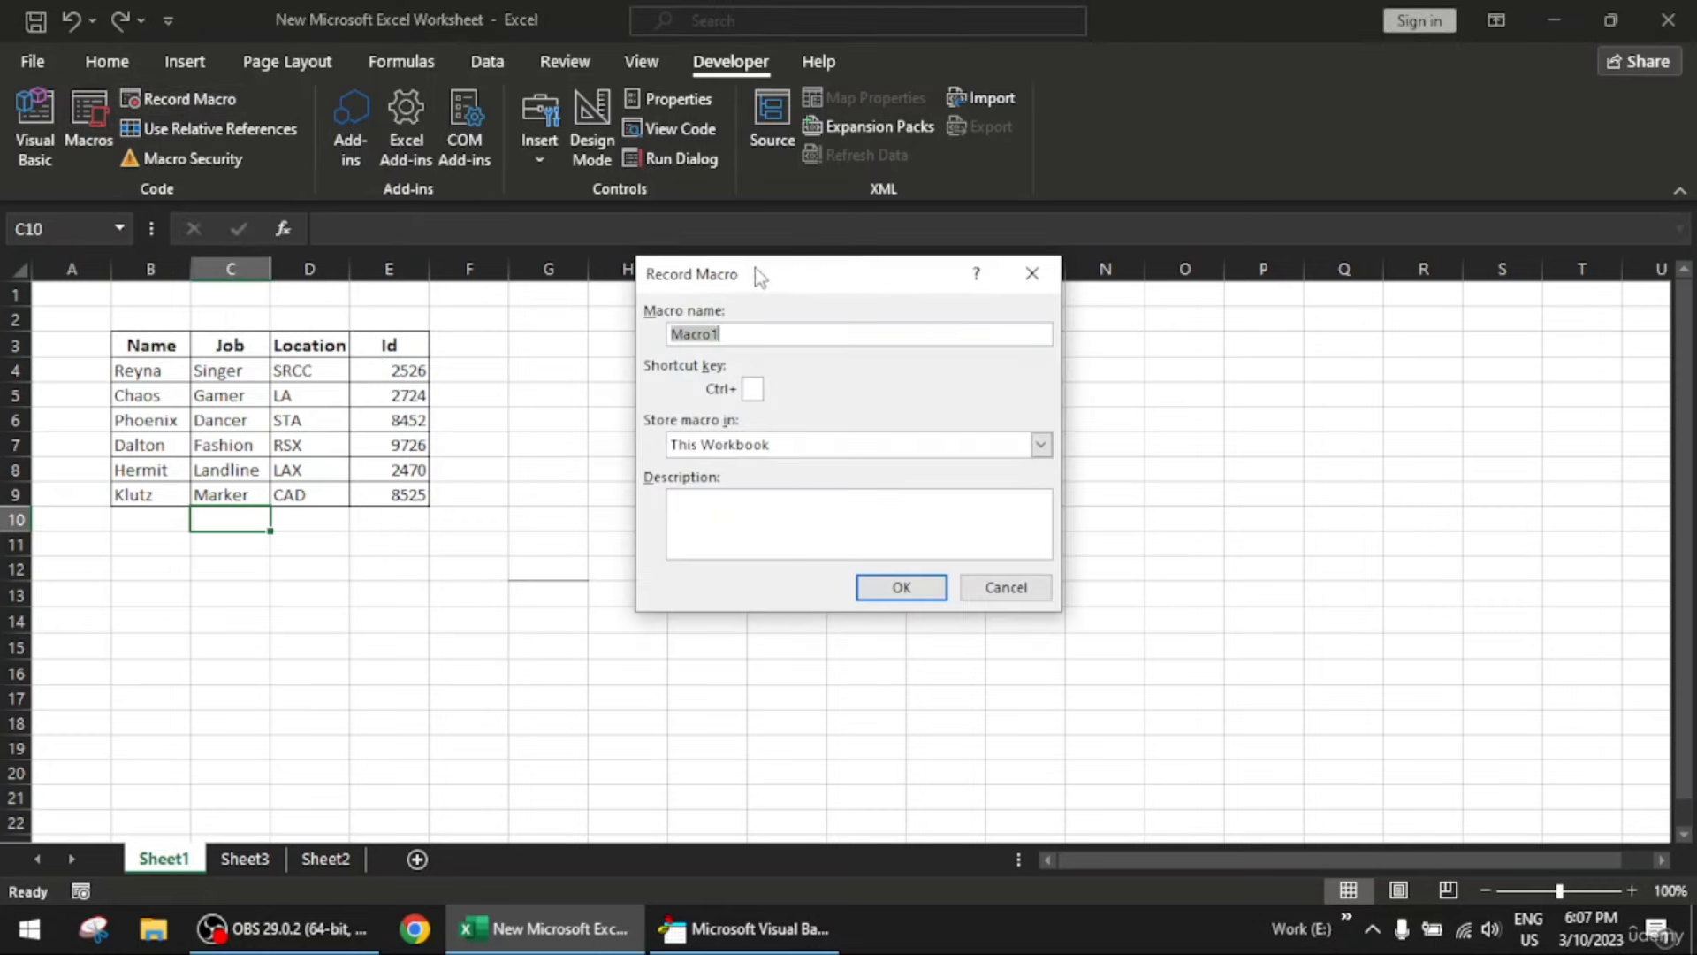
drag(757, 269, 554, 238)
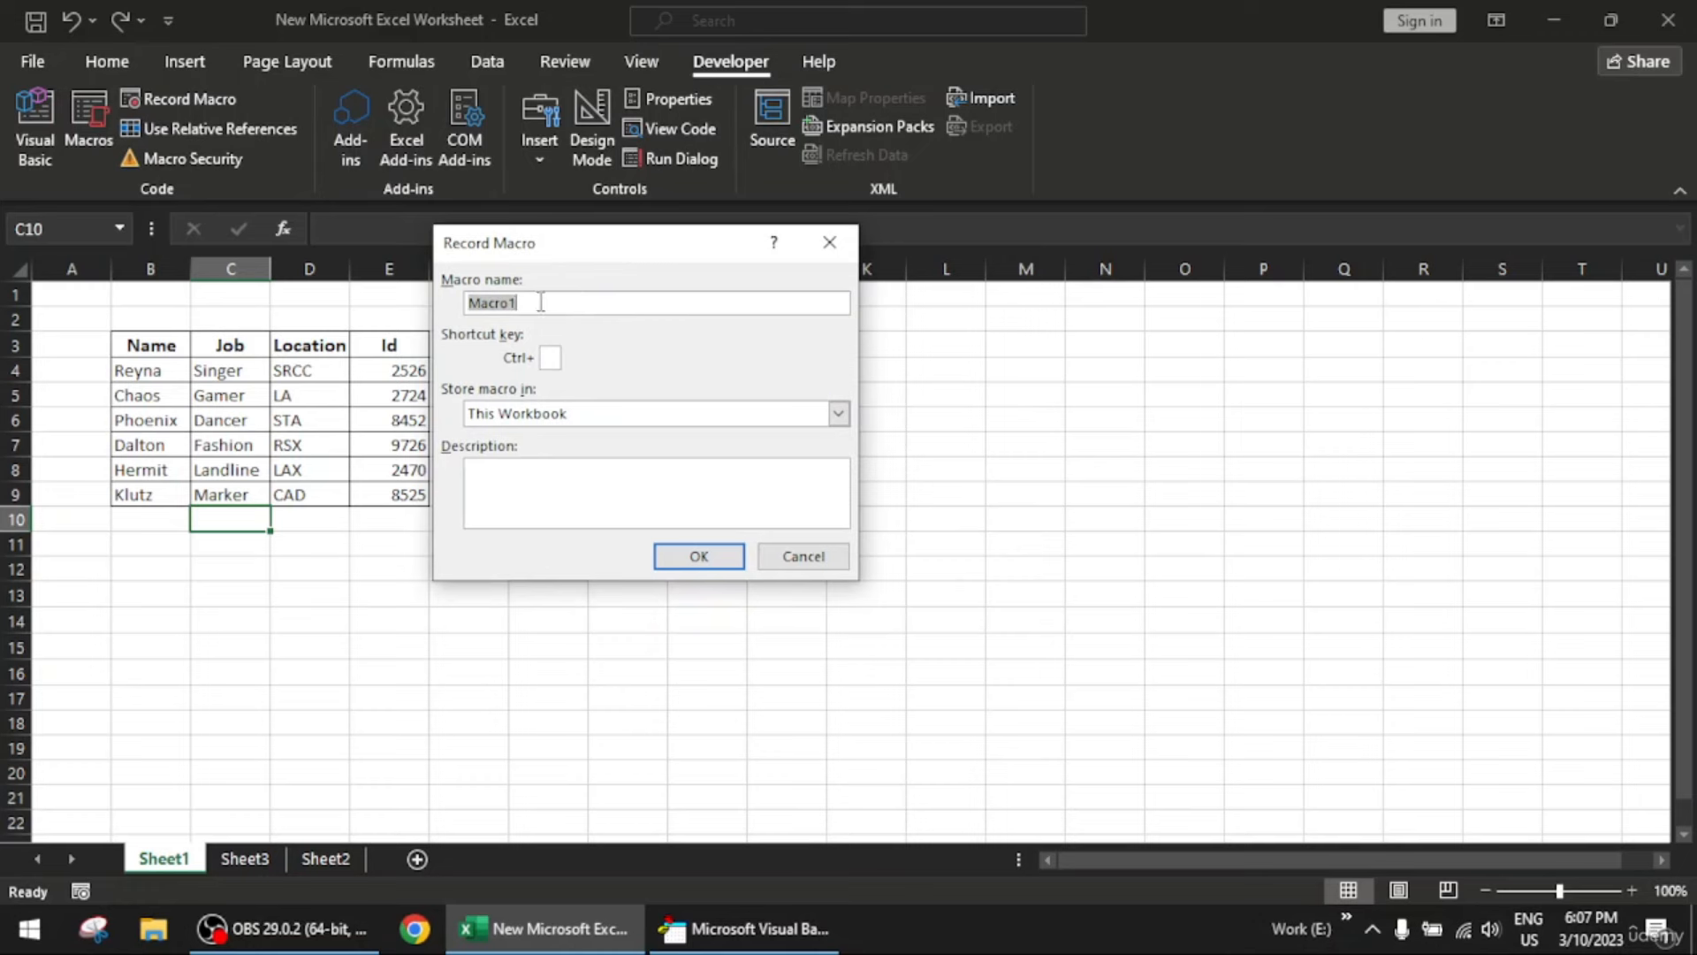
key(BackSpace)
text(f)
text(onts_size_colow)
key(BackSpace)
text(r)
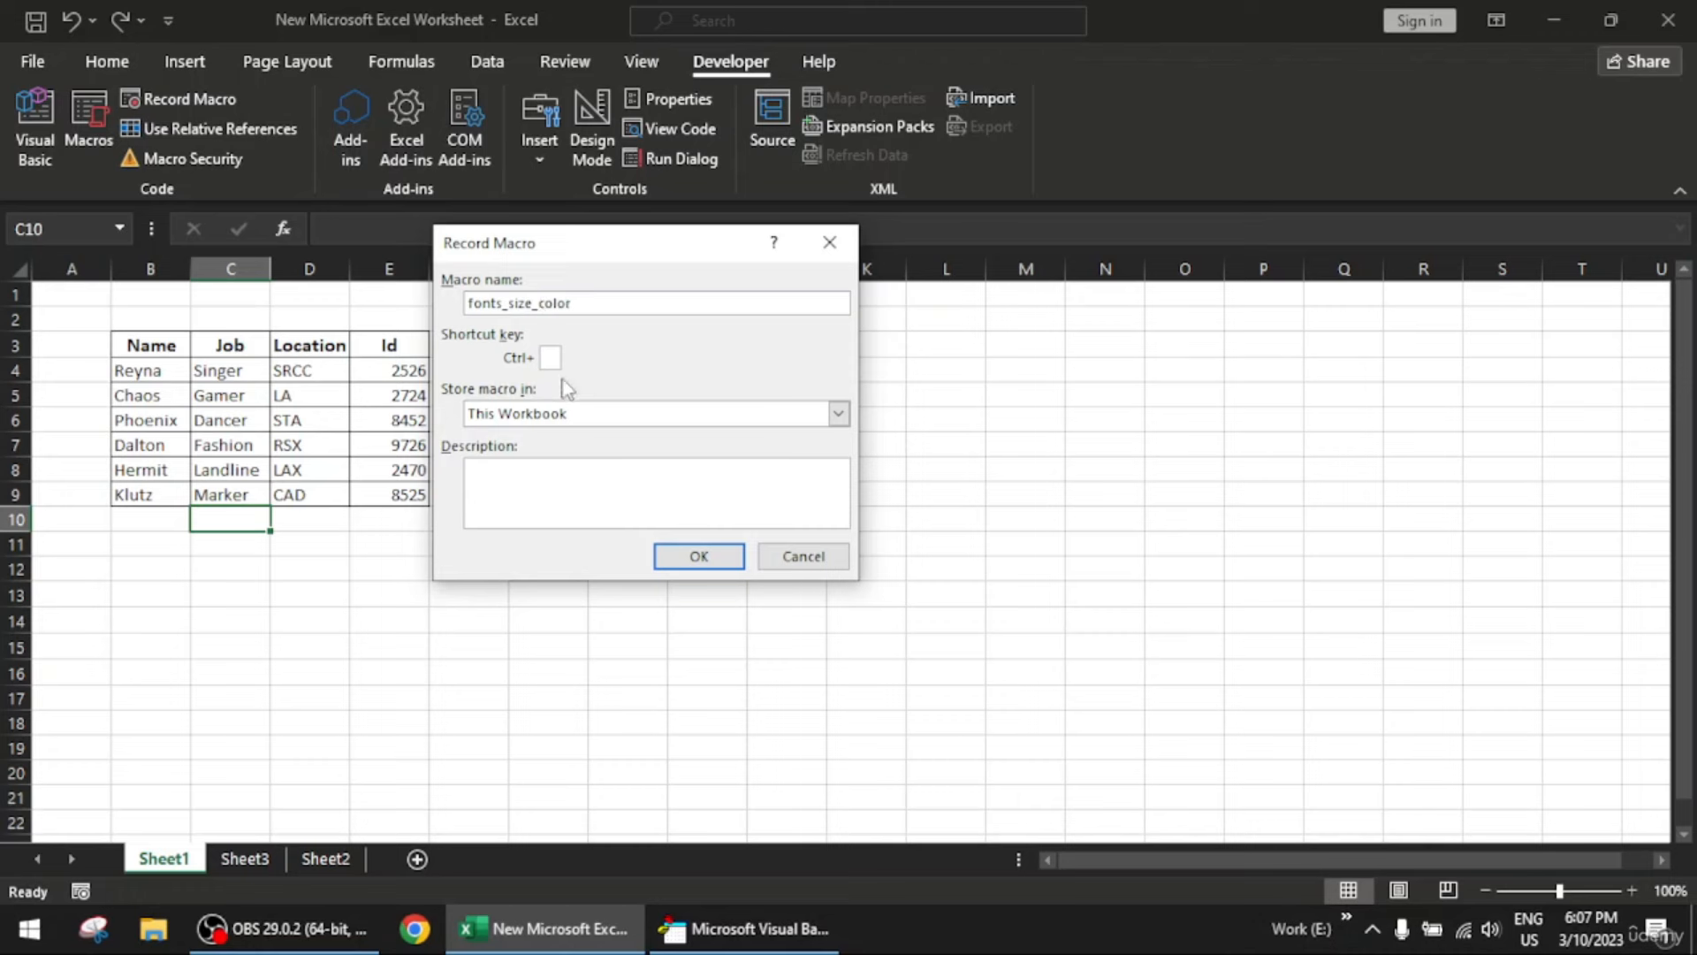
Assign Ctrl+j as the macro's shortcut, store it in This Workbook, and start the recording
click(550, 358)
drag(618, 242, 679, 231)
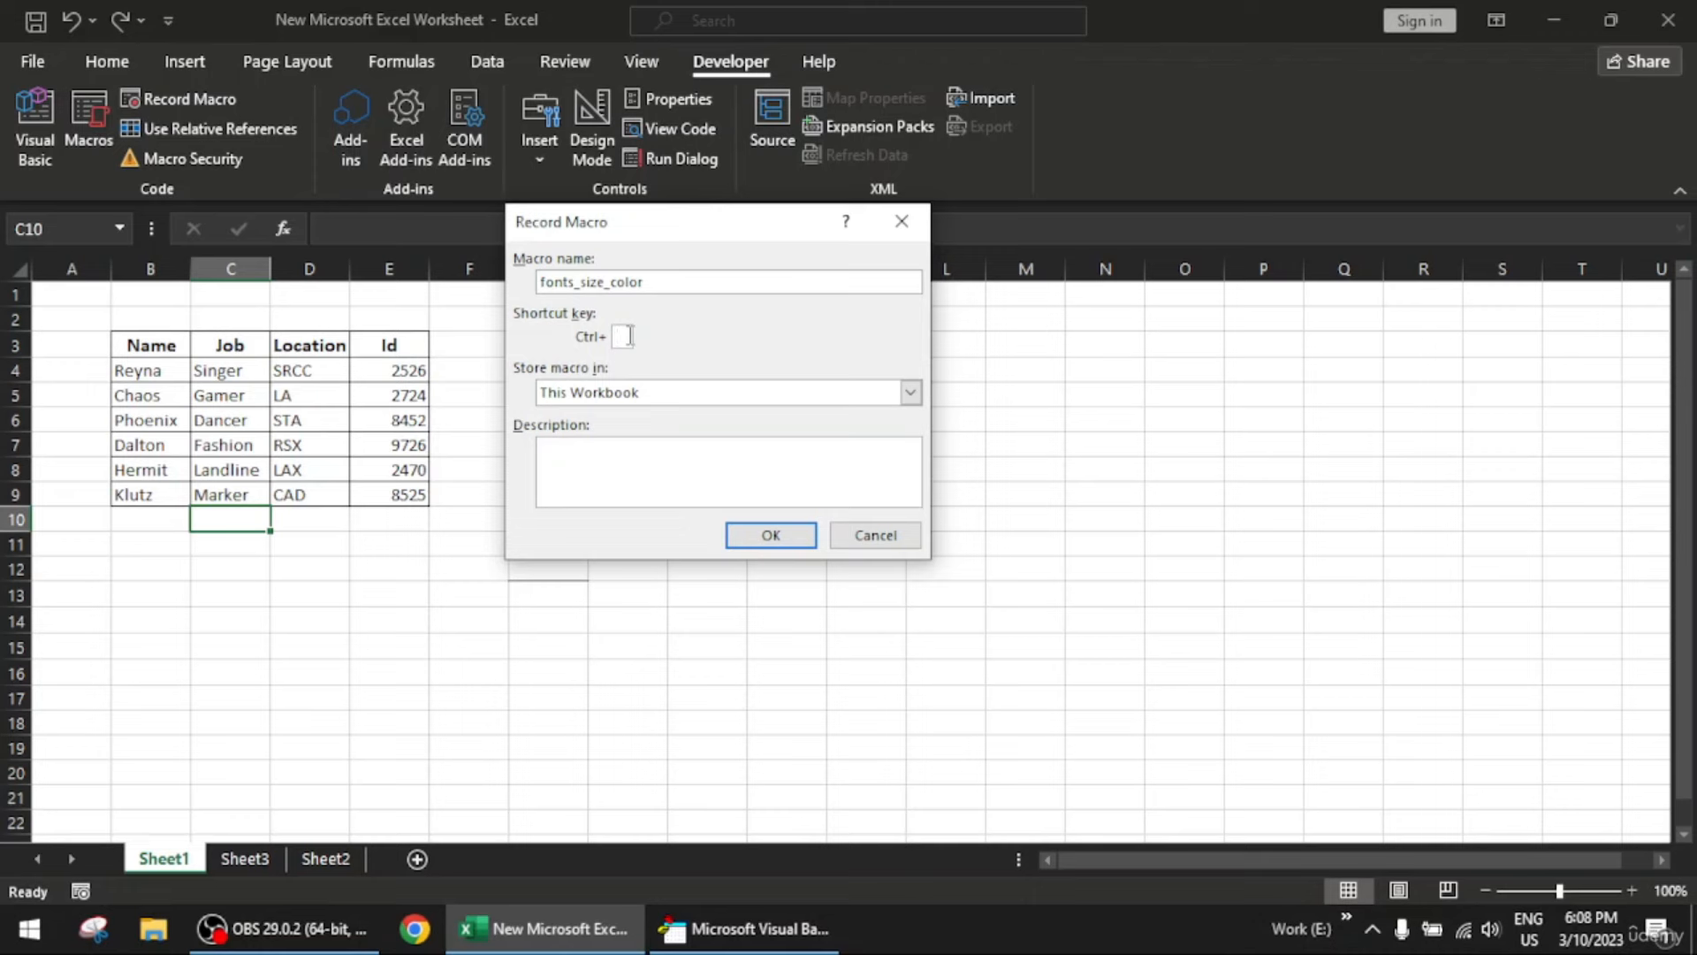
text(j)
click(911, 393)
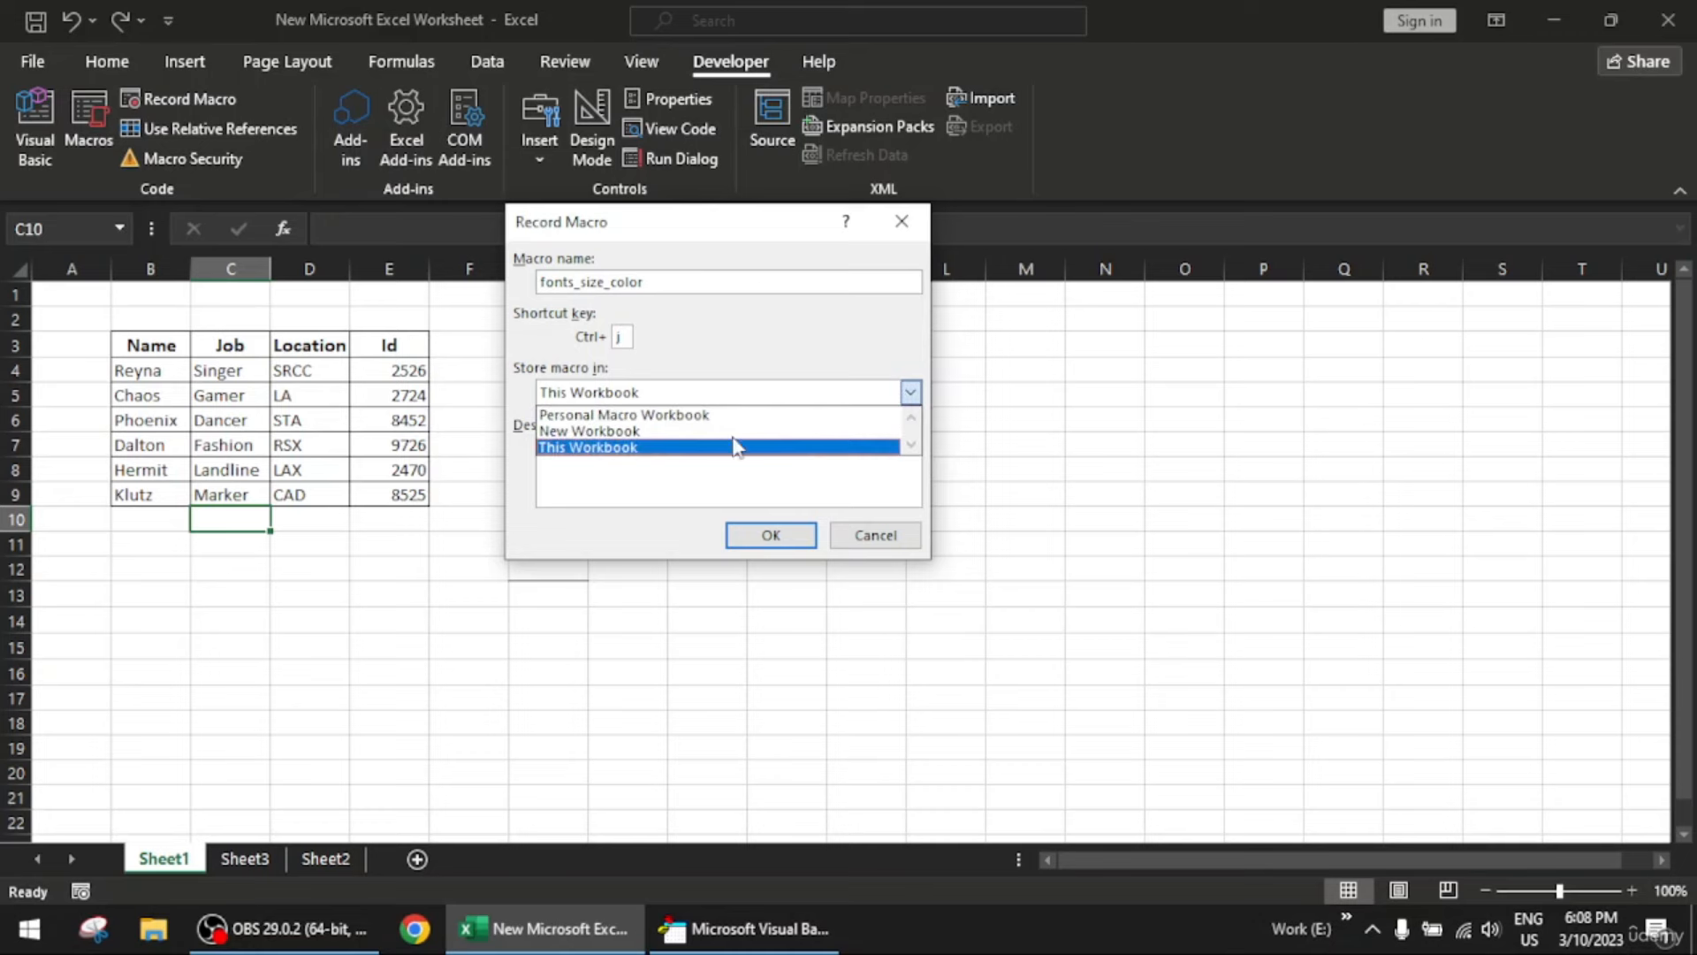
click(638, 447)
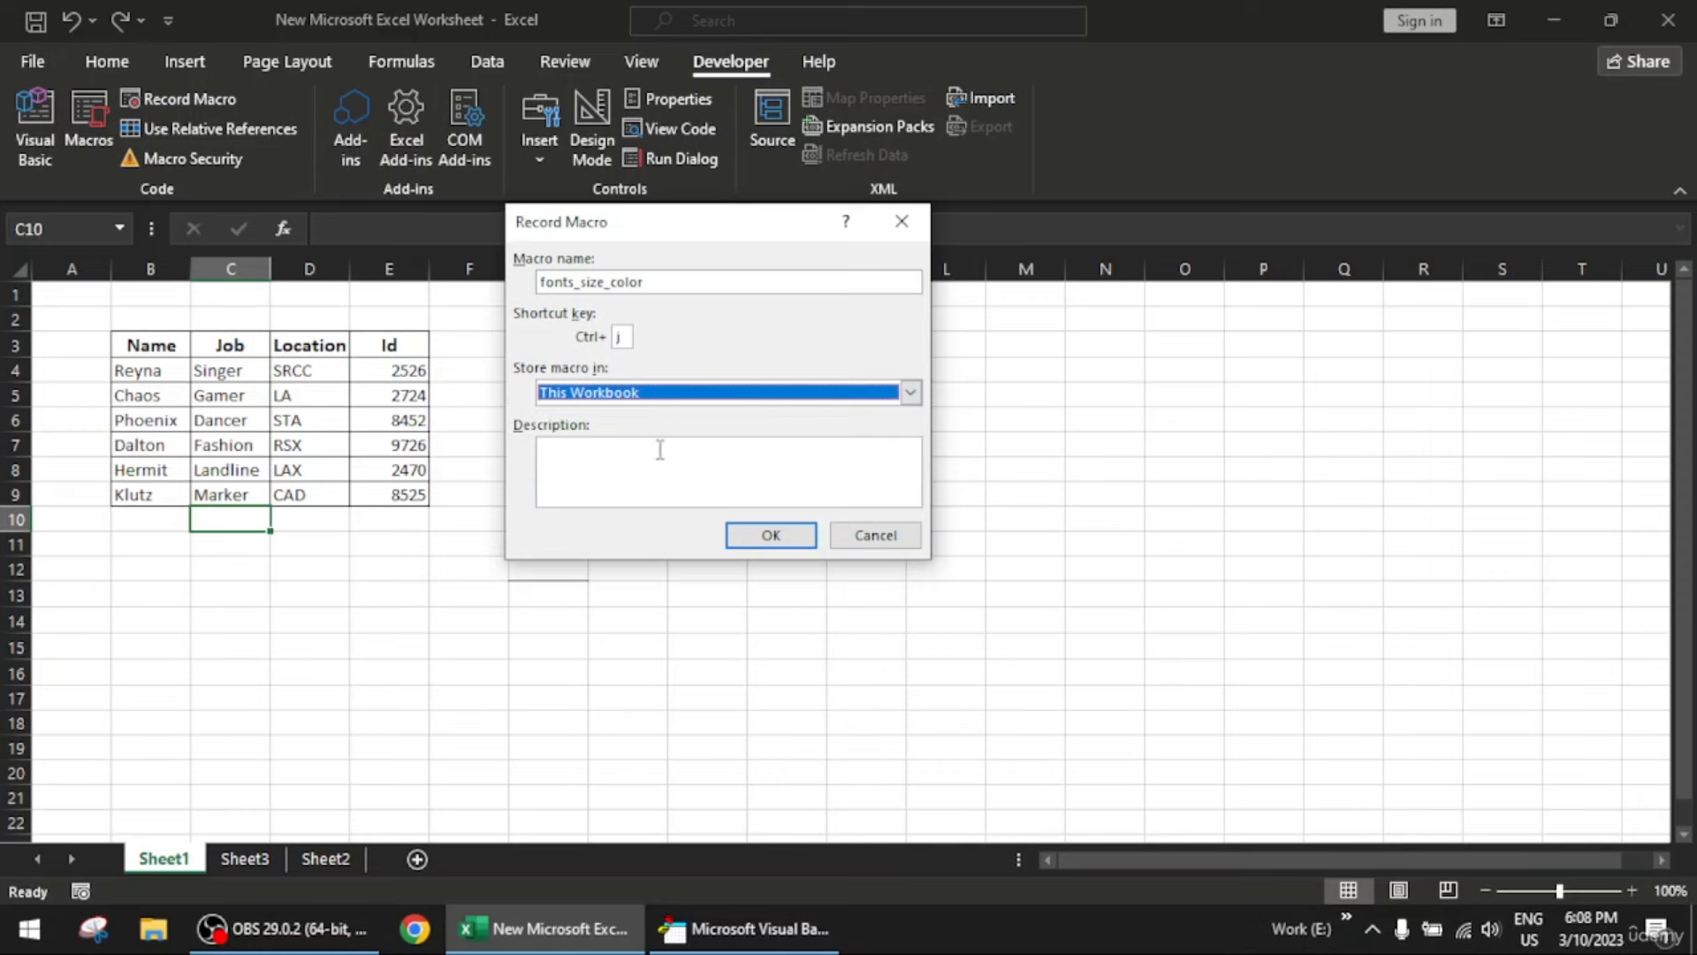
click(770, 544)
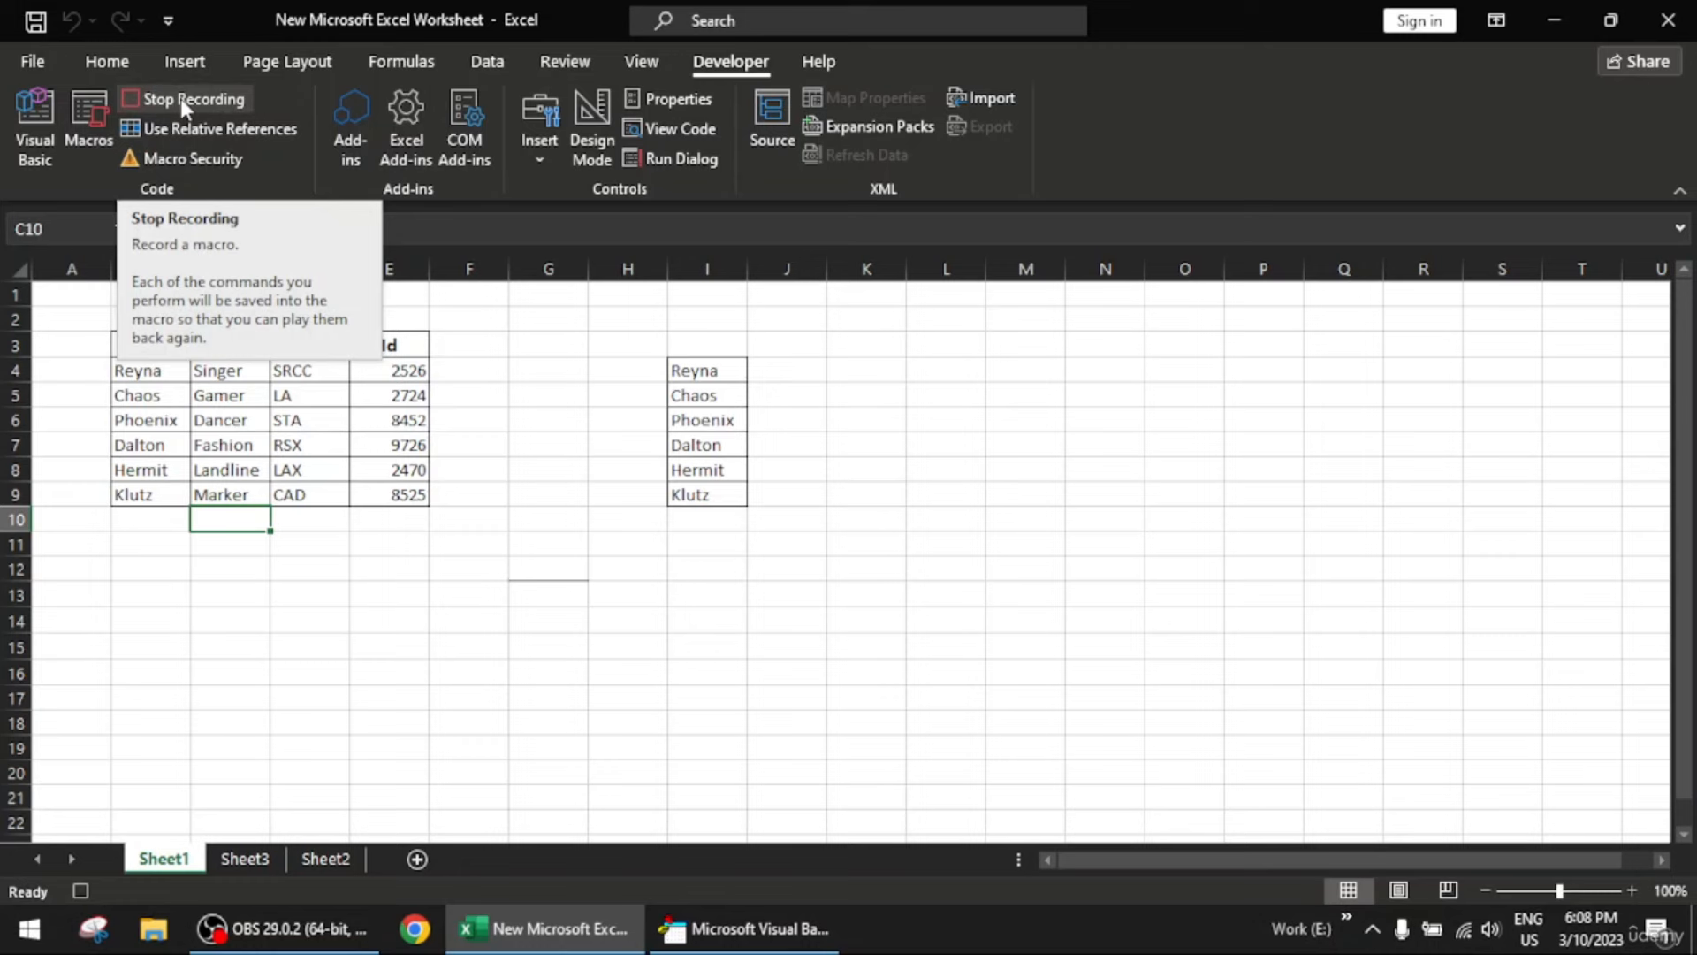
Format the table in B3:E9 with the font Berlin Sans FB Demi at size 16
click(223, 442)
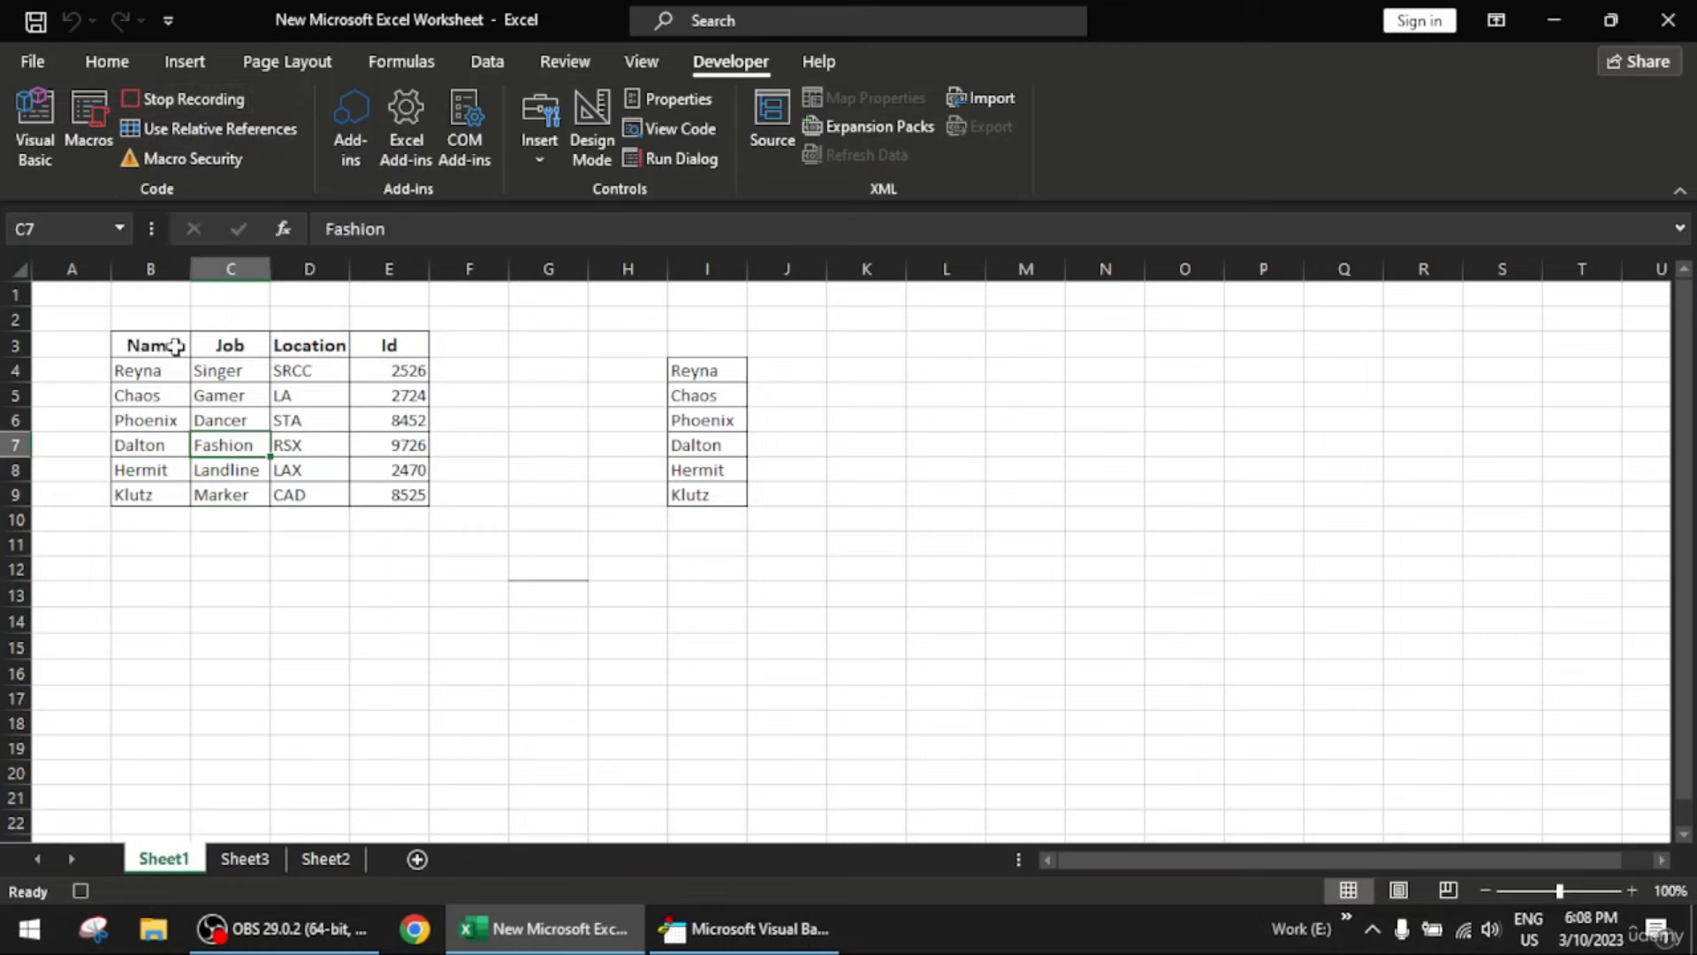
drag(170, 344, 409, 489)
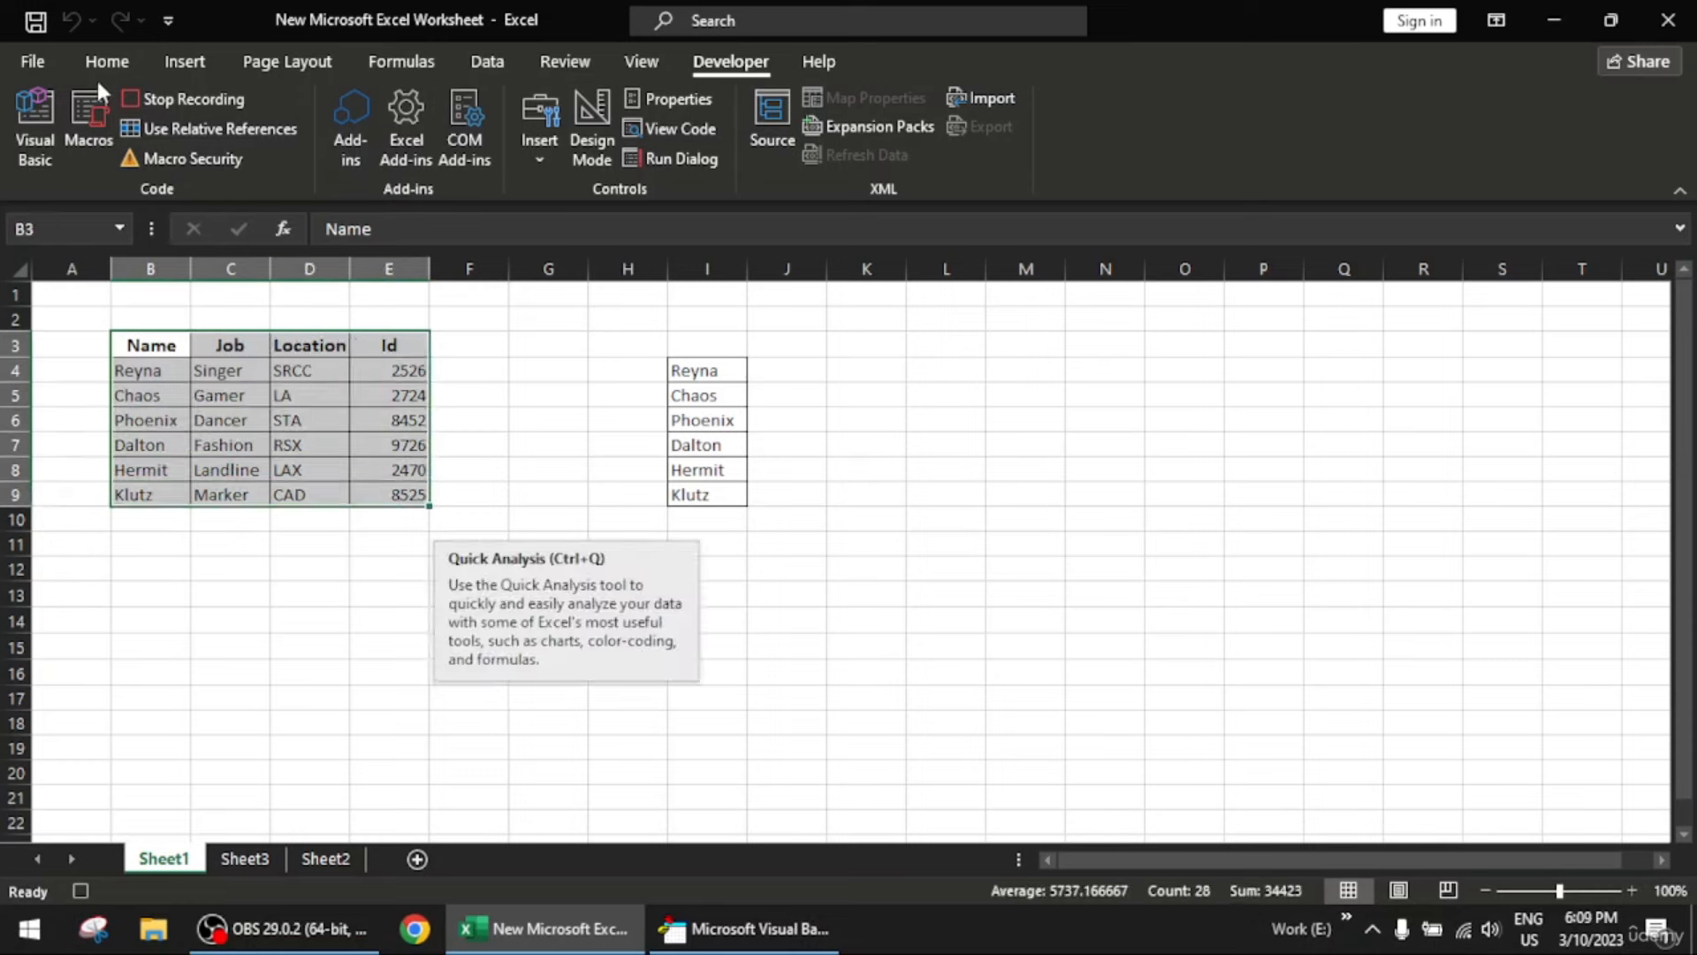
click(115, 65)
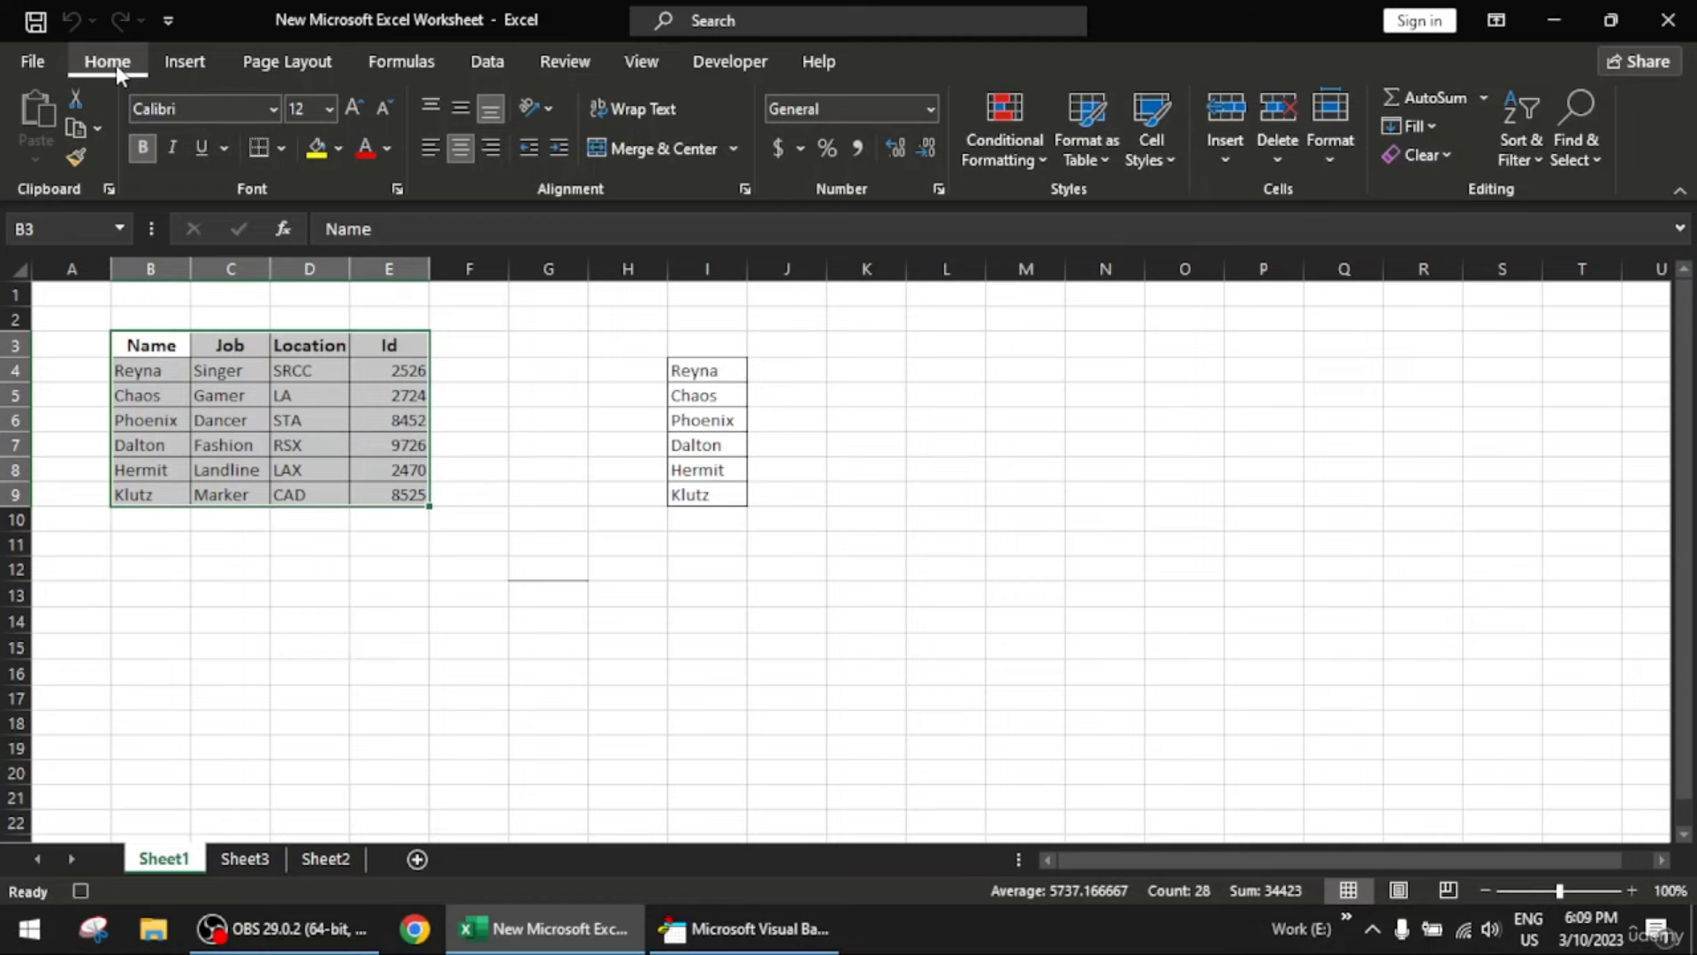
click(272, 108)
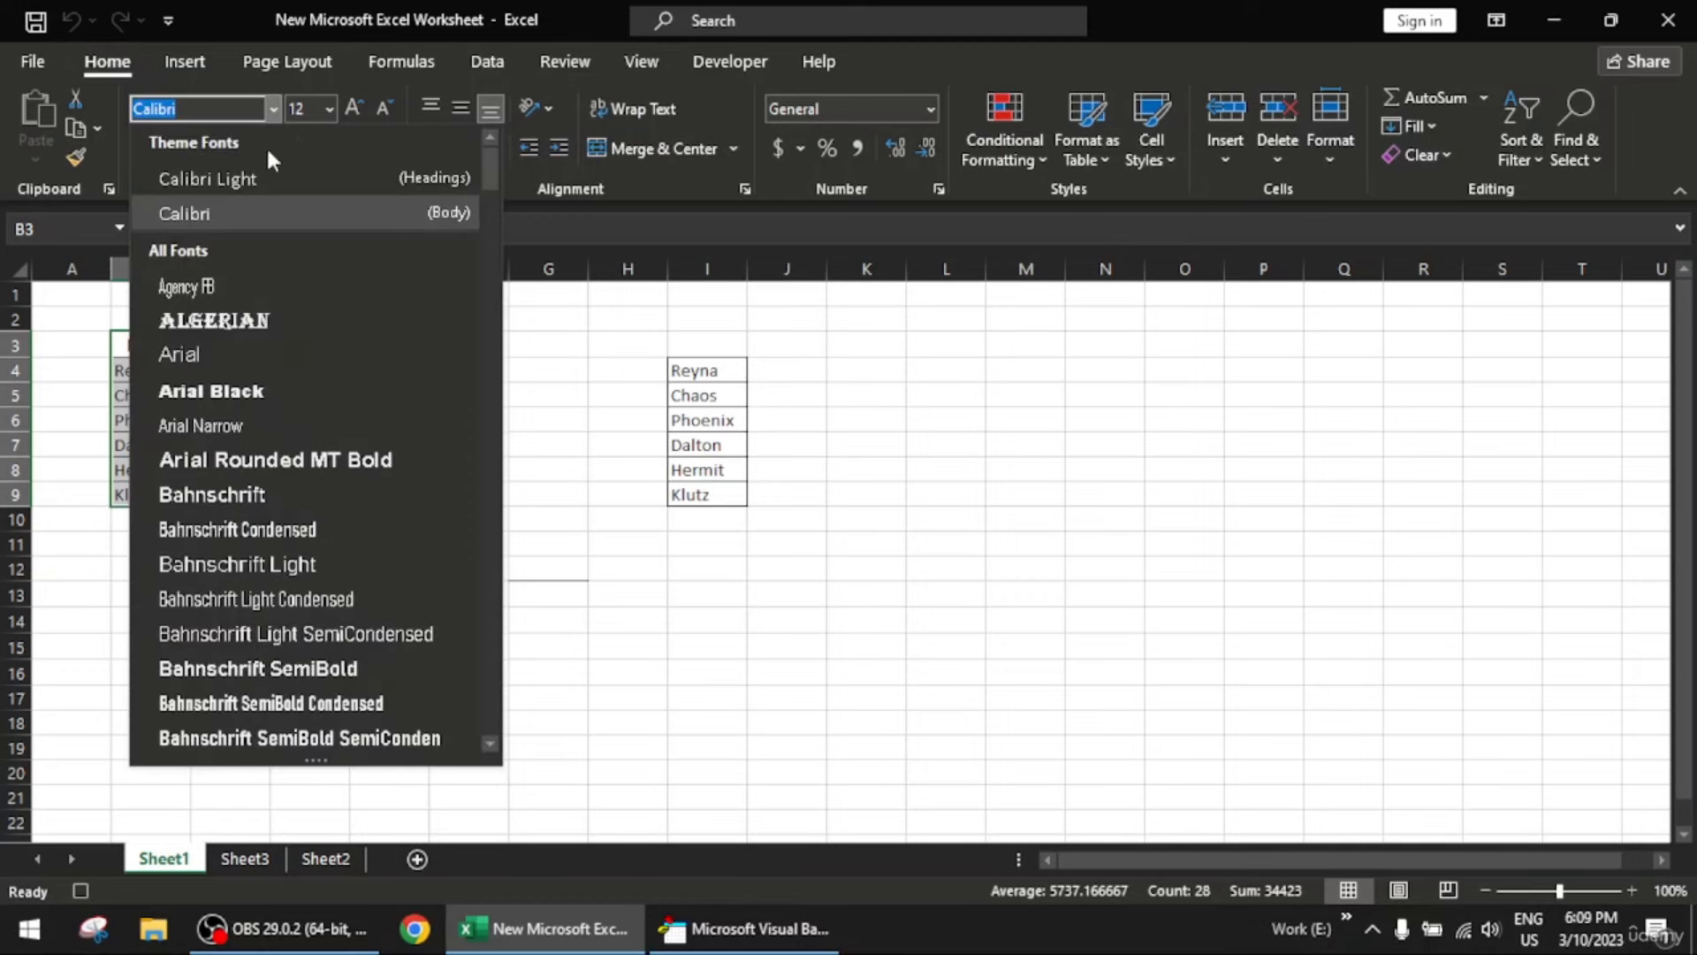
scroll(282, 667, down, 2)
scroll(283, 663, down, 2)
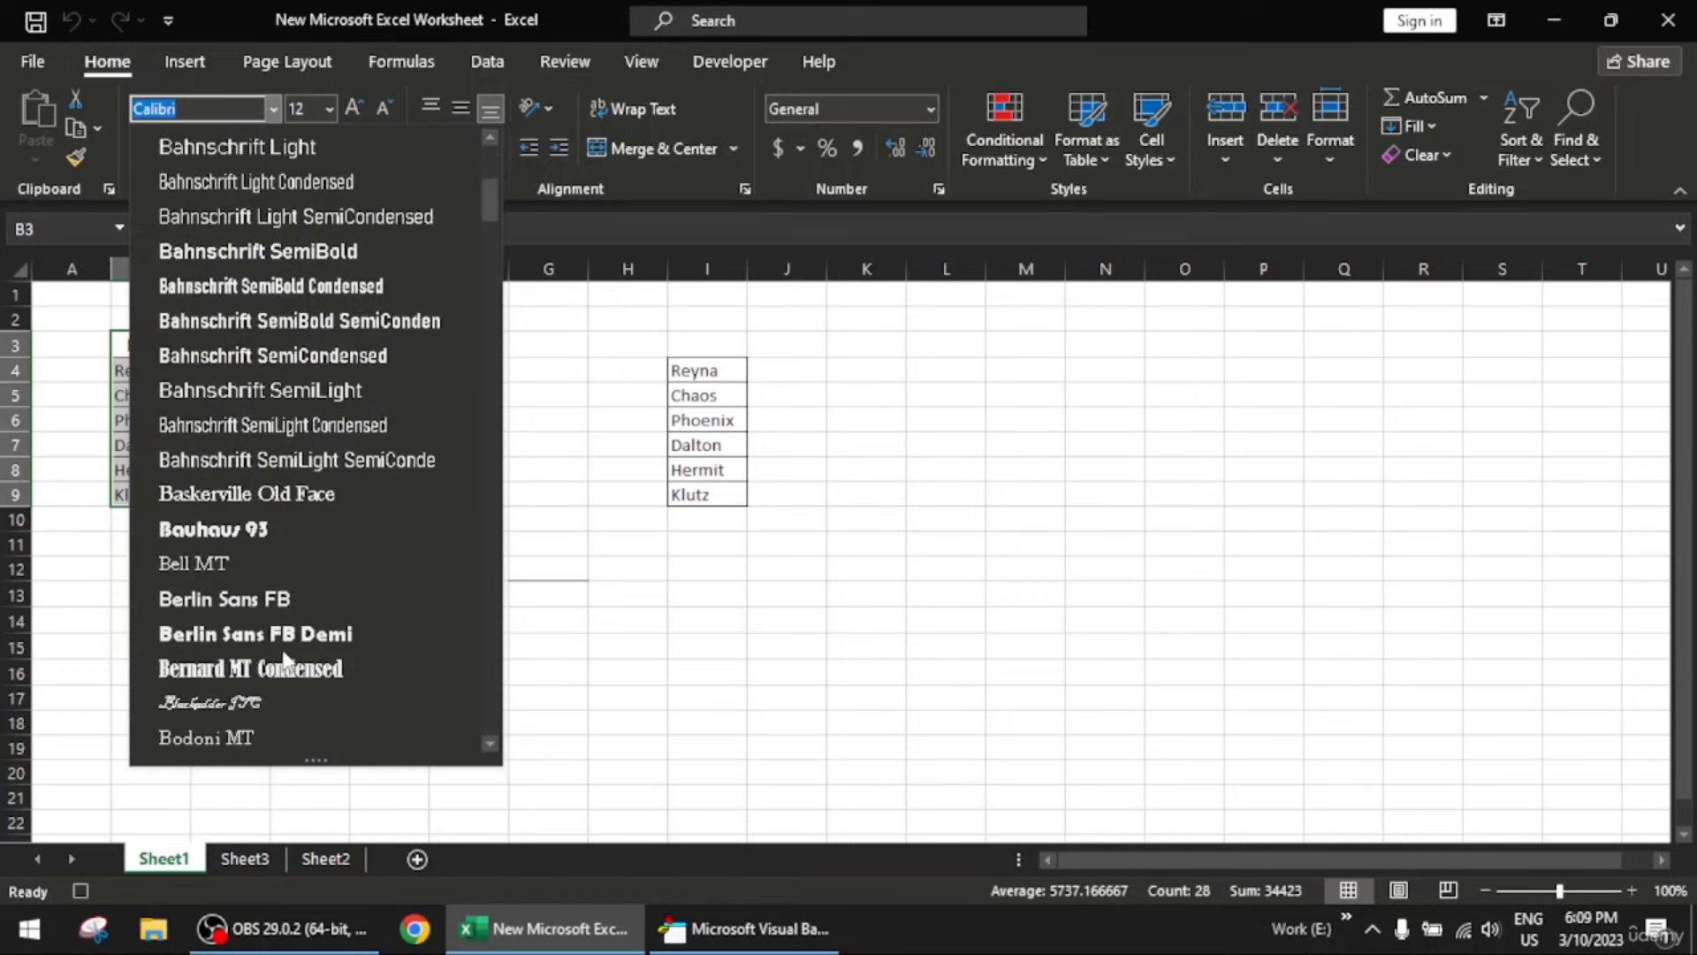
click(230, 631)
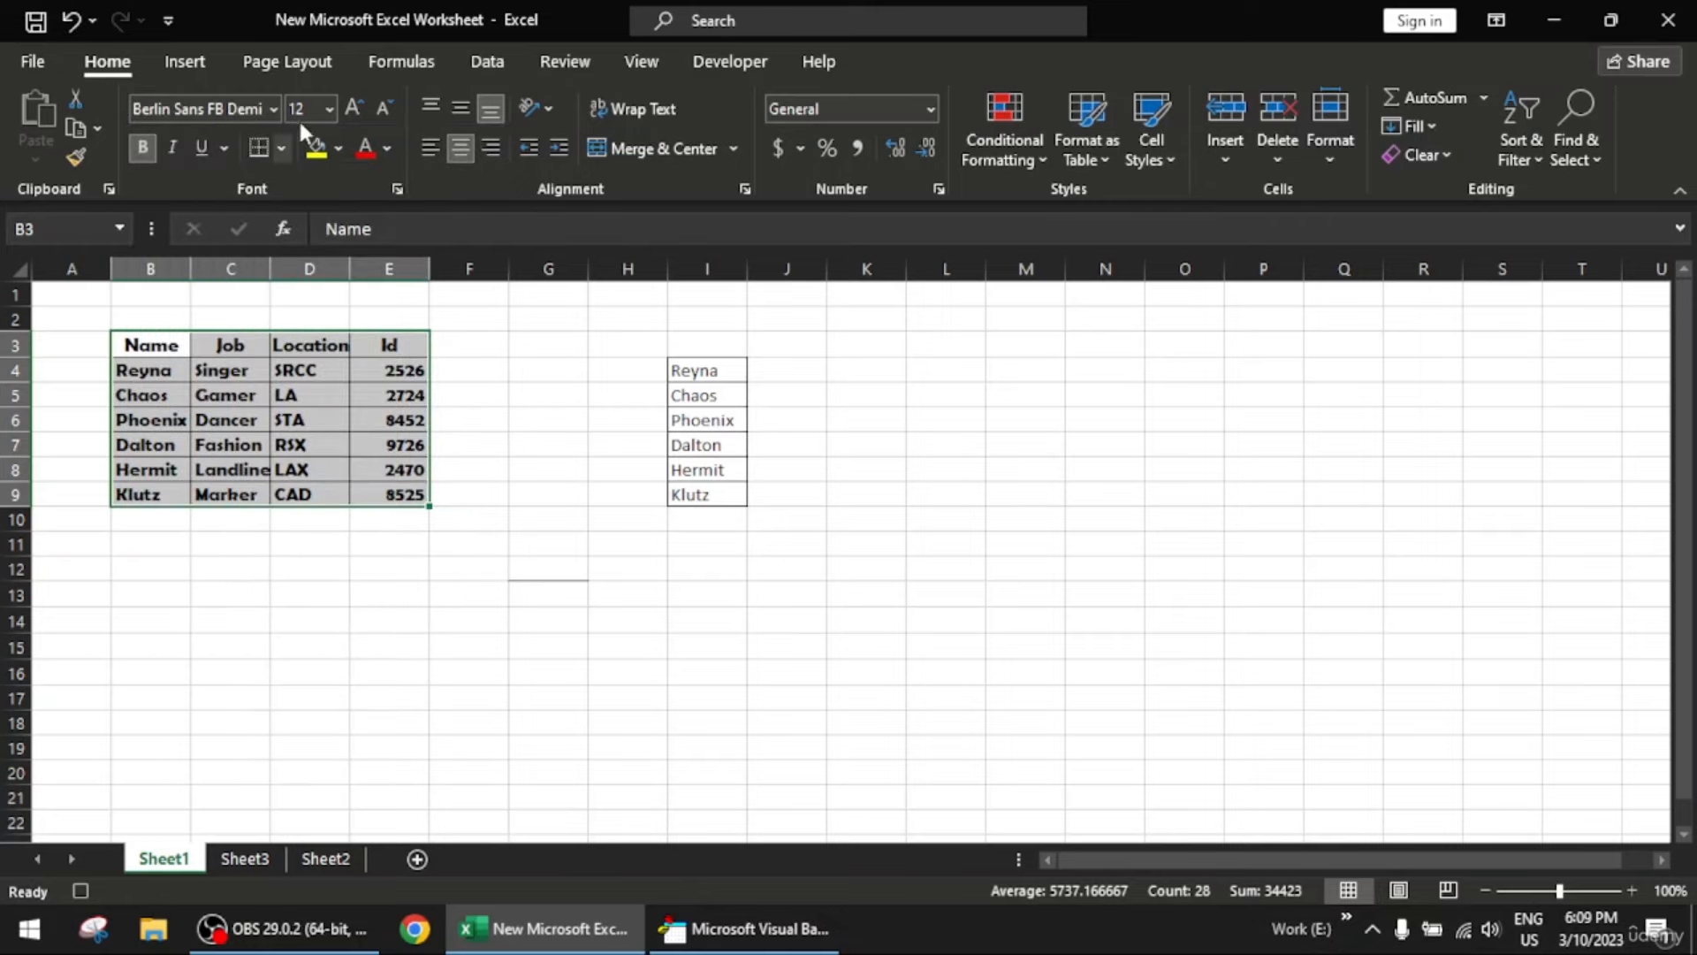
click(352, 110)
click(353, 110)
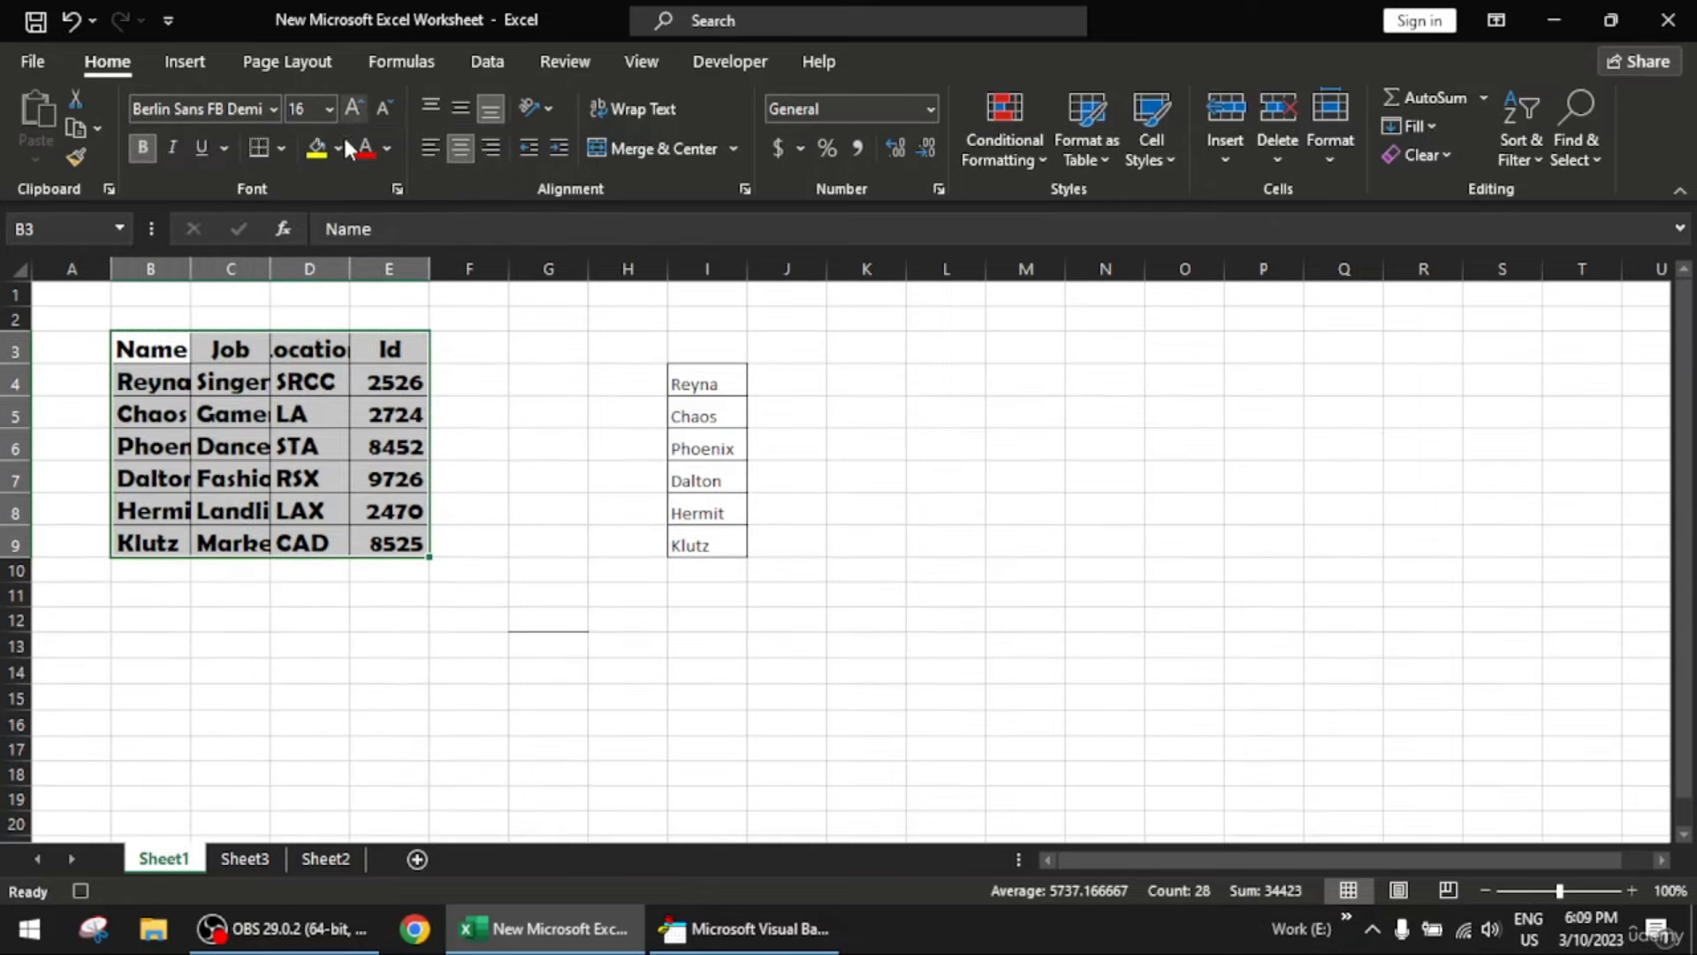
Autofit the widths of columns B, C, D and E to the table's text
double_click(190, 269)
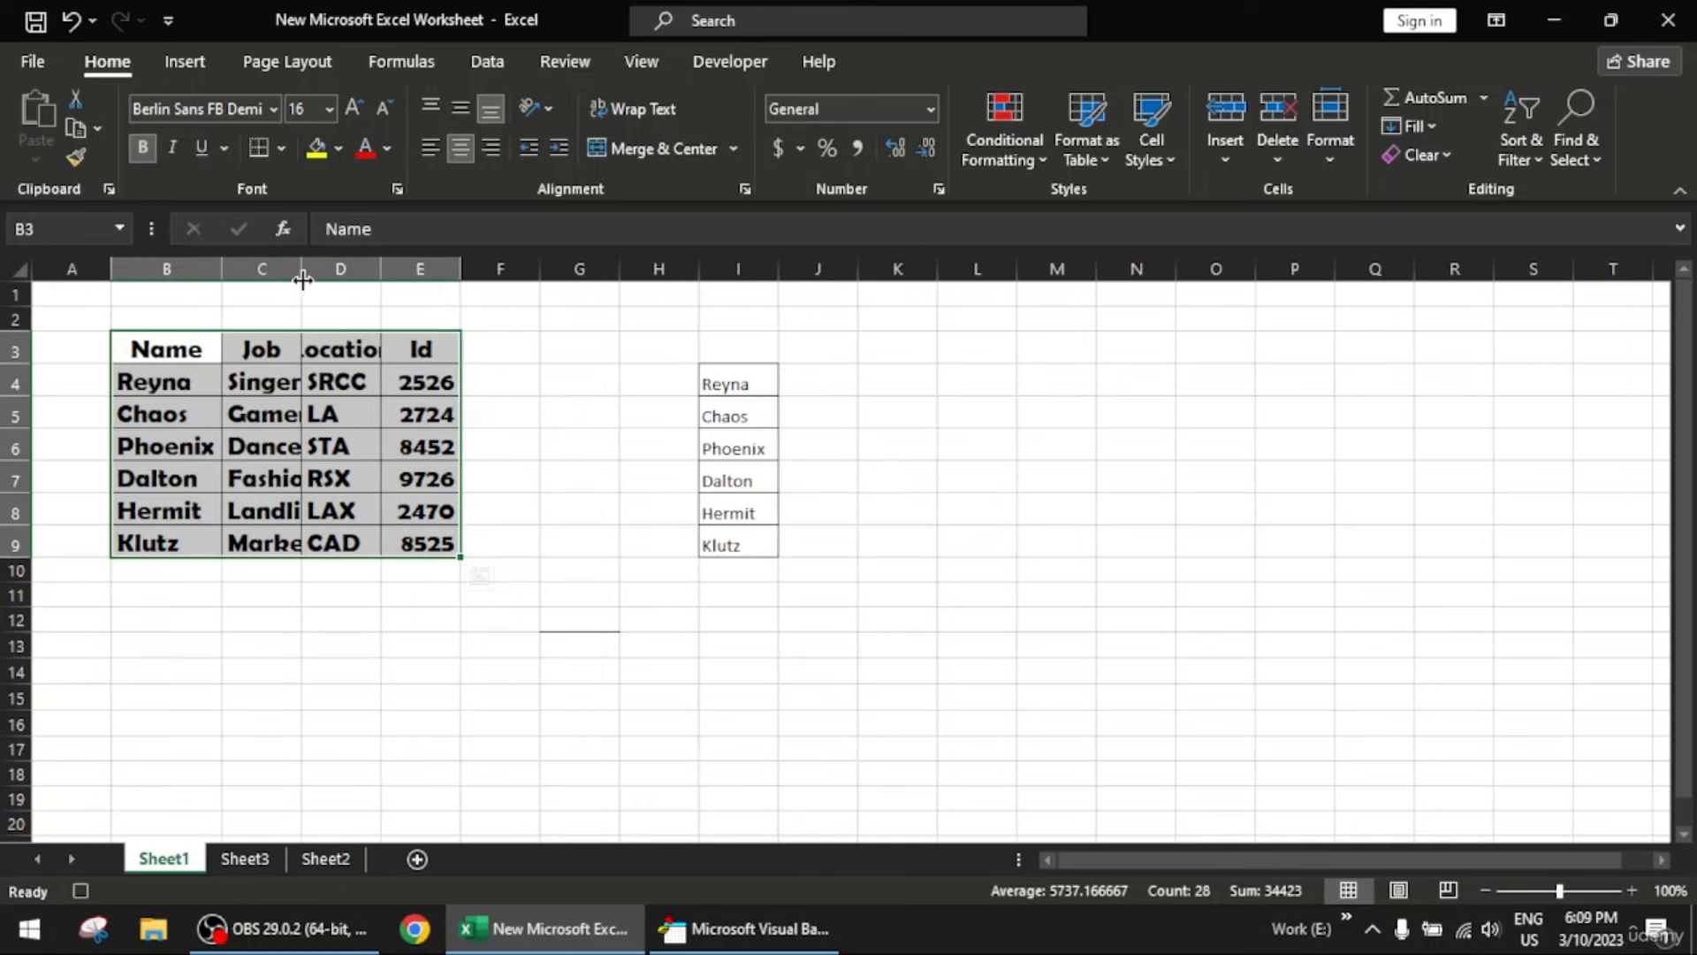
double_click(302, 268)
double_click(421, 269)
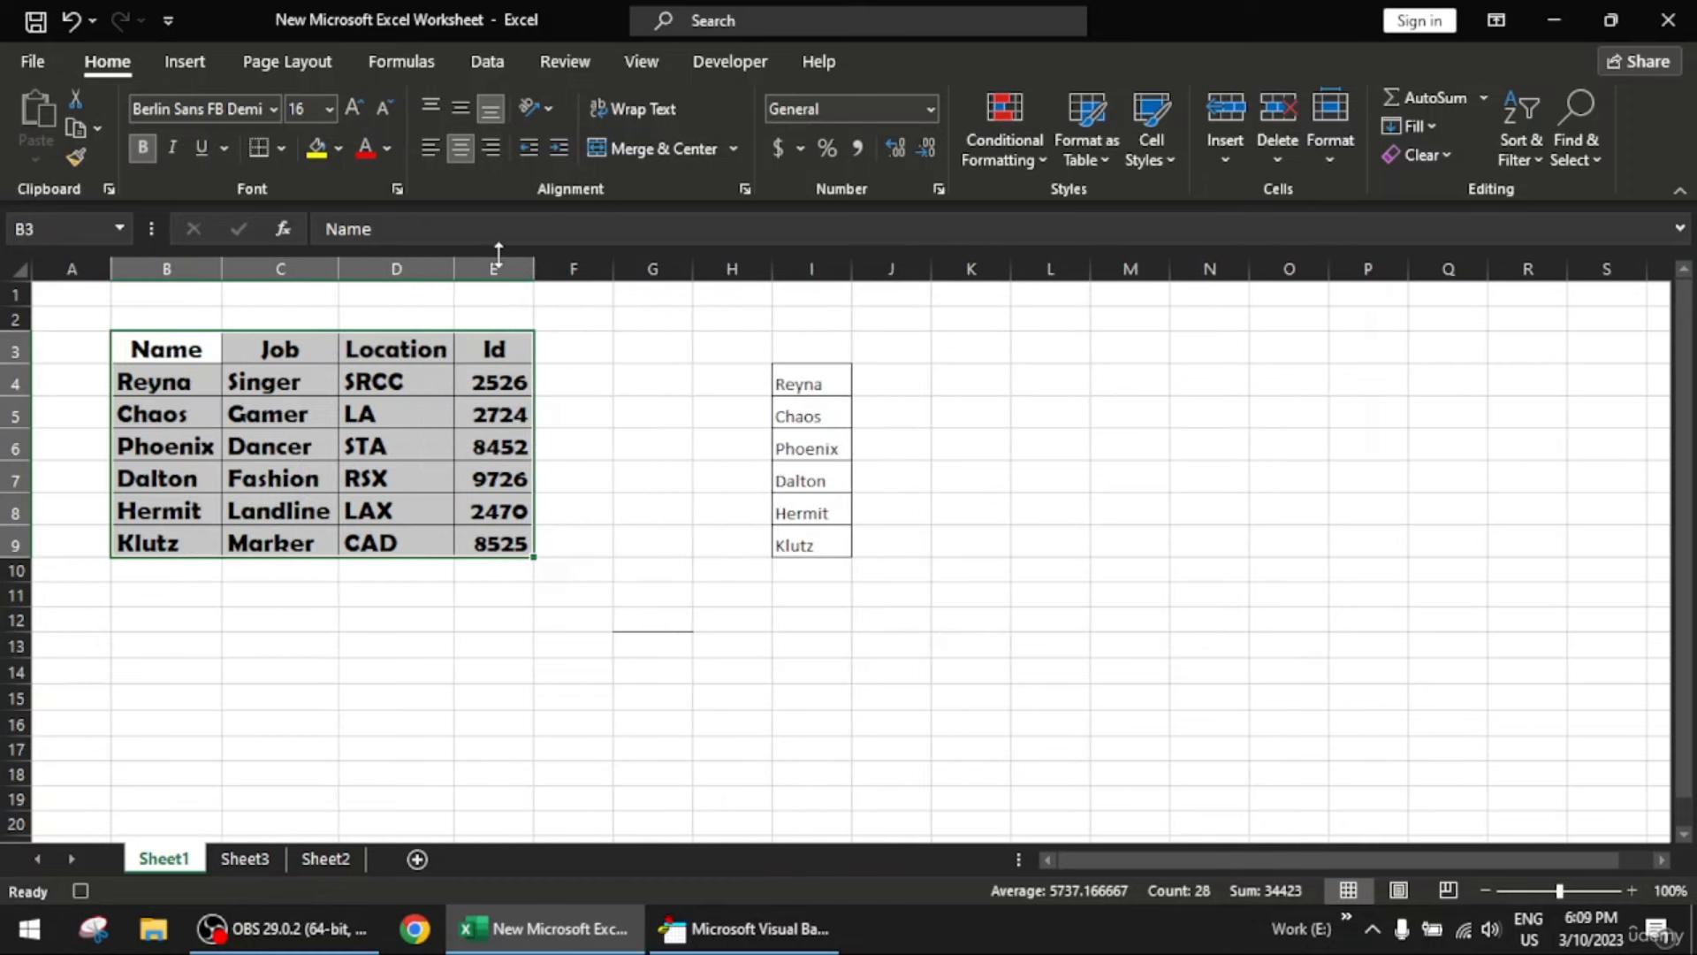
double_click(533, 269)
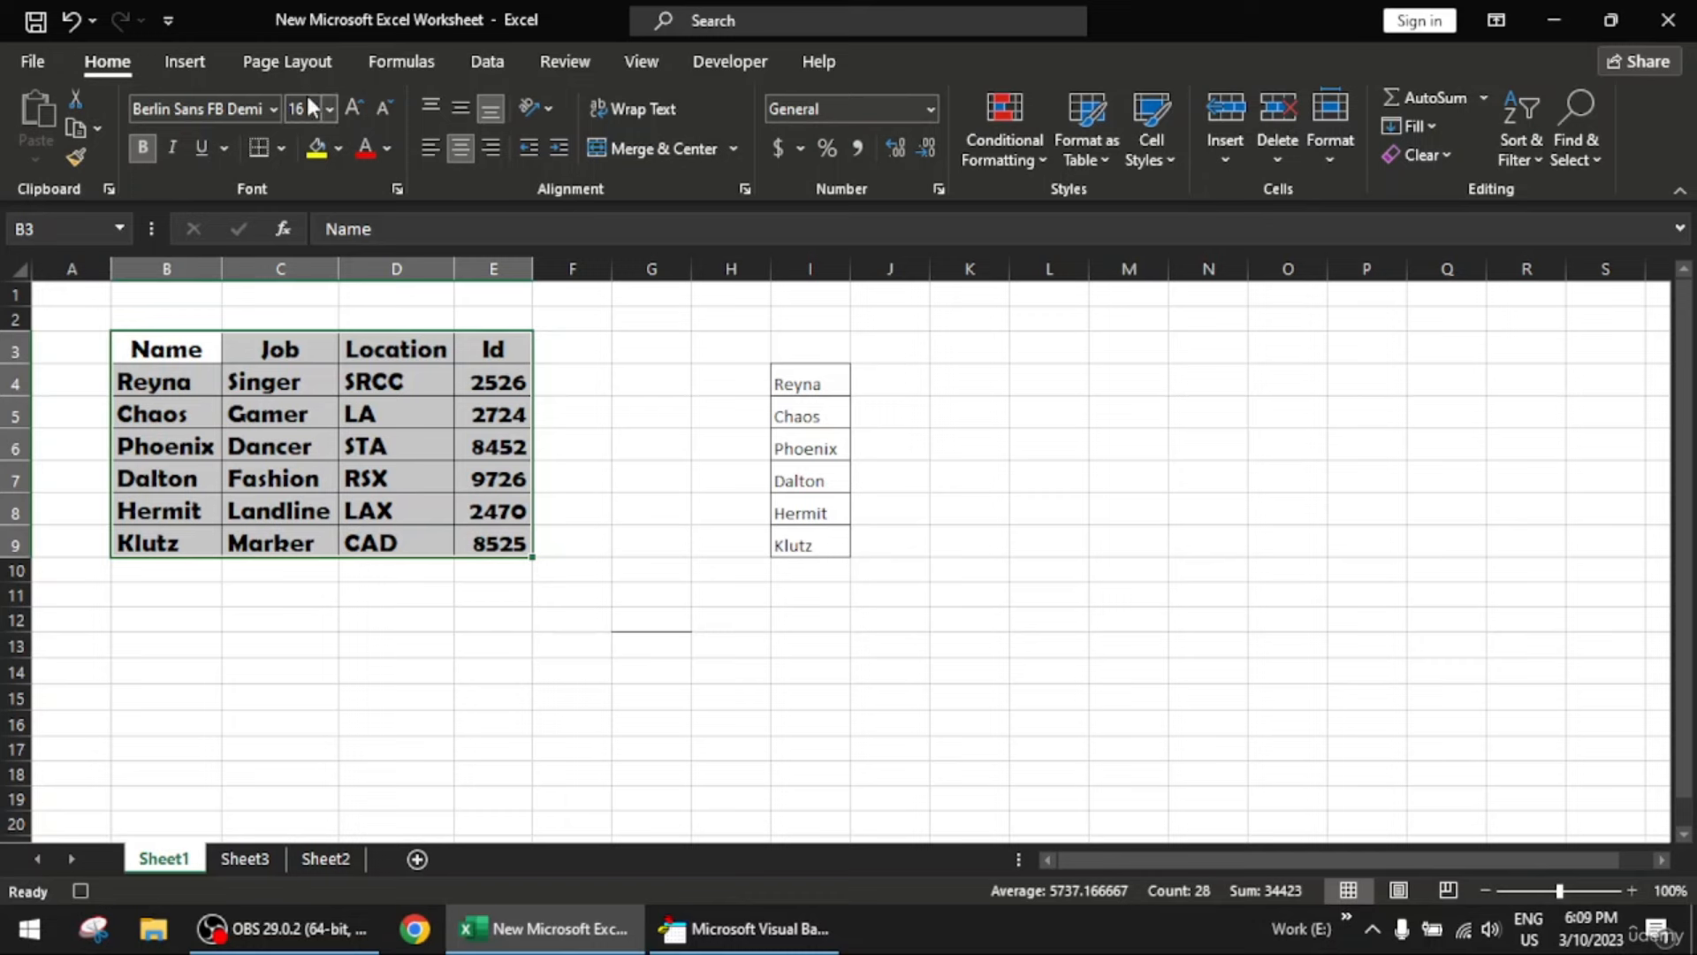
Color the table text blue (Accent 5, 25% darker), select cell F6, and stop recording the macro
click(386, 147)
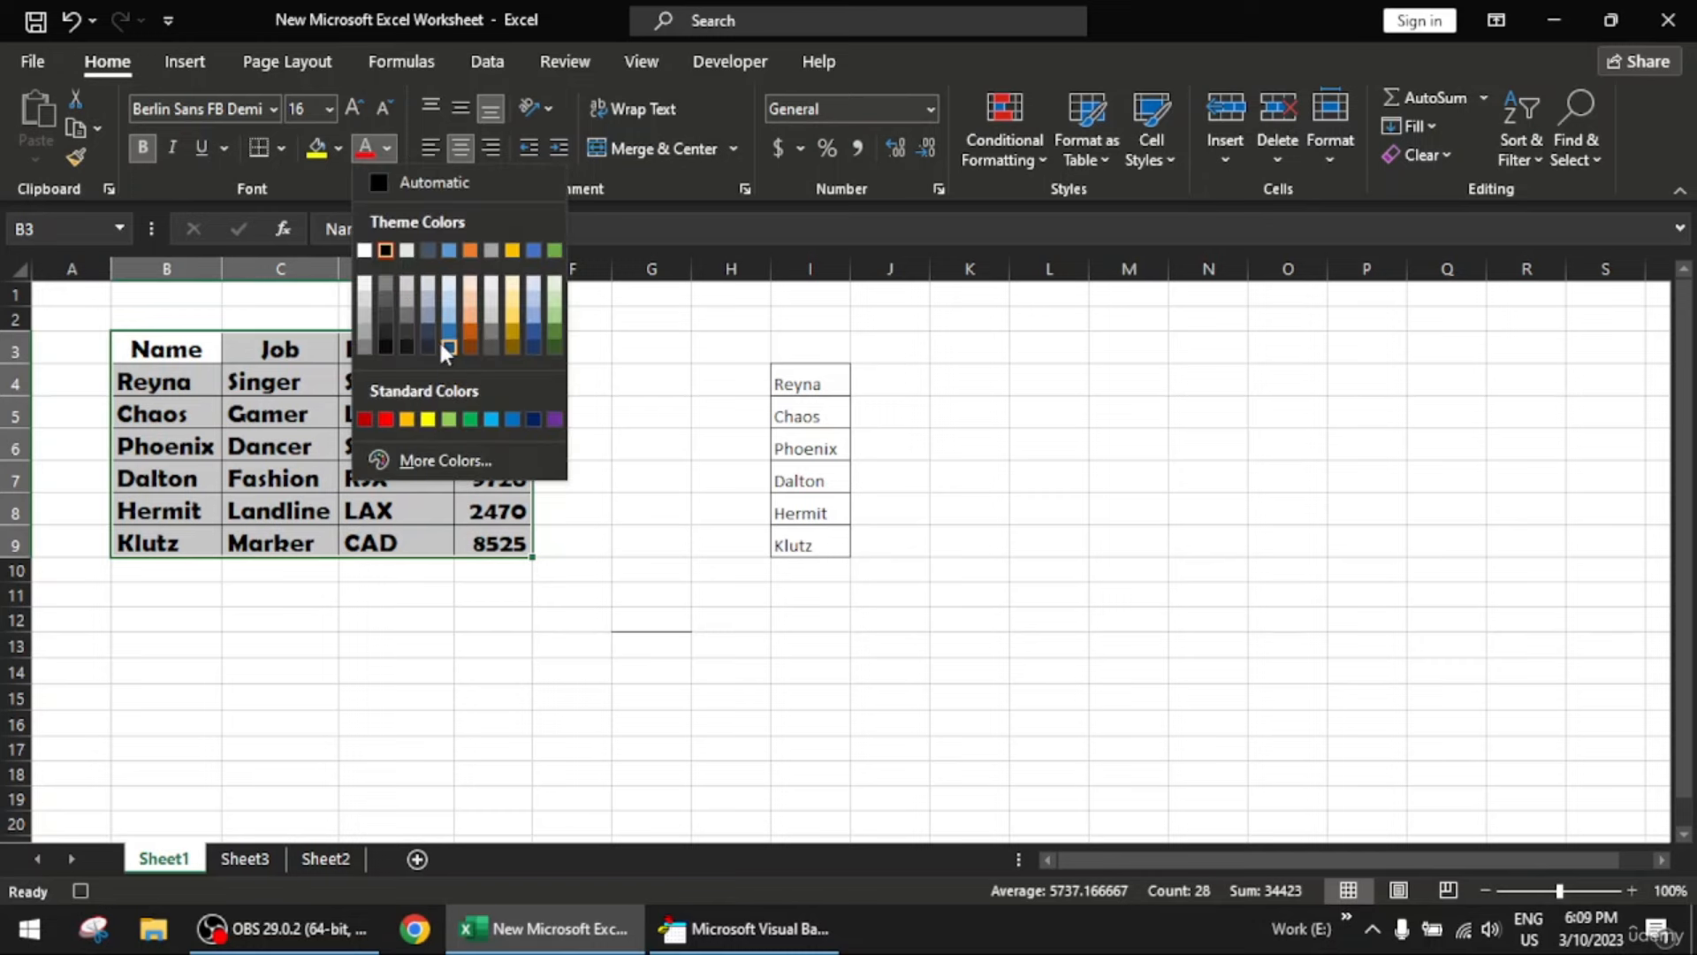
click(535, 332)
click(605, 444)
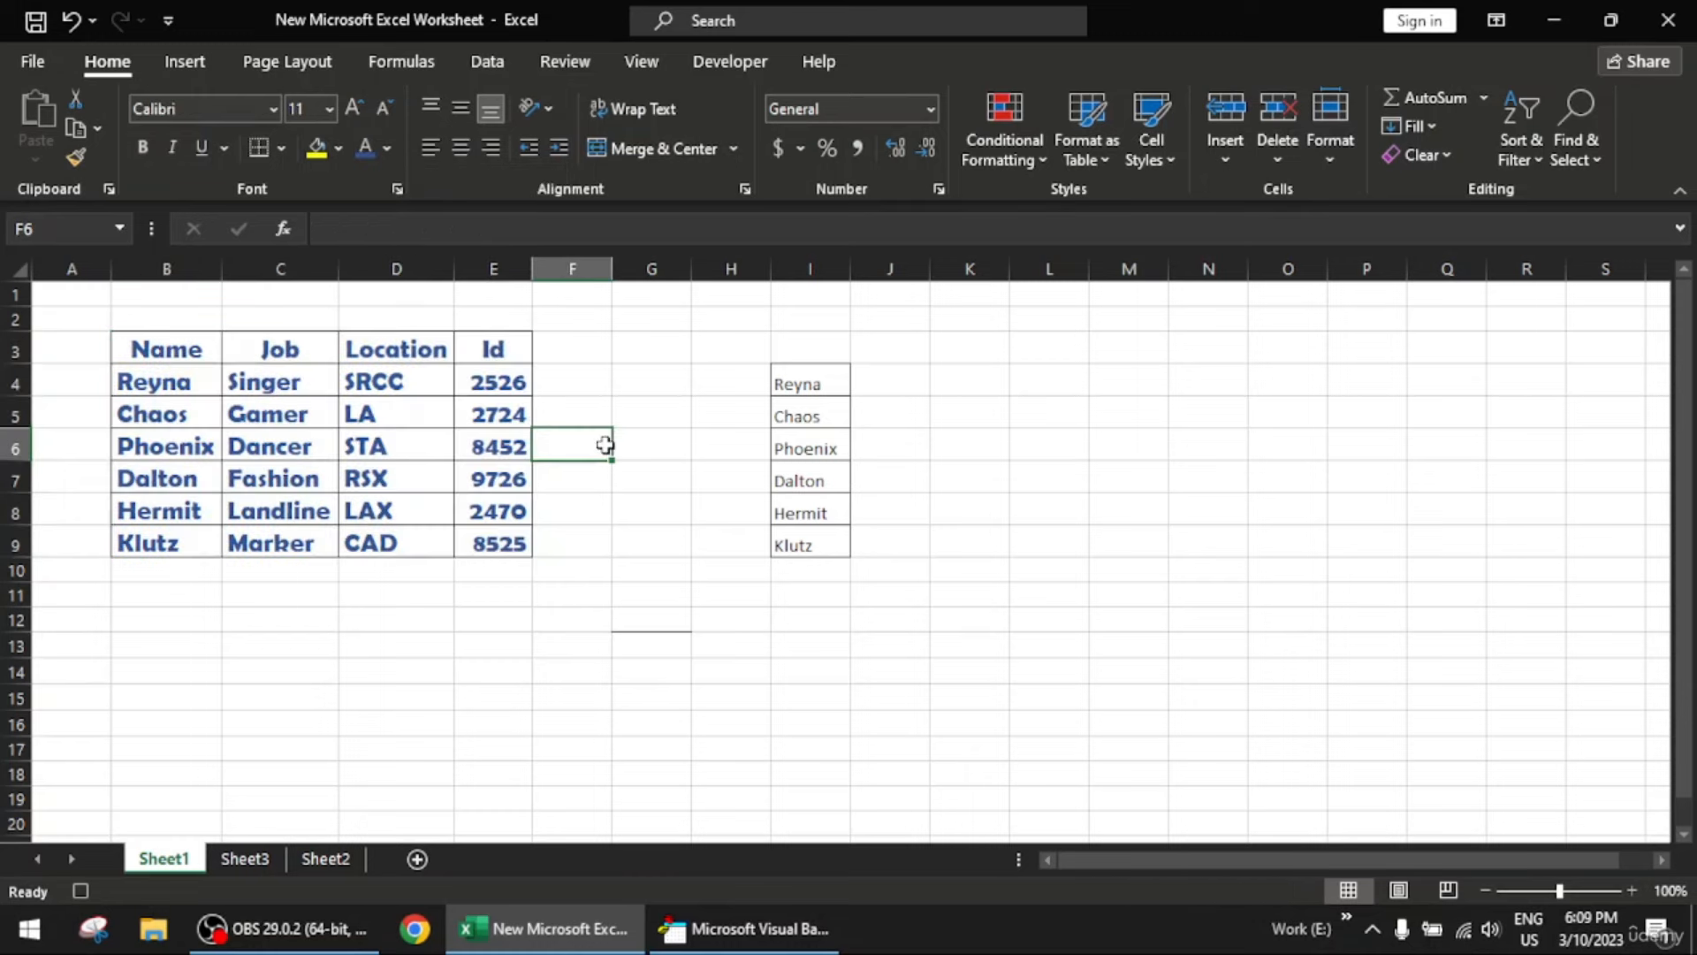
click(737, 69)
click(198, 103)
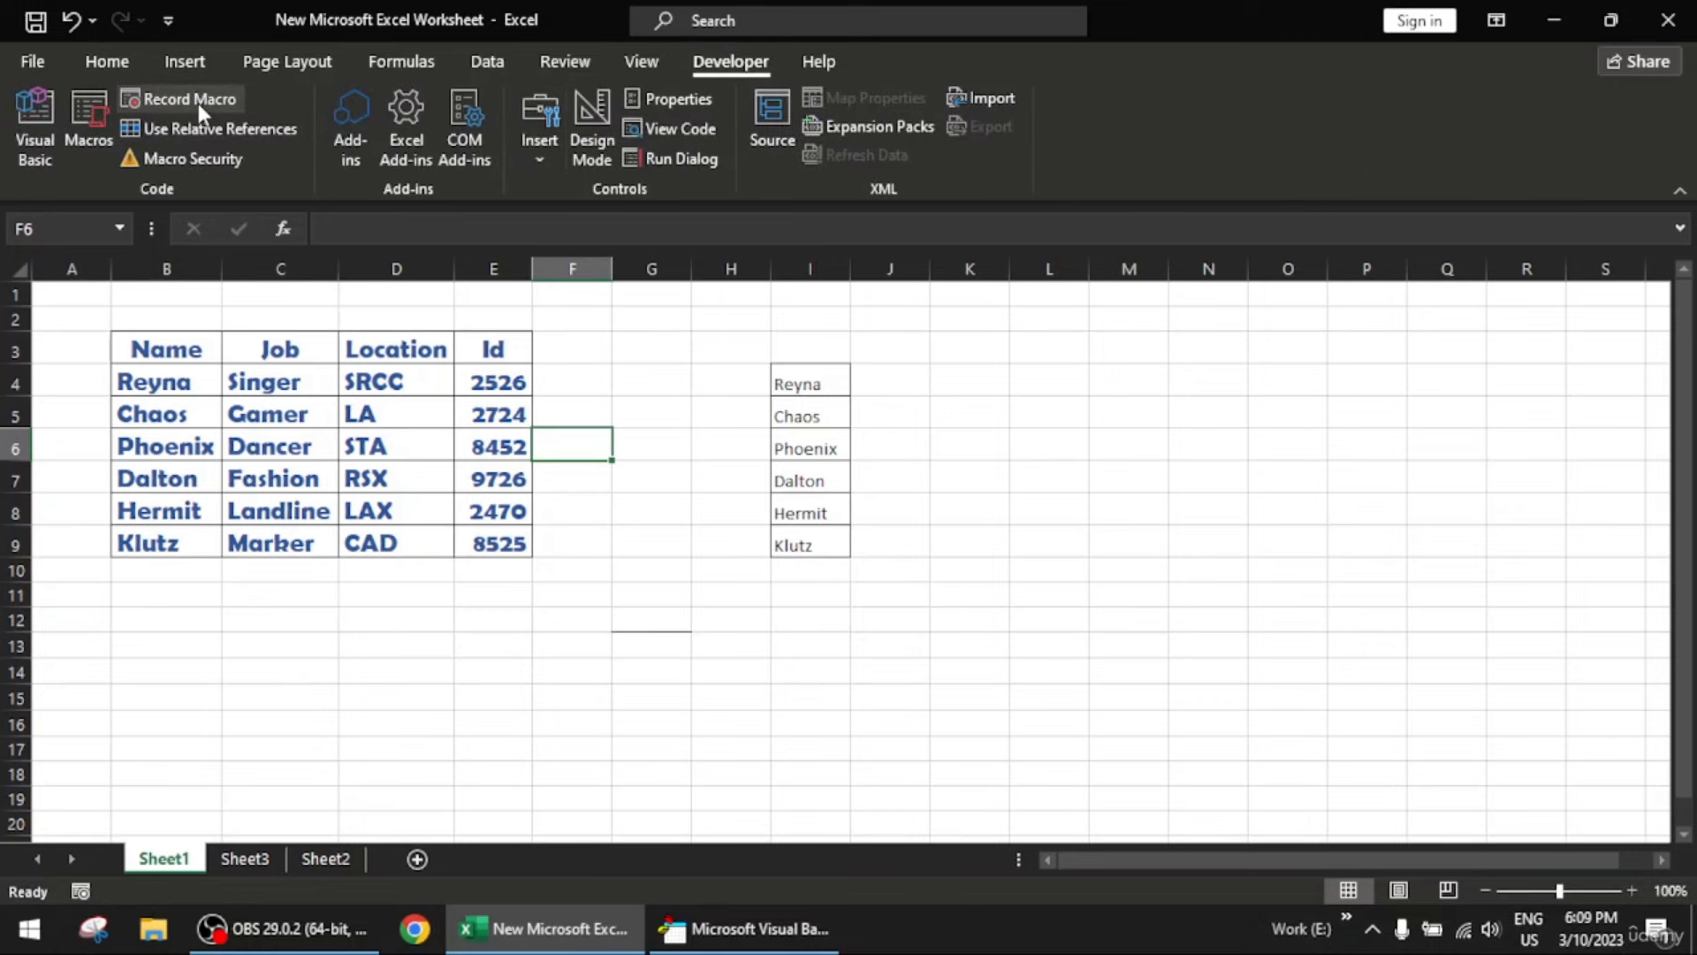
In the Visual Basic editor, expand the Modules folder and open Module1's code in a maximized code window
click(40, 141)
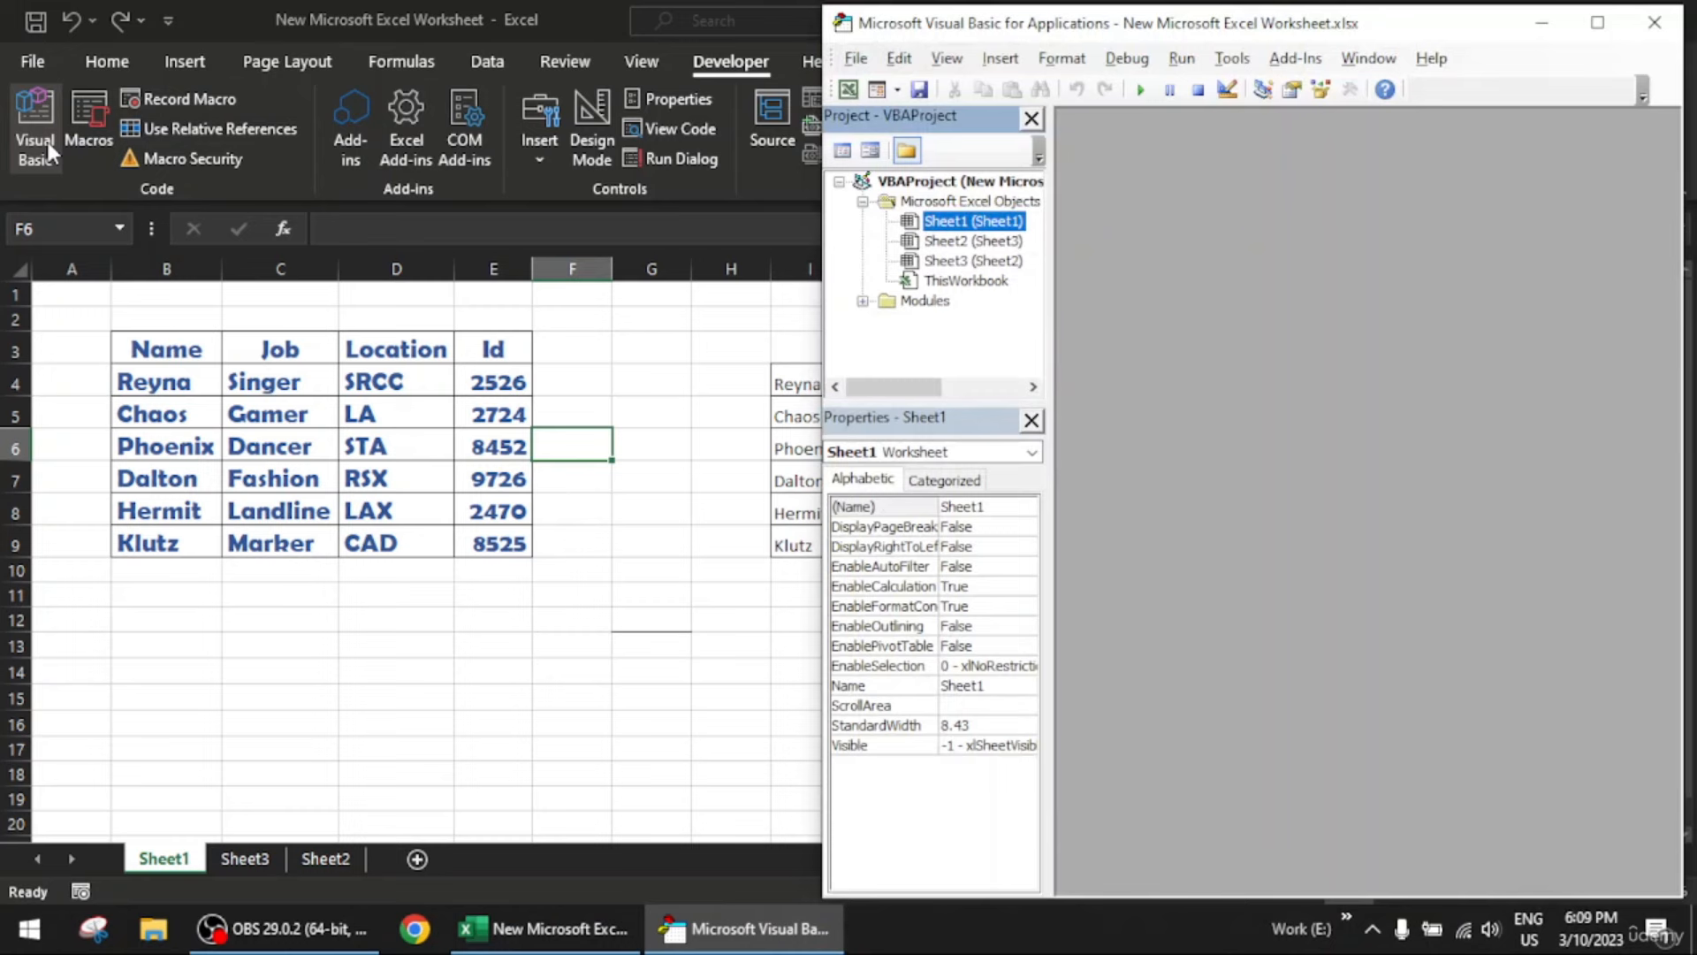
click(926, 300)
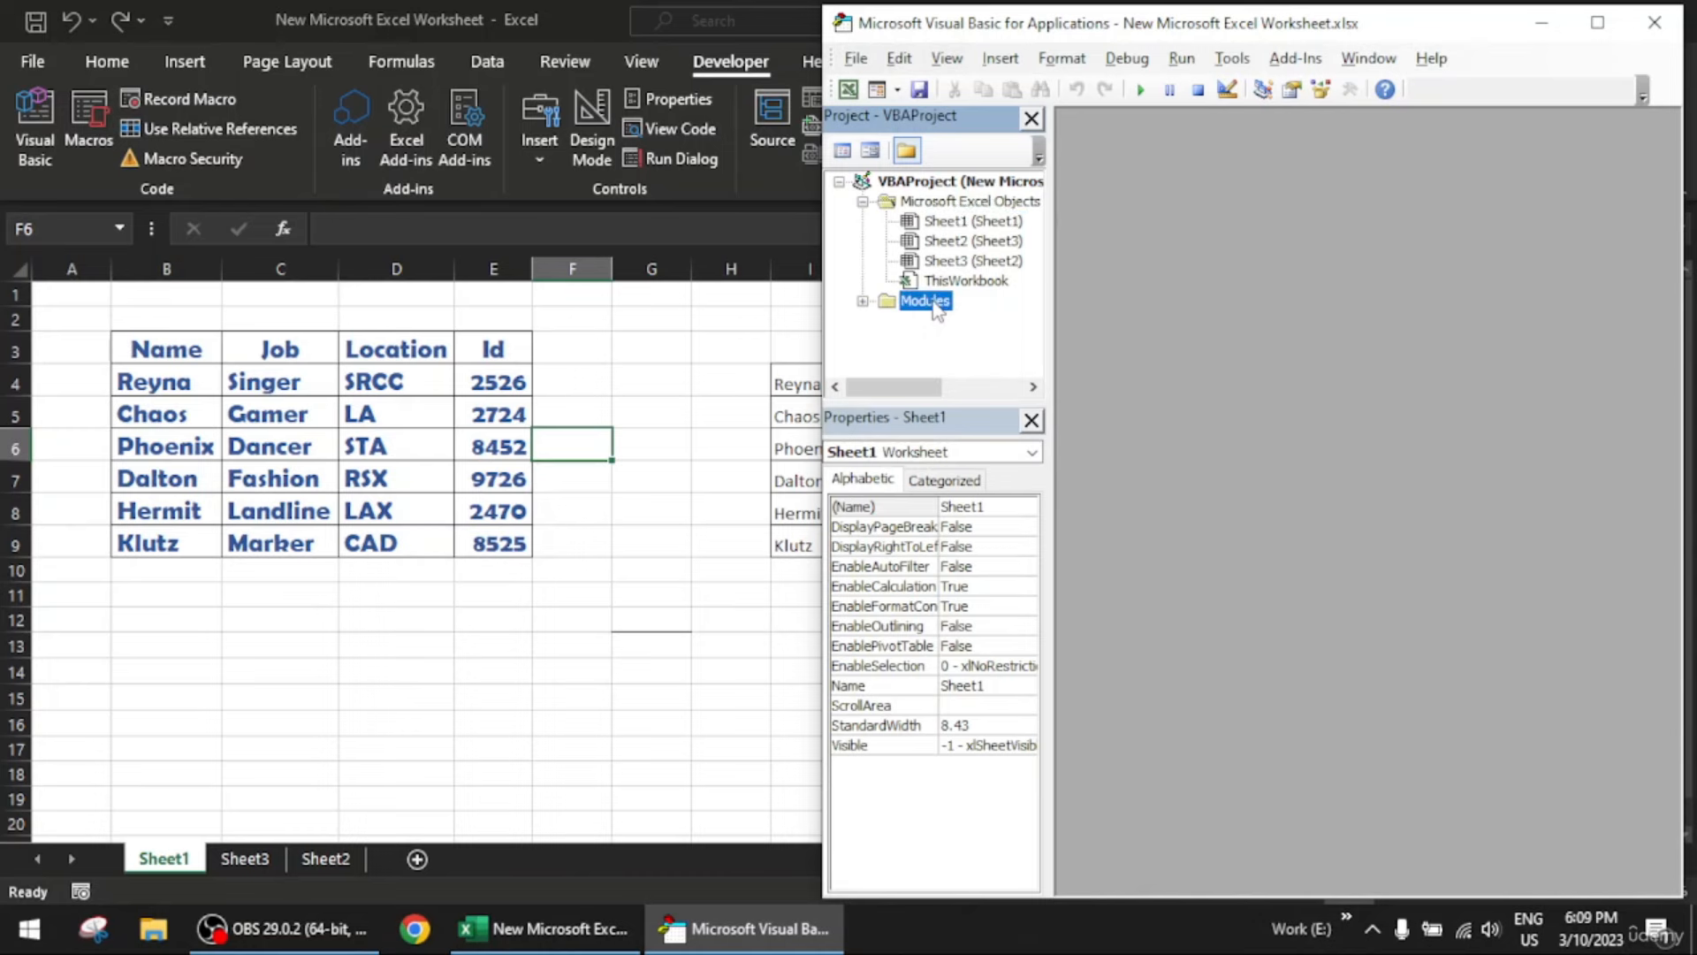
double_click(925, 301)
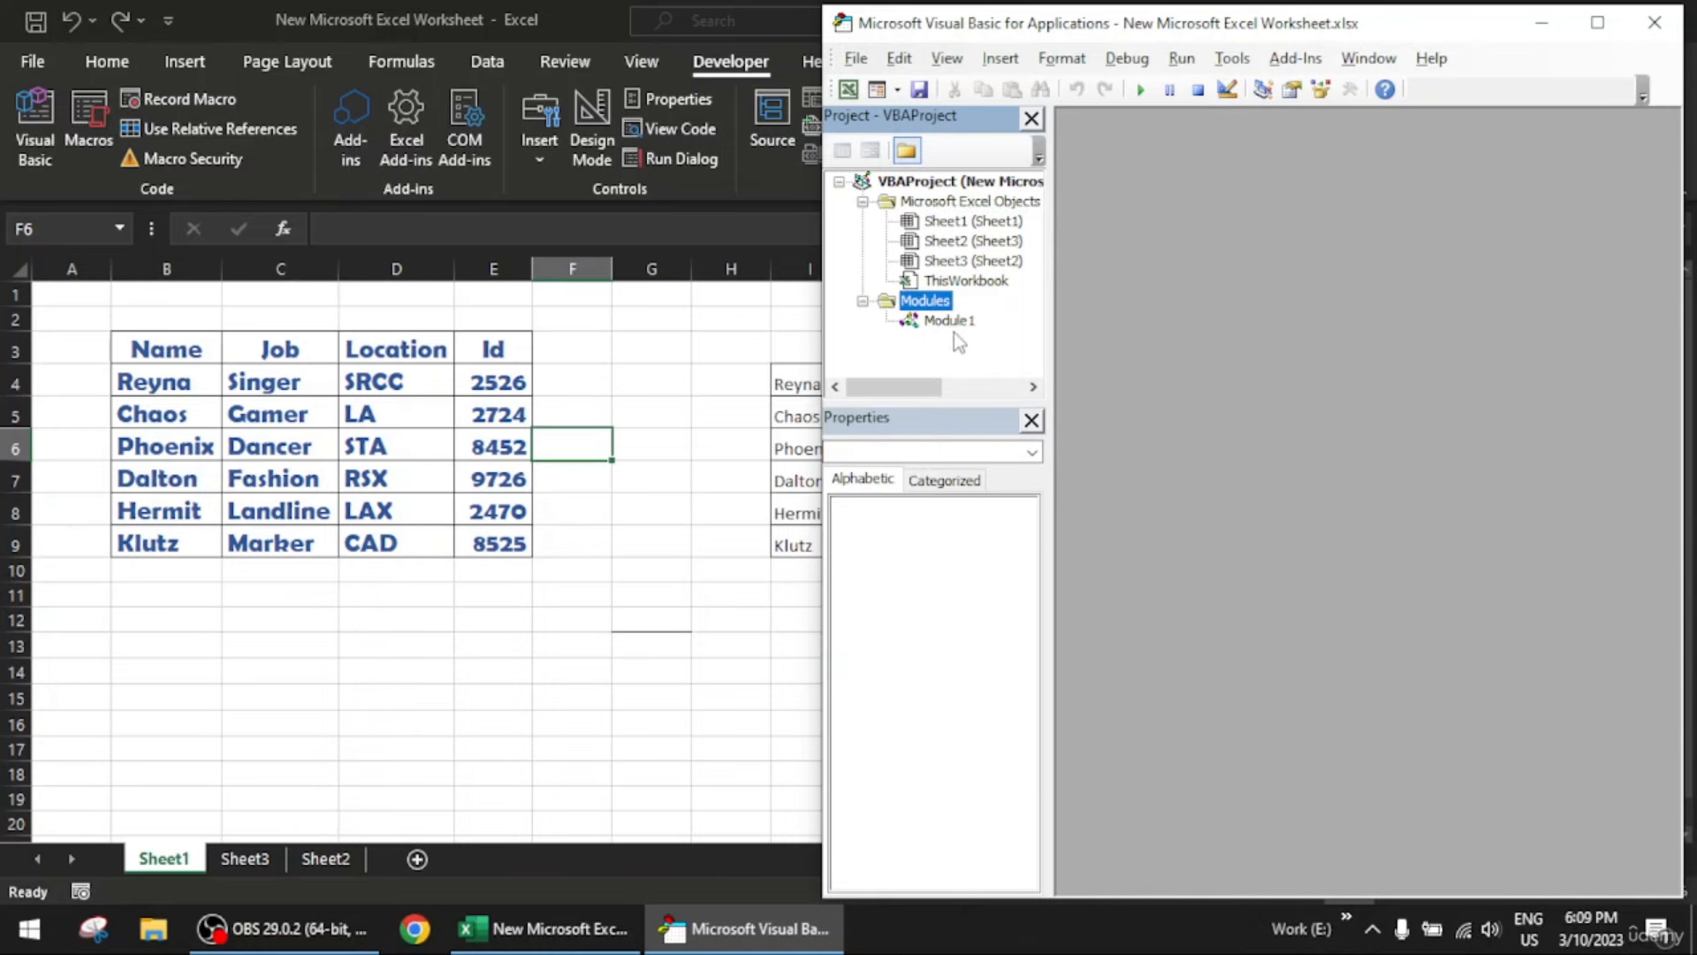
double_click(950, 322)
click(1380, 164)
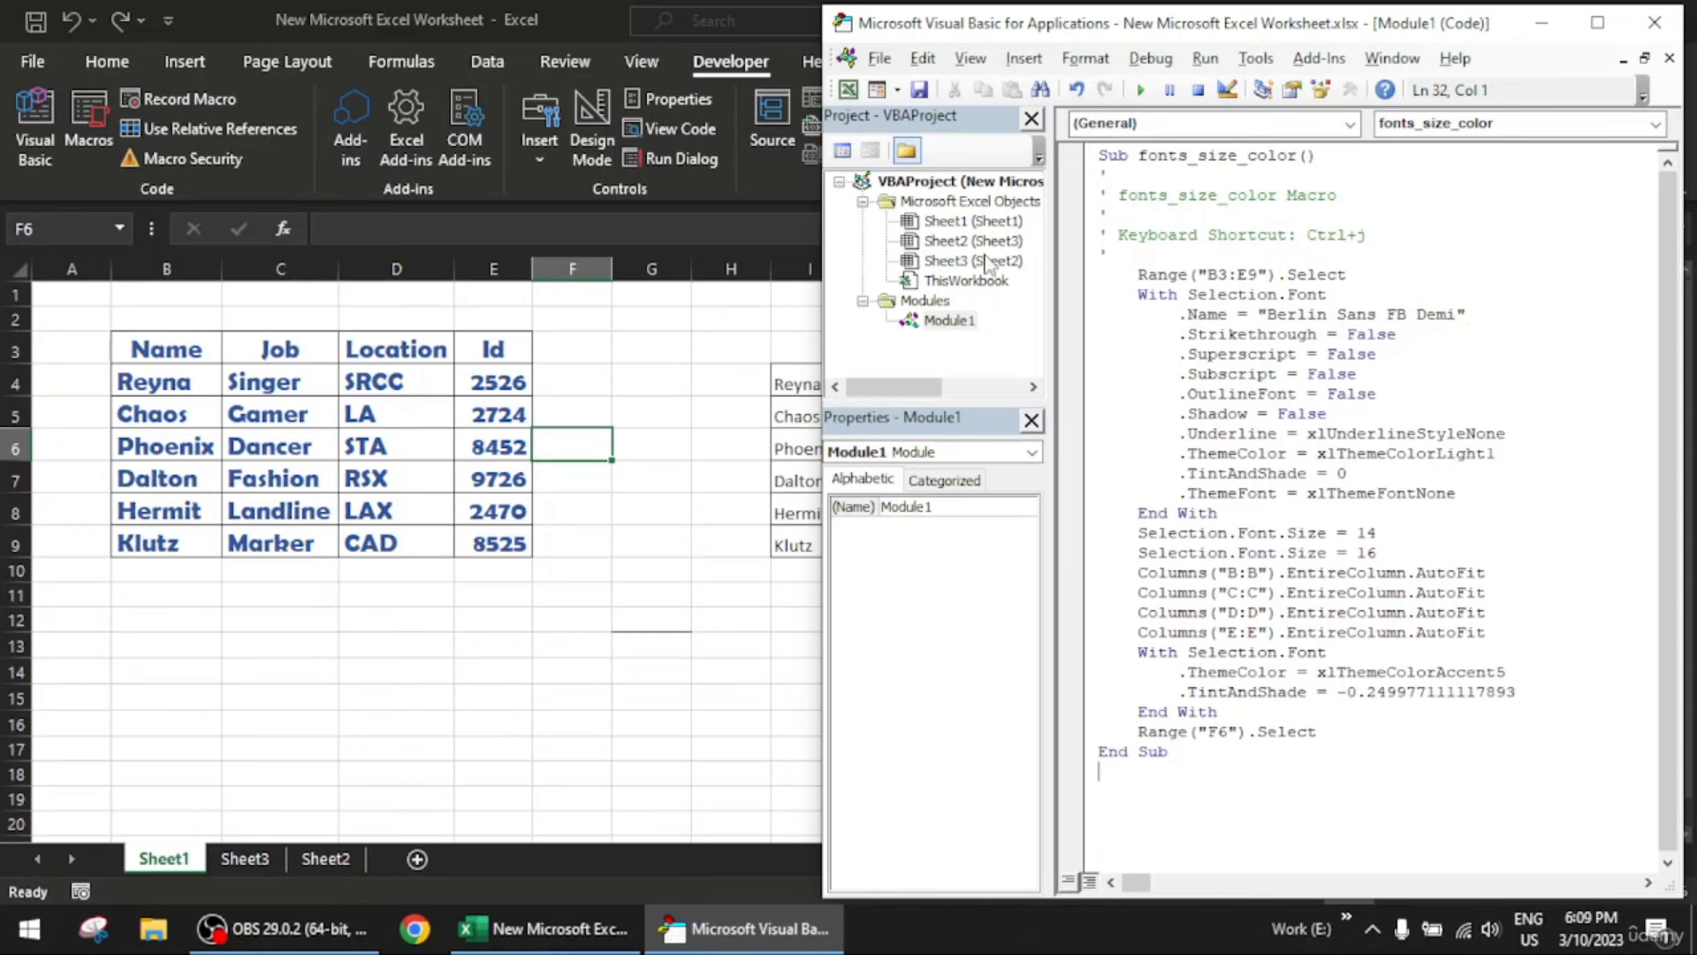
Review the font name, superscript and subscript lines of the recorded code, and move the editor window closer to the table
drag(1455, 316, 1268, 318)
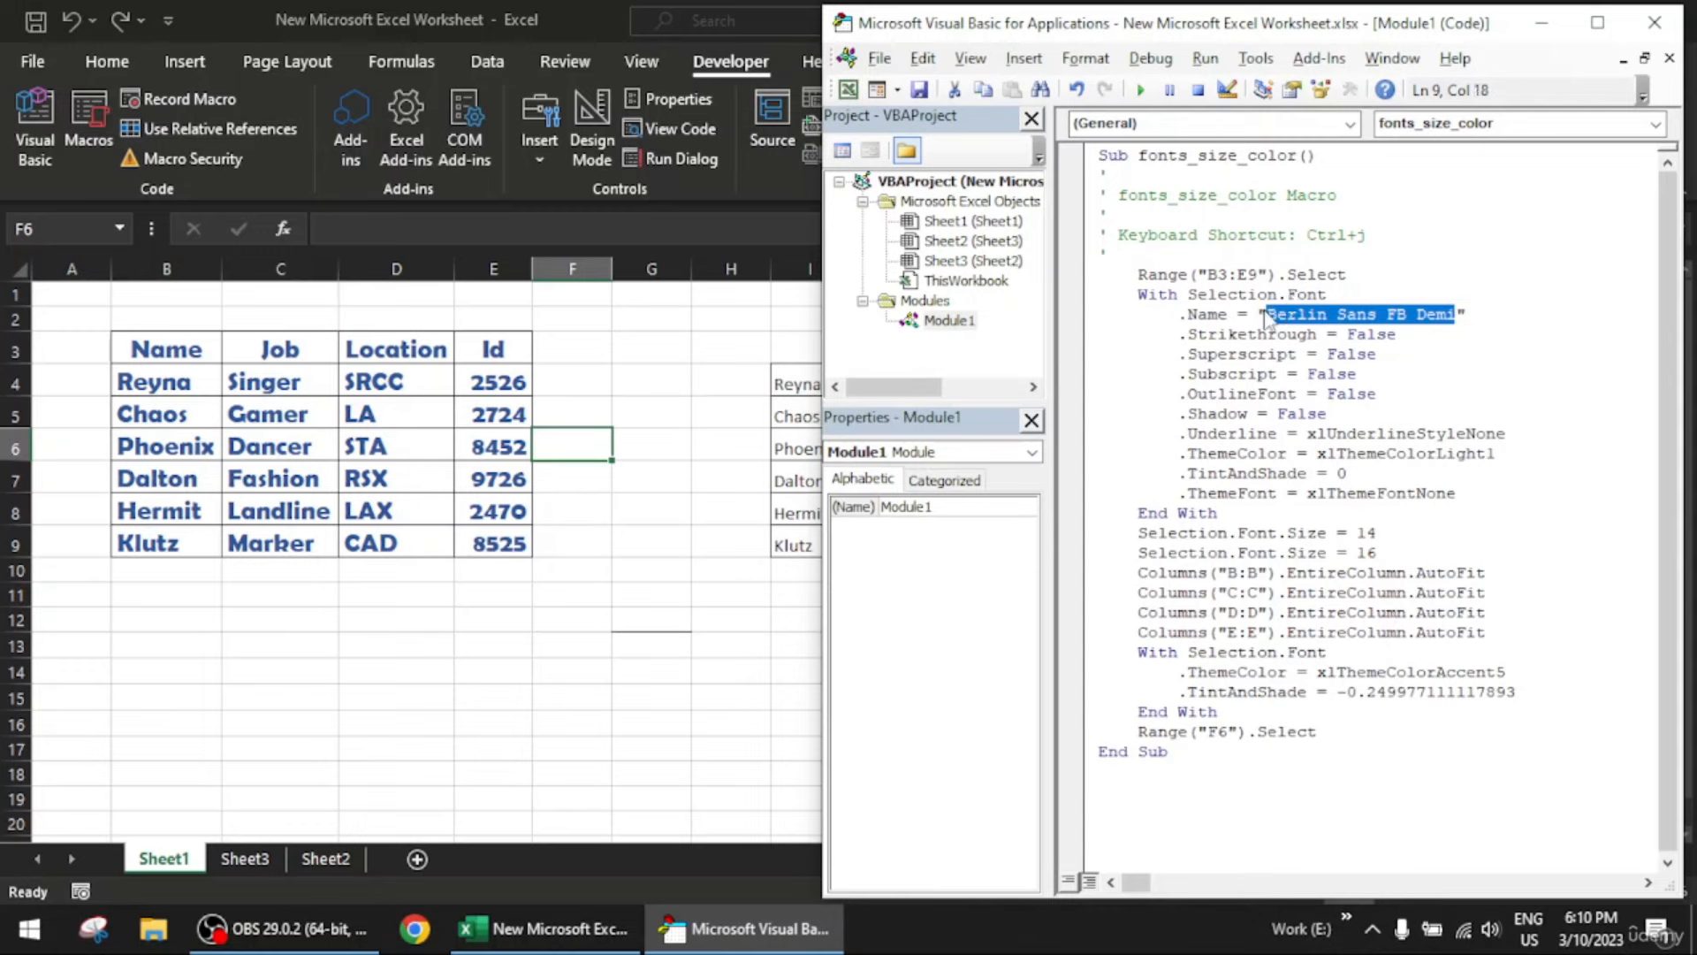
click(1365, 368)
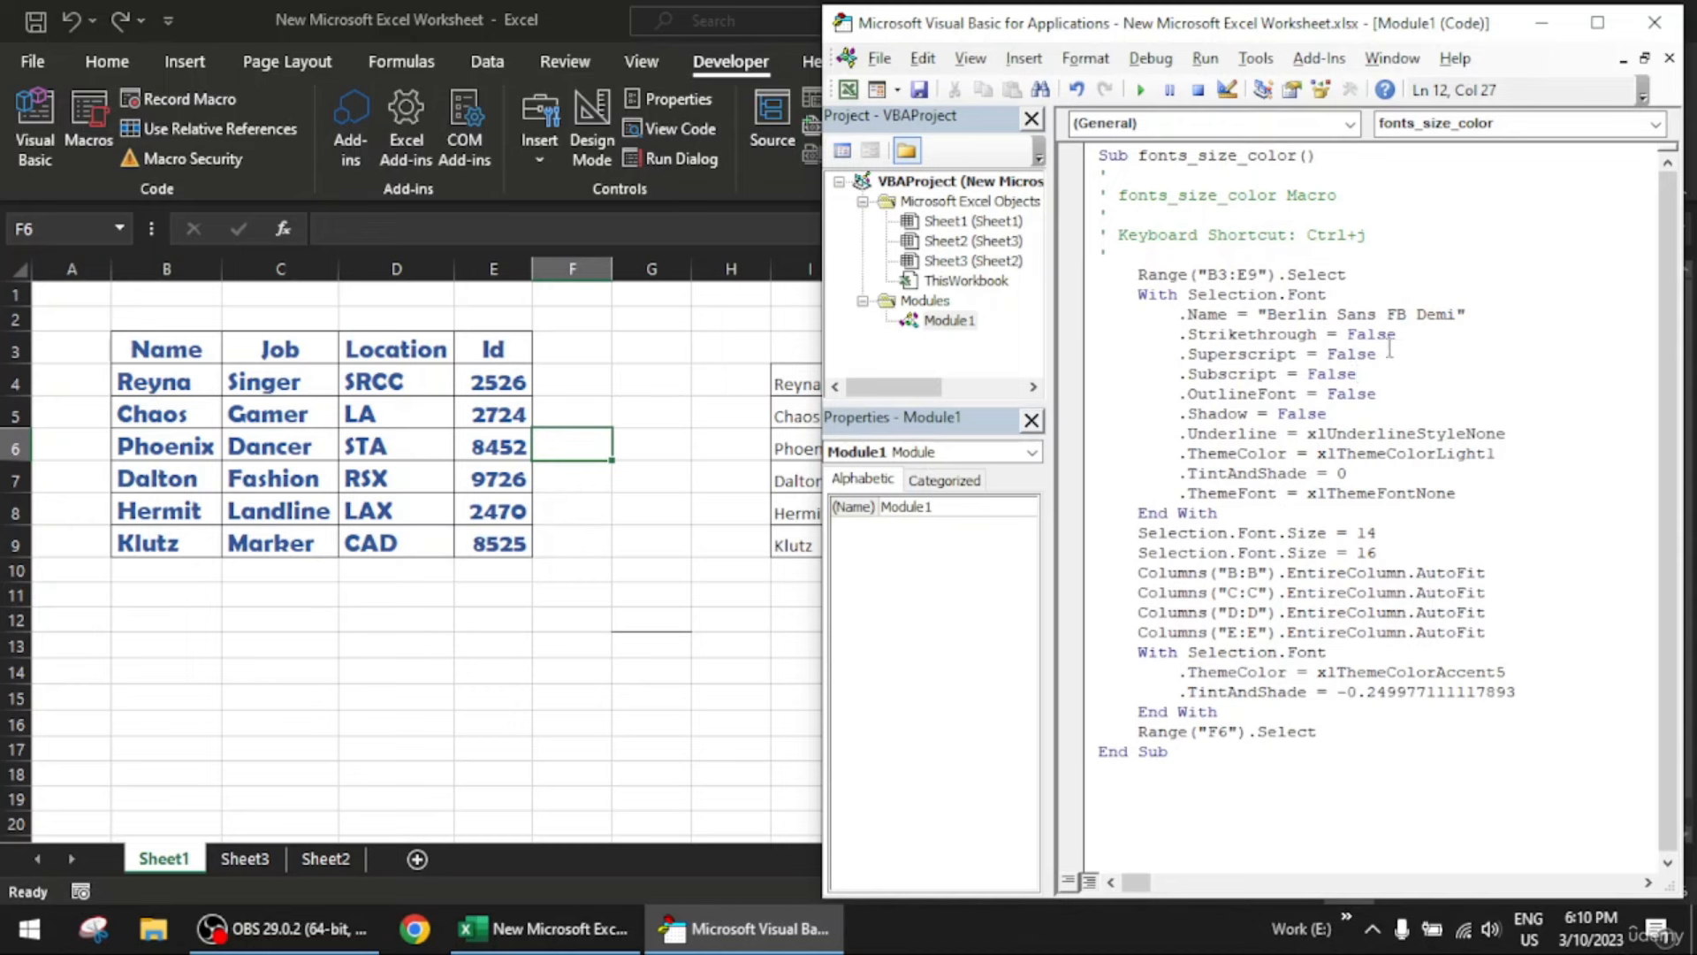
drag(1380, 356, 1329, 362)
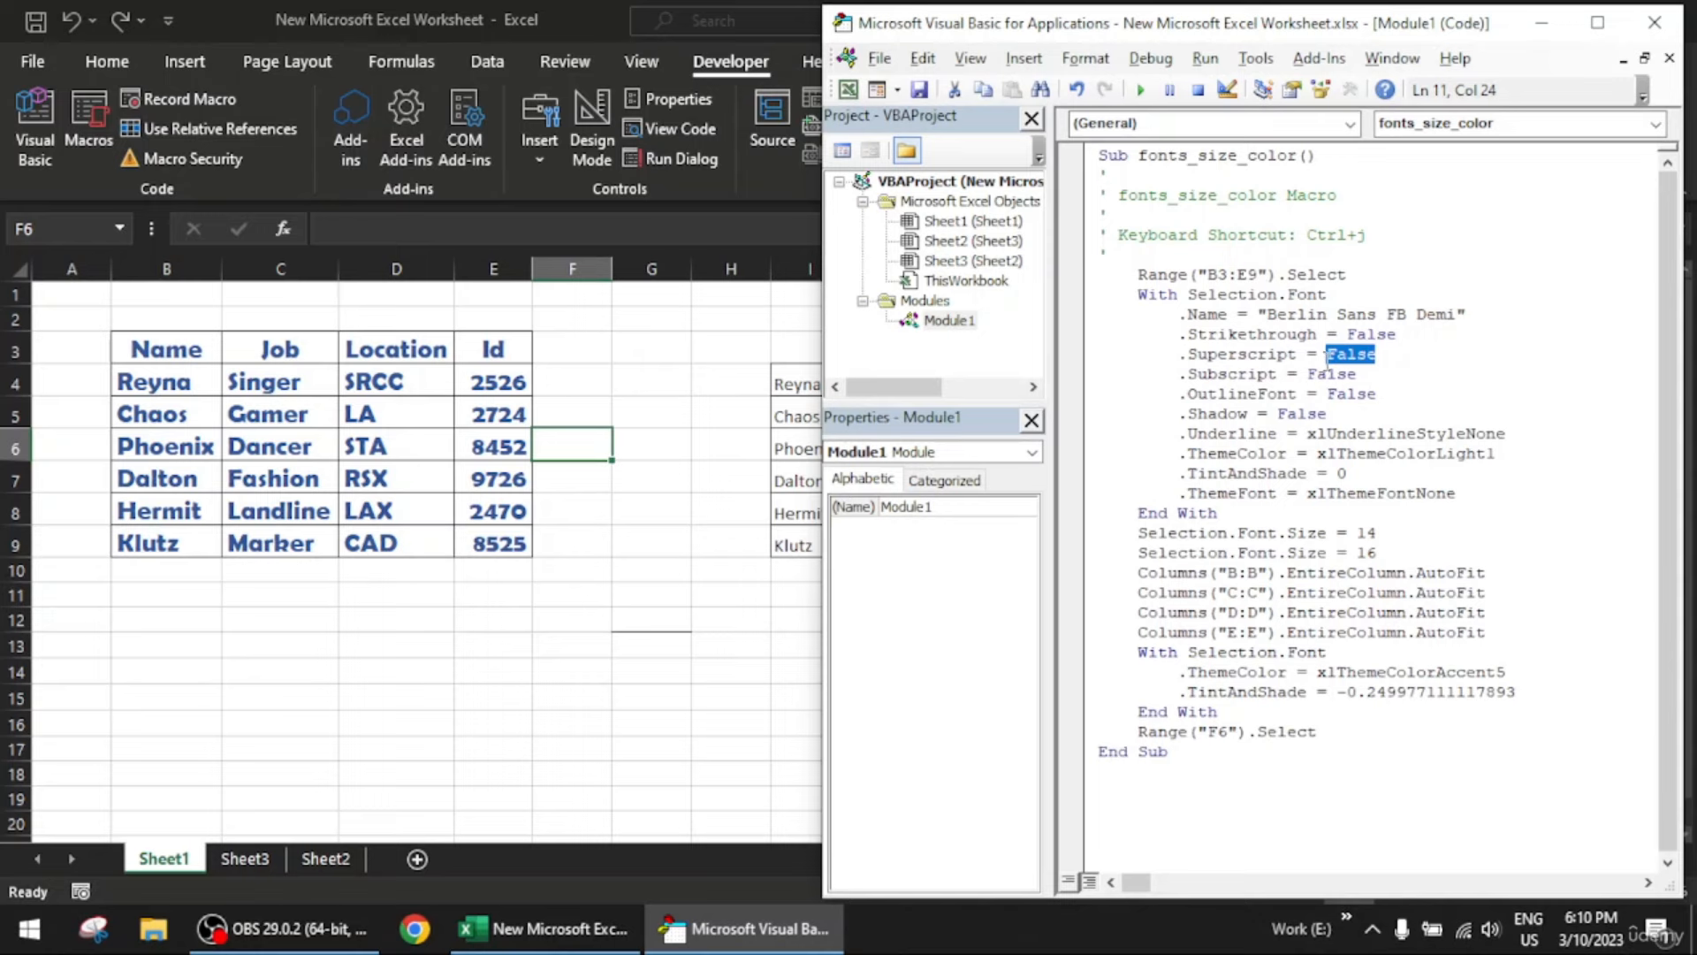
click(1360, 373)
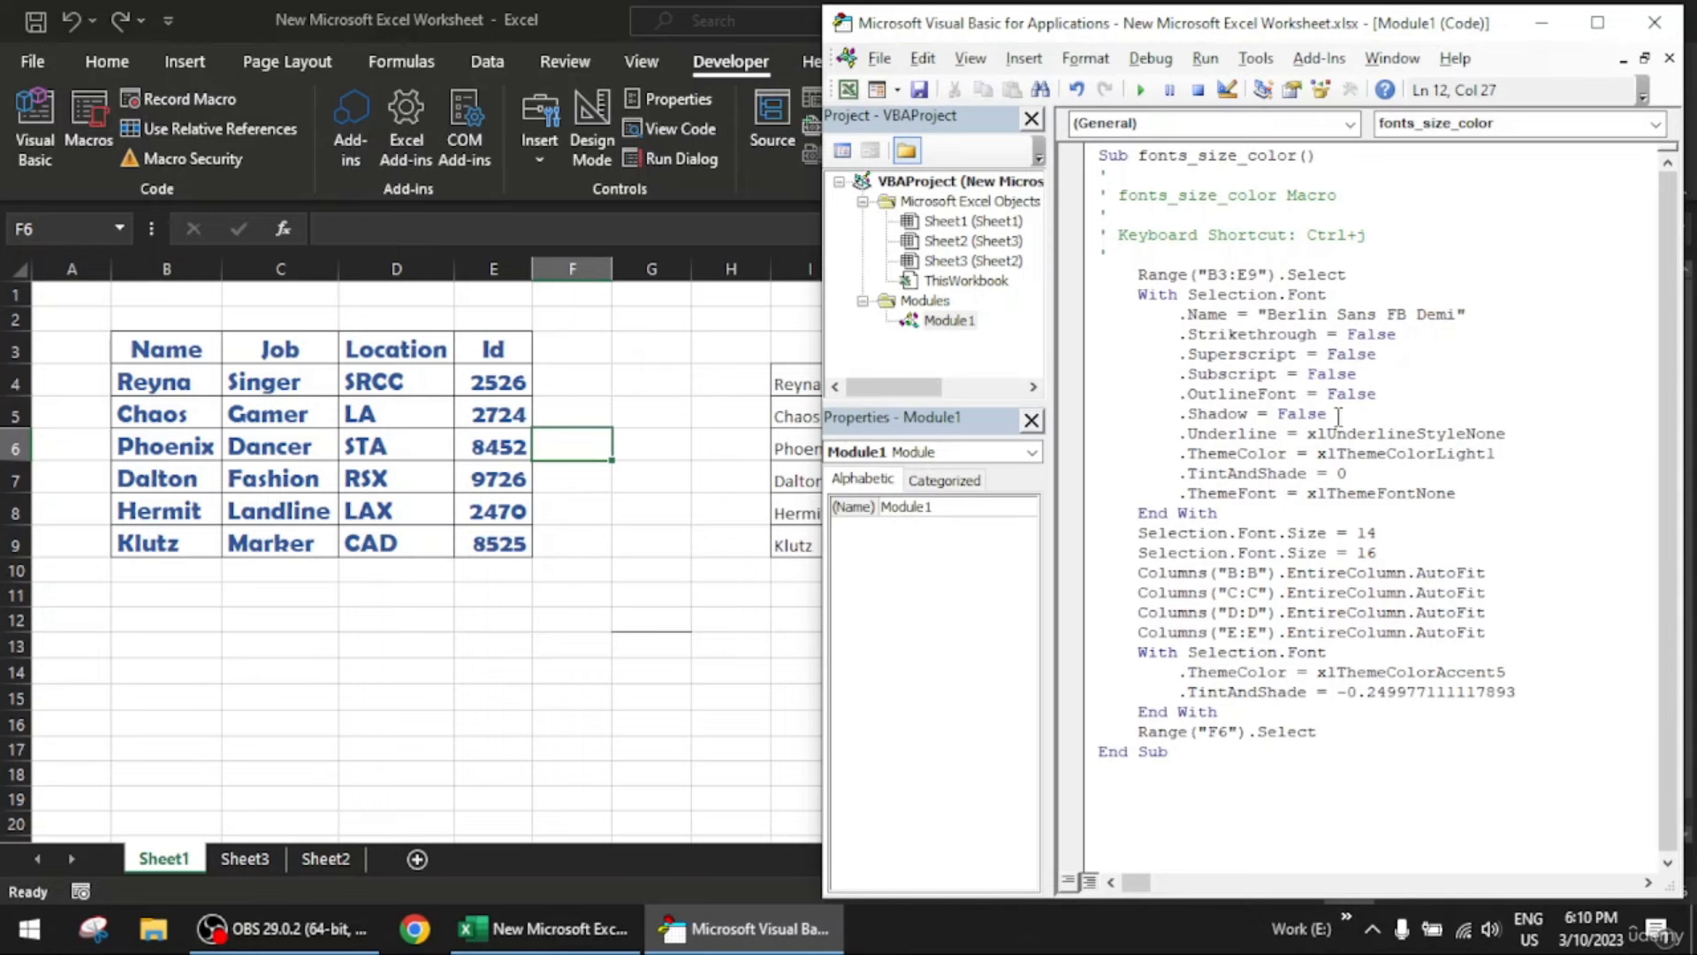
drag(1407, 21, 1336, 25)
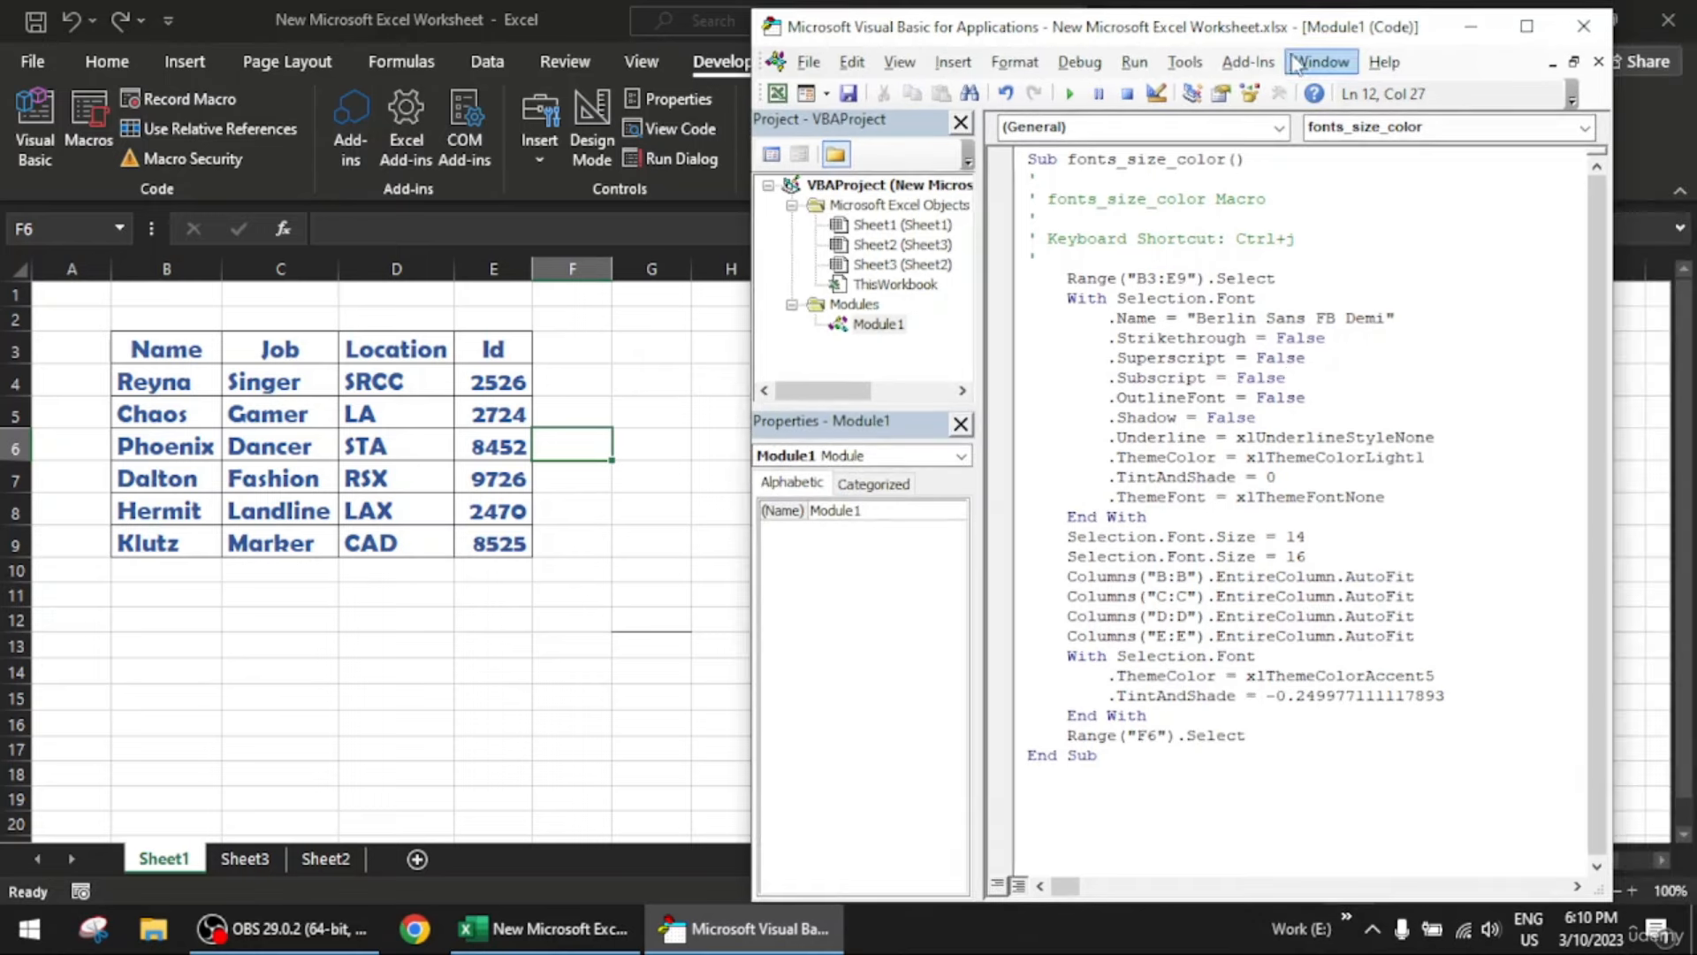
Minimize the Visual Basic editor and enter 23 in cell F6 of Sheet1
click(1473, 36)
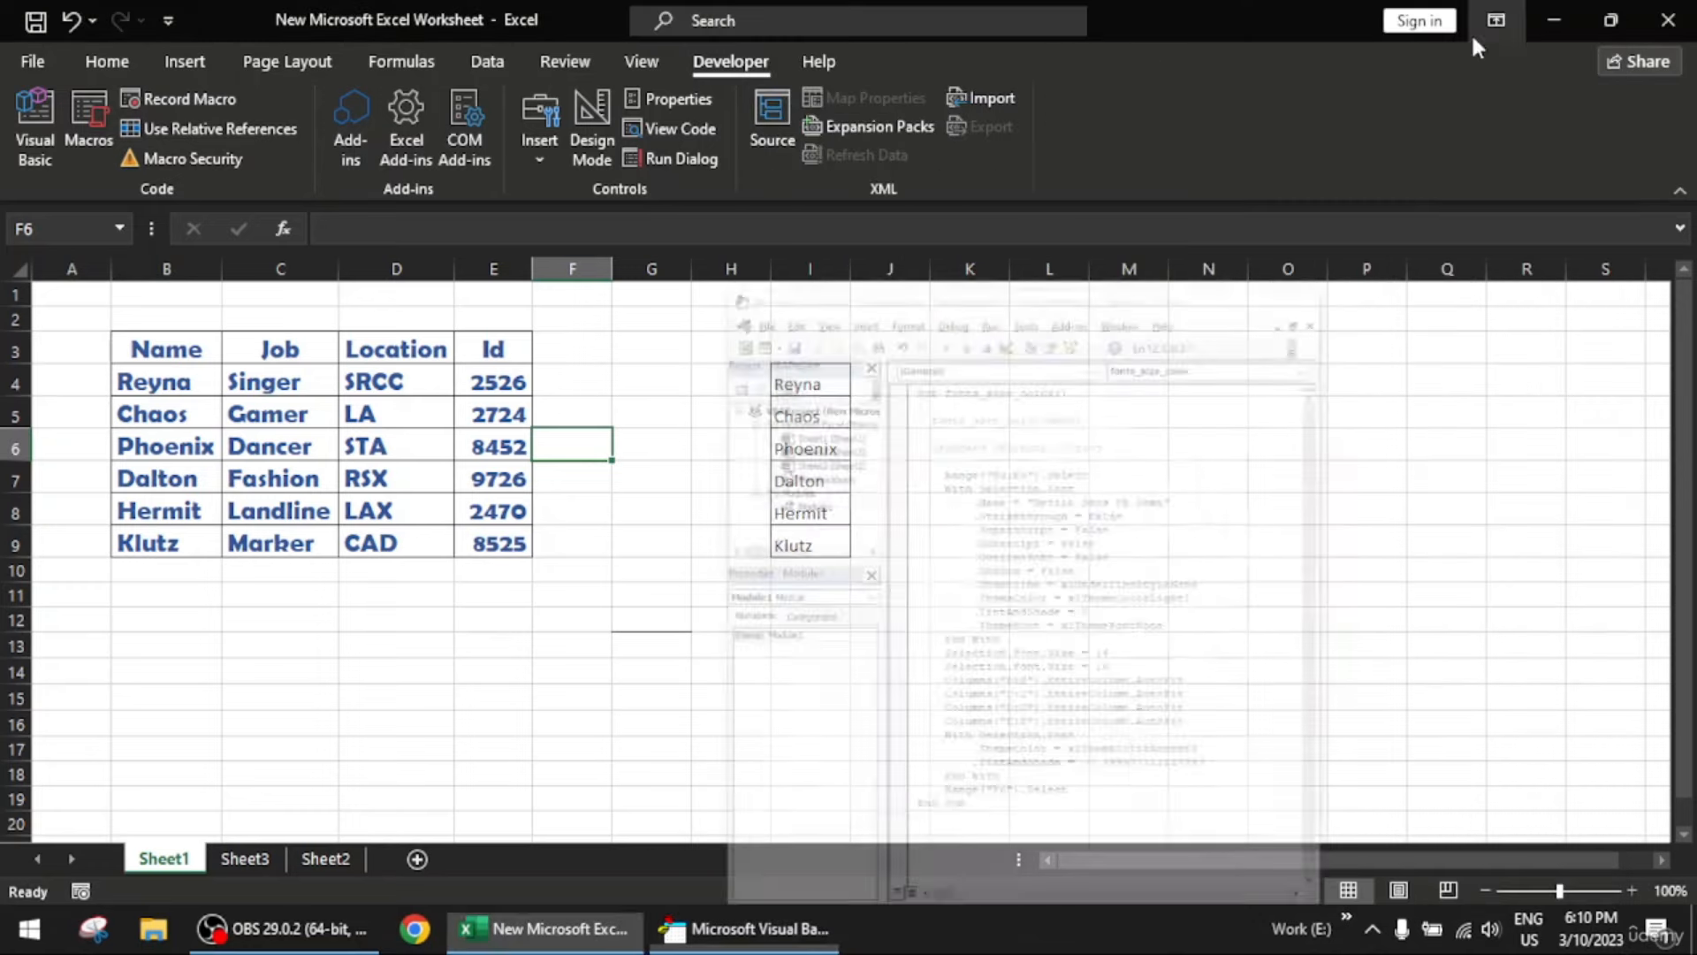
mouse_move(785, 926)
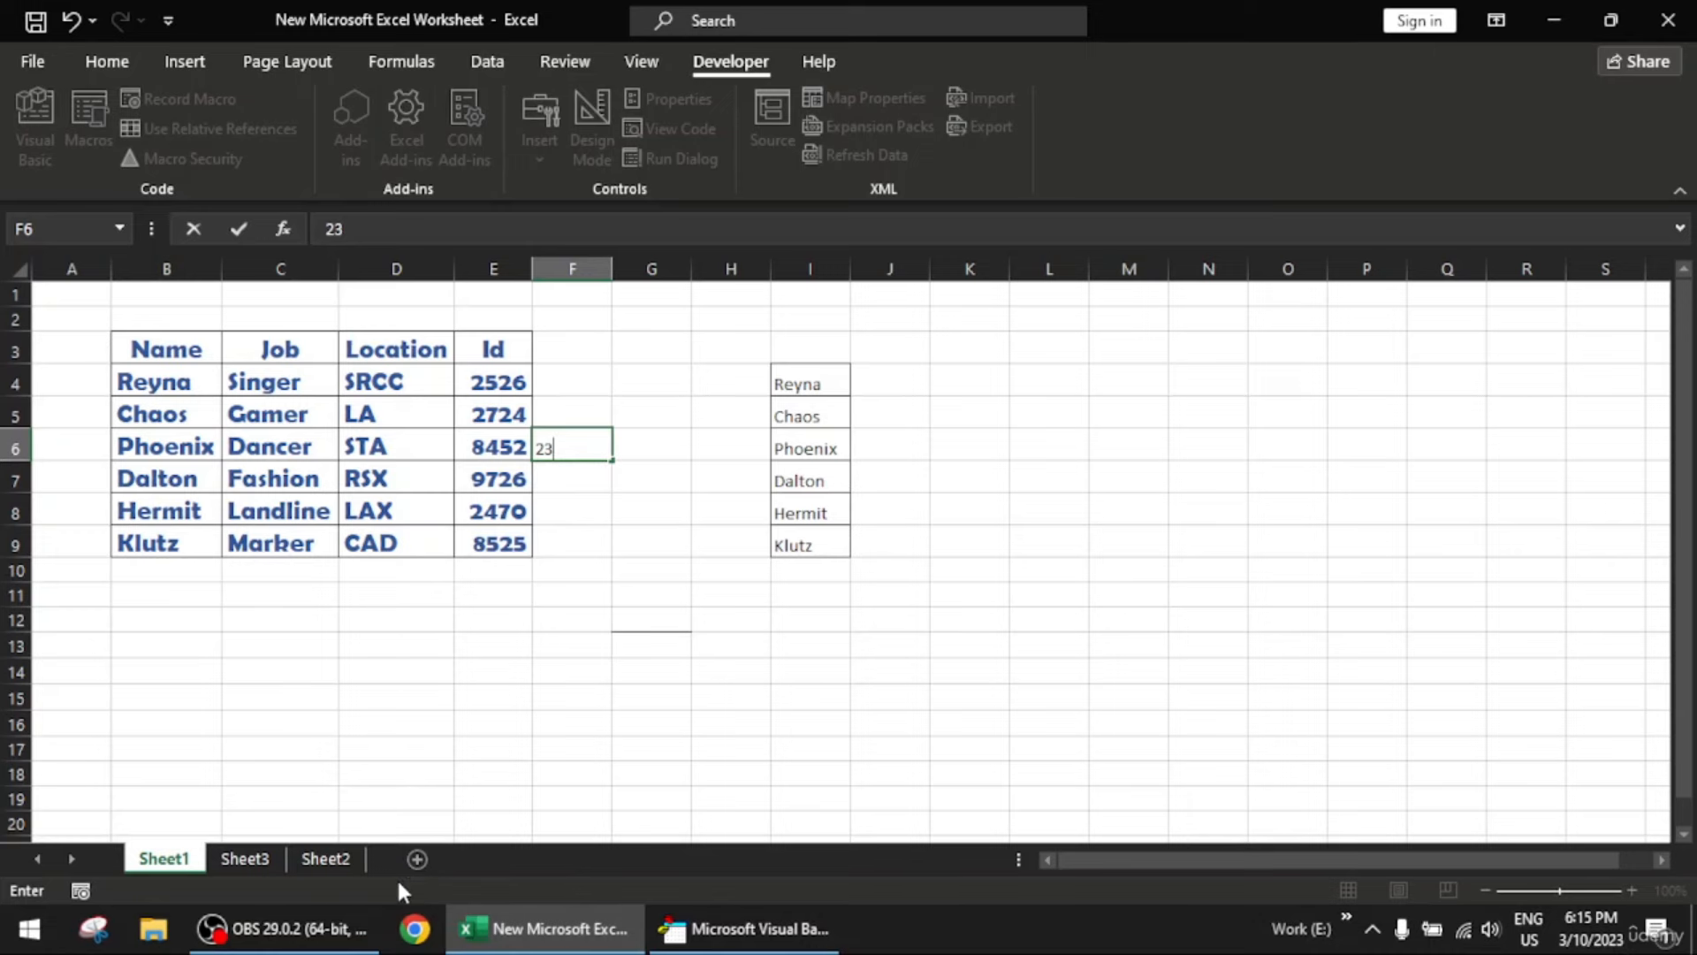
click(332, 860)
click(225, 862)
click(195, 859)
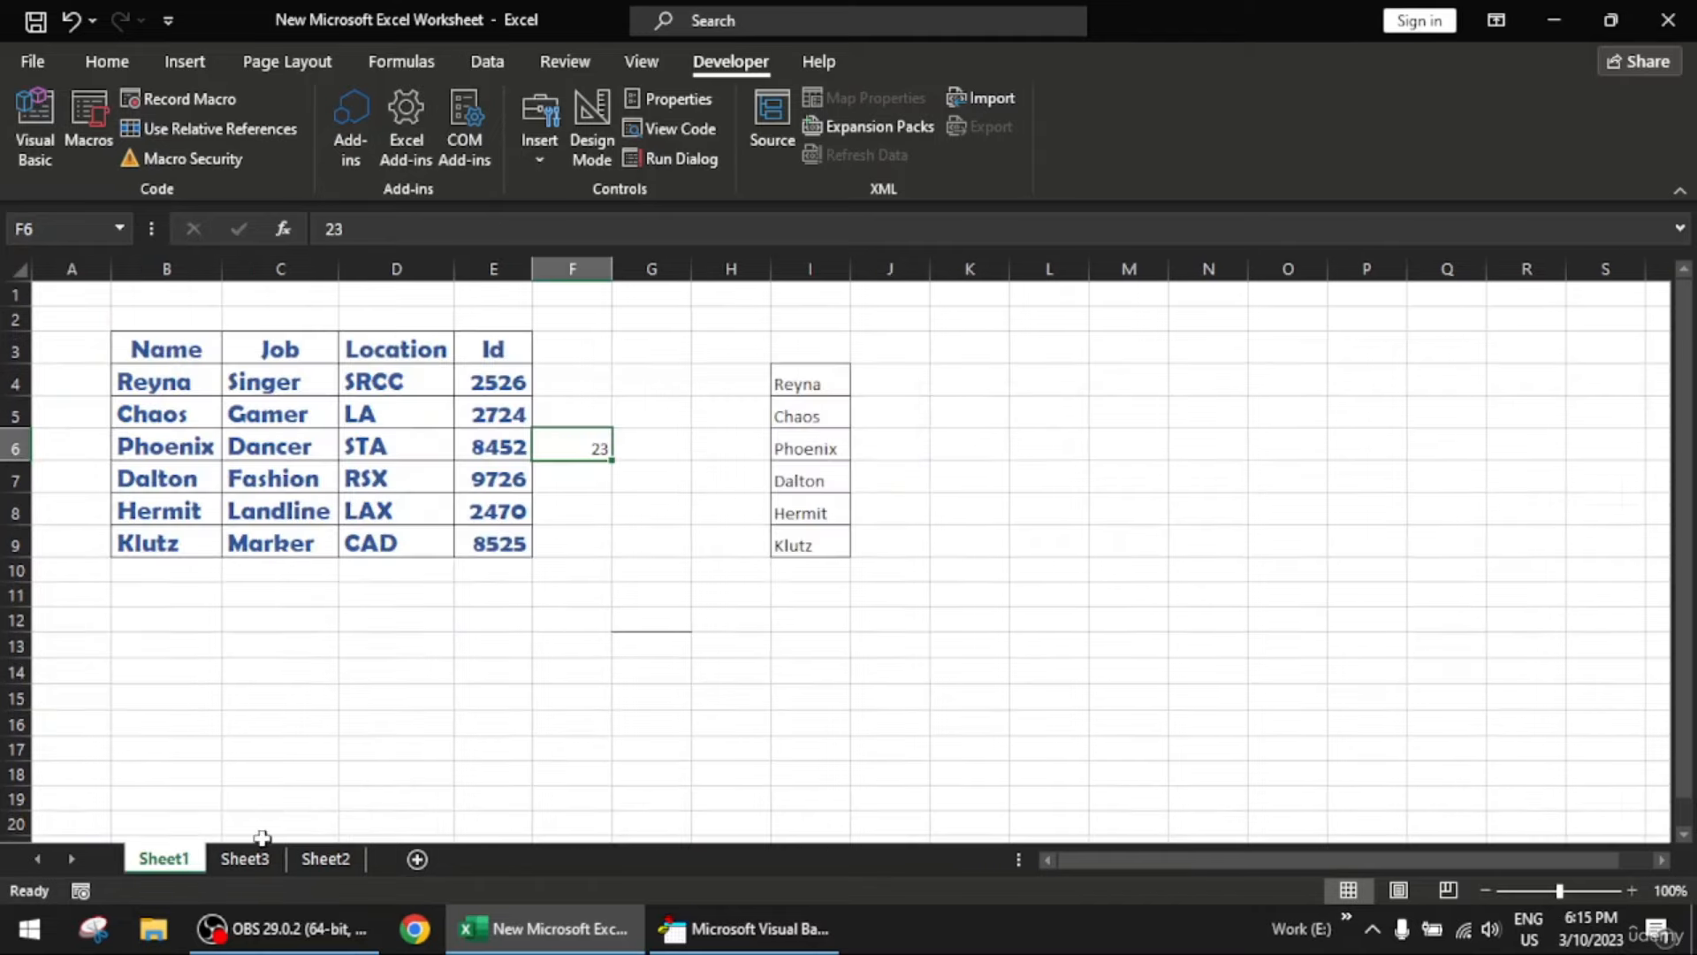
click(241, 857)
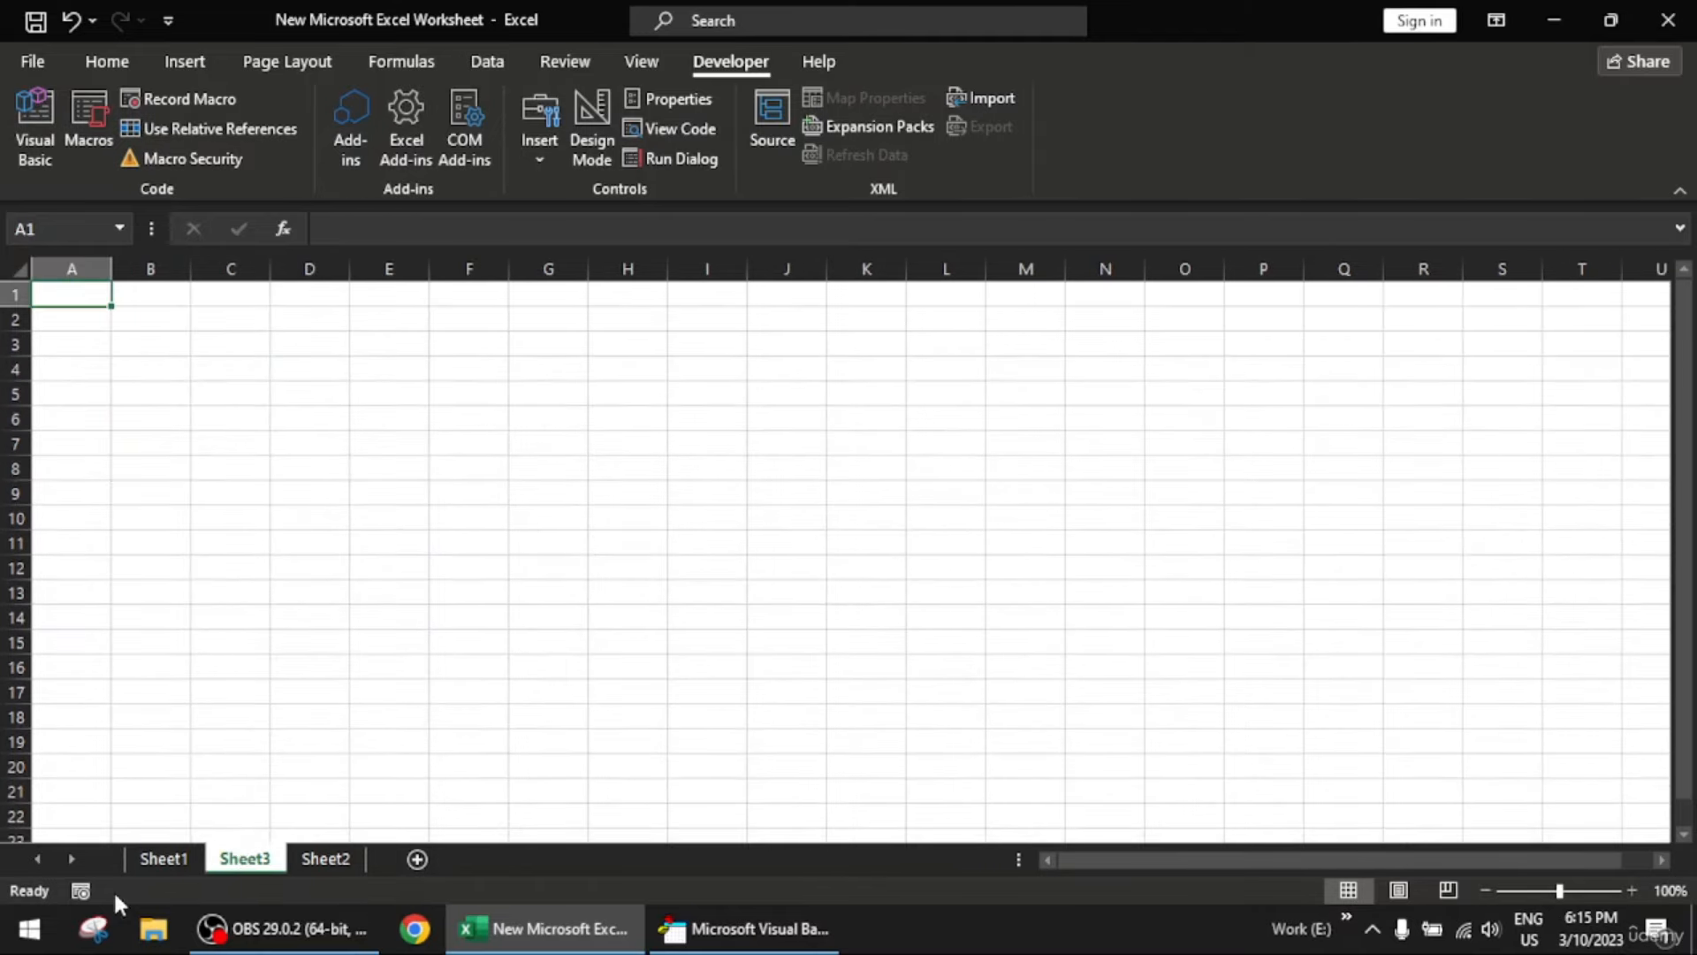
Copy the table B3:E9 from Sheet1 and paste it into Sheet3 starting at cell B3
click(166, 859)
drag(182, 349, 504, 542)
key(ctrl+c)
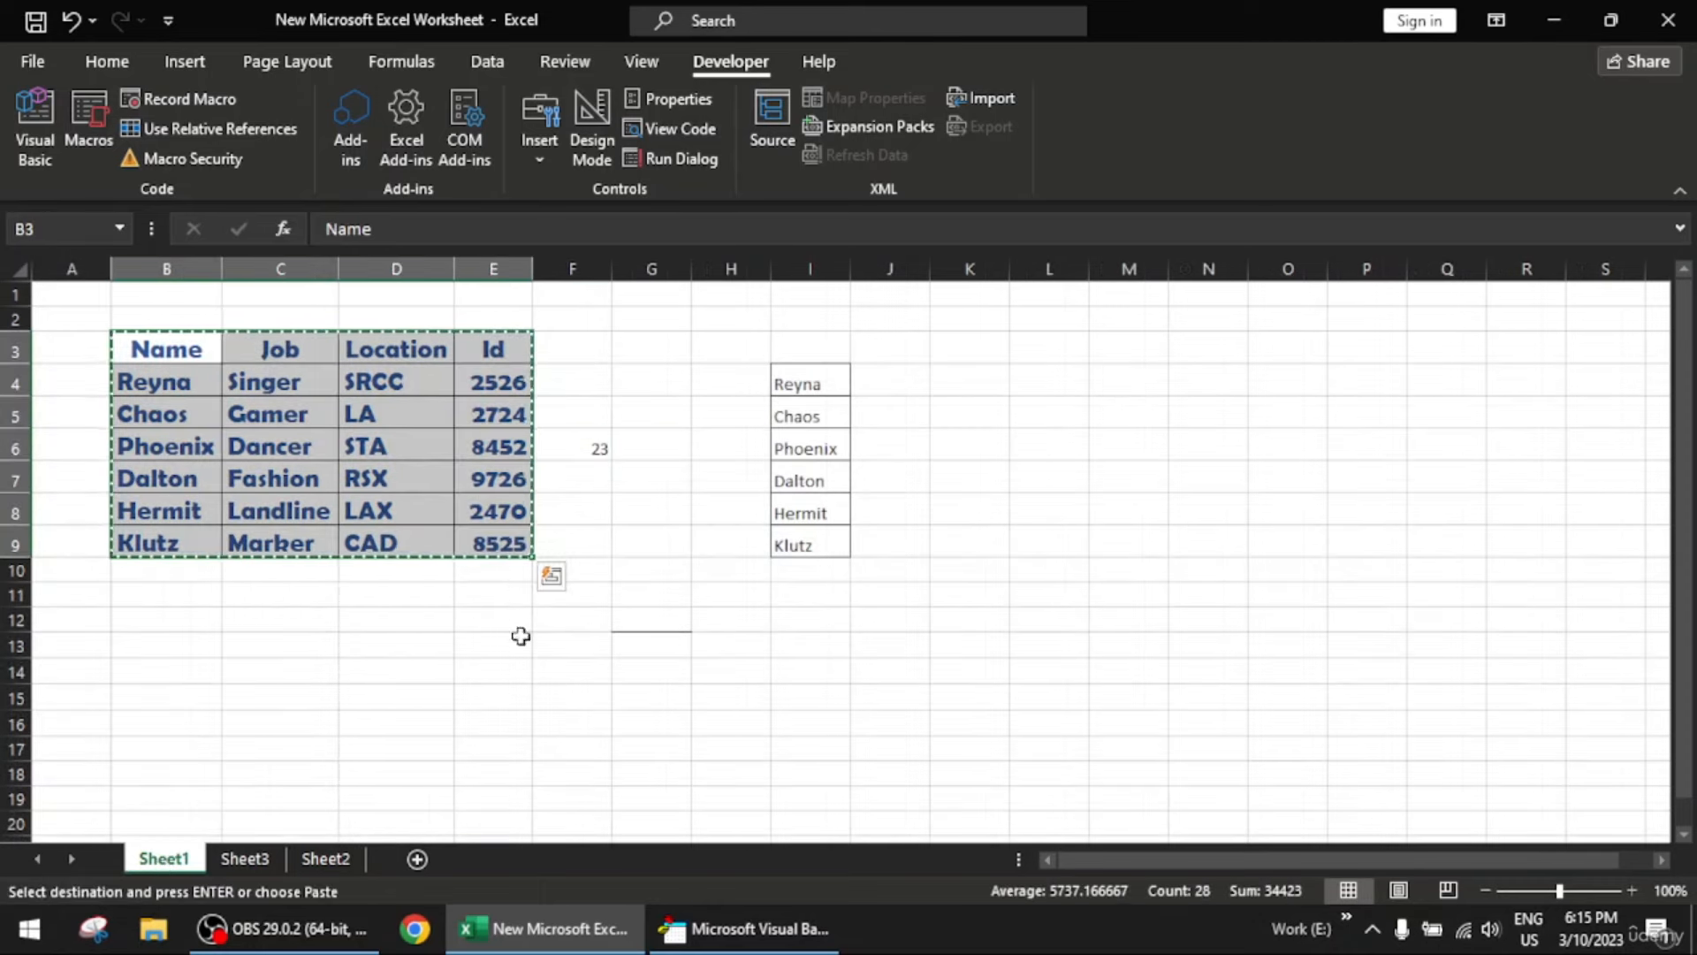
click(244, 858)
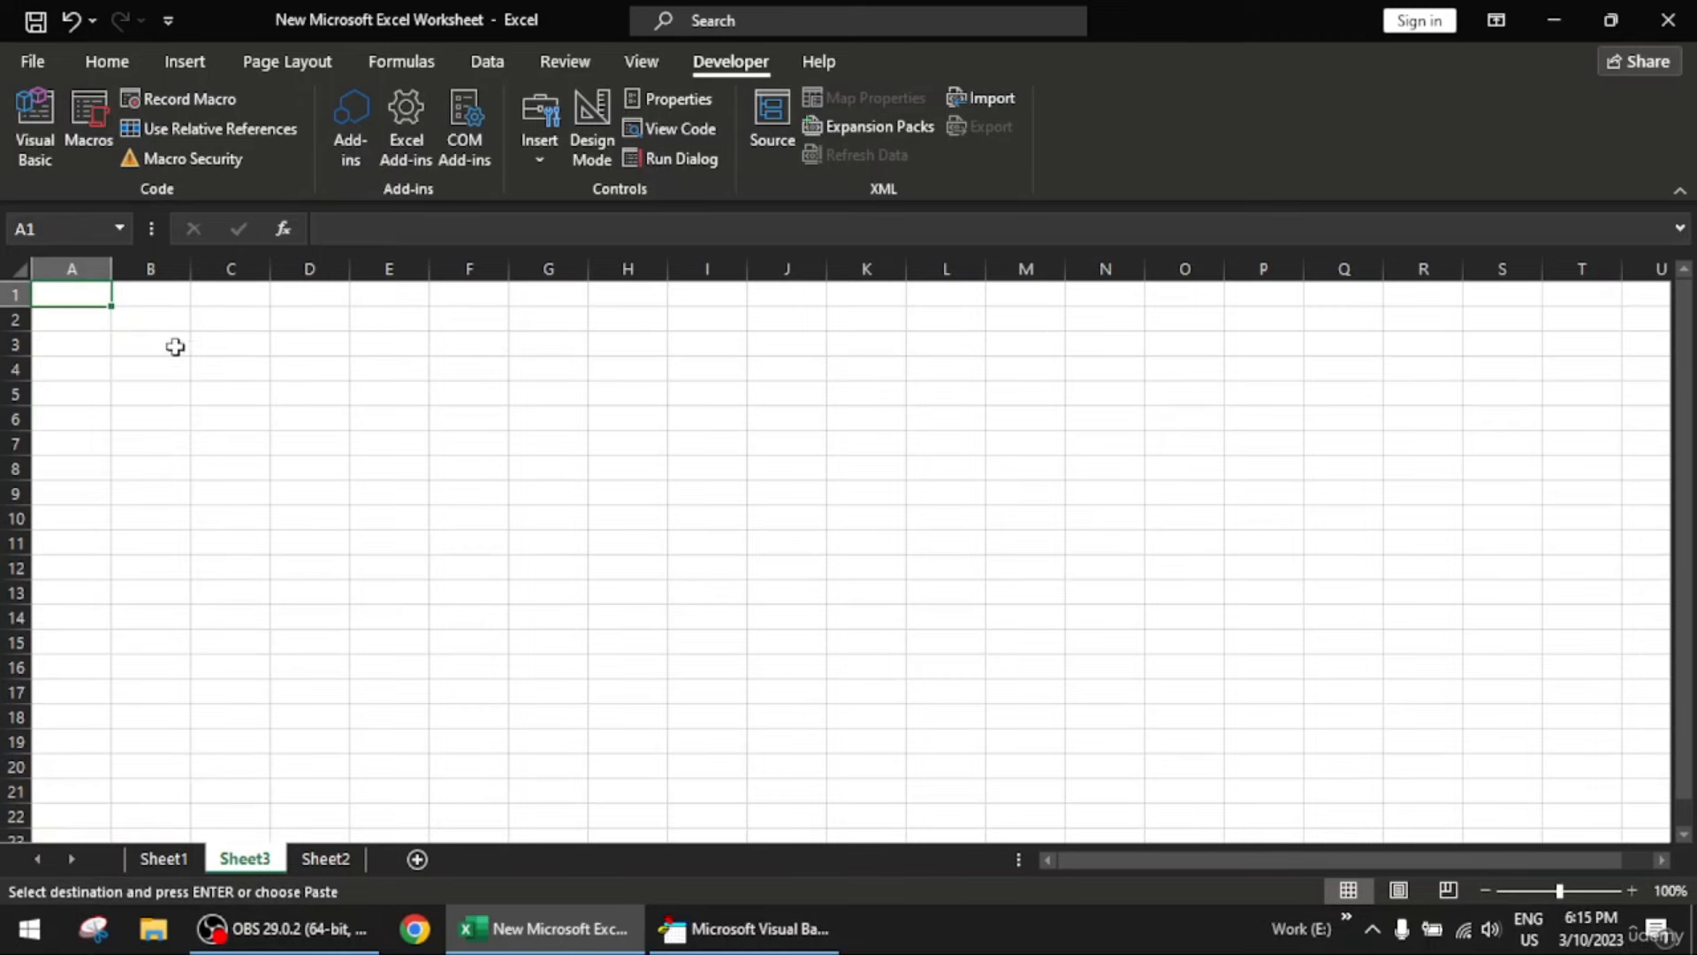
click(152, 862)
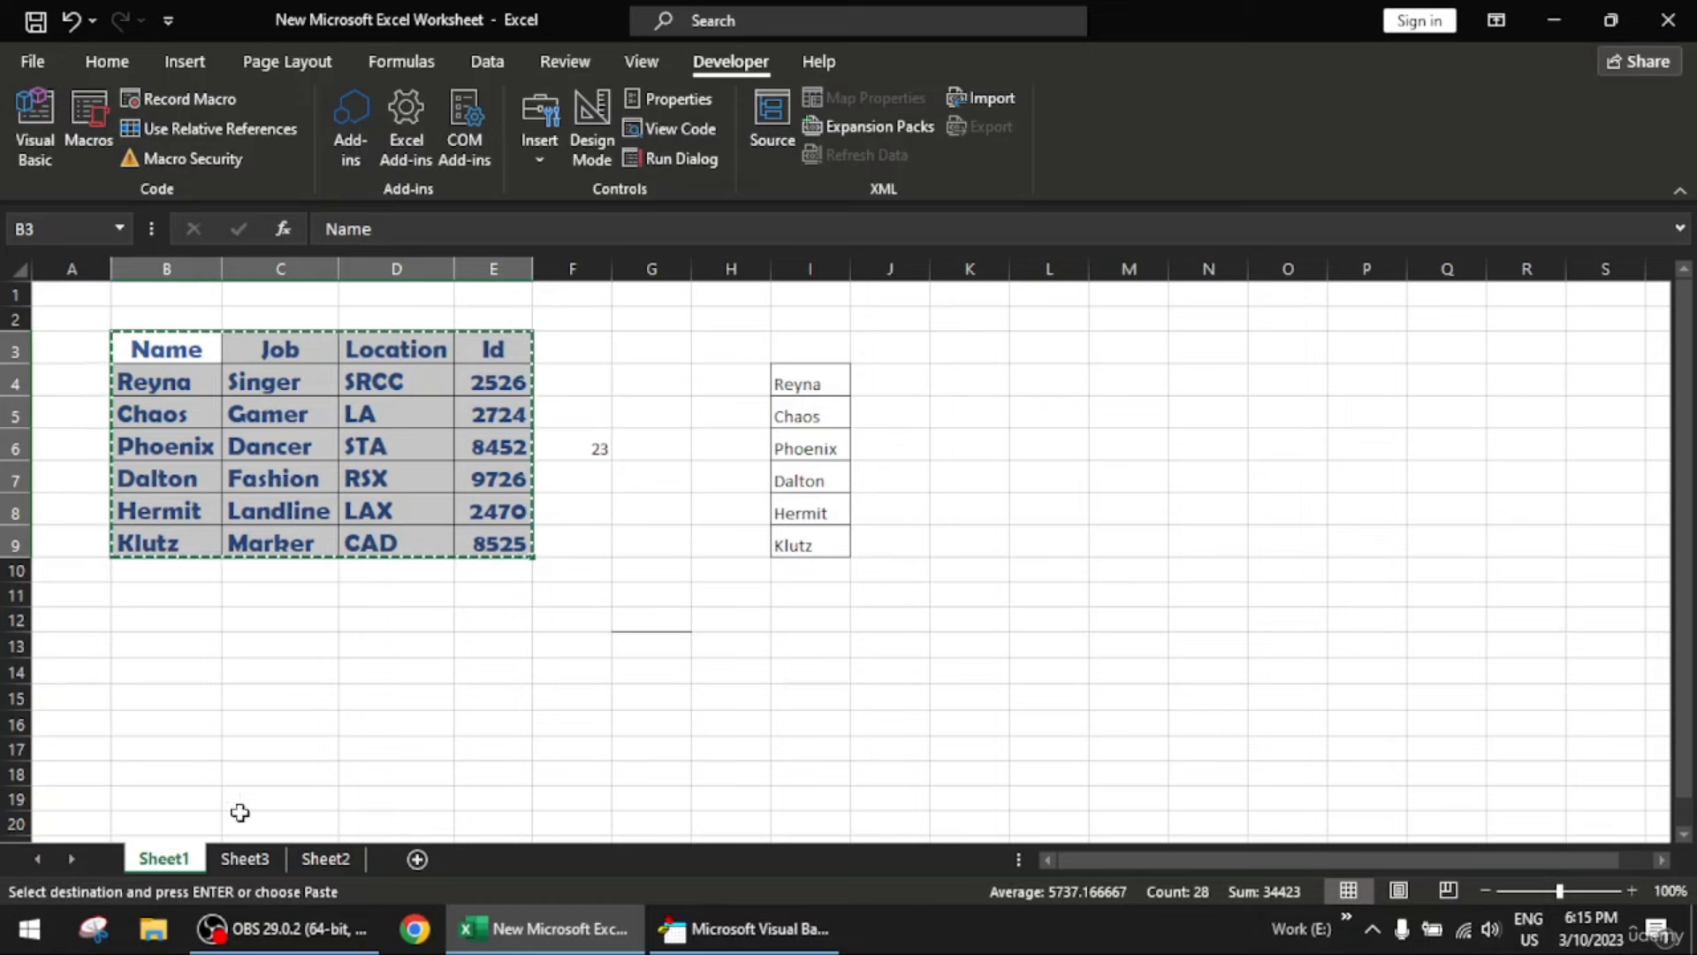
click(223, 859)
click(159, 368)
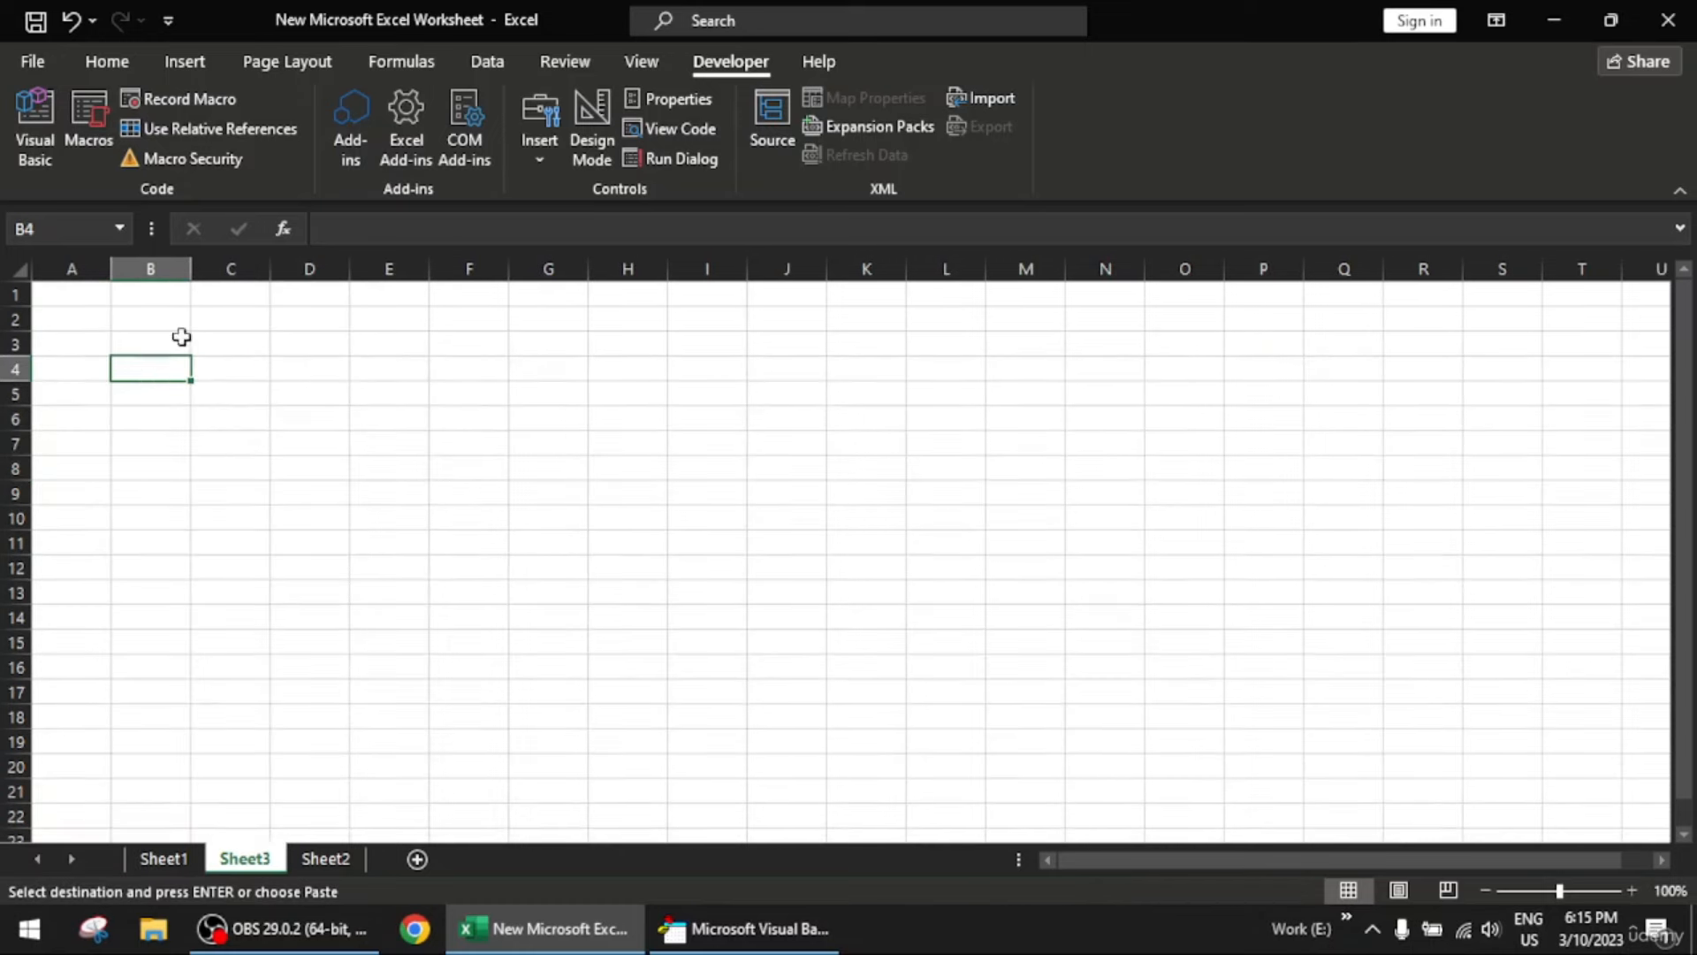
click(163, 347)
key(ctrl+v)
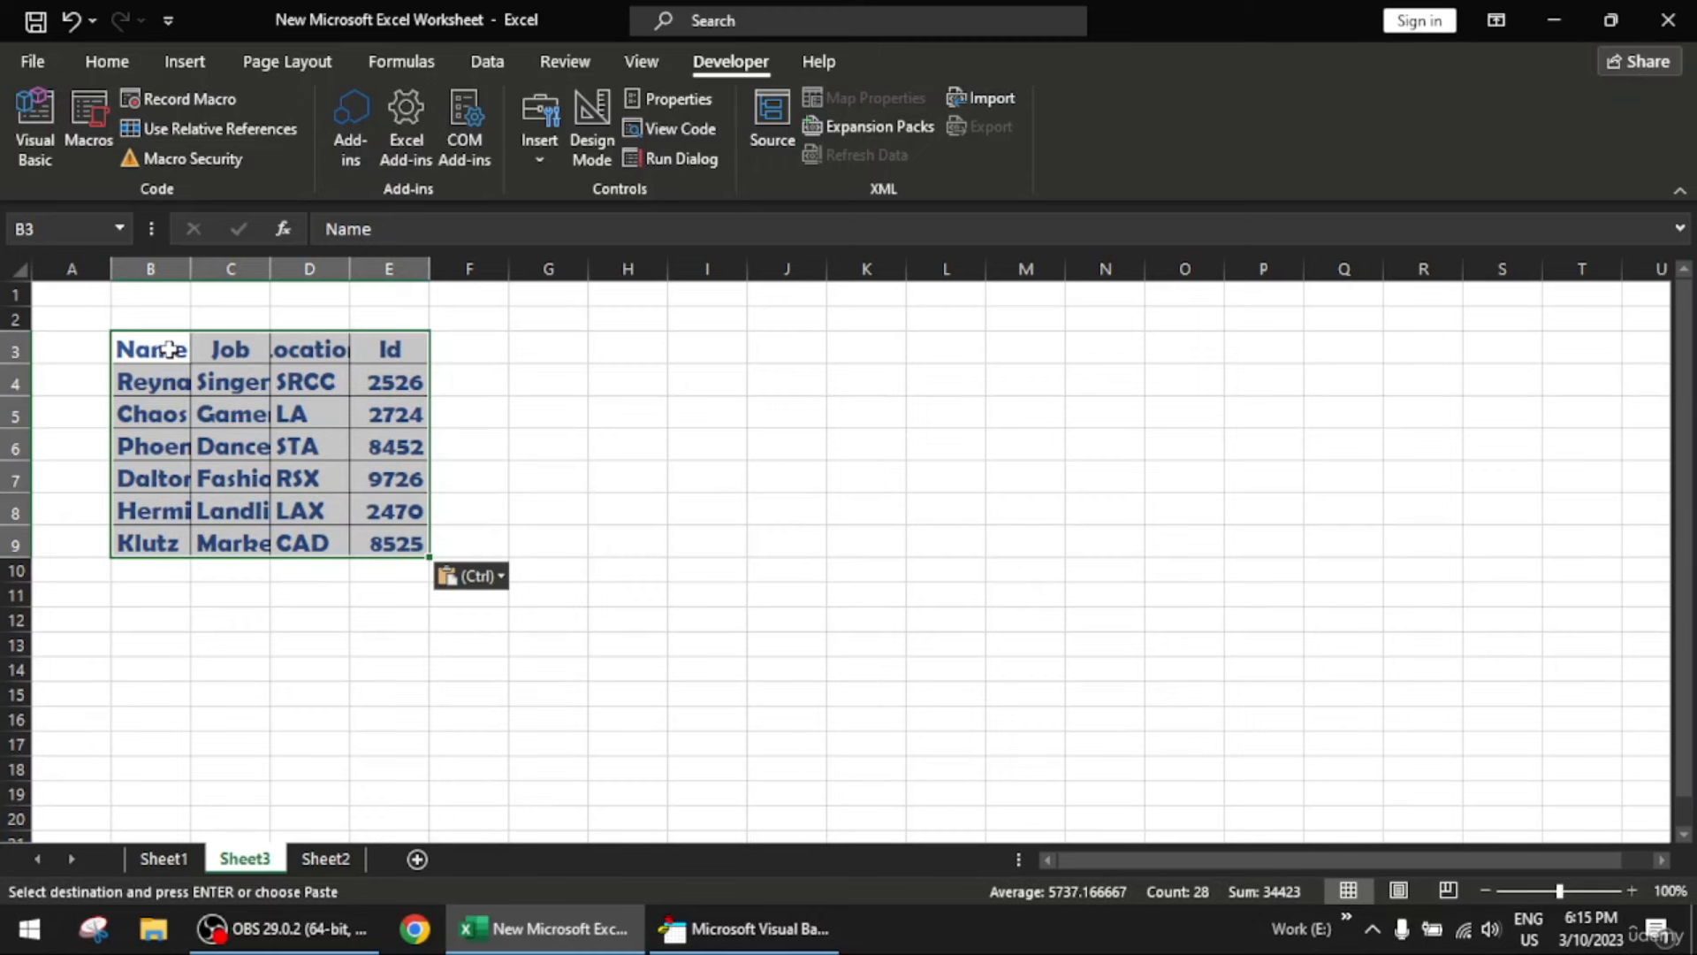
Clear the contents of the pasted table on Sheet3
key(Delete)
right_click(168, 350)
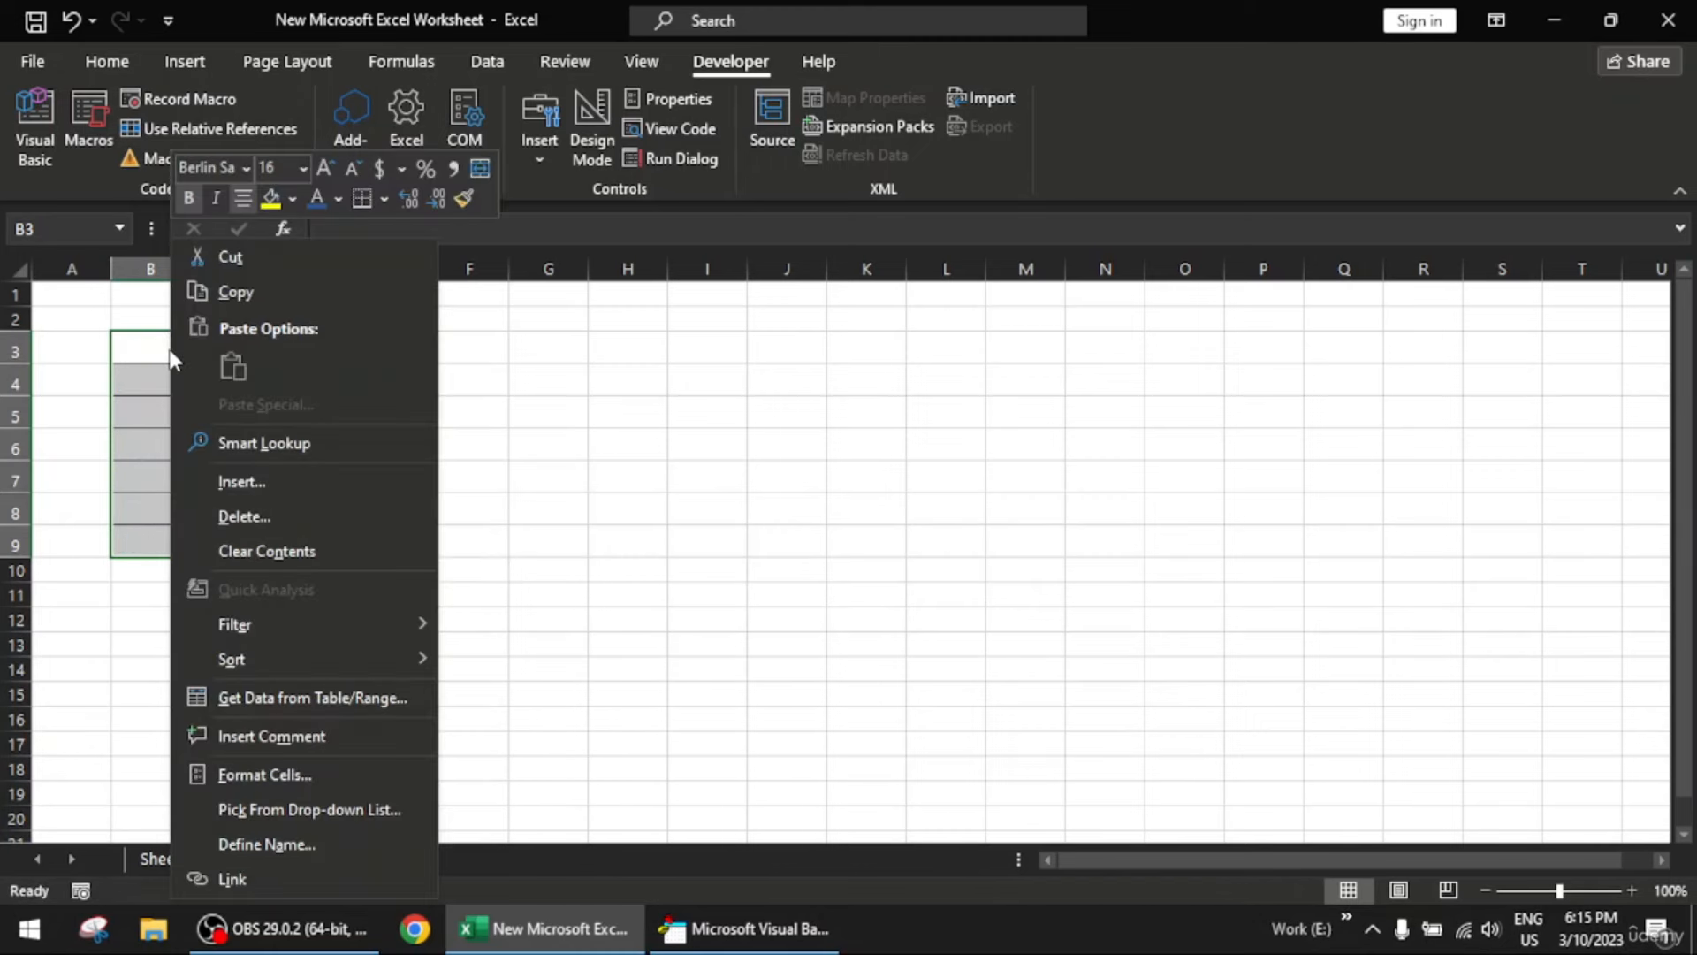
click(117, 343)
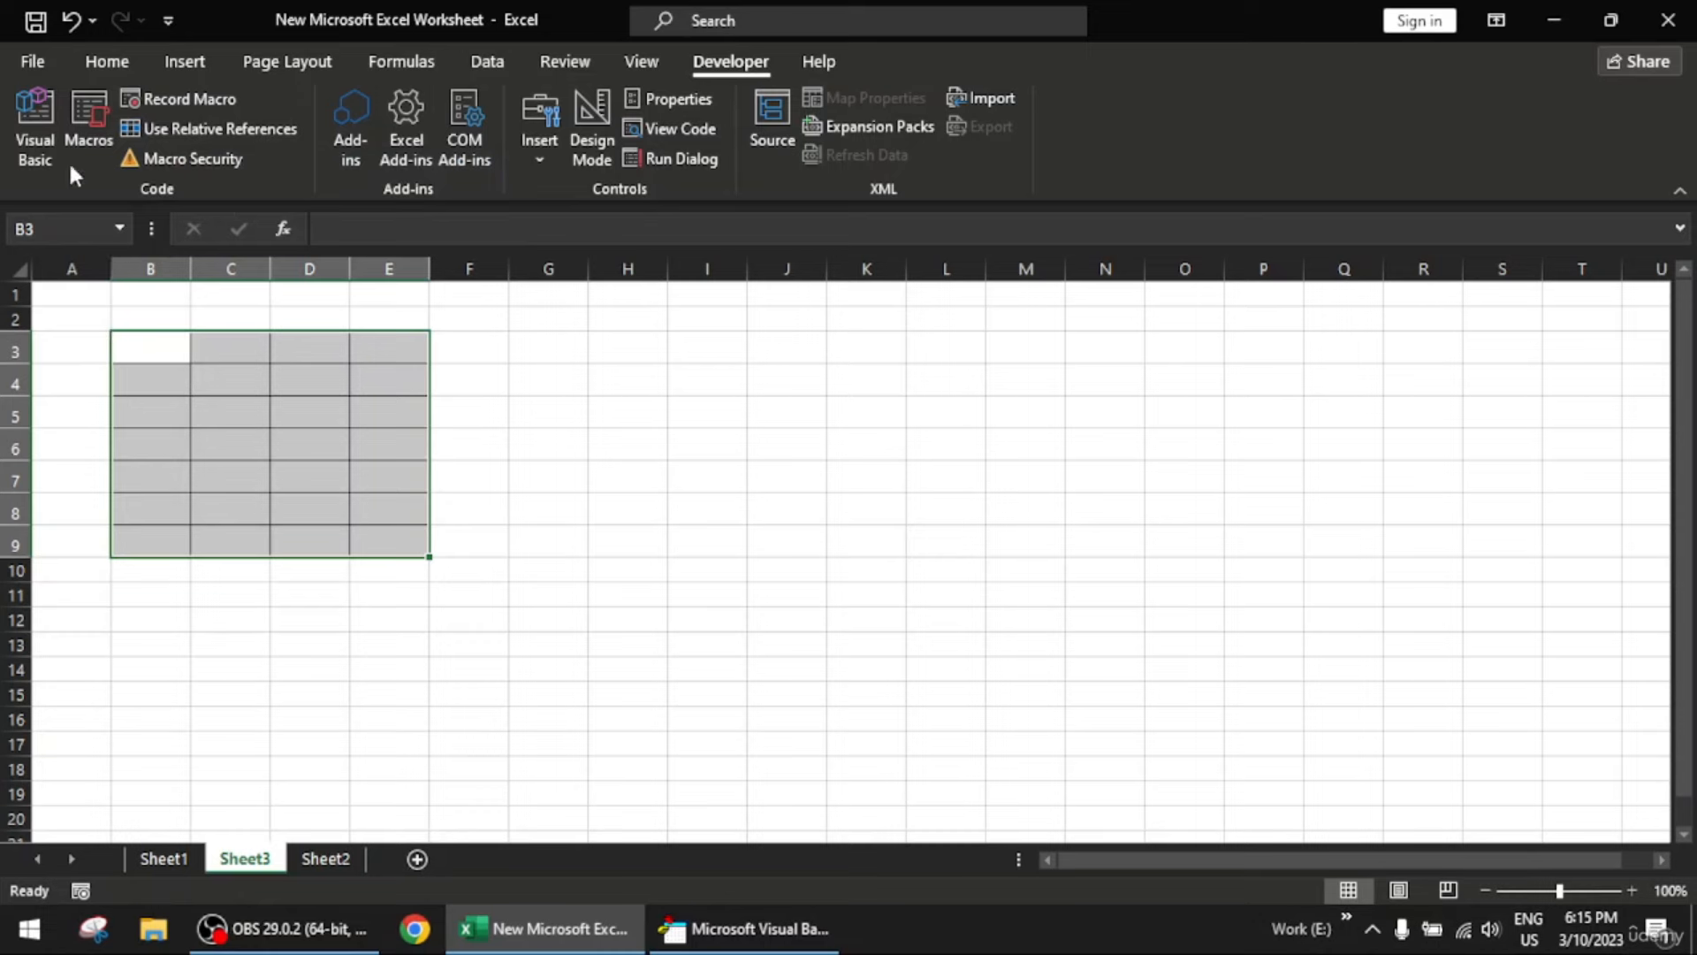
click(107, 62)
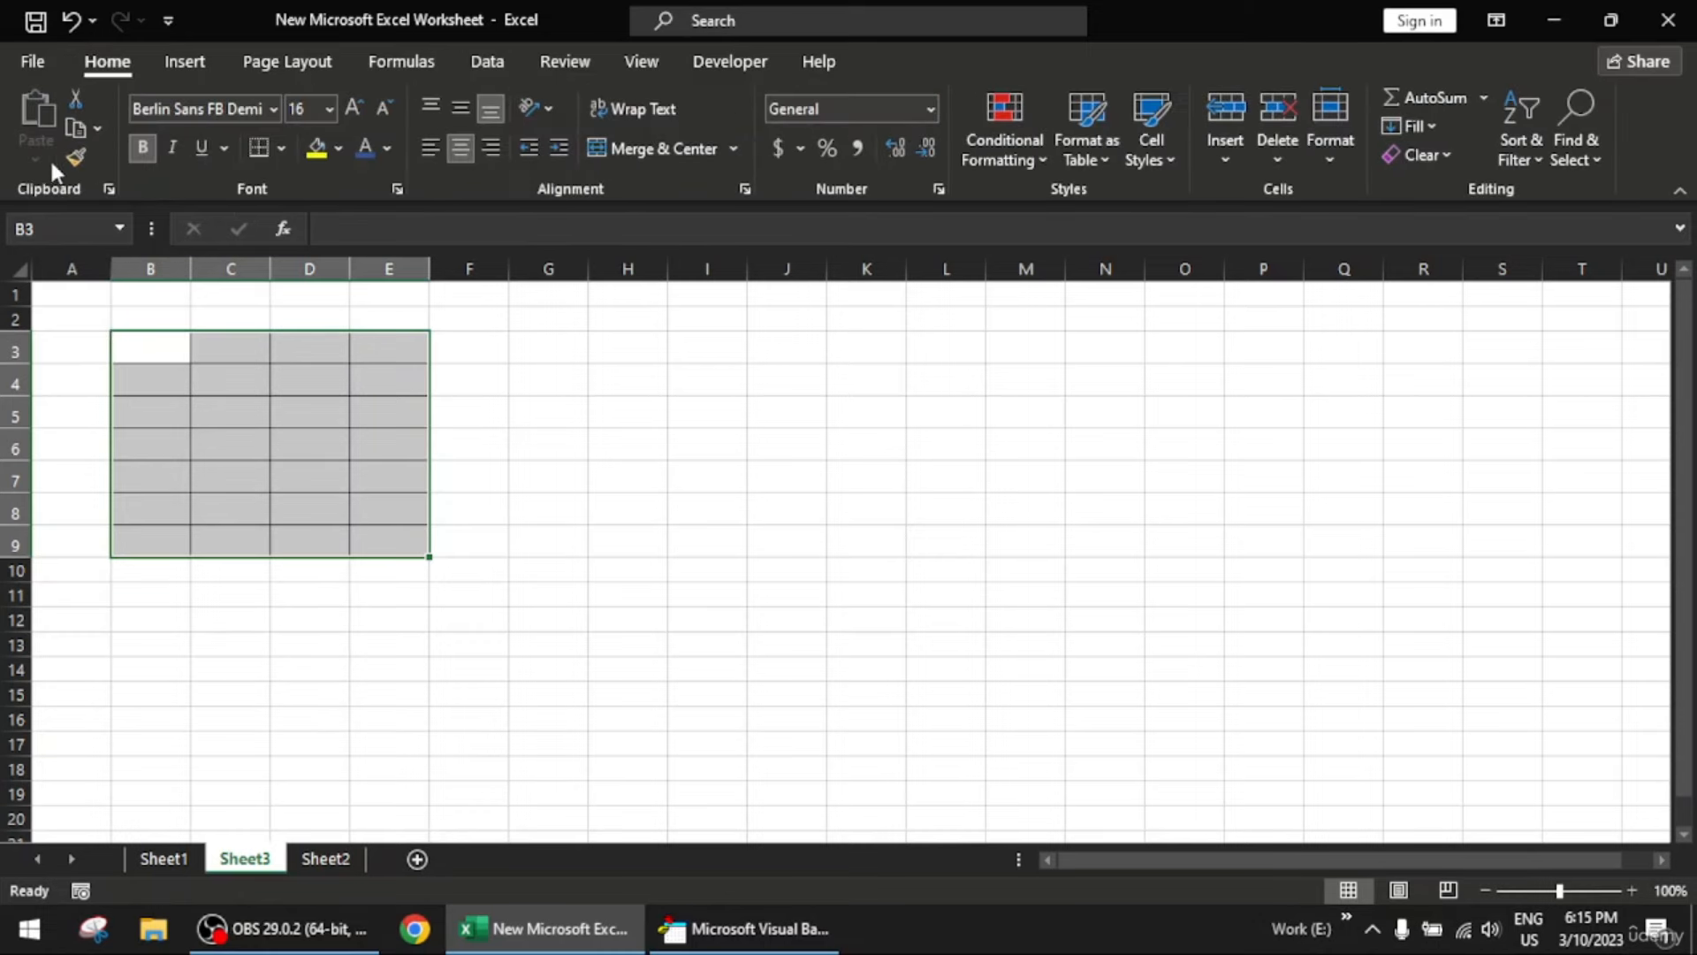
Copy the Sheet1 table again and paste it as formulas into the bordered range on Sheet3
click(164, 859)
key(ctrl+c)
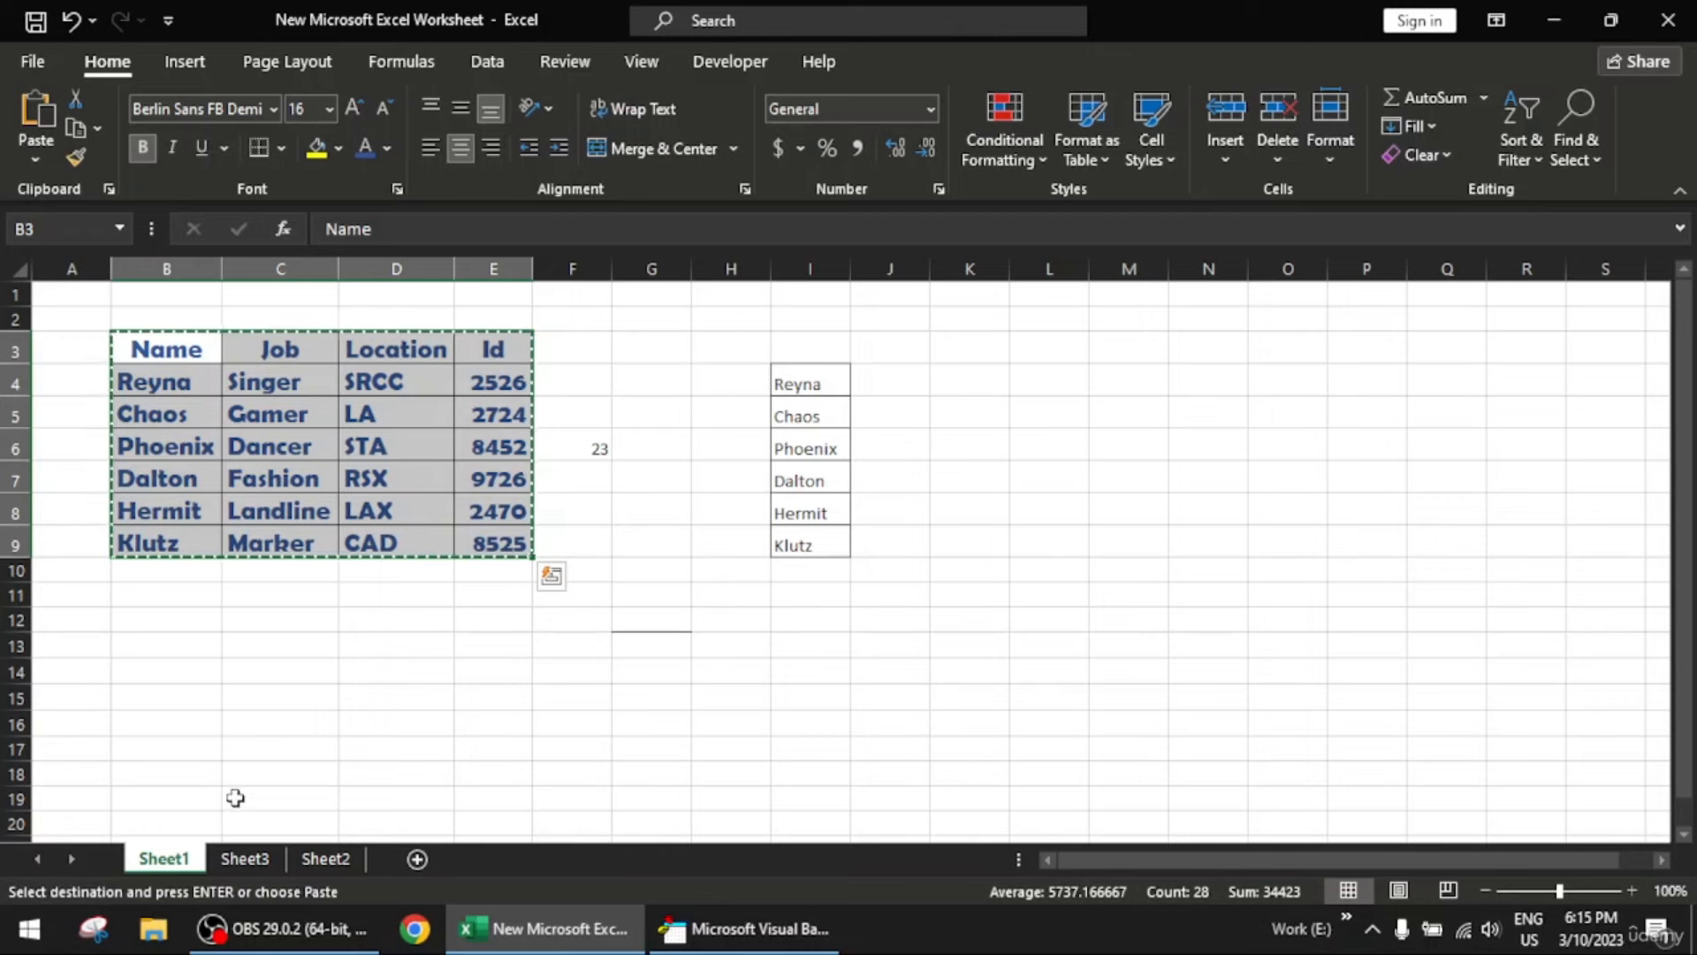
click(245, 858)
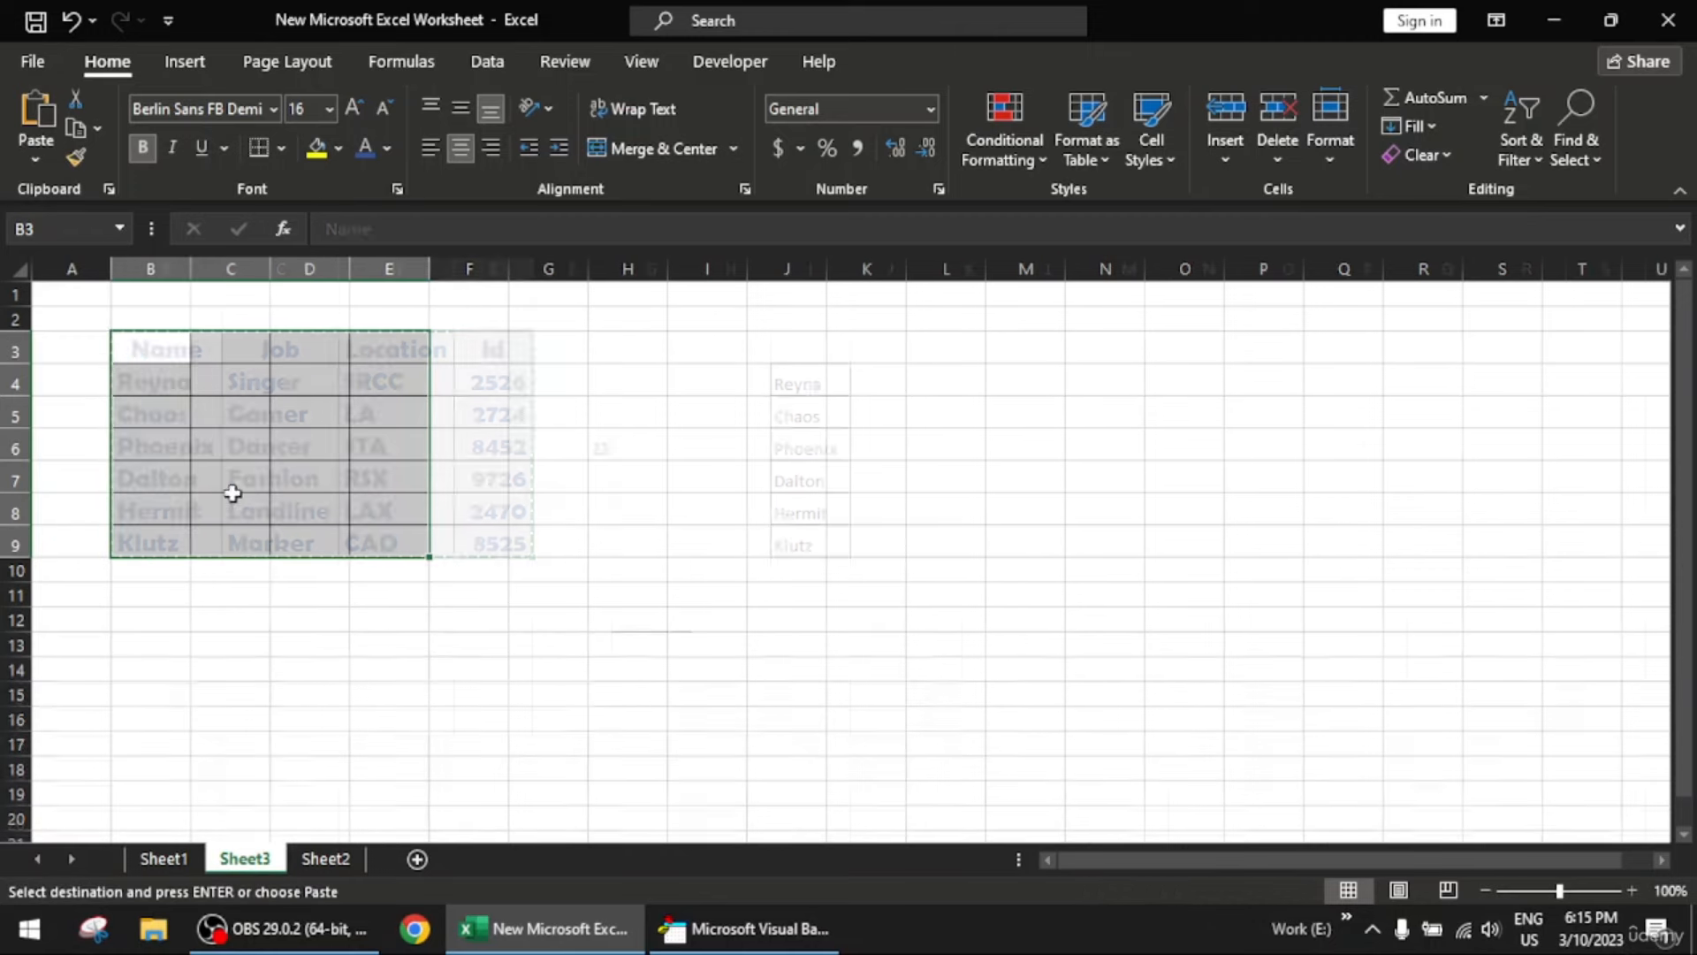
right_click(140, 352)
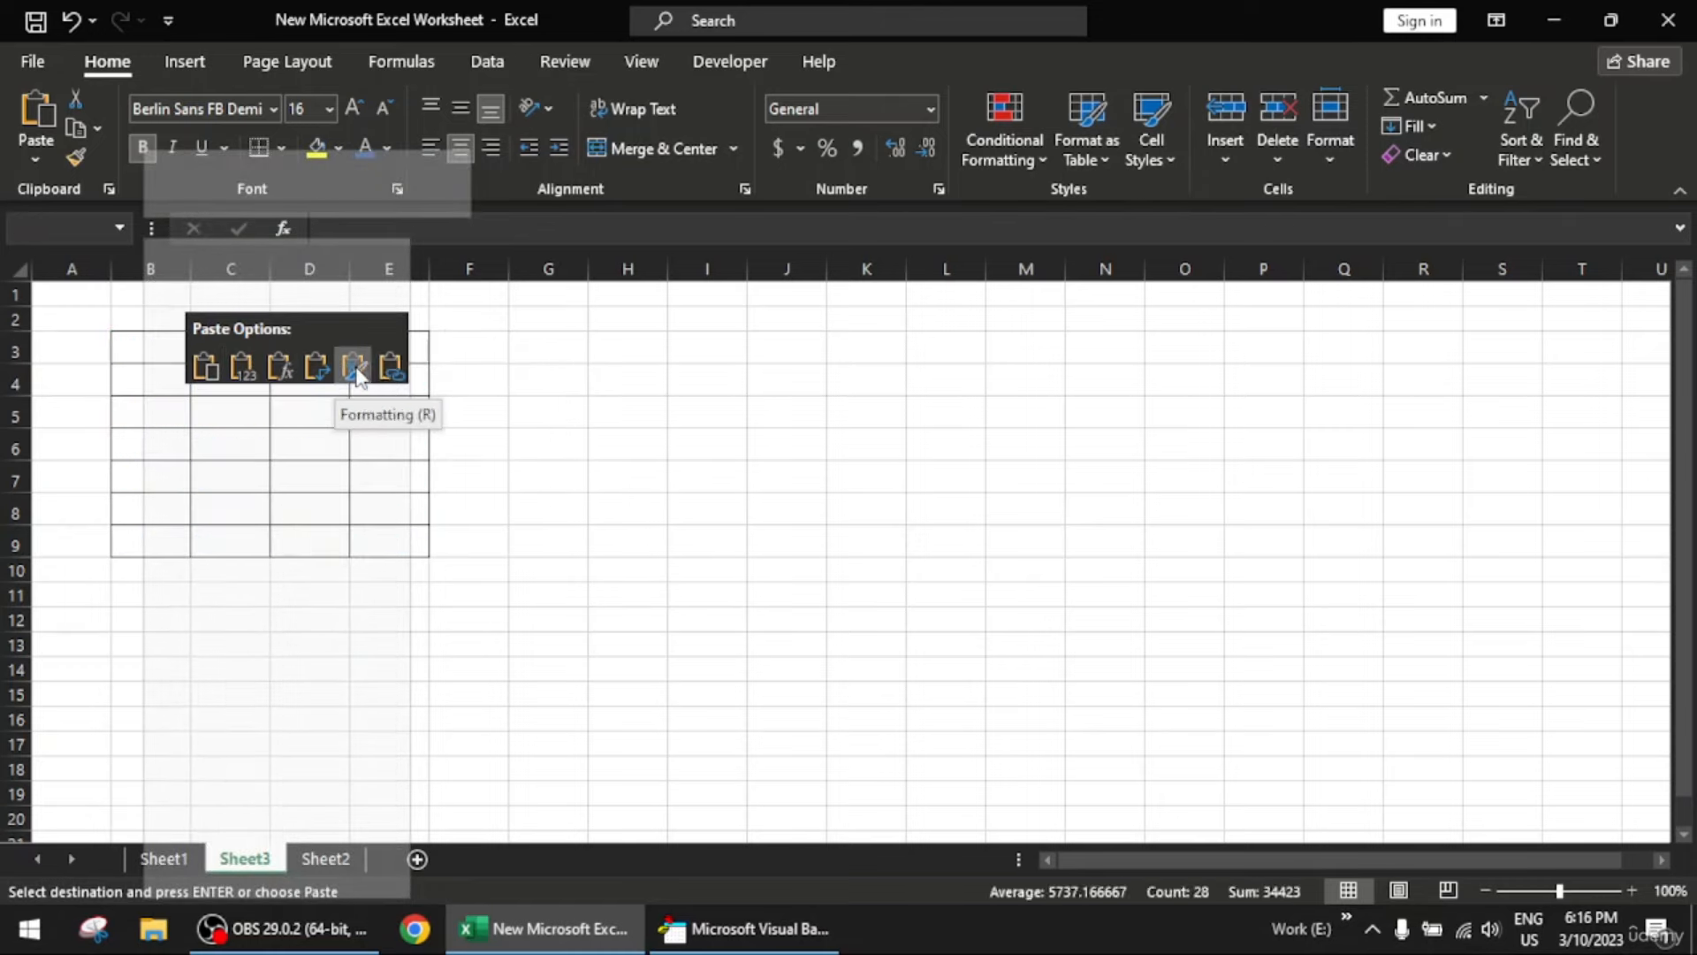
click(30, 160)
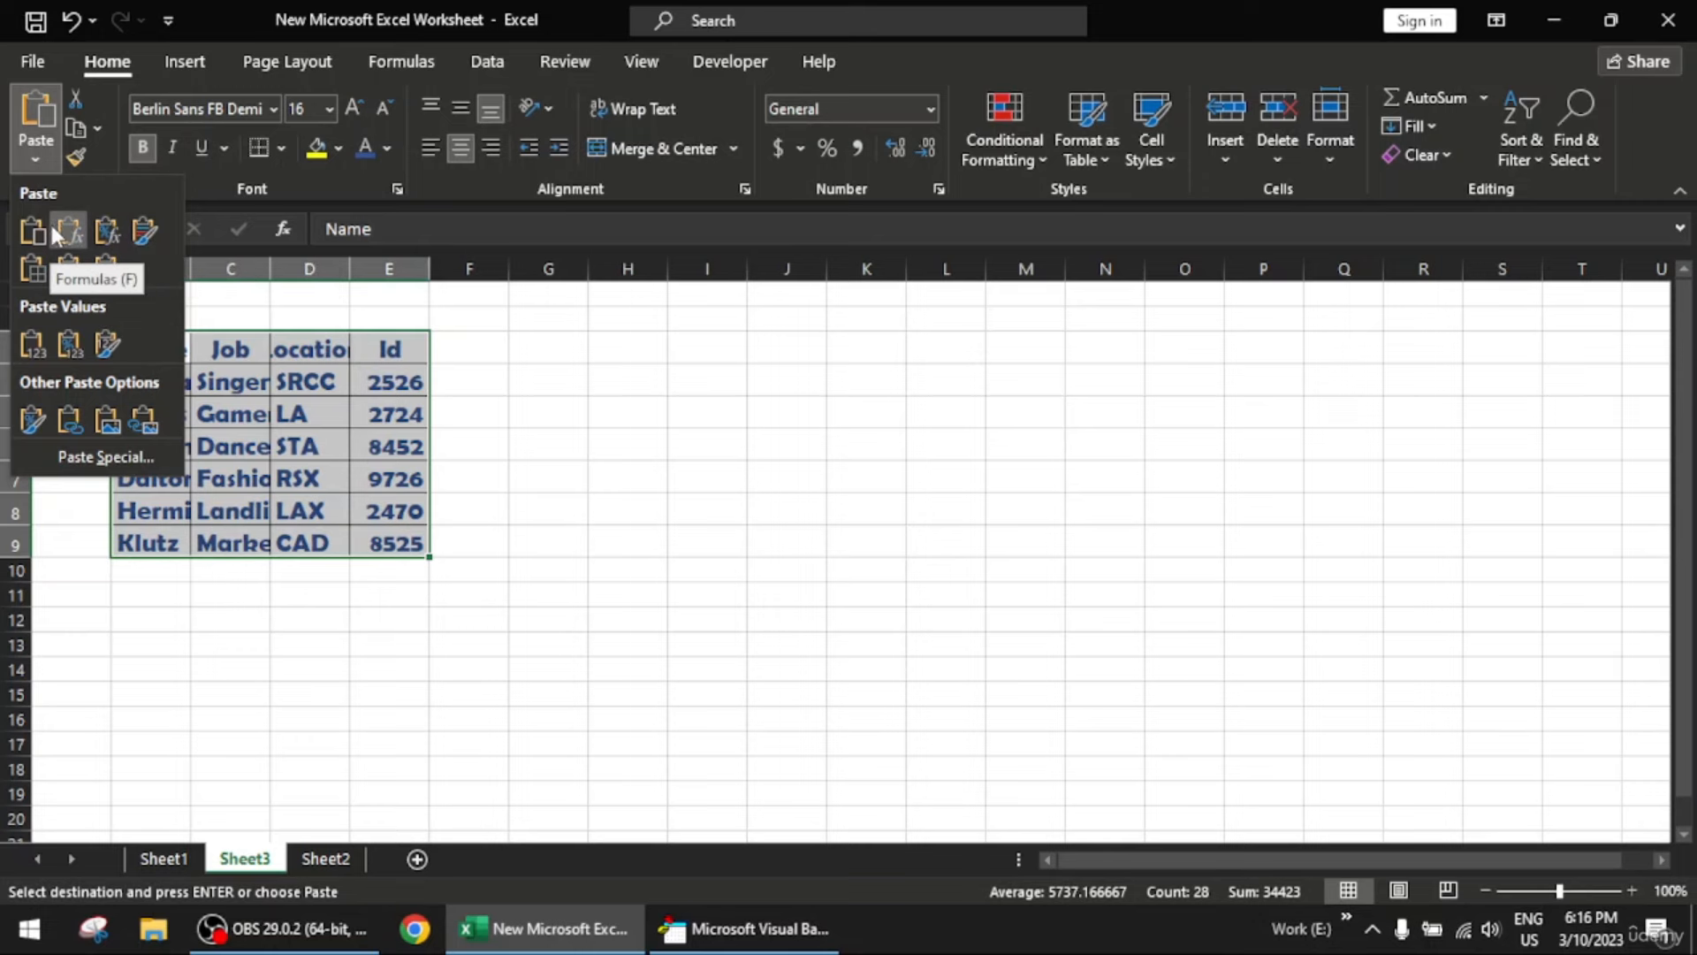
click(71, 234)
click(432, 575)
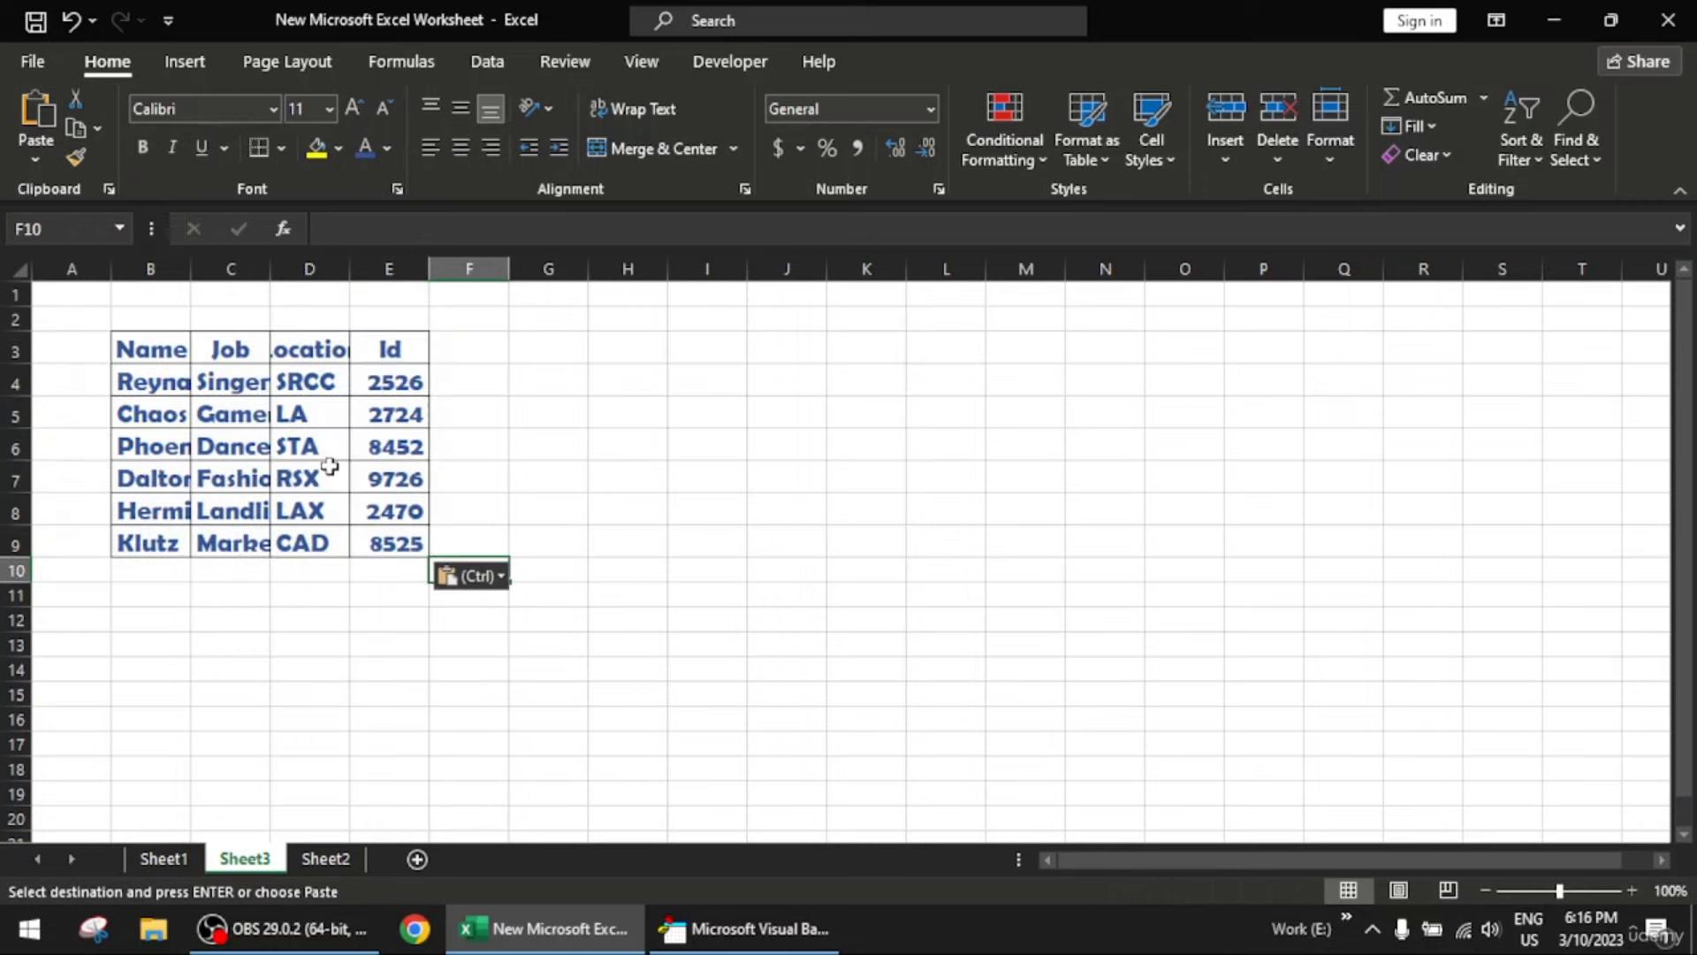
Autofit the widths of columns B, D and E on Sheet3
double_click(190, 265)
drag(303, 269, 305, 269)
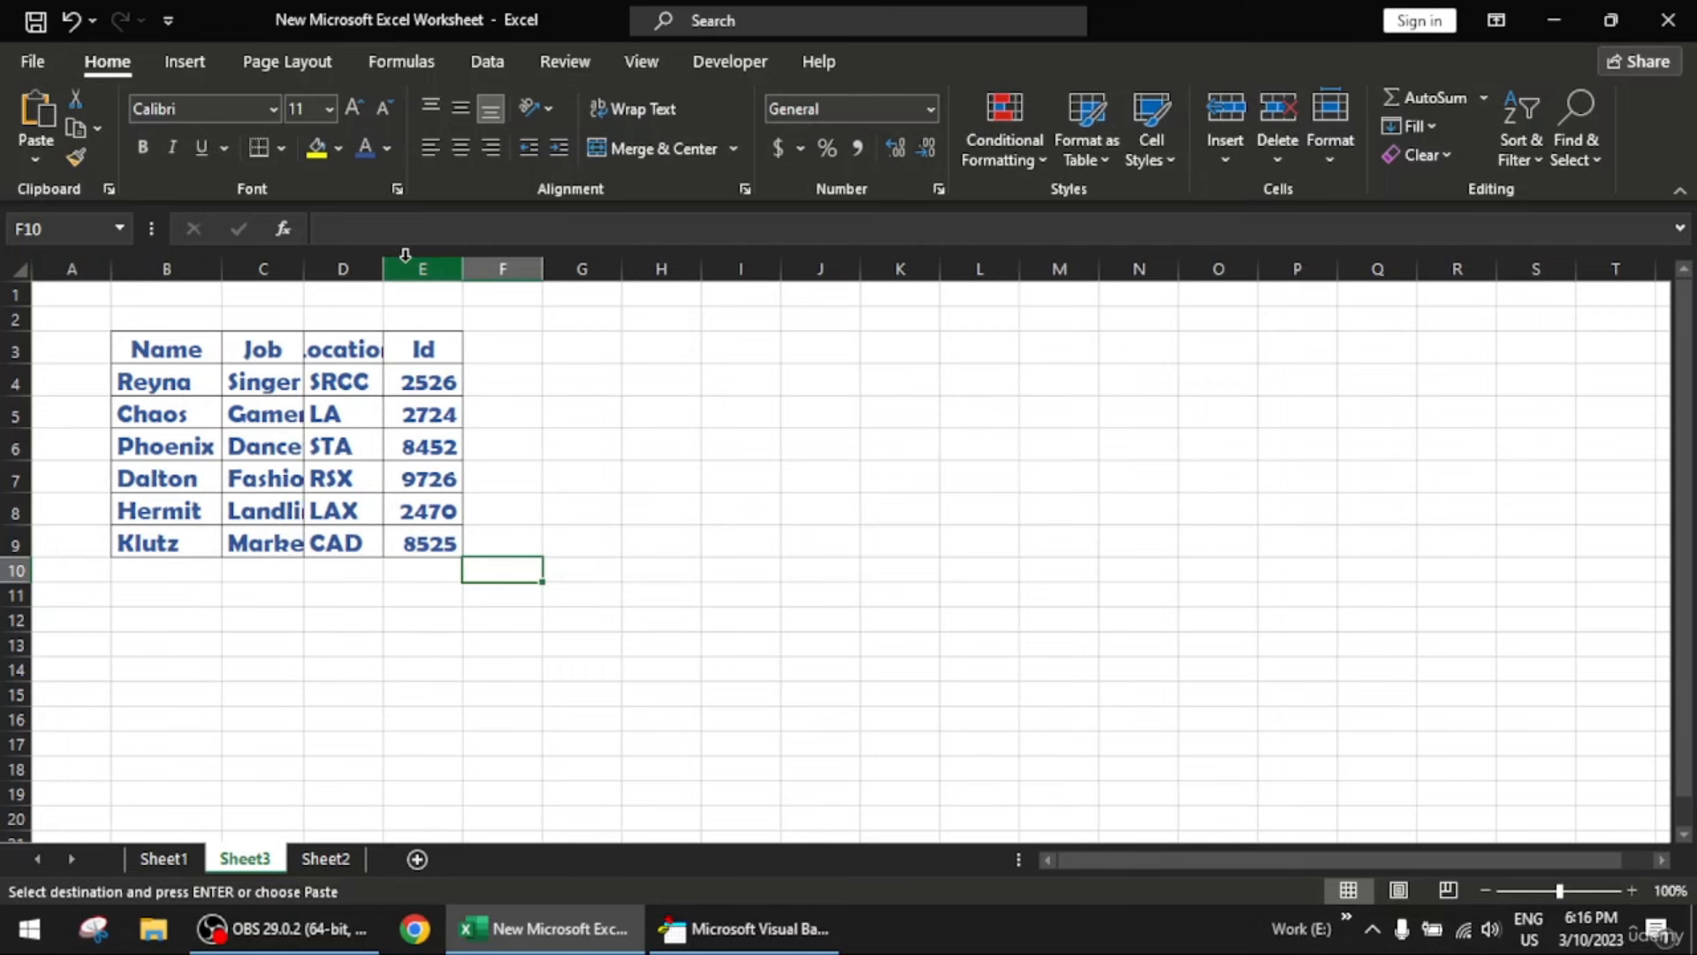
double_click(386, 271)
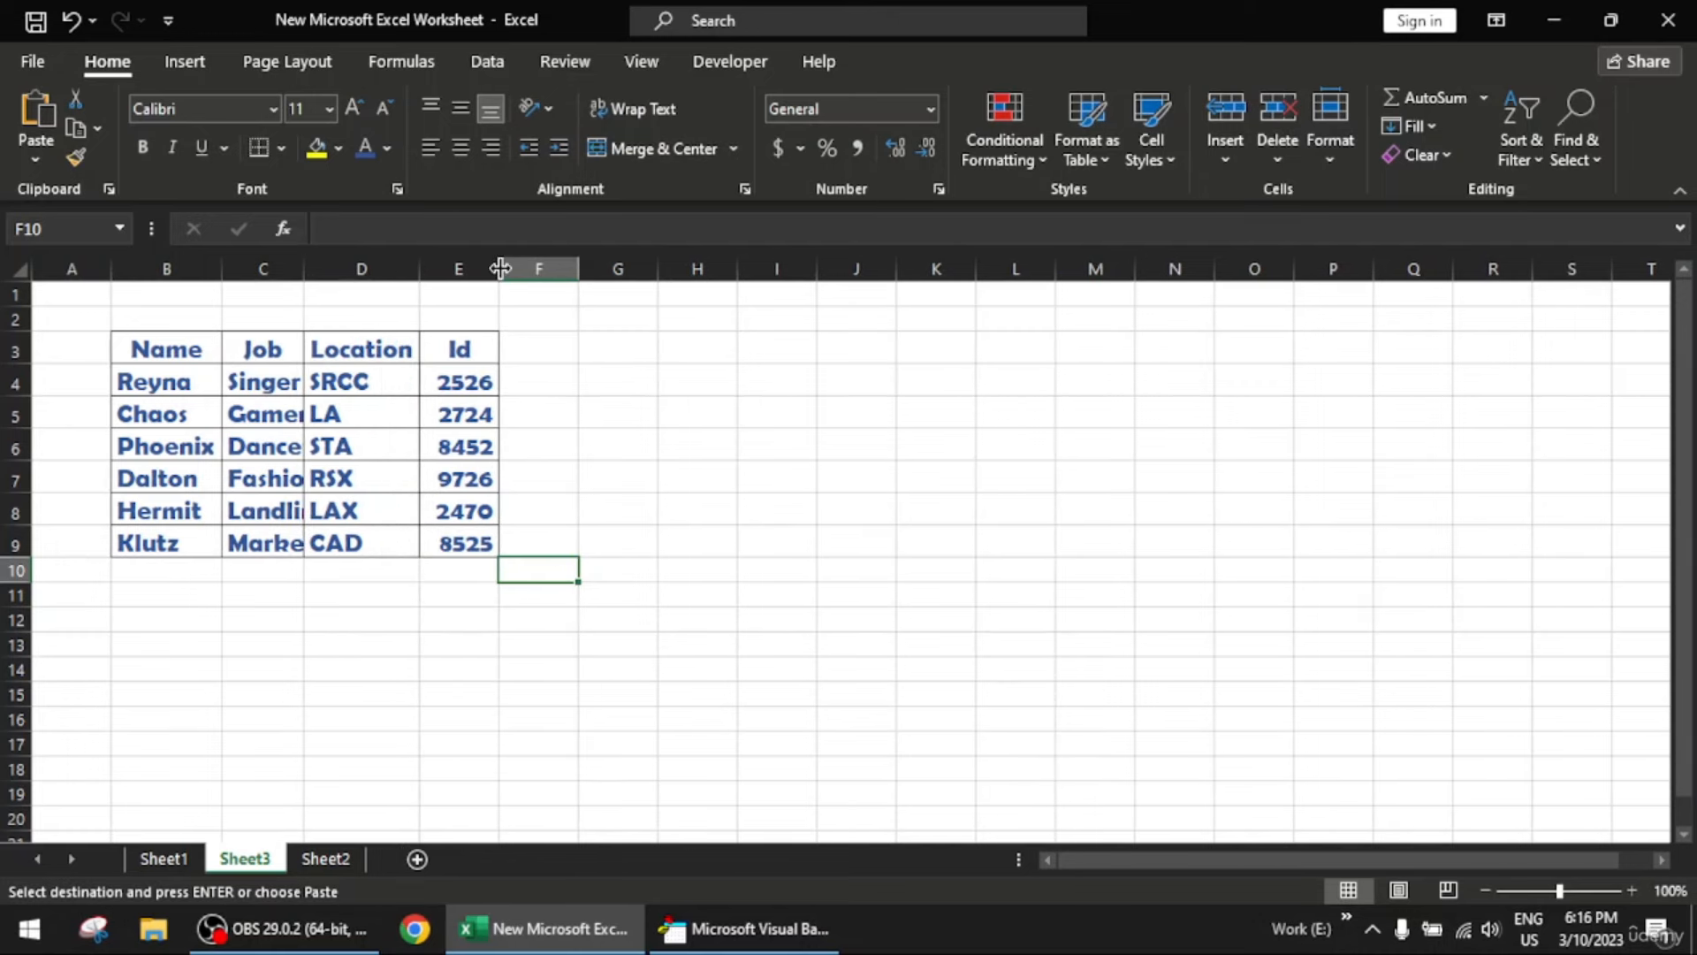
double_click(501, 268)
Set the font of the Sheet3 table B3:E9 to Calibri at size 10
drag(168, 350, 464, 545)
click(329, 108)
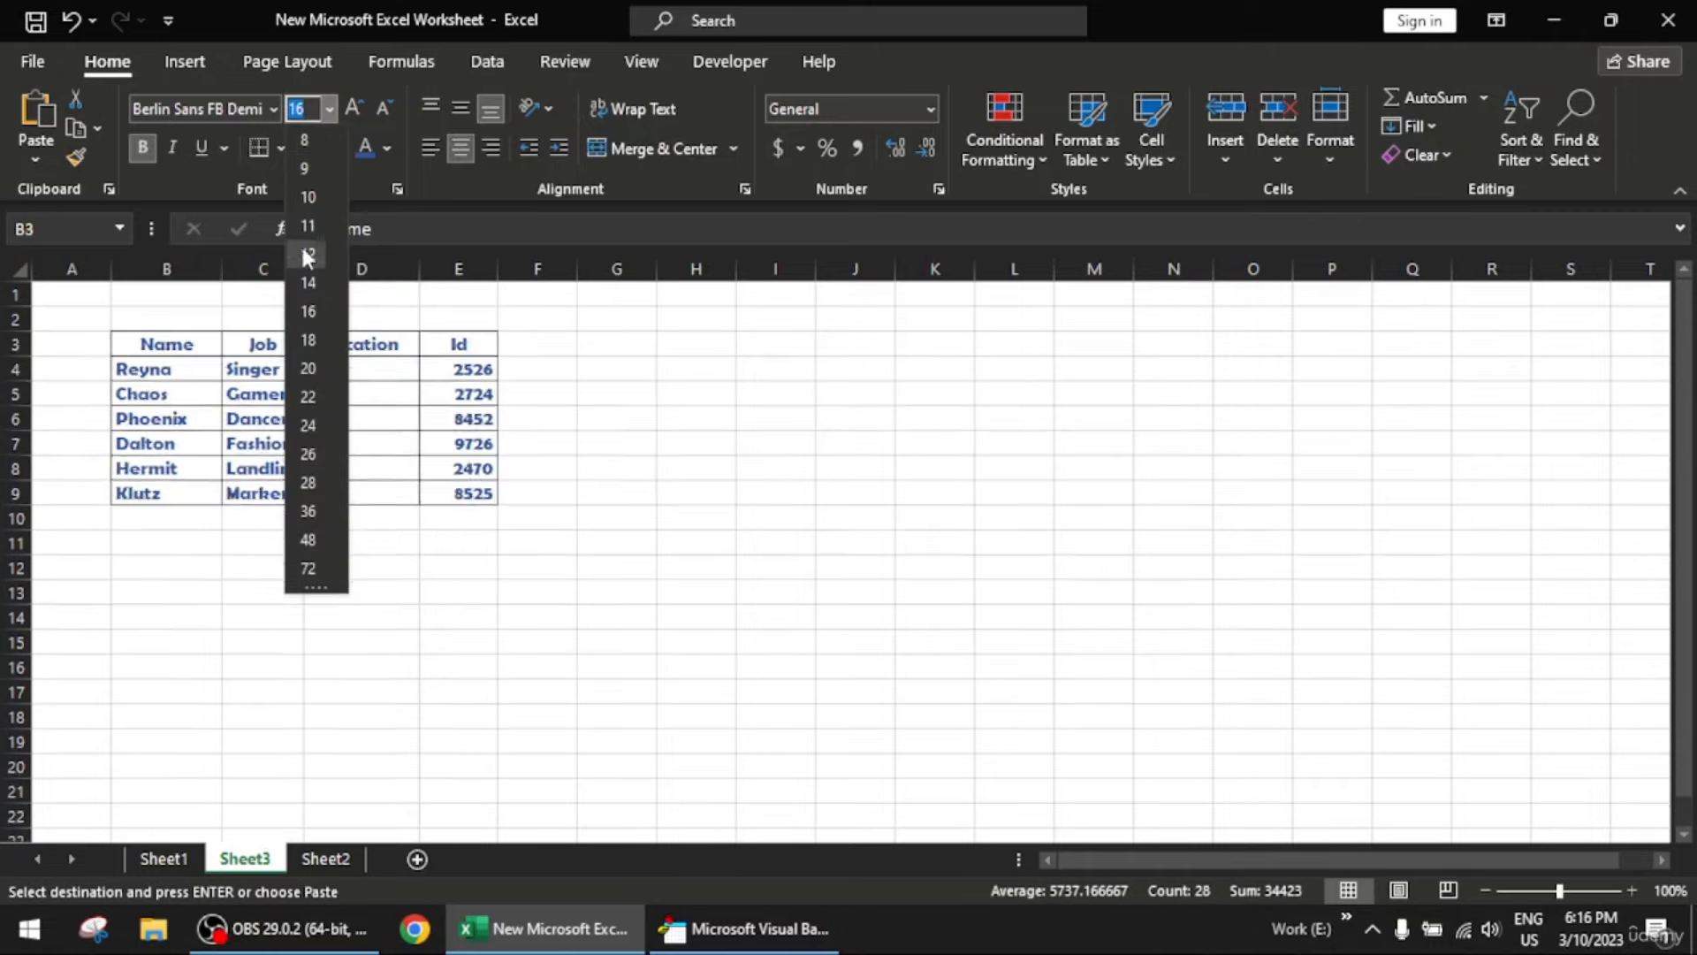
click(305, 264)
click(270, 113)
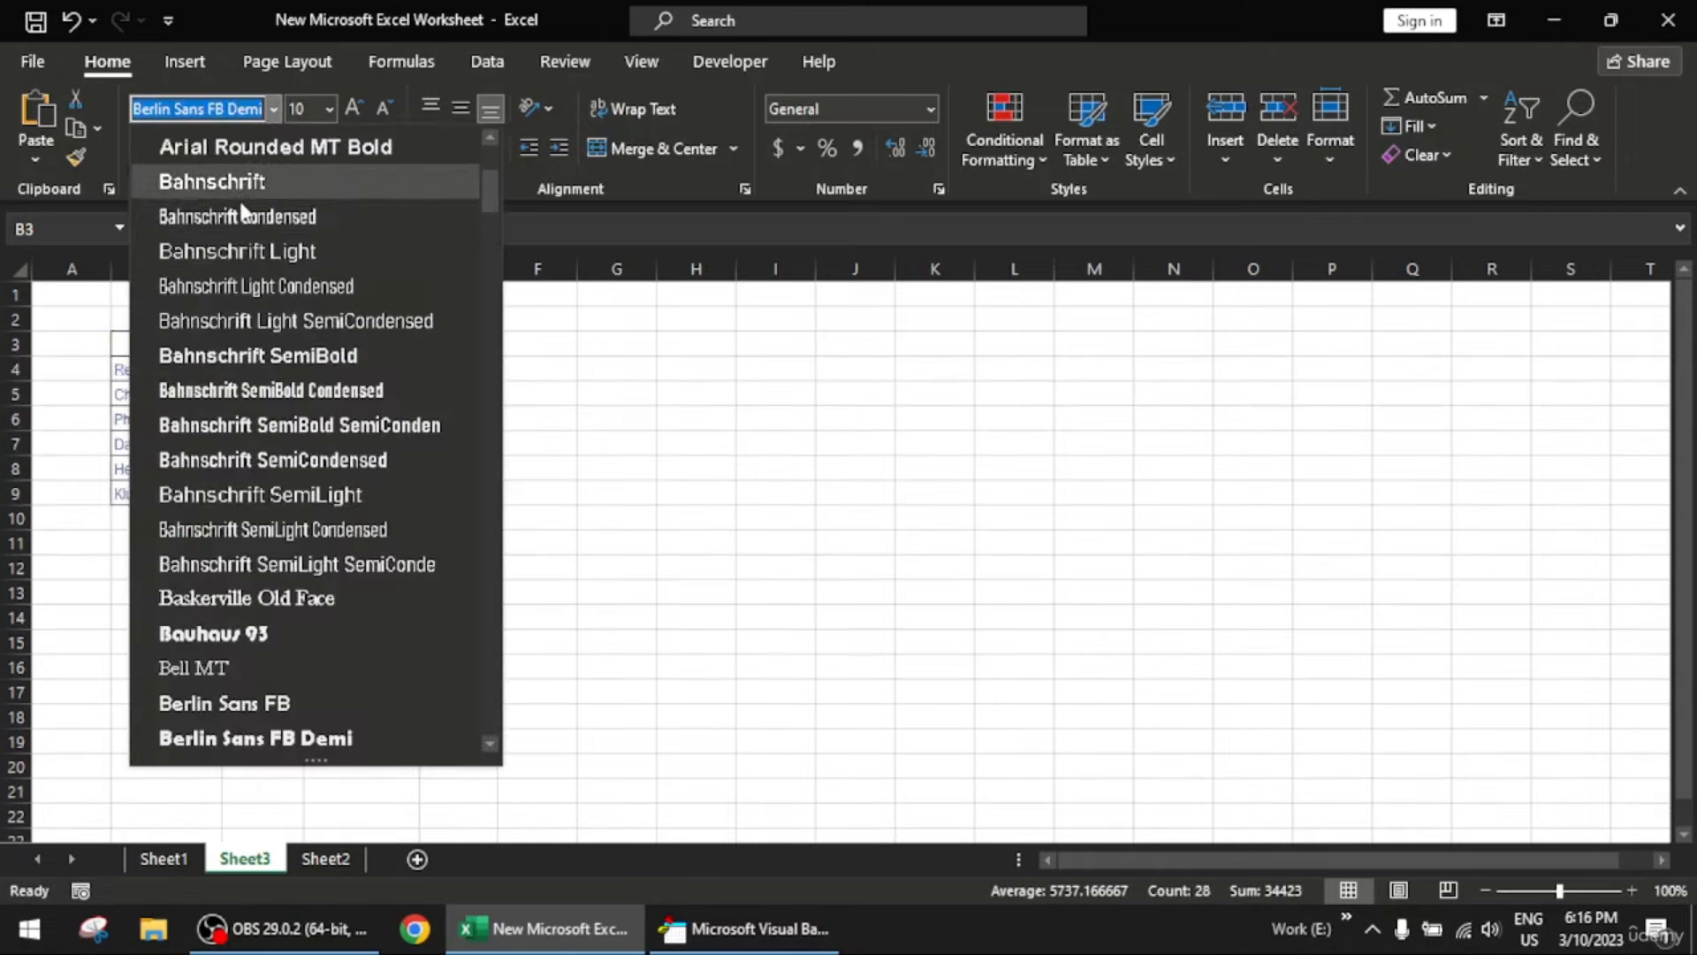
scroll(259, 195, up, 3)
click(258, 212)
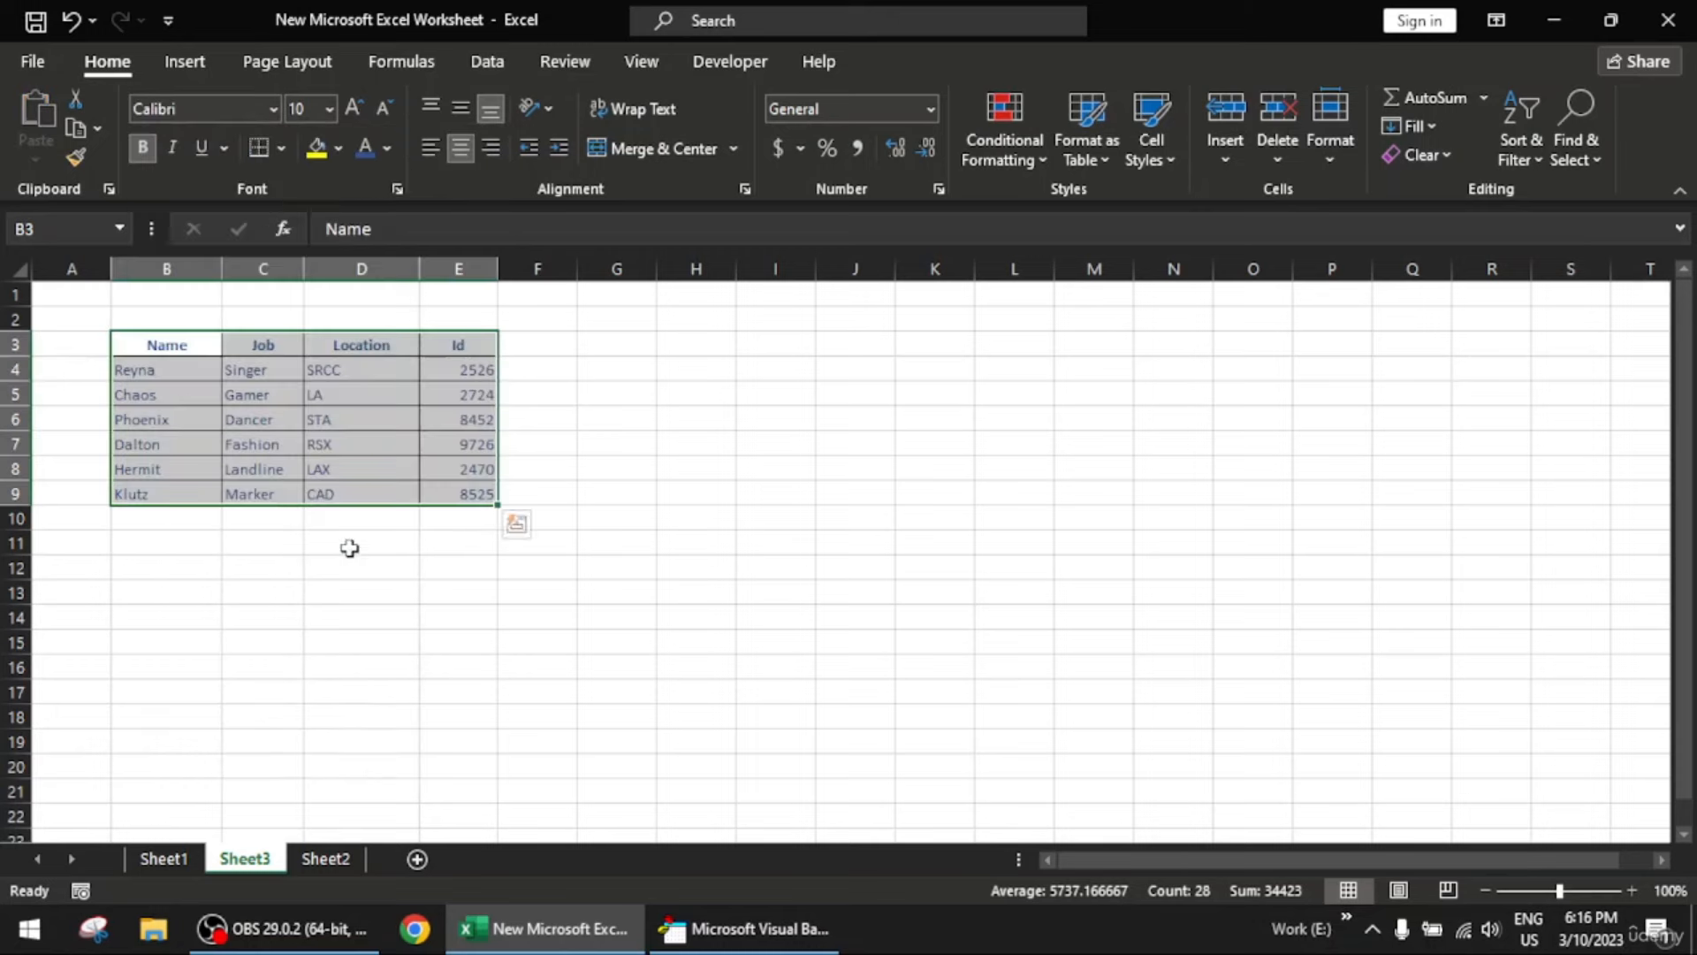
click(351, 549)
Change the text color of the Sheet3 table to dark green
drag(180, 347, 454, 485)
click(340, 149)
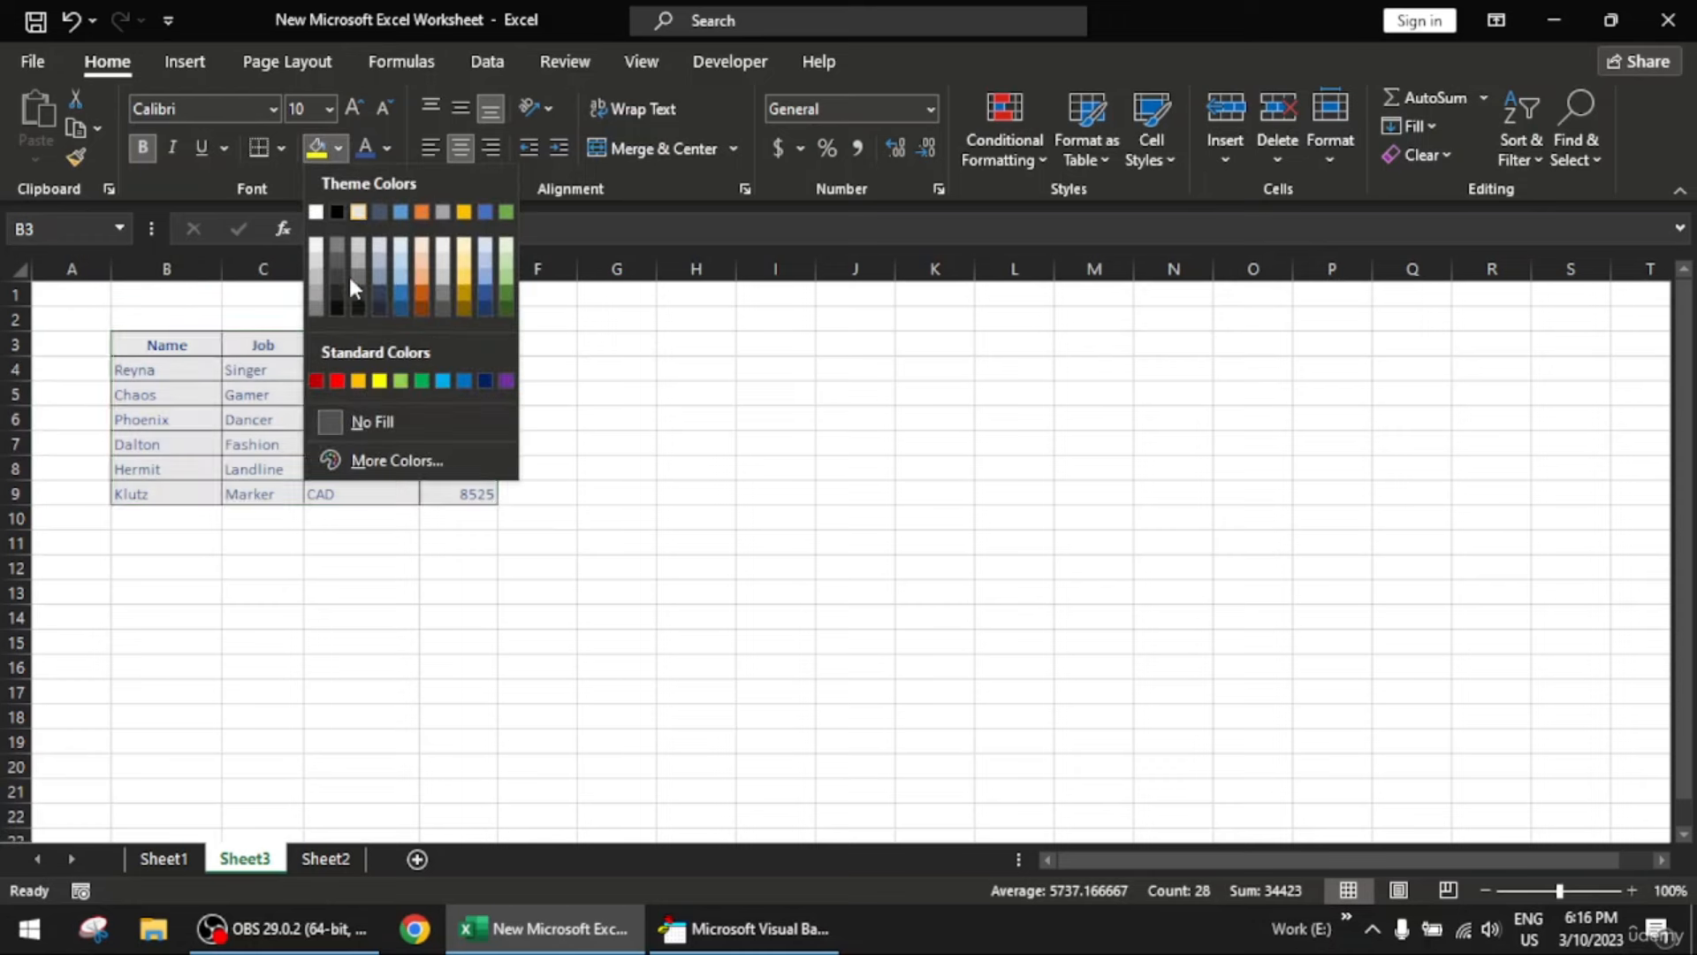
click(387, 148)
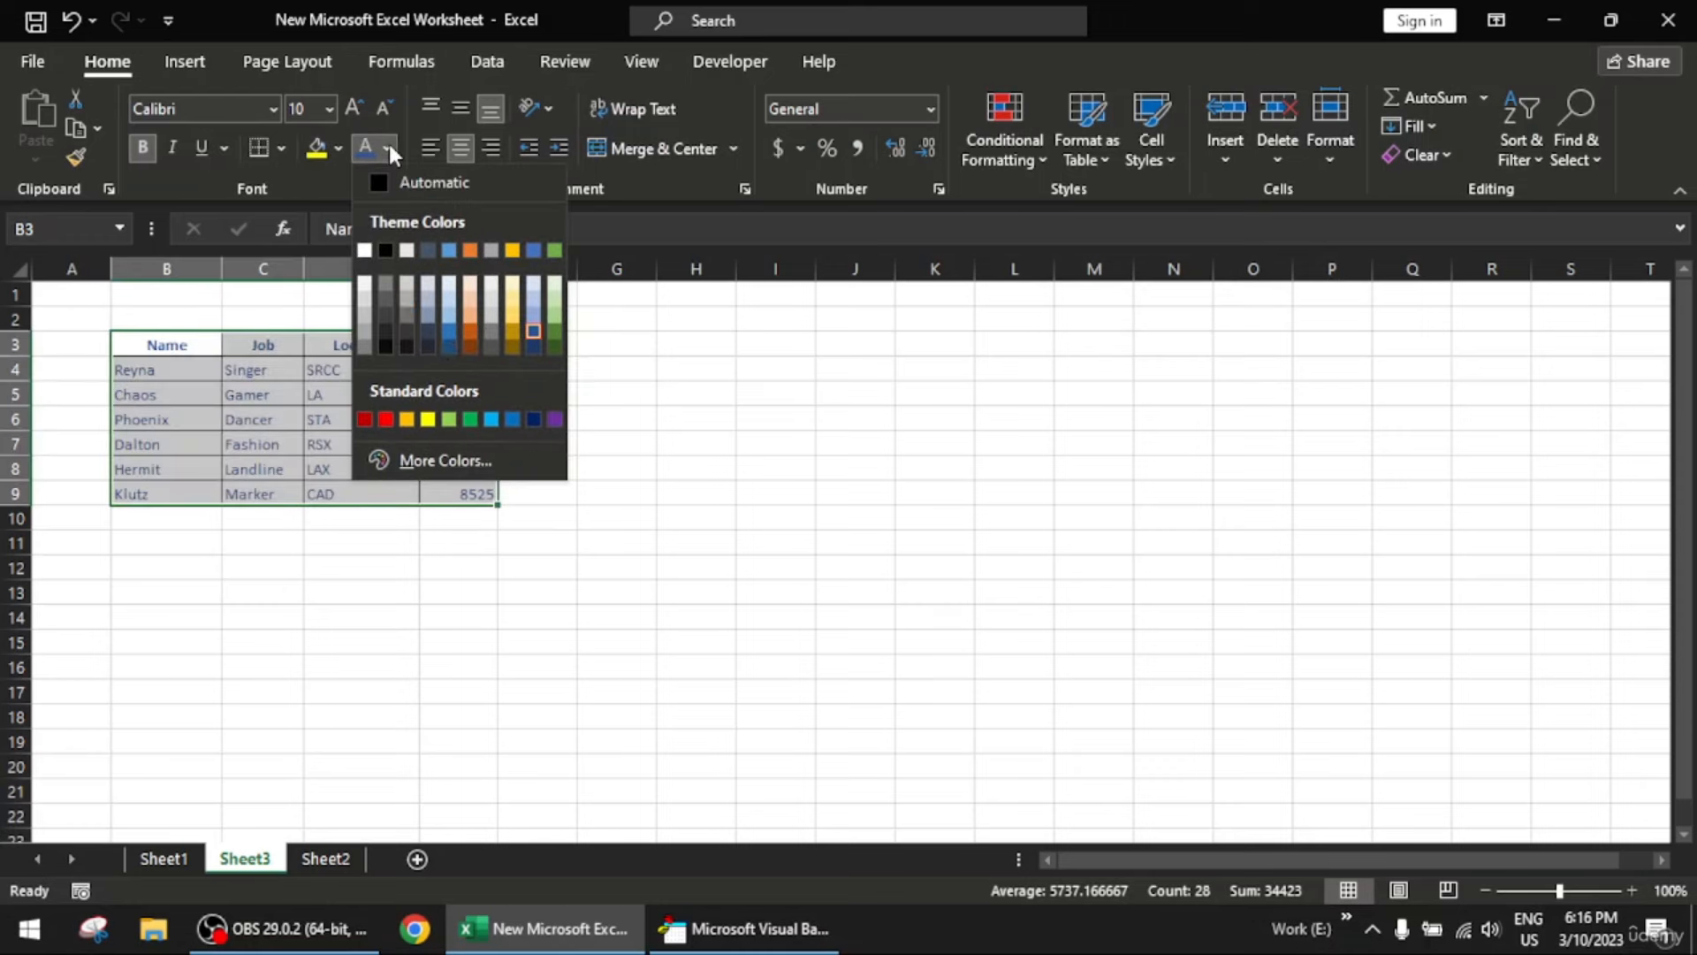
click(583, 421)
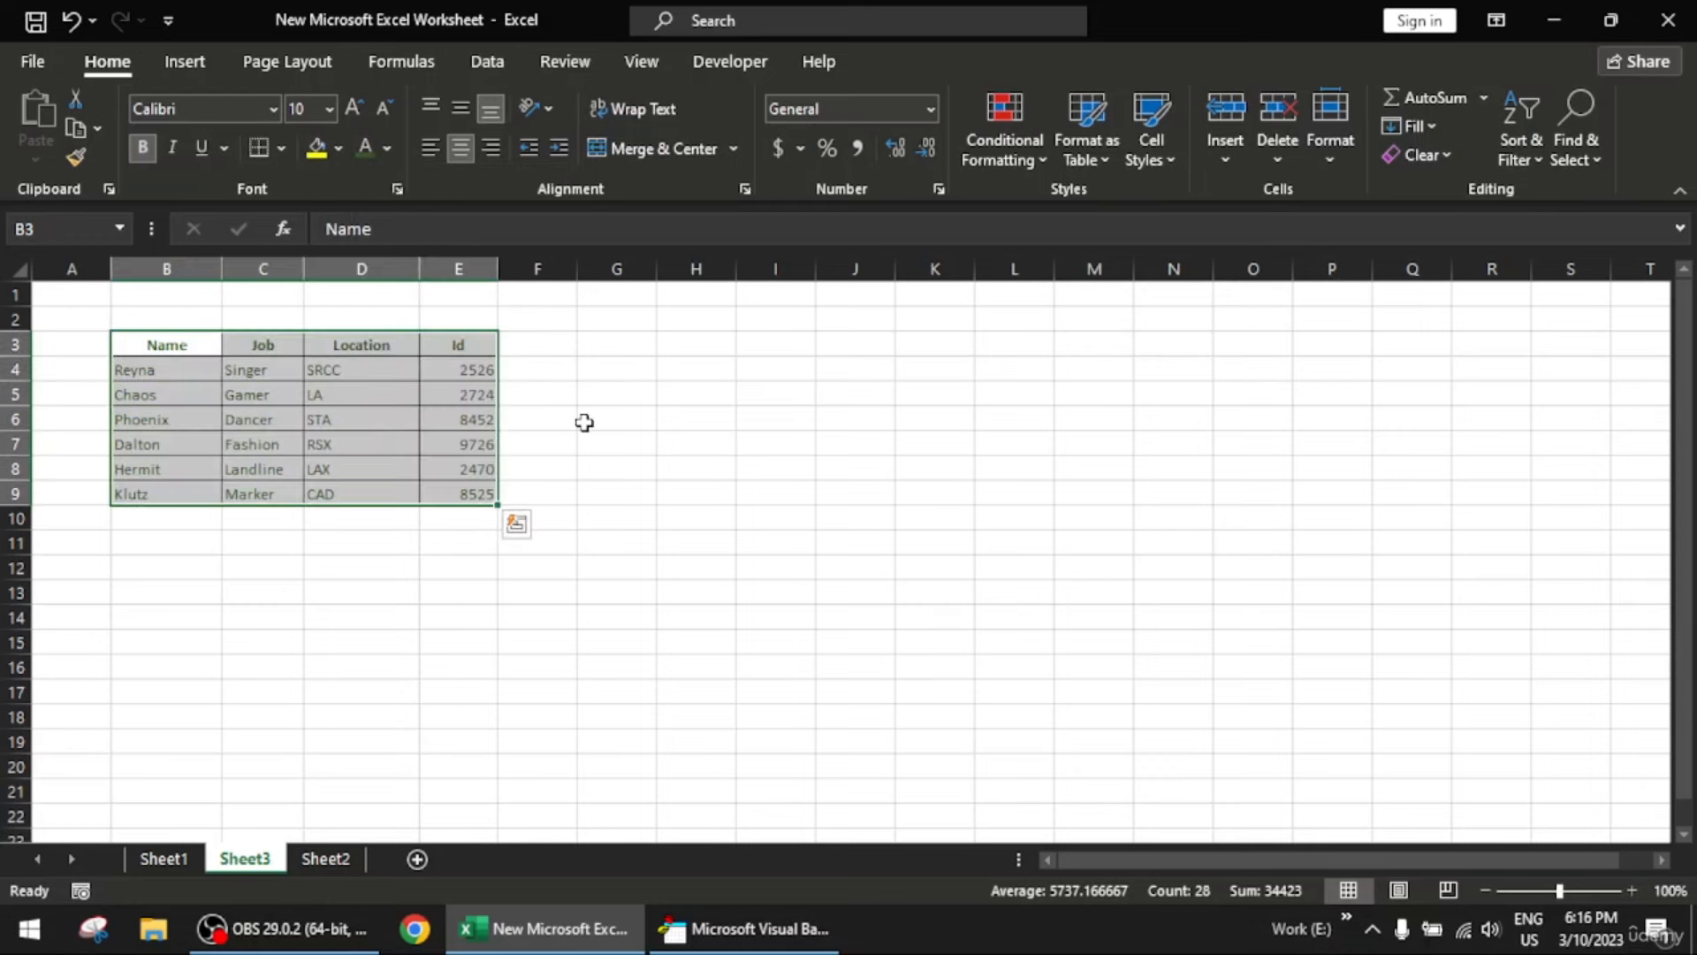
click(584, 422)
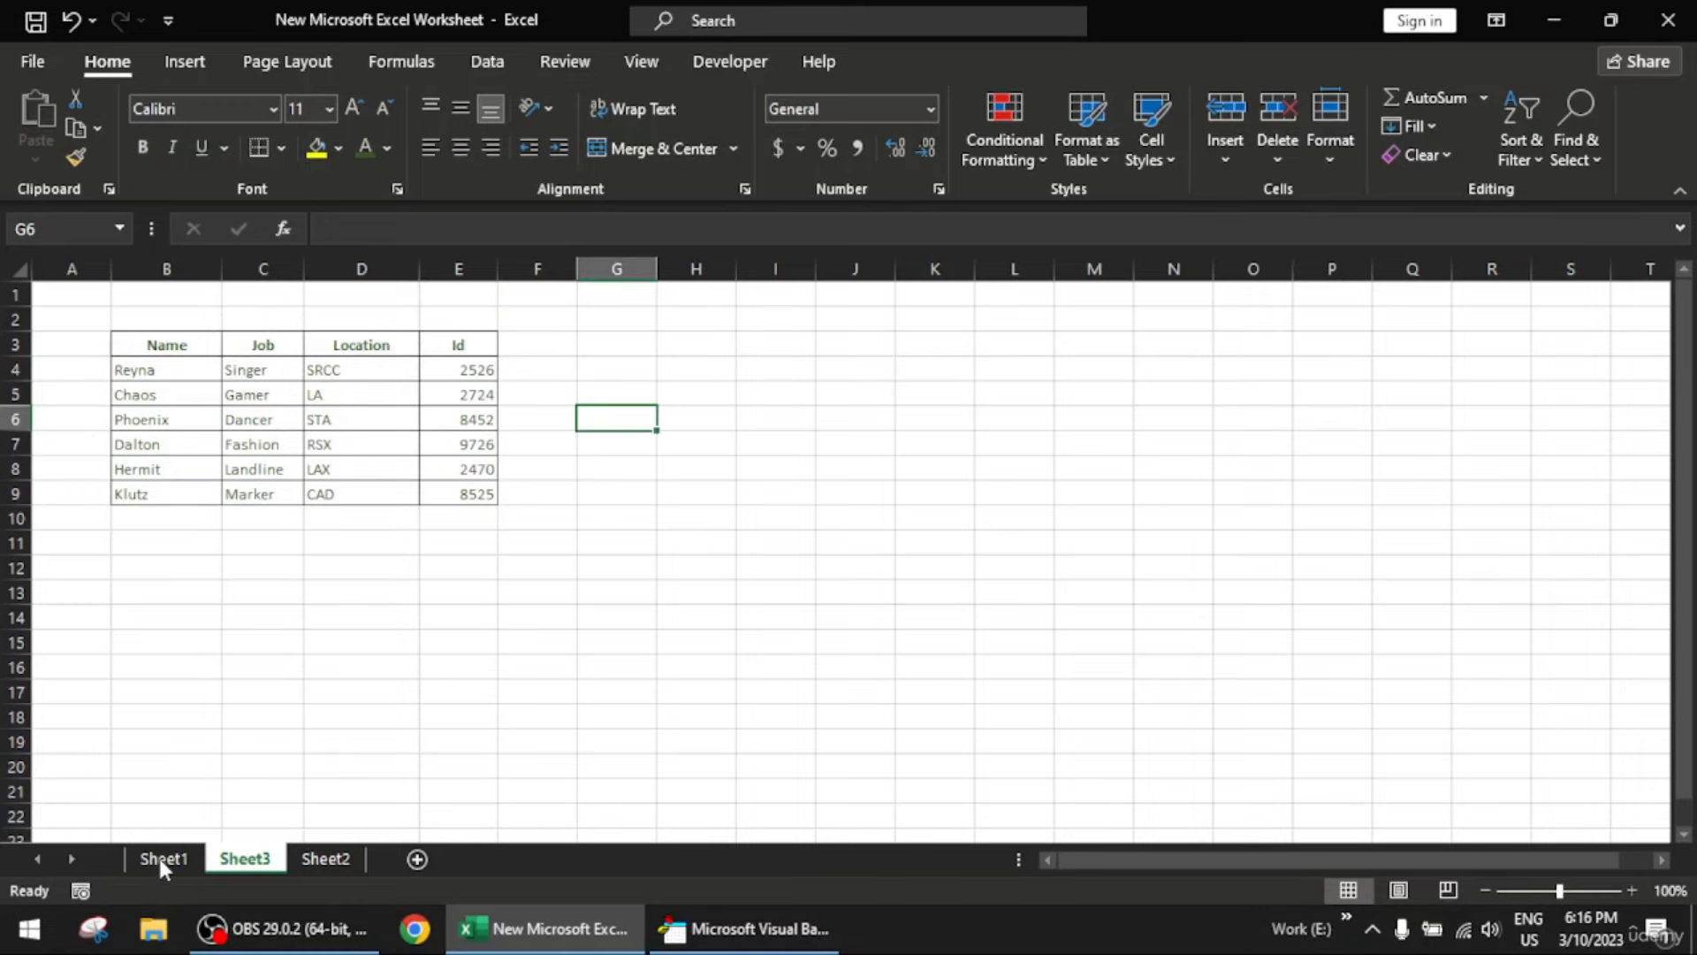
Compare the Sheet1 and Sheet3 tables, and run the fonts_size_color macro on Sheet3's table
click(160, 861)
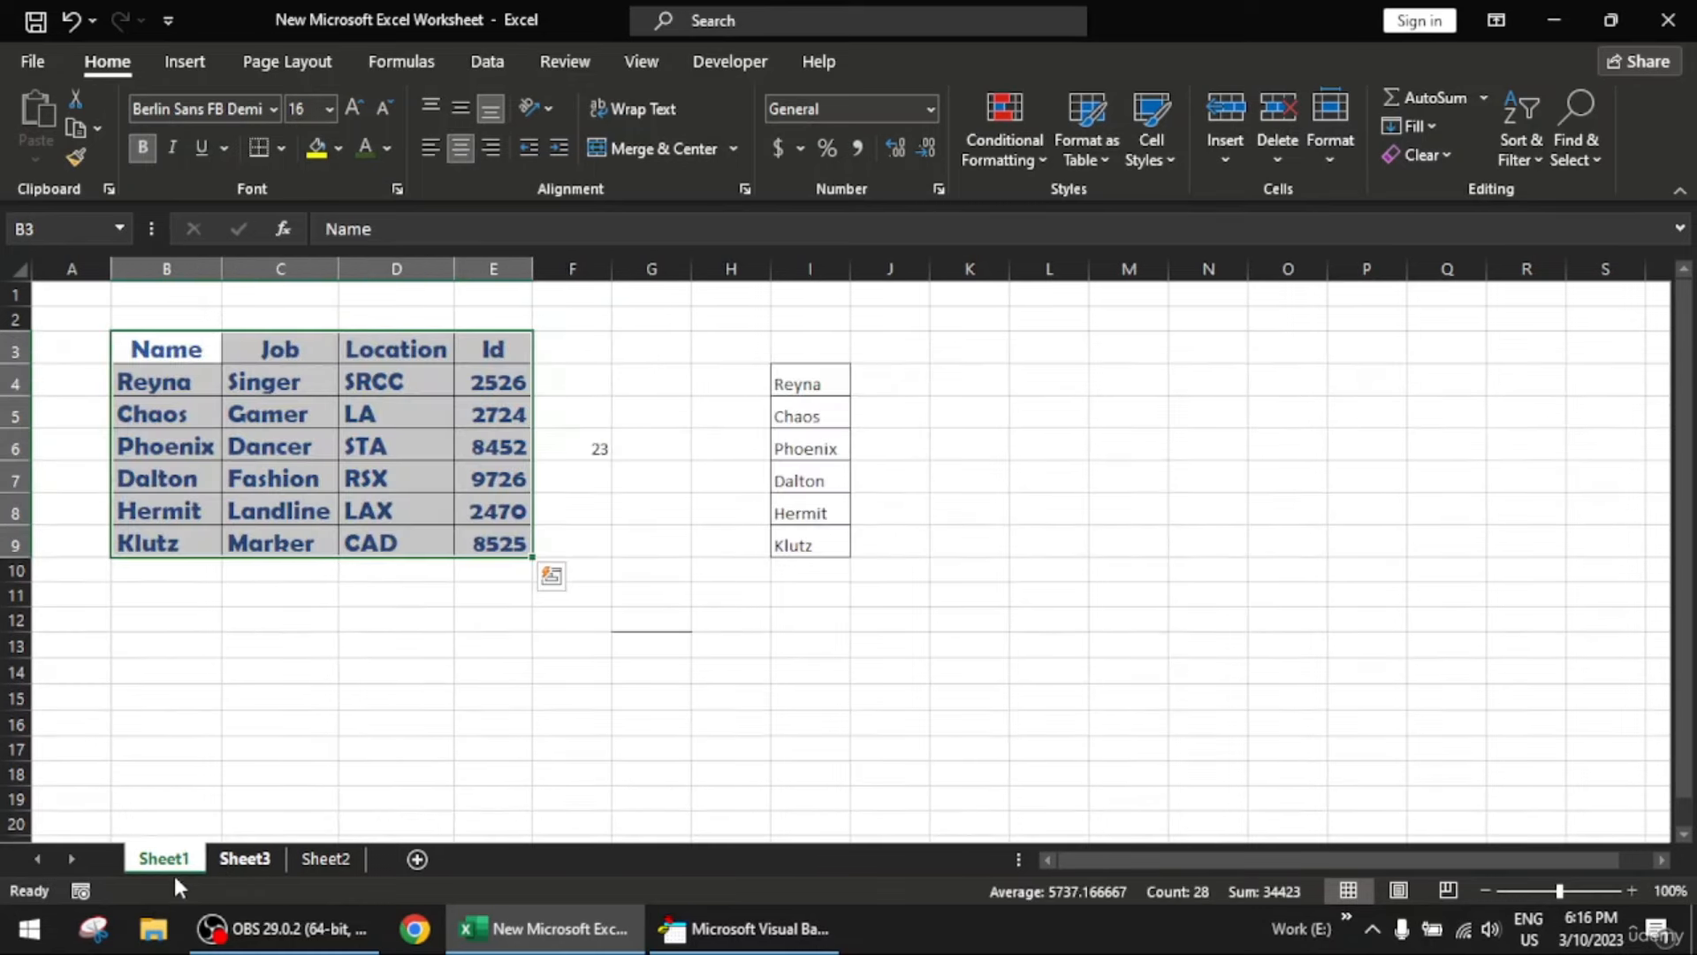
click(238, 858)
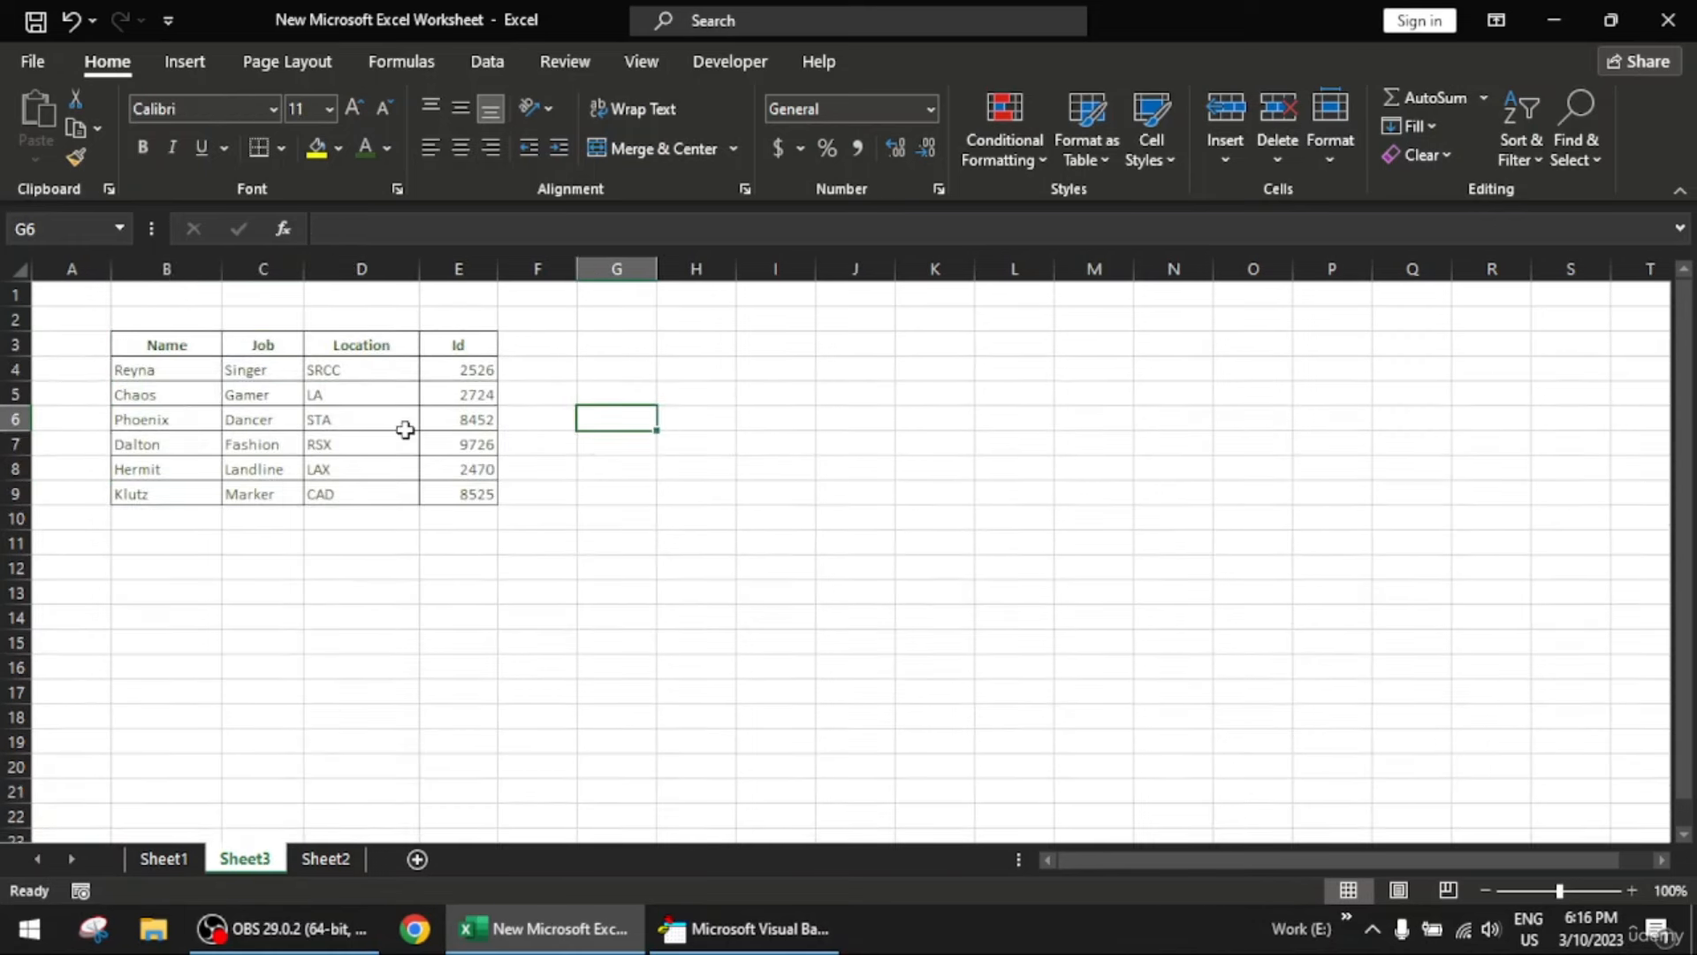
drag(178, 340, 475, 492)
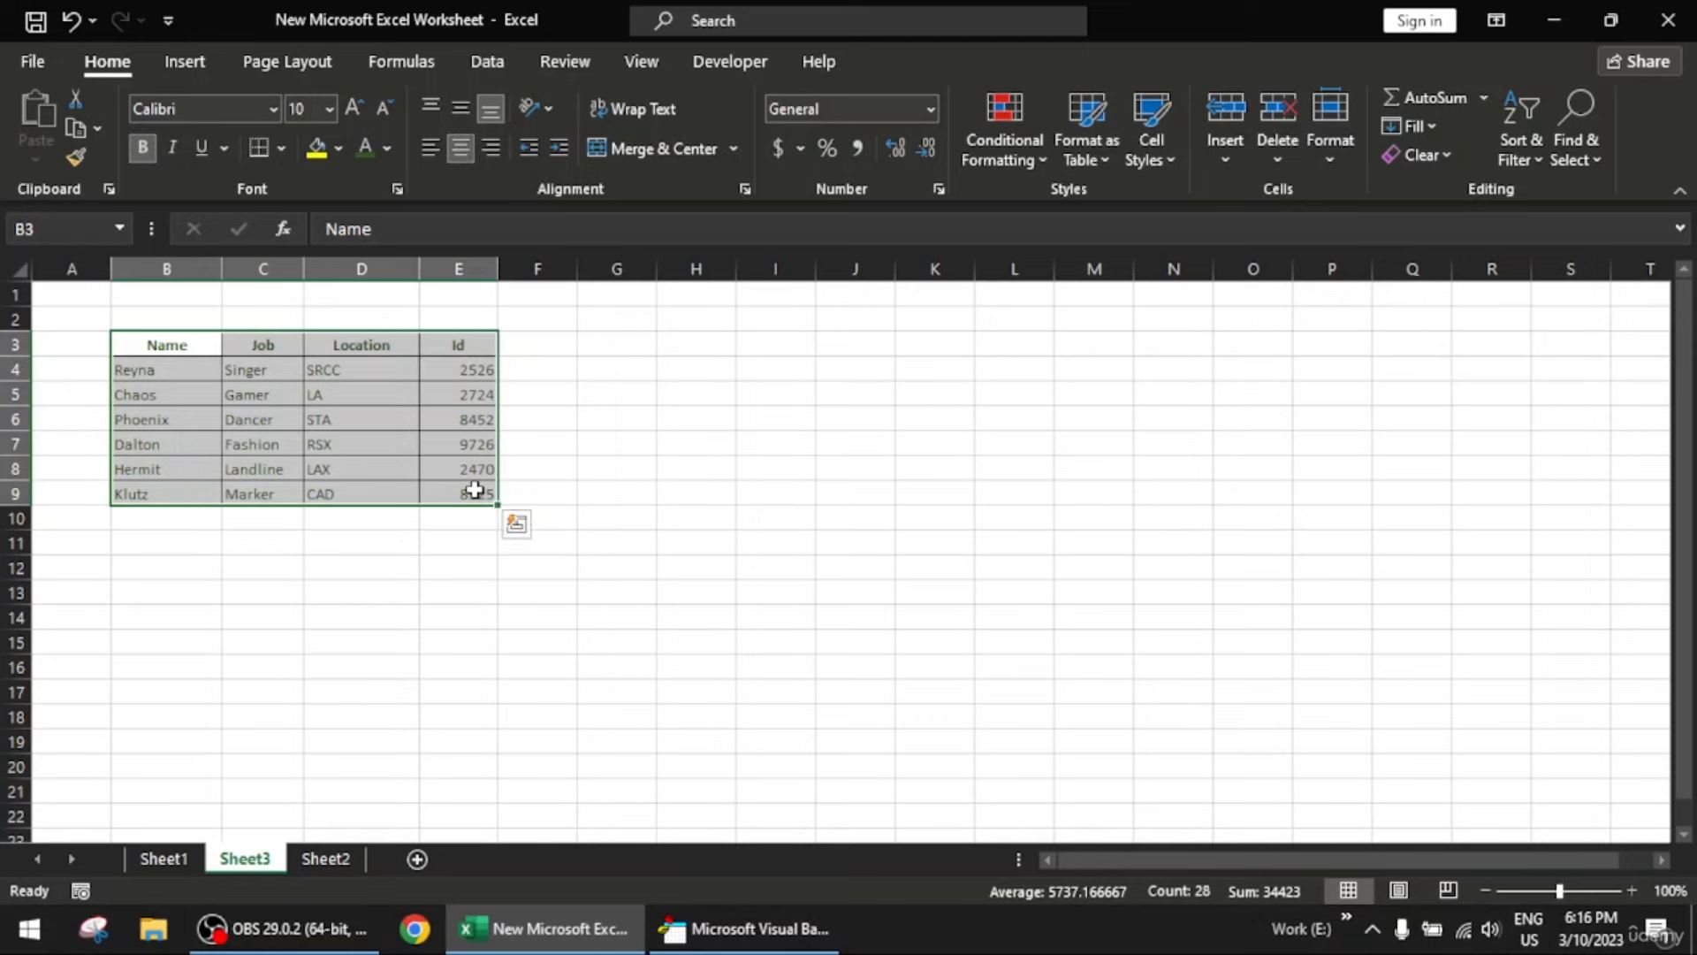
click(159, 859)
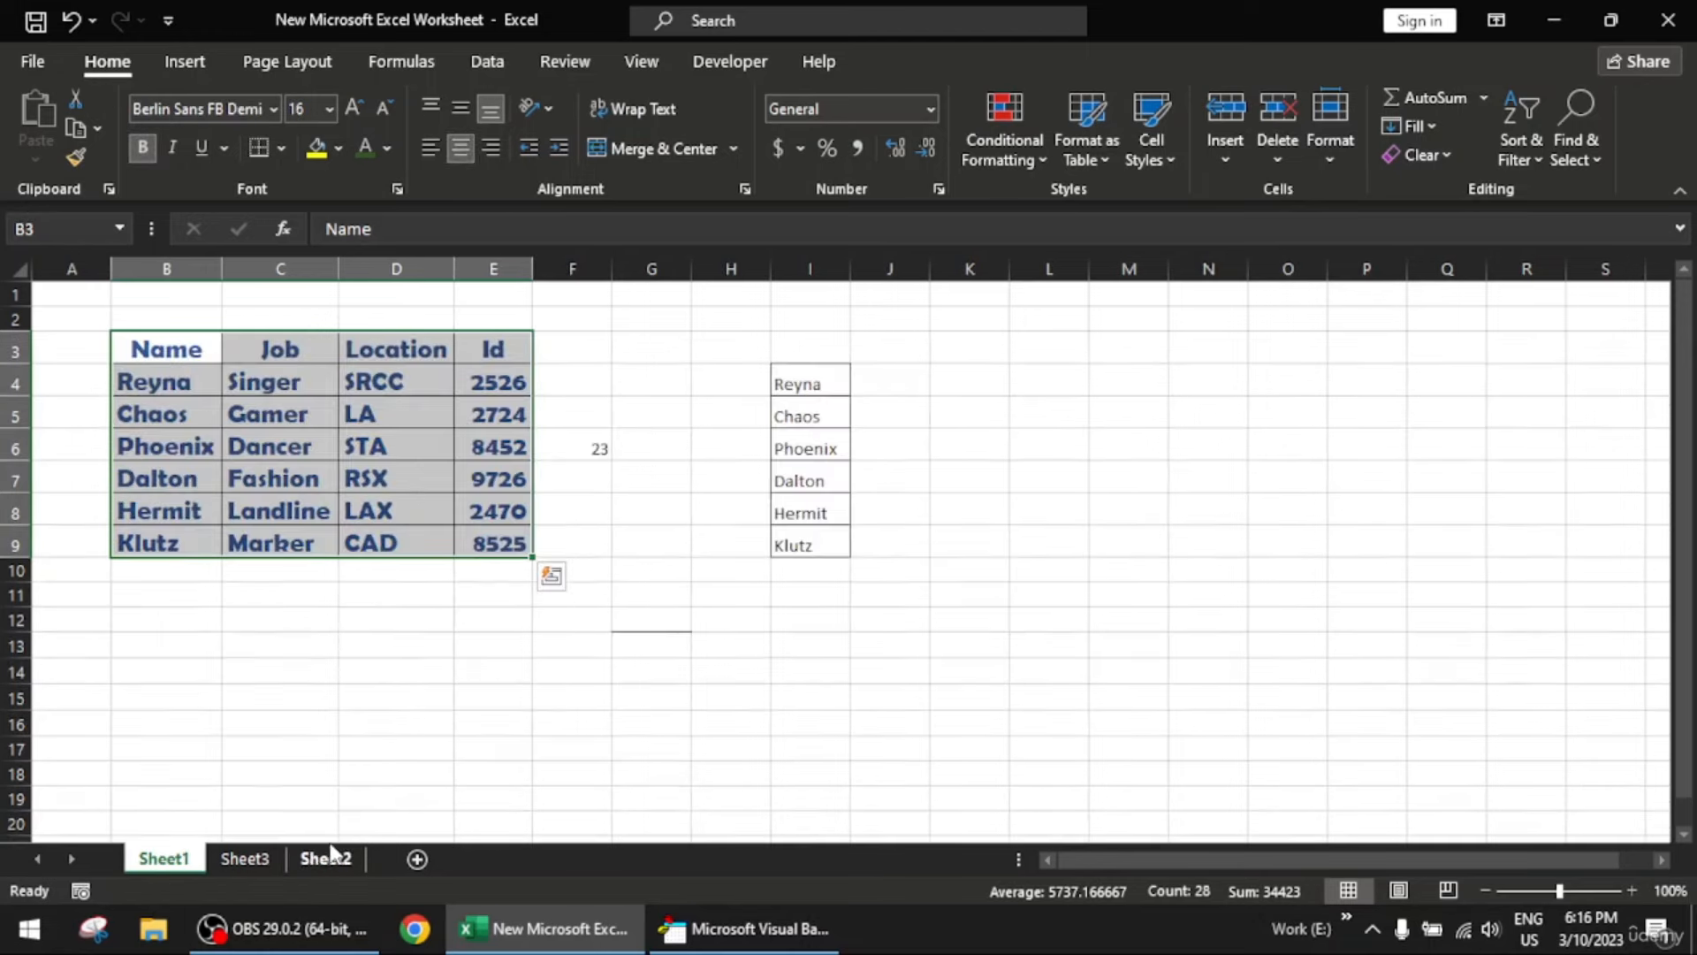
click(245, 860)
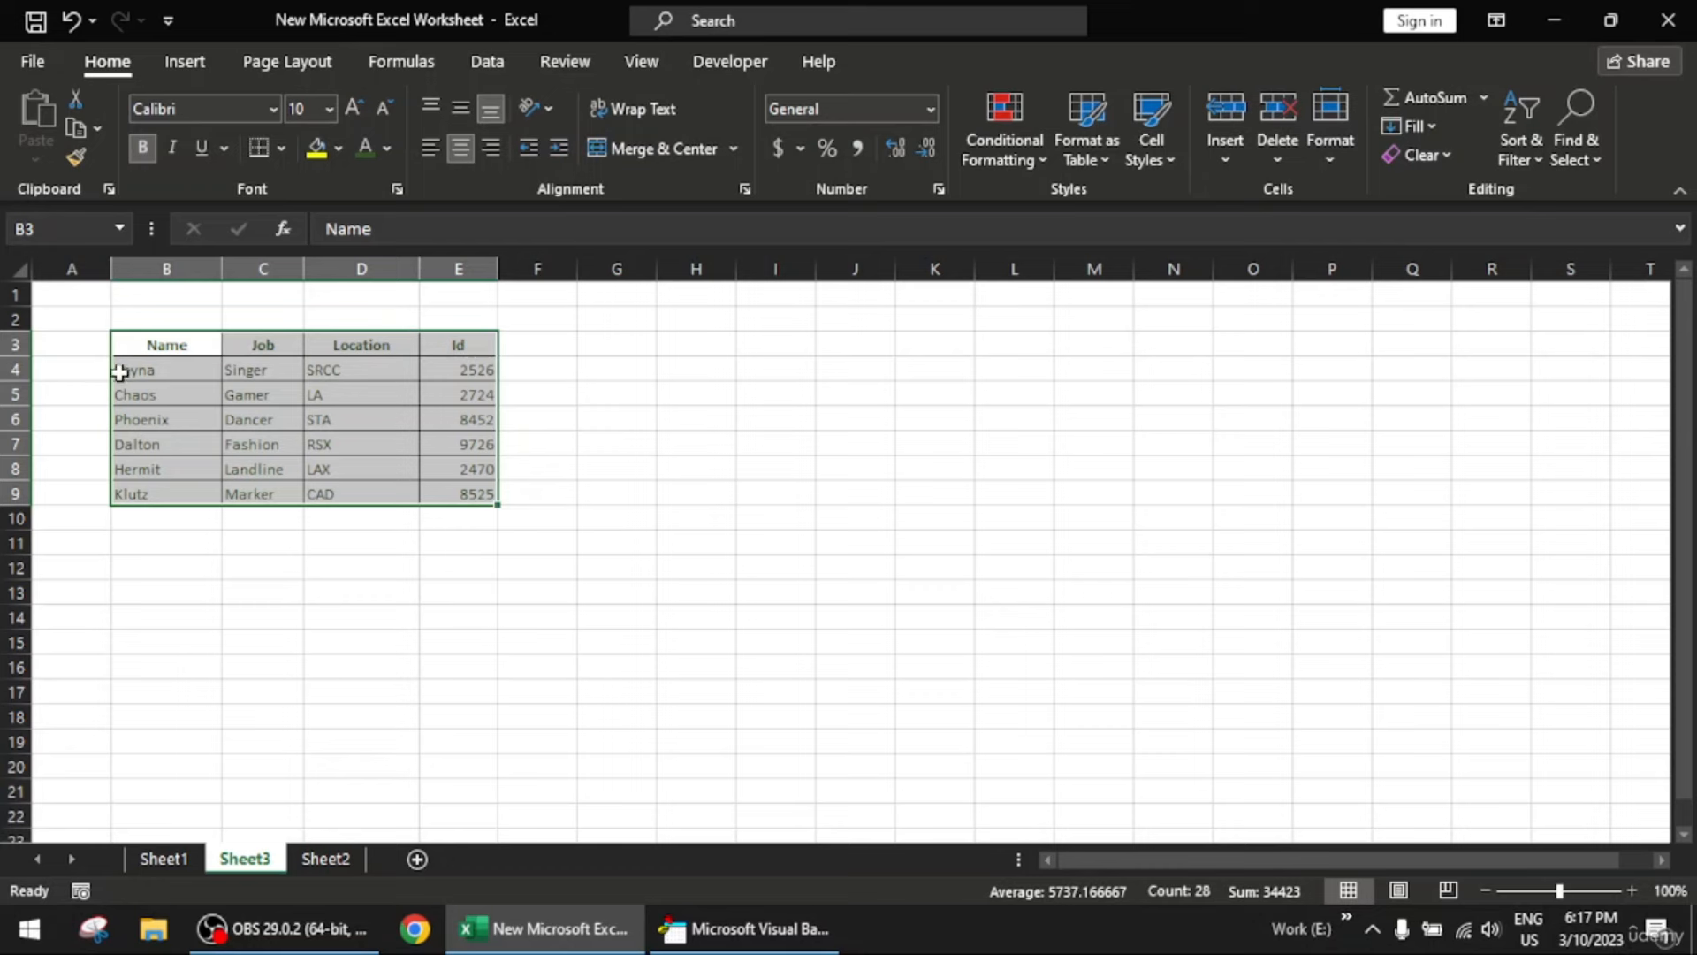
click(723, 63)
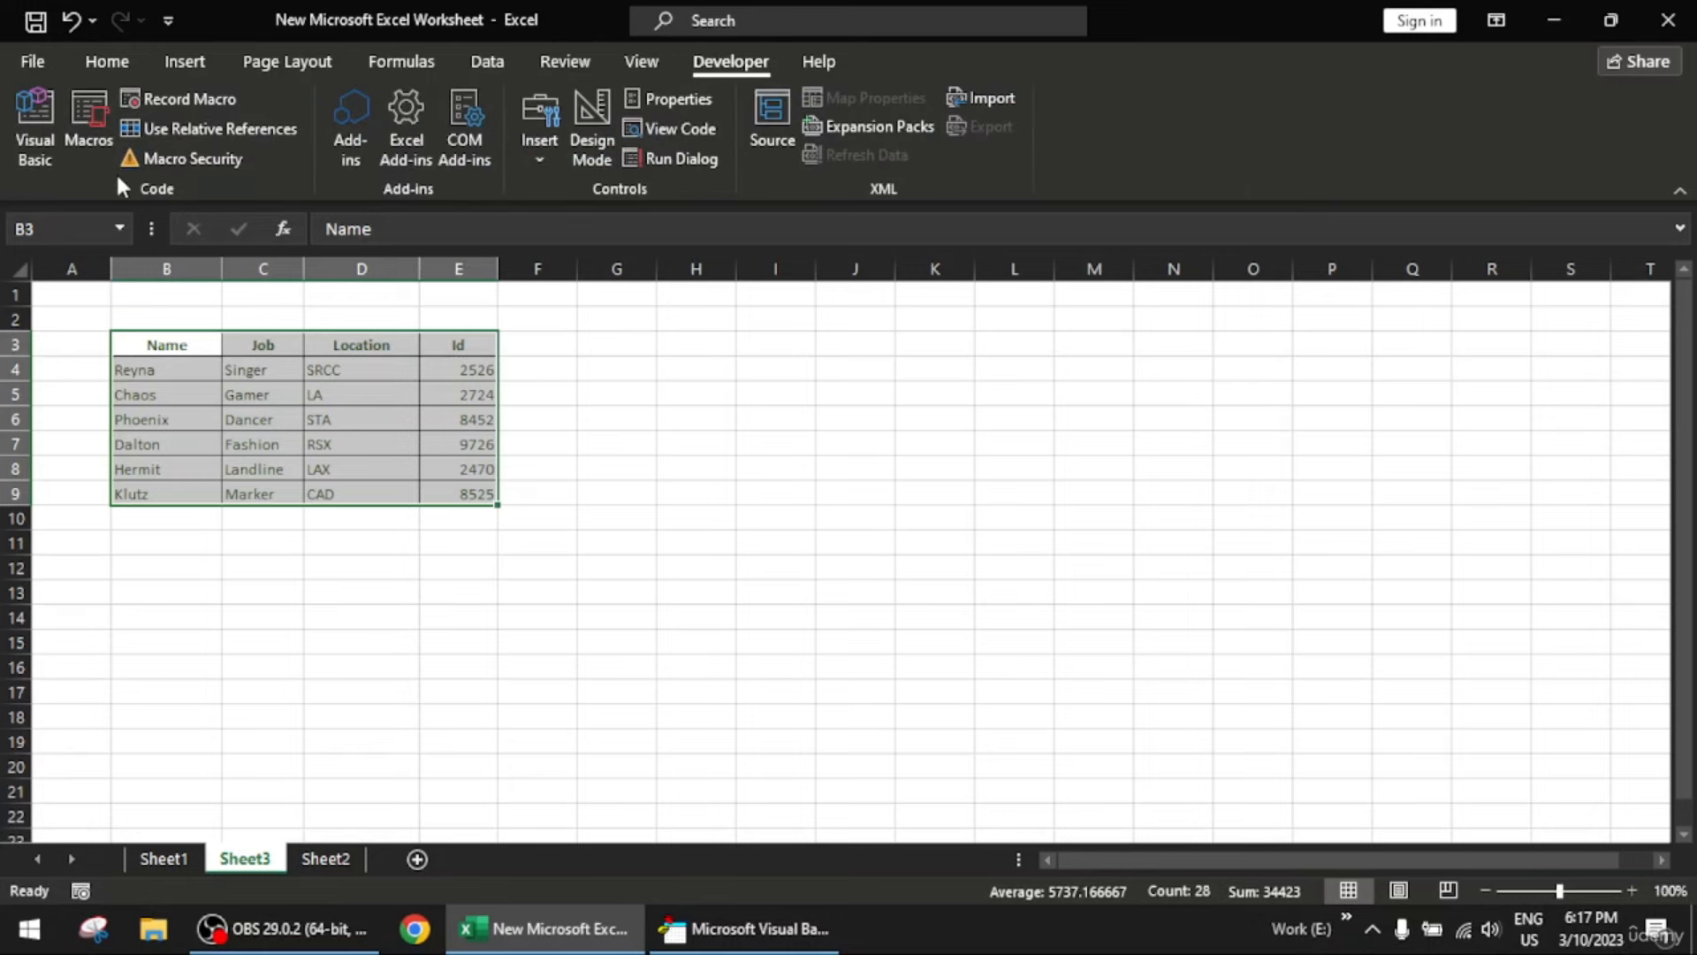
click(87, 116)
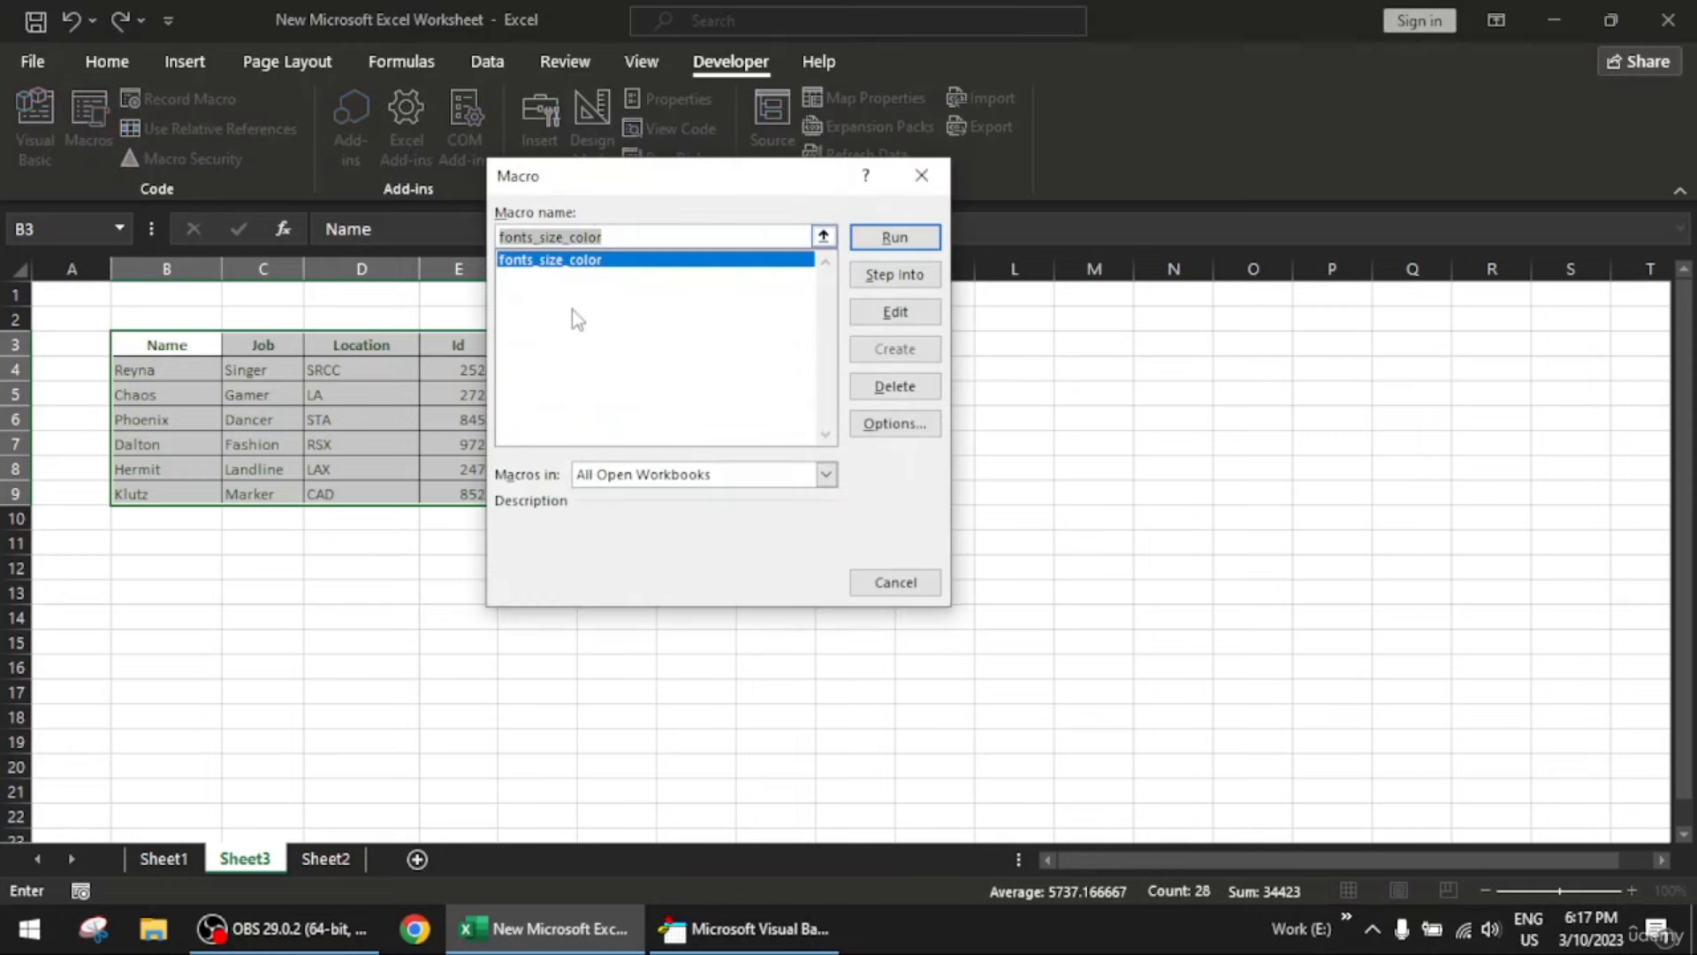
click(567, 258)
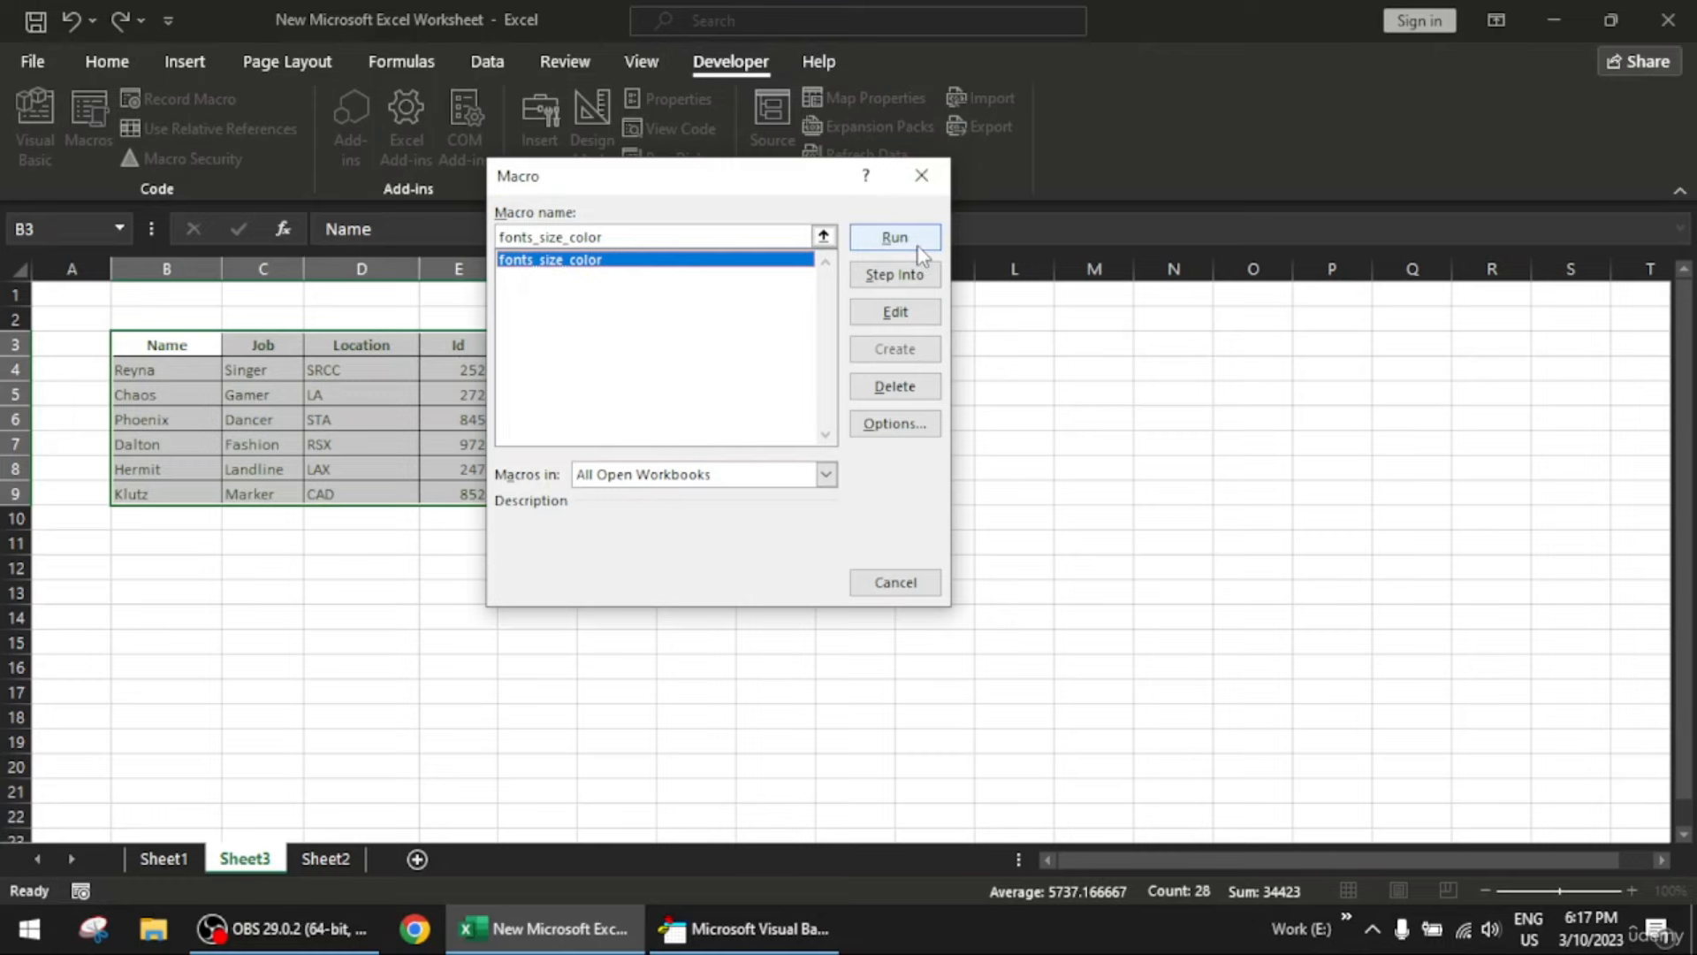
click(895, 238)
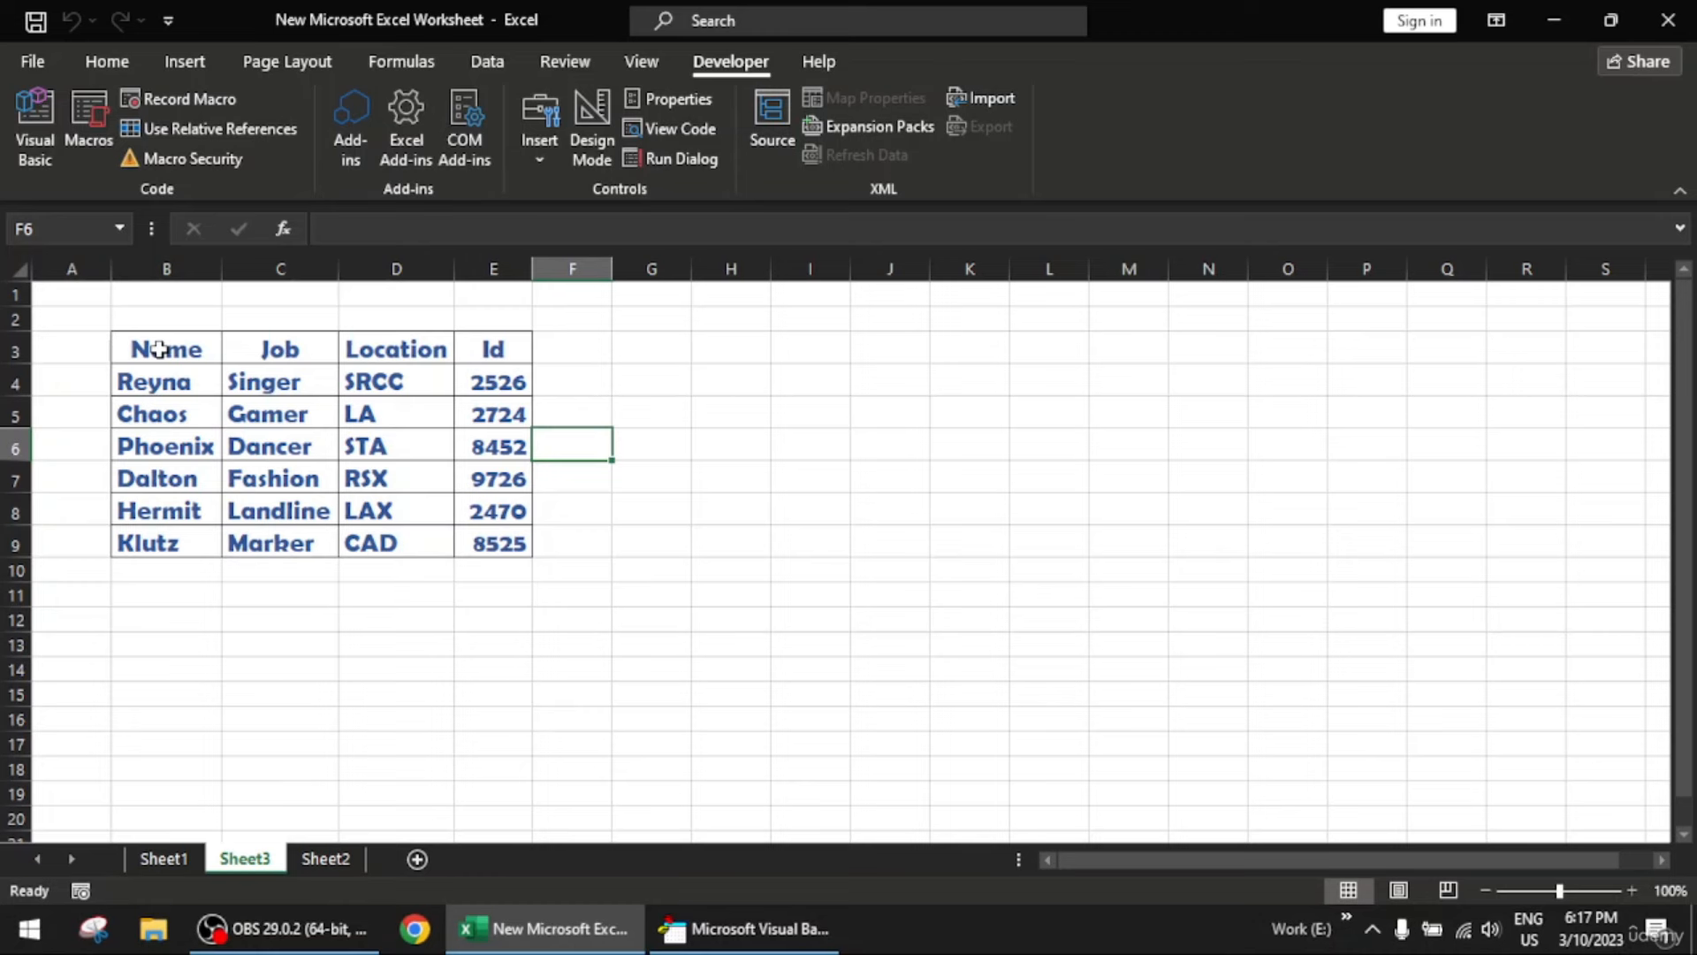
Add a new worksheet, Sheet4, and paste a copy of the Sheet1 table B3:E9 into it starting at cell B3
drag(162, 362, 502, 550)
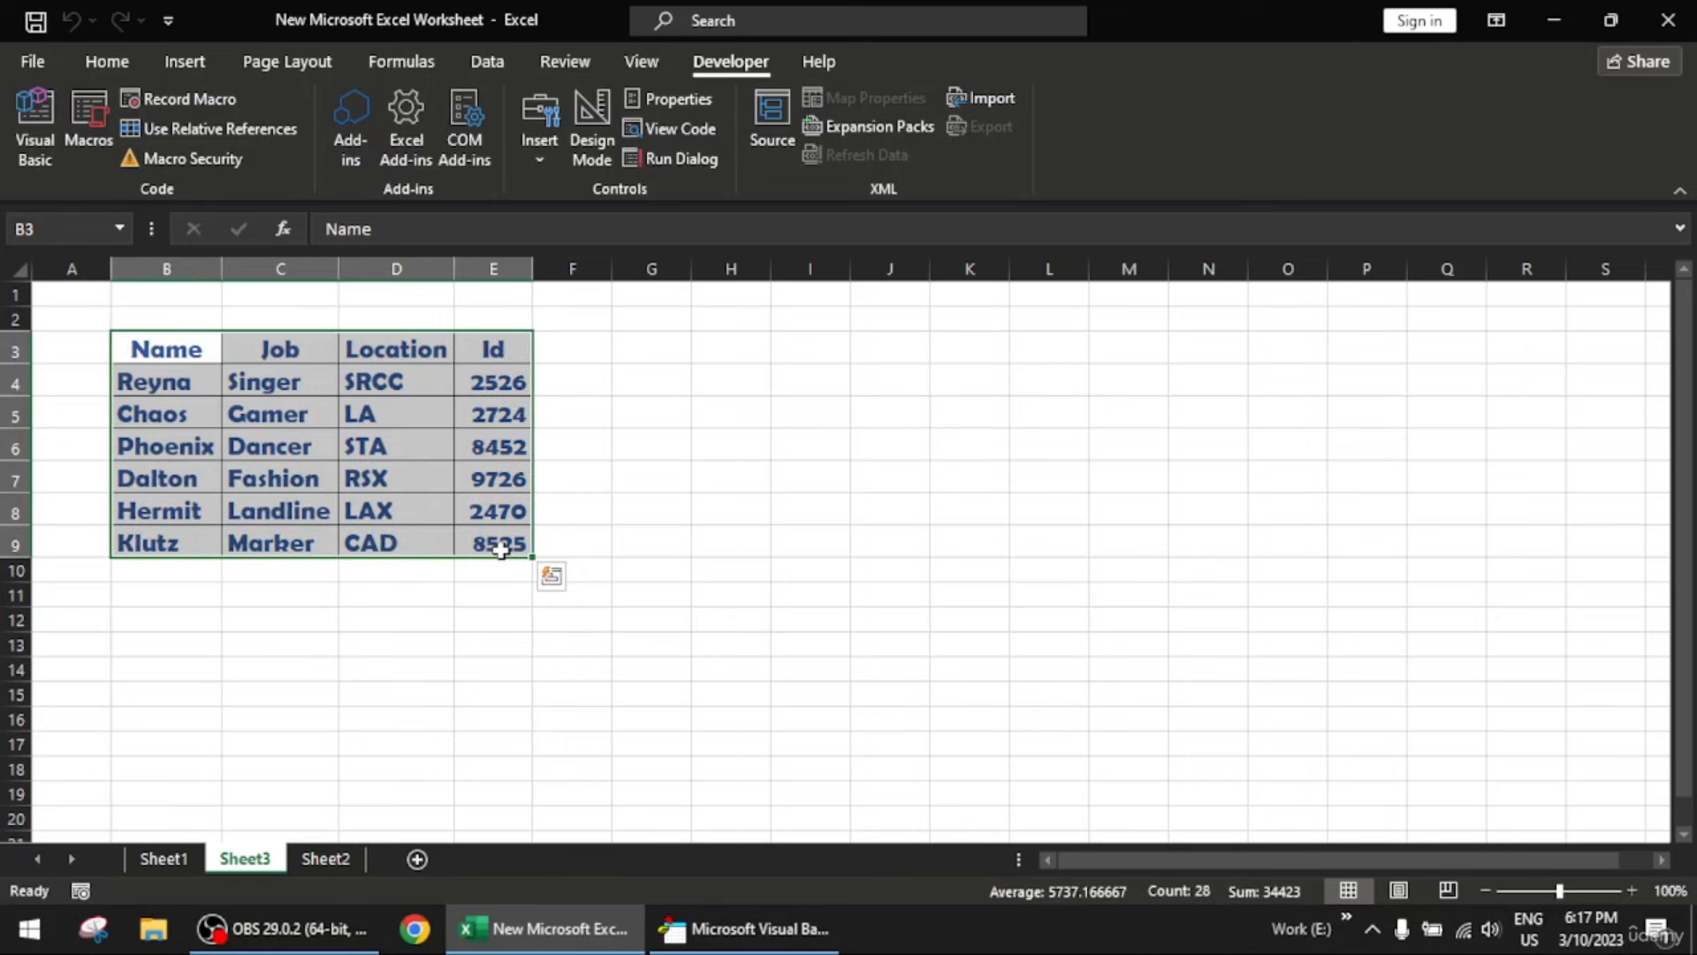
click(417, 859)
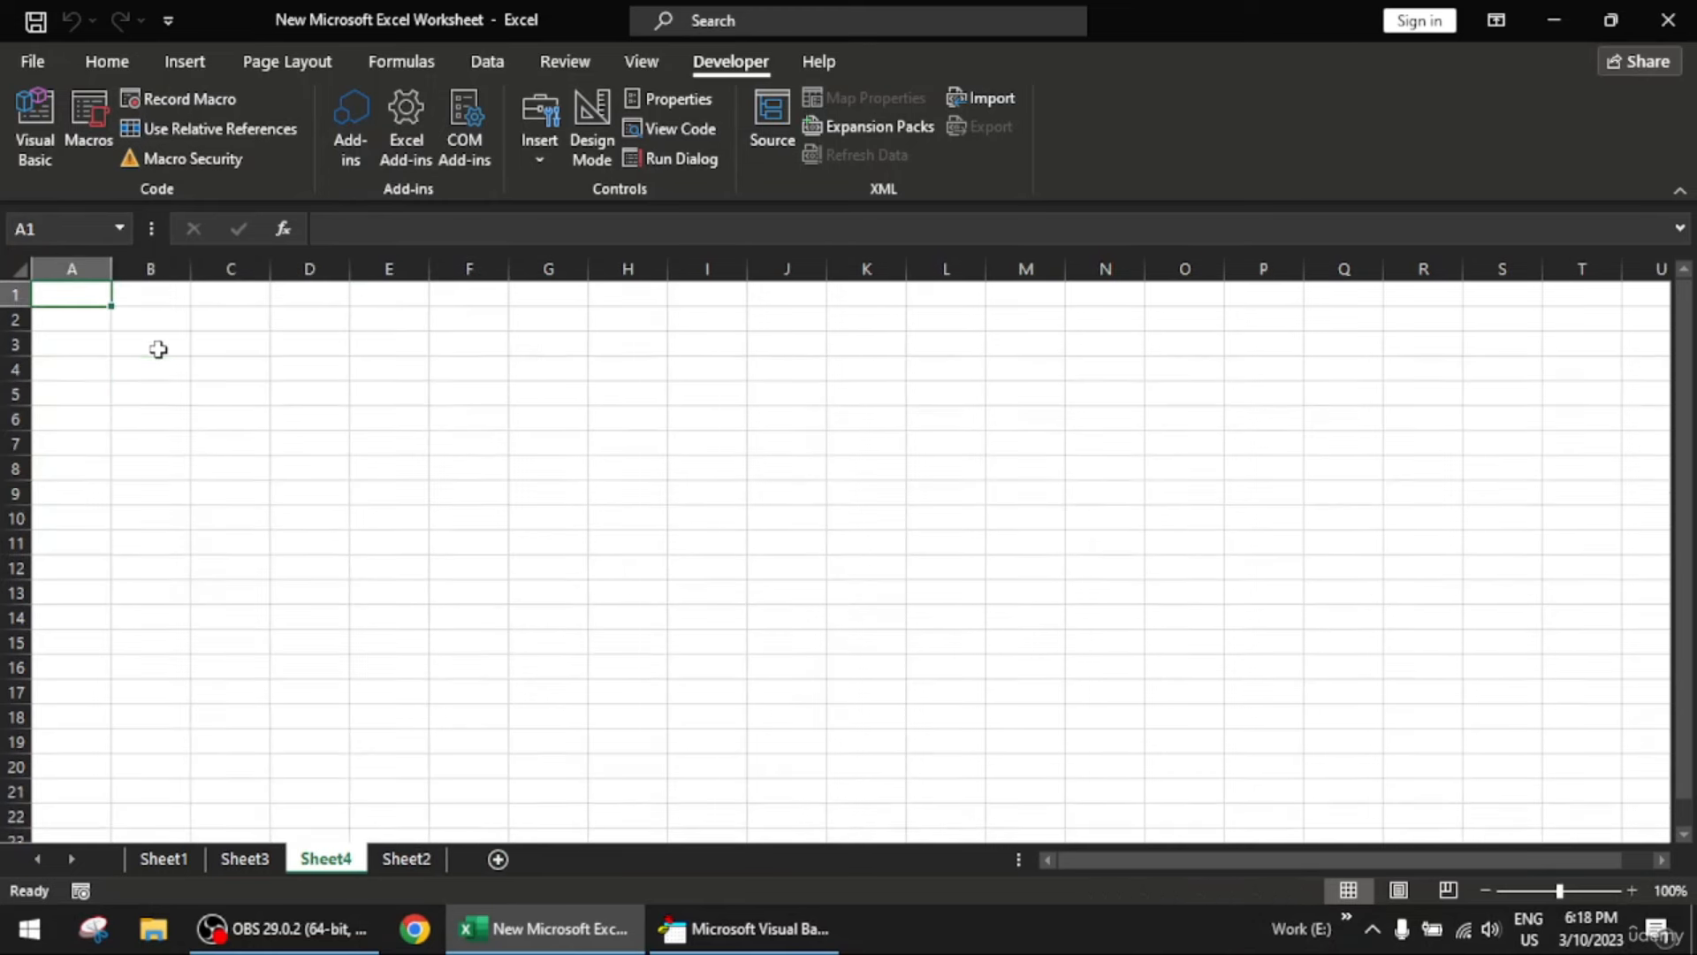
click(157, 347)
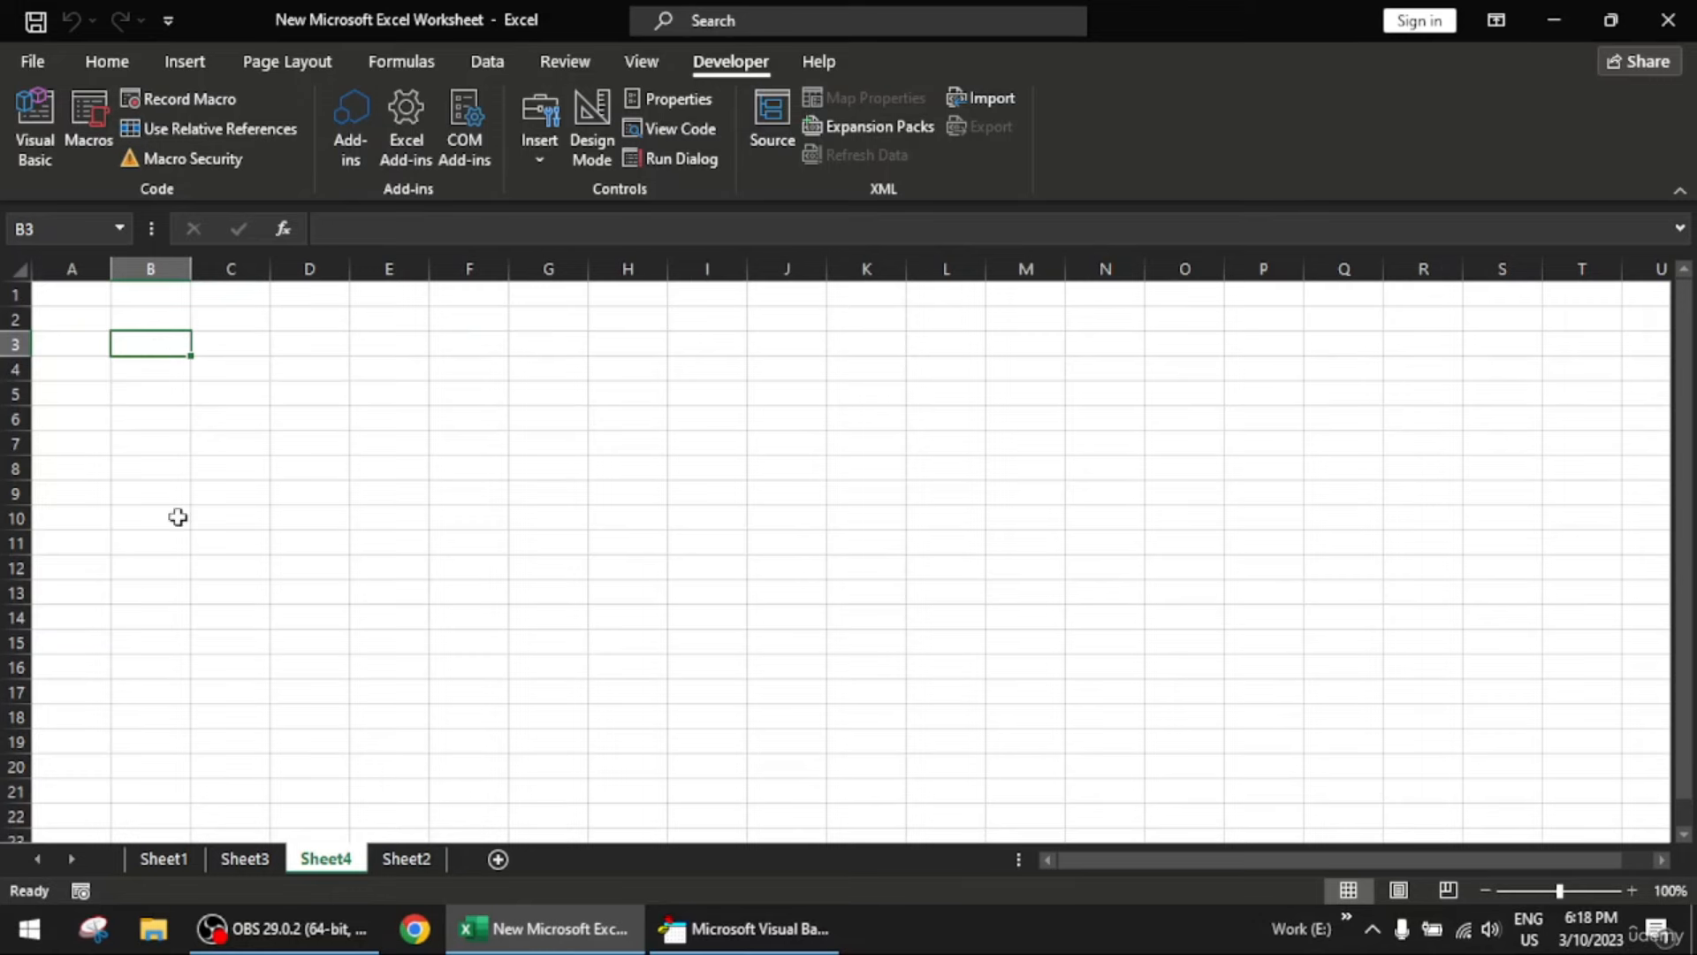
click(160, 870)
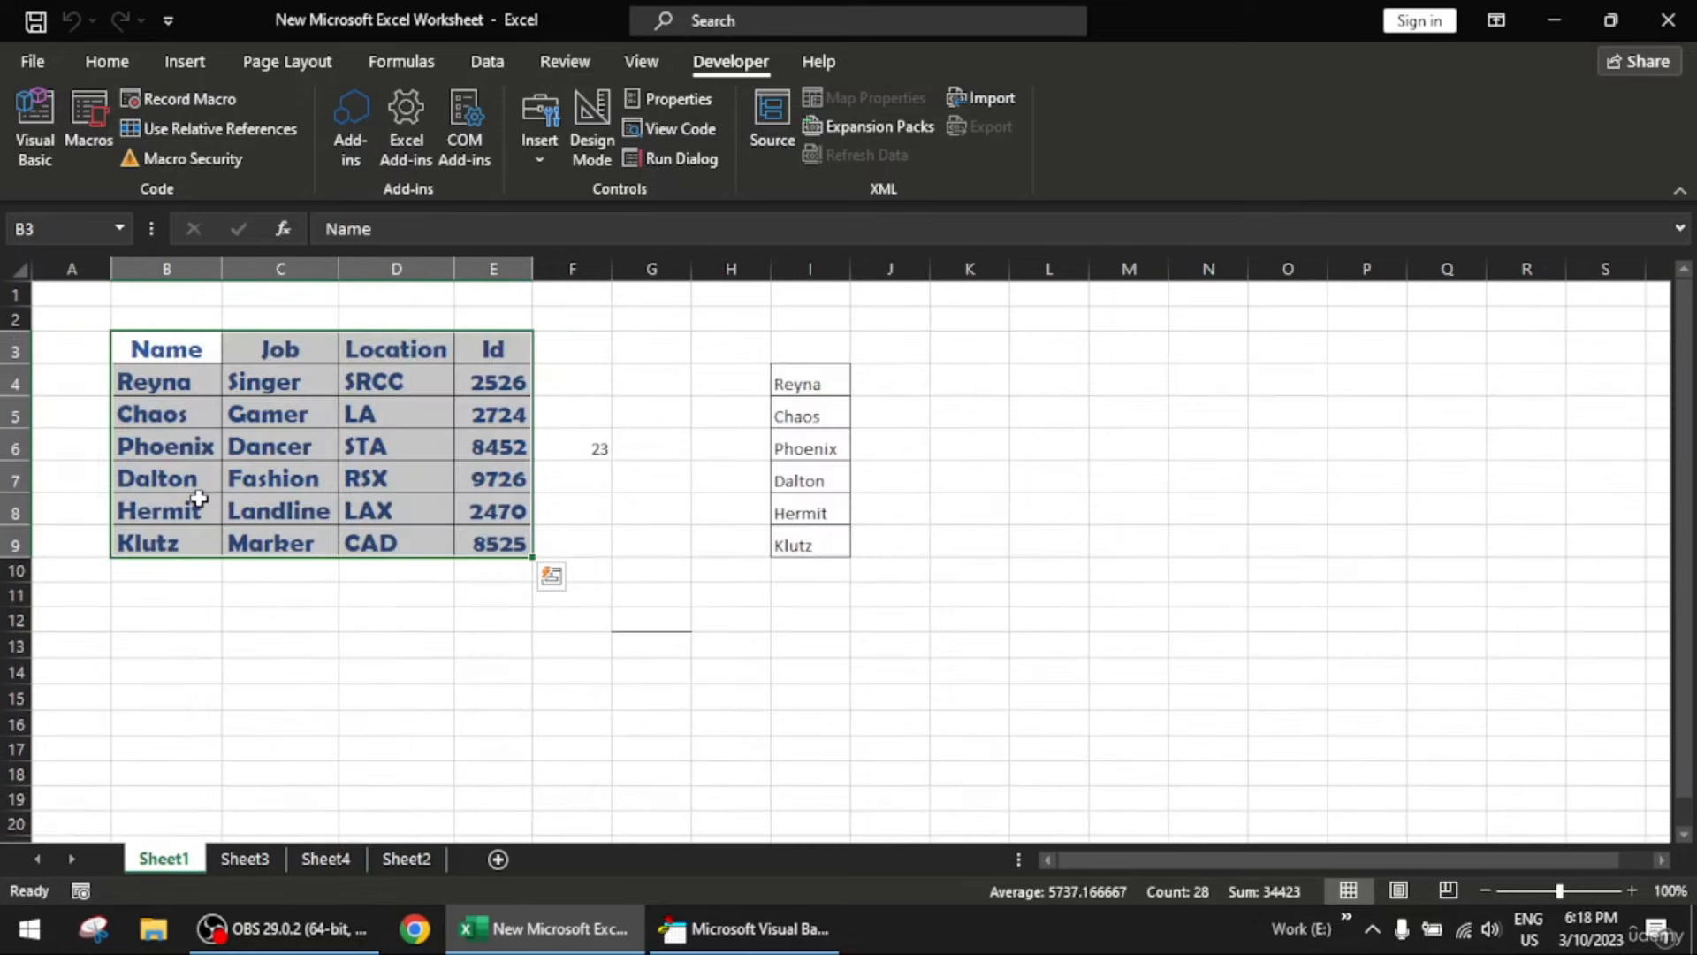
key(ctrl+c)
click(407, 859)
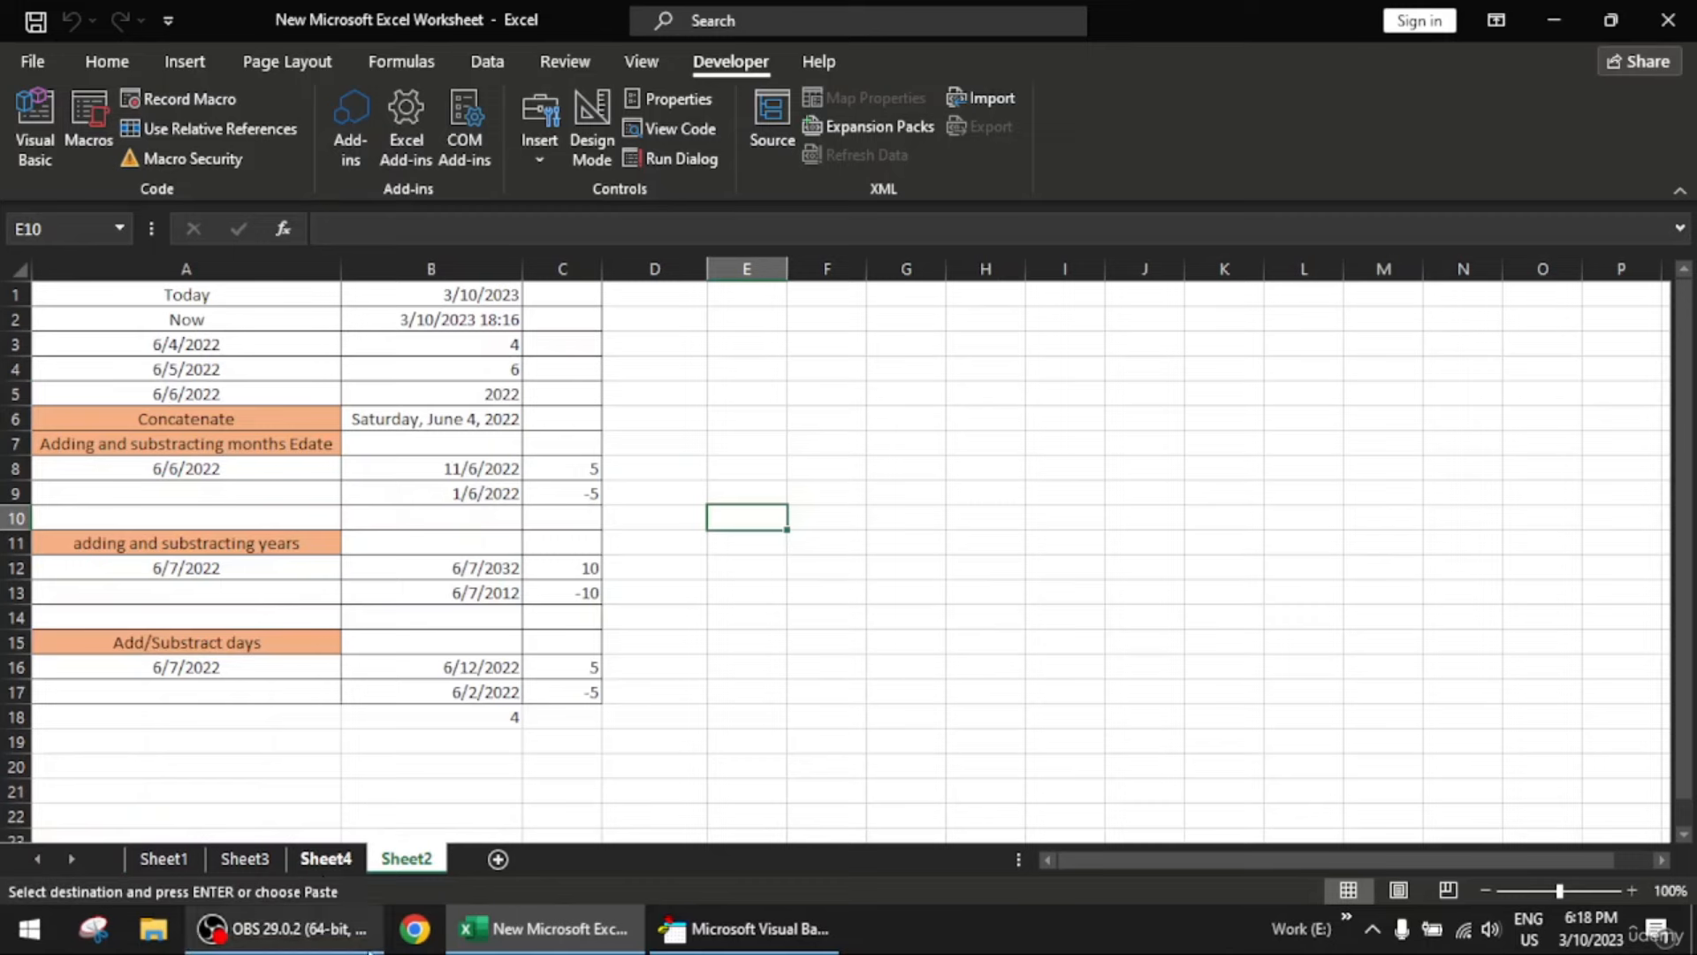
click(324, 862)
key(ctrl+v)
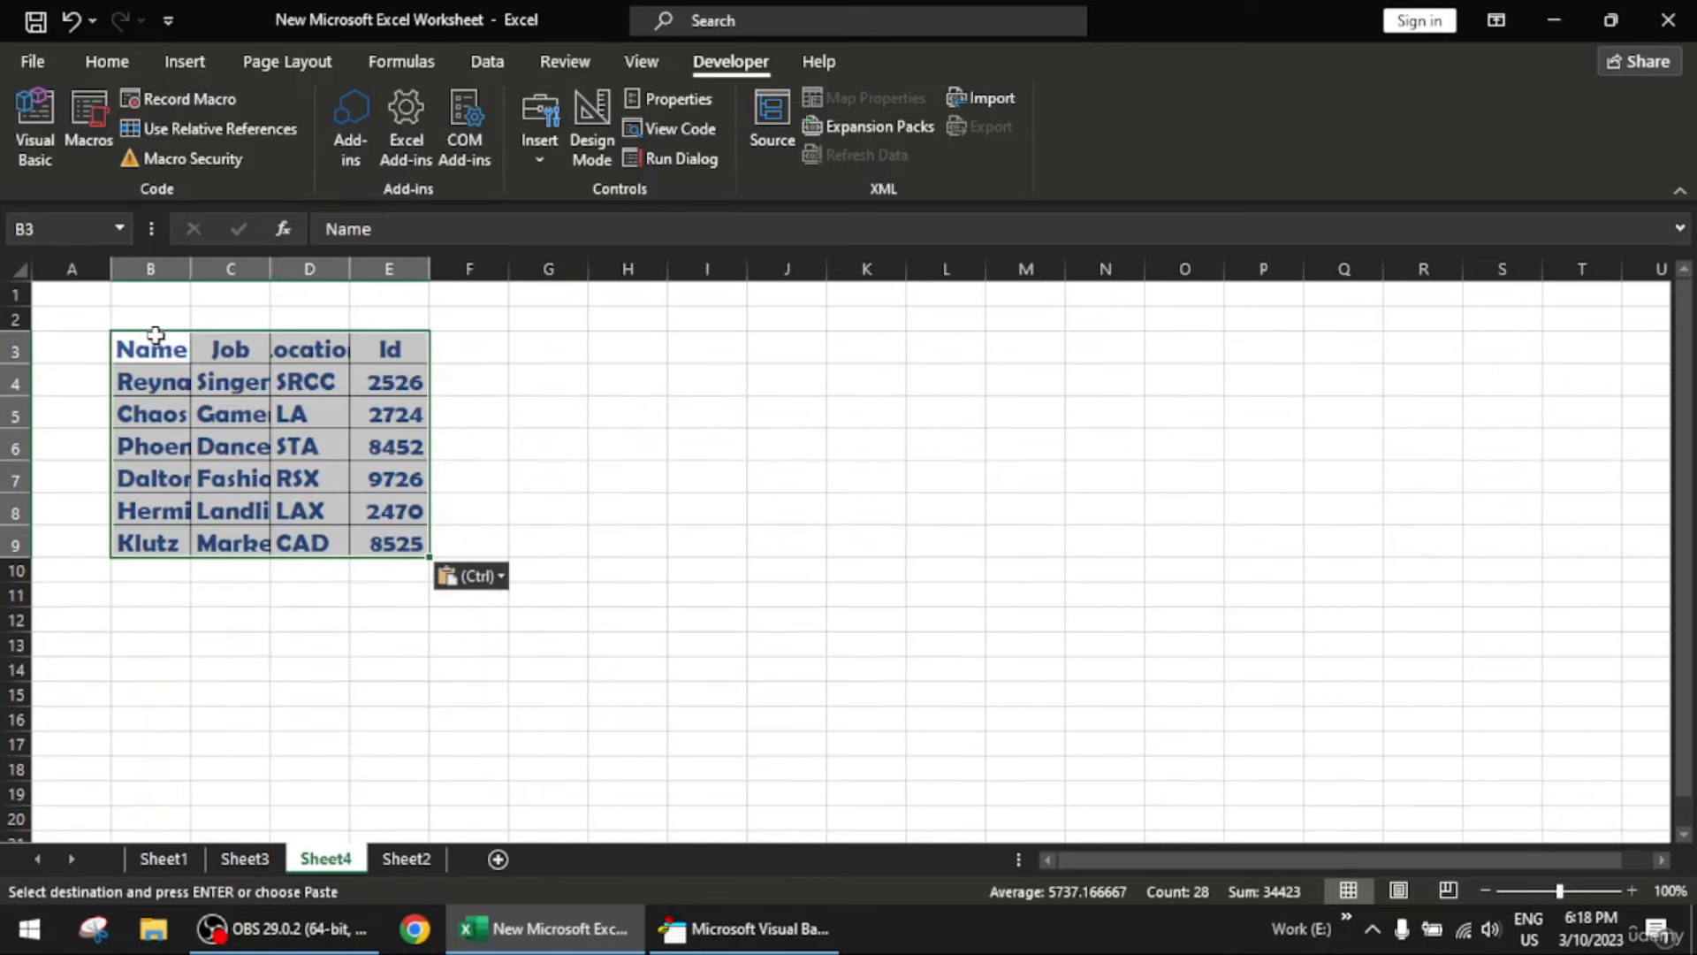
Set the font of the Sheet4 table B3:E9 to Bahnschrift SemiCondensed at size 10
drag(150, 345, 407, 549)
click(111, 62)
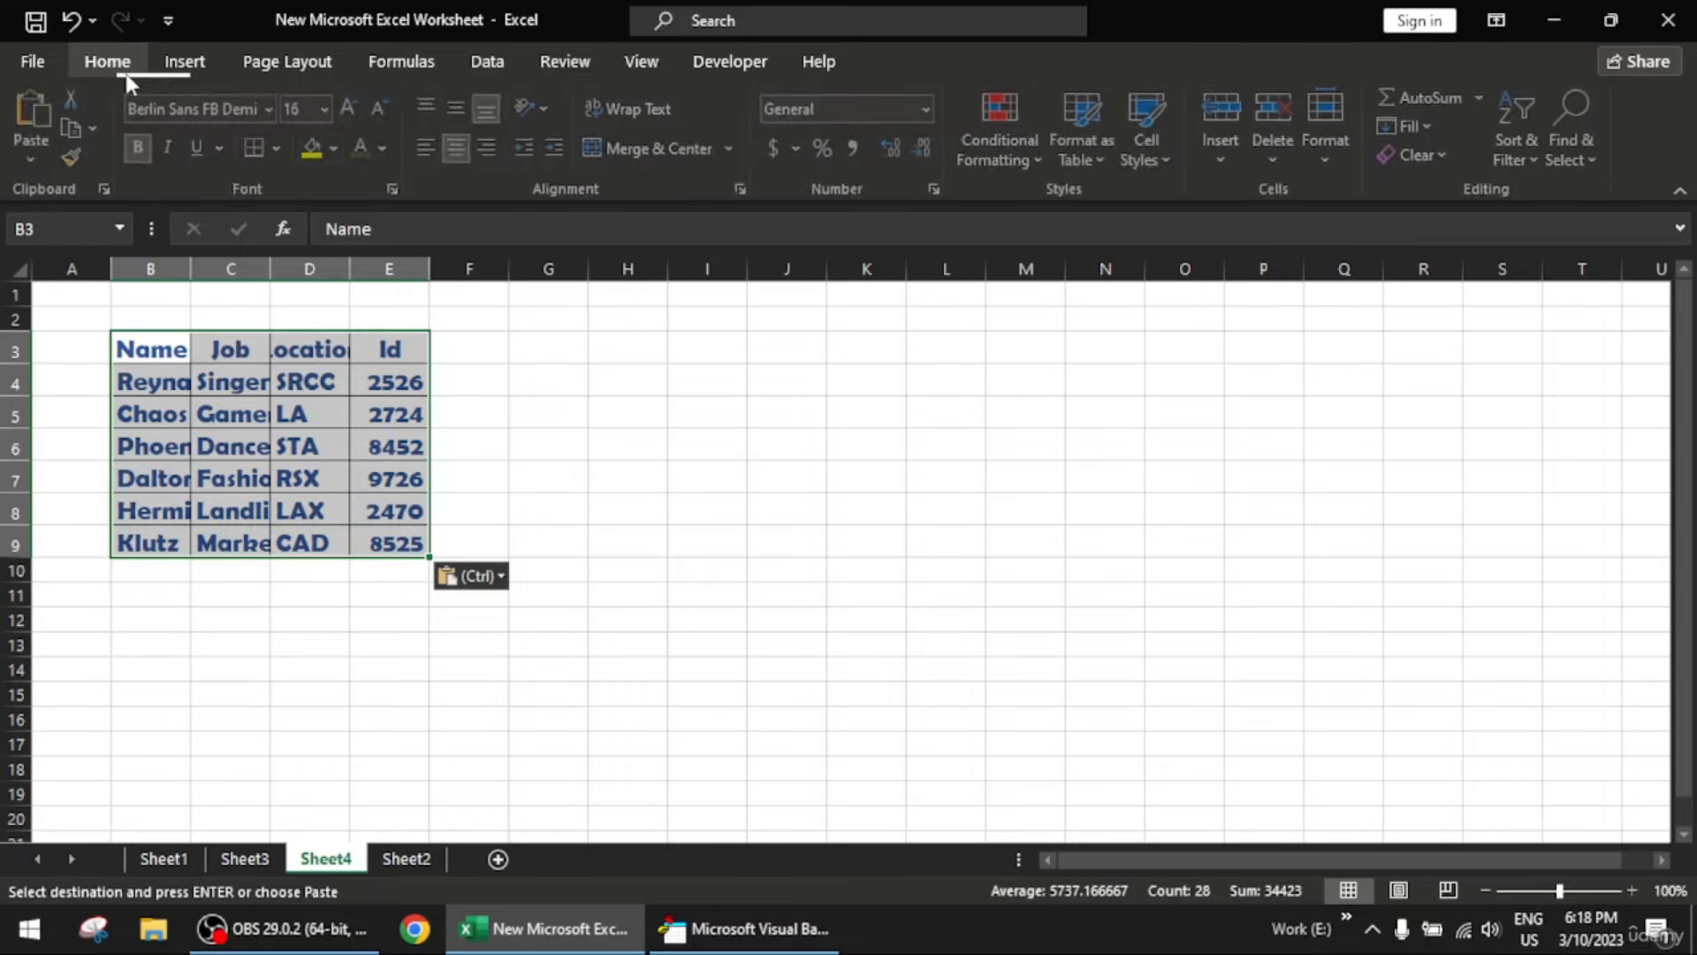
click(329, 108)
click(317, 198)
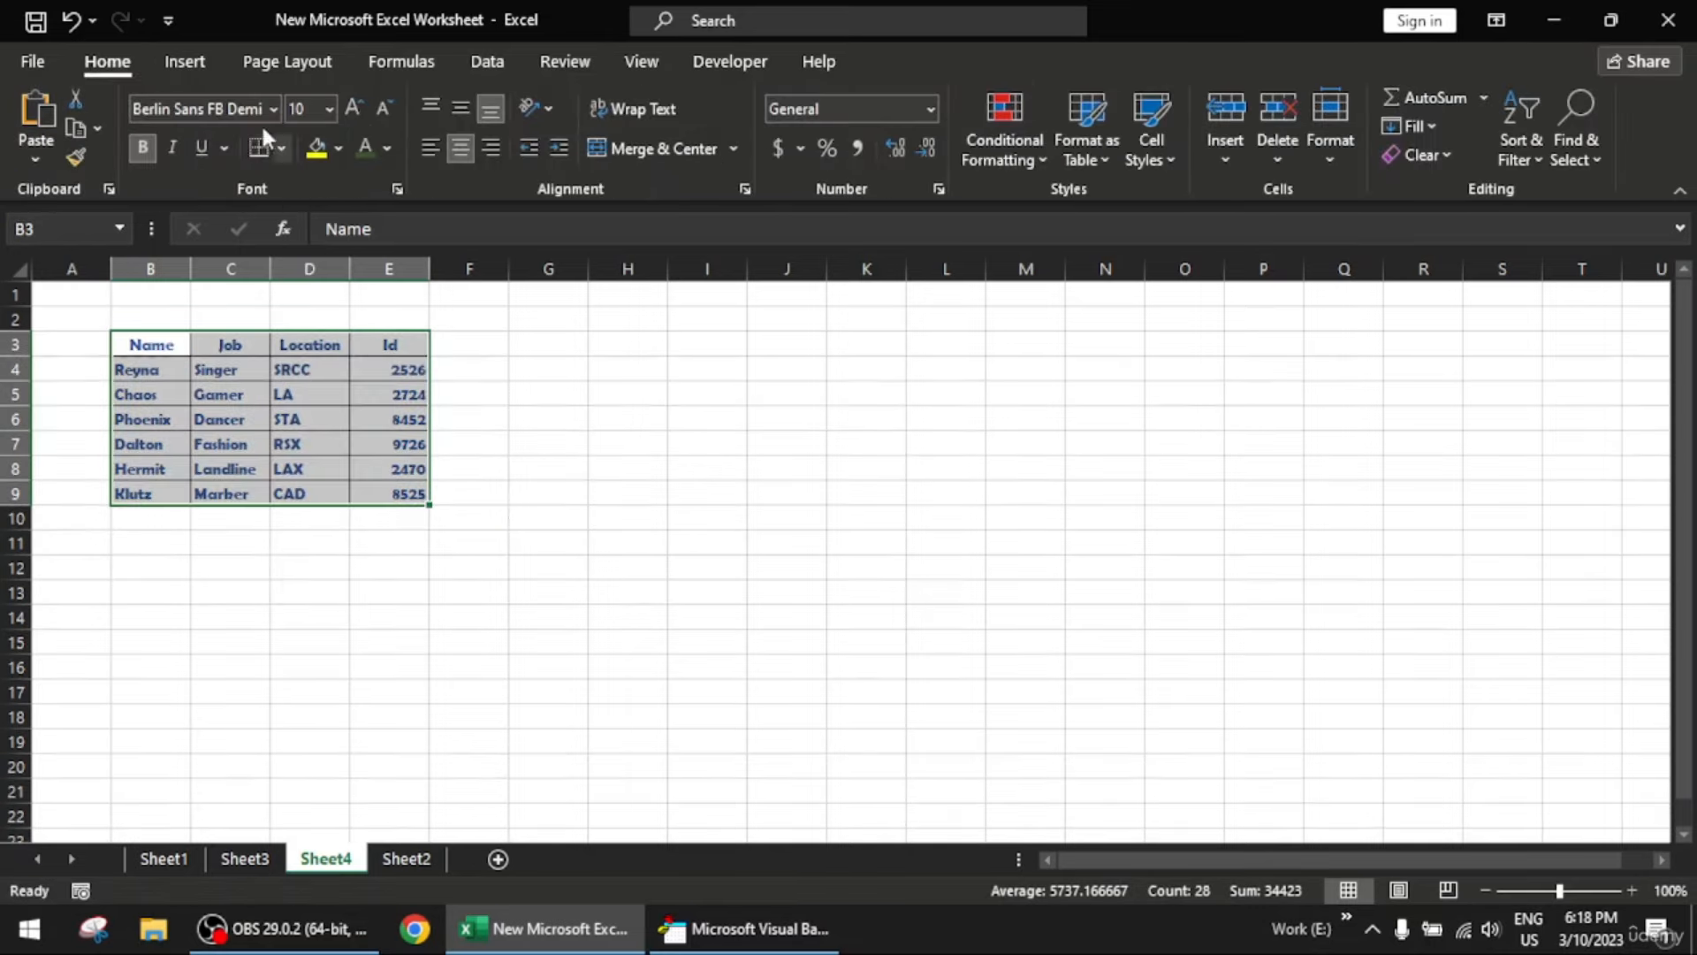
click(274, 108)
click(247, 454)
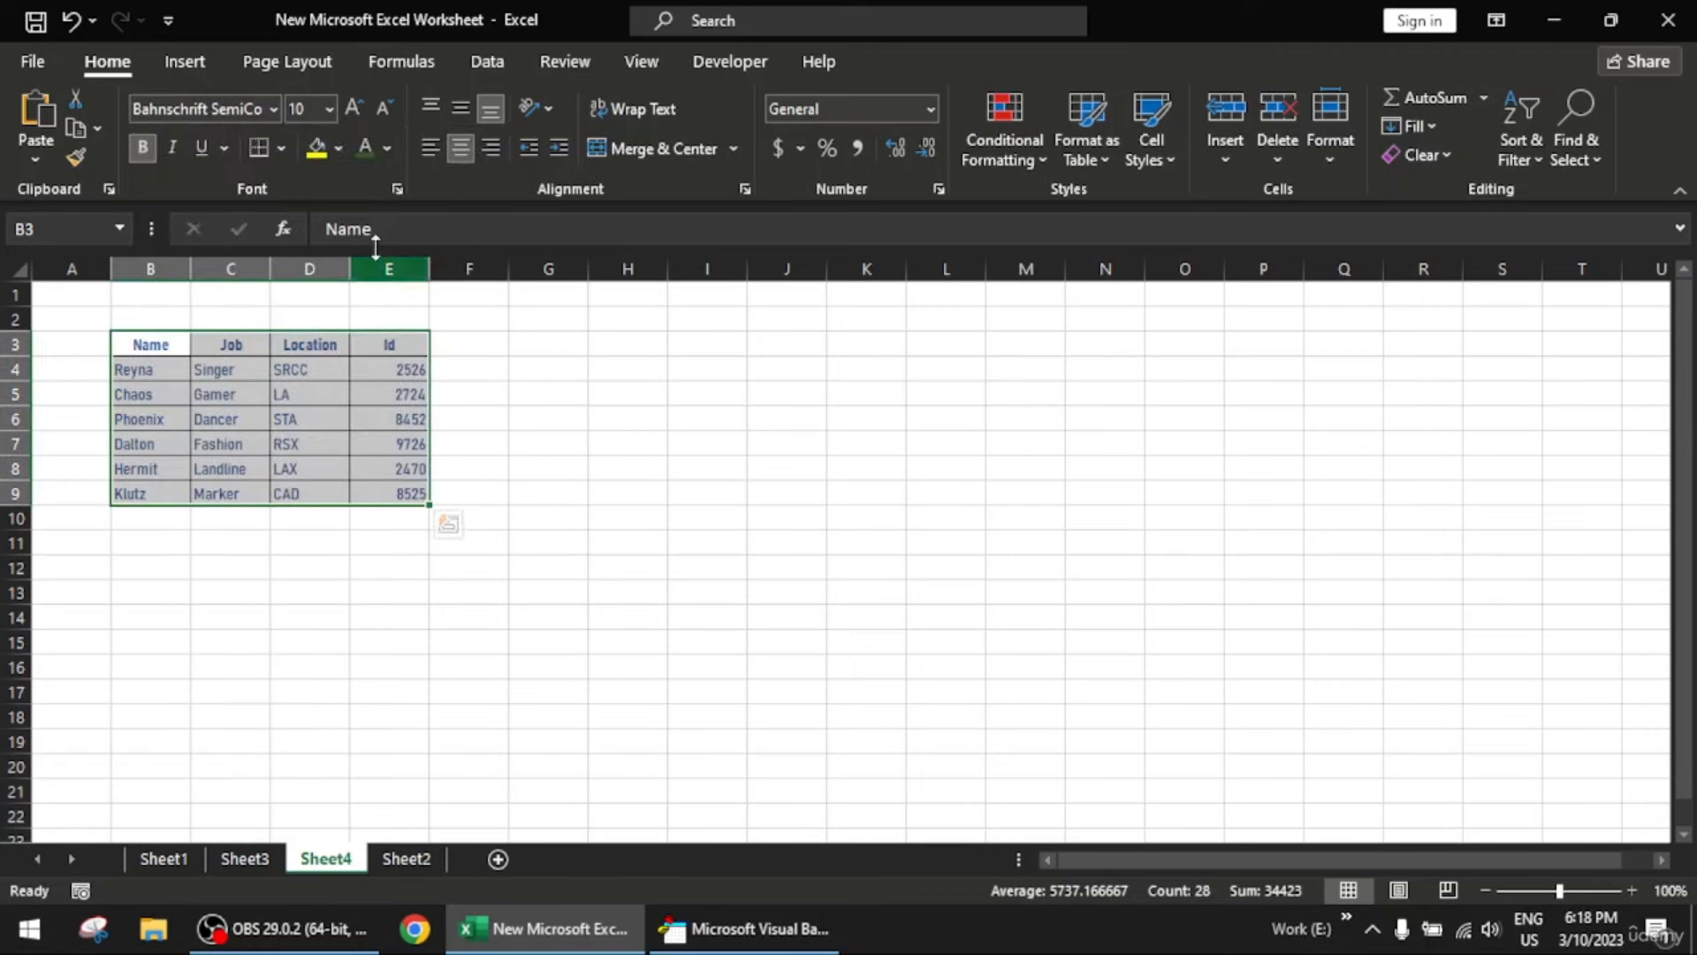
Change the Sheet4 table's text color to light gray, and run the fonts_size_color macro on the sheet
click(388, 152)
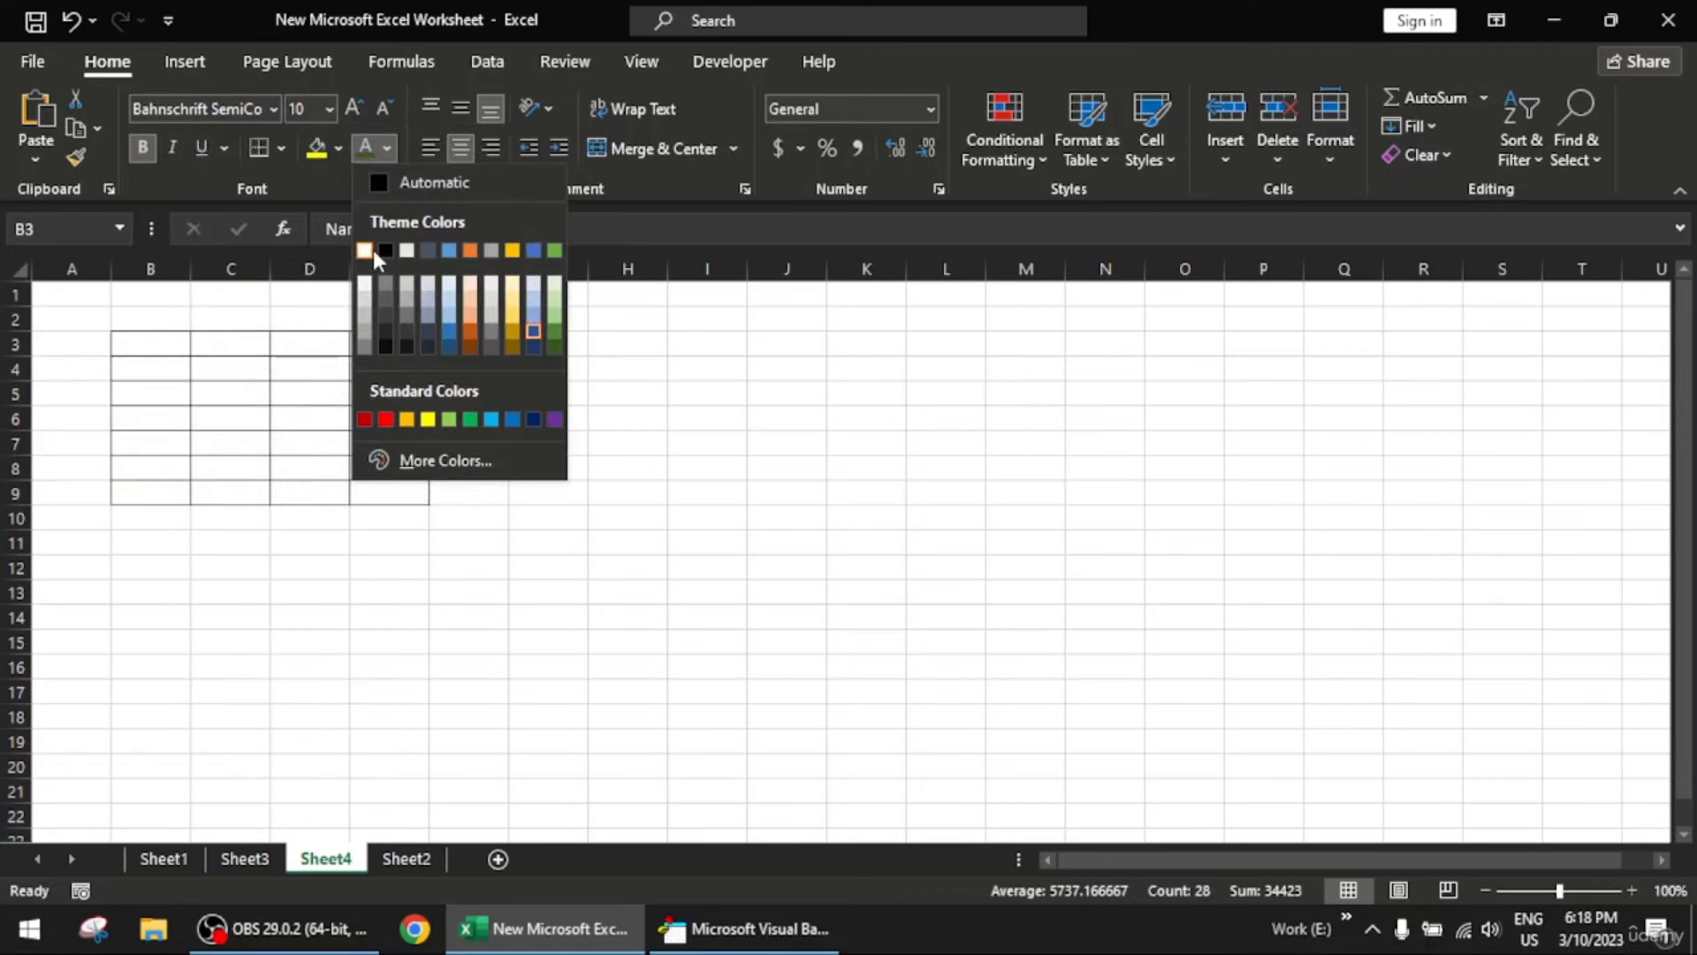
click(412, 247)
click(469, 666)
click(187, 339)
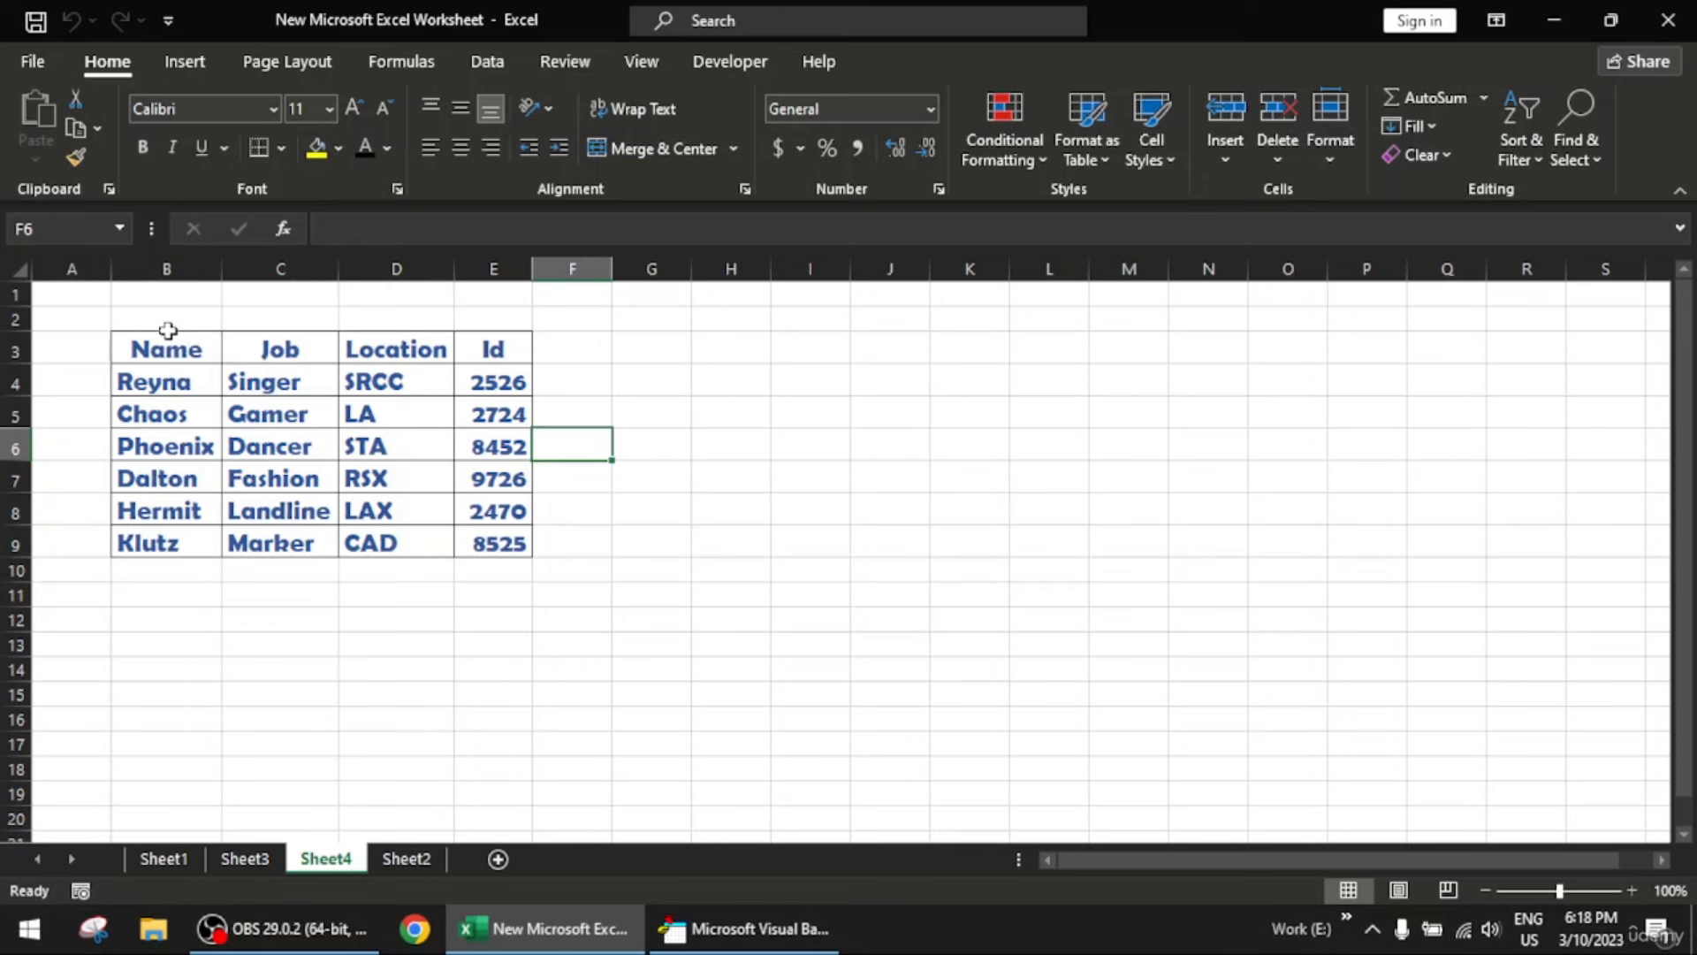
View the workbook's macro list, and examine the fonts_size_color code in the Visual Basic editor
click(717, 55)
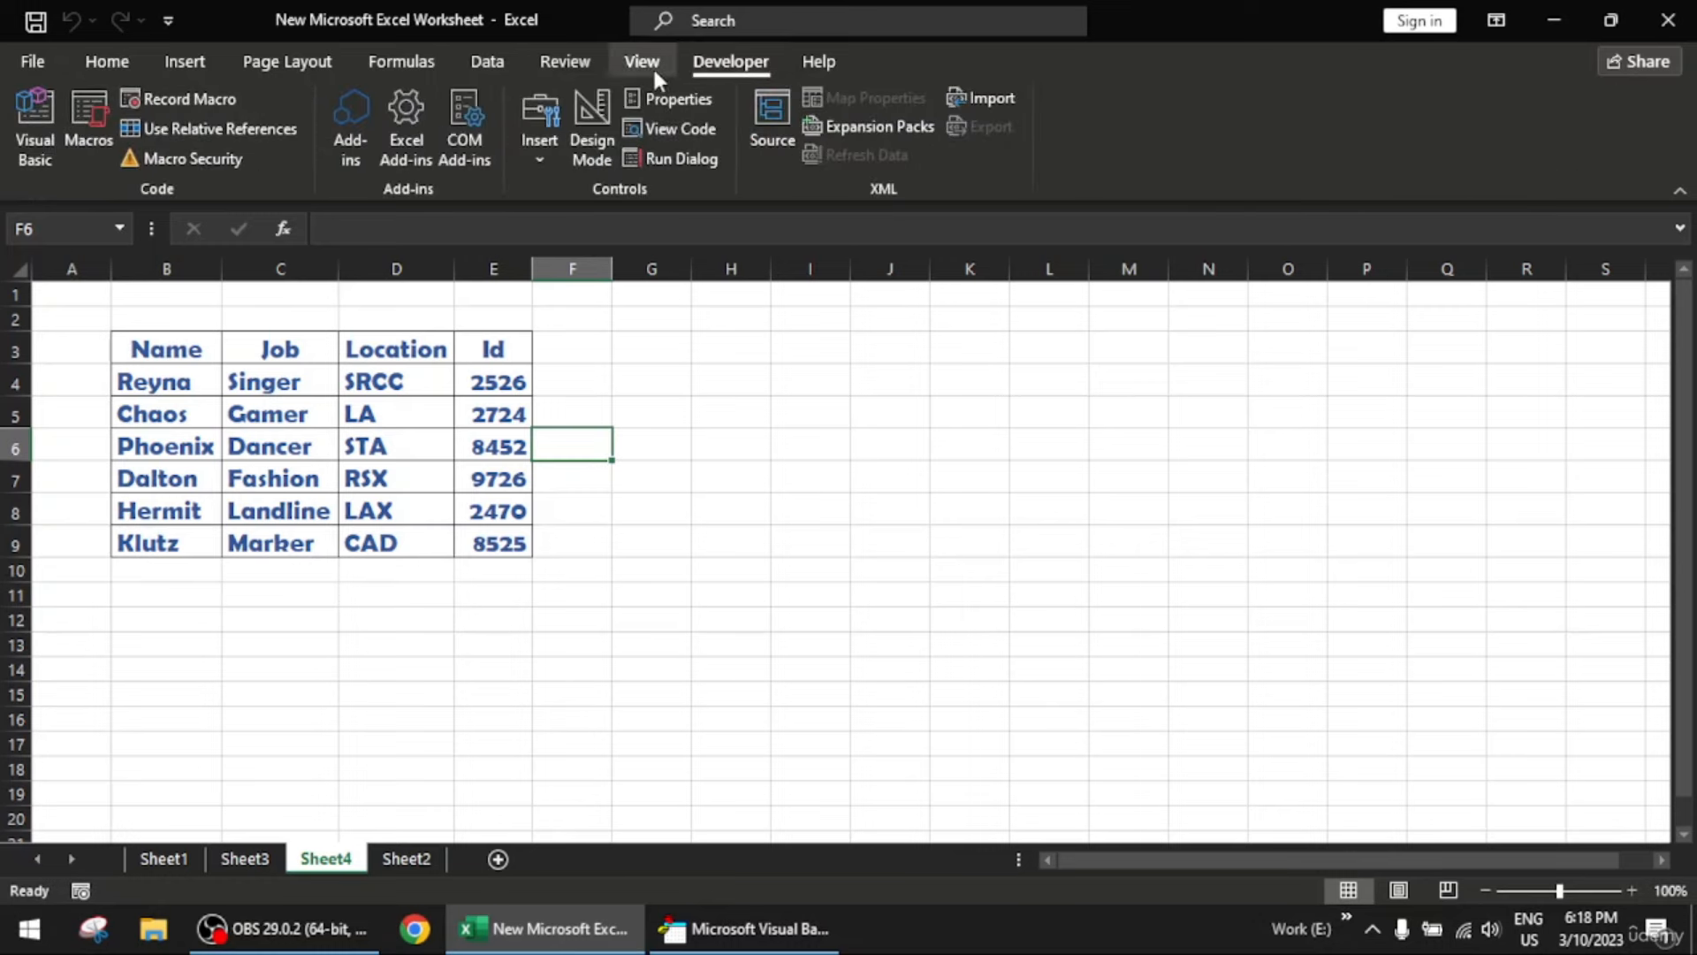
click(82, 165)
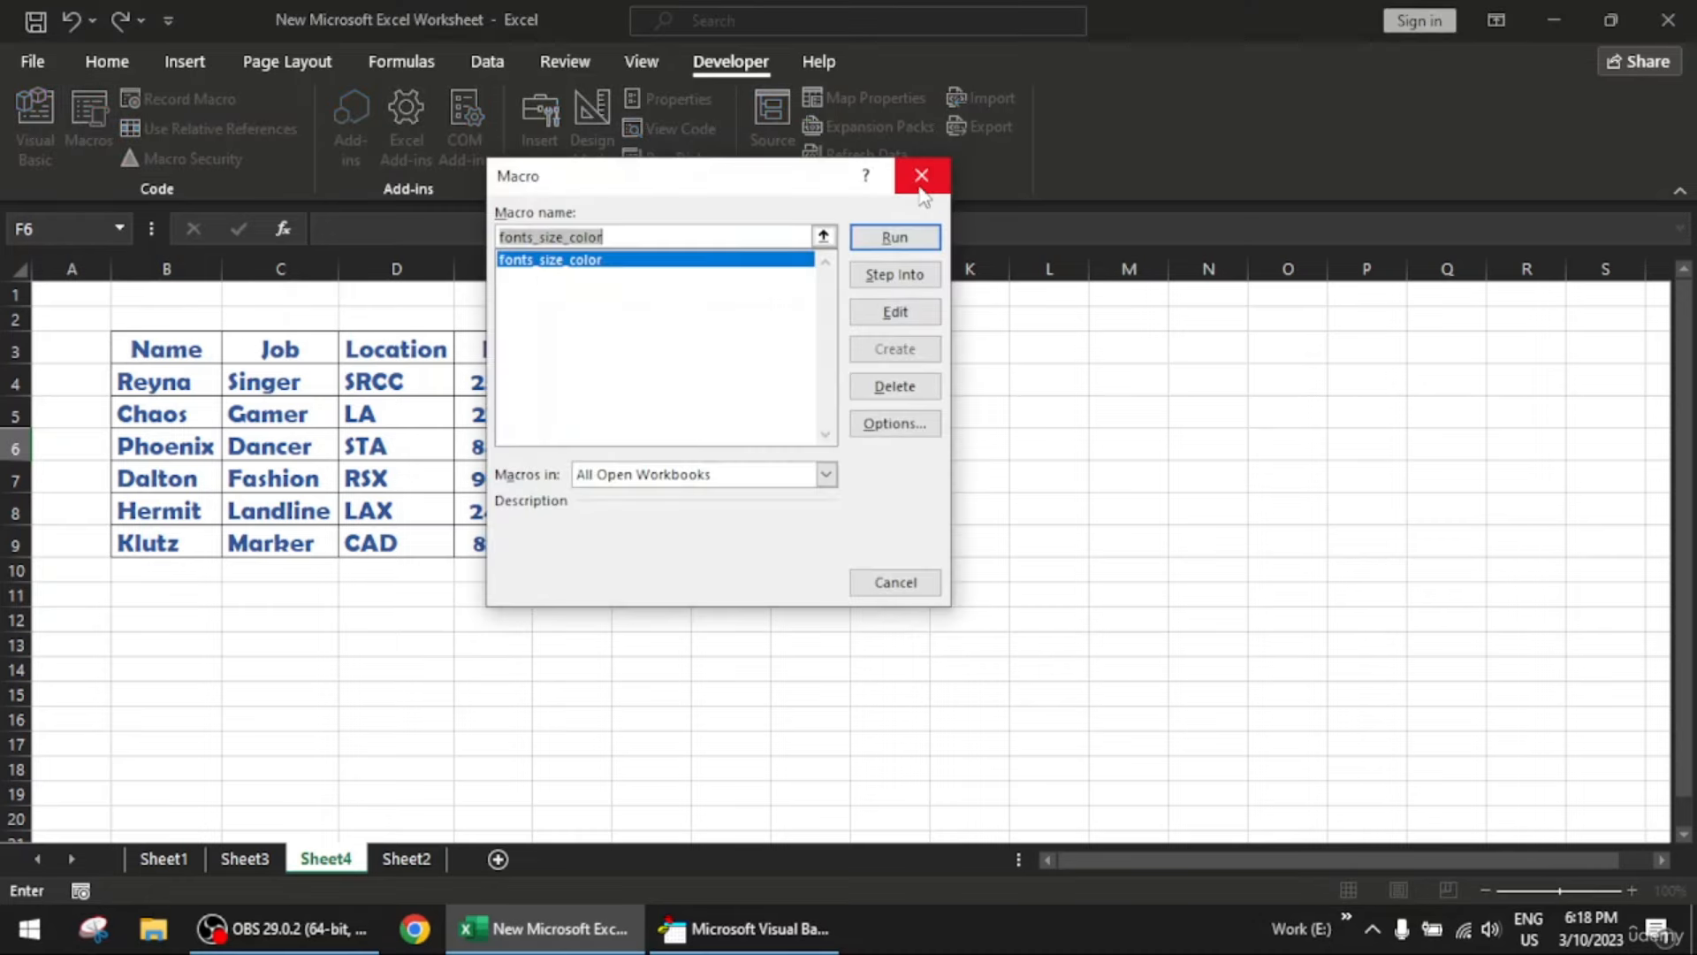
click(922, 175)
click(36, 128)
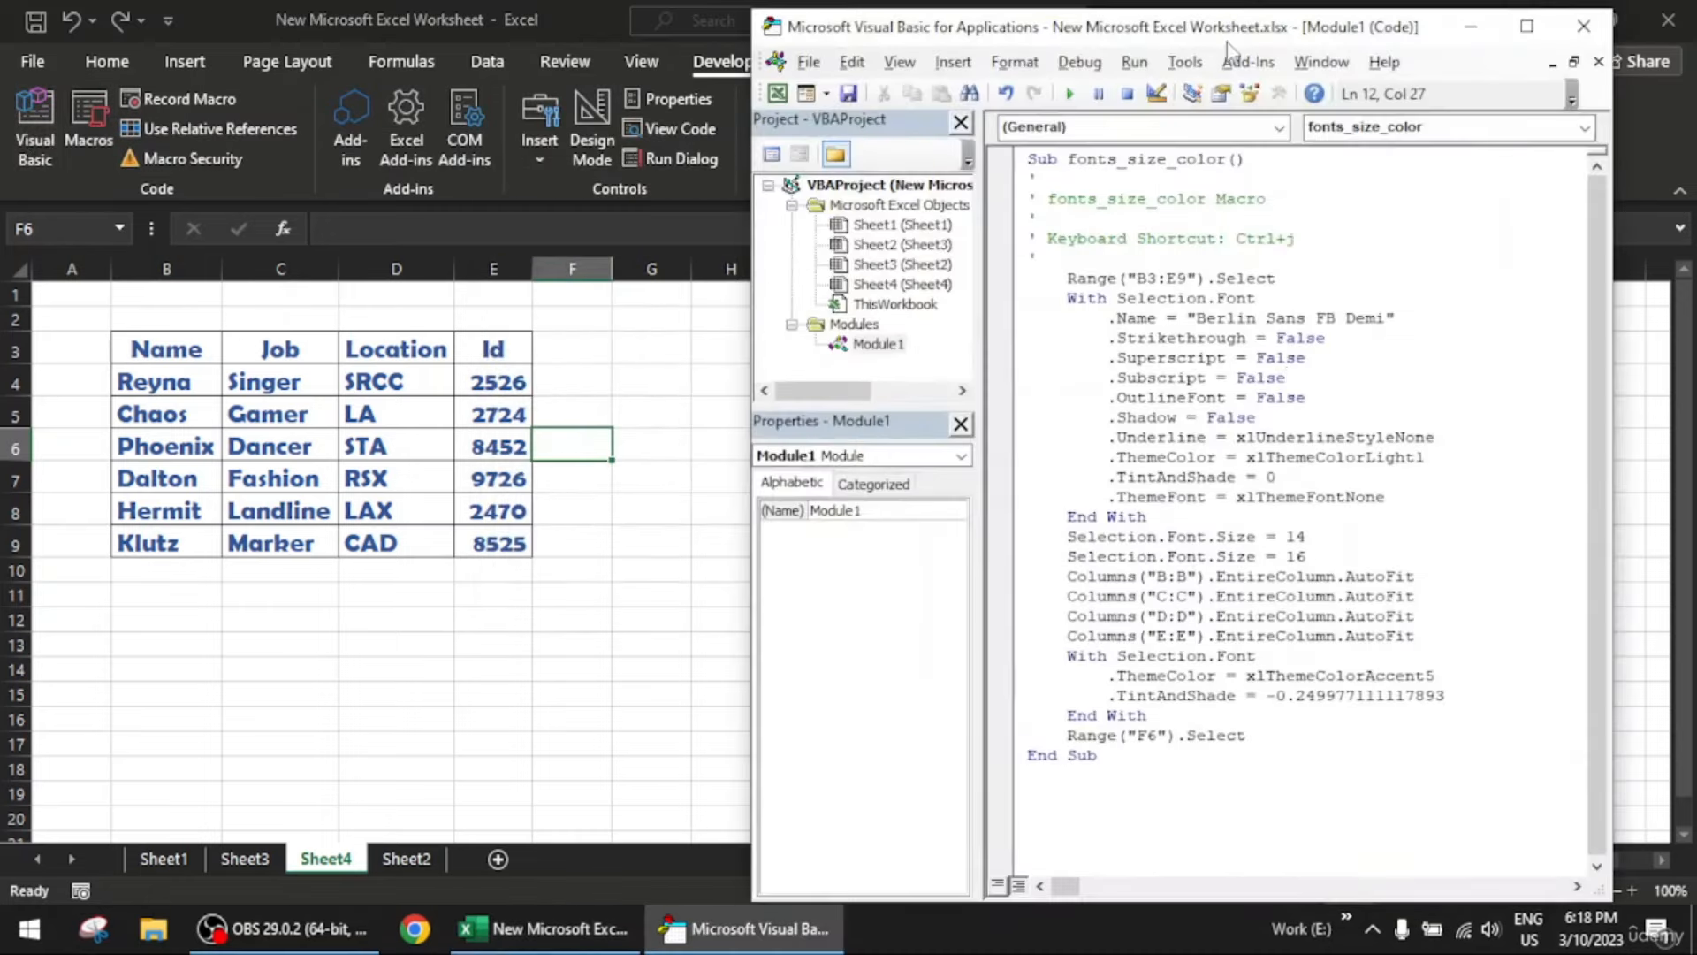
drag(1141, 40, 400, 40)
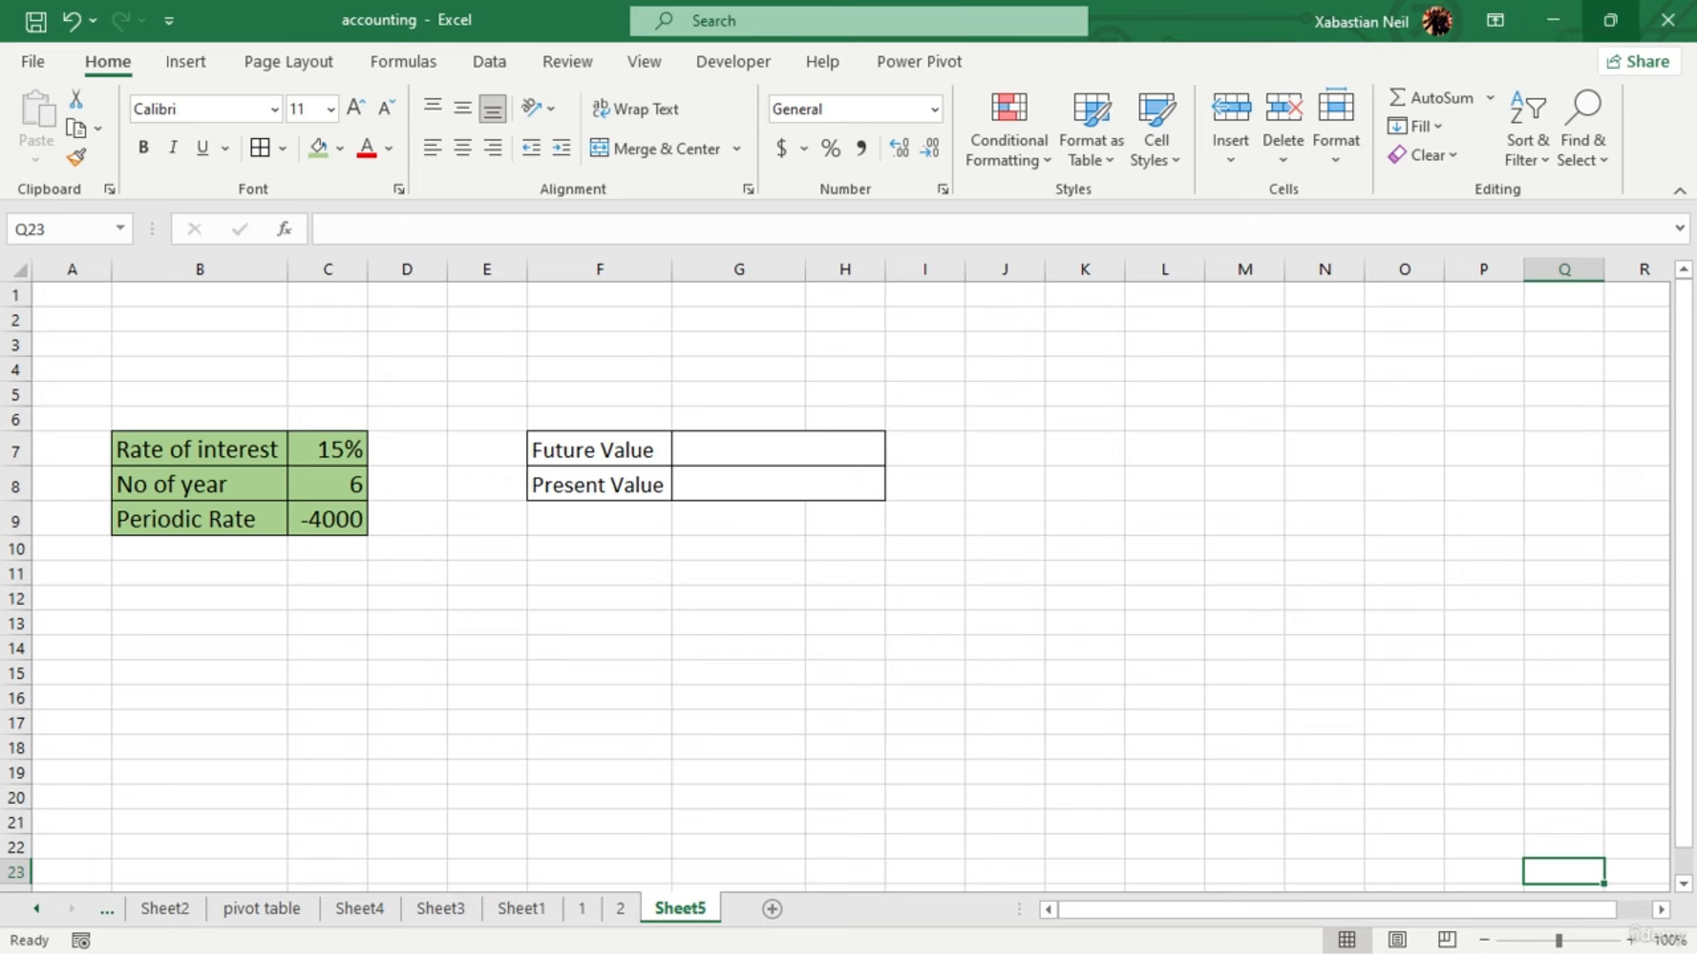
In the accounting workbook, look up the PV financial function and review the interest rate, number of years and periodic rate on Sheet5
click(362, 58)
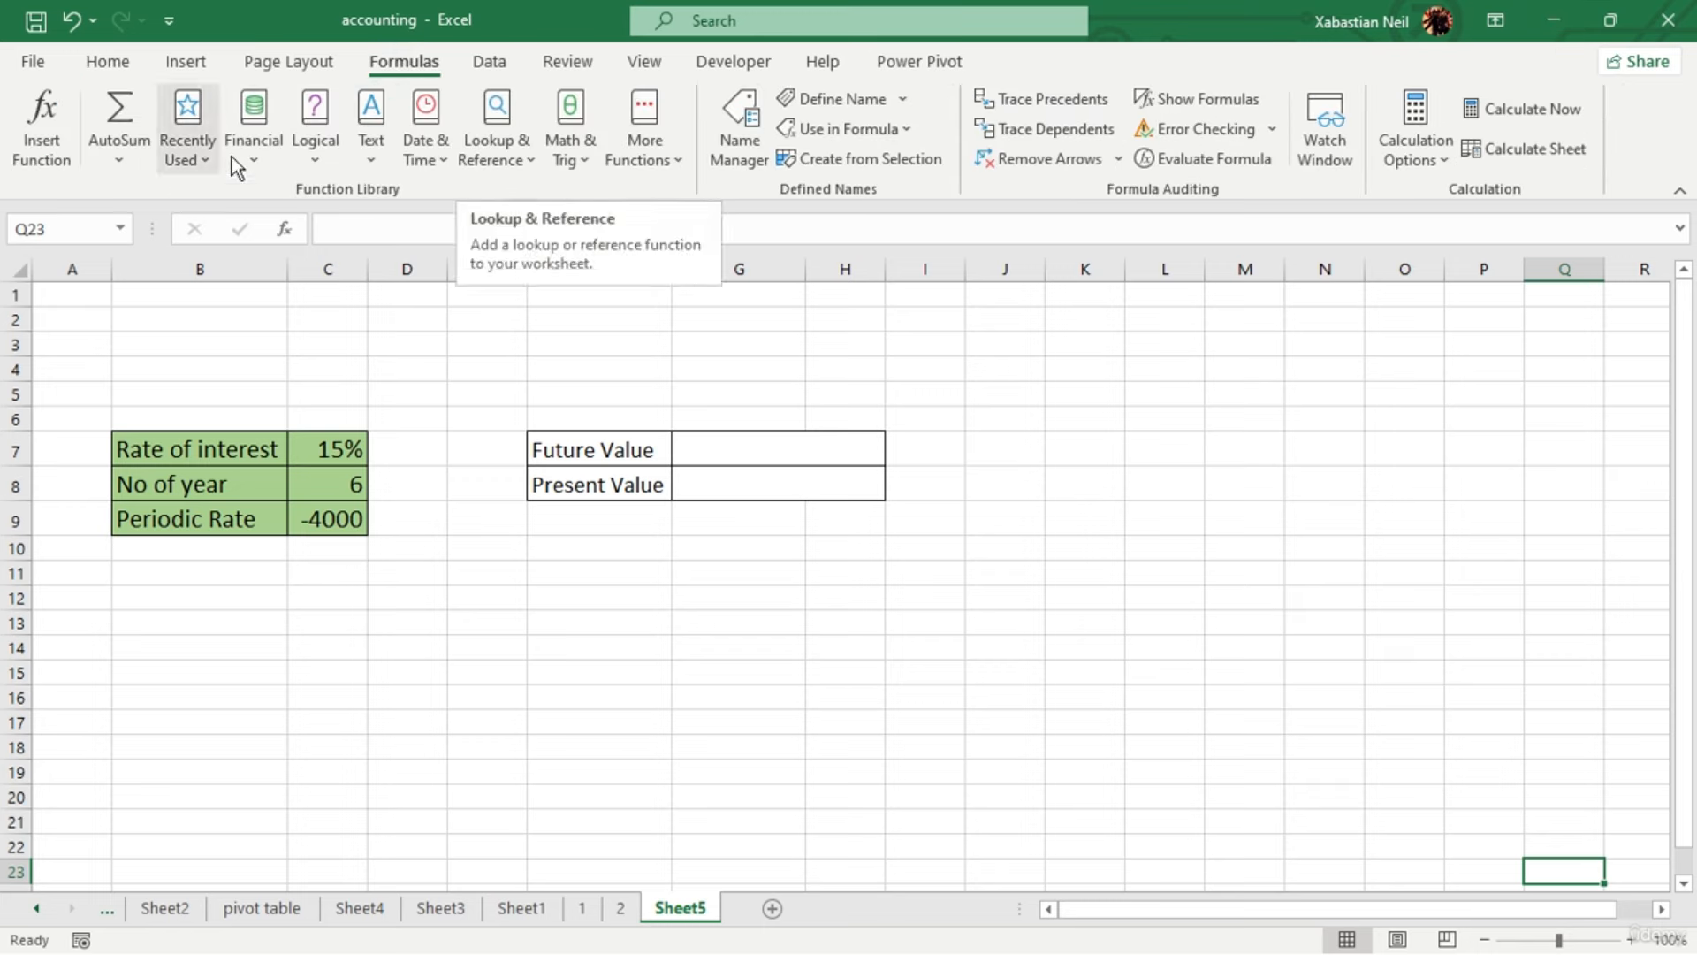
click(266, 146)
scroll(323, 383, down, 2)
scroll(324, 384, down, 1)
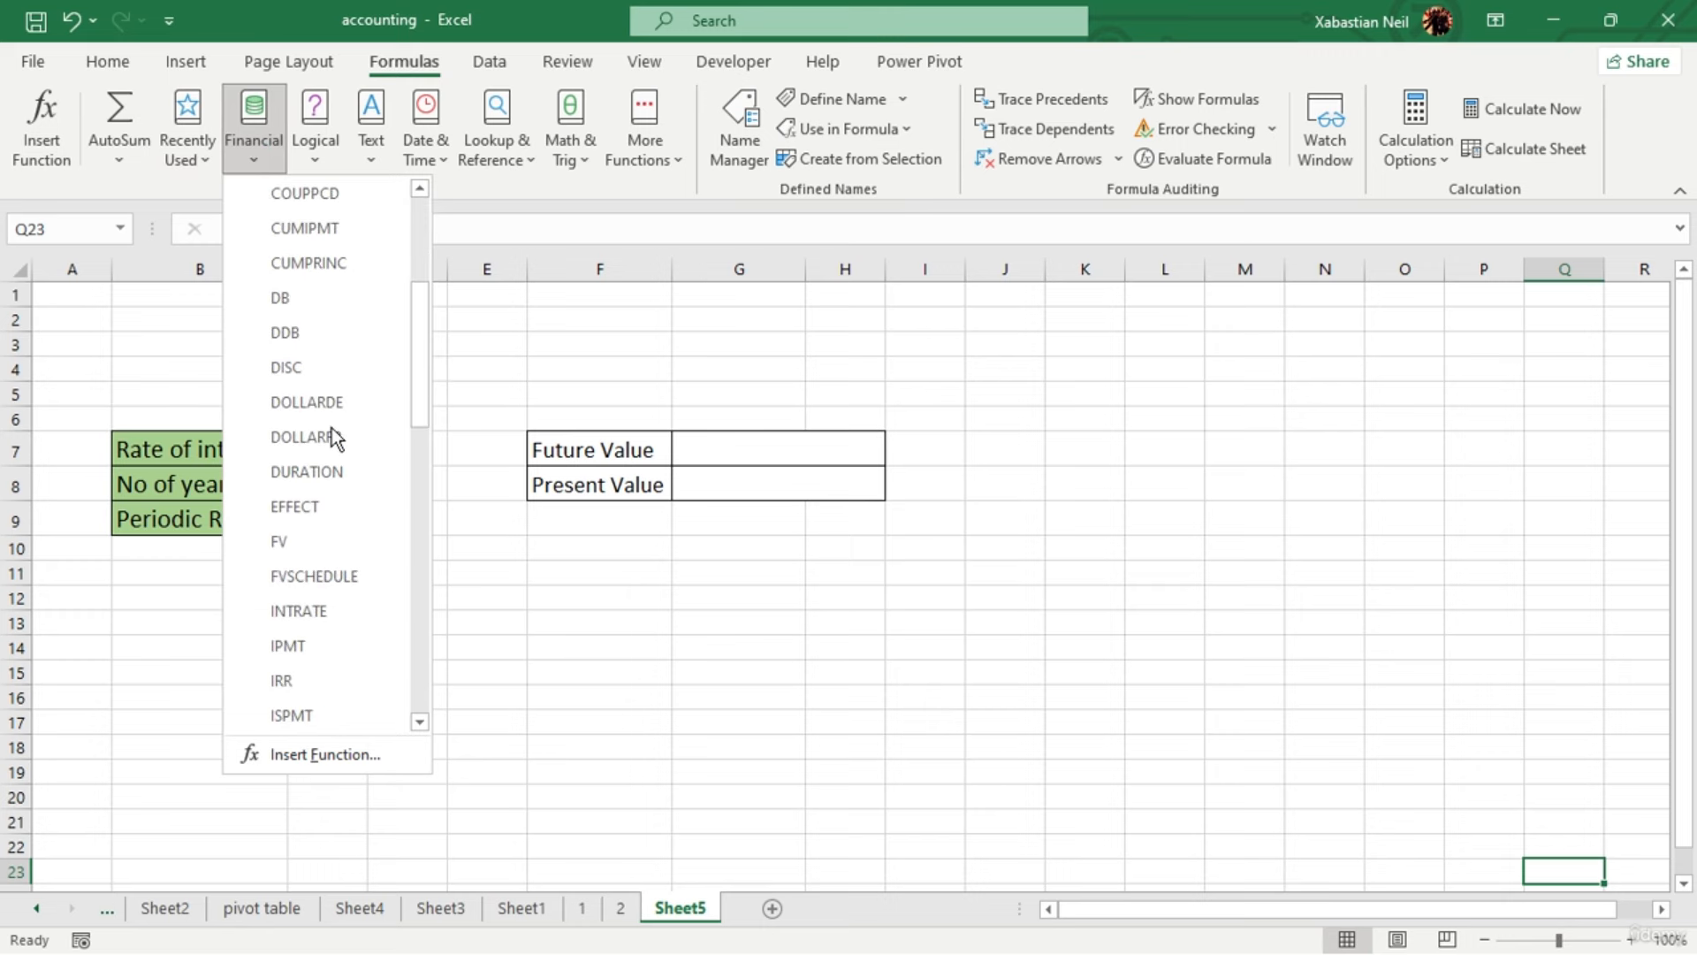
scroll(322, 538, down, 10)
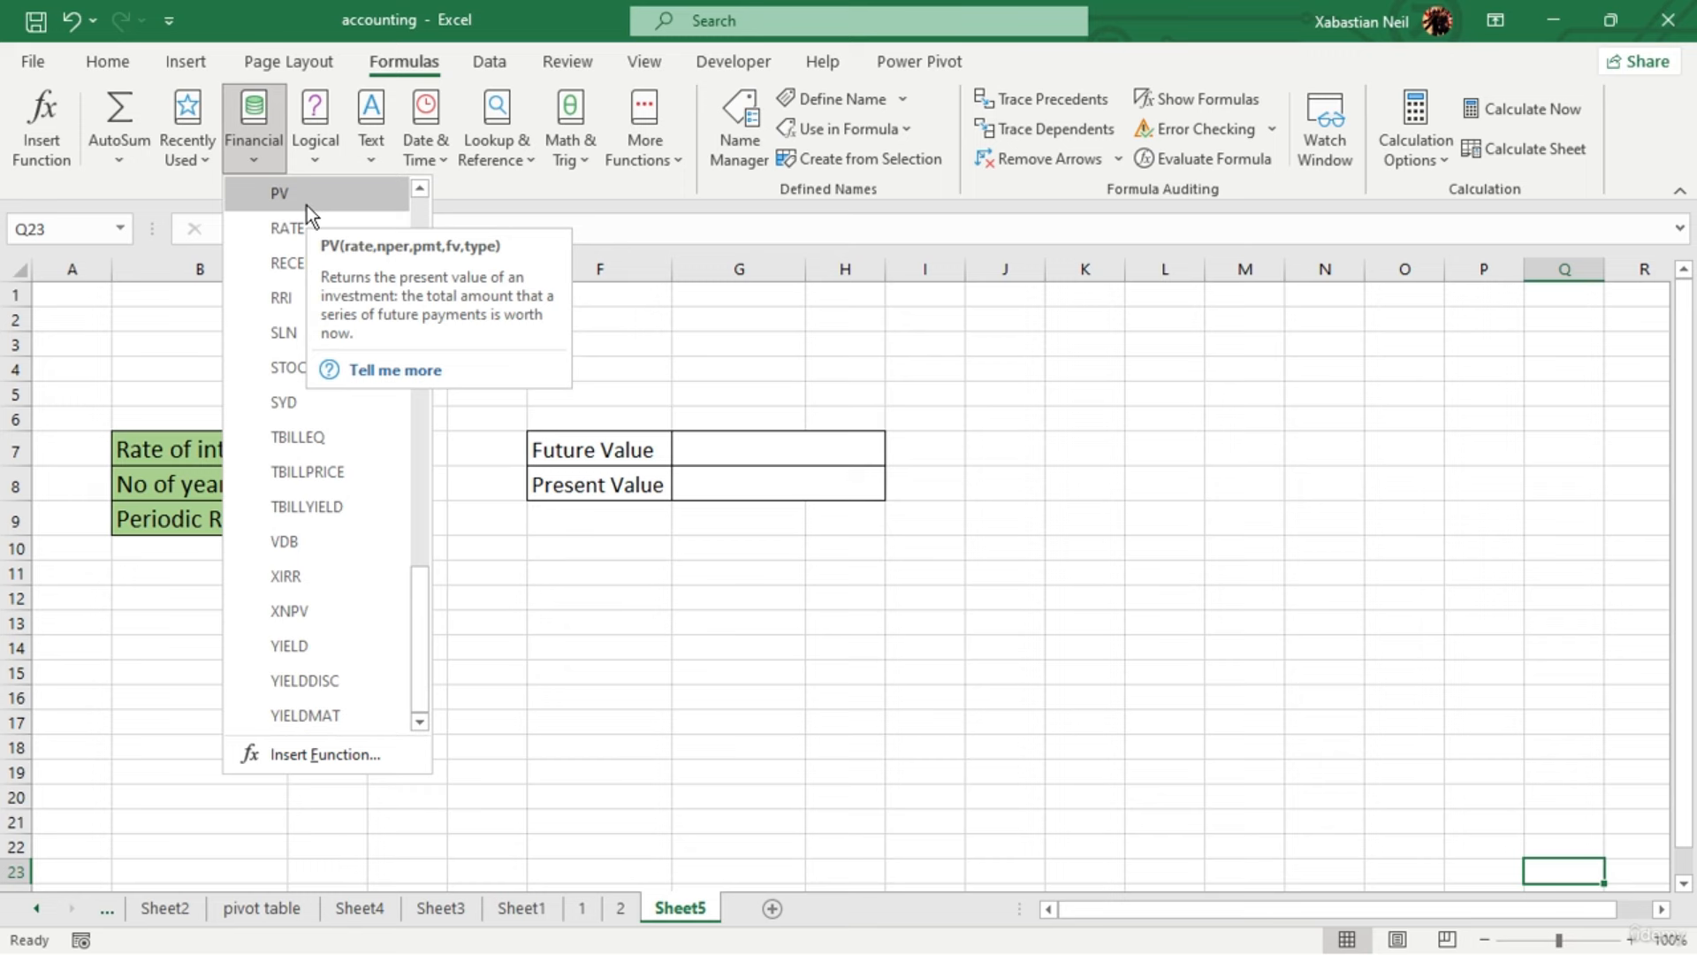
click(806, 528)
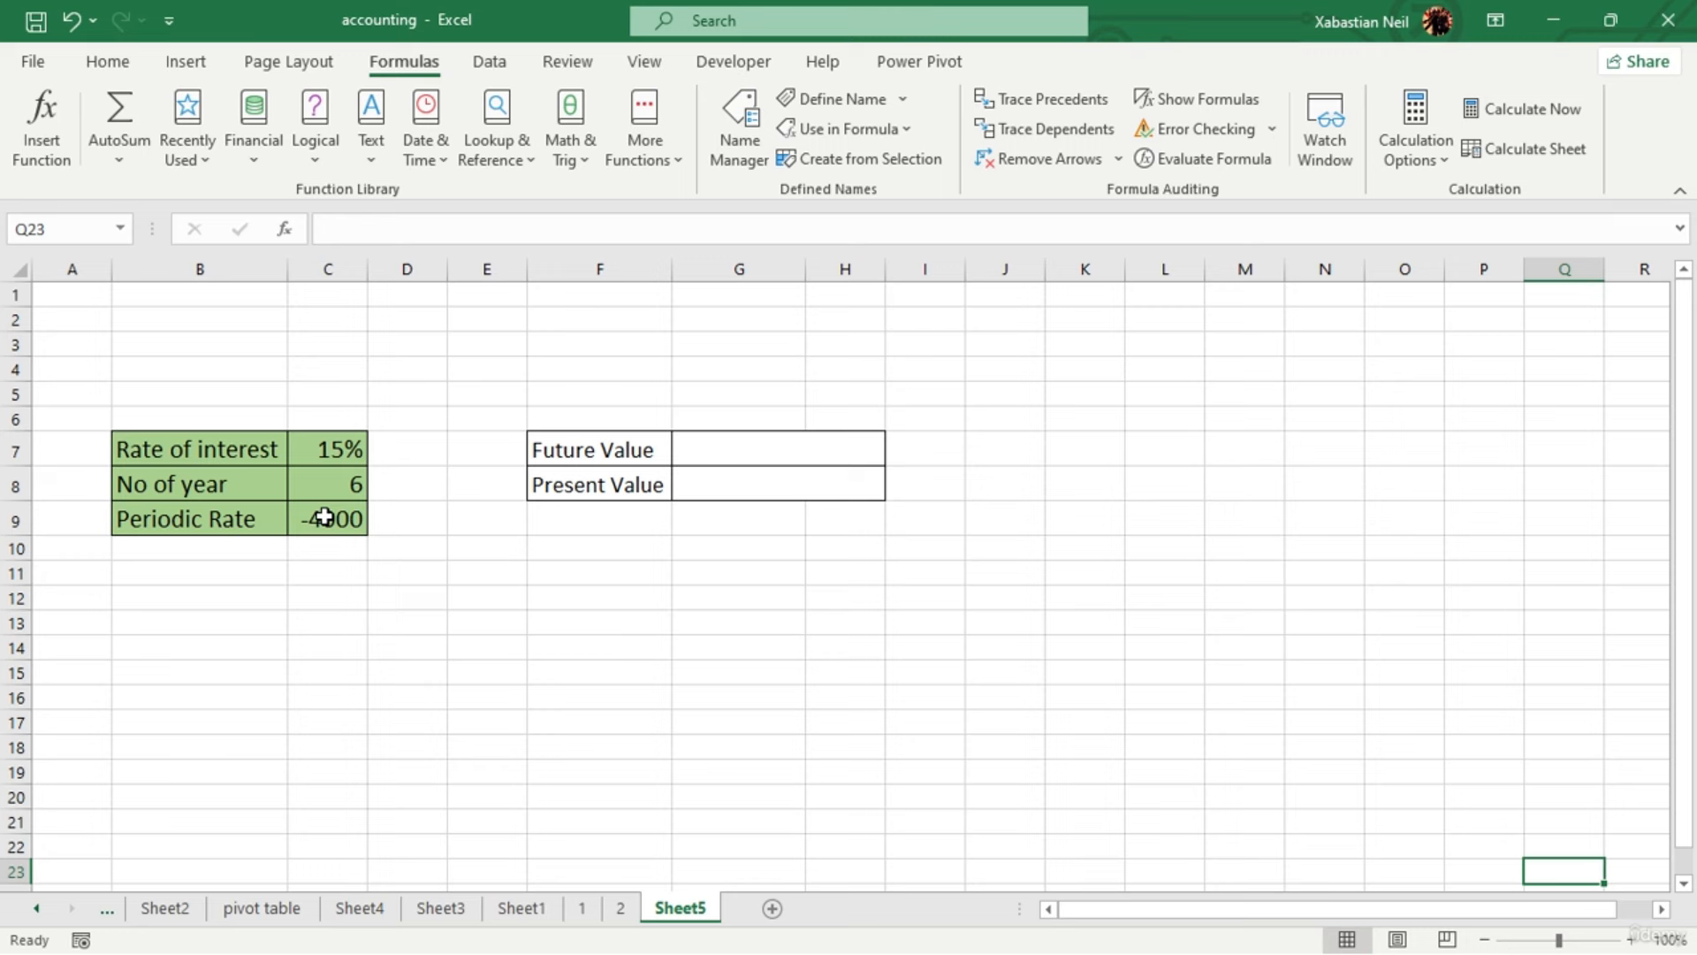
click(335, 603)
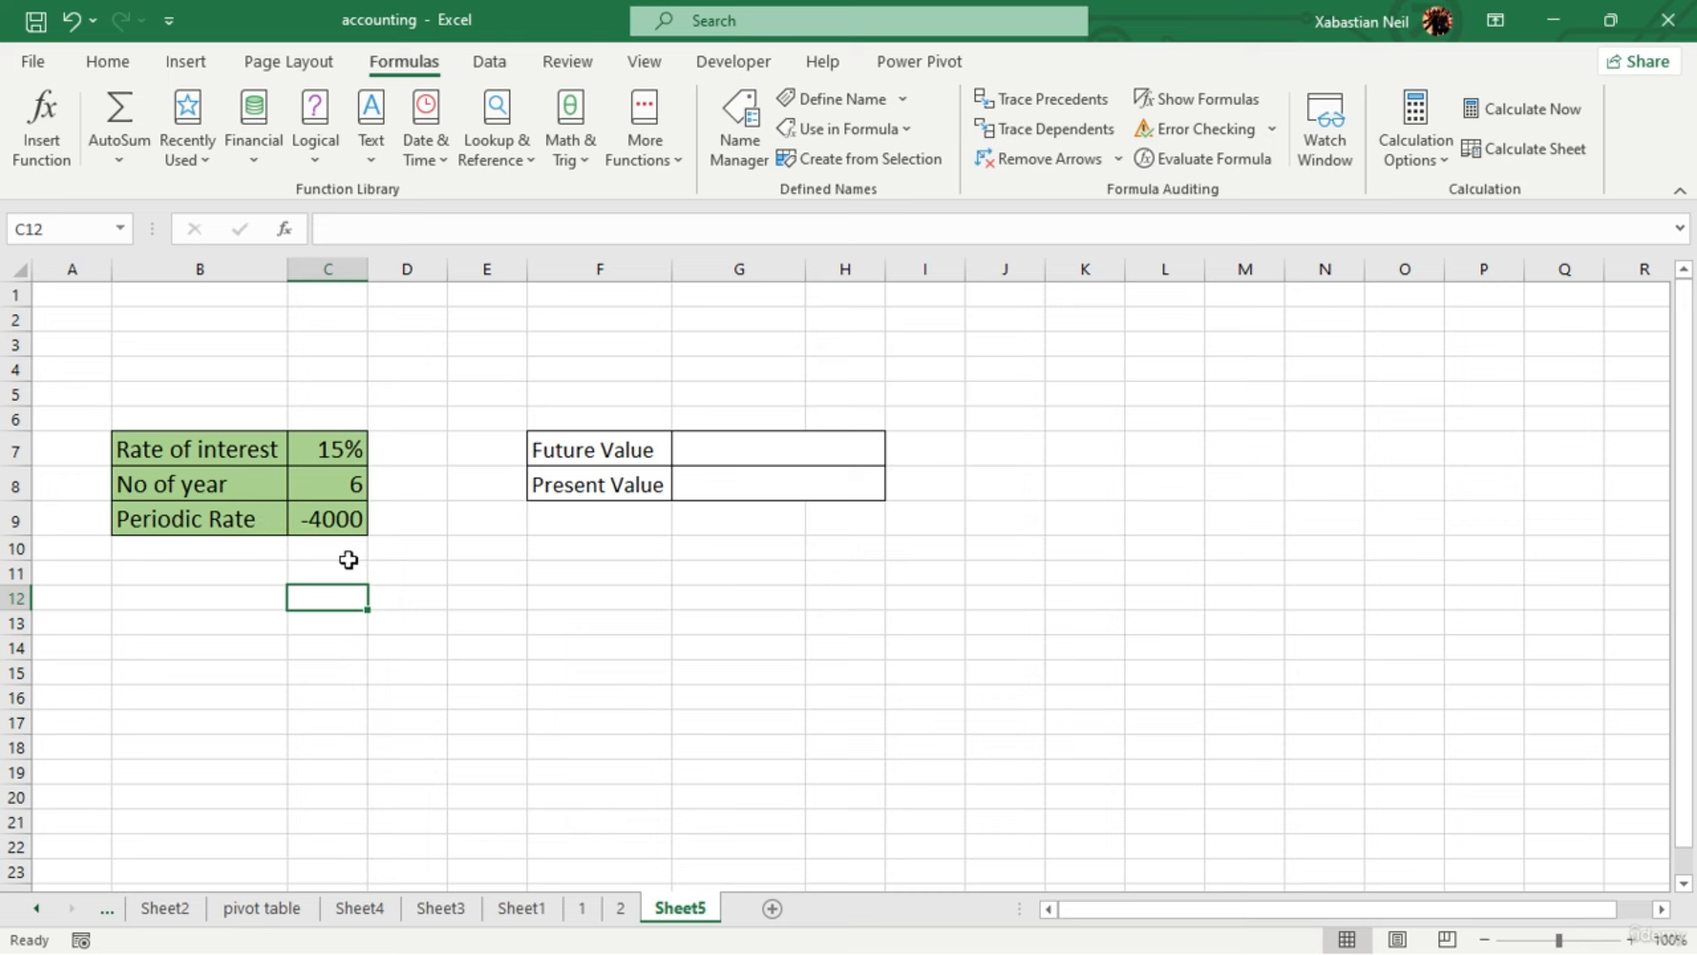
click(312, 521)
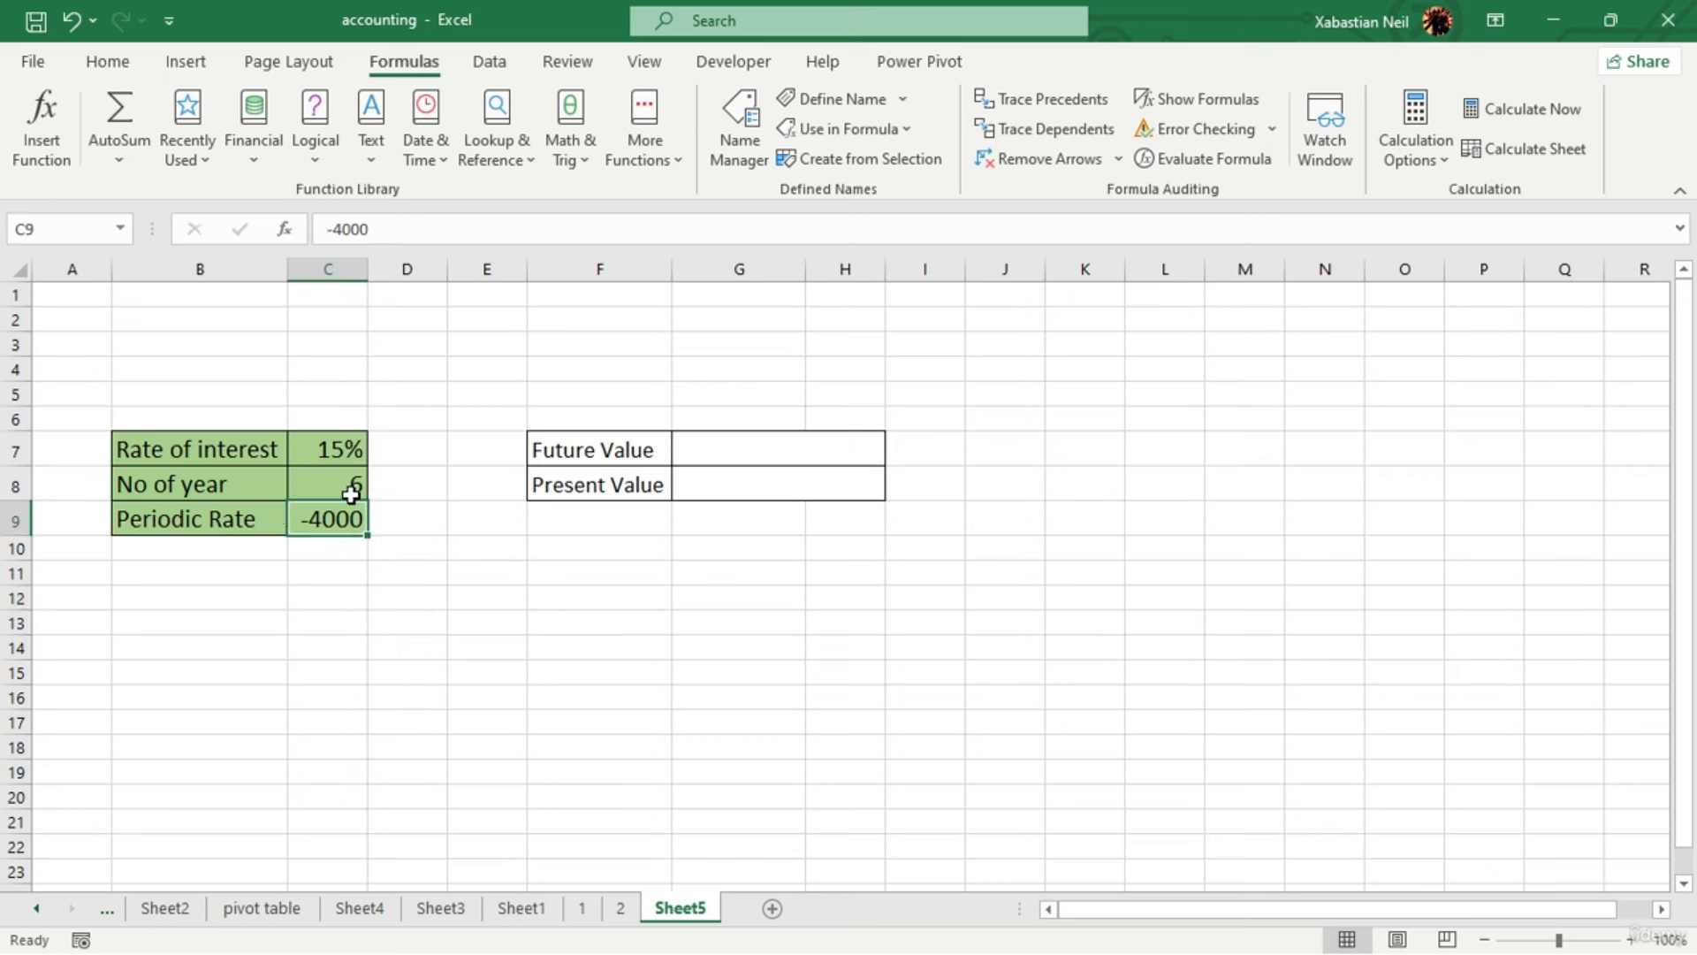
click(556, 566)
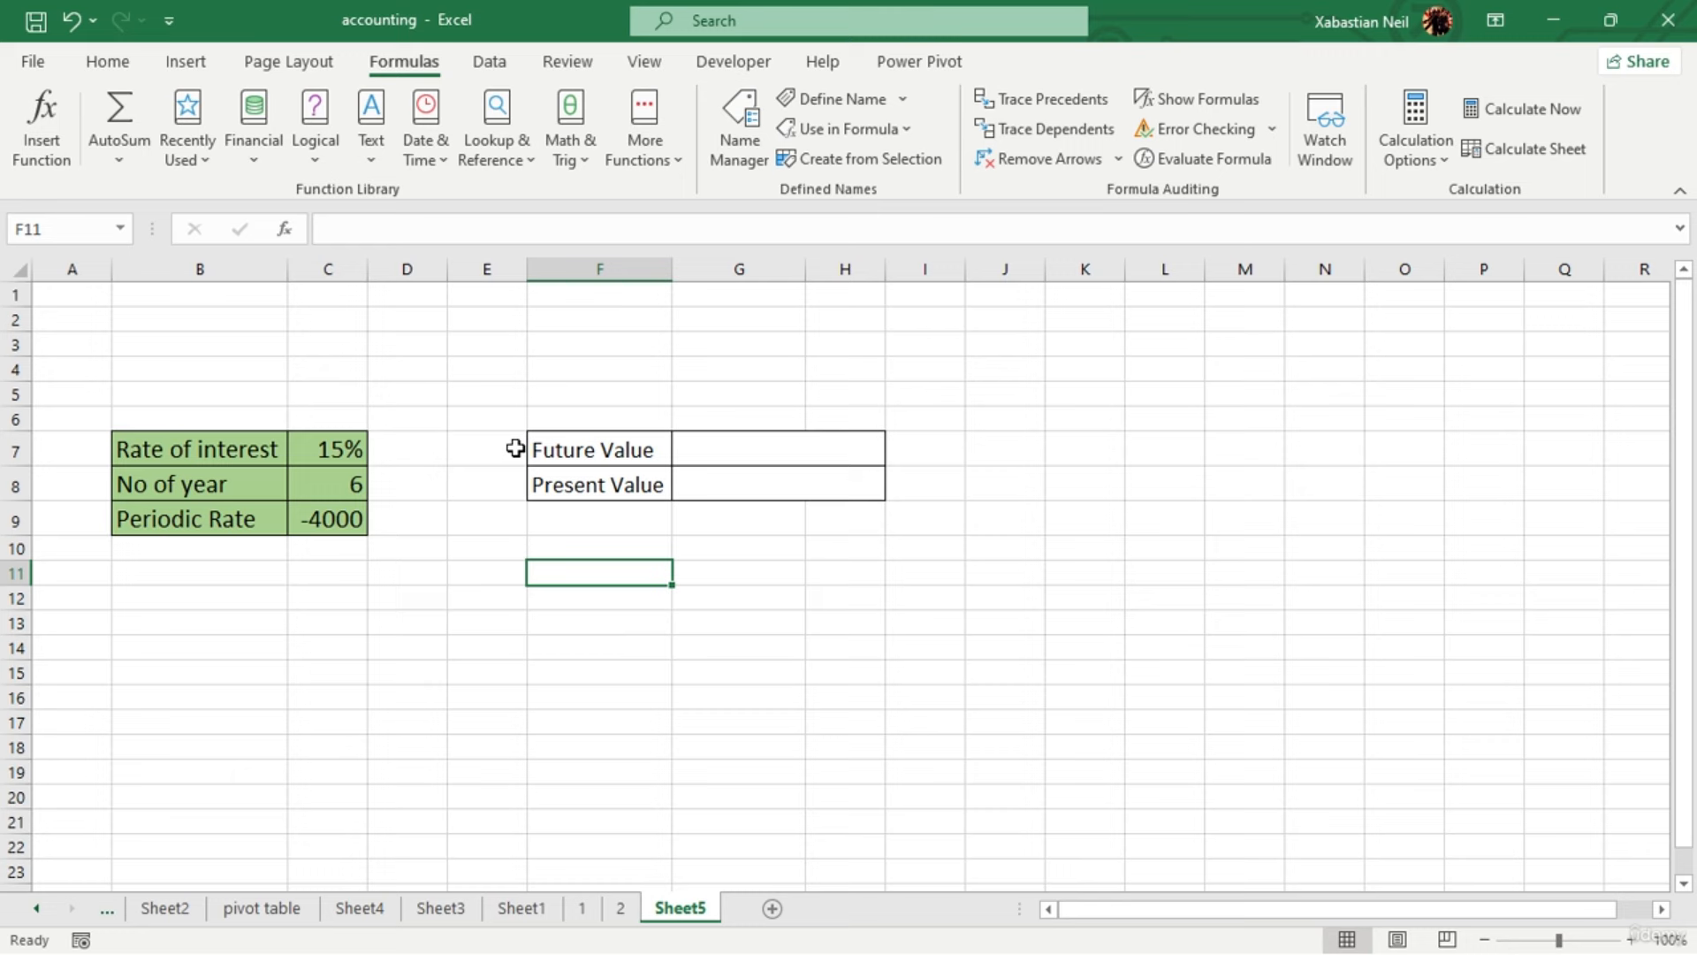
Insert the PV financial function in cell G8, beside the Present Value label
double_click(750, 484)
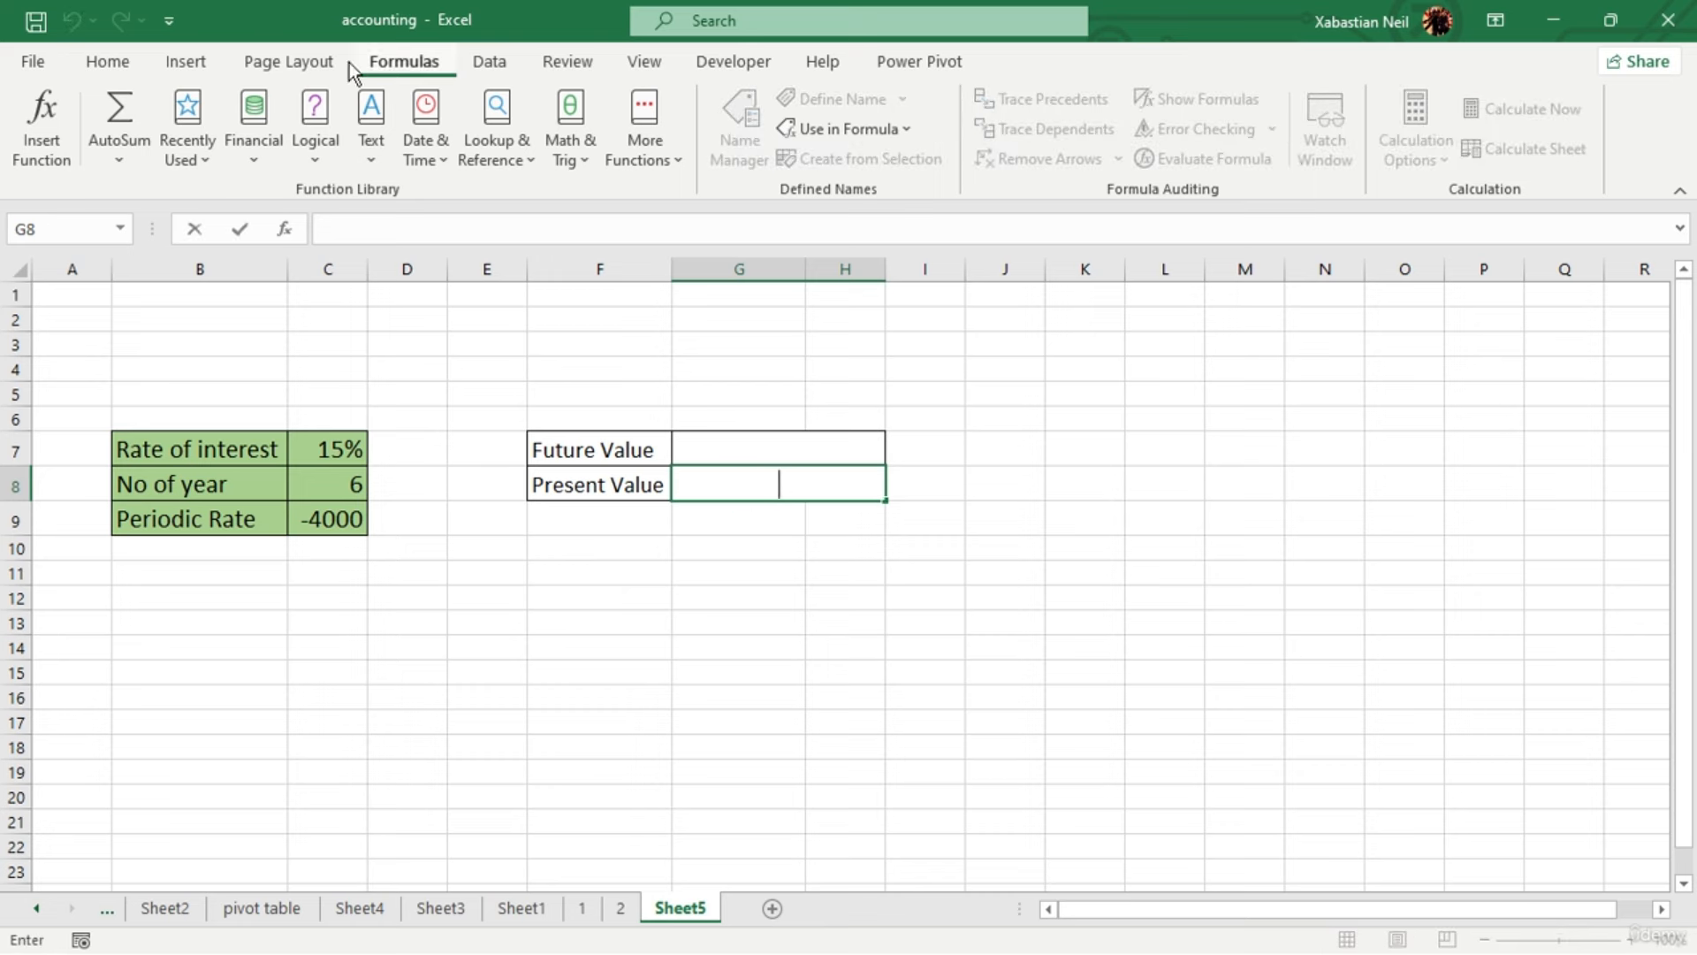
click(268, 134)
scroll(365, 486, down, 11)
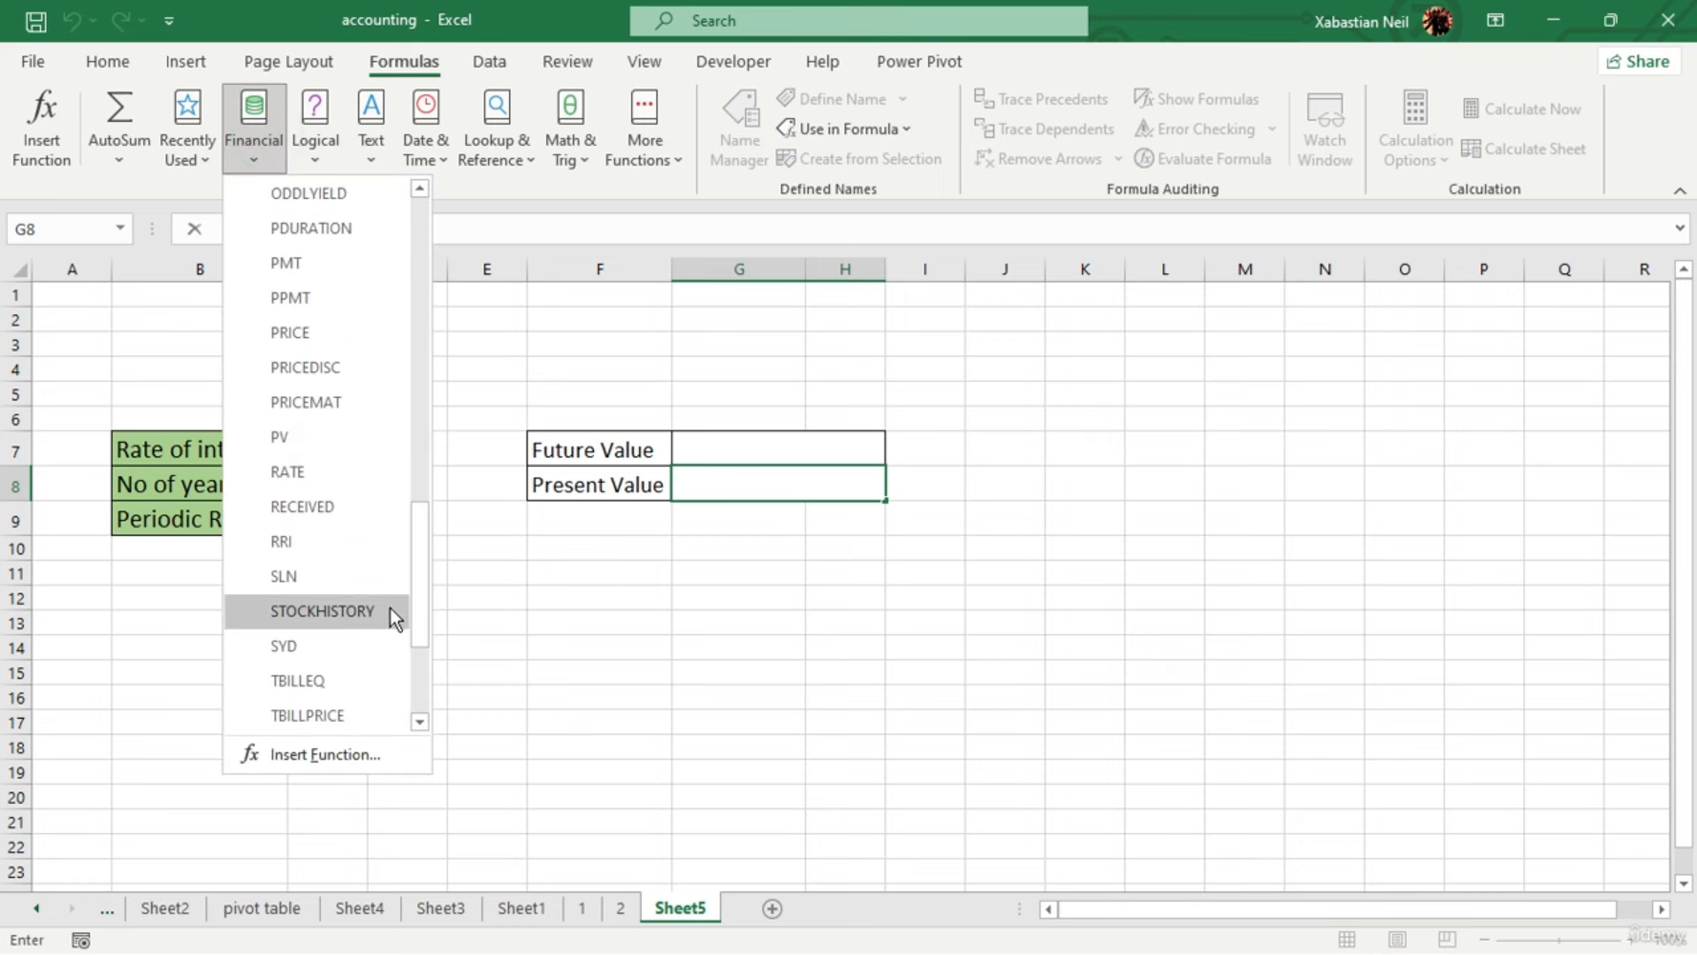
scroll(390, 607, down, 3)
scroll(311, 577, up, 2)
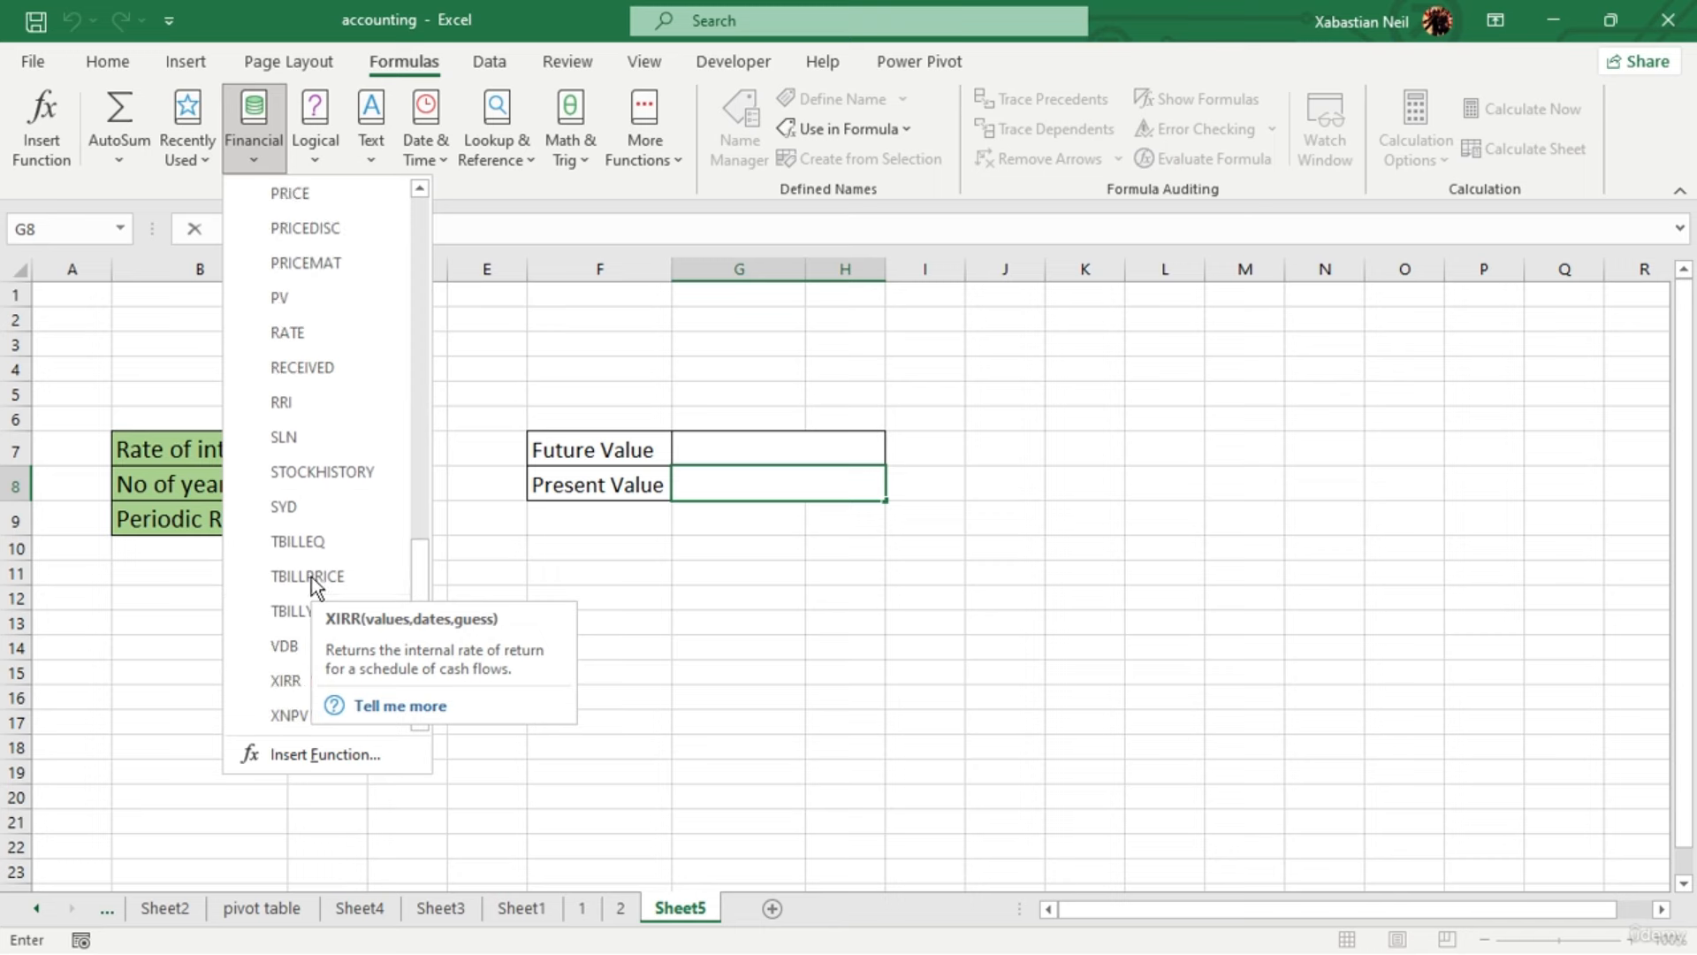
double_click(329, 403)
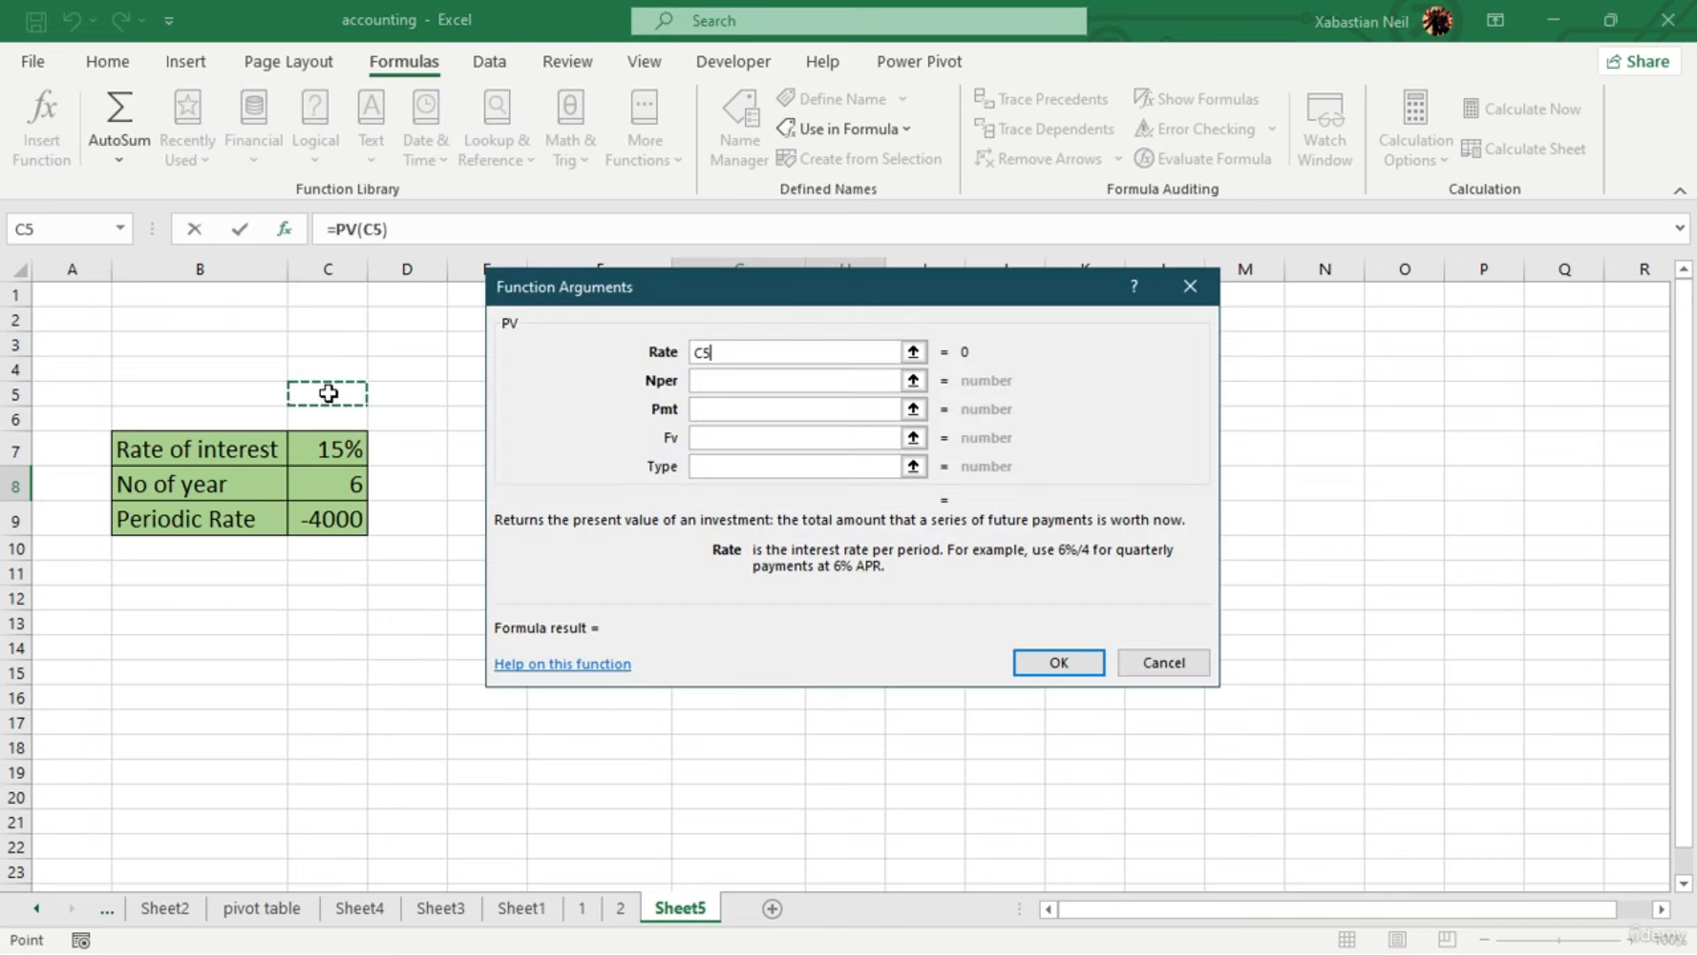
Replace the PV function's Rate argument with cell C7, and set its Nper argument to cell C8
click(760, 353)
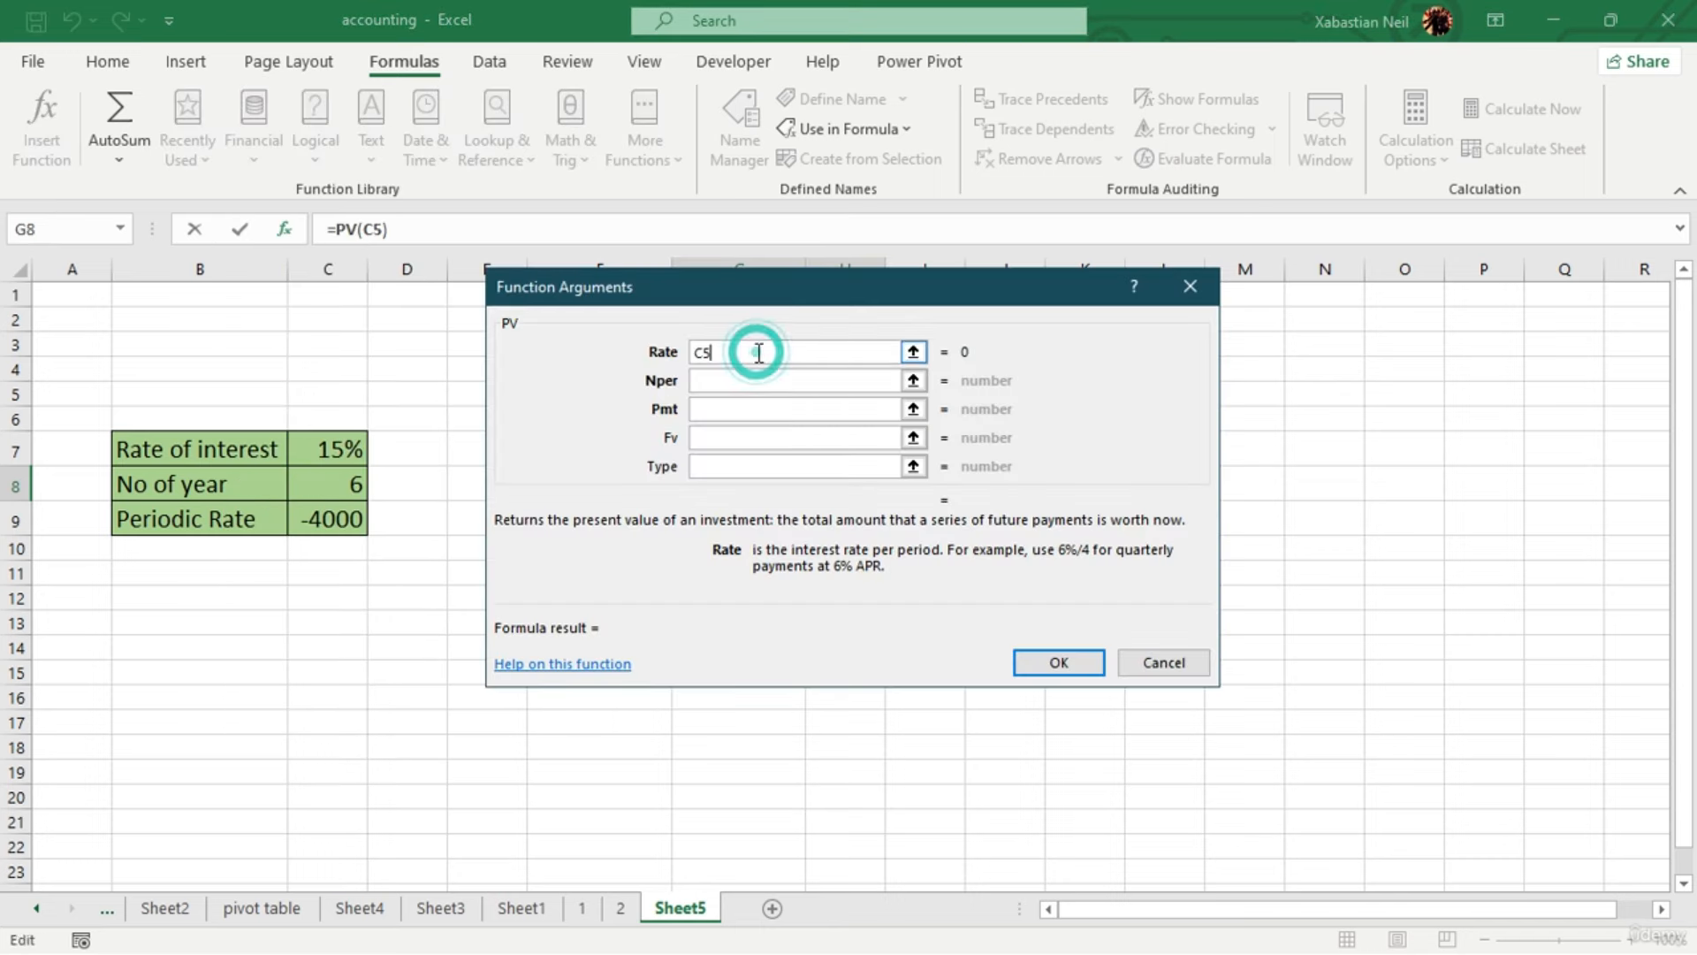
key(BackSpace)
key(BackSpace)
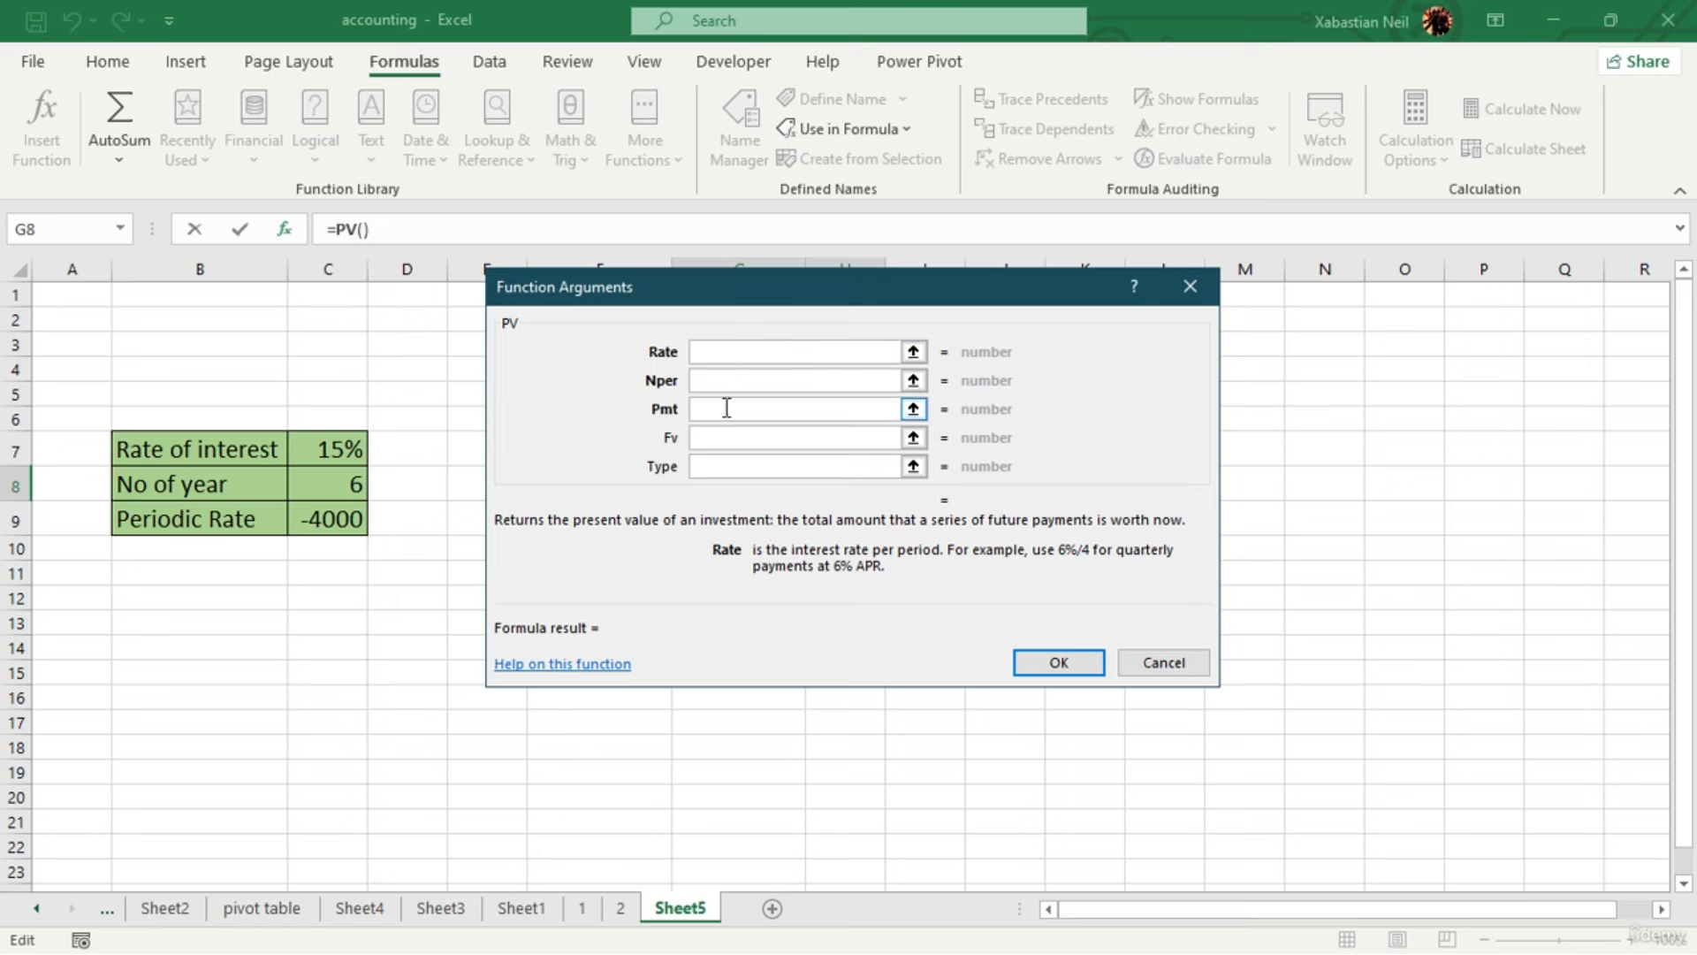
click(351, 452)
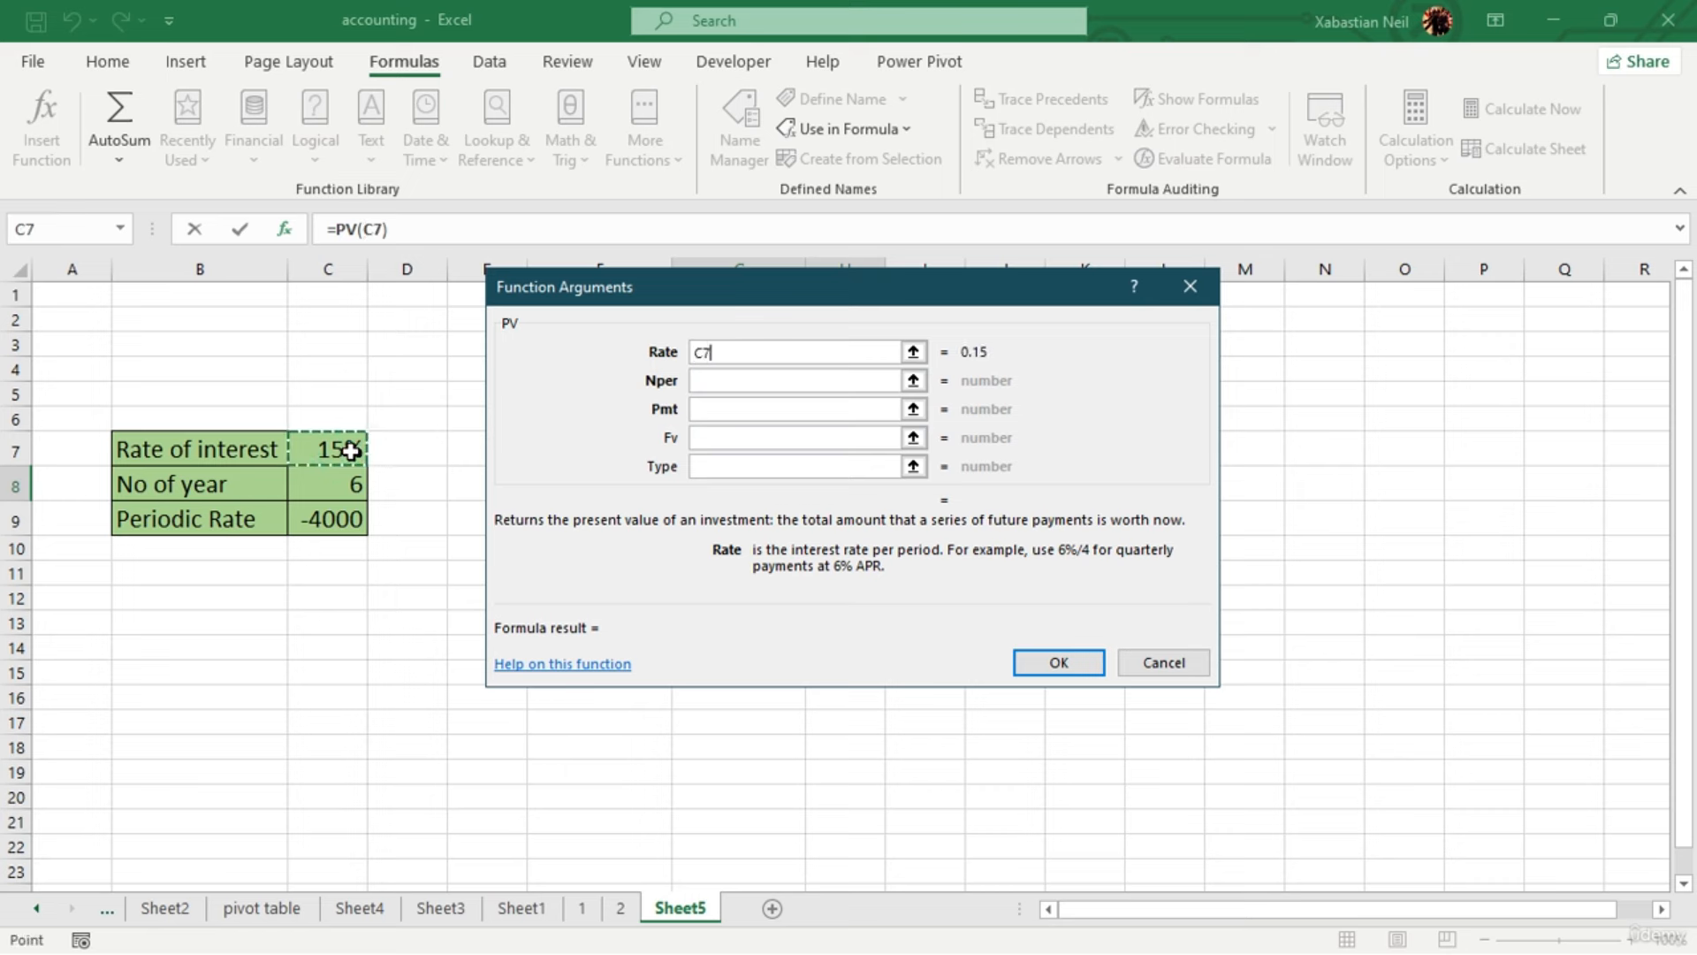
click(818, 379)
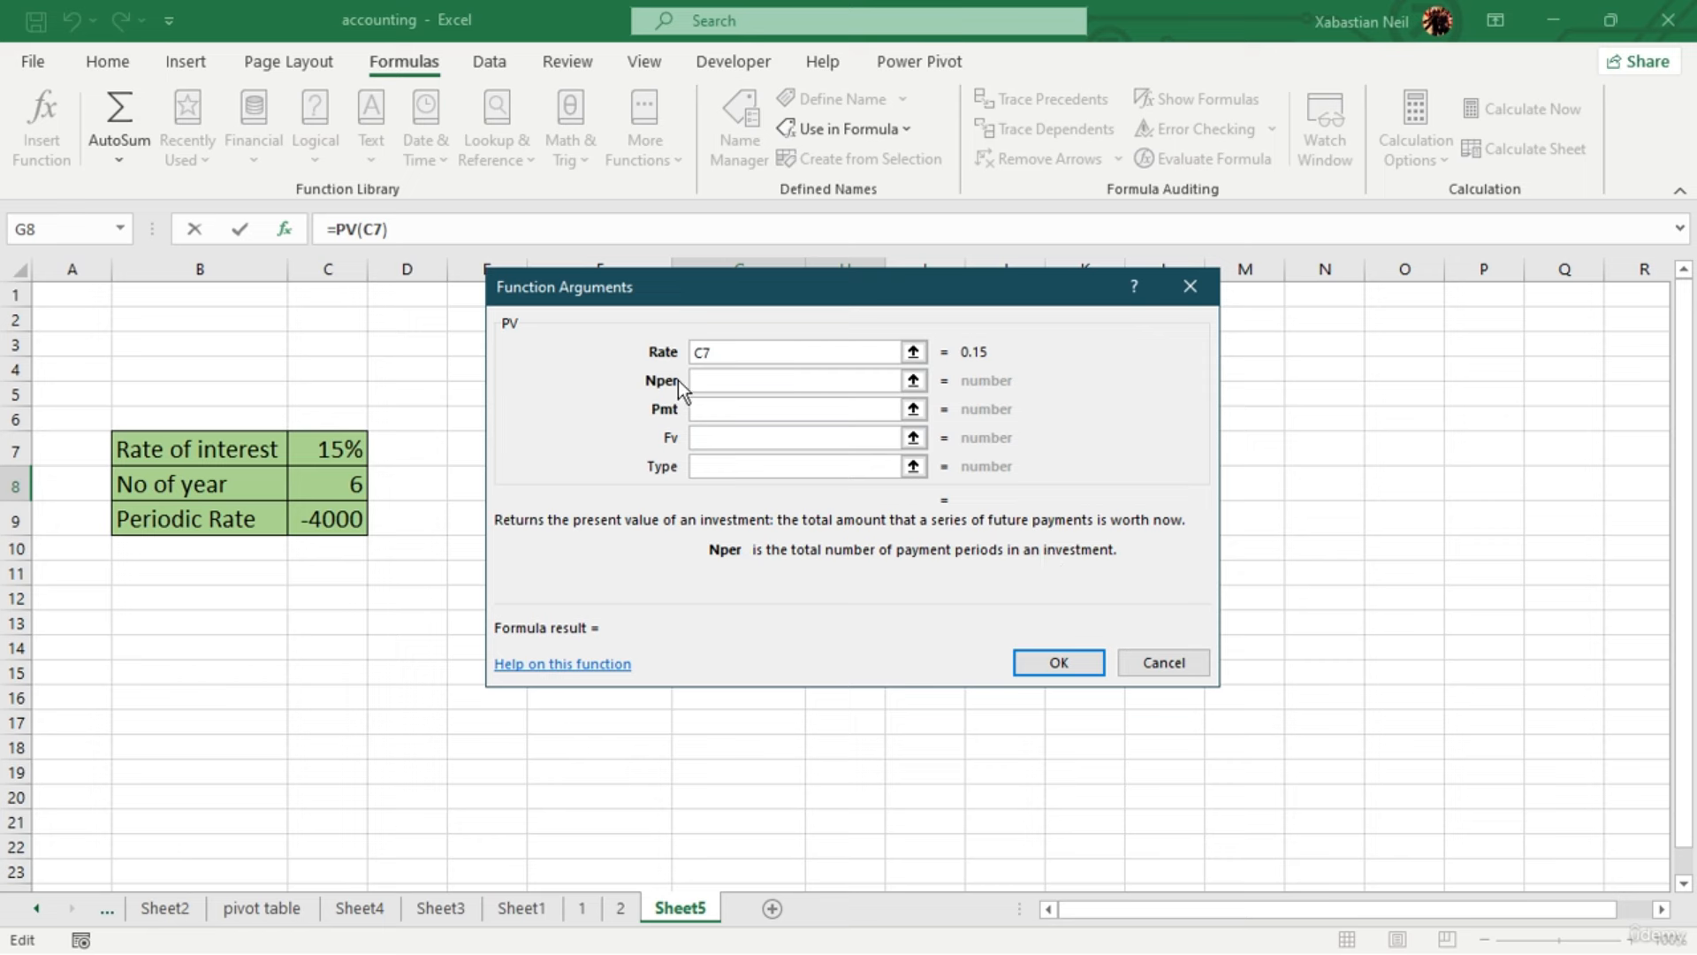
click(326, 487)
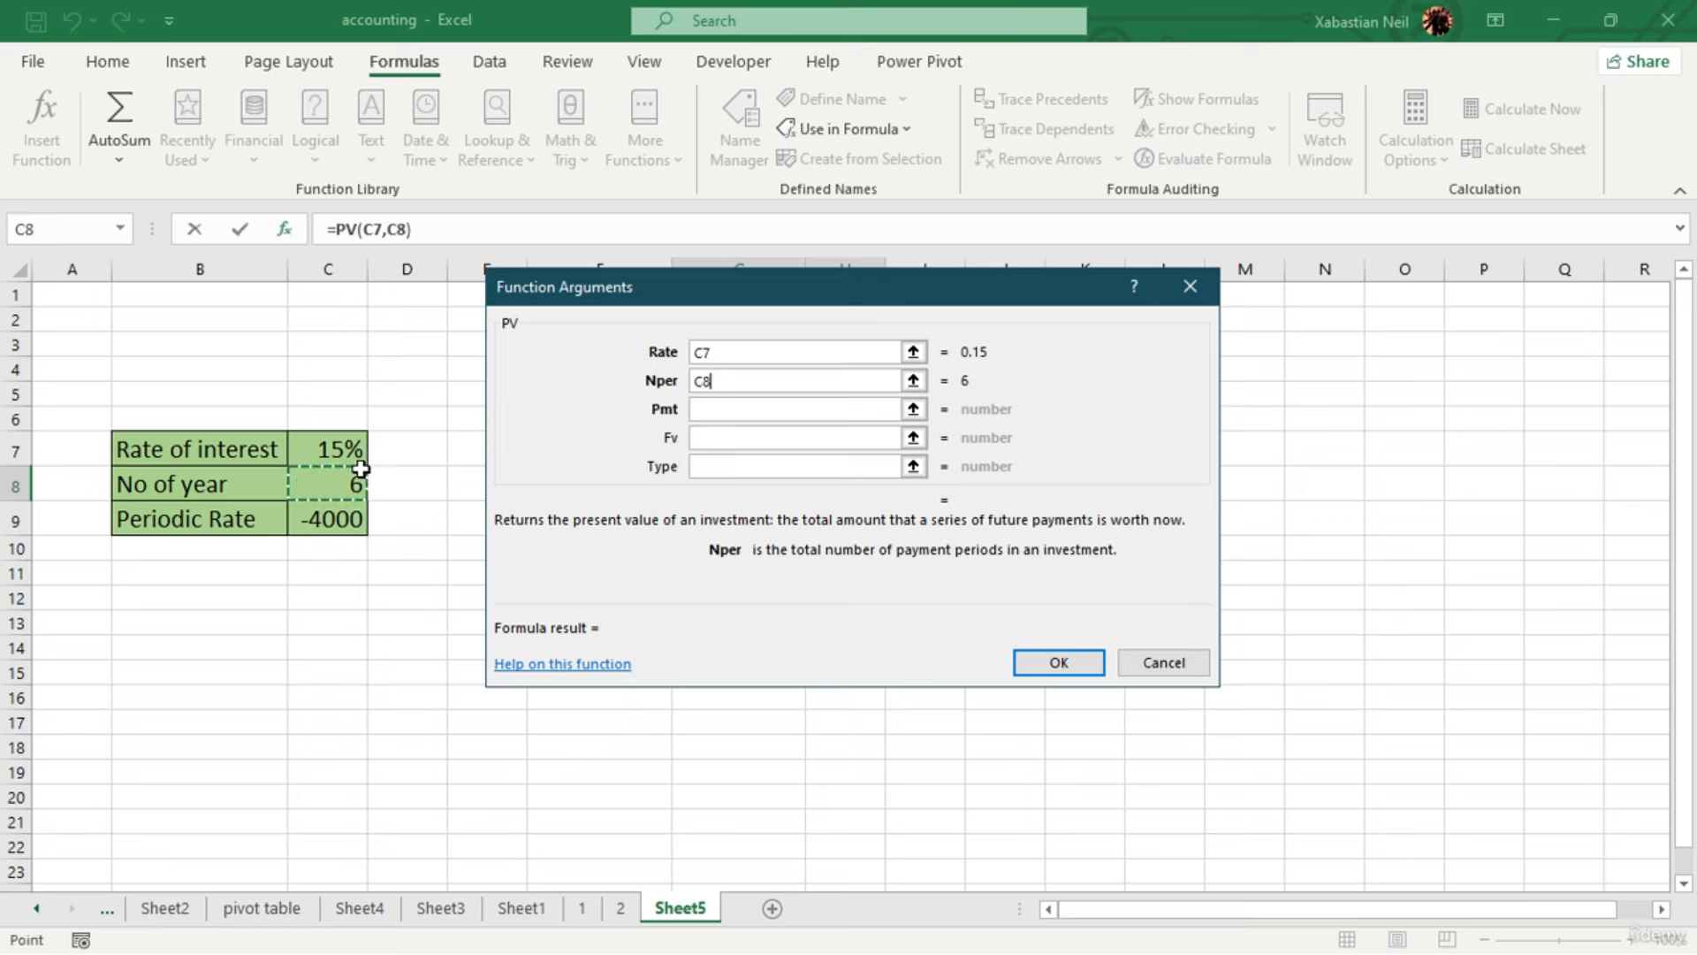
click(762, 410)
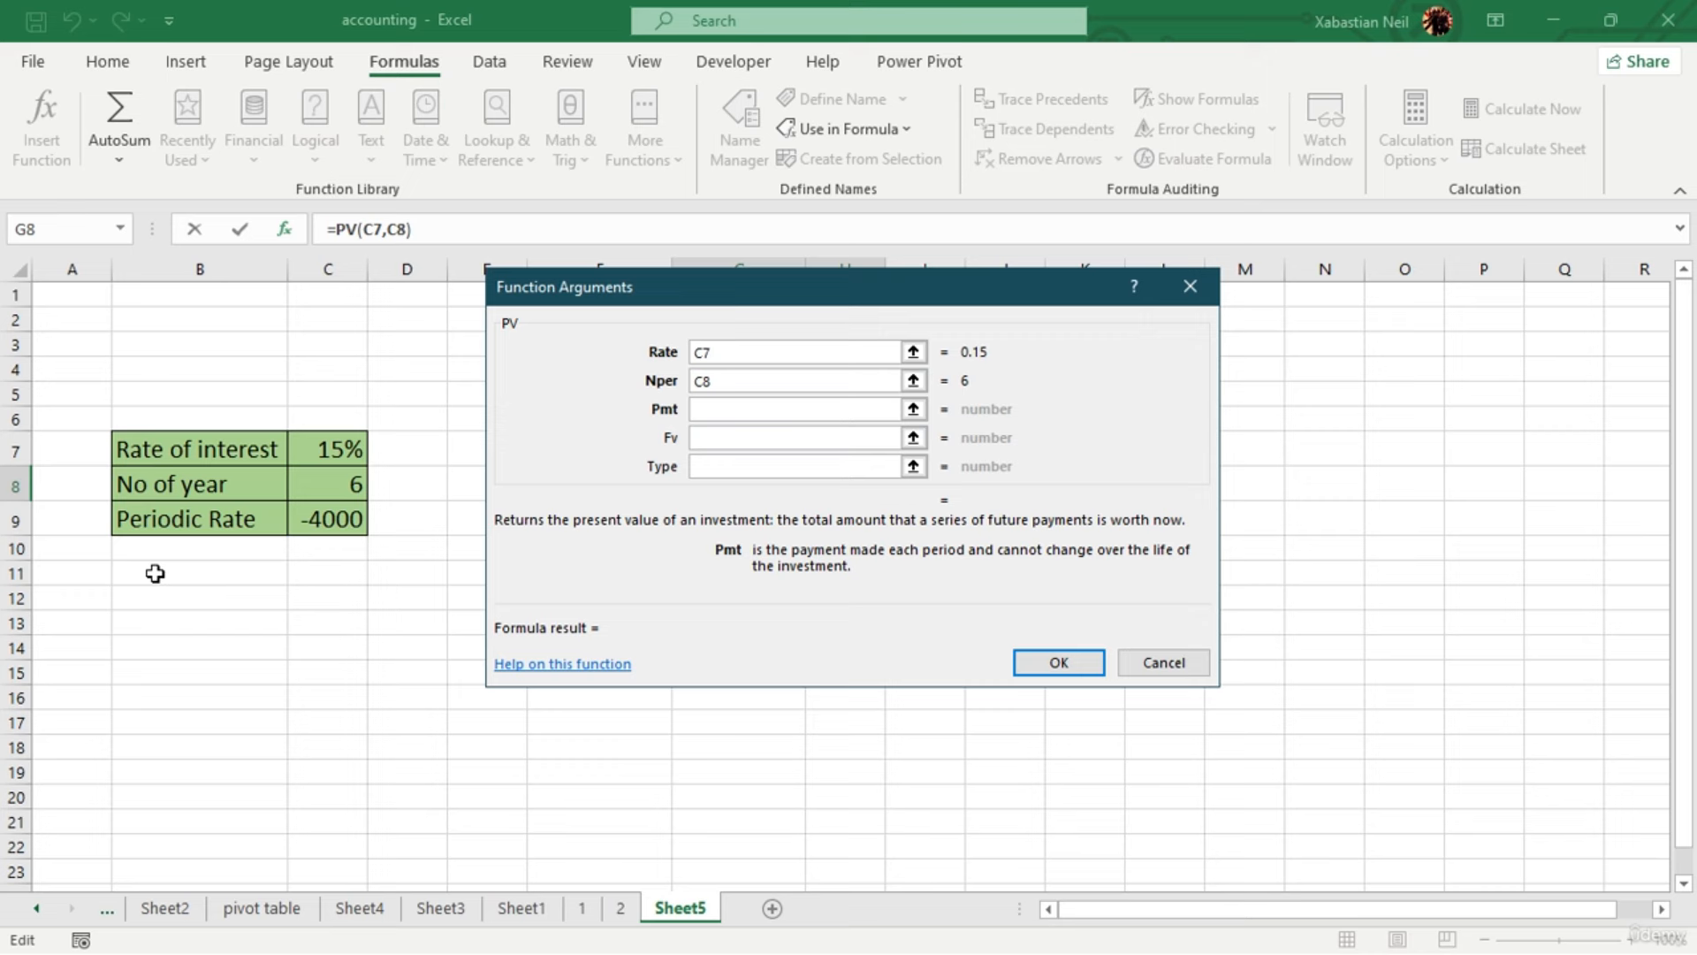
click(345, 519)
click(735, 437)
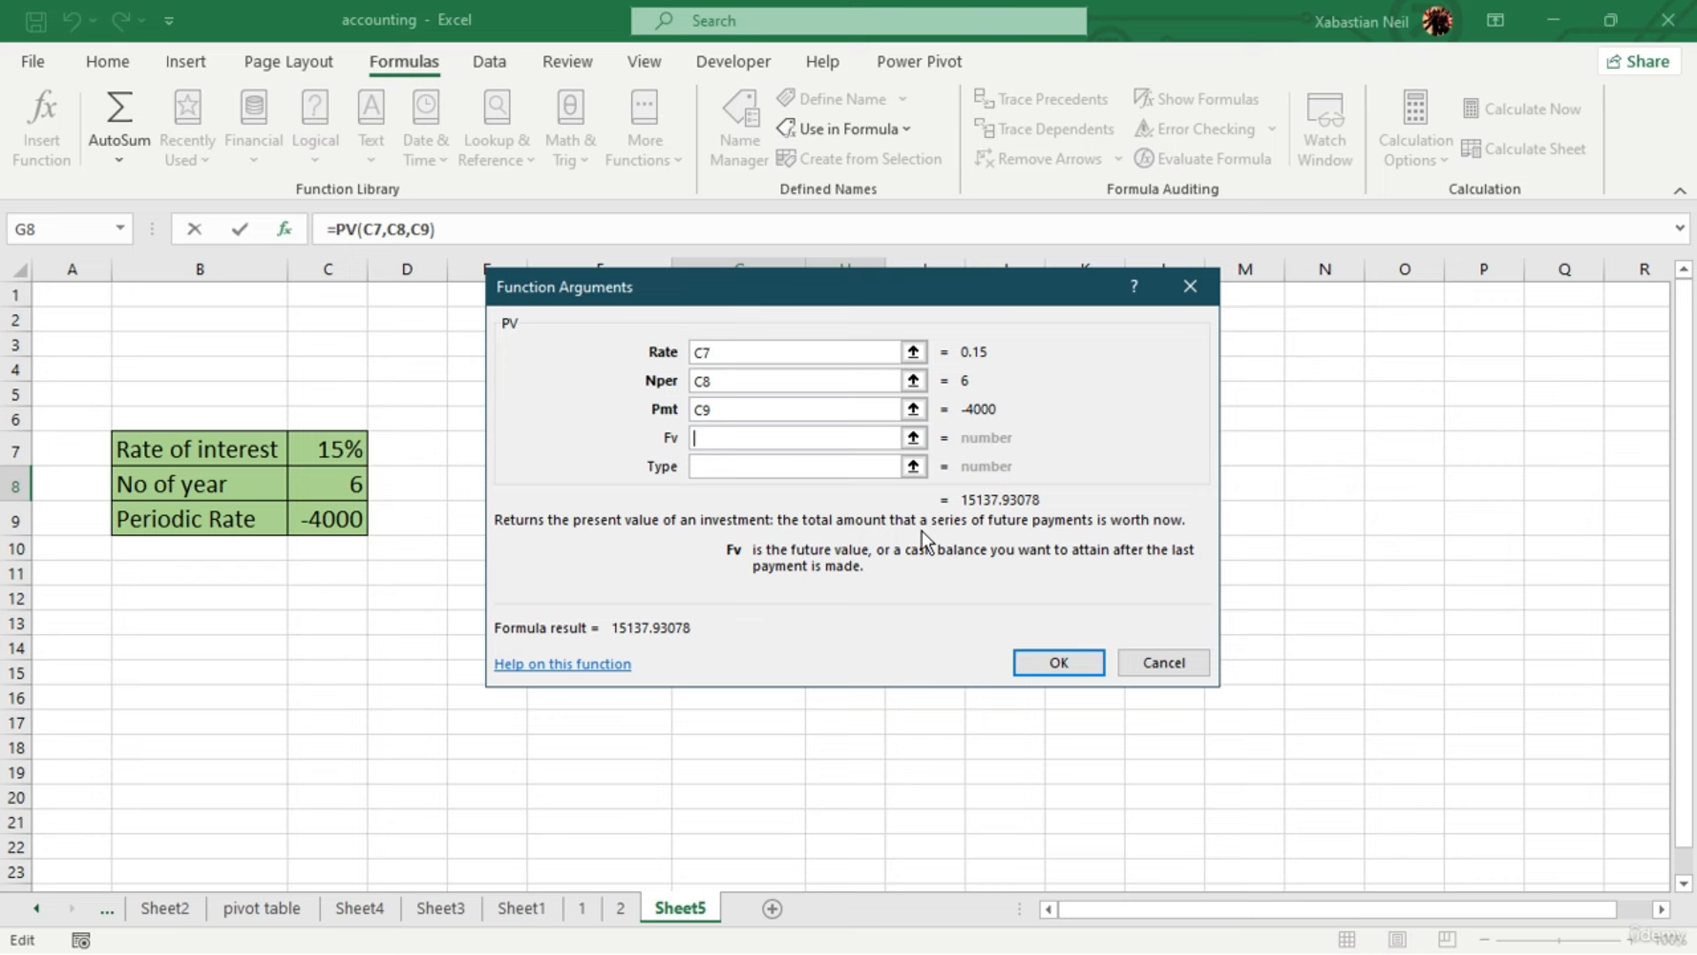
text(0)
click(783, 465)
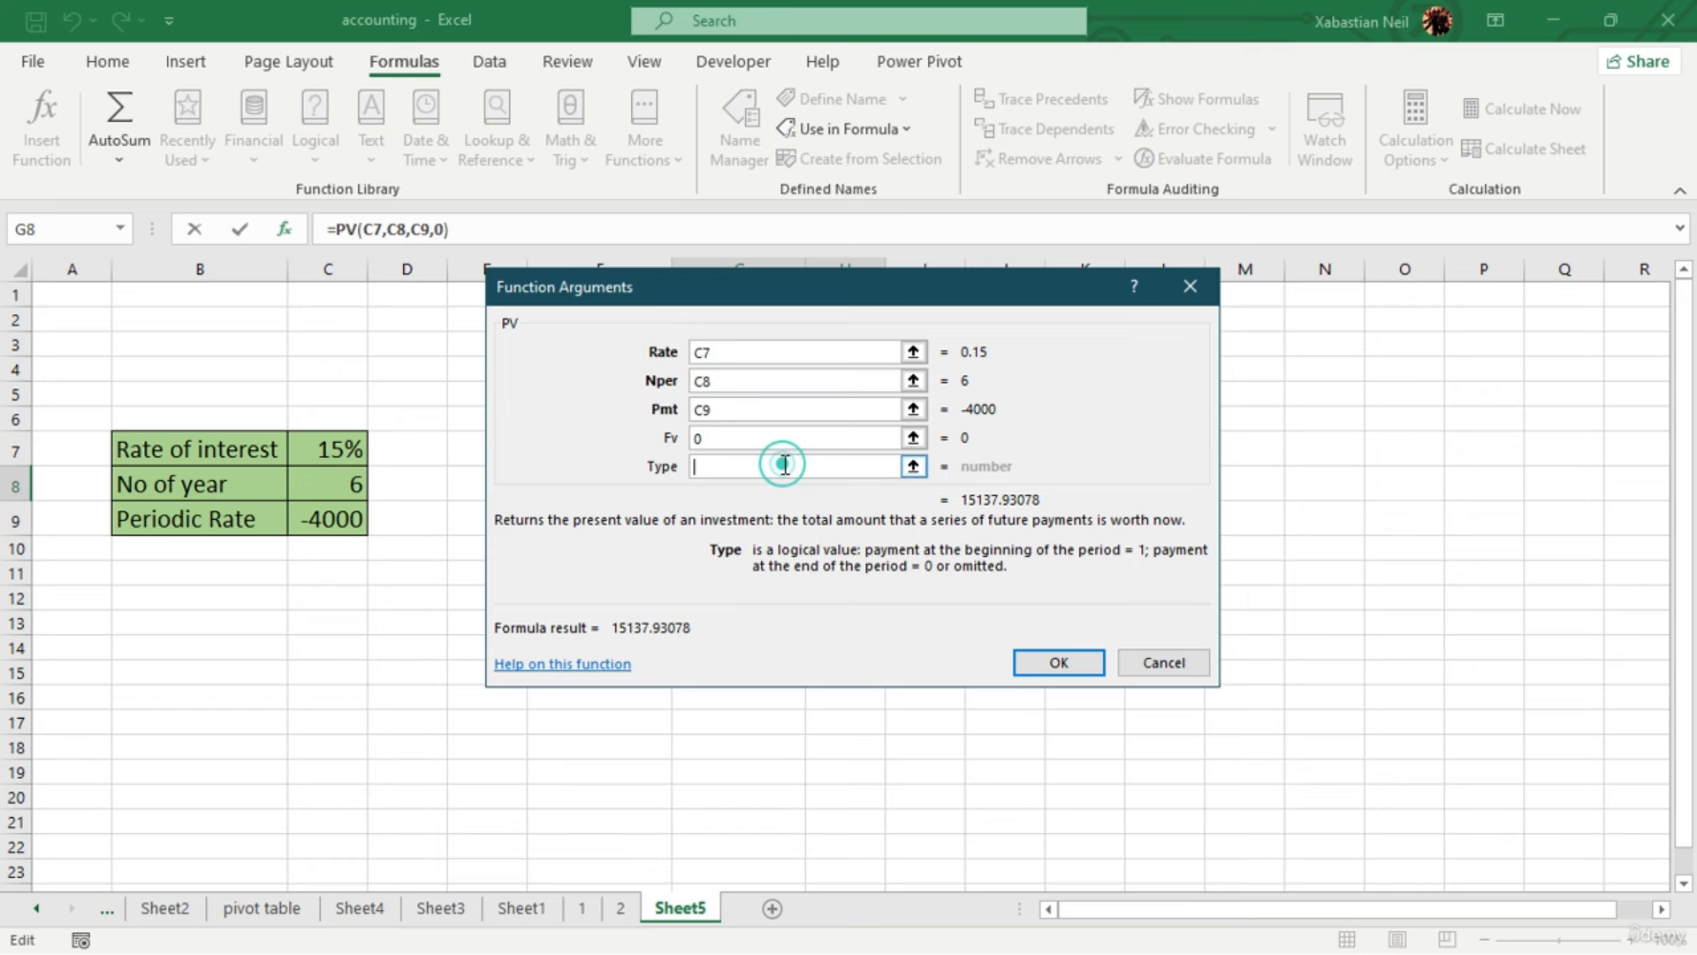
click(914, 466)
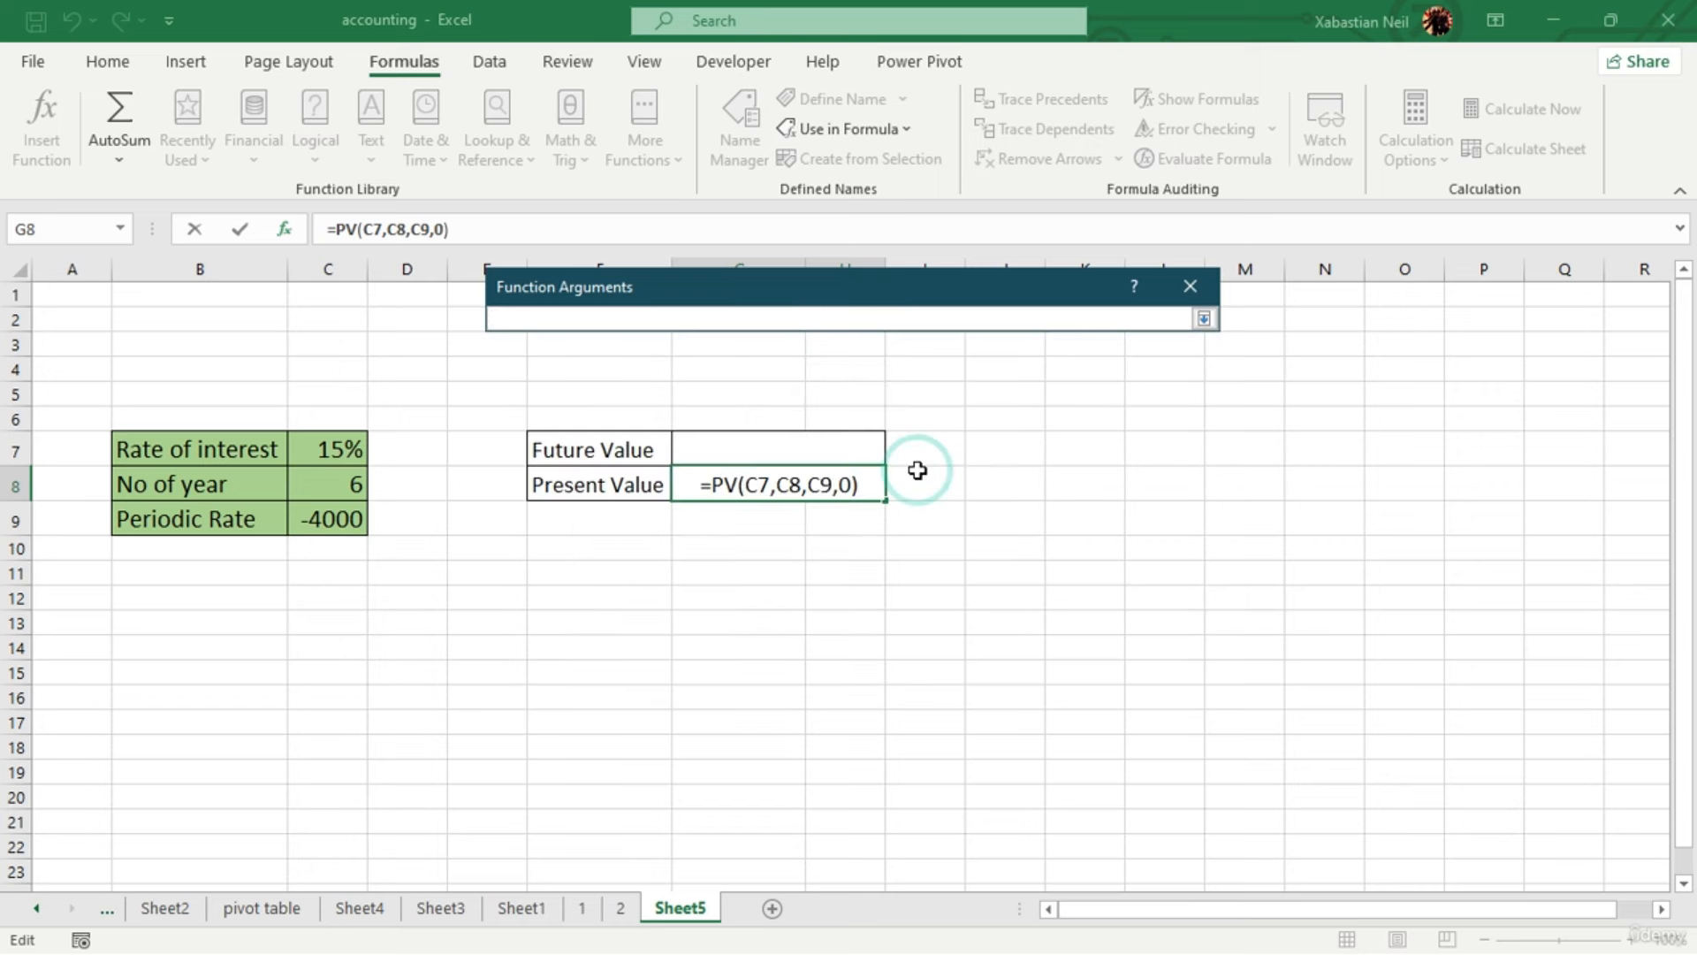
click(1202, 296)
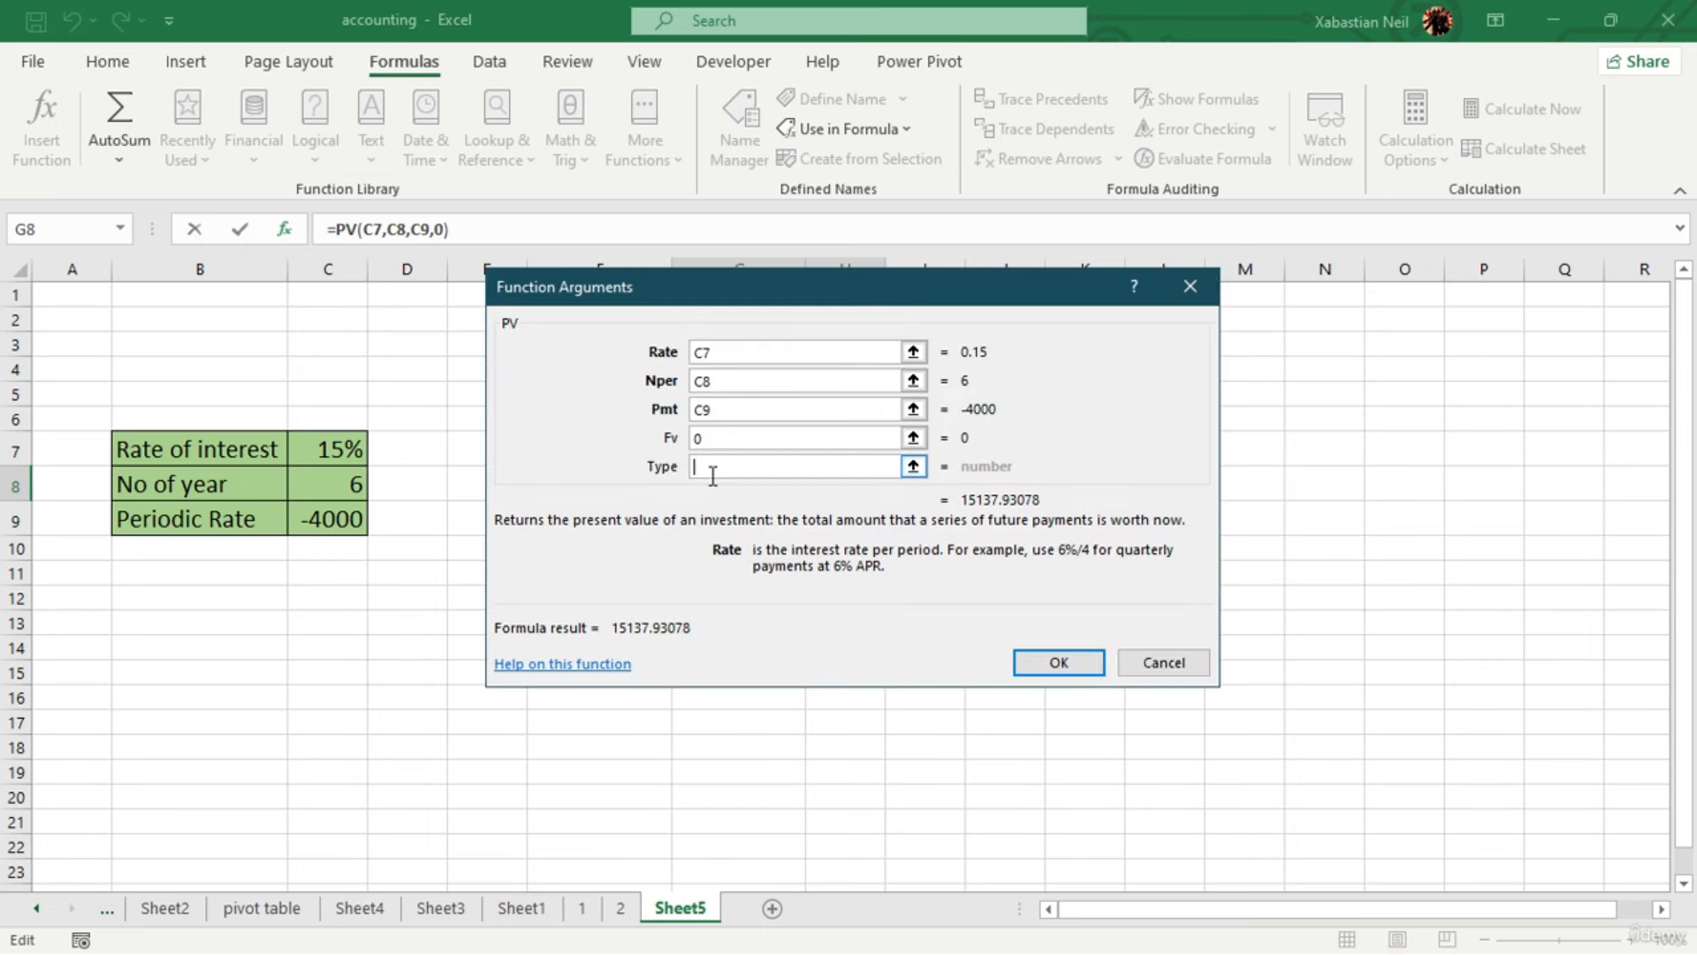
click(1190, 288)
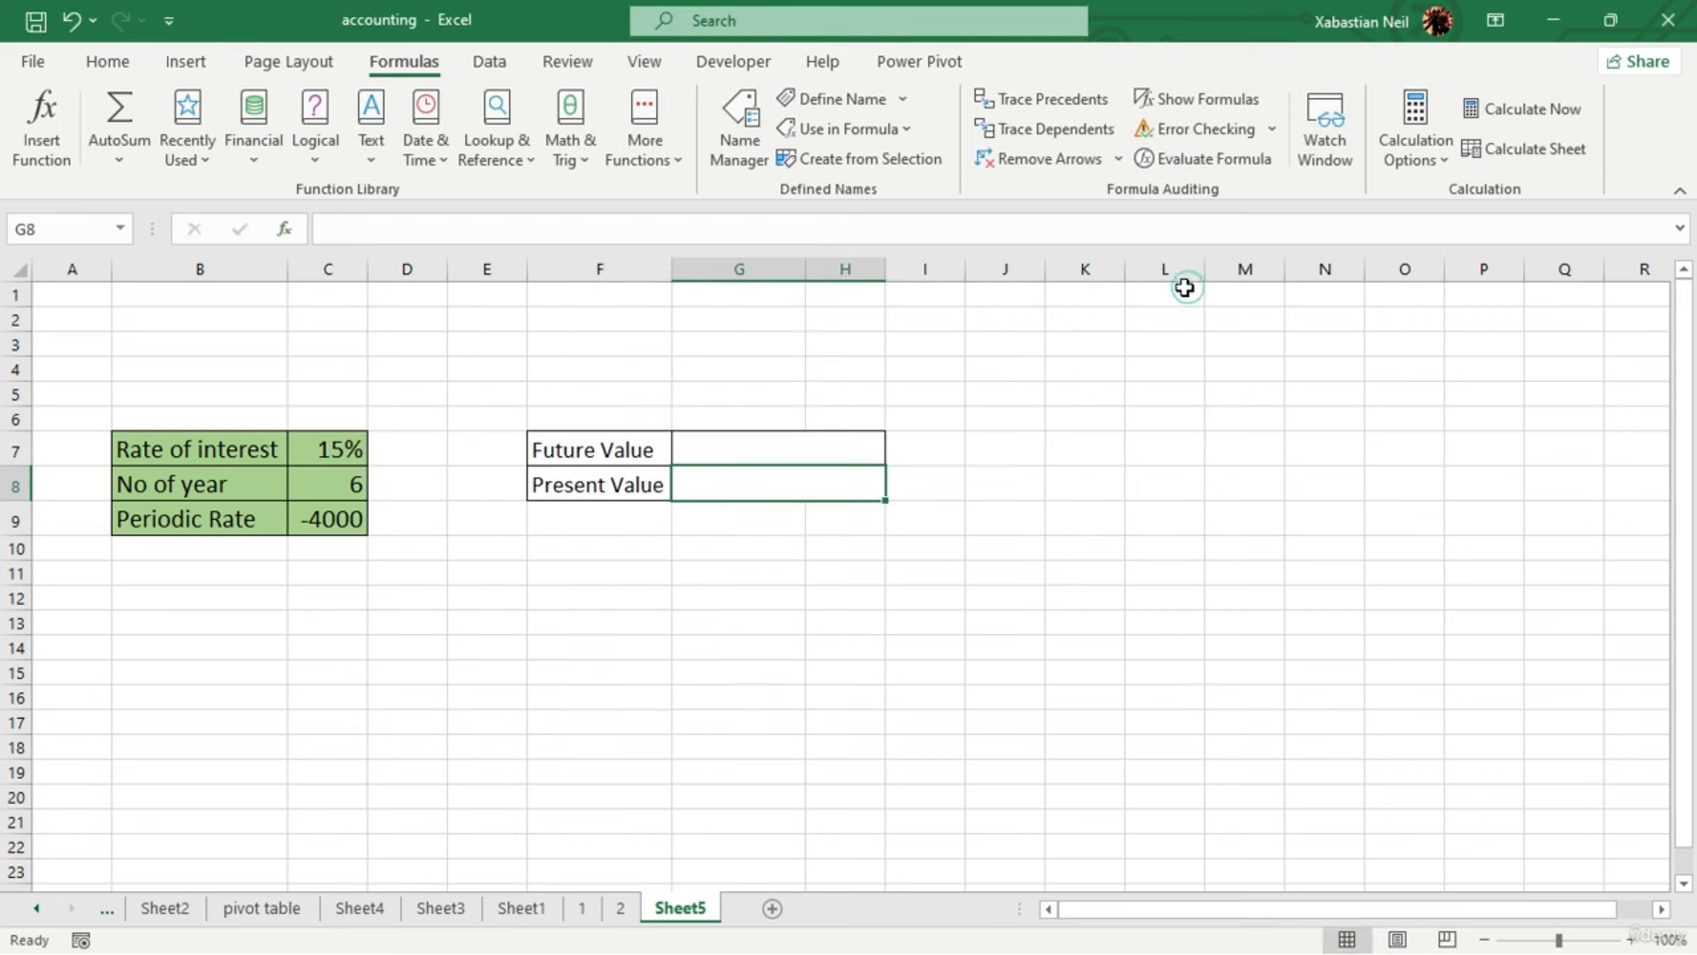
Enter the formula =PV(C7,D8,C9,0,1) in the Present Value cell G8, choosing beginning of the period as the type
click(796, 479)
text(=)
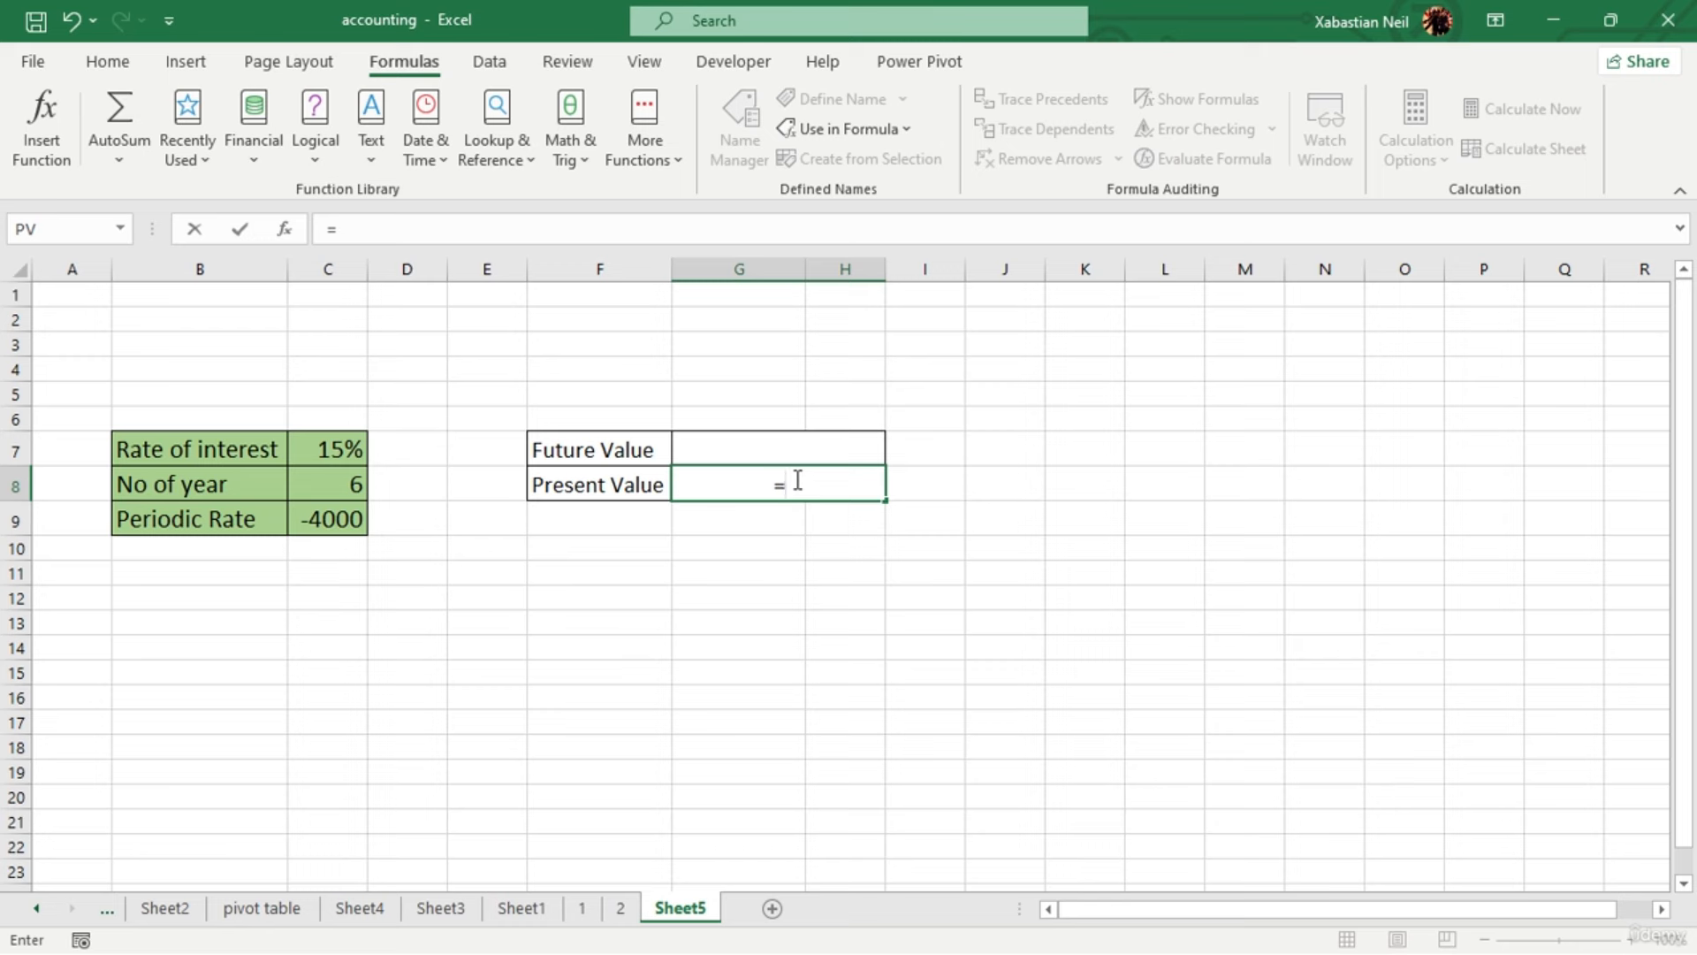
text(pv)
key(Tab)
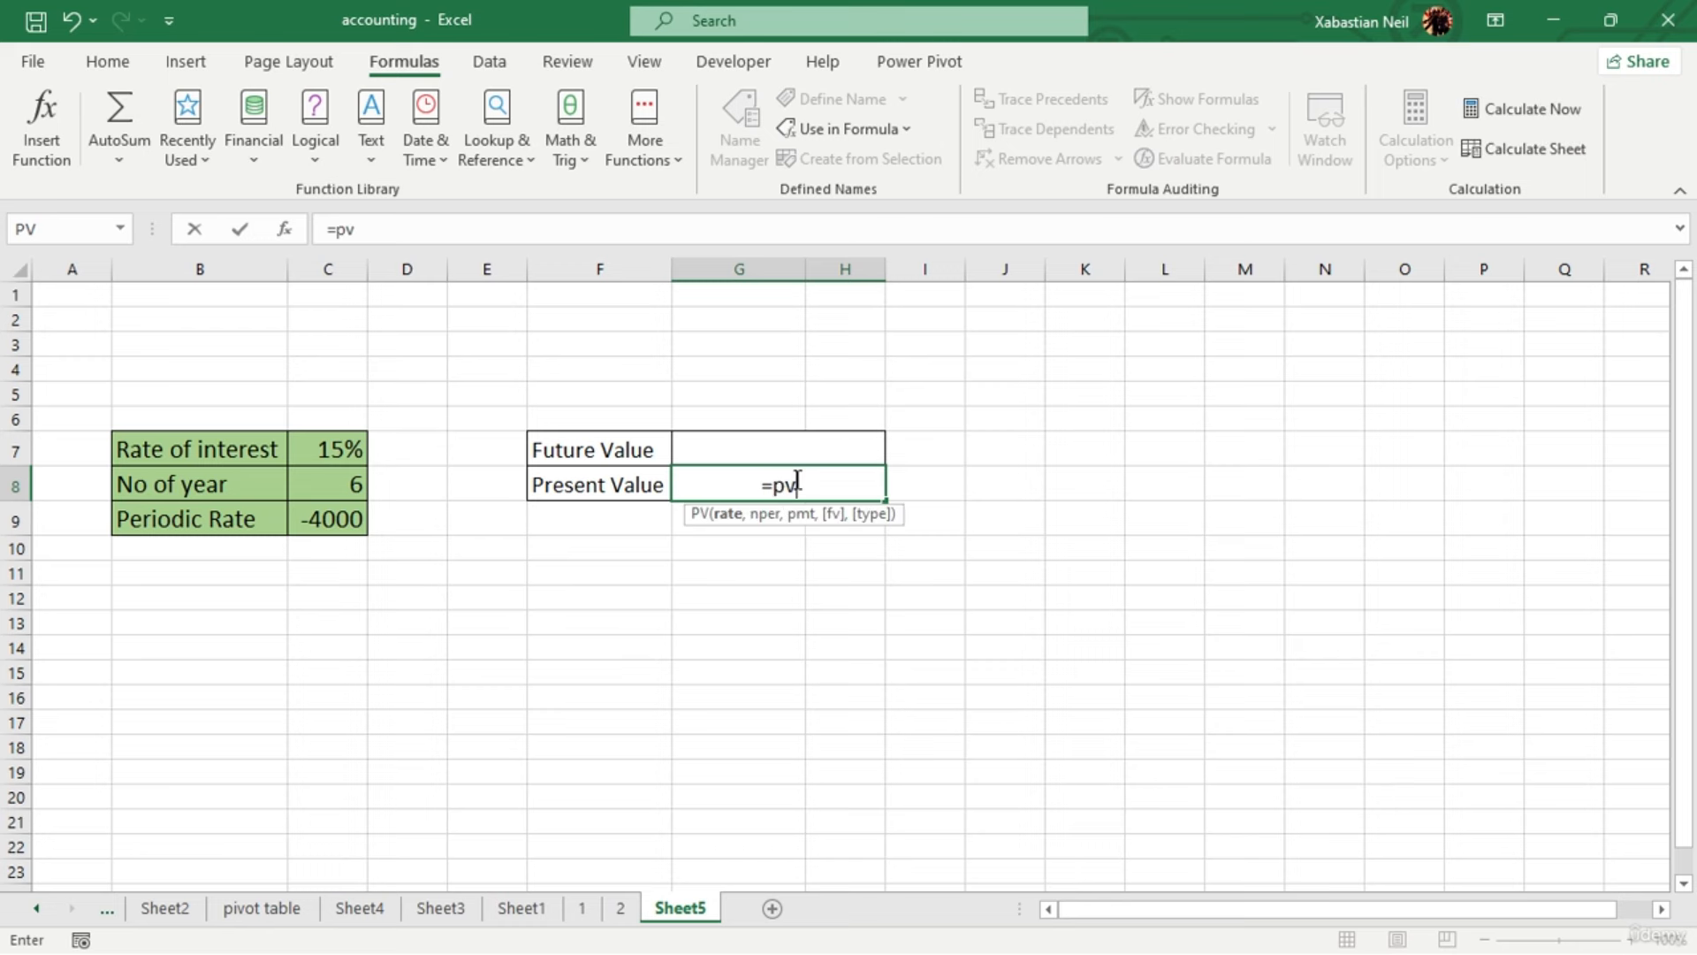
click(345, 450)
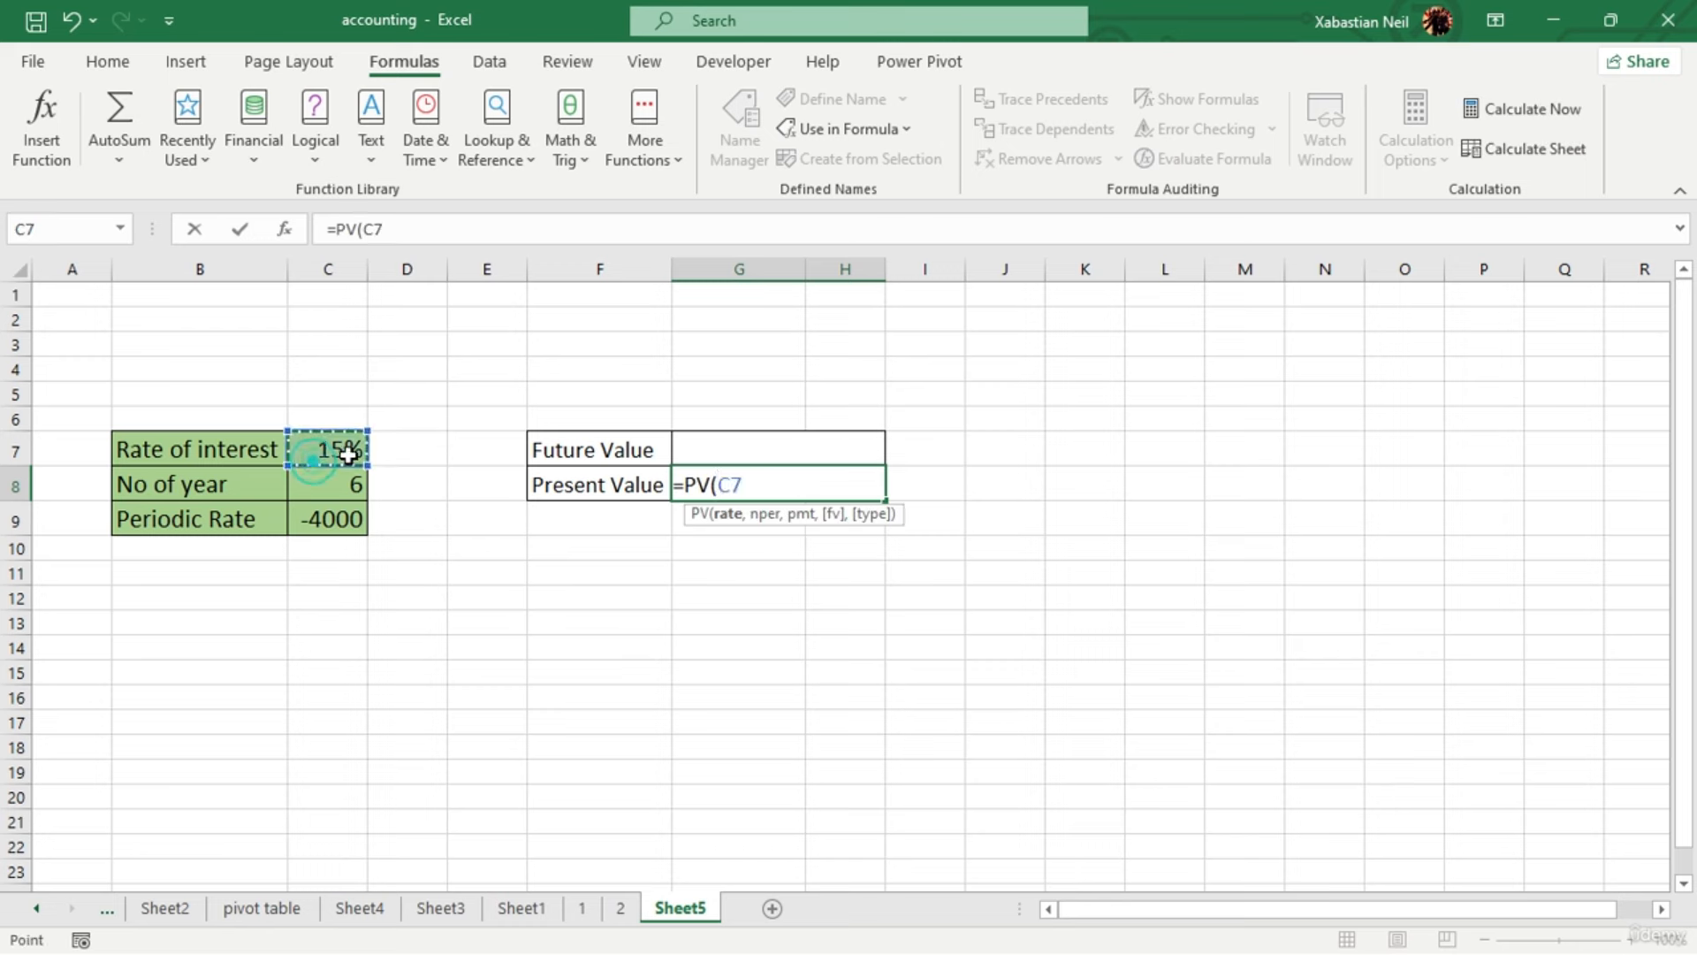
text(,)
click(373, 486)
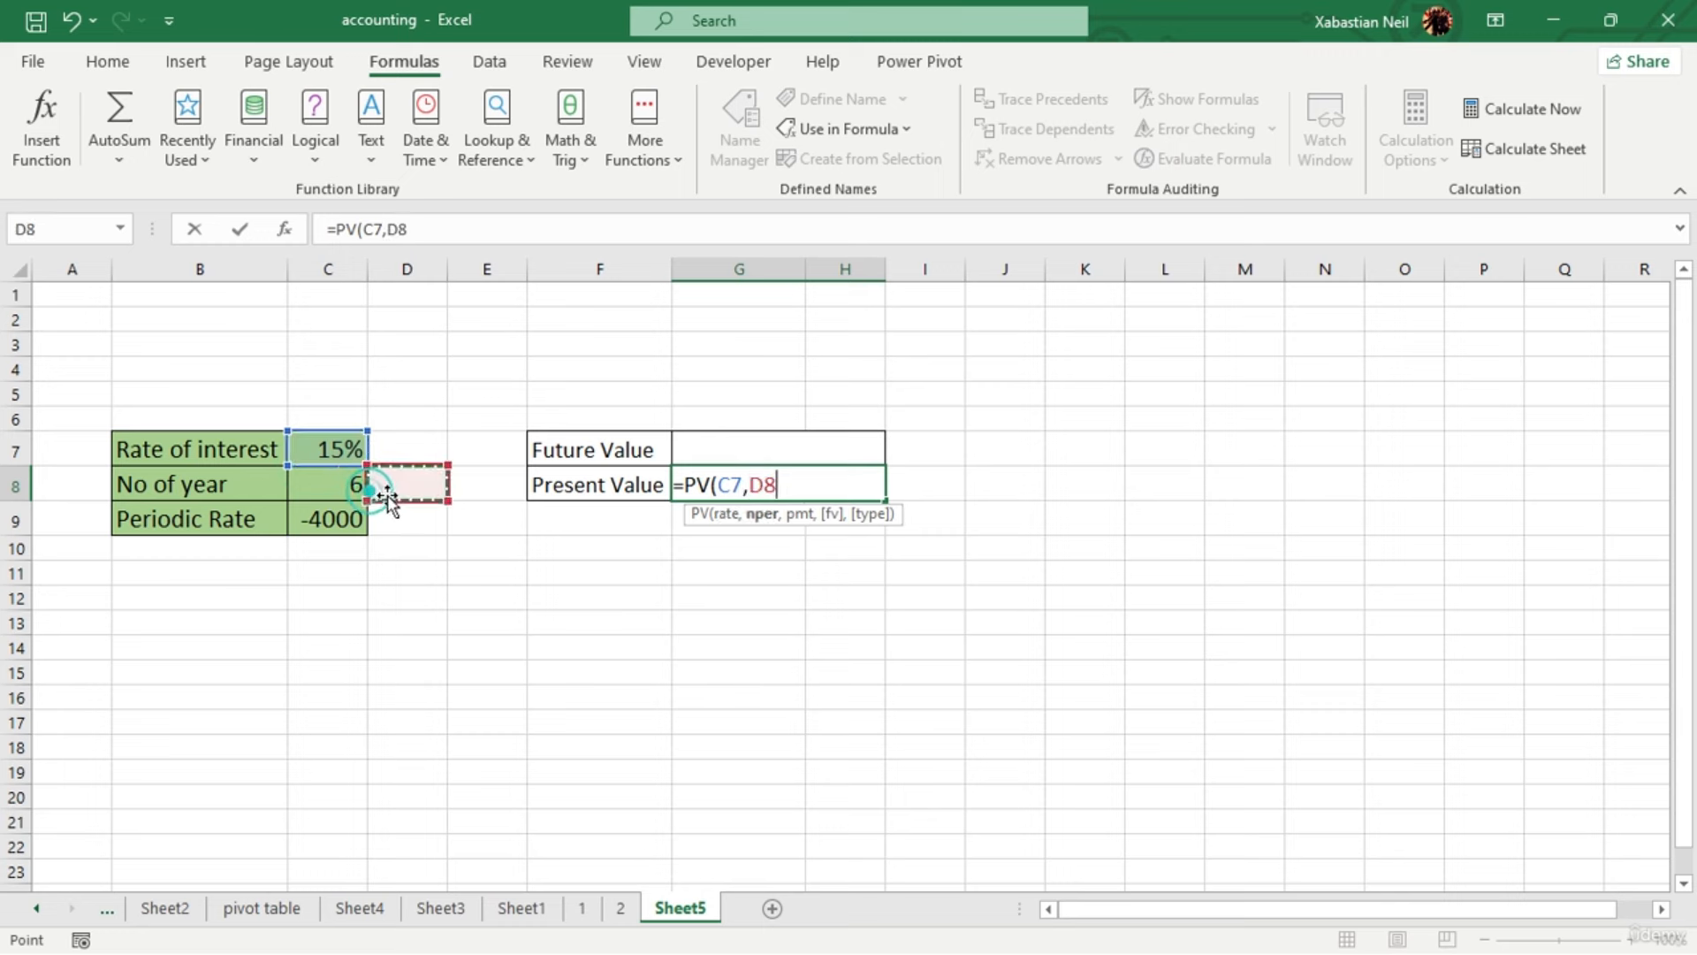
text(,)
click(345, 519)
text(,)
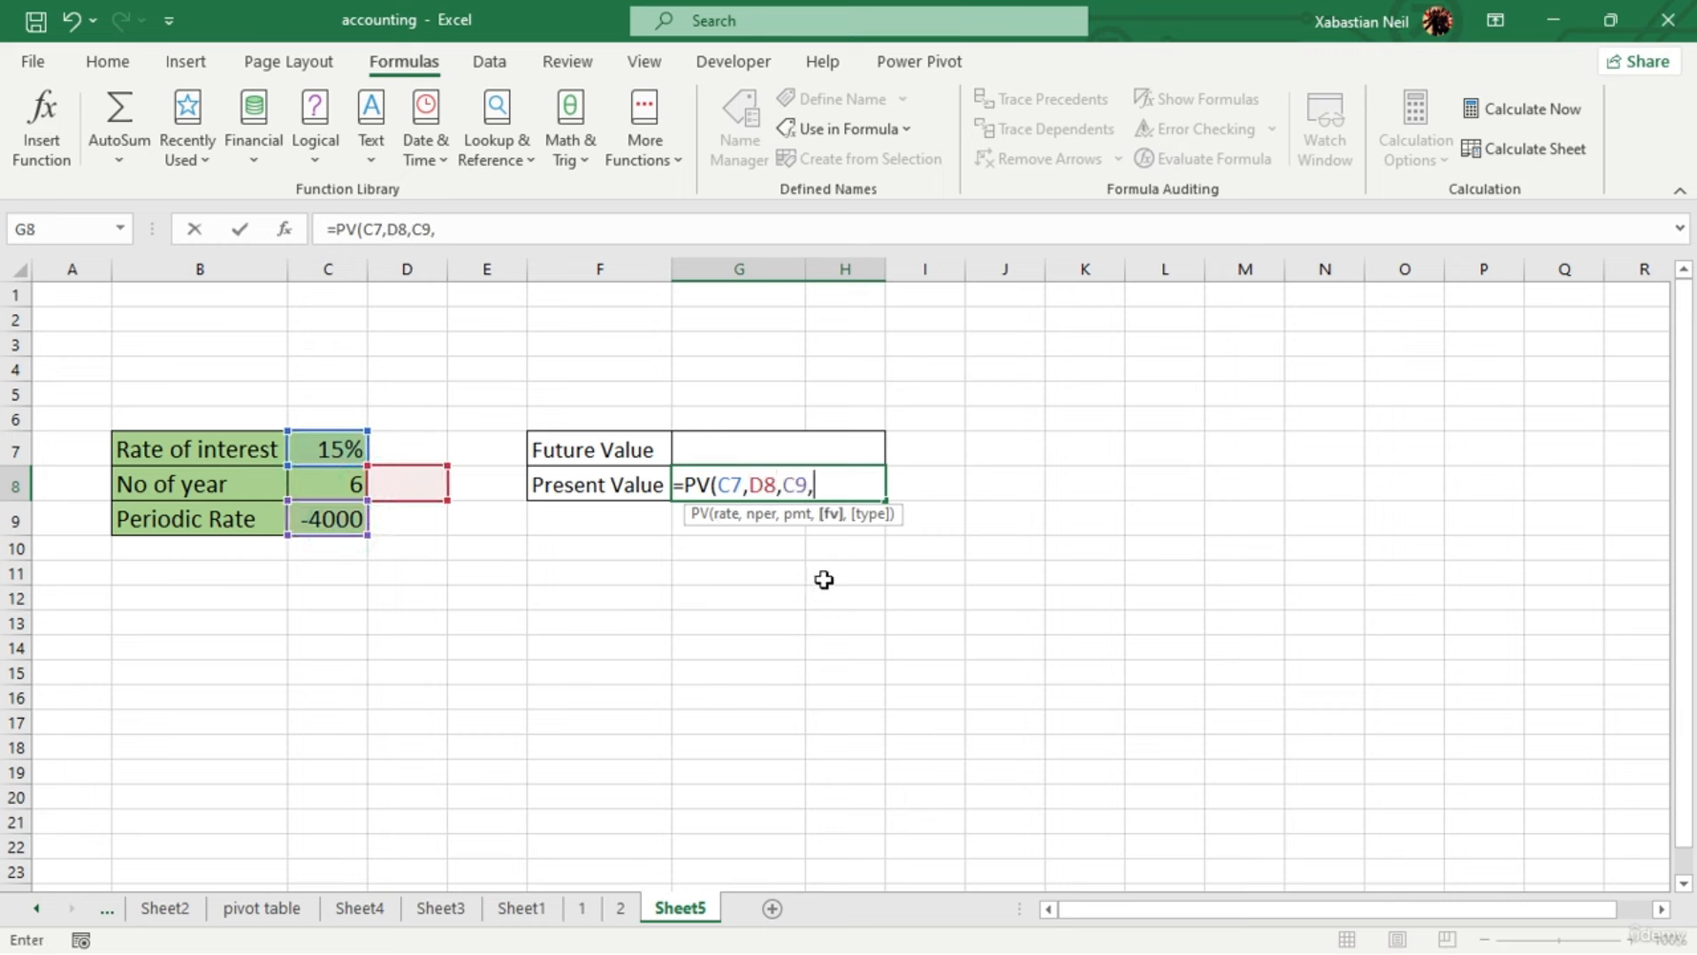
text(0,)
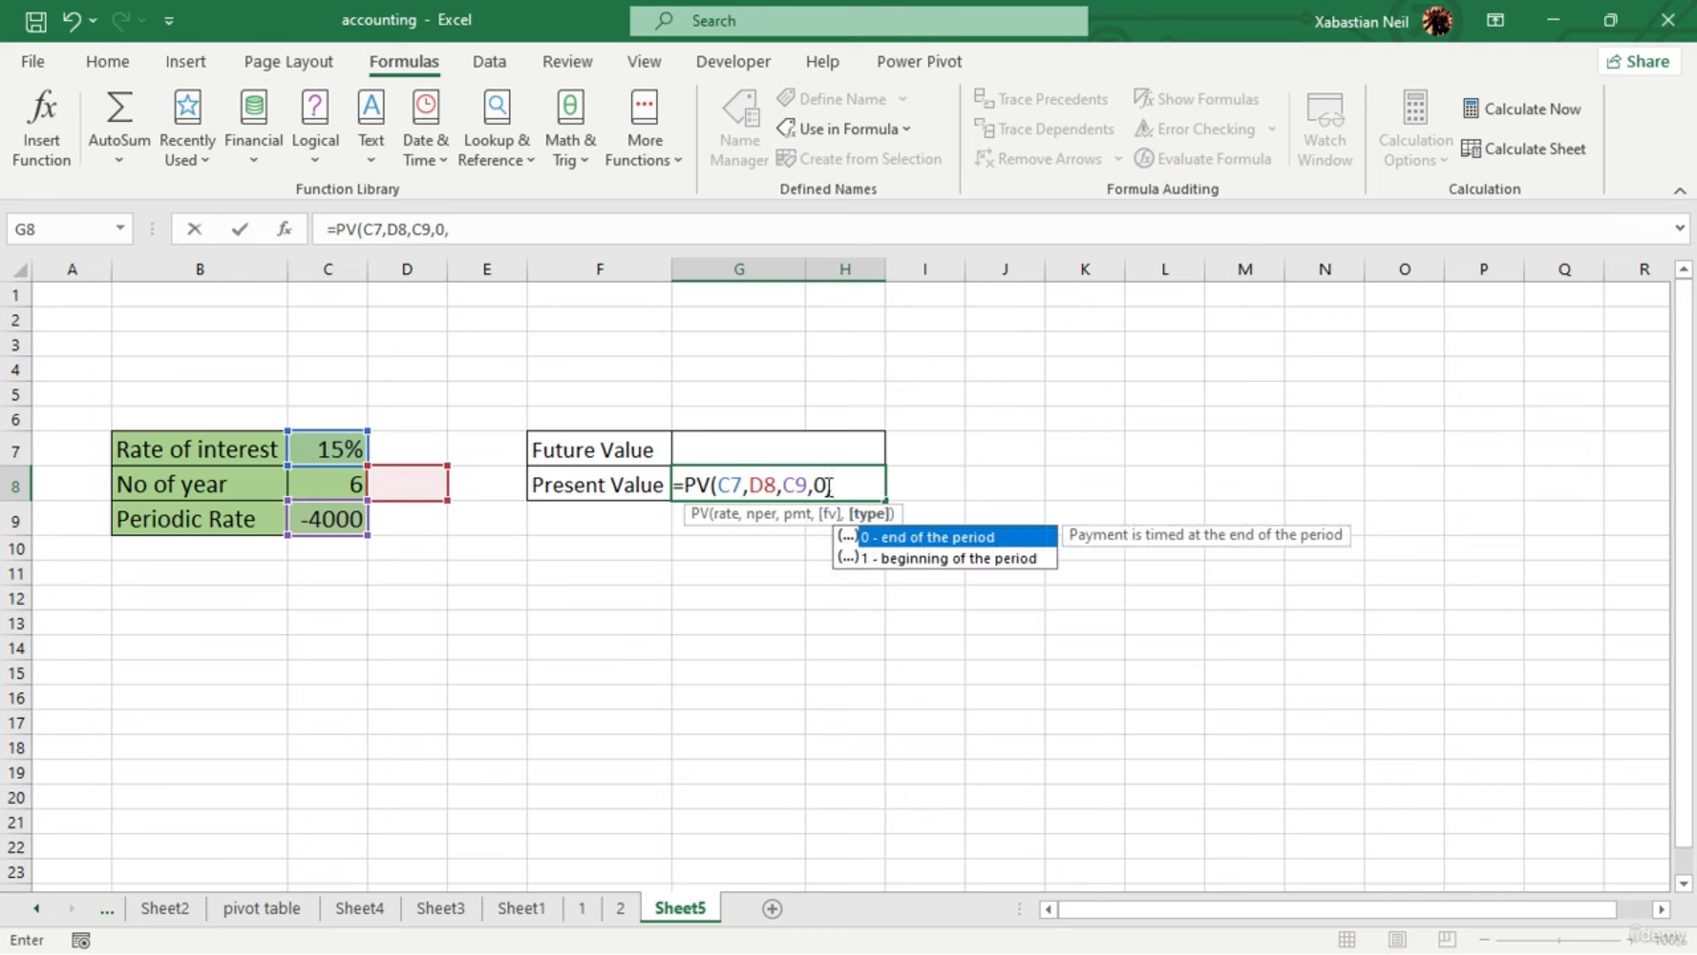
double_click(914, 558)
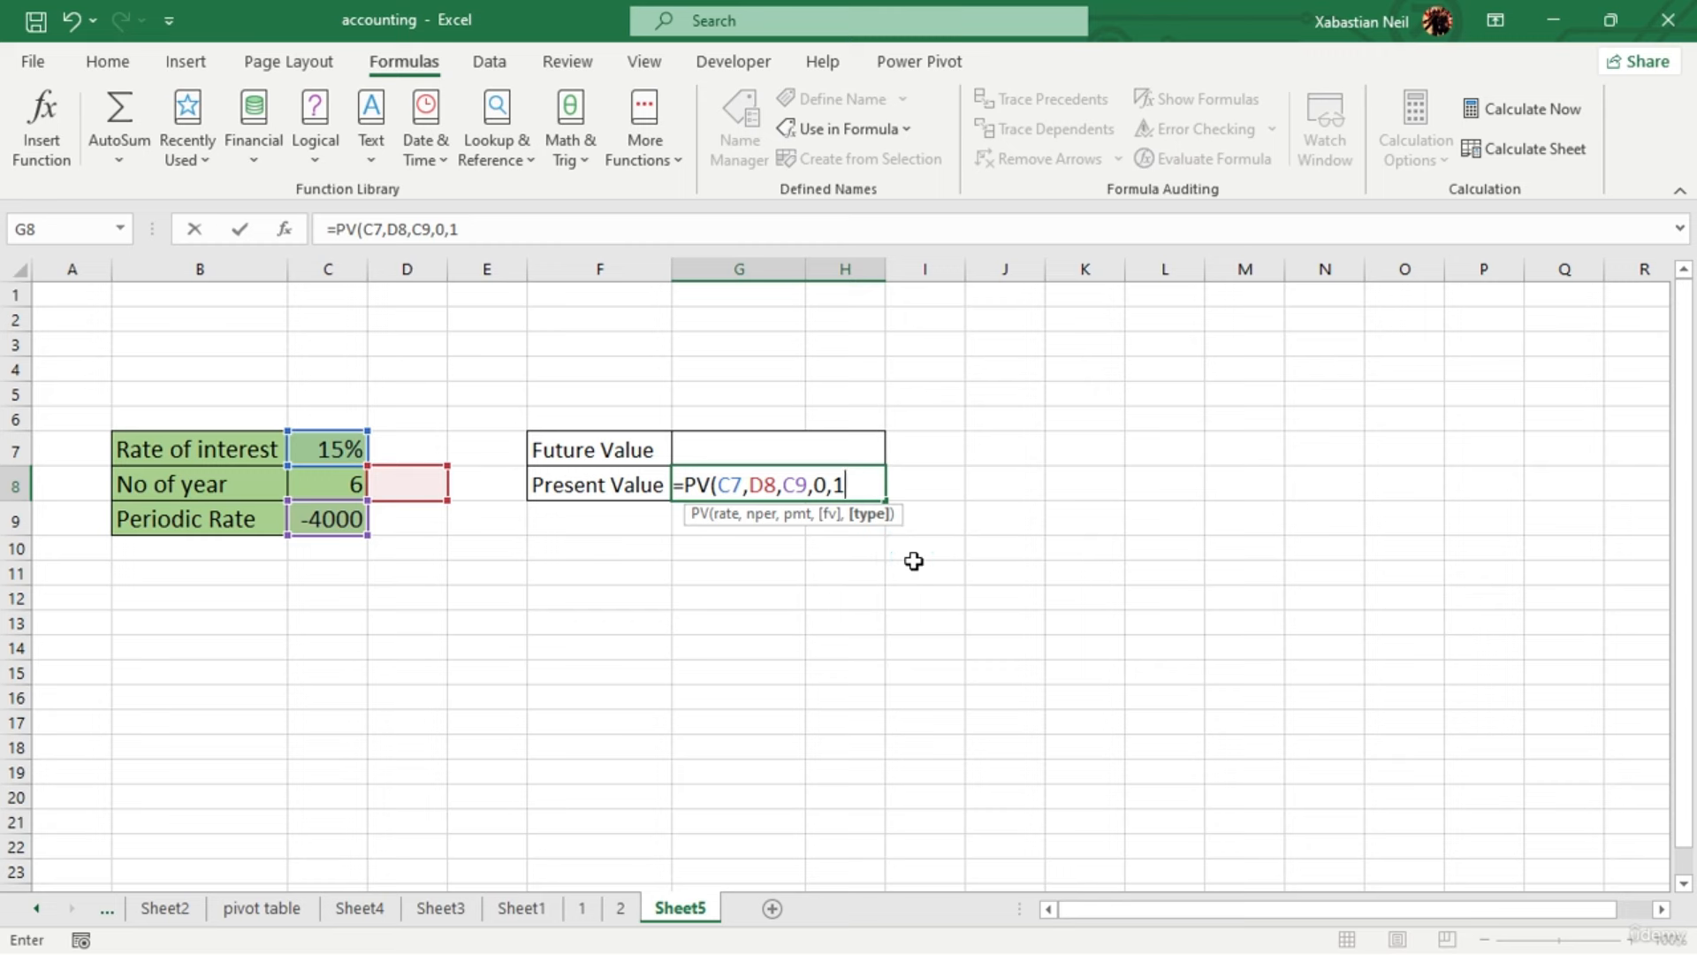
text())
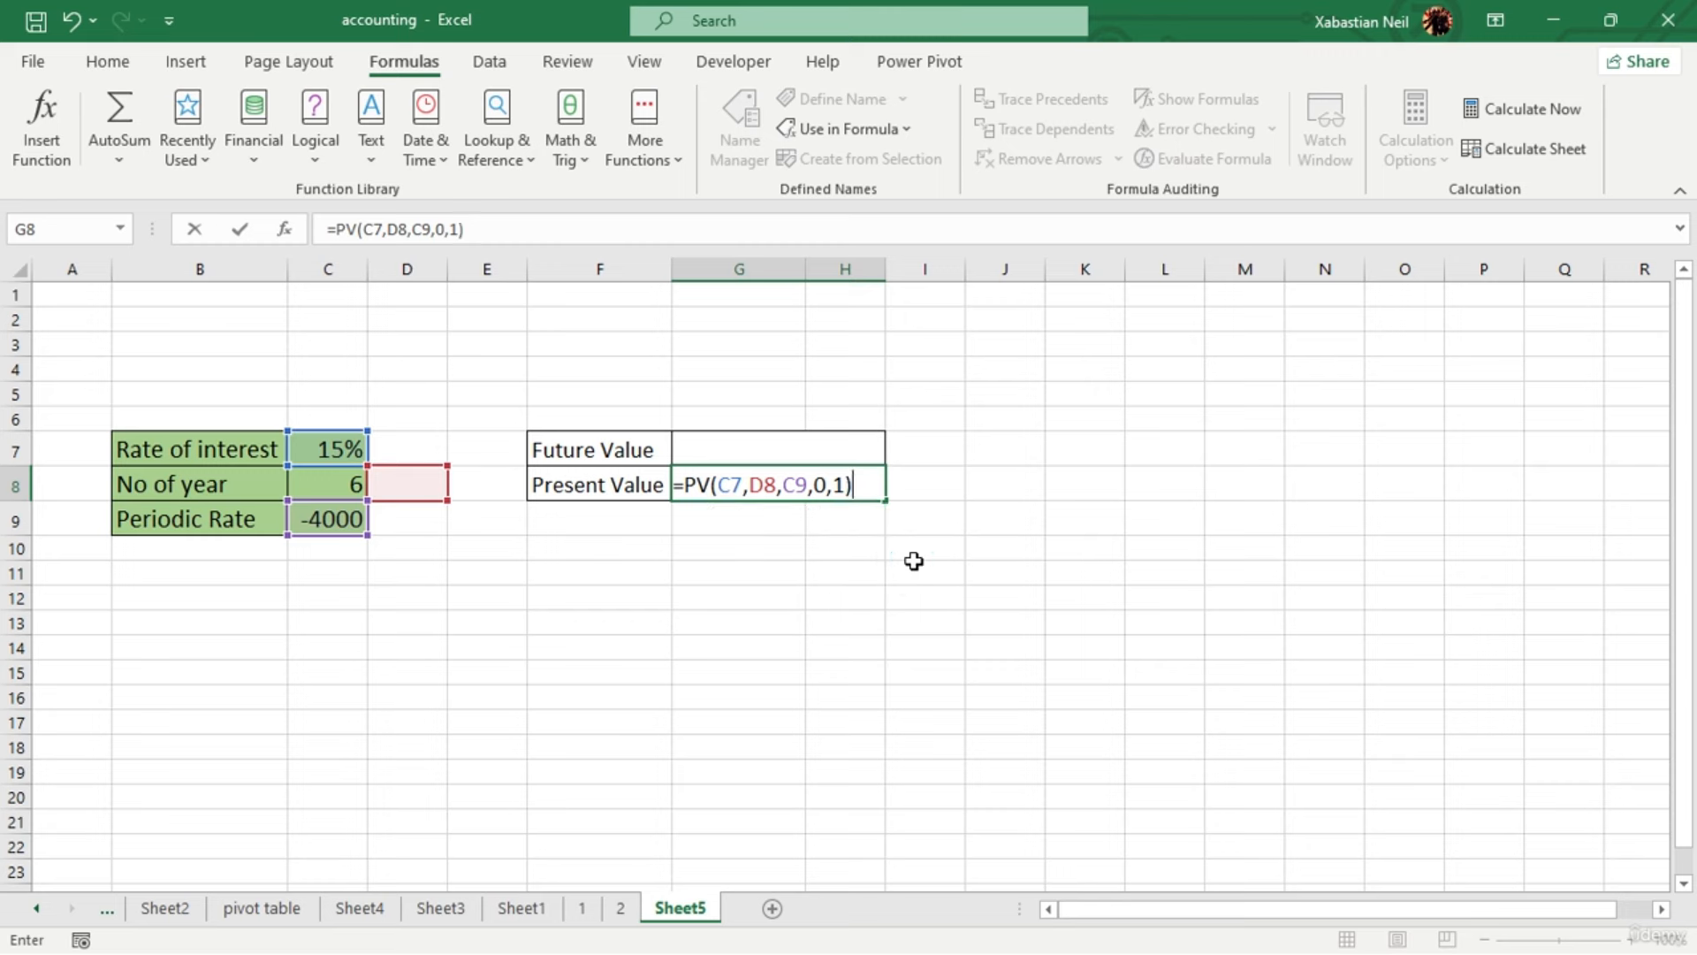
key(Return)
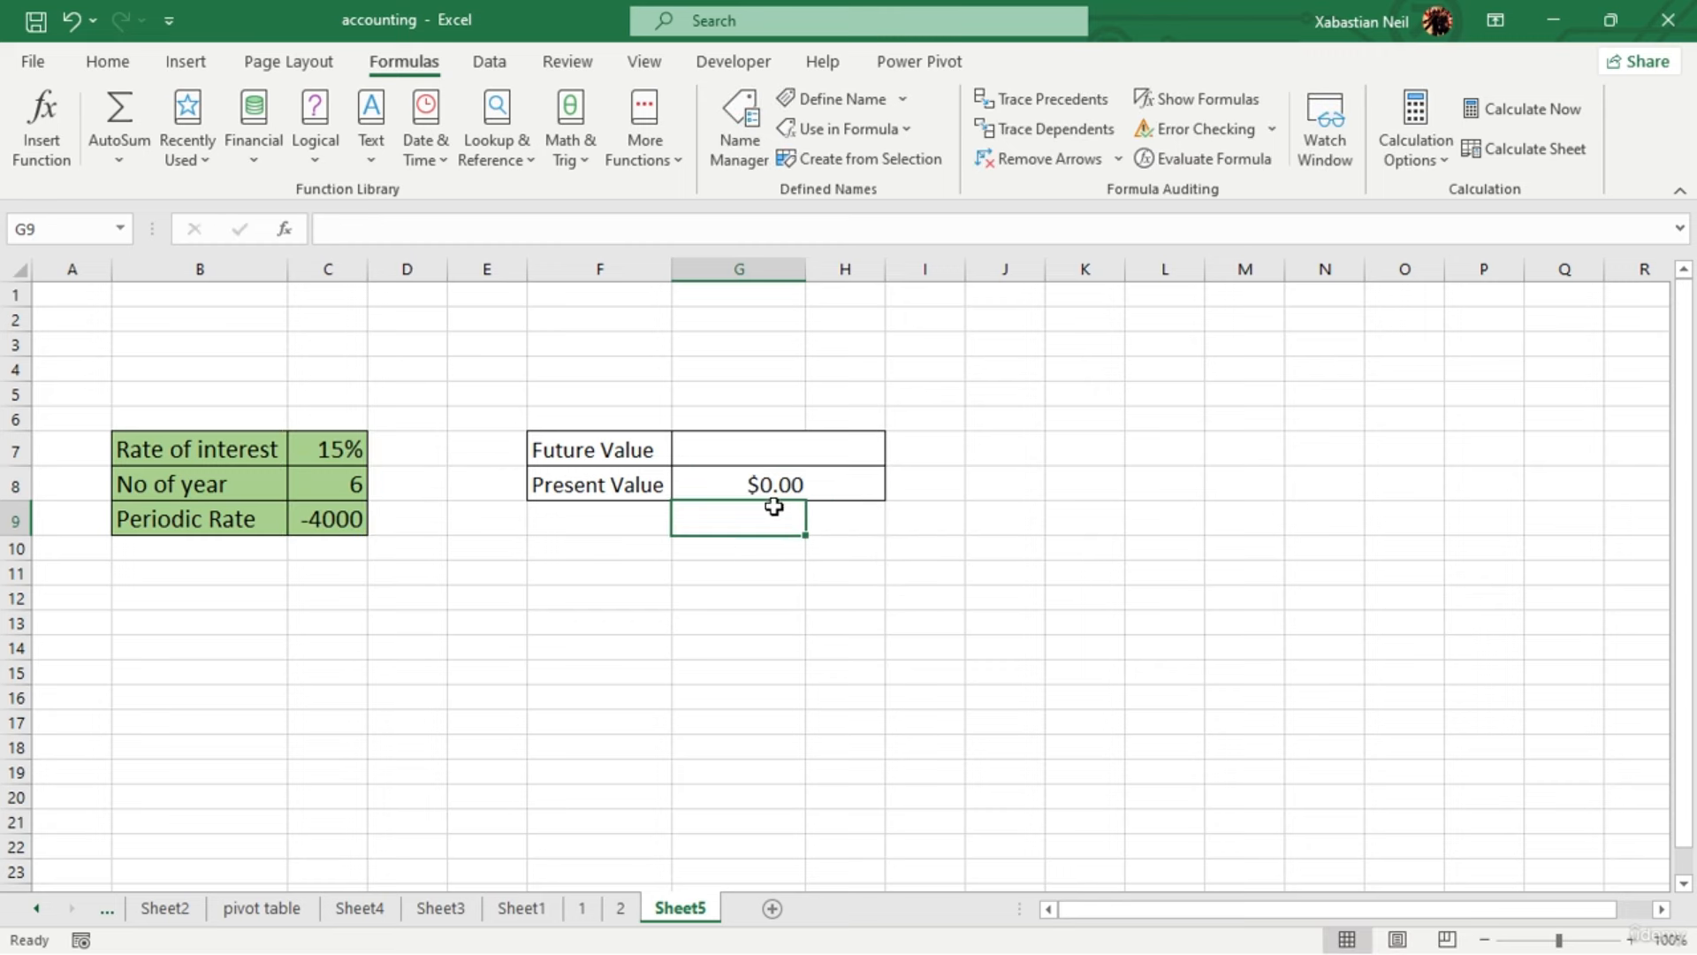
Change the type argument of the PV formula in G8 to 0 - end of the period
click(836, 493)
double_click(845, 488)
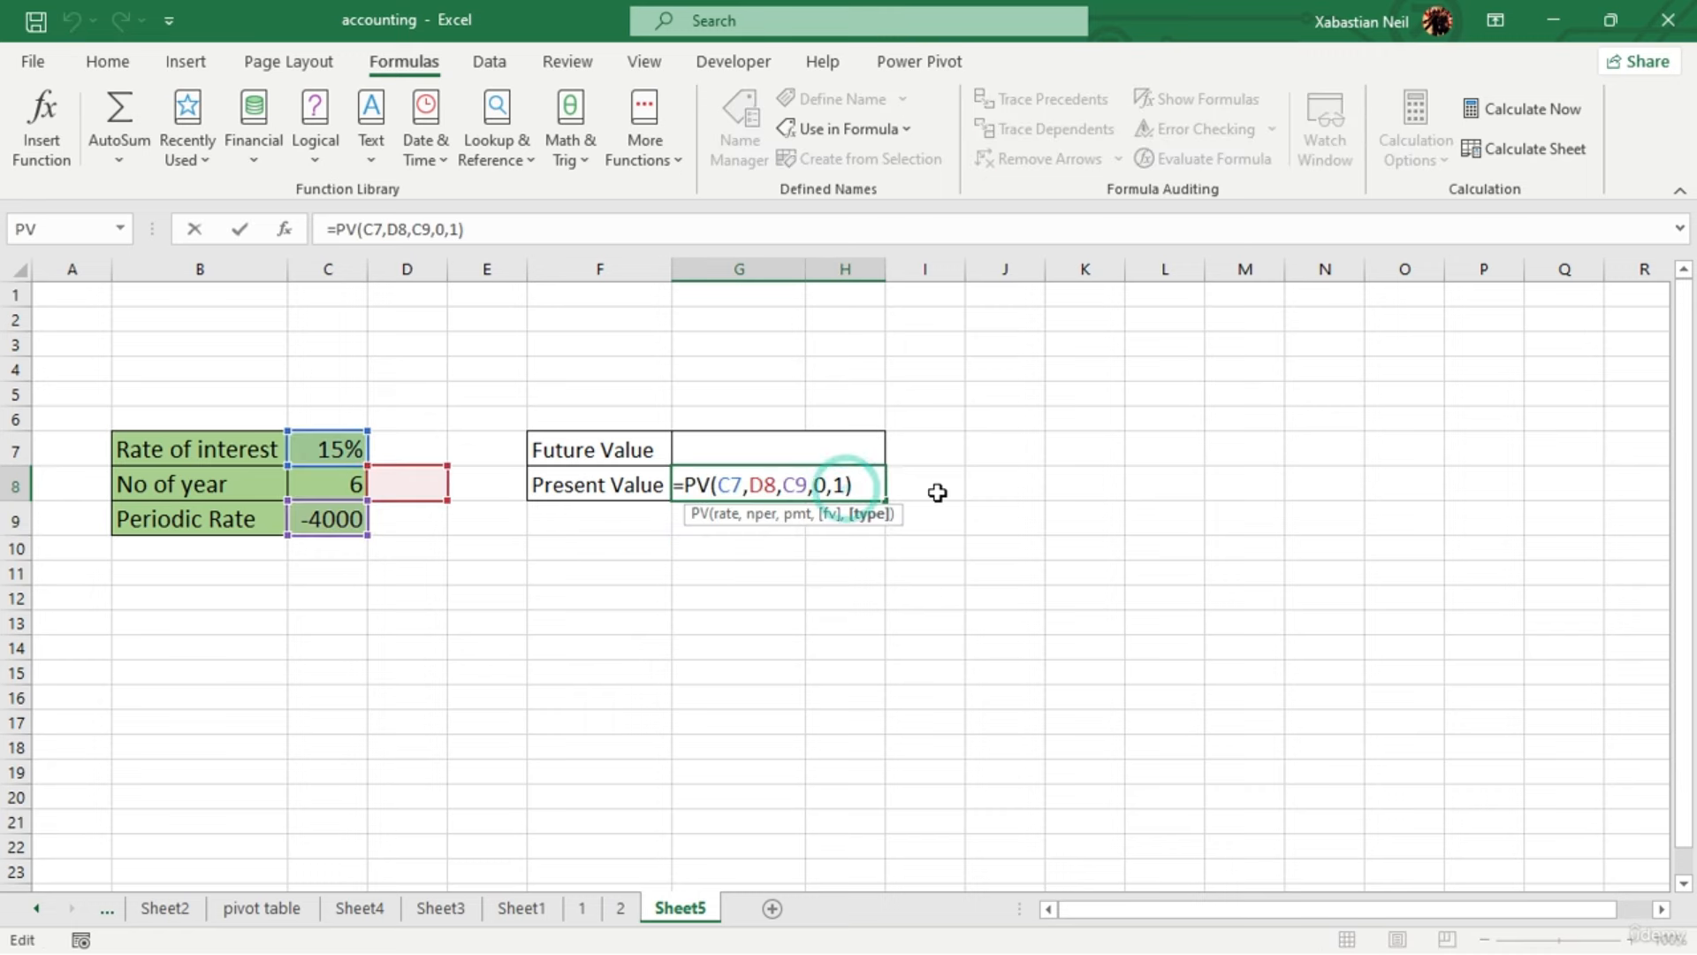
key(BackSpace)
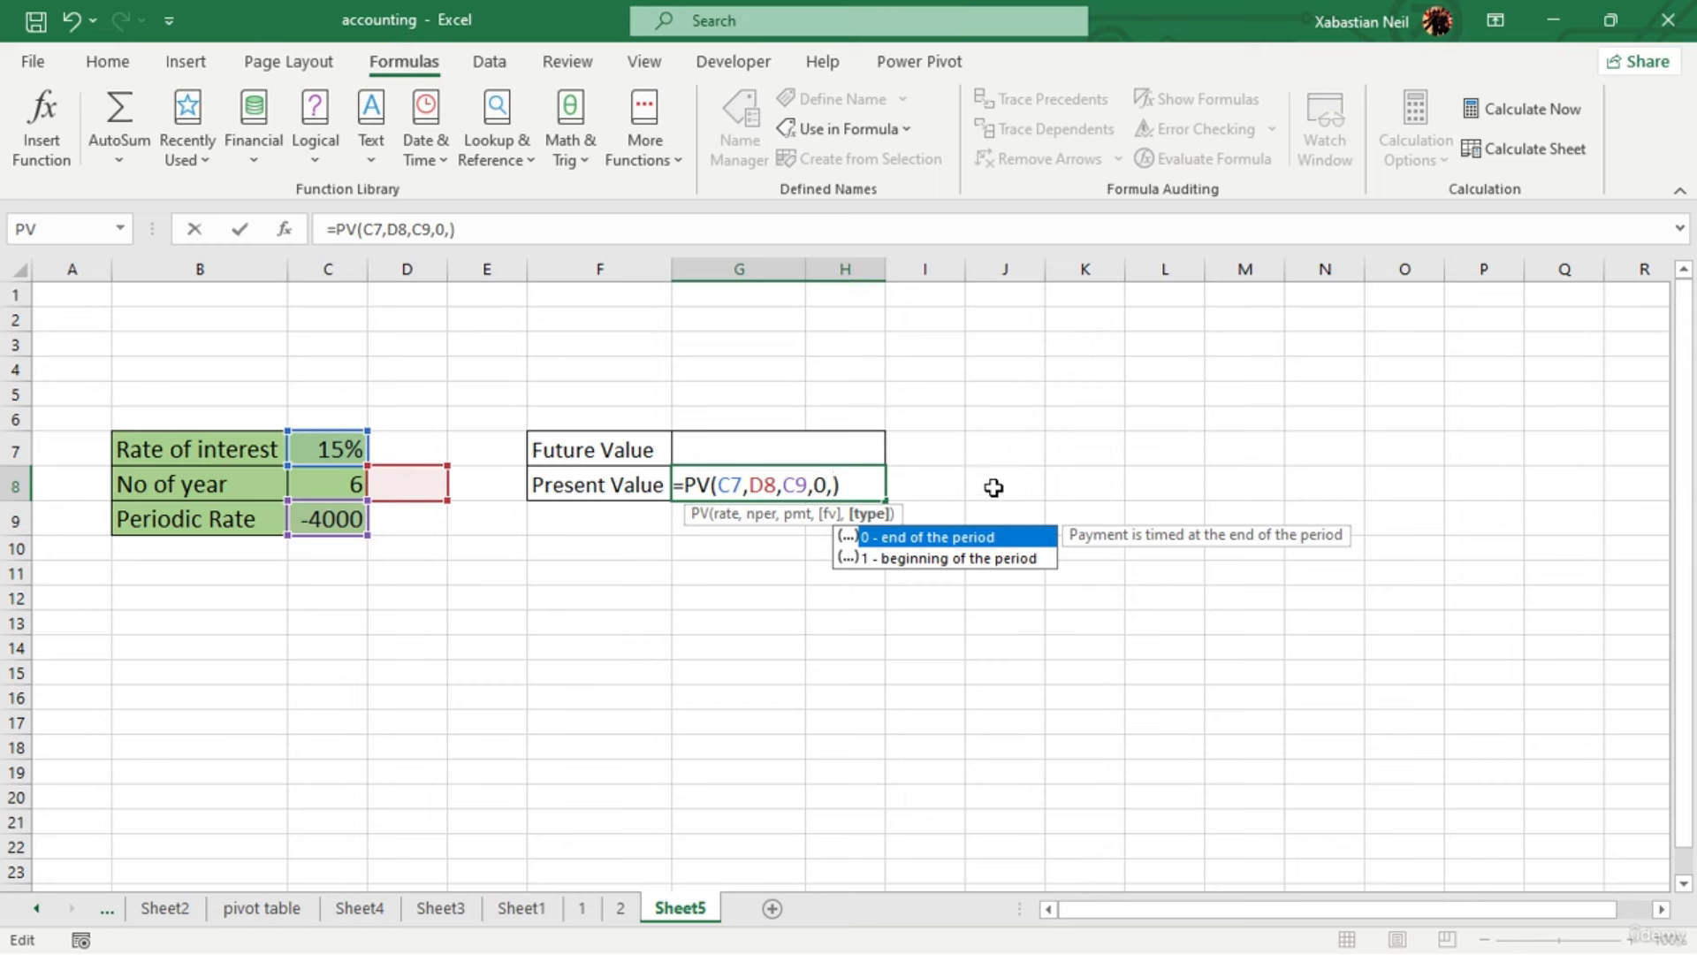
double_click(1007, 537)
key(Return)
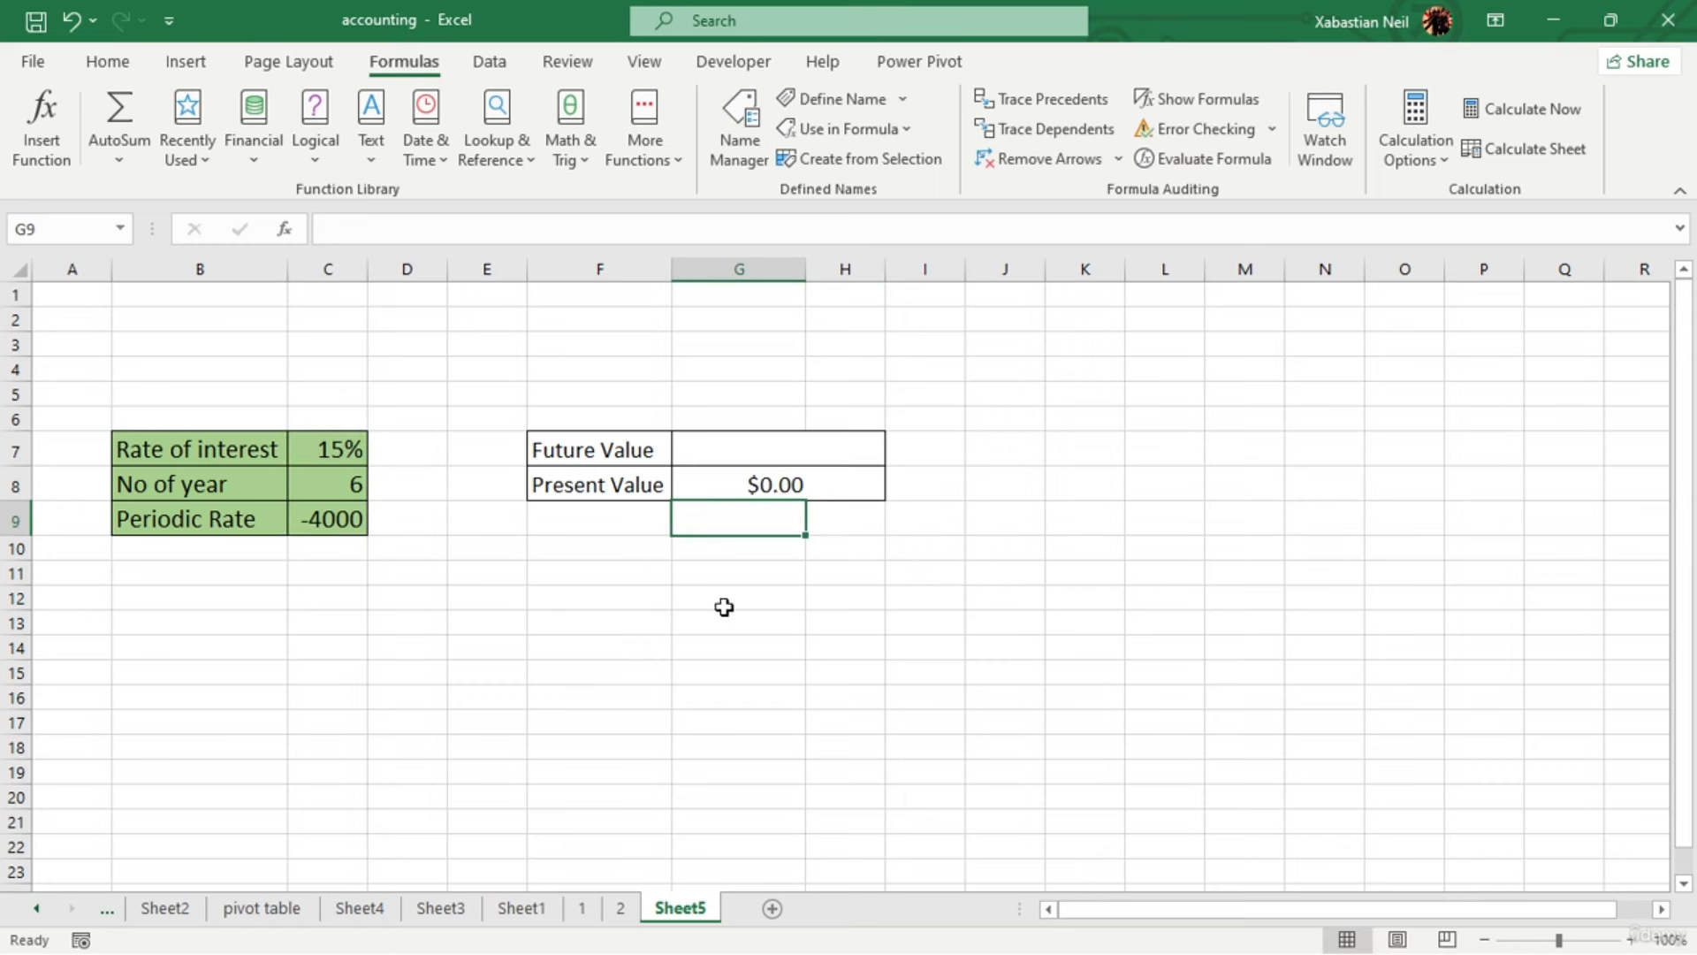
Set the future value argument of the PV formula in G8 to 200
click(822, 489)
double_click(827, 486)
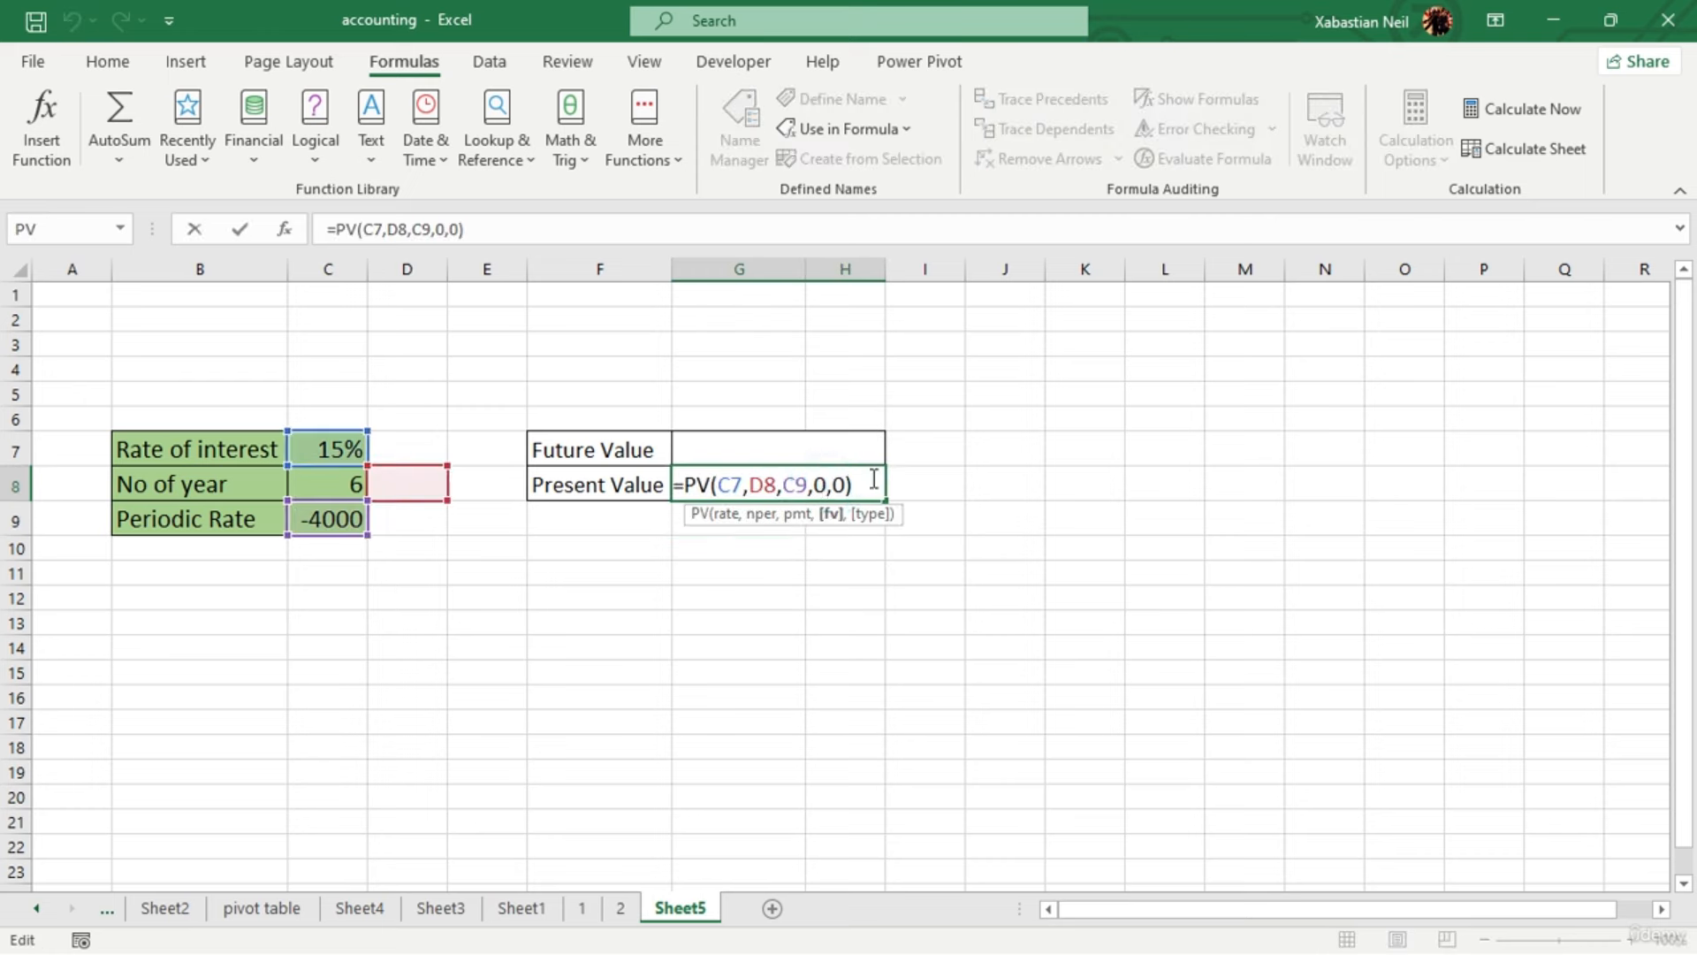
key(BackSpace)
text(200)
key(Return)
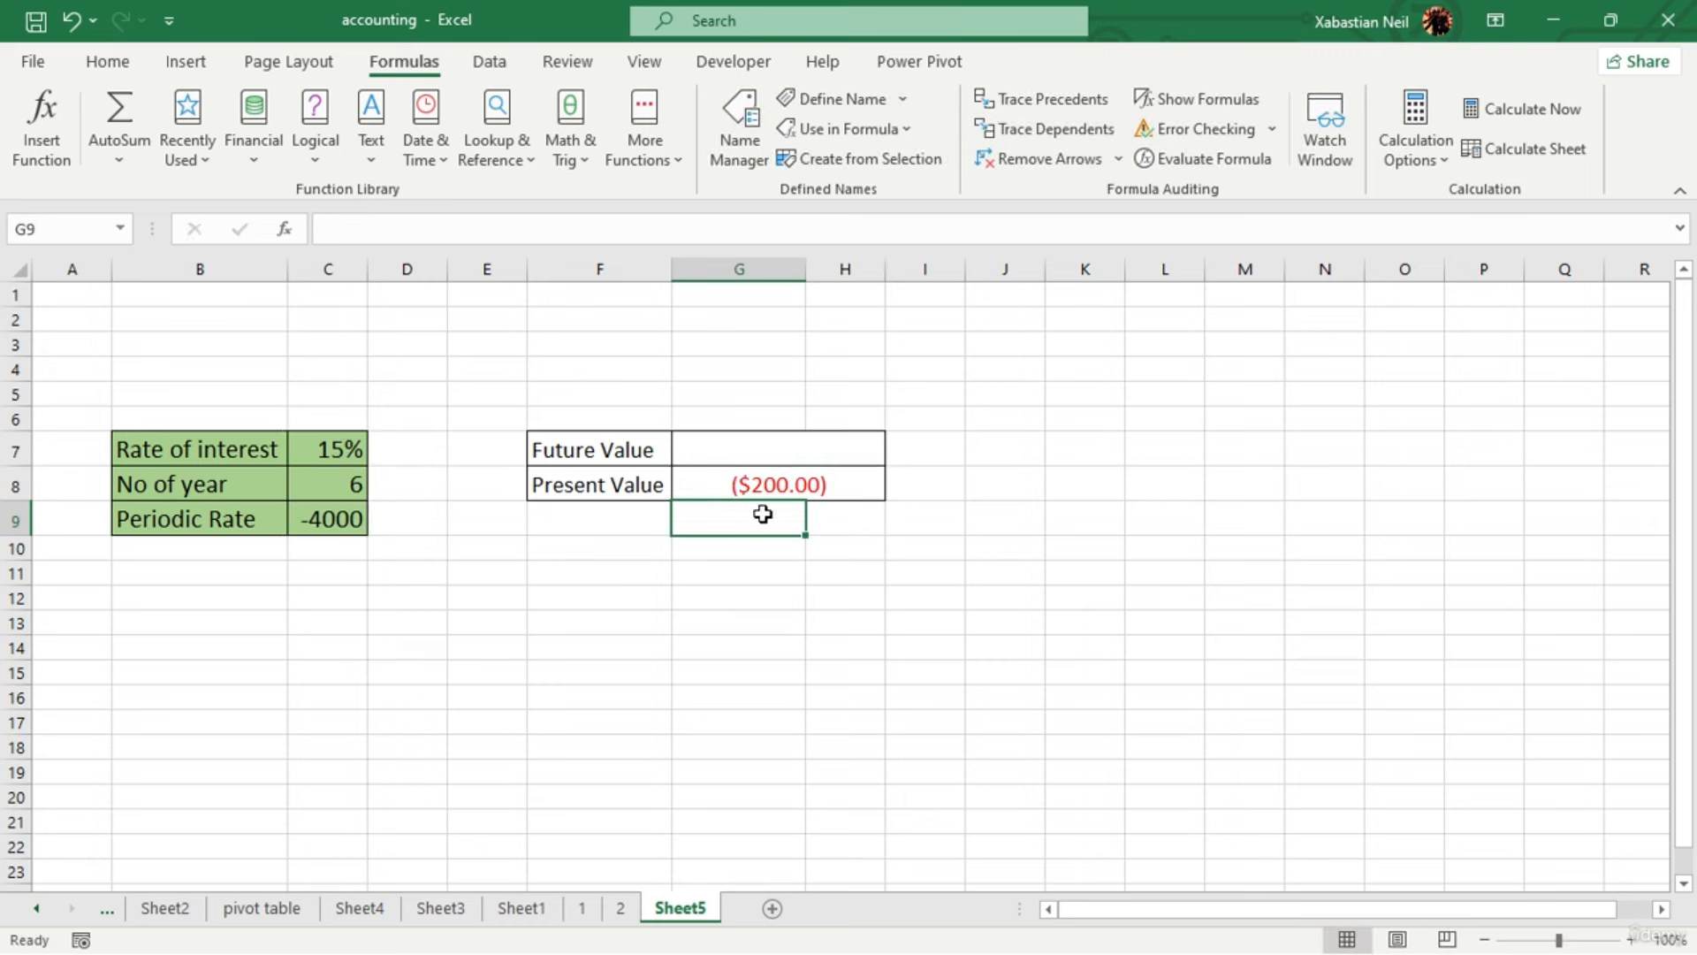
Format the Periodic Rate value in C9 as dollar accounting without decimal places
click(351, 521)
click(107, 62)
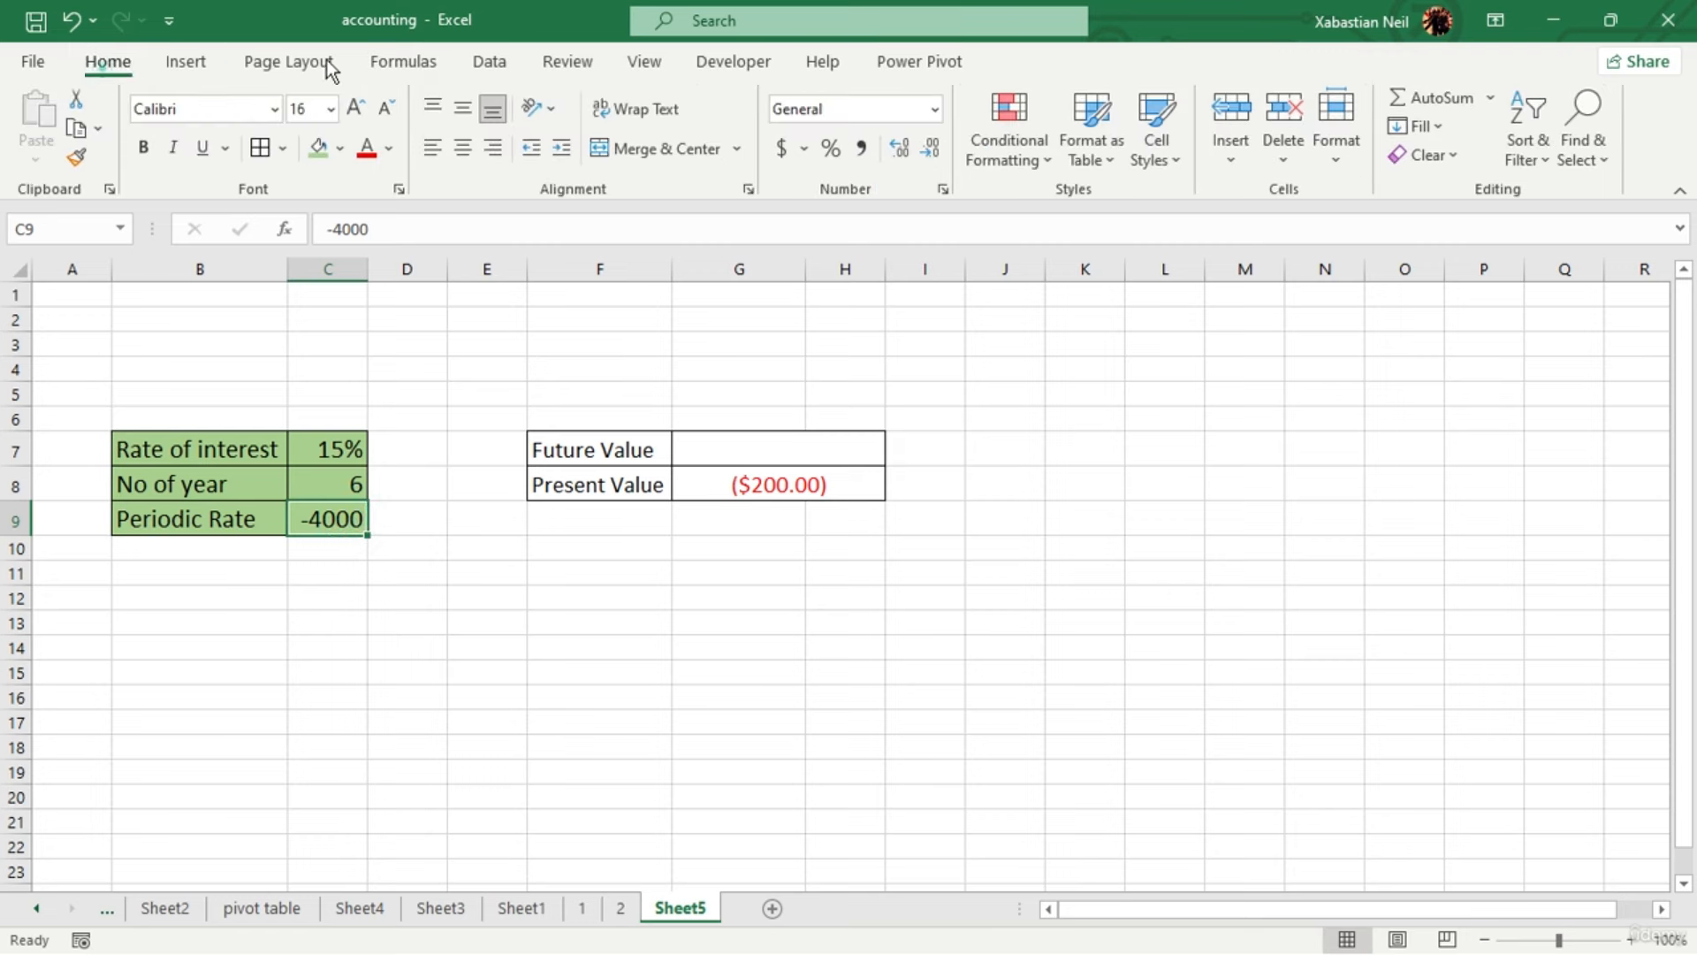
click(783, 149)
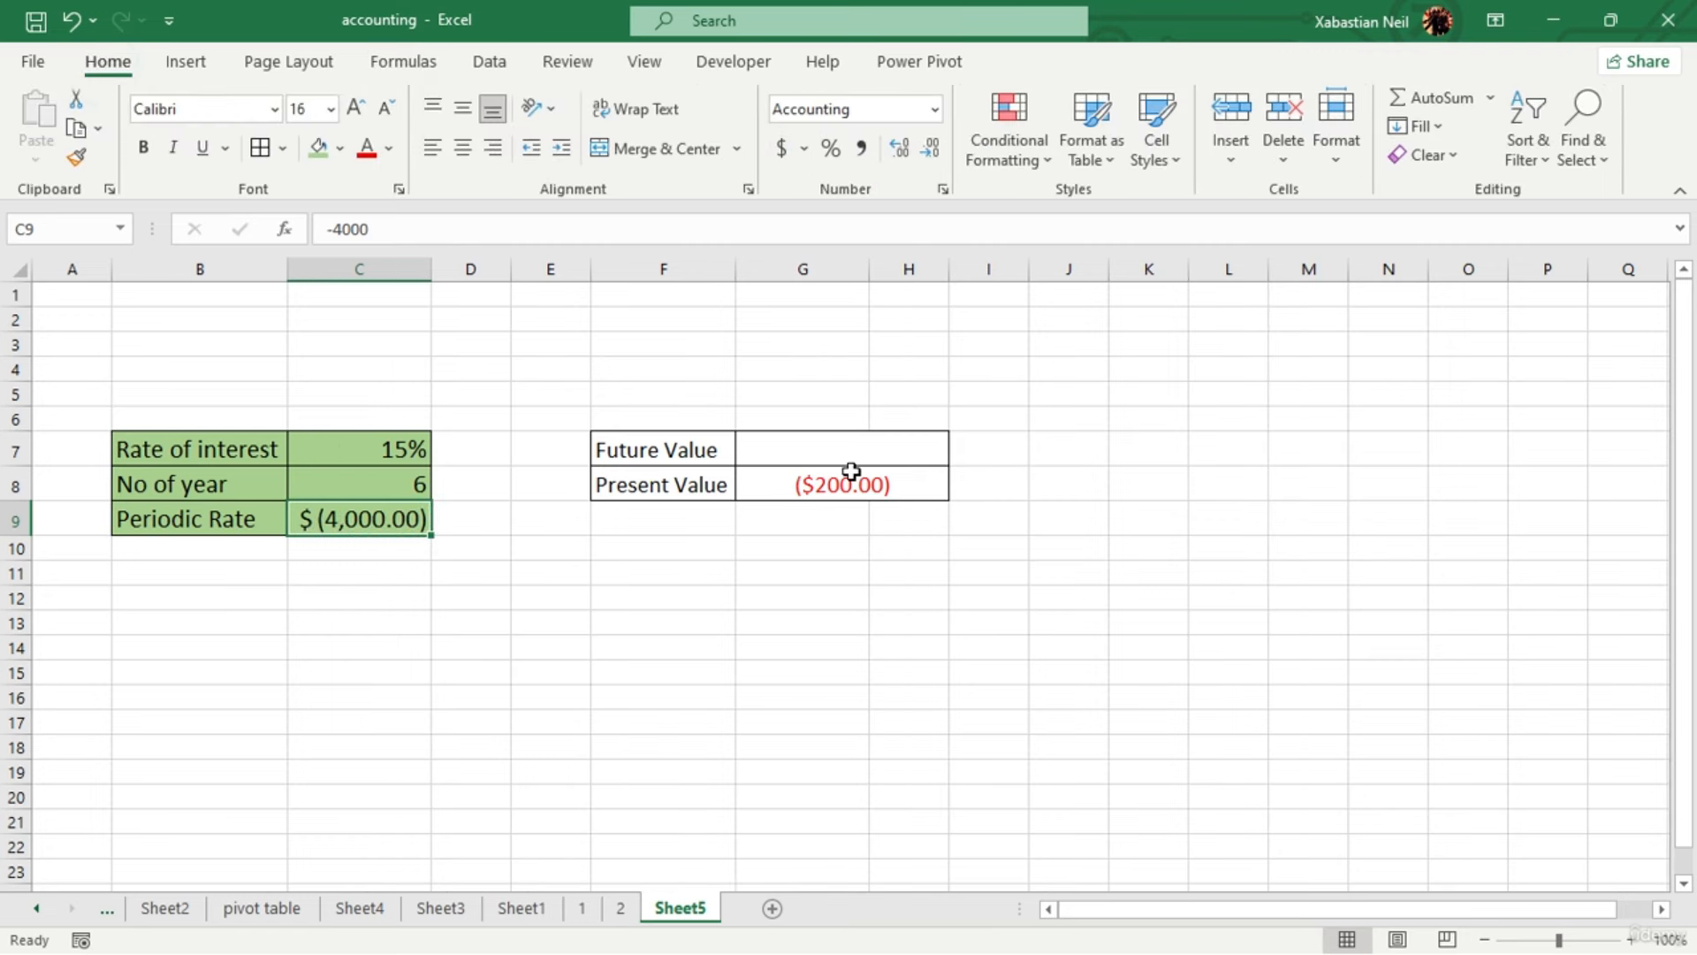
click(931, 149)
click(931, 150)
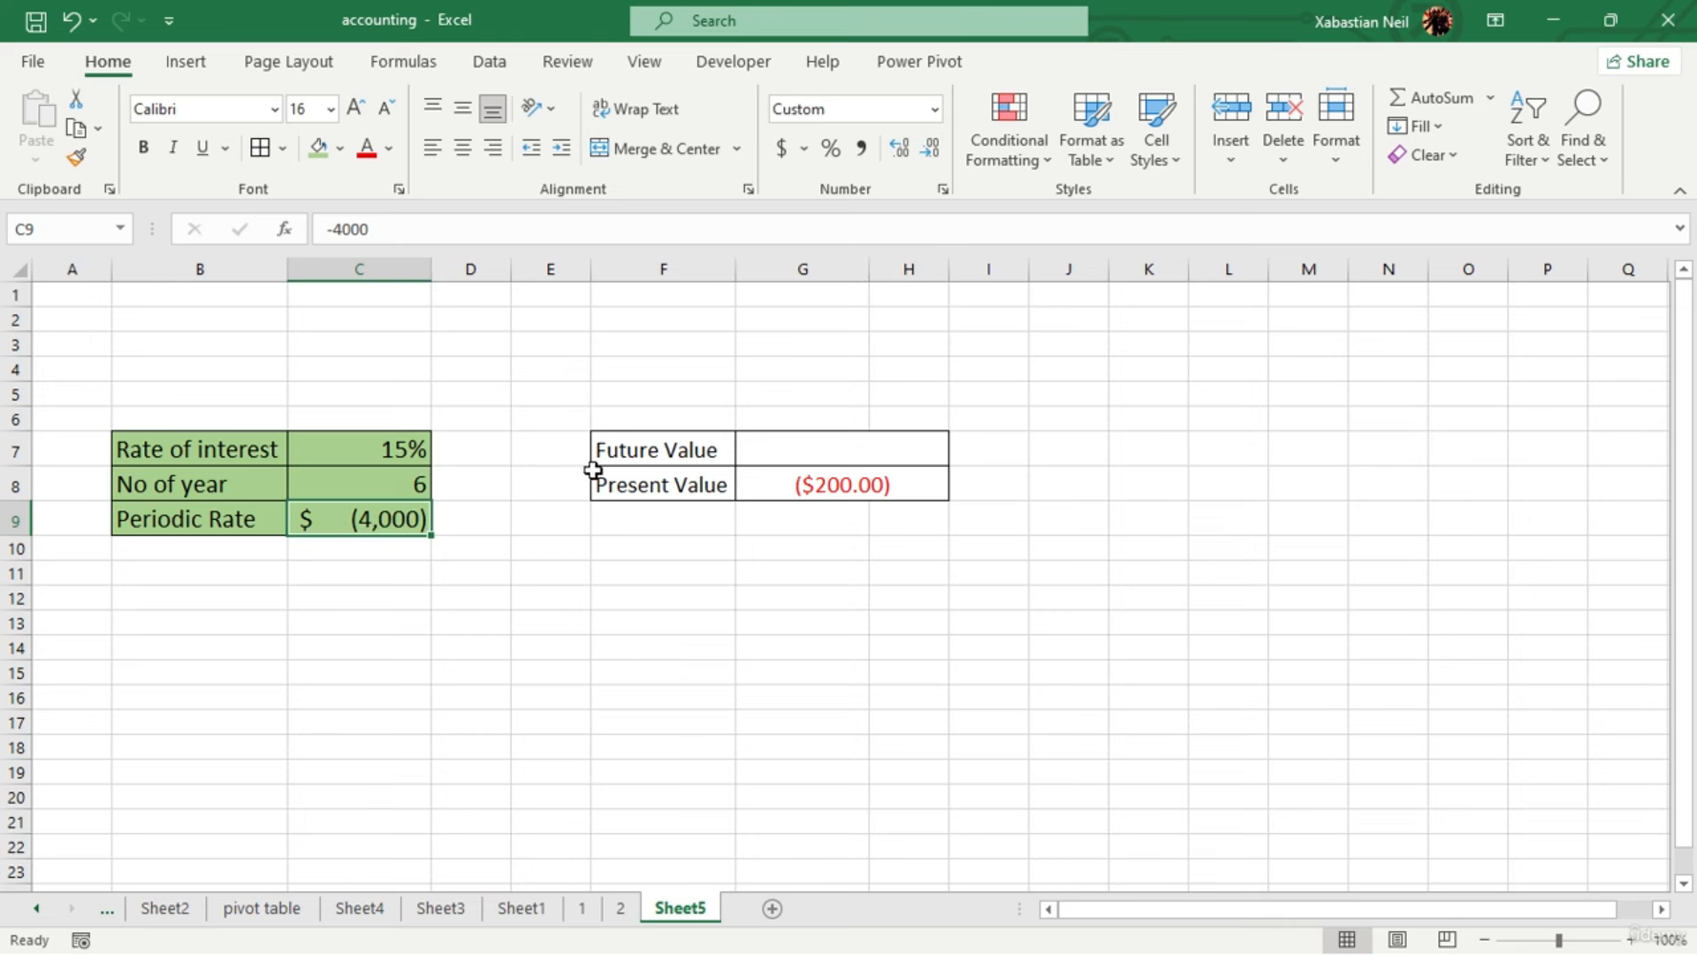
double_click(920, 482)
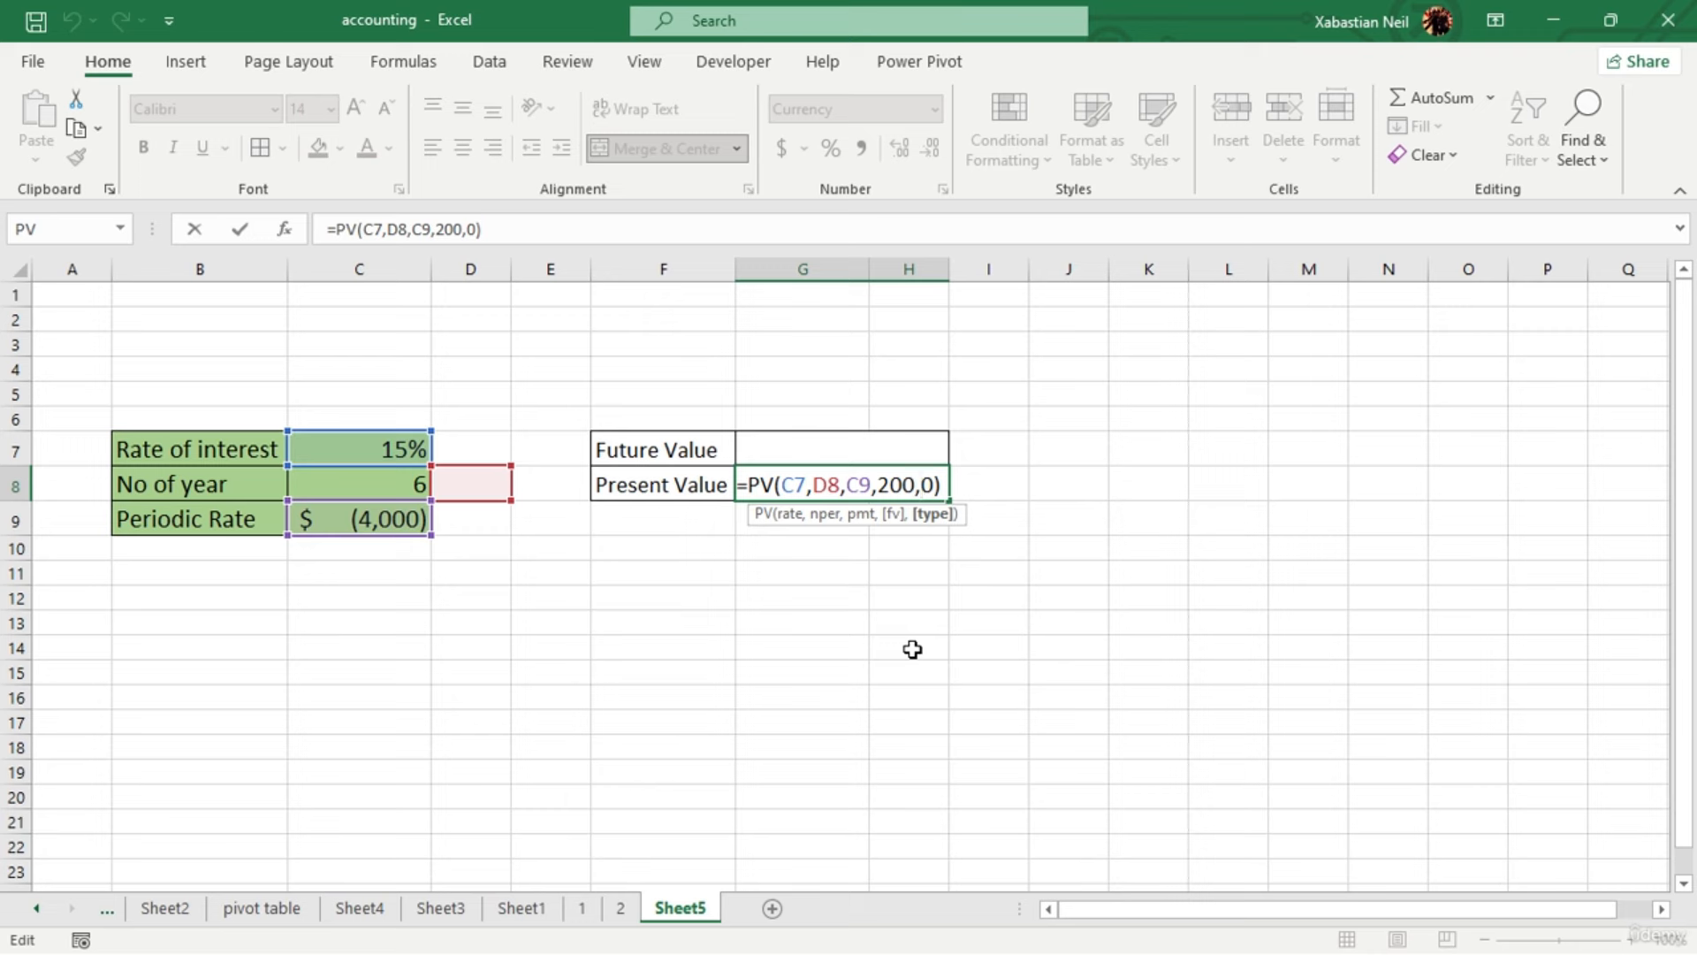
click(899, 624)
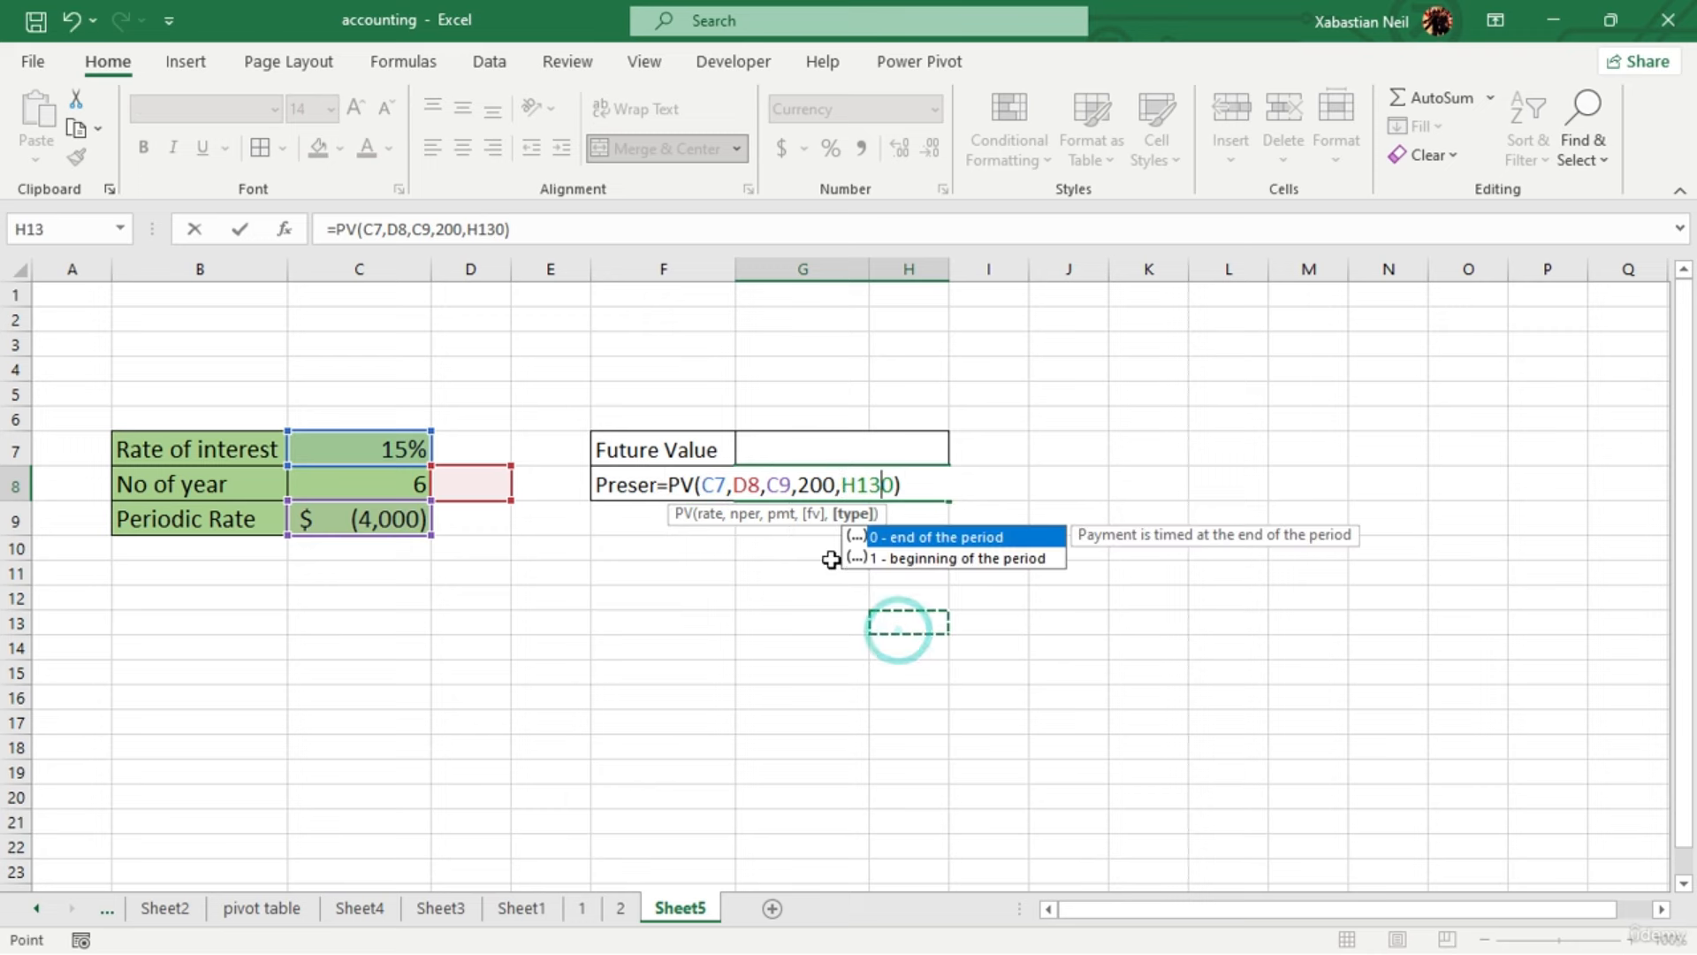
key(Escape)
key(Escape)
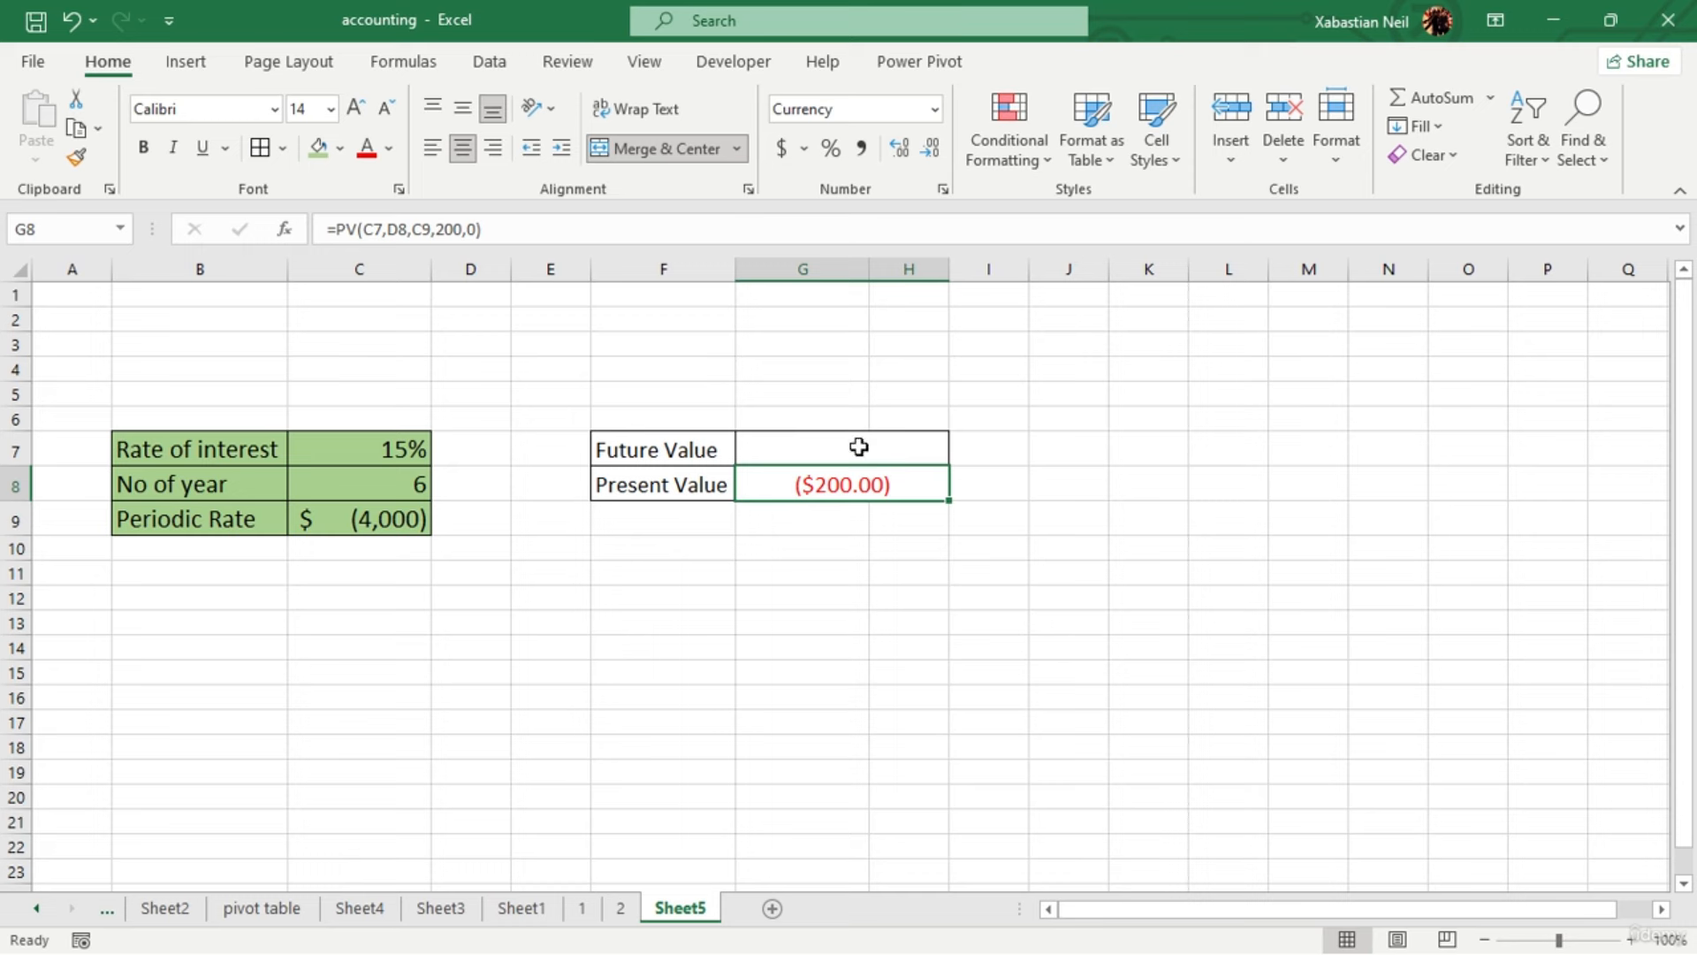
Set the type argument of the PV formula in G8 to 1
double_click(924, 484)
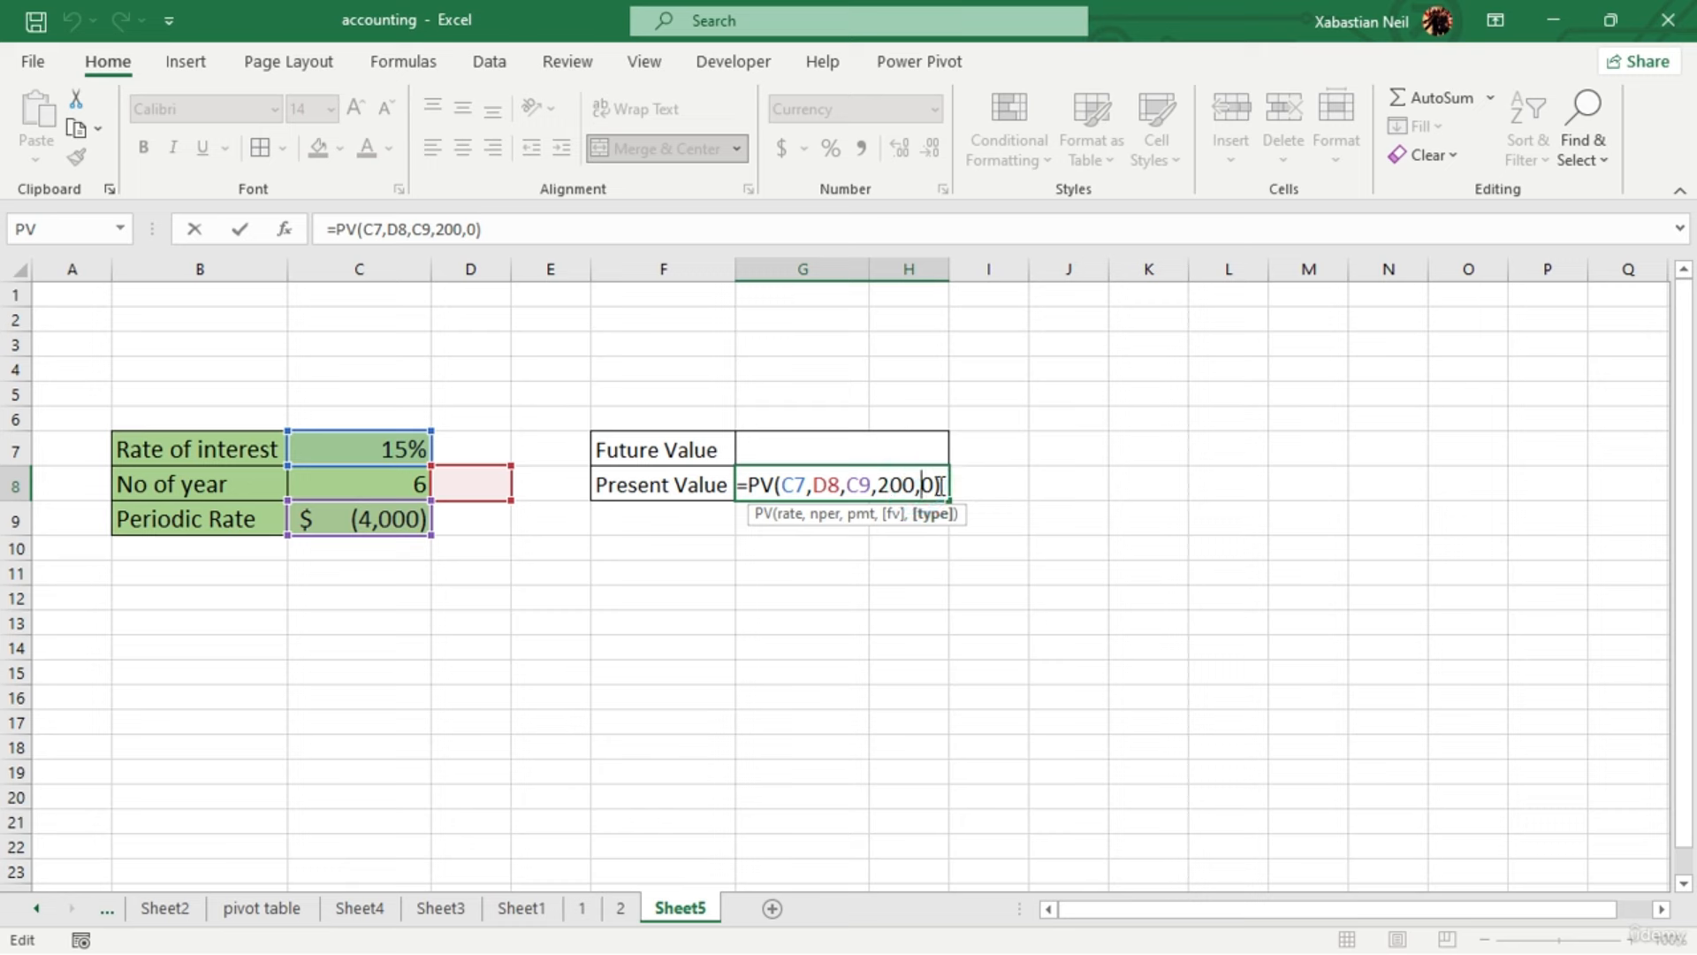
key(BackSpace)
text(`)
key(BackSpace)
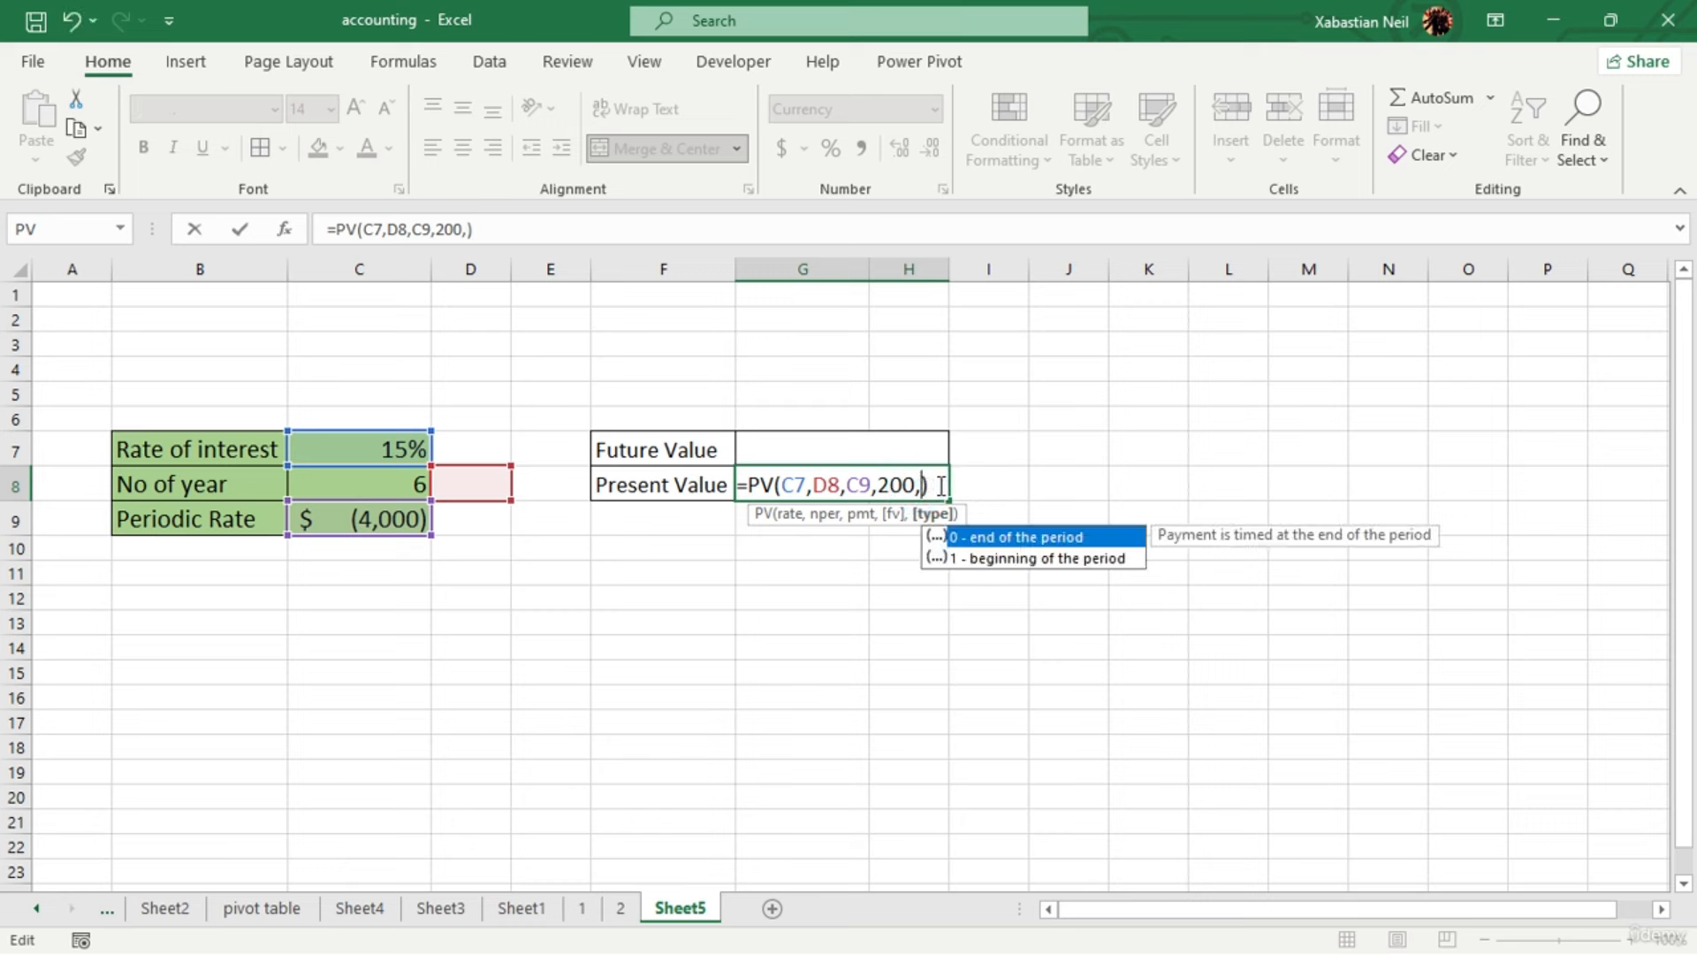
text(1)
key(Return)
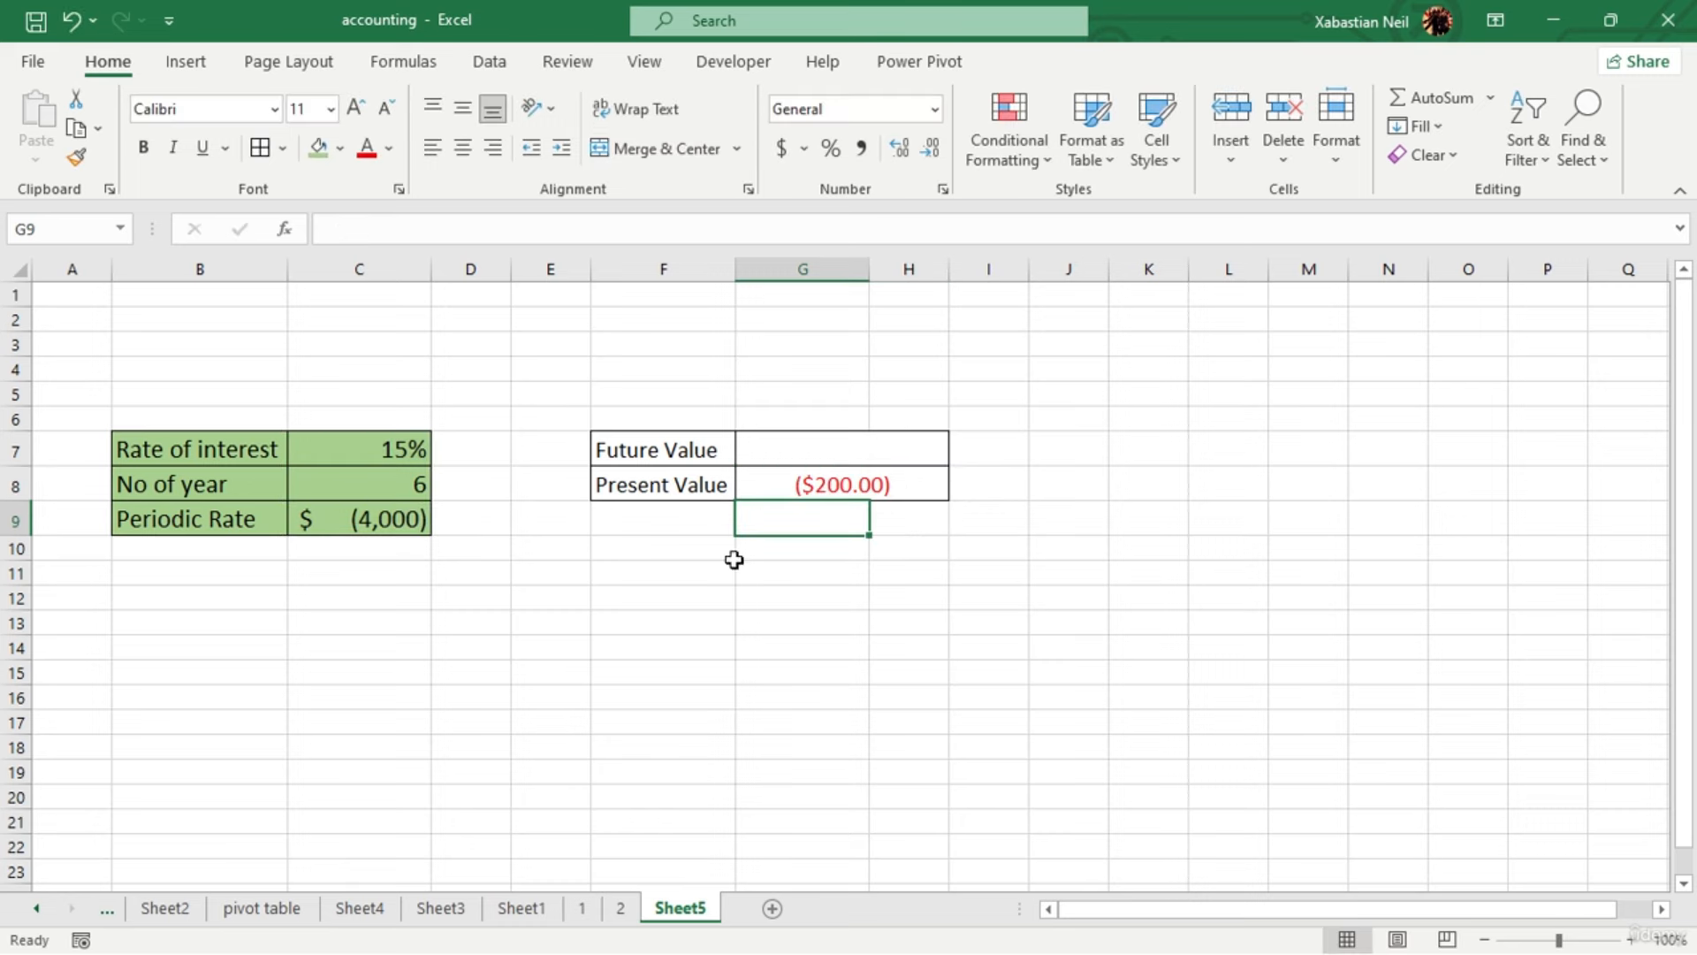
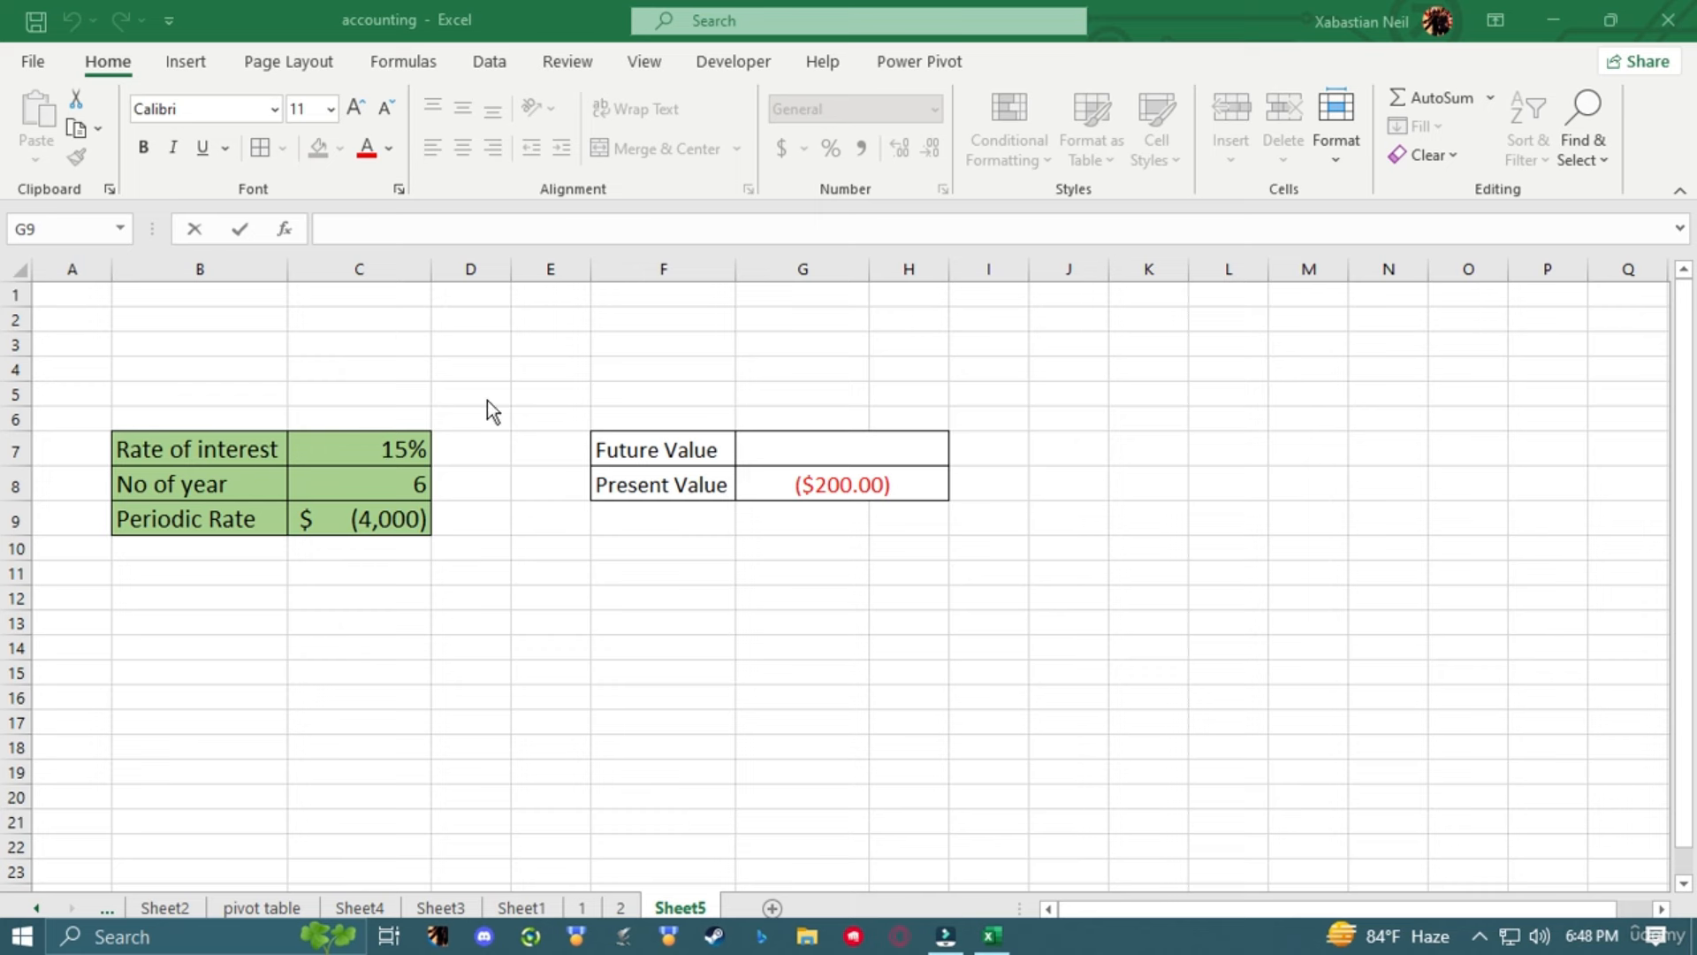
Start an FV function in the Future Value cell G7, checking the financial function list for FV
click(867, 440)
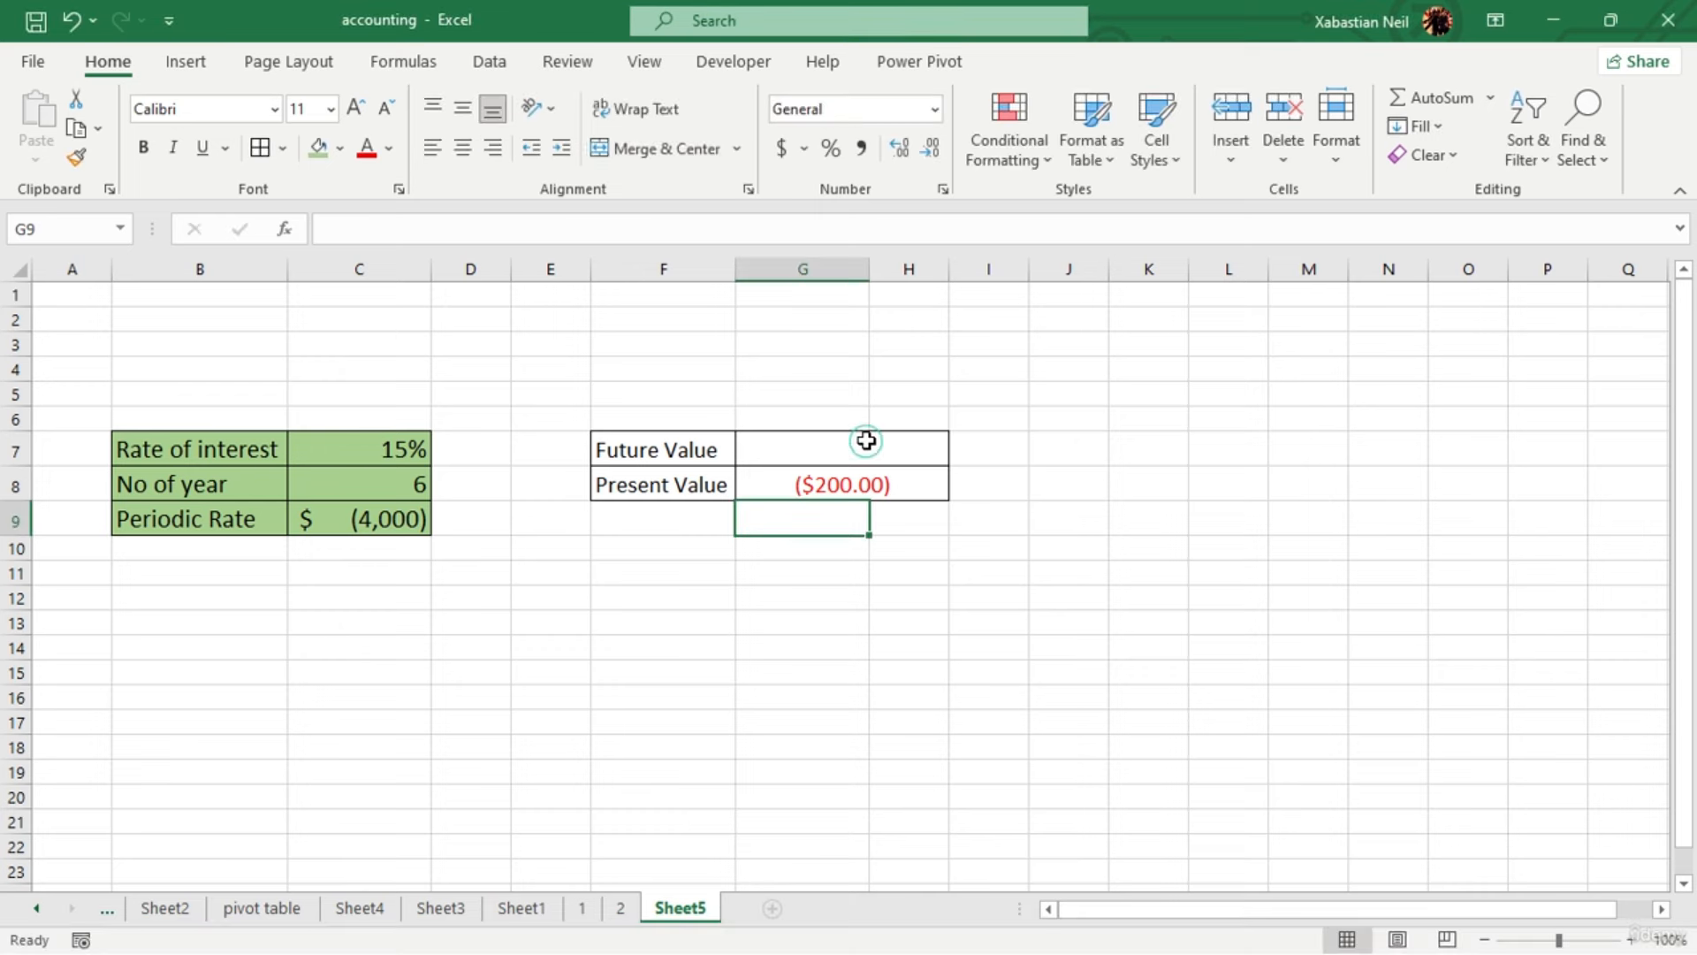
double_click(866, 440)
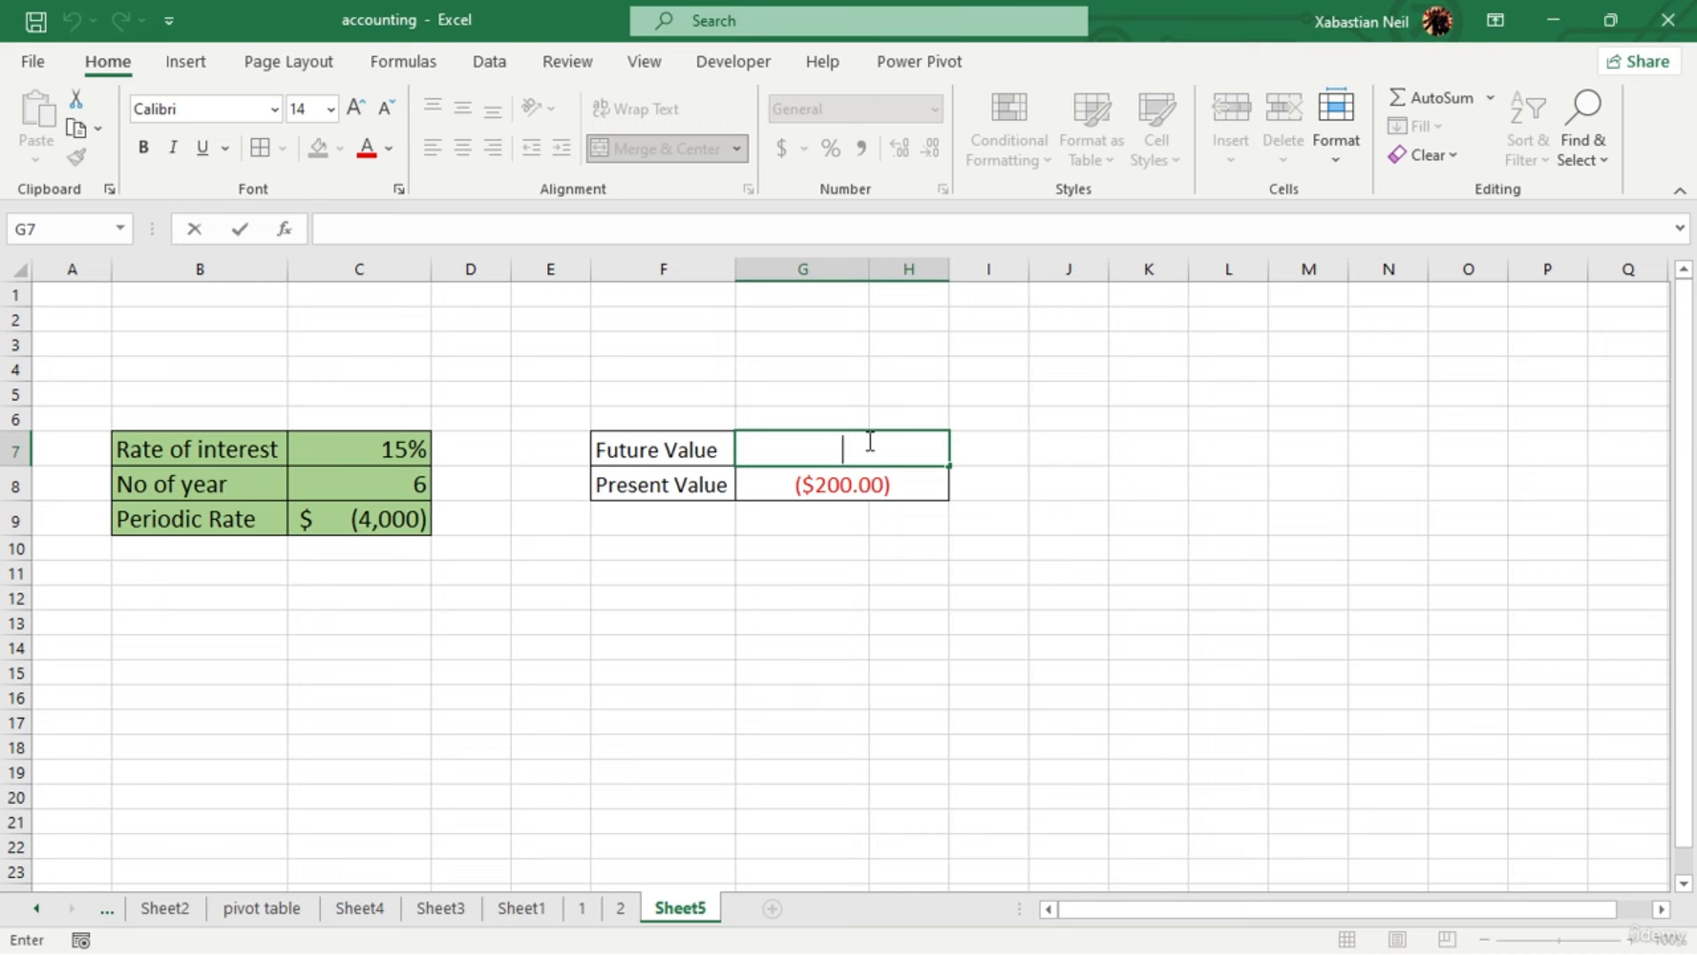
text(=fv)
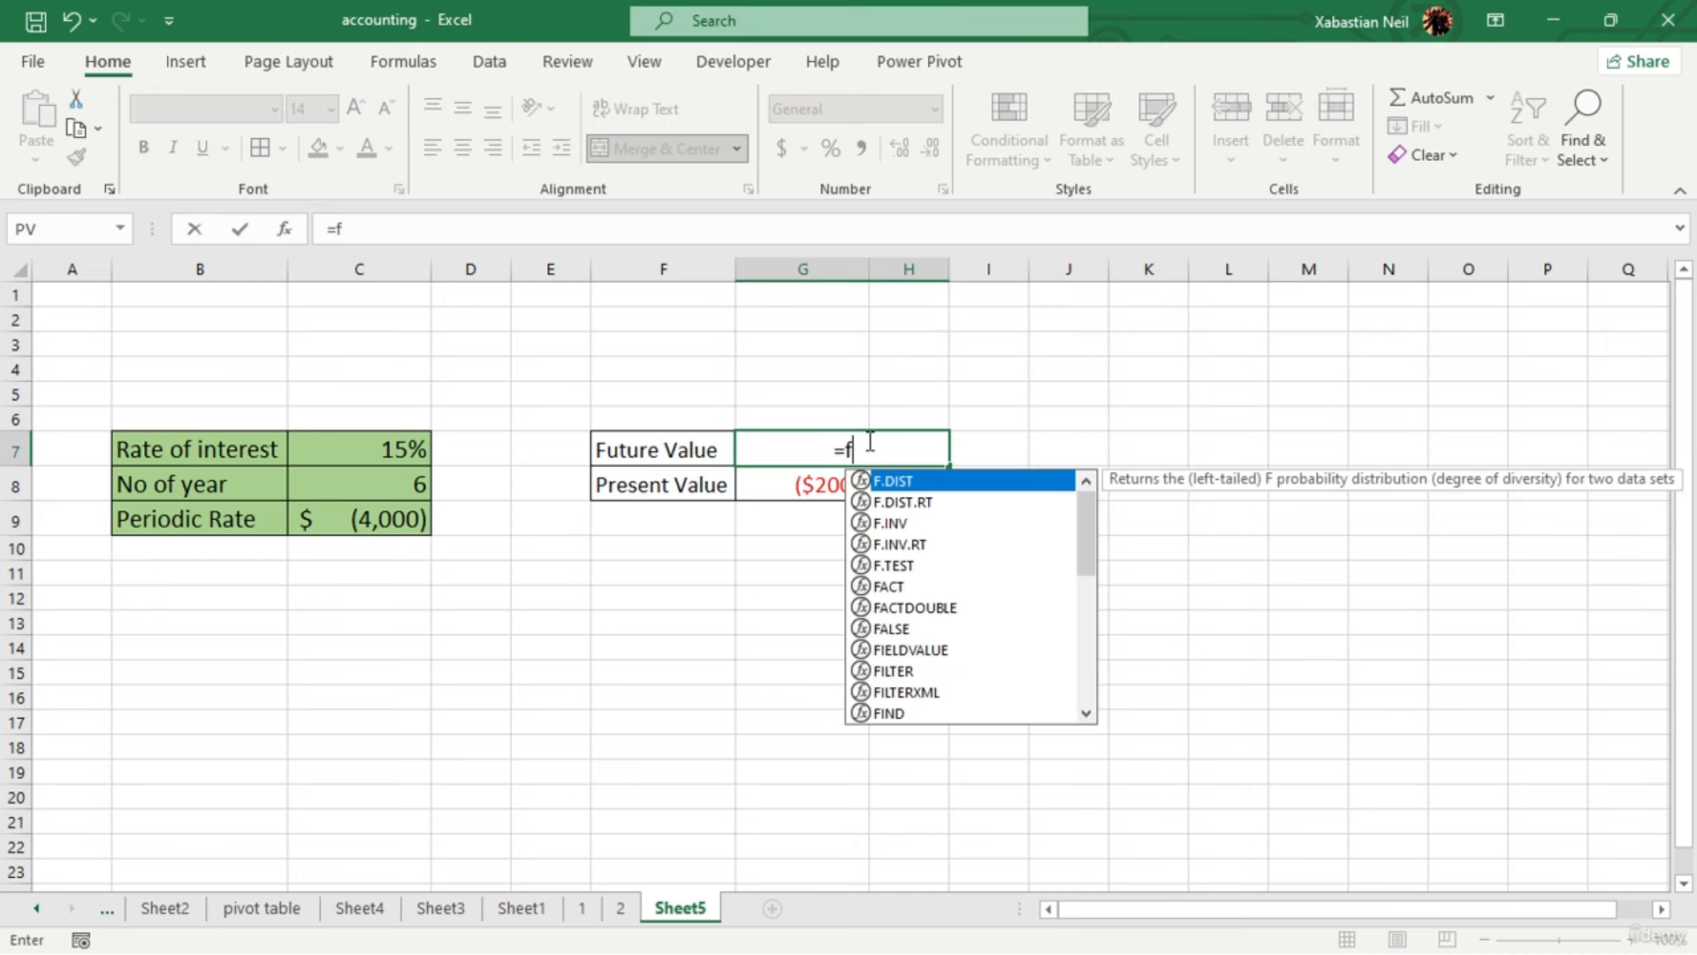
click(409, 66)
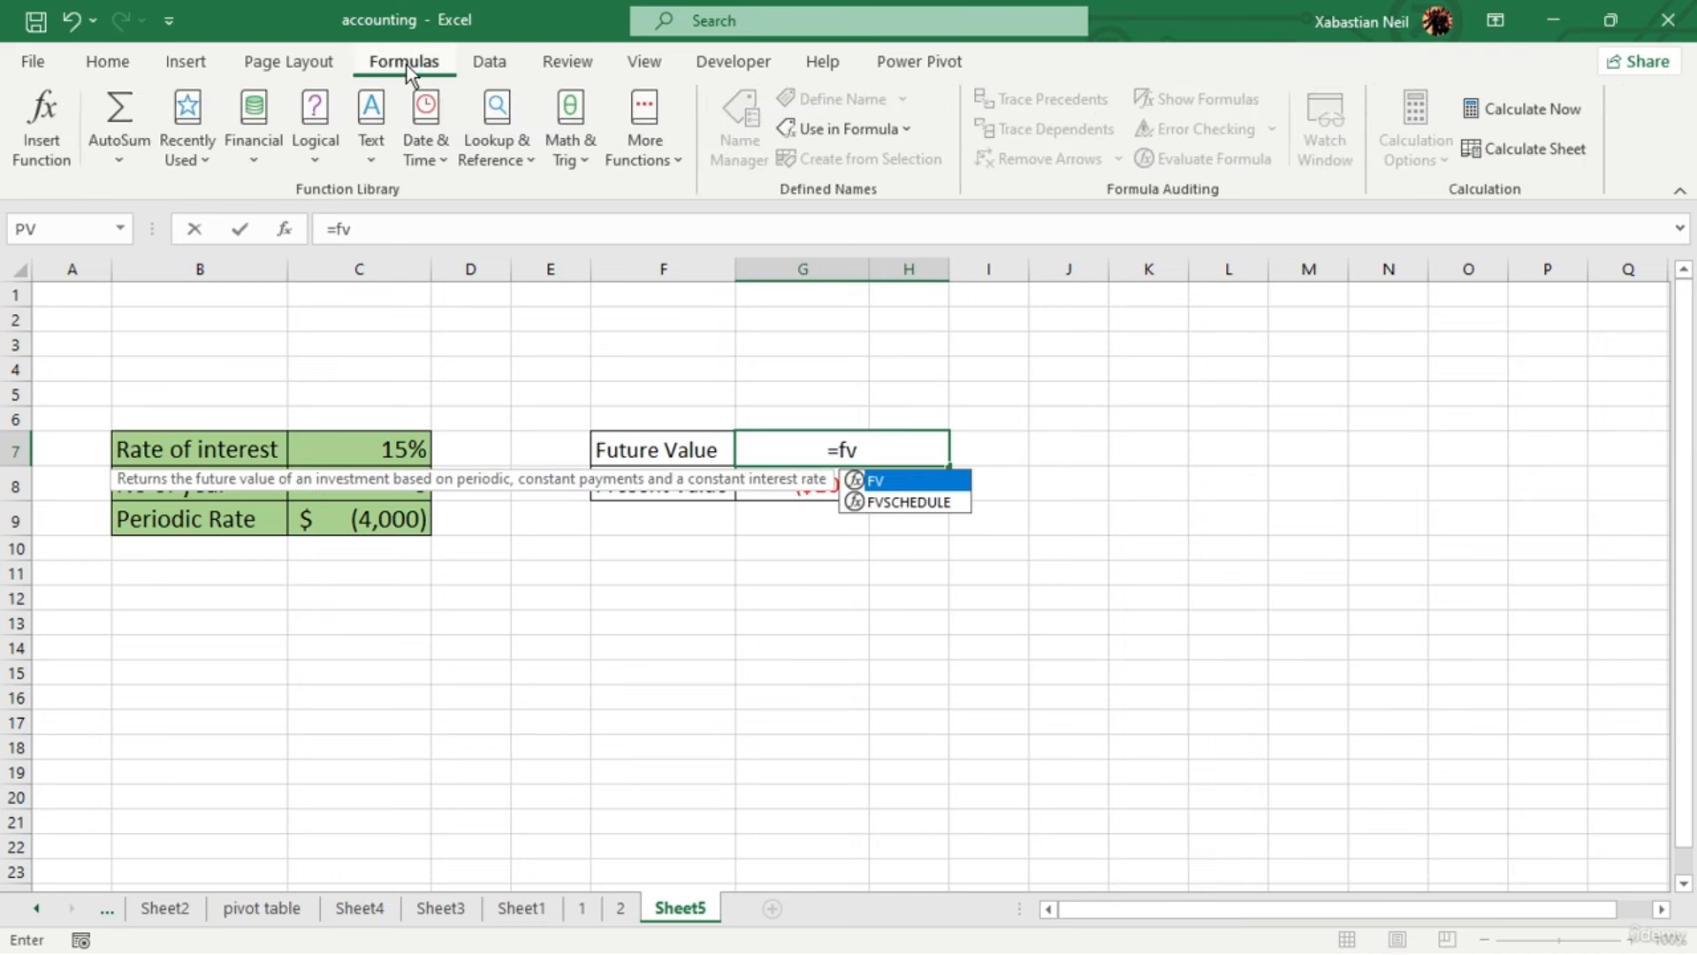
click(252, 138)
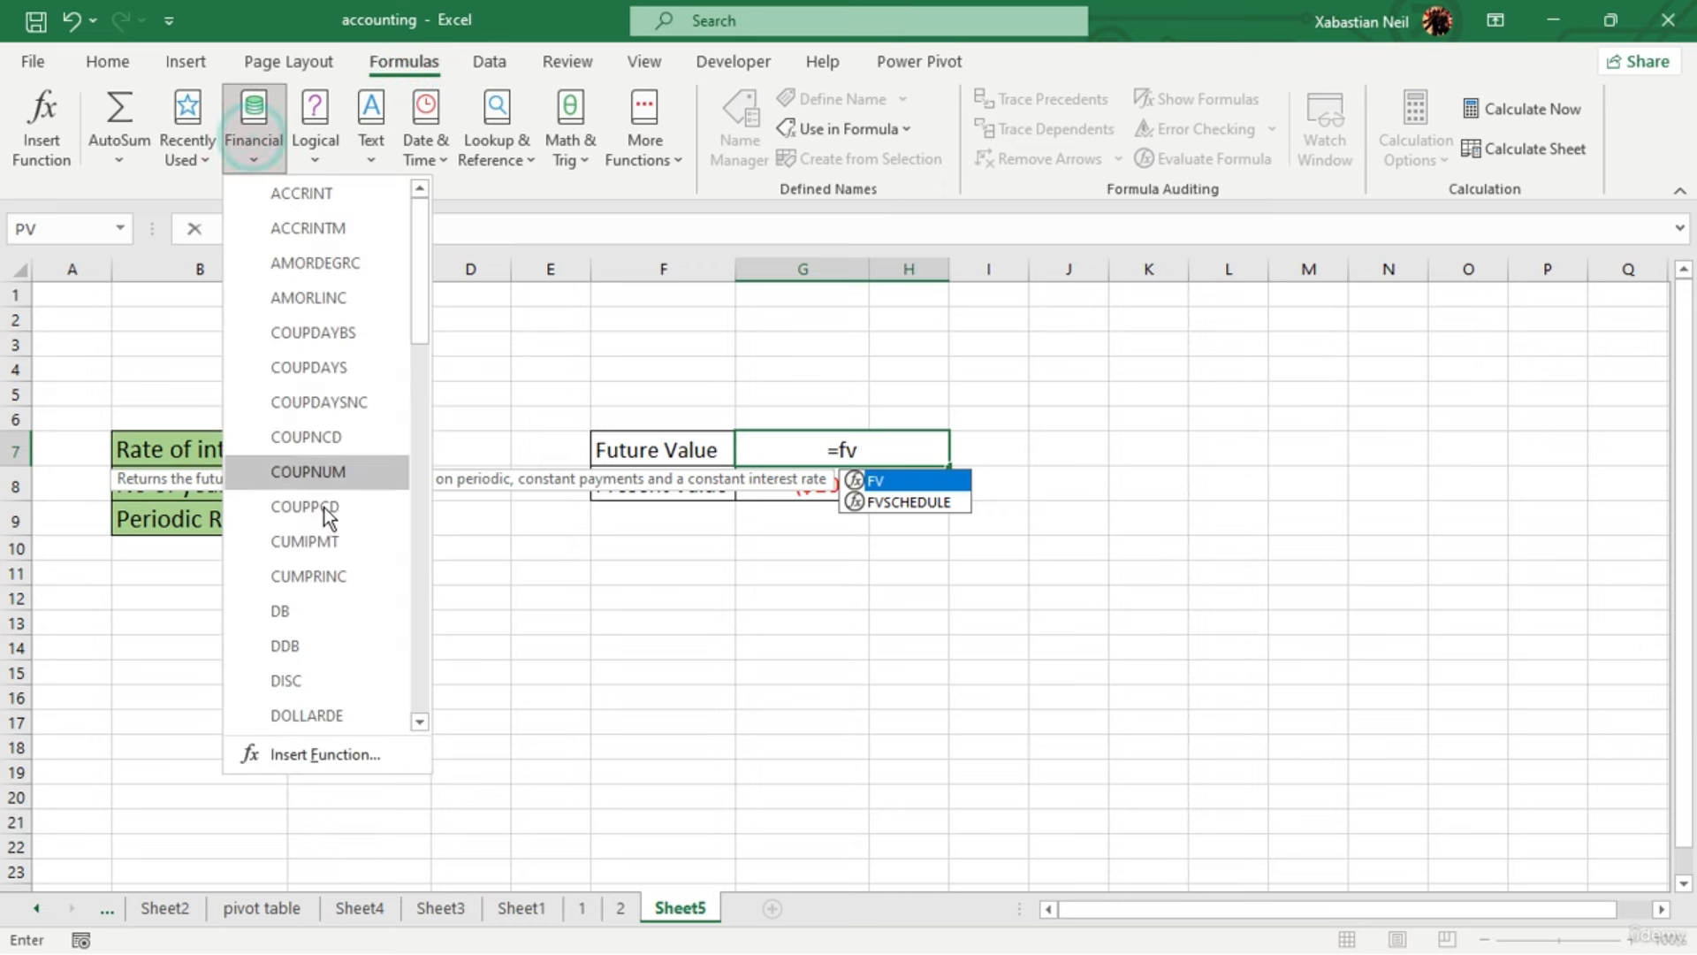
scroll(318, 548, down, 1)
scroll(364, 697, down, 1)
scroll(365, 698, down, 1)
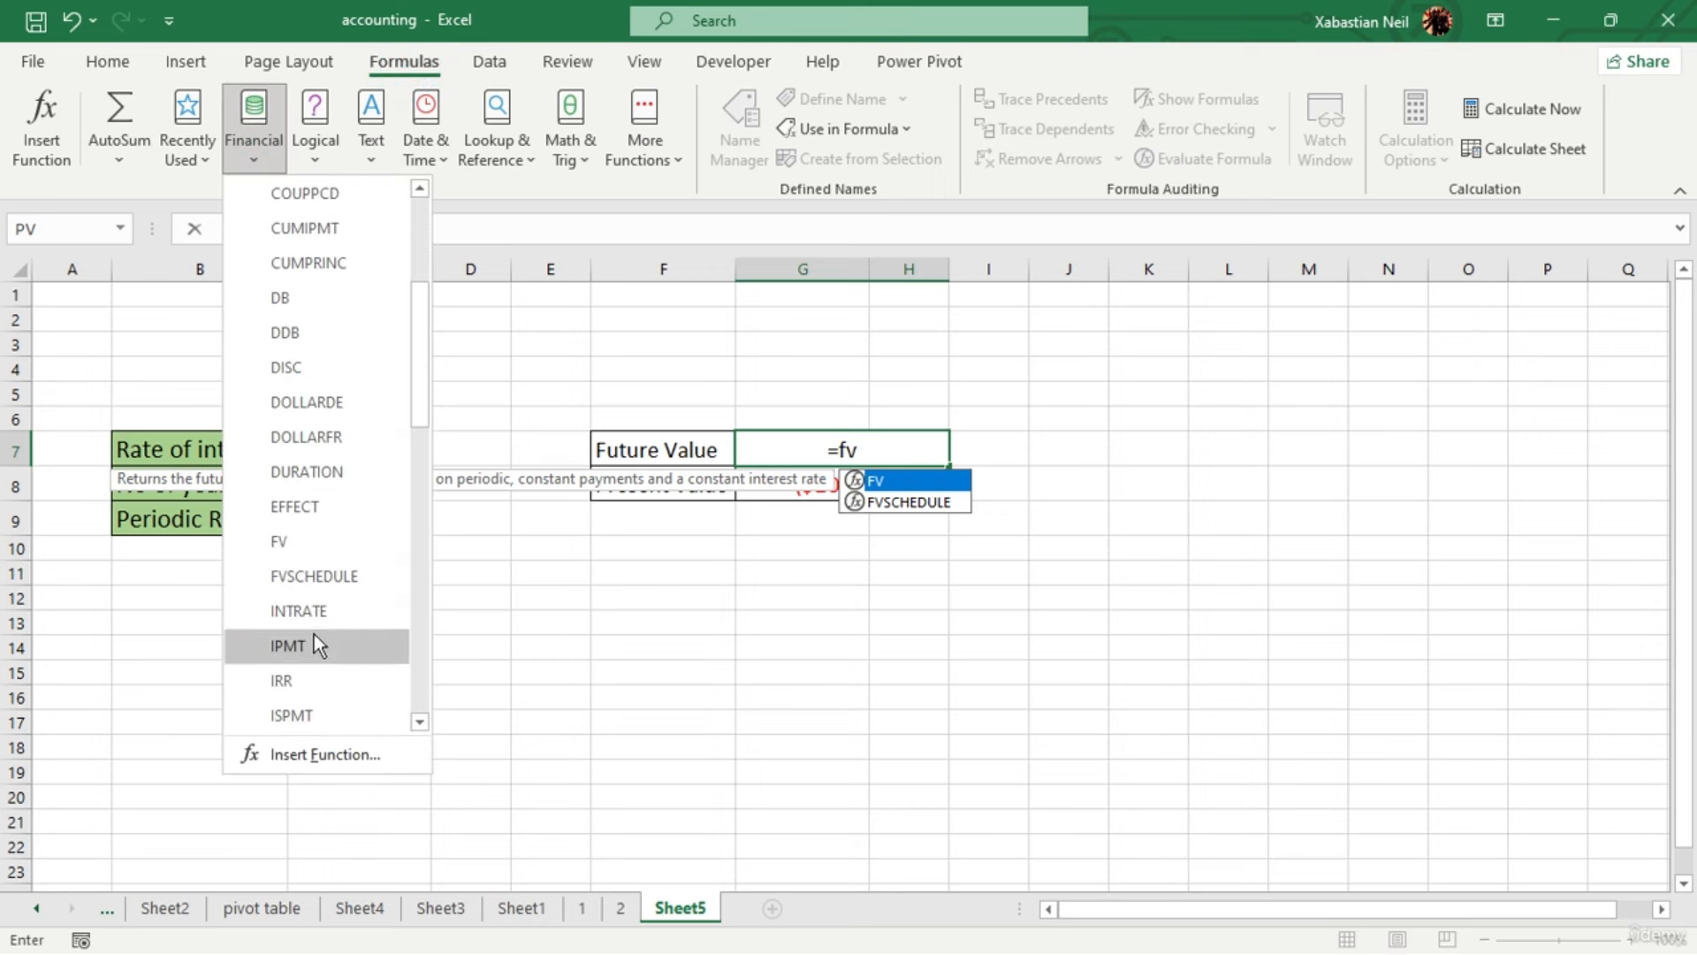
click(908, 449)
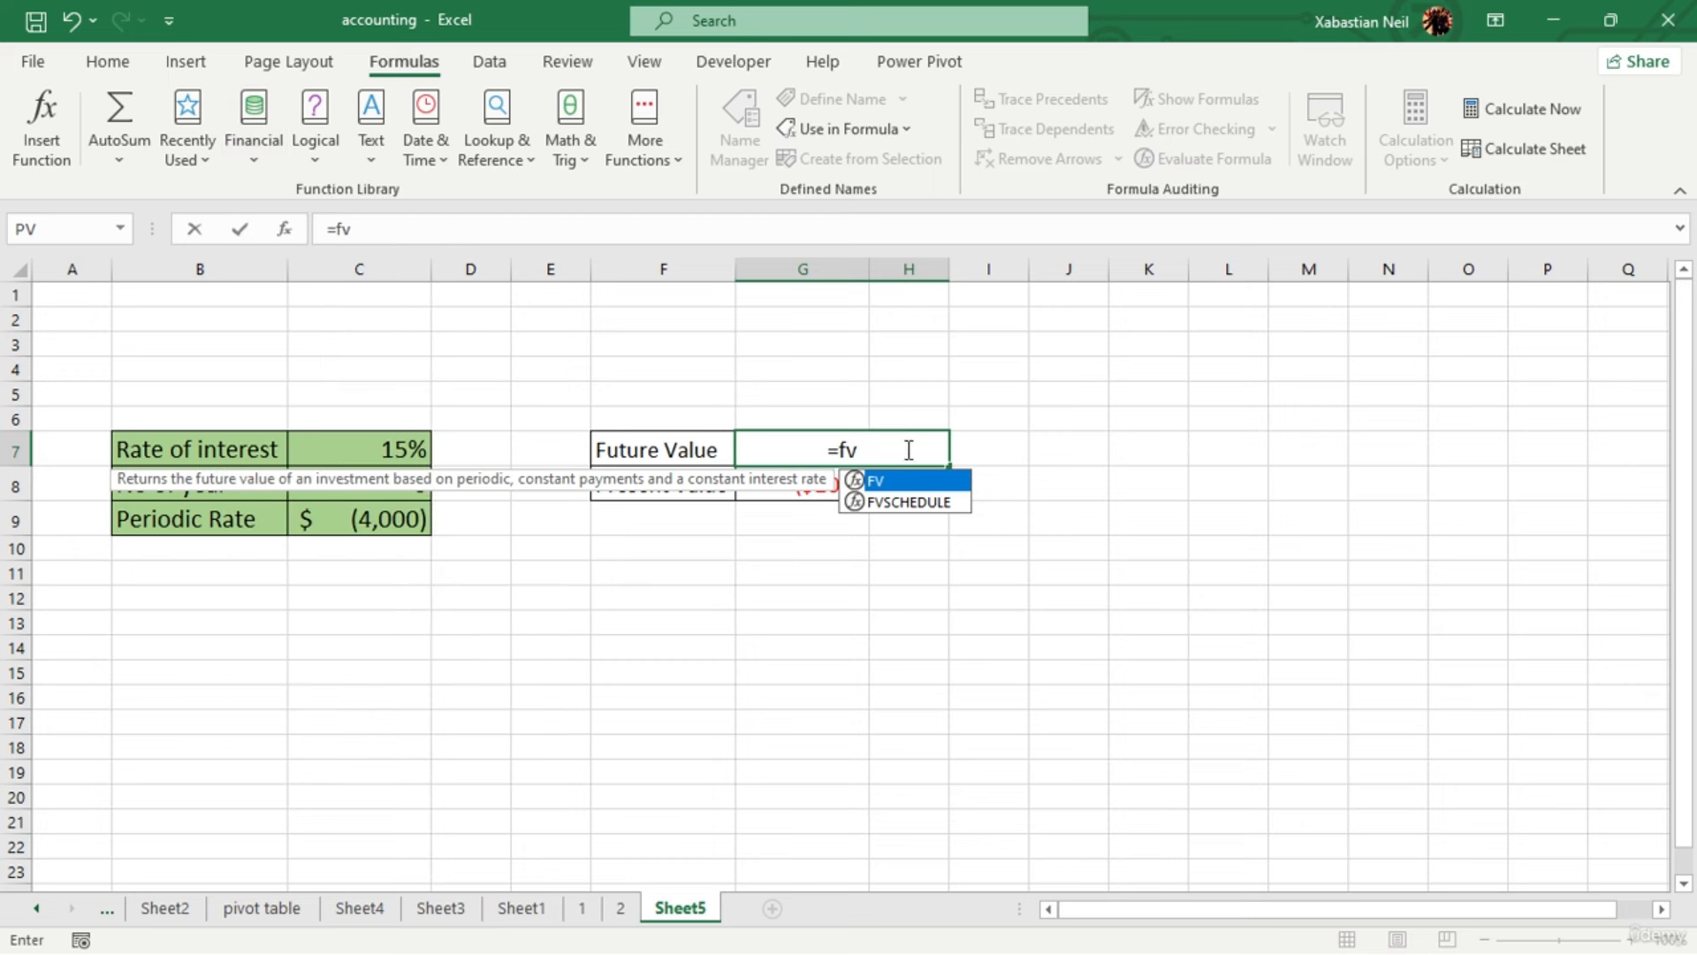
key(Tab)
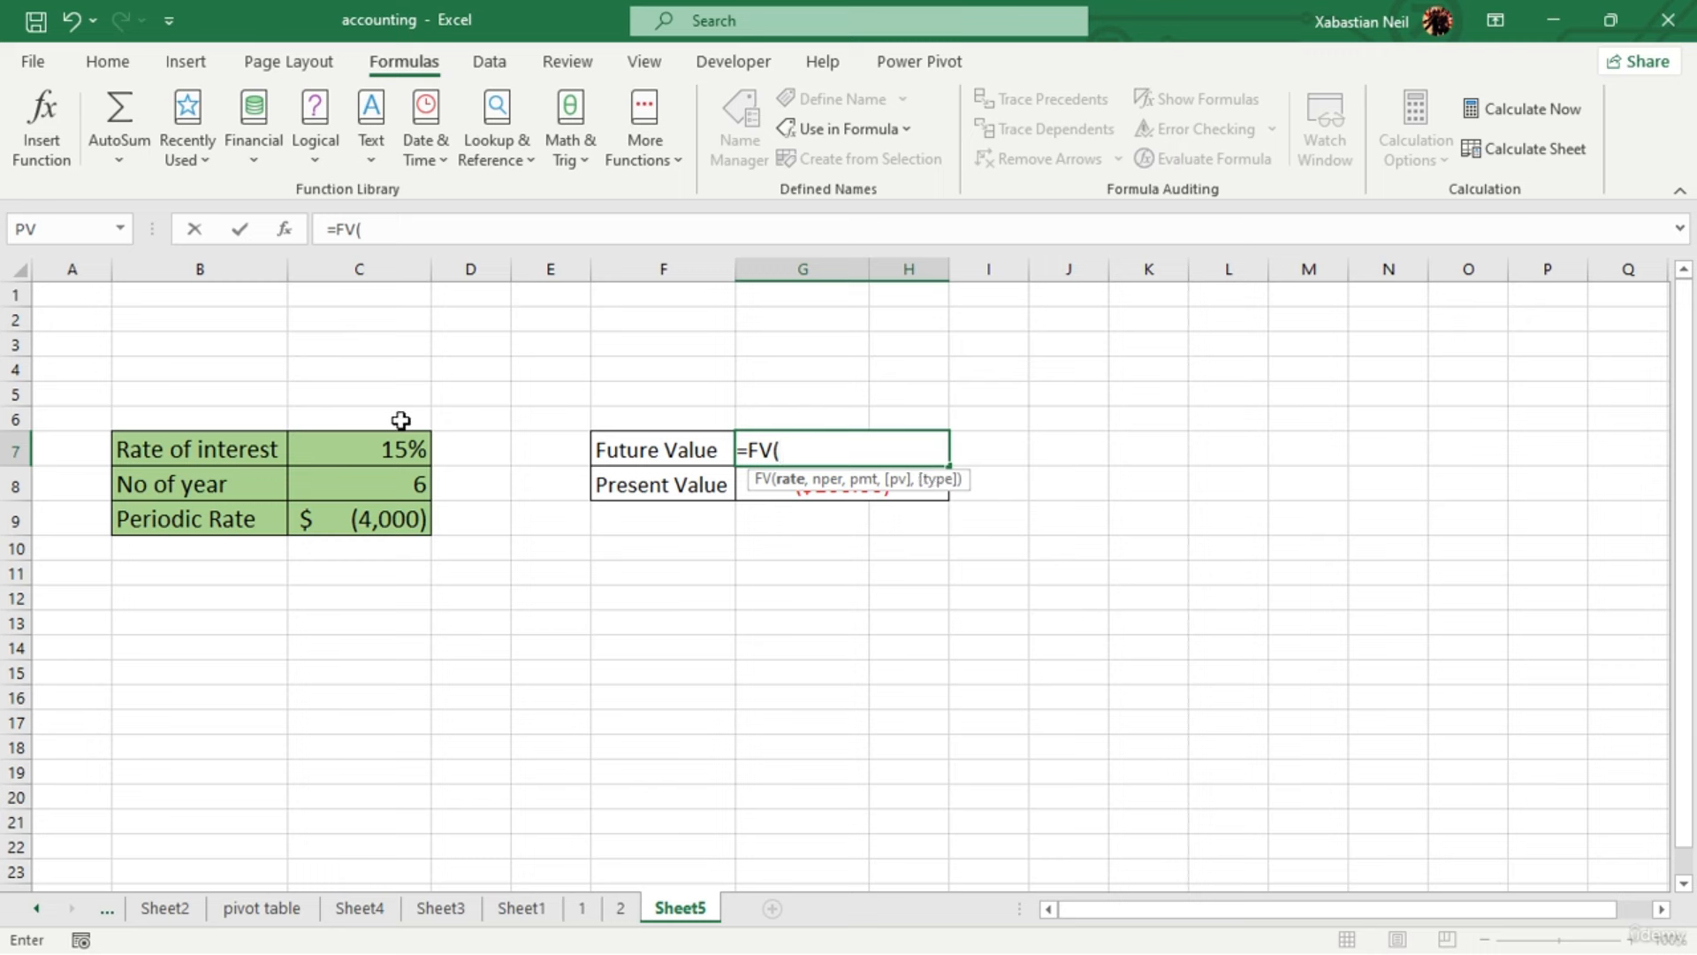
Complete the FV formula in G7 with rate C7, periods C8, payment C9, present value 0 and type 0
click(374, 456)
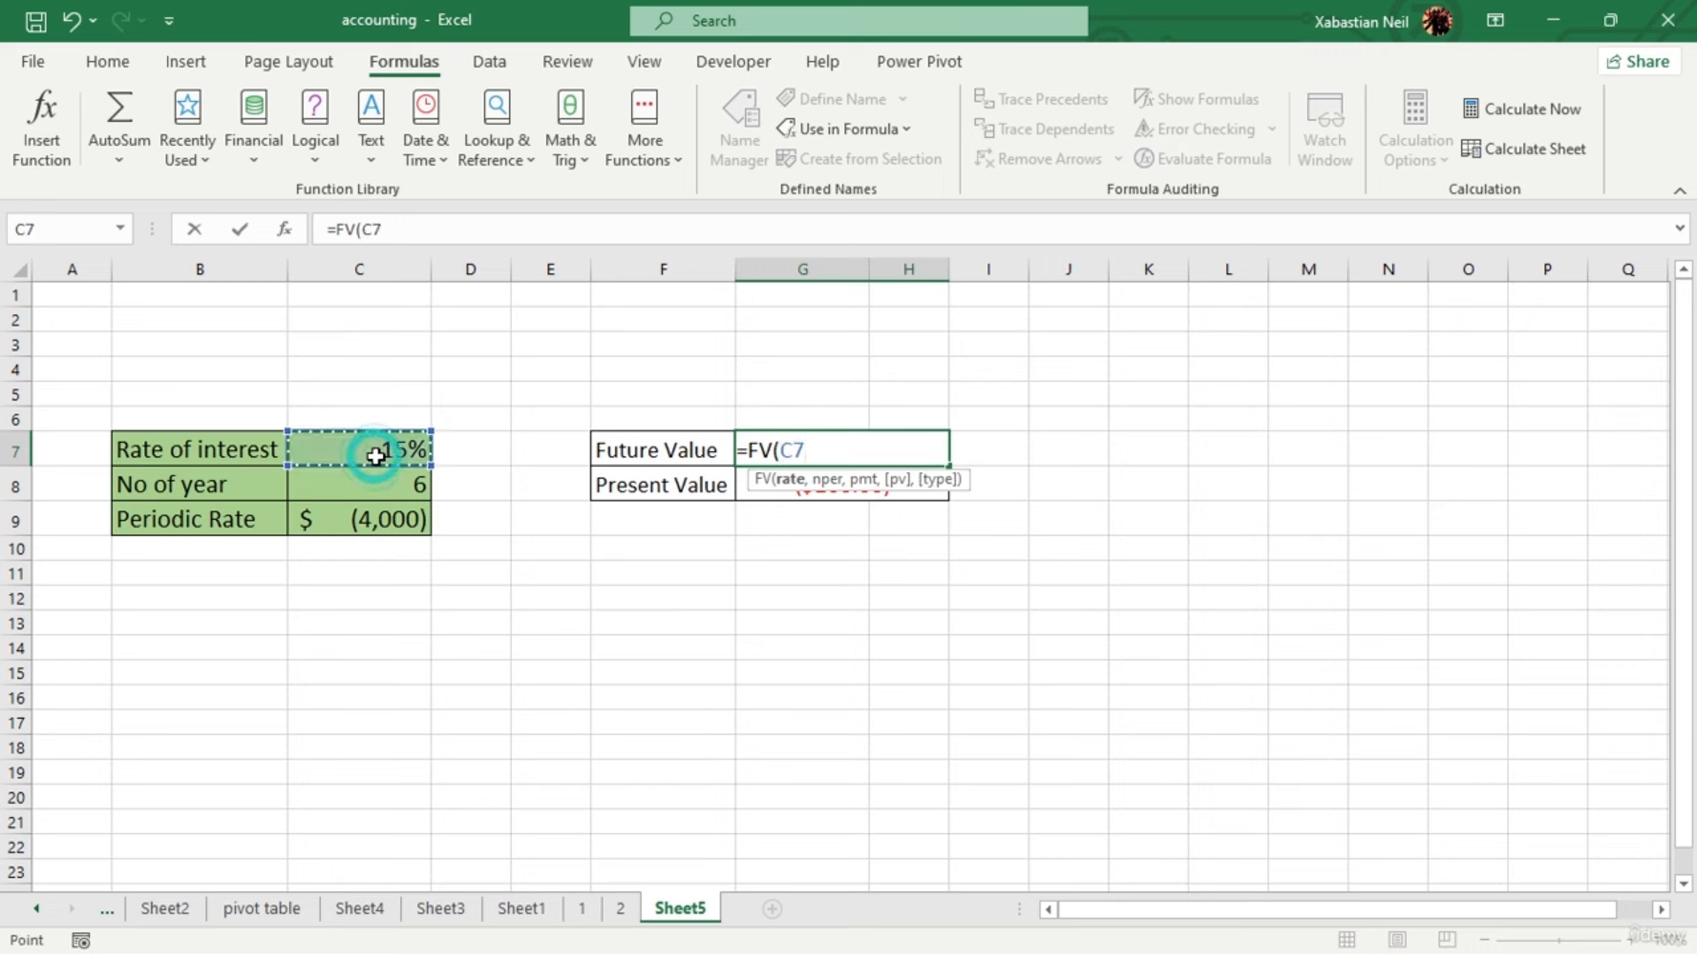
text(,)
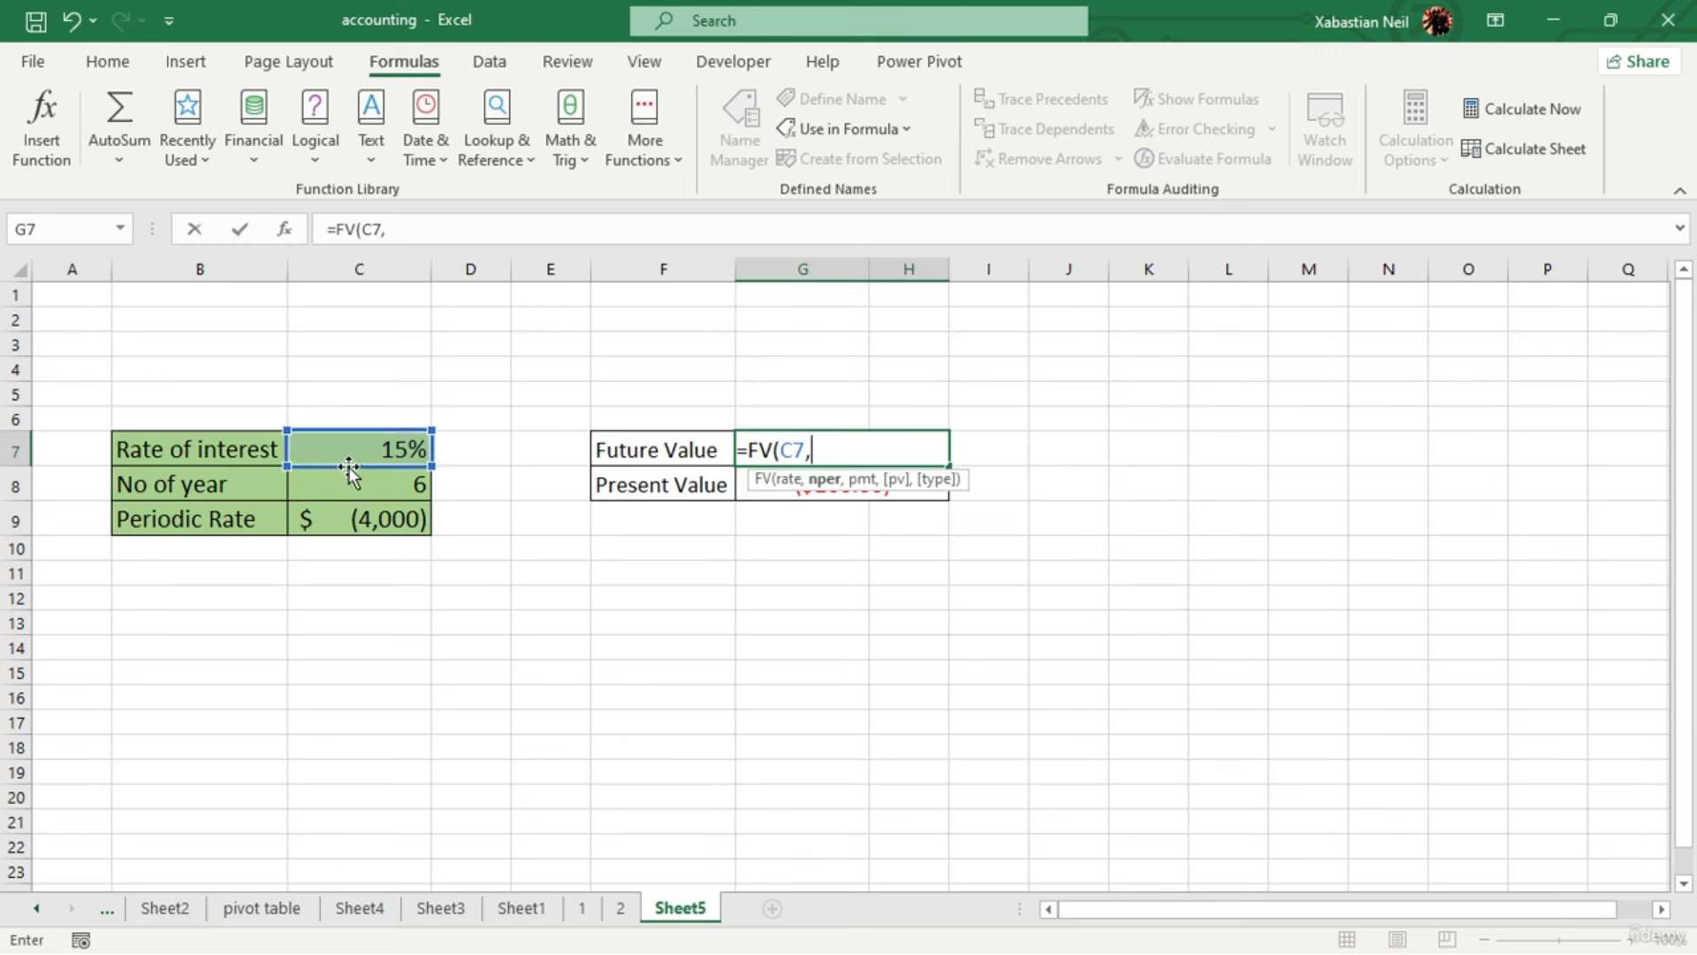
click(383, 501)
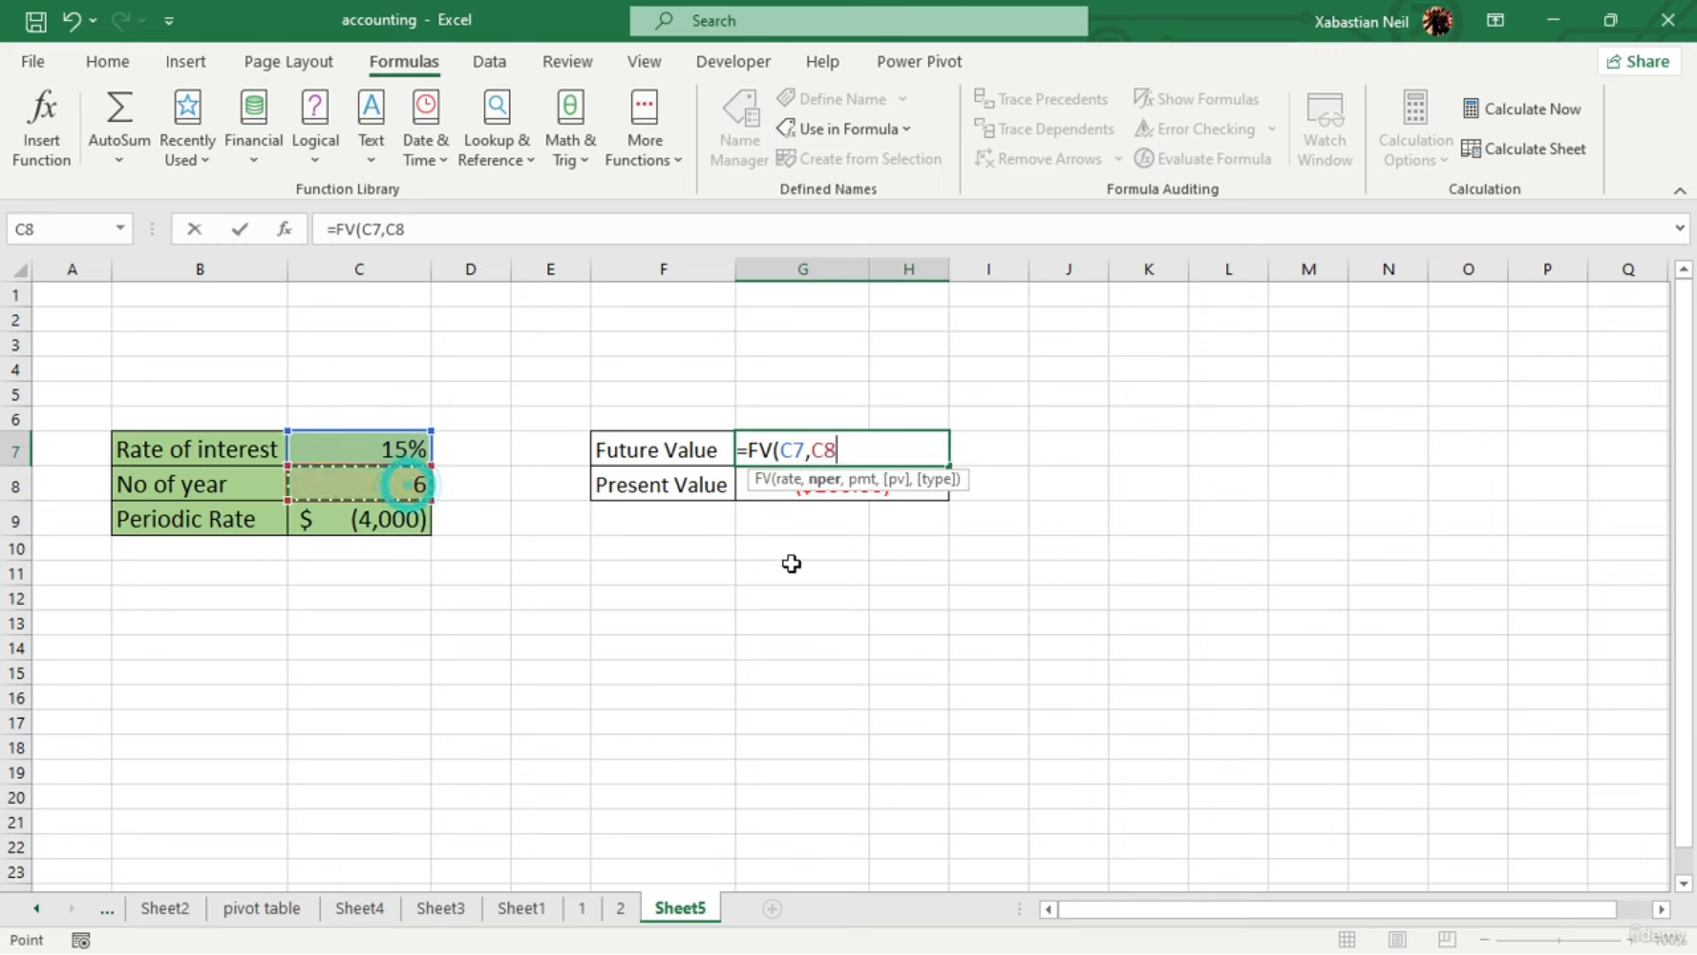
text(,)
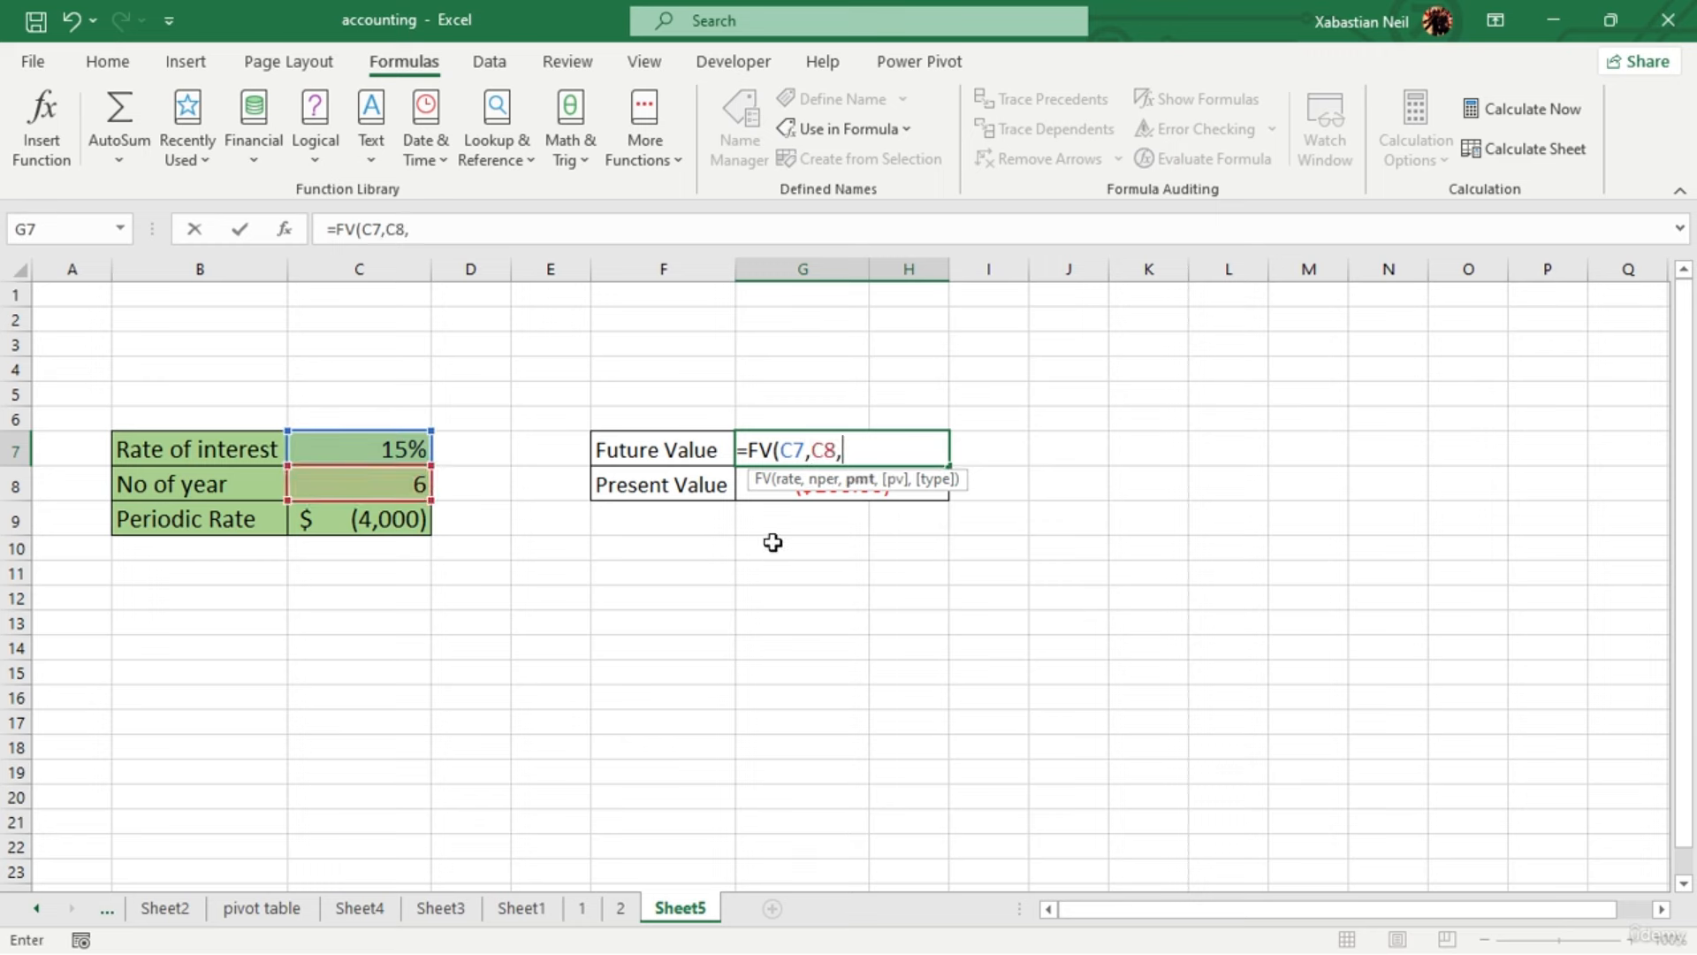
click(405, 523)
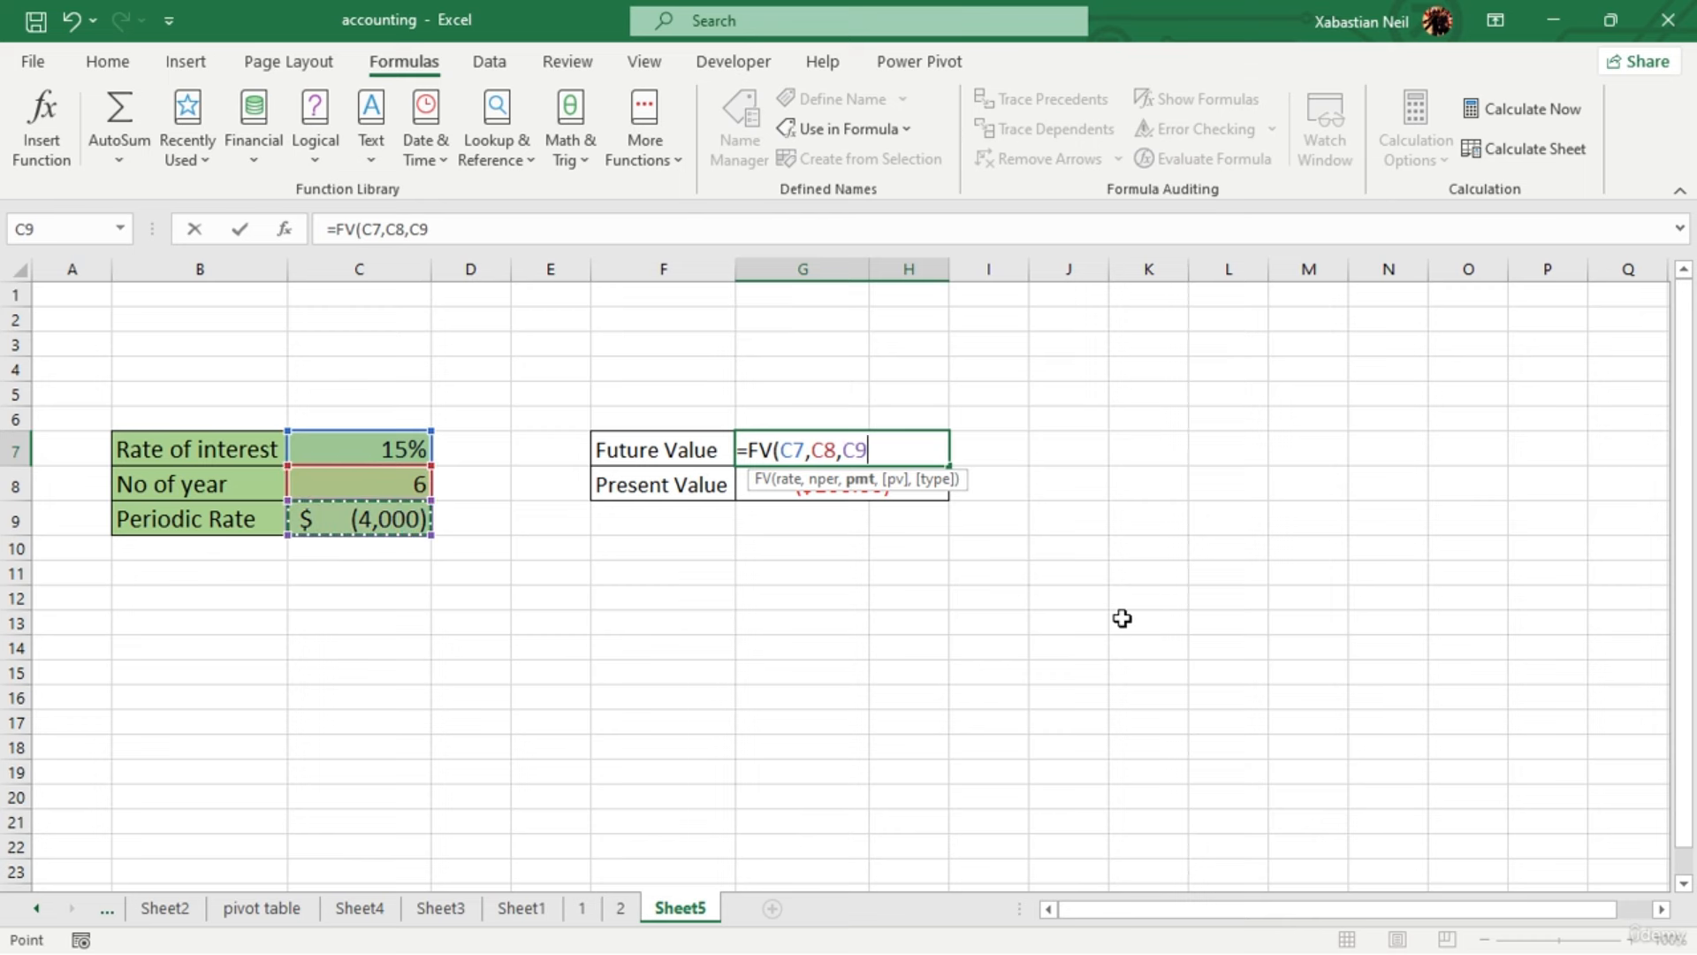
text(,)
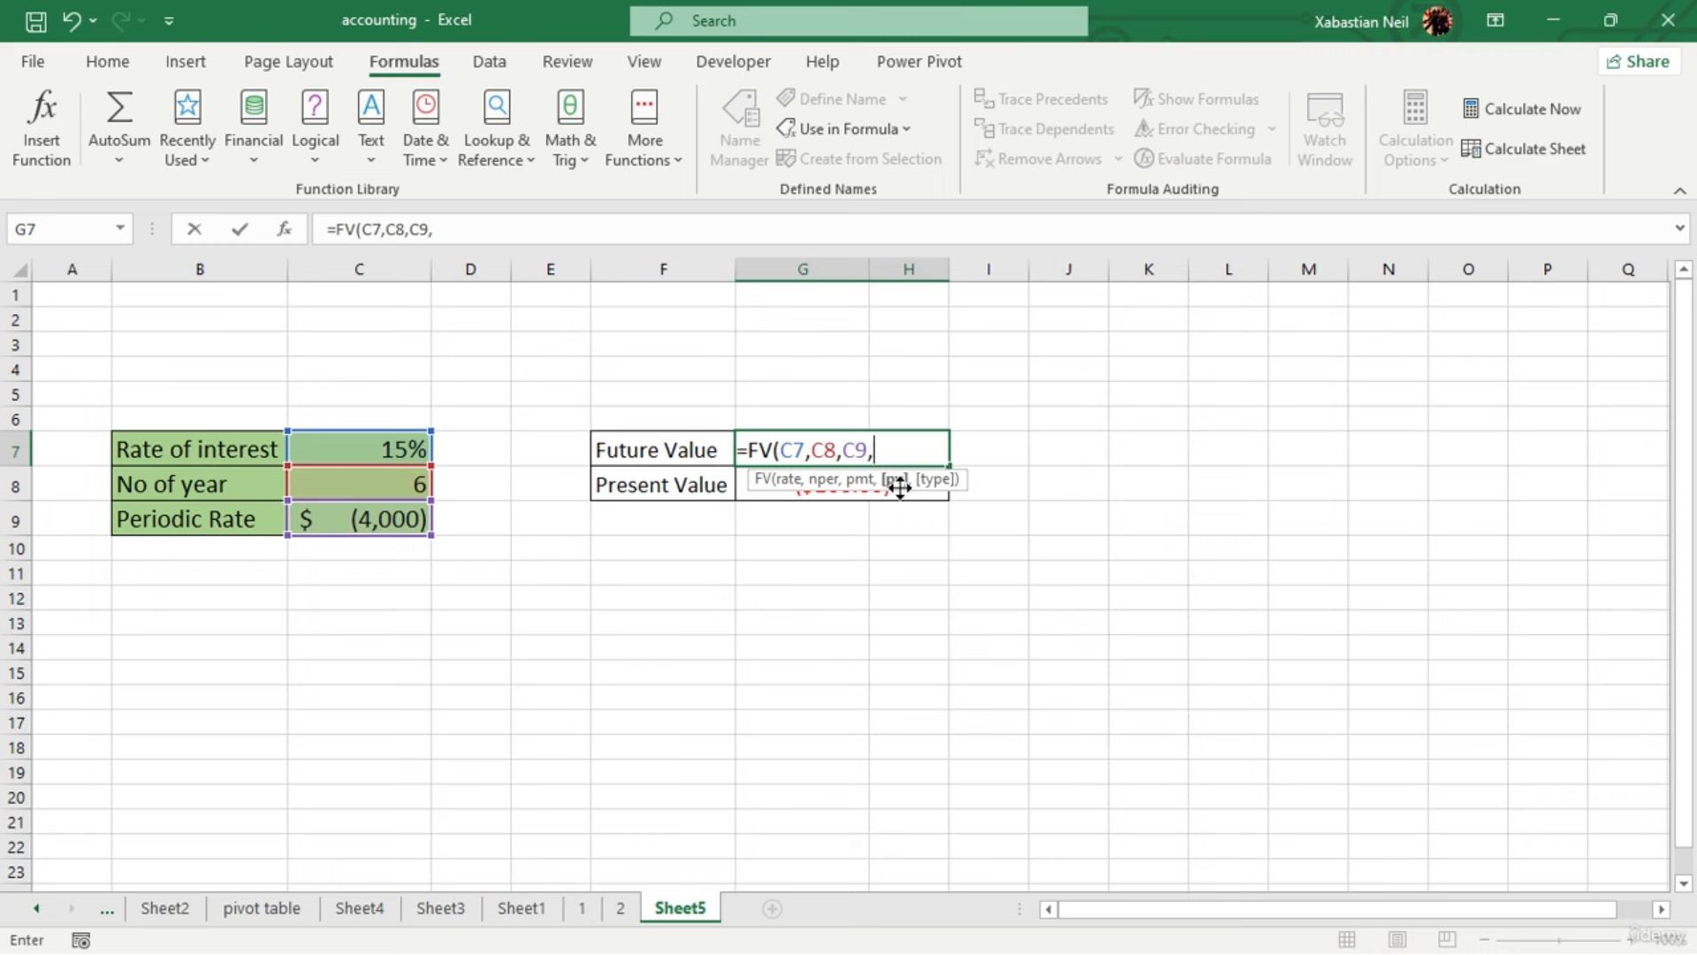
text(0,)
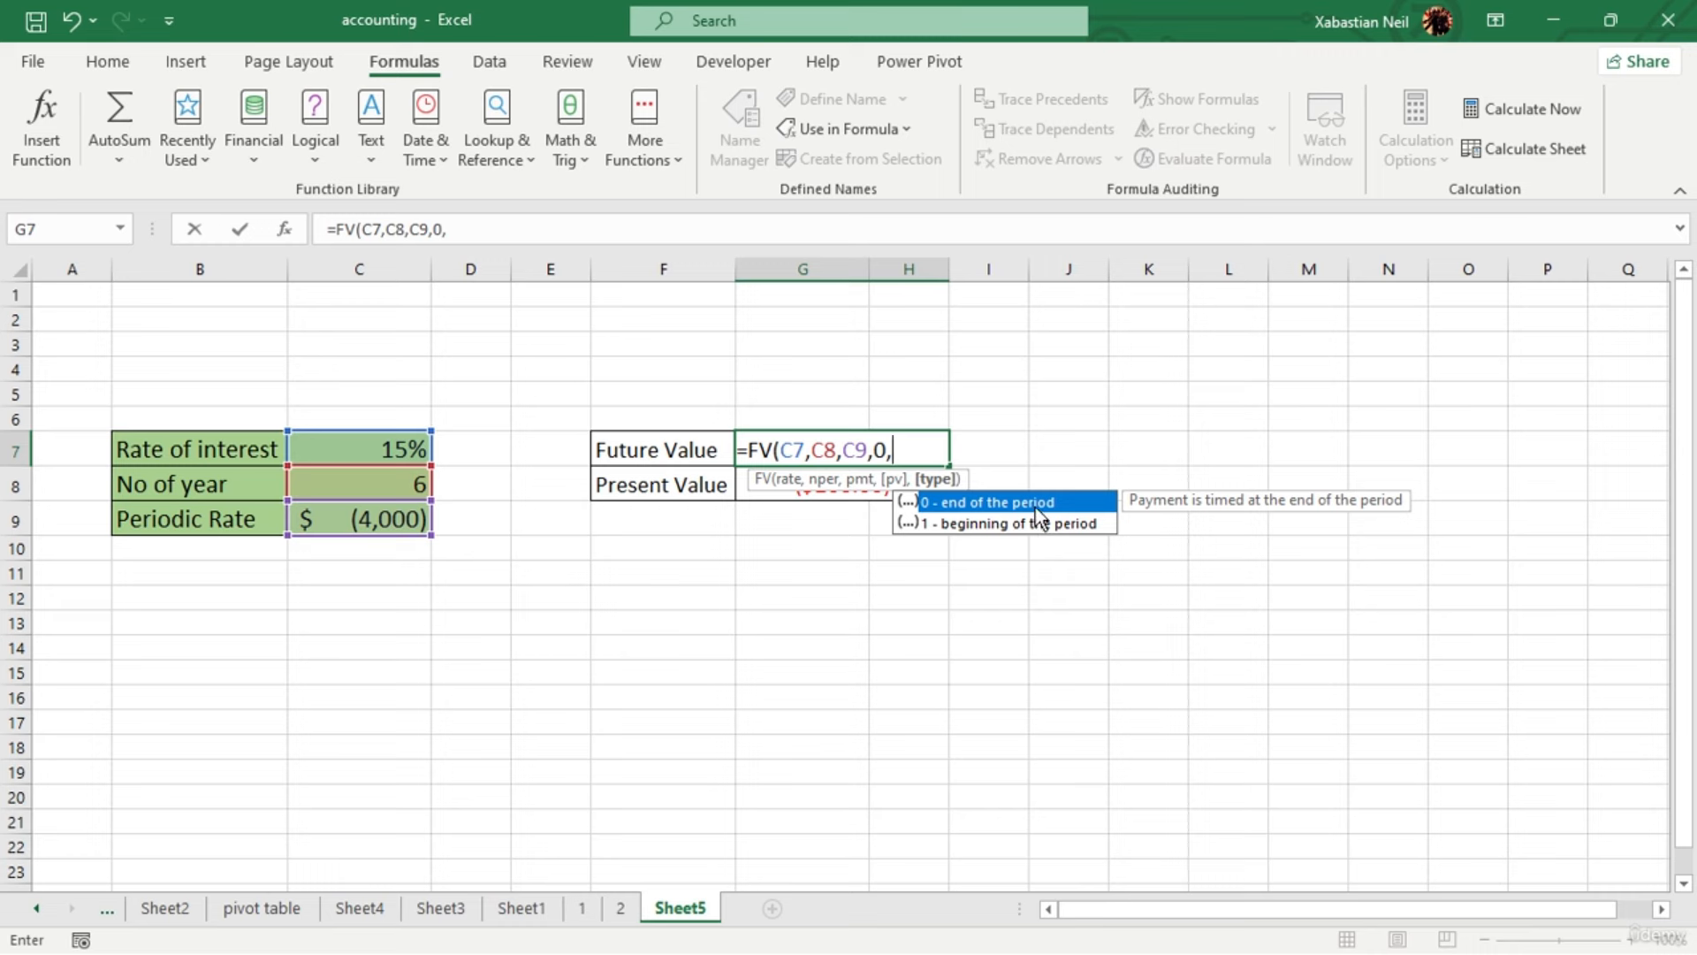
text(0)
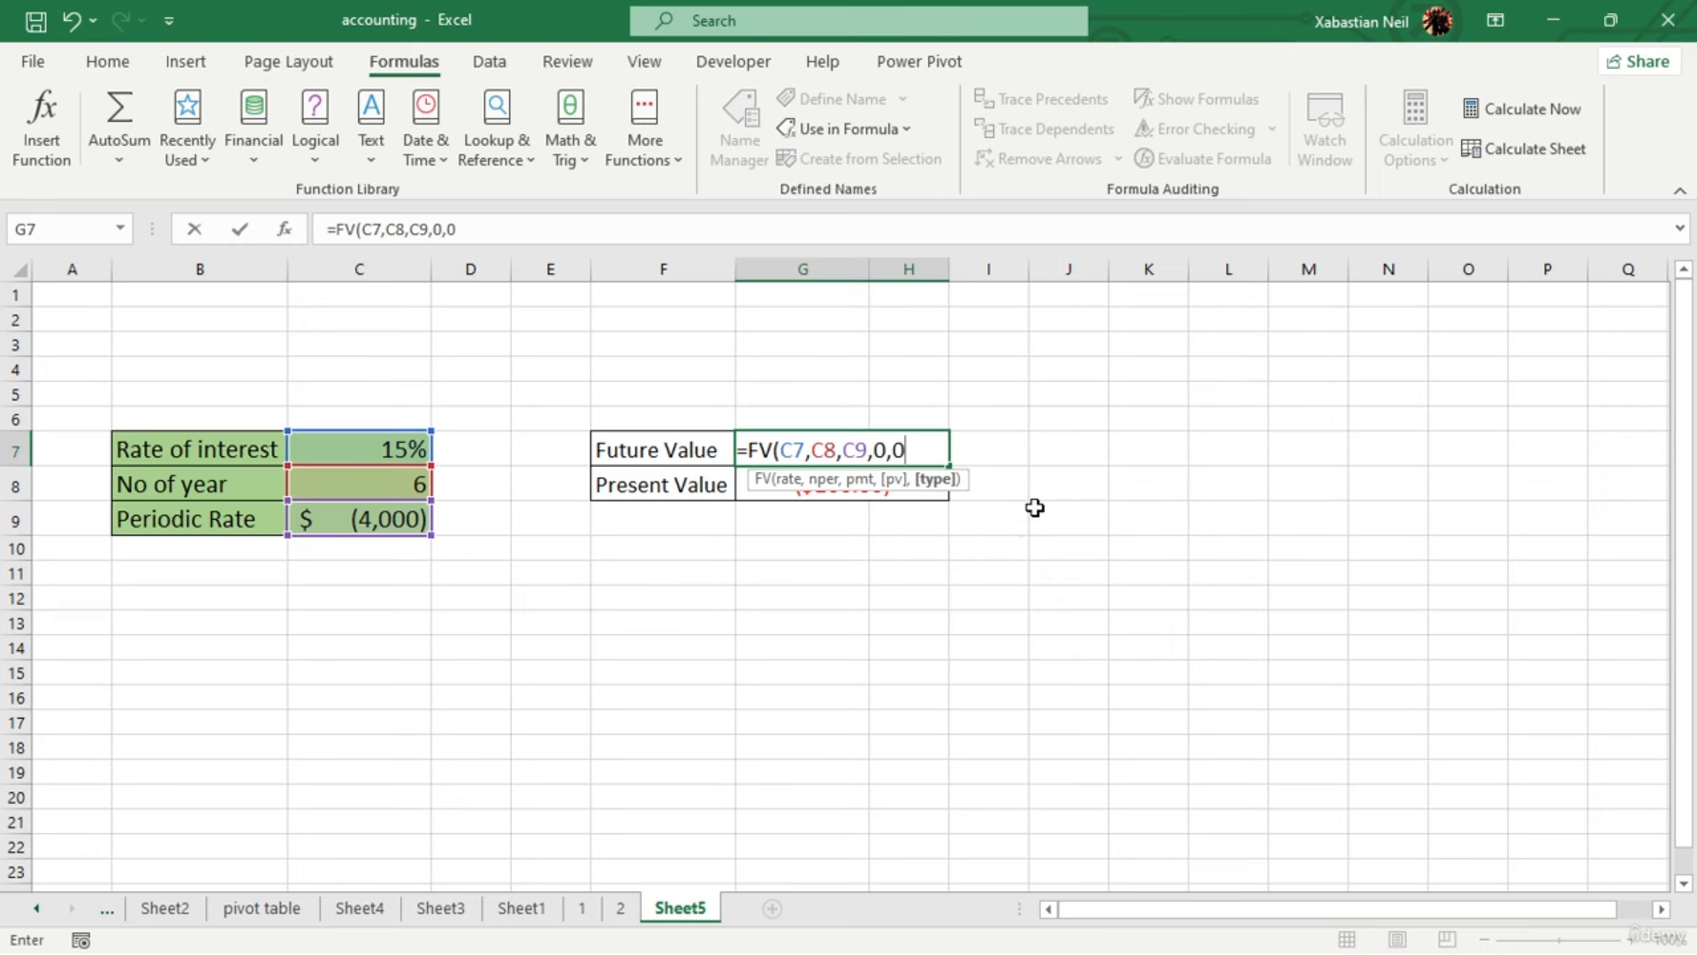
text())
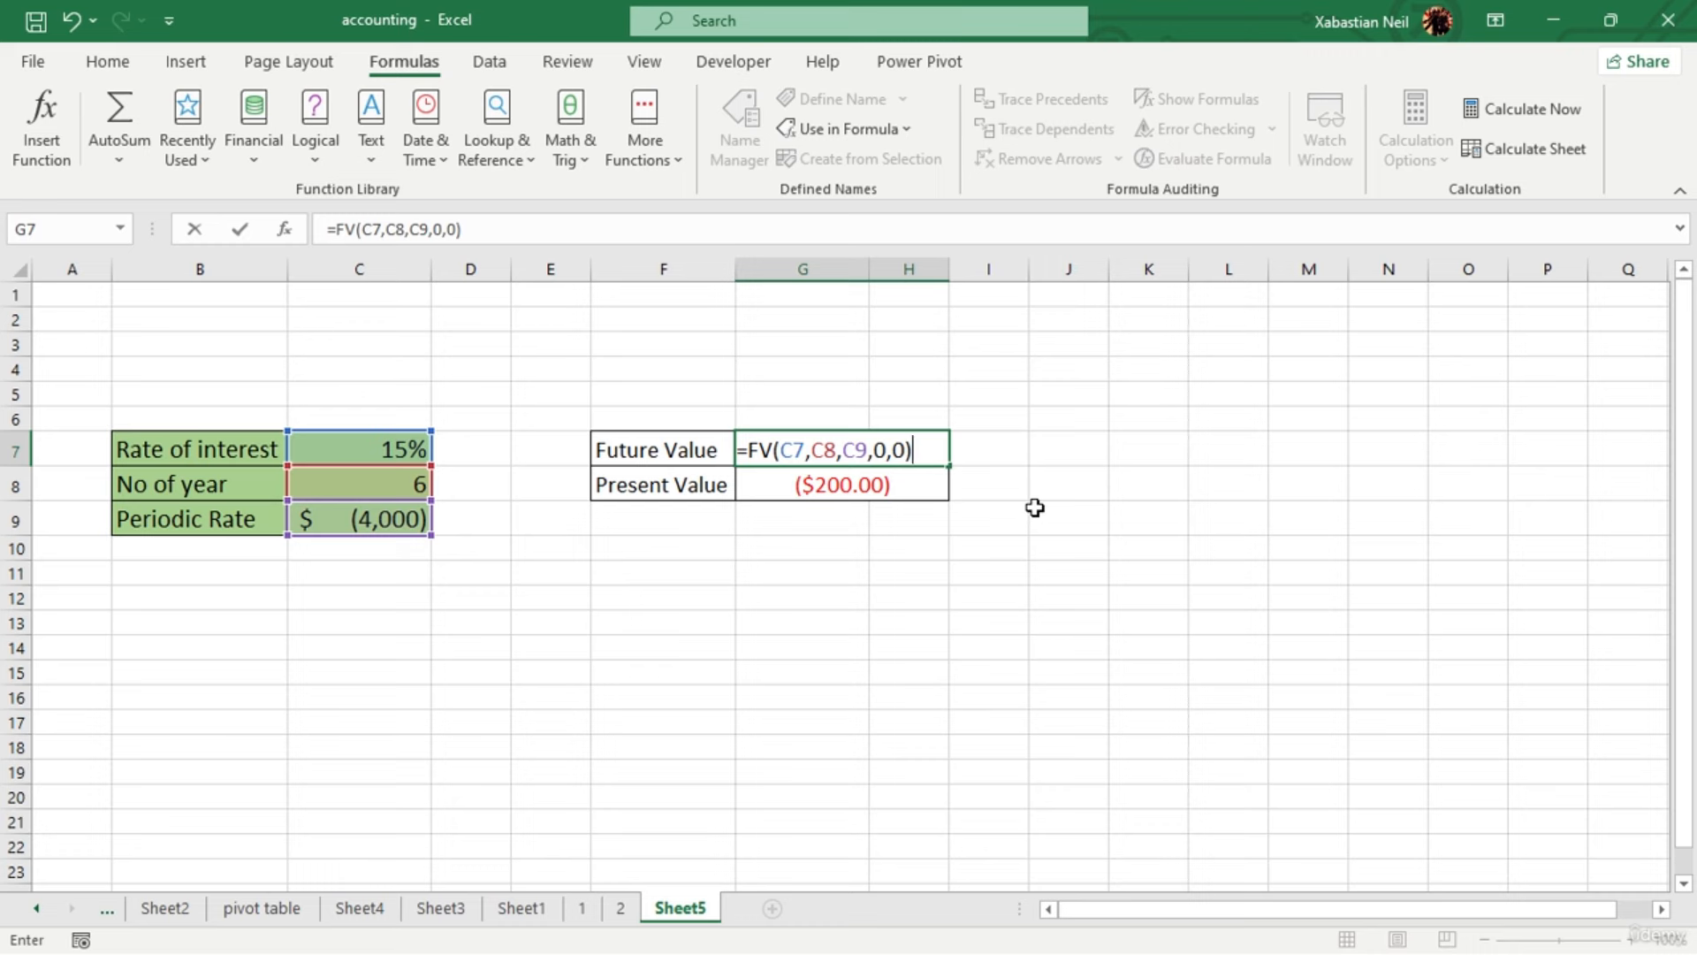
key(Return)
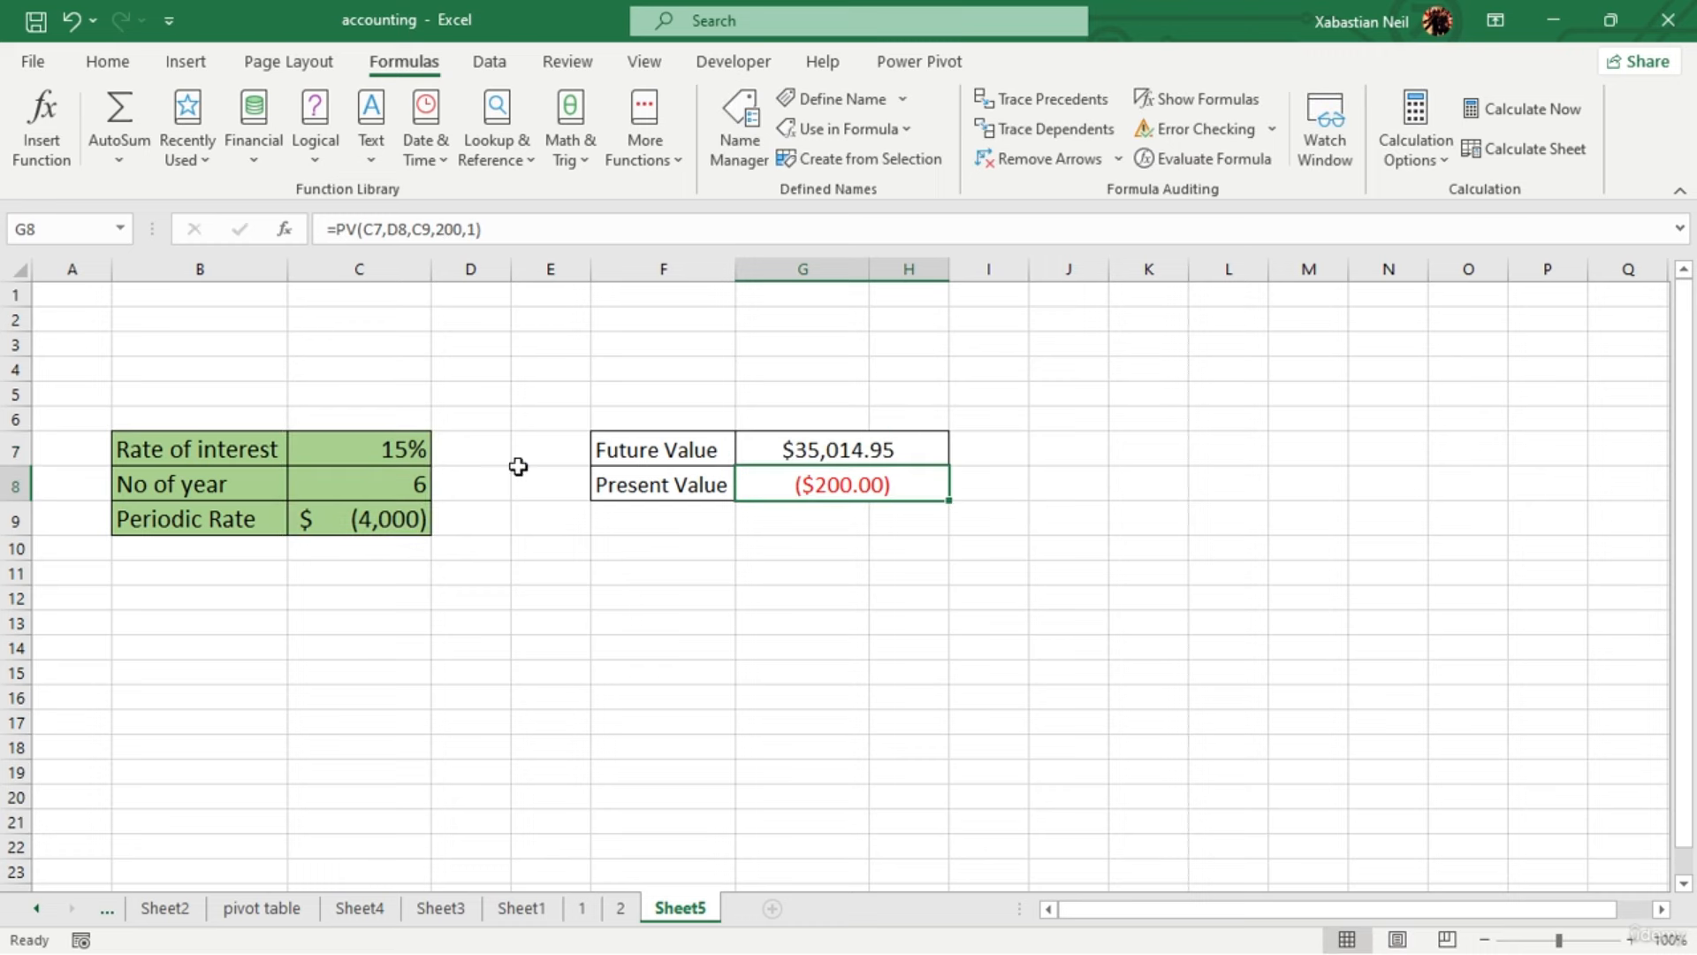
Re-enter the type argument of the FV formula in G7 as 0
double_click(906, 453)
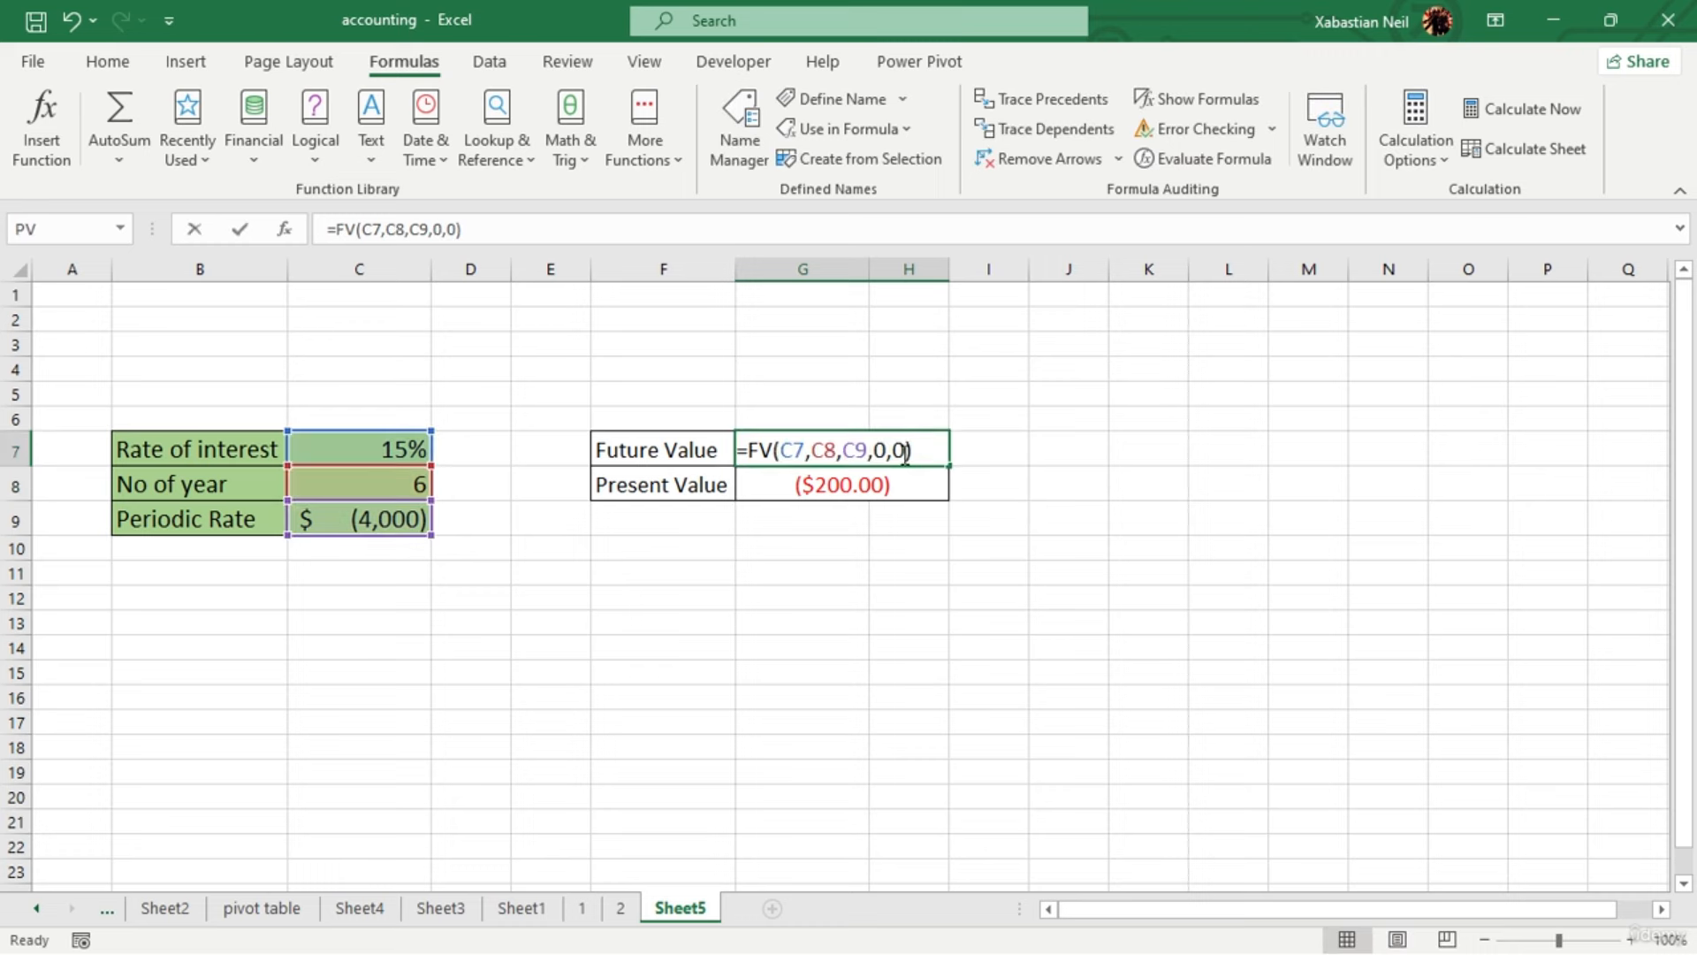
click(906, 452)
key(BackSpace)
text(0)
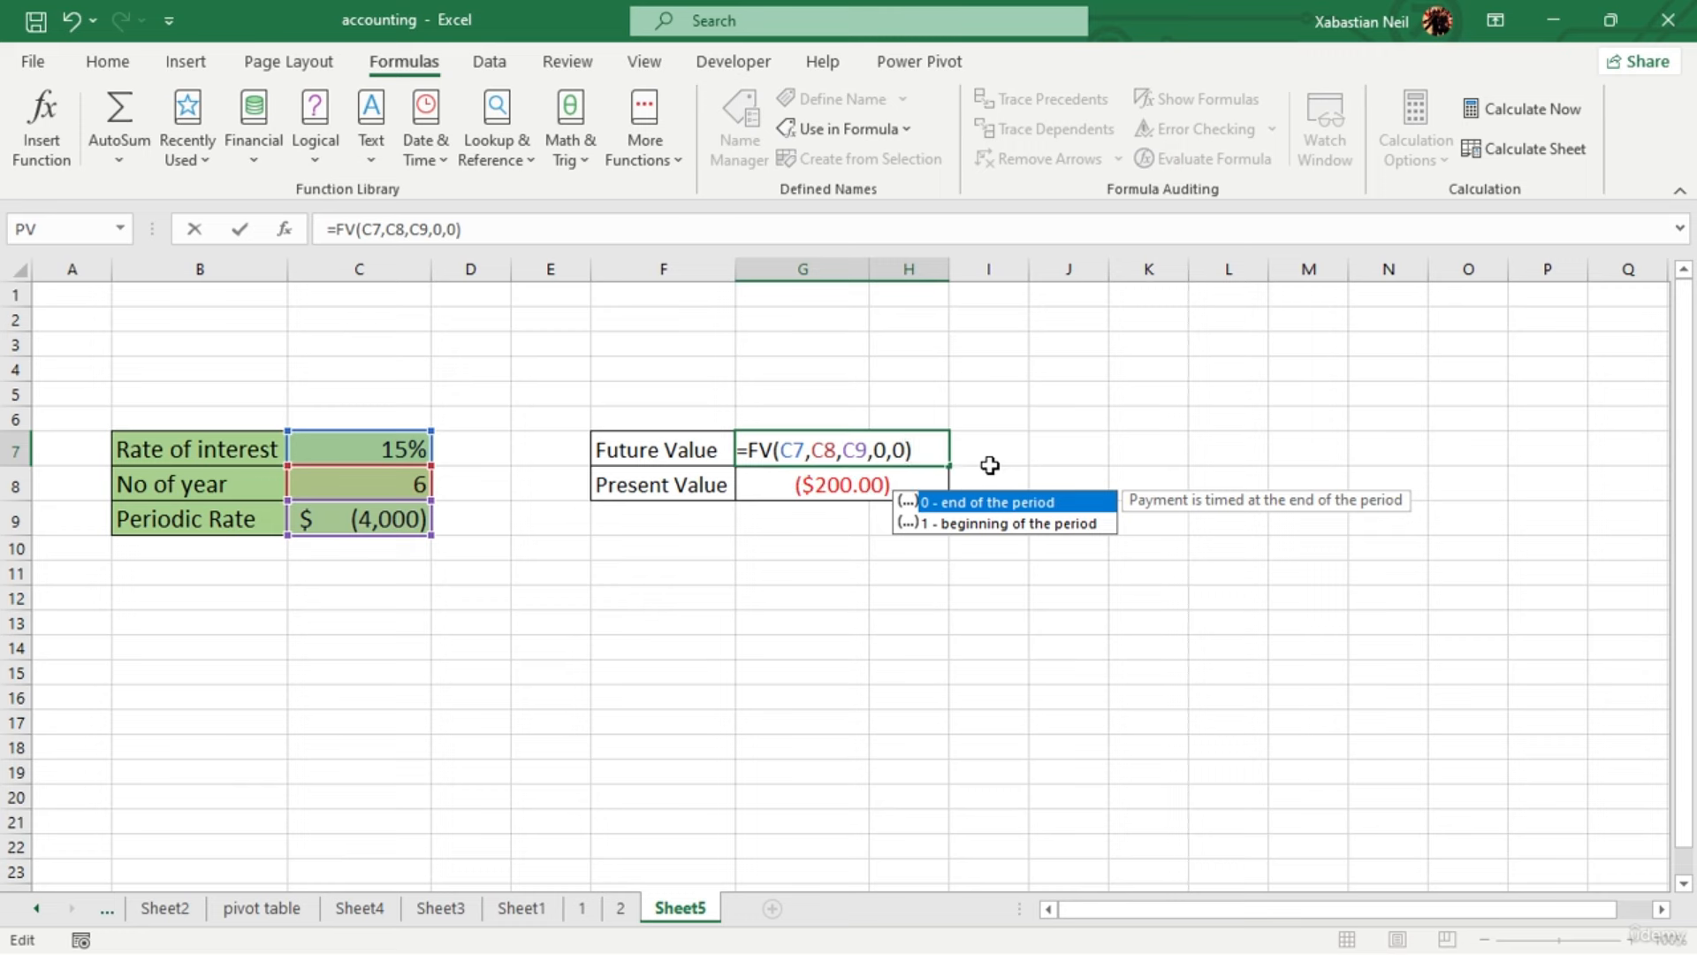
key(Return)
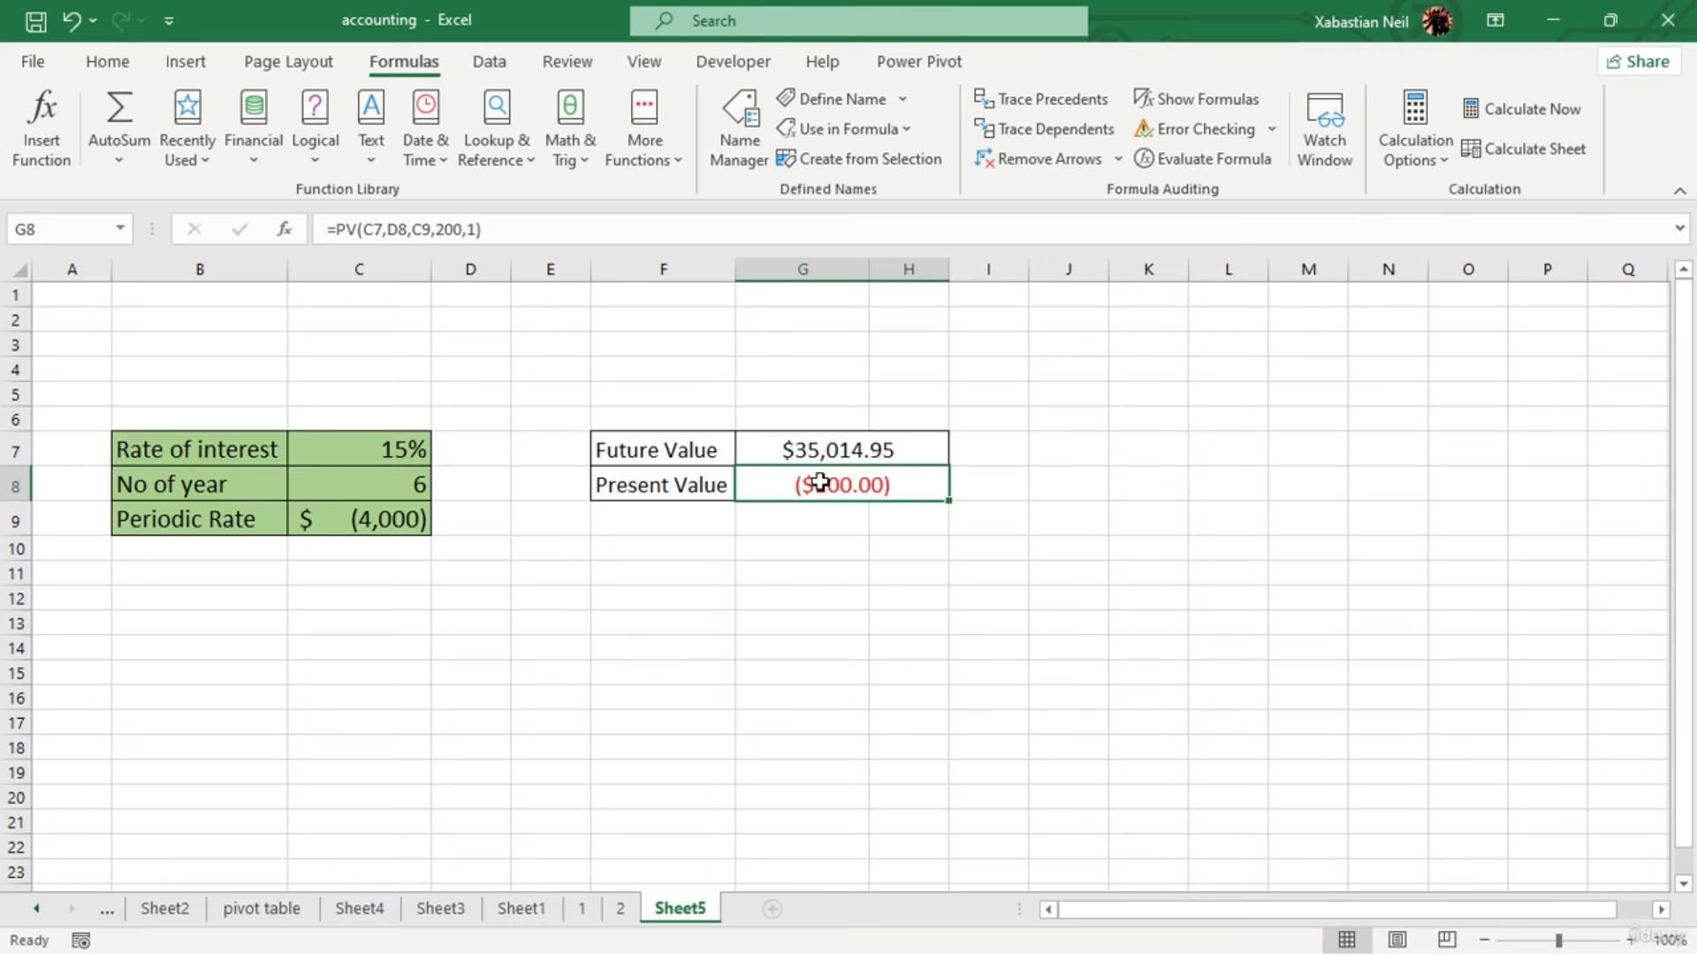
Change the type argument of the FV formula in G7 to 1, for payments at the beginning of the period
double_click(928, 447)
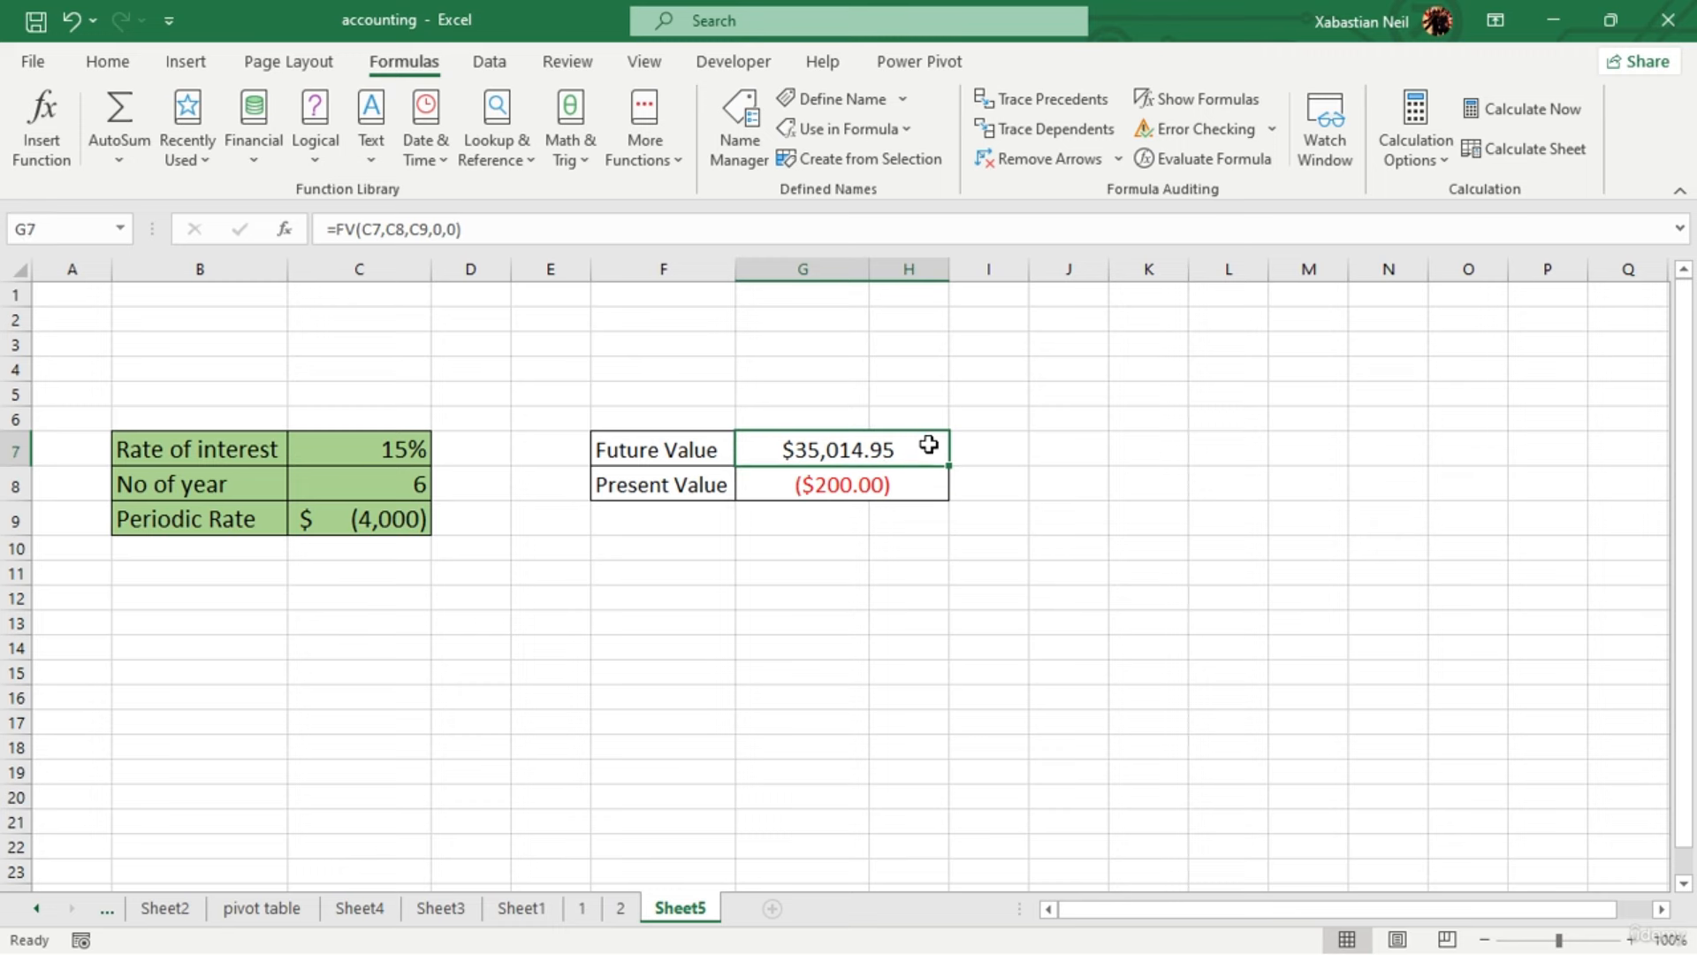
key(Left)
key(BackSpace)
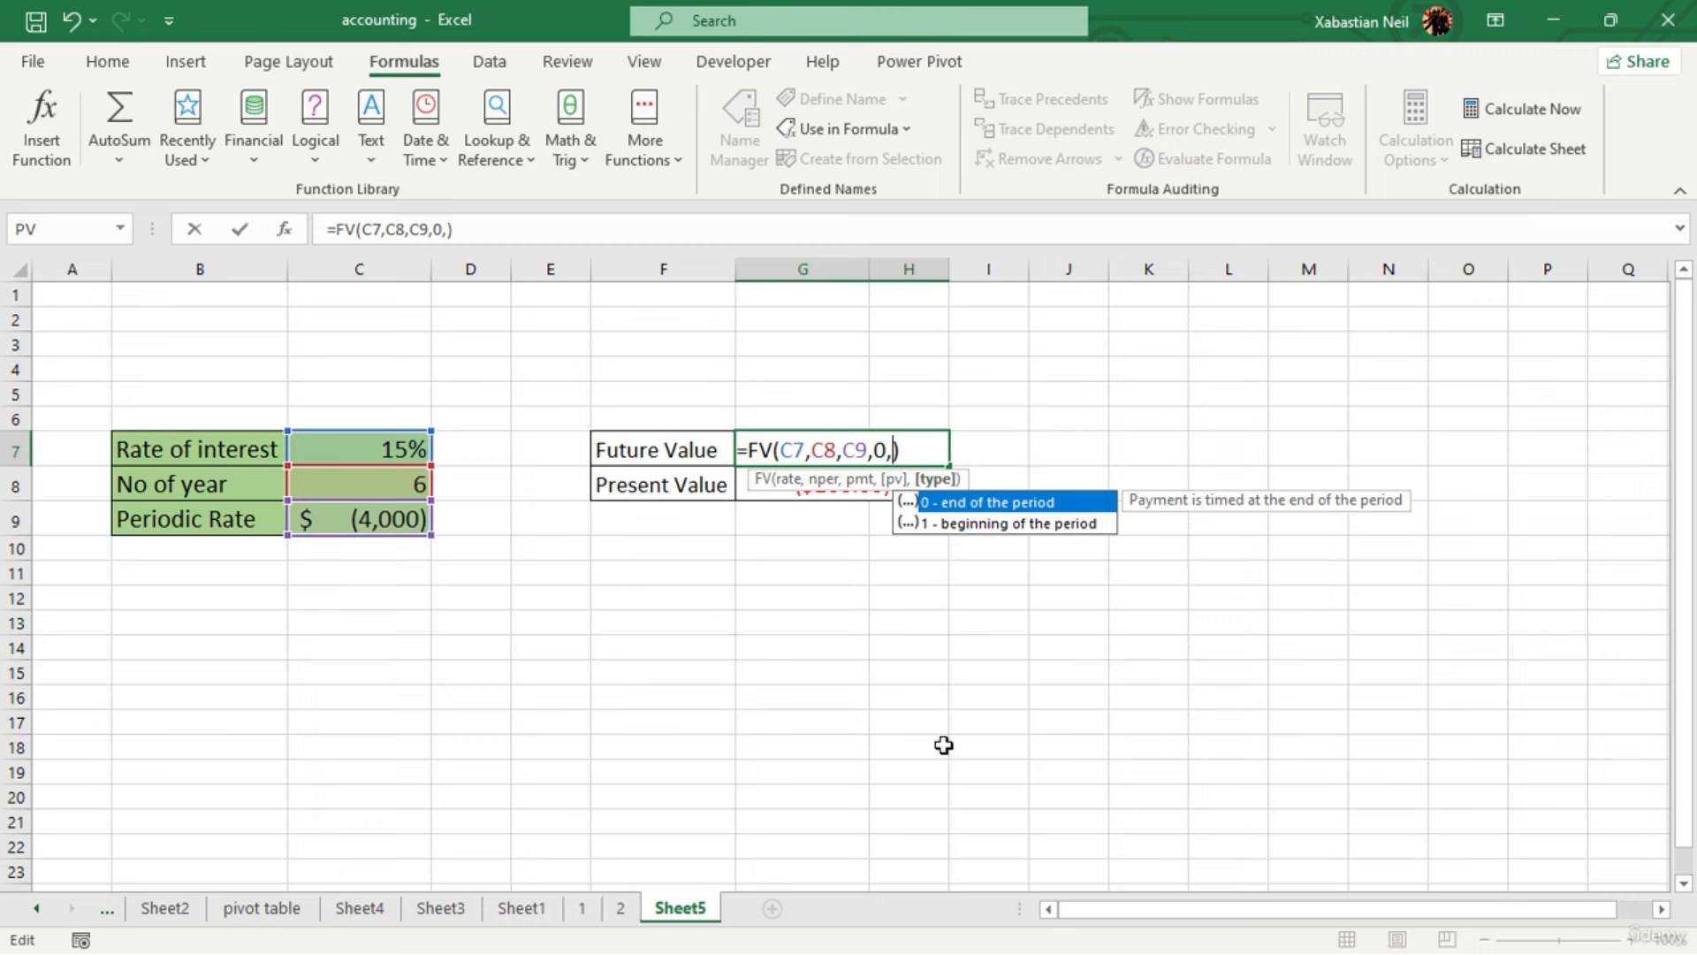
text(1)
key(Return)
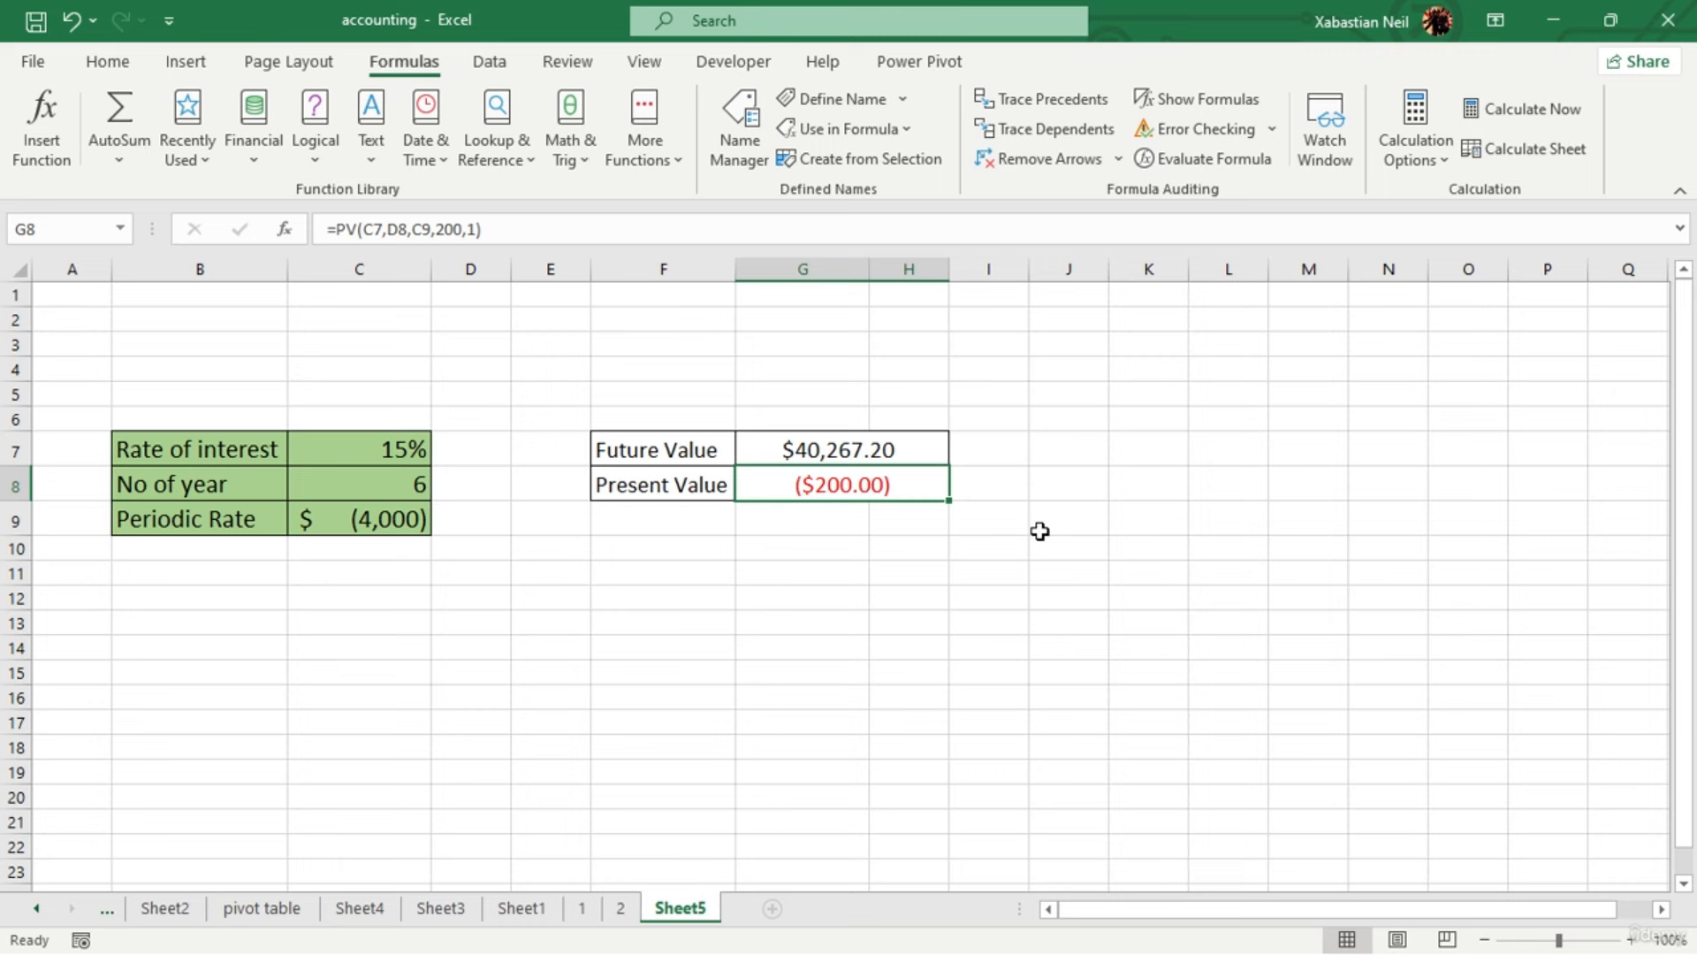
Remove the decimal places from the Future Value in G7 and the Present Value in G8
click(925, 452)
click(108, 62)
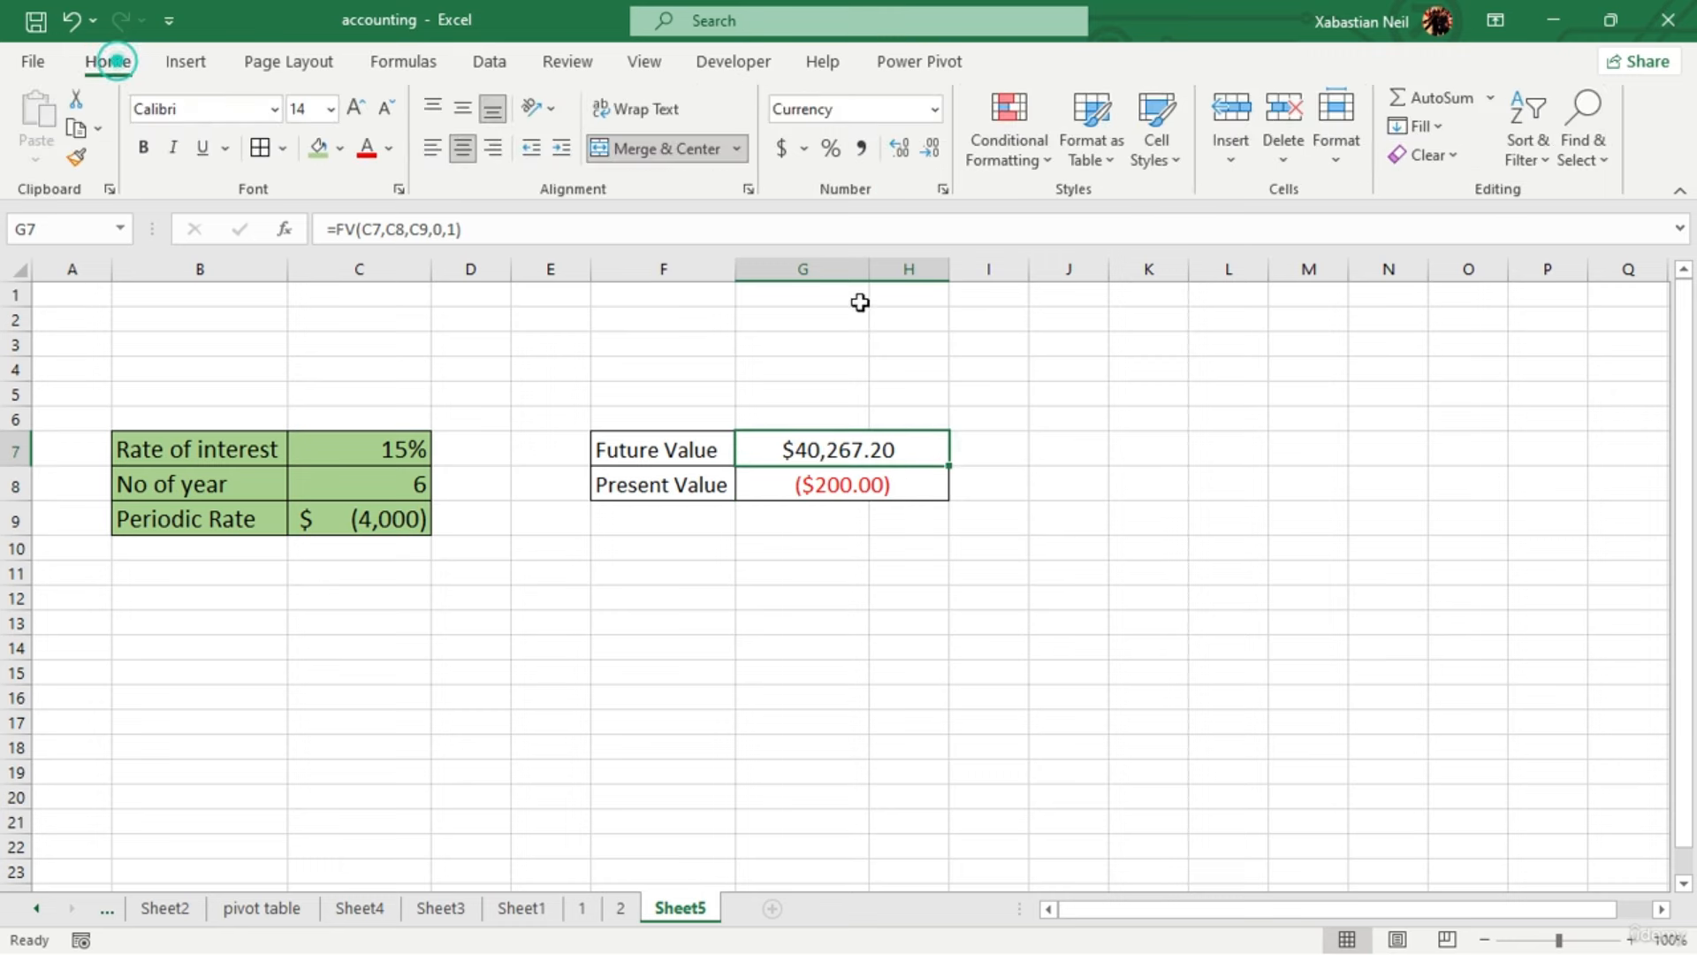
click(926, 157)
click(925, 157)
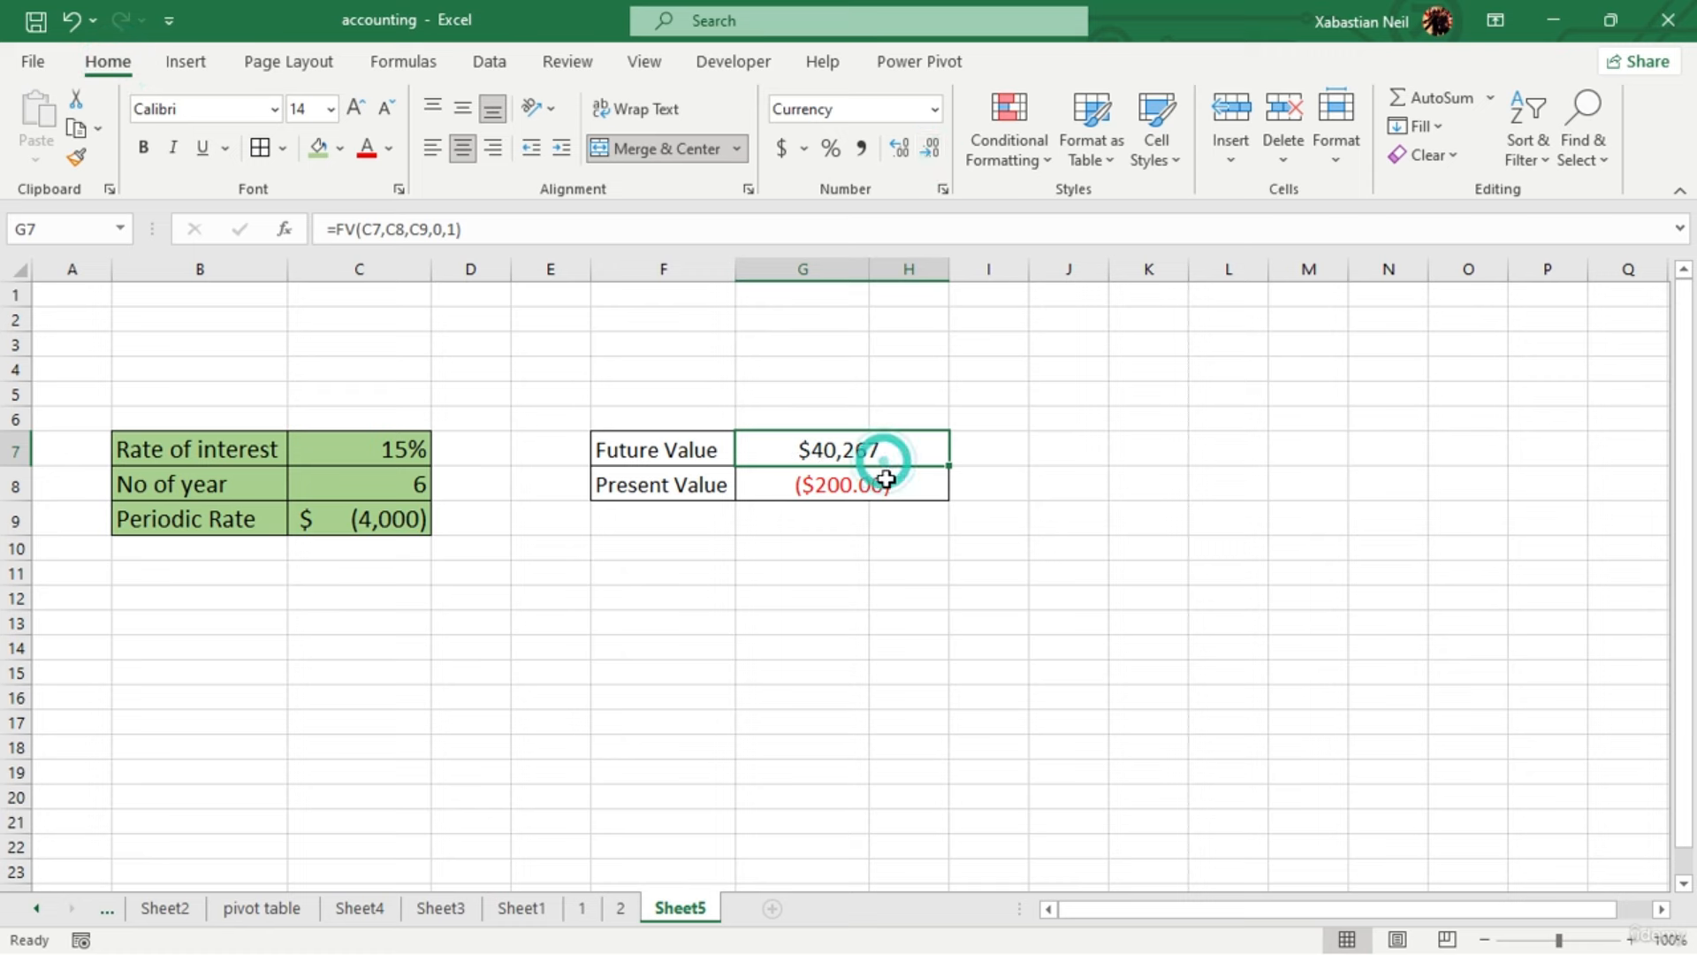
click(887, 482)
click(931, 152)
click(933, 157)
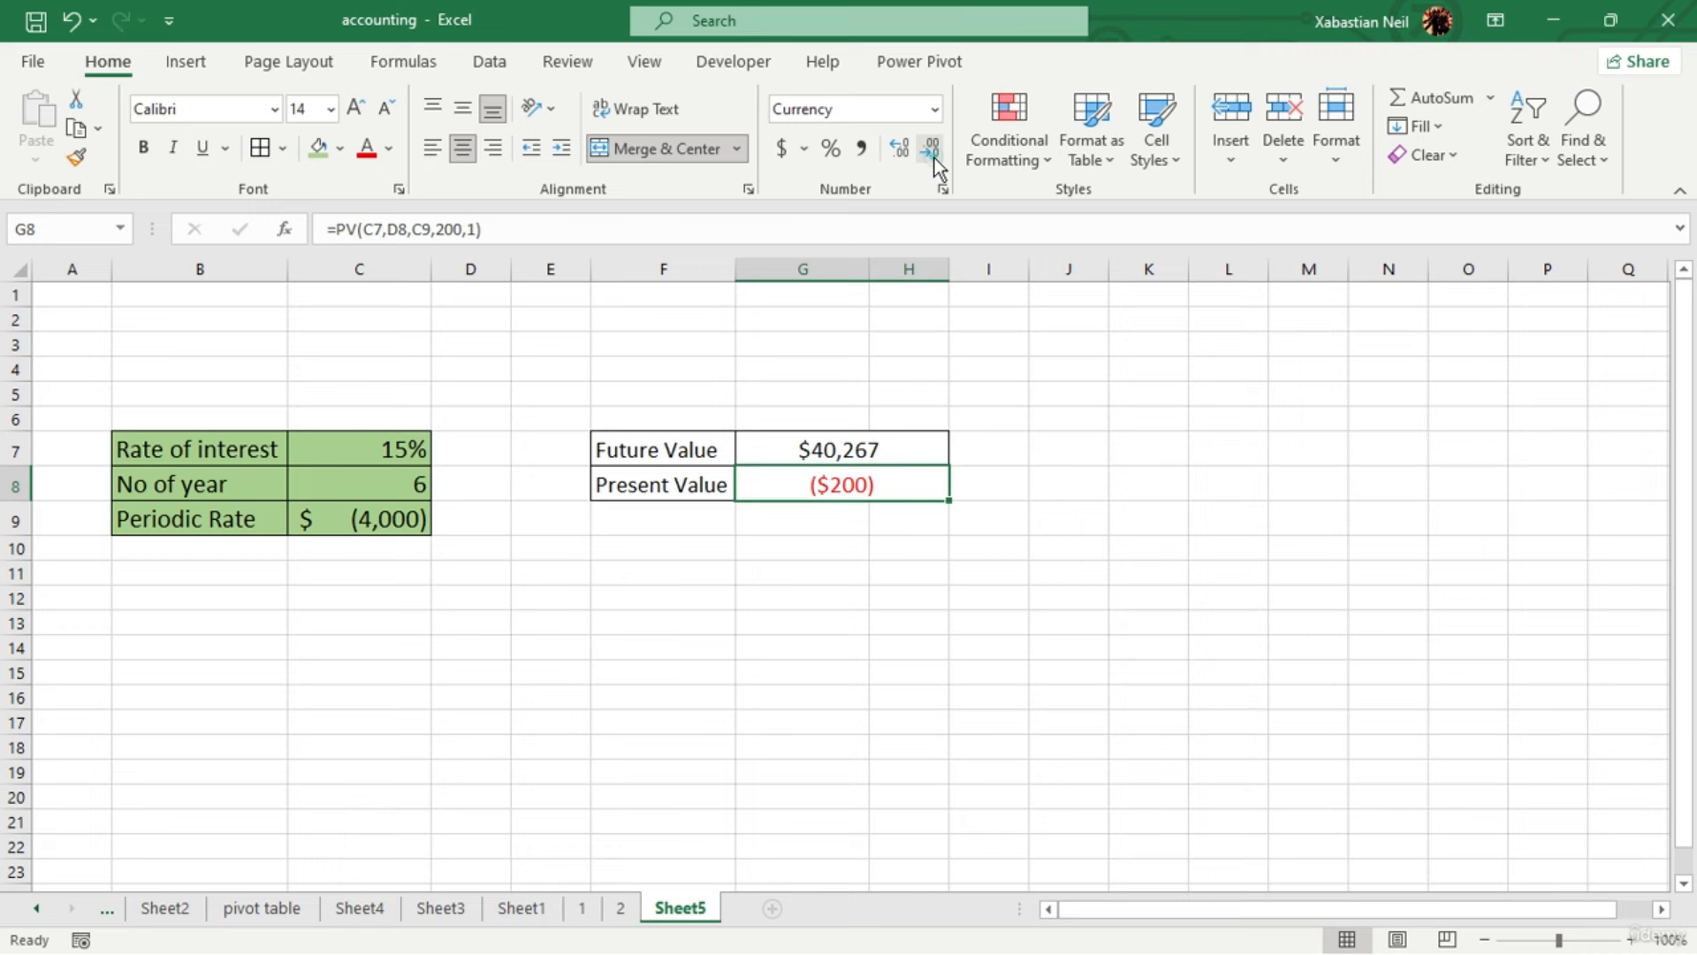
click(972, 674)
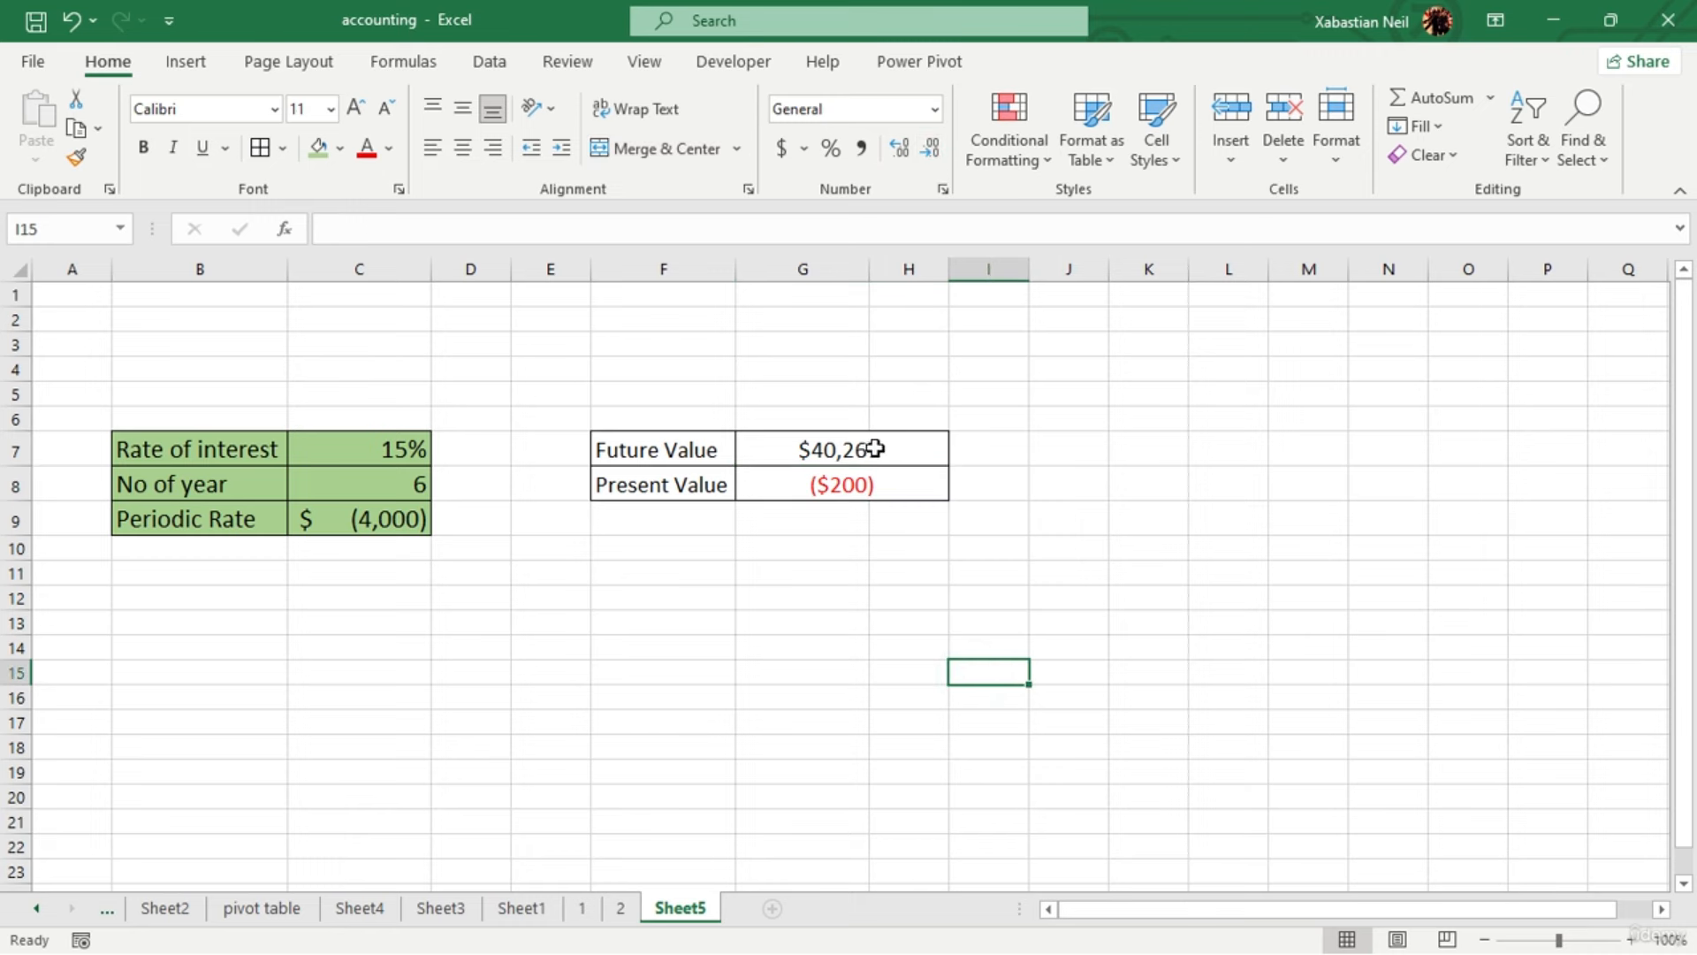
Review the PV formula in G8, the FV formula in G7 and the Periodic Rate entry in C9
click(875, 484)
double_click(876, 485)
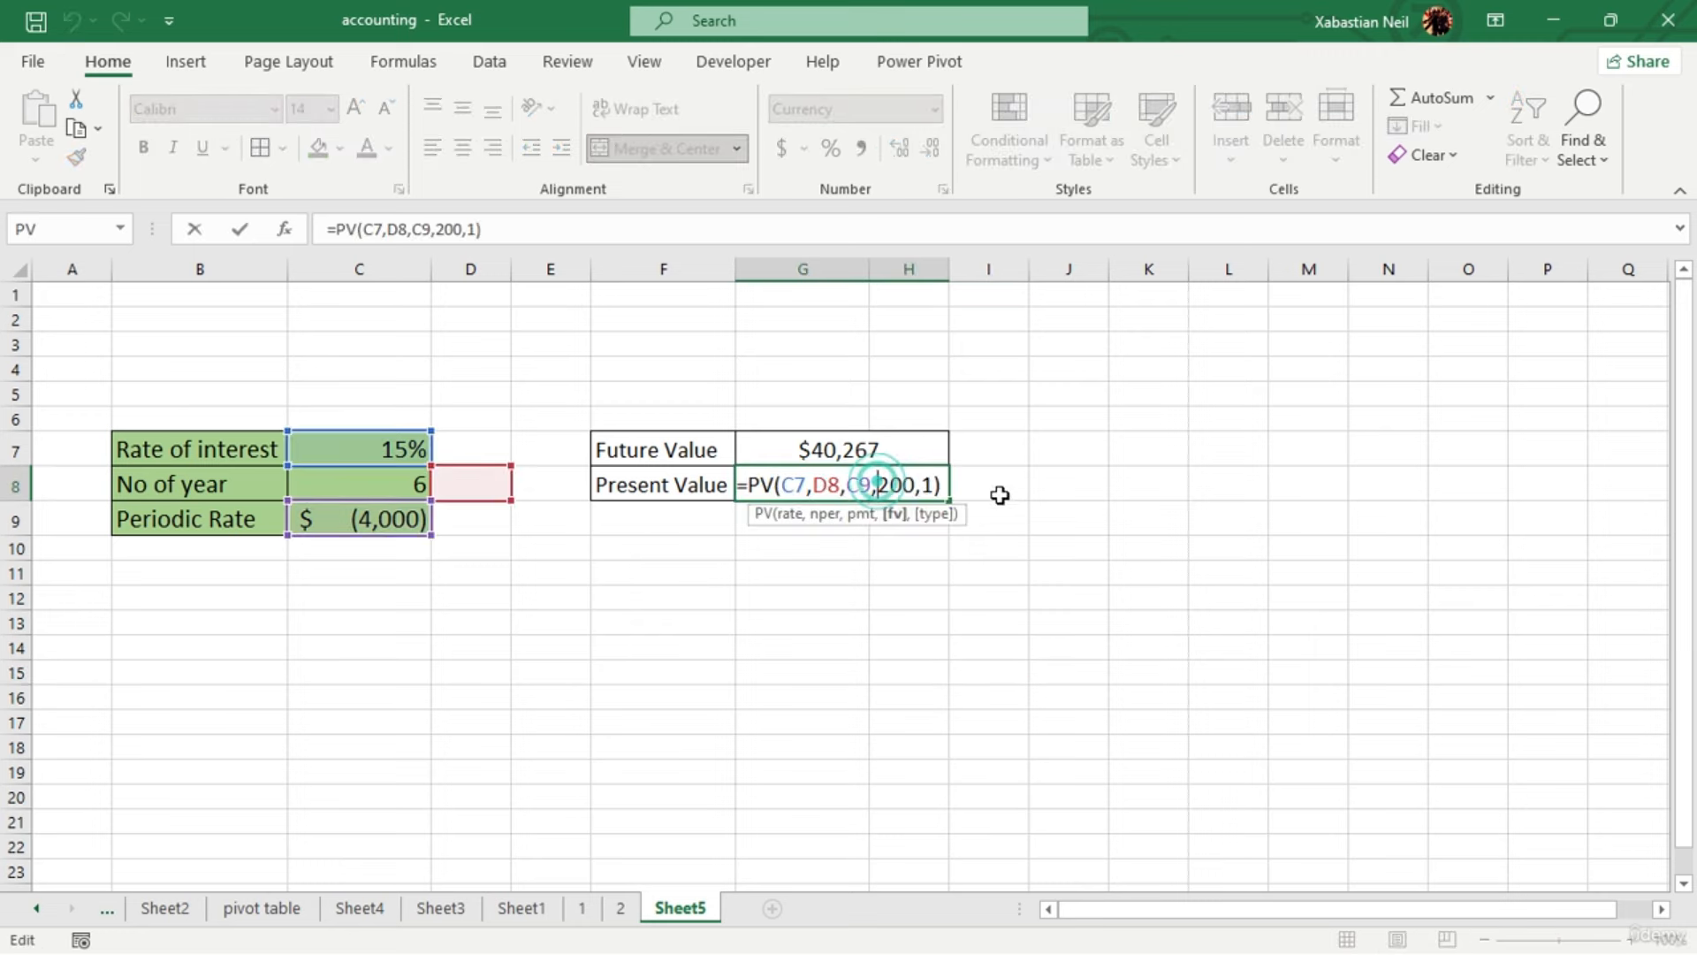
key(Return)
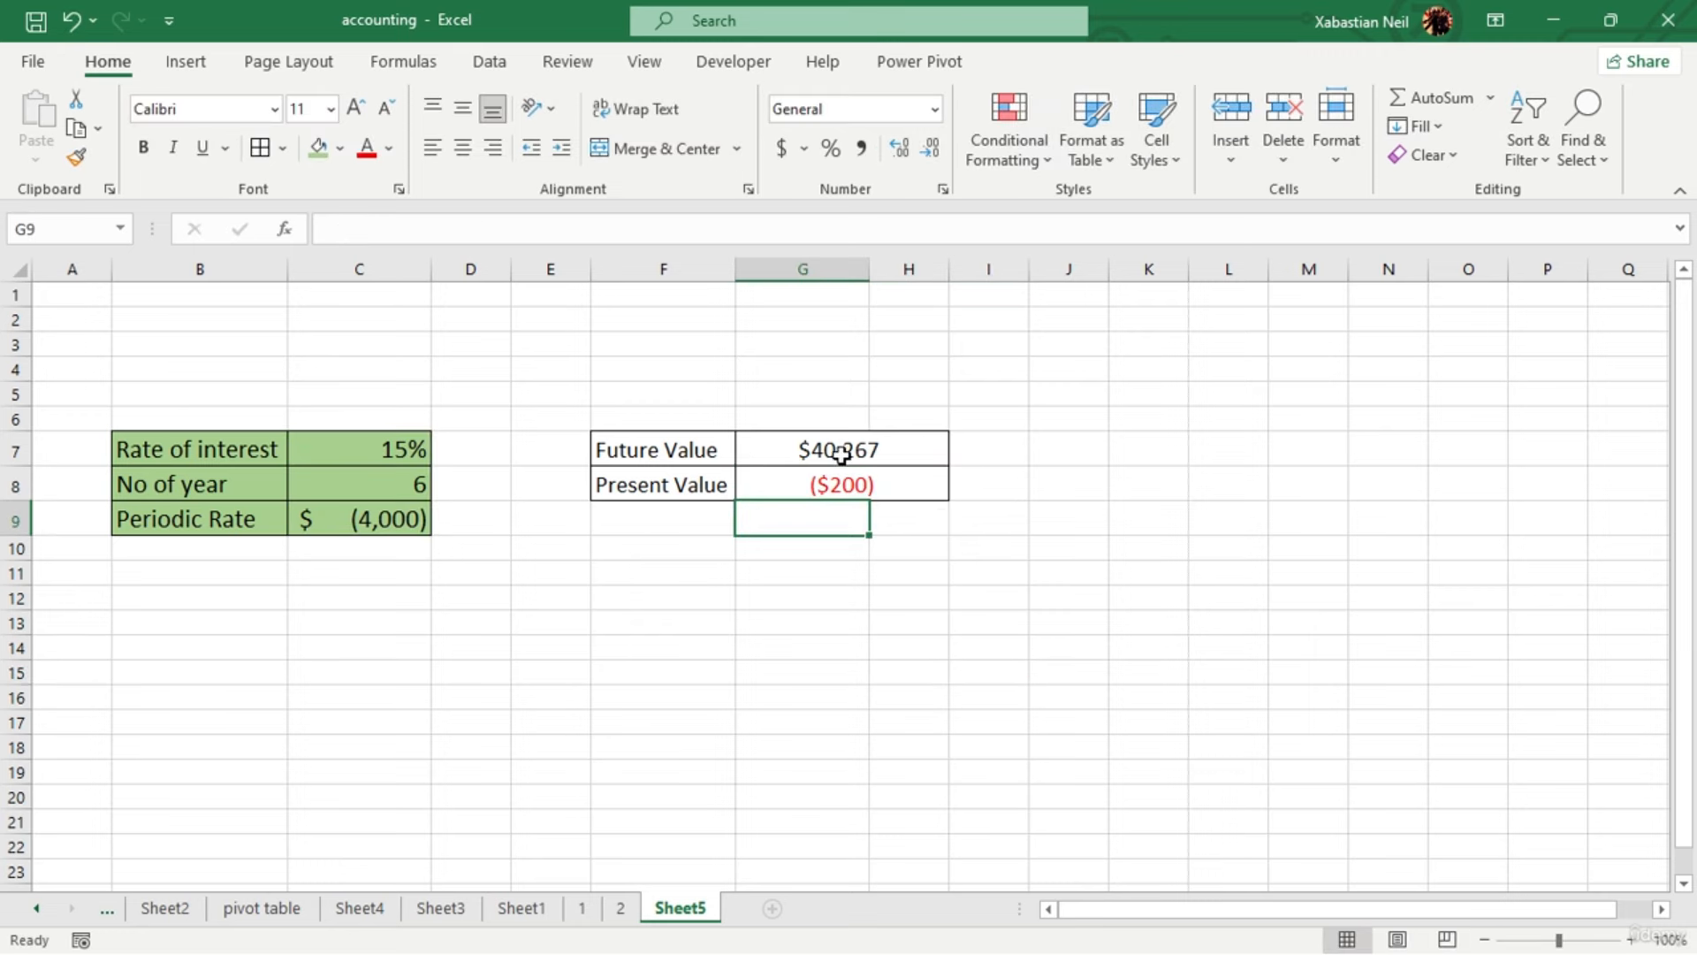
click(912, 449)
double_click(917, 450)
key(Return)
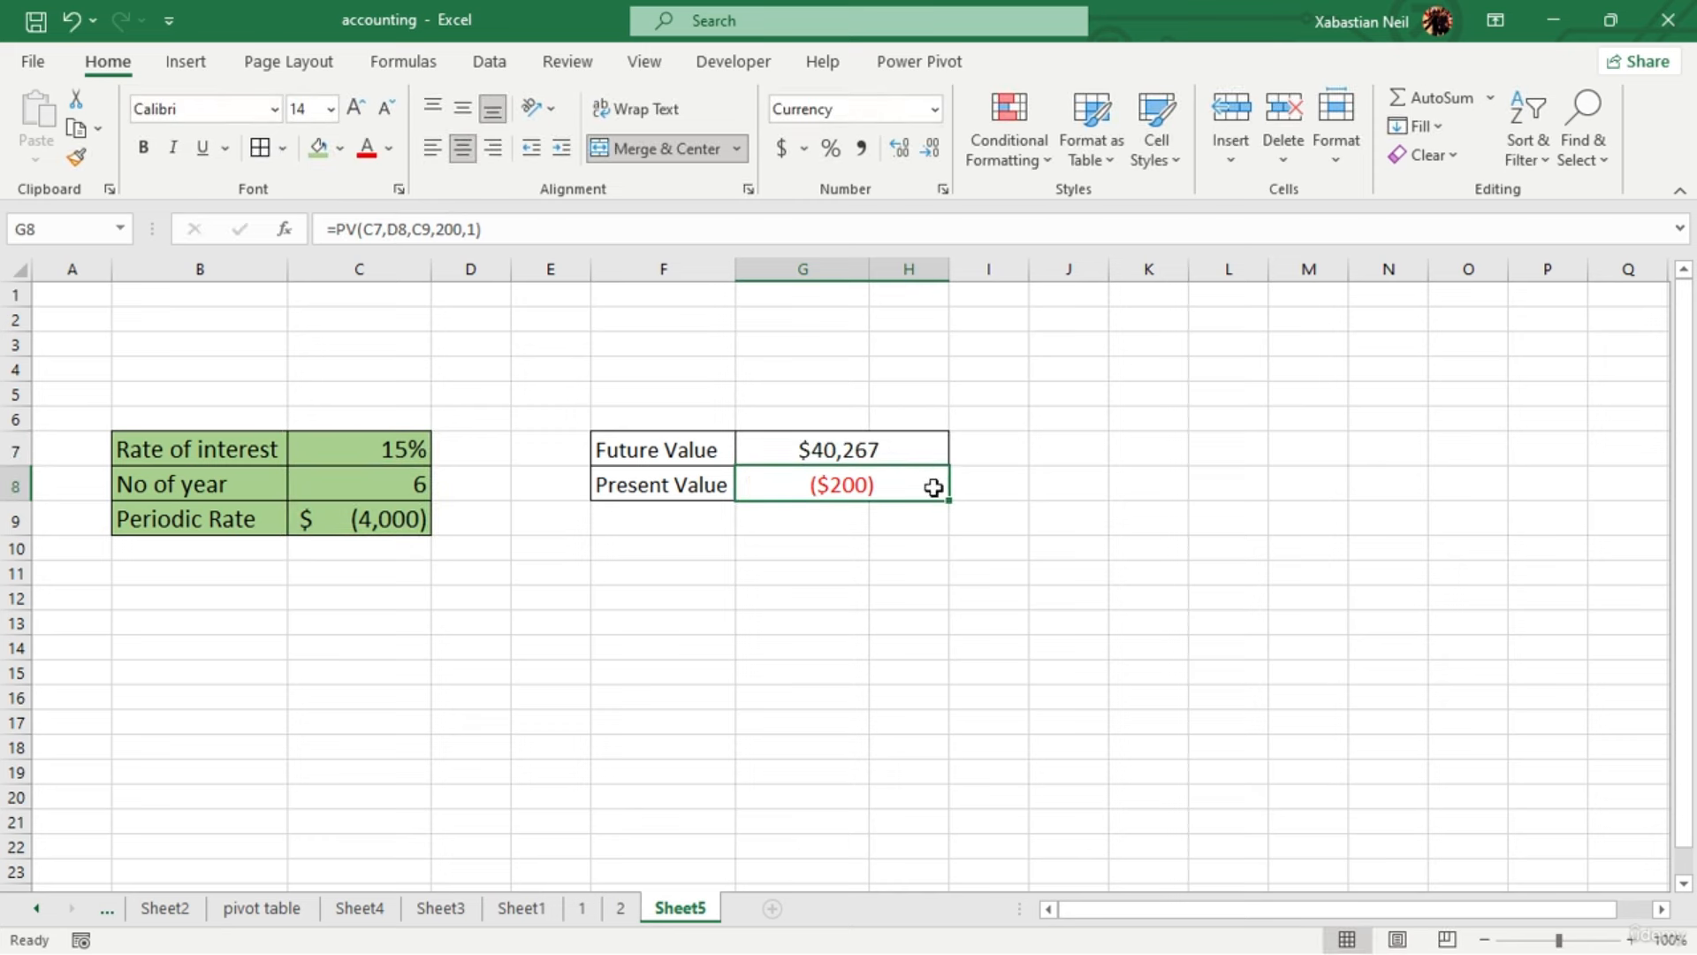
click(353, 517)
double_click(359, 519)
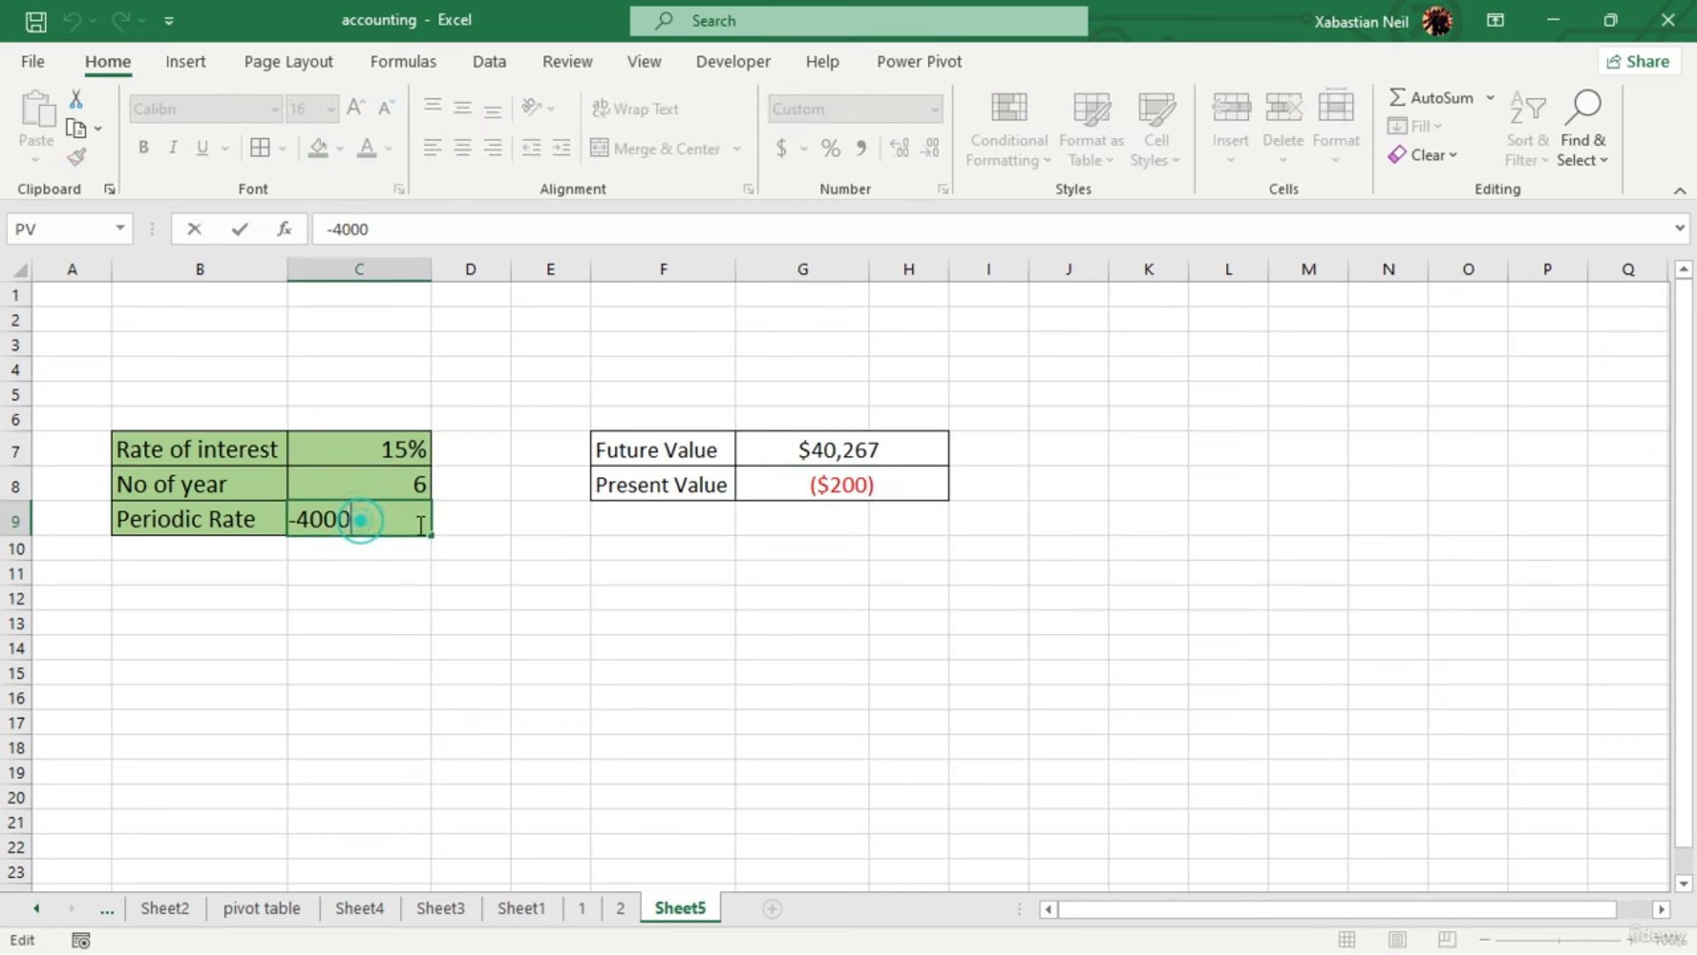
click(469, 619)
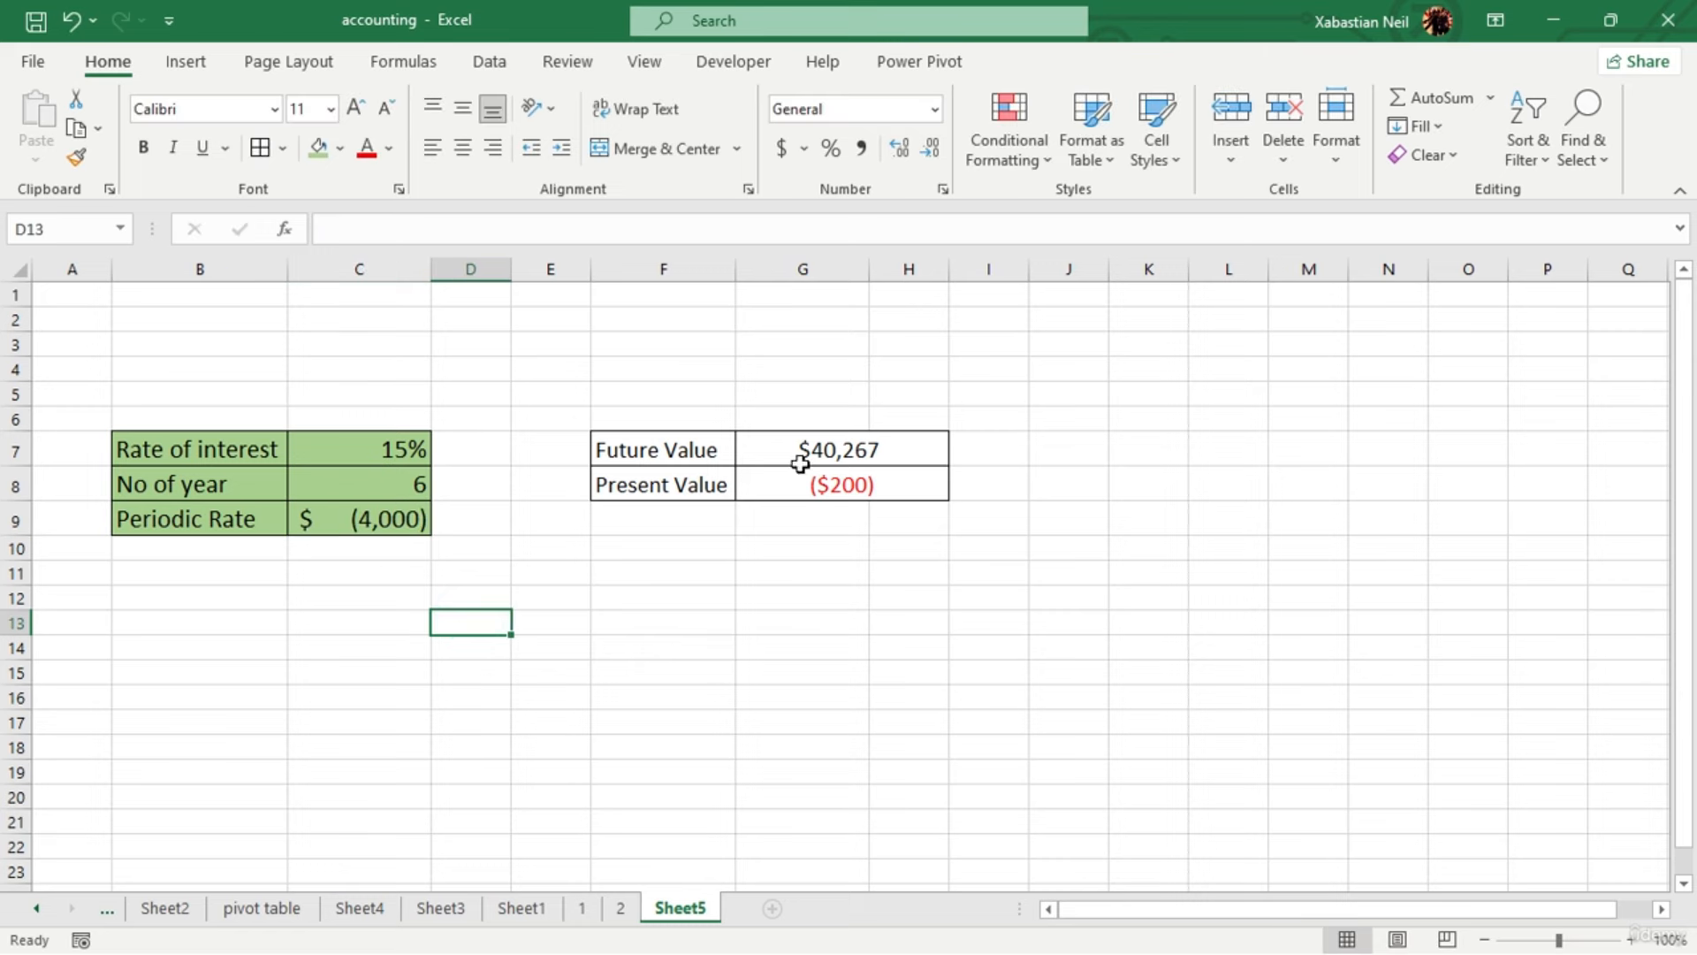
click(913, 479)
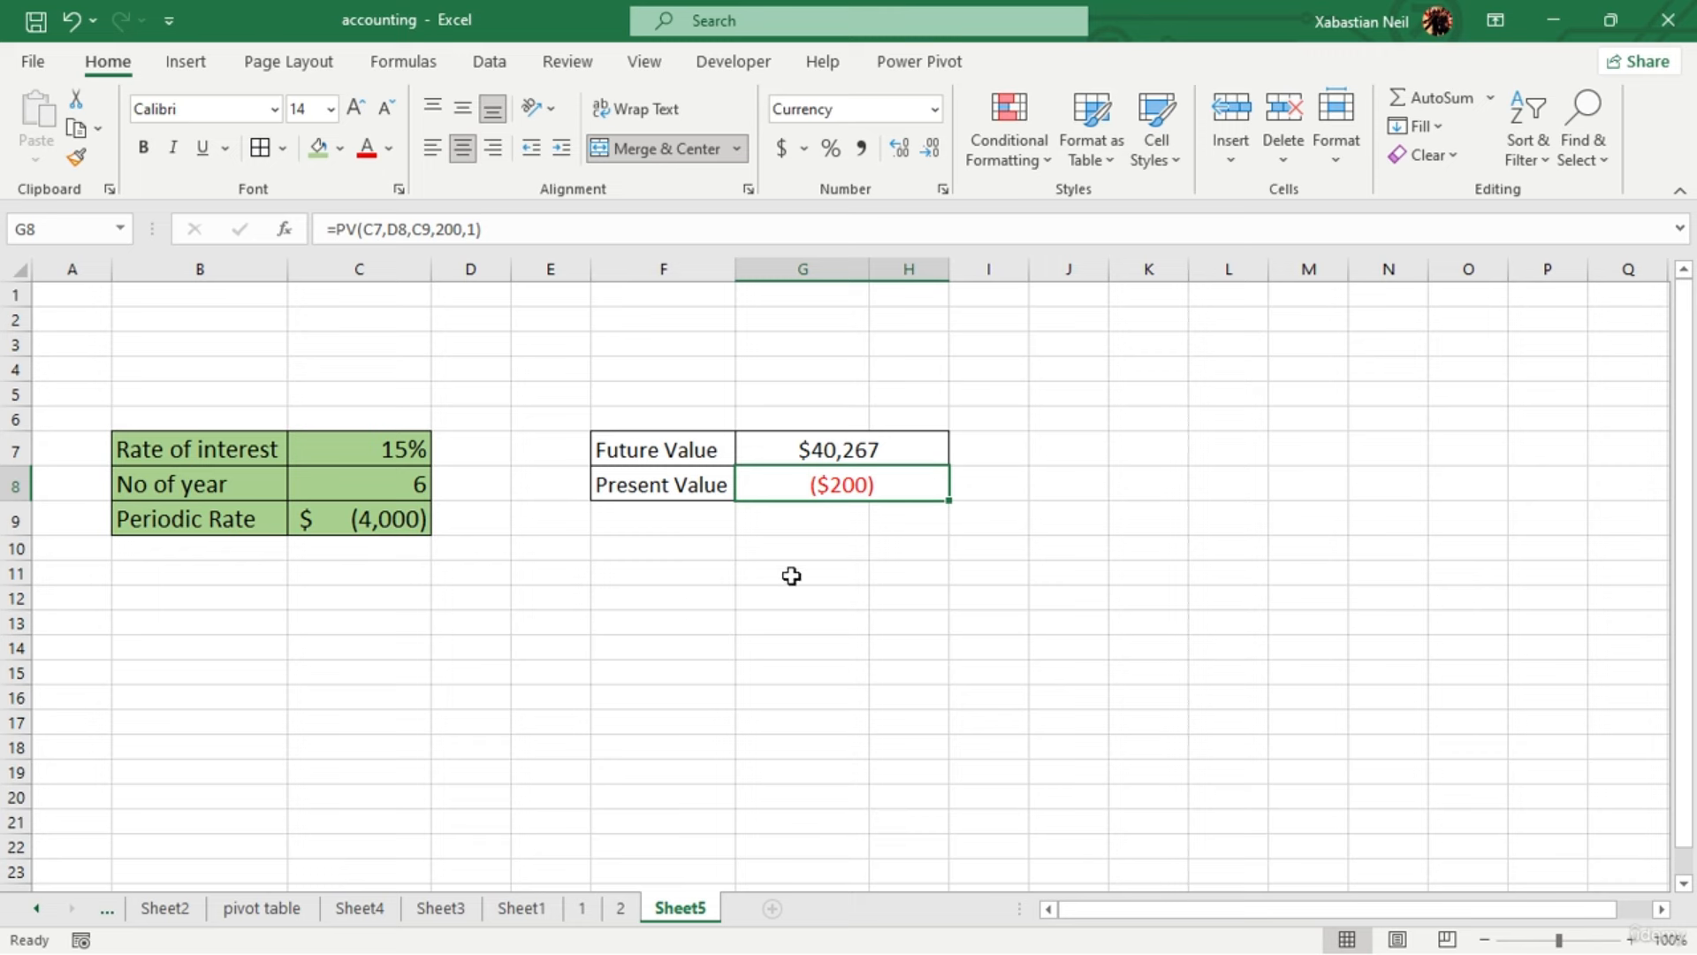
click(1004, 451)
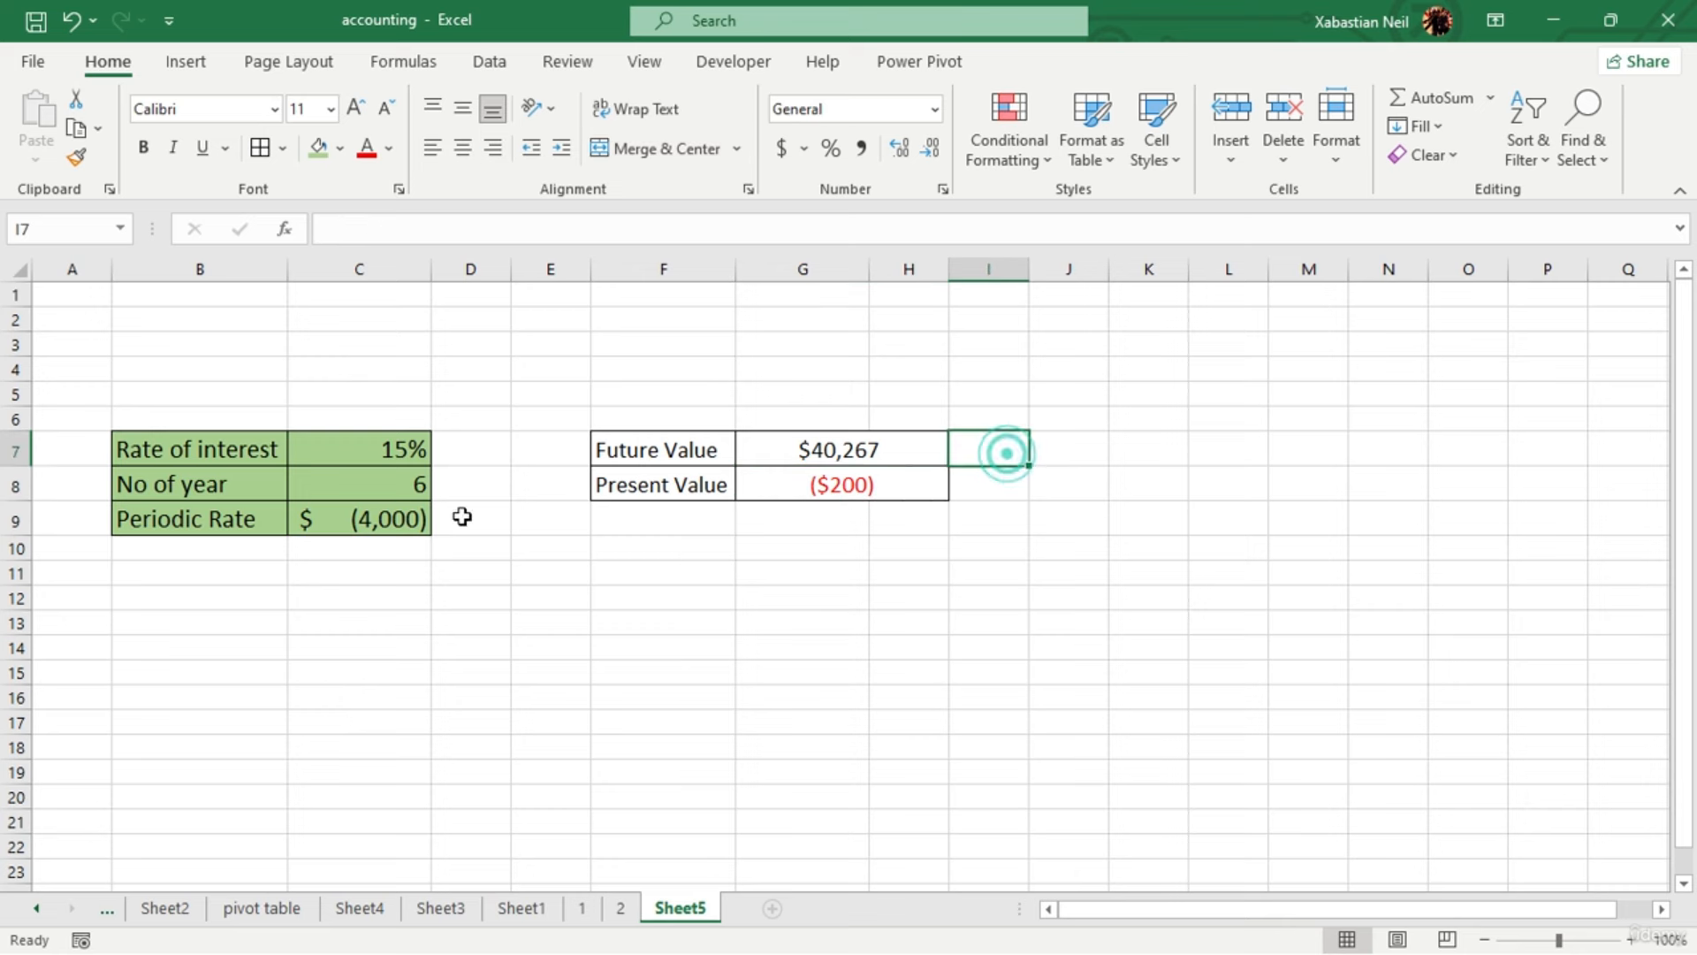
Open the arguments of the financial FV function for cell G9
double_click(402, 449)
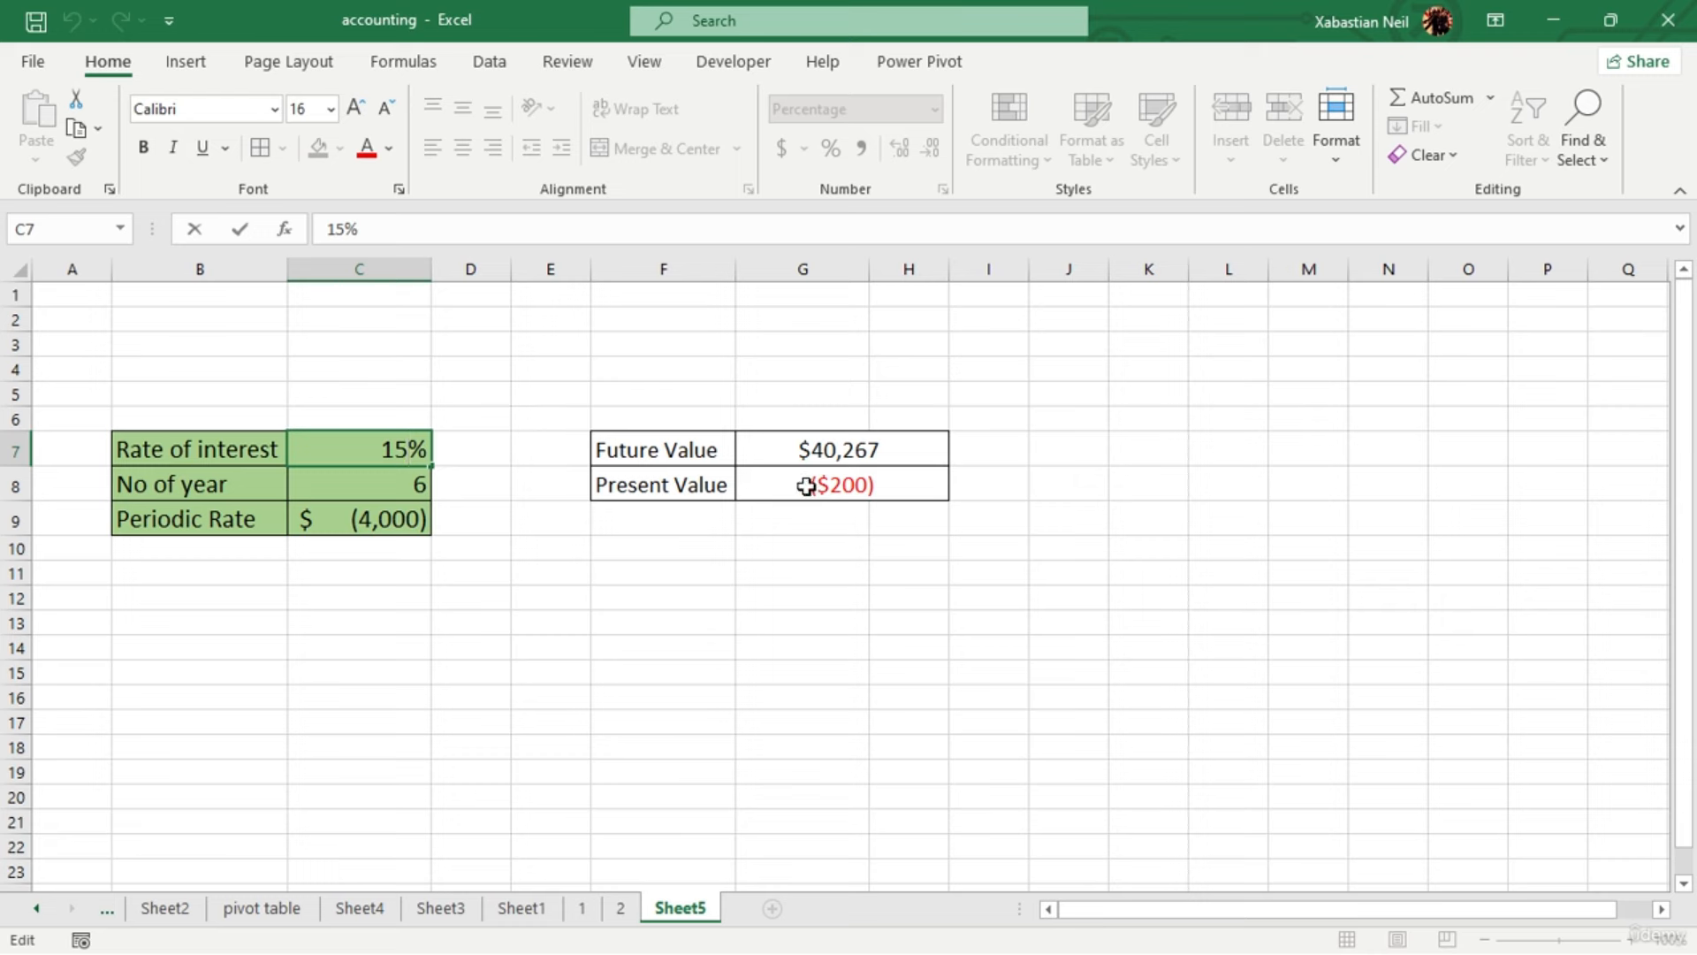
click(823, 516)
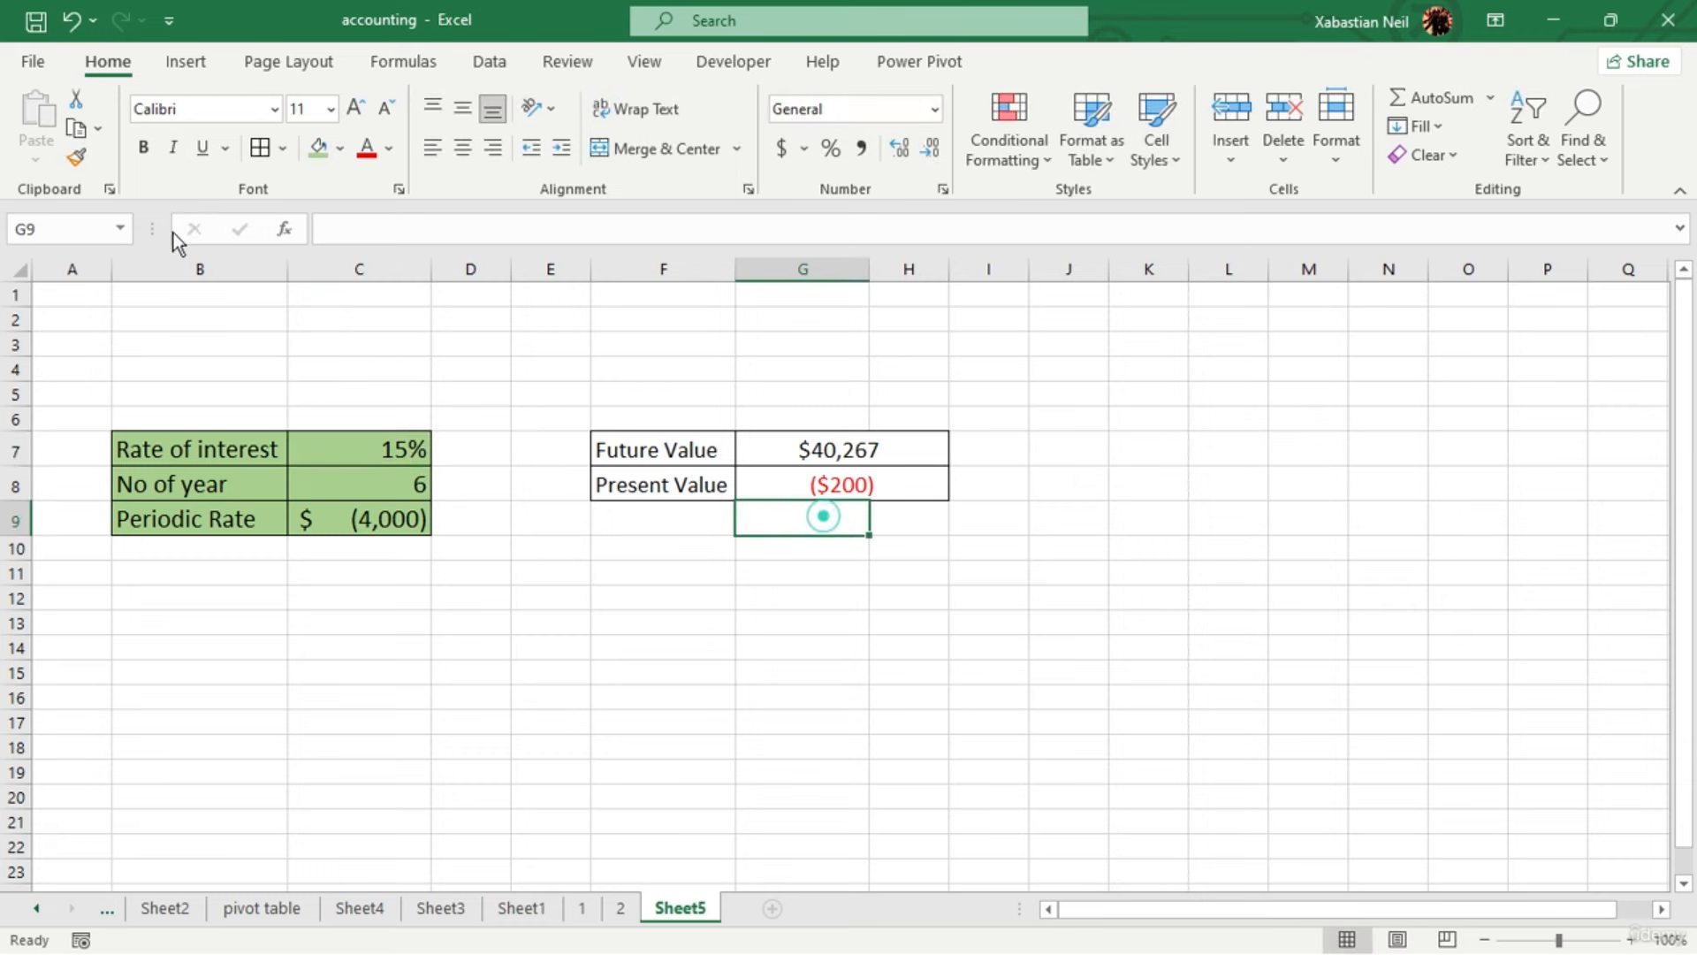
click(401, 61)
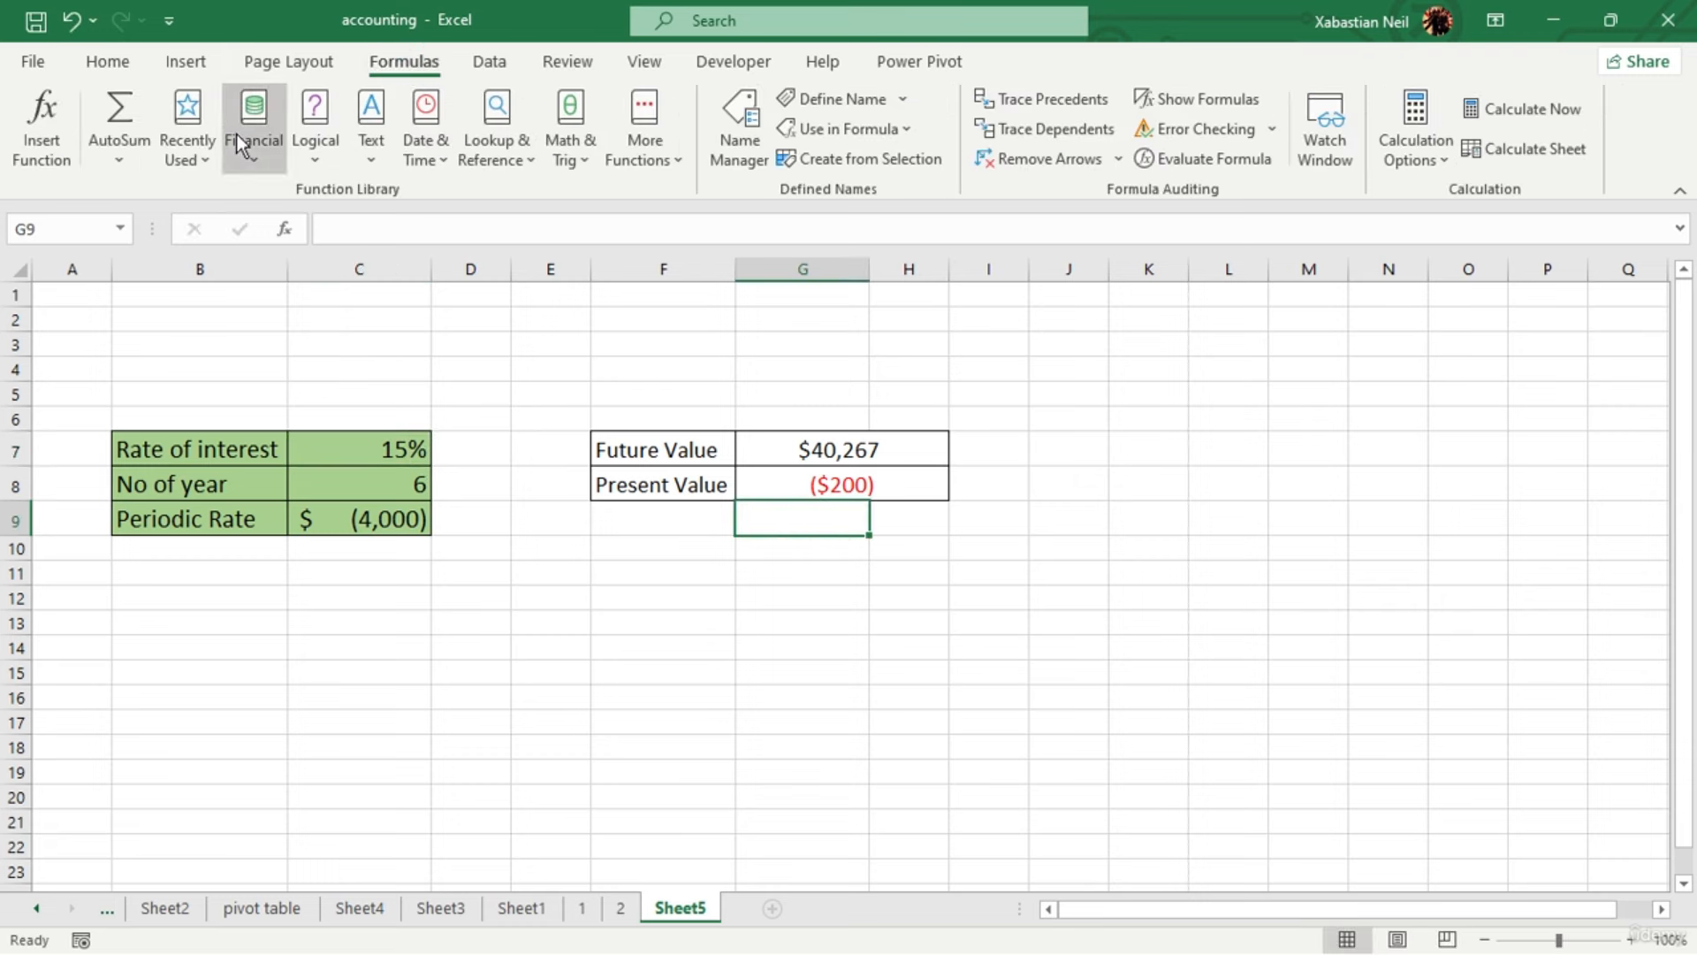
click(237, 134)
scroll(336, 584, down, 6)
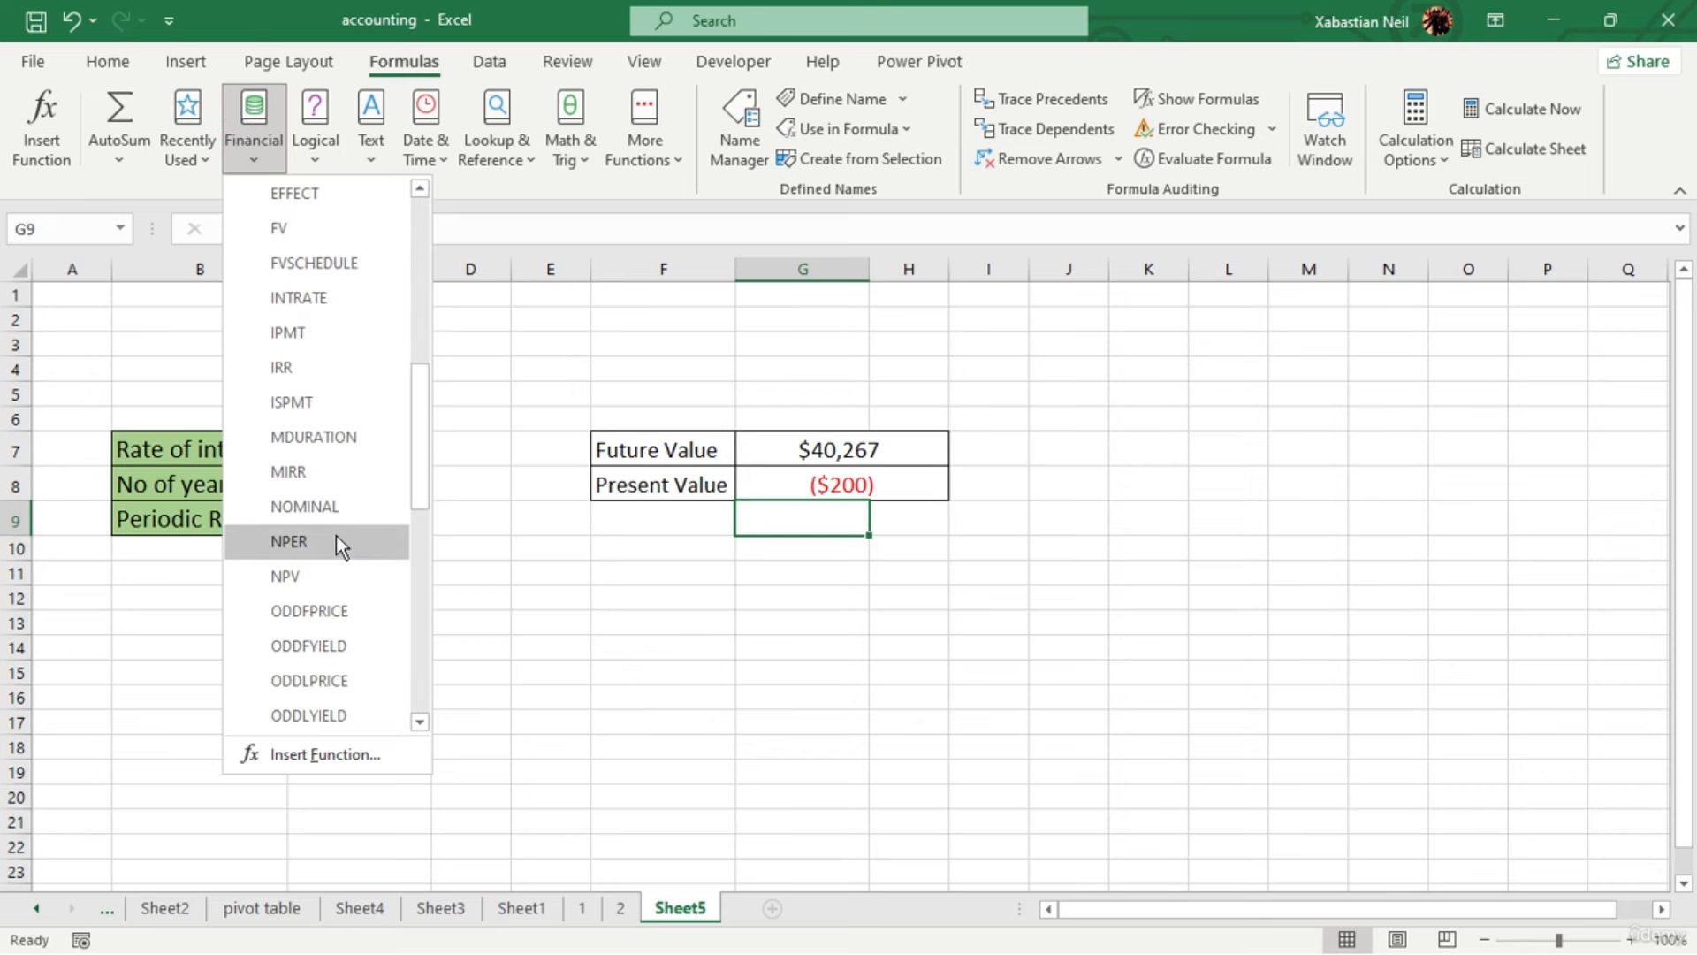
scroll(335, 535, down, 7)
scroll(332, 560, up, 5)
scroll(290, 353, up, 3)
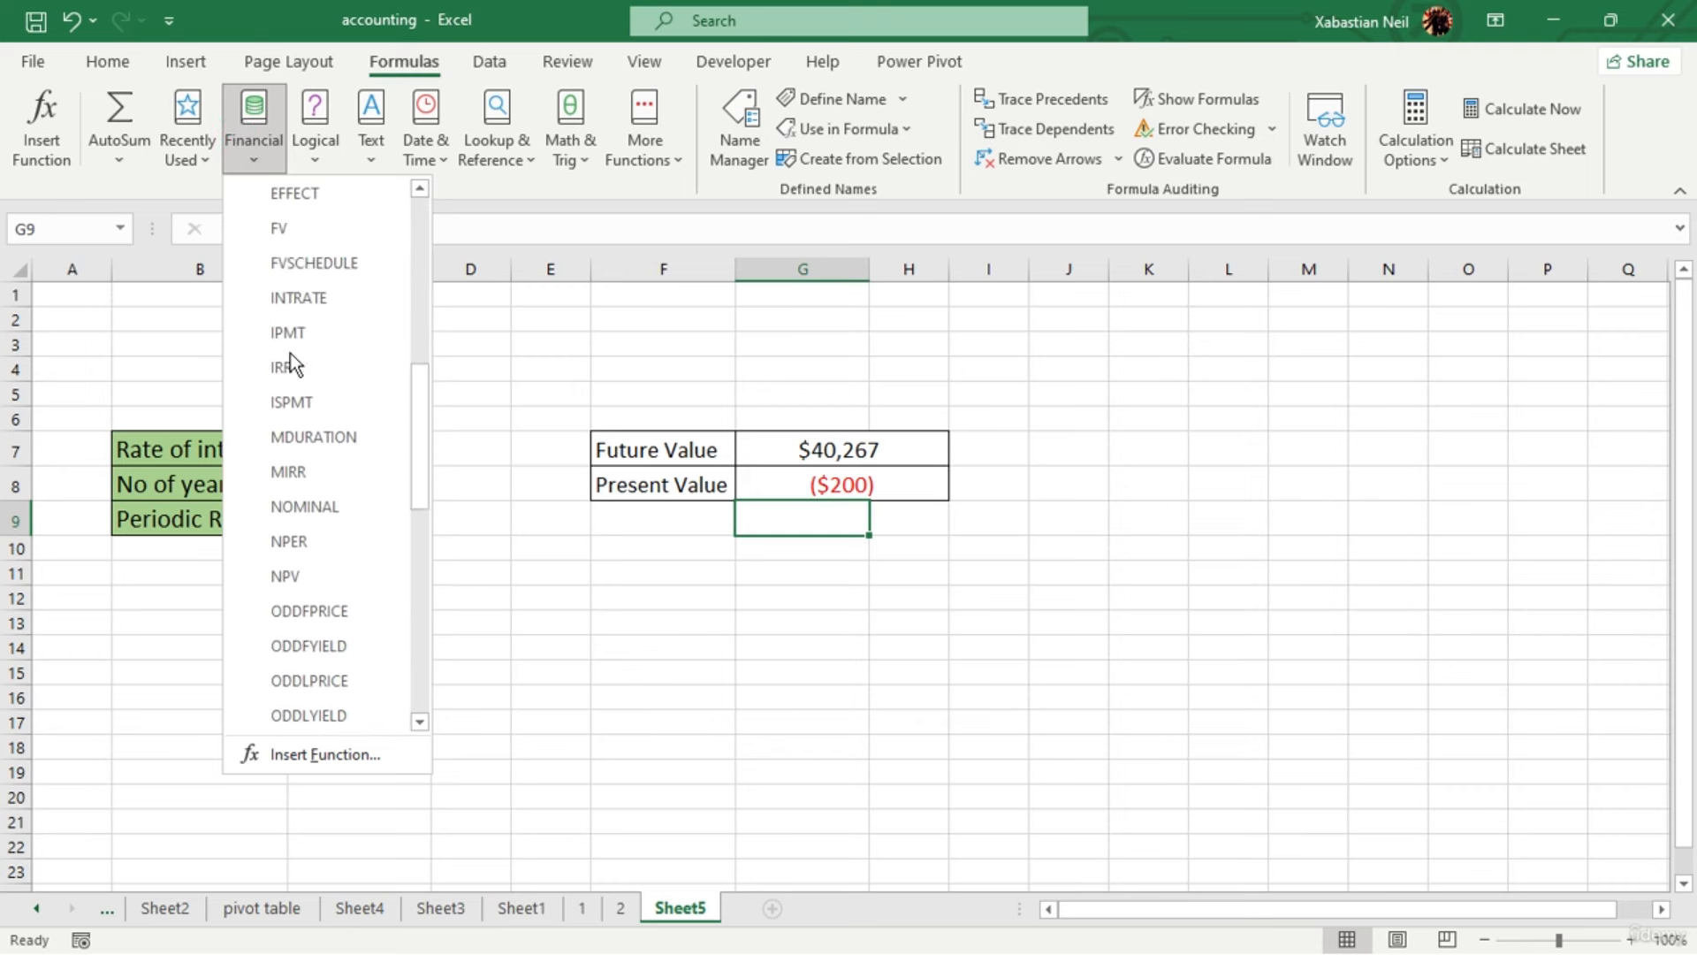
click(313, 342)
click(312, 342)
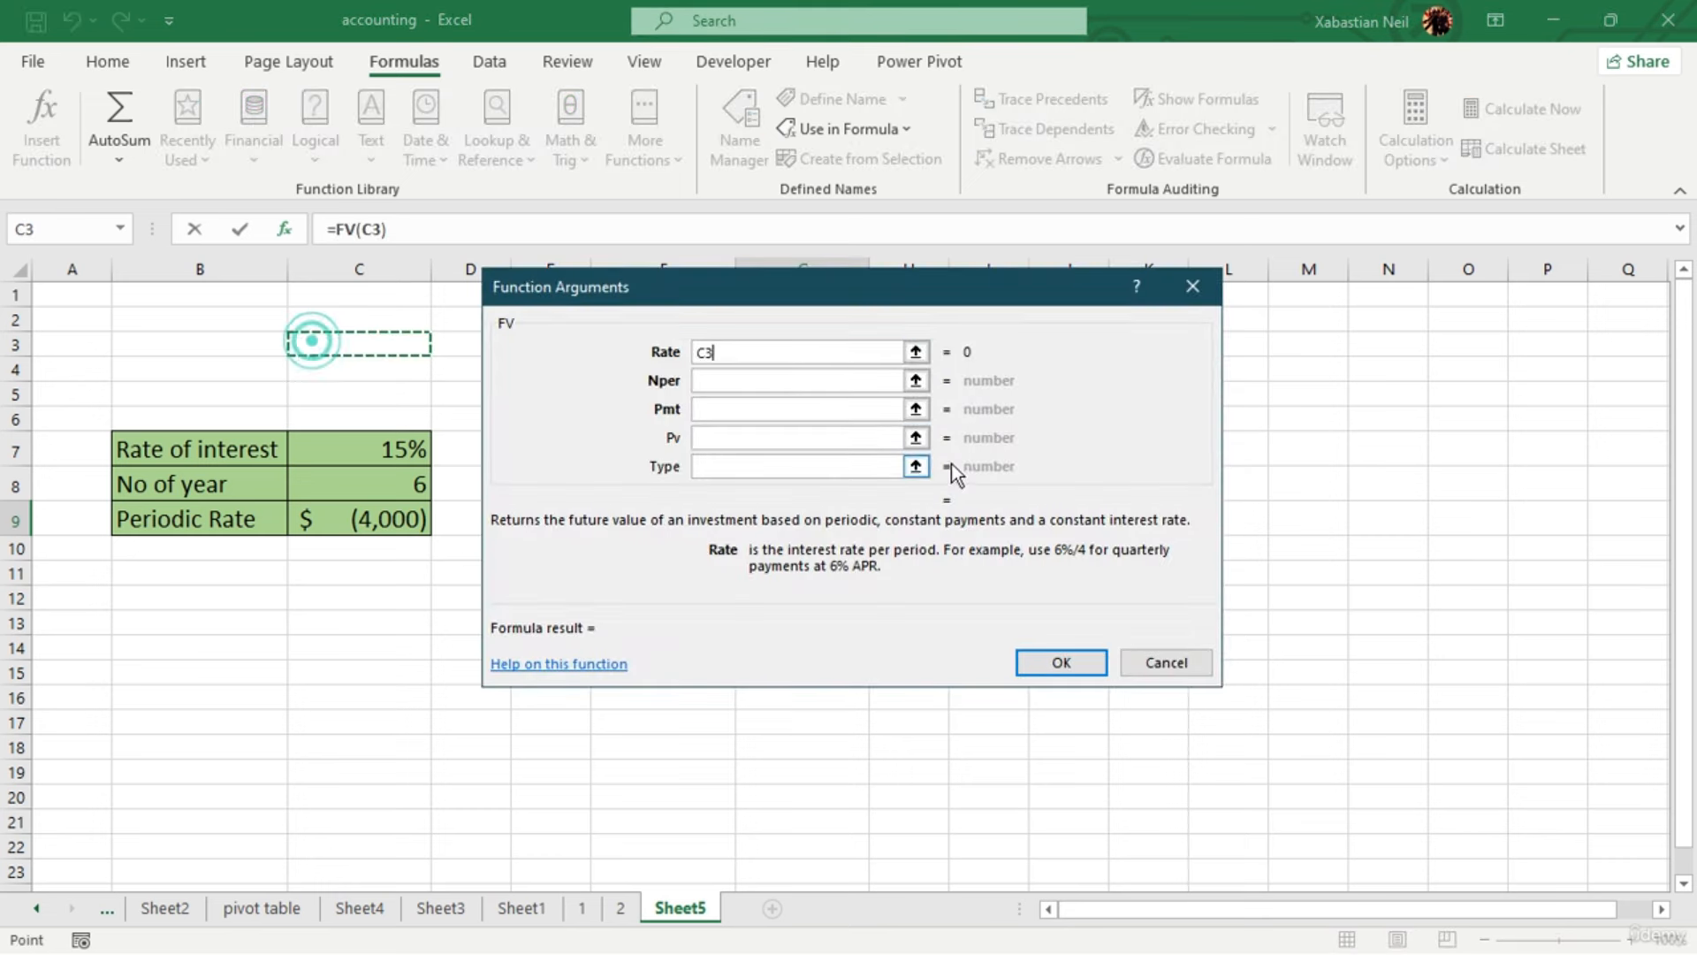
Set the FV arguments for G9 to Rate 20, Nper 8 and Pmt 5000
click(846, 352)
click(846, 353)
key(BackSpace)
key(BackSpace)
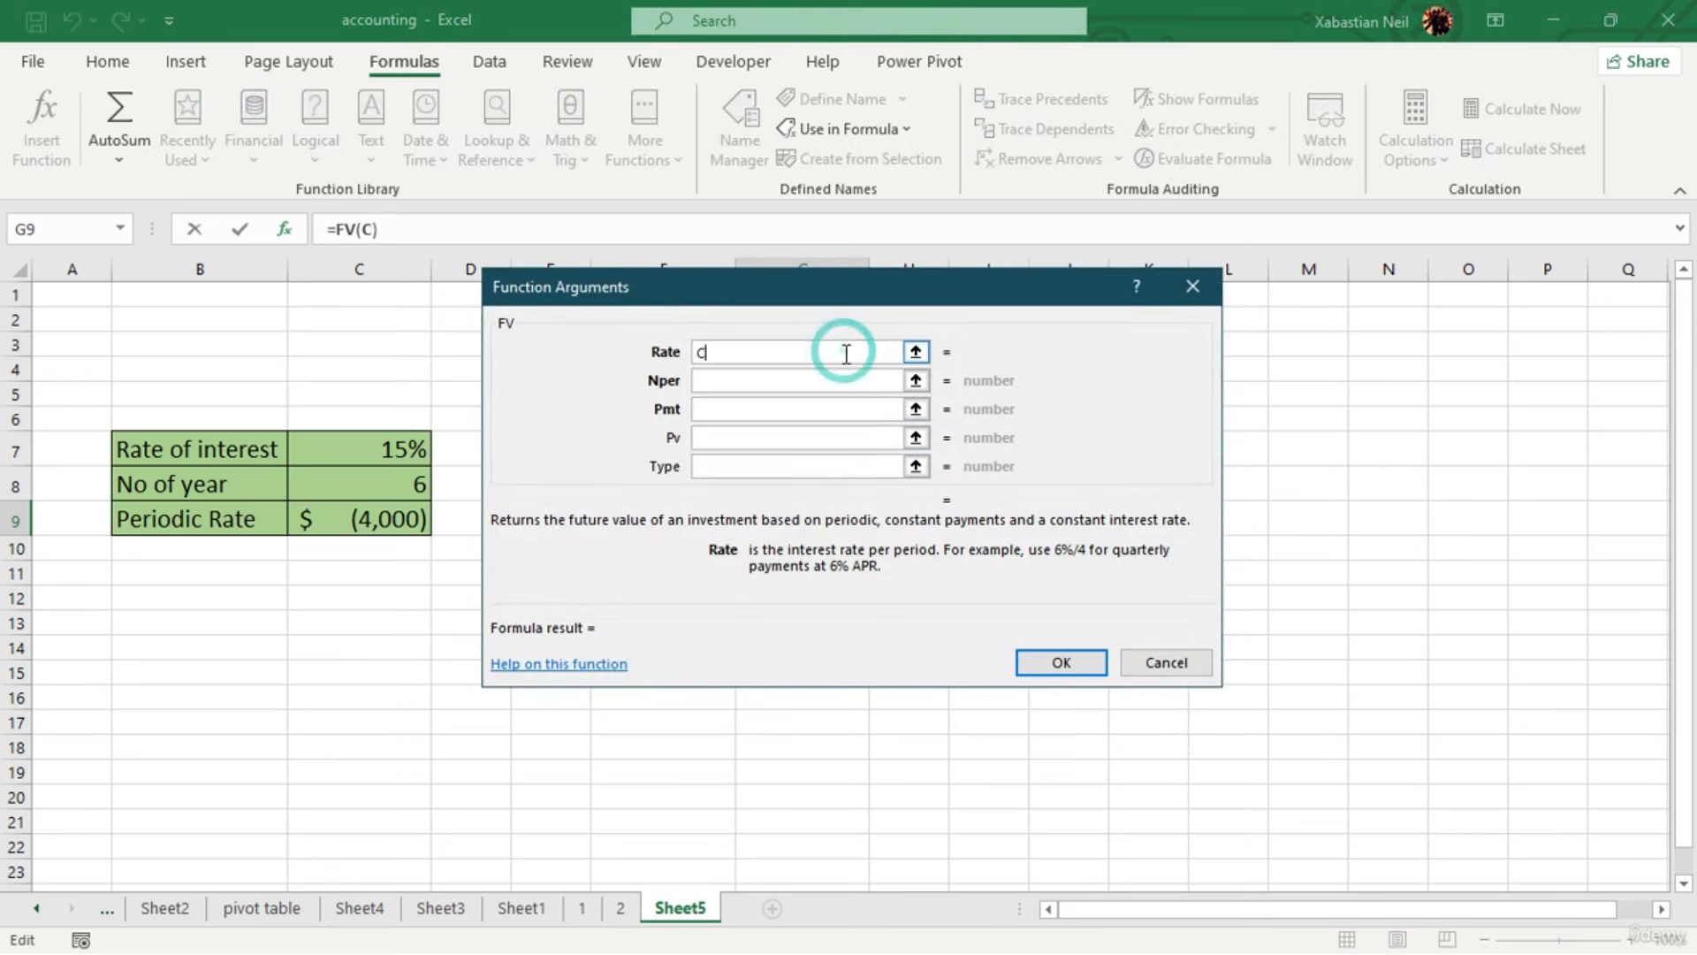
text(20)
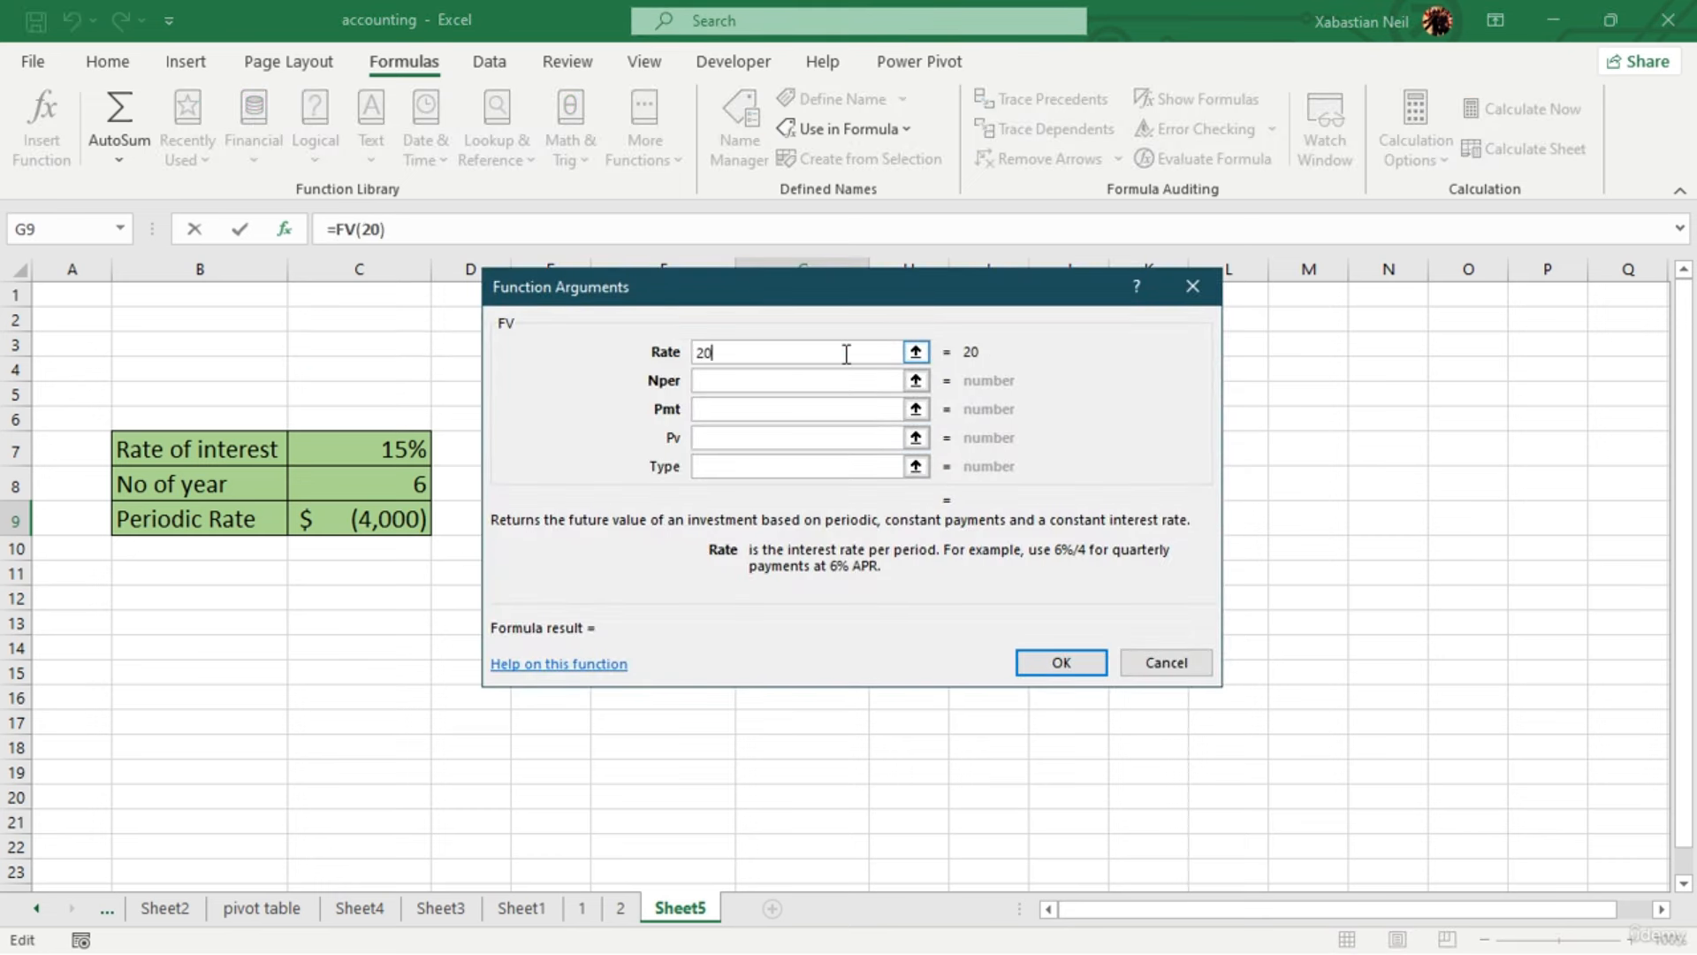
text(%)
key(BackSpace)
click(760, 381)
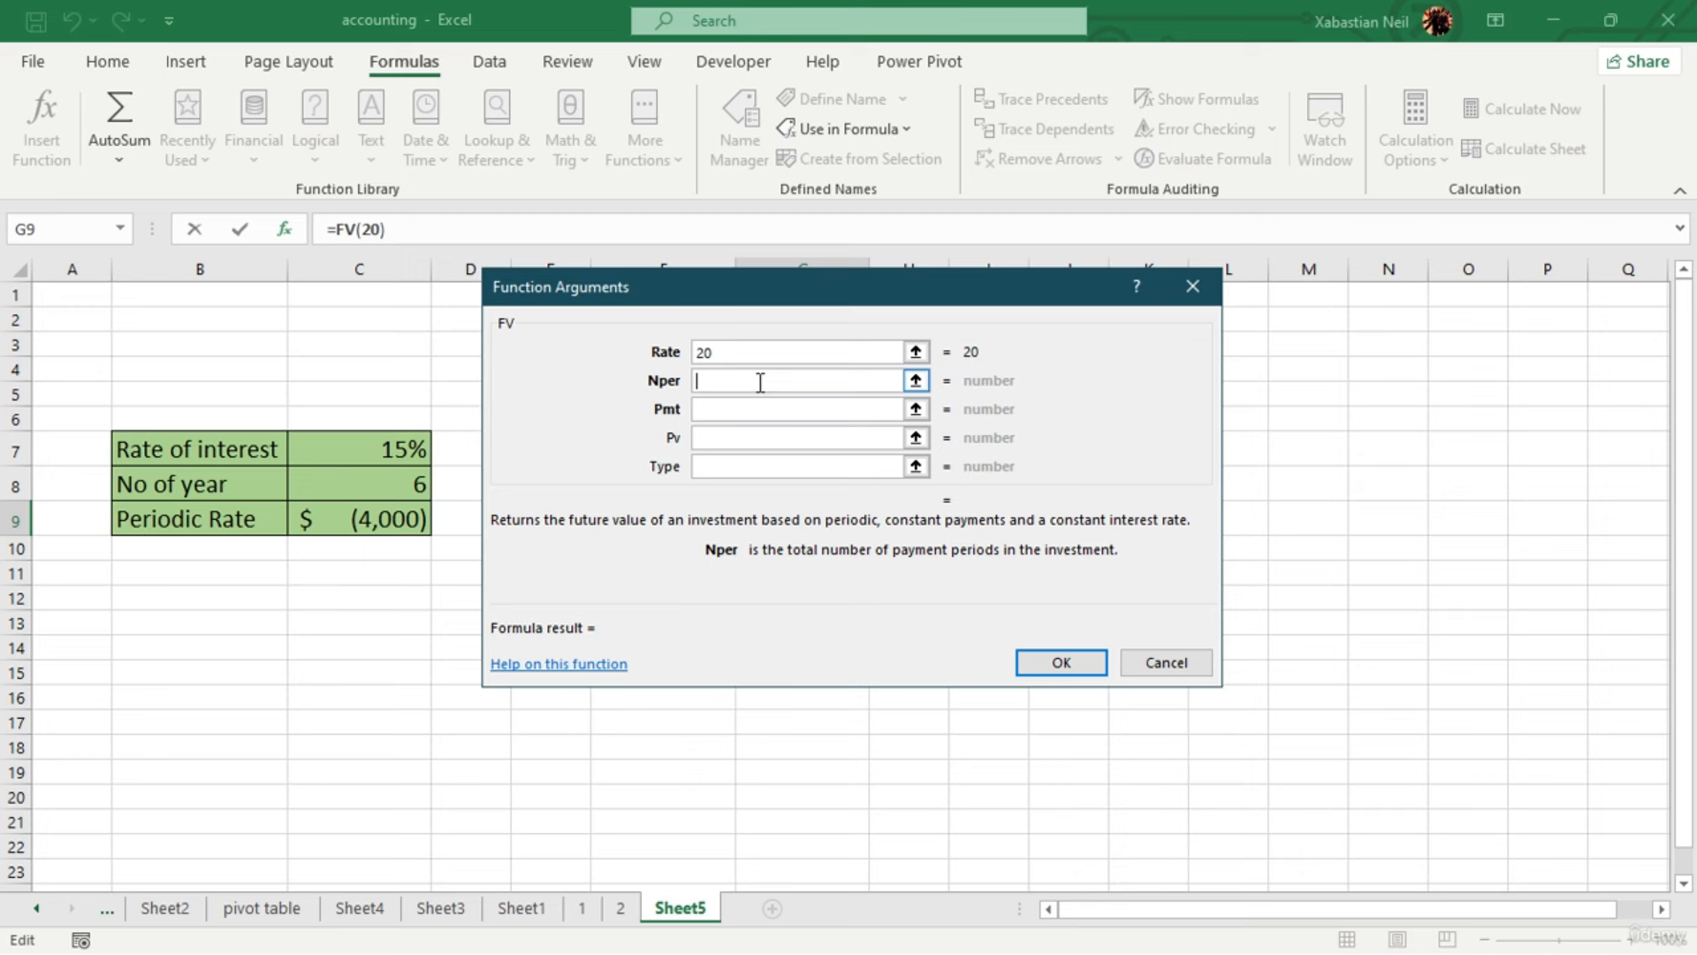
text(8)
click(758, 407)
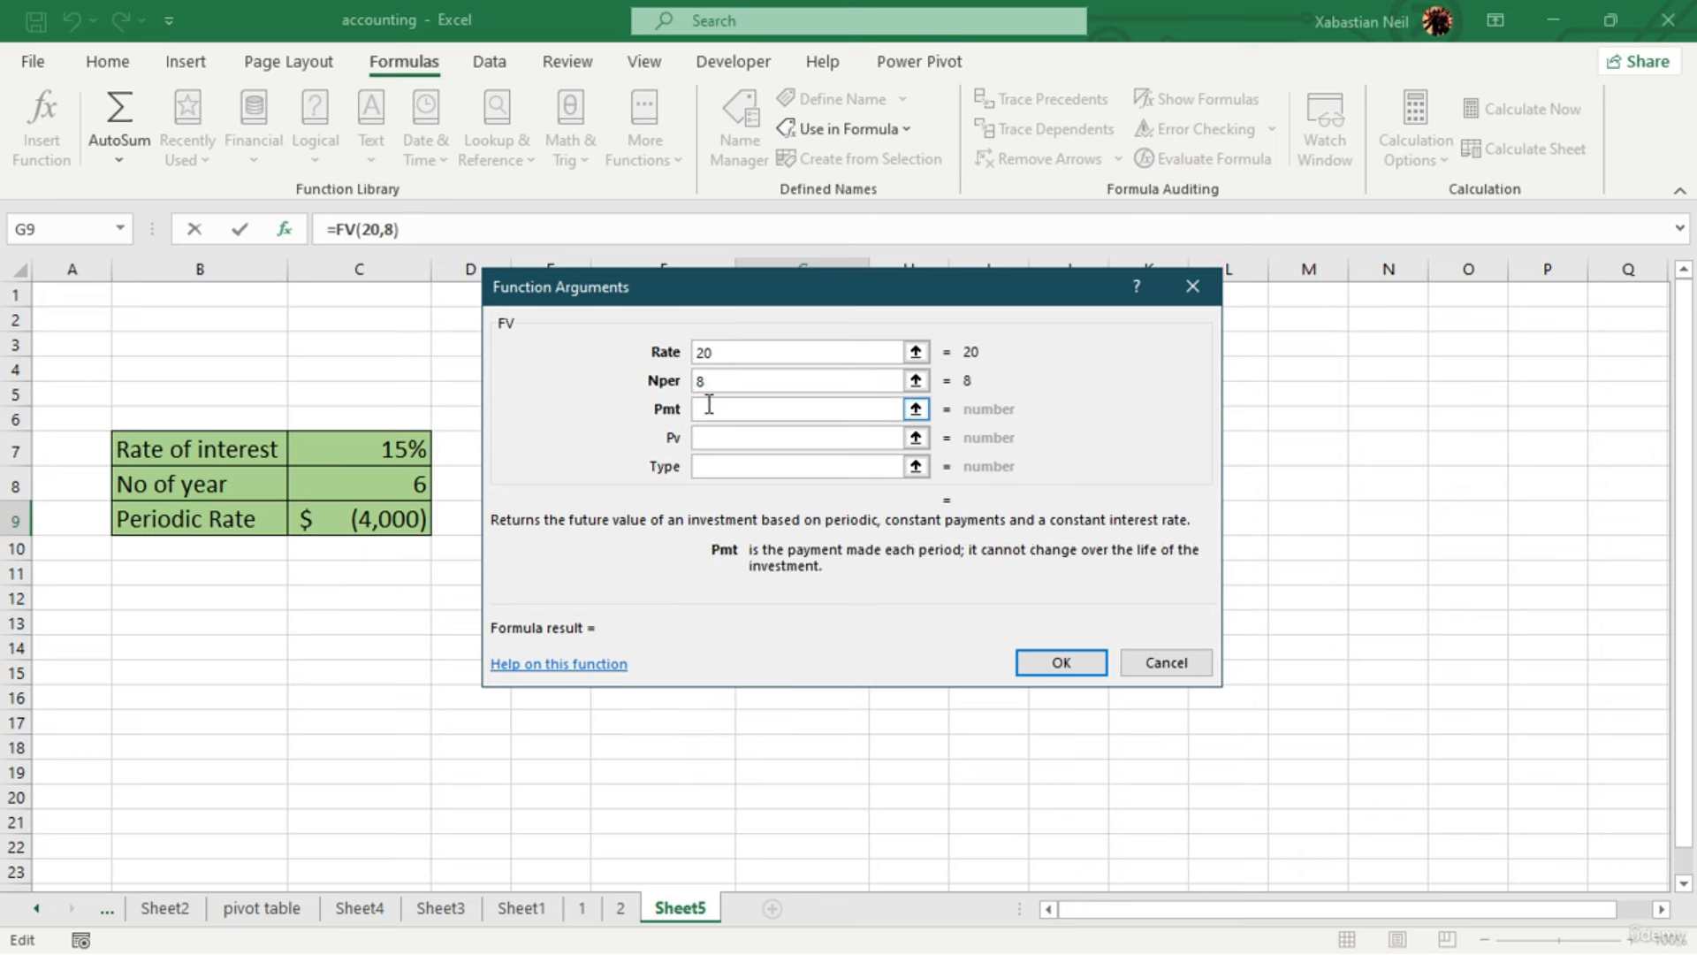
text(5000)
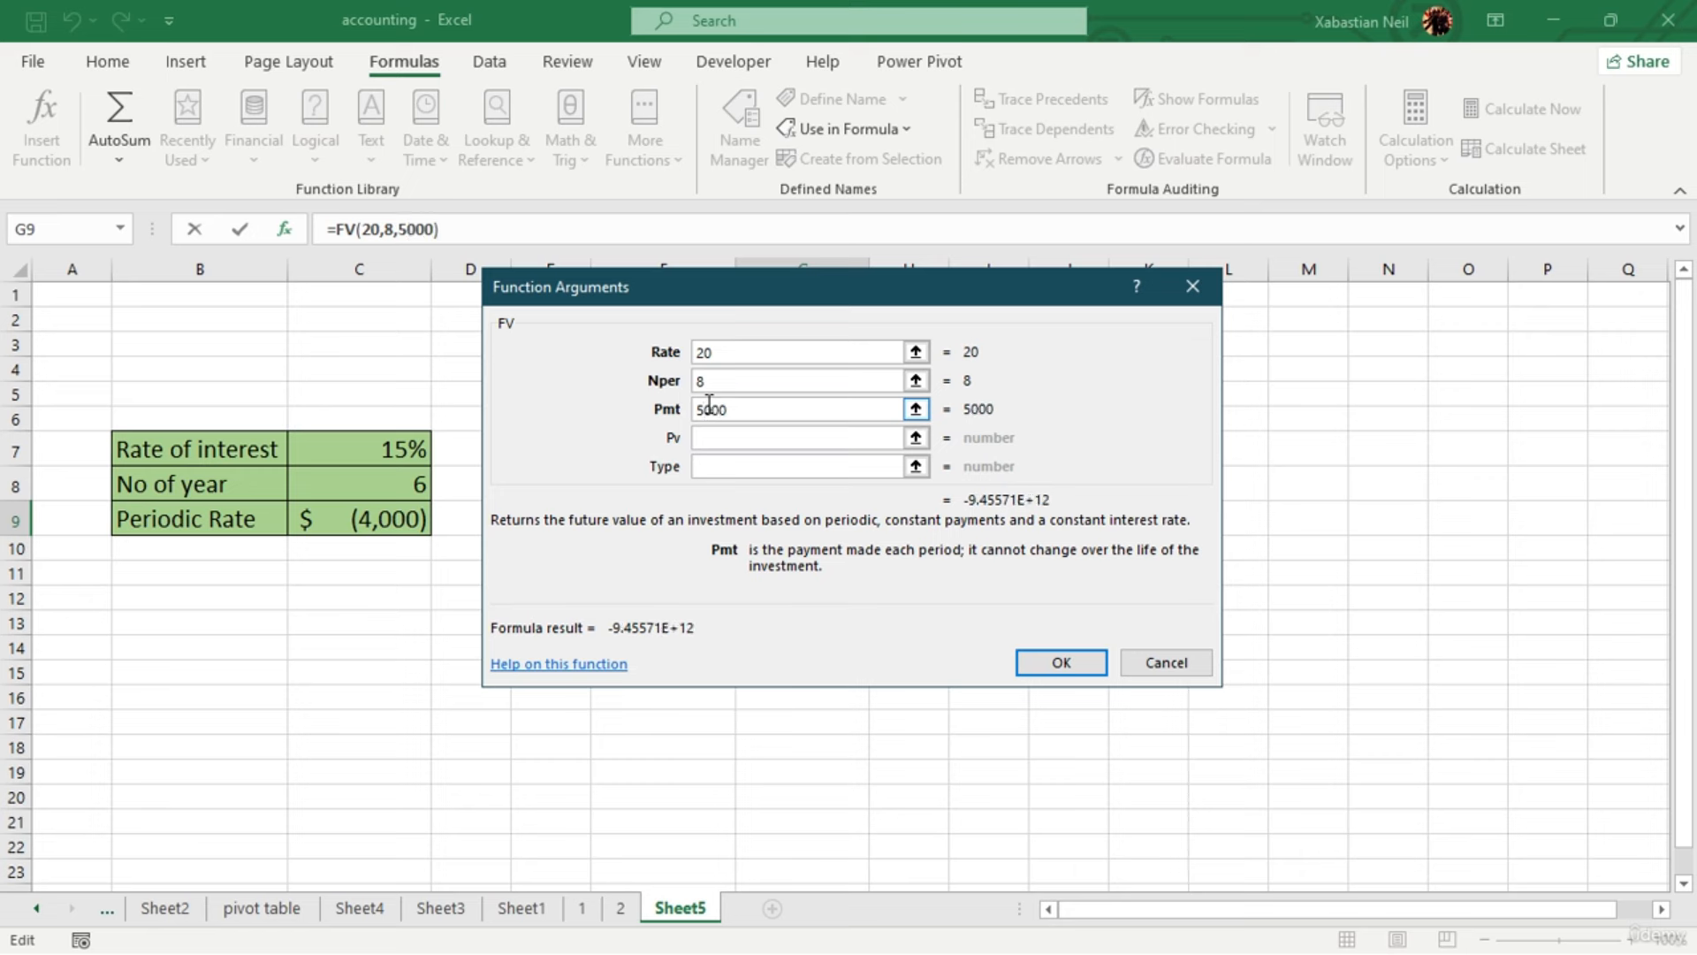
Complete the FV formula in G9 with Pv 0 and Type 1, and fit column G to its contents
key(Tab)
click(751, 435)
text(0)
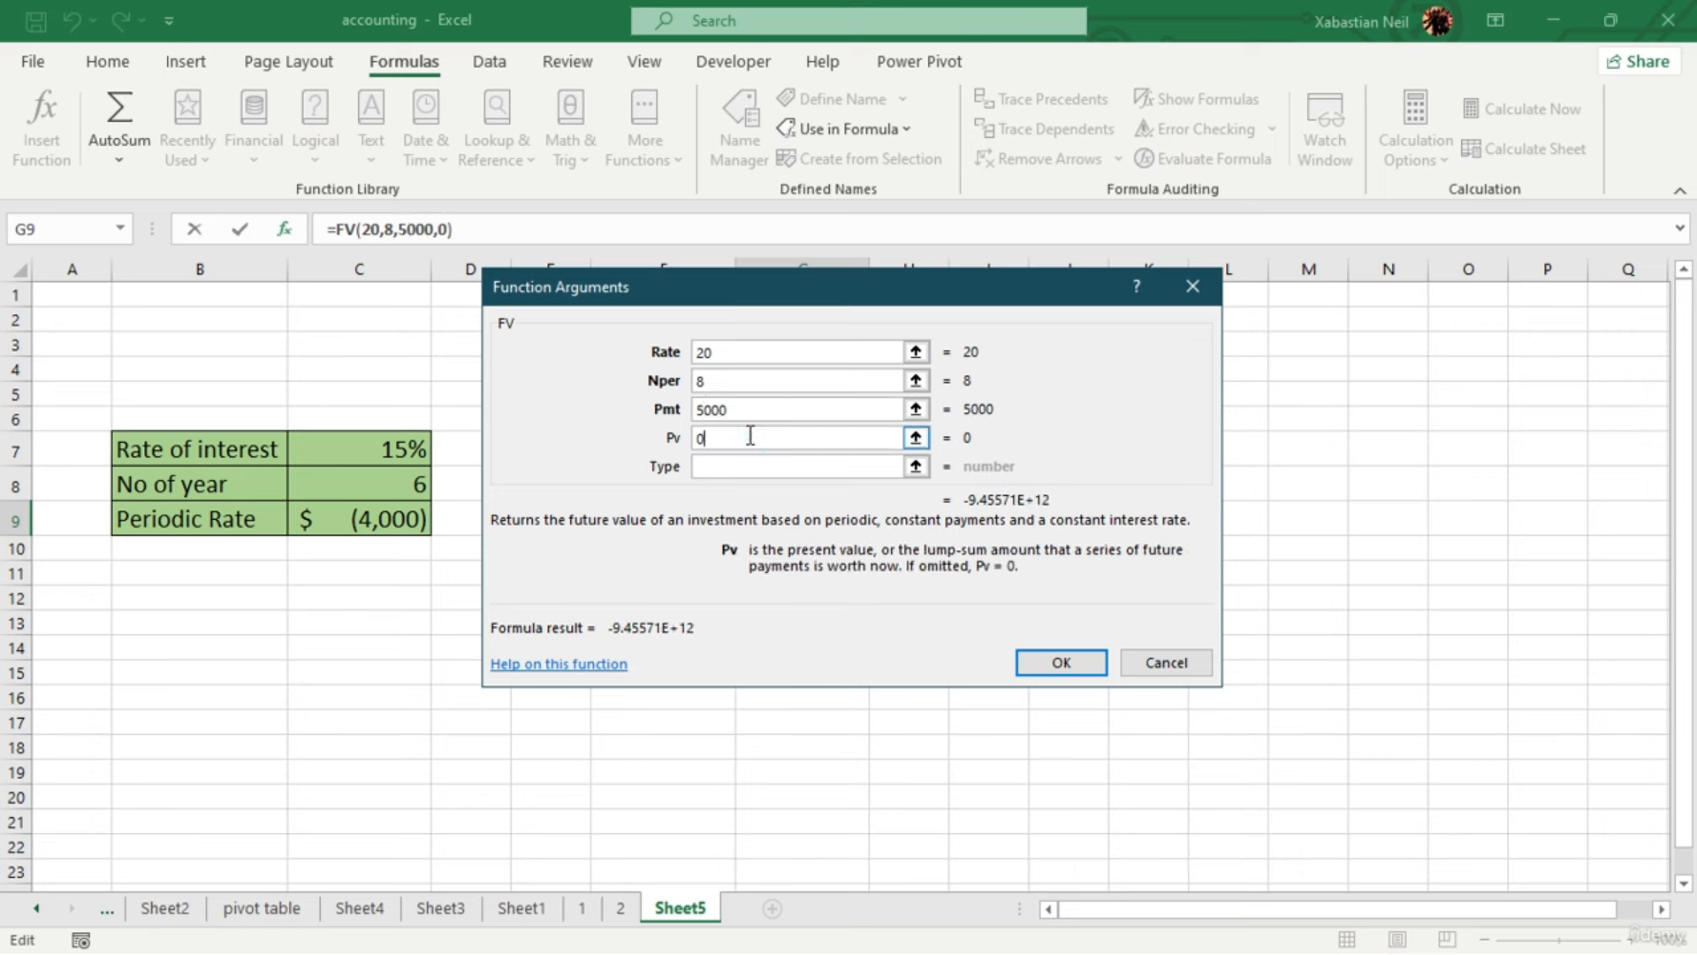
key(Tab)
click(767, 468)
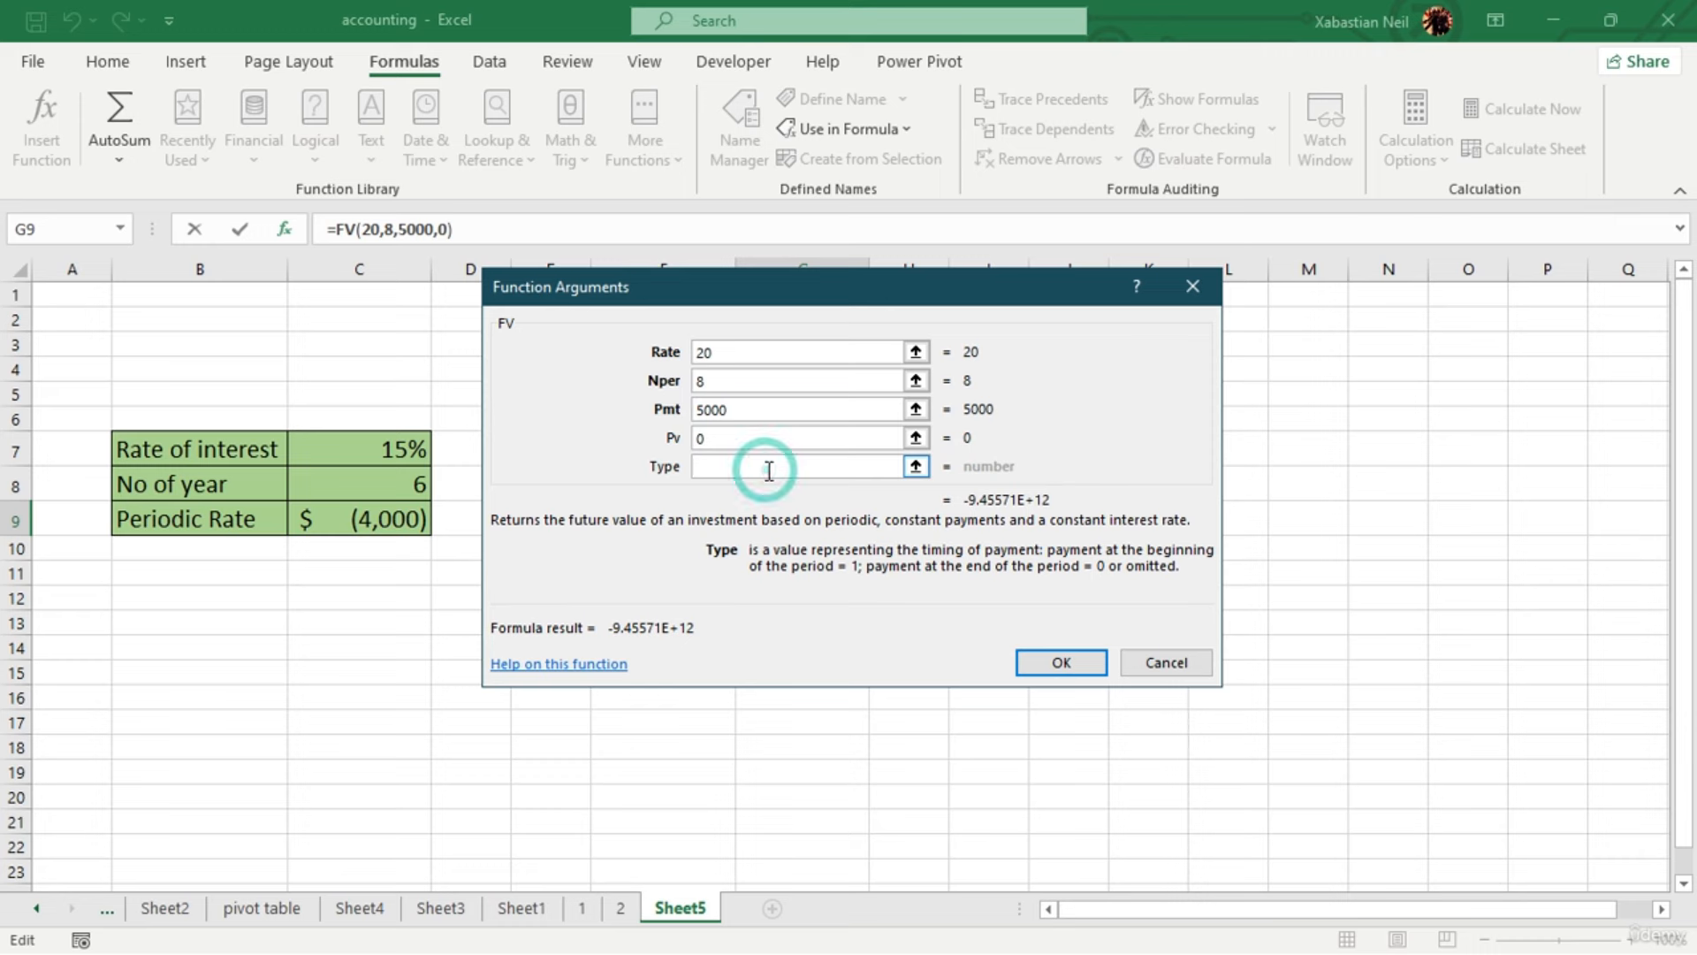
text(1)
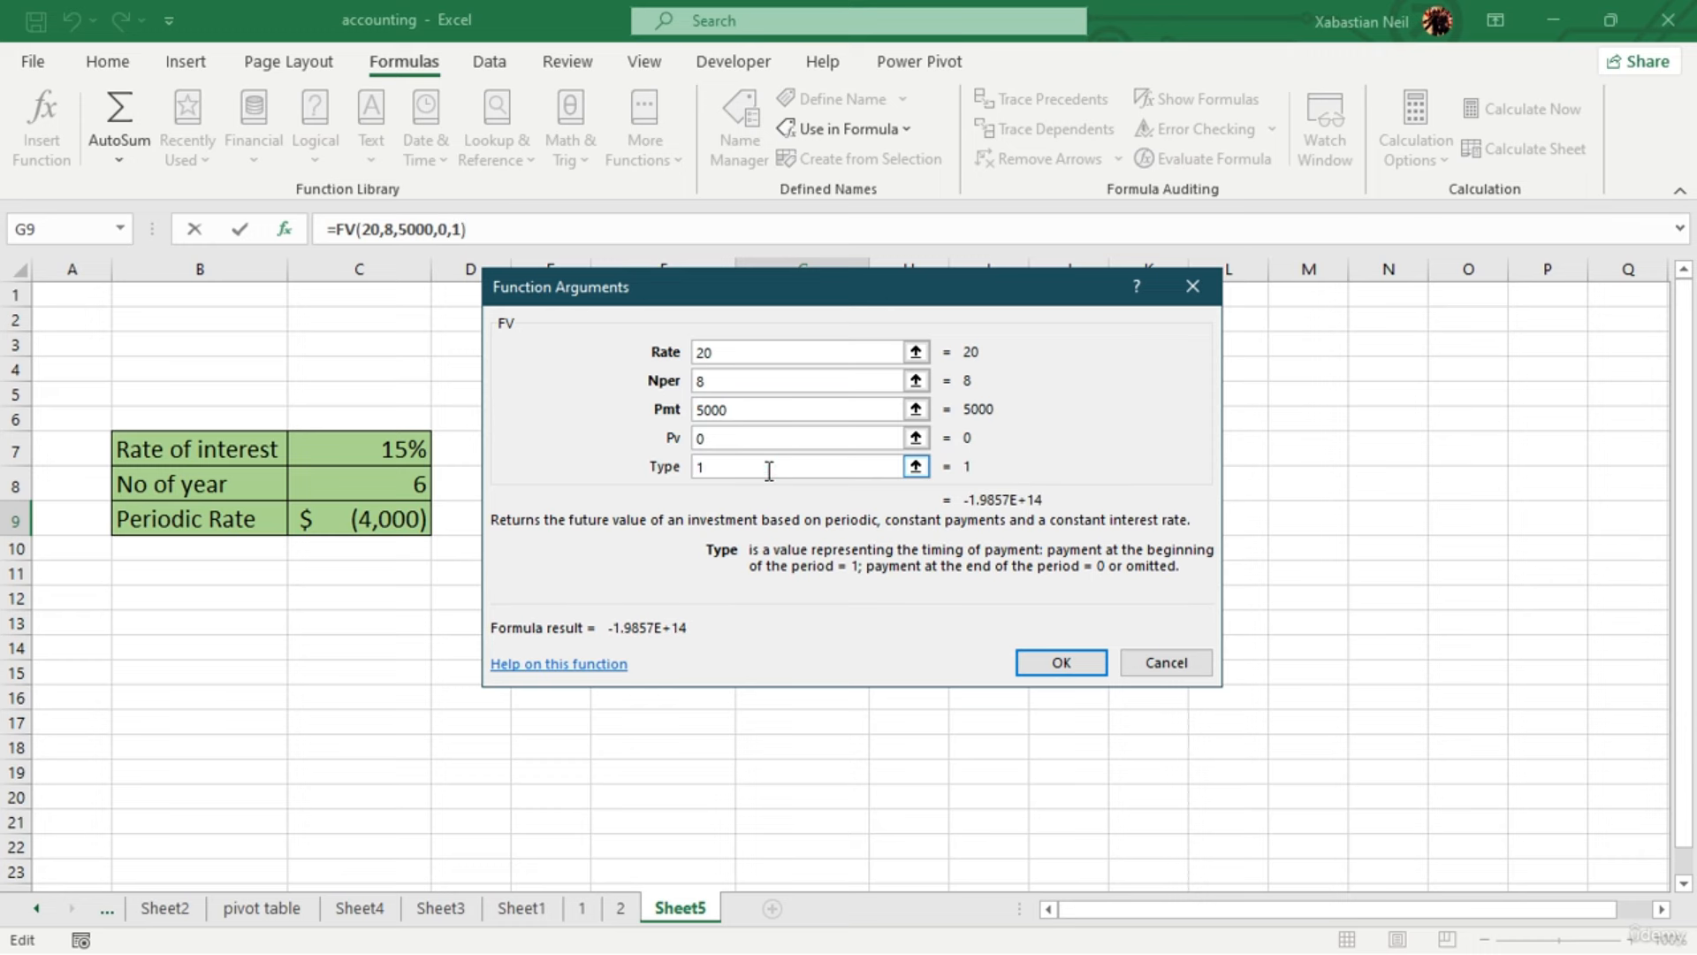
click(1062, 662)
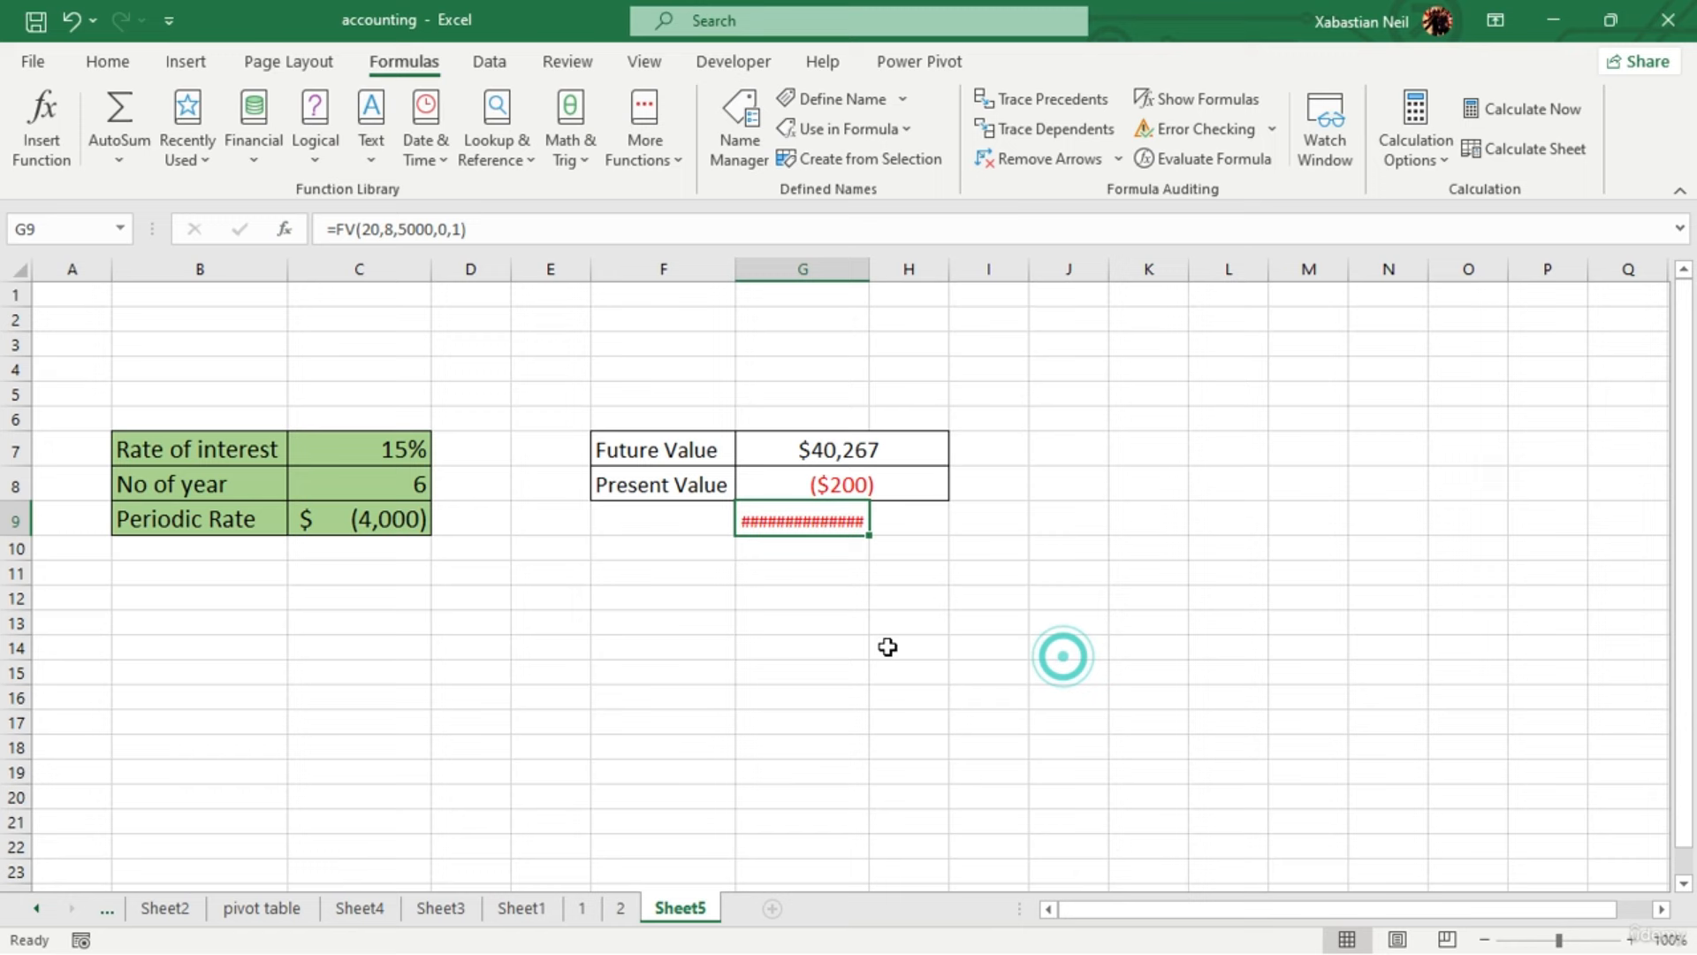
double_click(869, 270)
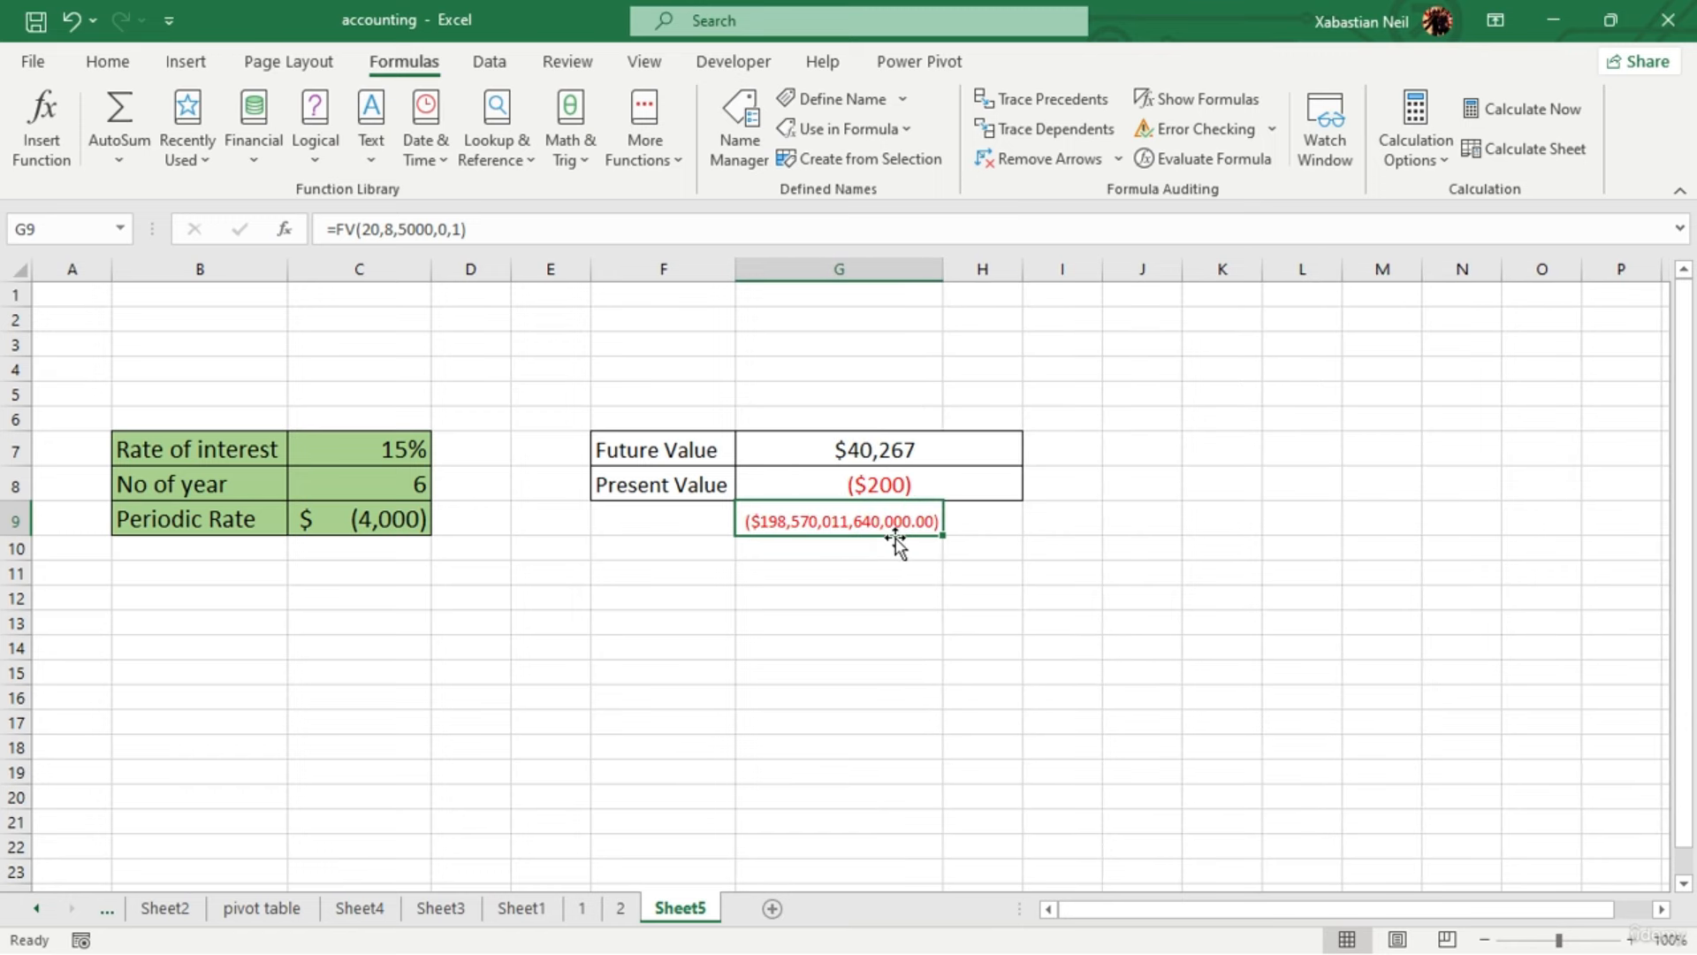
Change the type argument of the FV formula in G9 to 0, for payments at the end of the period
double_click(913, 522)
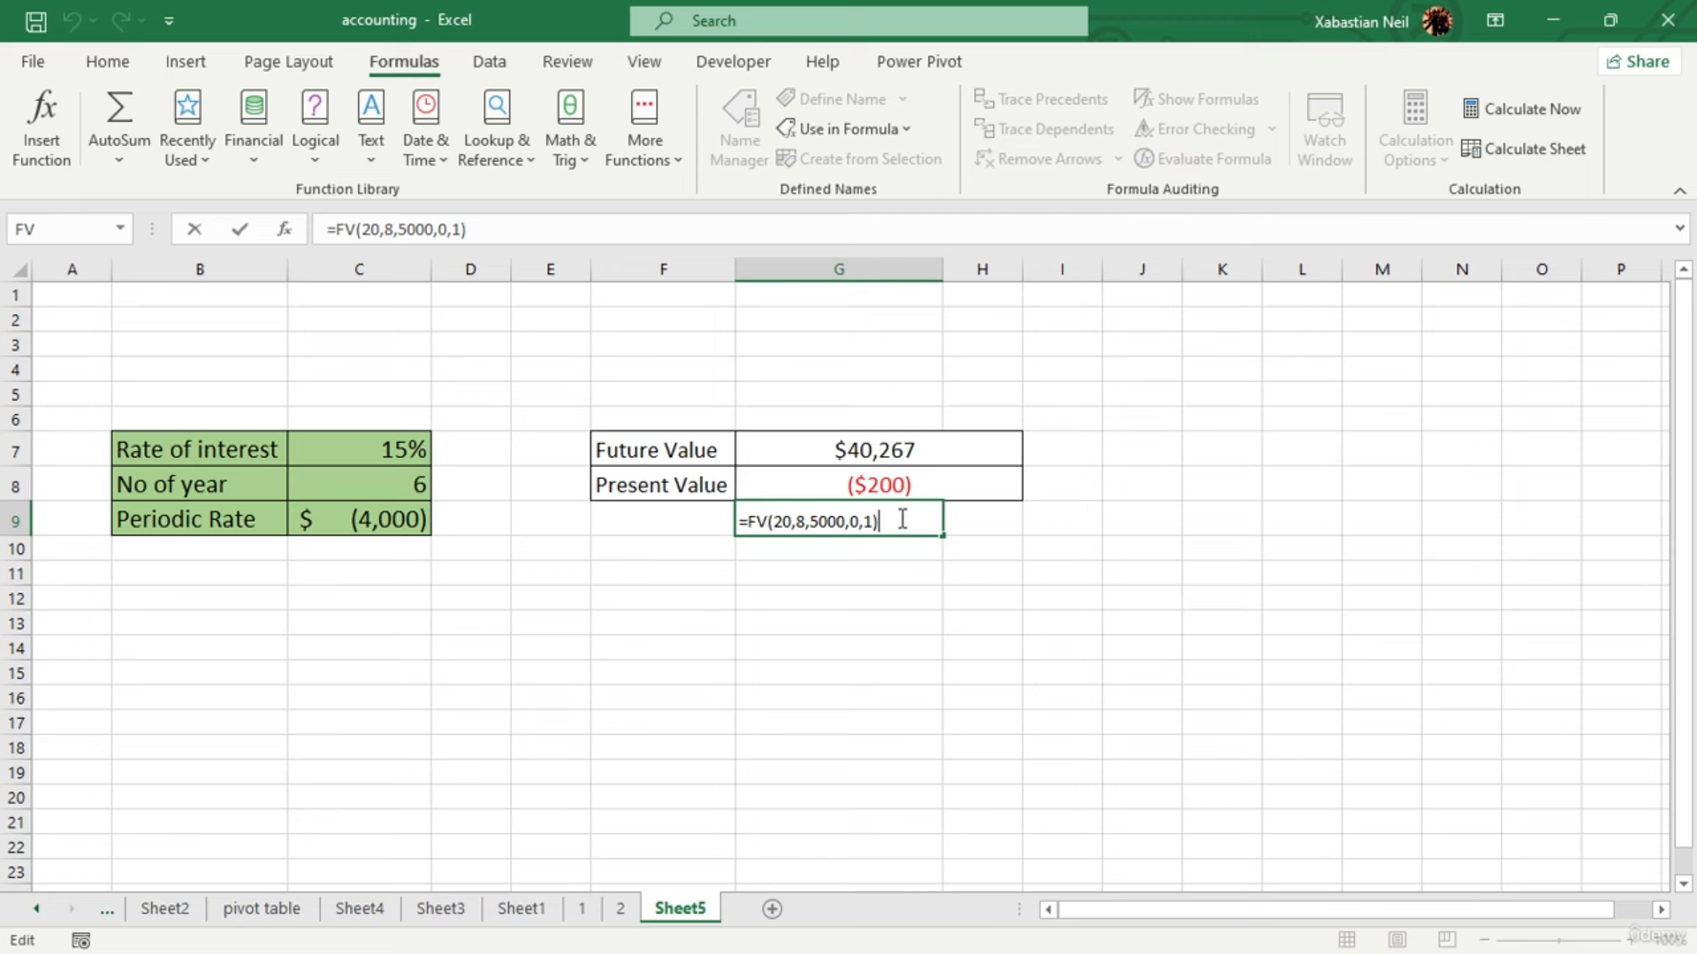
key(Return)
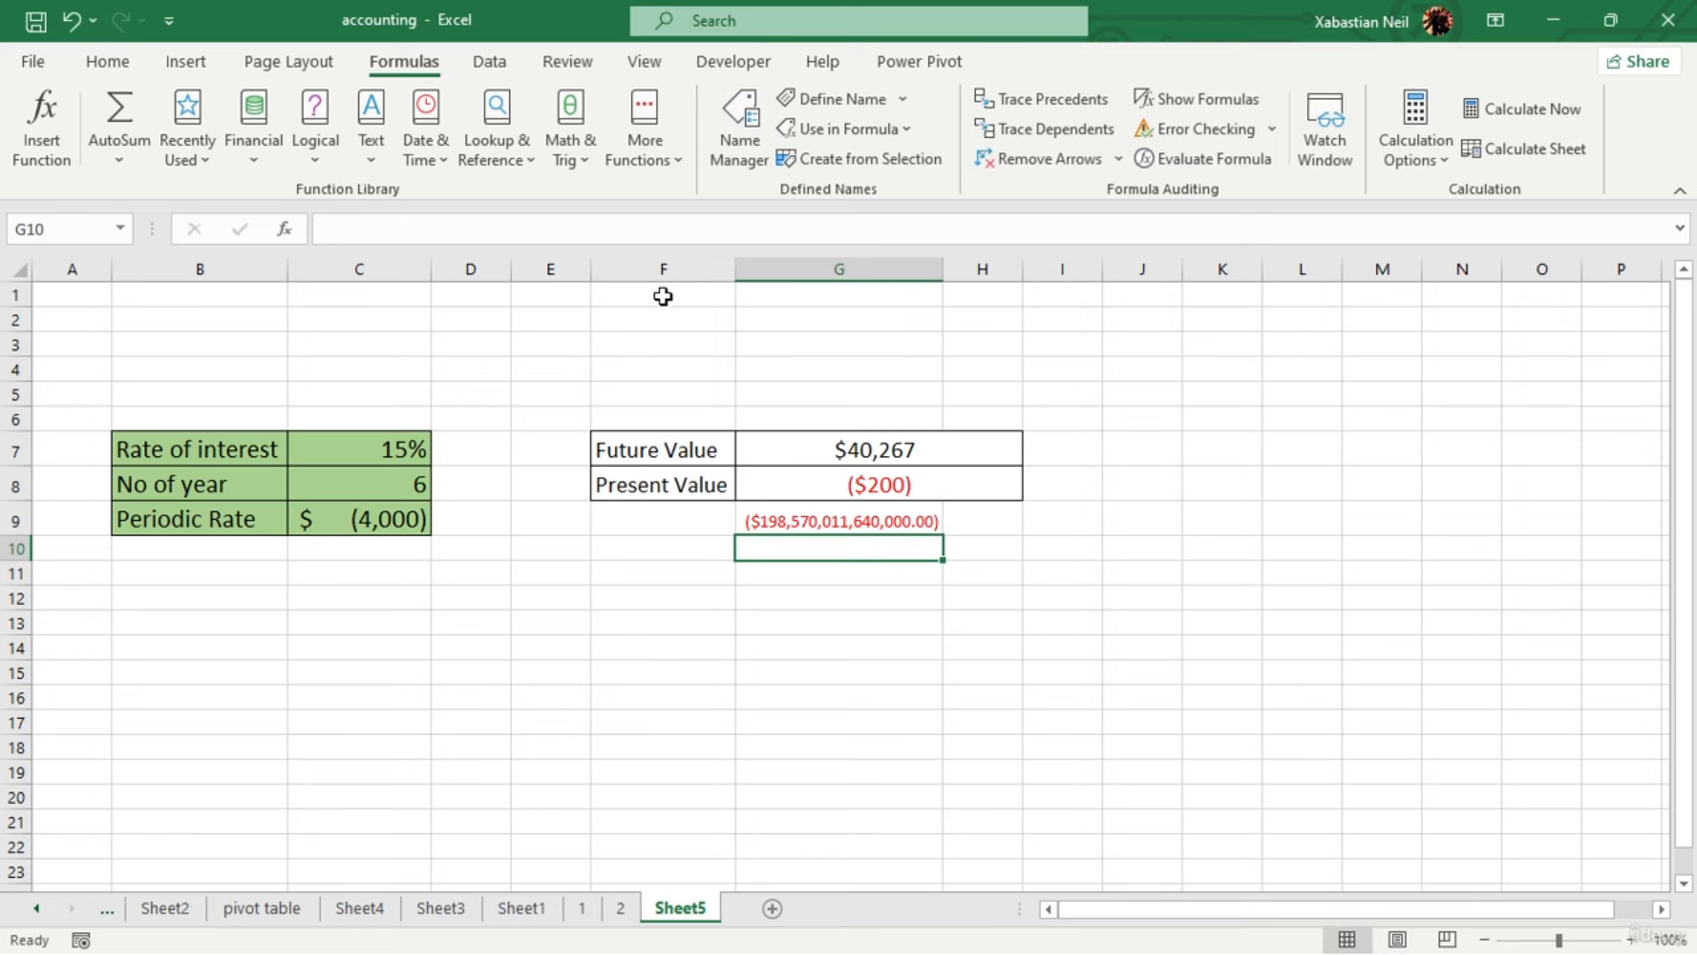
double_click(934, 526)
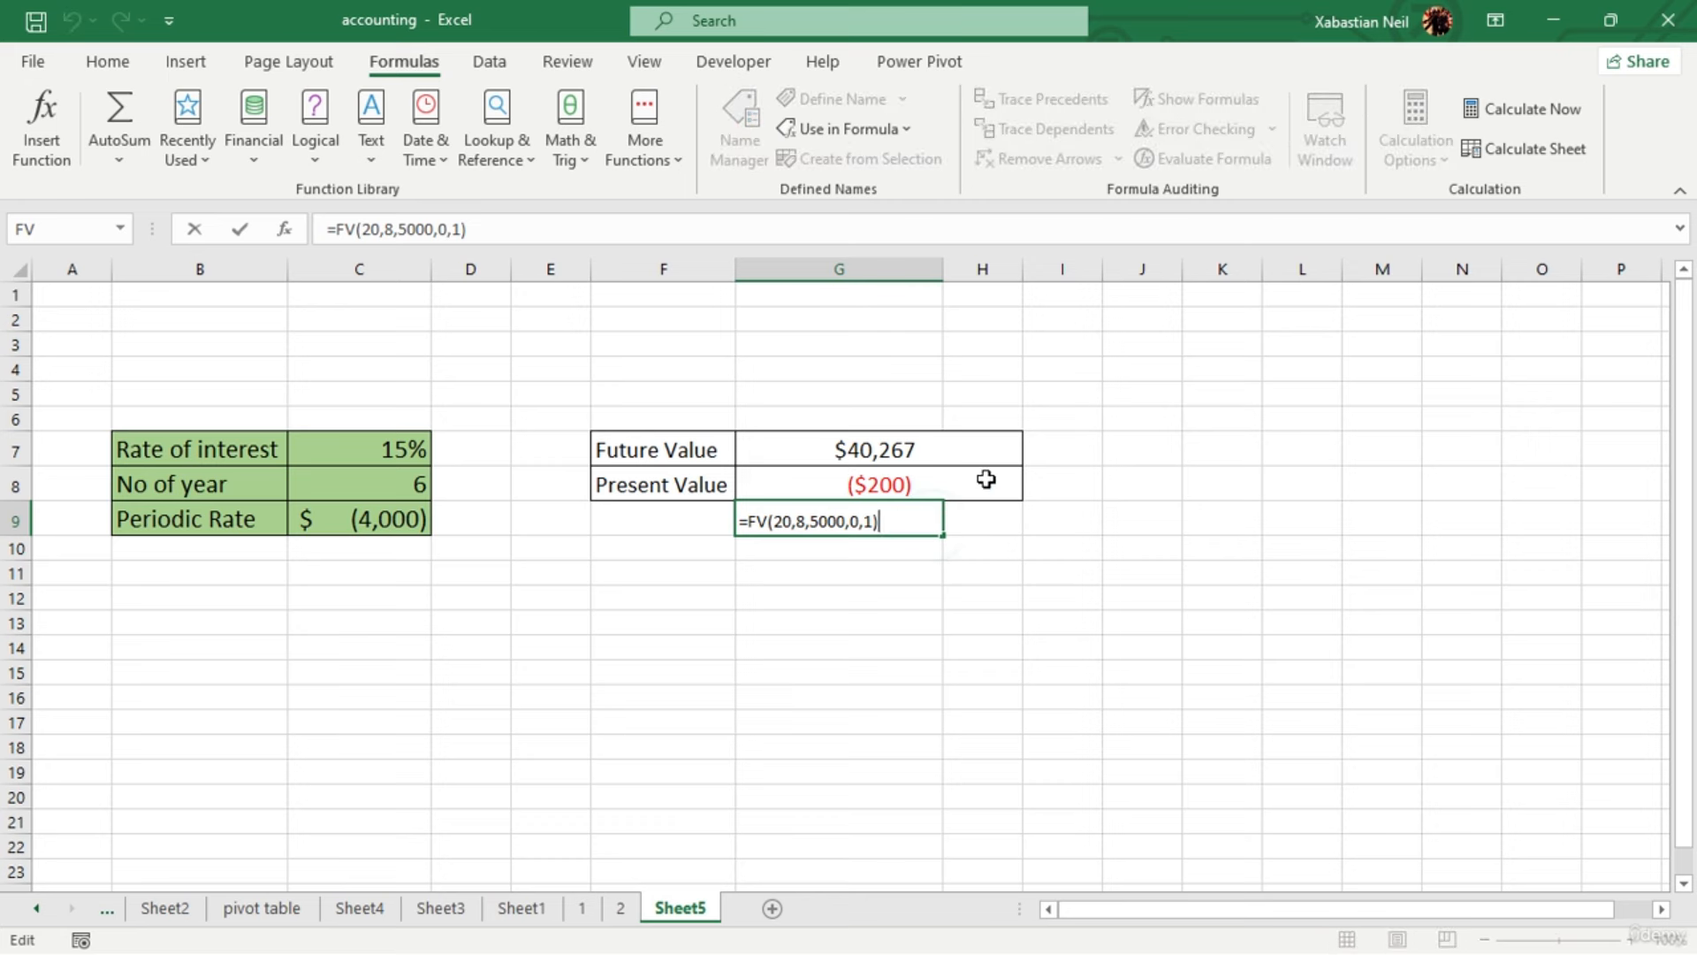
key(Left)
key(Left)
key(Left)
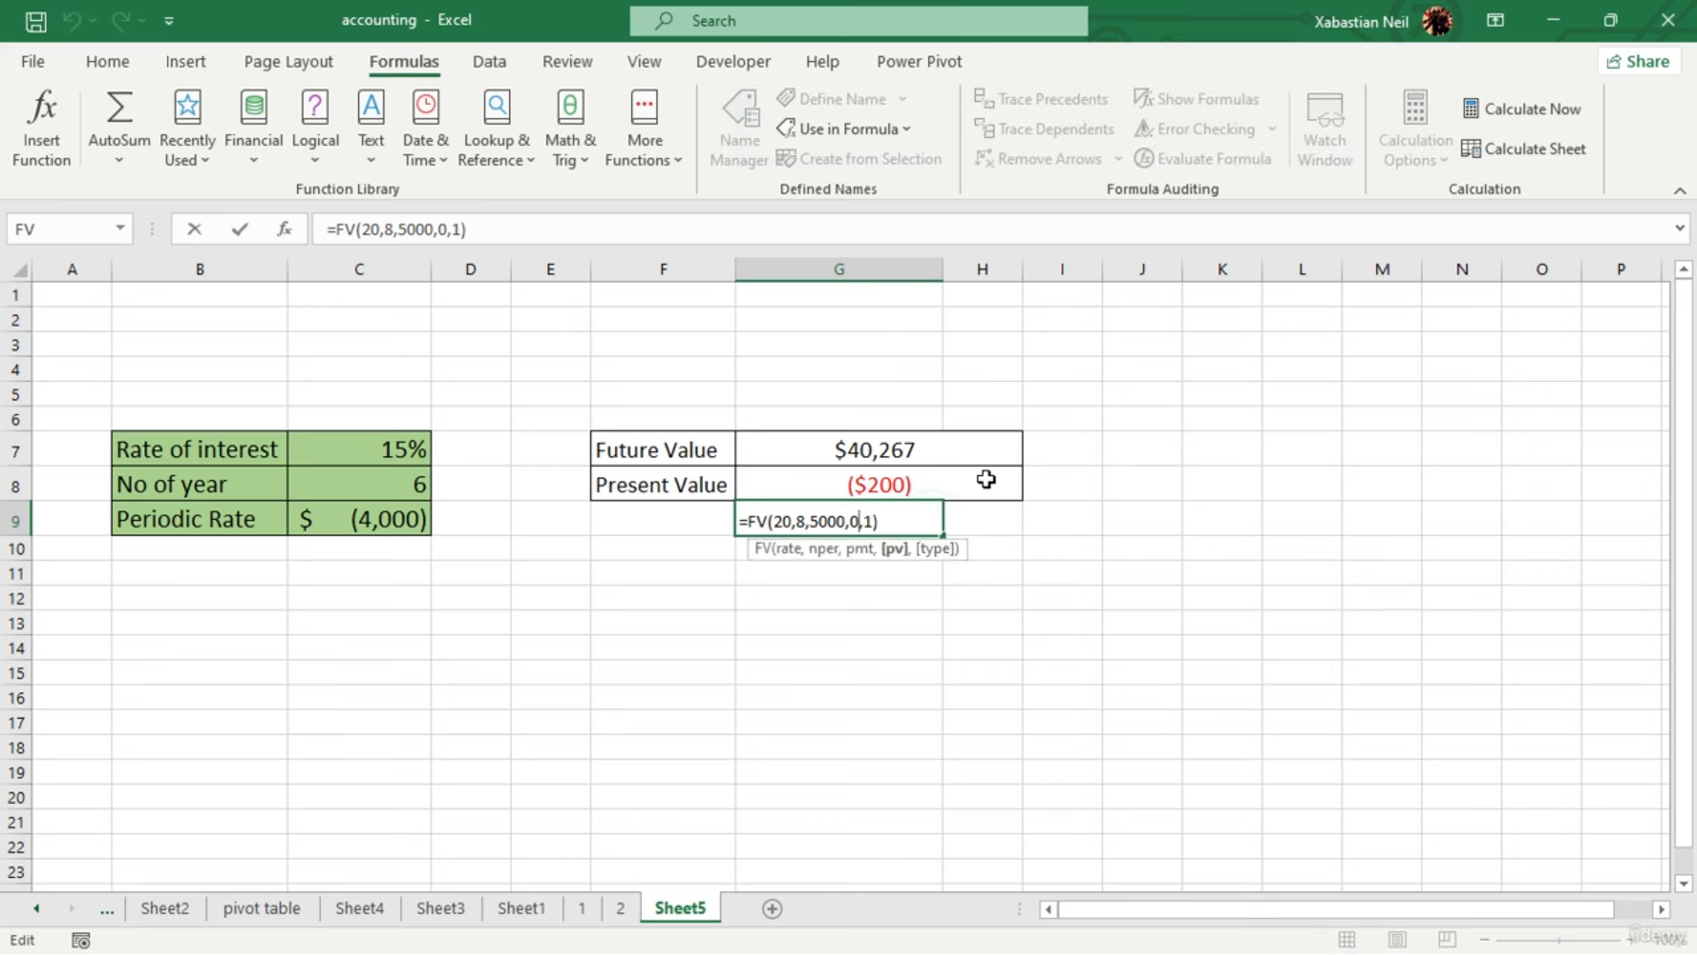
key(Right)
key(Delete)
text(0)
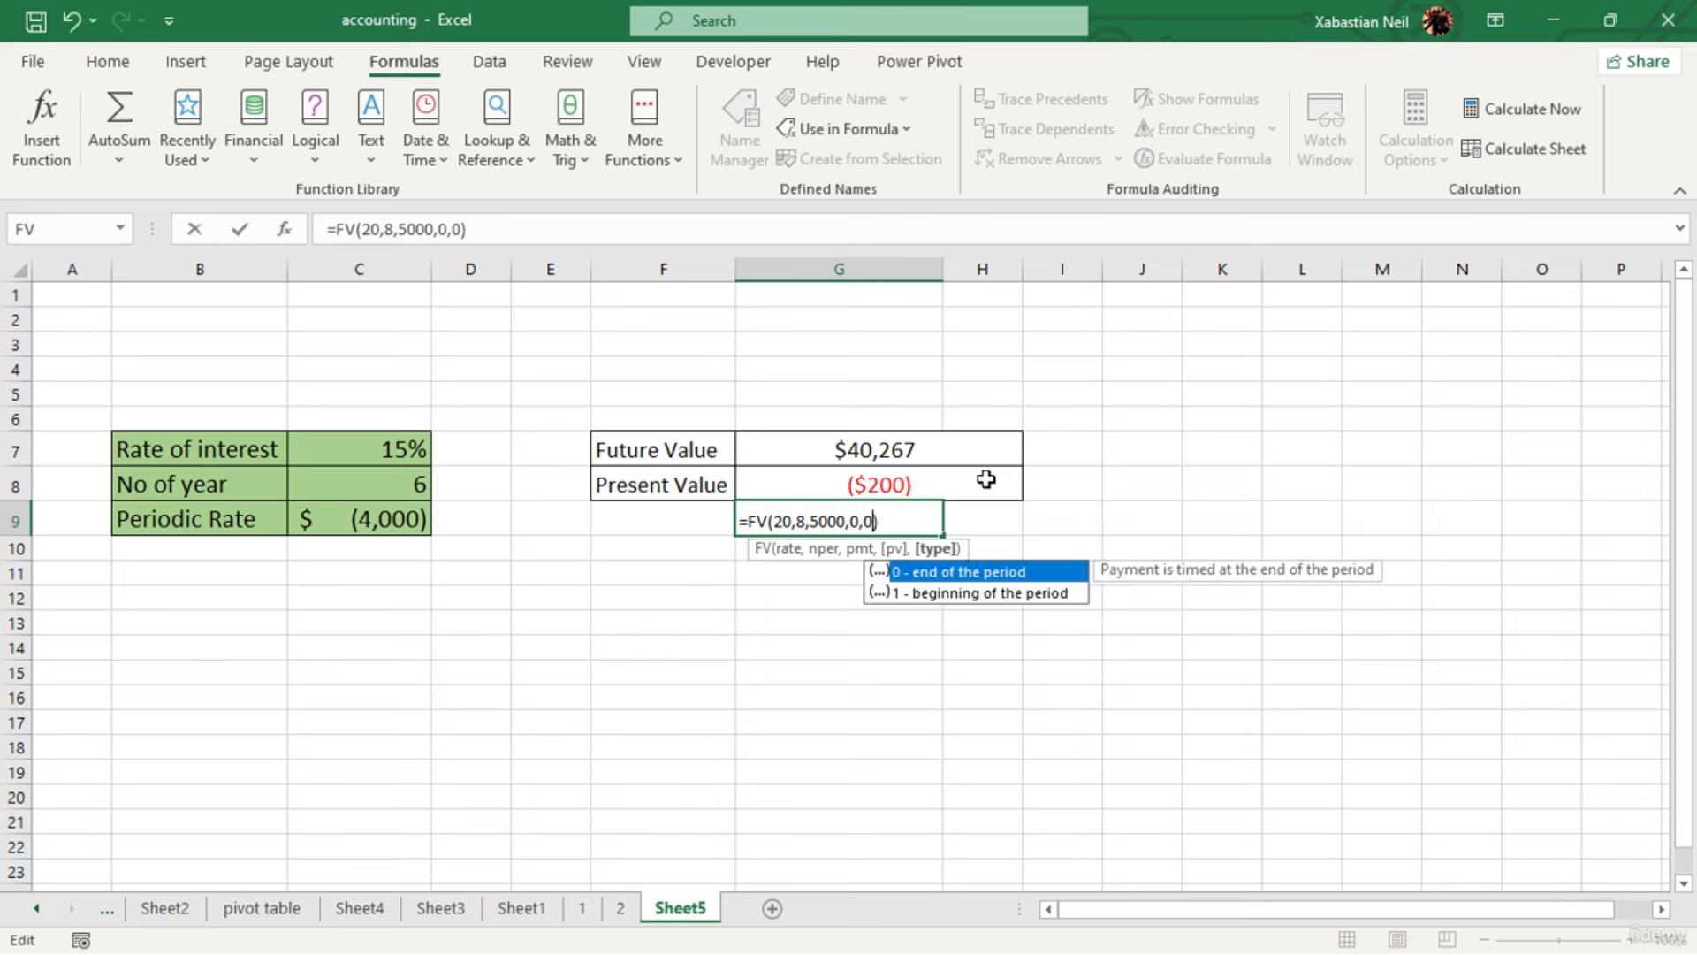
key(Return)
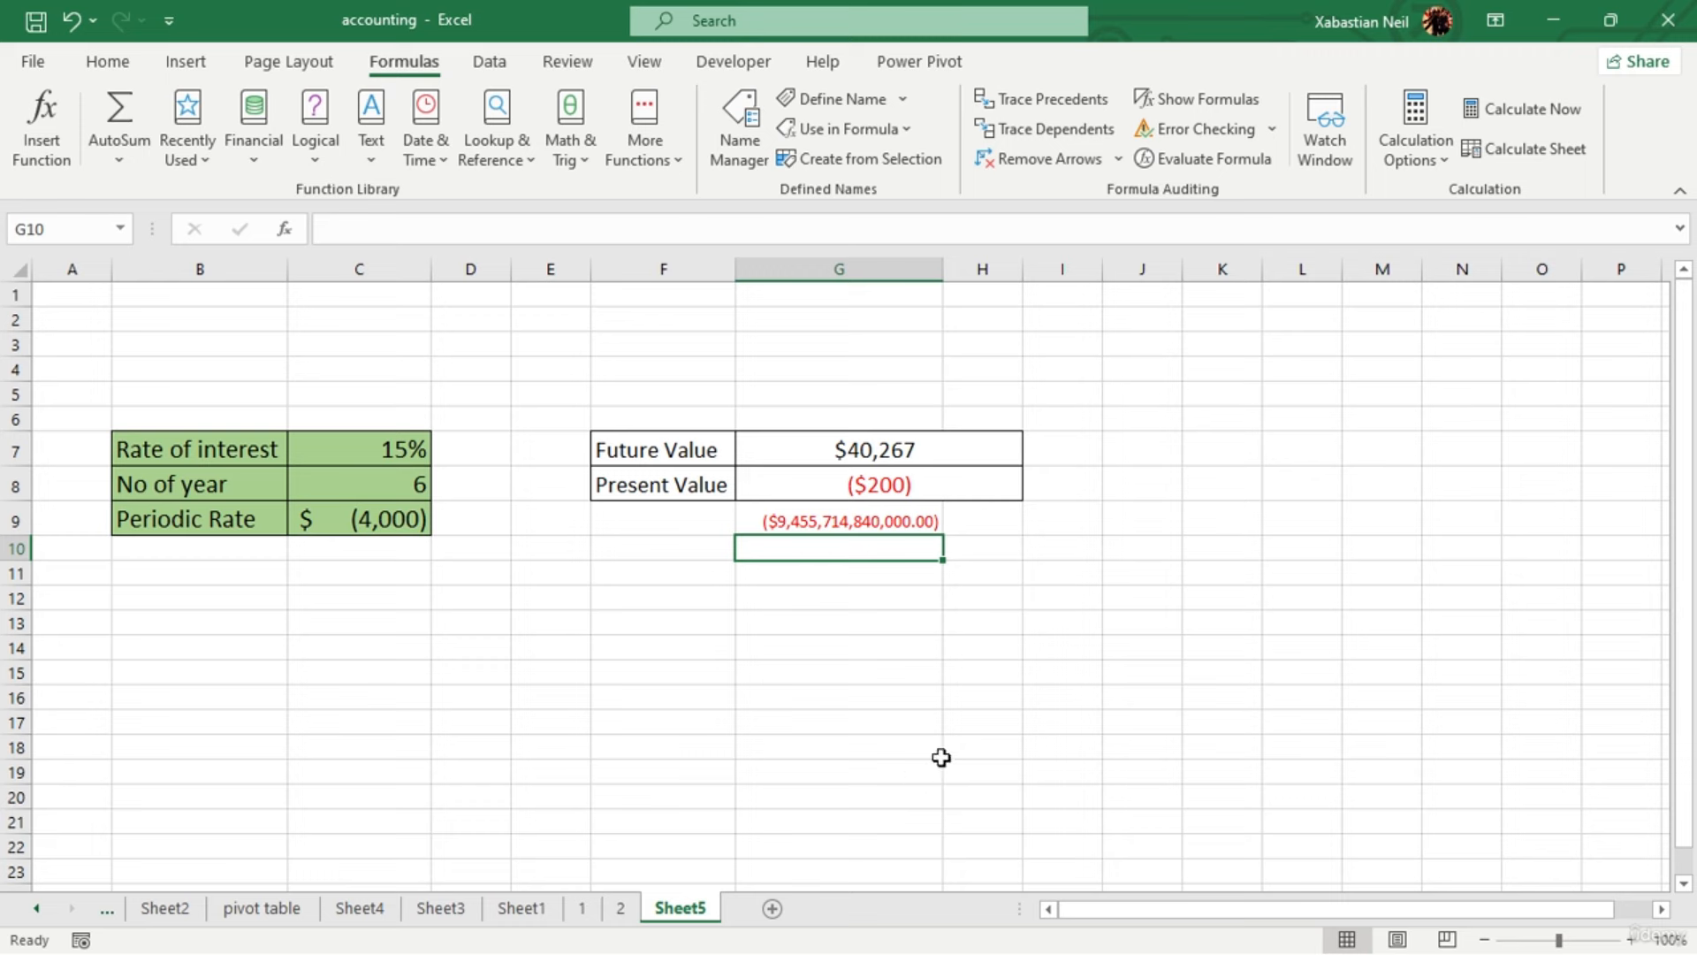
Remove the two decimal places from the FV result in G9
click(893, 523)
click(184, 64)
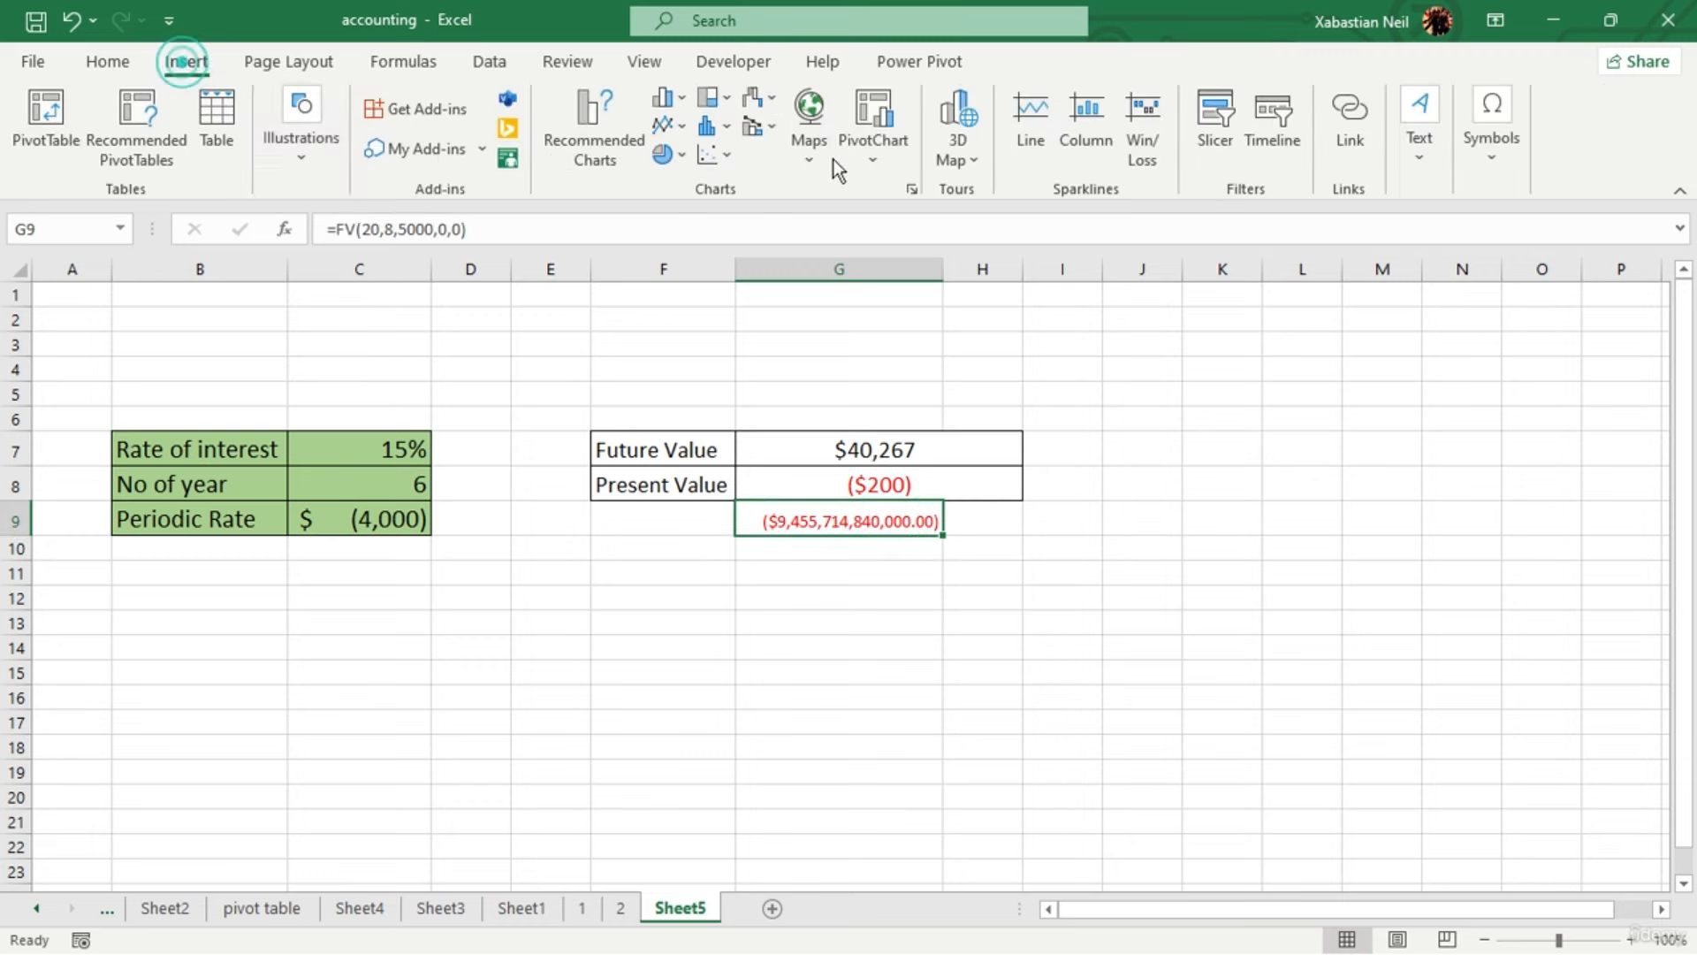
click(108, 62)
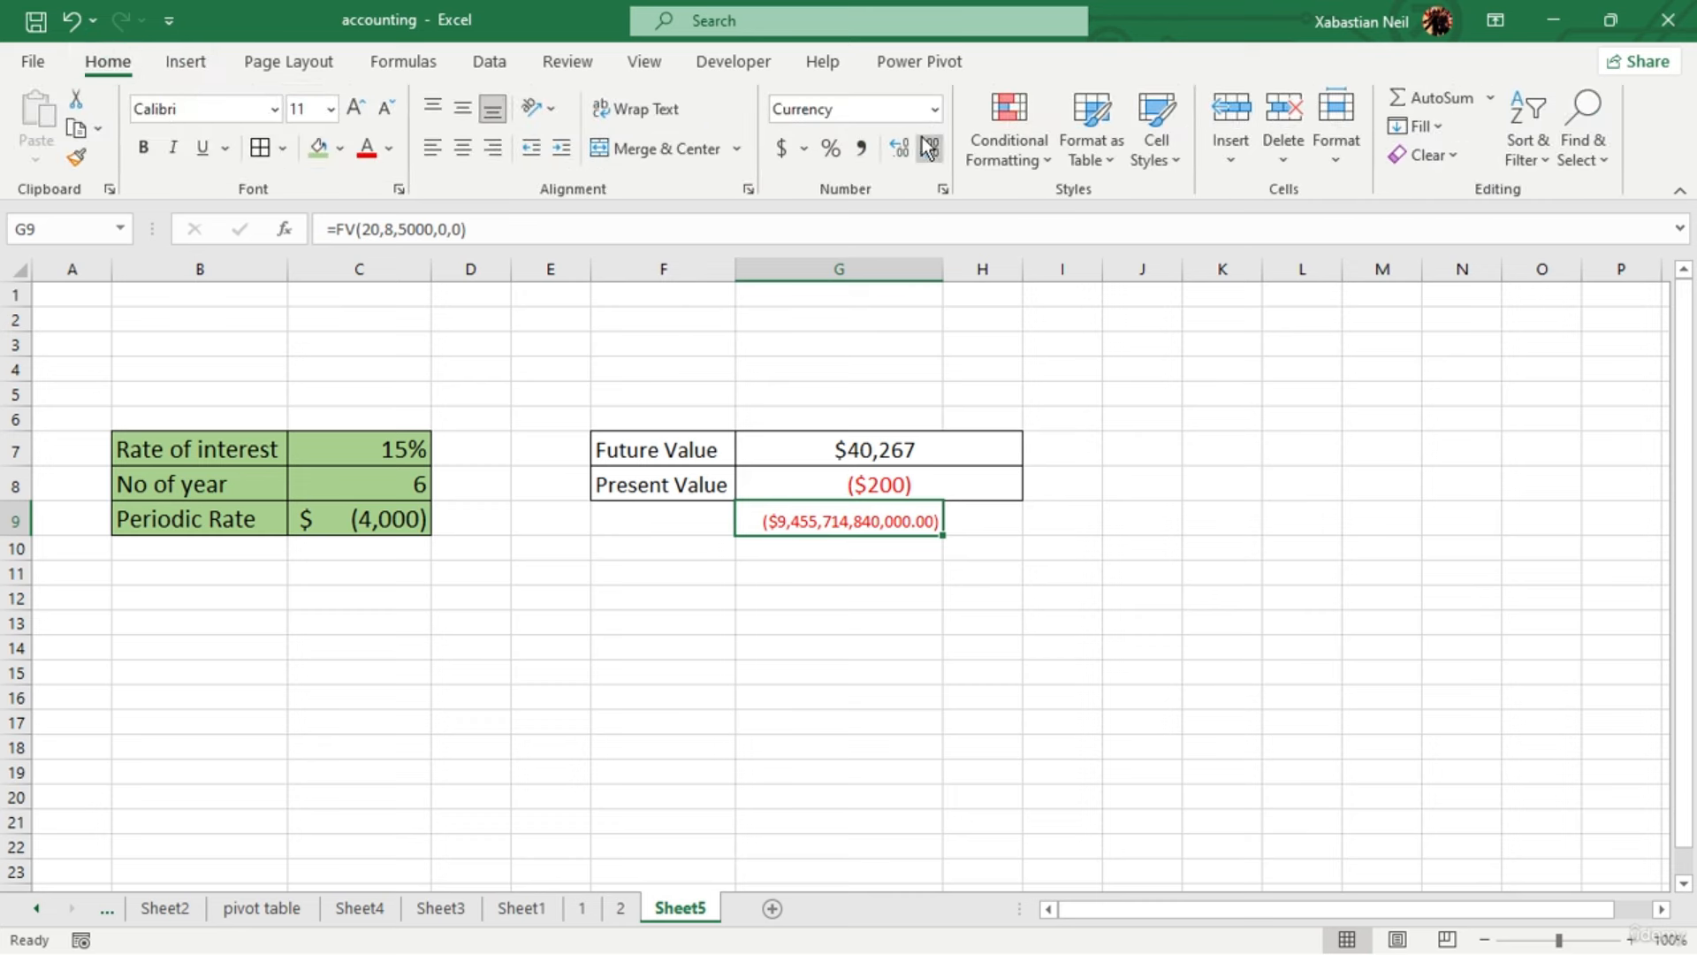
click(930, 148)
click(930, 148)
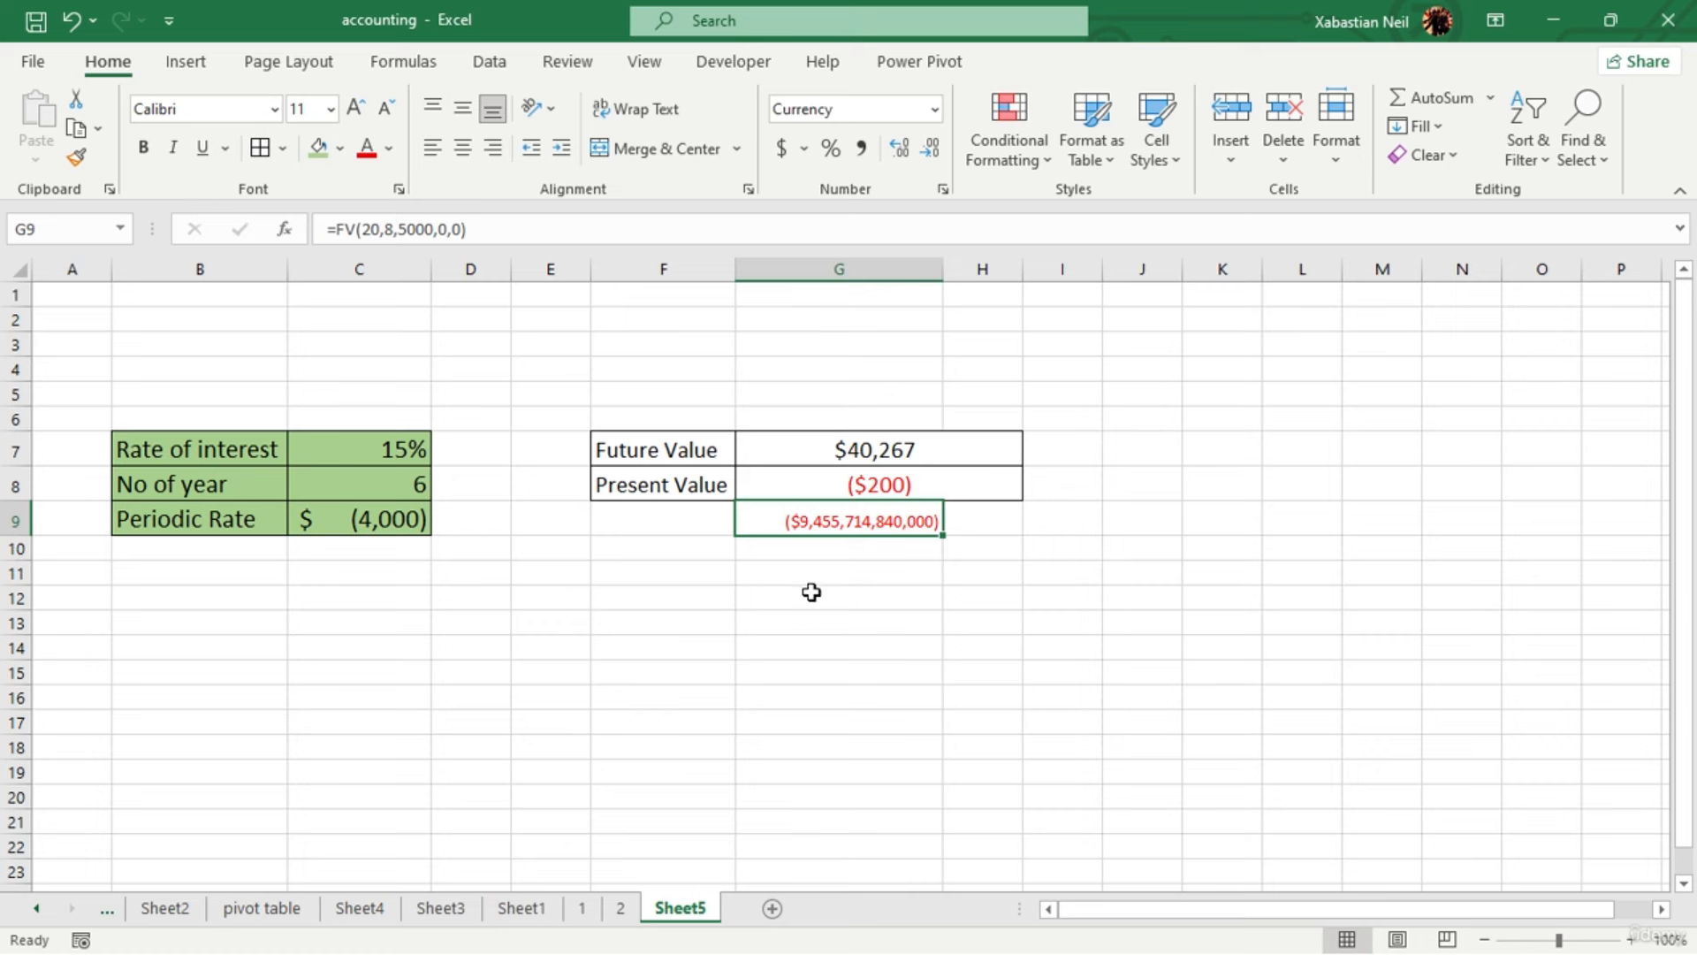
click(867, 579)
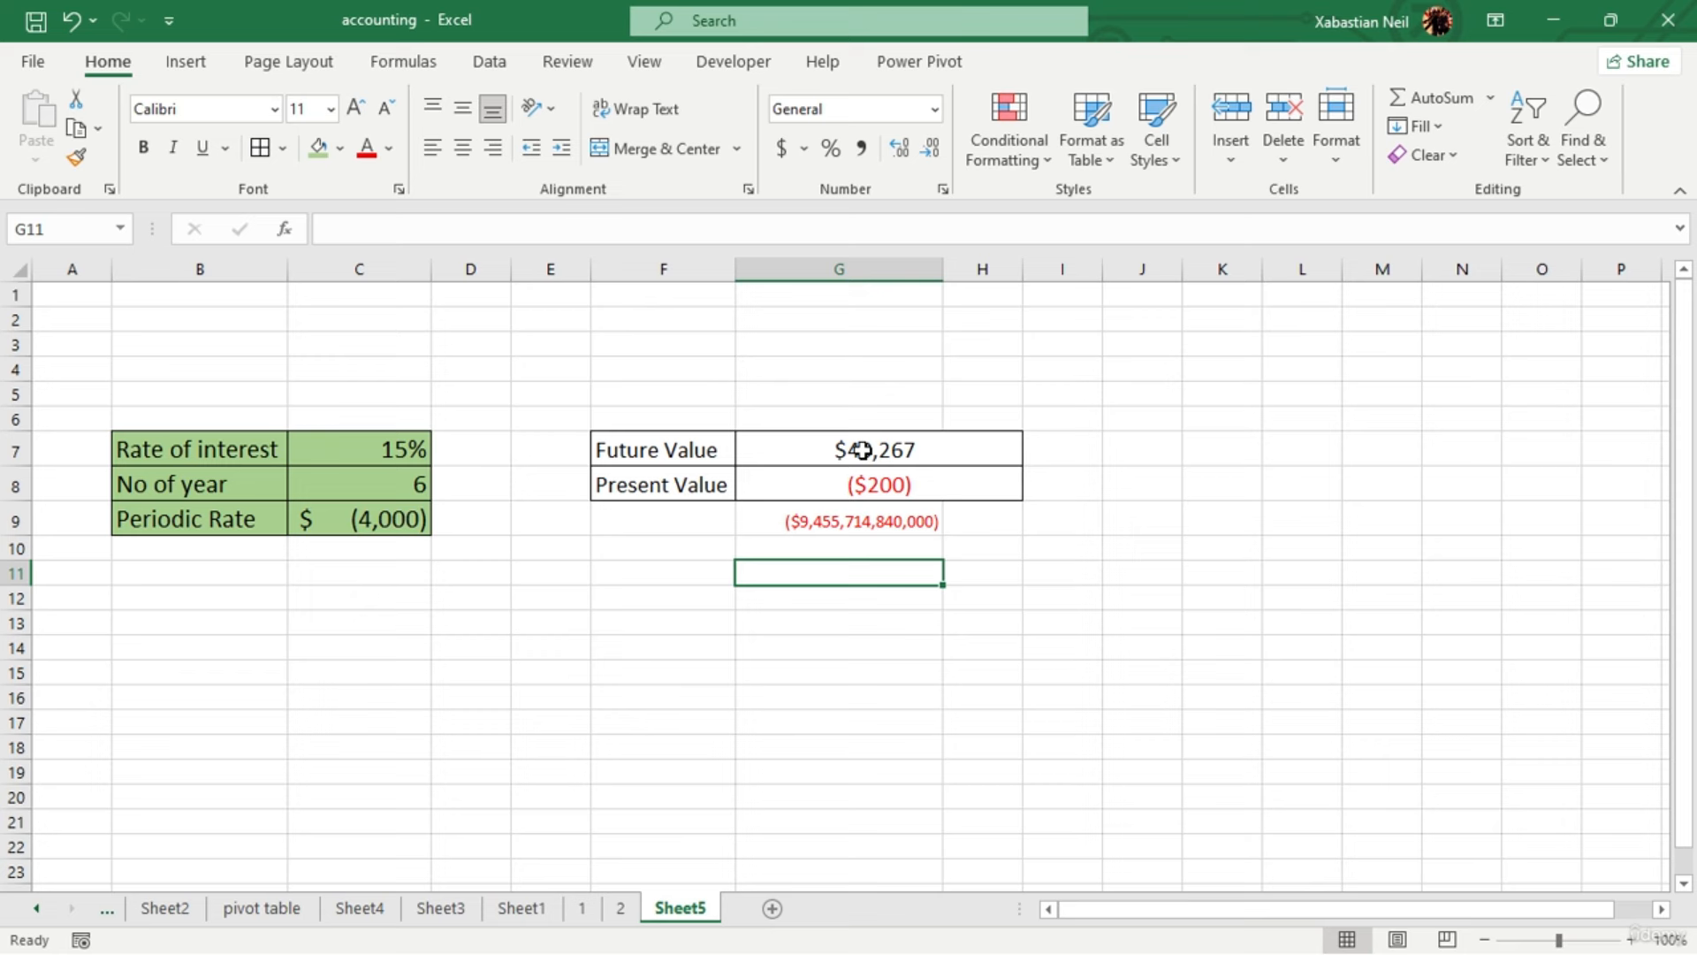
double_click(853, 575)
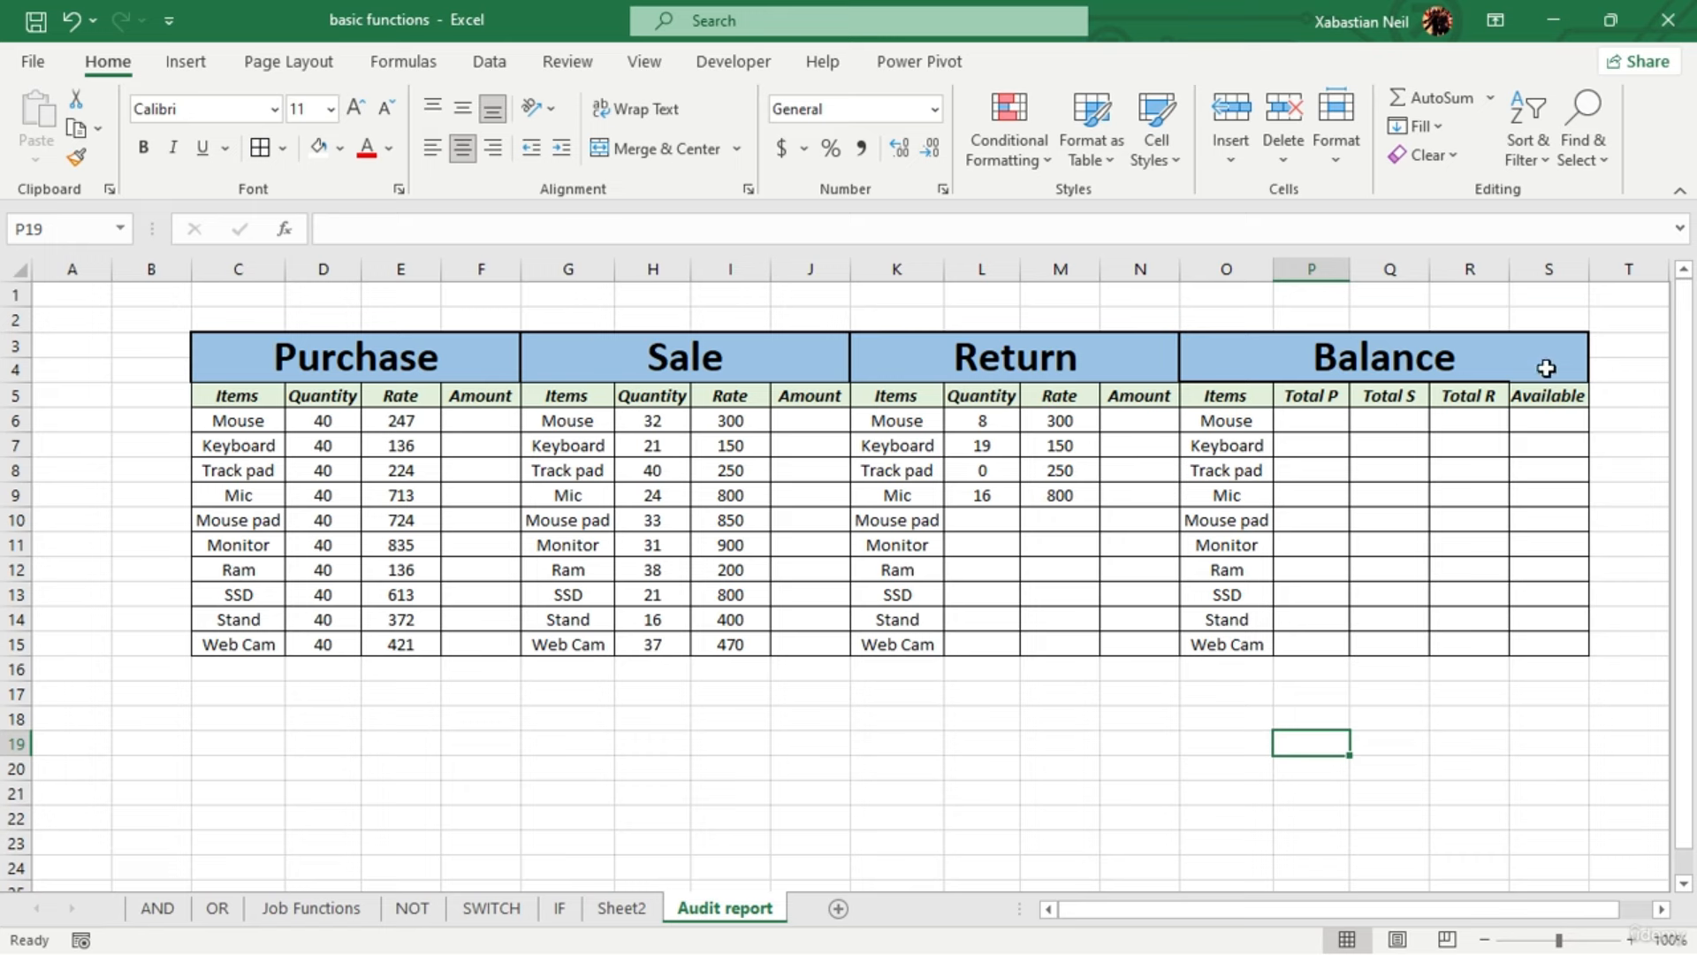
Apply thick outside borders to the Balance heading on the Audit report sheet
click(1547, 368)
click(282, 149)
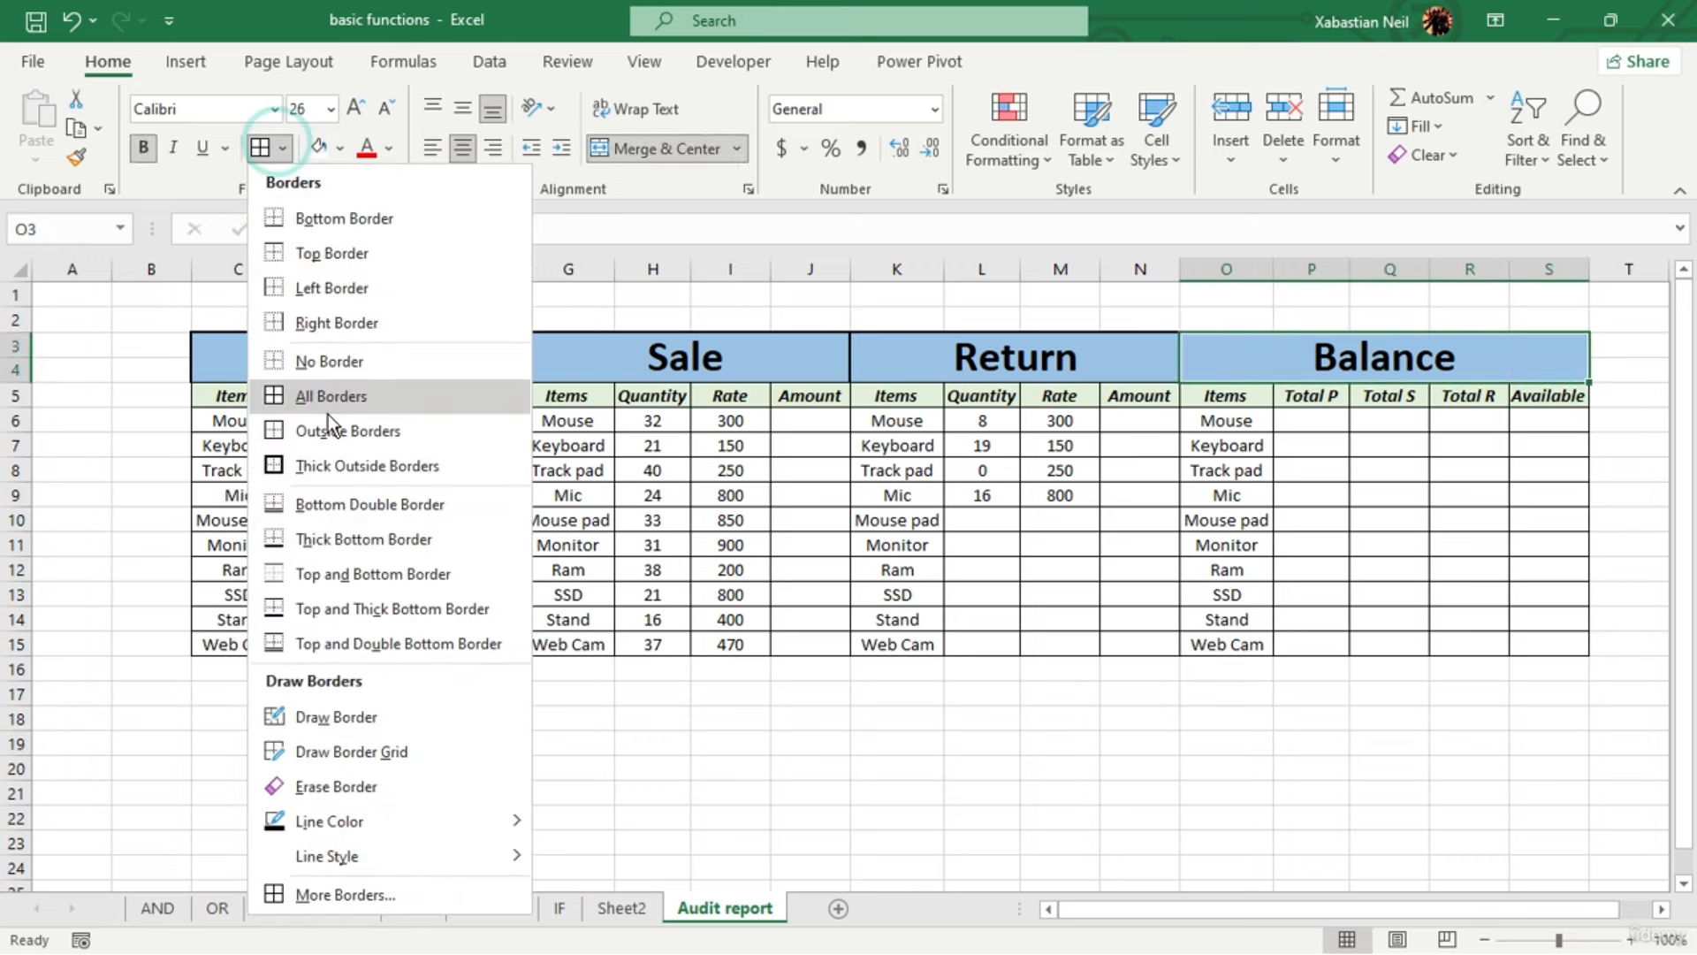
click(337, 466)
click(1198, 718)
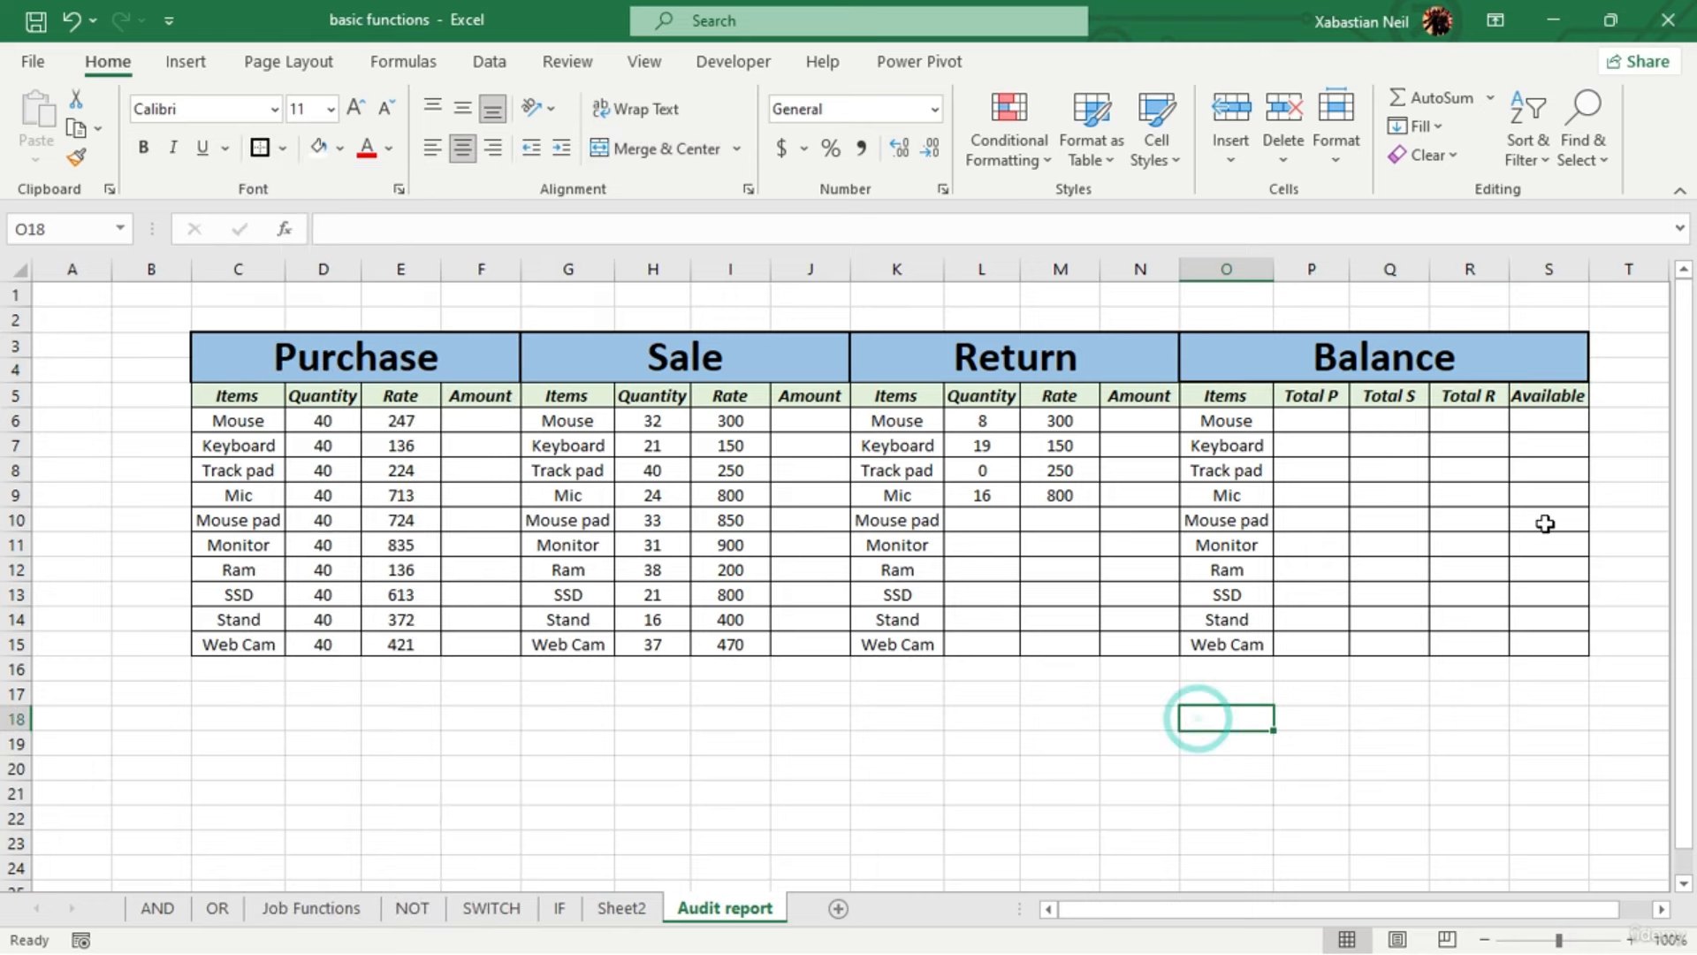
Calculate the Mouse purchase amount in F6 as quantity times rate with =D6*E6
double_click(491, 423)
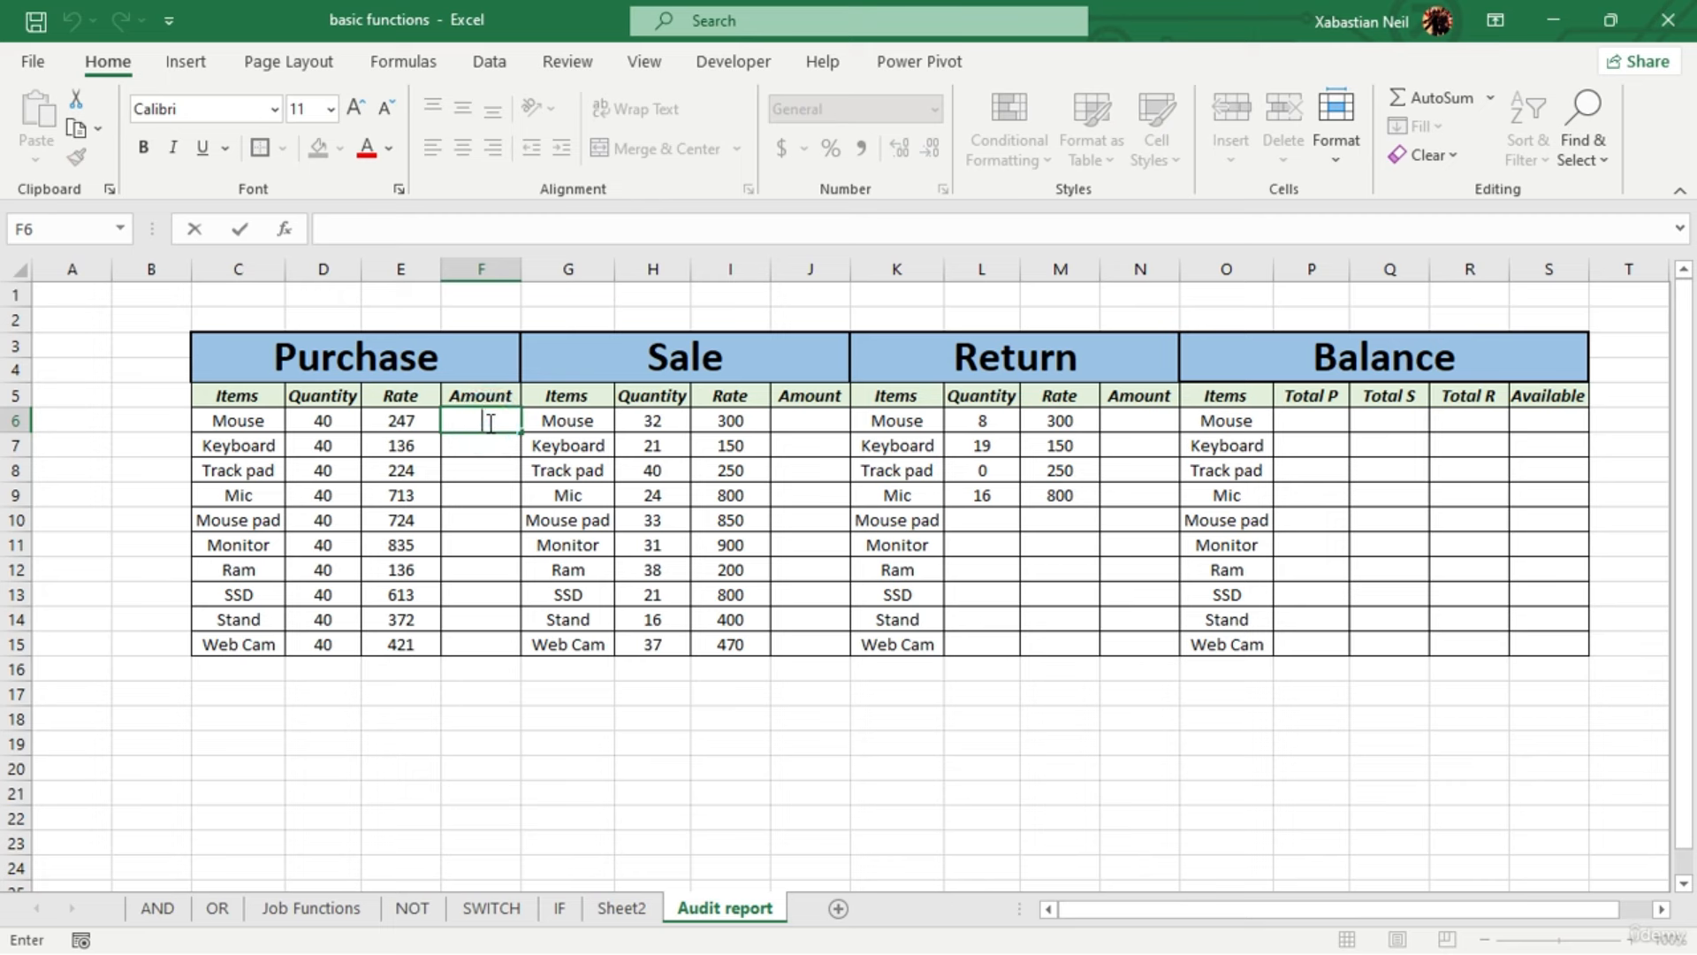
text(=)
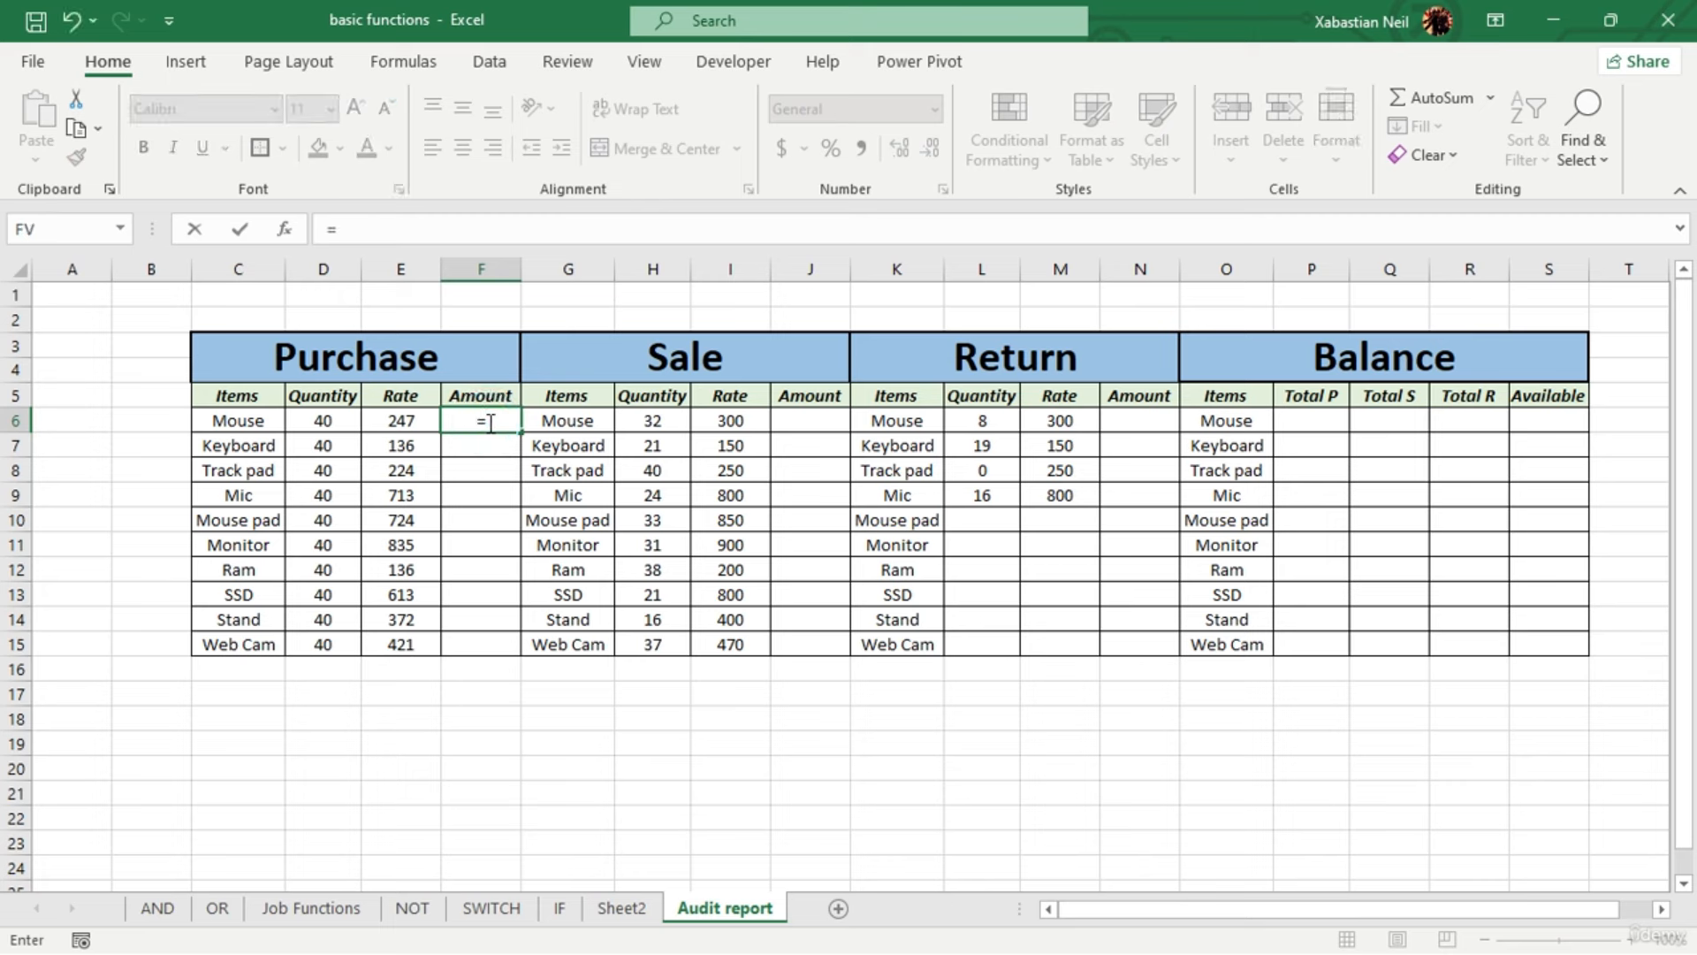
click(324, 424)
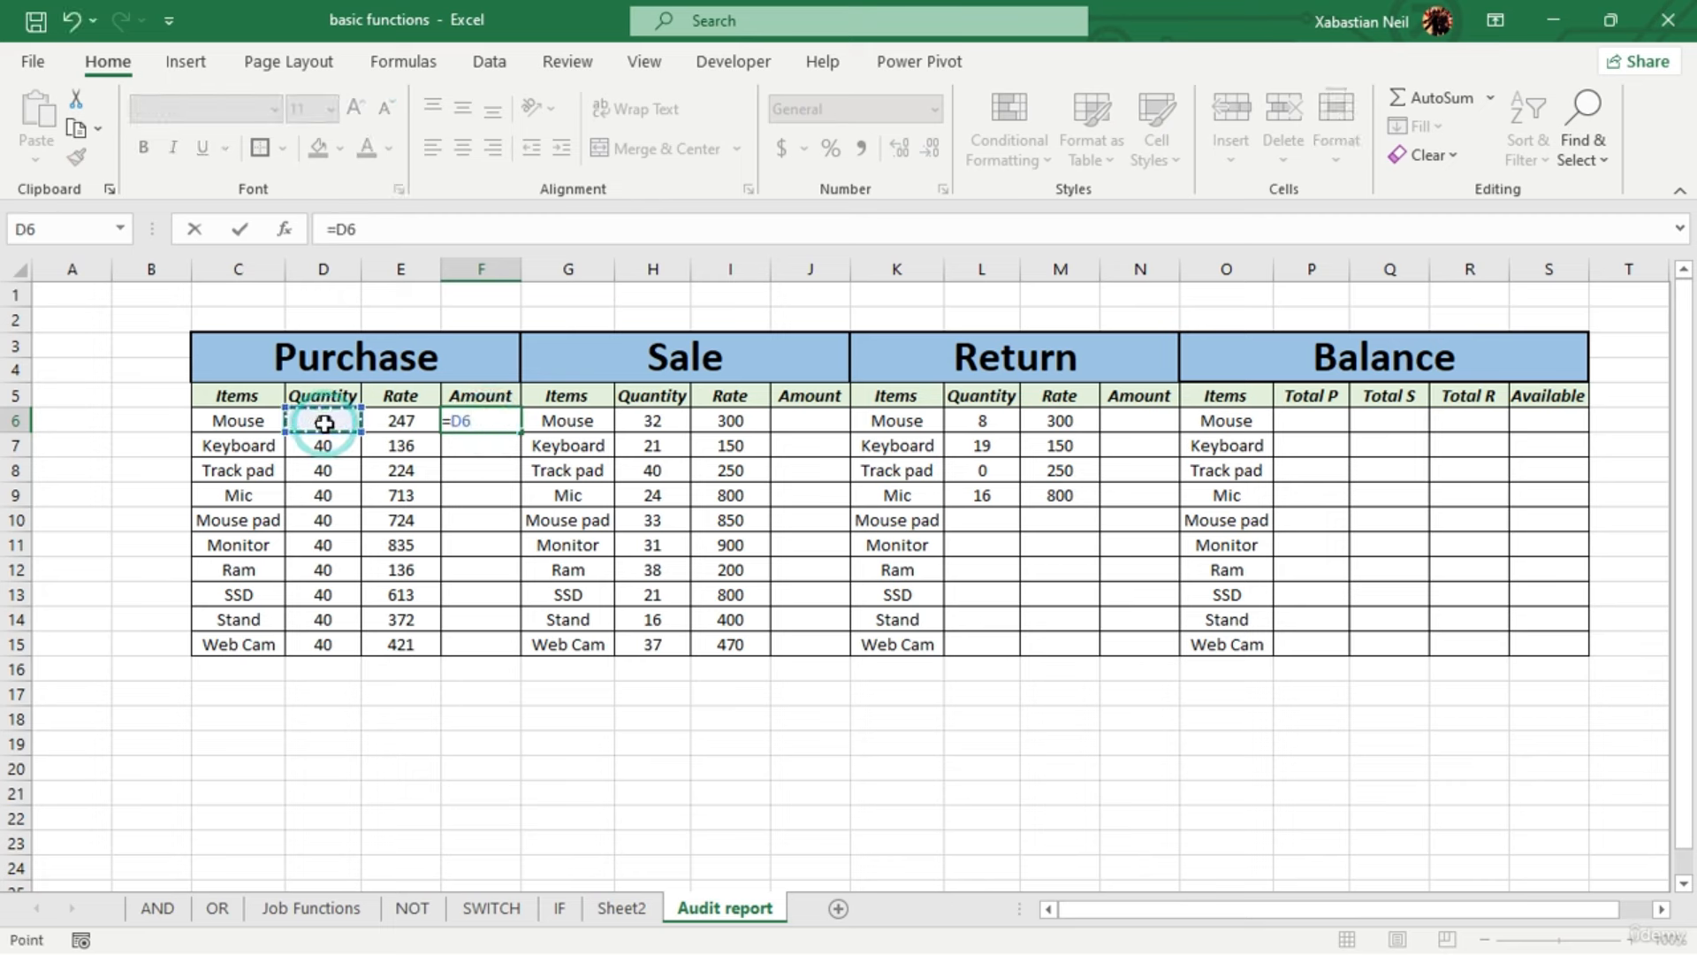
text(*)
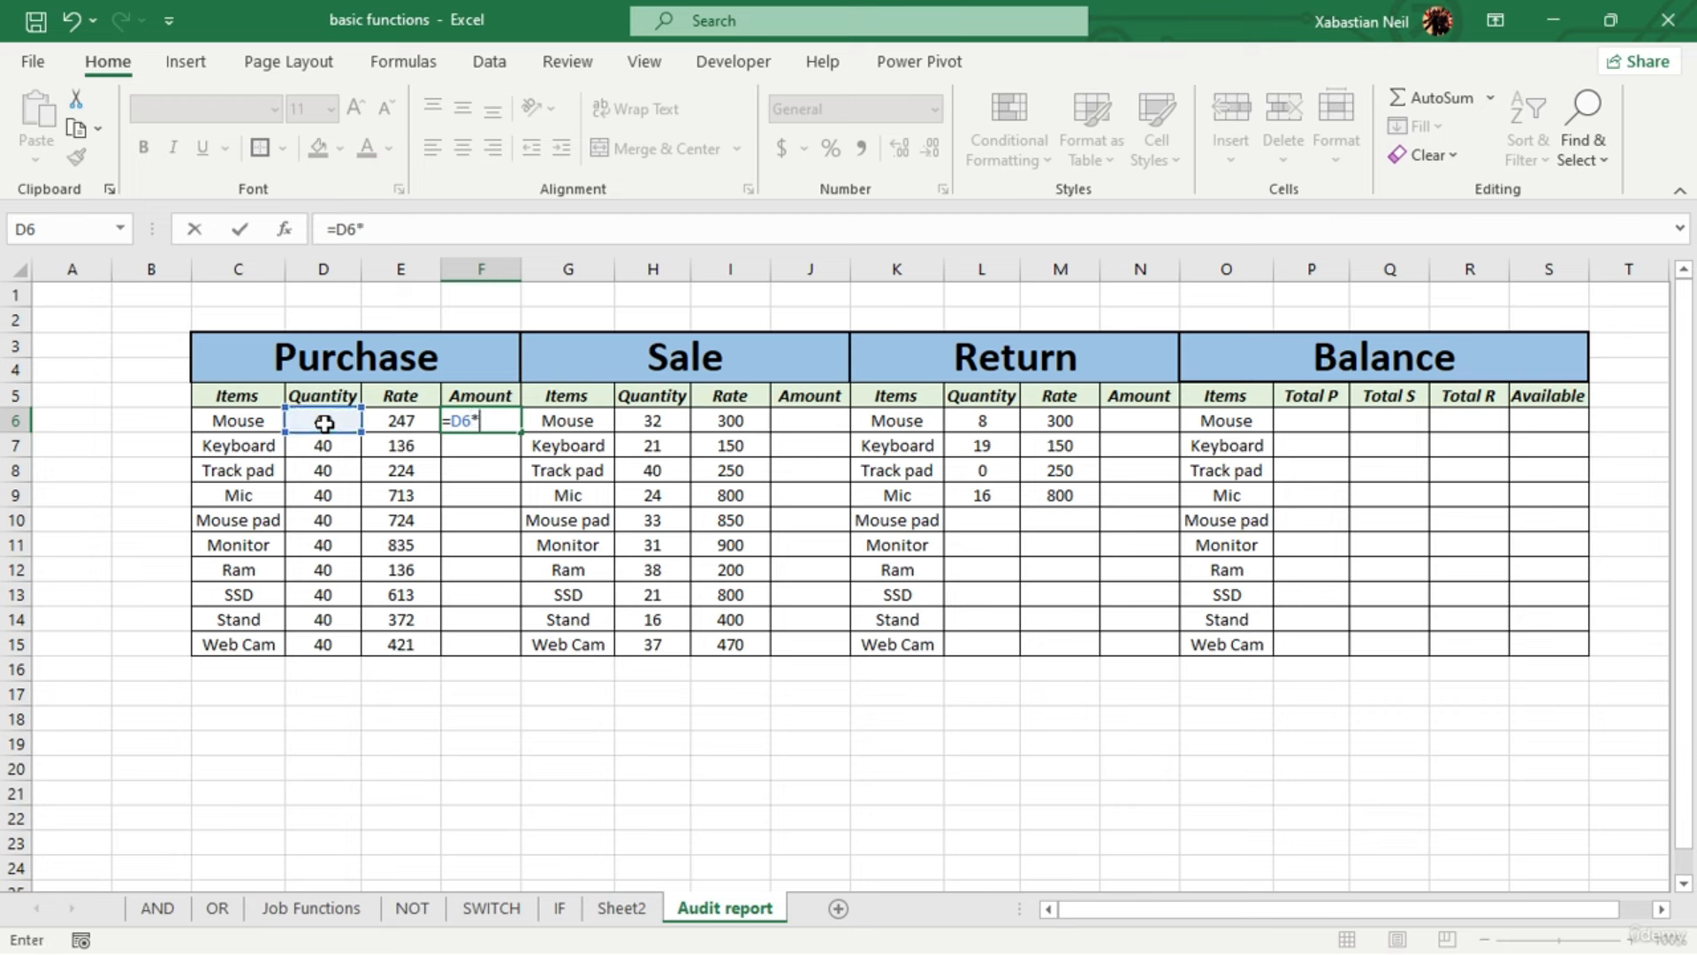
click(414, 427)
key(Return)
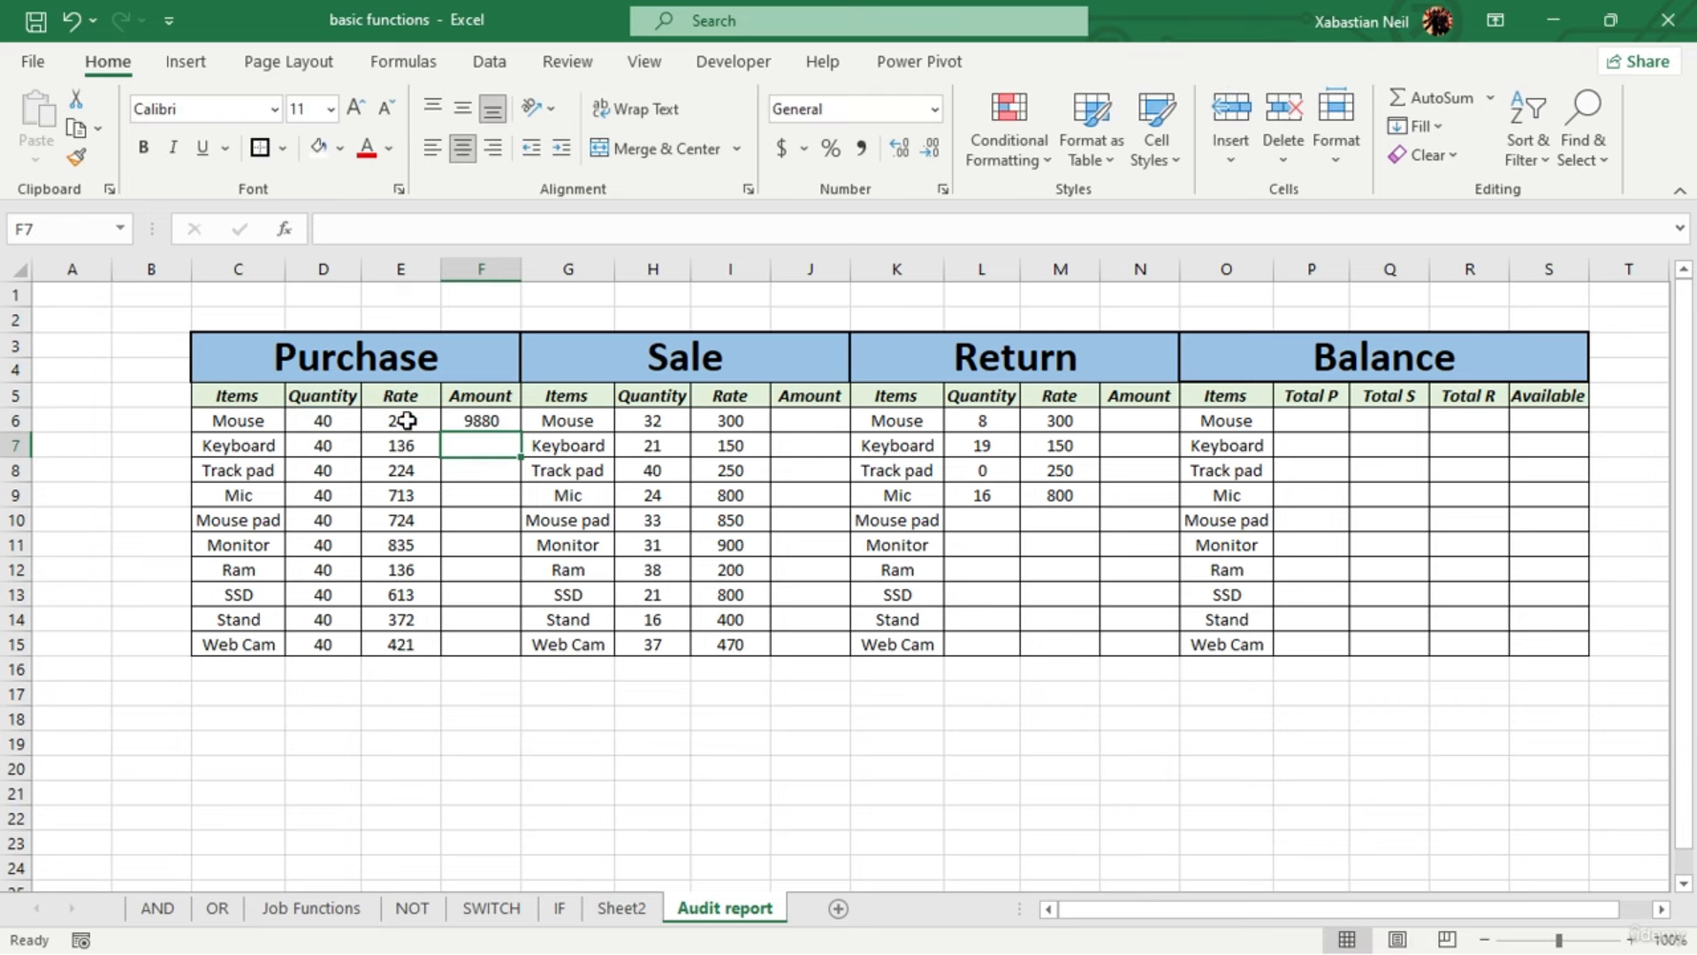
Copy the Mouse purchase amount formula in F6 down through F15 for all remaining items
click(489, 422)
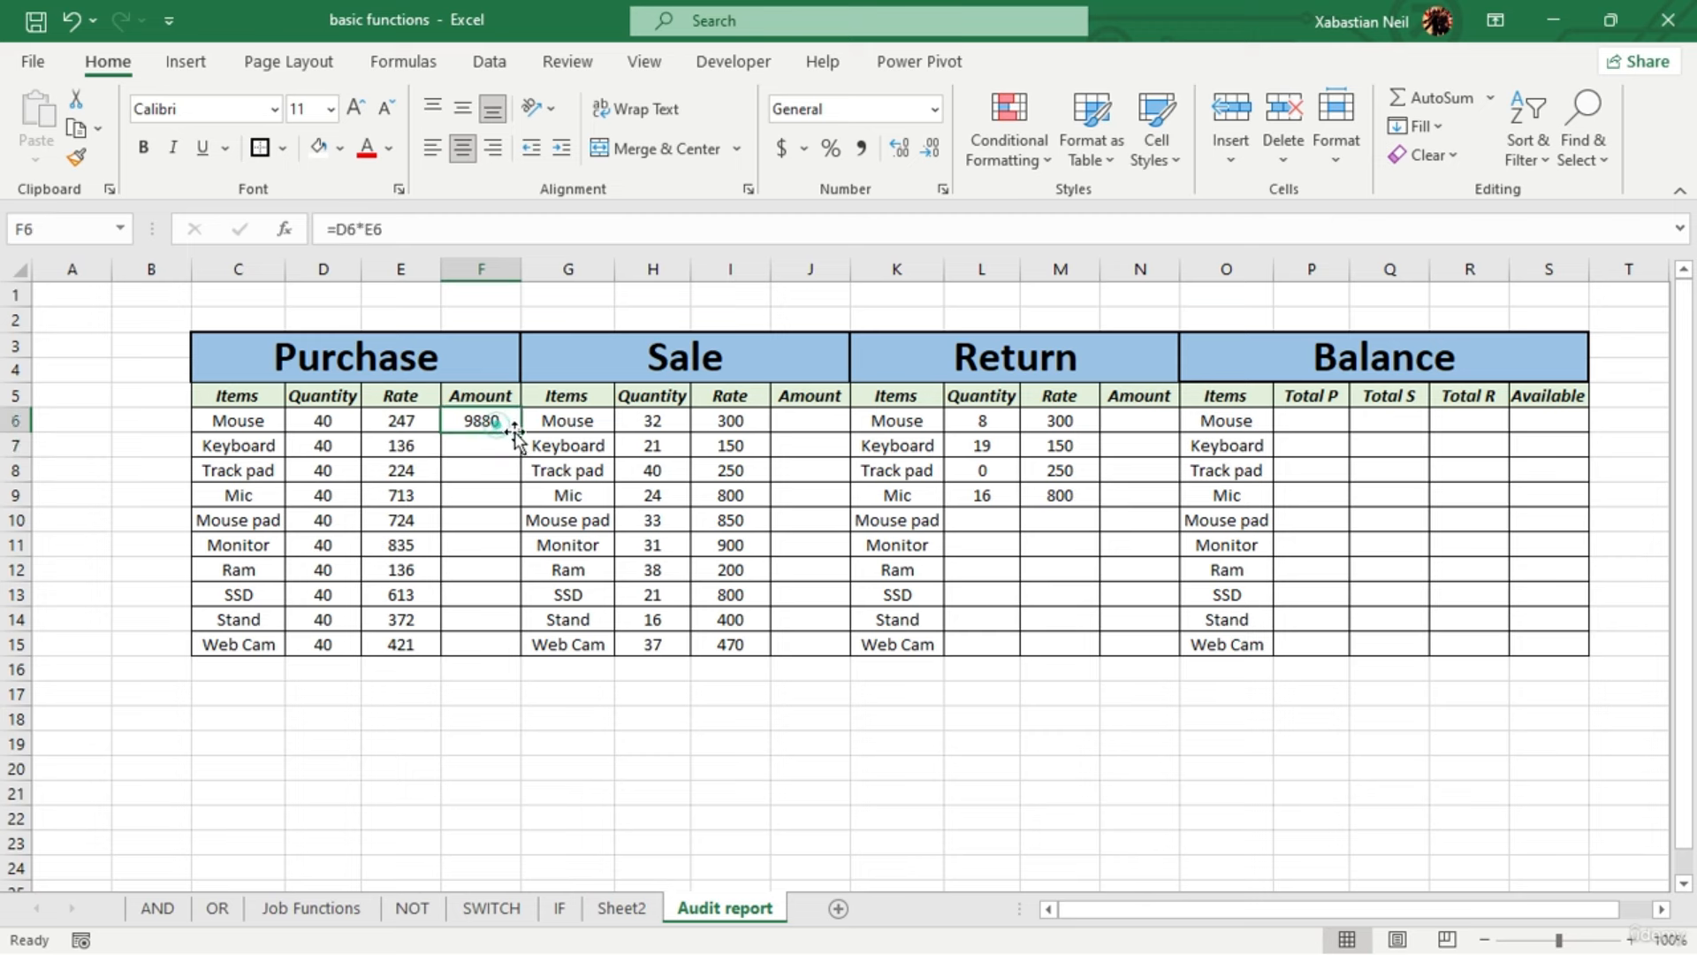
double_click(518, 431)
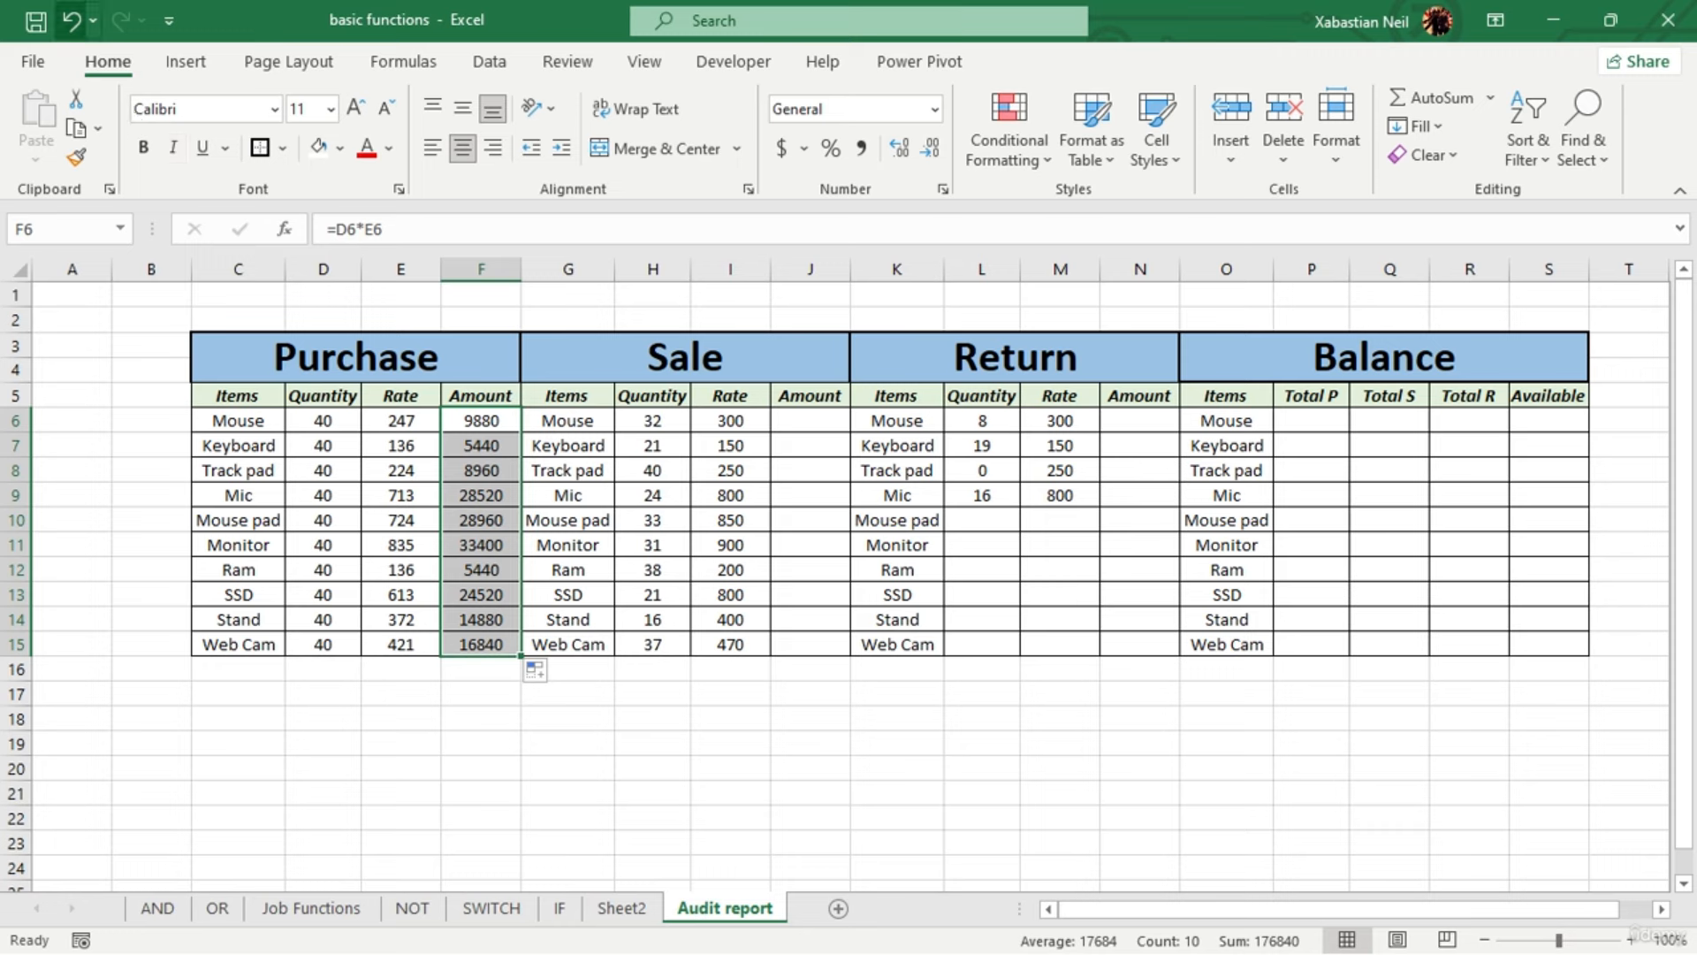
key(ctrl+z)
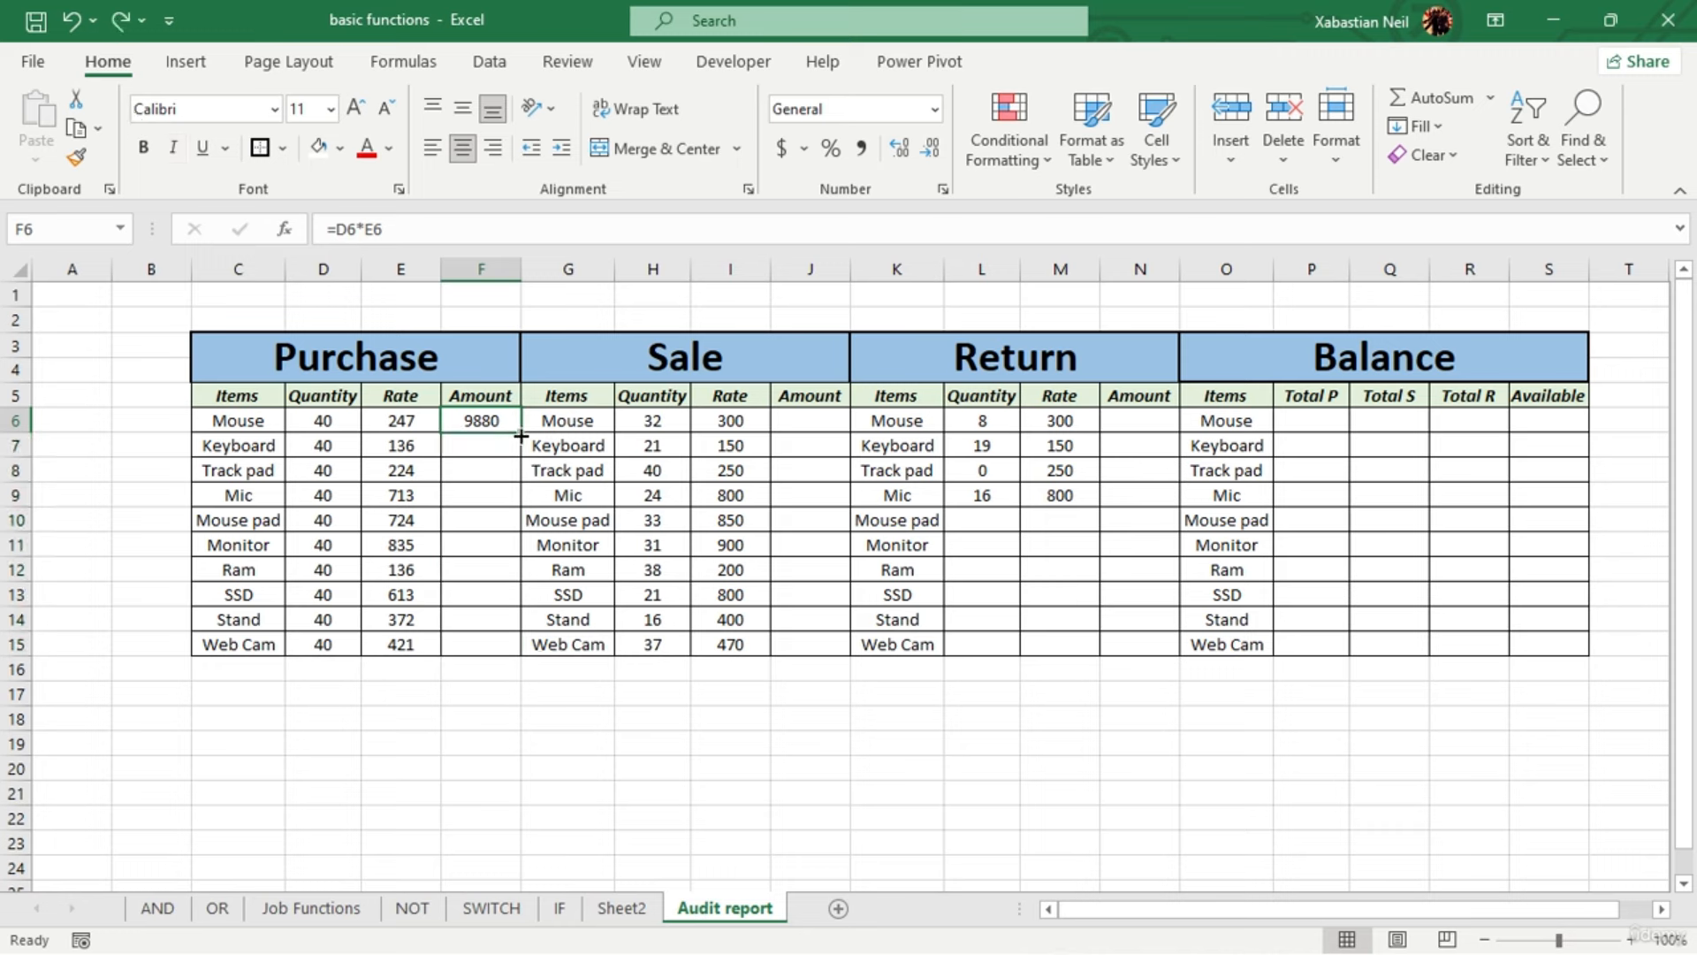
drag(521, 435, 531, 648)
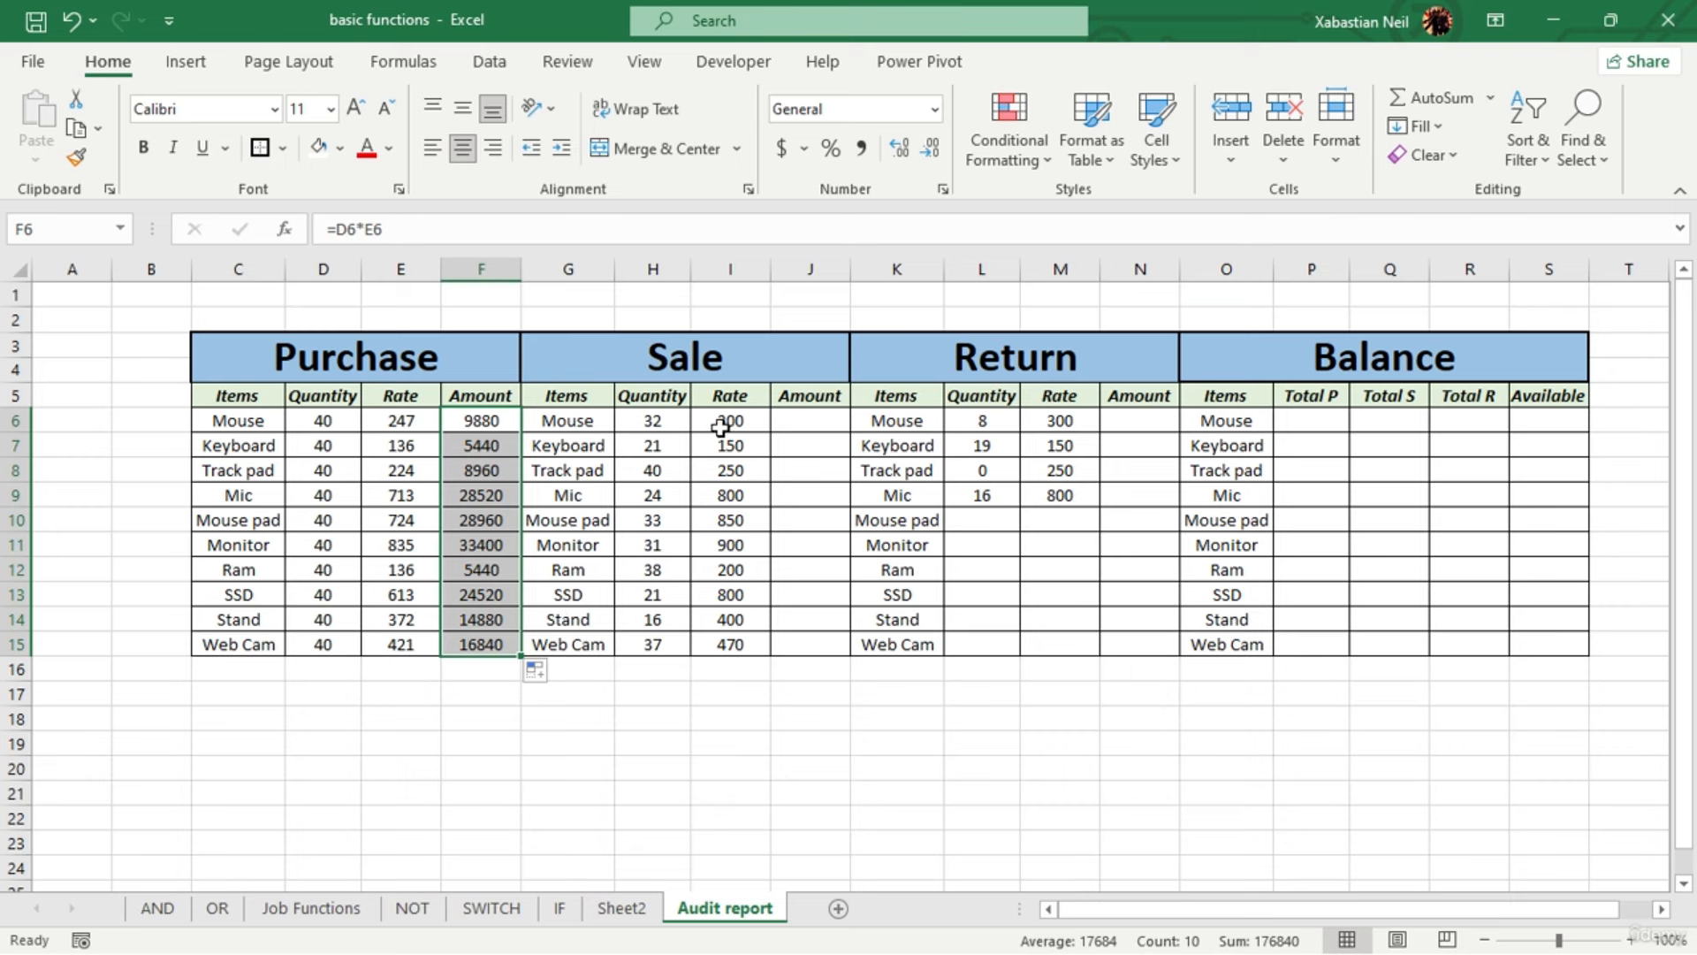
Calculate the Sale amounts in J6:J15 as quantity times rate, starting from =H6*I6 for Mouse
click(804, 428)
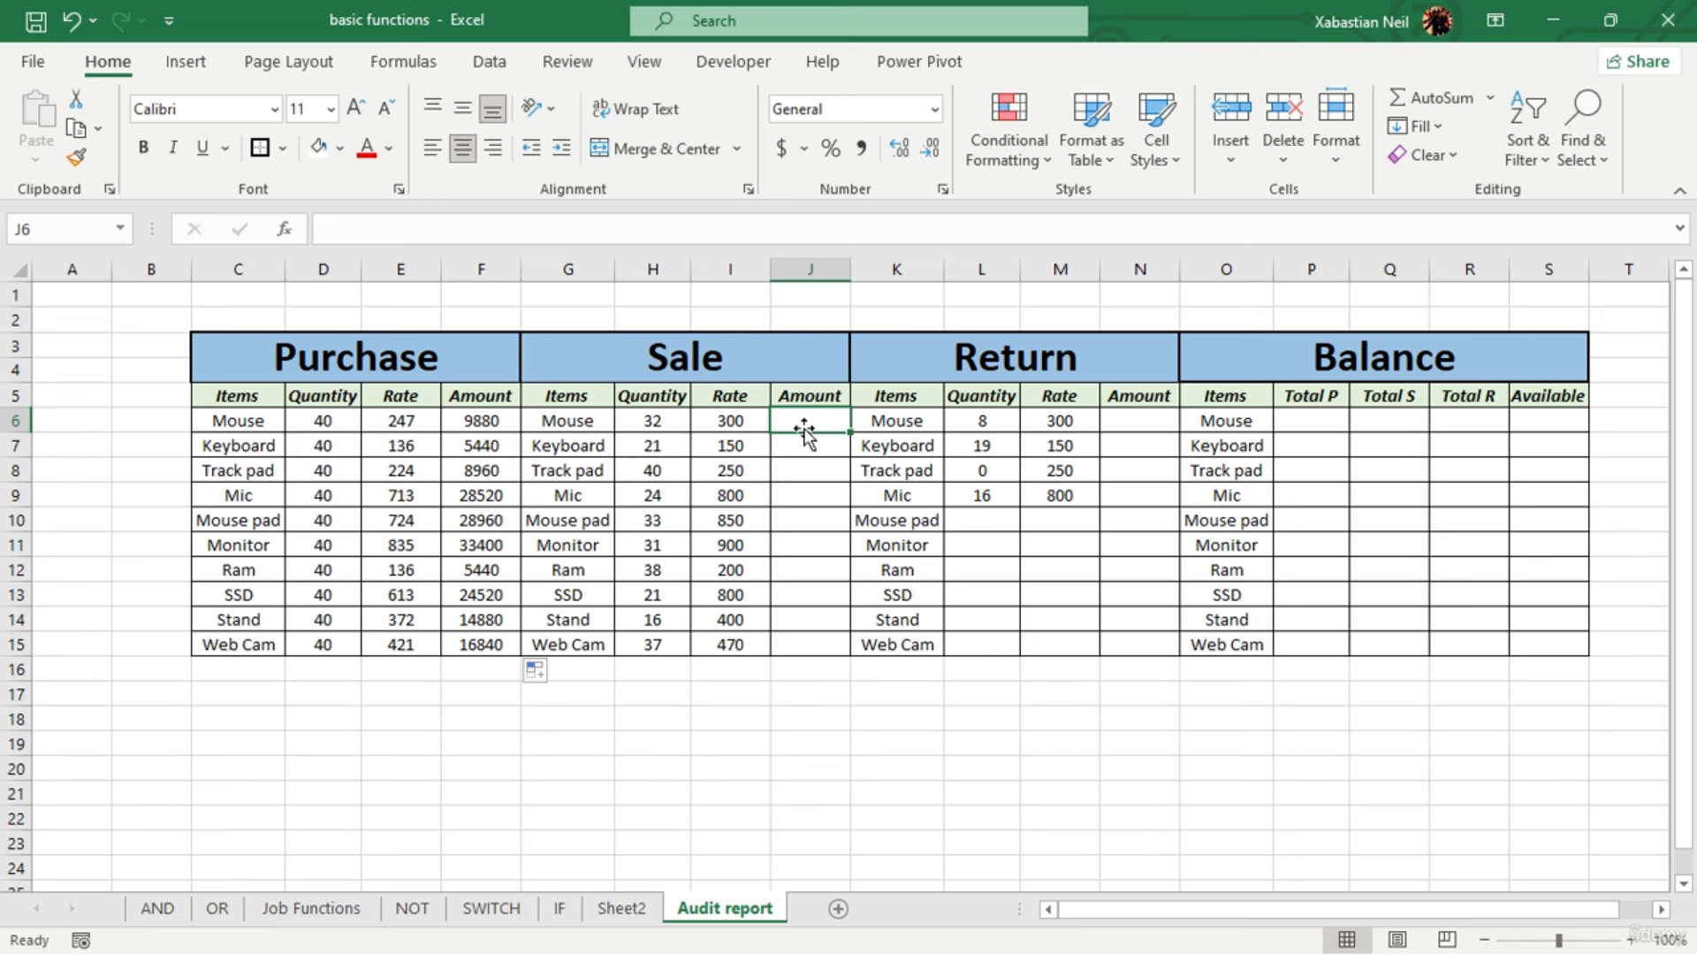
double_click(820, 422)
text(=)
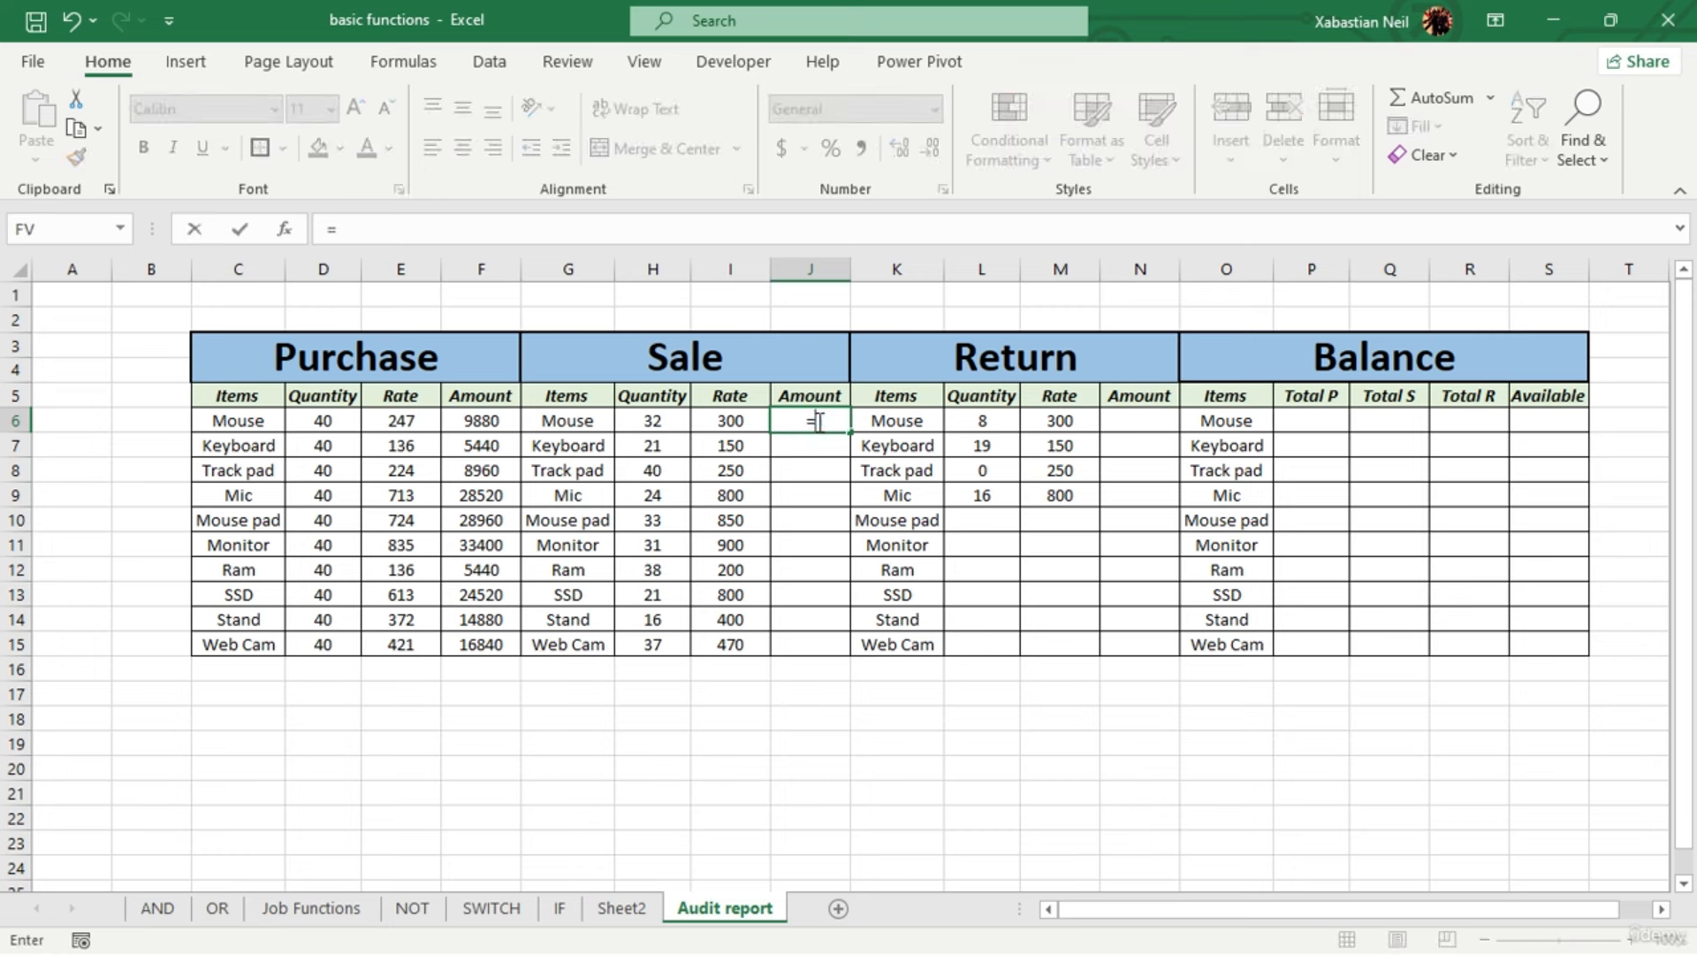
click(652, 423)
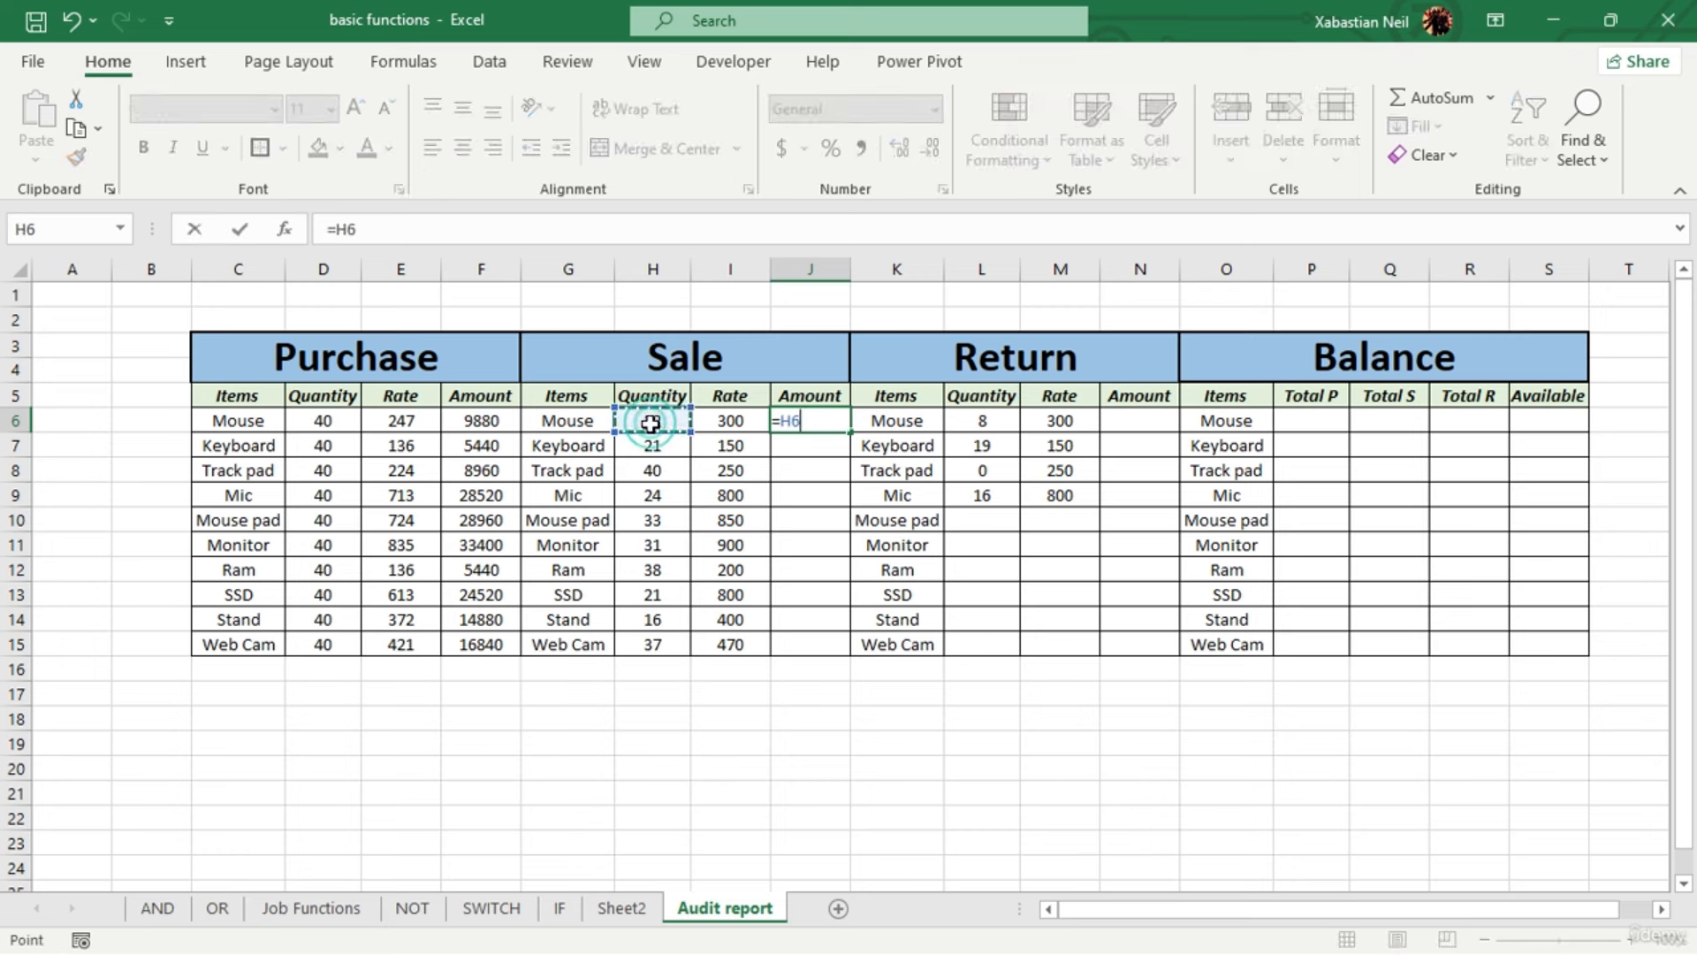
text(*)
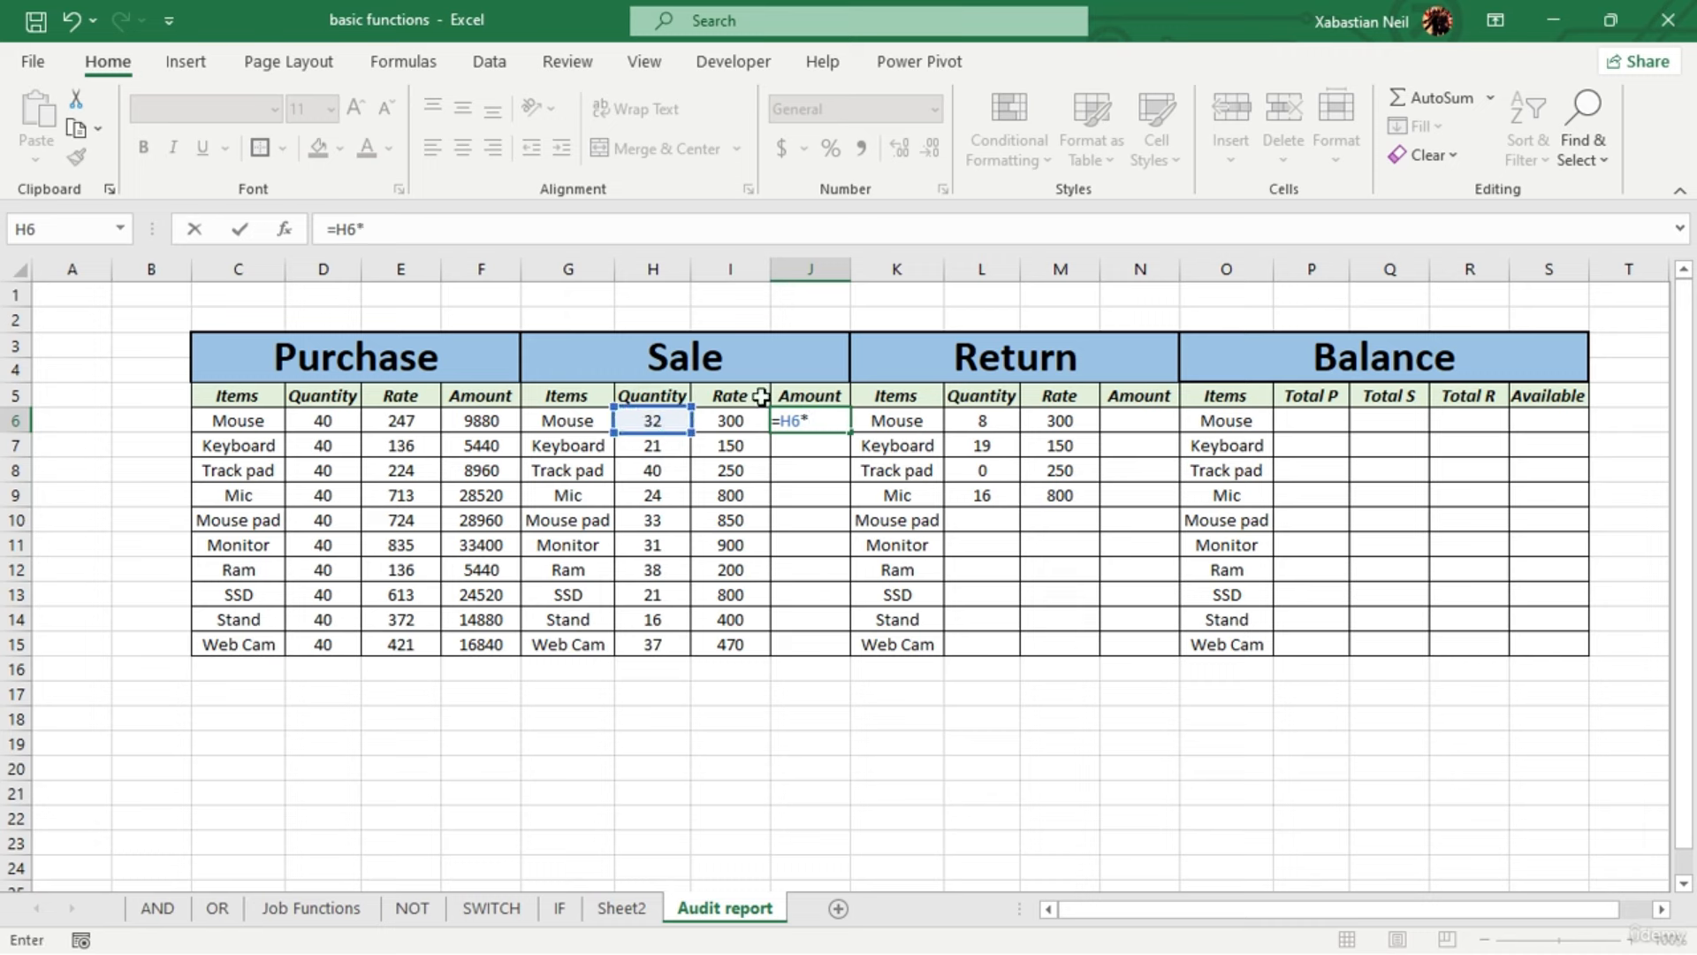
click(727, 419)
key(Return)
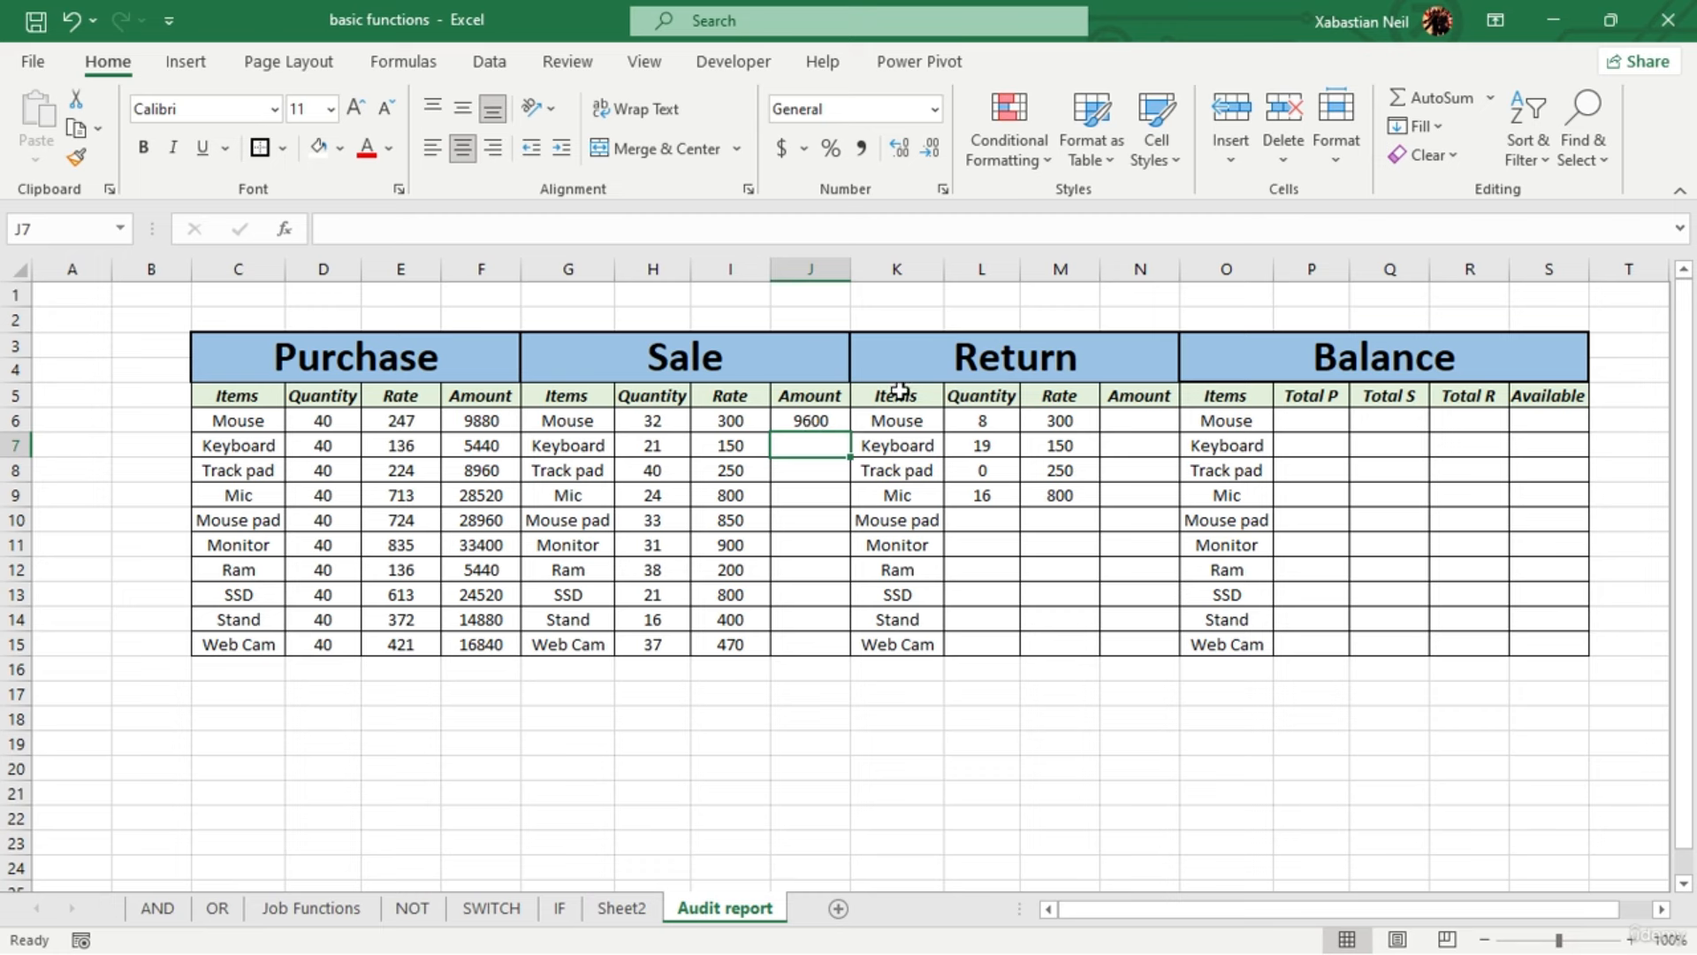
click(829, 424)
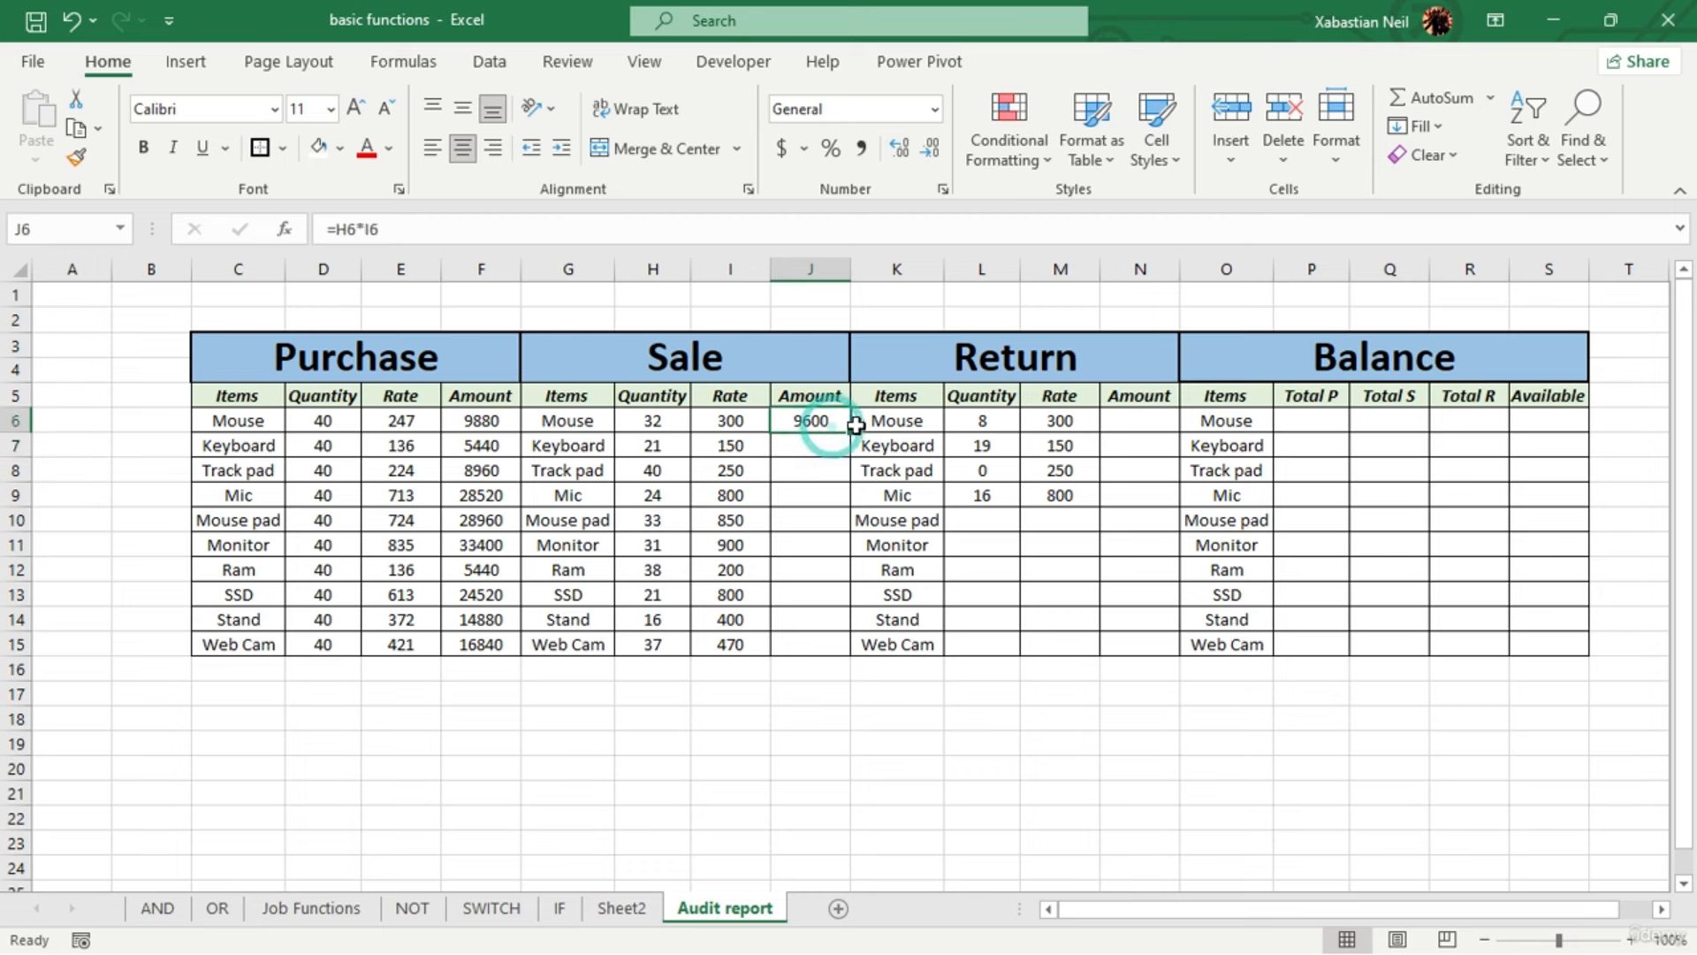
drag(849, 432, 860, 653)
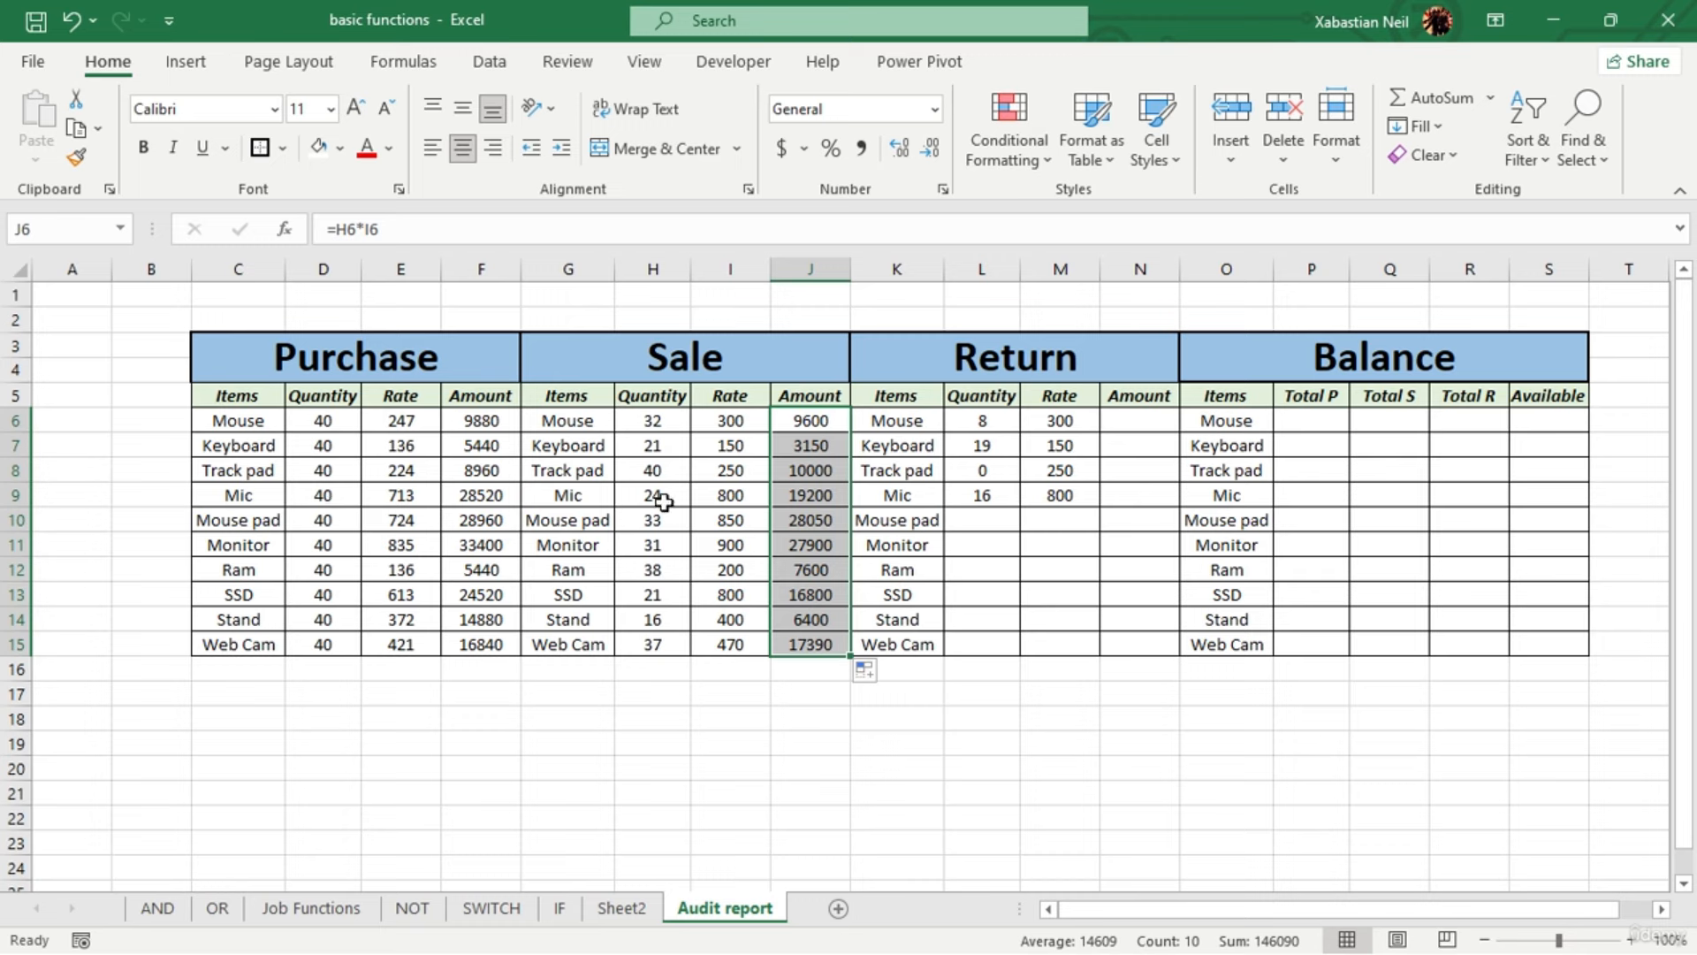
click(249, 395)
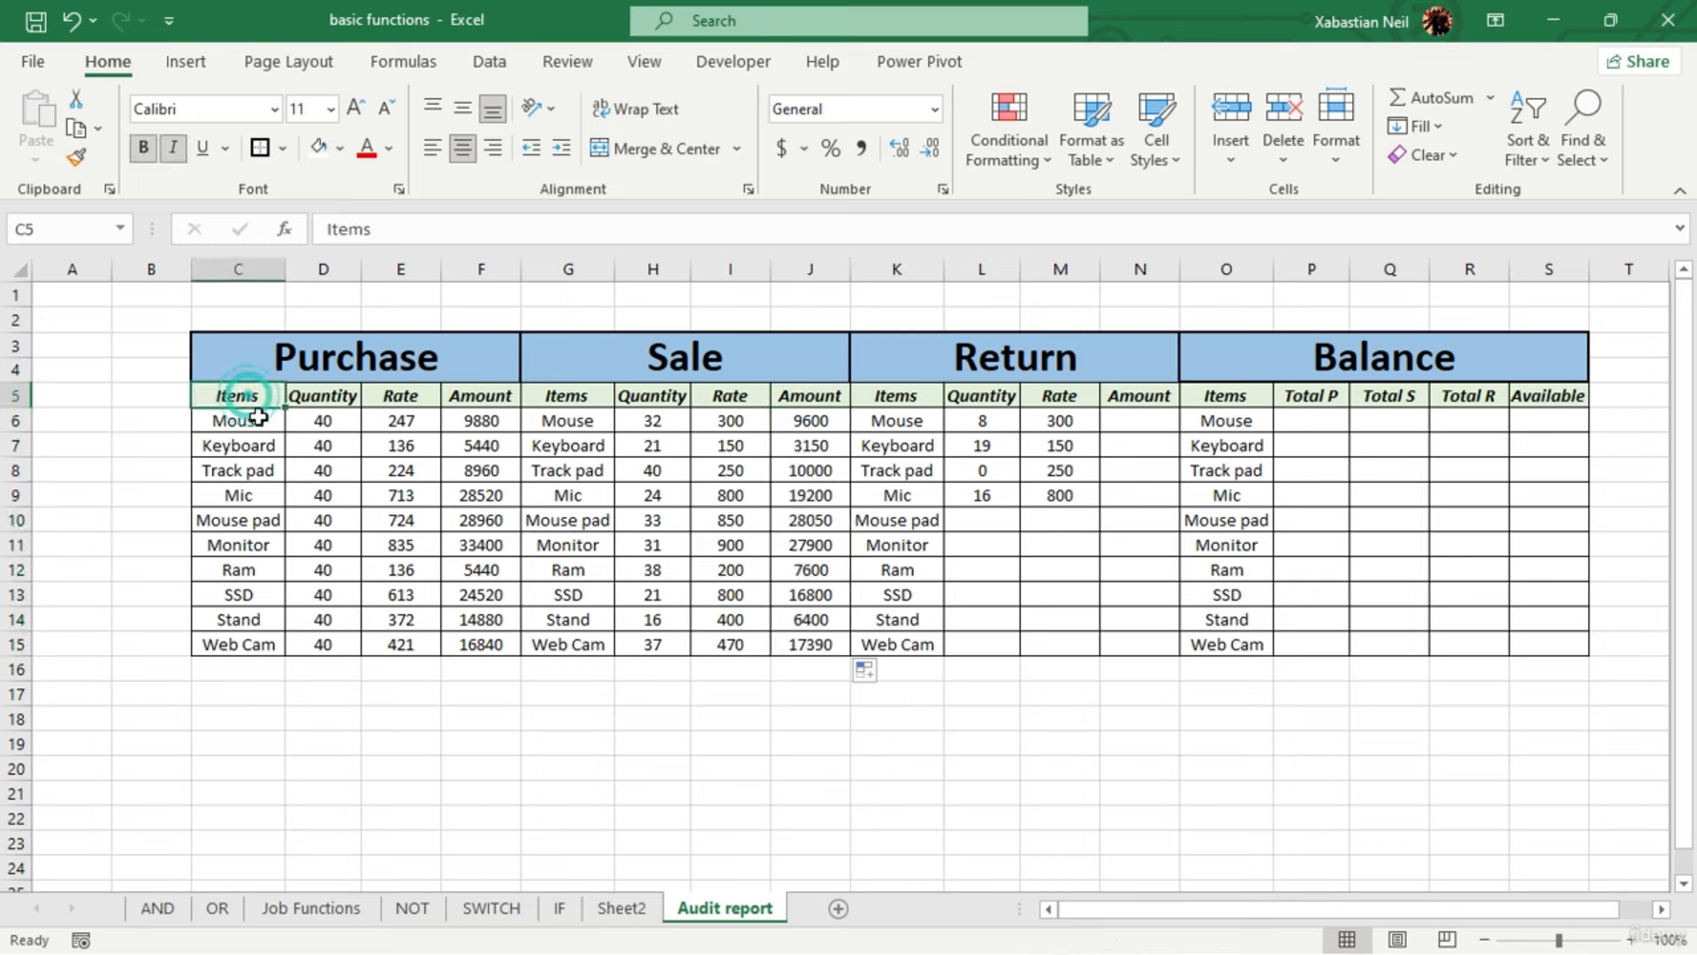
drag(236, 417, 235, 645)
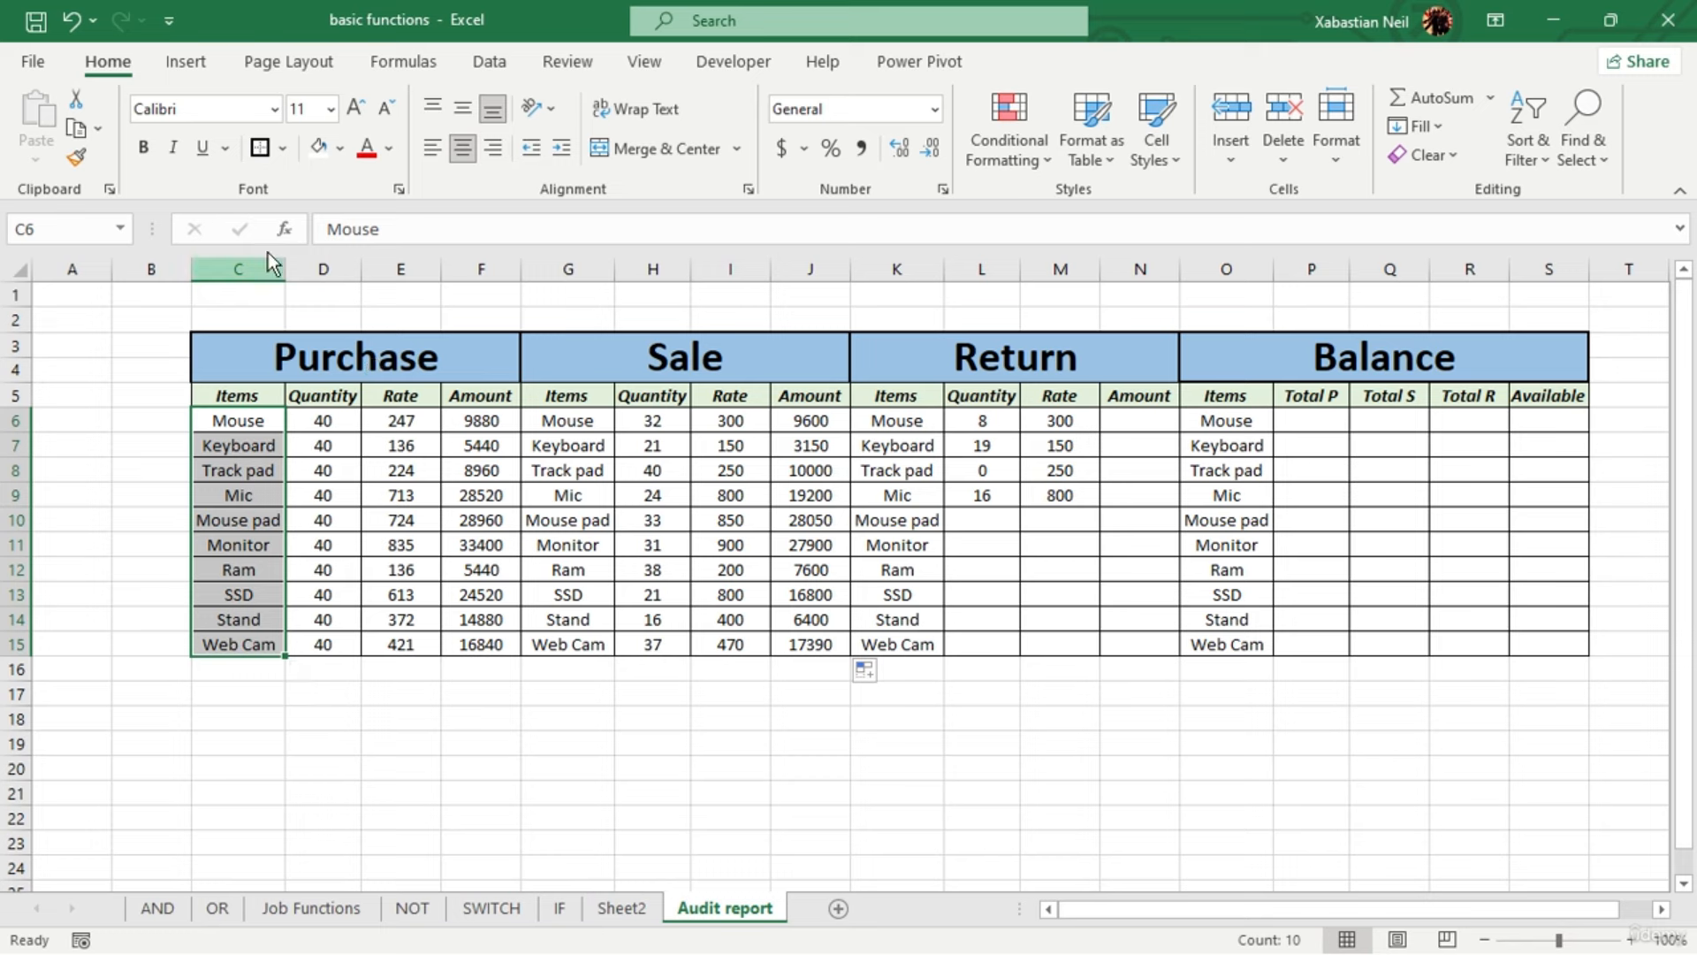
click(339, 148)
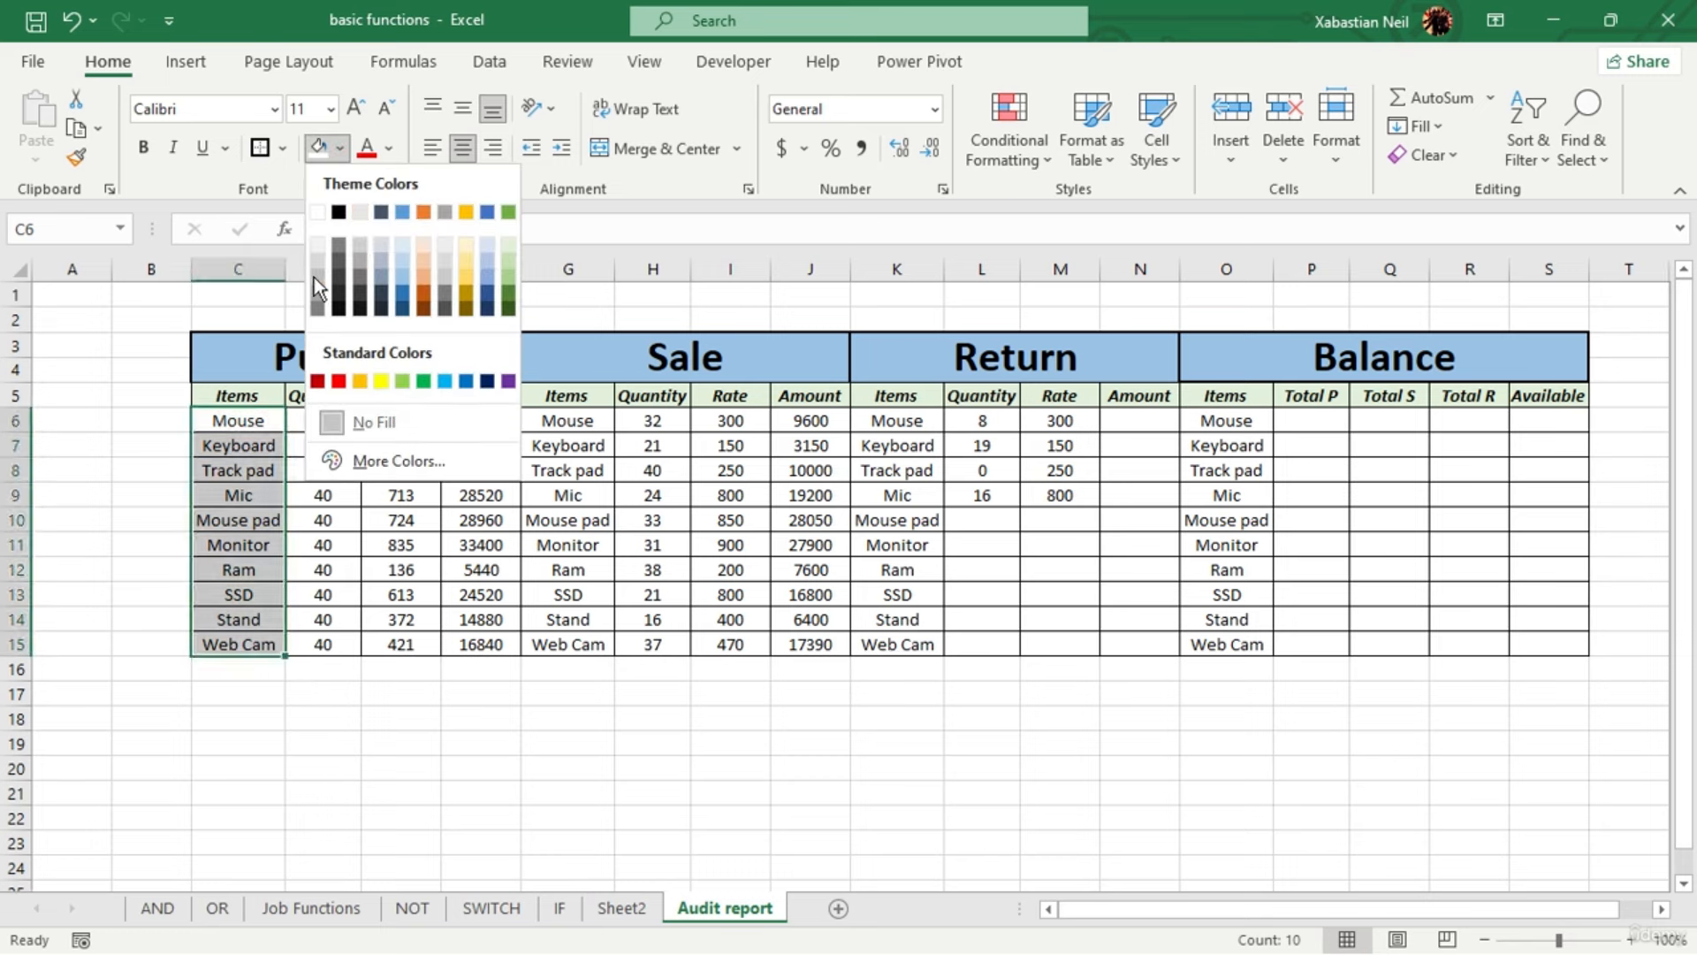
click(303, 675)
click(512, 566)
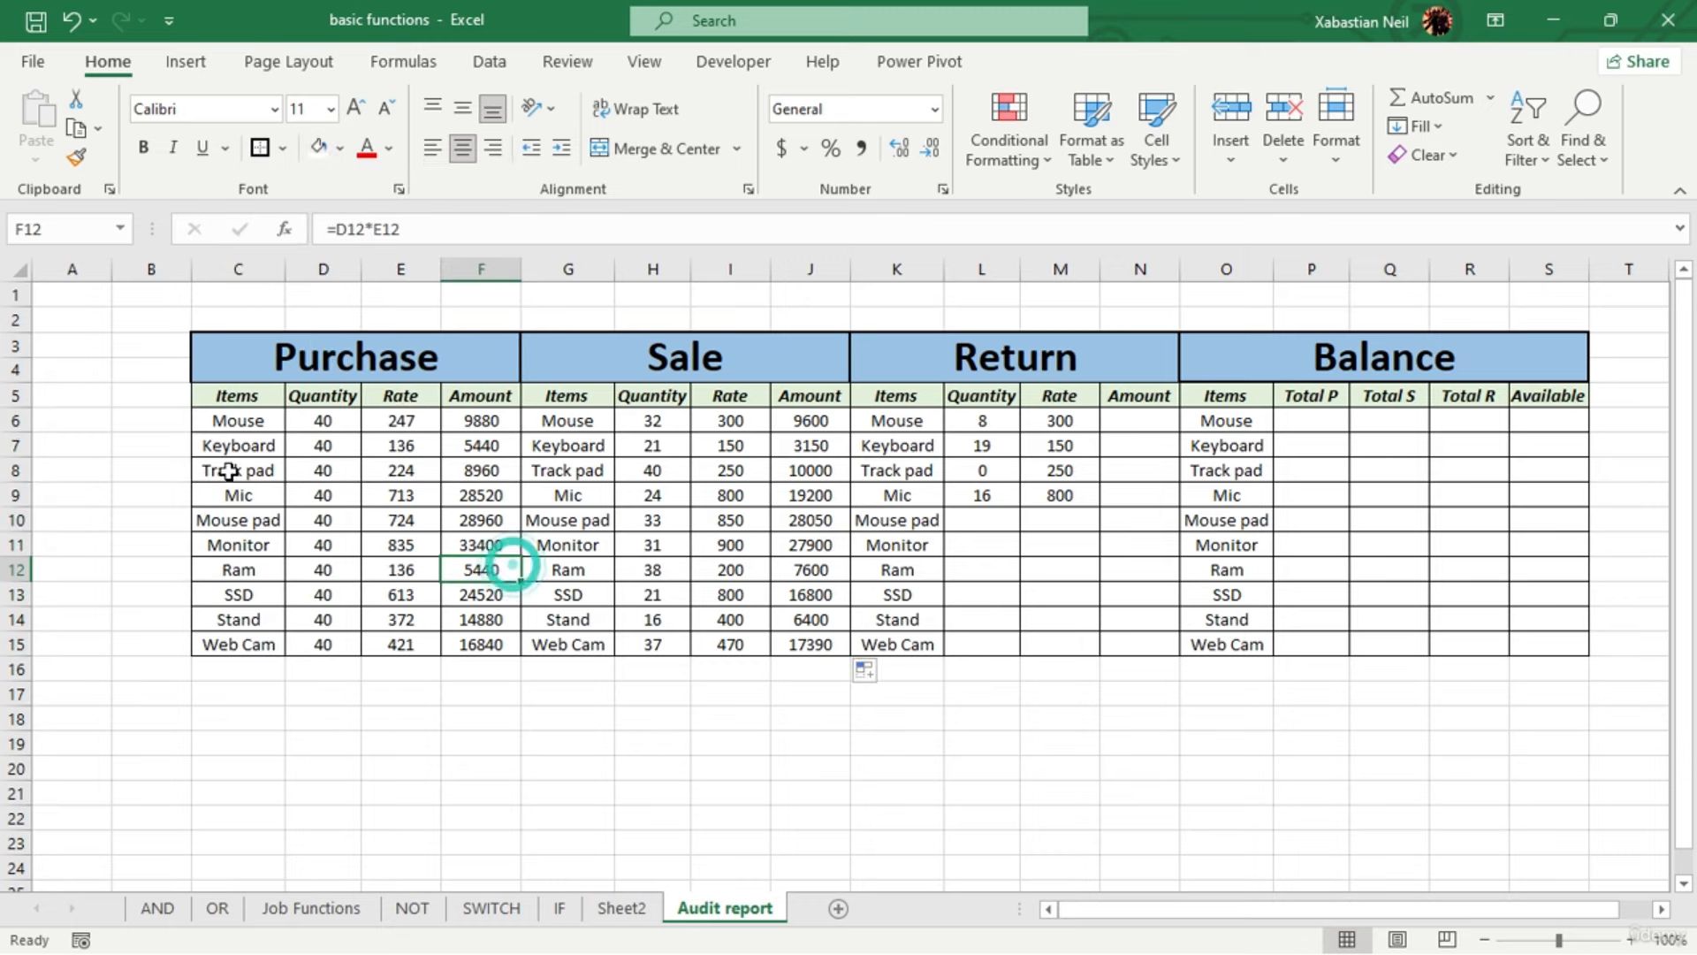
Shade the Purchase item names in C6:C15 with a light gray fill
drag(256, 421, 257, 644)
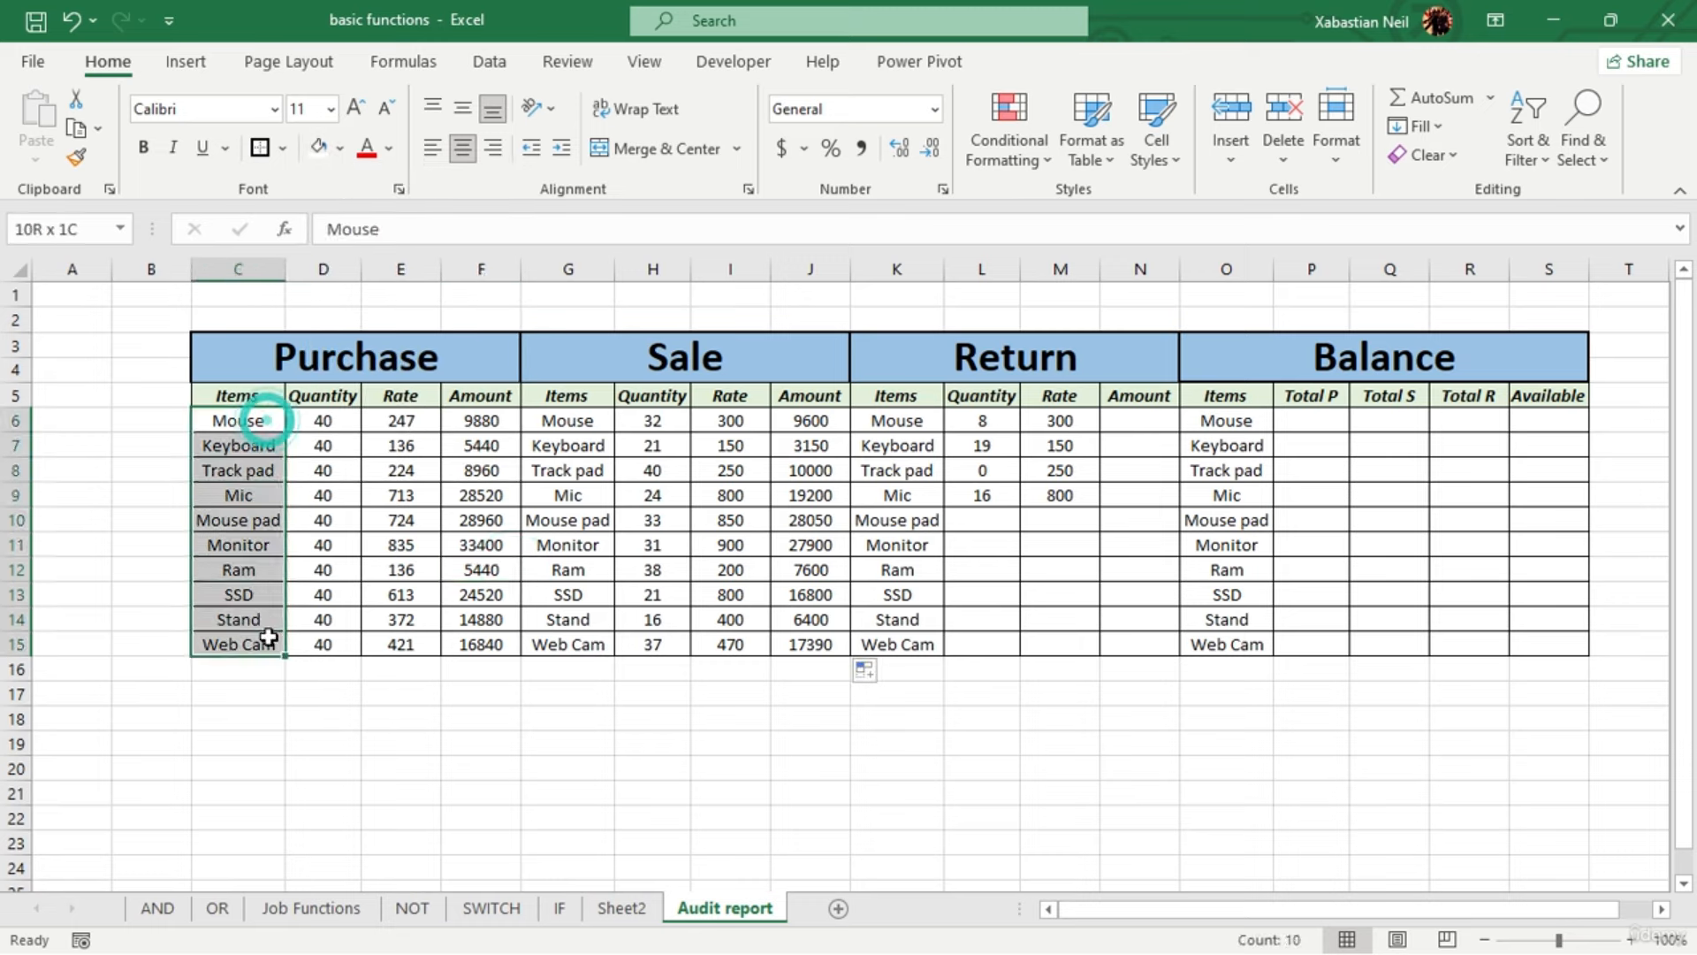
click(342, 155)
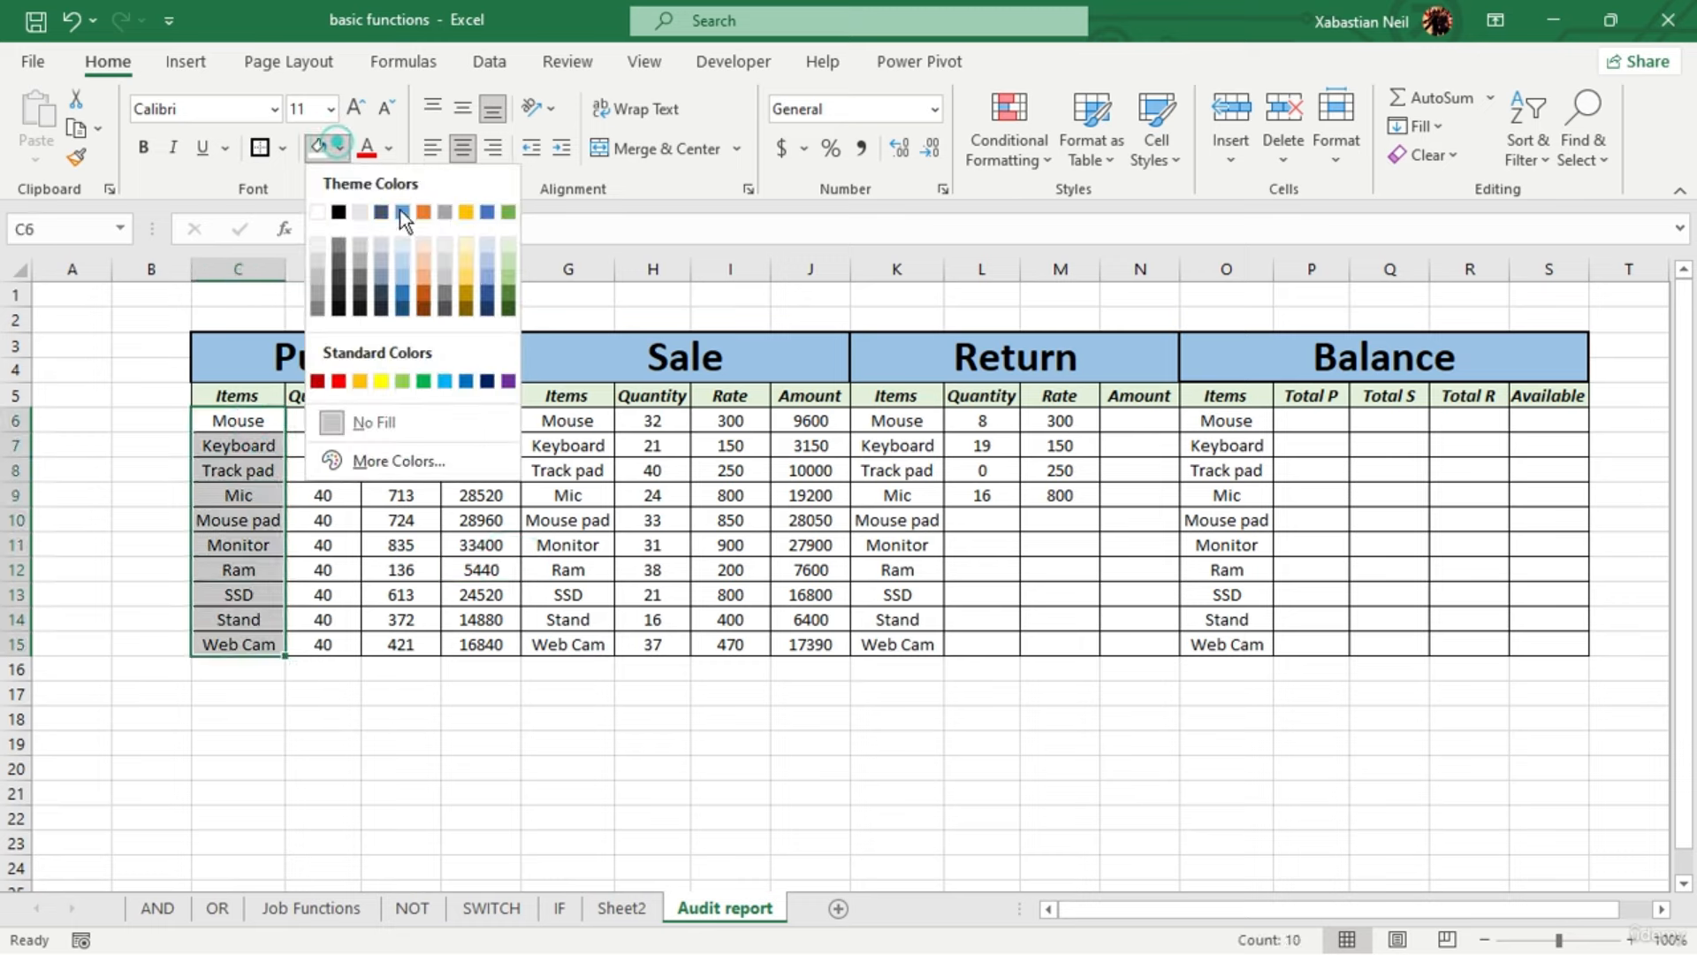
click(320, 267)
Apply the same light gray fill to the item names in the Sale, Return and Balance sections, rows 6 to 15
drag(572, 433, 603, 647)
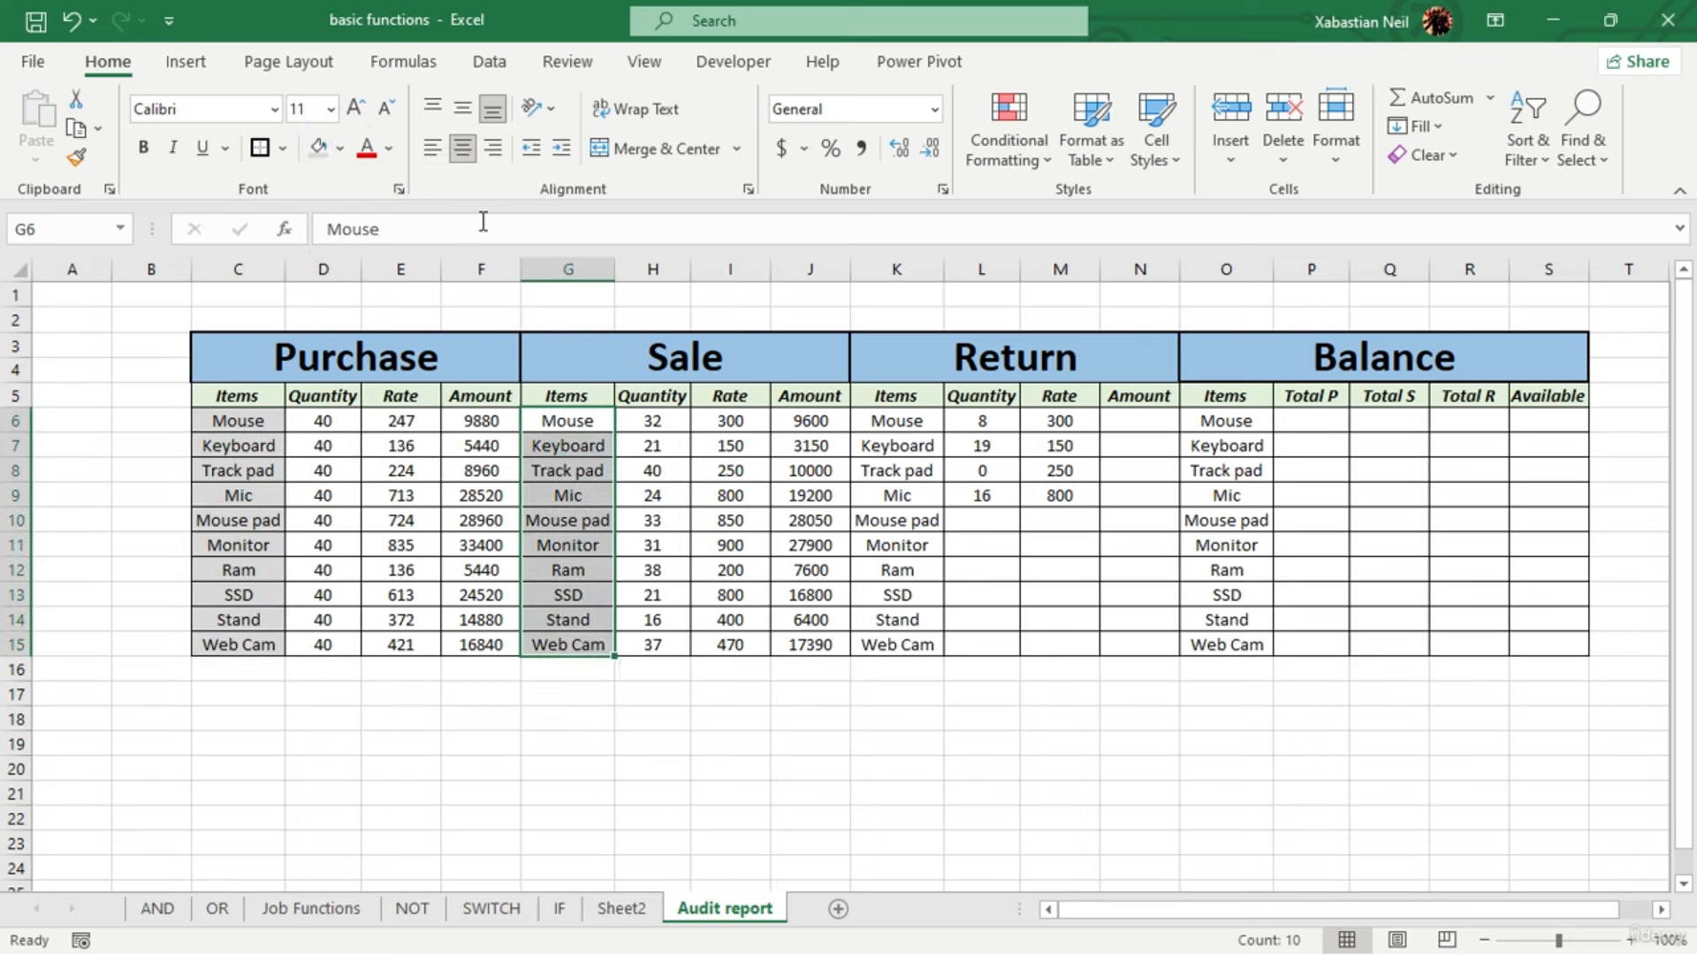
click(327, 150)
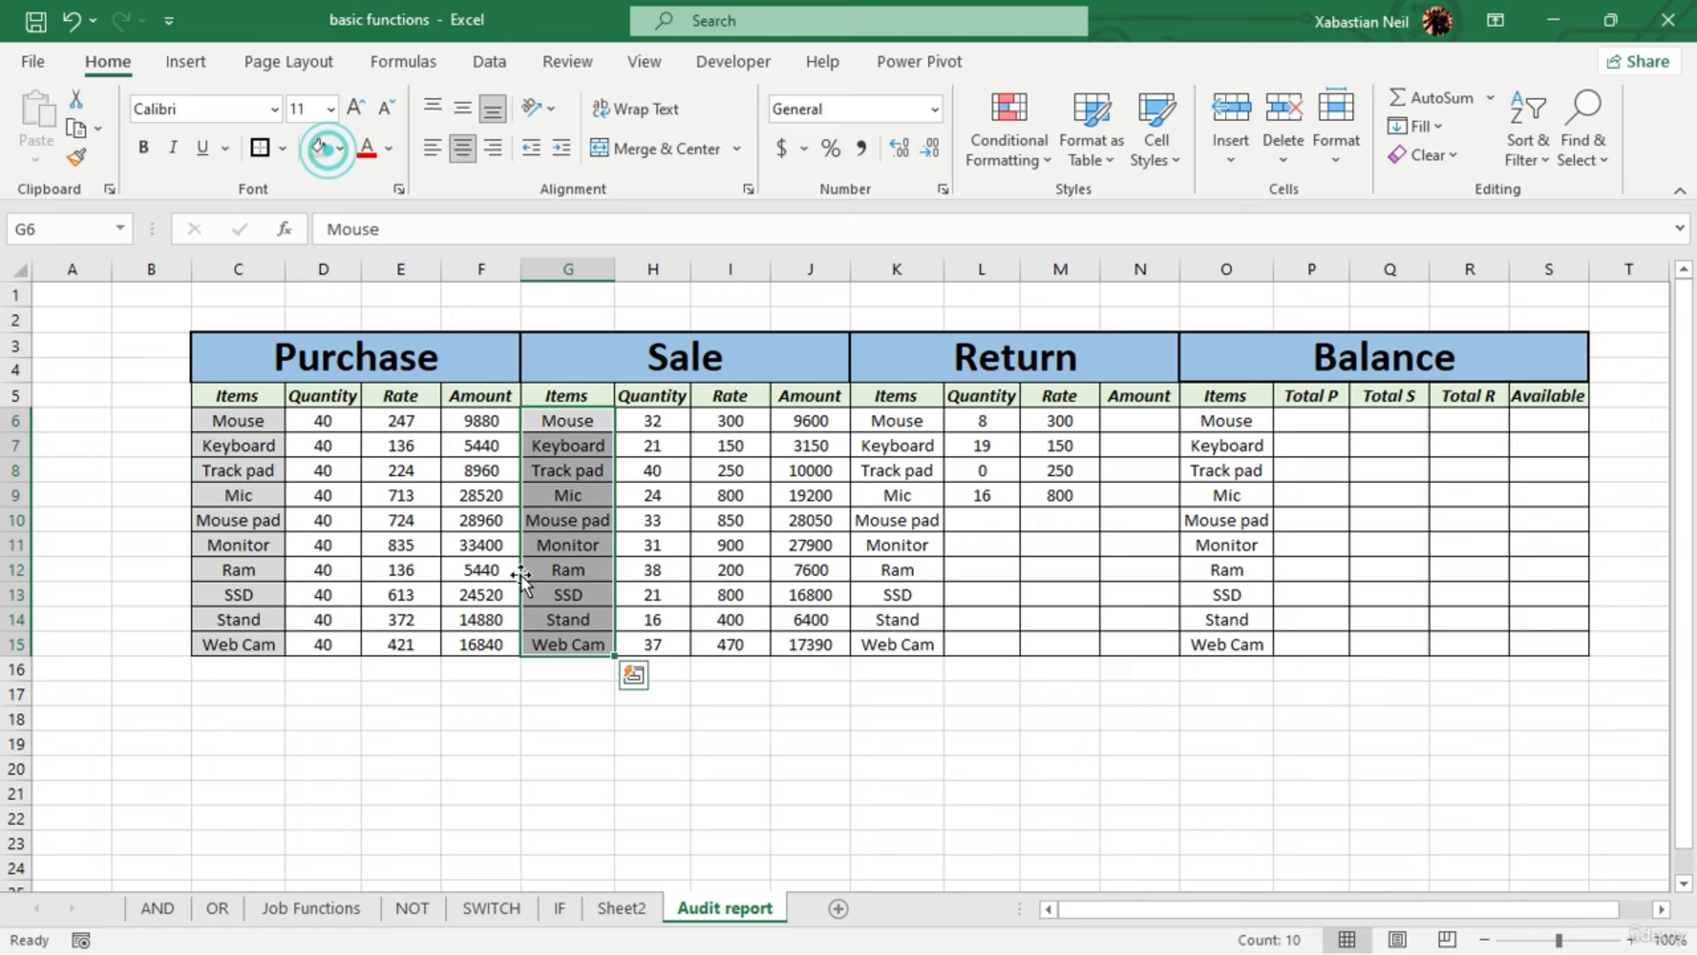
click(77, 155)
mouse_move(908, 424)
mouse_down()
mouse_move(902, 599)
mouse_move(921, 645)
mouse_up()
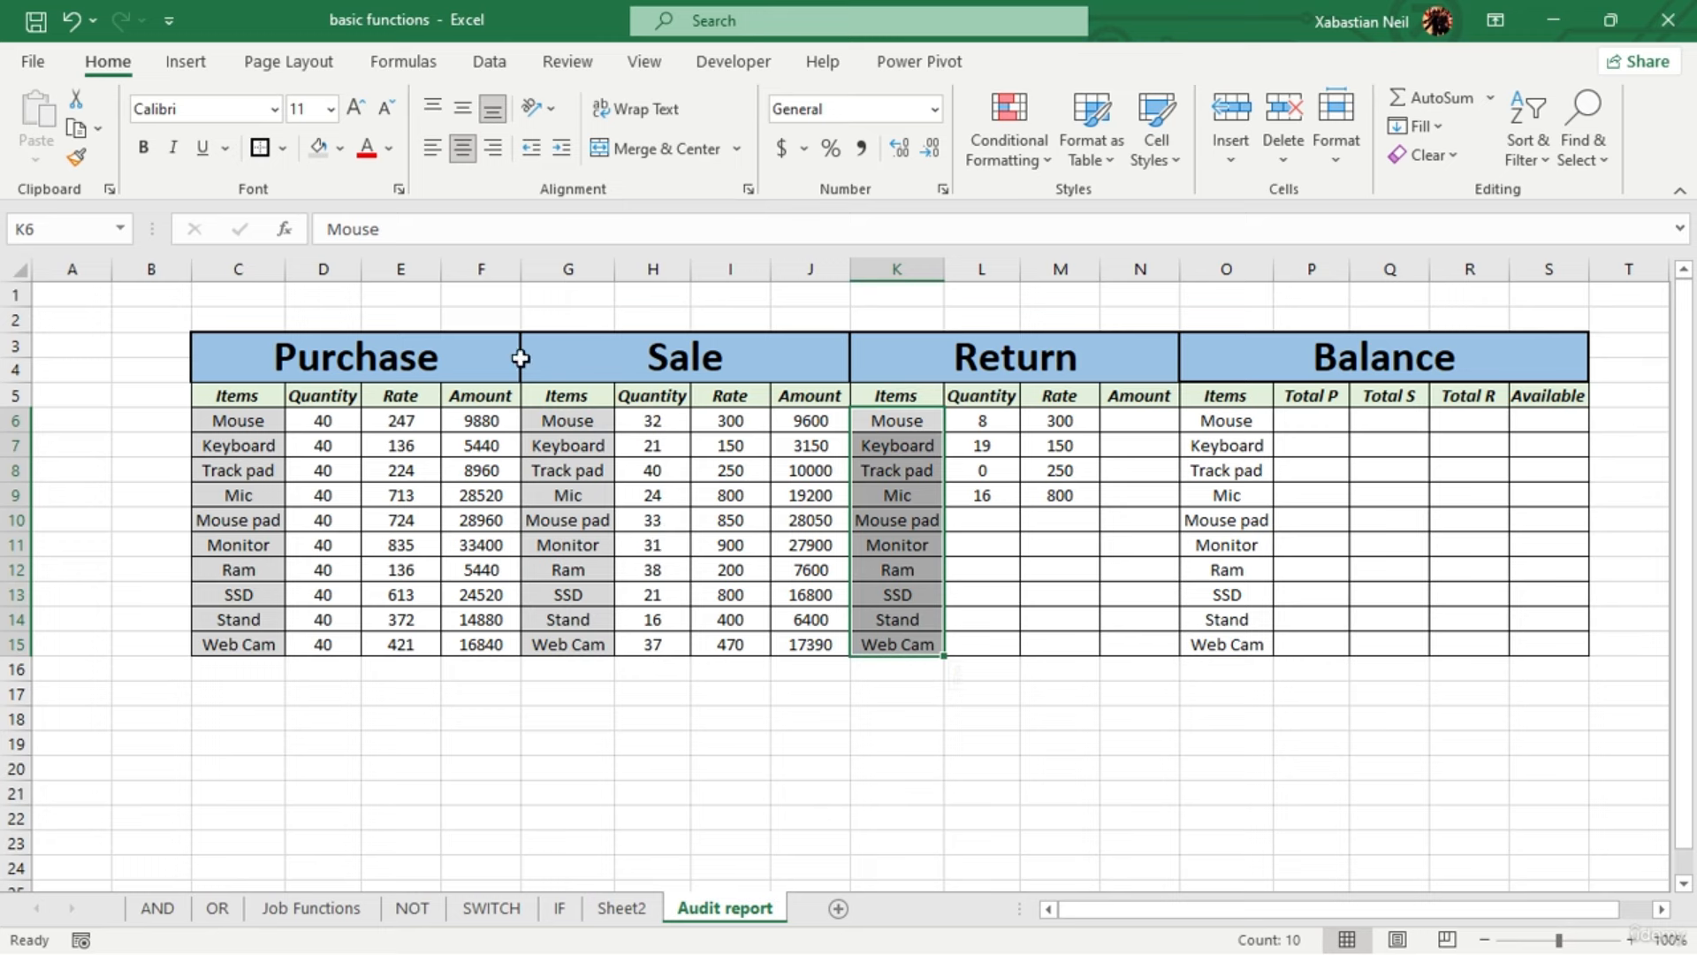
click(78, 157)
drag(1242, 423, 1254, 656)
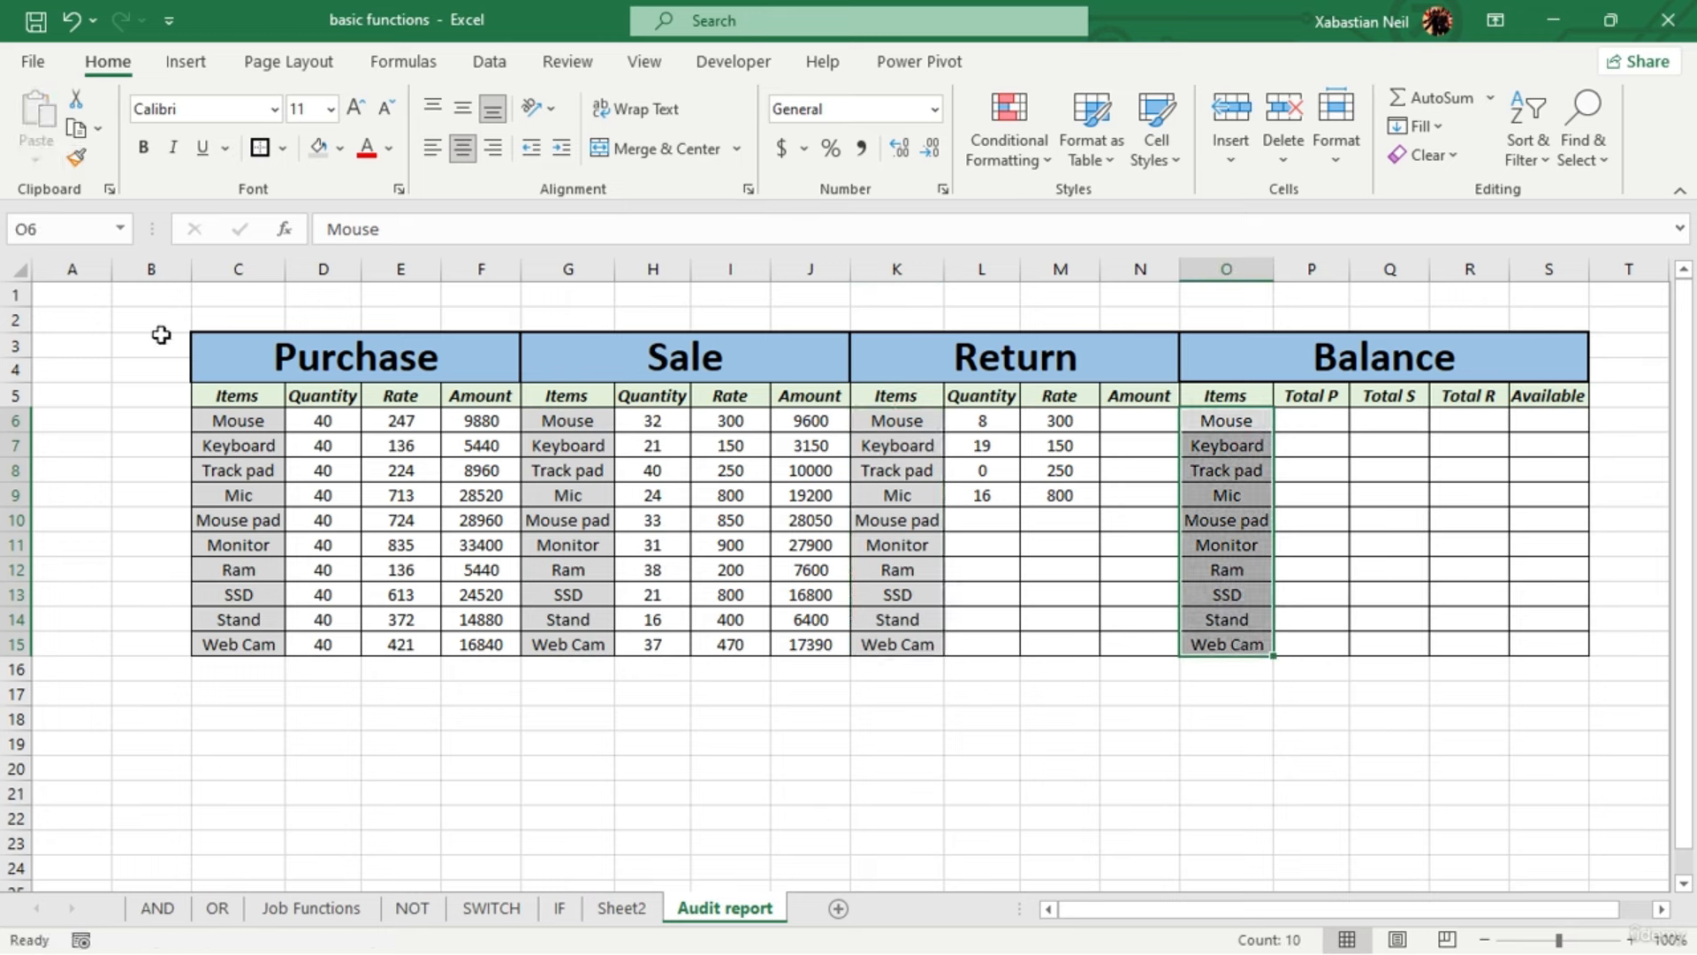
click(683, 618)
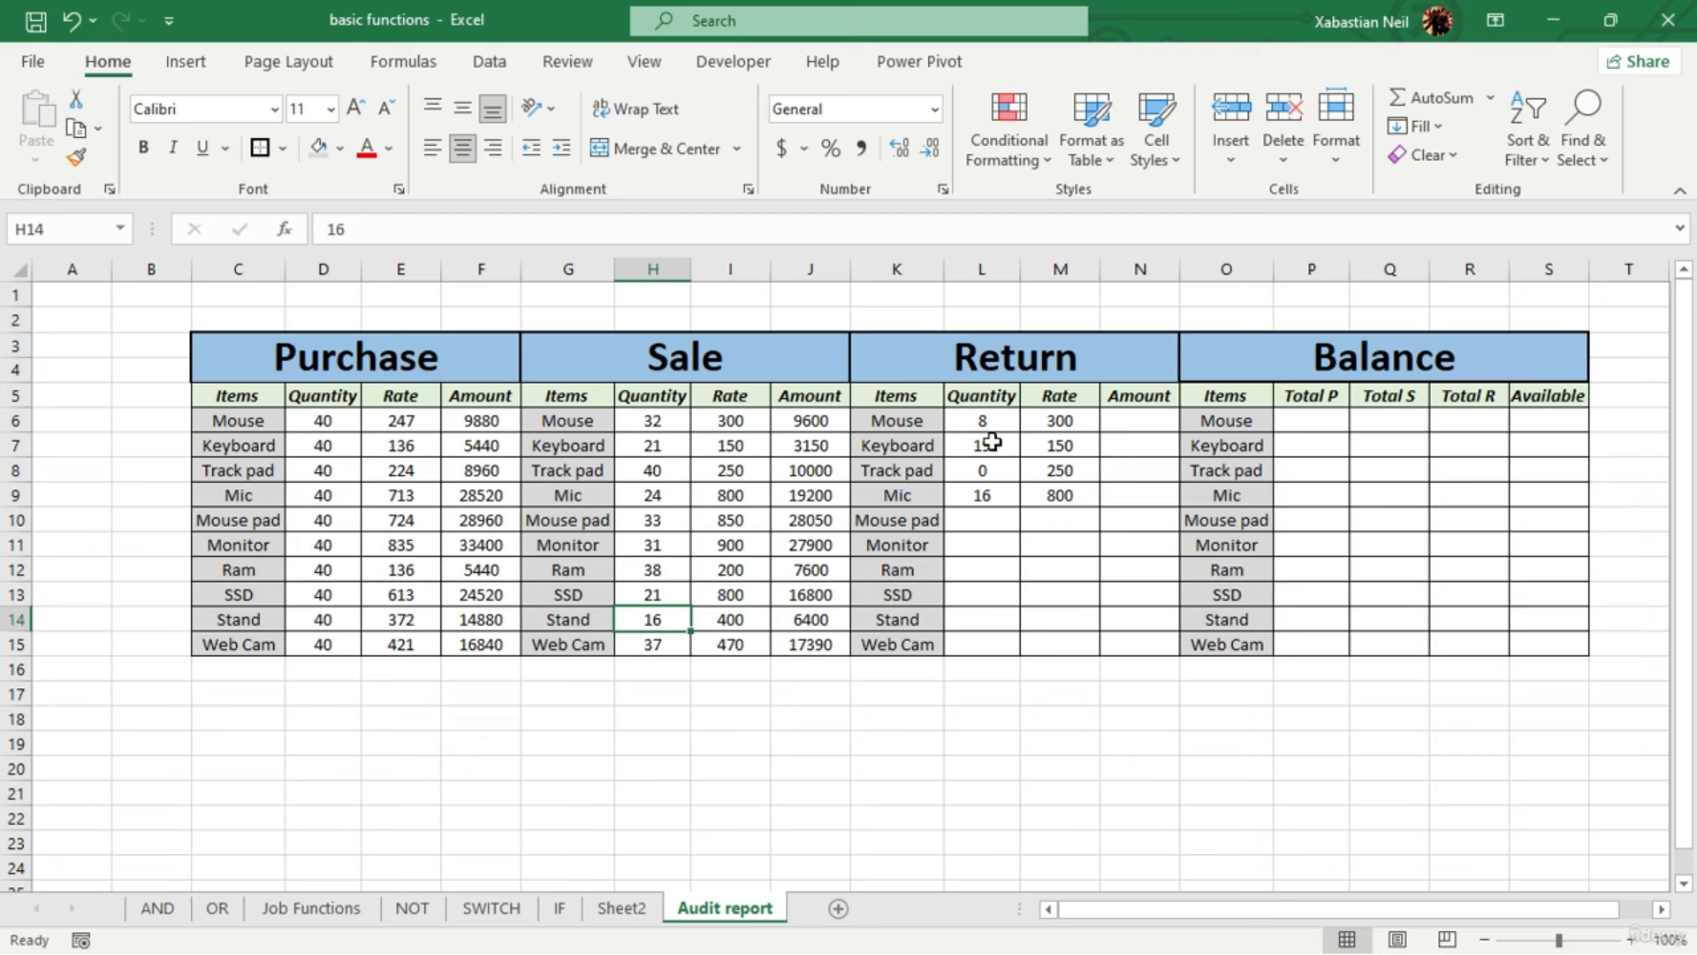
Calculate the Return amounts in N6:N15 as quantity times rate, starting from =L6*M6 for Mouse
double_click(1155, 420)
text(=)
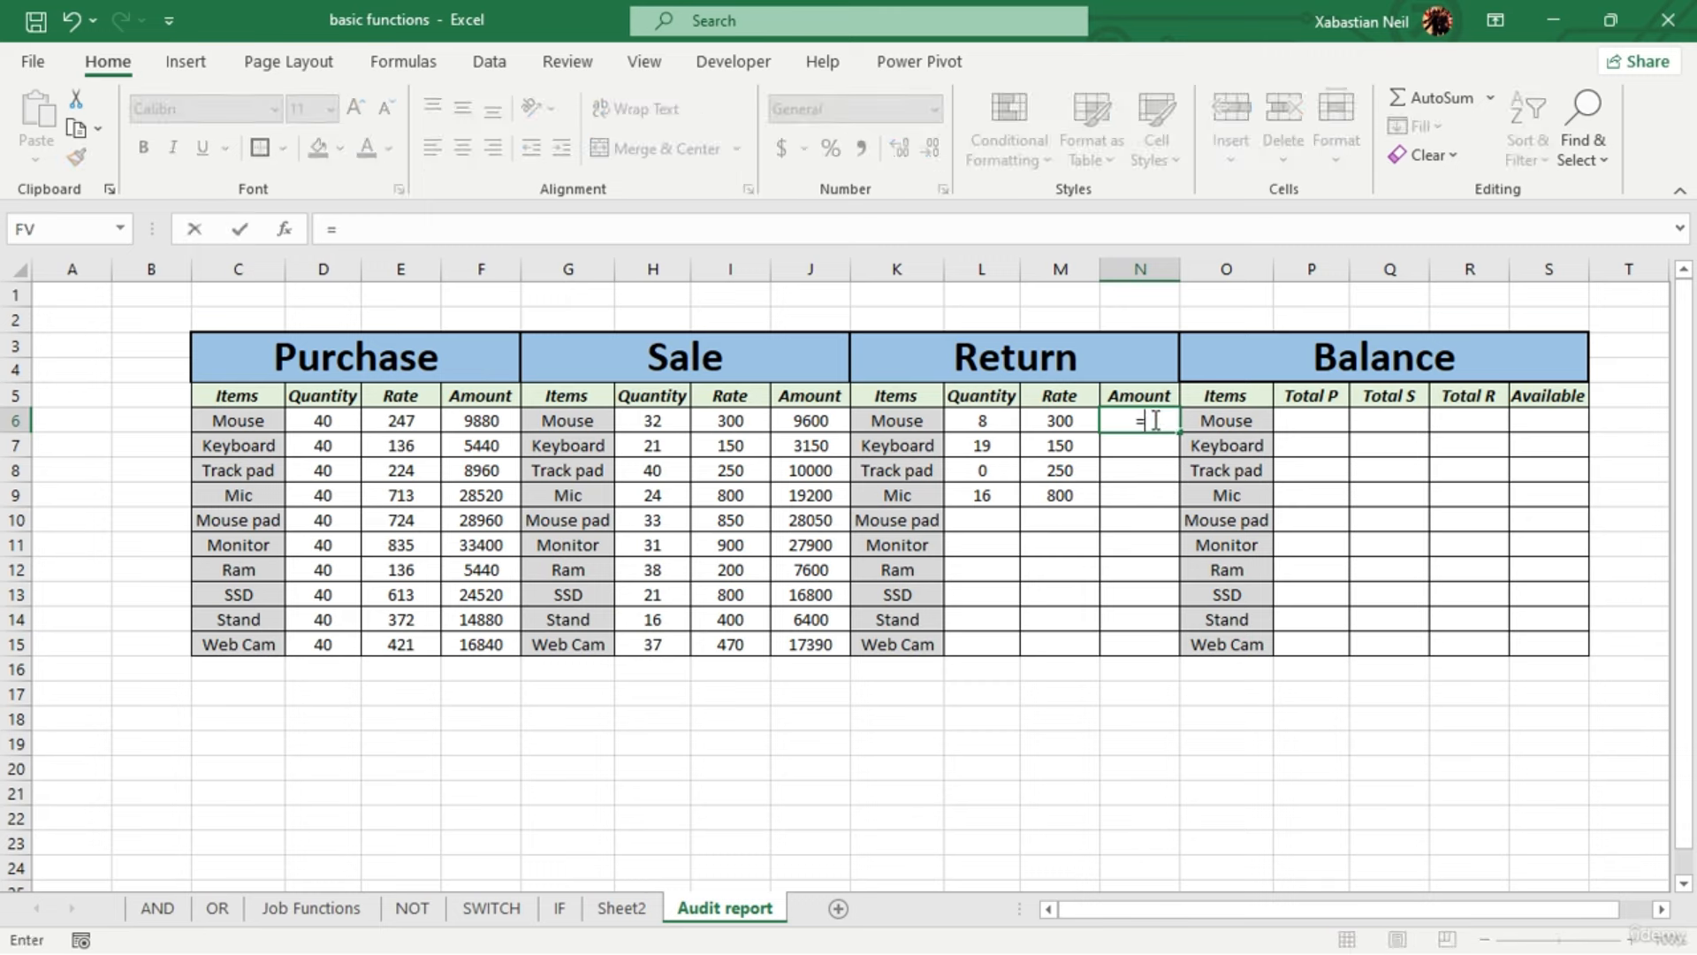
click(975, 426)
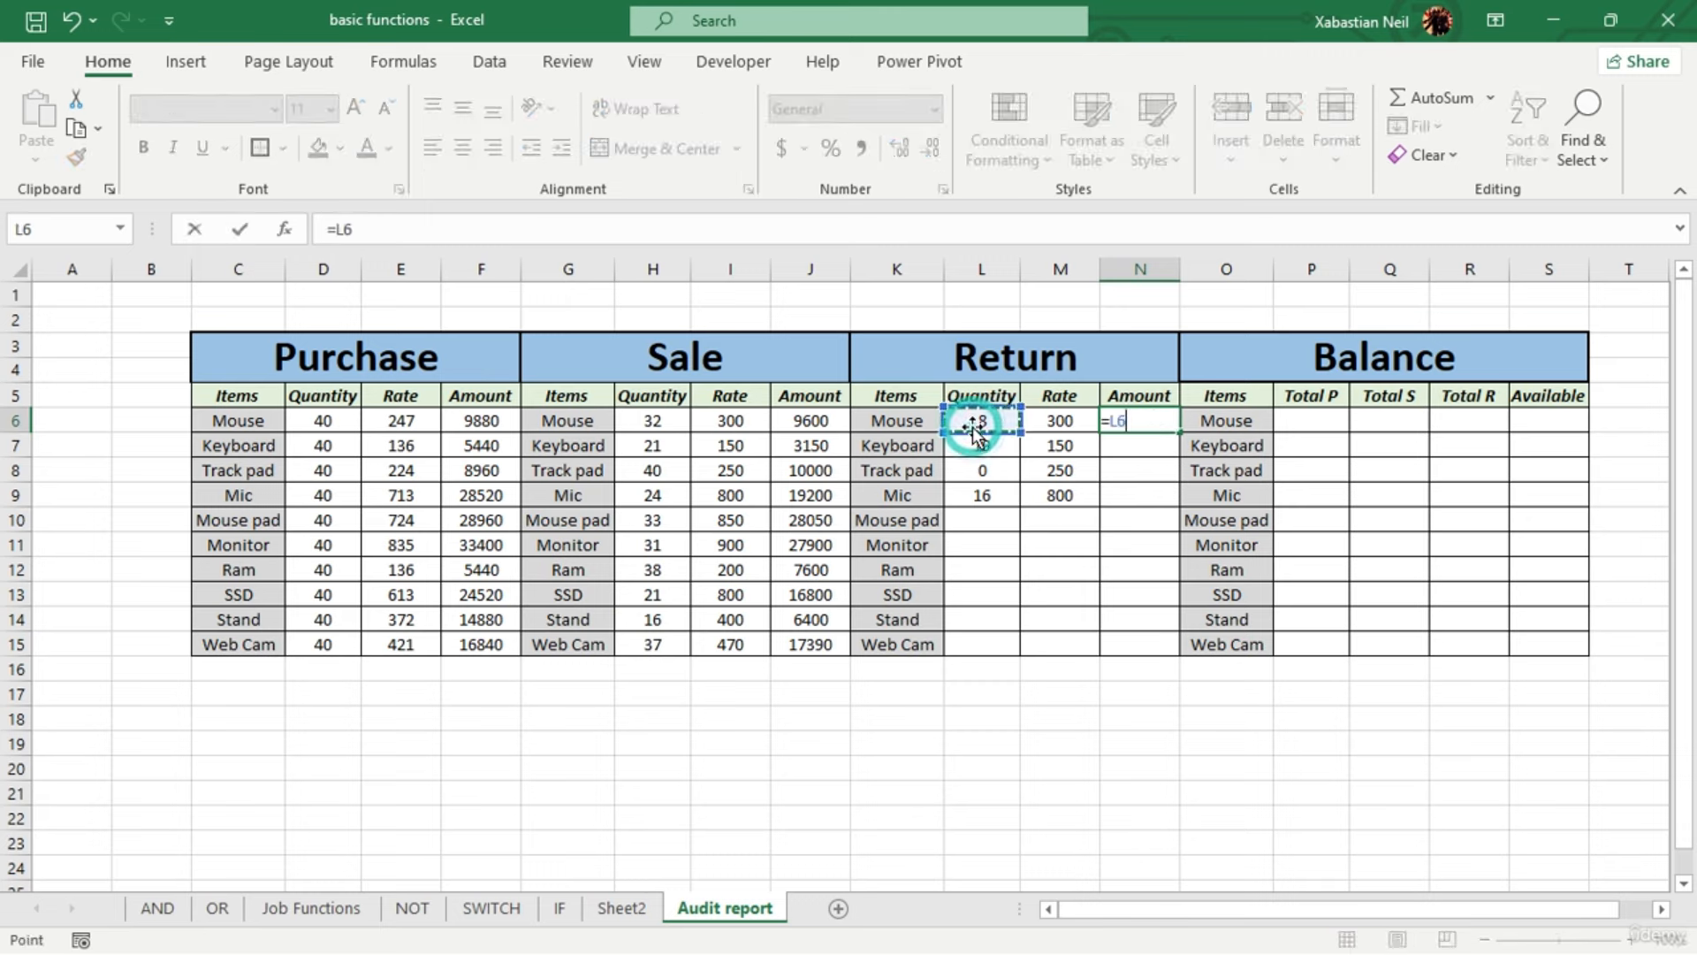
text(*)
click(1057, 418)
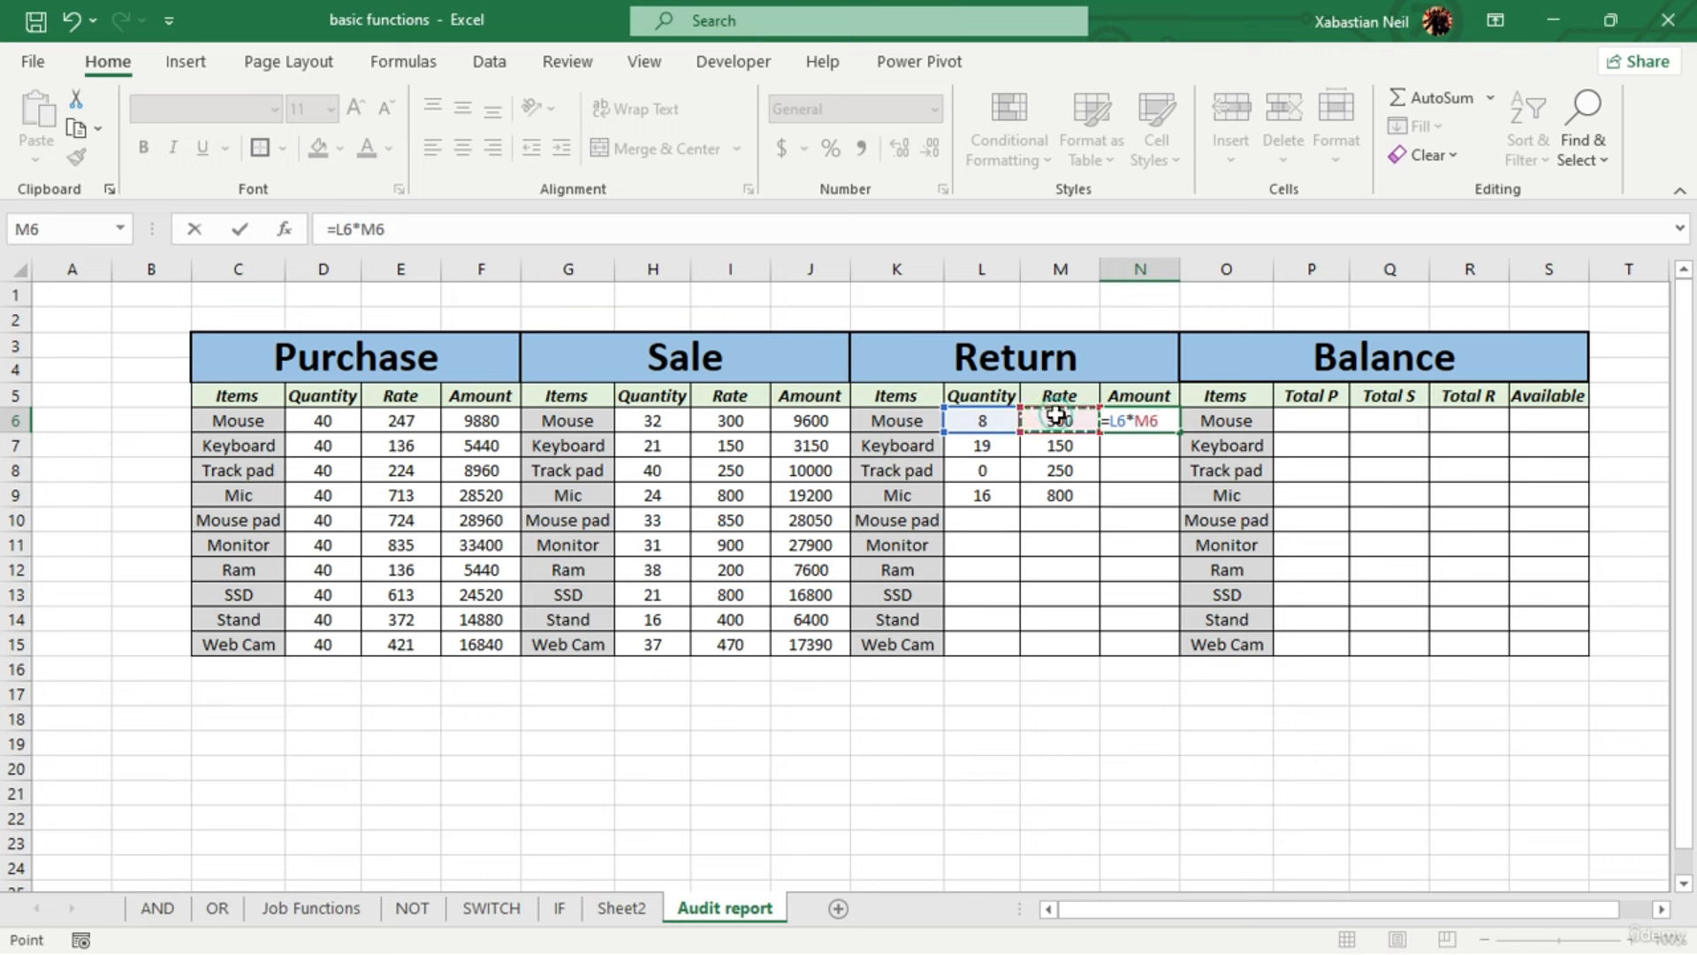
key(Return)
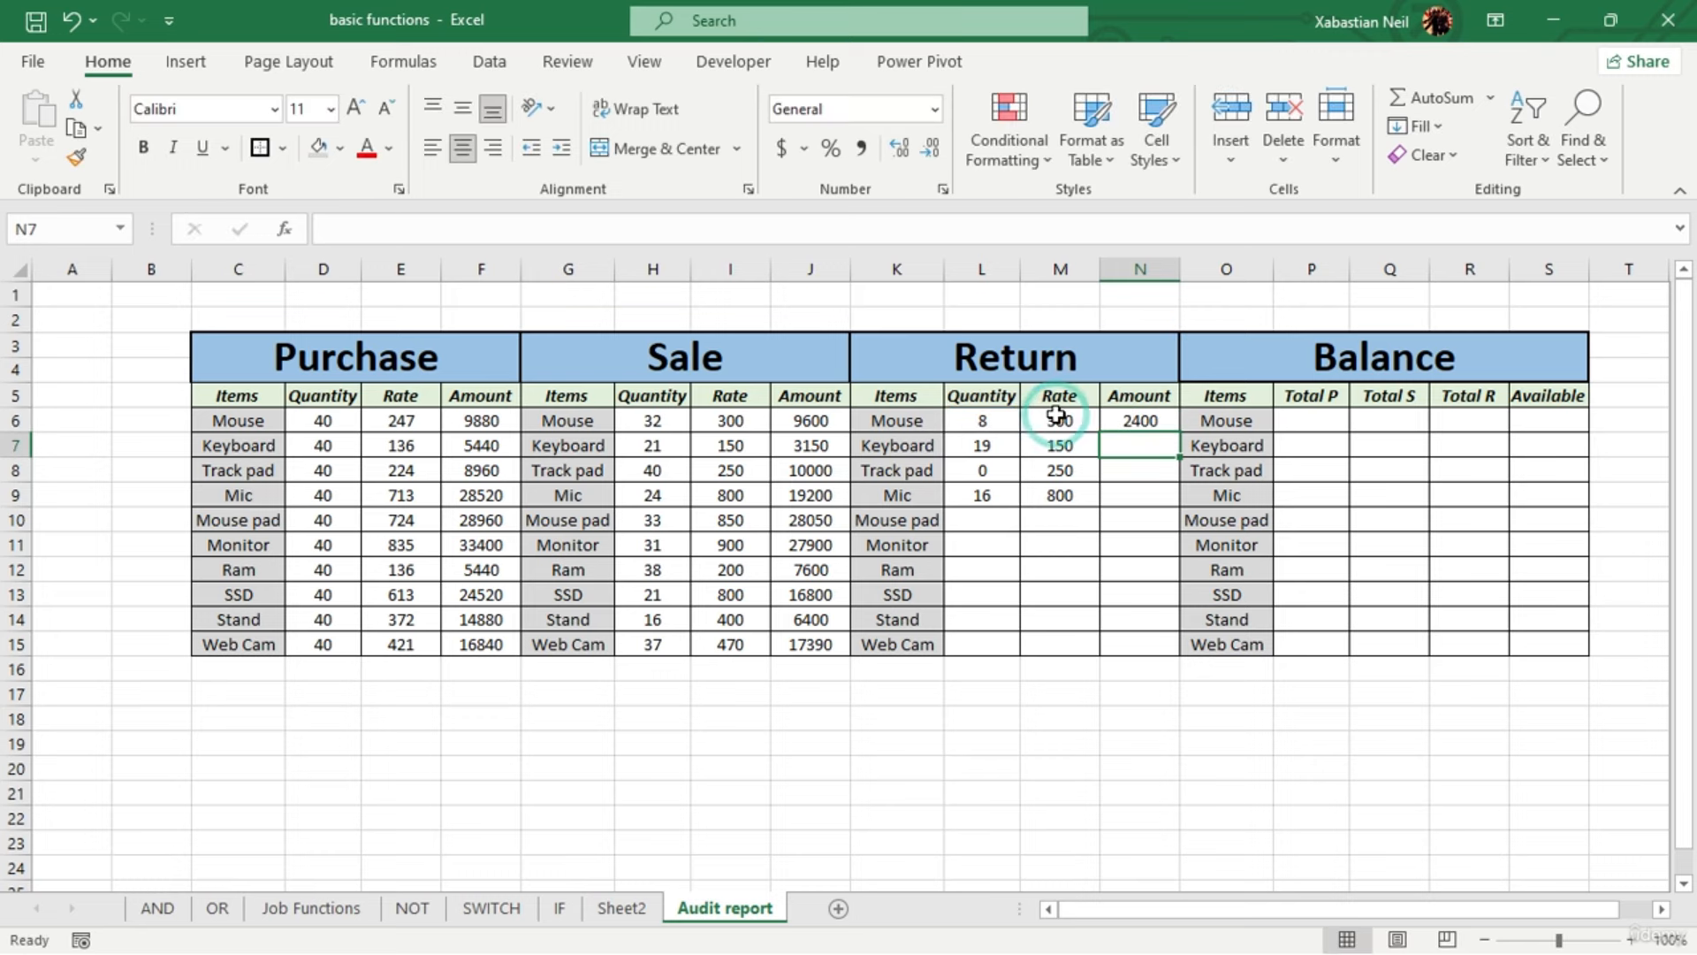
click(1162, 423)
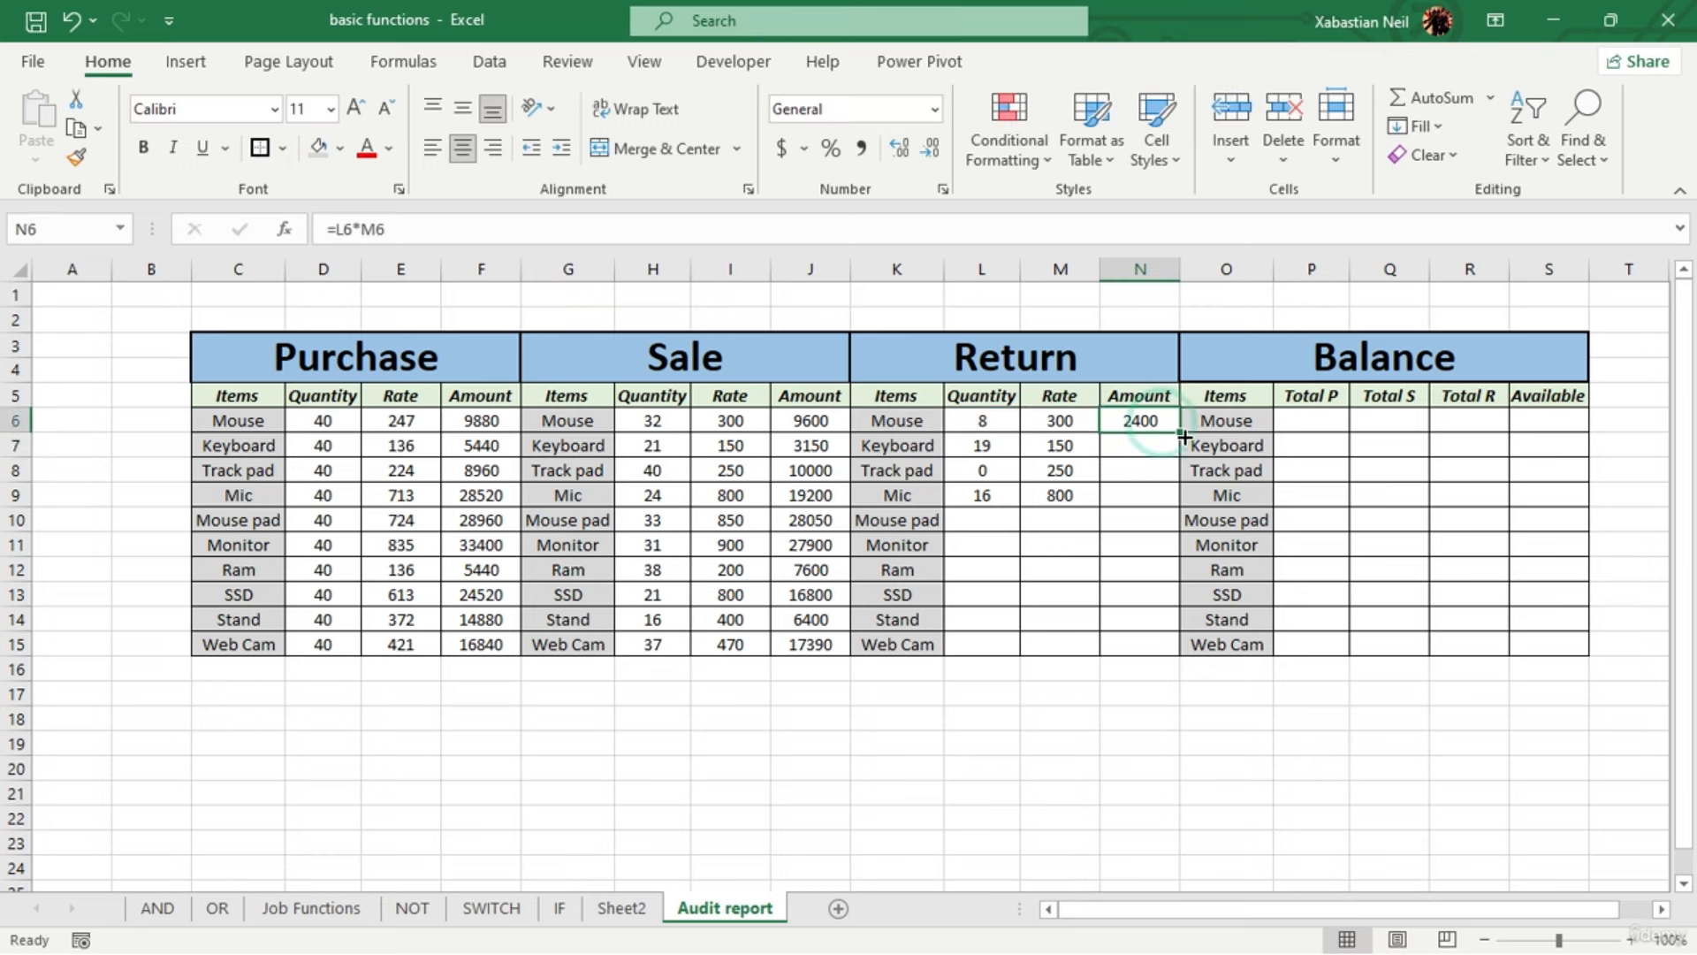
double_click(1181, 433)
click(1177, 735)
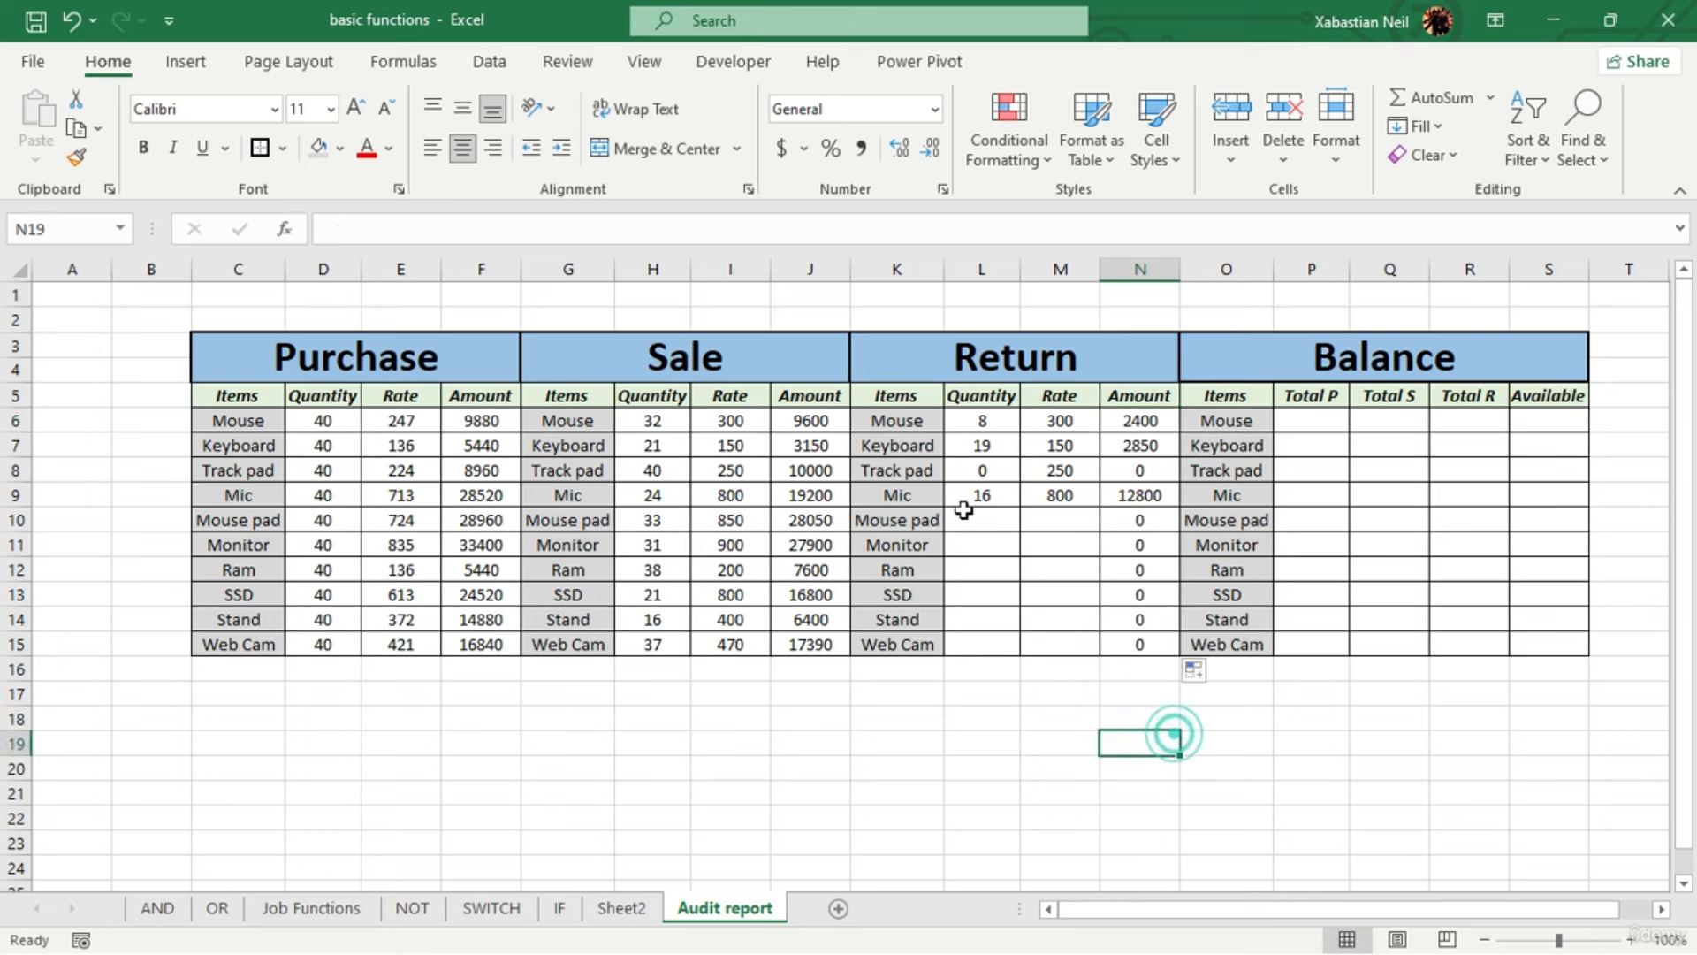
Calculate the Return quantities in L10:L15 as purchase quantity minus sale quantity, starting from =D10-H10 for Mouse pad
click(987, 511)
text(=)
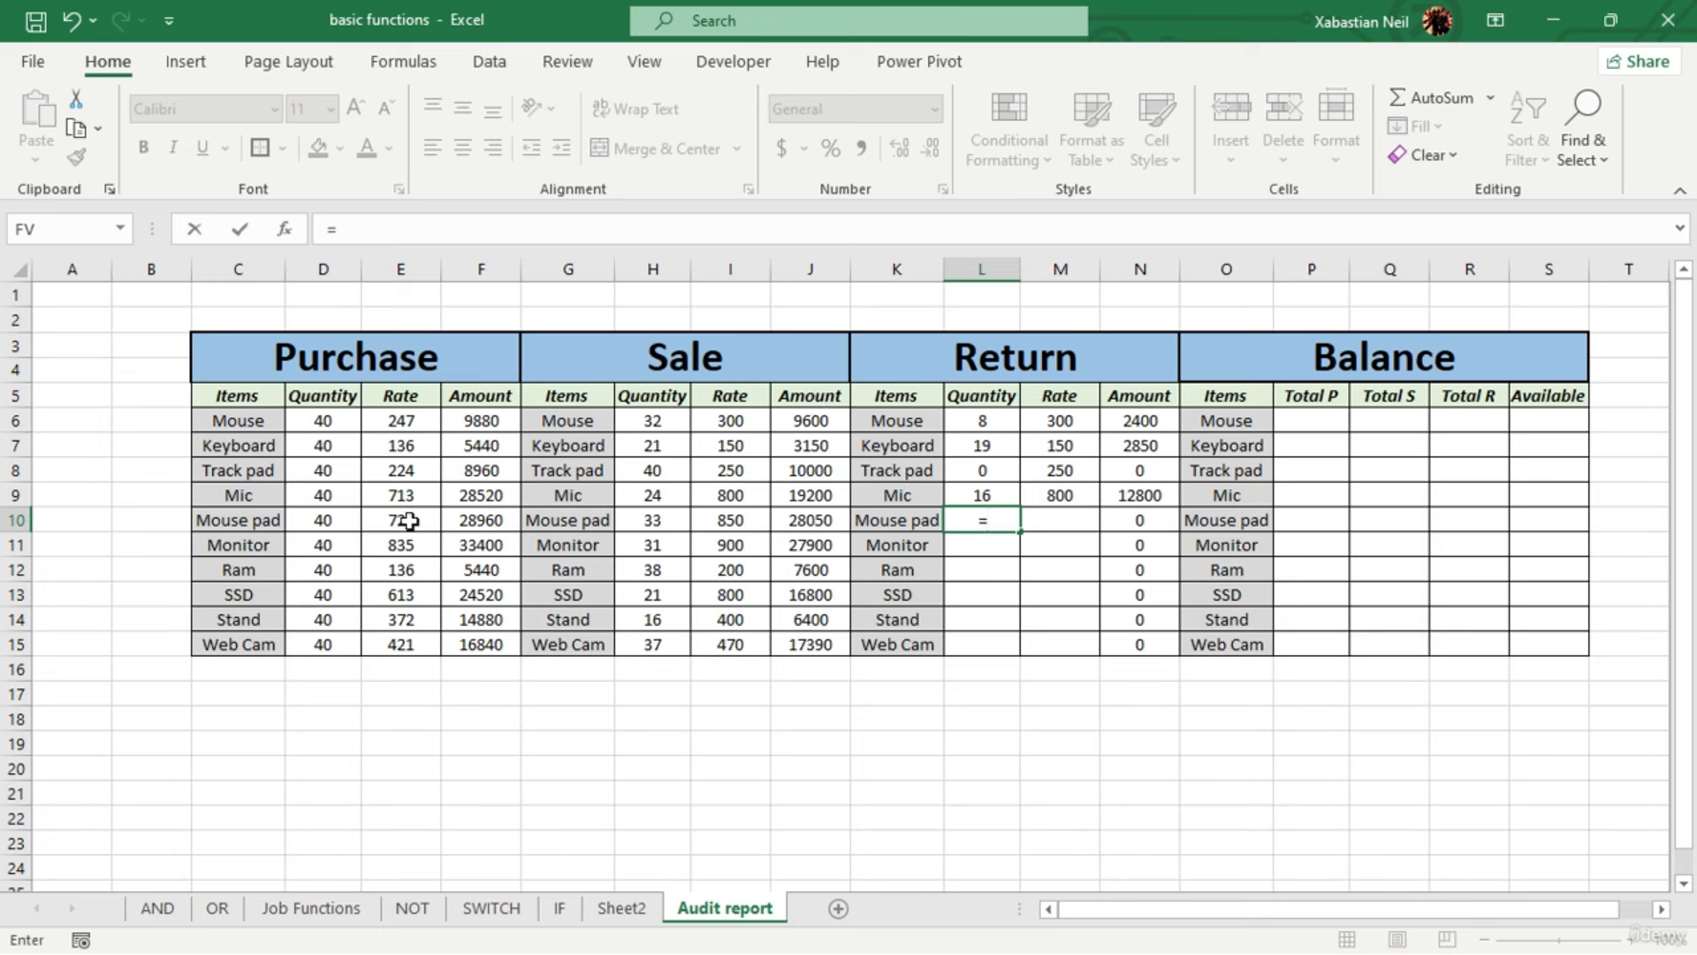
click(334, 522)
text(-)
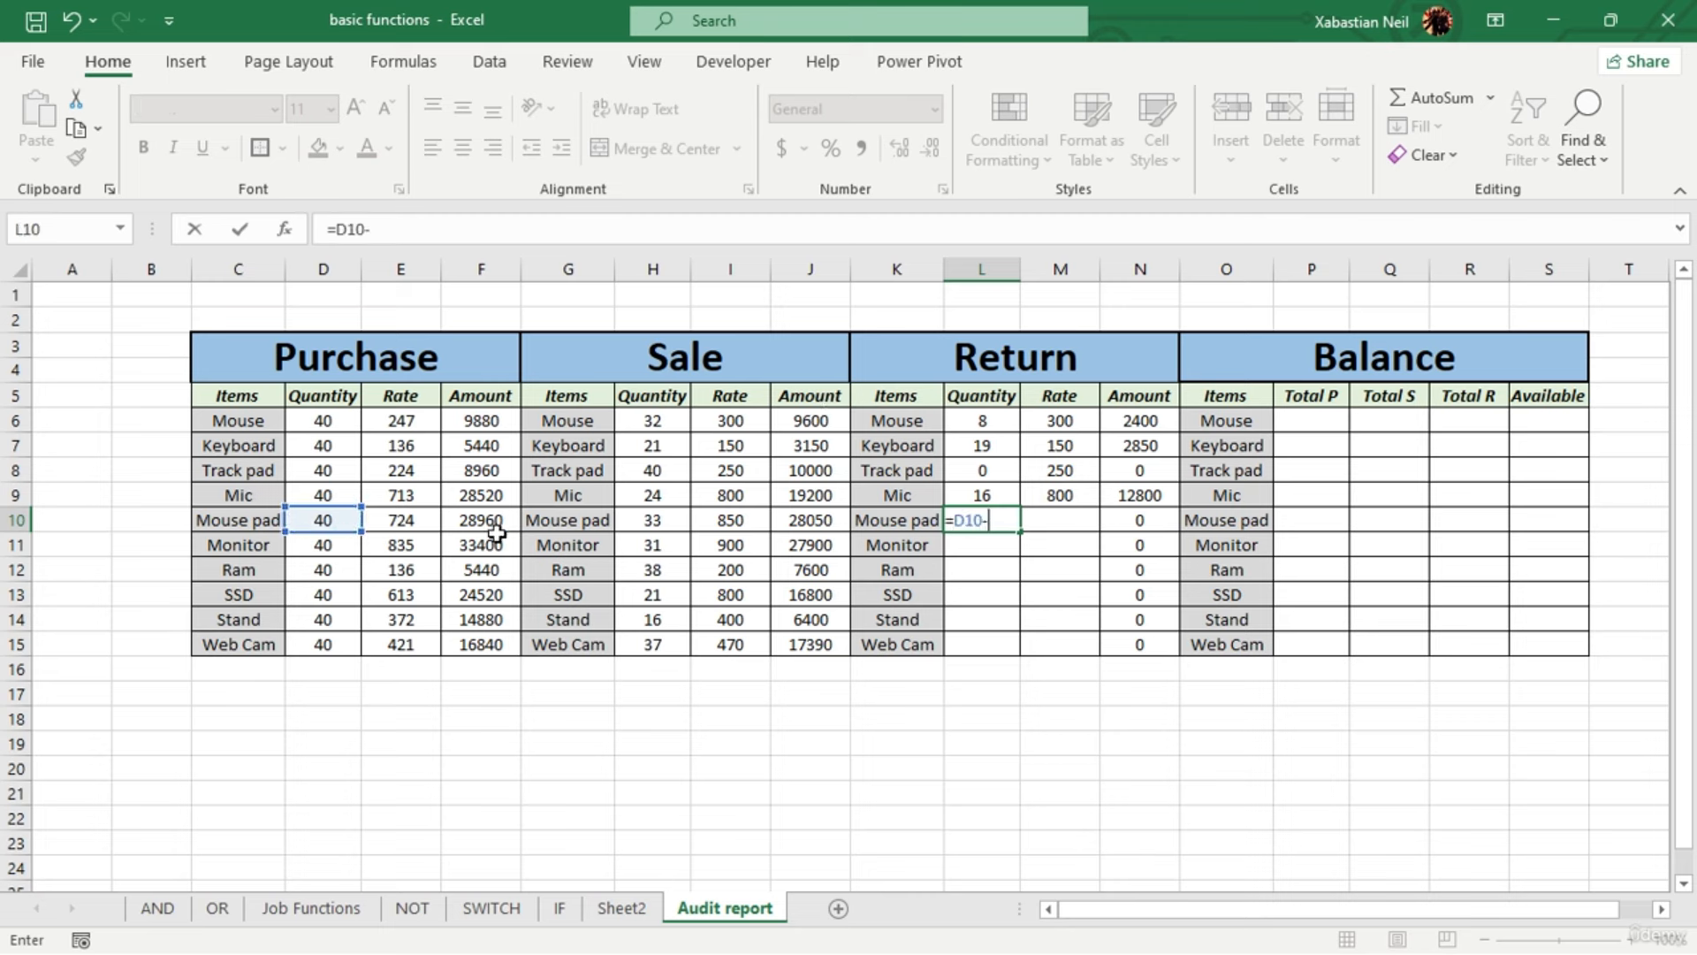
click(660, 522)
key(Return)
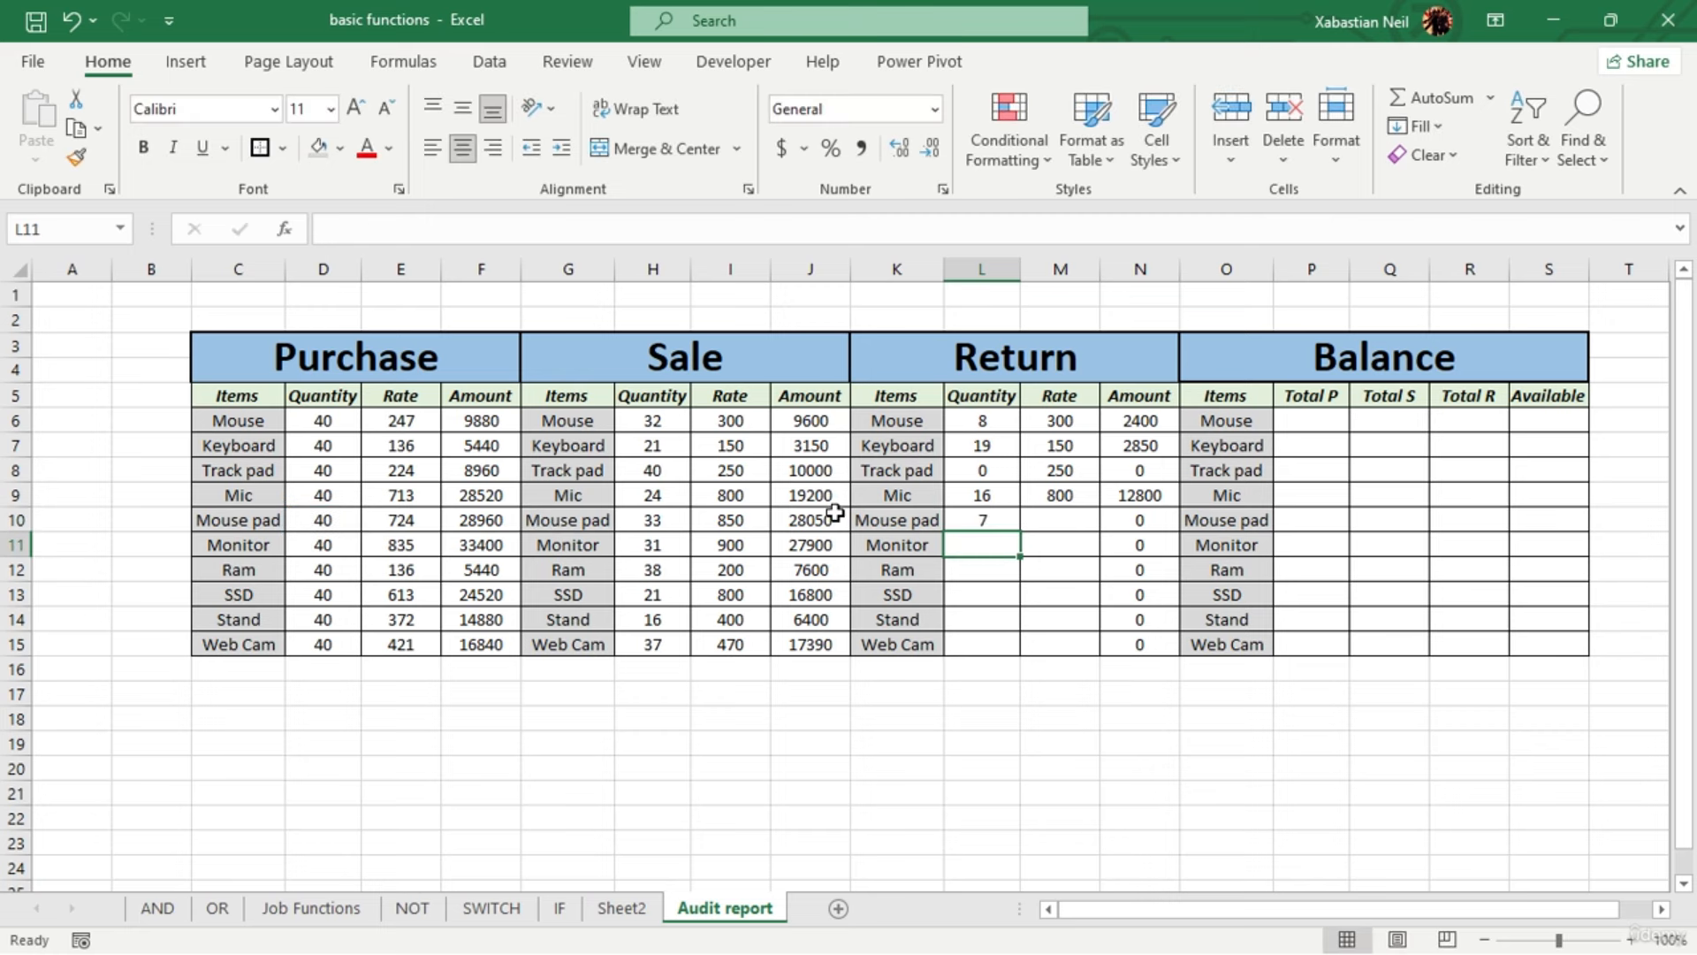
click(995, 517)
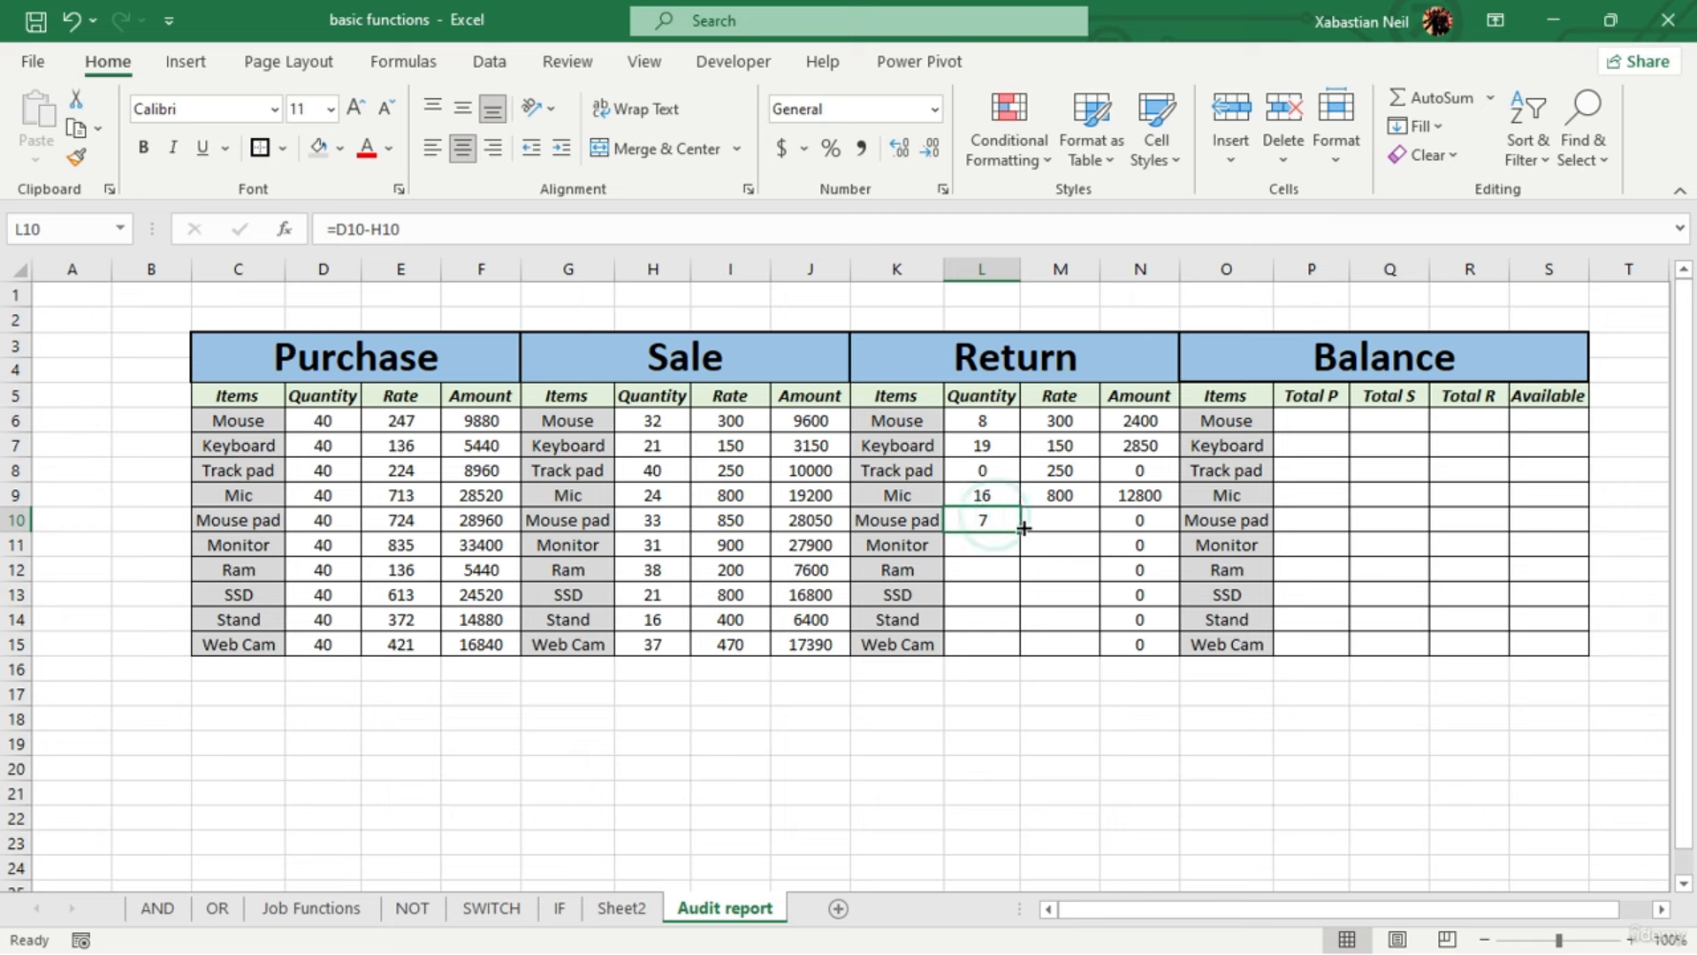
double_click(1021, 531)
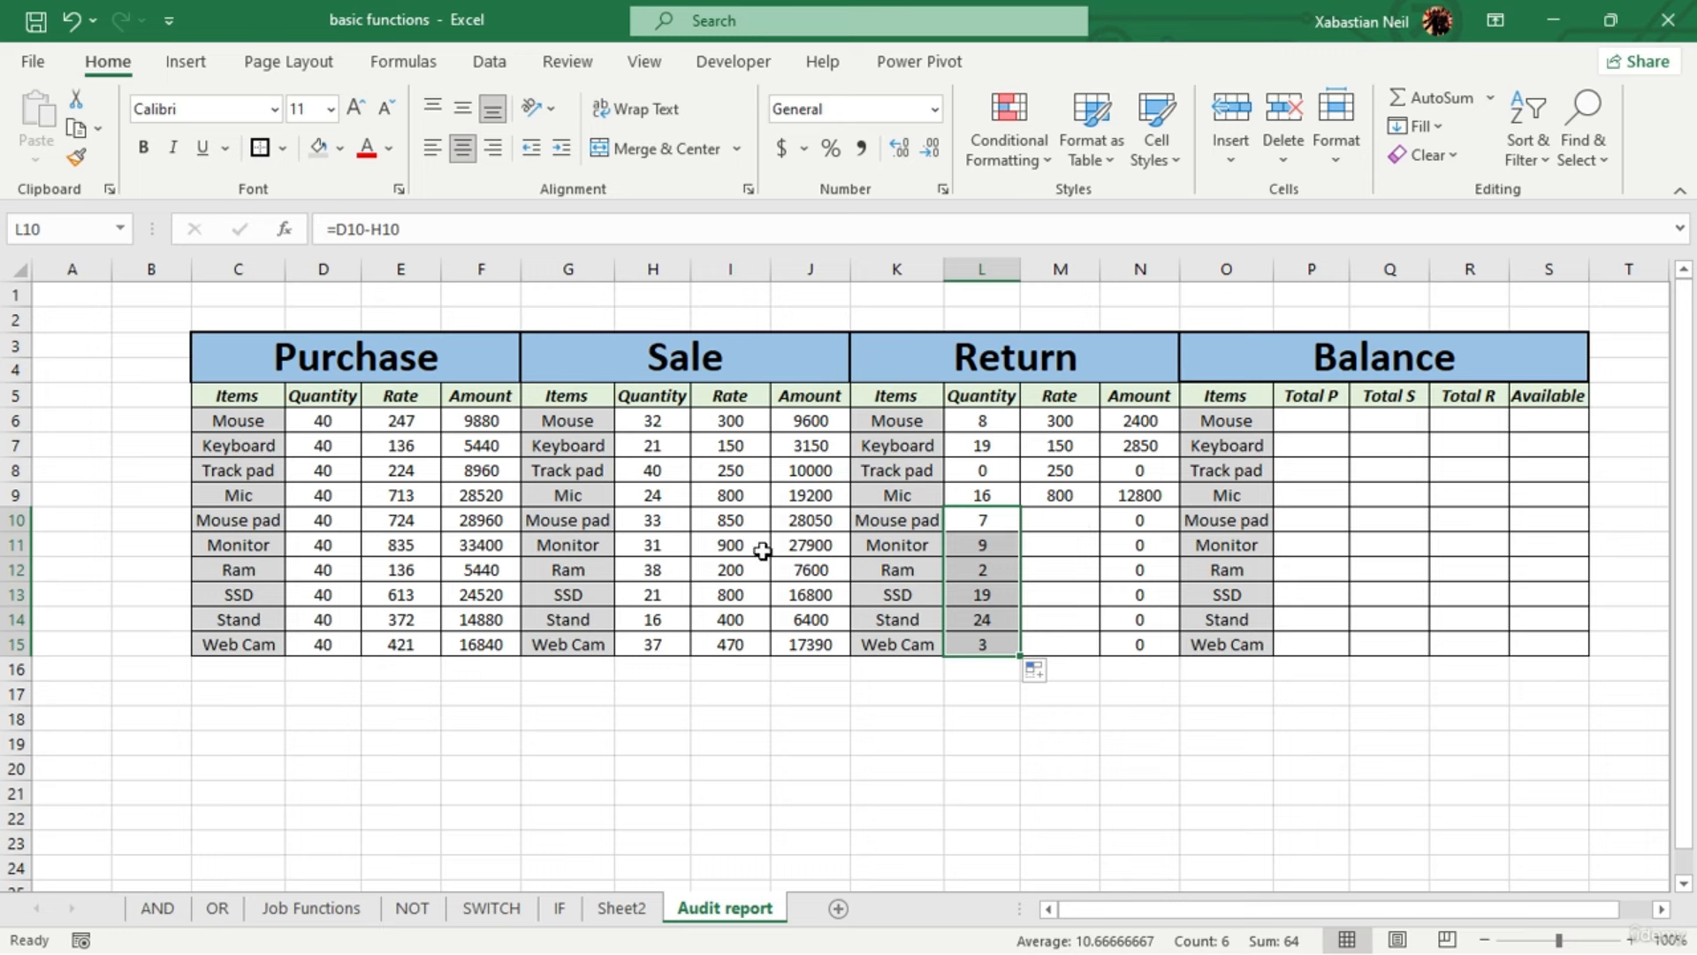
Copy the Sale rates in I10:I15 into the Return Rate cells M10:M15
drag(739, 520, 738, 637)
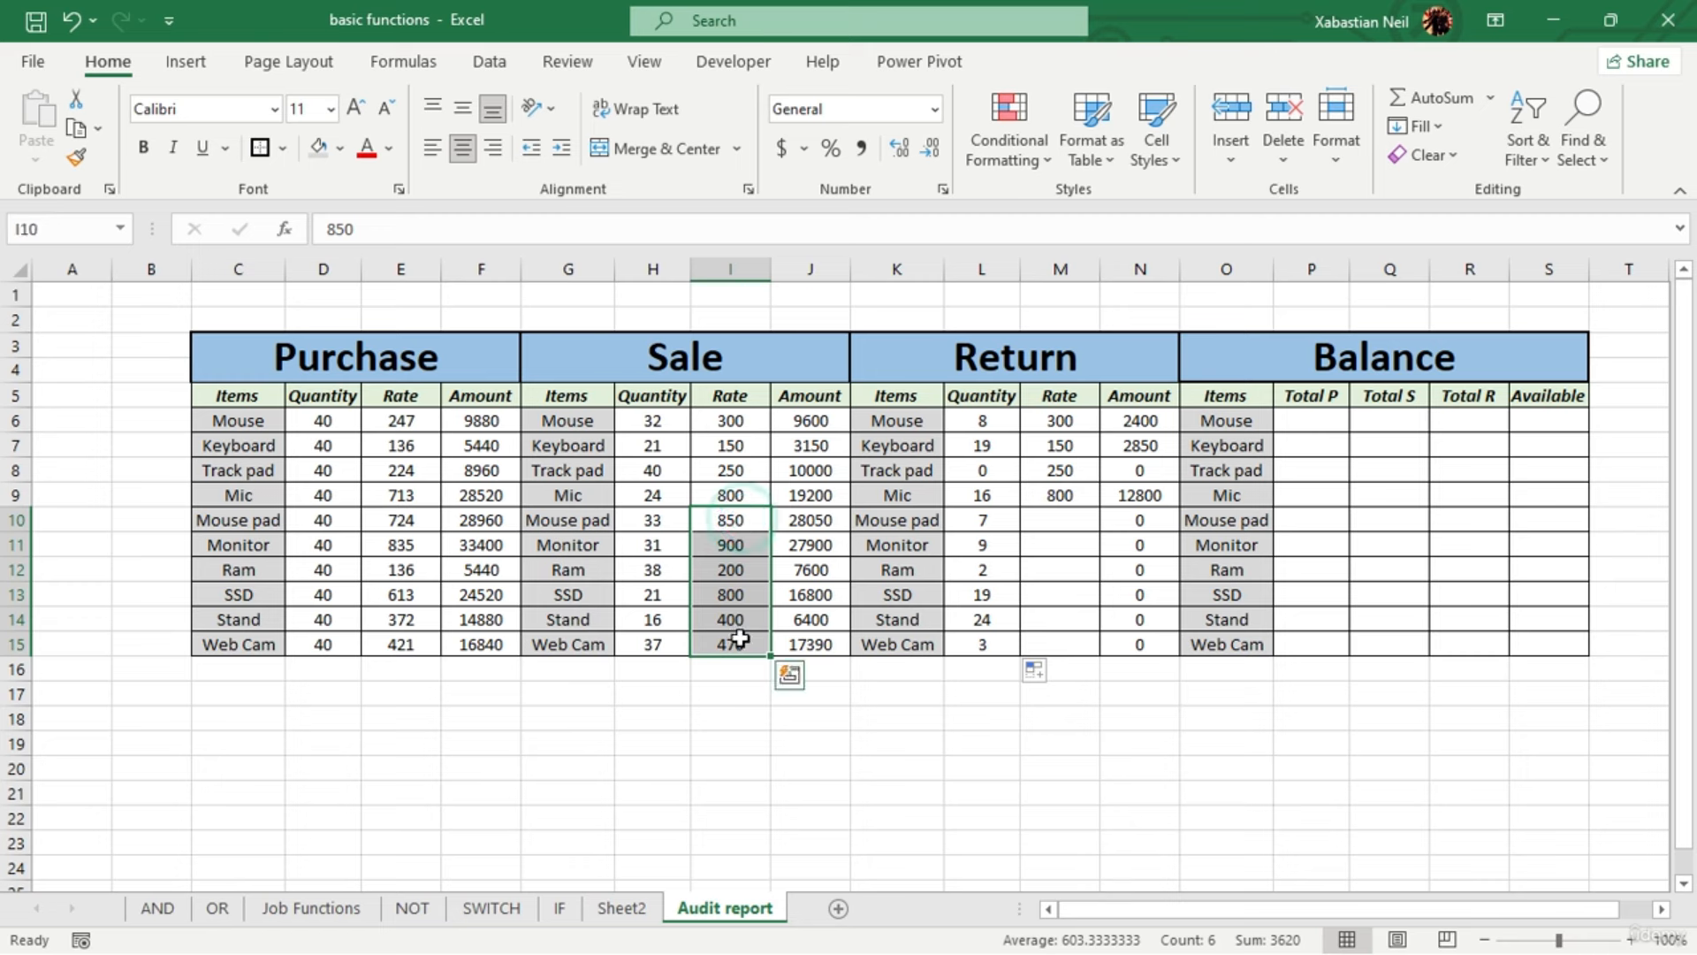
key(ctrl+c)
click(1065, 525)
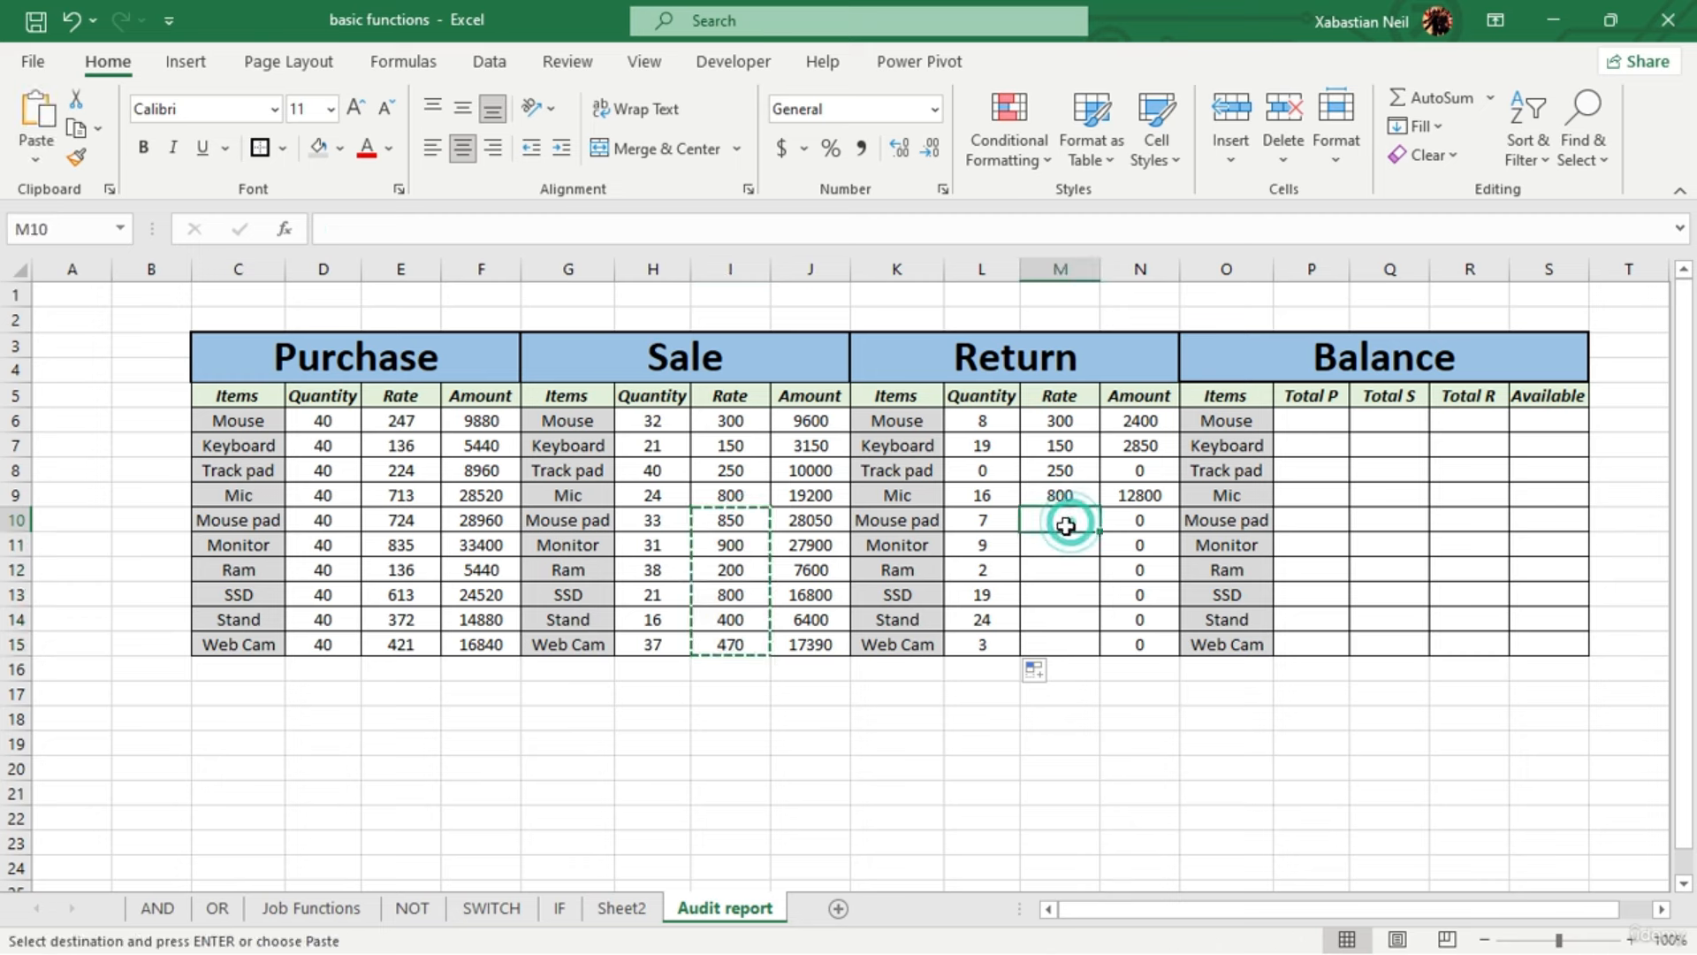
key(ctrl+v)
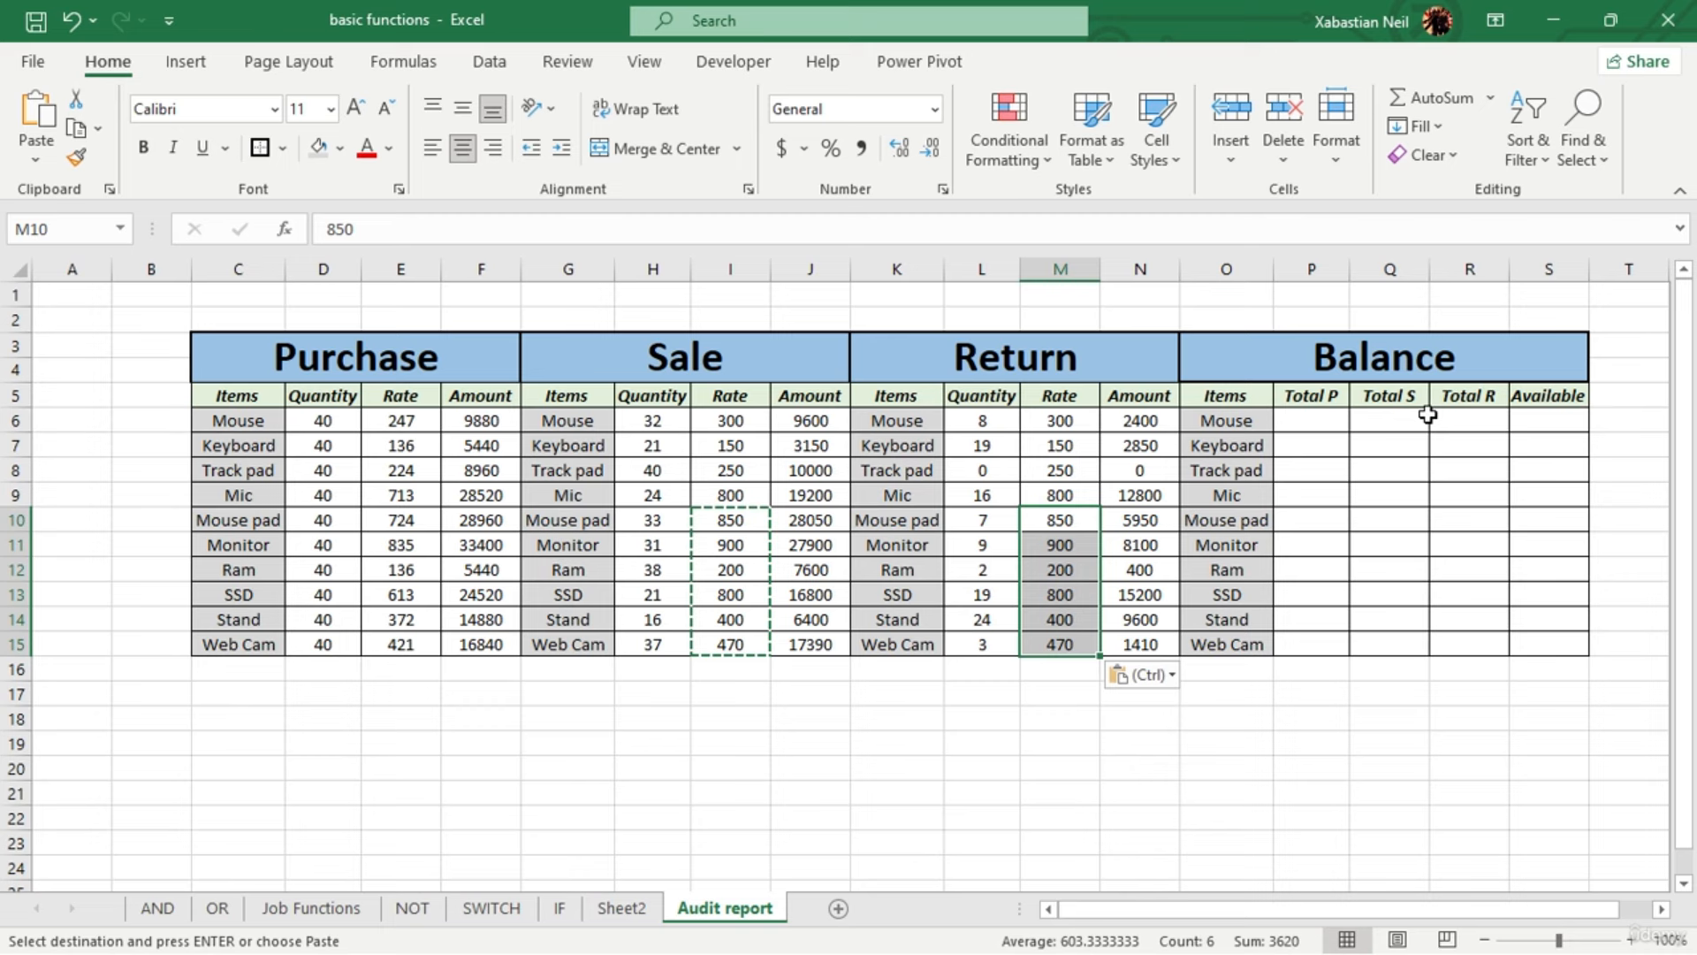
Begin a SUMPRODUCT formula in P6, the Total P cell for Mouse in the Balance section
double_click(1331, 422)
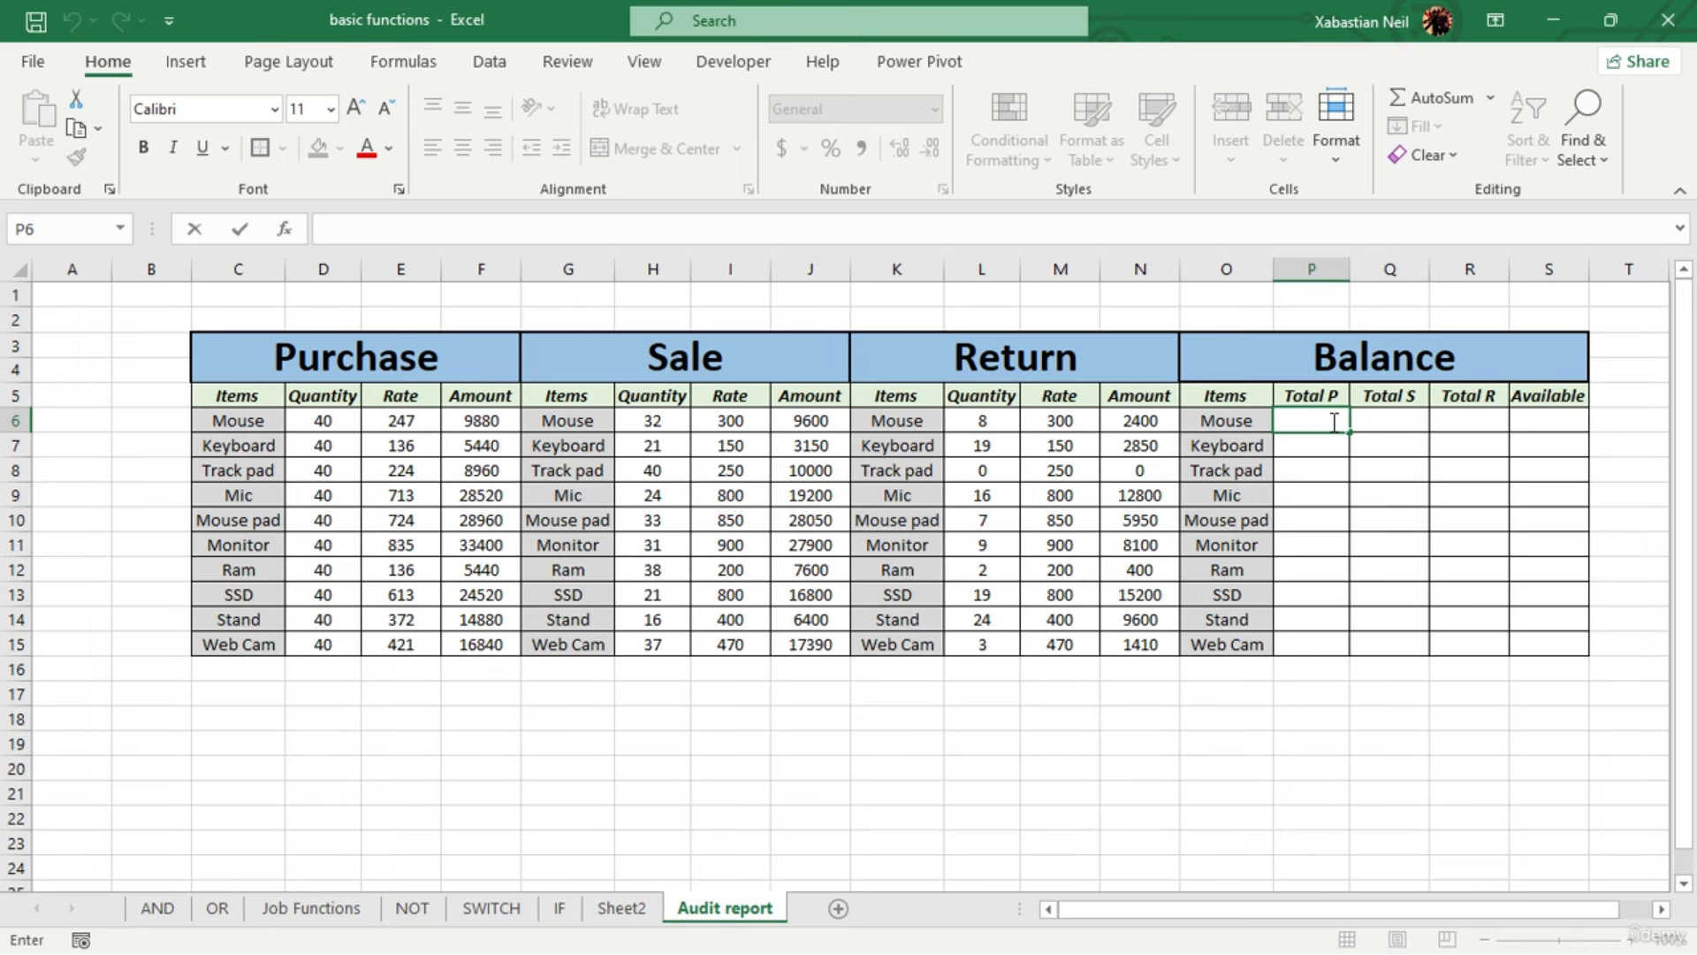
text(=sum)
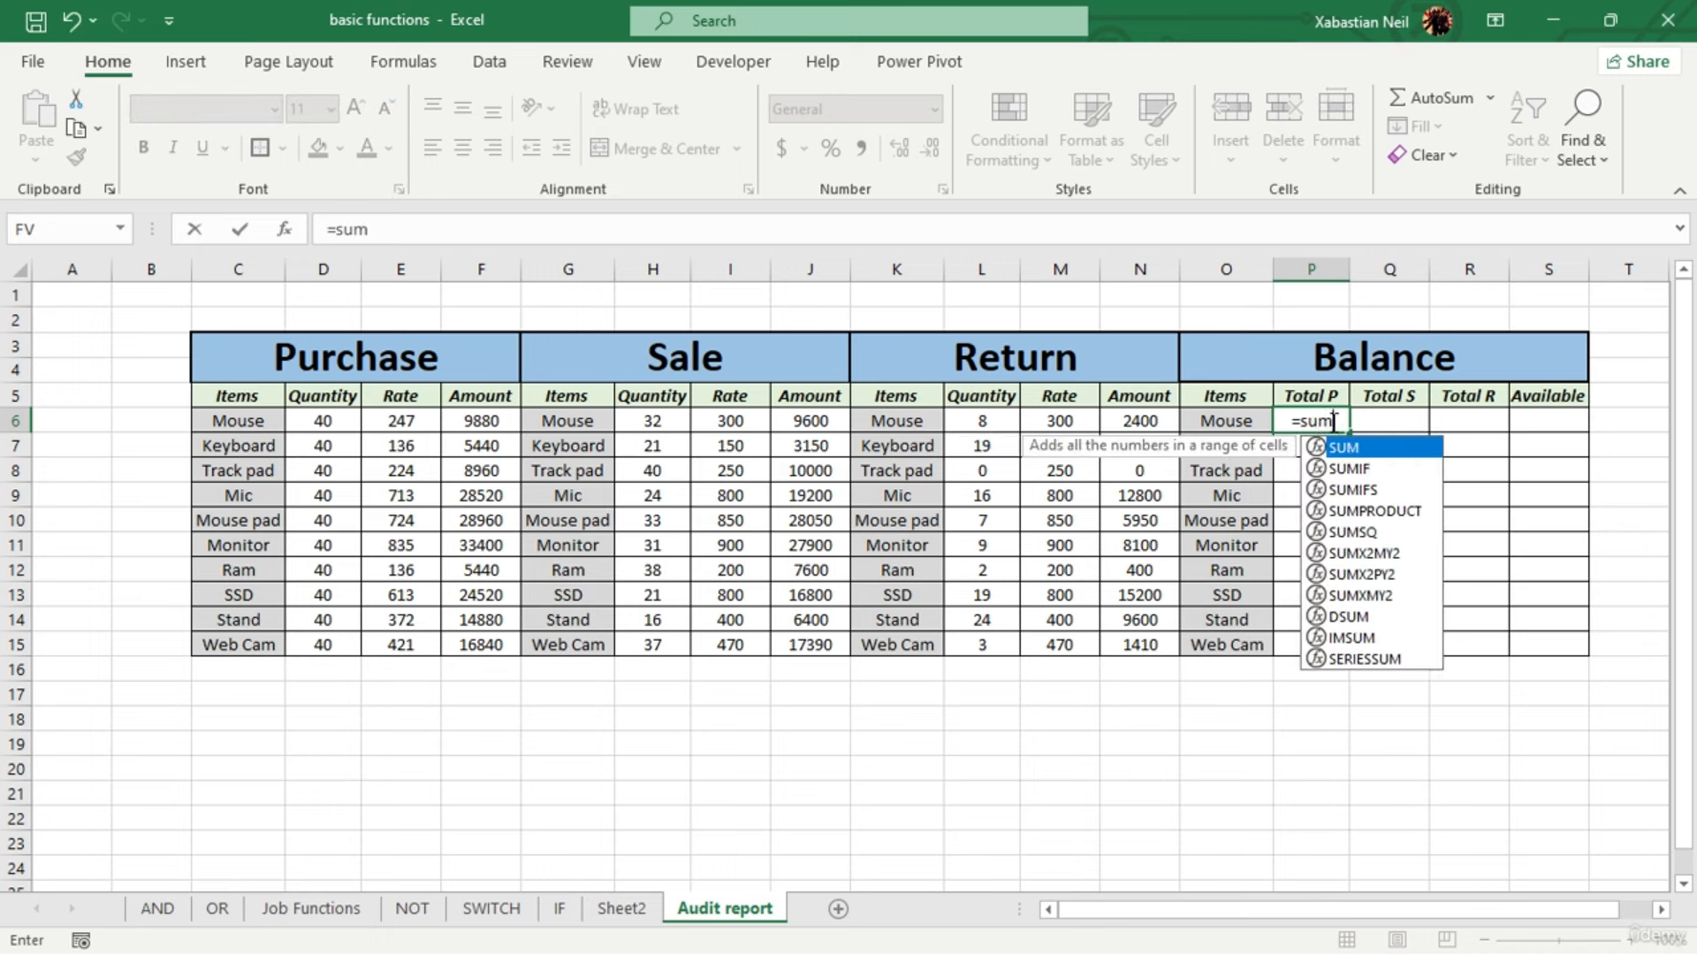
key(Tab)
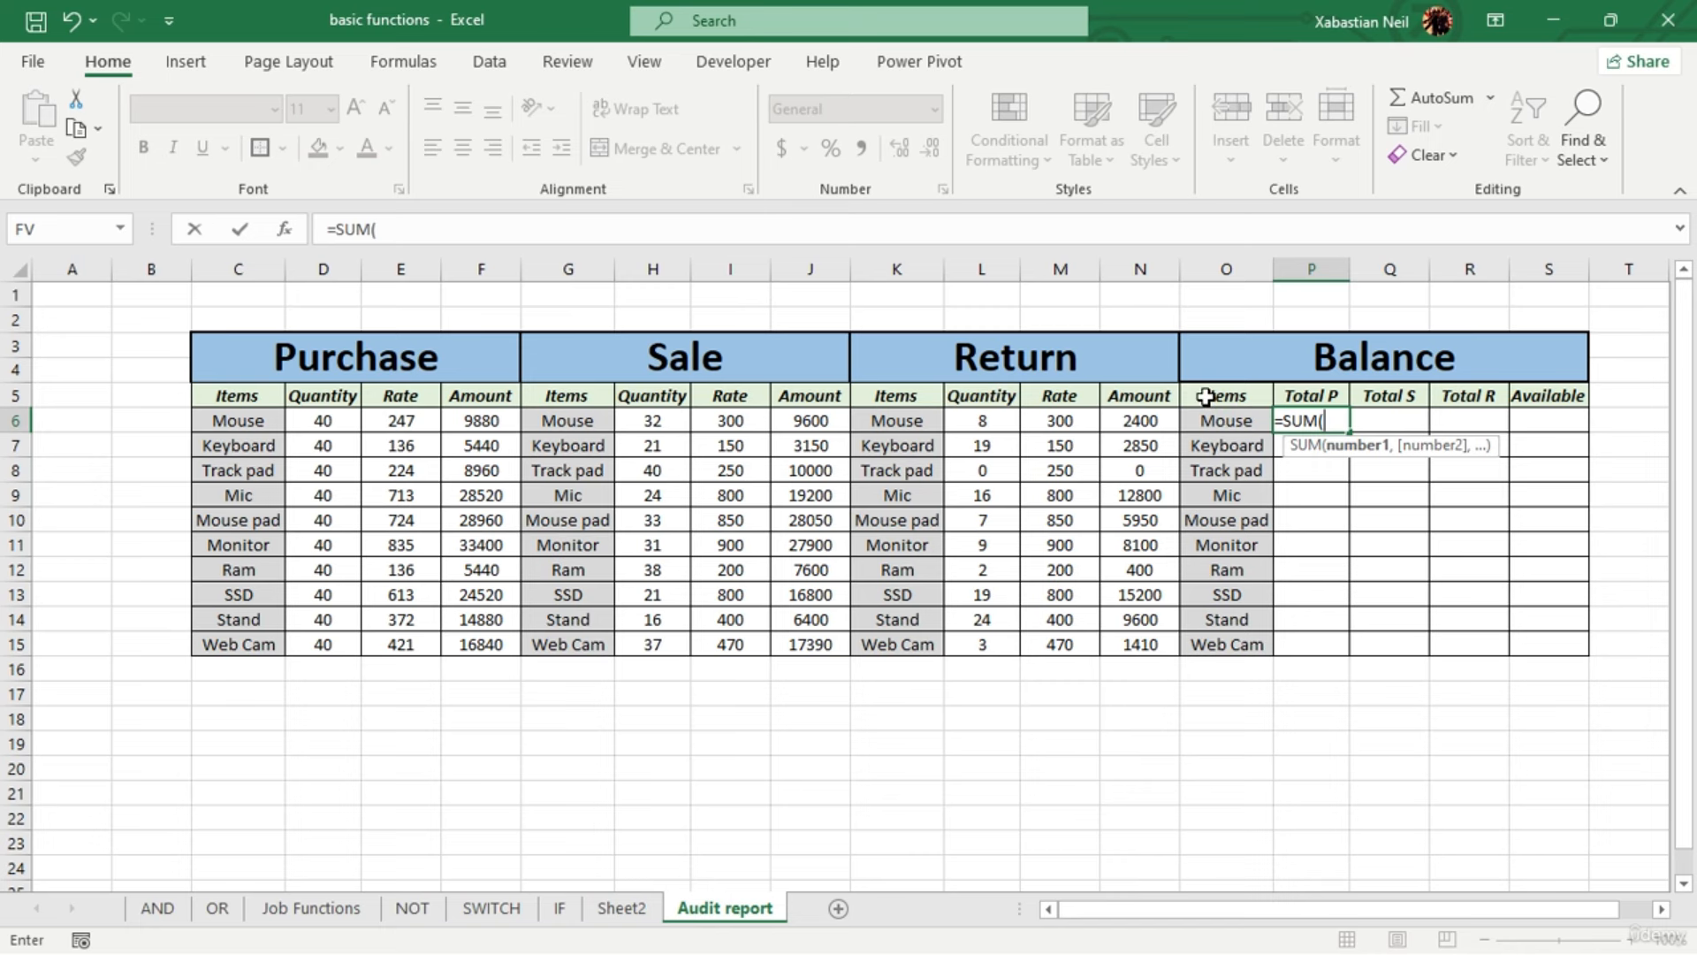
key(BackSpace)
text(P)
key(Tab)
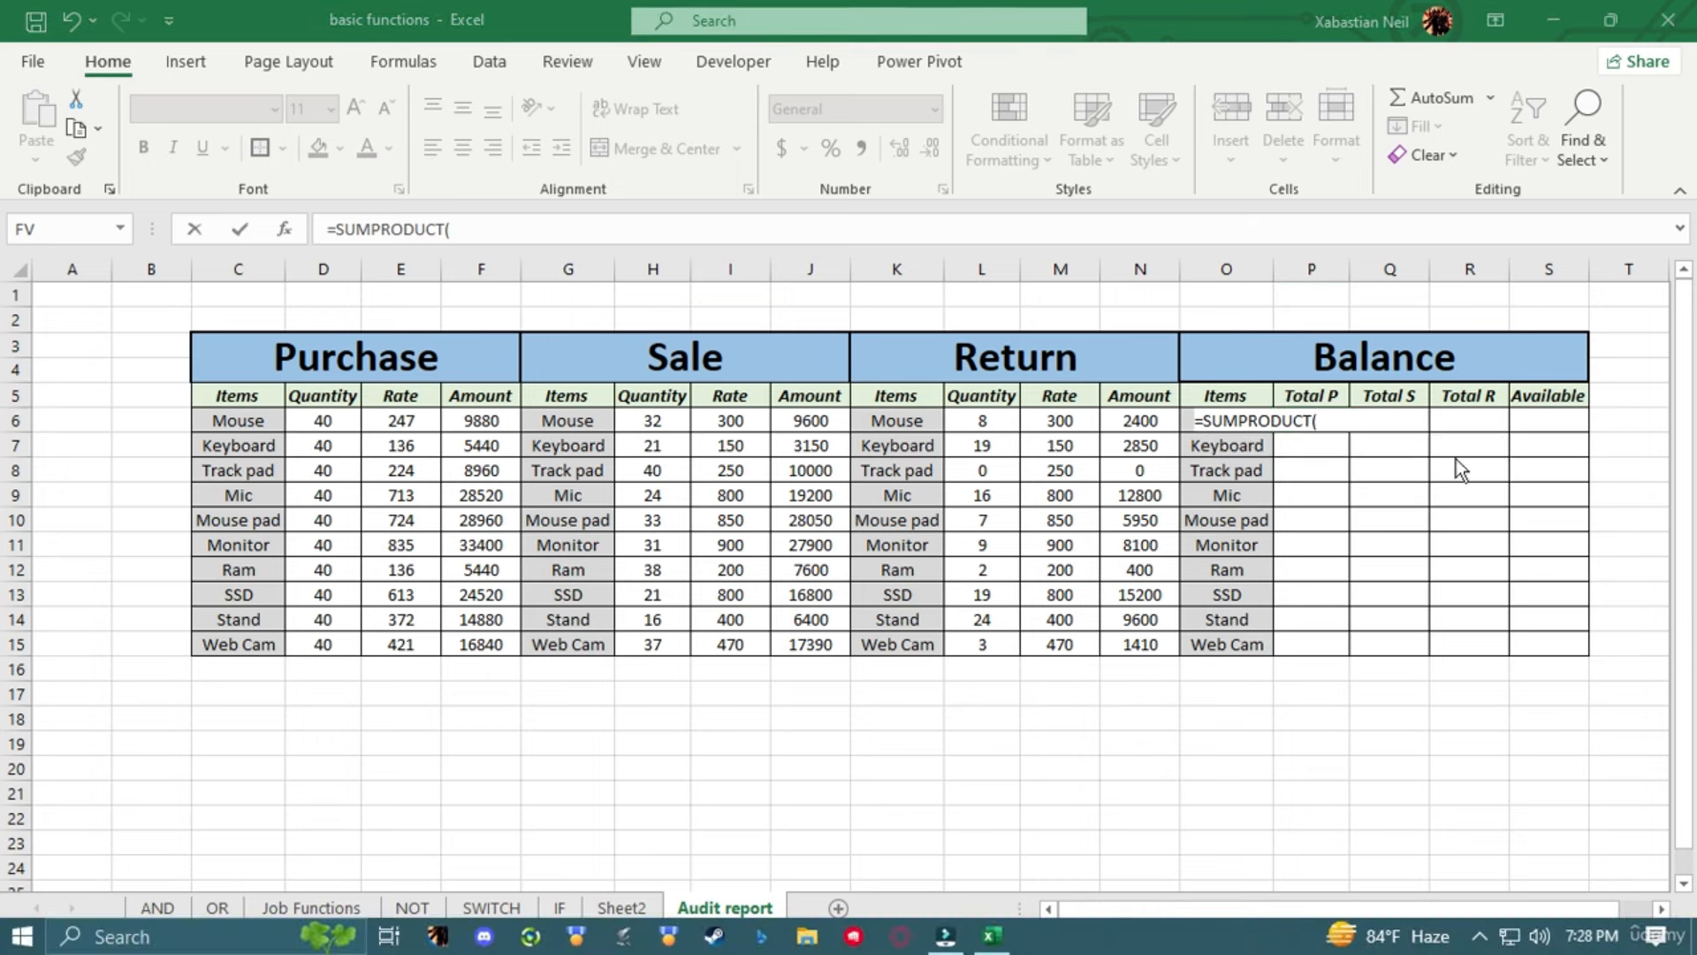
Add the condition $C$6:$C$15=O6 to the SUMPRODUCT formula in P6, with absolute references for the Purchase items, and close its parenthesis
drag(262, 421, 273, 634)
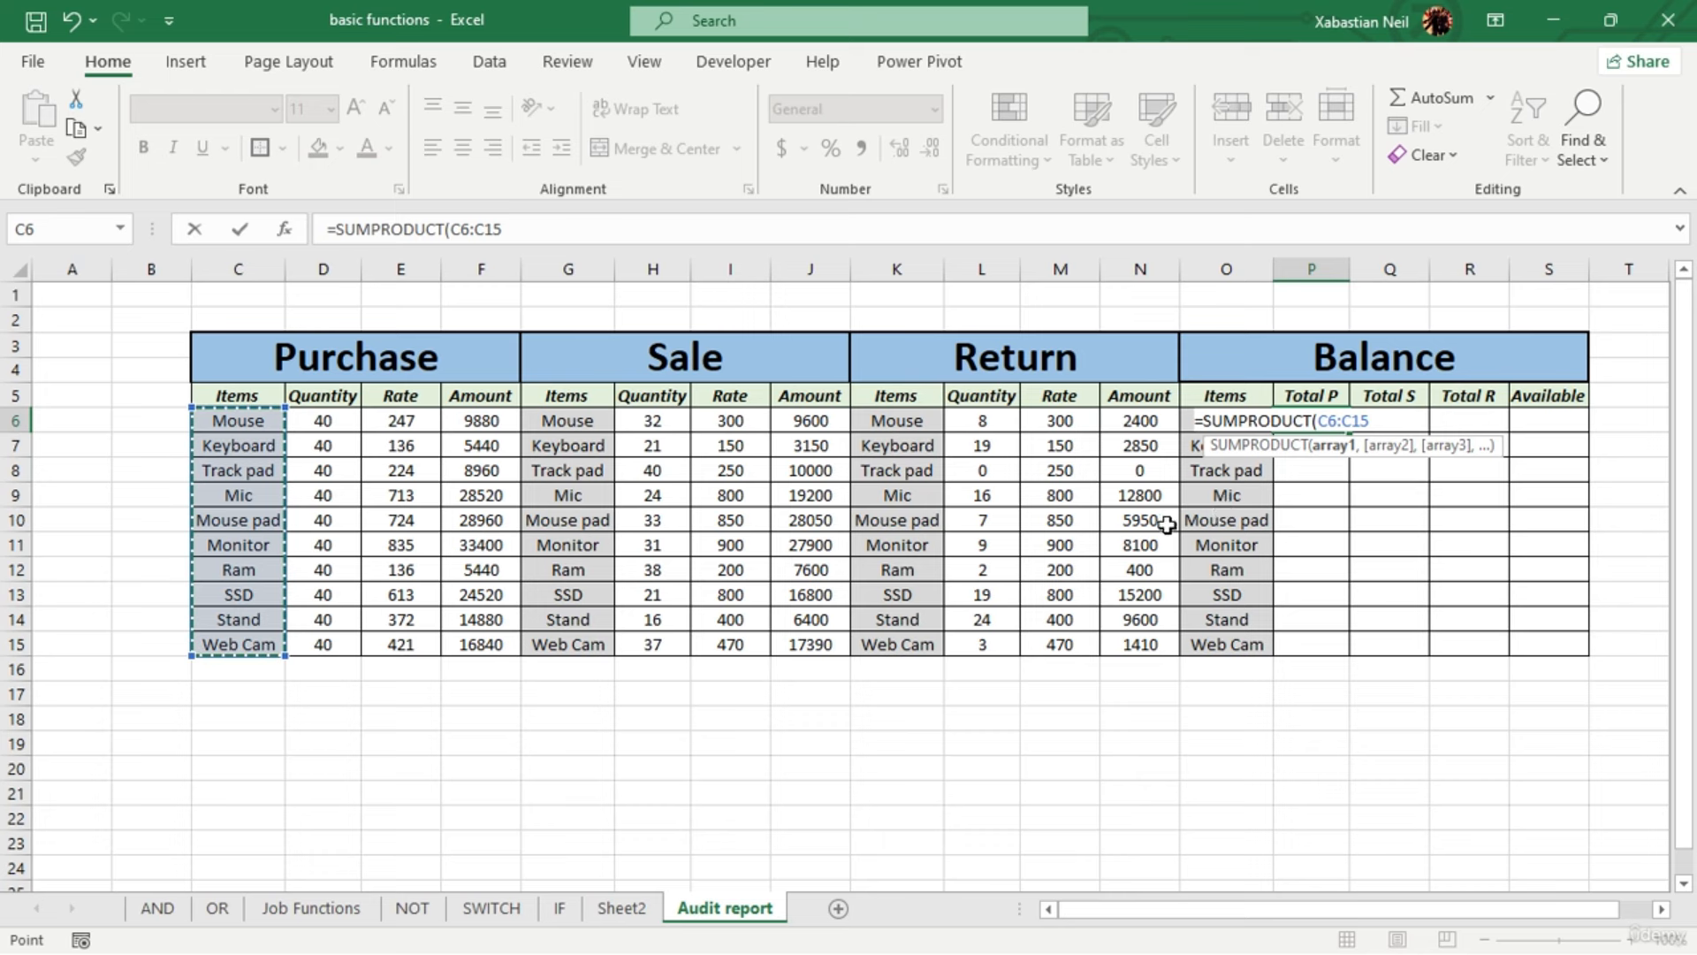
key(F4)
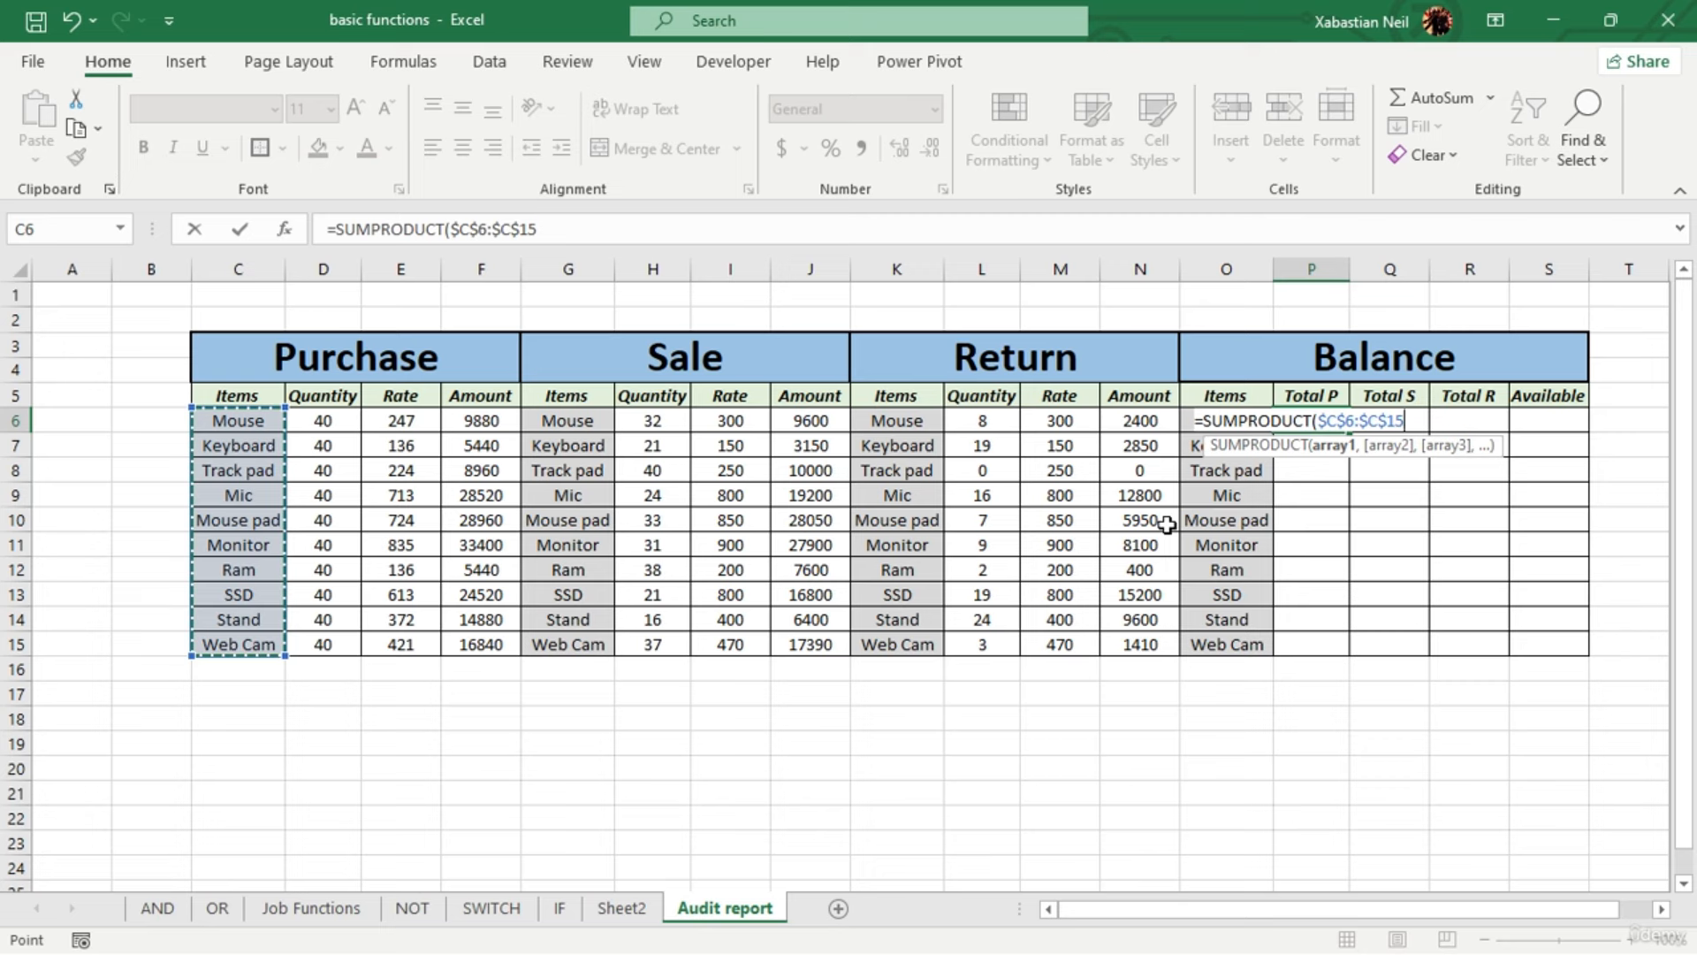
text(=)
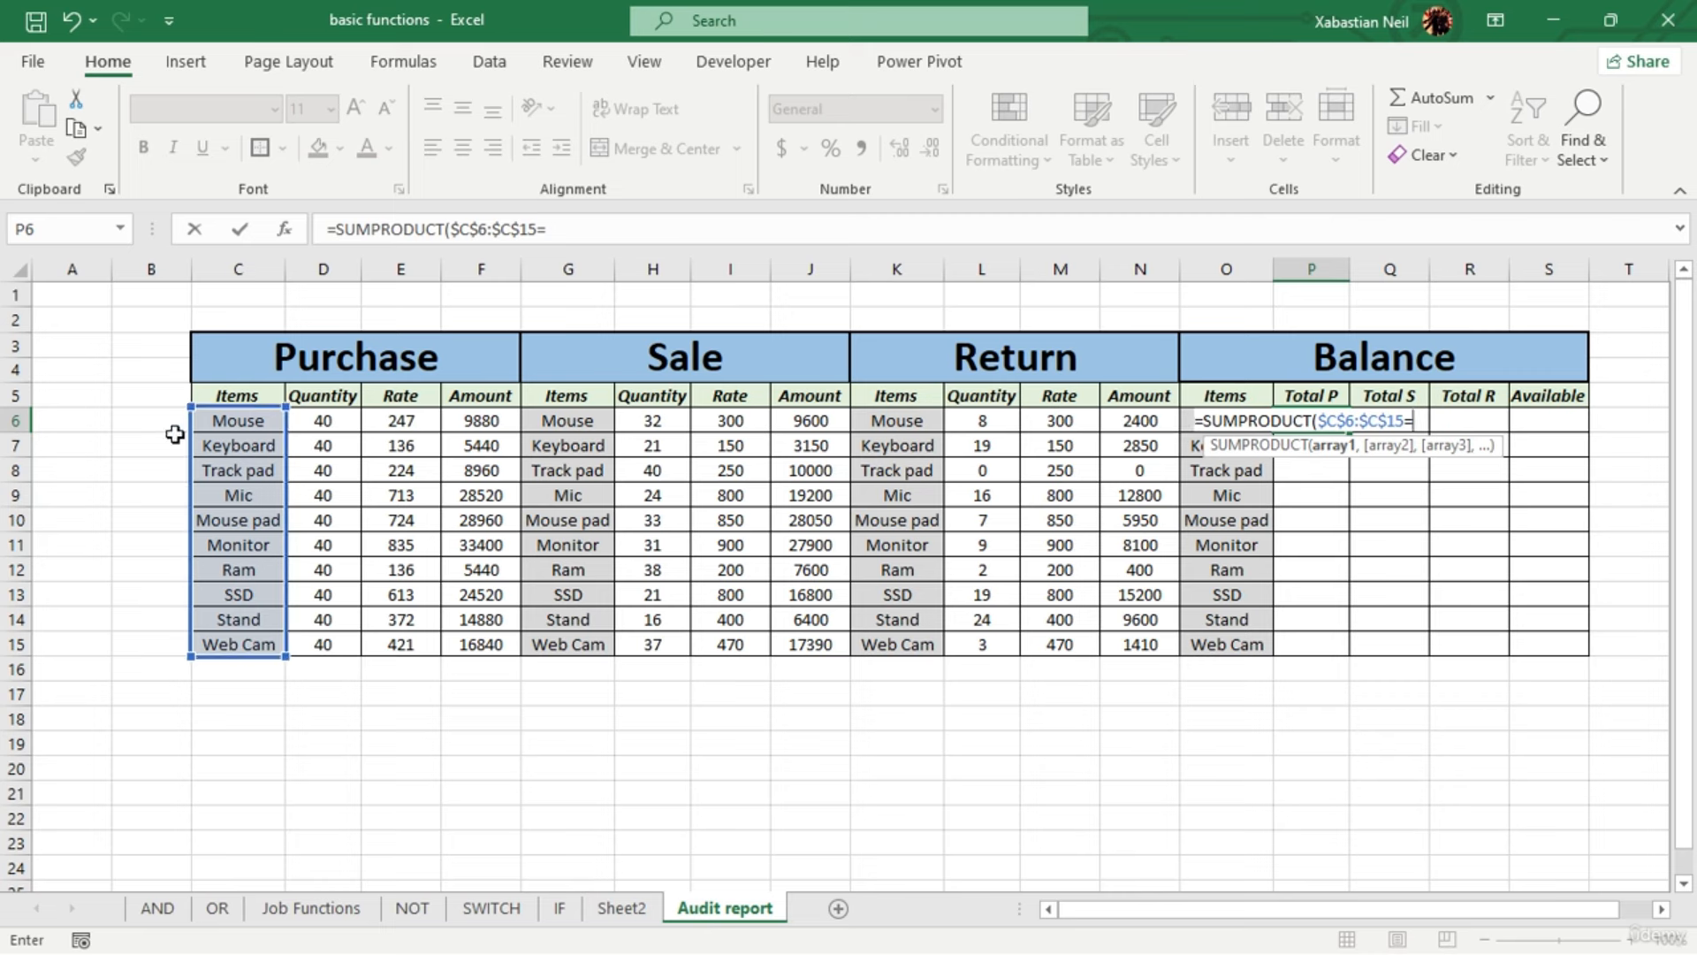
text(O)
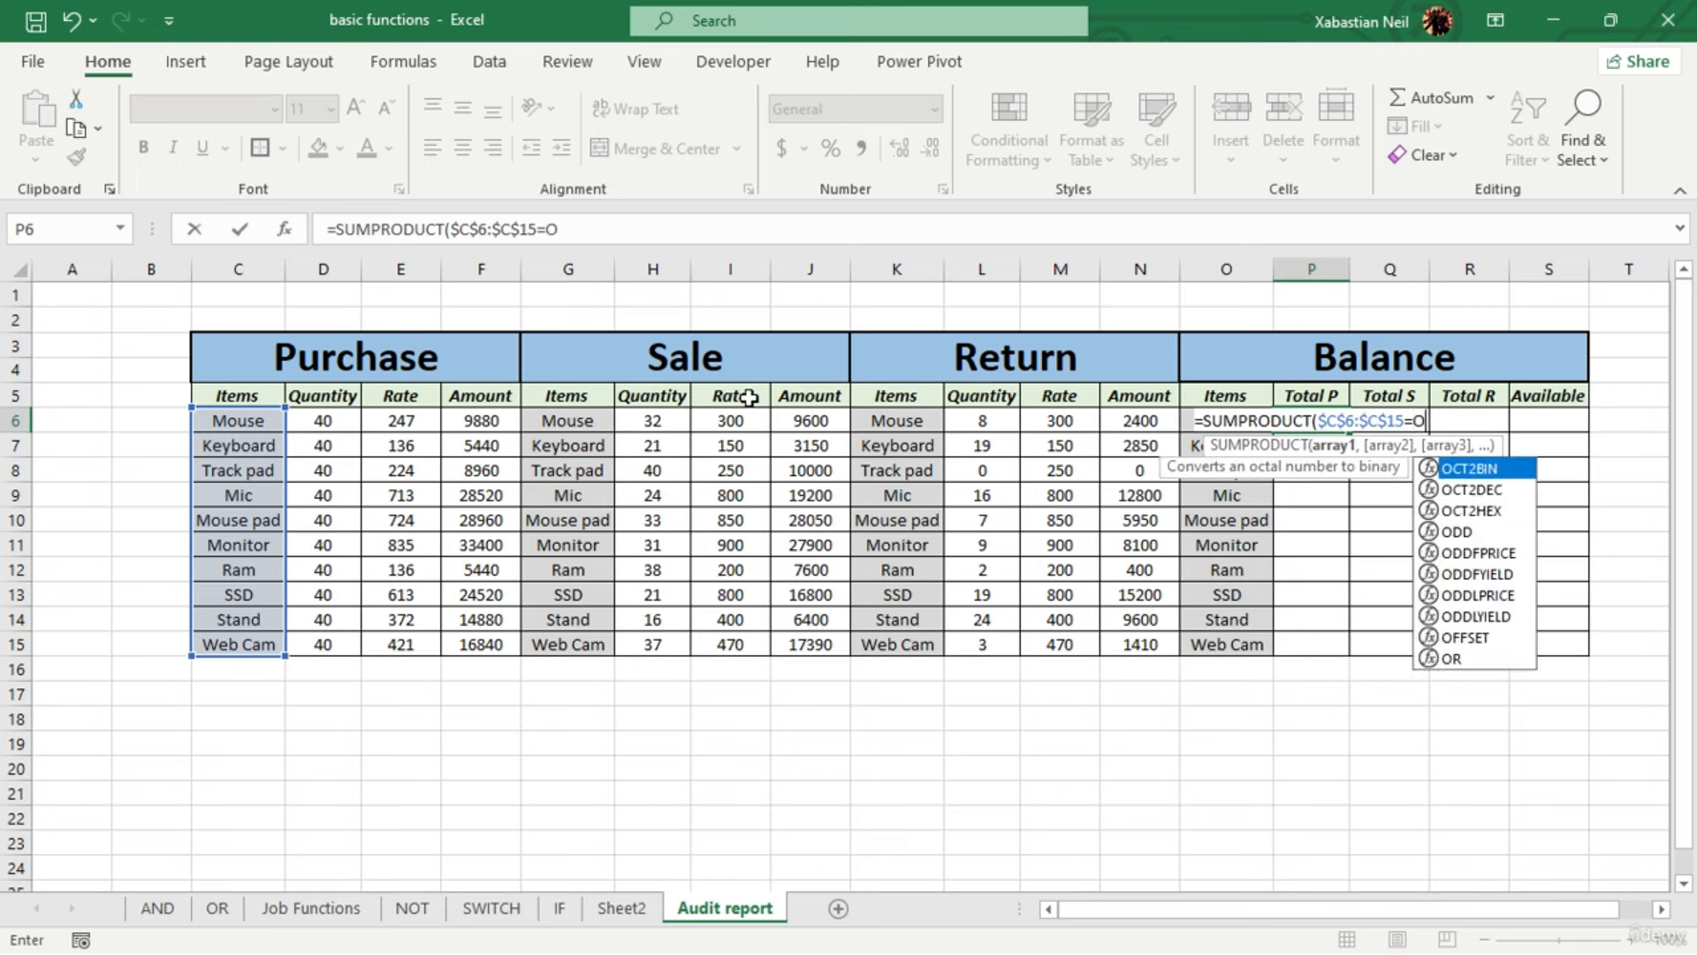
text(6)
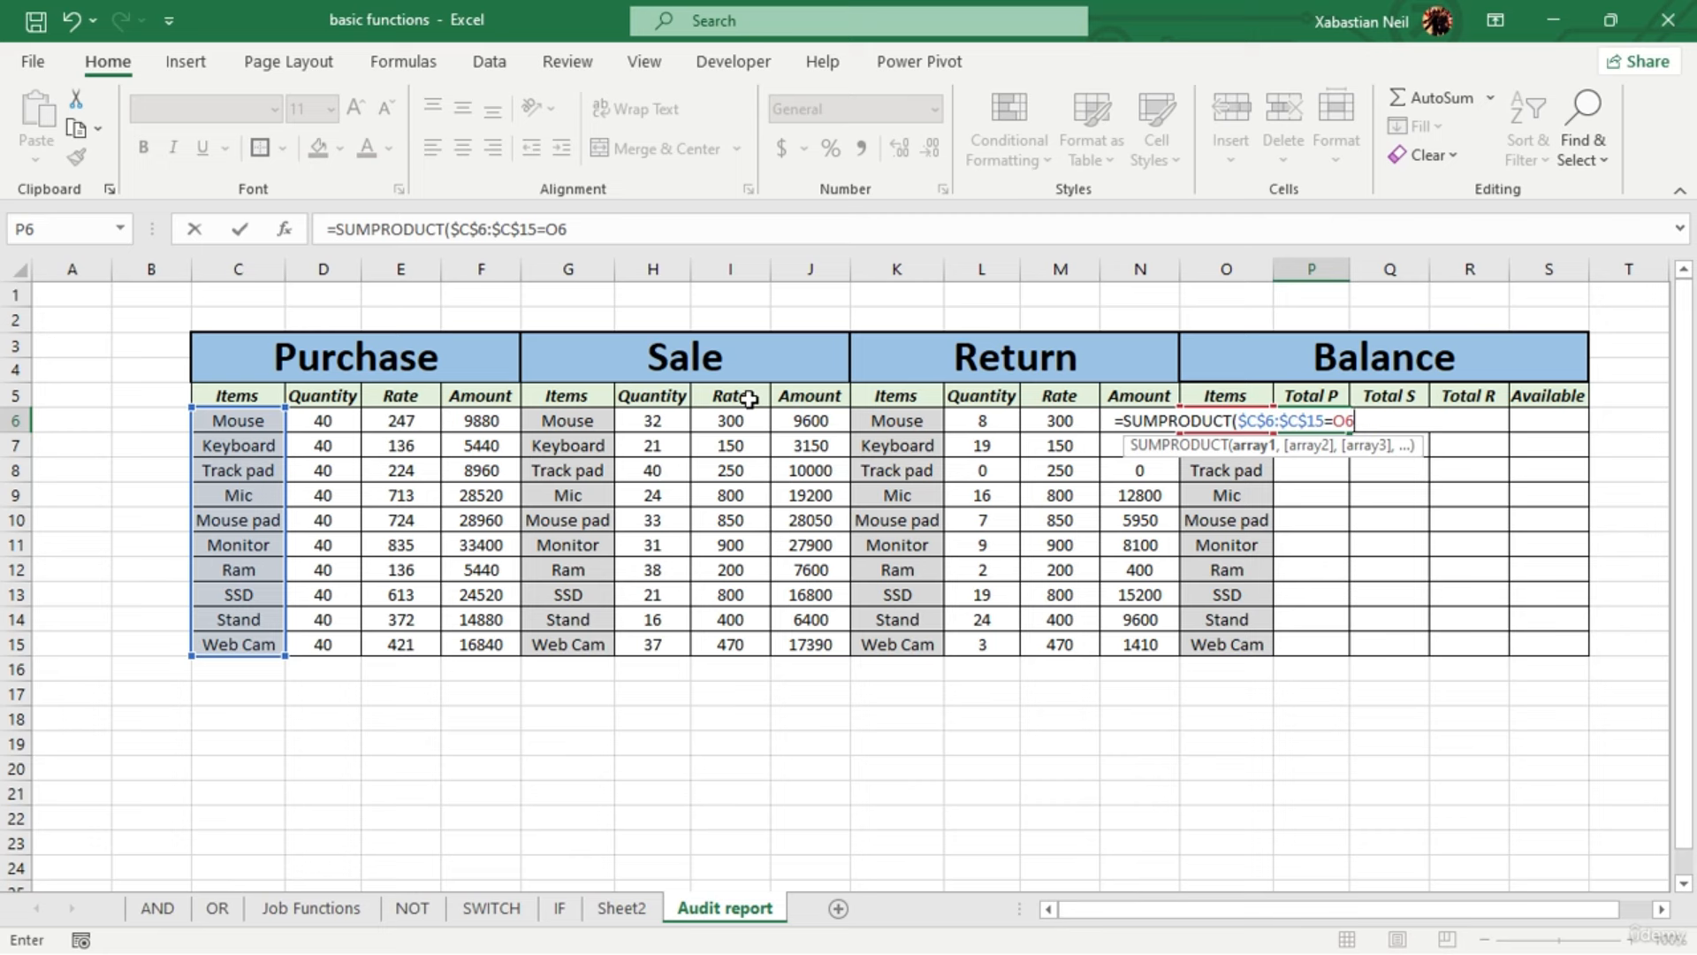
text())
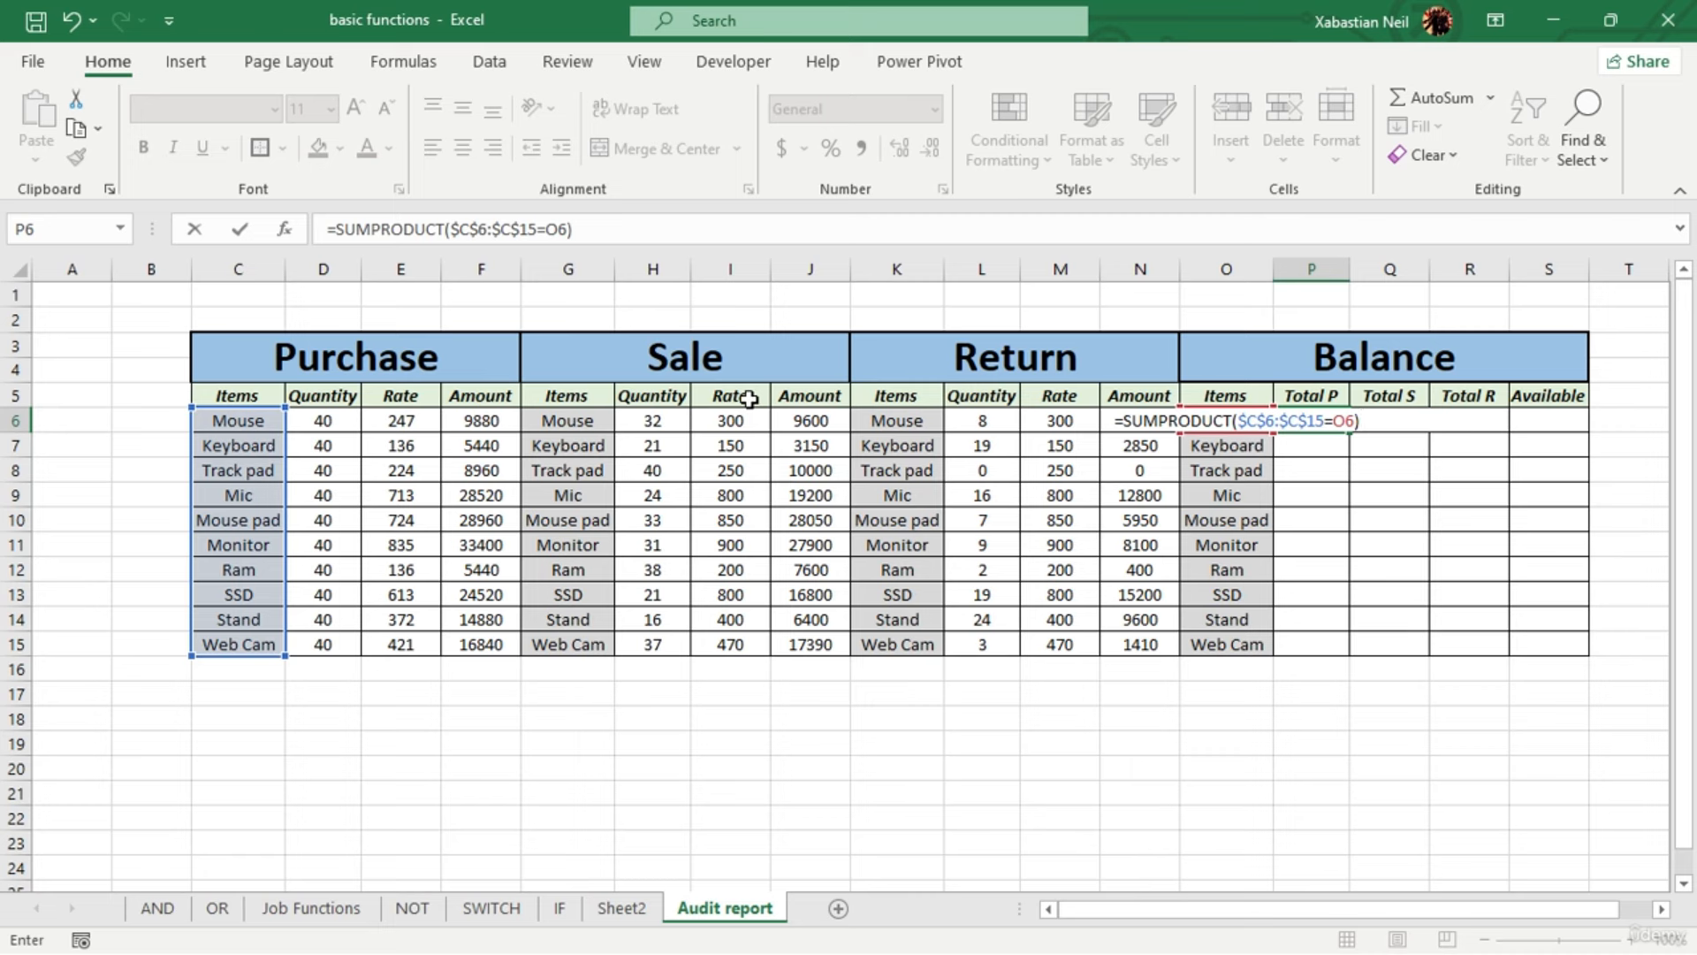
Multiply the P6 formula by the absolute Purchase quantities ($D$6:$D$15) and enter it, accepting the suggested correction
text(*()
drag(327, 423, 336, 647)
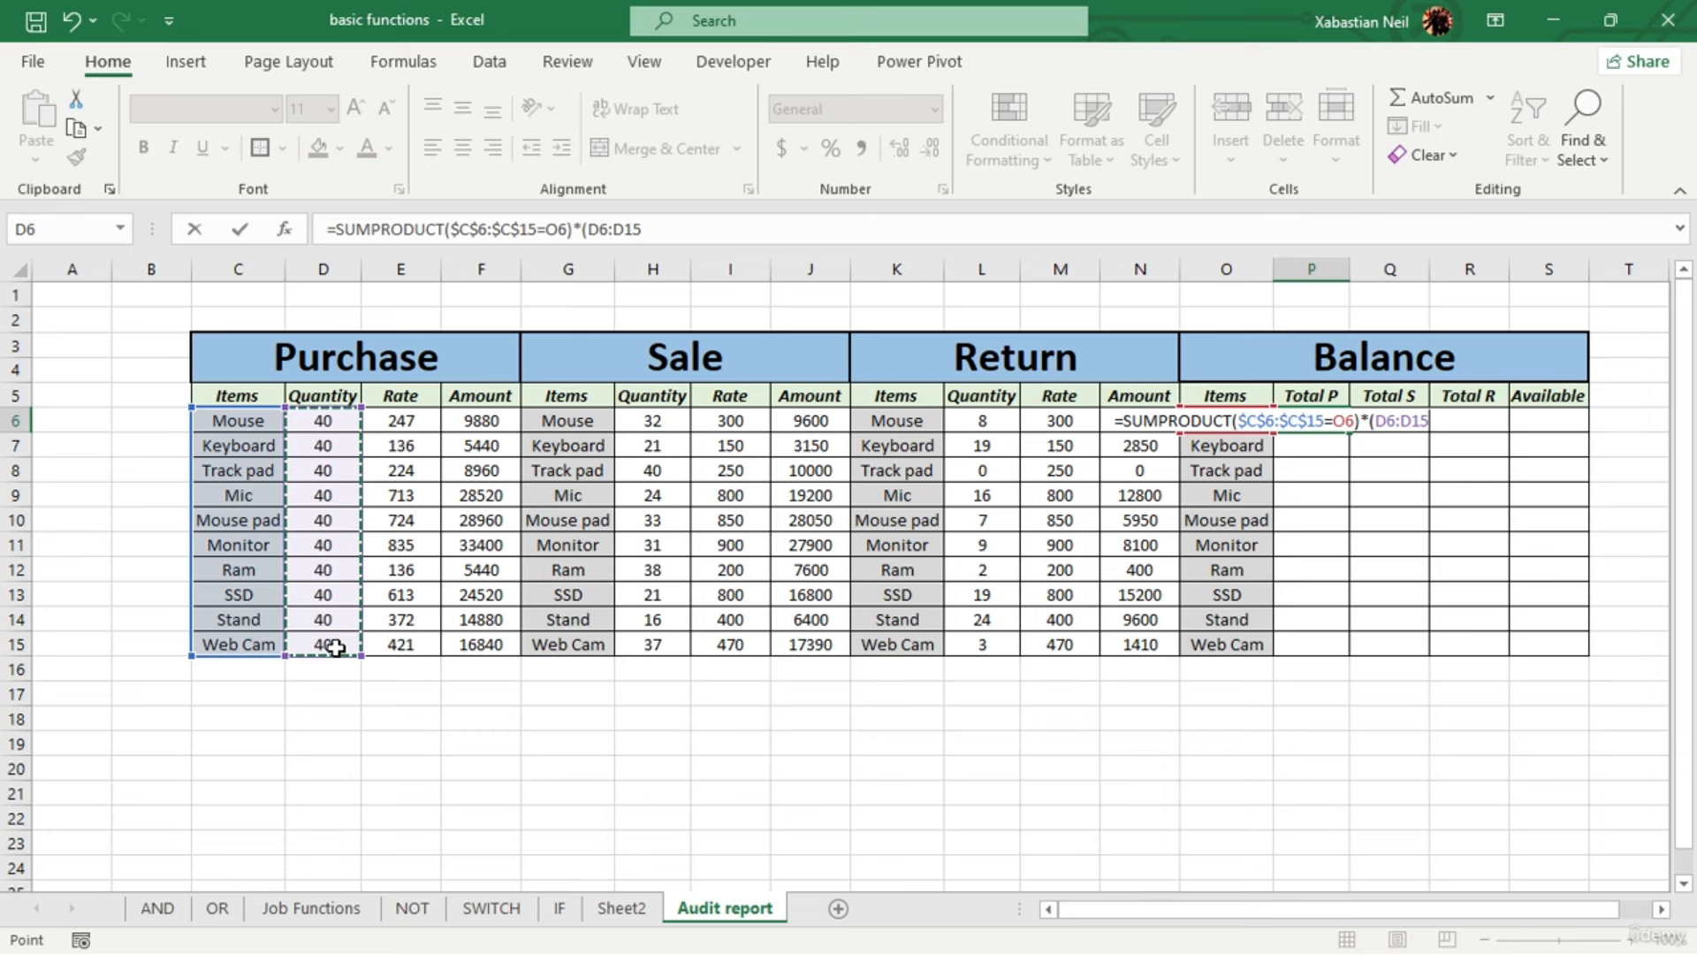
key(F4)
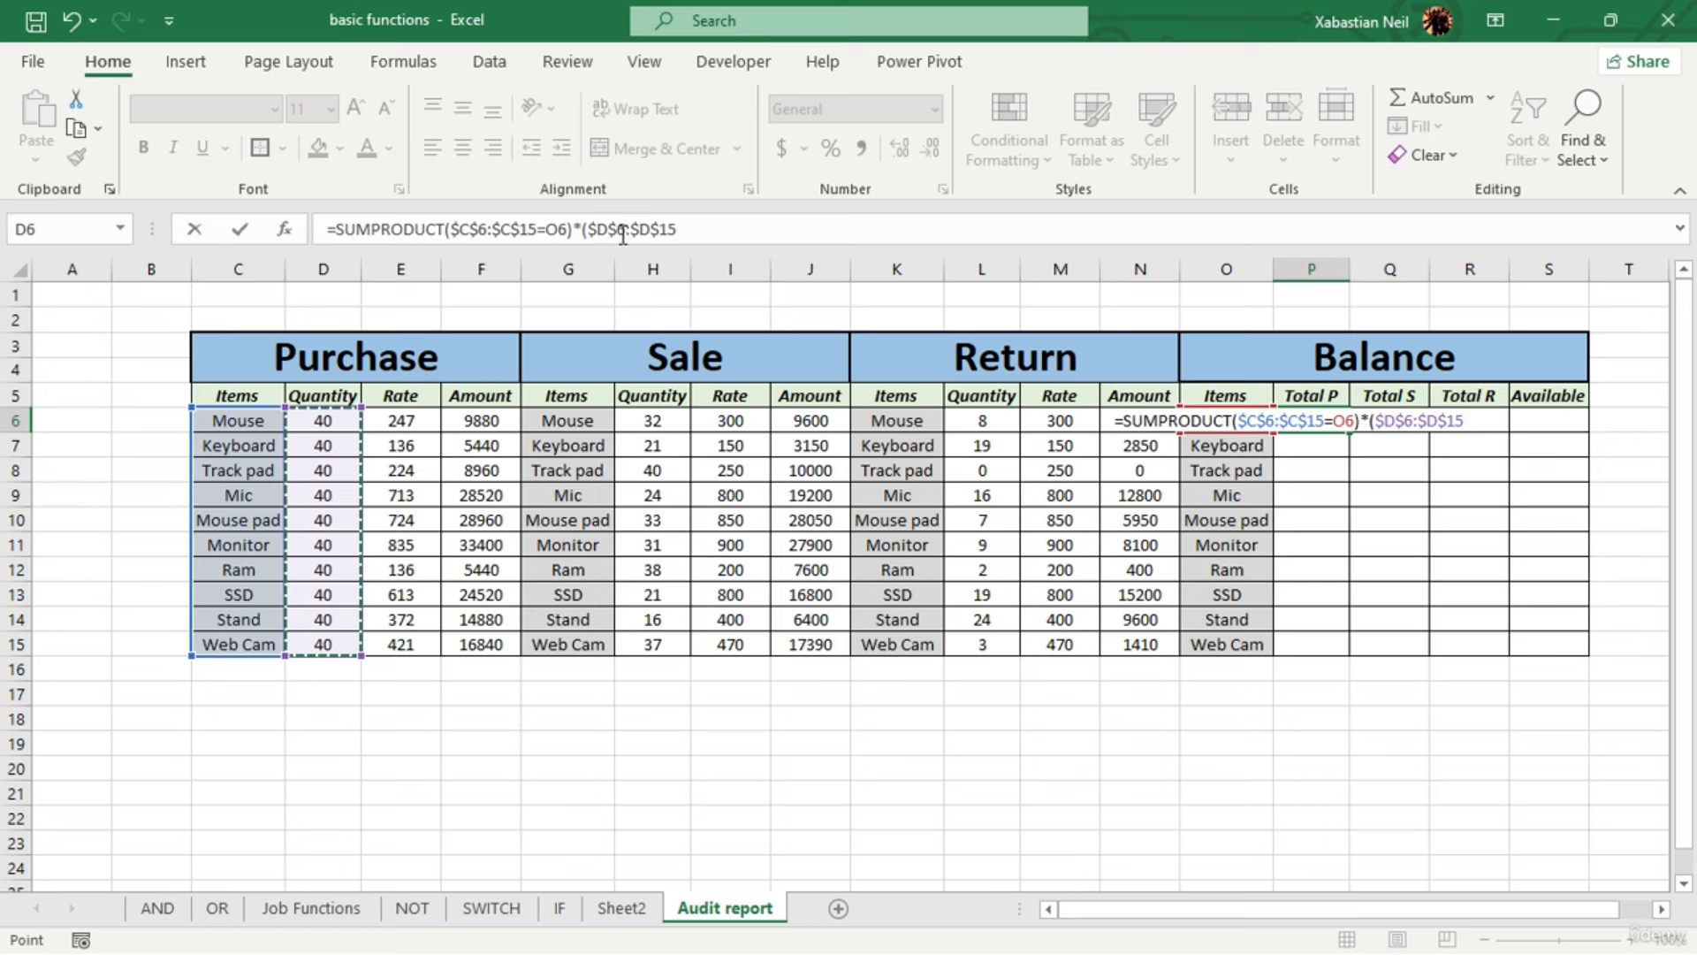
text())
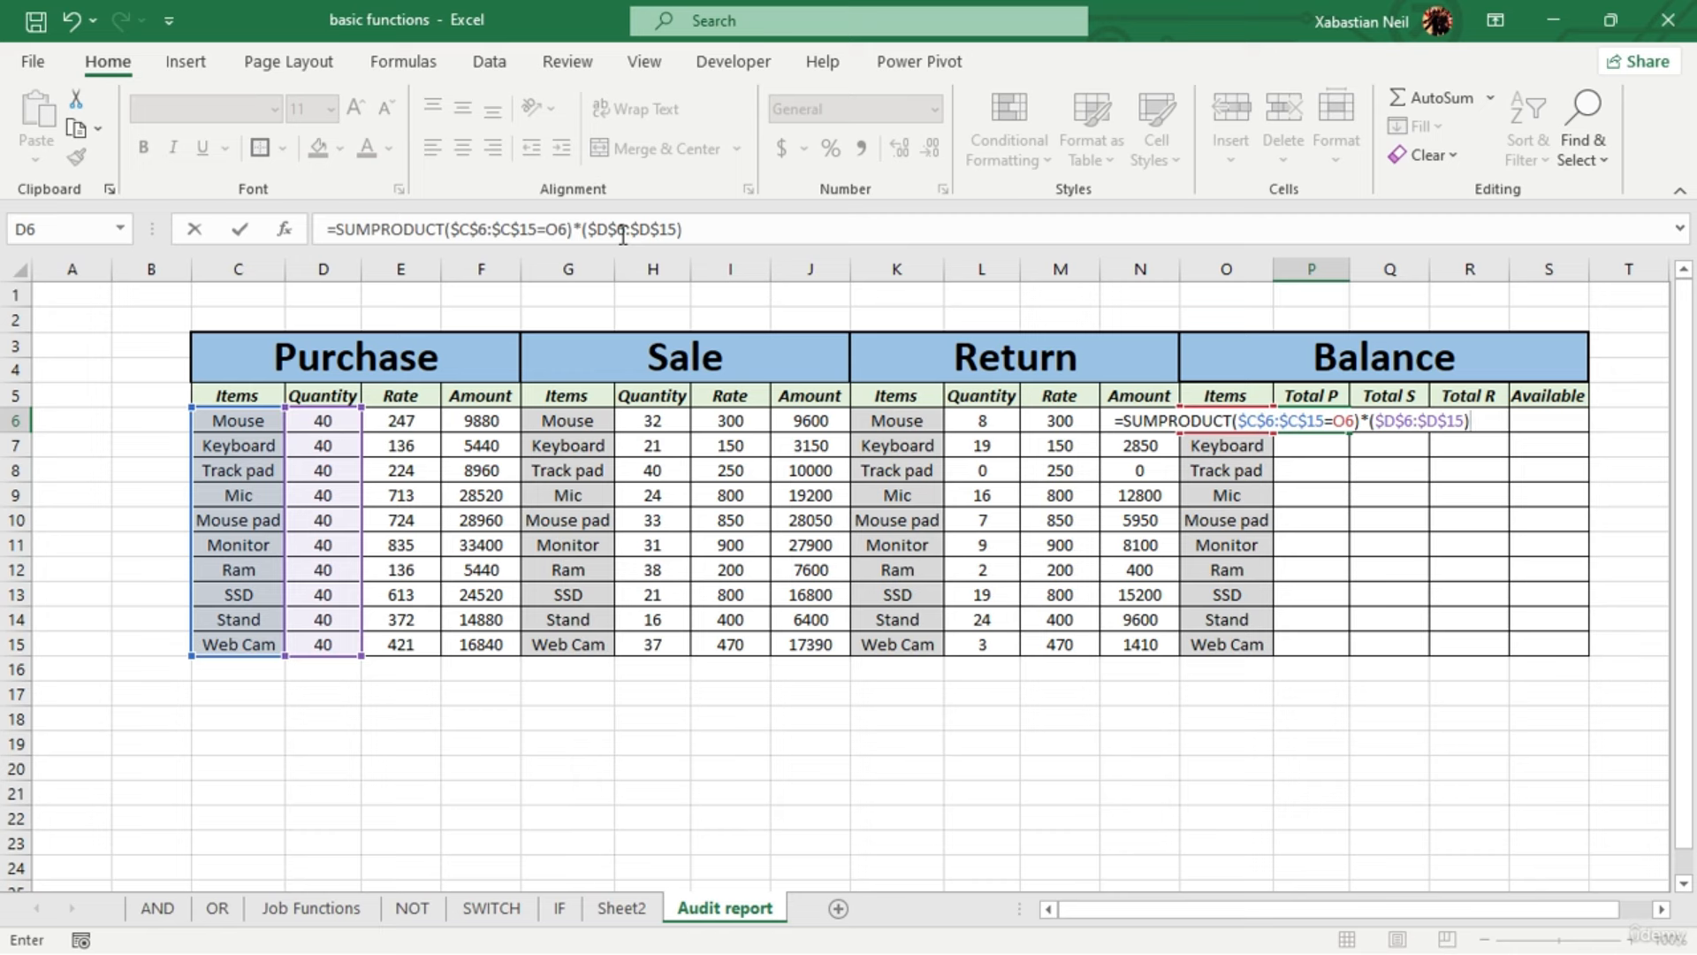
text())
key(Return)
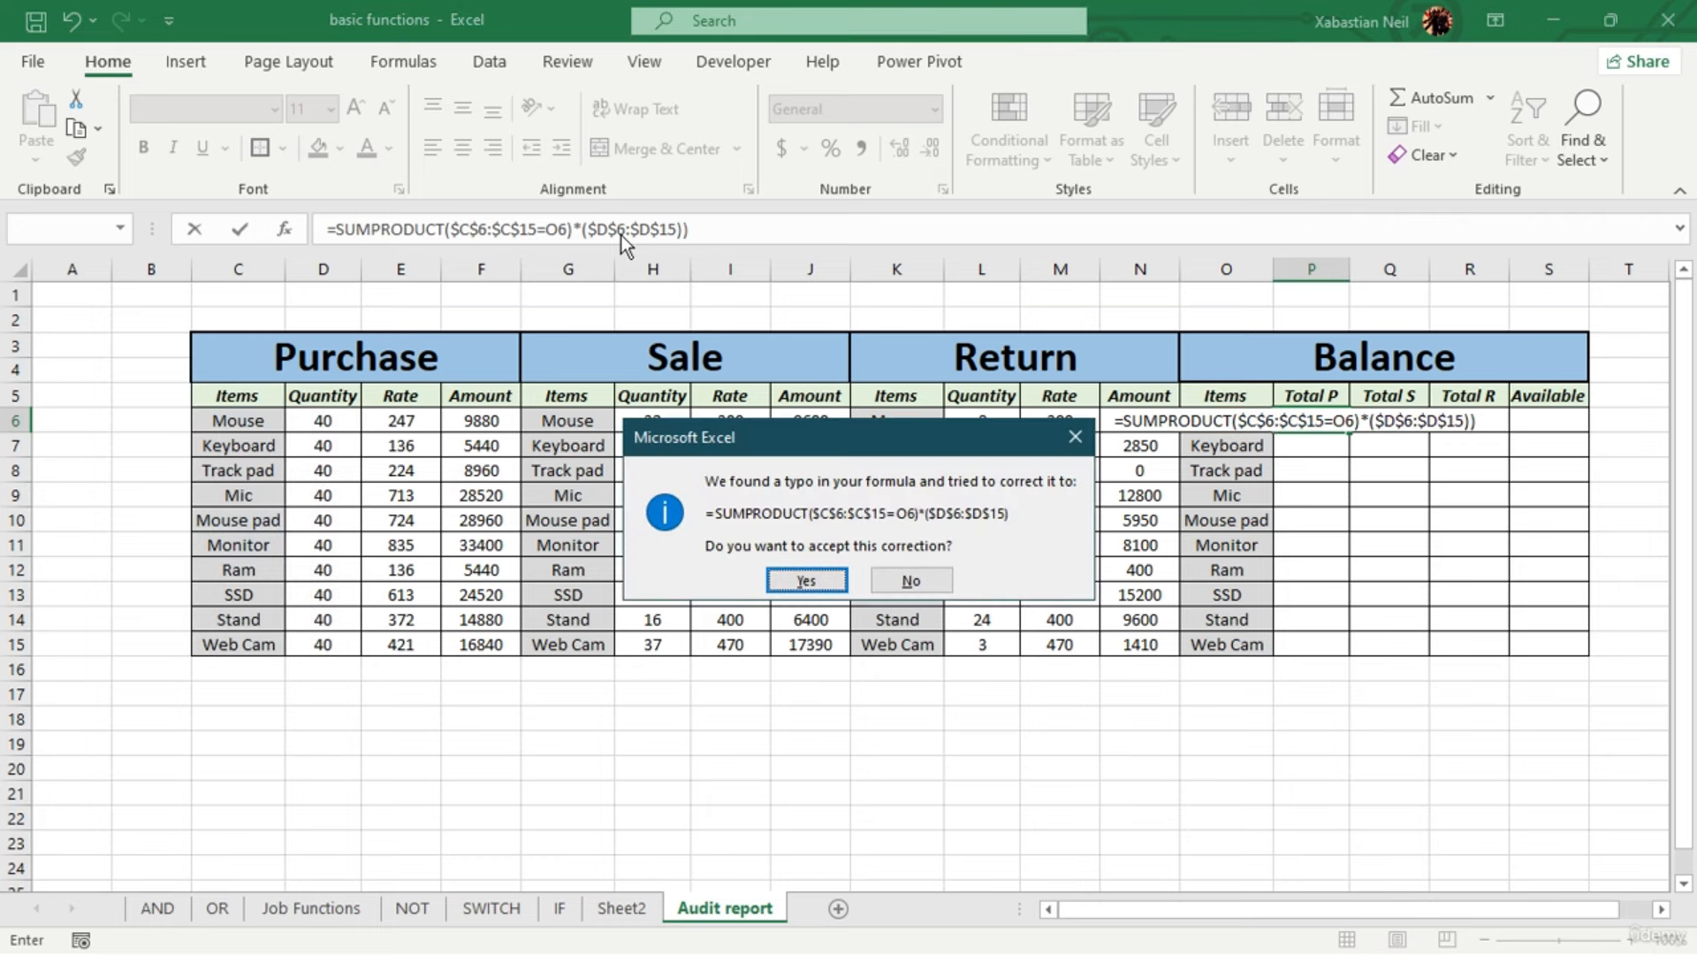
click(806, 580)
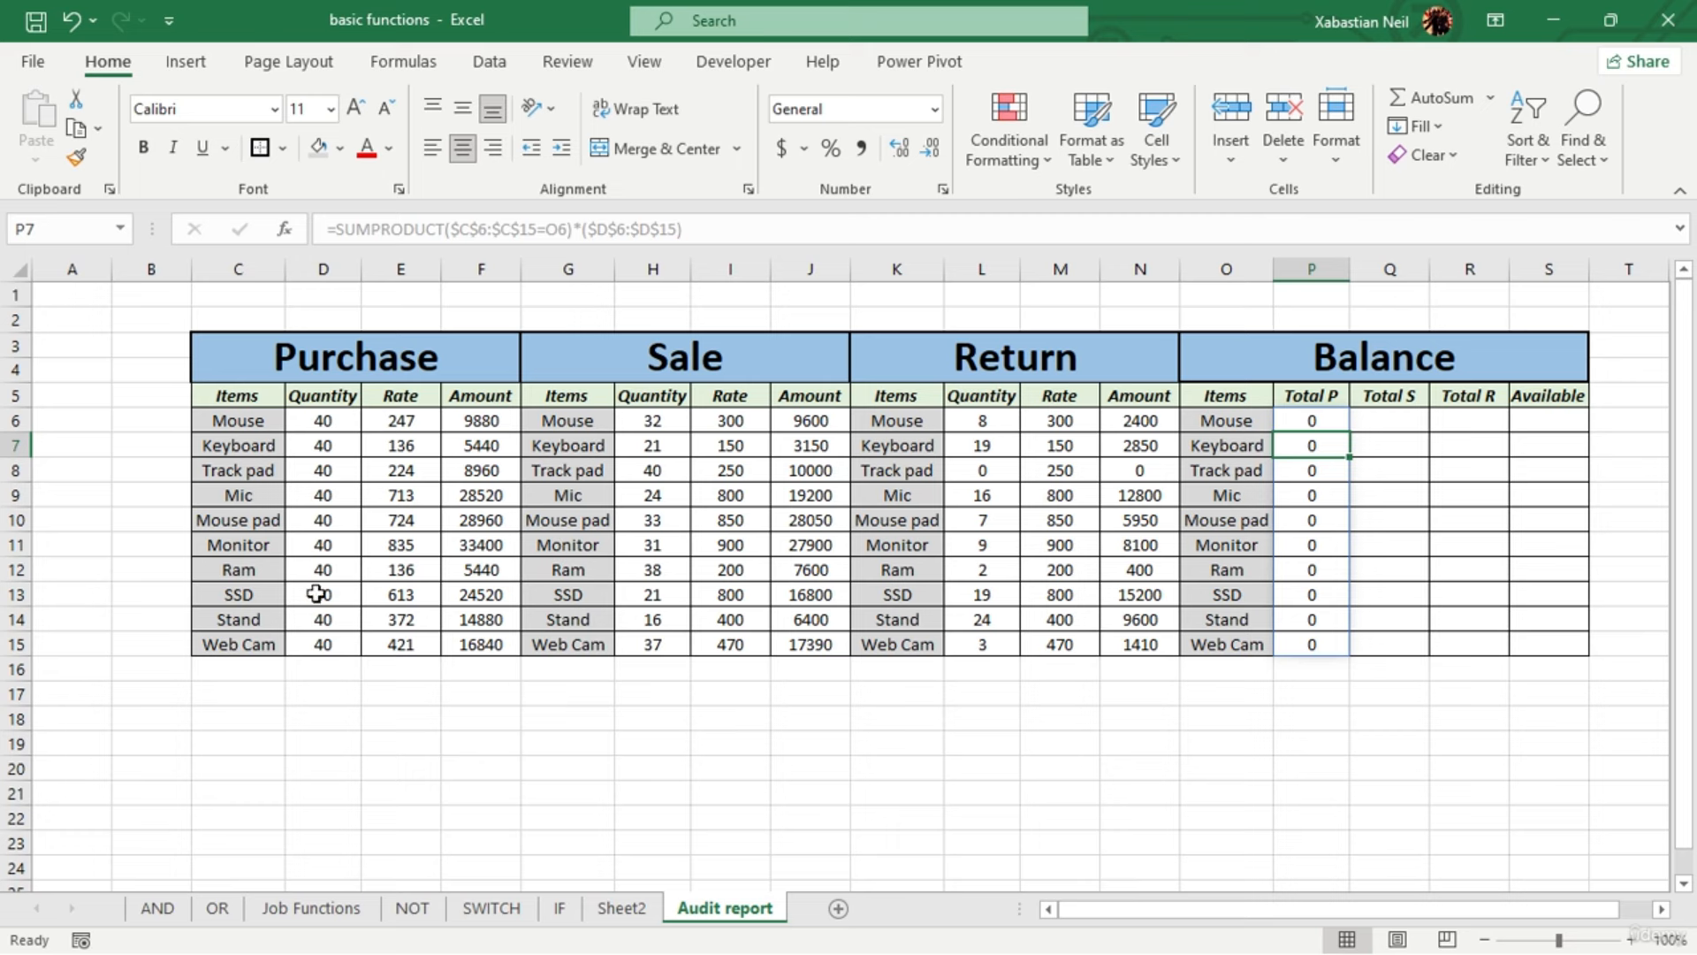
Reopen the P6 formula and delete everything after =SUMPRODUCT(
double_click(1319, 425)
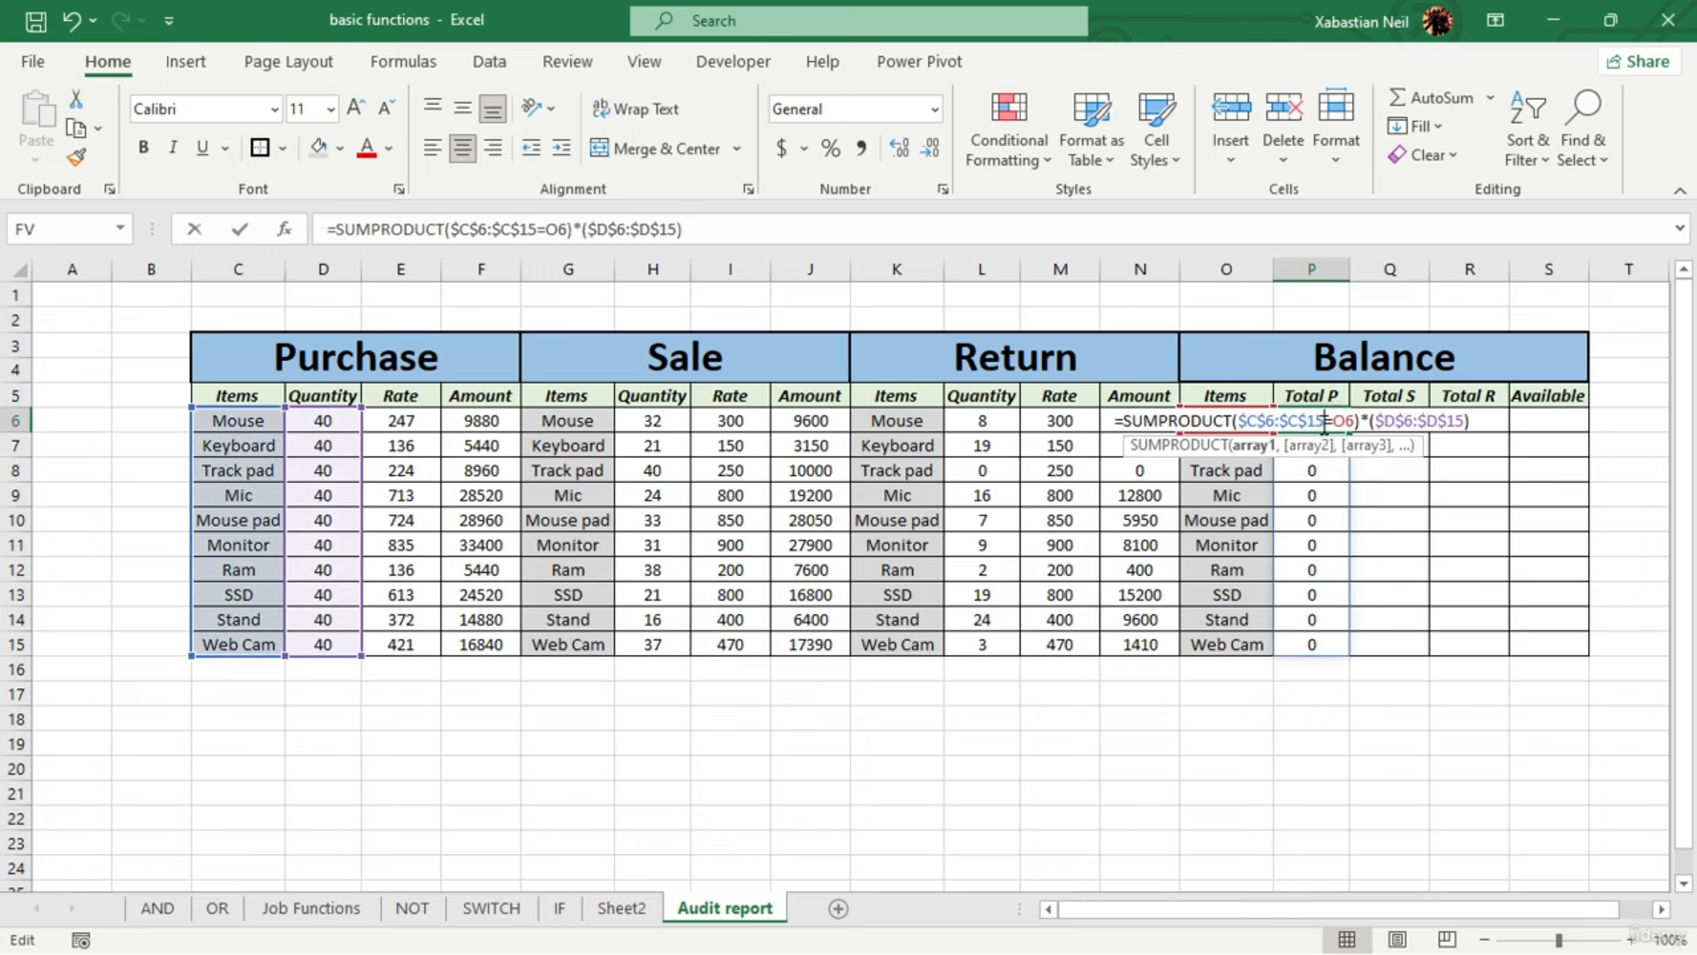
click(1487, 424)
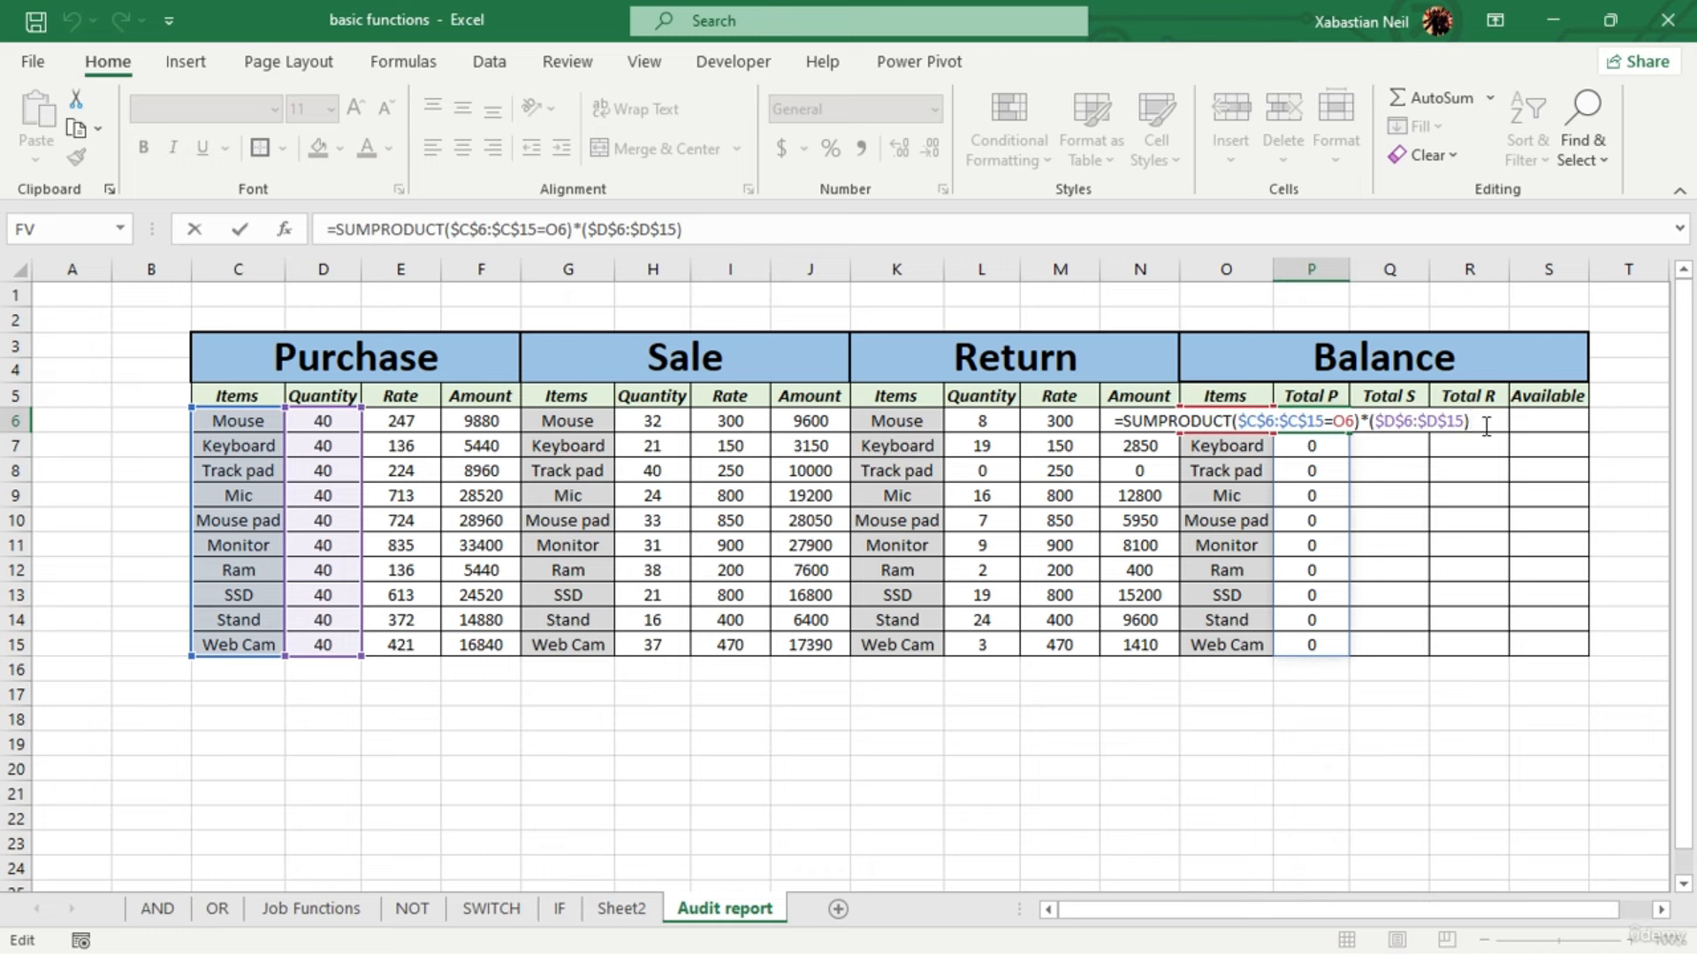
key(BackSpace)
key(BackSpace)
key(BackSpace)
key(BackSpace)
key(BackSpace)
key(BackSpace)
key(BackSpace)
key(BackSpace)
key(BackSpace)
key(BackSpace)
key(BackSpace)
key(BackSpace)
key(BackSpace)
key(BackSpace)
key(BackSpace)
key(BackSpace)
key(BackSpace)
key(BackSpace)
key(BackSpace)
key(BackSpace)
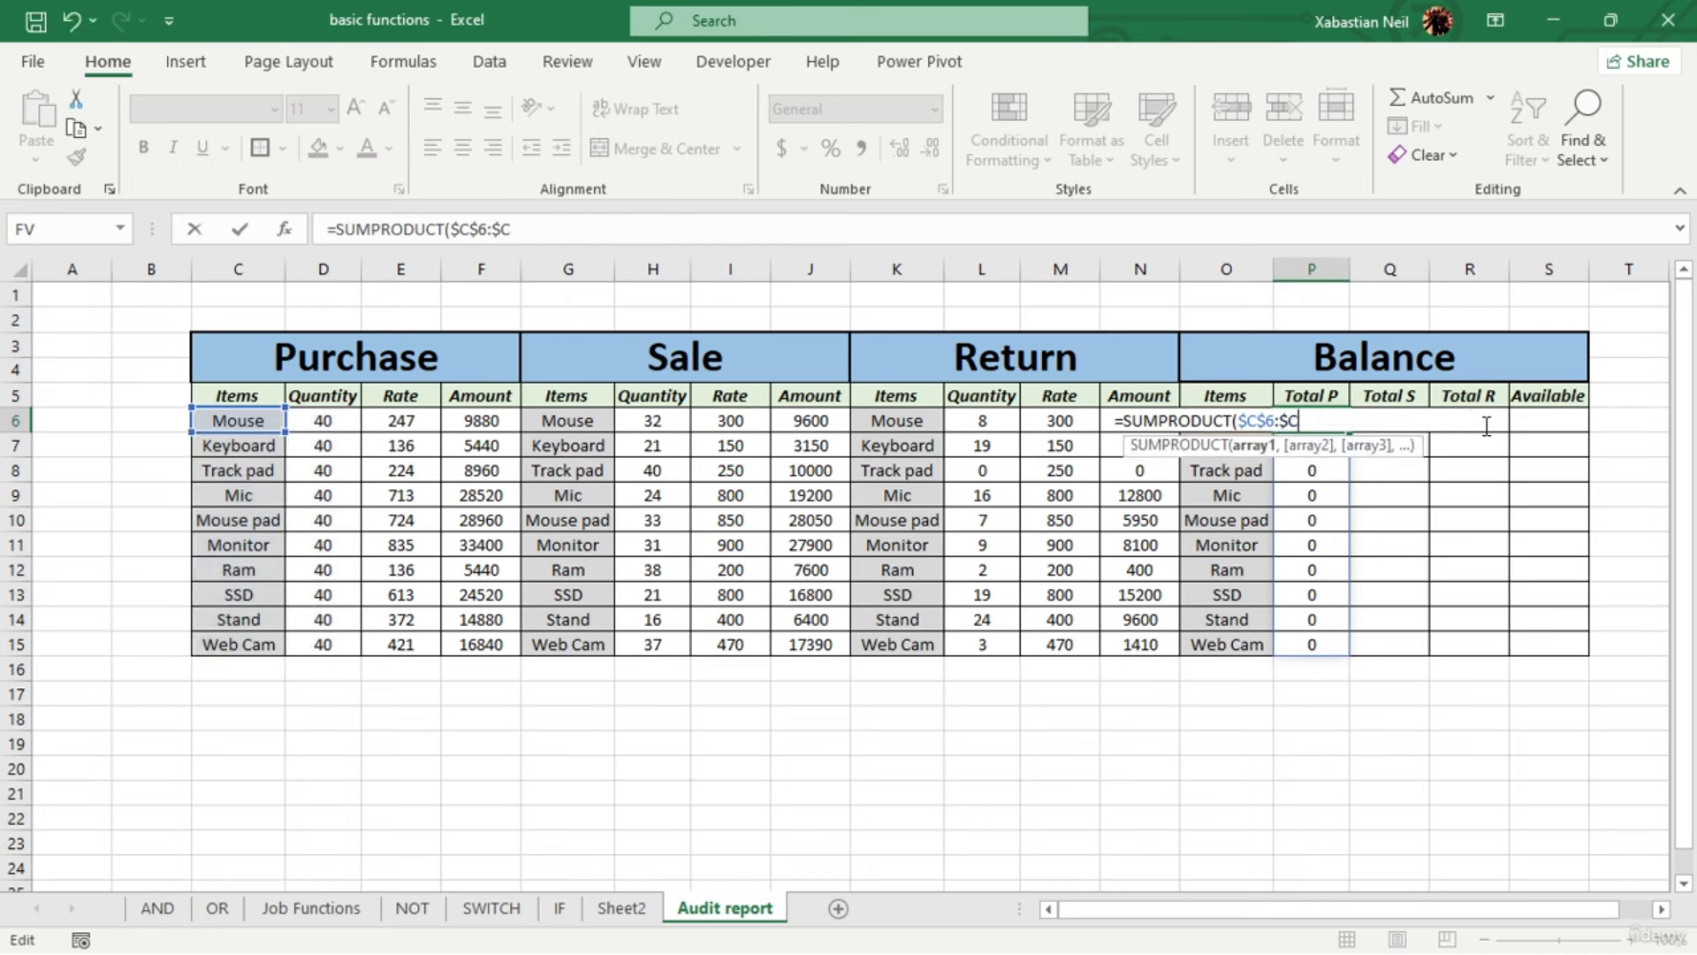
key(BackSpace)
key(BackSpace)
key(BackSpace)
key(BackSpace)
key(BackSpace)
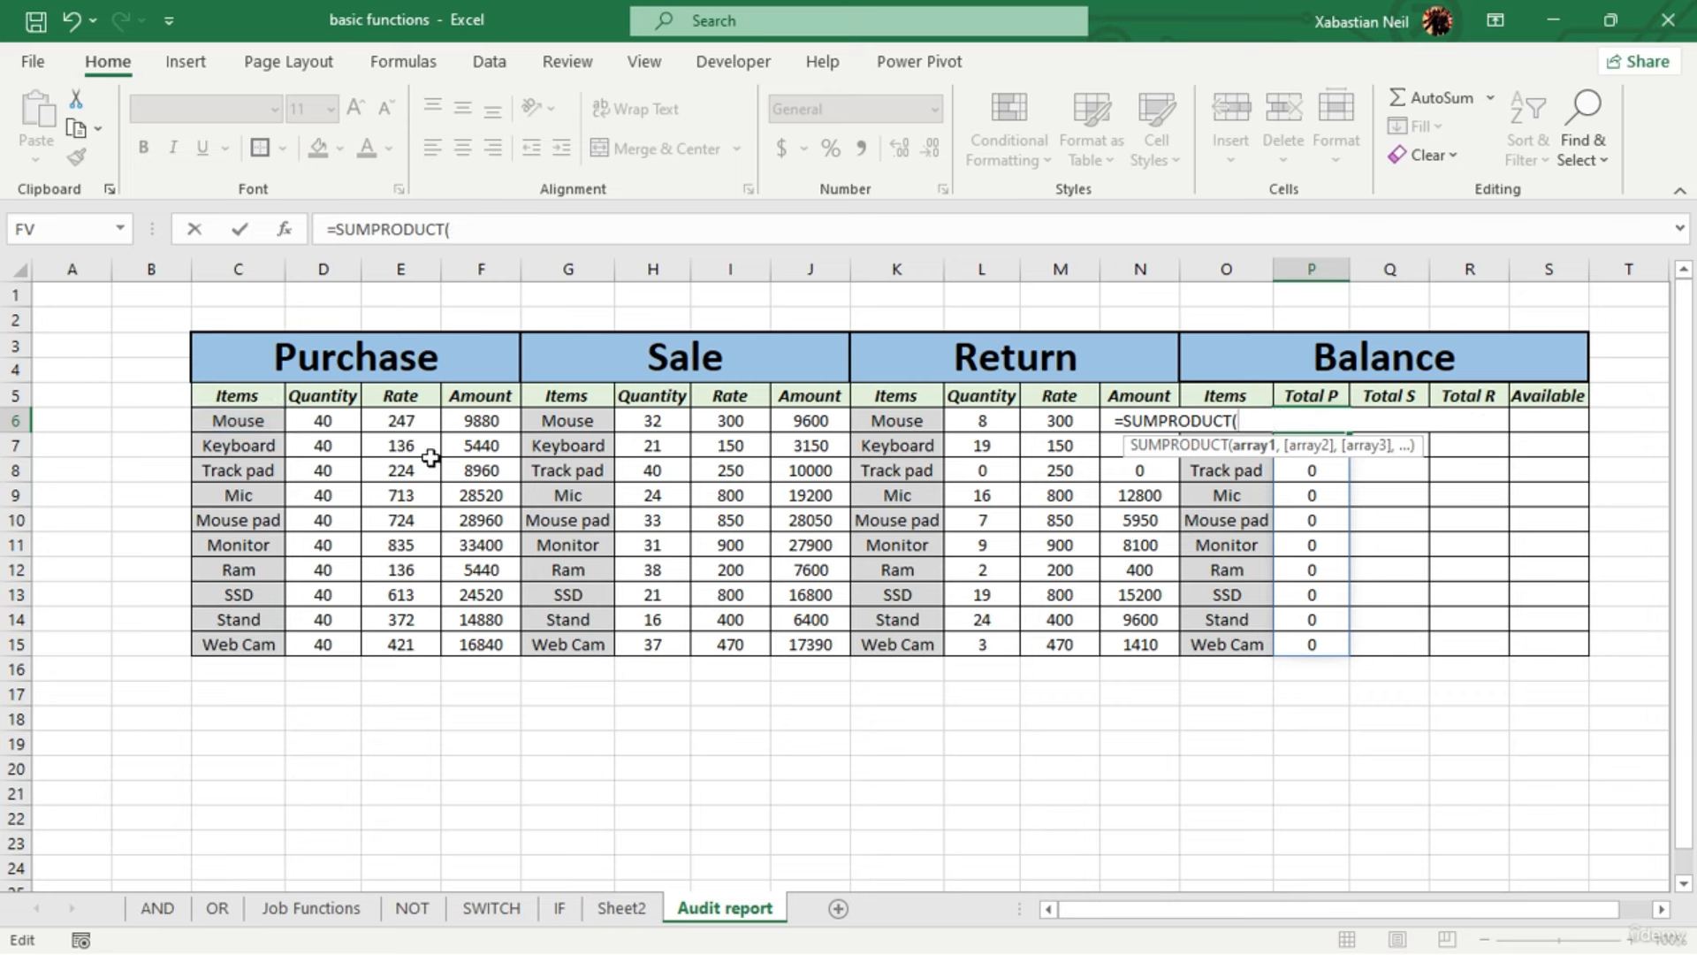
Rebuild the item-matching condition $C$6:$C$15=O6 inside the SUMPRODUCT formula in P6
drag(247, 422, 252, 659)
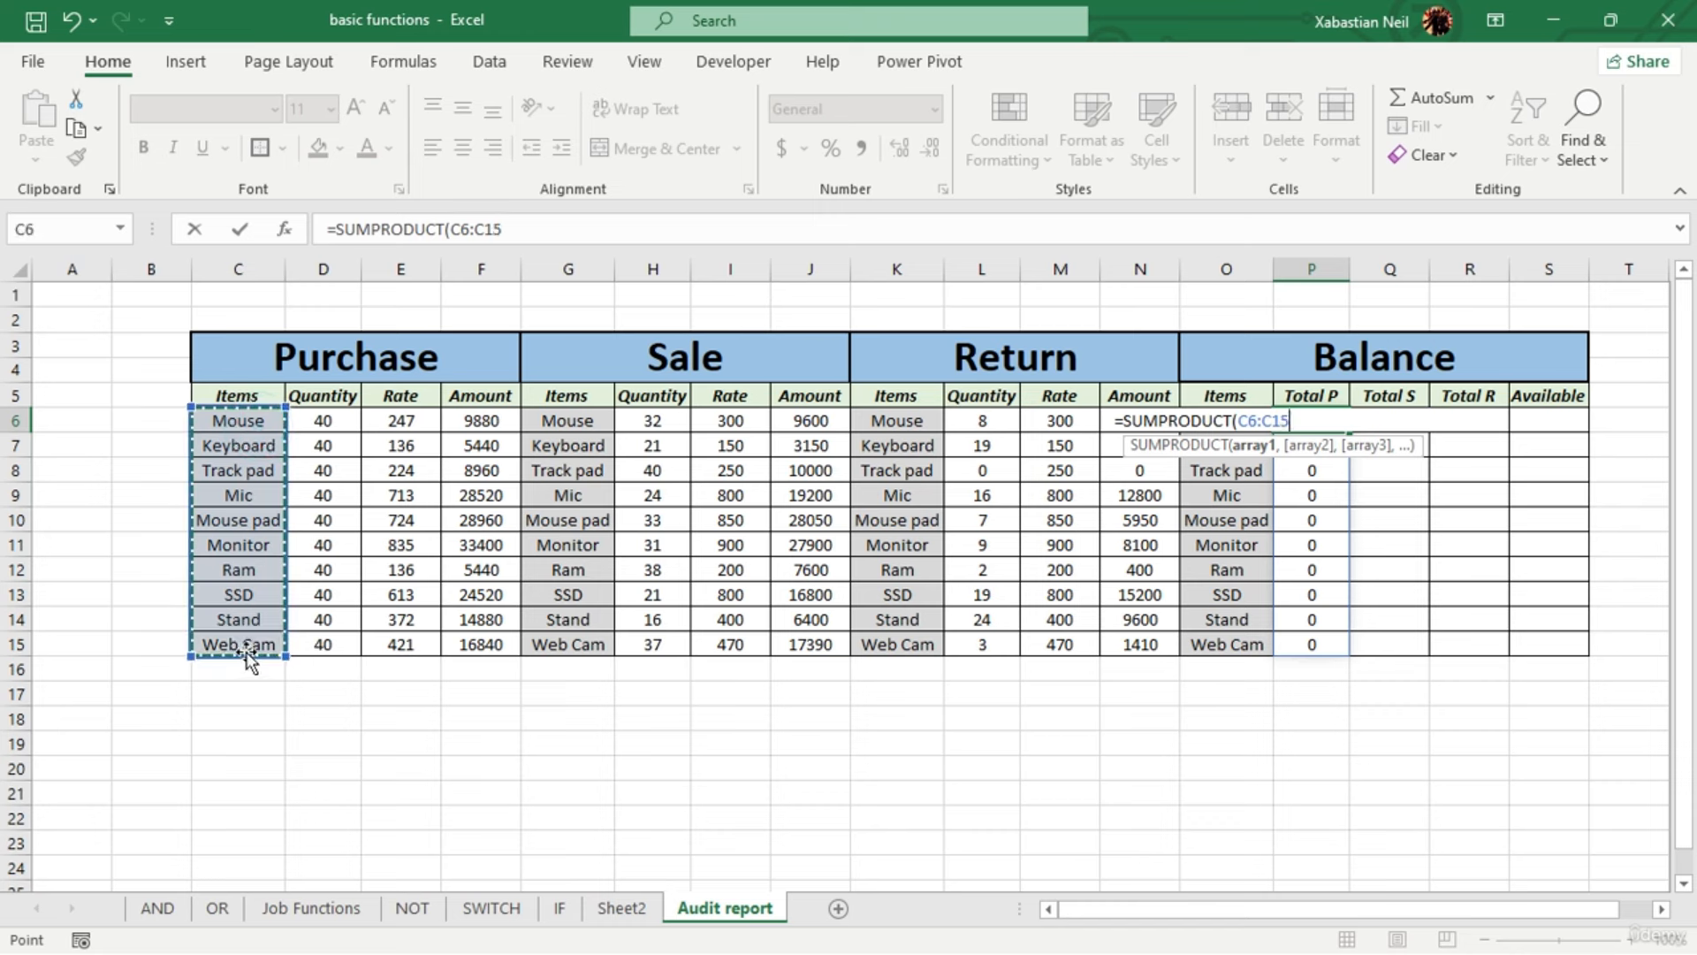
key(F4)
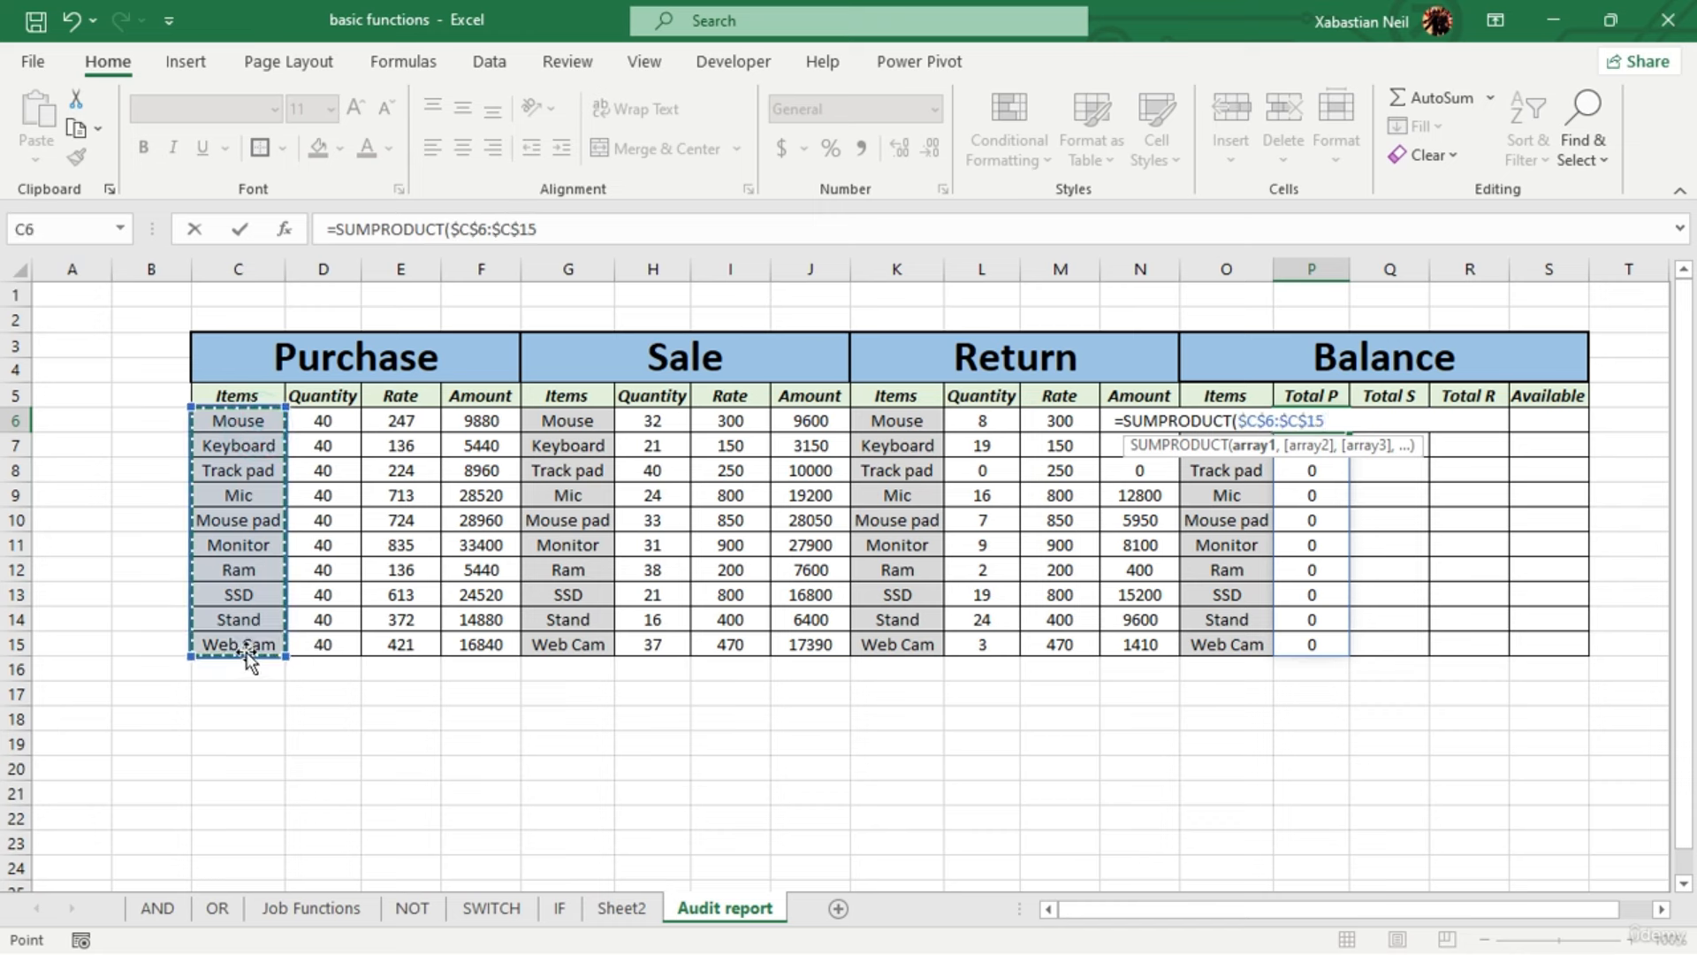
text(,)
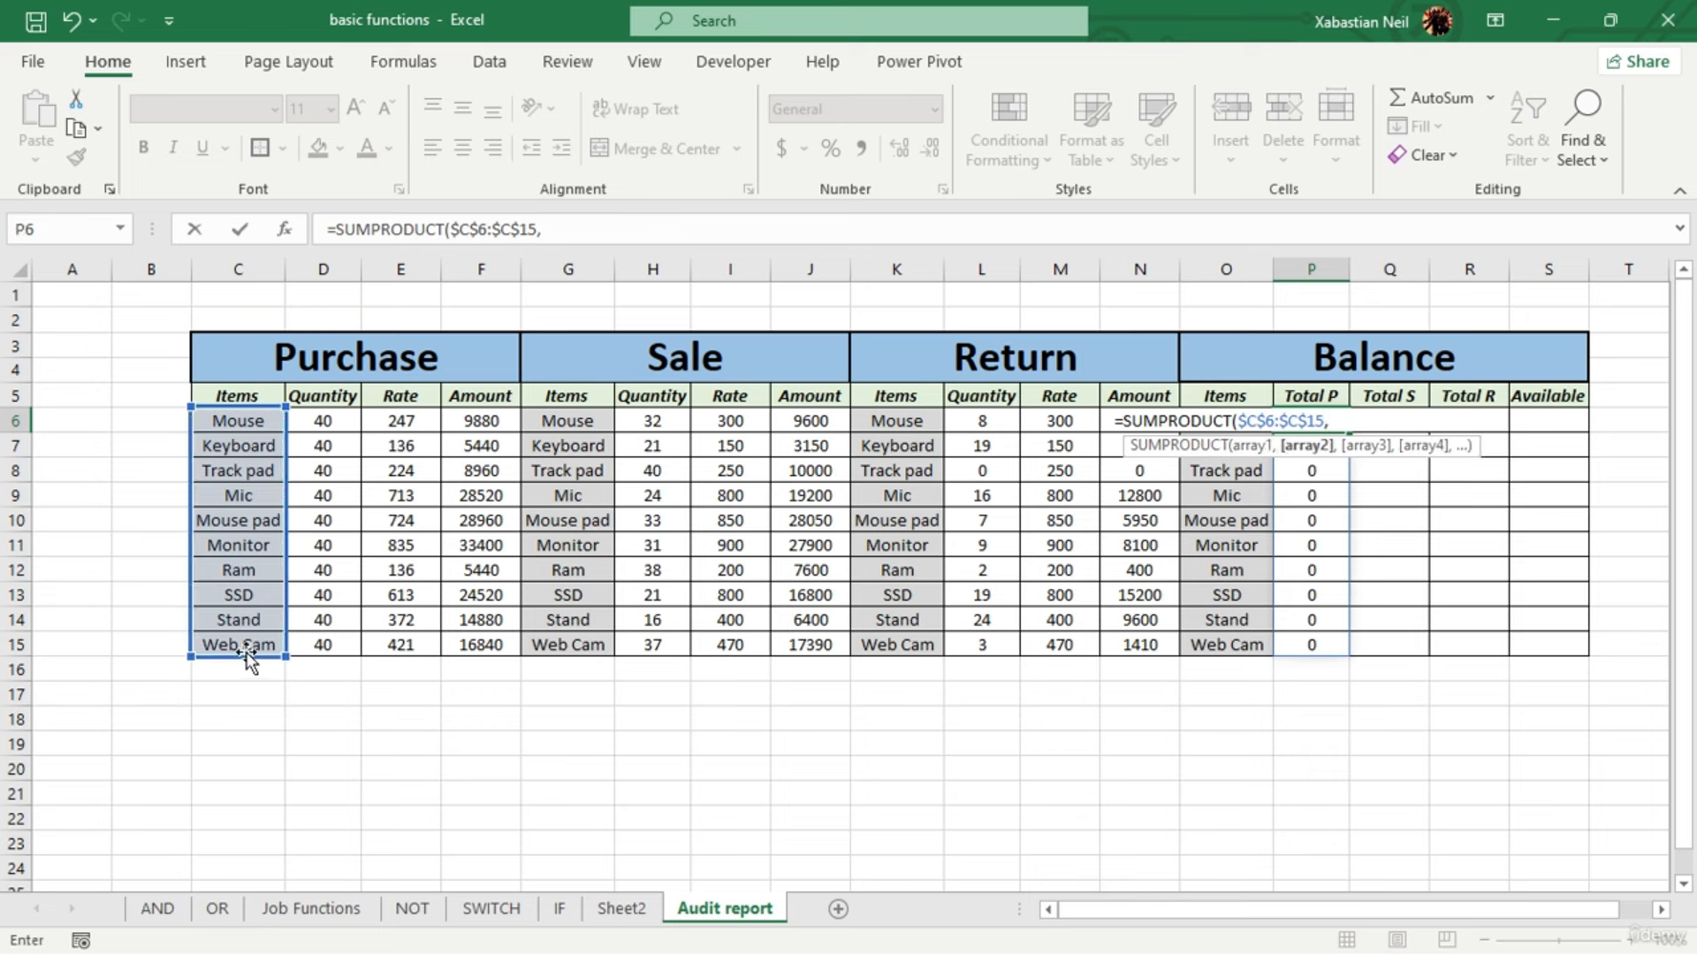
key(BackSpace)
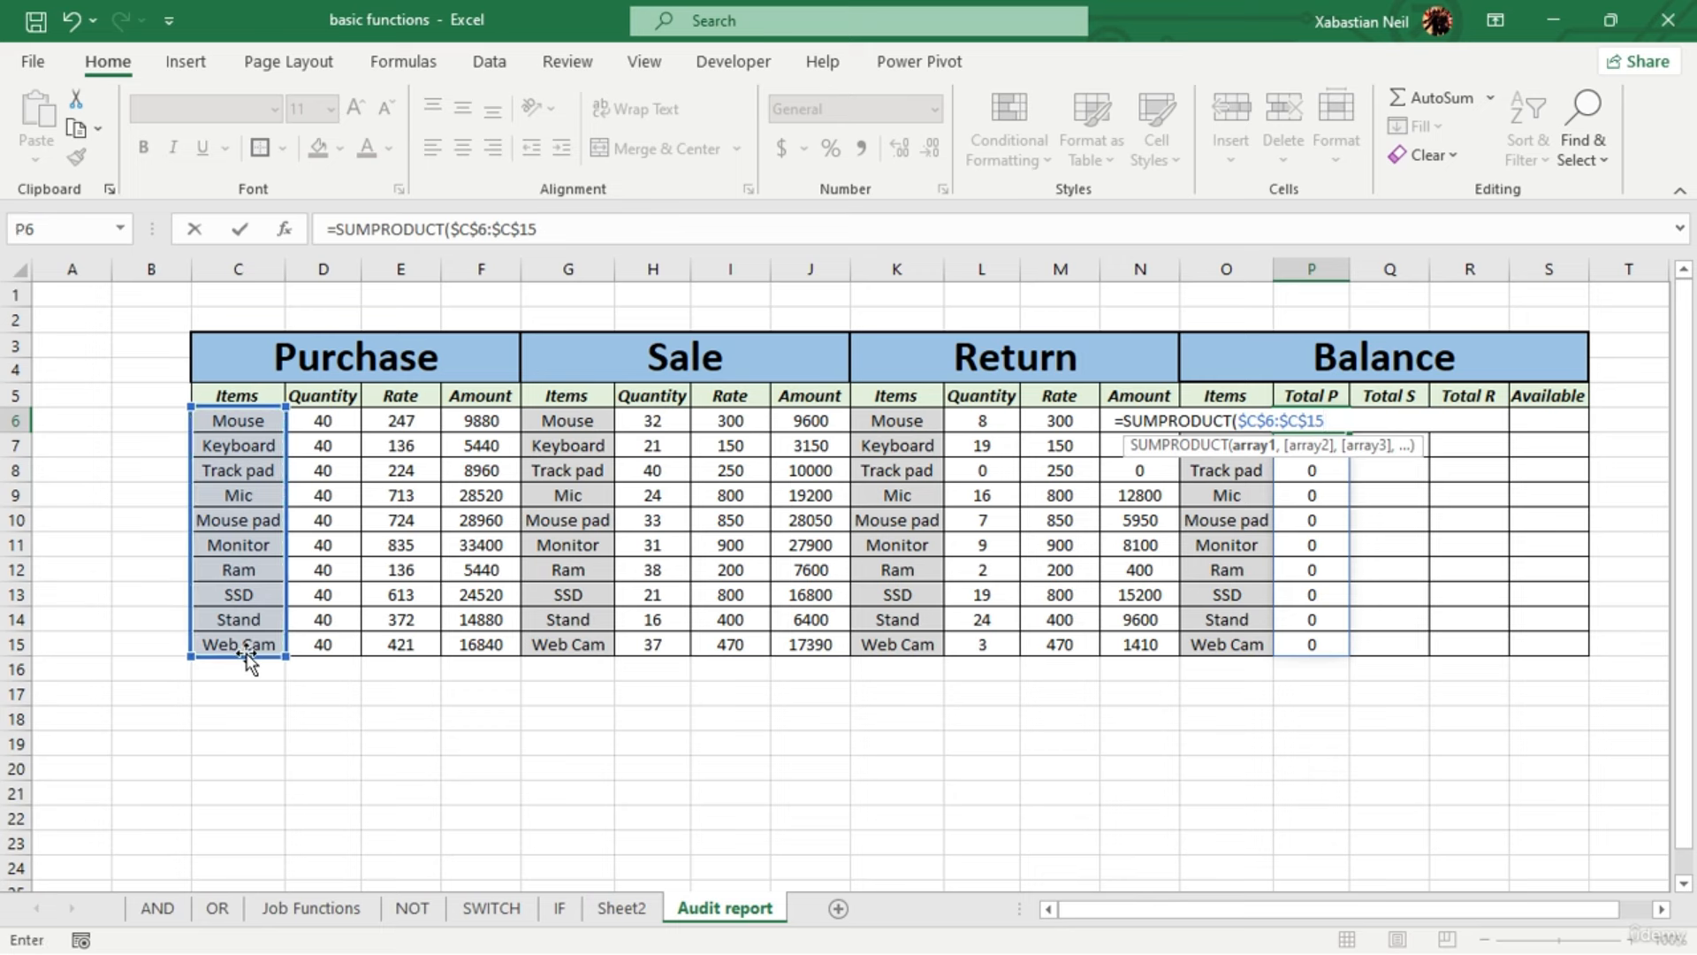
text(=)
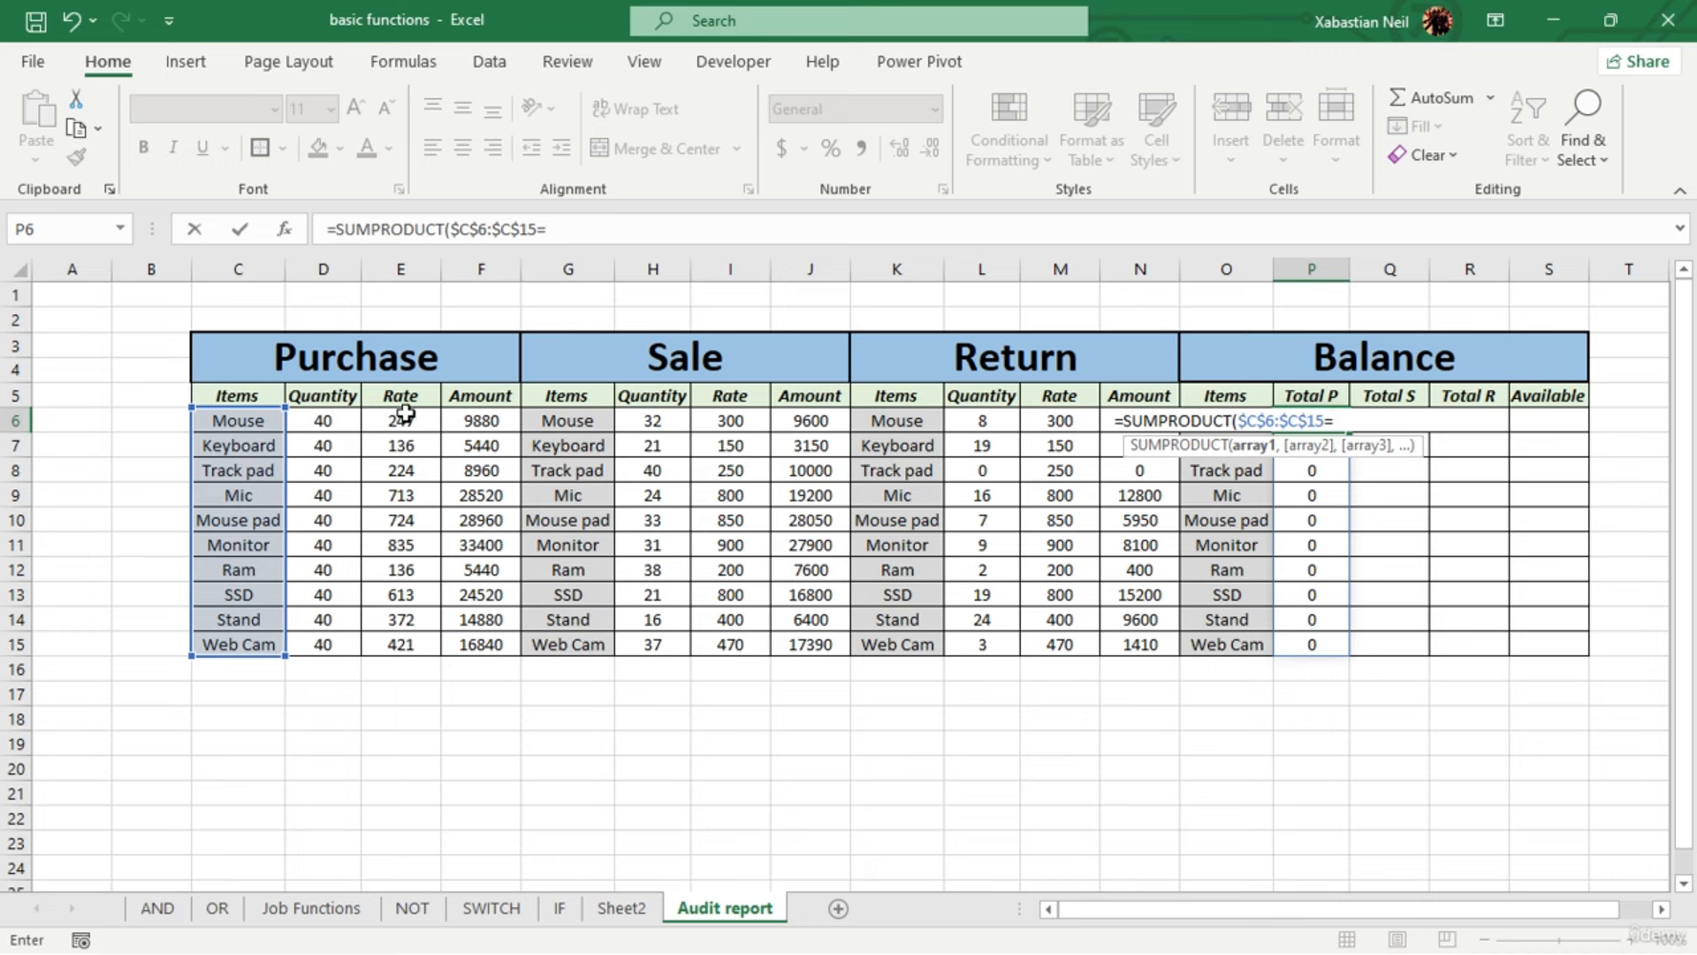
text(o)
key(BackSpace)
text(O)
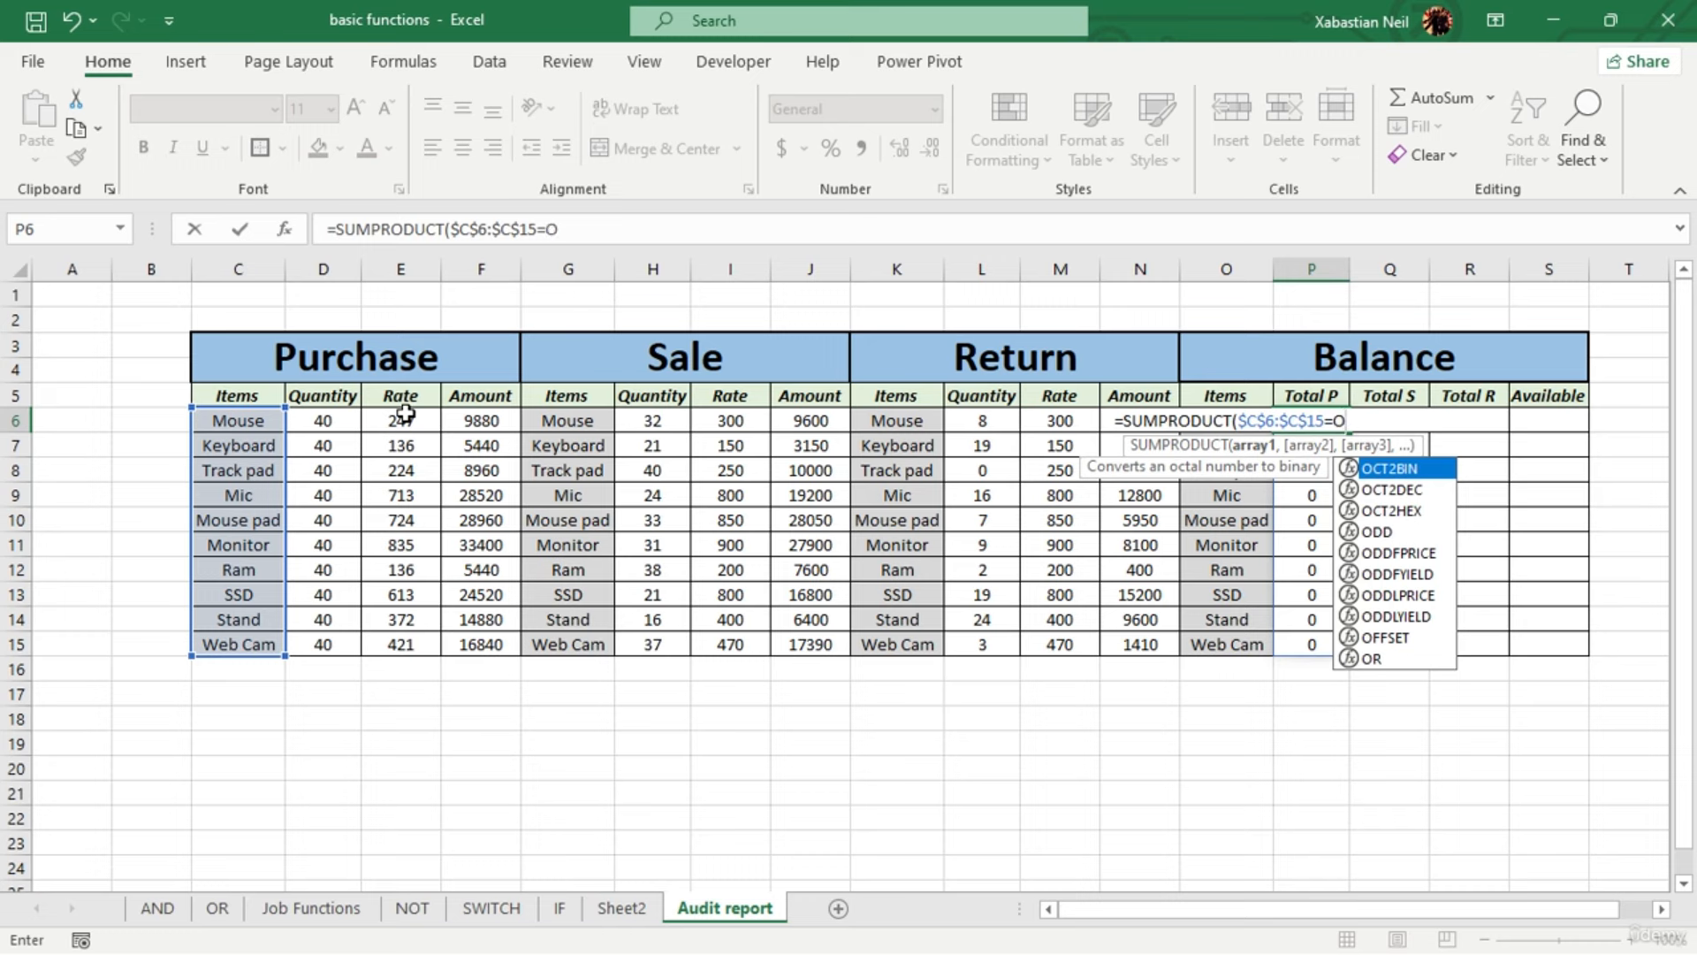
text(6)
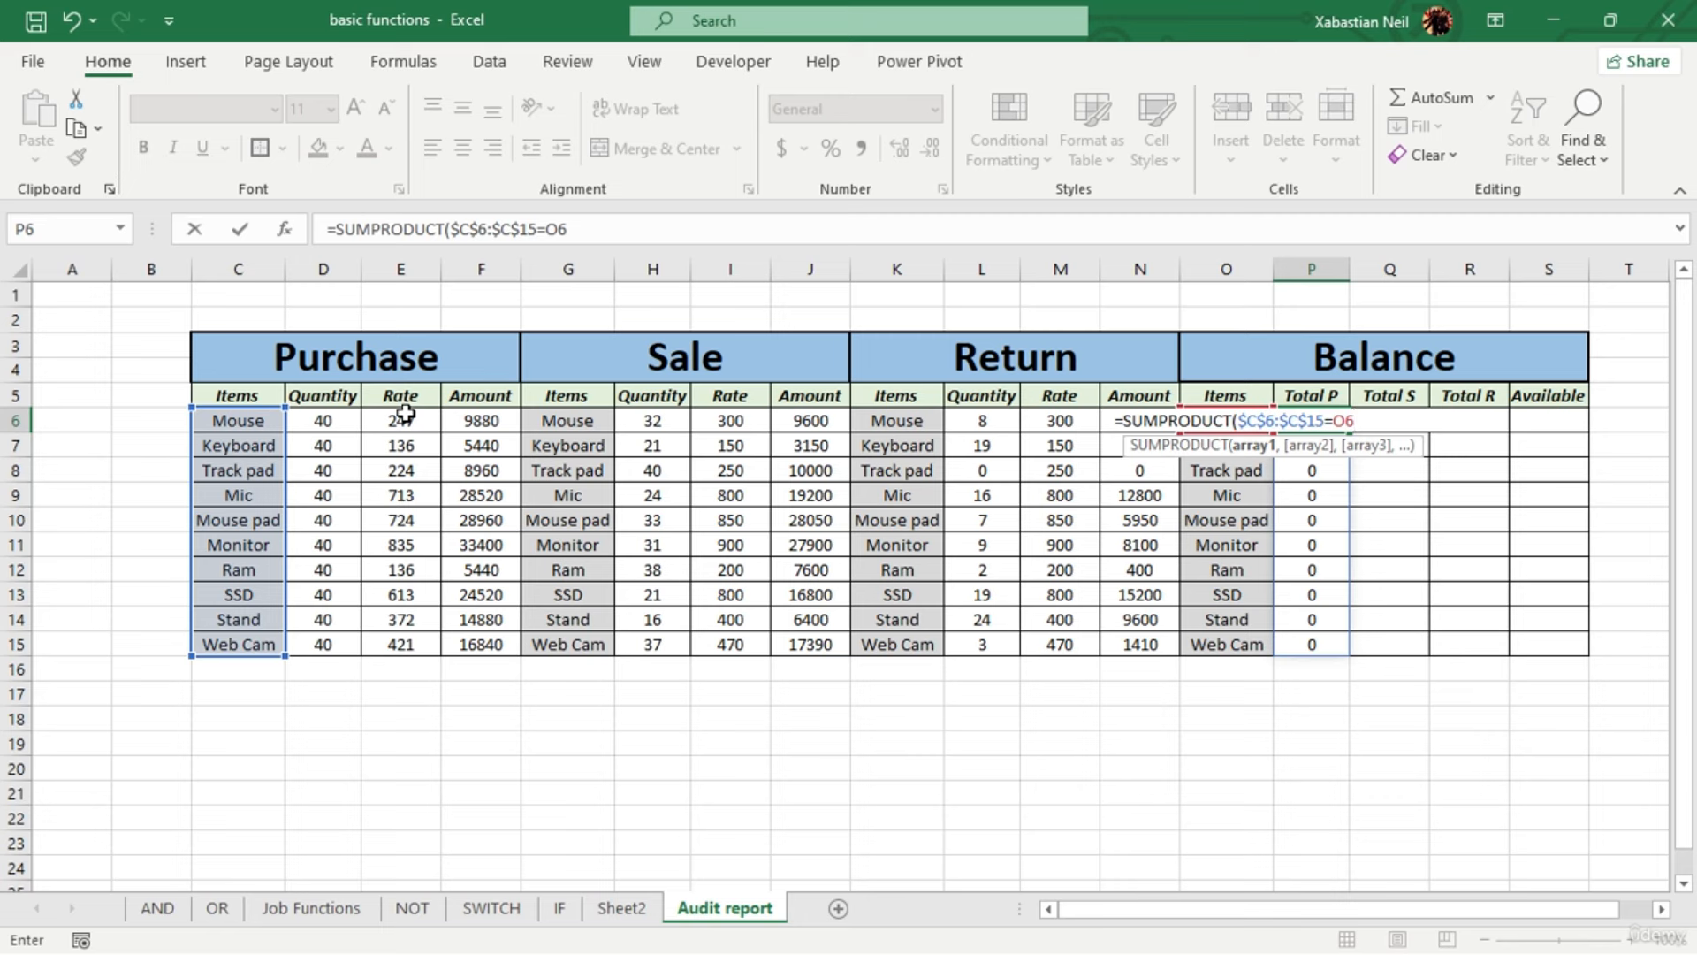
Complete P6 as =SUMPRODUCT($C$6:$C$15=O6)*($D$6:$D$15), accepting the suggested formula correction
text()*)
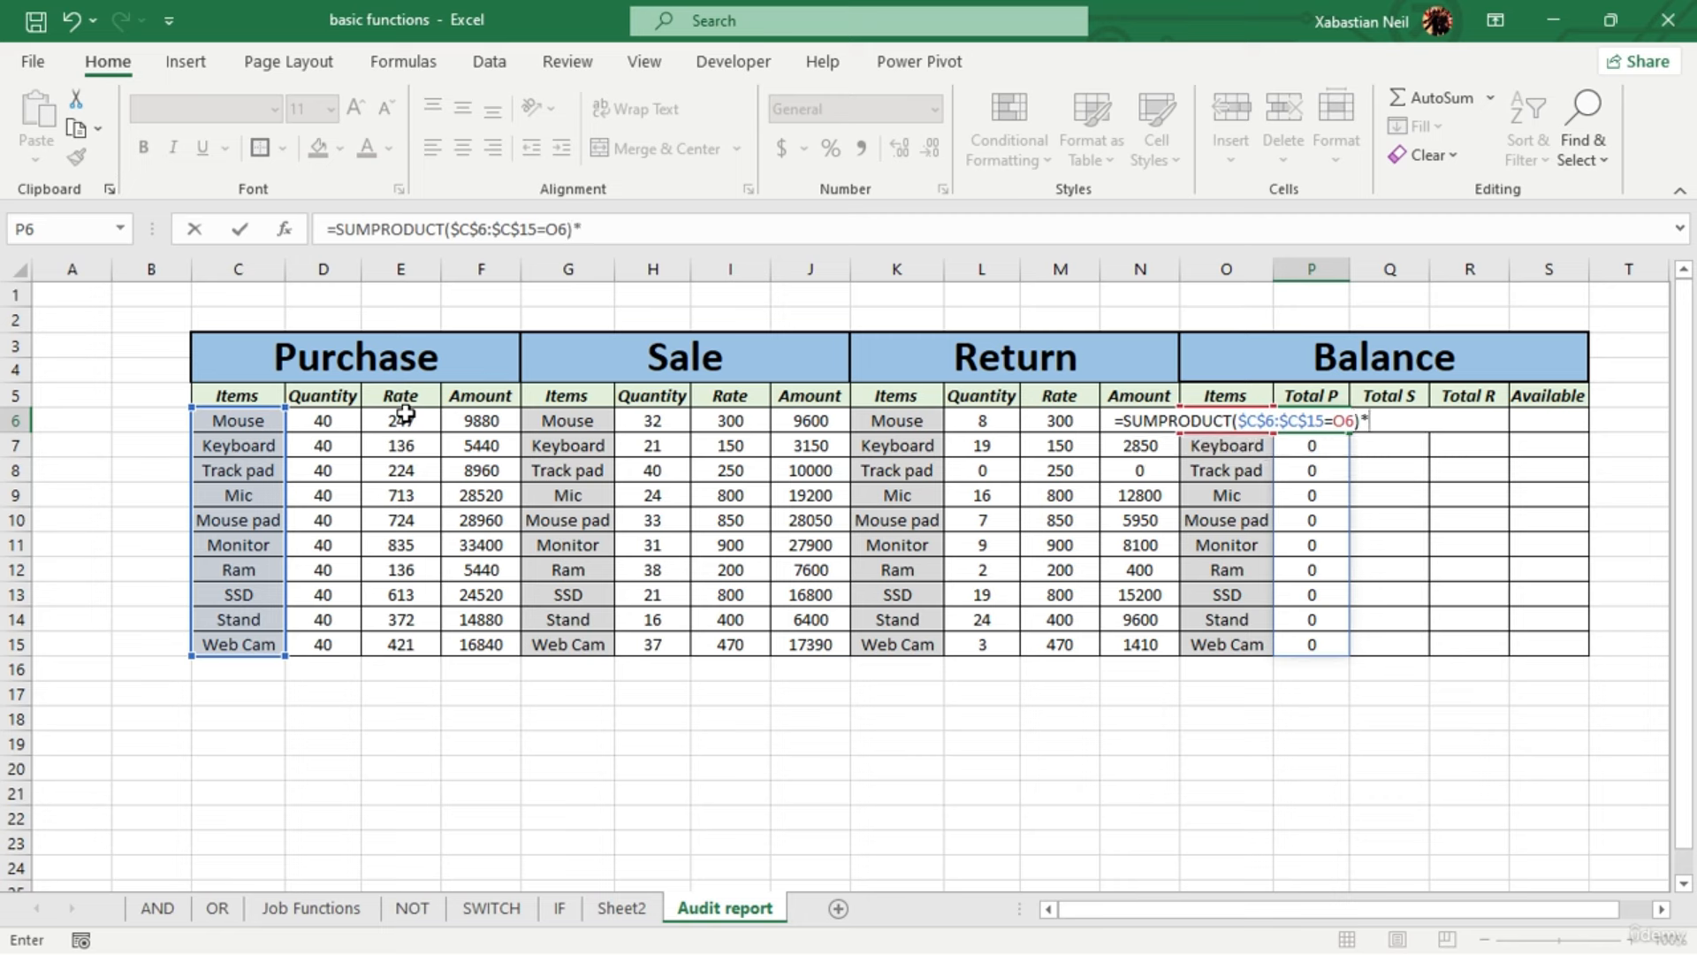
text(()
drag(332, 421, 351, 642)
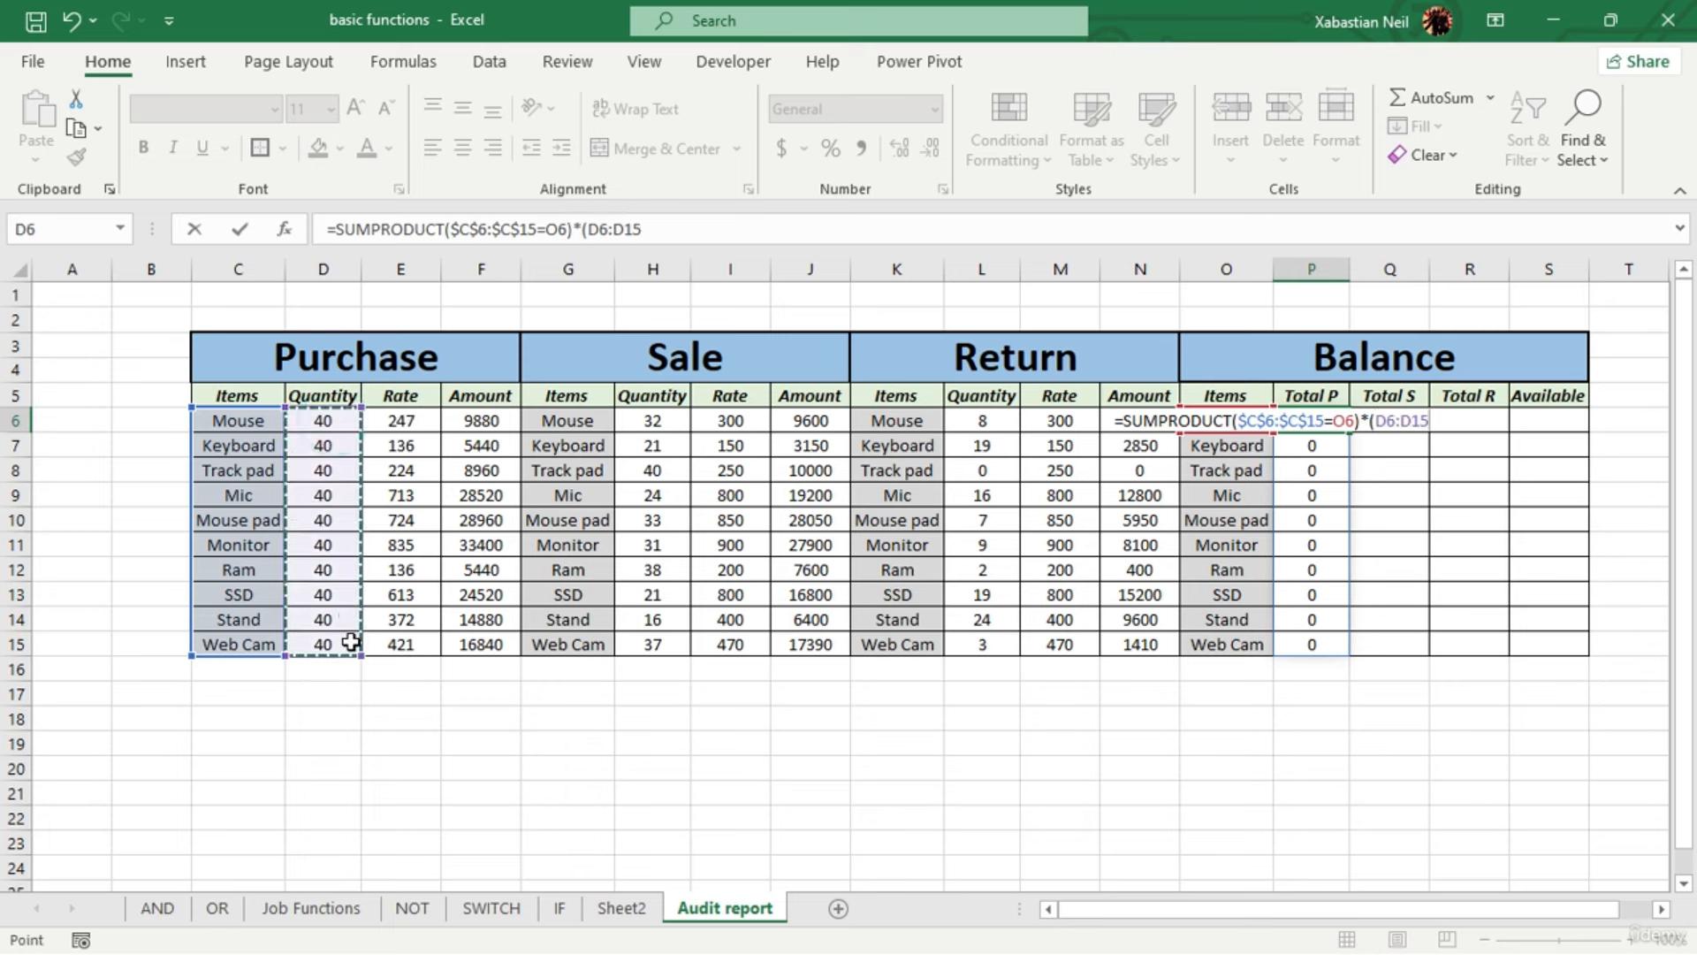
key(F4)
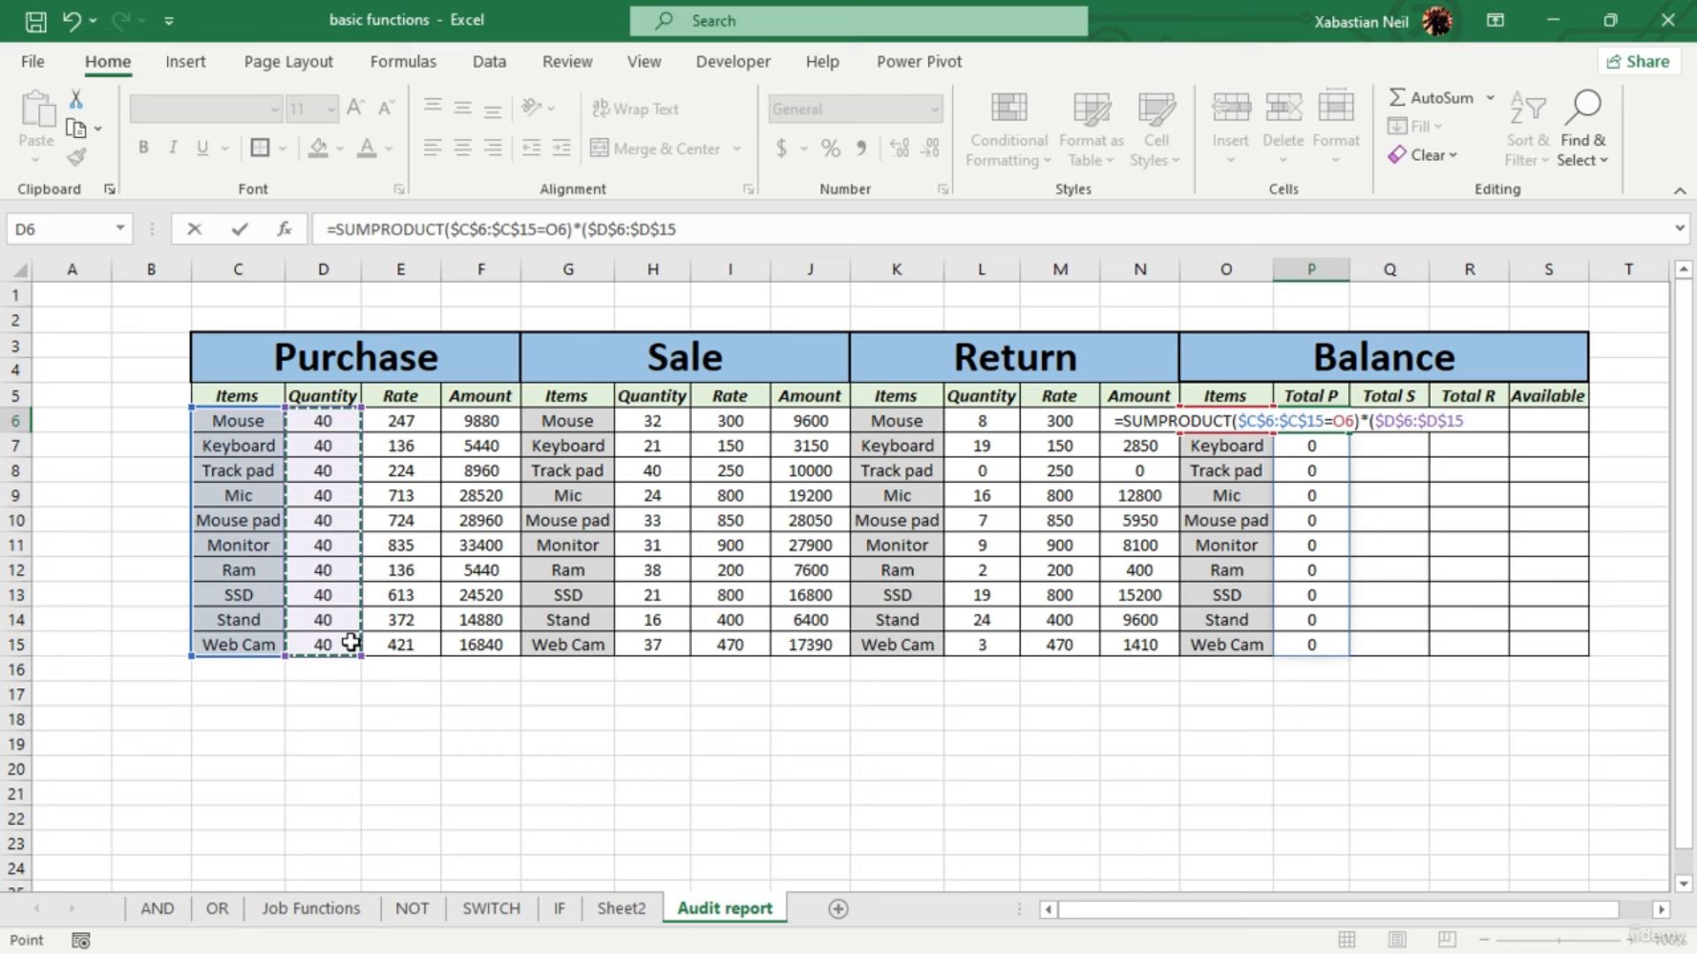
text())
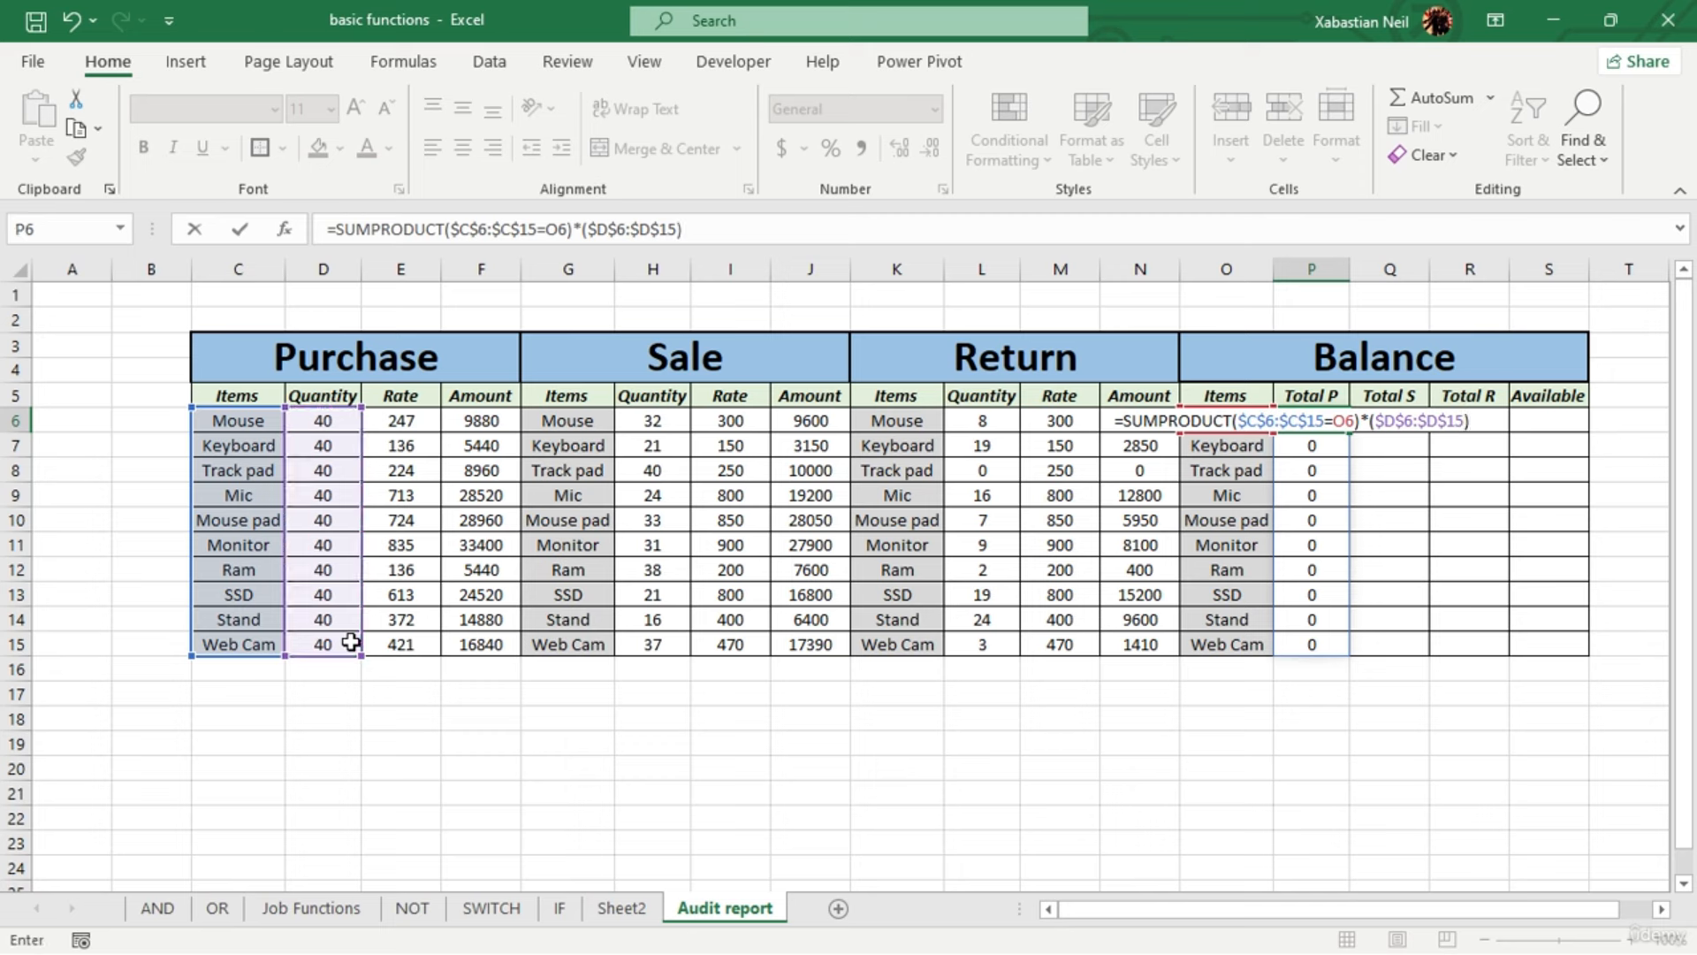
text())
key(Return)
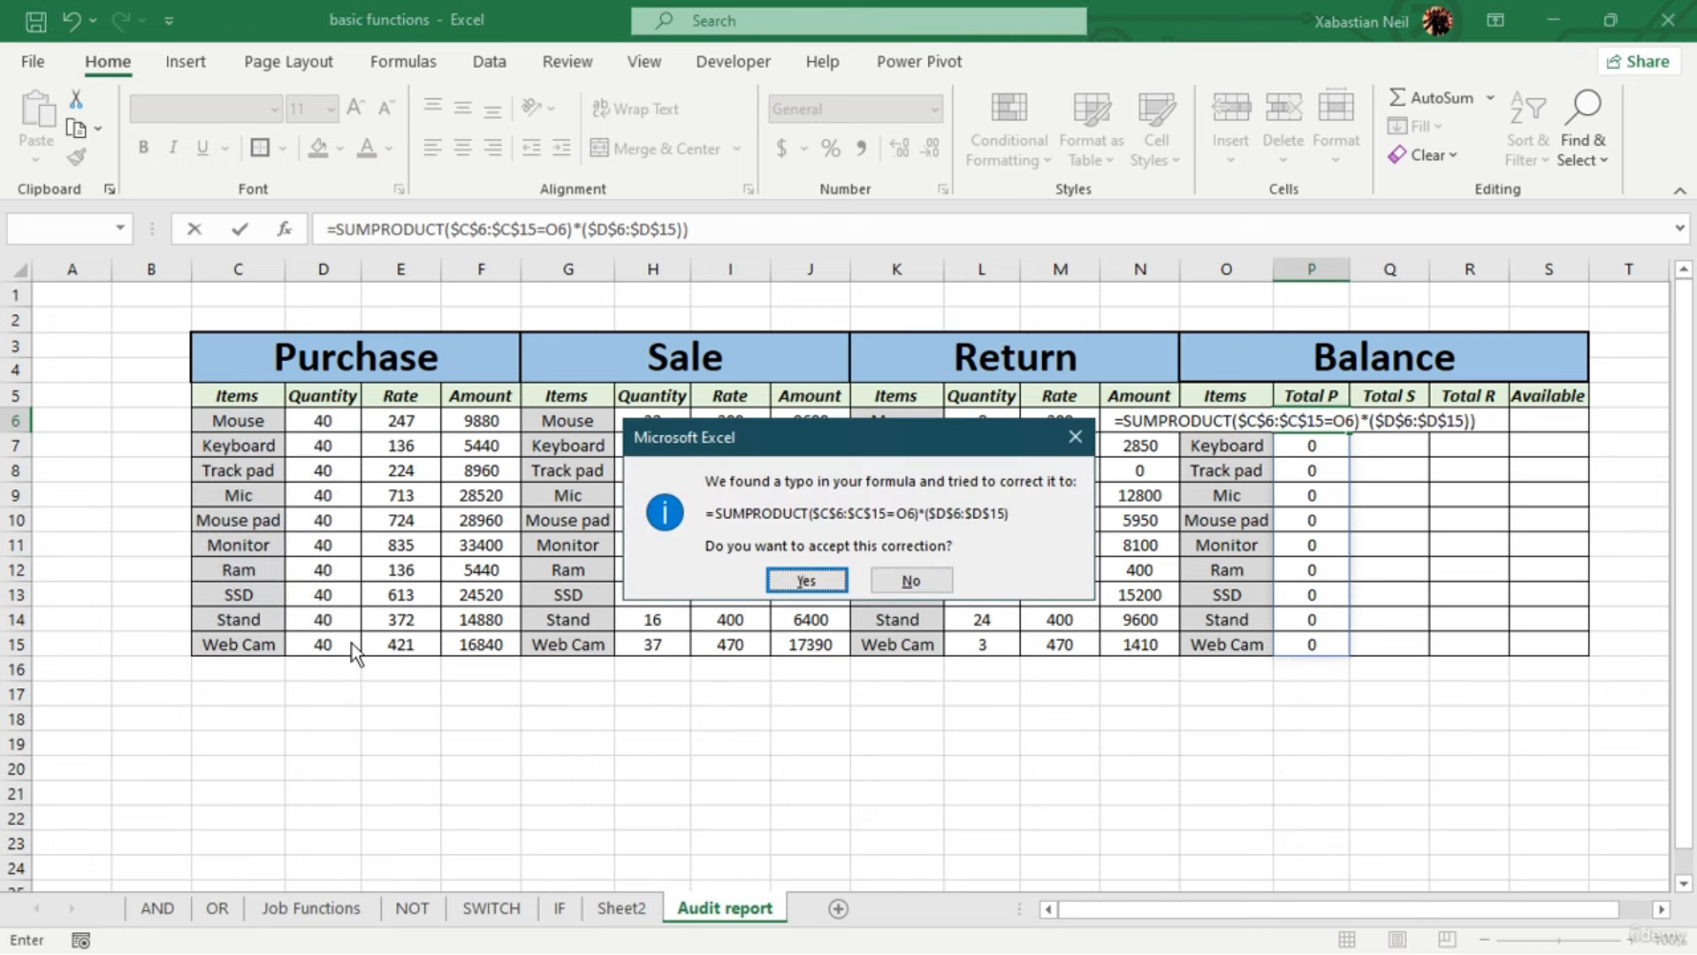
click(808, 576)
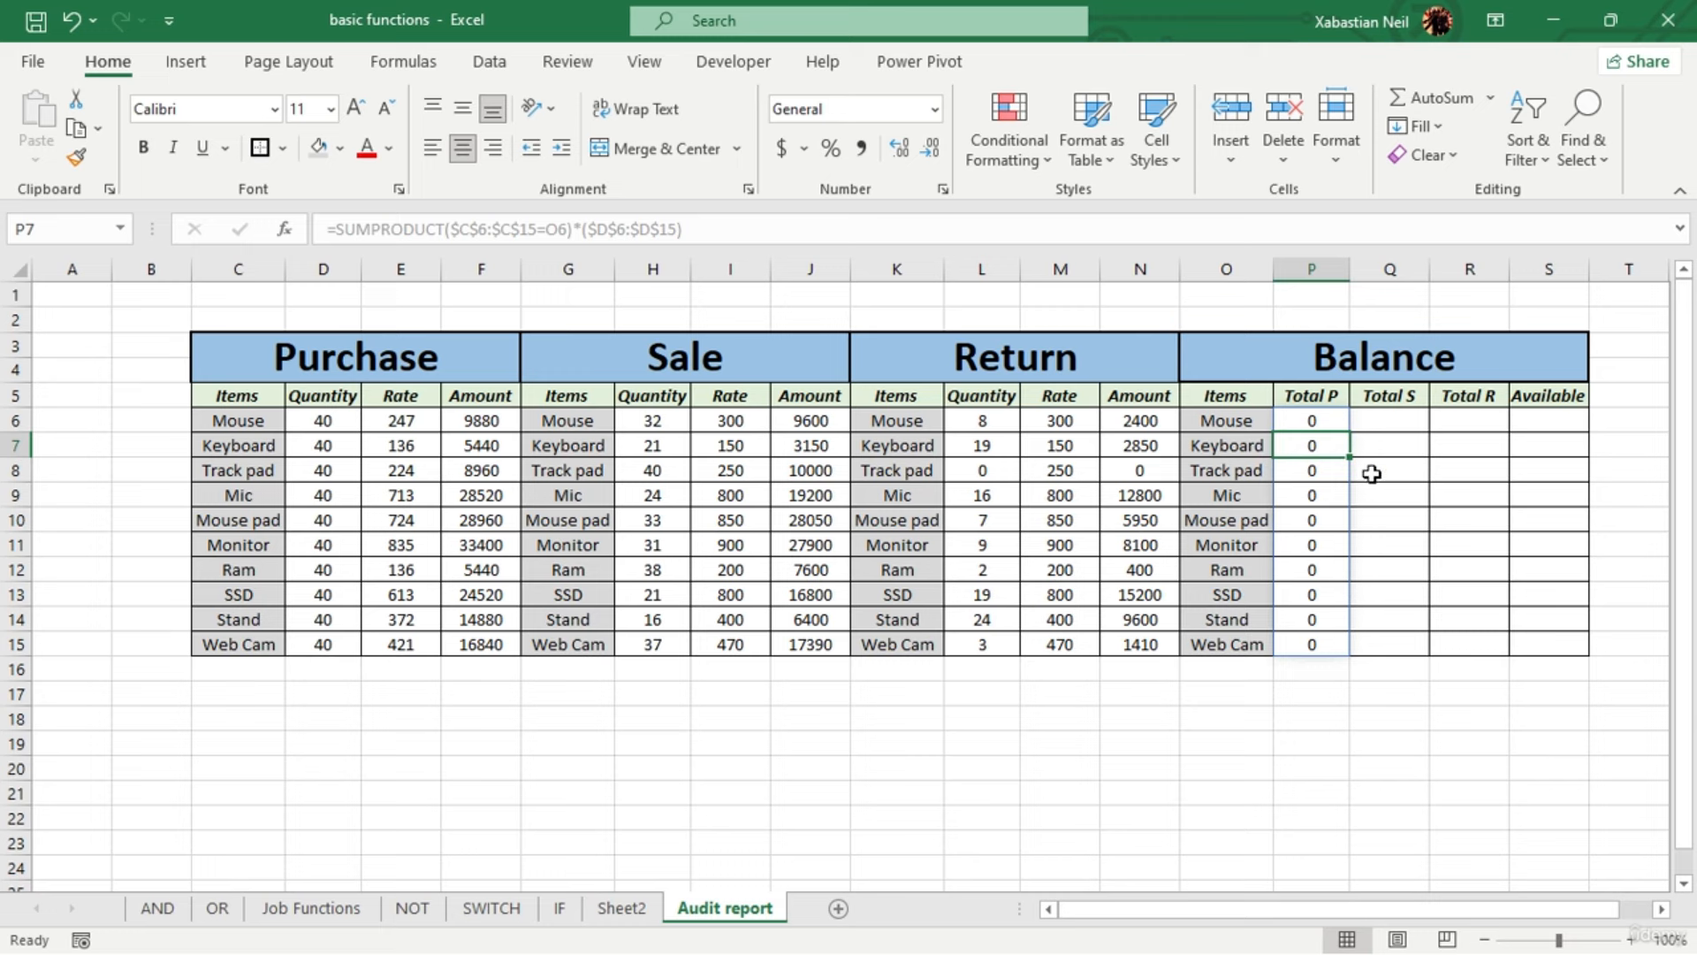
Check the P6 SUMPRODUCT formula, try to fill it down through P15, and undo the fill
double_click(1323, 422)
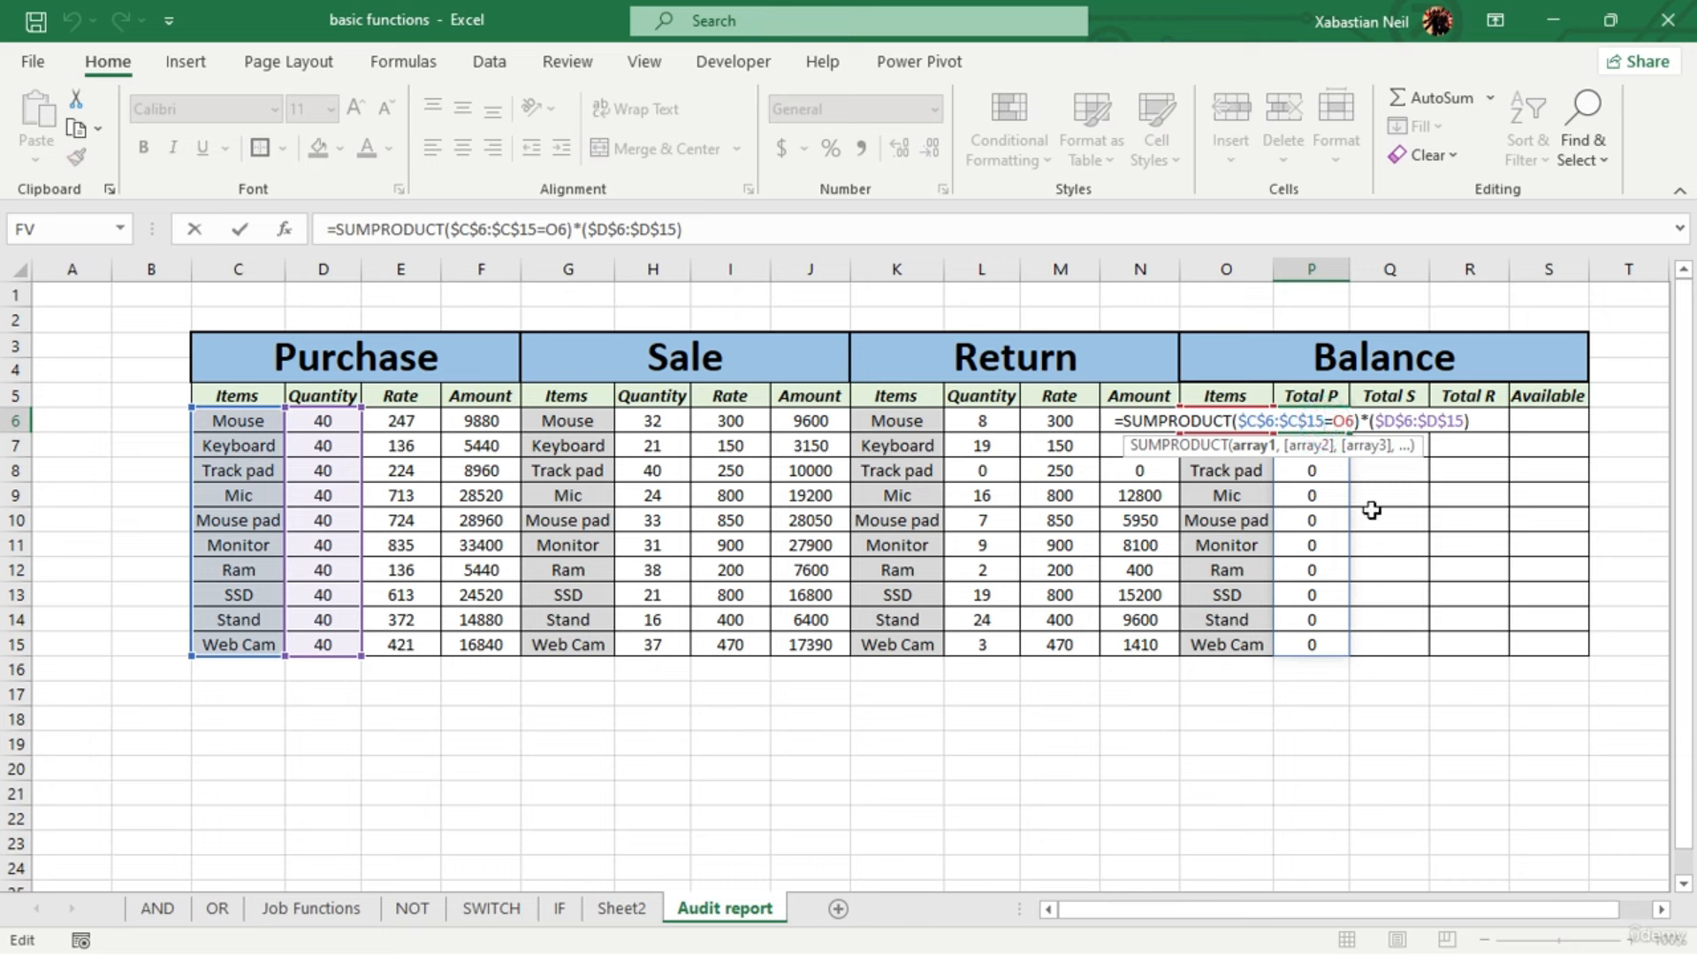
key(Return)
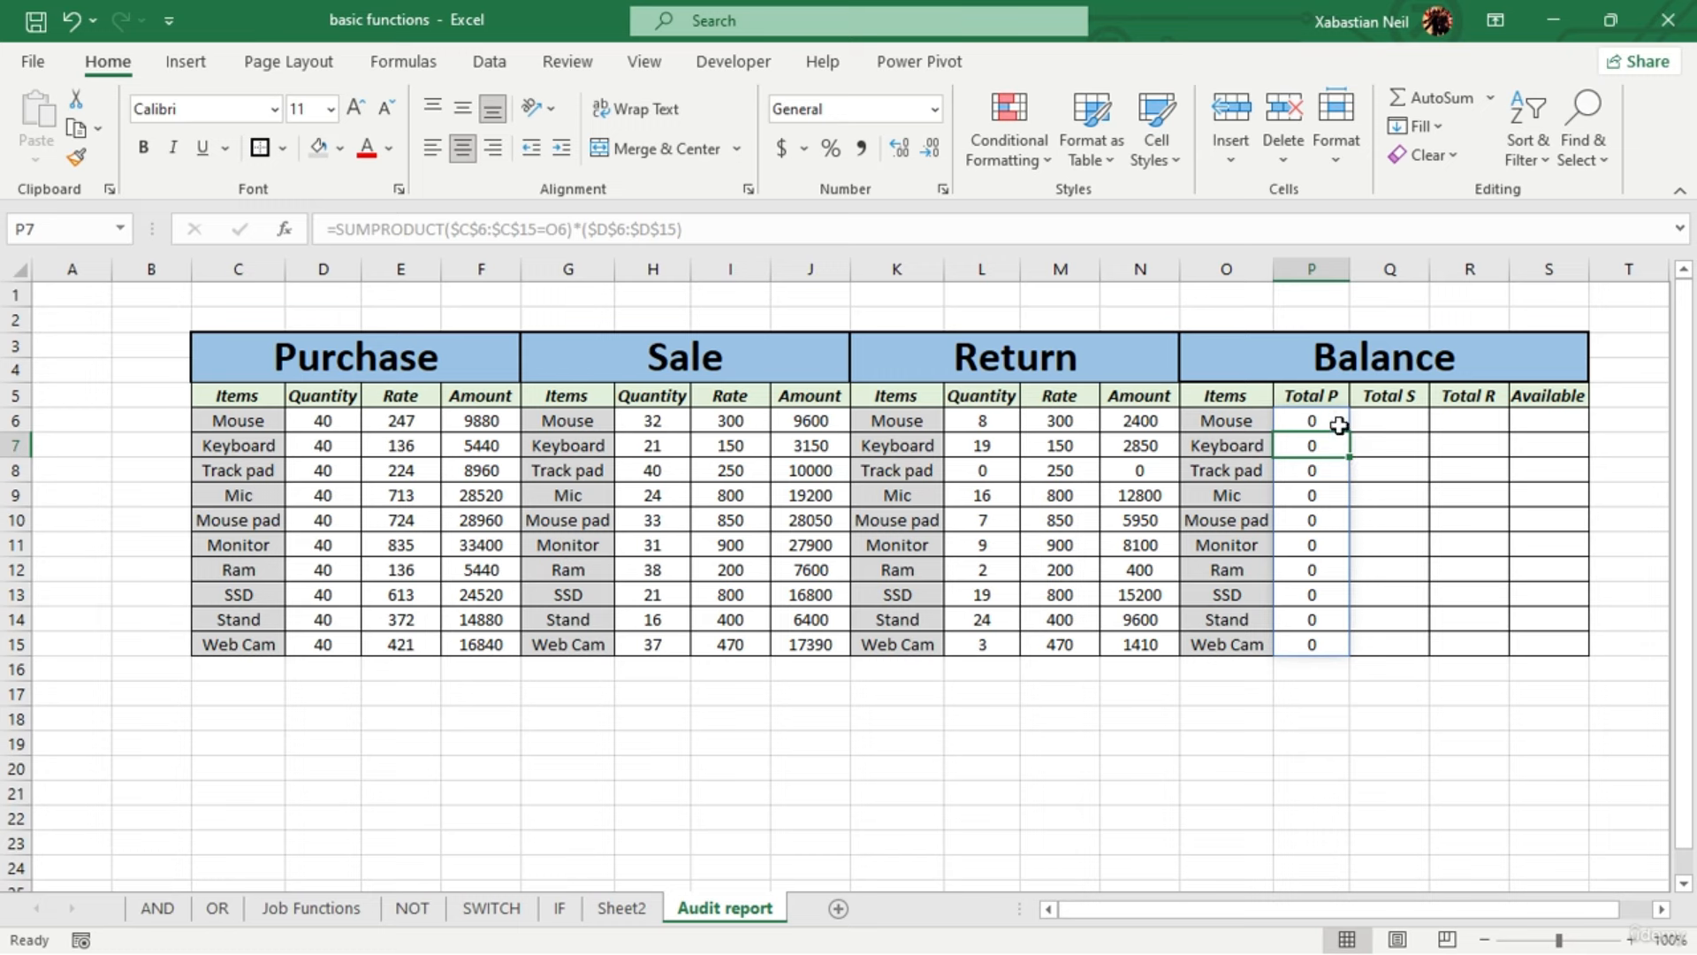
click(1337, 426)
drag(1350, 429, 1338, 654)
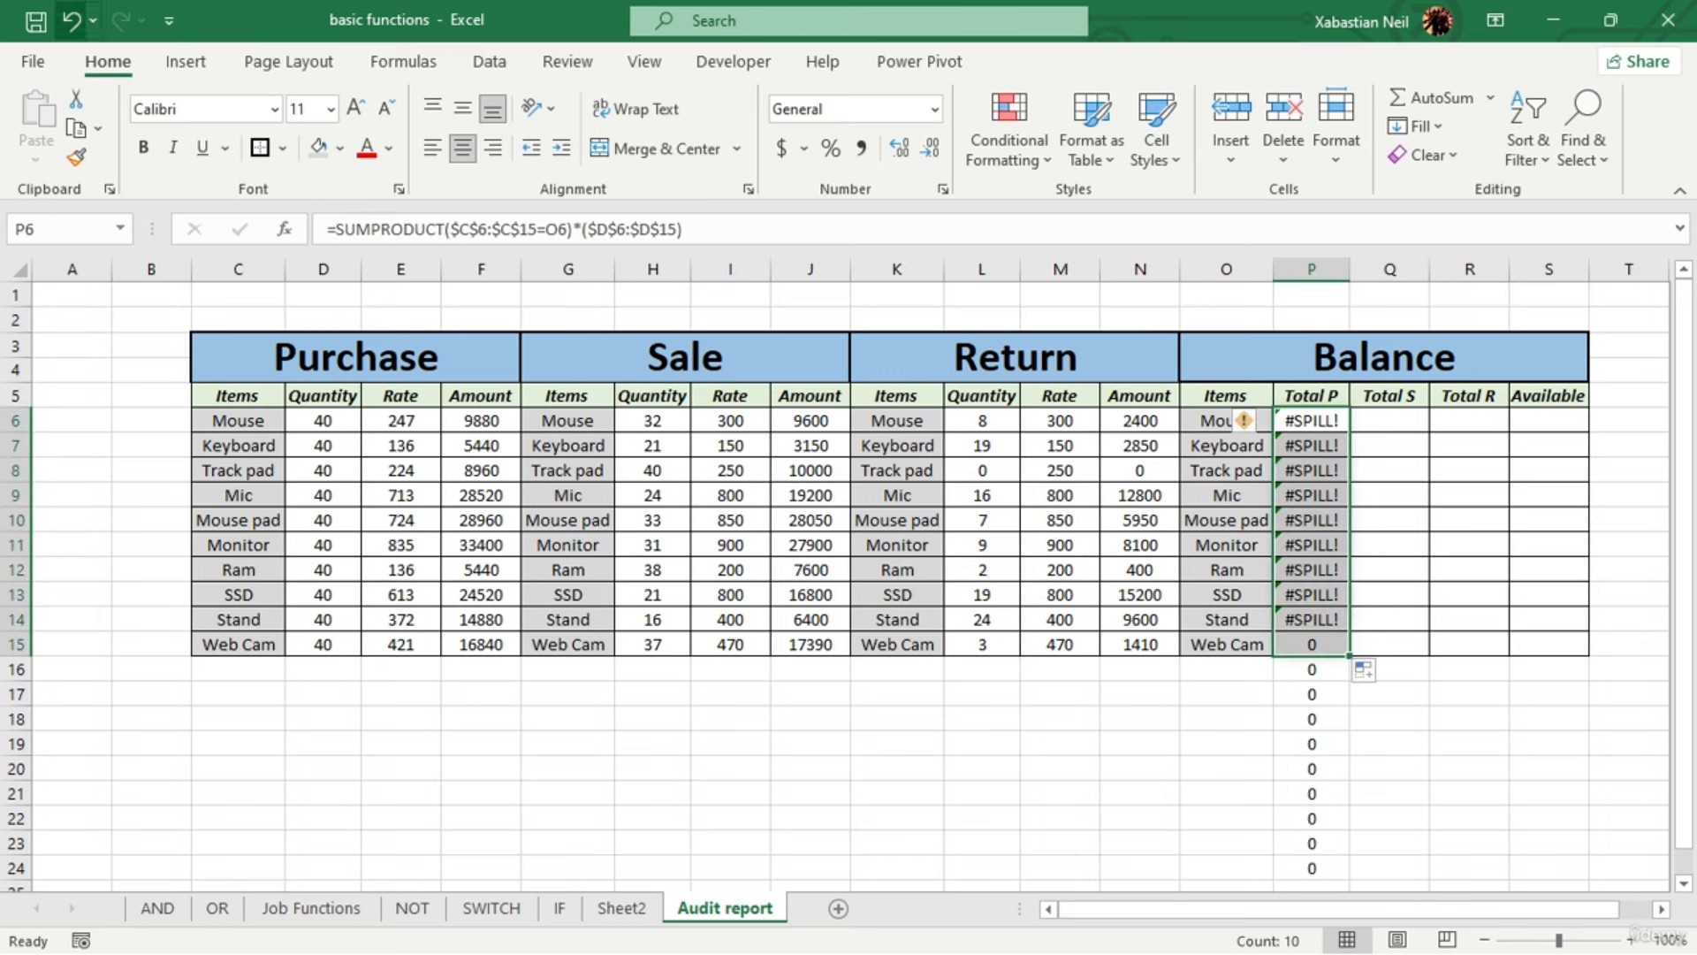
click(71, 20)
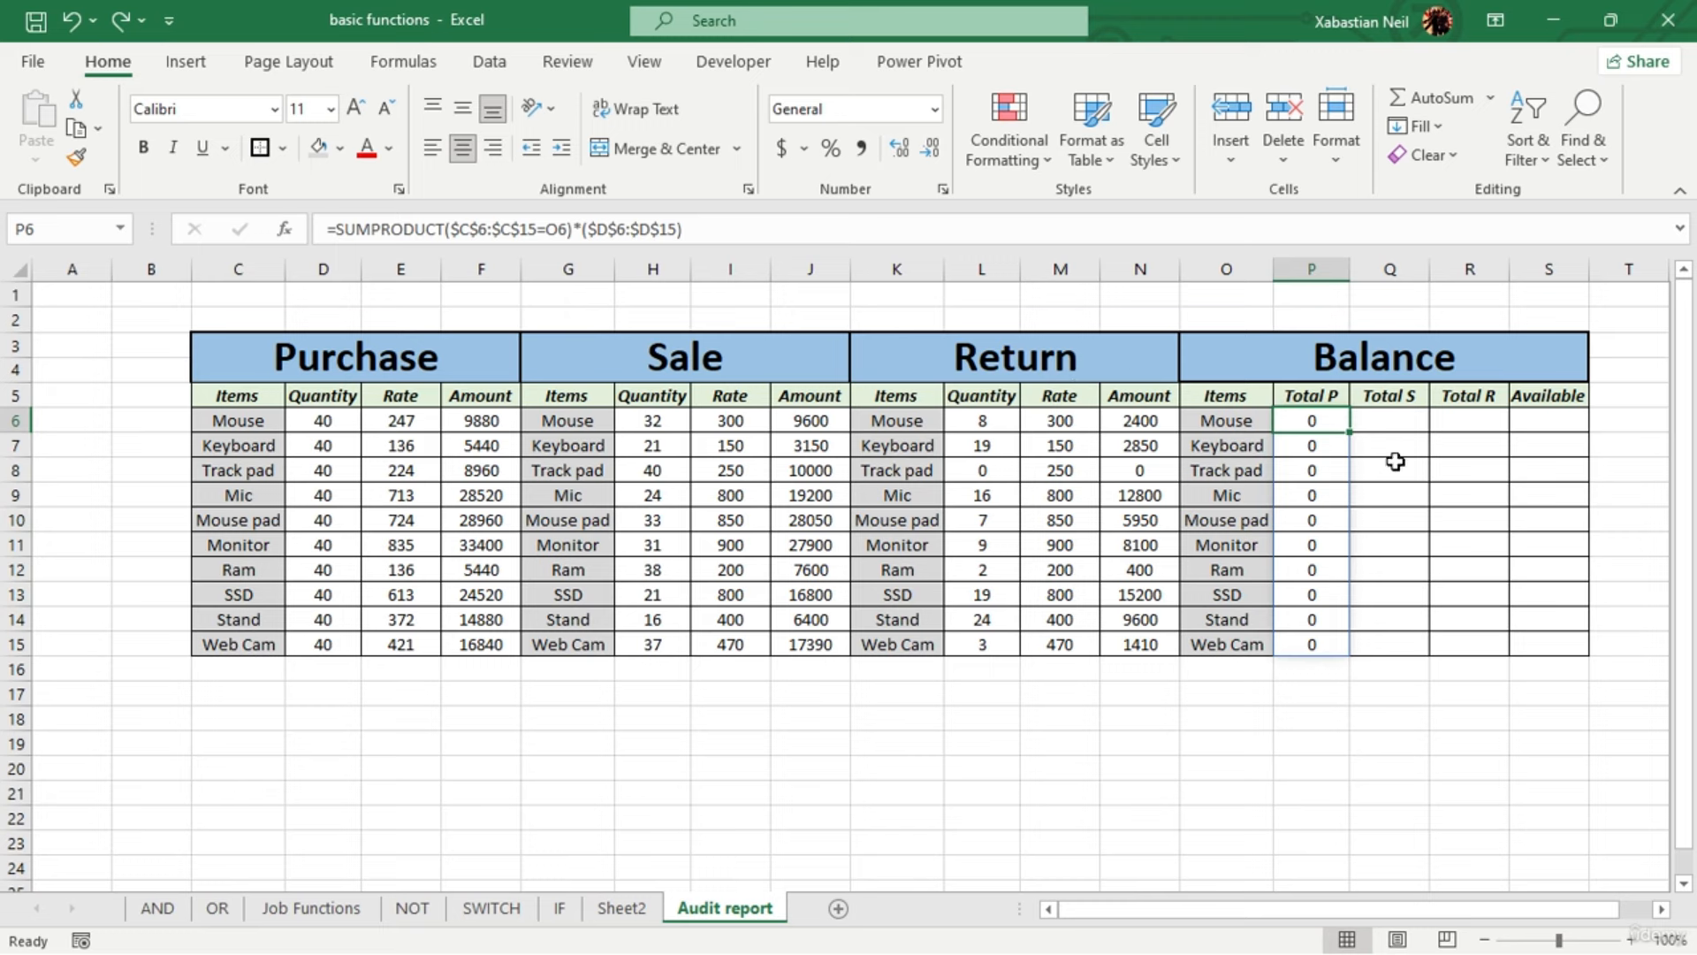
Begin the Total S formula in Q6 as =SUMPRODUCT($H$6:$H$15=O6)*
double_click(1400, 421)
click(1400, 420)
text(=)
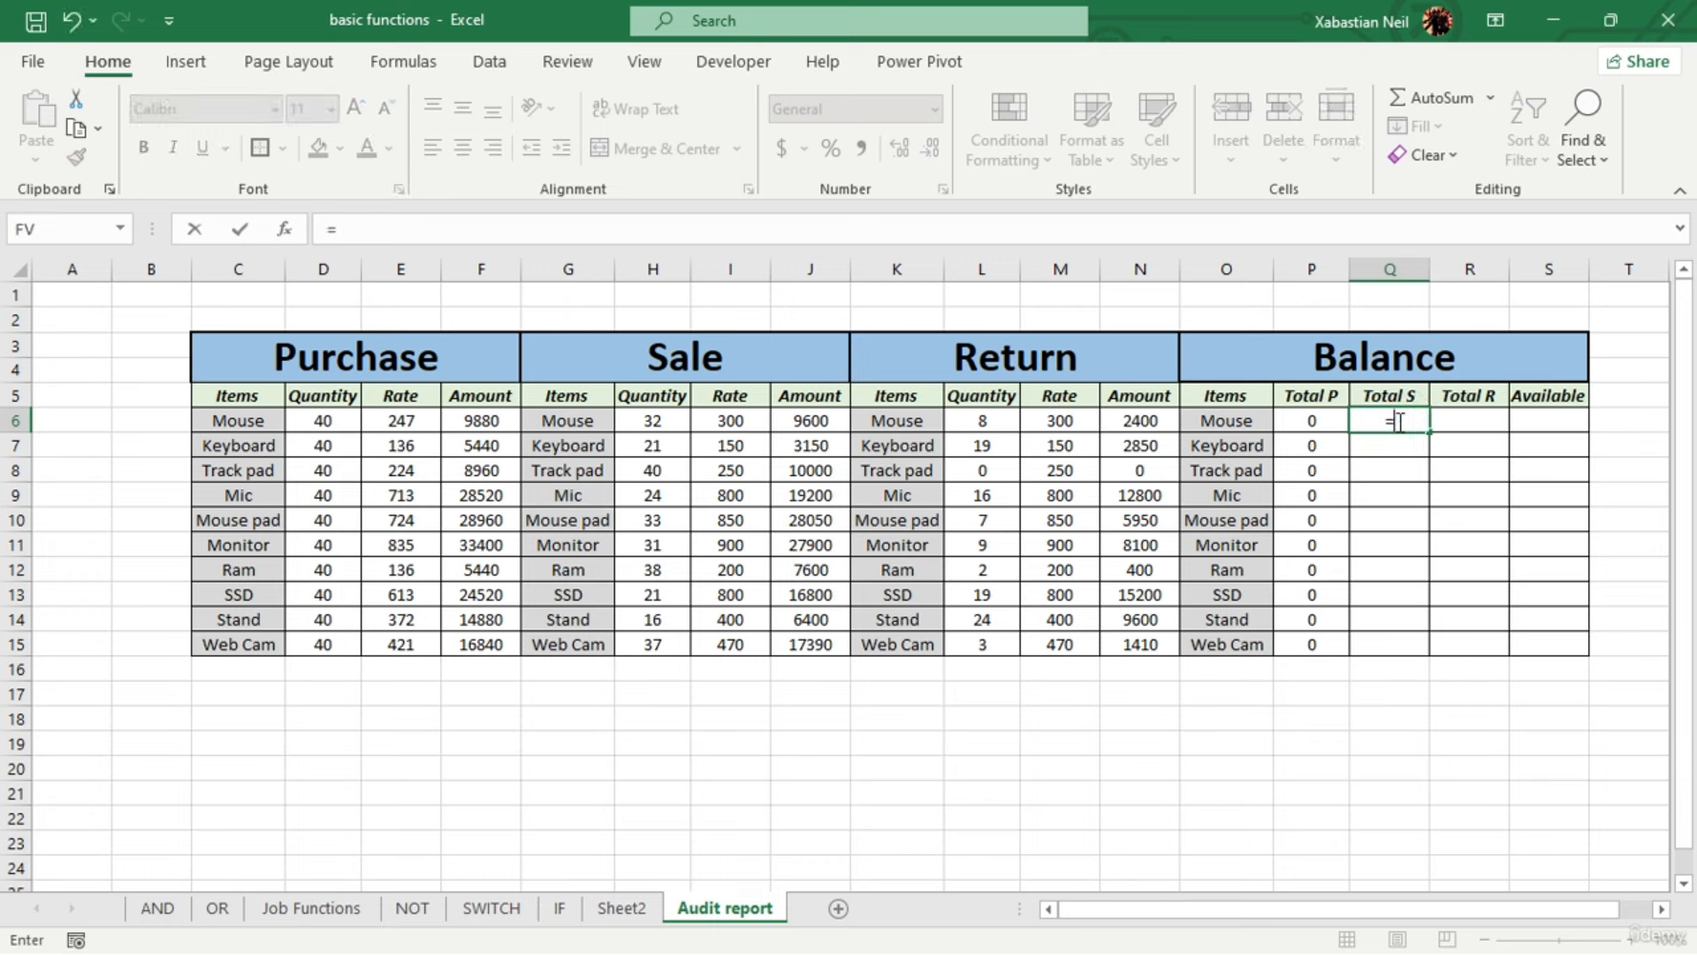
text(sumpr)
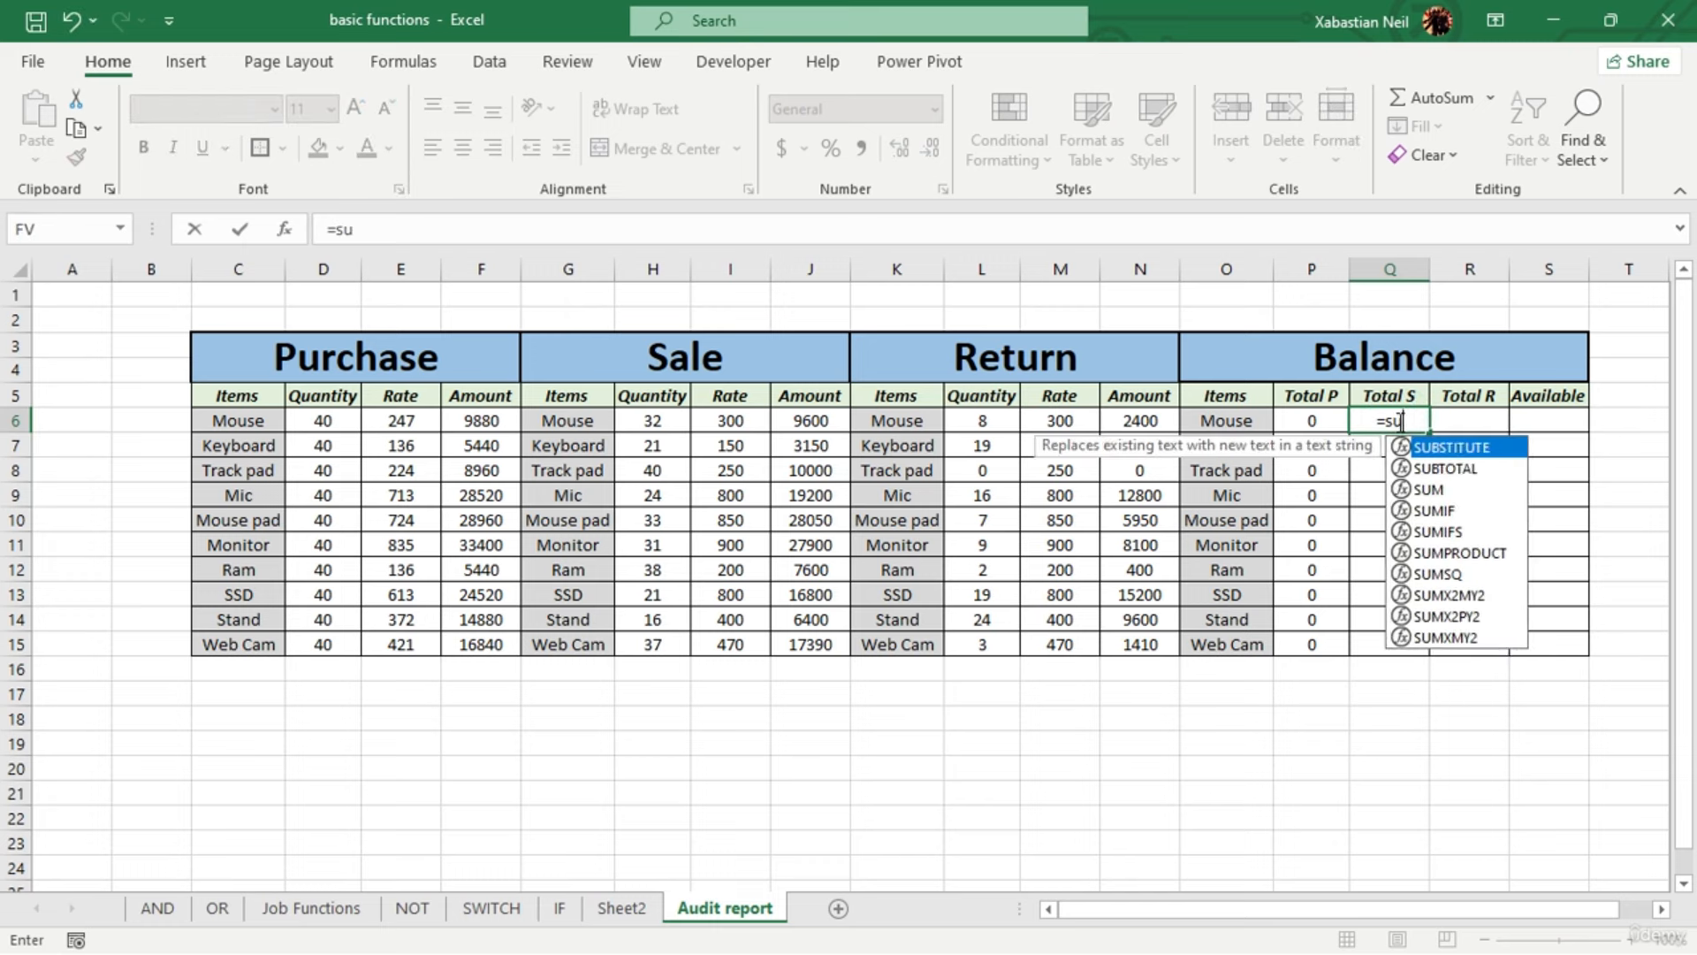
key(Tab)
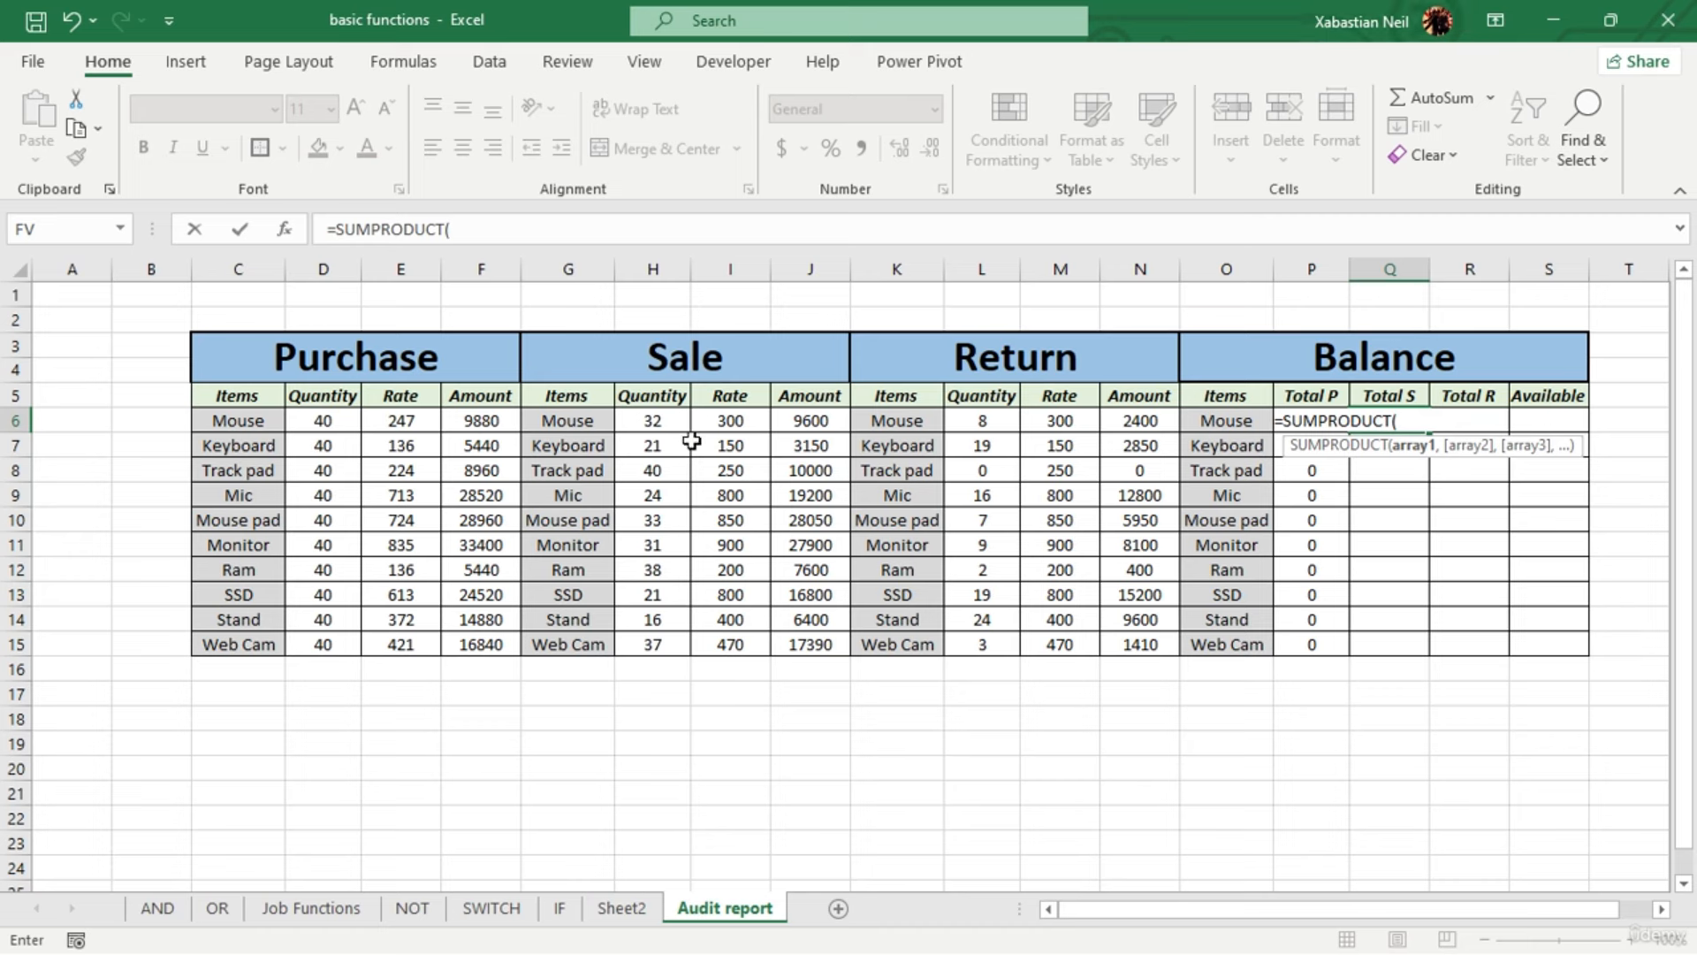
drag(674, 427, 692, 656)
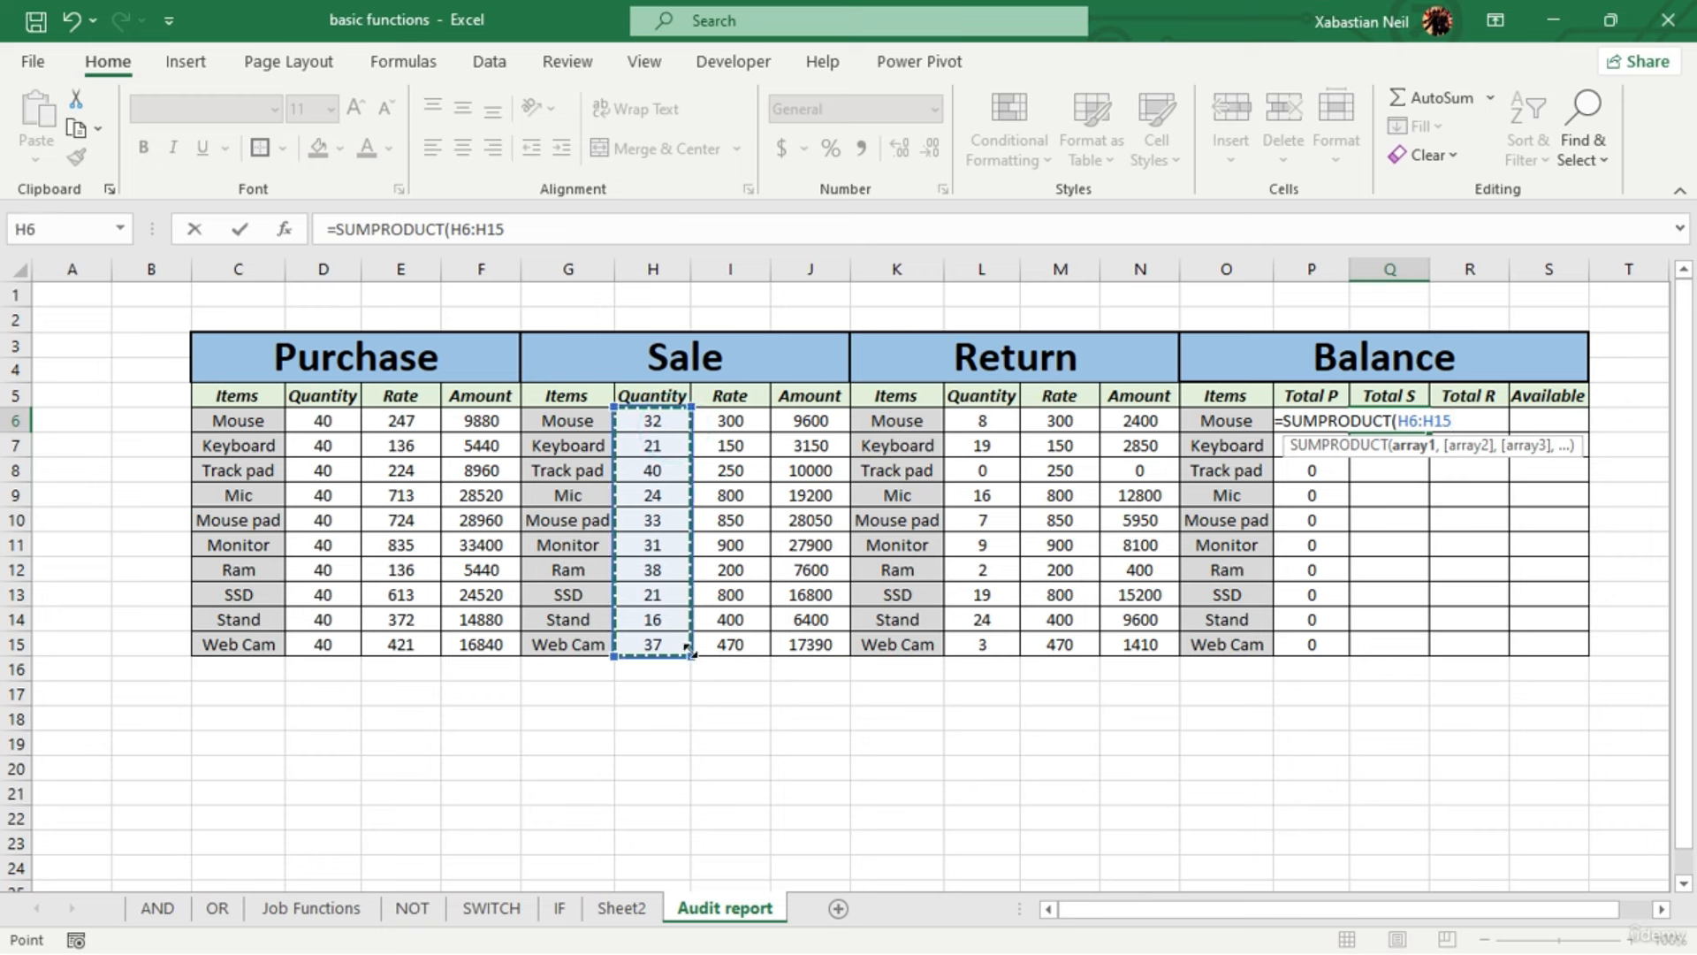
key(F4)
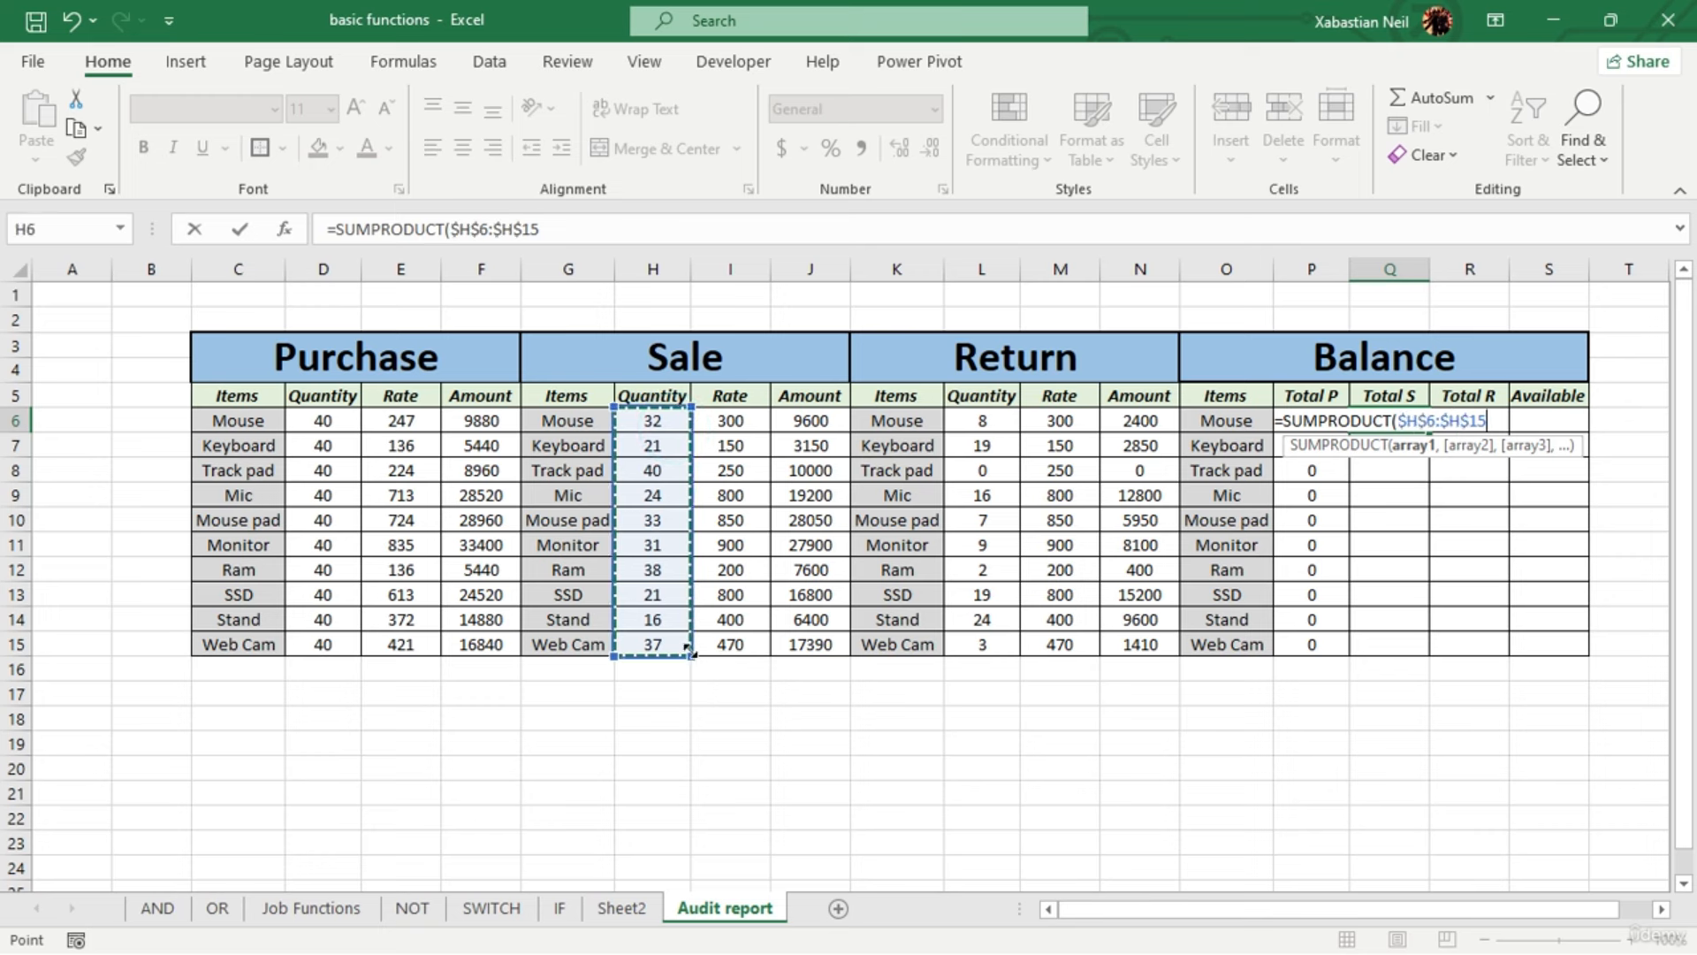
text(=)
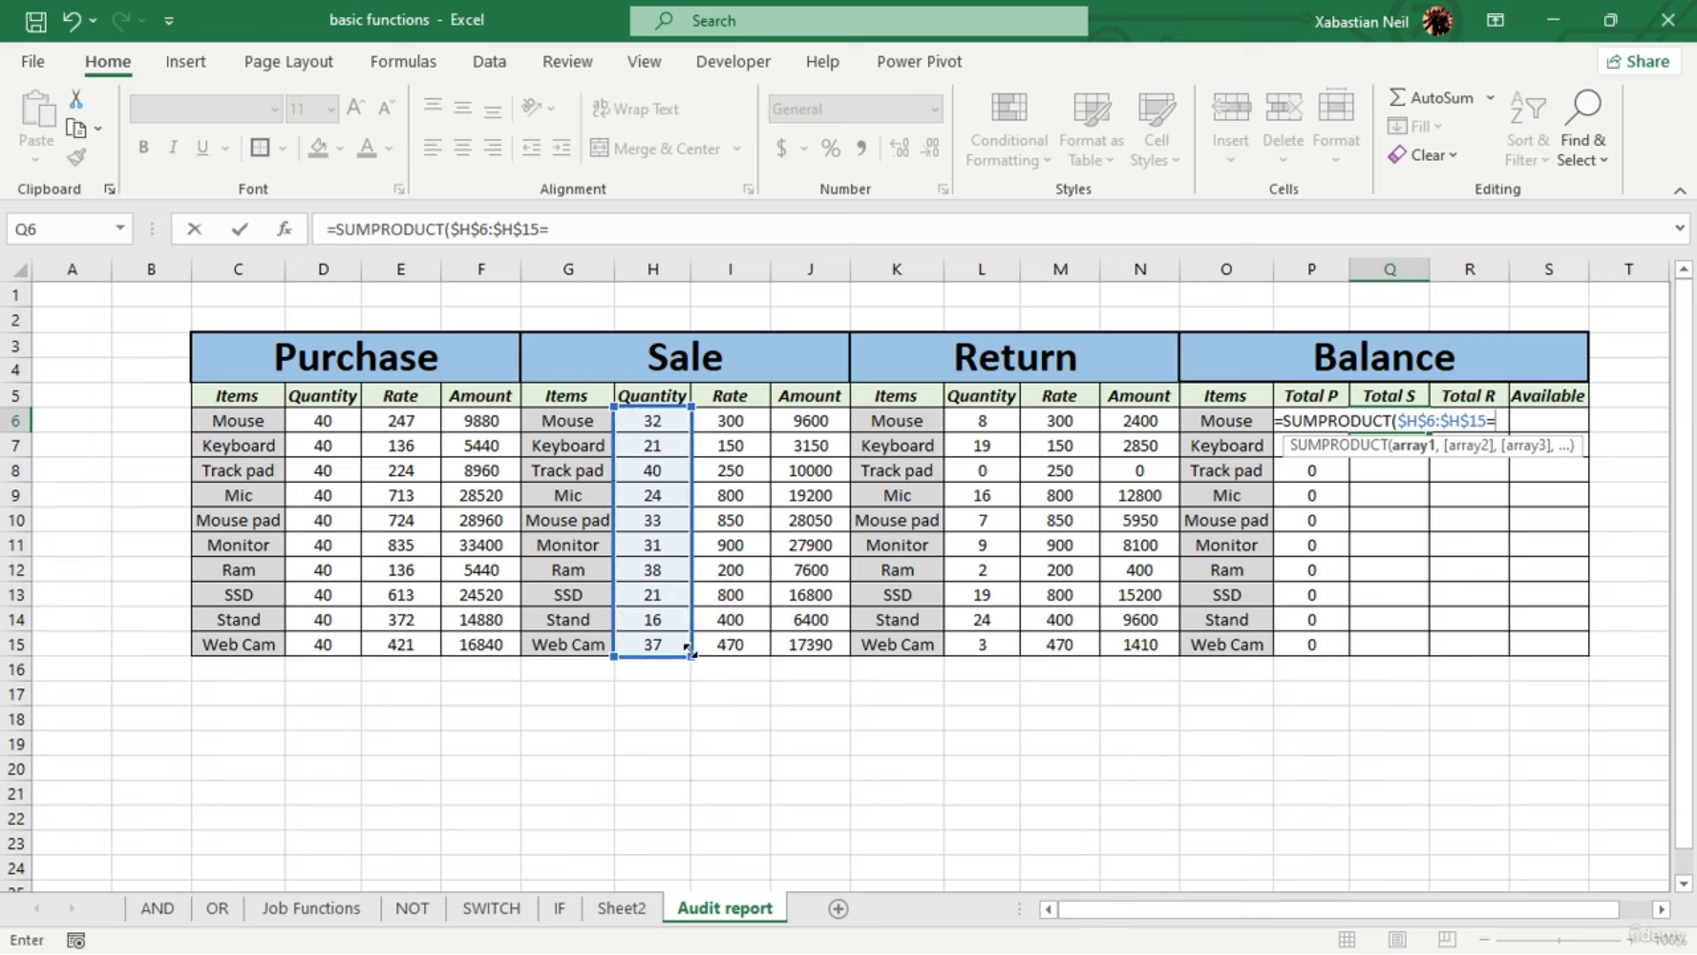
text(O)
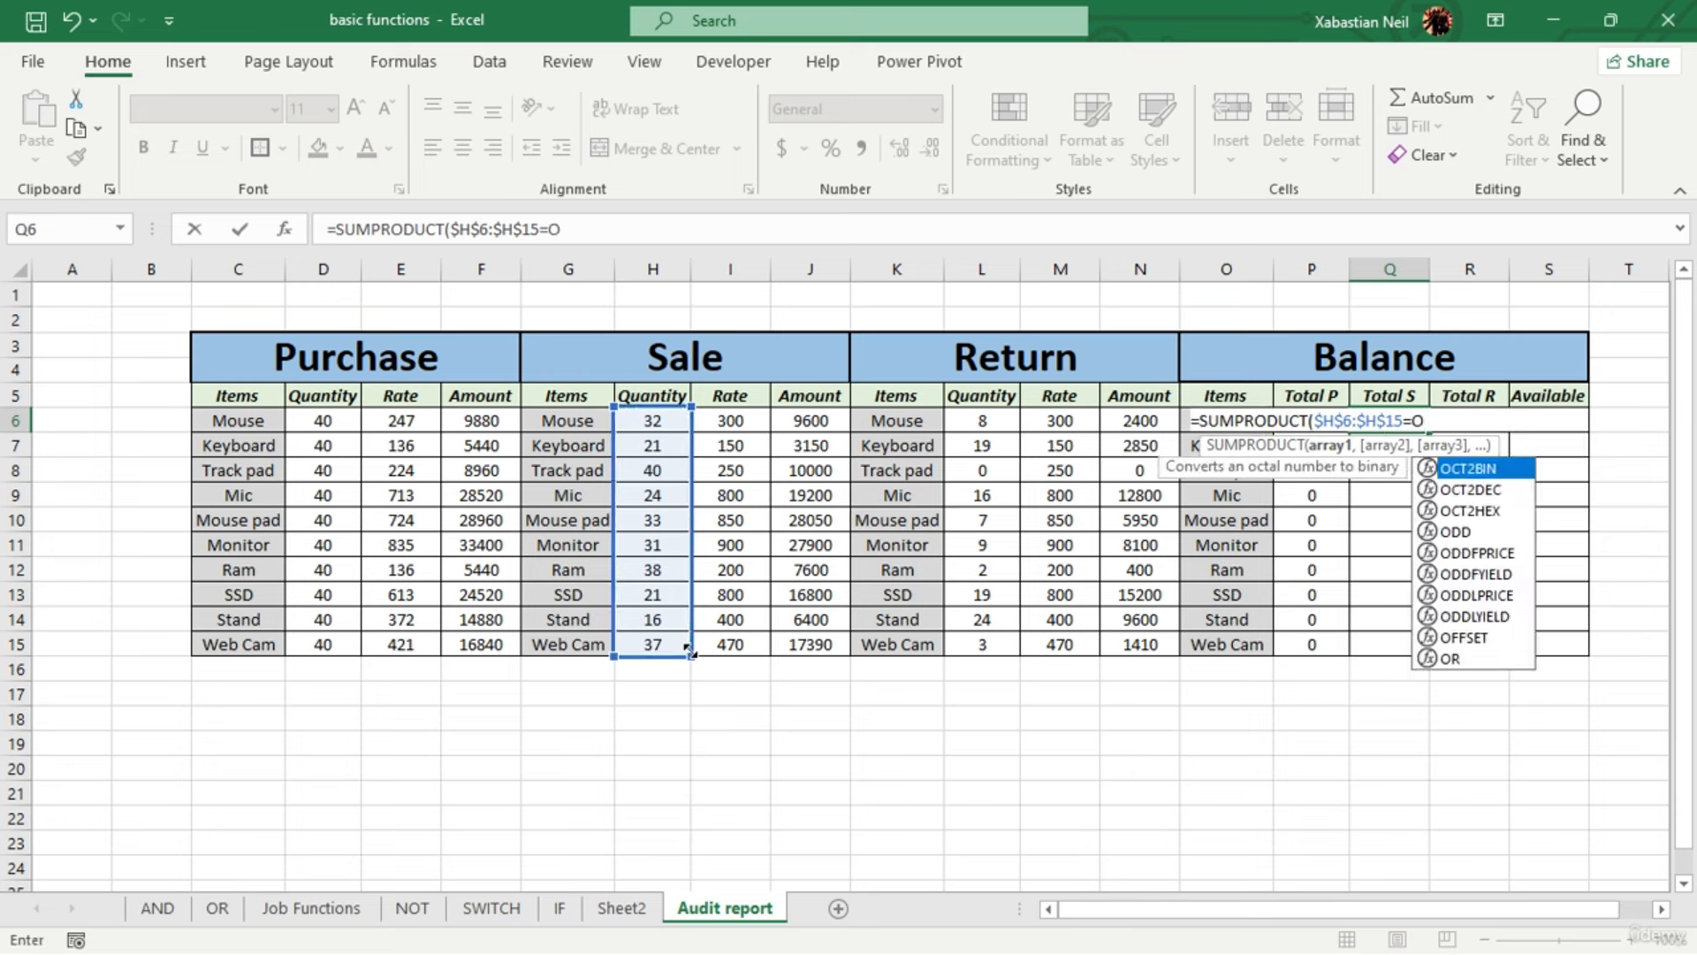
text(6)
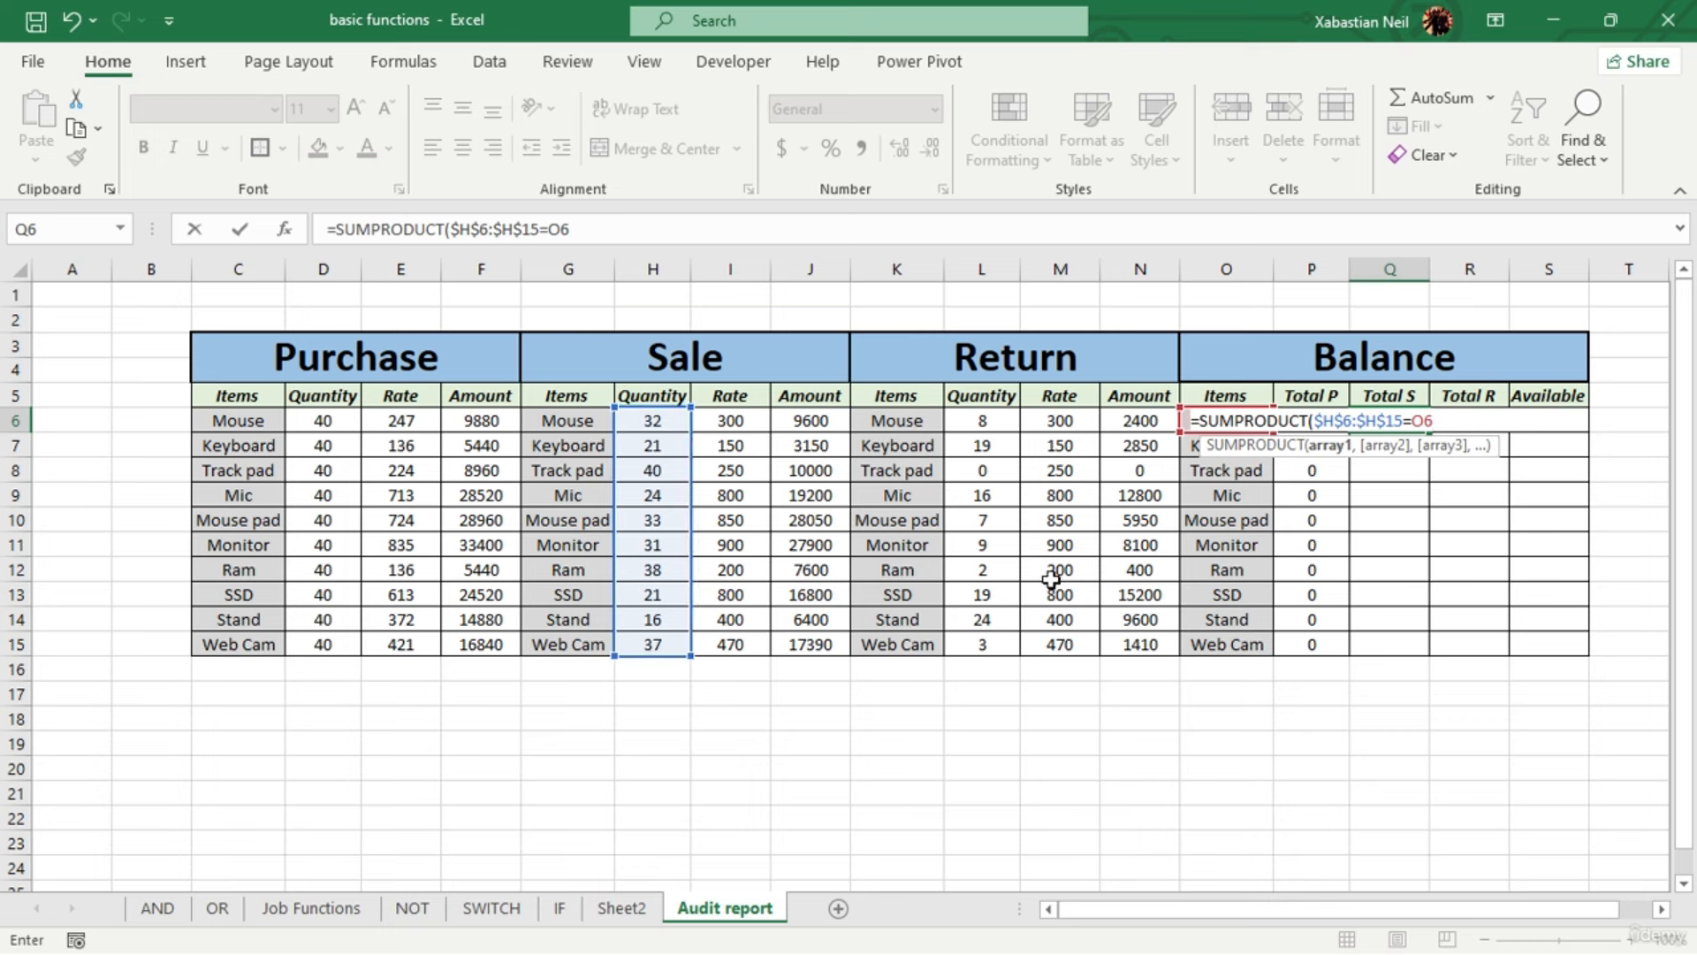
text()*)
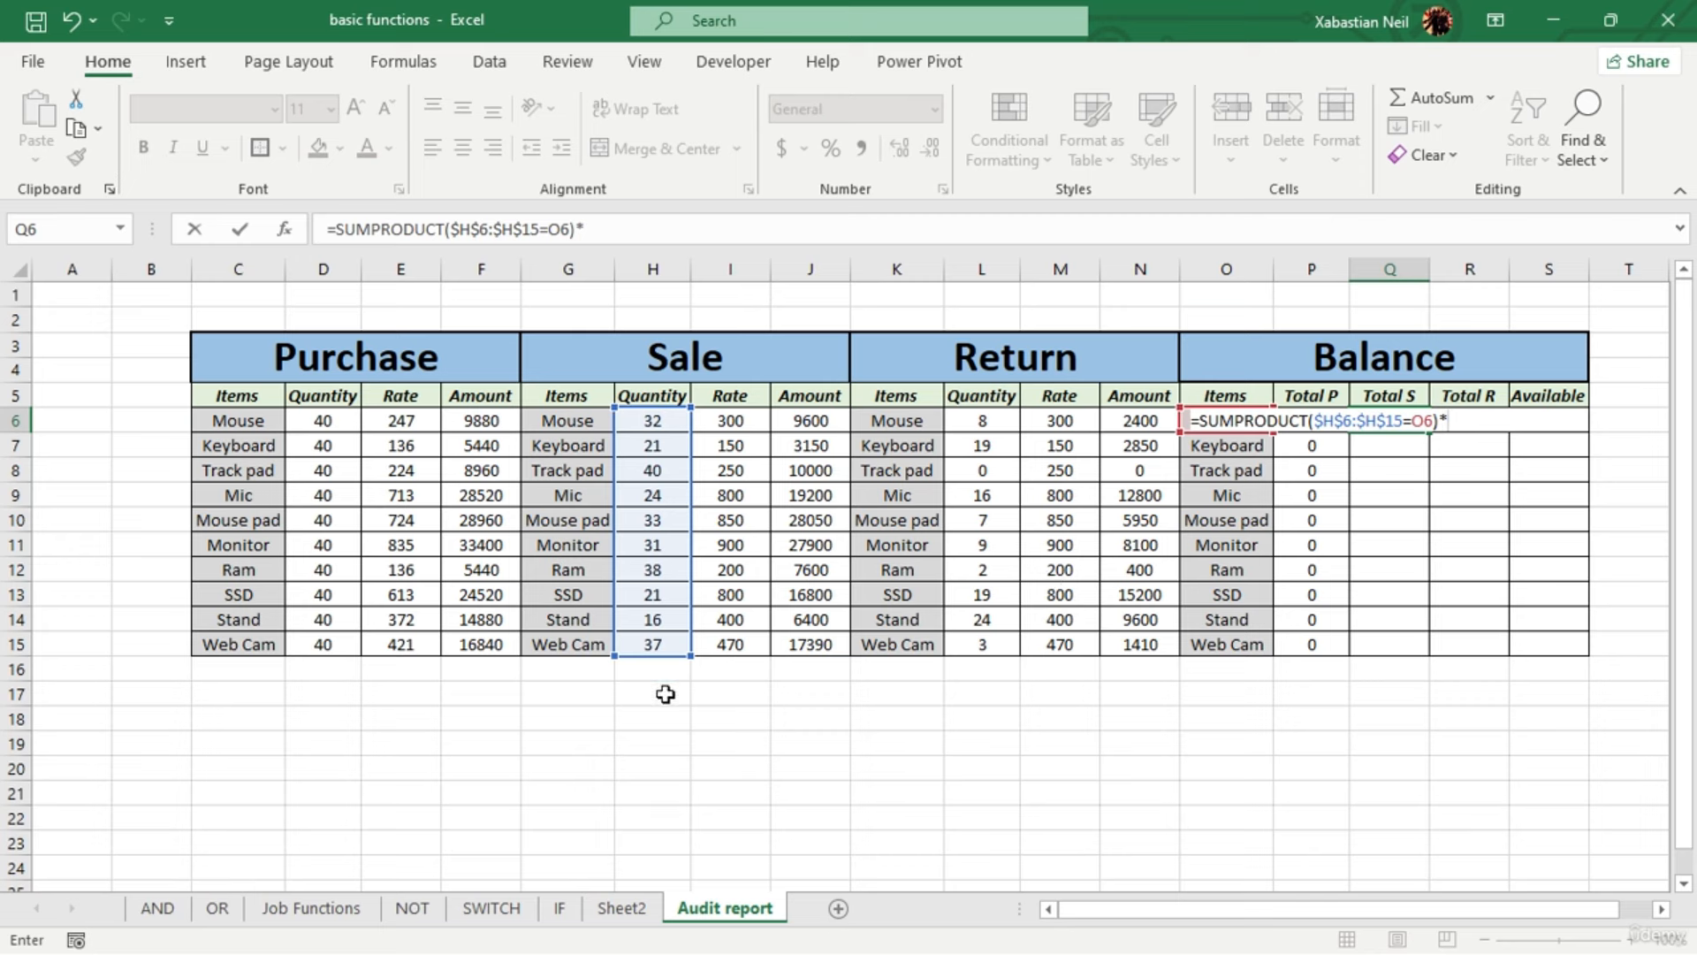
Replace the $H$6:$H$15 range in the Q6 condition with the Sale items range G6:G15
click(1407, 420)
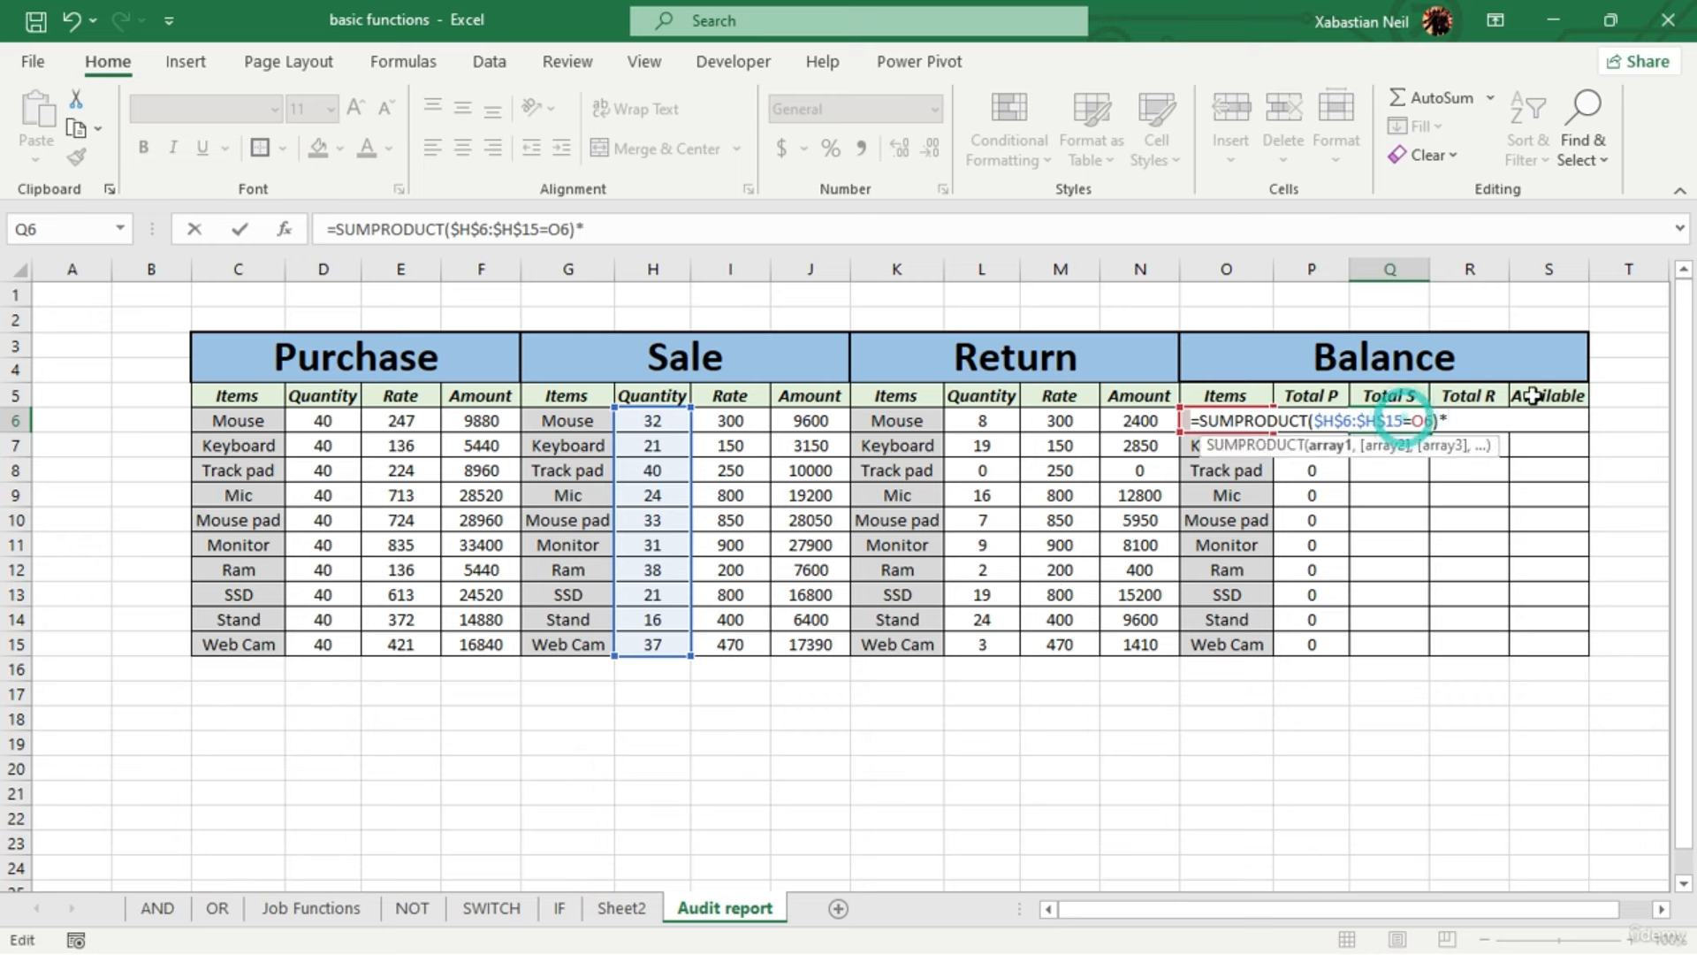
key(BackSpace)
key(BackSpace)
key(BackSpace)
key(BackSpace)
key(BackSpace)
key(BackSpace)
key(BackSpace)
key(BackSpace)
key(BackSpace)
key(BackSpace)
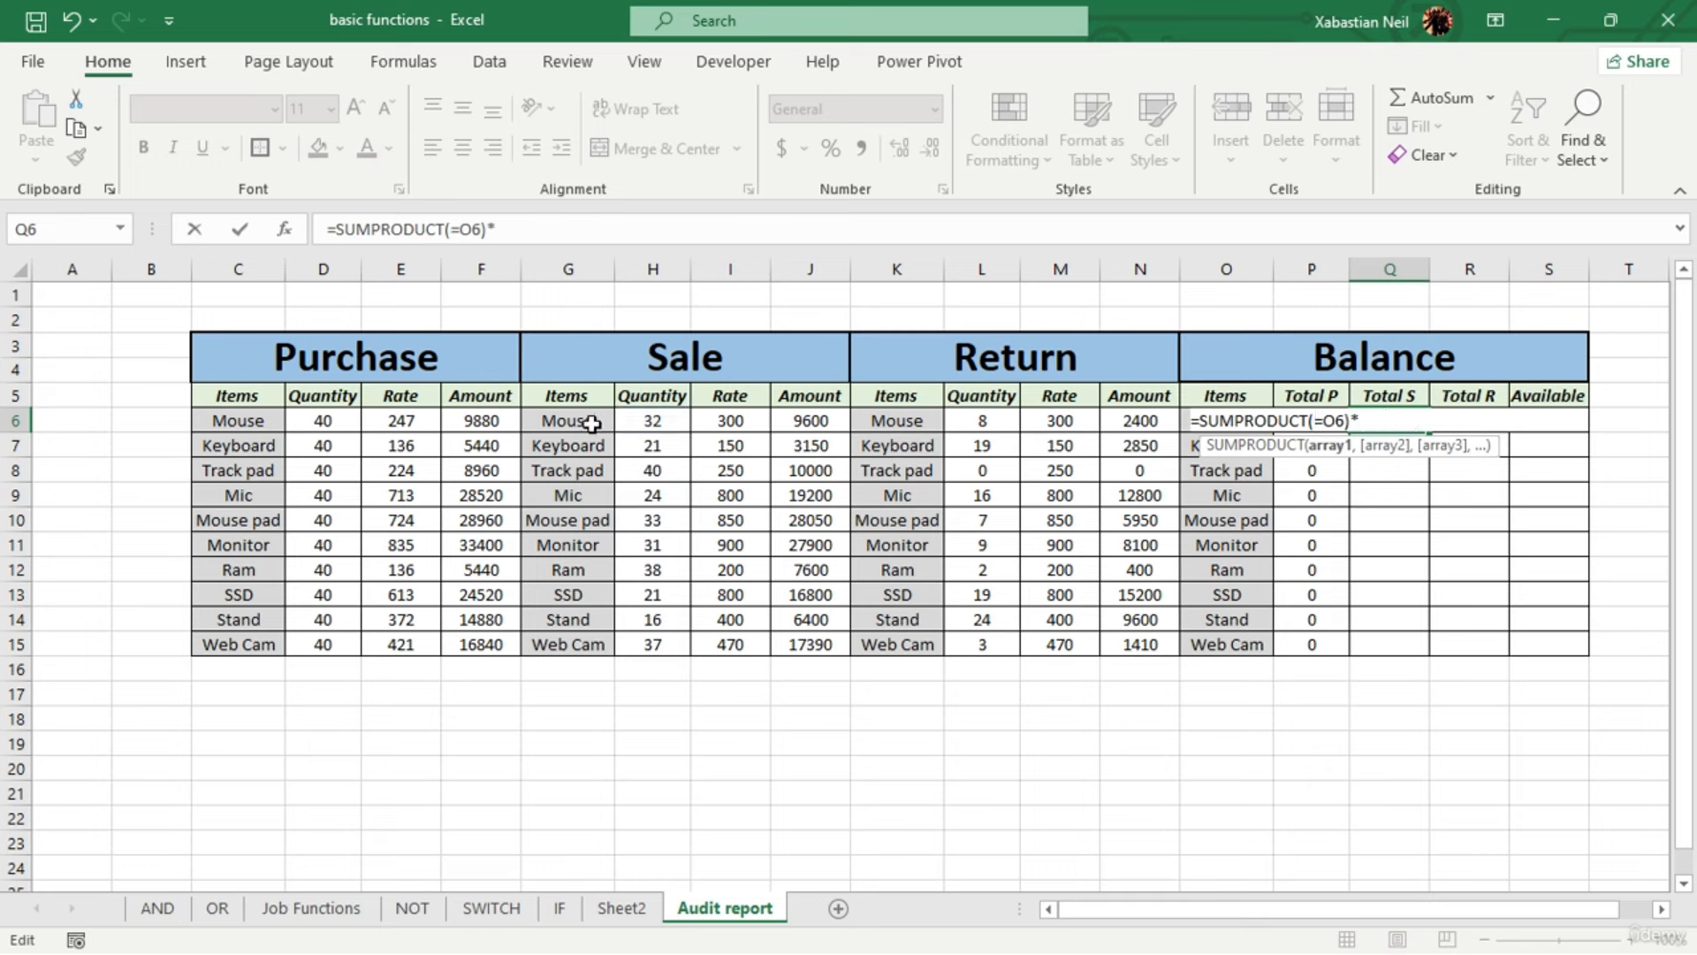
drag(591, 423, 568, 642)
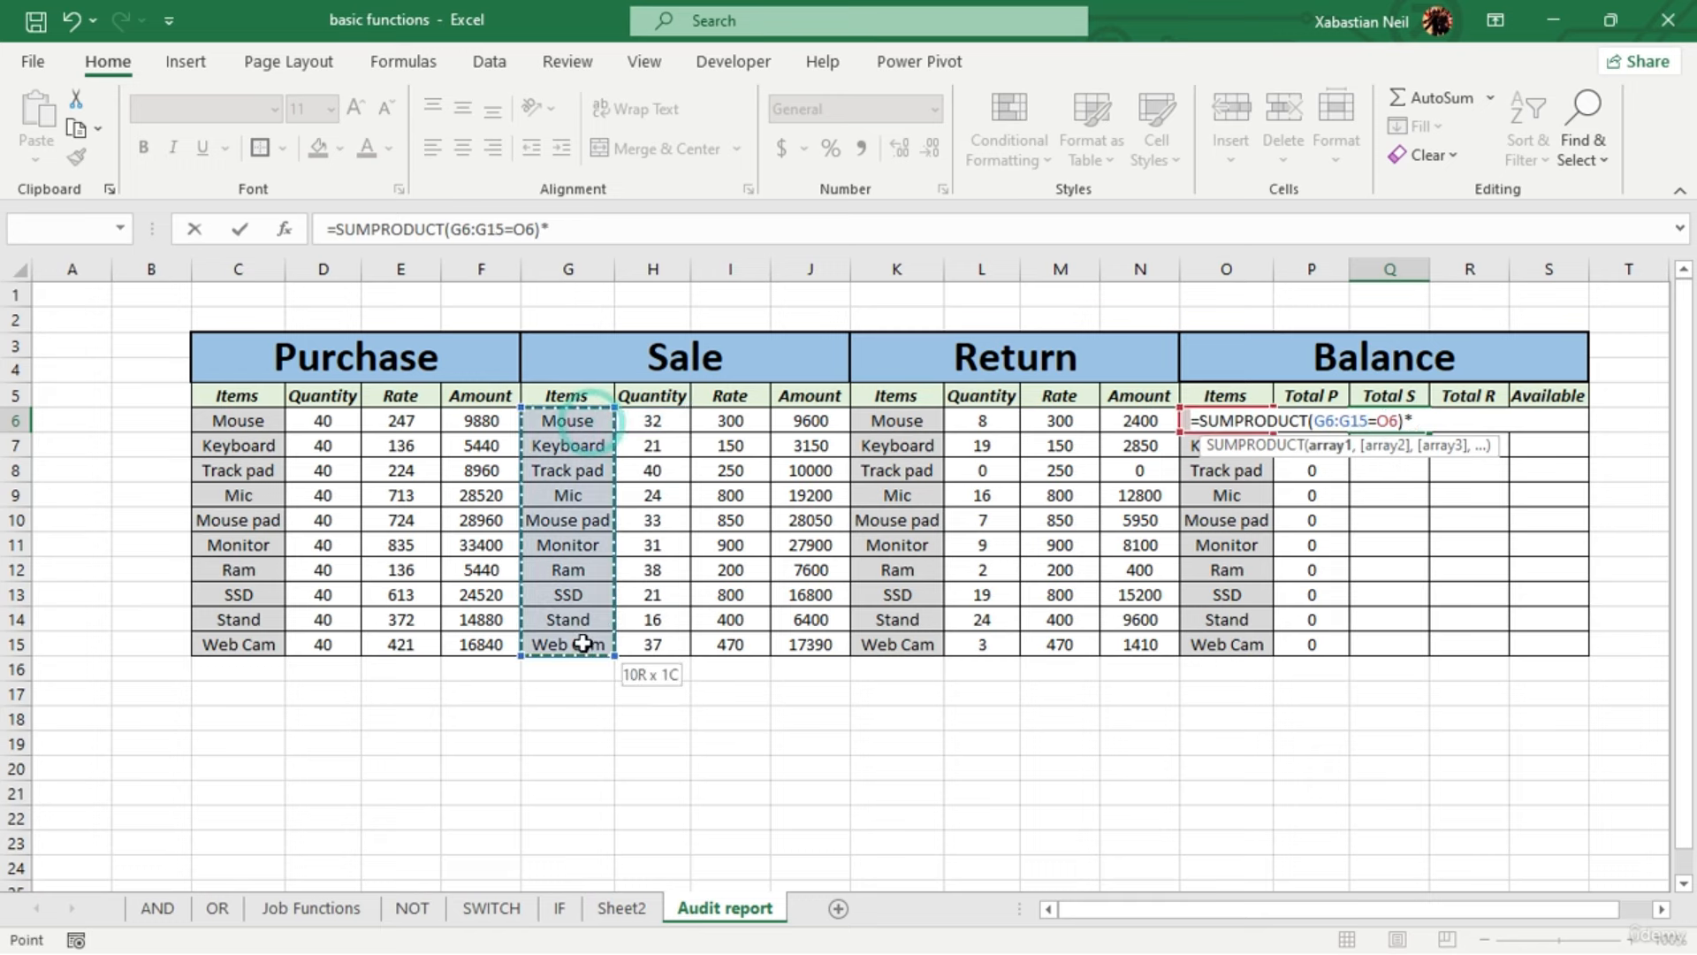
Complete Q6 as =SUMPRODUCT(G6:G15=O6)*($H$6:$H$15) and enter it
click(1446, 420)
text(()
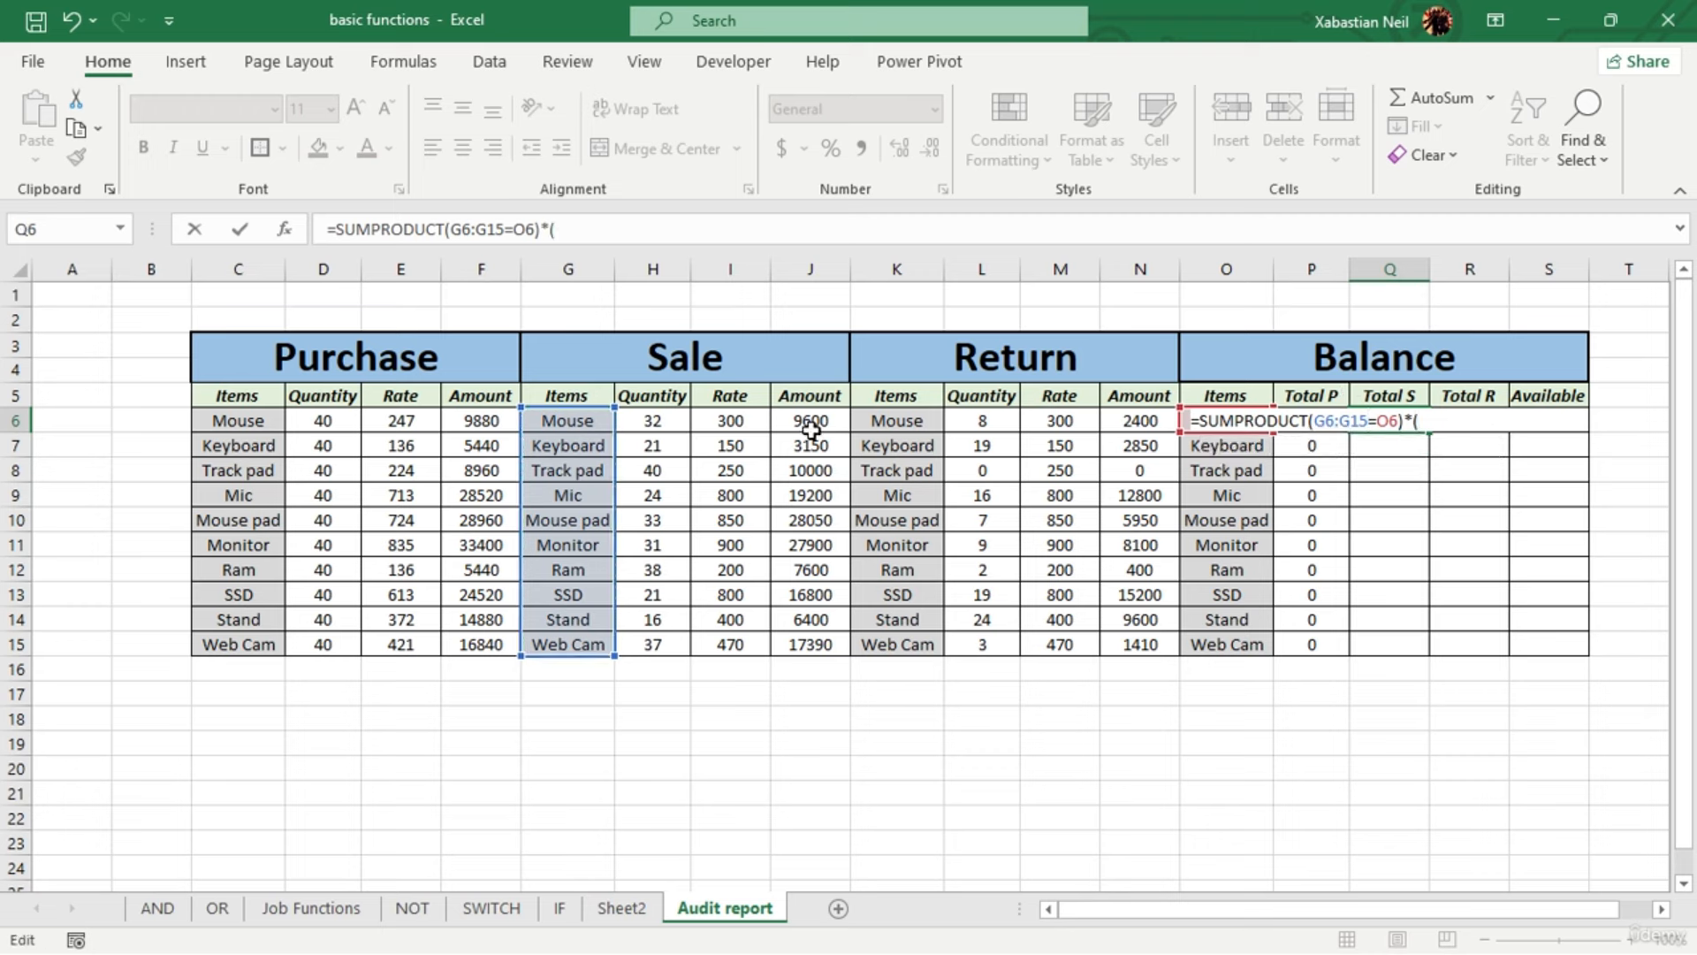
drag(639, 423, 676, 639)
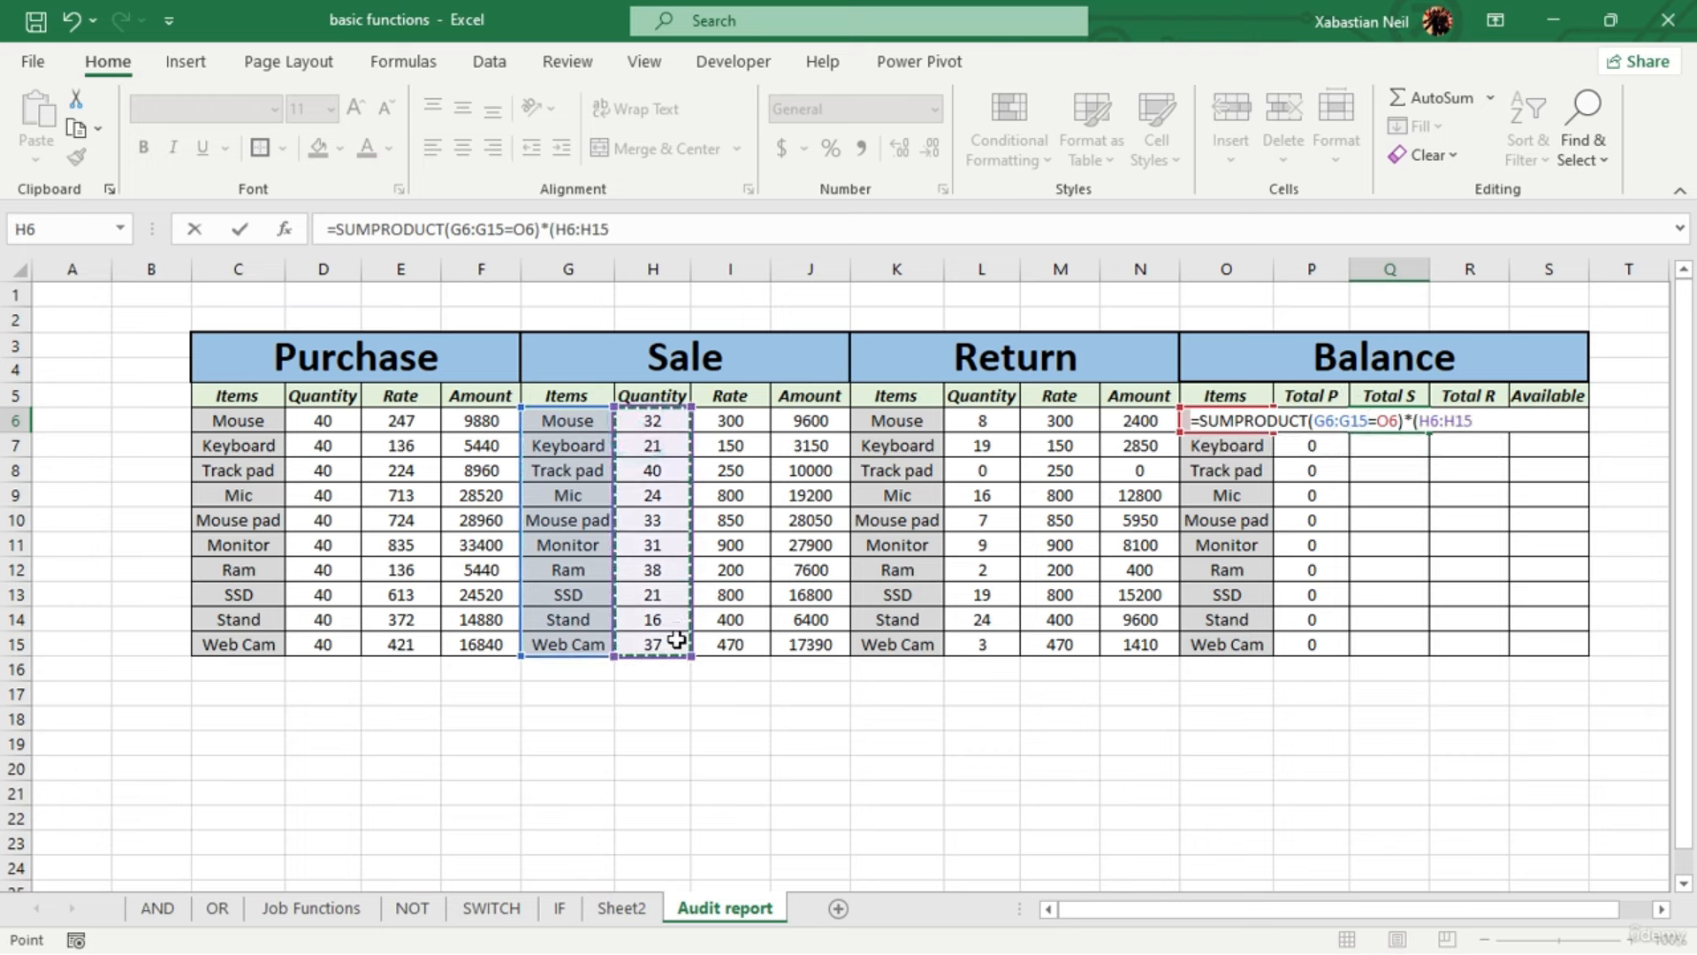
key(F4)
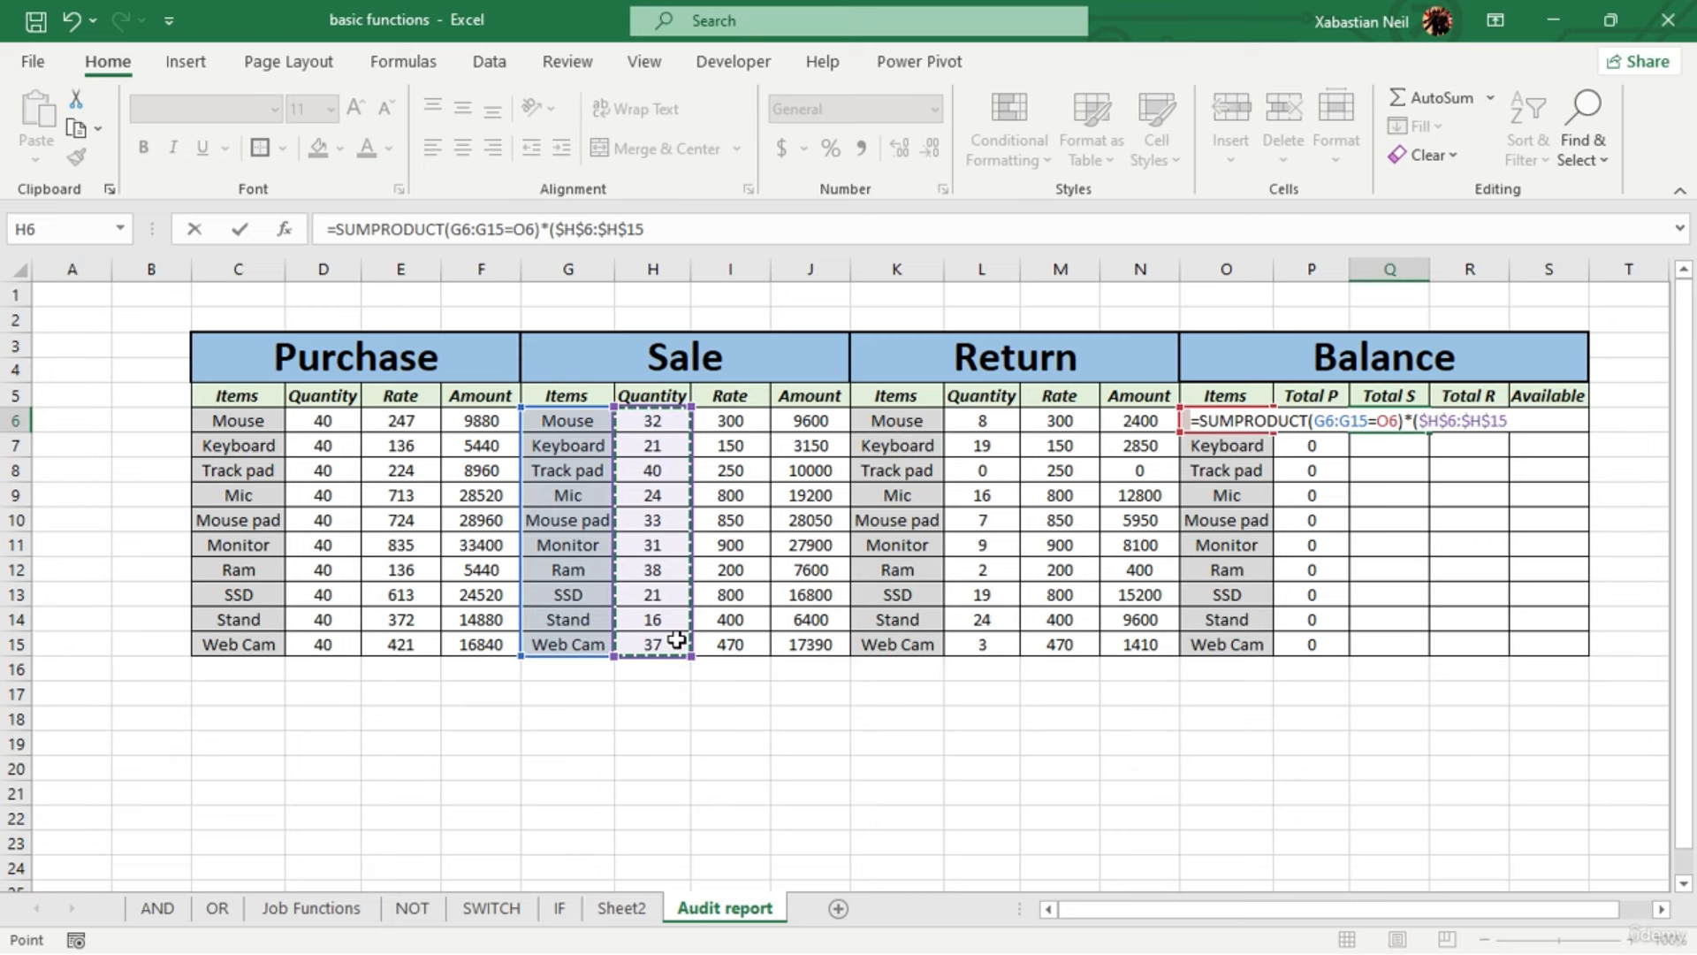
text())
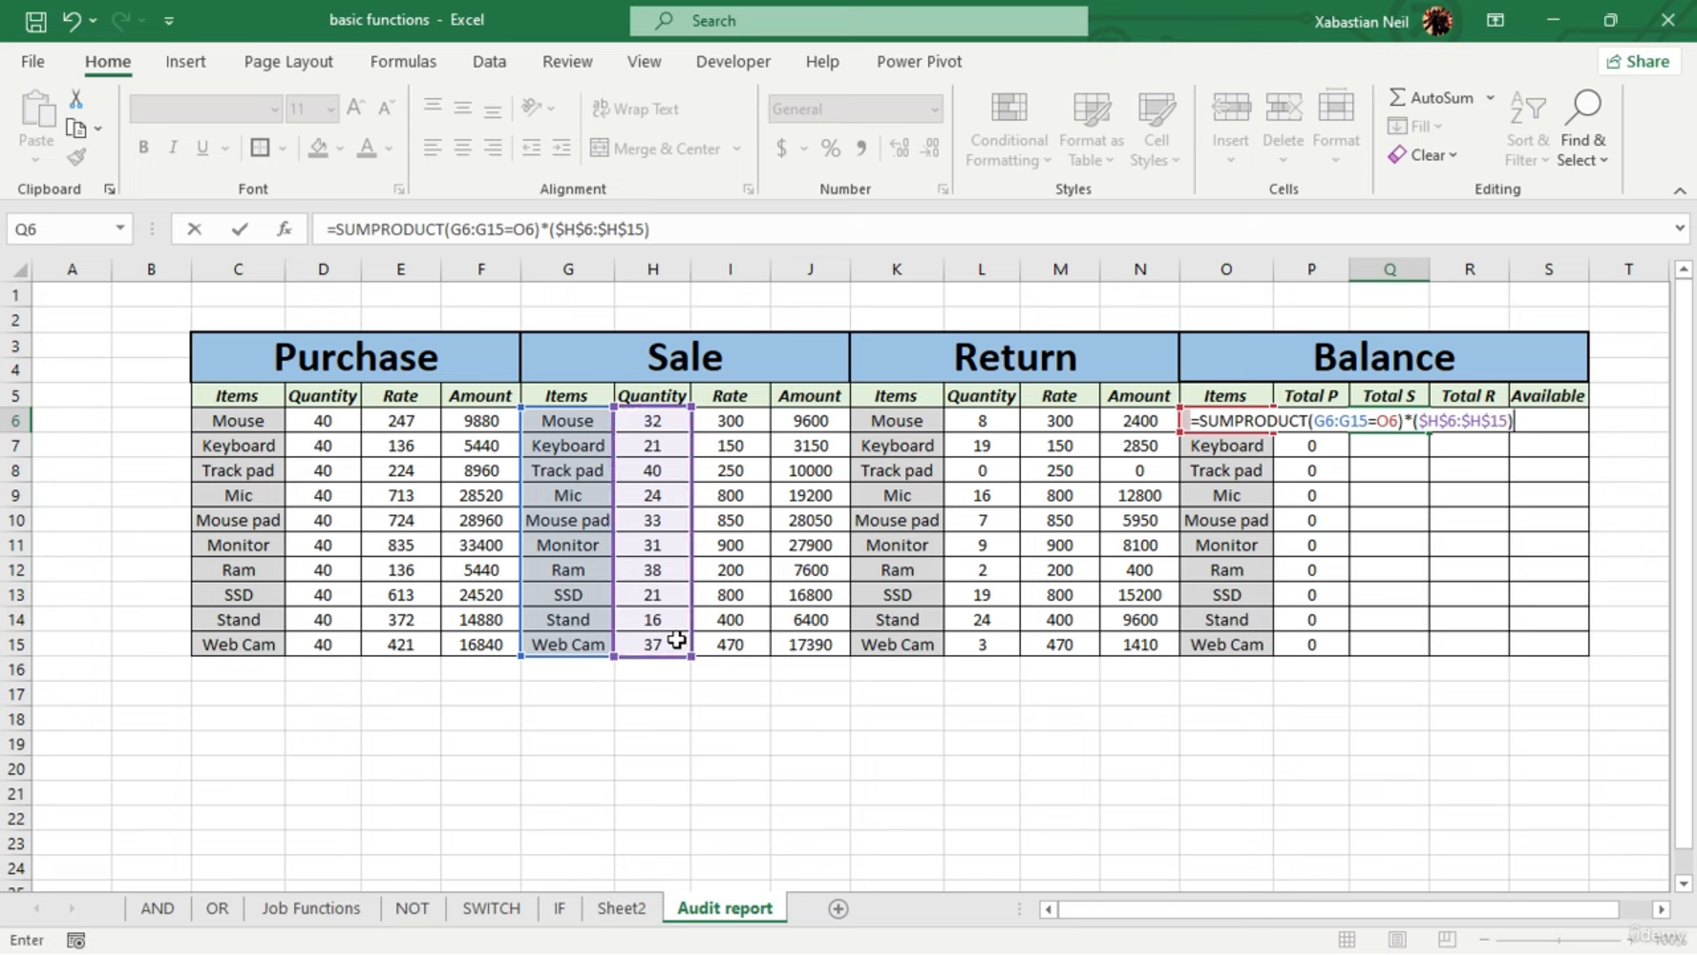
key(Return)
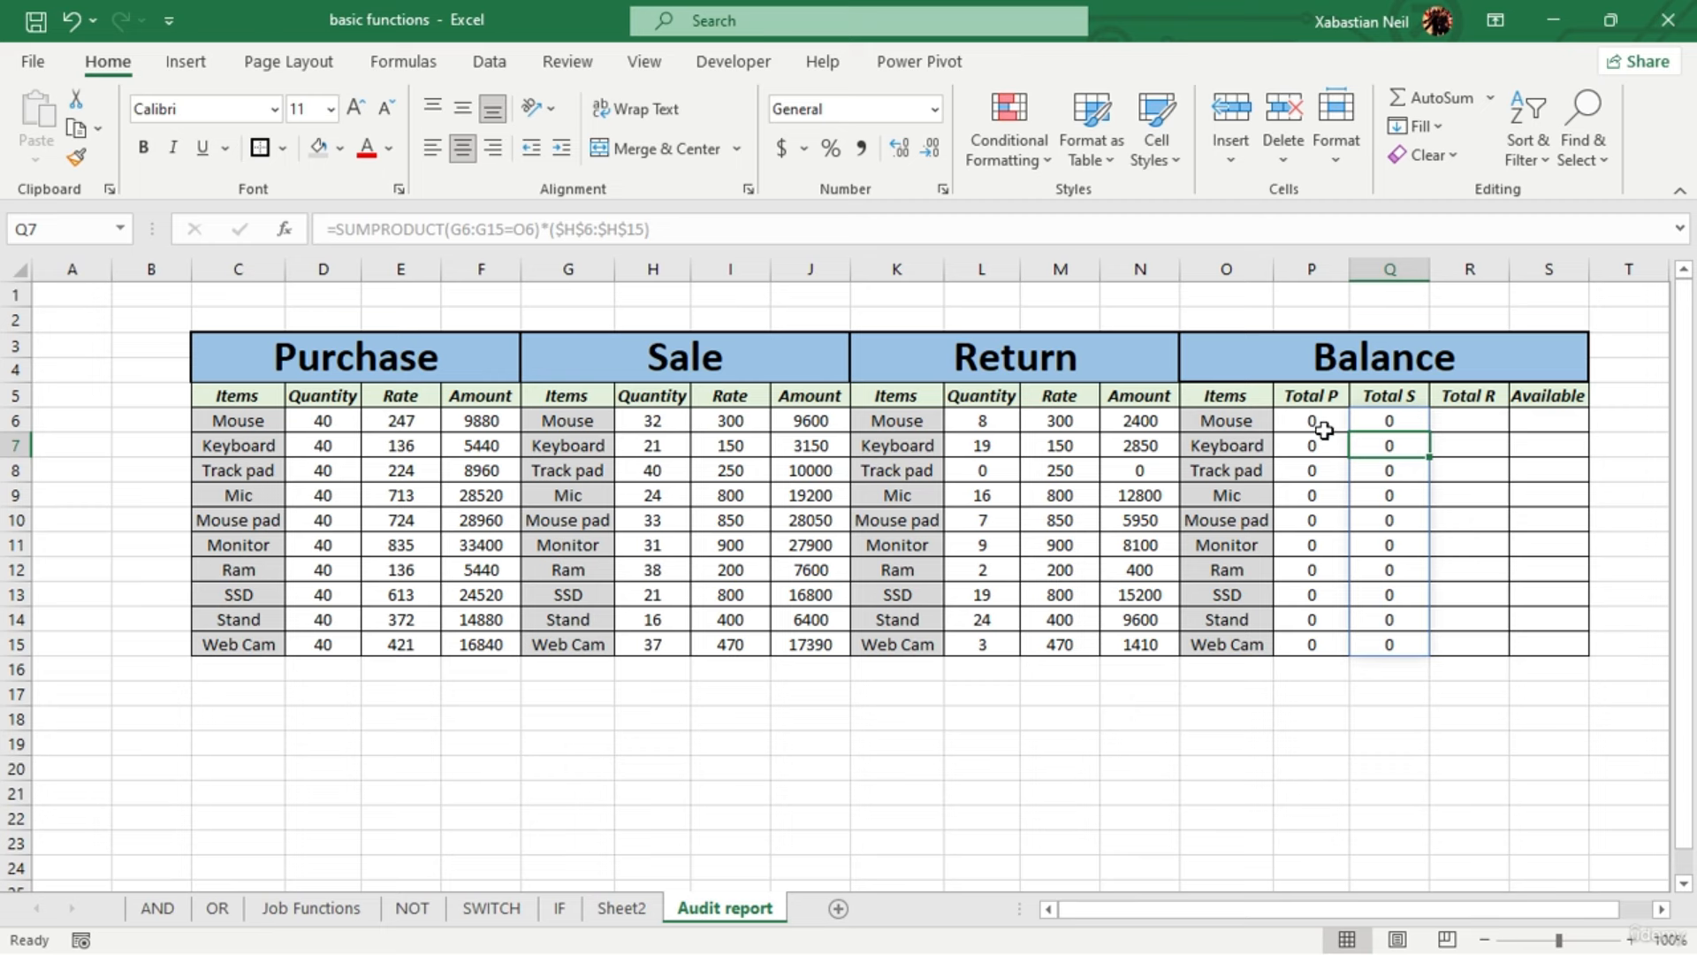
Clear the formulas from the Total P and Total S columns, P6:P15 and Q6:Q15
drag(1313, 424, 1317, 631)
key(Delete)
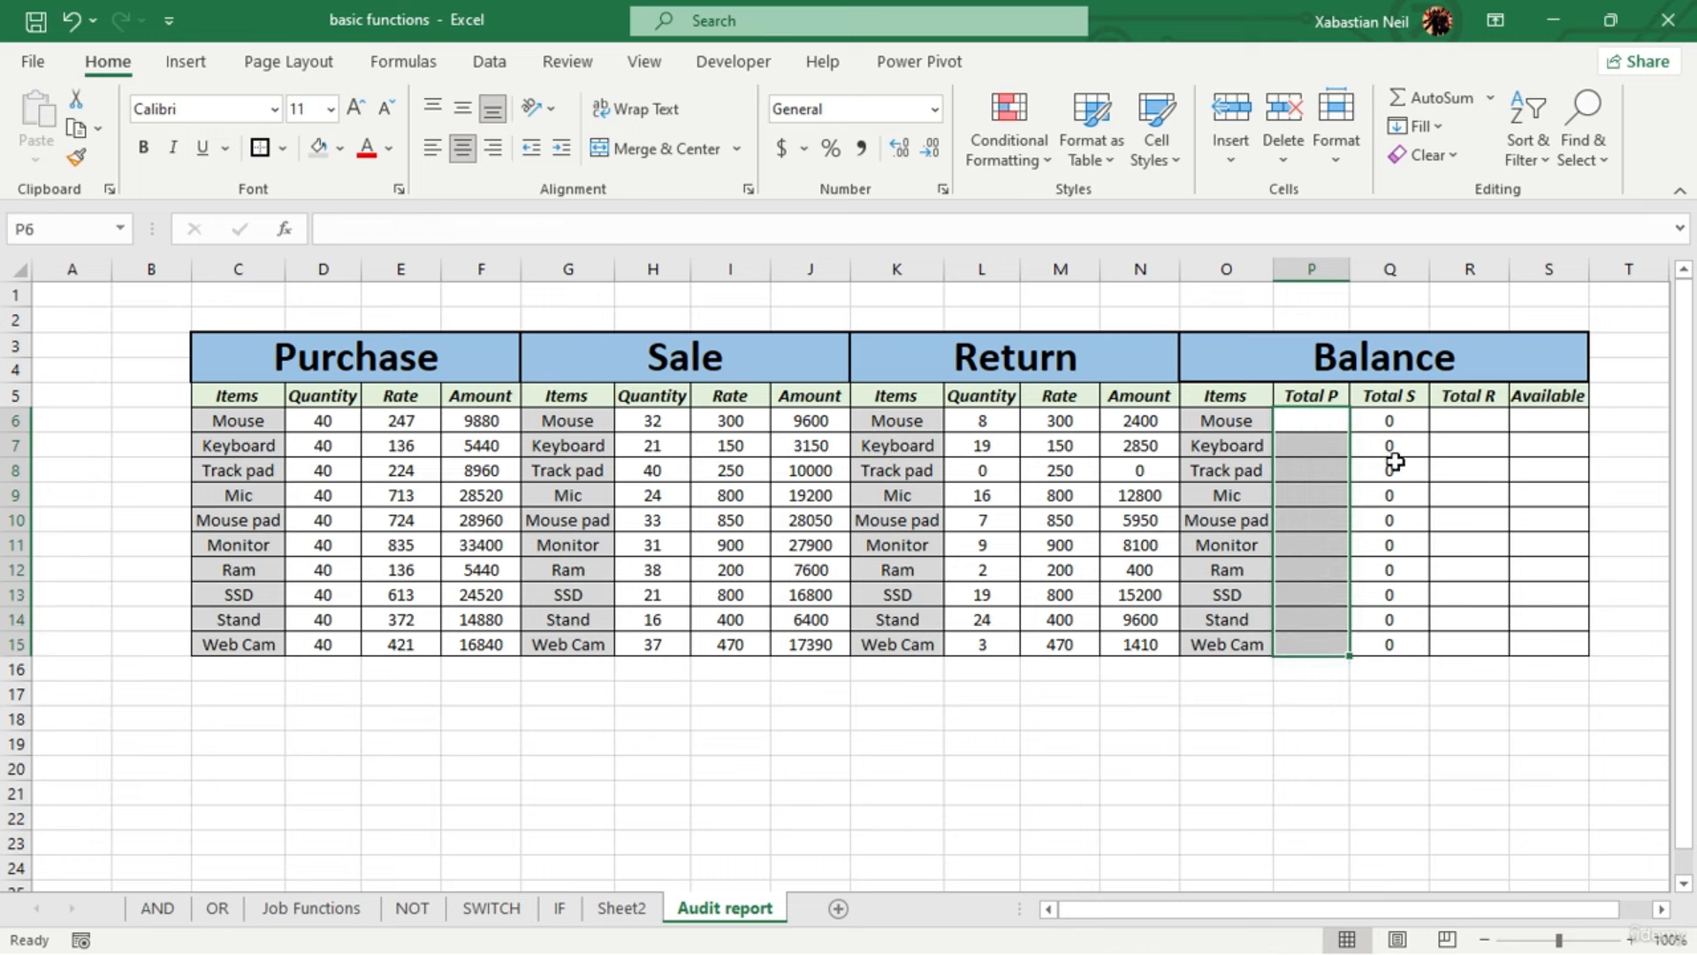
drag(1395, 422, 1405, 642)
key(Delete)
Enter =SUMPRODUCT(D6:D15) in P6 to total the Purchase quantities
double_click(1326, 422)
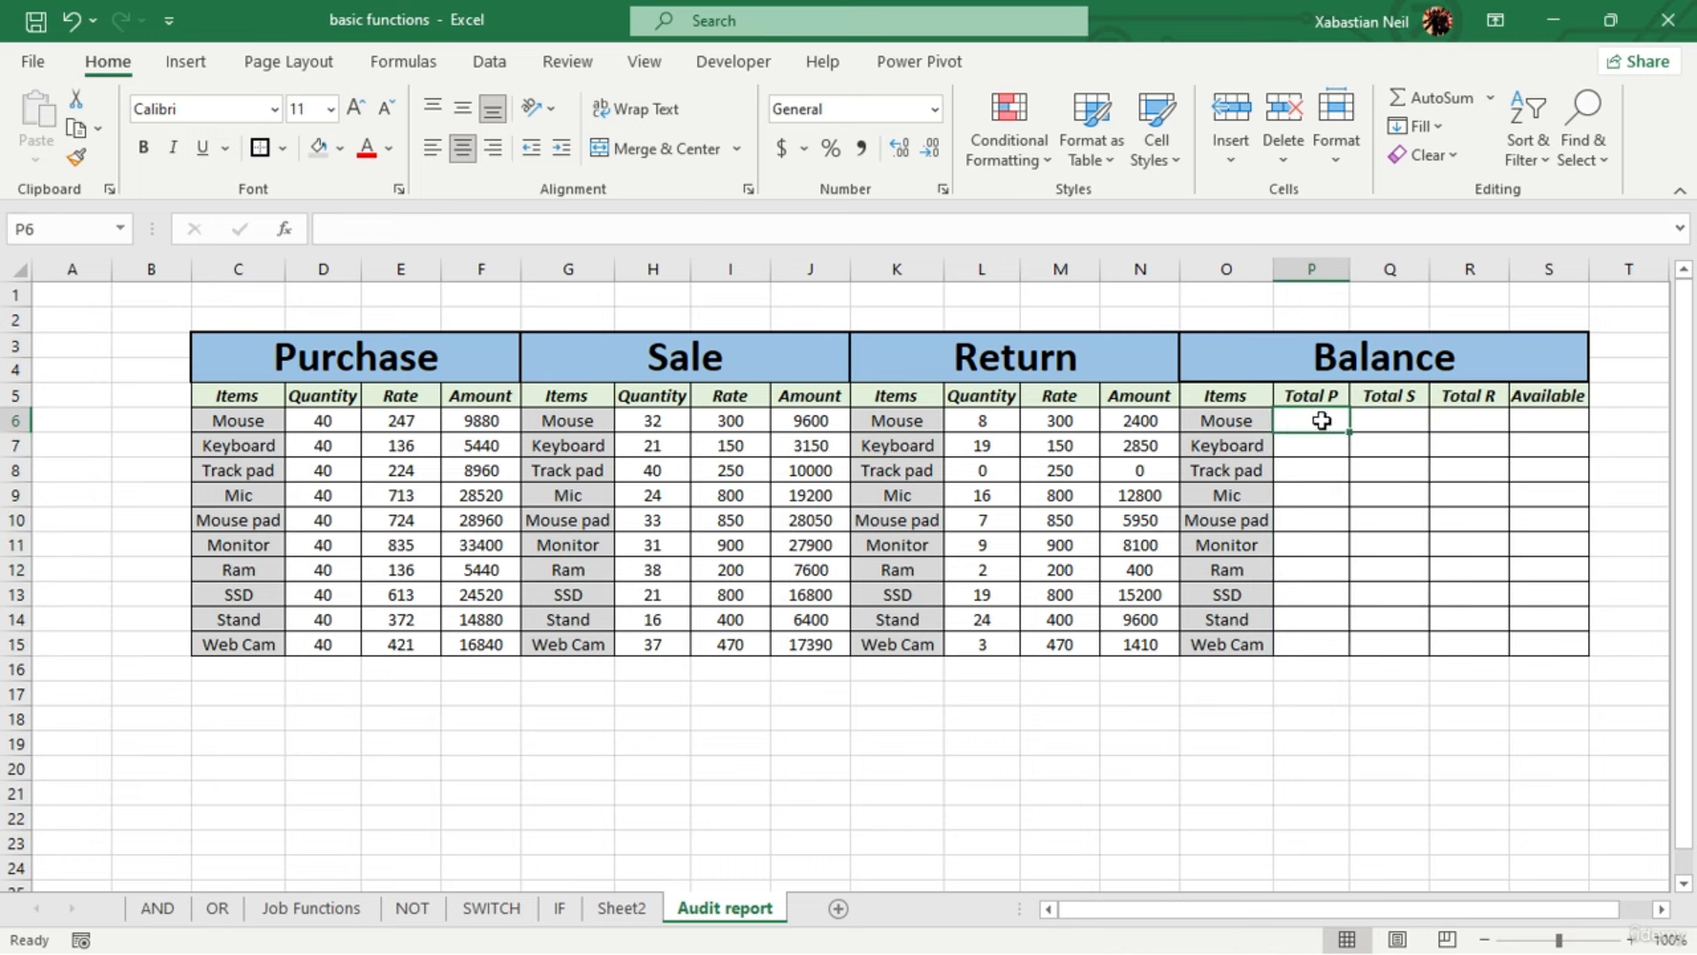
text(=)
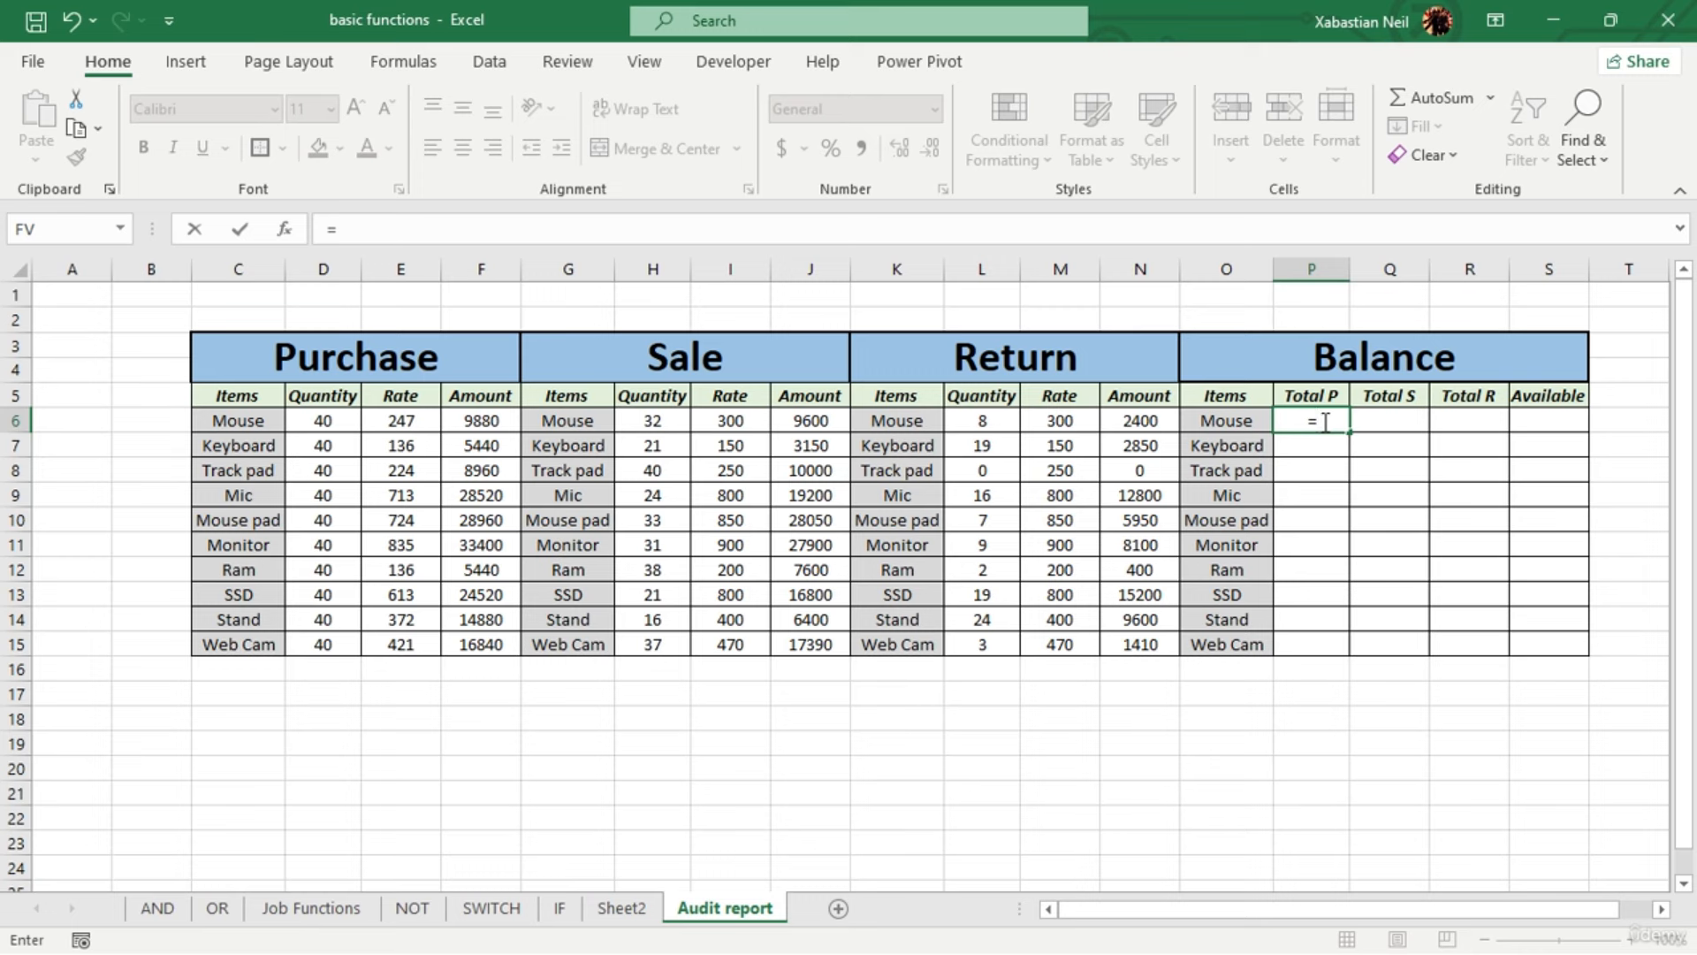
text(sum)
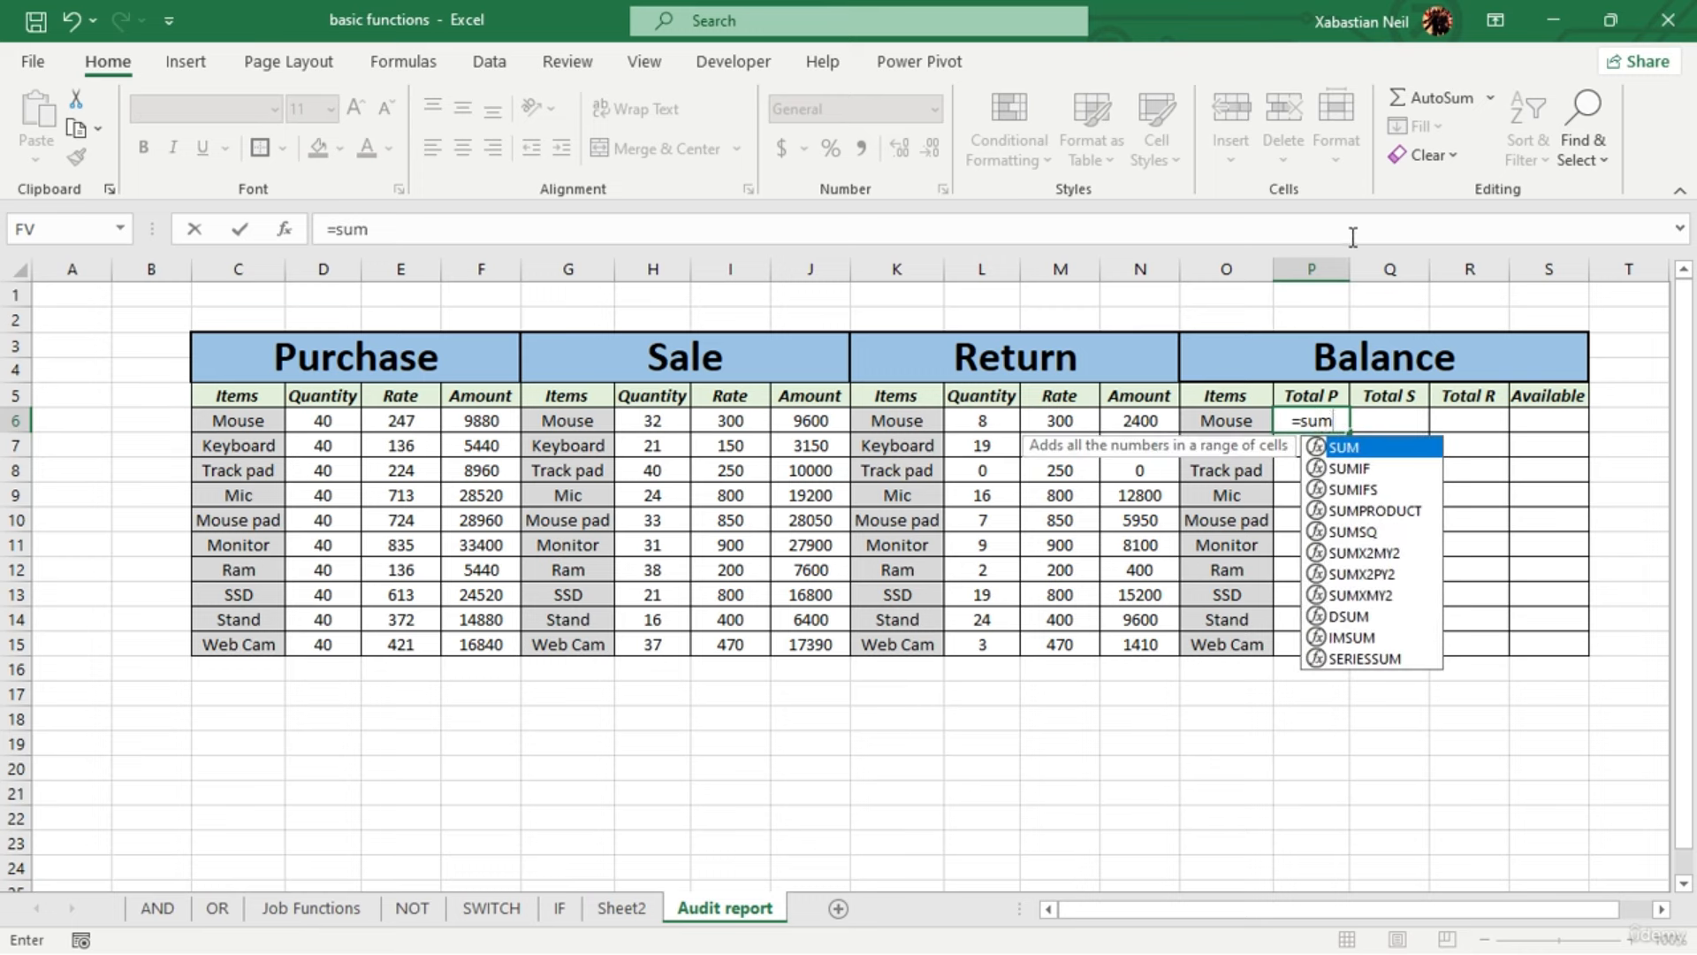
text(pr)
key(Tab)
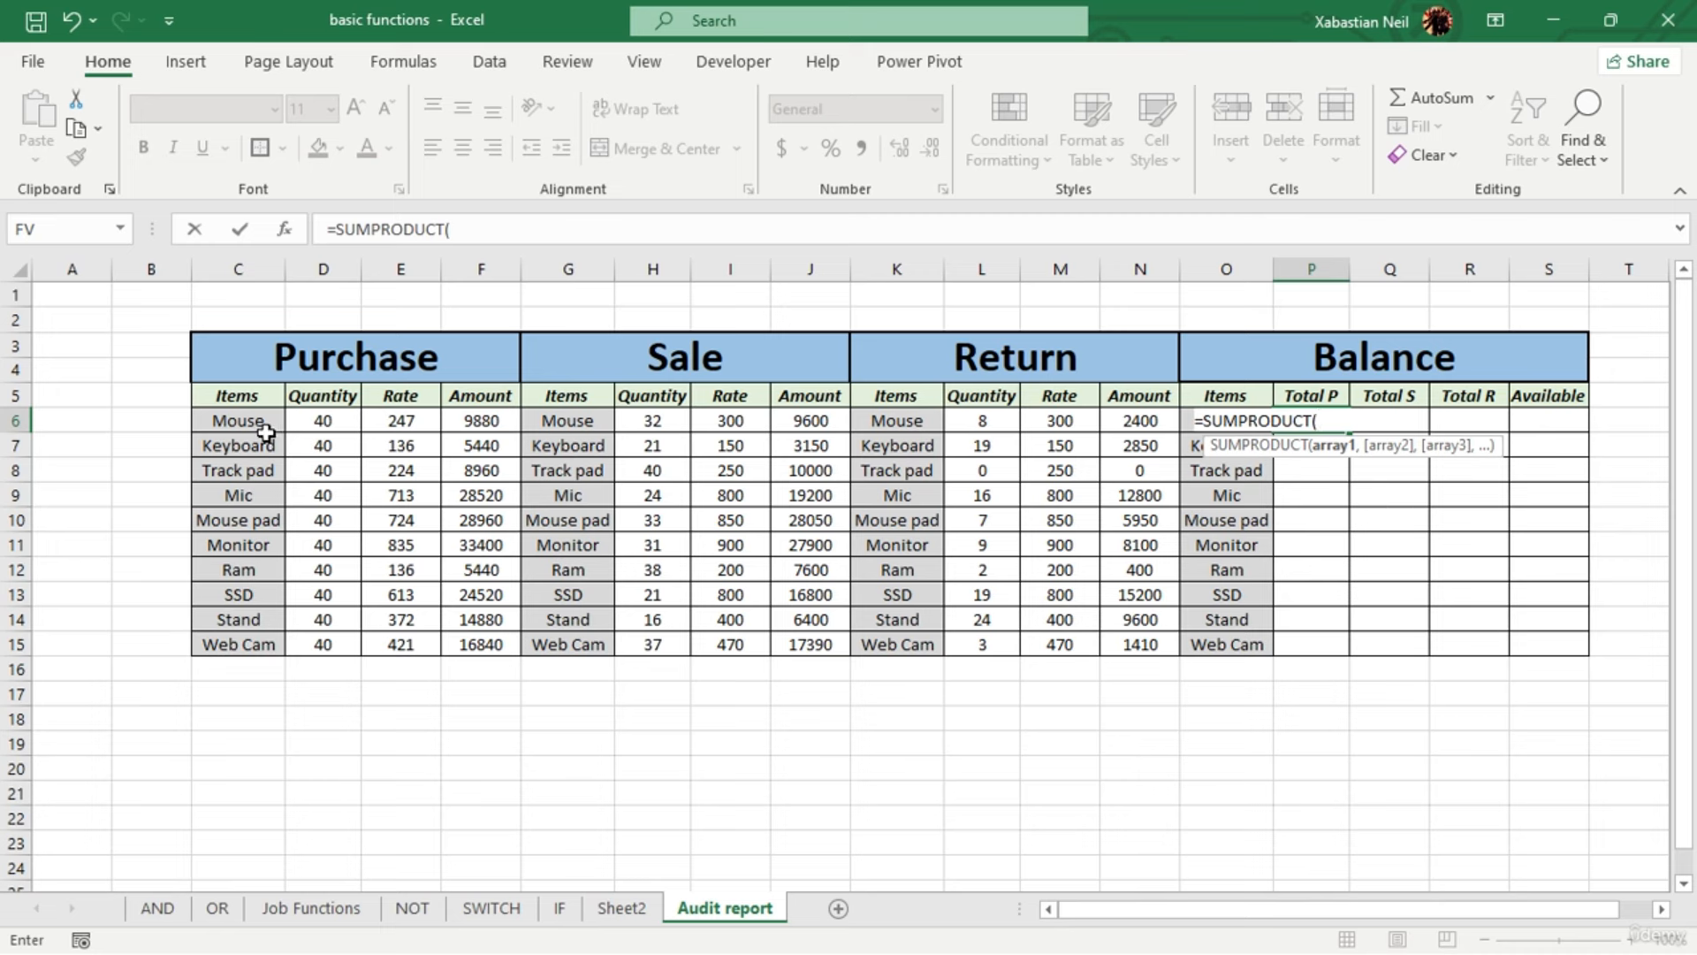
drag(333, 427, 336, 631)
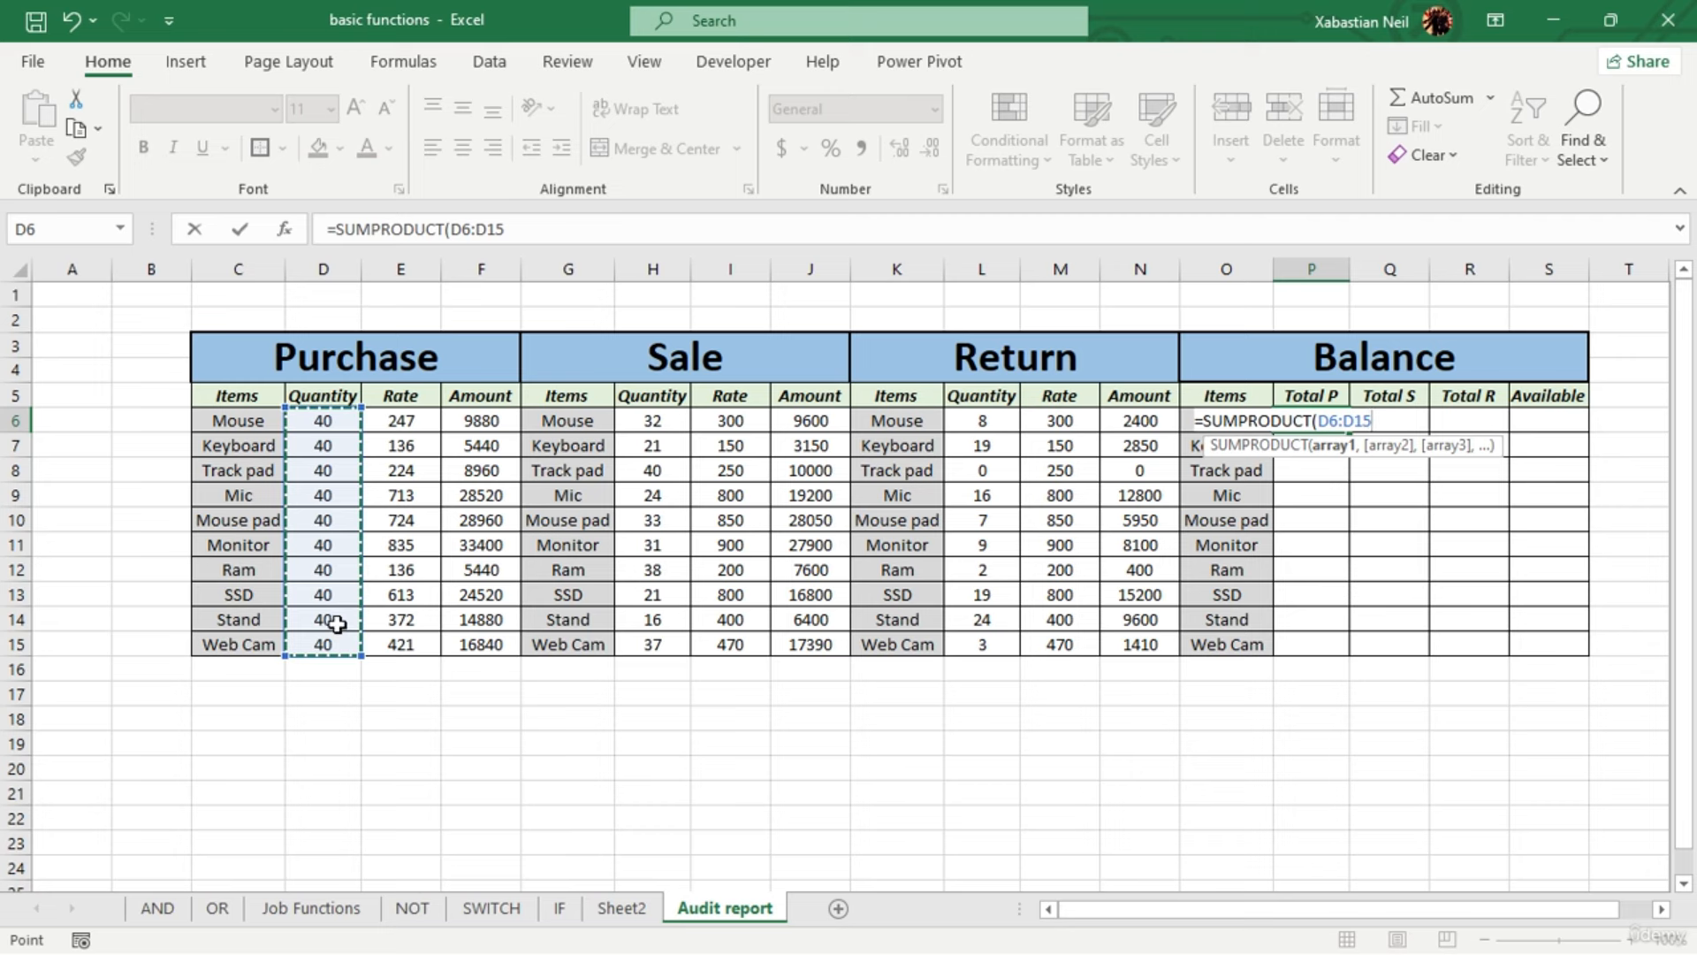
text(,)
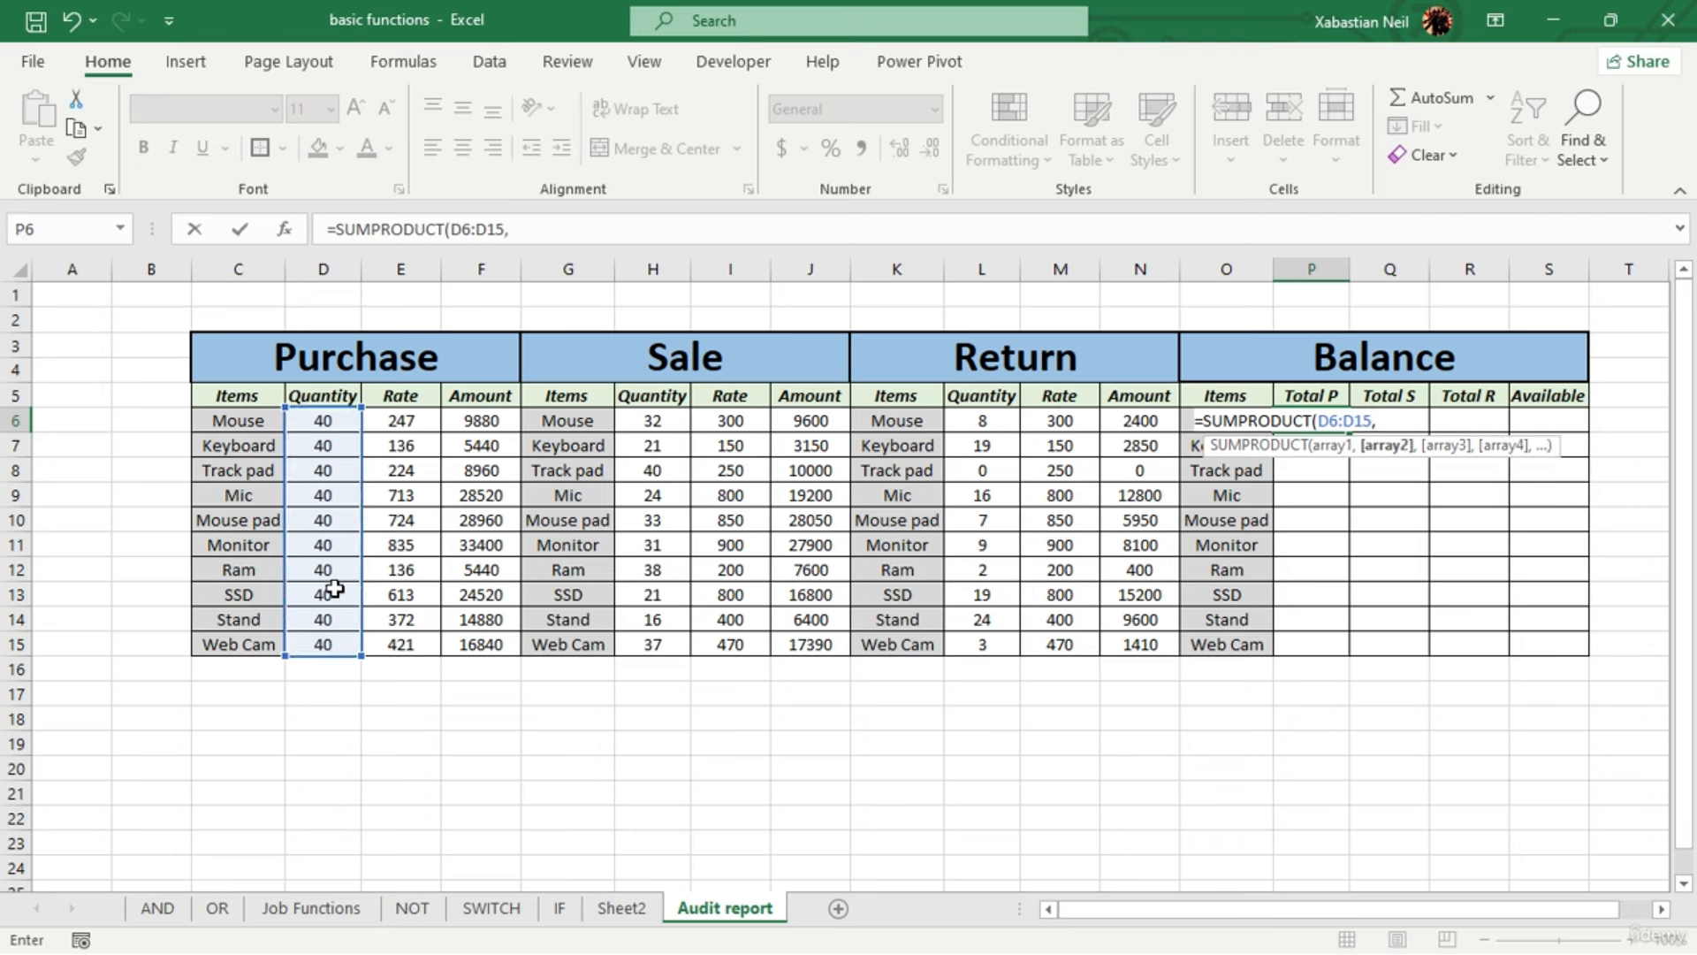
key(BackSpace)
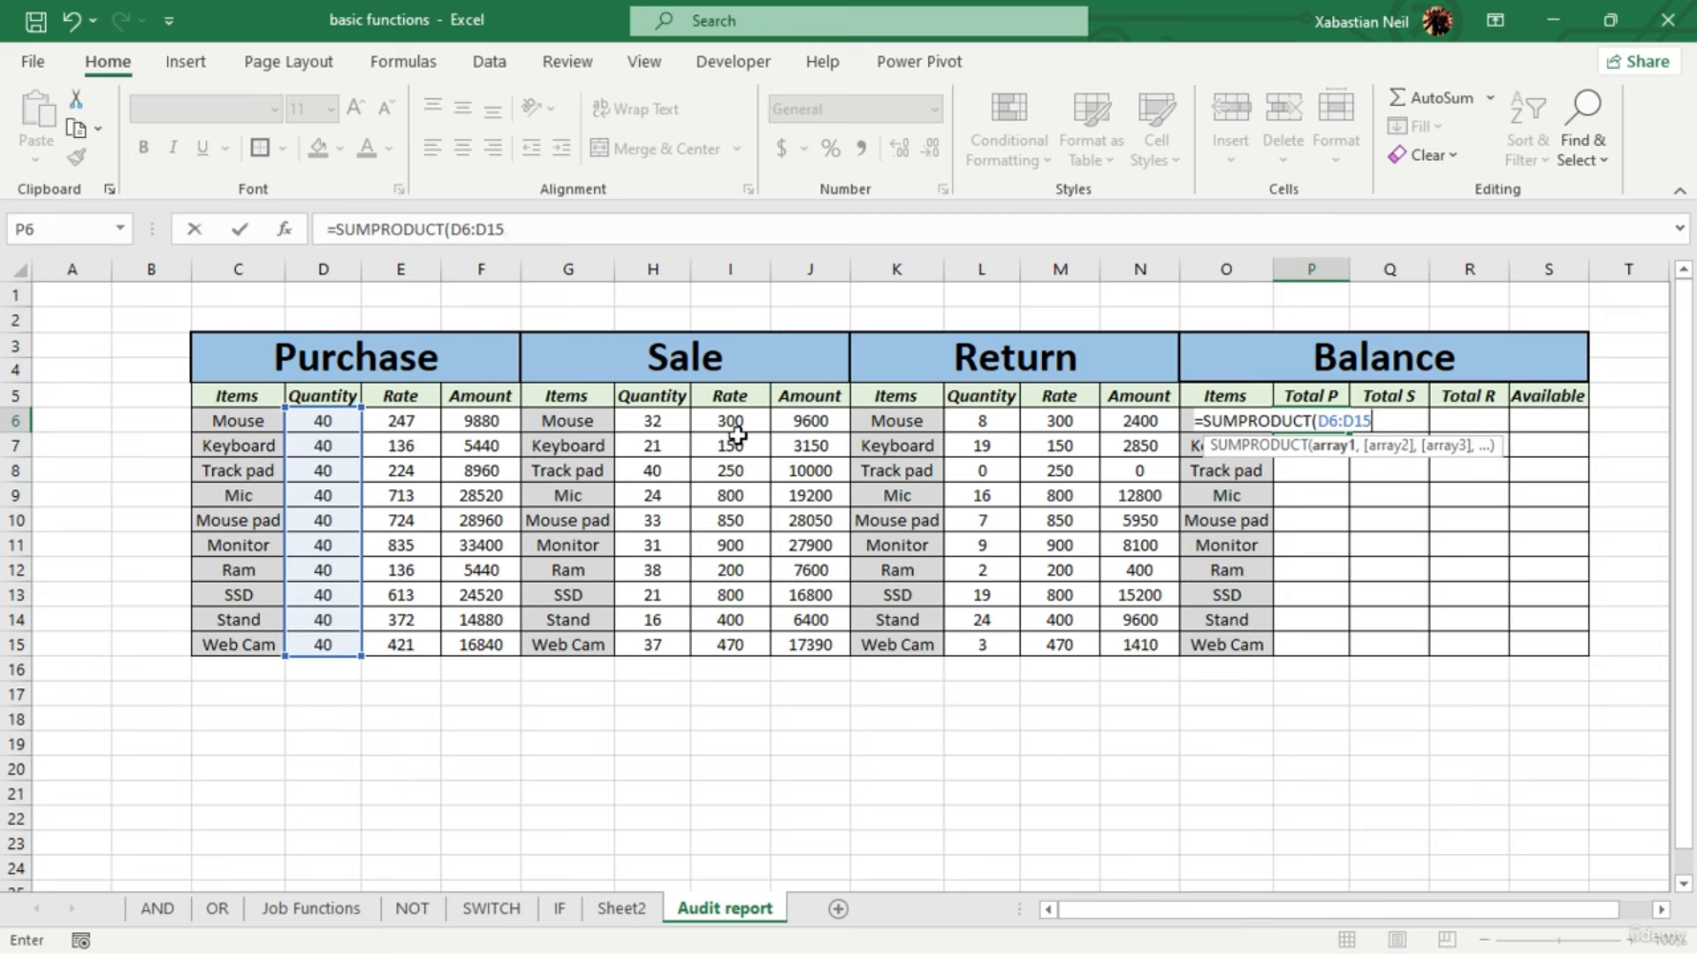
text())
key(Return)
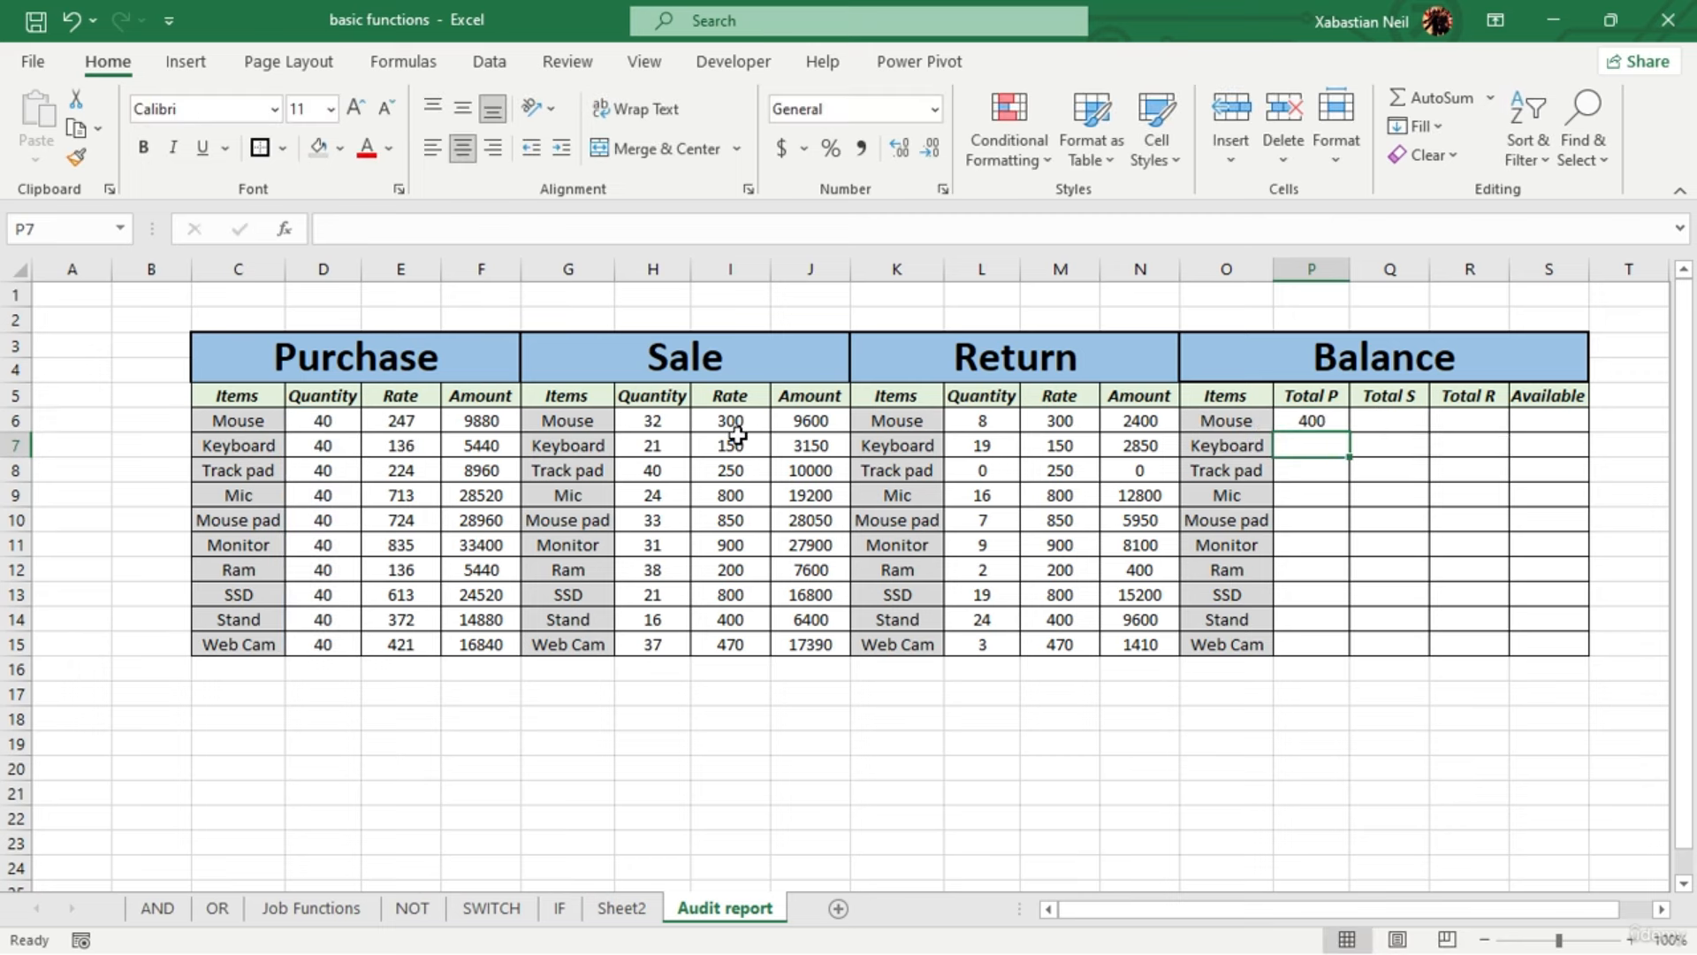
Fill the P6 formula down the Total P column through P15
click(1344, 422)
double_click(1350, 431)
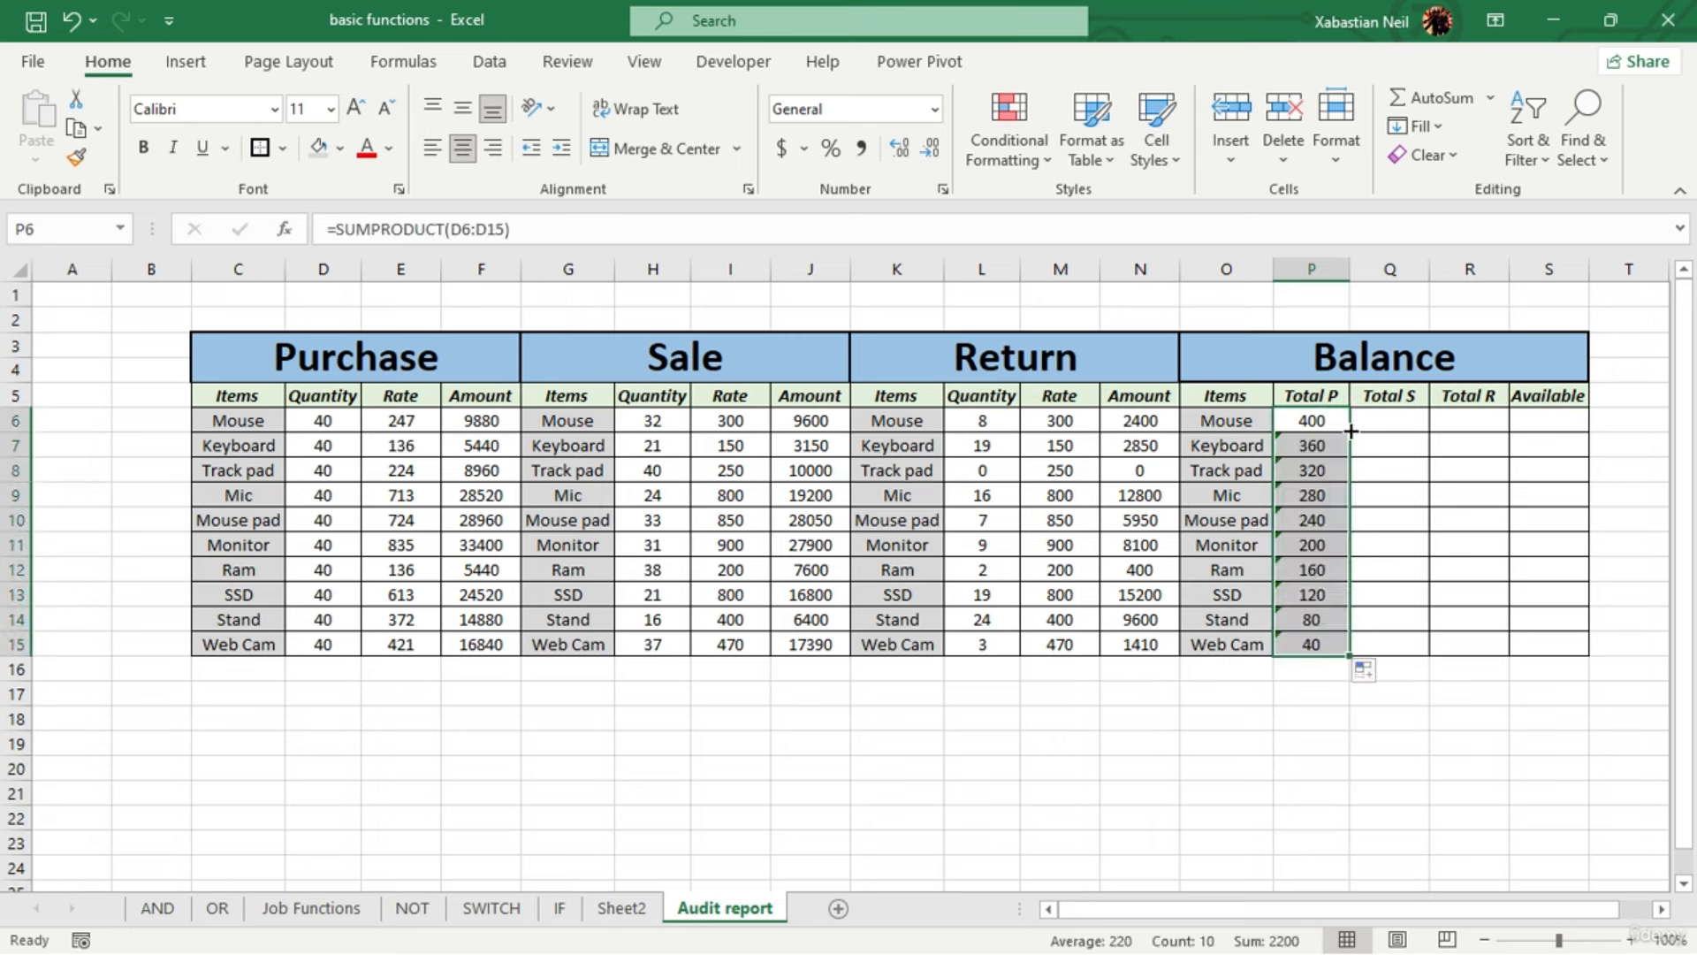
click(1337, 723)
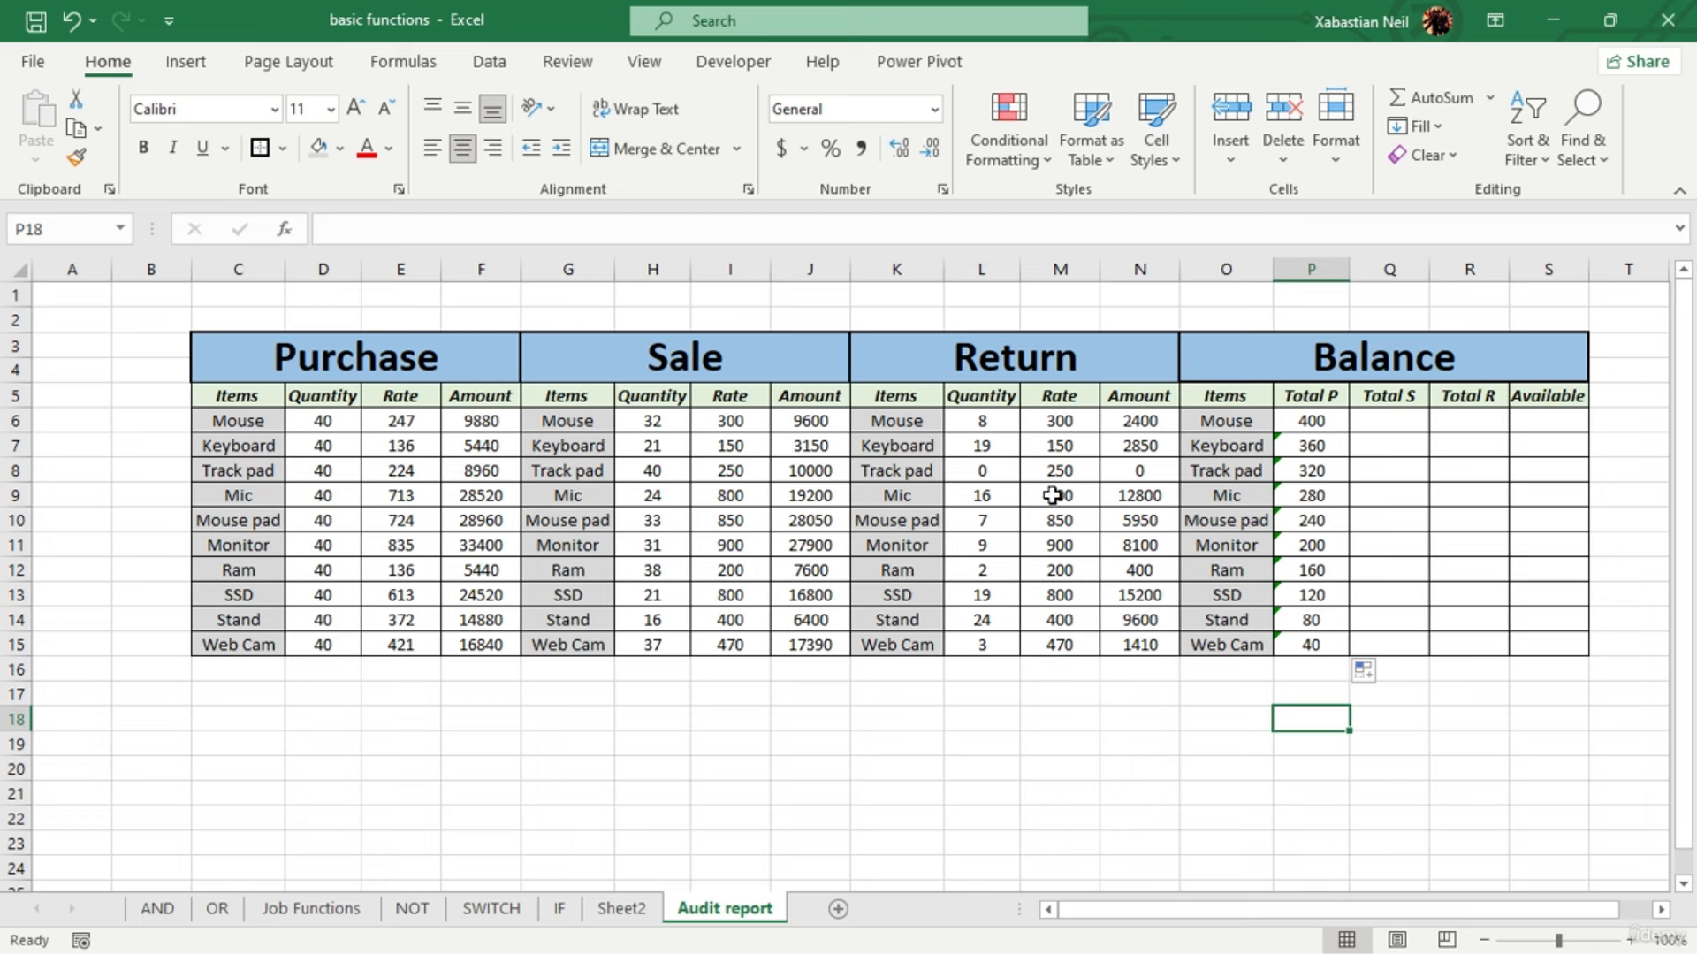
Enter =SUMPRODUCT(H6:H15) in Q6 to total the Sale quantities
click(1415, 420)
text(=)
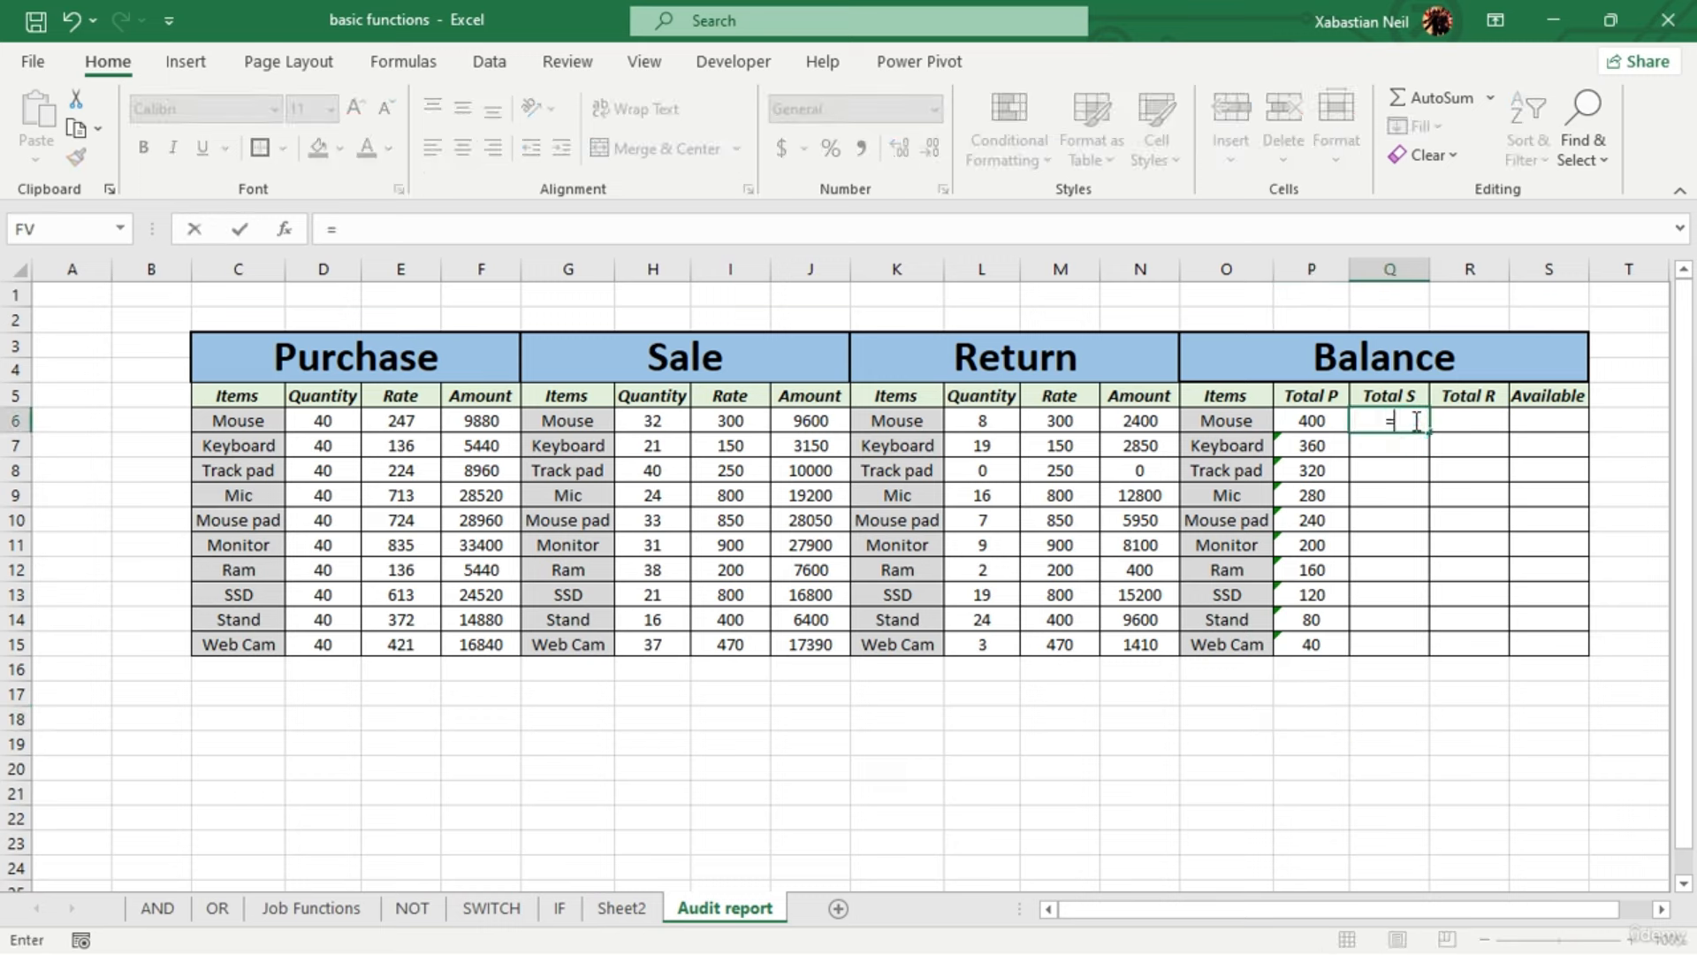
text(sumpro)
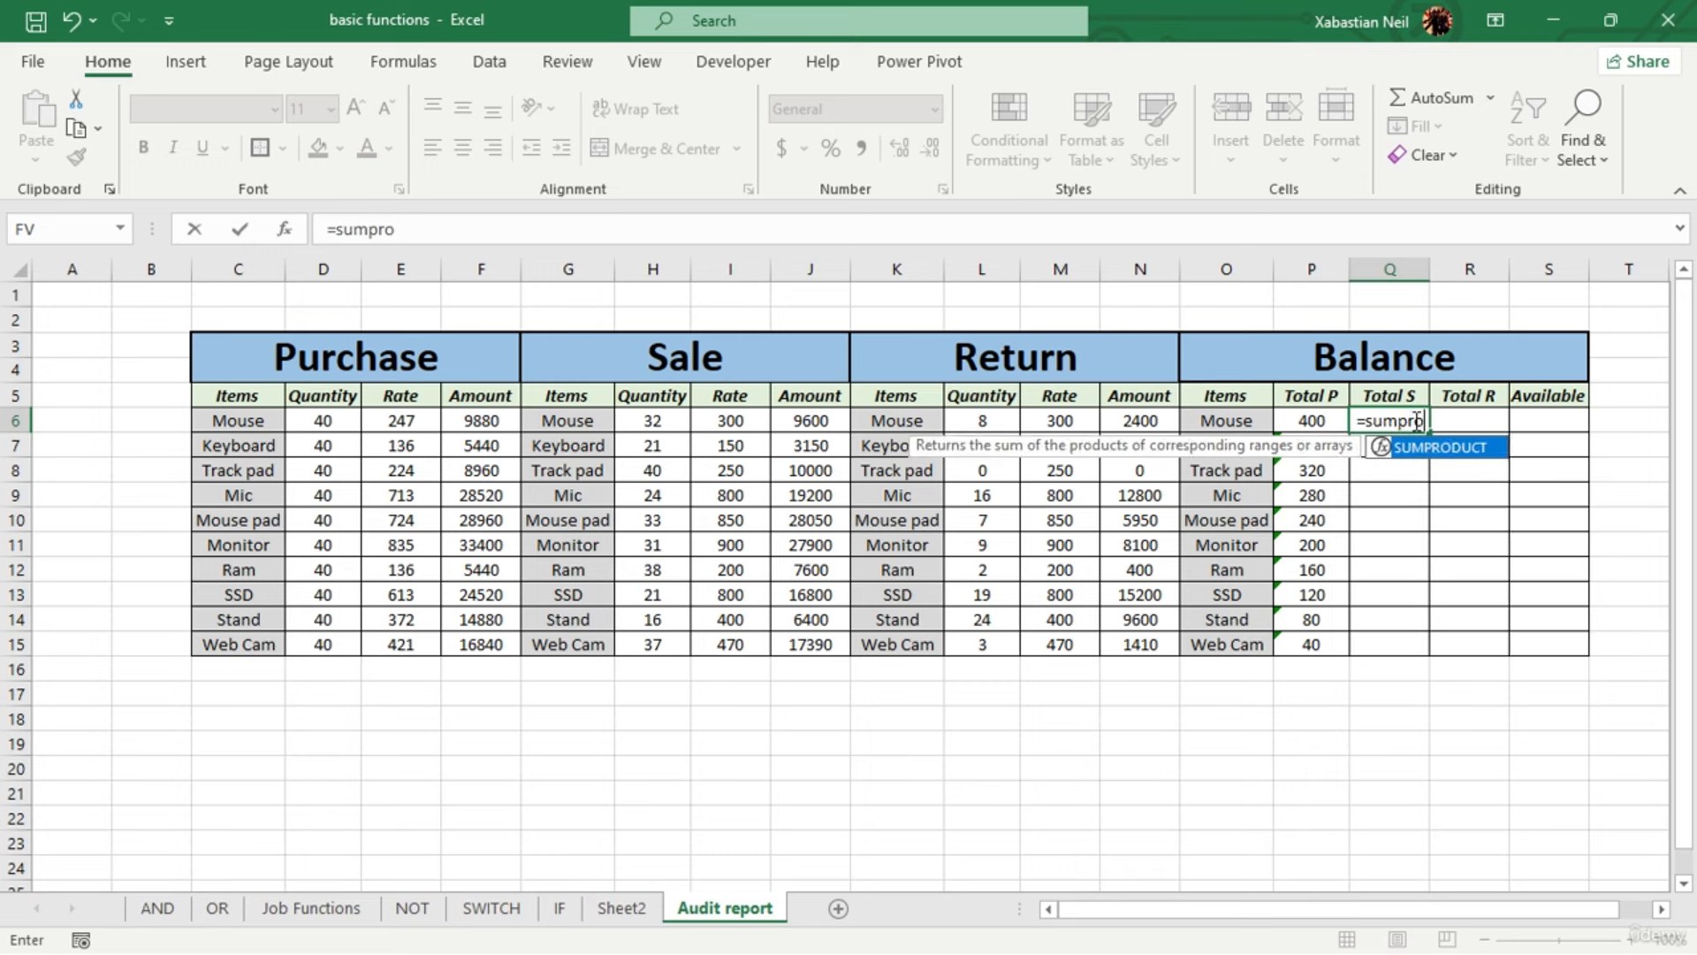
text(duct)
key(Tab)
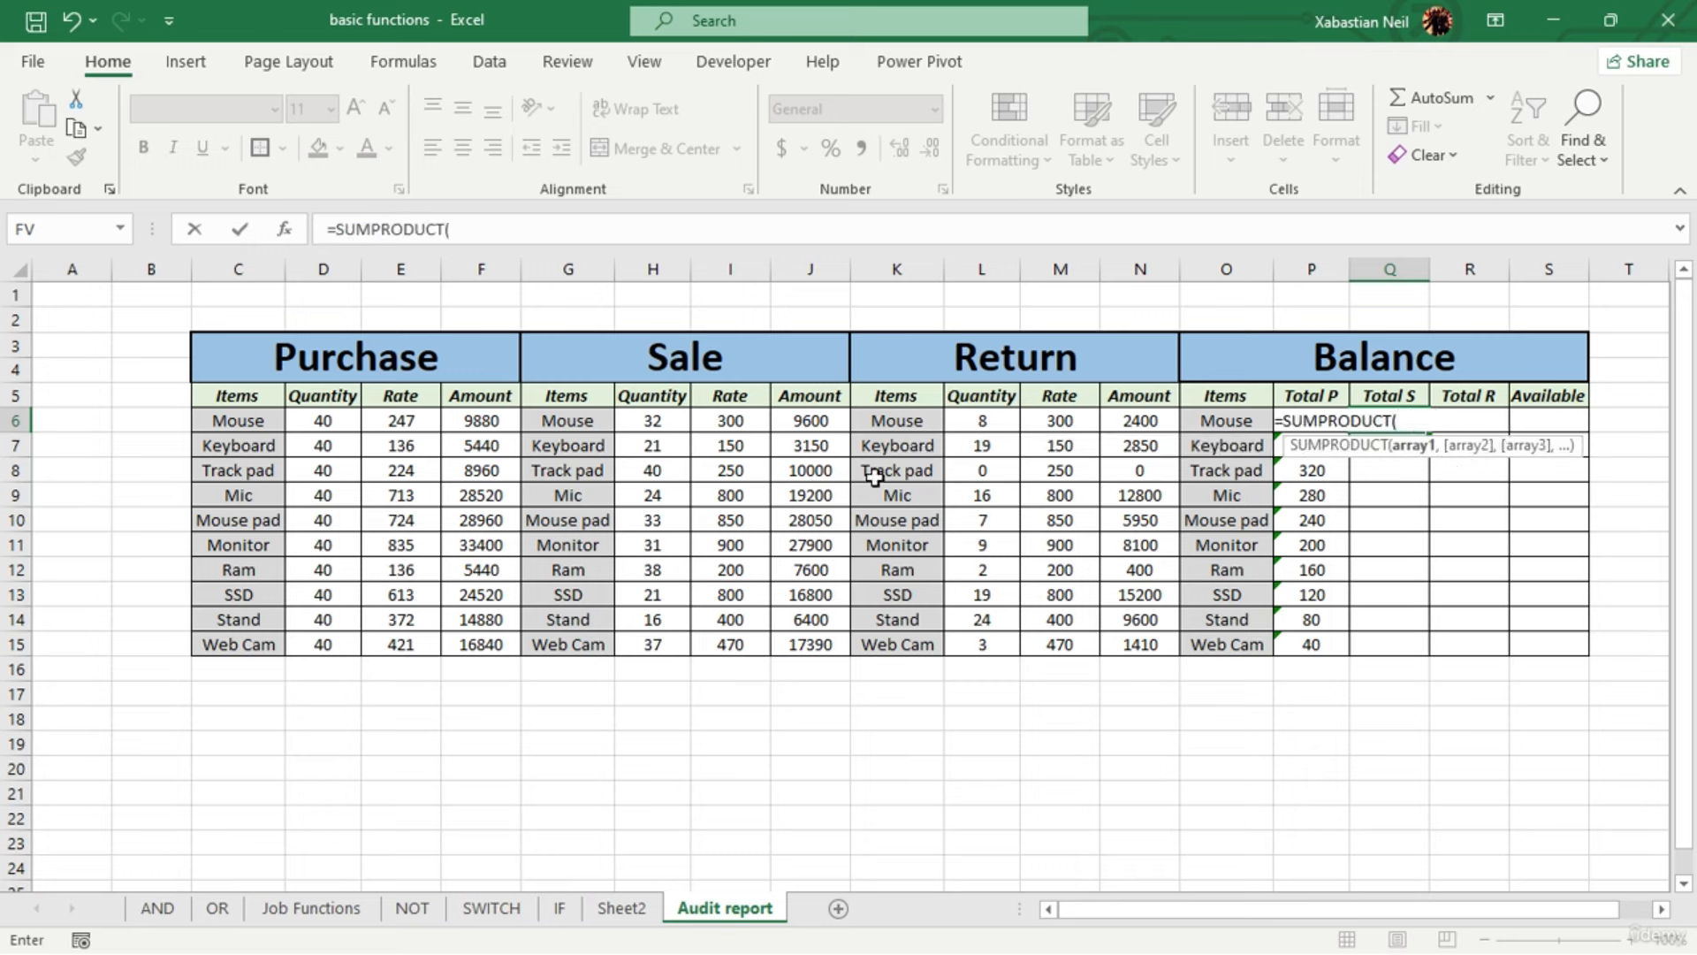
drag(663, 421, 663, 643)
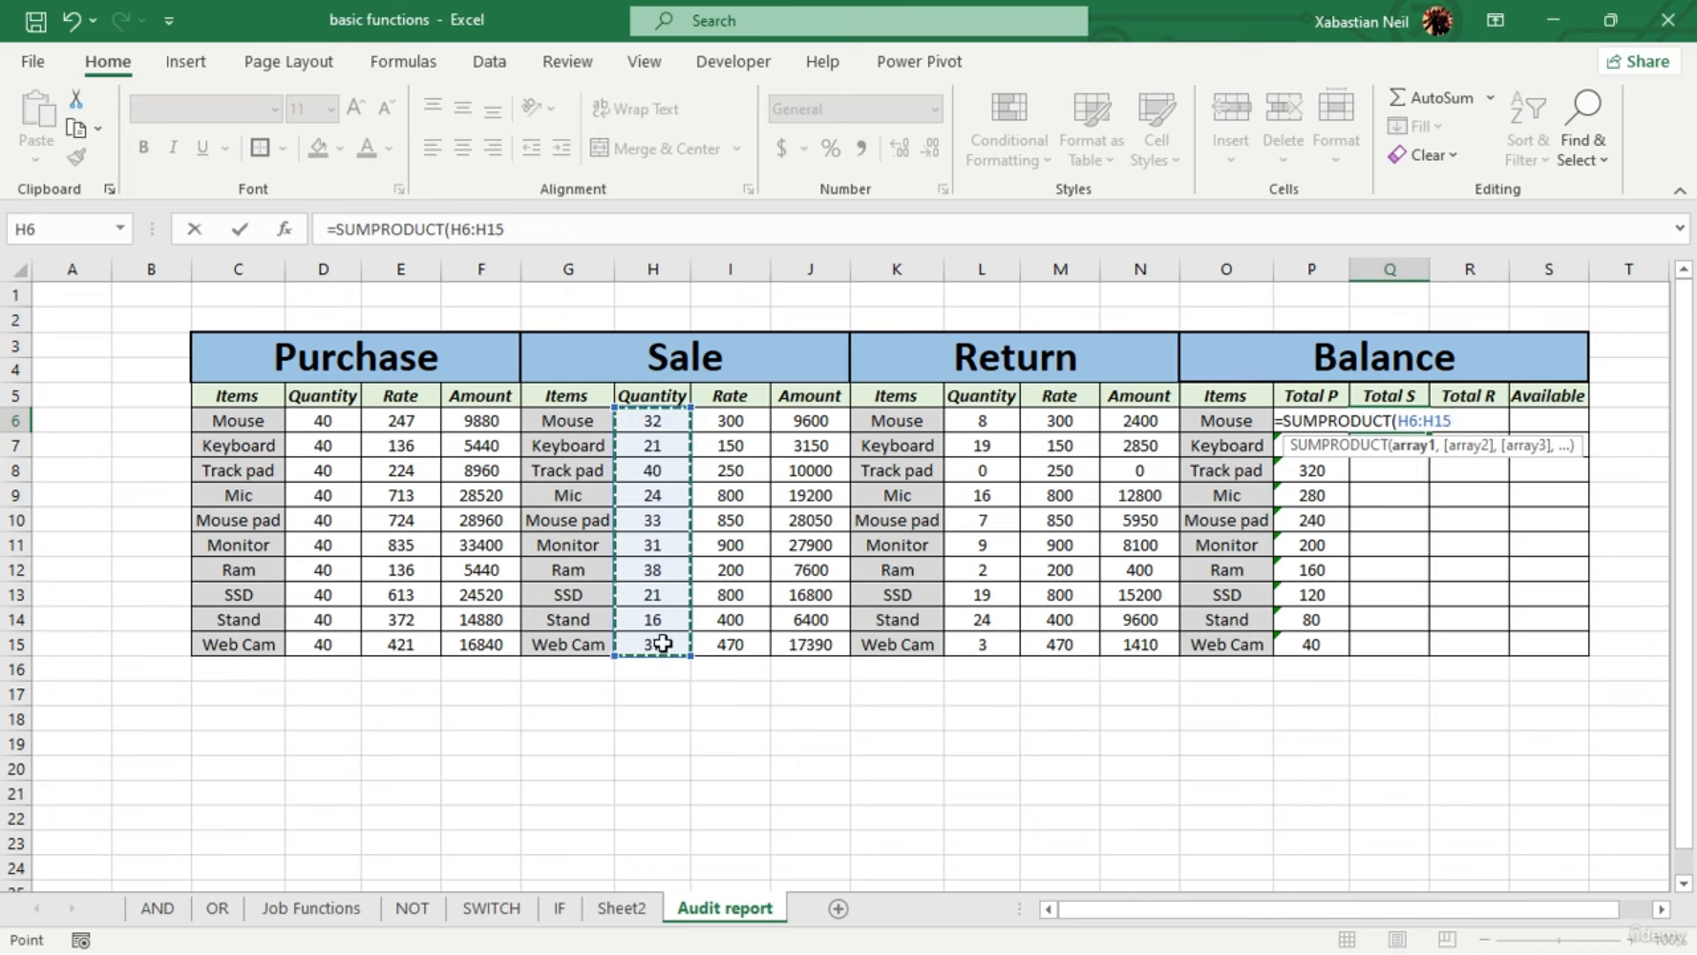
key(Return)
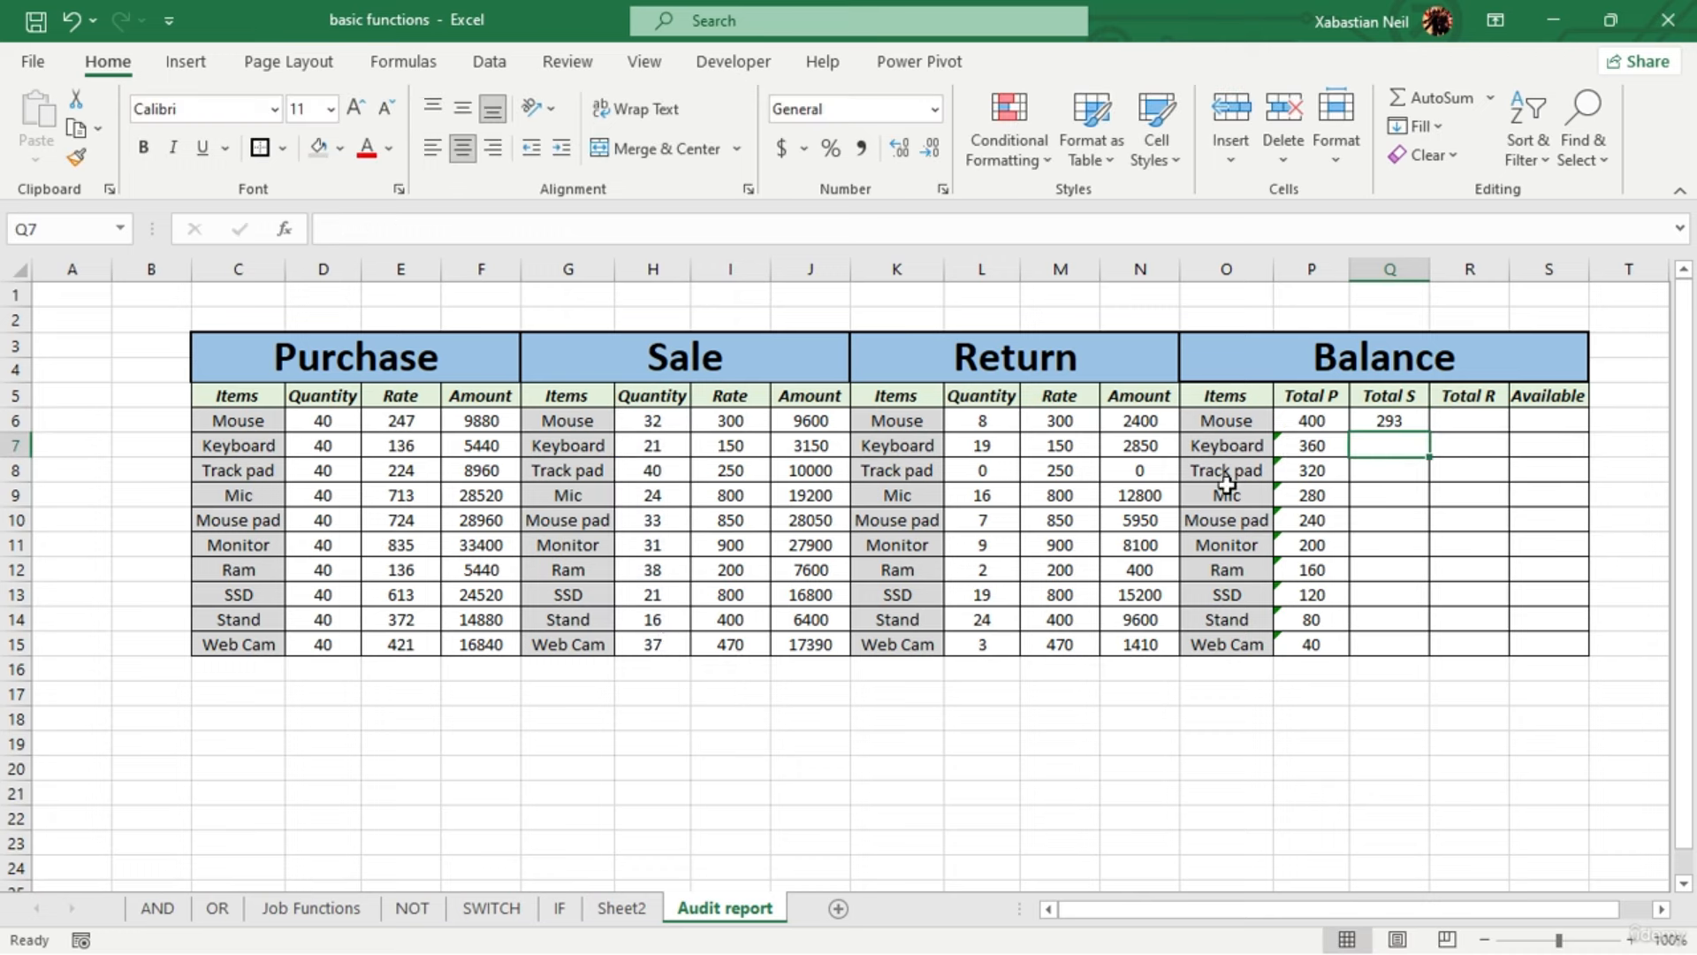
Fill the Q6 formula down the Total S column through Q15
click(1404, 423)
double_click(1430, 432)
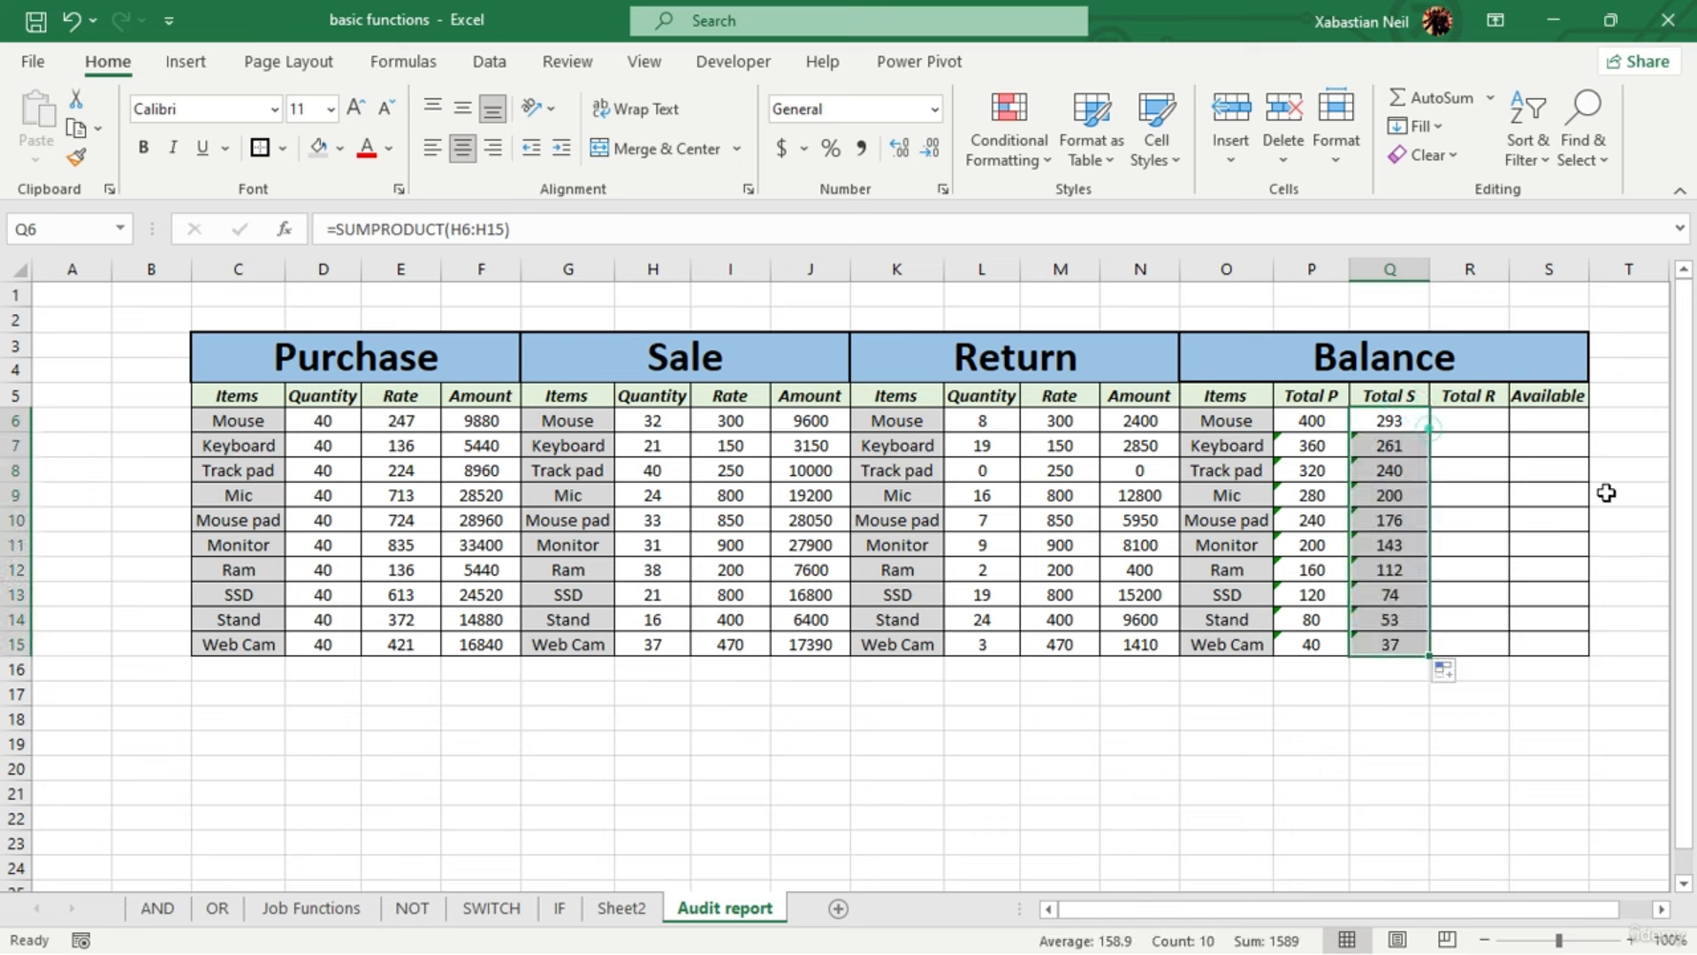
click(1373, 865)
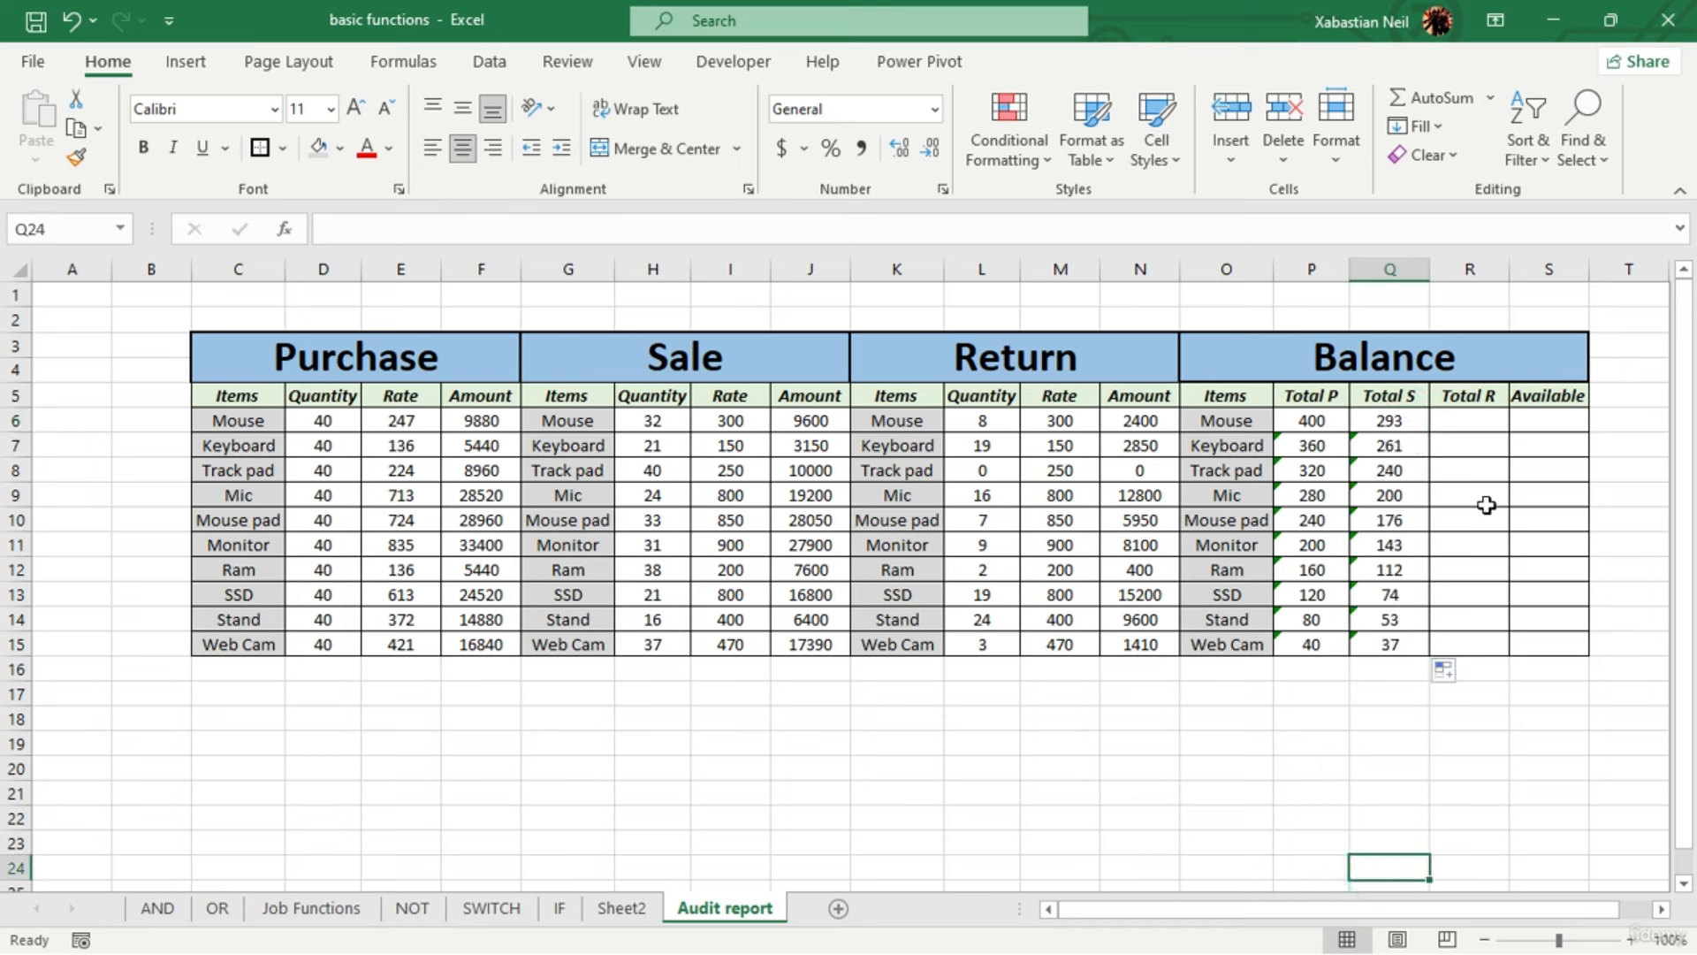
Begin a SUMPRODUCT formula in R6 for the first item's Total R
click(1467, 421)
text(=)
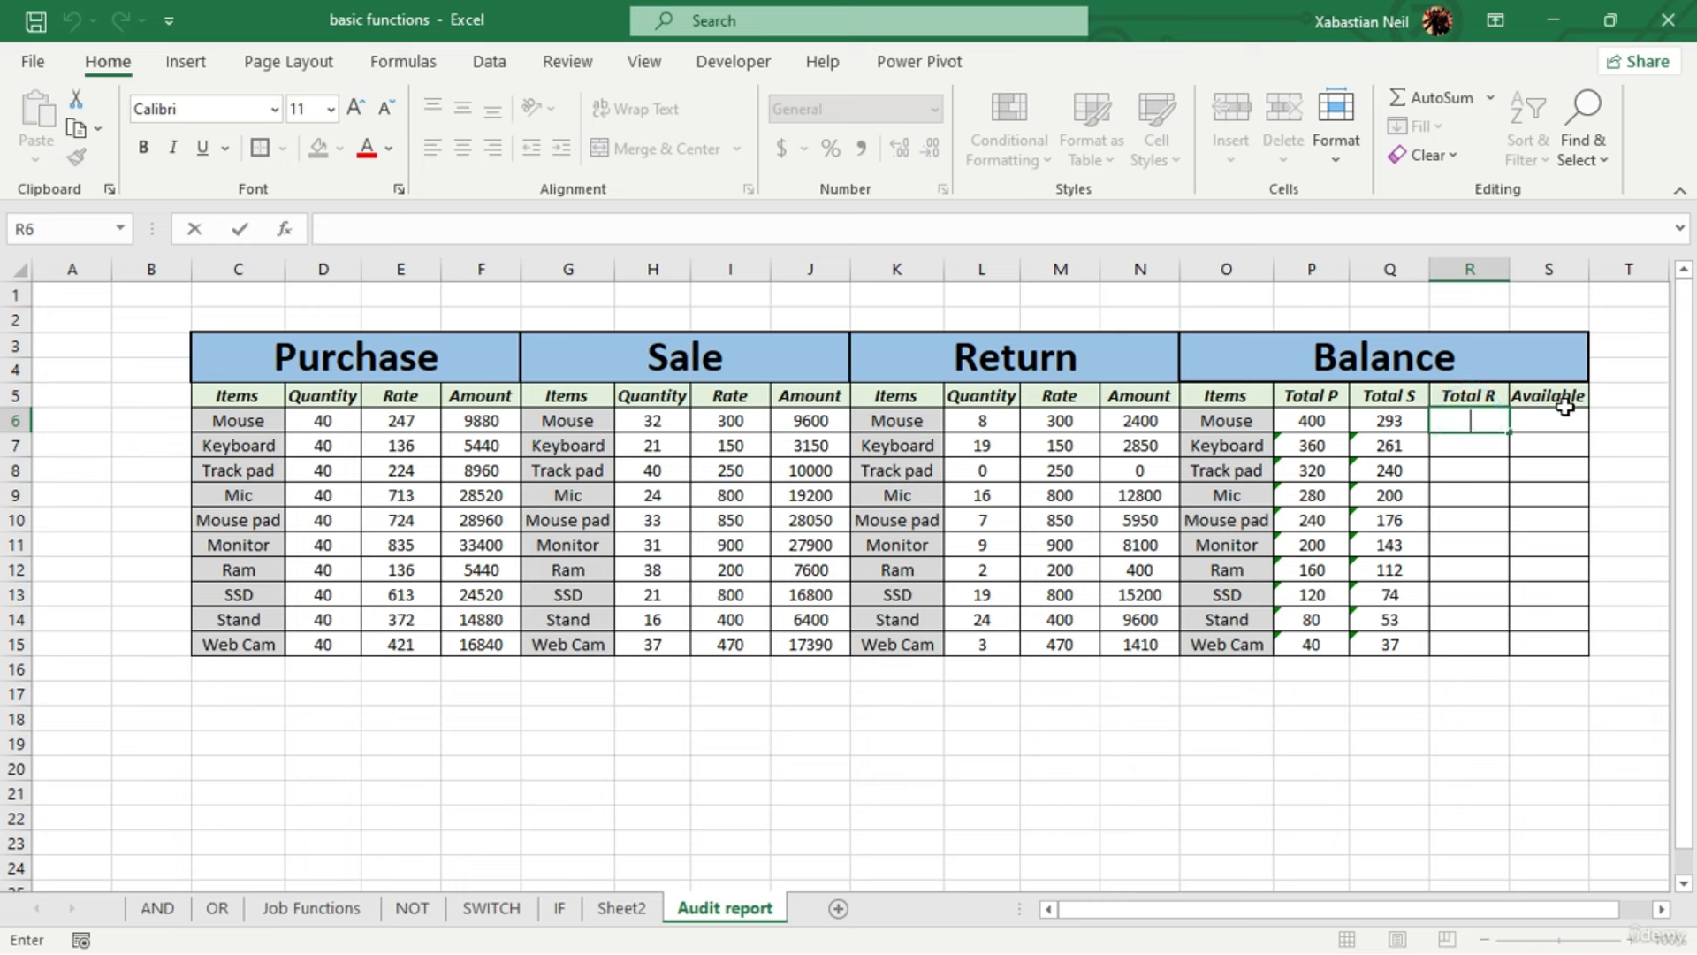
click(1491, 425)
click(1469, 415)
text(=s)
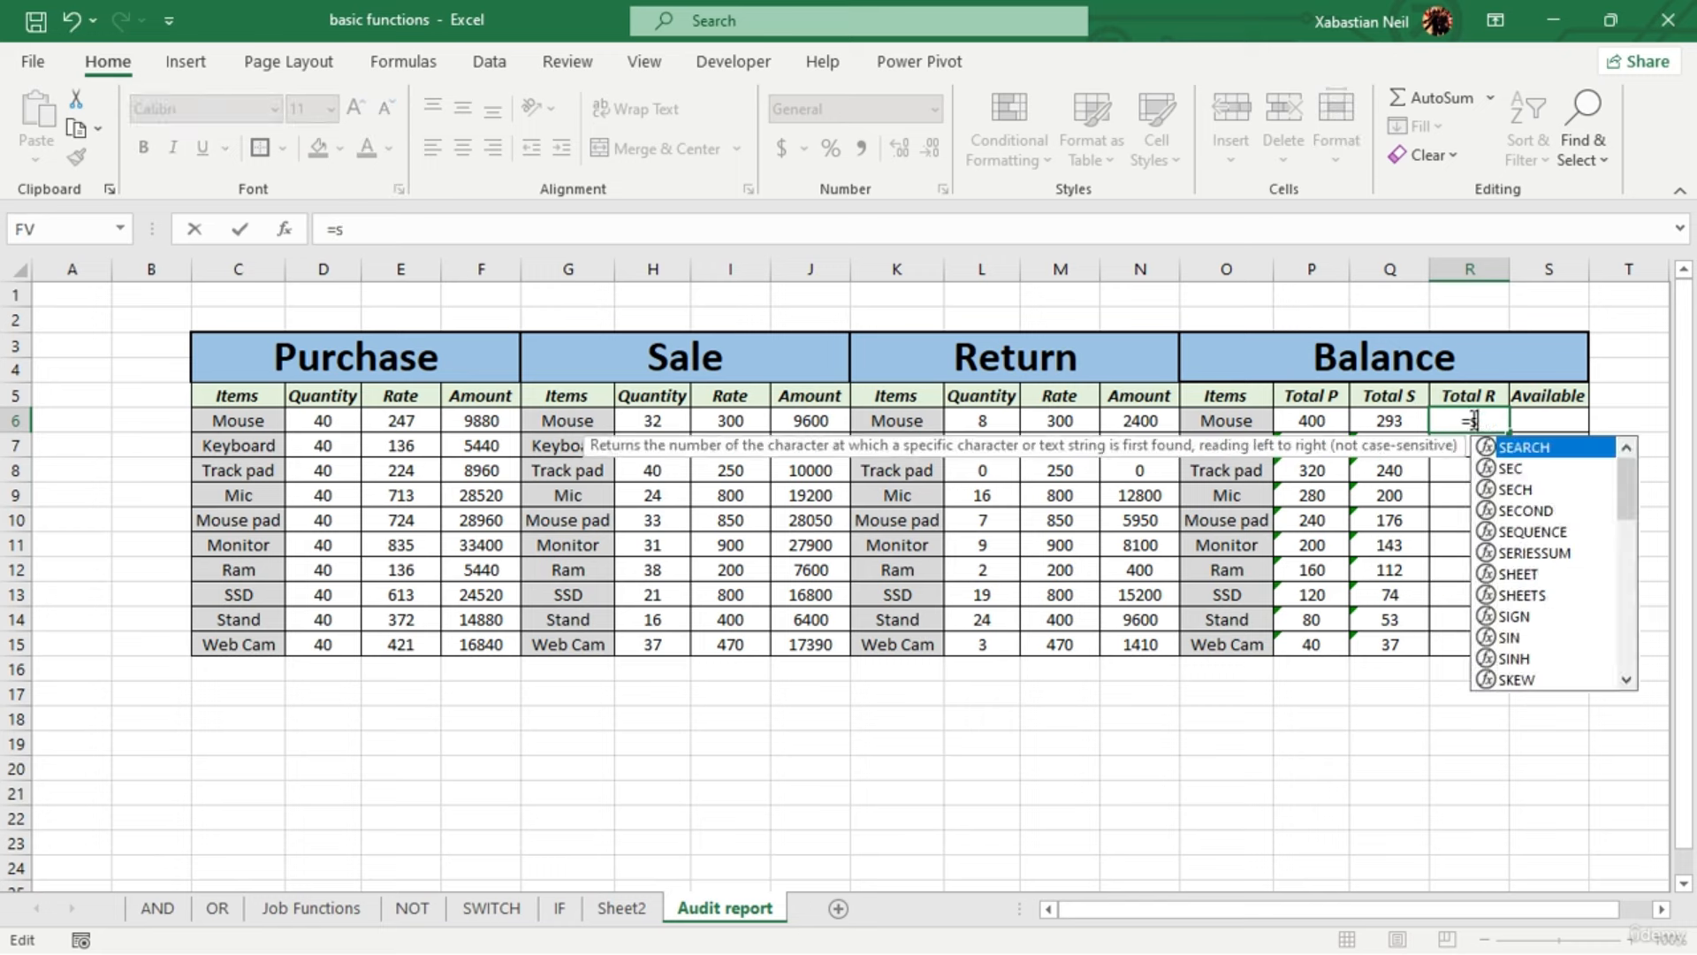
text(ump)
key(Tab)
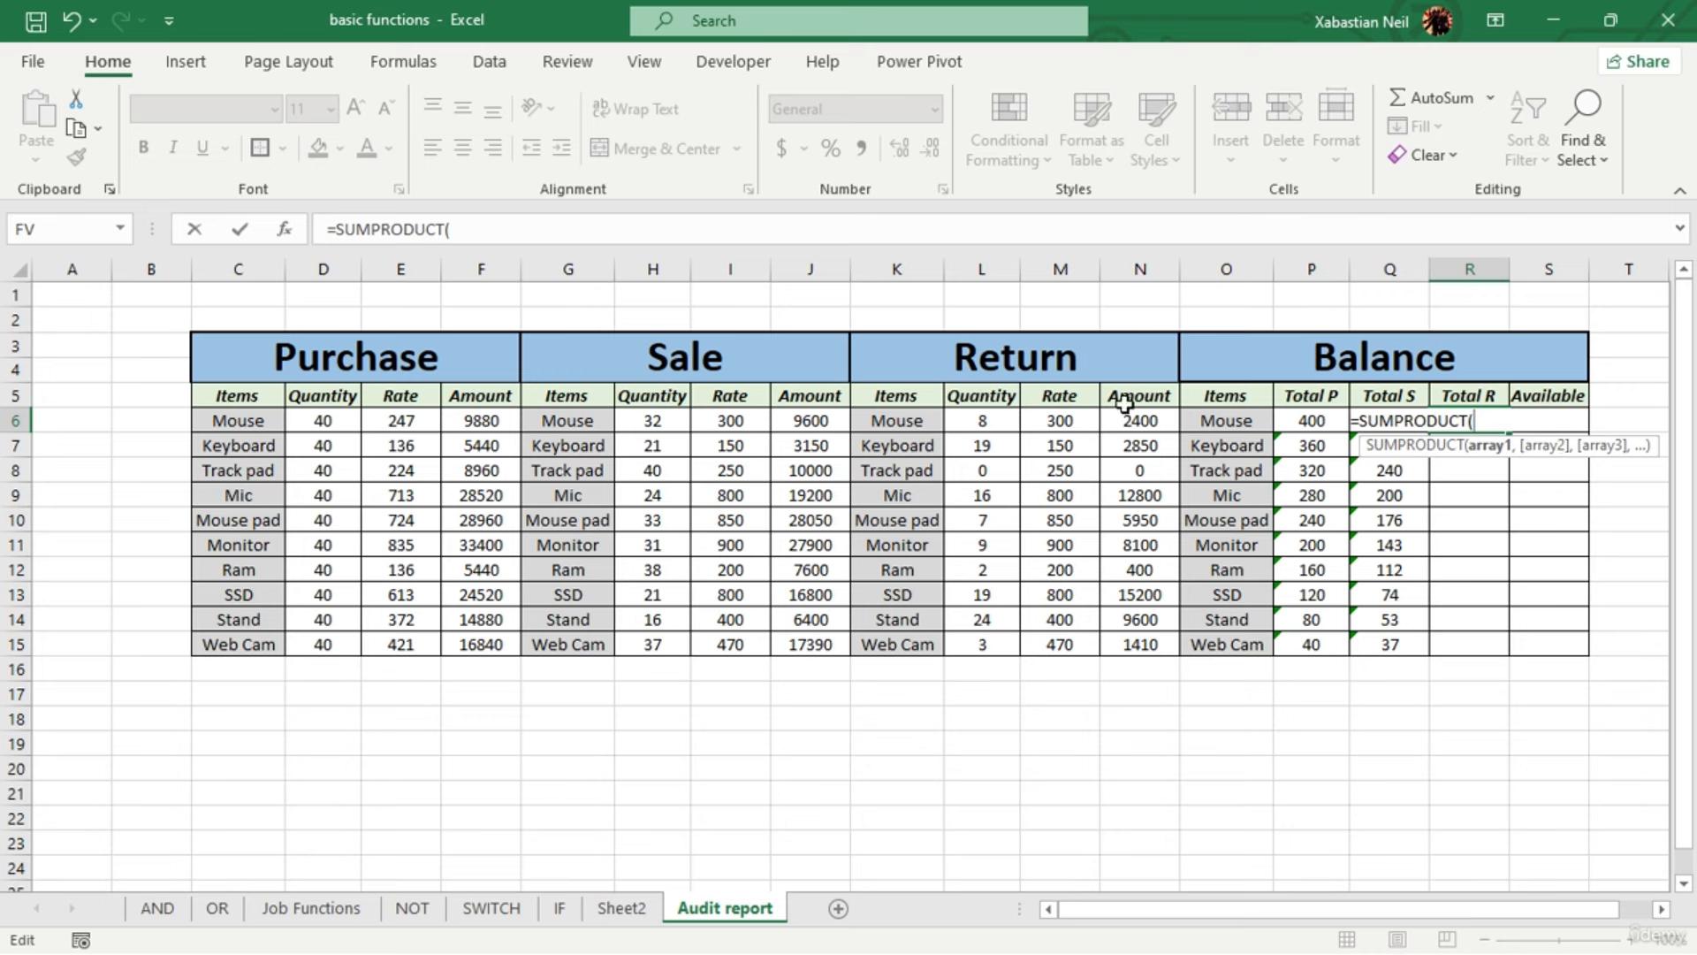
drag(256, 425, 274, 651)
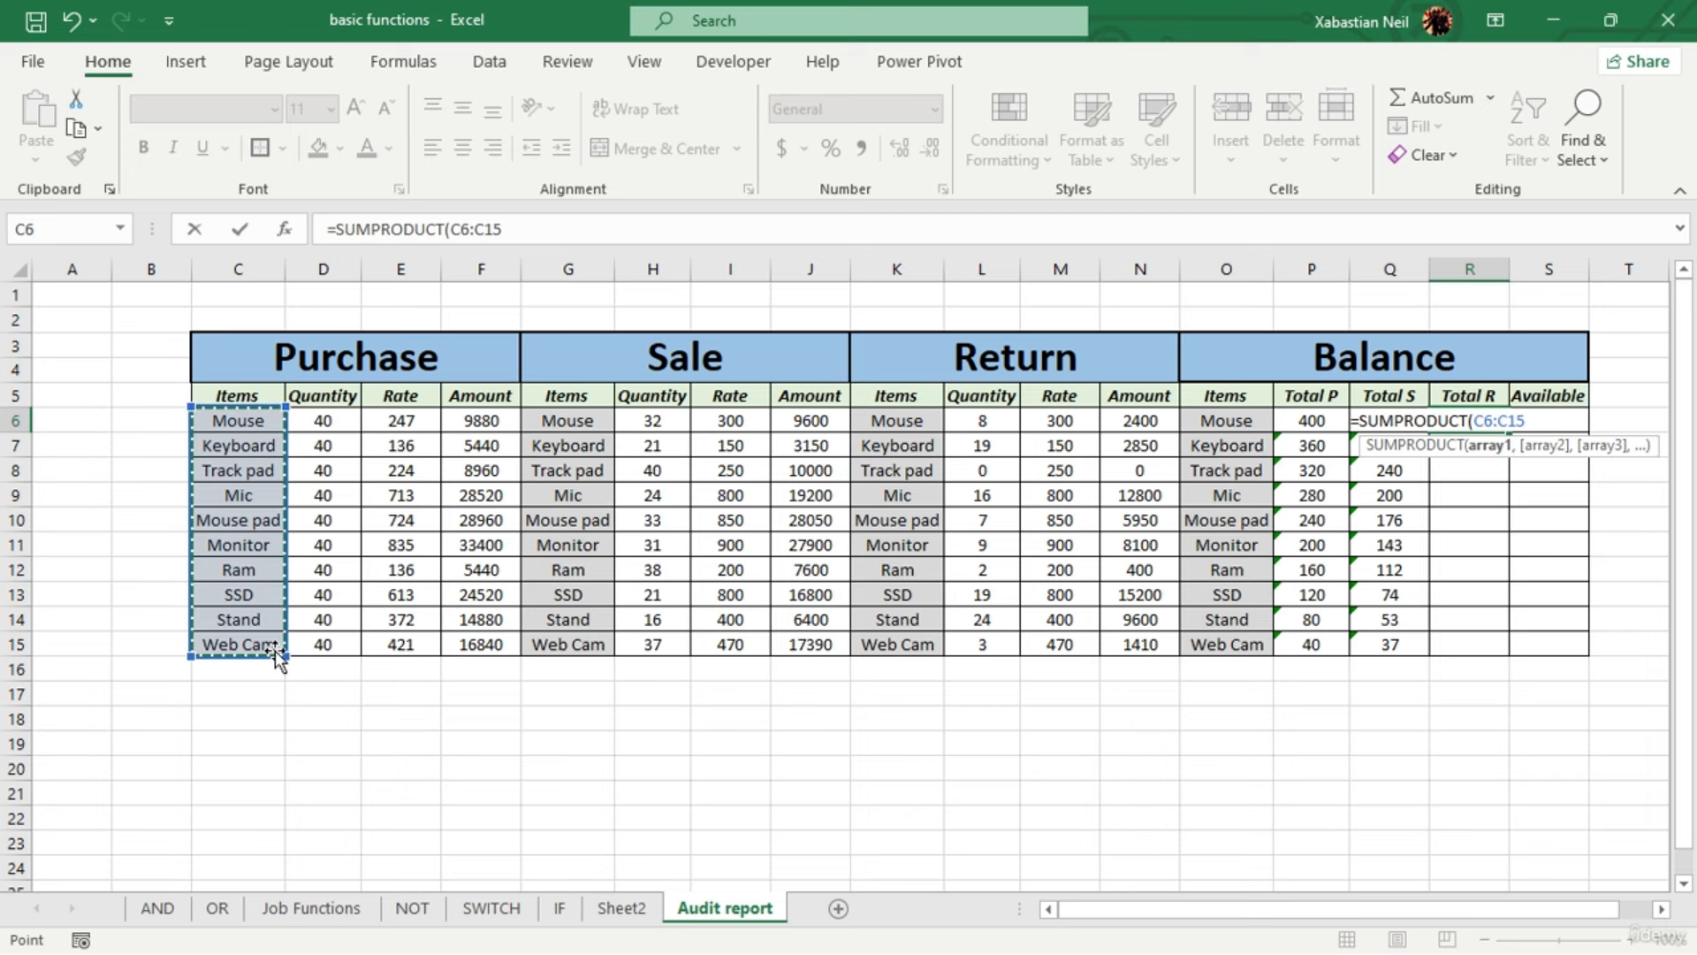
key(BackSpace)
key(BackSpace)
key(BackSpace)
key(BackSpace)
key(BackSpace)
key(BackSpace)
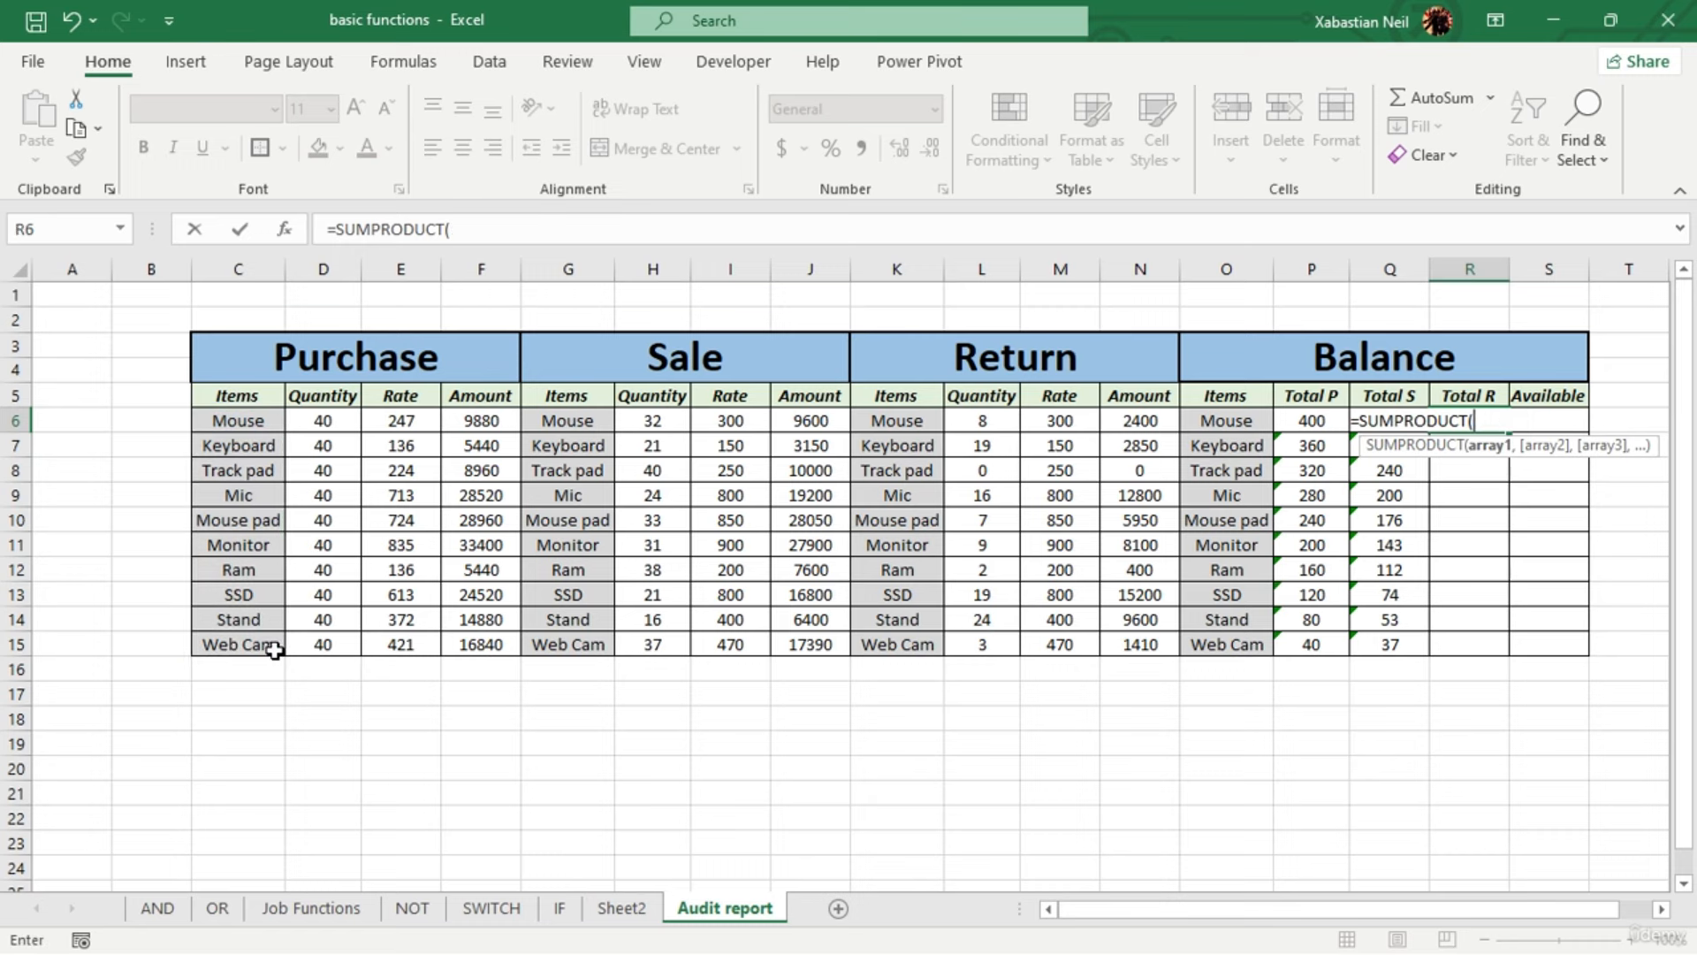
Complete R6 as =SUMPRODUCT(L6:L15) from the Return quantities and fill it down the Total R column through R15
drag(915, 428, 920, 644)
drag(978, 424, 951, 655)
text())
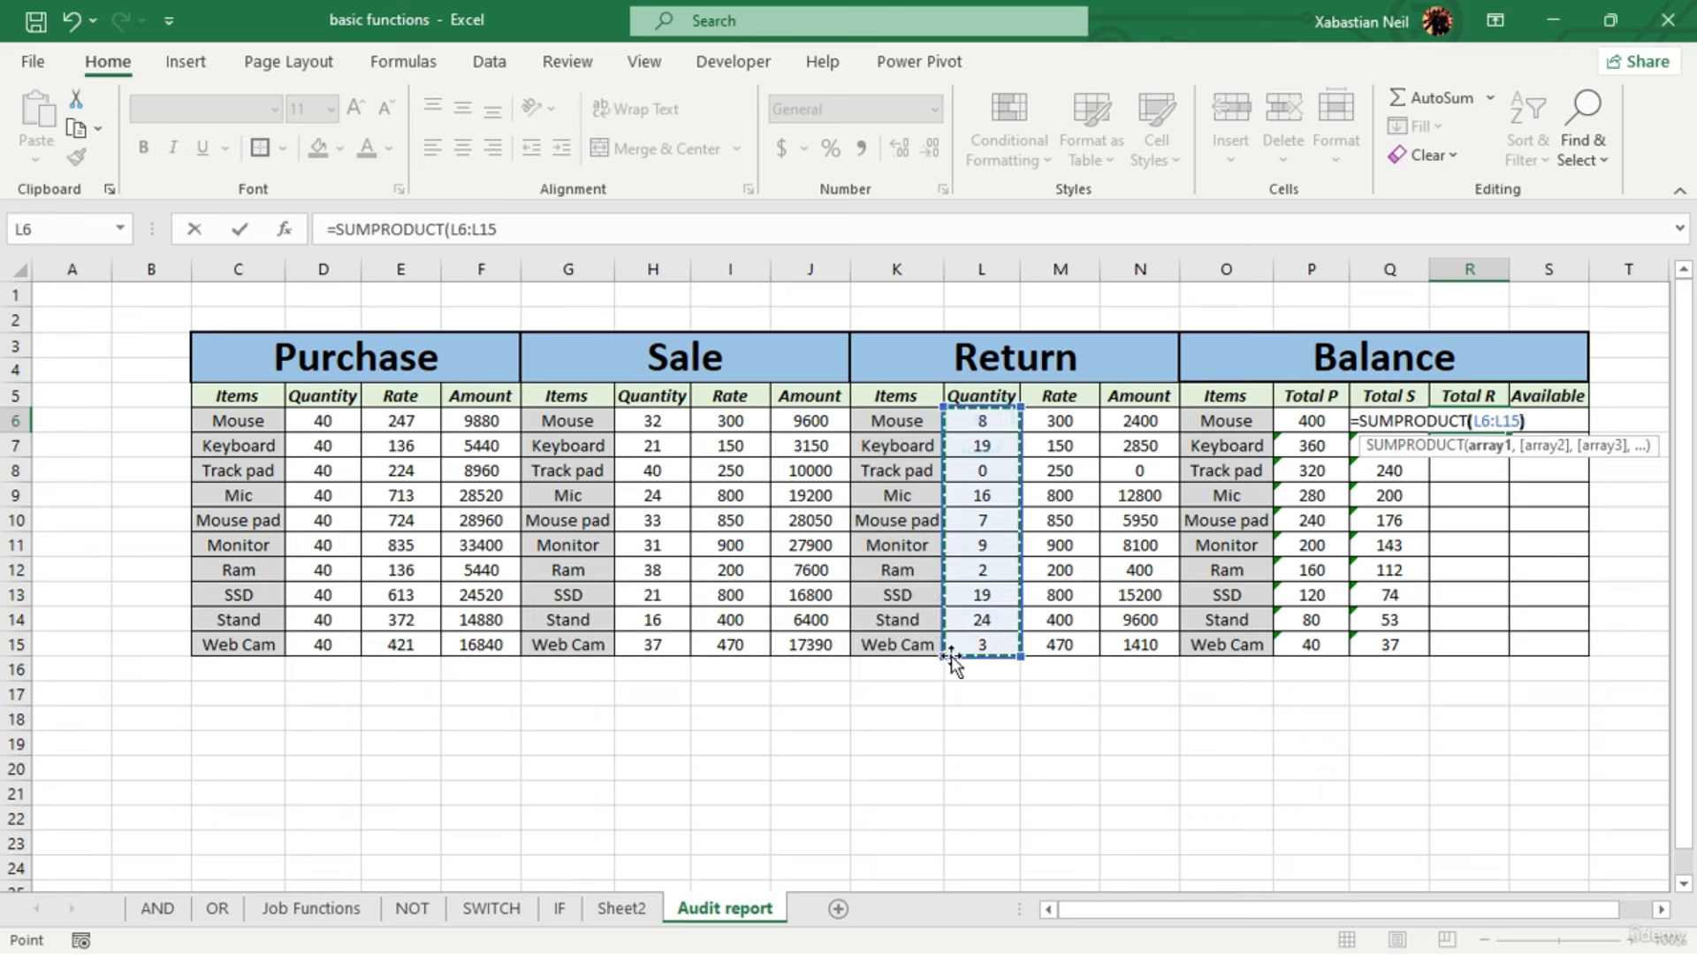
key(Return)
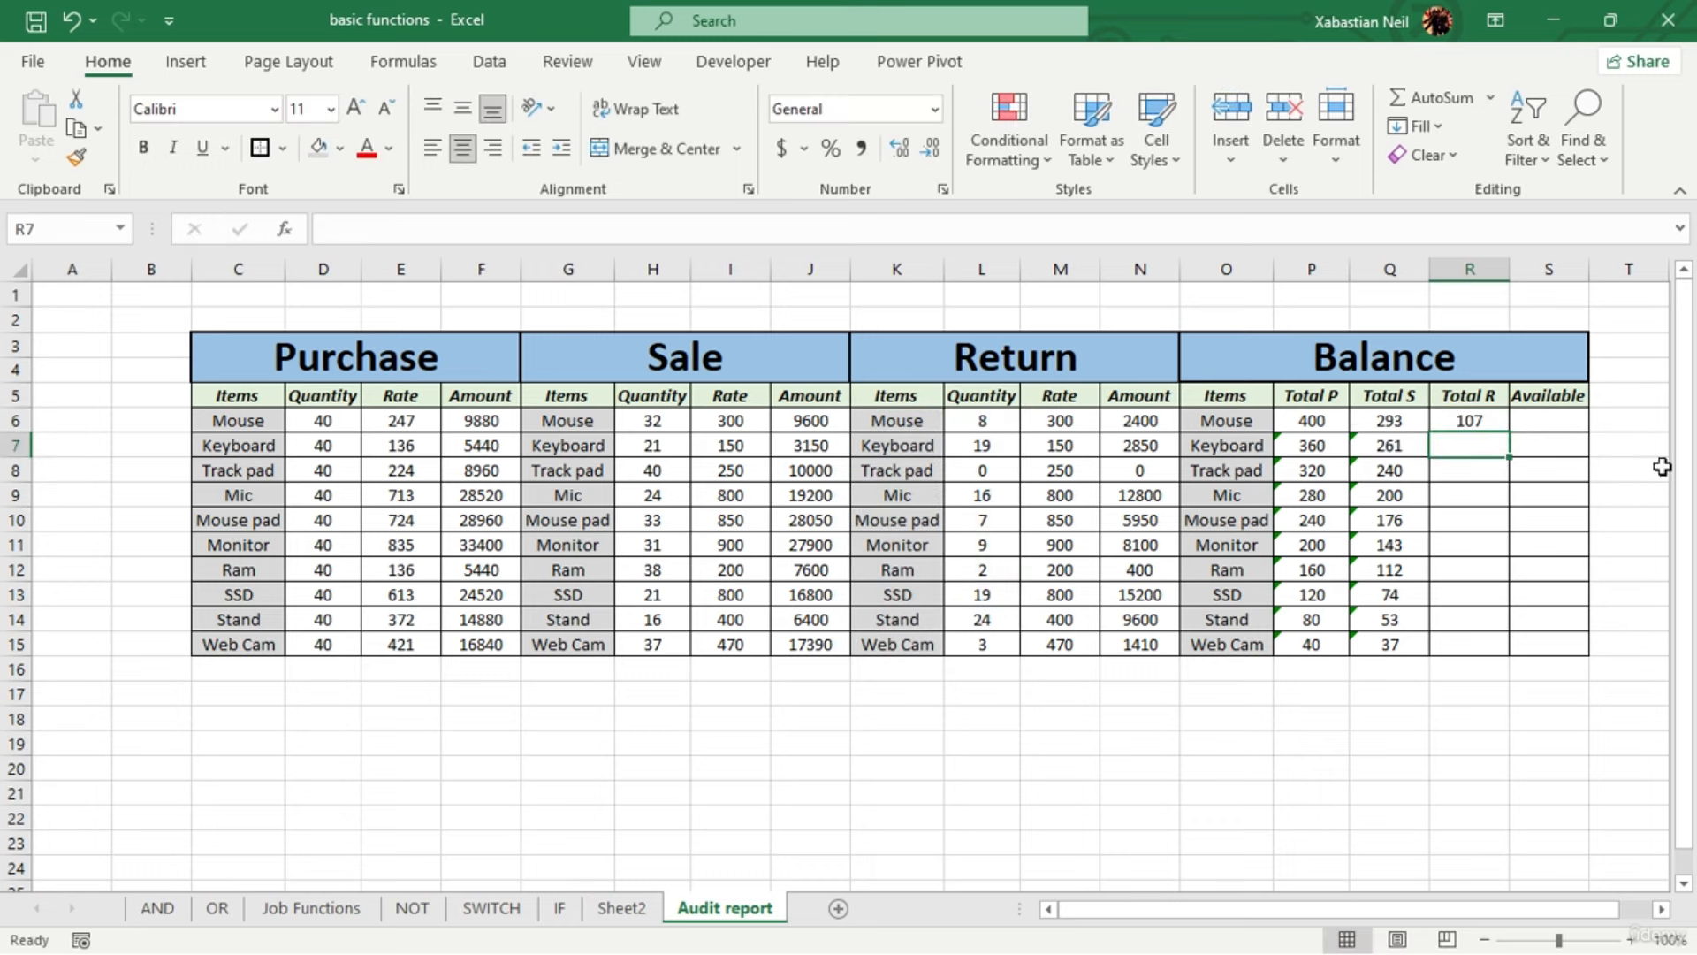
click(1470, 421)
double_click(1511, 431)
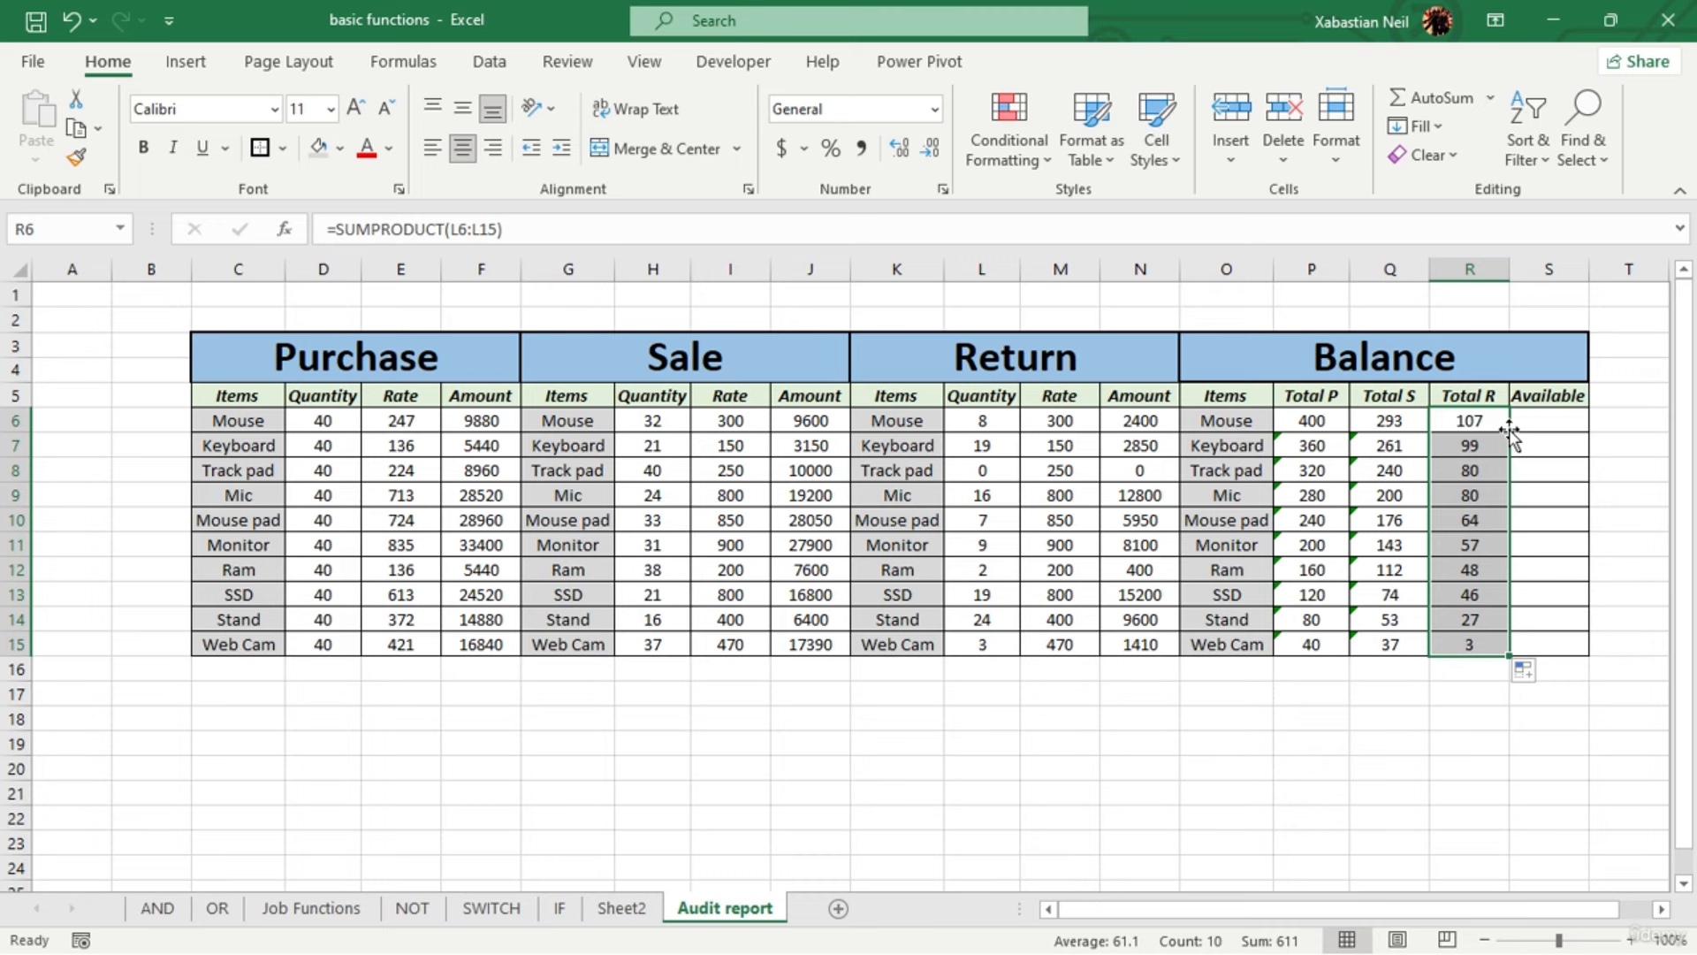
Enter =P6+Q6-R6 in S6 to calculate the Available figure for Mouse
click(1526, 423)
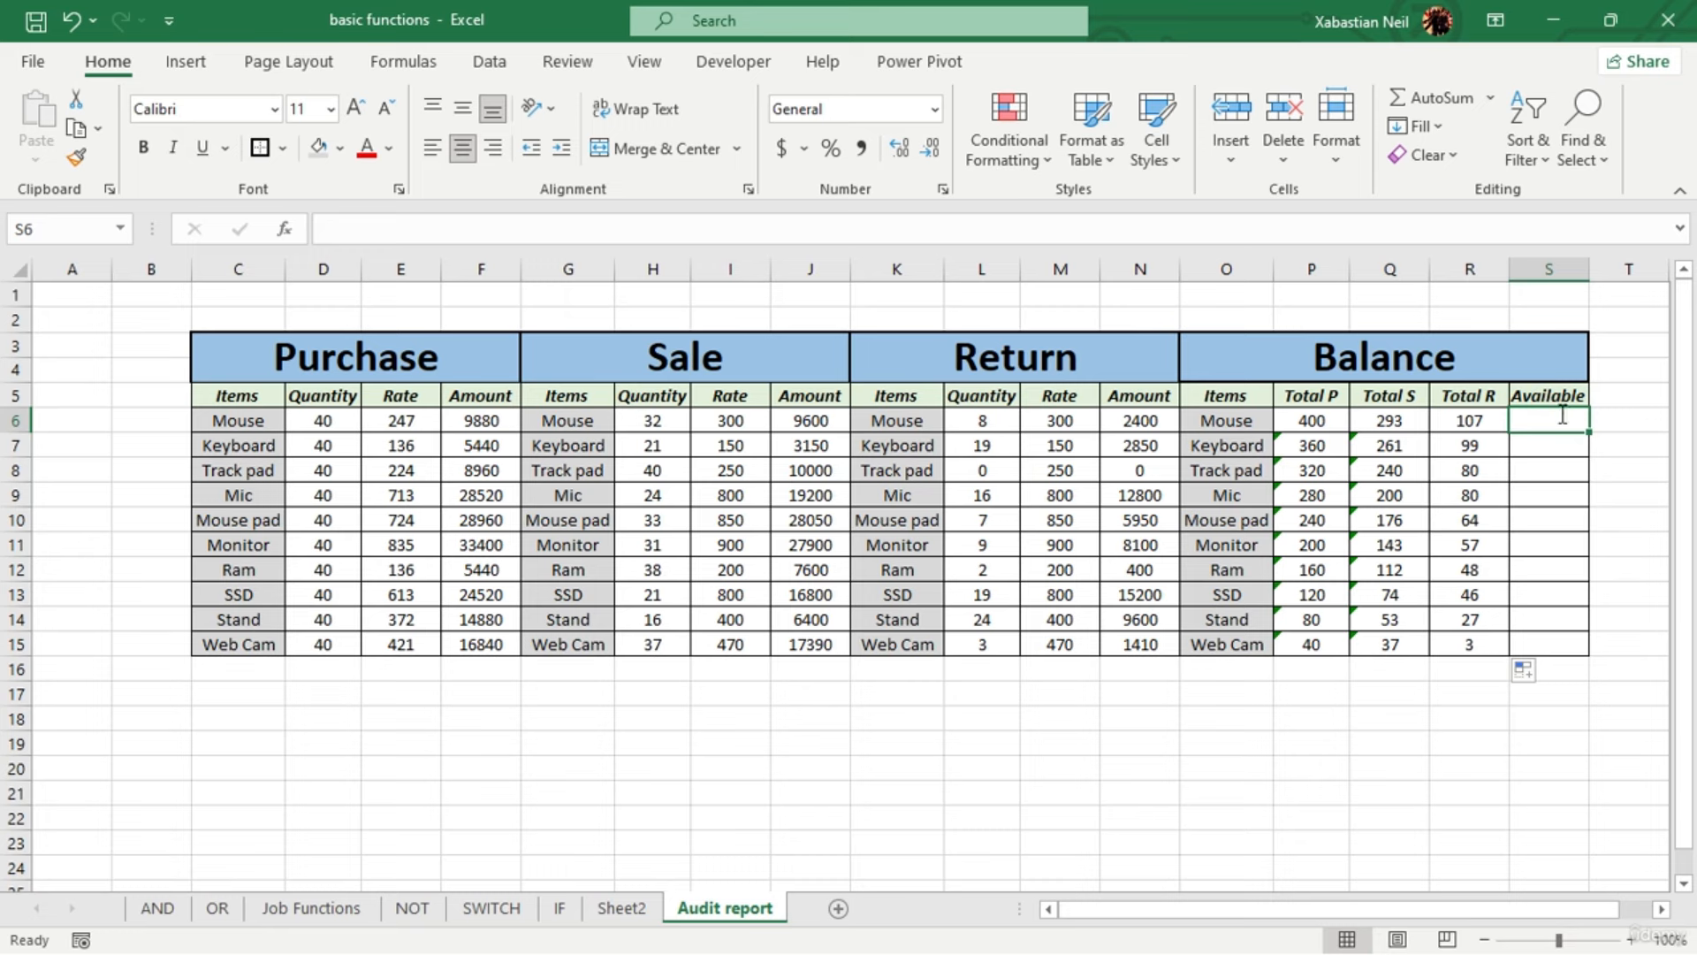
text(=)
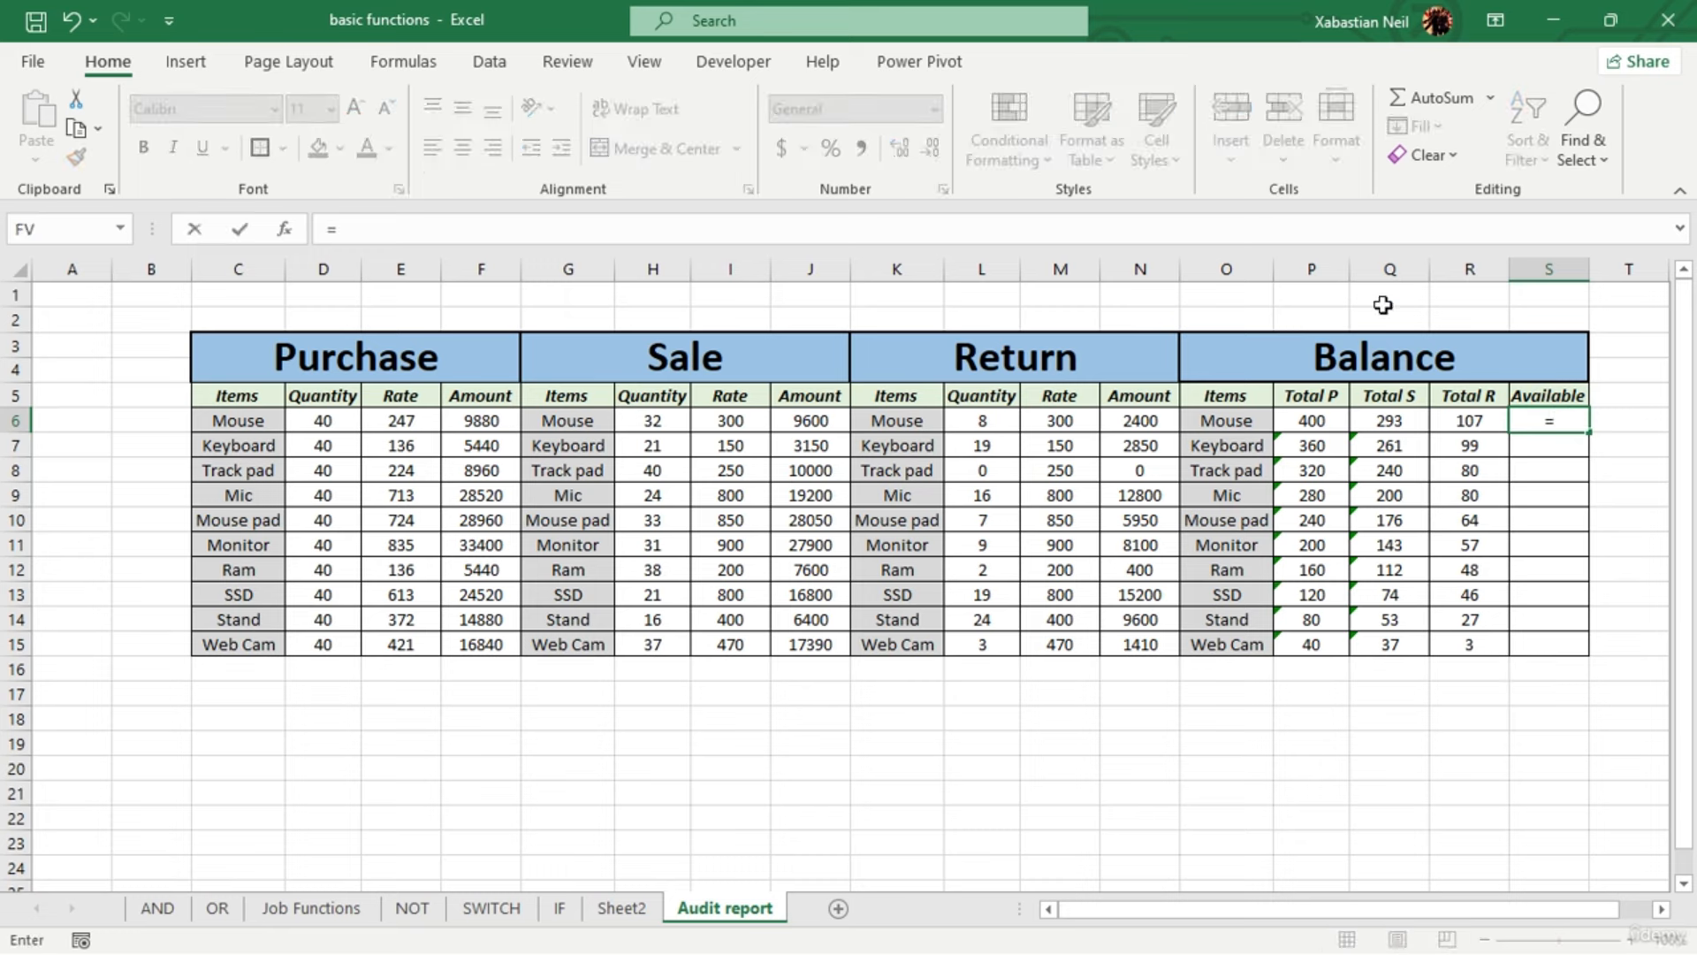
click(1333, 419)
text(+)
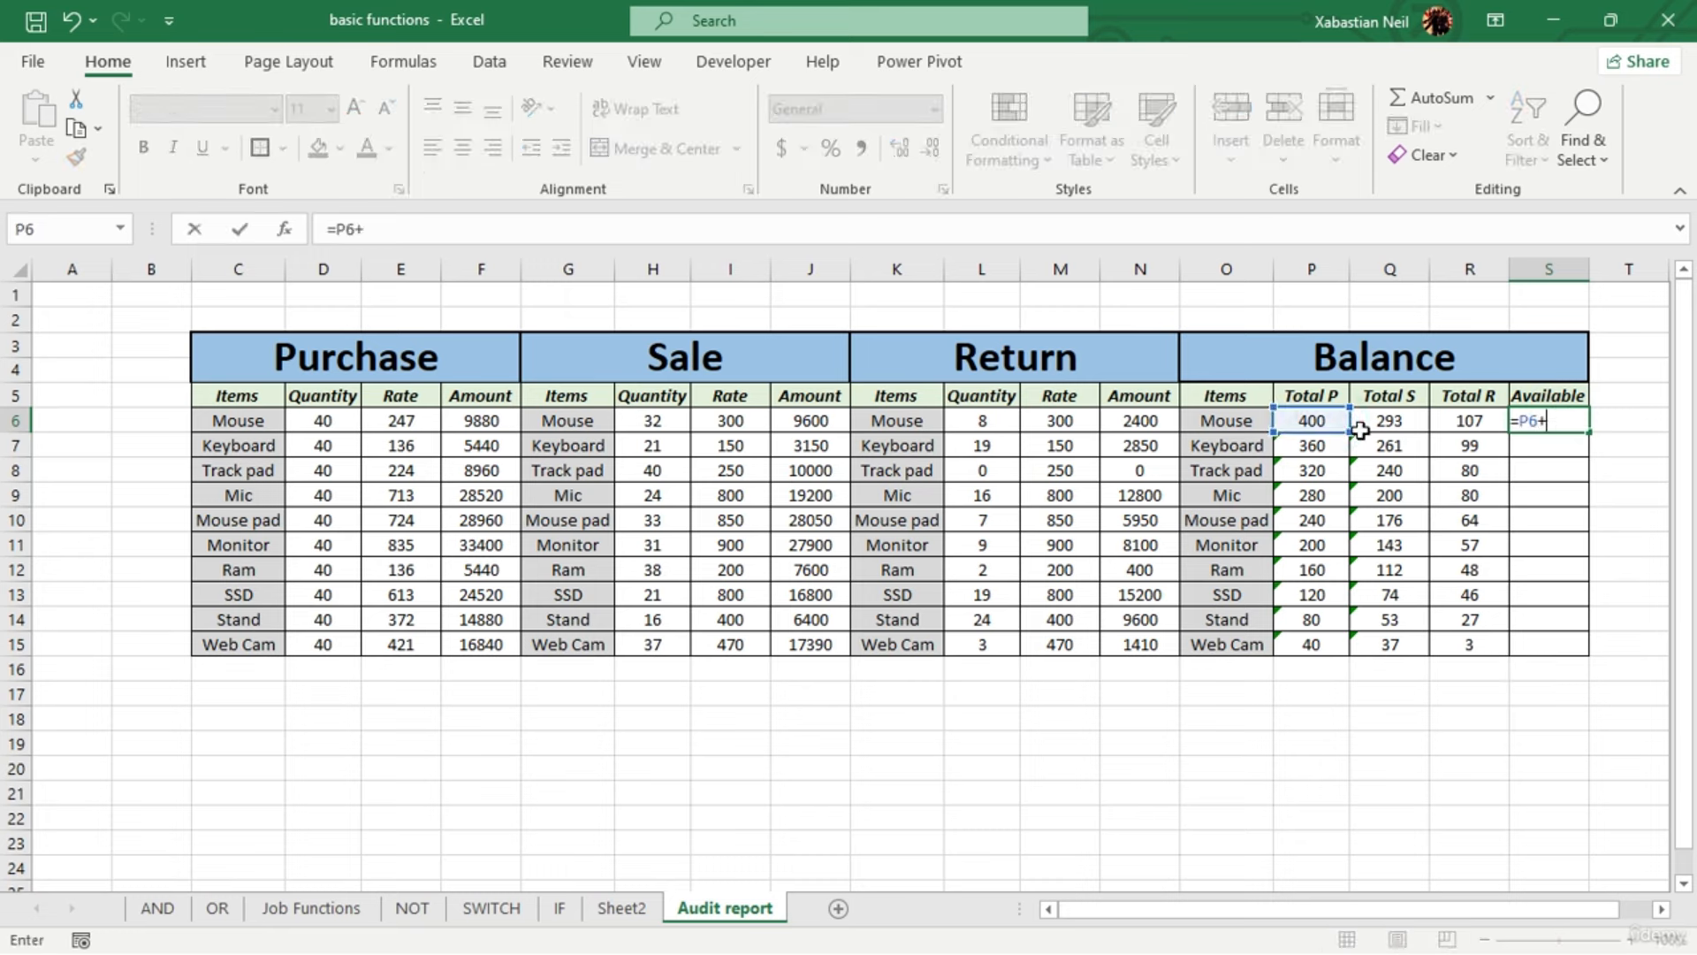
click(1407, 422)
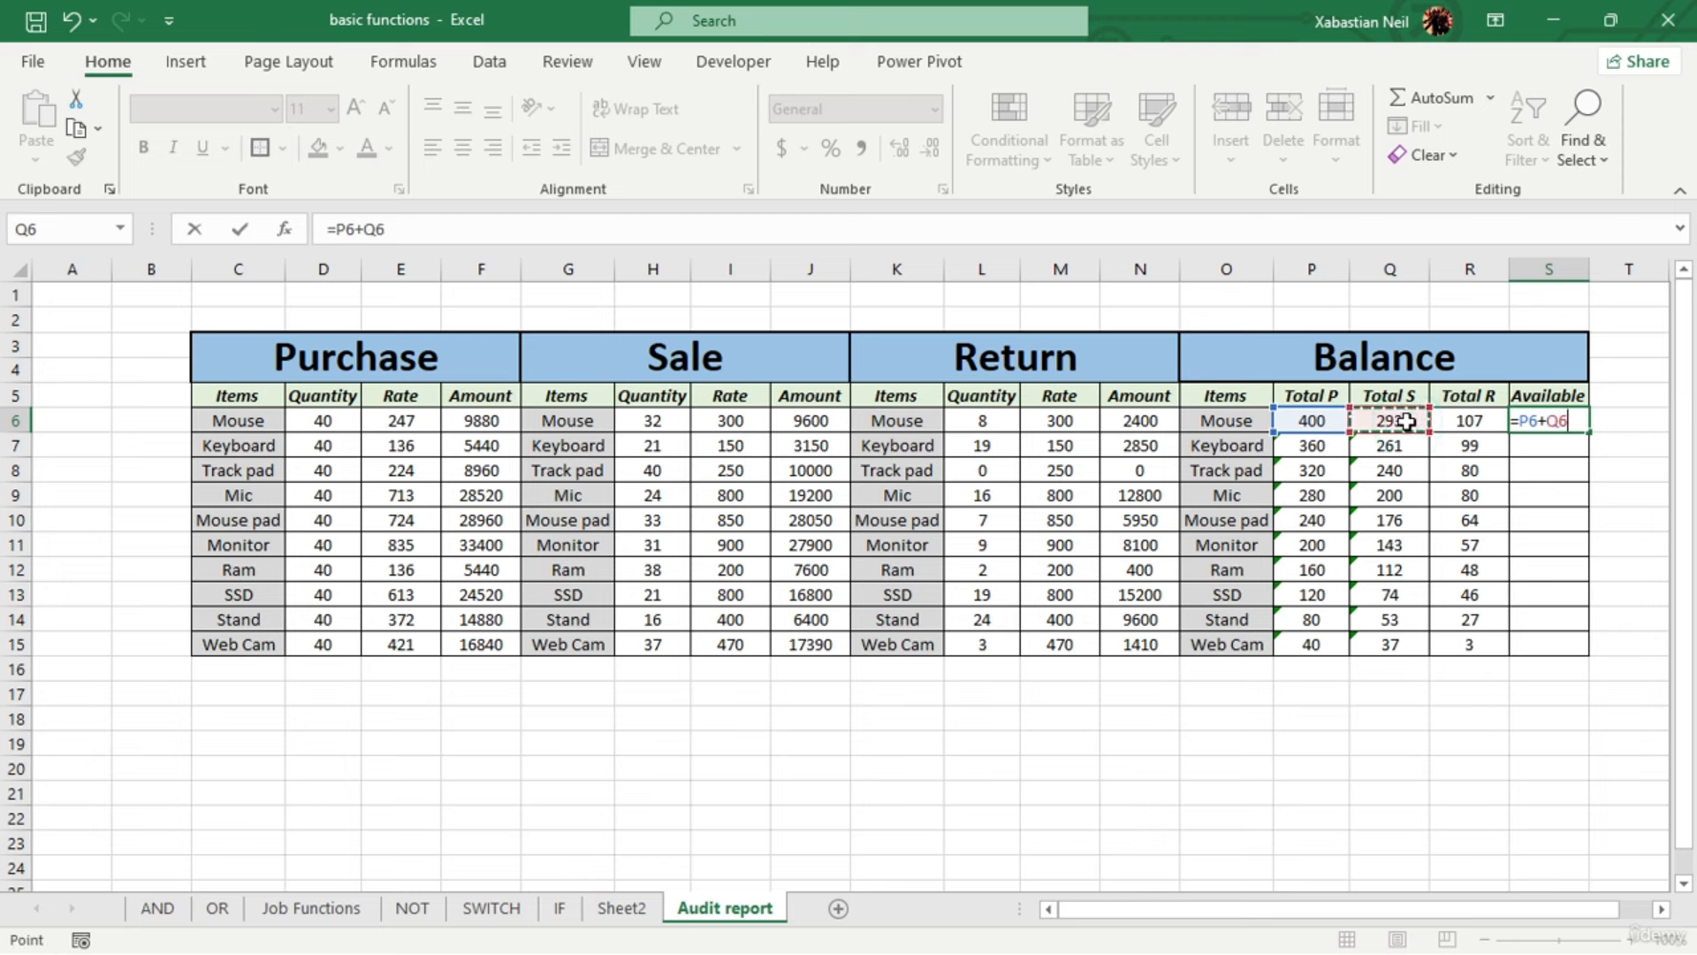
text(-)
click(1472, 422)
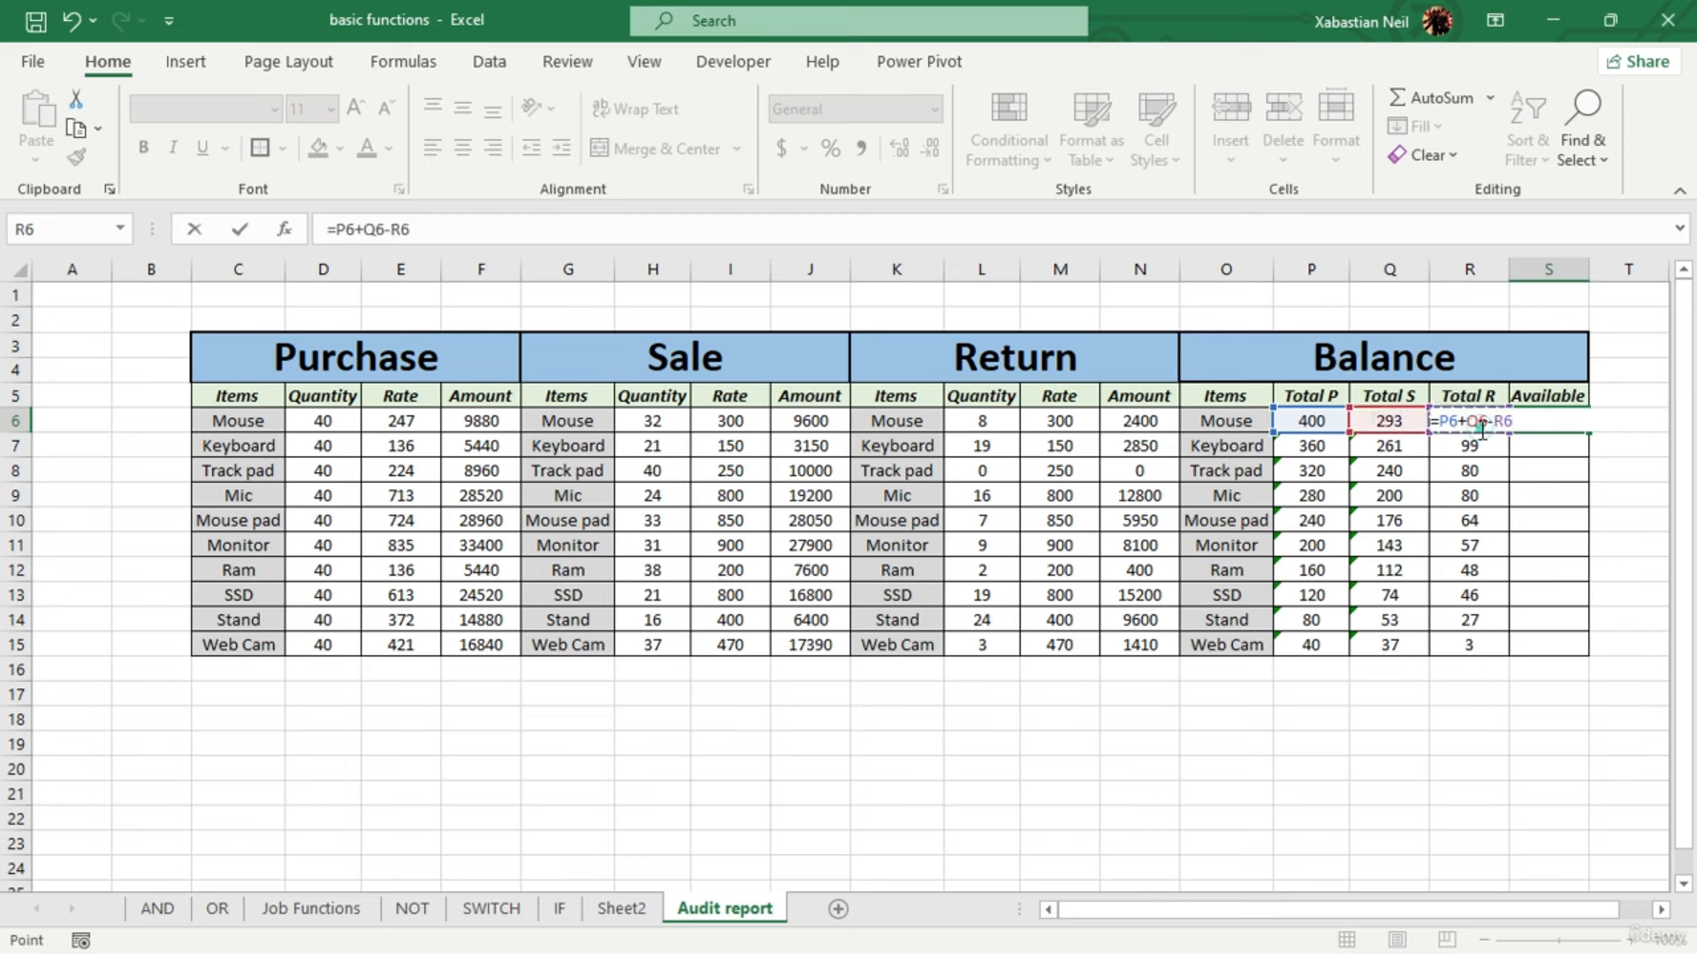
key(Return)
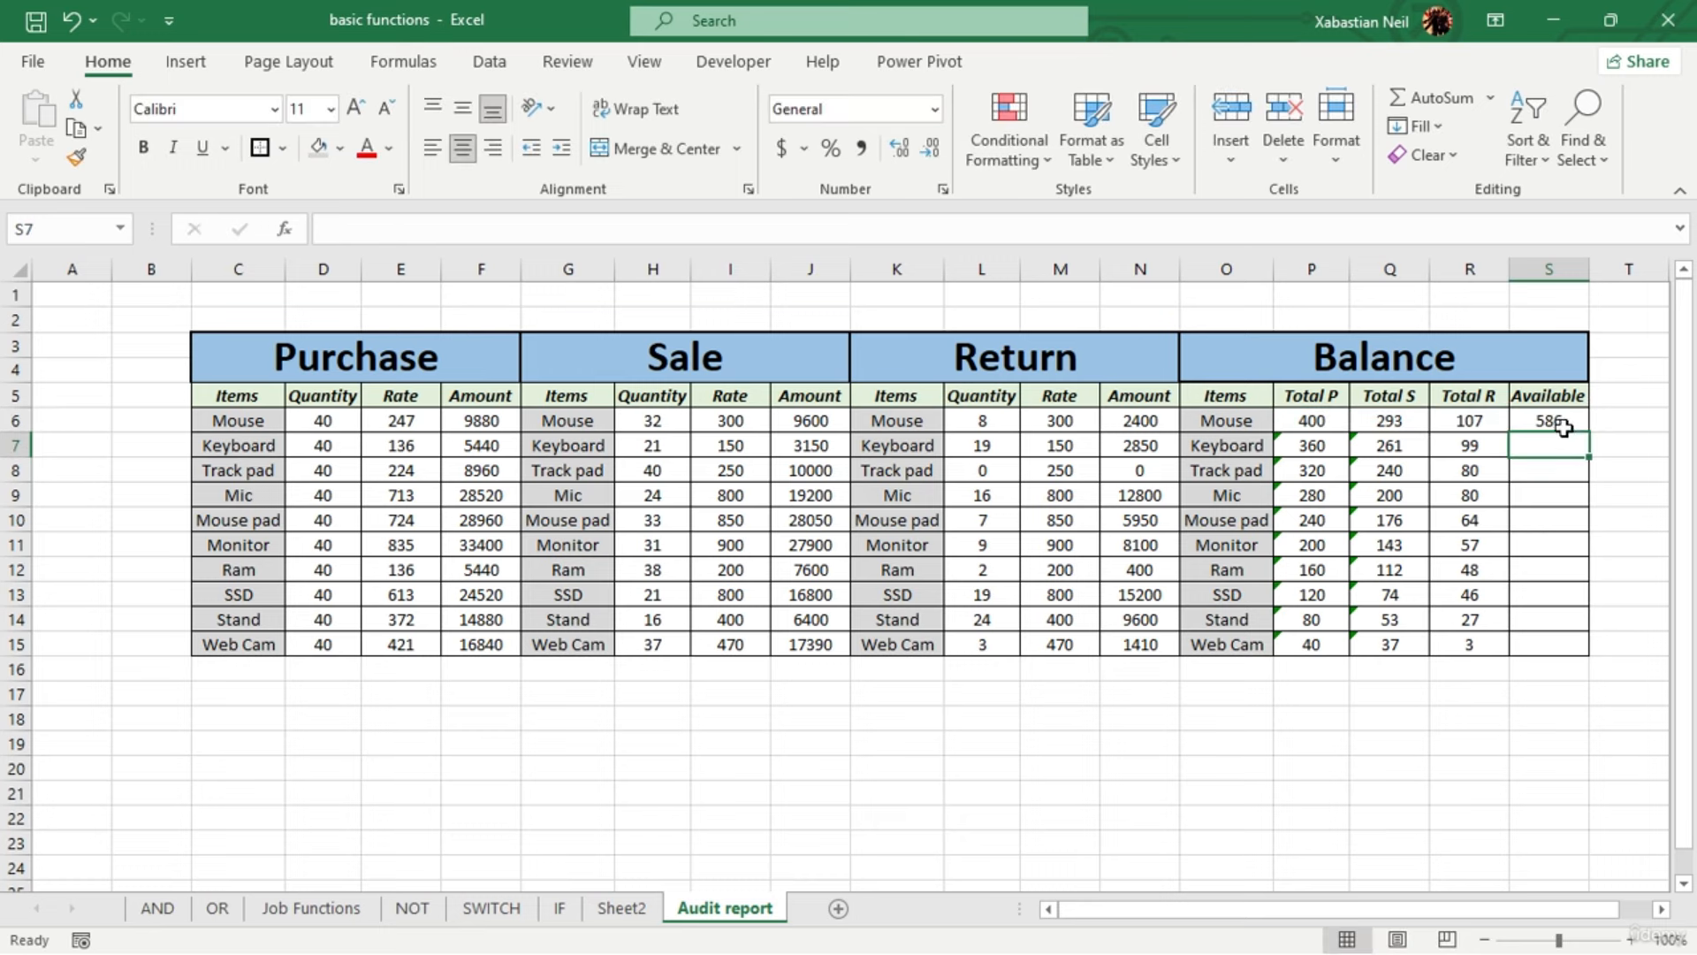
Fill the S6 formula down the Available column through S15
click(1556, 403)
click(1569, 425)
double_click(1568, 425)
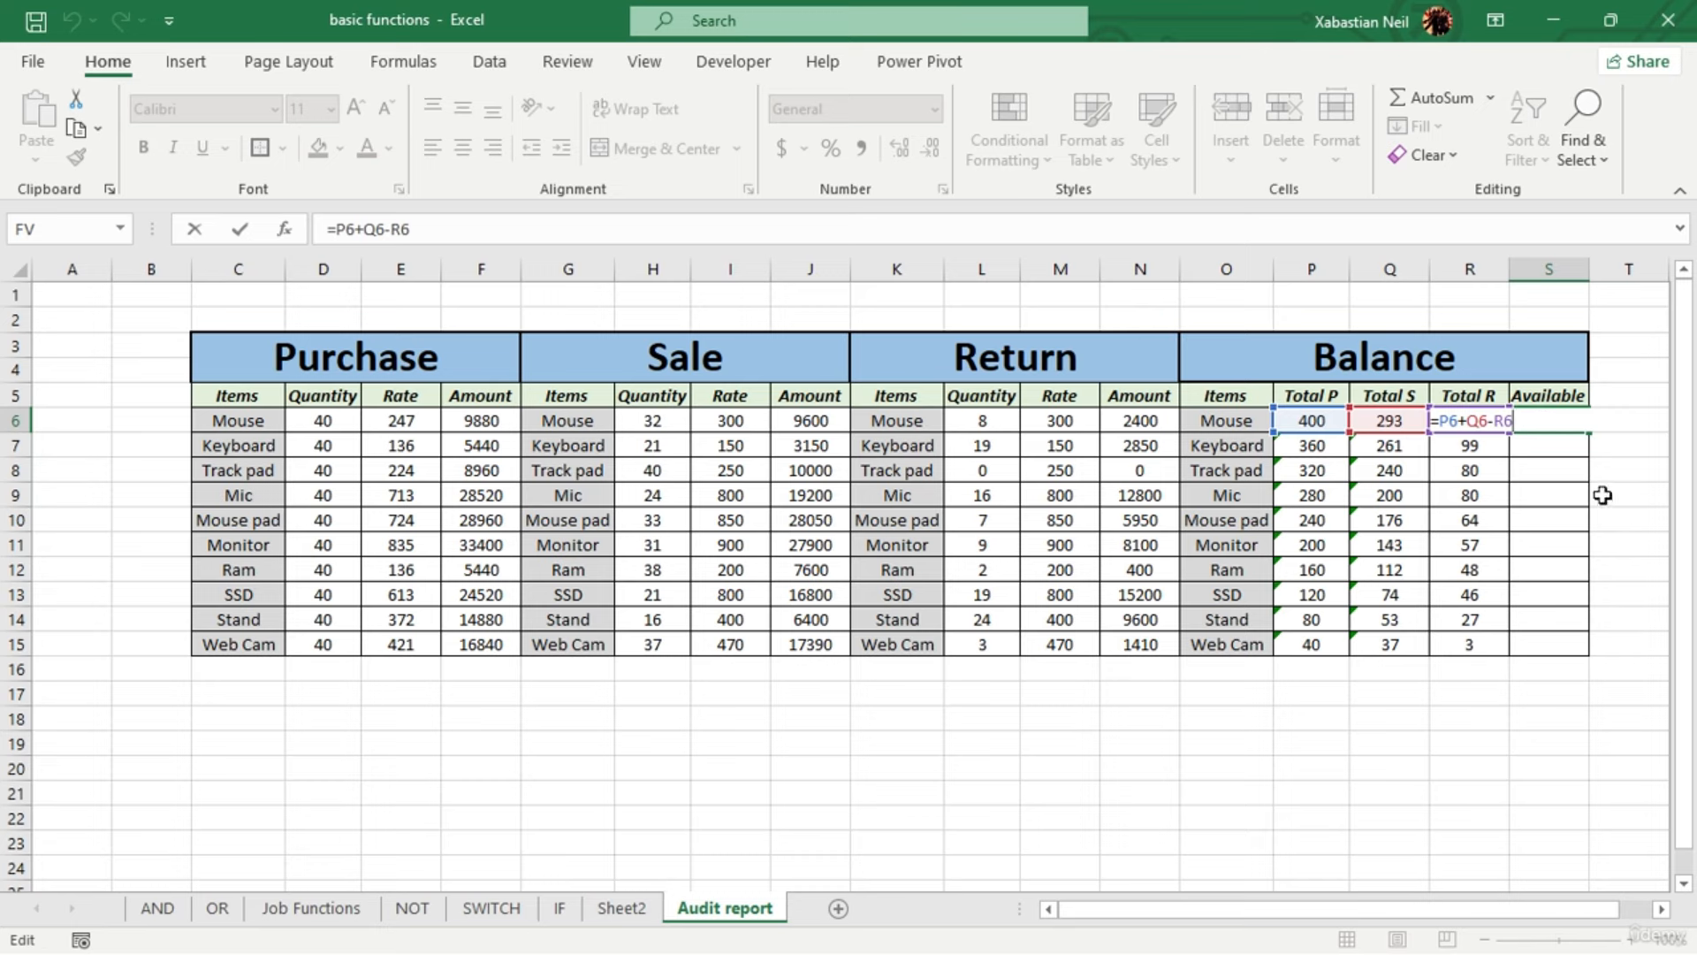
click(1603, 494)
click(1582, 430)
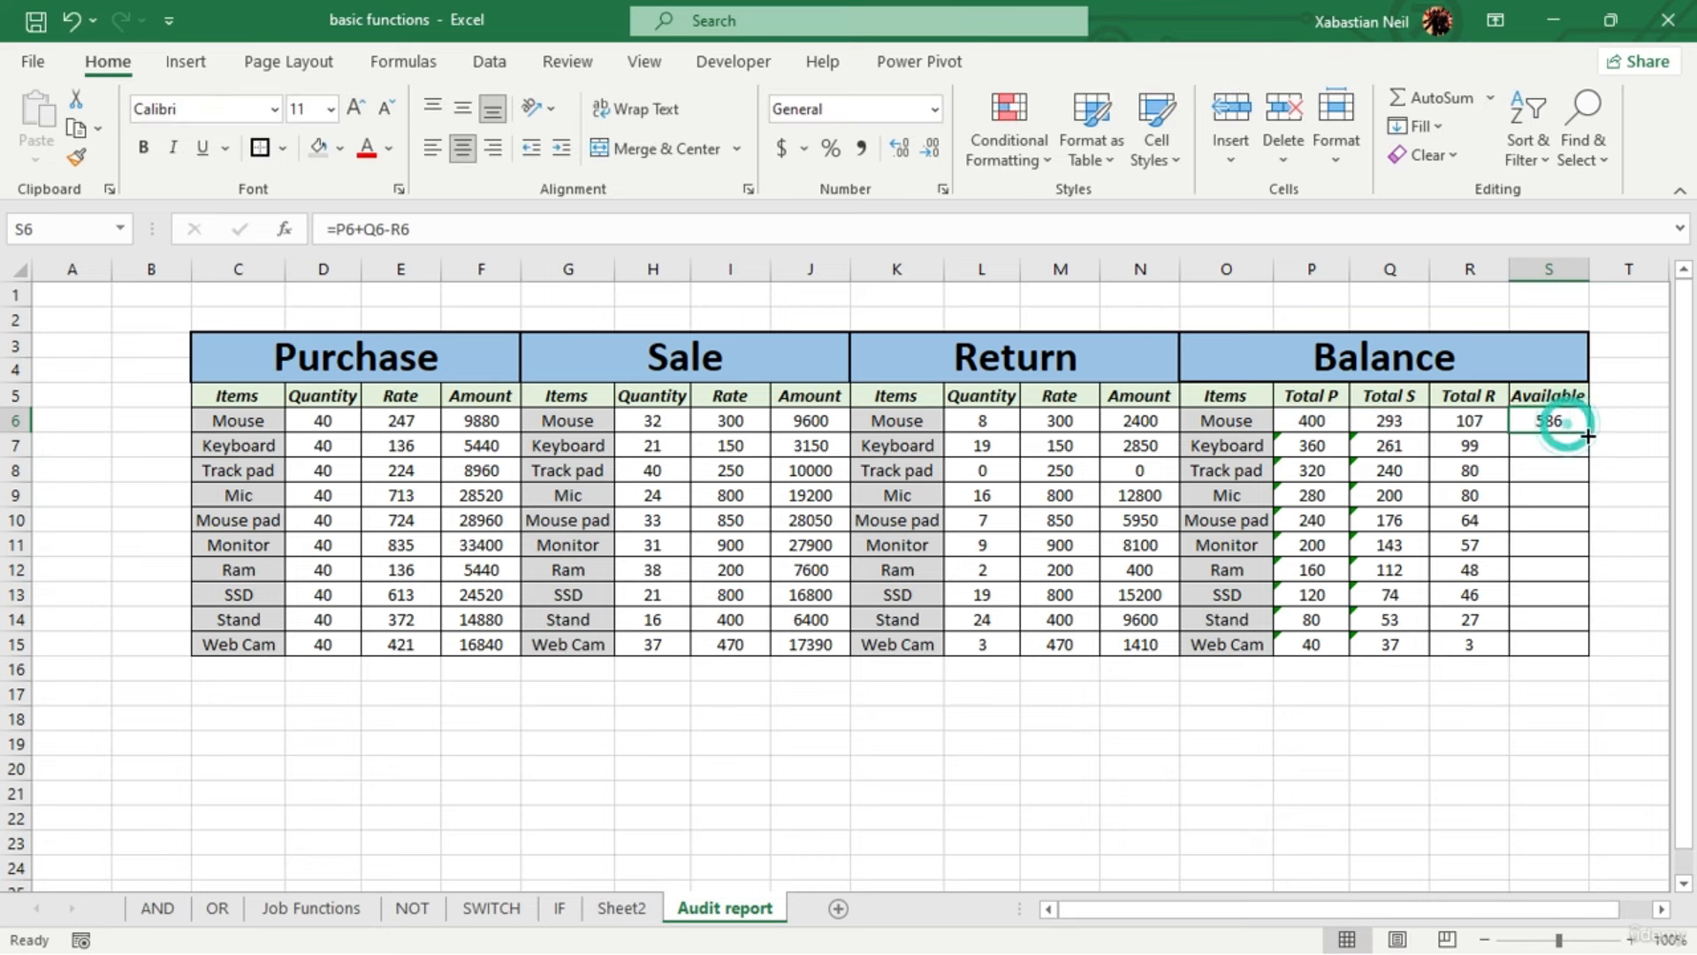
double_click(1588, 431)
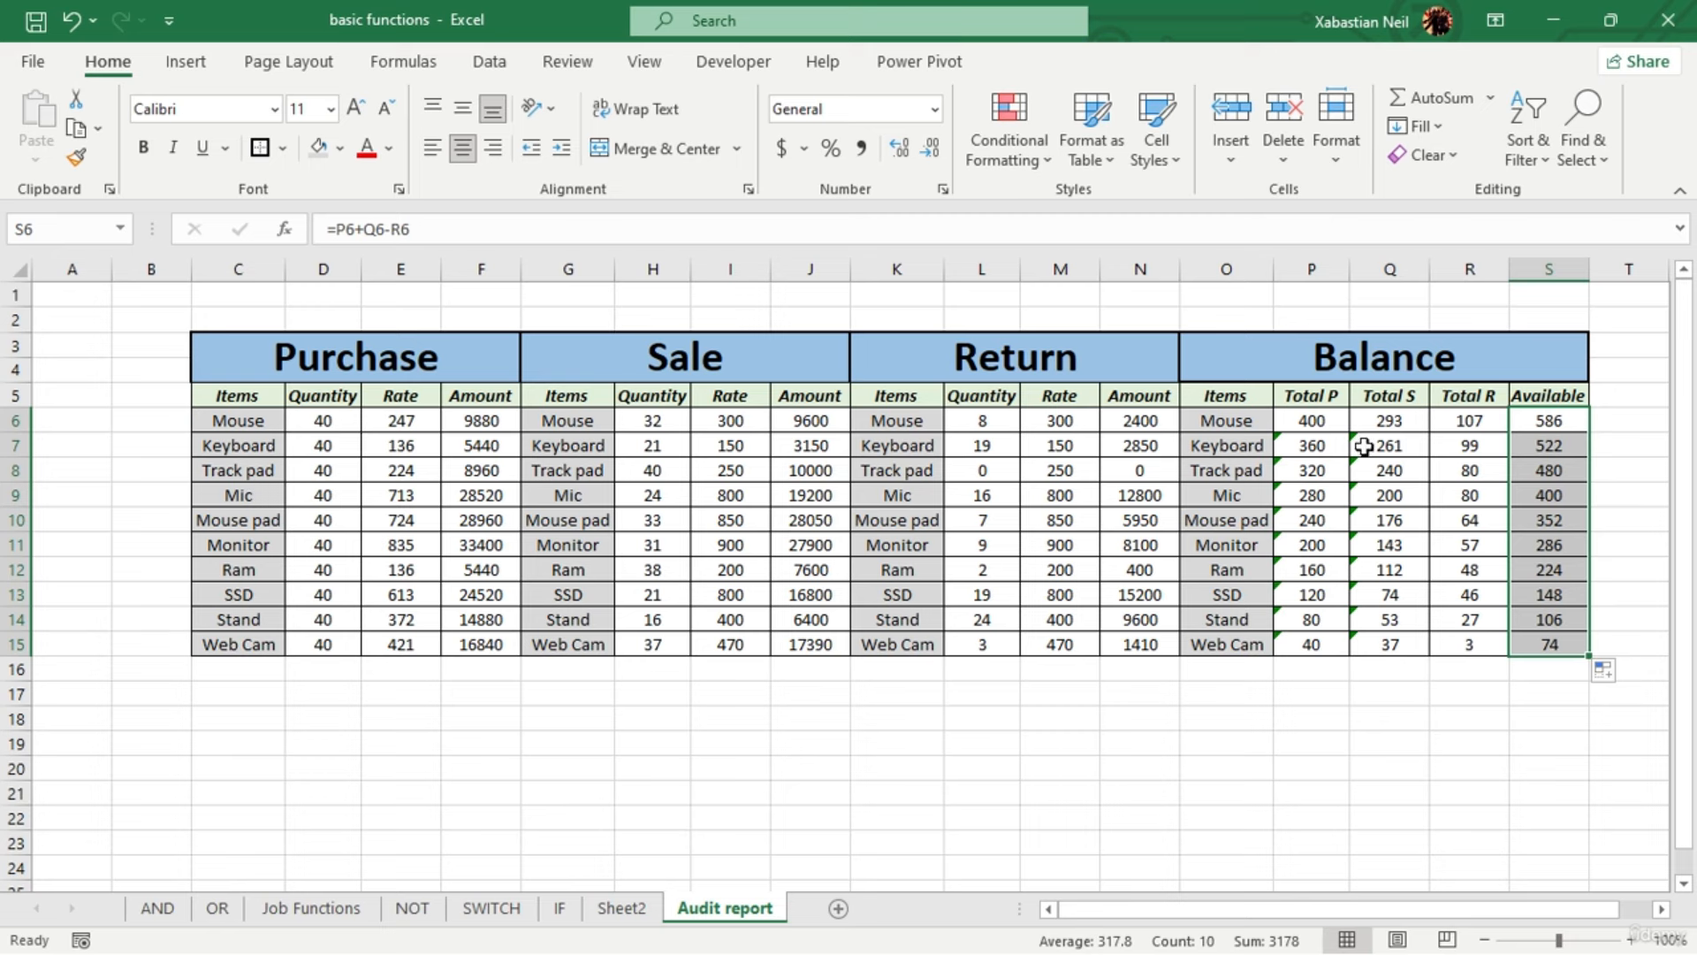
key(Return)
key(F2)
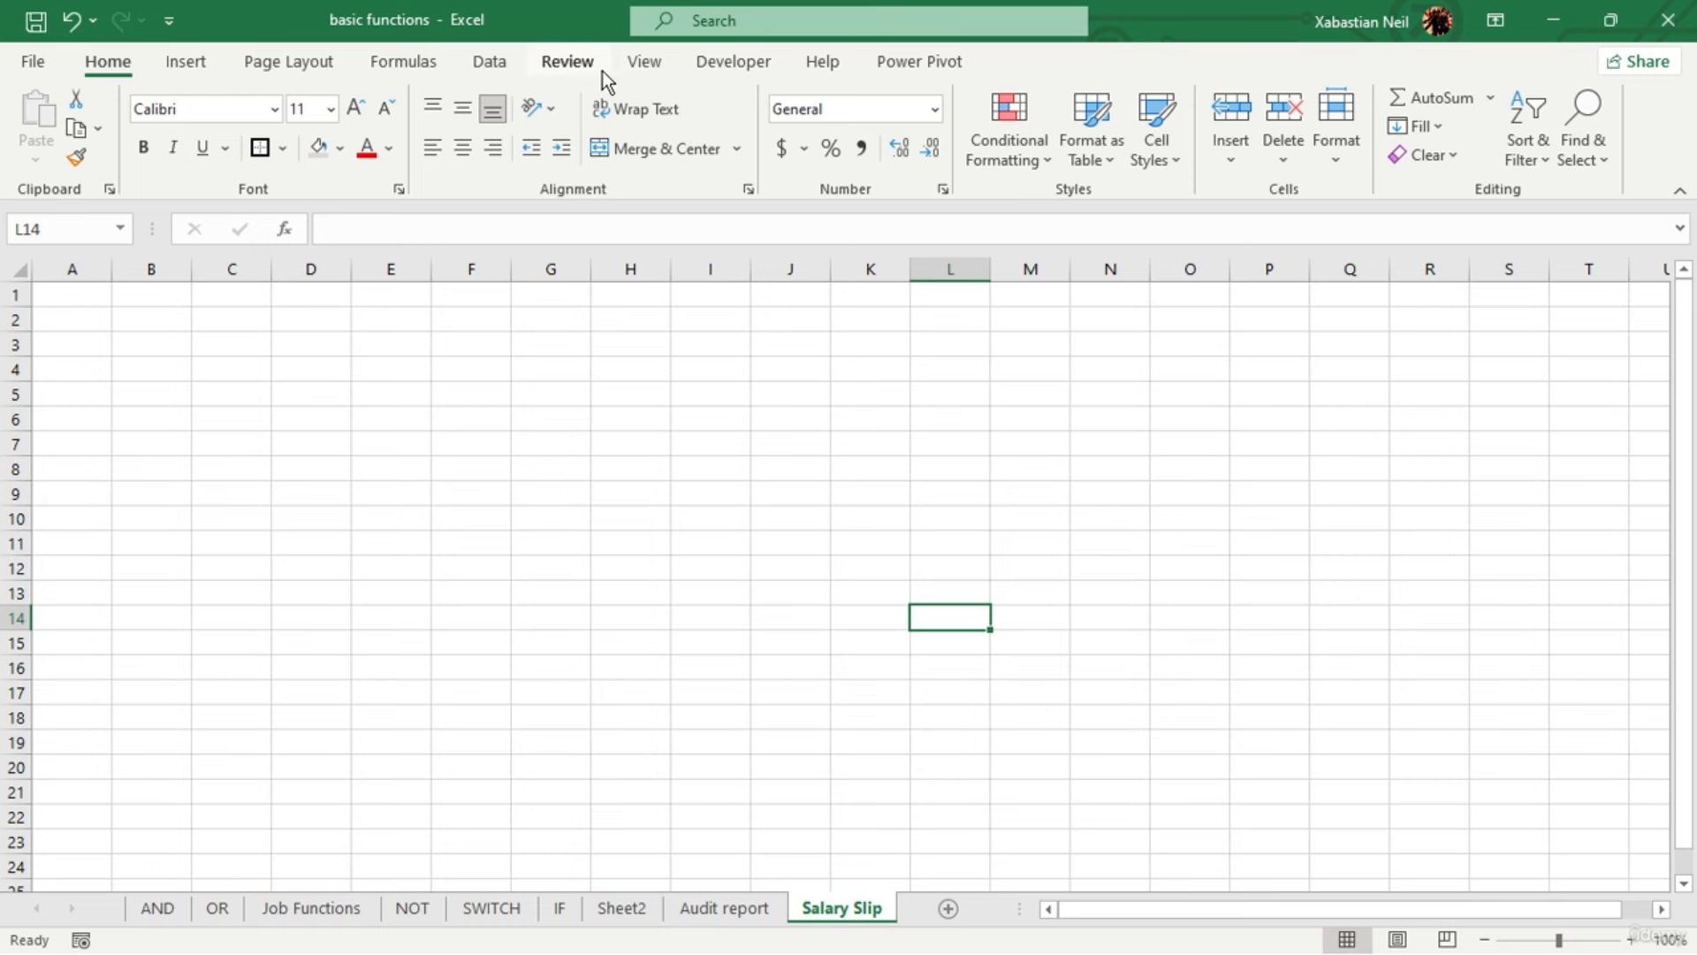
Display the Salary Slip sheet in Page Layout view and look over its pages and header area
click(644, 61)
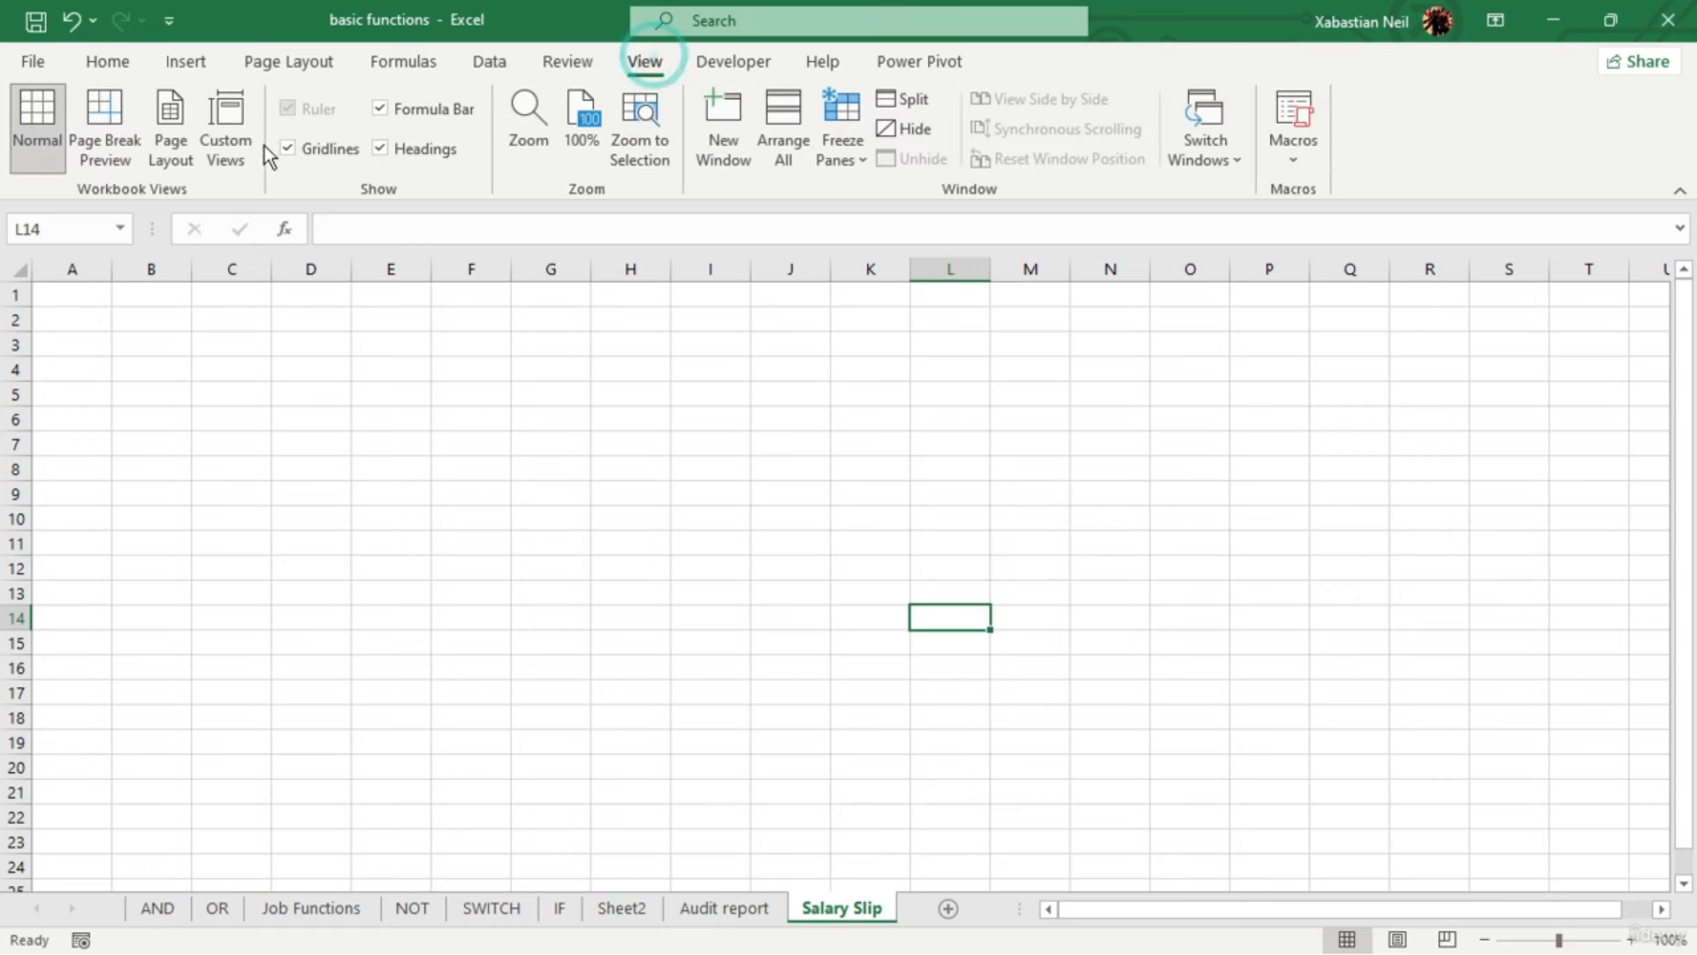
click(188, 137)
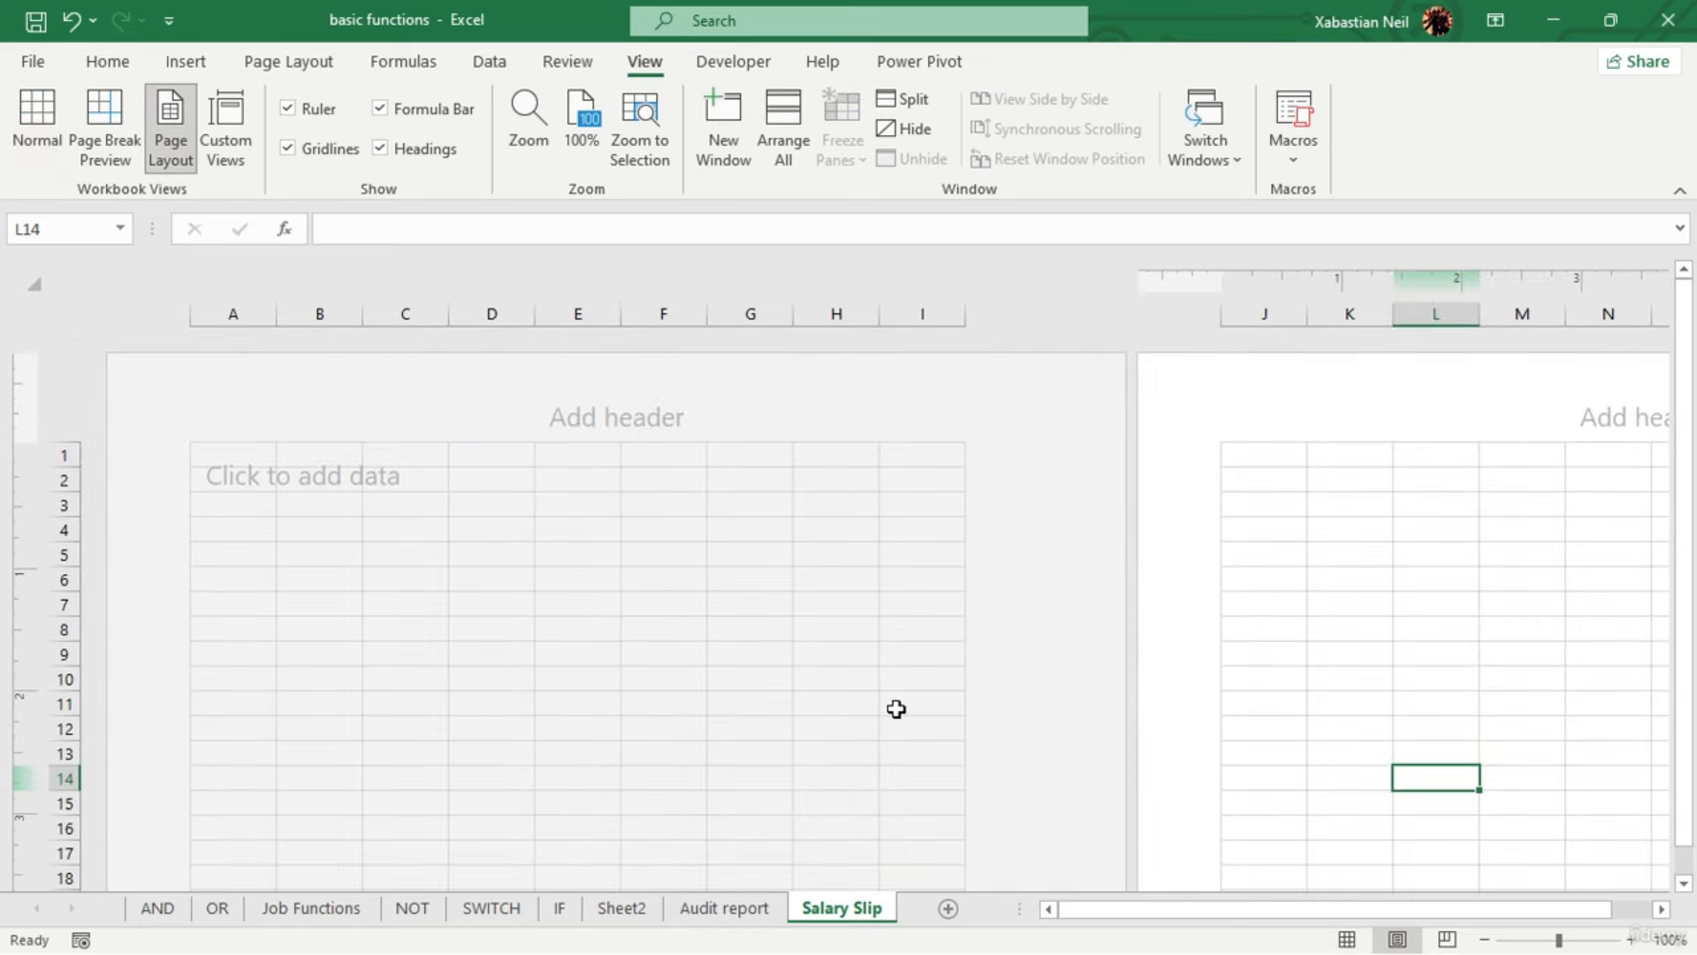
scroll(897, 709, down, 12)
scroll(876, 708, up, 12)
click(685, 484)
click(606, 416)
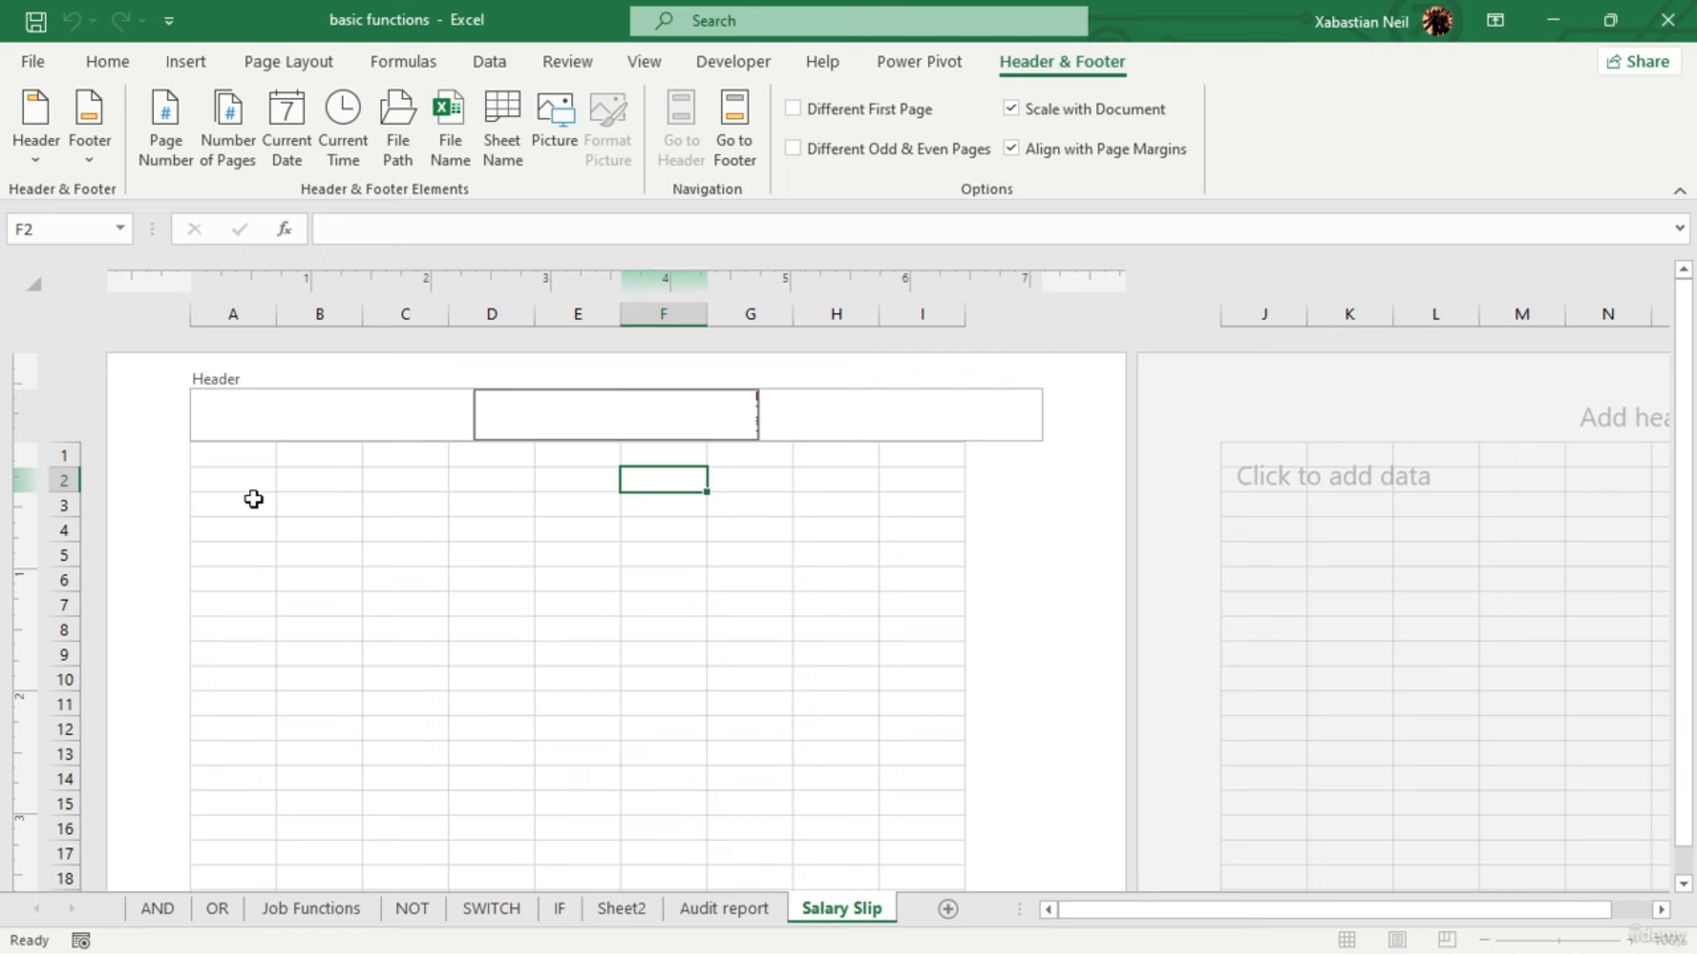
Set the width of columns A and F to 0.45 inches on the Salary Slip sheet
click(232, 302)
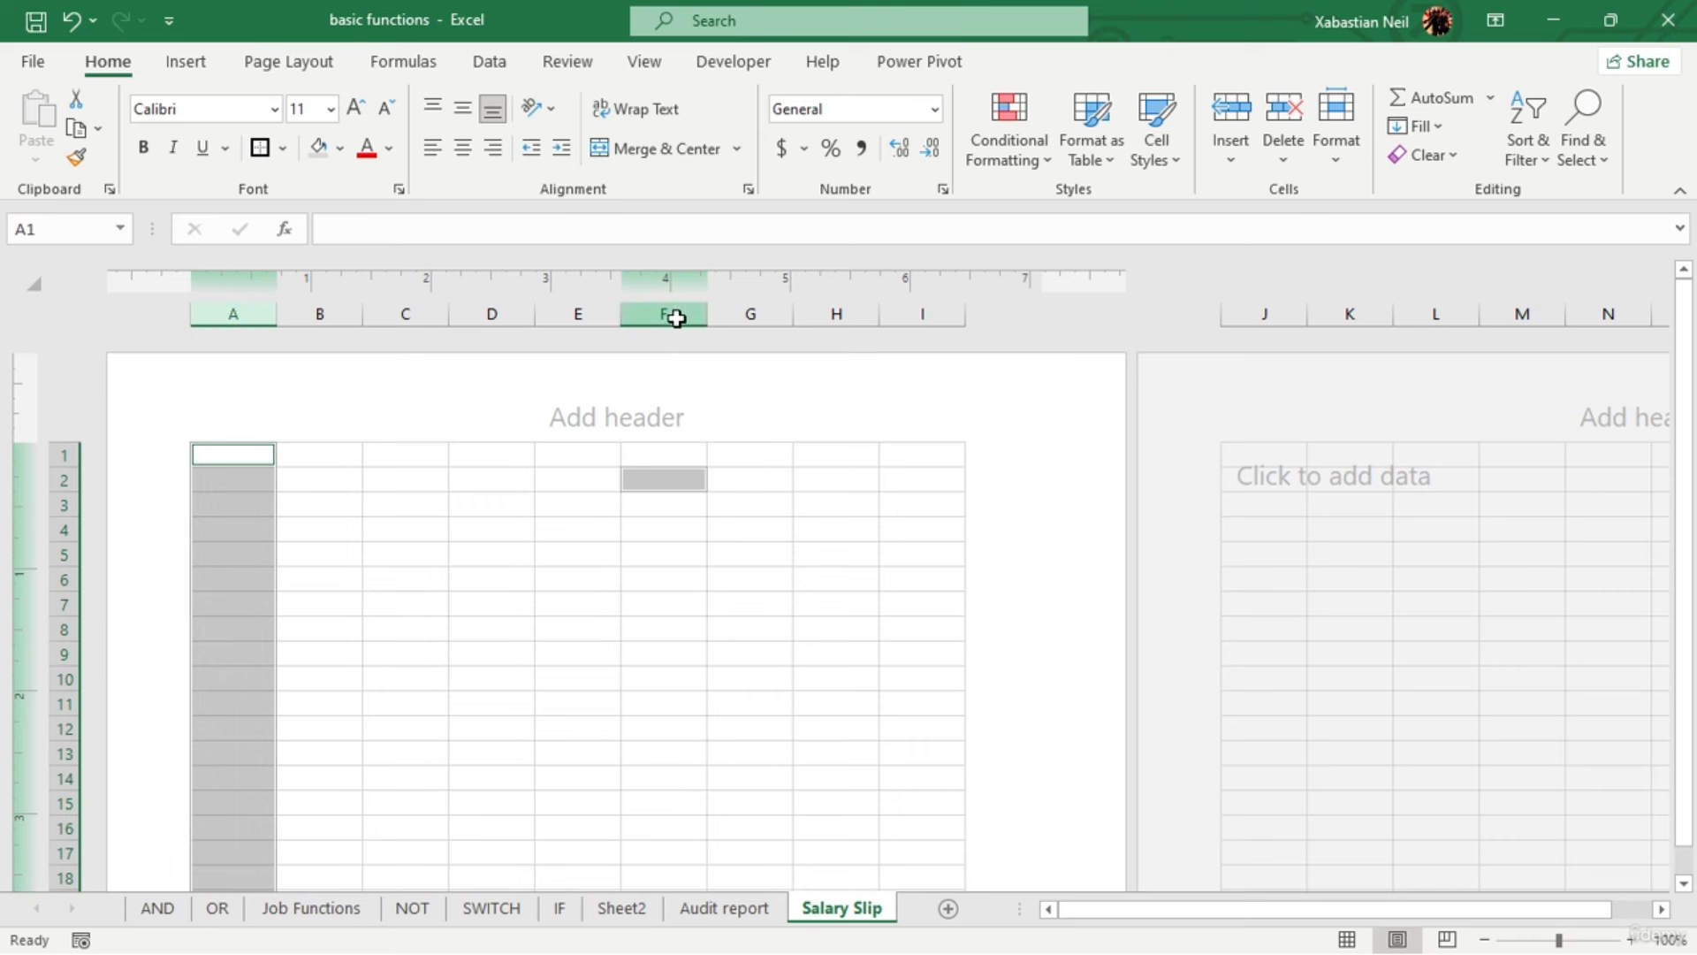
ctrl+click(674, 314)
right_click(683, 315)
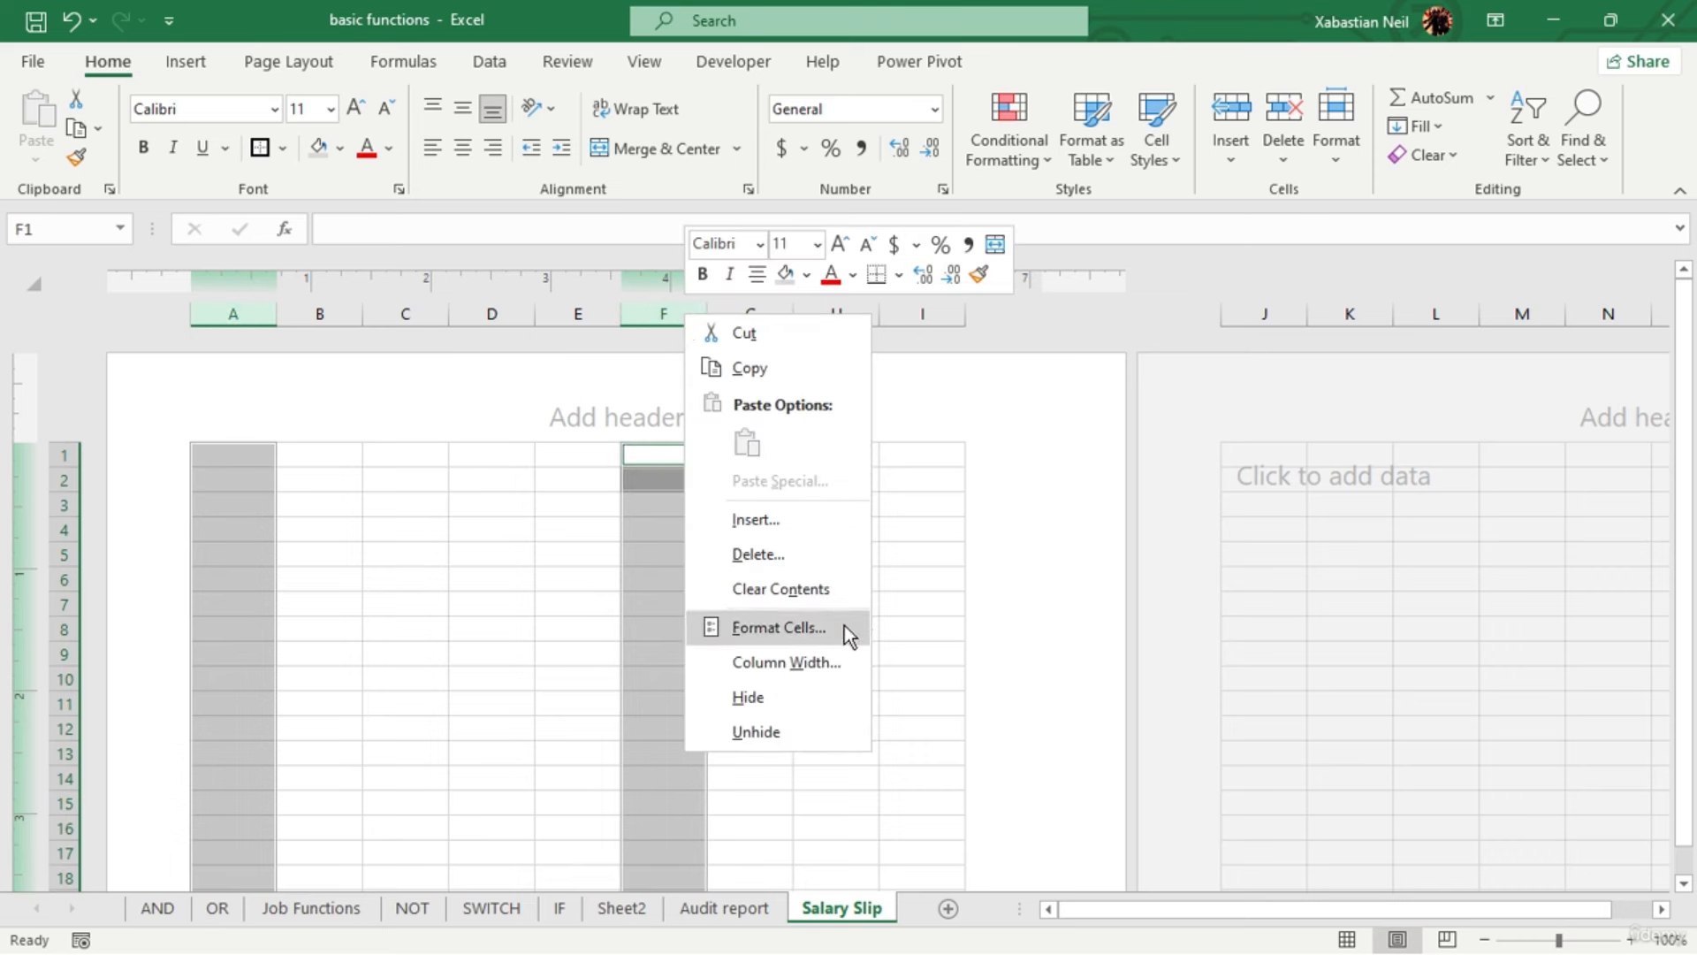
click(832, 659)
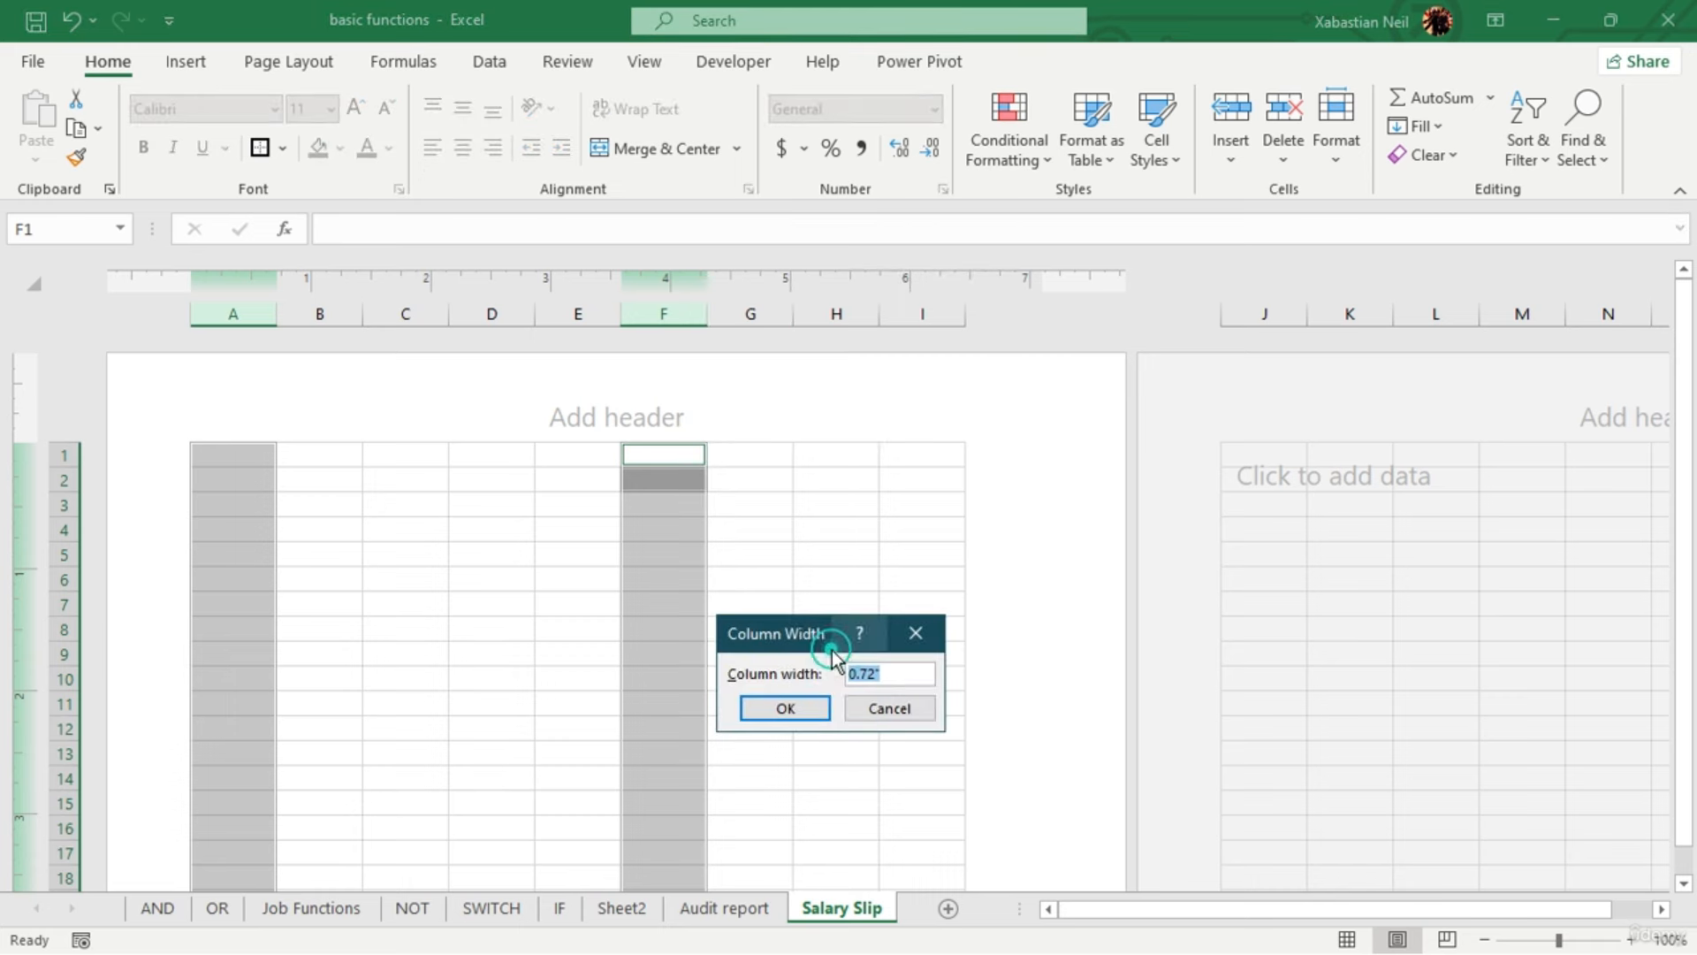
click(885, 677)
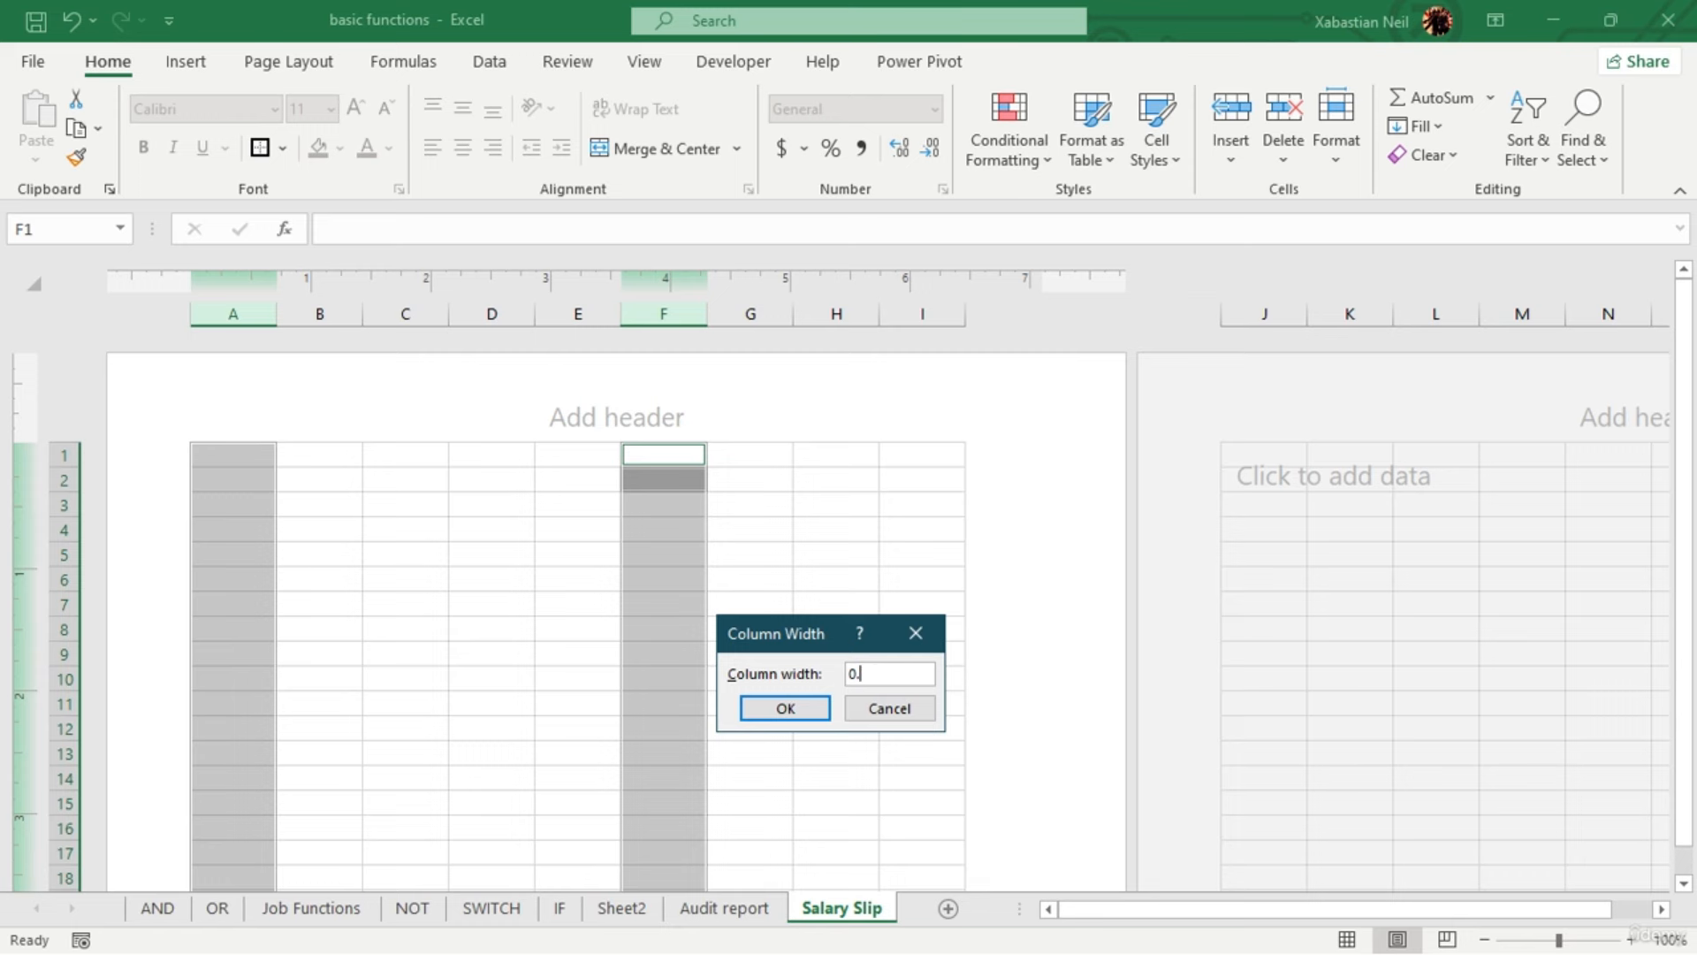
text(0.45)
key(Return)
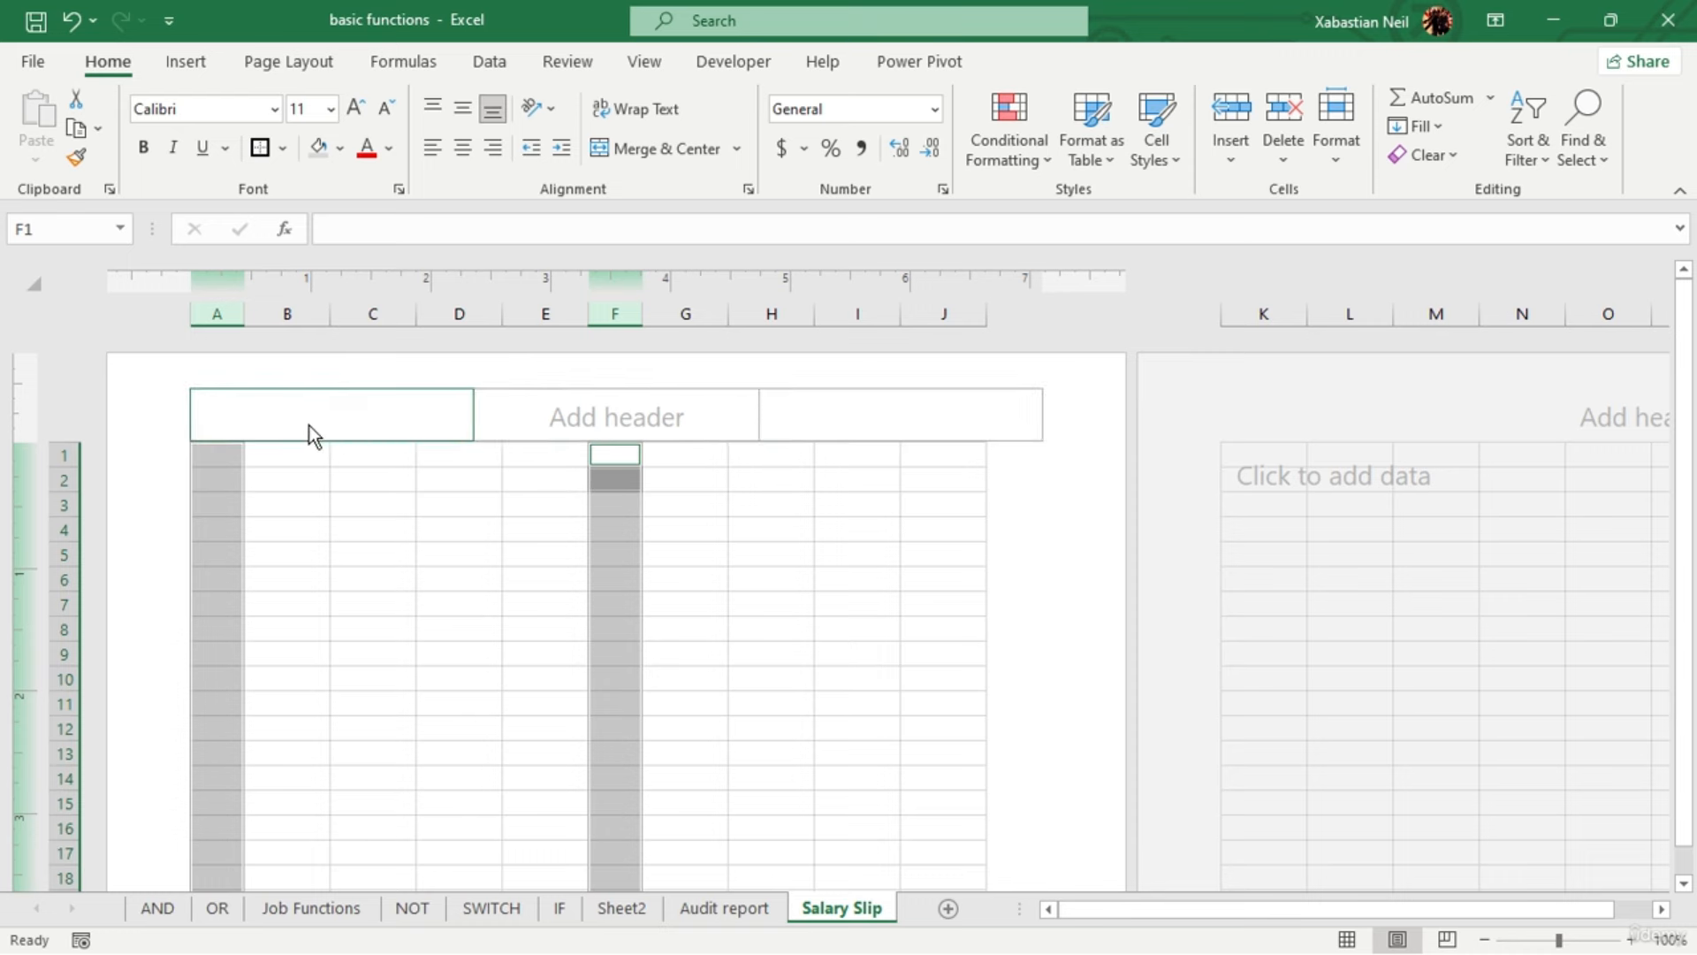
Set the width of columns B through E to 1.5 inches on the Salary Slip sheet
ctrl+click(287, 313)
click(321, 516)
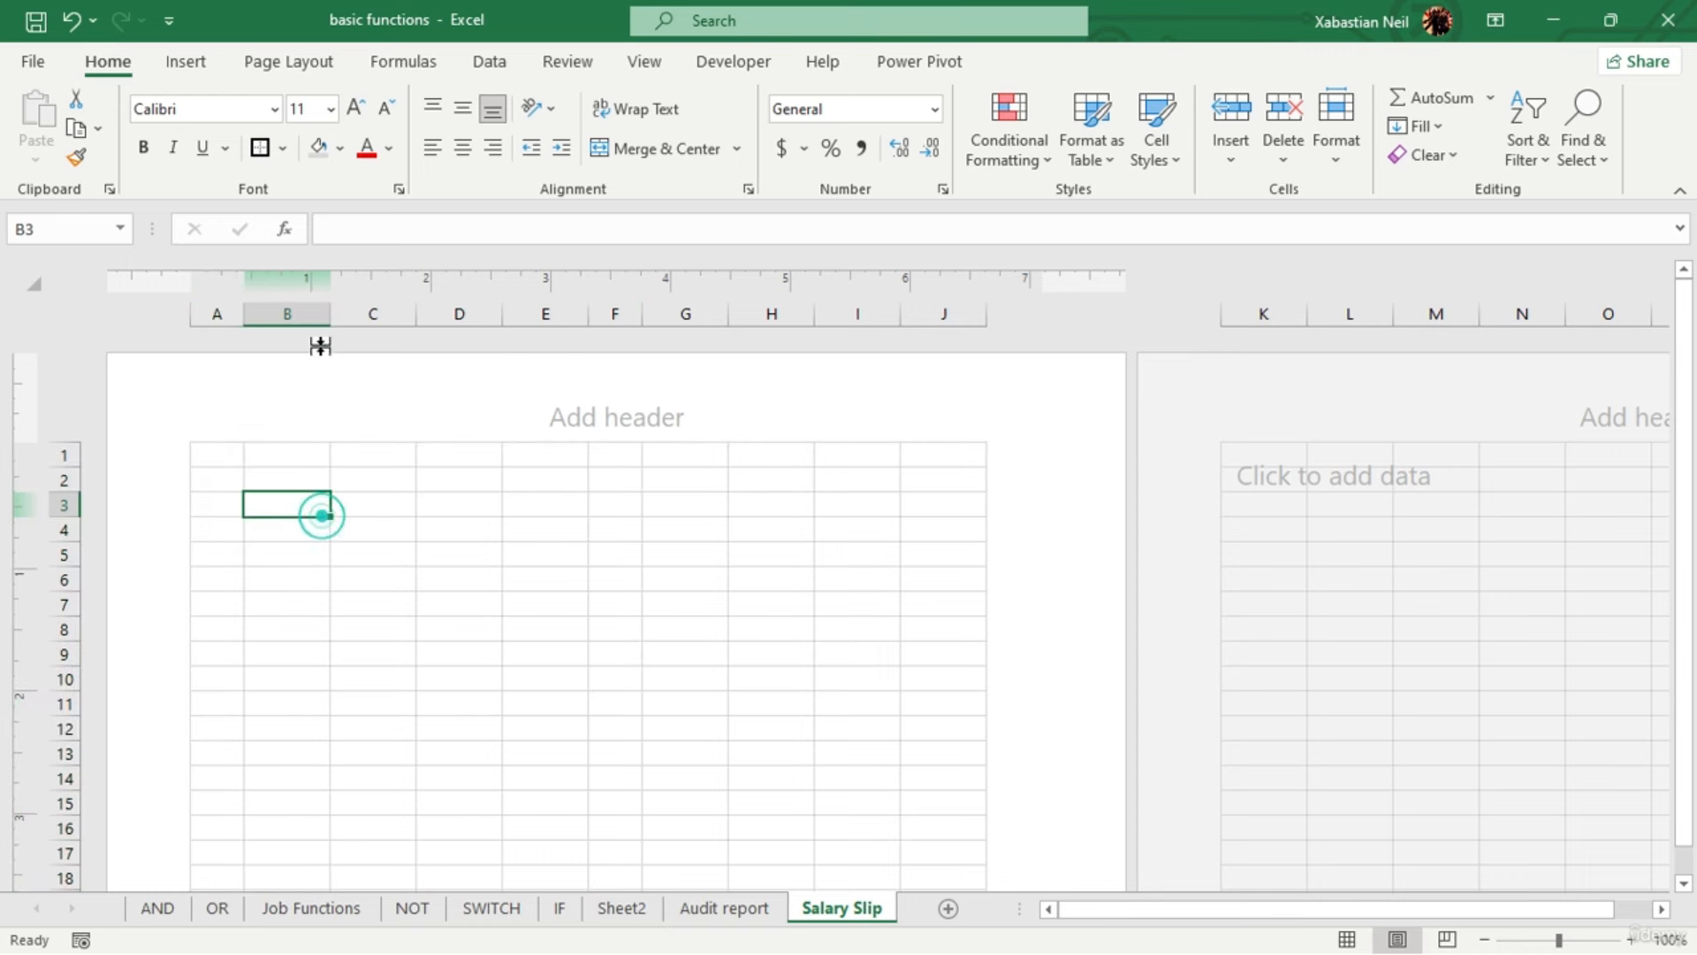
ctrl+click(288, 314)
ctrl+click(372, 314)
ctrl+click(458, 314)
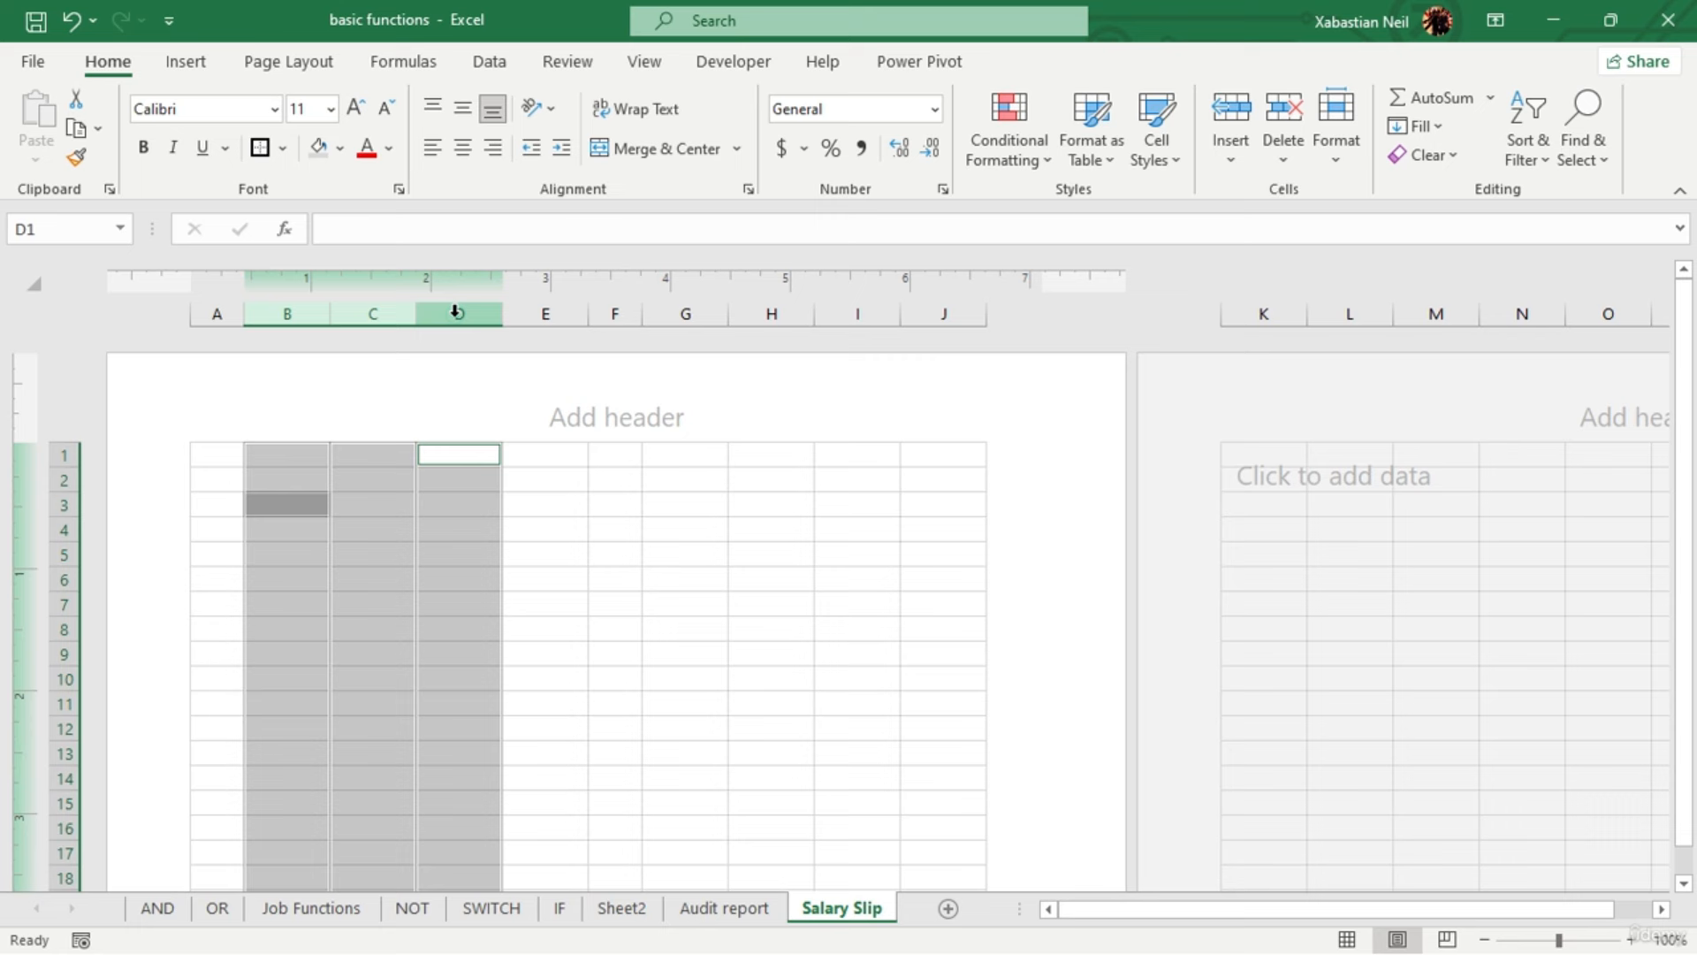
ctrl+click(542, 314)
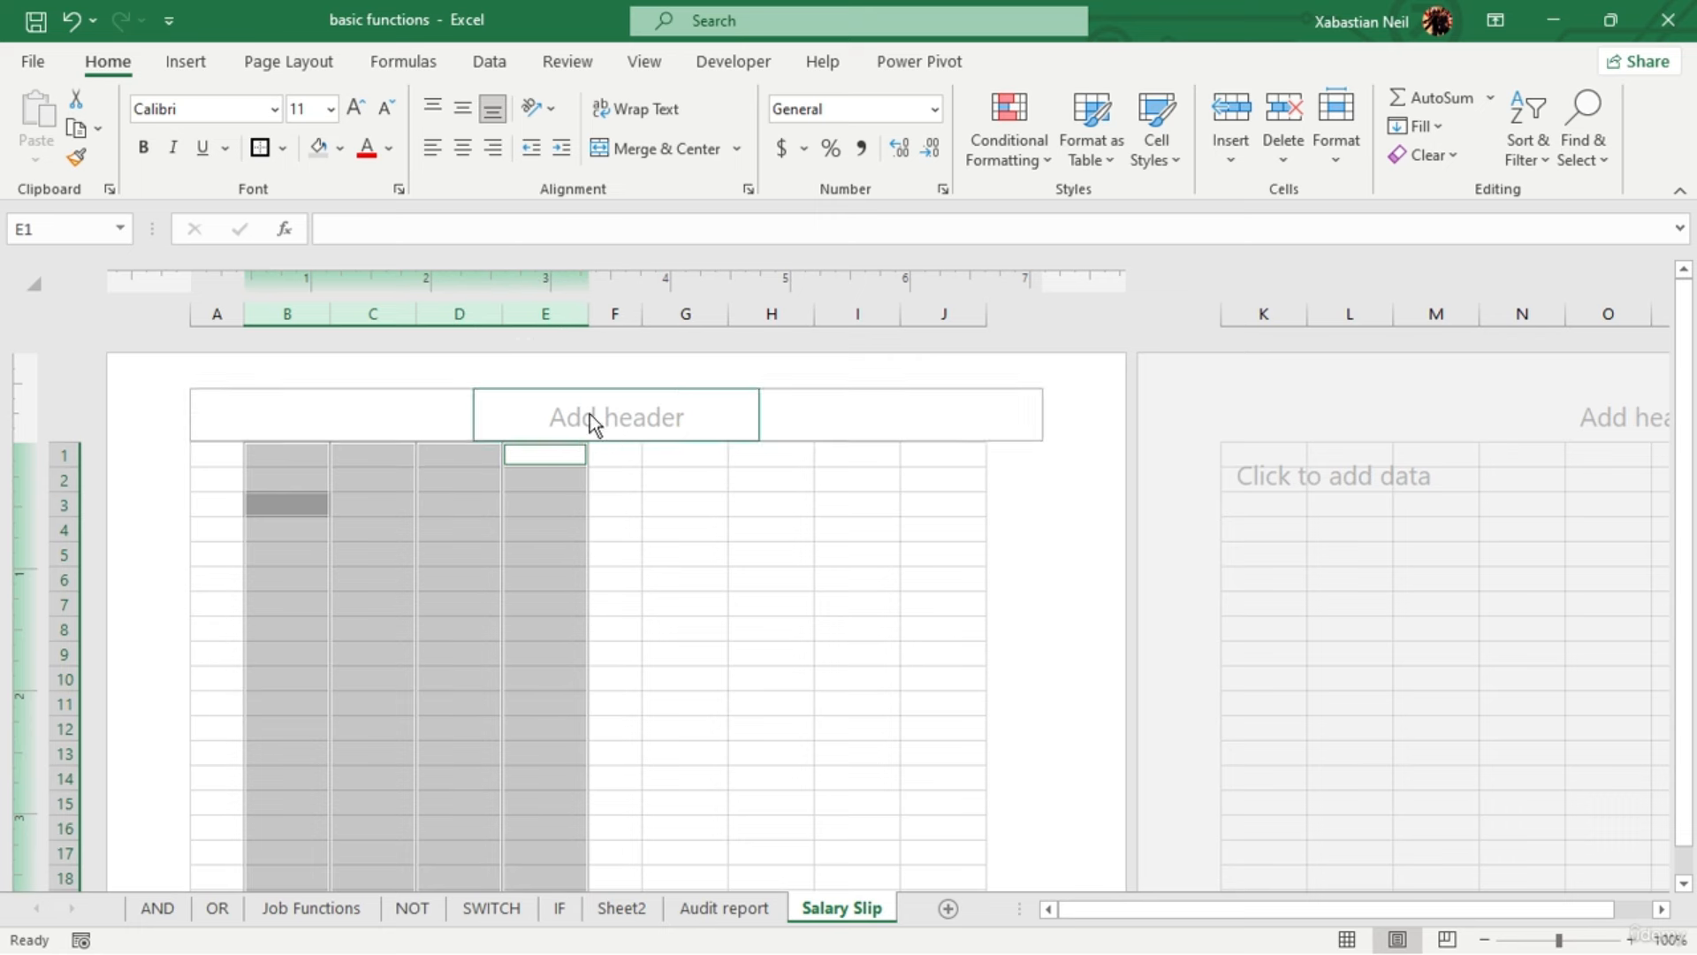
right_click(469, 325)
click(612, 676)
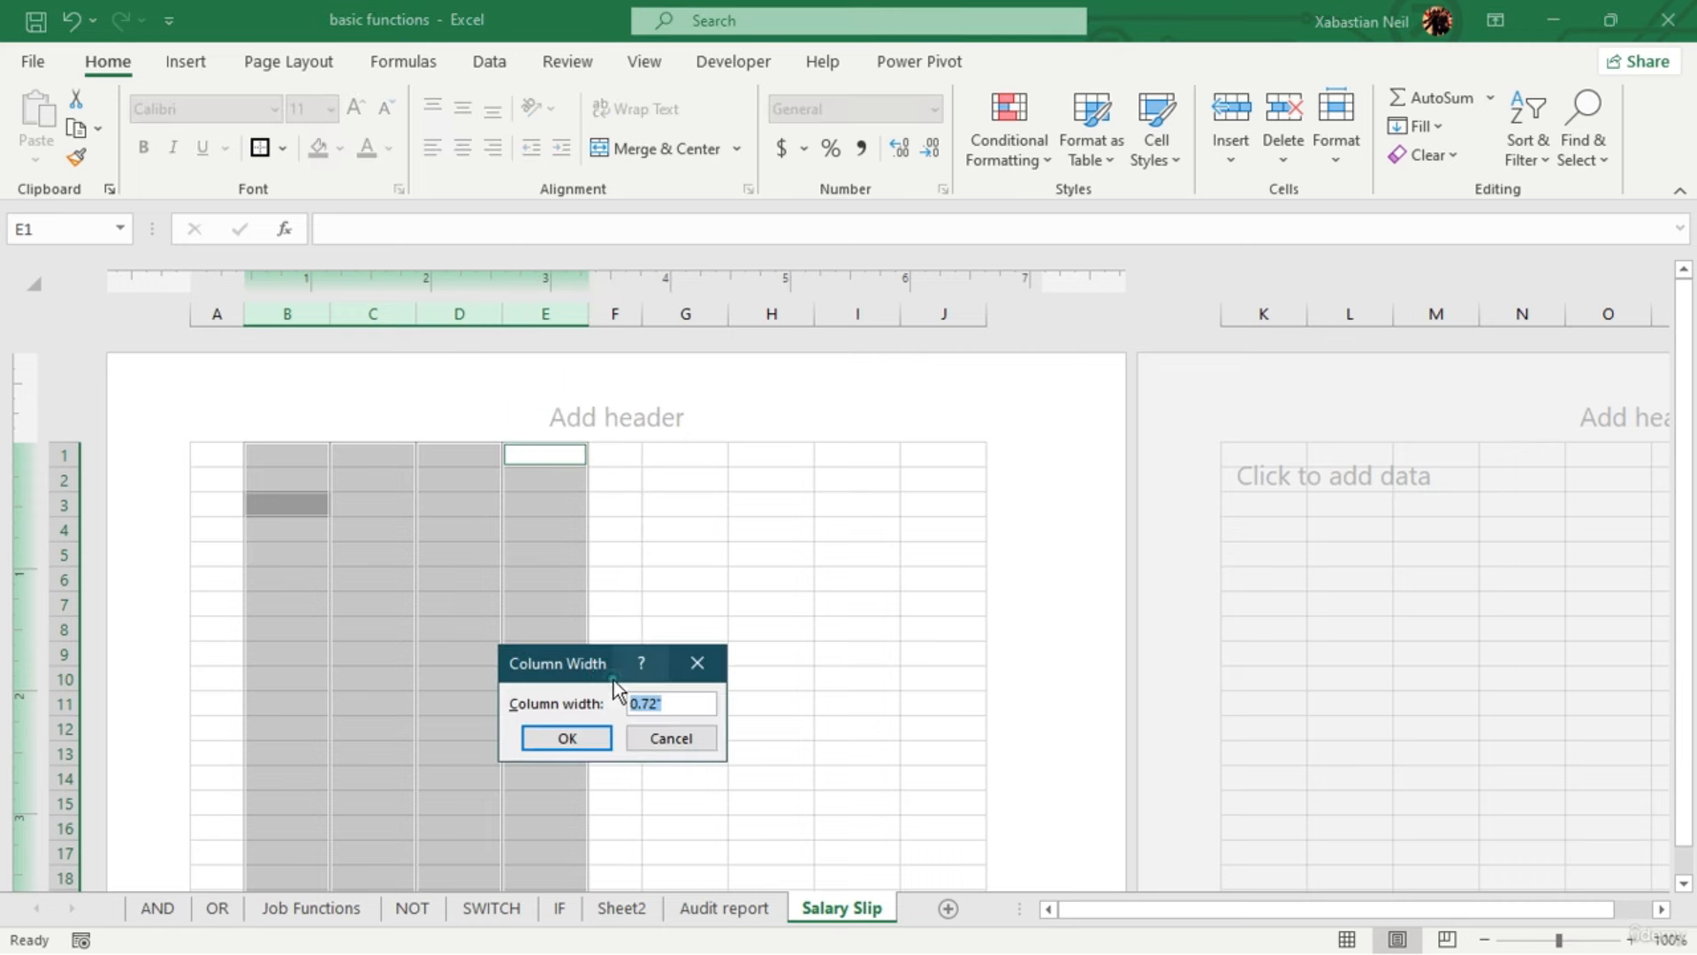
click(639, 703)
key(BackSpace)
text(1.5)
key(Return)
click(1008, 415)
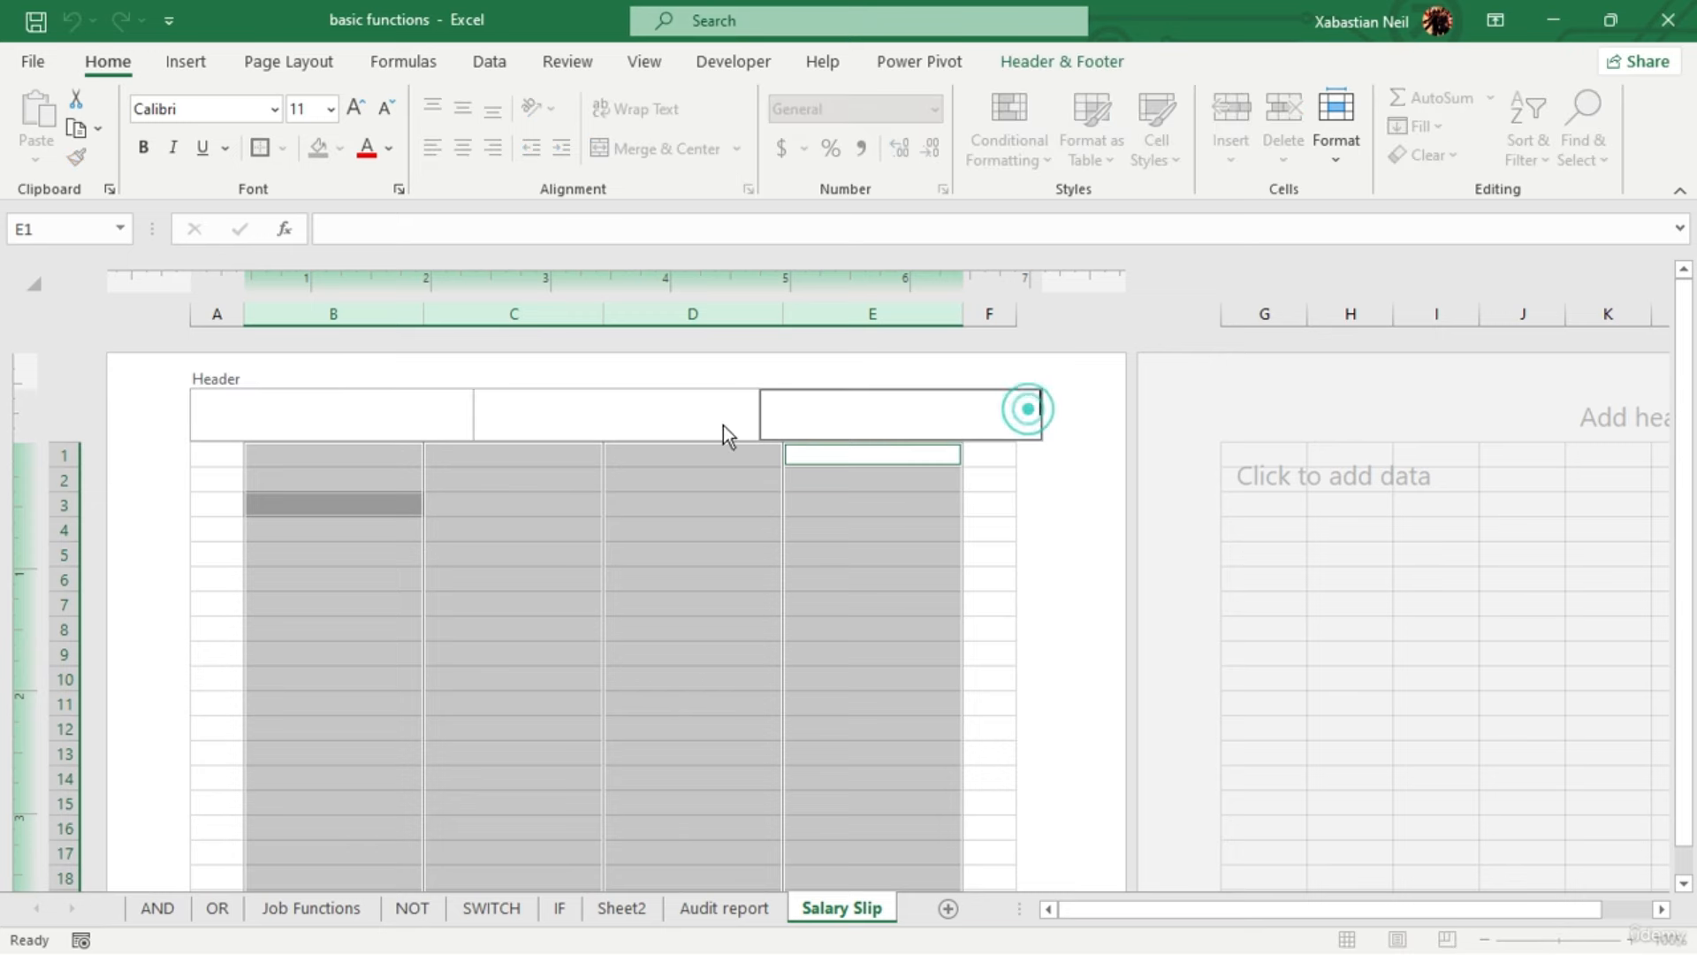
click(715, 723)
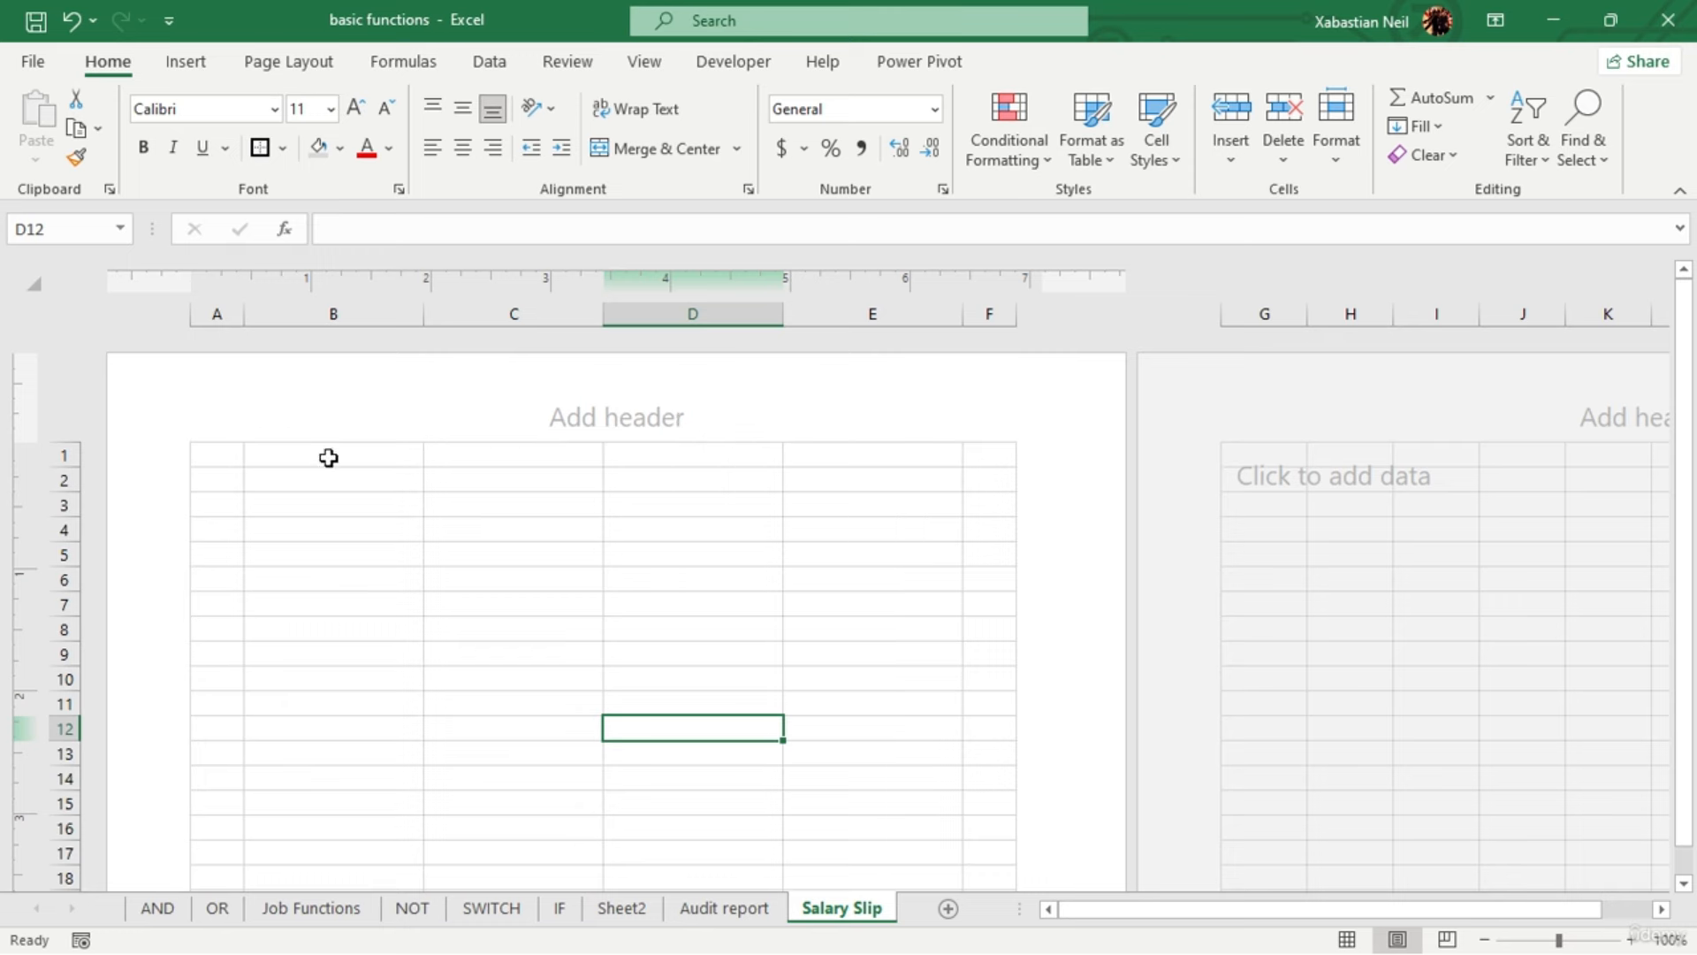
Merge and center cells B2:E2 and enter the title "Industry Name"
drag(326, 492, 739, 475)
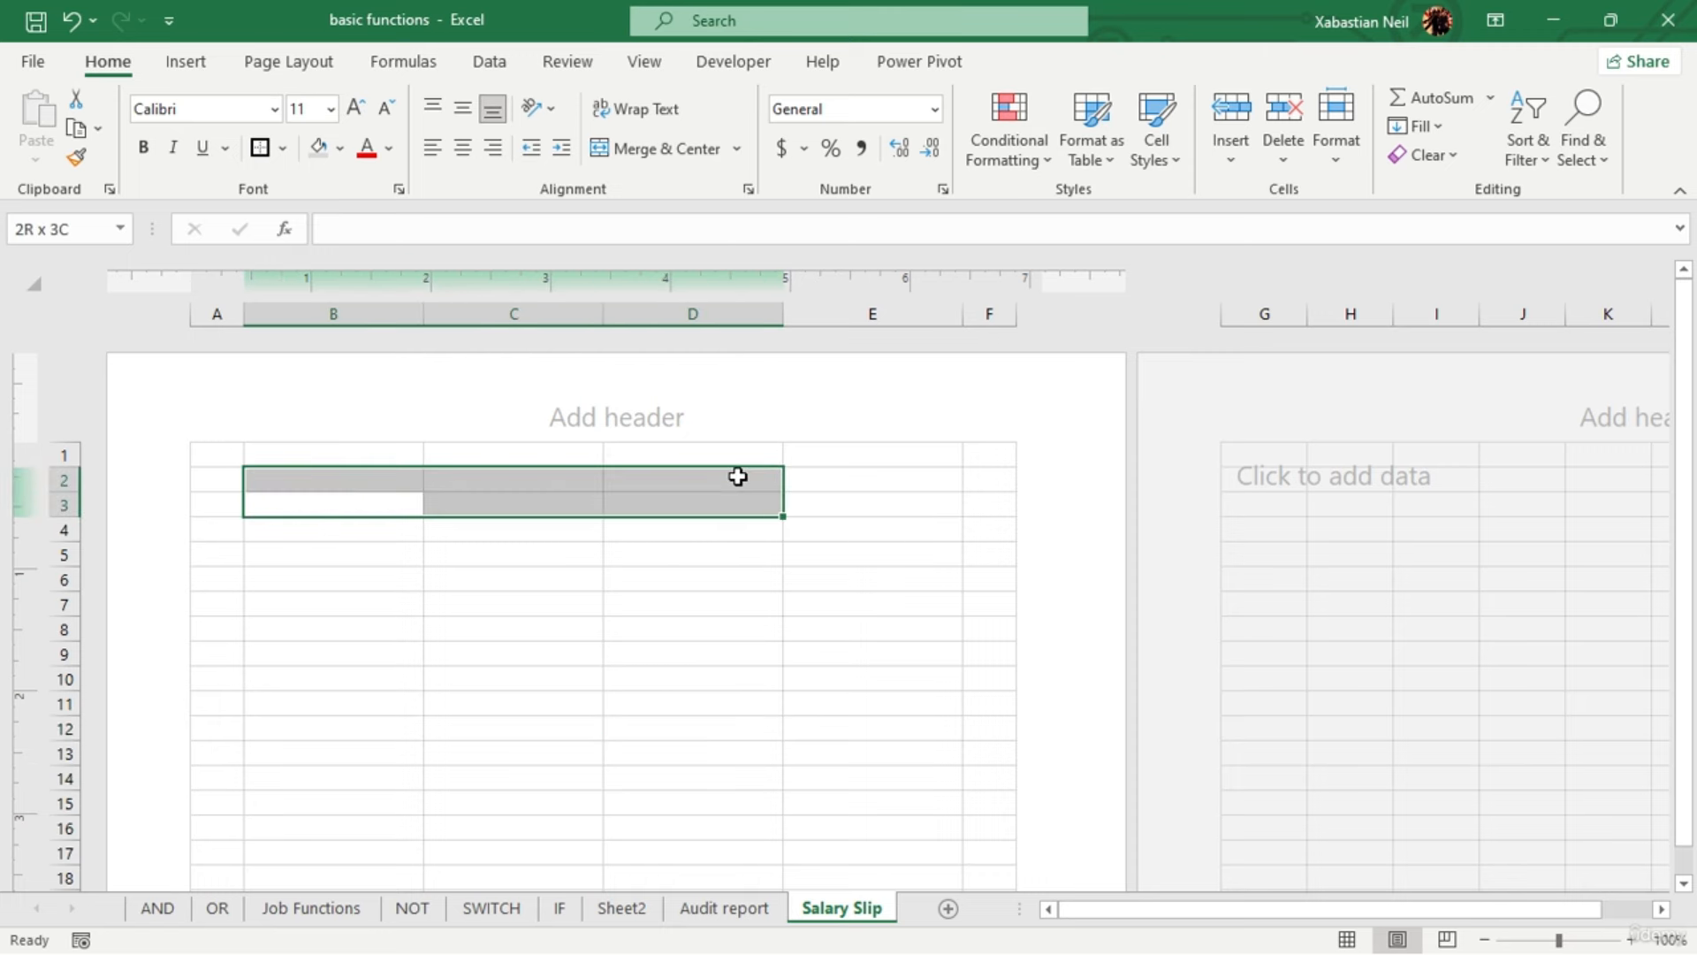
click(265, 481)
drag(304, 481, 848, 492)
click(677, 141)
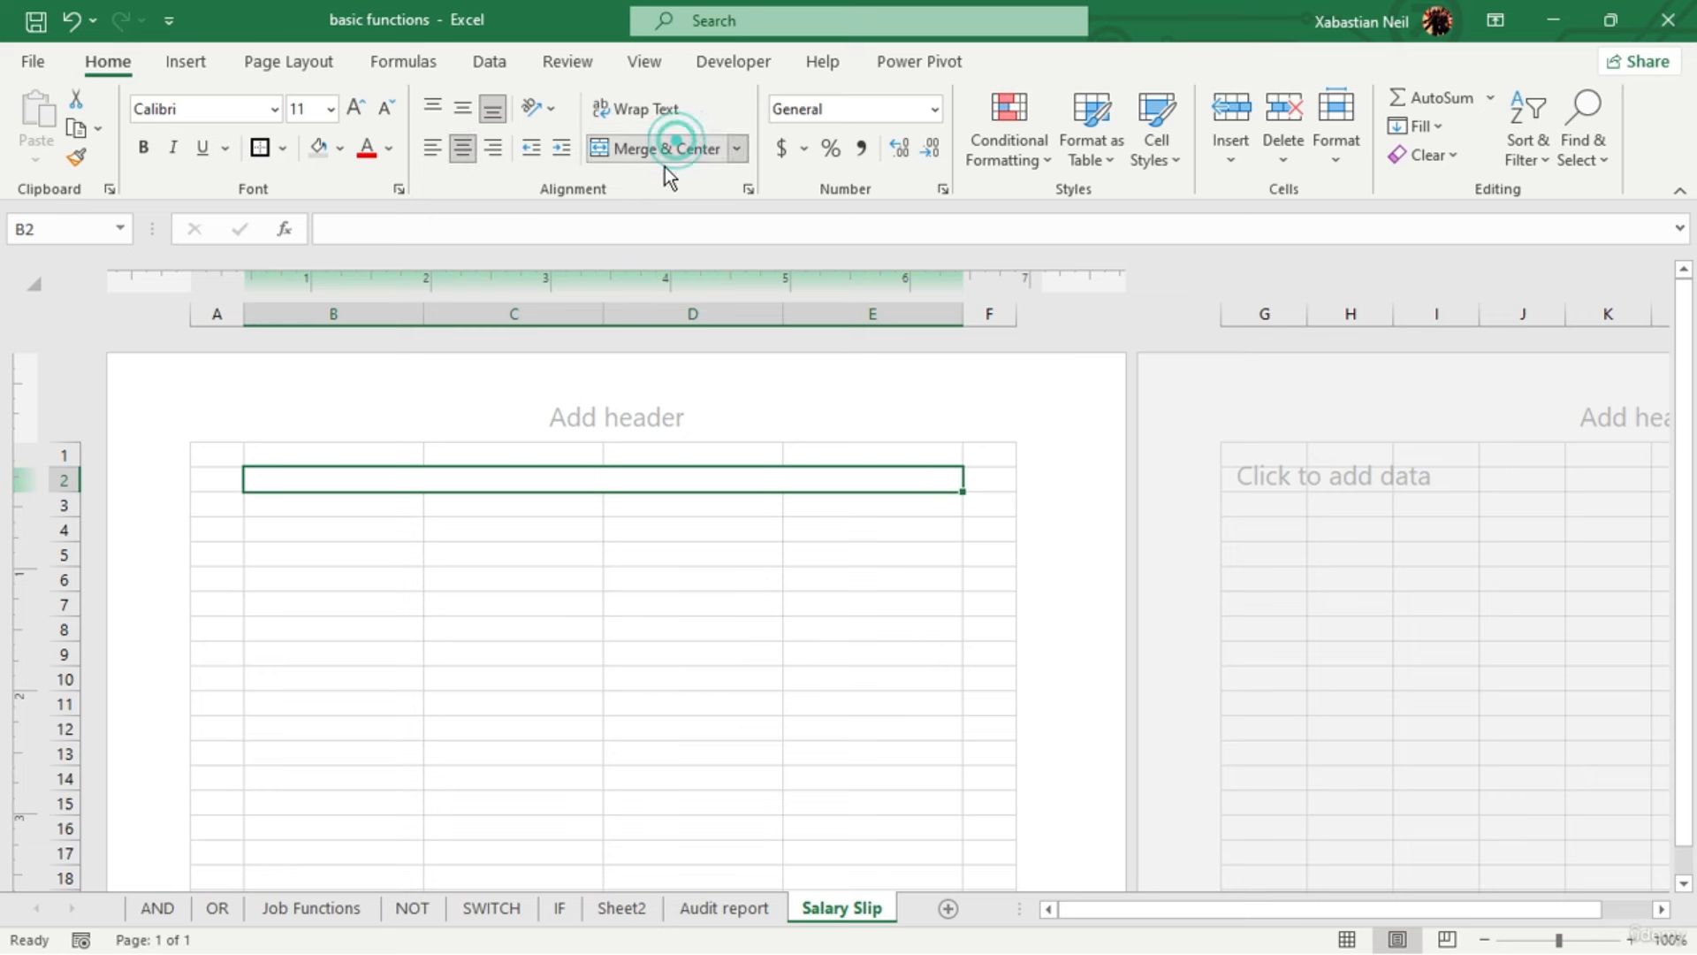
double_click(629, 478)
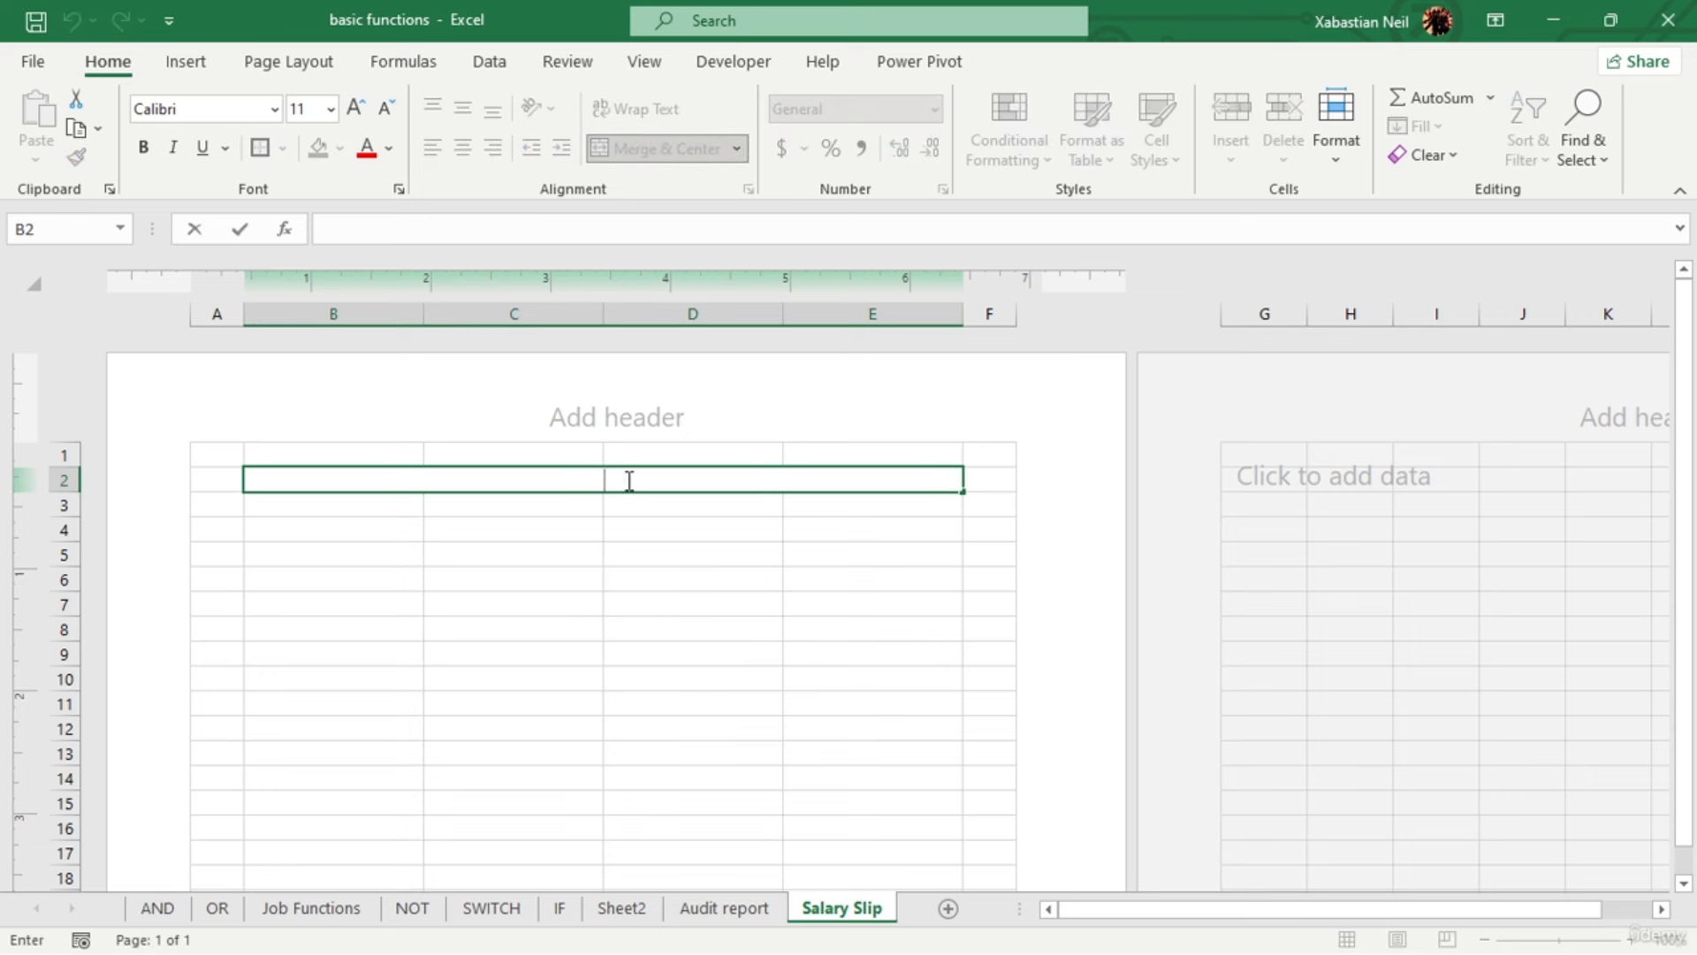
text(Industry Name)
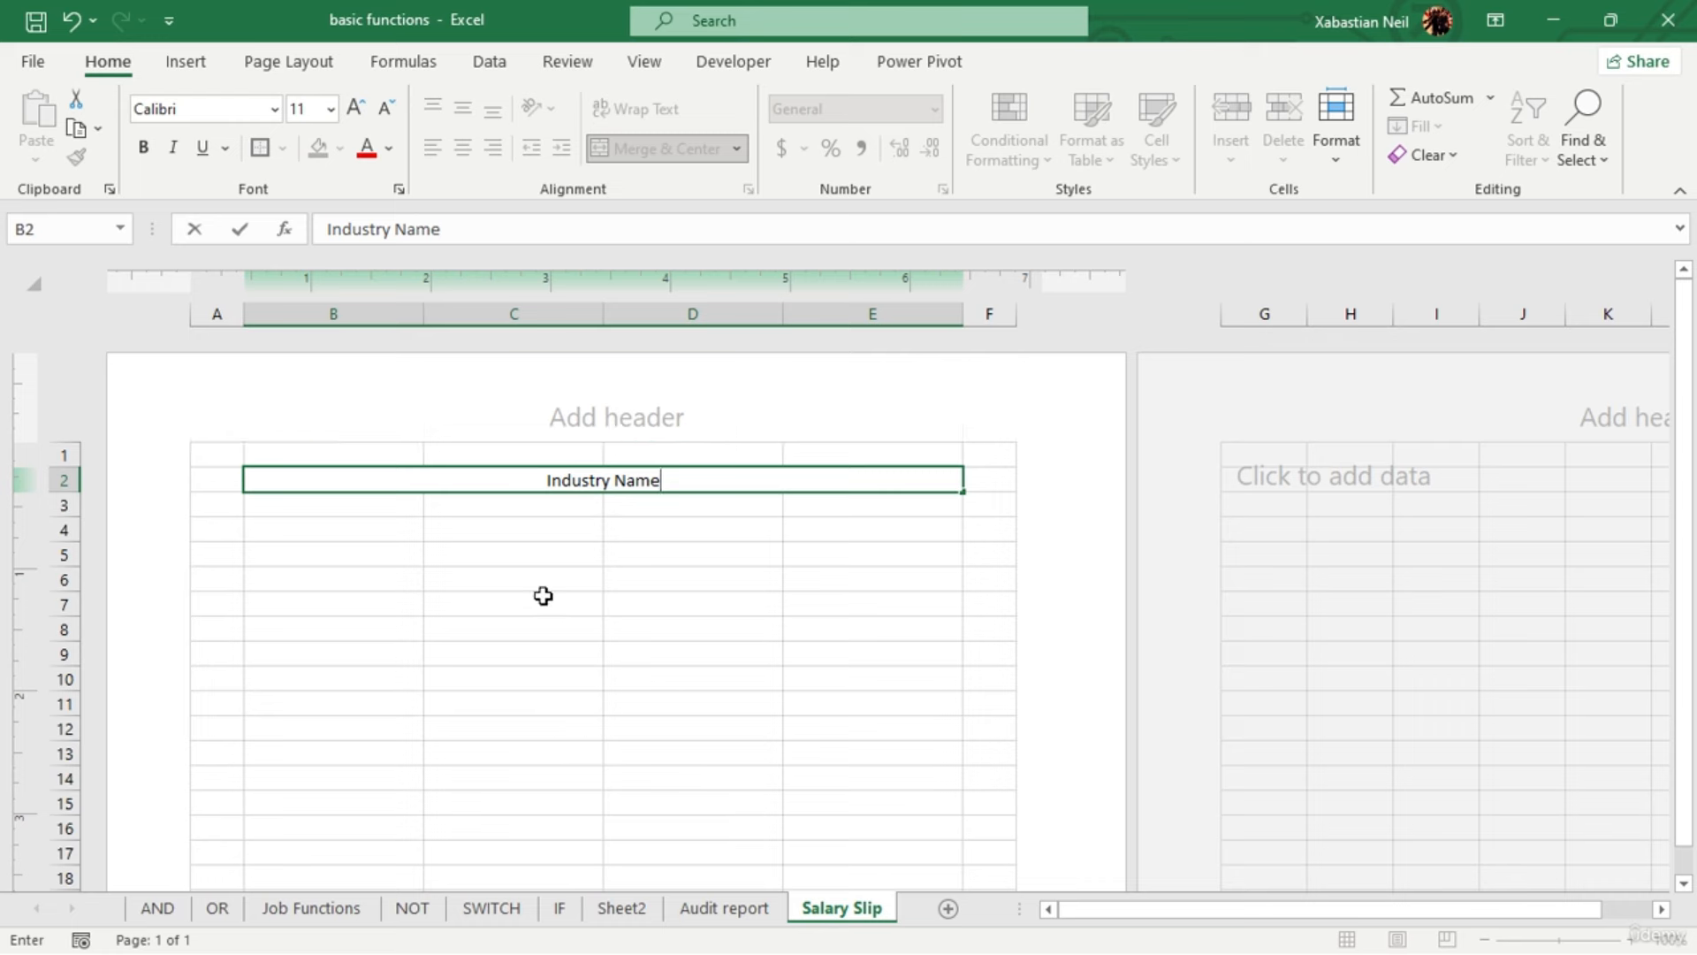
Merge and center cells B3:E3 and enter "Address" below the title
drag(394, 509, 811, 504)
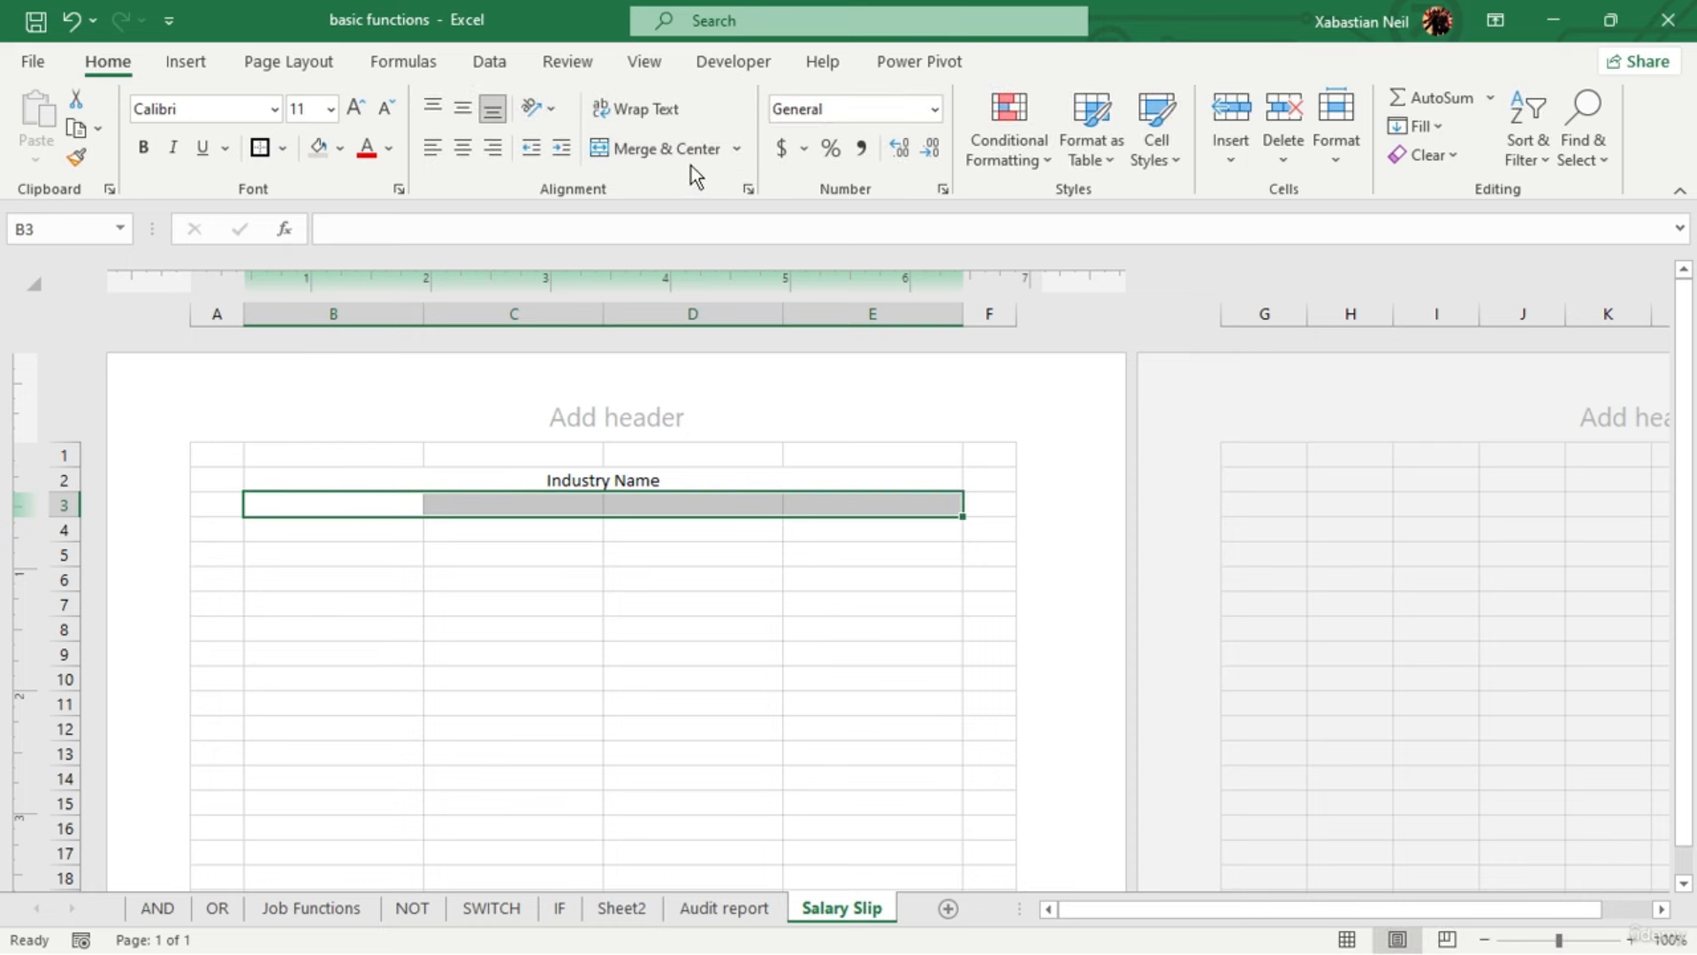
click(691, 153)
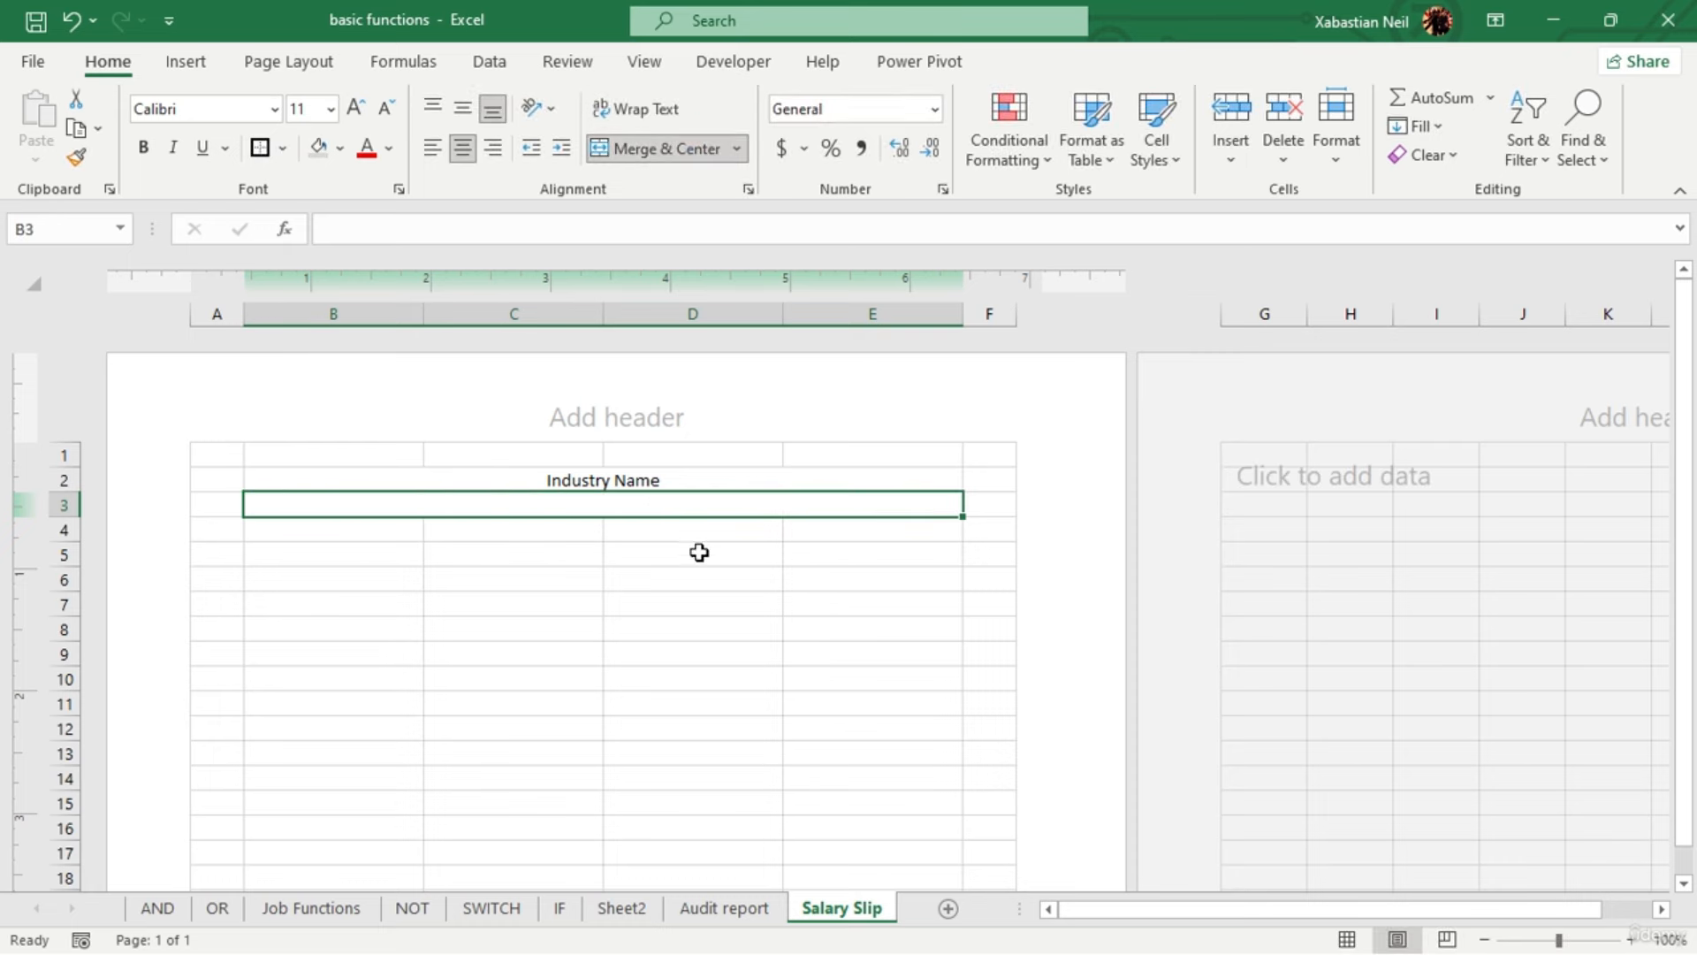
double_click(635, 507)
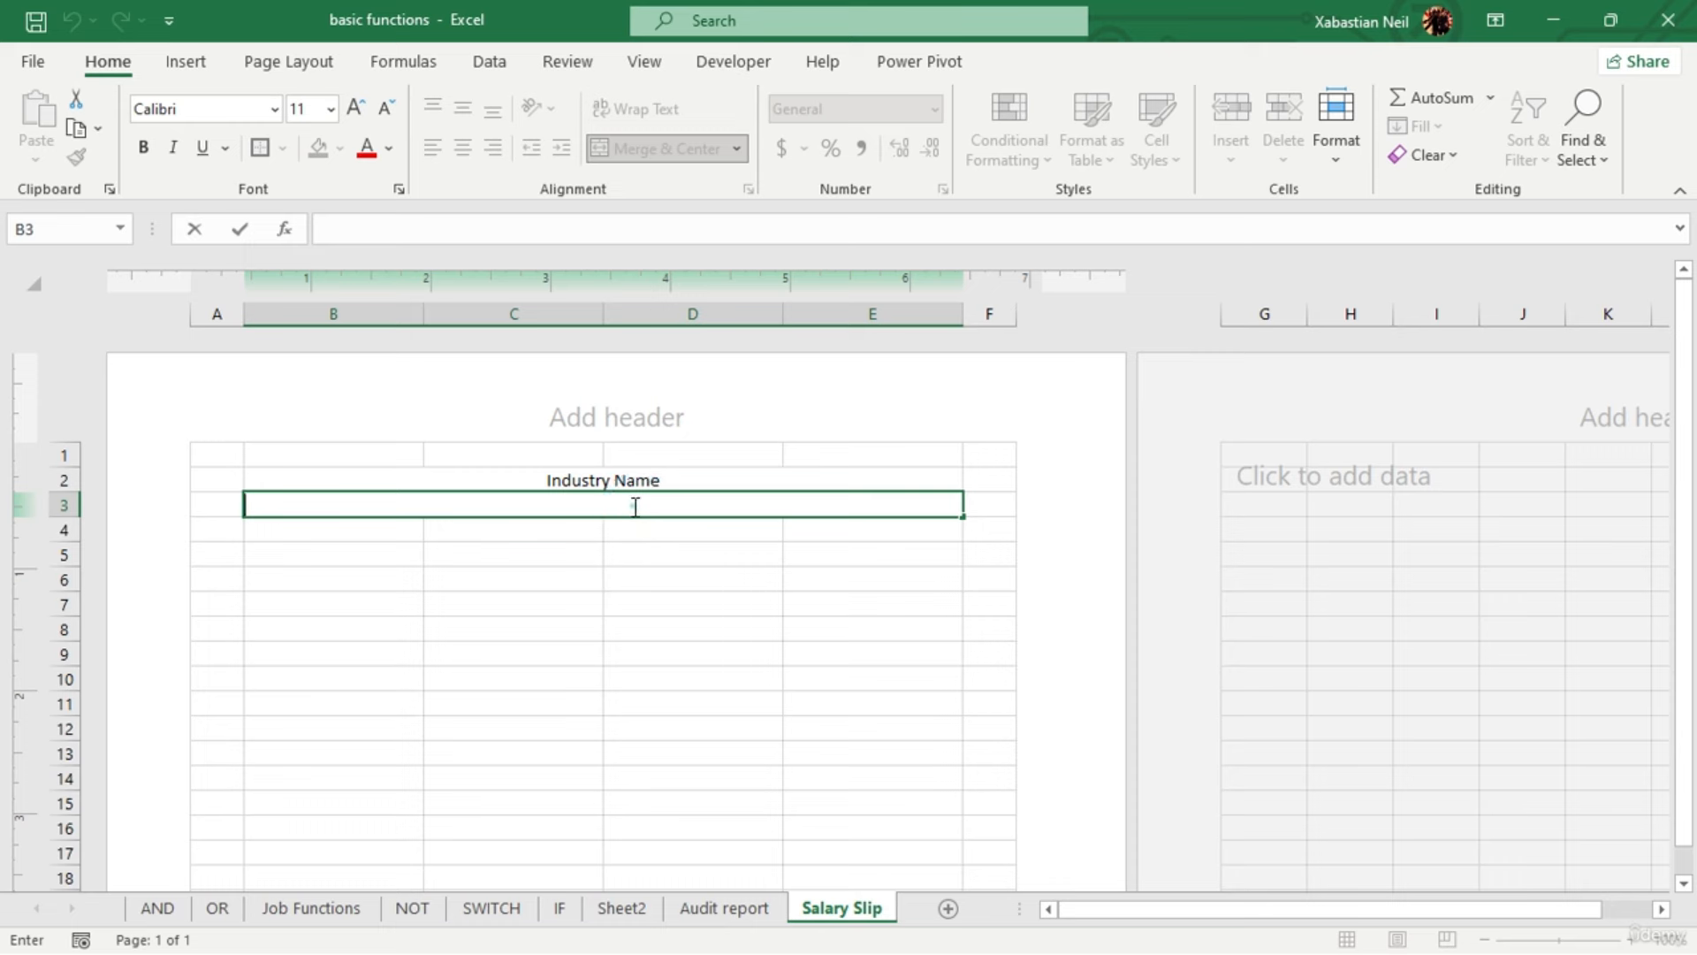
click(635, 506)
text(Address)
key(Return)
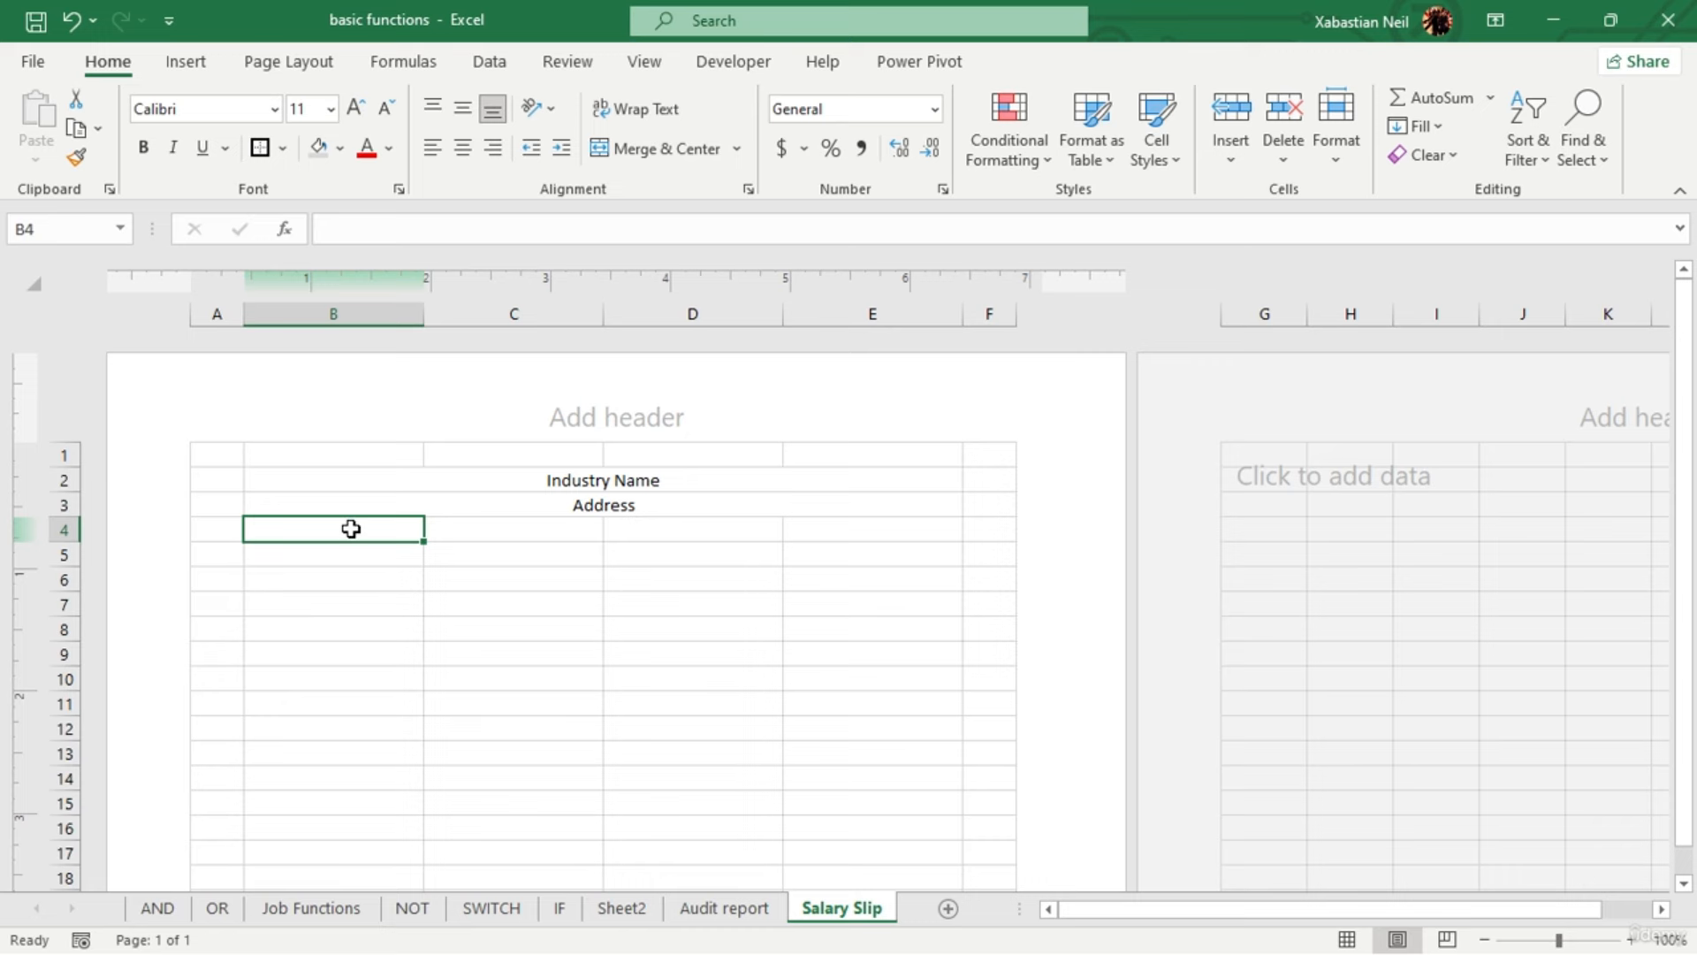
Enlarge the Industry Name title to font size 20 and the Address line to size 14
click(661, 482)
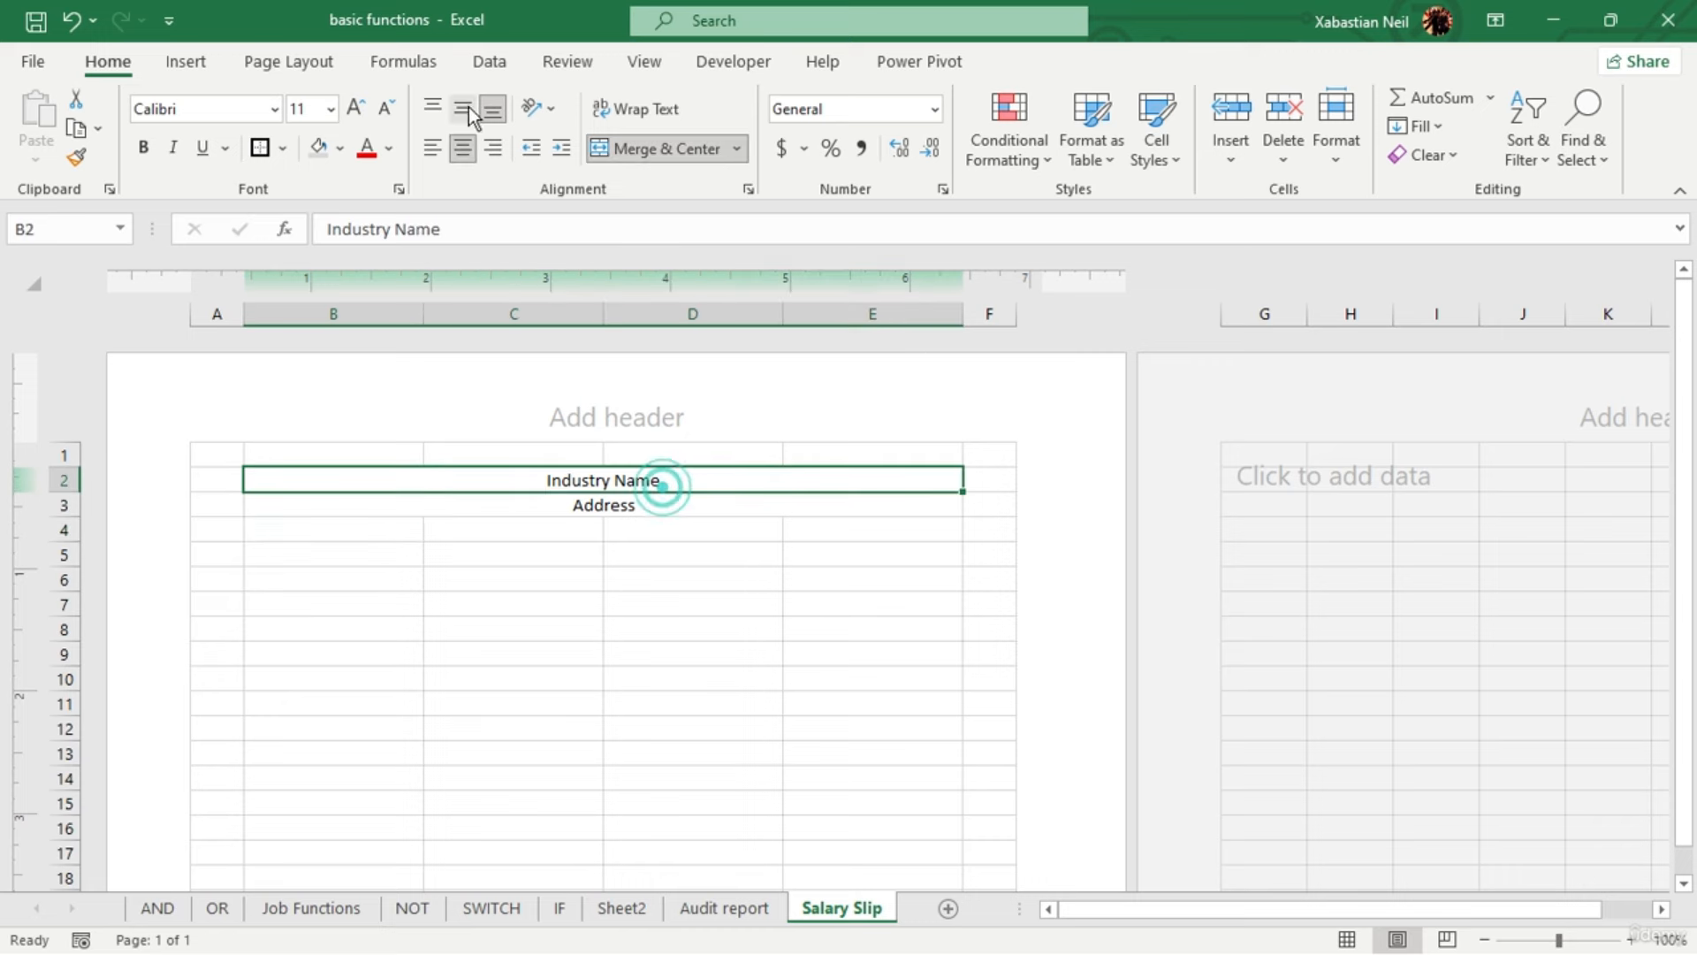
click(356, 108)
click(357, 108)
click(357, 108)
click(357, 107)
click(357, 108)
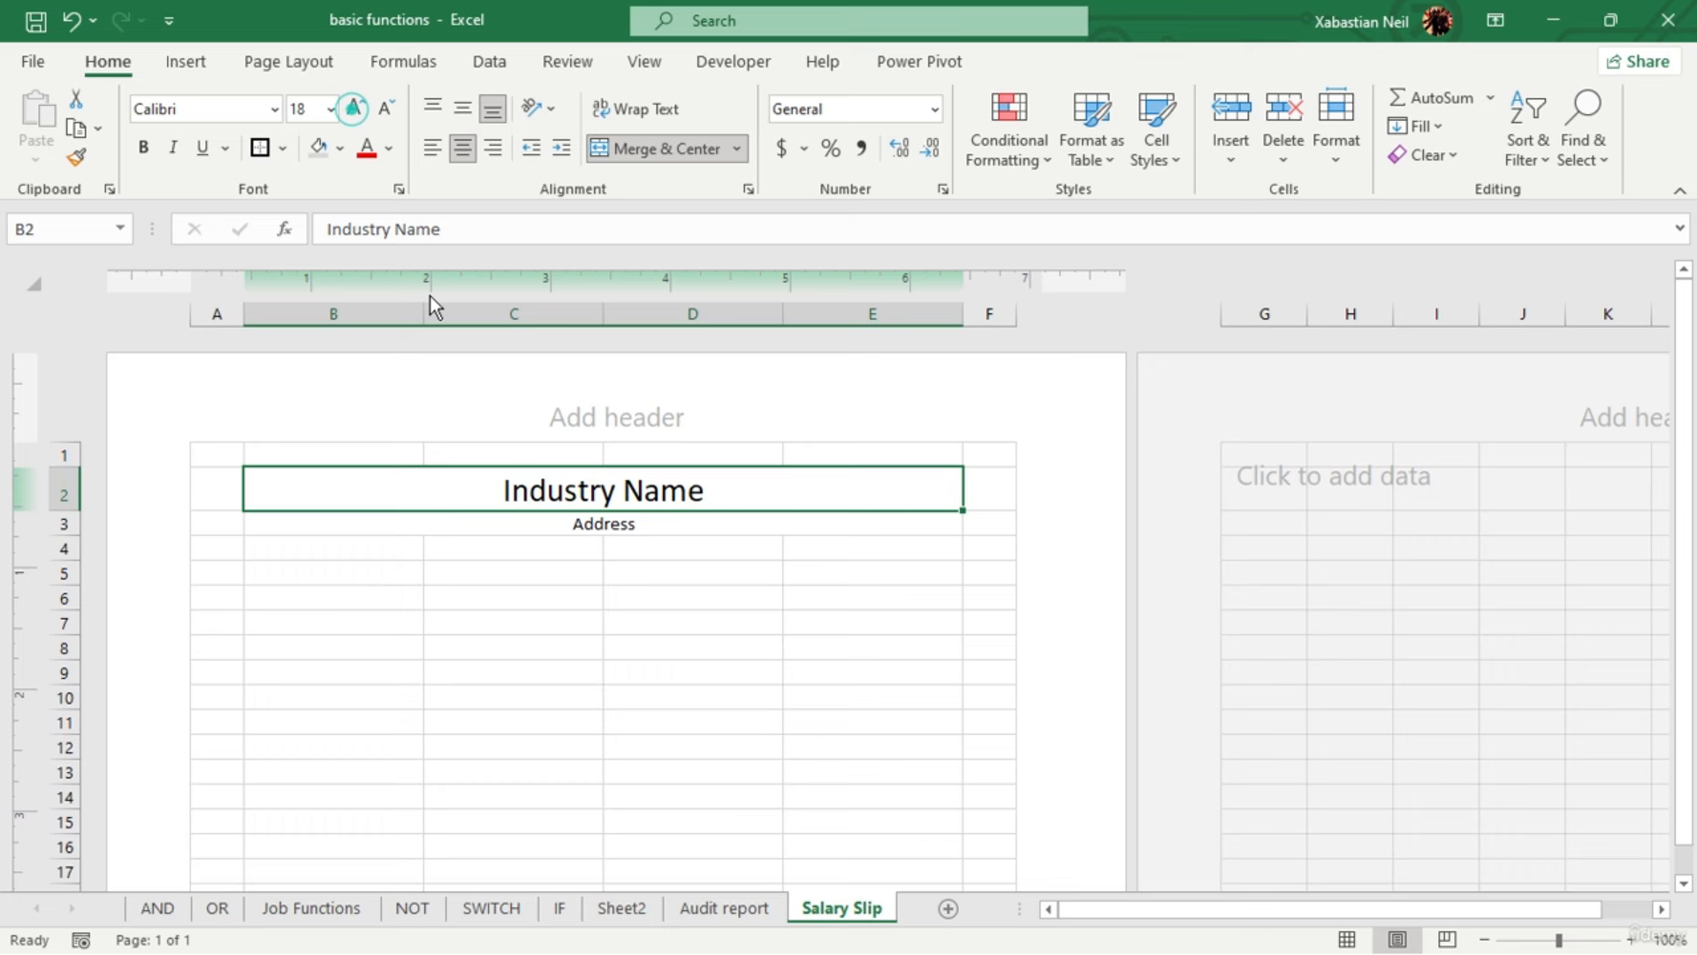
click(668, 518)
click(357, 108)
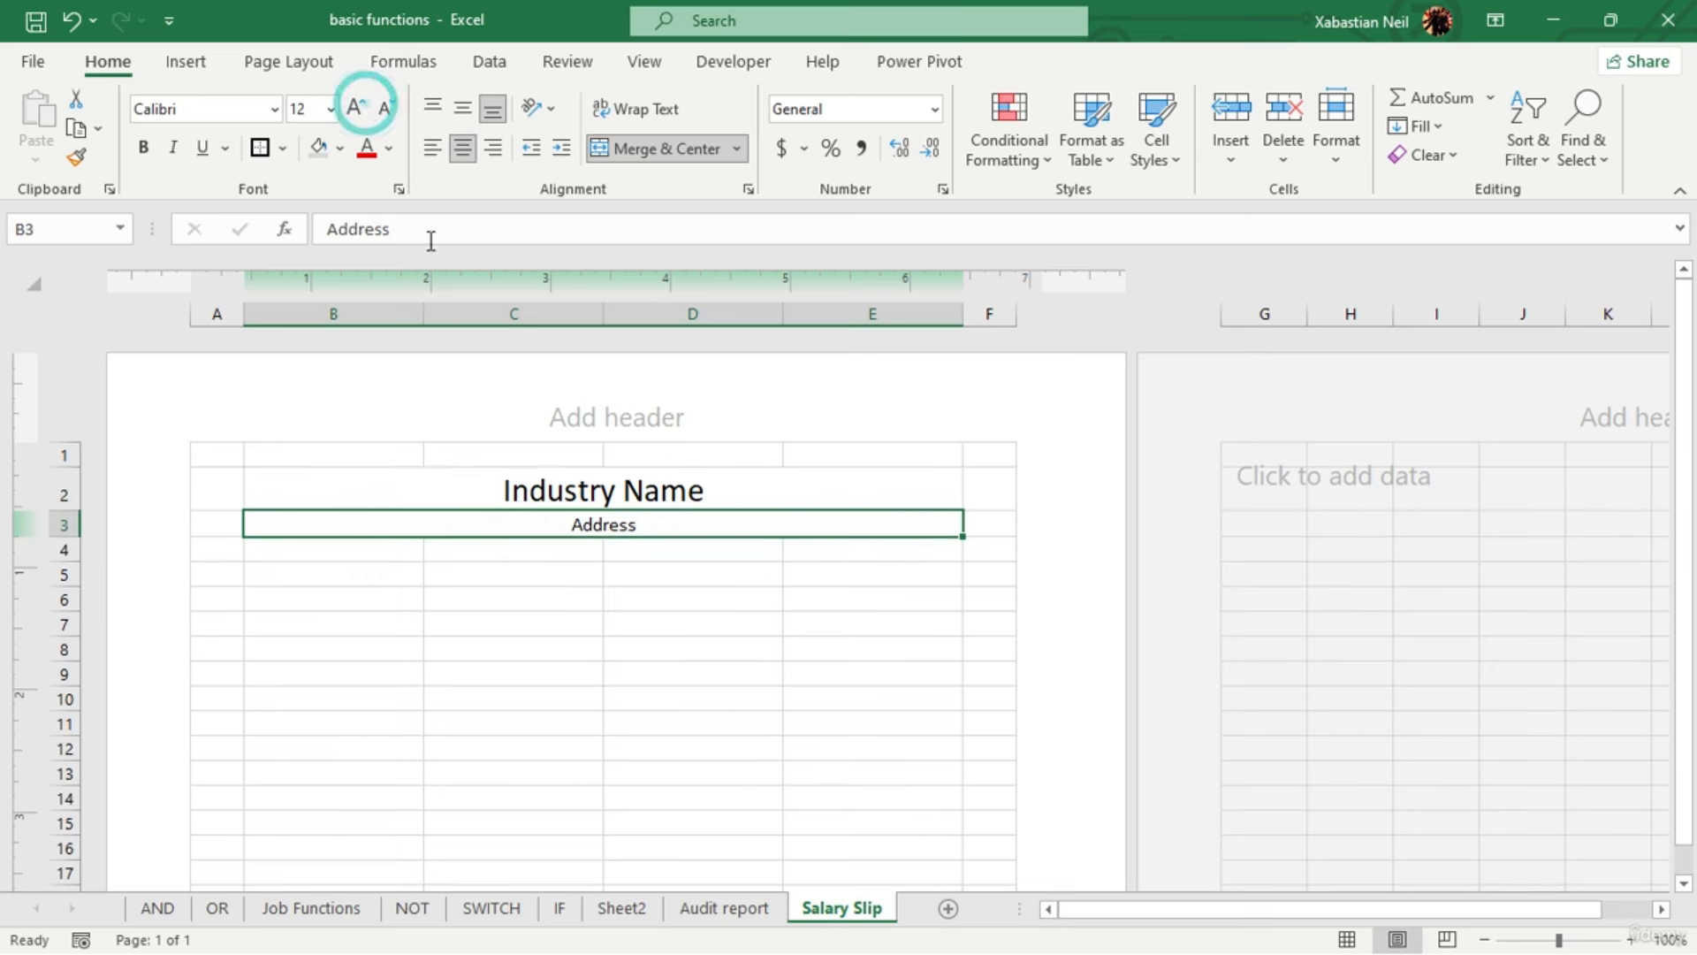
click(358, 110)
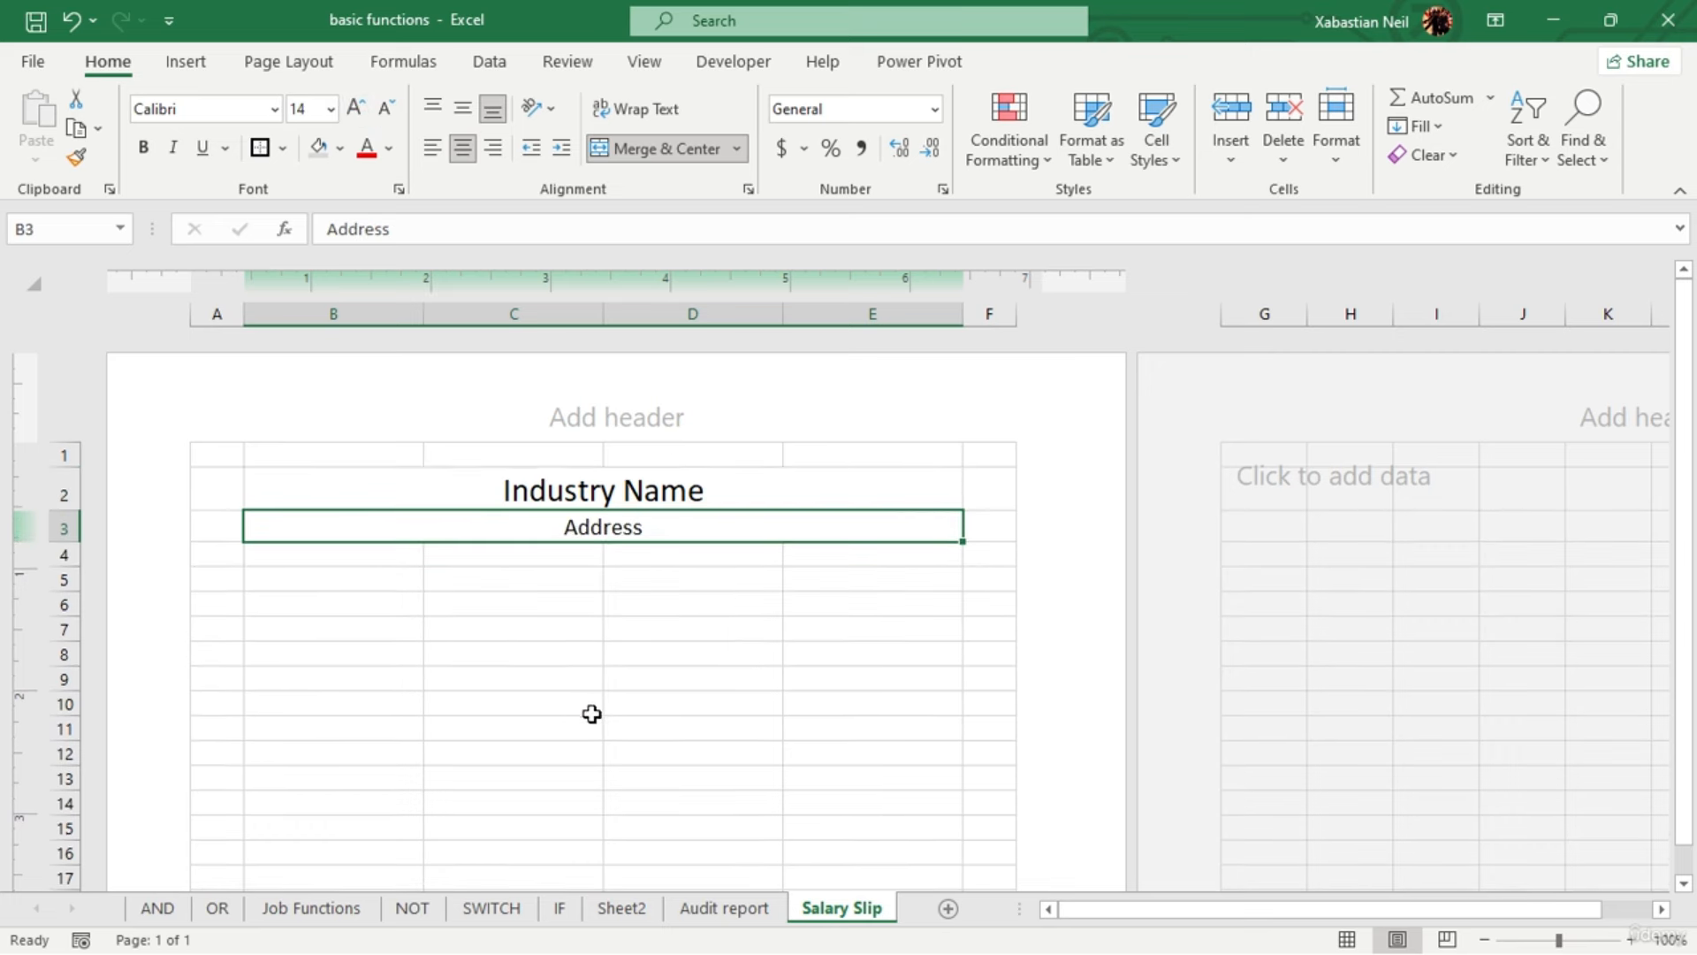
Merge and center cells B5:E5 and enter the heading "Salary Slip"
drag(363, 583, 848, 576)
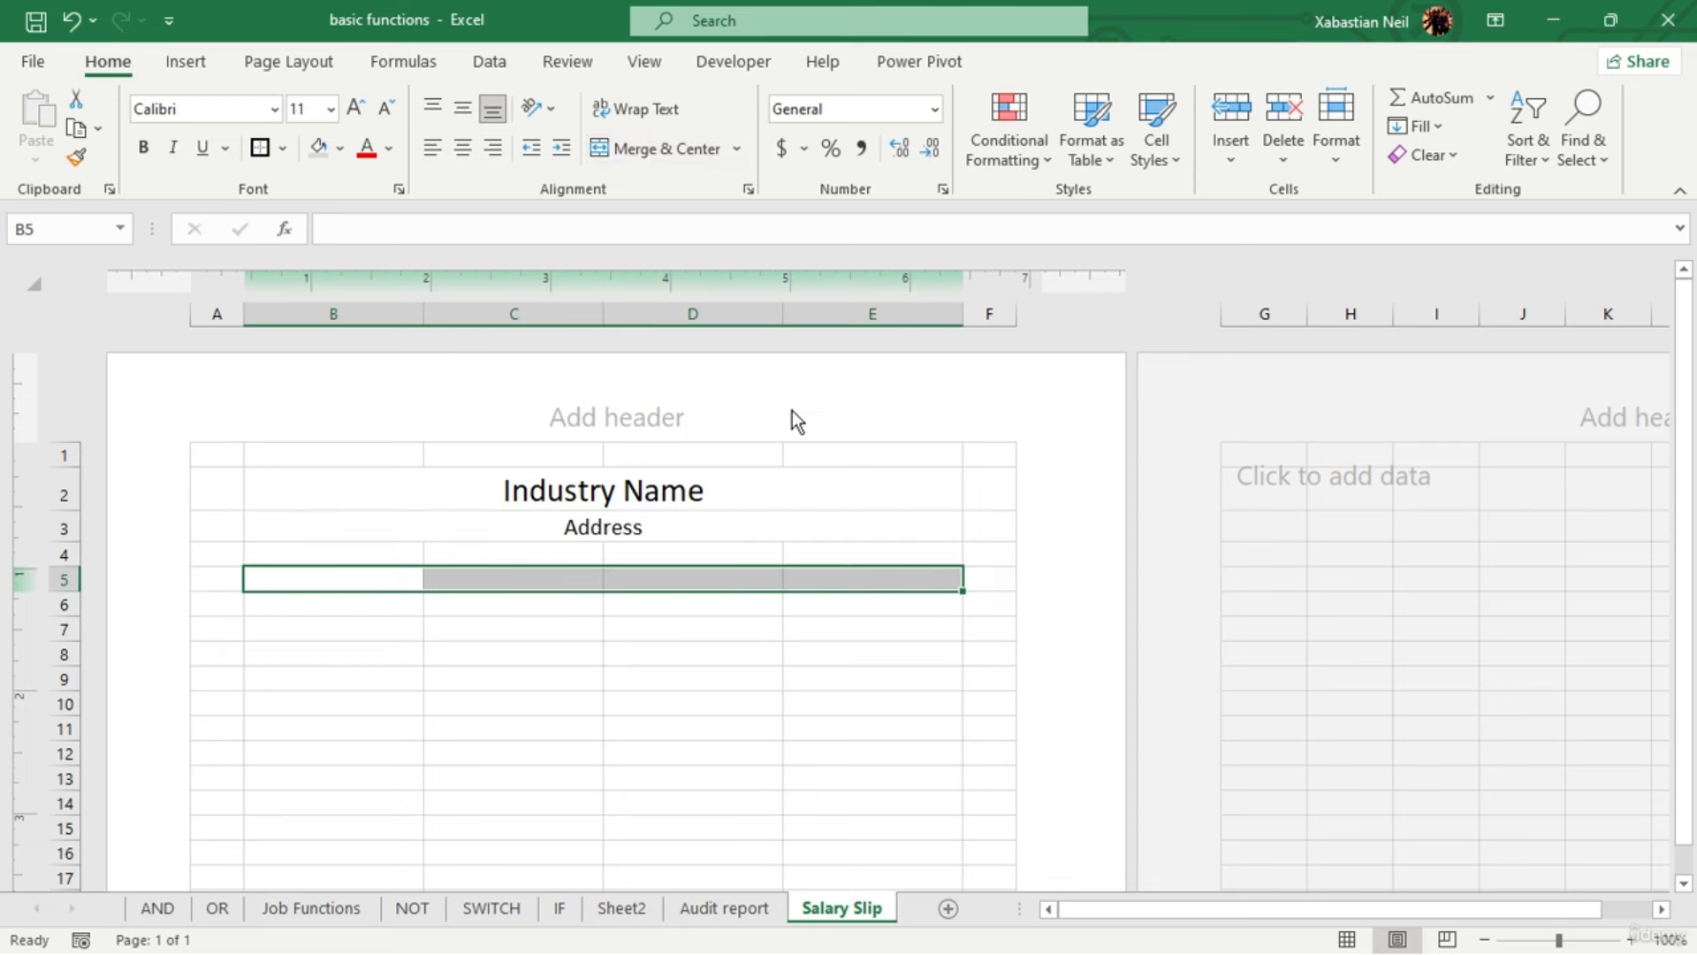
click(660, 151)
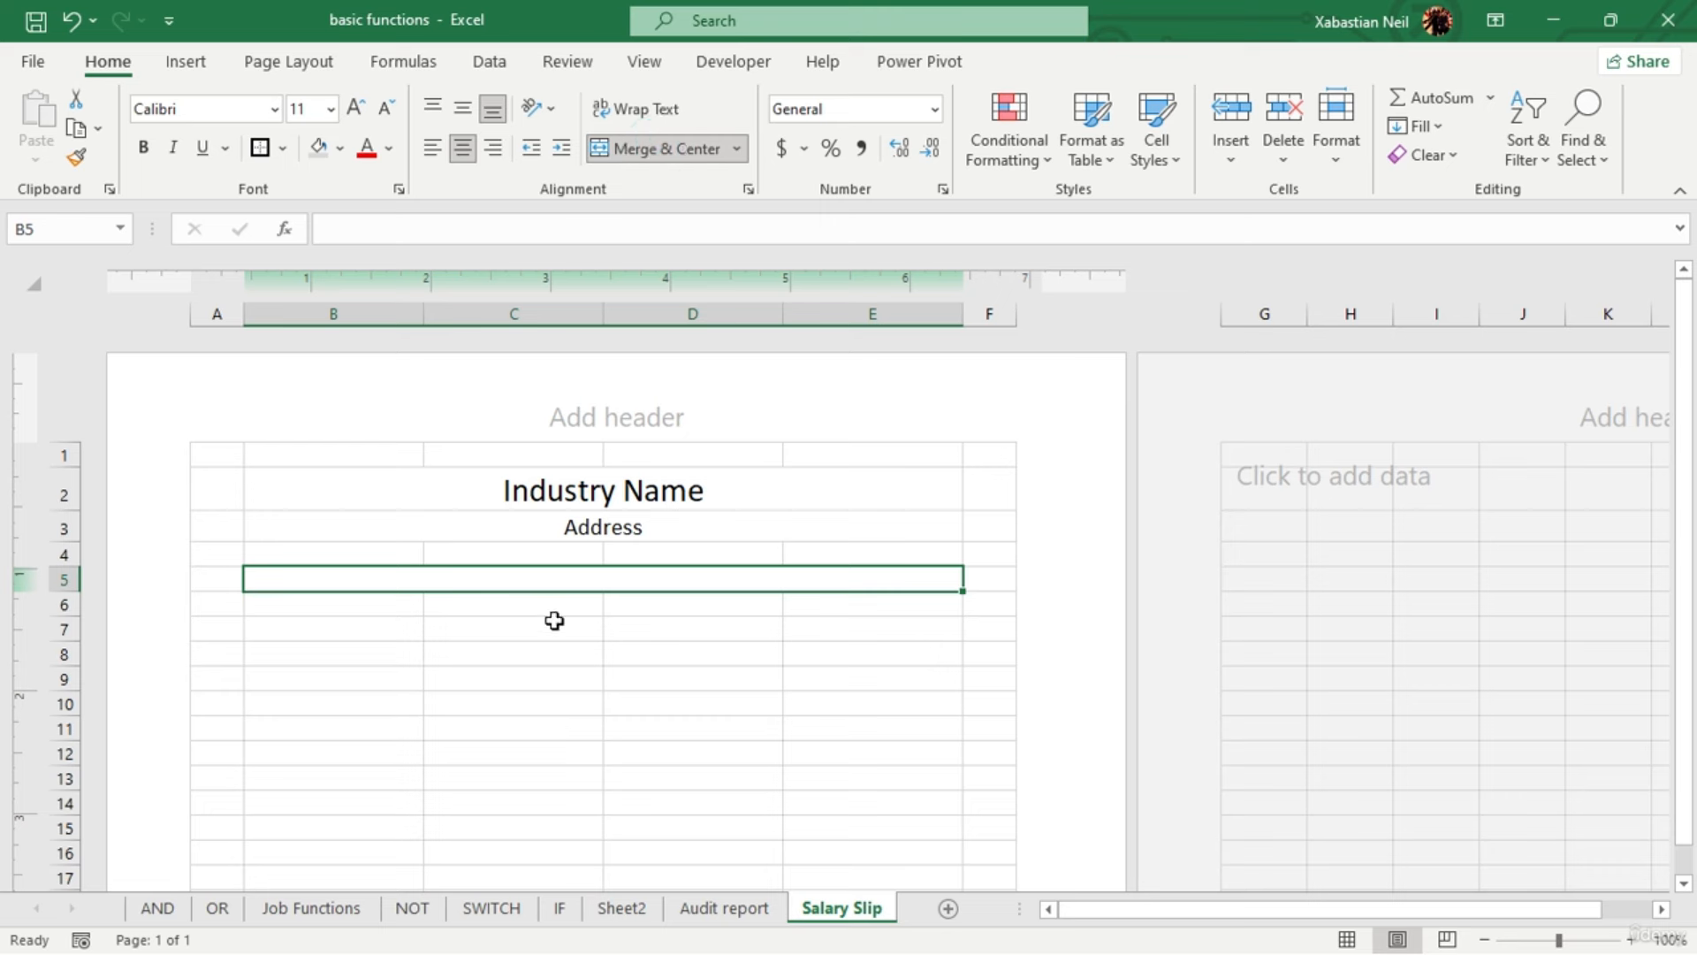
click(635, 650)
click(641, 577)
double_click(642, 573)
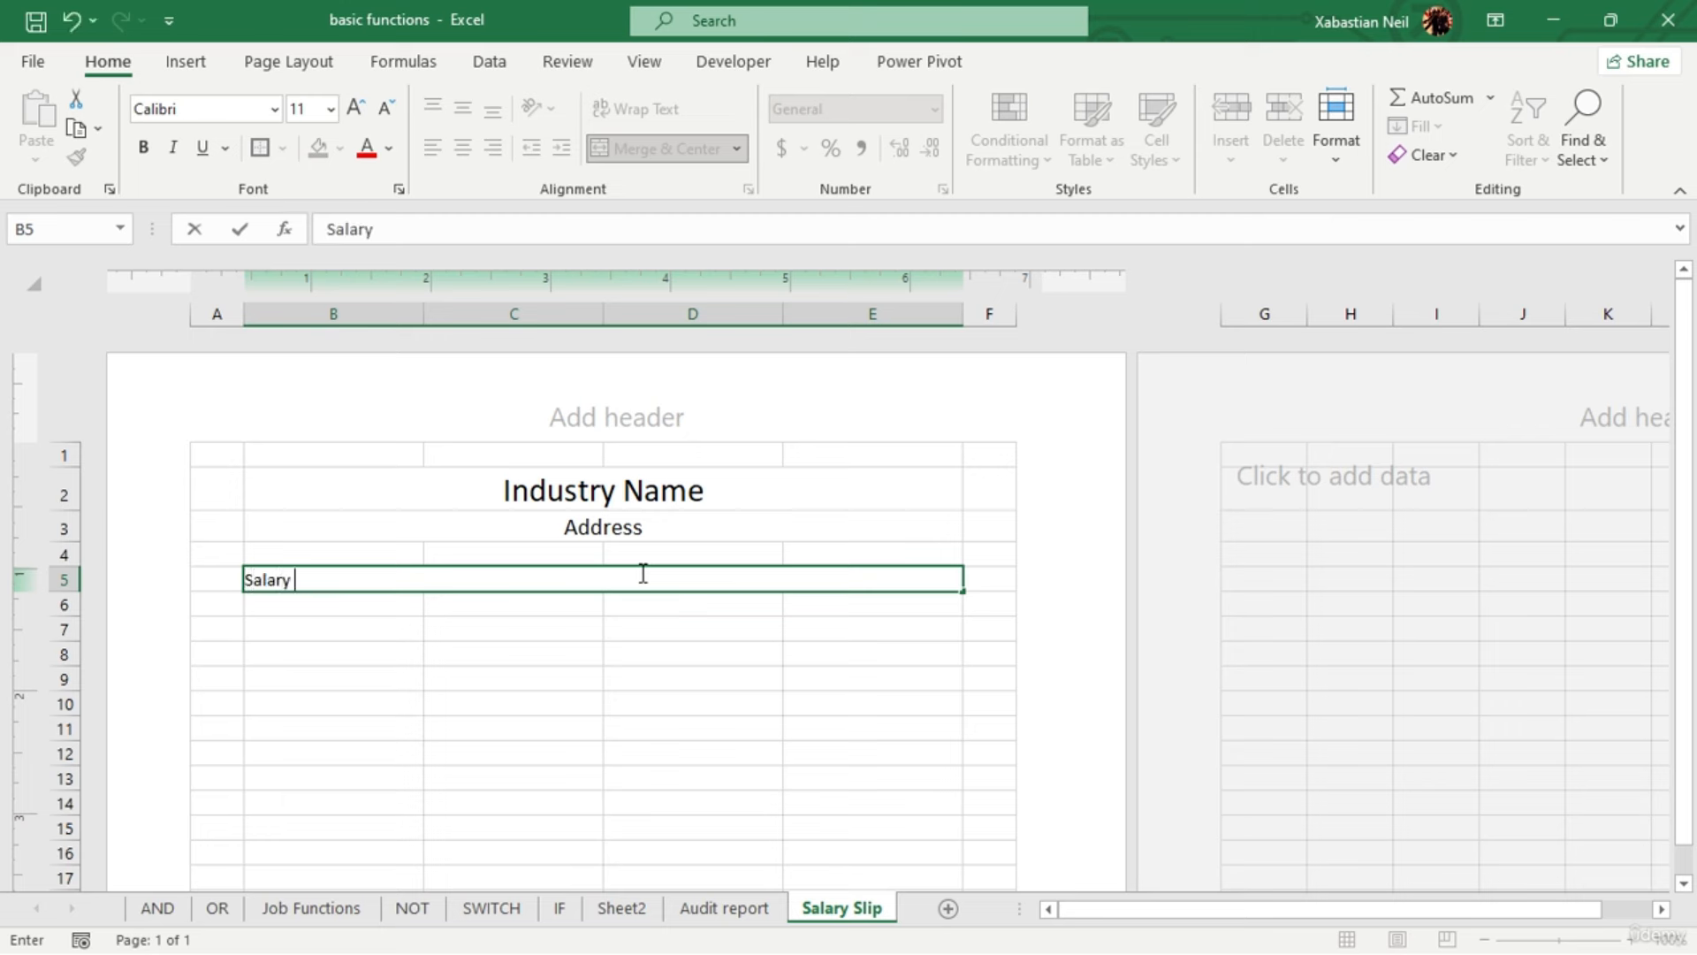
click(641, 681)
Format the Salary Slip heading in B5 with font size 14, bold and italic
click(693, 584)
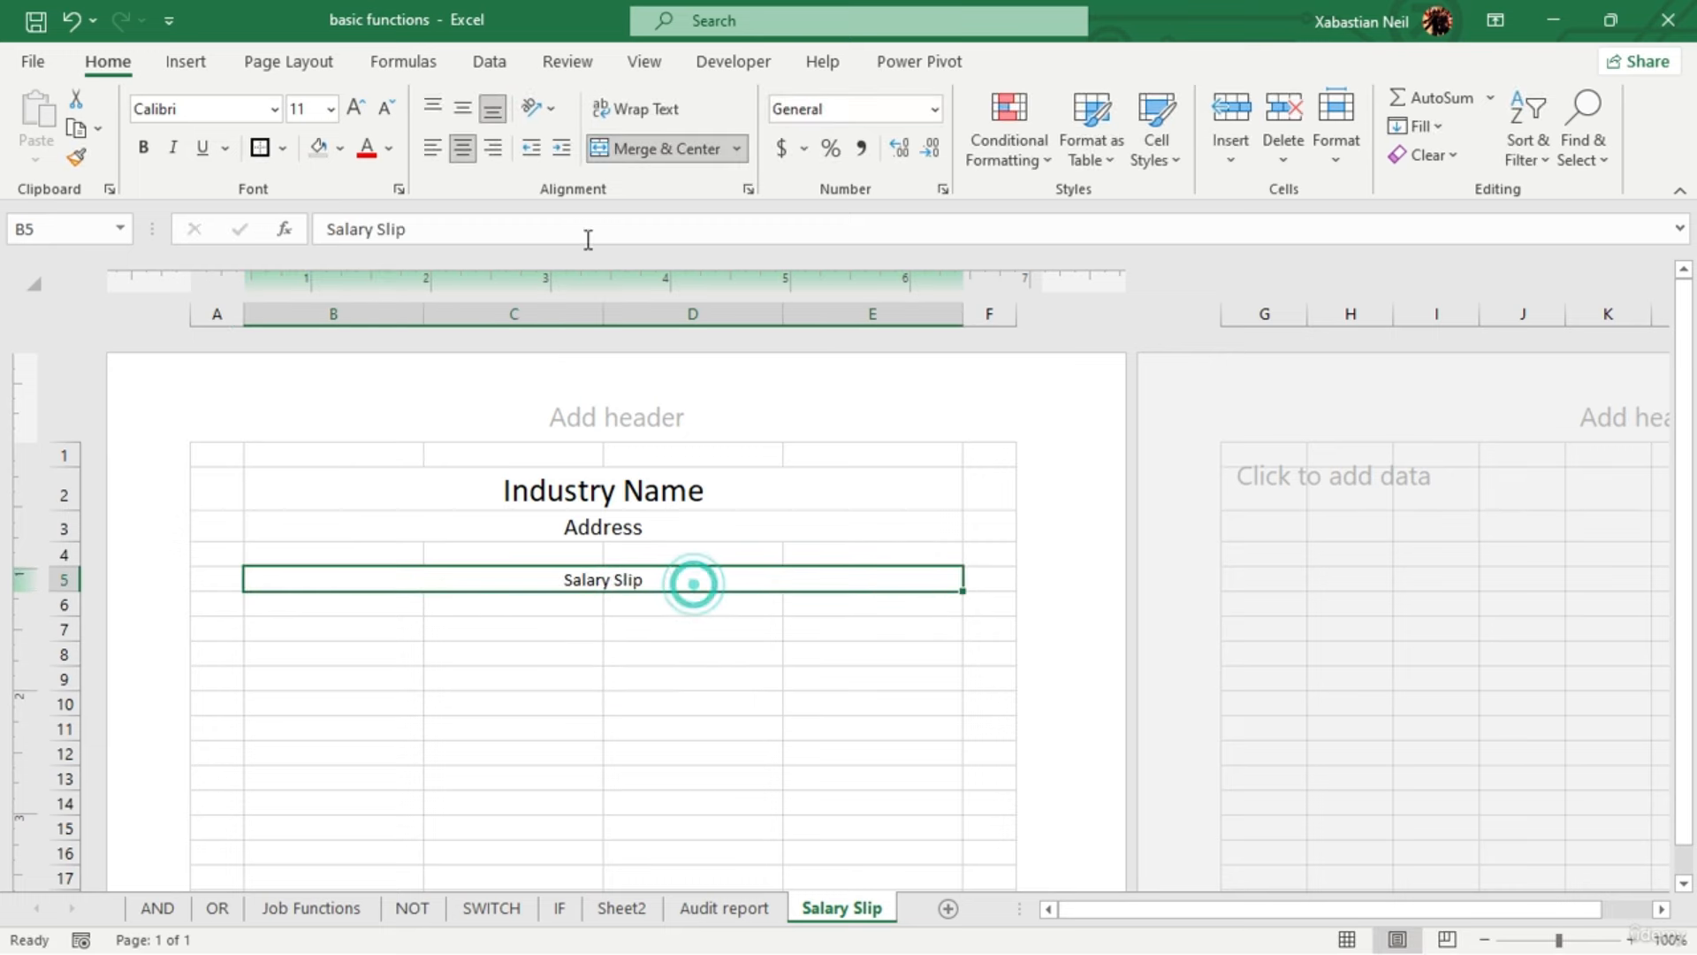
click(354, 108)
click(354, 108)
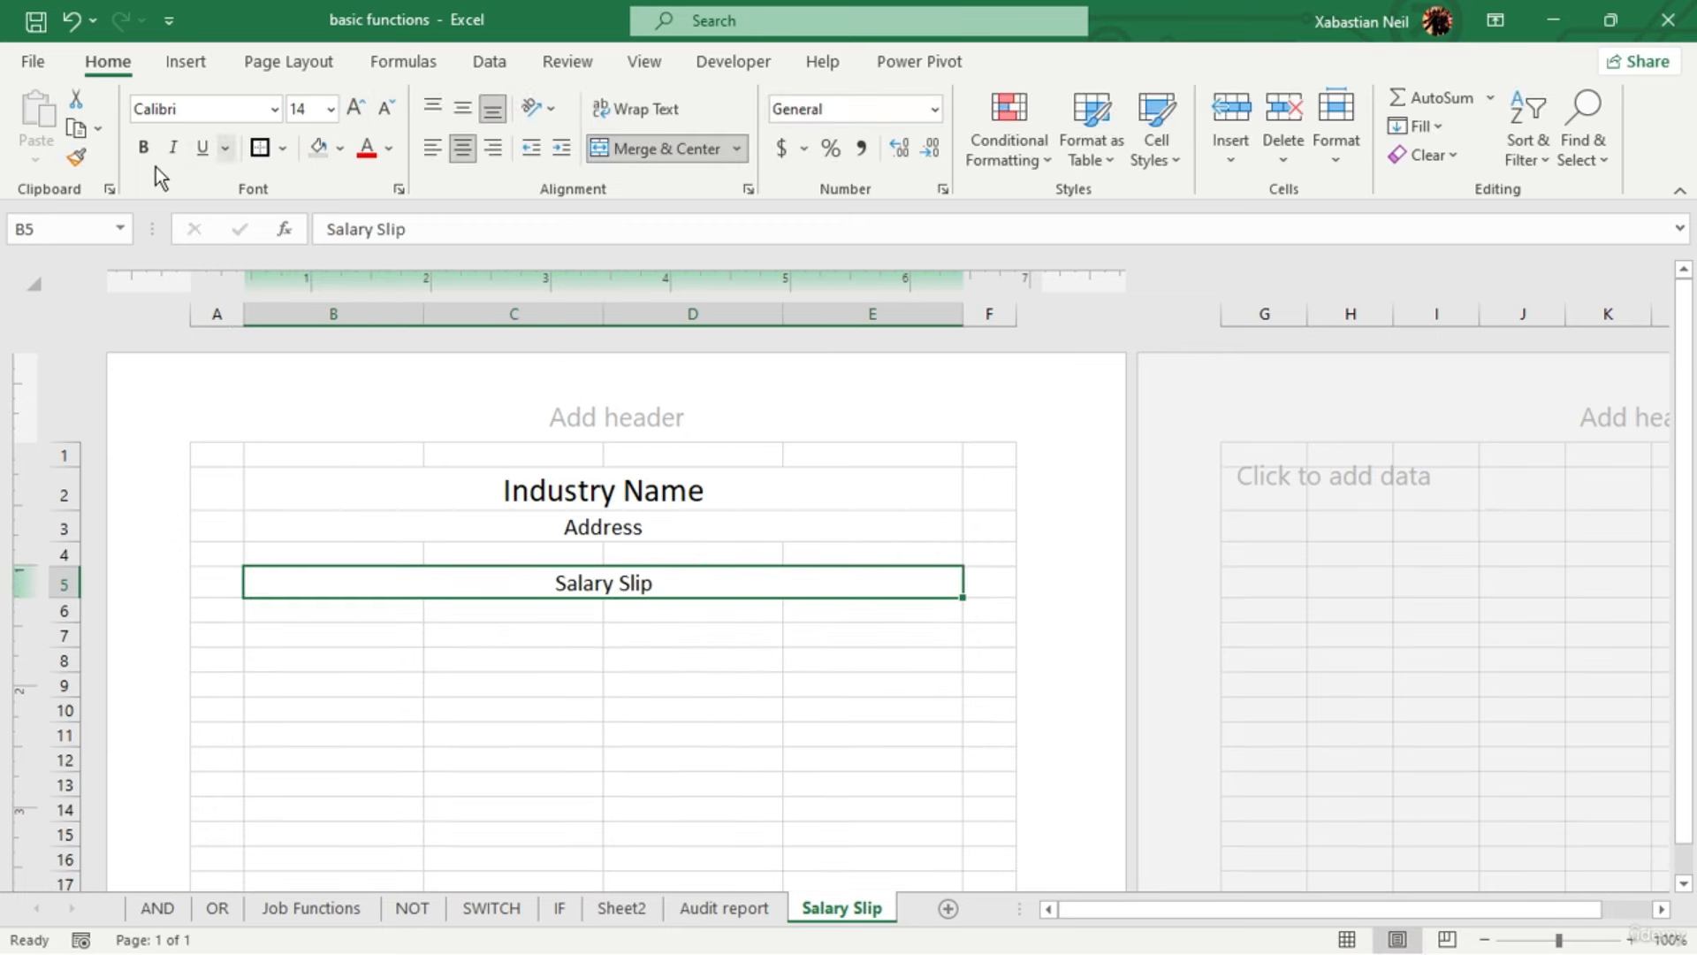
click(173, 148)
click(139, 150)
Make the Industry Name title in B2 bold and italic
click(698, 495)
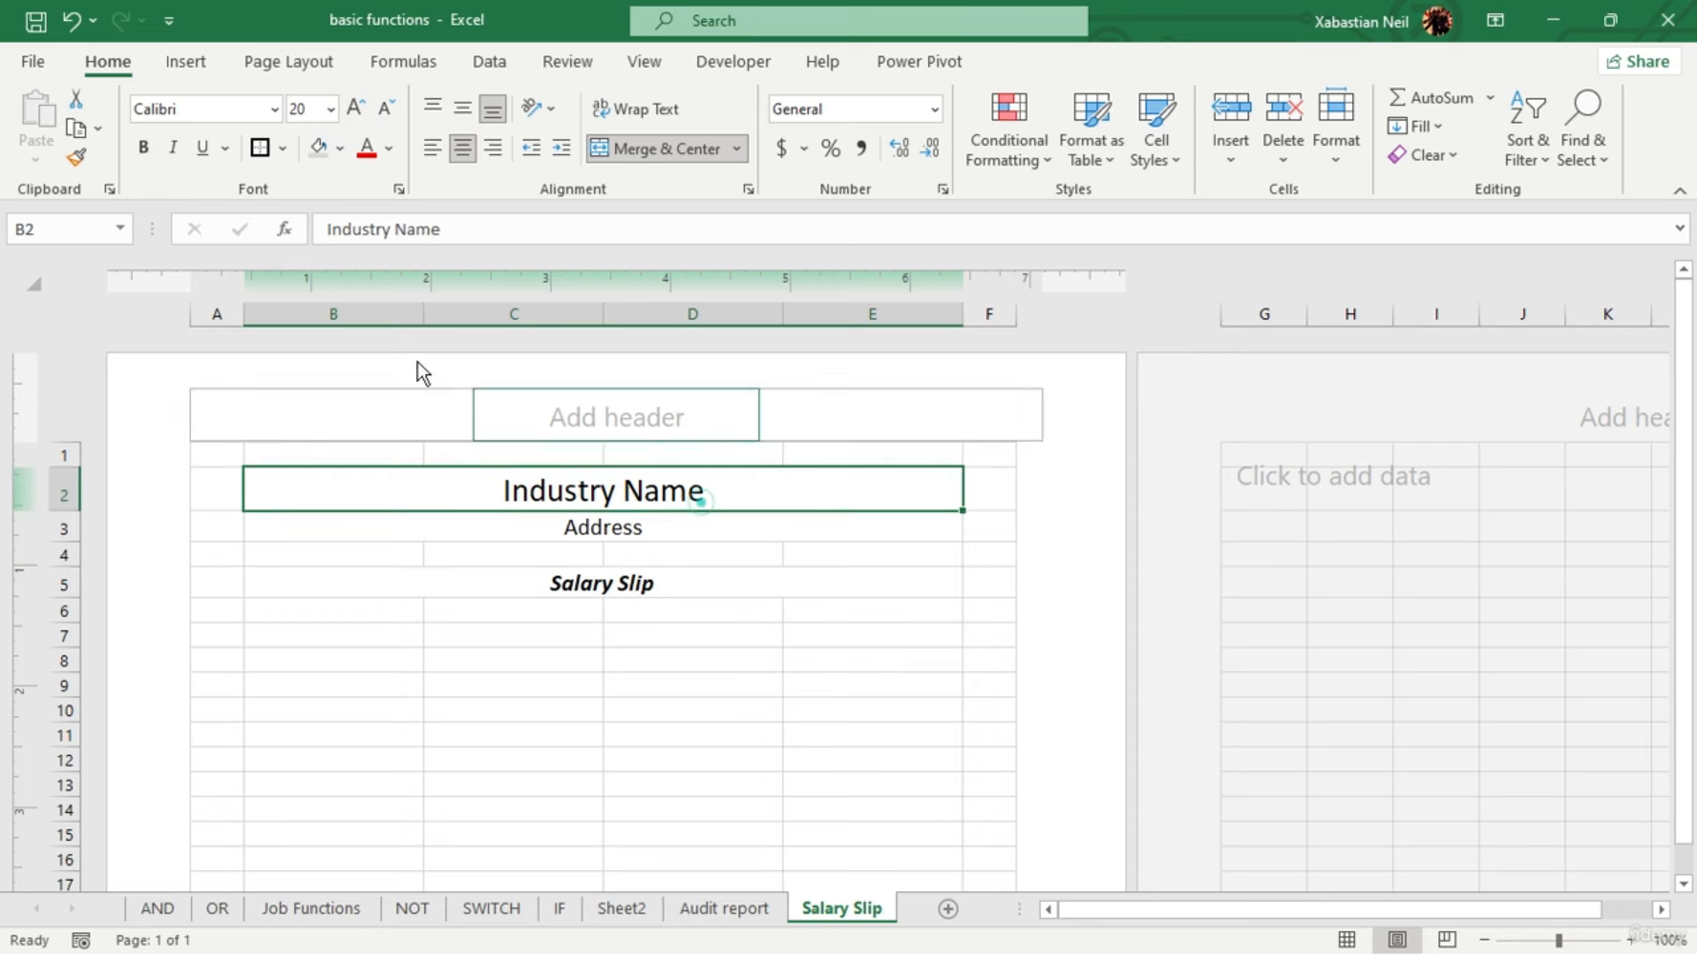
click(174, 147)
click(143, 148)
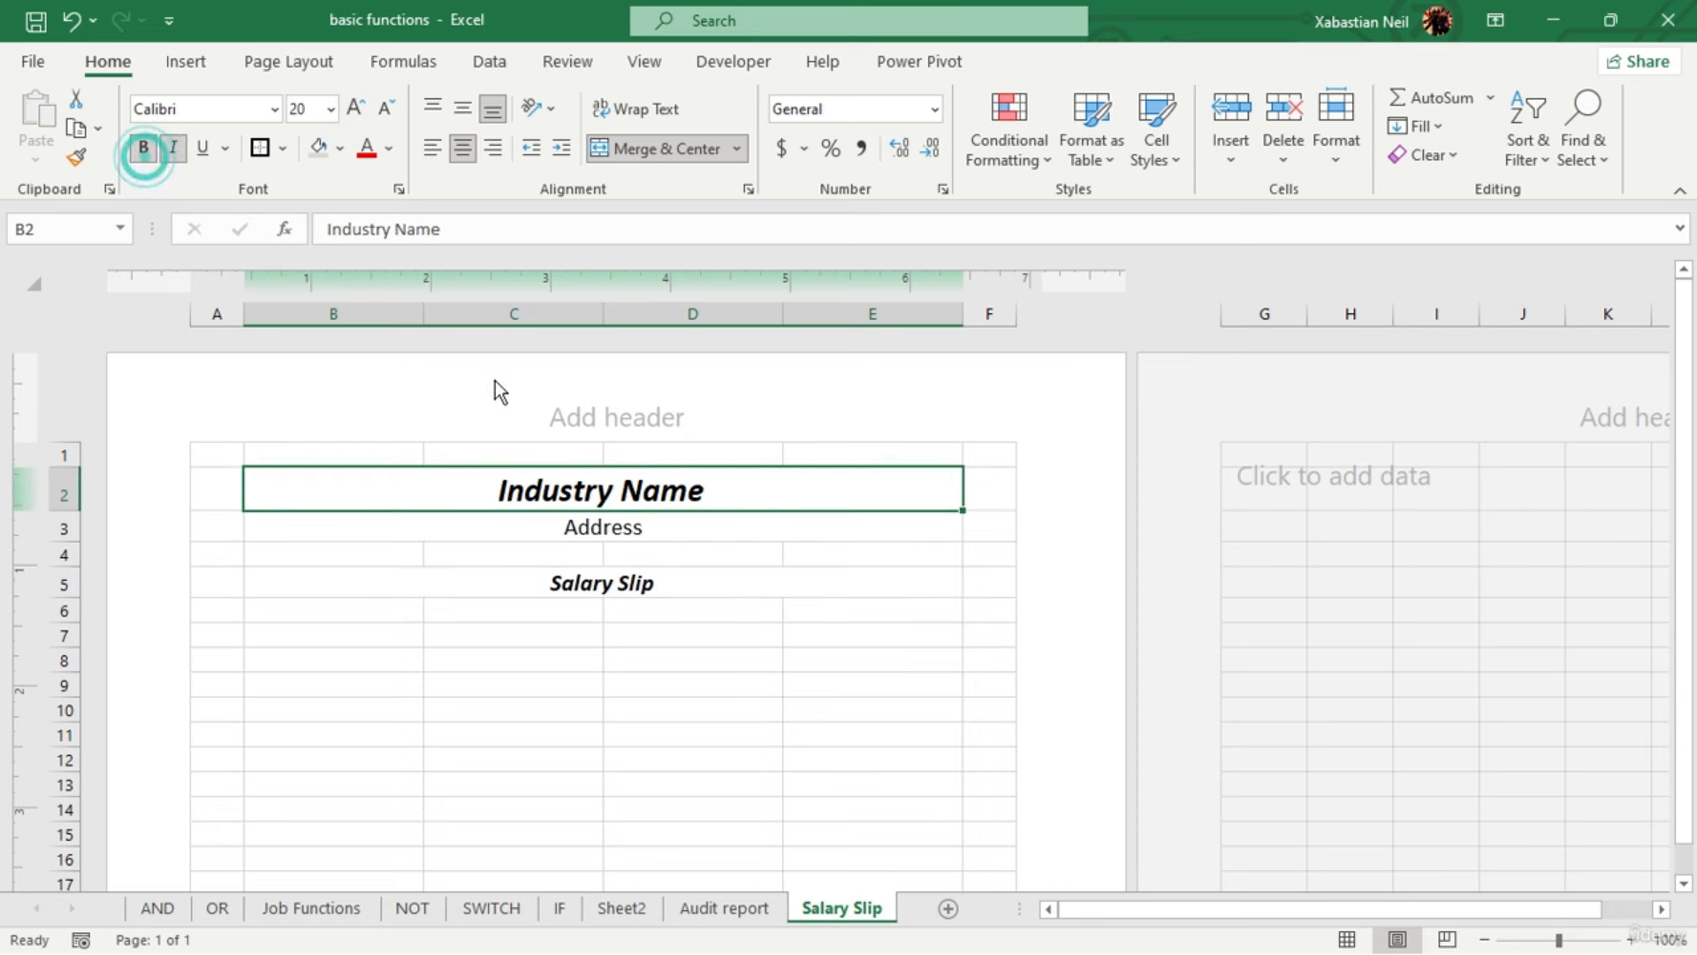
click(513, 659)
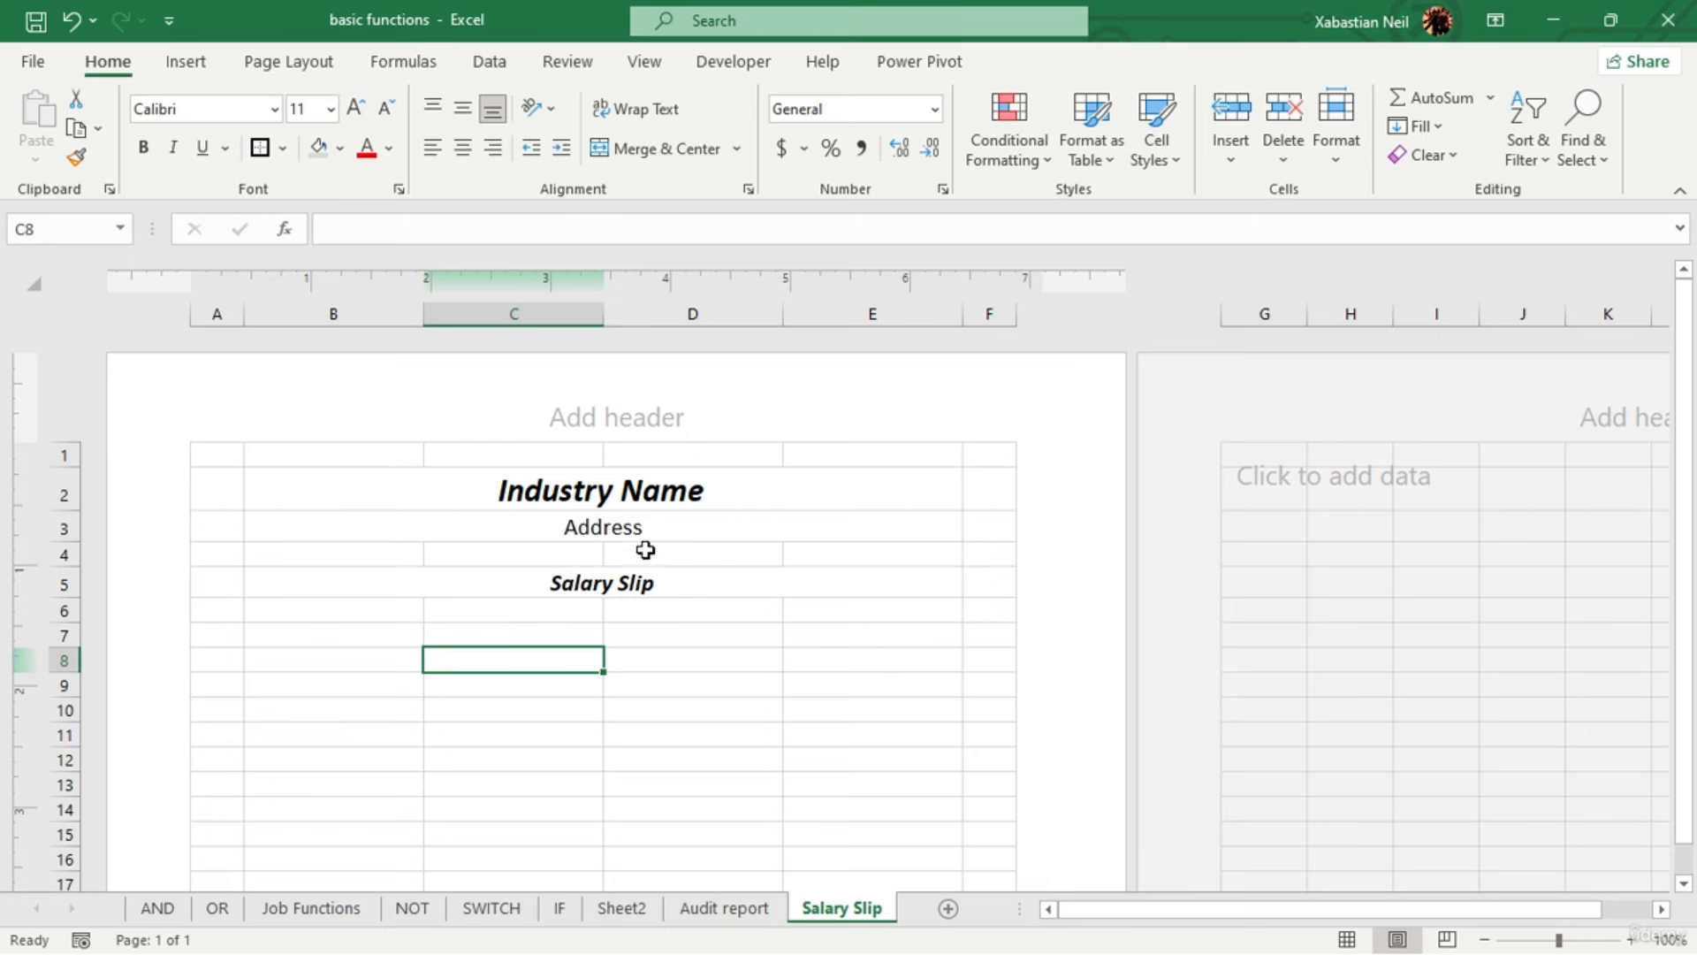
Apply a Top and Thick Bottom Border to the merged Salary Slip heading cell
click(704, 590)
click(283, 148)
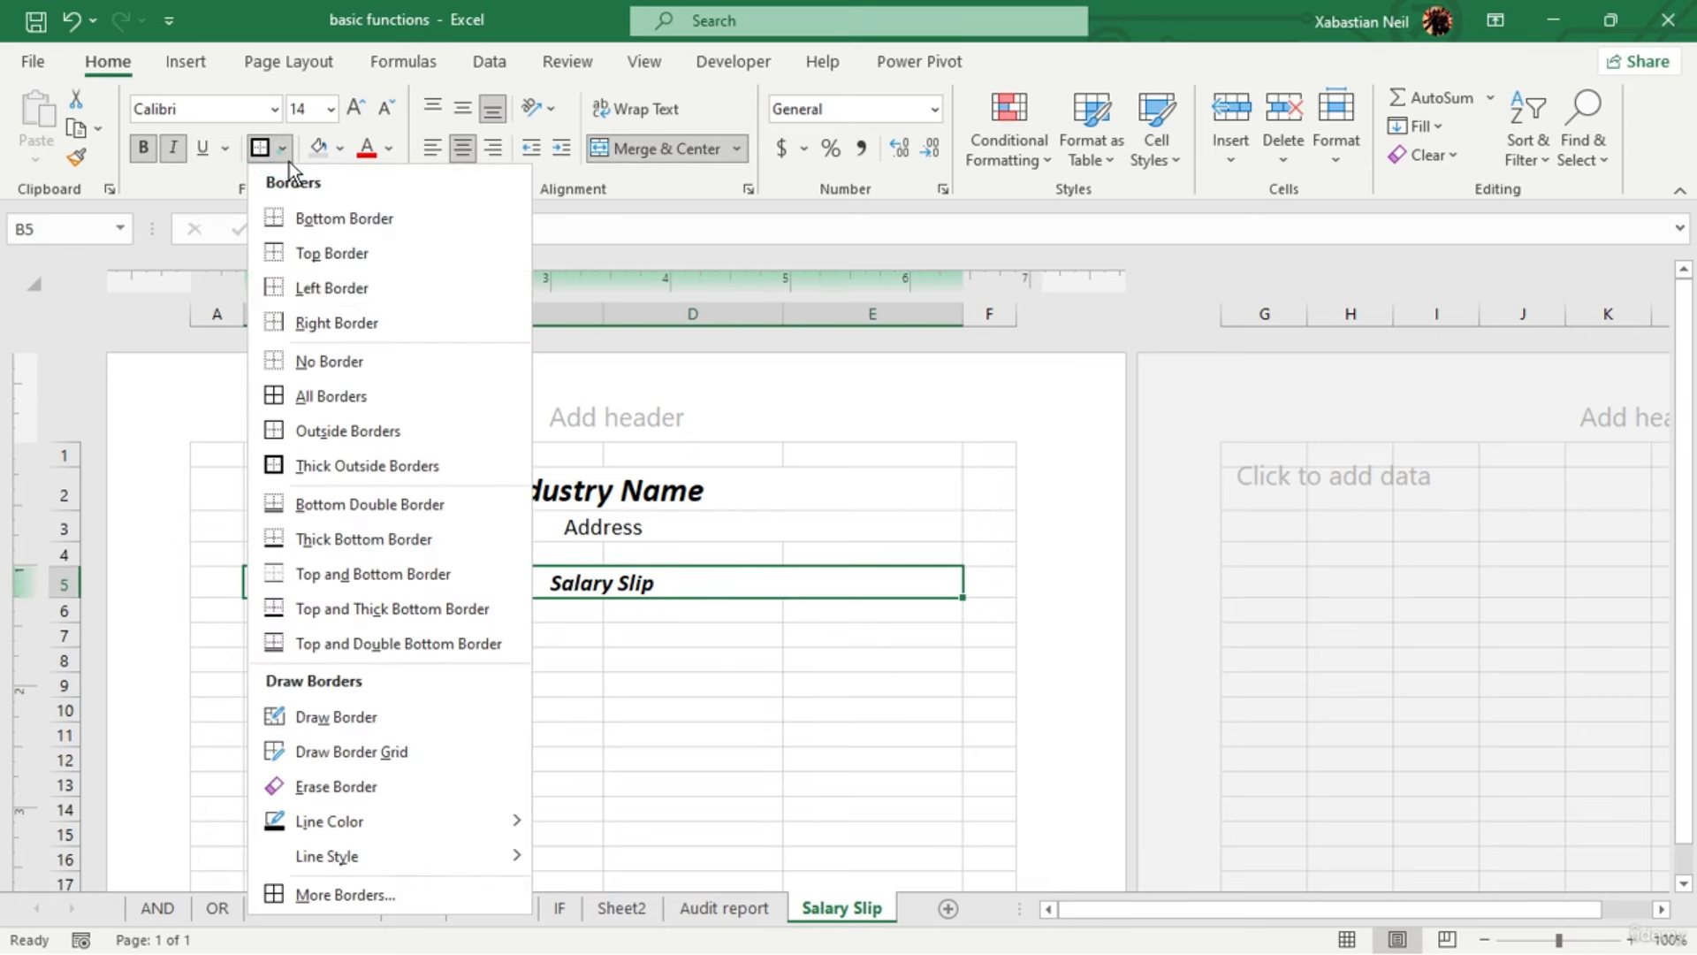
click(350, 608)
click(672, 705)
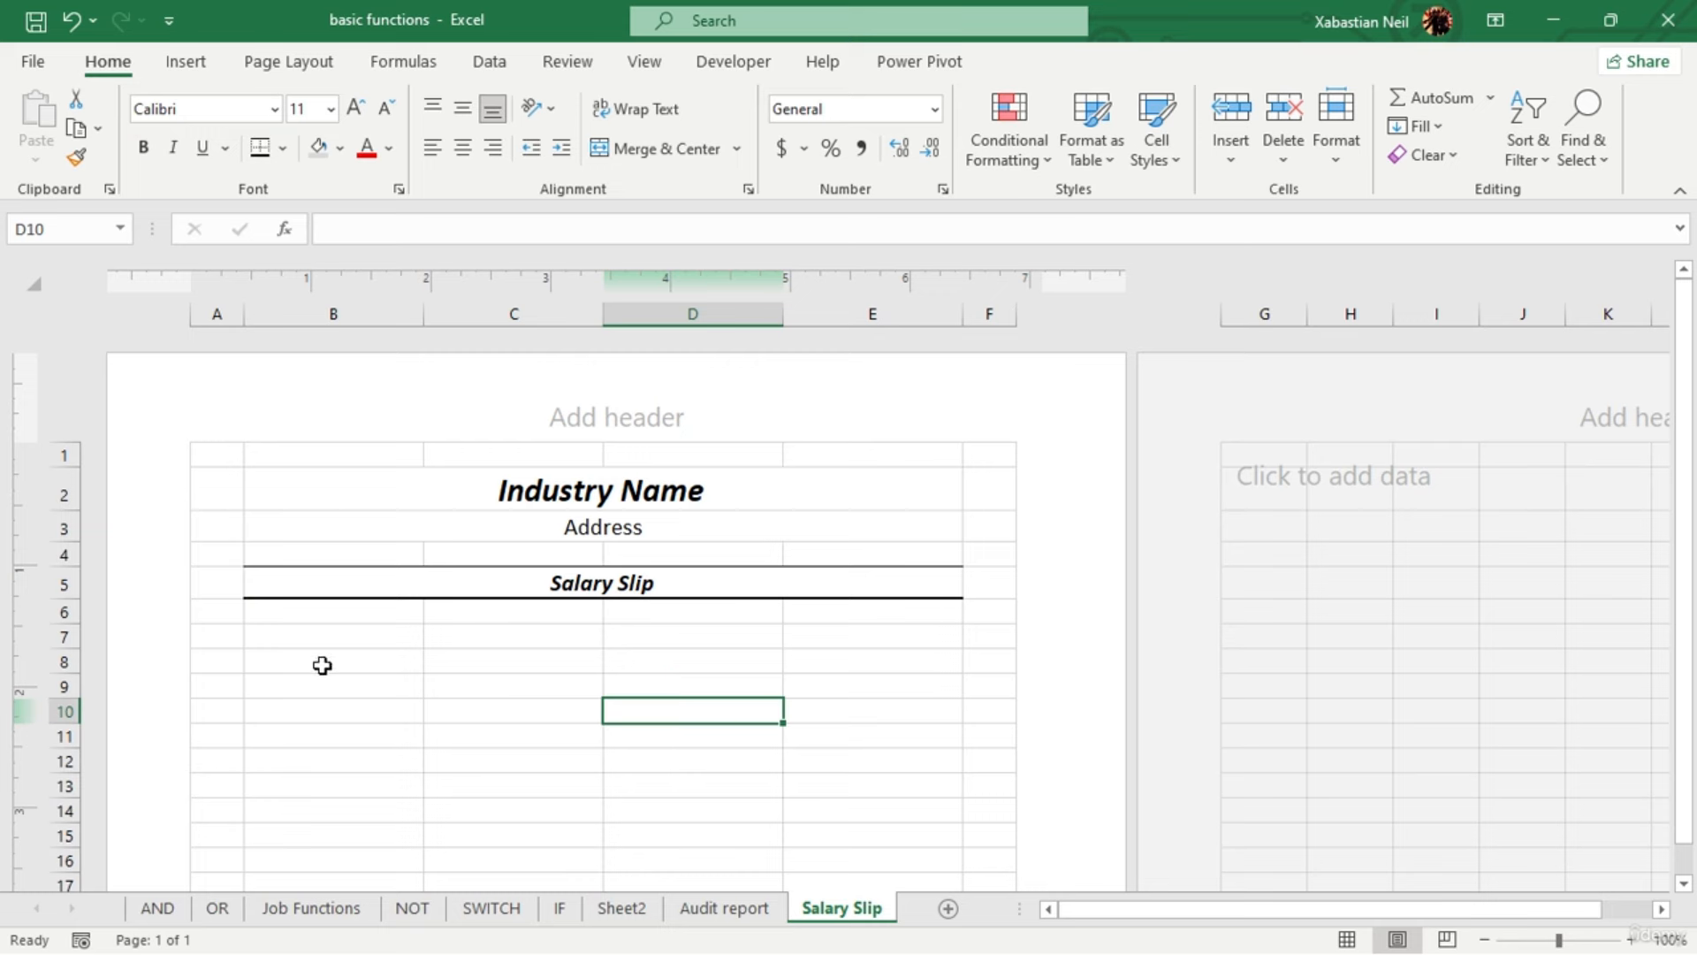
Enter the labels "ID" in B7 and "Designation" in B8
click(364, 641)
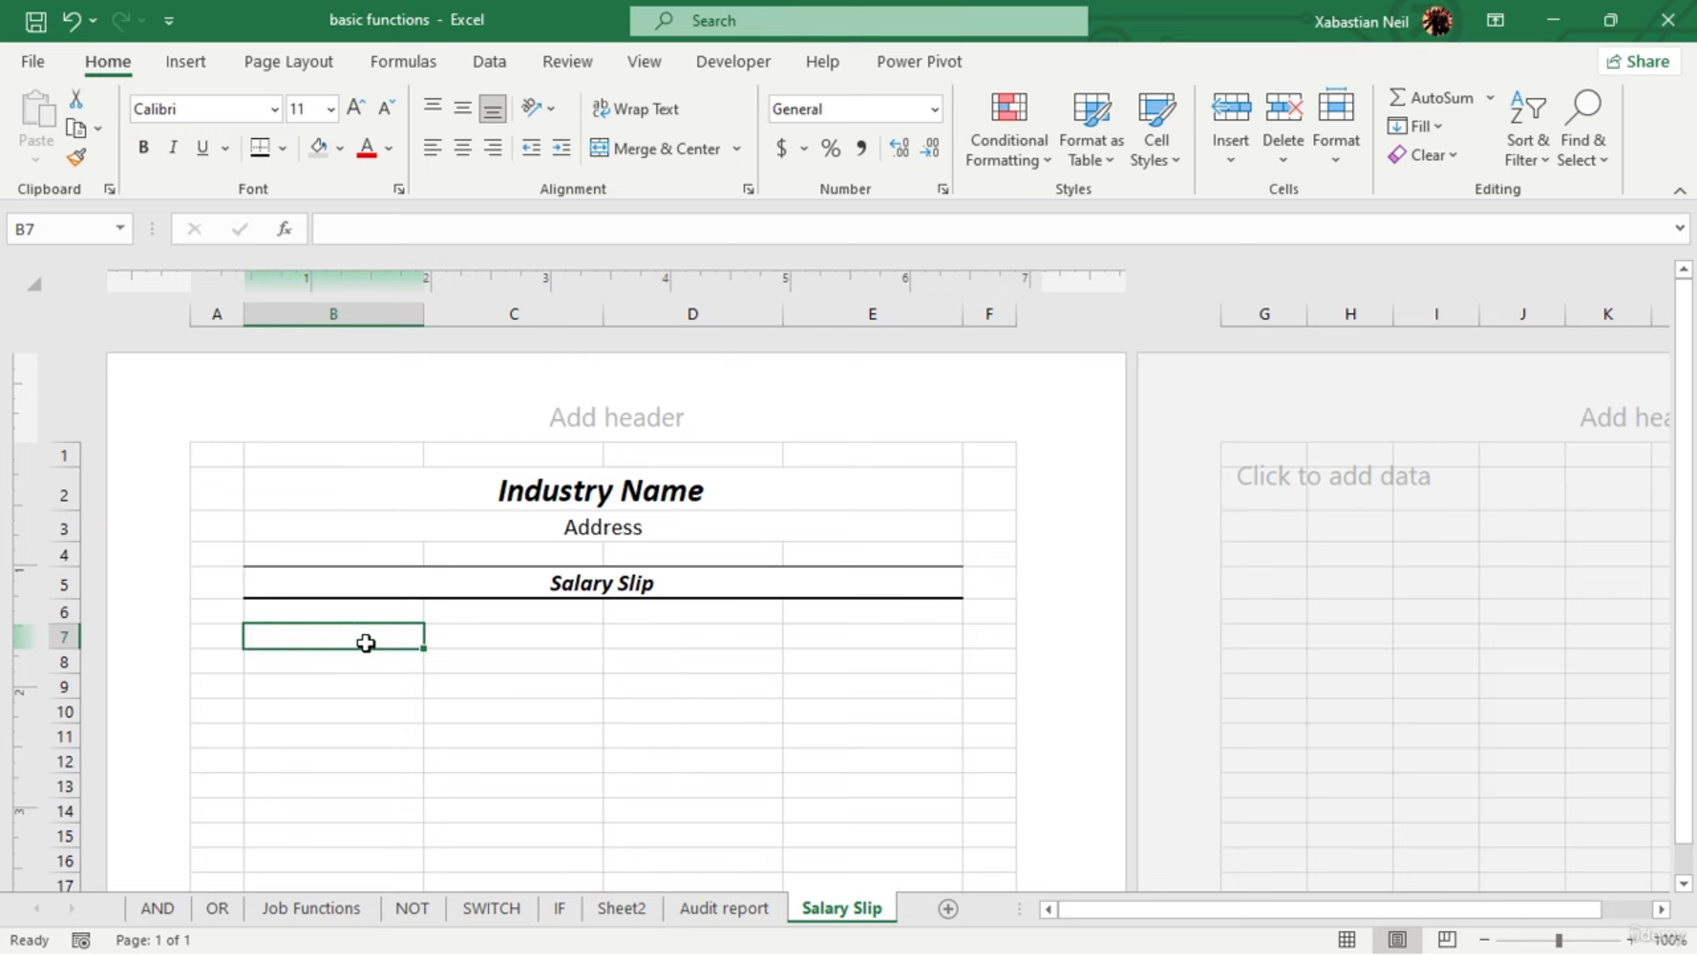
double_click(366, 643)
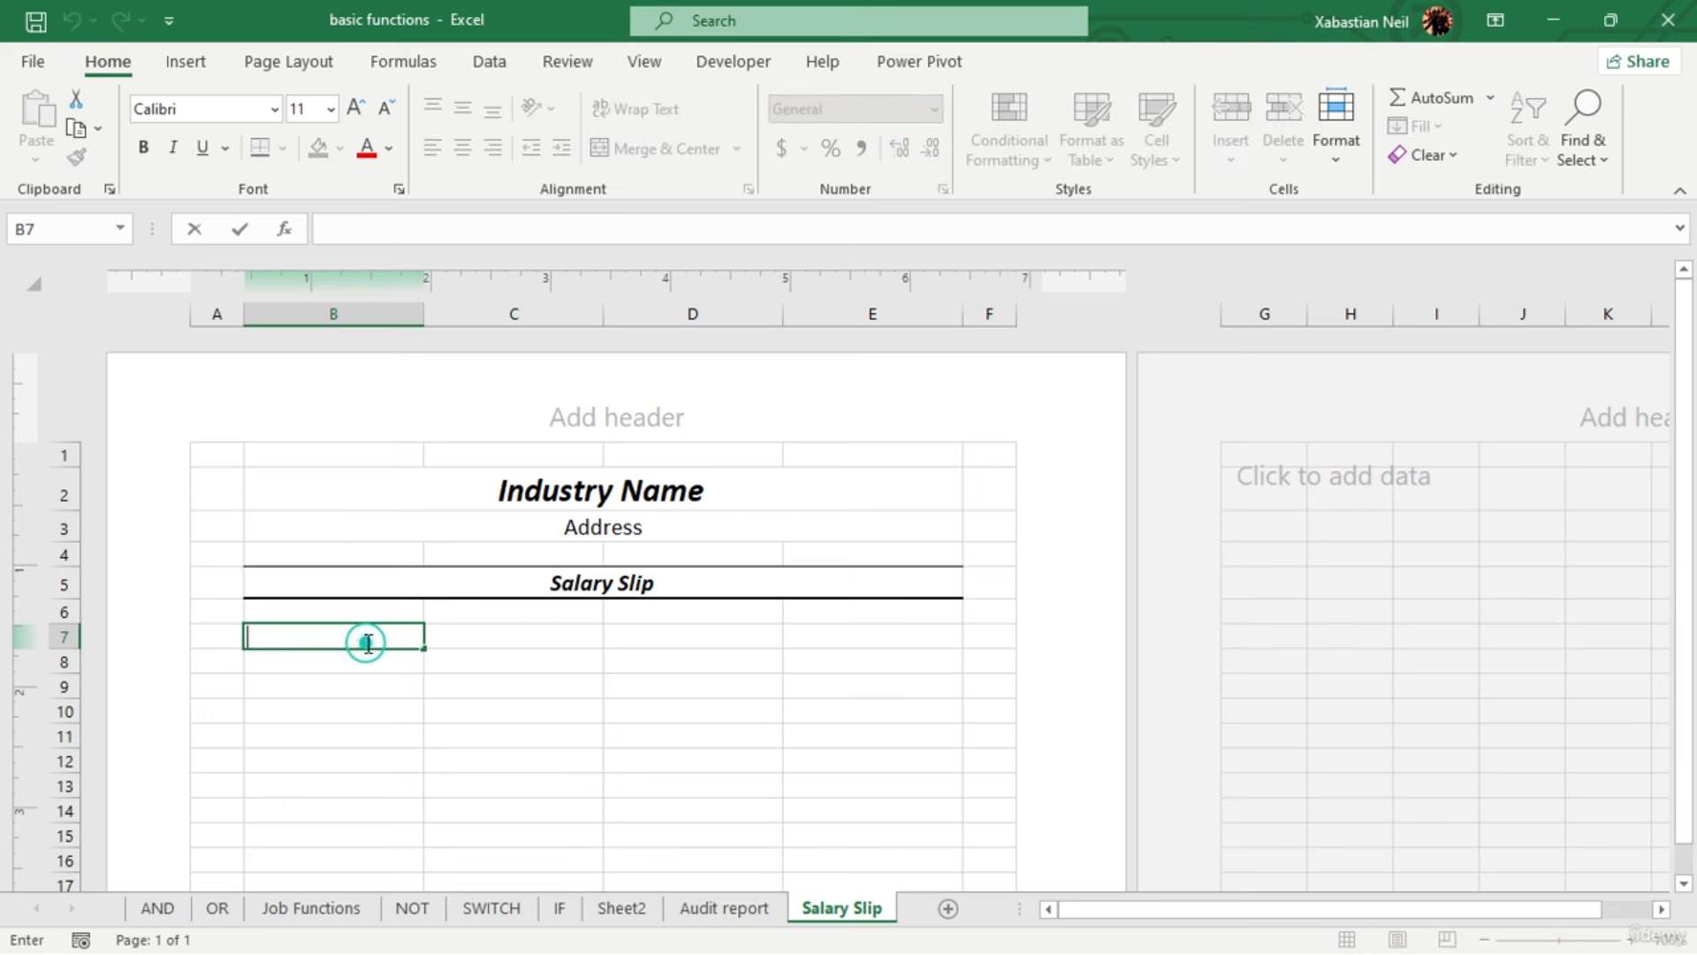
text(E)
key(Return)
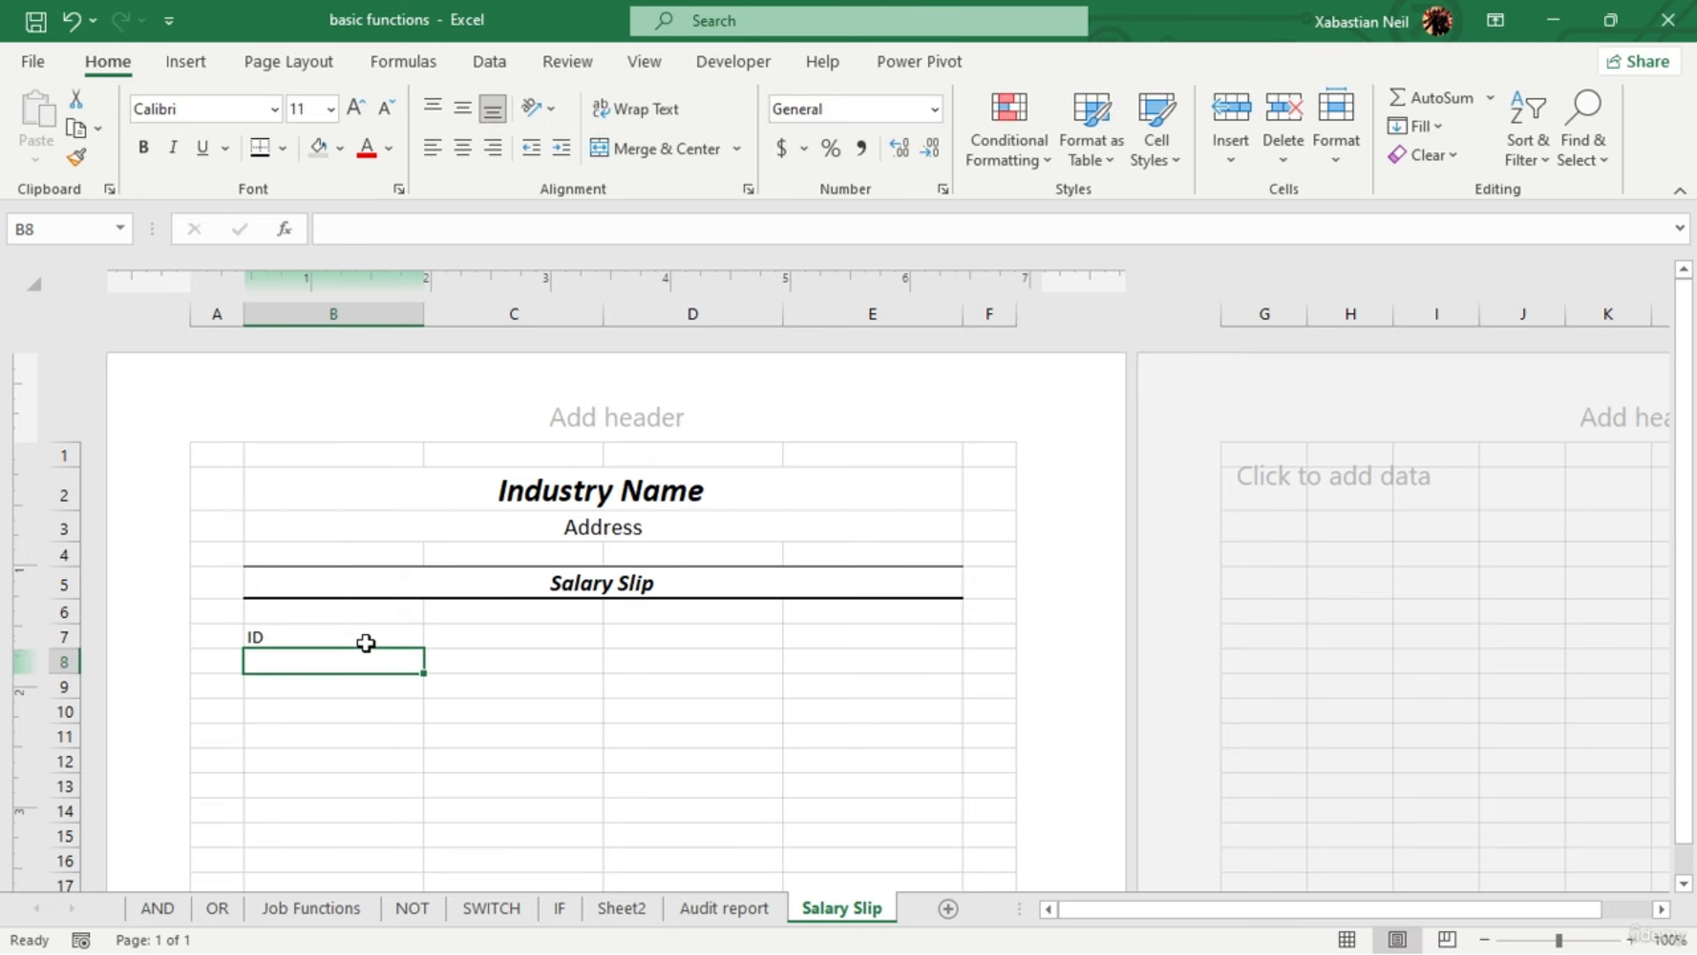
text(Designation)
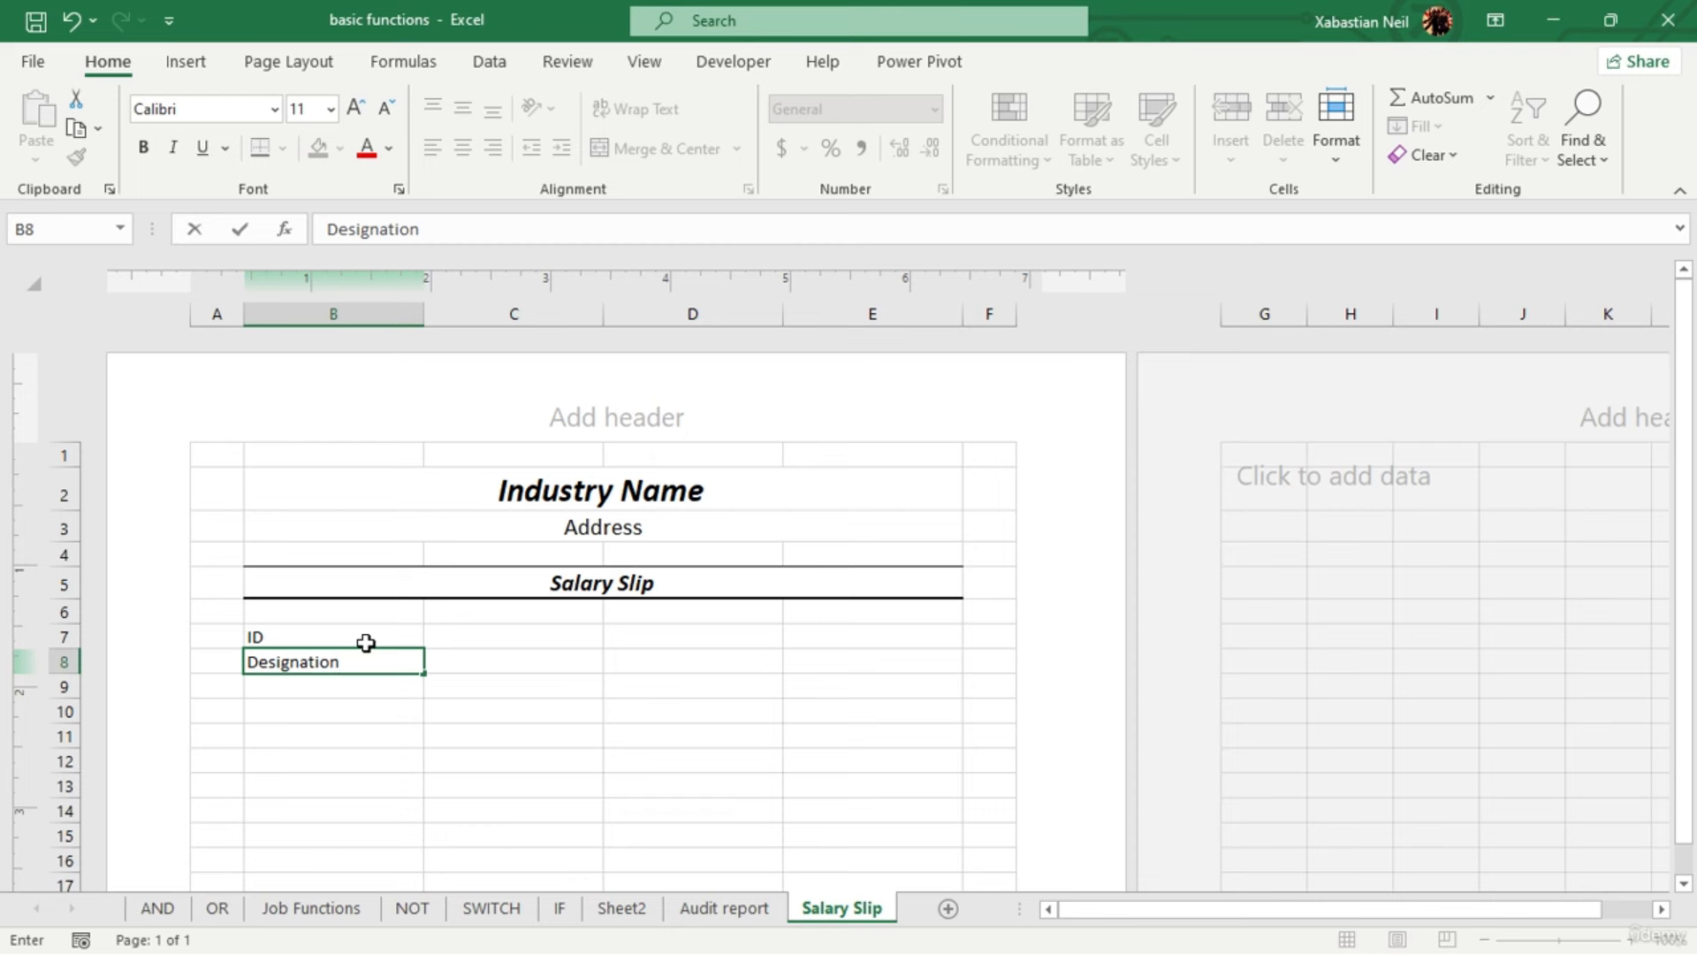
Enter the labels "Name" in D7 and "Month/Year" in D8
click(708, 643)
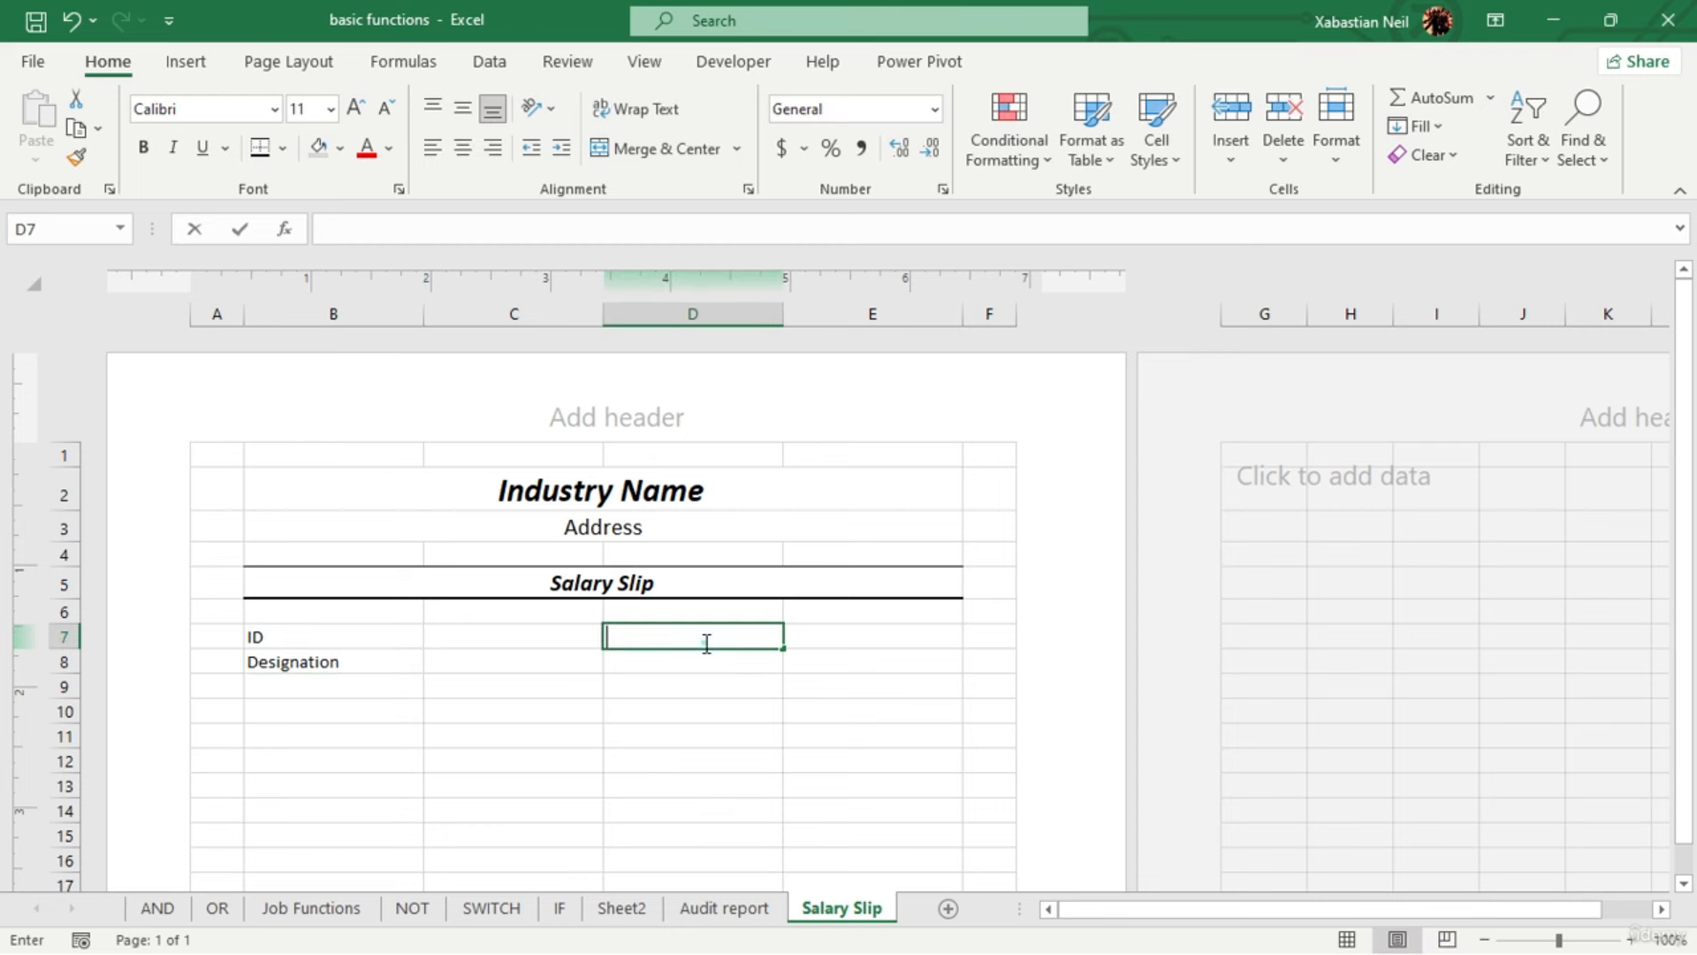
click(707, 643)
text(Name)
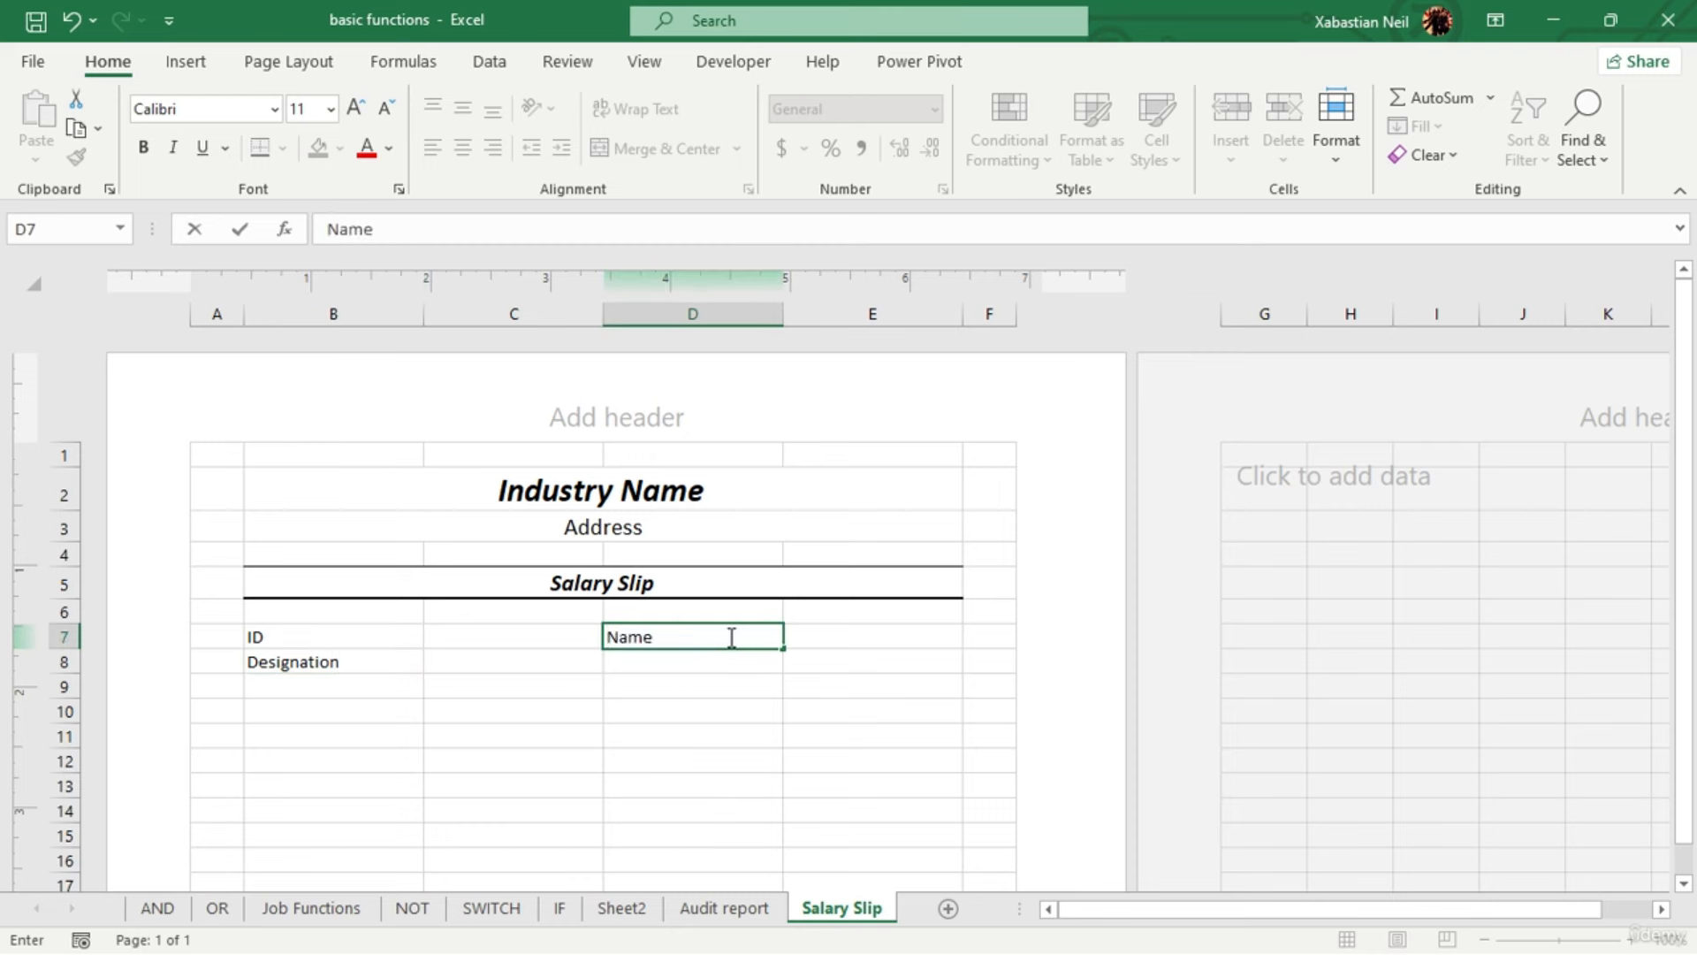
click(671, 663)
click(676, 669)
text(Month/Year)
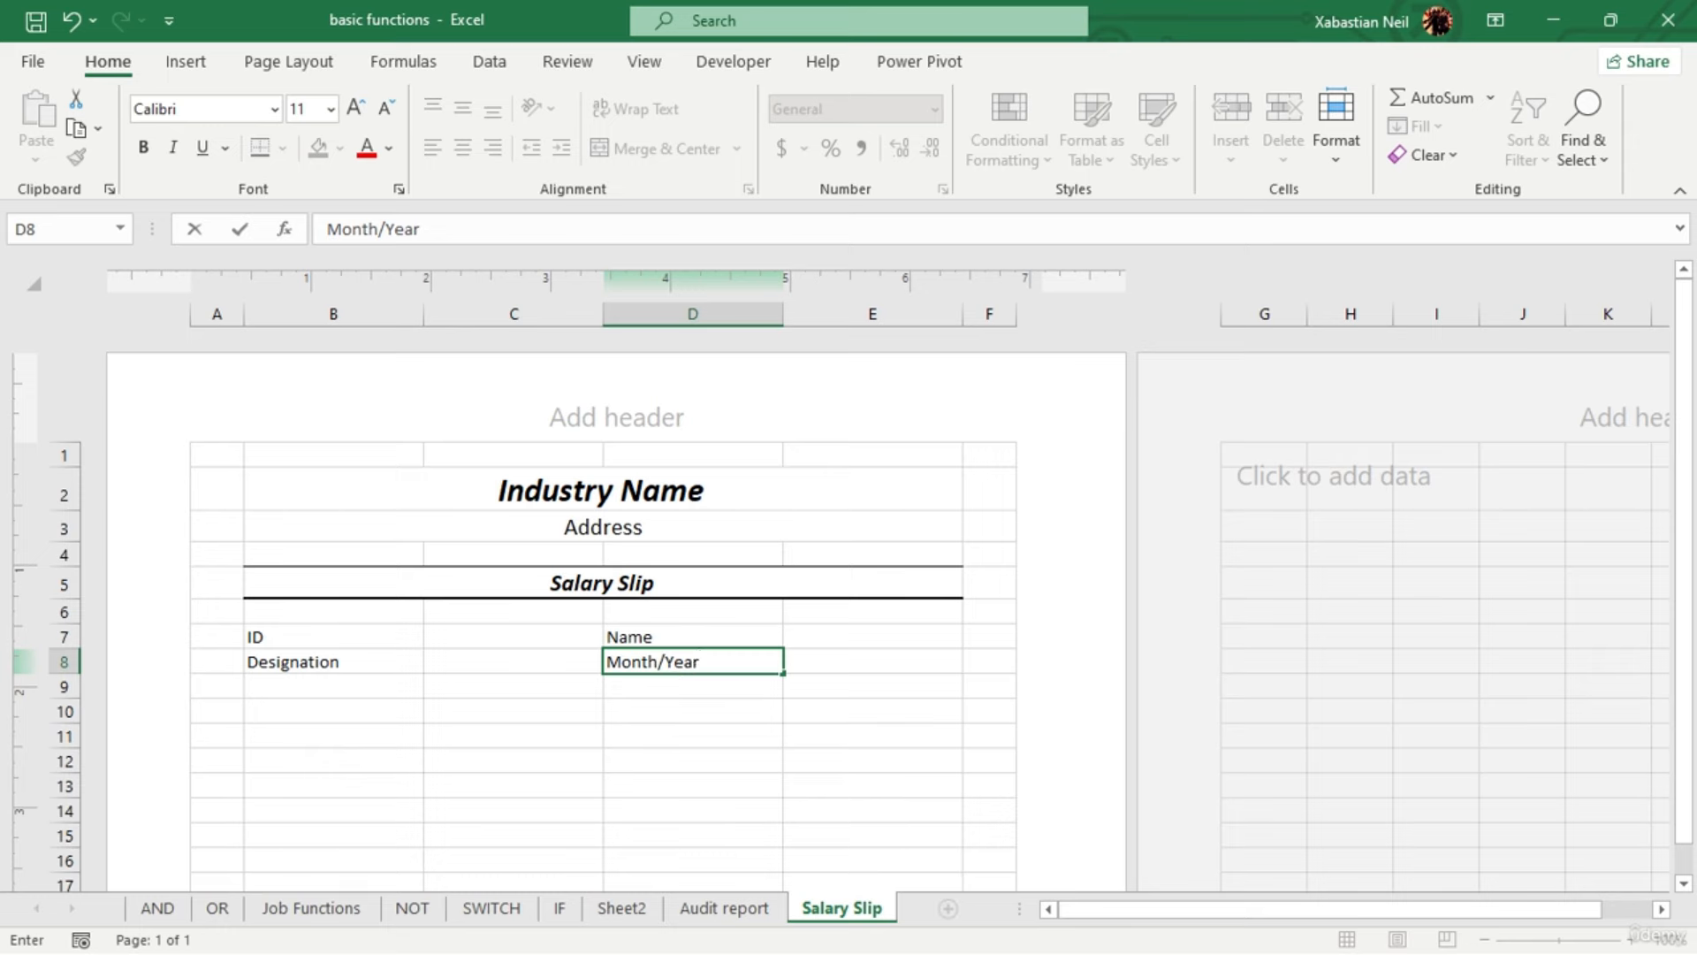
click(309, 908)
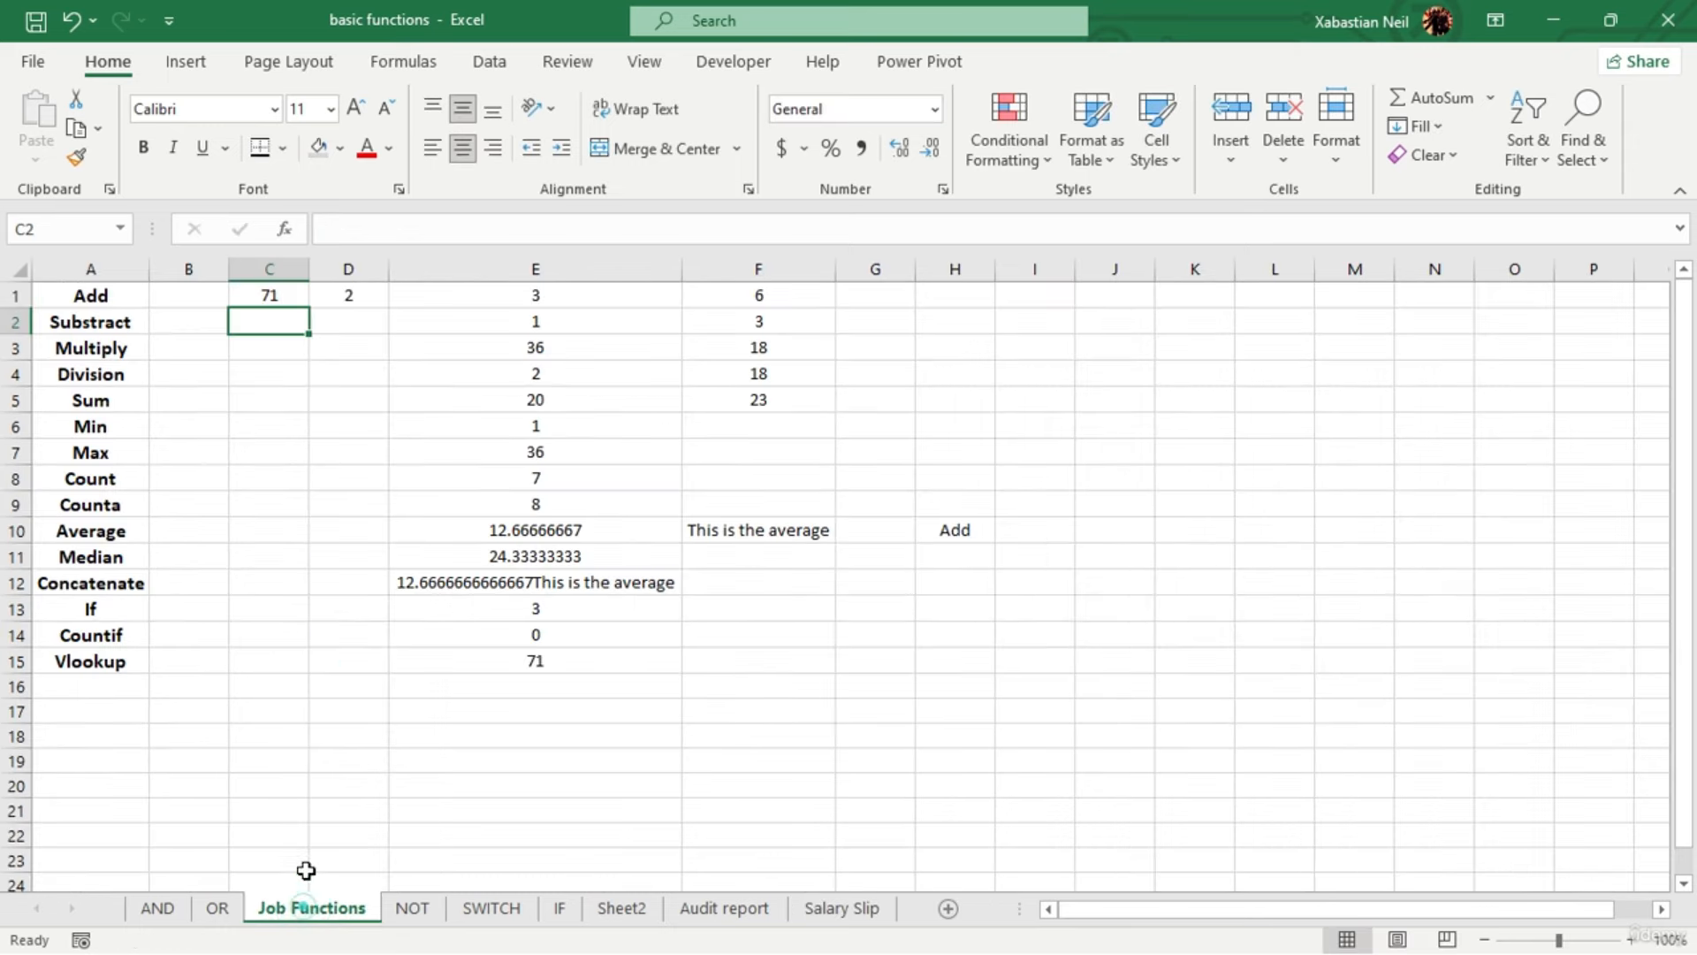
click(800, 908)
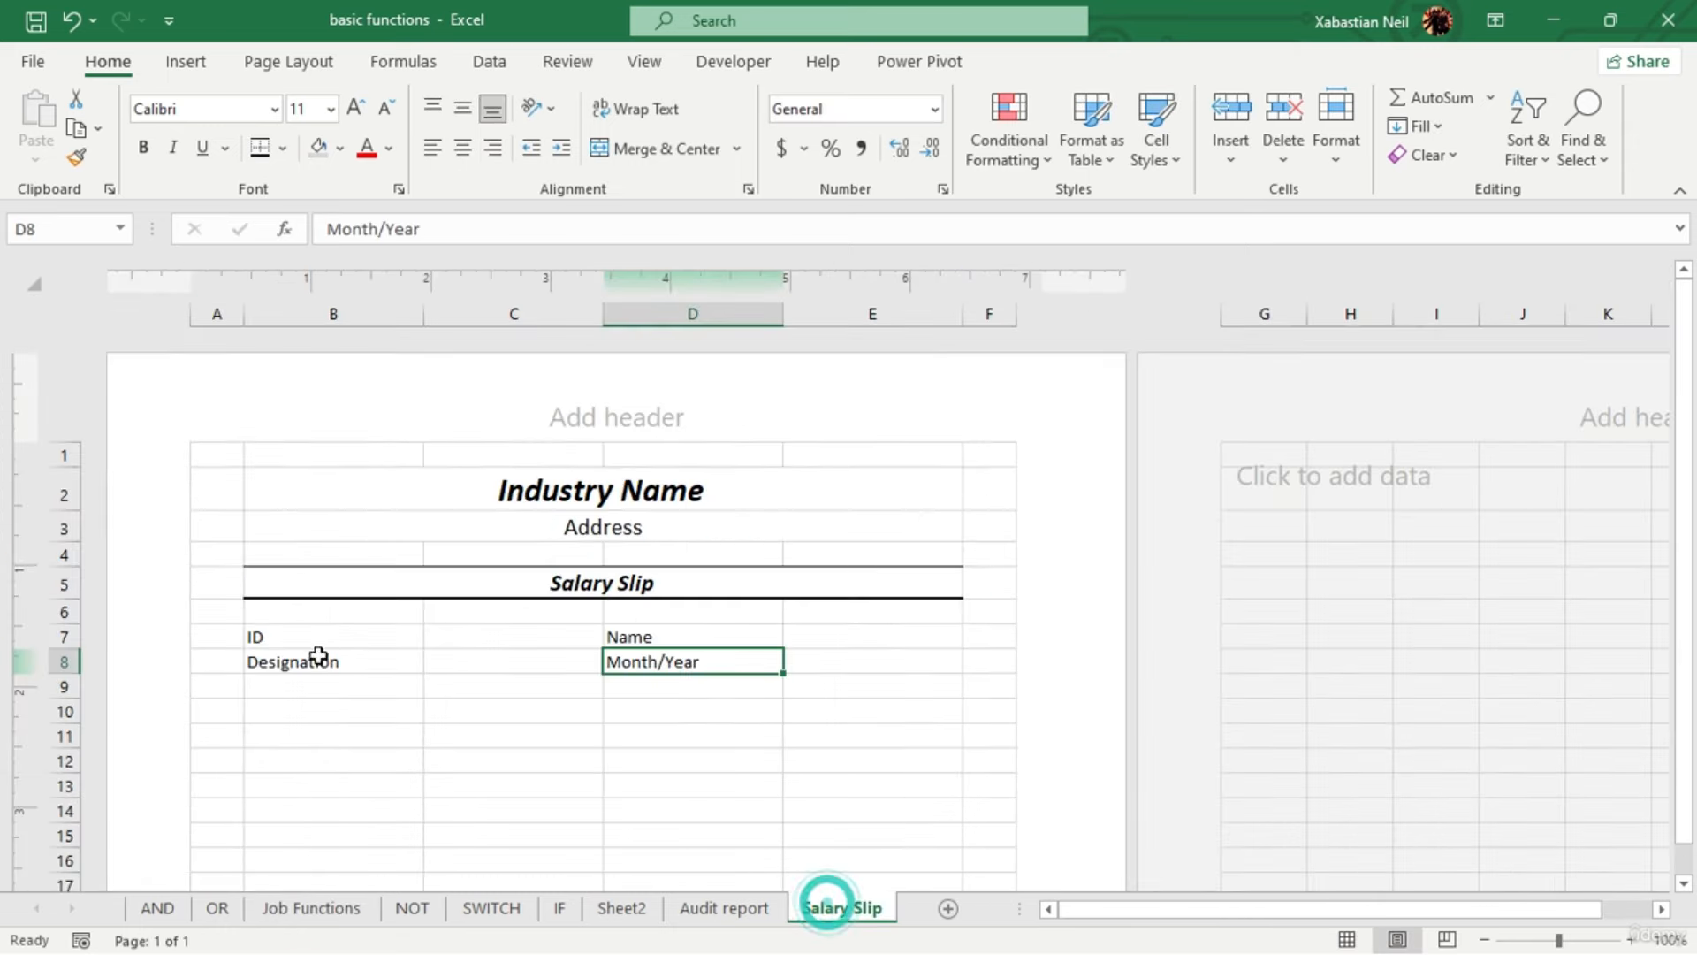
Apply a Top and Thick Bottom Border to the Designation row, B8:E8
drag(292, 661, 820, 663)
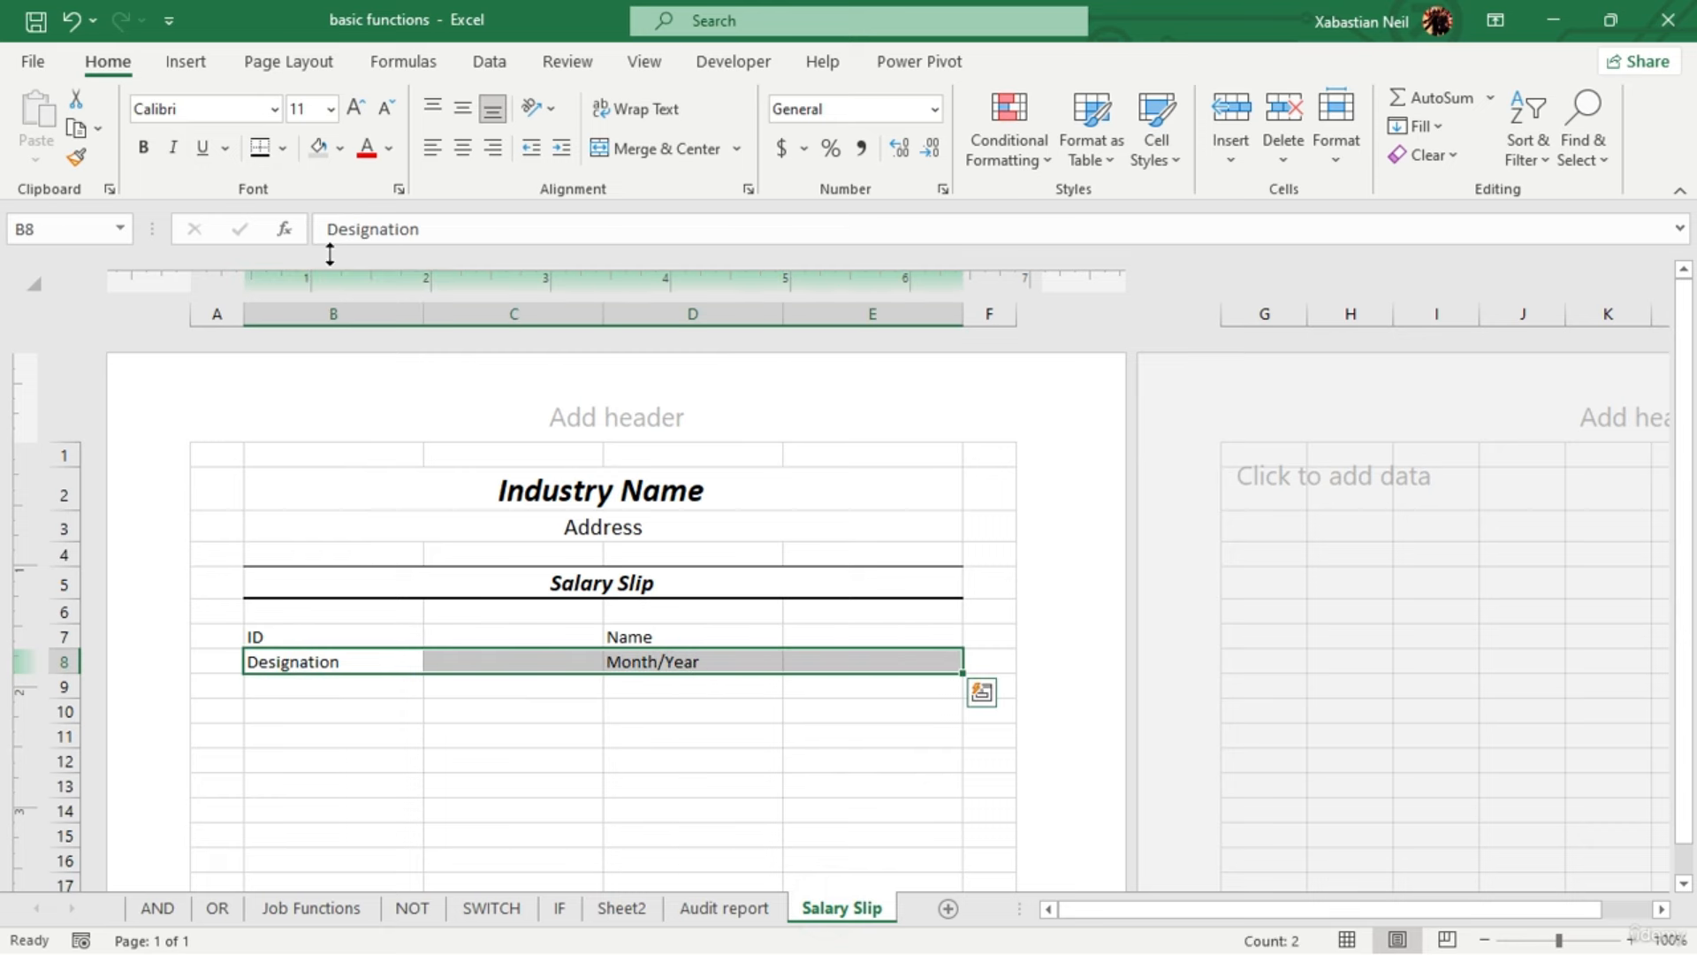
click(260, 147)
click(429, 734)
Apply All Borders to the employee details block B7:E8
drag(309, 628, 891, 661)
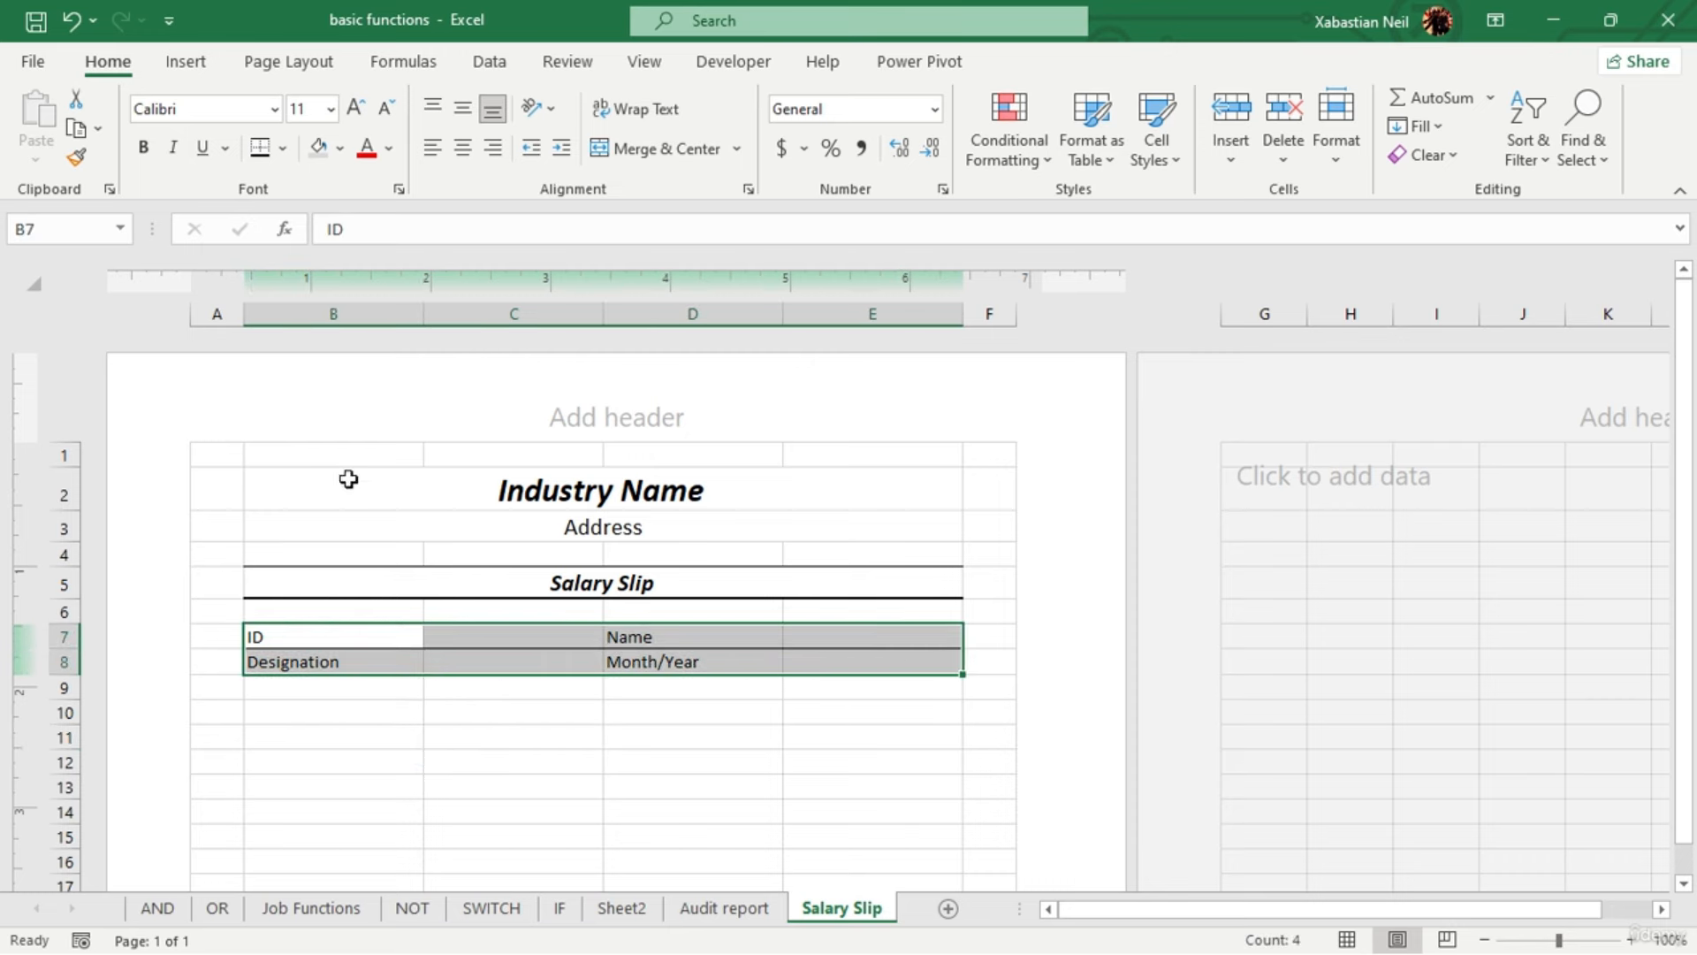
click(292, 151)
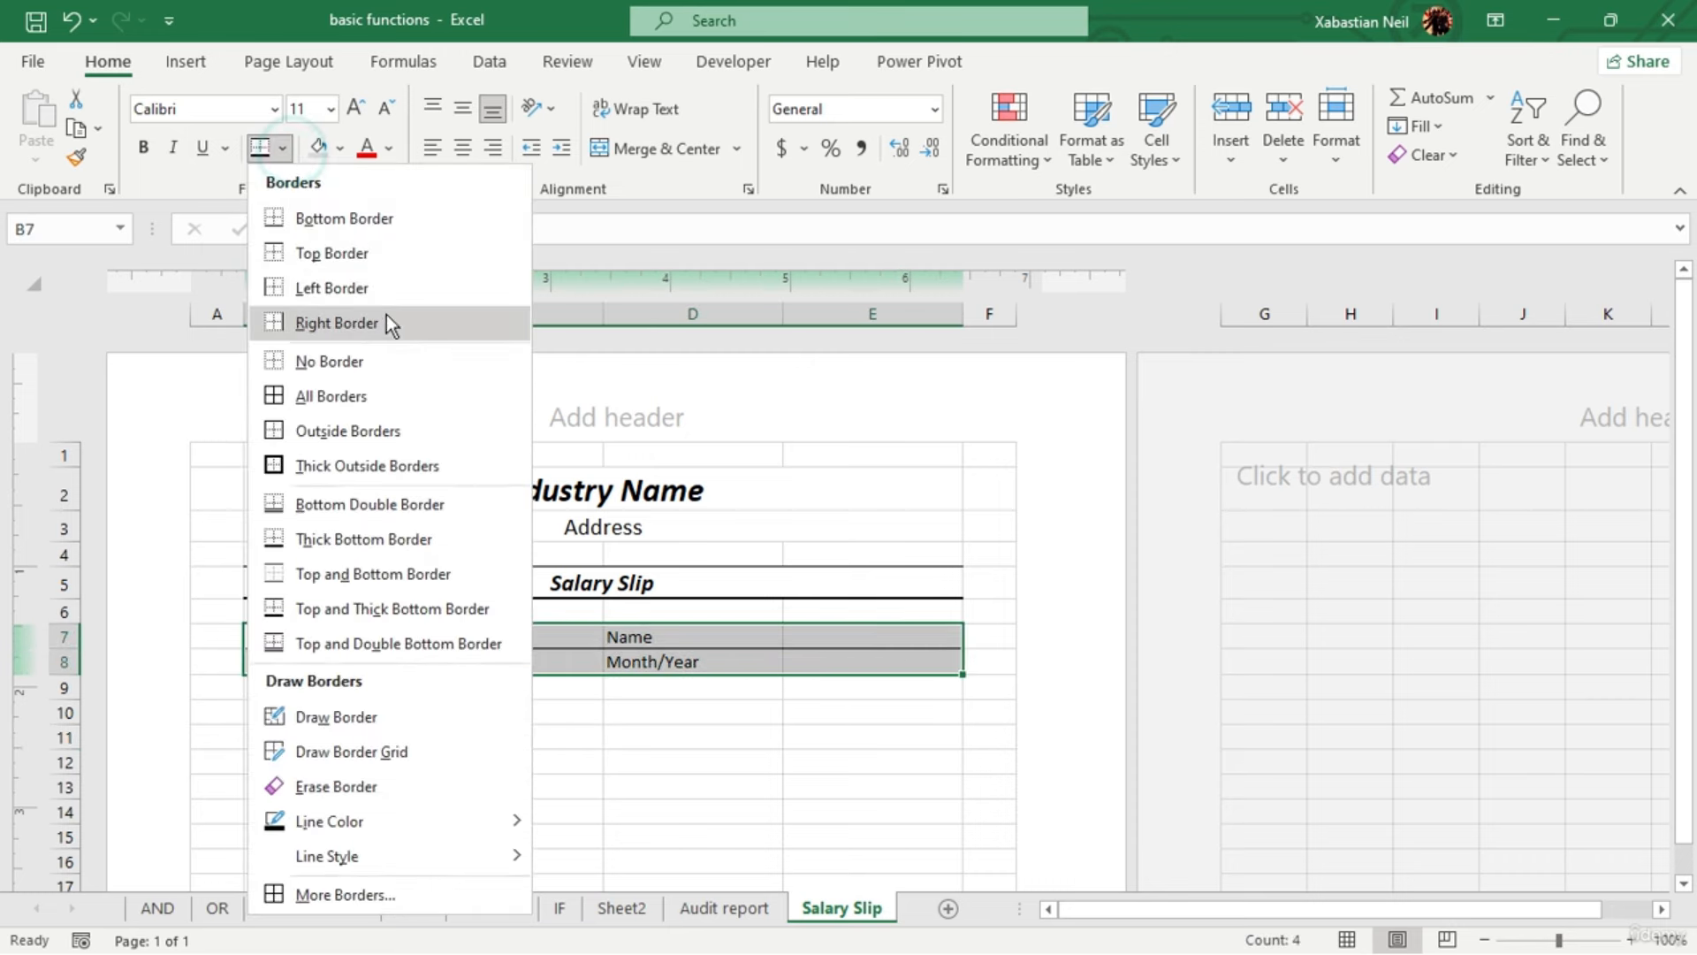
click(346, 390)
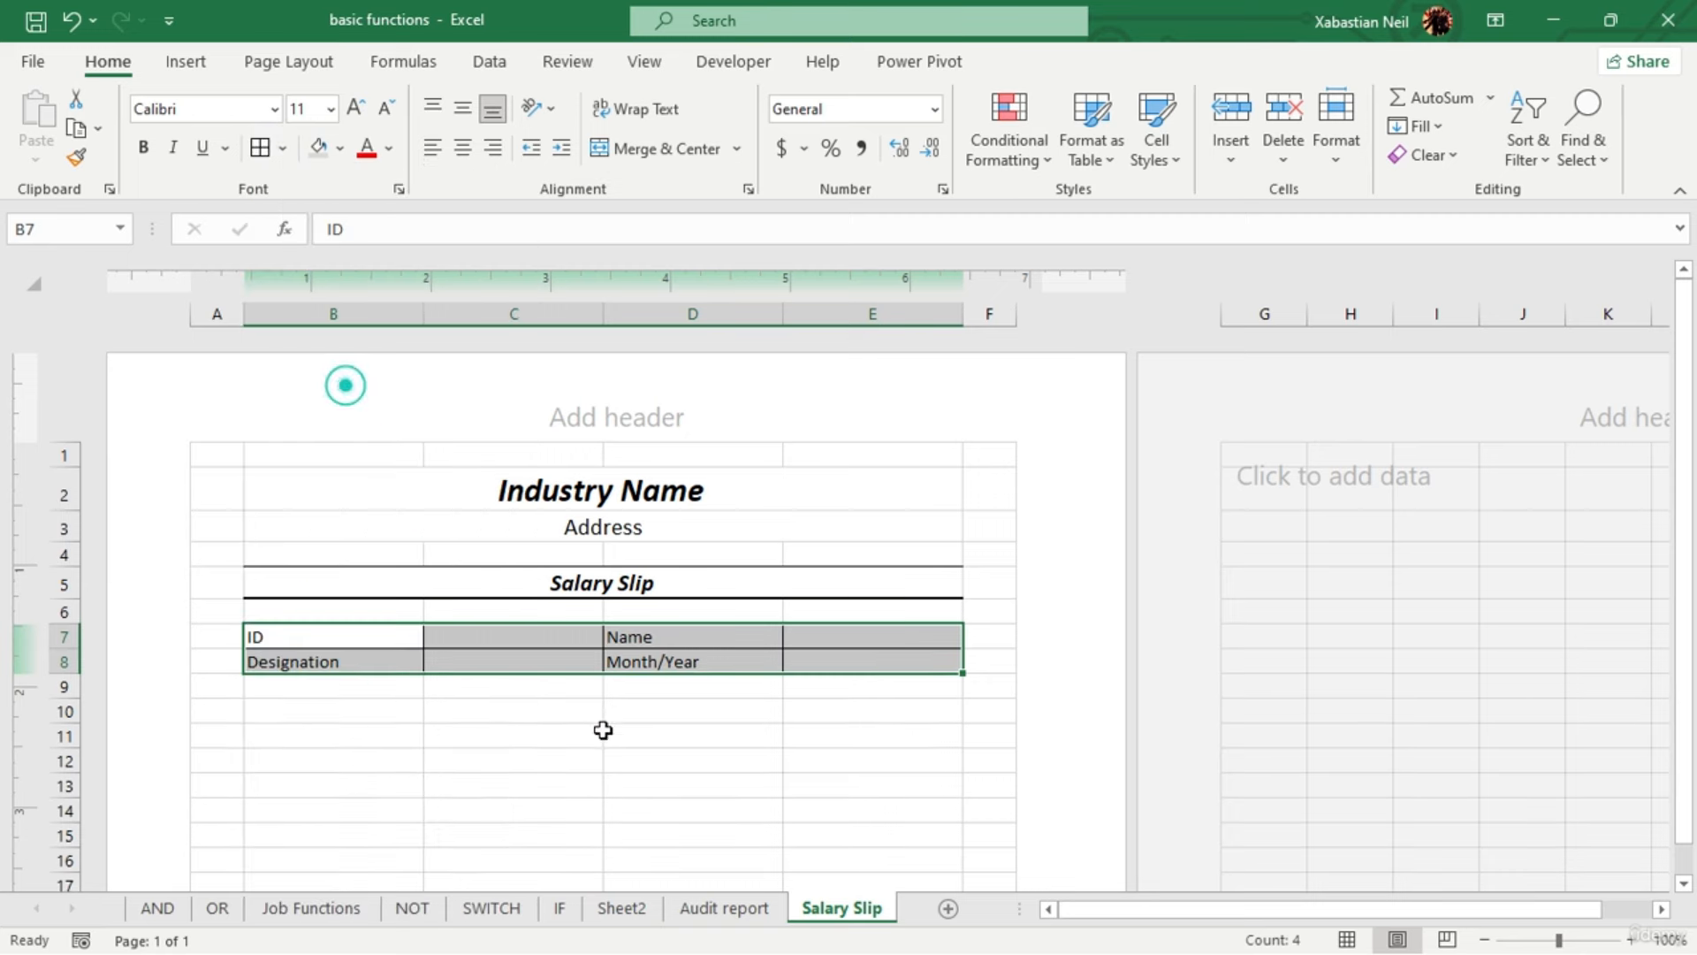
click(601, 731)
Add a Thick Bottom Border to the last row of the employee details block, B8:E8
drag(416, 663, 511, 686)
drag(321, 663, 834, 662)
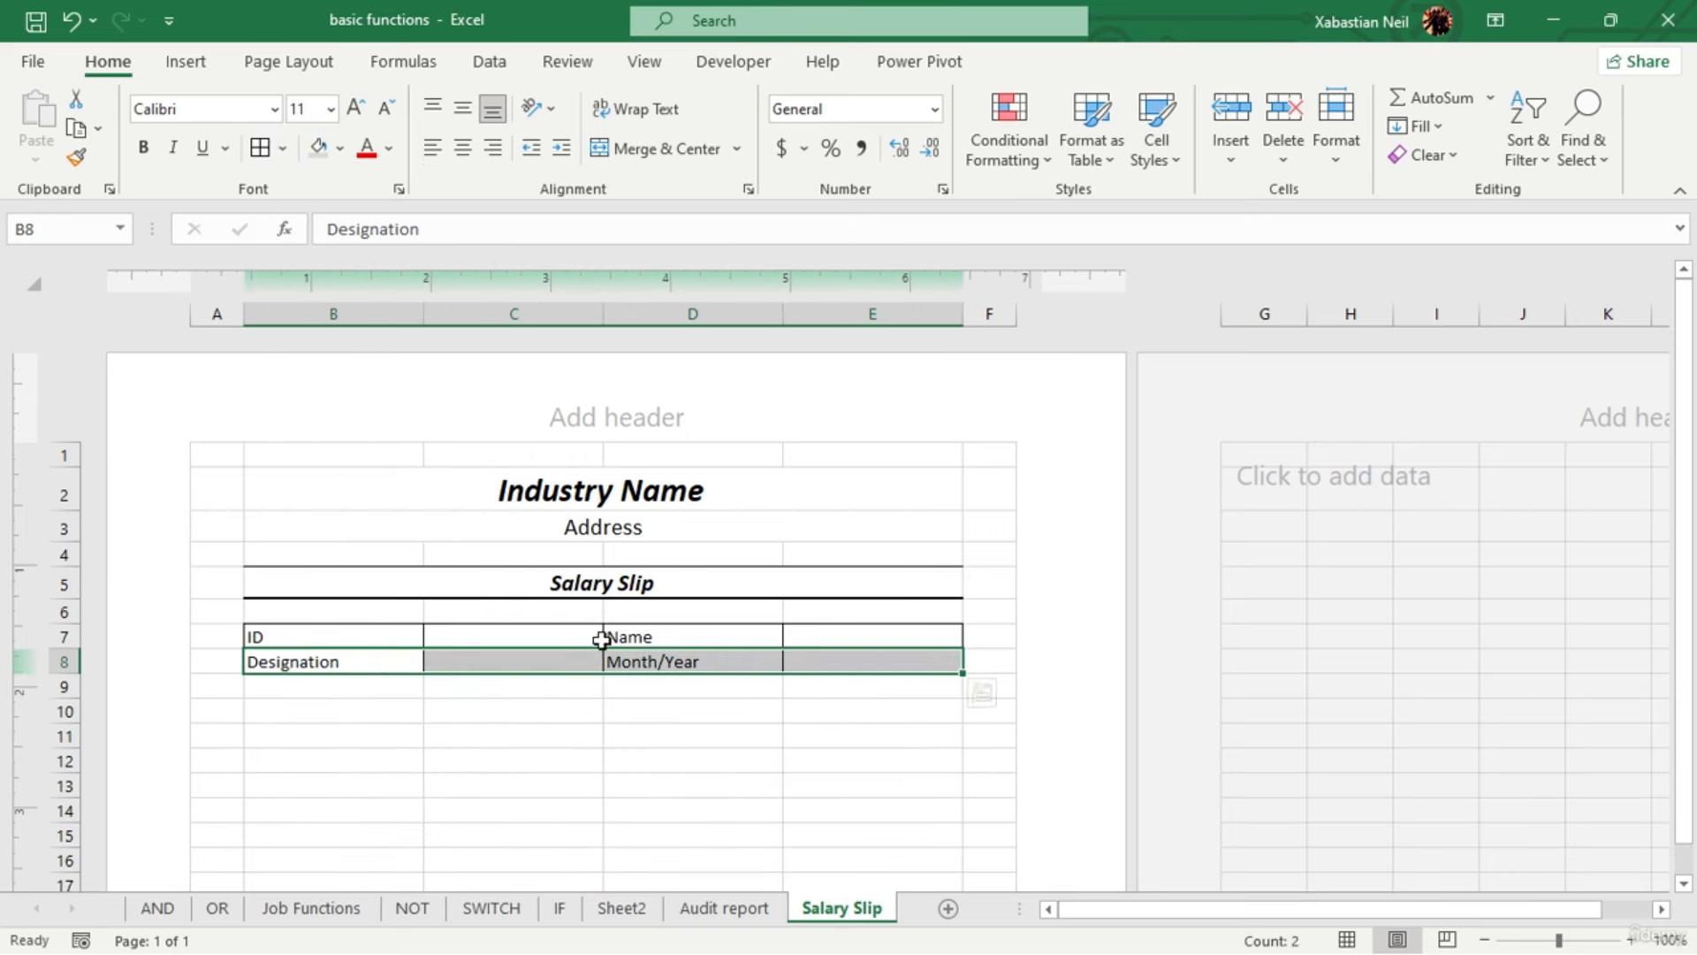
click(282, 151)
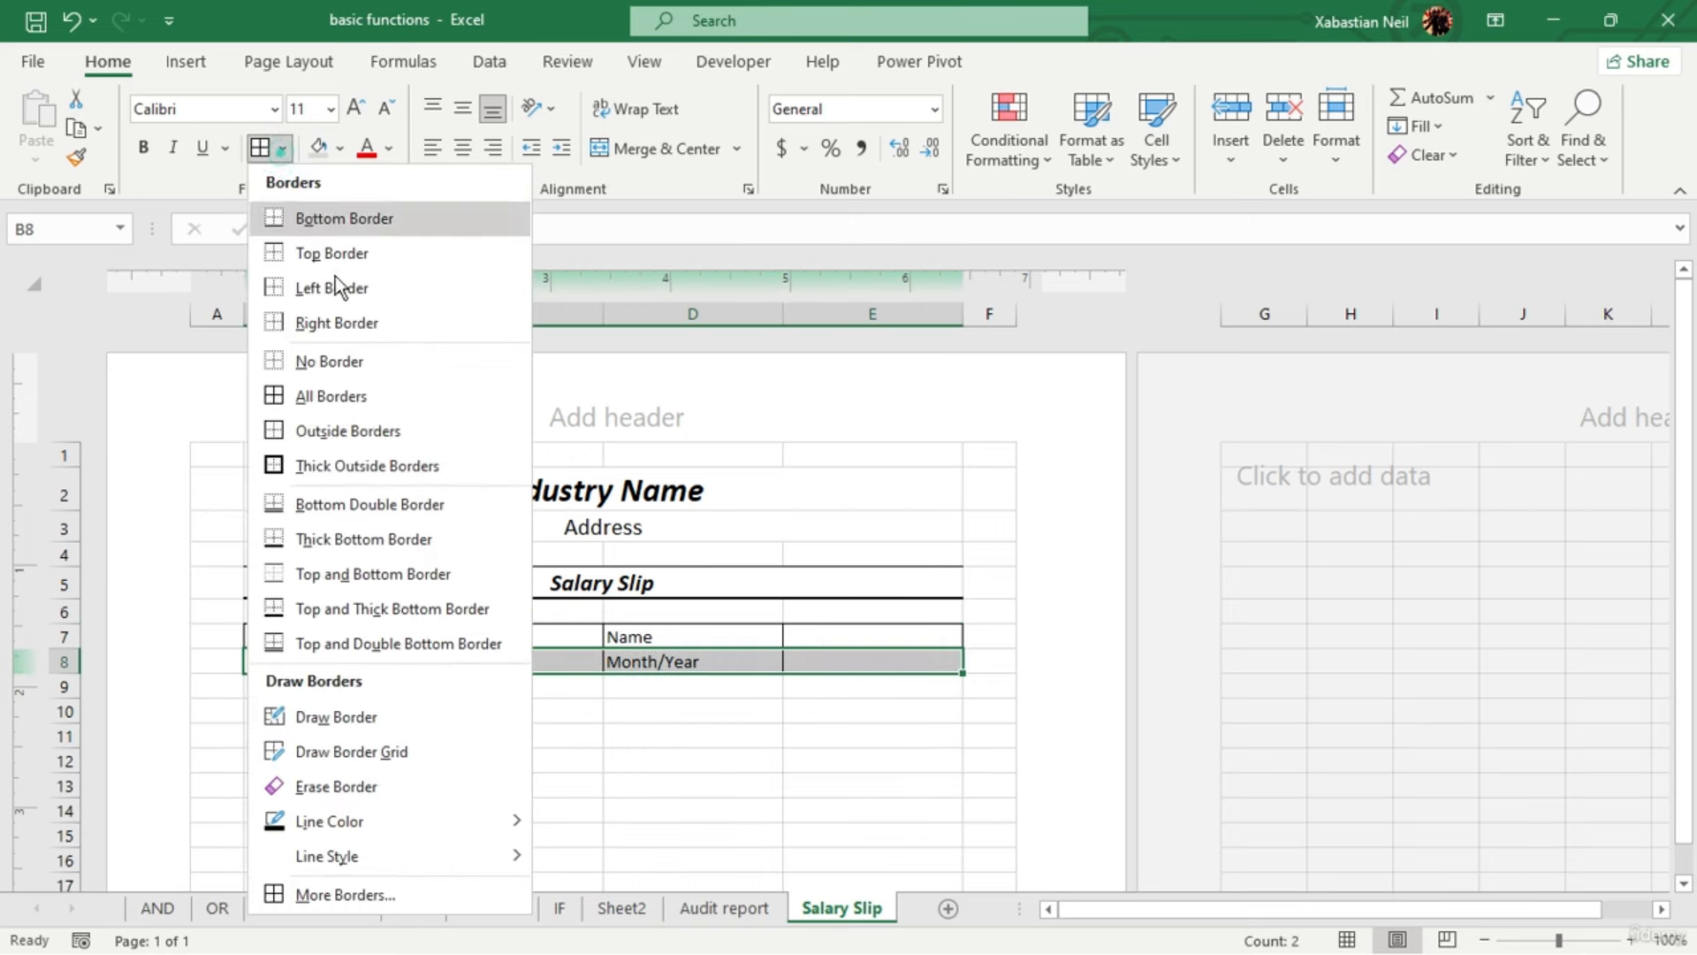
click(353, 539)
click(688, 781)
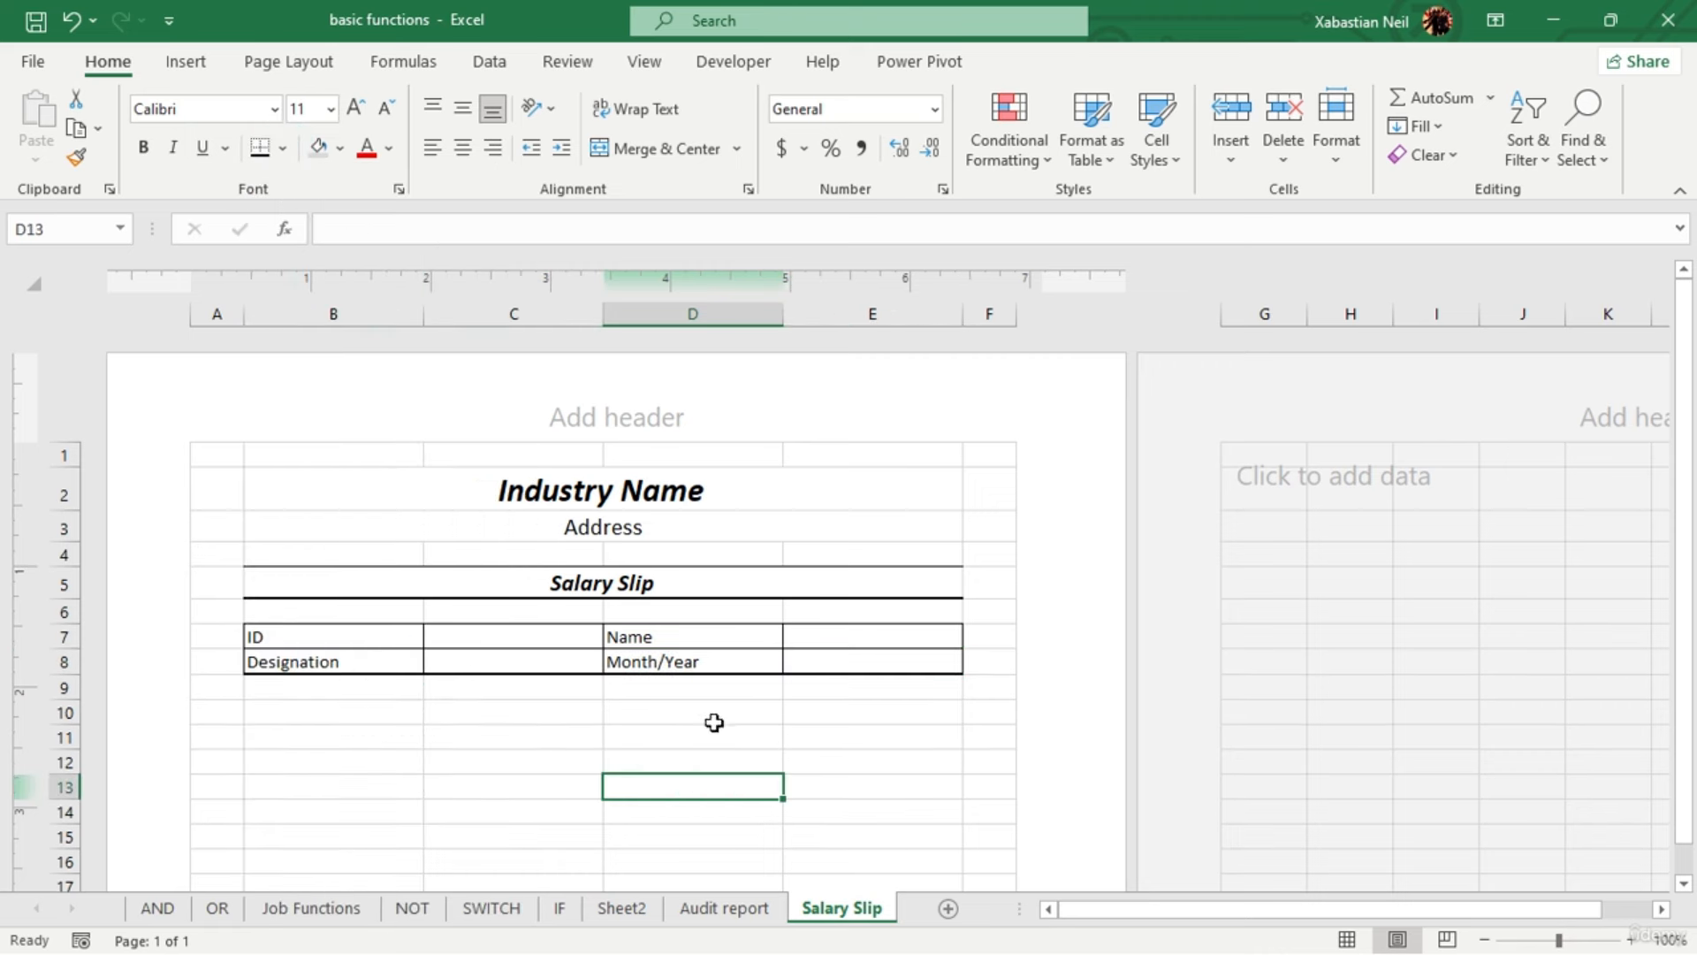
Merge and center B10:C10 and D10:E10 as two separate heading cells below the employee details
drag(316, 707, 448, 720)
click(653, 148)
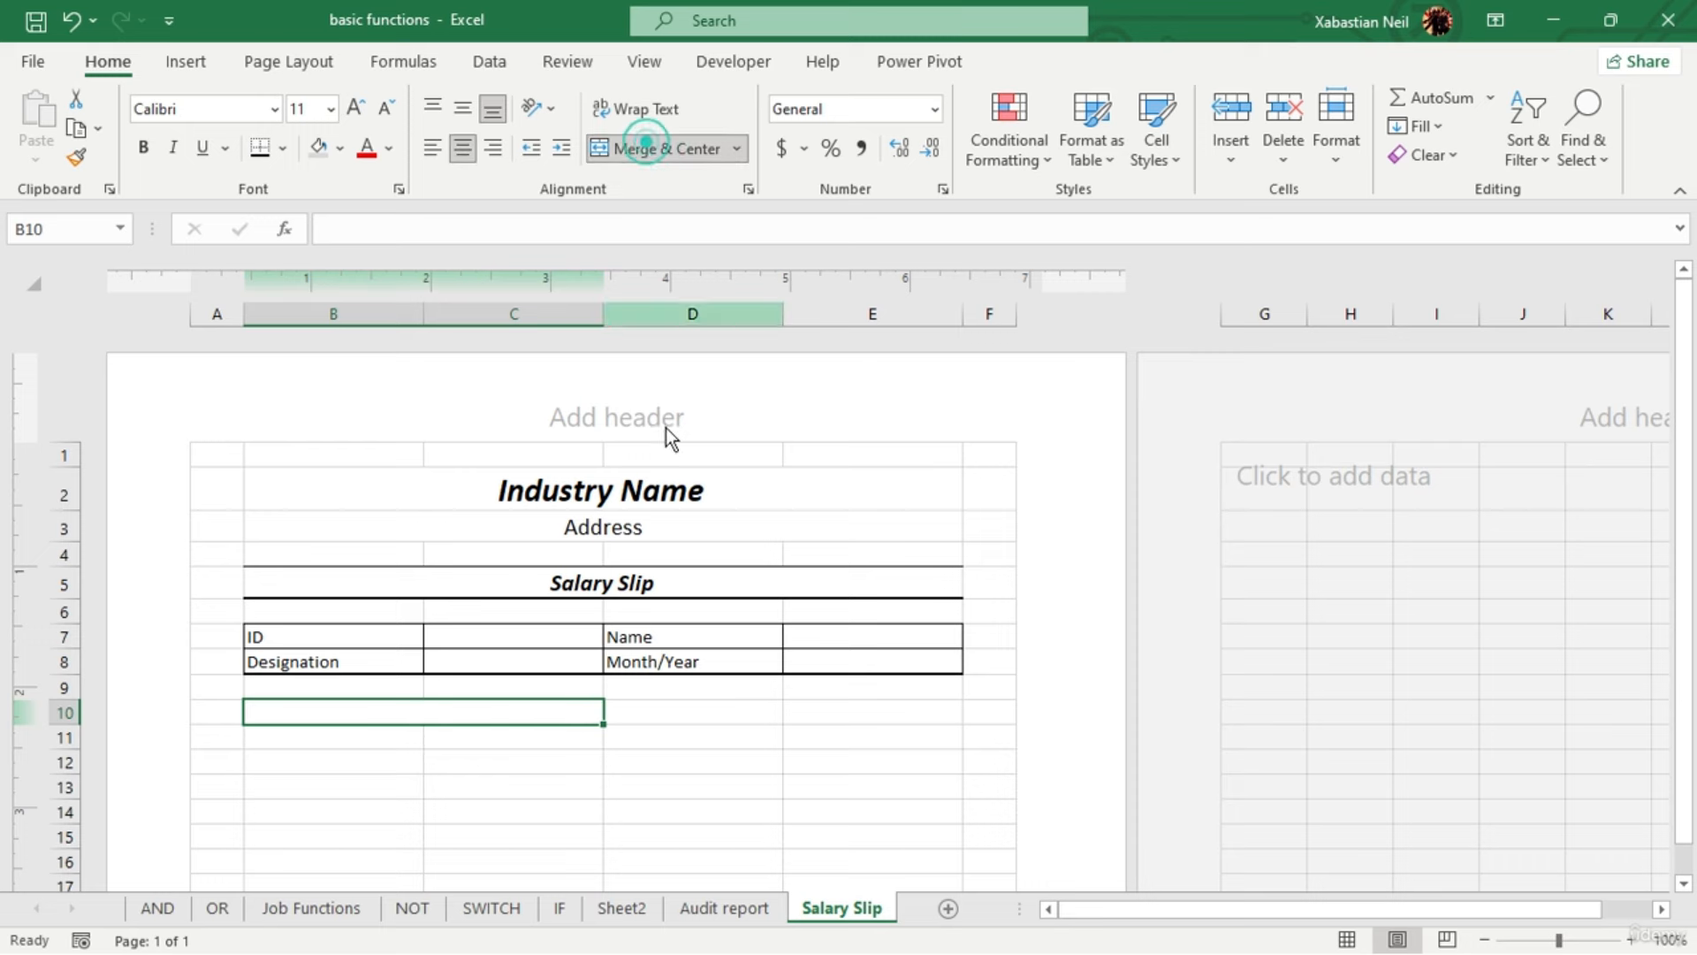
drag(703, 715, 875, 715)
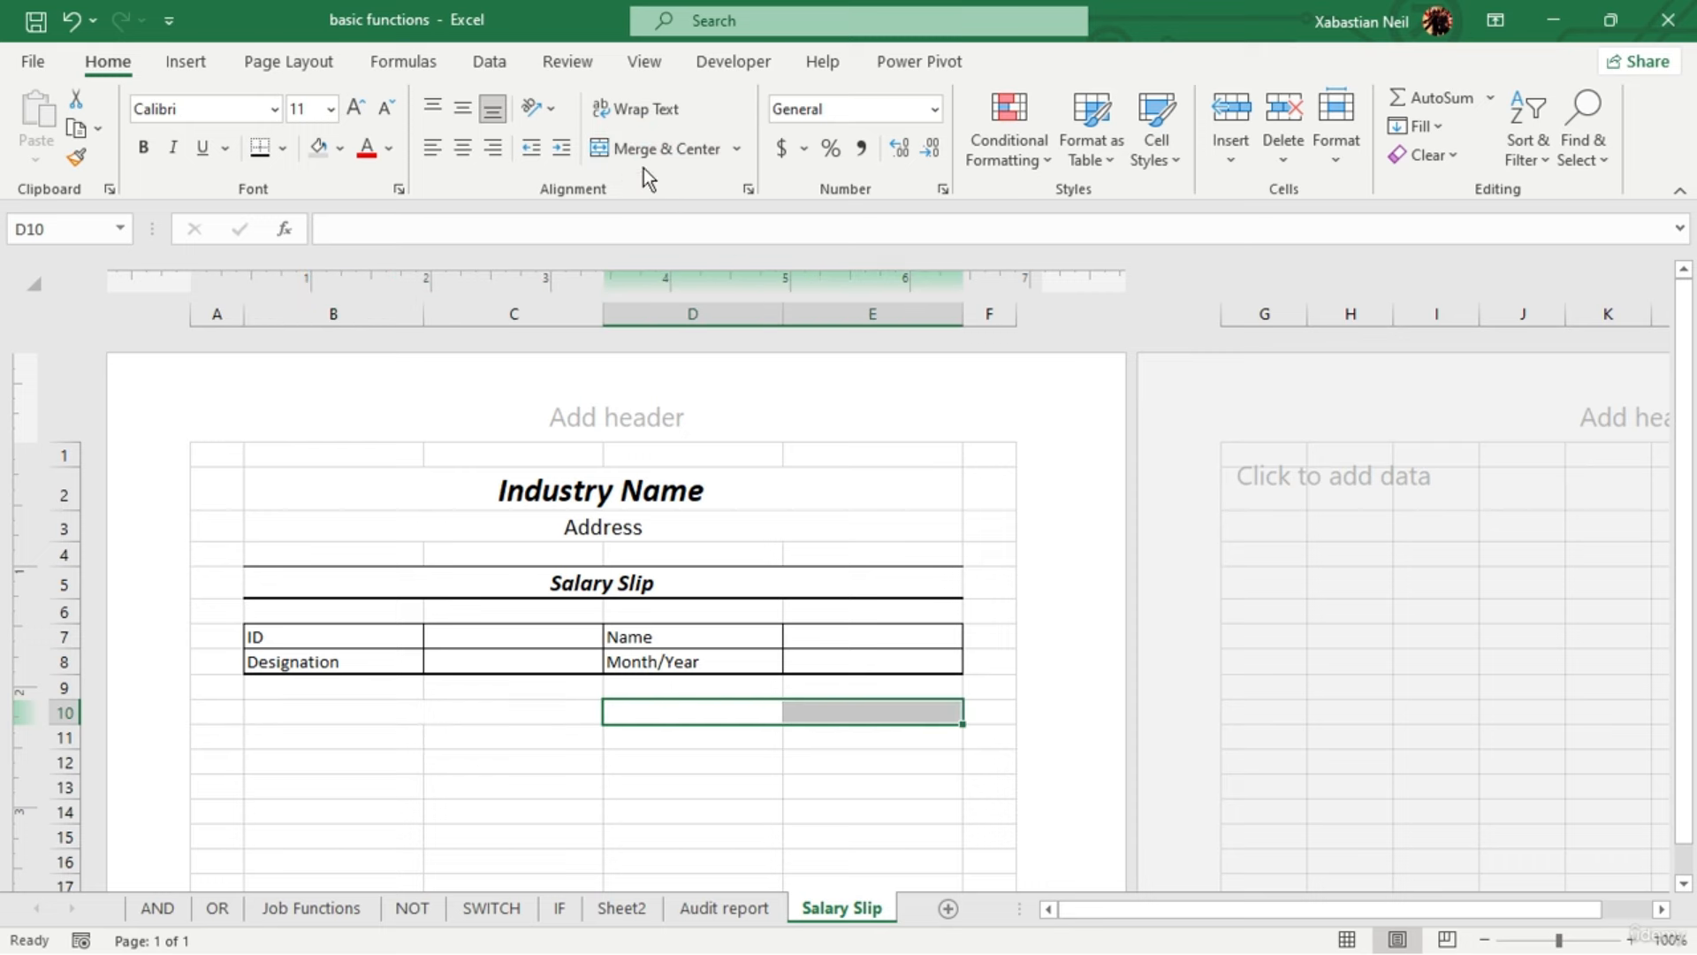
click(661, 149)
Enter the headings "Earning" in the merged cell B10 and "Deduction" in the merged cell D10
click(403, 704)
double_click(416, 713)
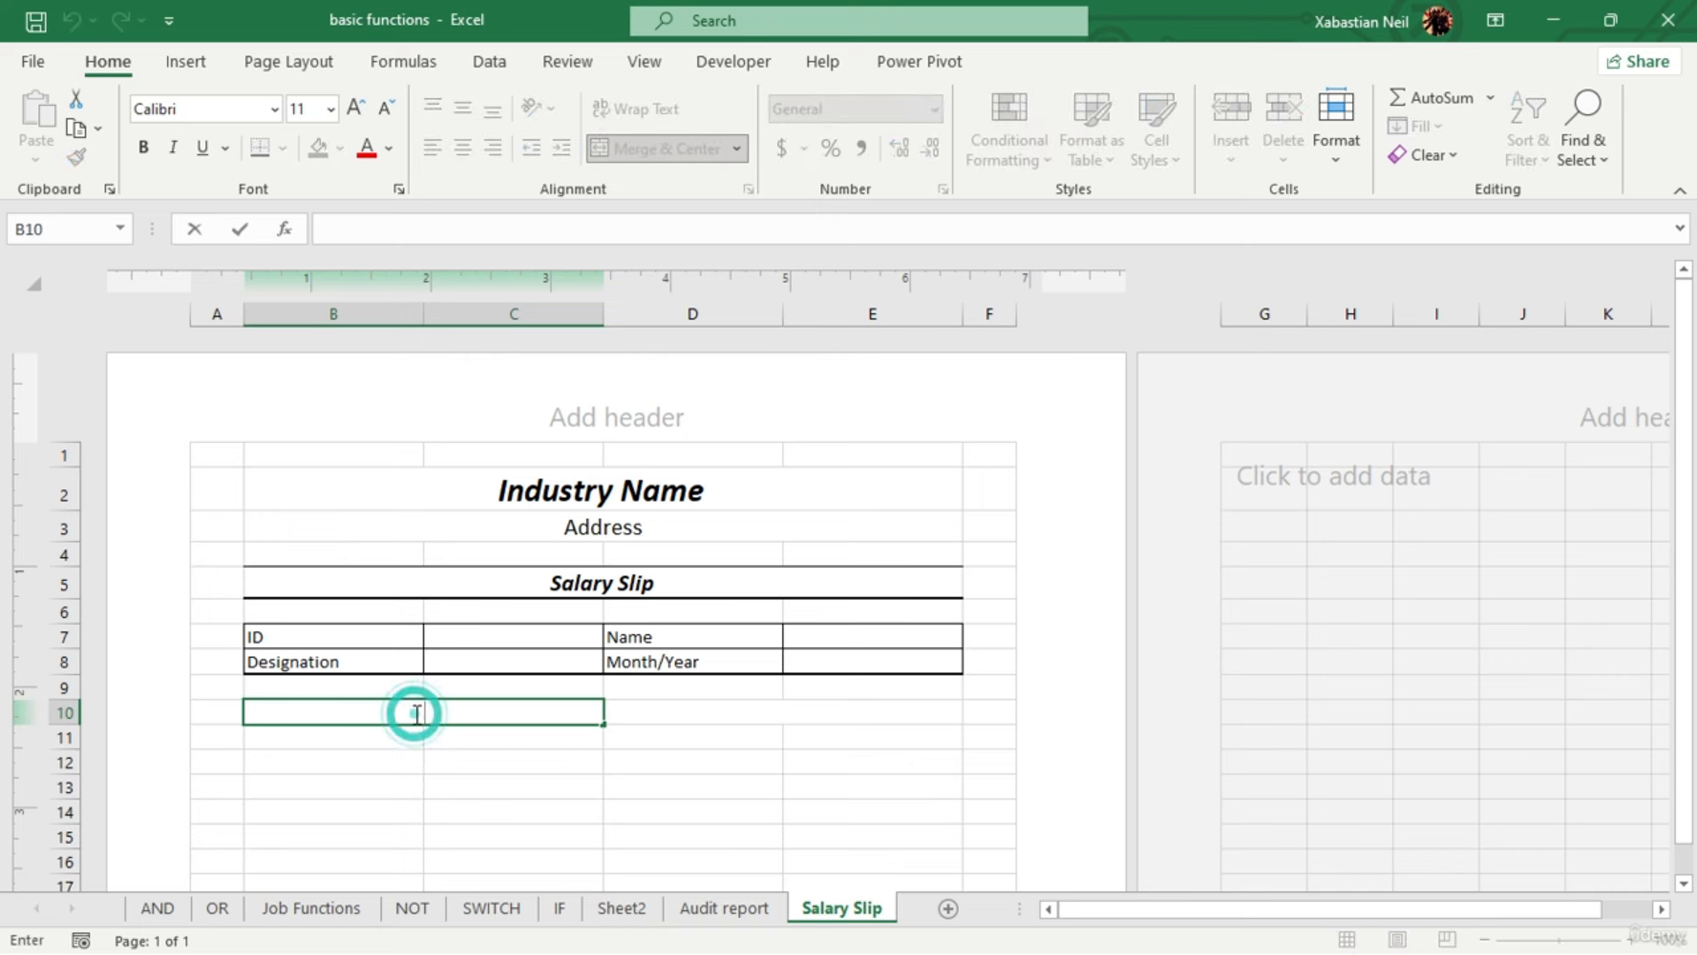
text(Ear)
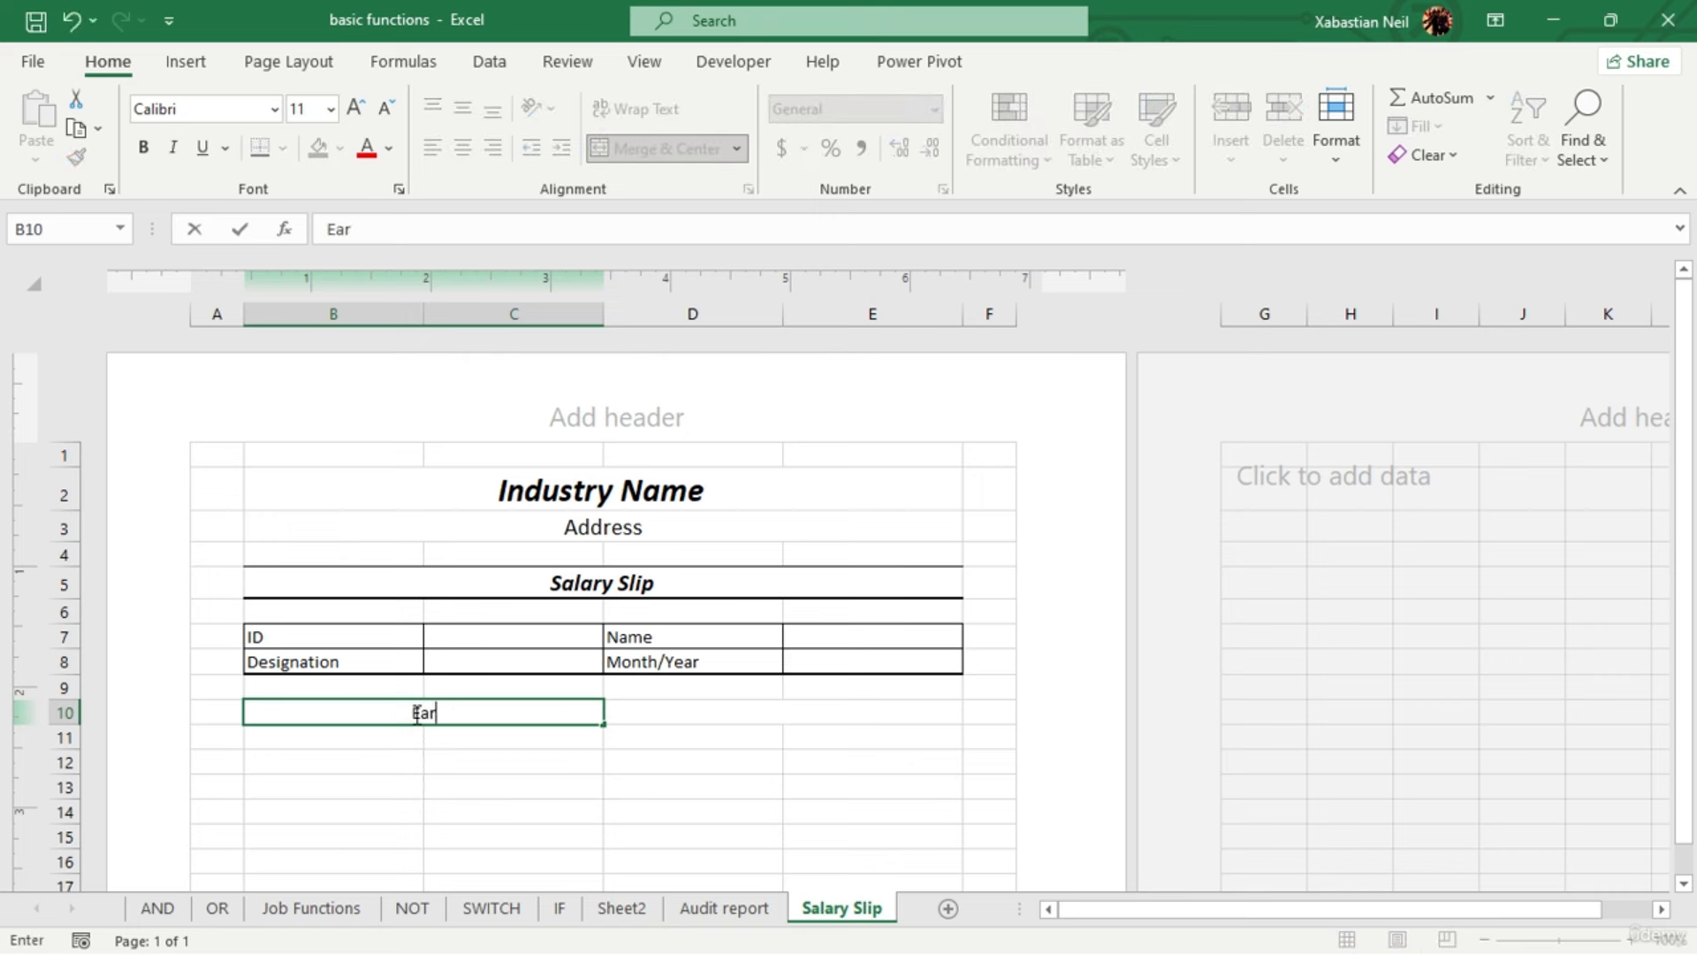
text(ning)
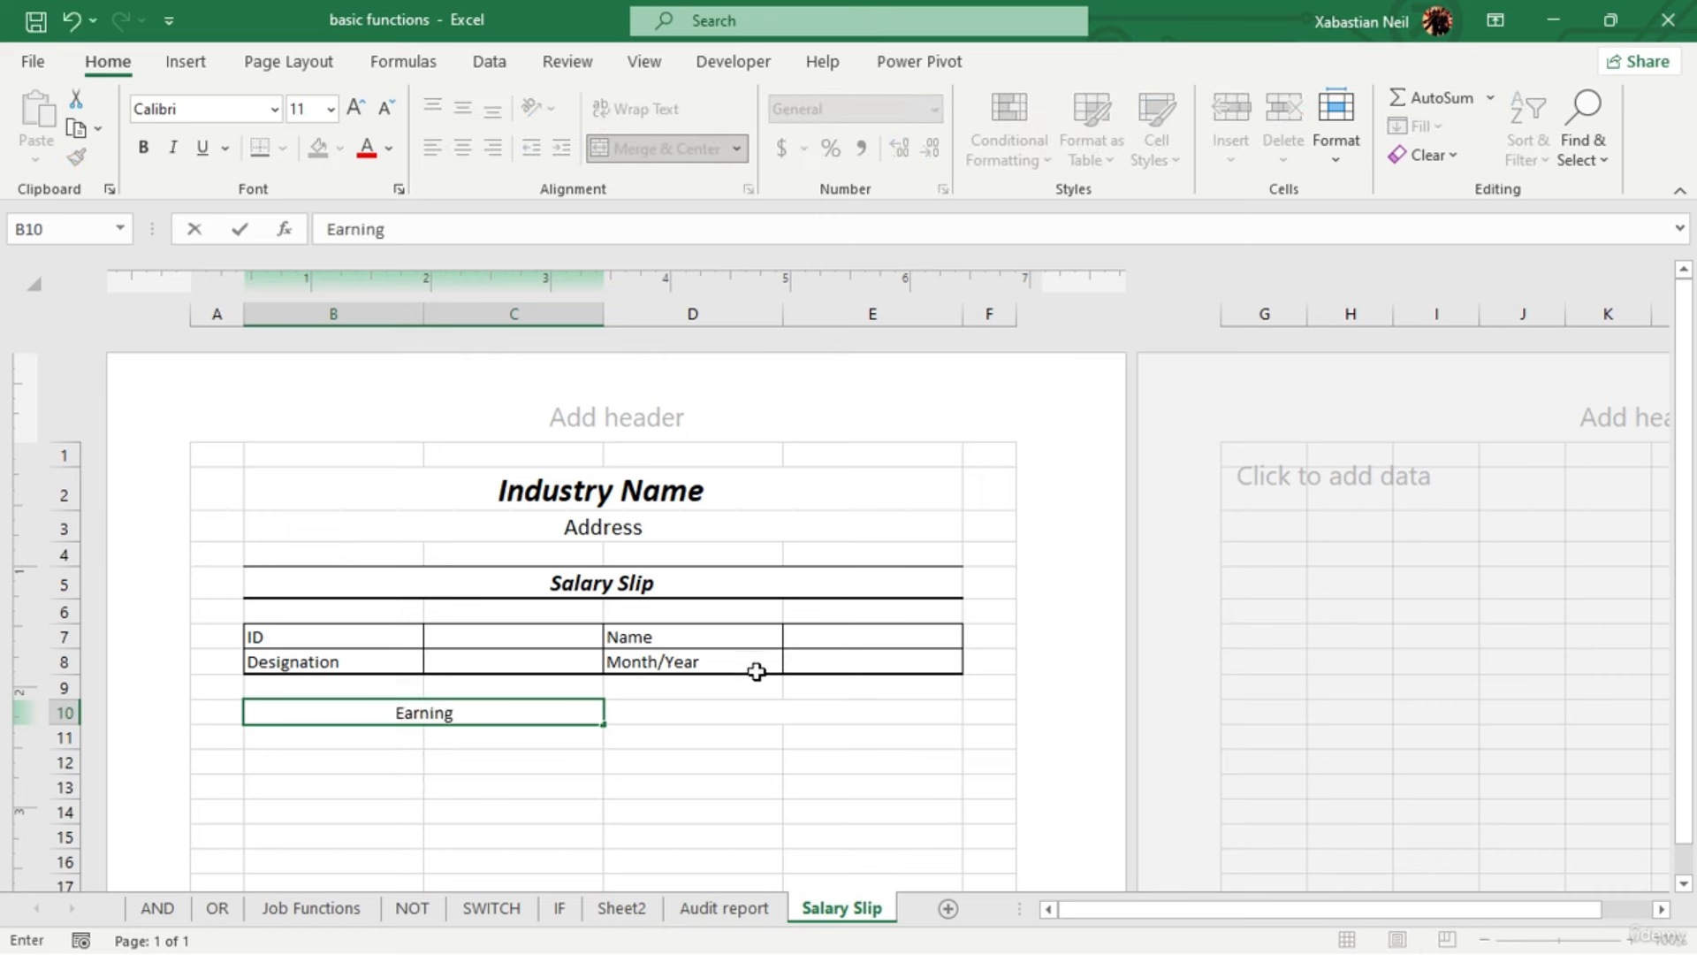
click(819, 716)
text(Deduction)
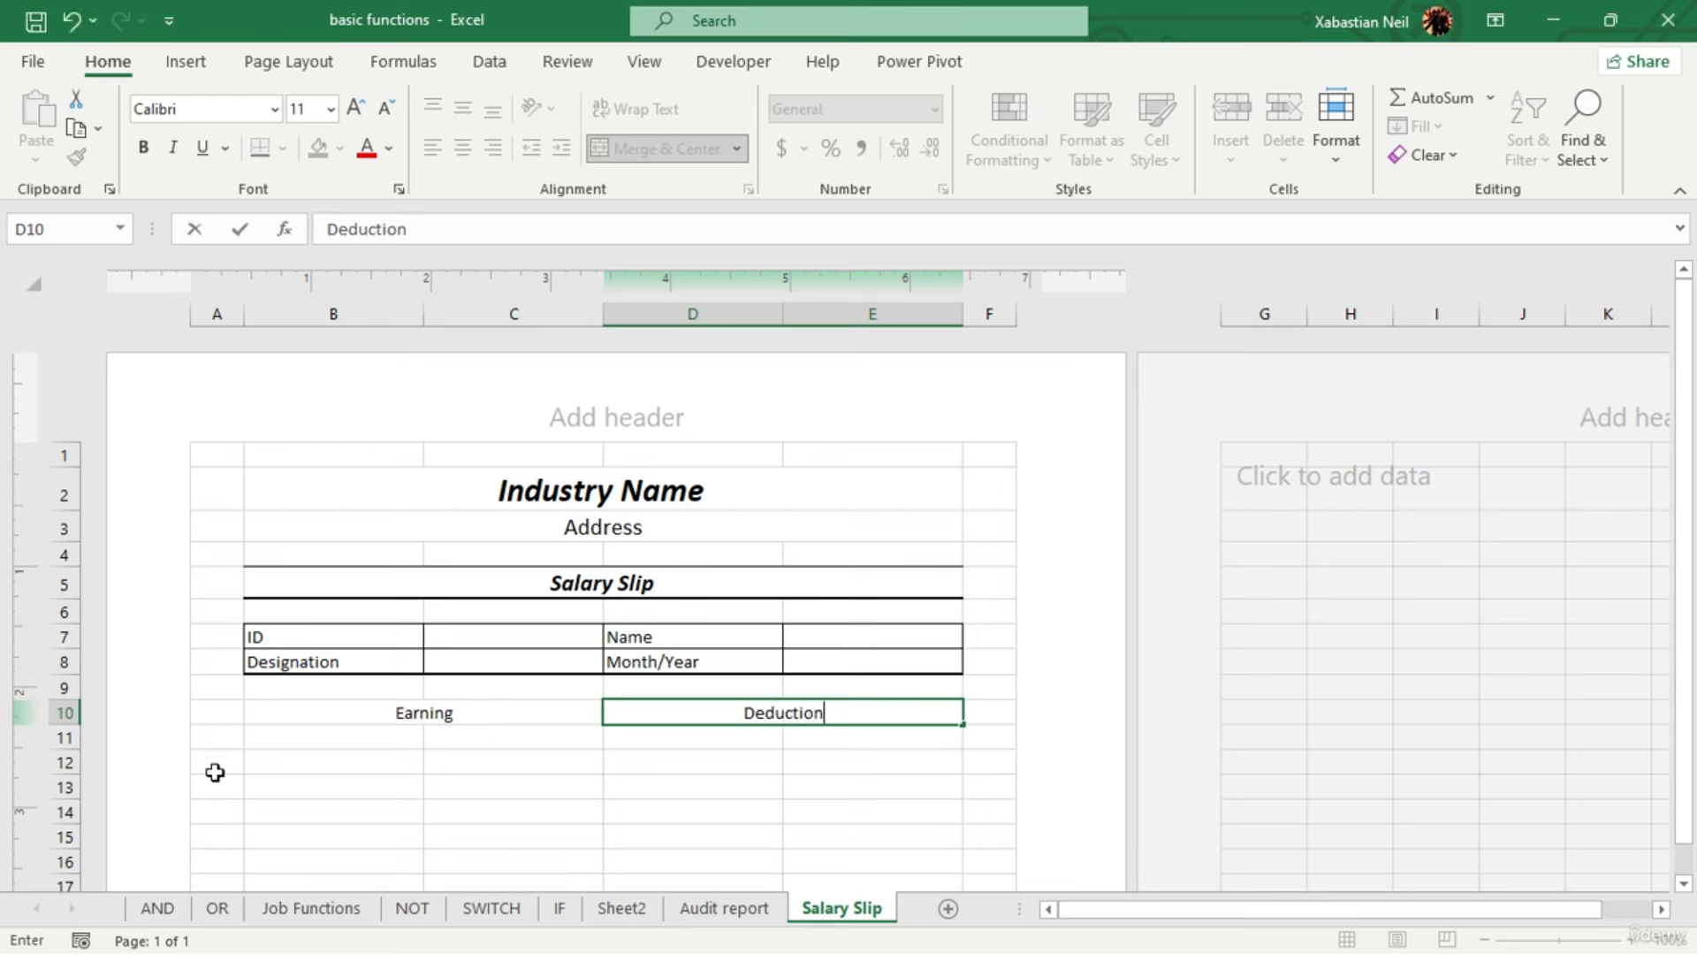
Increase the font size of the Earning and Deduction headings to 12
click(442, 714)
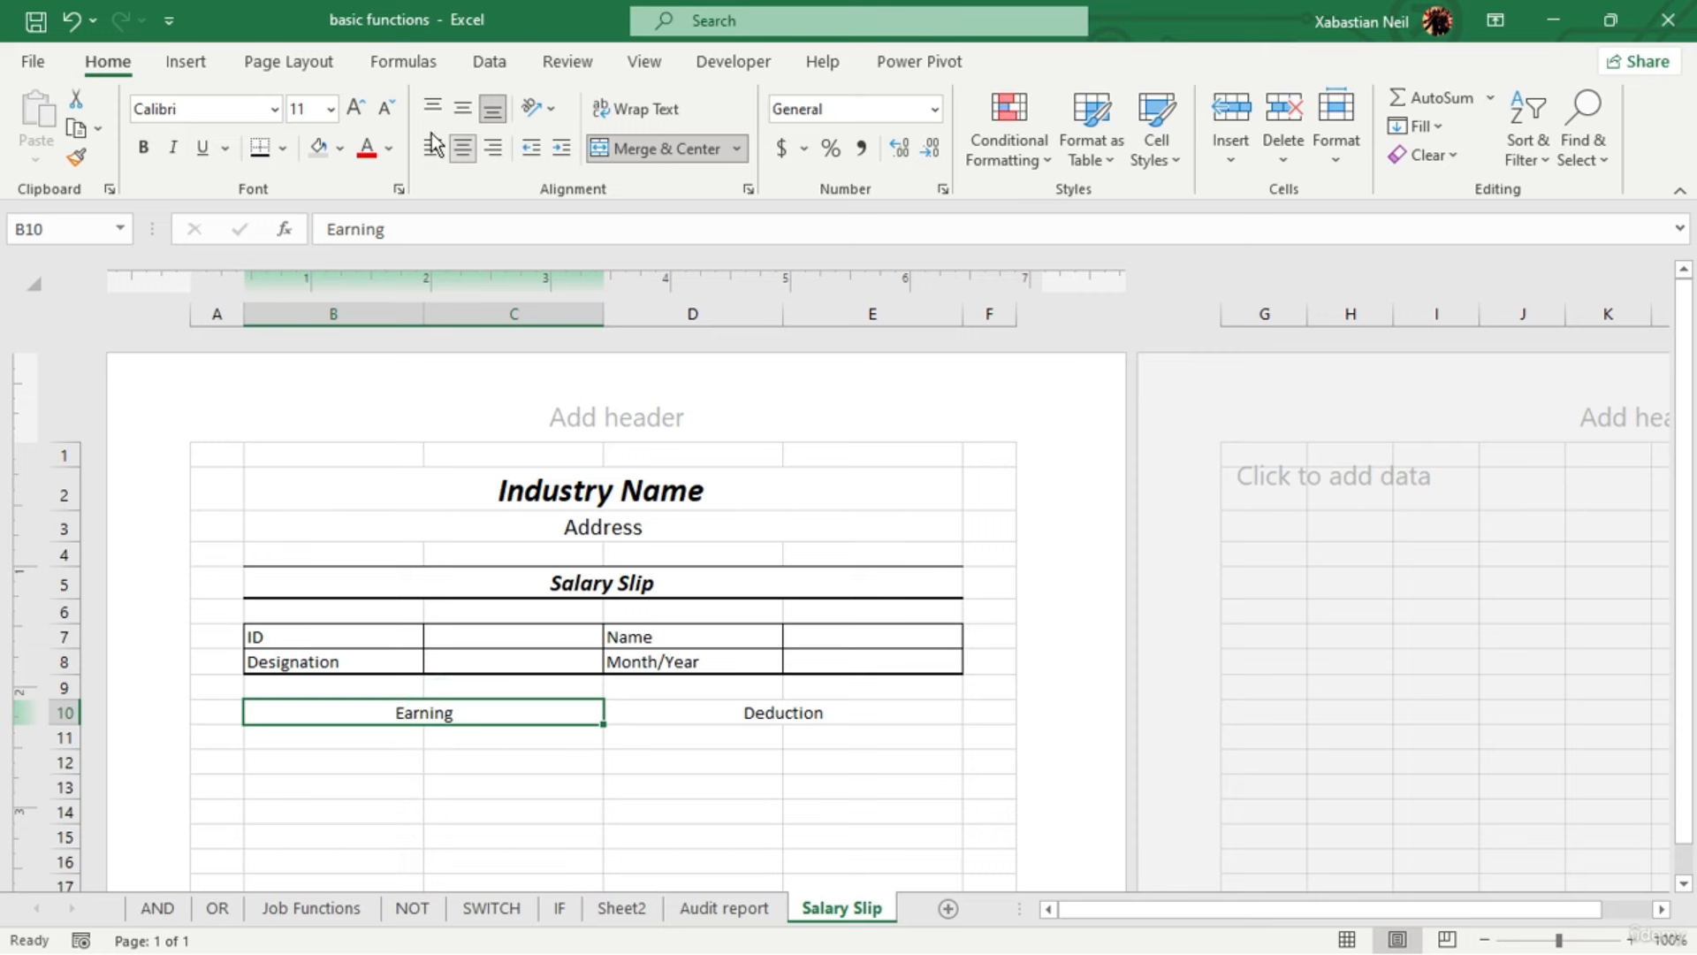
click(355, 108)
click(853, 714)
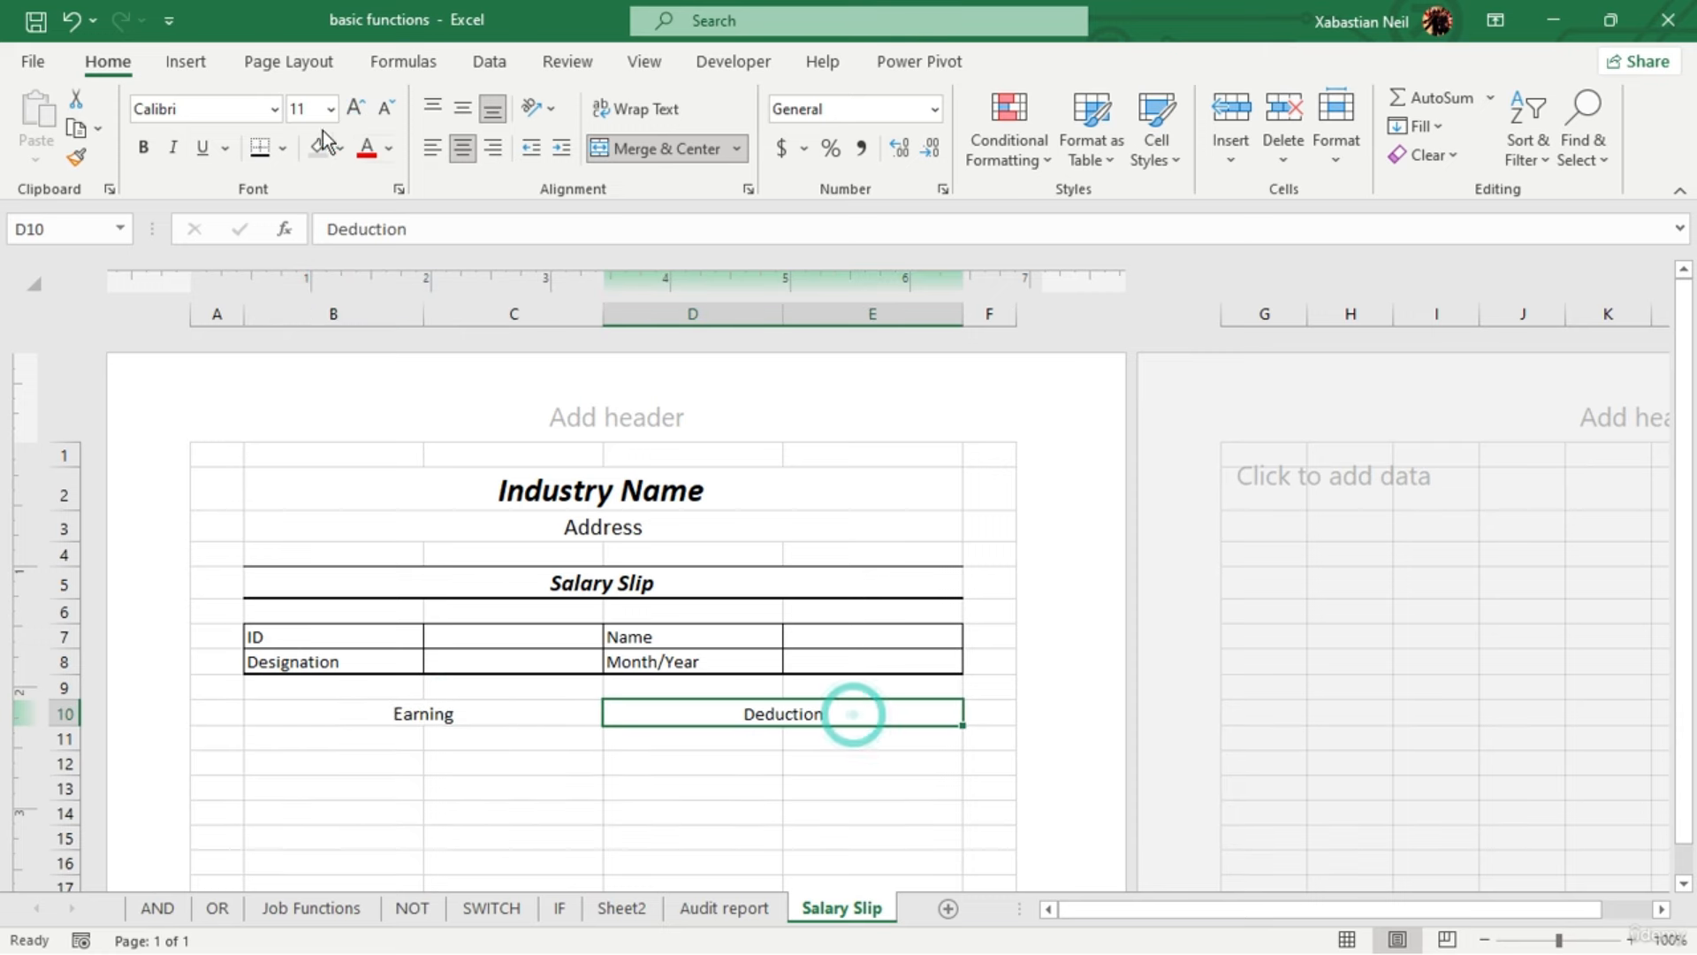
click(356, 108)
Make the Deduction and Earning headings in row 10 bold and italic
click(143, 146)
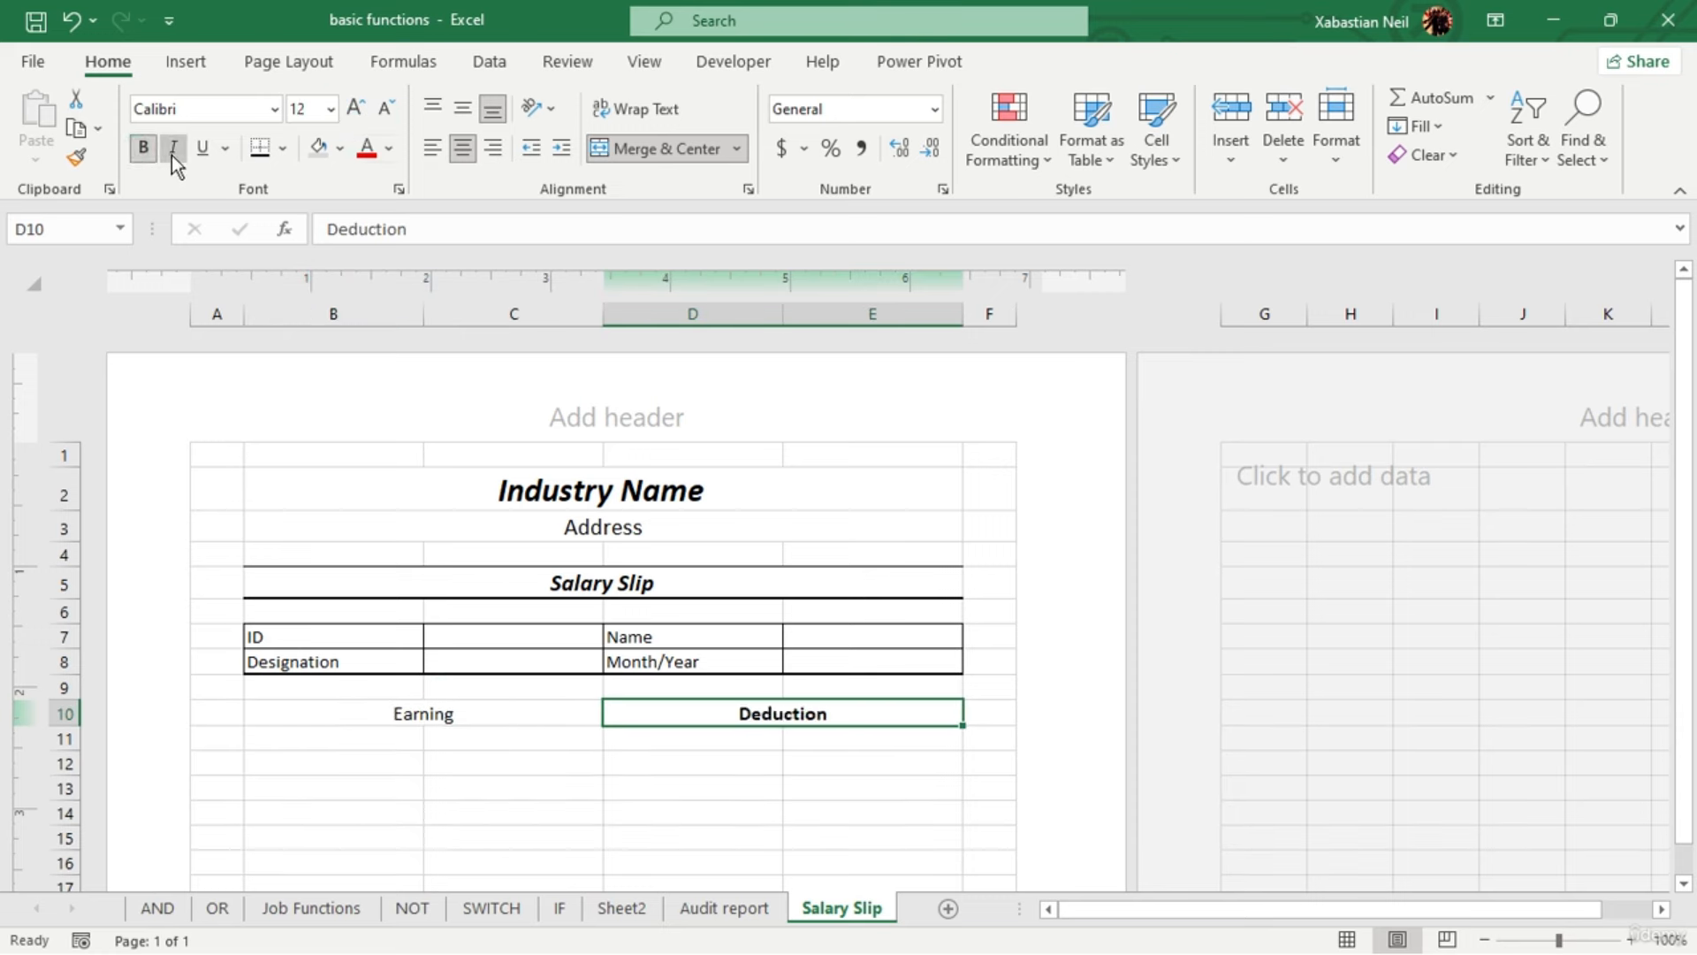
click(173, 148)
click(399, 712)
click(142, 147)
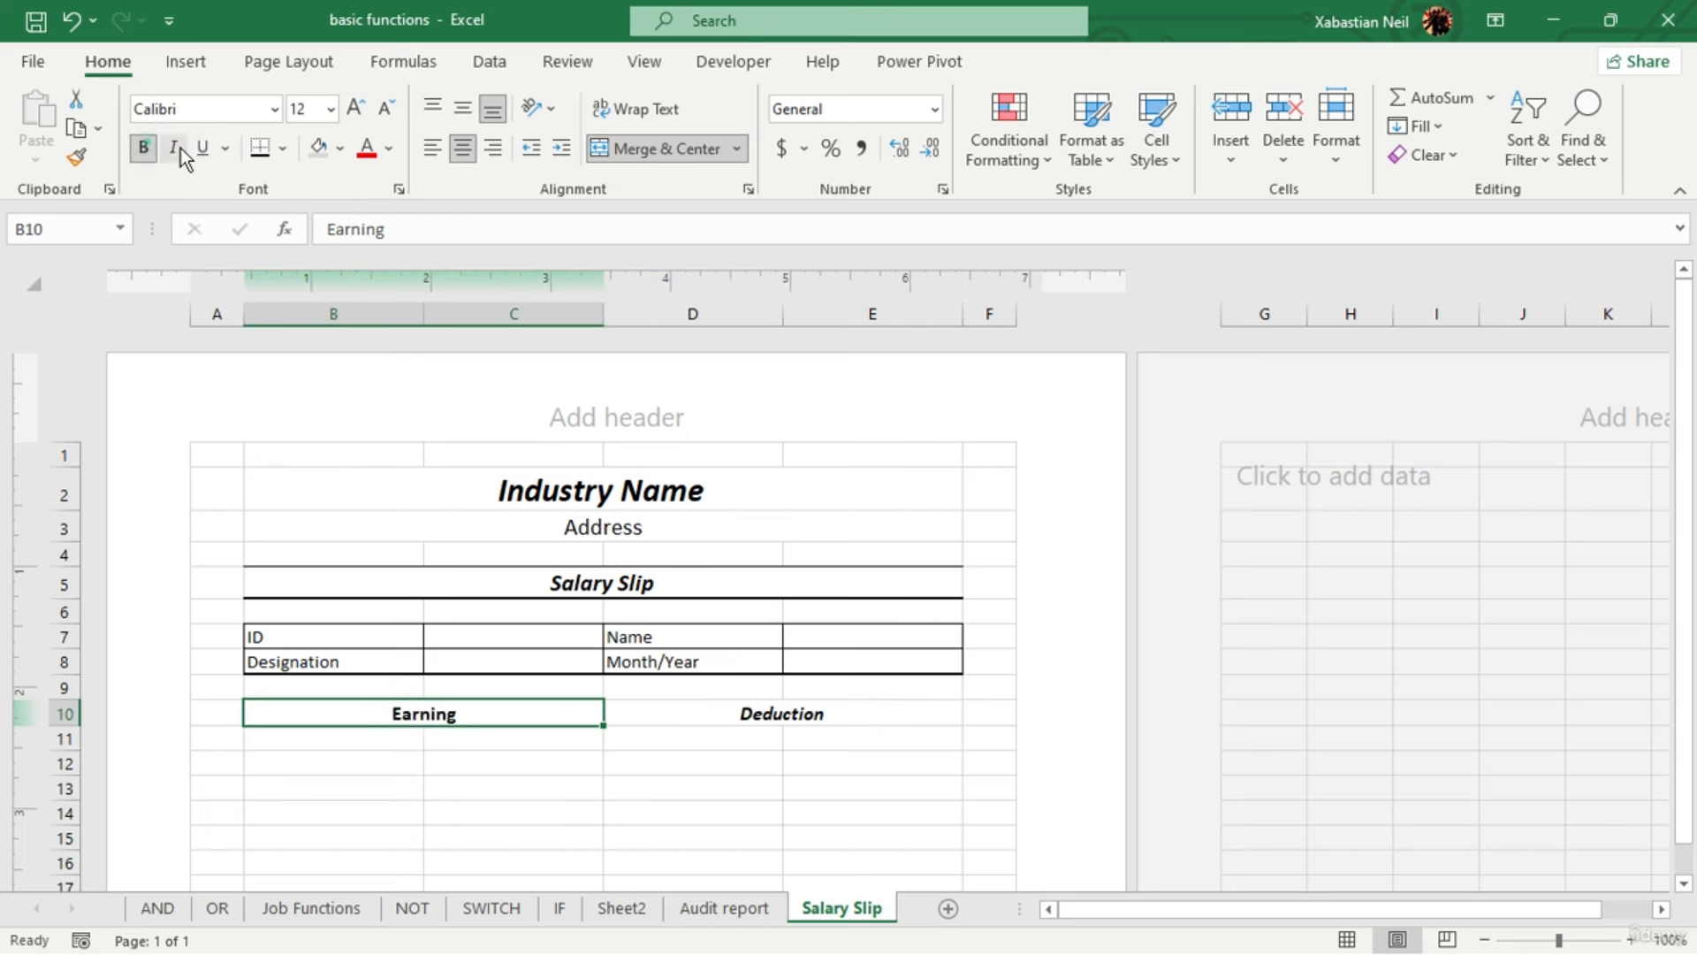
click(174, 147)
Enter the labels "Basic", "DA", "HRA", "TA" and "Total Addition" down B11:B15 under the Earning heading
double_click(339, 736)
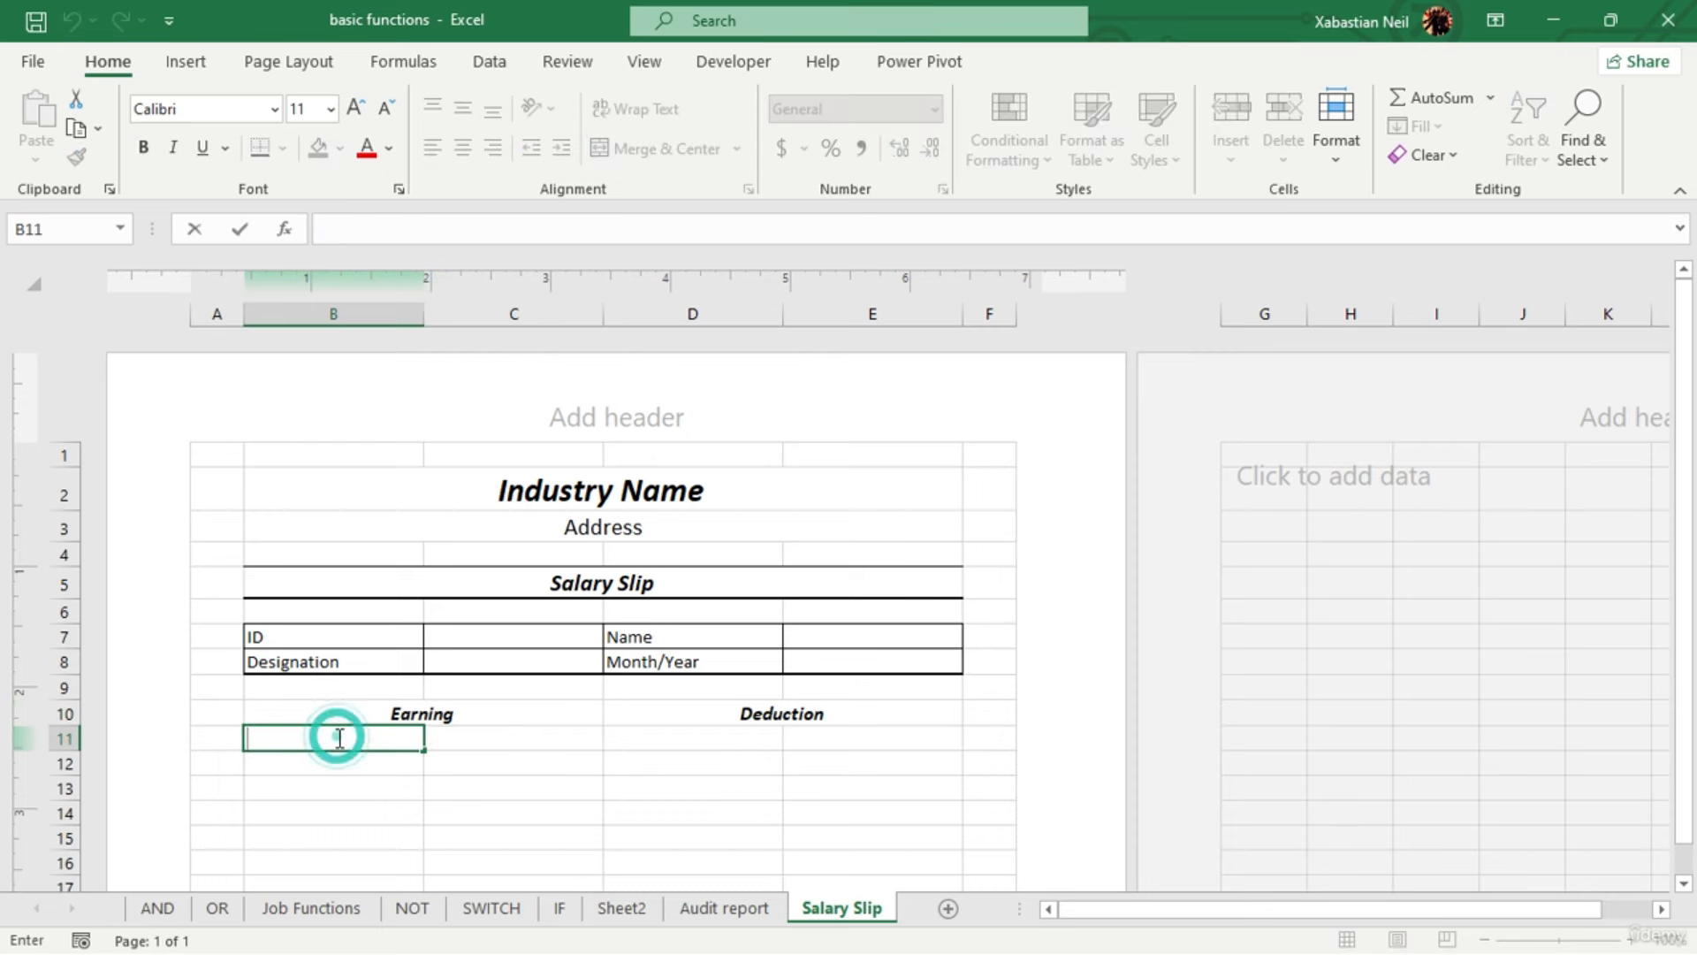
text(Basic)
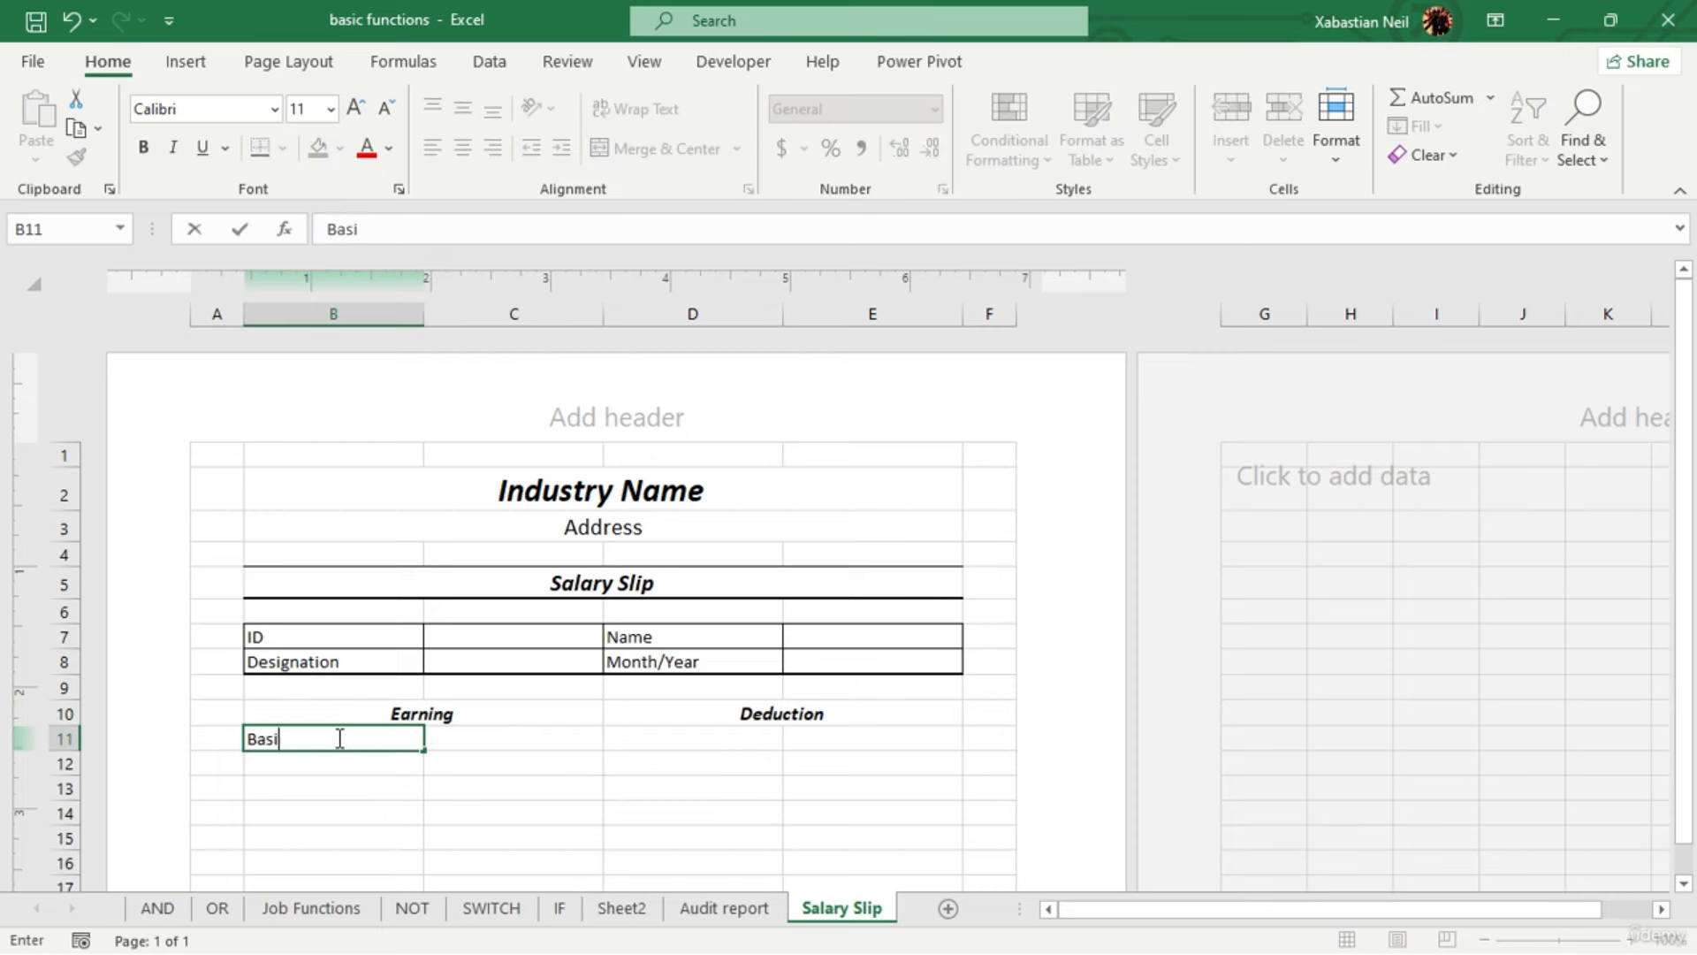
key(Return)
text(DA)
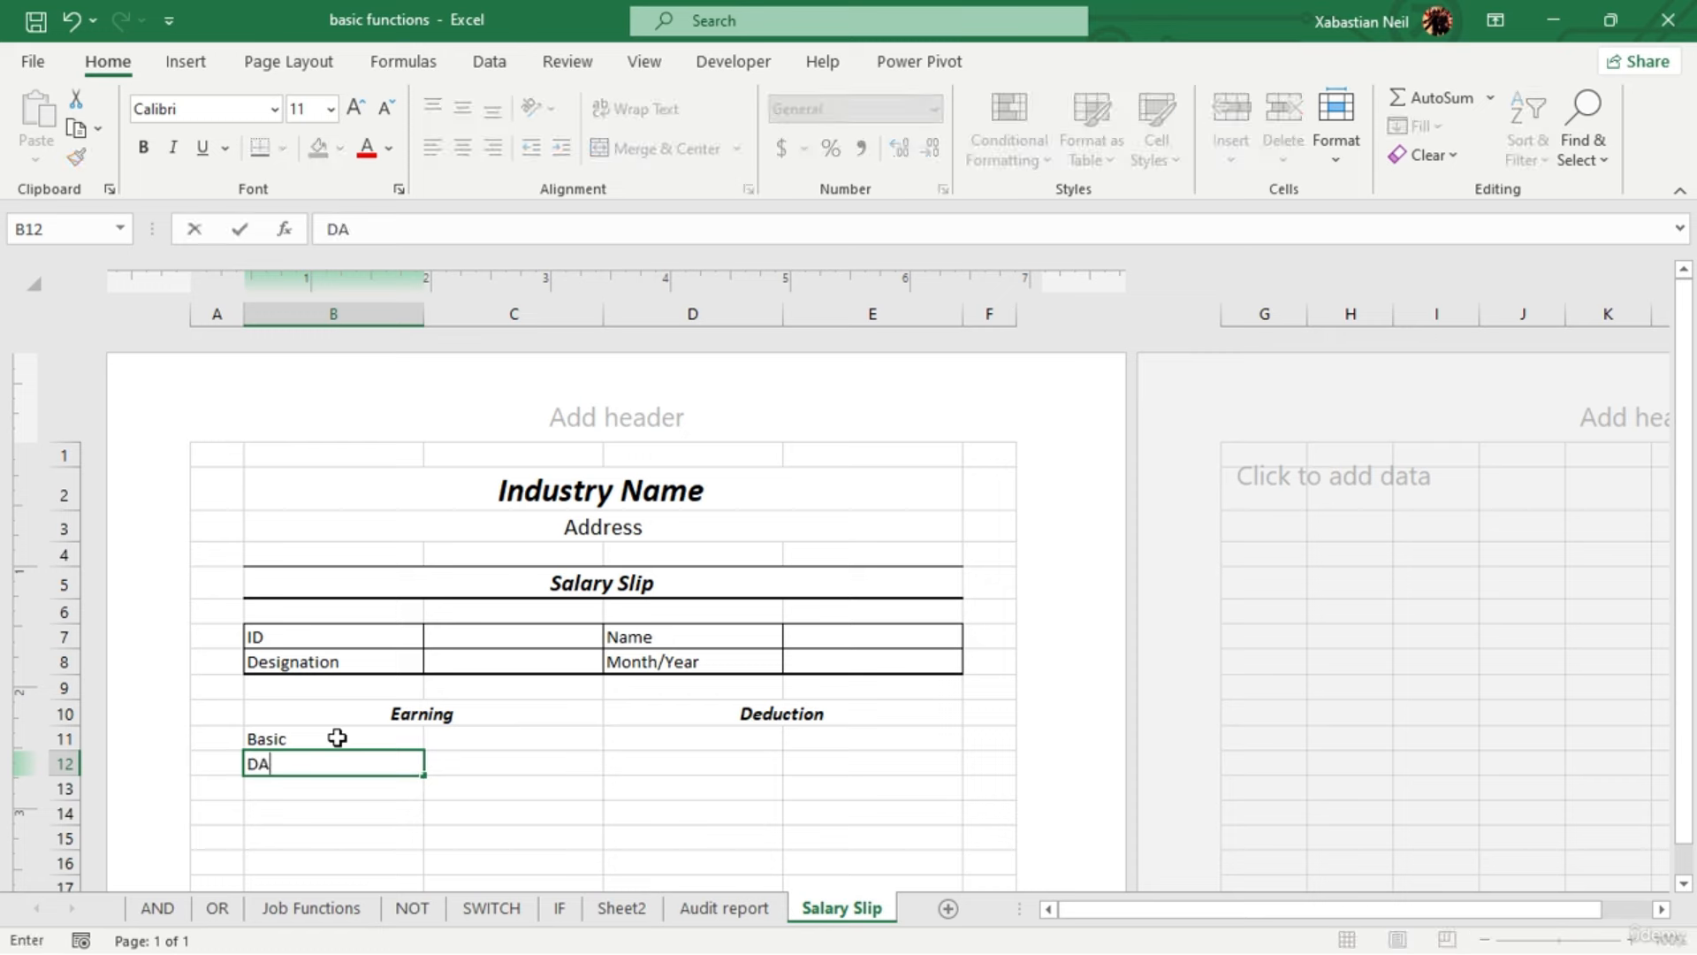
key(Return)
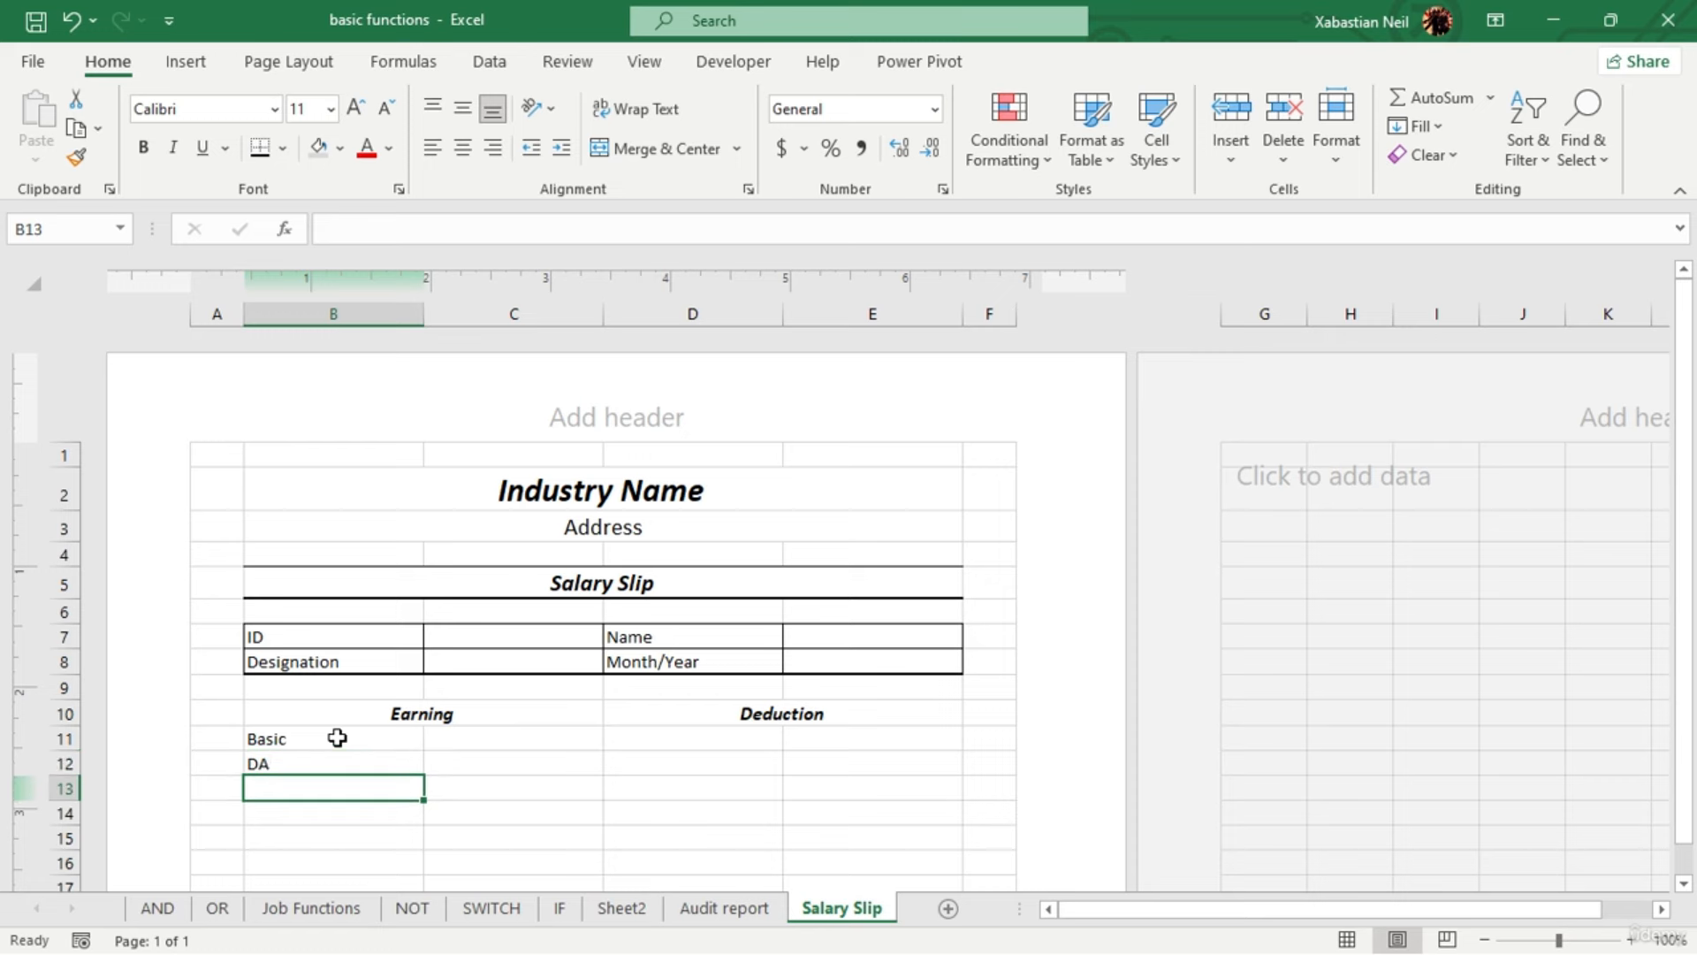
text(HRA)
key(Return)
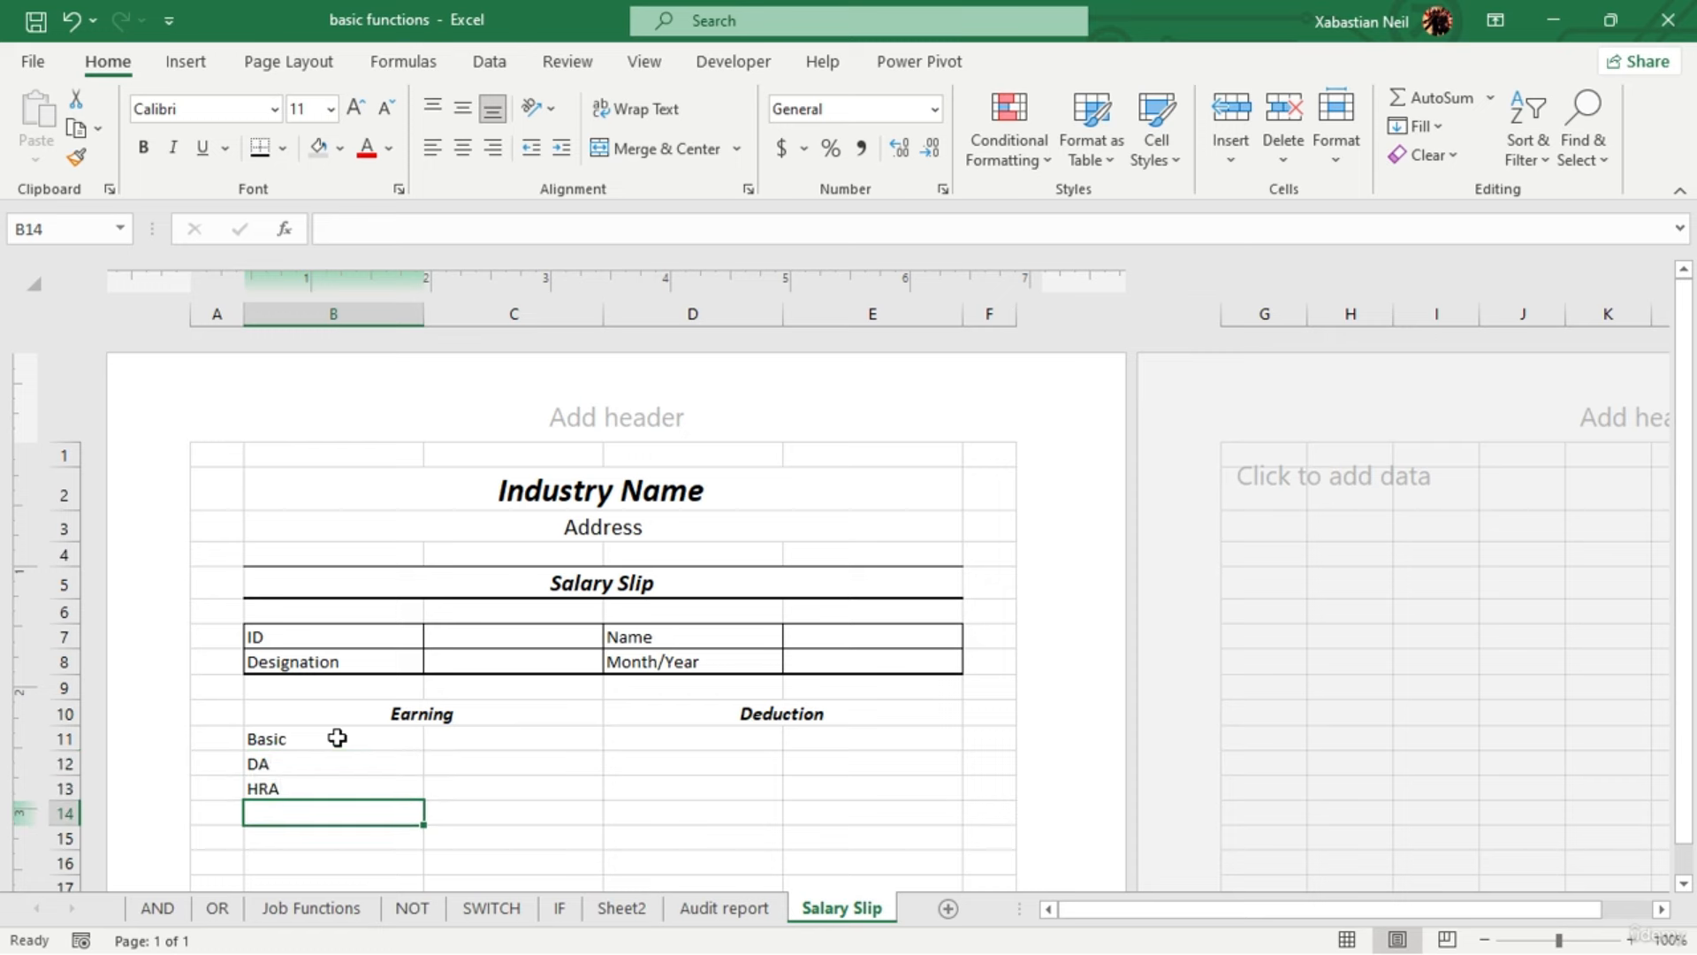
text(TA)
key(Return)
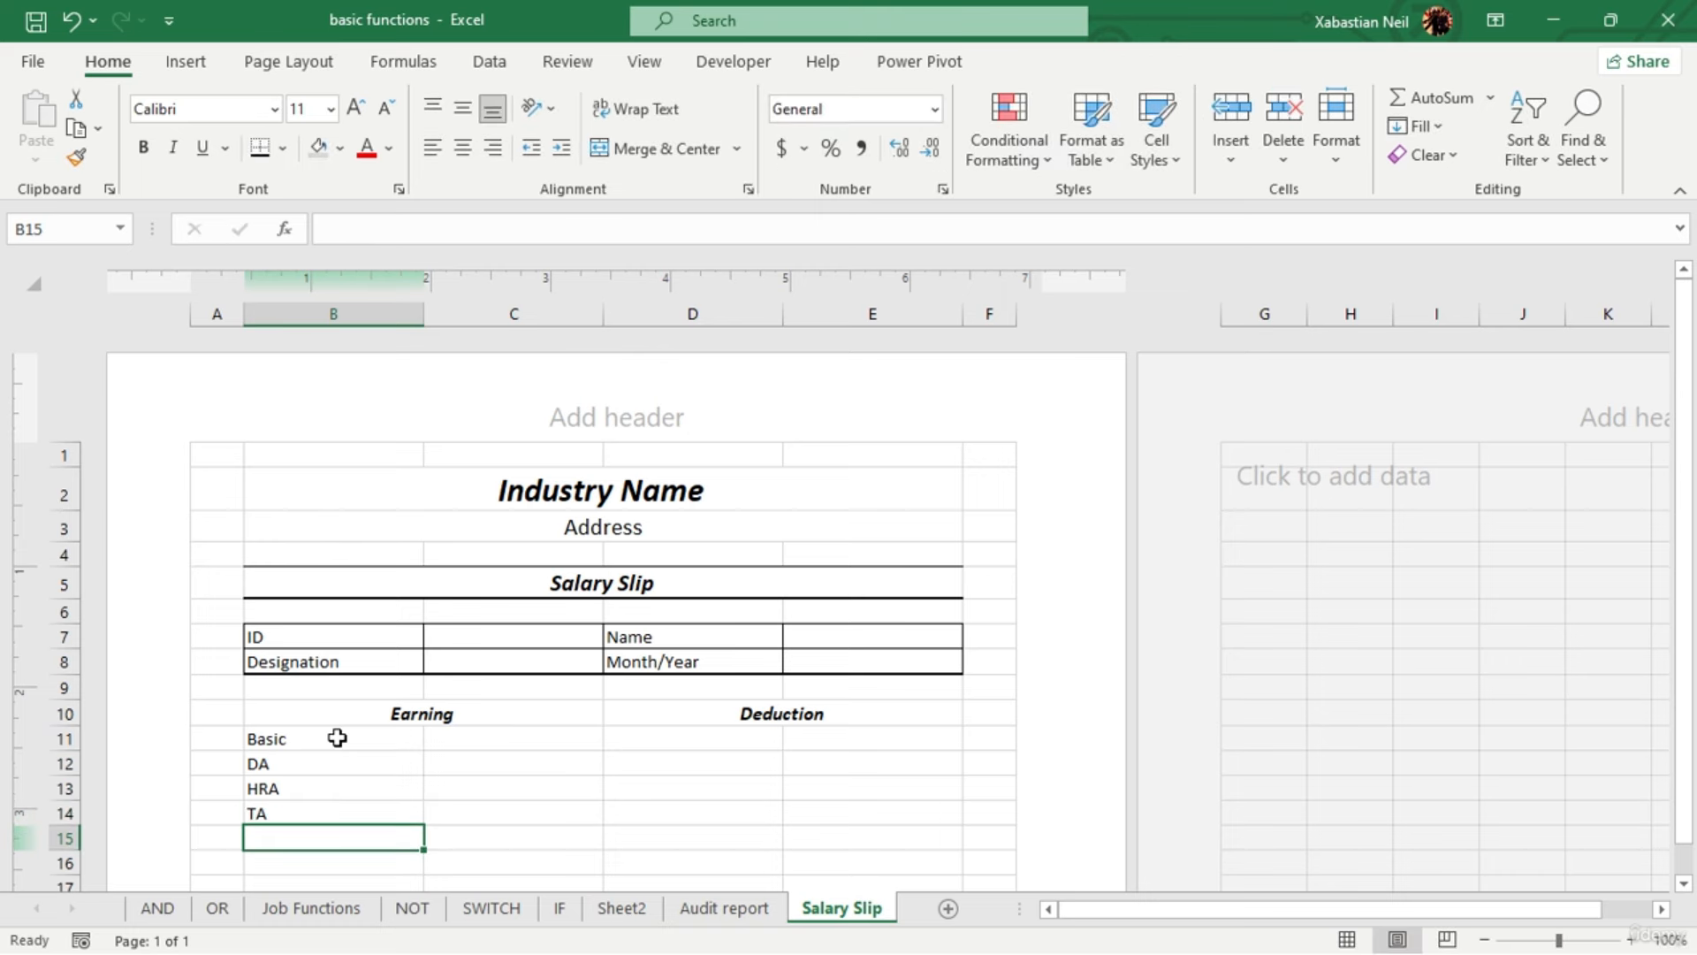
text(TA)
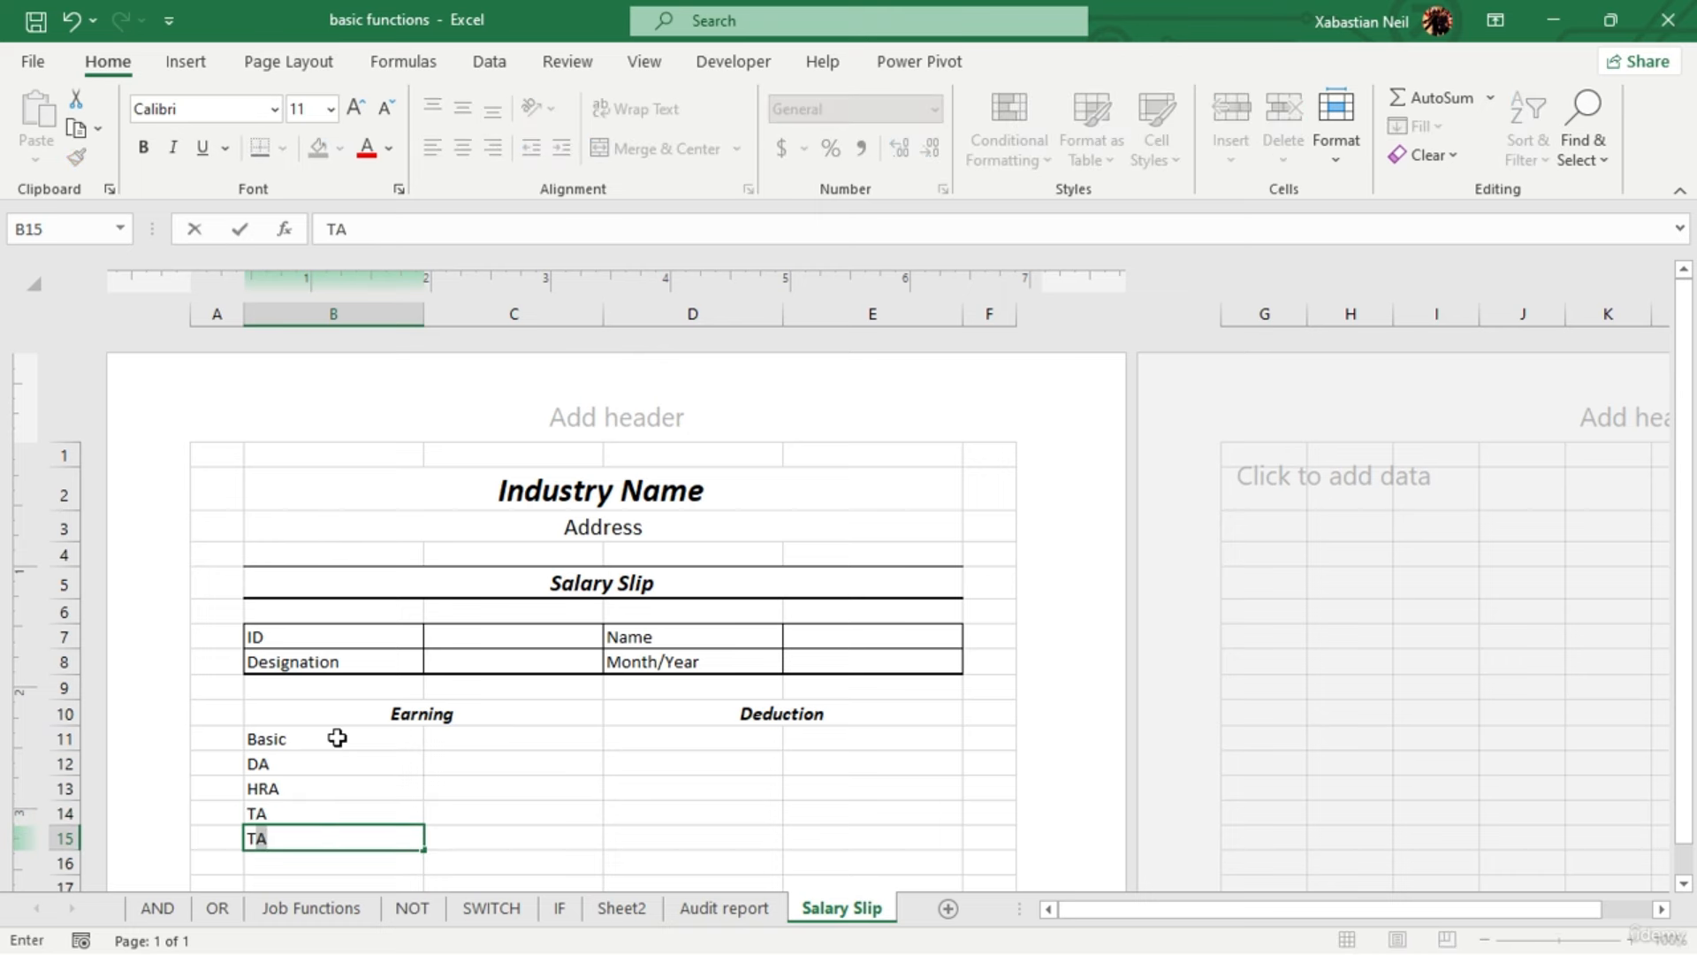
text(otal Addition)
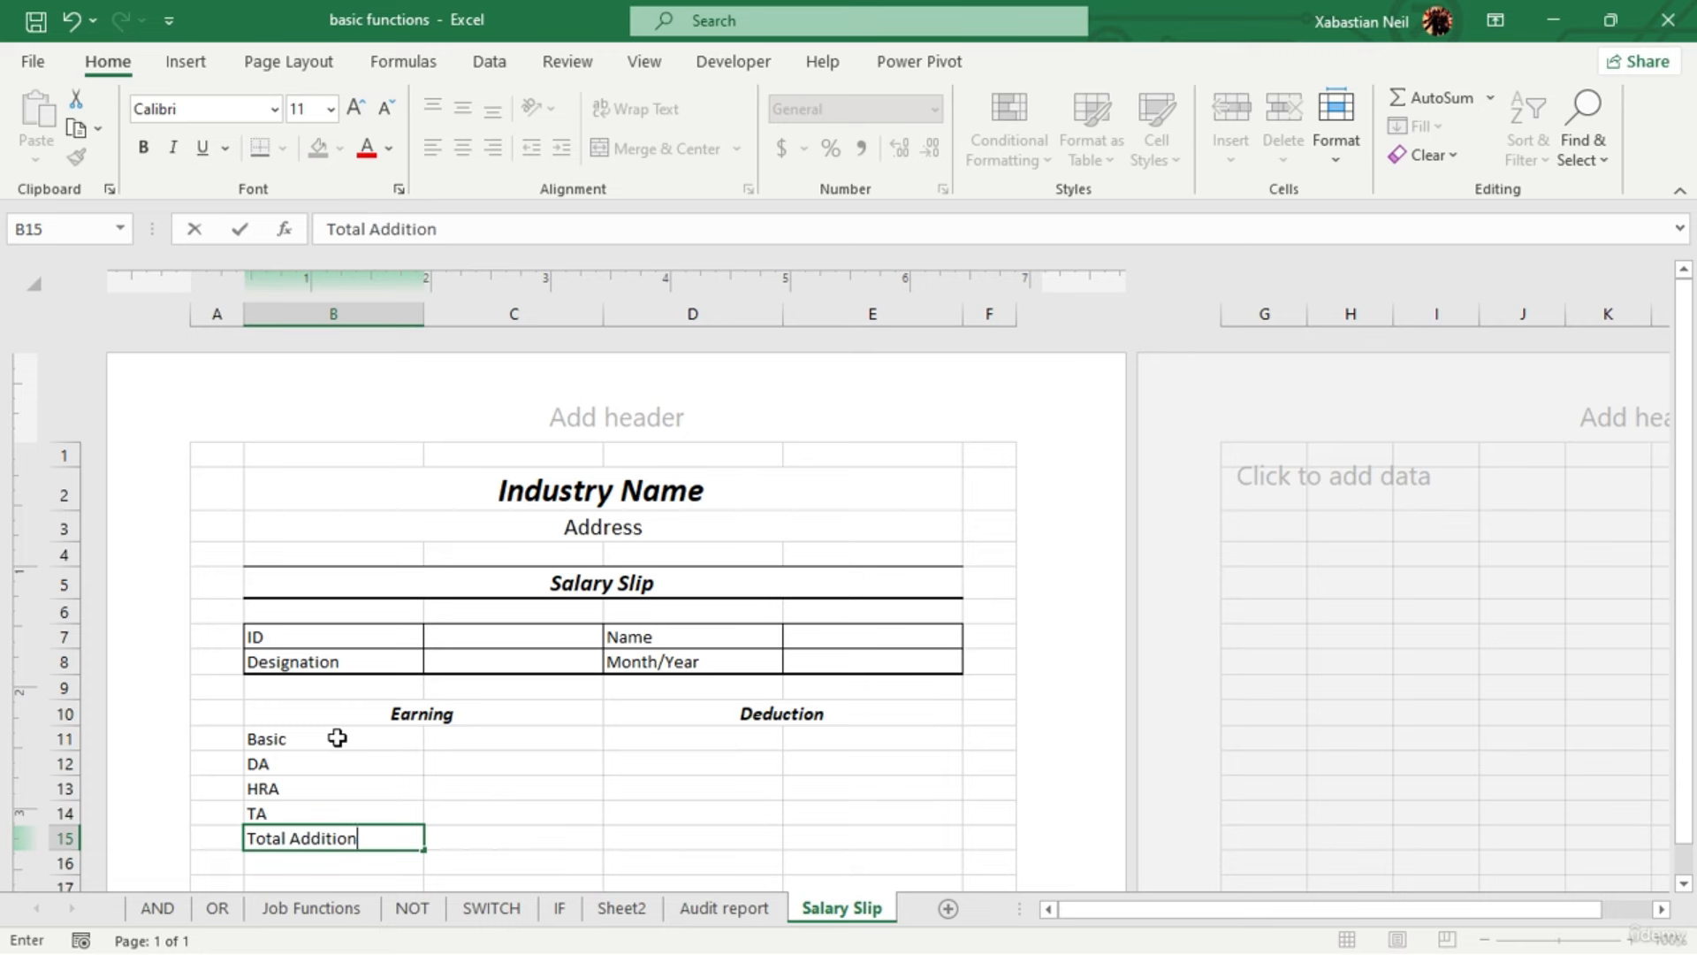
key(Return)
Enter the label "Net Salary" in B17, leaving row 16 blank
key(Return)
text(Ne)
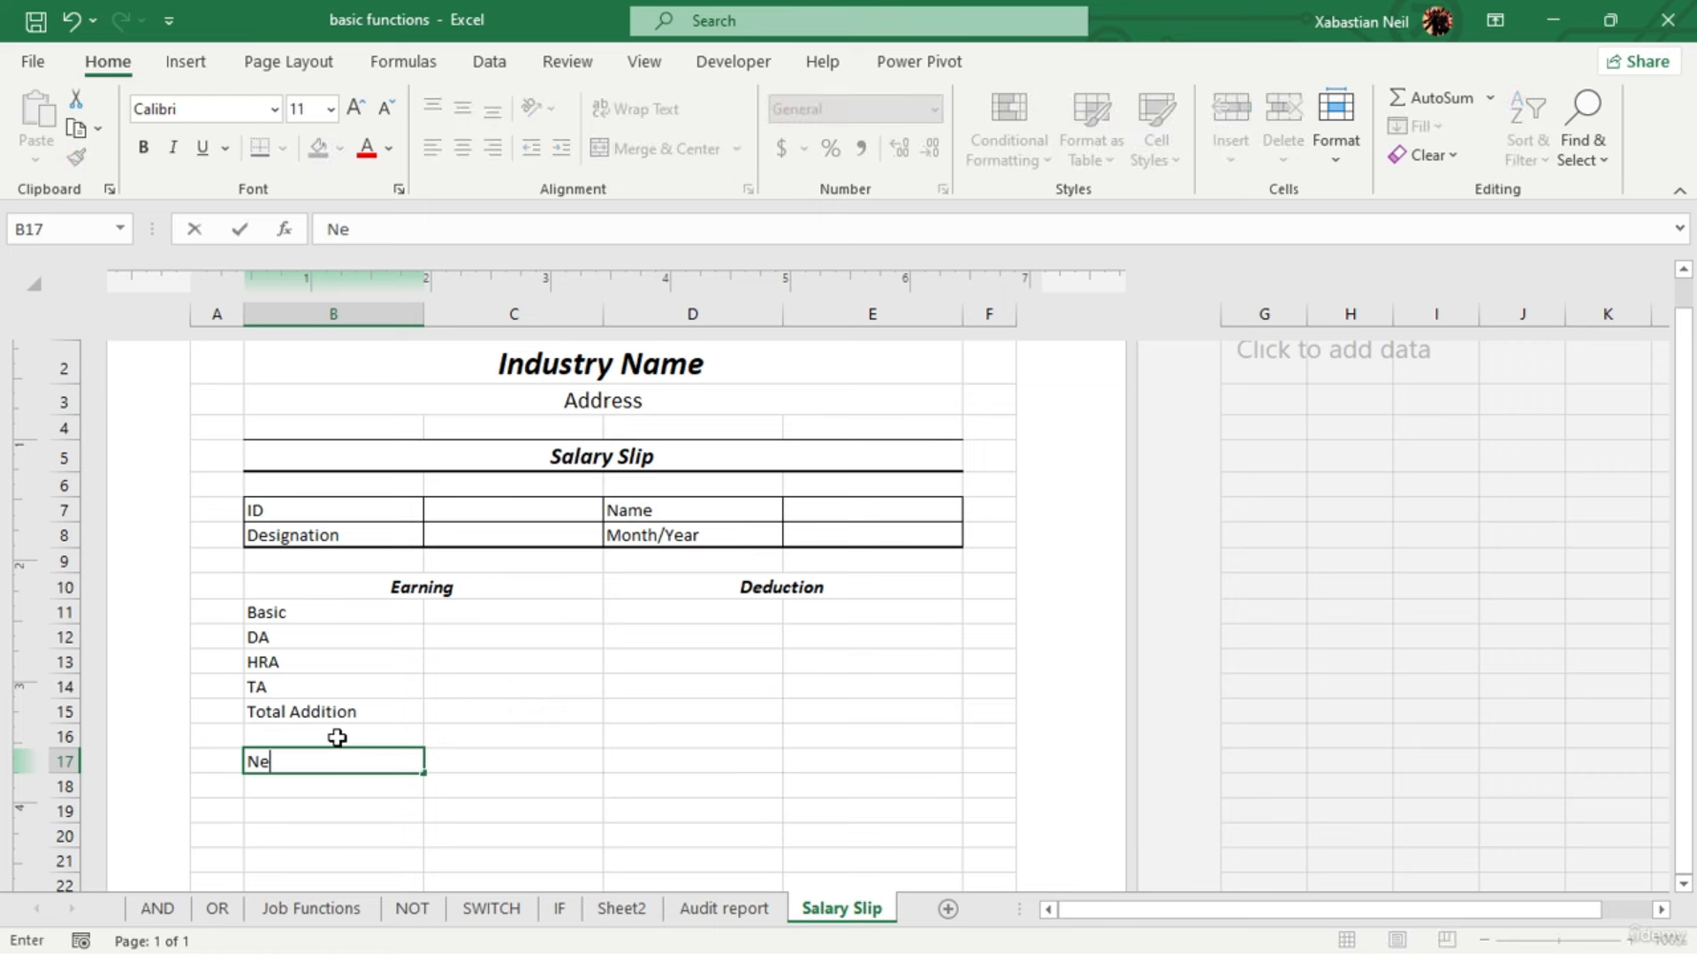
text(t Salary)
key(Return)
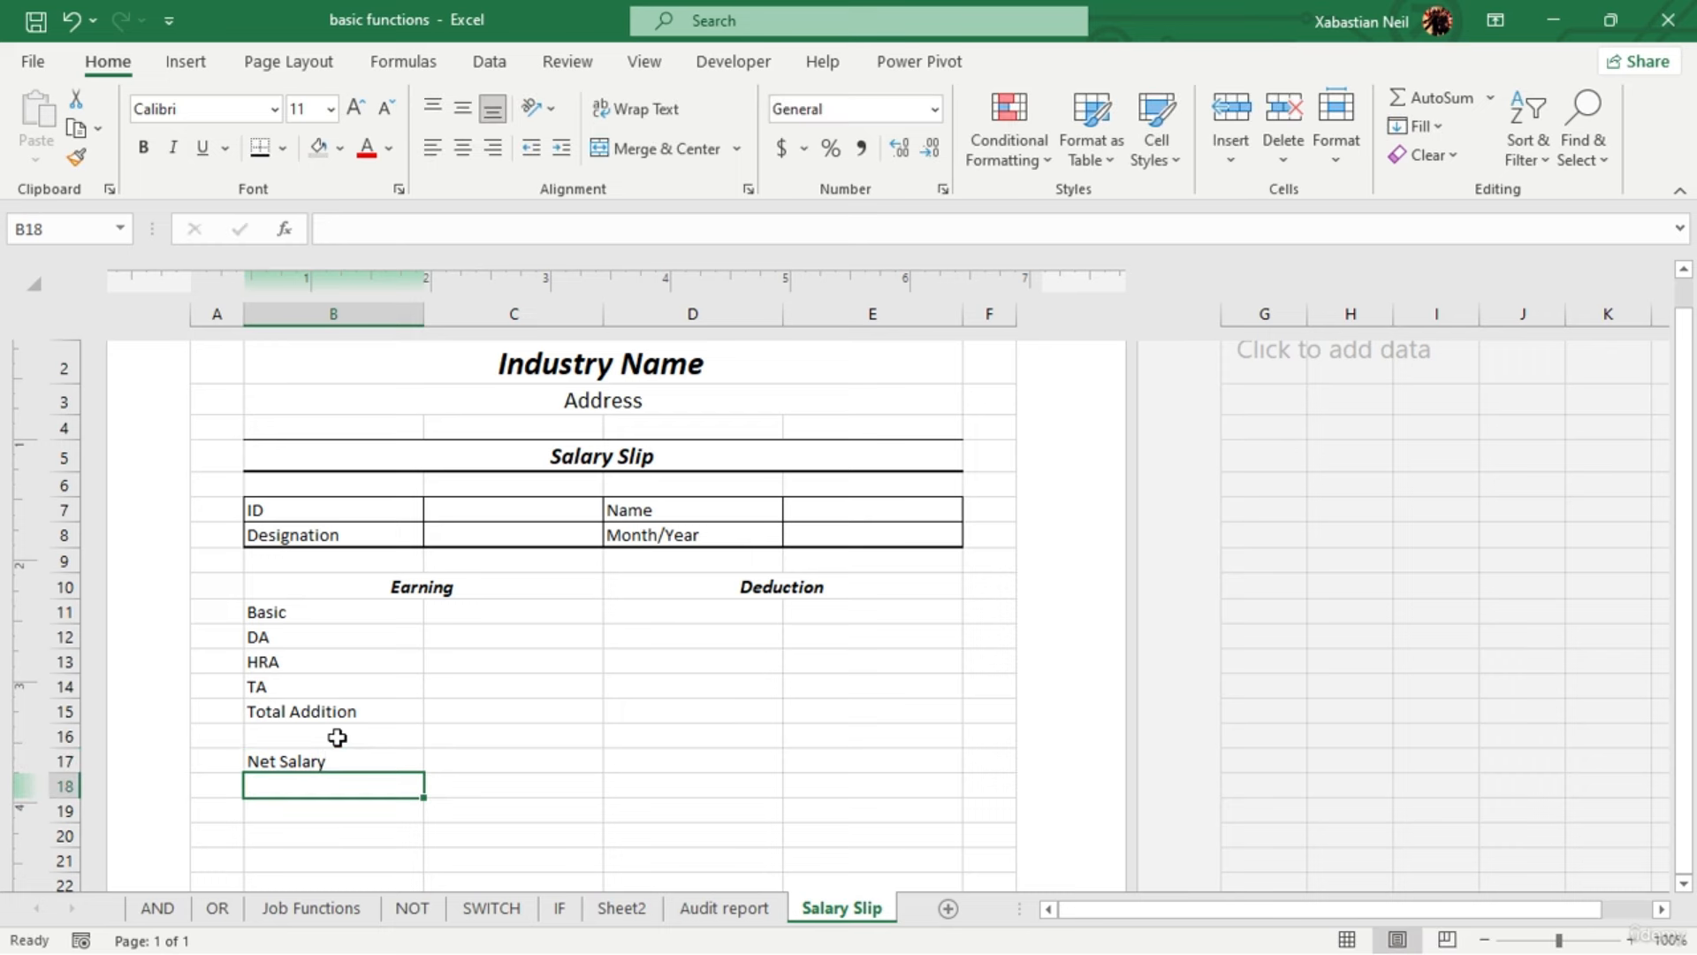
Enter the label "Salary in Words" in B18, with a capital W
text(Salary I)
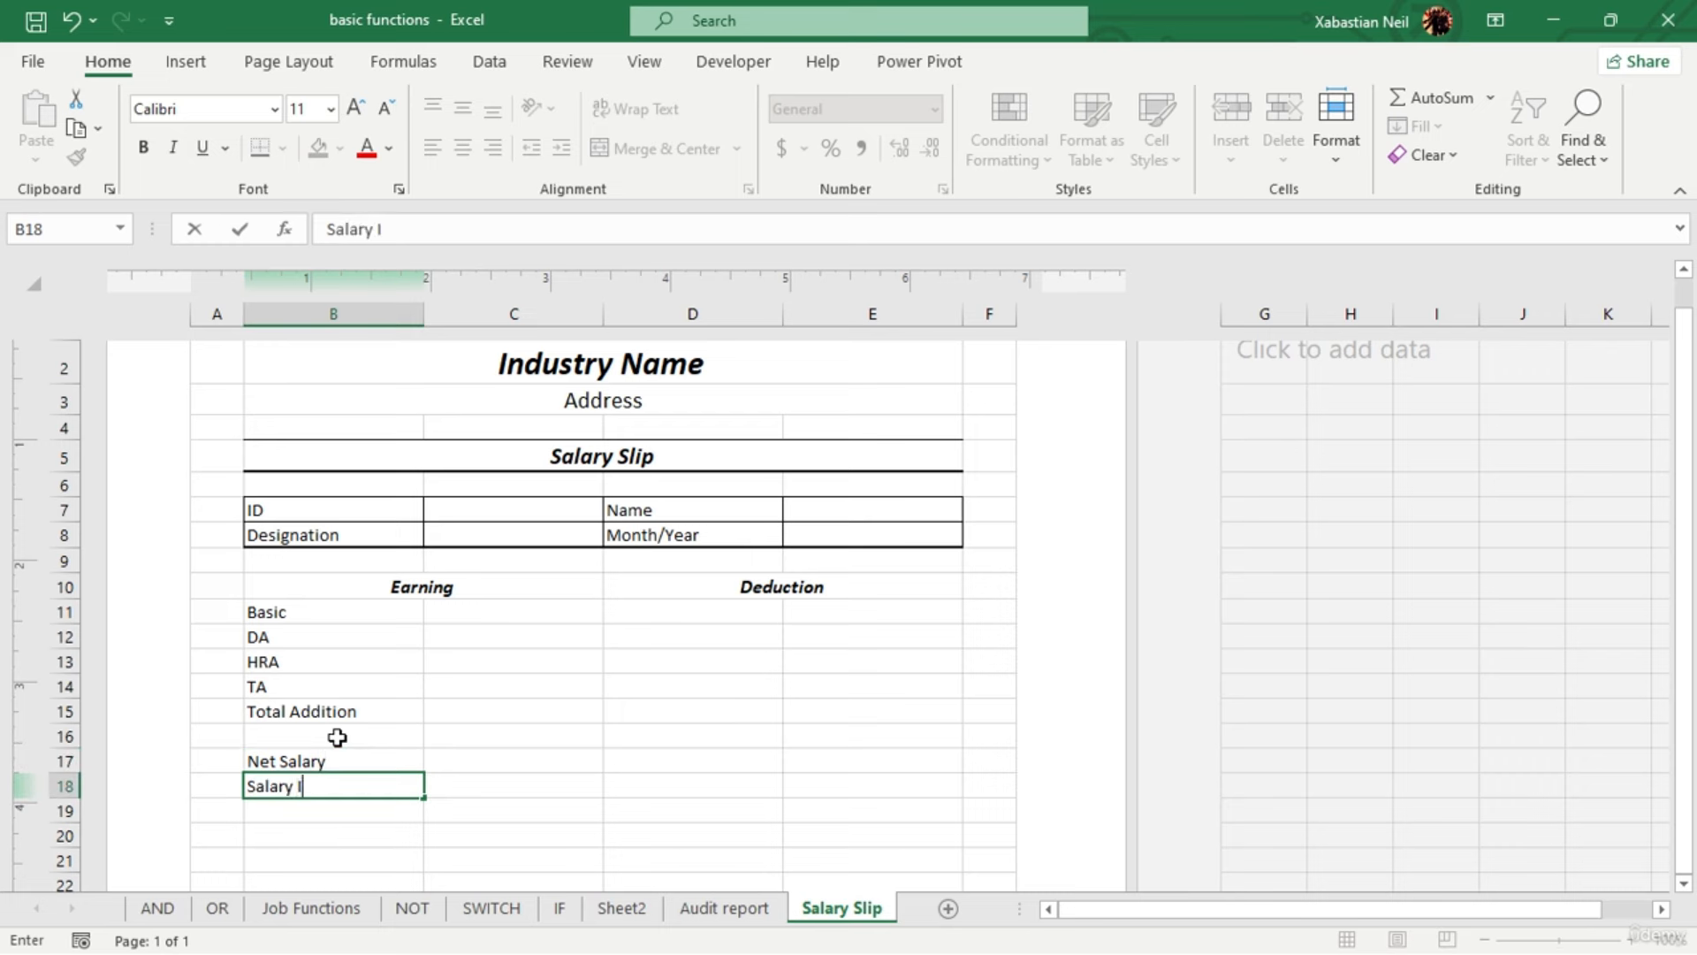
text(n)
key(BackSpace)
text(n words)
key(Left)
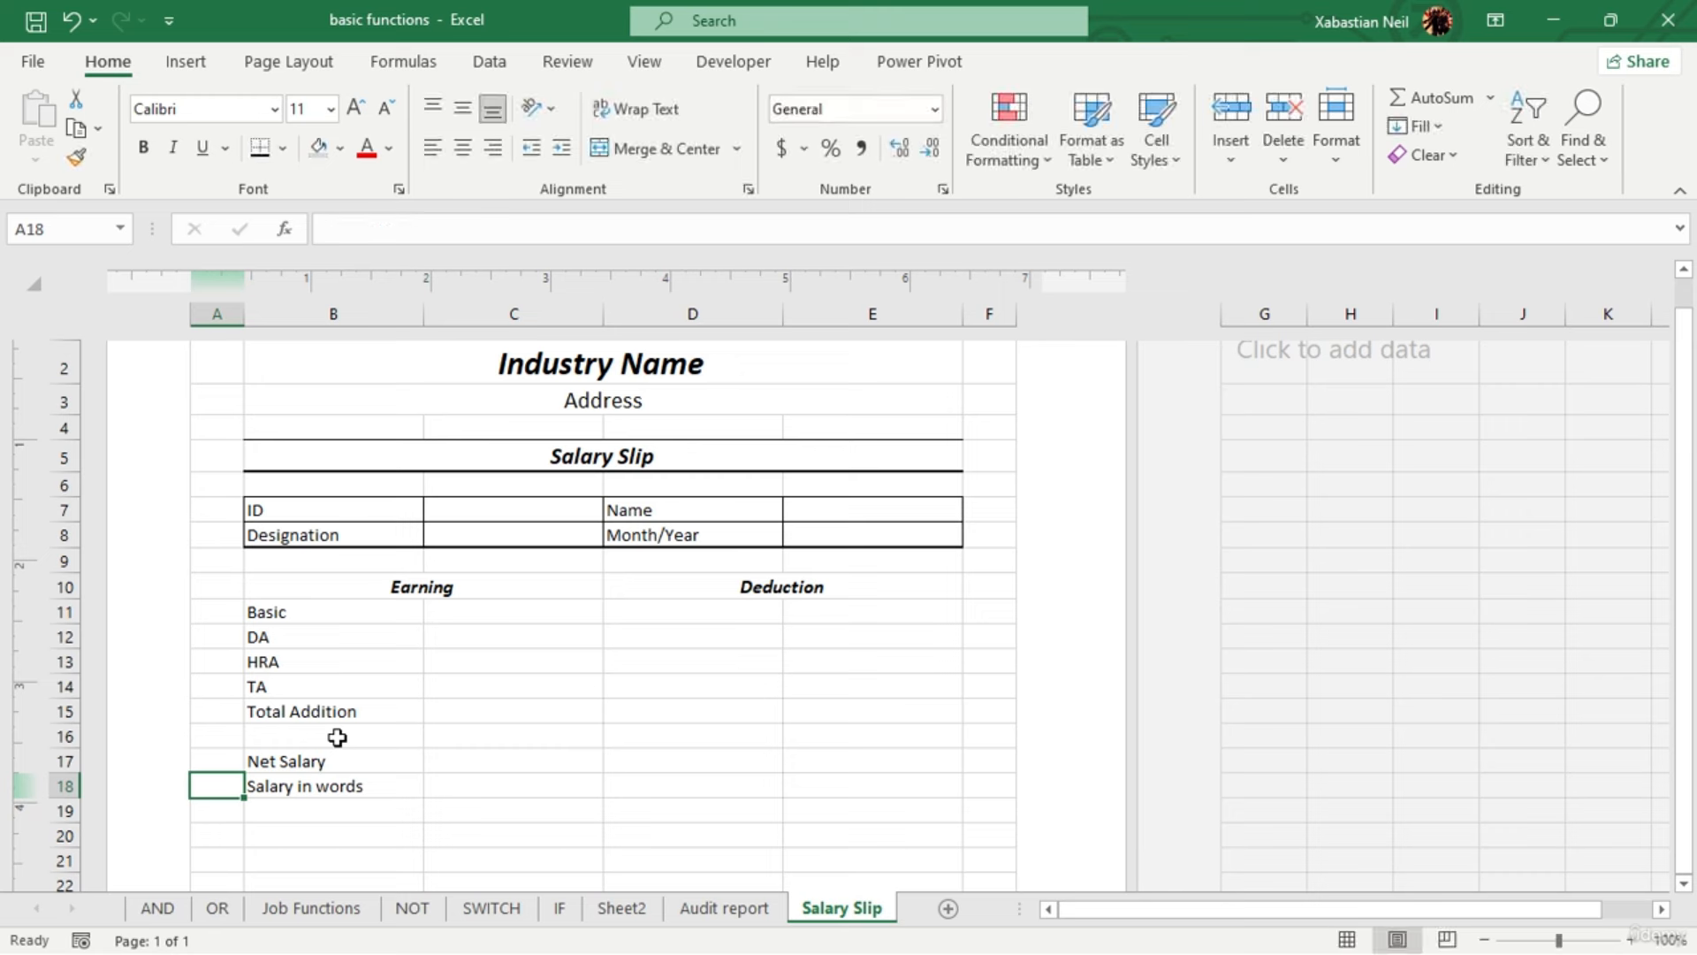
key(Right)
double_click(336, 785)
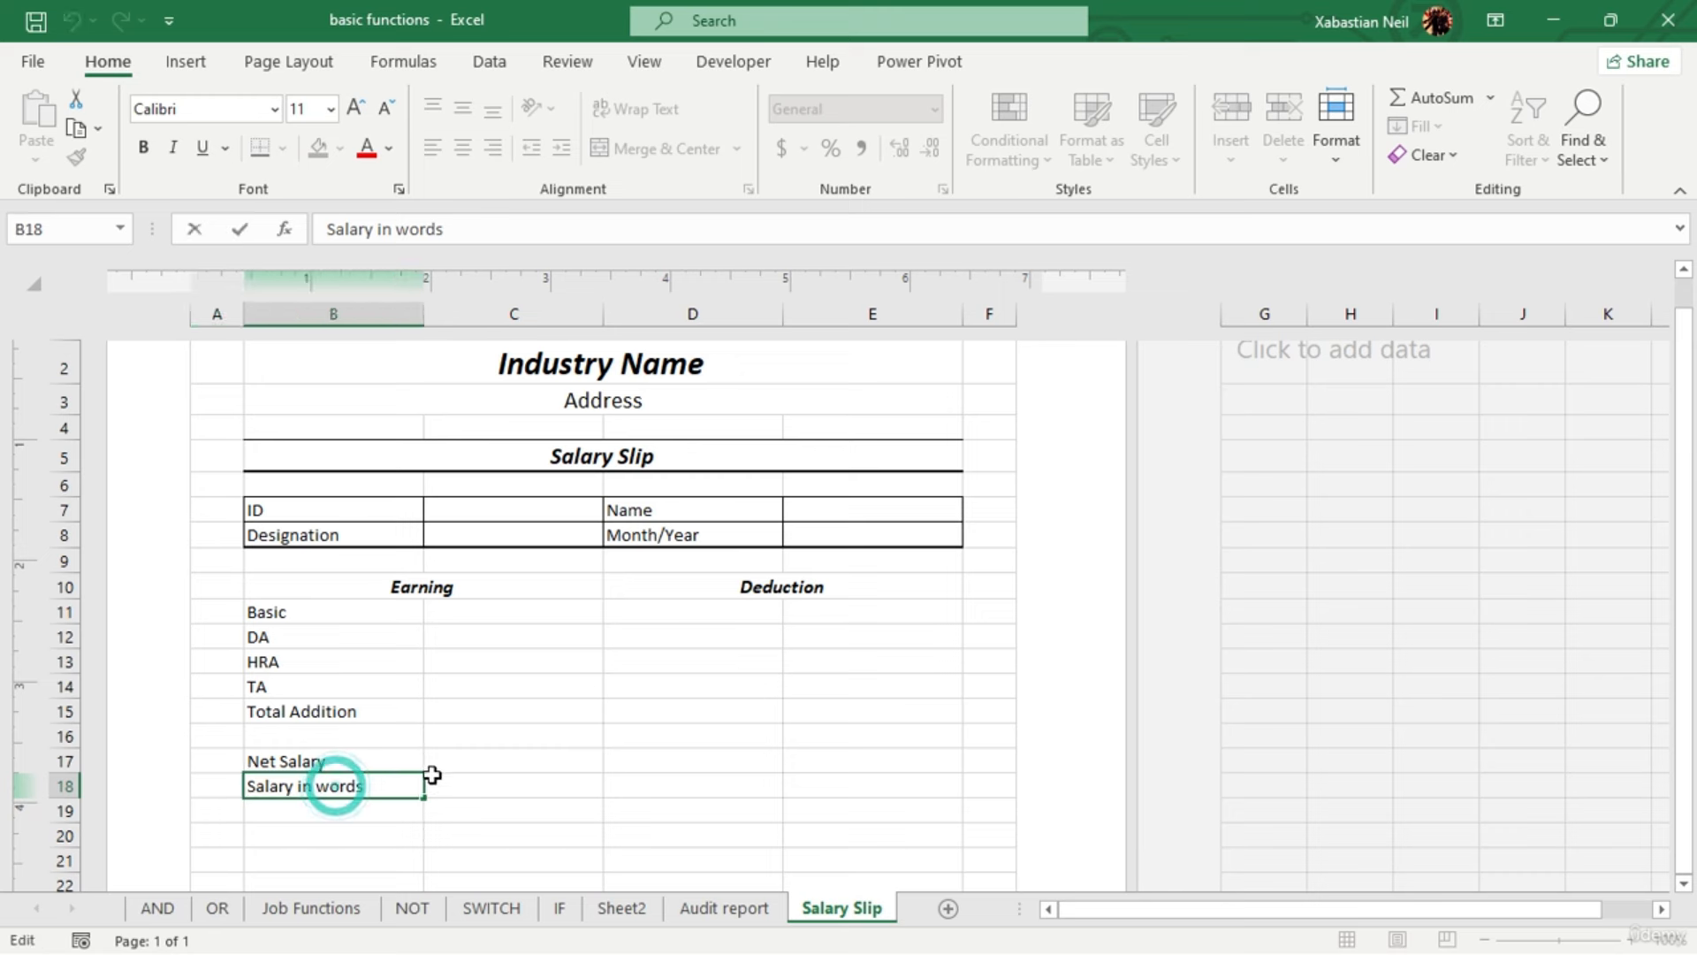
key(BackSpace)
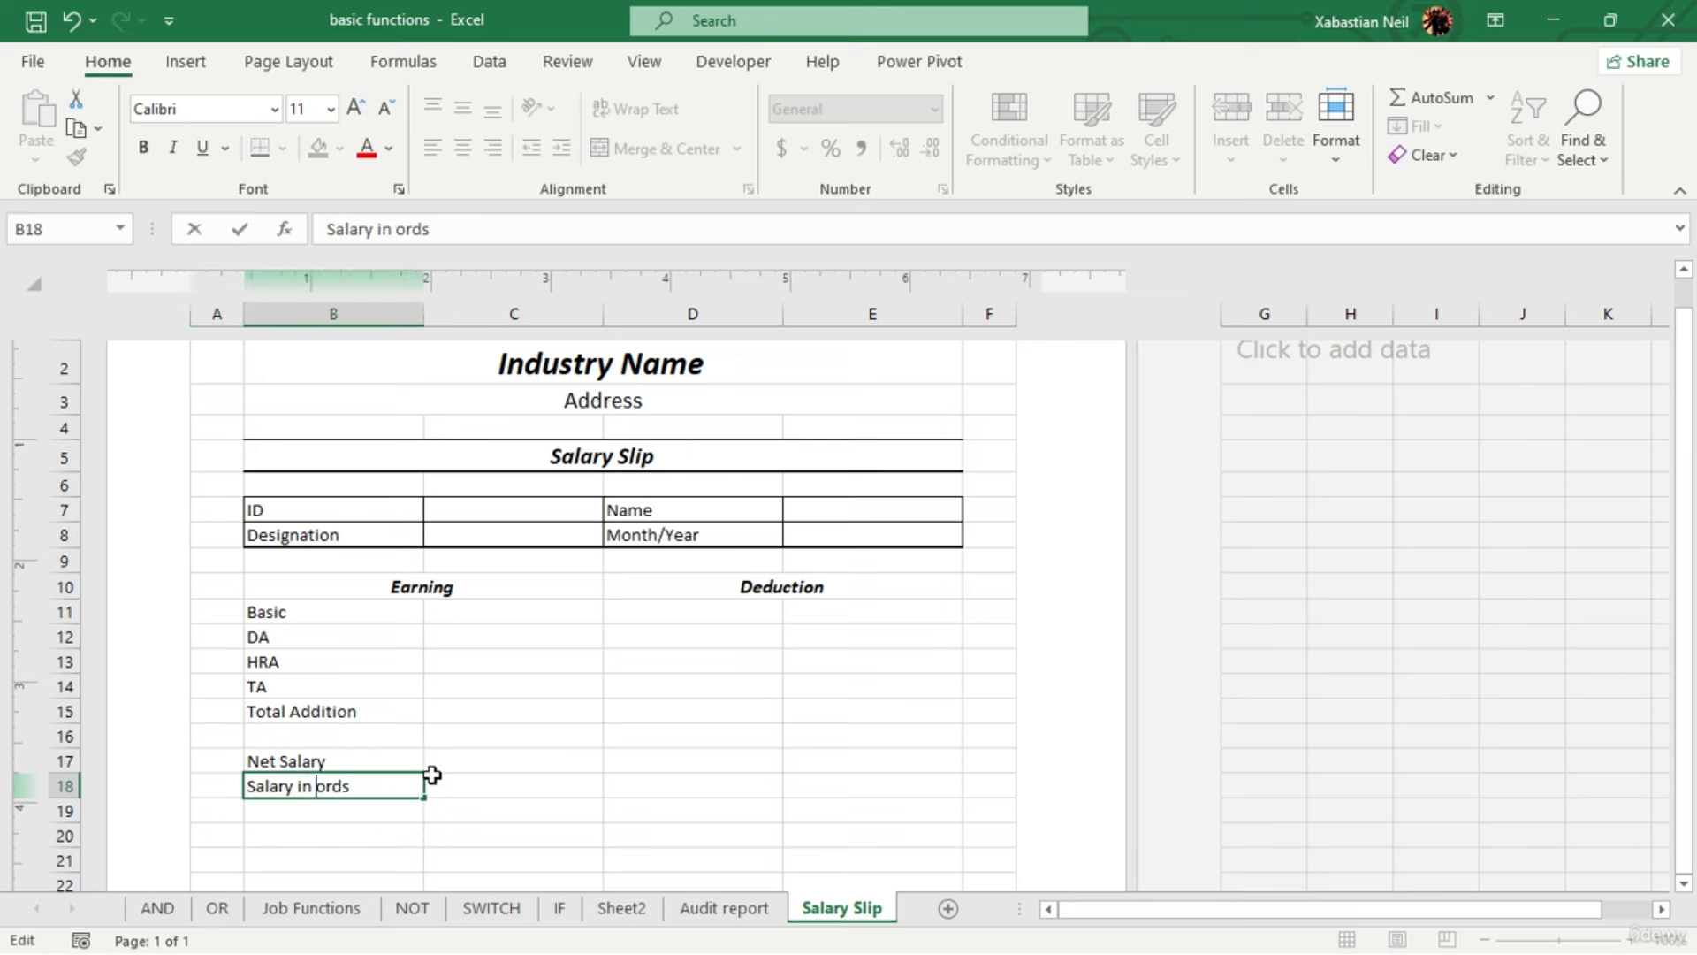
text(W)
click(443, 761)
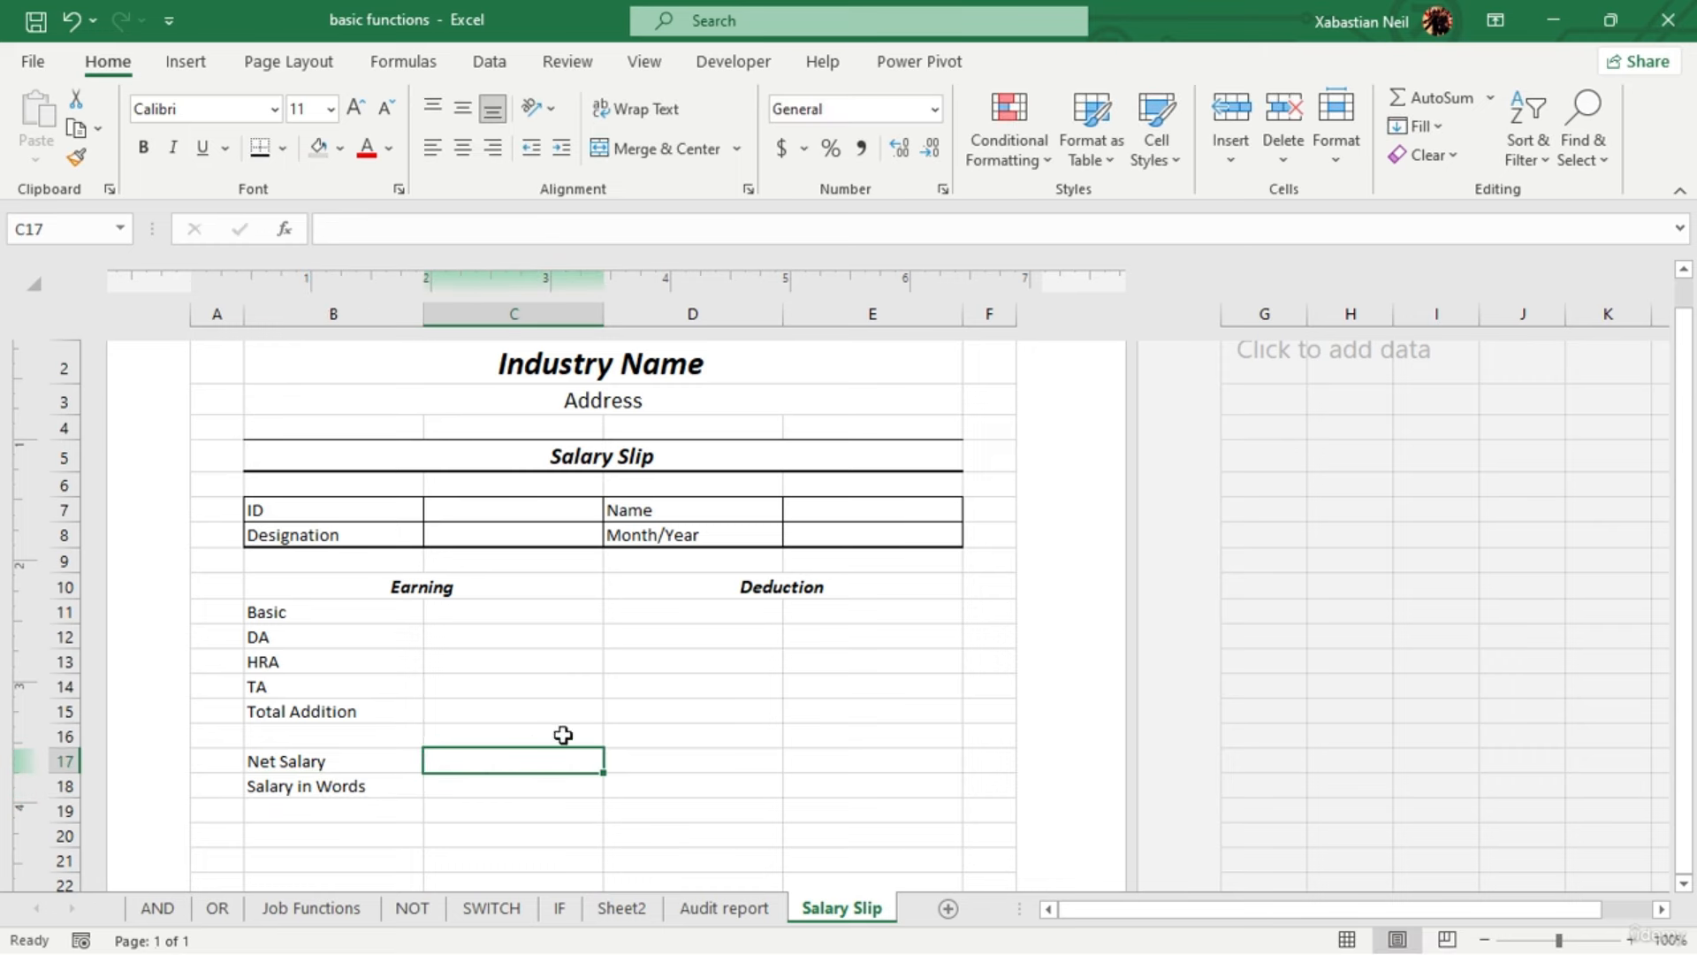
Enter the labels "Provident Fund", "ESI", "Loan", "Tax" and "Total Deduction" down D11:D15 under the Deduction heading
double_click(723, 608)
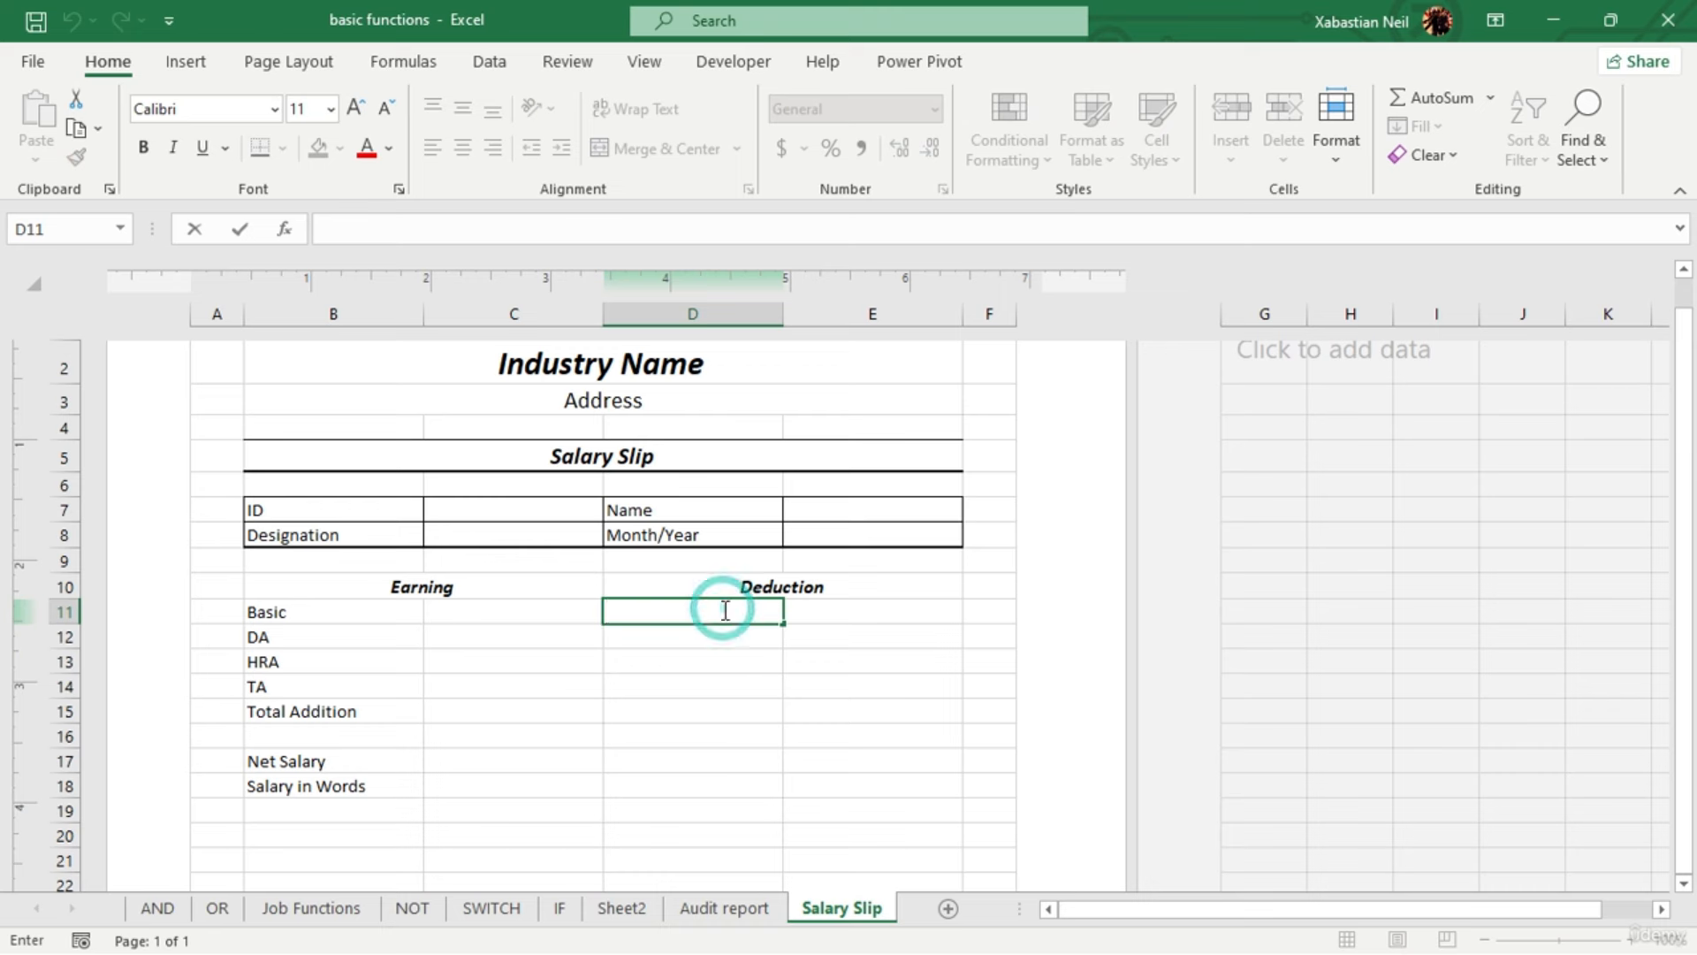
text(Pro)
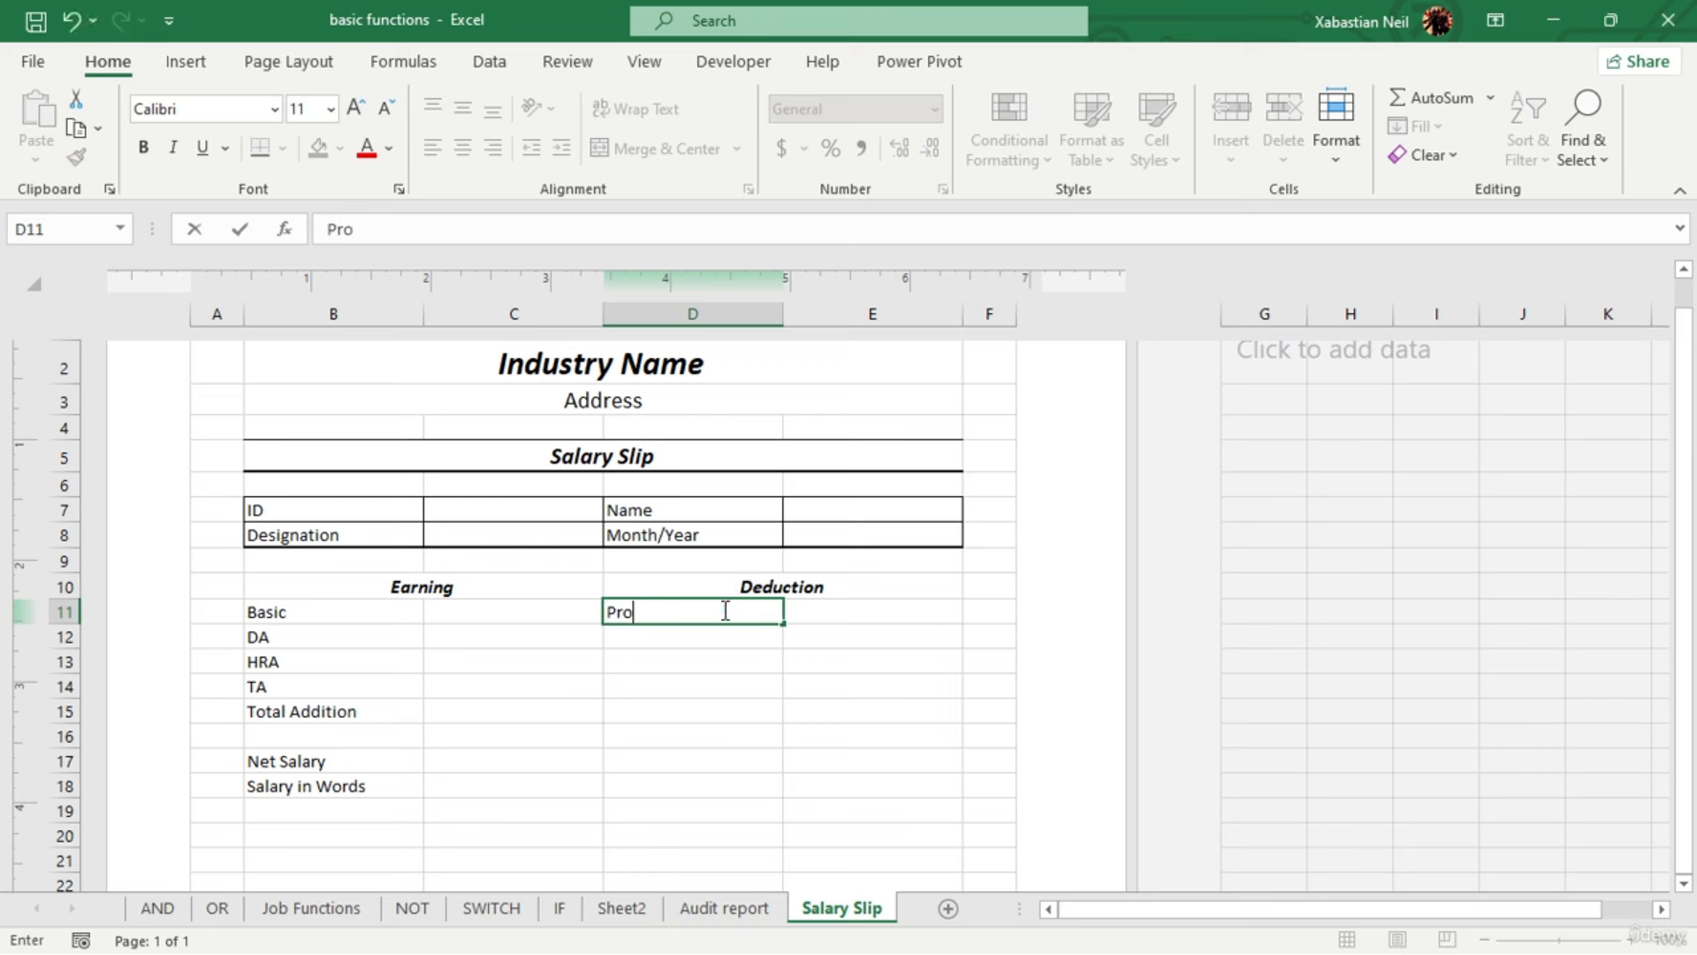
text(vident Fund)
key(Return)
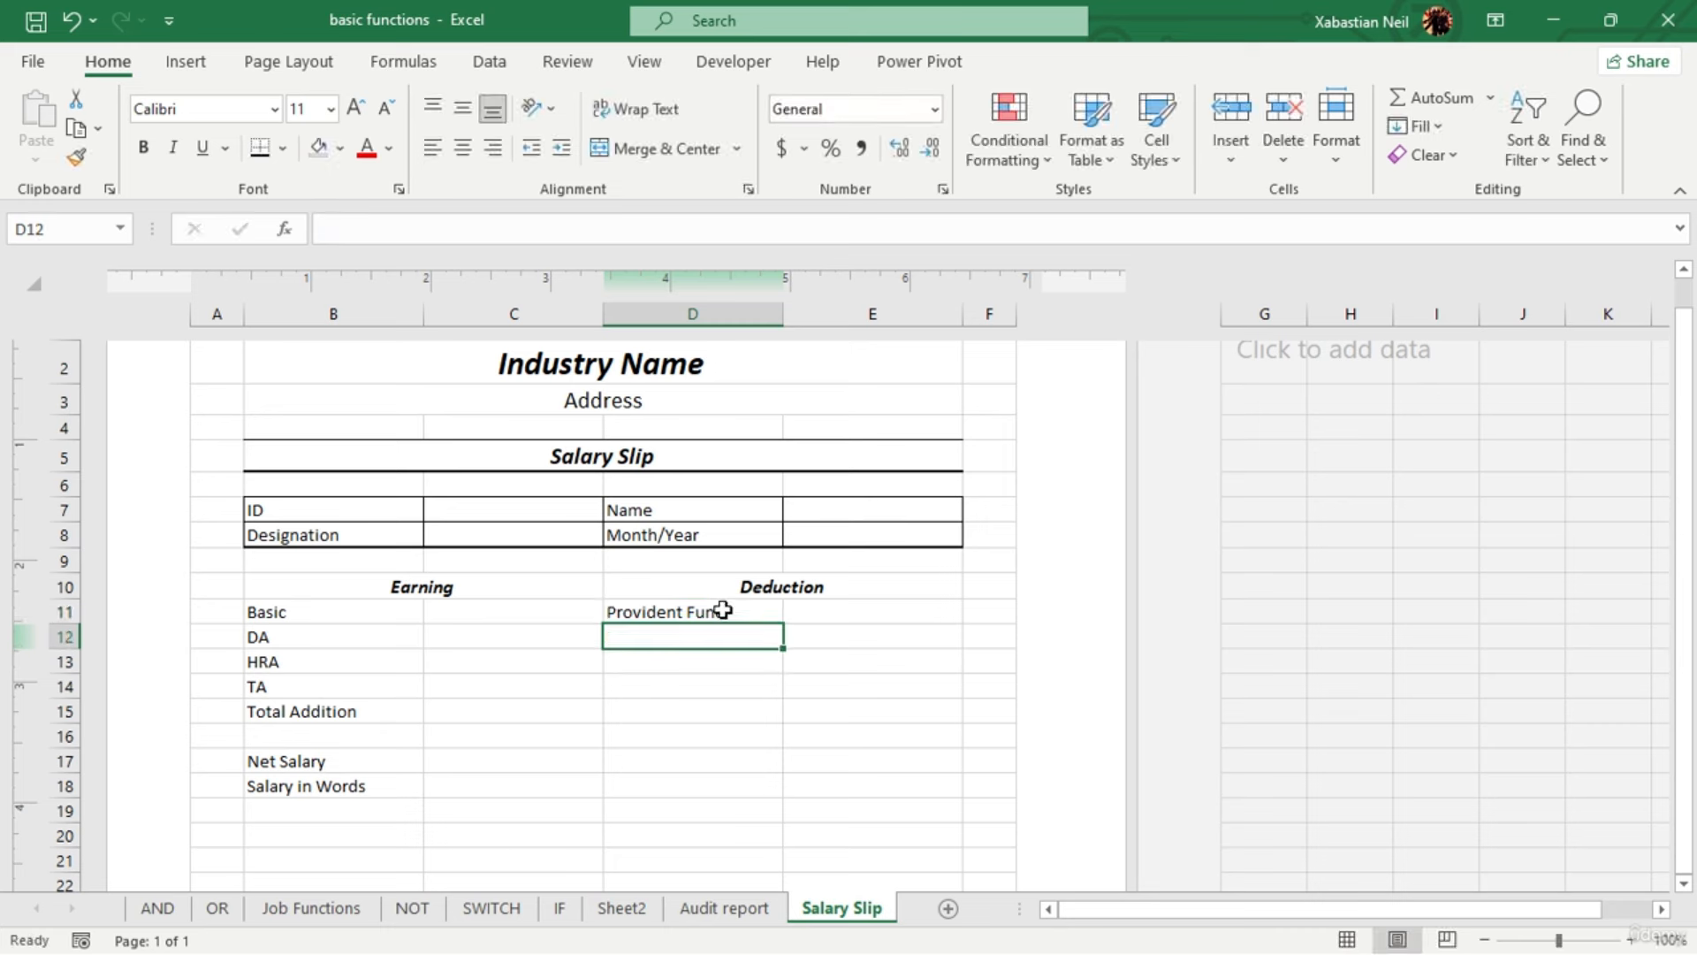
text(ESI)
key(Return)
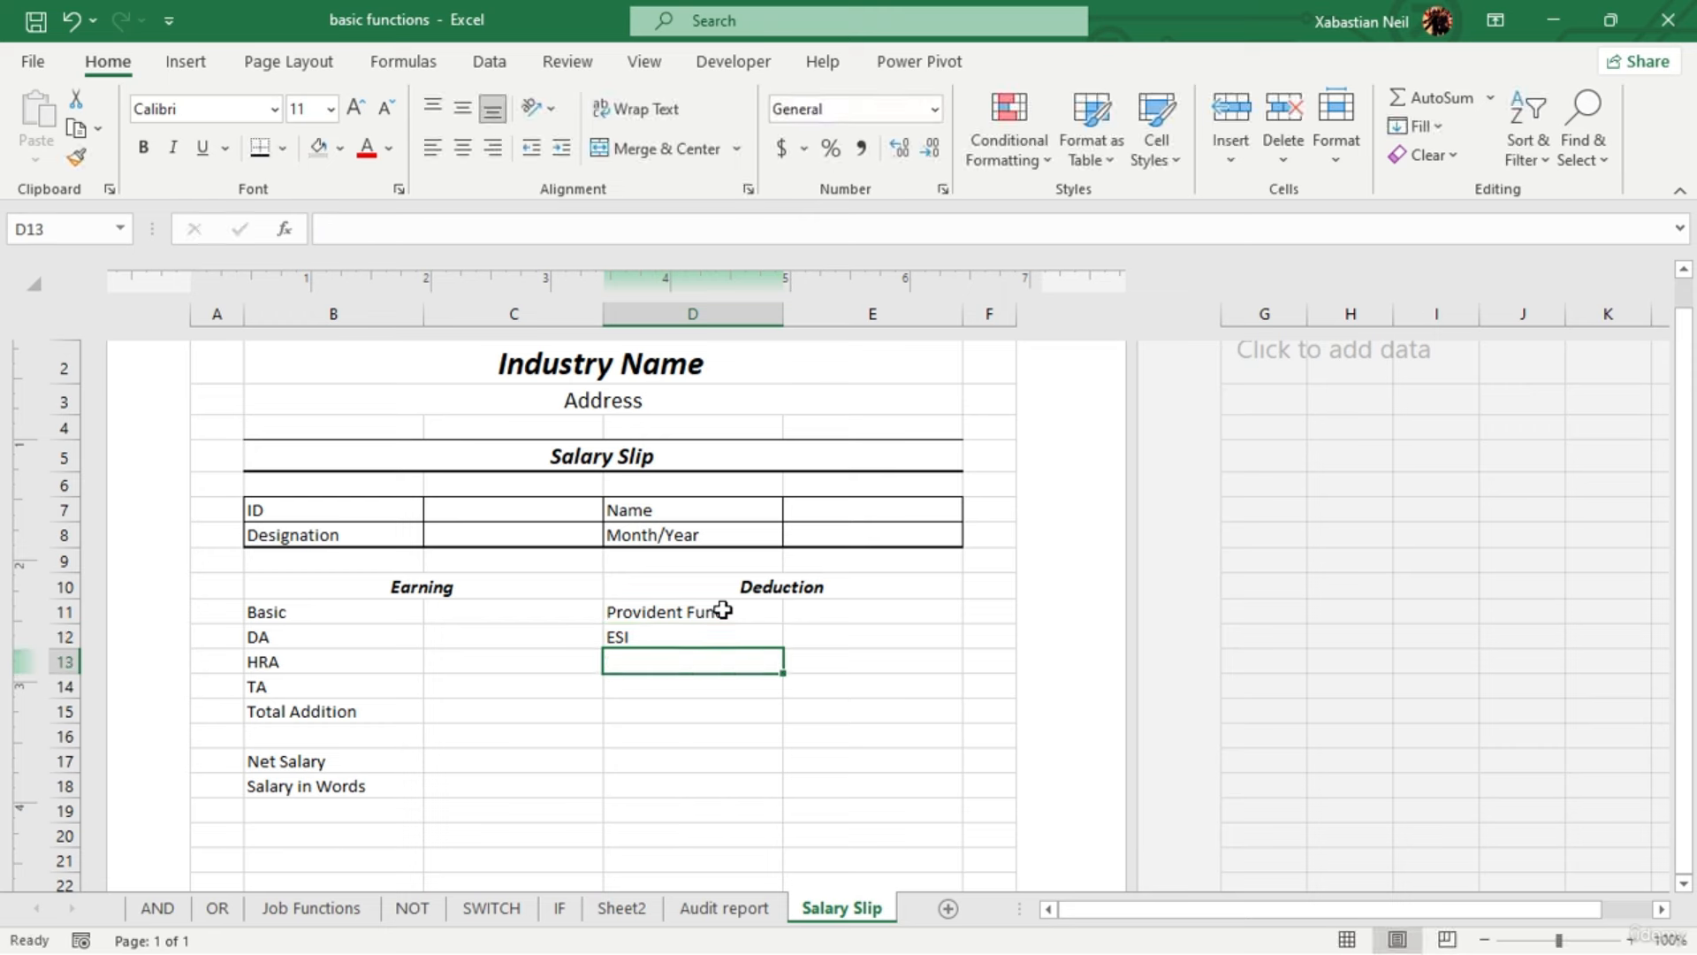
text(Loan)
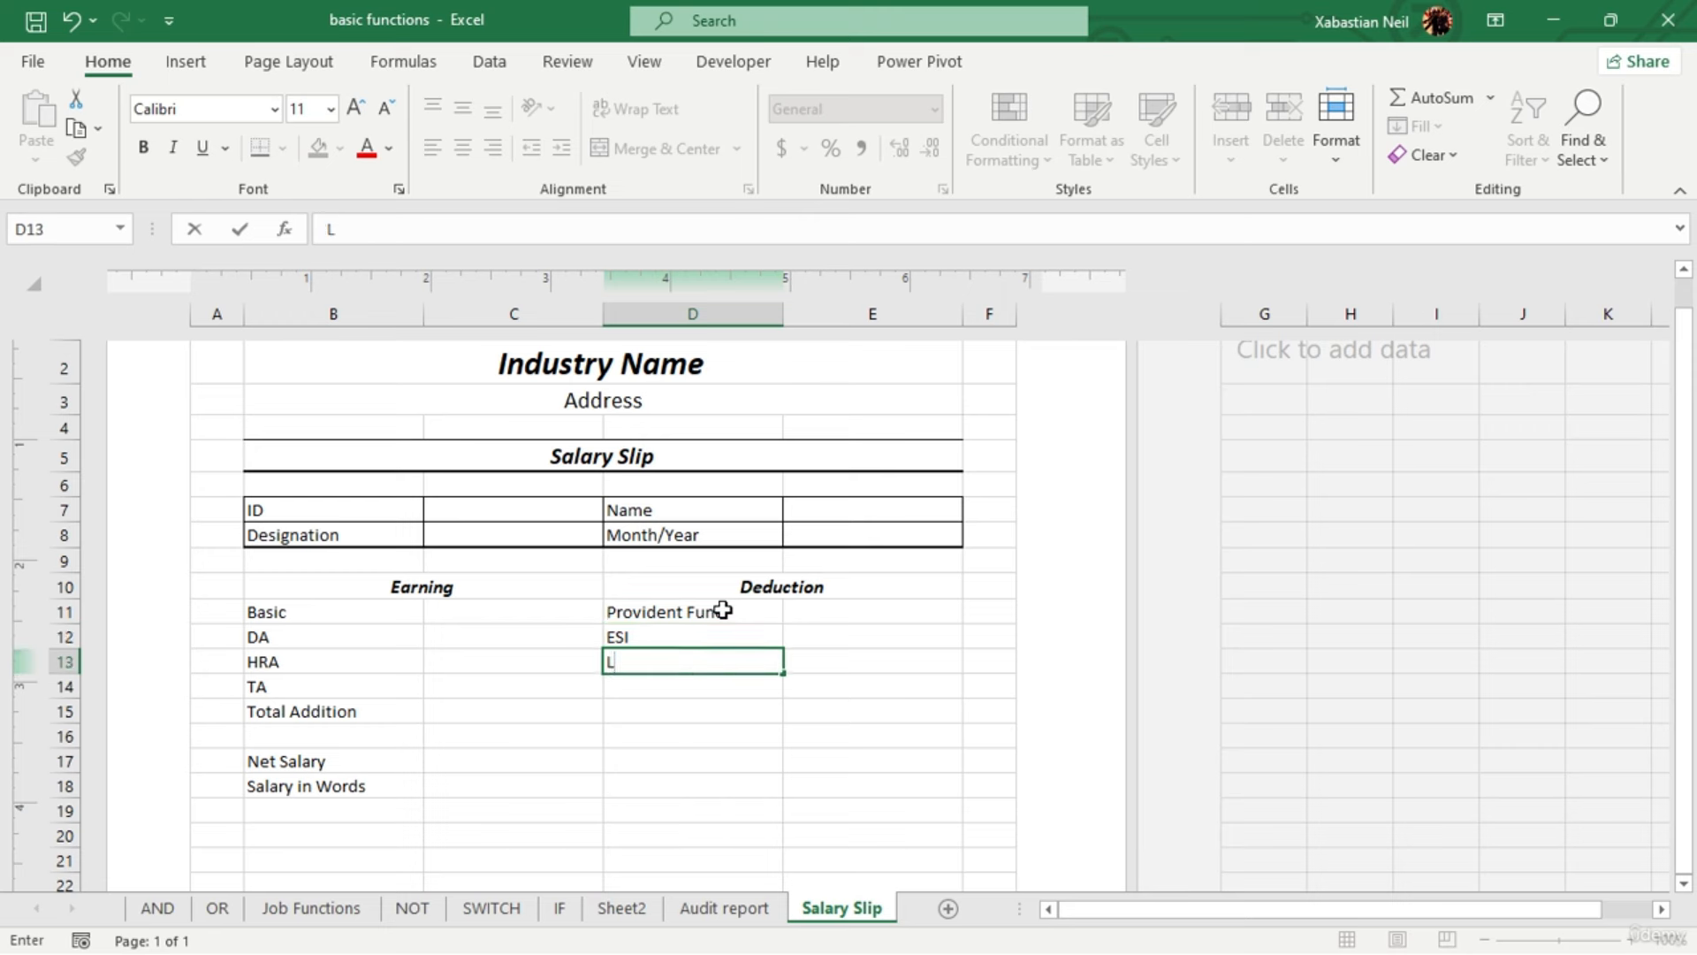
key(Return)
text(Tax)
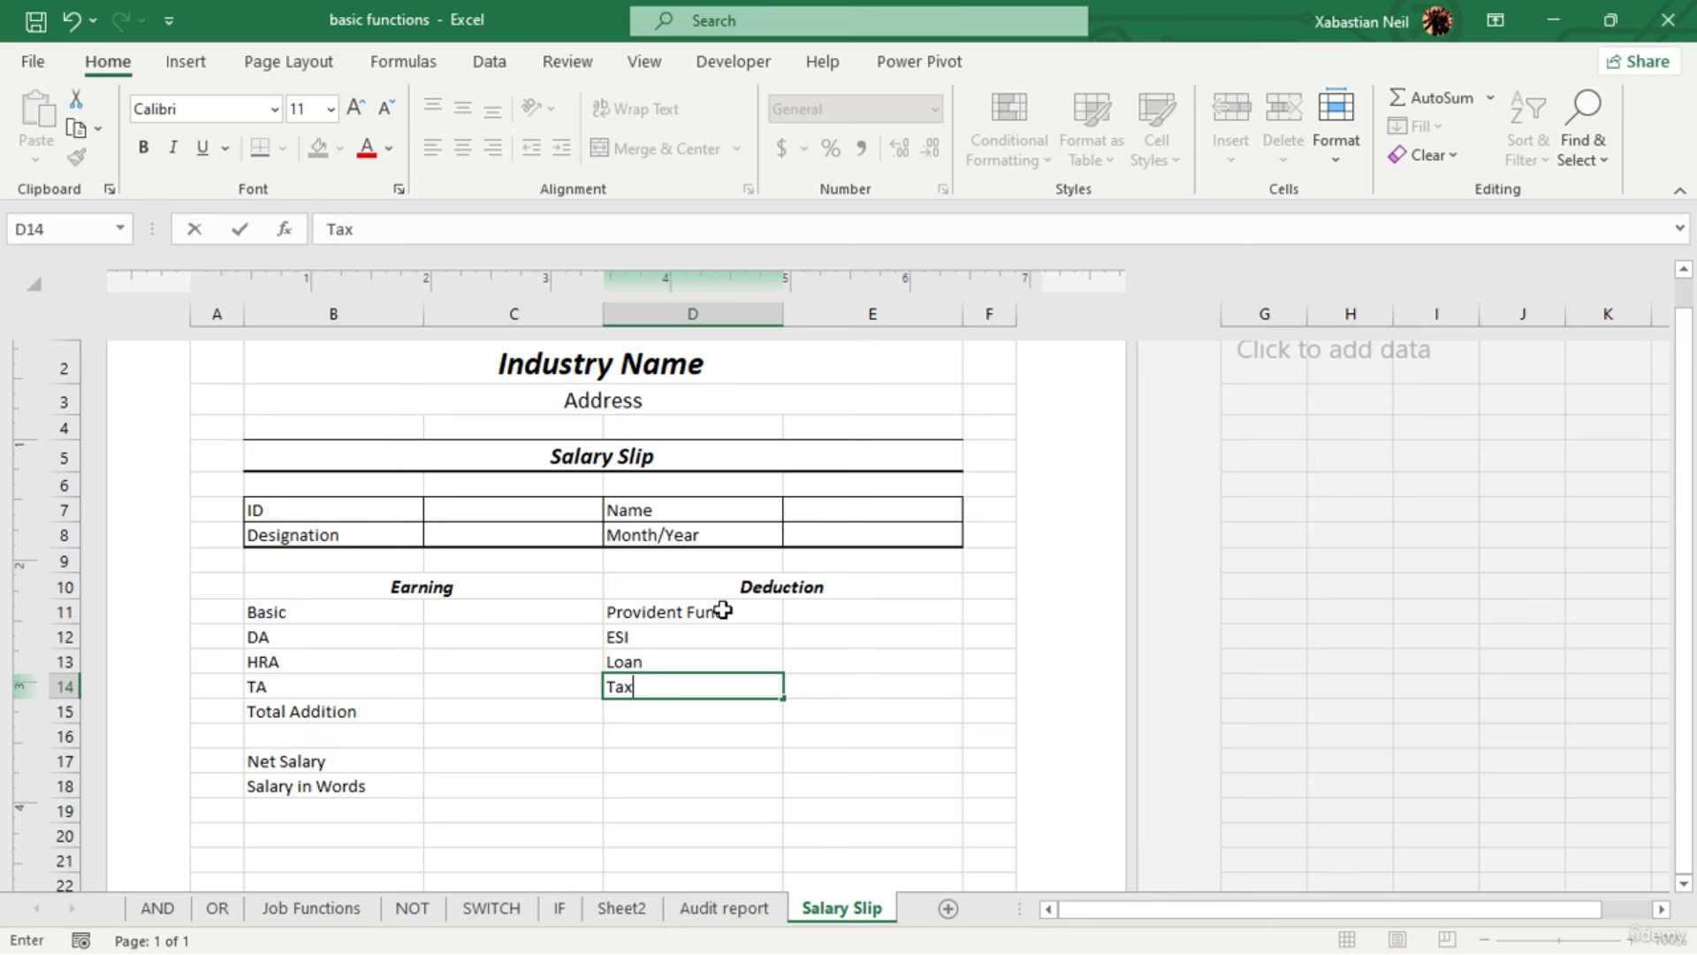
key(Return)
text(T)
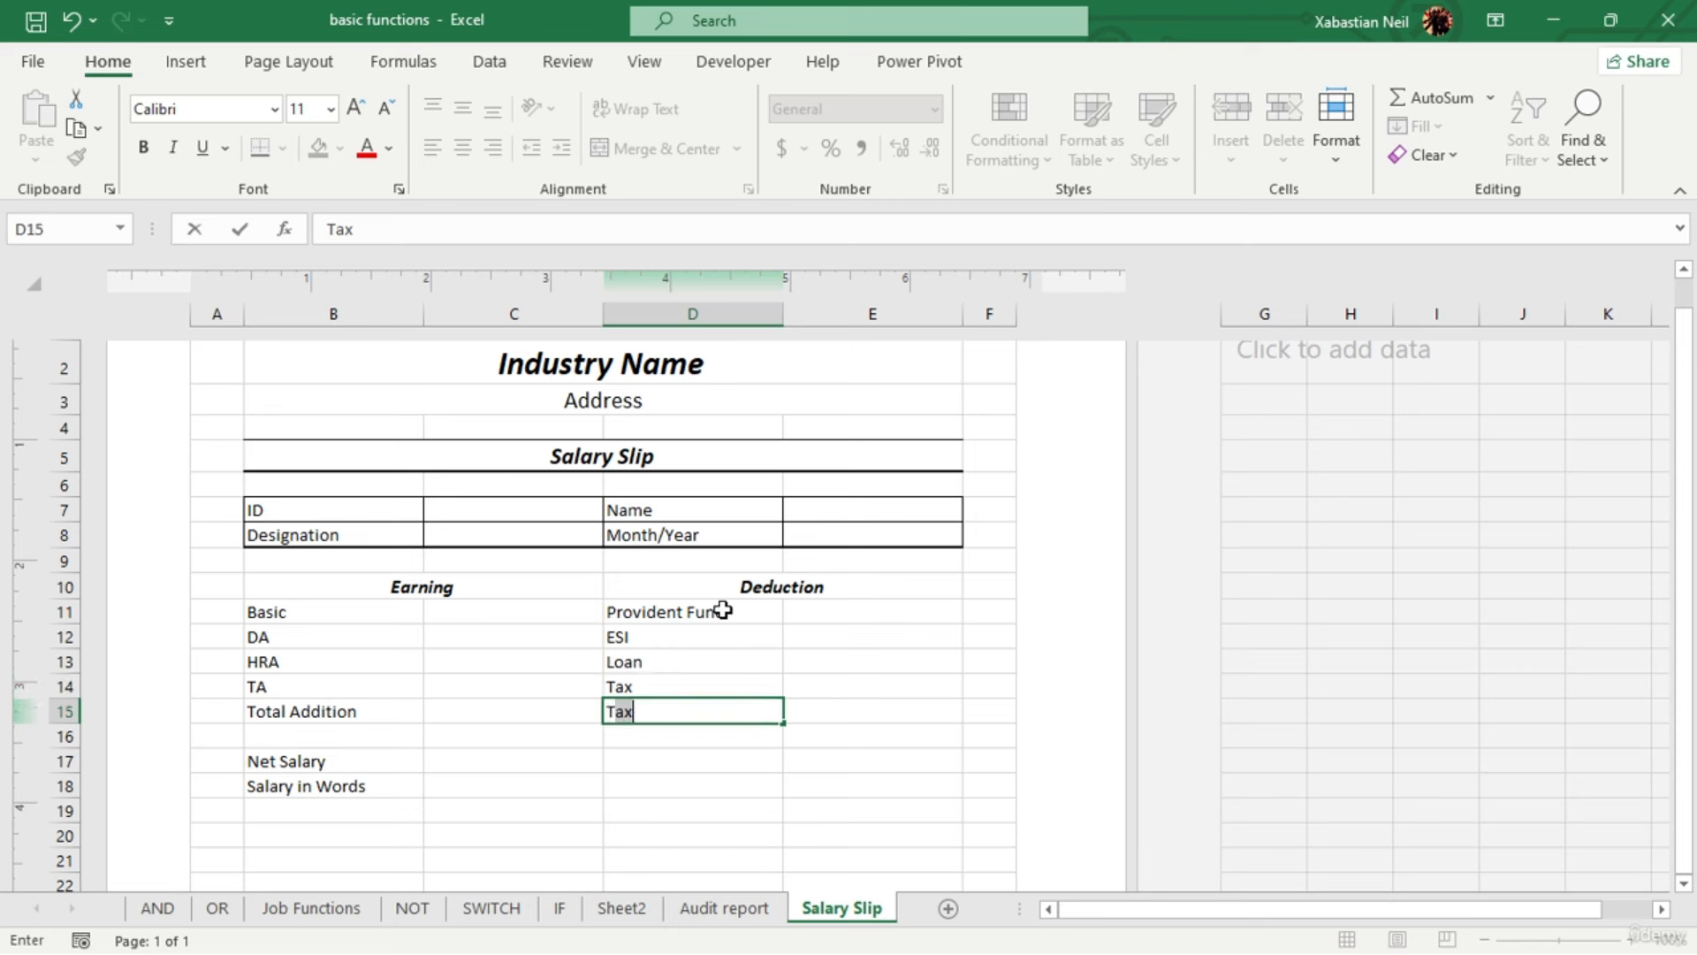
text(otal Deducto)
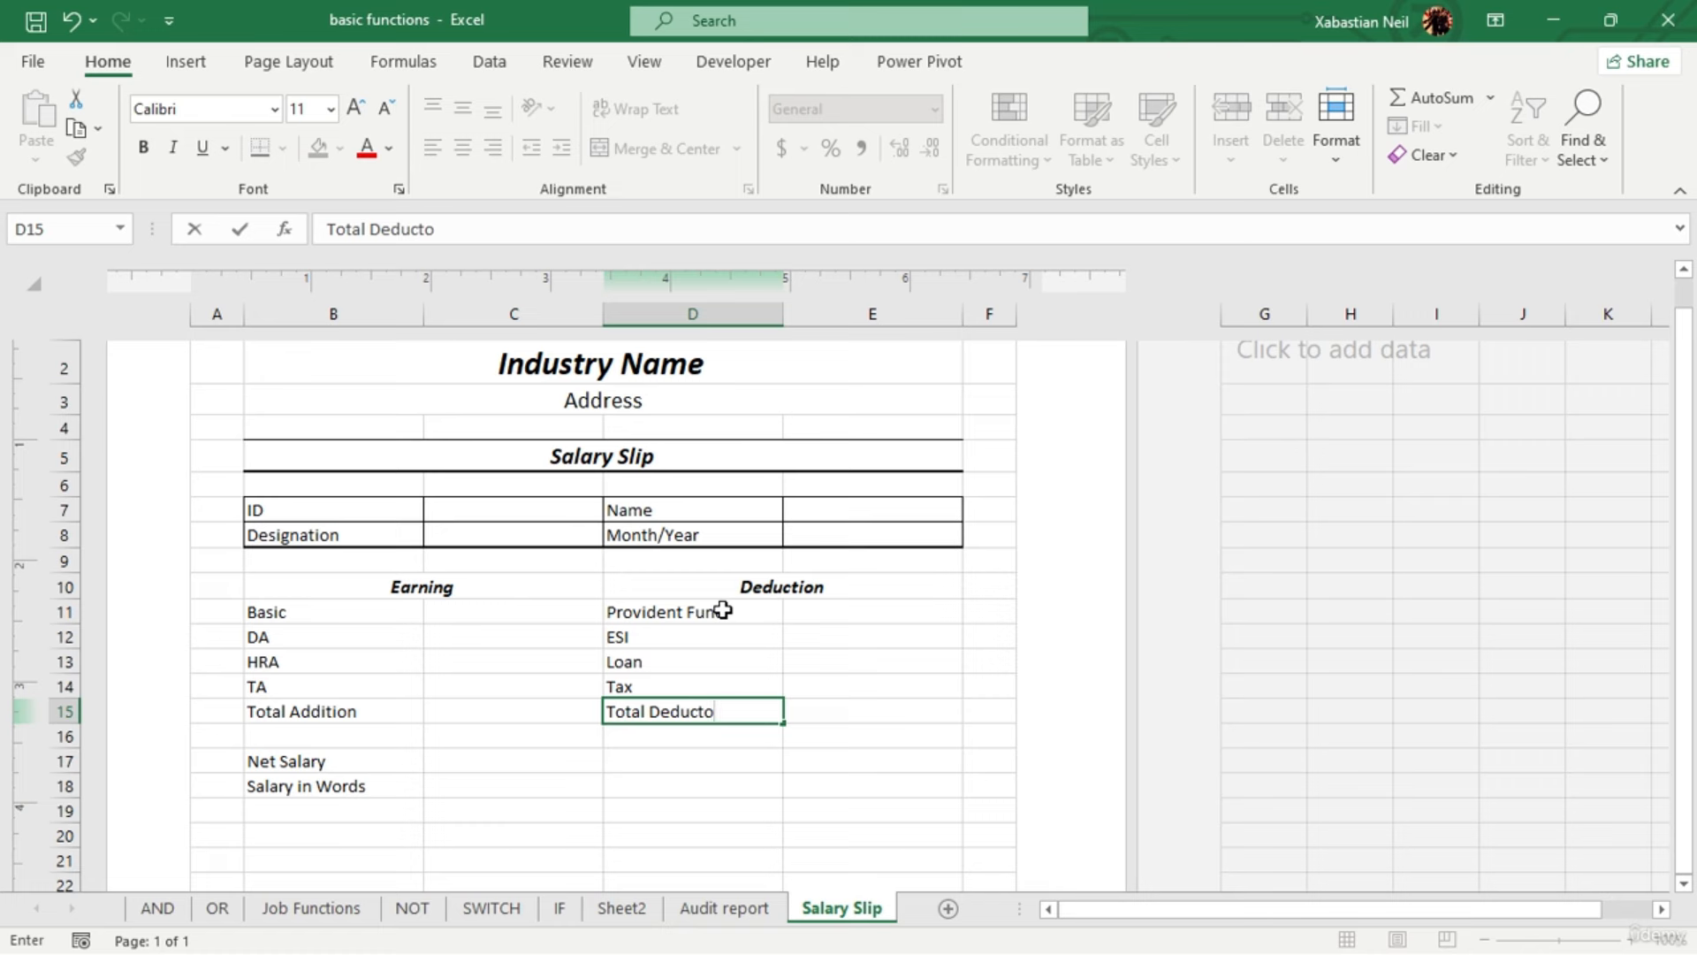
key(BackSpace)
text(ion)
click(880, 862)
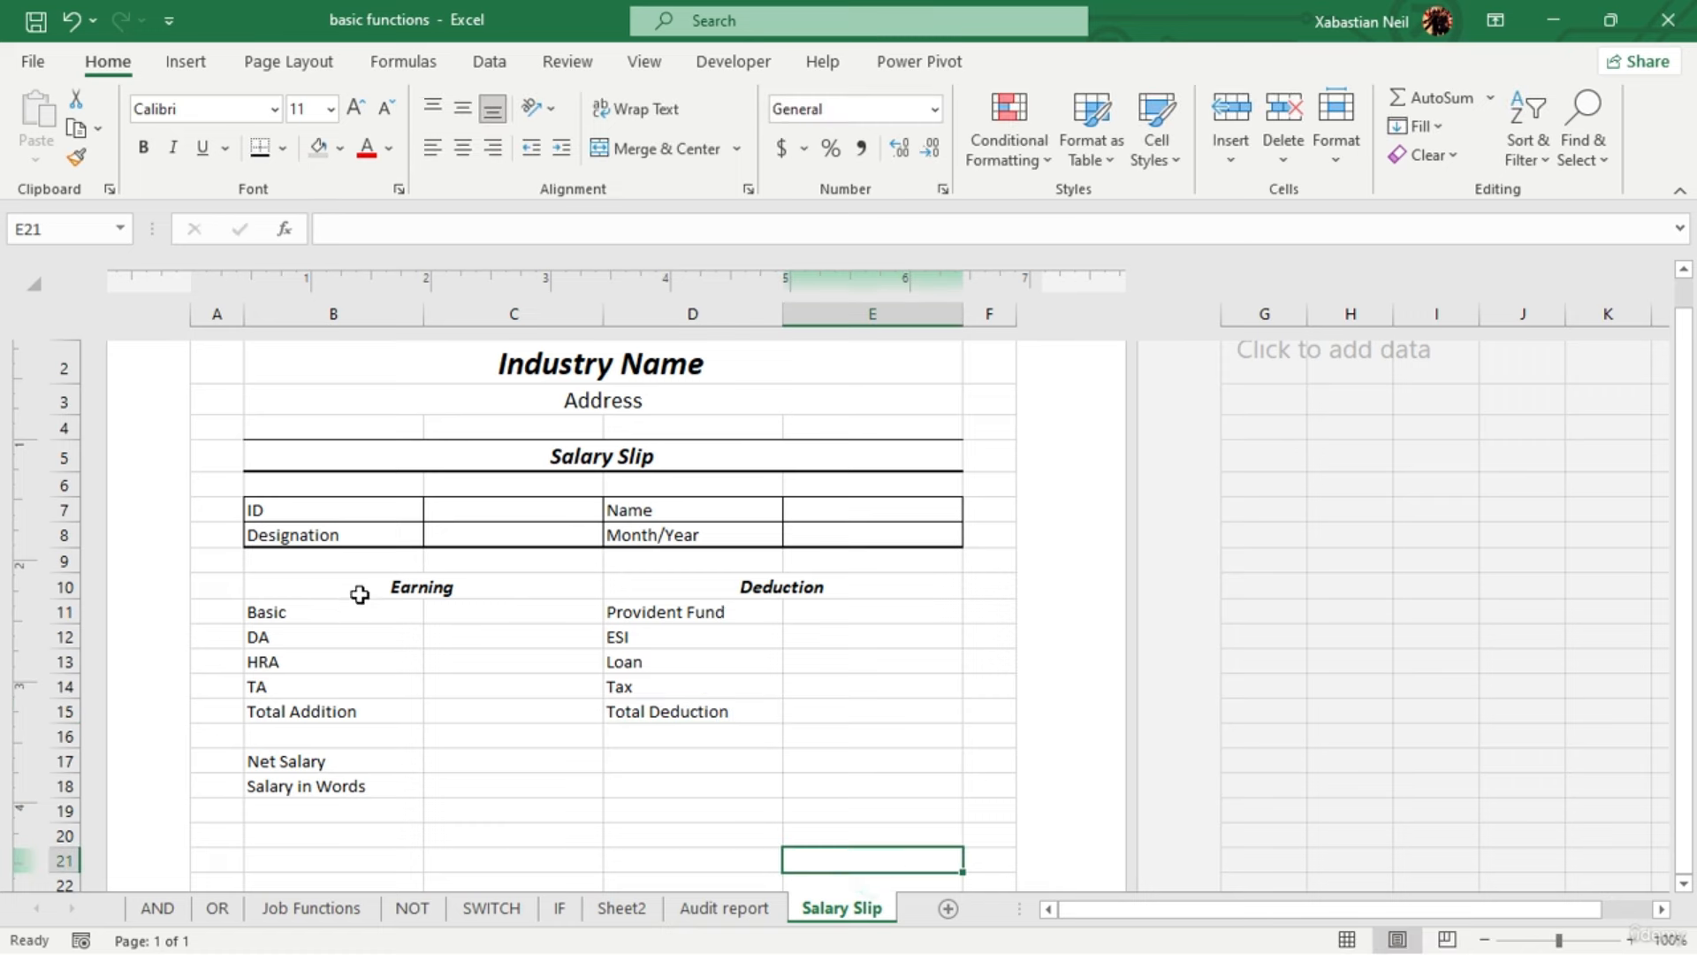
Apply all borders to the Earning and Deduction heading cells in B10:E10
drag(363, 587, 686, 584)
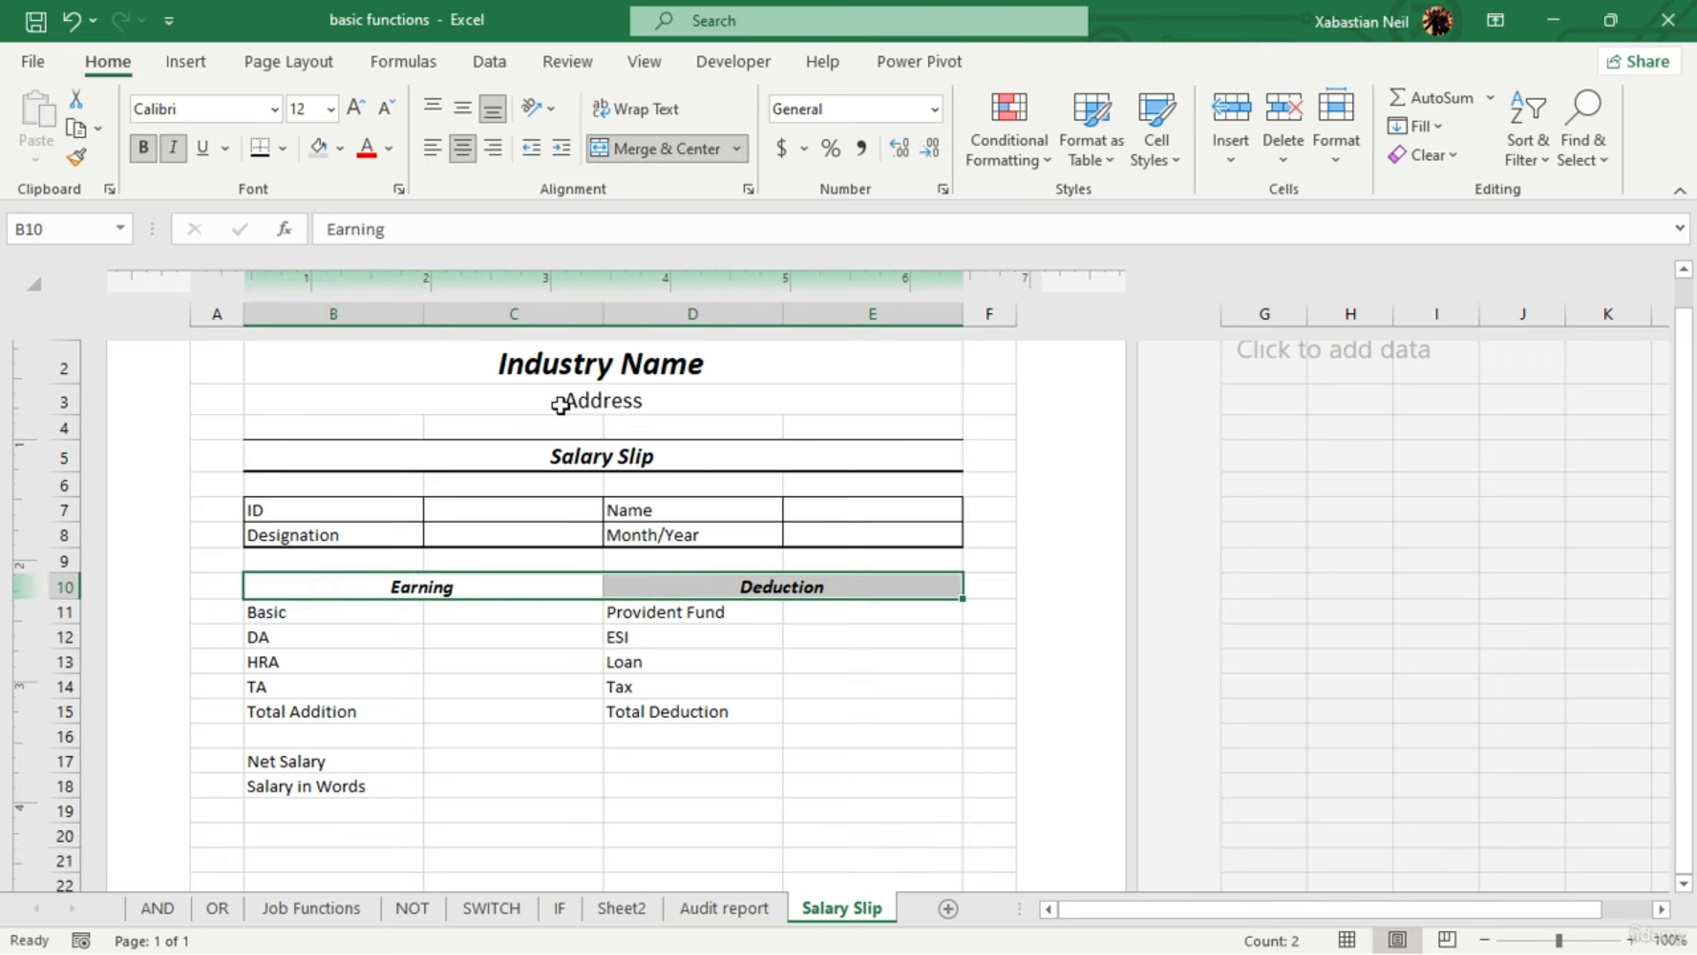
click(256, 147)
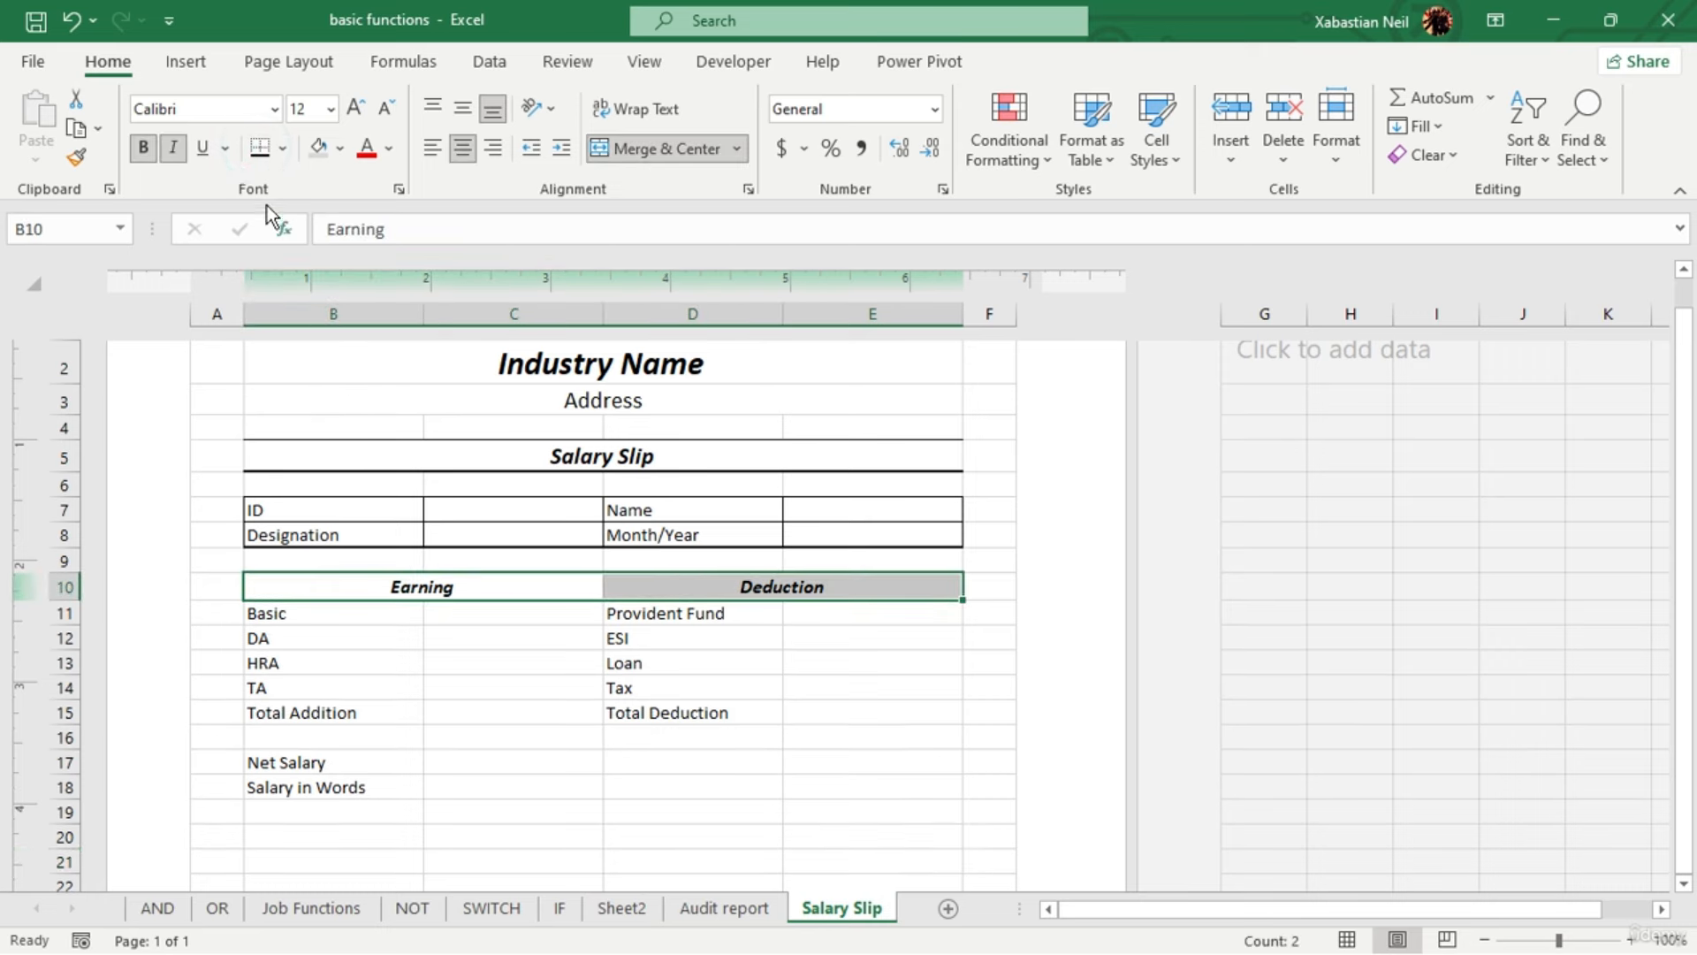
click(286, 149)
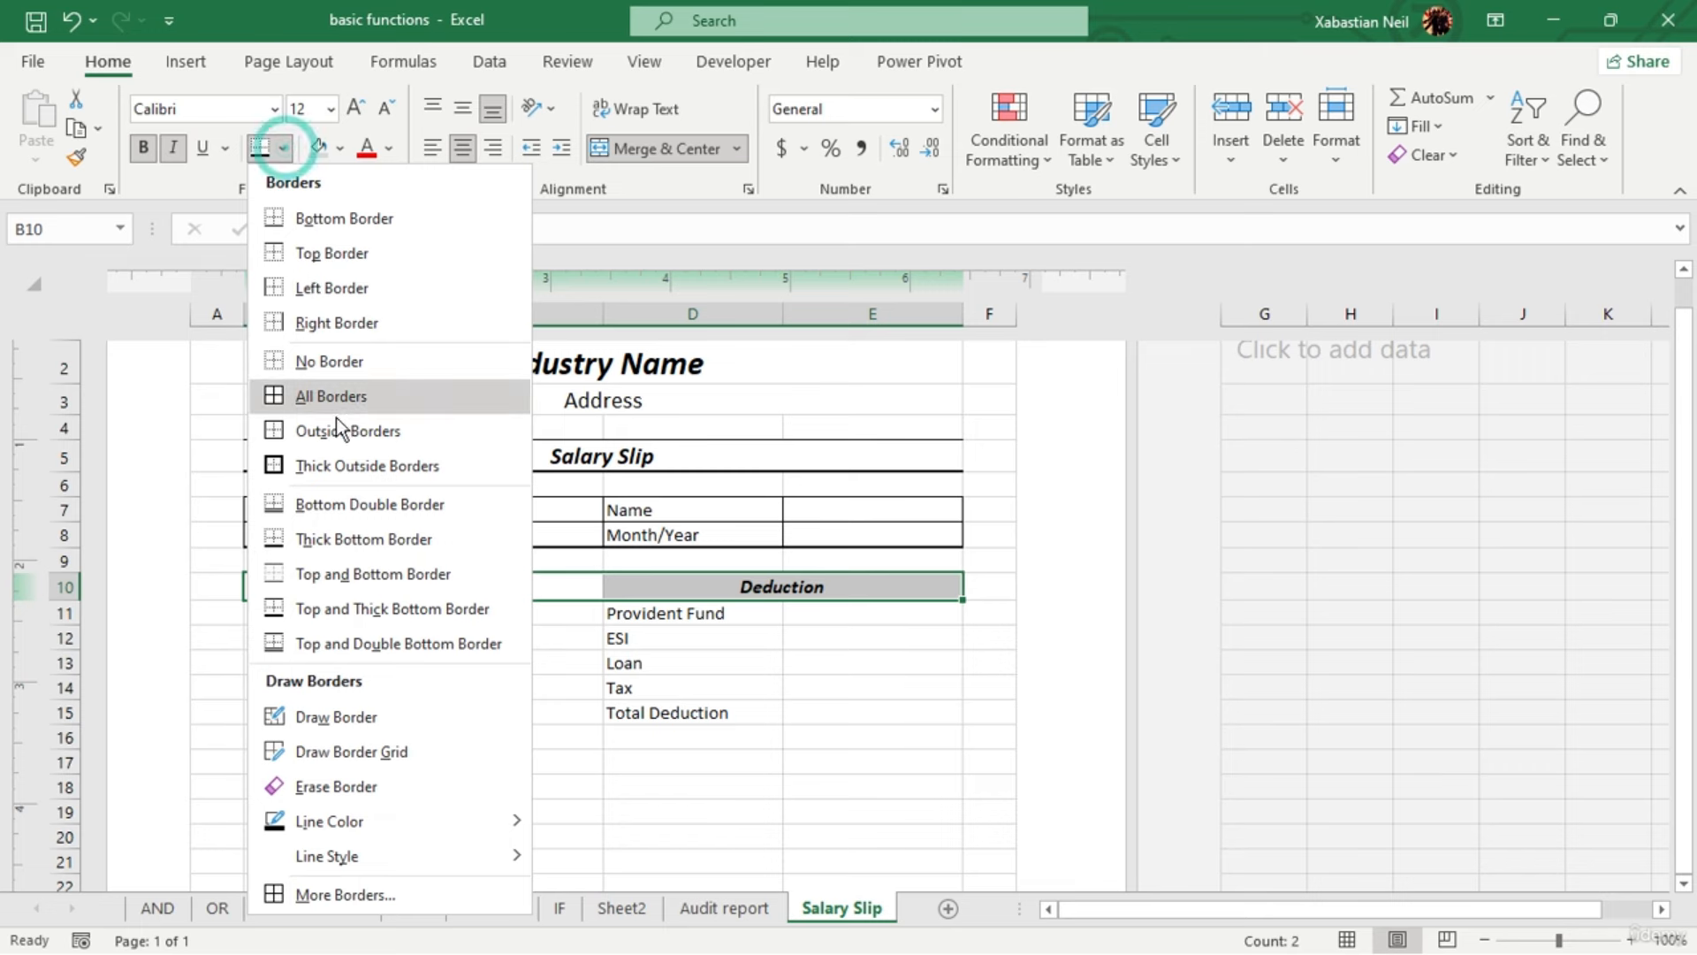
click(367, 400)
click(628, 786)
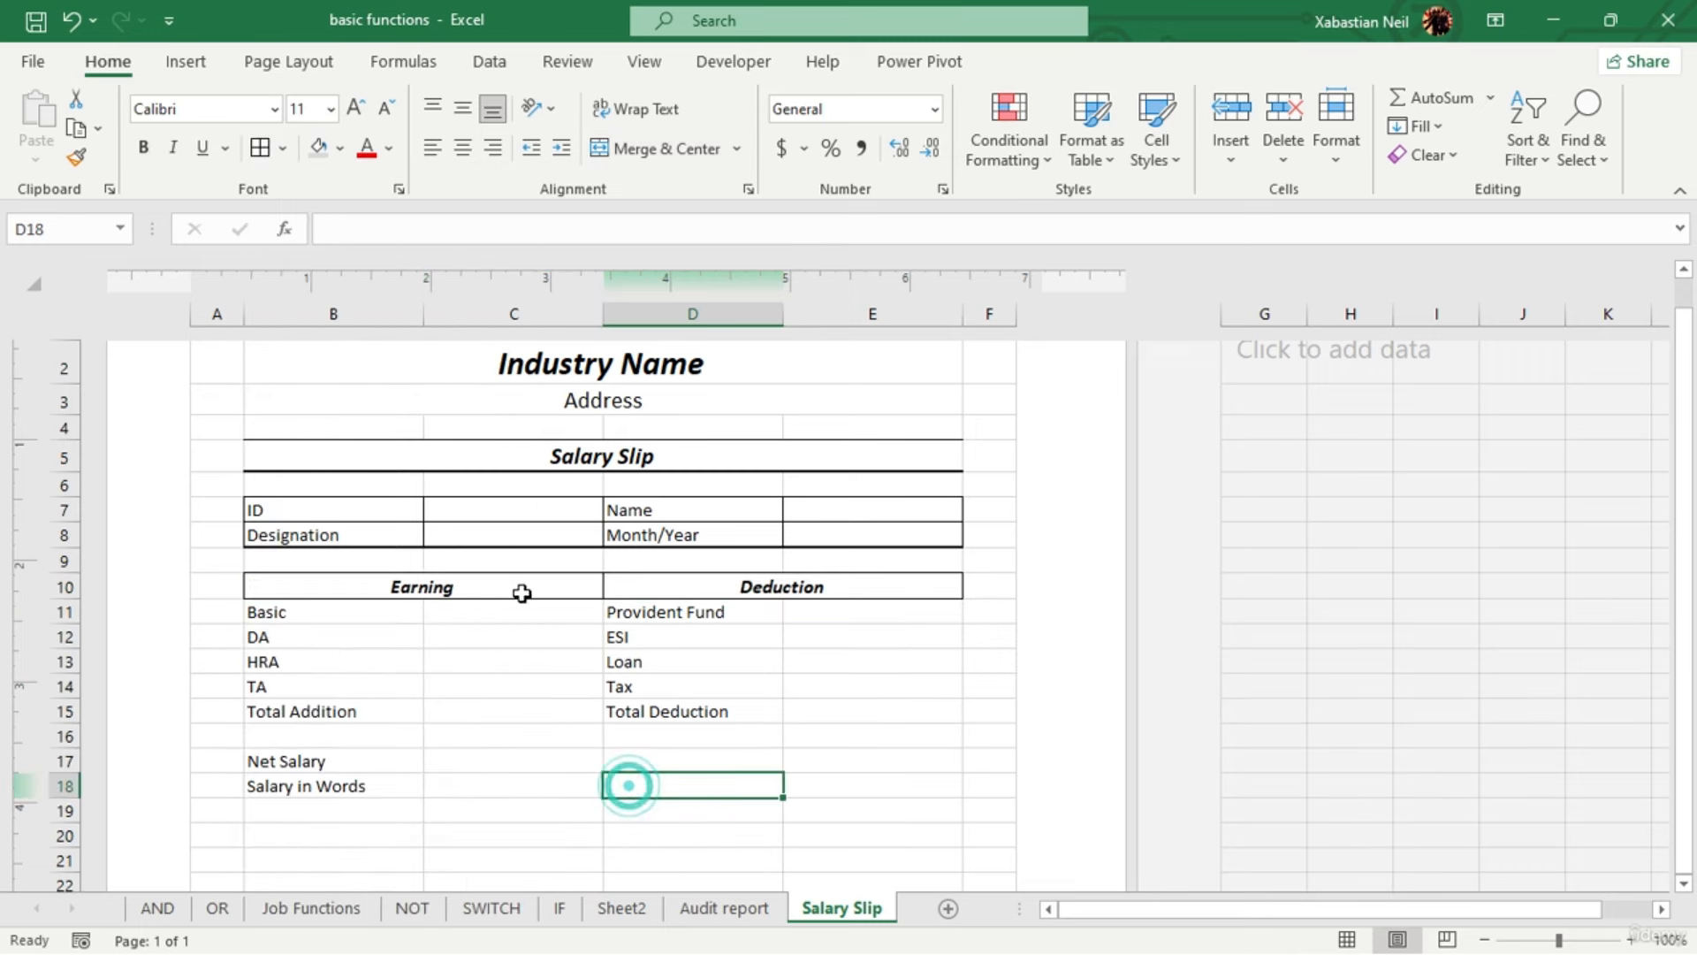
Apply a top and thick bottom border to the Earning heading and the Deduction heading in row 10
click(526, 589)
click(281, 149)
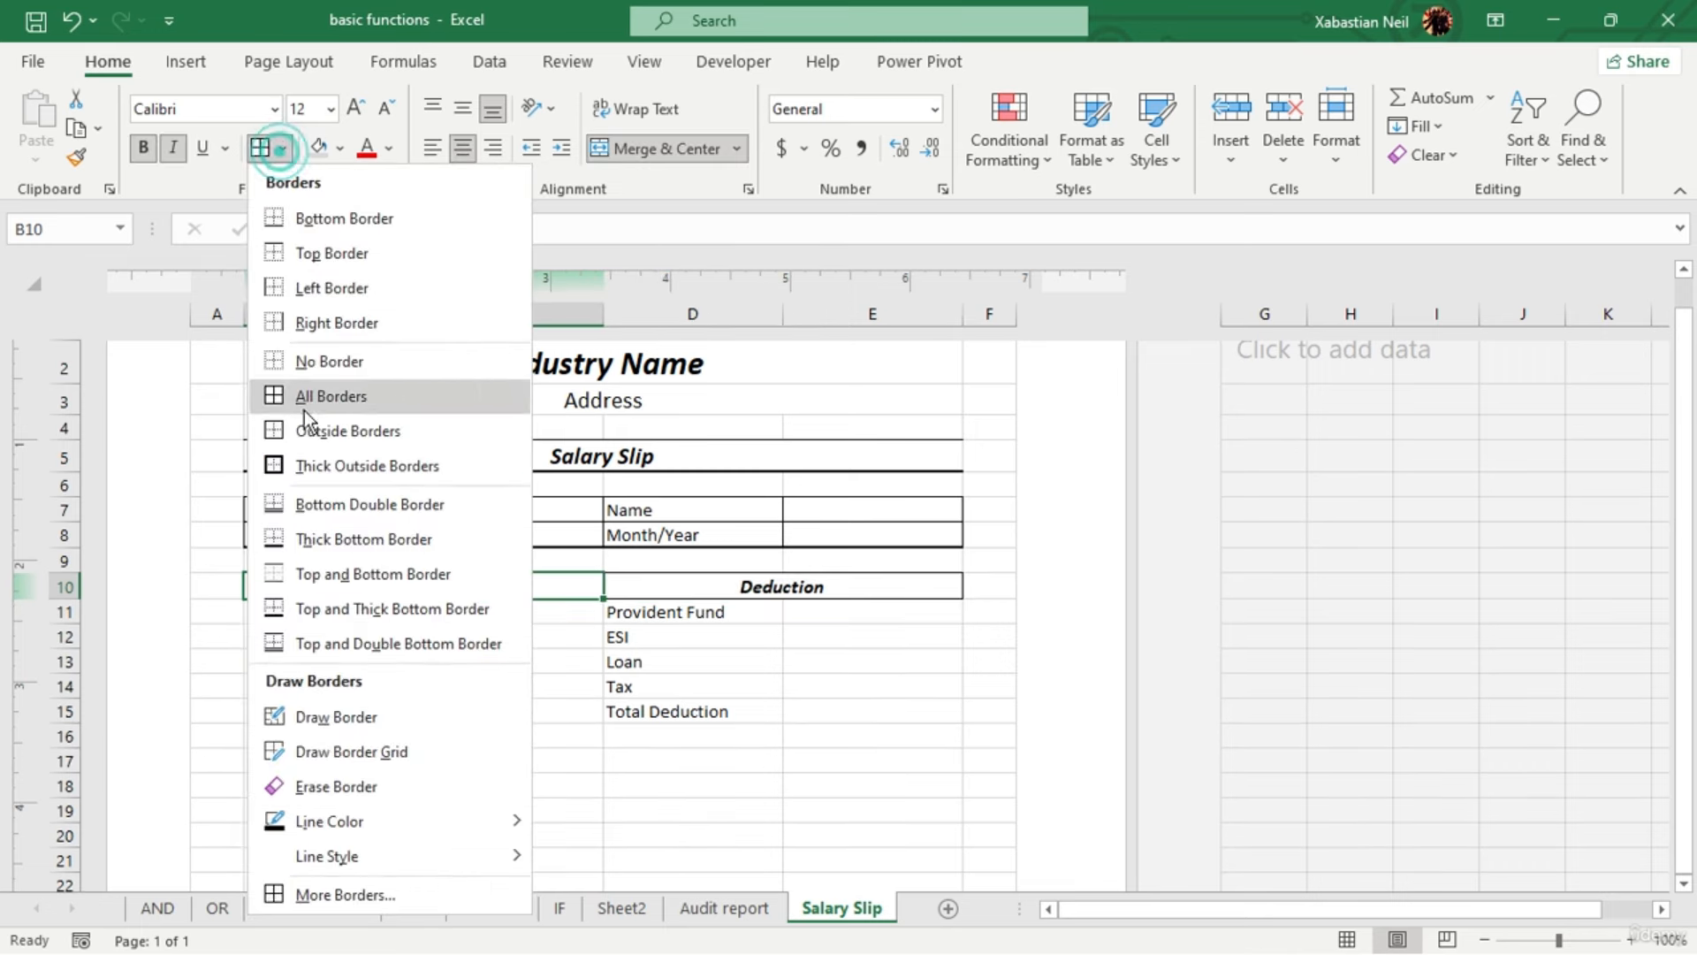
click(328, 608)
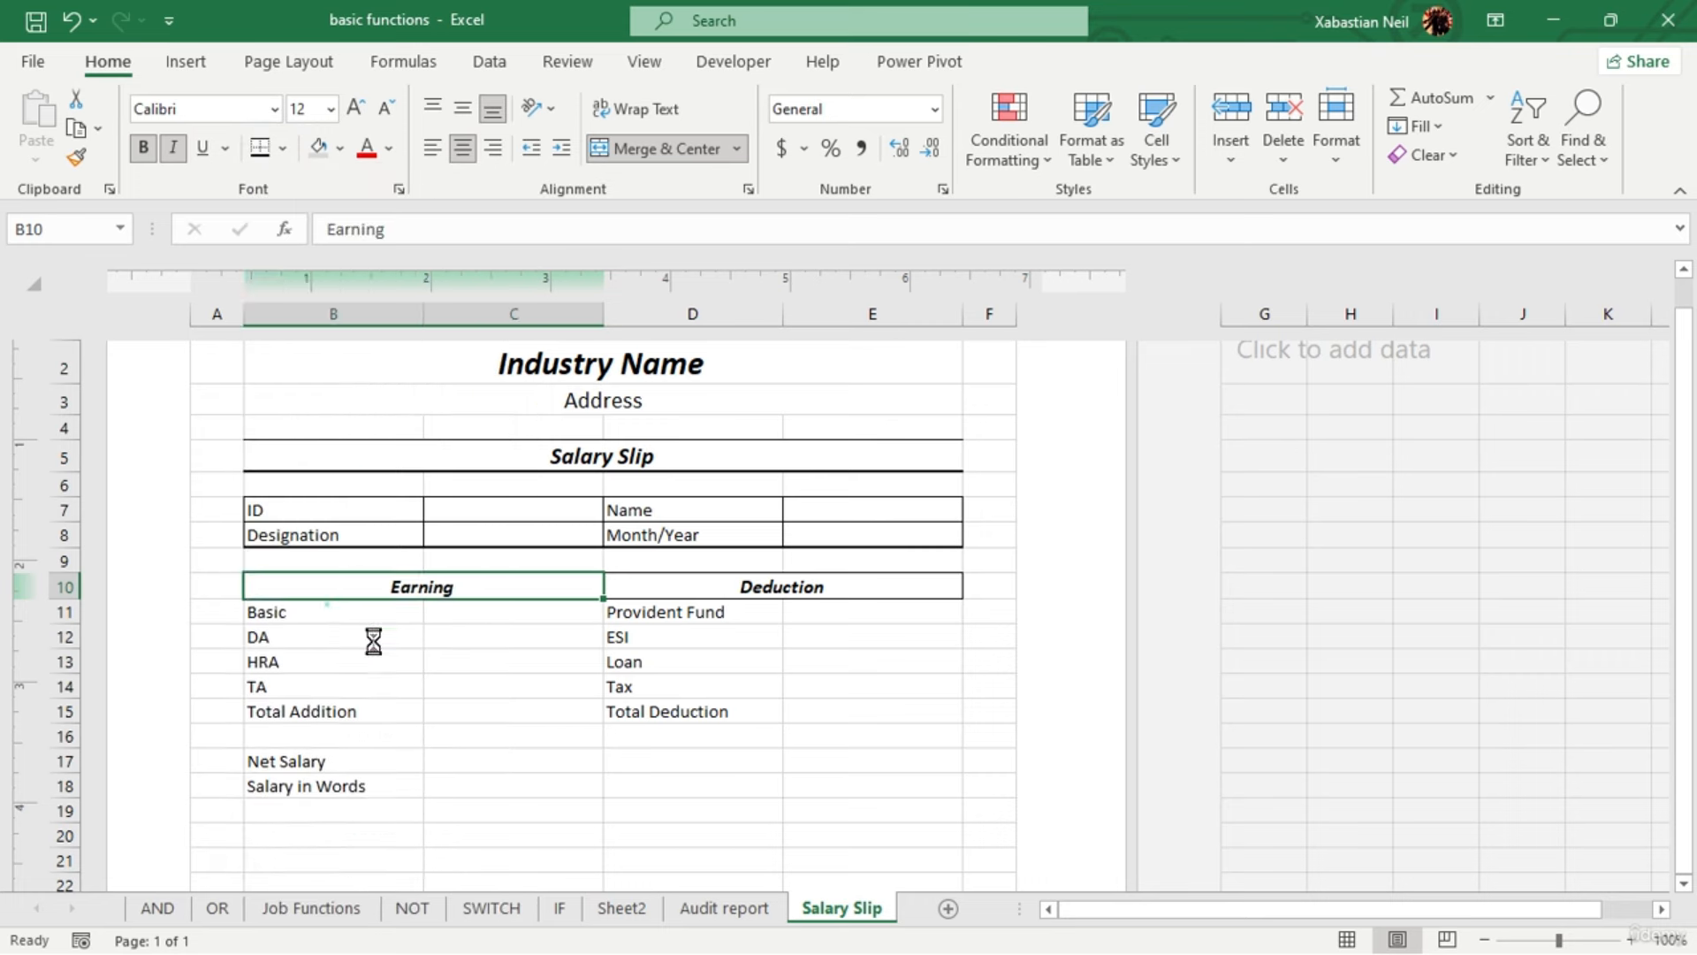
click(886, 710)
click(840, 589)
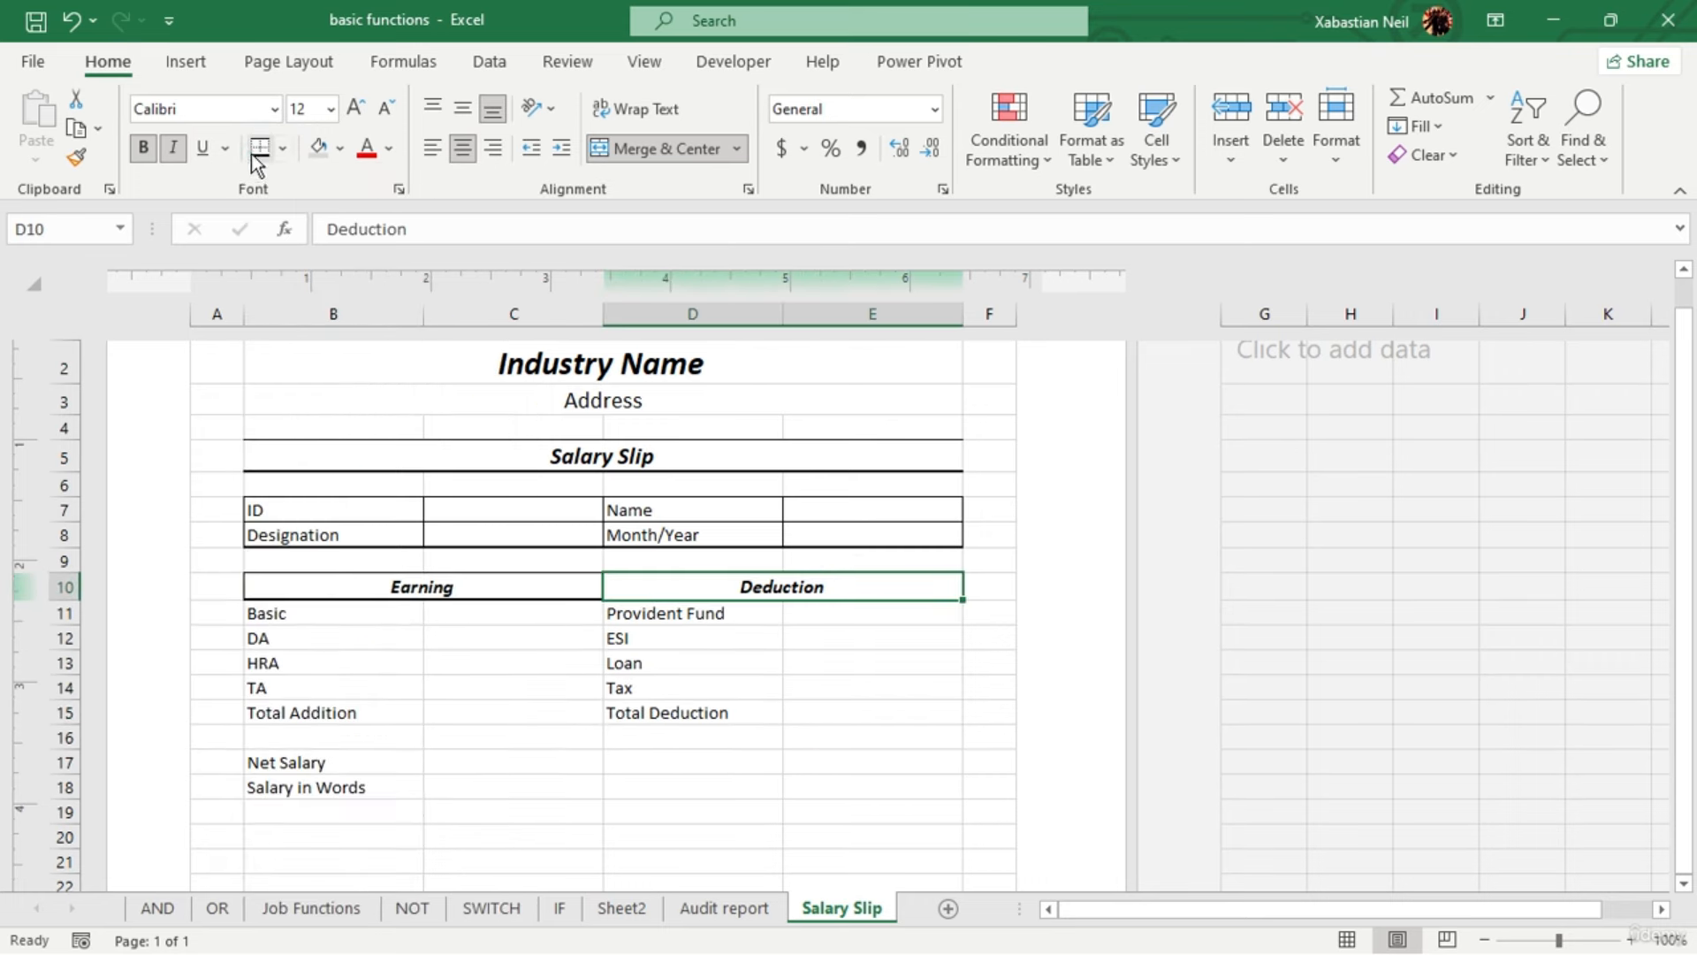
click(619, 760)
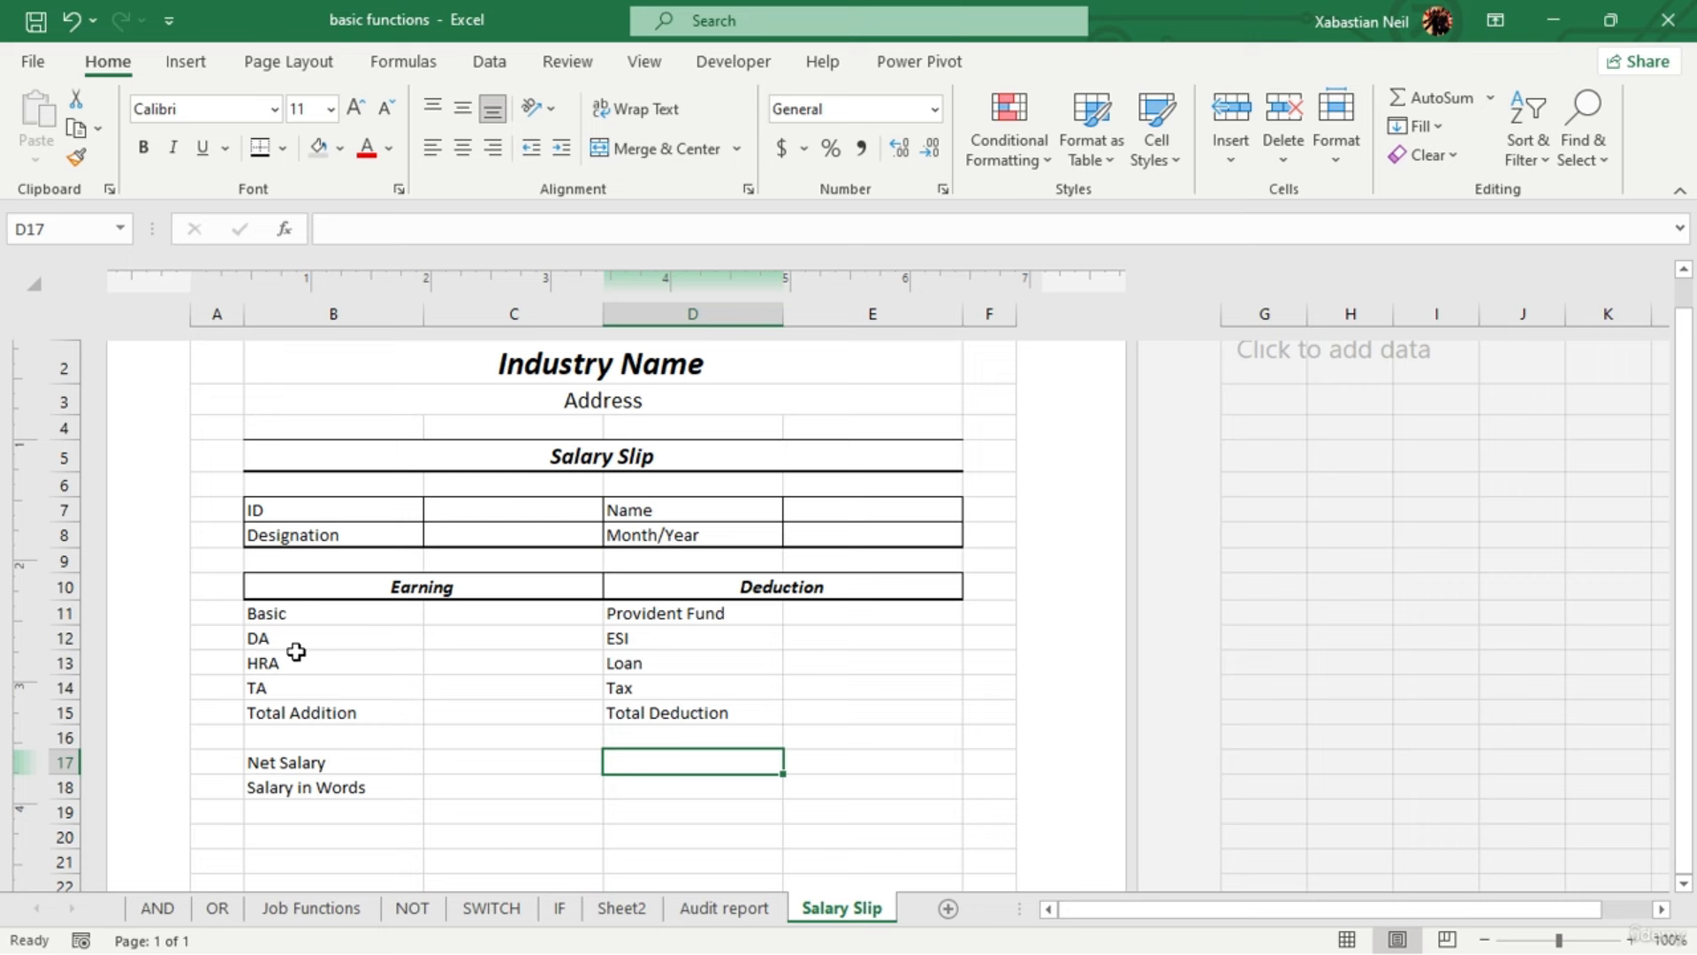
Apply a top and thick bottom border across the HRA and Loan row, B13:E13
drag(296, 663, 815, 659)
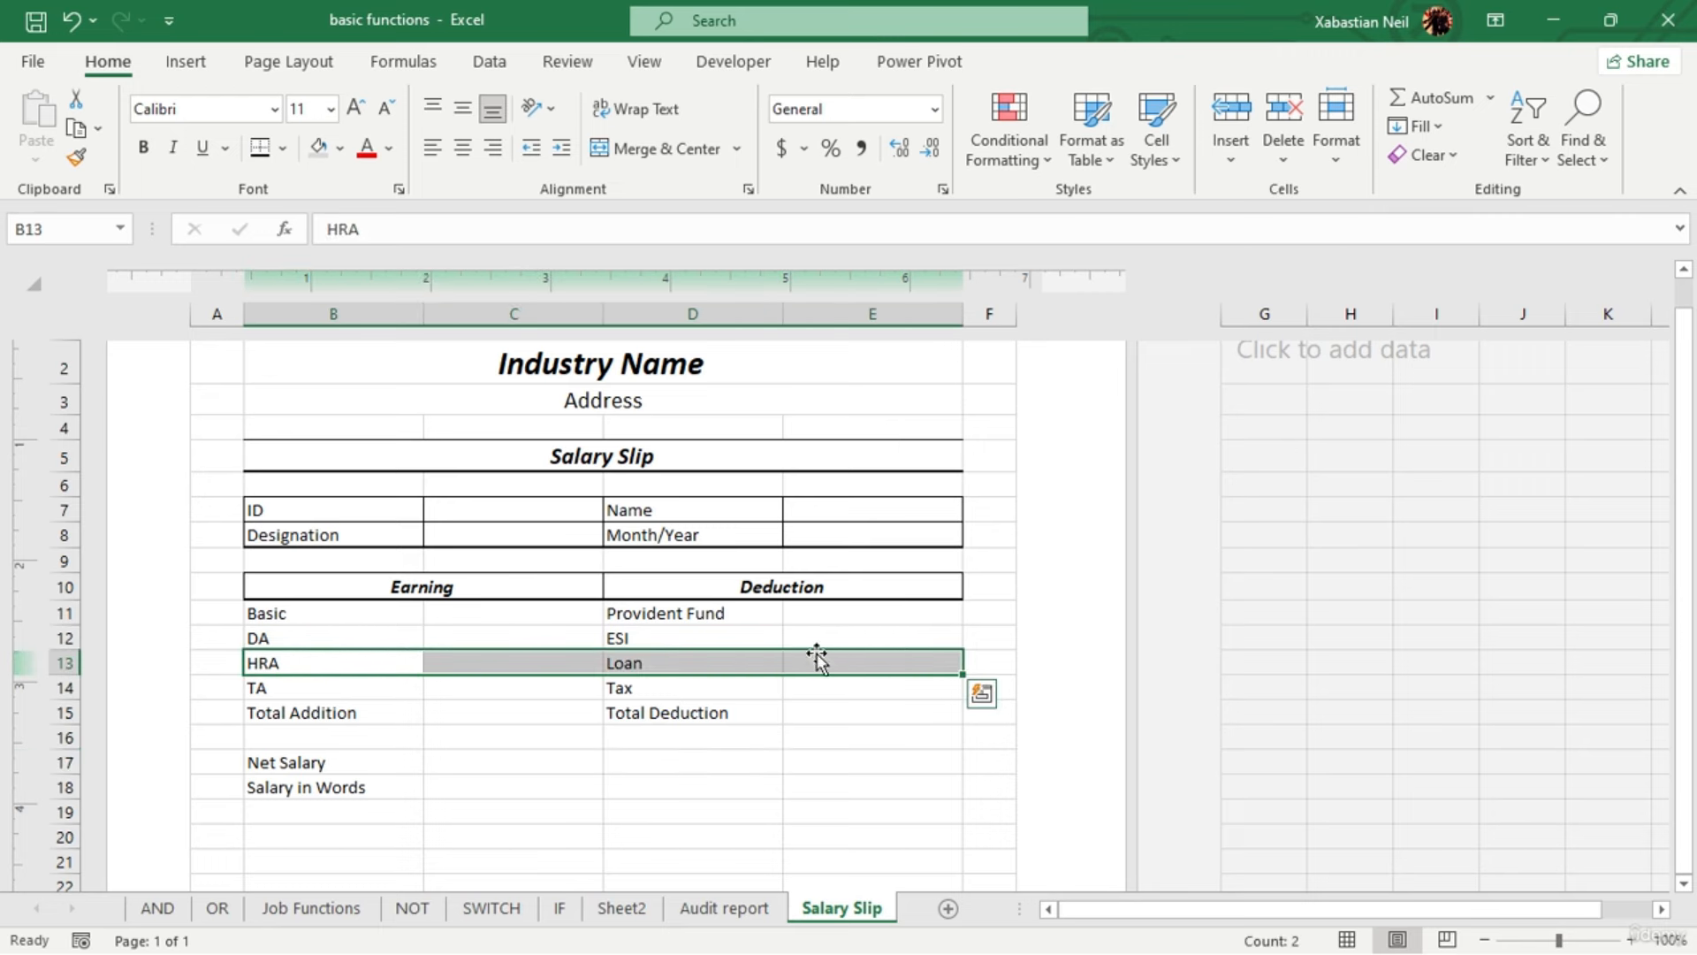
click(262, 150)
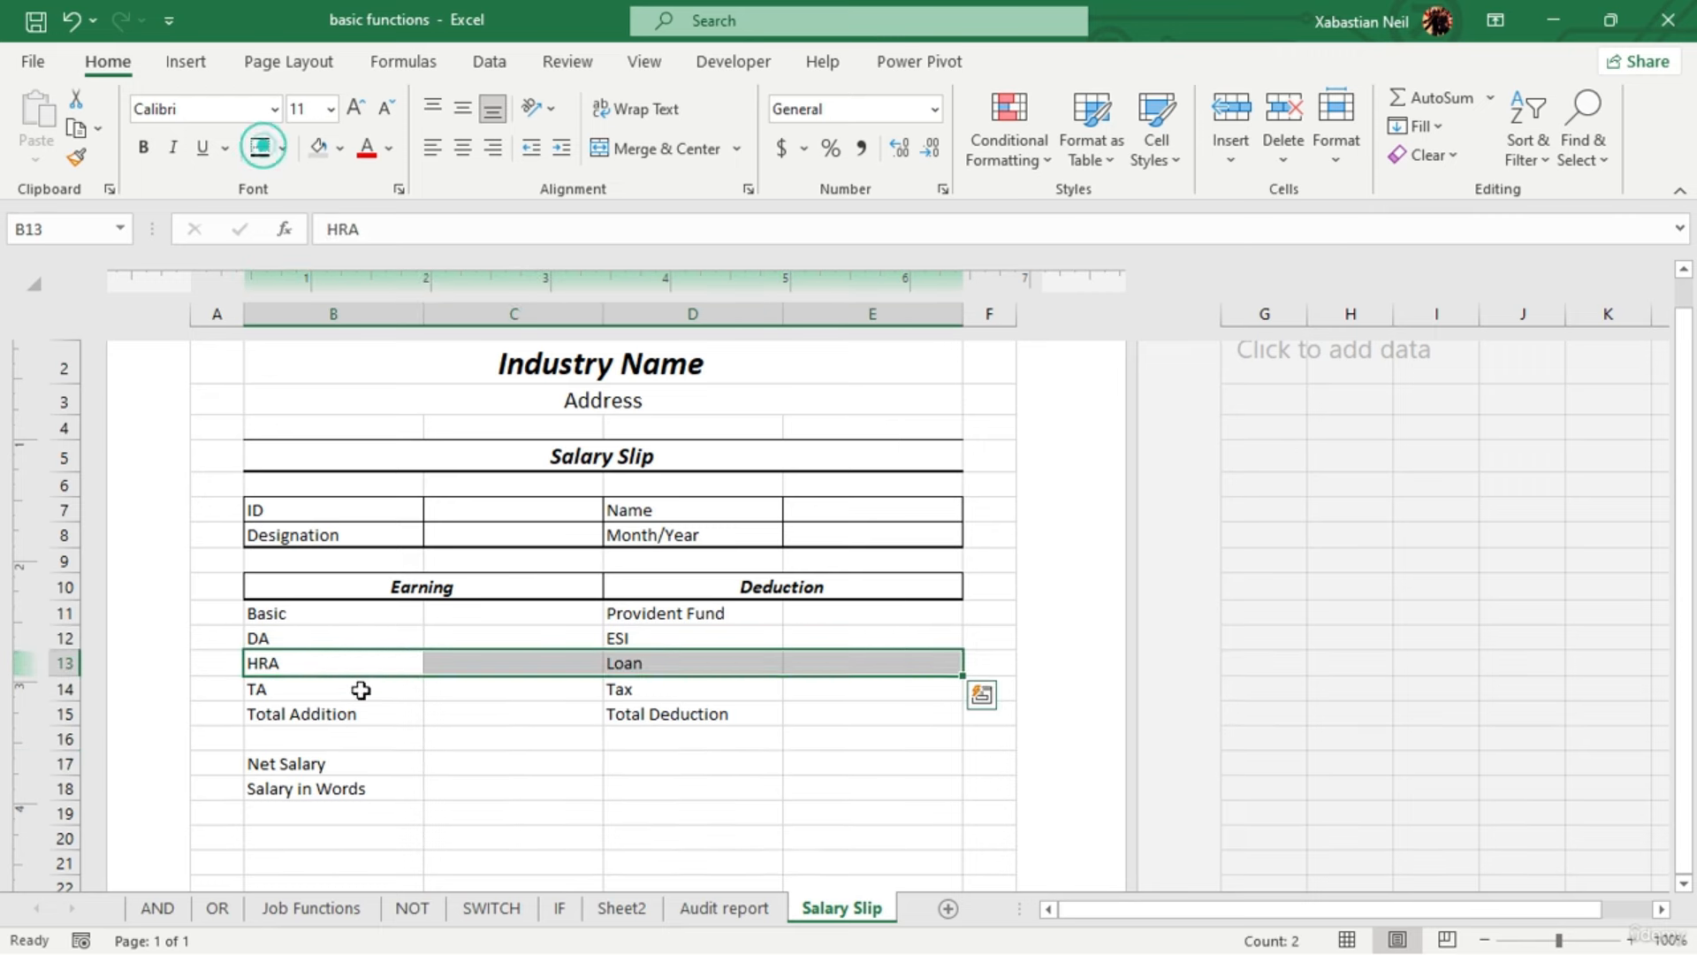
click(360, 688)
Apply all borders to the first three earning and deduction rows, B11:E13
drag(336, 612, 852, 655)
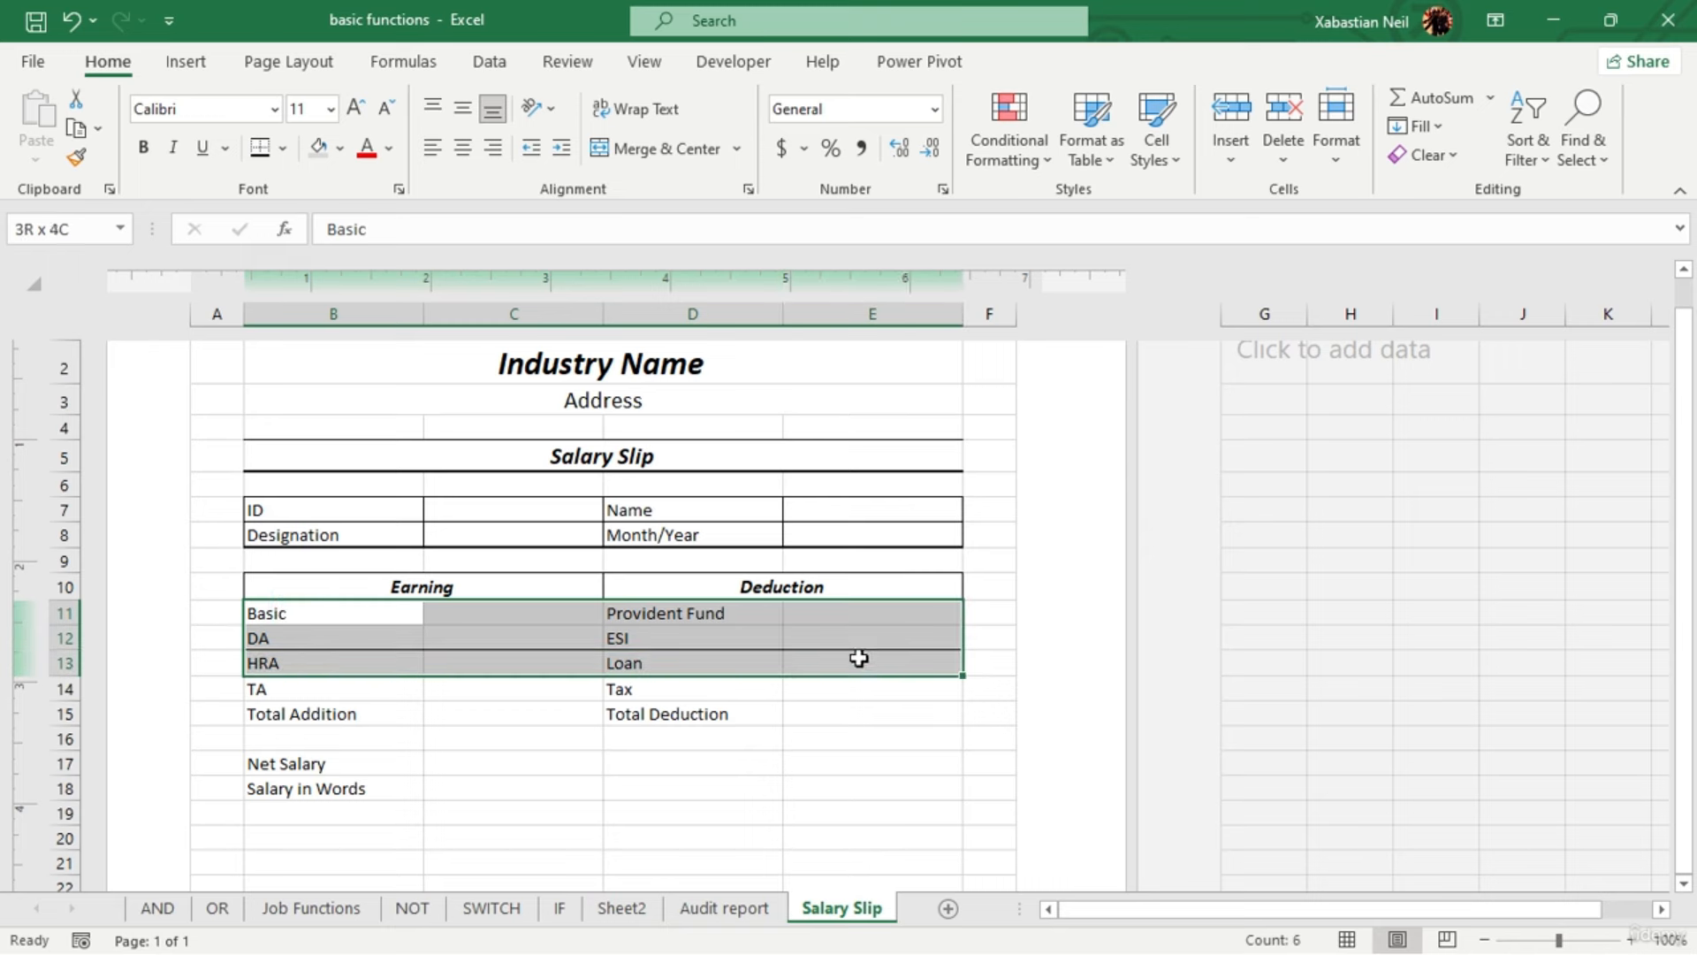
click(283, 149)
click(332, 396)
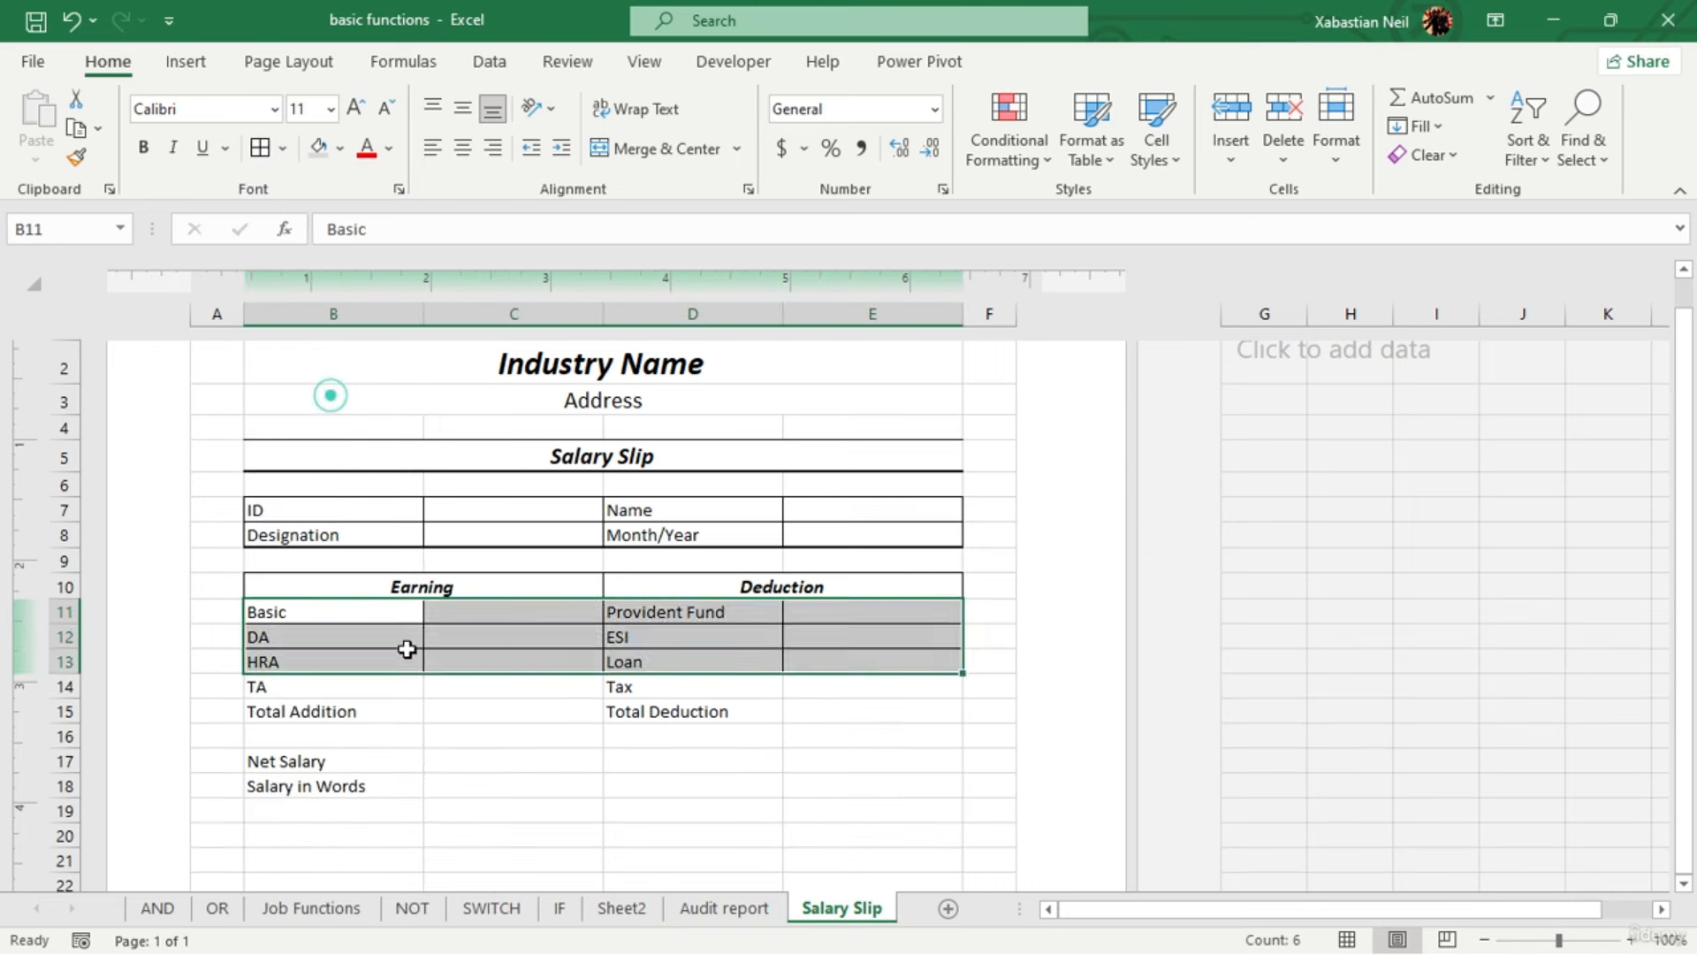
click(452, 718)
Add a thick bottom border under the HRA and Loan row, B13:E13
drag(315, 658, 847, 664)
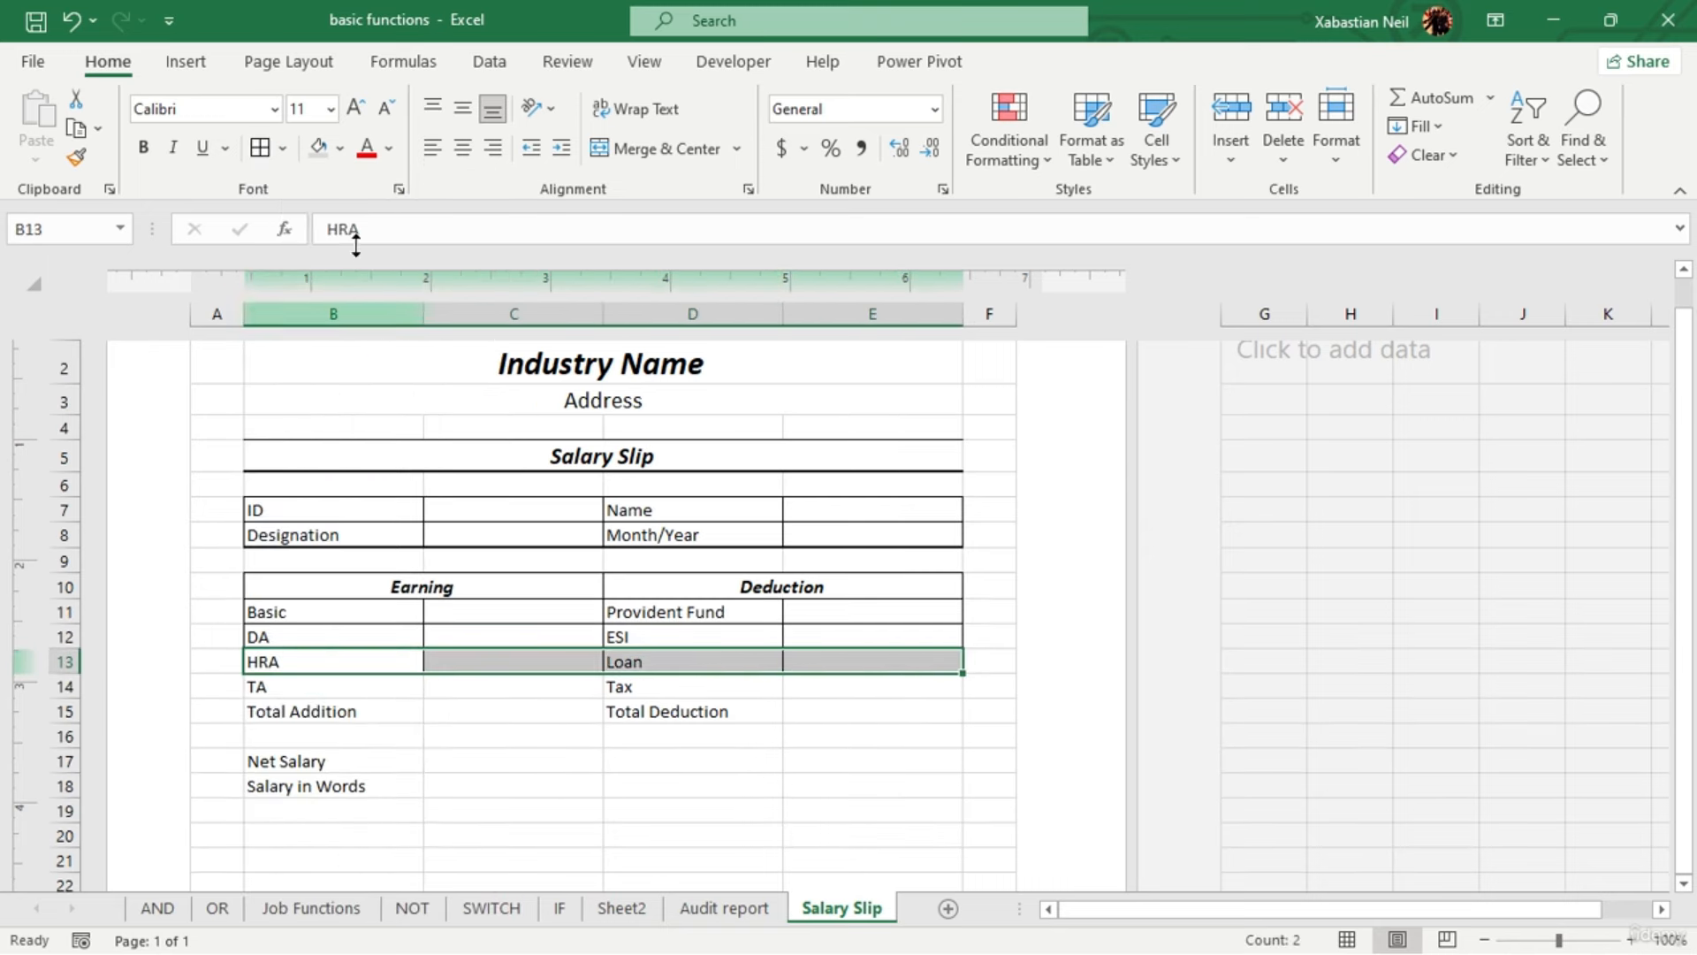
click(280, 149)
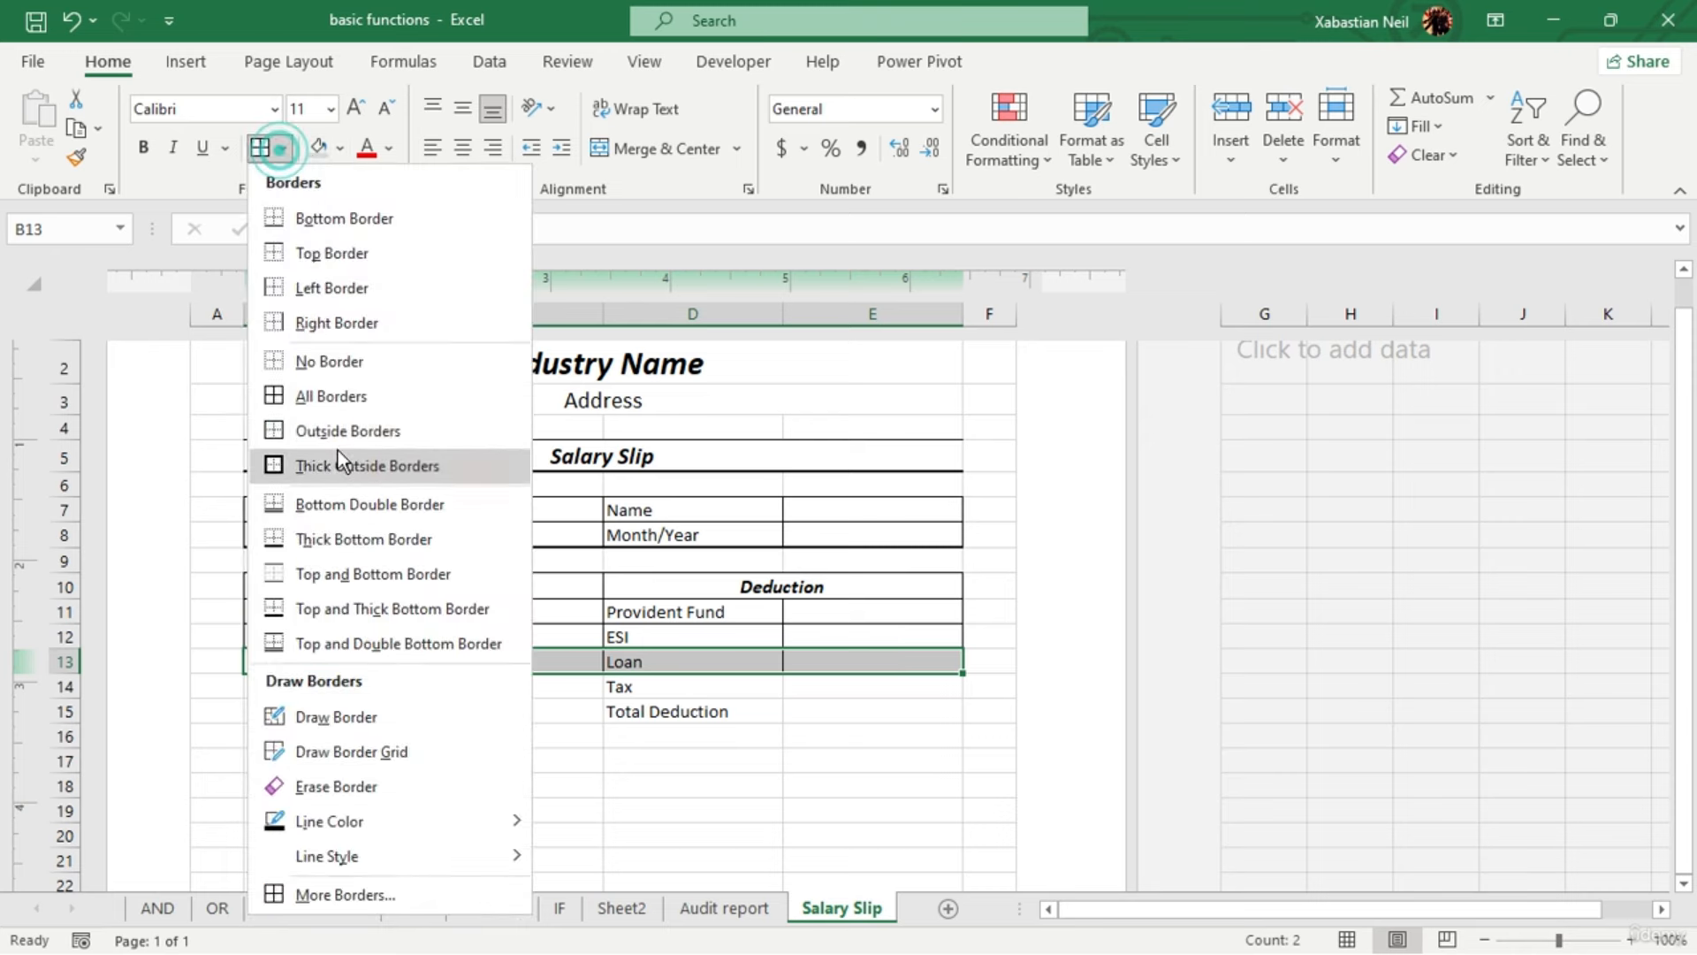
click(337, 538)
click(587, 811)
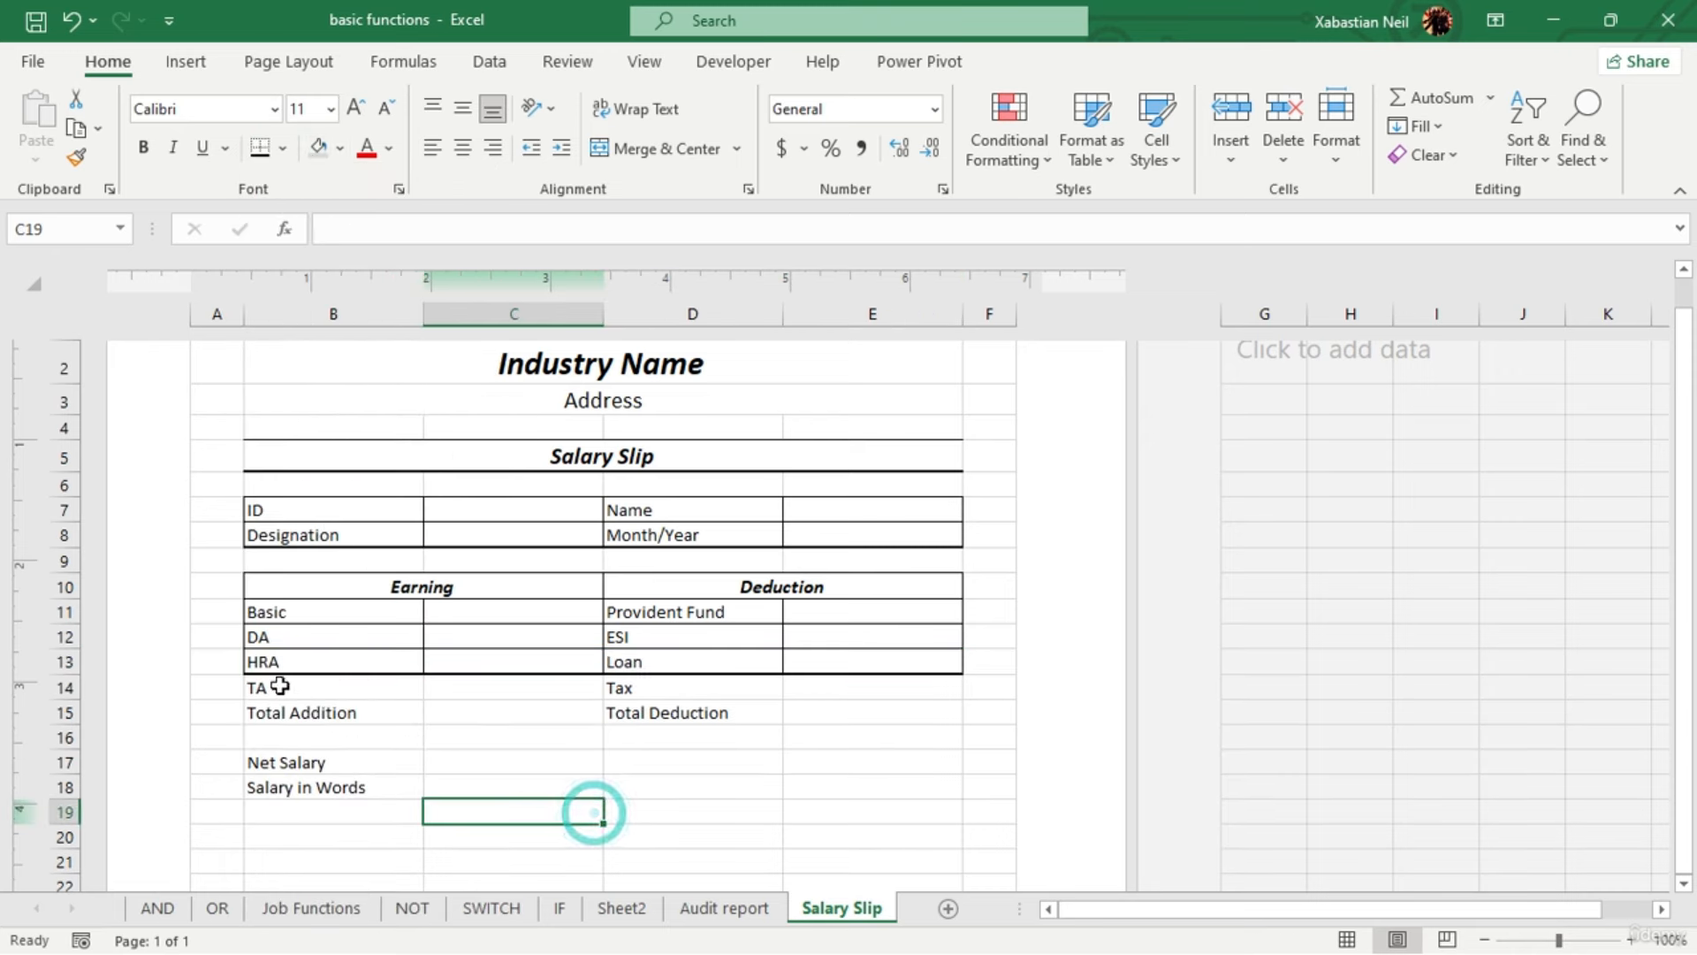
Apply all borders to B14:E17, from the TA row through the Net Salary row
drag(277, 686, 860, 723)
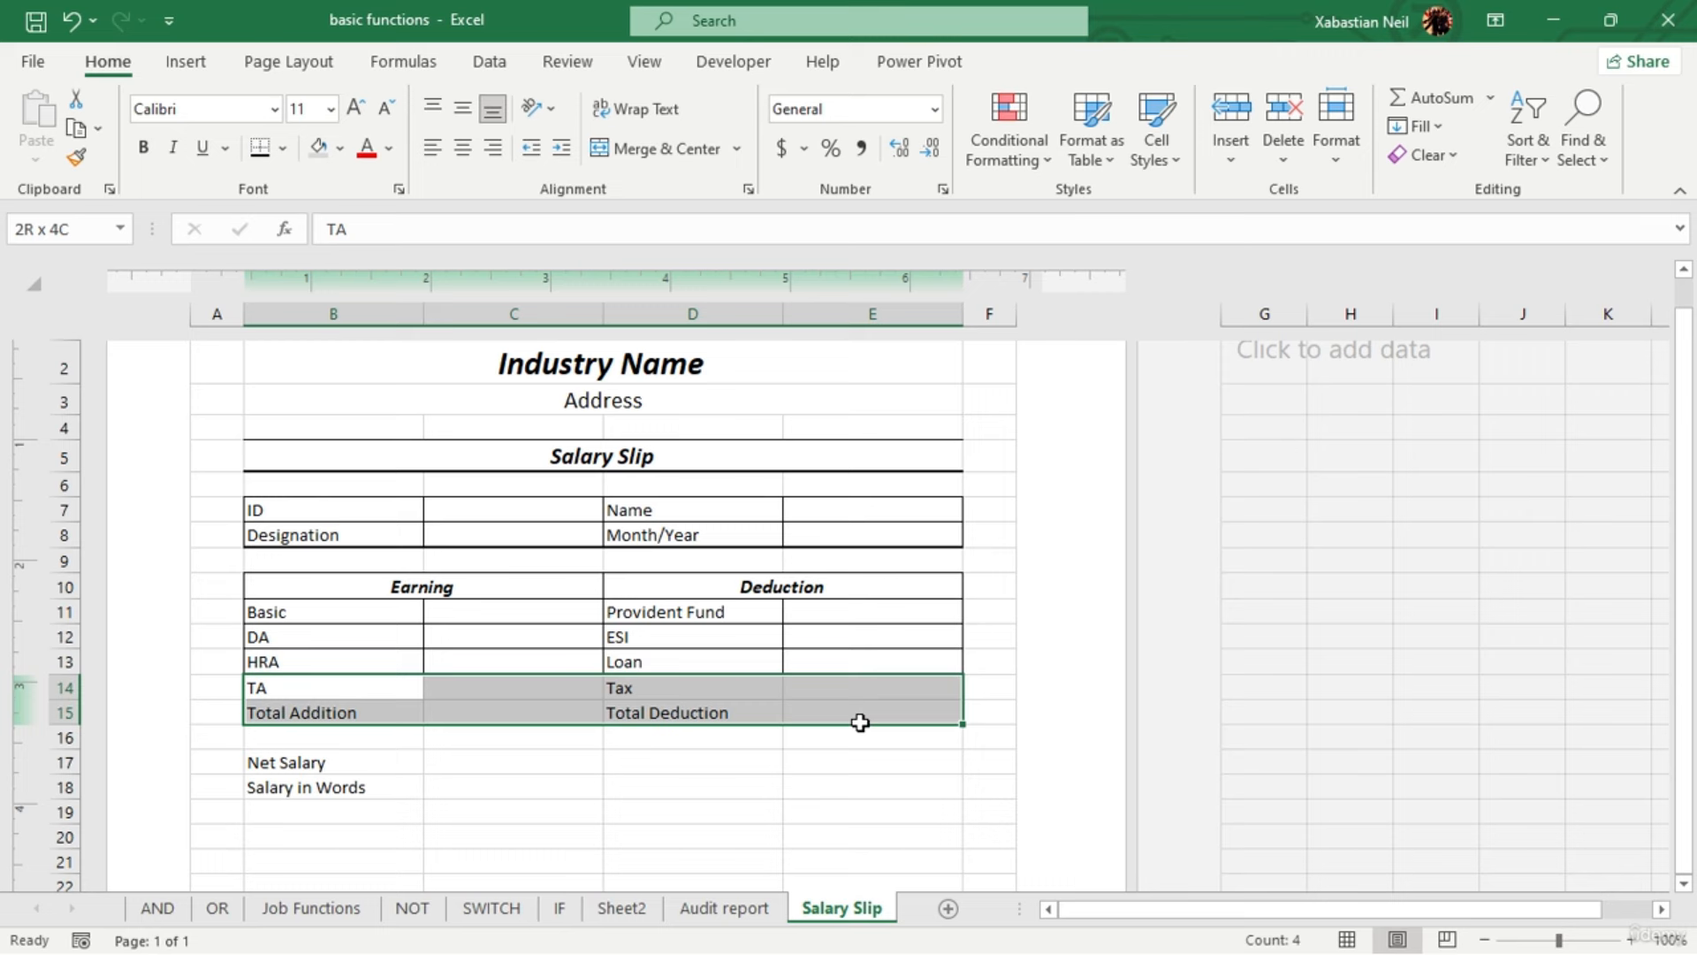
drag(860, 724, 863, 757)
click(281, 149)
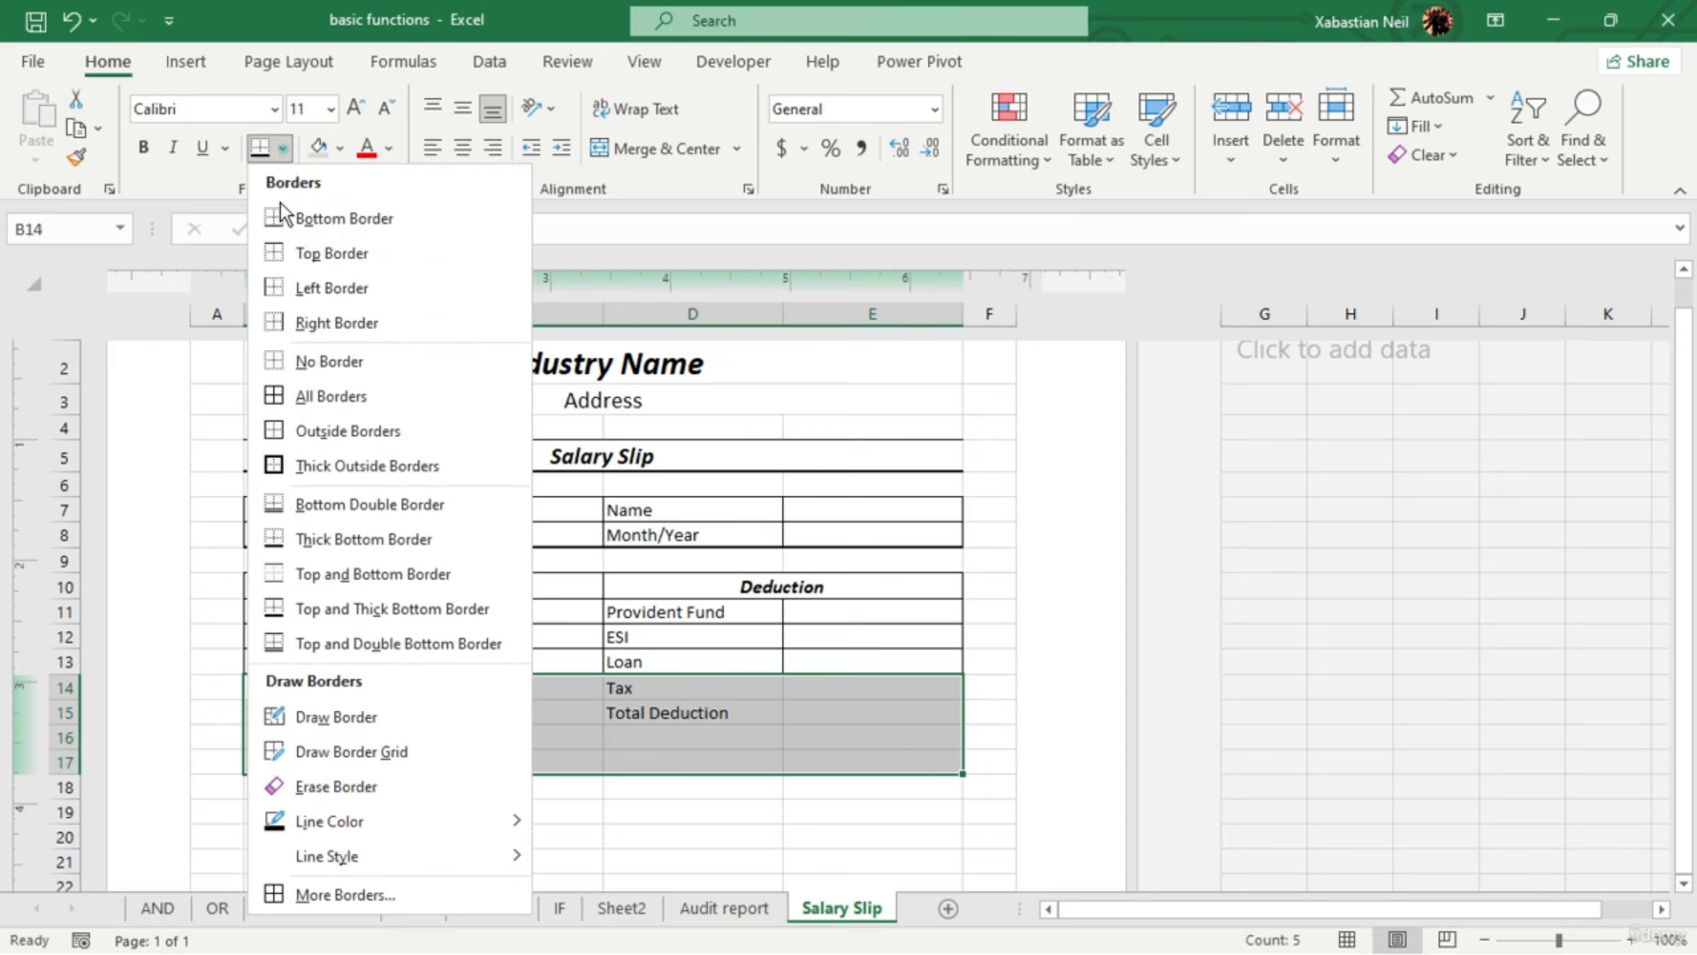
click(305, 389)
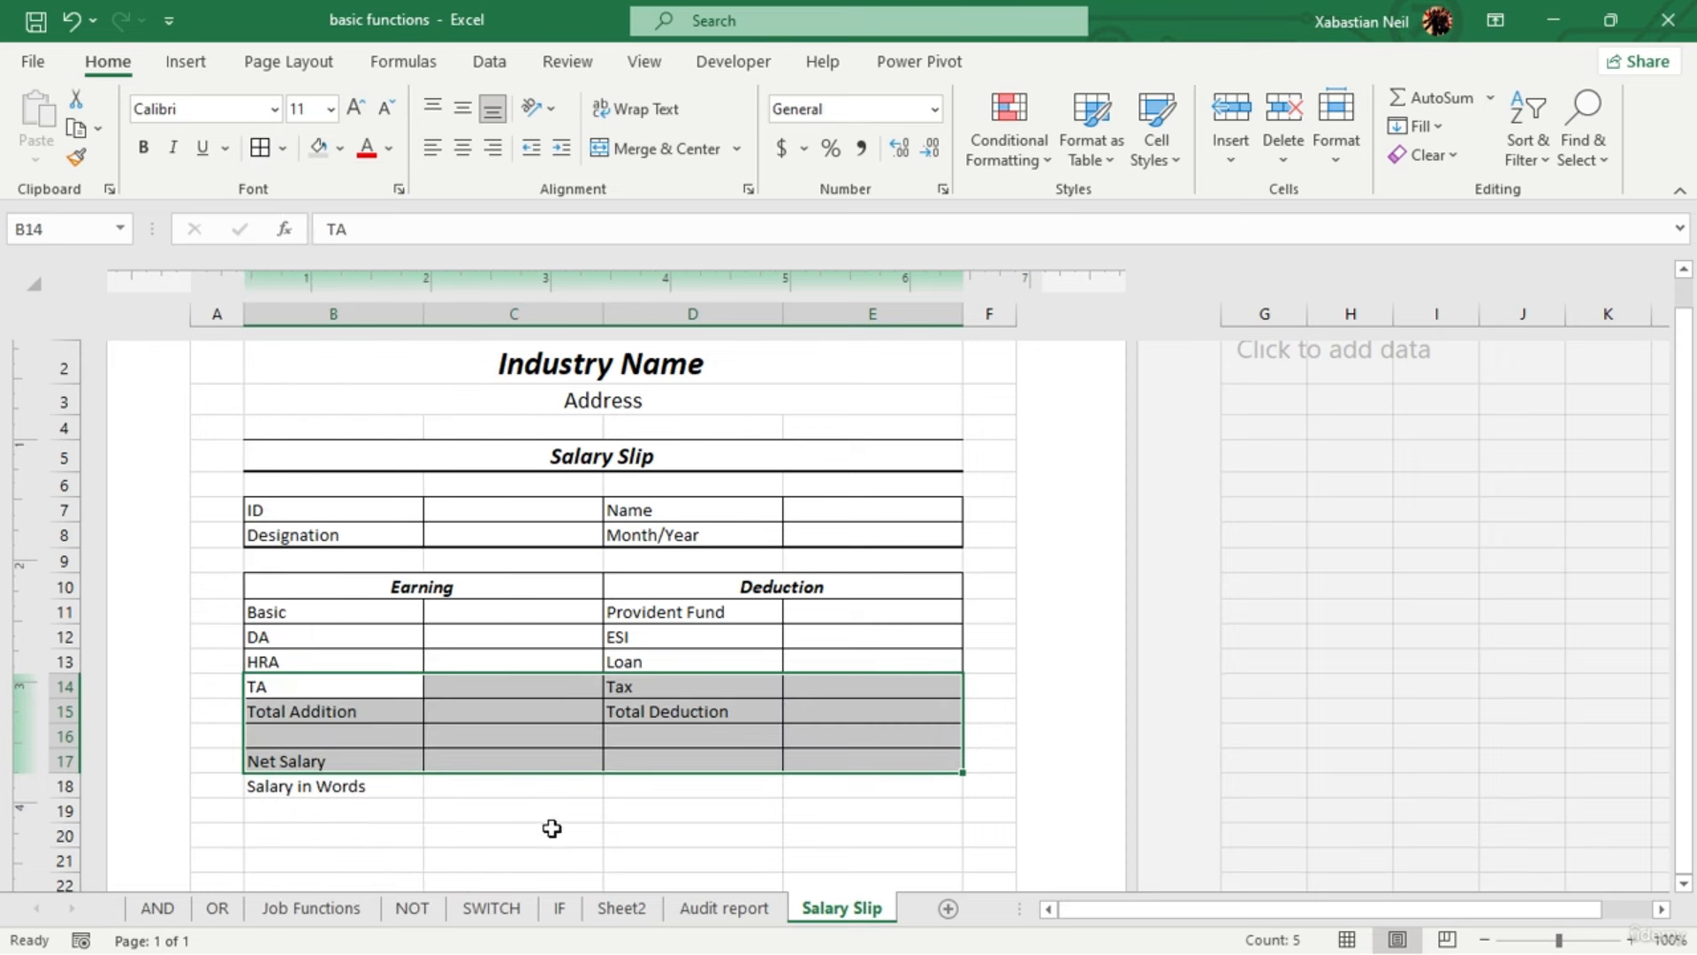
click(412, 829)
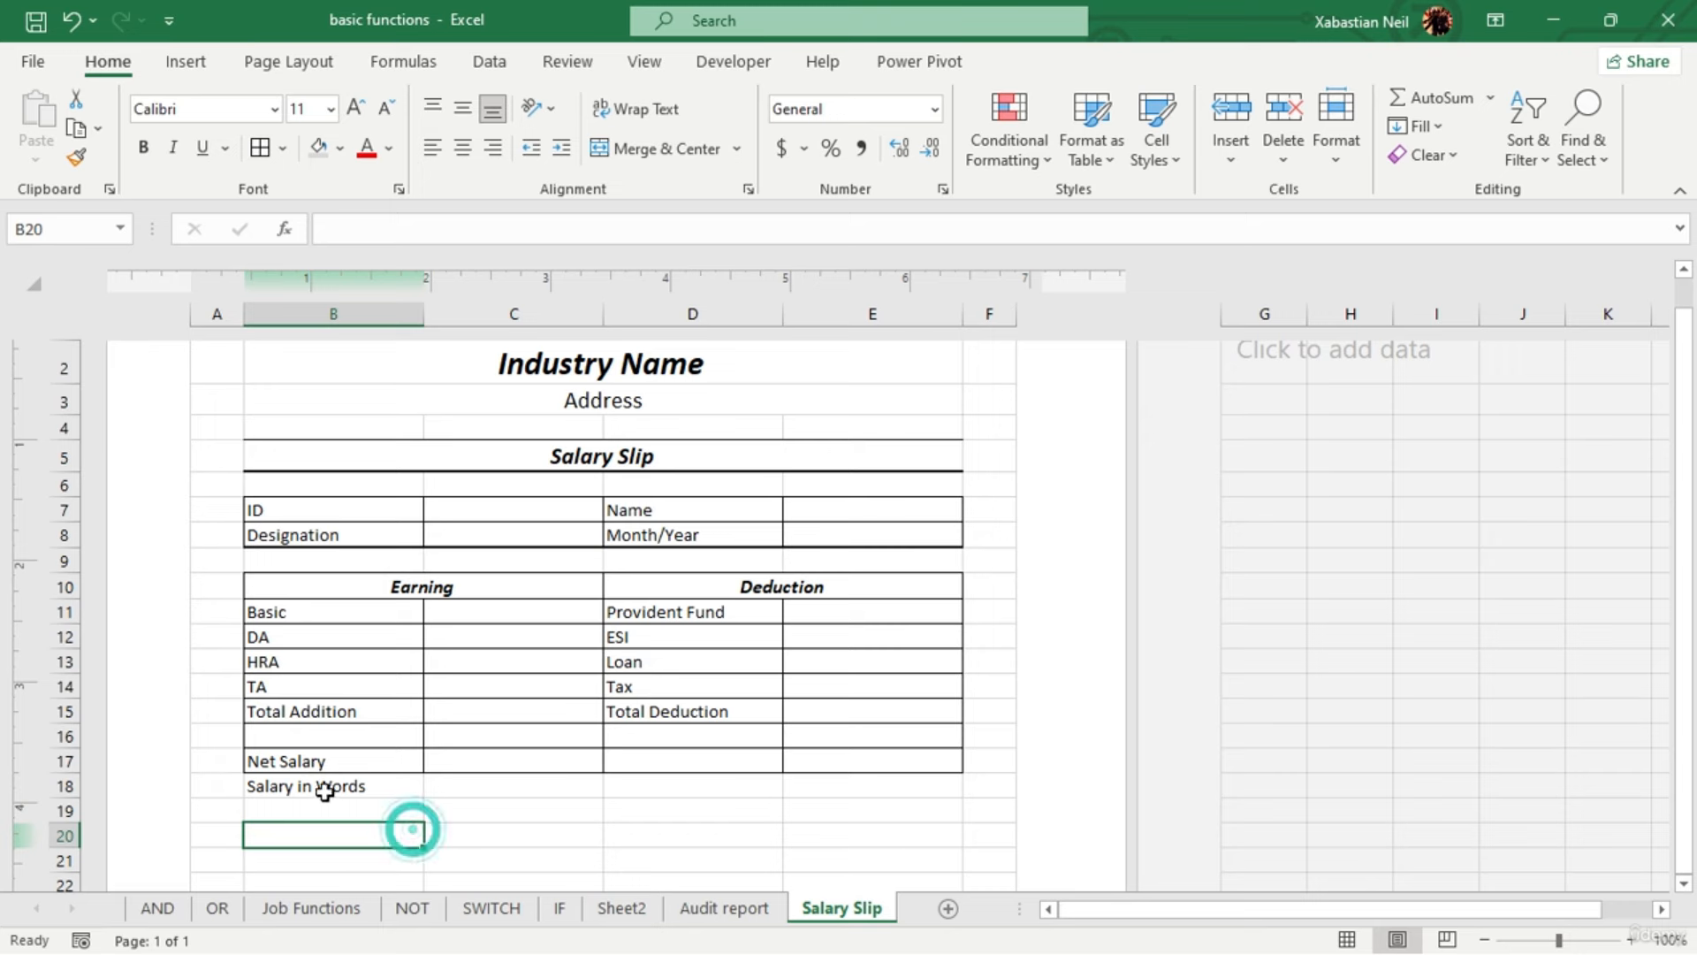
Apply all borders and a thick bottom border to the Salary in Words row, B18:E18
drag(327, 787, 848, 785)
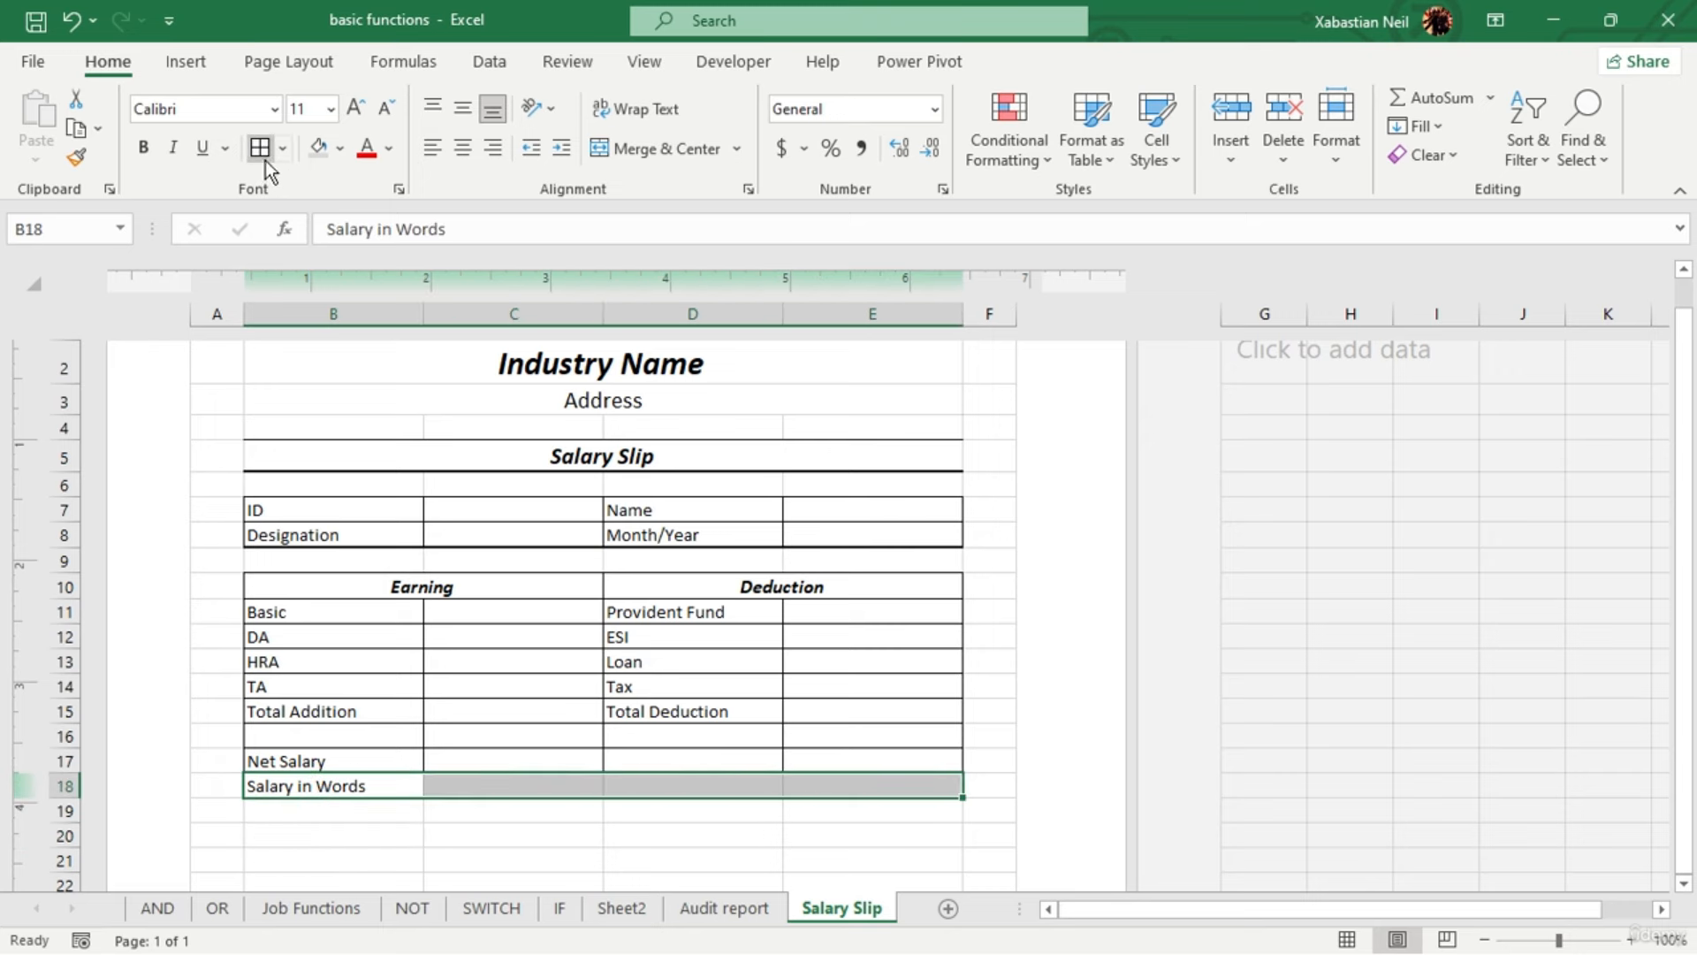
click(283, 152)
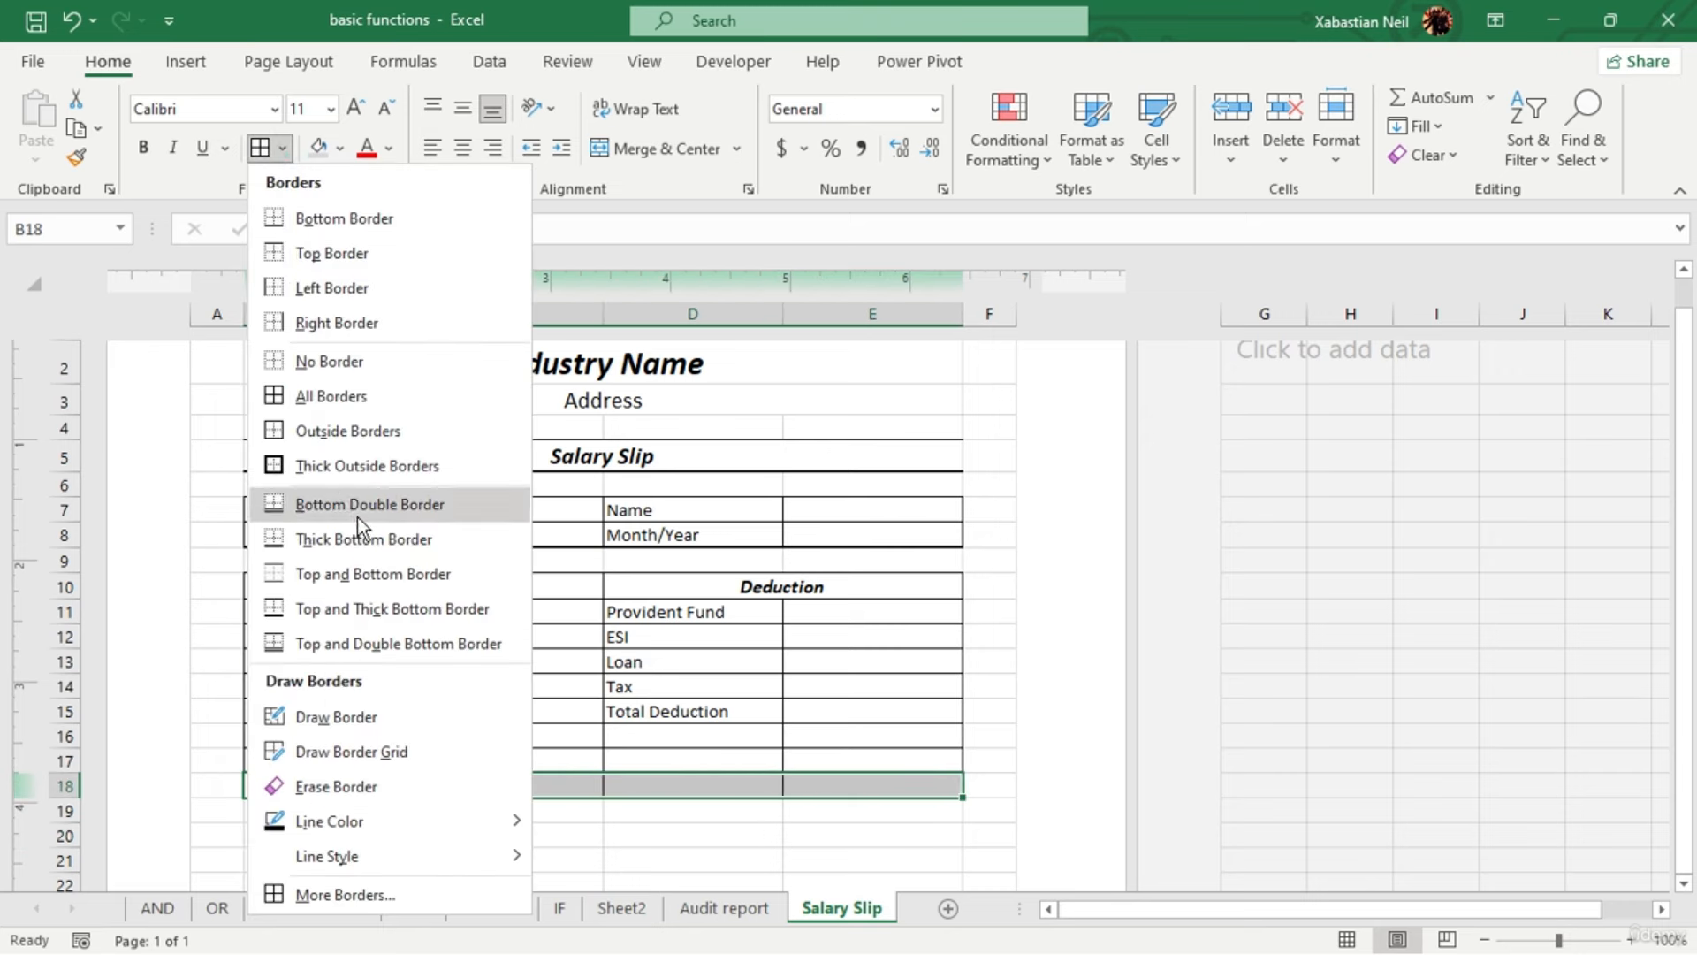
click(380, 537)
click(341, 809)
Add a thick bottom border under the Net Salary row, B17:E17
click(354, 761)
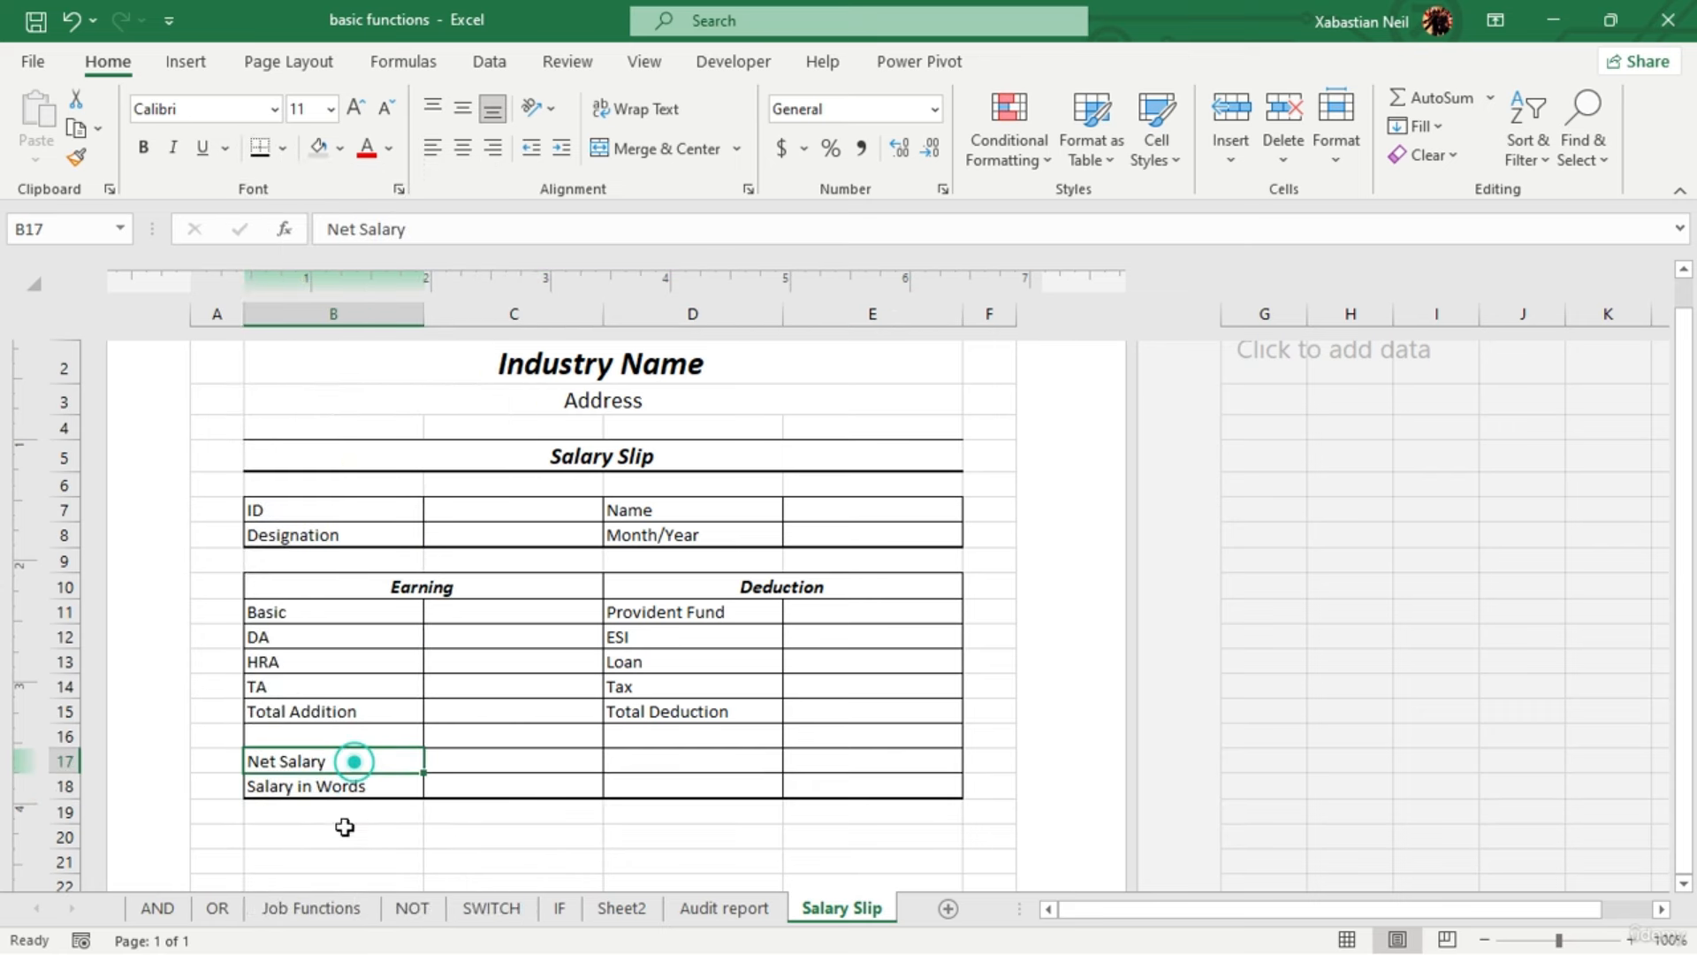
drag(404, 757, 867, 761)
click(258, 143)
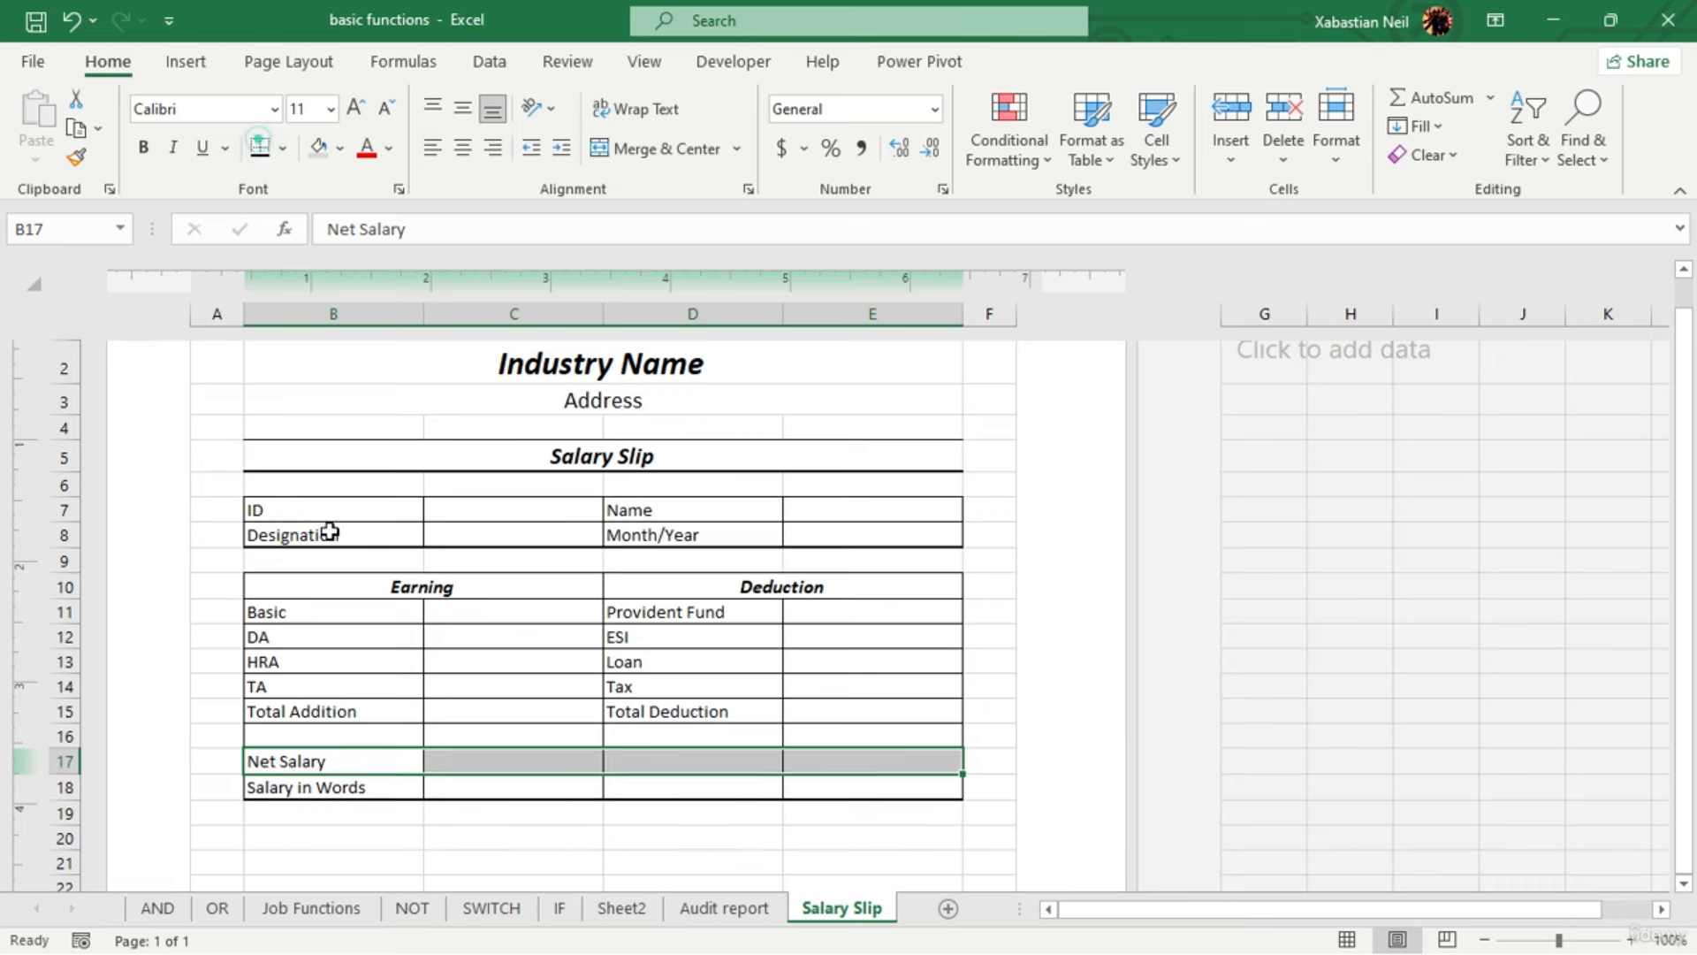
click(621, 856)
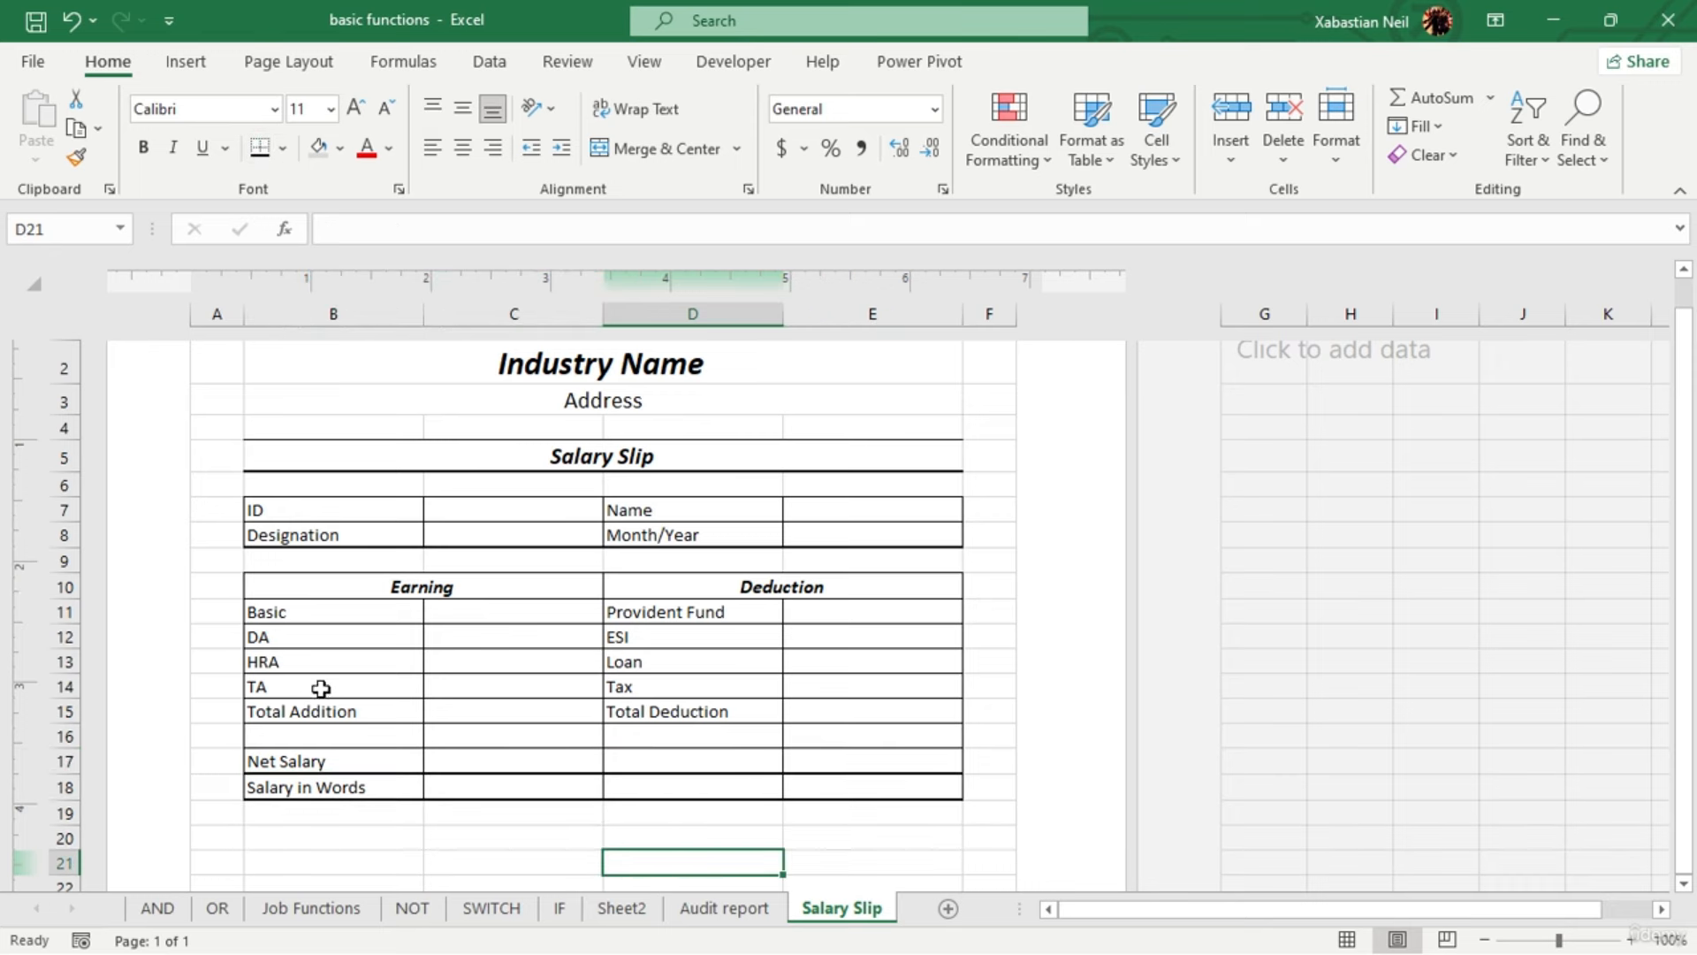
Add a thick bottom border under the HRA and Loan row, B13:E13
drag(287, 661, 292, 686)
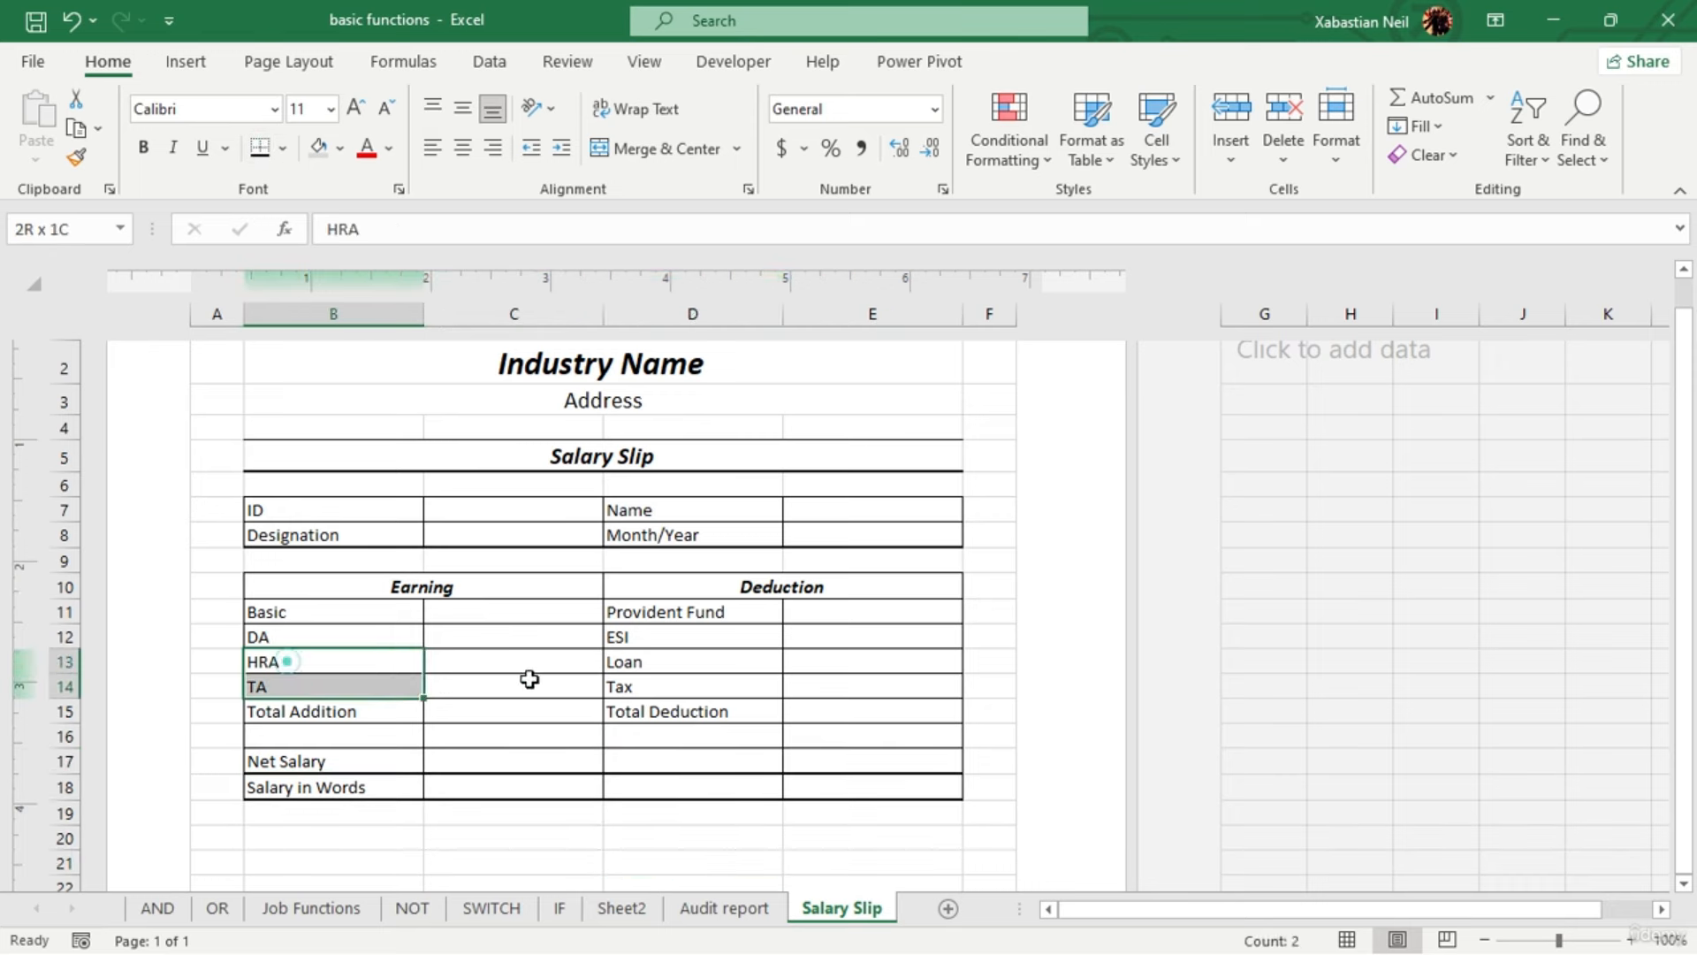
drag(529, 679, 849, 663)
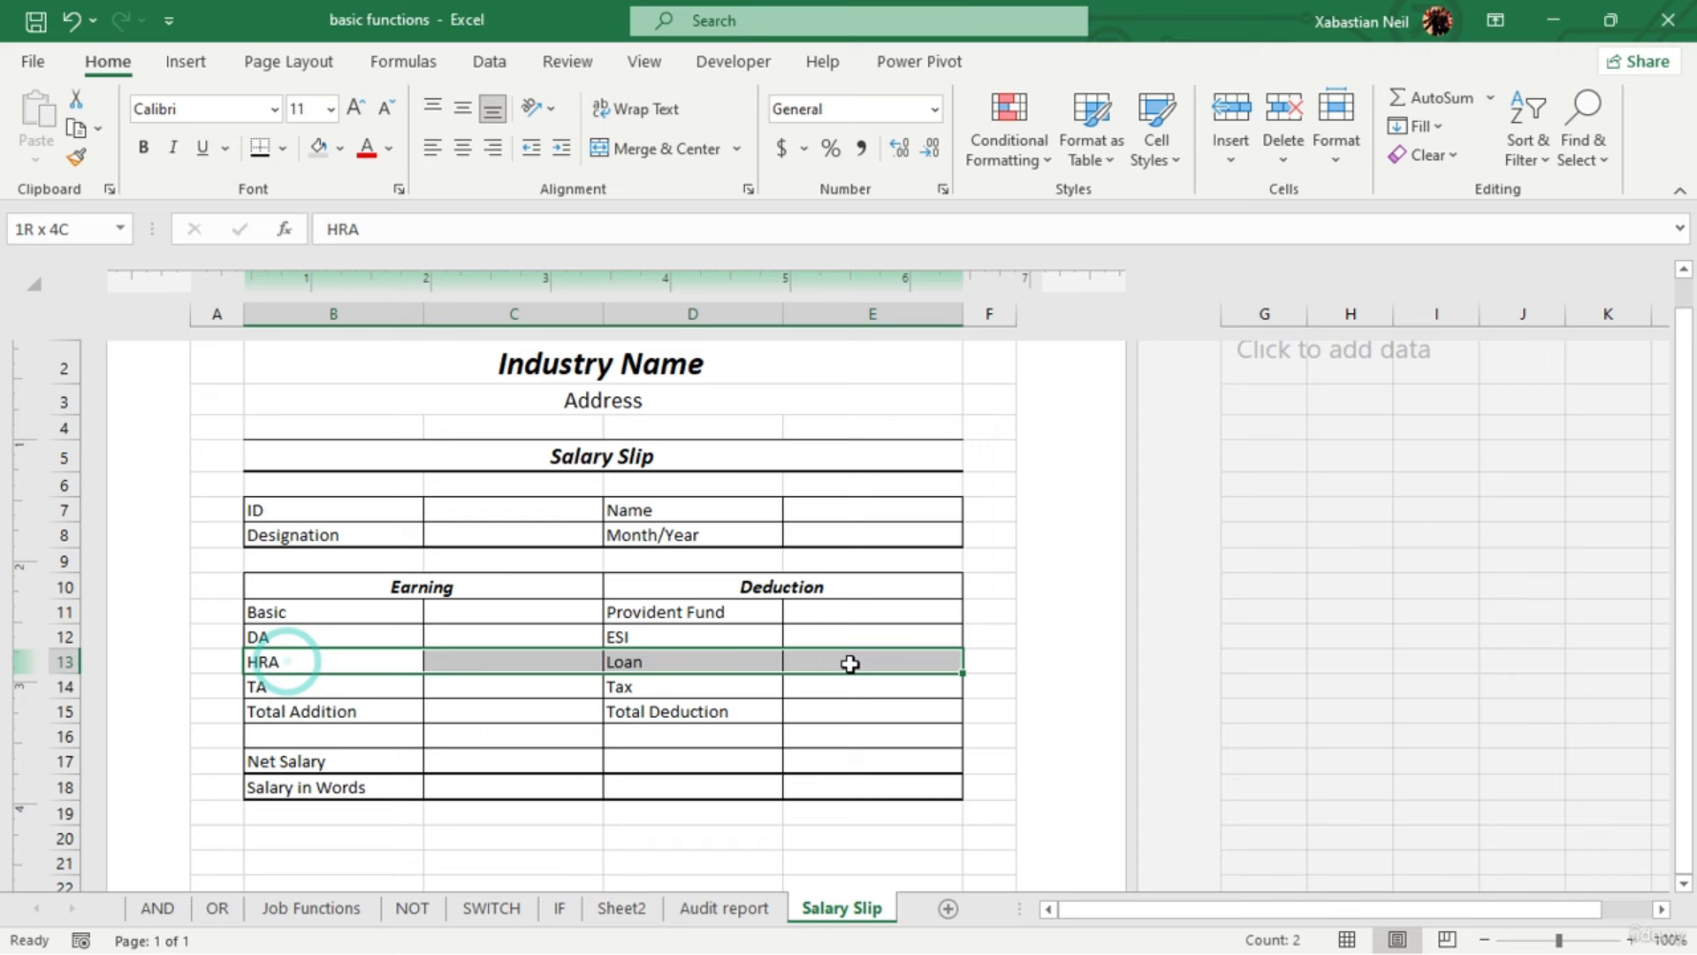
click(263, 156)
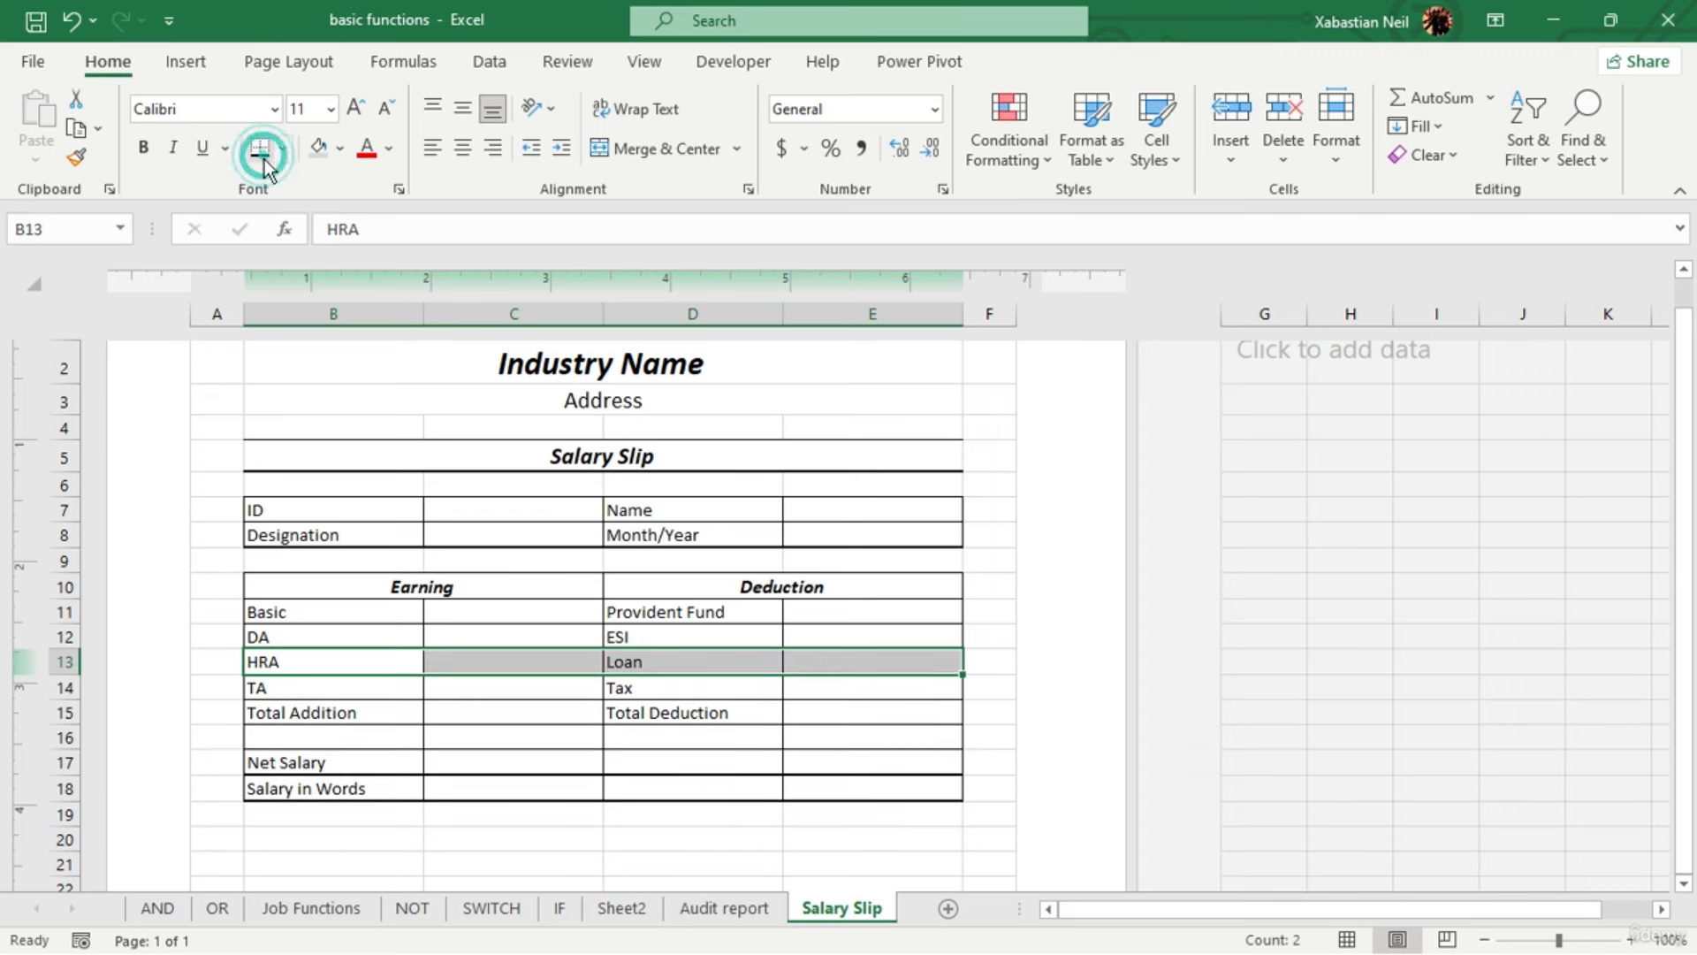
click(576, 838)
Enlarge the labels below the Earning and Deduction headings to size 12, and make ID, Designation, Name and Month/Year bold italic
click(355, 108)
drag(333, 510, 333, 534)
click(145, 148)
click(174, 148)
drag(693, 510, 693, 535)
click(145, 151)
click(173, 150)
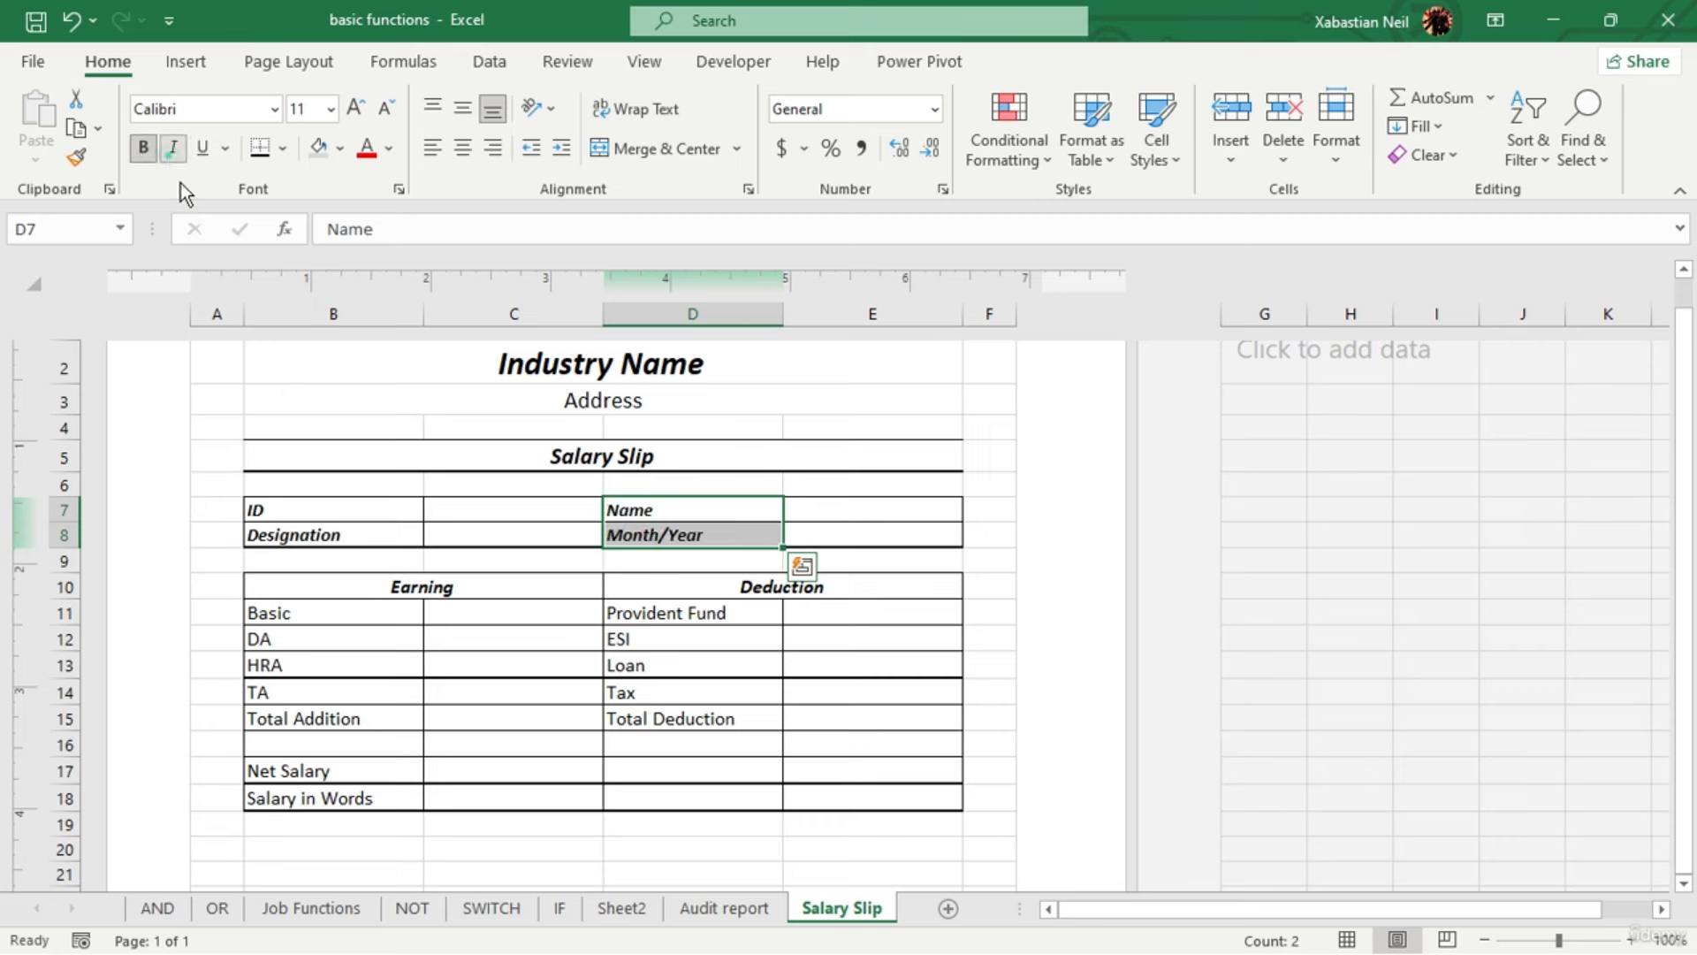
Make the Net Salary and Salary in Words labels in B17:B18 bold and italic
click(684, 653)
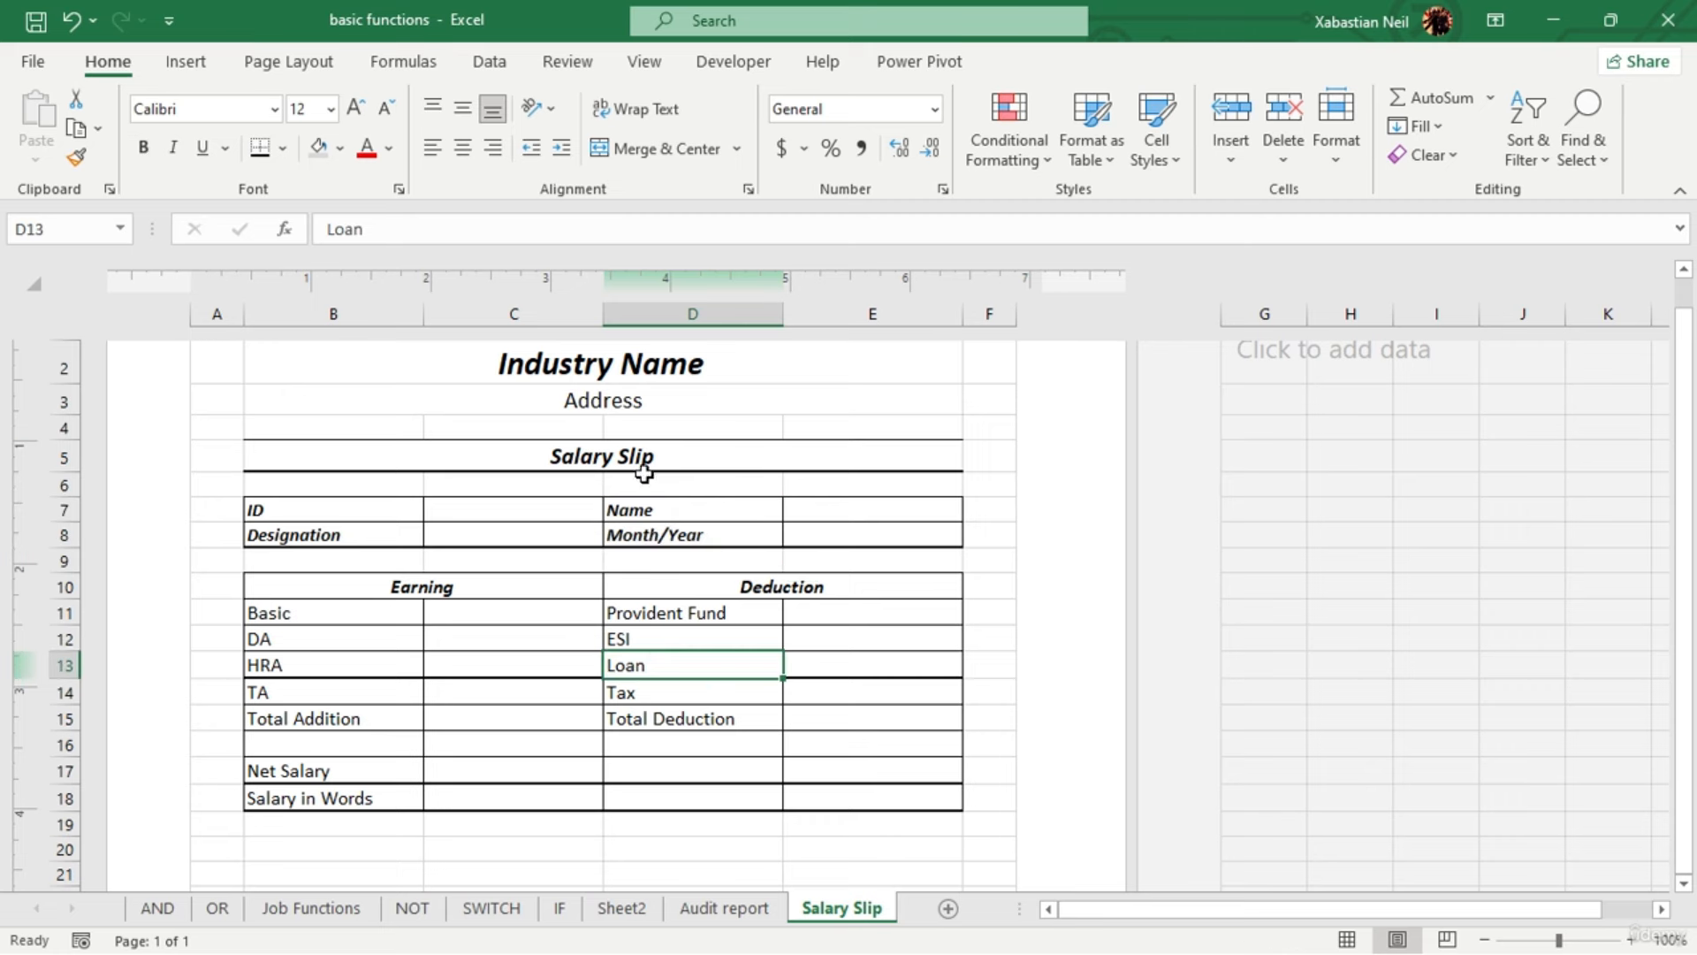
drag(352, 772, 352, 800)
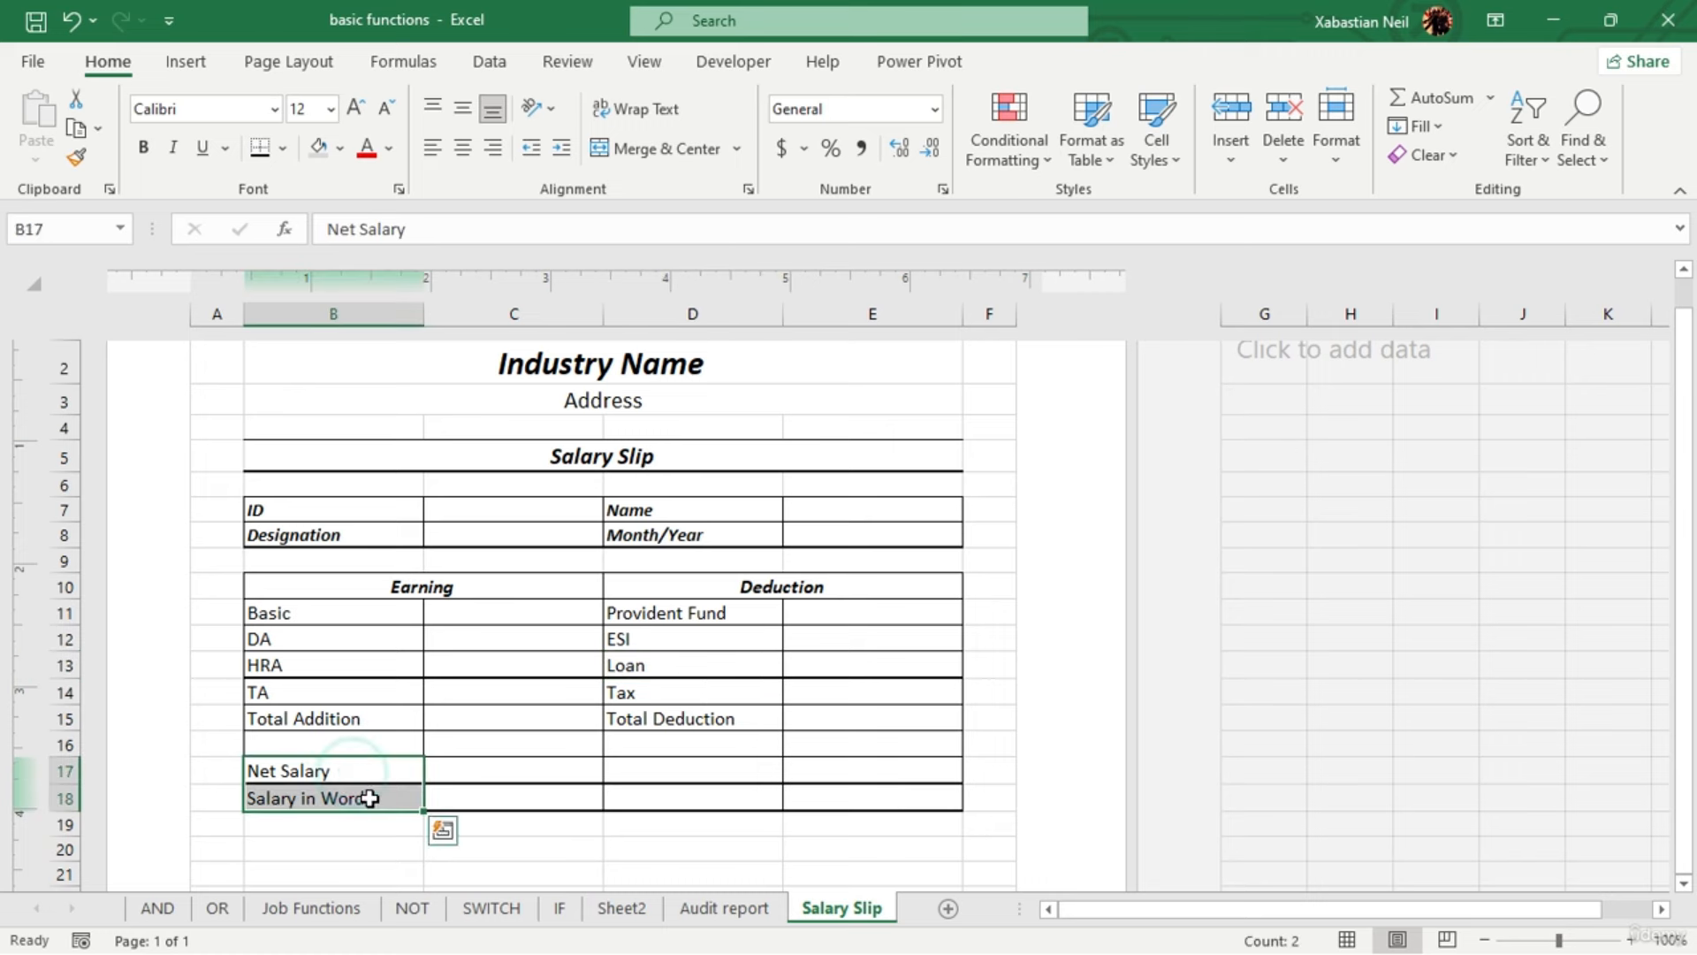
key(ctrl+i)
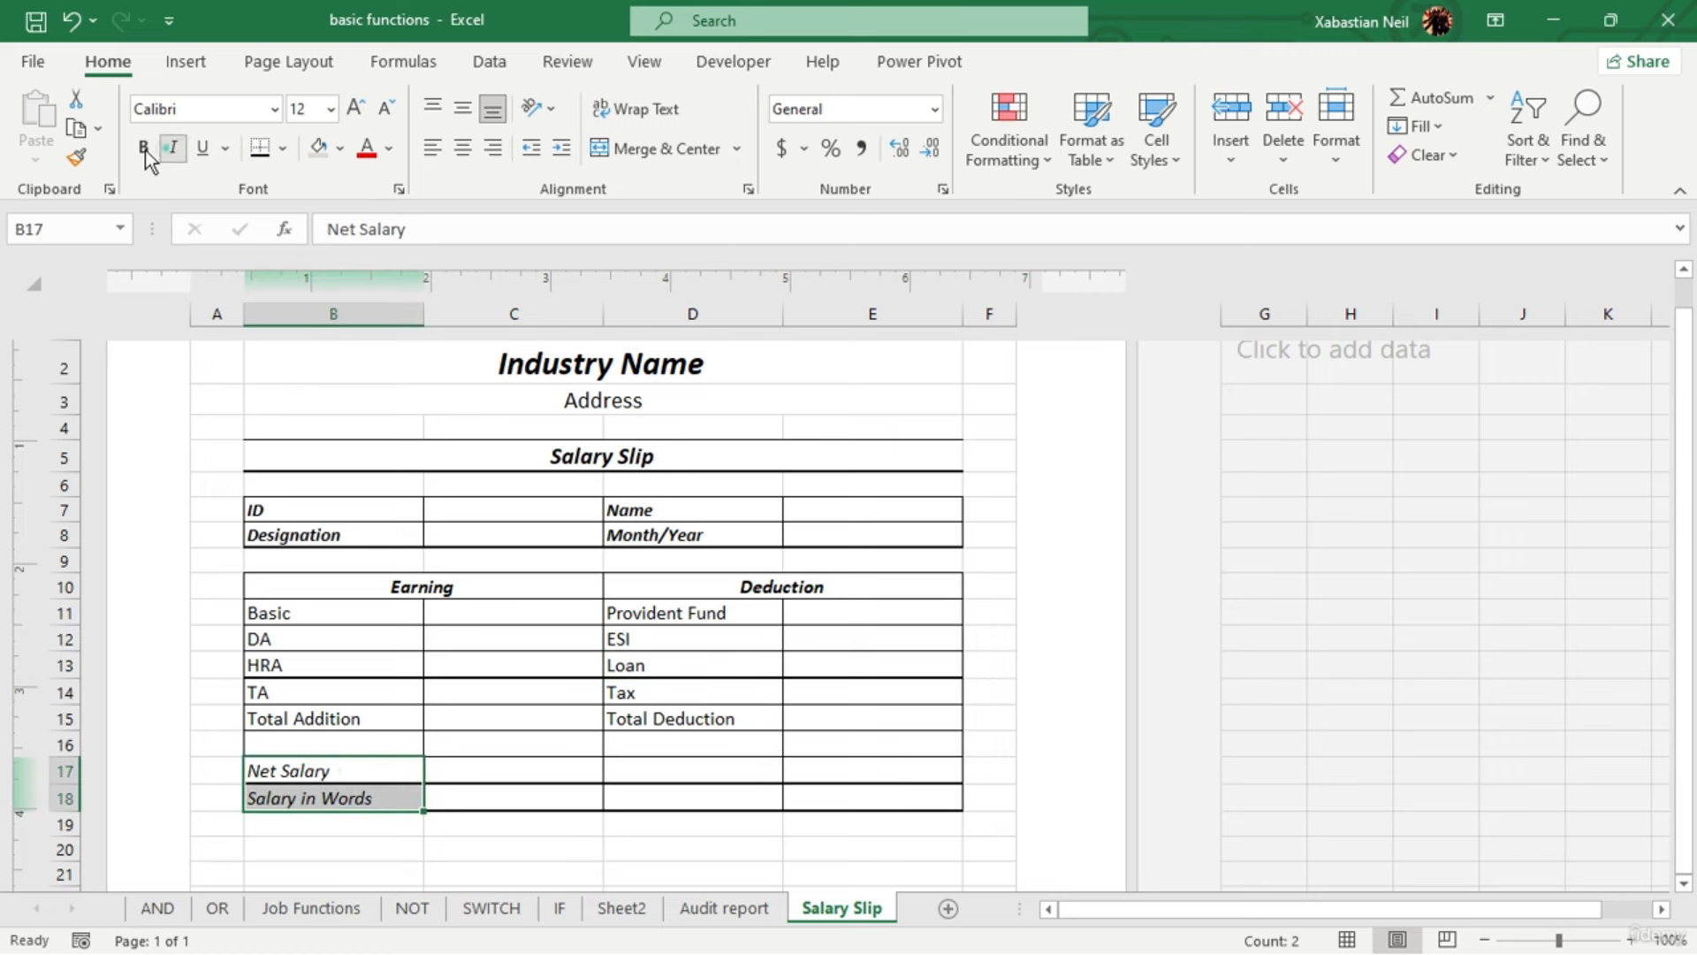
click(145, 149)
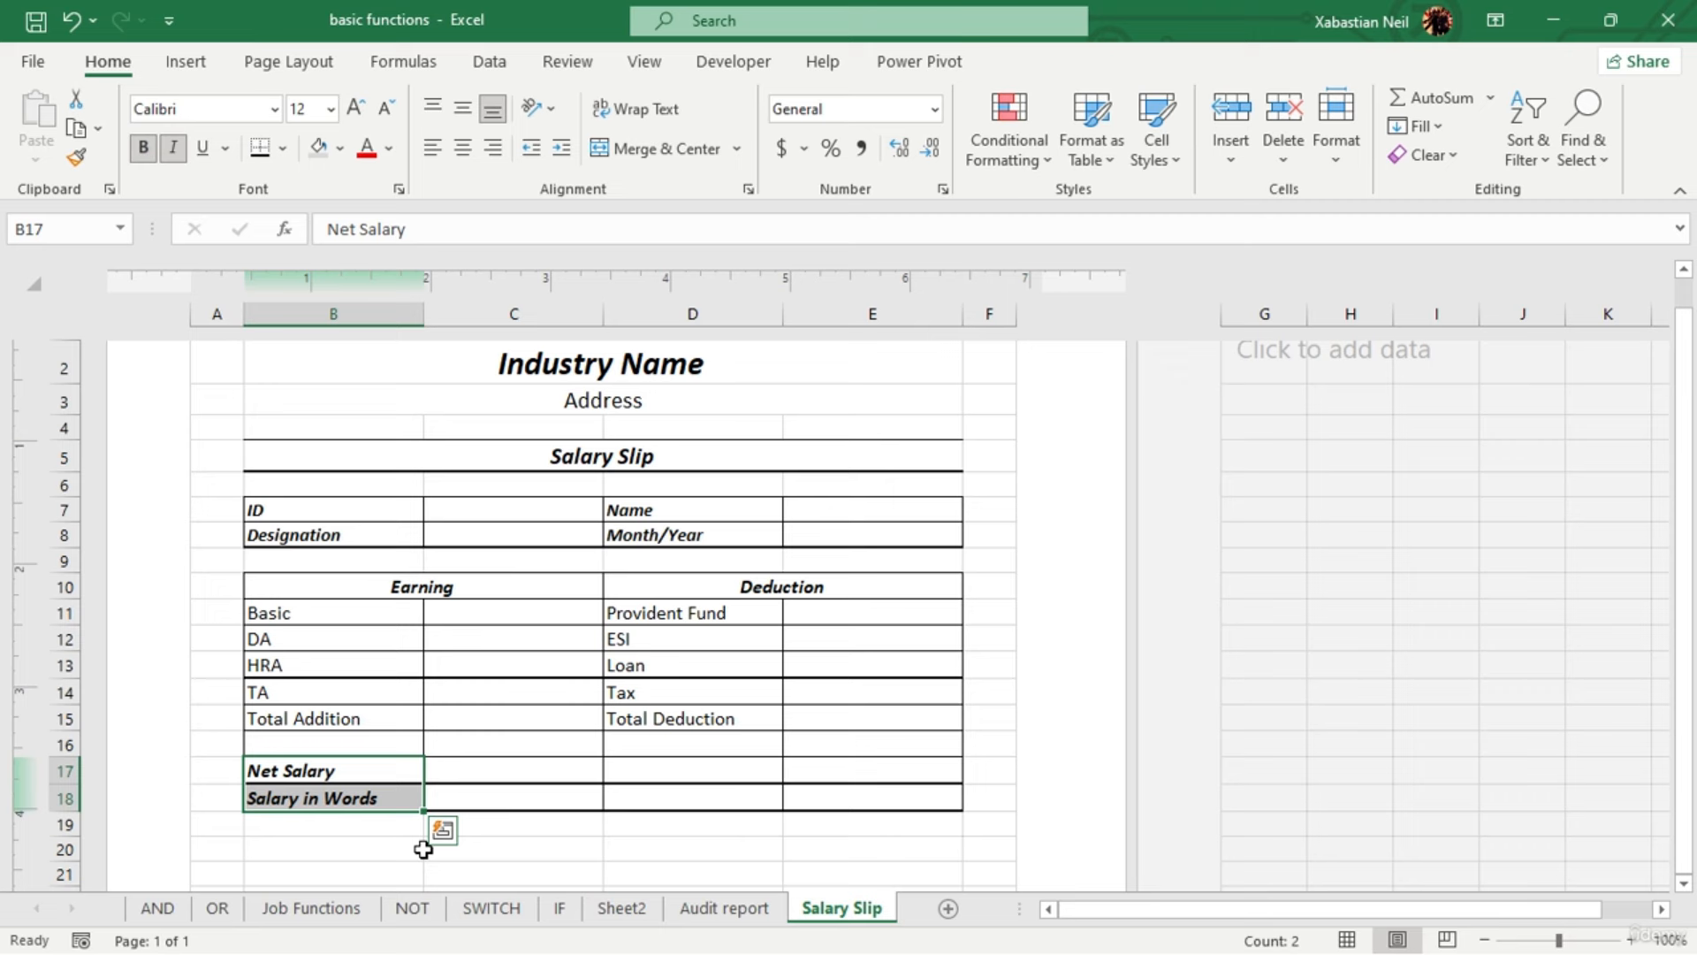
Merge and center C17:E17 beside Net Salary and C18:E18 beside Salary in Words
drag(580, 763, 793, 773)
click(674, 155)
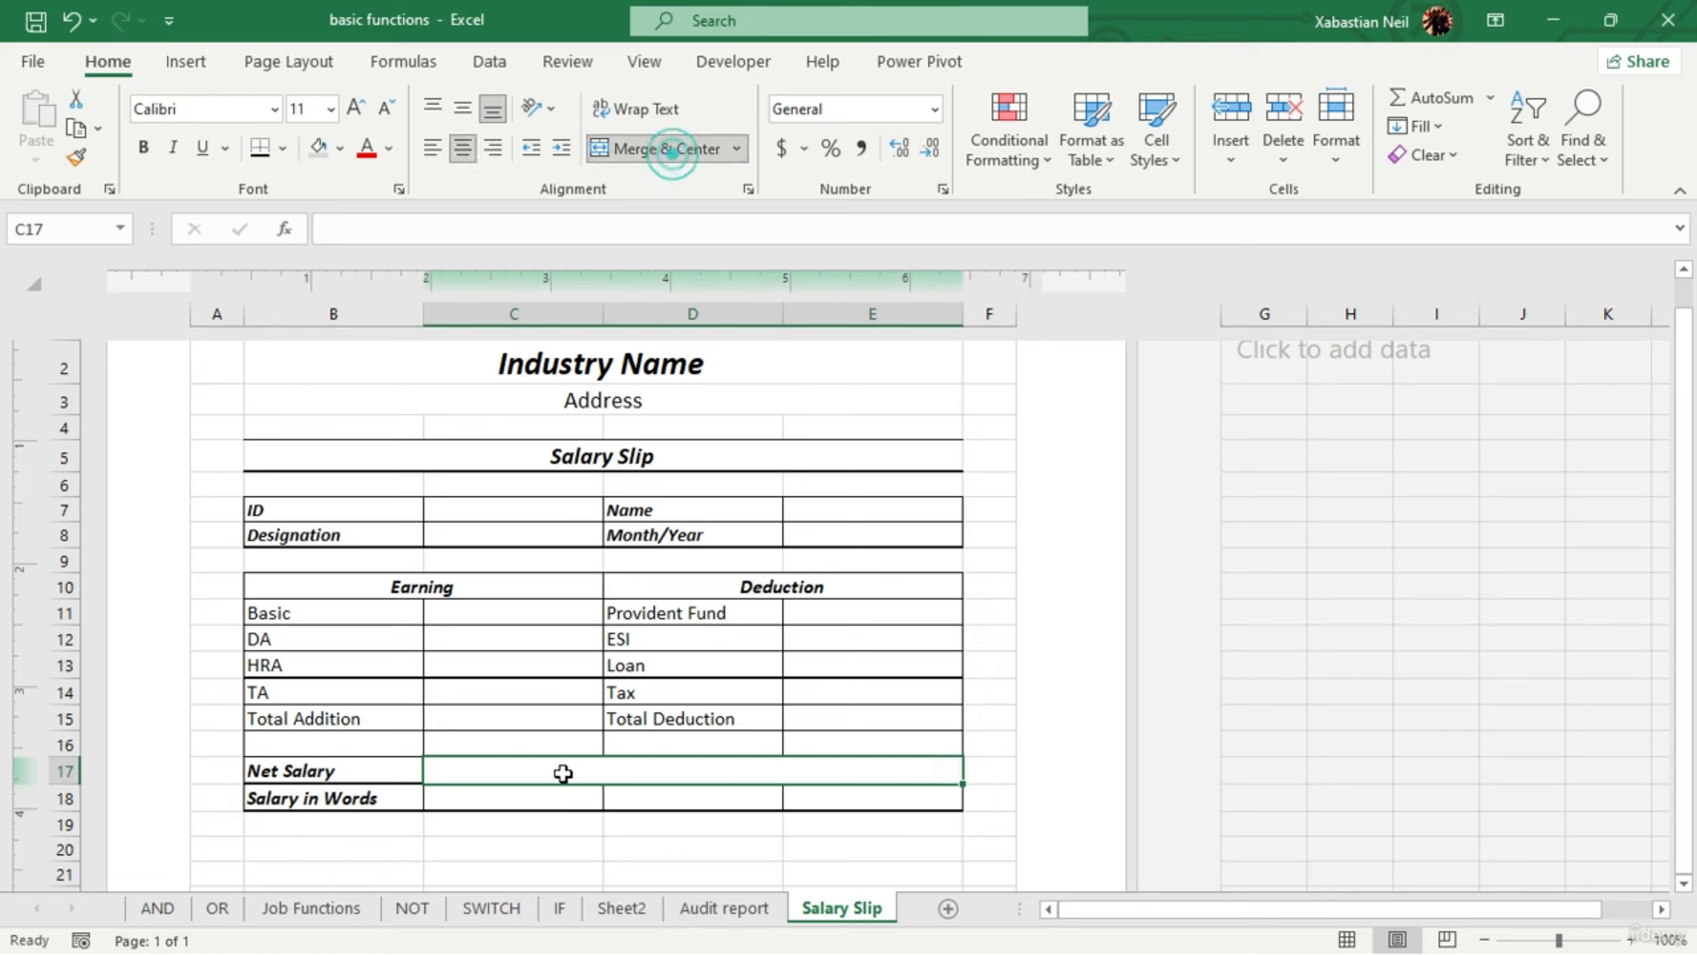
drag(550, 803, 845, 797)
click(629, 148)
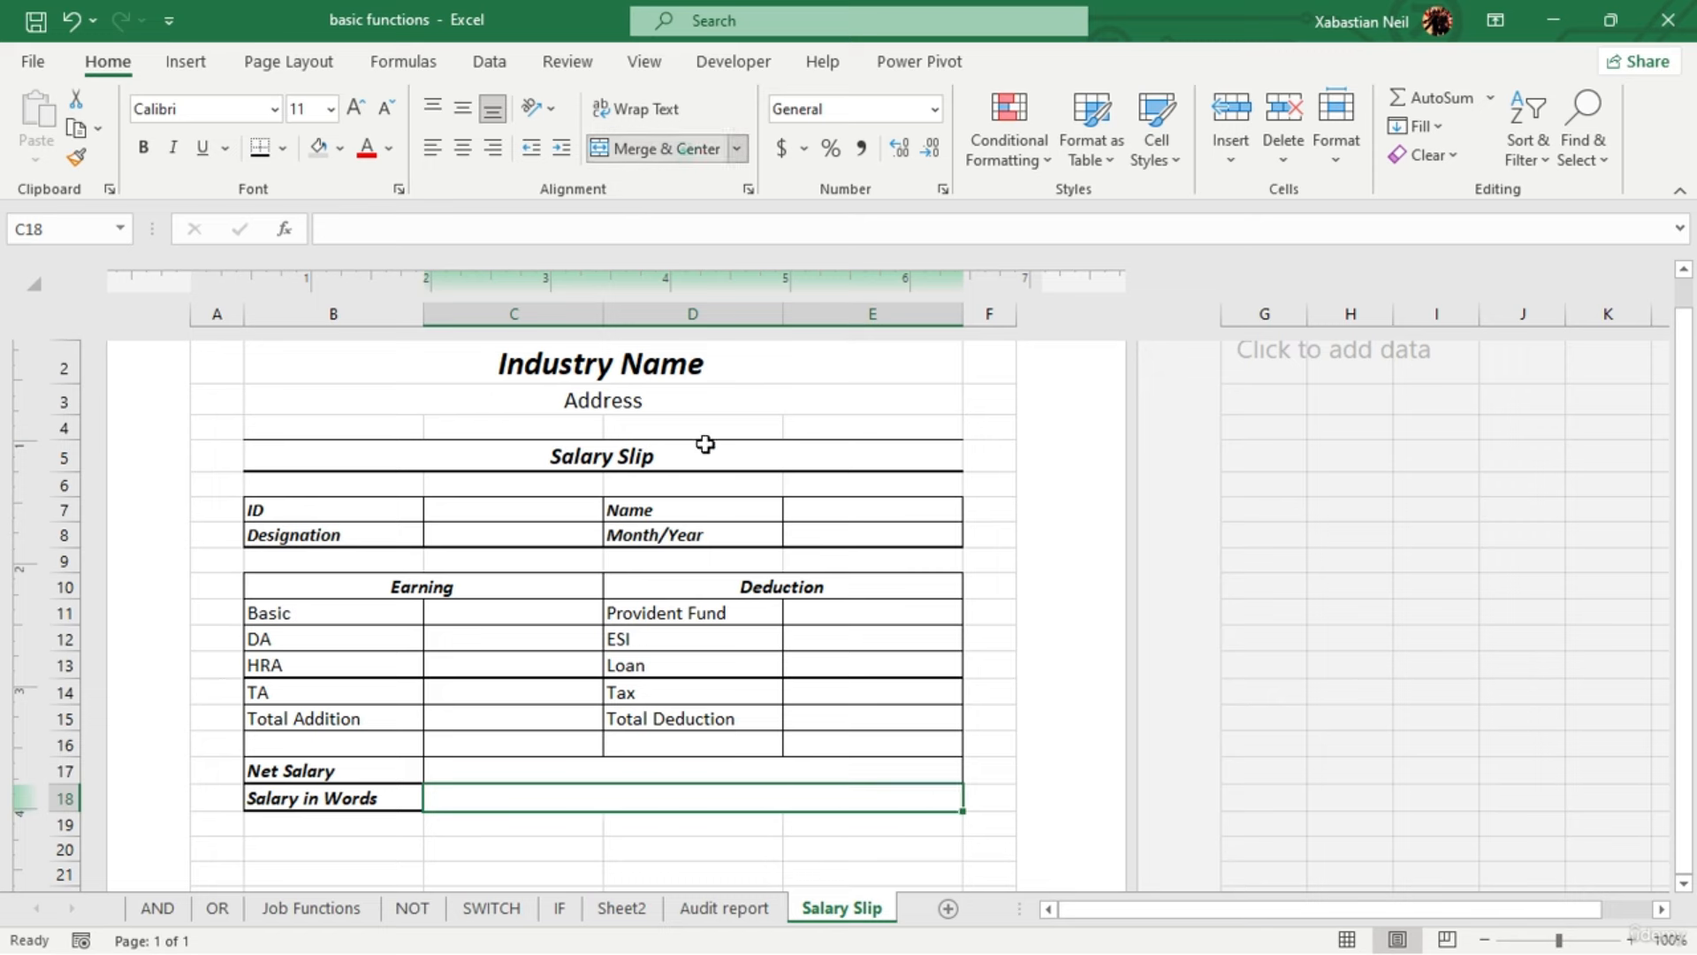
click(675, 849)
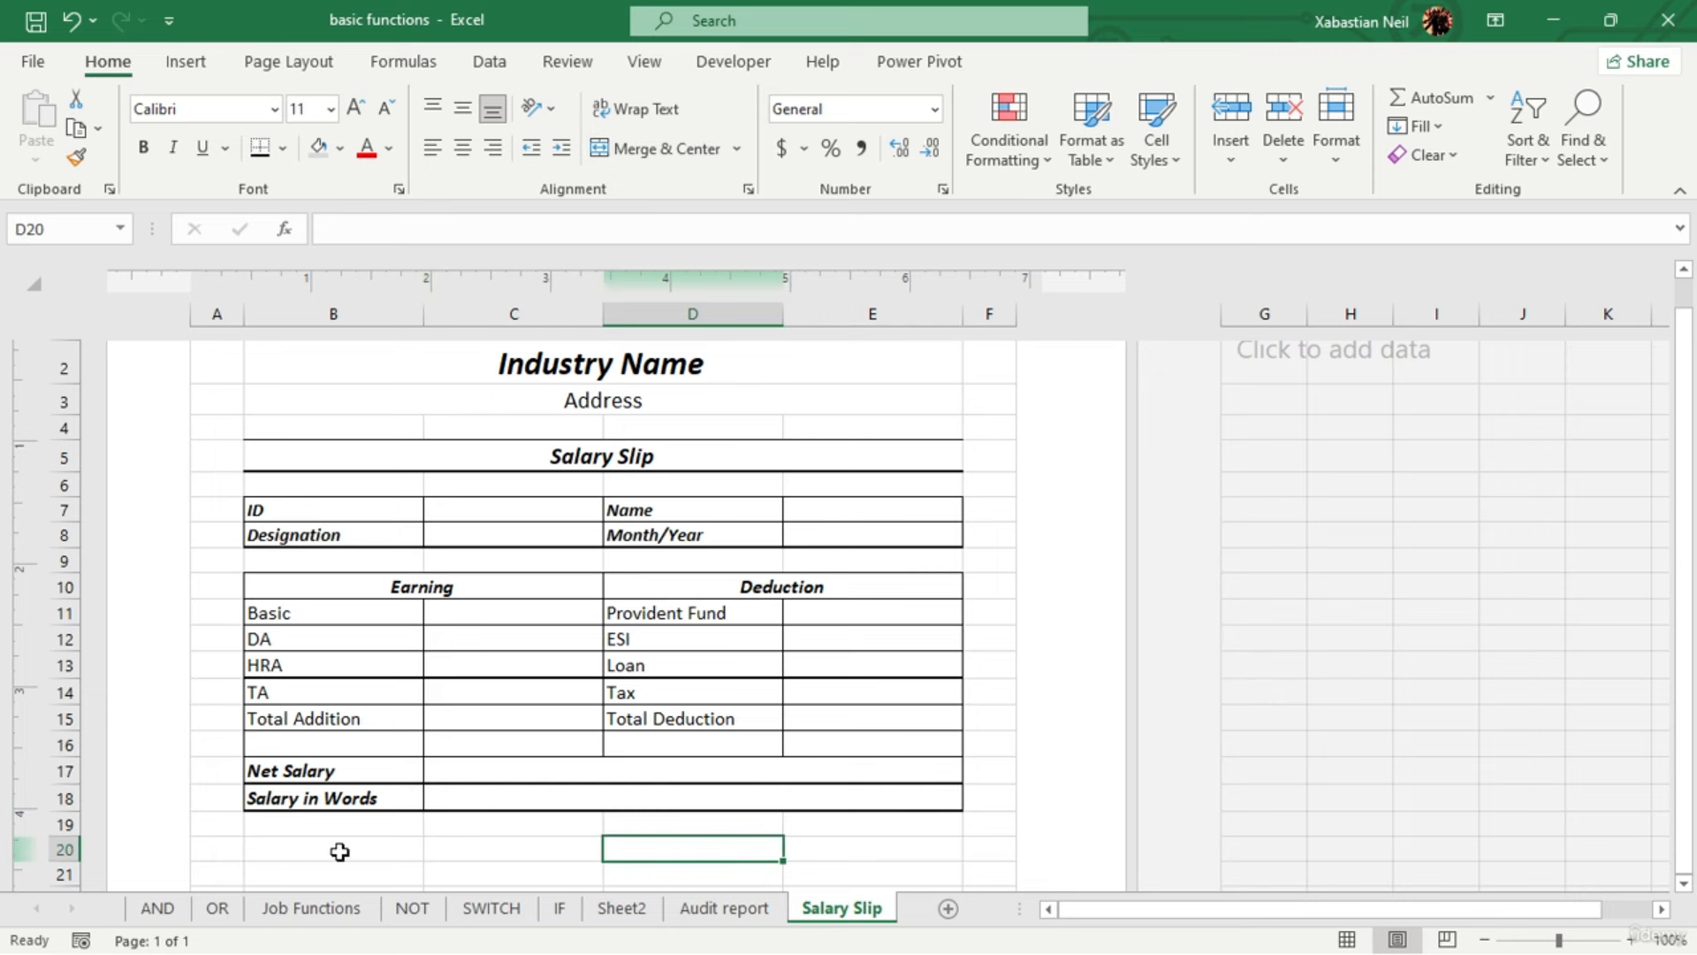
Enter "Salary Paid by:" in B20, "Cash" in C20 and "Cheque" in D20, and center the two payment options
scroll(338, 851, down, 1)
click(355, 753)
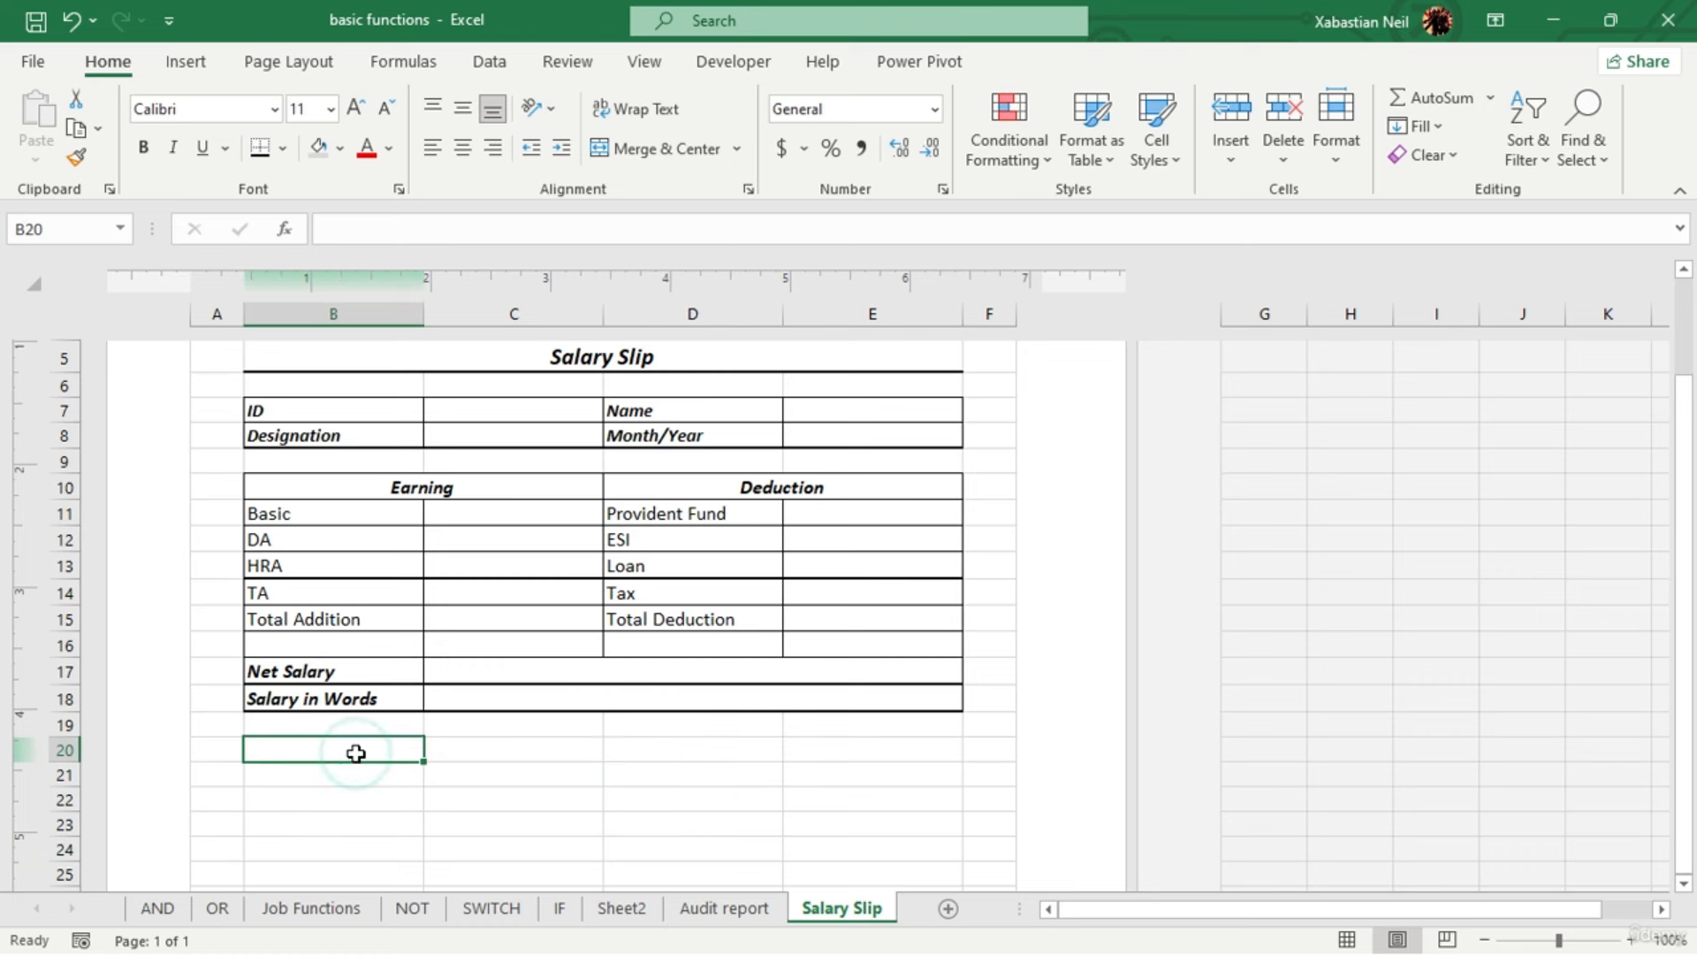
double_click(356, 754)
text(Sala)
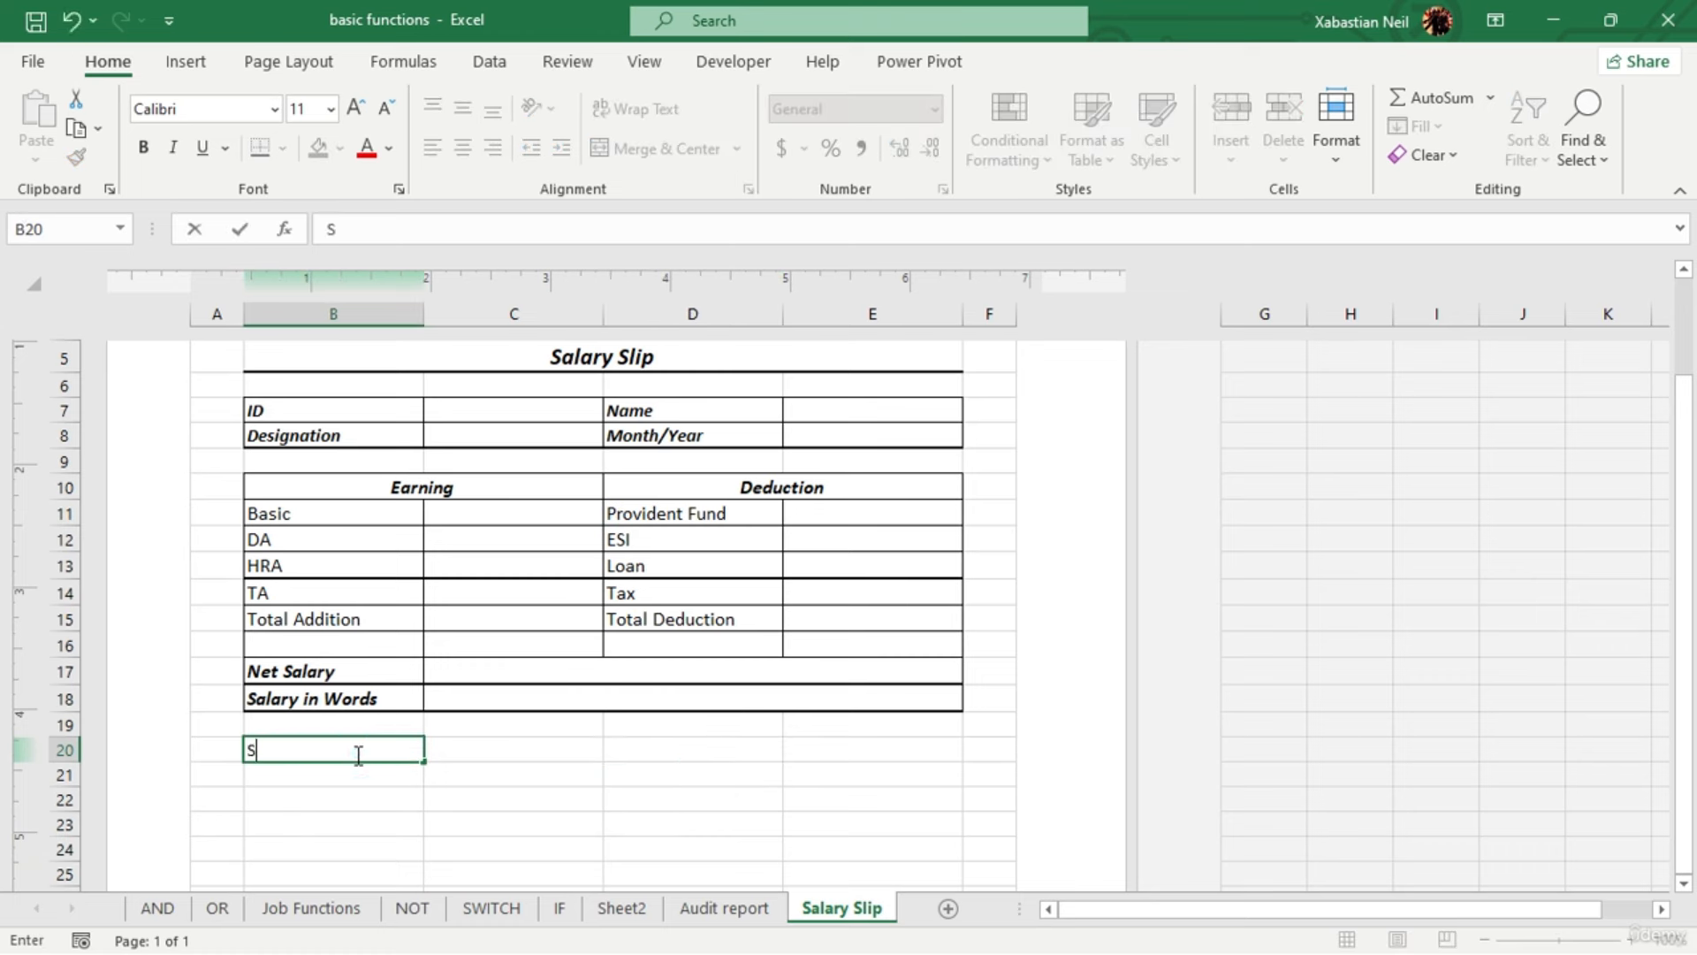
text(Paid by:)
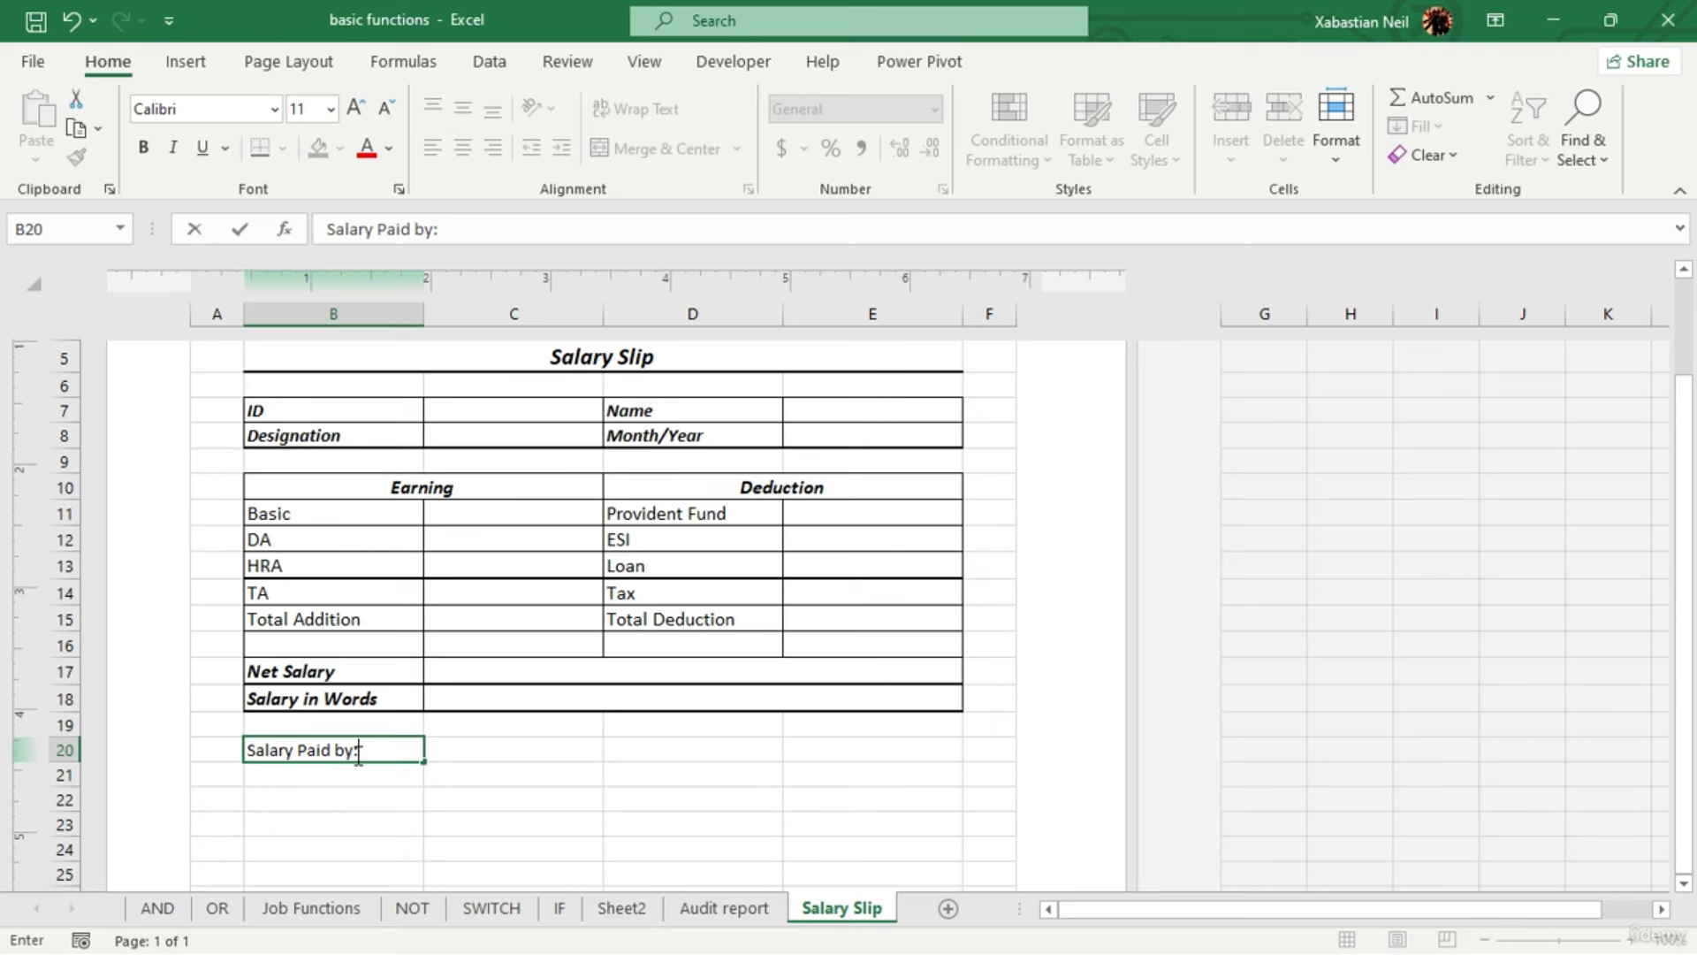
key(Tab)
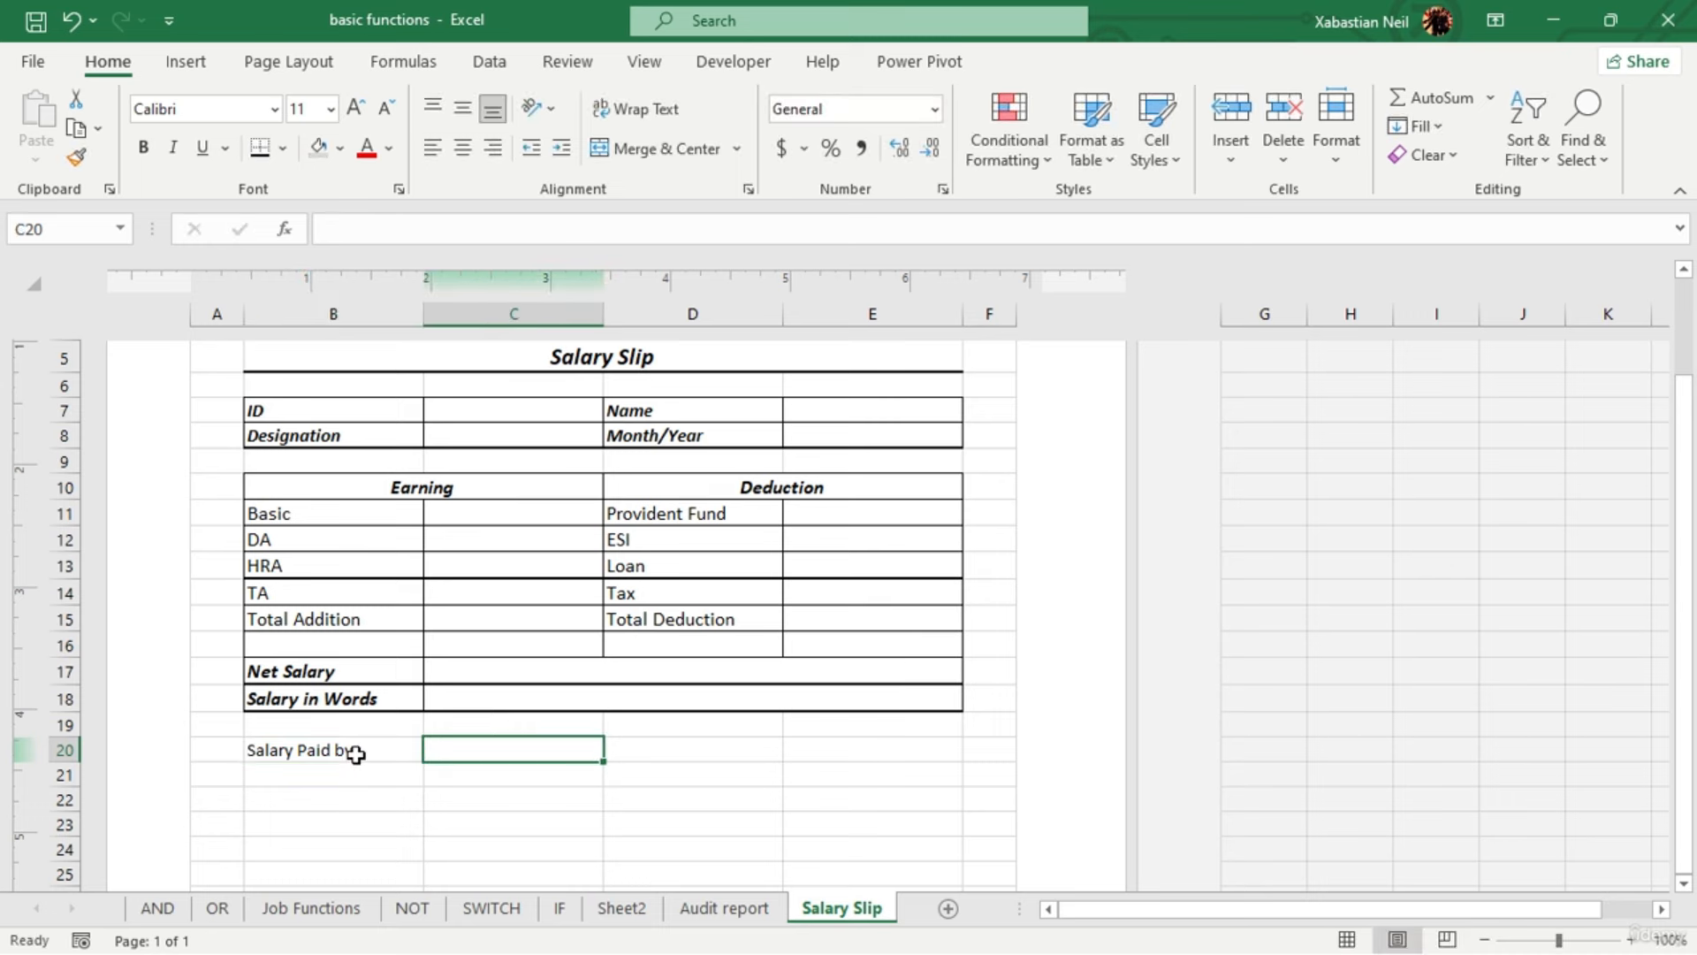
text(Cash)
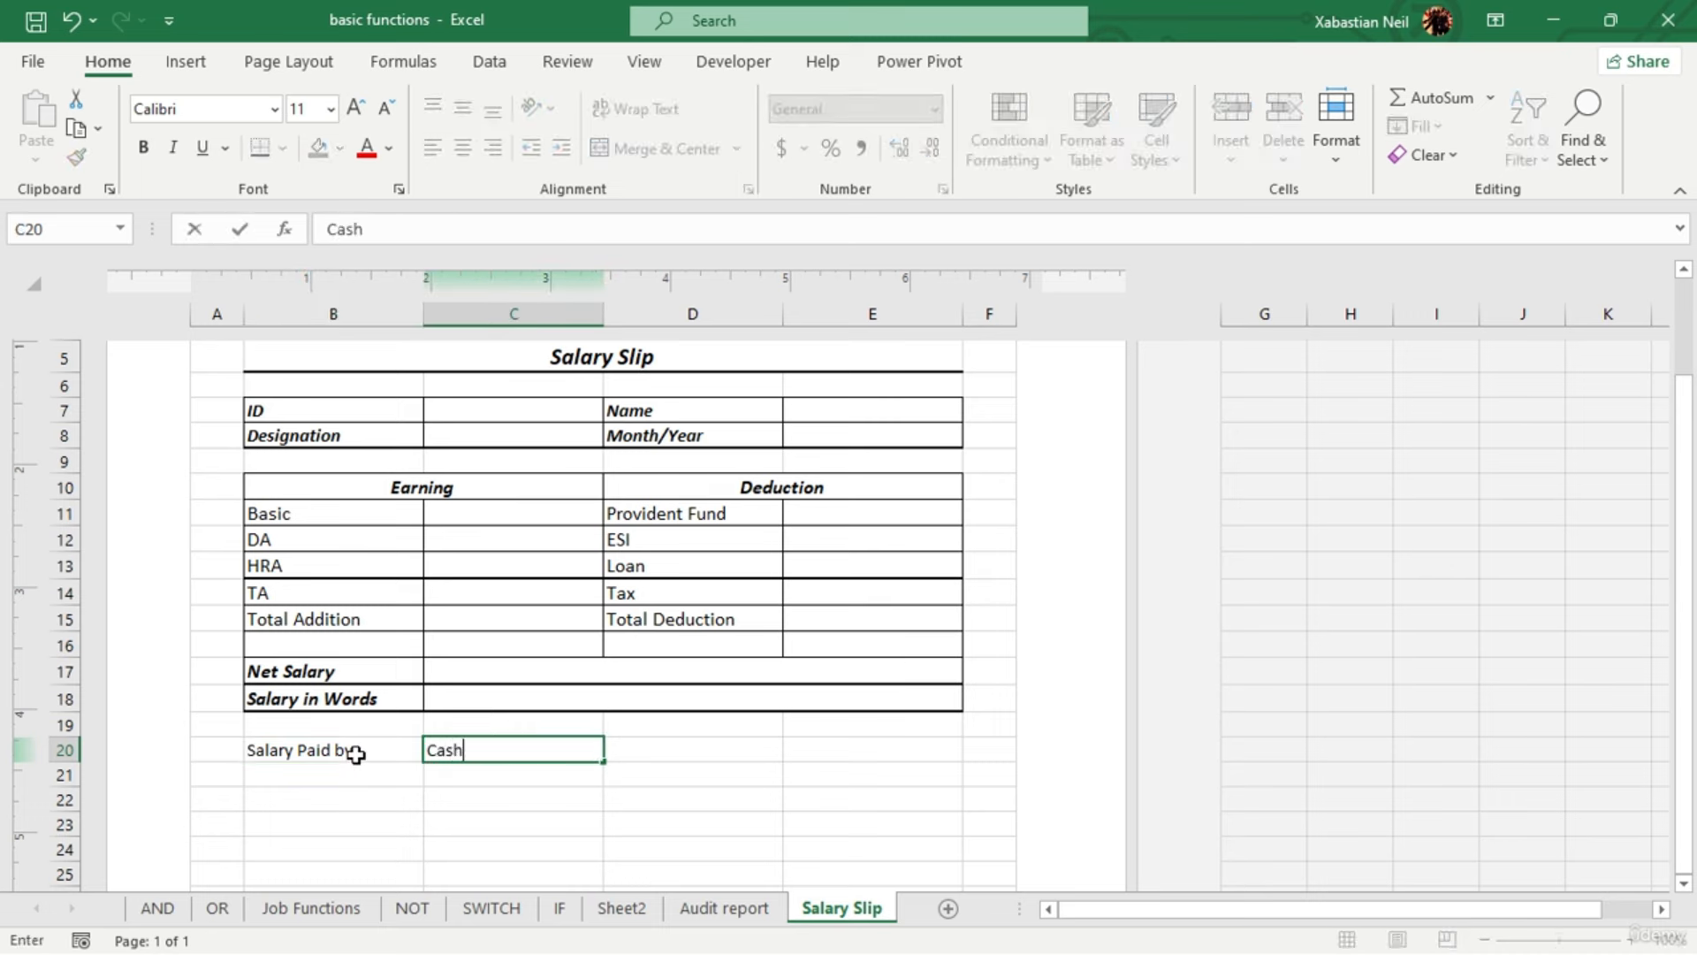
key(Tab)
text(Cheque)
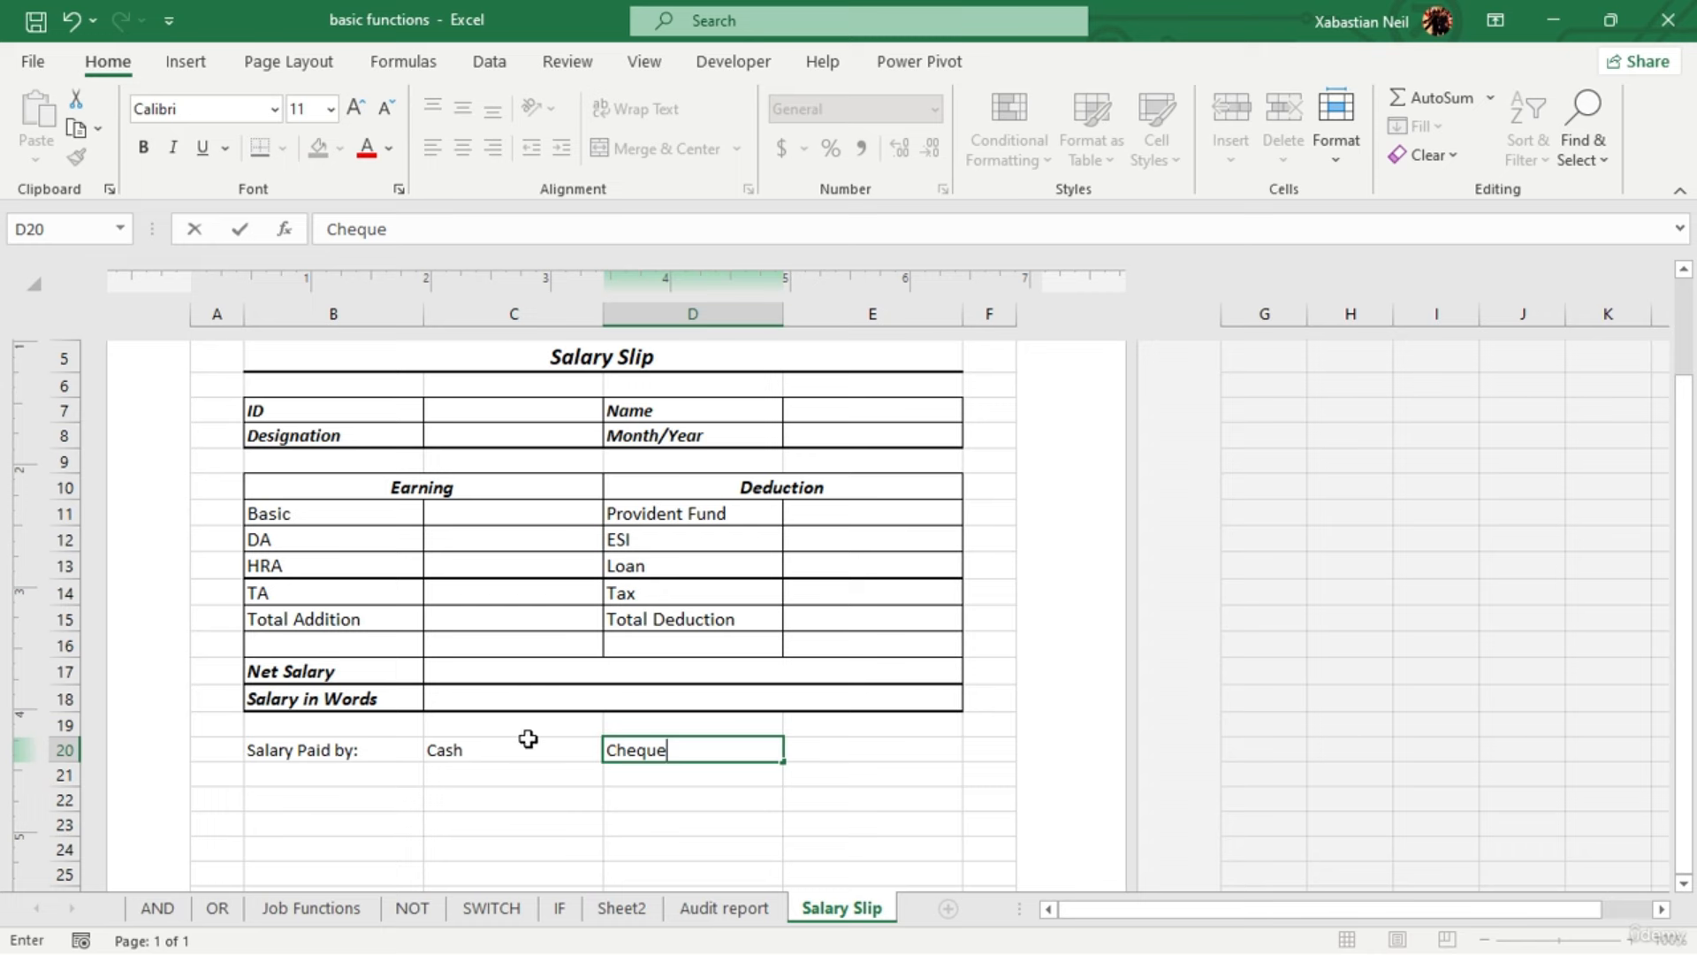
drag(451, 751, 649, 746)
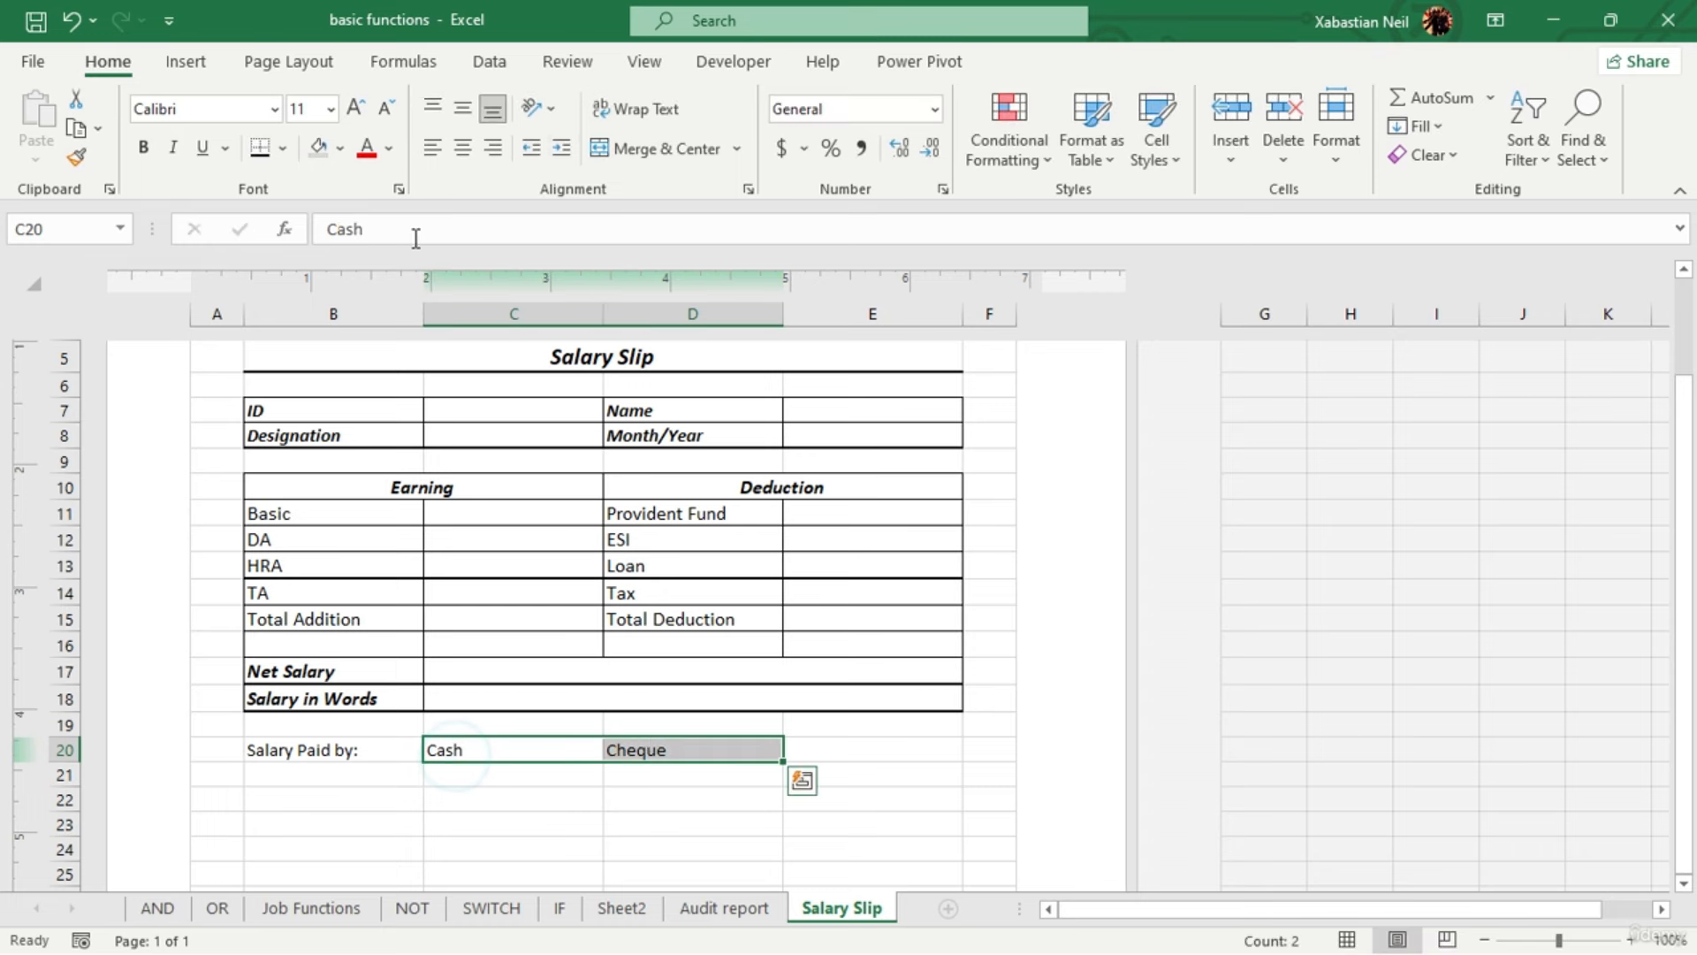
click(462, 149)
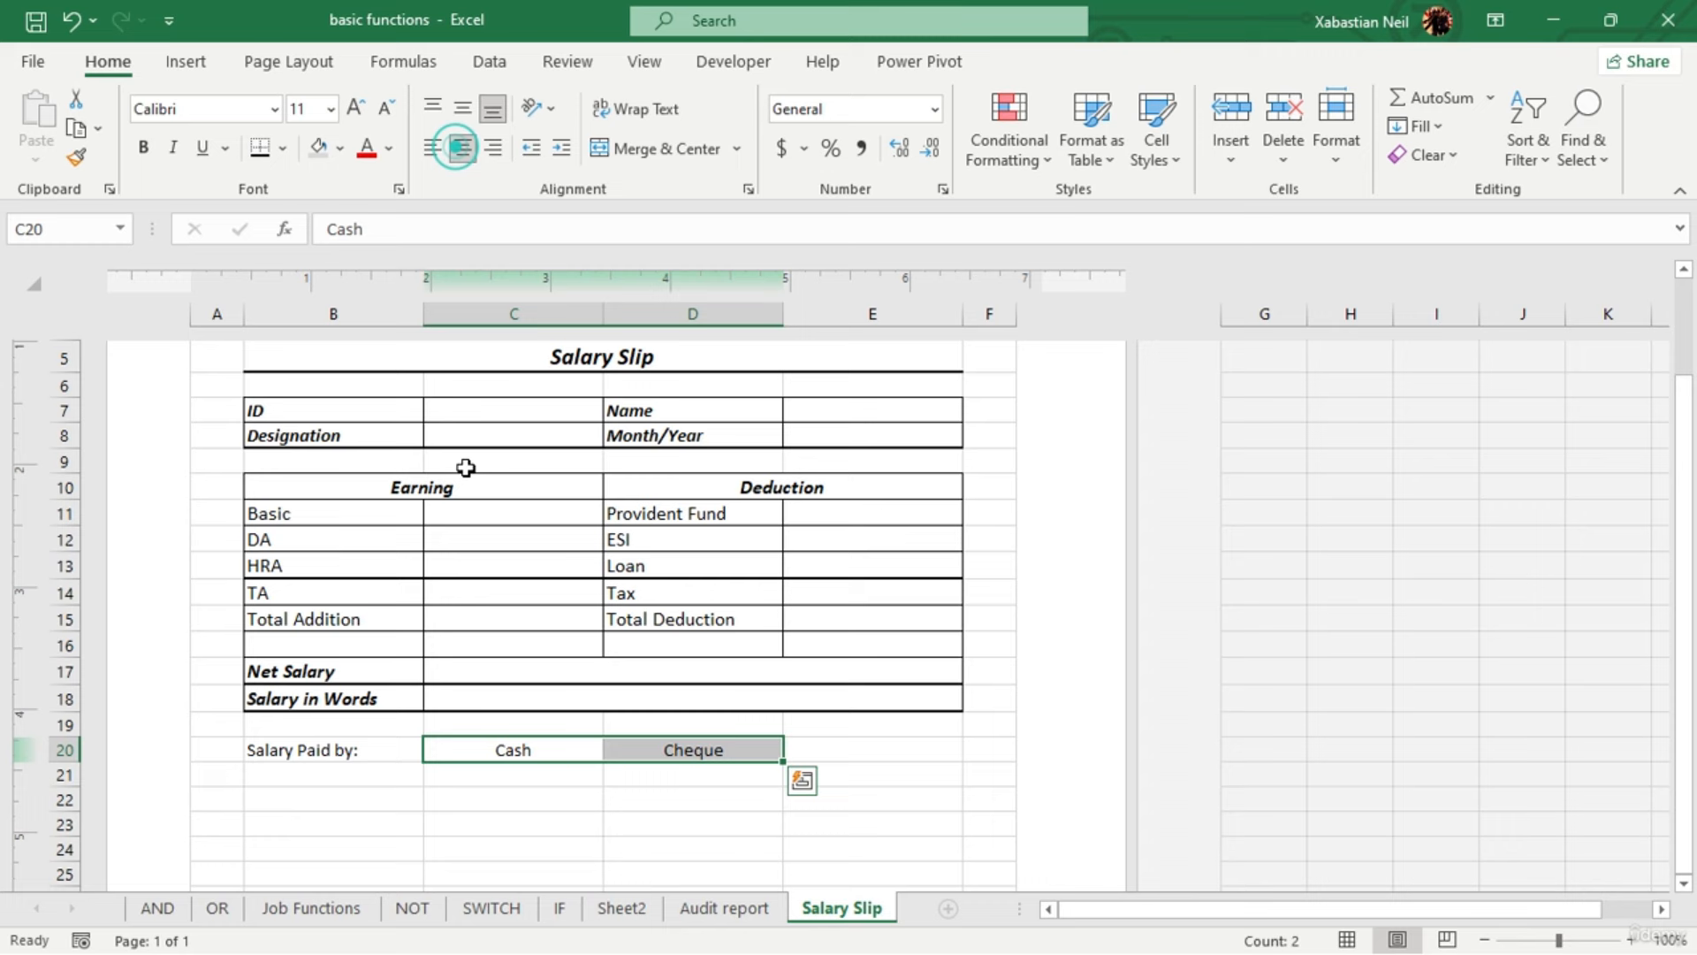
Insert a check box form control in C20 and position it just before the word Cash
click(750, 74)
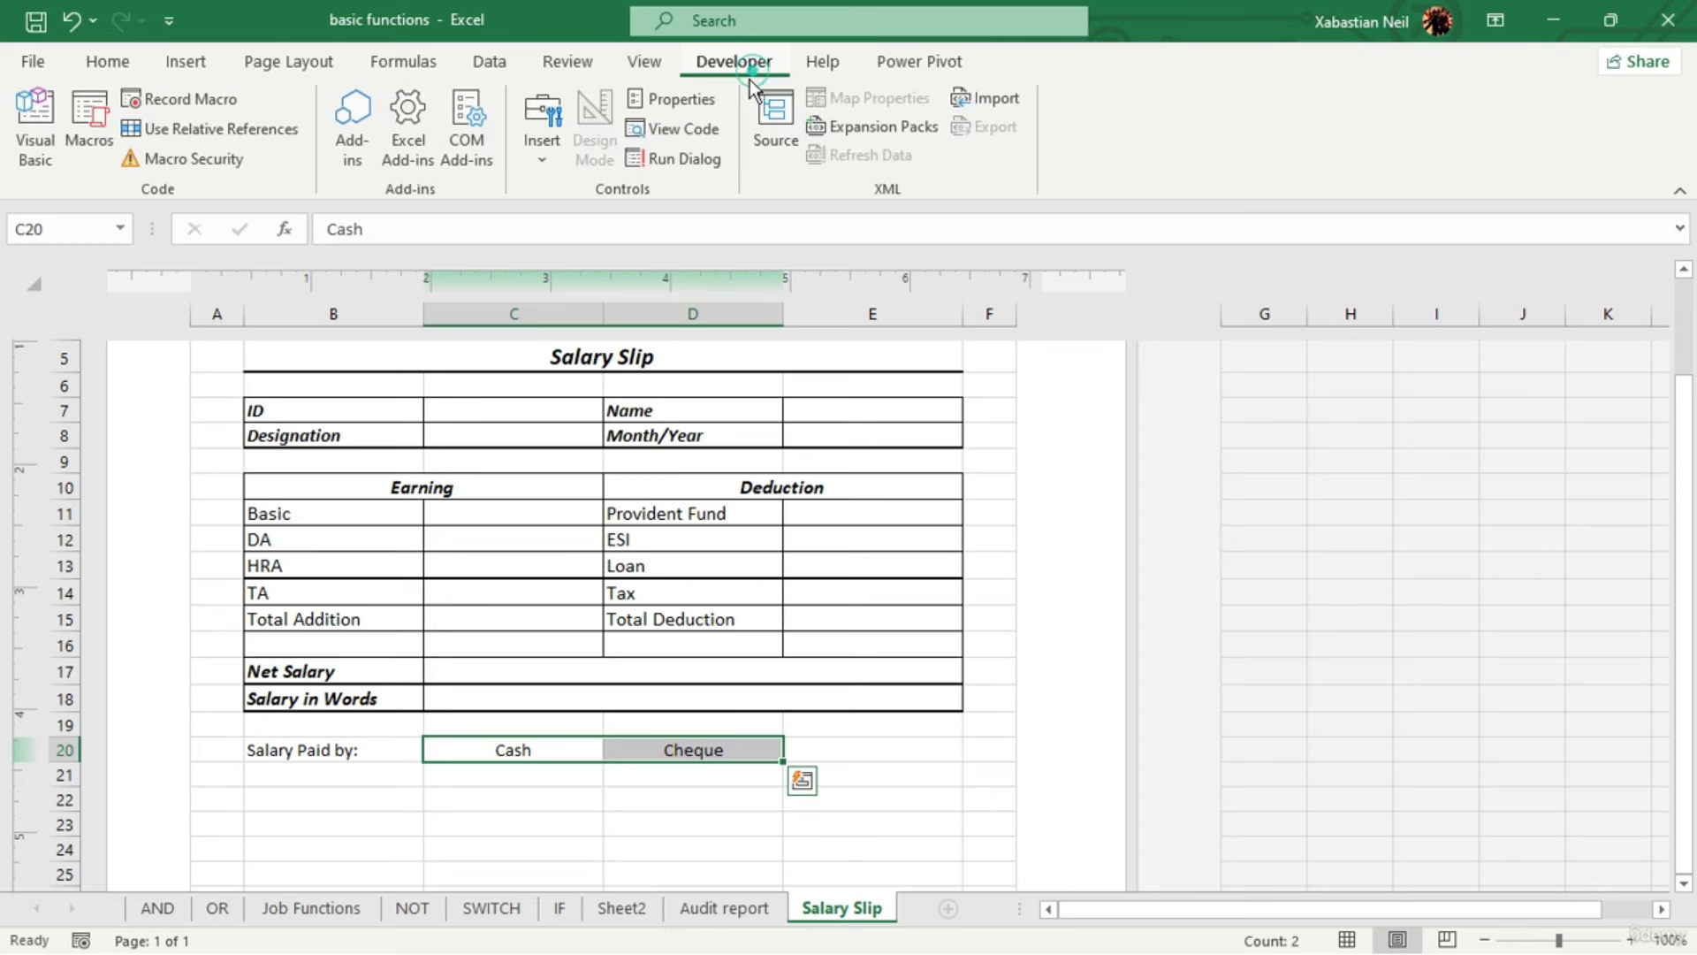
click(533, 128)
click(584, 223)
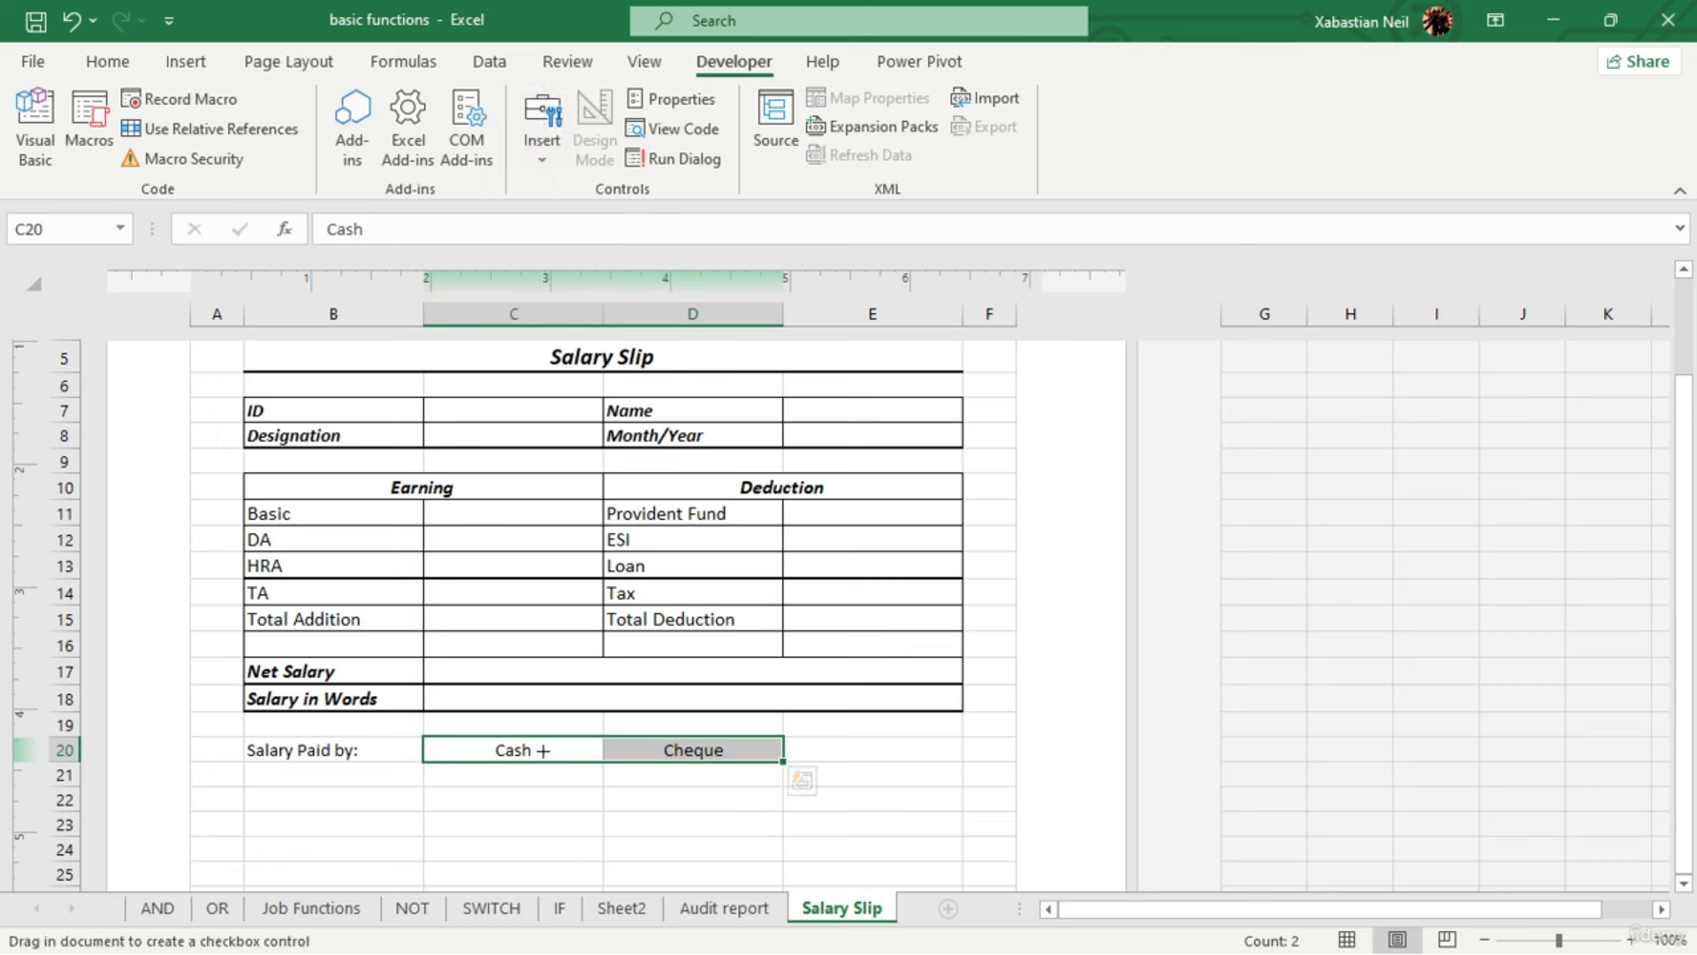
drag(478, 744, 479, 744)
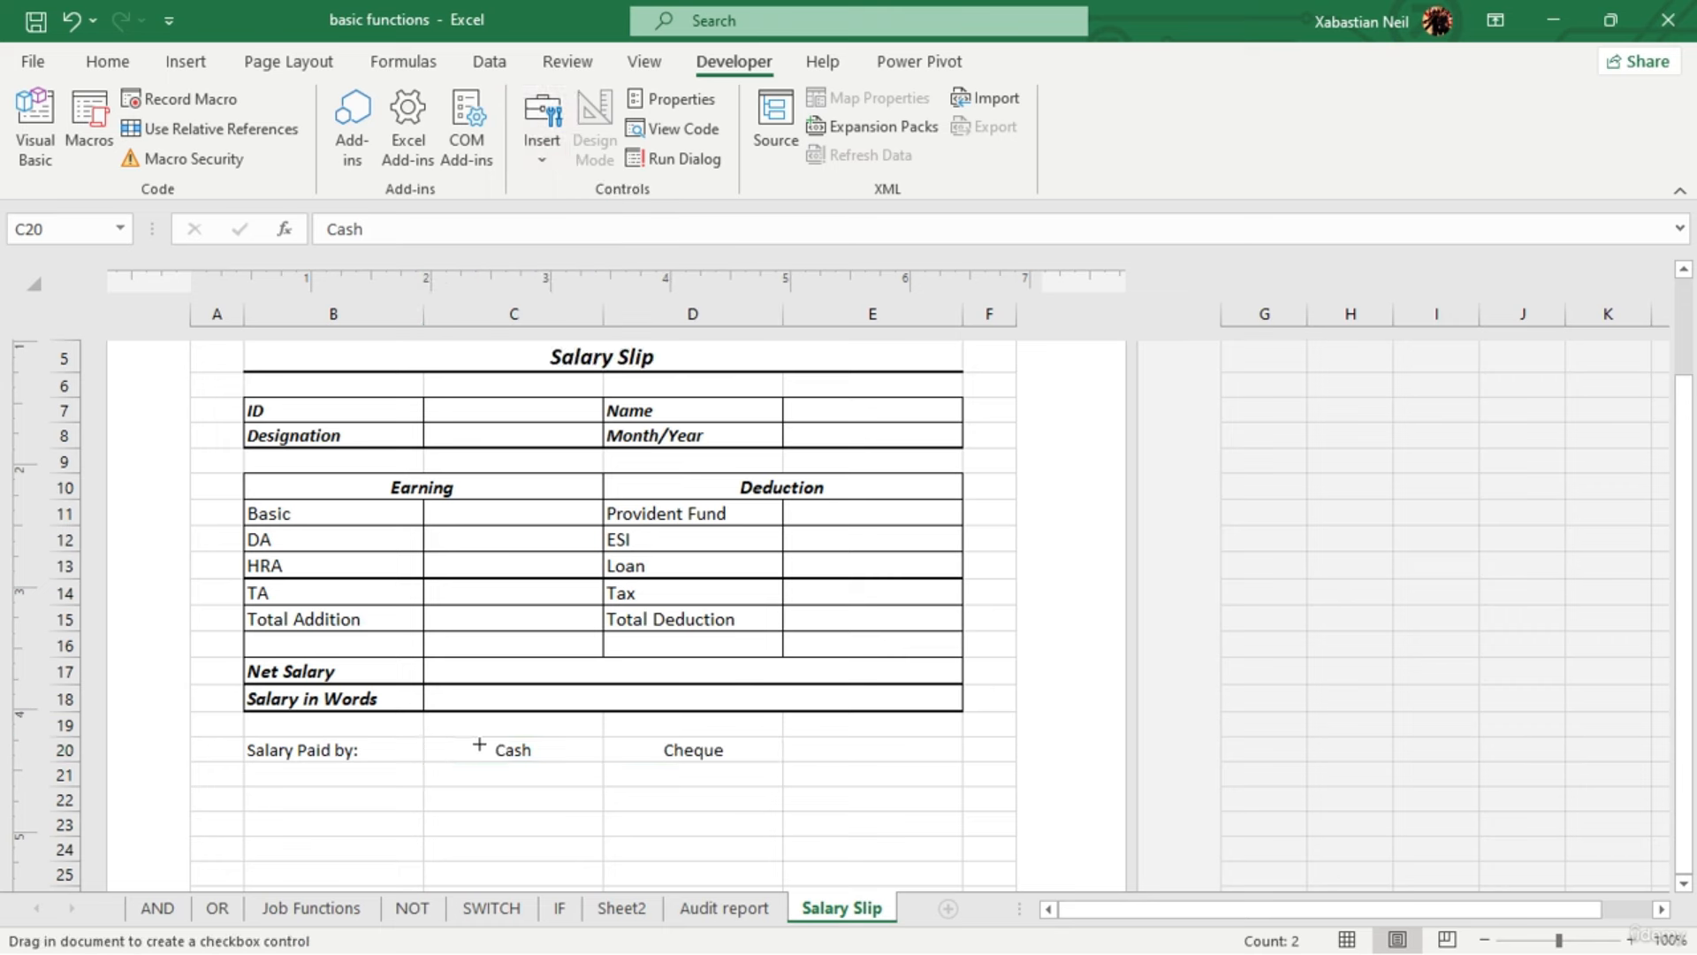
click(478, 744)
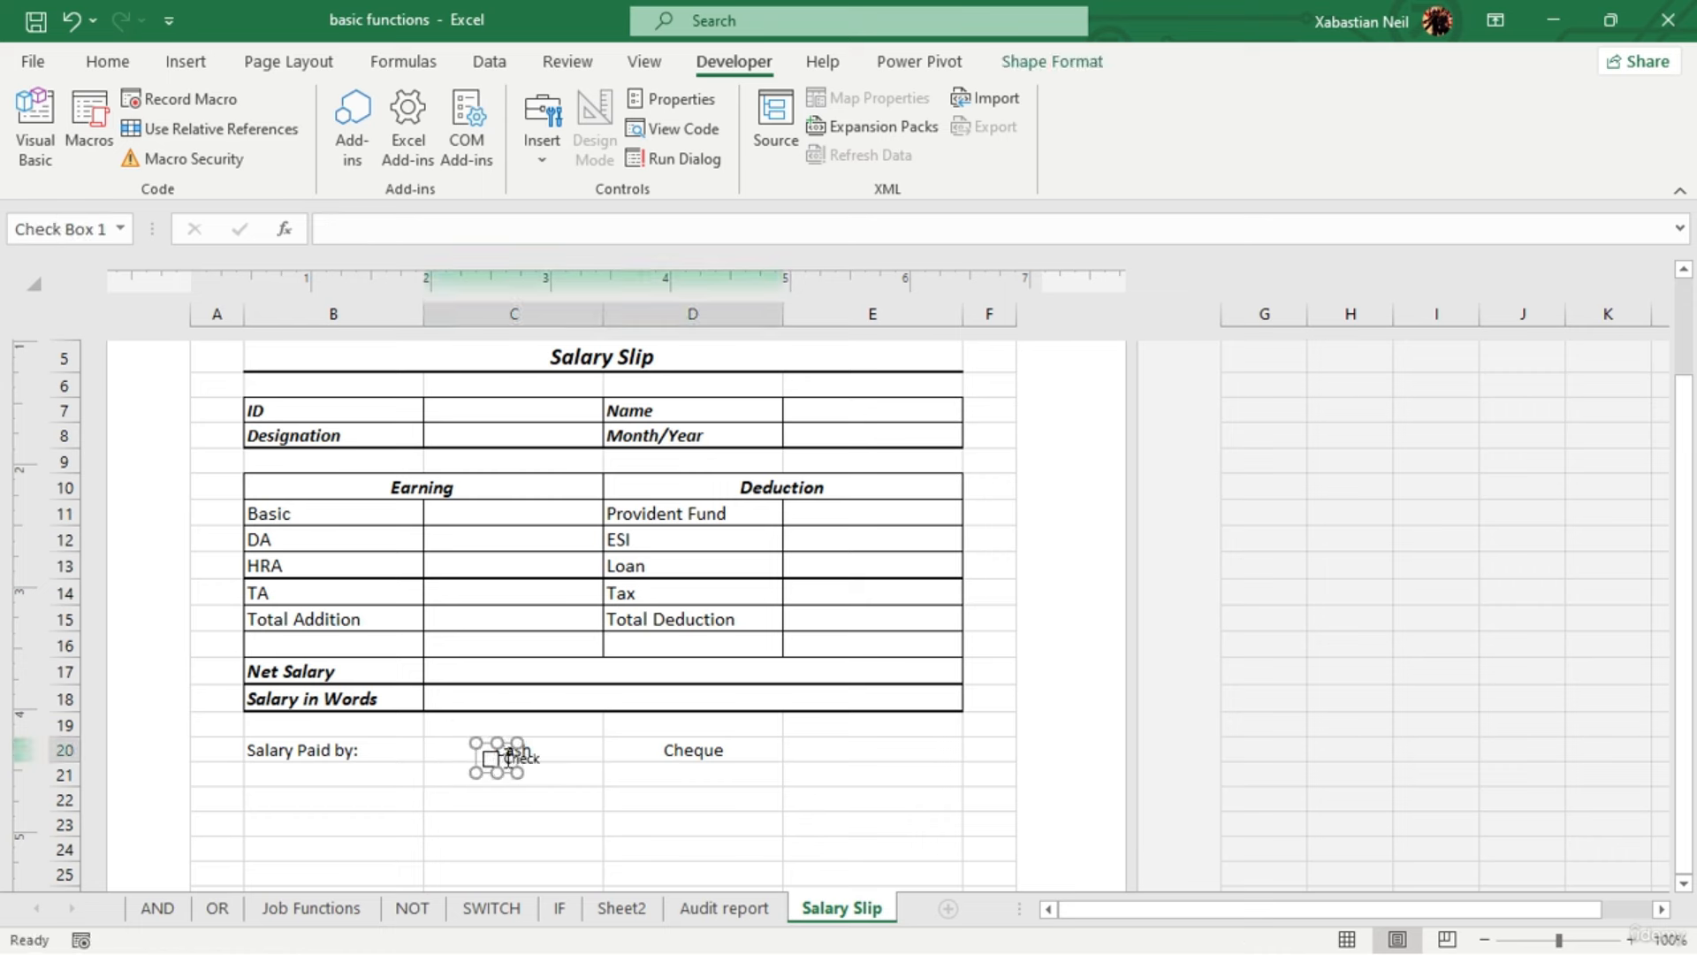
mouse_move(507, 758)
mouse_down()
mouse_move(458, 746)
mouse_move(482, 751)
mouse_up()
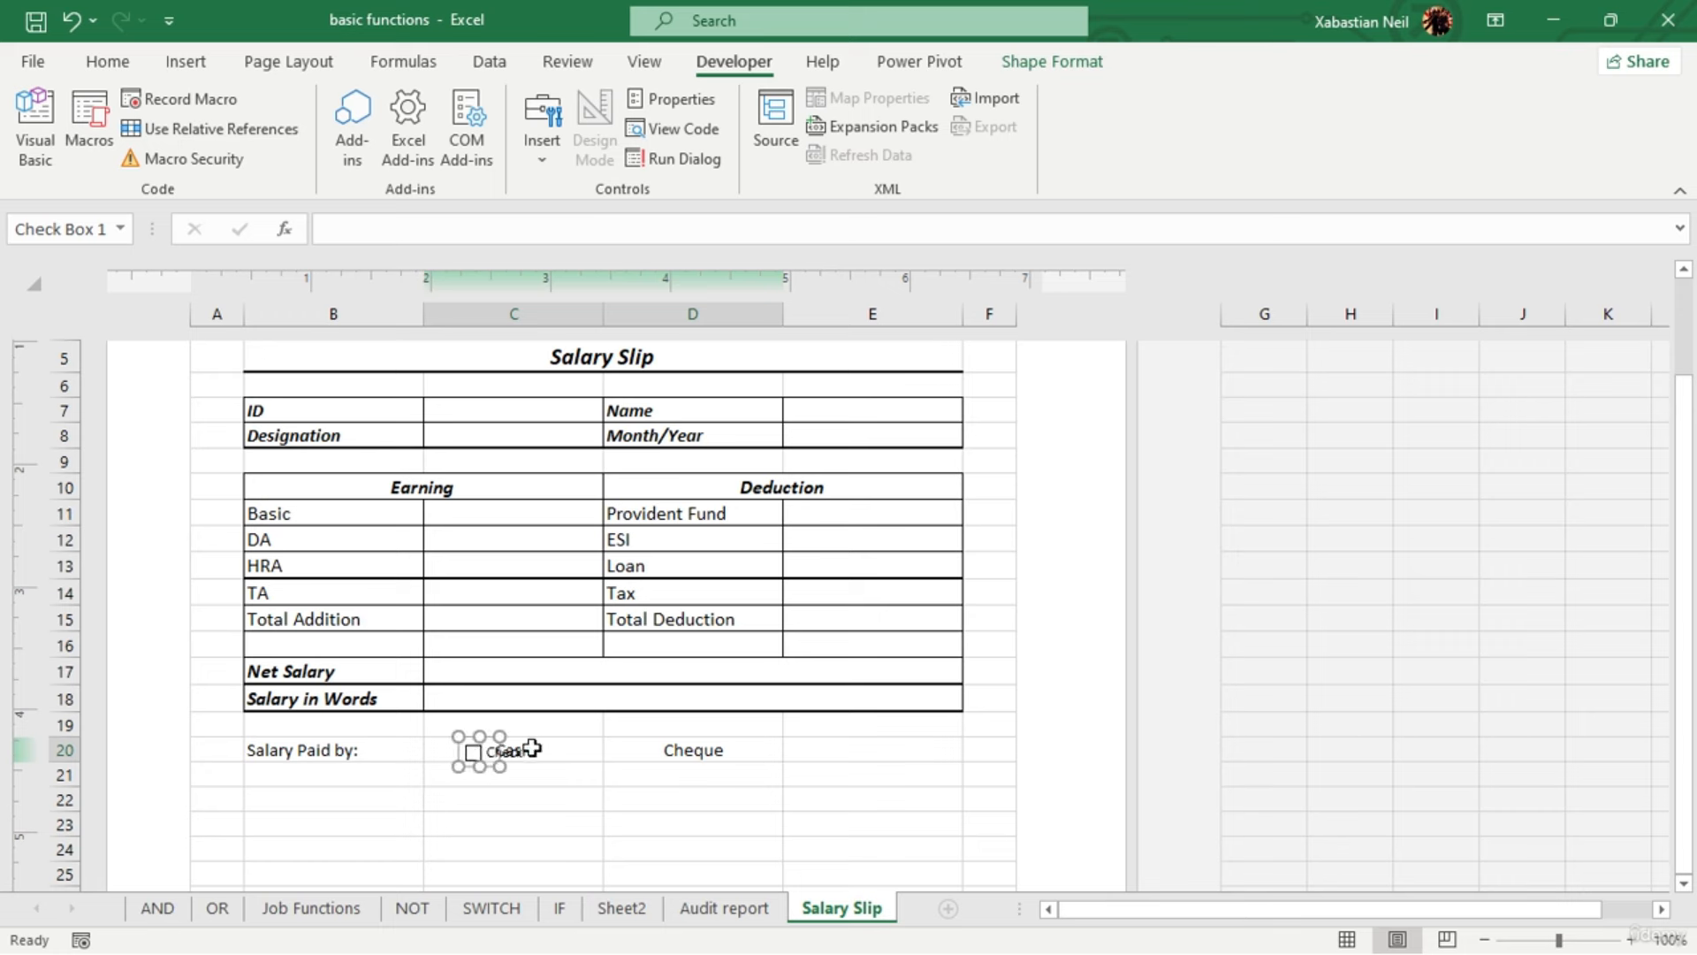
key(Right)
key(Right)
key(Left)
key(Up)
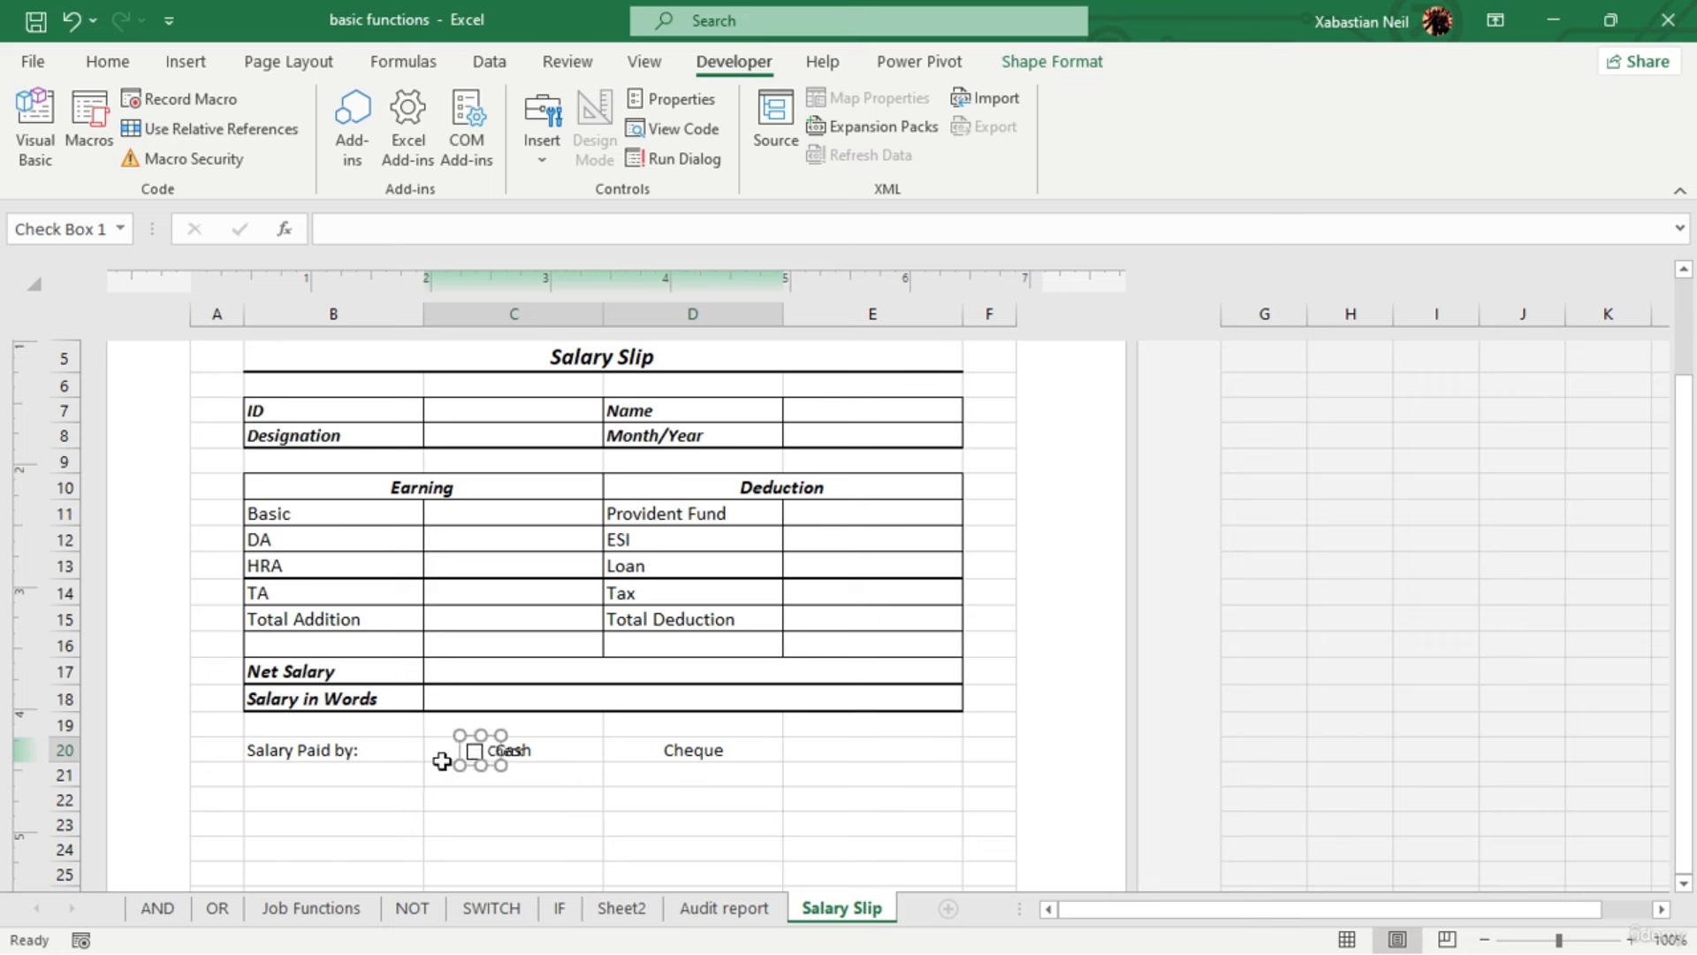
Clear the caption text of the check box beside Cash so only its box remains
click(500, 755)
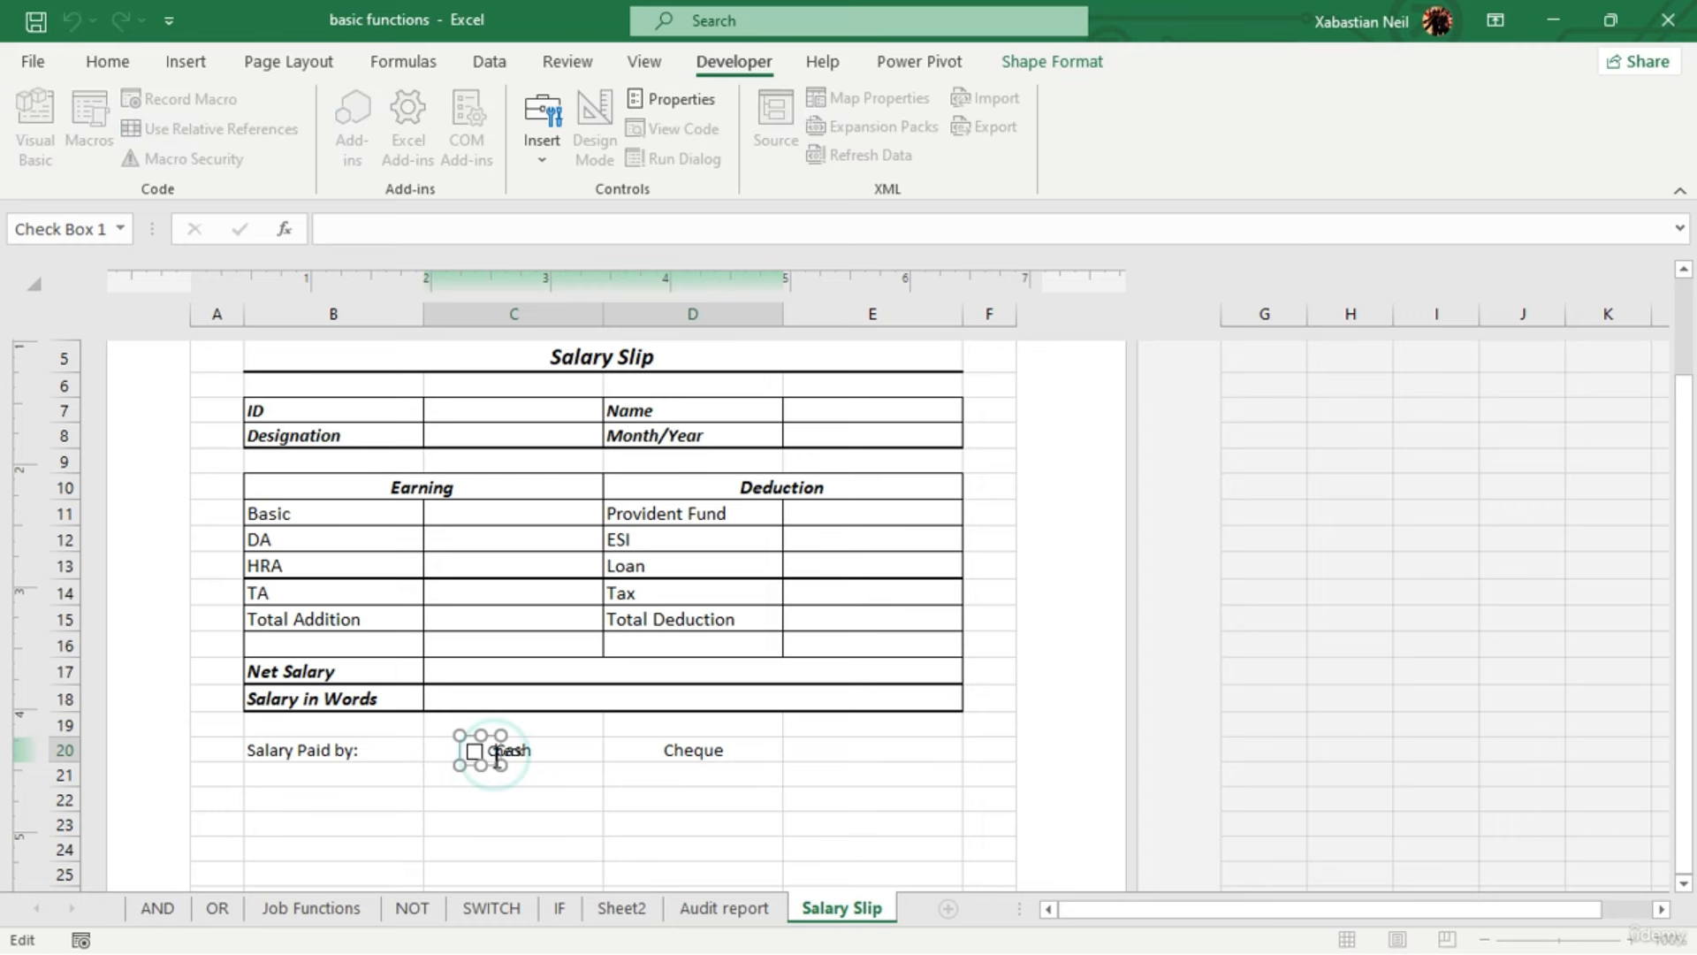
key(BackSpace)
text(Cash)
click(549, 767)
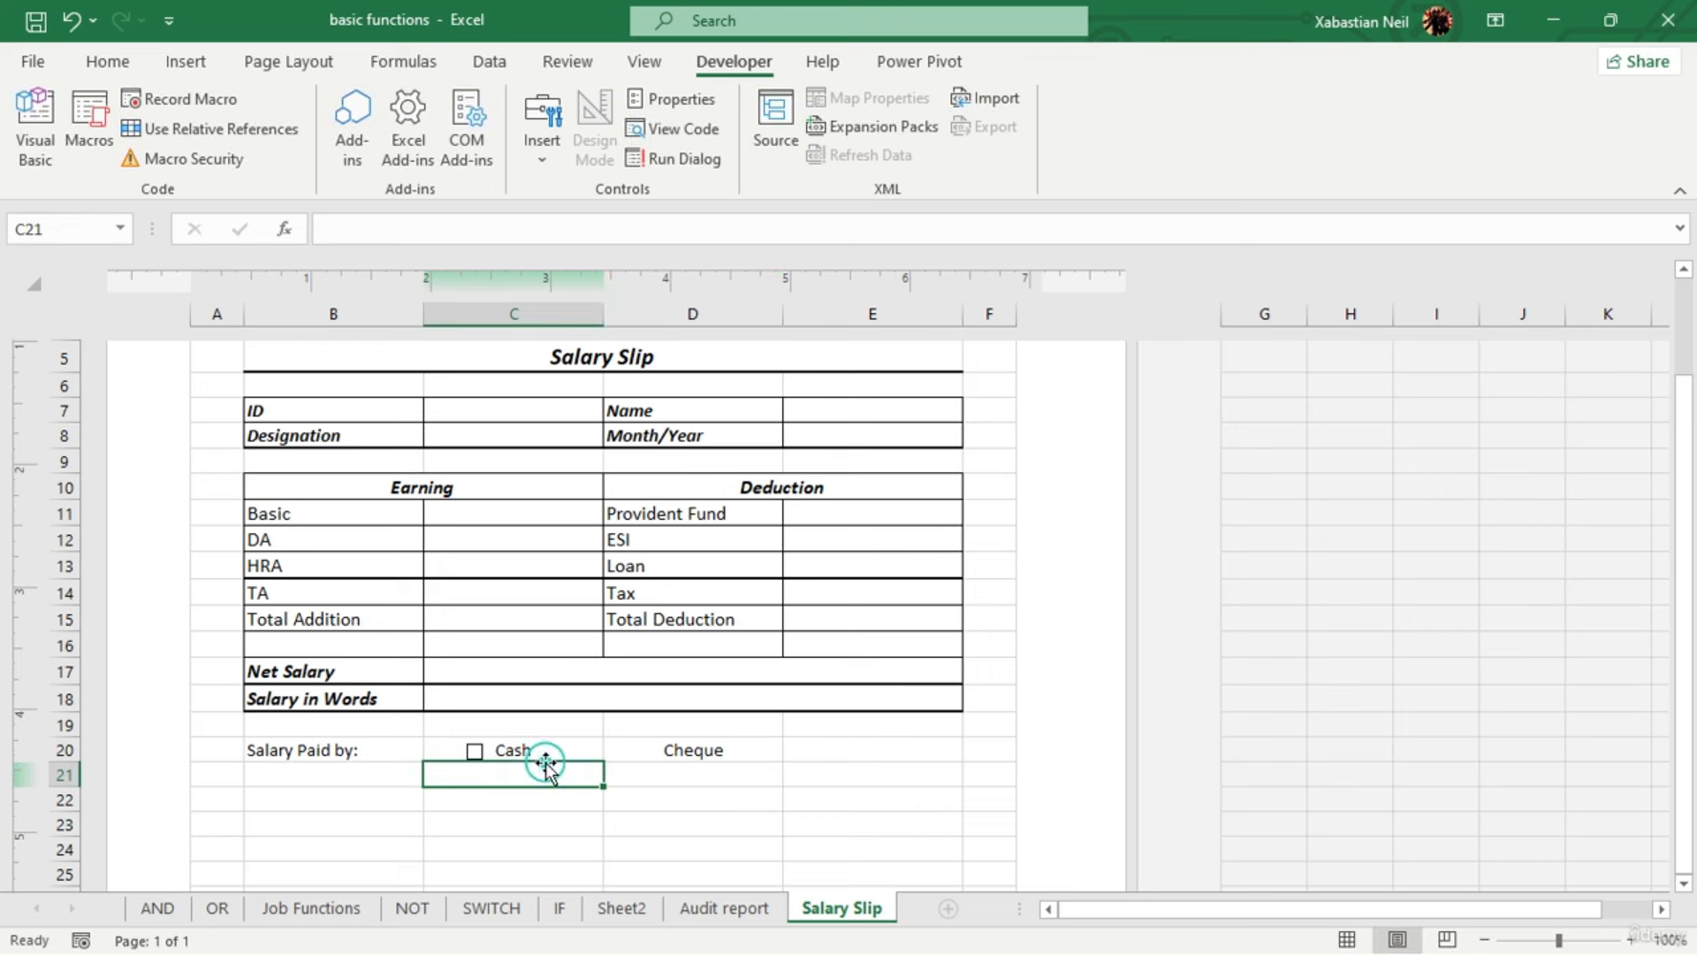
Copy the Cash check box into D20 and align it just before the word Cheque
drag(477, 748, 645, 749)
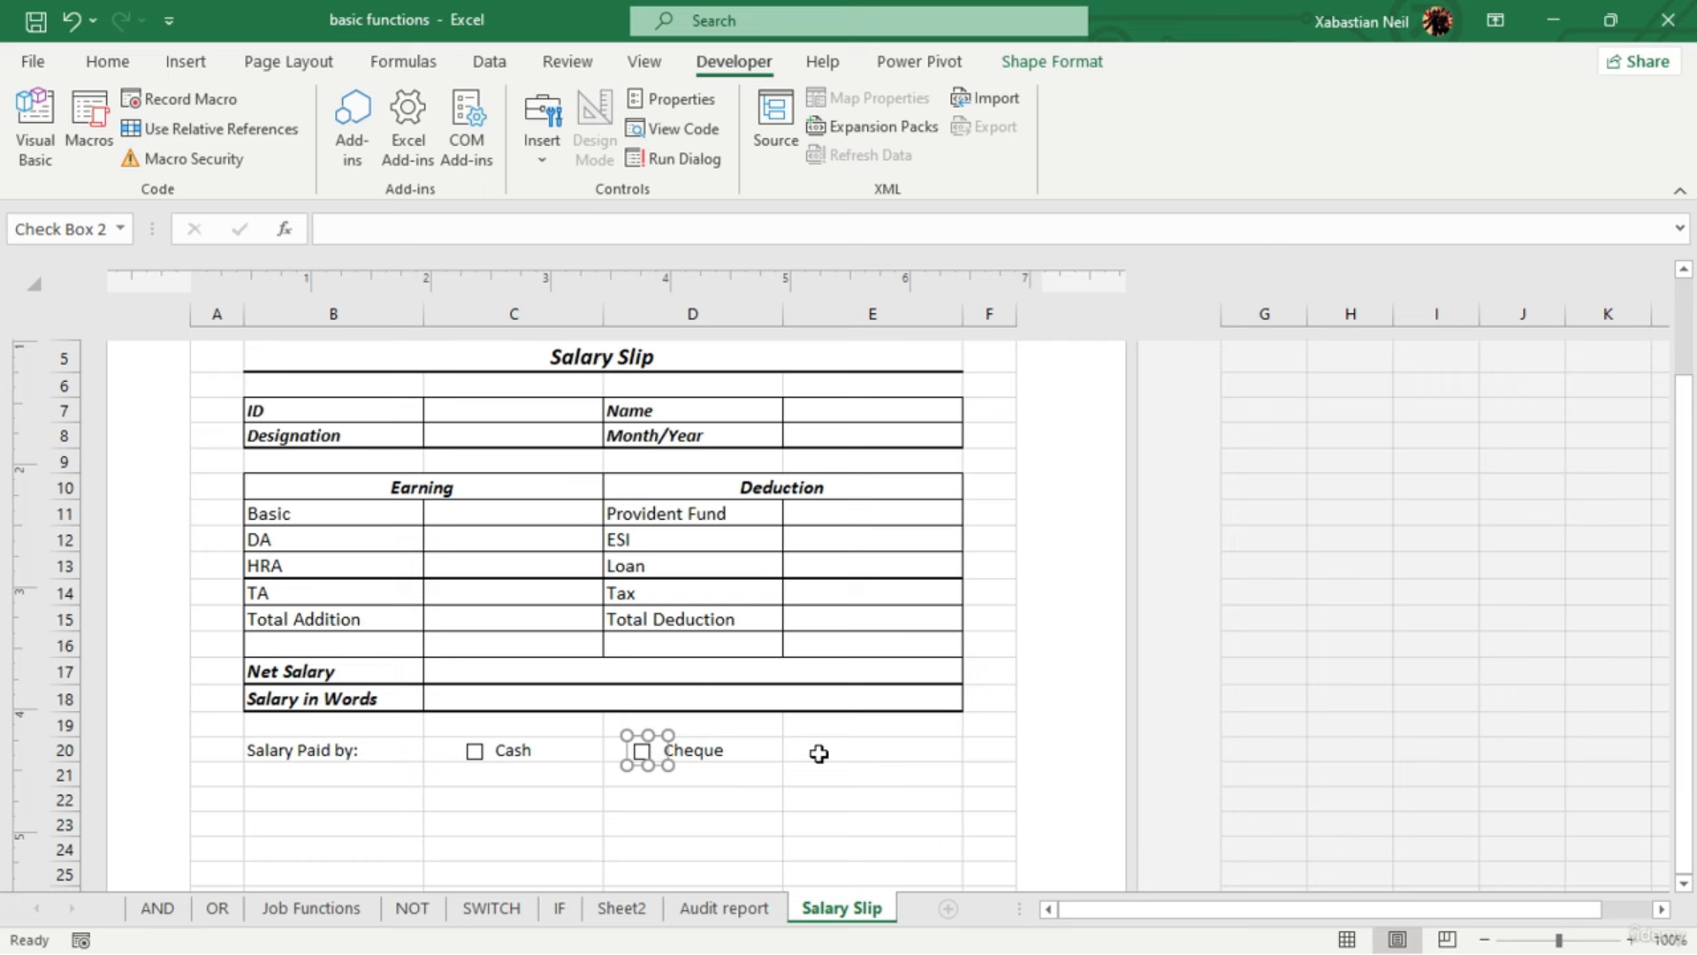
key(Right)
key(Right)
key(Right)
key(Right)
key(Right)
key(Right)
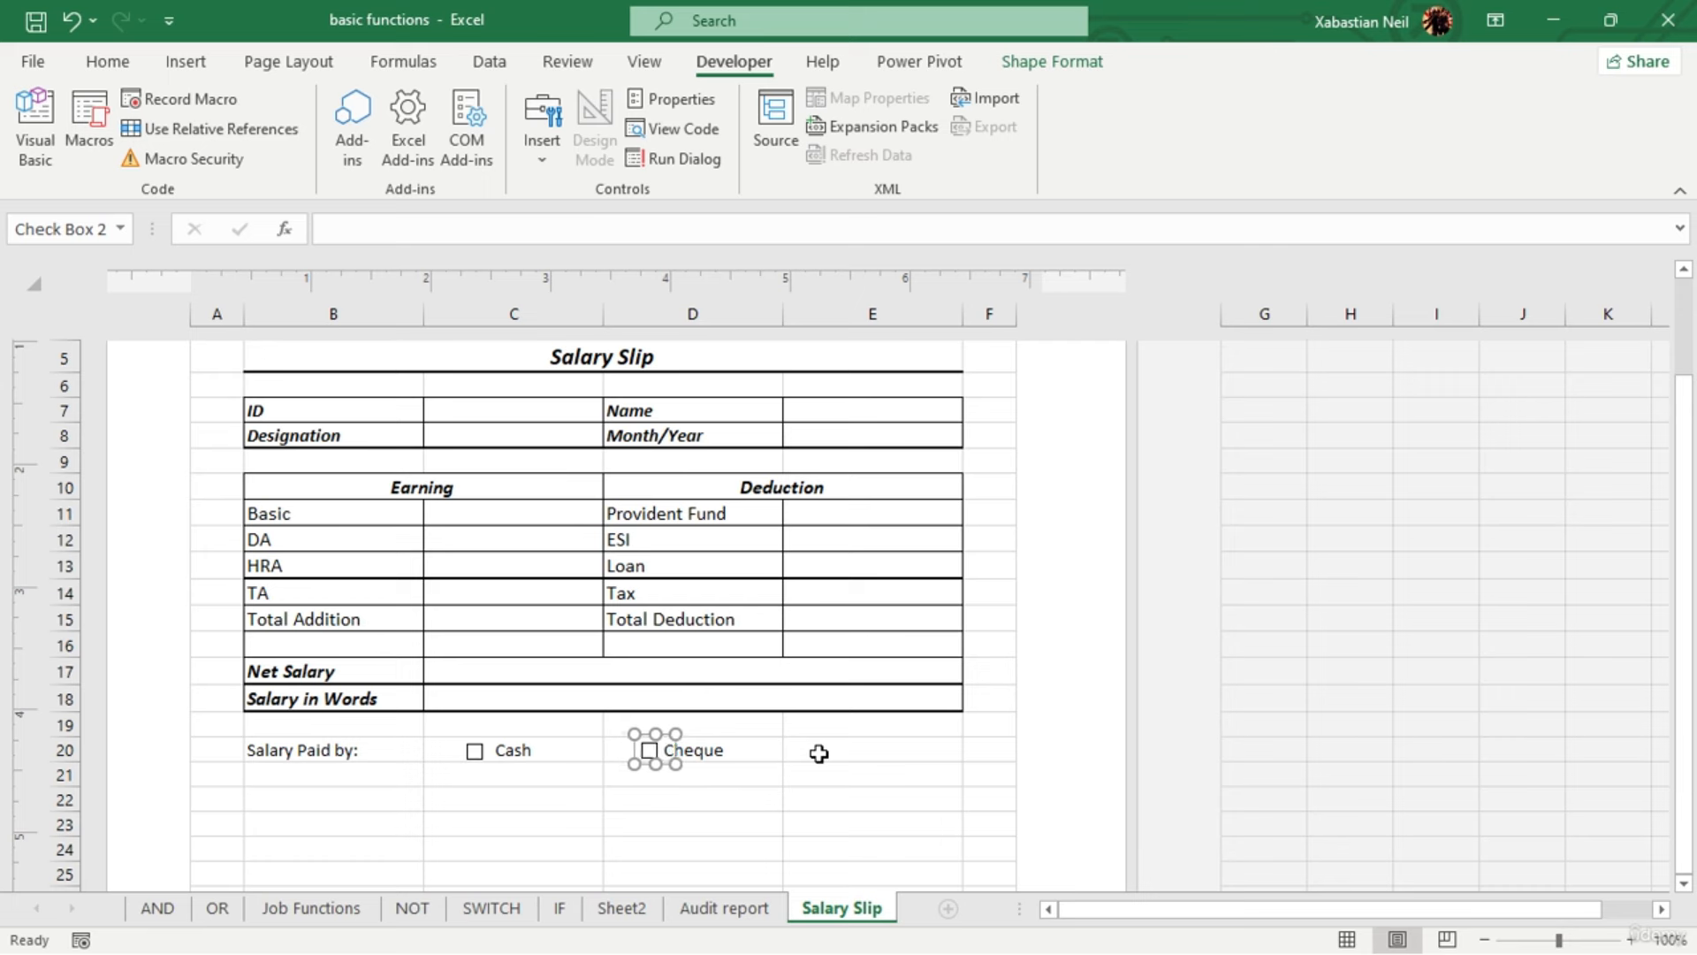
key(Down)
drag(818, 771, 778, 756)
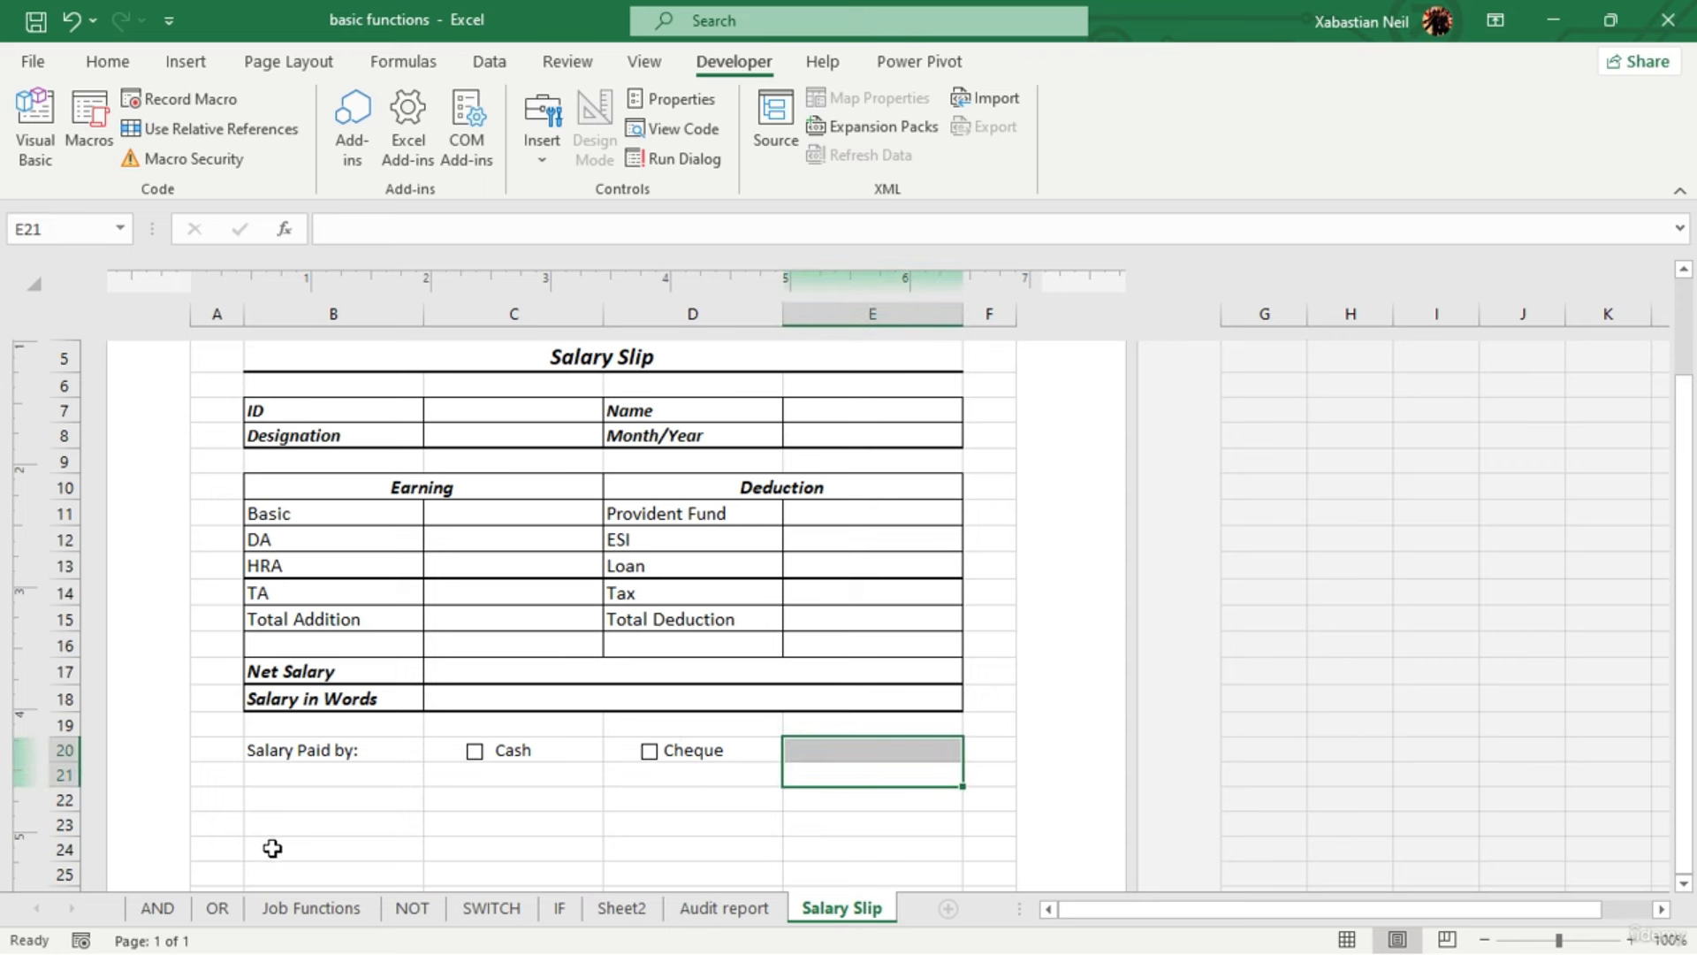
Enter "Employee Signature" in B22 and merge and center it across B22:C22
double_click(361, 797)
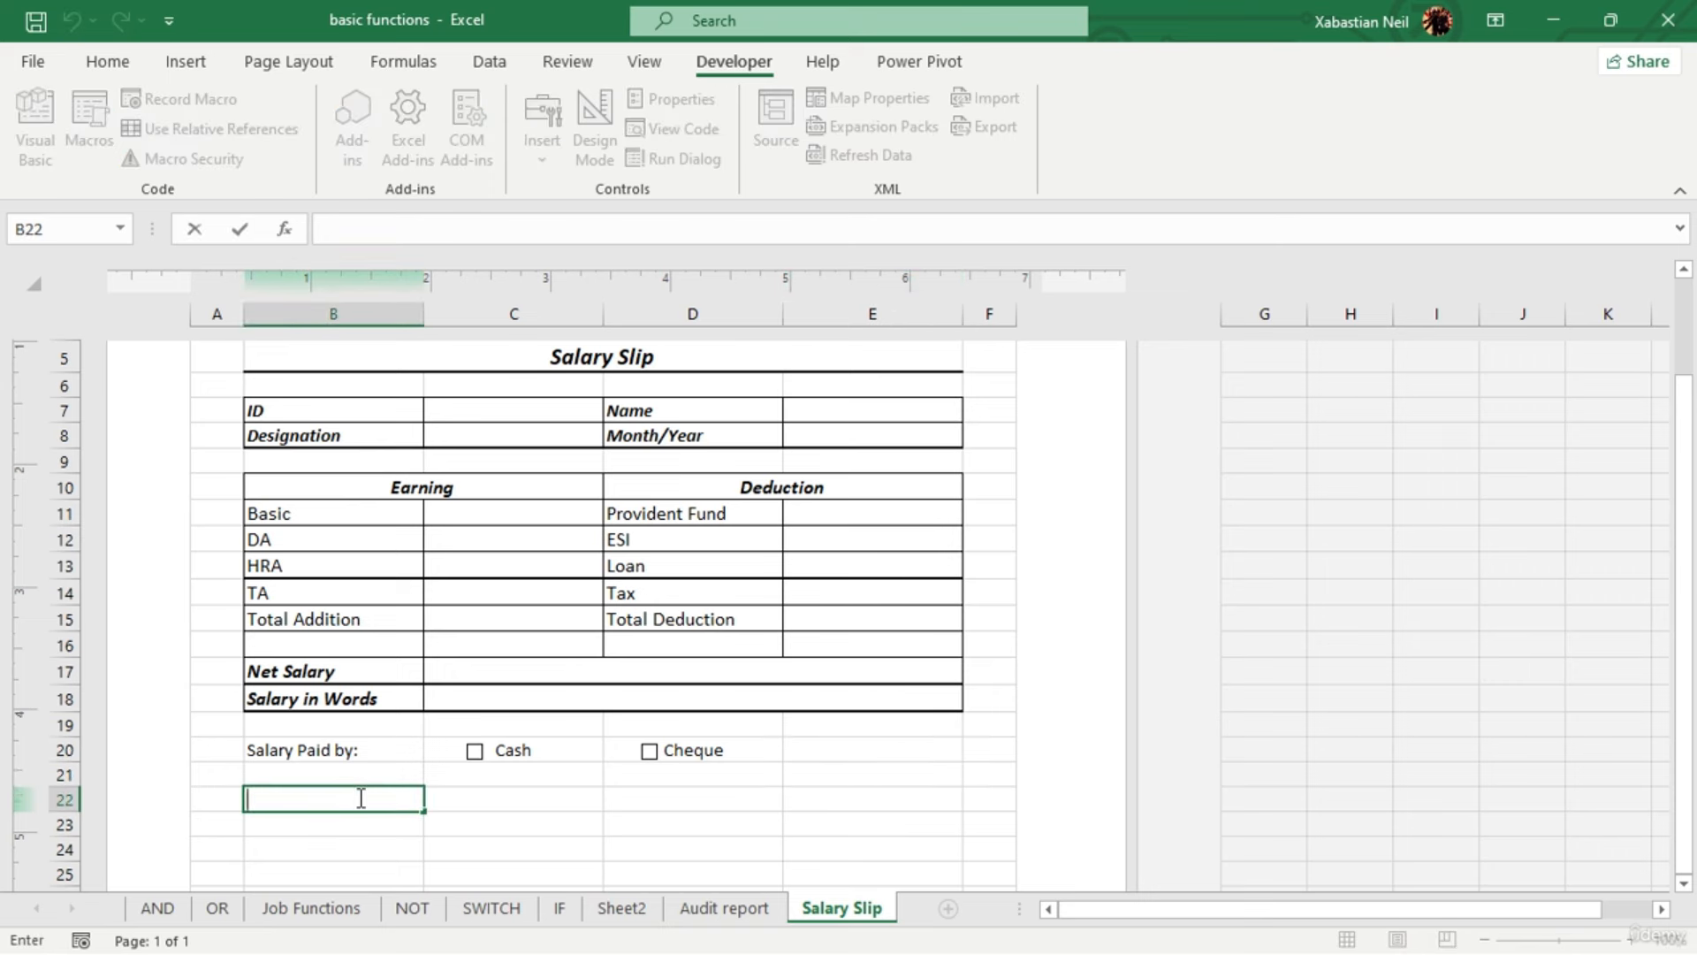
text(Employee Sigg)
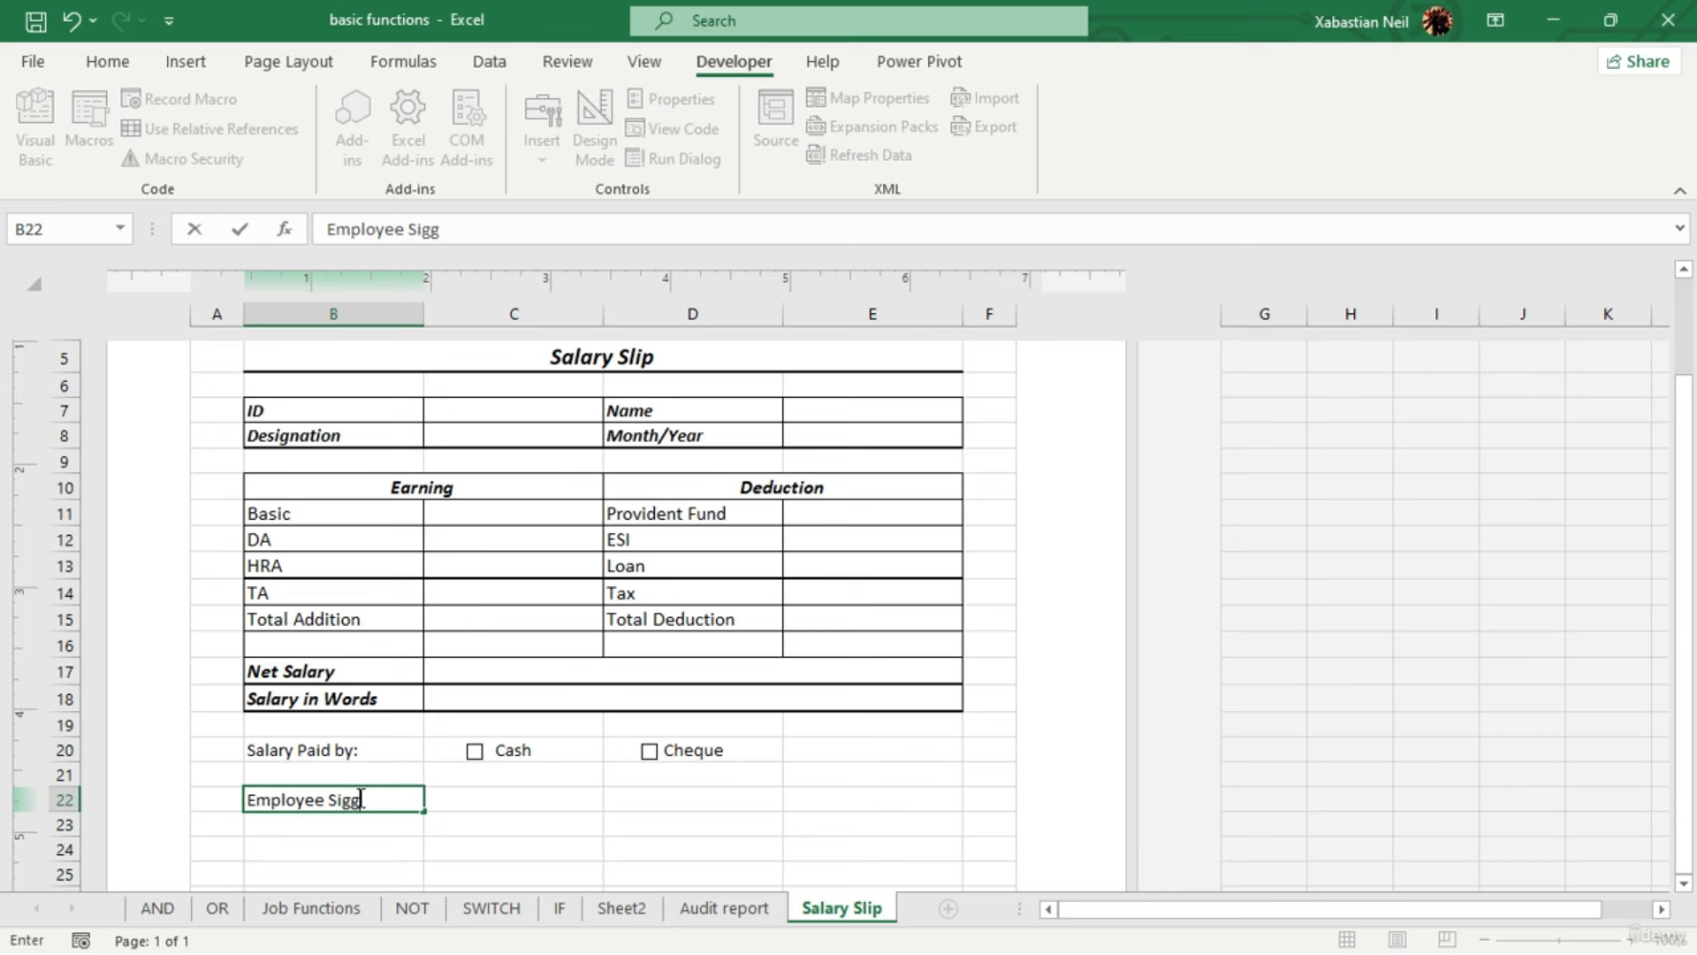
key(BackSpace)
text(m)
key(BackSpace)
text(nature)
drag(531, 799, 411, 783)
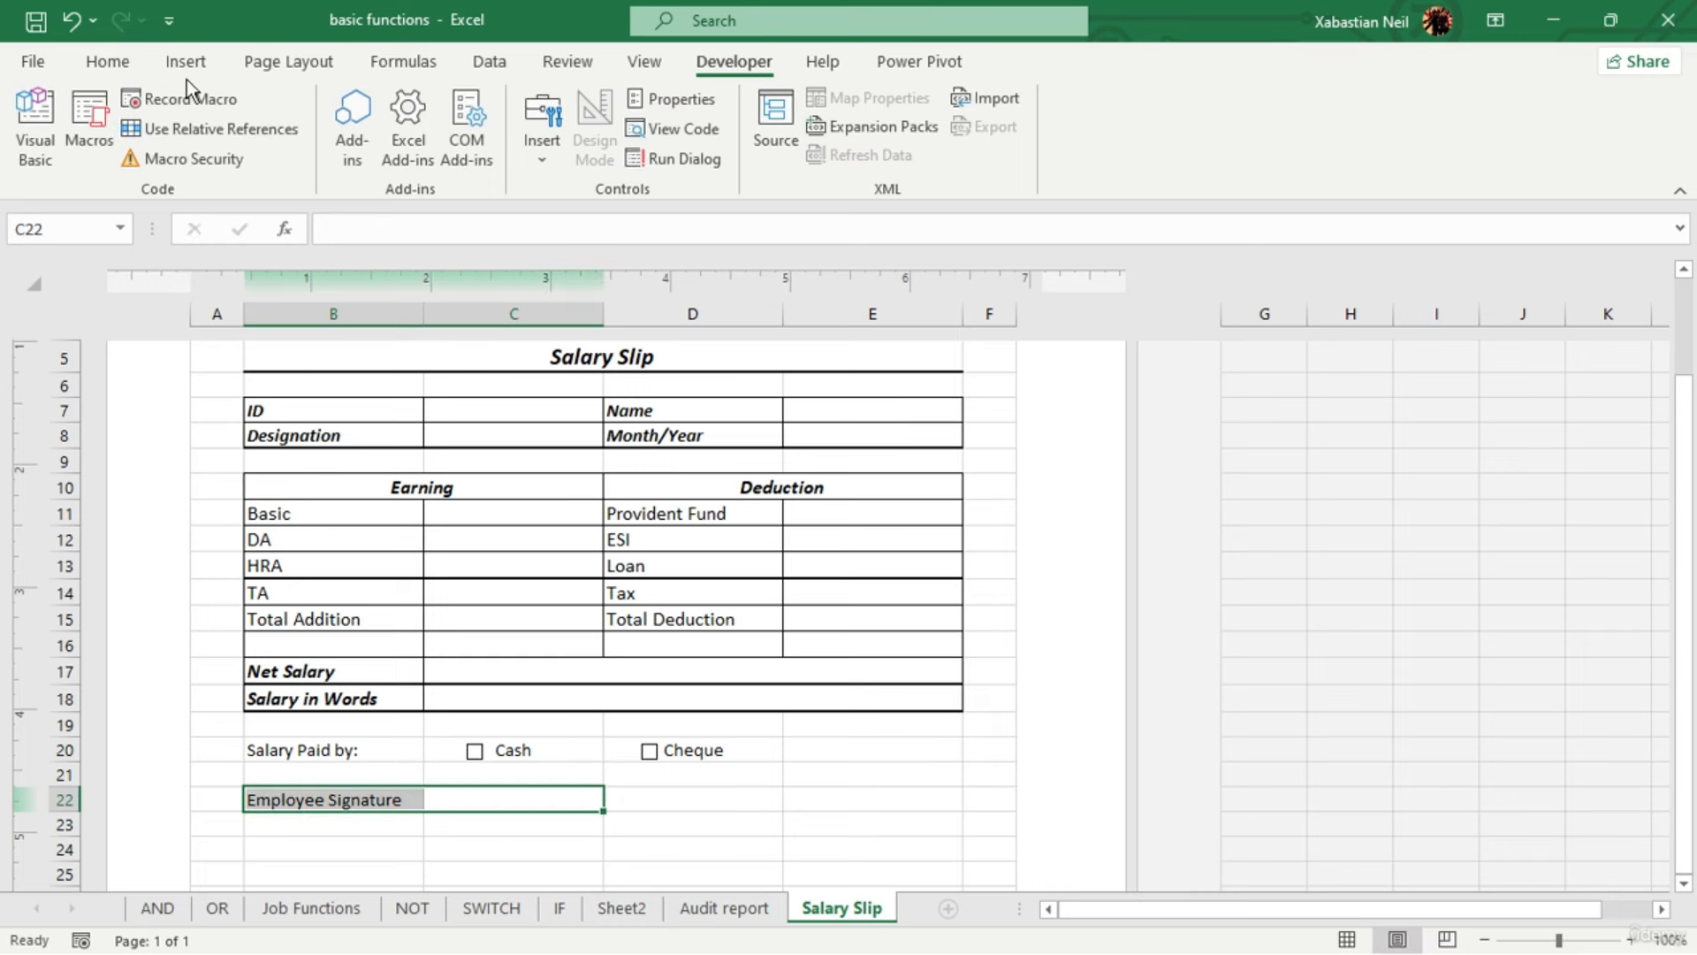
click(108, 61)
click(628, 157)
Merge and center D22:E22 and enter "Director" followed by a long underscore signature line
drag(725, 799, 864, 795)
click(693, 156)
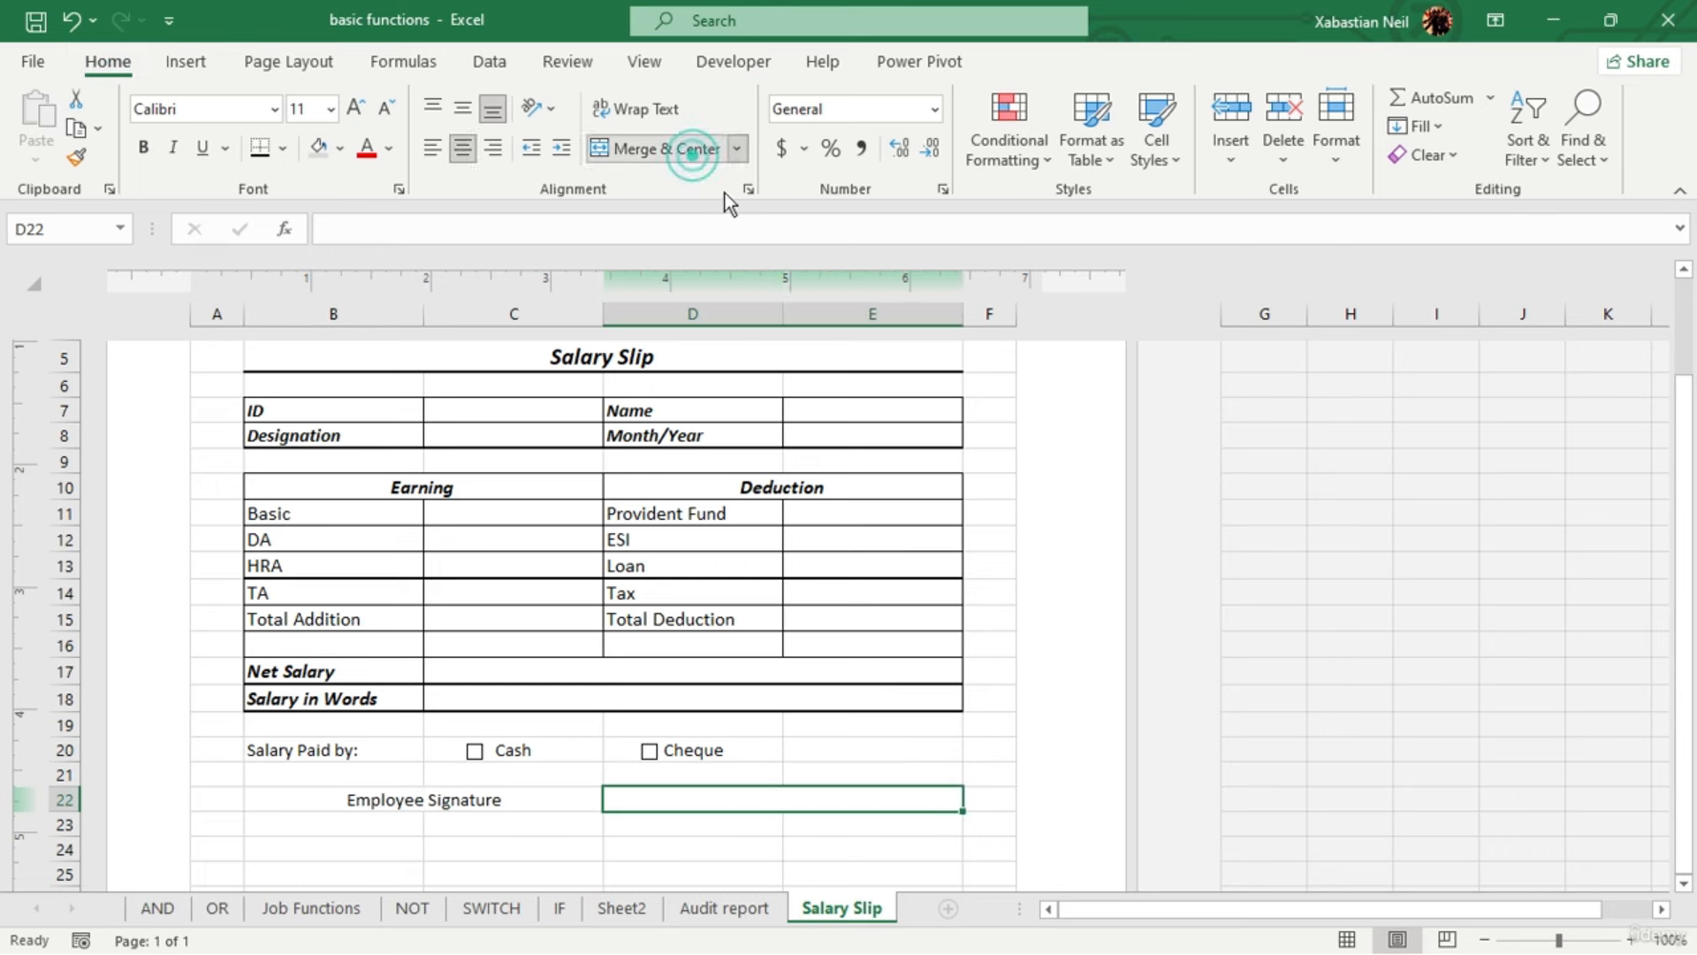
double_click(725, 796)
text(F)
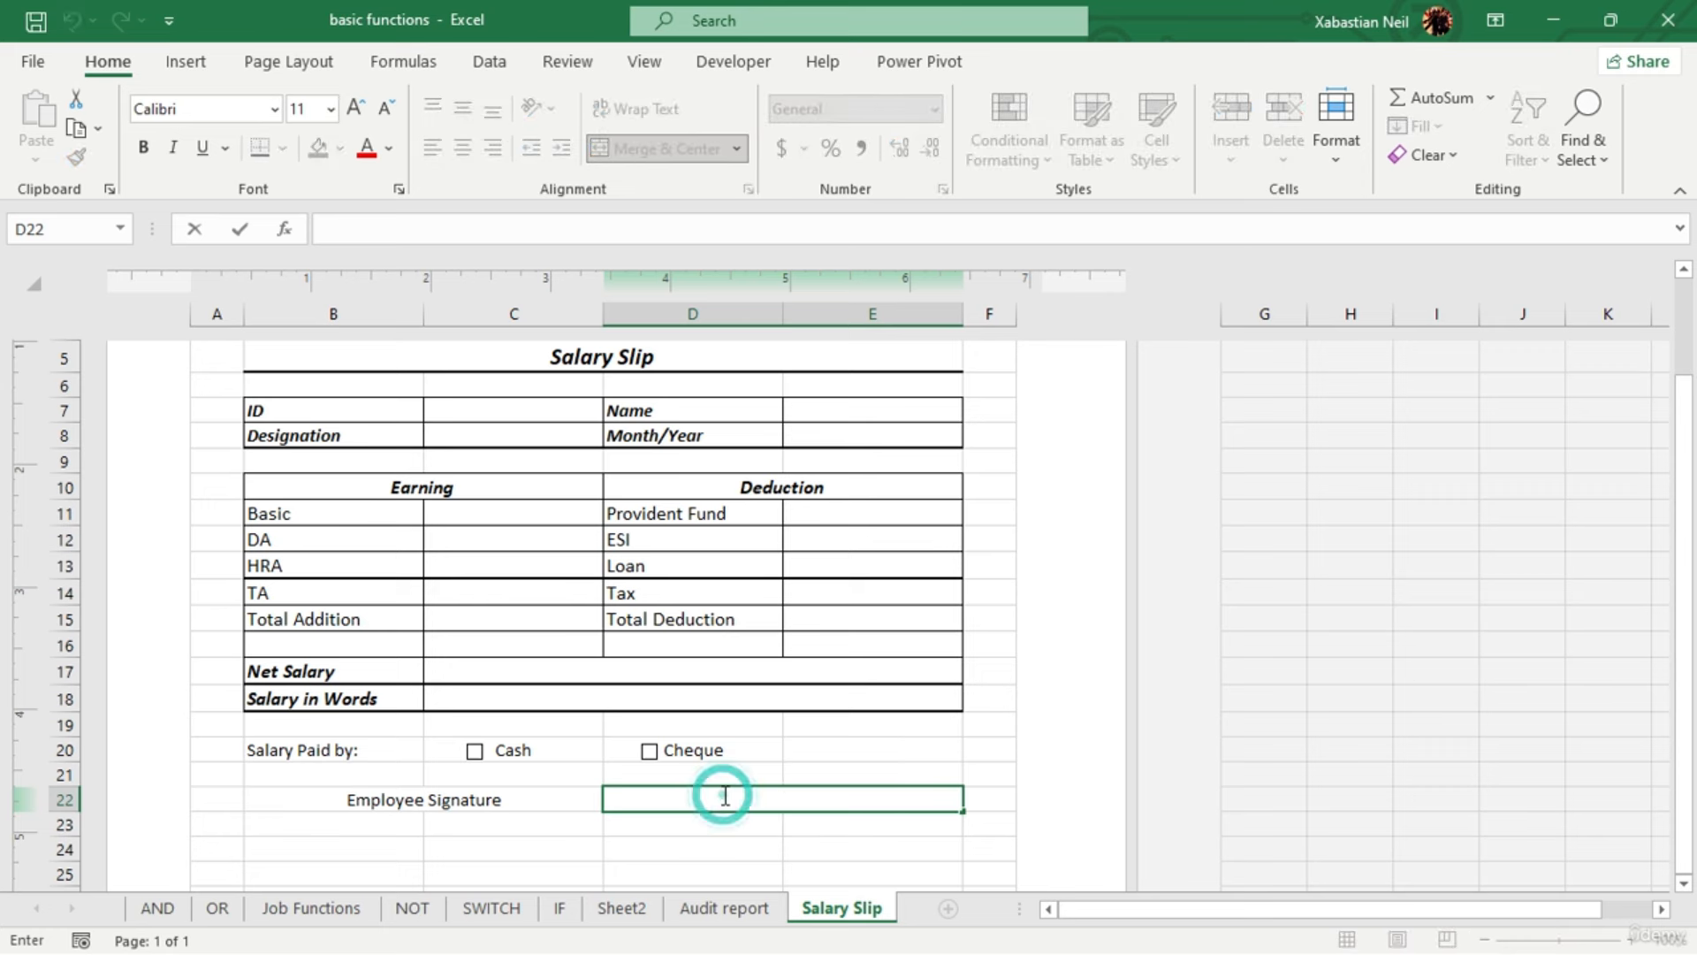
key(BackSpace)
text(Director)
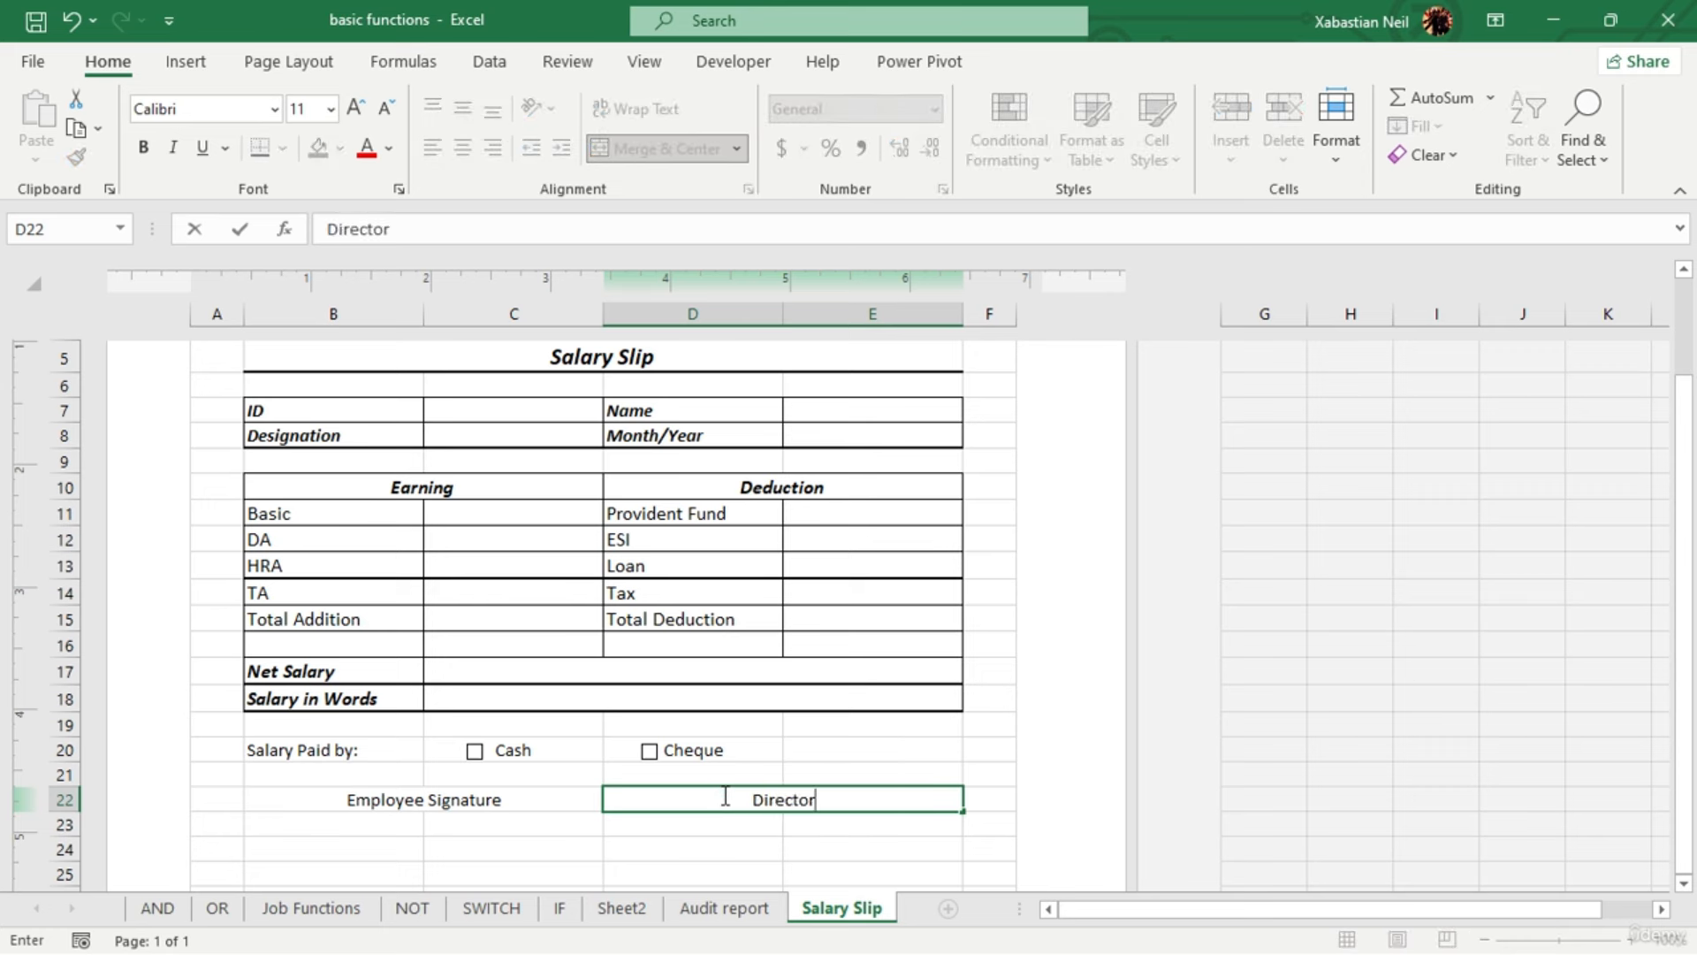
text(_____________________________)
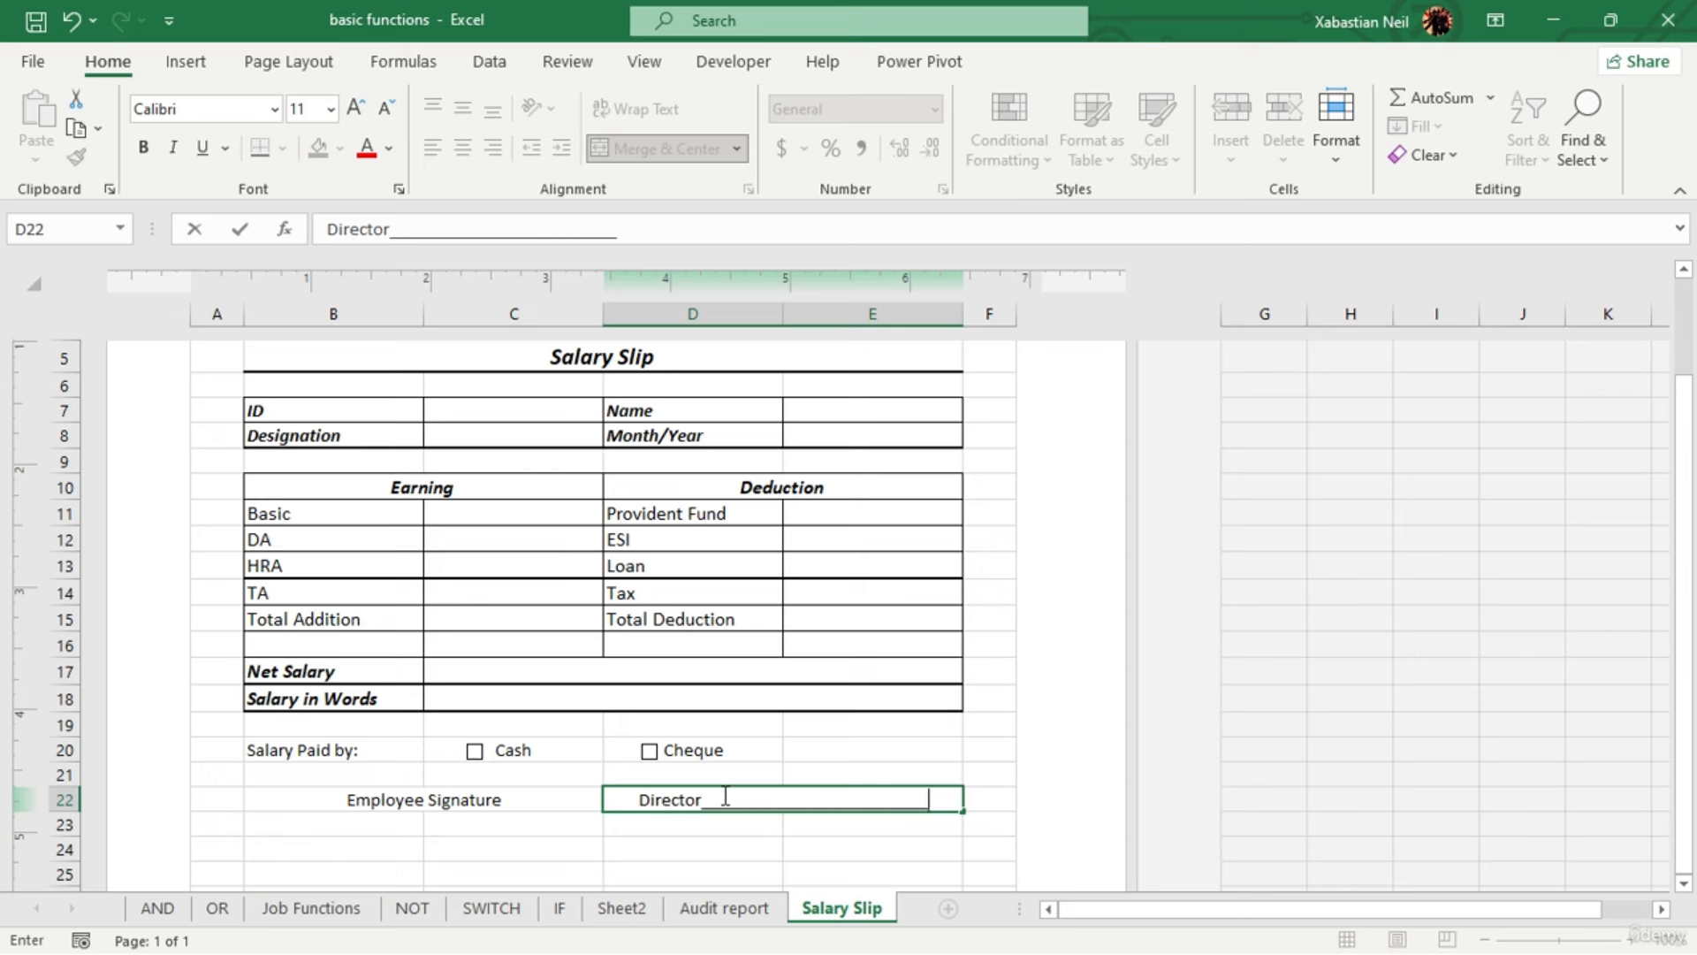
Append an underscore signature line after "Employee Signature" in the merged cell B22
click(535, 800)
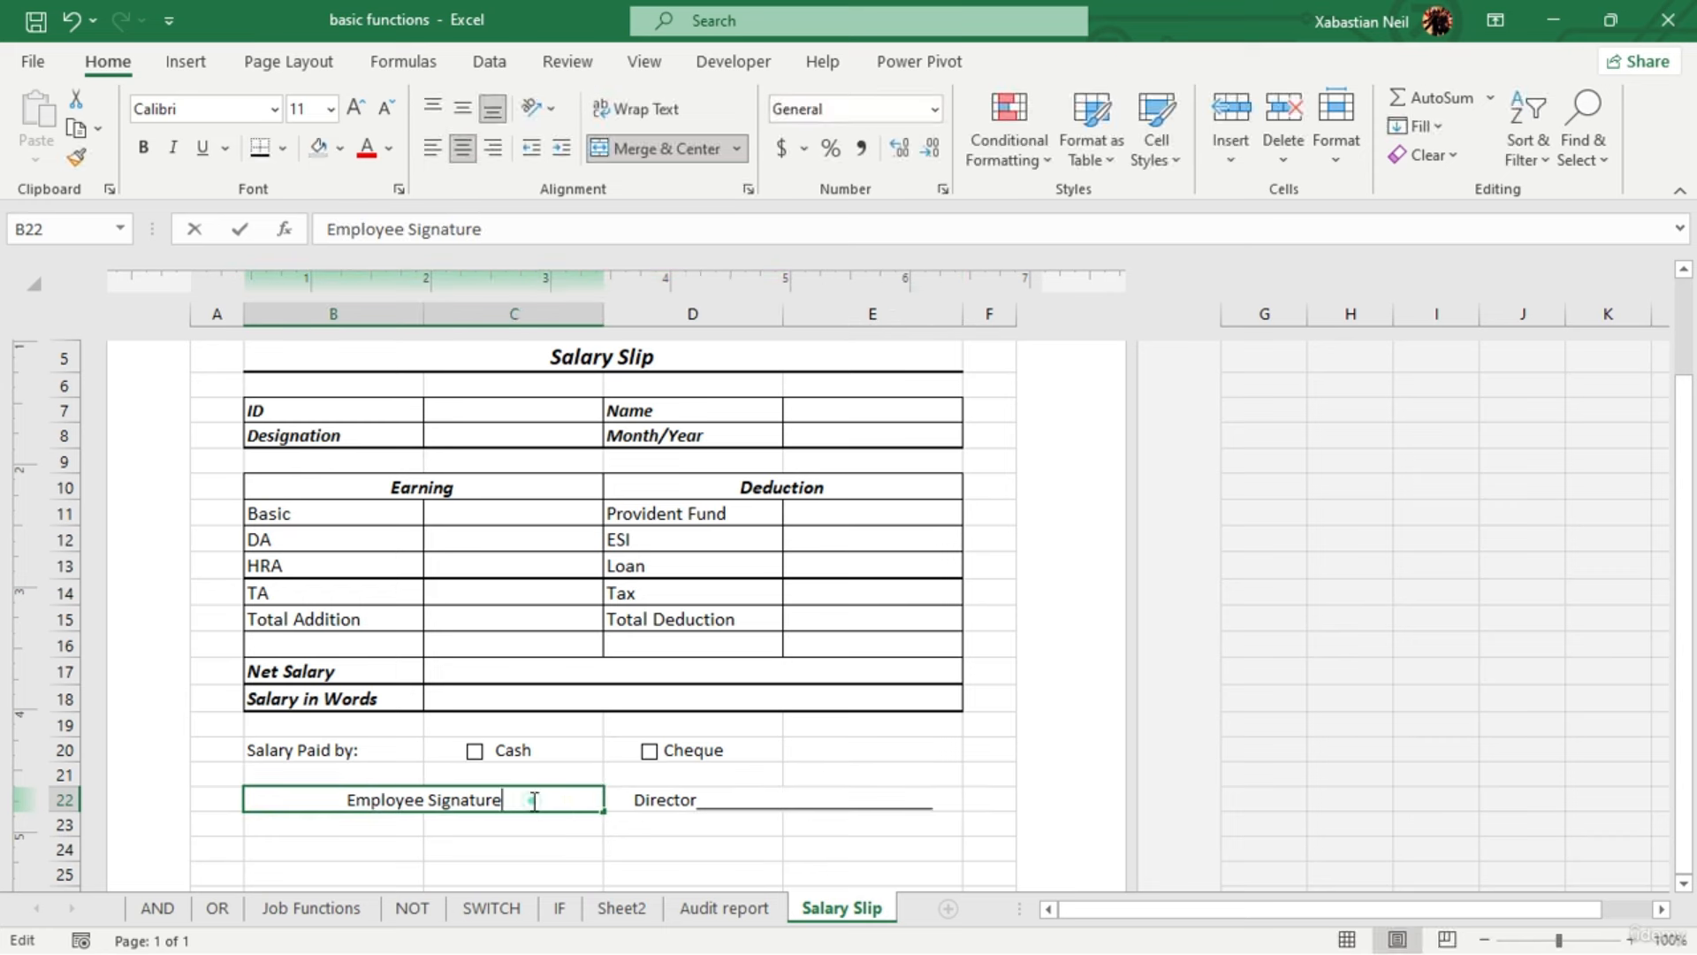
double_click(535, 800)
text(____________)
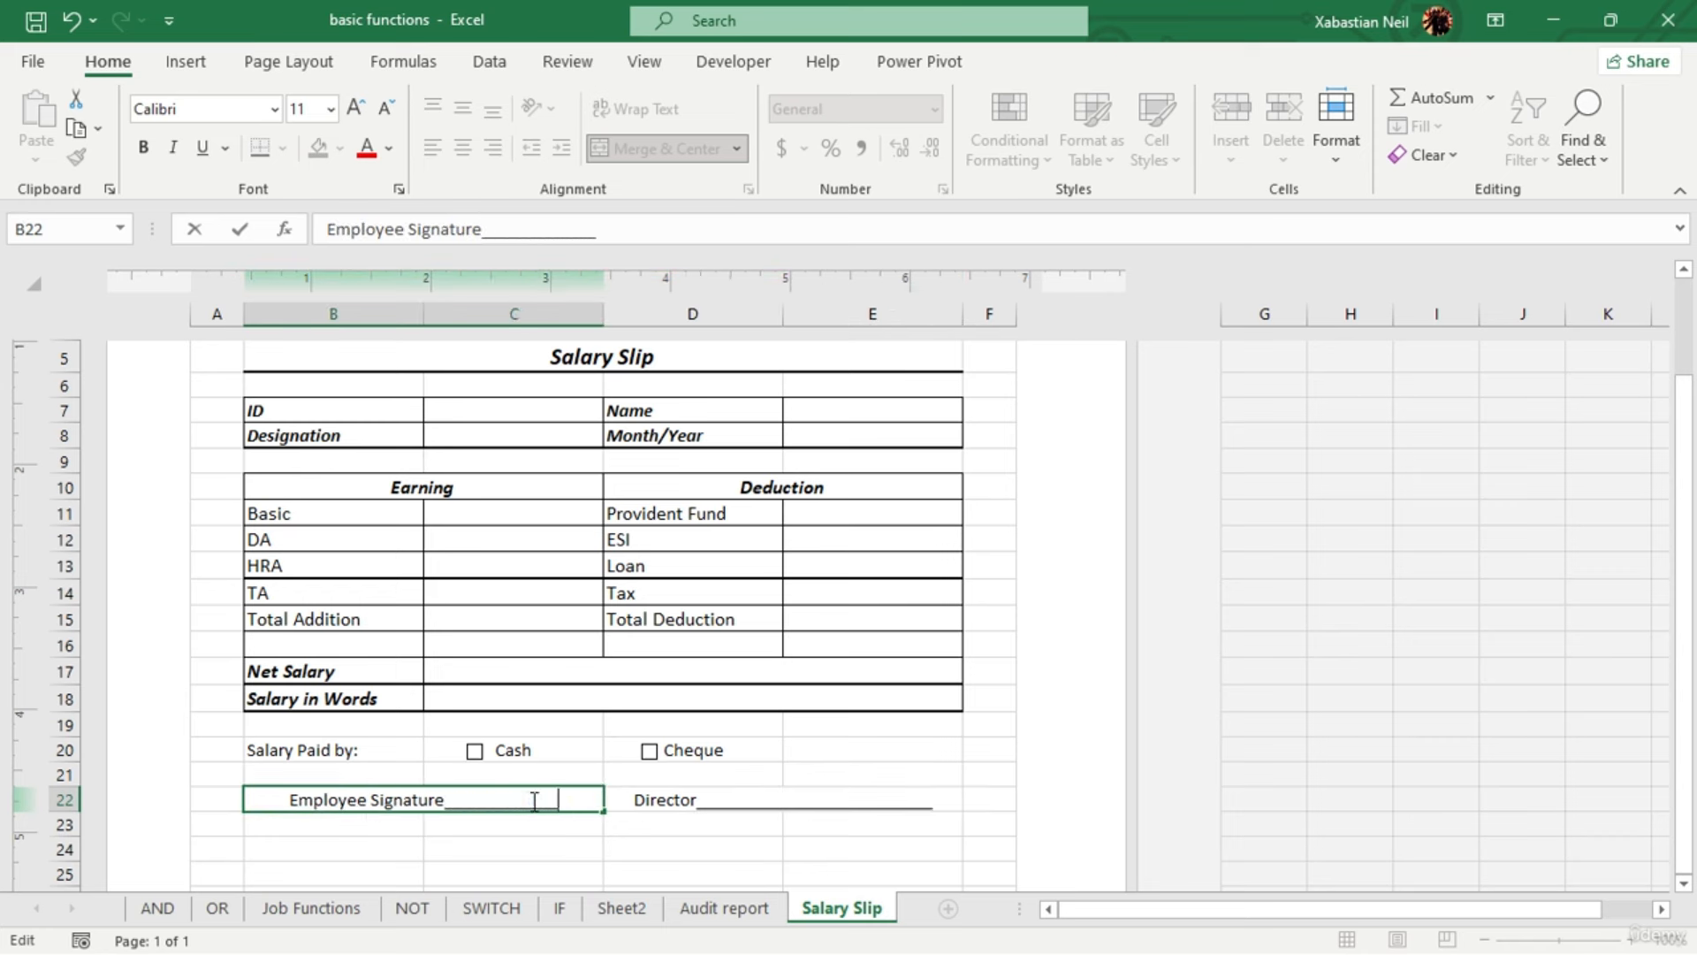
text(________)
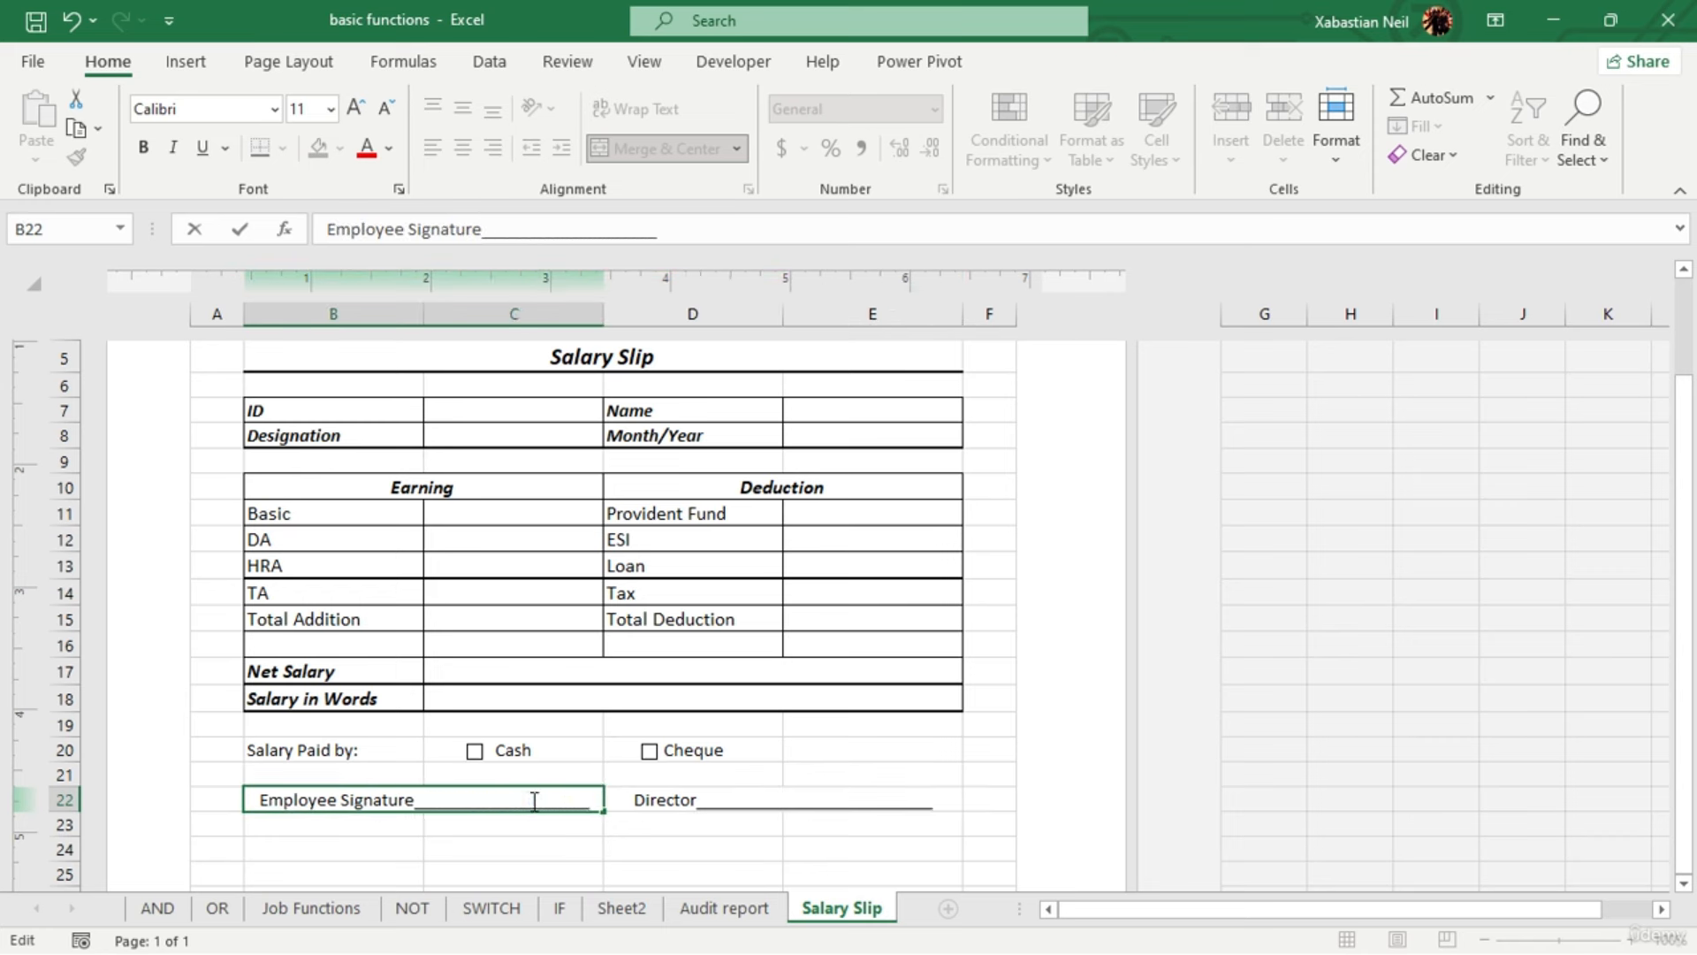
click(911, 749)
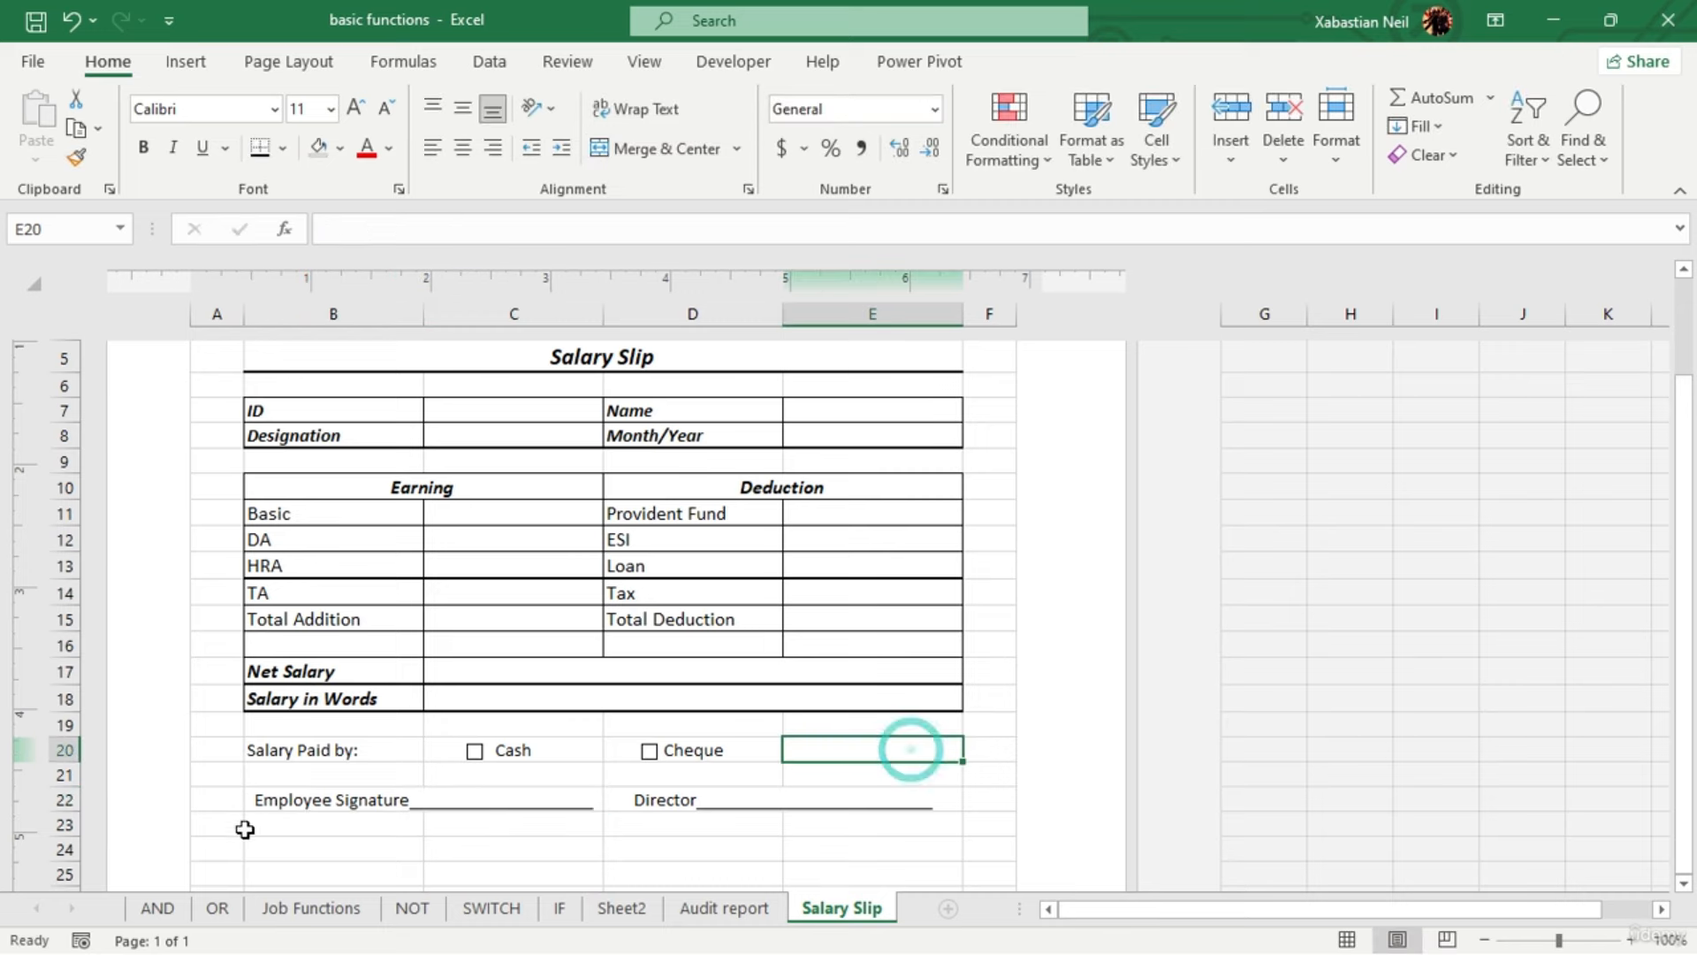
Apply a thick outside border around the whole salary slip, range A1:F23
drag(216, 820, 991, 372)
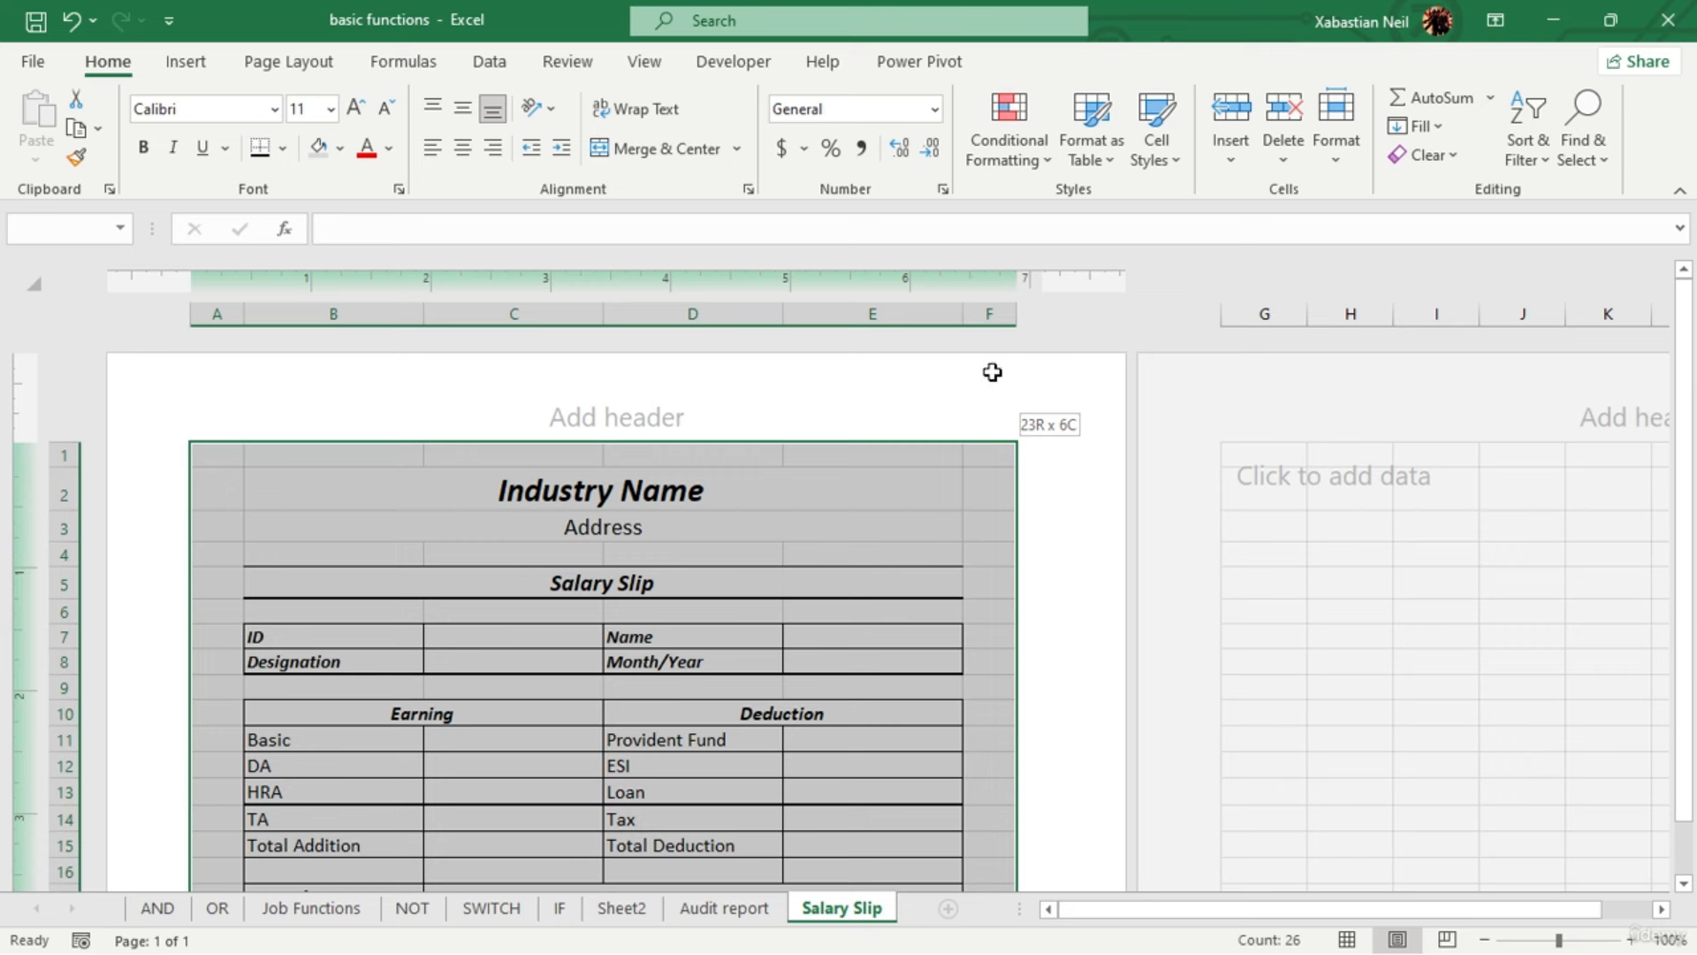
drag(991, 373, 992, 373)
click(285, 148)
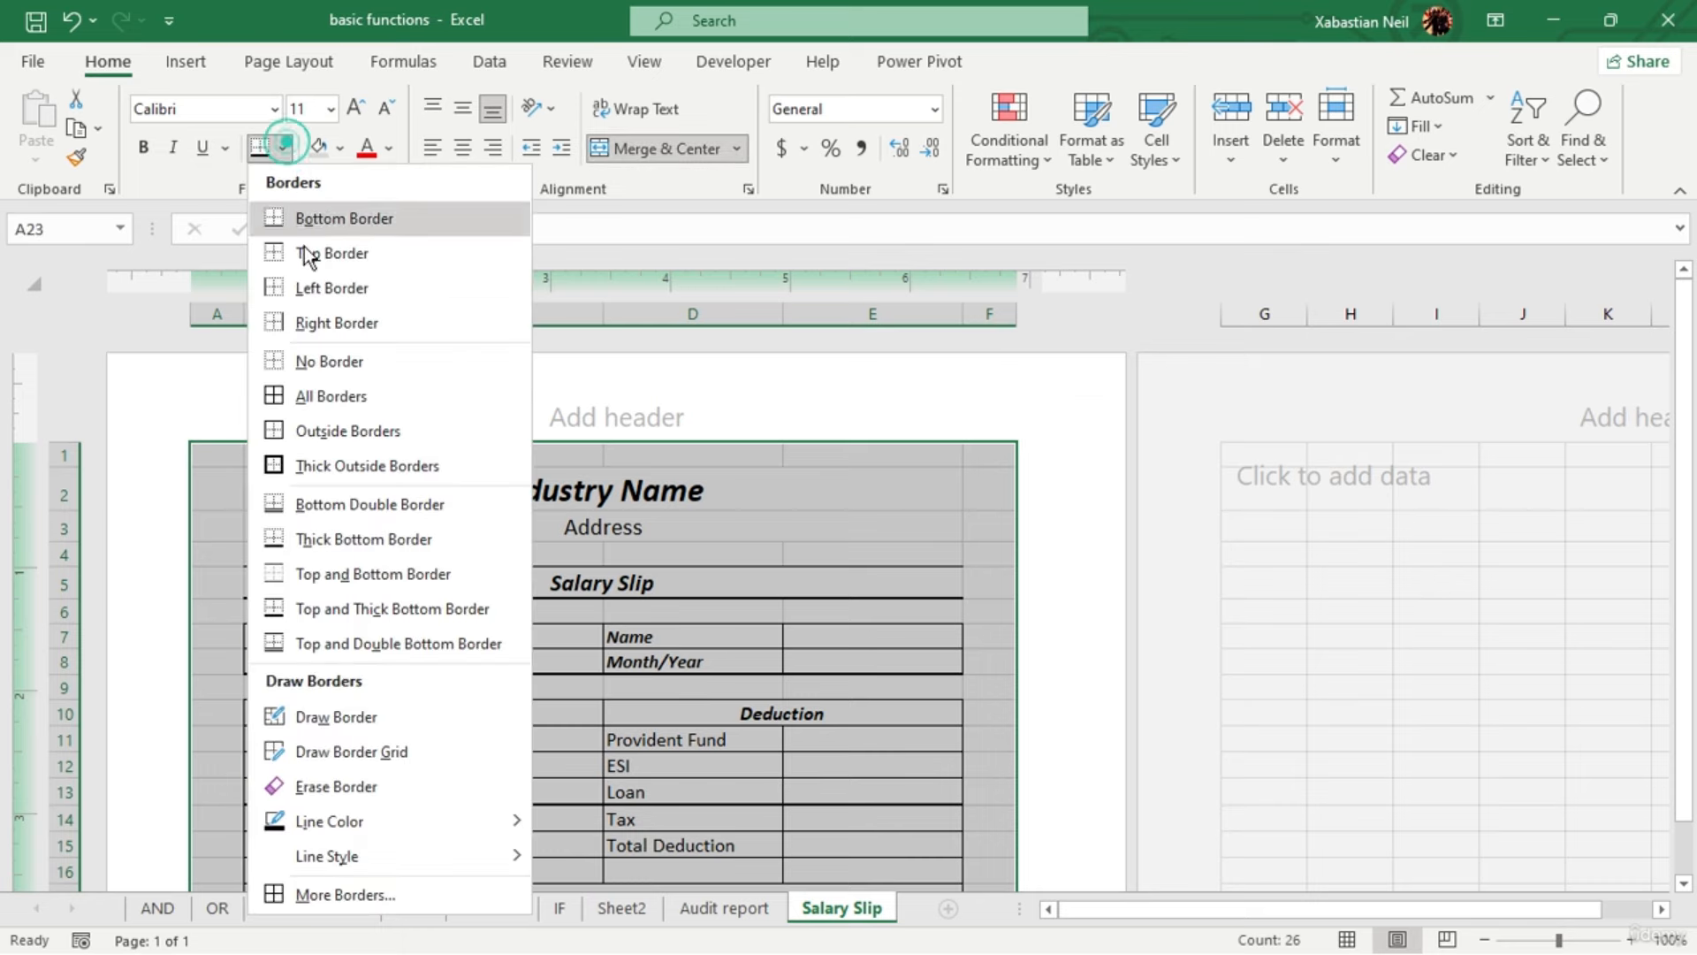
click(334, 466)
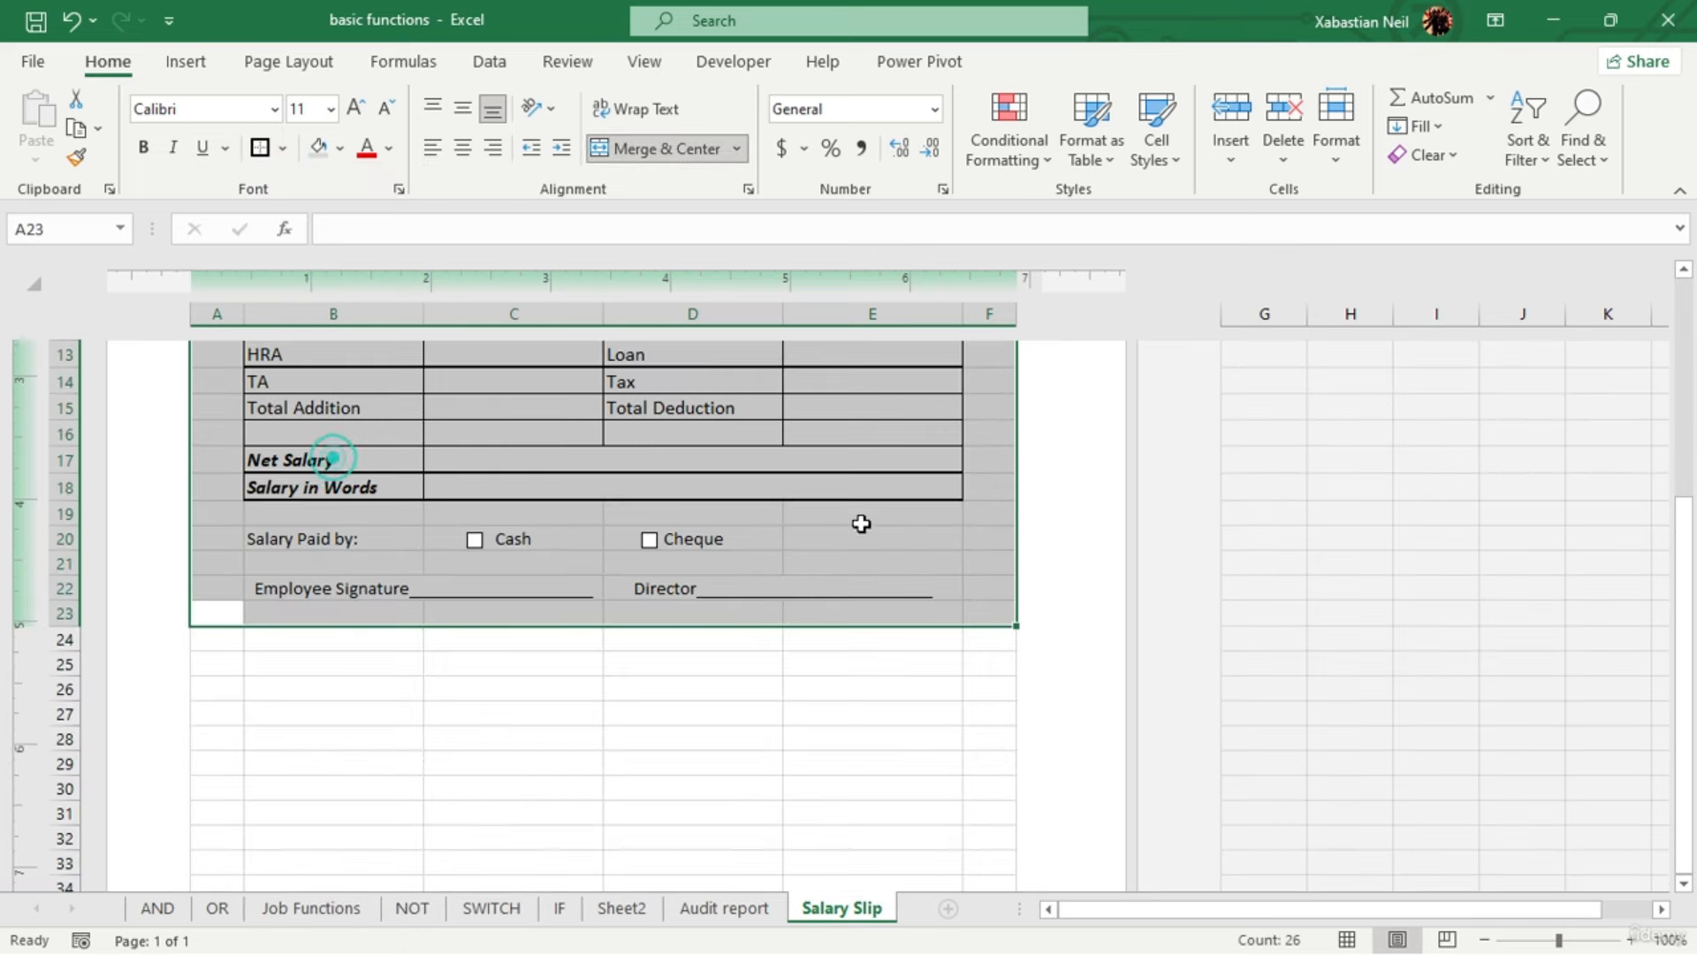
click(849, 736)
scroll(647, 688, up, 5)
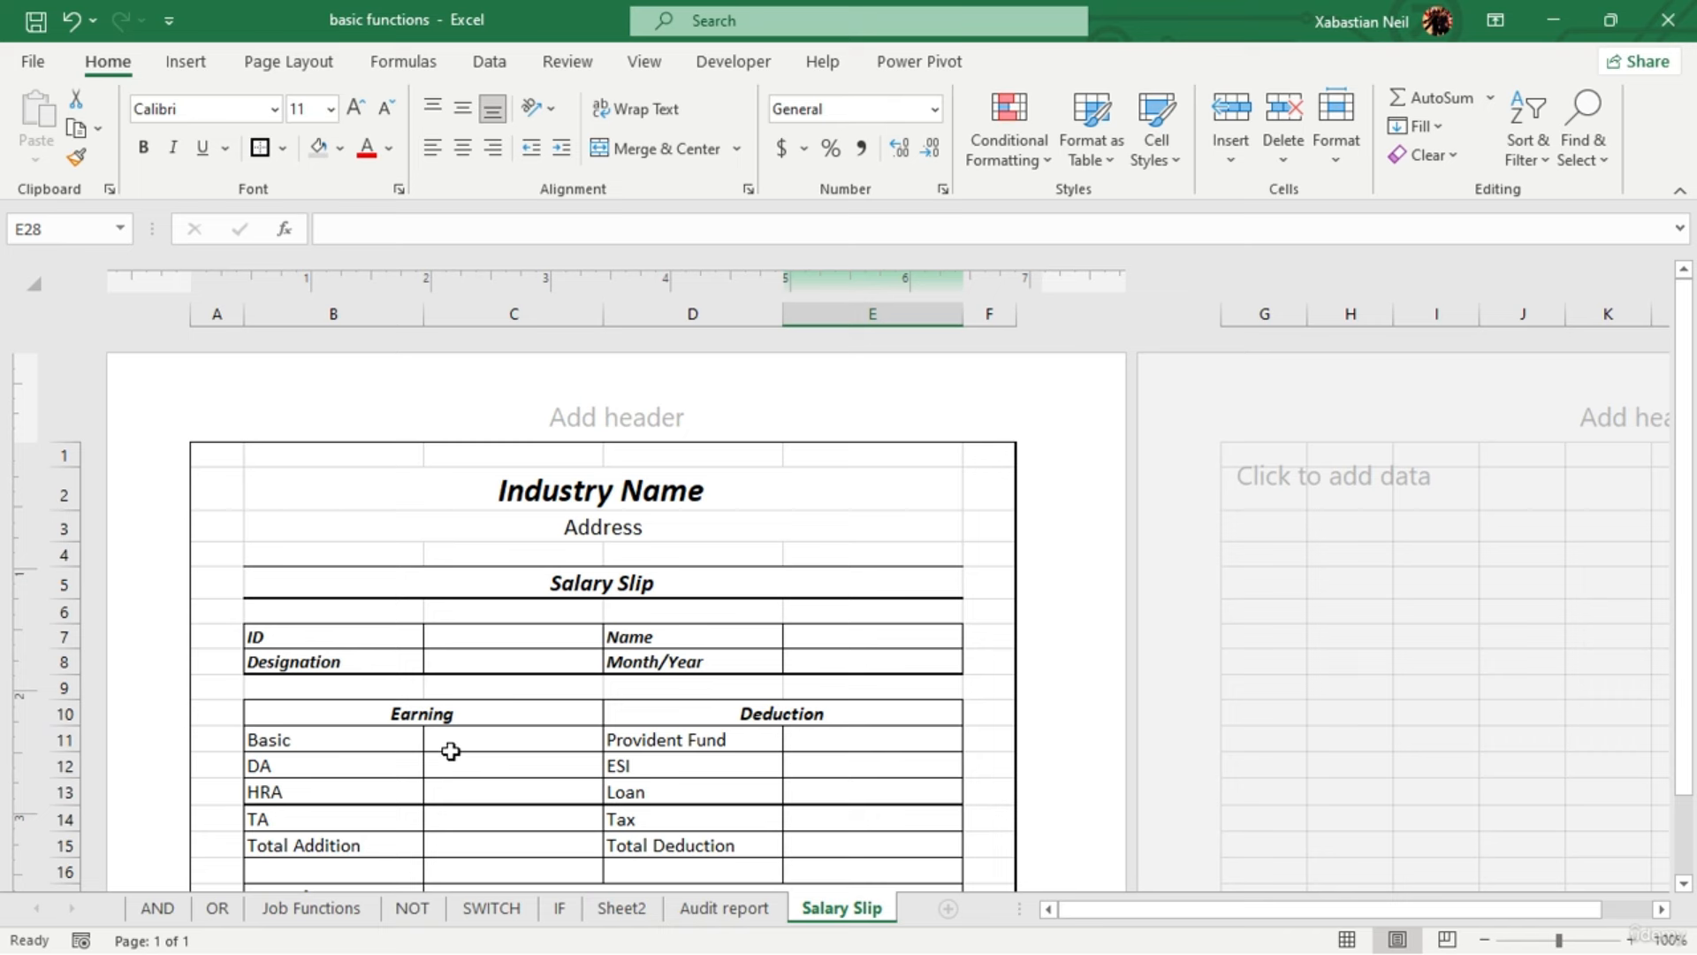
Fill the whole salary slip, range A1:F23, with white to hide its gridlines
mouse_move(212, 458)
mouse_down()
mouse_move(523, 686)
mouse_move(917, 919)
mouse_move(962, 894)
mouse_move(974, 913)
mouse_move(973, 856)
mouse_move(940, 862)
mouse_up()
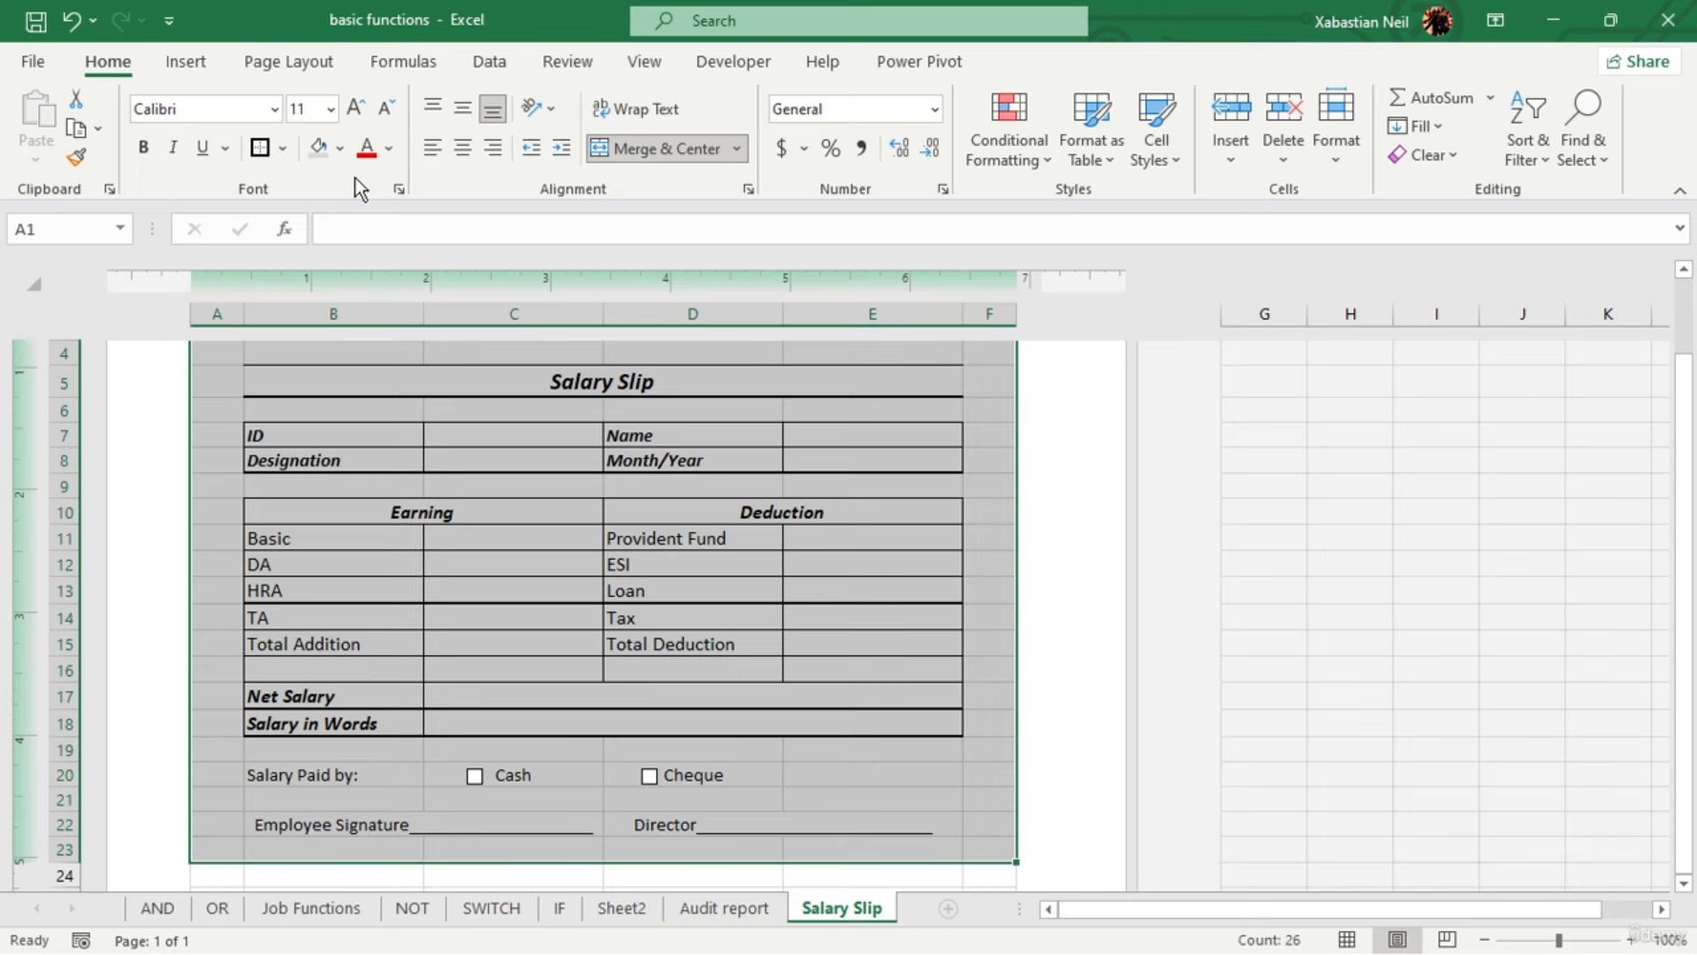
click(341, 149)
click(317, 213)
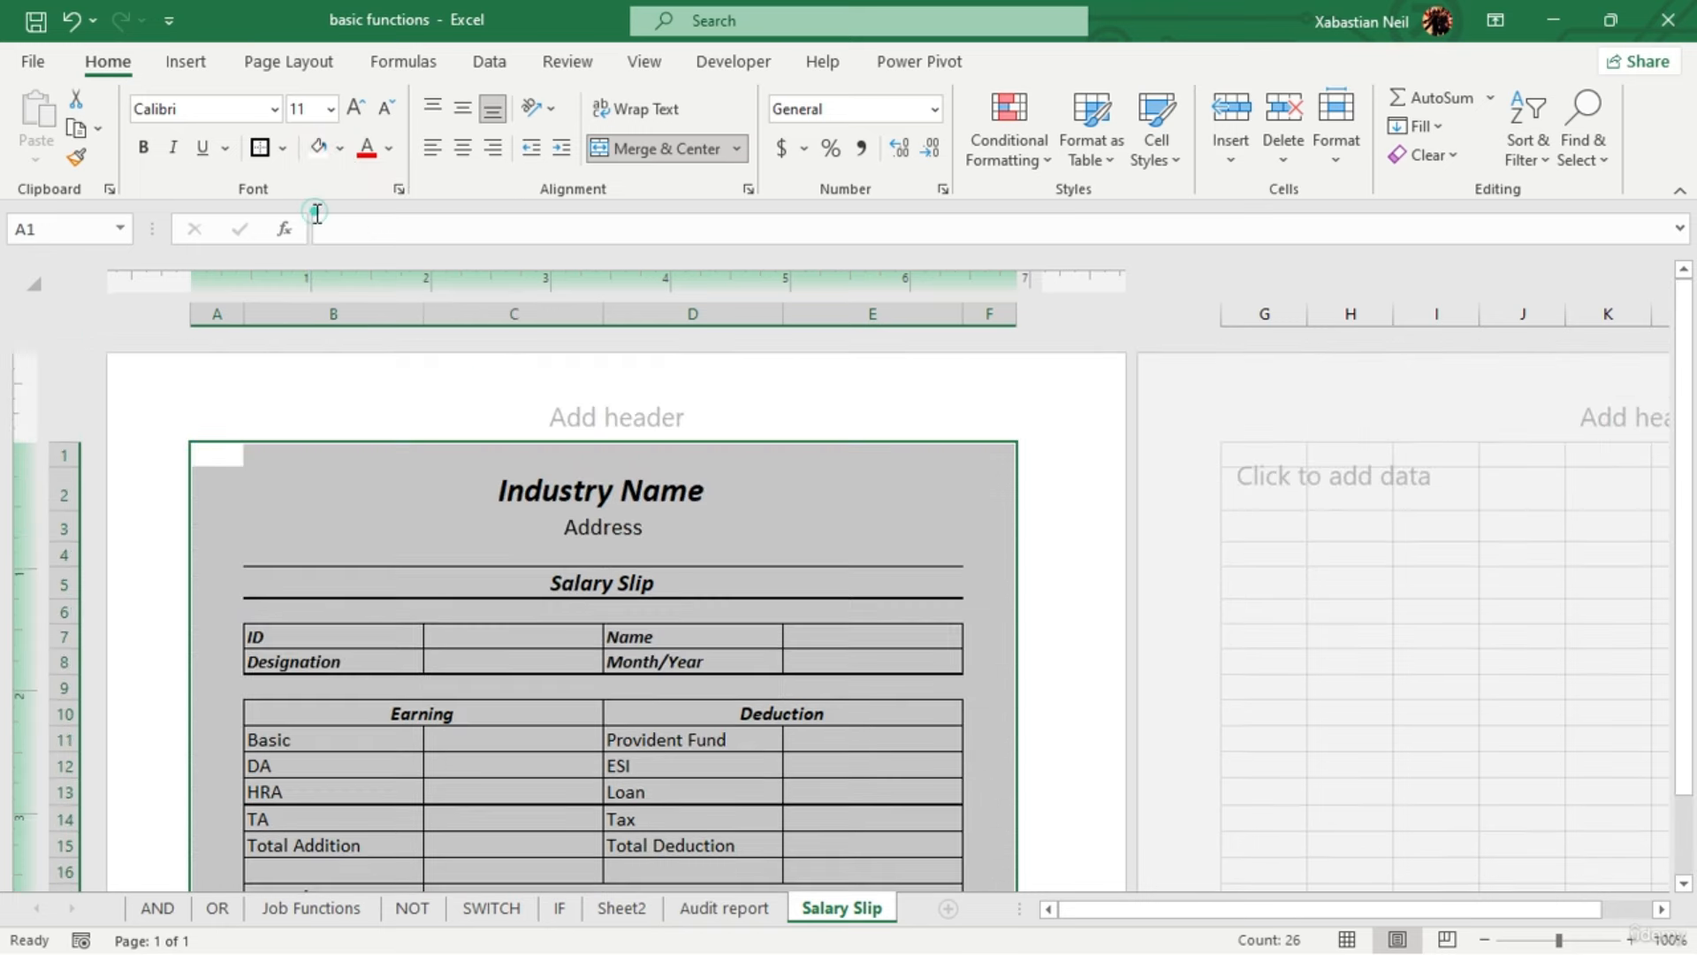
click(877, 439)
click(835, 576)
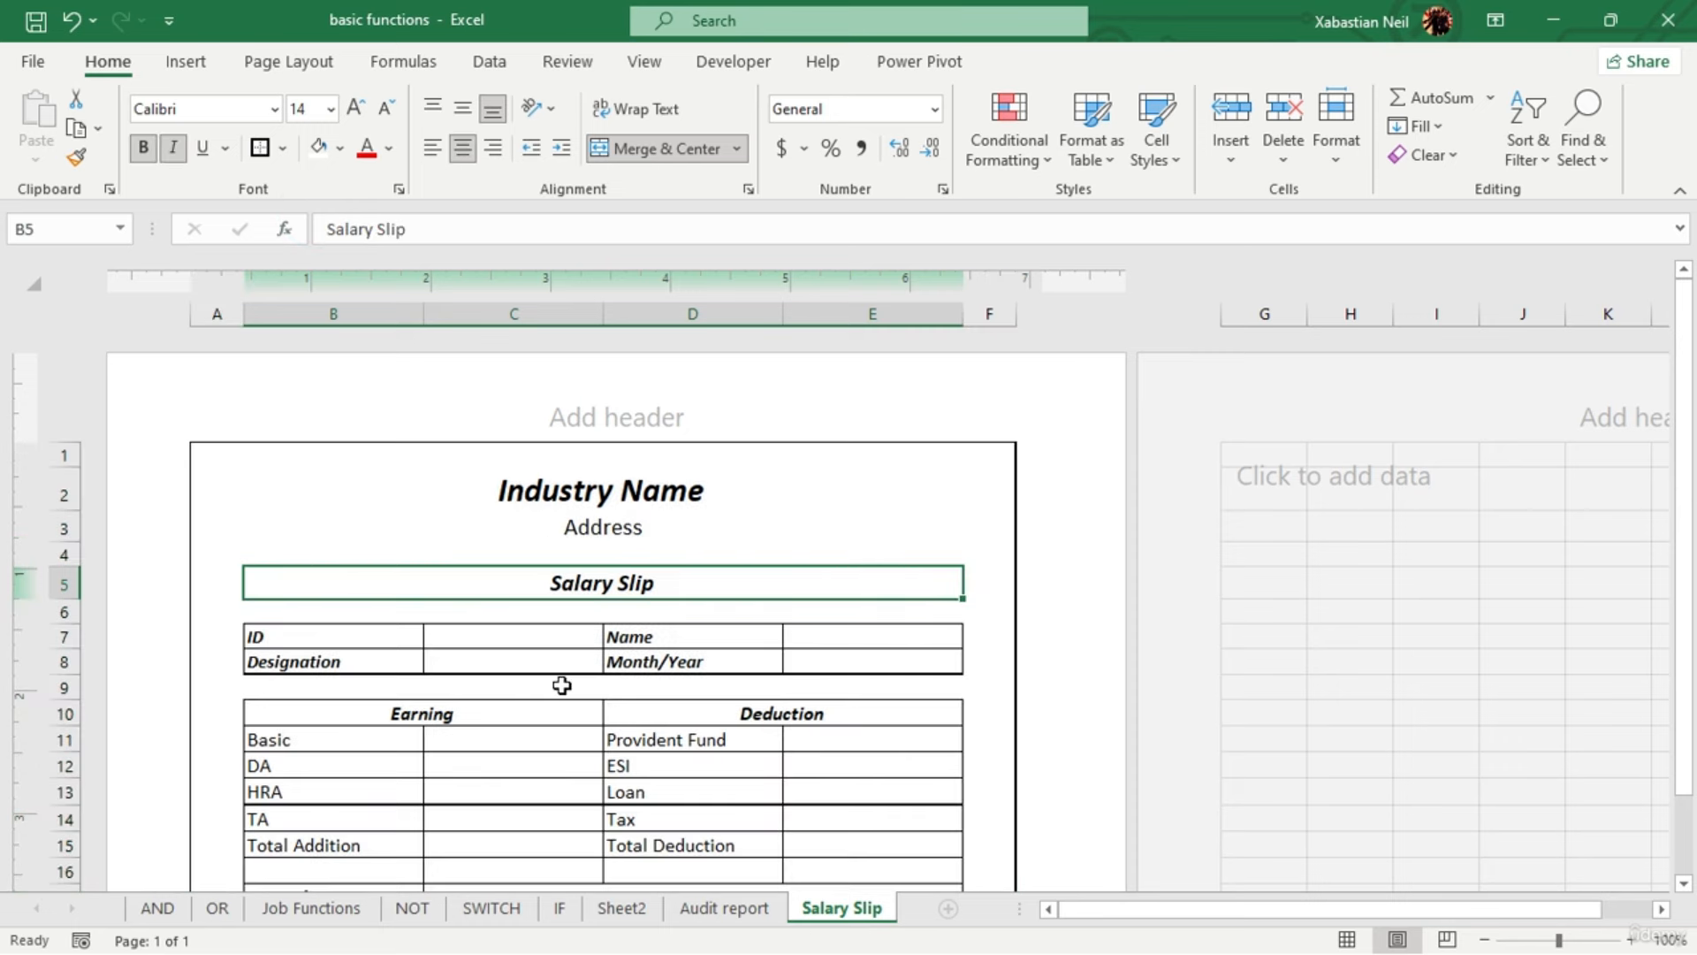
Shade the Earning and Deduction header cells in row 10 with the same grey fill
scroll(482, 752, down, 3)
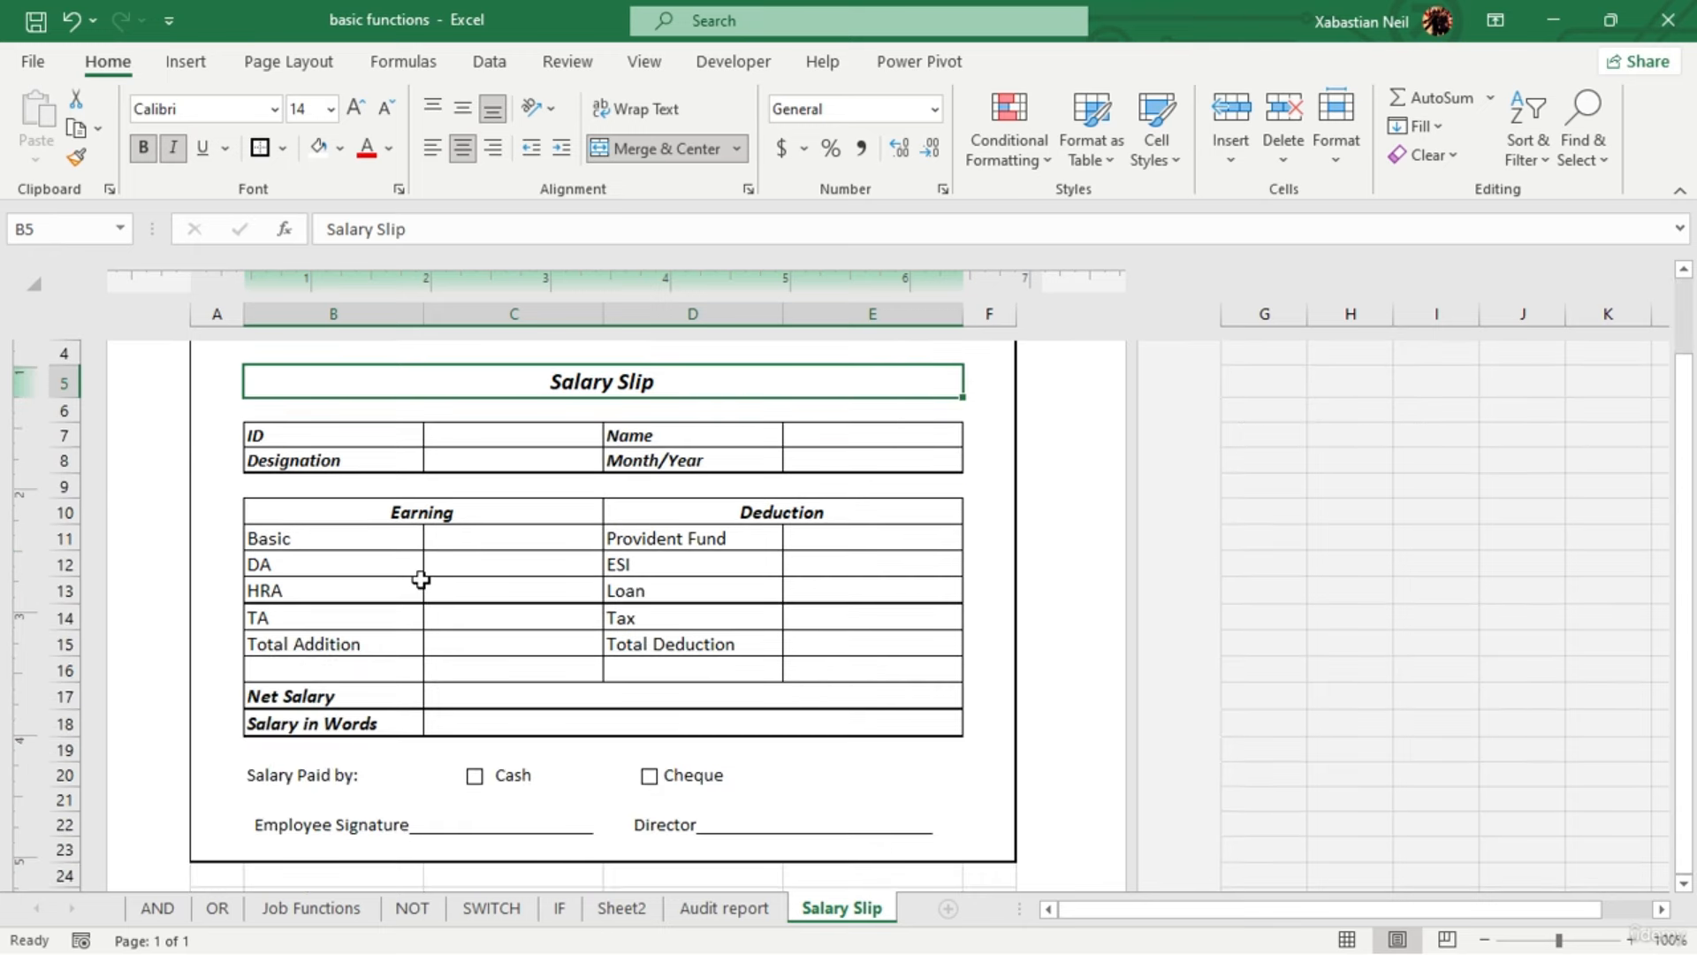
click(442, 507)
click(342, 152)
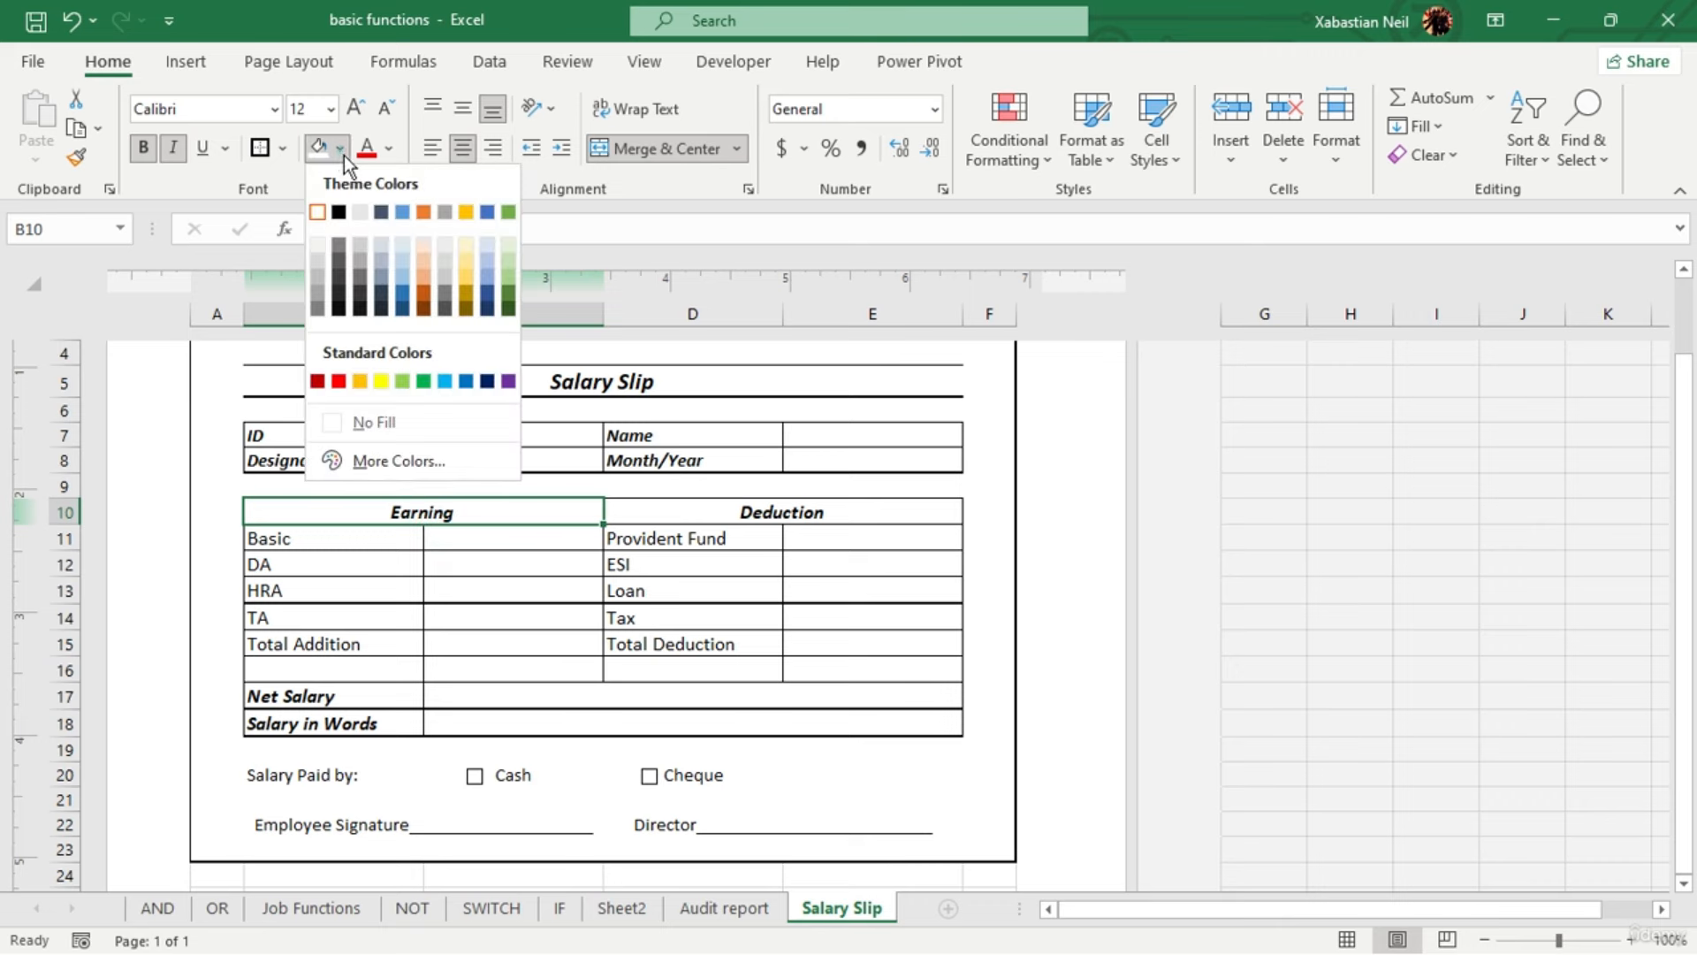
click(315, 273)
click(693, 502)
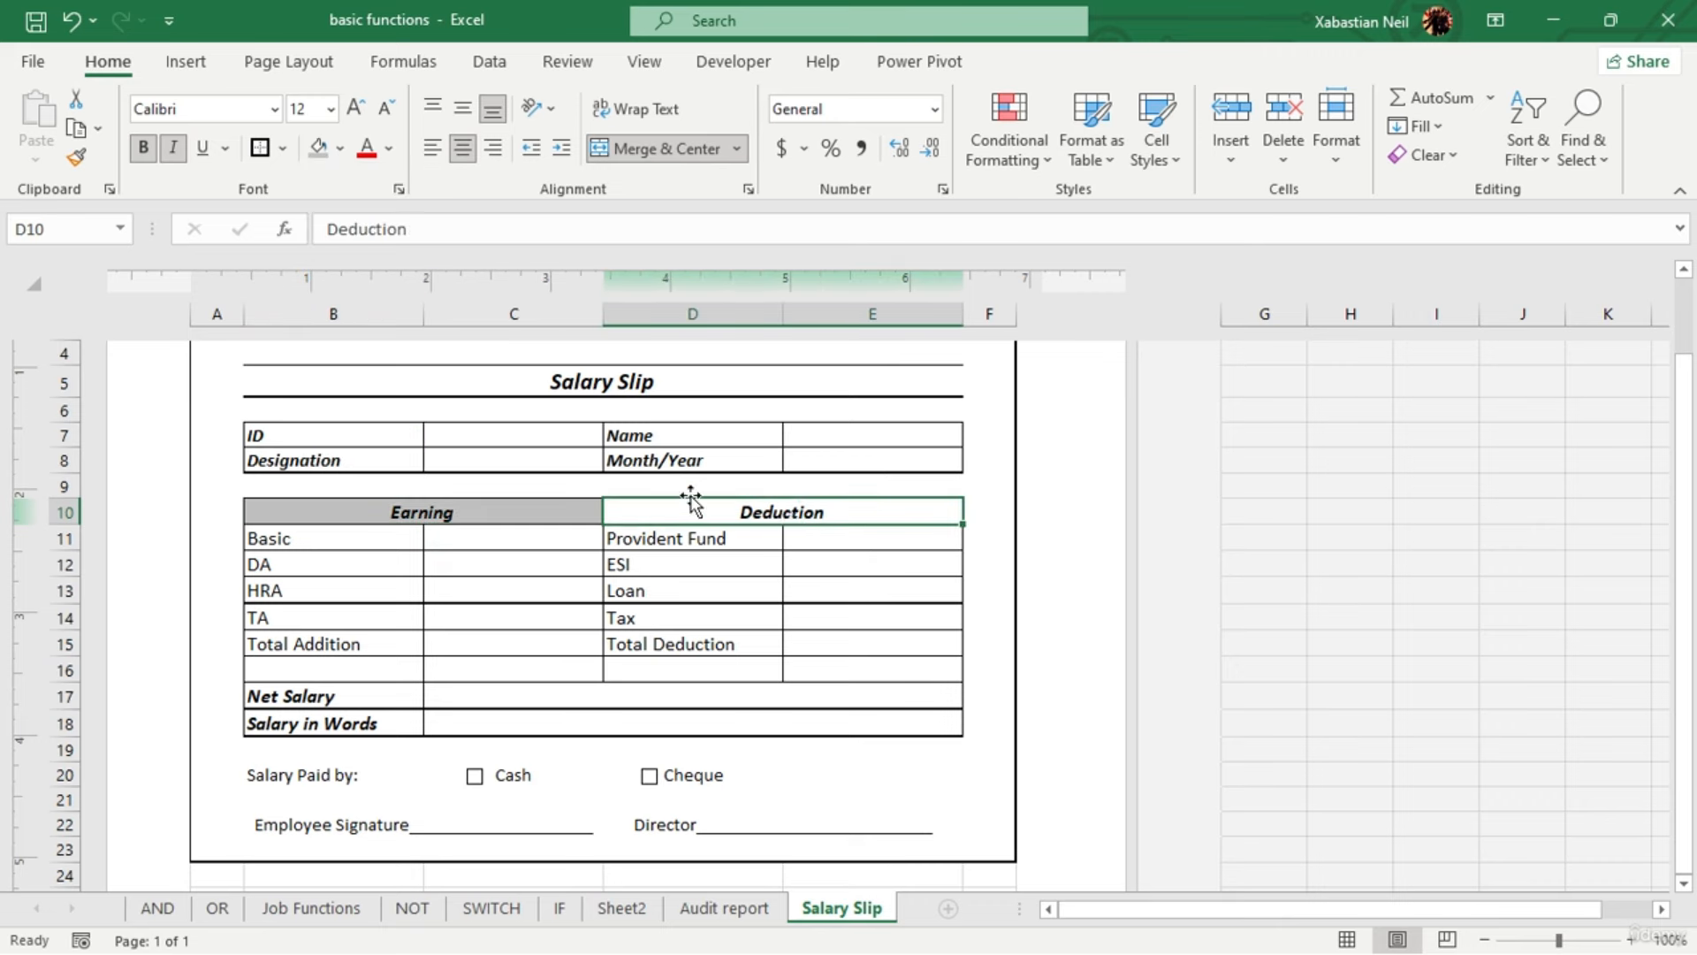
click(341, 150)
click(322, 273)
click(744, 615)
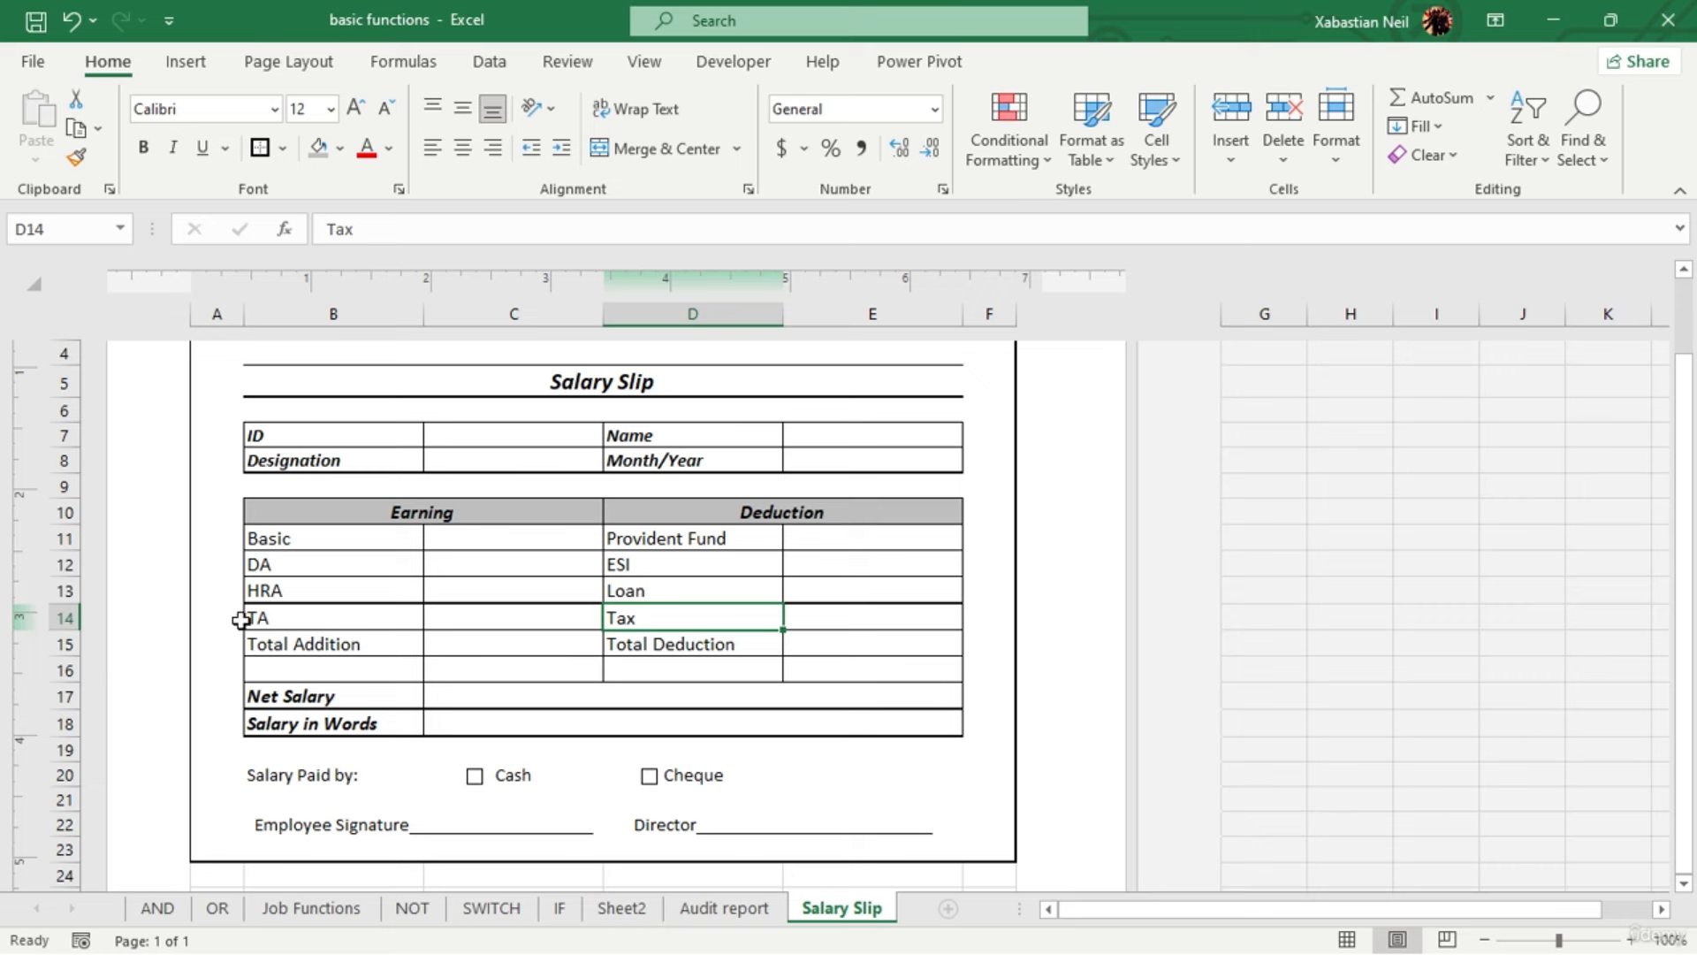
Enter the employee's ID number in C7 and the designation Sales Officer in C8
double_click(493, 433)
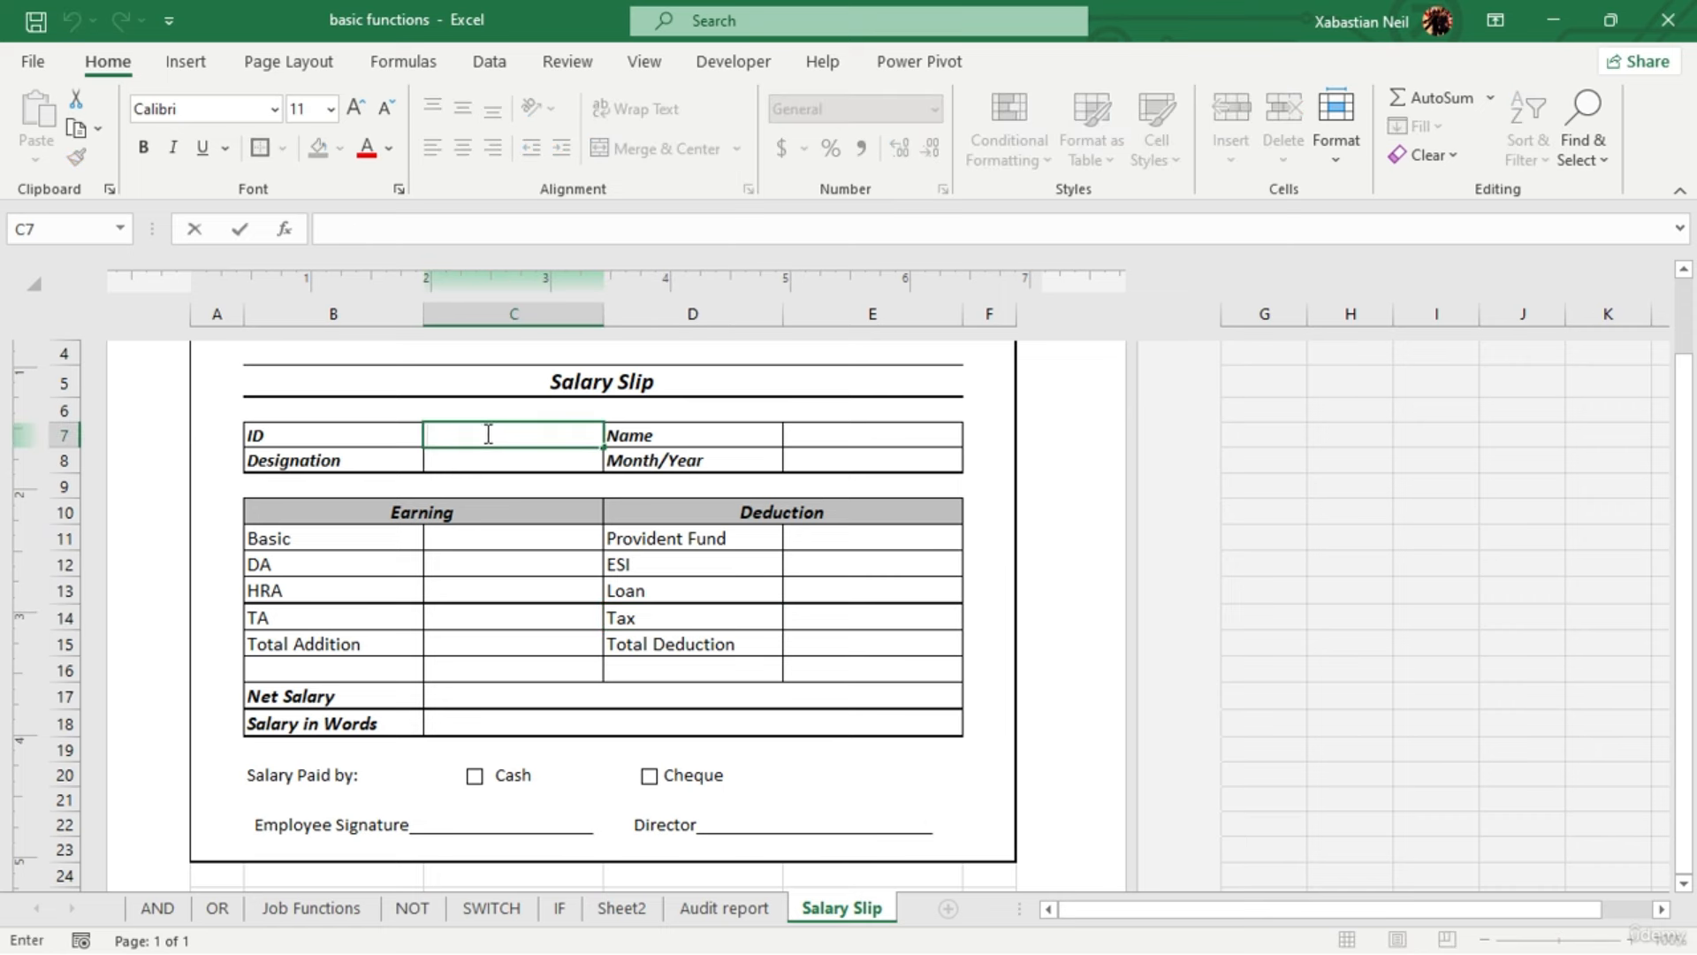
text(6247247)
key(Return)
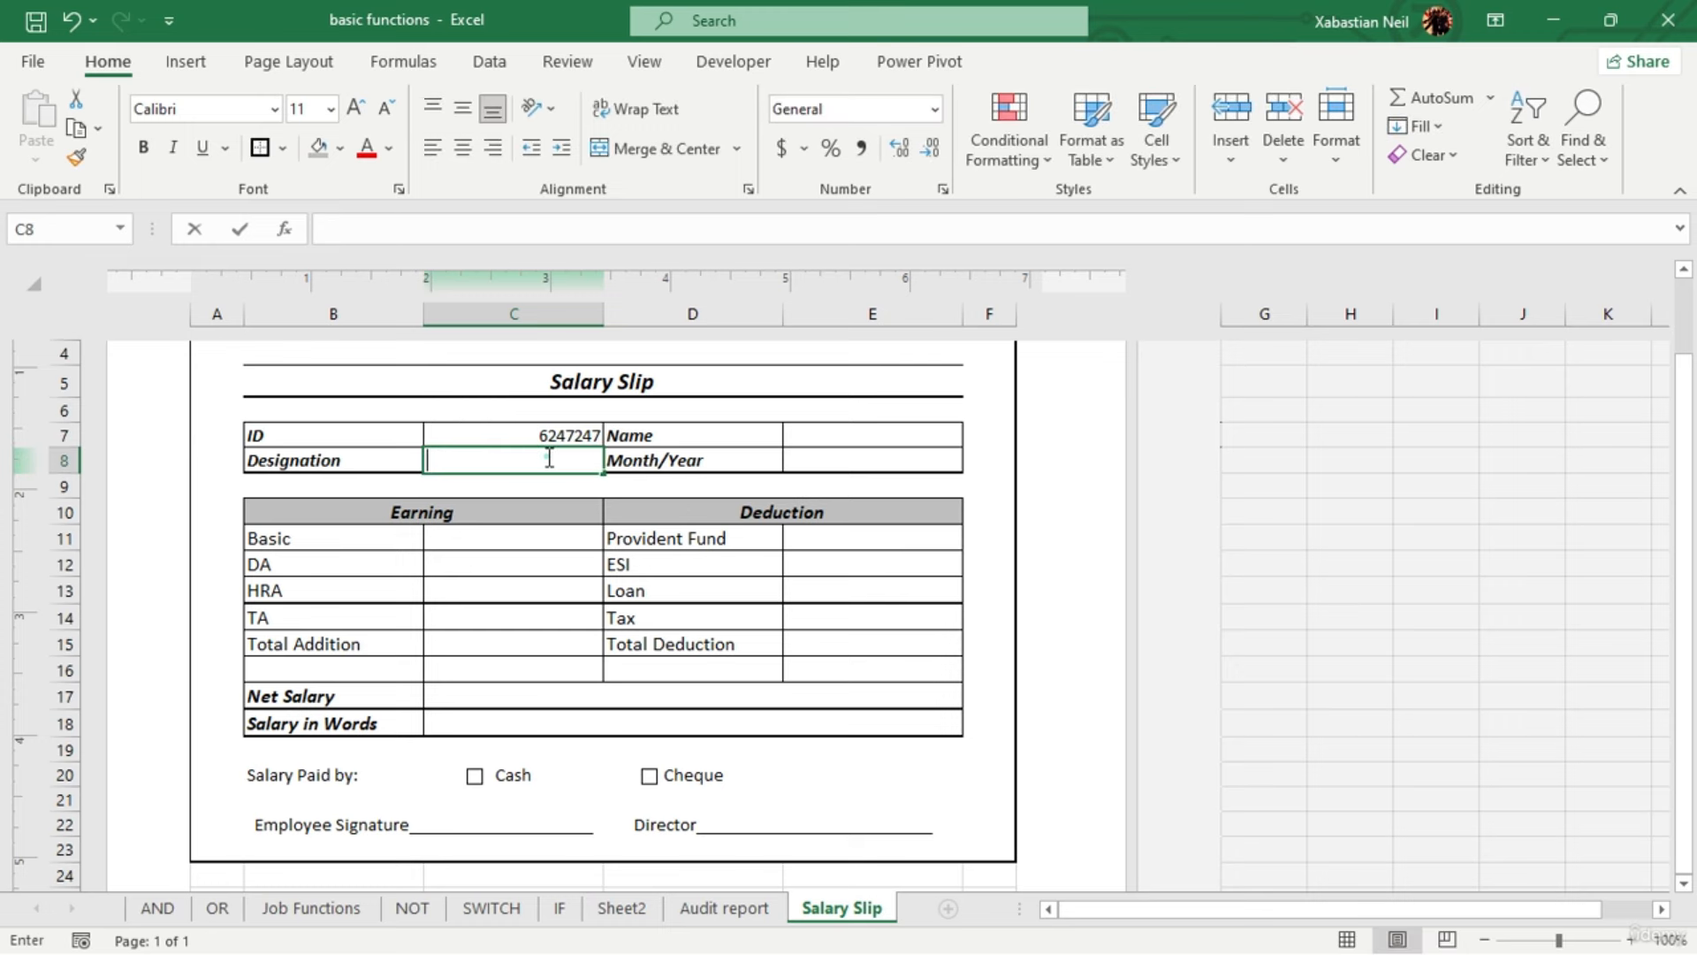
double_click(548, 457)
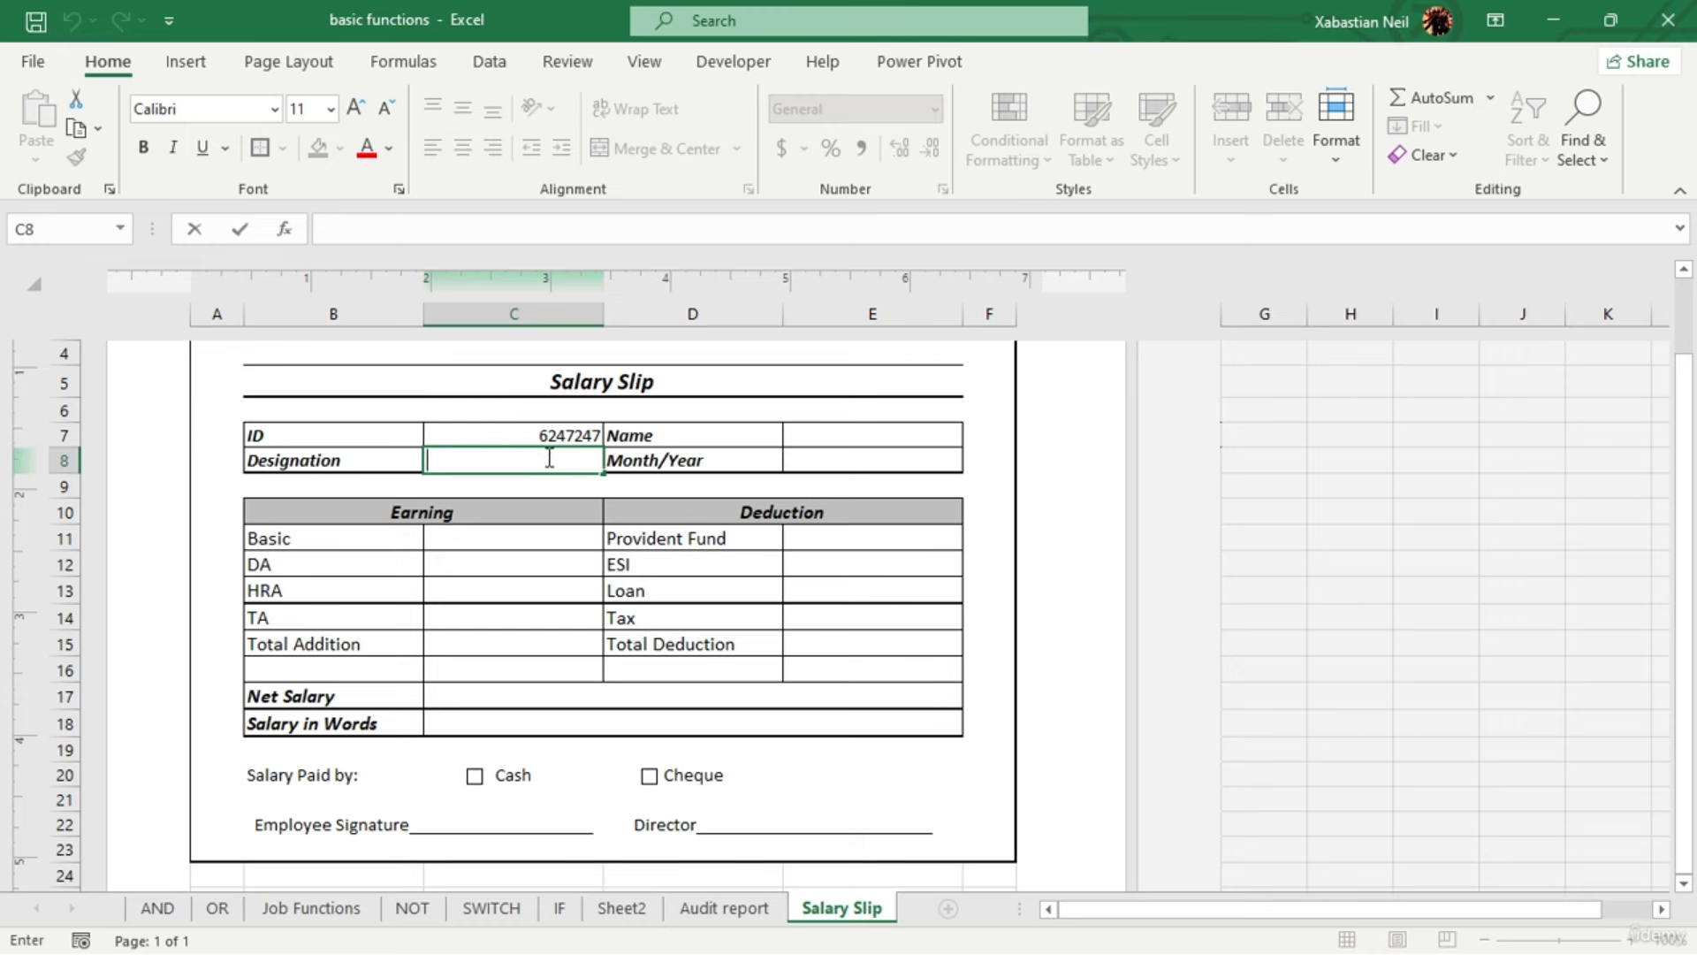
text(D)
text(Sa)
text(les Officer)
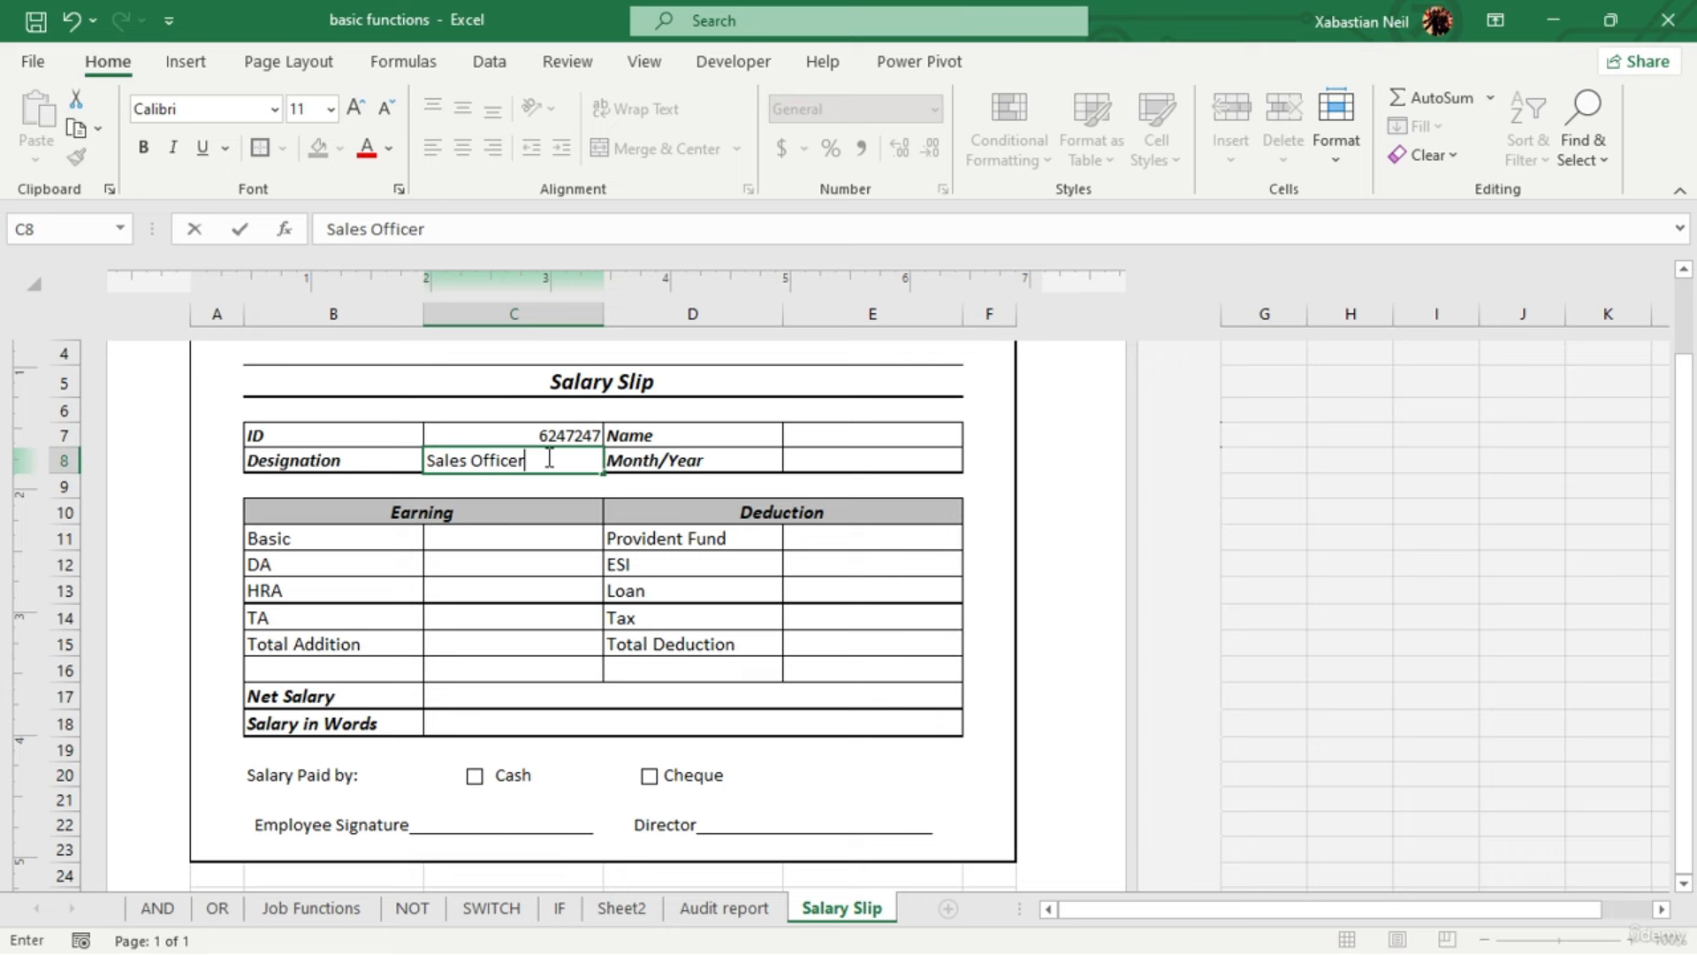
Enter the employee's name in E7 and 2023 as the Month/Year in E8
click(898, 434)
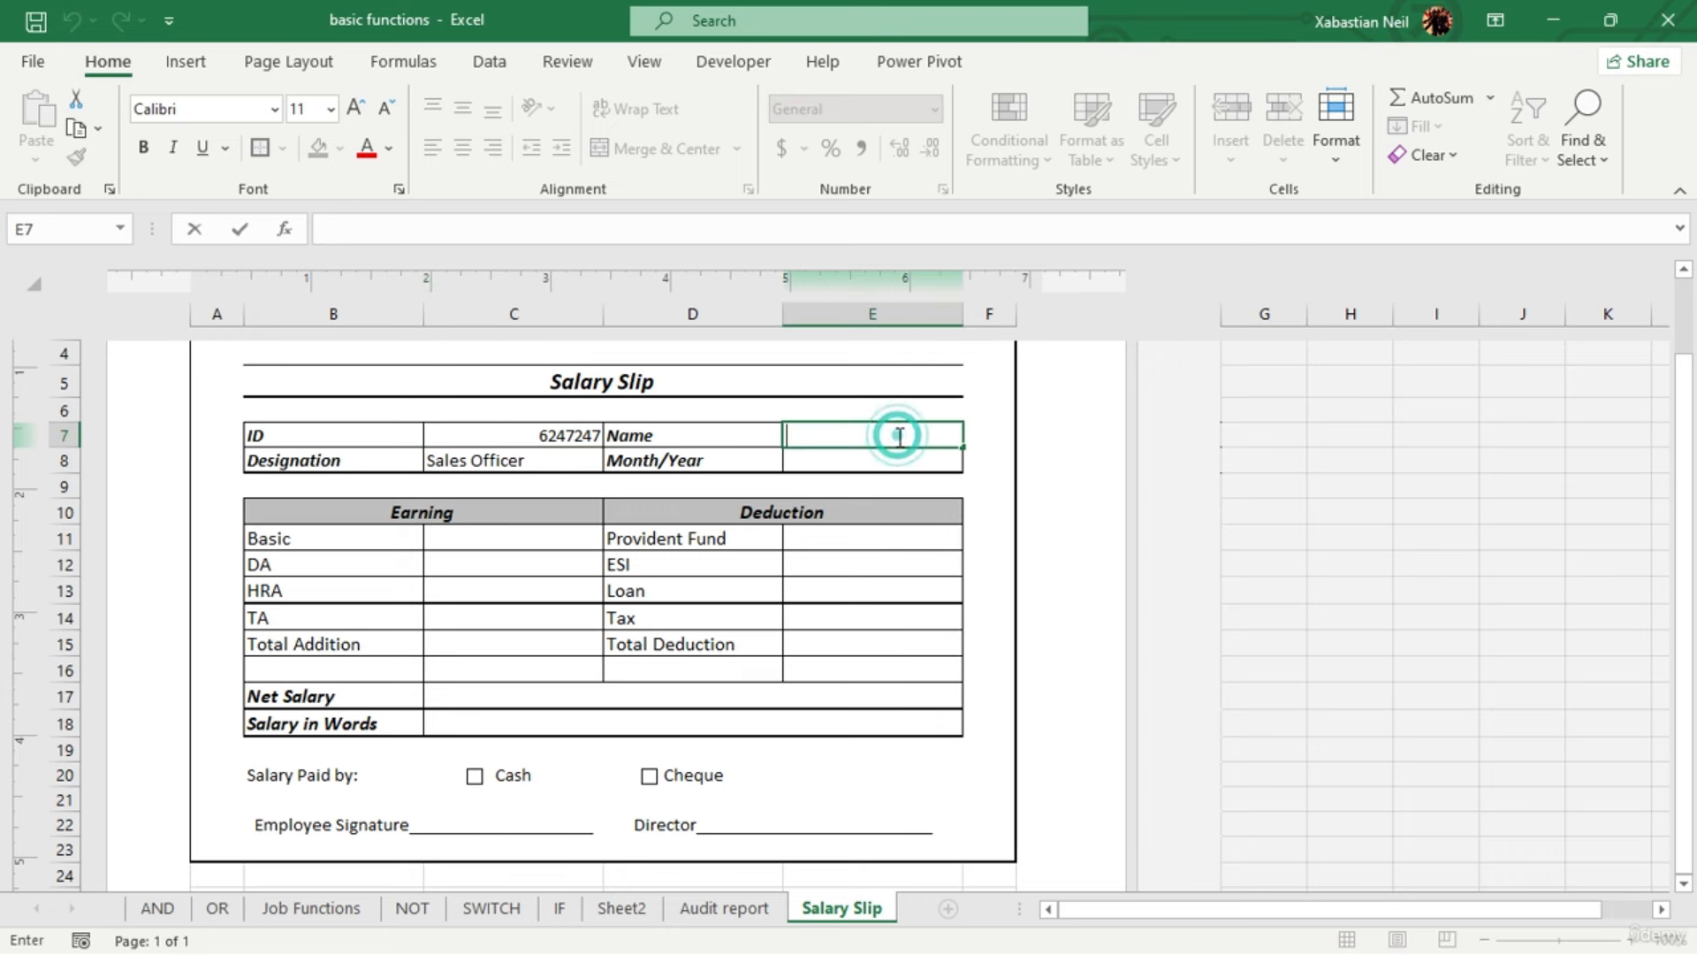
text(JA)
click(846, 458)
double_click(850, 459)
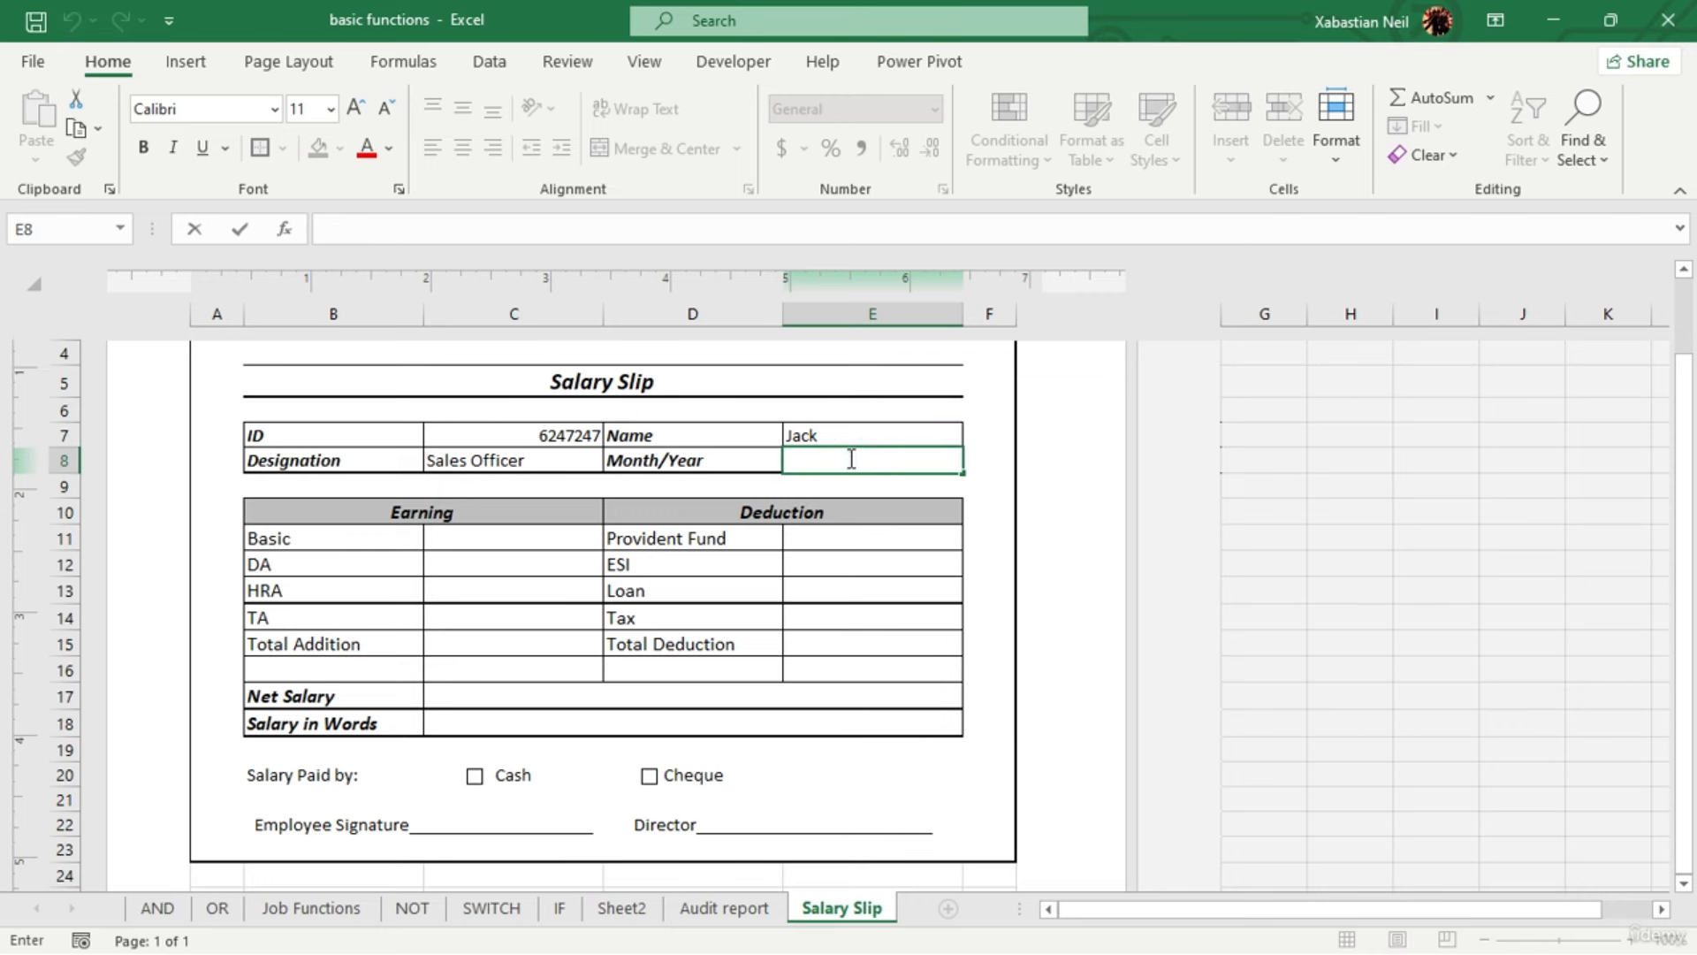
text(2023)
click(917, 585)
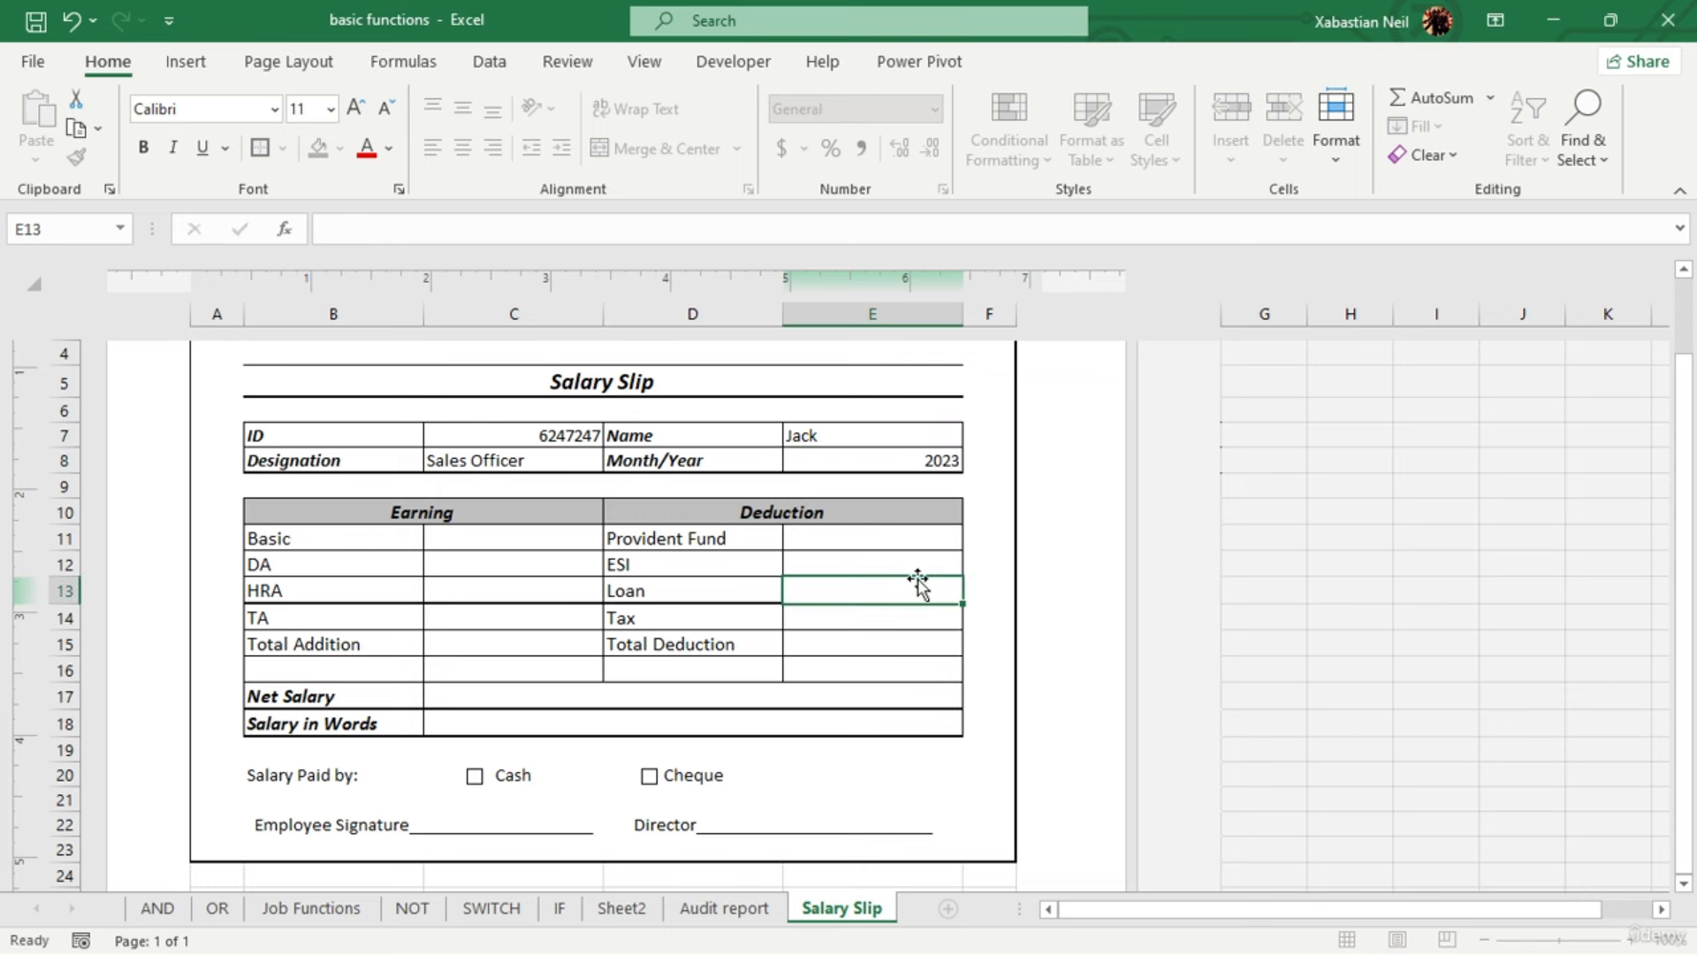
Left-align the entered employee details in C7:C8 and E7:E8
drag(478, 439, 477, 461)
click(462, 155)
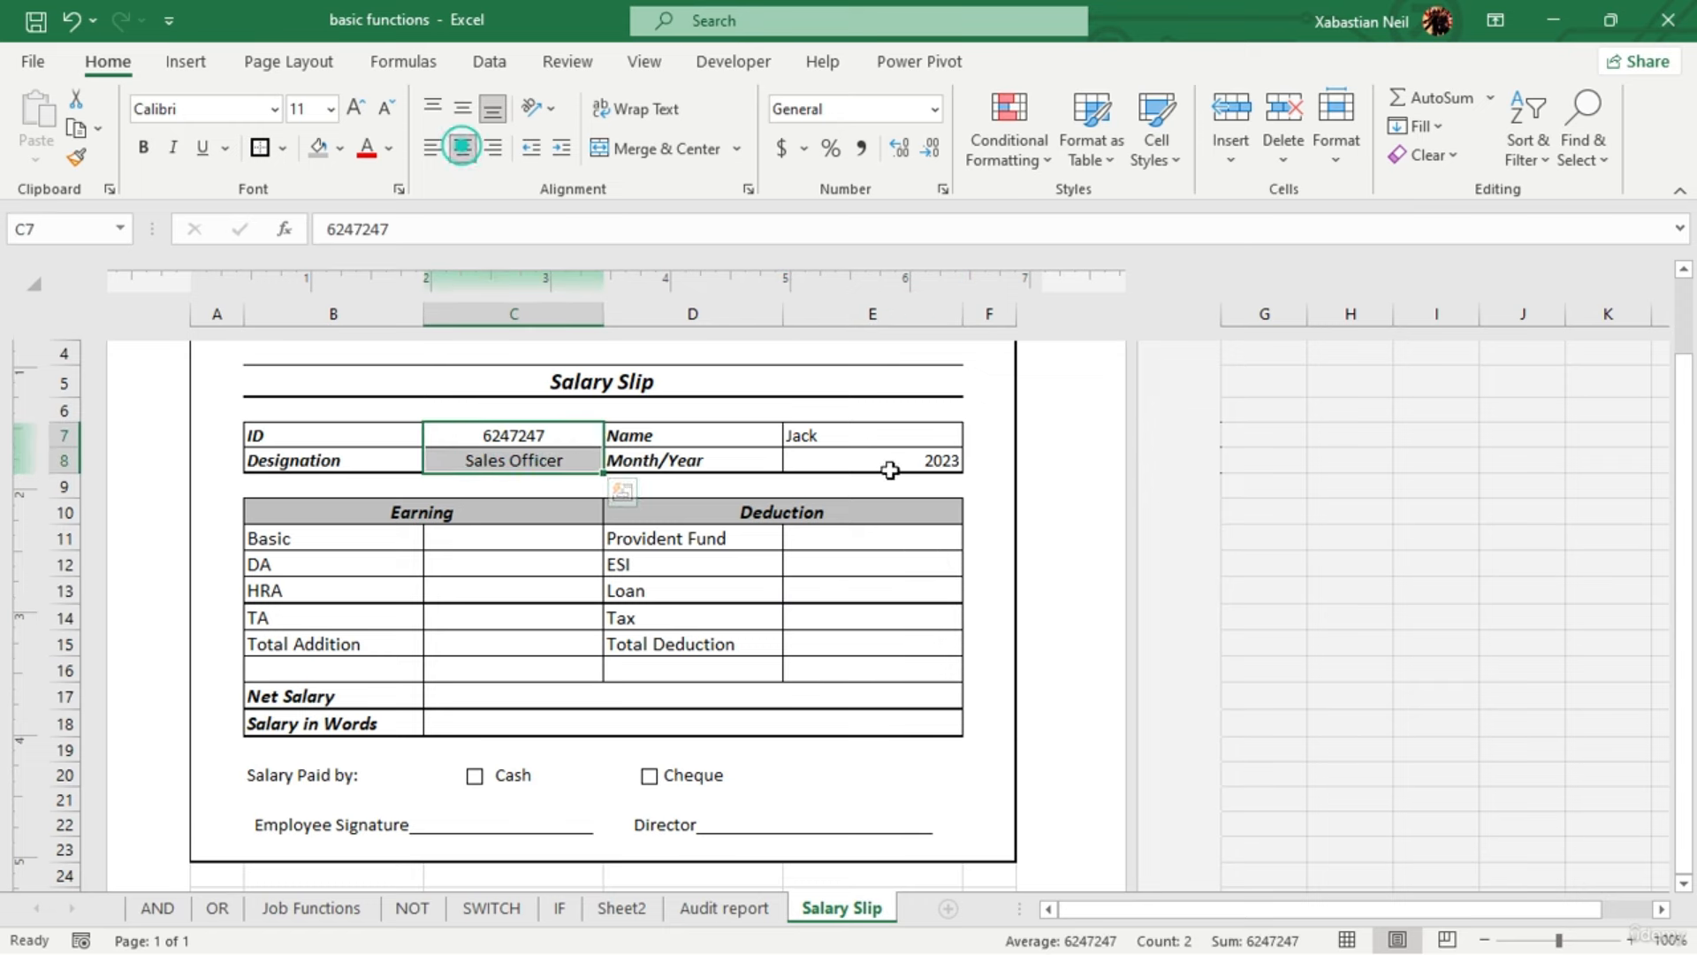
drag(887, 443, 933, 461)
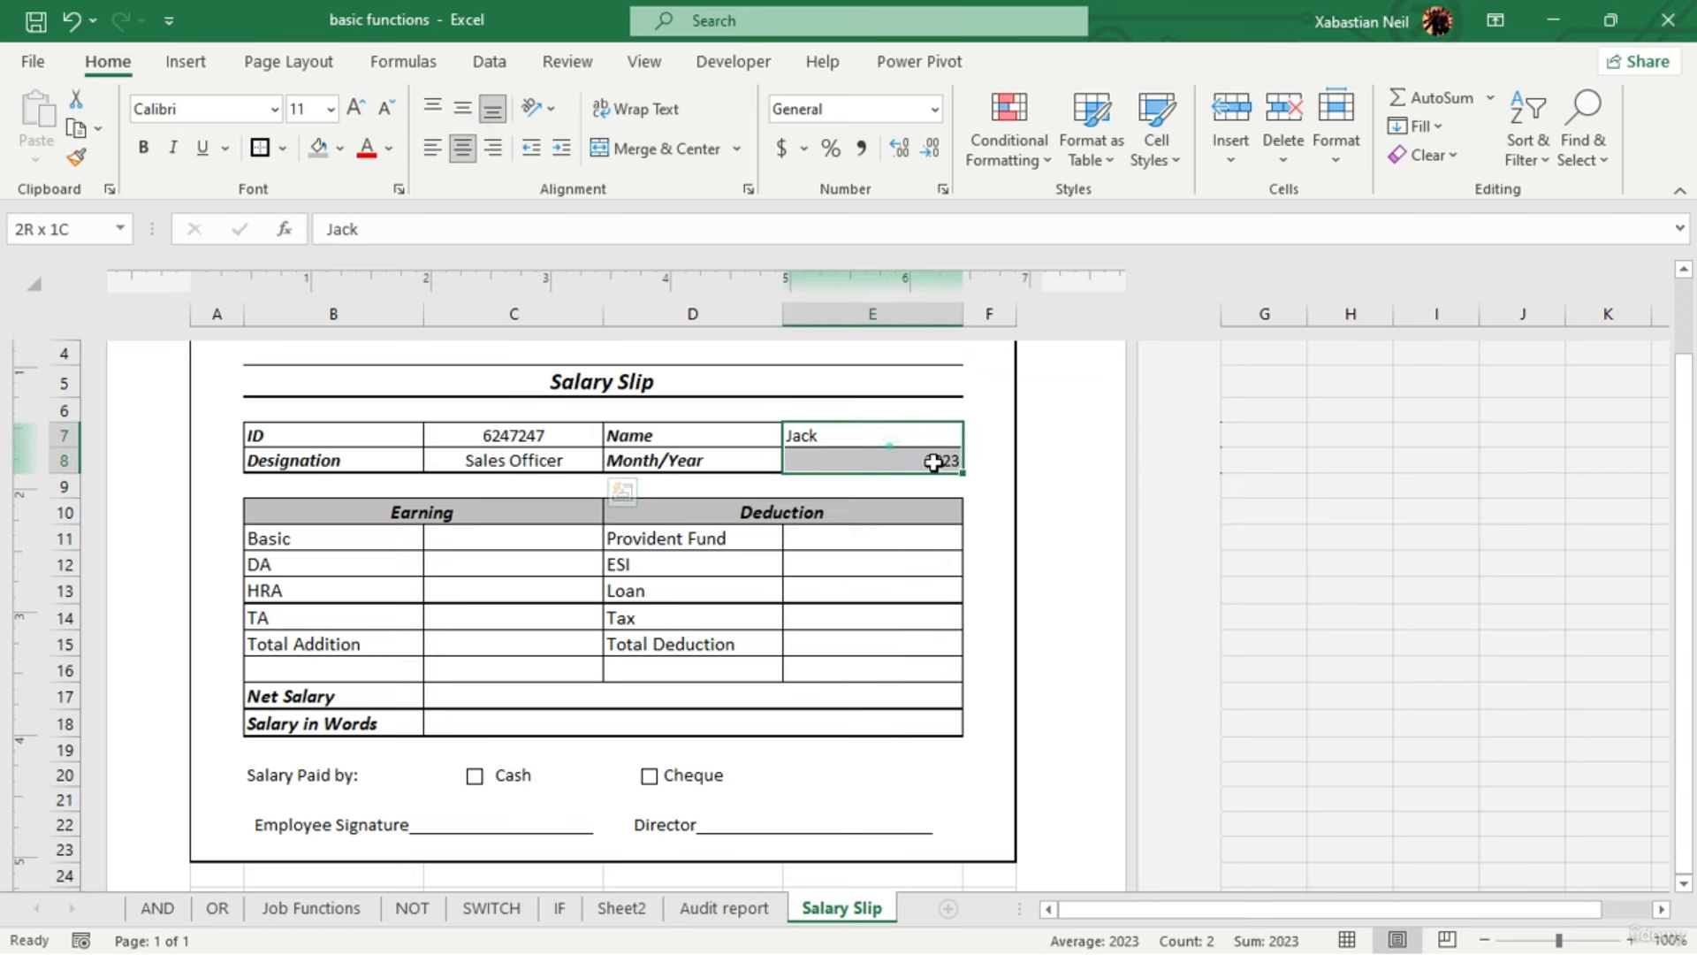
click(432, 147)
drag(449, 435, 461, 460)
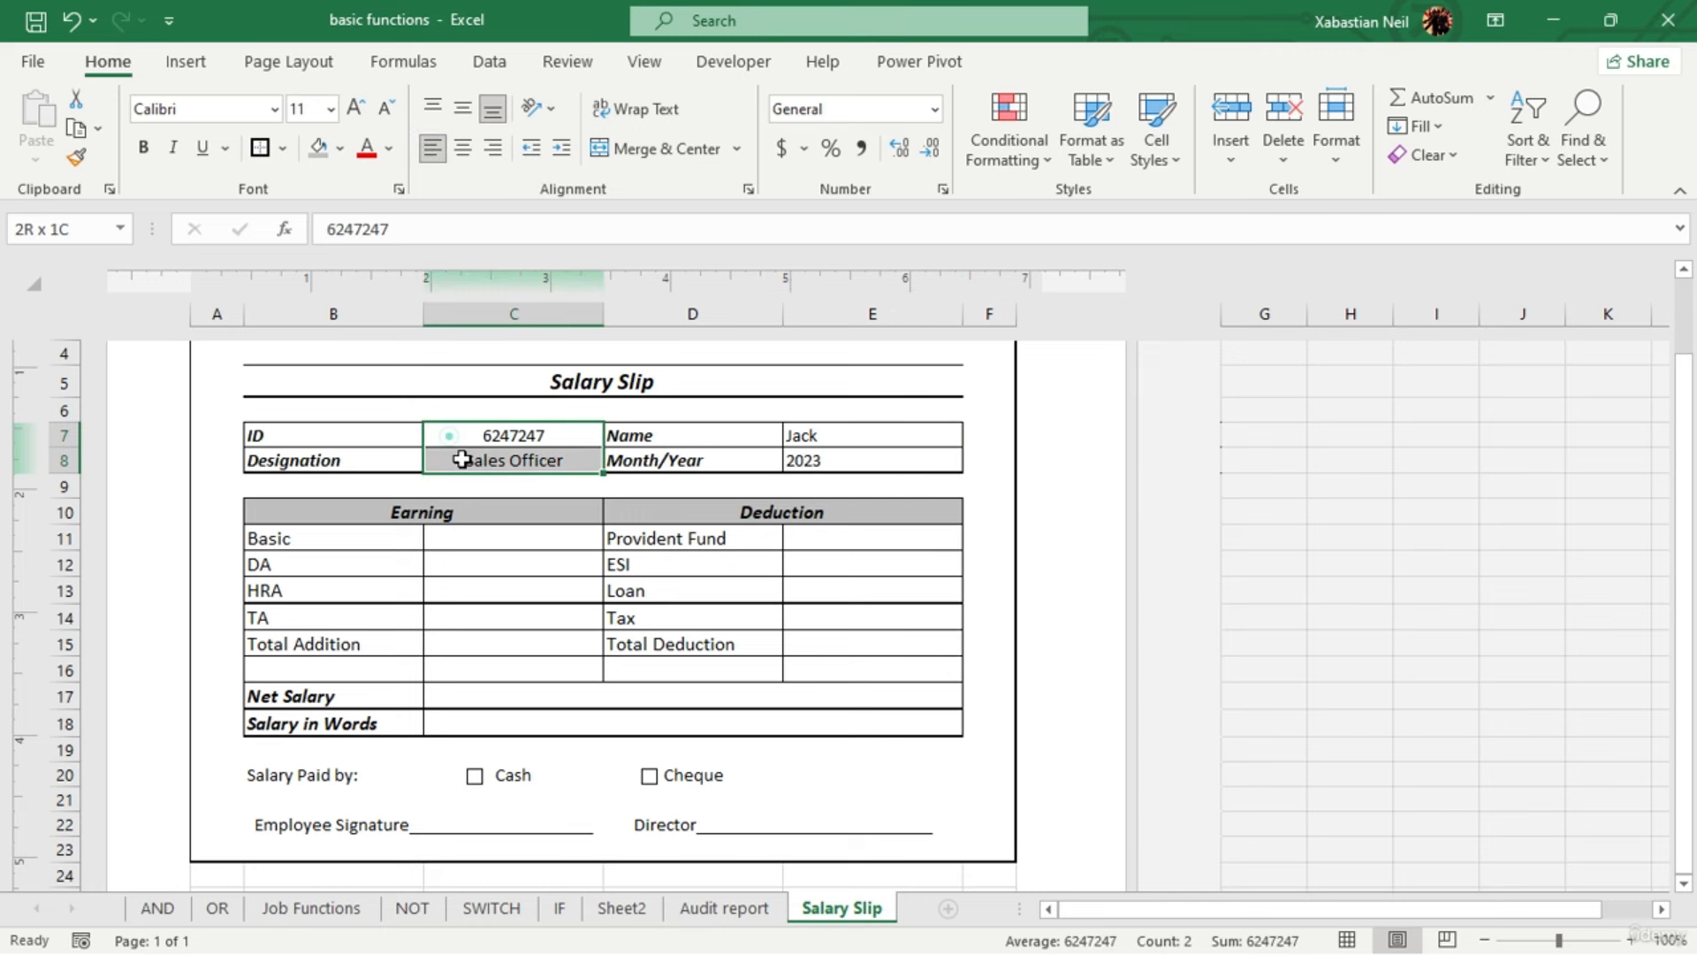
click(433, 148)
click(891, 564)
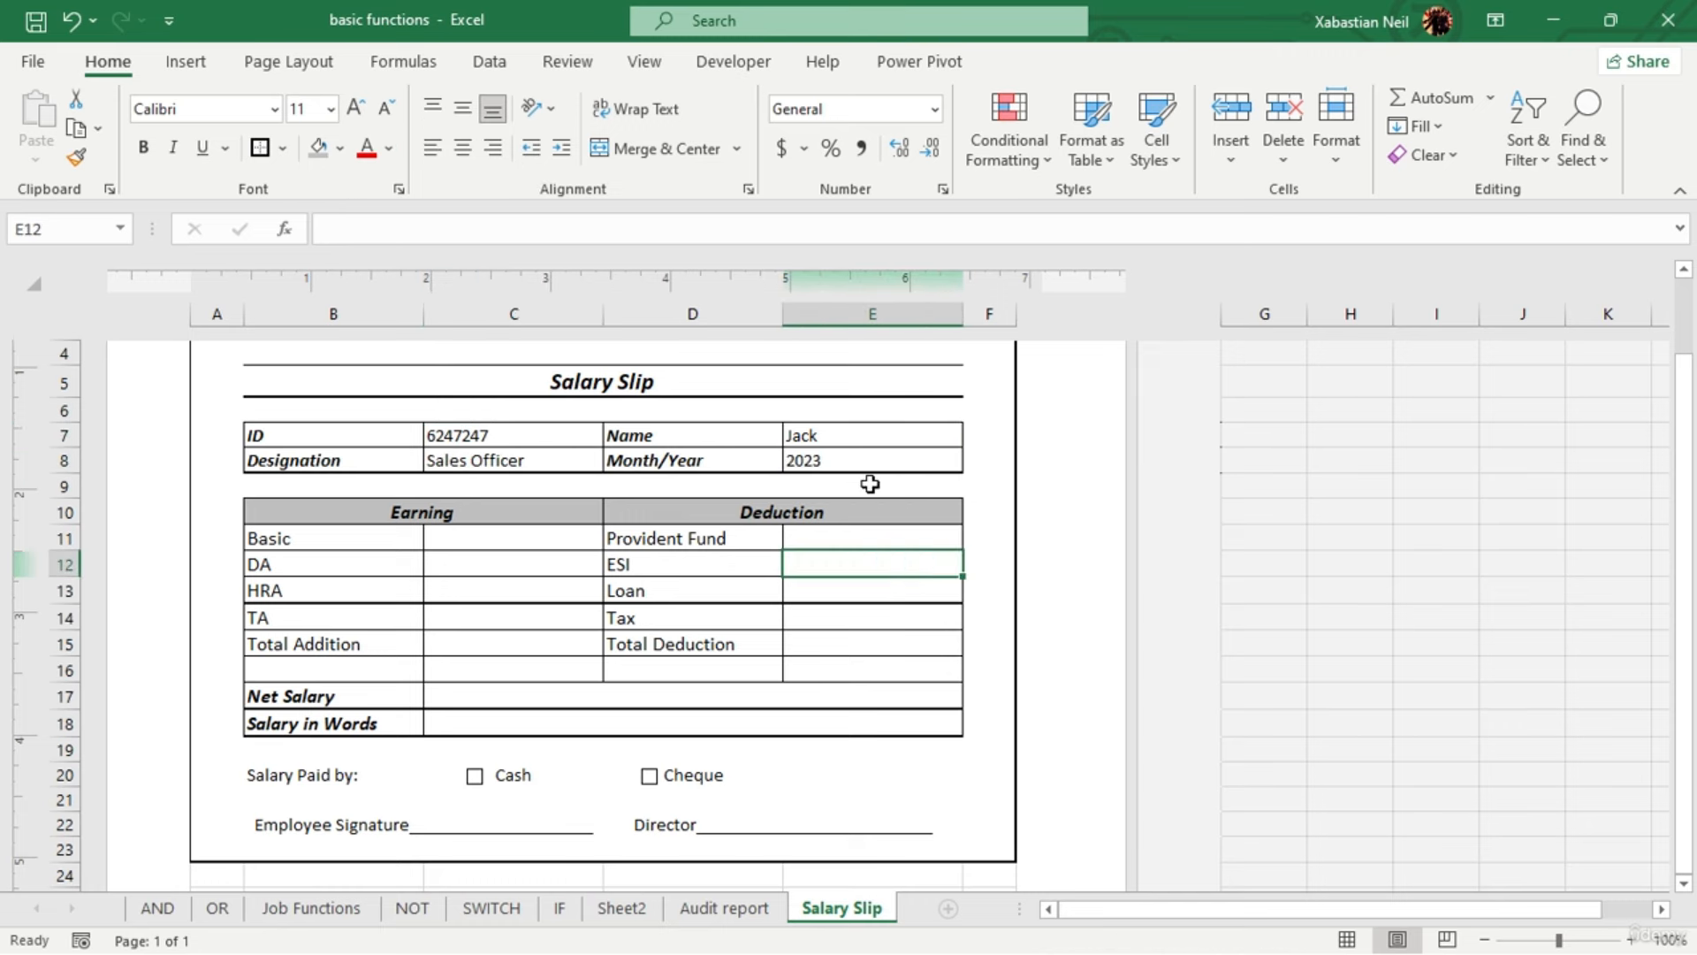
Fill in the earnings: Basic 472, DA 724, HRA 248 and TA 271
double_click(515, 547)
click(539, 538)
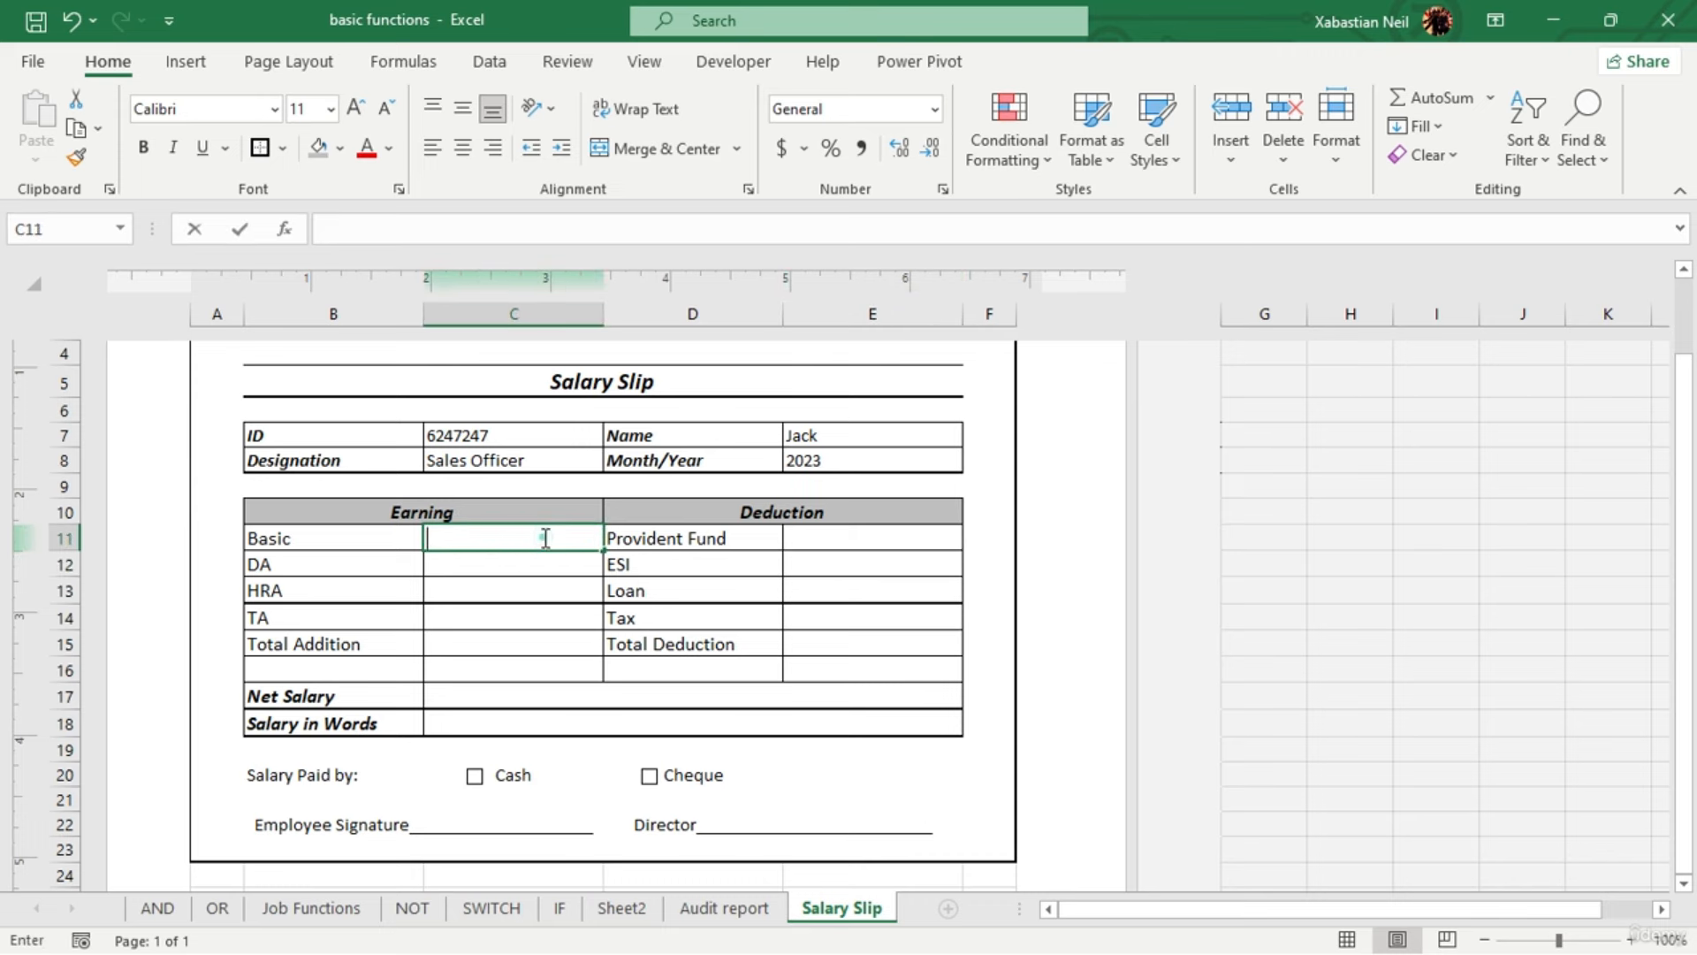
text(472)
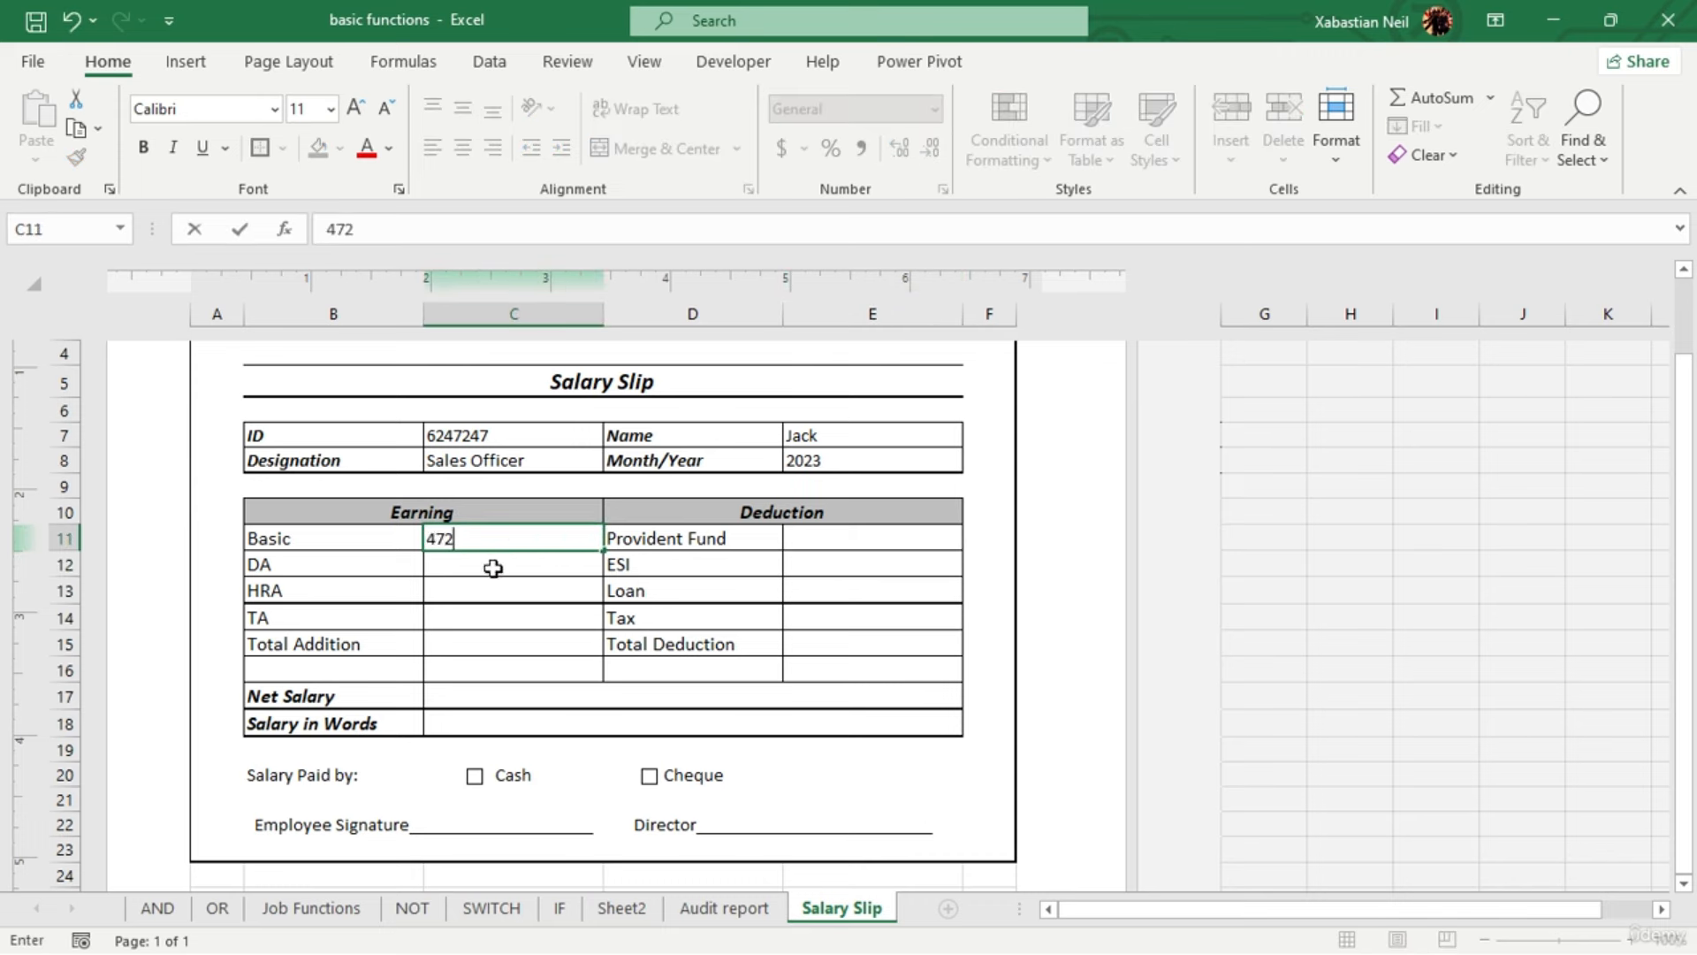
click(492, 565)
text(724)
click(539, 593)
text(248)
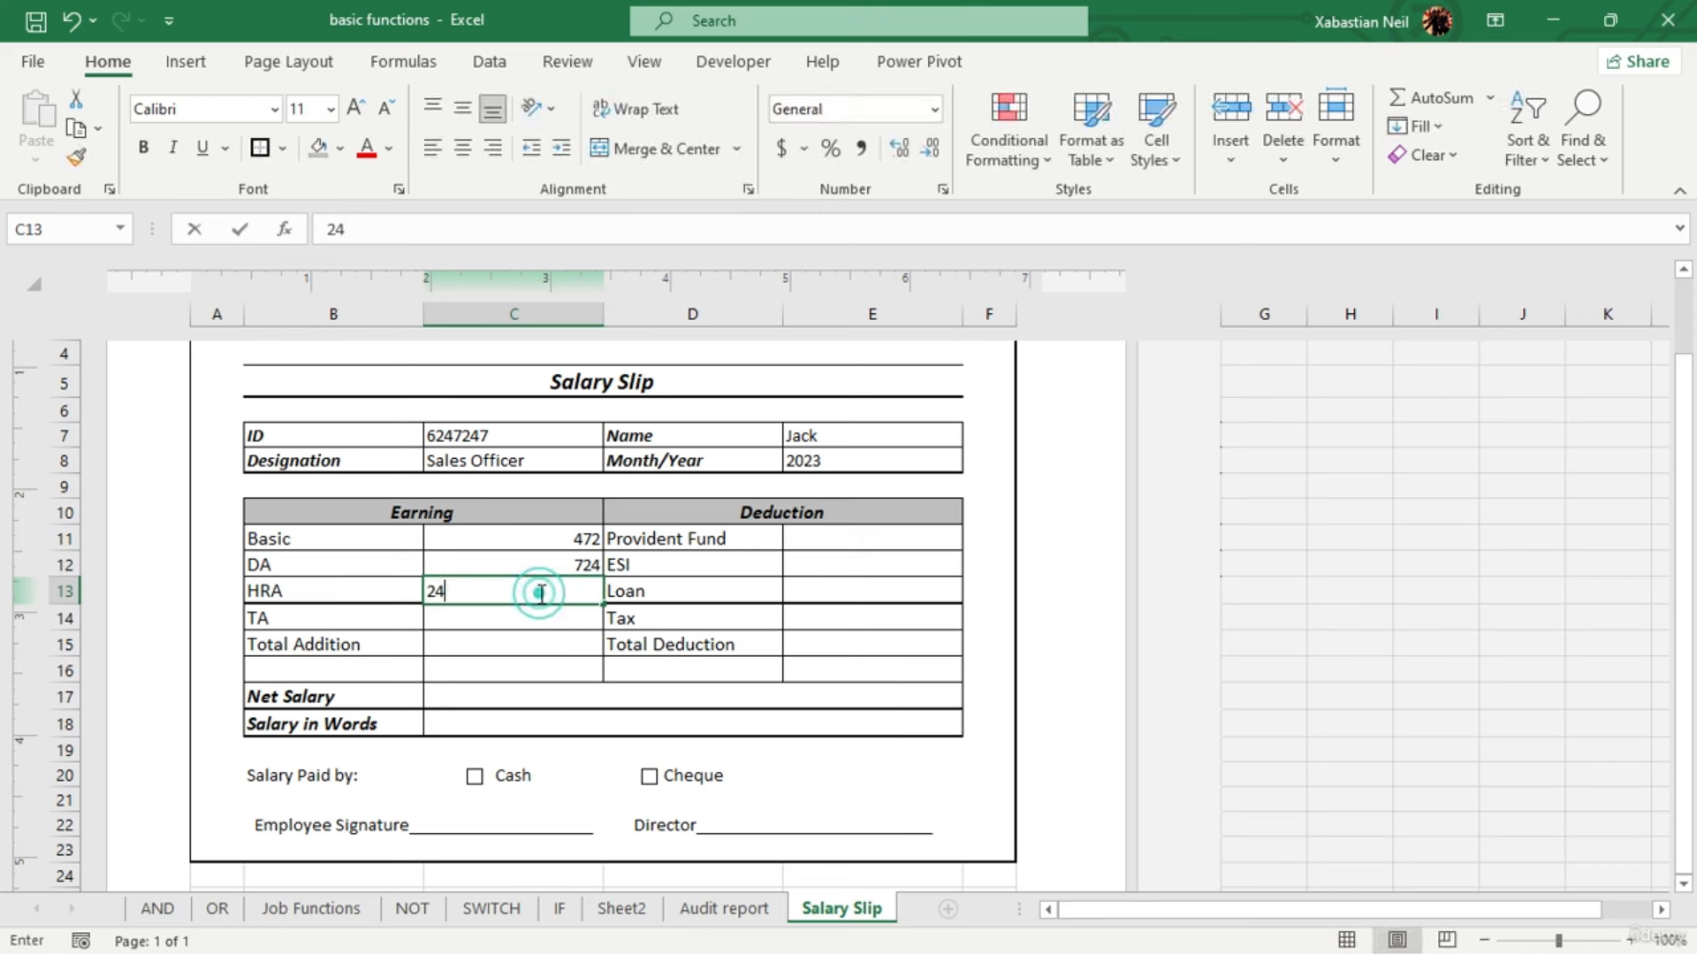
click(557, 616)
text(271)
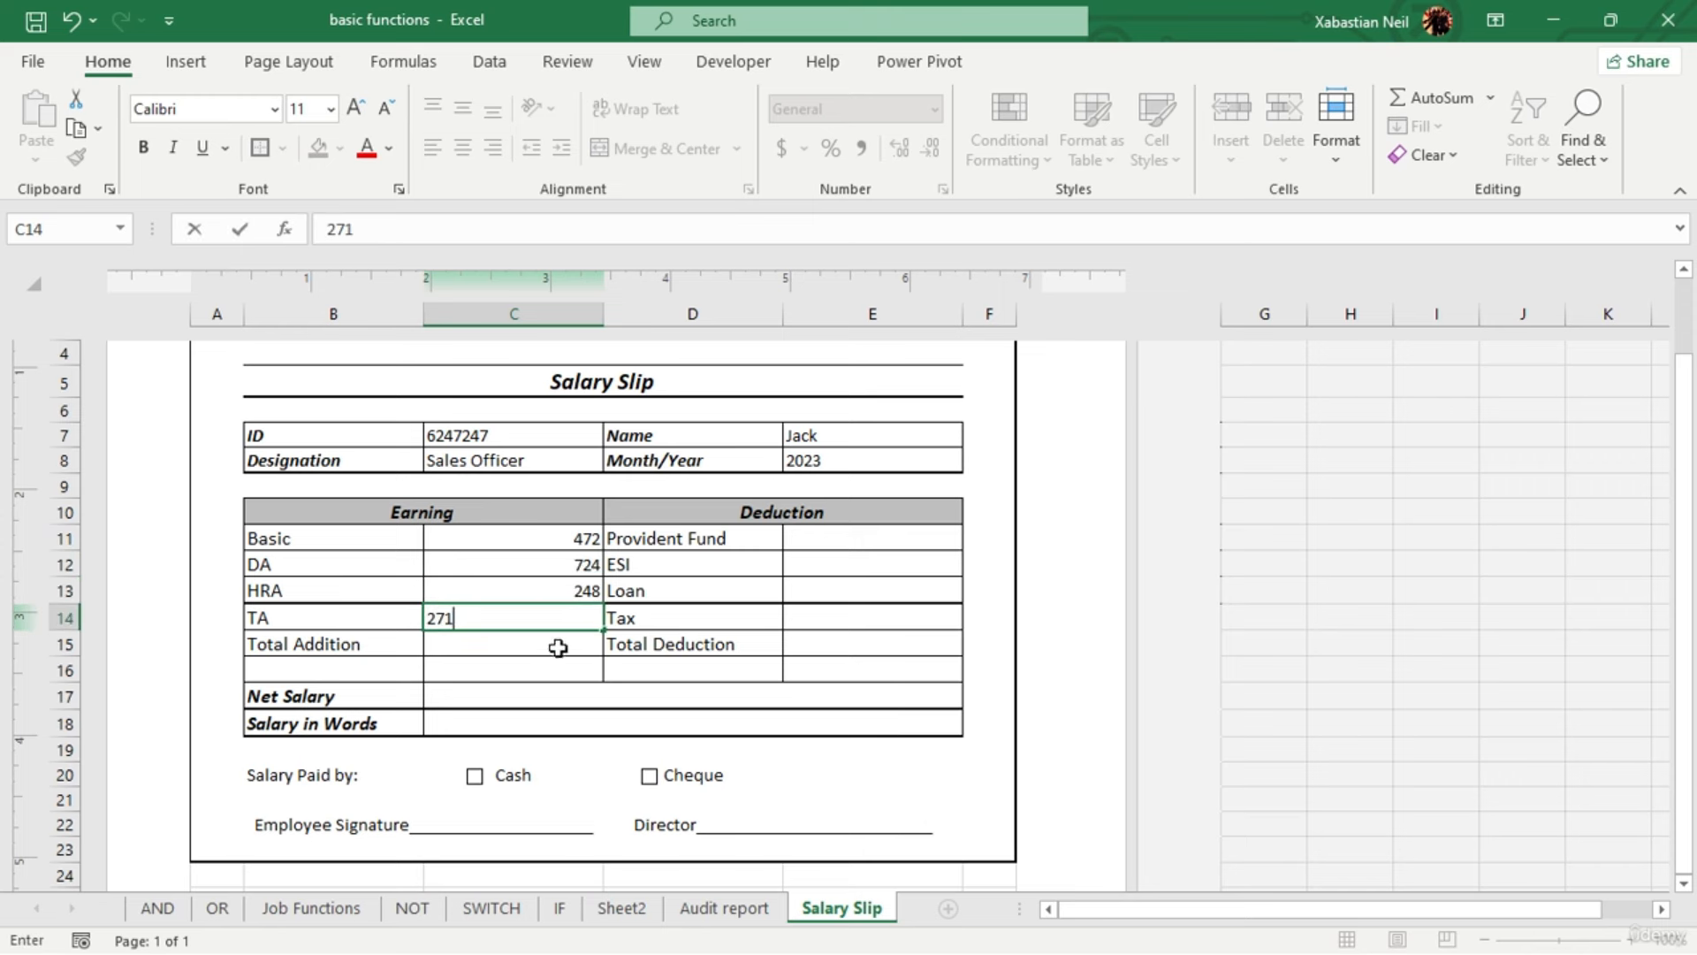
click(559, 642)
text(32)
key(BackSpace)
key(BackSpace)
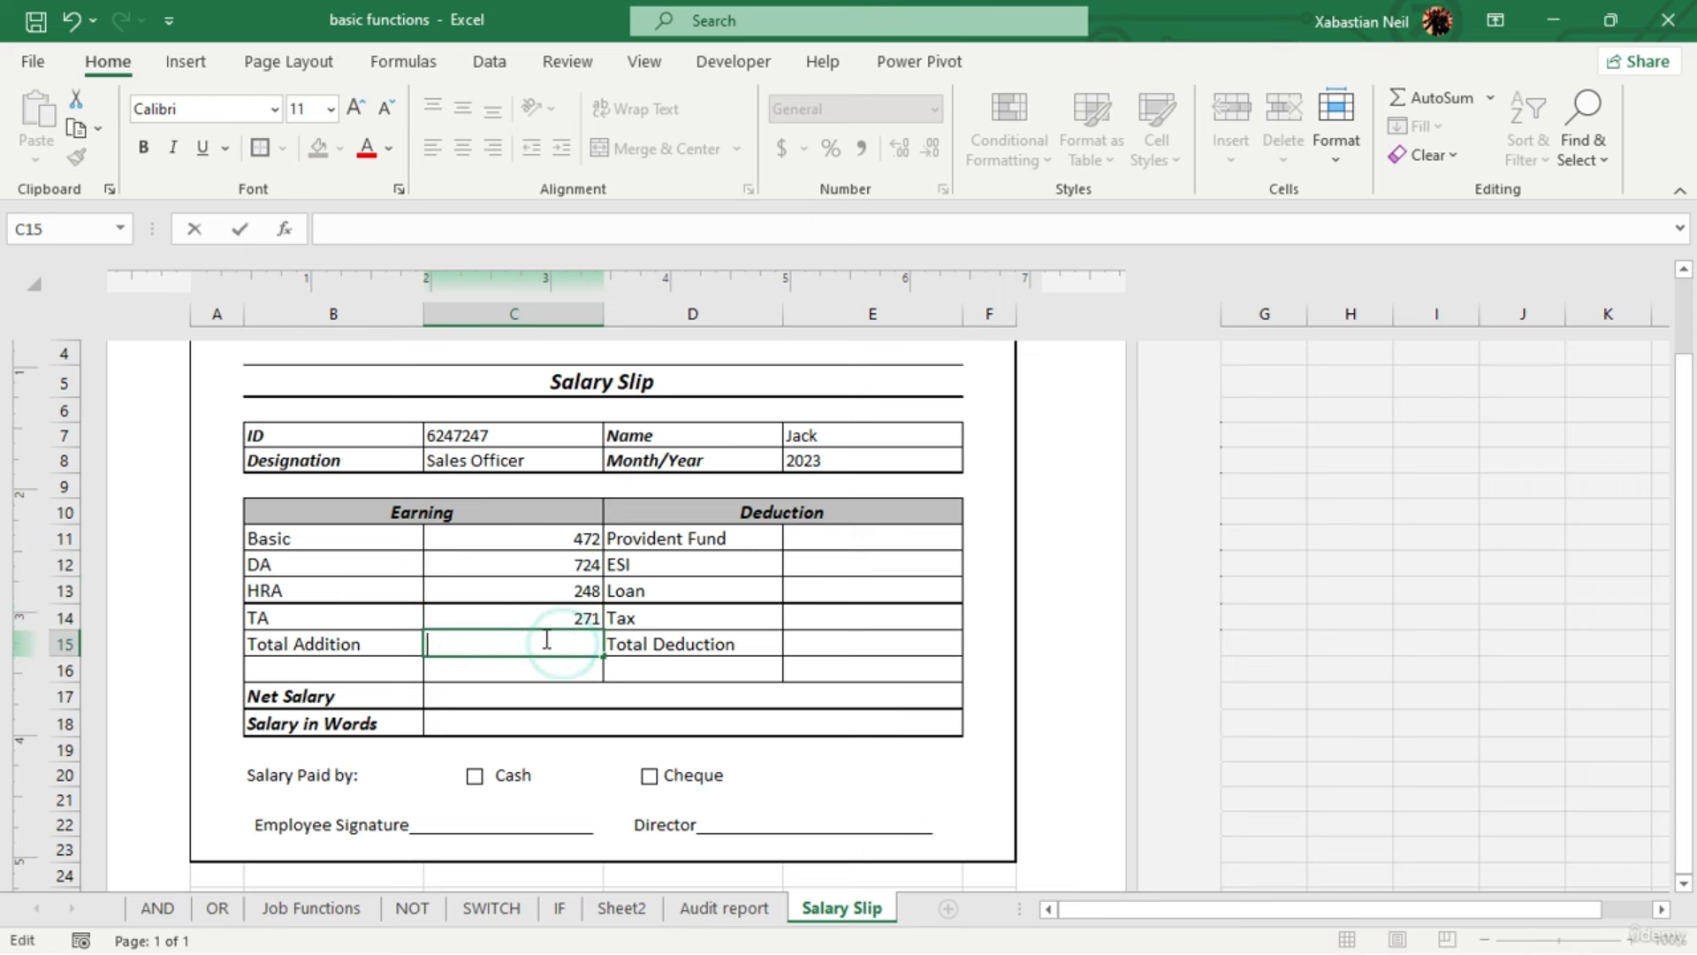
text(=)
drag(587, 542, 585, 618)
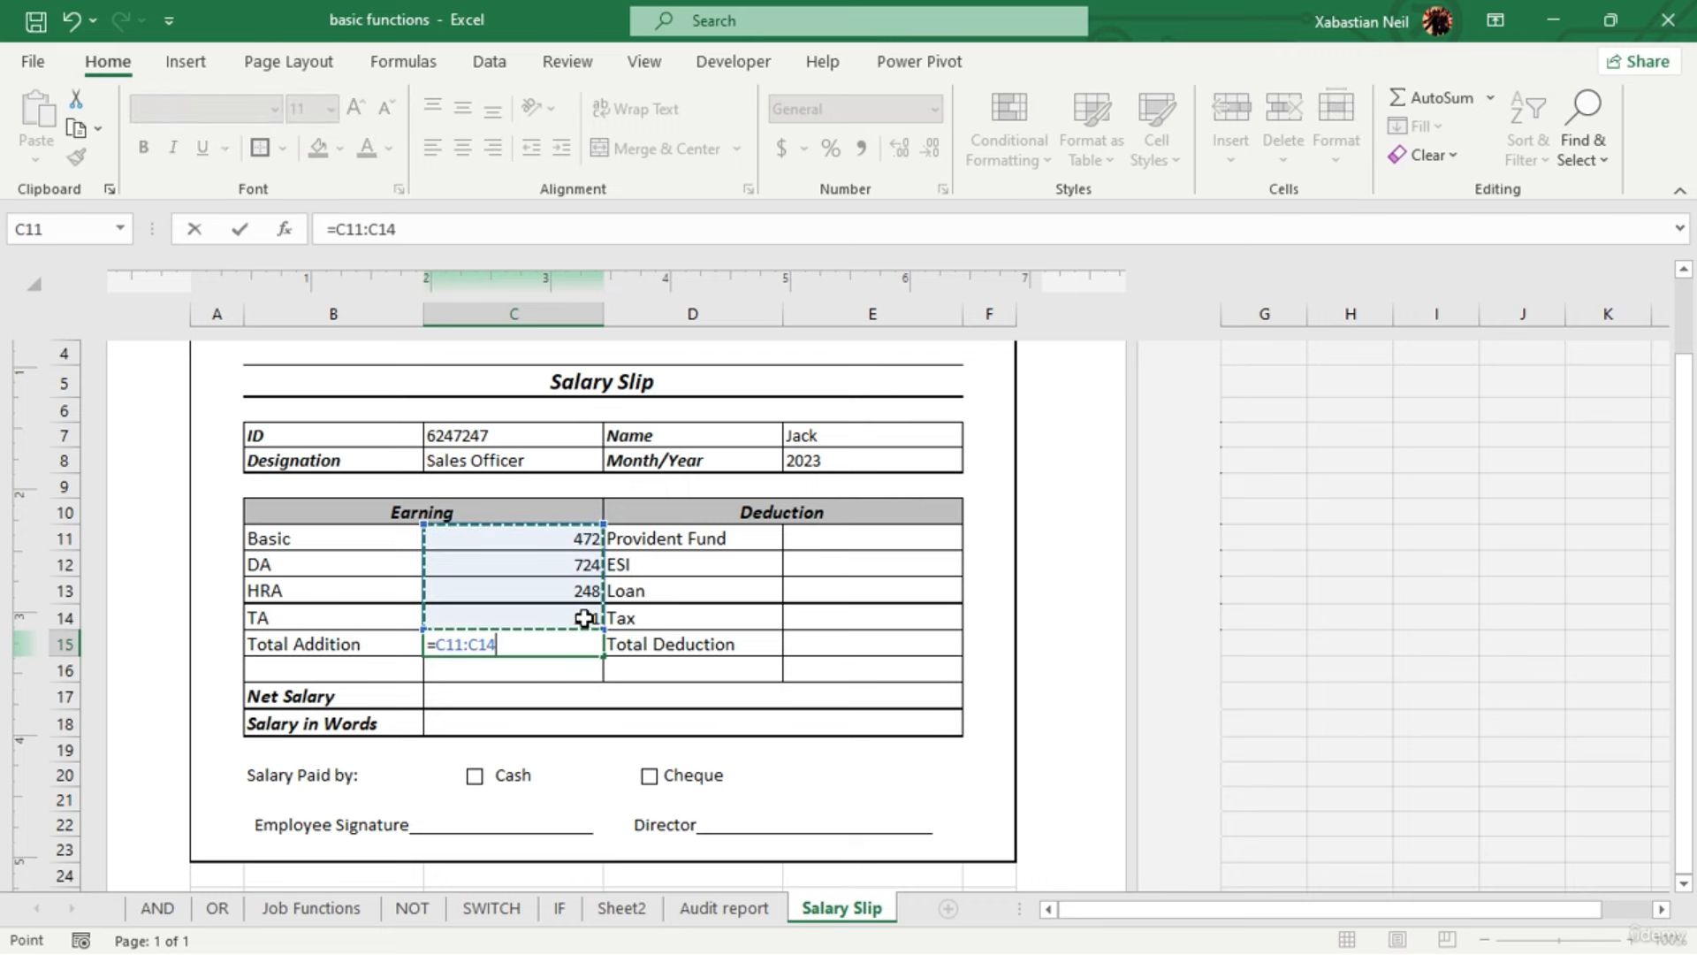
key(BackSpace)
key(BackSpace)
key(BackSpace)
key(BackSpace)
key(BackSpace)
key(BackSpace)
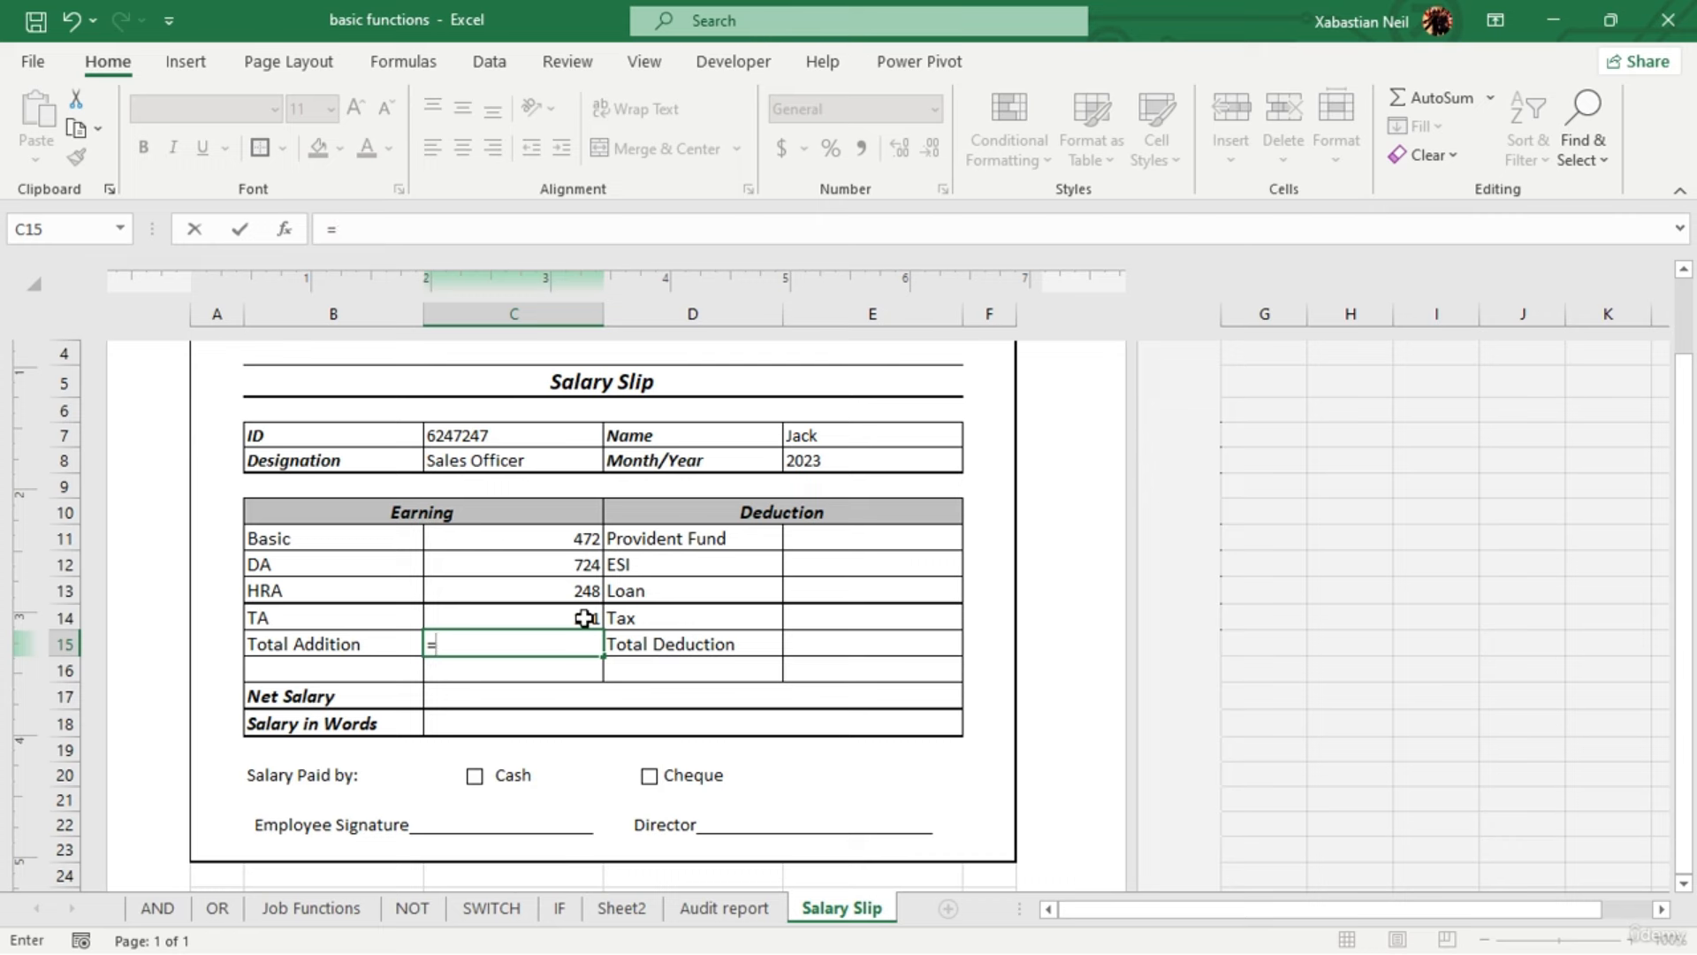
Calculate Total Addition in C15 with the formula =SUM(C11:C14)
text(su)
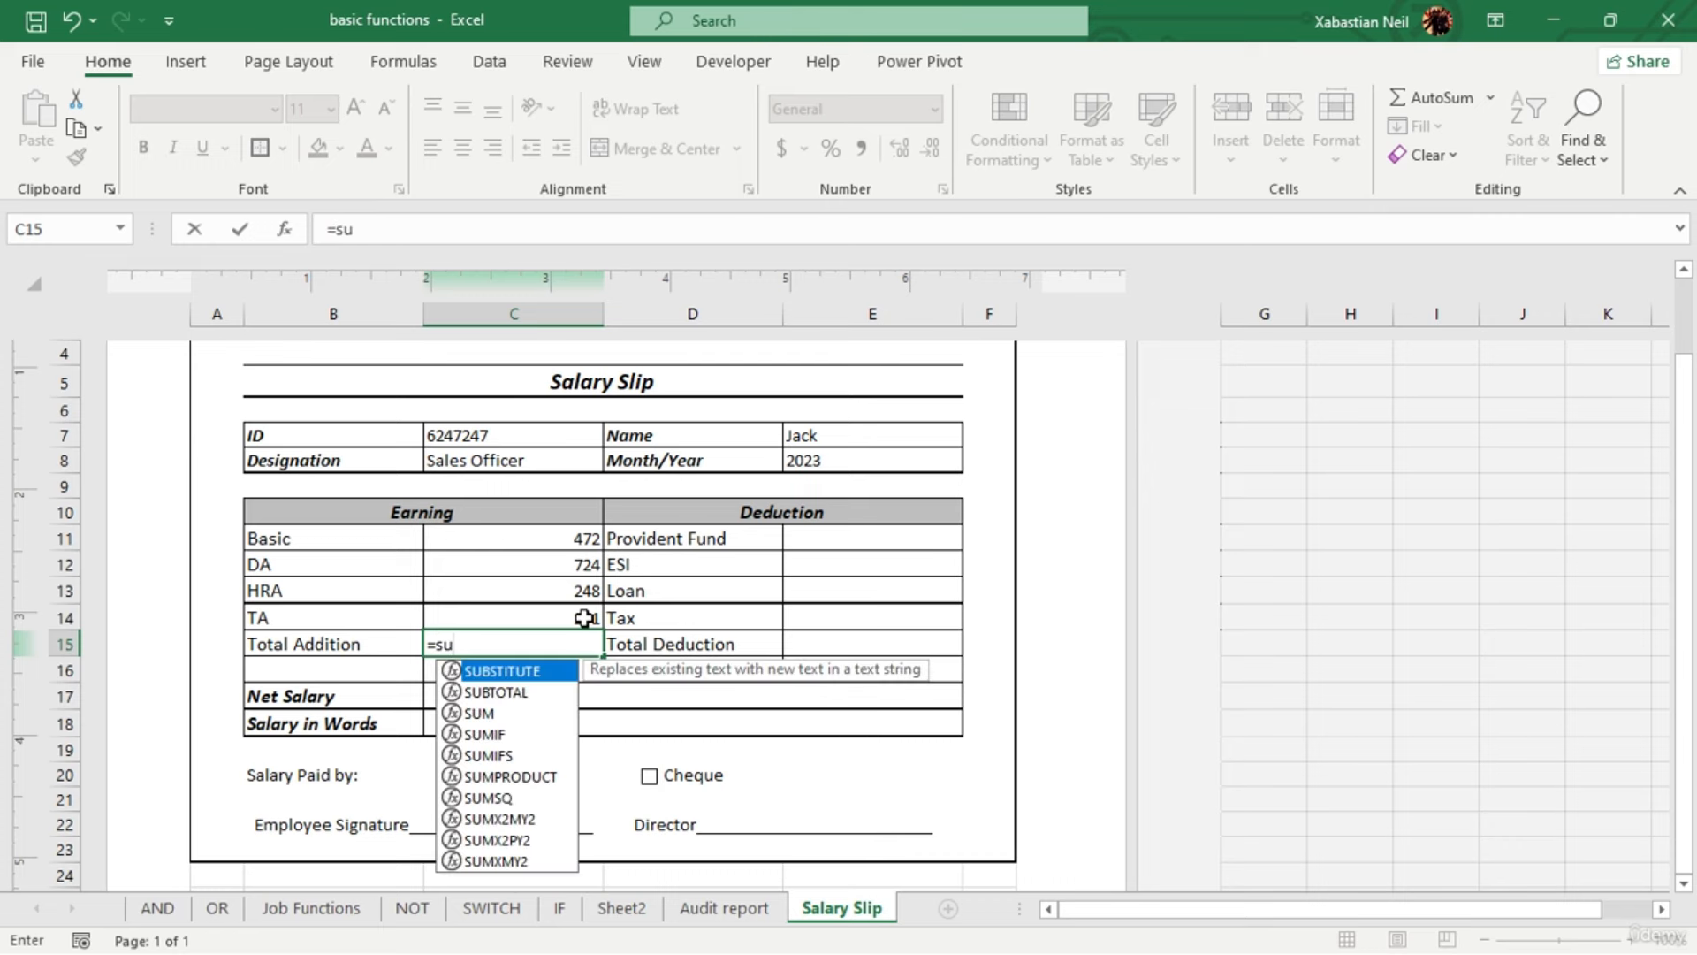
text(m()
drag(573, 541, 579, 623)
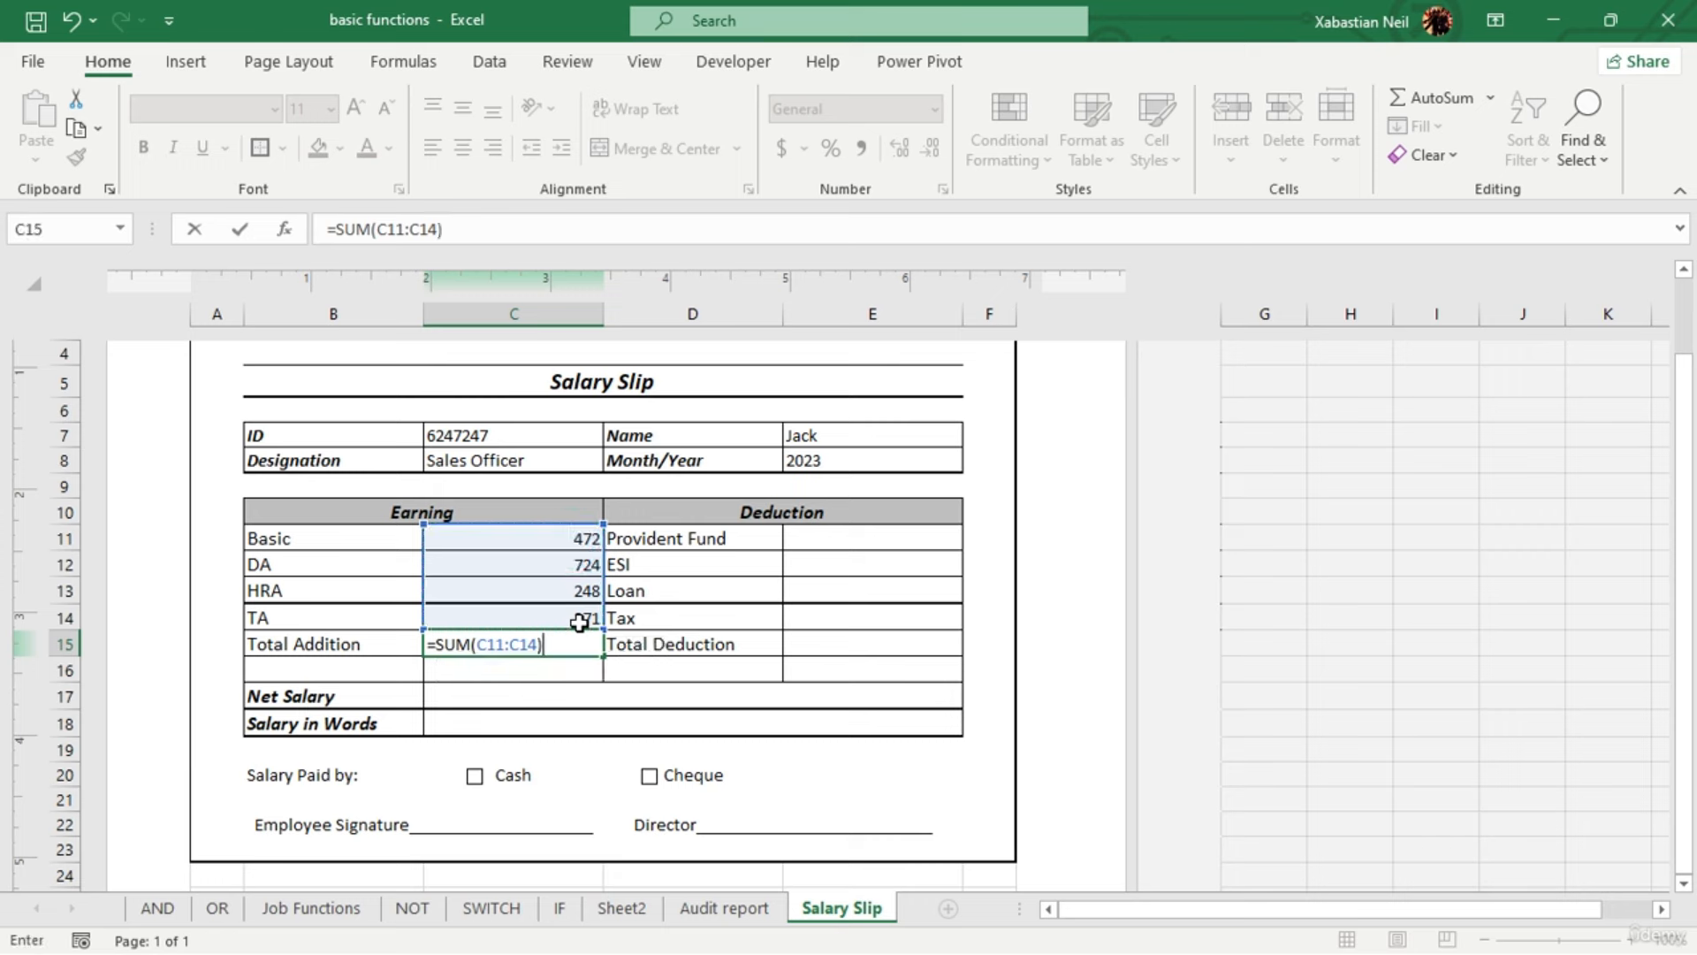
key(Return)
Fill in the deductions: Provident Fund 234832, ESI 3282, Loan 4271 and Tax 2472
click(822, 547)
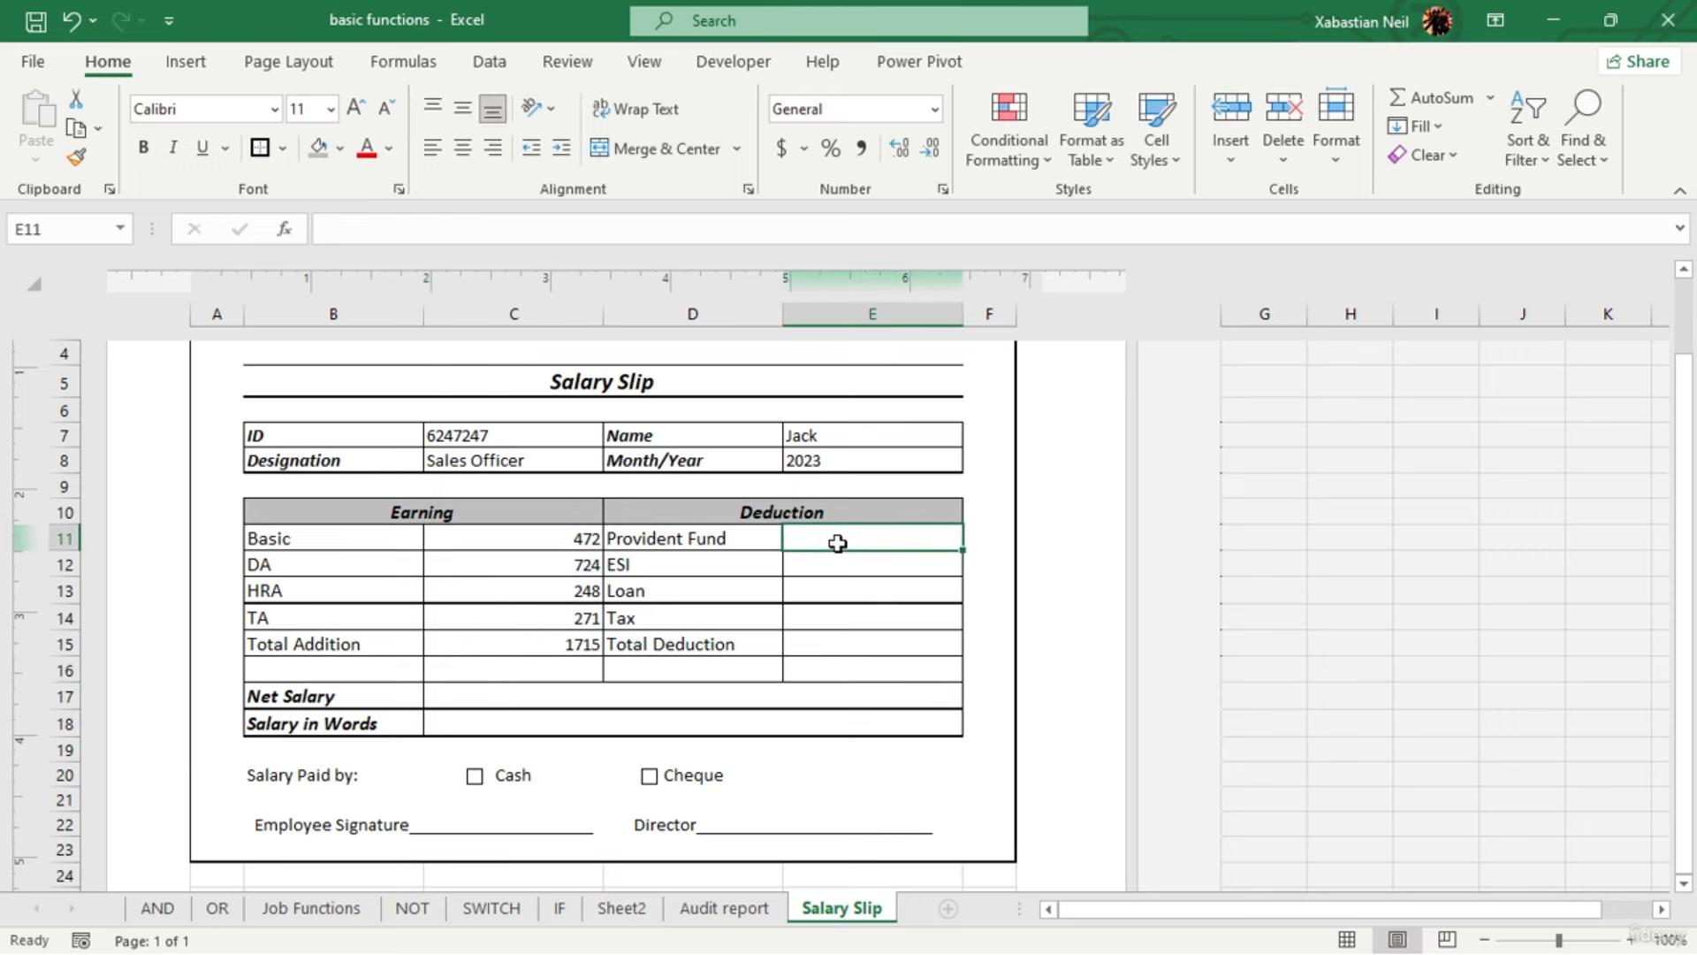
text(234832)
key(Return)
text(3282)
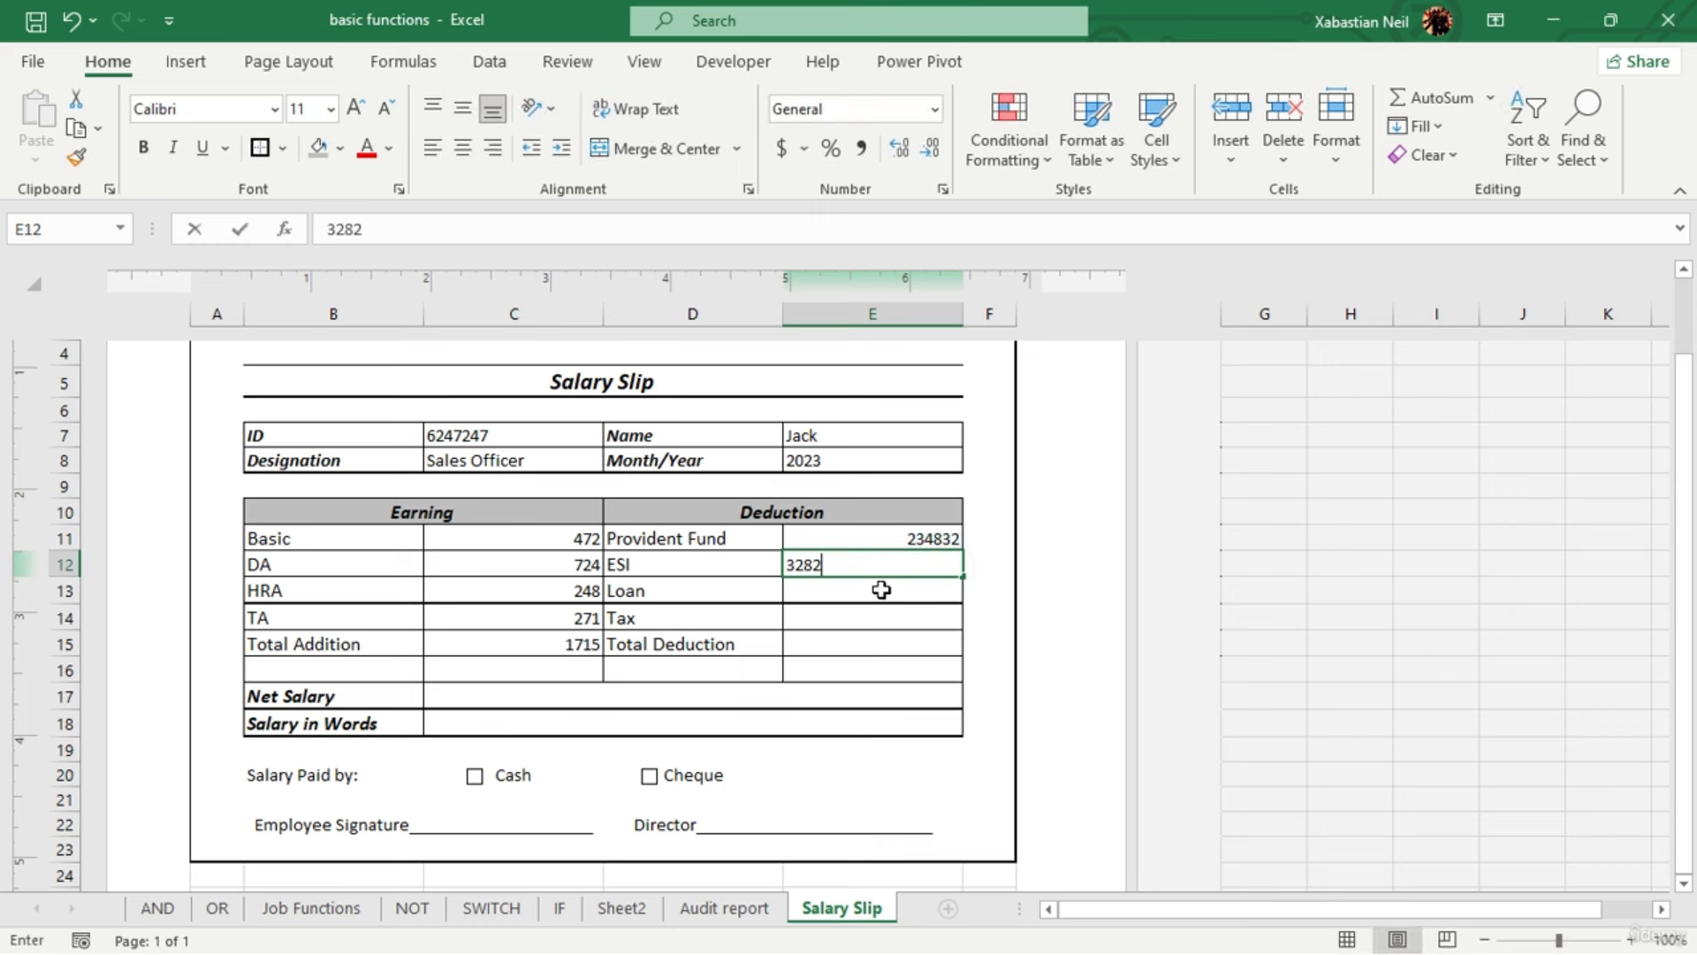
key(Return)
text(4271)
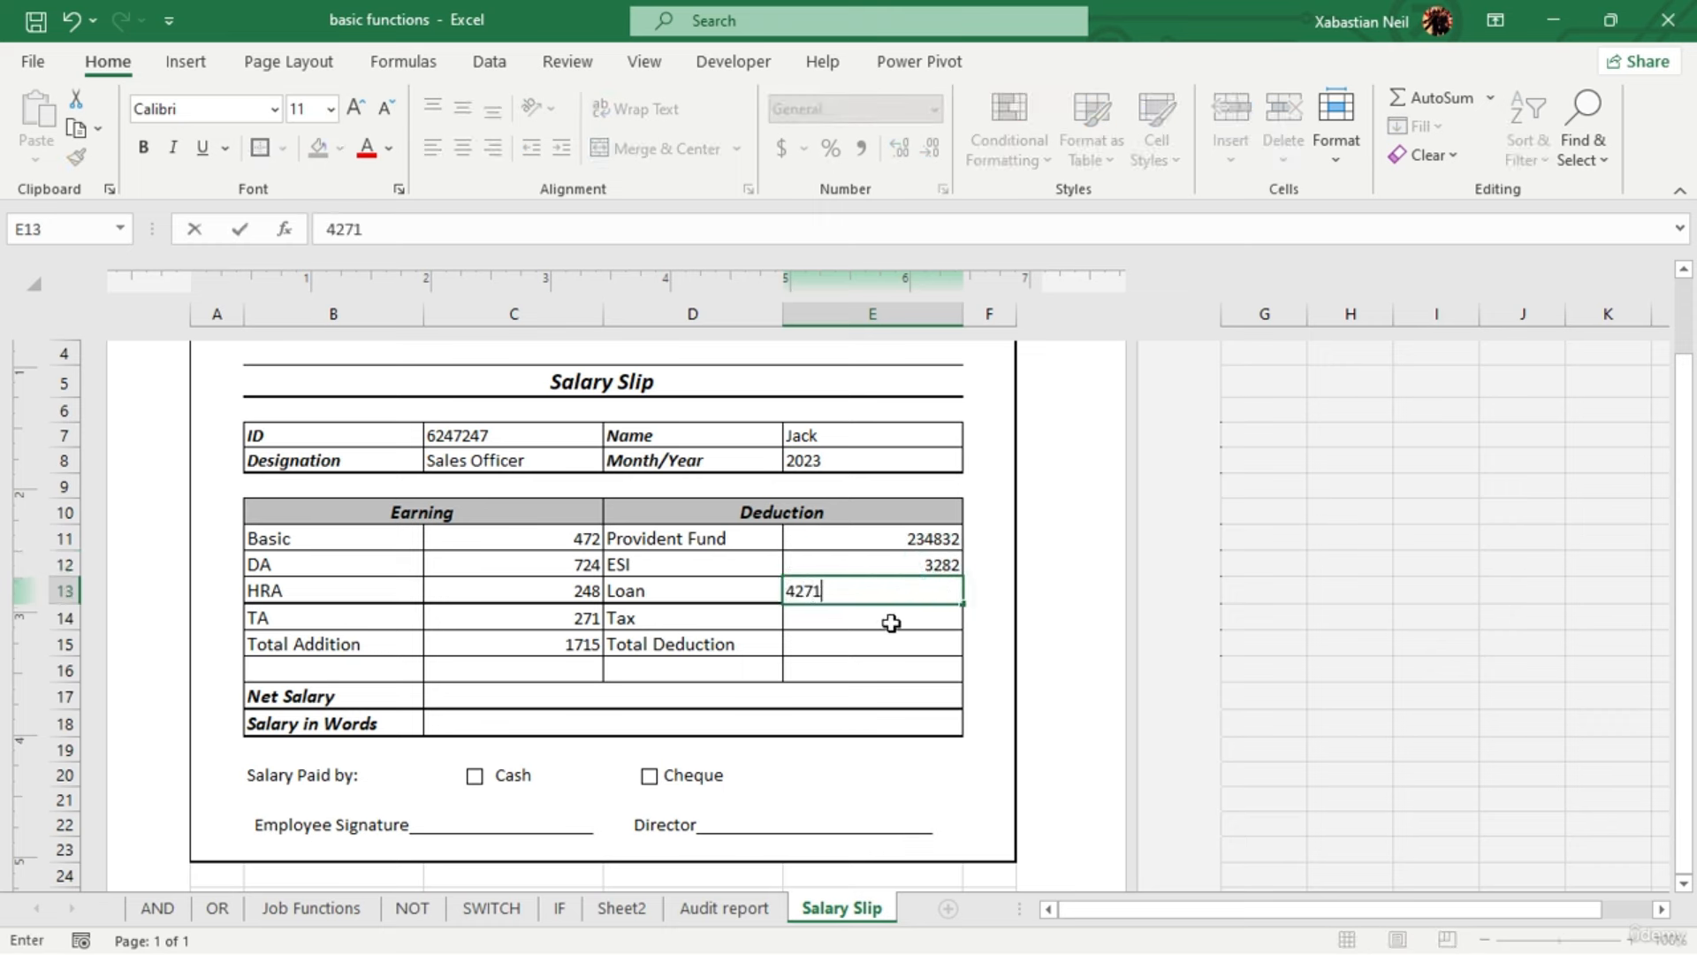
key(Return)
text(2472)
key(Return)
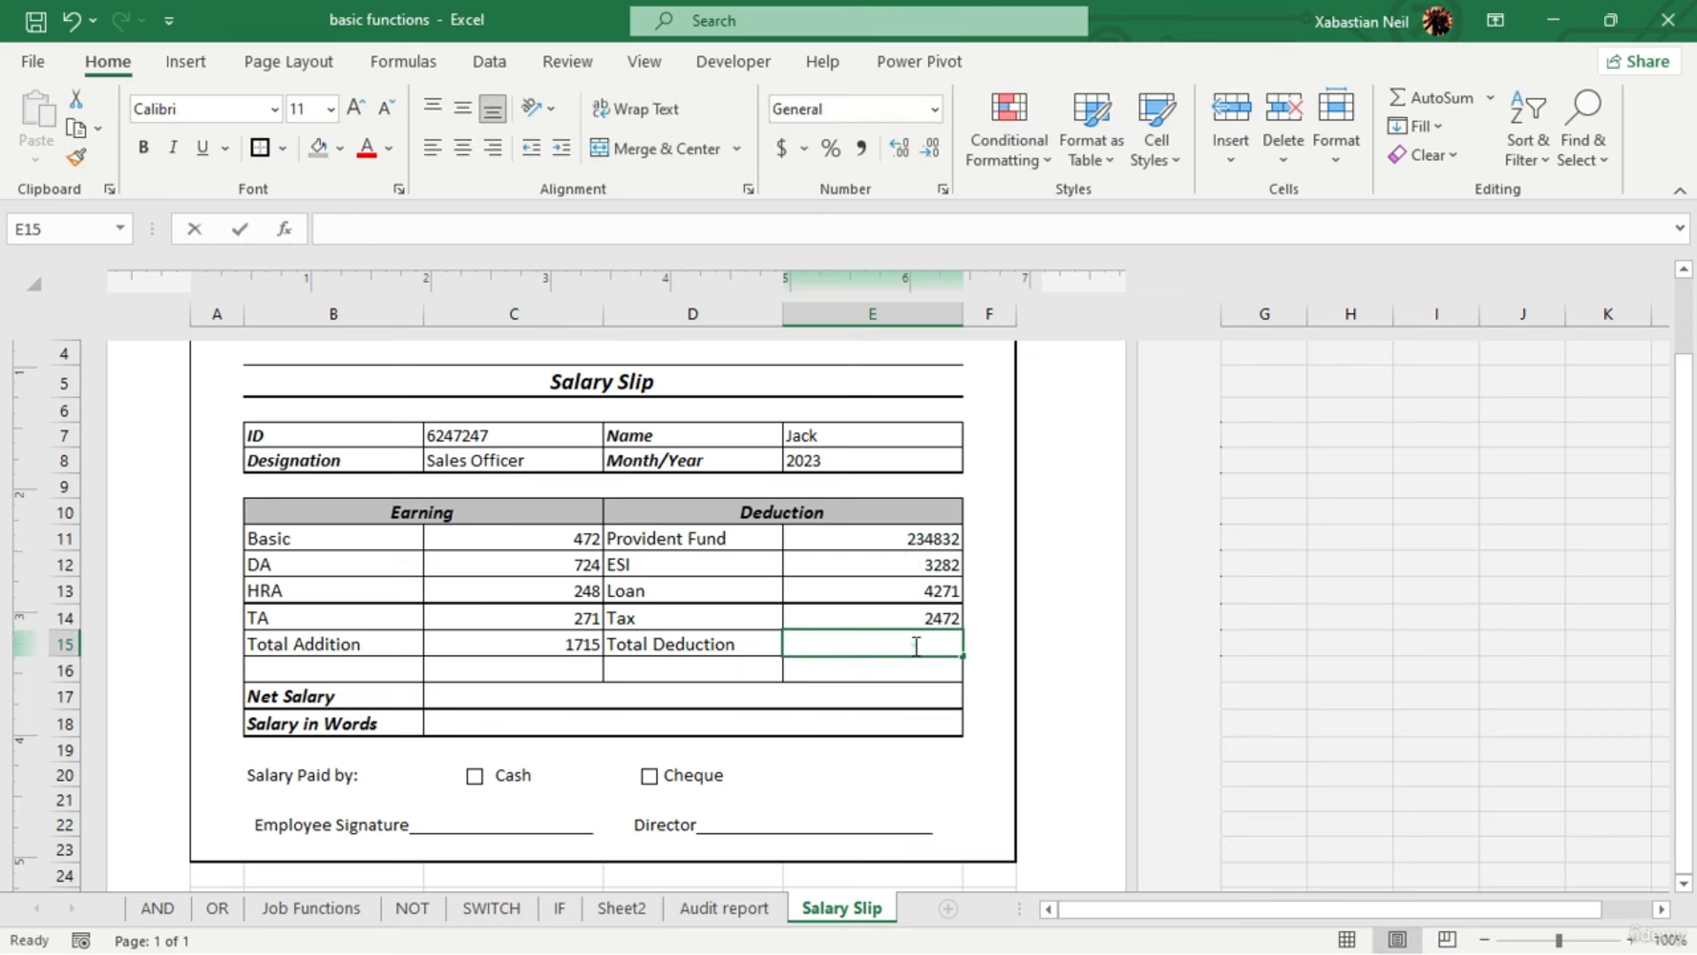
Calculate Total Deduction in E15 with the formula =SUM(E11:E14)
click(911, 645)
text(=sum)
key(Tab)
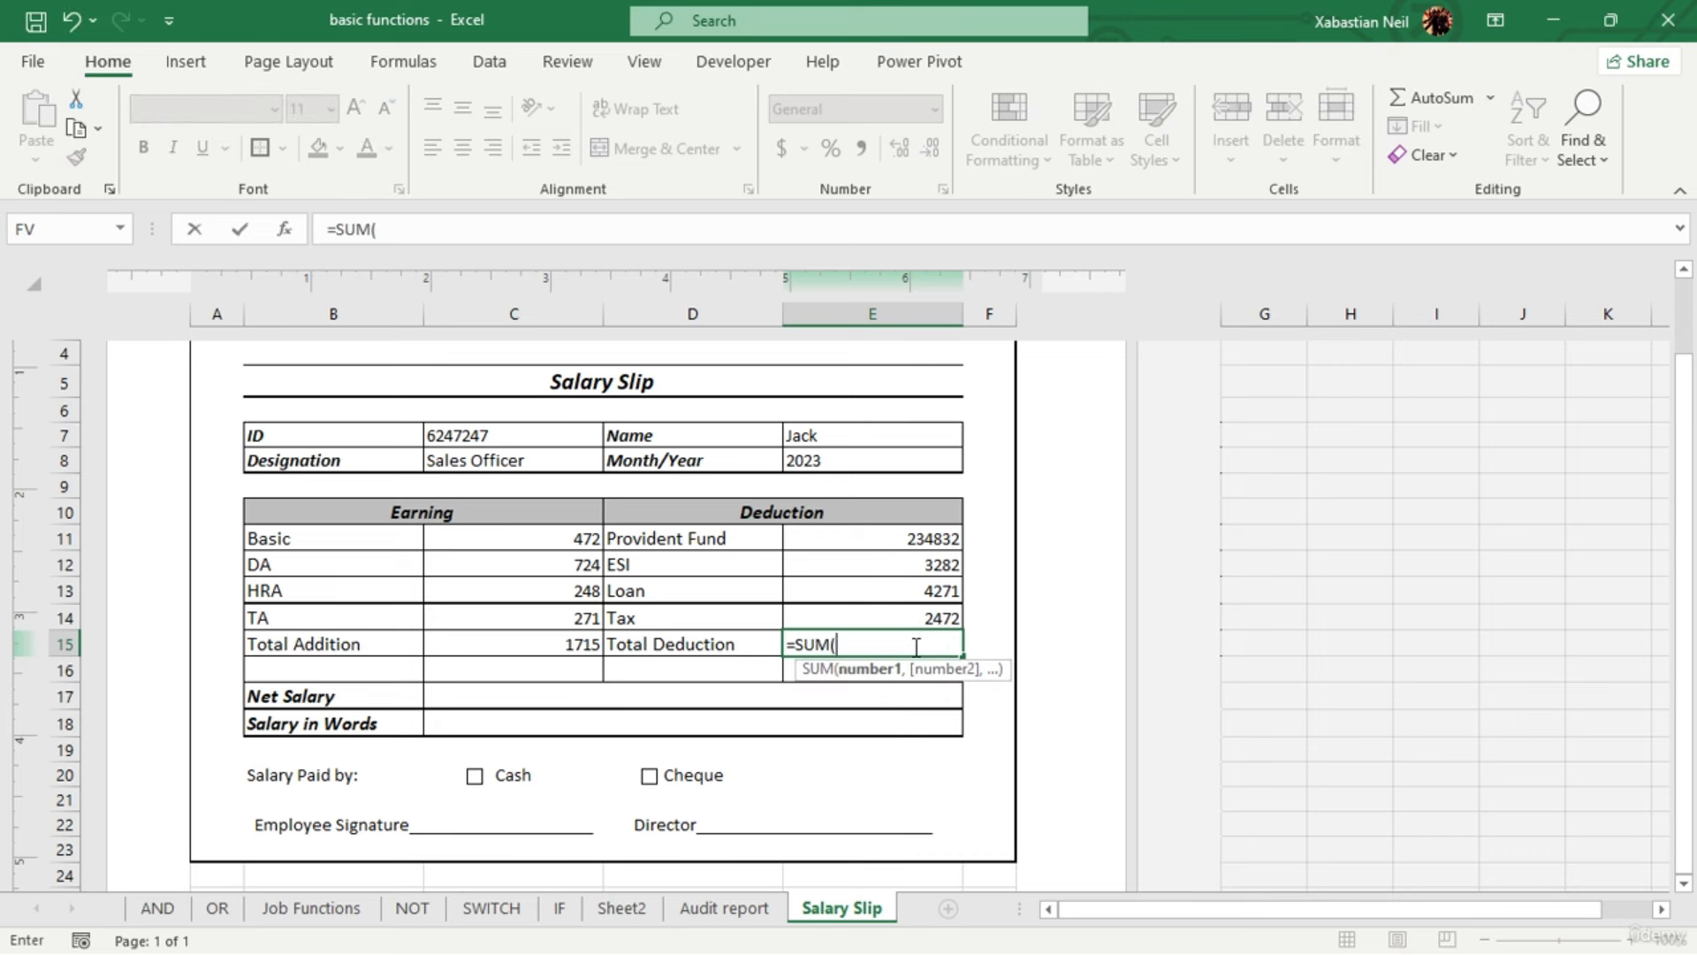
drag(942, 539, 935, 612)
text())
key(Return)
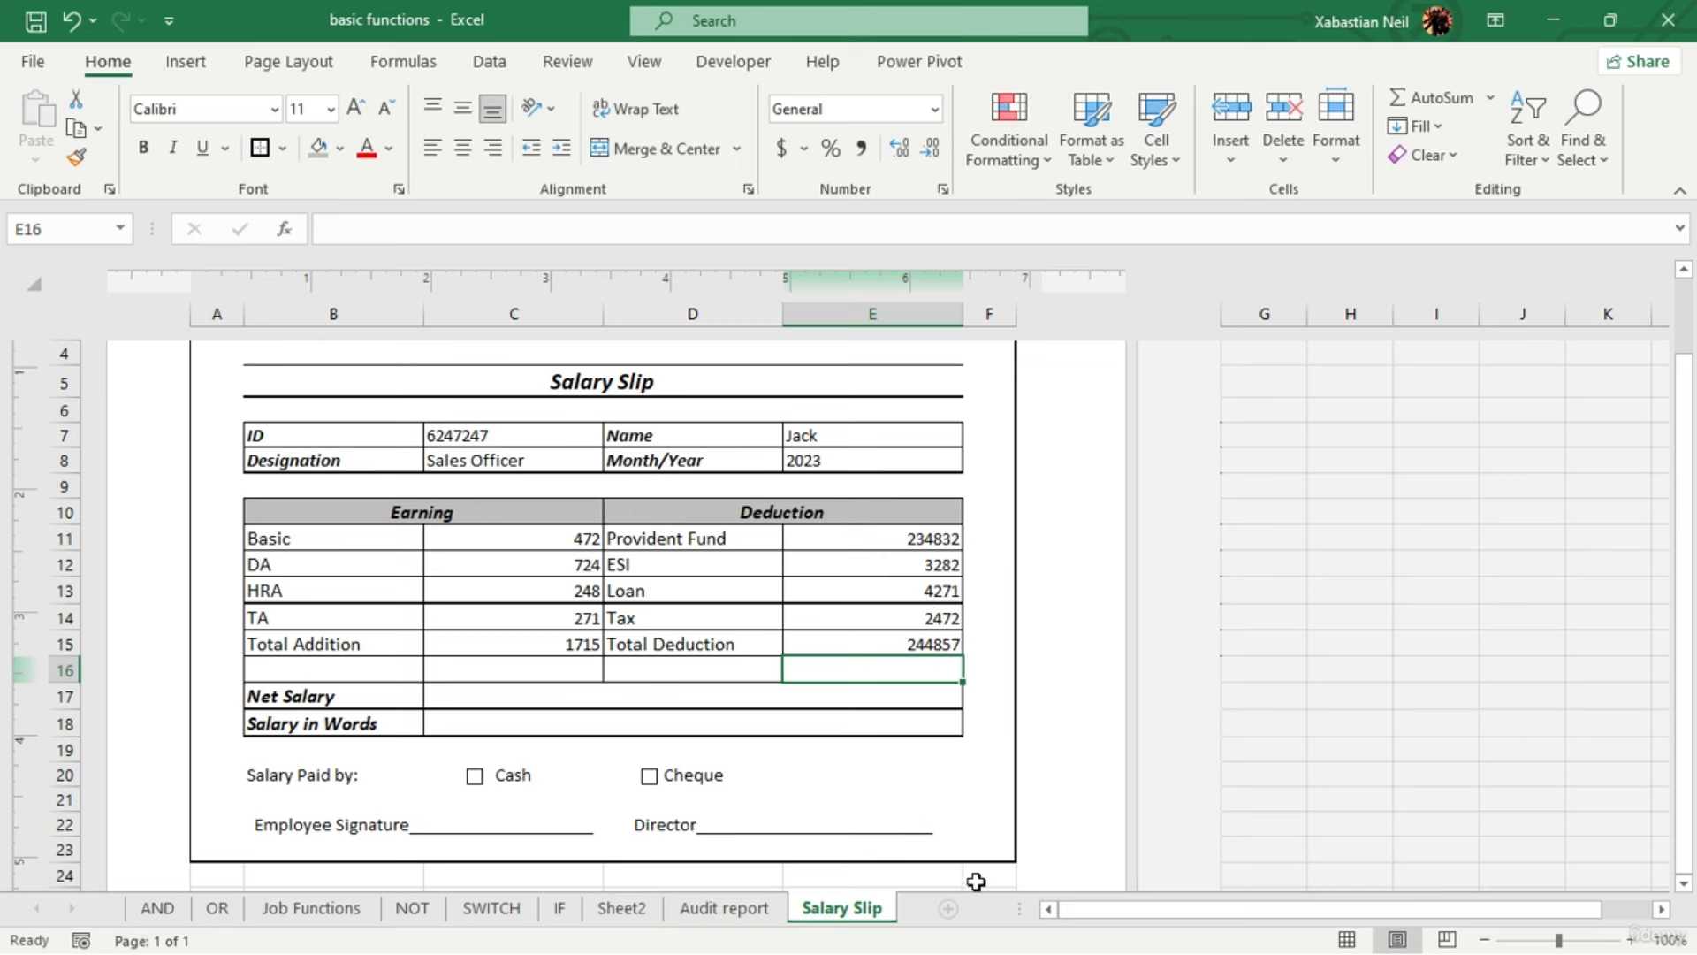
Change the earnings to Basic 469472, DA 35824, HRA 2728 and TA 53224724
double_click(513, 703)
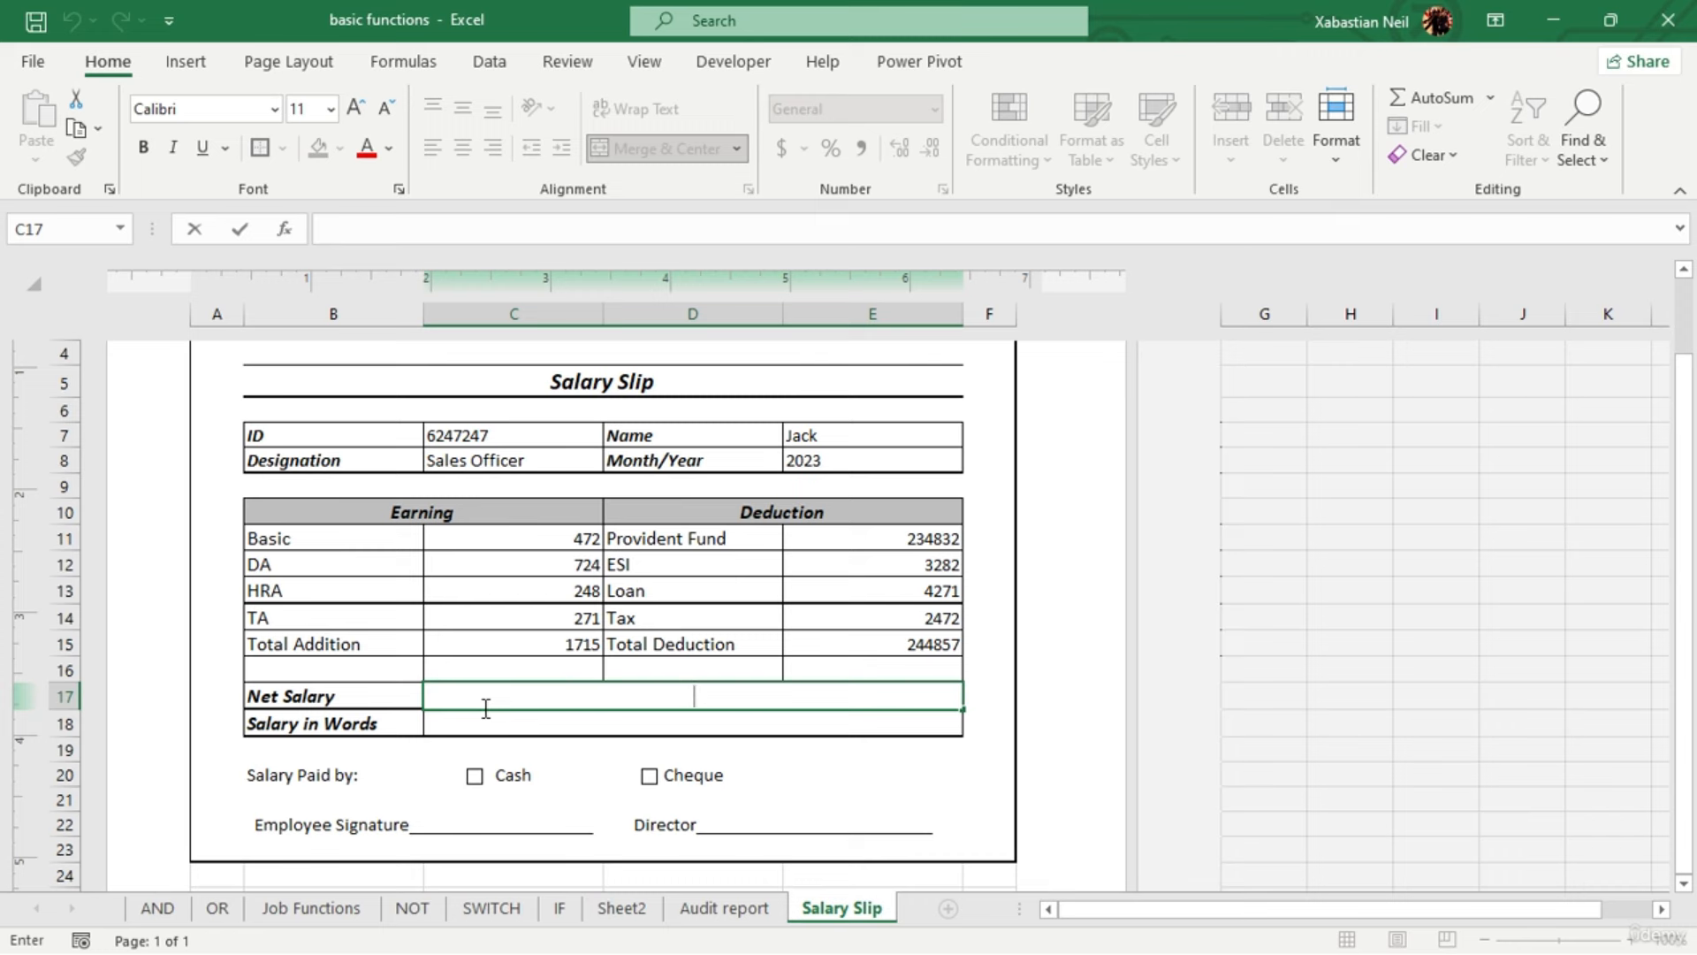
double_click(570, 539)
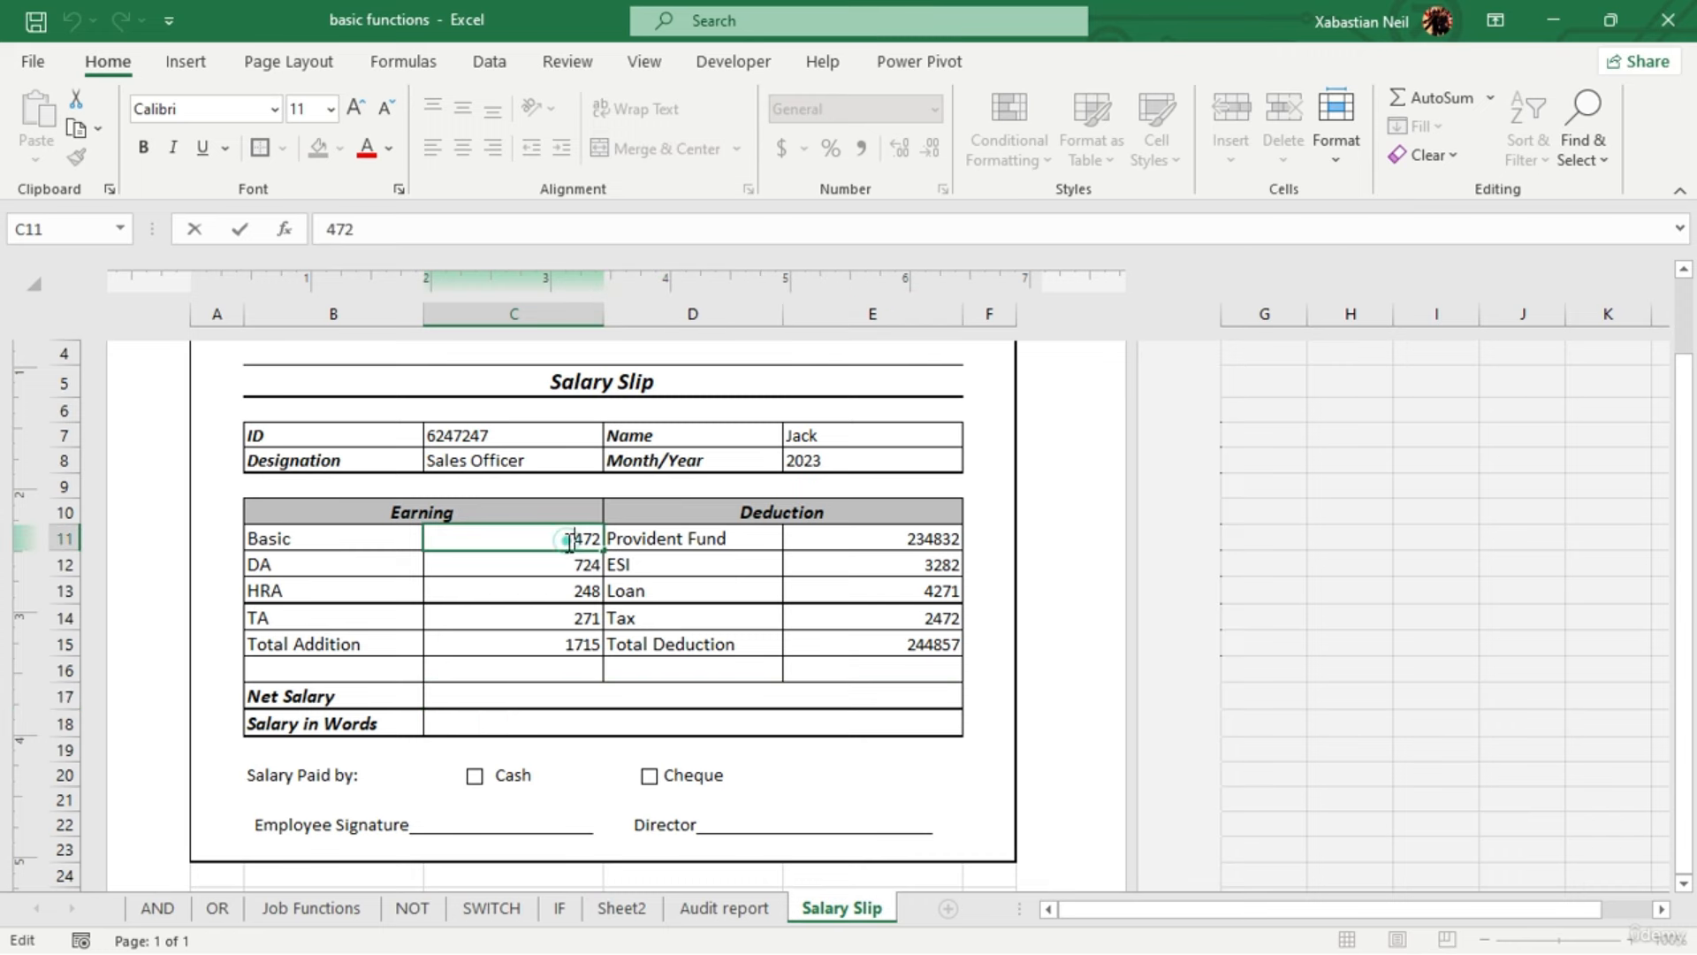
text(469)
click(564, 564)
text(358)
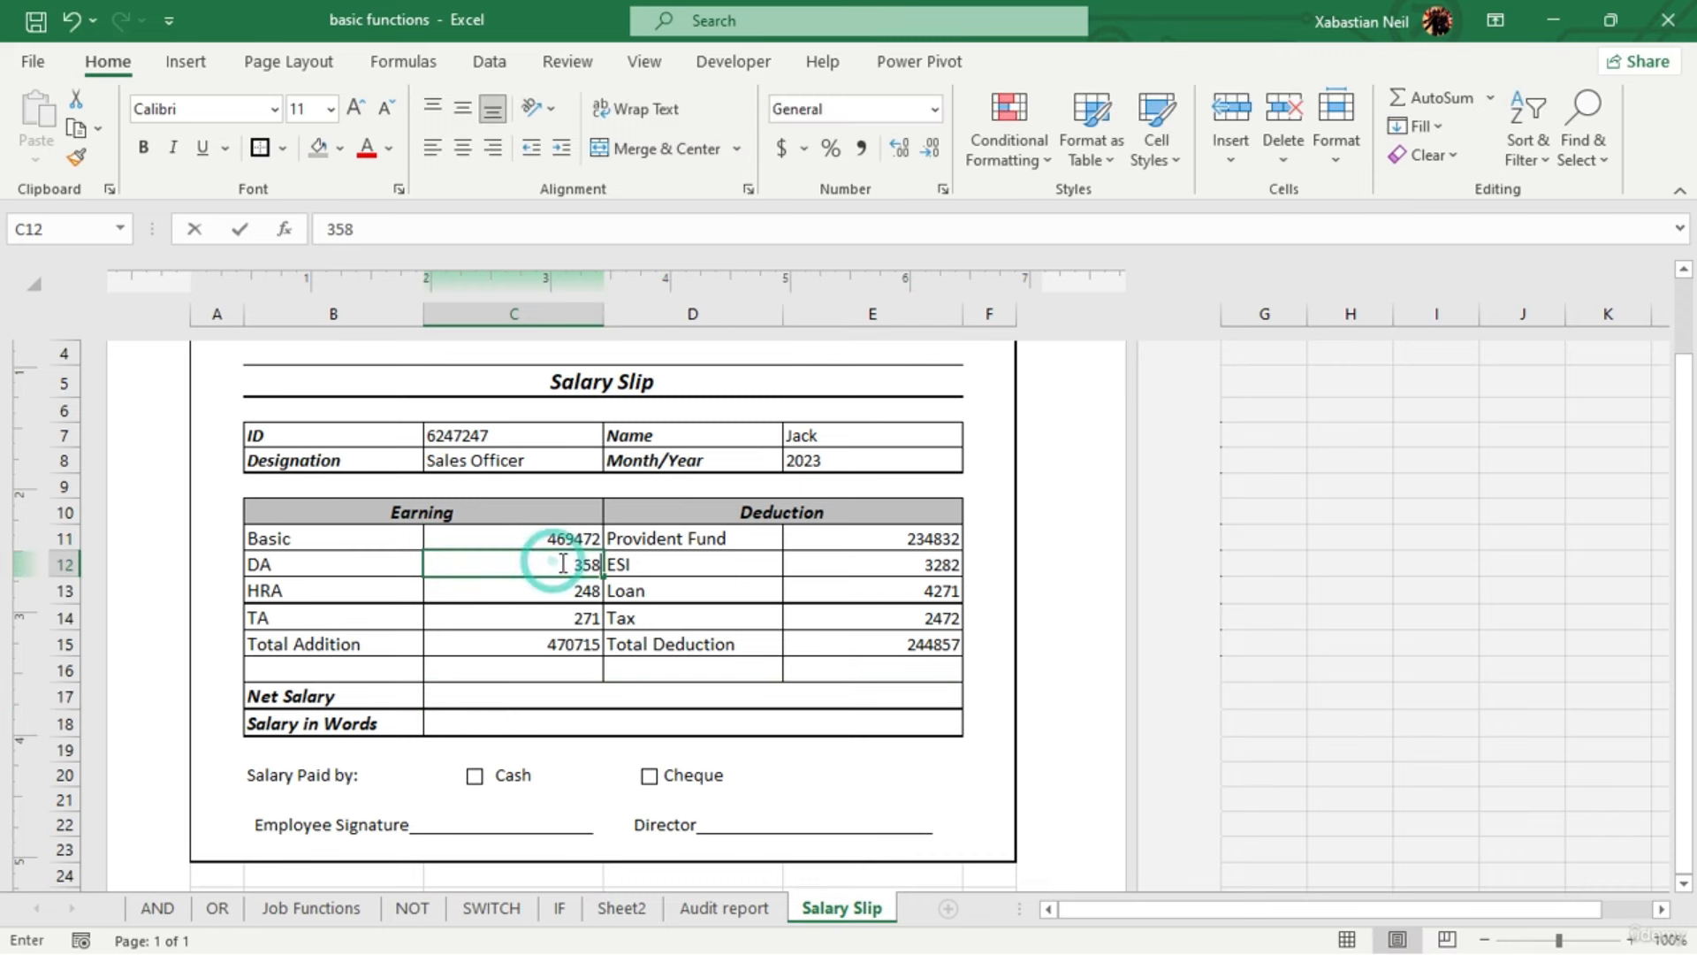
text(24)
click(561, 587)
text(2728)
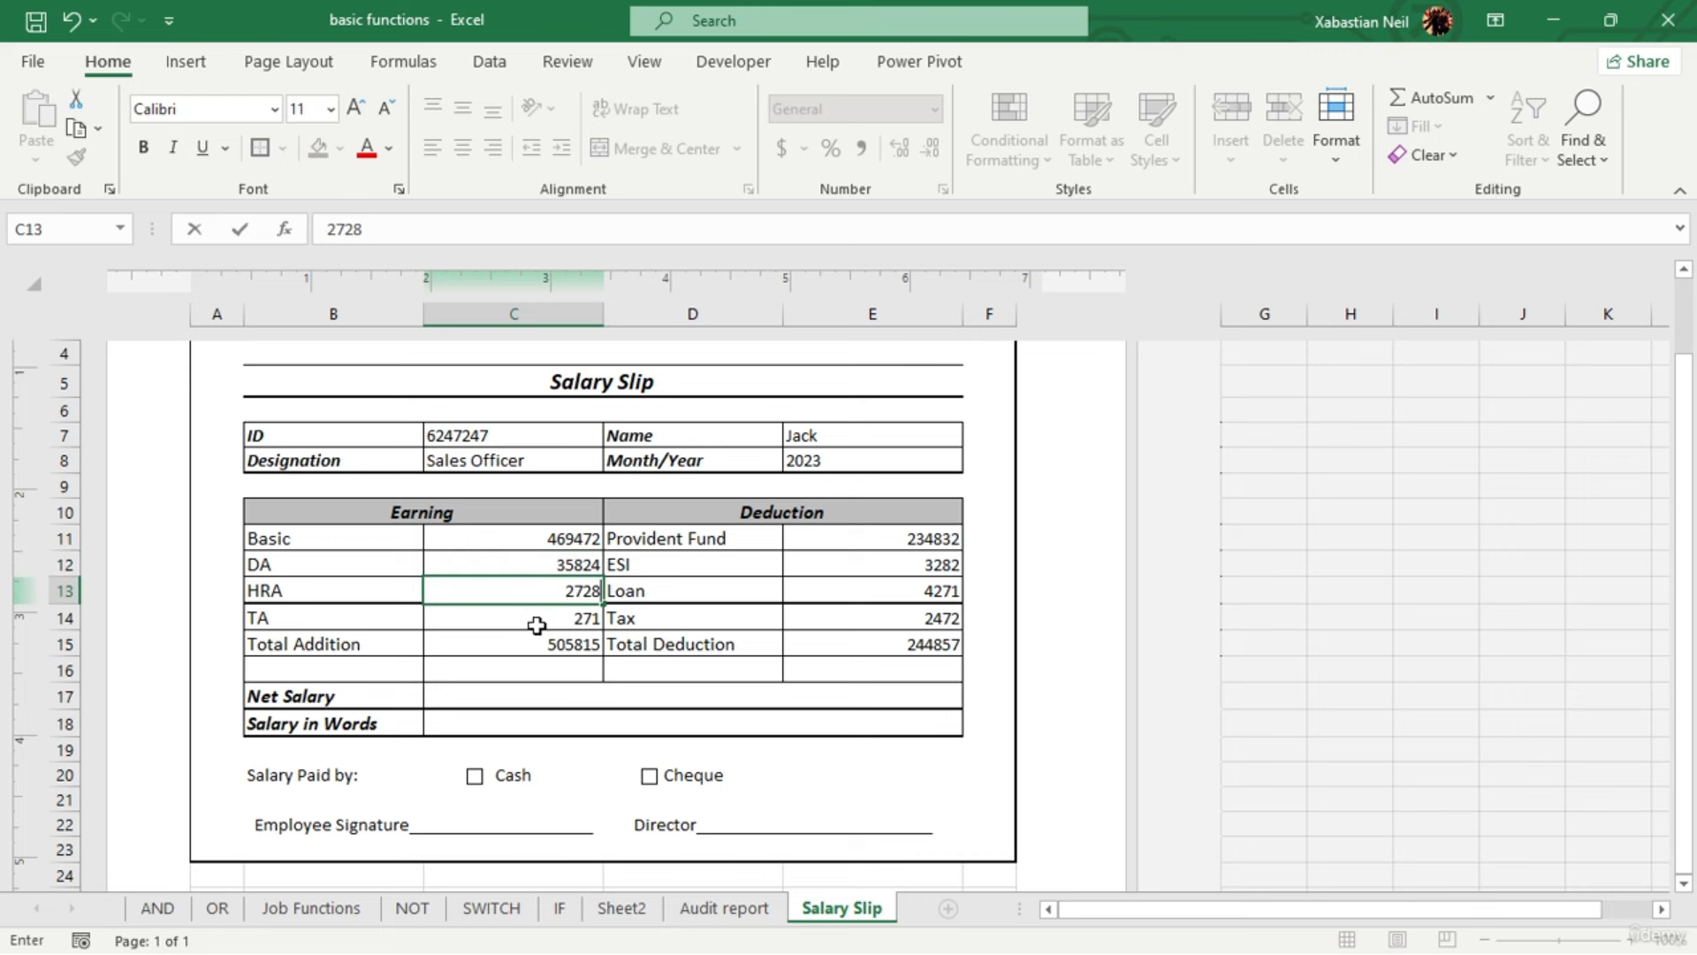
click(537, 625)
text(53224724)
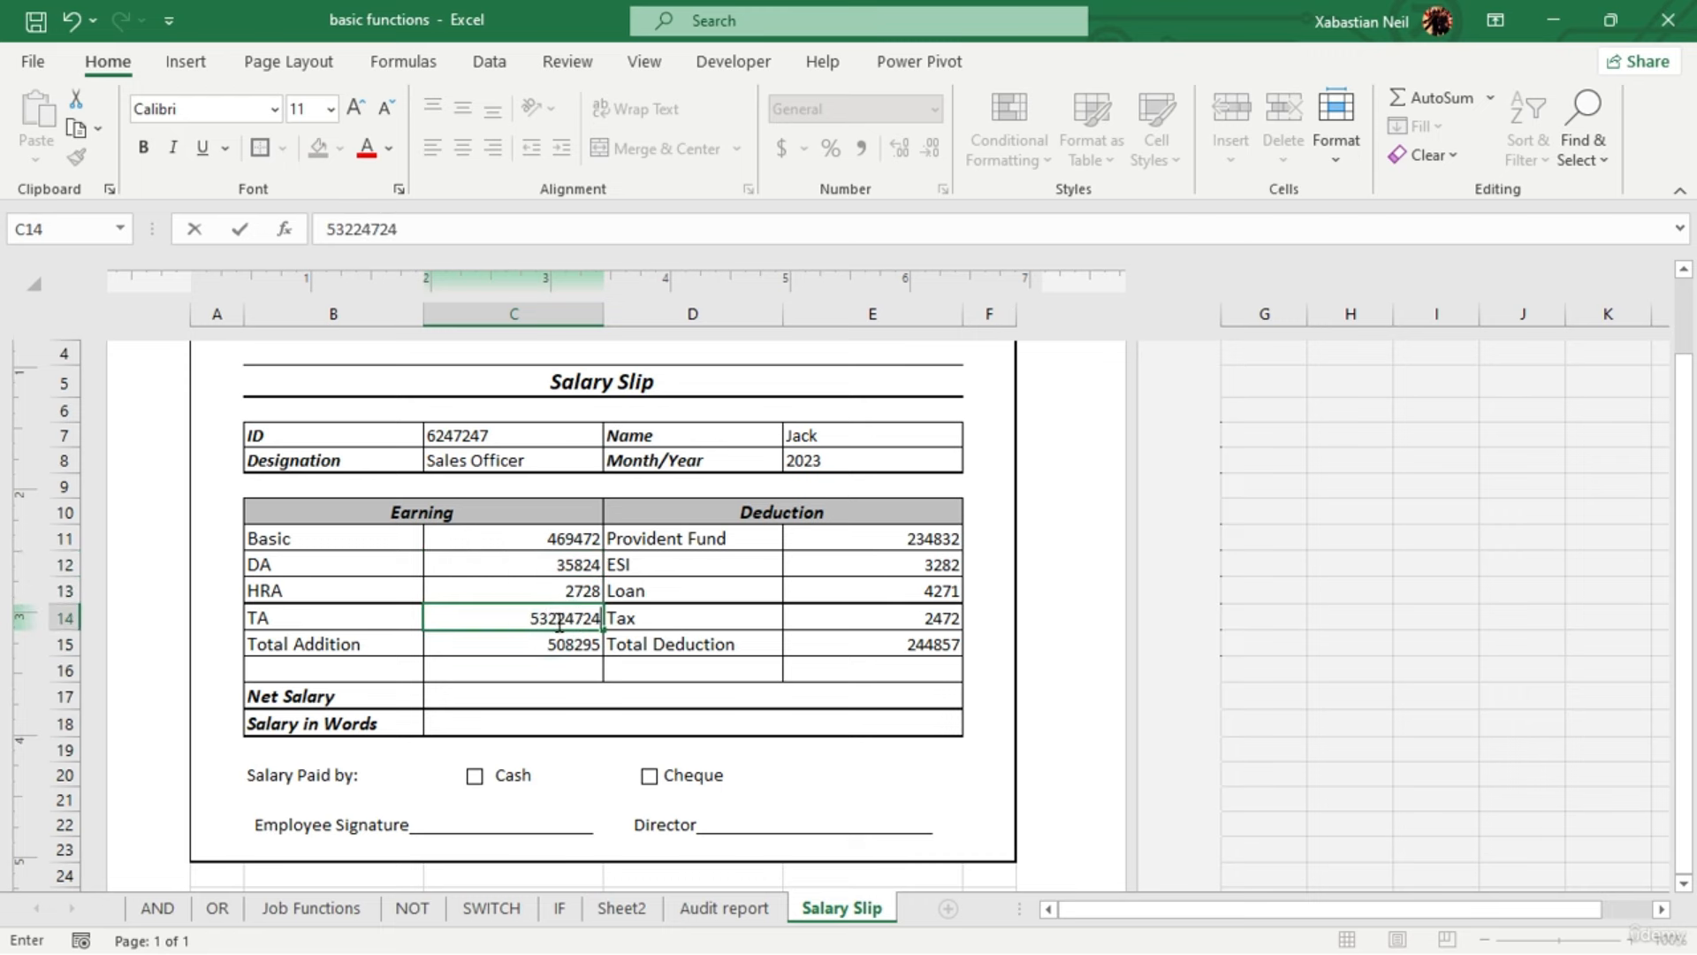
click(548, 668)
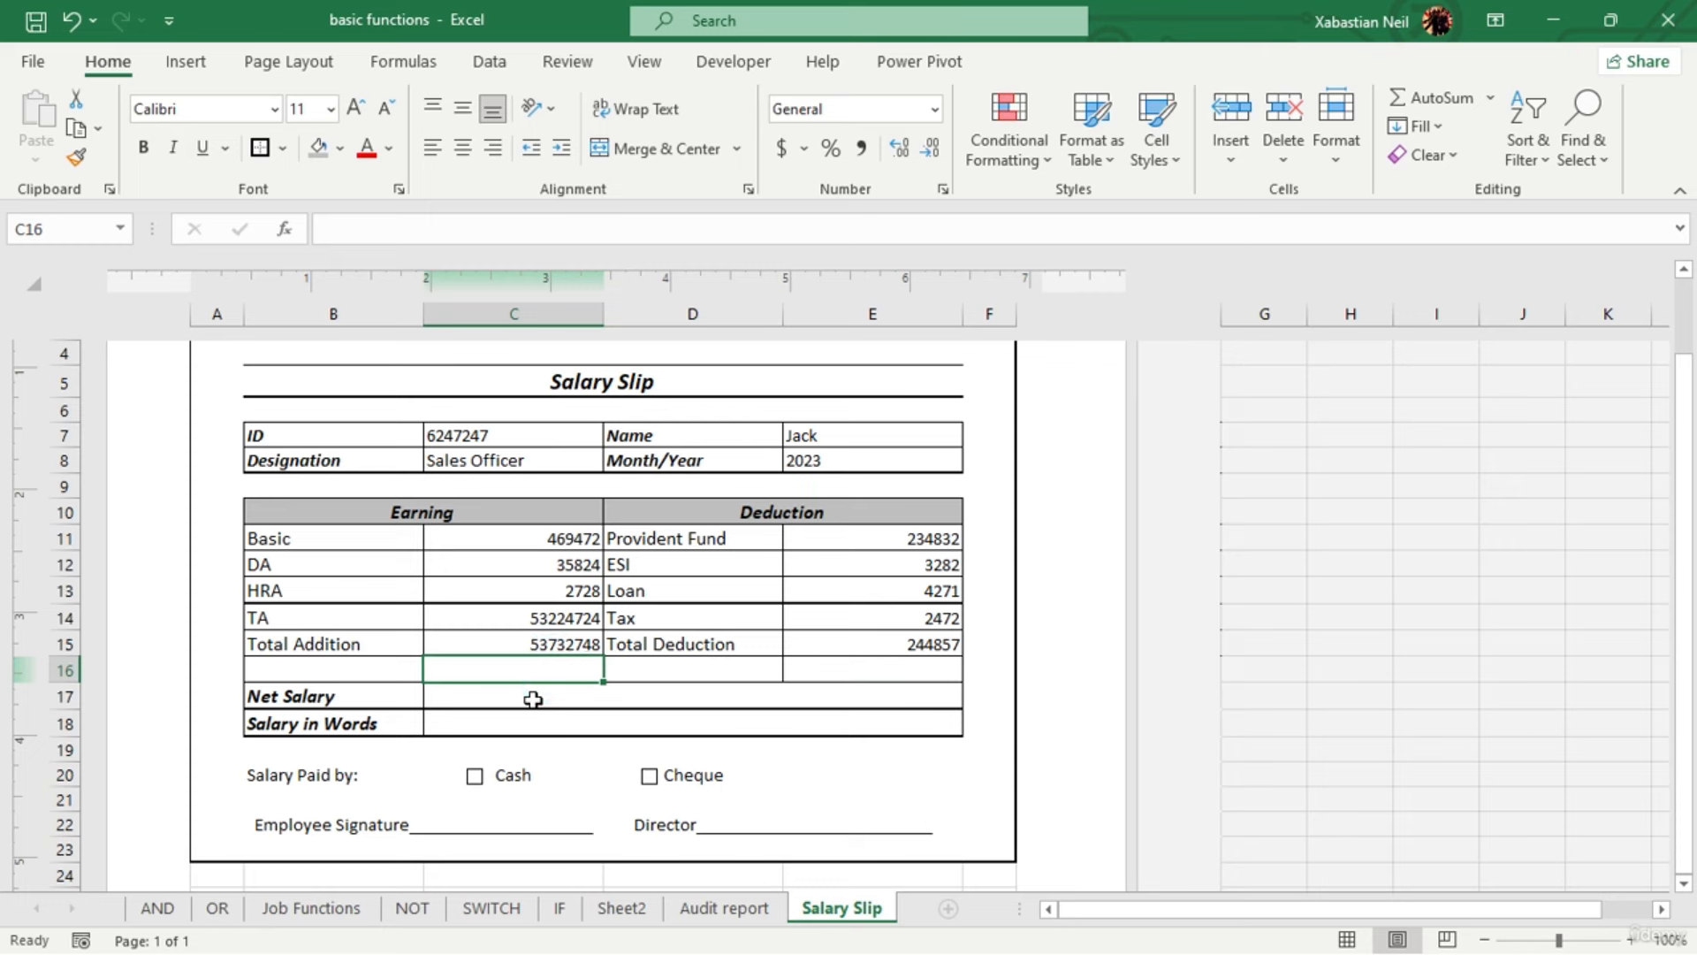
Calculate Net Salary in C17 with the formula =C15-E15
double_click(533, 699)
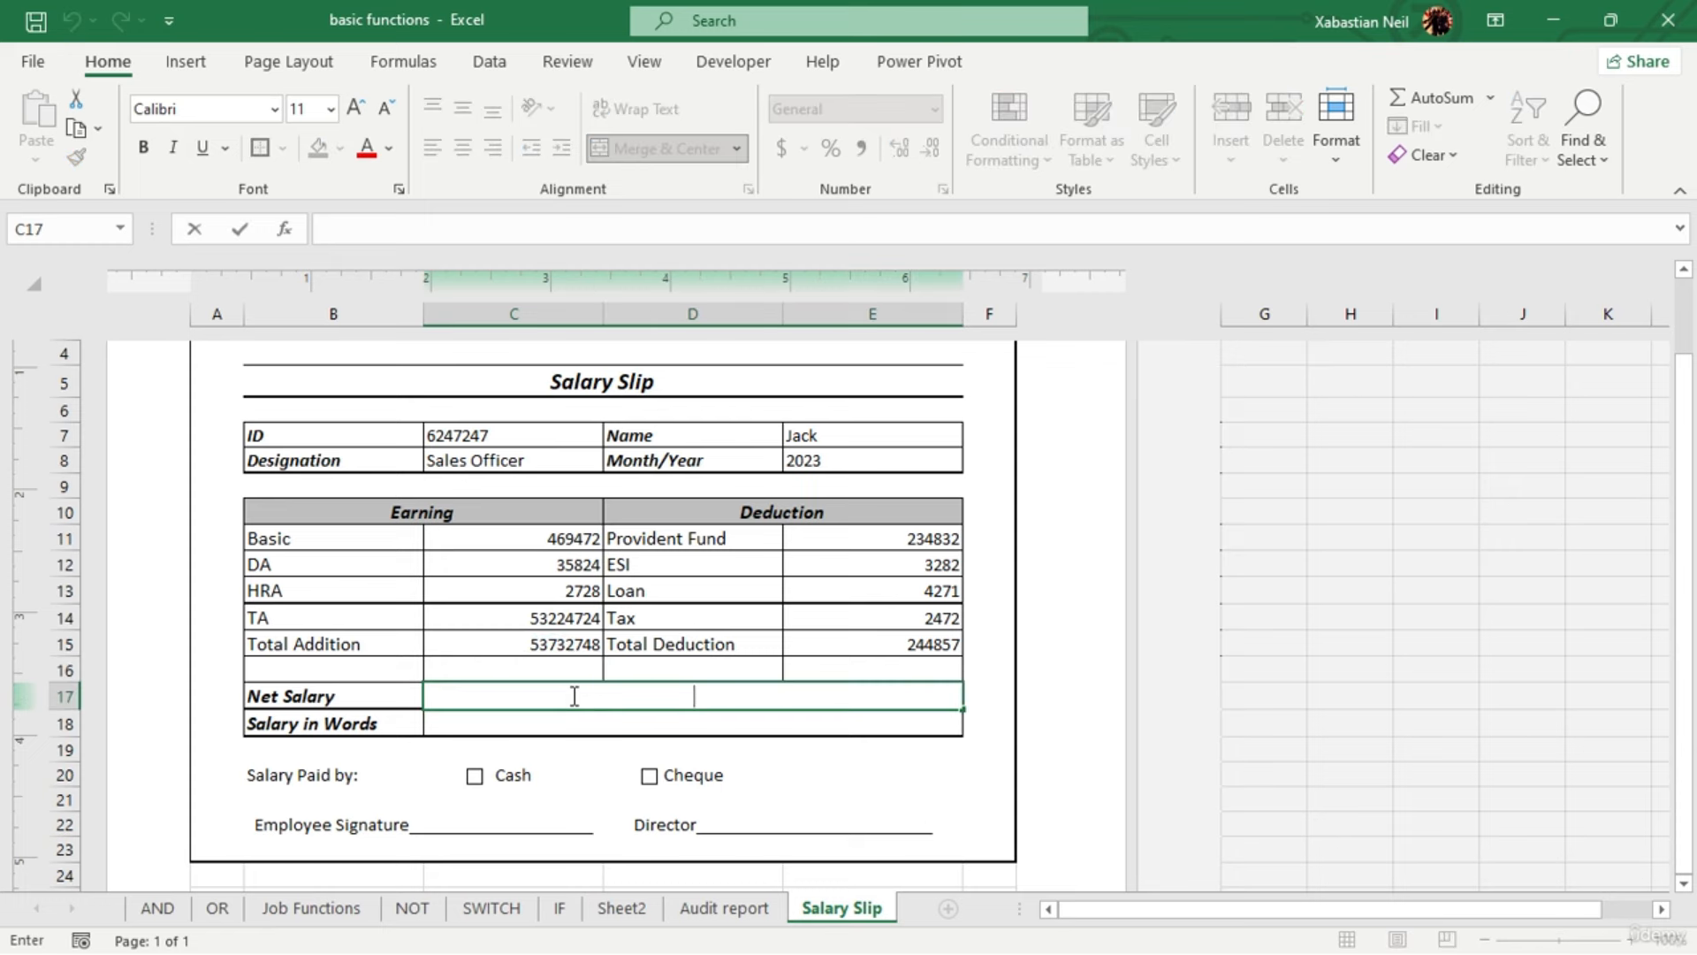
text(=)
click(584, 648)
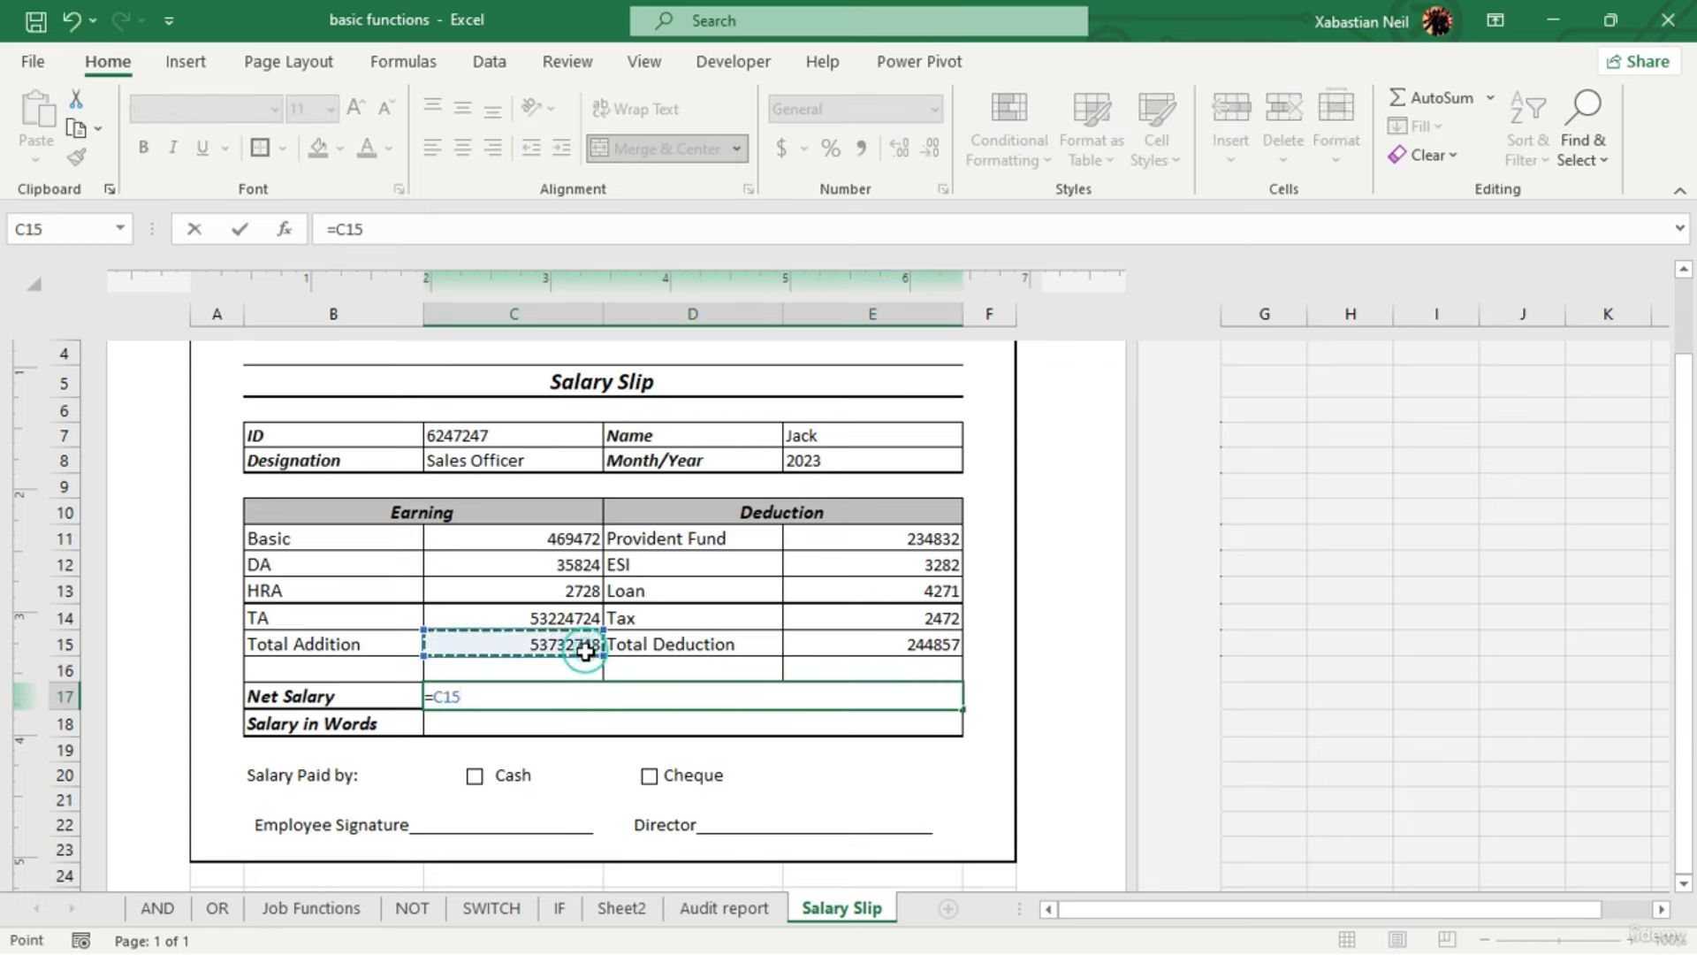
text(-)
click(880, 644)
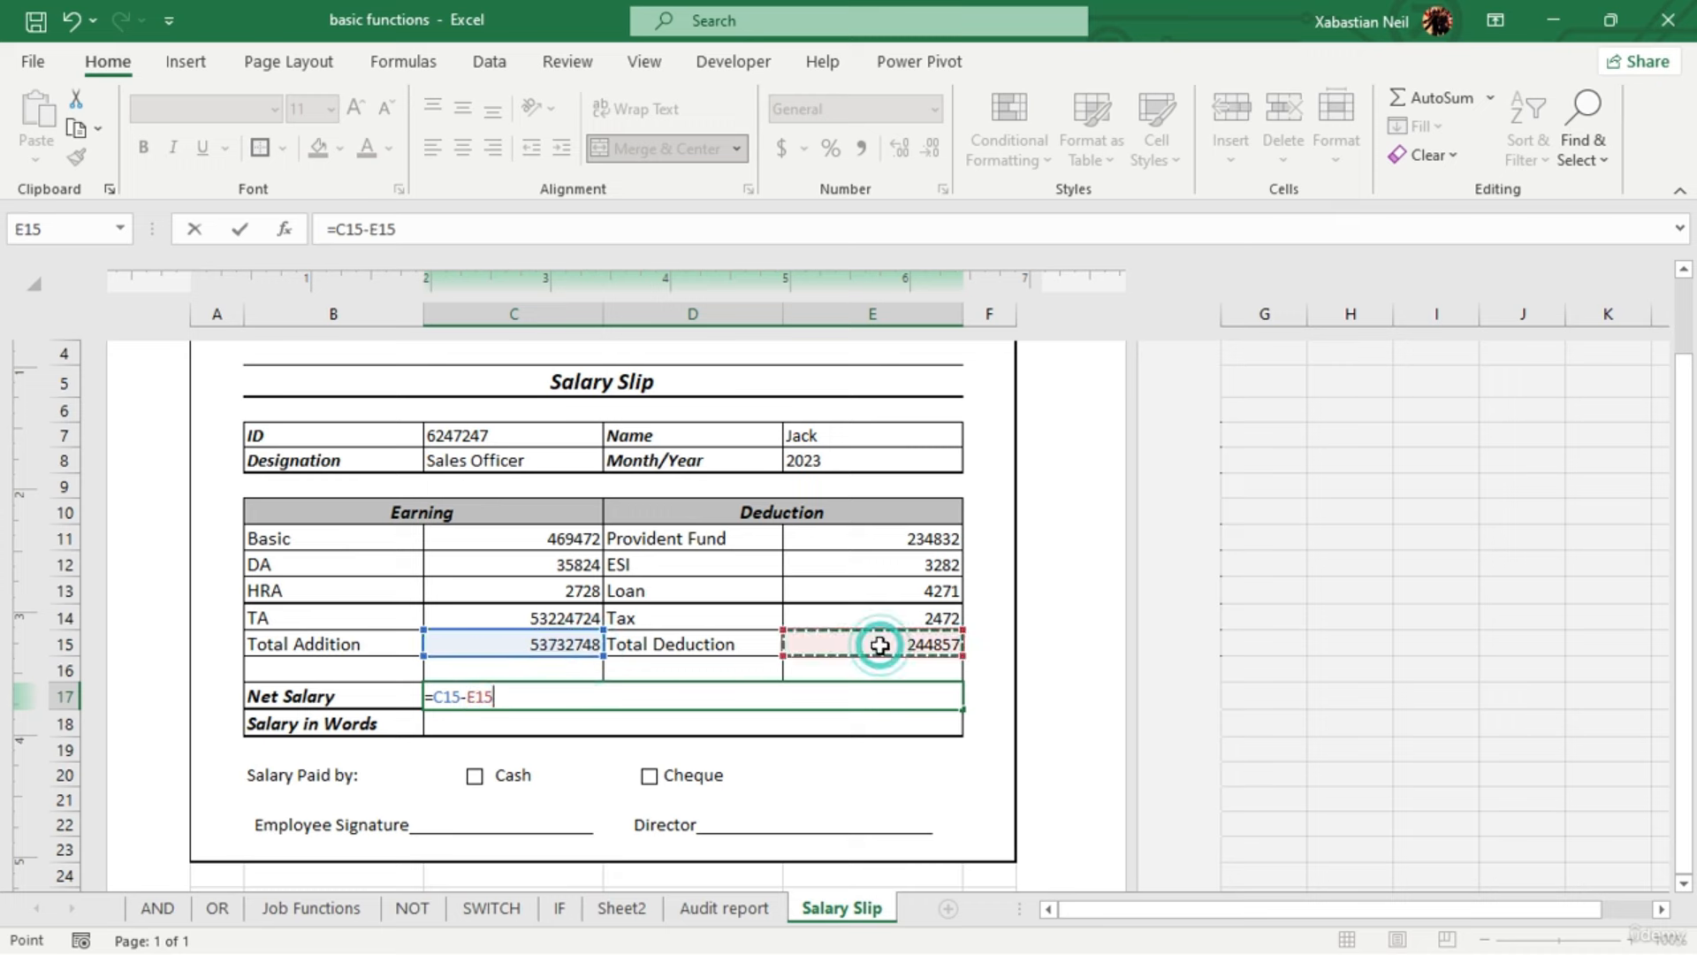
key(Return)
Make the Total Deduction reference absolute in the Net Salary formula, giving =C15-$E$15
click(707, 699)
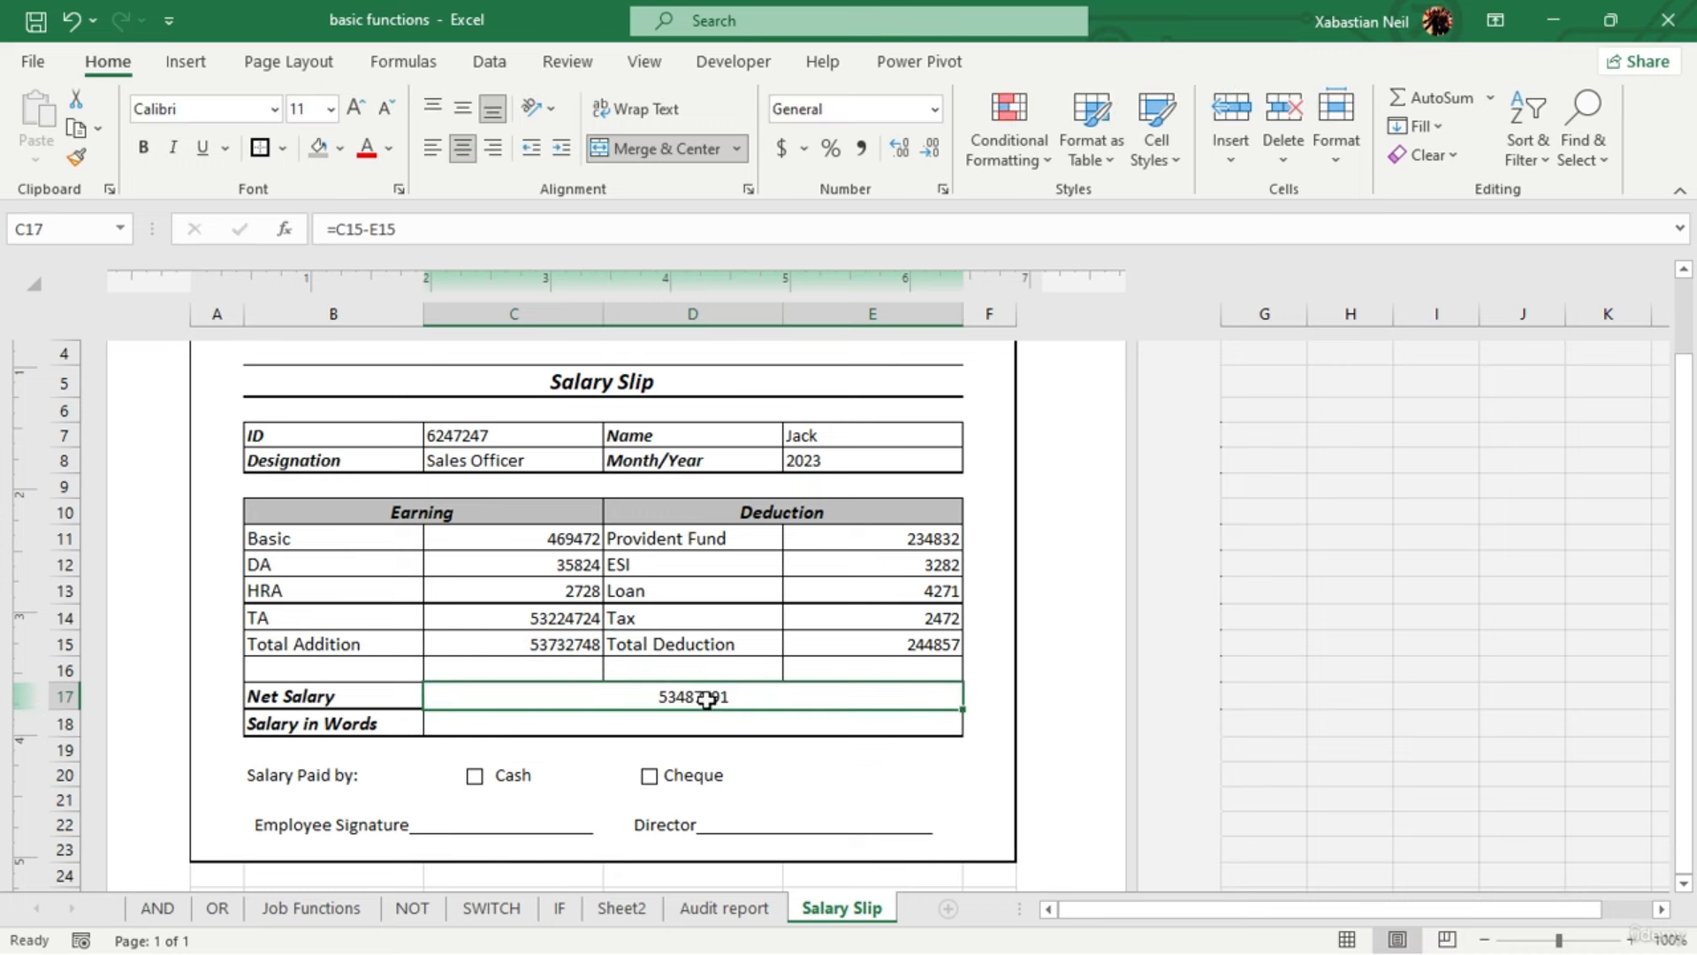
double_click(707, 698)
key(F4)
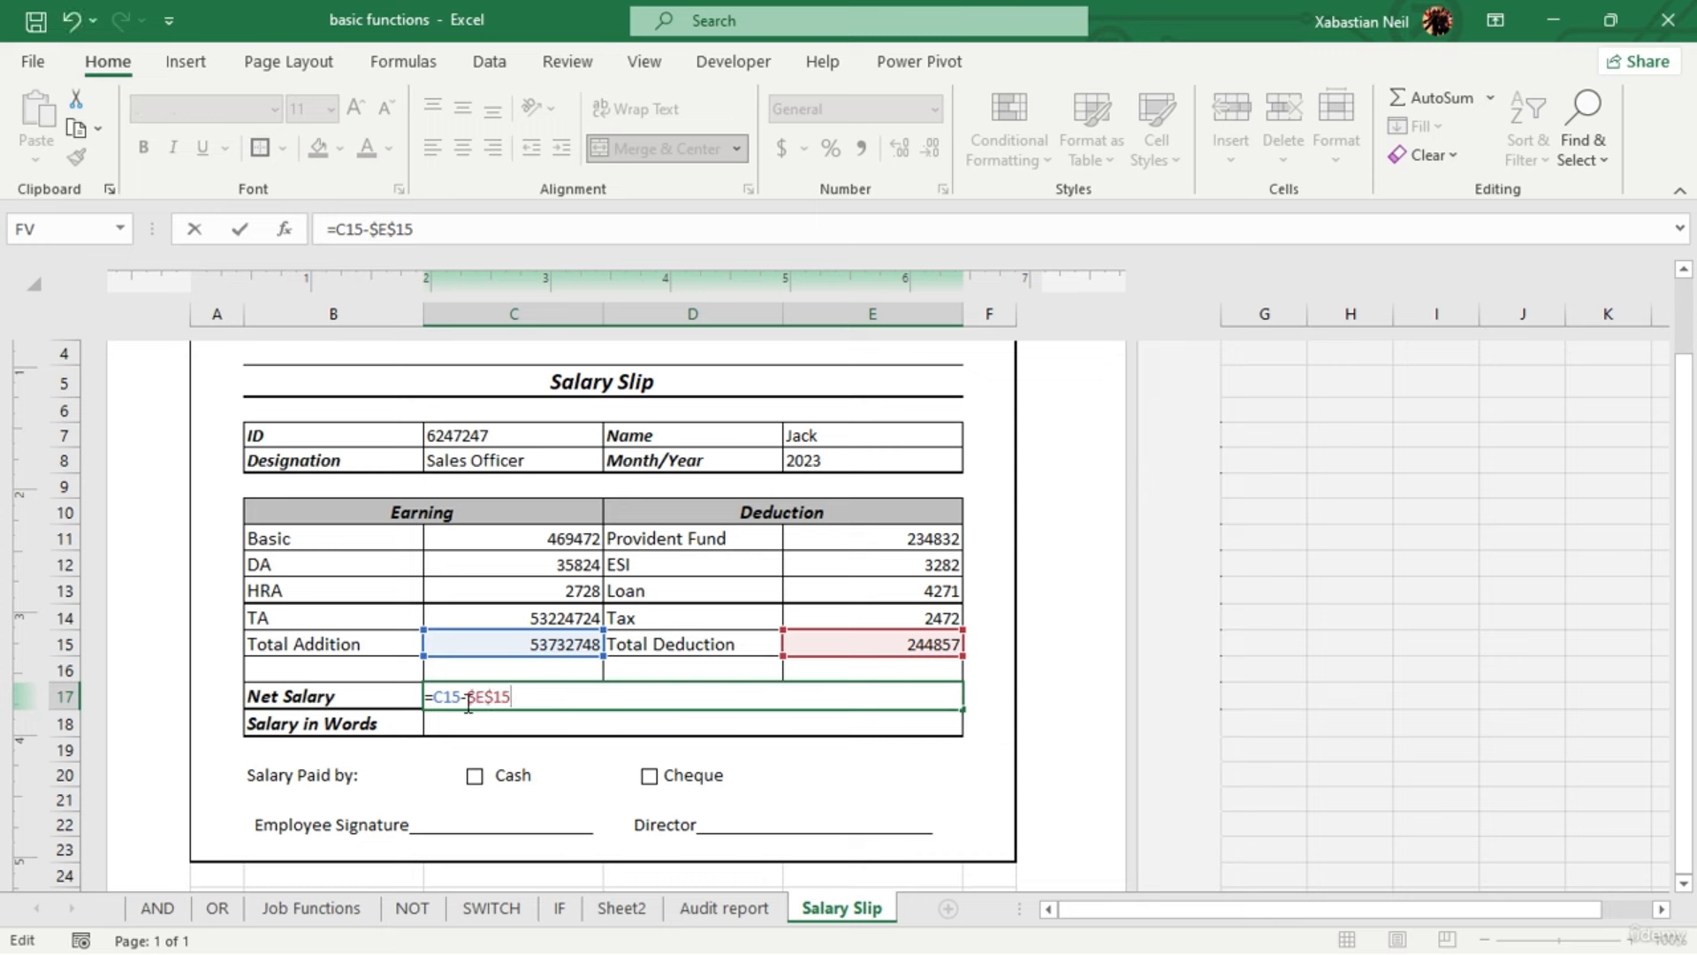
key(Return)
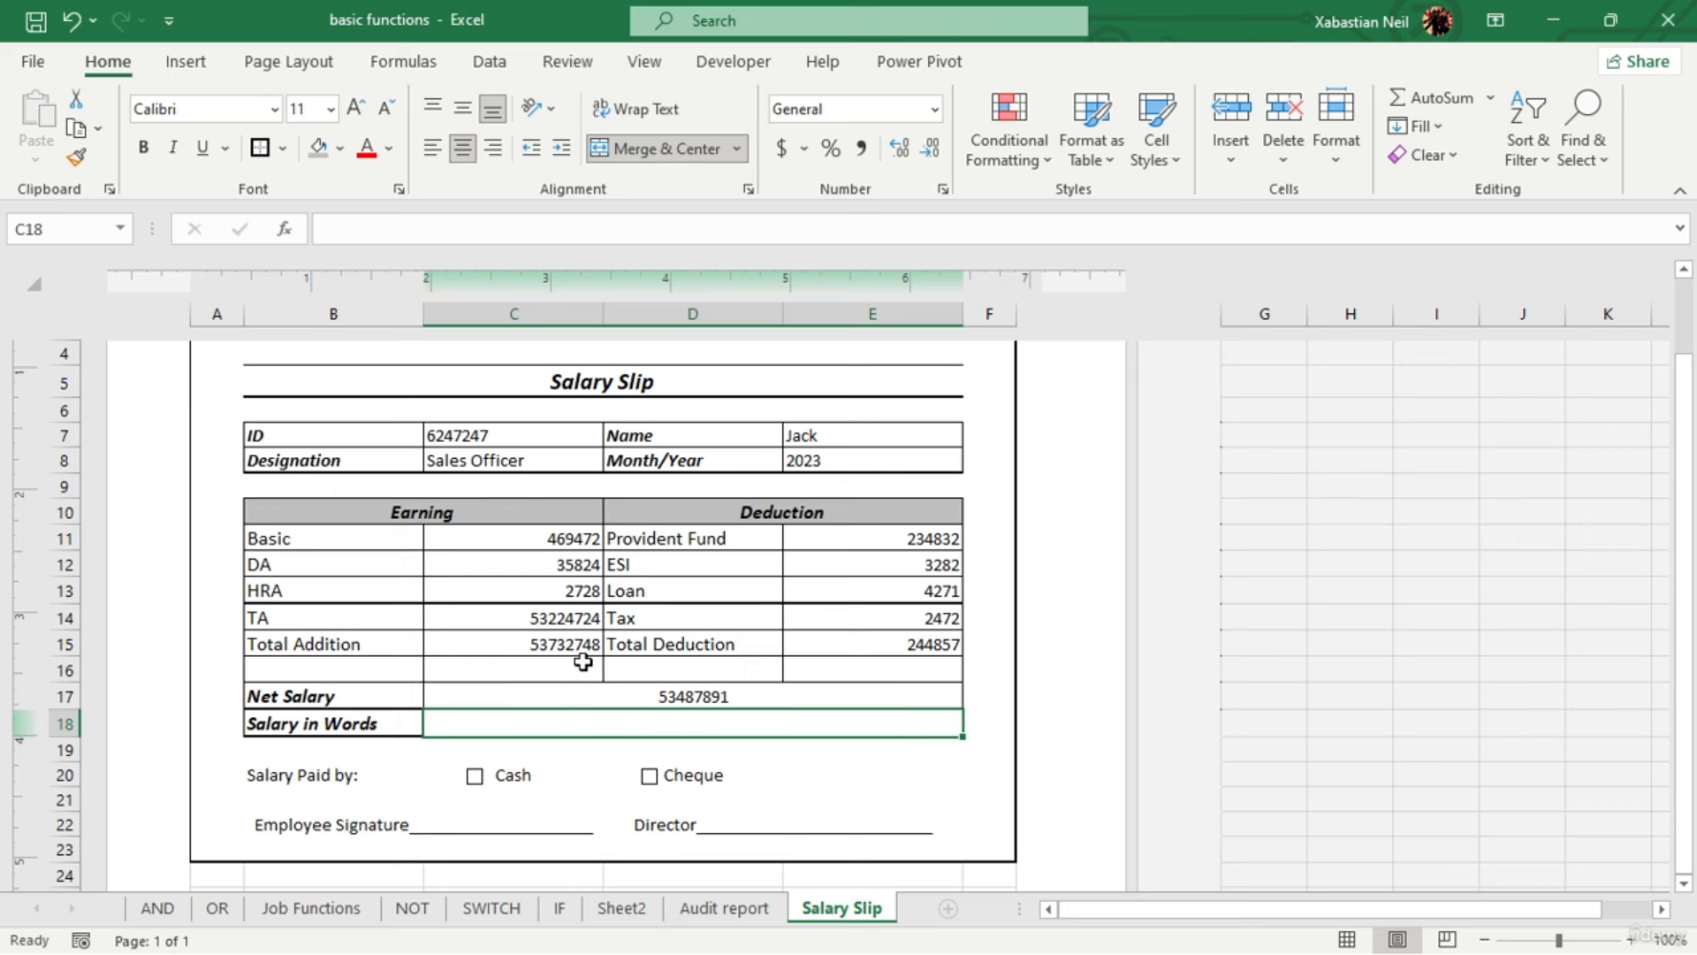
scroll(1390, 592, up, 2)
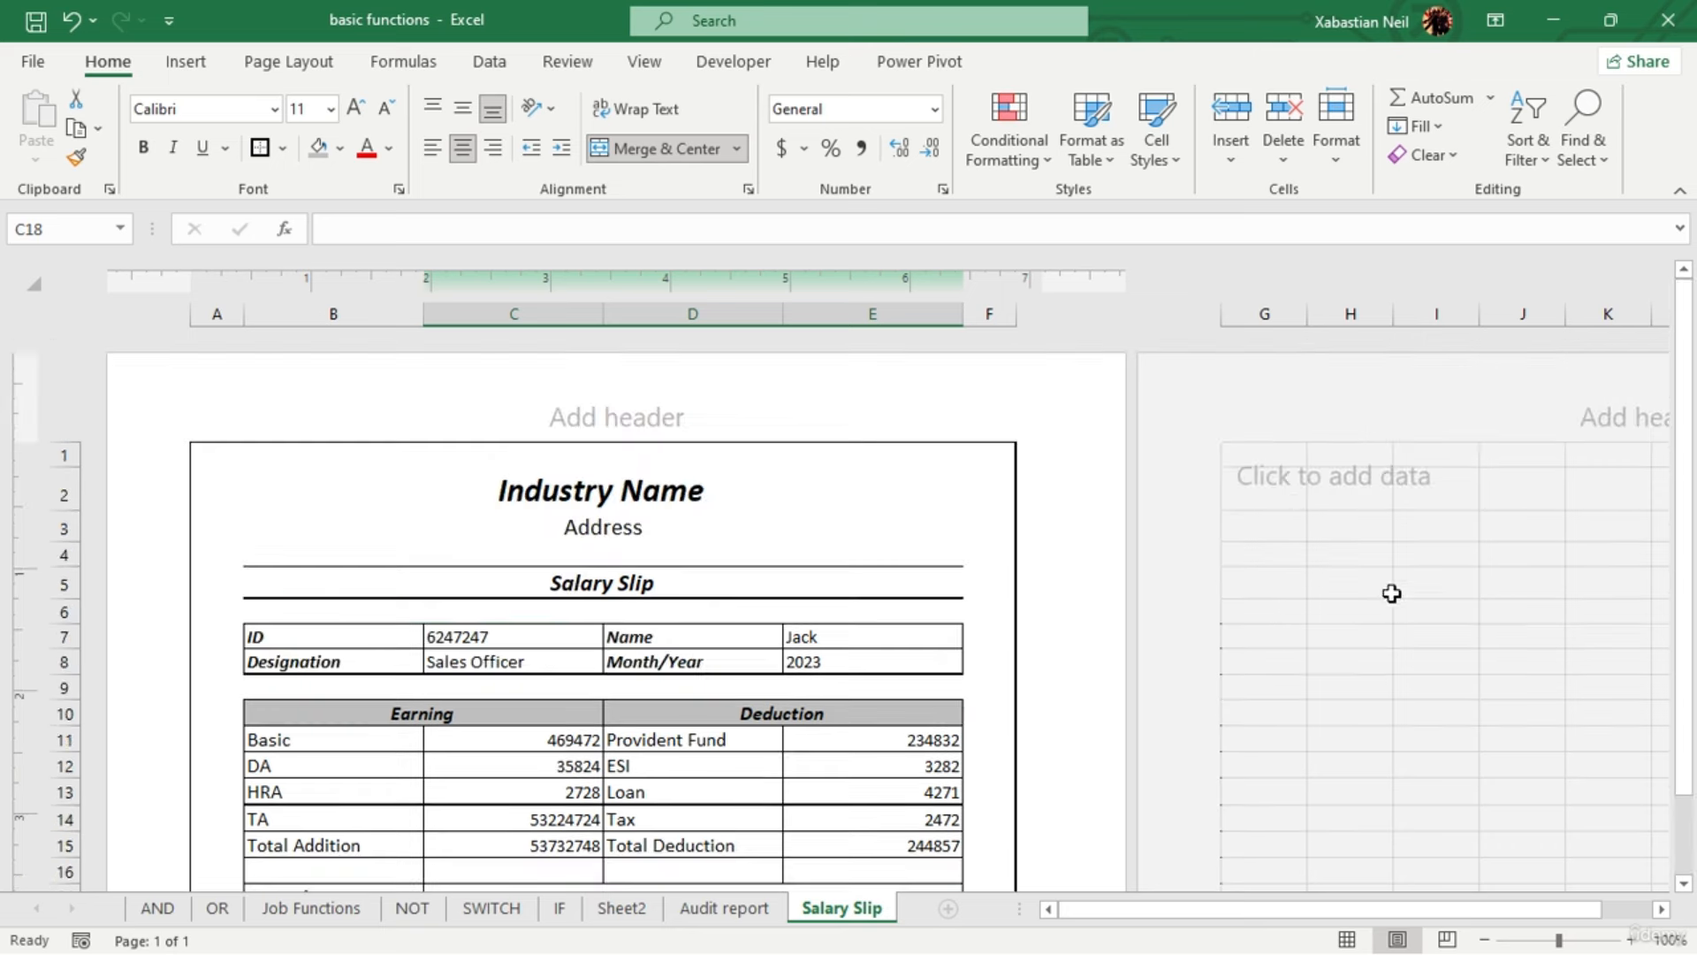
scroll(1645, 687, down, 4)
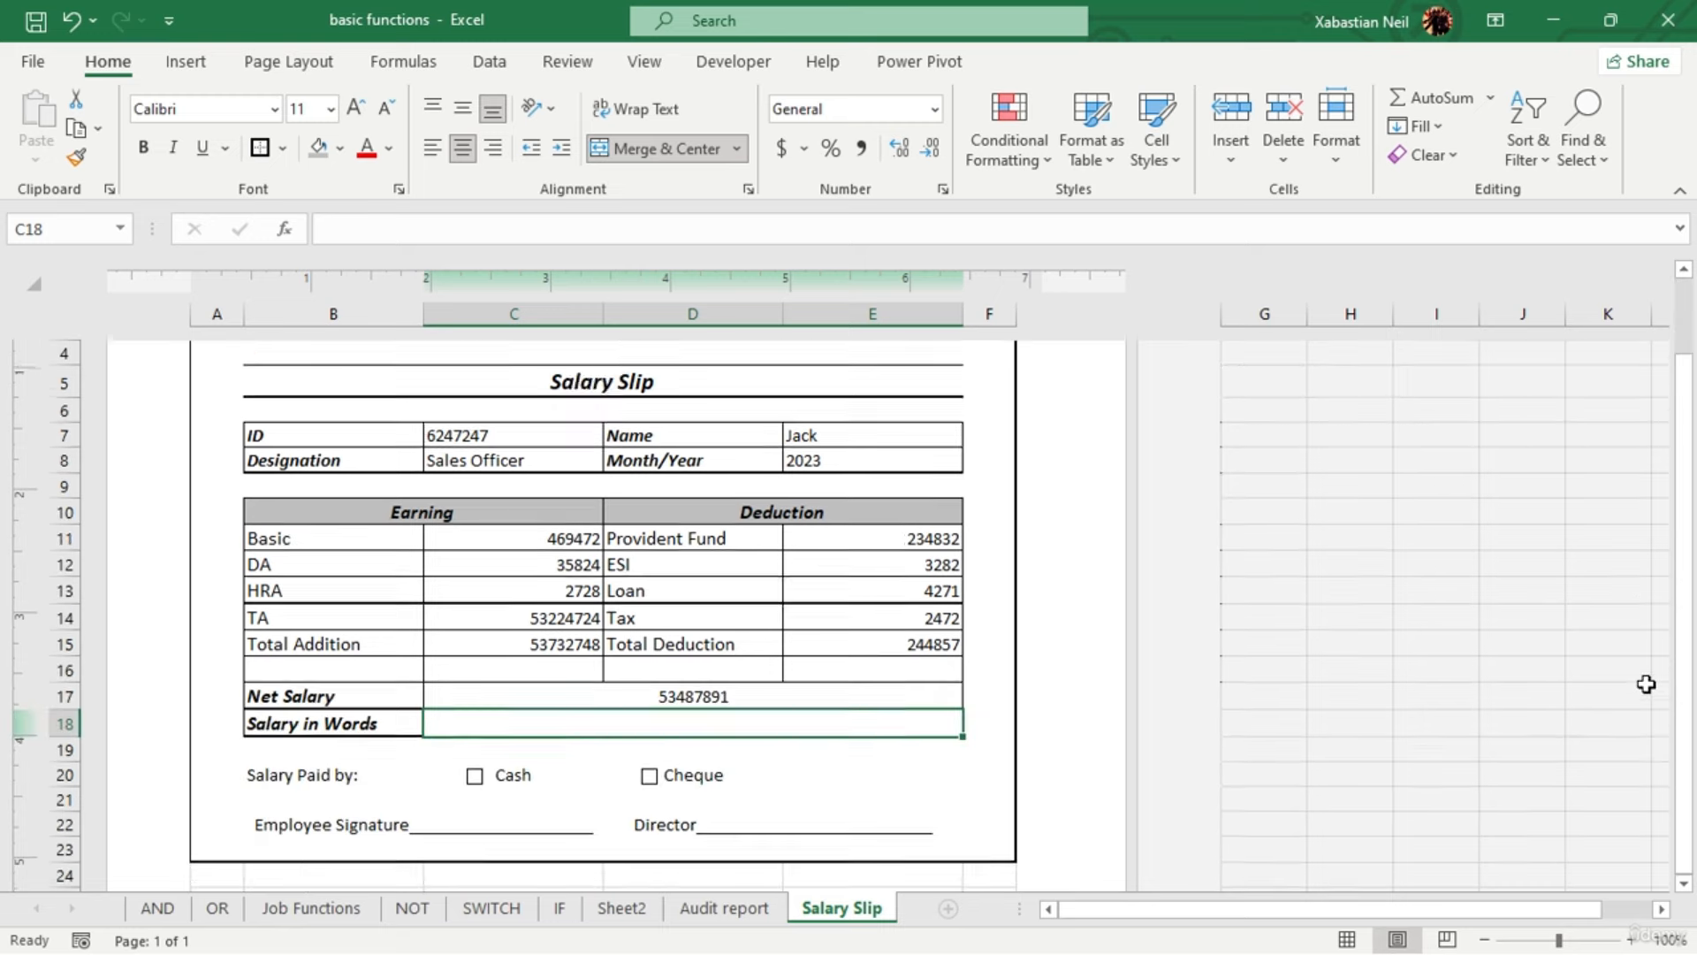
scroll(1080, 676, up, 4)
scroll(603, 592, down, 3)
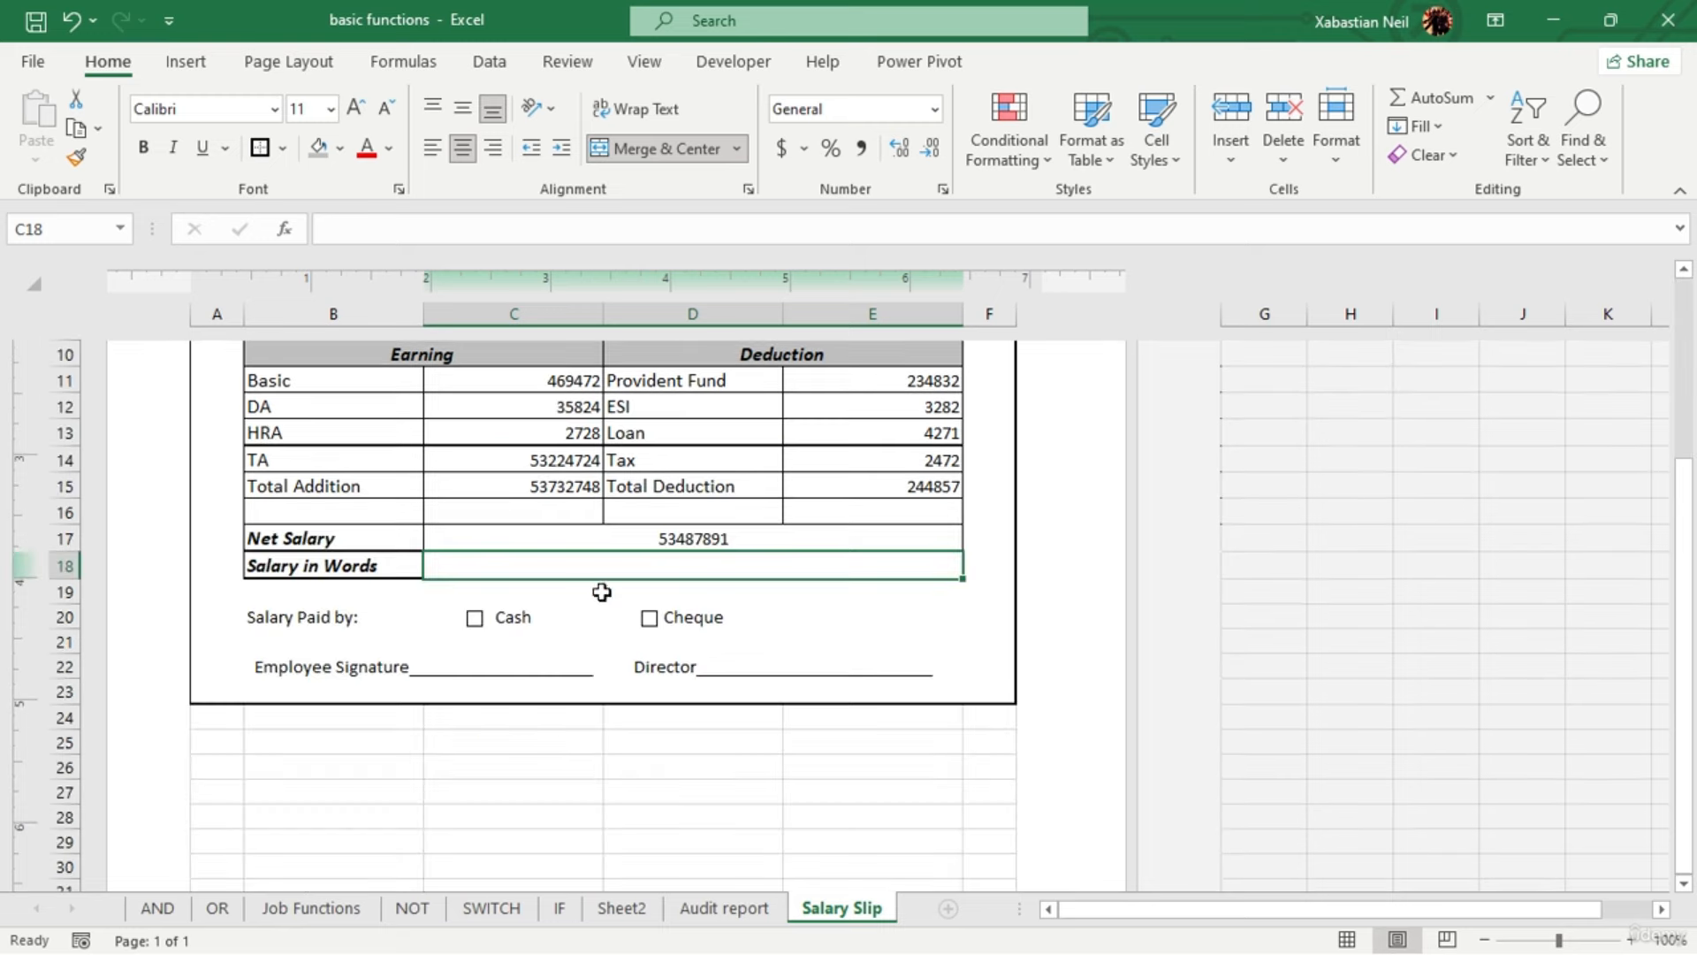
Add list-type data validation with an in-cell dropdown to the ID cell C7, using $G$5:$G$16 as the source
scroll(587, 385, up, 3)
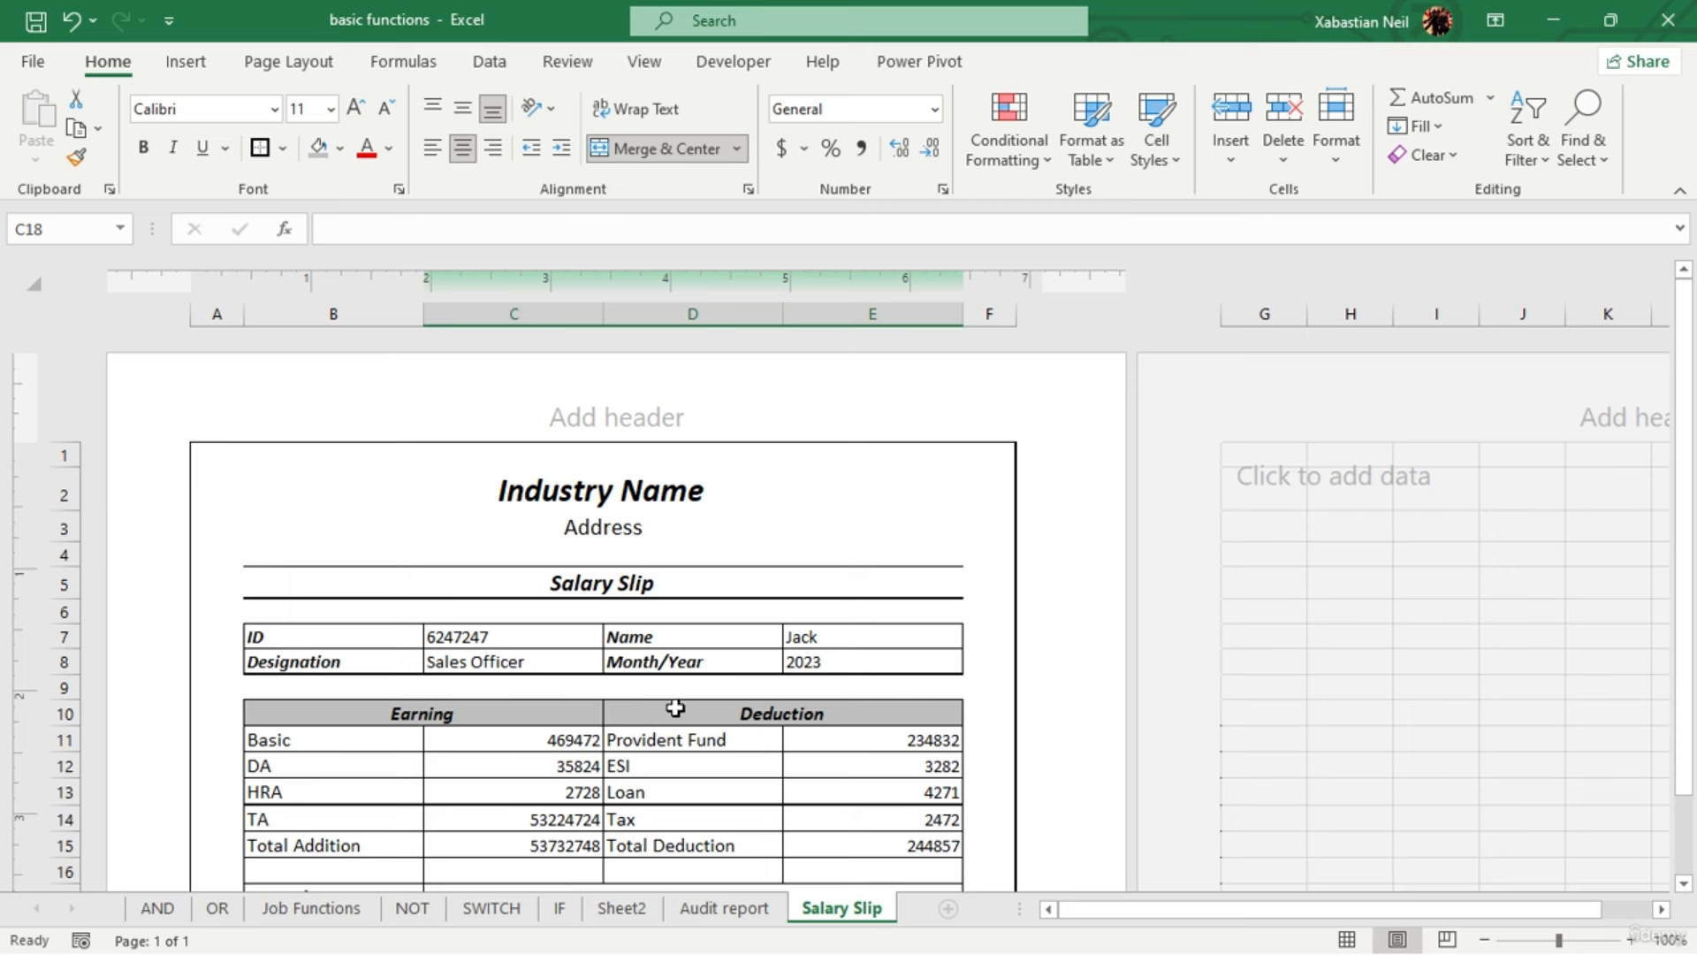
click(568, 638)
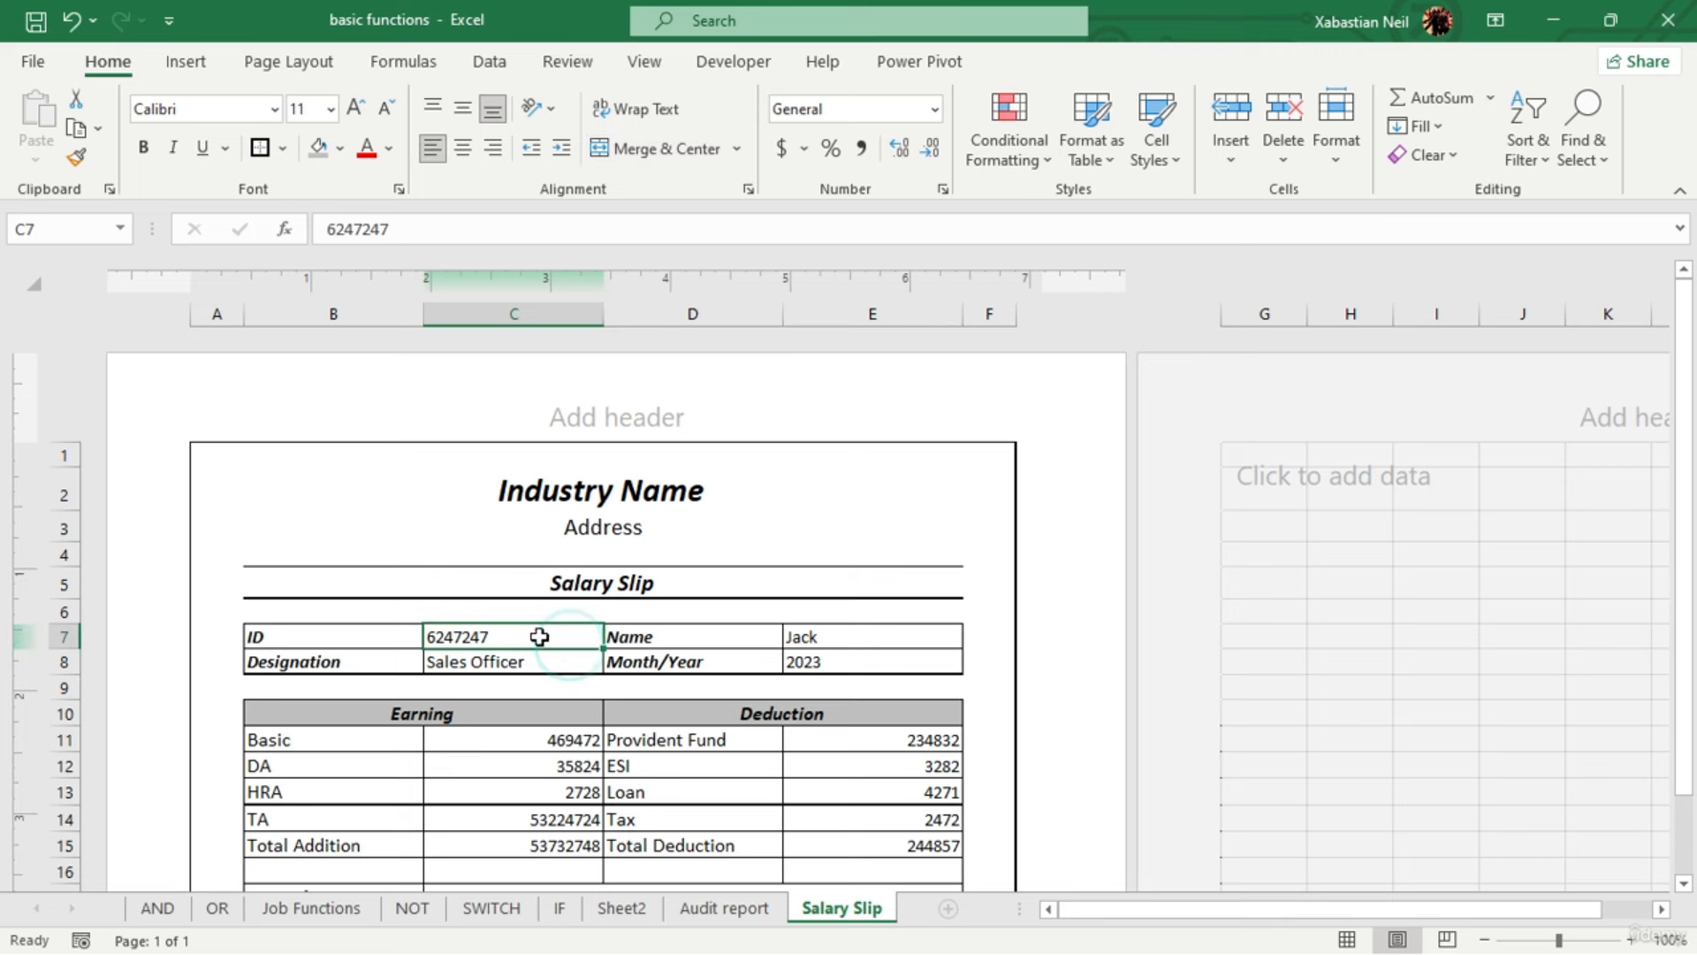
click(733, 61)
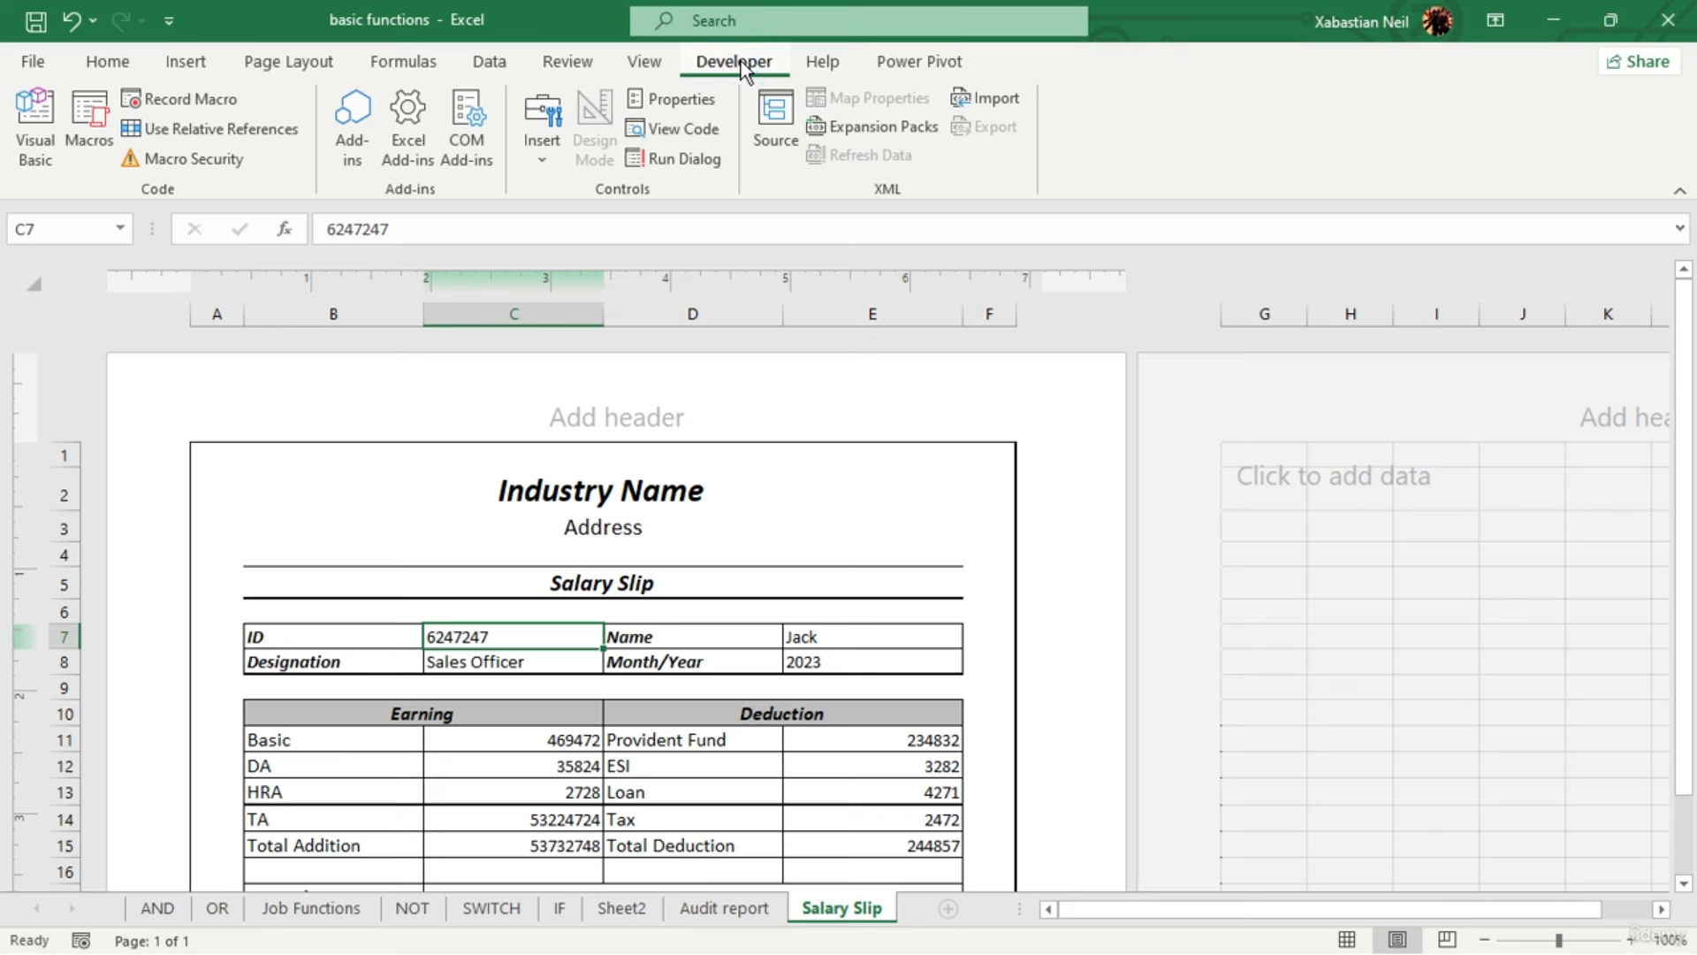
click(575, 60)
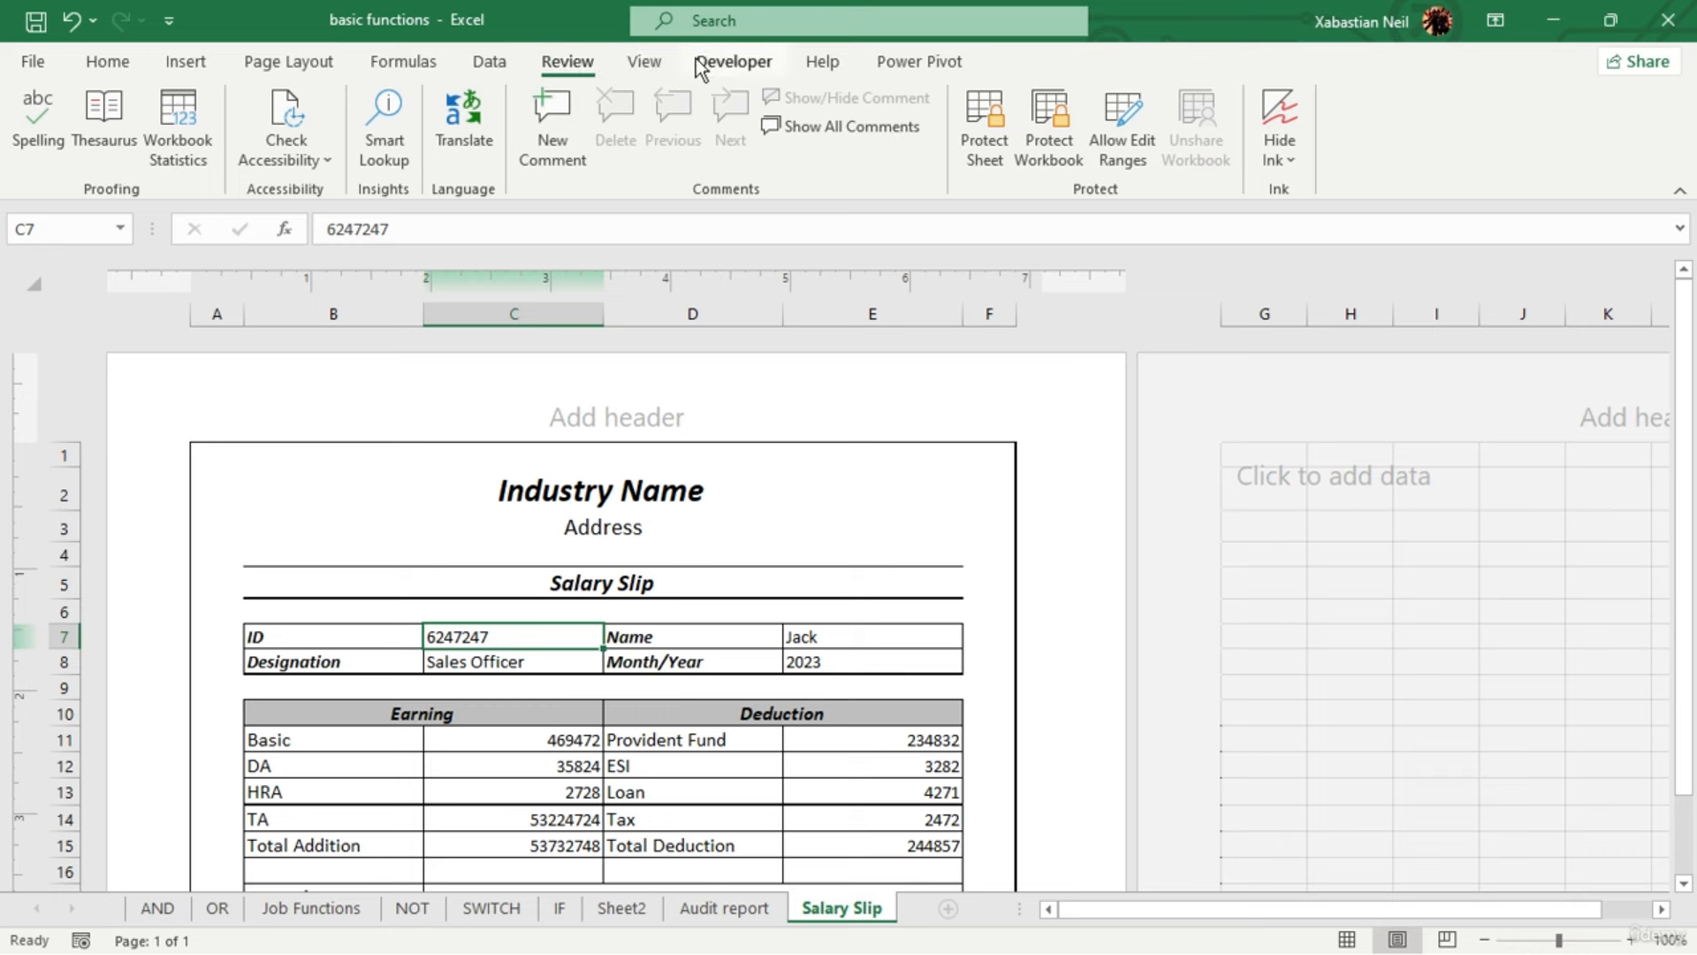
click(451, 57)
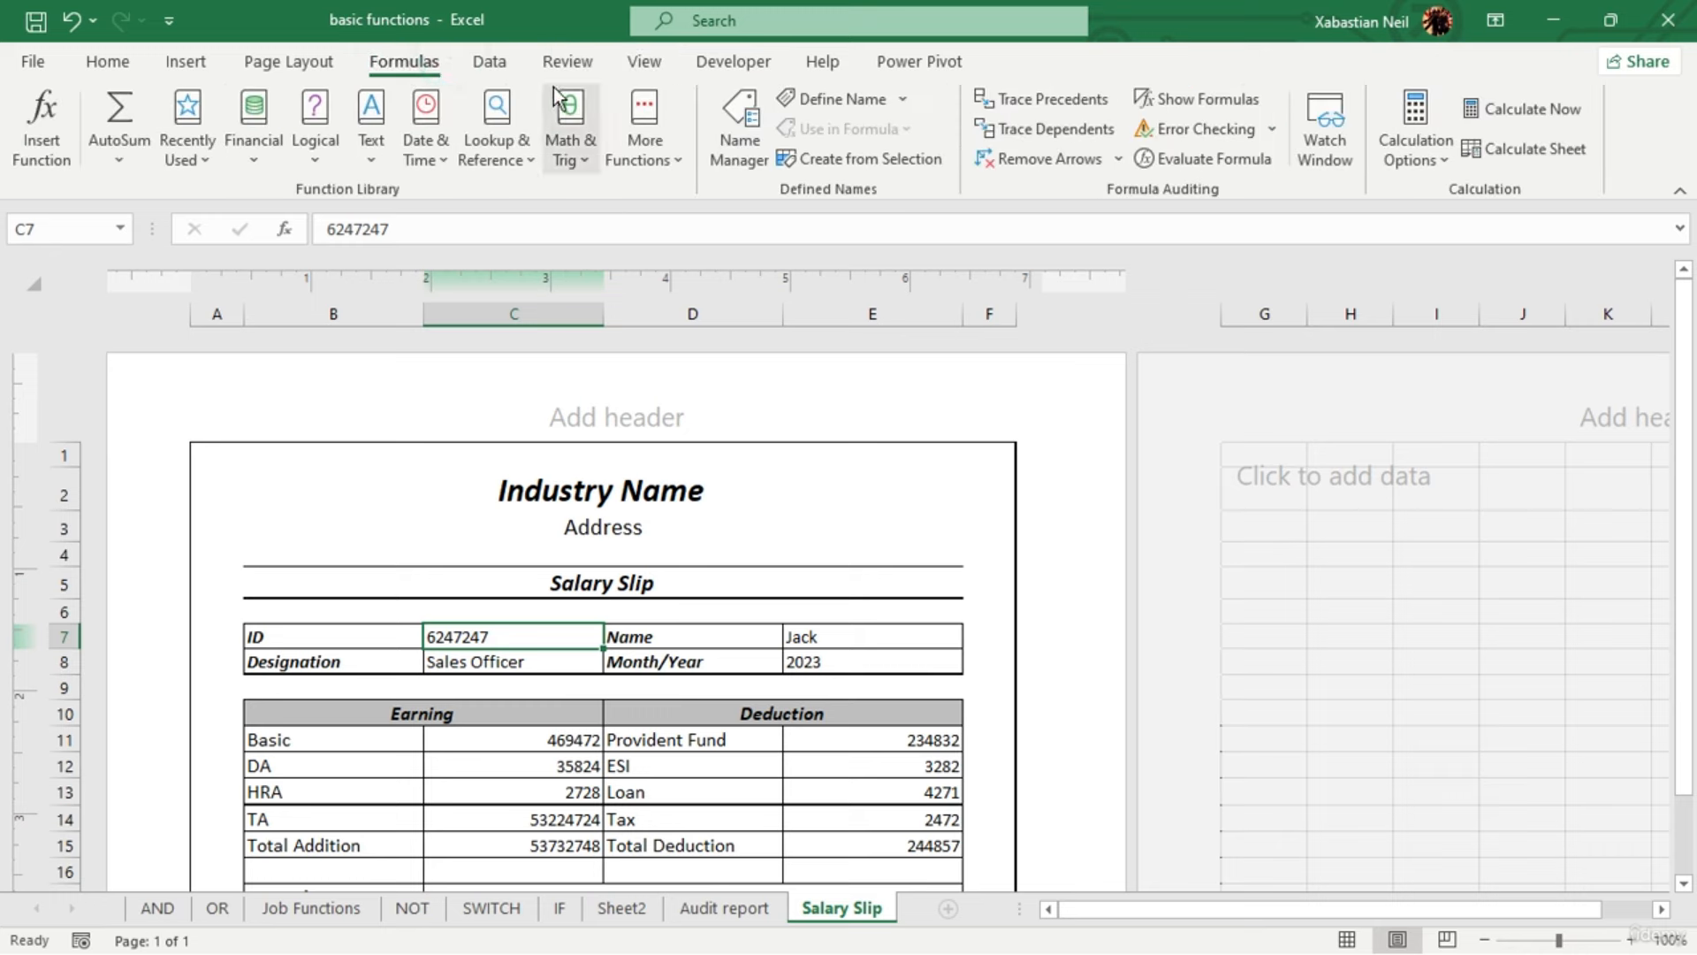
click(562, 64)
click(475, 59)
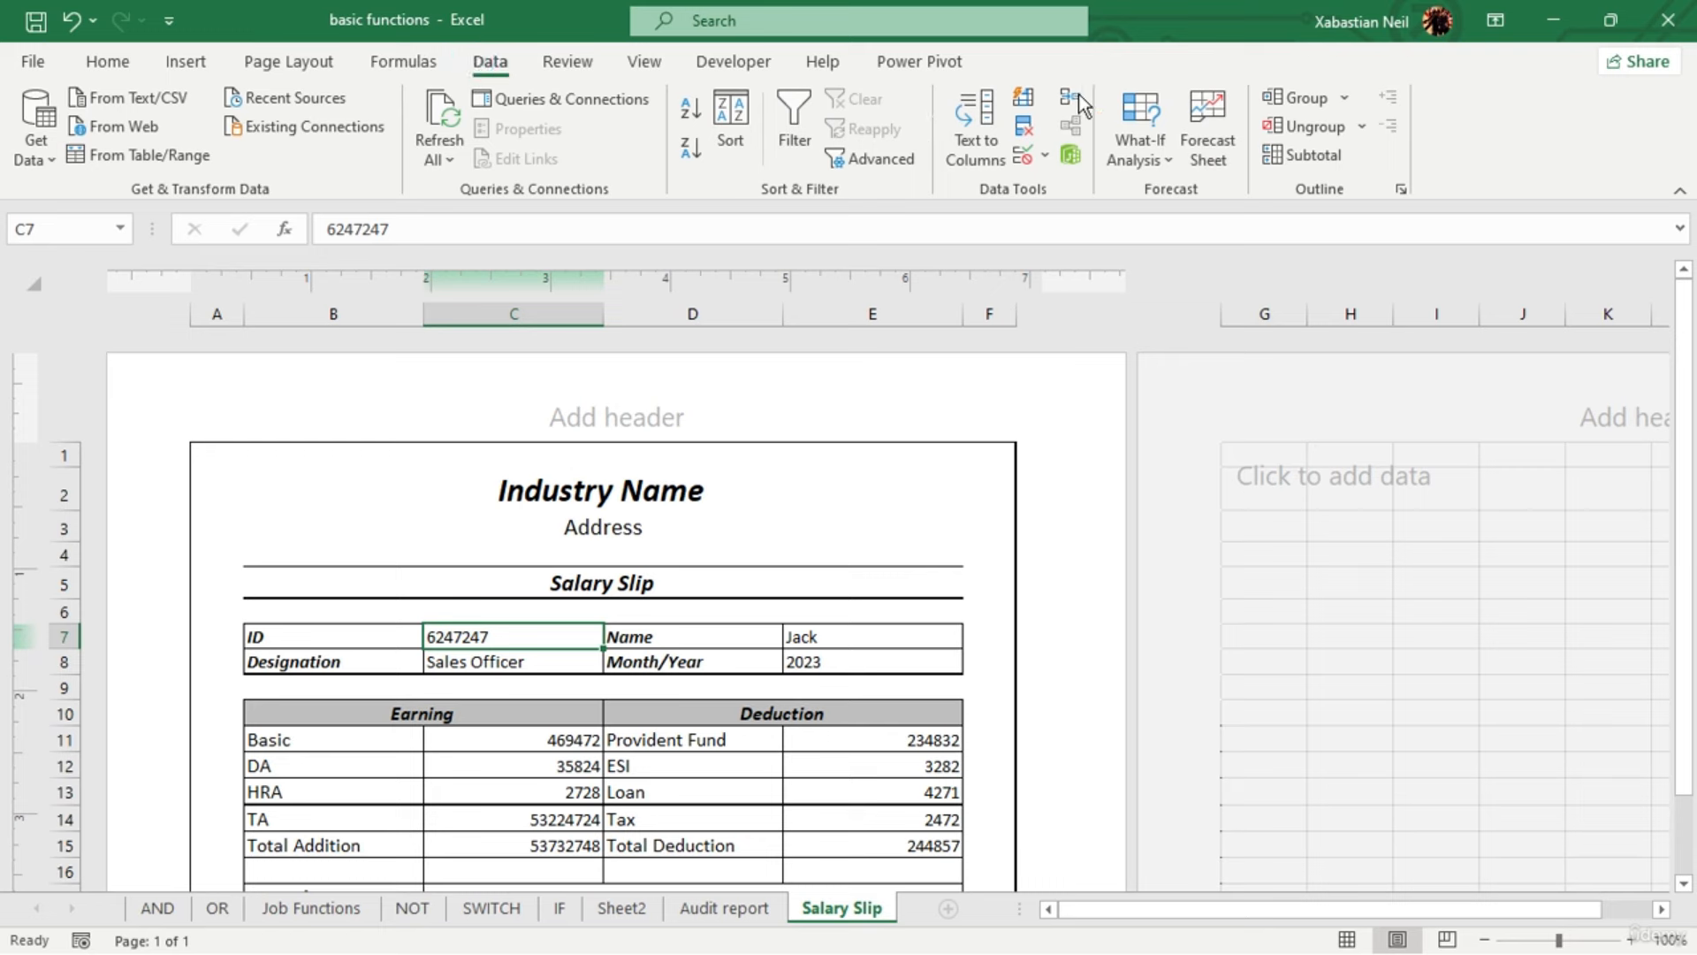
click(1016, 163)
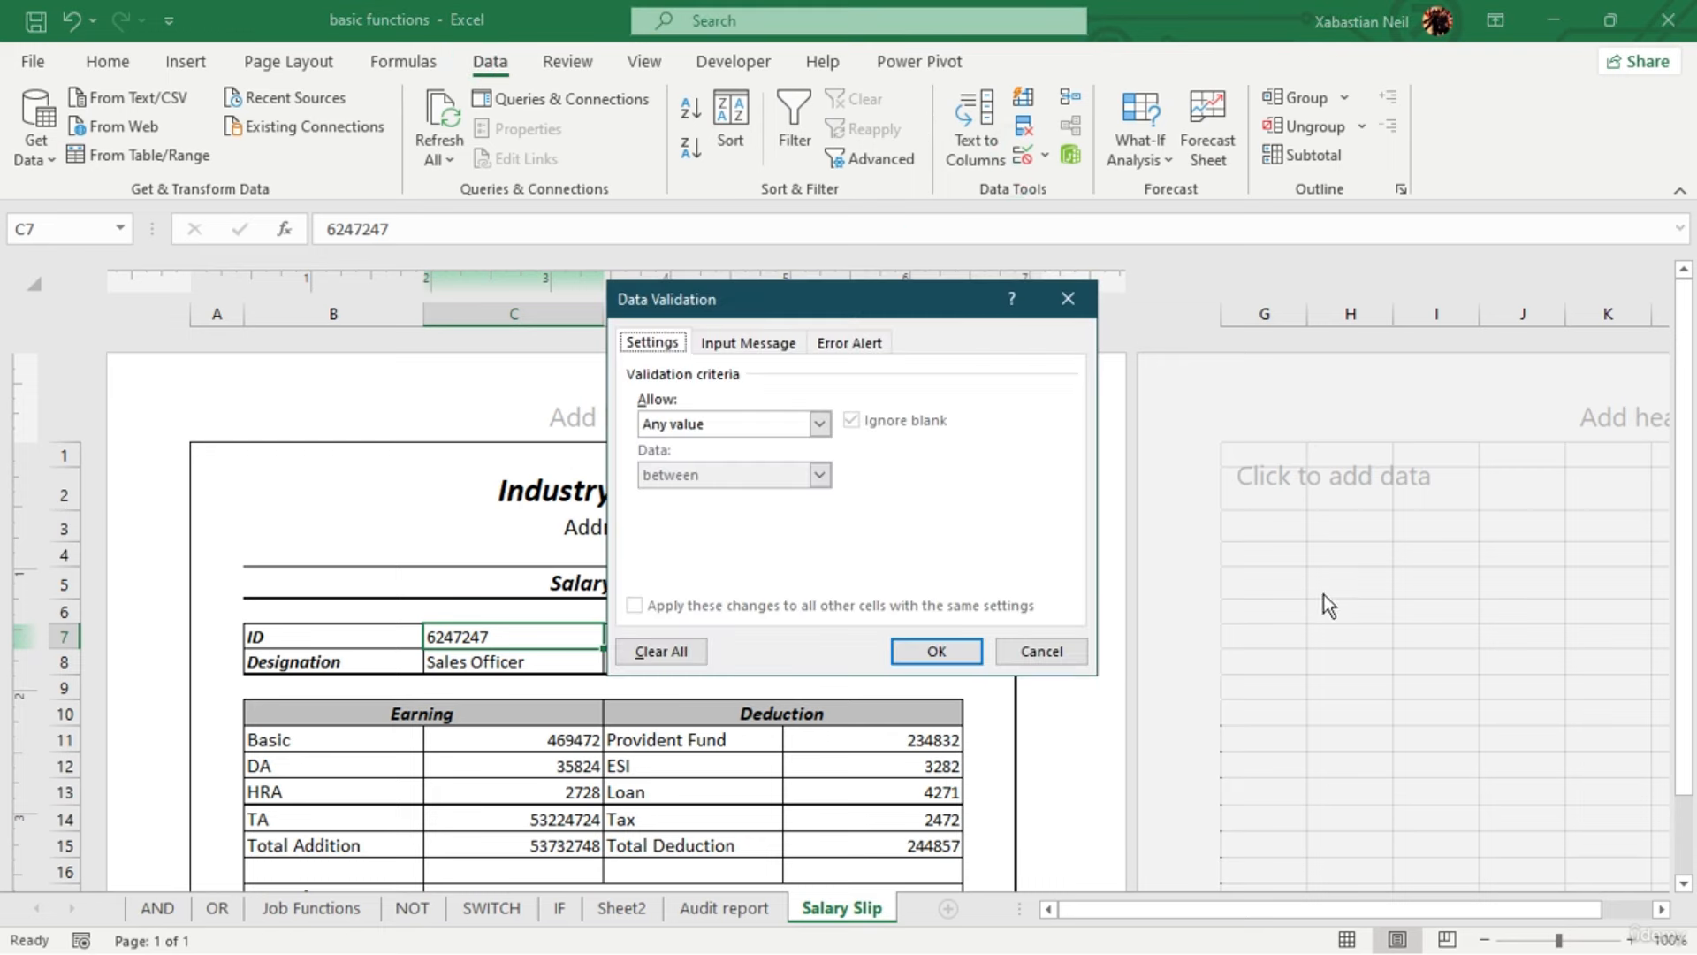
click(820, 423)
click(654, 493)
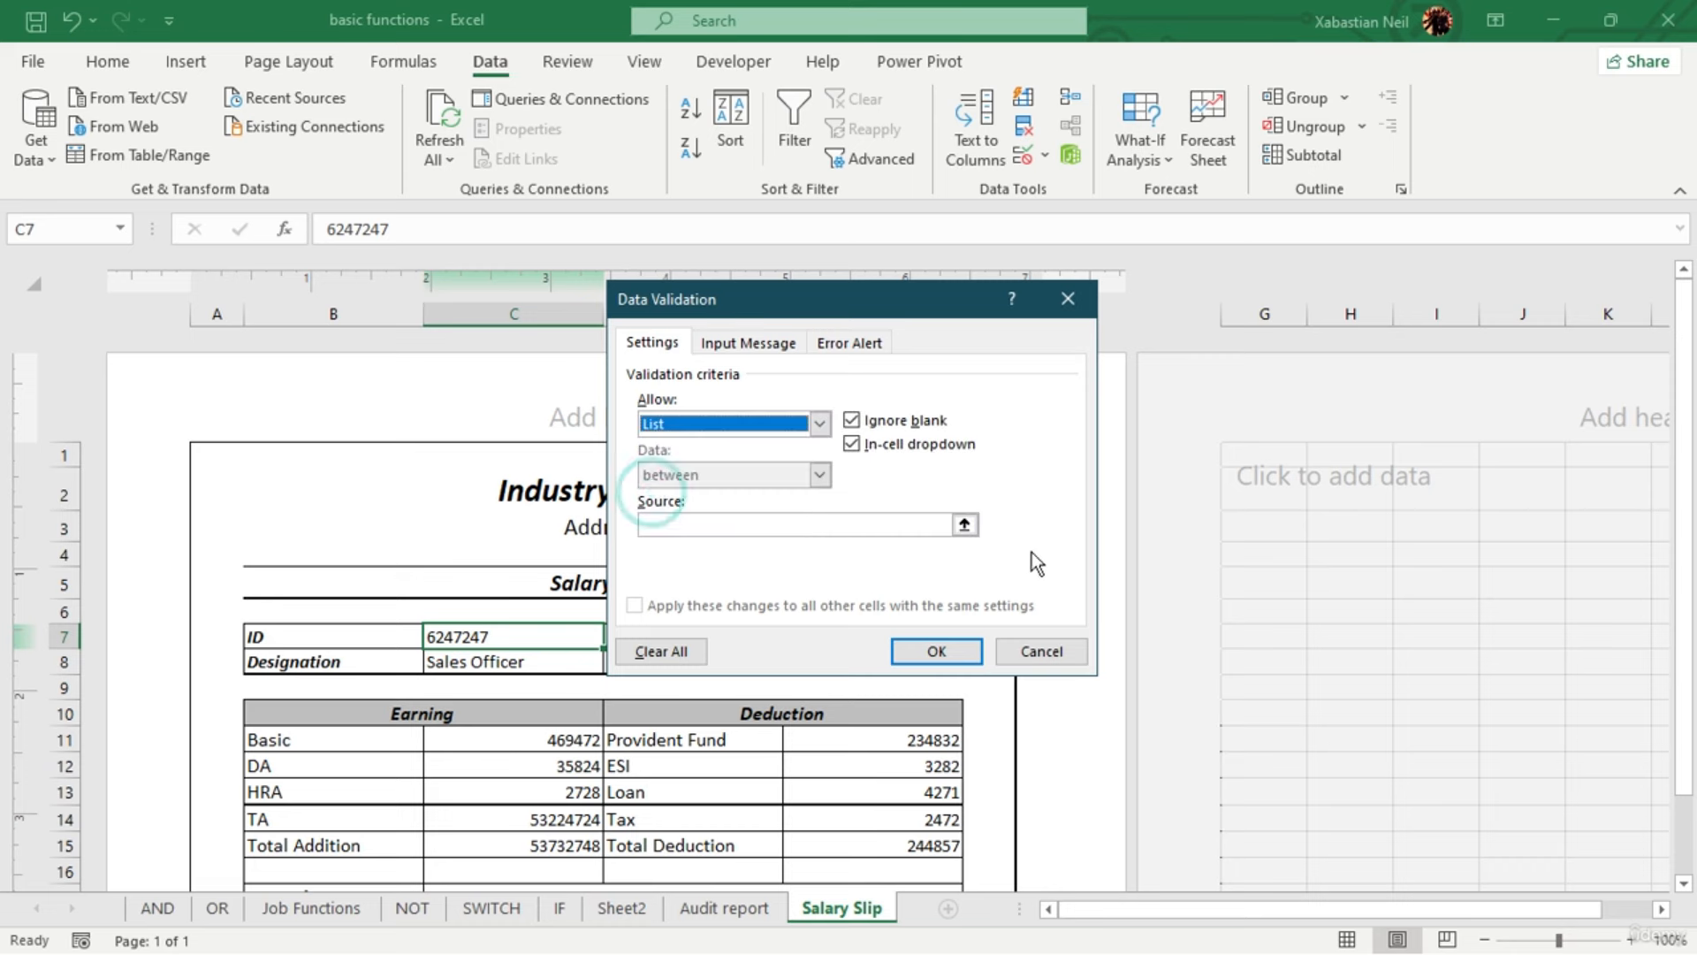
click(965, 524)
drag(1269, 583, 1279, 869)
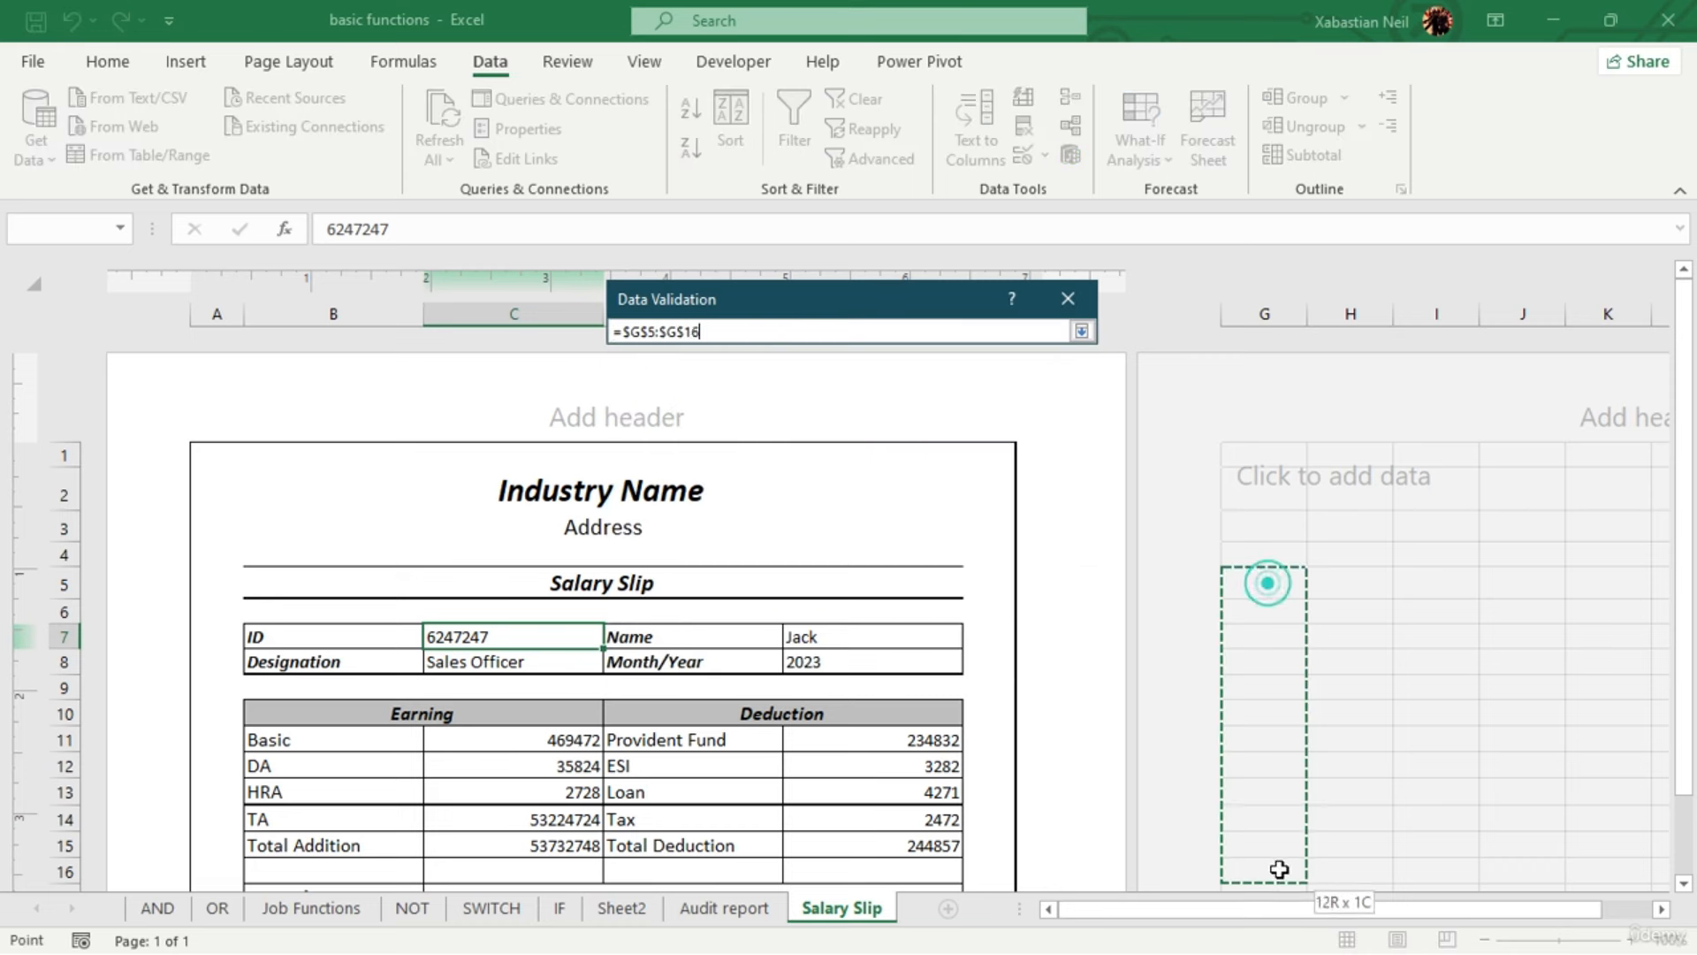
click(1081, 332)
click(942, 633)
click(1254, 648)
click(569, 628)
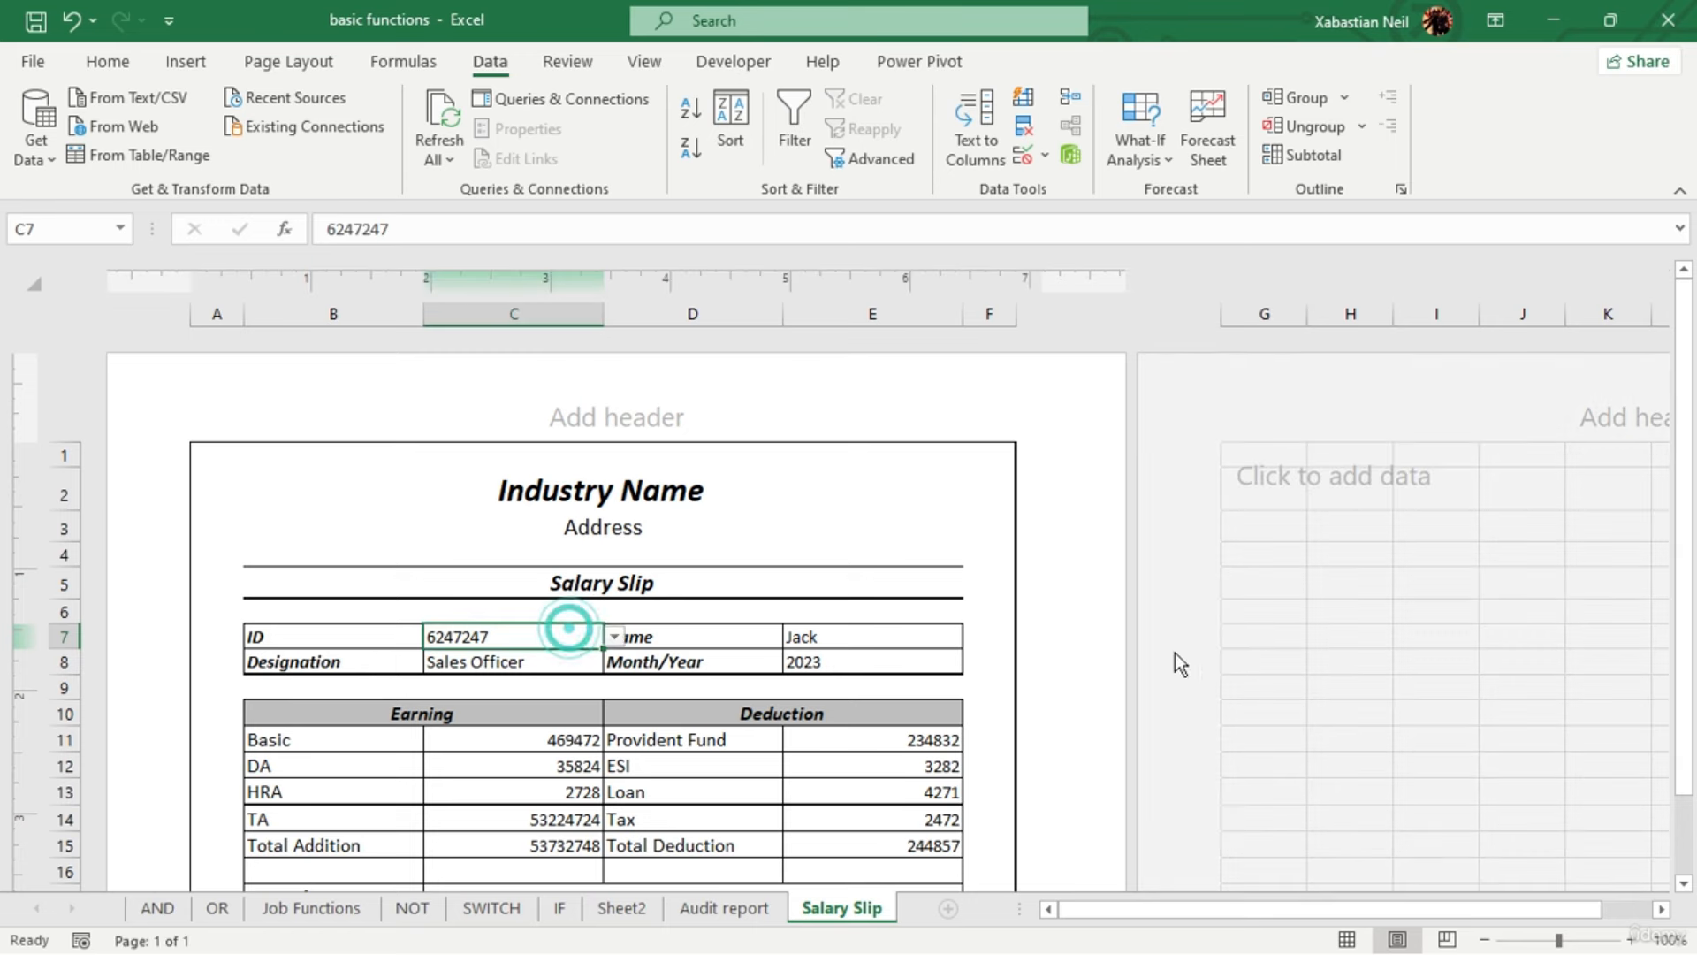
Enter three sample employee IDs in G7, G8 and G9 to fill the dropdown's source range
click(1269, 636)
text(6247)
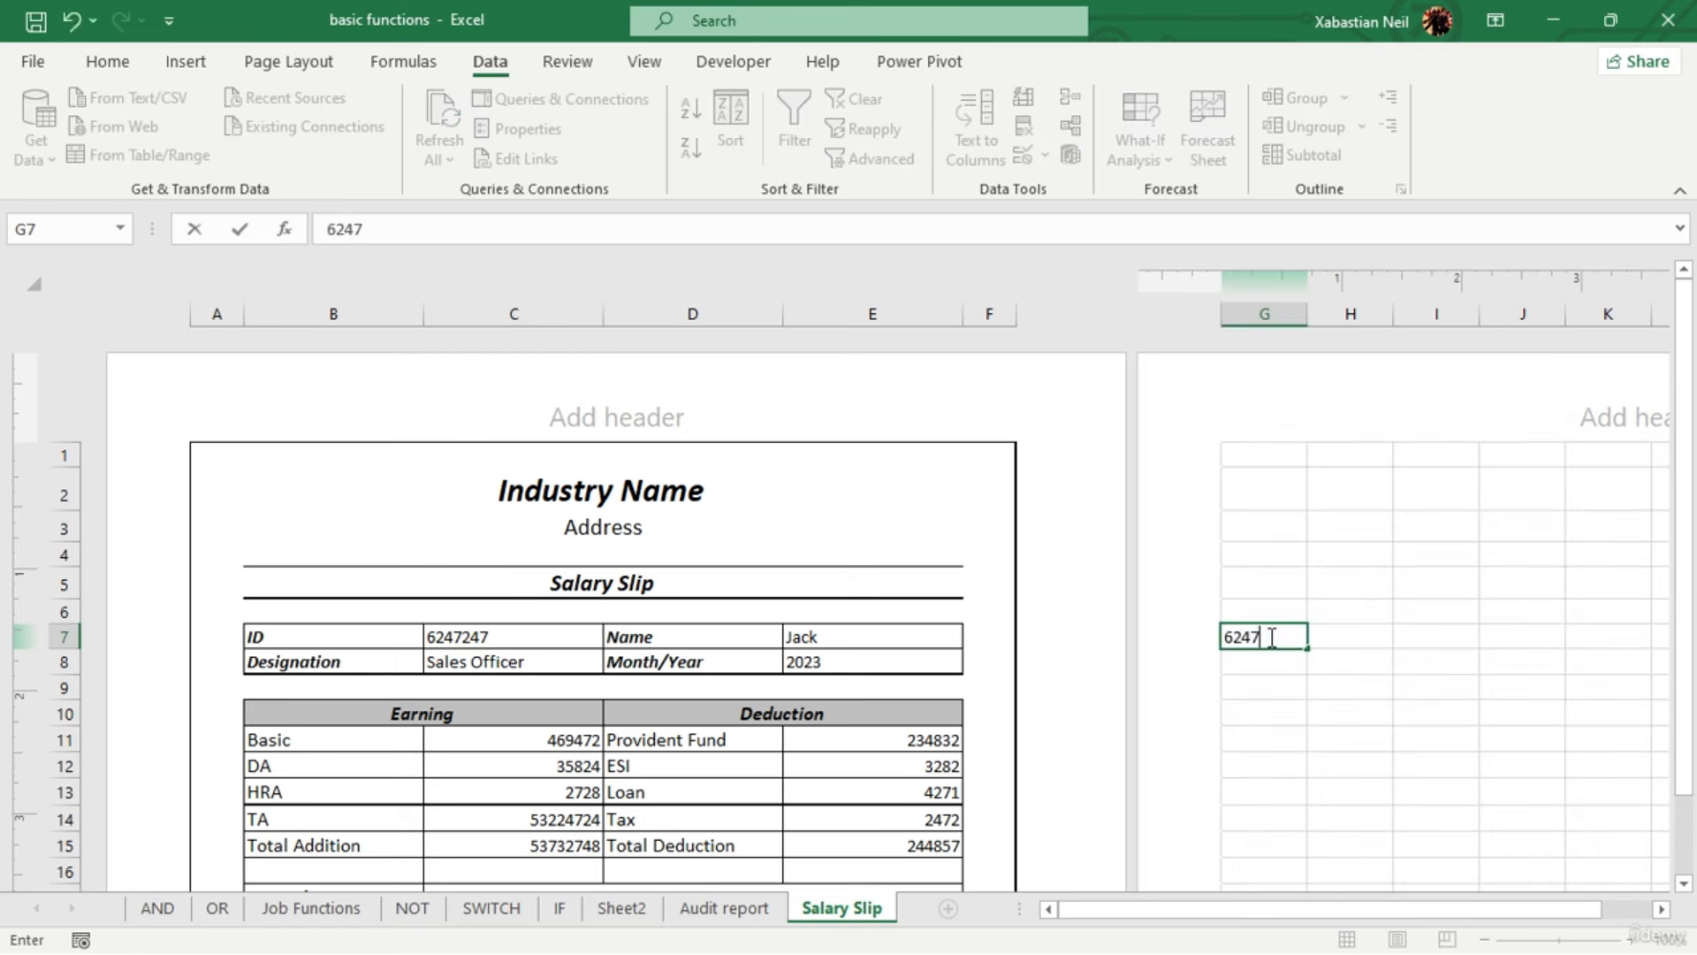
text(2472)
click(1256, 659)
text(2482487)
click(1264, 688)
text(3824672)
Choose the employee ID listed in G9 from the dropdown in C7
click(530, 636)
click(613, 638)
click(495, 695)
click(848, 636)
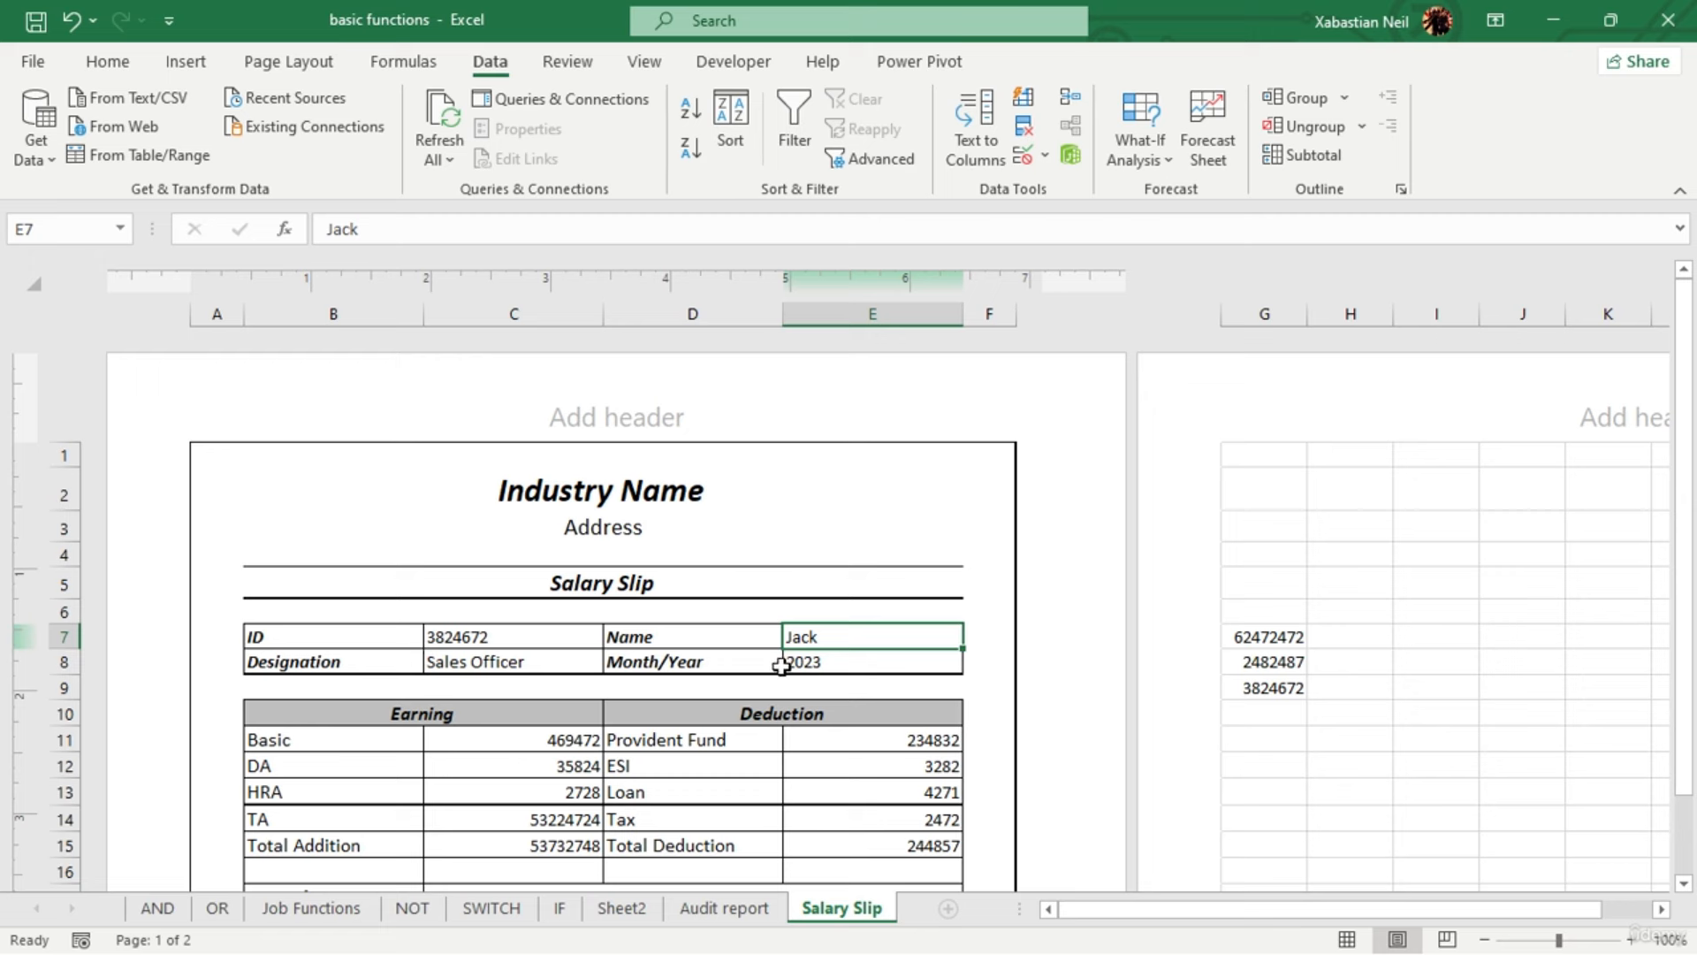
Copy the selected employee ID from C7 and paste it into H4
click(528, 638)
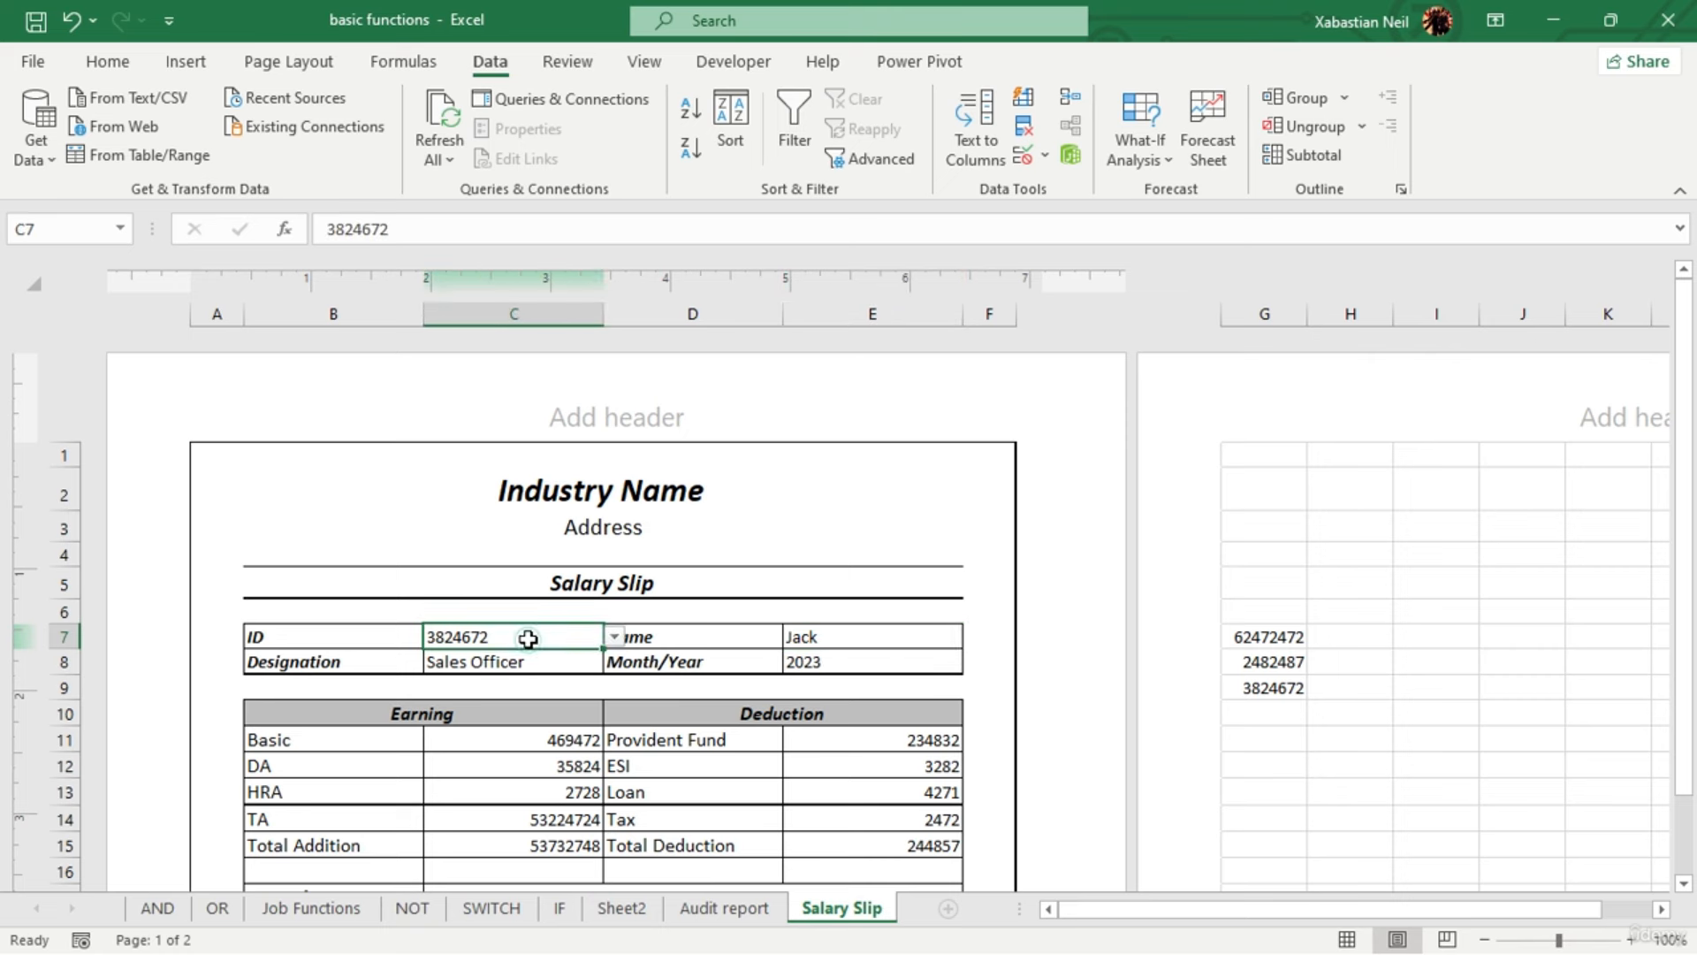
click(527, 638)
double_click(527, 638)
double_click(525, 638)
key(ctrl+c)
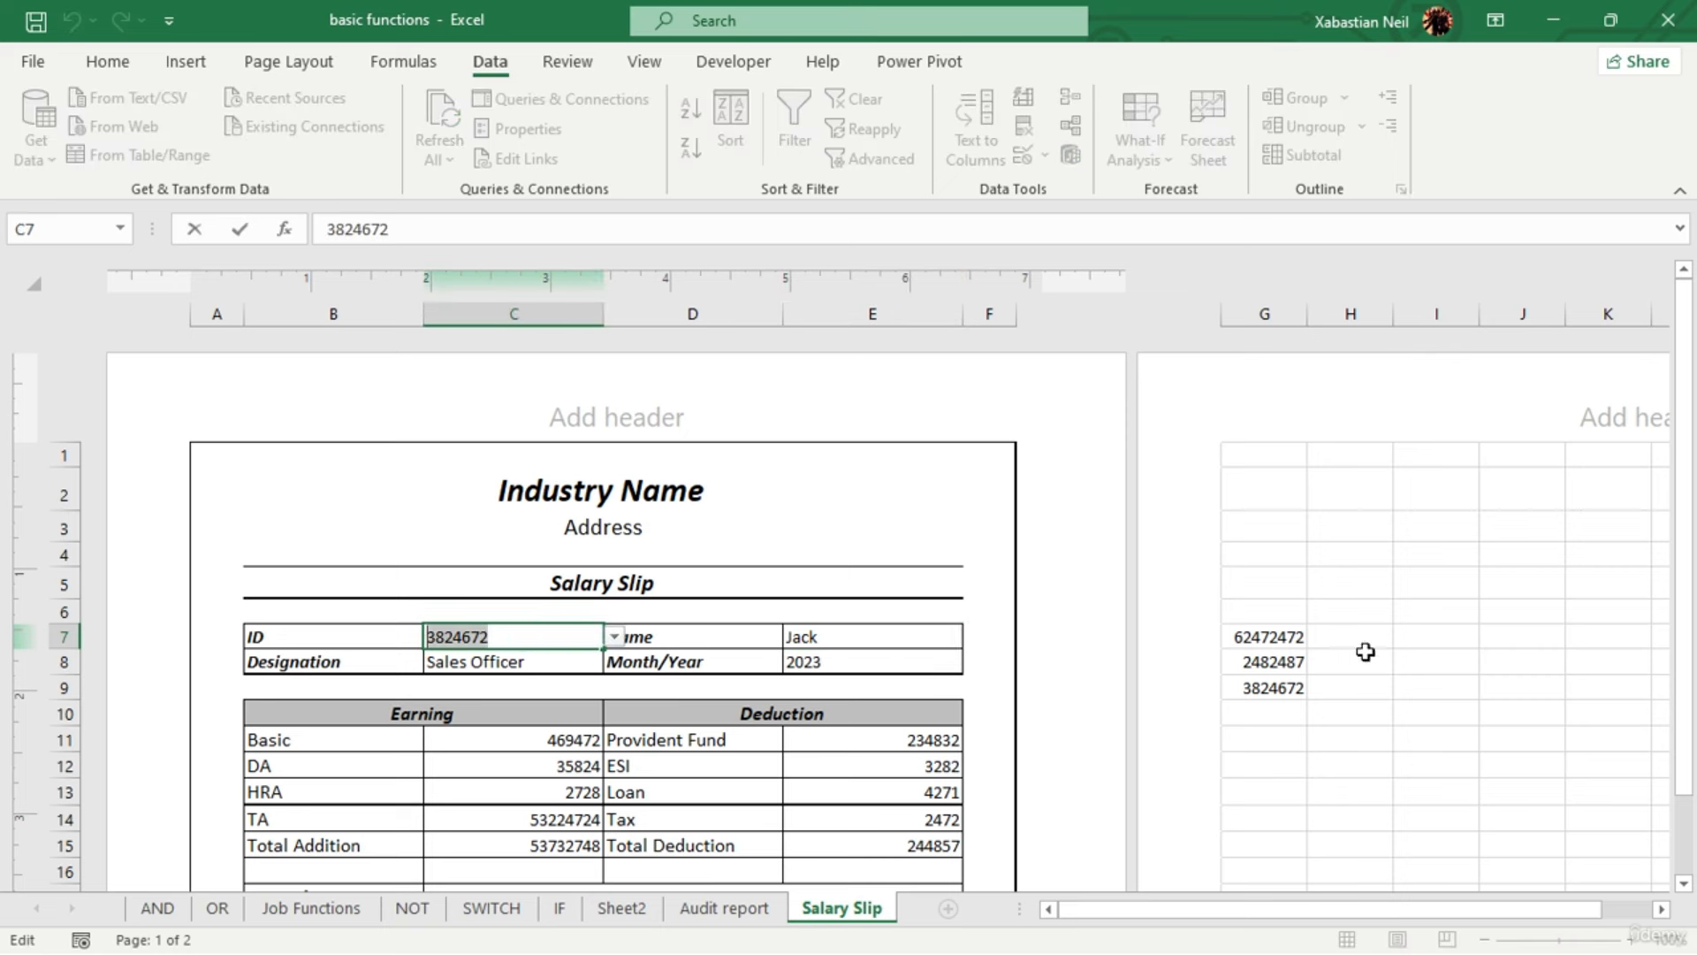
click(1359, 557)
key(ctrl+v)
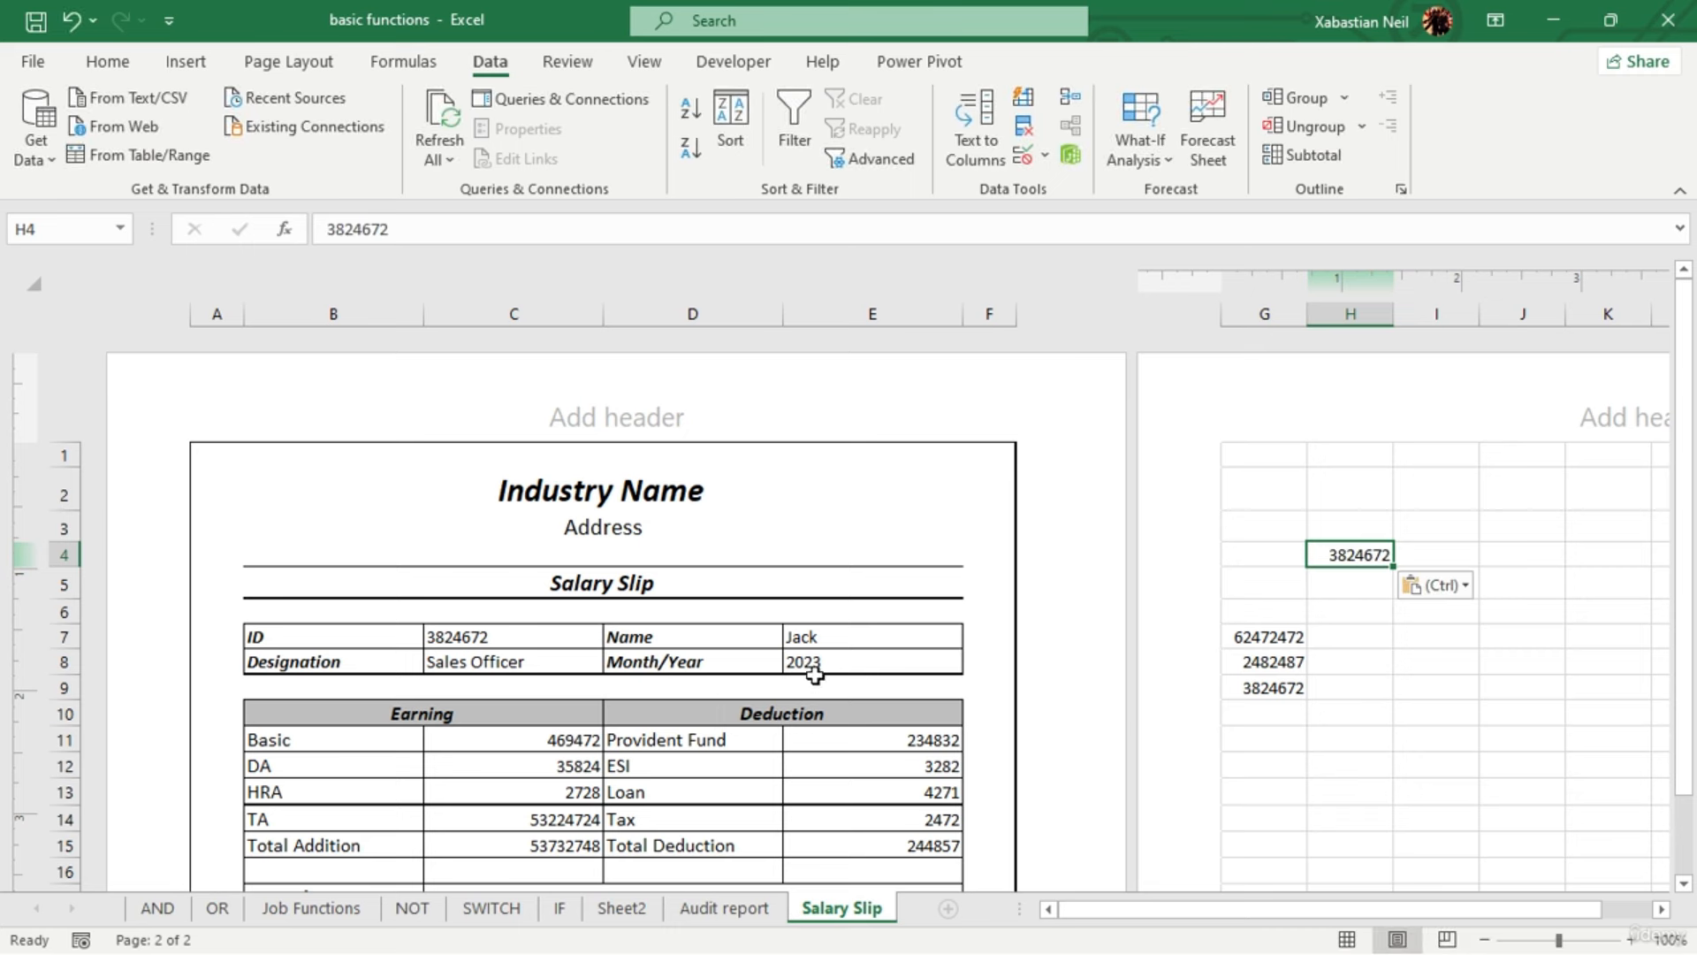
double_click(895, 635)
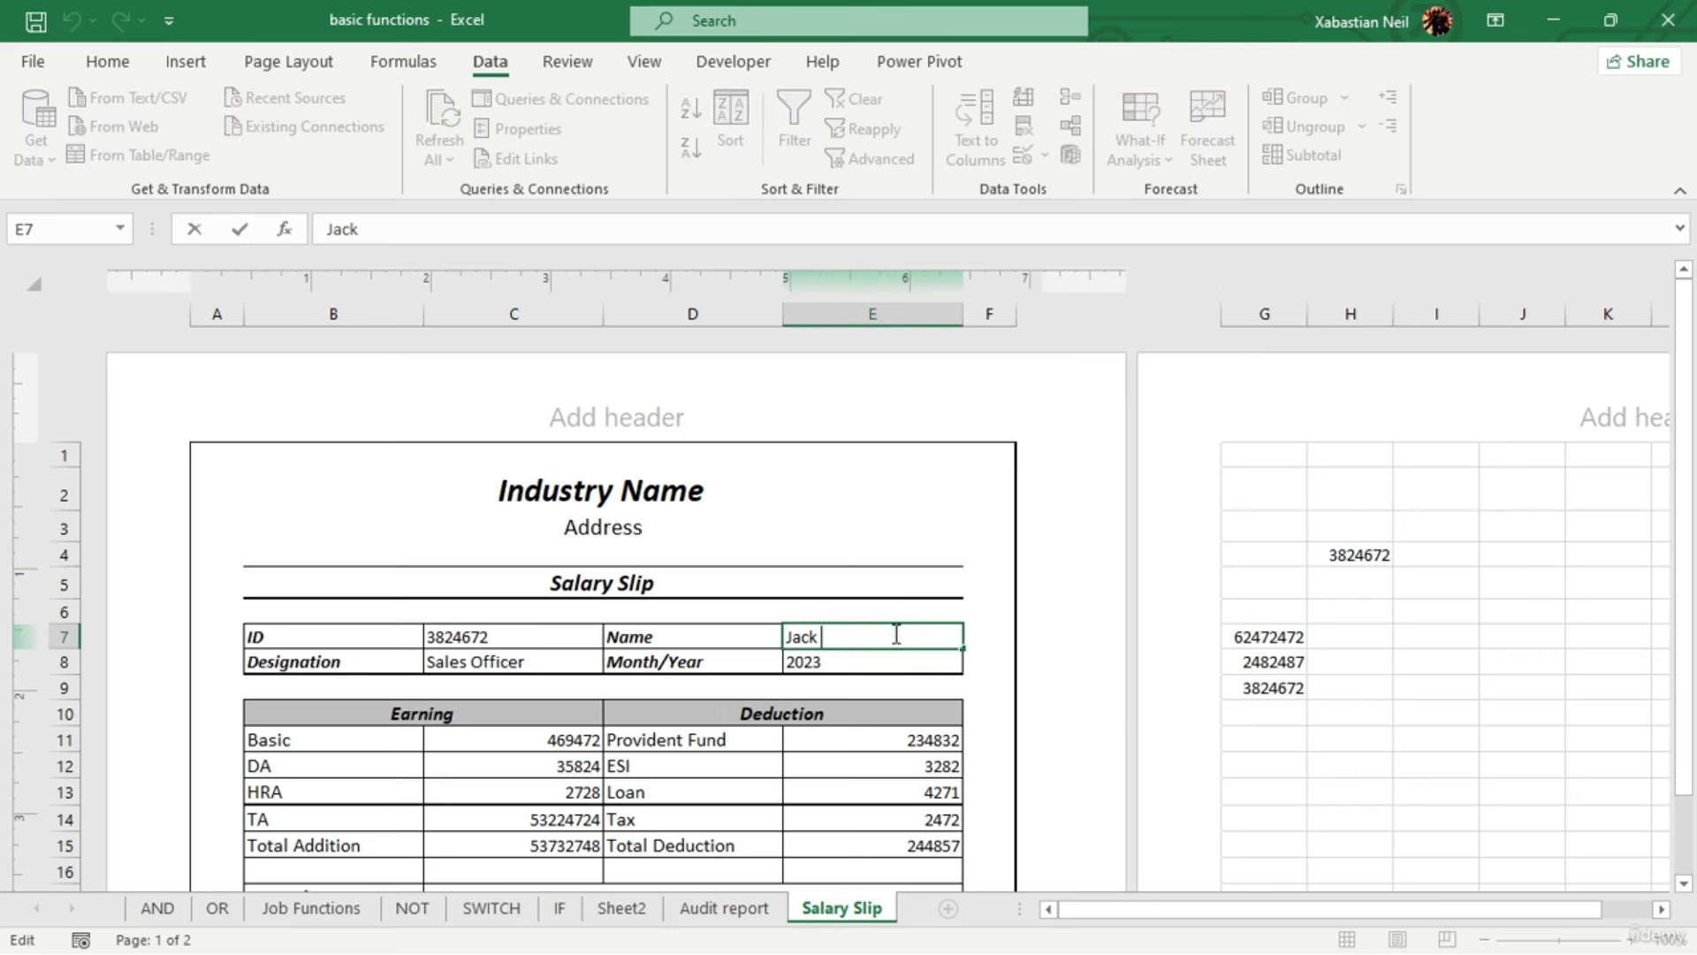
key(BackSpace)
key(BackSpace)
key(BackSpace)
text(=xlo)
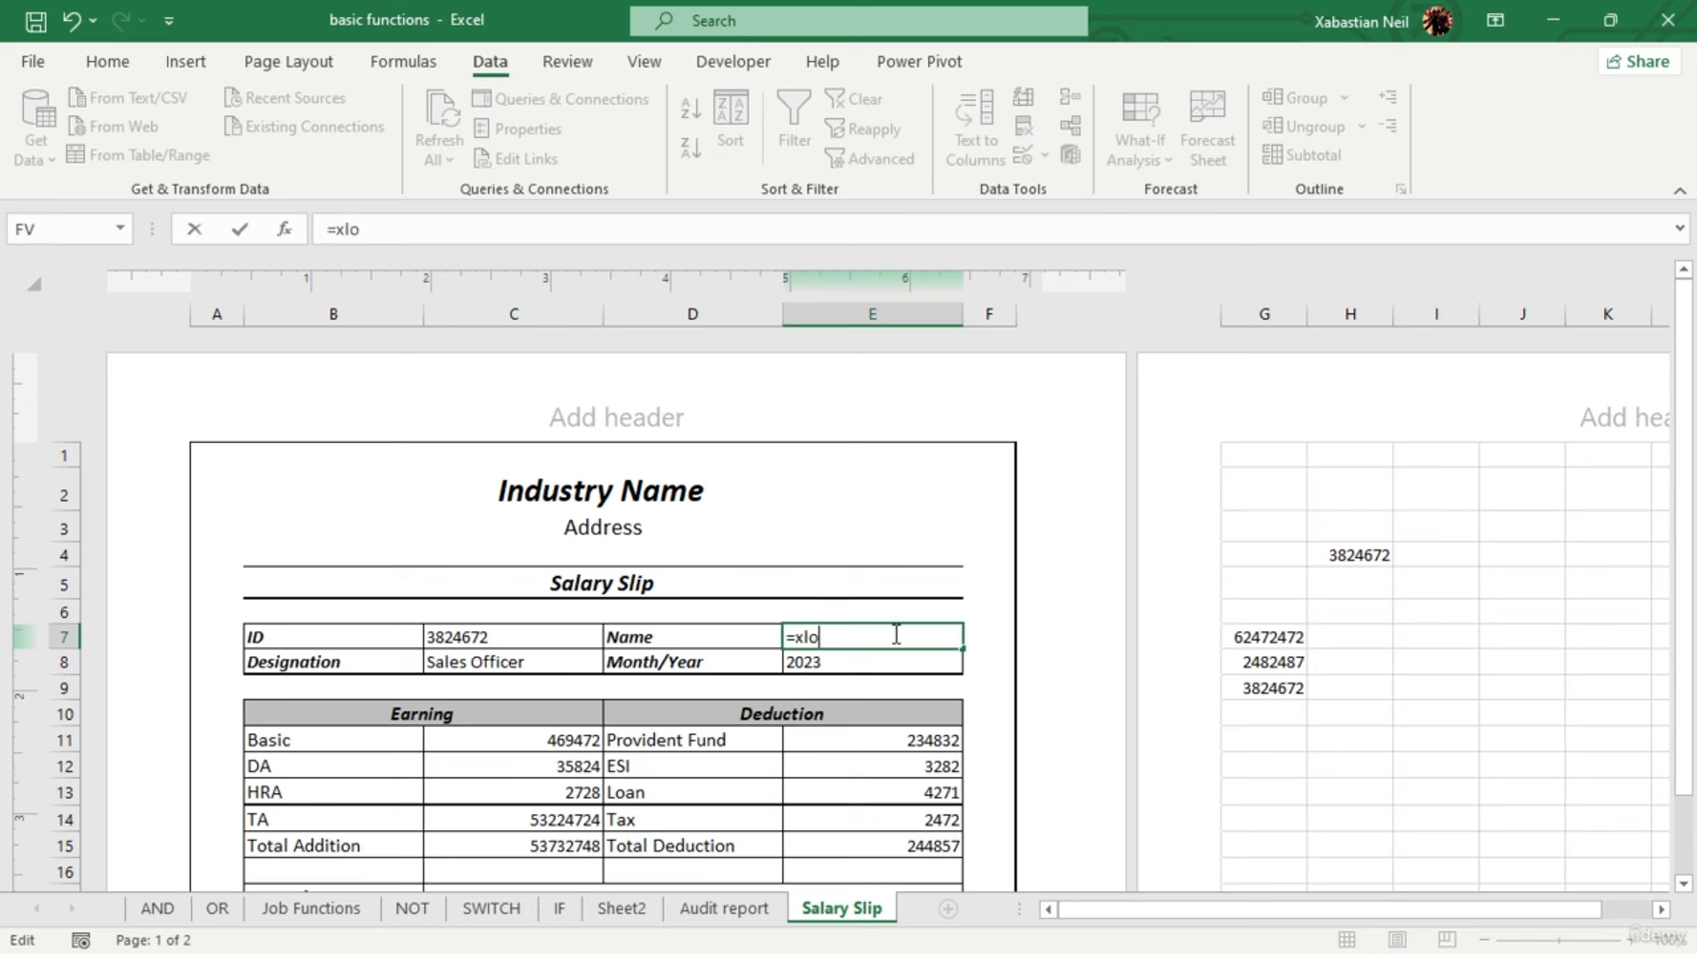
key(Tab)
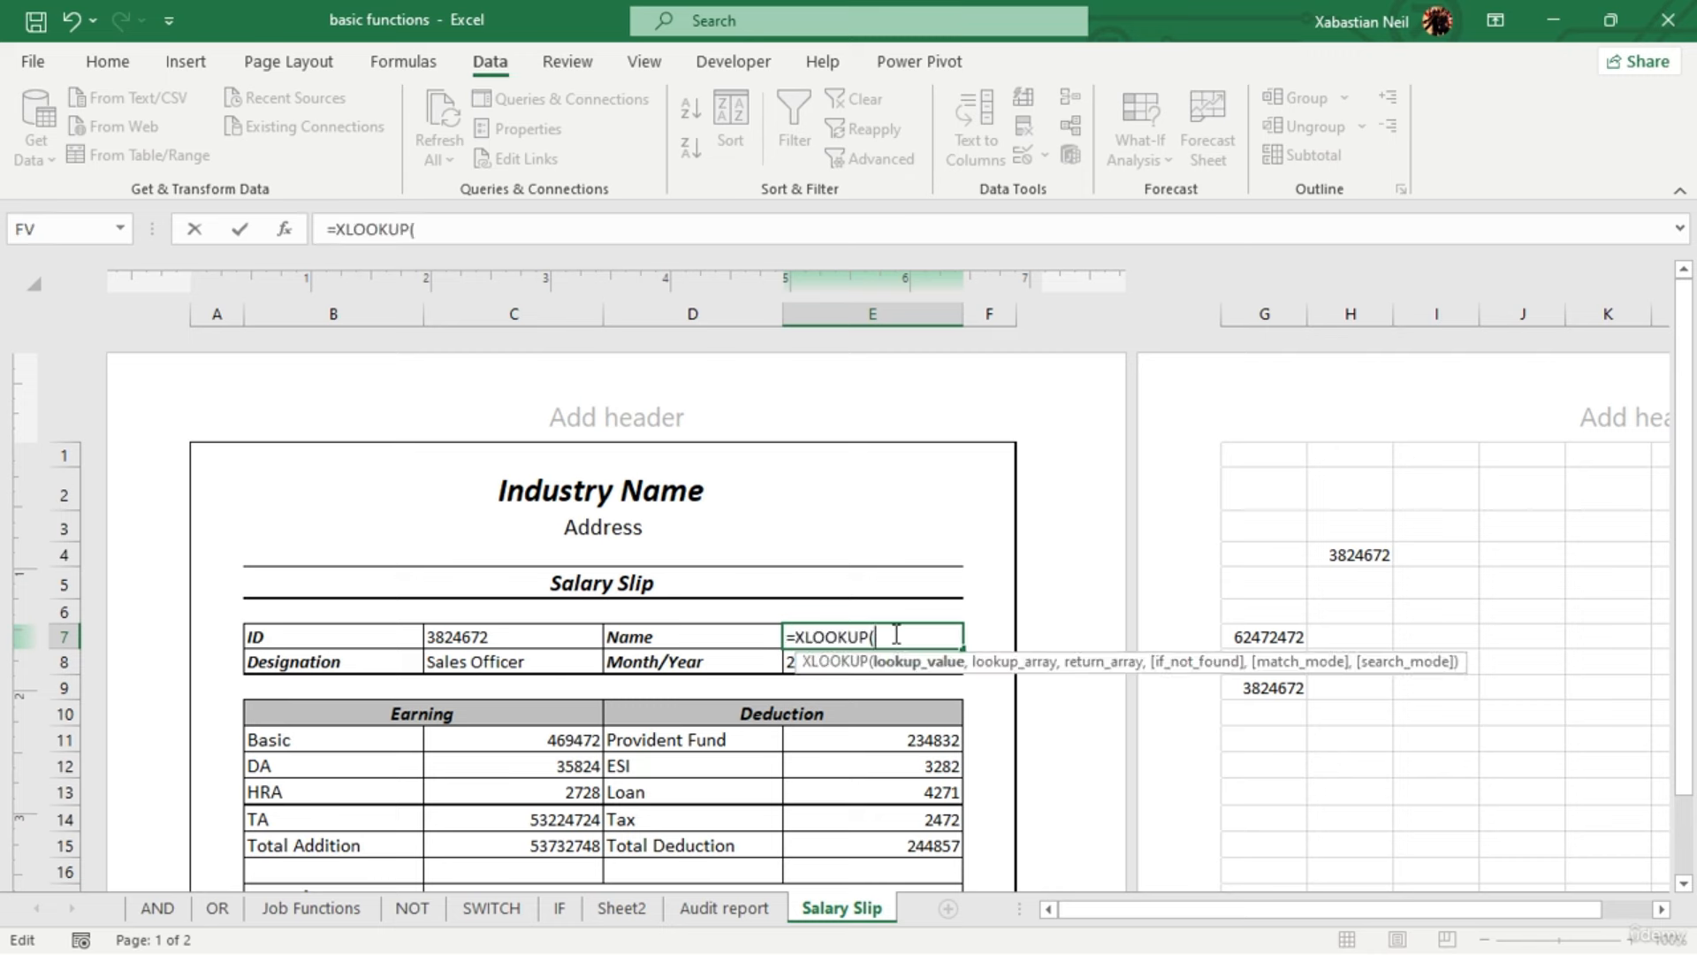
click(498, 635)
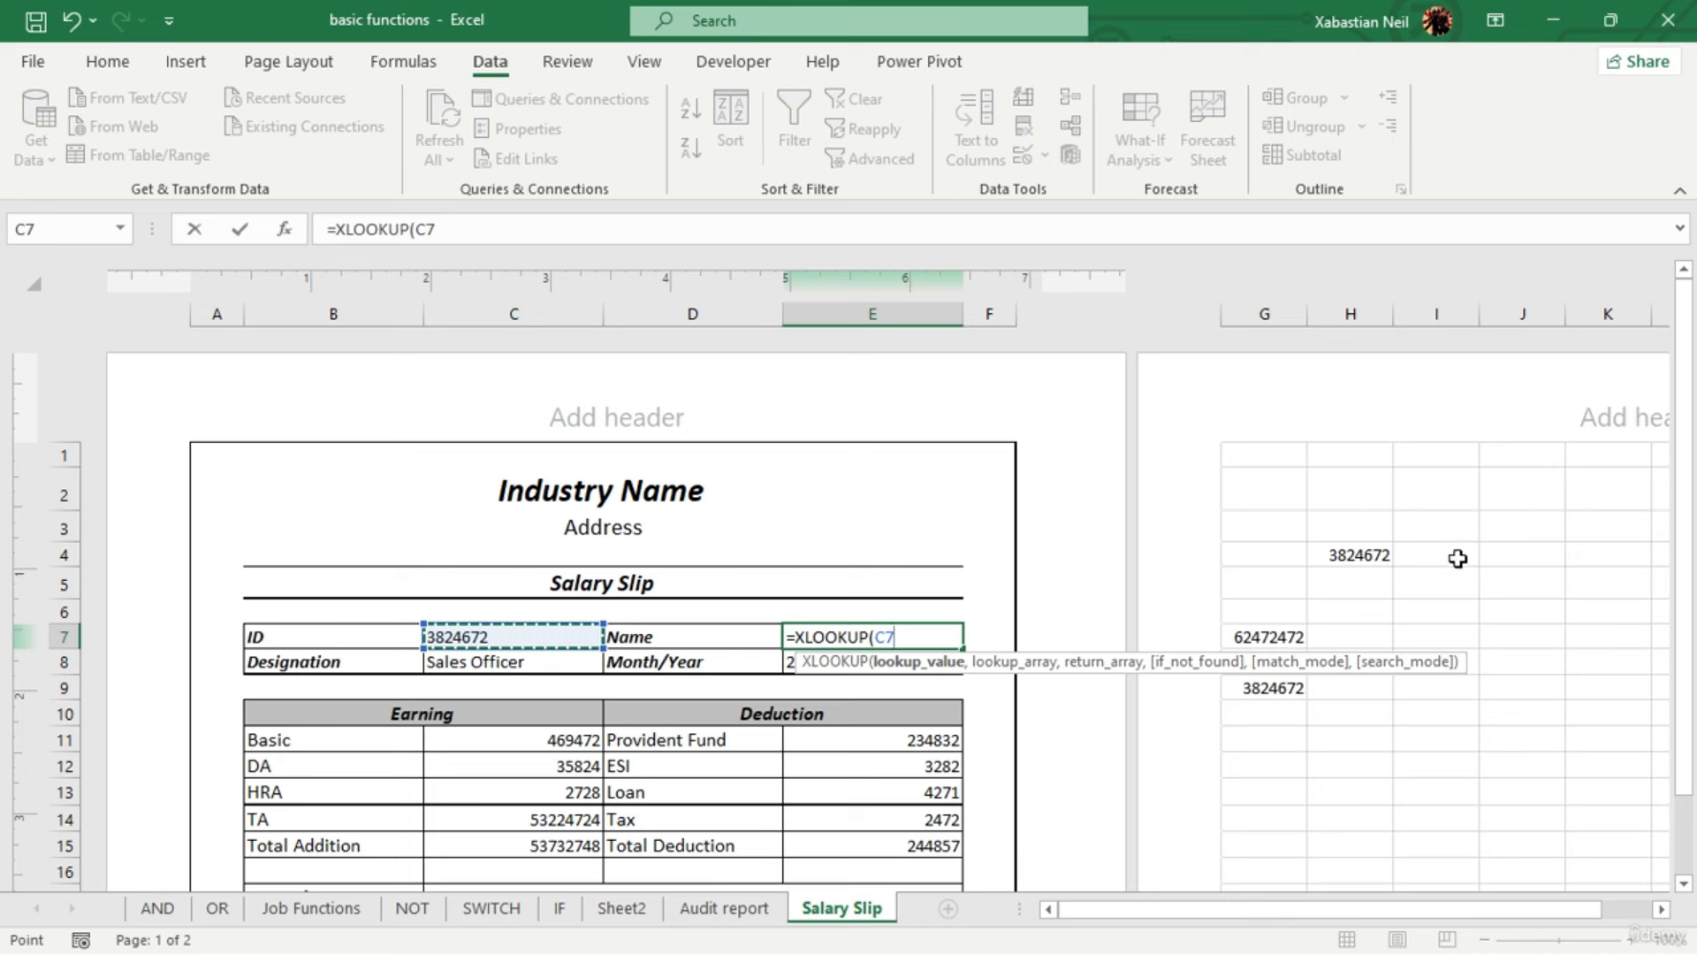
key(BackSpace)
key(BackSpace)
key(BackSpace)
key(BackSpace)
key(BackSpace)
key(BackSpace)
key(BackSpace)
key(BackSpace)
key(BackSpace)
key(BackSpace)
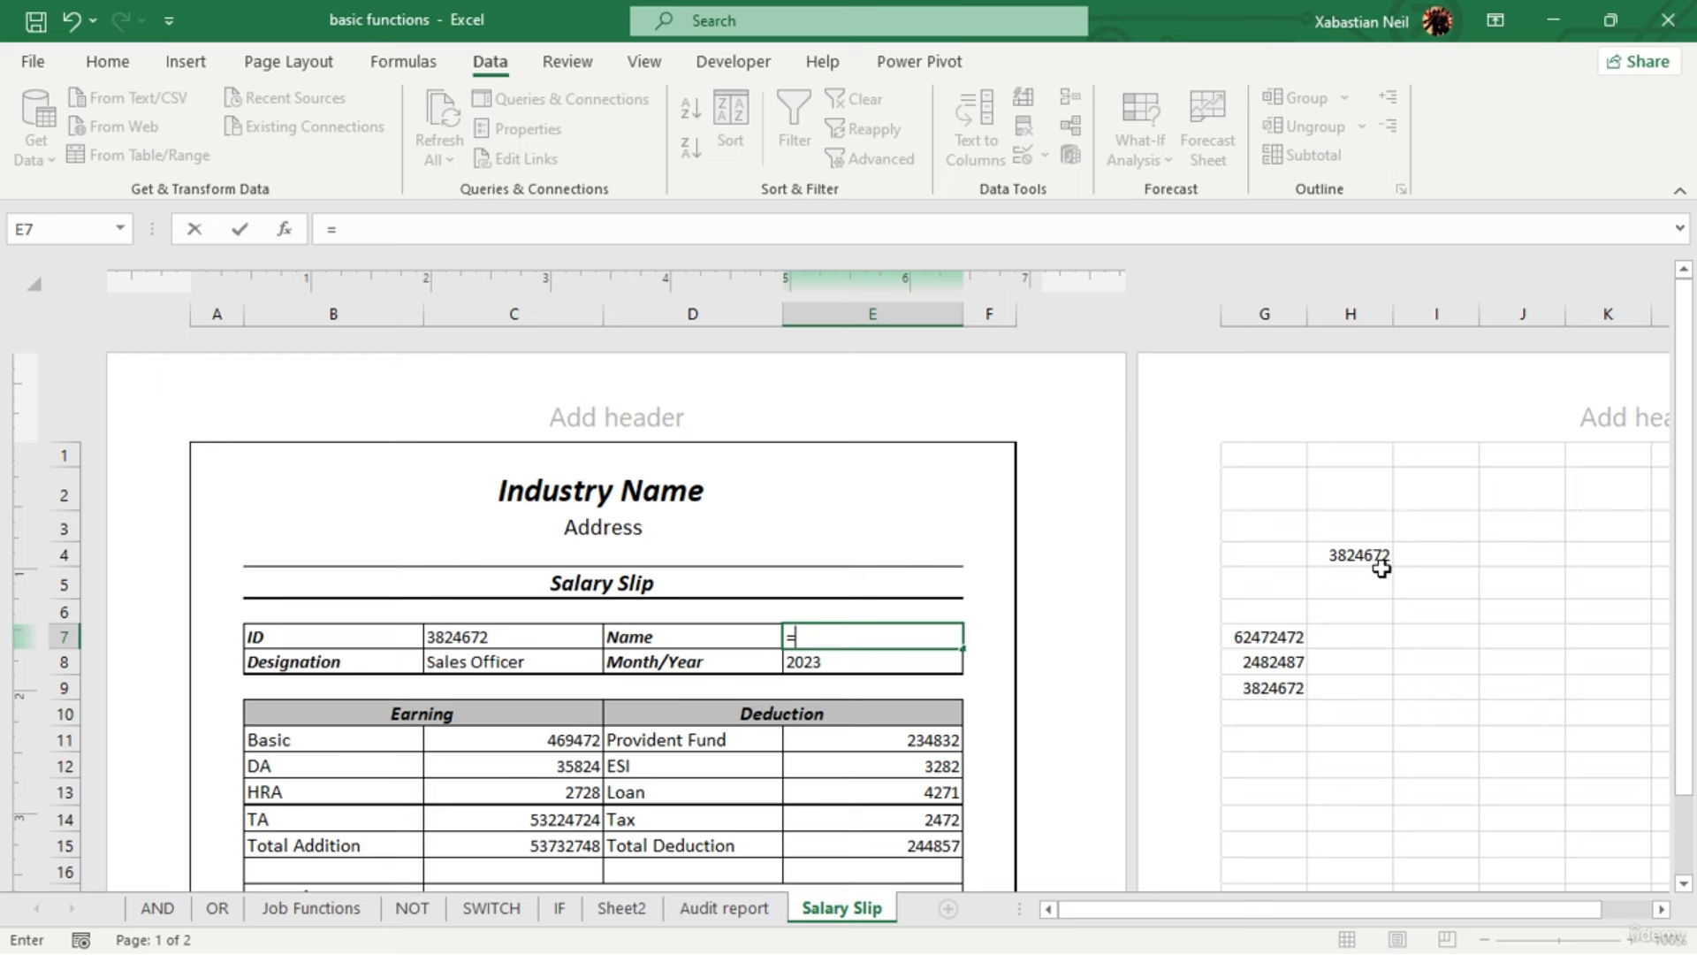
click(1448, 552)
key(BackSpace)
key(BackSpace)
key(BackSpace)
Enter a sample employee name in I4, beside the copied ID in H4
double_click(1454, 554)
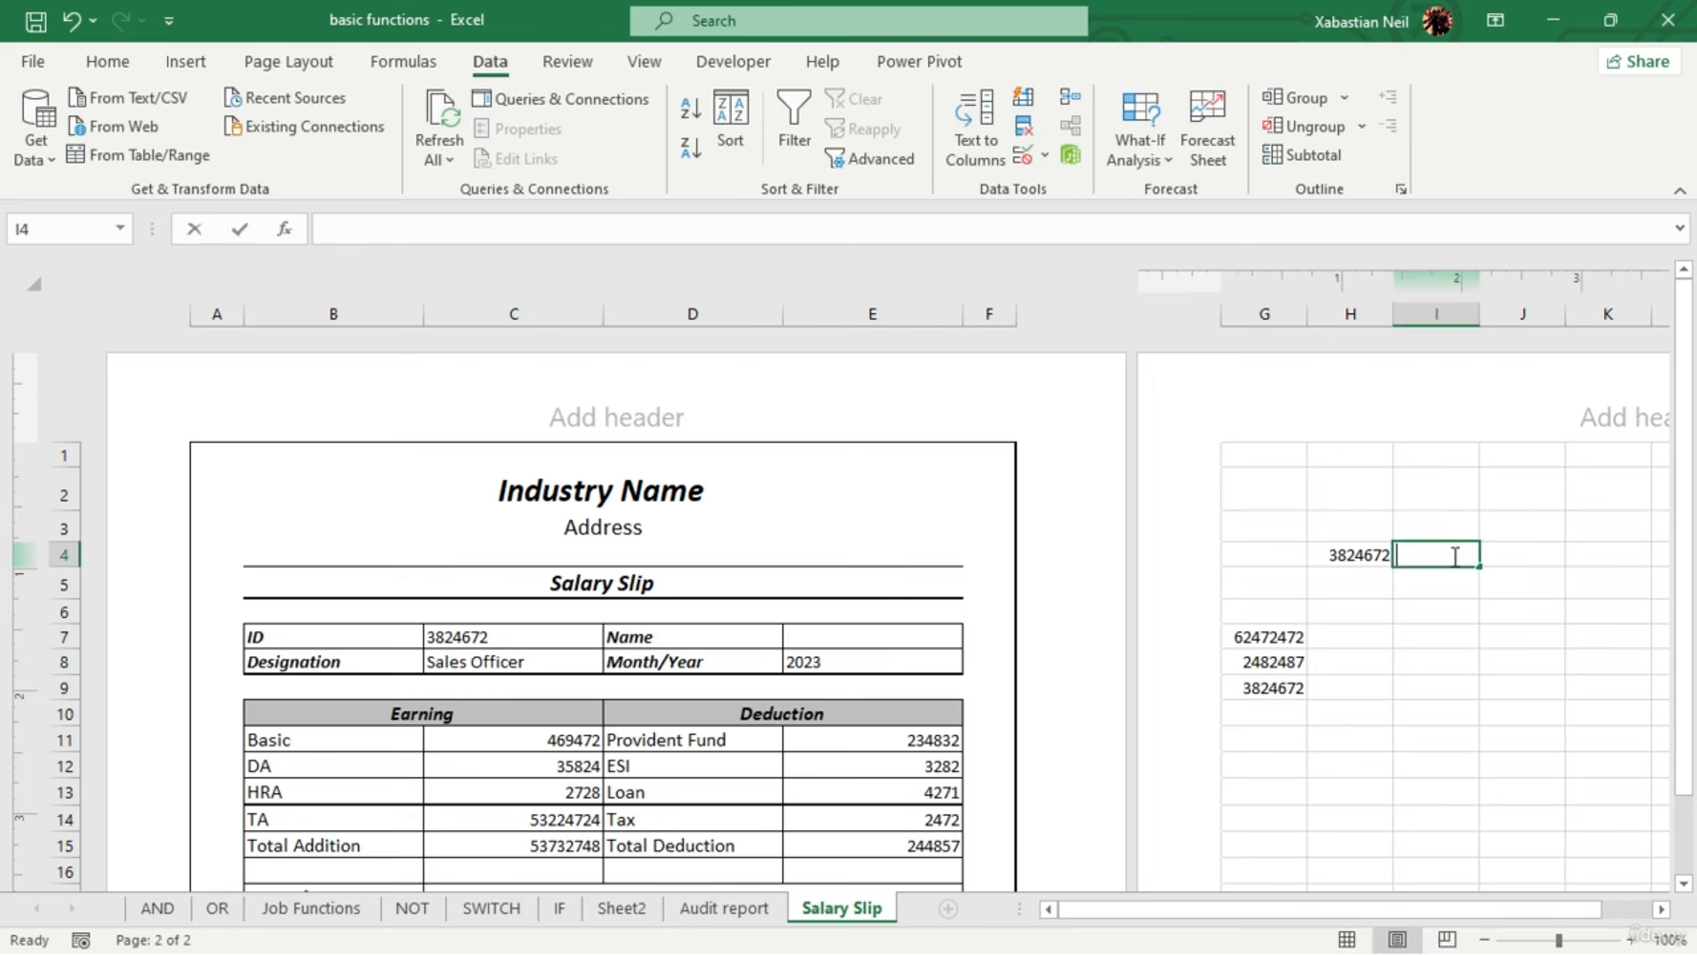
text(Harry)
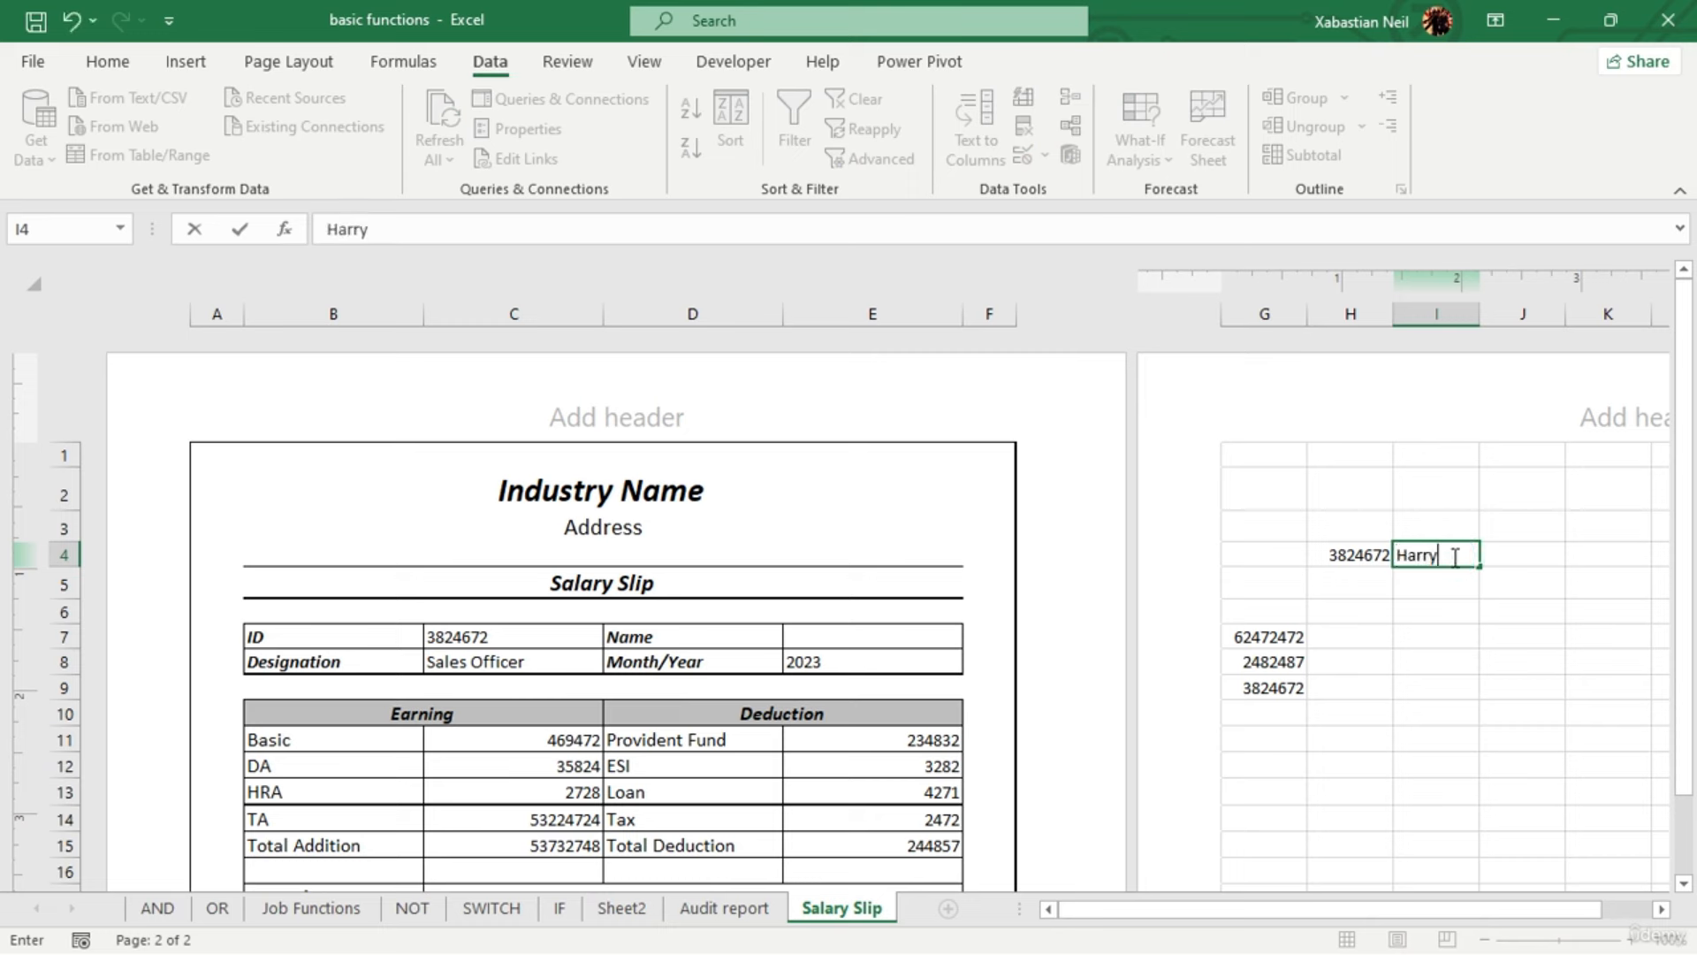
key(Return)
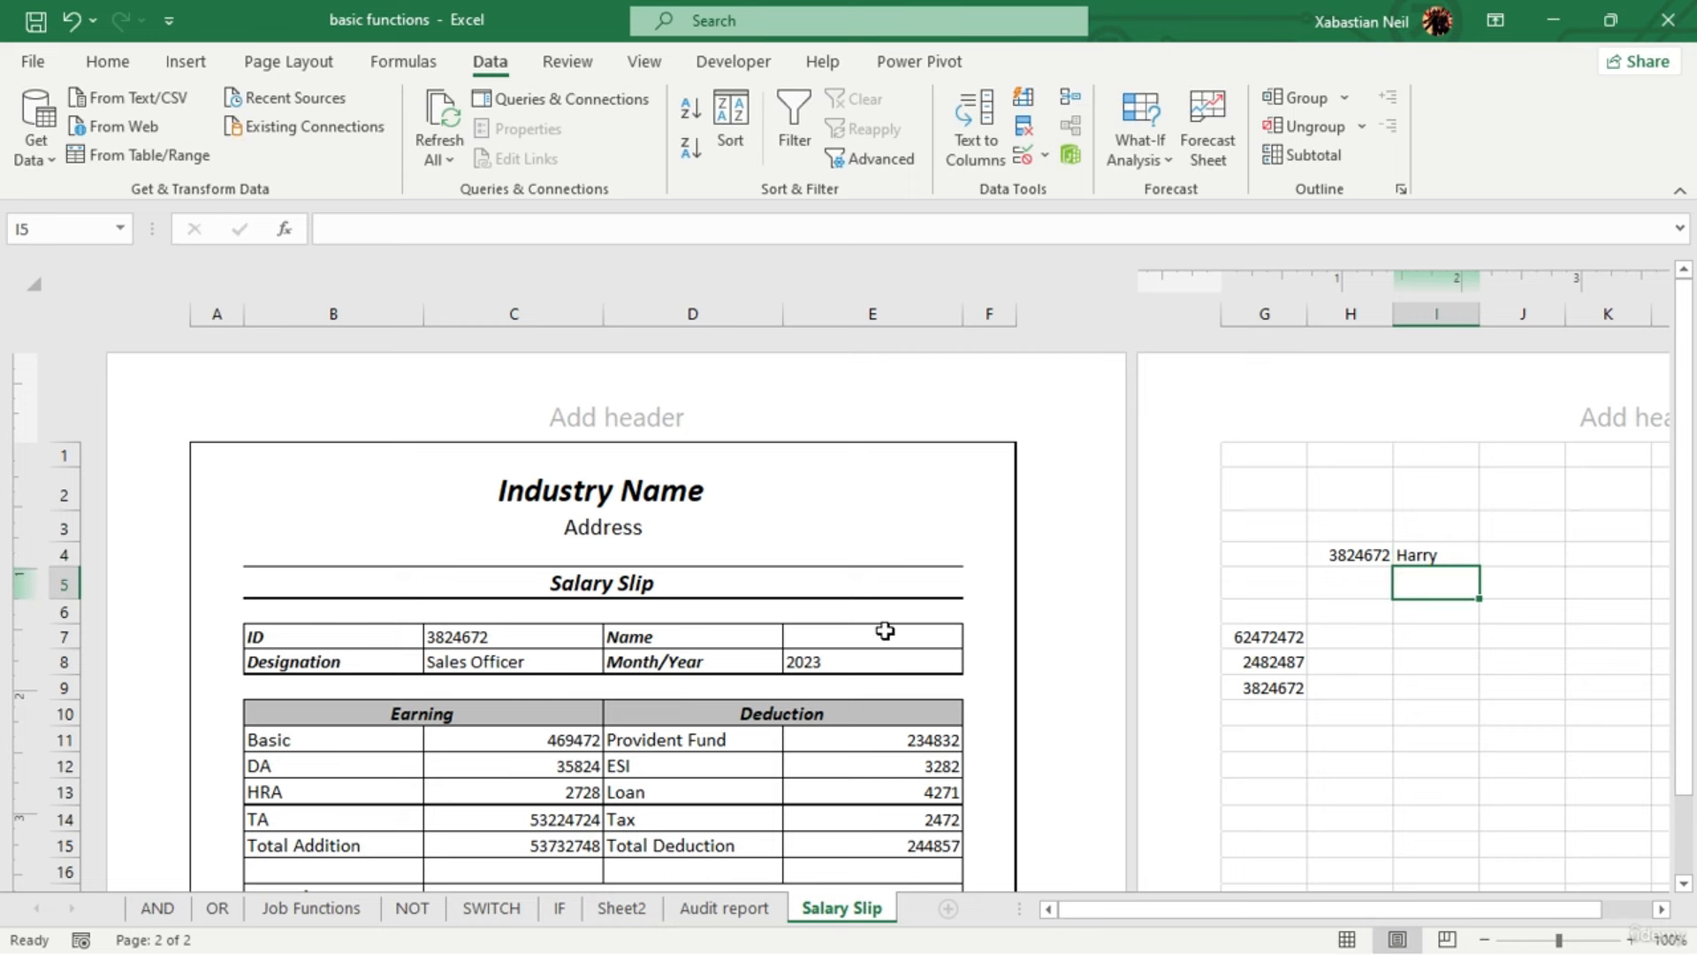
Start an XLOOKUP formula in the Name cell E7 with C7 as the lookup value and H4 as the lookup array
double_click(888, 633)
text(=)
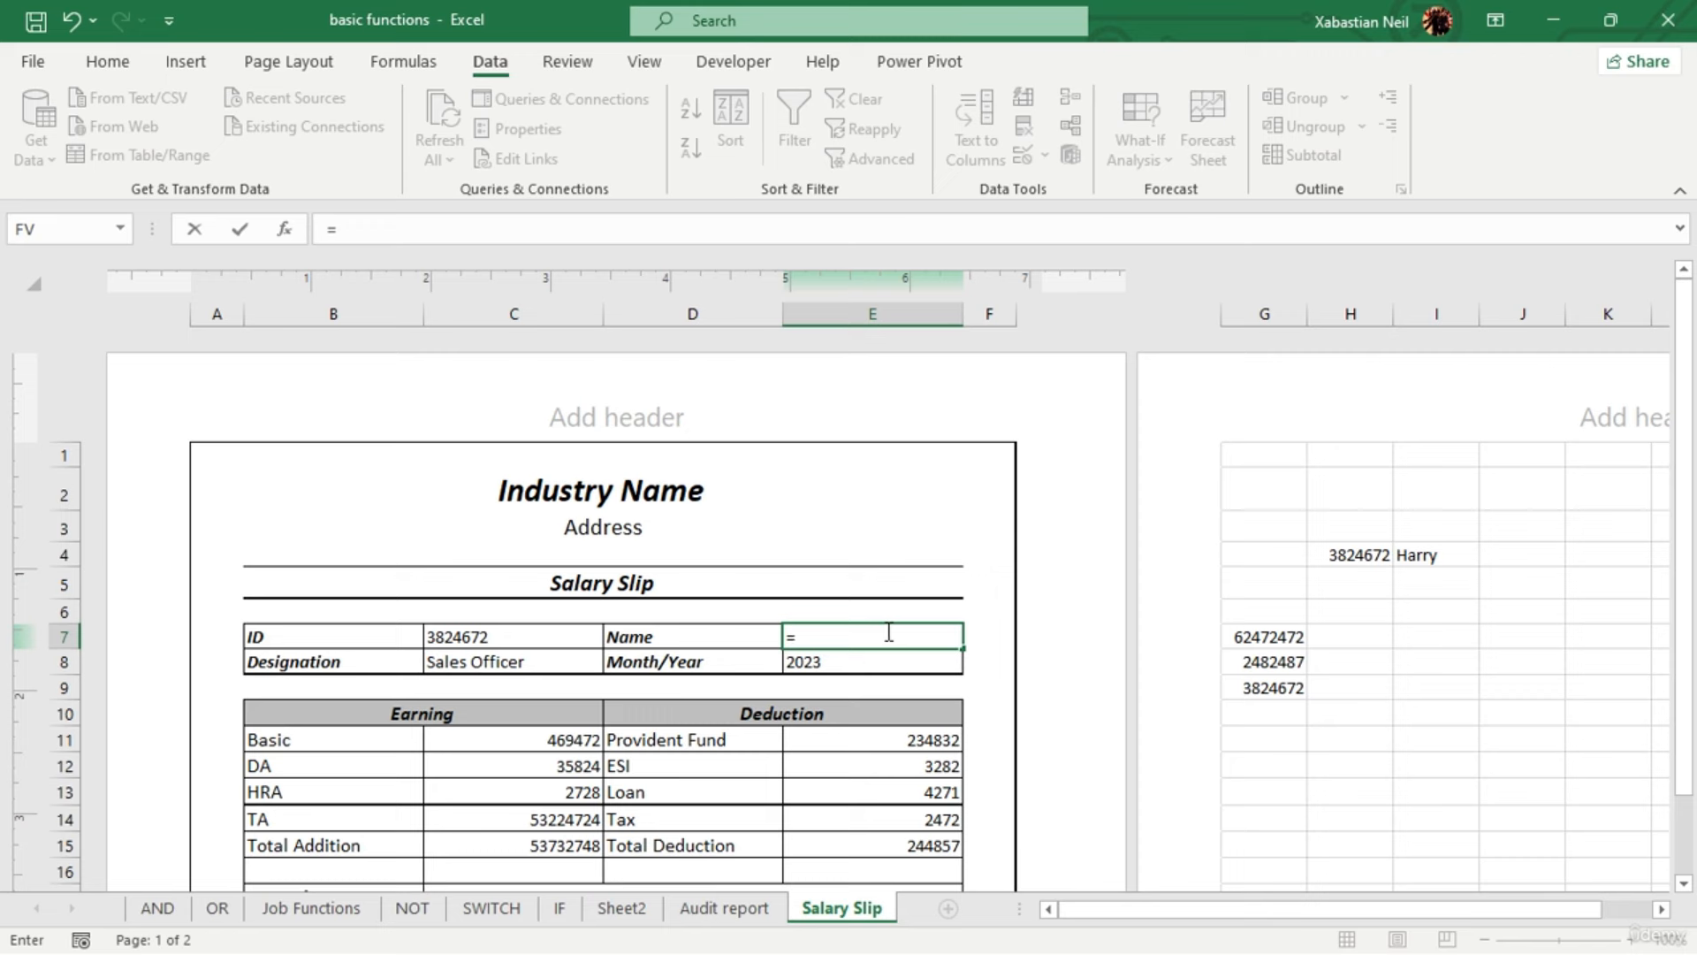
text(xlo)
key(Tab)
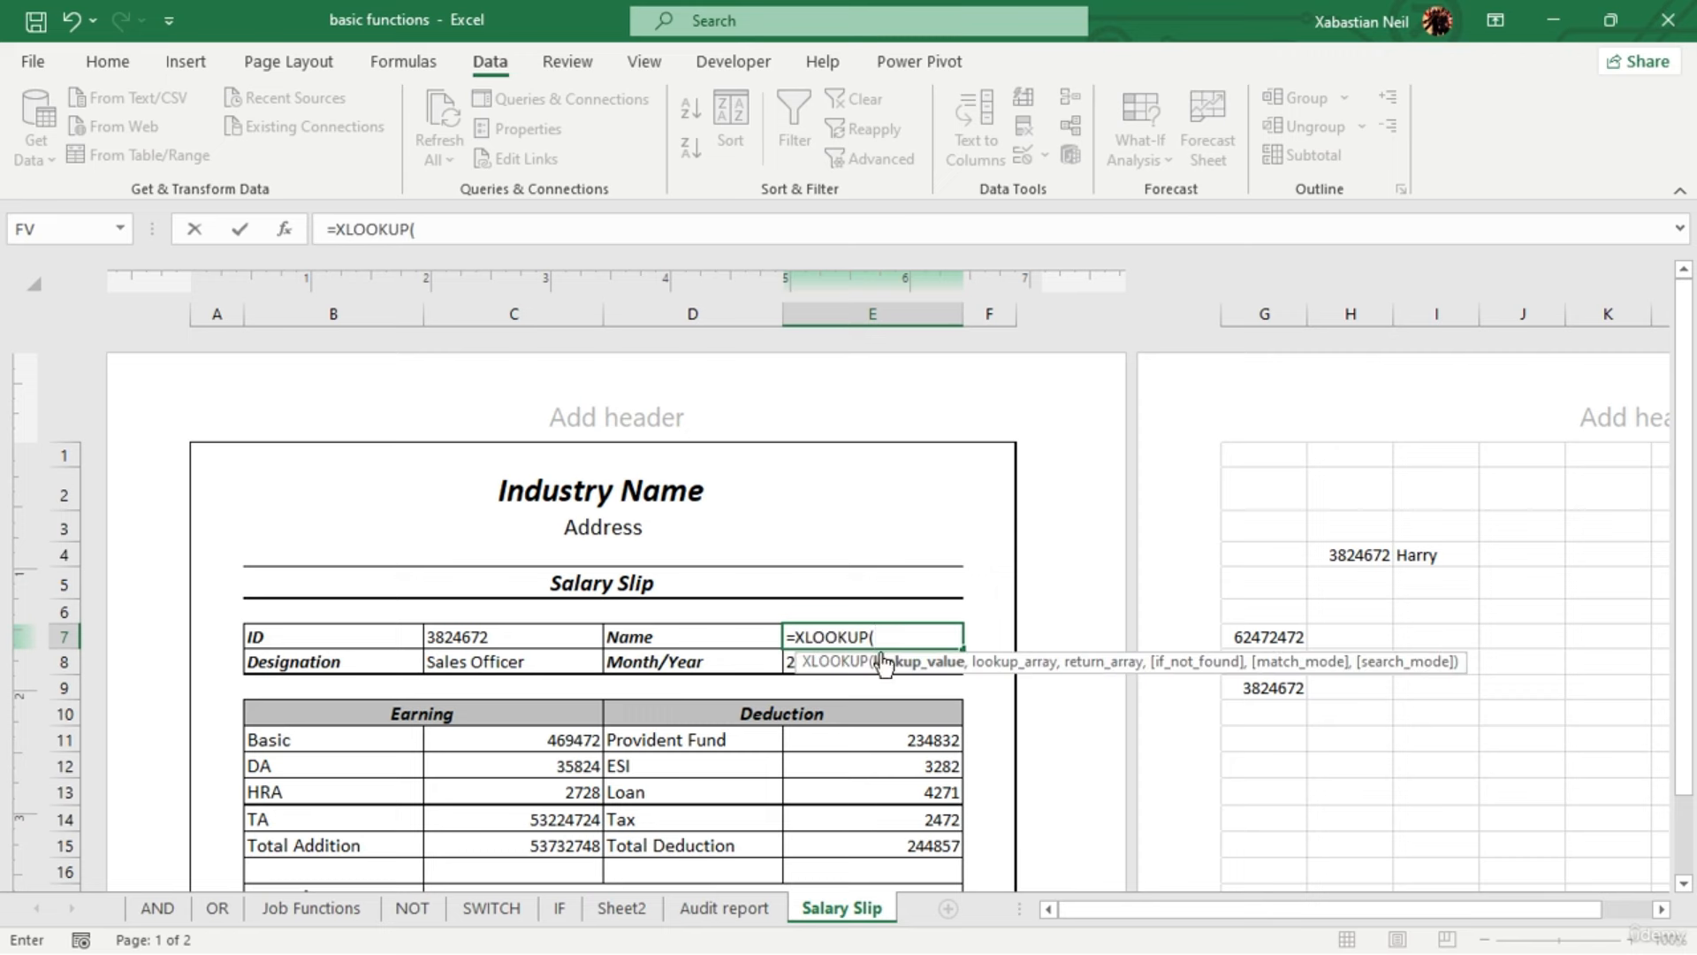
click(484, 644)
text(,)
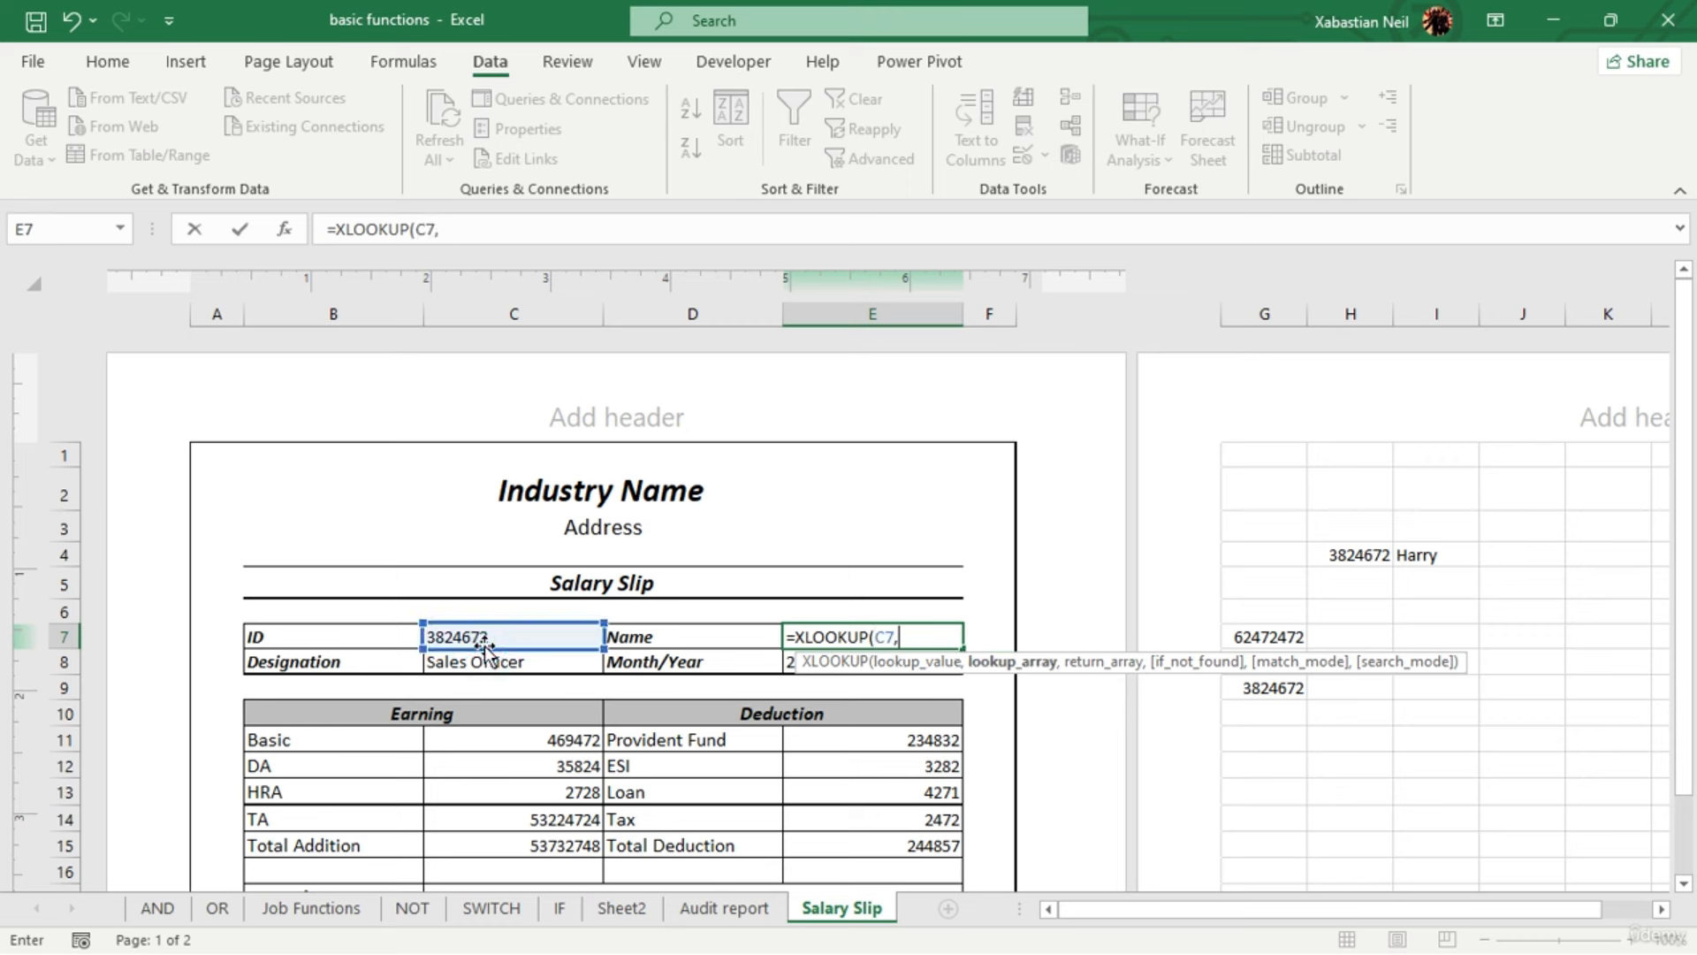
click(1330, 557)
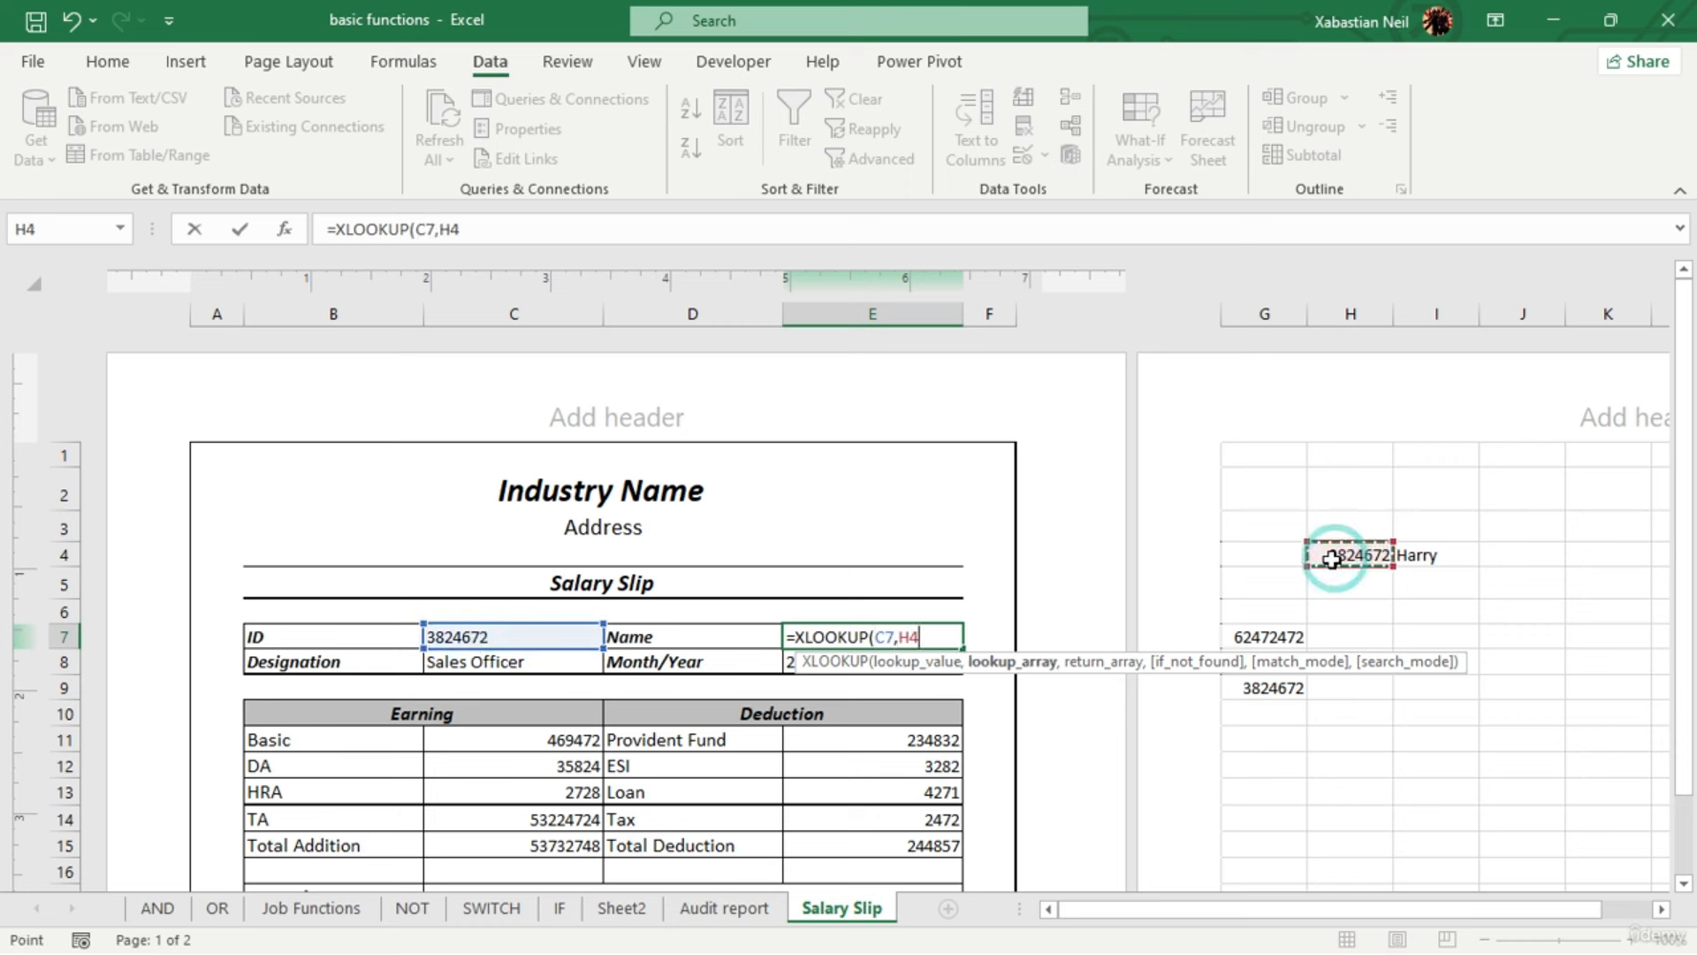
text(,)
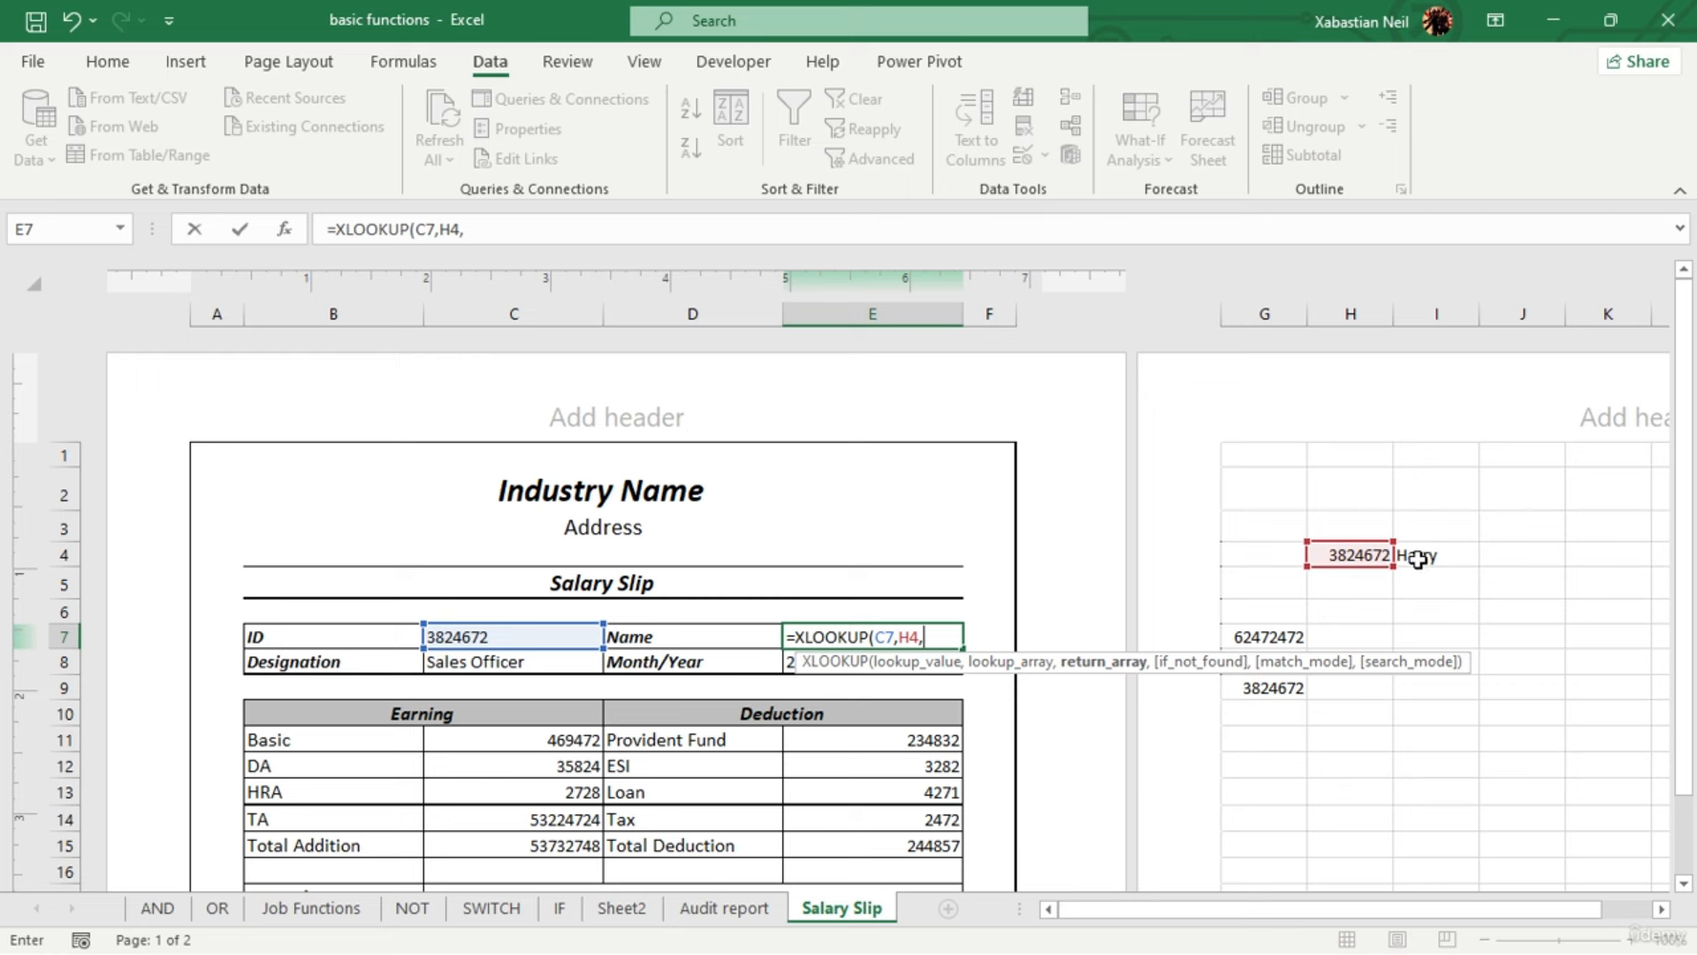
Complete the XLOOKUP in E7 with return array I4, 0 if not found, exact match (0) and first-to-last search (1)
click(1419, 557)
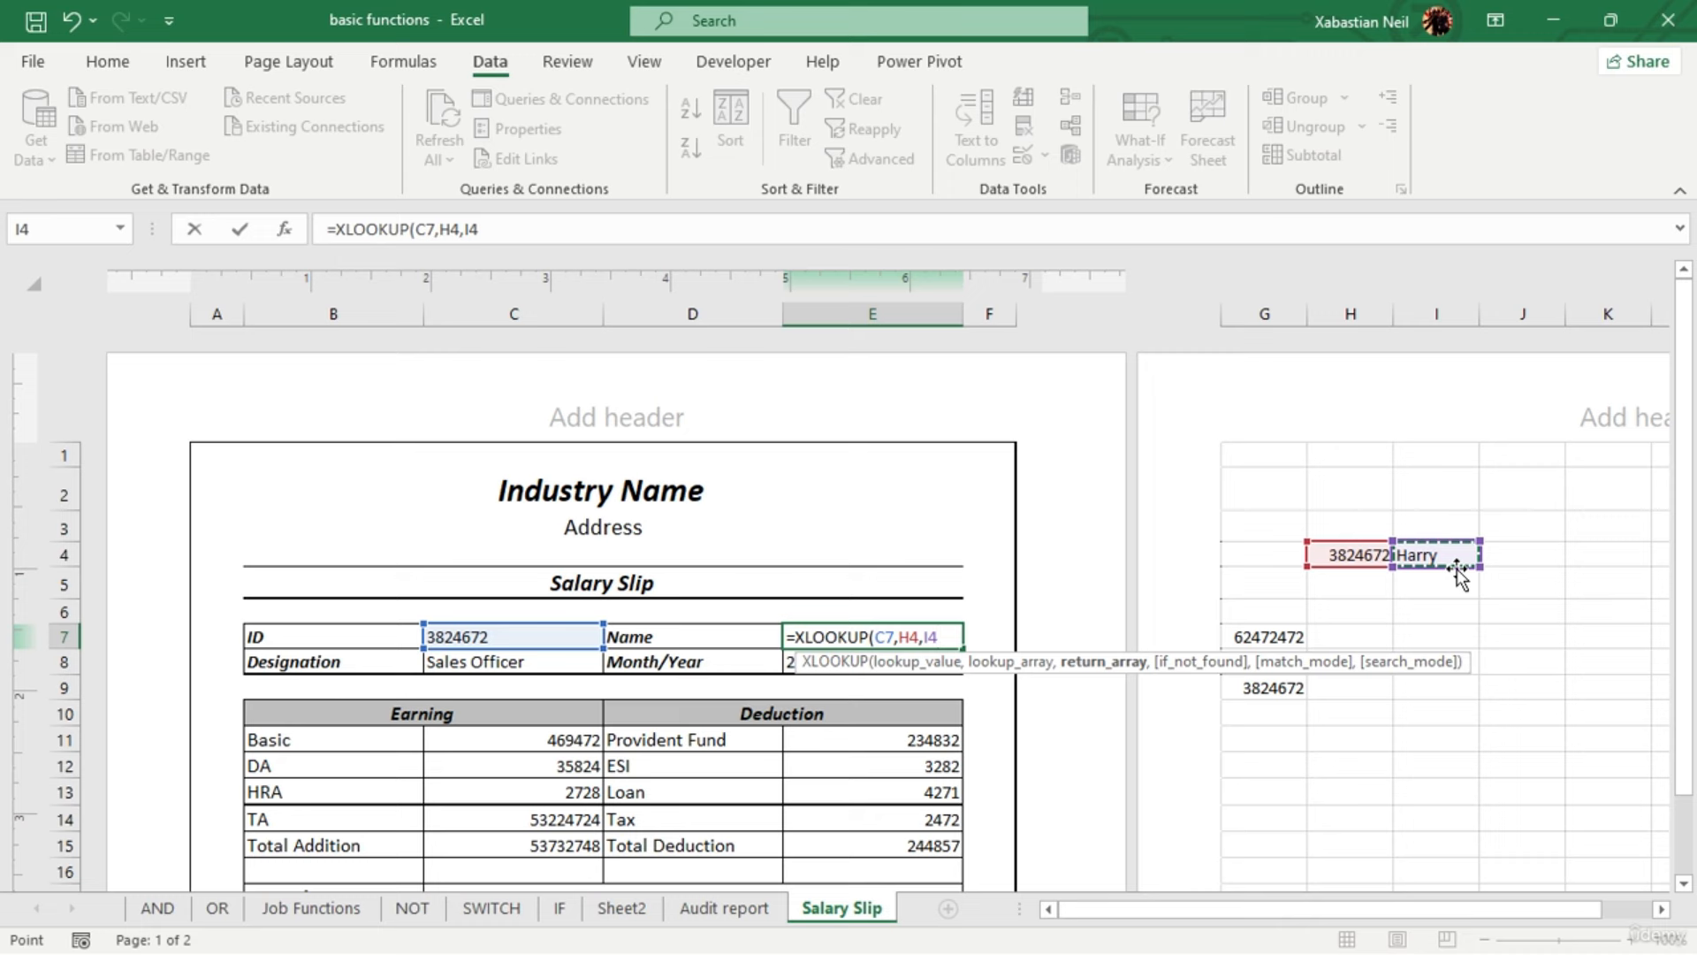
text(,0)
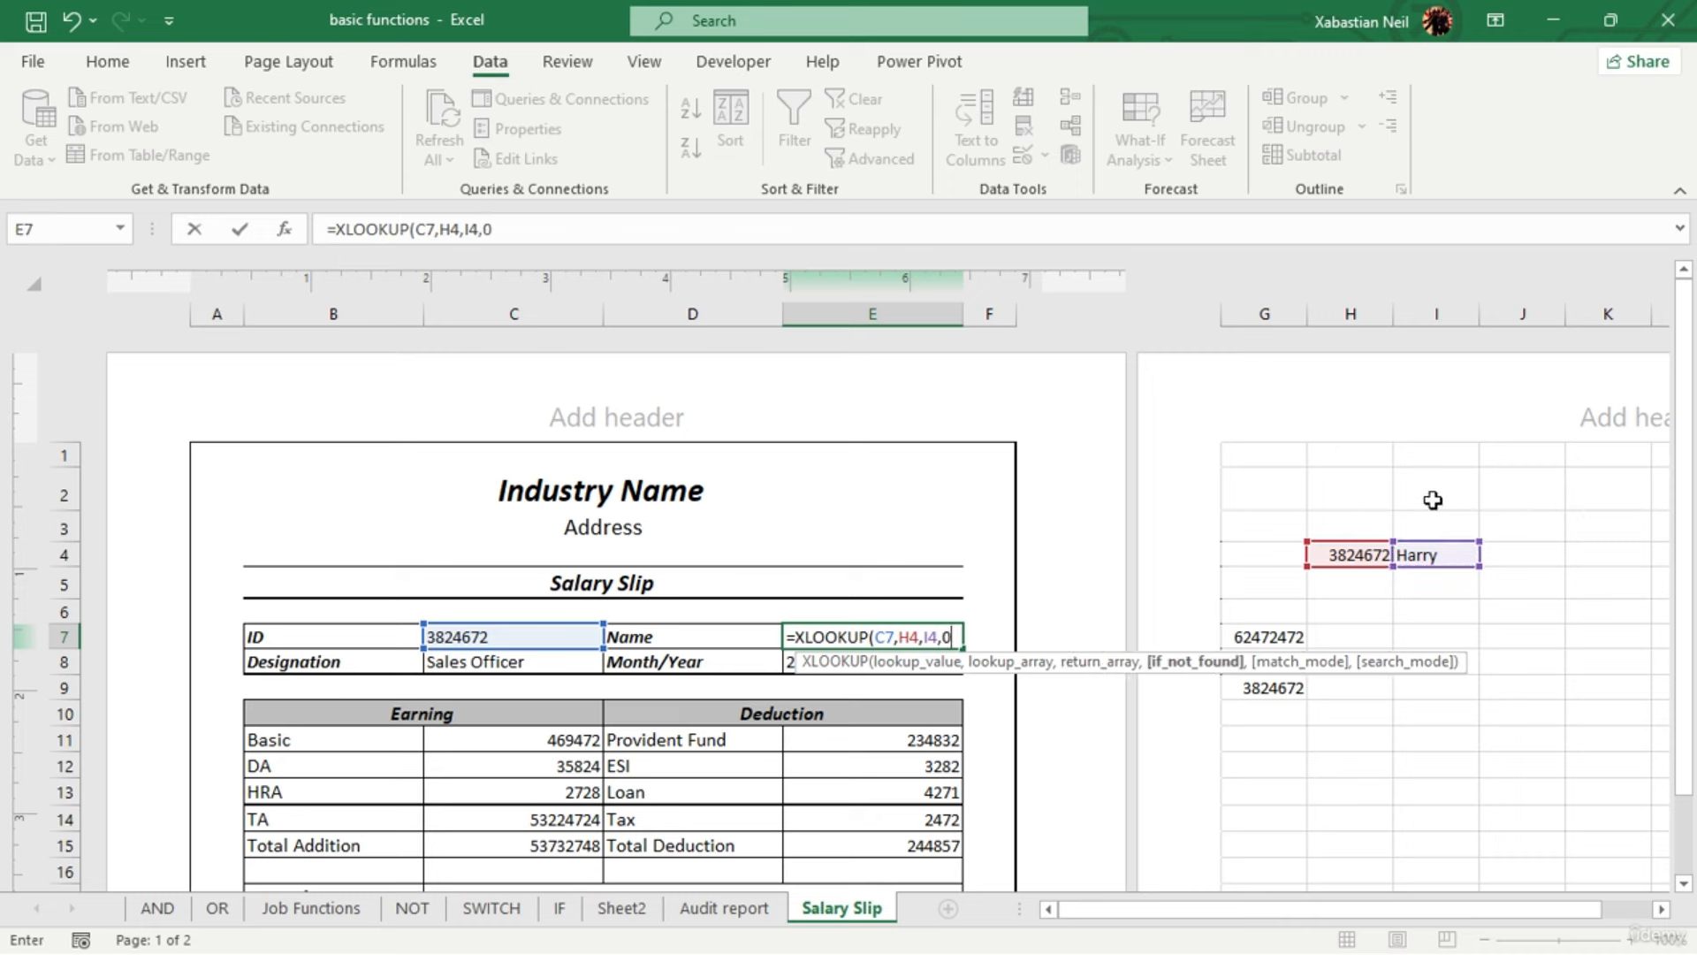
text(,)
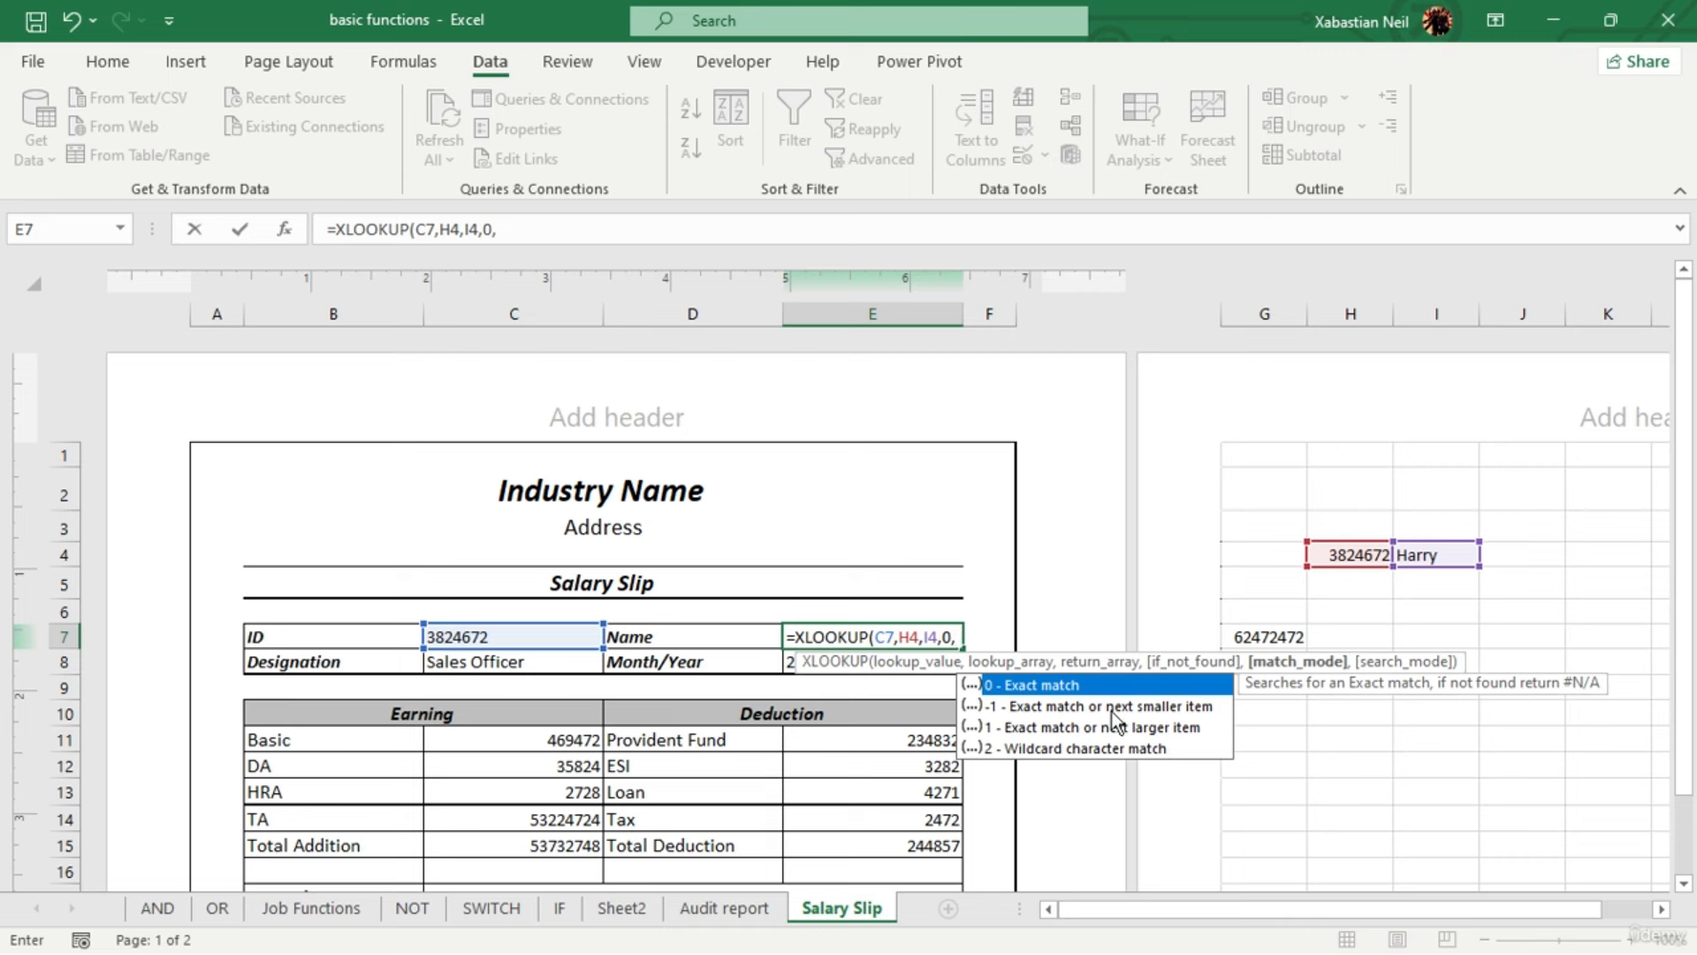
double_click(1158, 686)
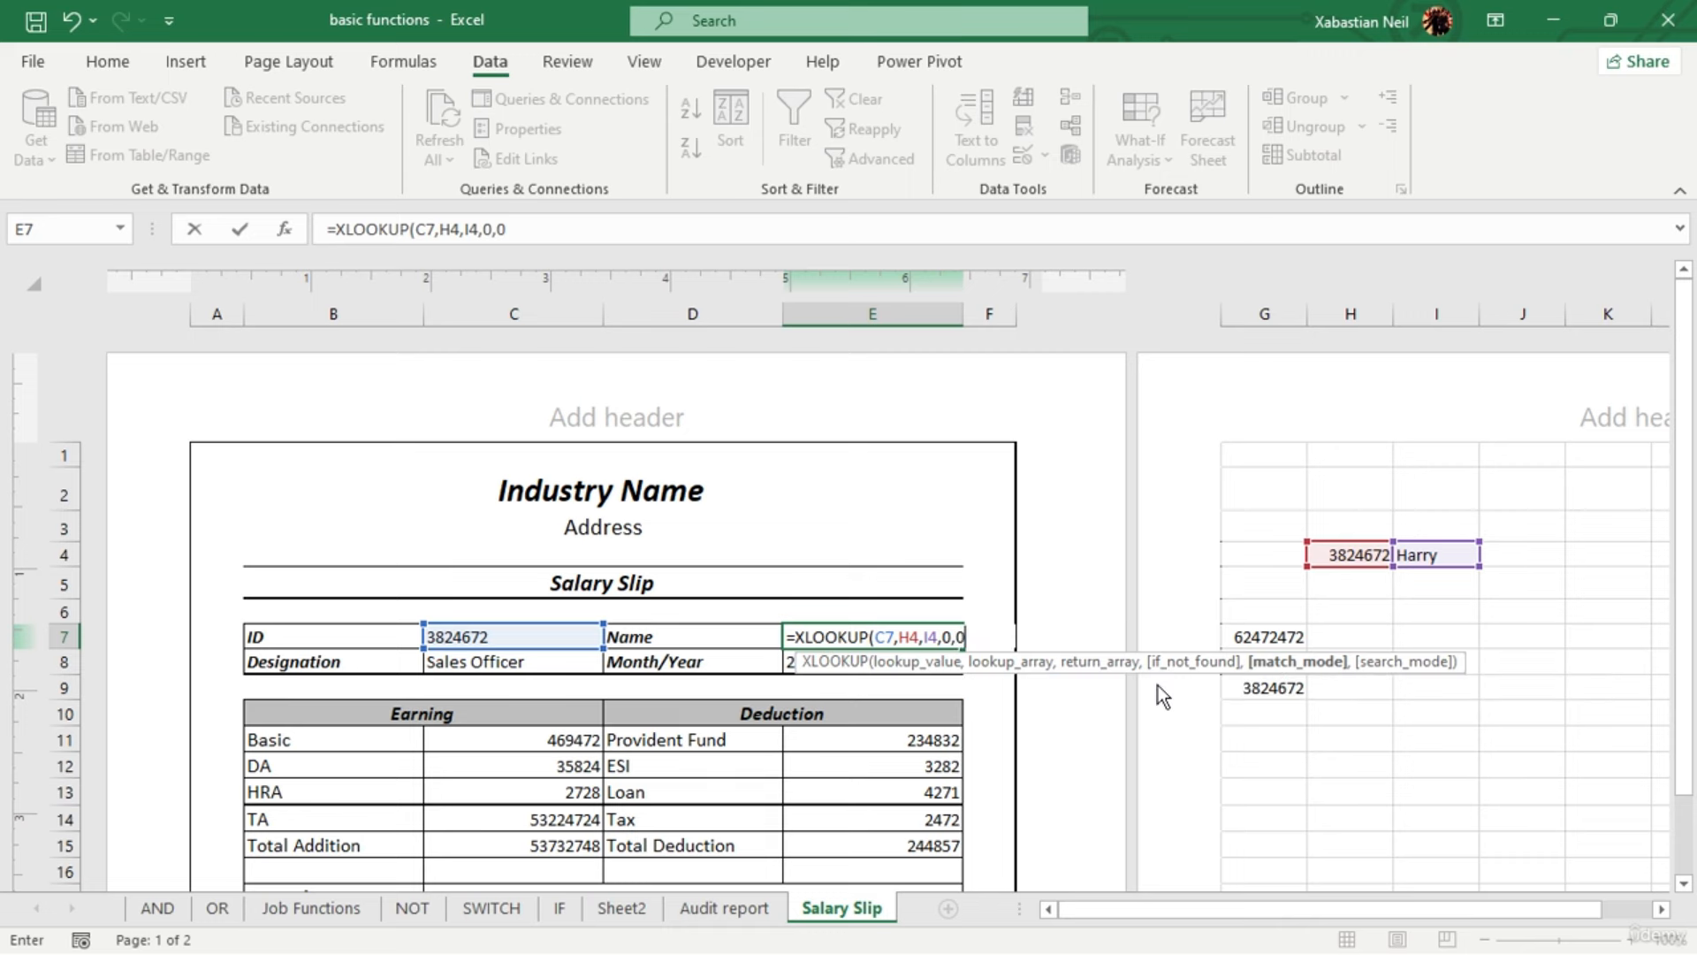
text(,)
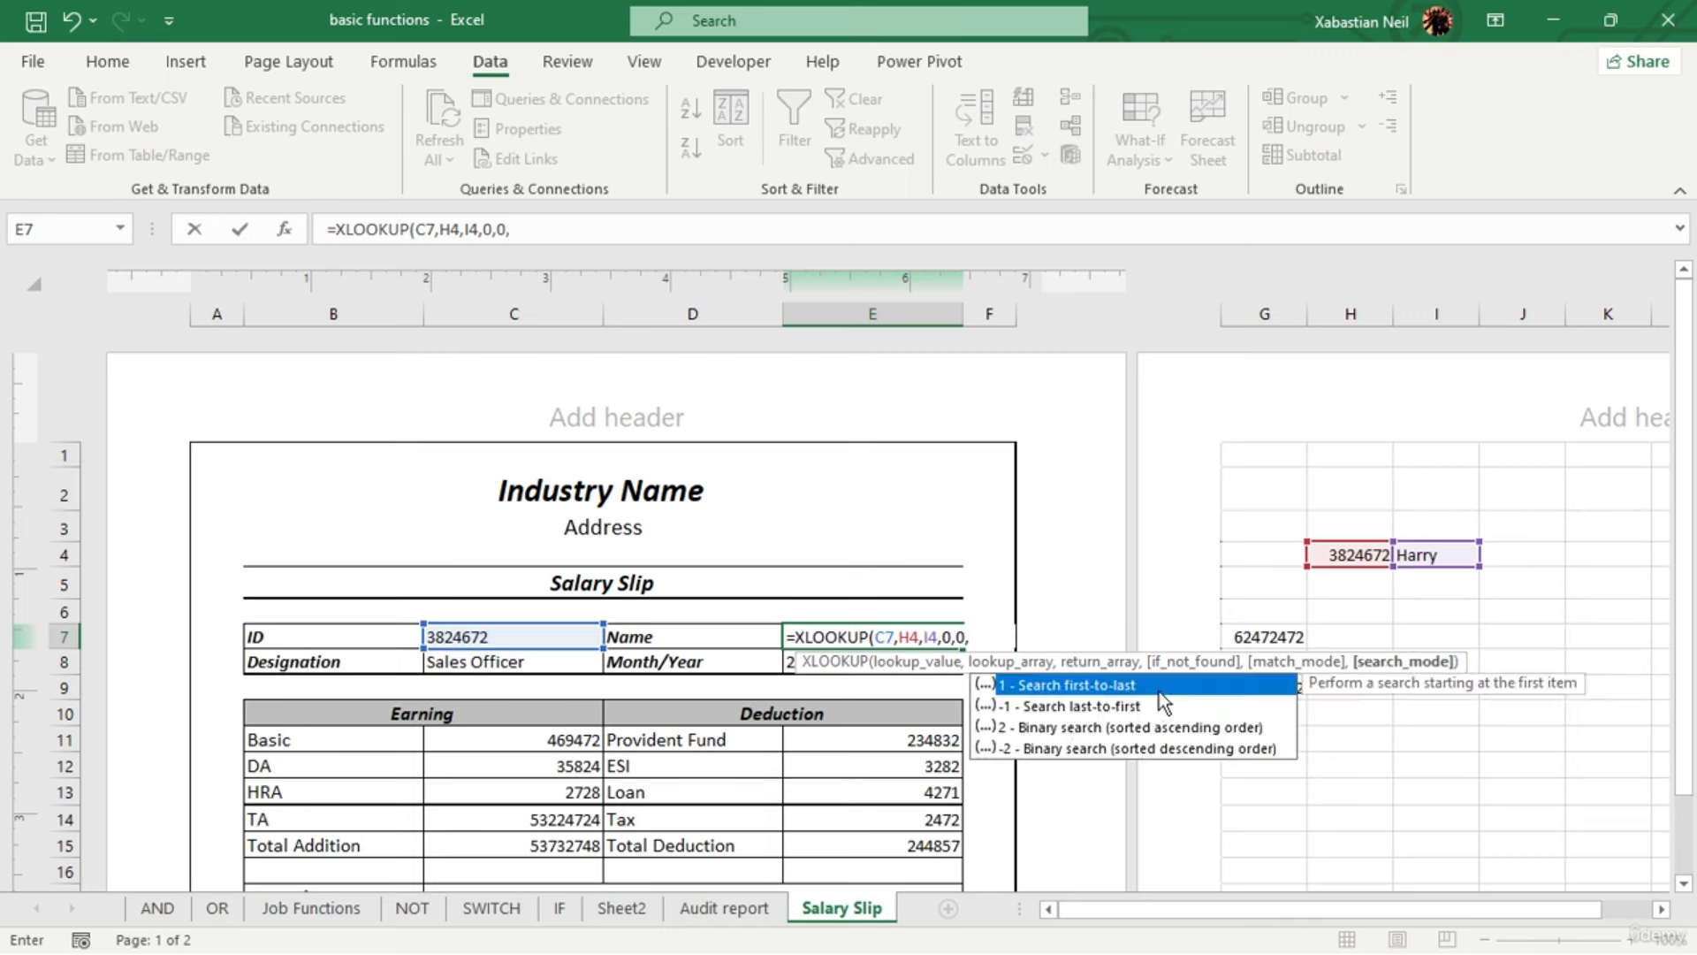
double_click(1153, 688)
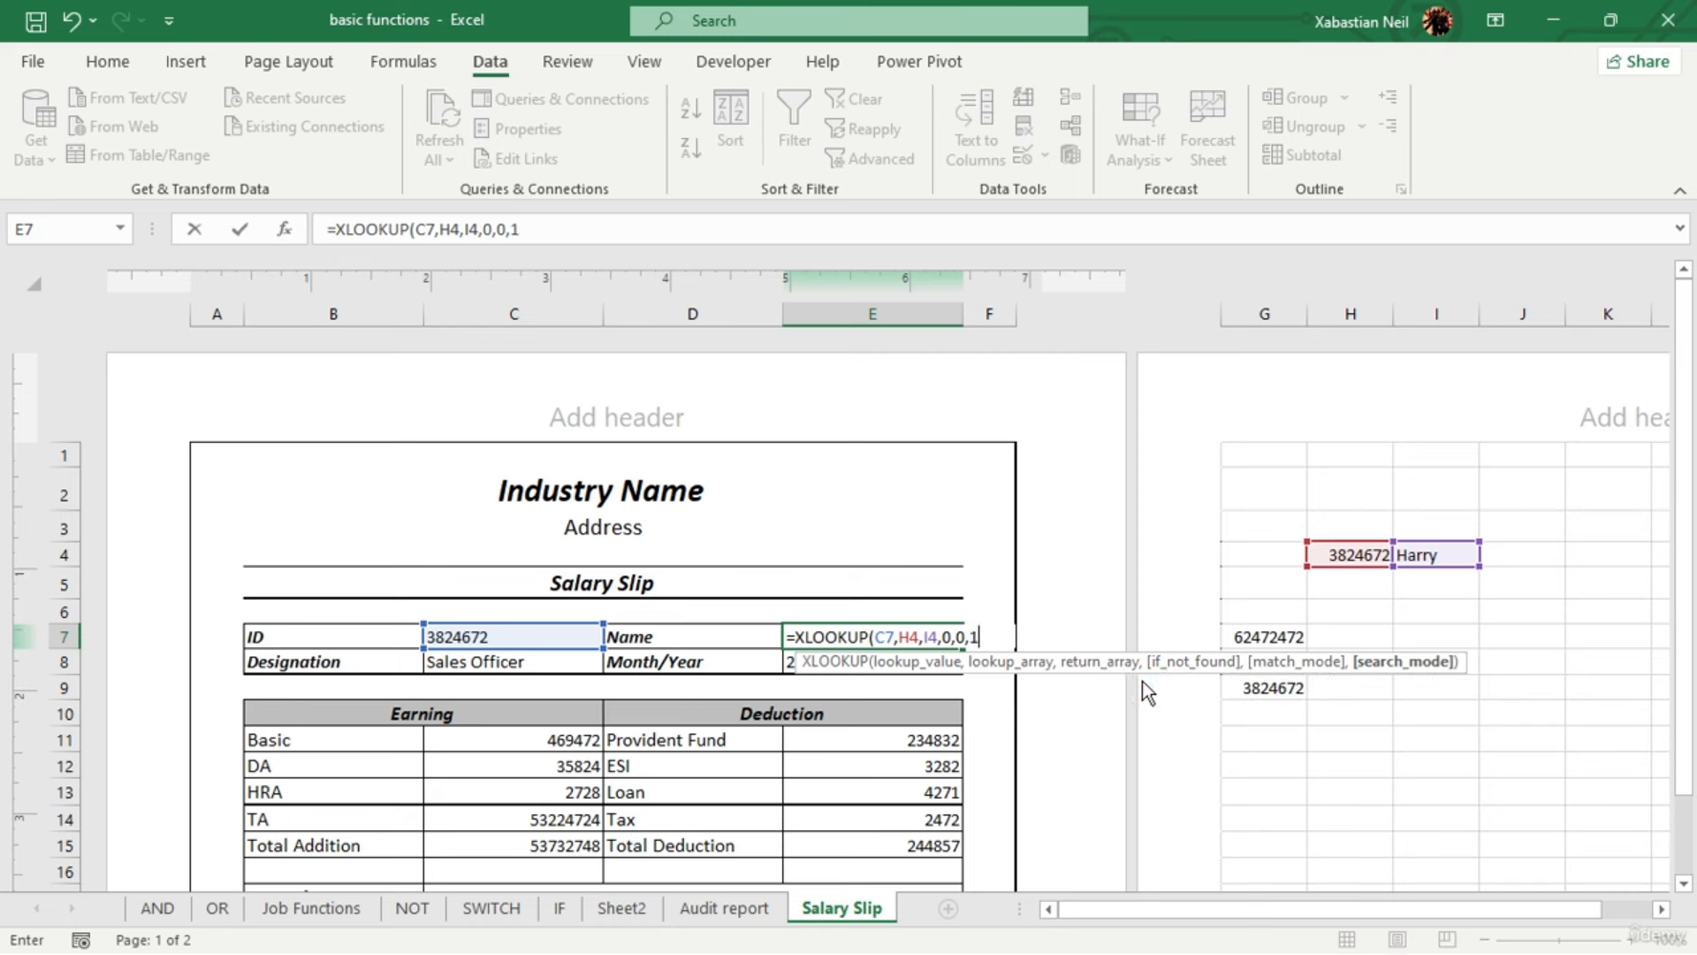
text())
key(Return)
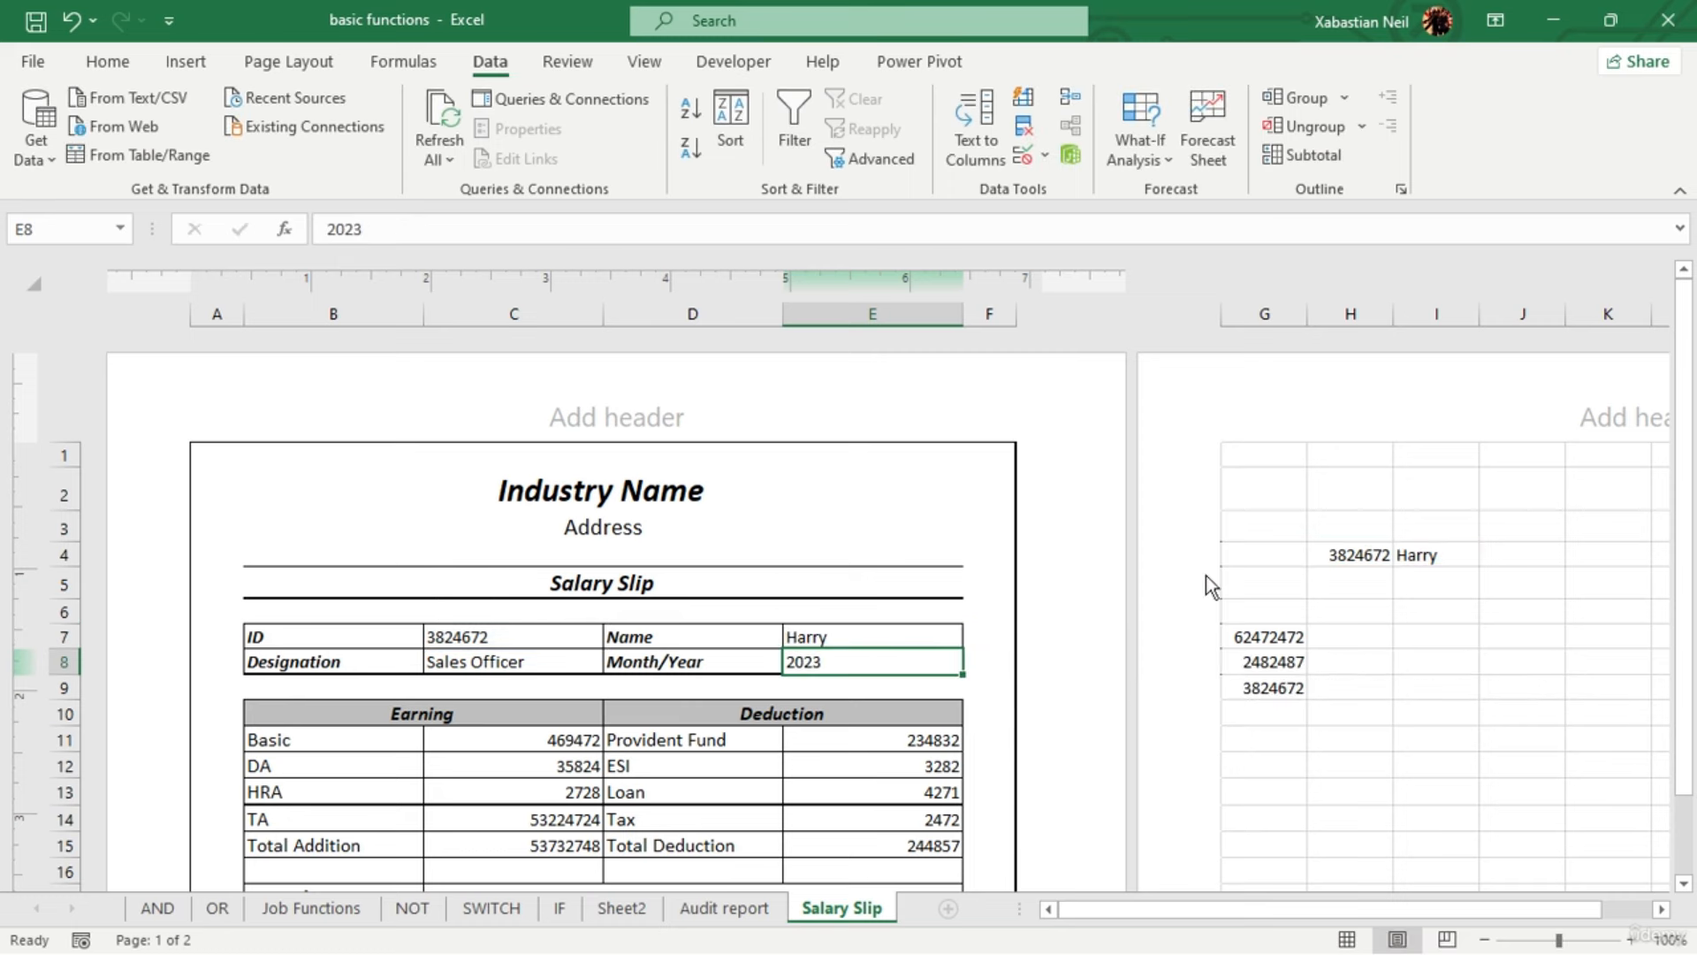
Review the ID choices in C7's dropdown and the lookup formula in the Name cell E7
click(522, 637)
click(614, 637)
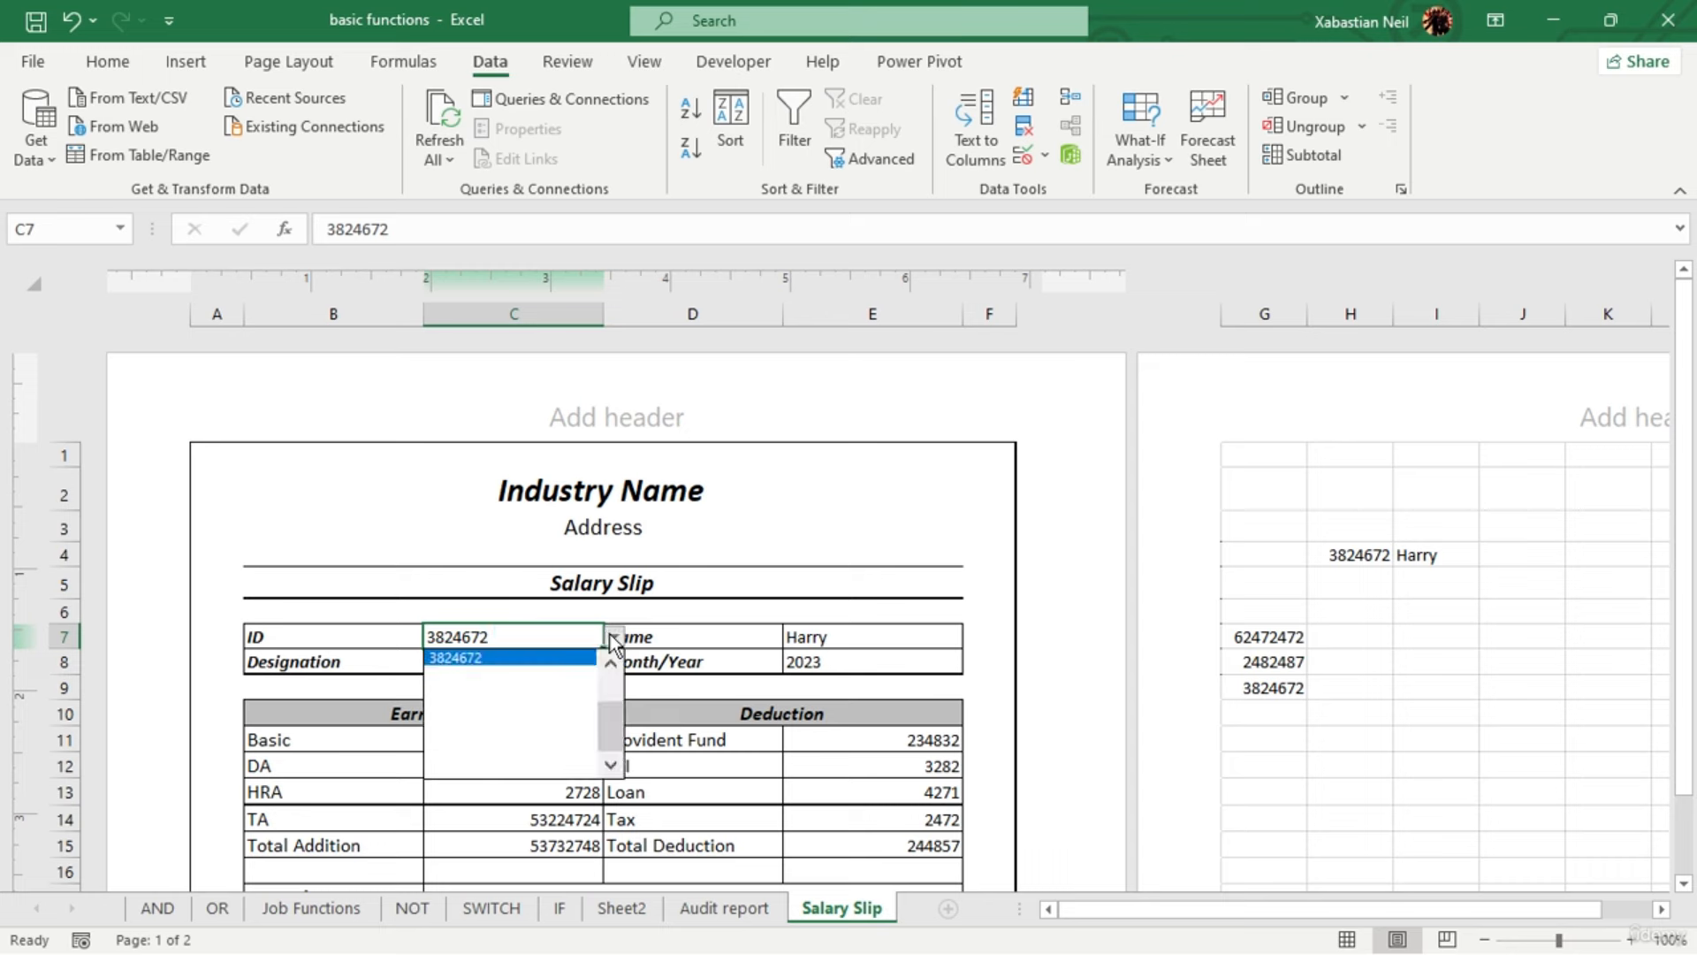
click(1069, 691)
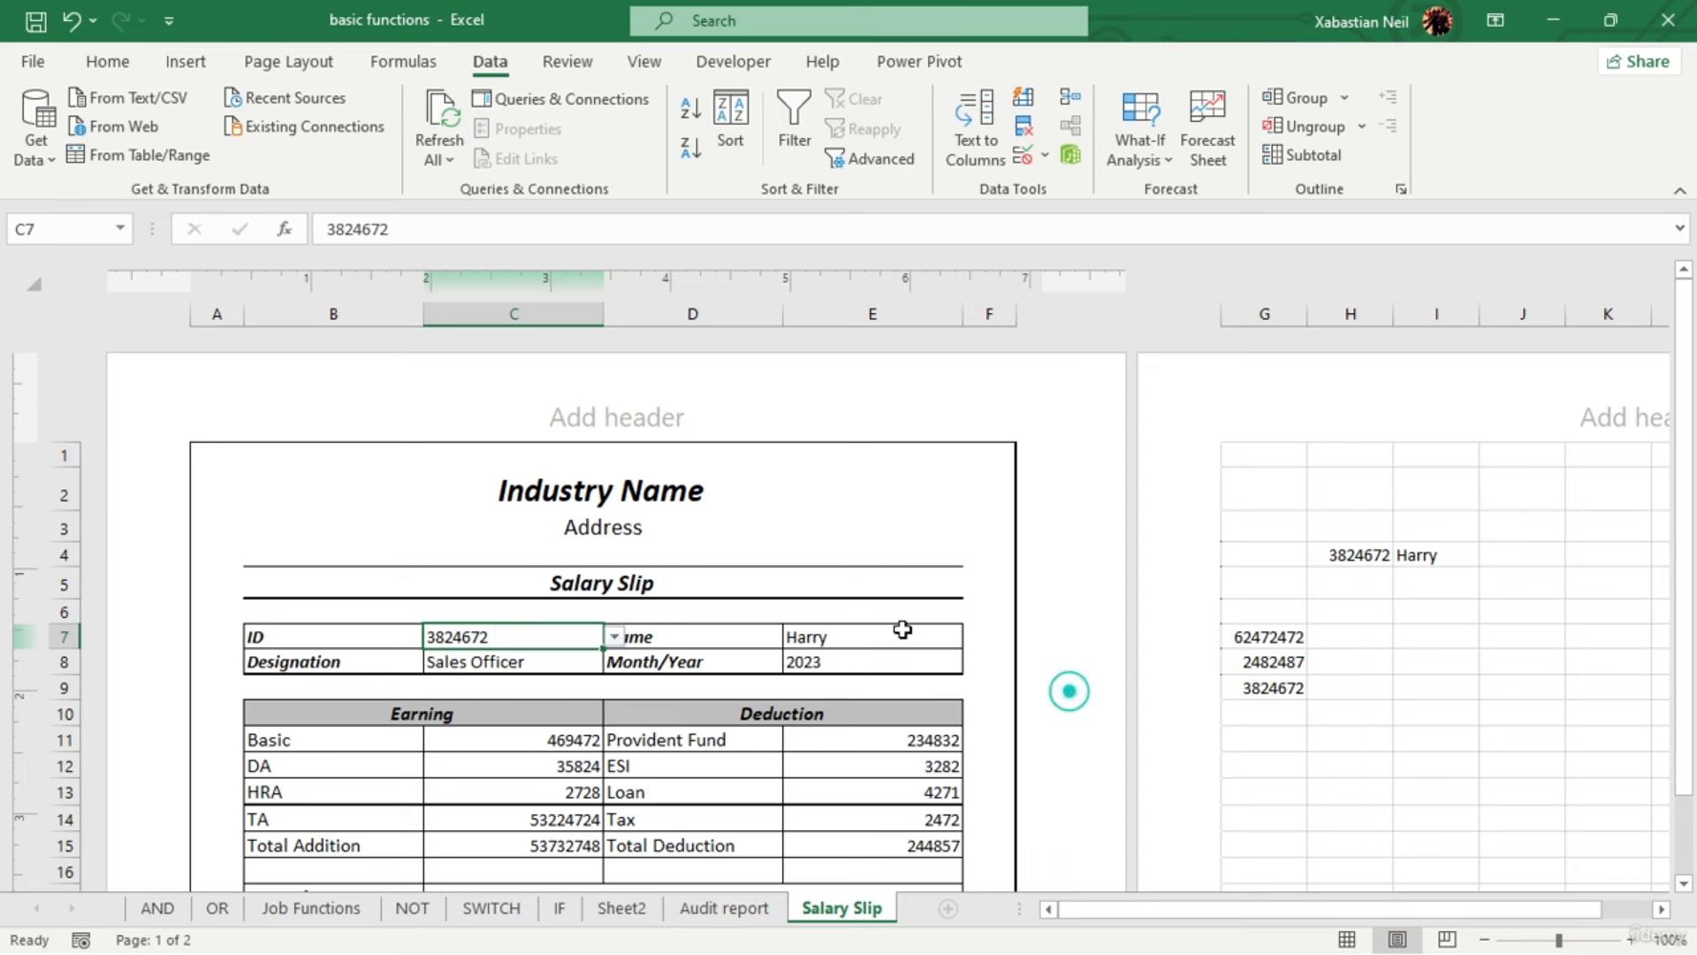
double_click(902, 629)
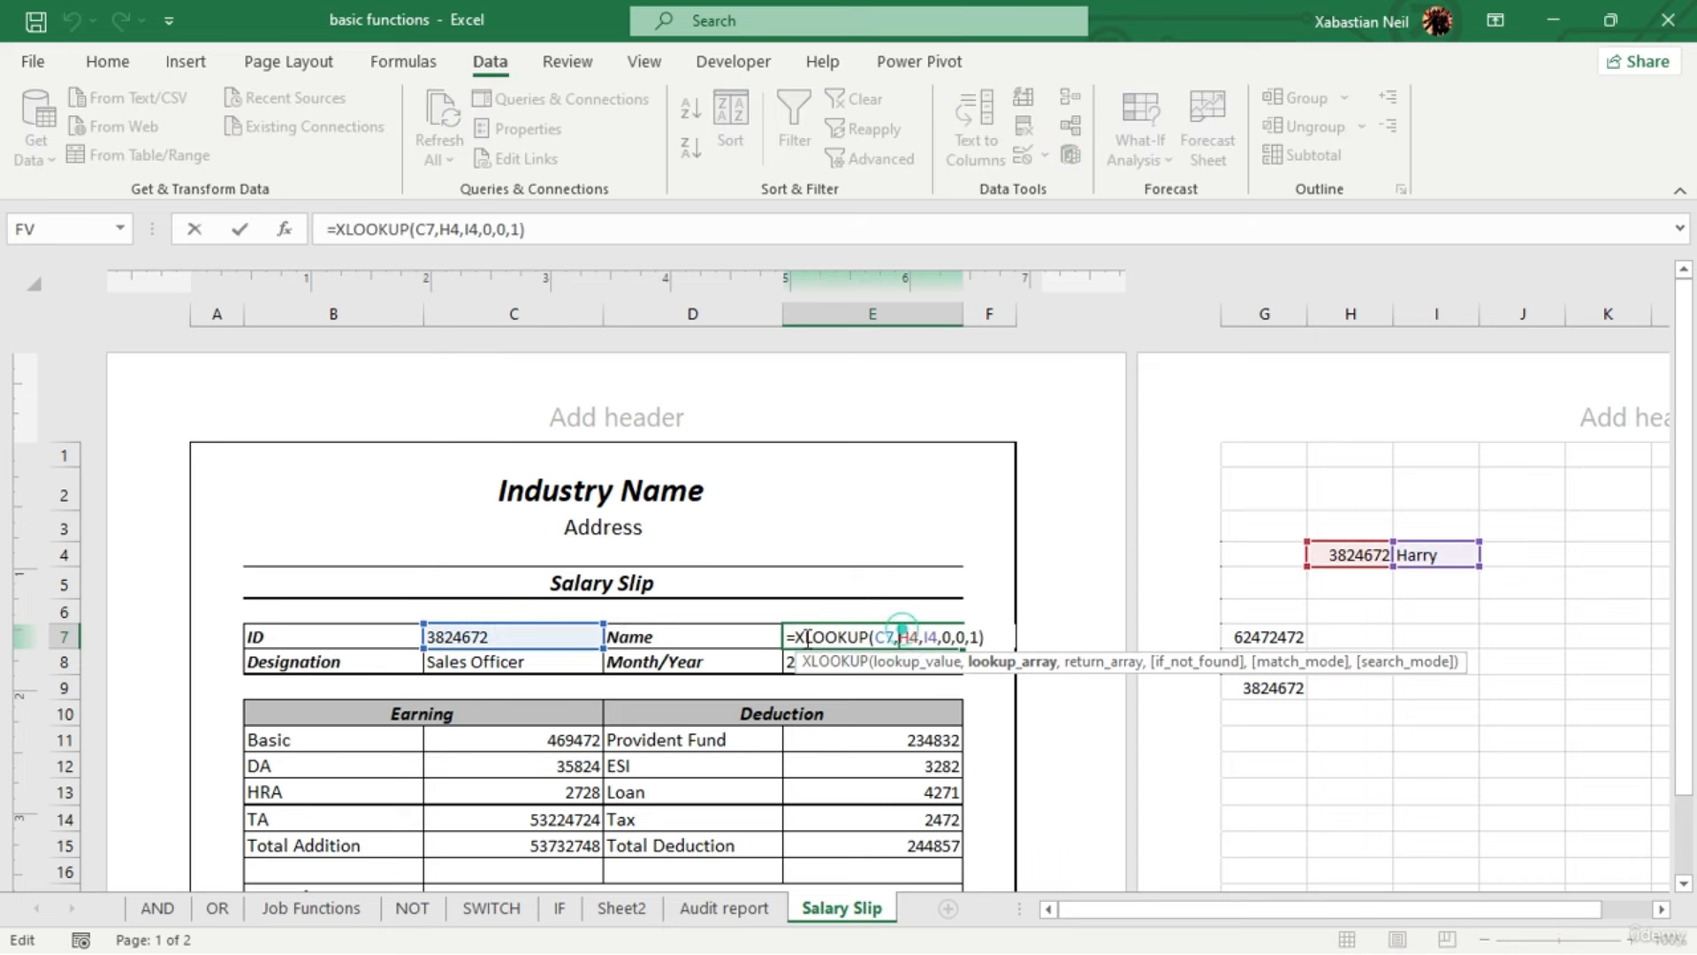
key(ctrl+Return)
click(552, 637)
click(613, 637)
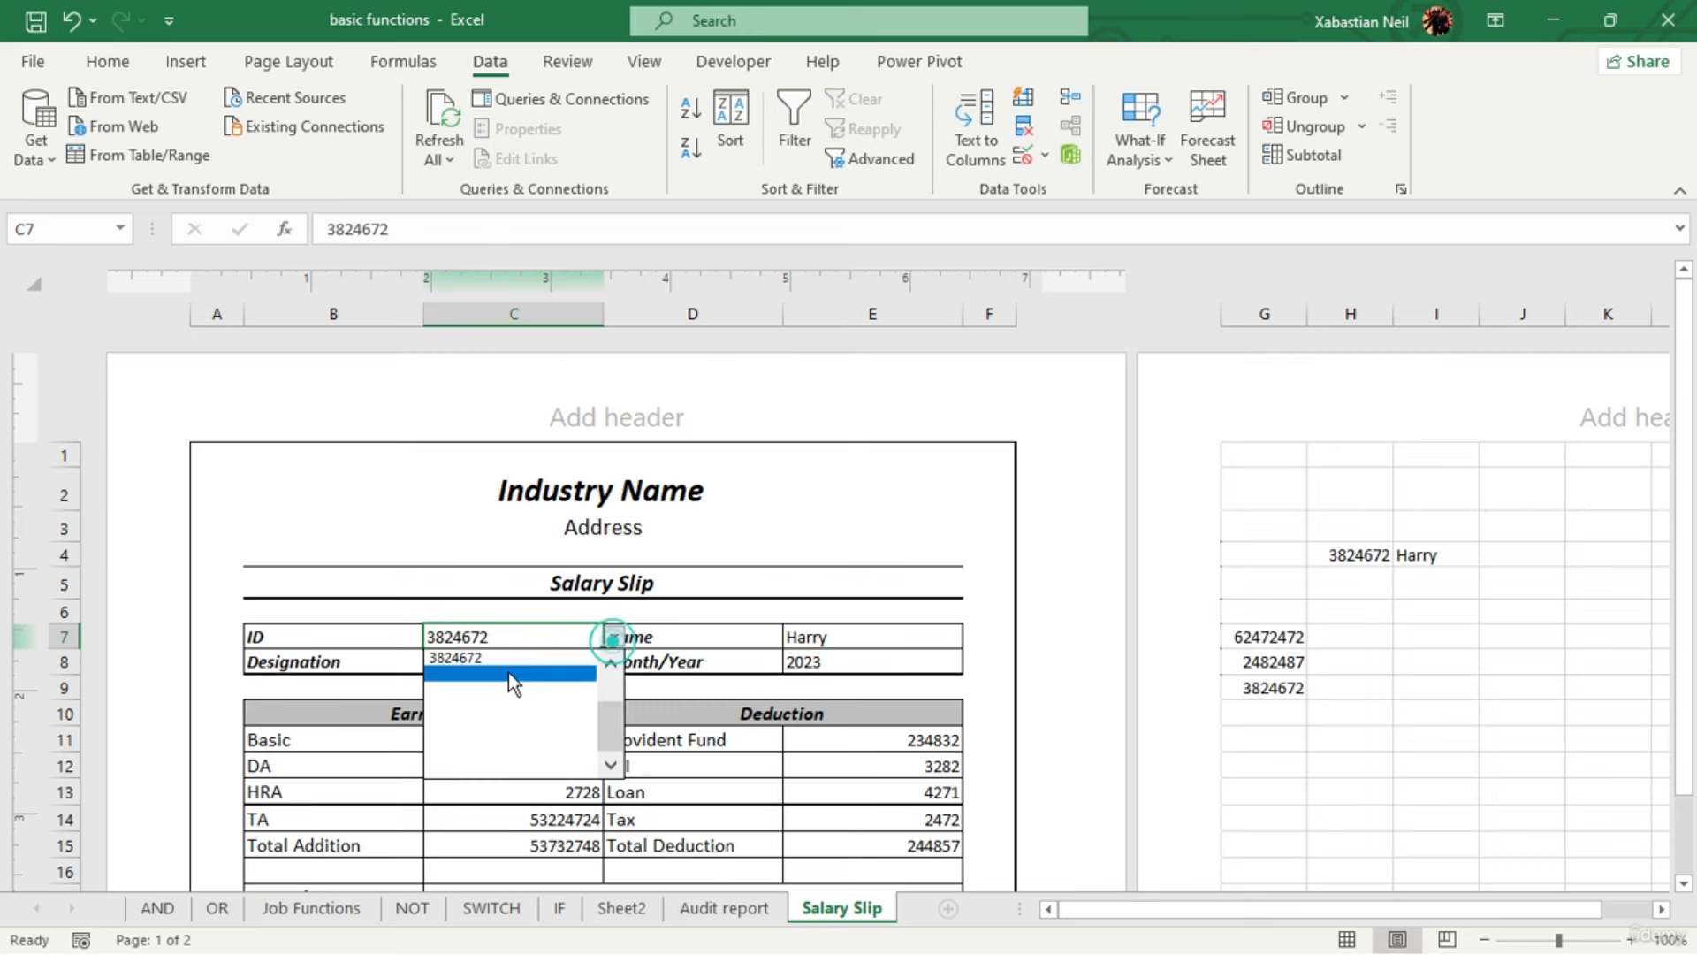
click(1107, 717)
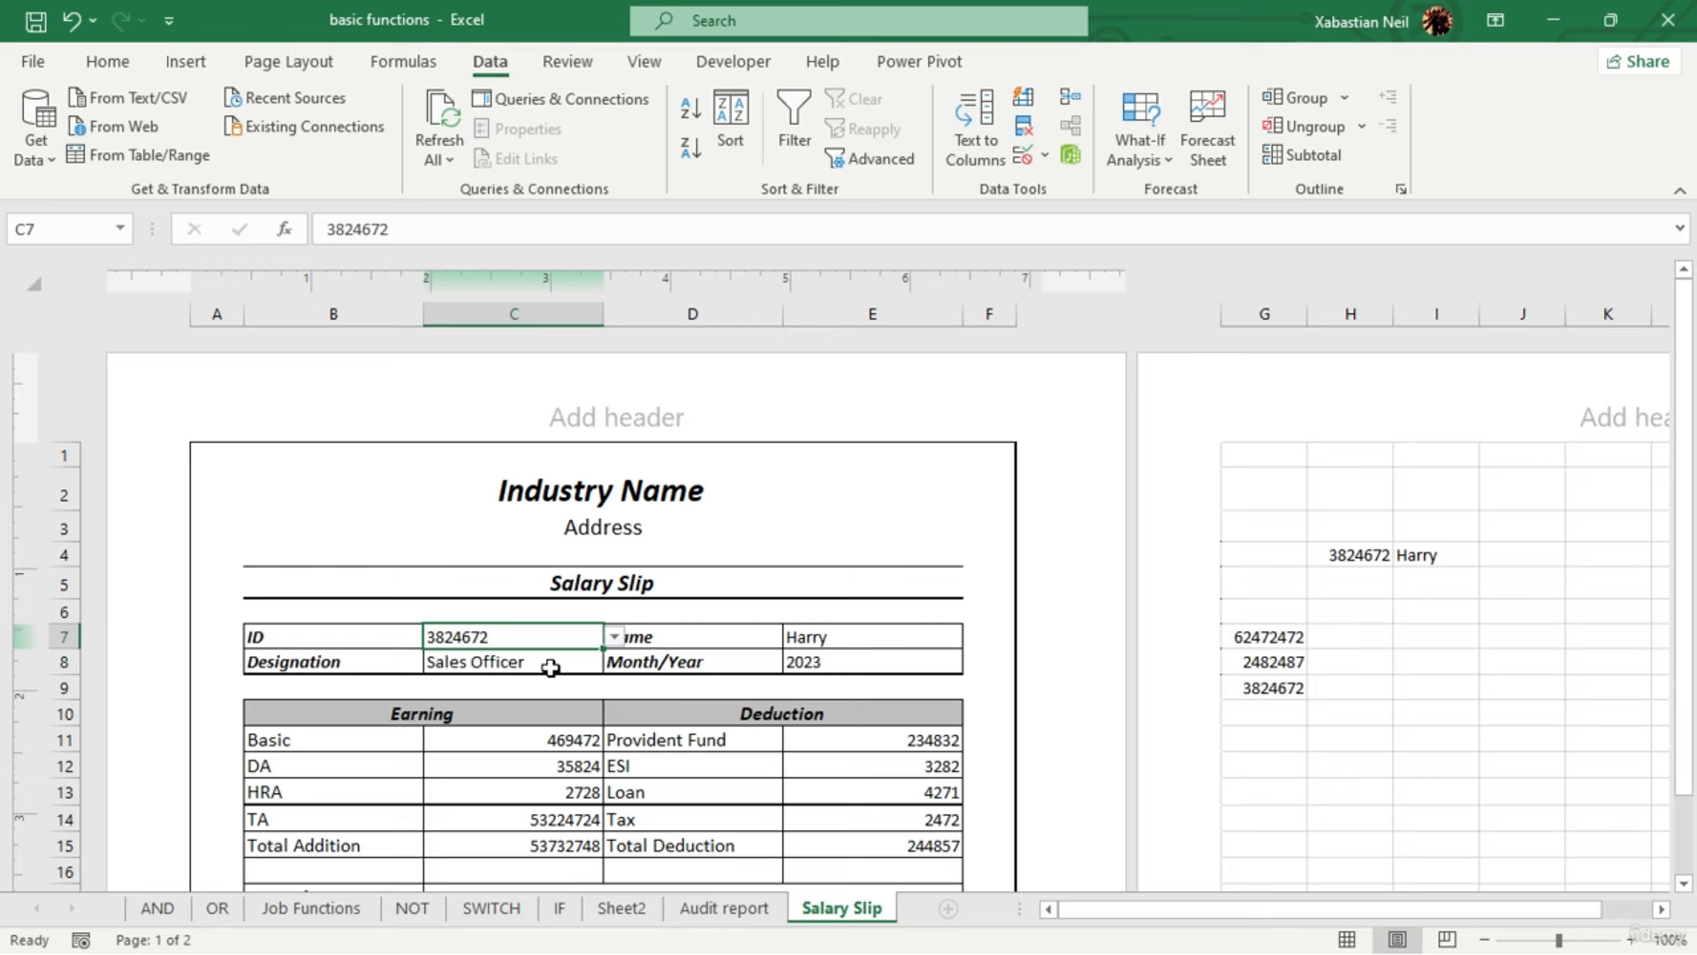
Try to spell out the net salary in the Salary in Words cell C18 with =spell, then with =spellwords
scroll(550, 668, down, 6)
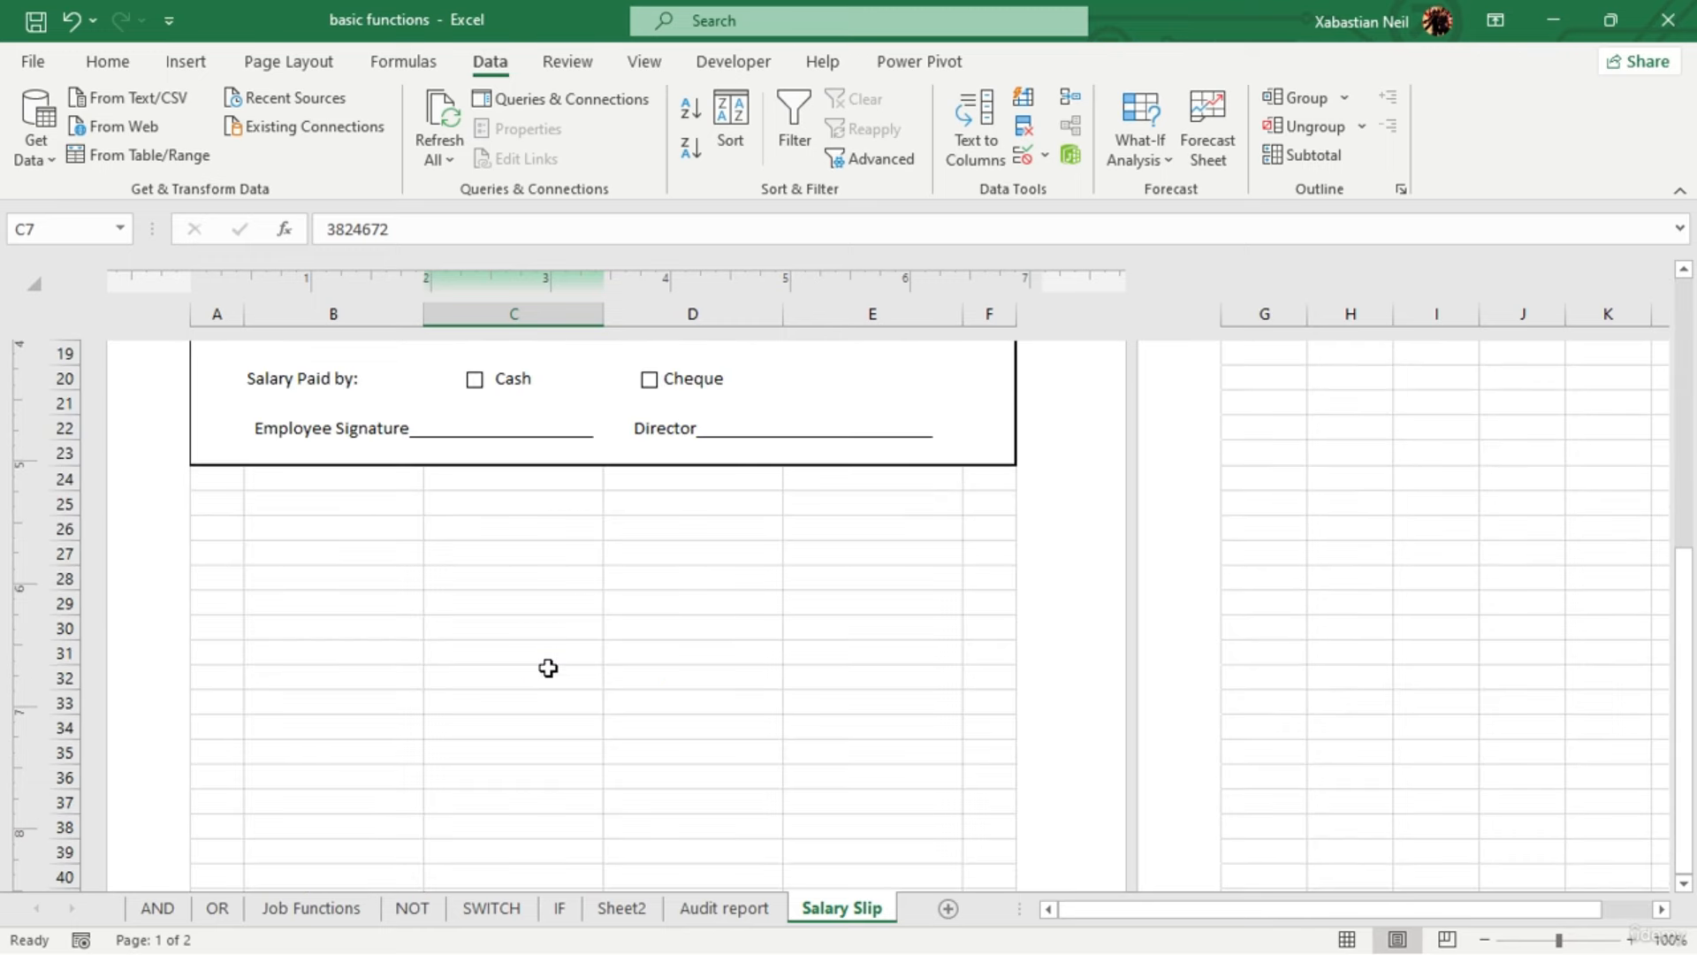
scroll(549, 668, up, 2)
double_click(561, 485)
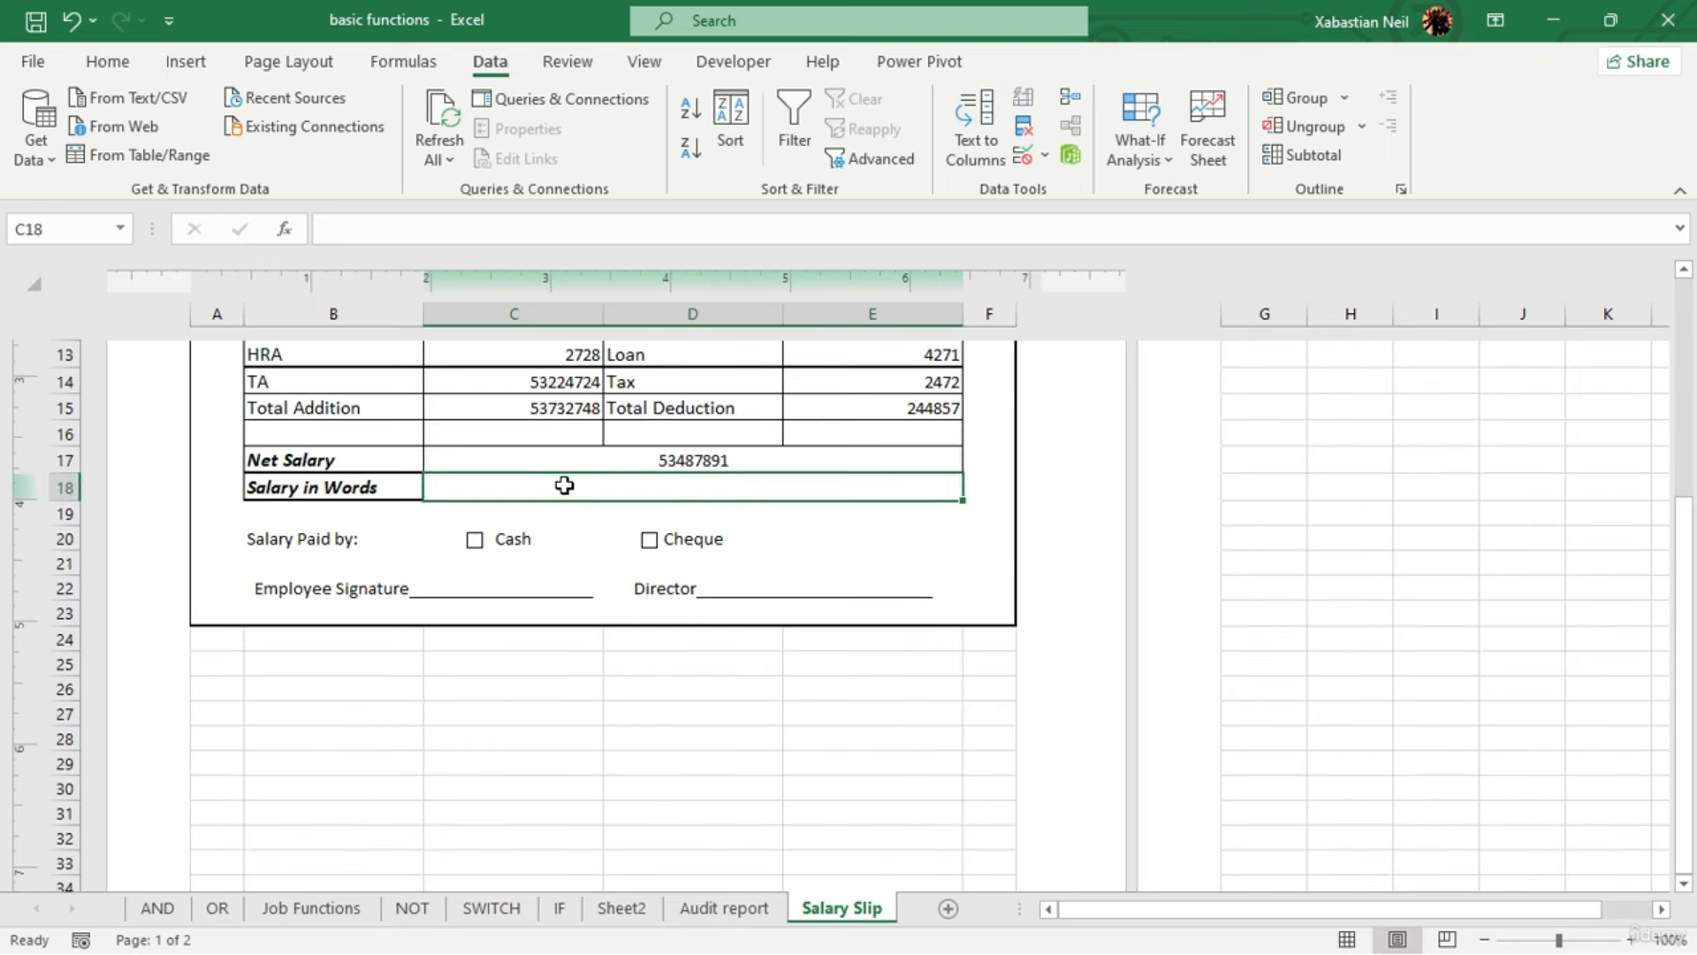
text(=)
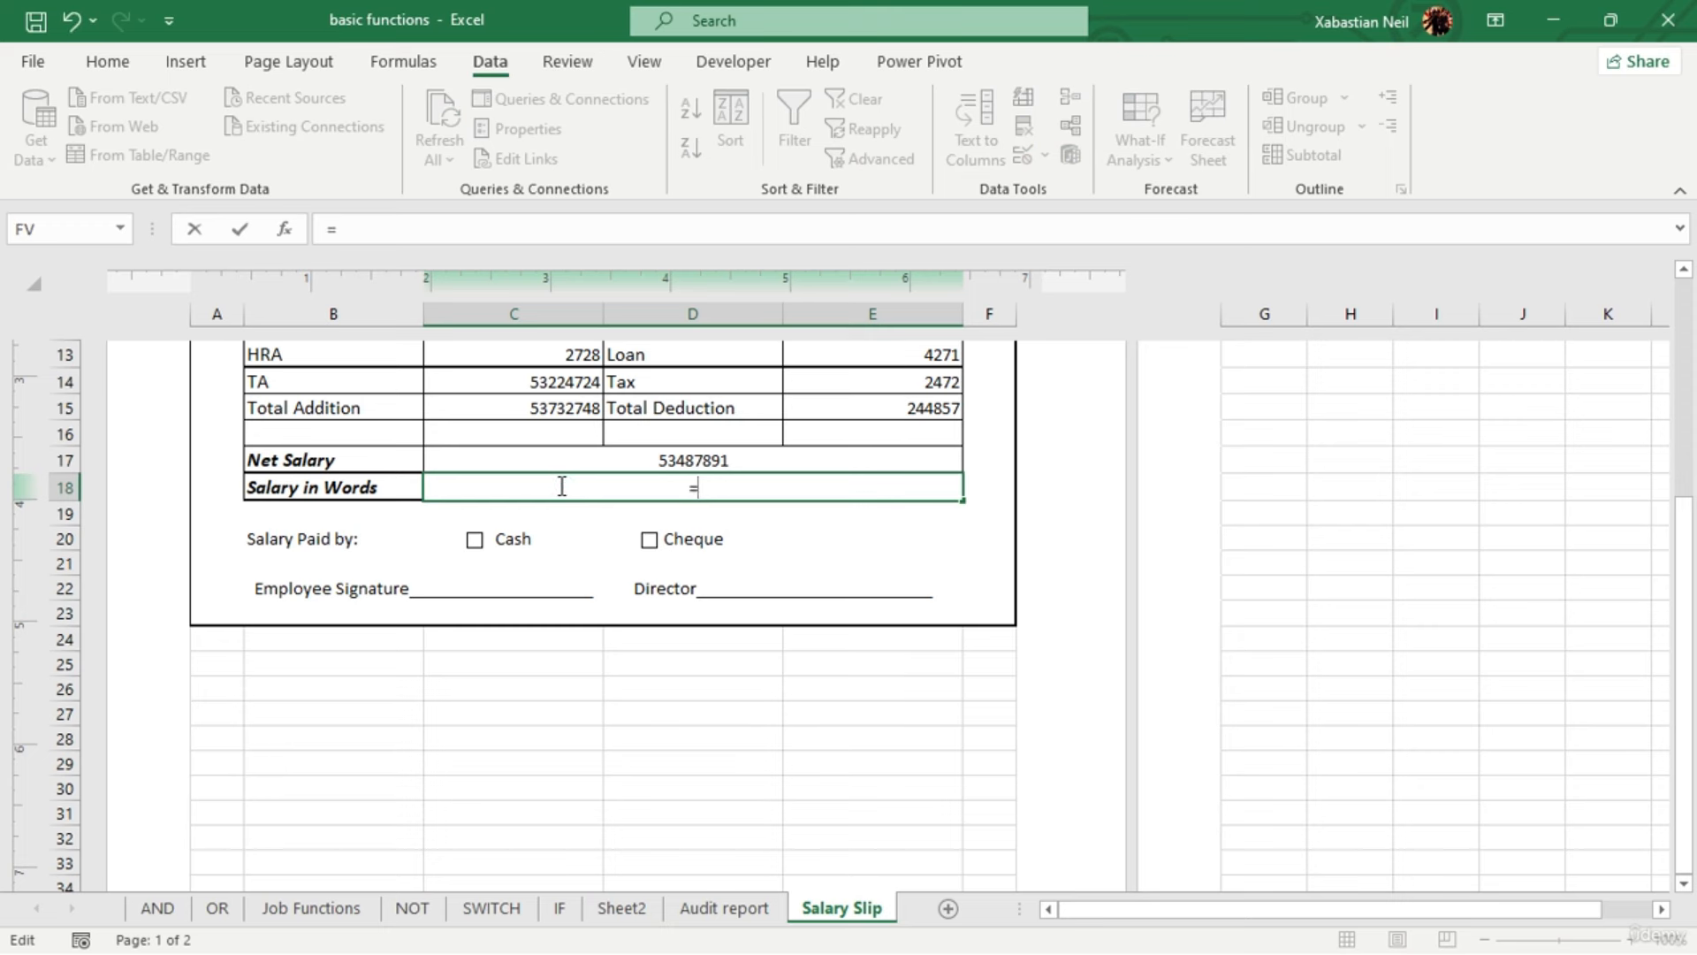
text(spee)
key(BackSpace)
text(ll)
key(Tab)
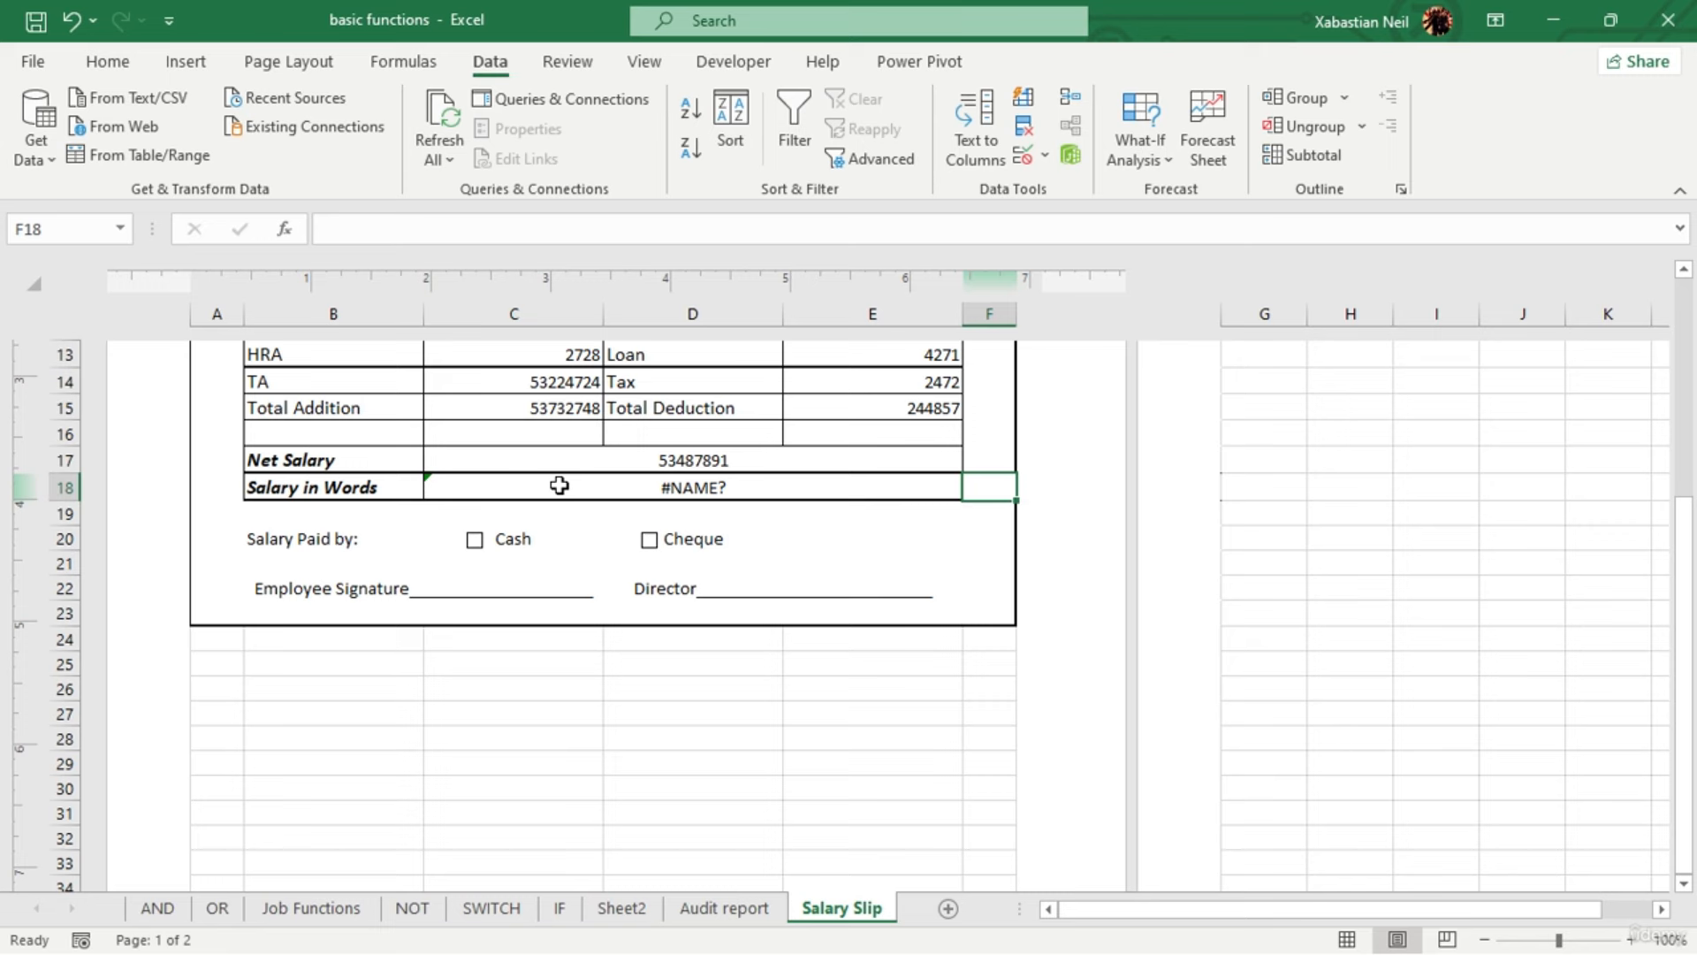
double_click(756, 478)
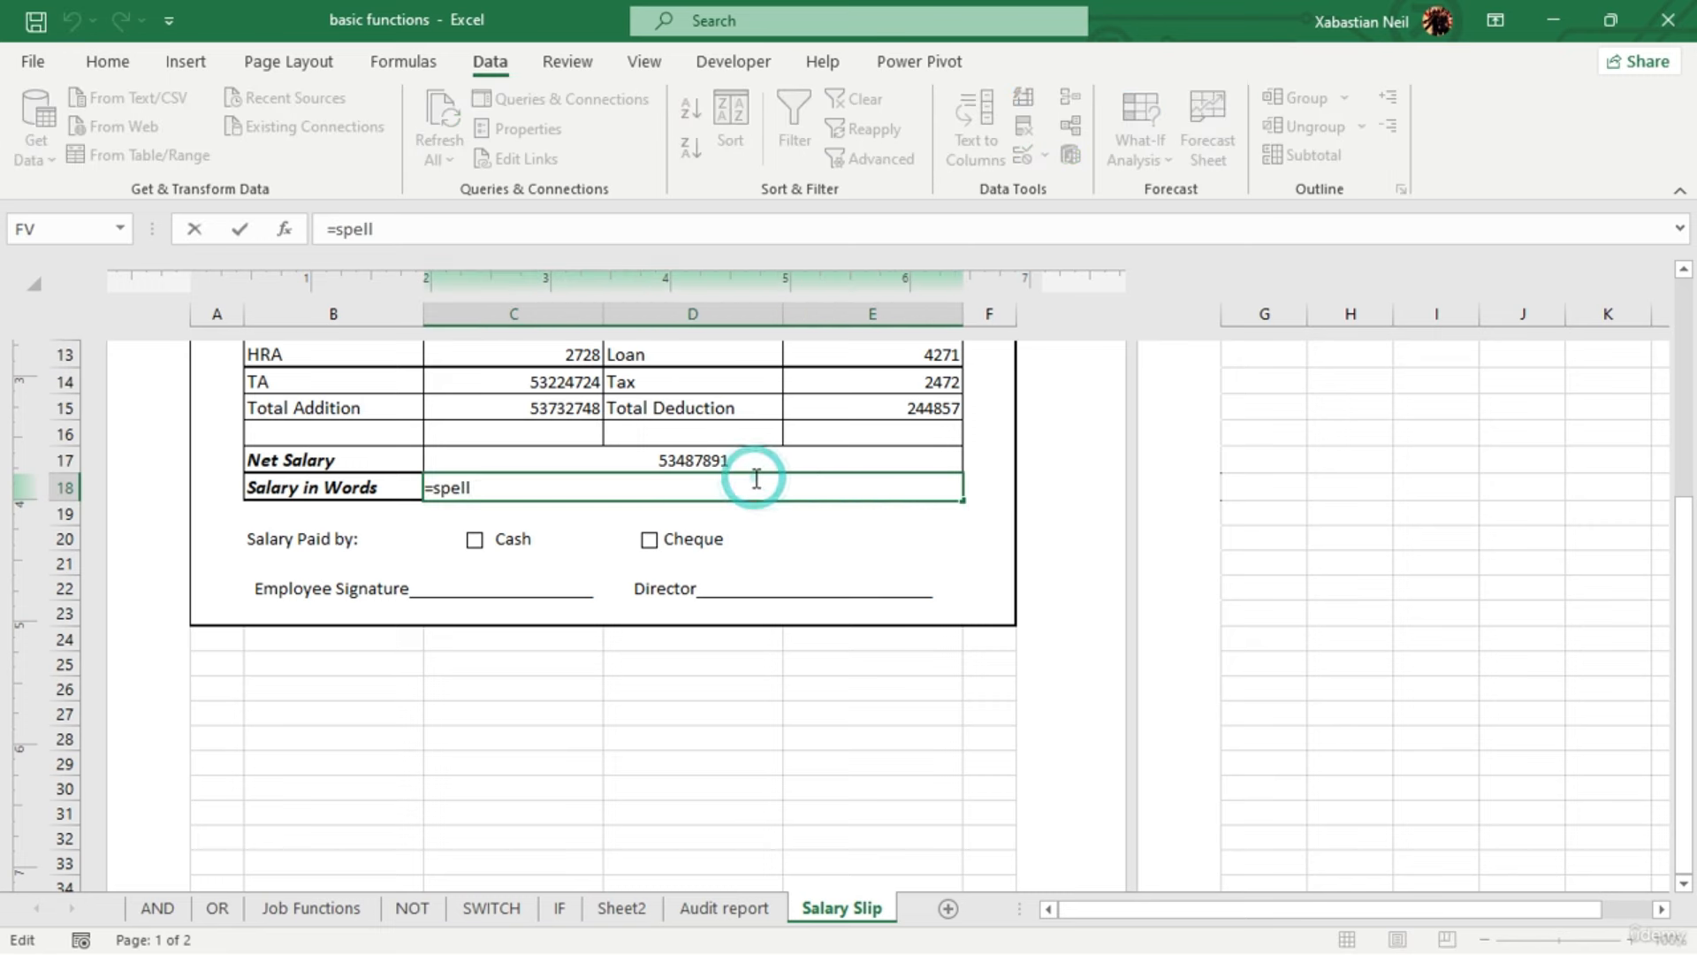
text(words)
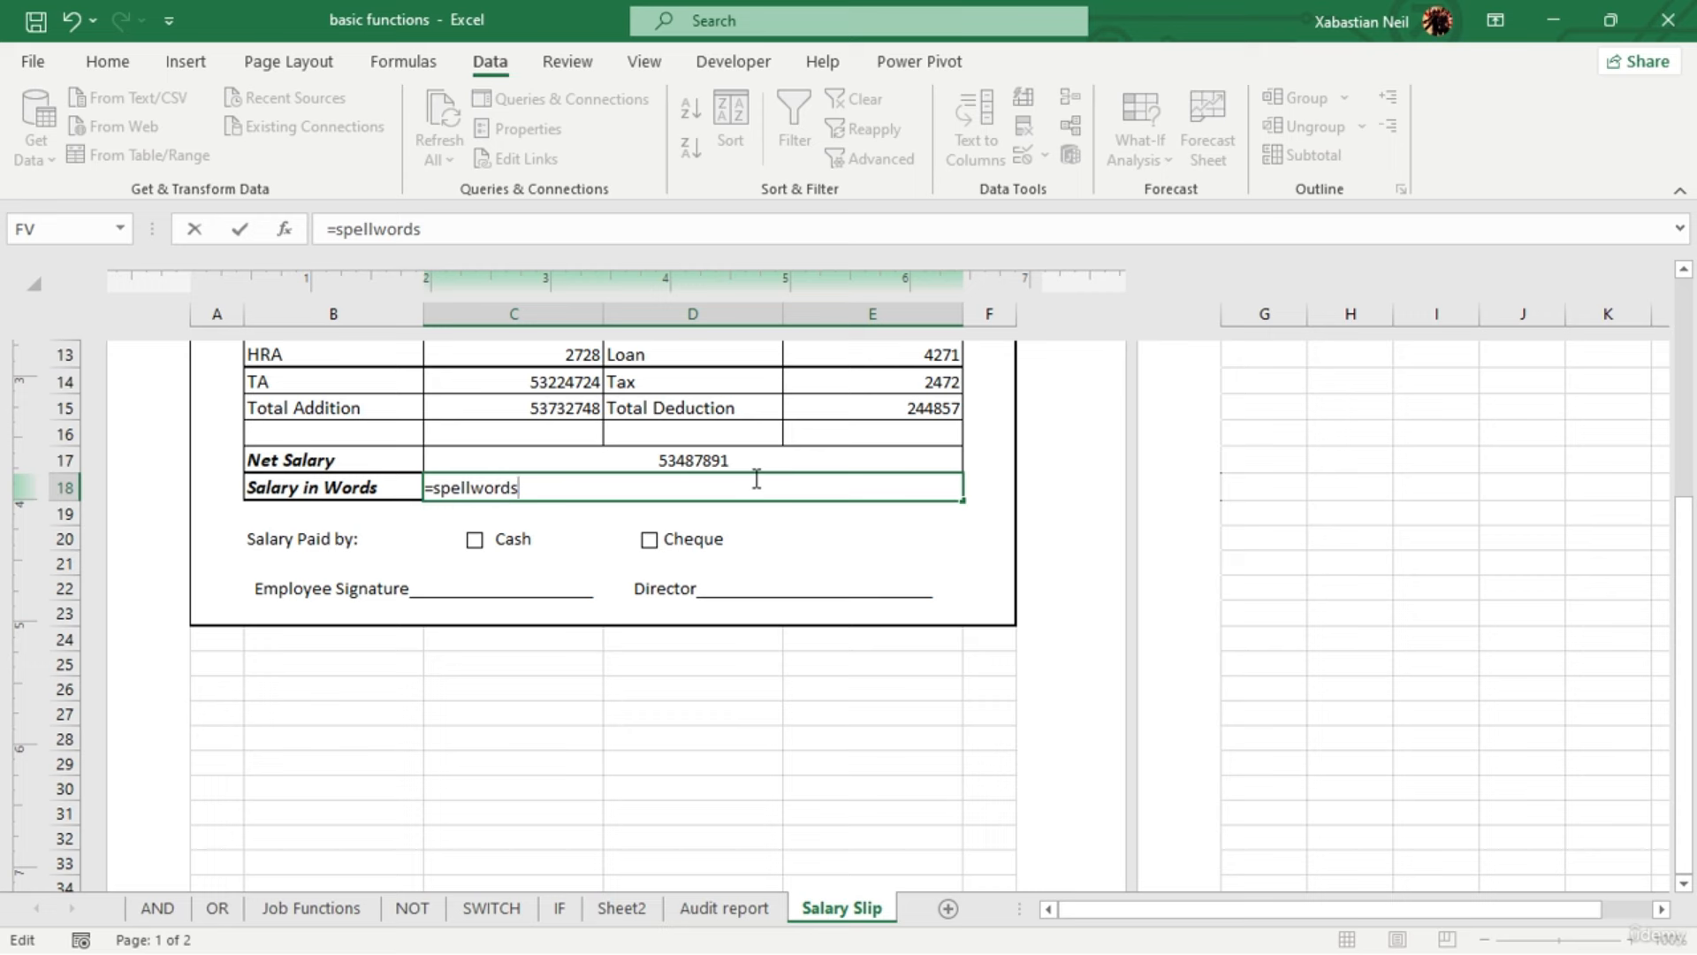
key(Return)
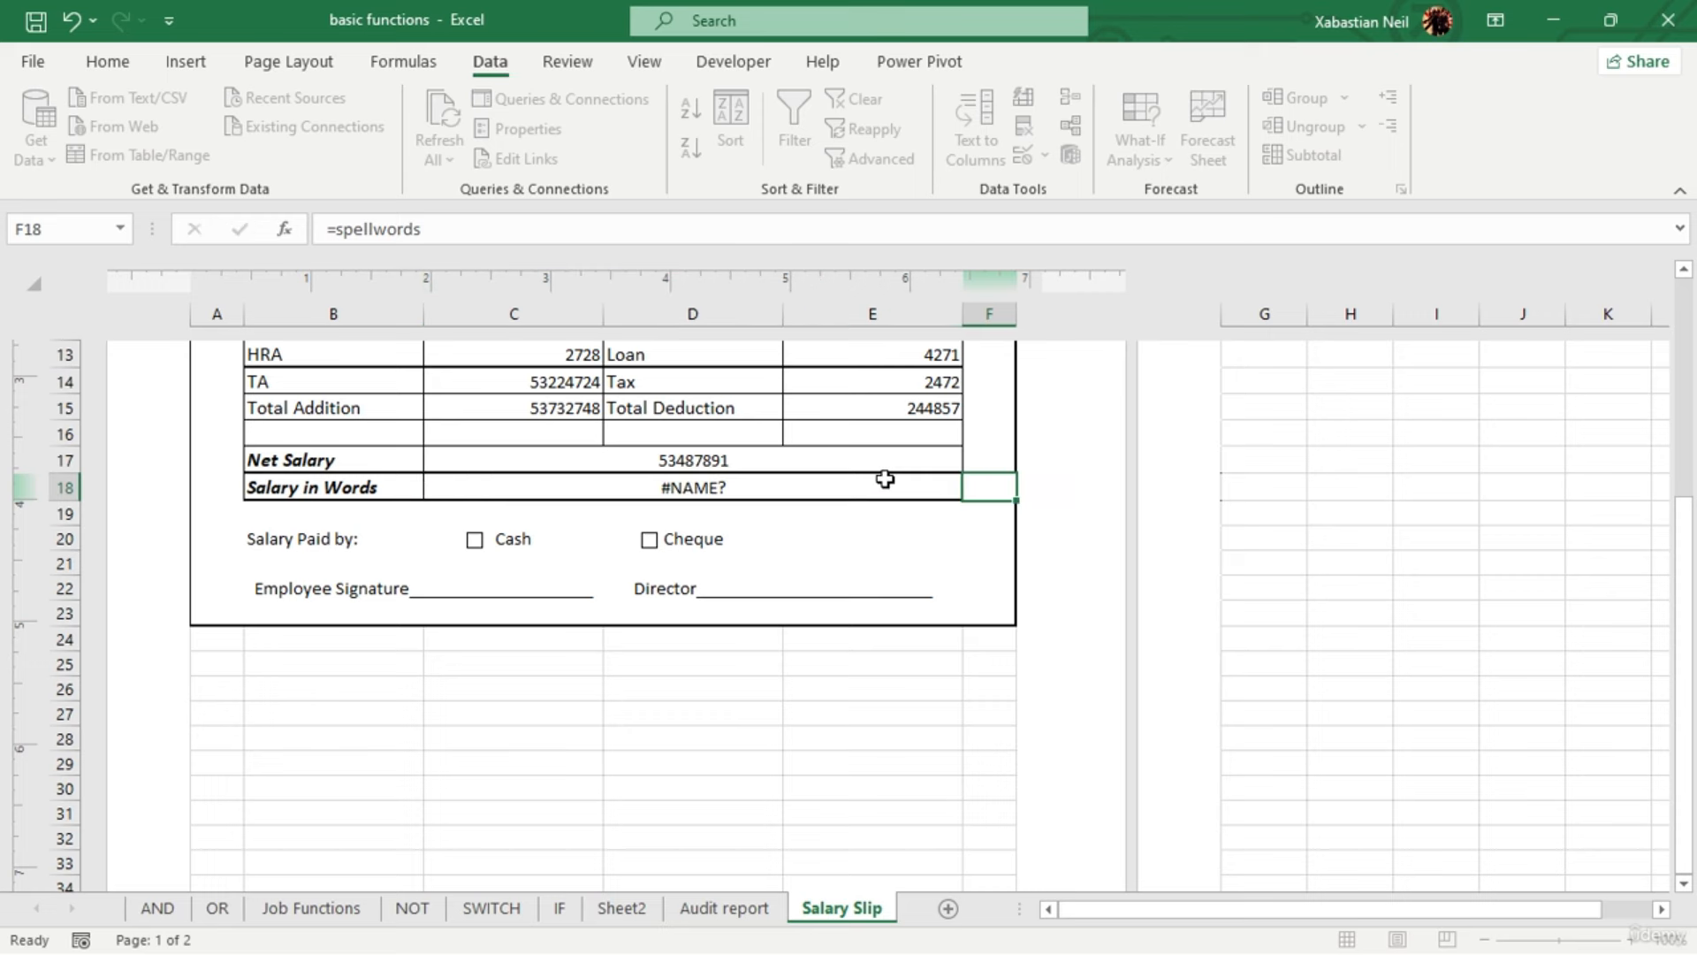
Clear the =spellwords formula from the Salary in Words cell C18
click(815, 495)
click(750, 455)
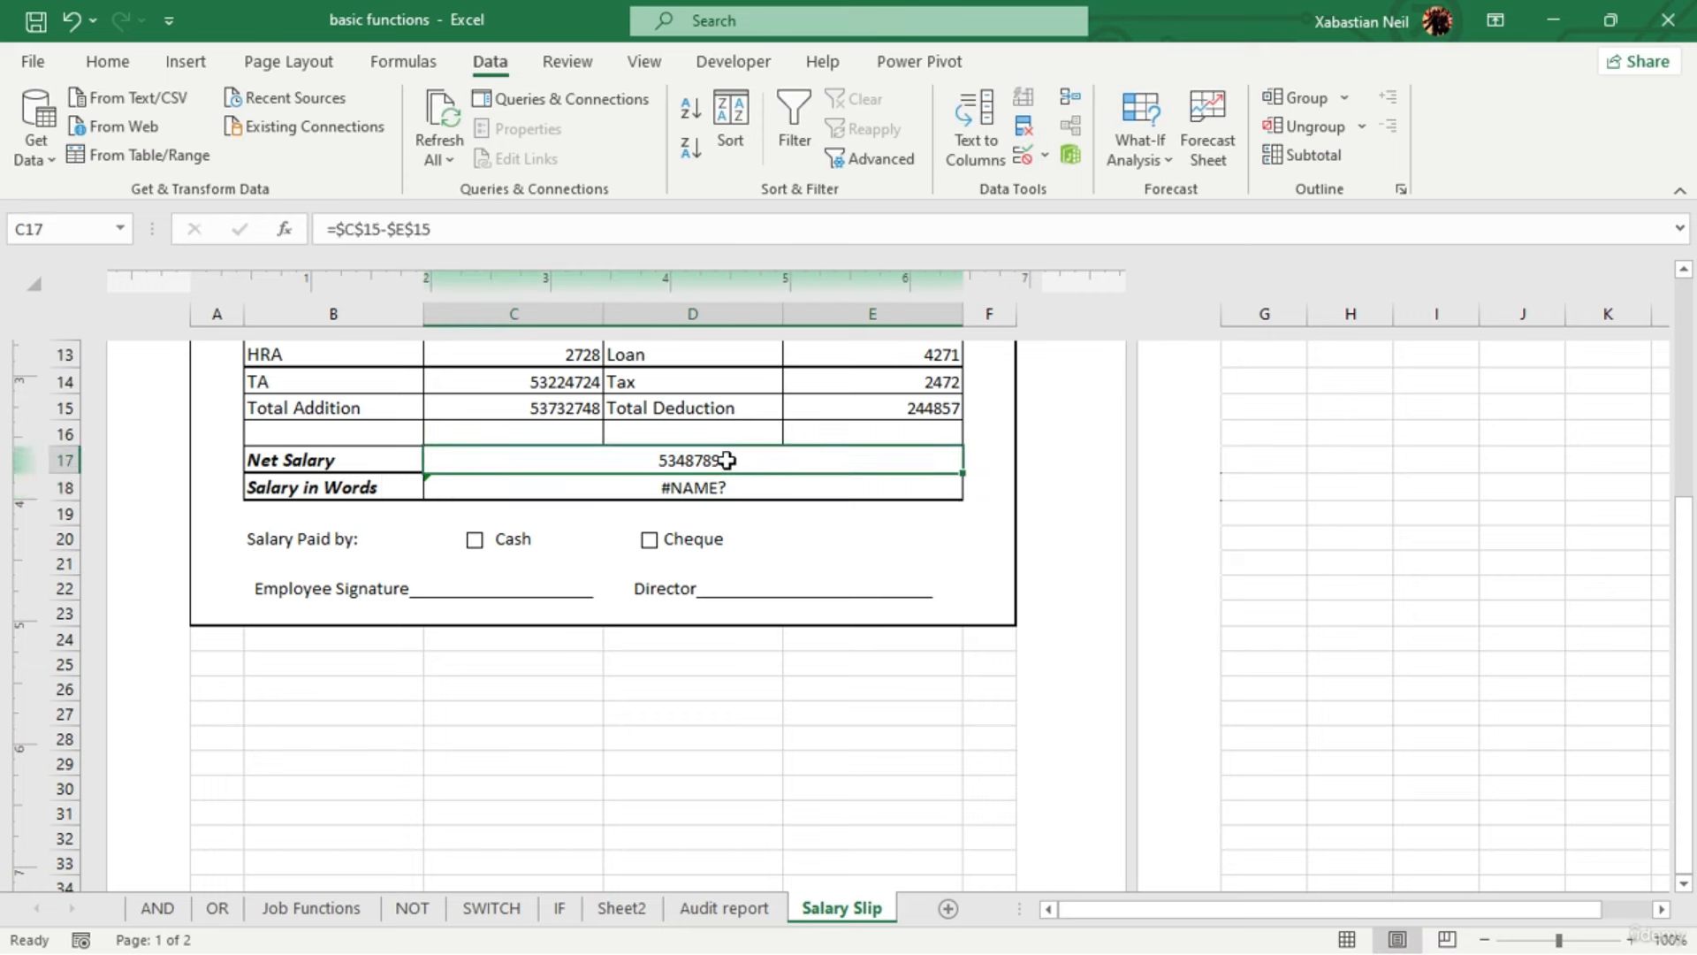
double_click(806, 488)
key(BackSpace)
key(BackSpace)
key(BackSpace)
key(BackSpace)
key(BackSpace)
key(BackSpace)
key(BackSpace)
key(BackSpace)
key(BackSpace)
key(BackSpace)
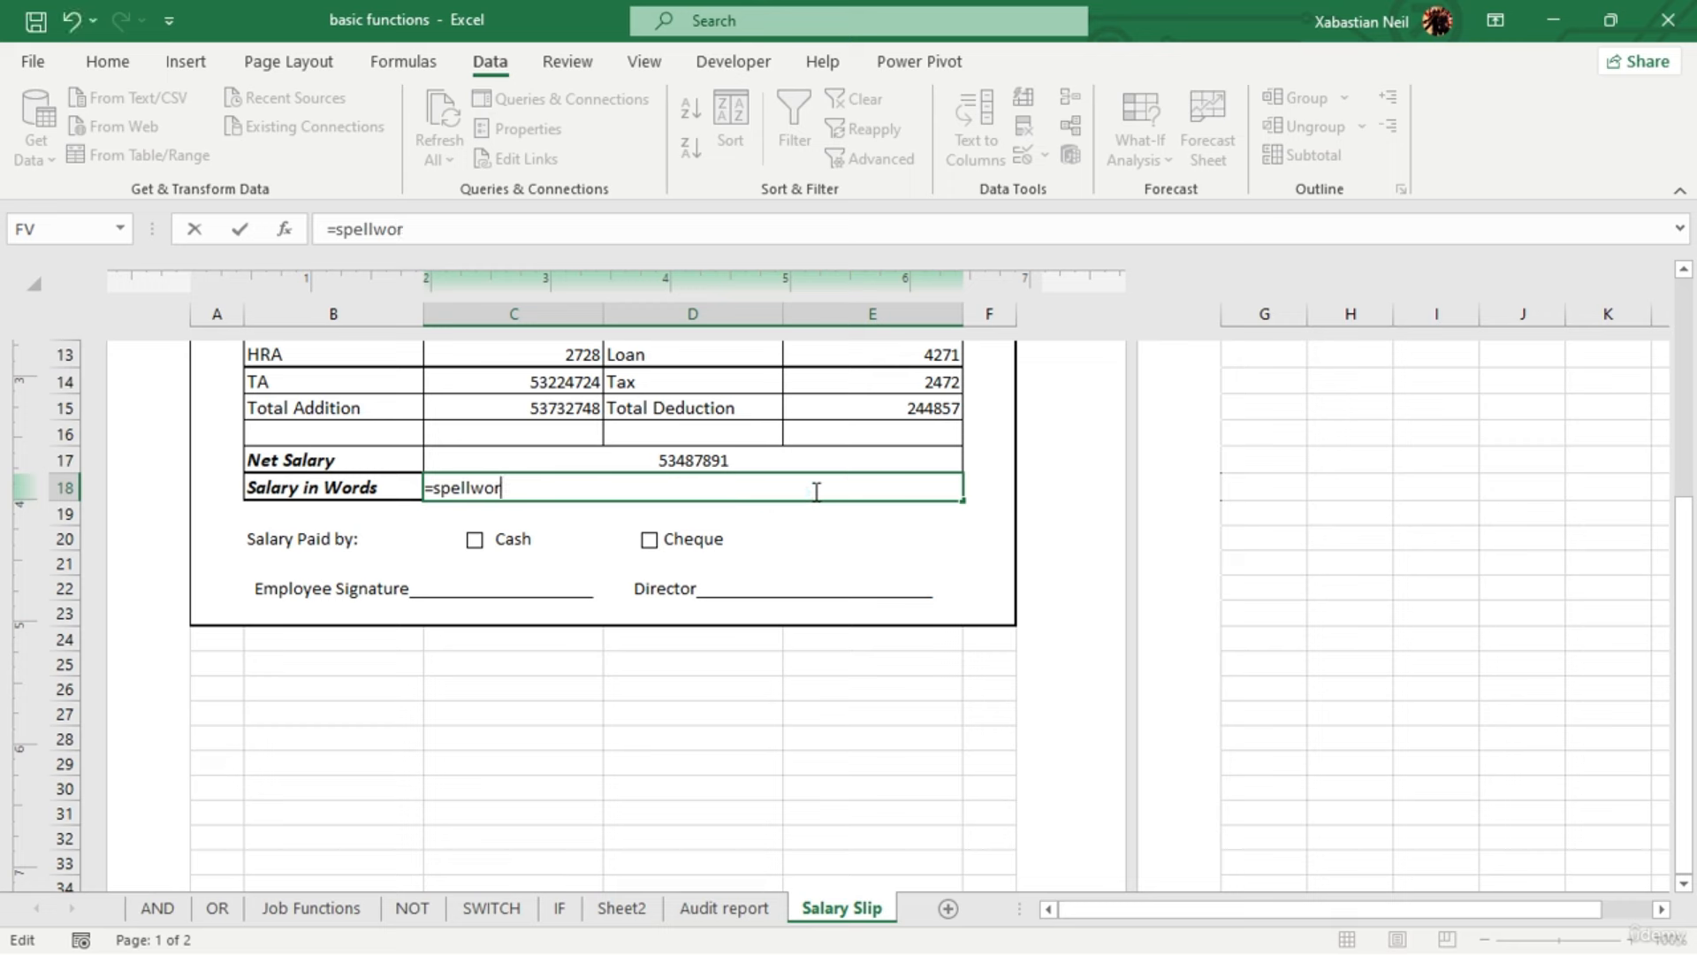
key(BackSpace)
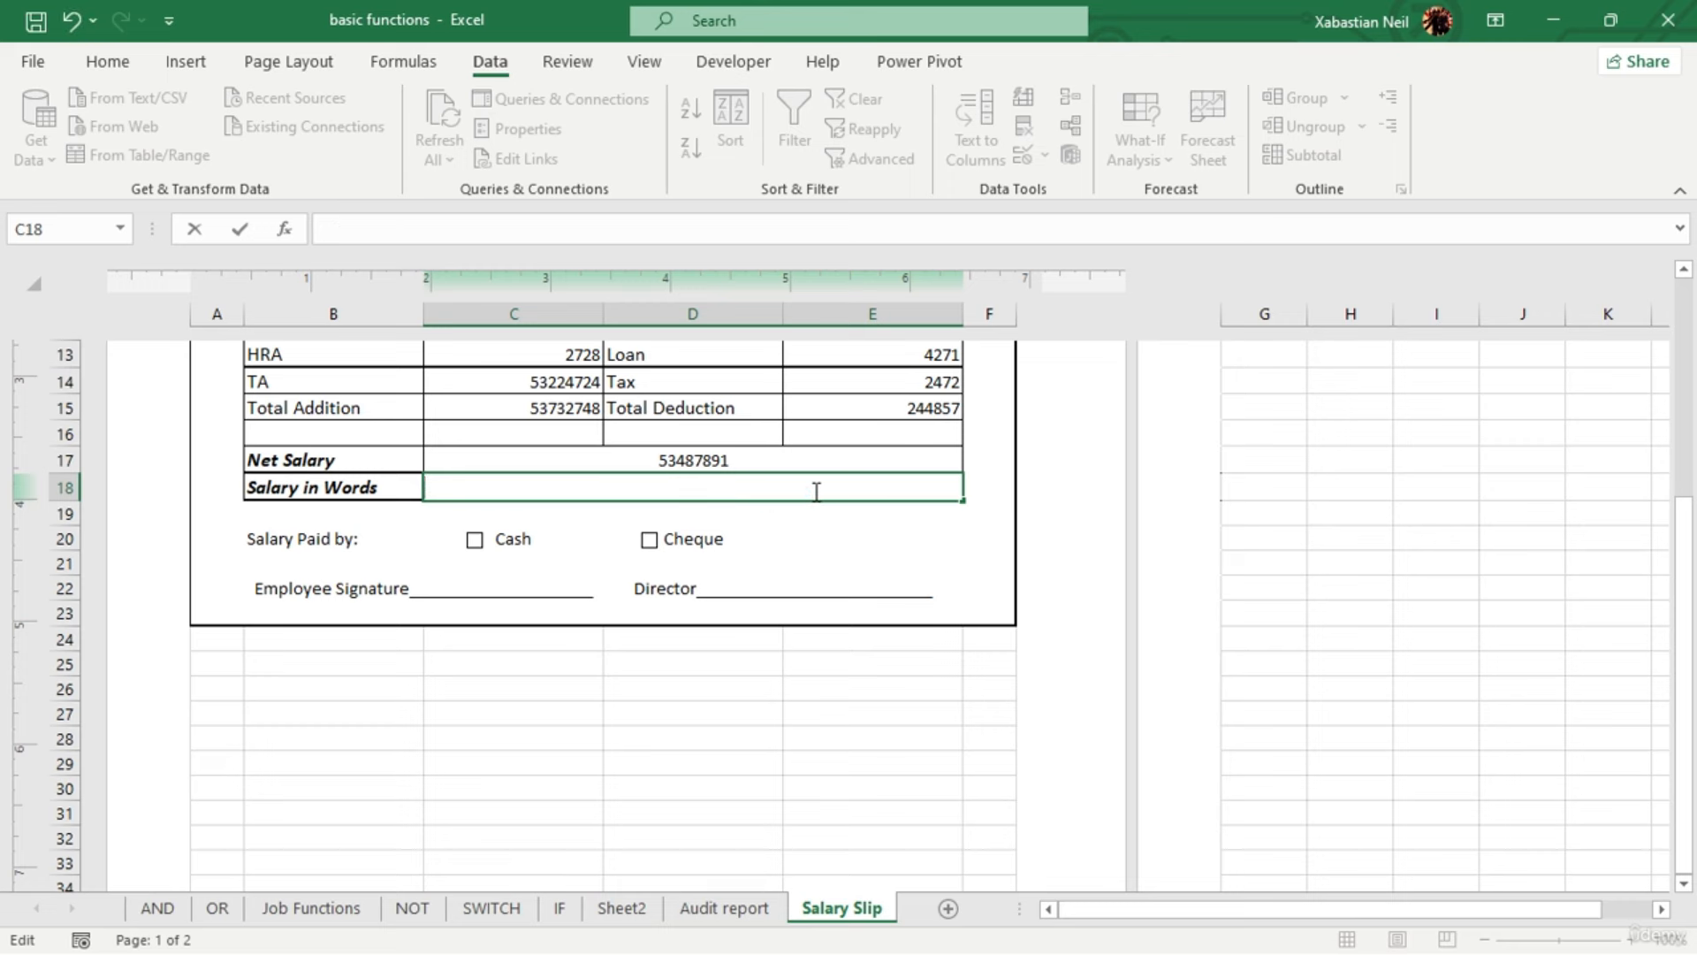
text(=spell)
key(BackSpace)
key(BackSpace)
key(BackSpace)
key(BackSpace)
key(BackSpace)
key(BackSpace)
Set the TA earning in C14 to 534 and check the Total Addition formula in C15
scroll(817, 493, up, 3)
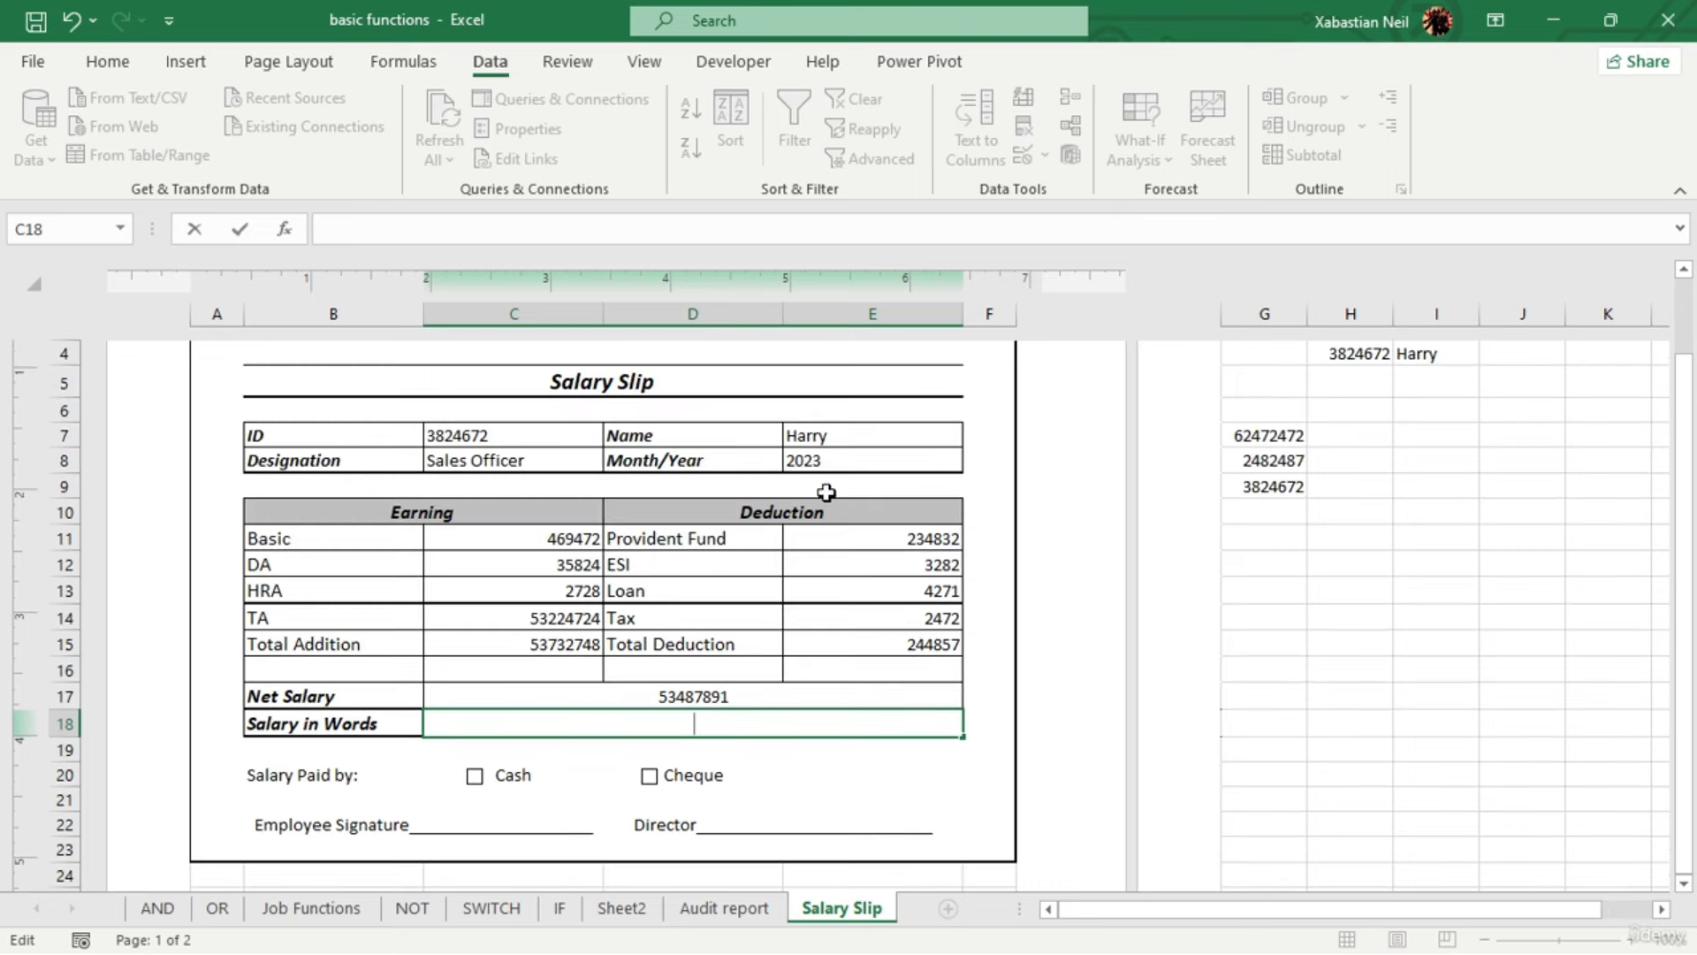
click(595, 618)
key(BackSpace)
key(BackSpace)
key(BackSpace)
key(BackSpace)
key(BackSpace)
key(BackSpace)
text(4)
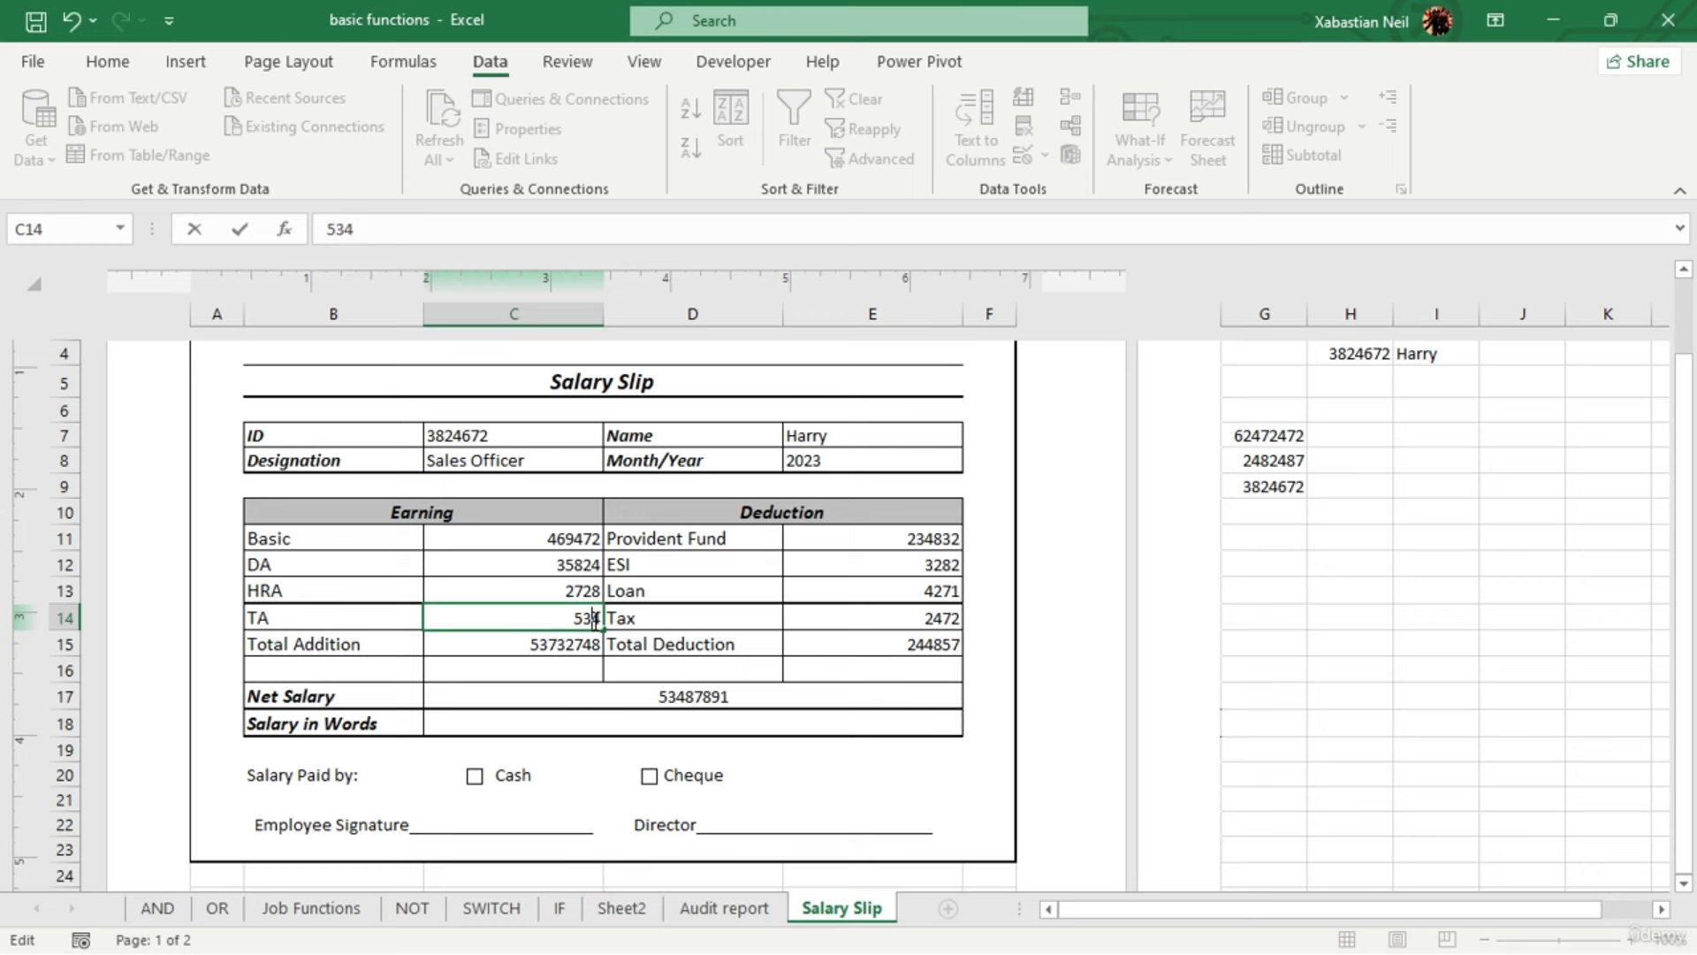
click(584, 638)
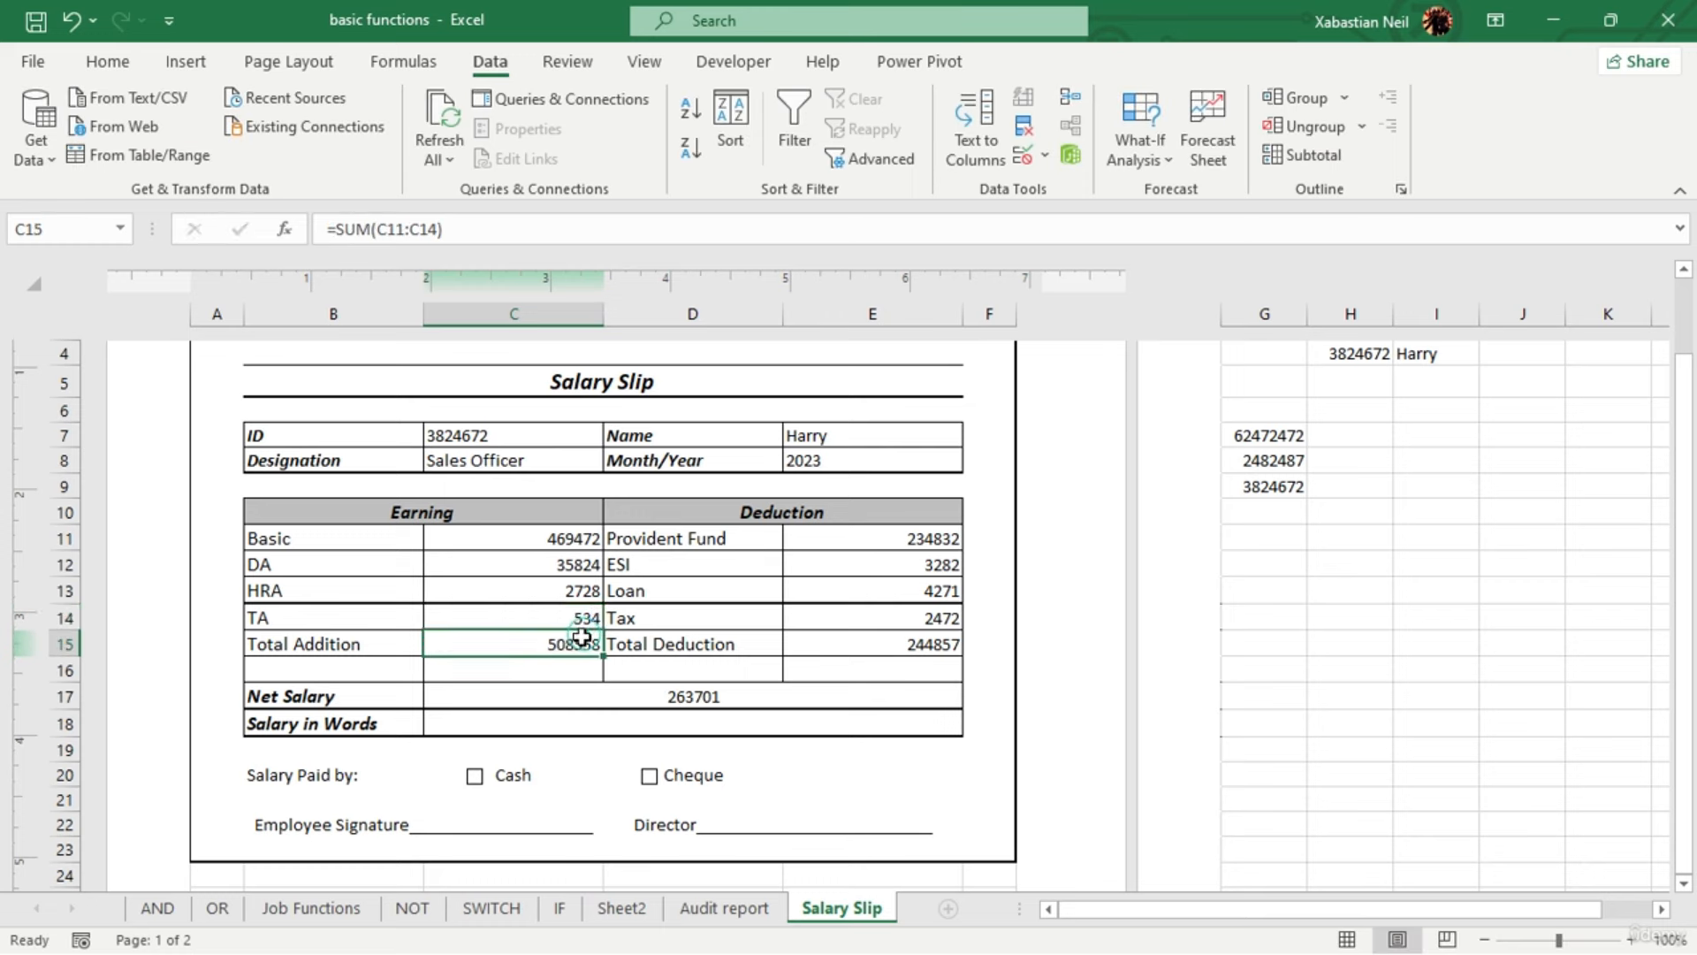
double_click(584, 638)
key(Escape)
Shorten the Basic earning in C11 to 42
click(590, 541)
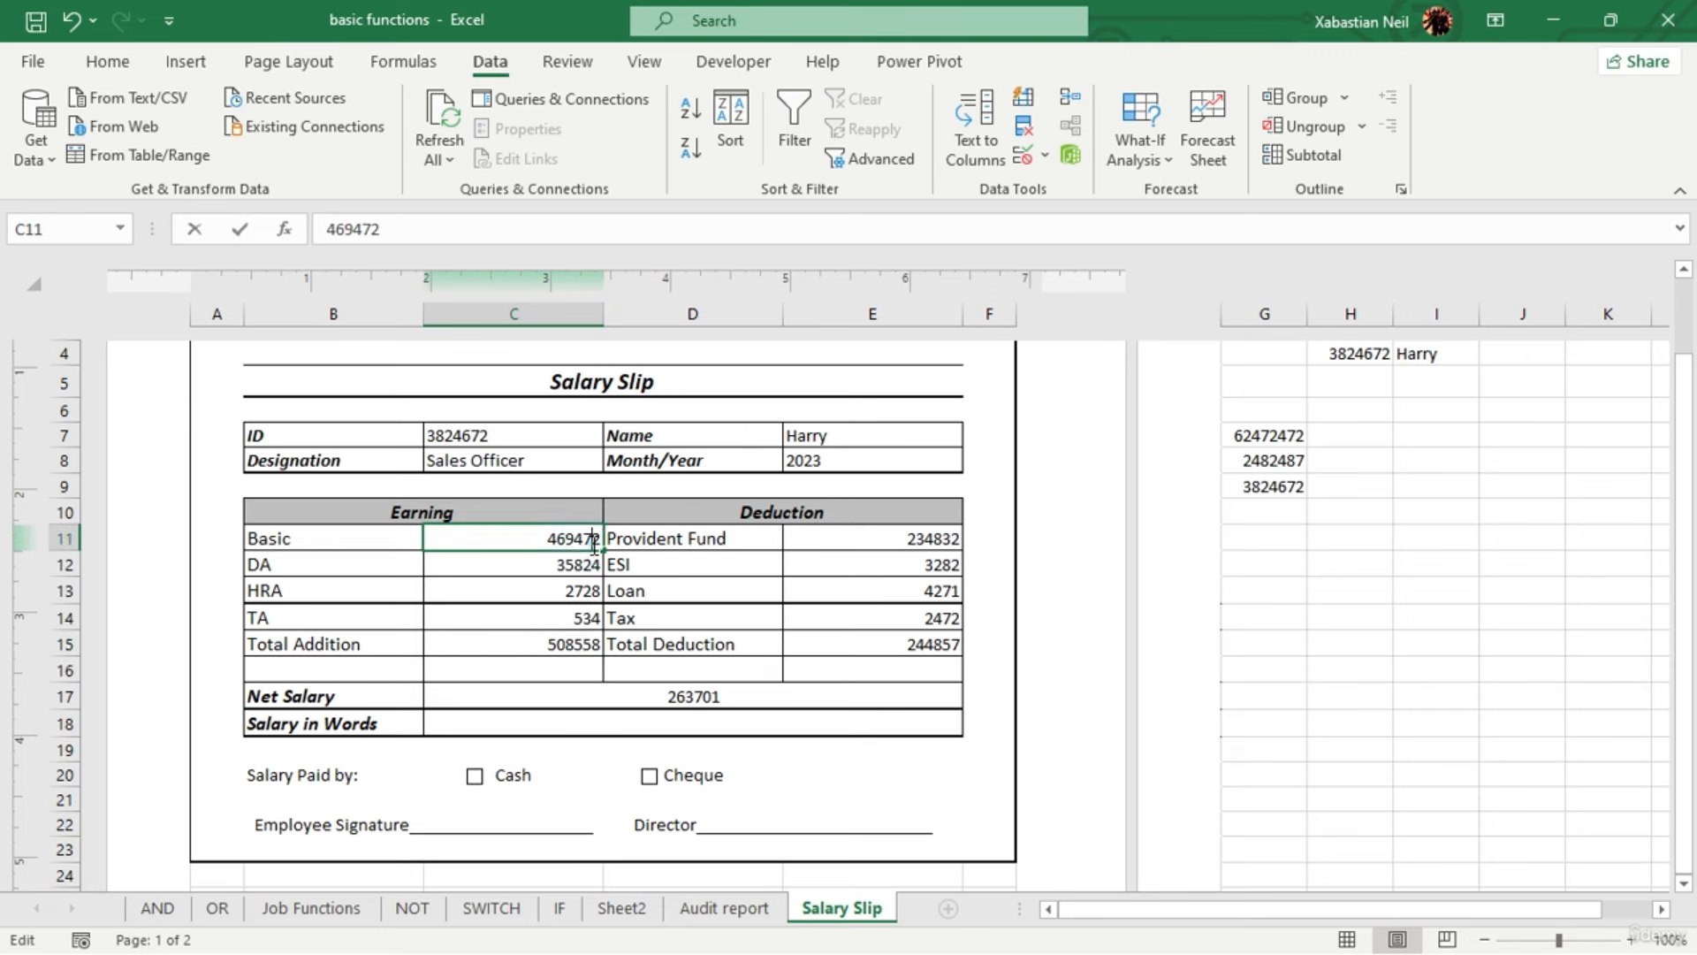
double_click(592, 541)
key(BackSpace)
key(BackSpace)
key(BackSpace)
key(BackSpace)
key(Return)
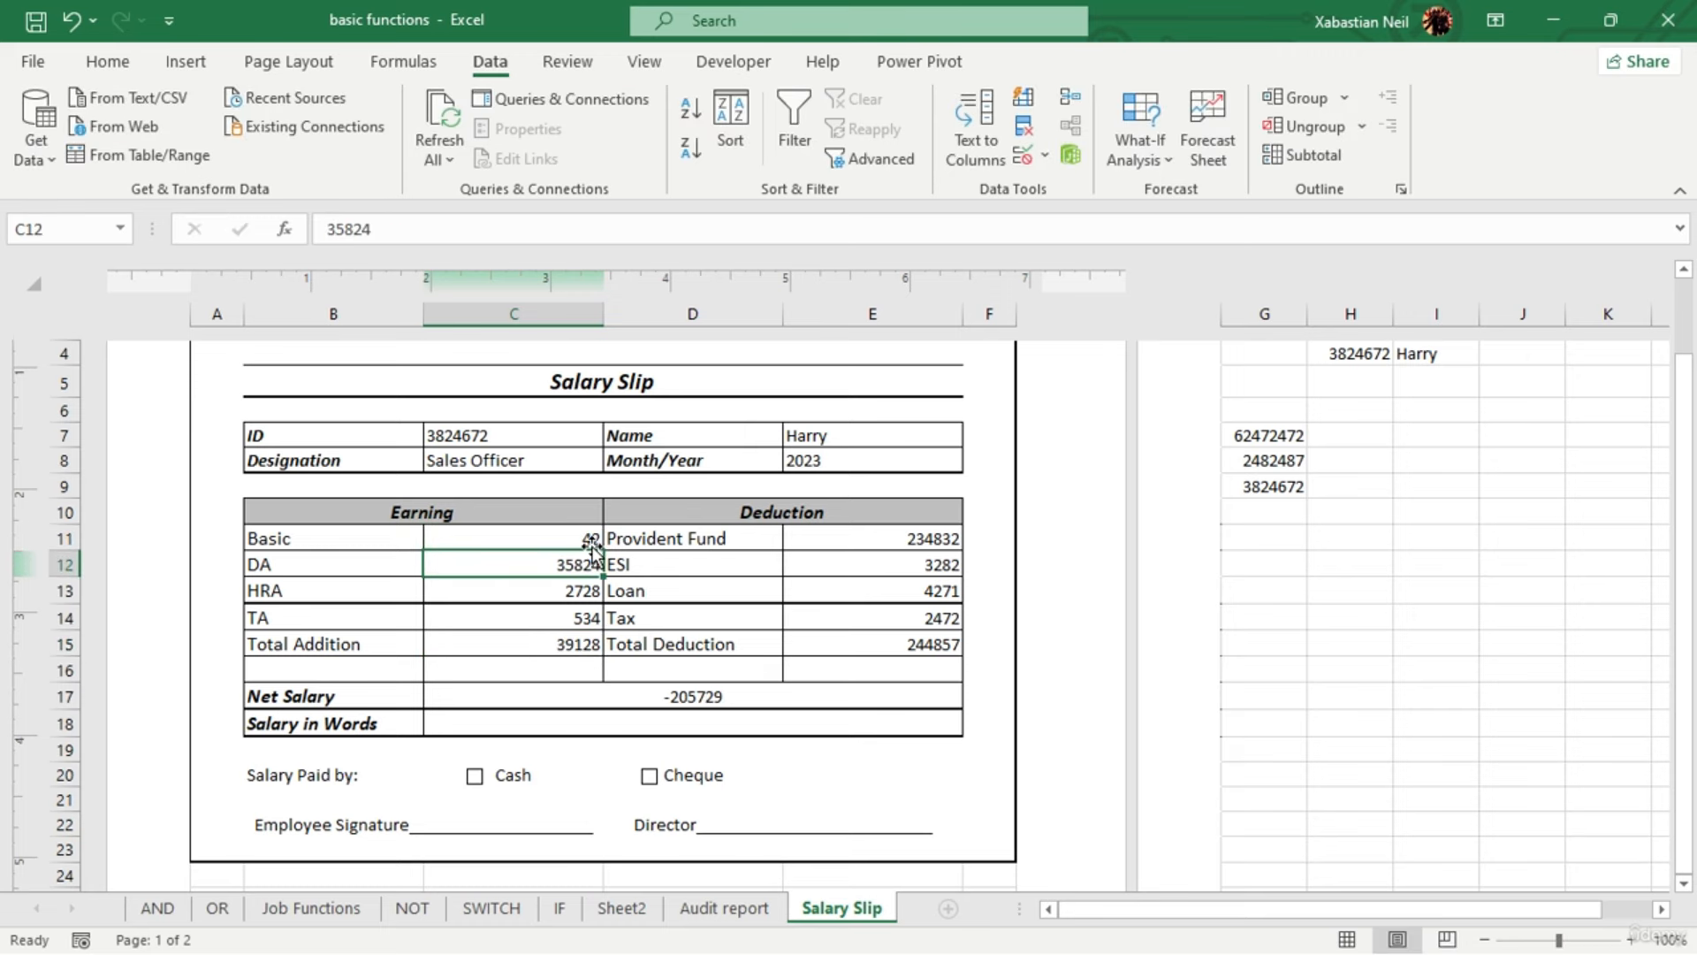
Extend the Basic earning in C11 to 4252 and then to 42521361
click(588, 535)
double_click(590, 535)
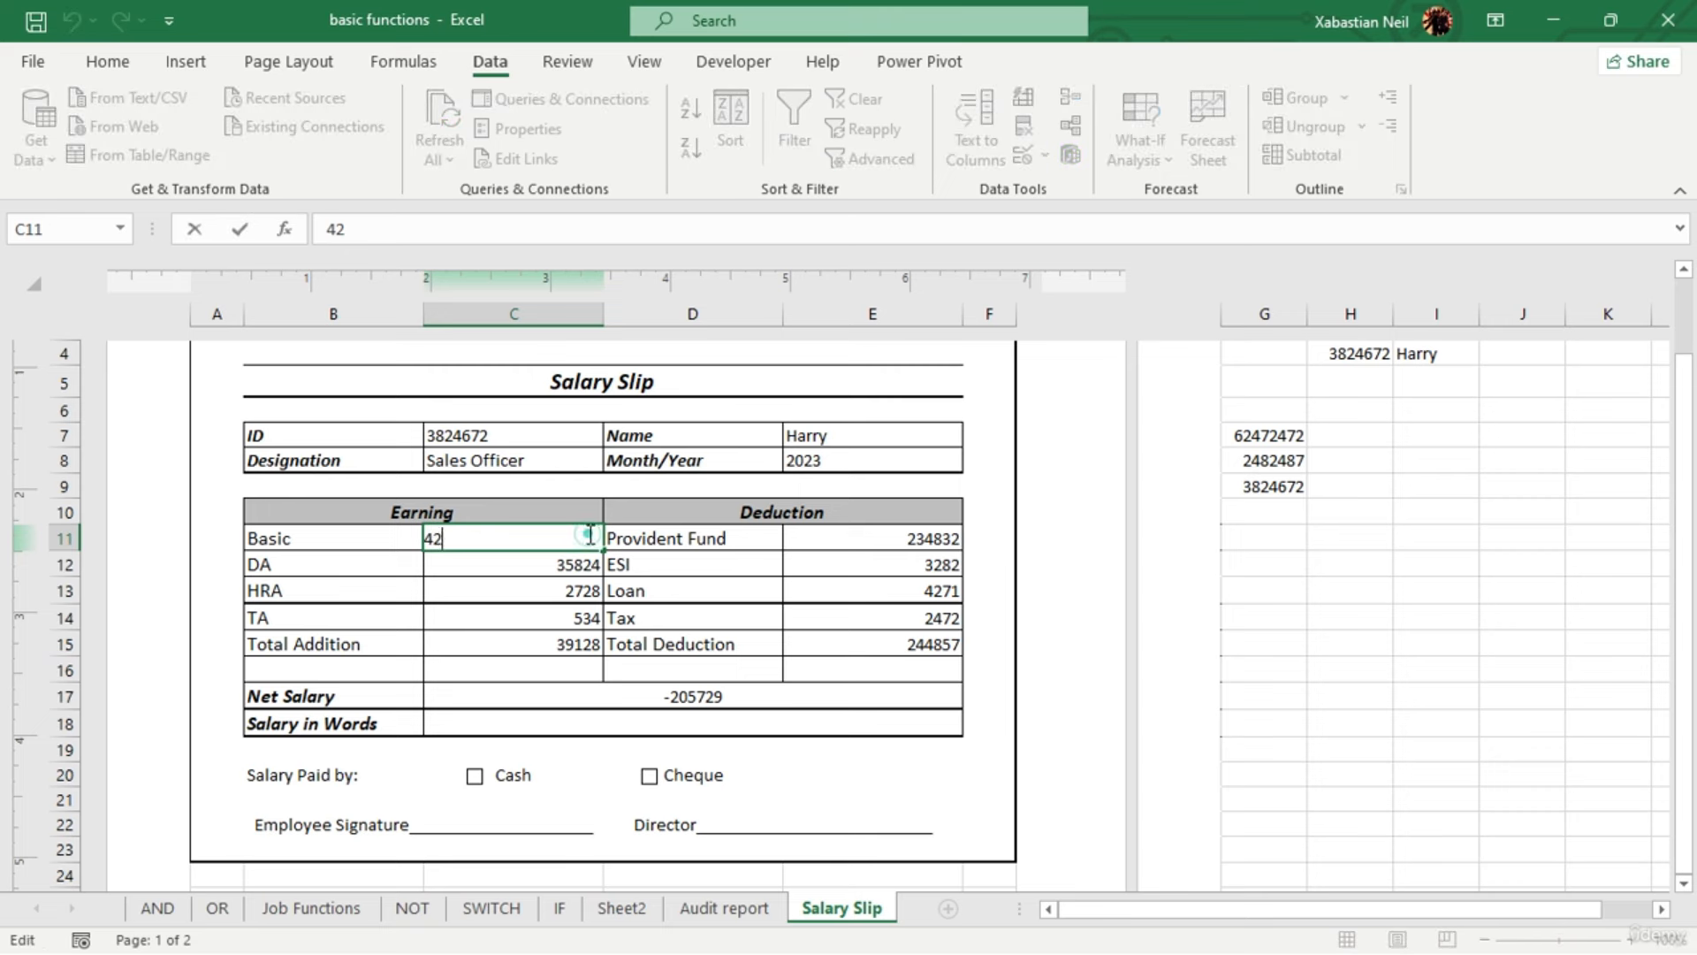
text(52)
key(Return)
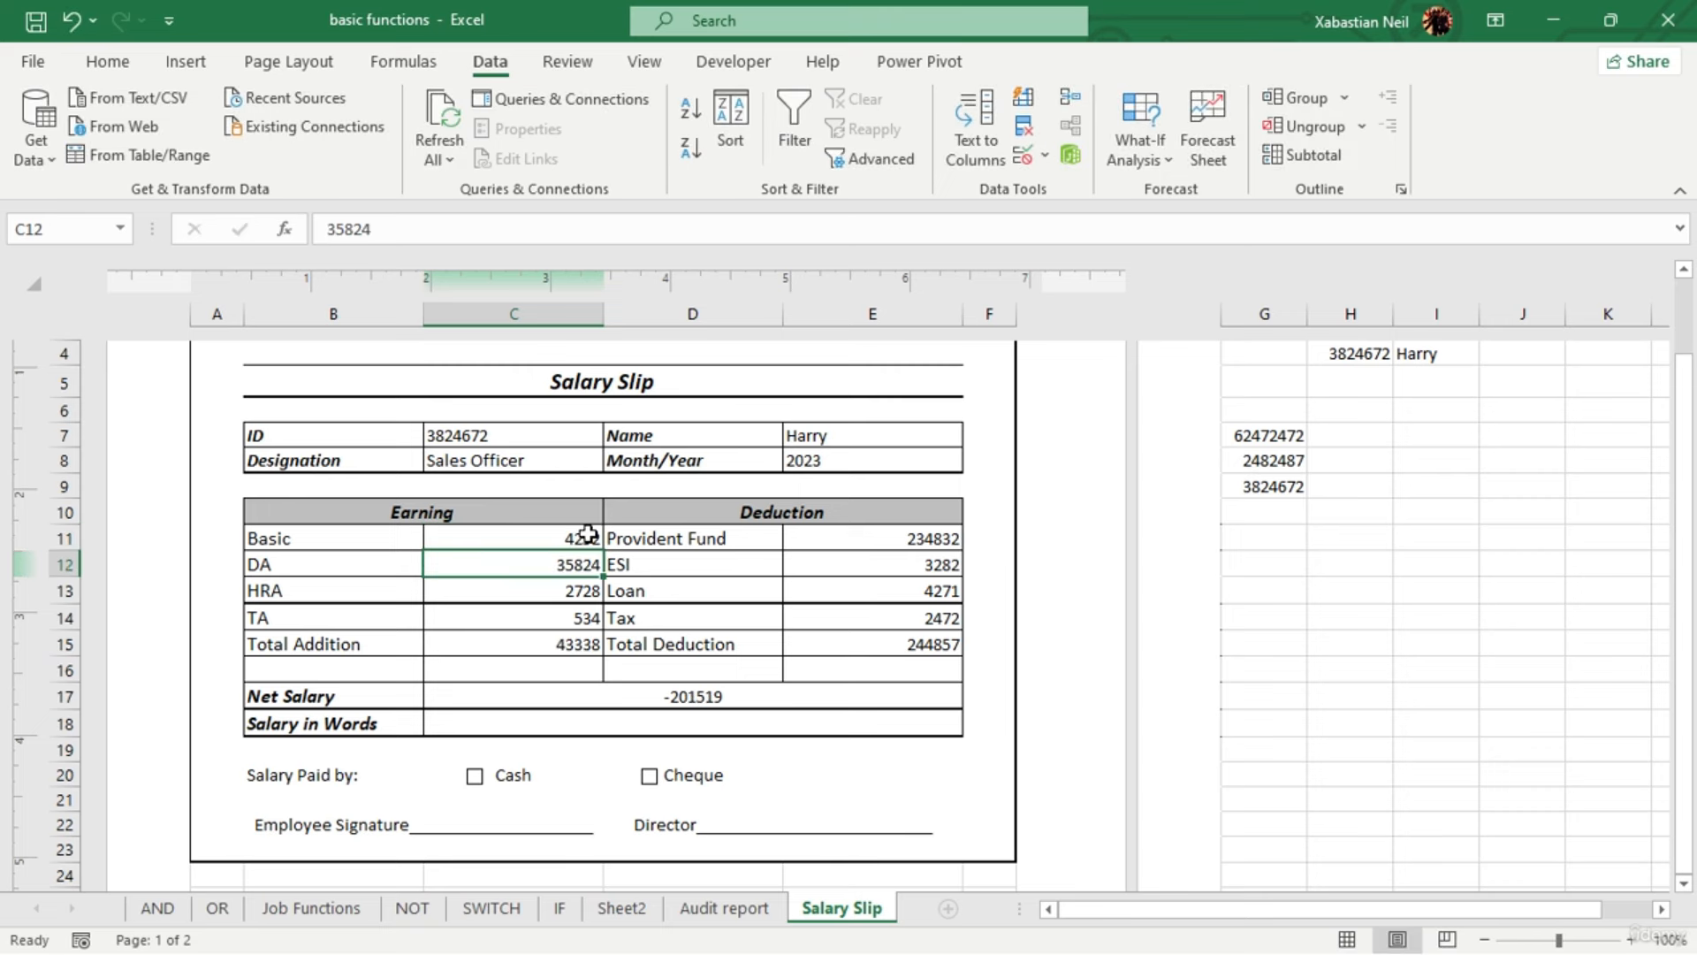
double_click(588, 535)
text(1361)
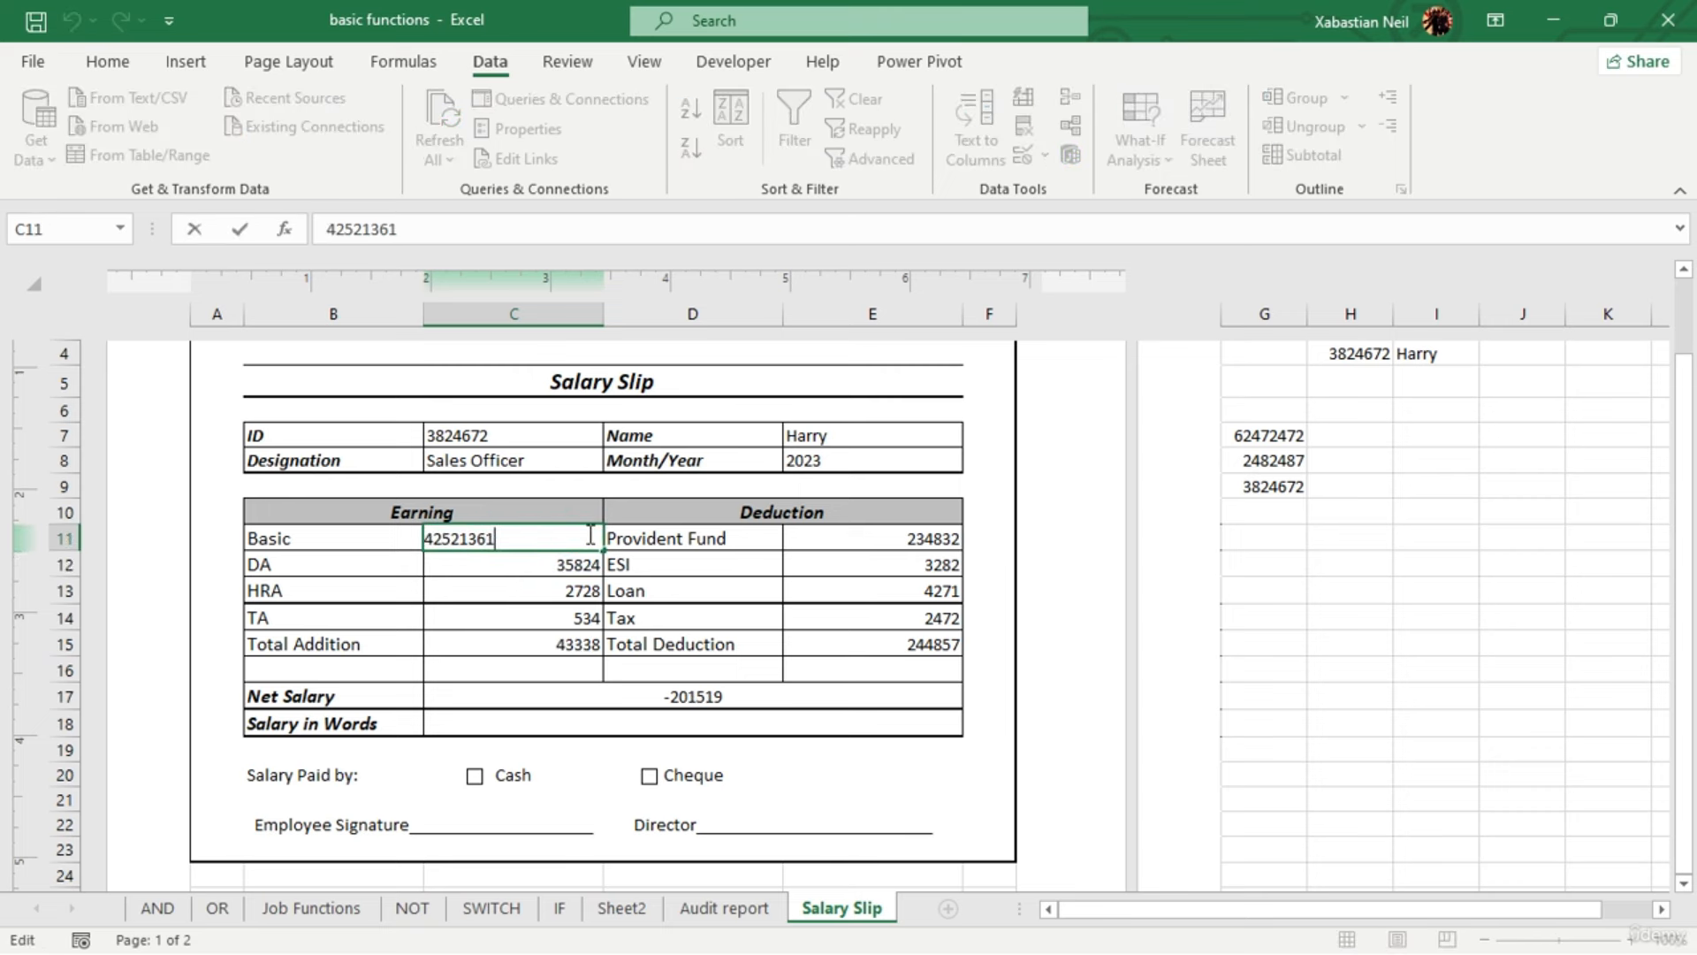
key(Return)
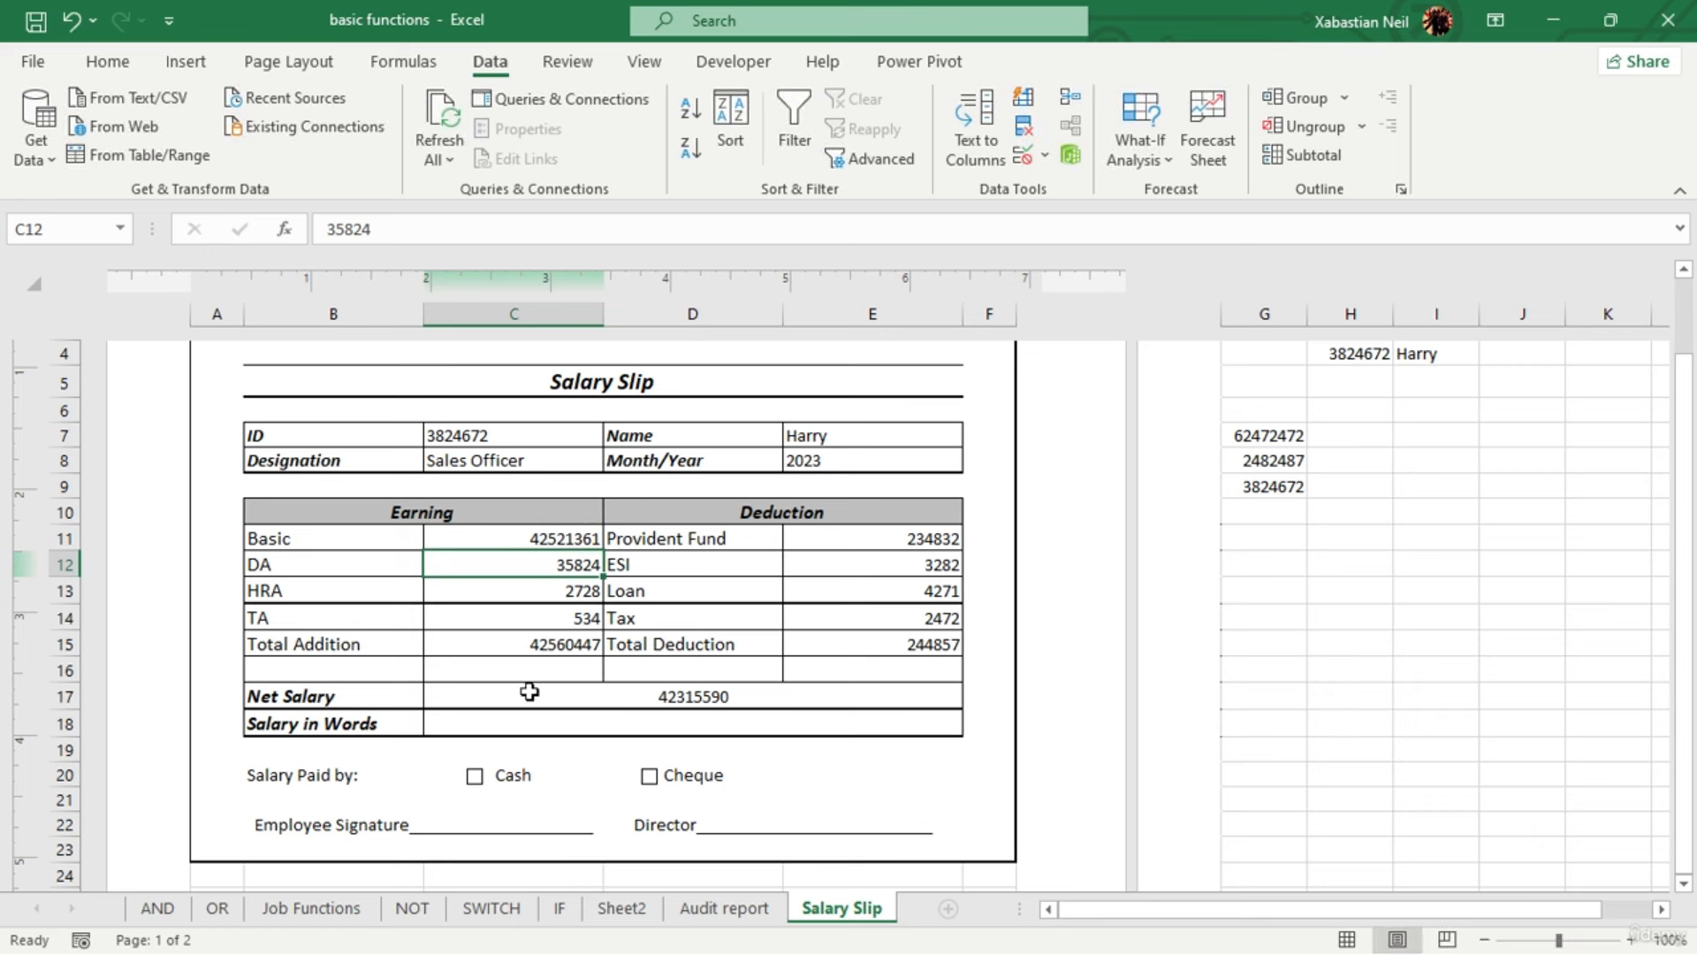
Try out the Cash and Cheque checkboxes beside Salary Paid by, leave both cleared, and review the whole salary slip
click(688, 720)
double_click(718, 721)
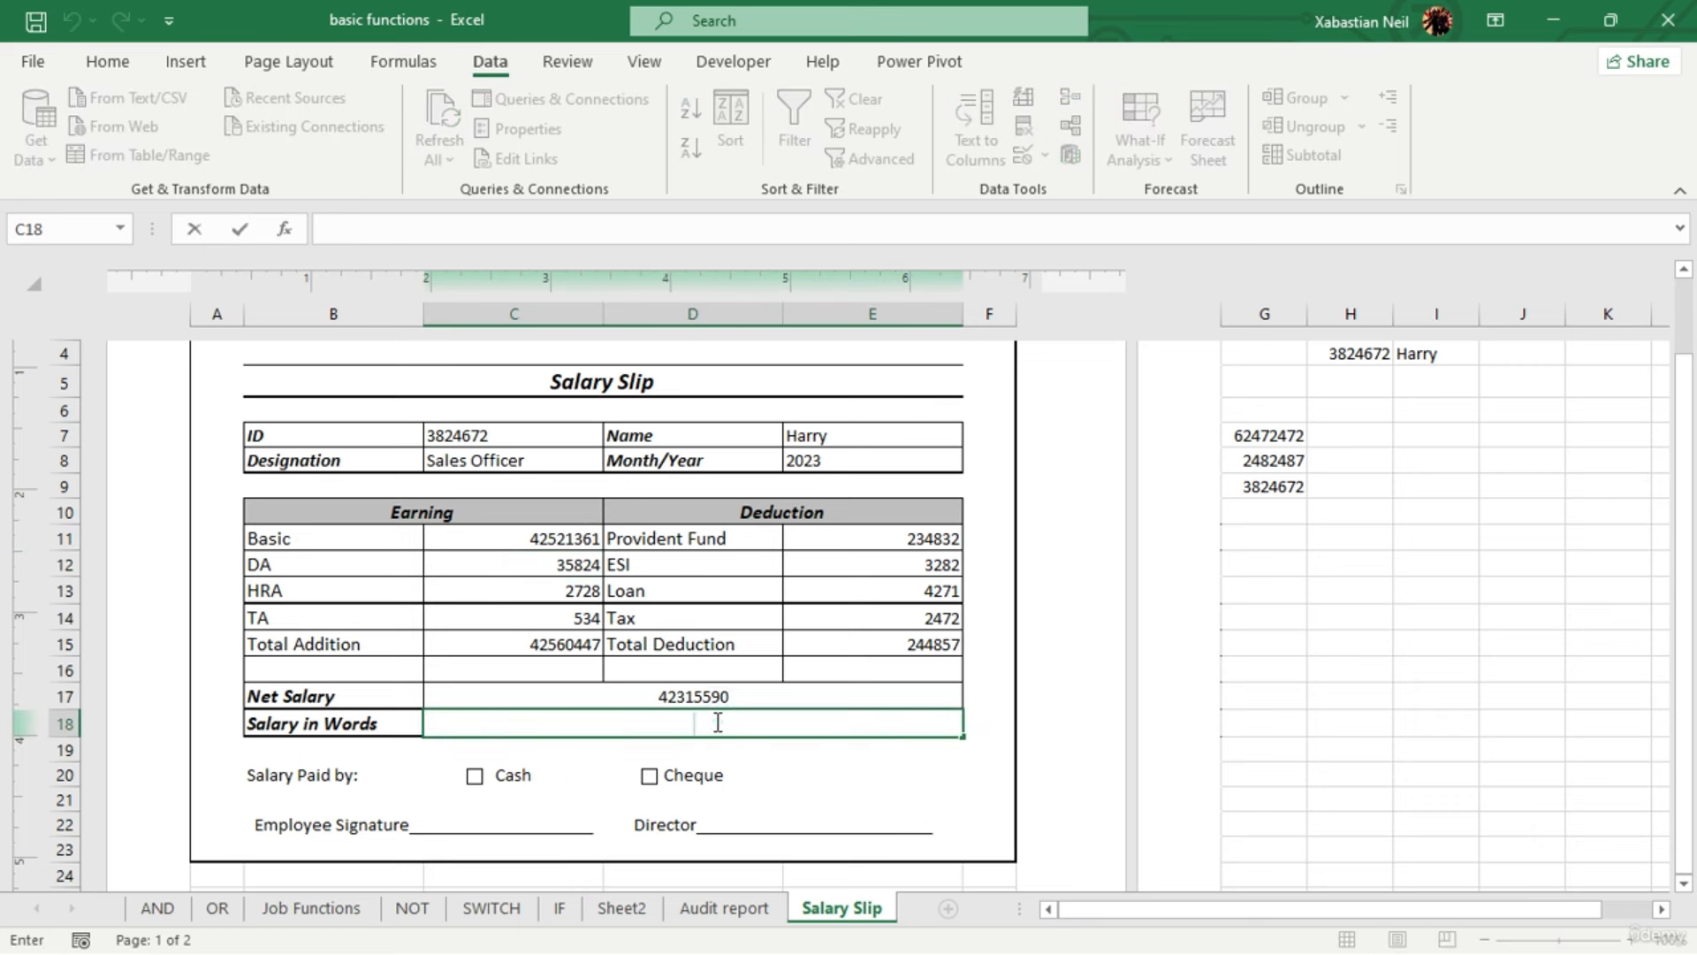
click(476, 778)
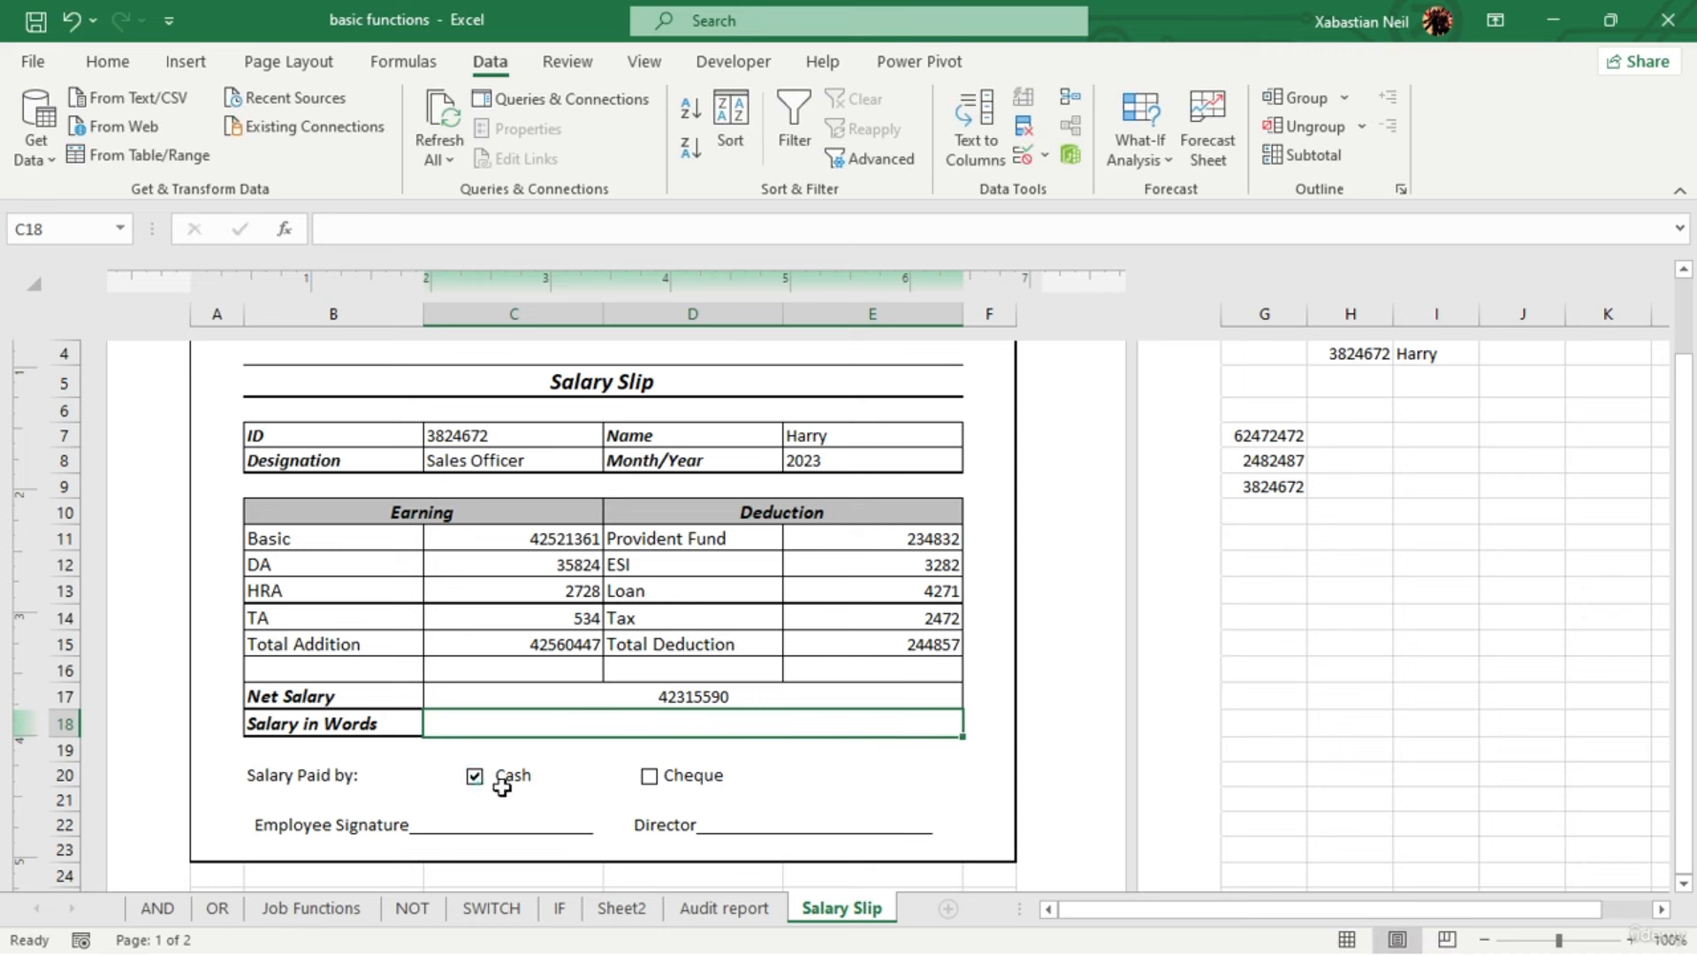
click(649, 778)
scroll(579, 787, down, 1)
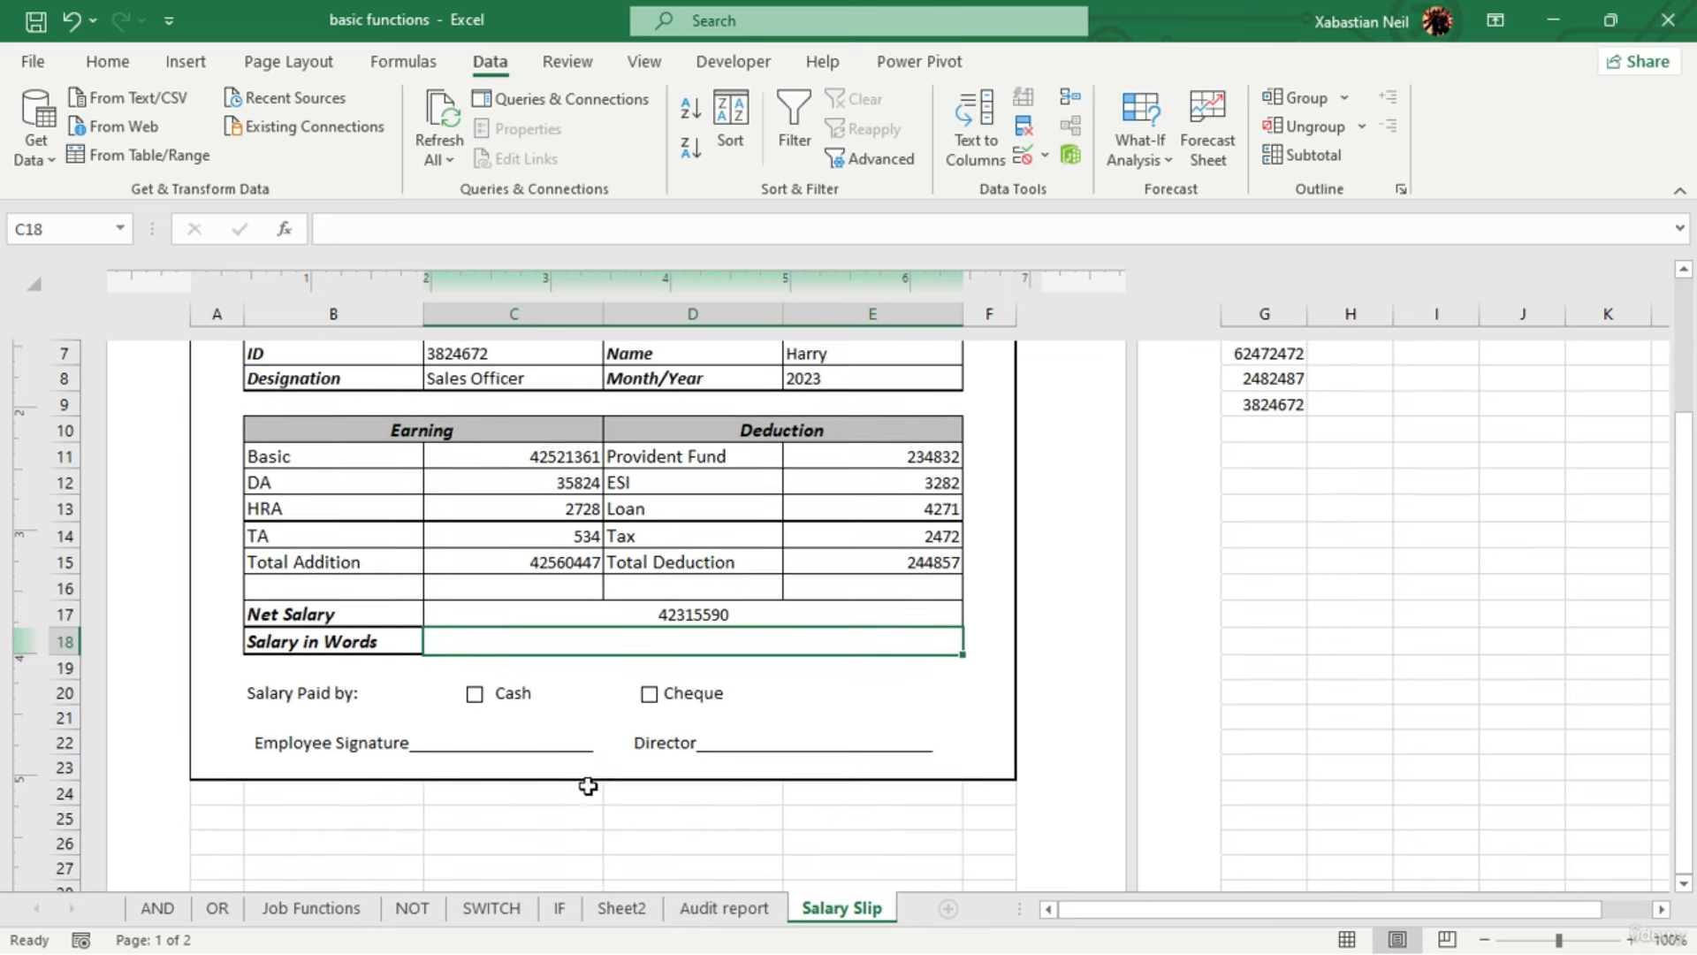
scroll(447, 751, up, 3)
scroll(478, 831, down, 3)
scroll(823, 731, up, 3)
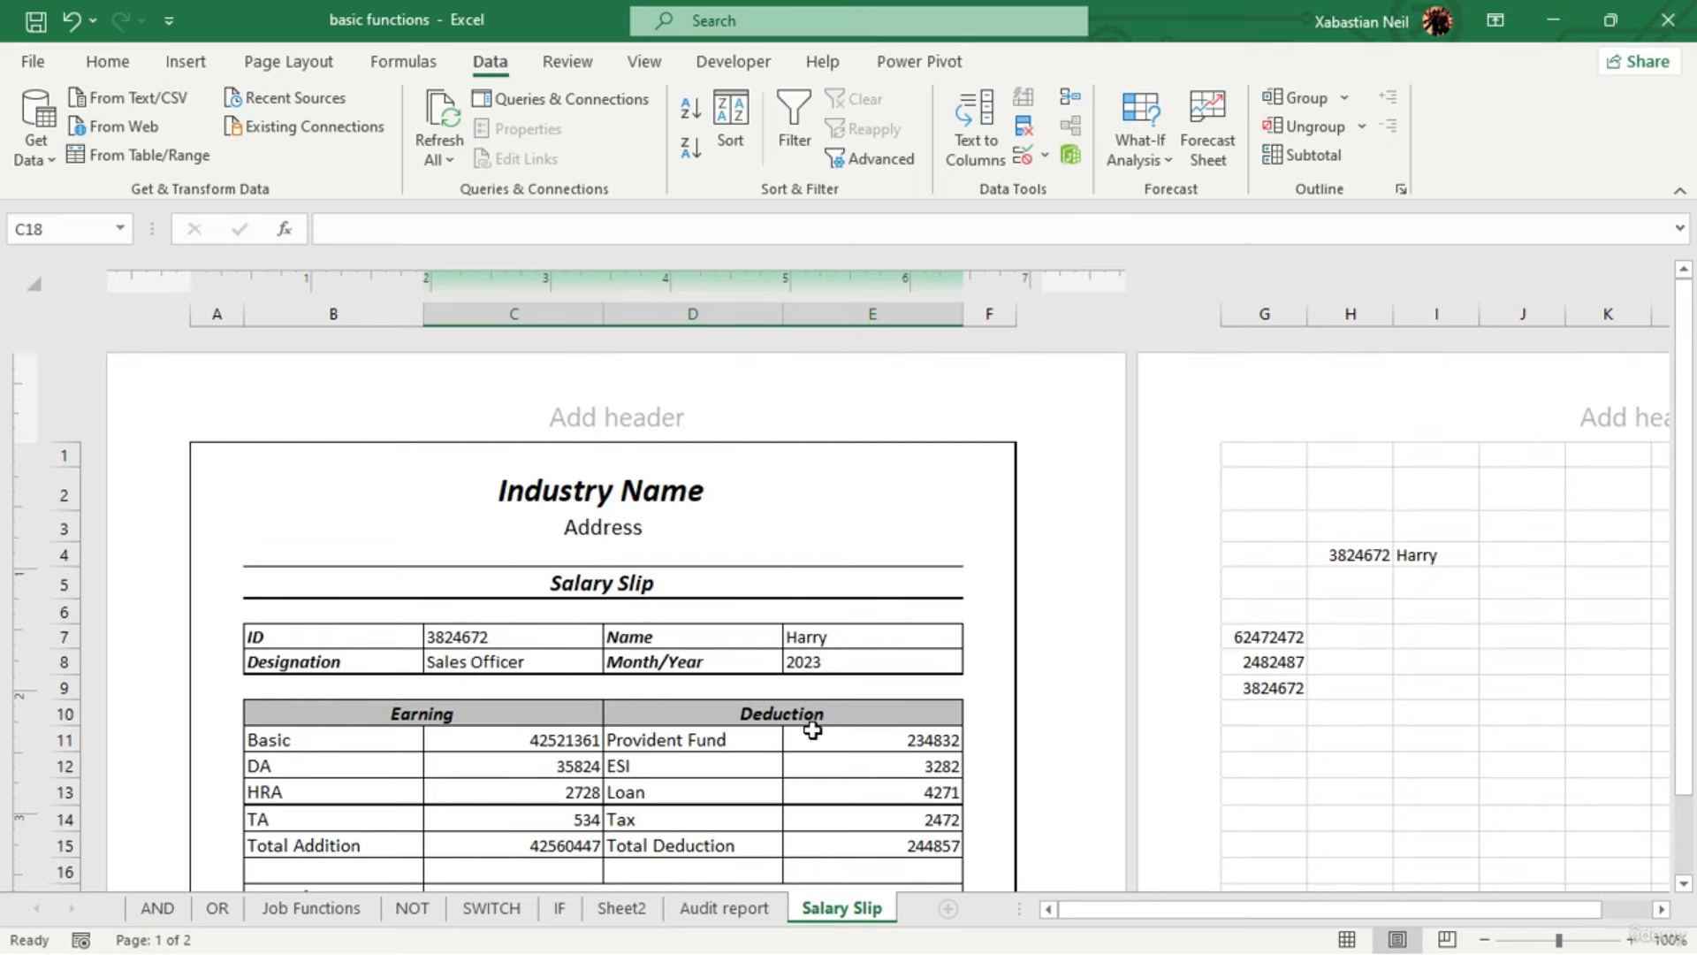
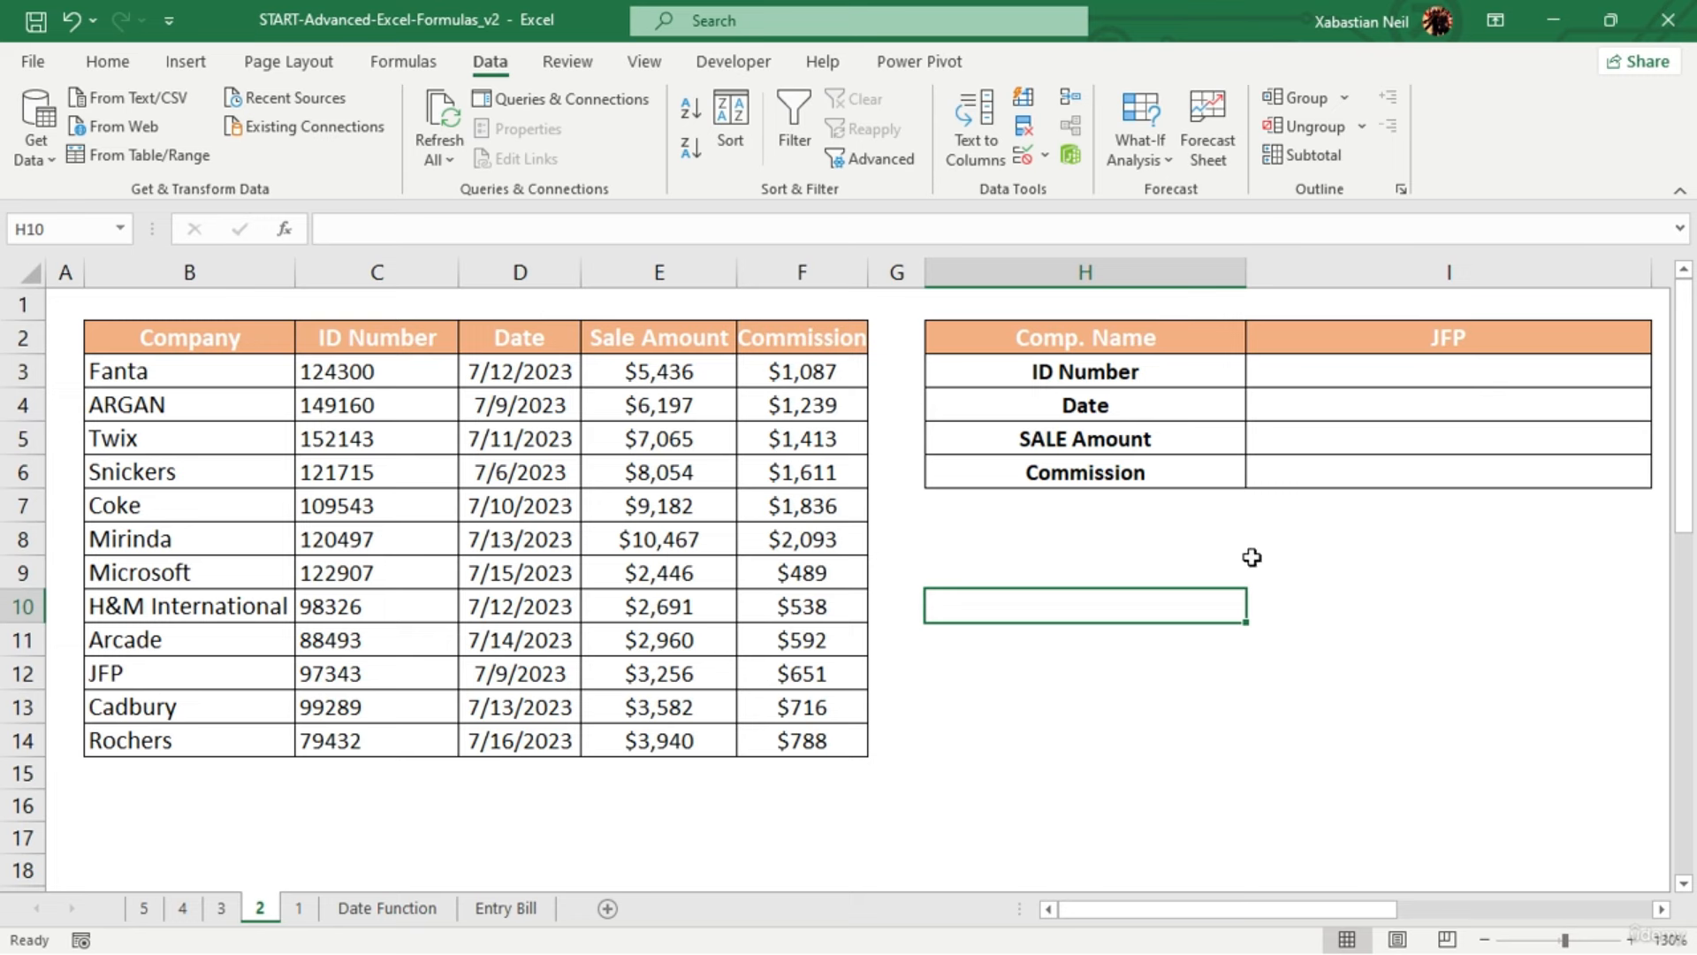
Enter =INDEX(B2:F14,3,3) in I8 of sheet 2 to return the value at row 3, column 3 of the company table
double_click(1391, 537)
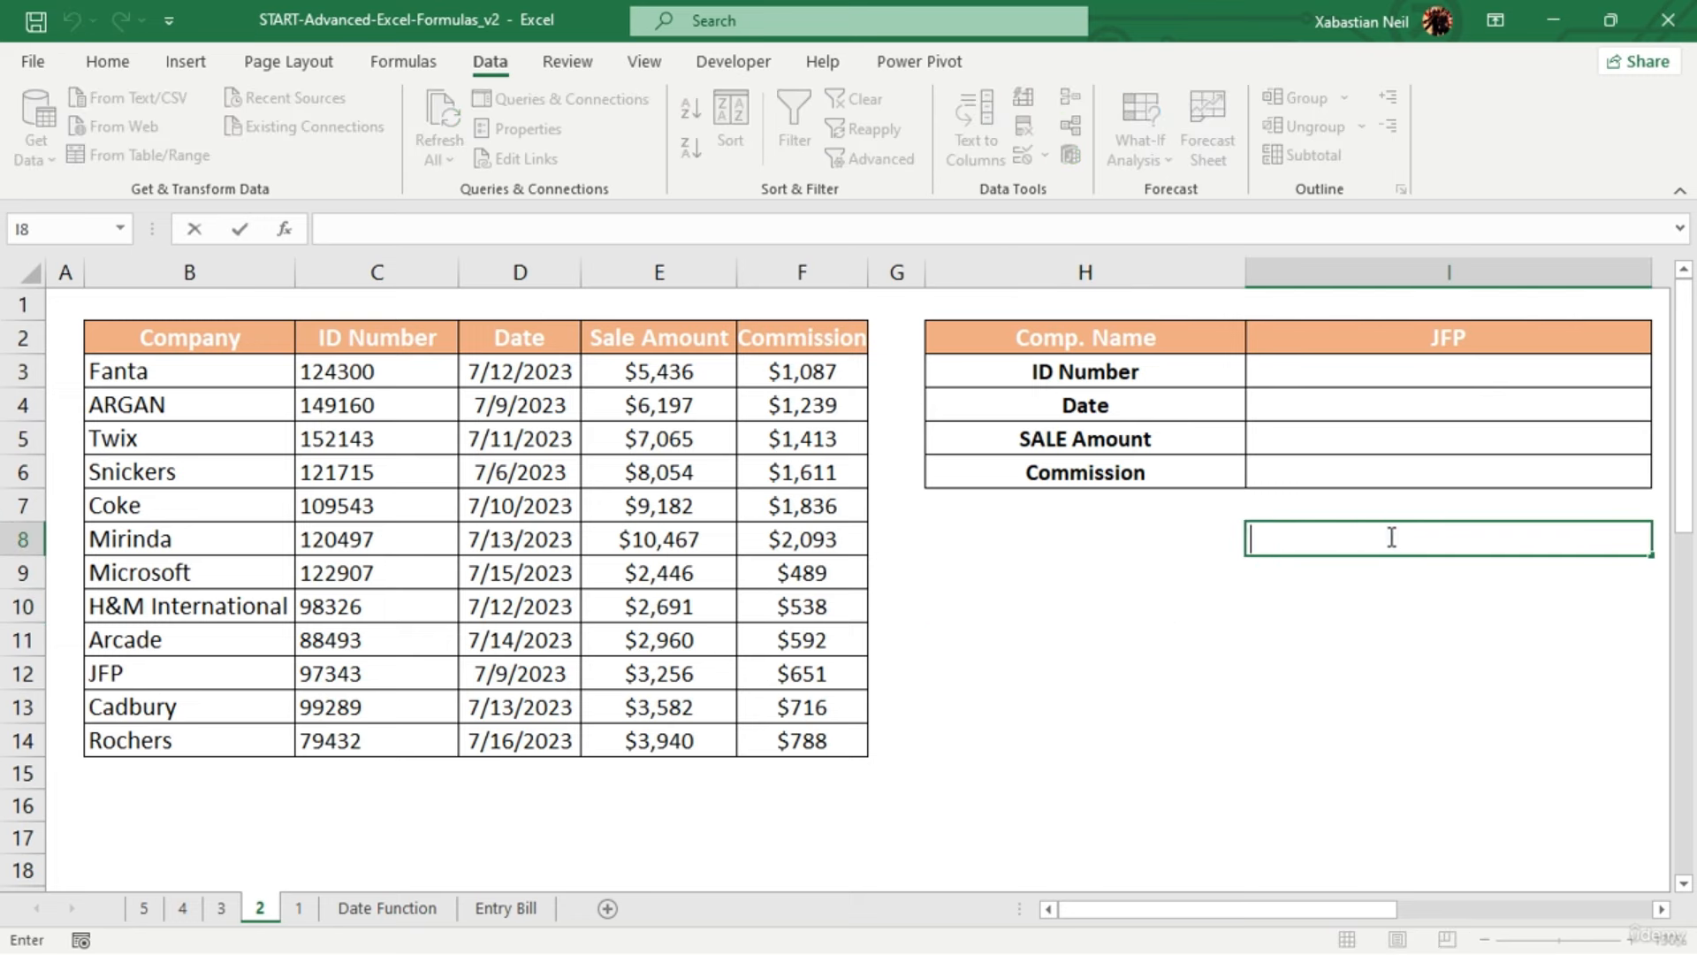
text(=ind)
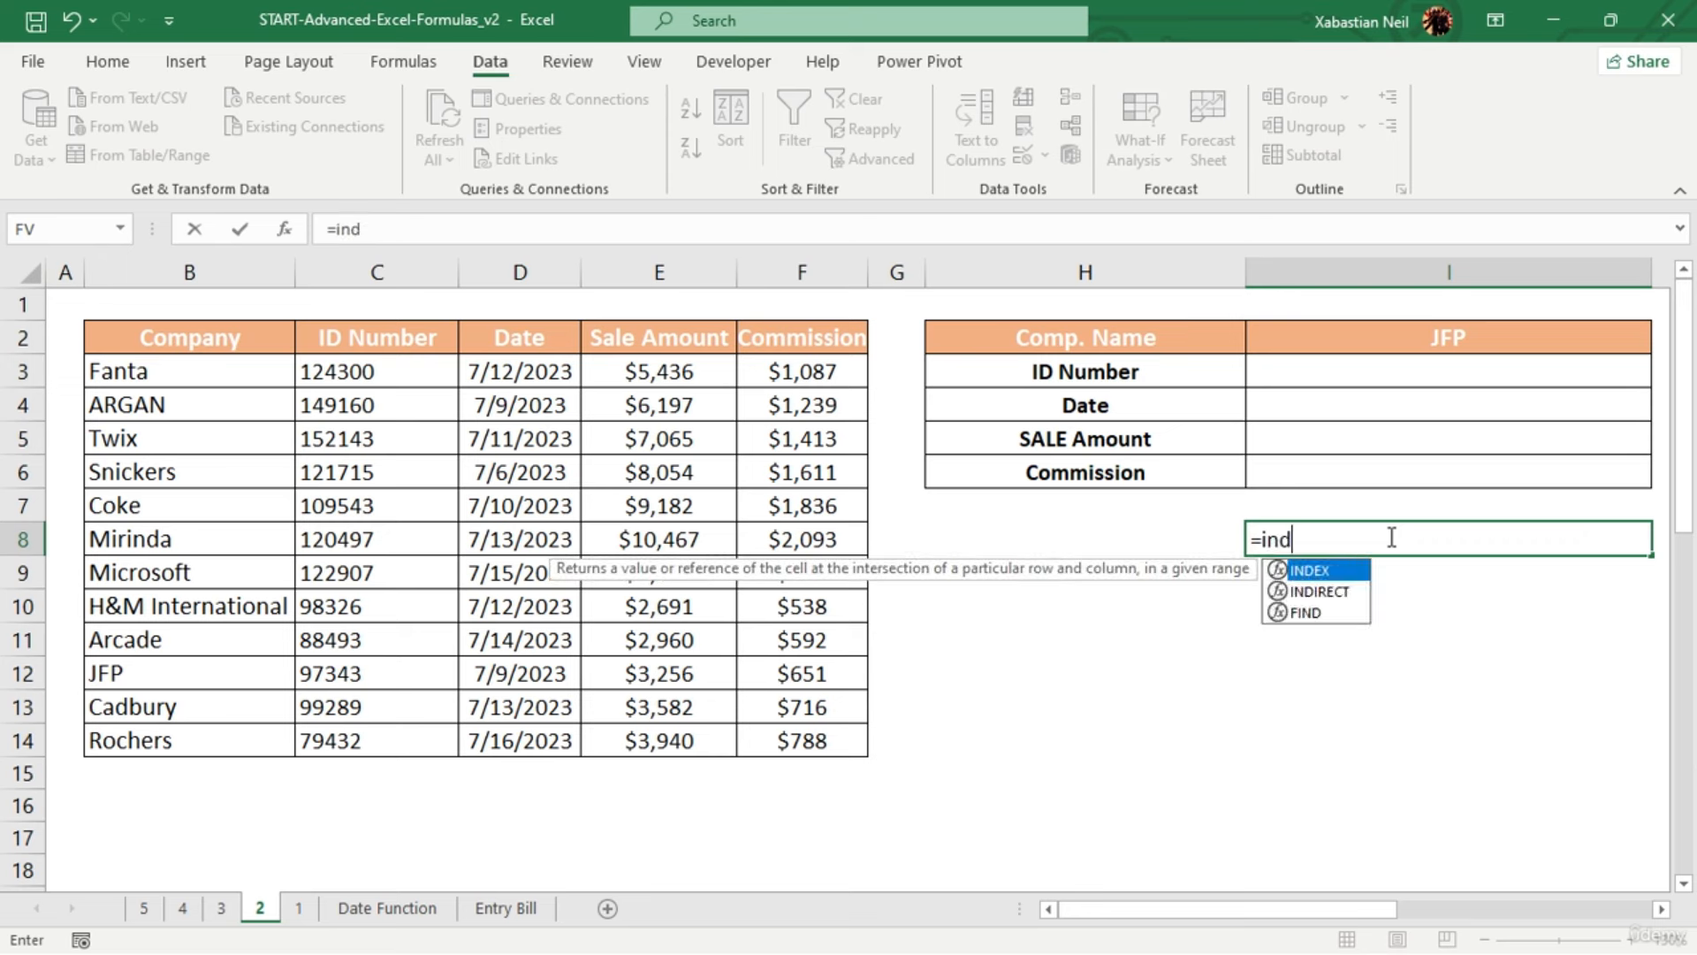
text(ex)
key(Tab)
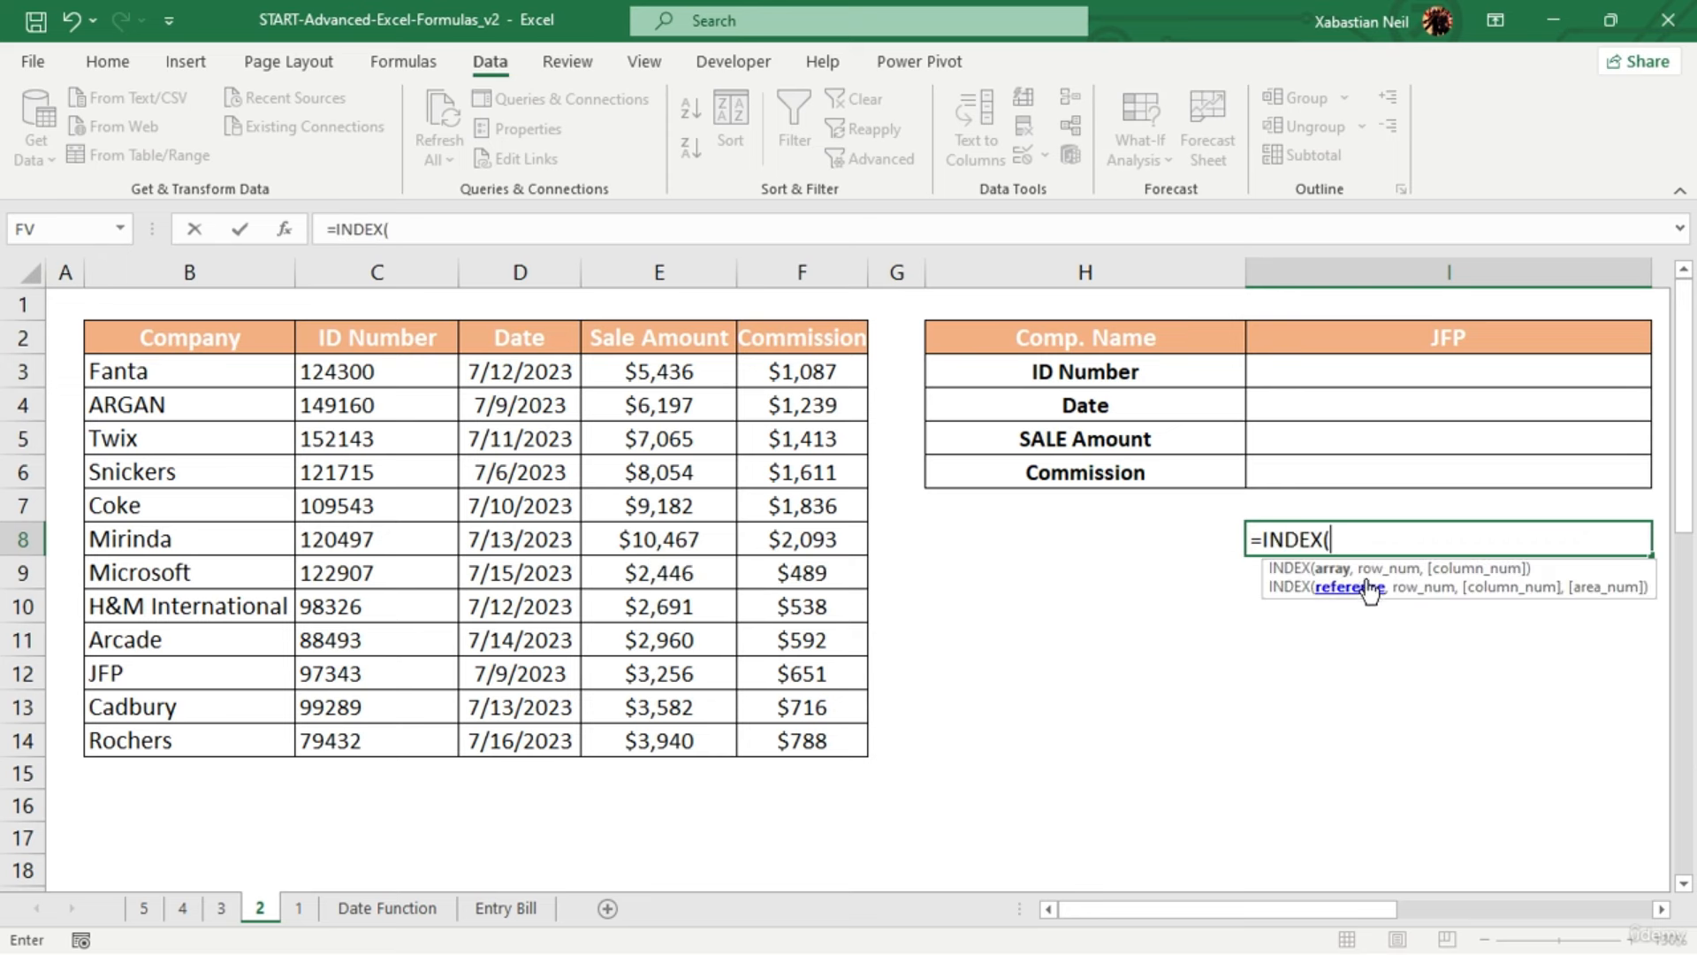
drag(180, 340, 821, 754)
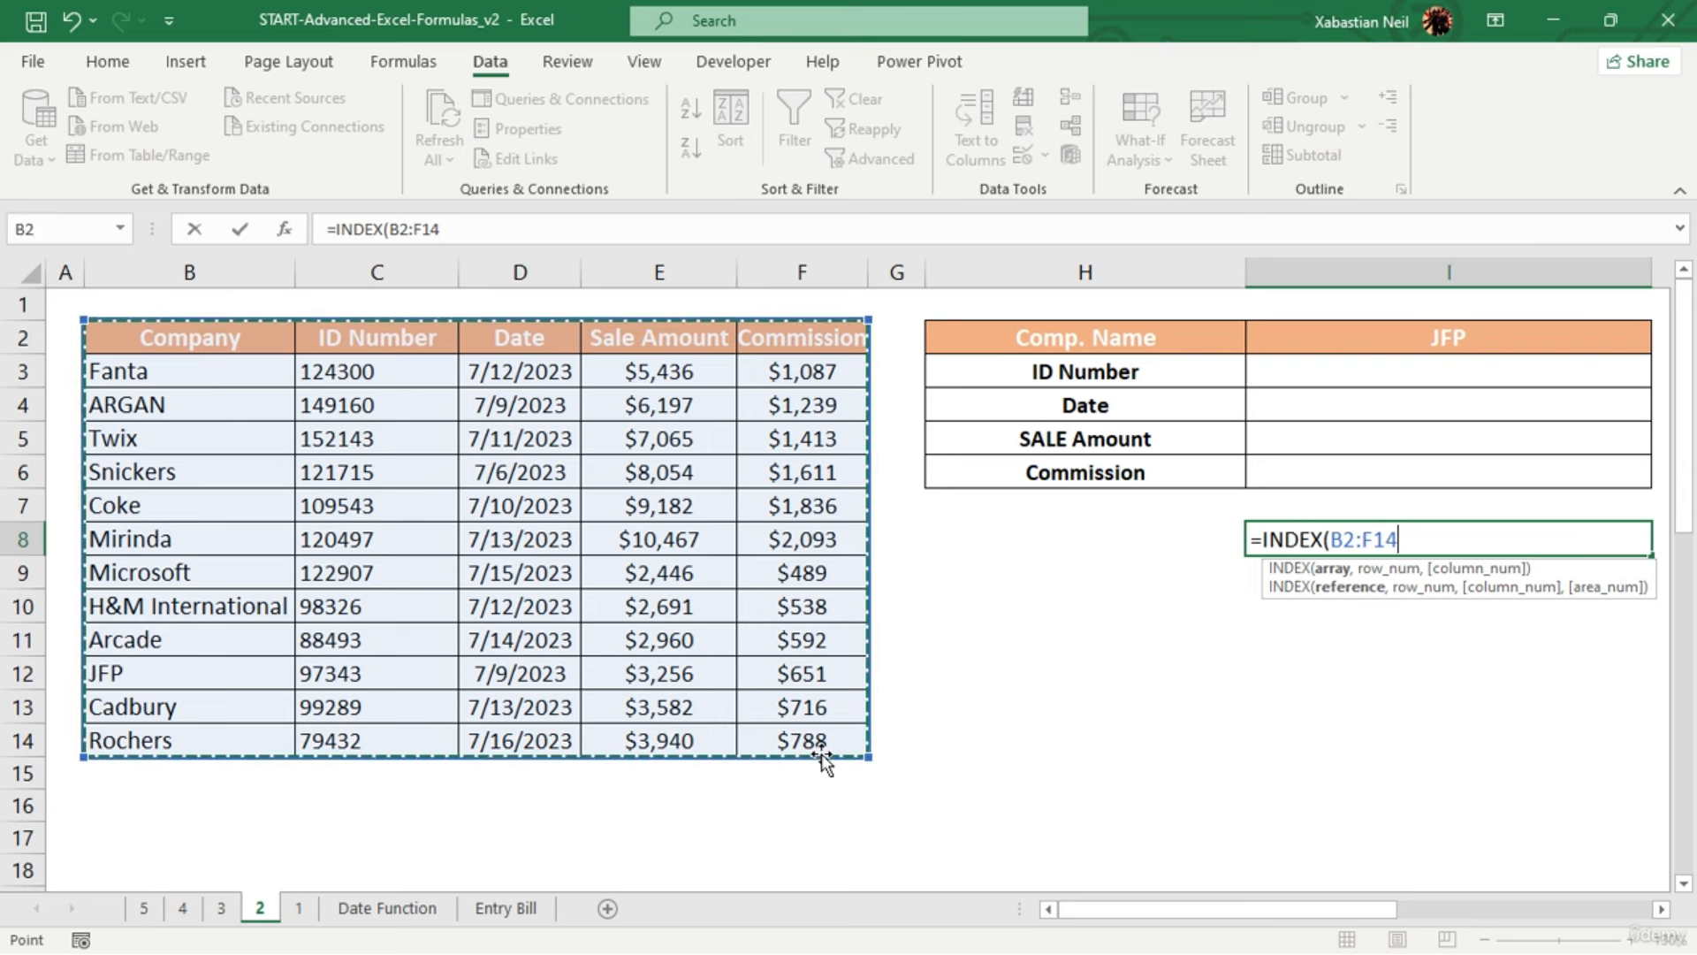
text(,3)
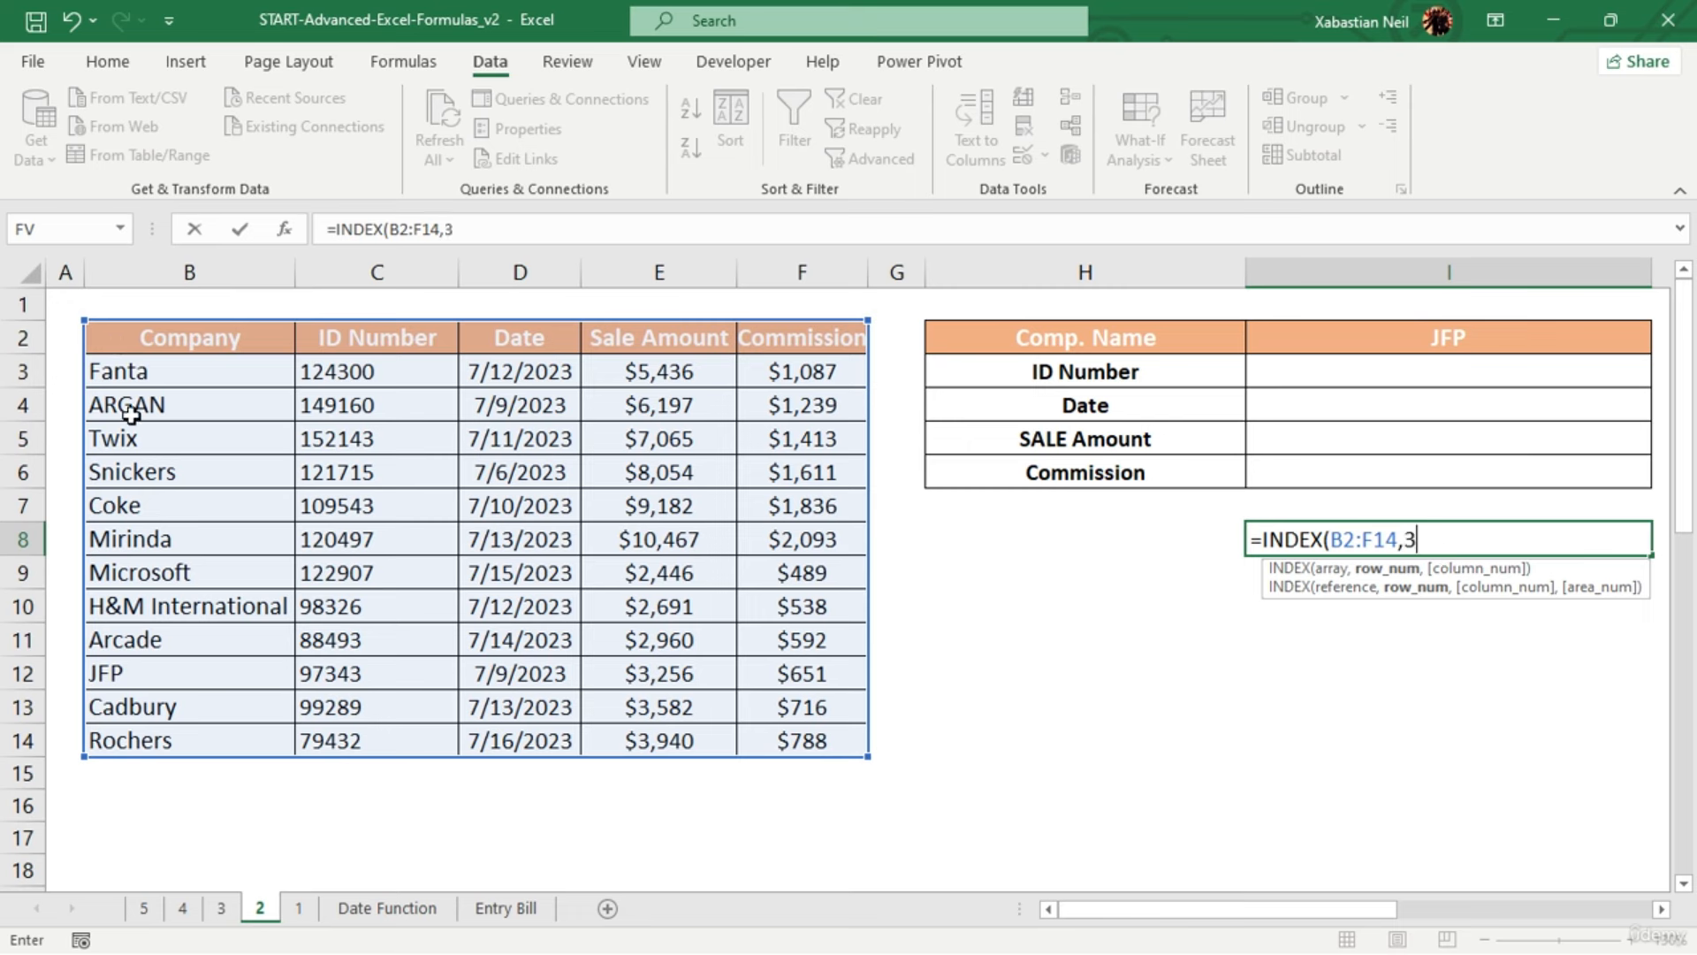
text(,)
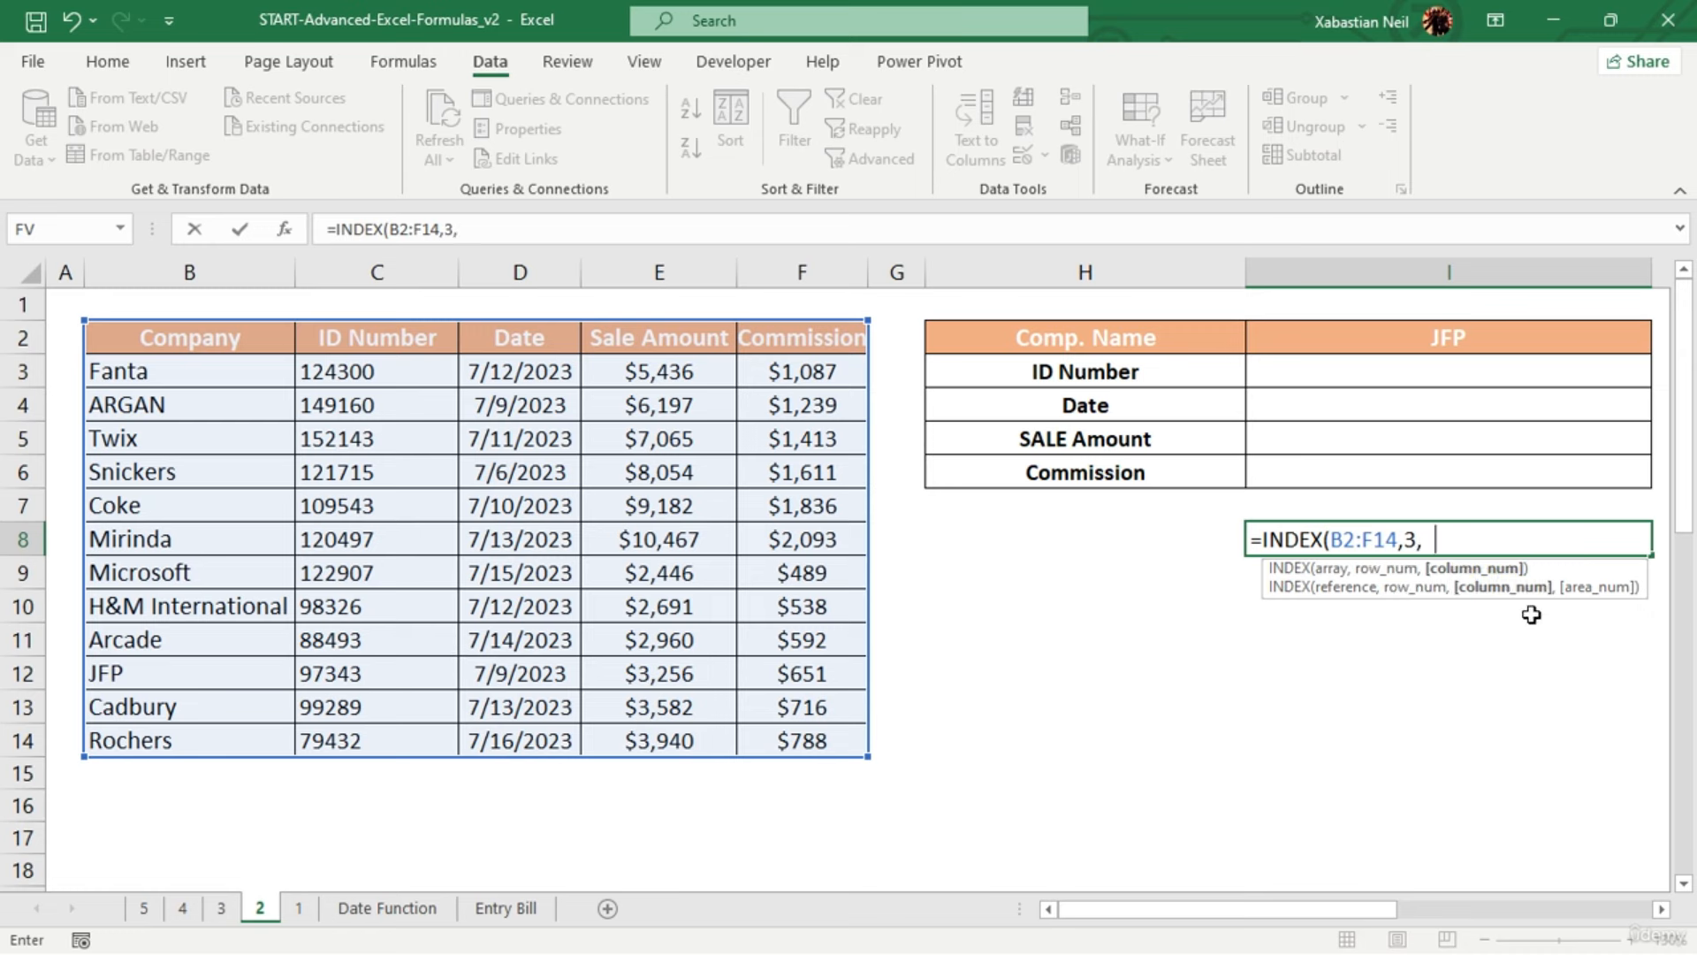
key(BackSpace)
text(3))
key(Return)
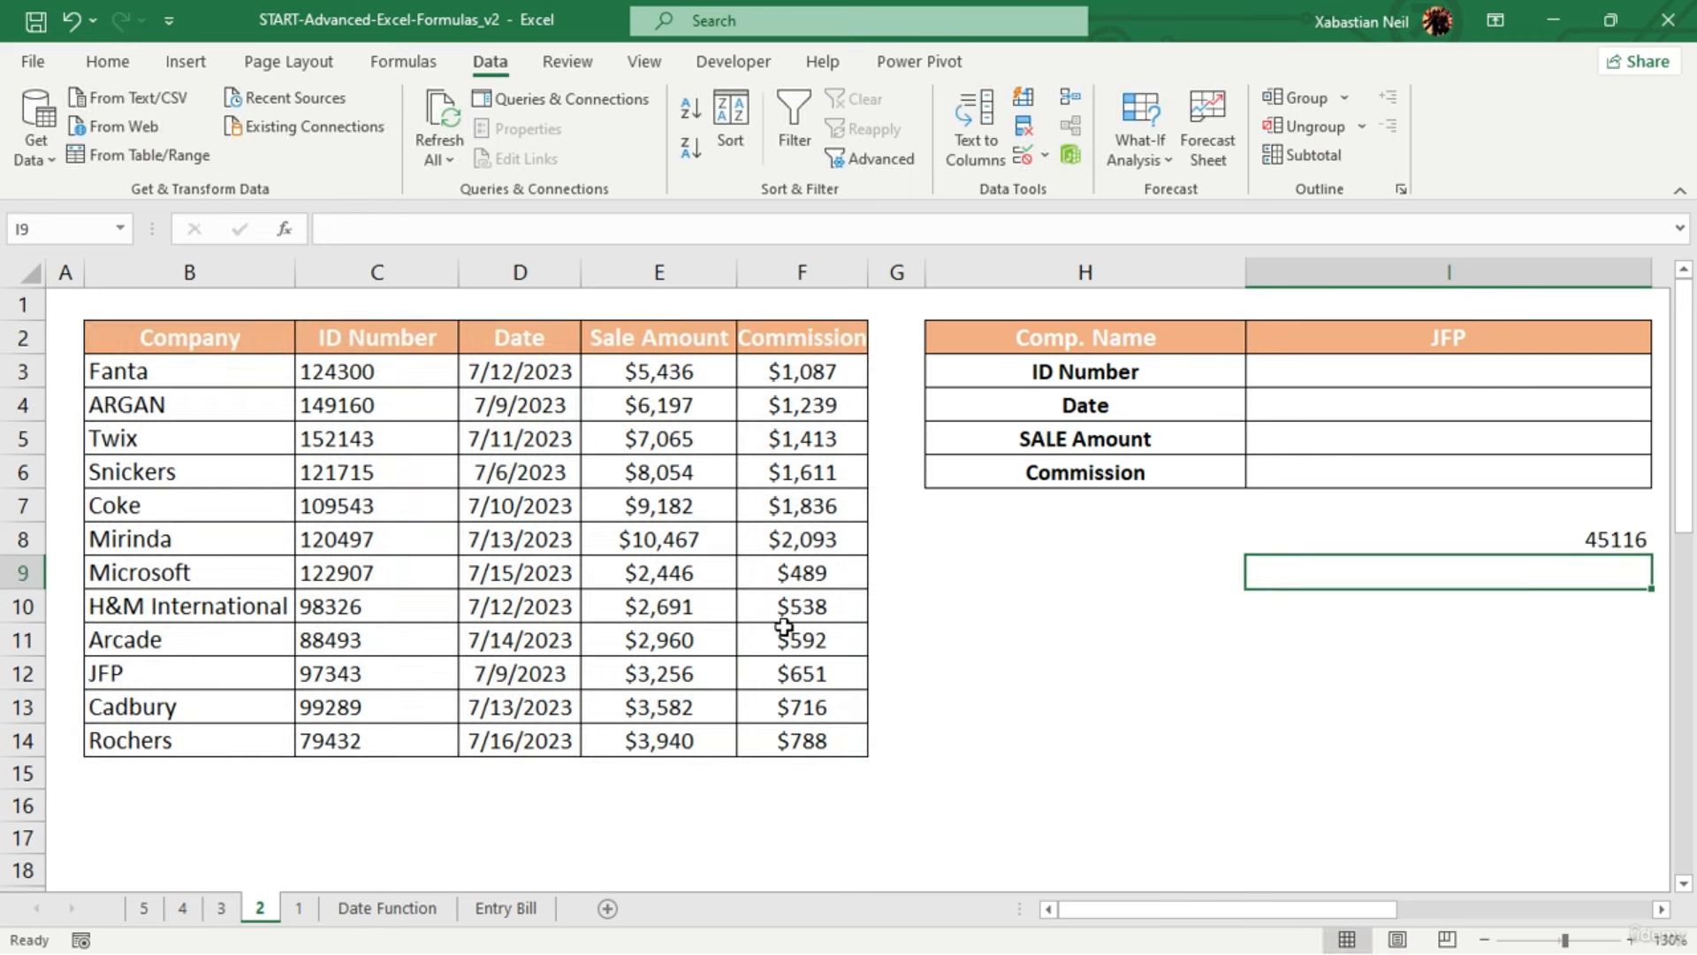
Apply the short date number format to the INDEX result in I8
click(1625, 541)
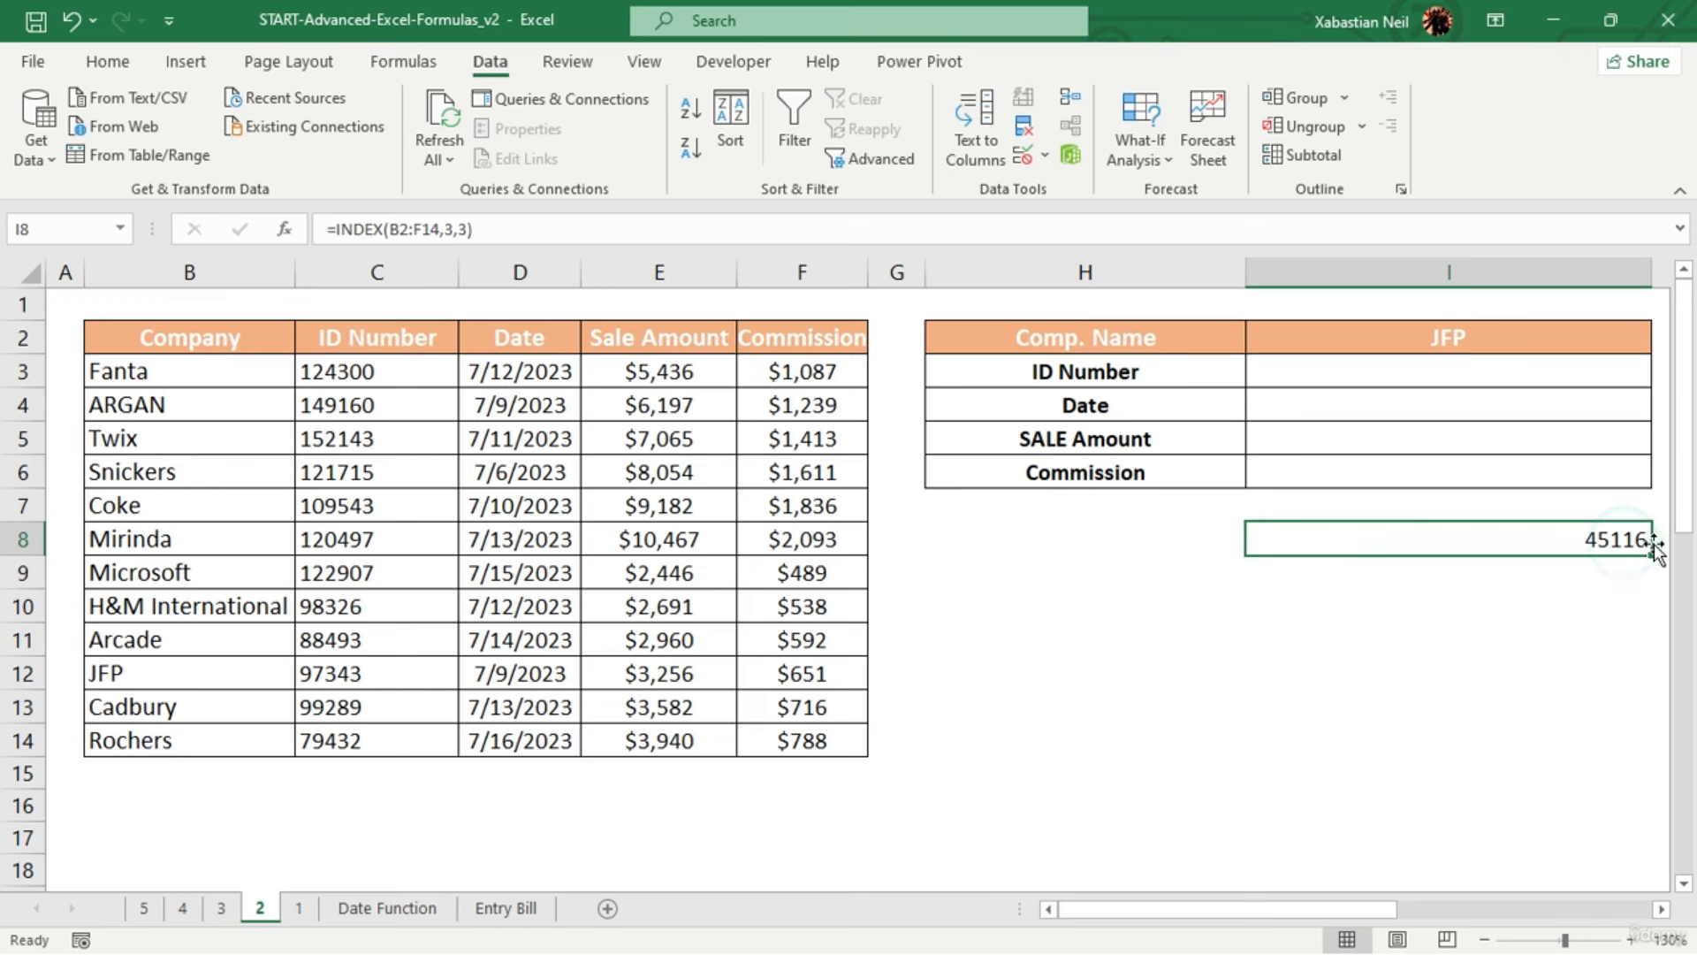
click(124, 63)
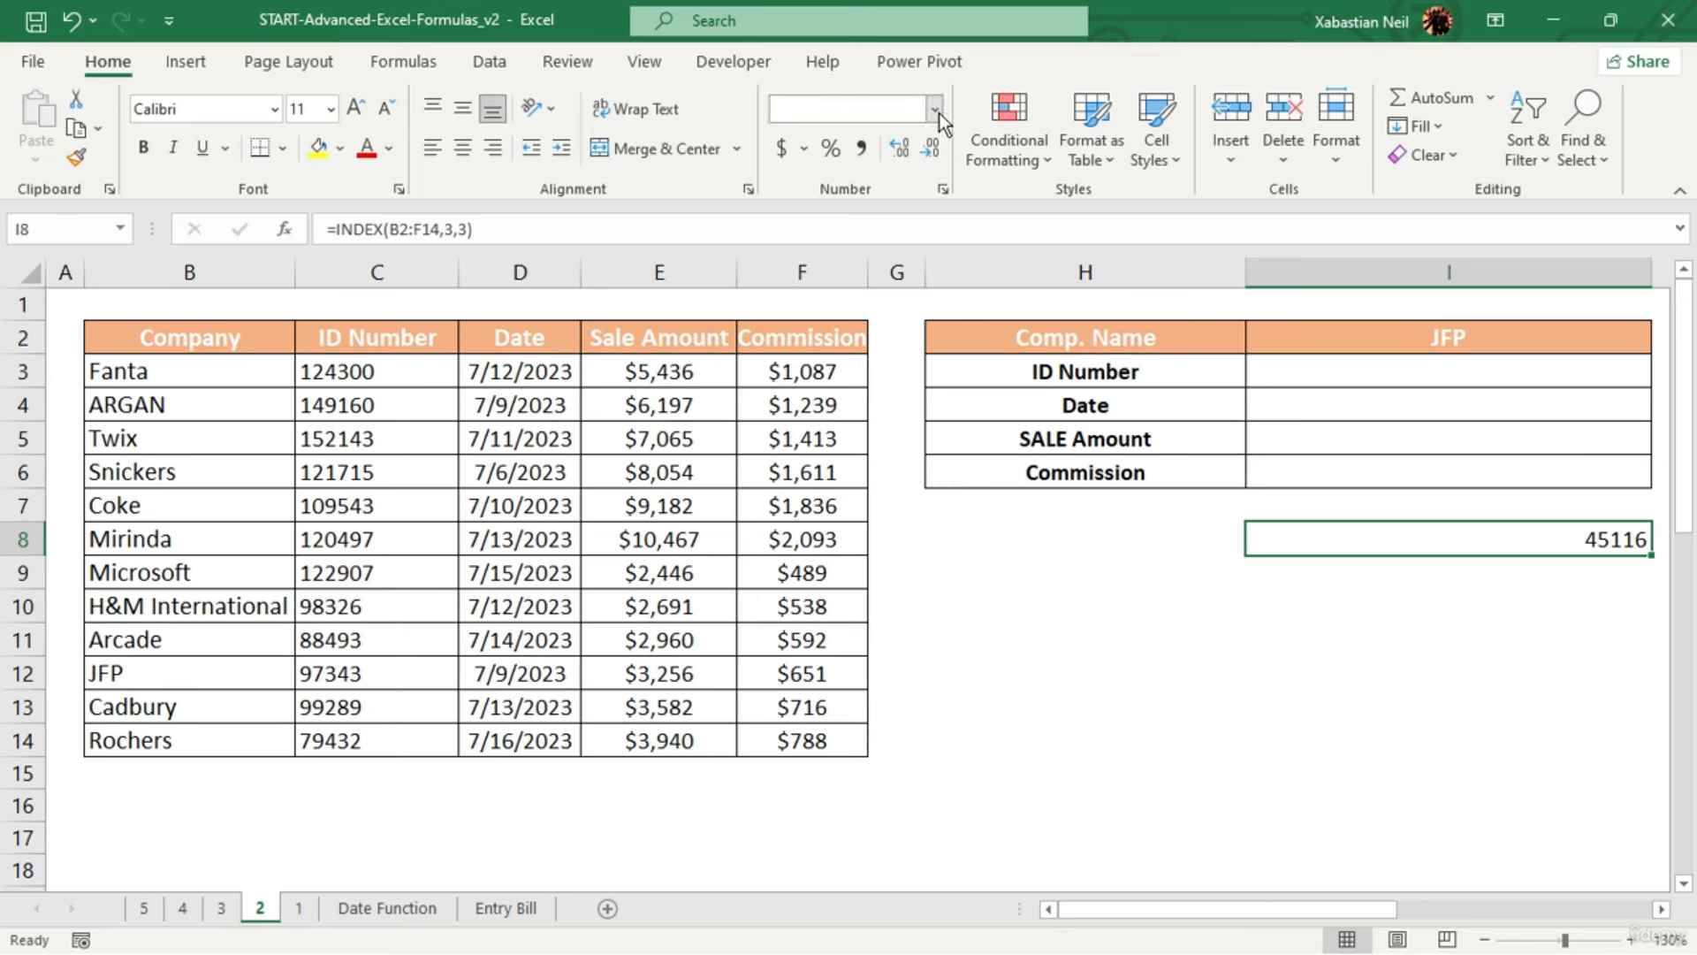
click(937, 111)
click(937, 396)
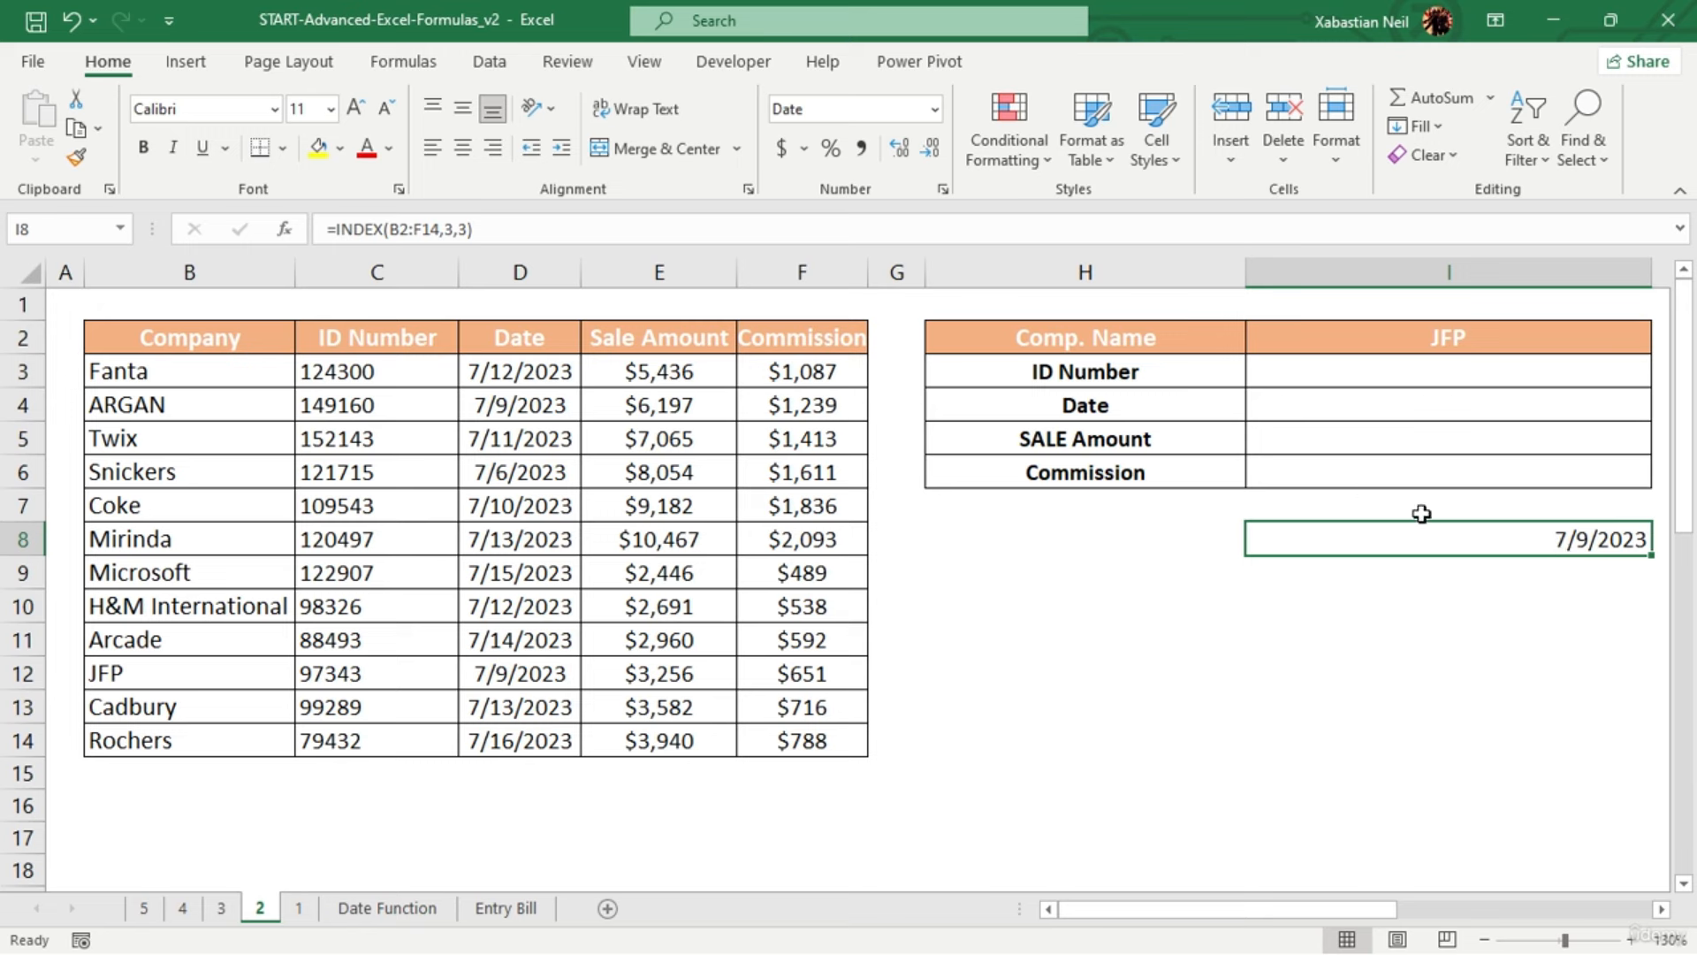
Enter =MATCH(1239,F3:F5,0) in I9 to find the position of 1239 among the first three commissions with an exact match
double_click(1500, 576)
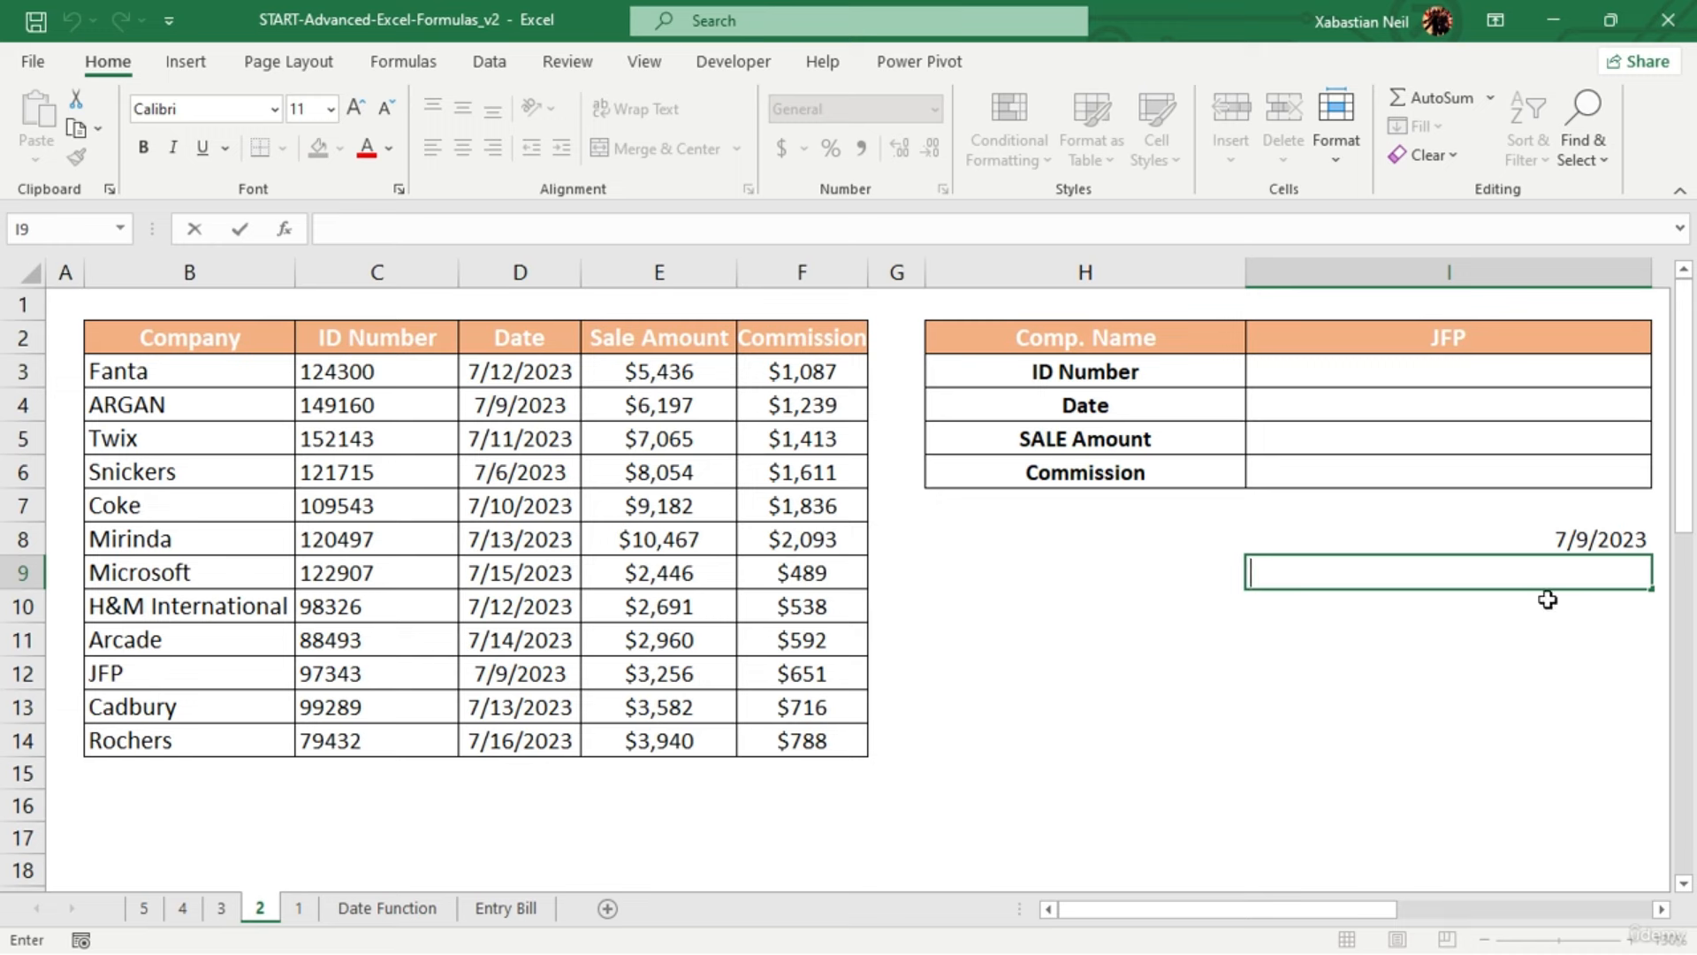
text(=)
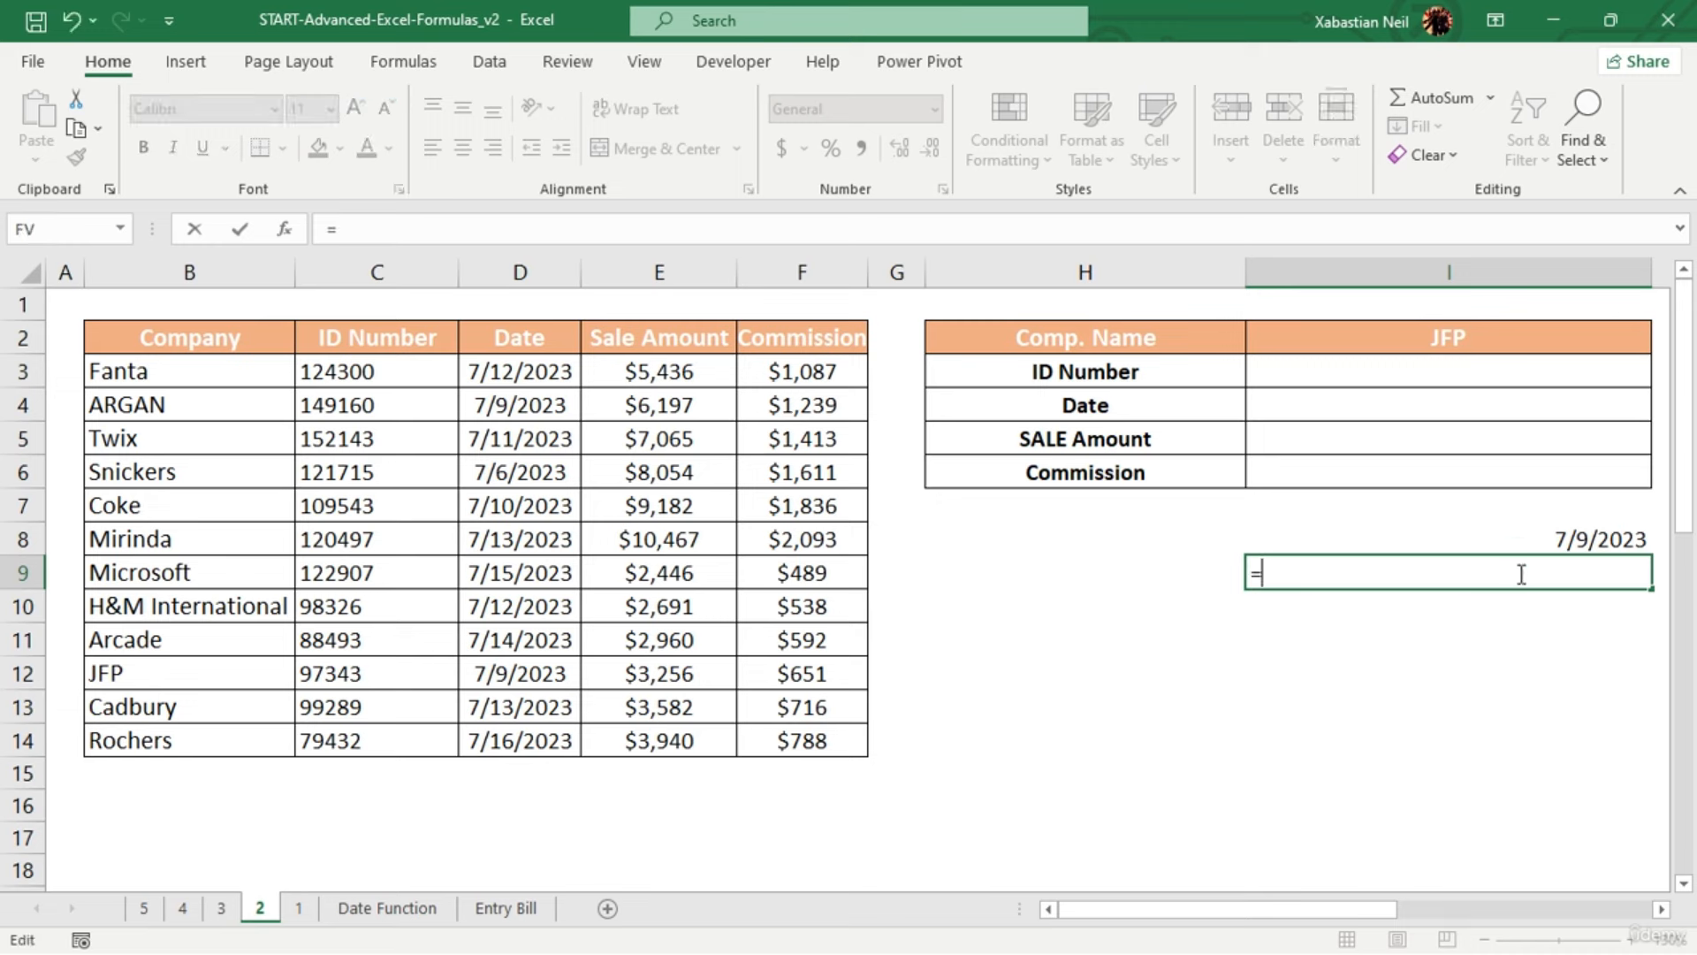
text(match)
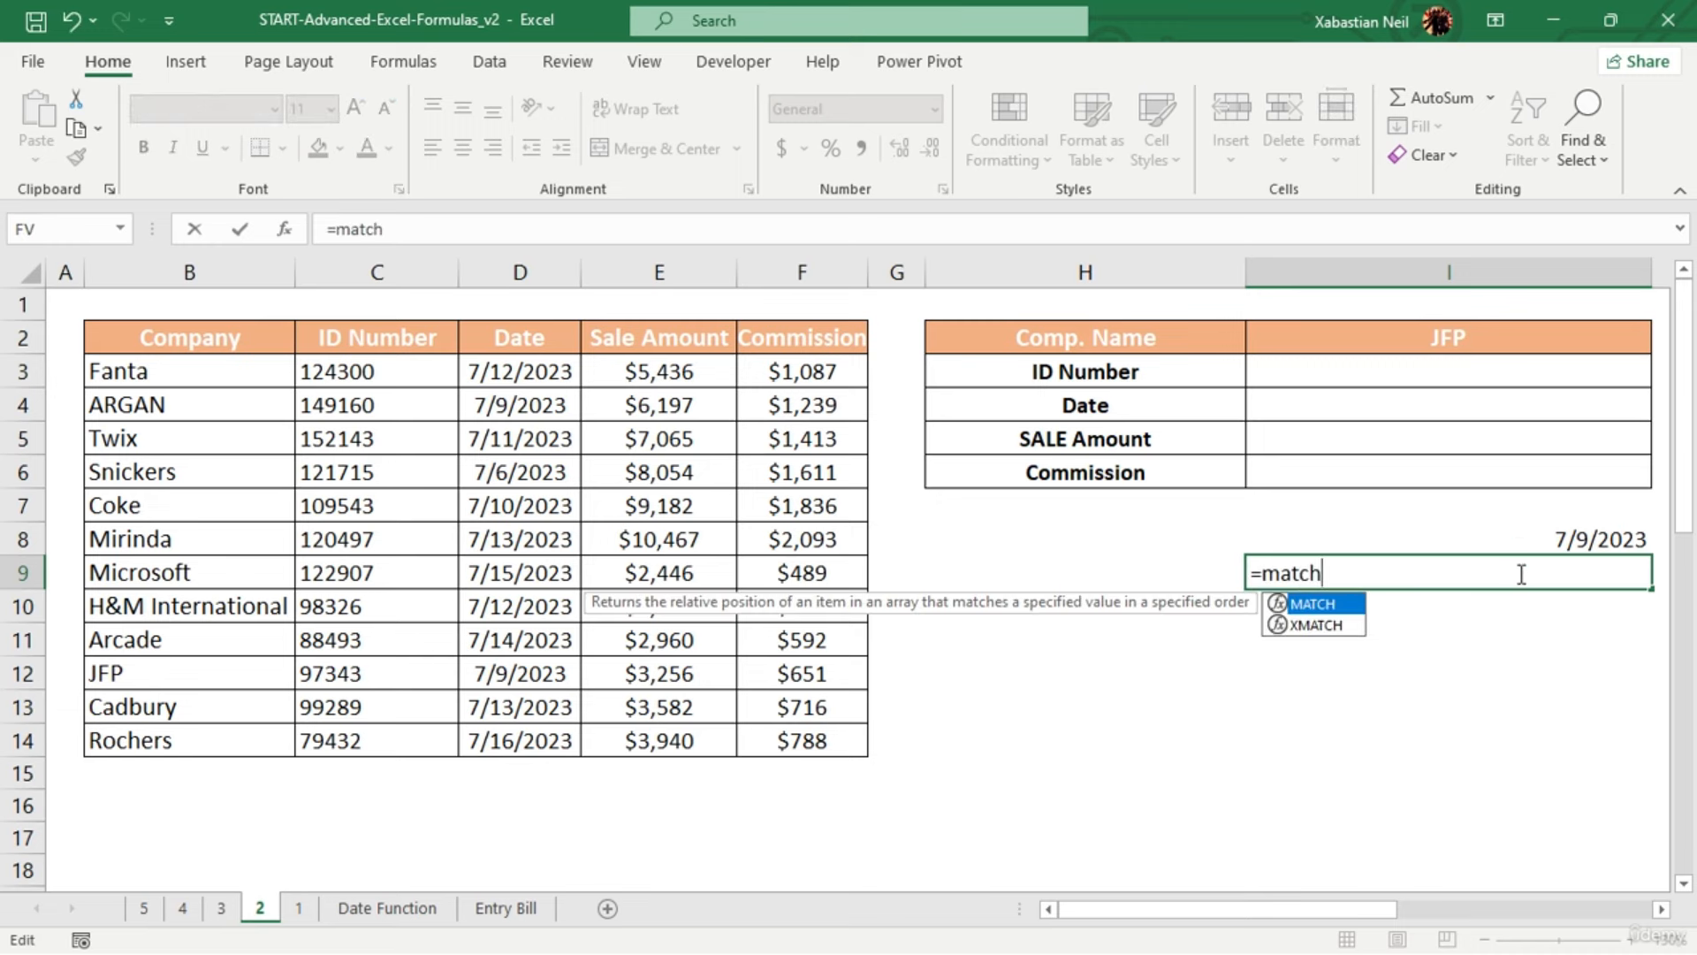
key(Tab)
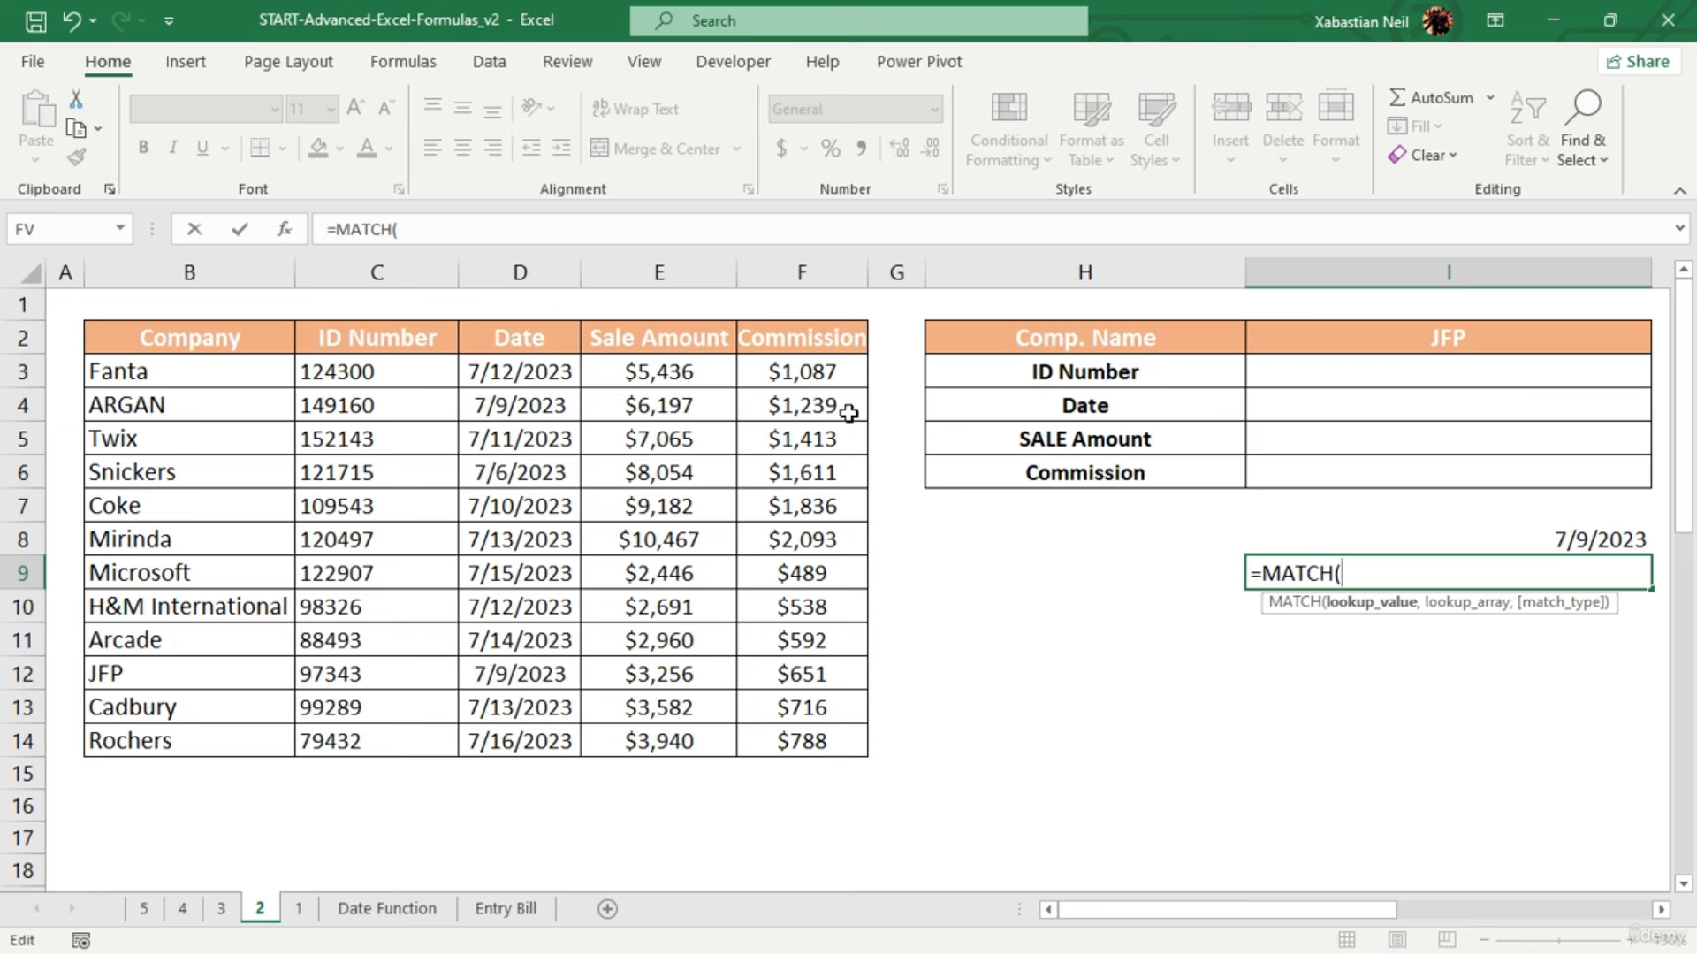
text(1239)
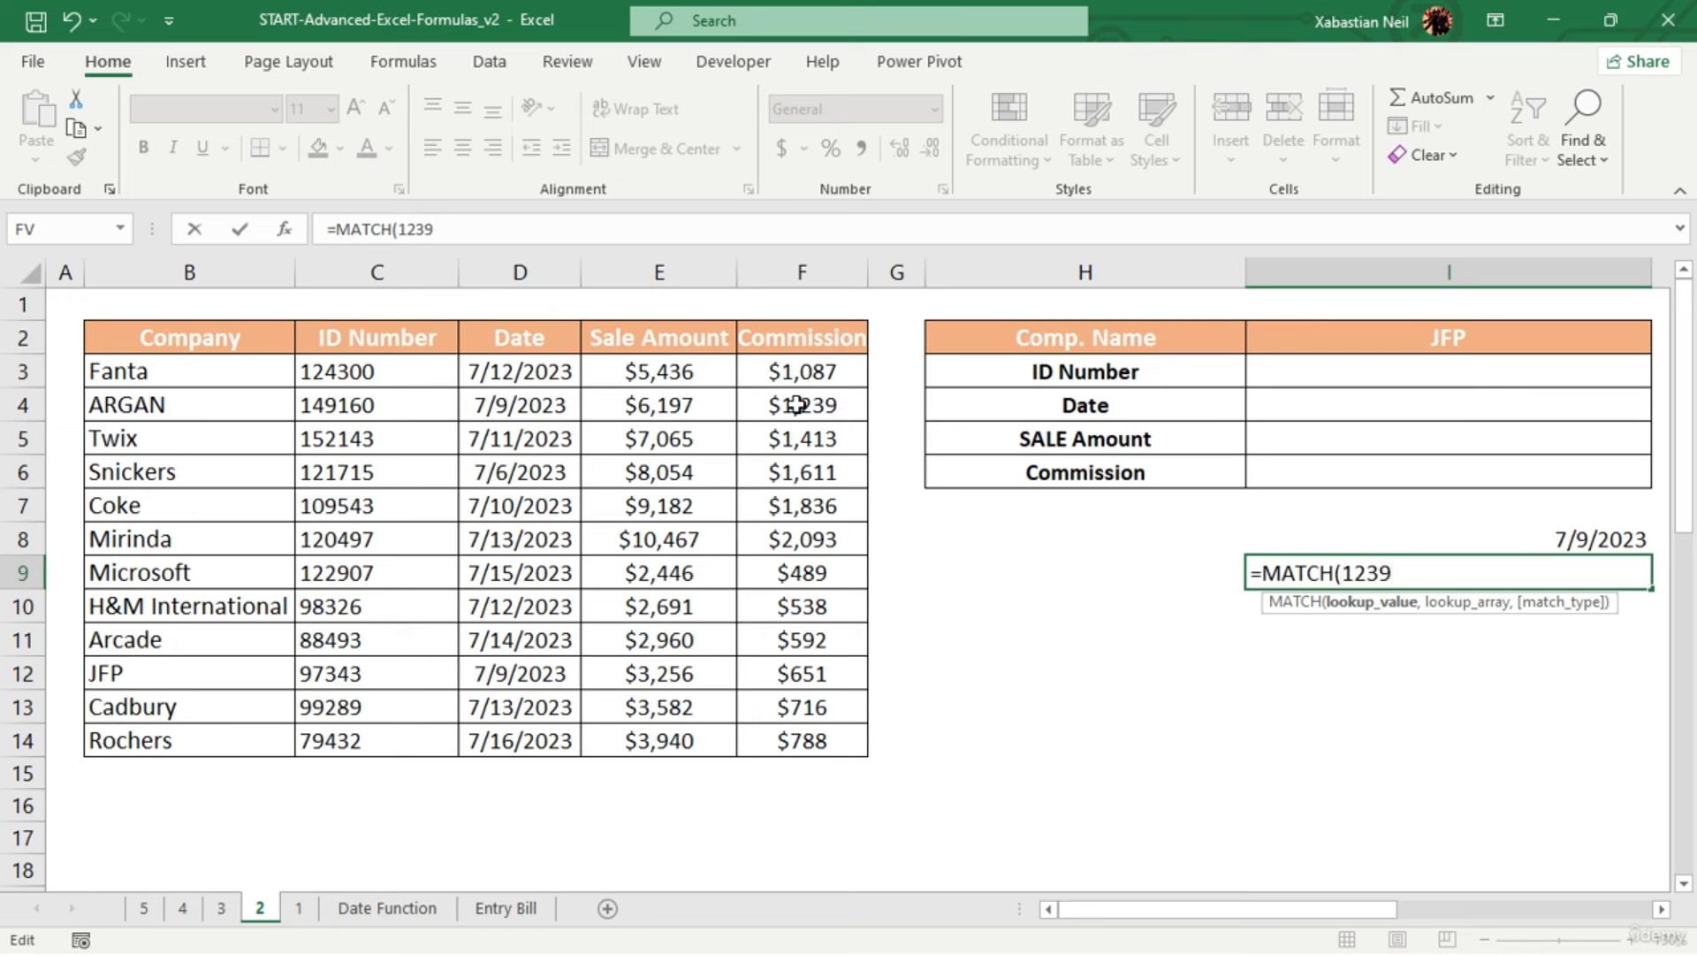
text(,)
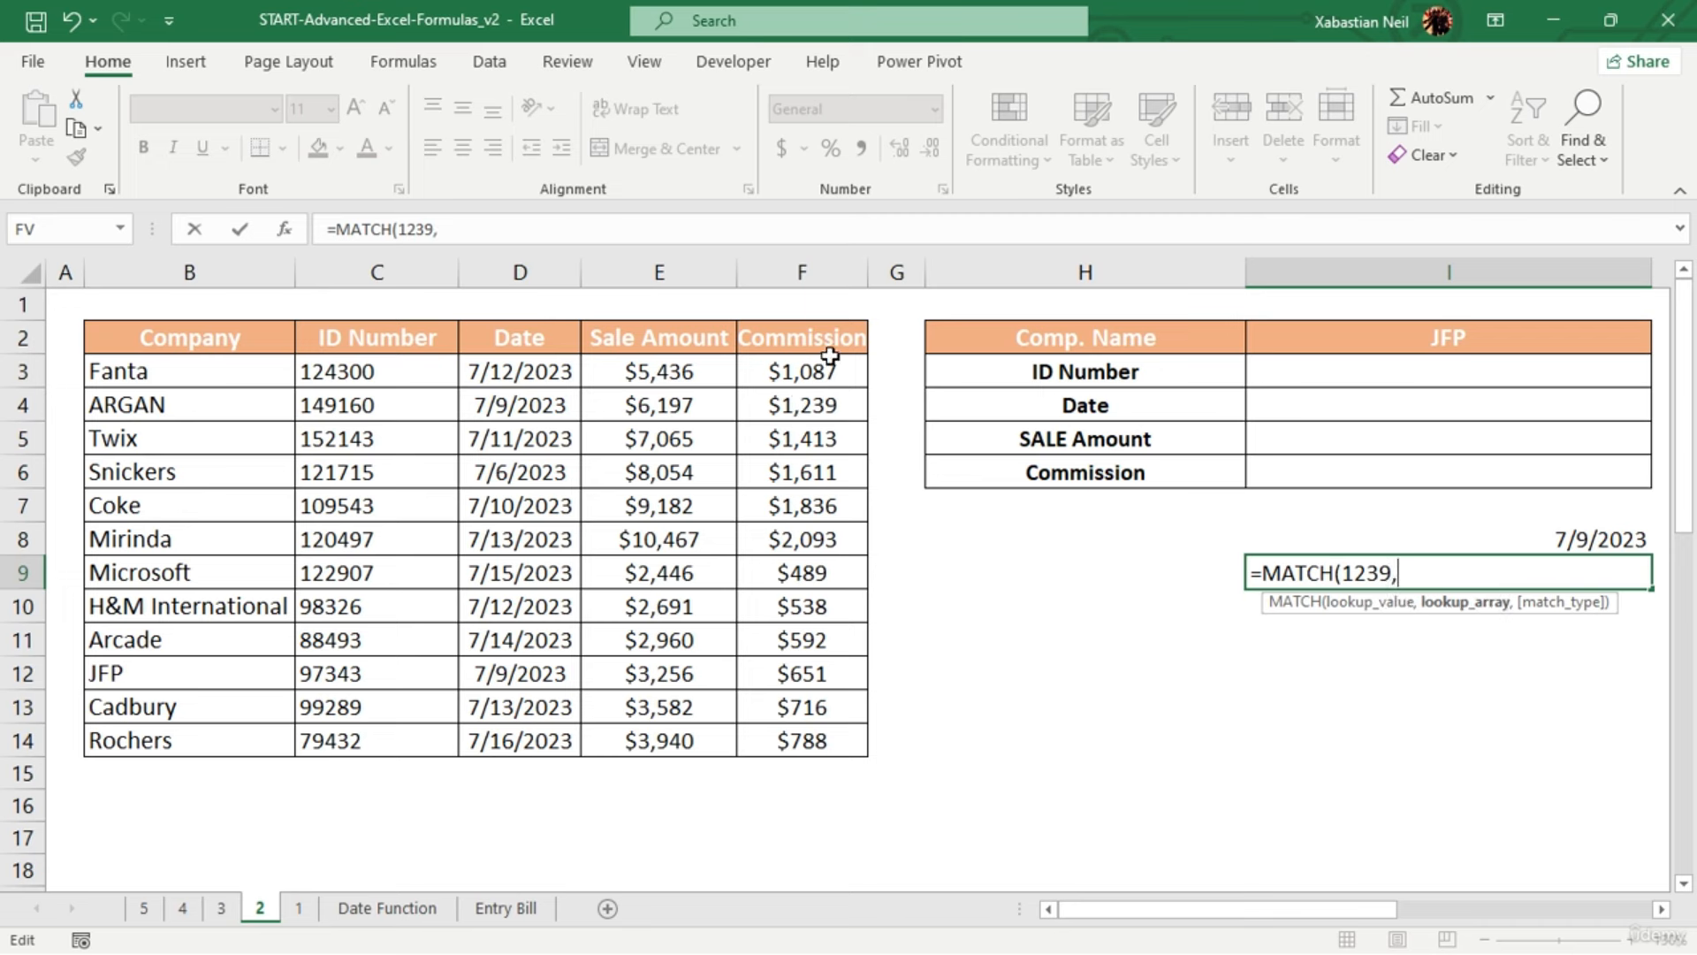
drag(819, 369, 824, 444)
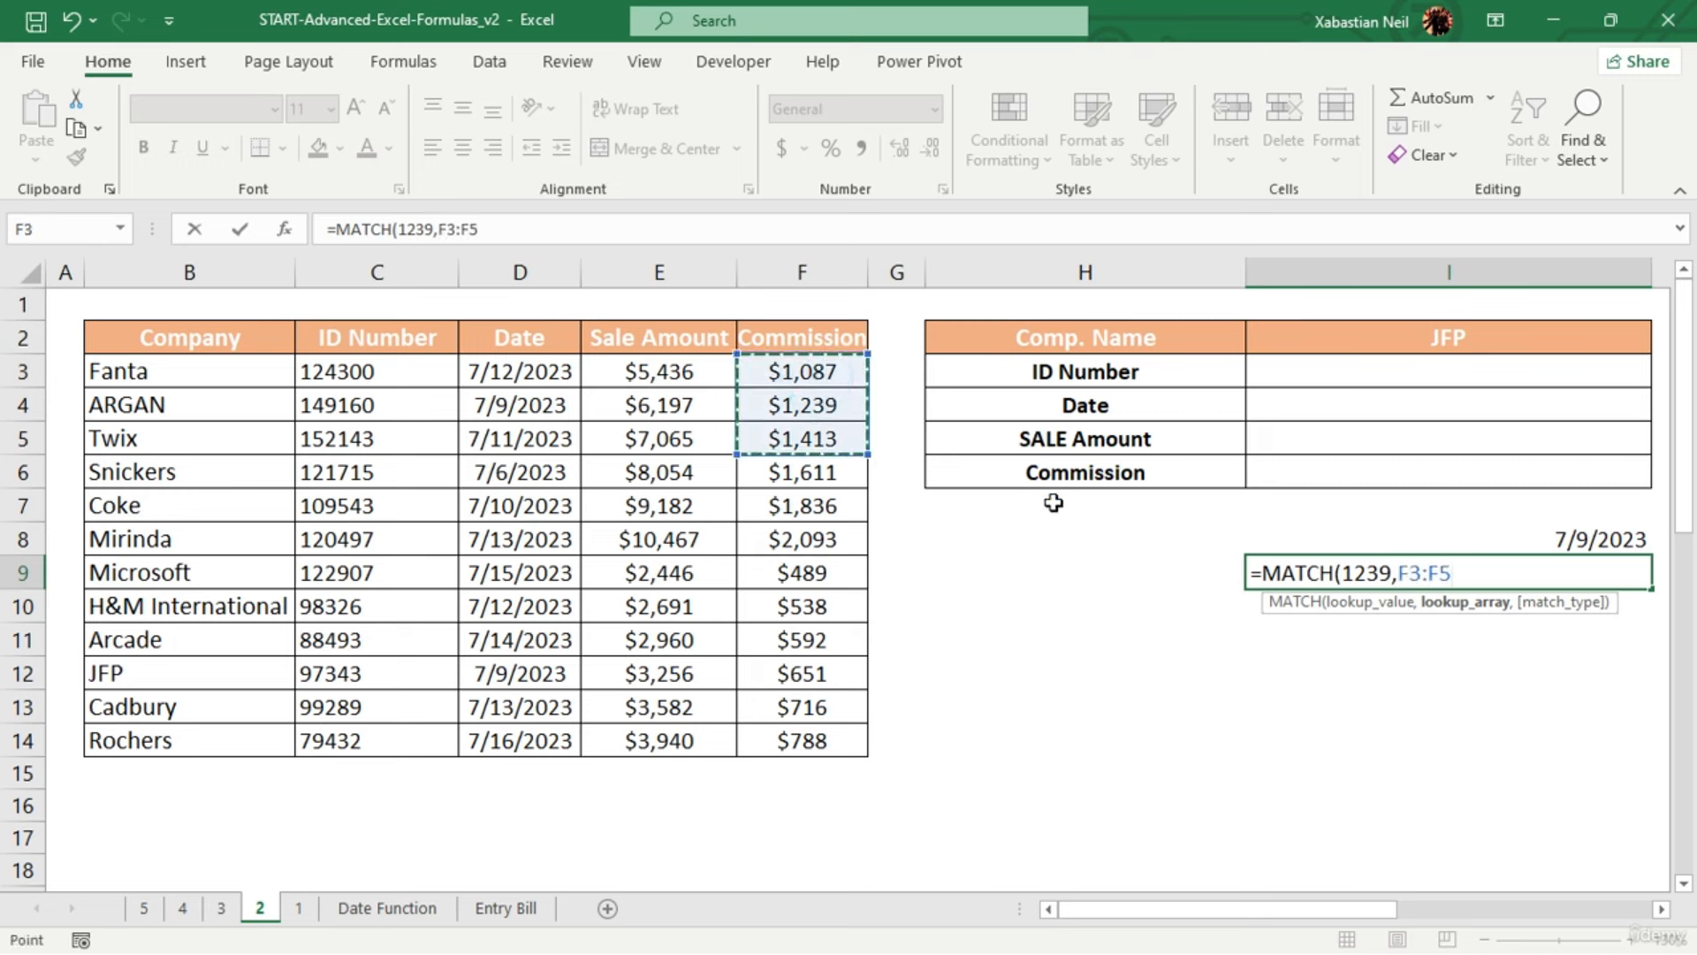
text(,)
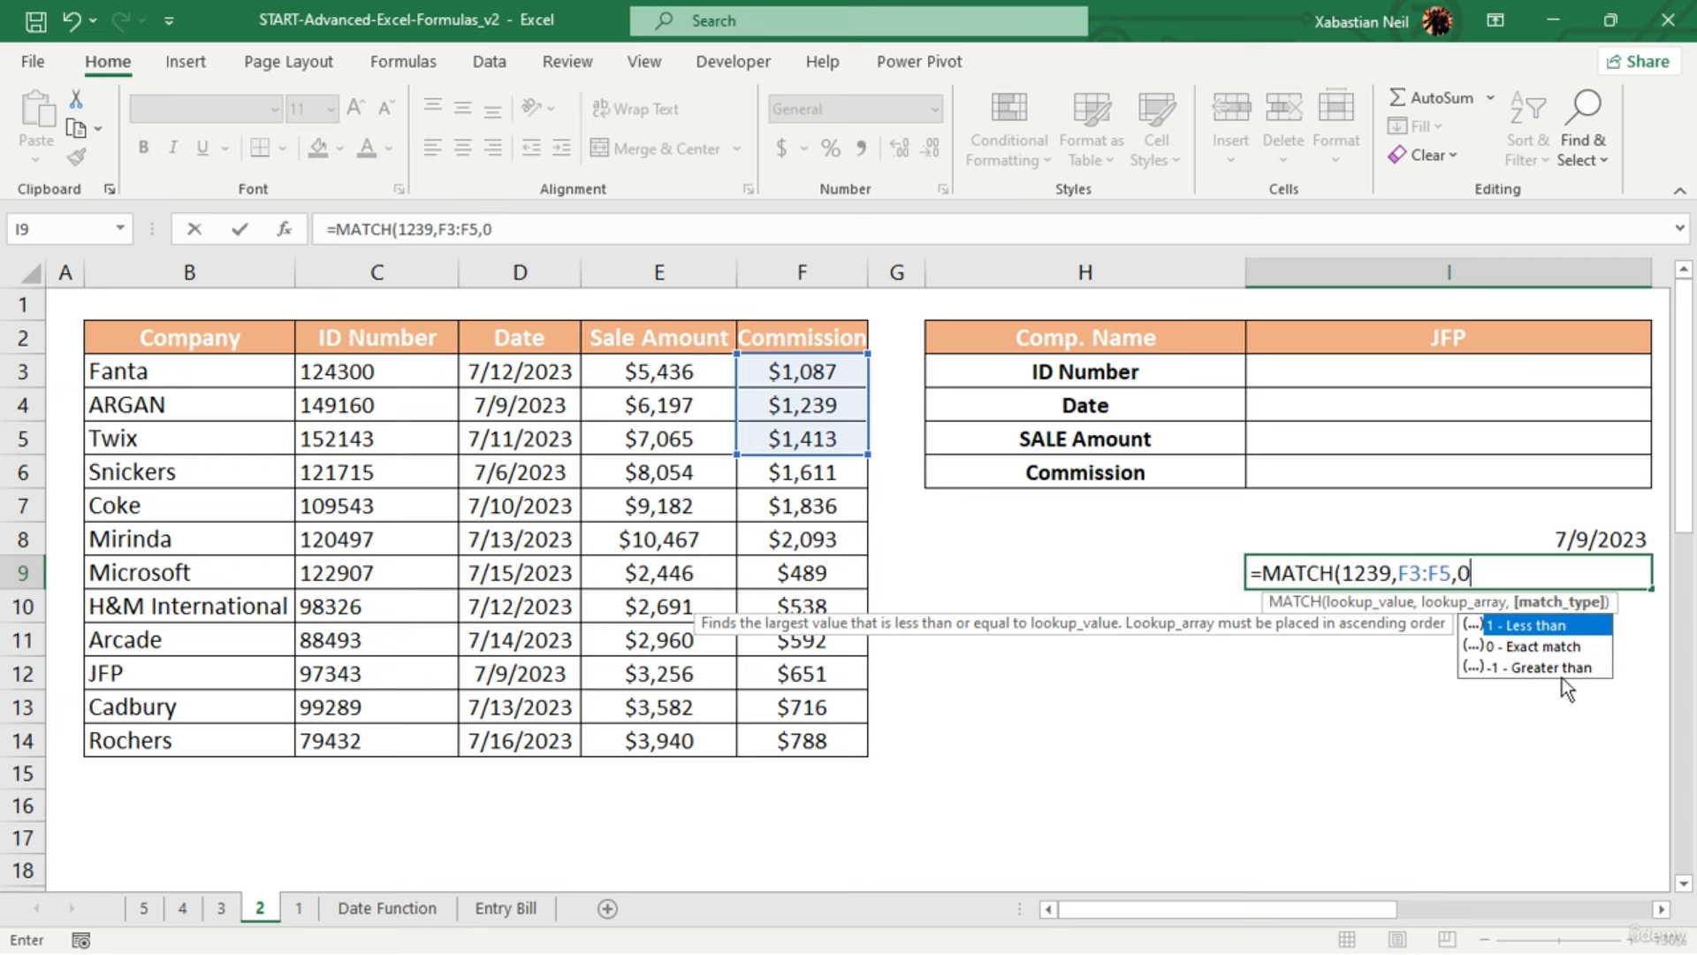
text(0))
key(Return)
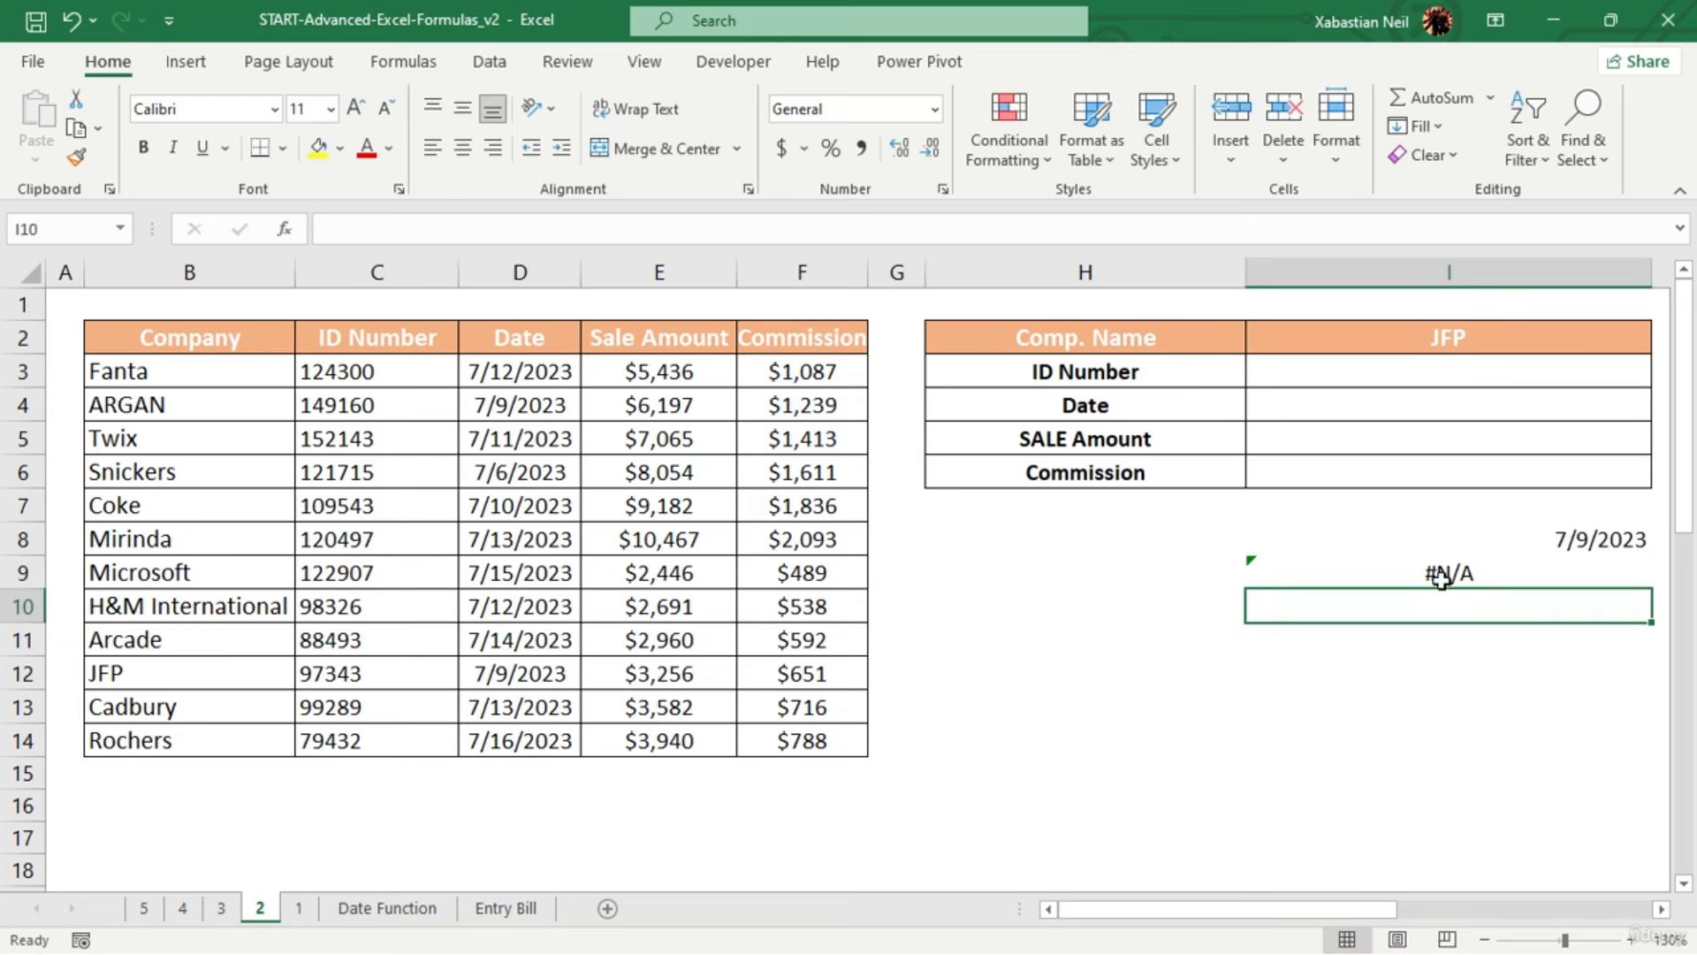
Inspect the MATCH formula in I9 and the formula behind ARGAN's commission in F4
double_click(1500, 576)
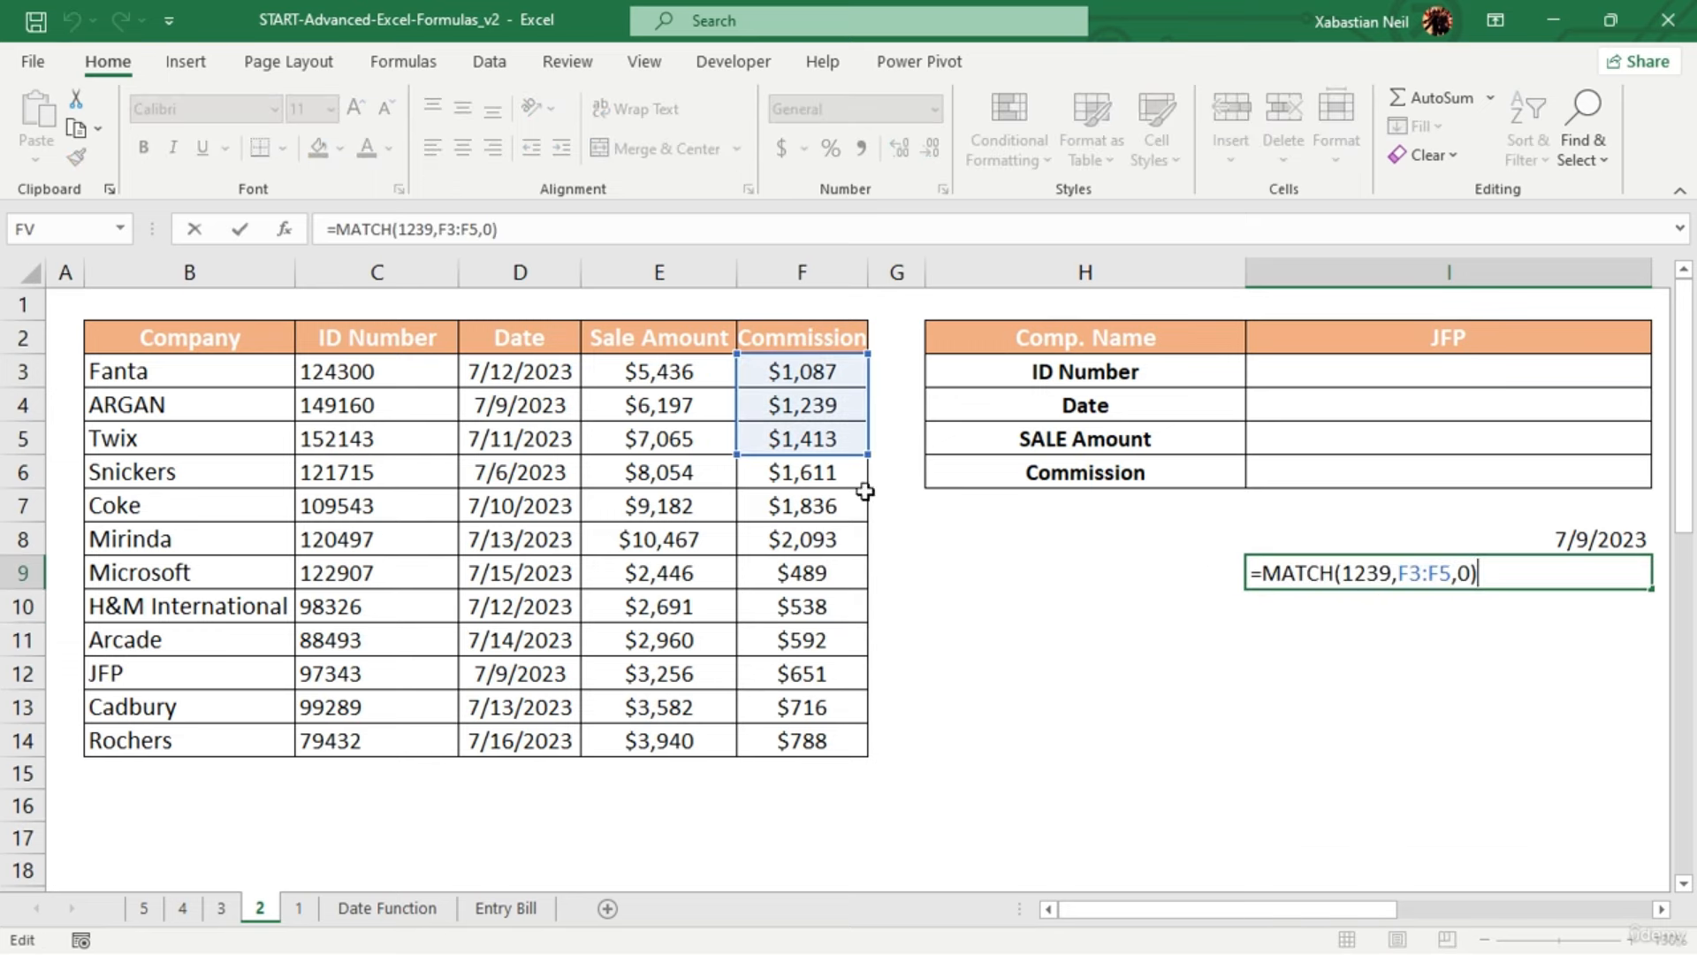
click(1444, 665)
click(863, 404)
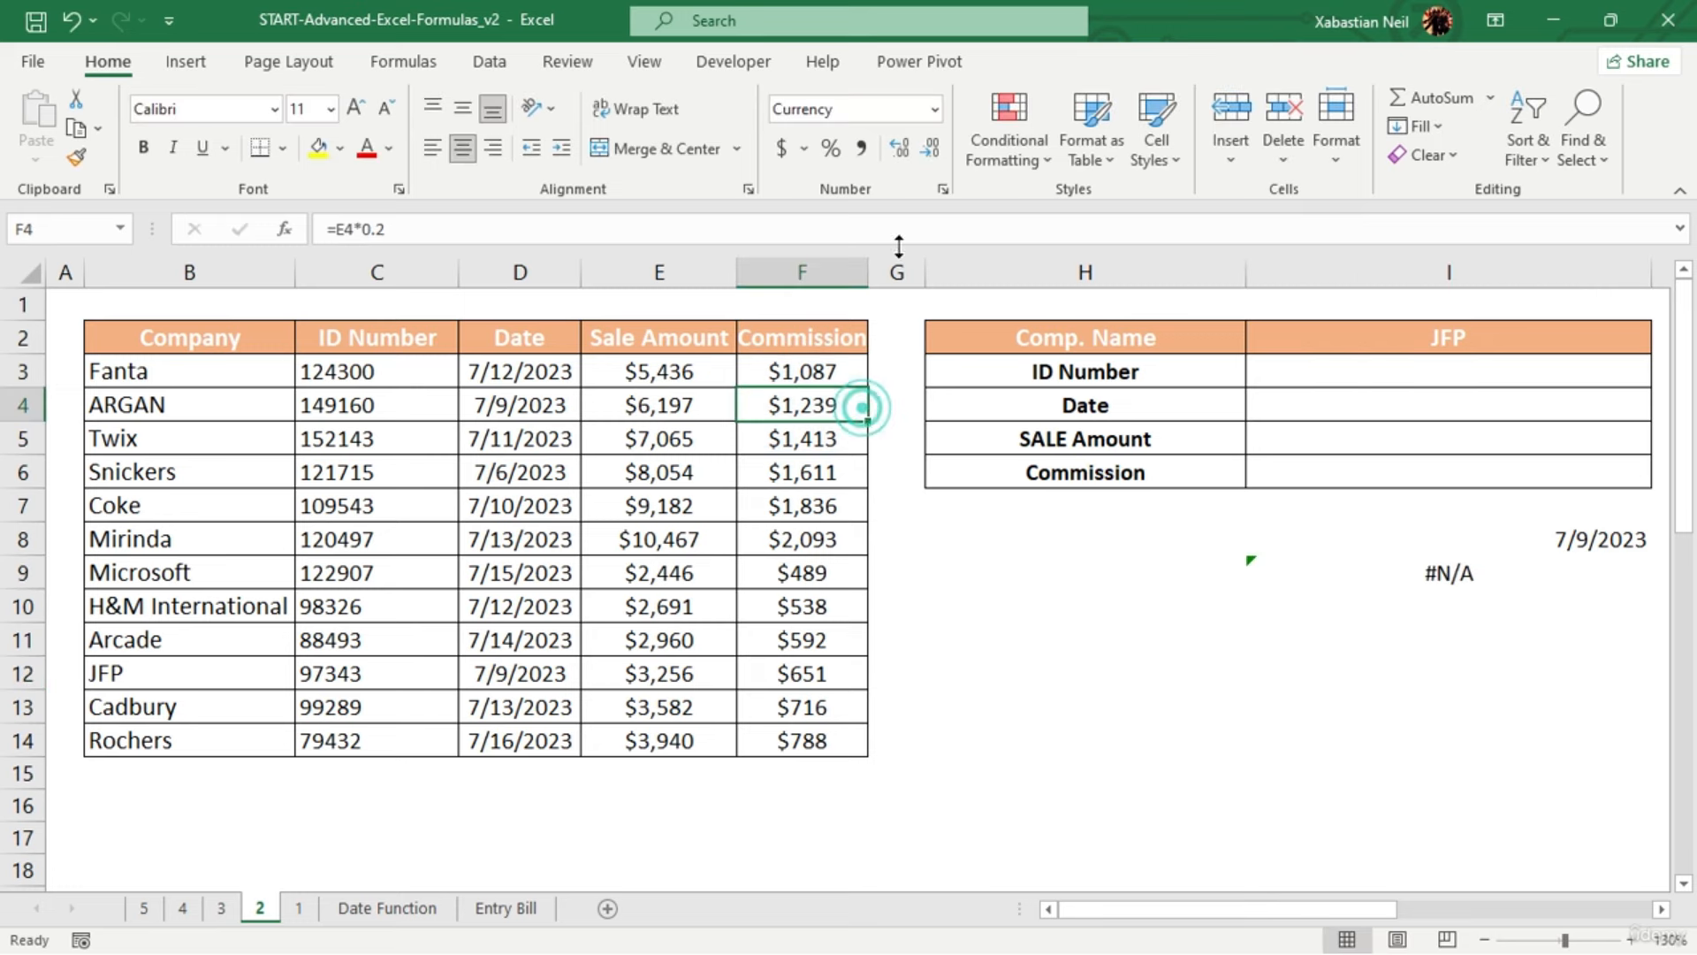
Apply the General number format to ARGAN's commission in F4 and recheck the MATCH formula in I9
click(934, 108)
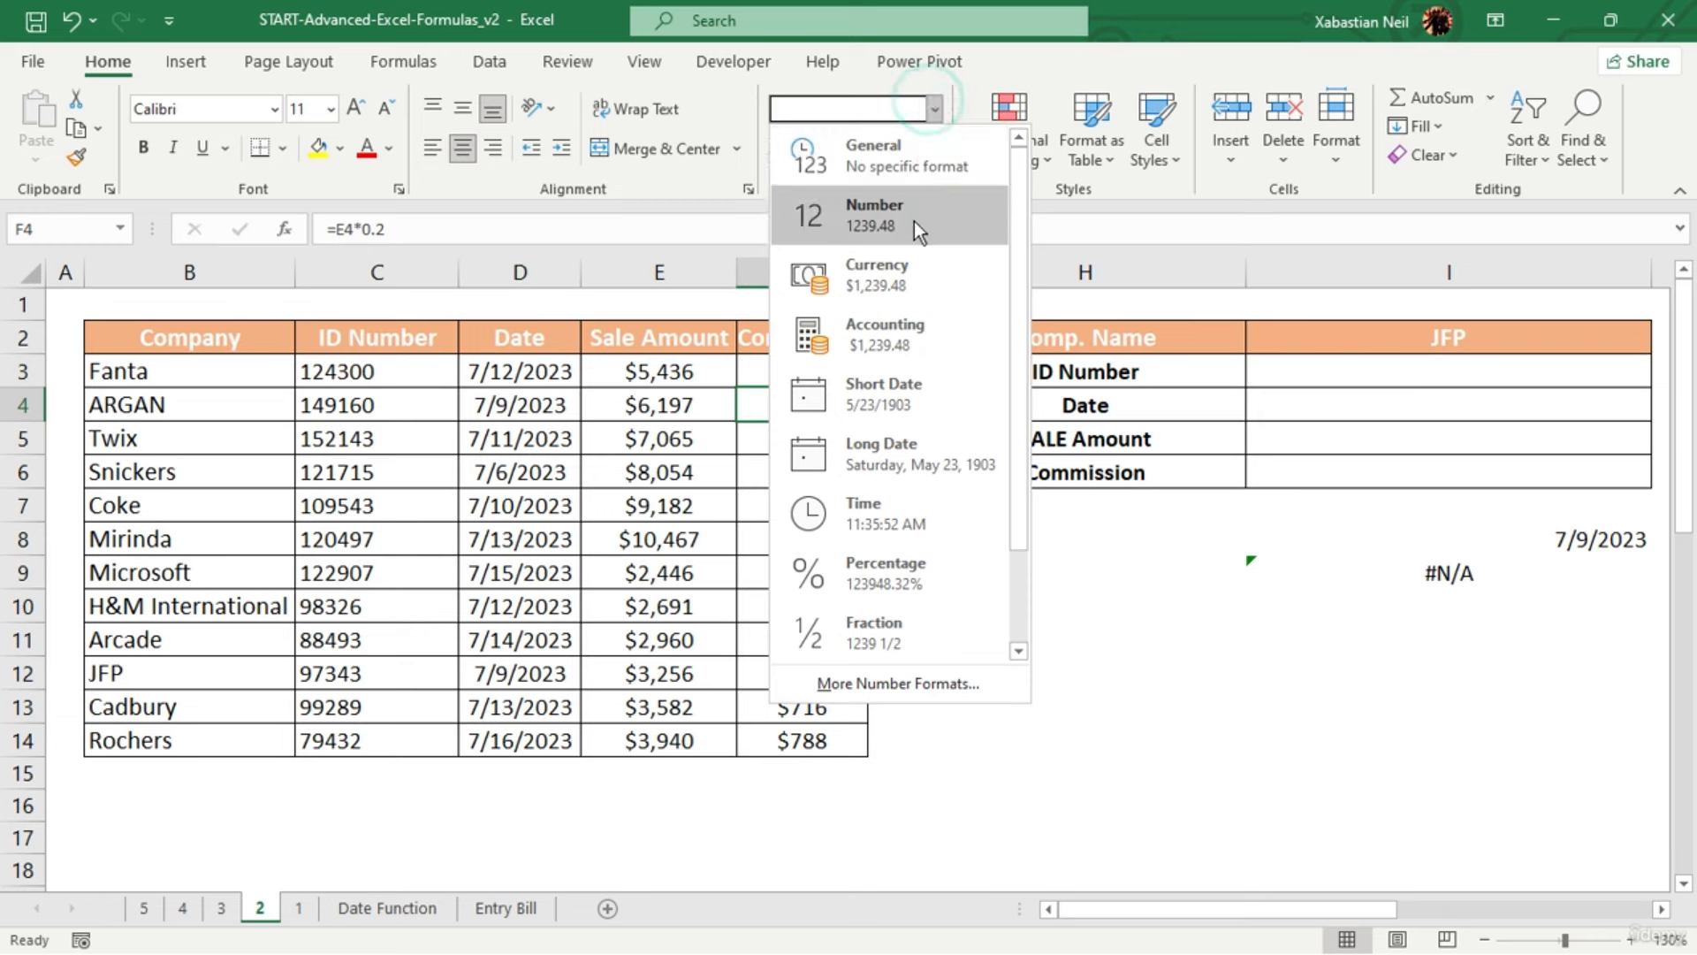
click(935, 186)
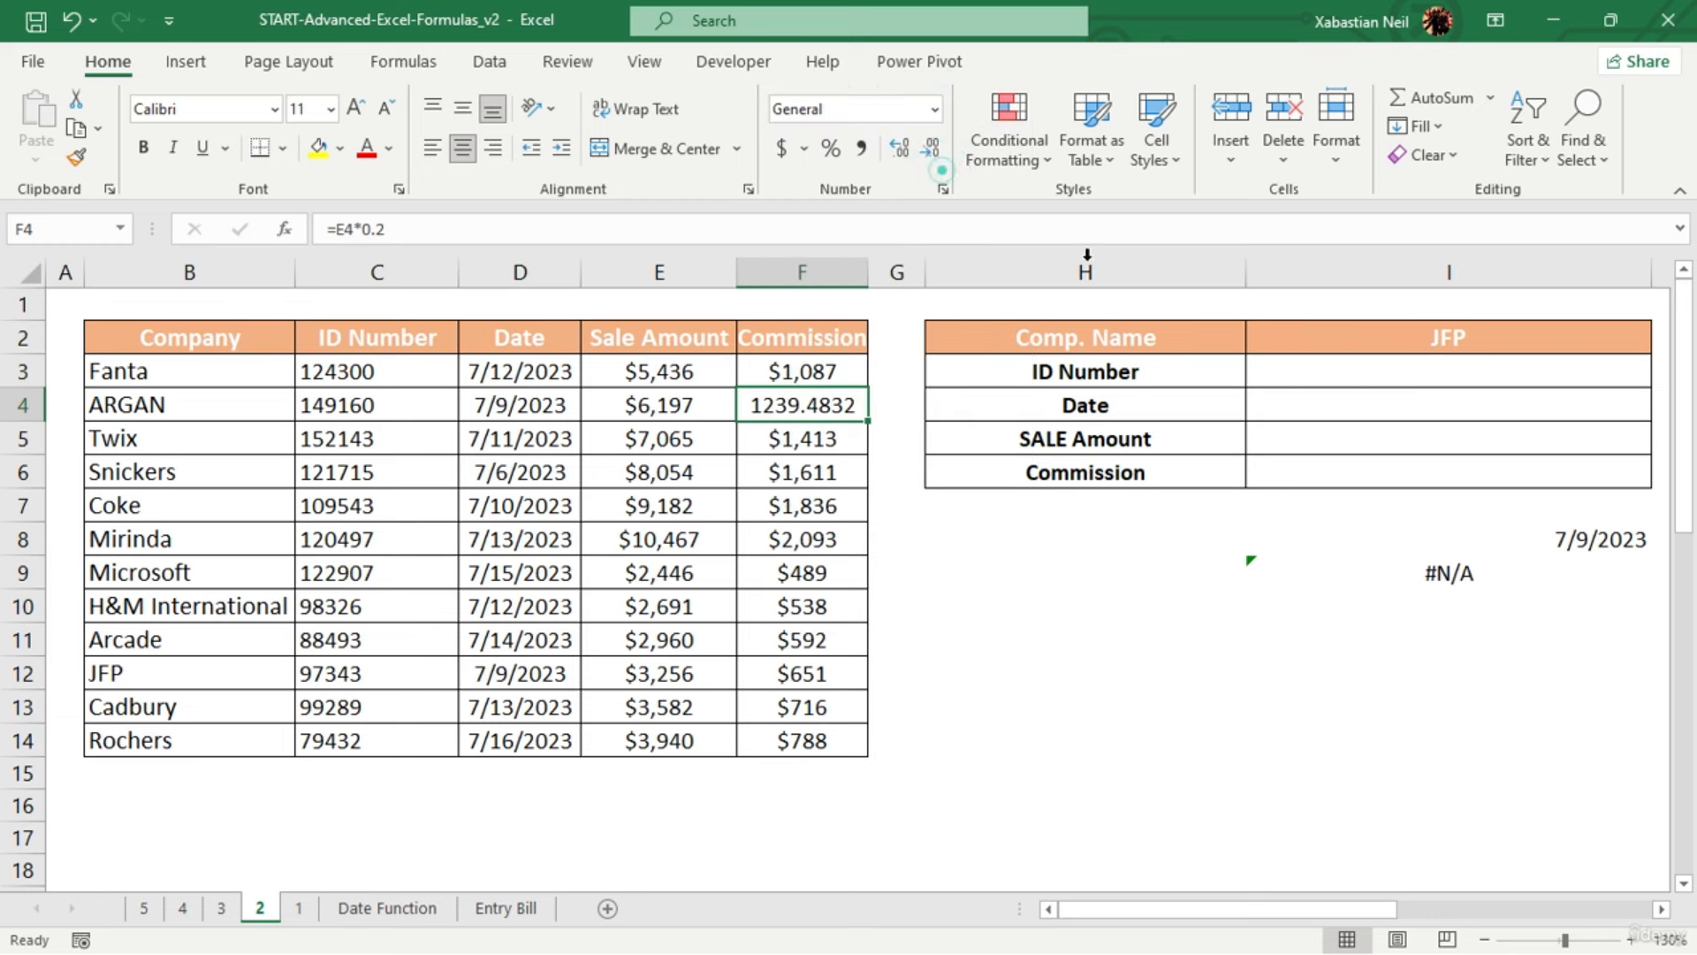
double_click(1518, 571)
key(Return)
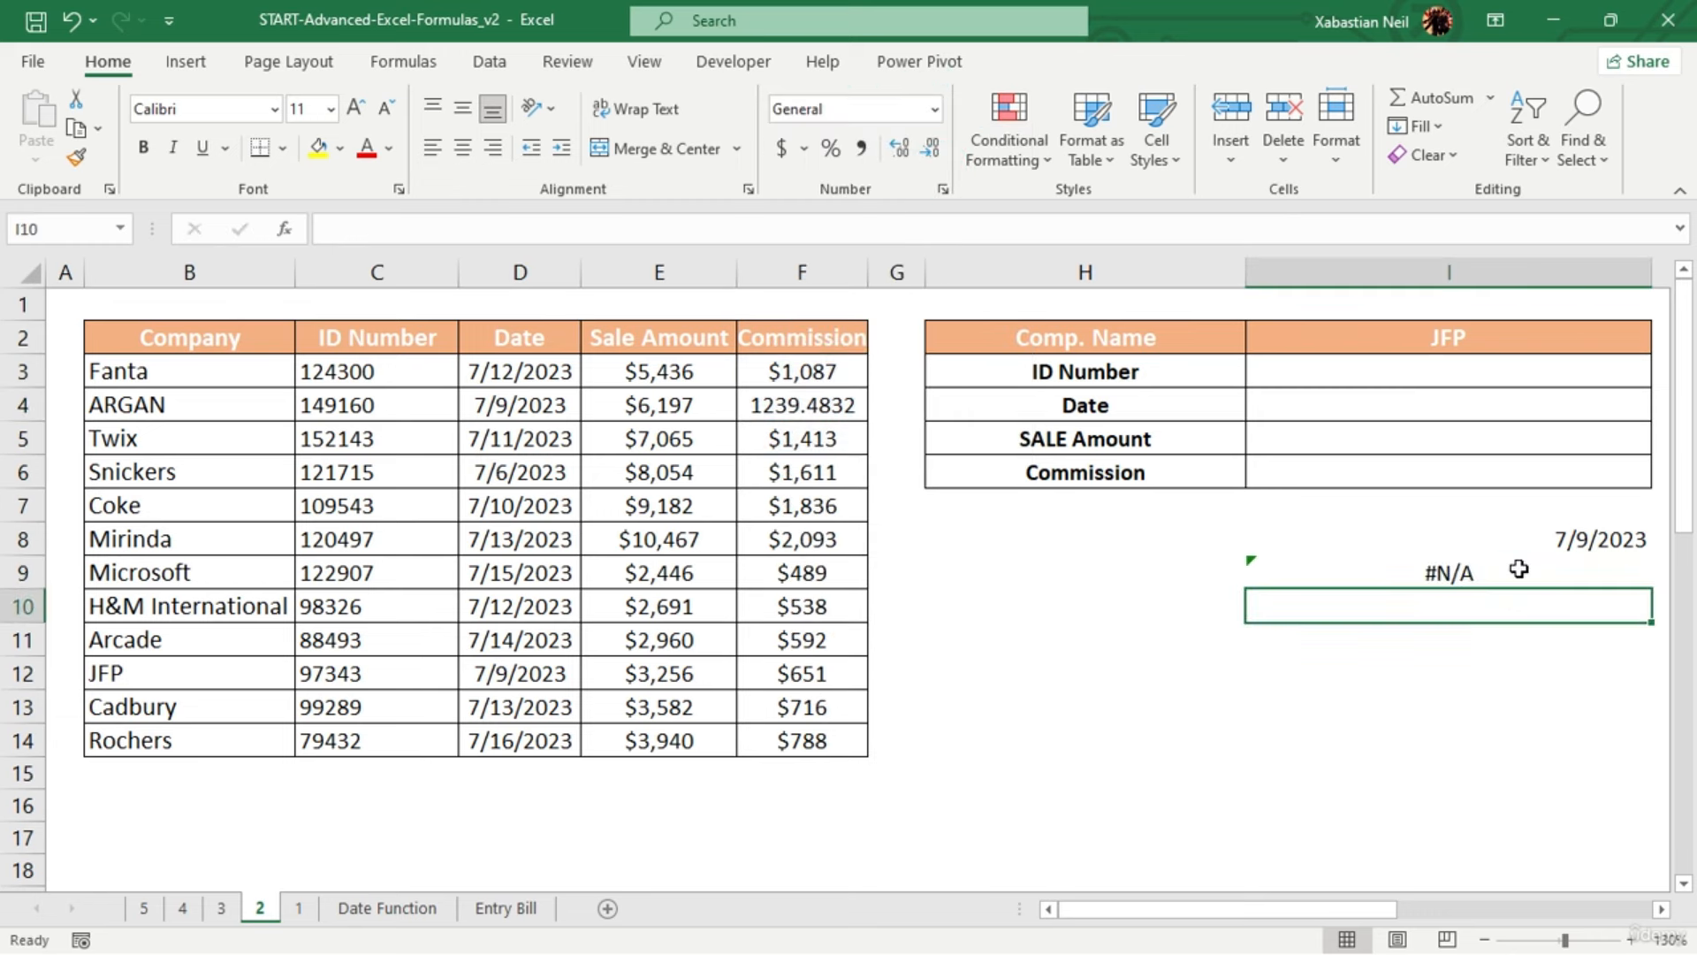
double_click(1519, 570)
click(903, 463)
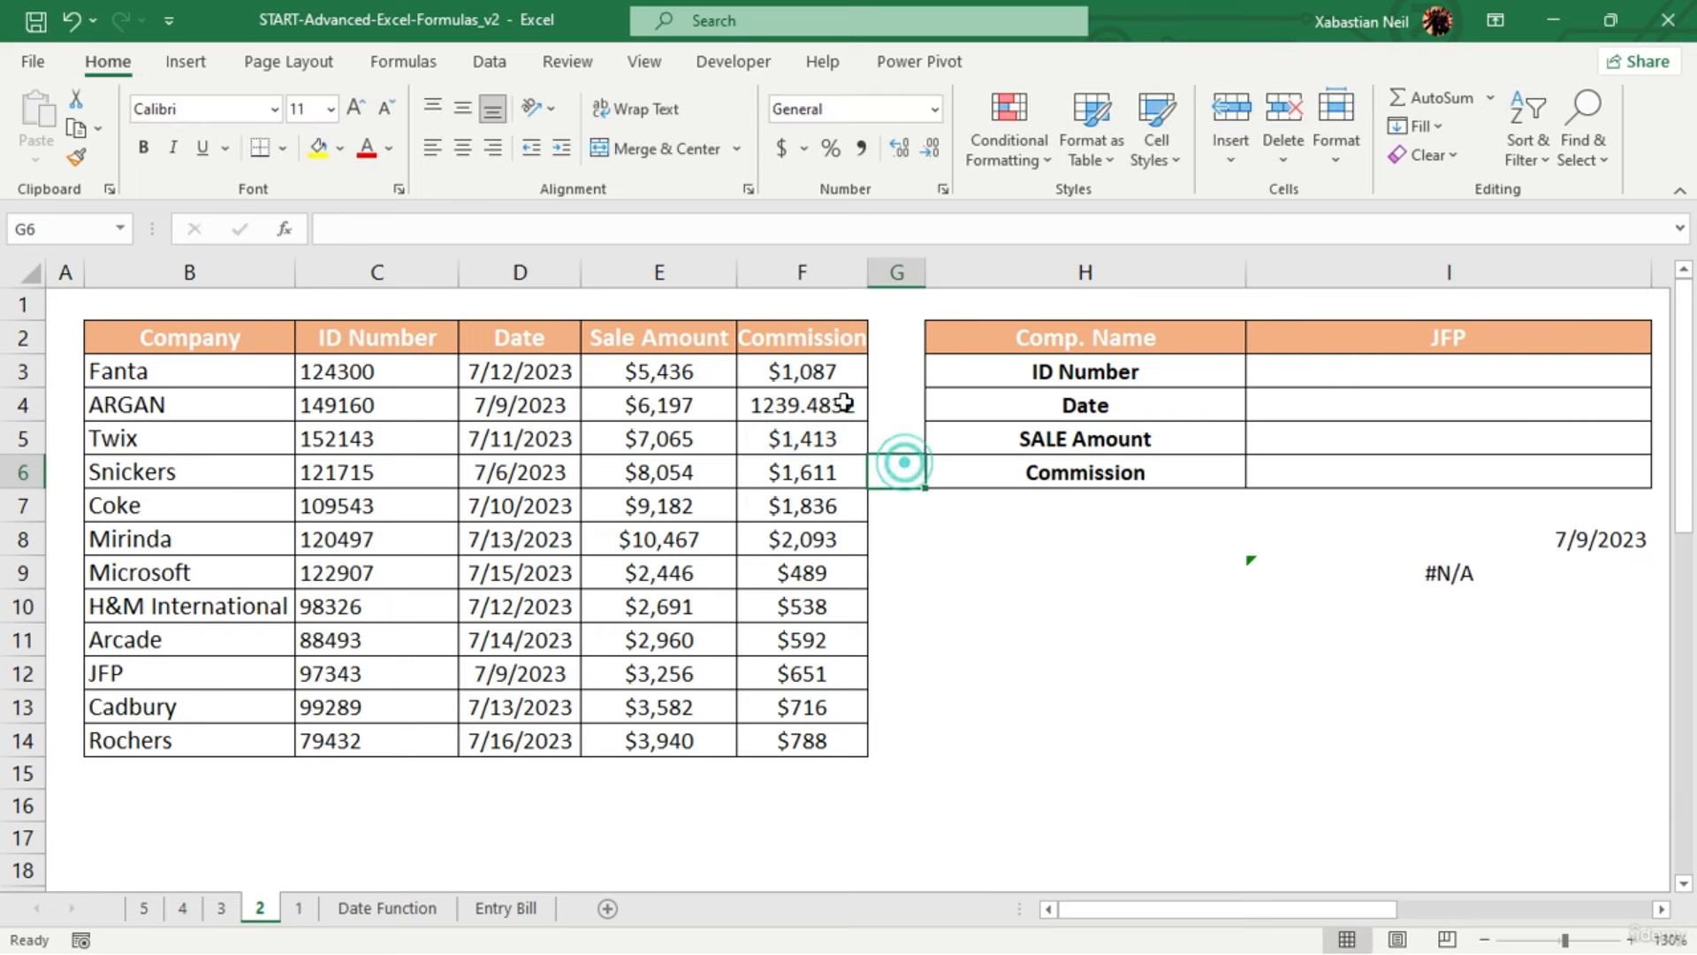
Reduce ARGAN's commission in F4 to zero decimal places
click(845, 404)
click(933, 150)
click(933, 150)
click(932, 150)
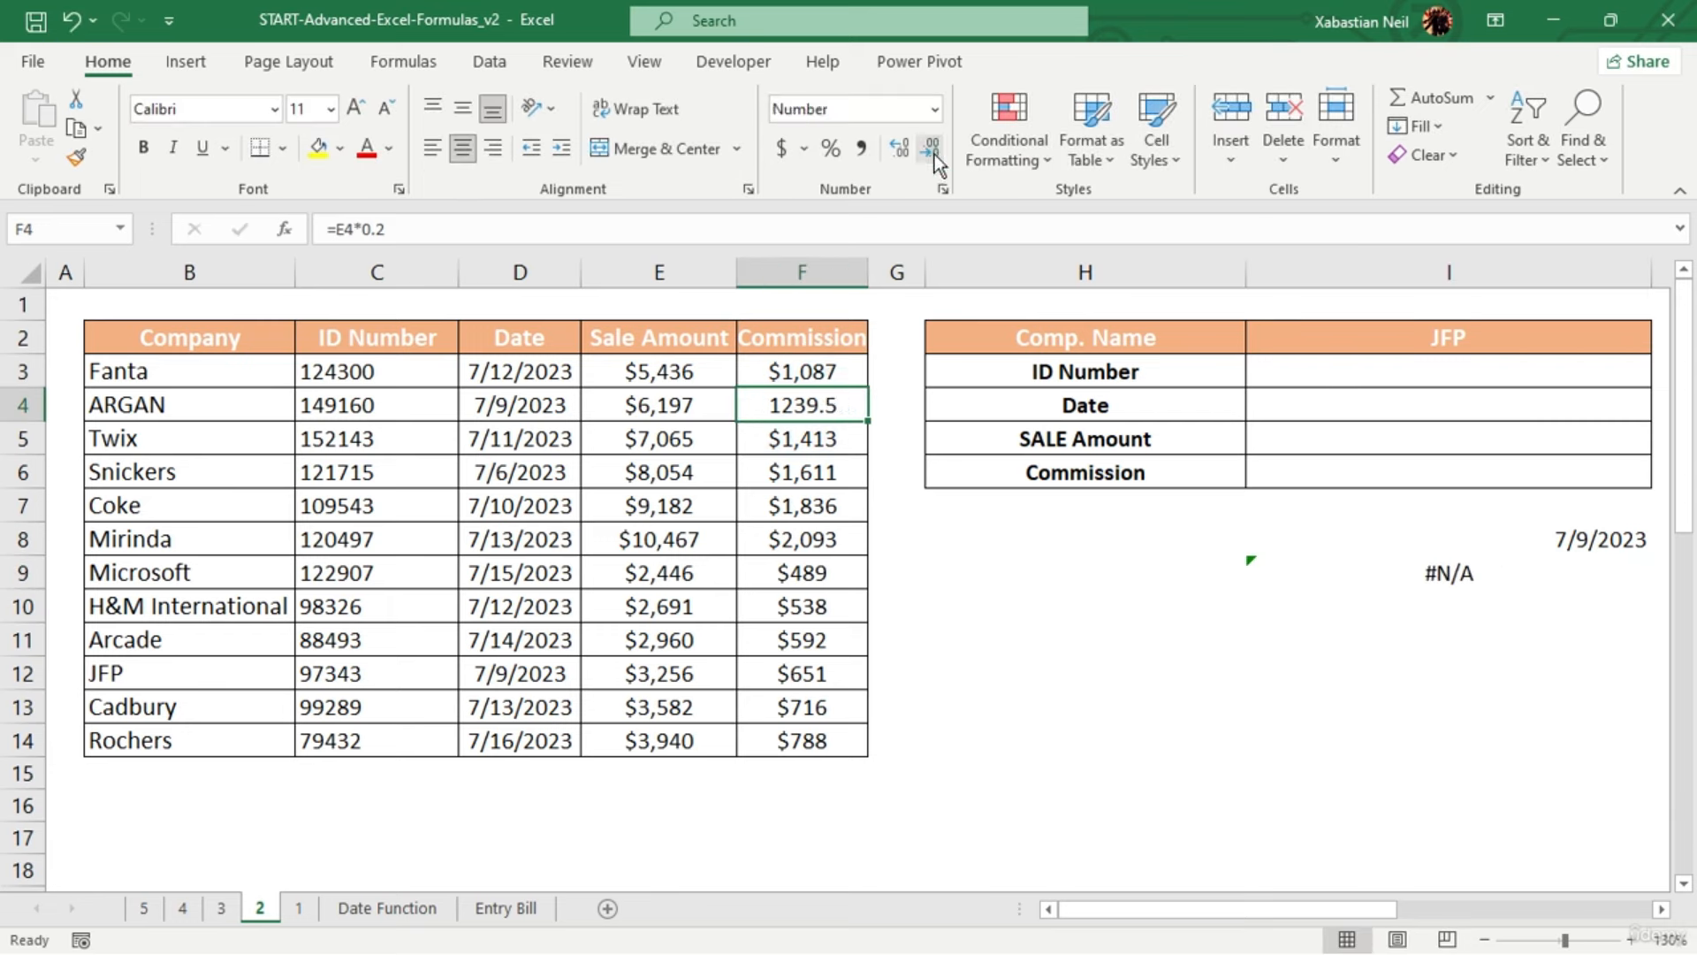
click(932, 150)
Apply the General number format to Fanta's commission in F3
click(846, 378)
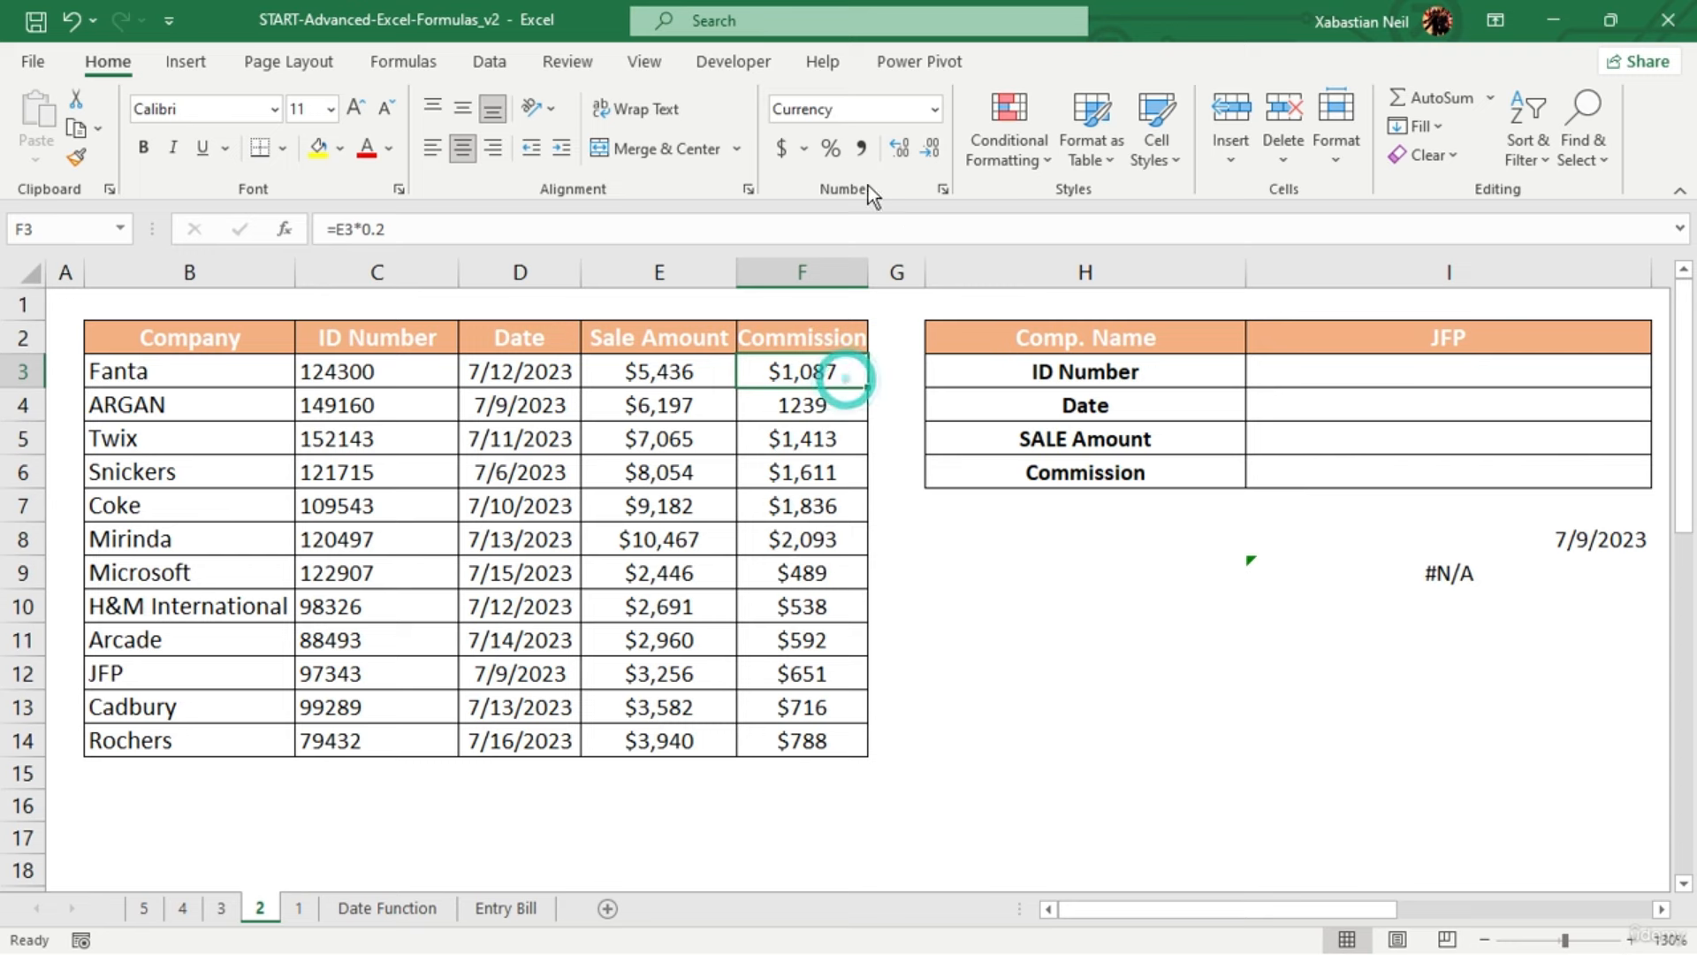
click(933, 109)
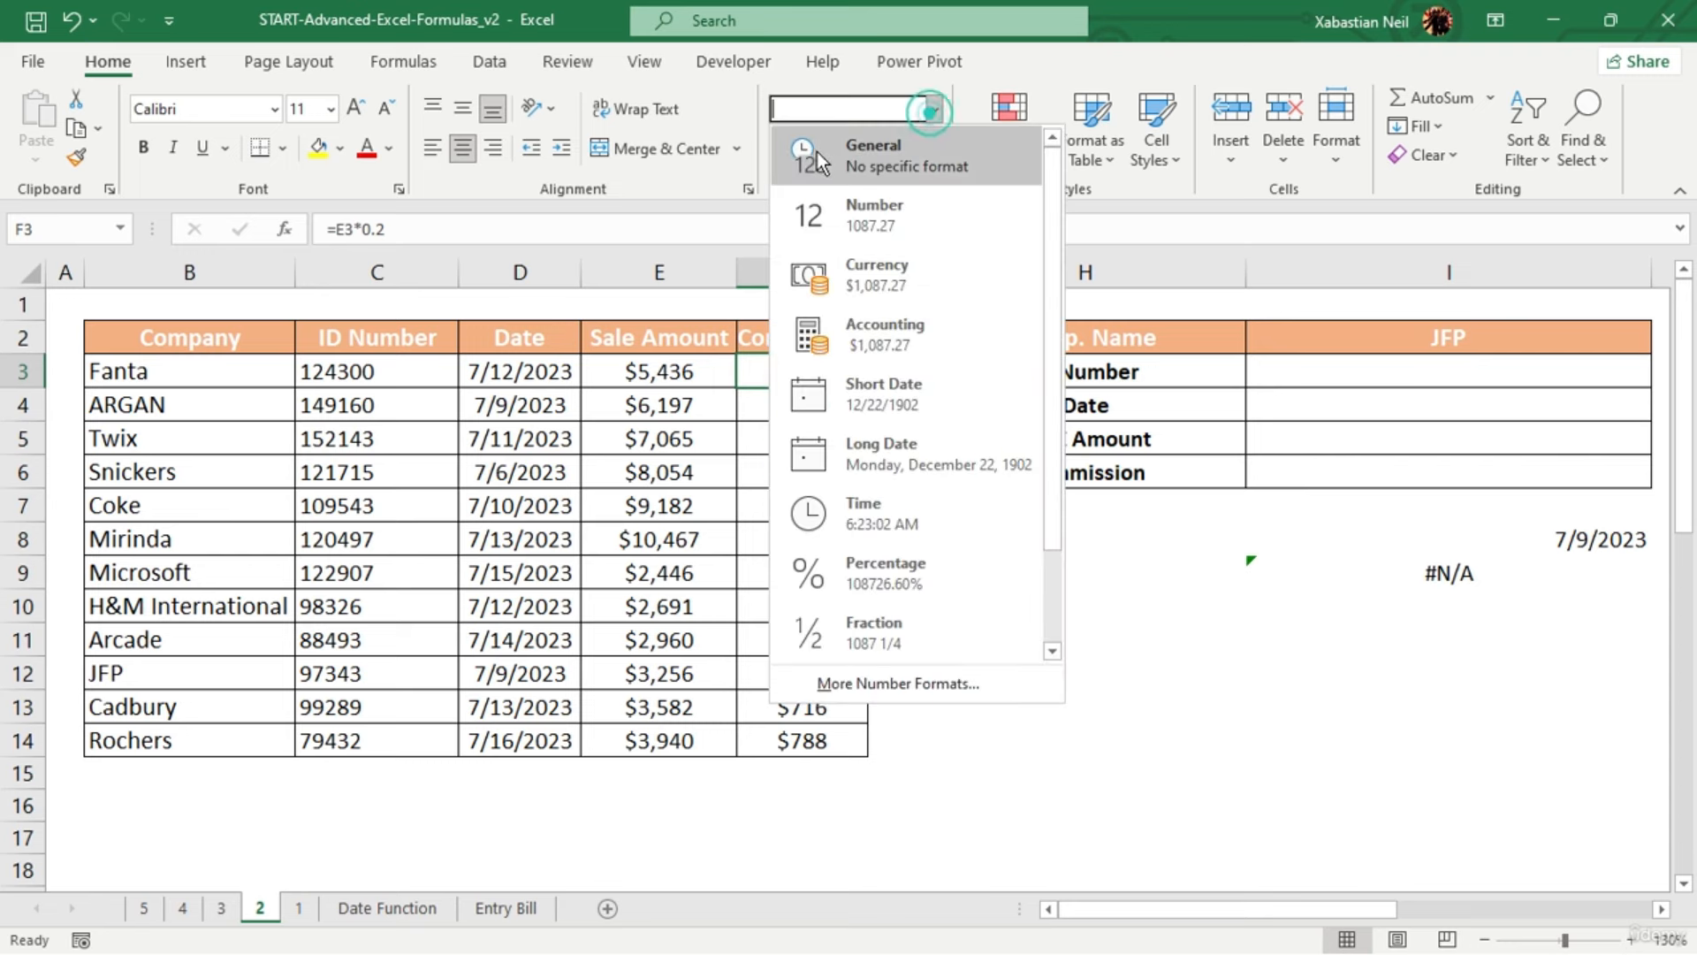
click(820, 163)
Retype the exact-match argument of the formula in I9 and re-enter it as =MATCH(1239,F3:F5,0)
click(1493, 572)
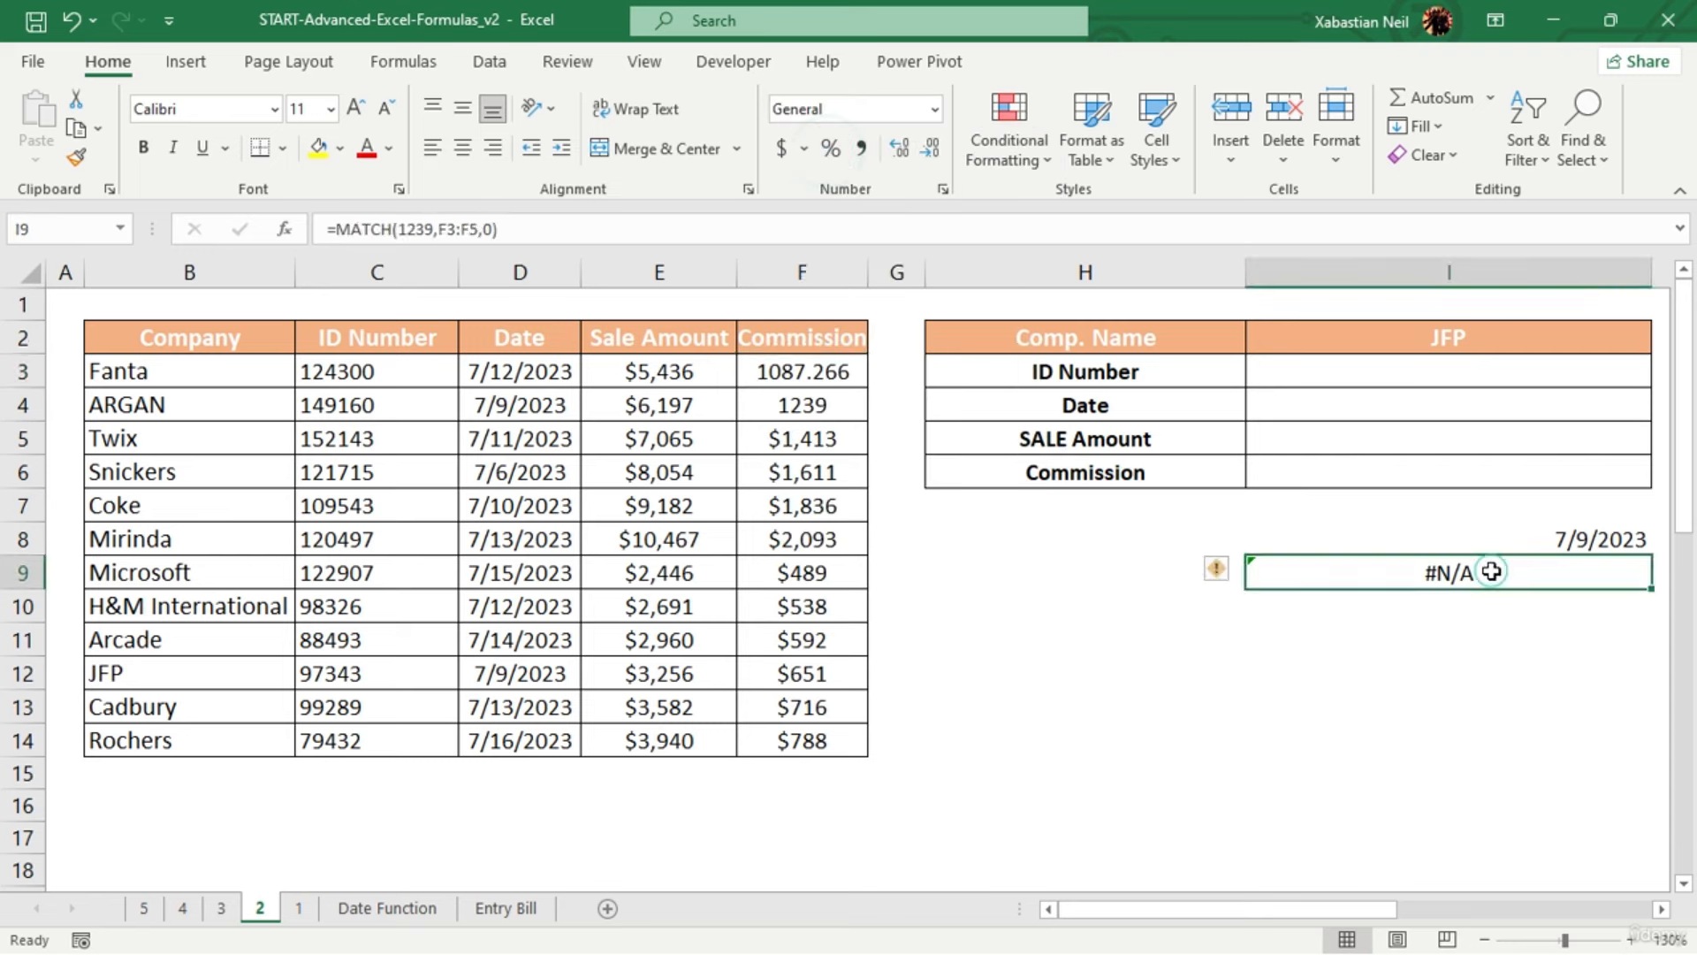
double_click(1492, 572)
key(BackSpace)
key(BackSpace)
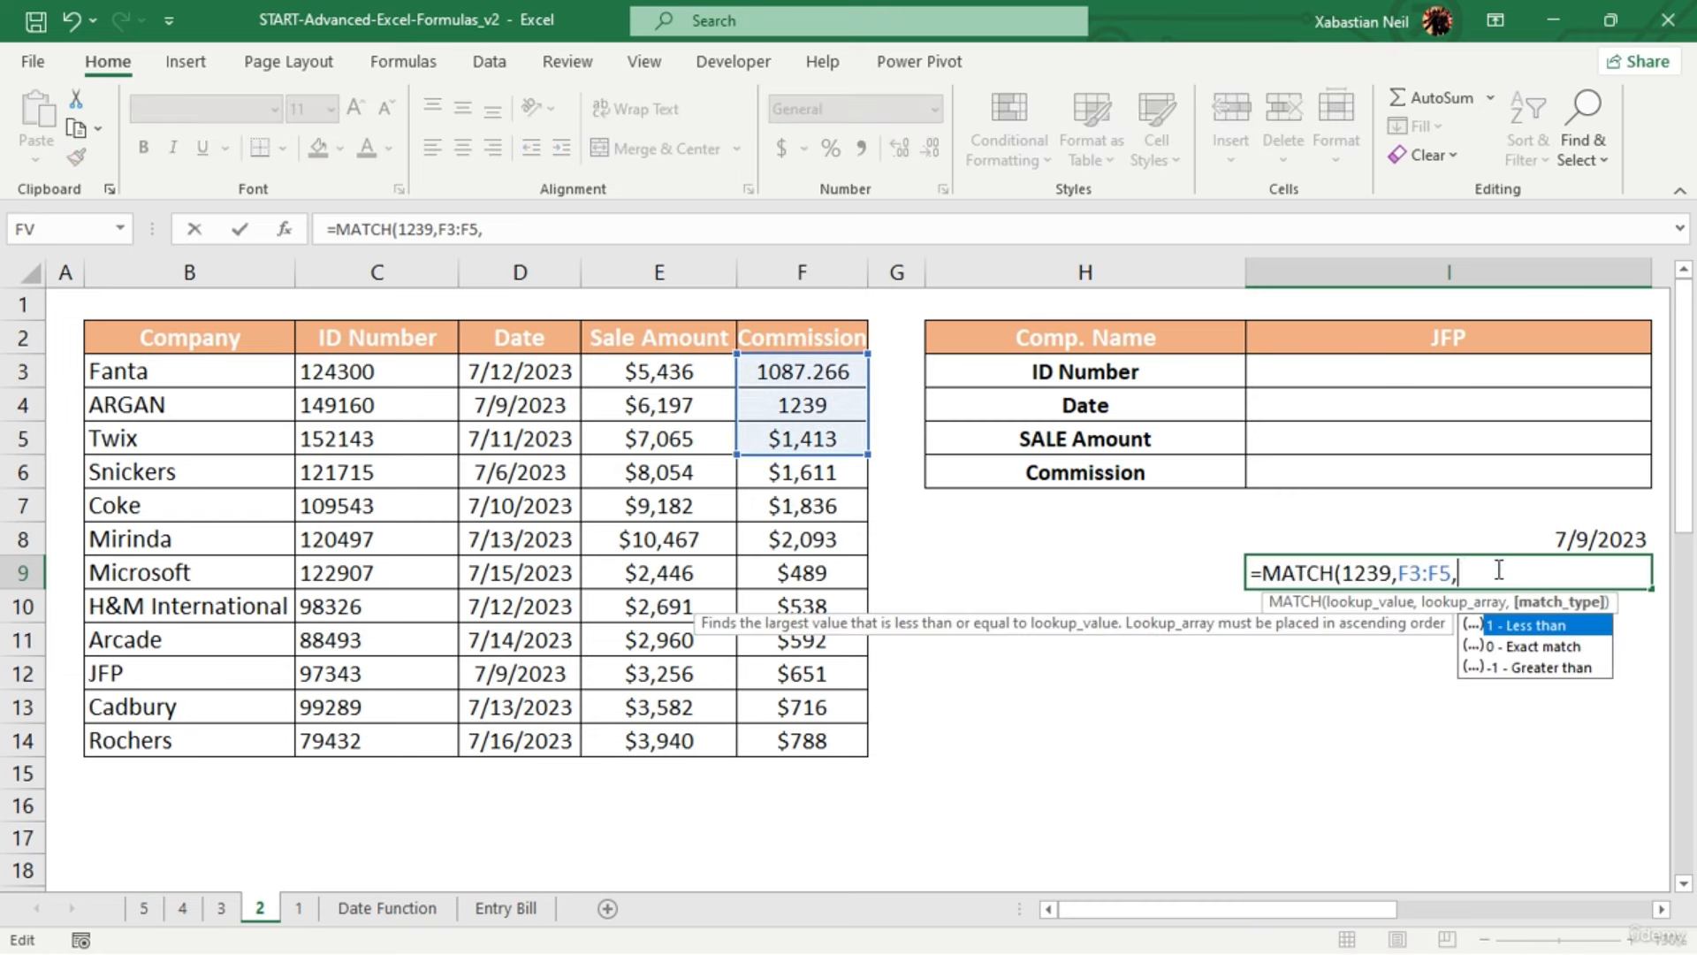
text(0))
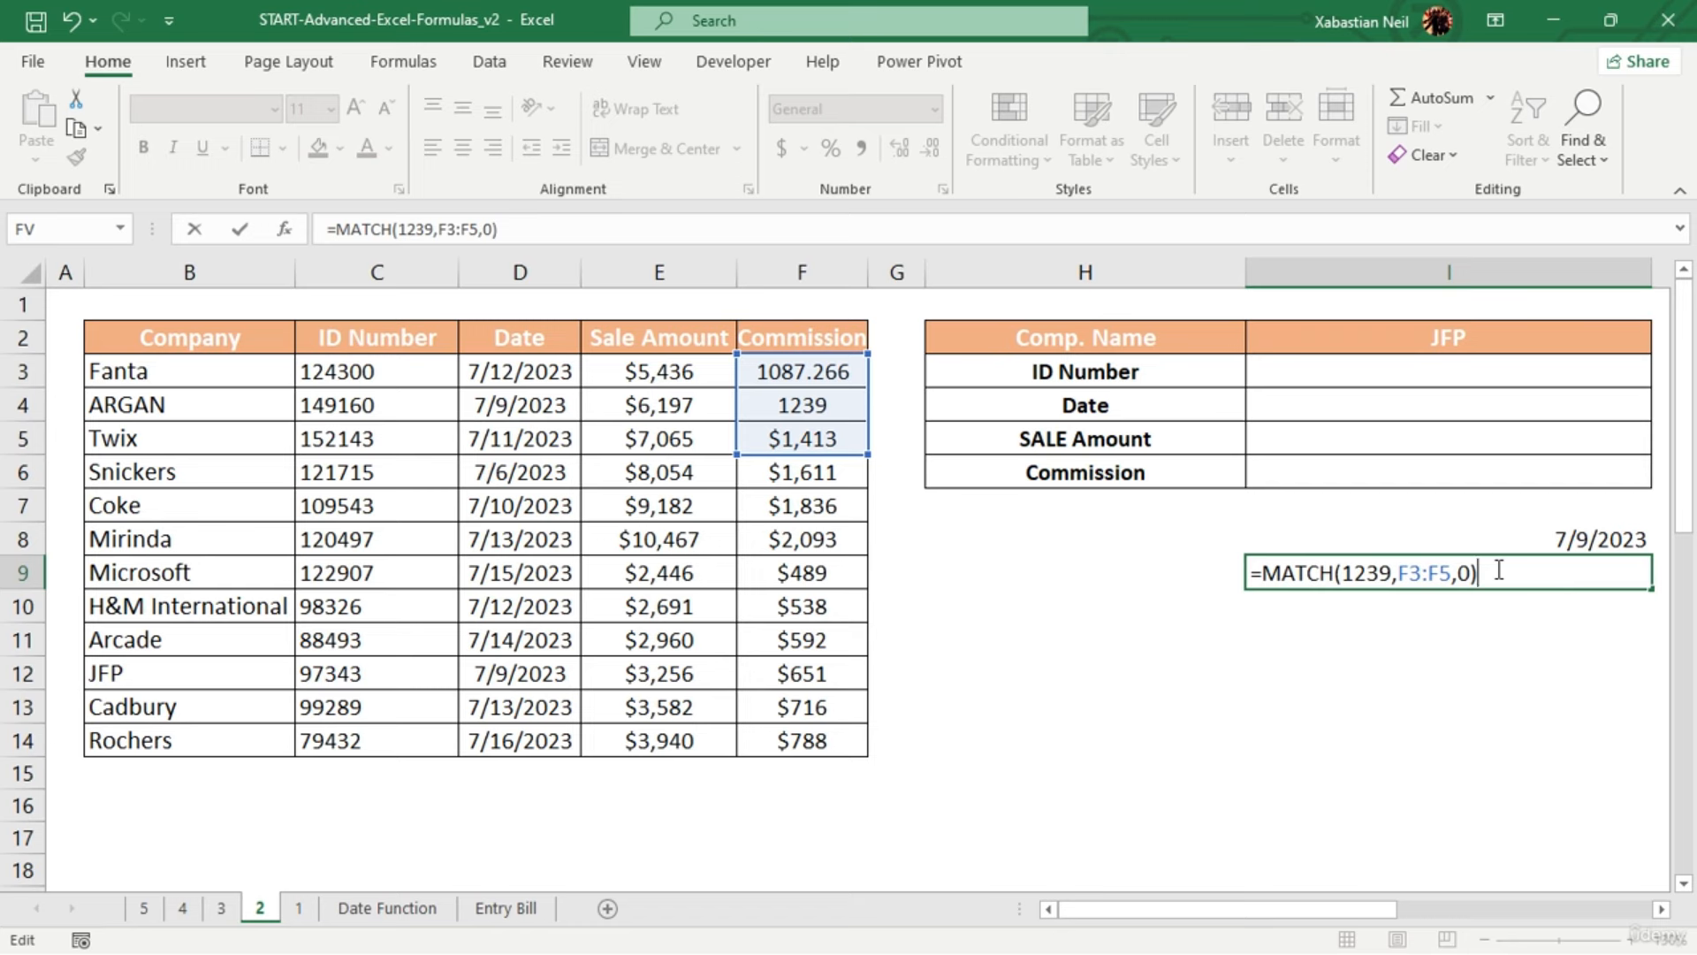
key(Return)
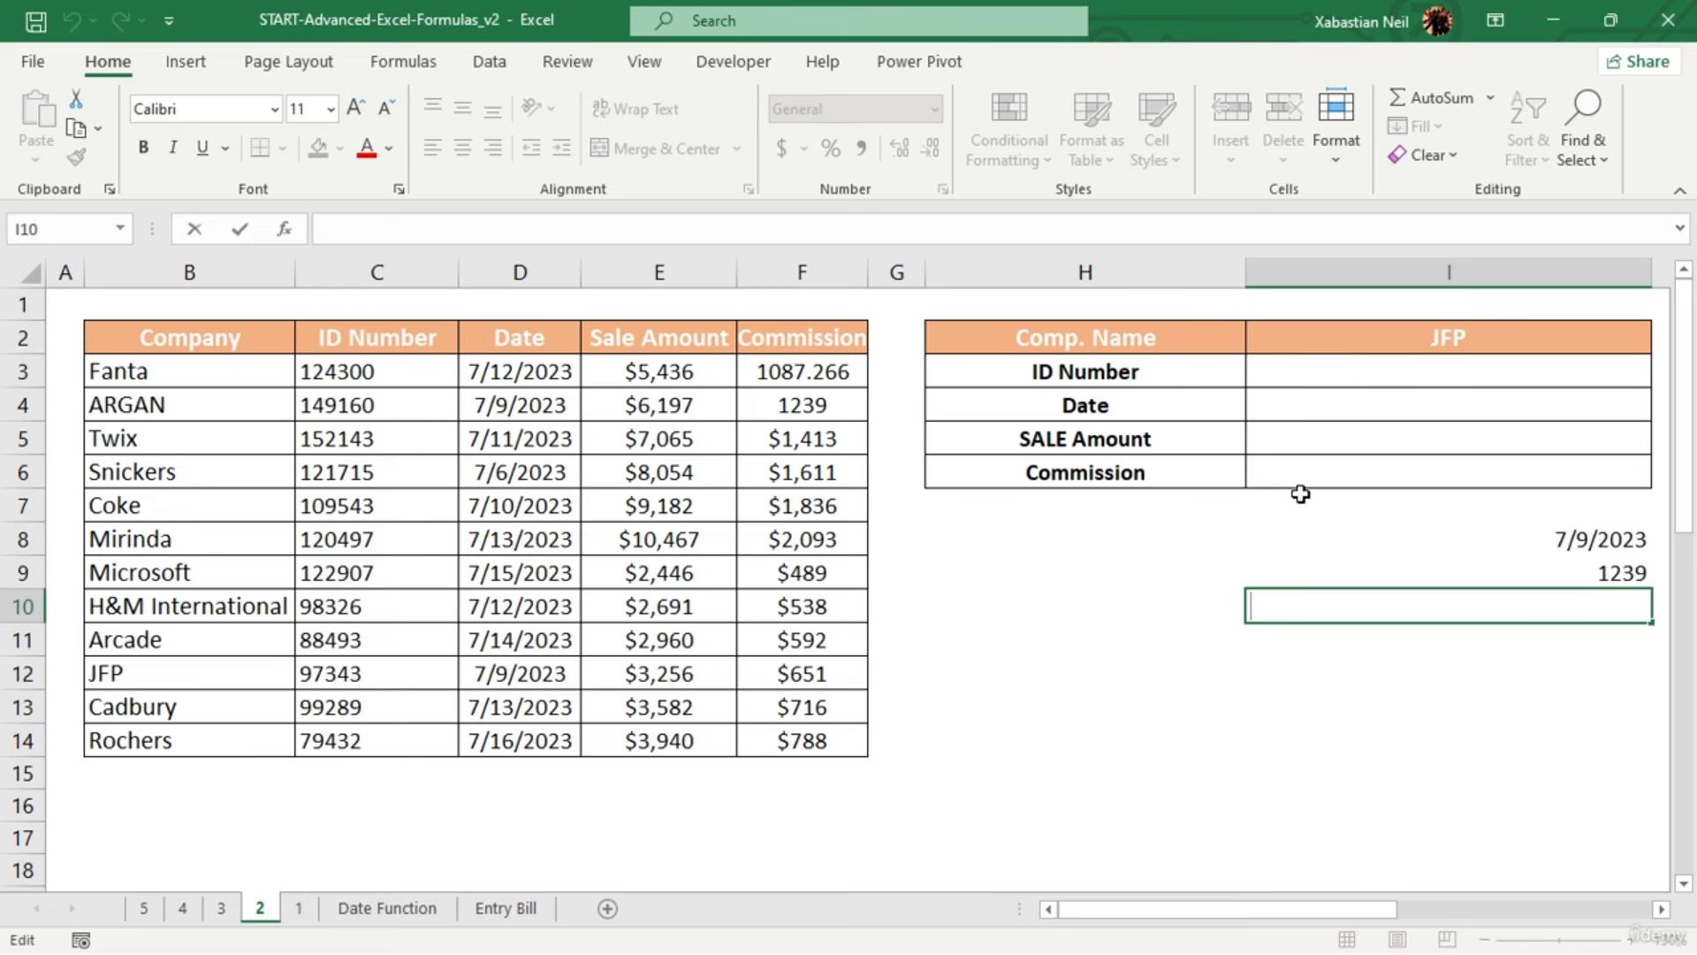
click(812, 409)
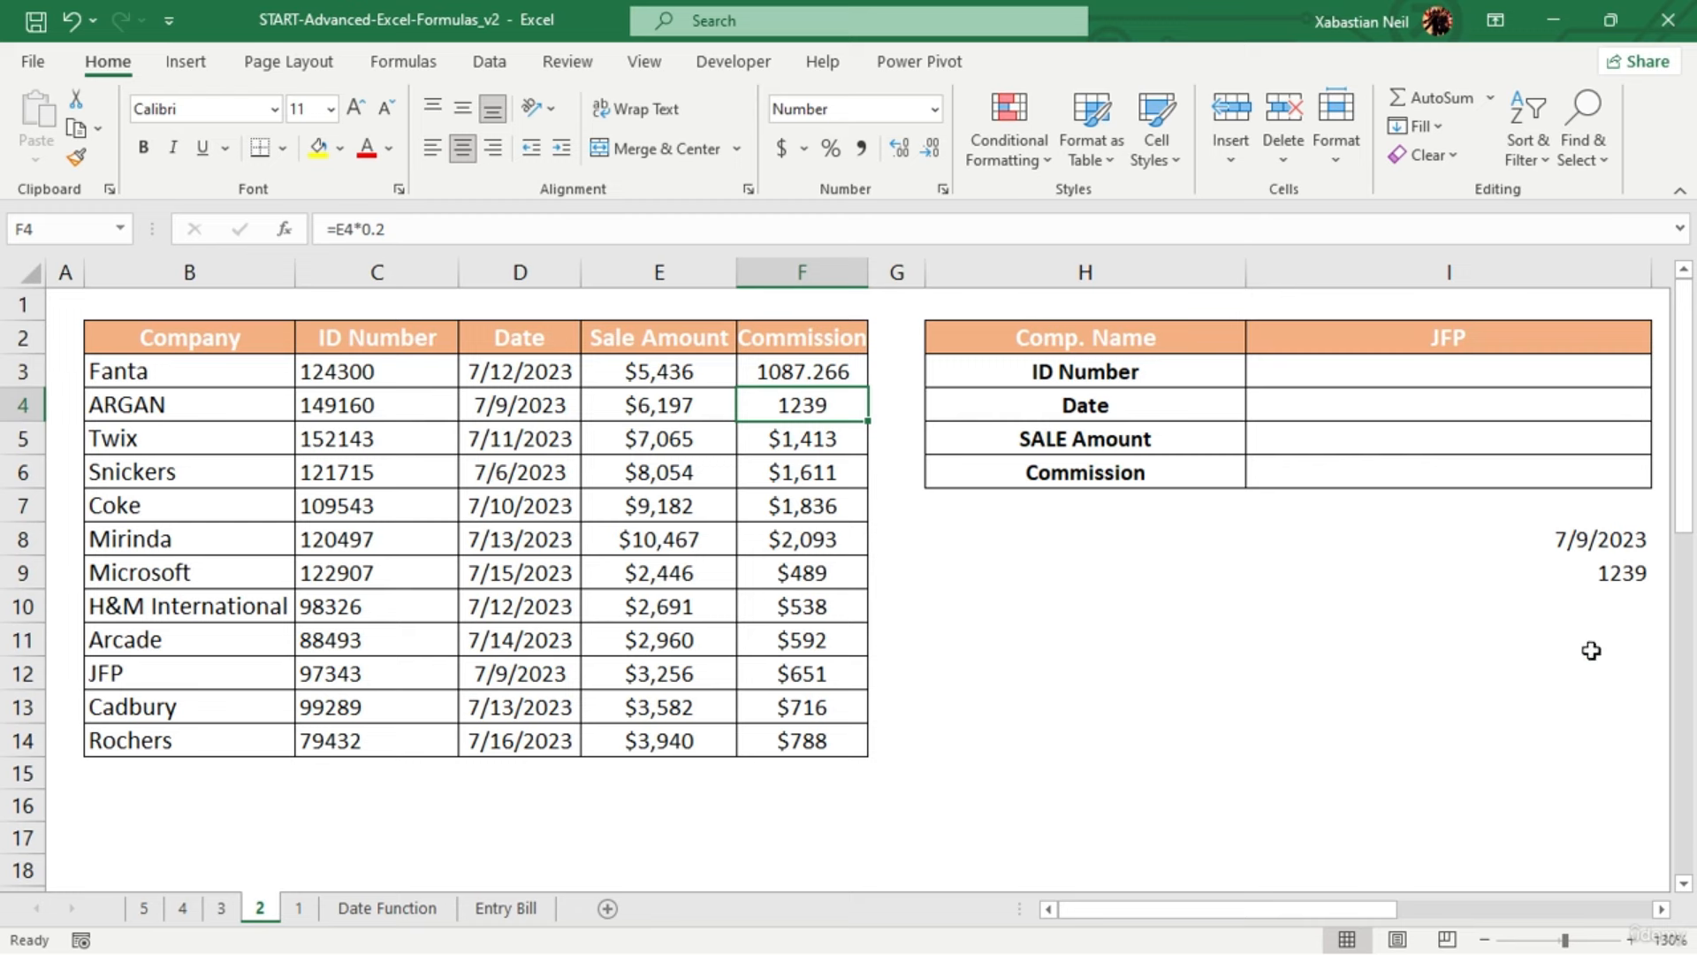
Clear the test formulas in I8:I11 and apply the dollar accounting format to all commissions in F3:F14
drag(1580, 651, 1536, 548)
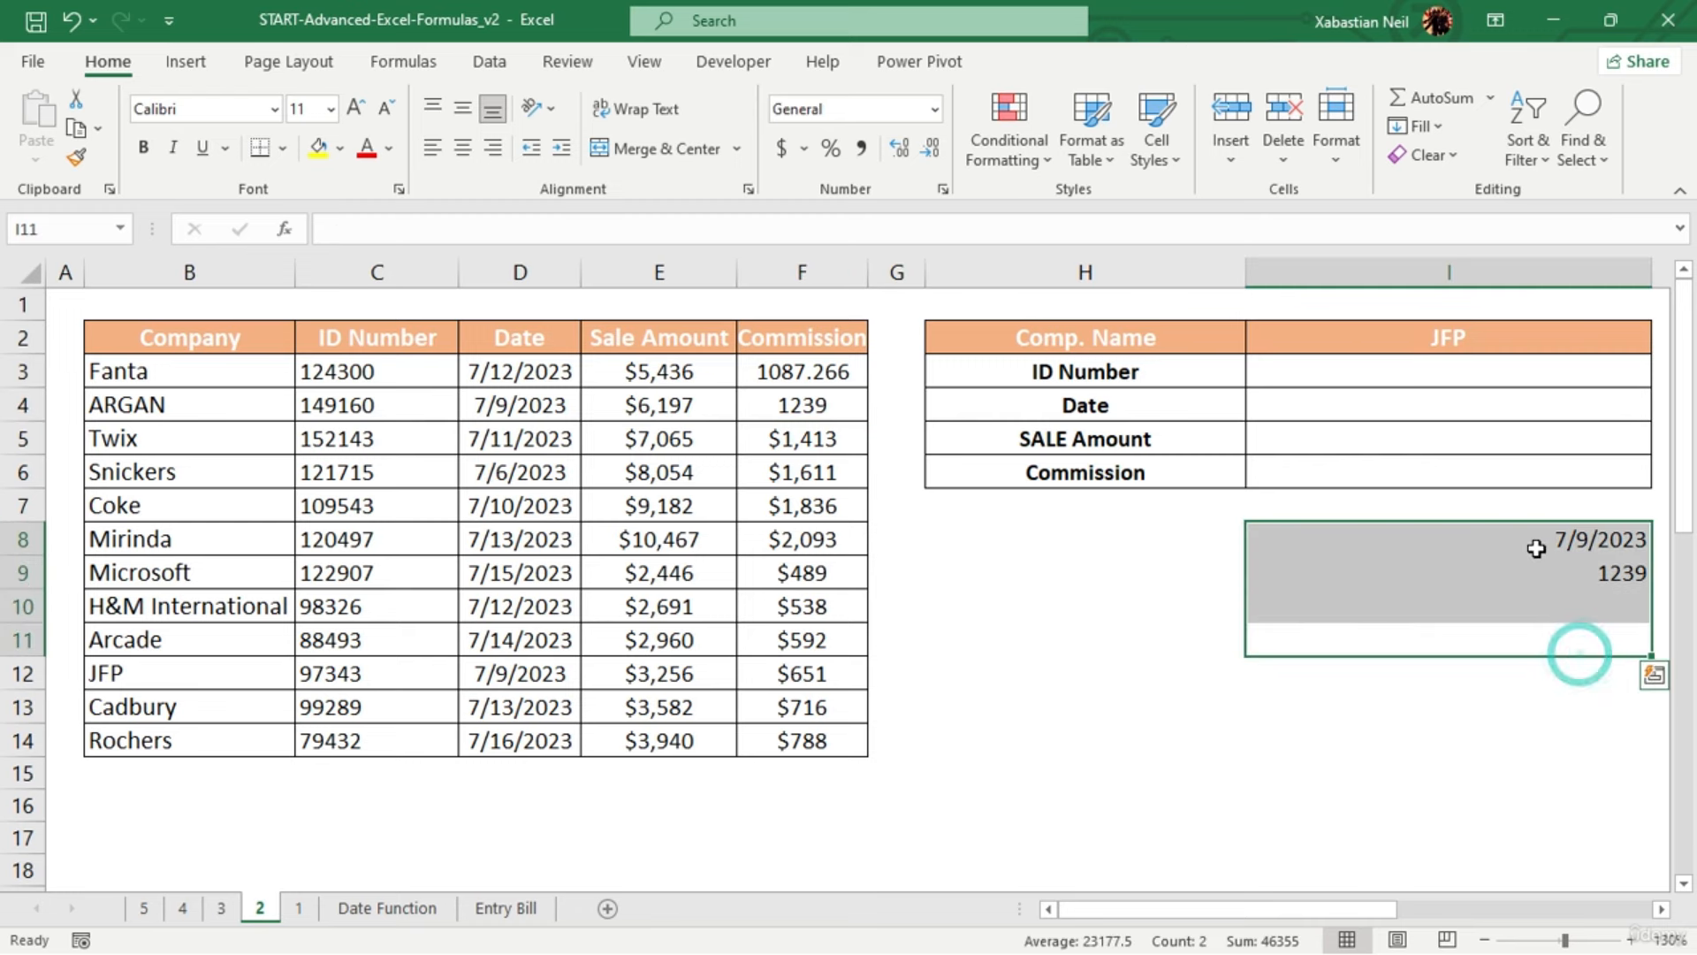
key(Delete)
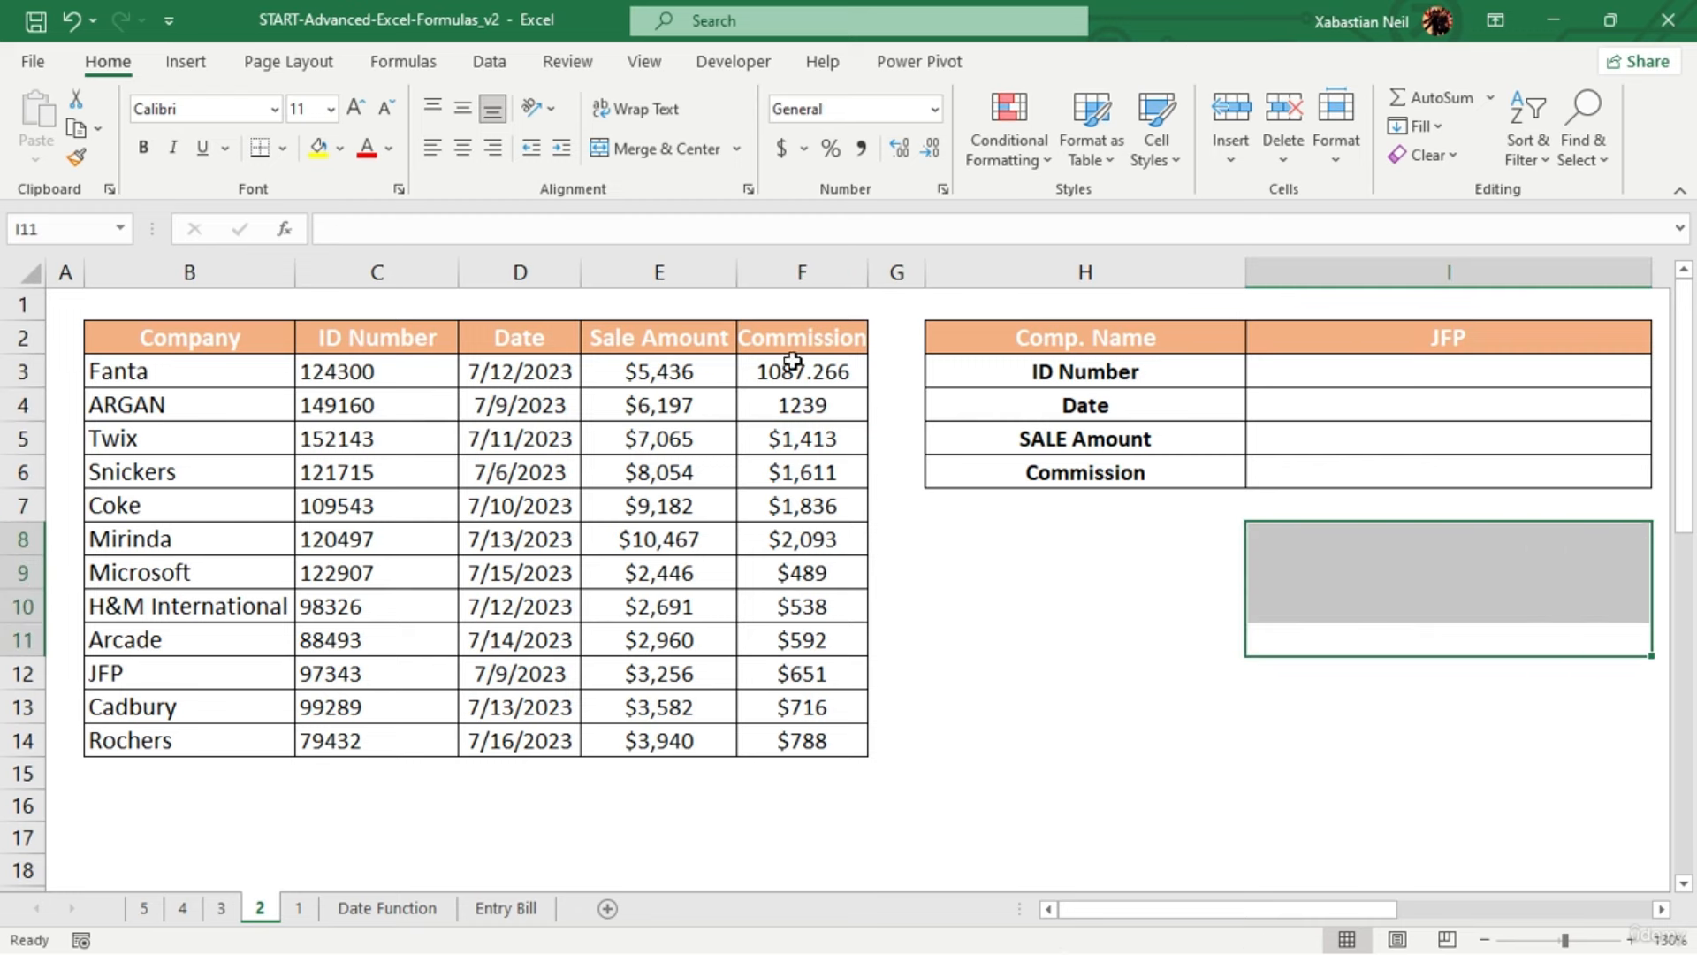
drag(793, 361, 807, 728)
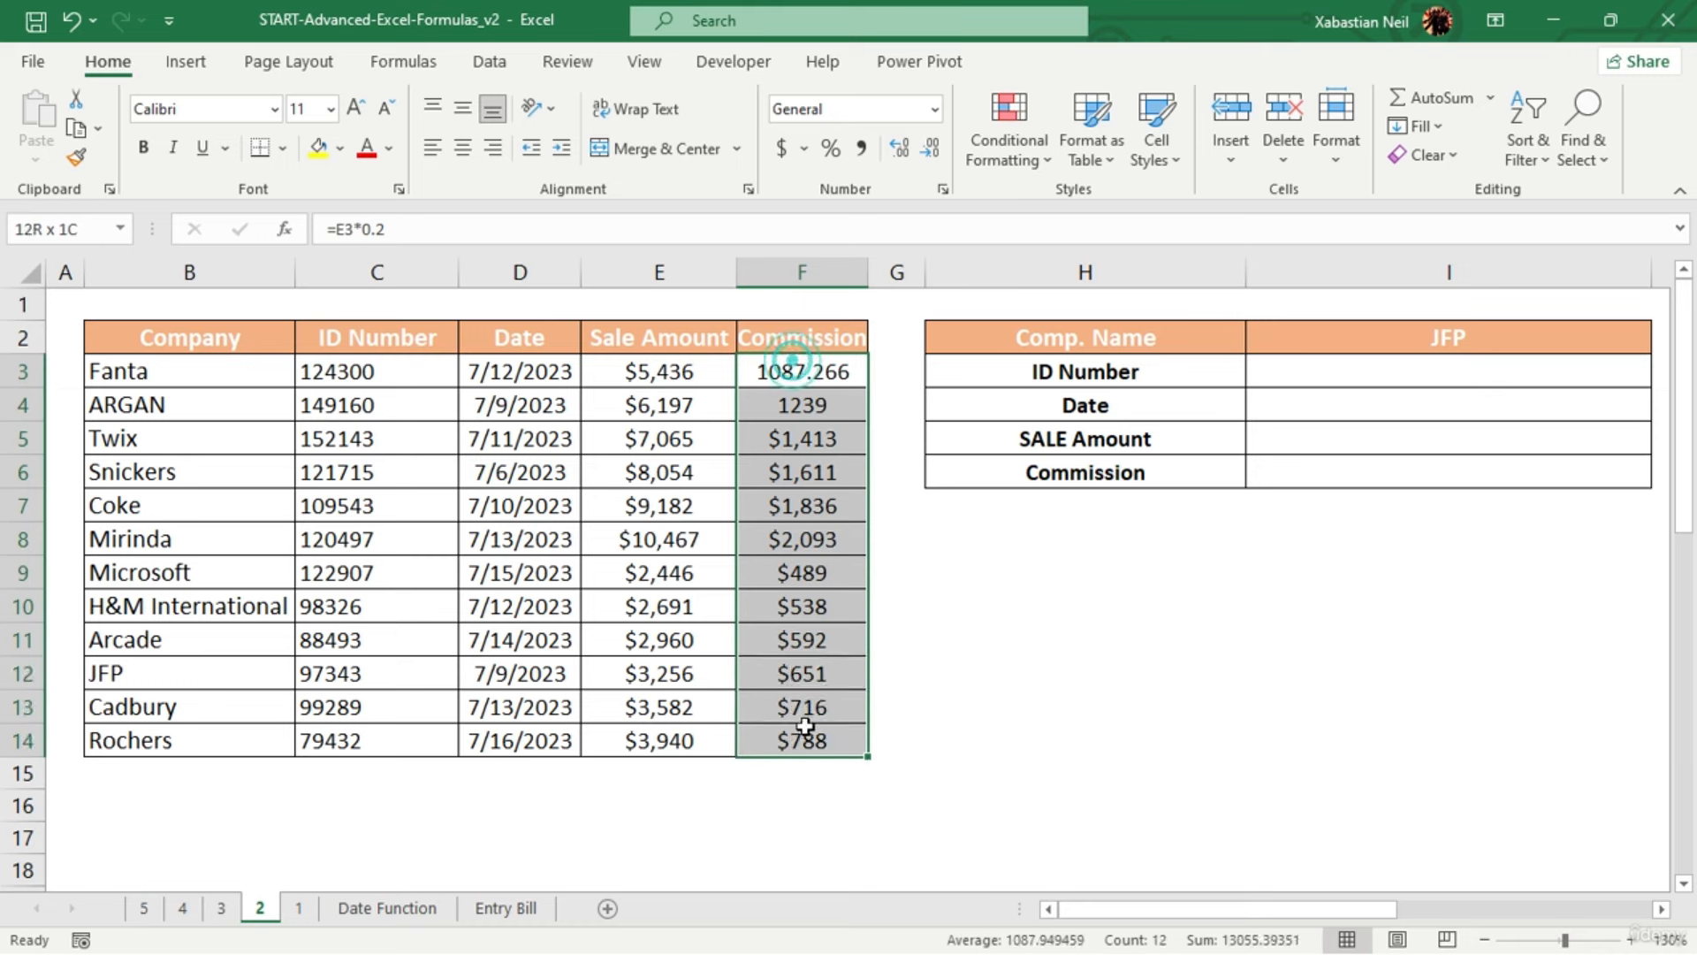
click(780, 149)
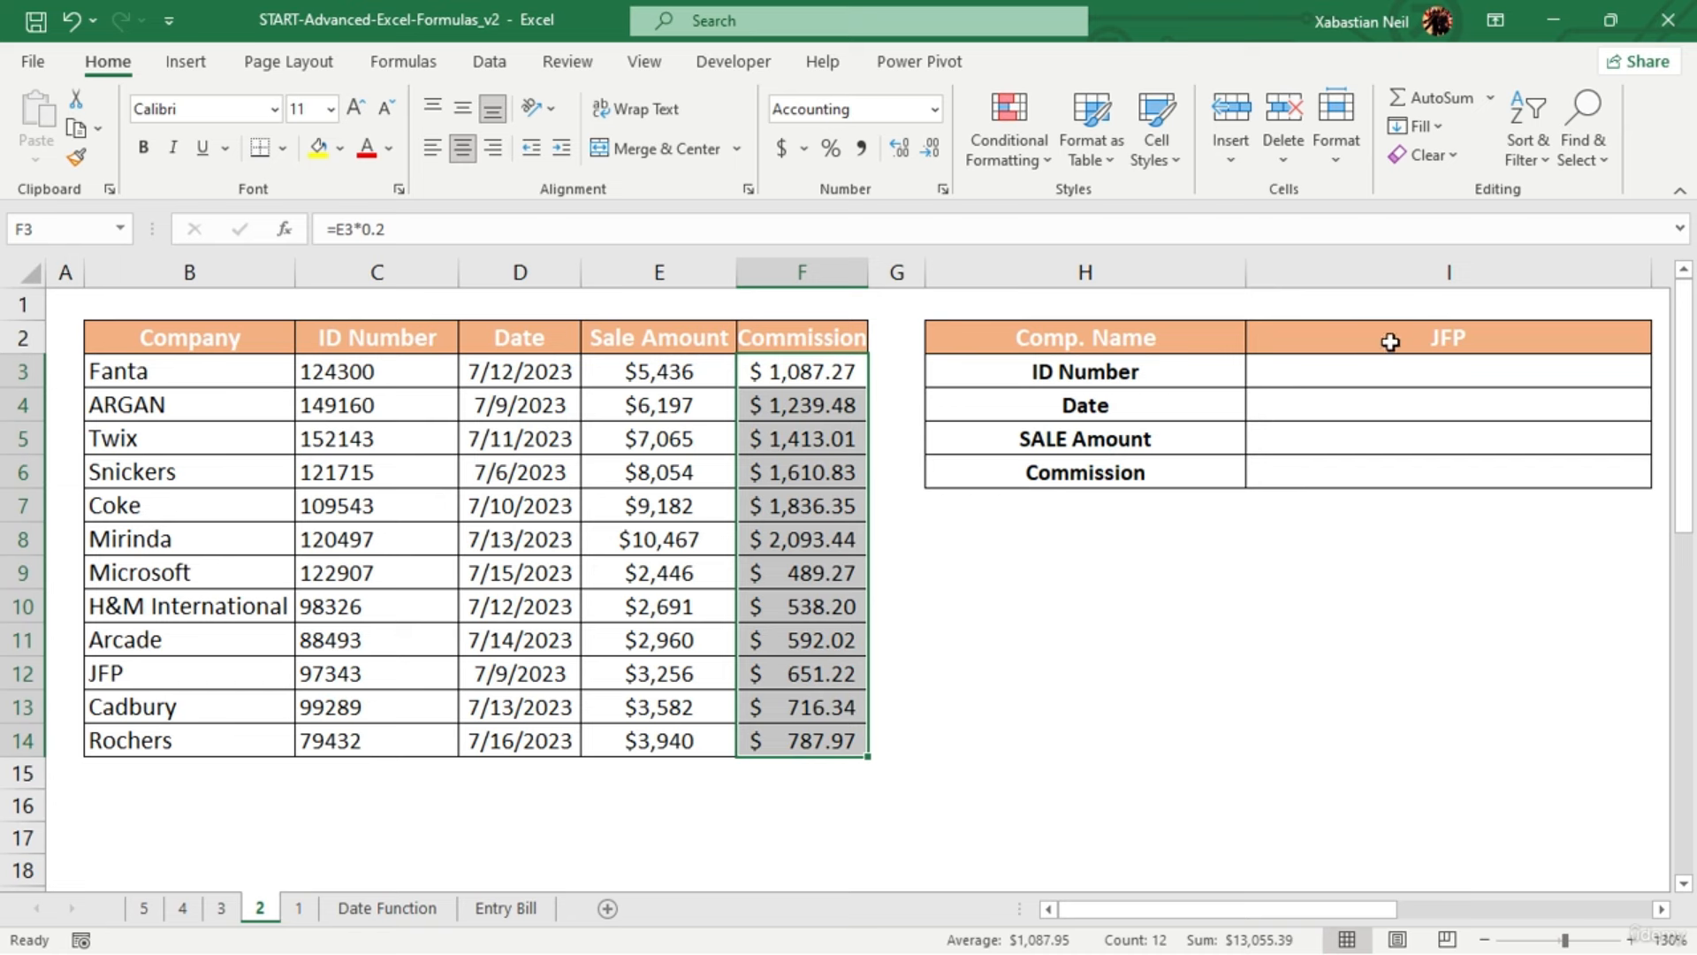
Set data validation on company name cell I2 to a List with the source =$B$3:$B$14
click(1444, 337)
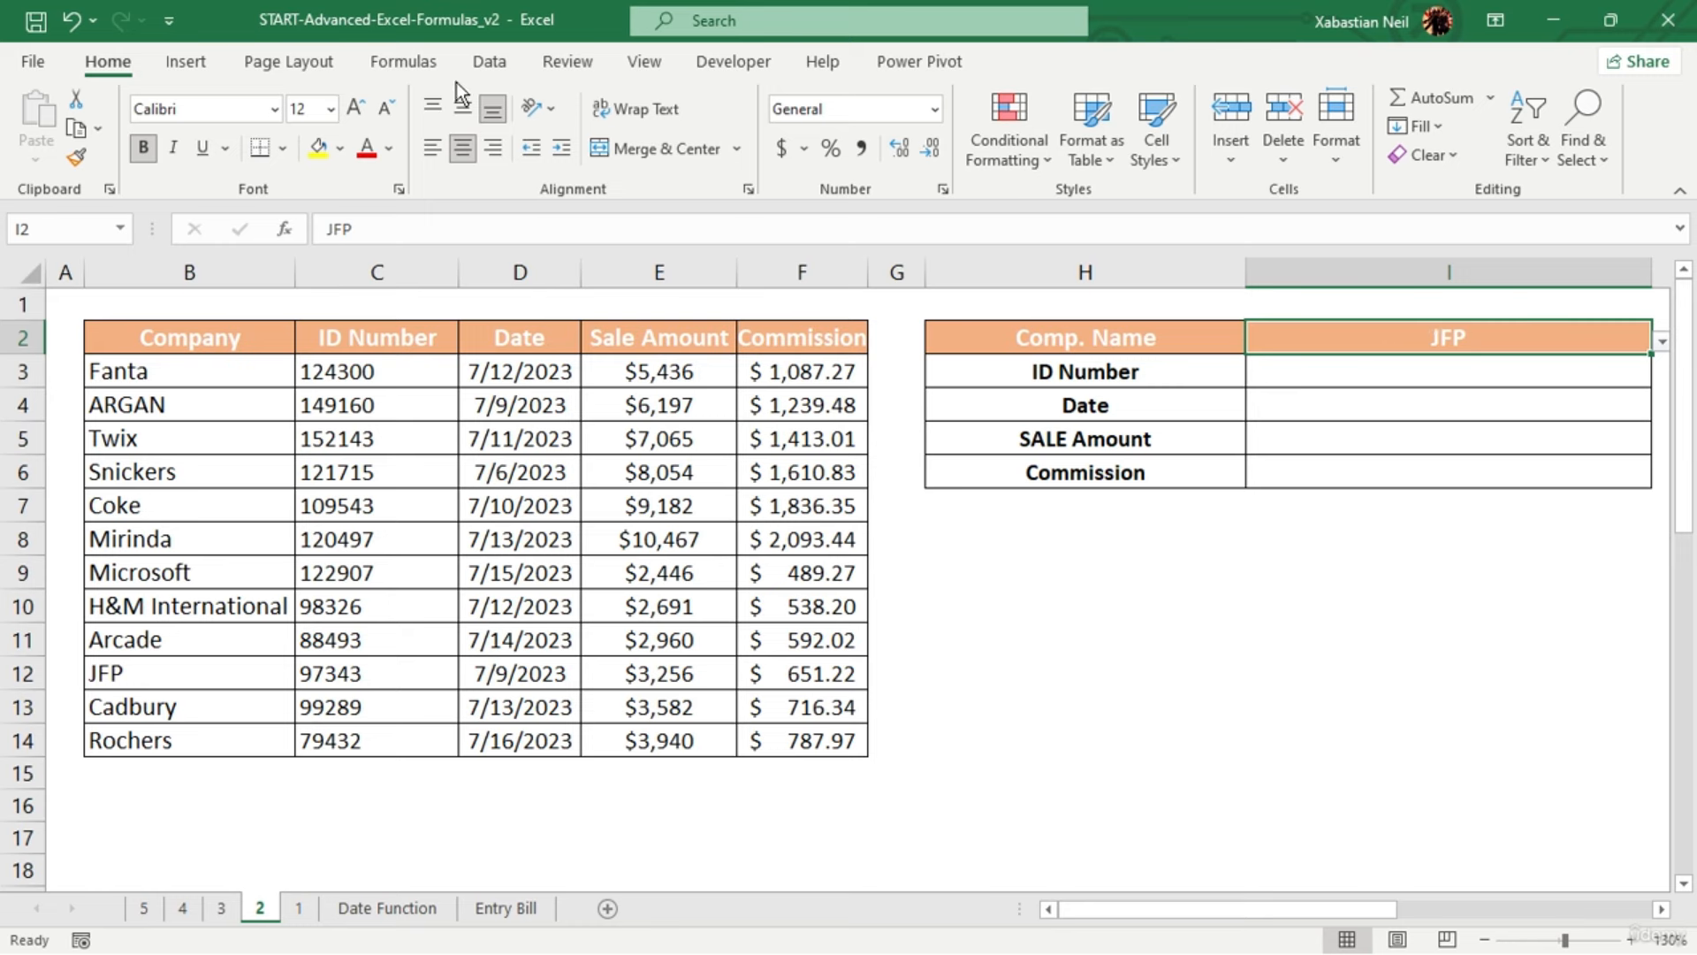
click(478, 69)
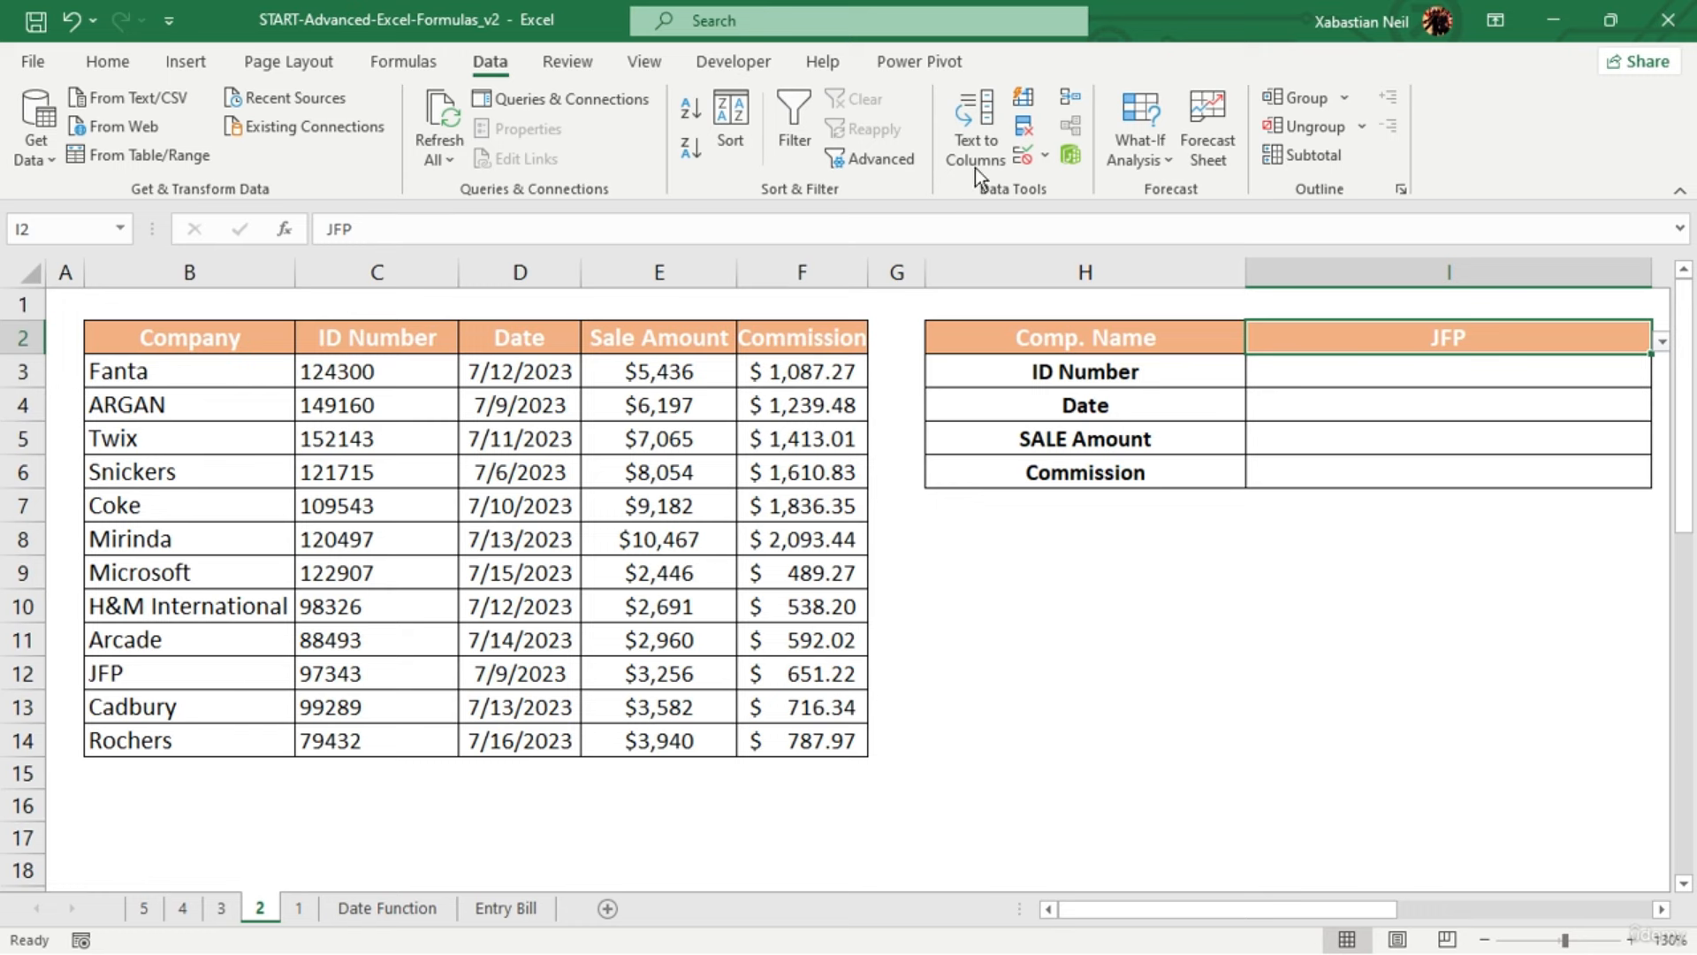
click(1024, 151)
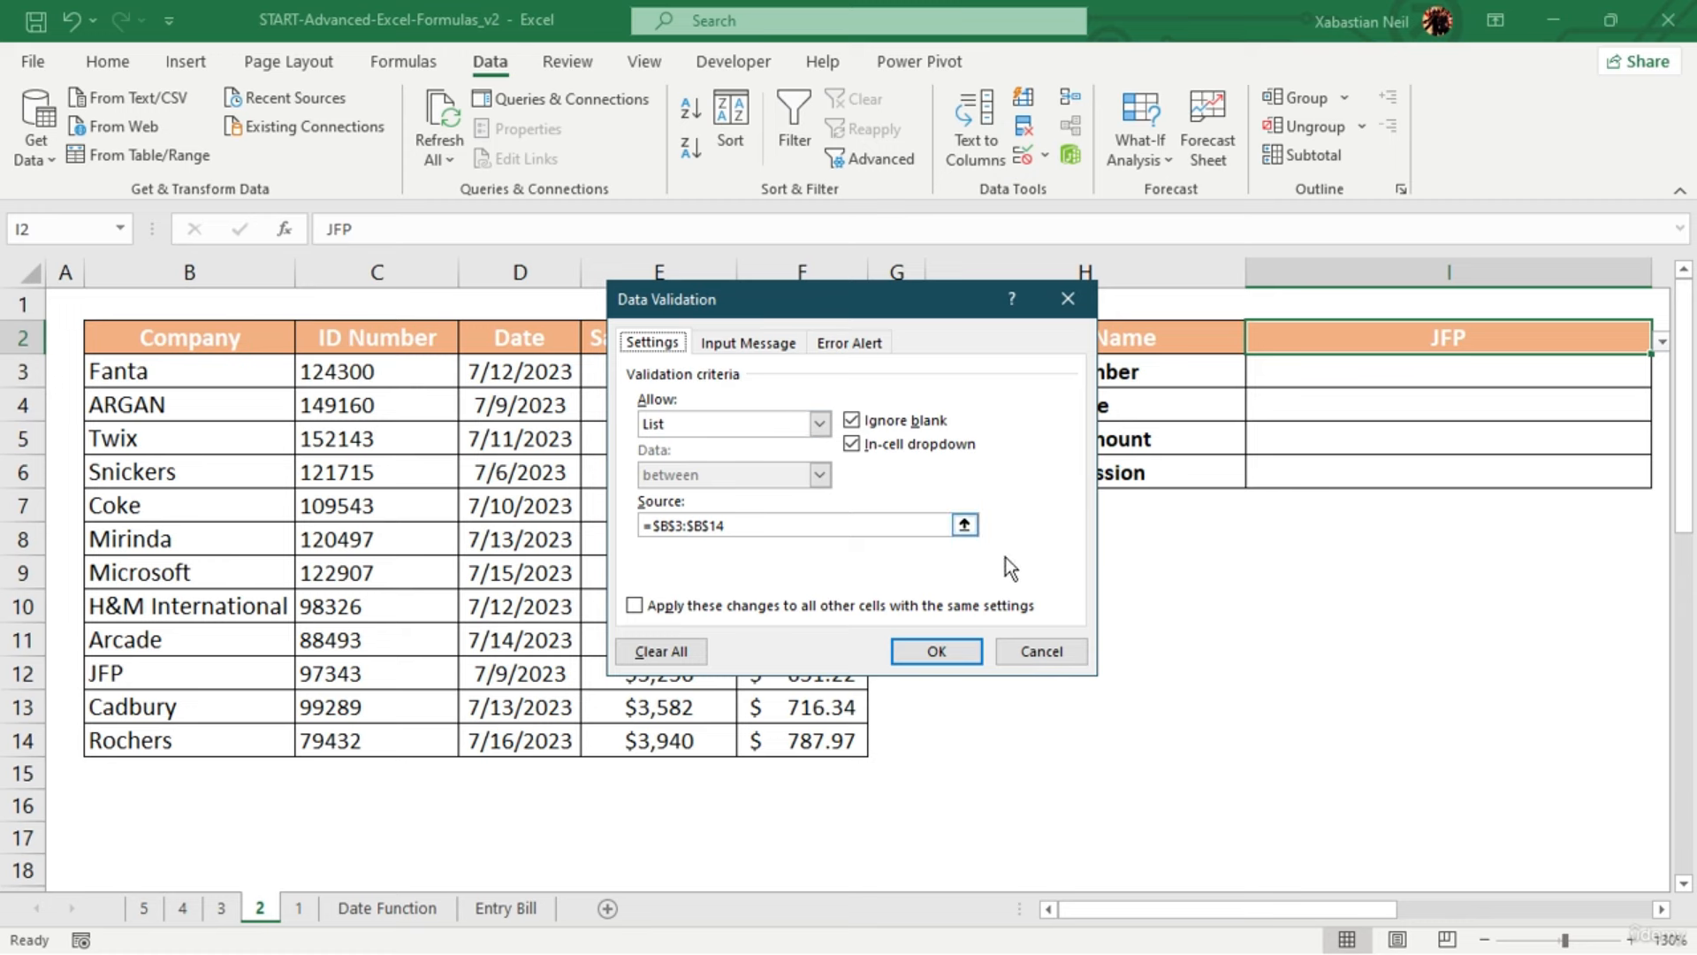
click(820, 424)
click(702, 496)
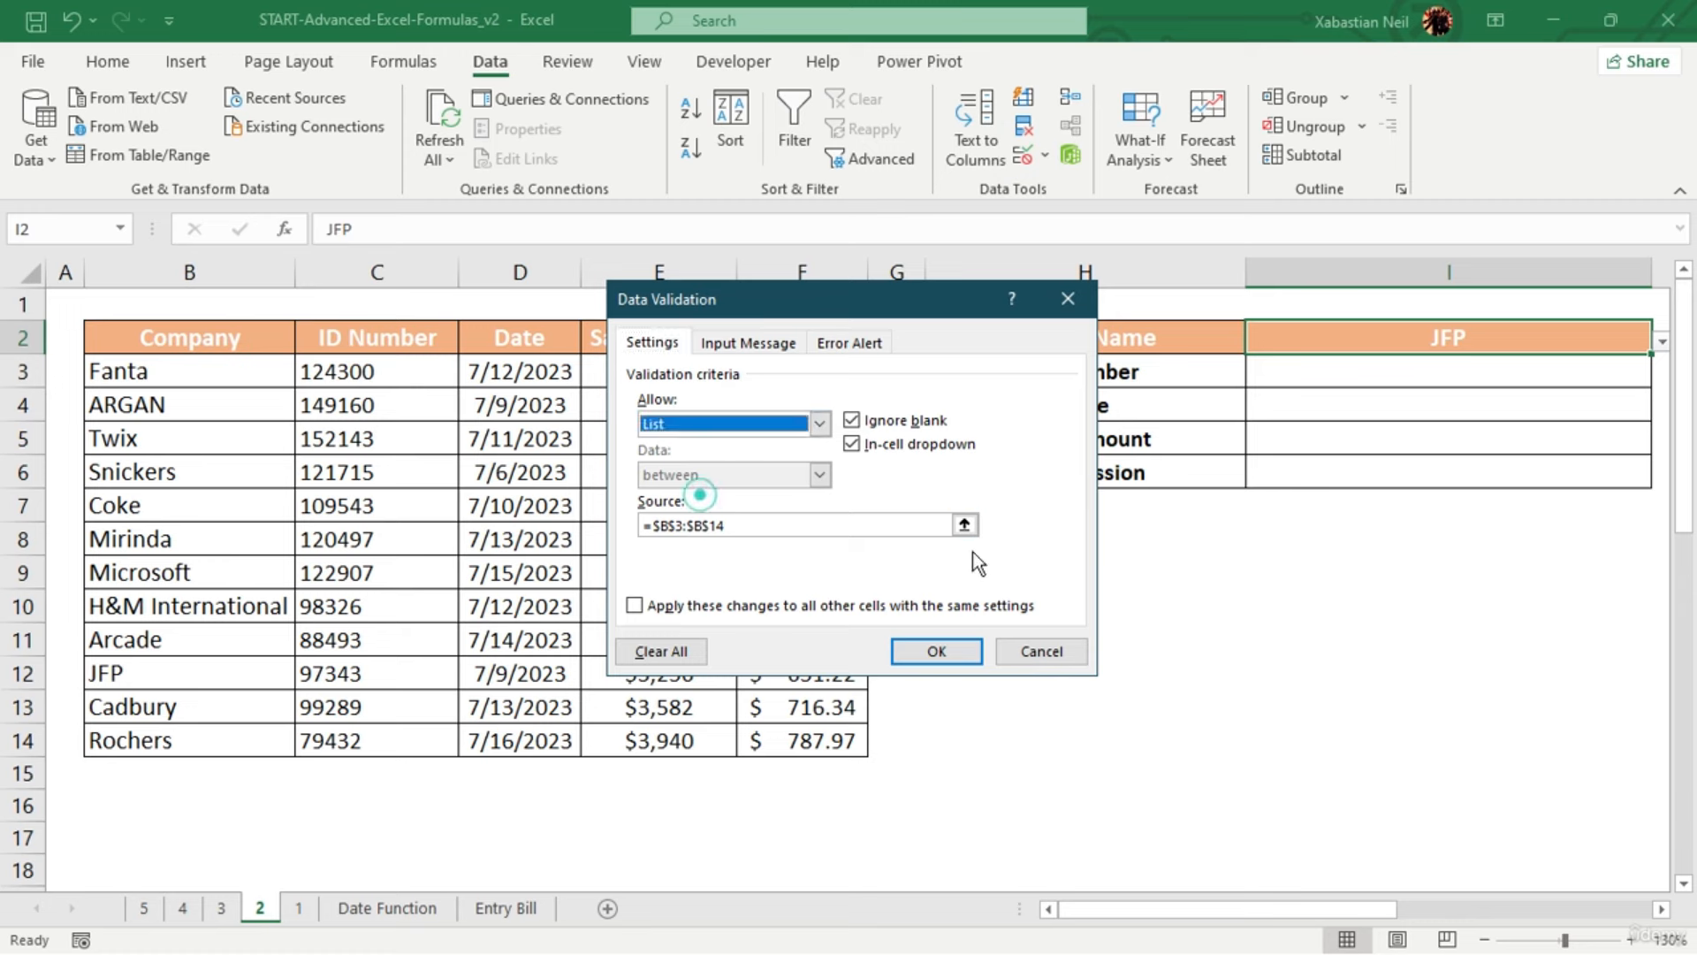
click(965, 524)
drag(236, 372, 227, 739)
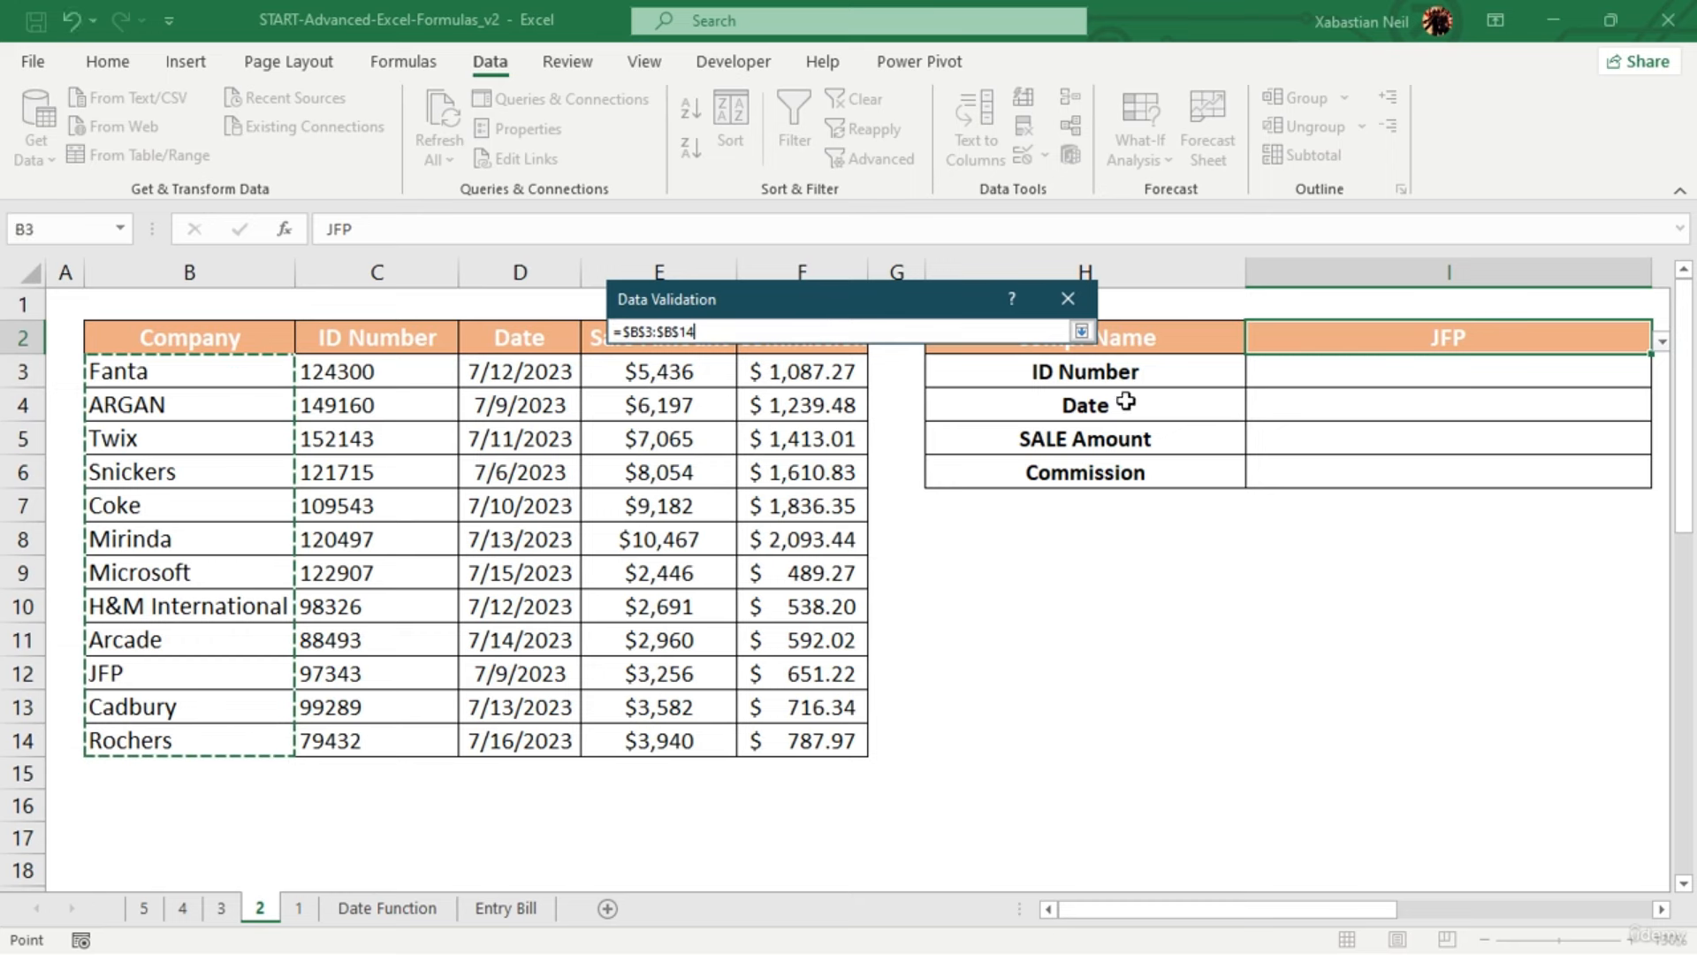
key(Return)
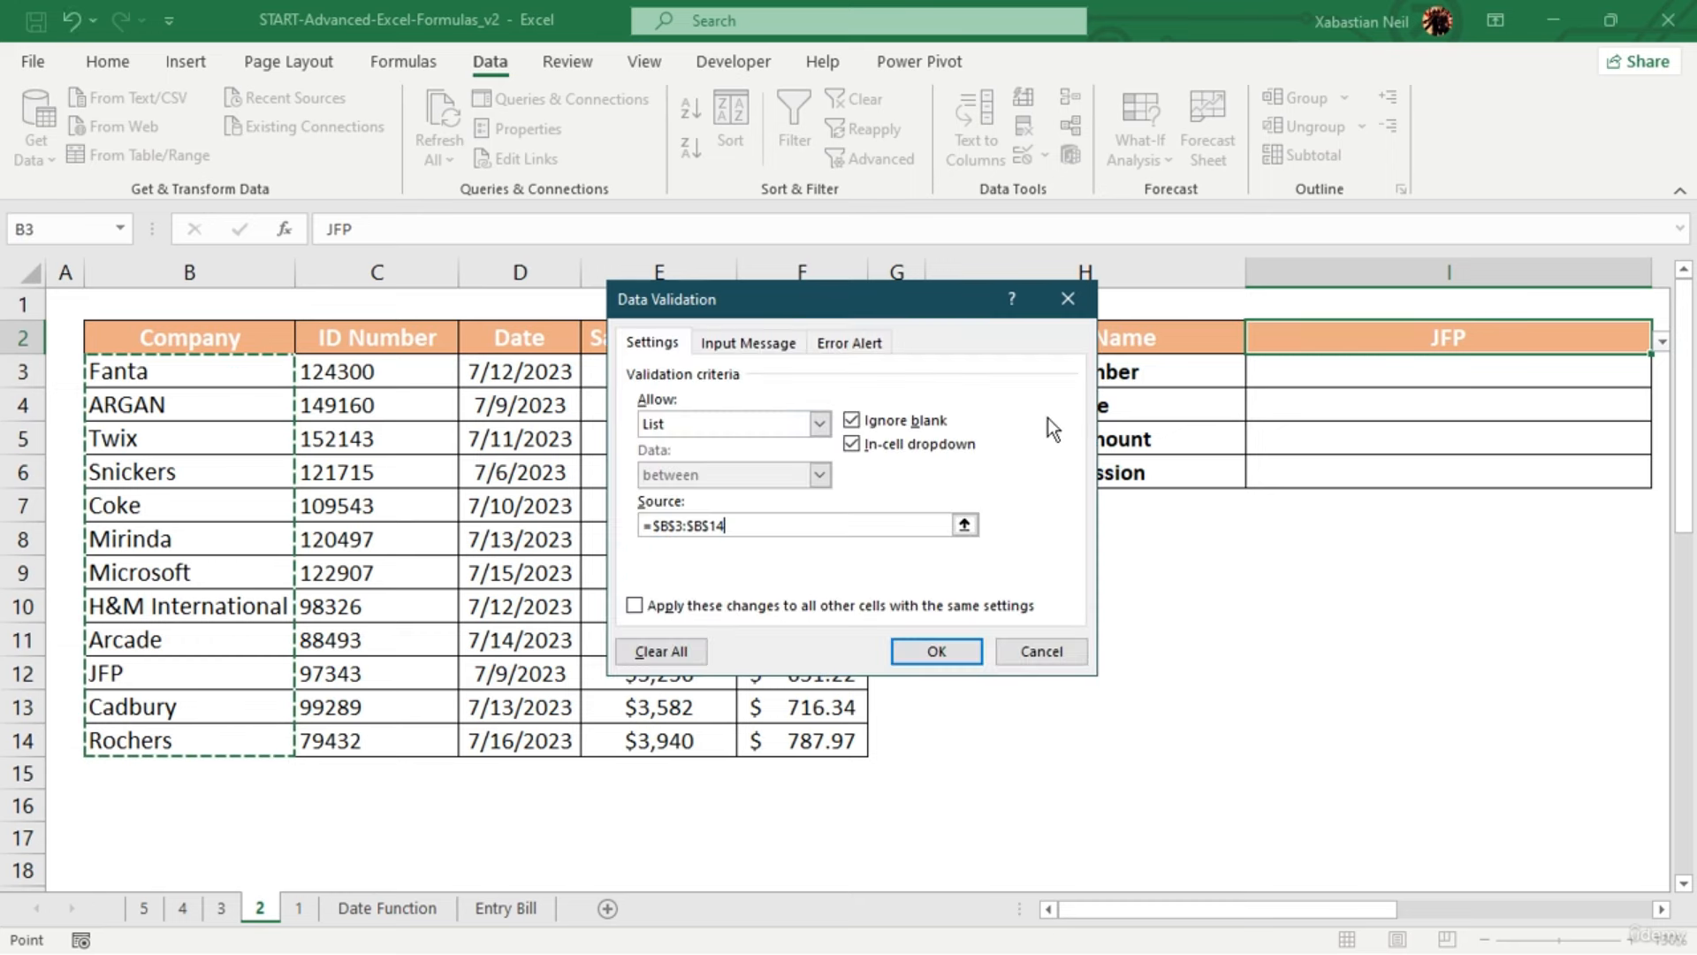
click(948, 638)
Look through the company dropdown in I2 and choose Snickers
click(1662, 342)
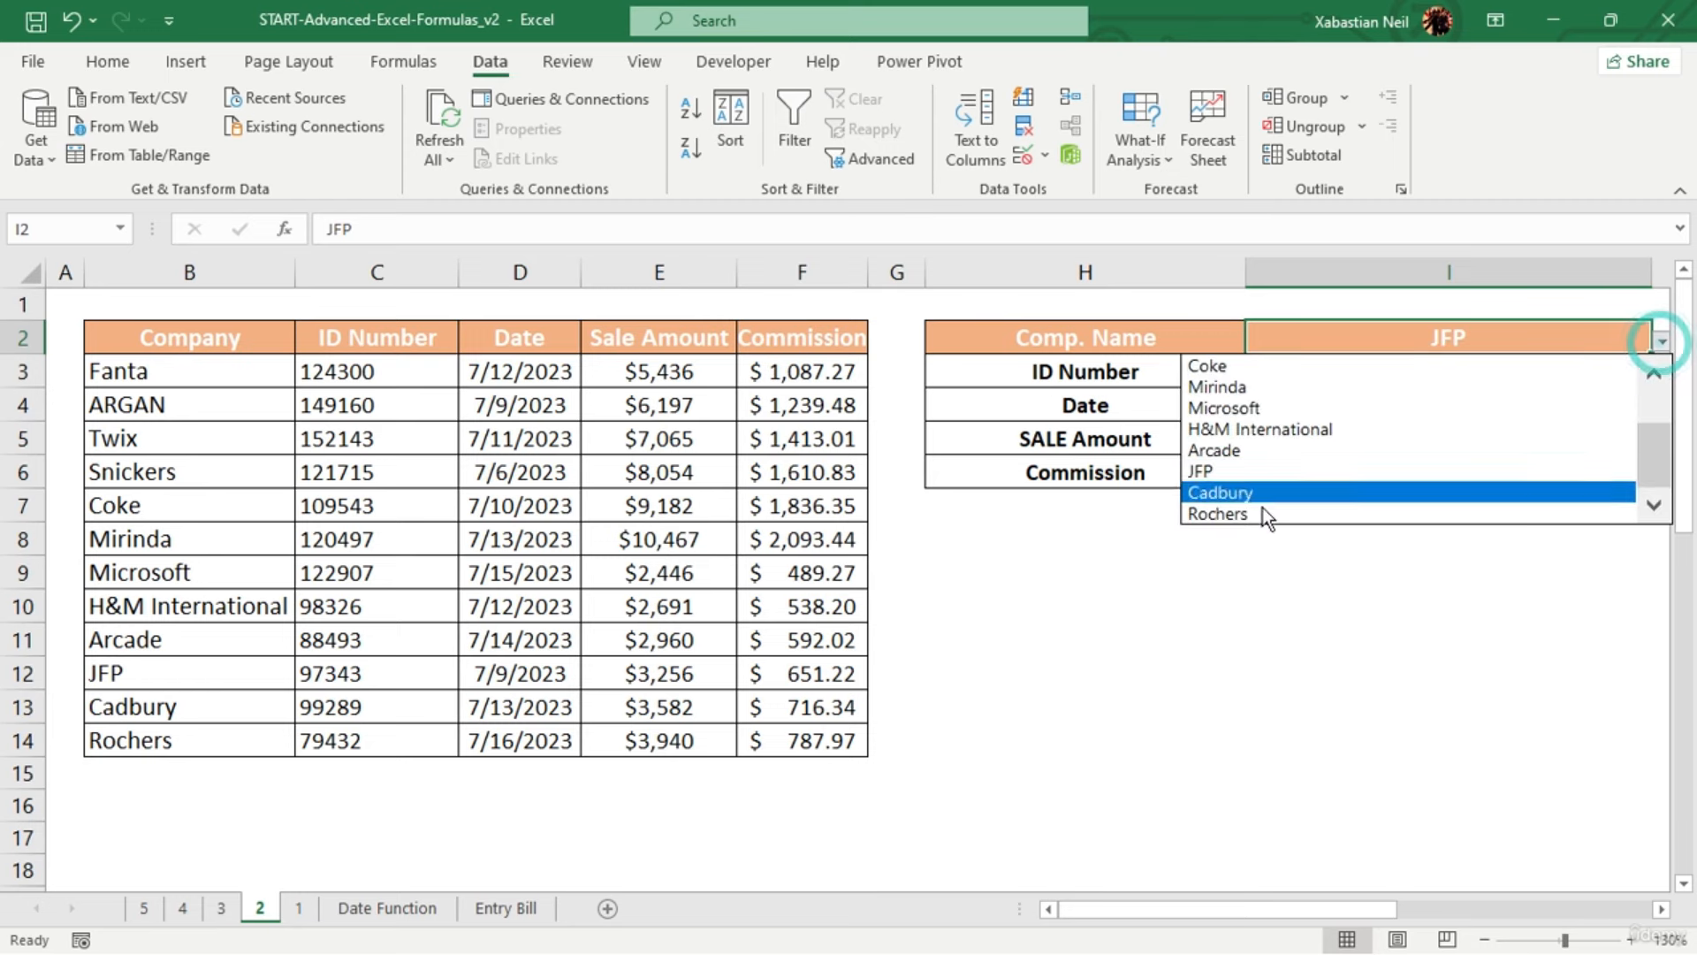
drag(1652, 447, 1633, 370)
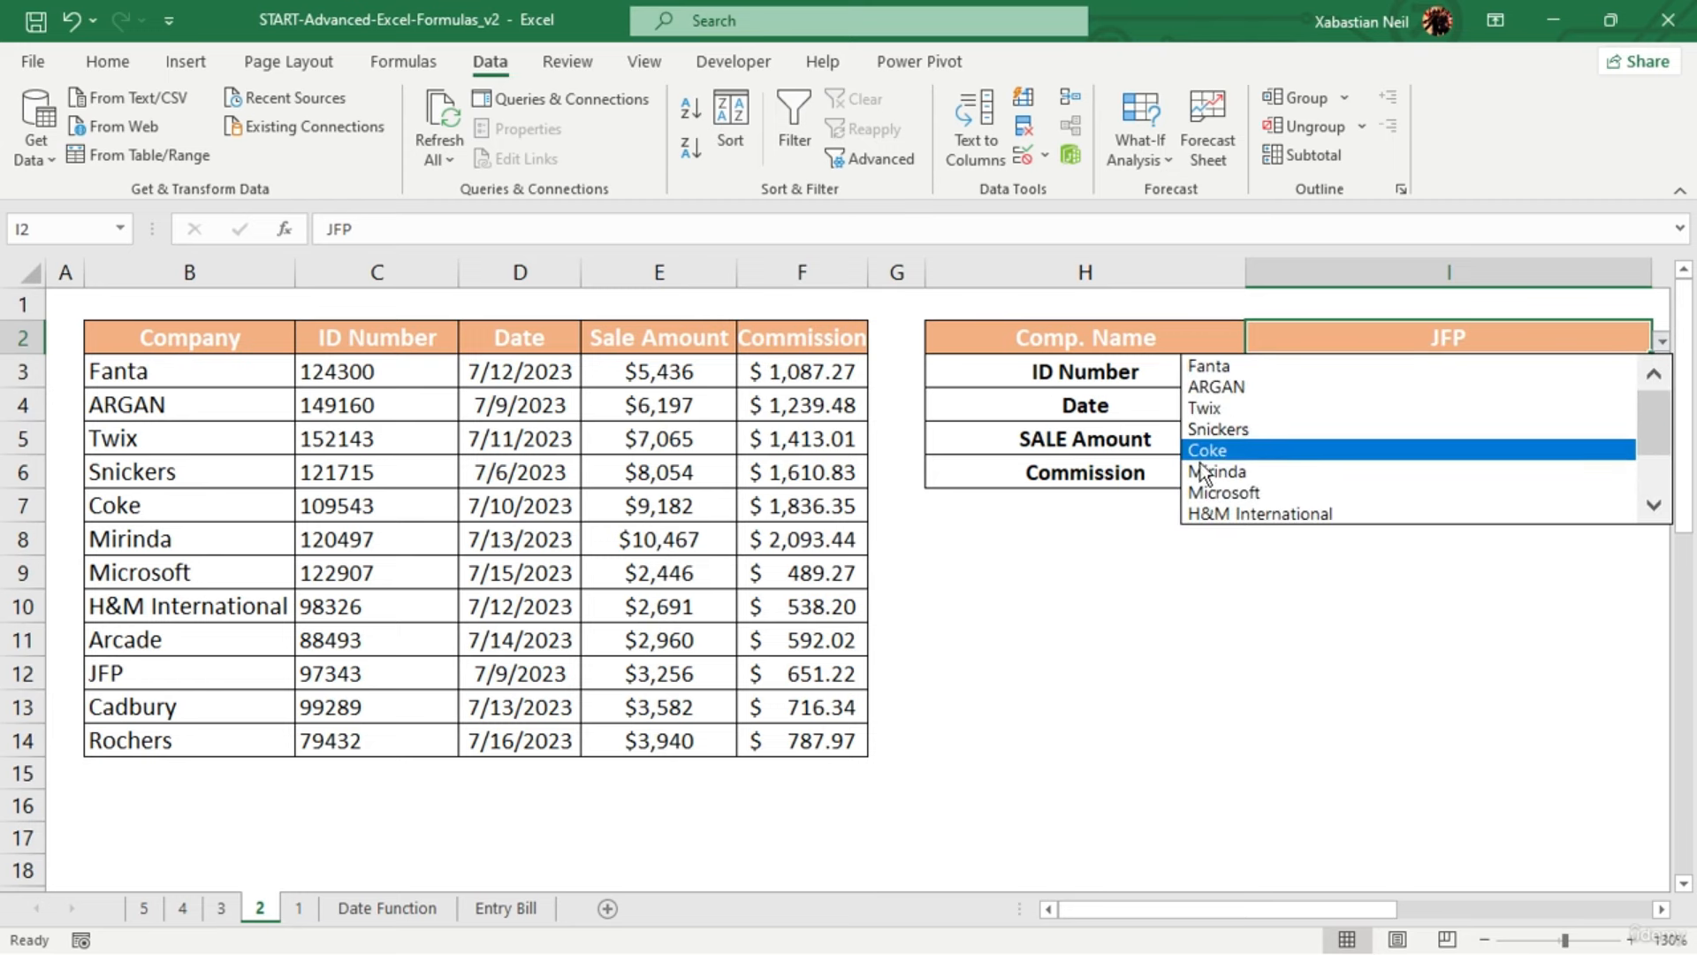
click(1259, 432)
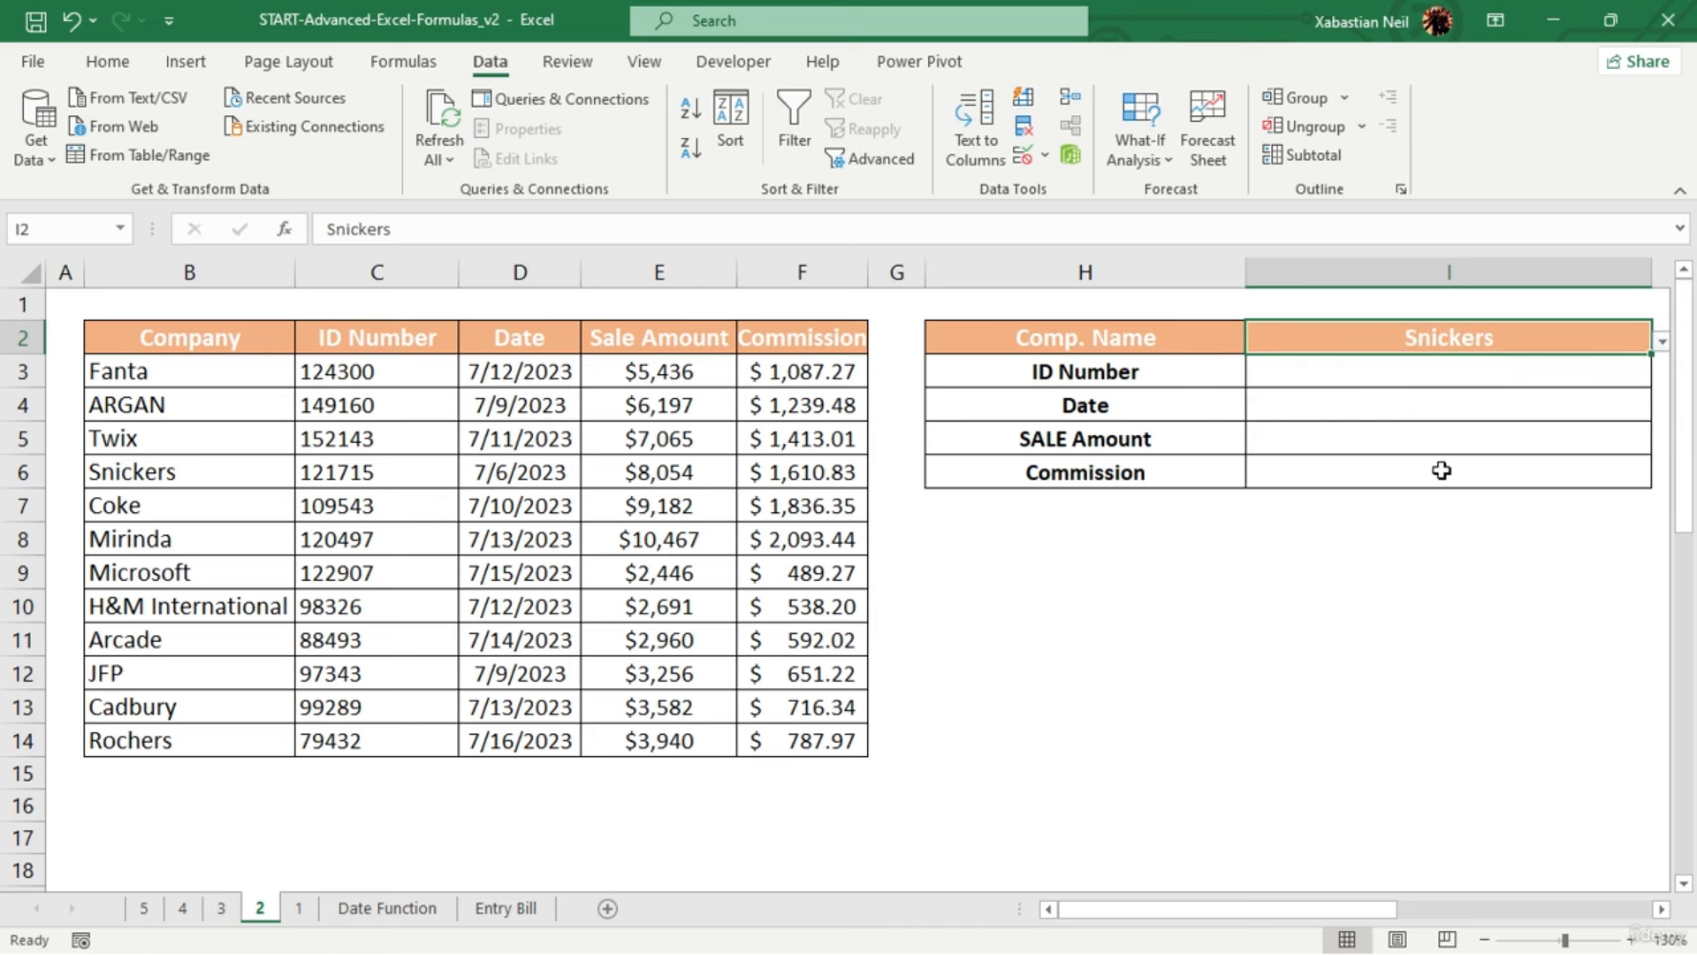
text(=)
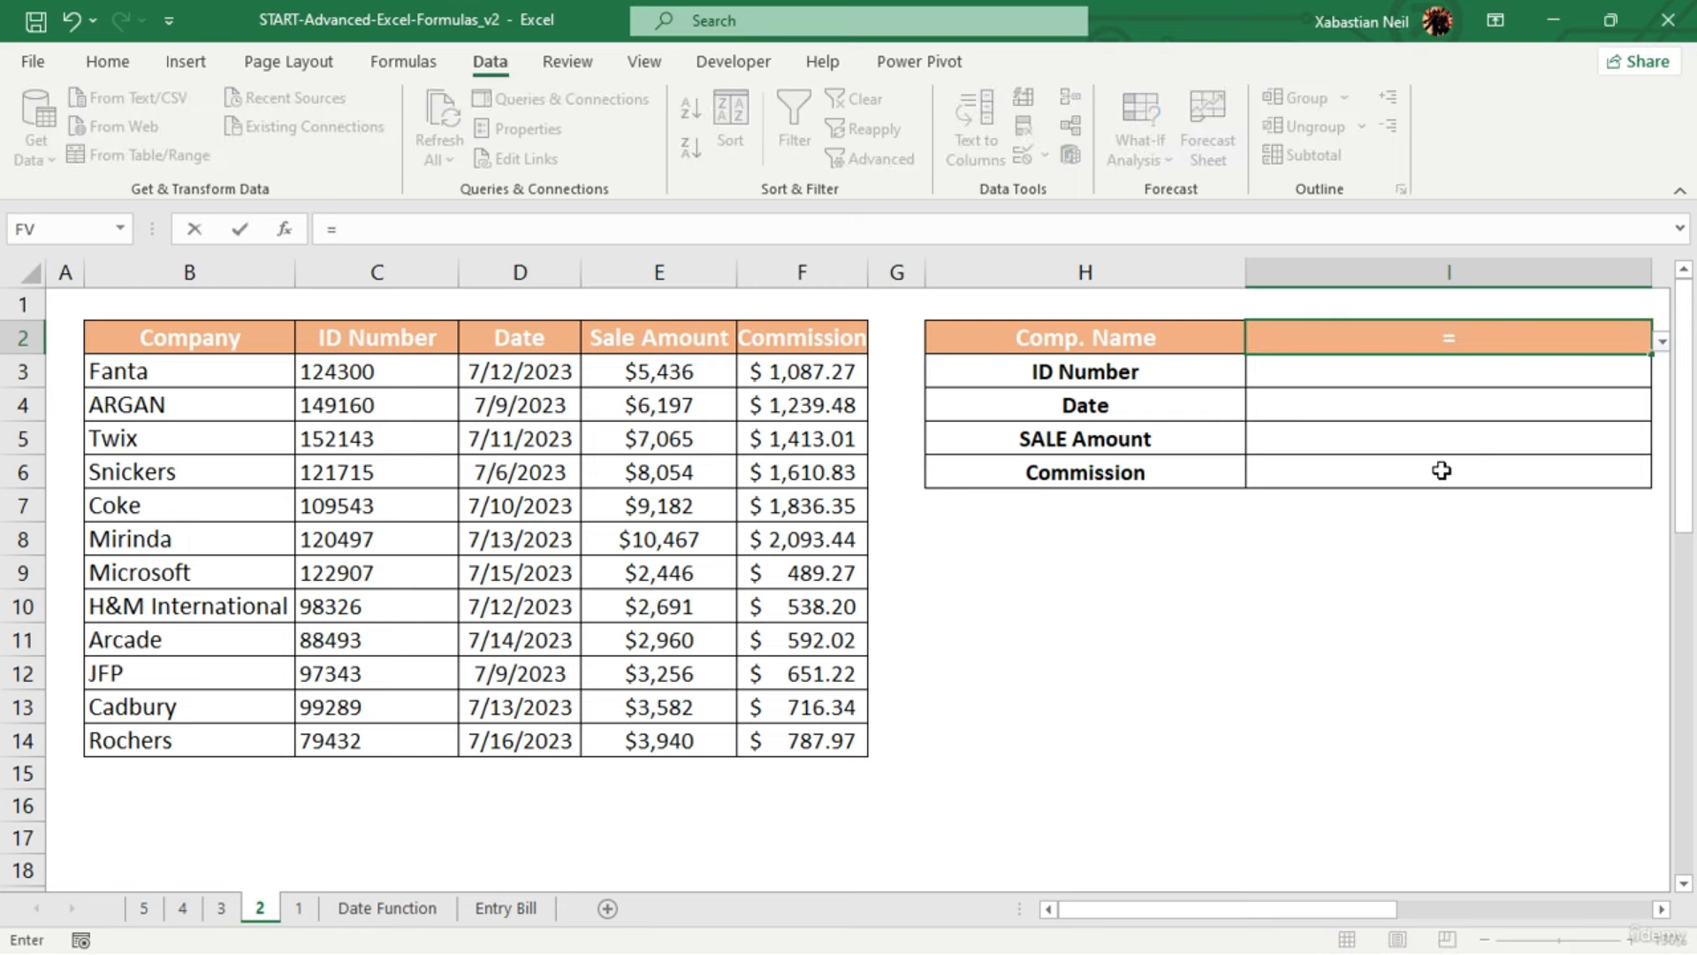
key(BackSpace)
click(1453, 470)
click(1456, 379)
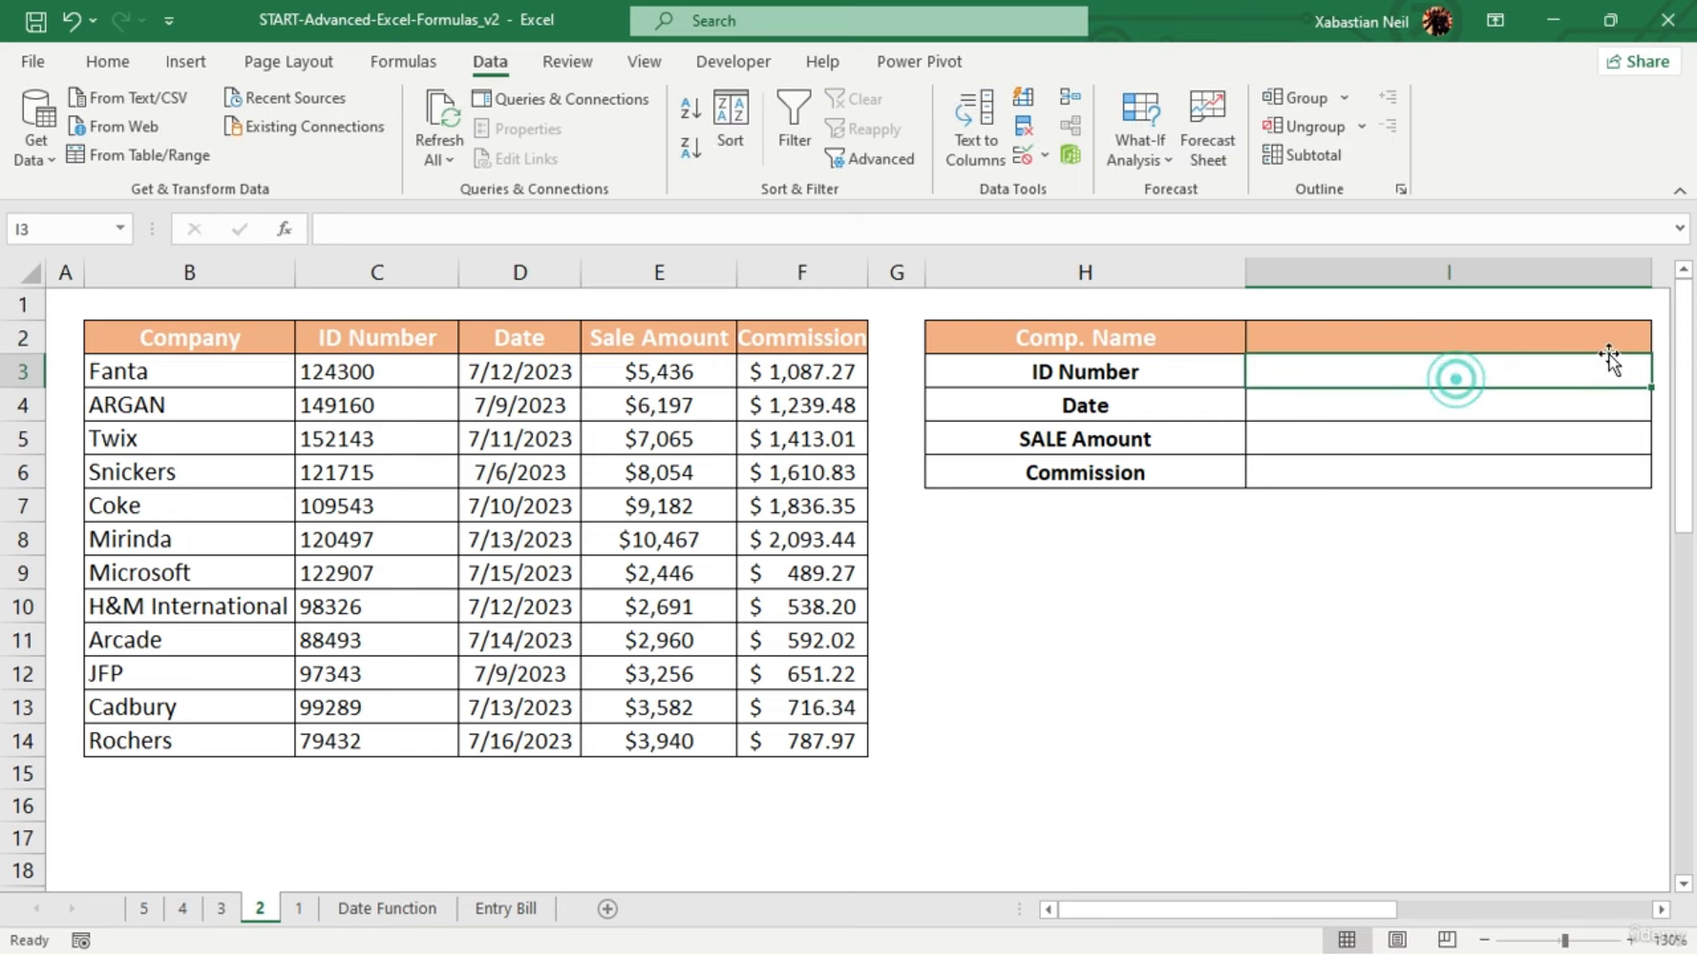
Restore Snickers as the company name in the emptied cell I2 using its dropdown list
click(1626, 338)
click(1661, 341)
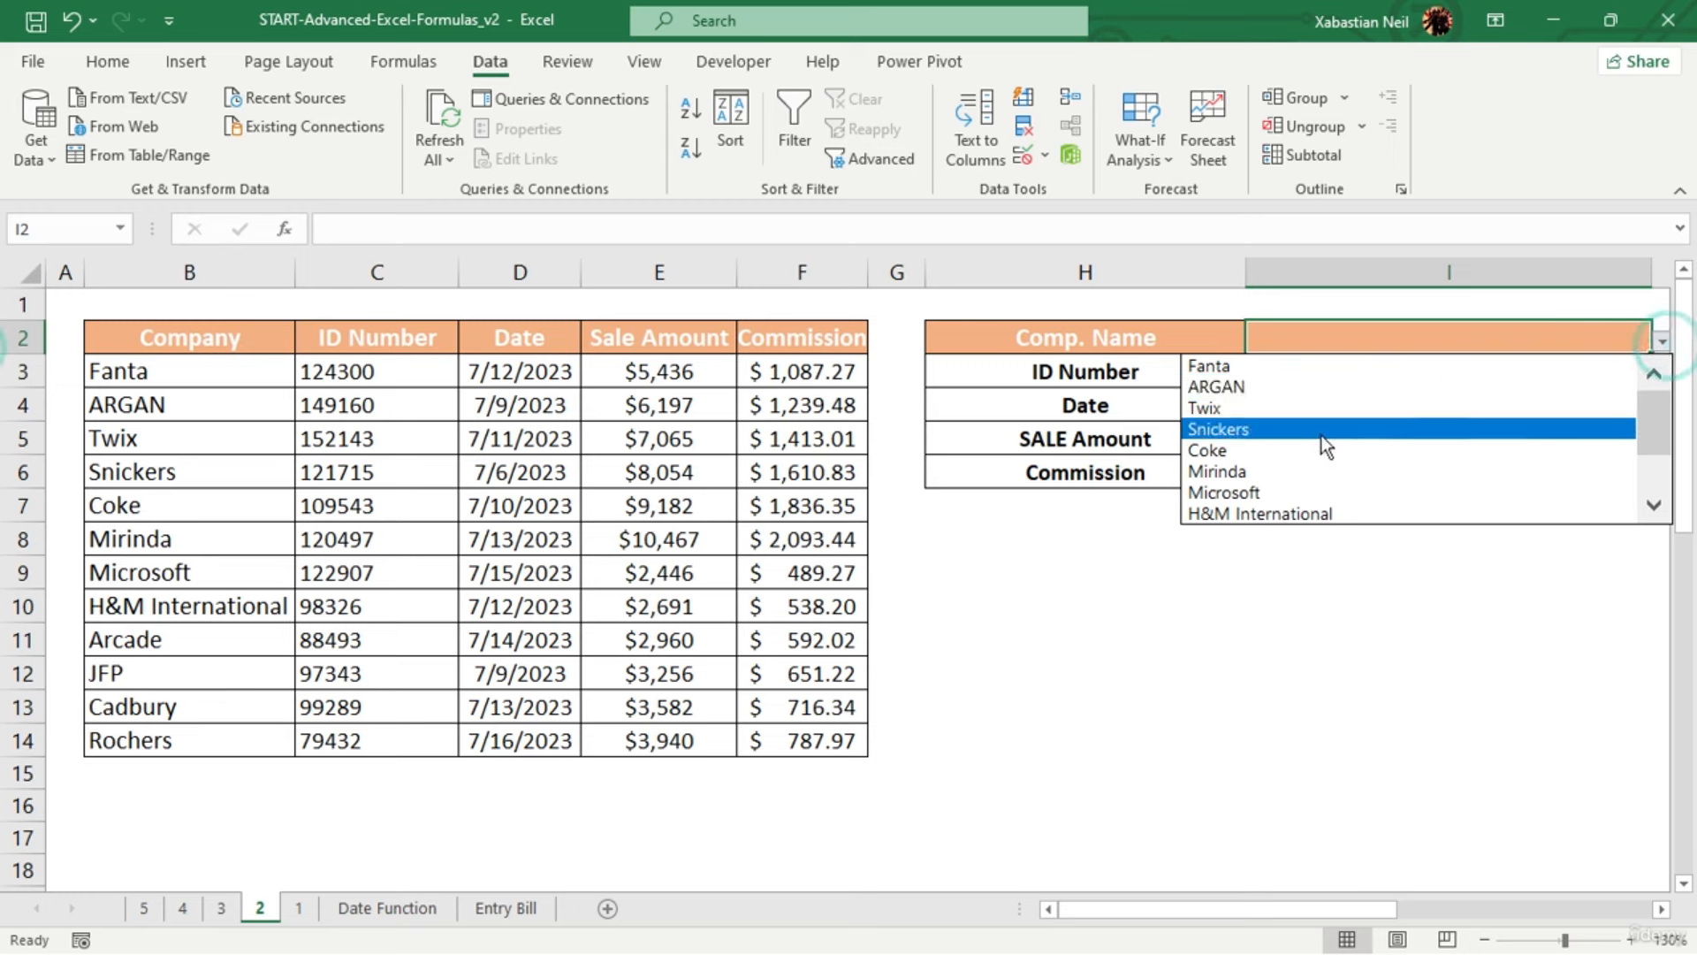
click(1321, 431)
click(1402, 674)
Begin an INDEX formula in ID Number cell I3 with the table B2:F14 as its array
click(1418, 378)
double_click(1419, 382)
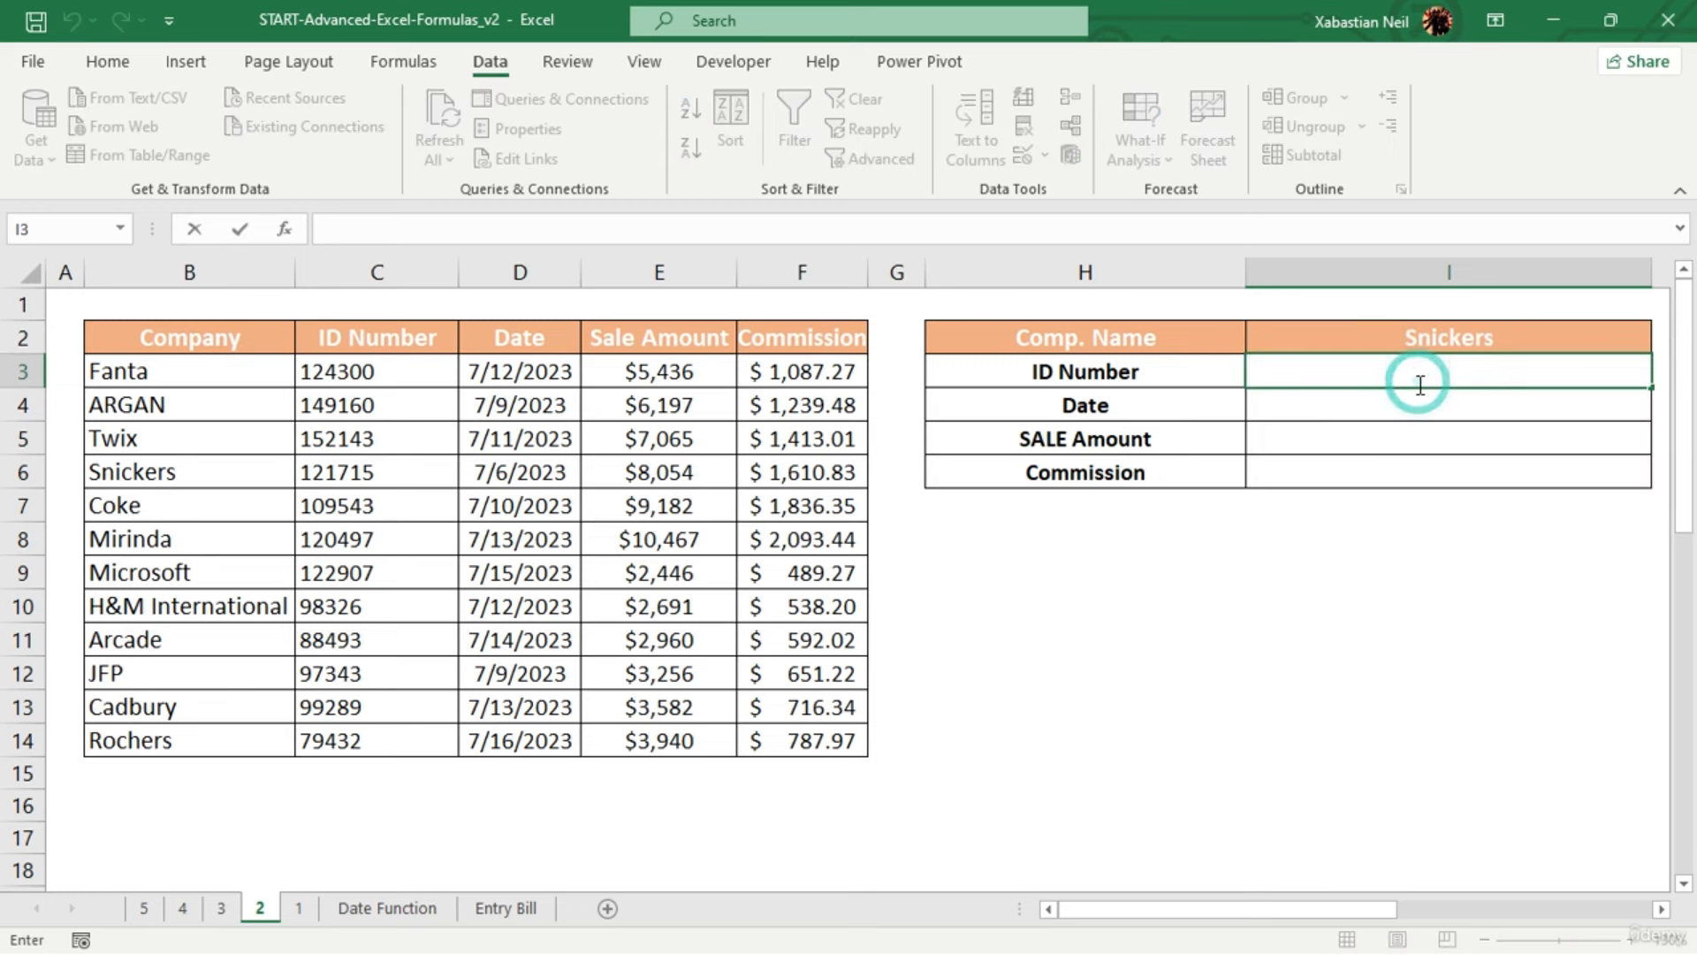
text(=index)
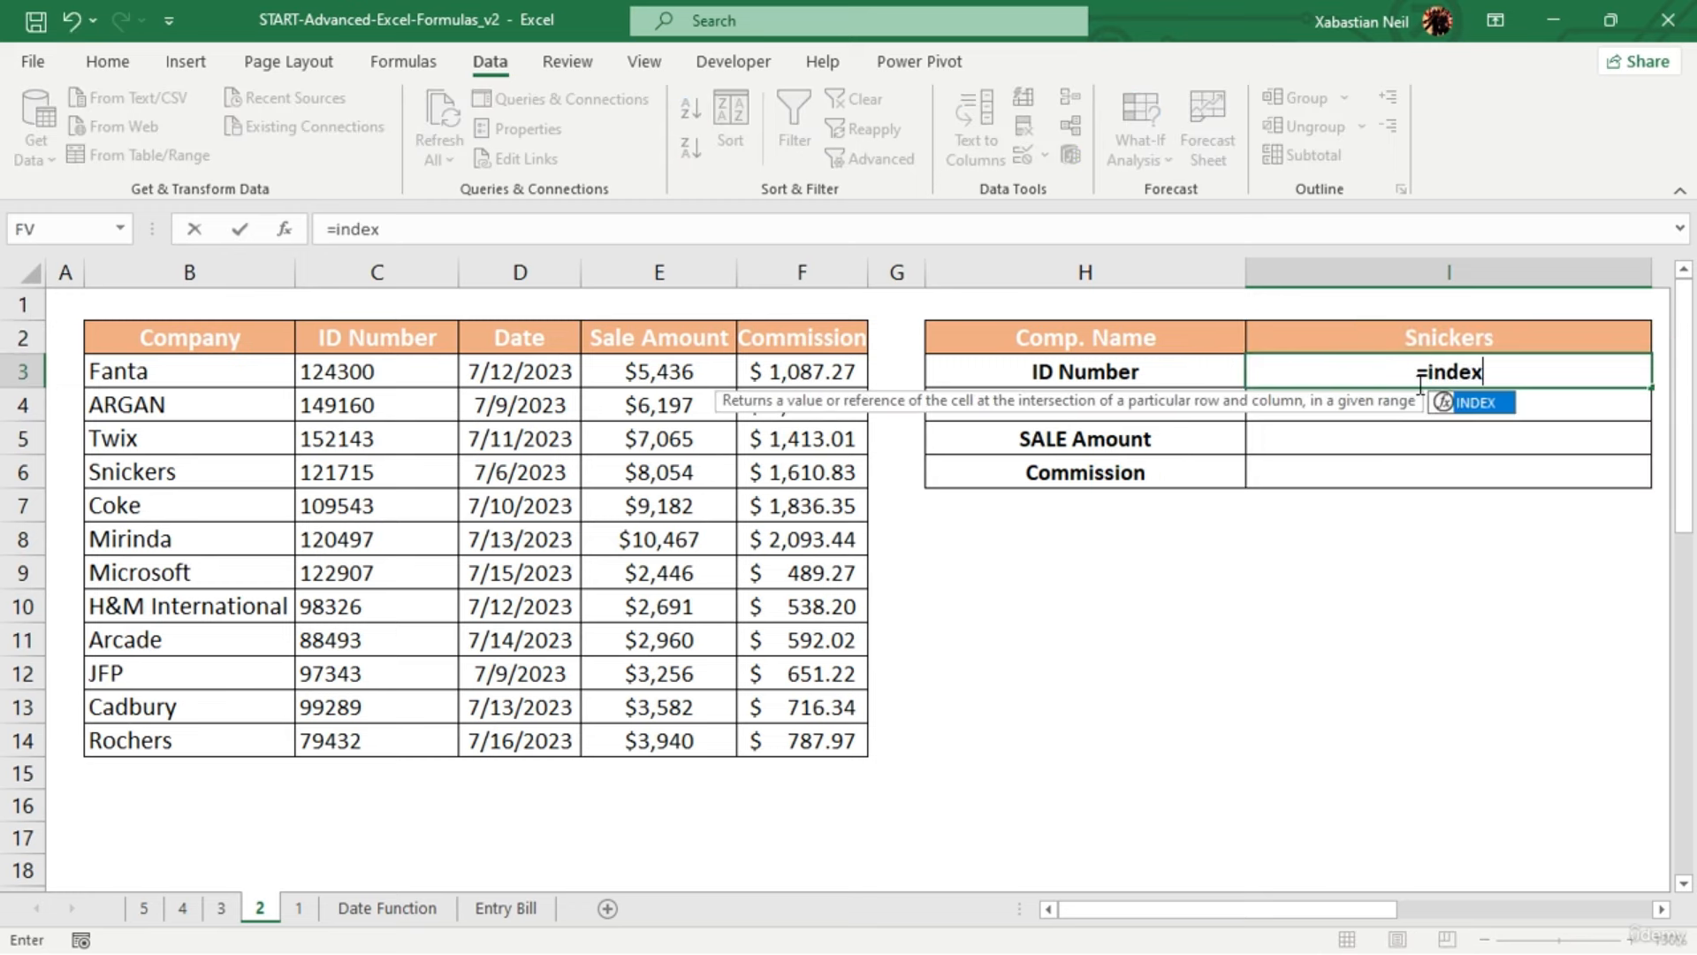
key(Tab)
drag(190, 338, 835, 747)
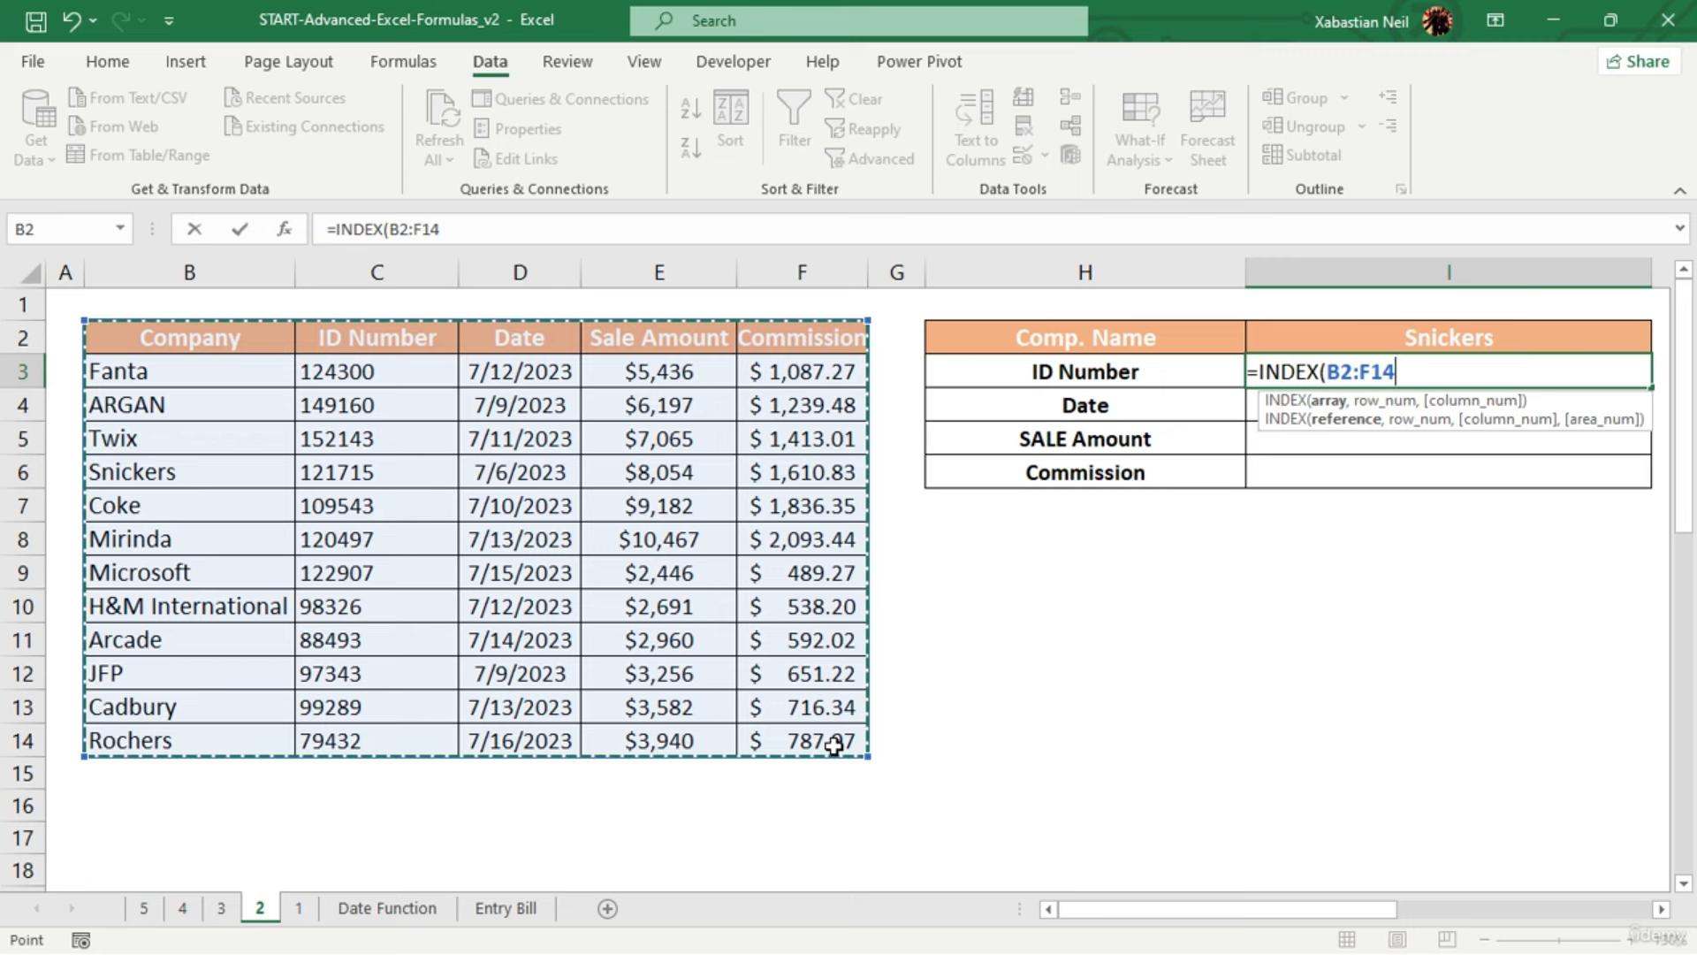
text(,)
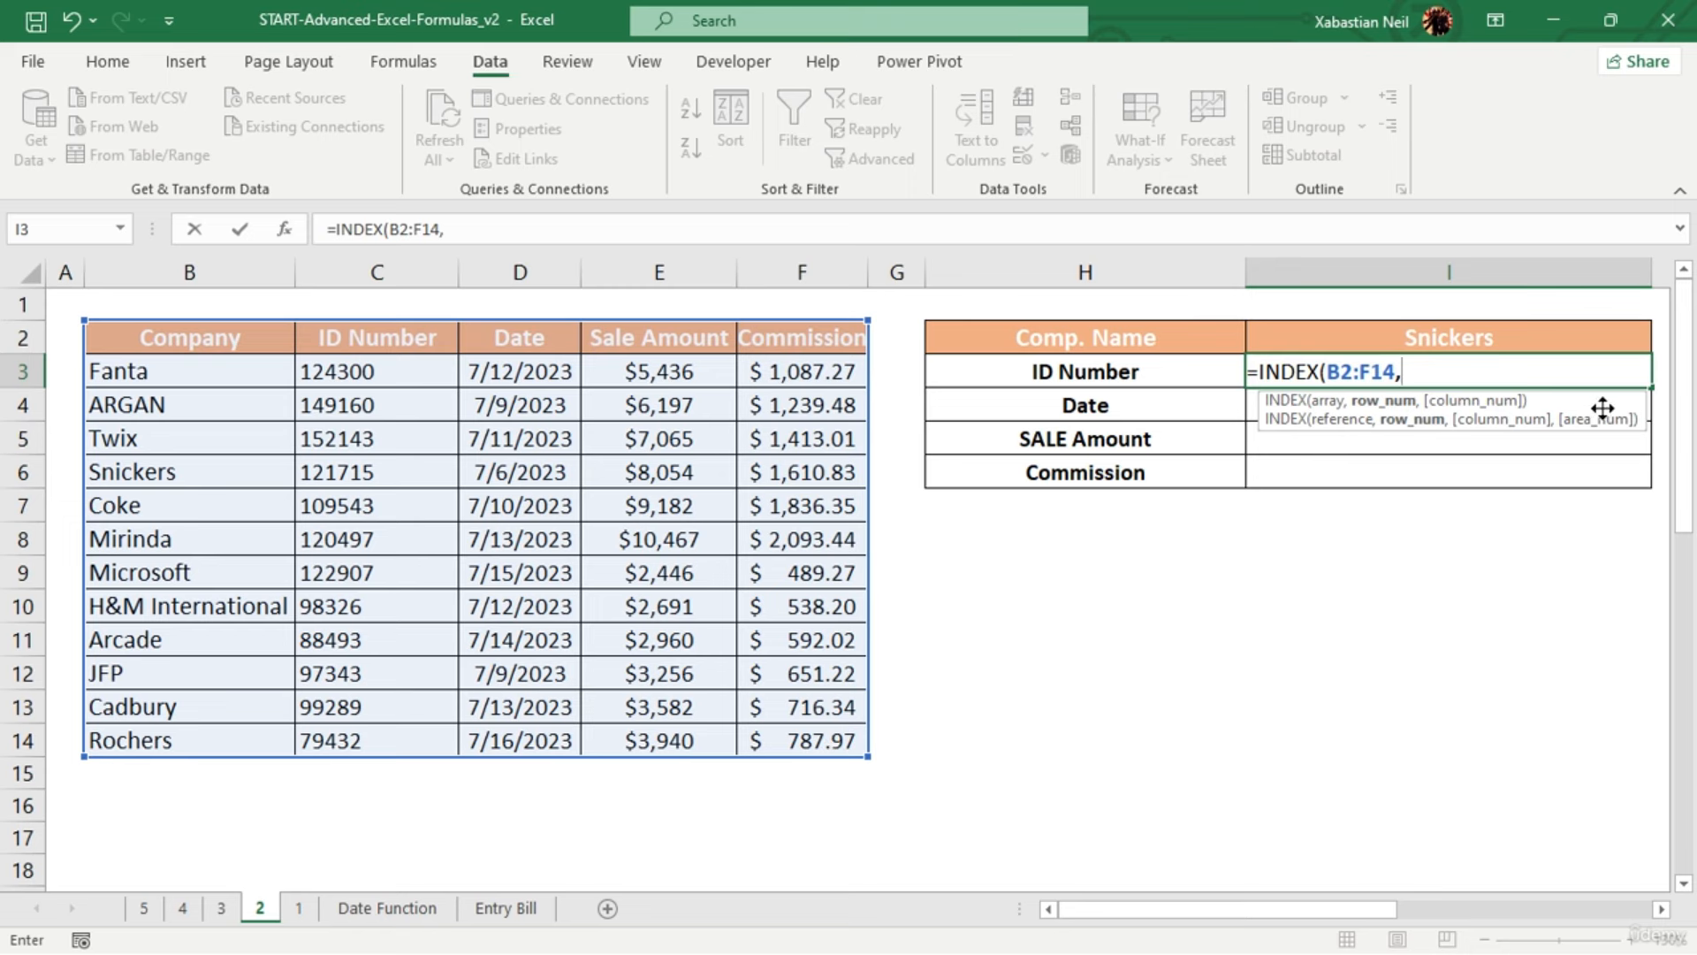
Add MATCH(I2,B2:B14,0) as the row number argument of the INDEX formula in I3
text(match)
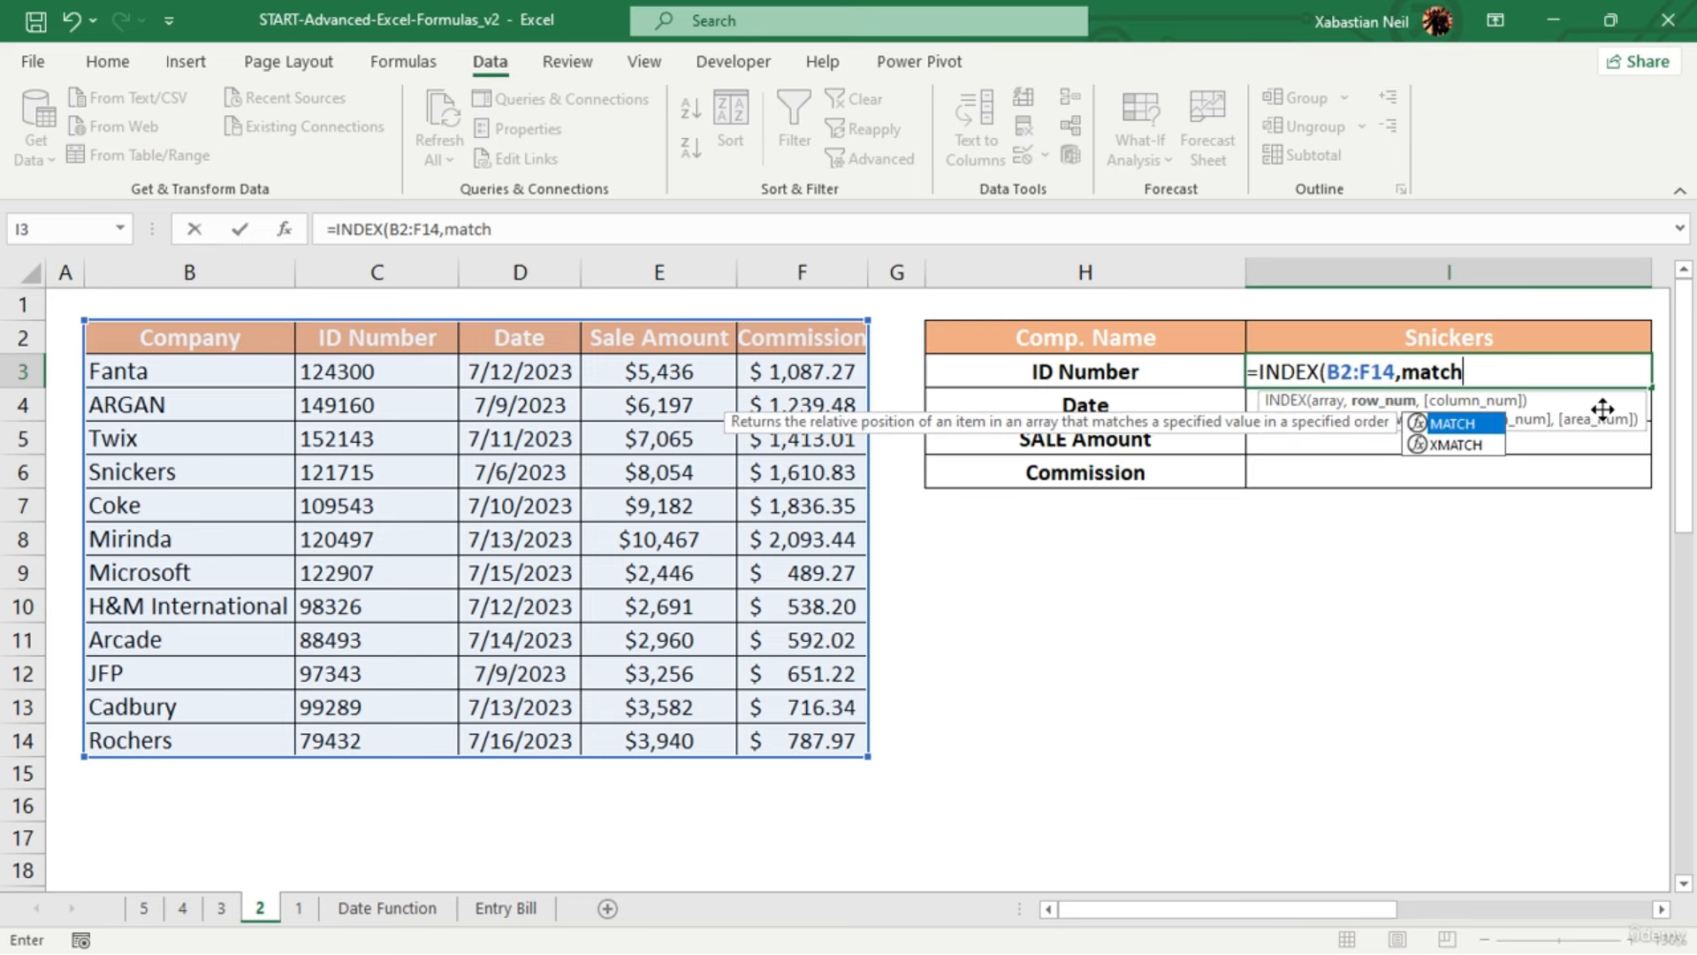
key(Tab)
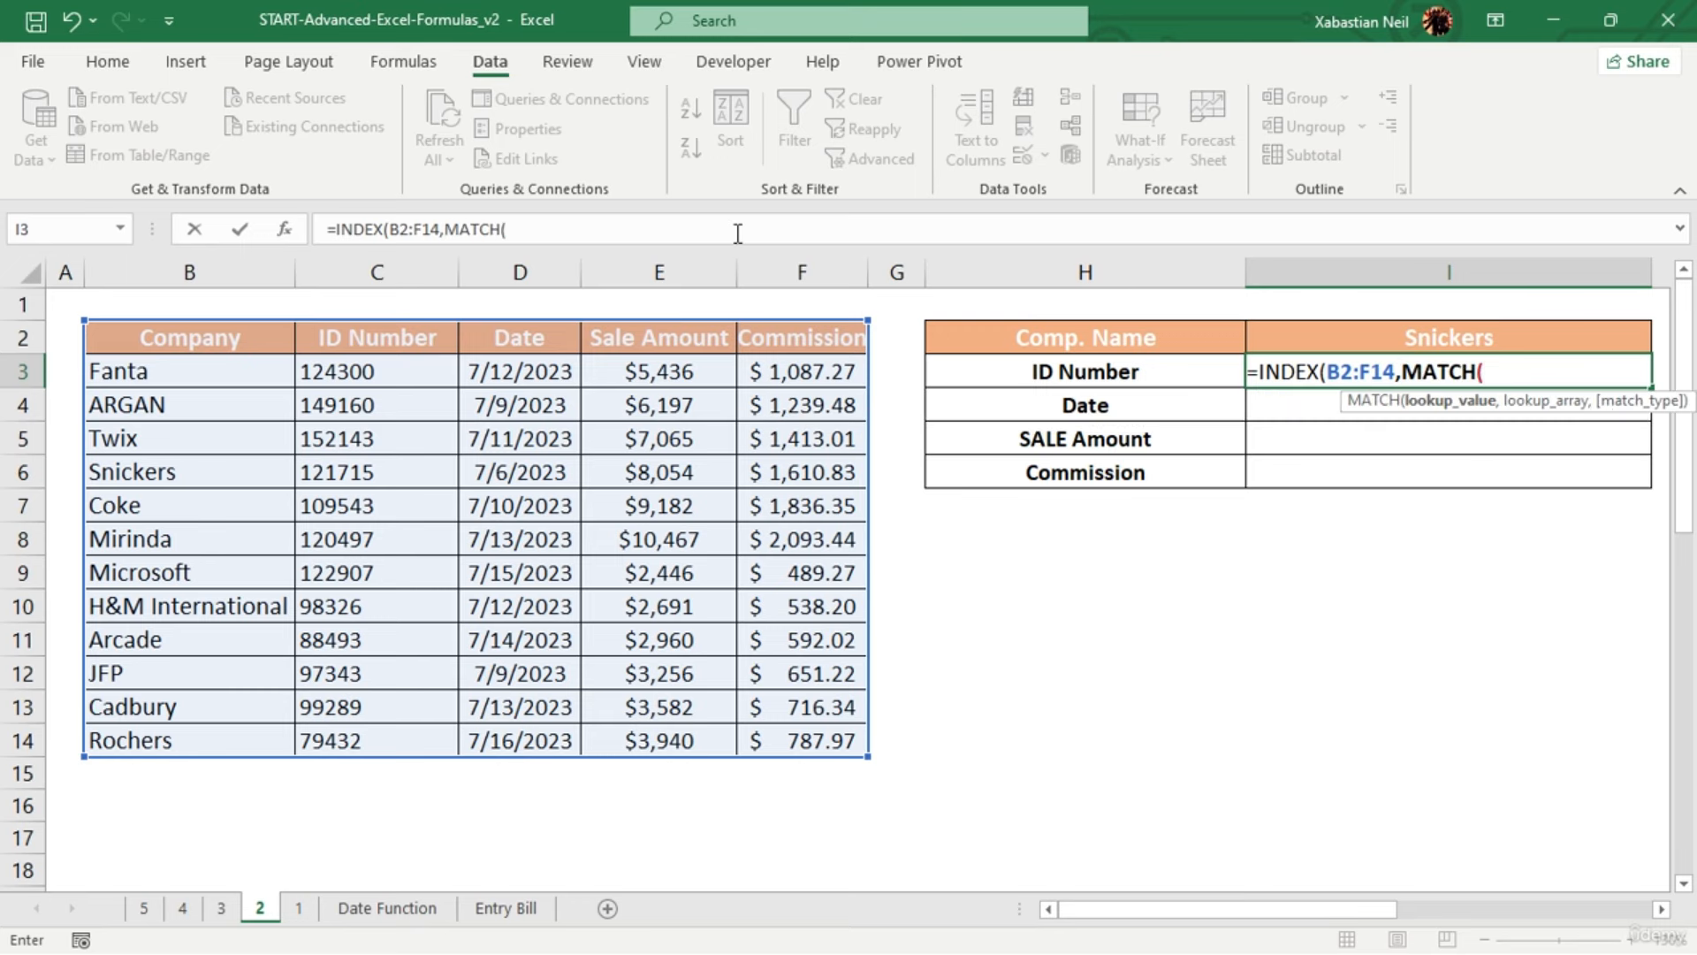
click(1488, 340)
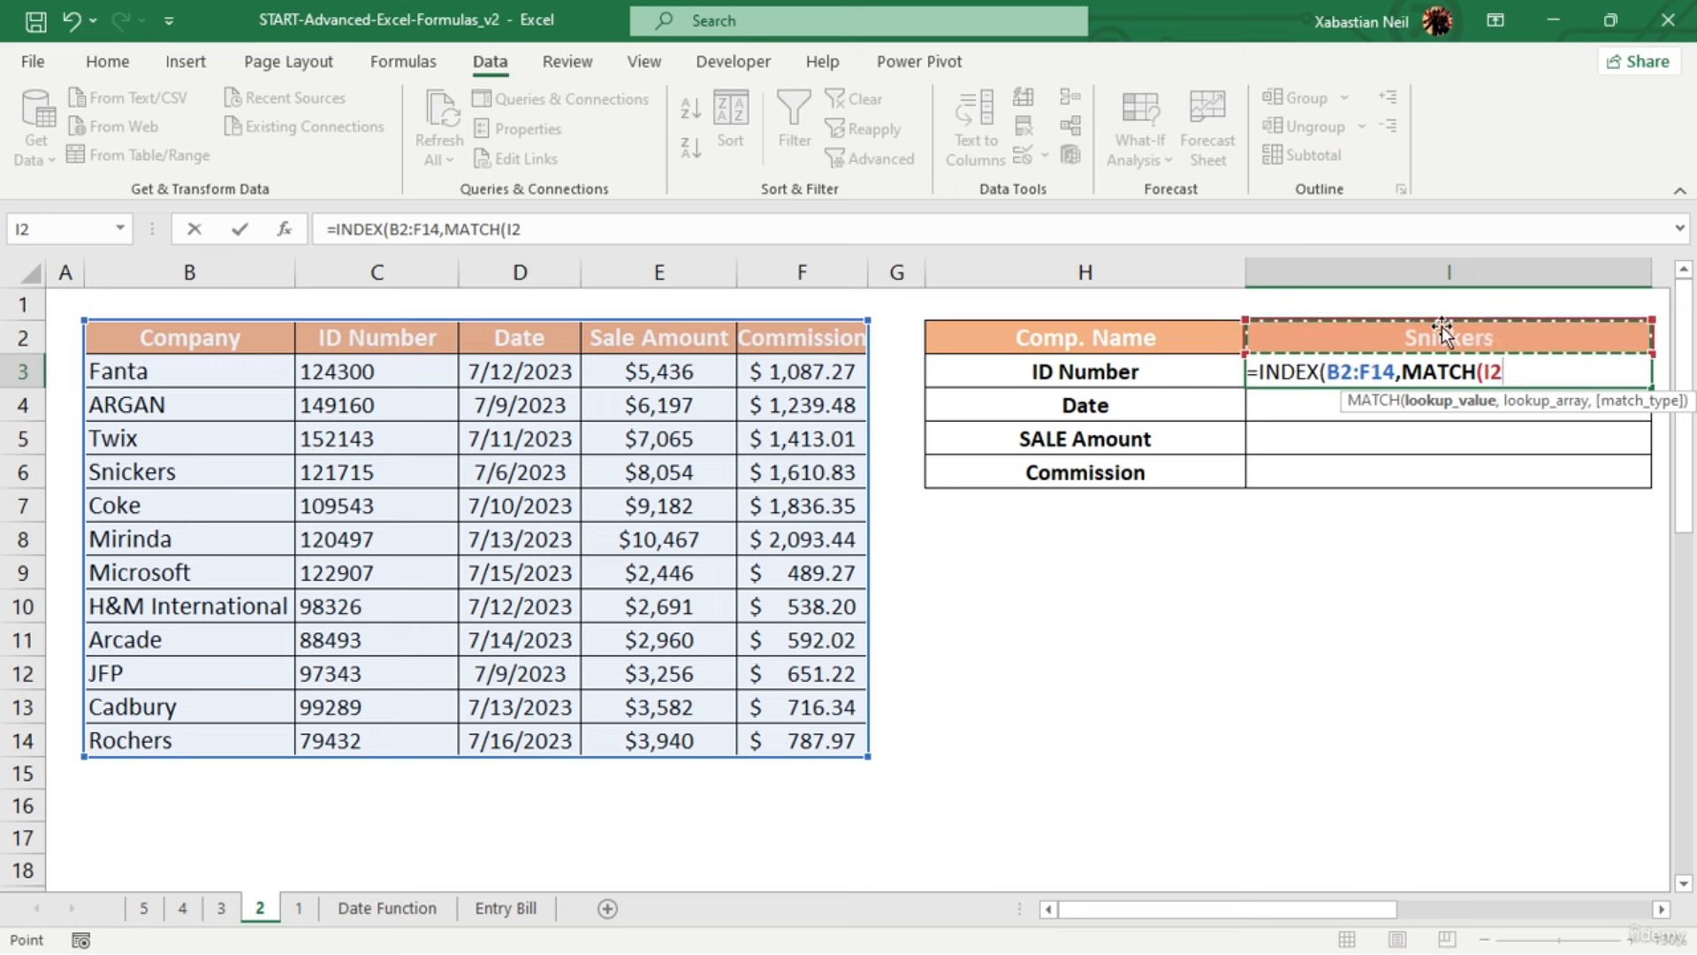
text(,)
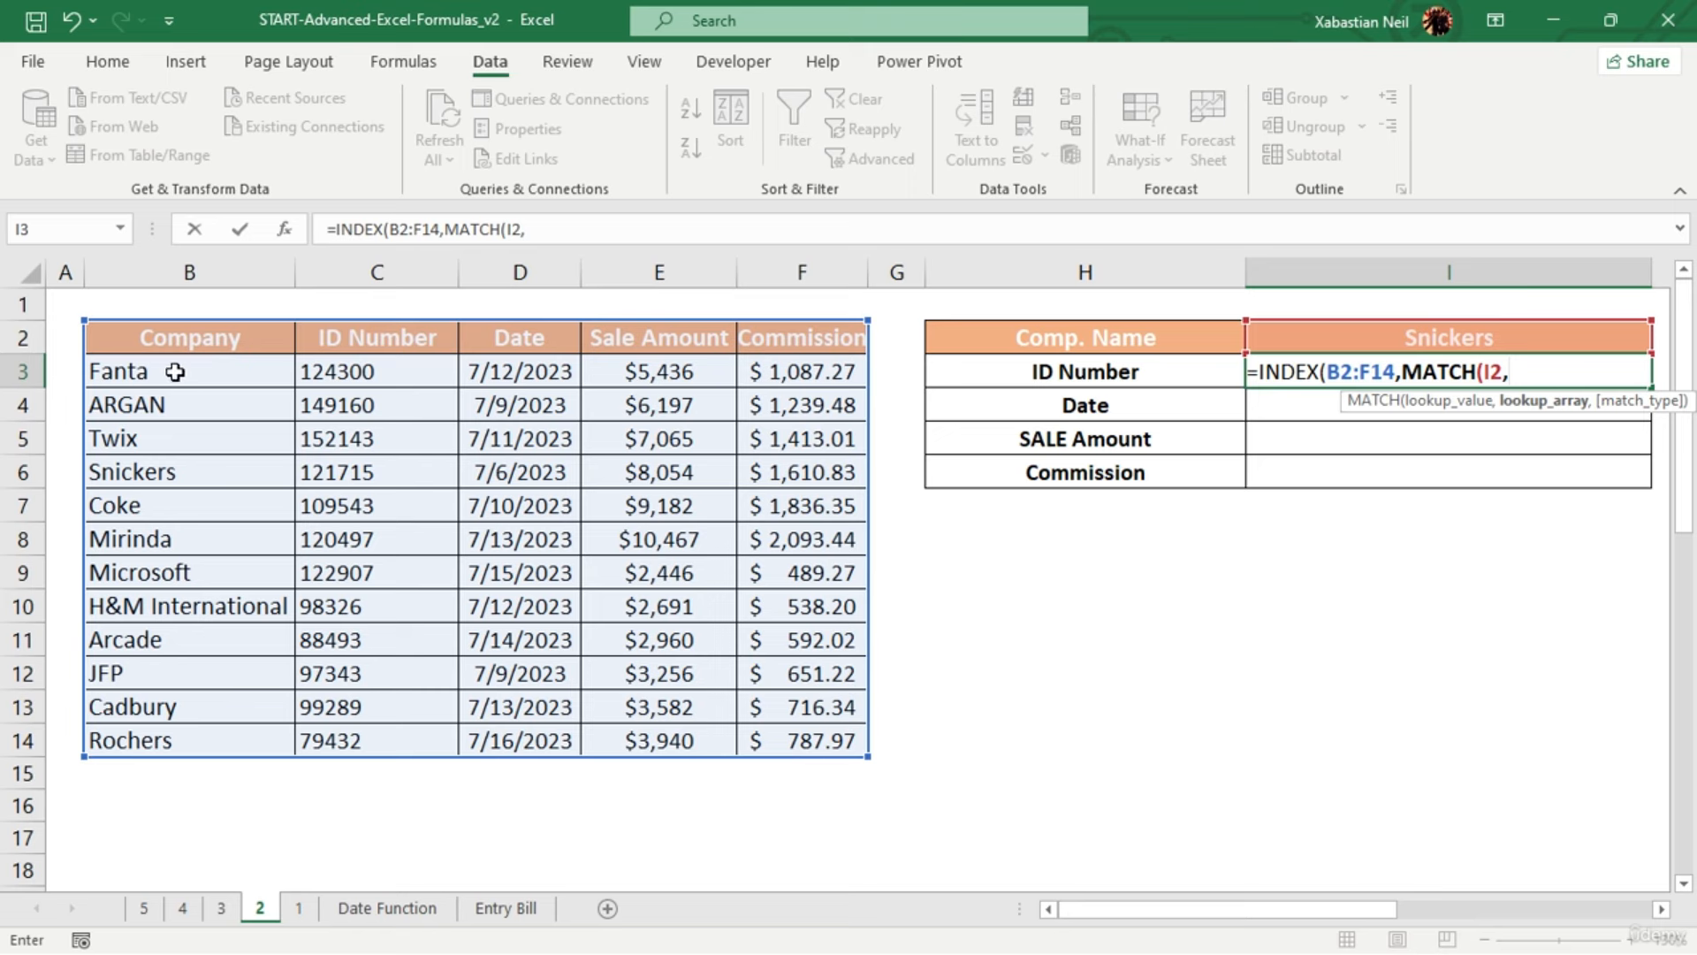
drag(219, 344, 237, 729)
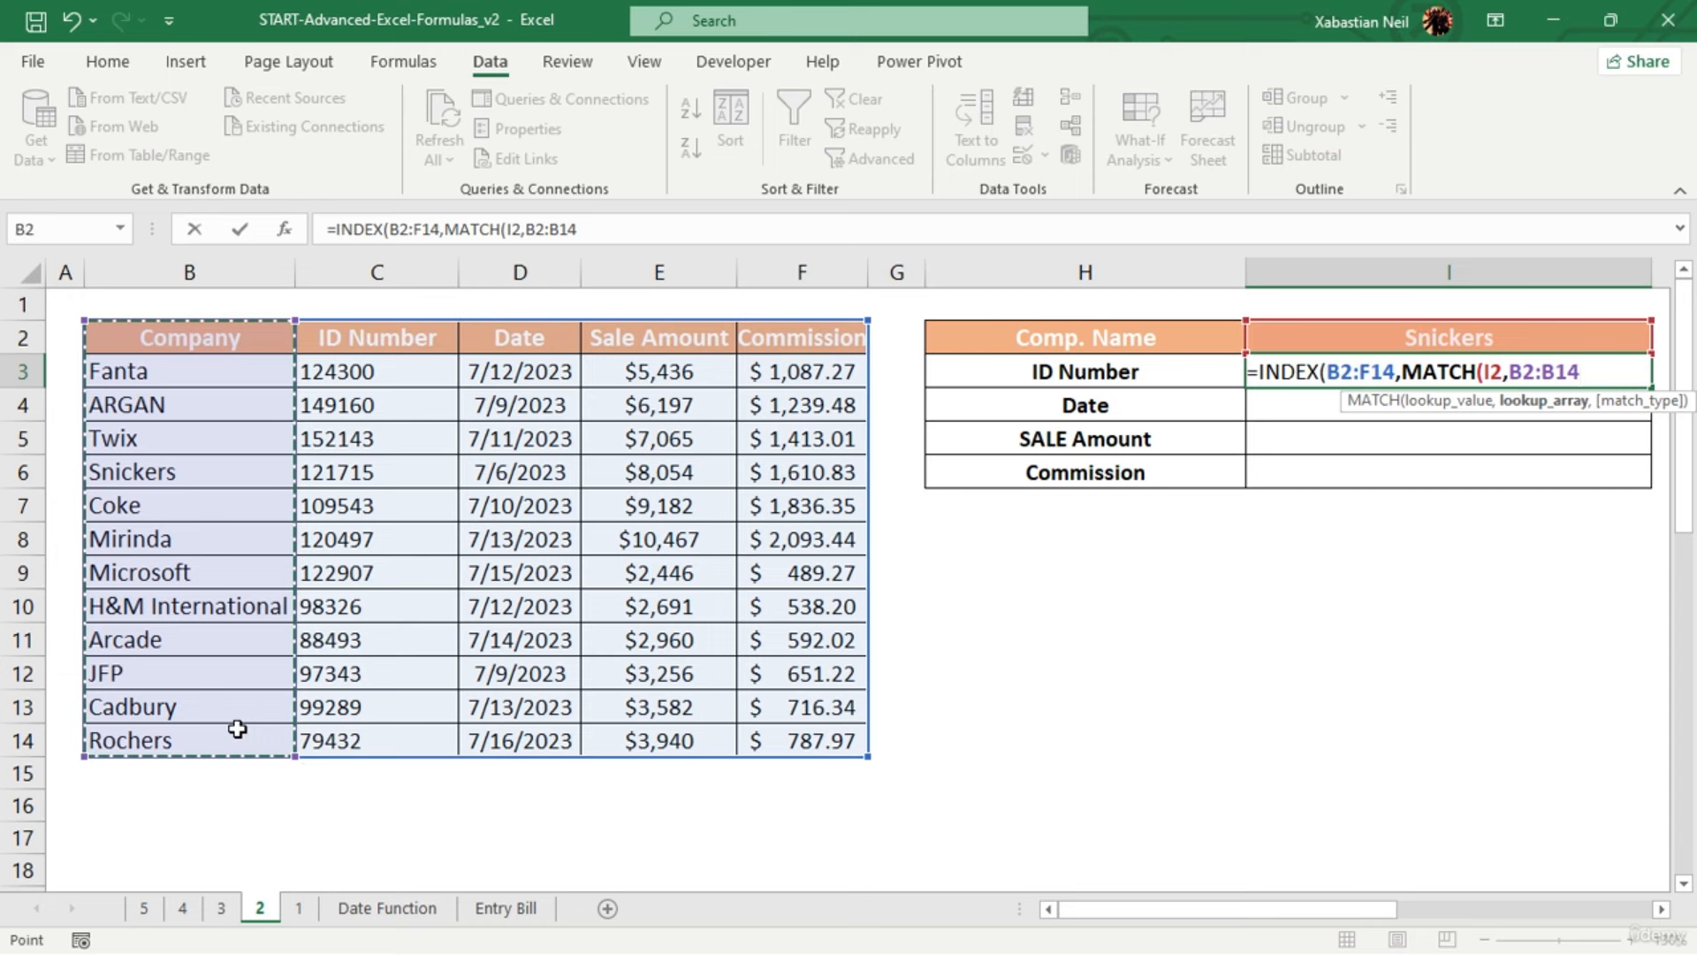
text(,)
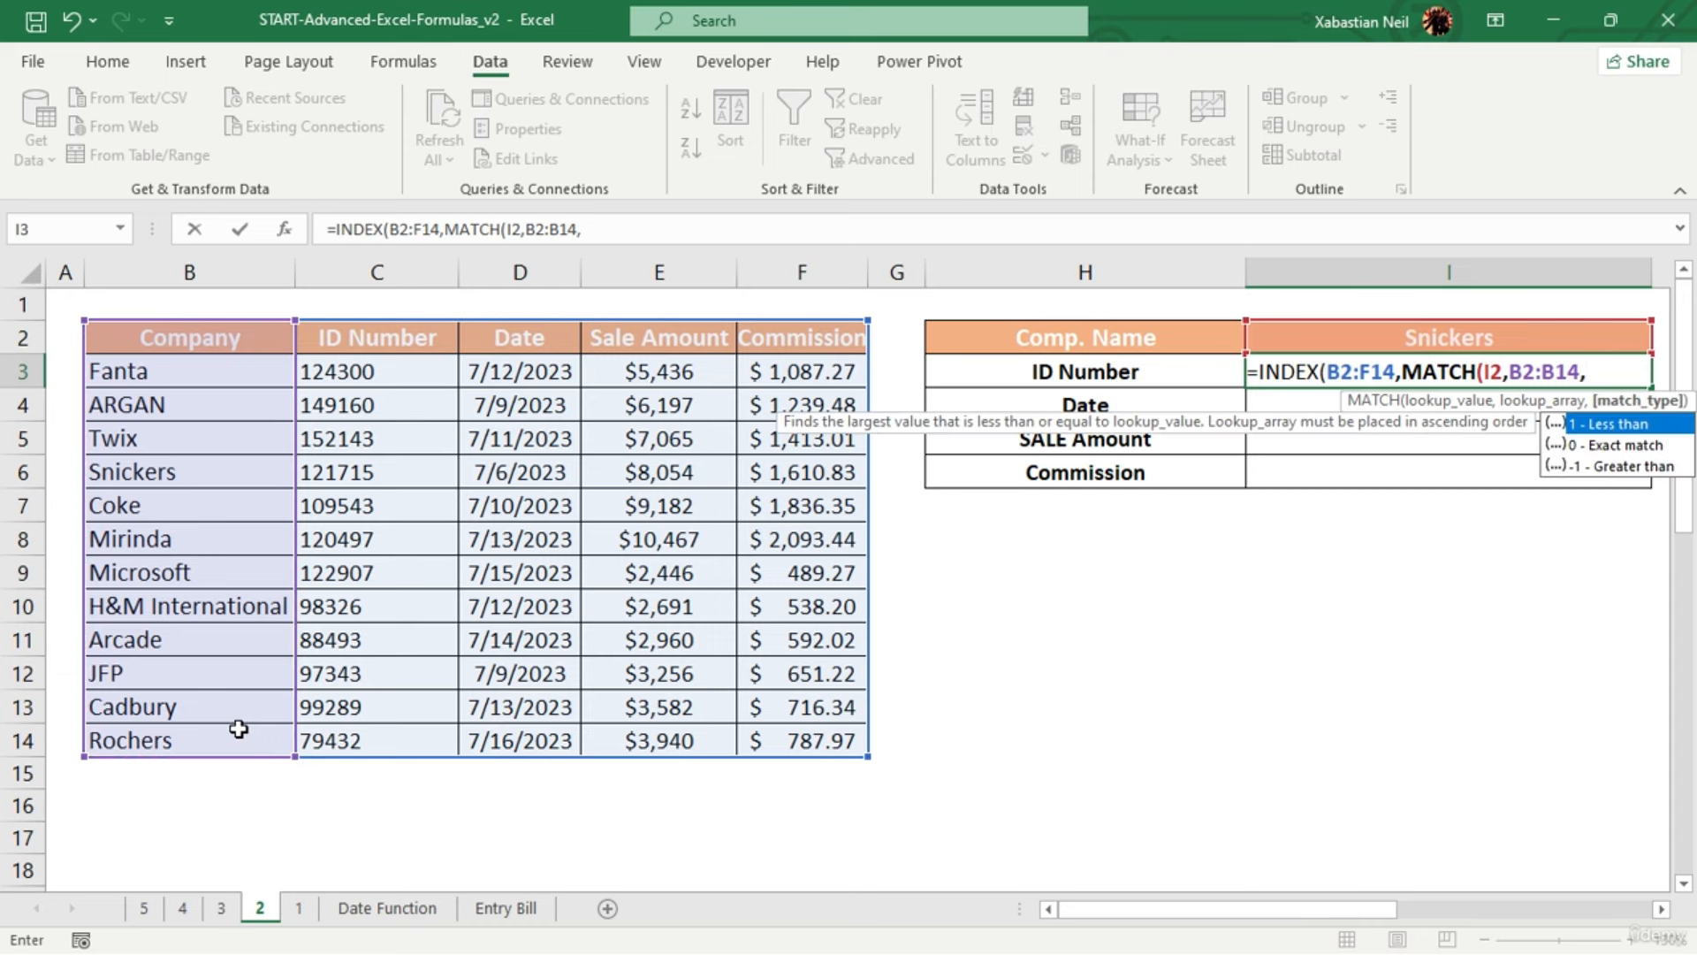
text(0))
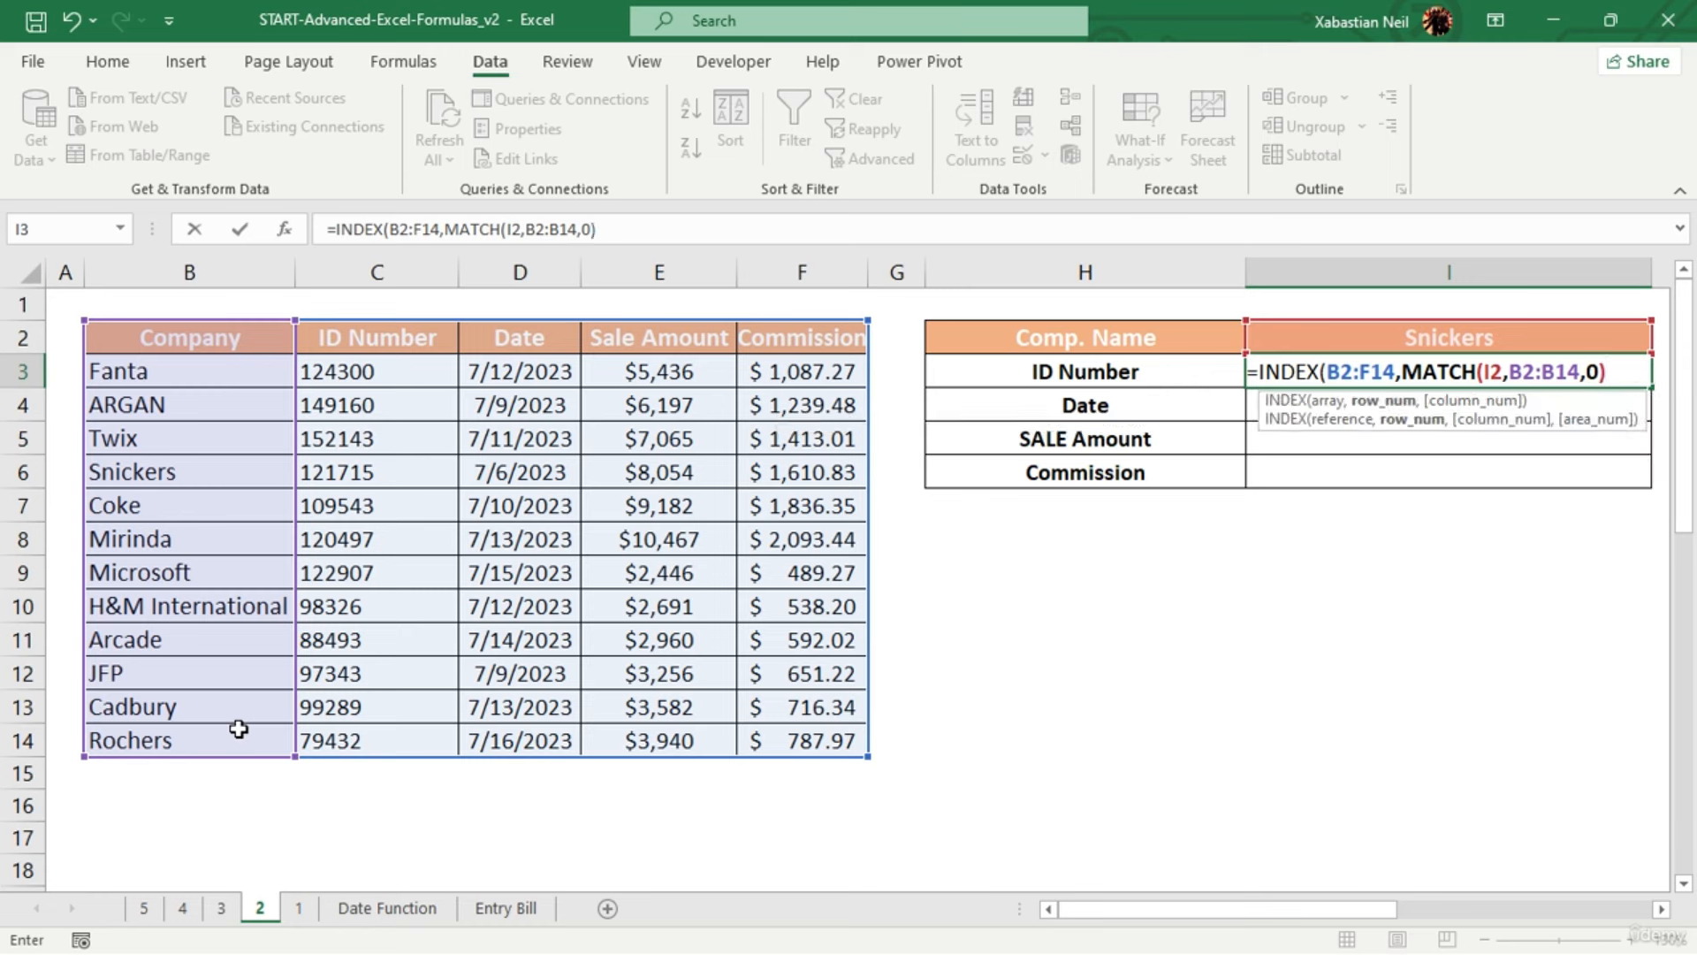
text(,)
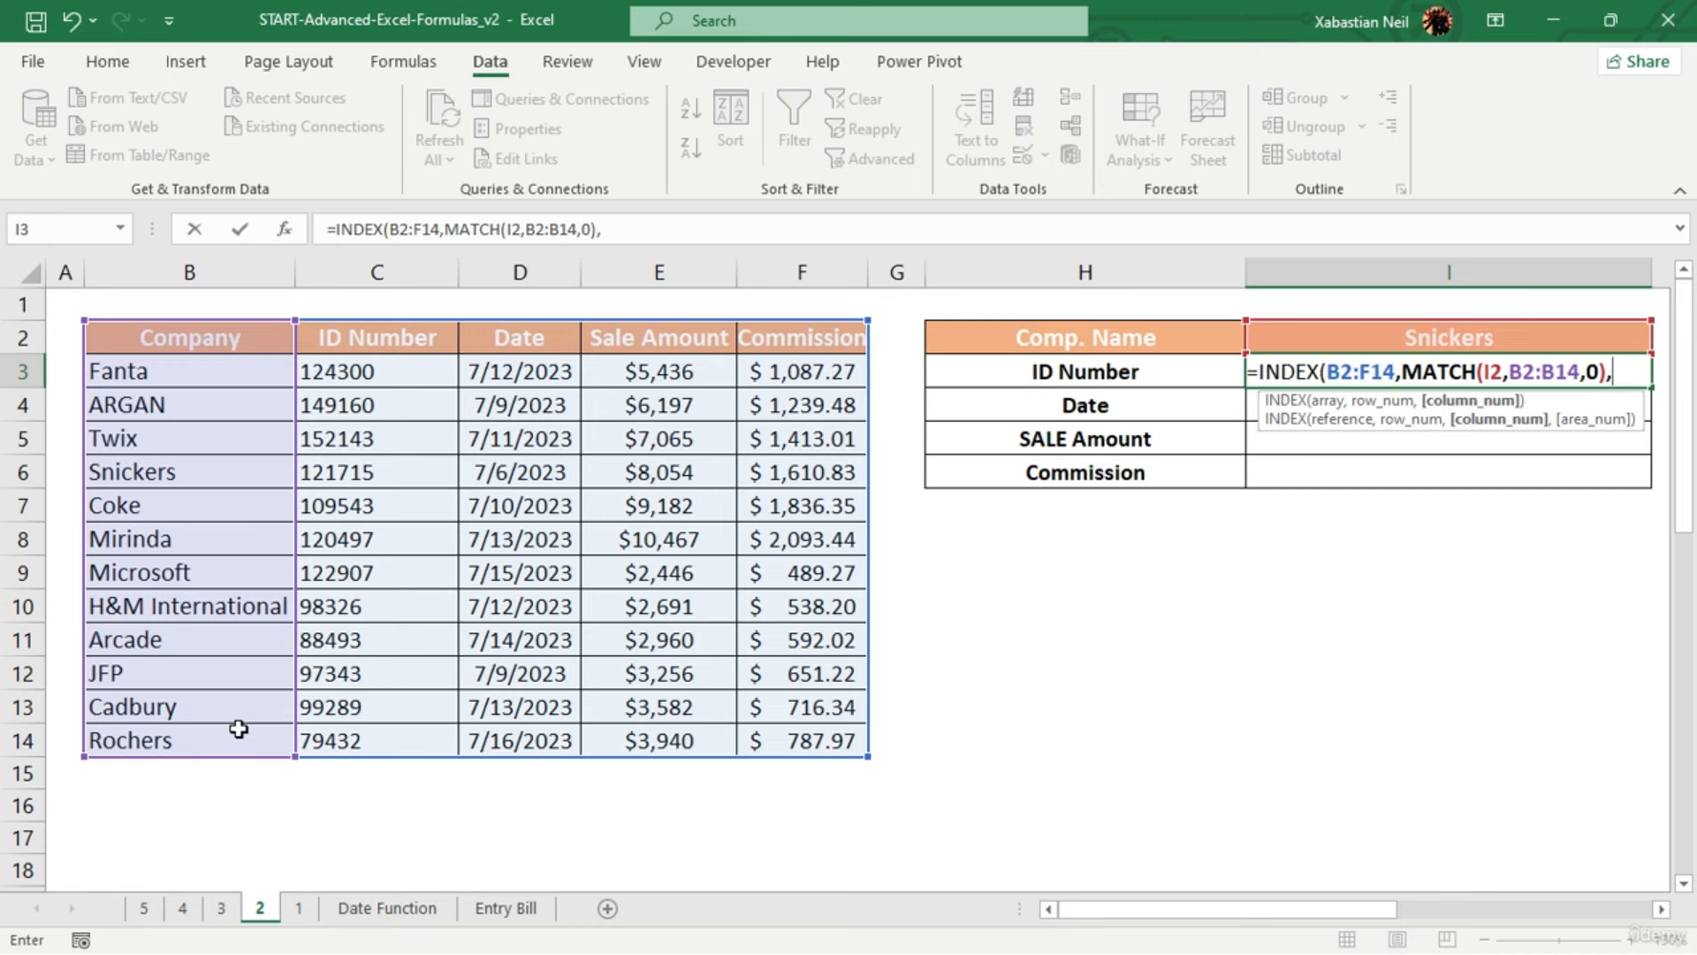
Add MATCH(H3,B2:F2,0) as the column number argument in I3 and enter the formula, accepting the closing parenthesis correction
text(match)
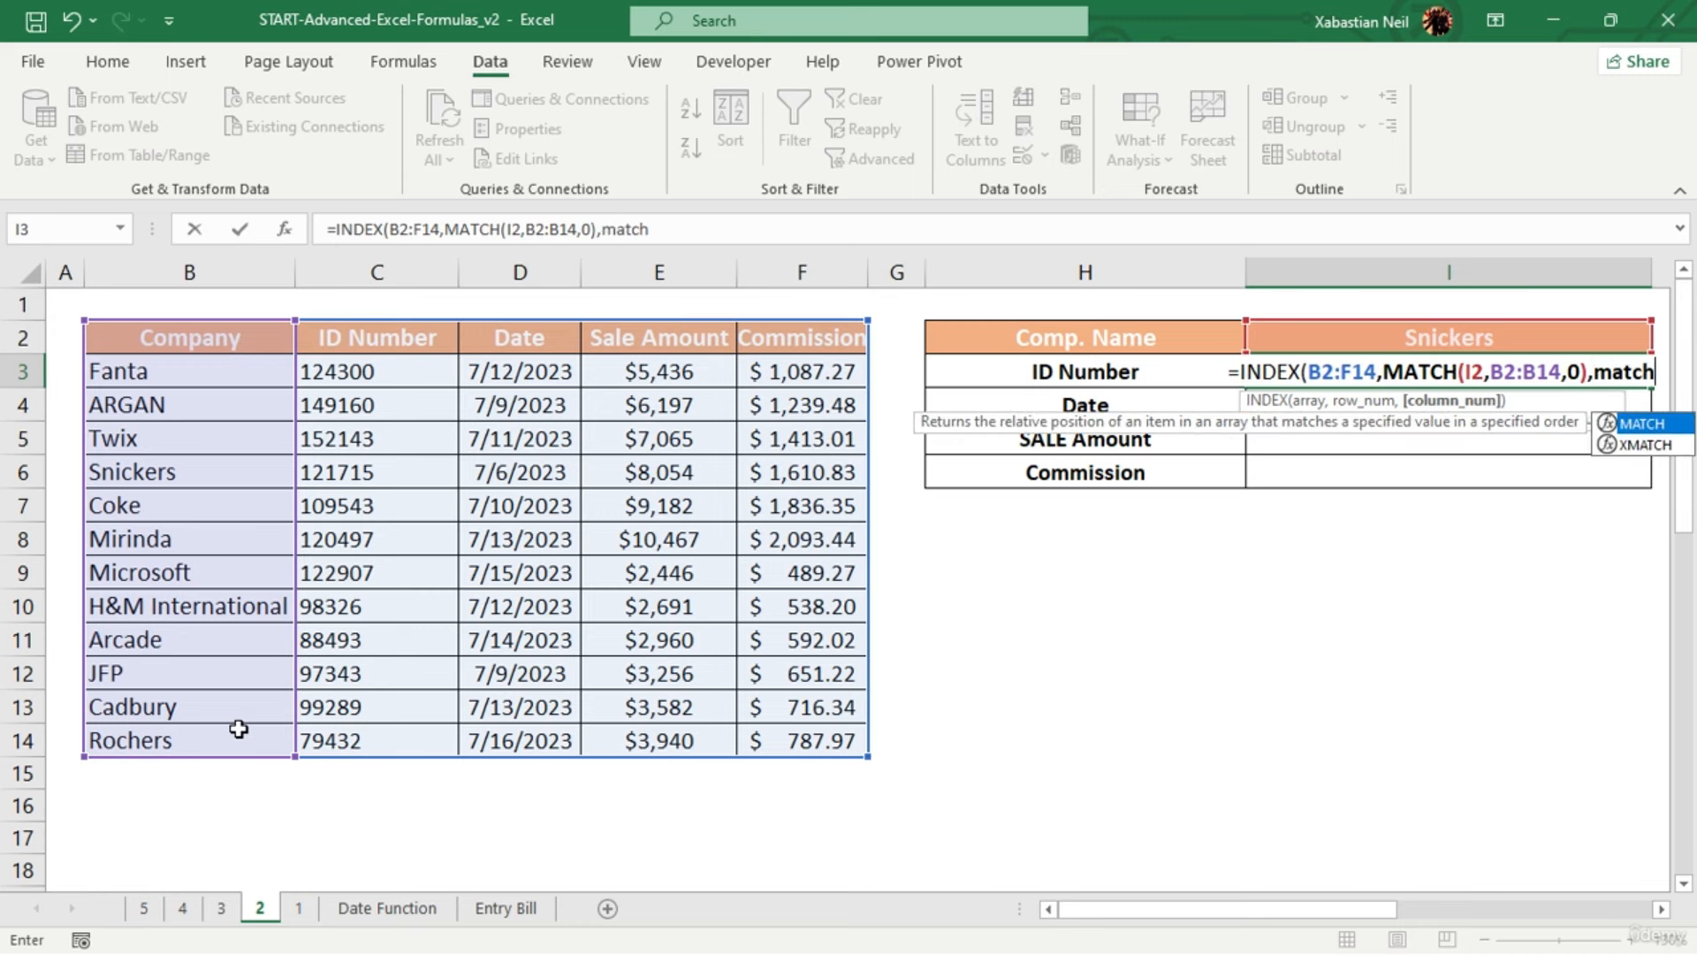
key(Tab)
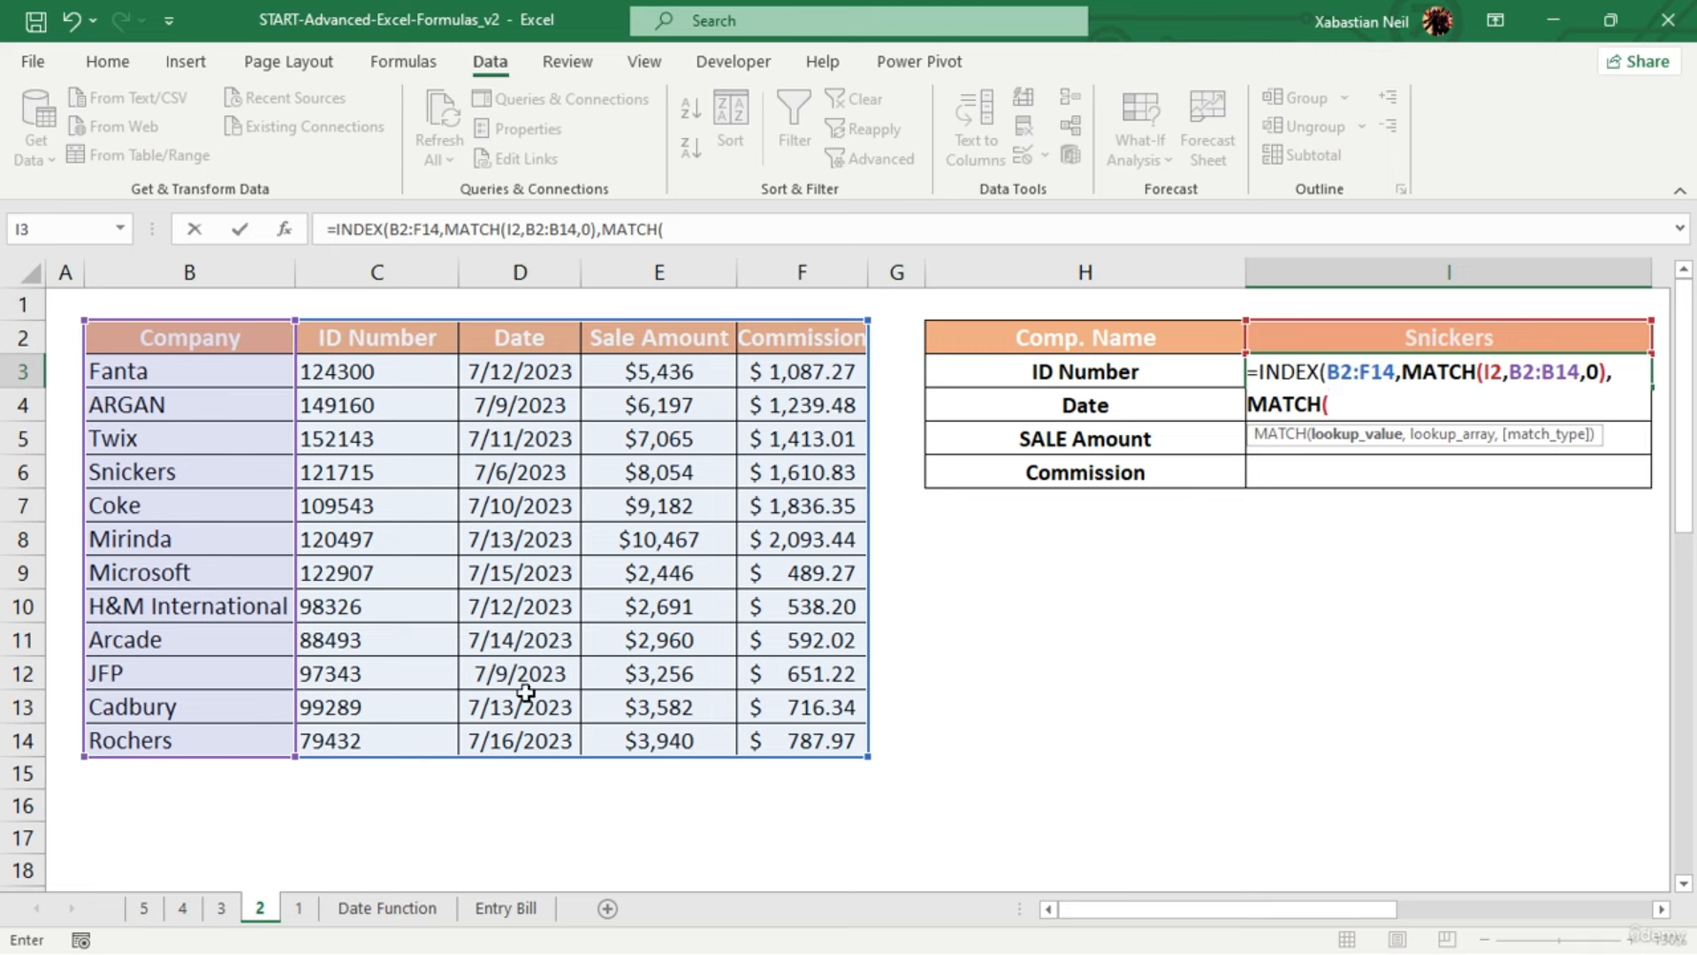
click(1031, 388)
text(,)
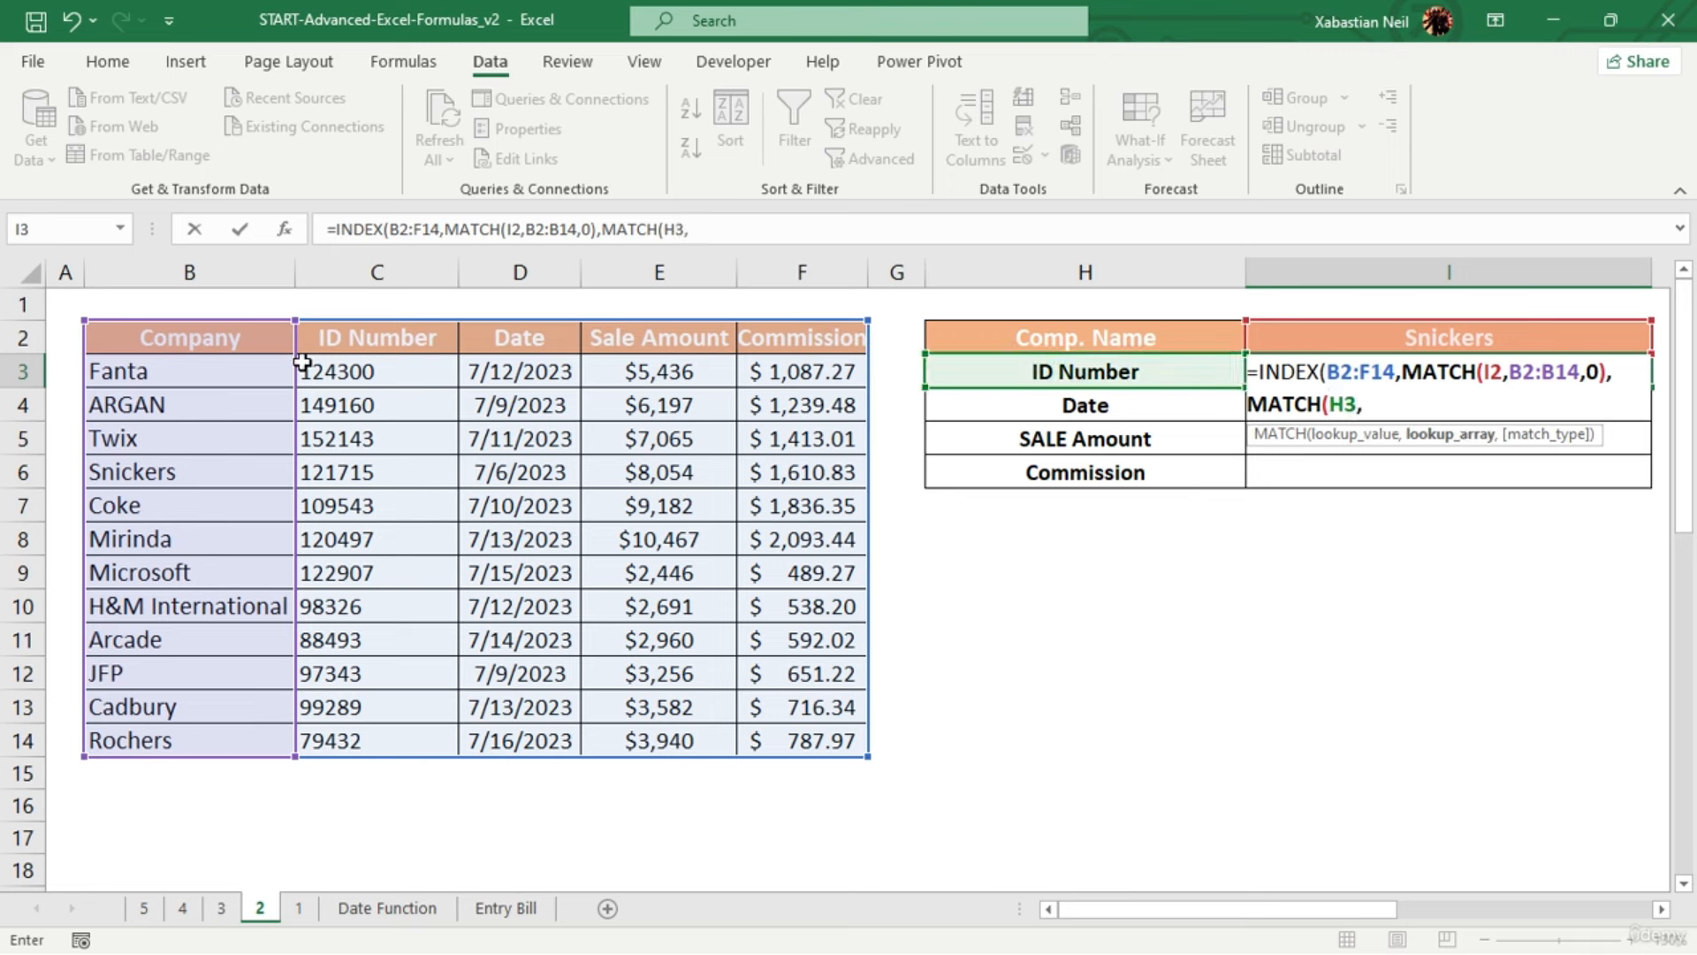
drag(235, 333, 825, 332)
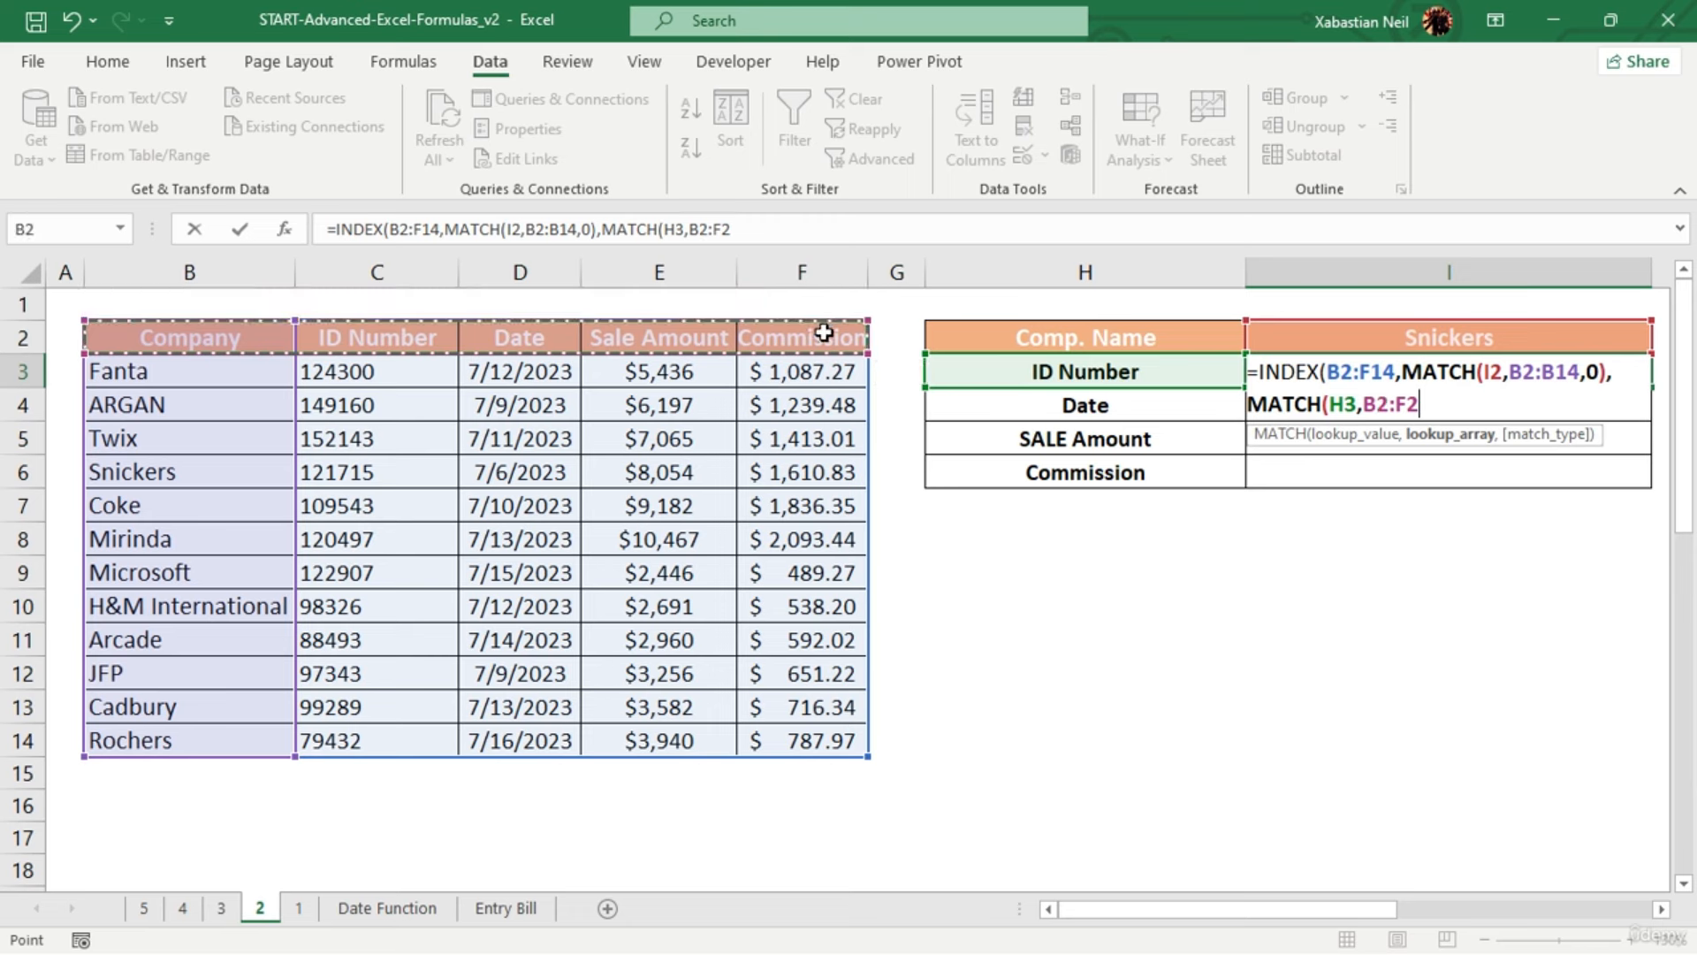
text(,)
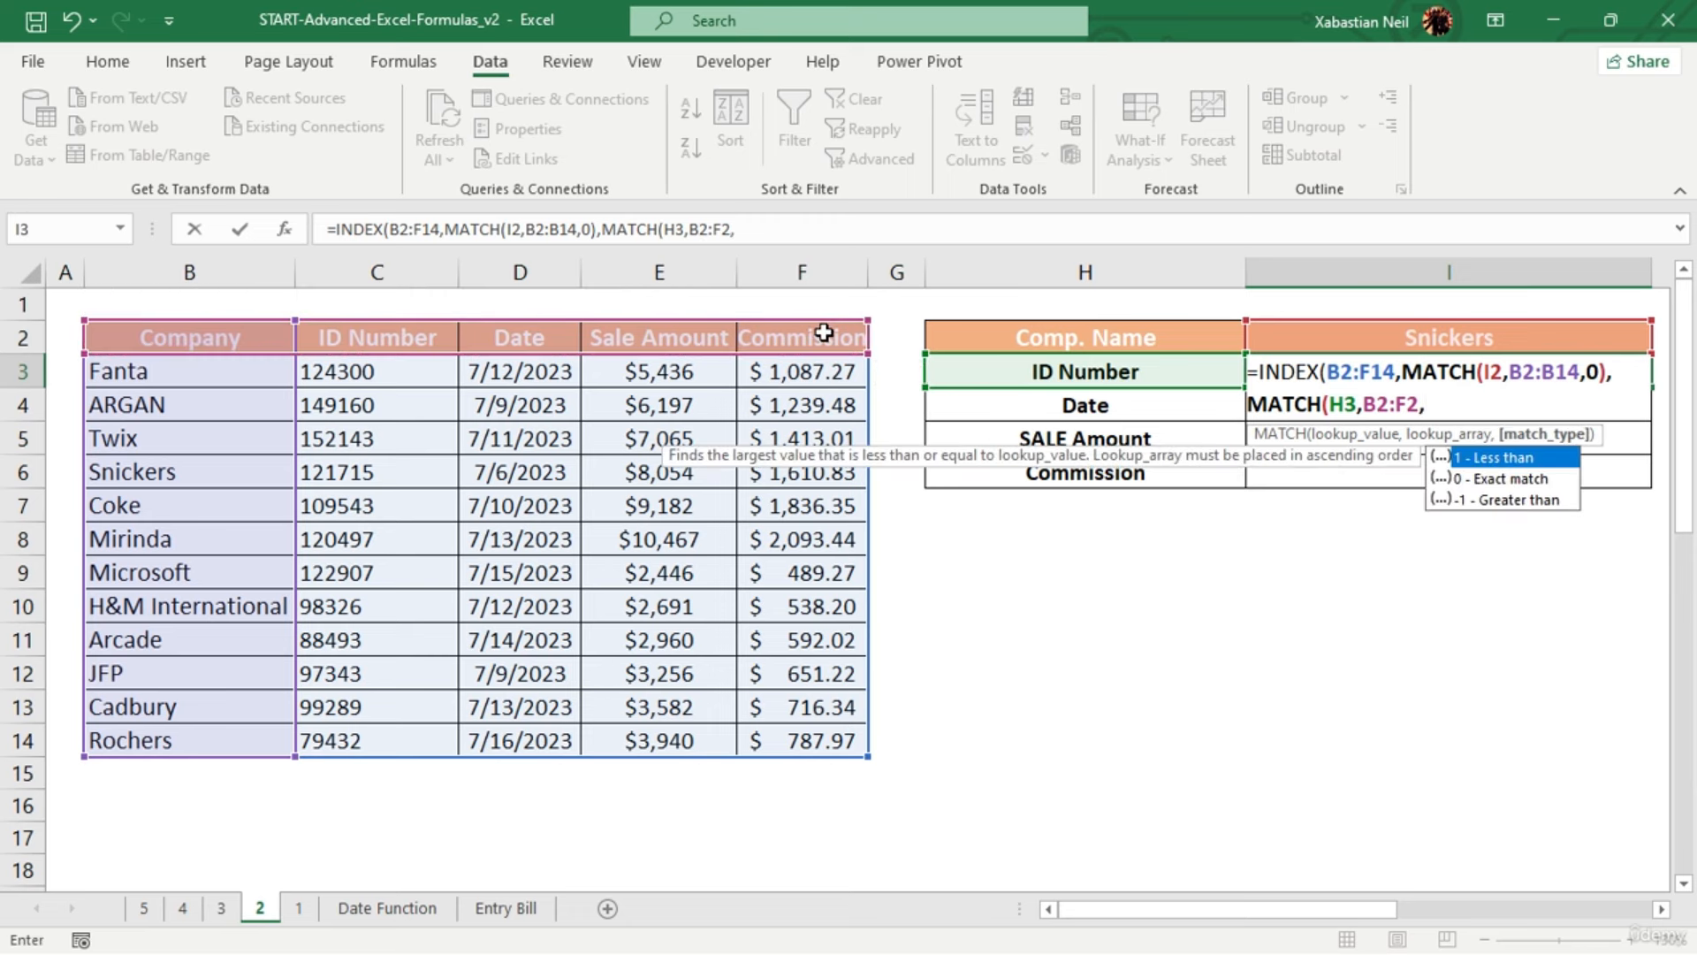
text(0))
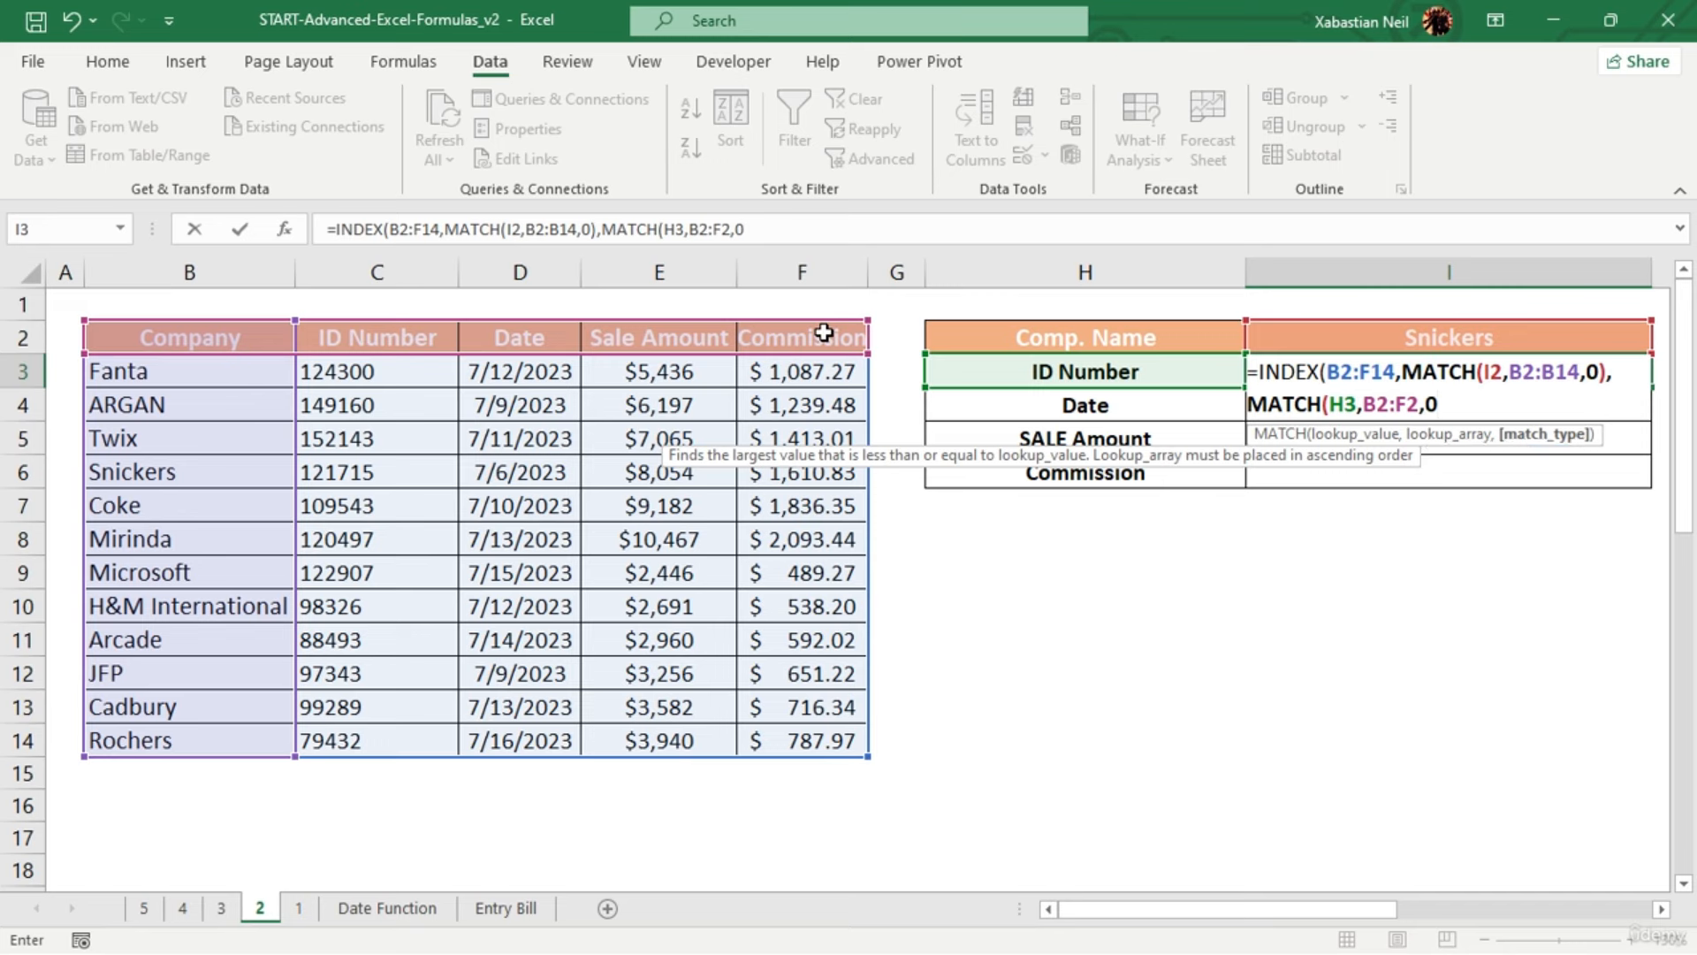
key(Return)
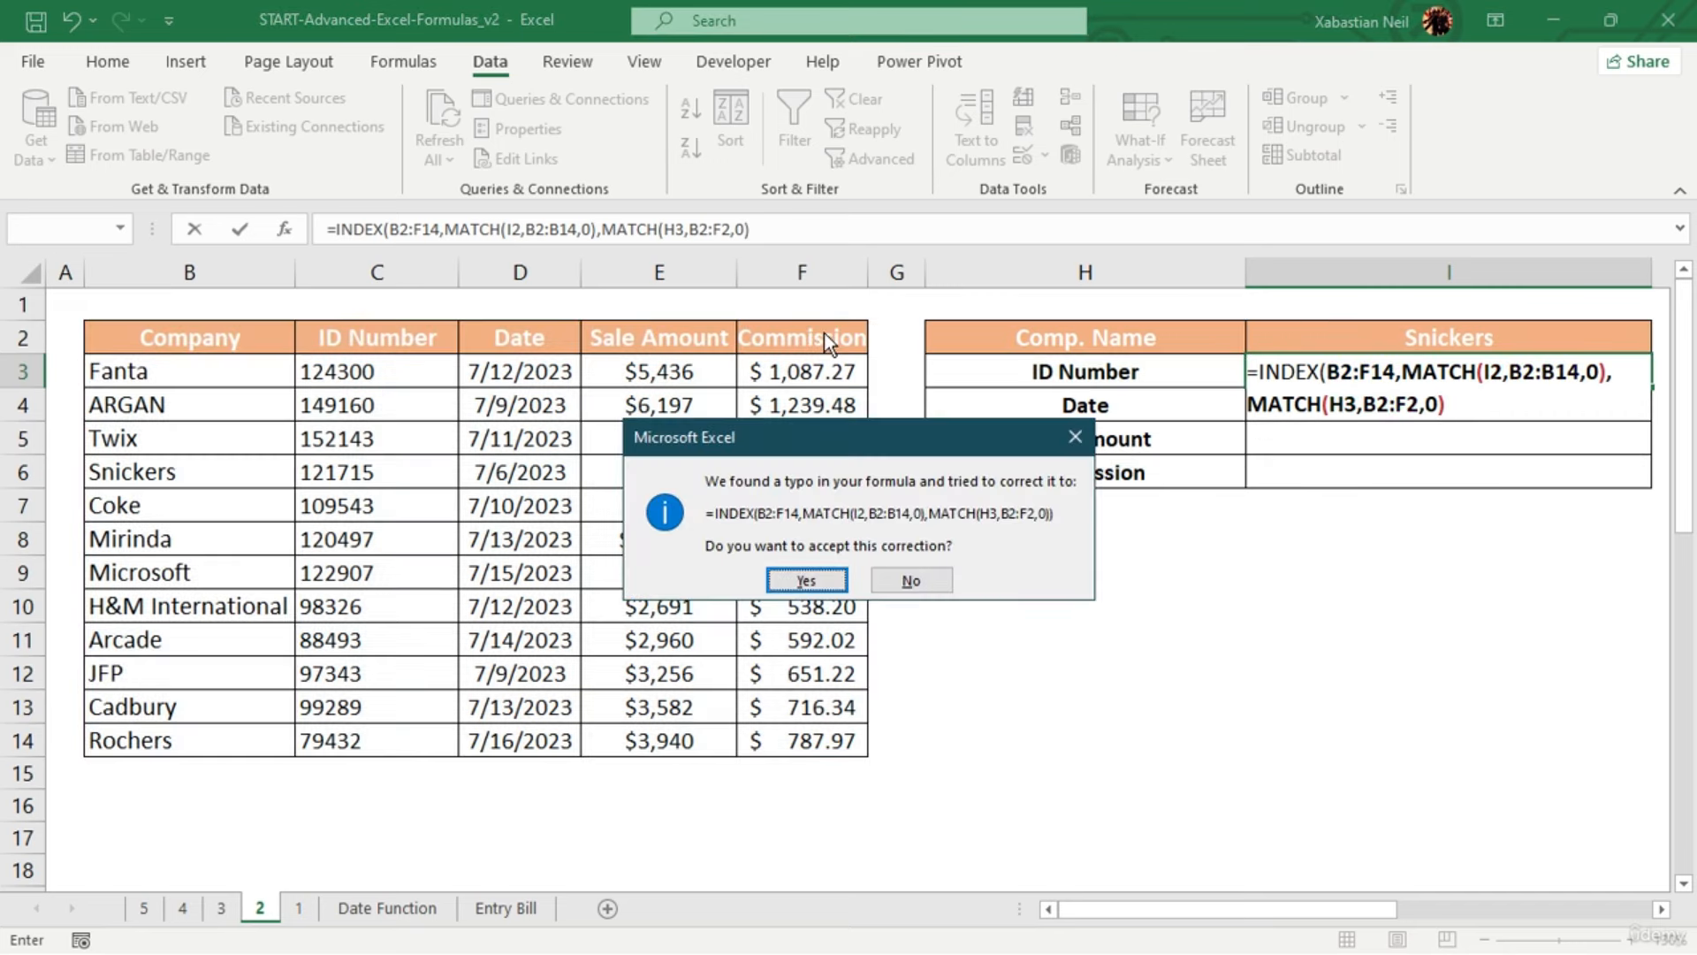
click(806, 580)
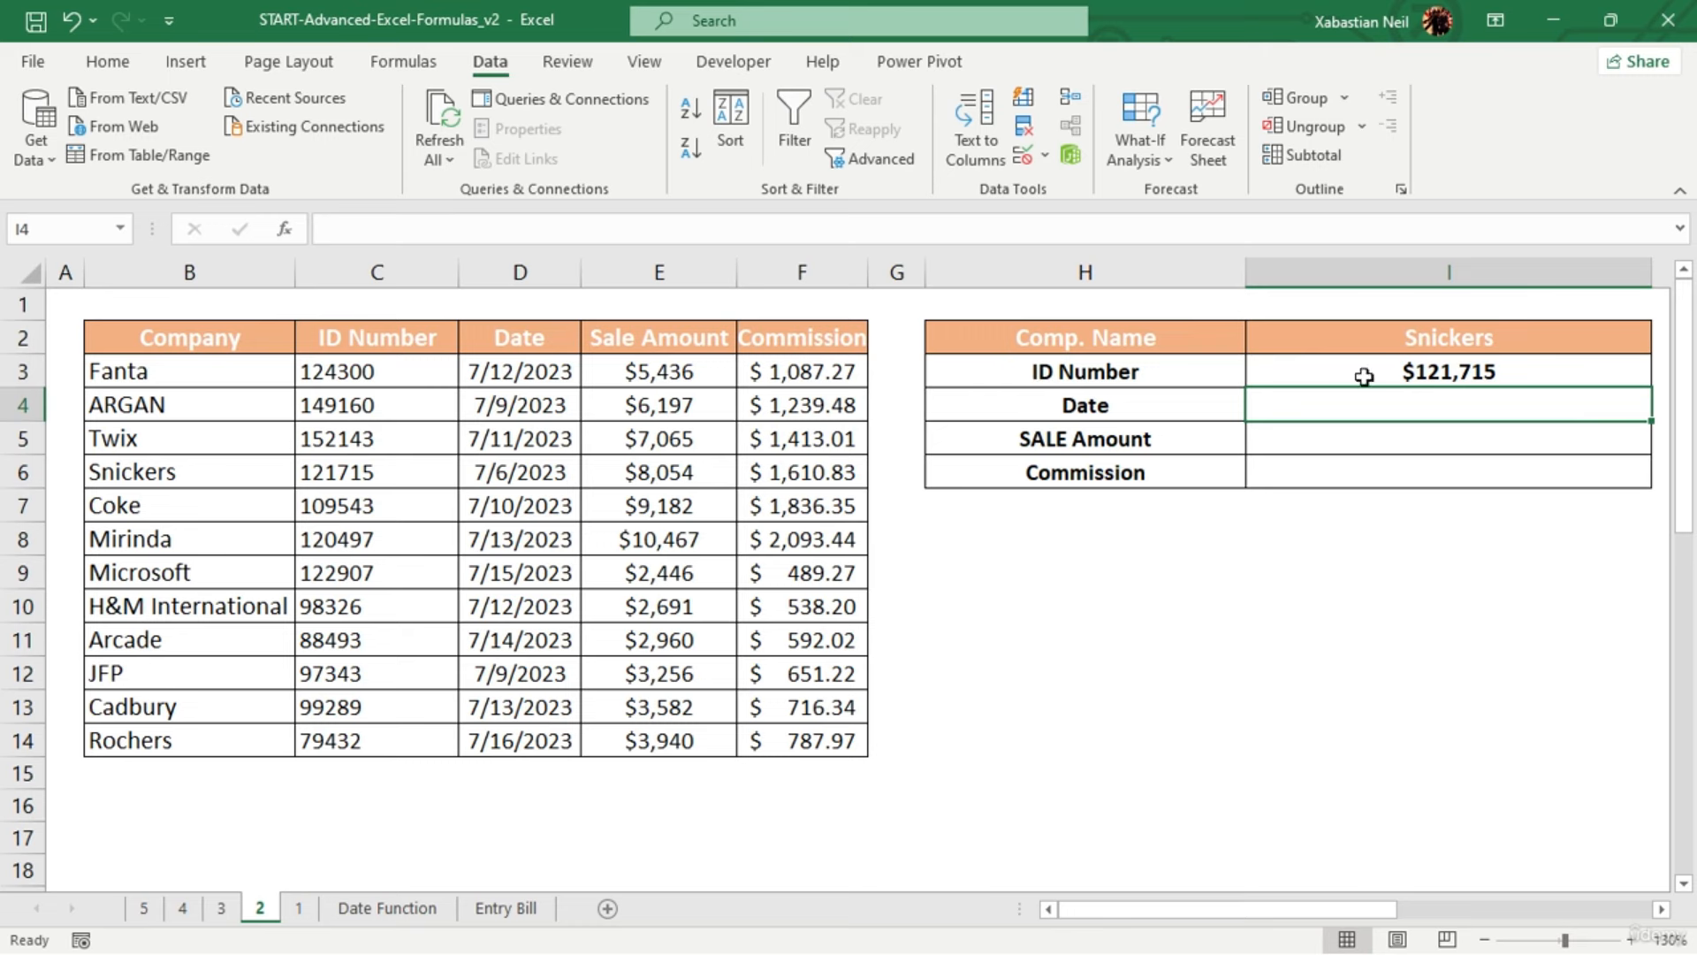
click(1520, 372)
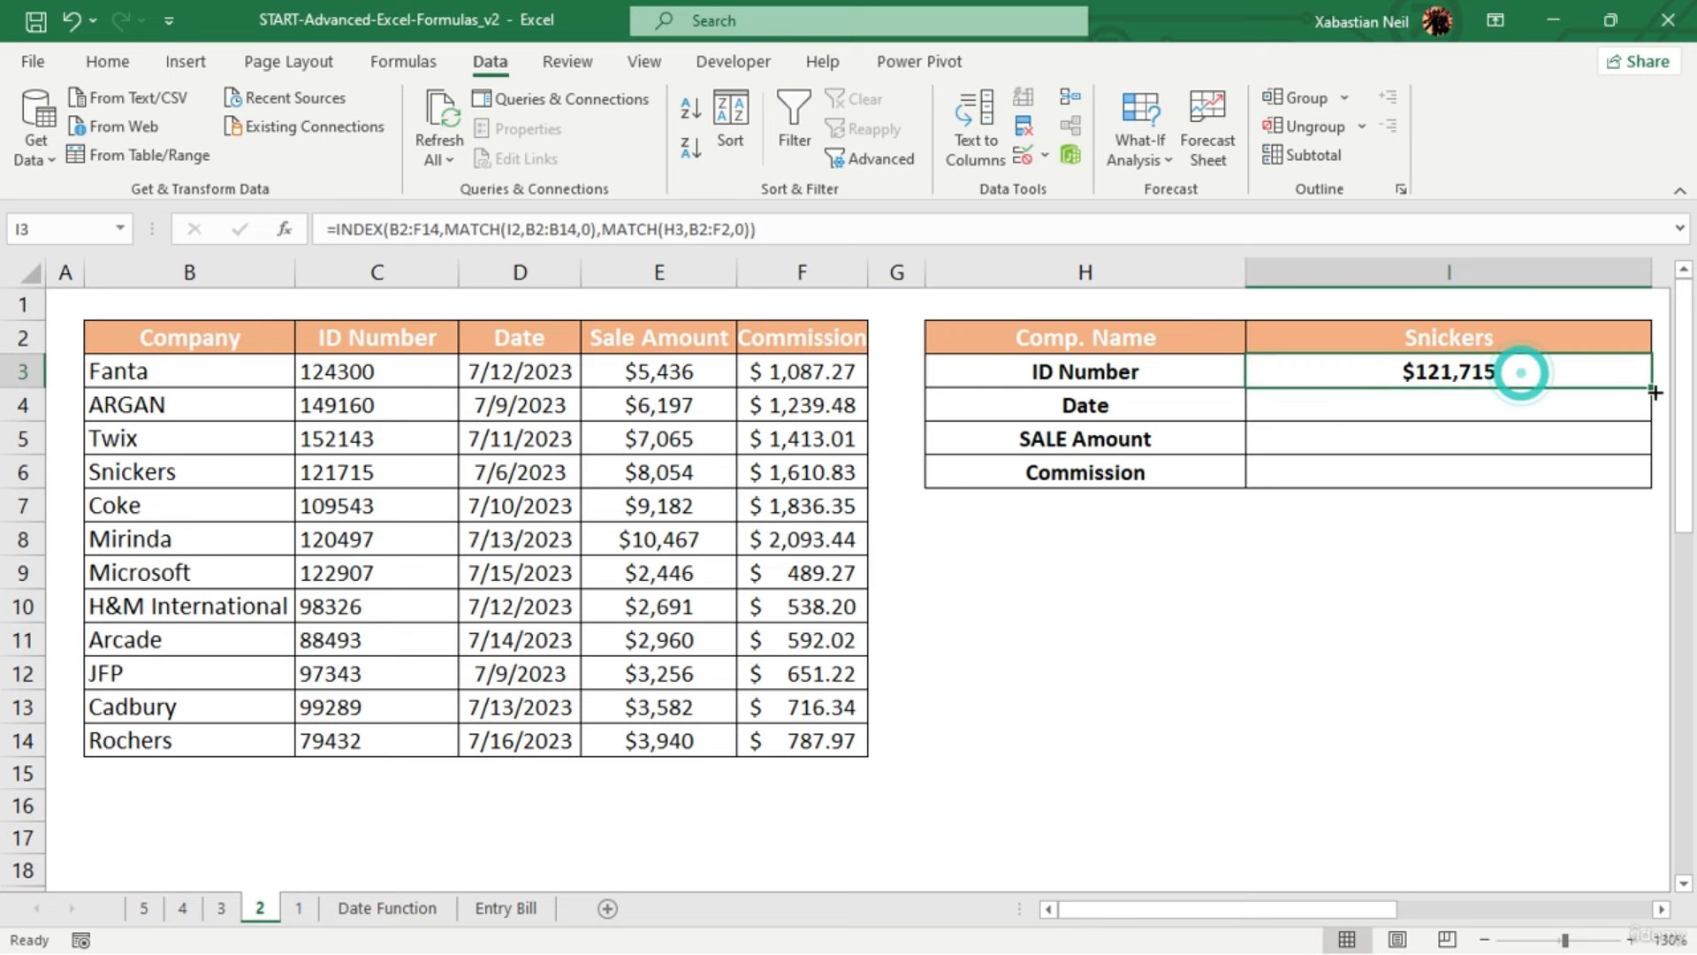
mouse_move(1650, 386)
mouse_down()
mouse_move(1657, 486)
mouse_move(1656, 389)
mouse_up()
click(1373, 601)
double_click(1408, 405)
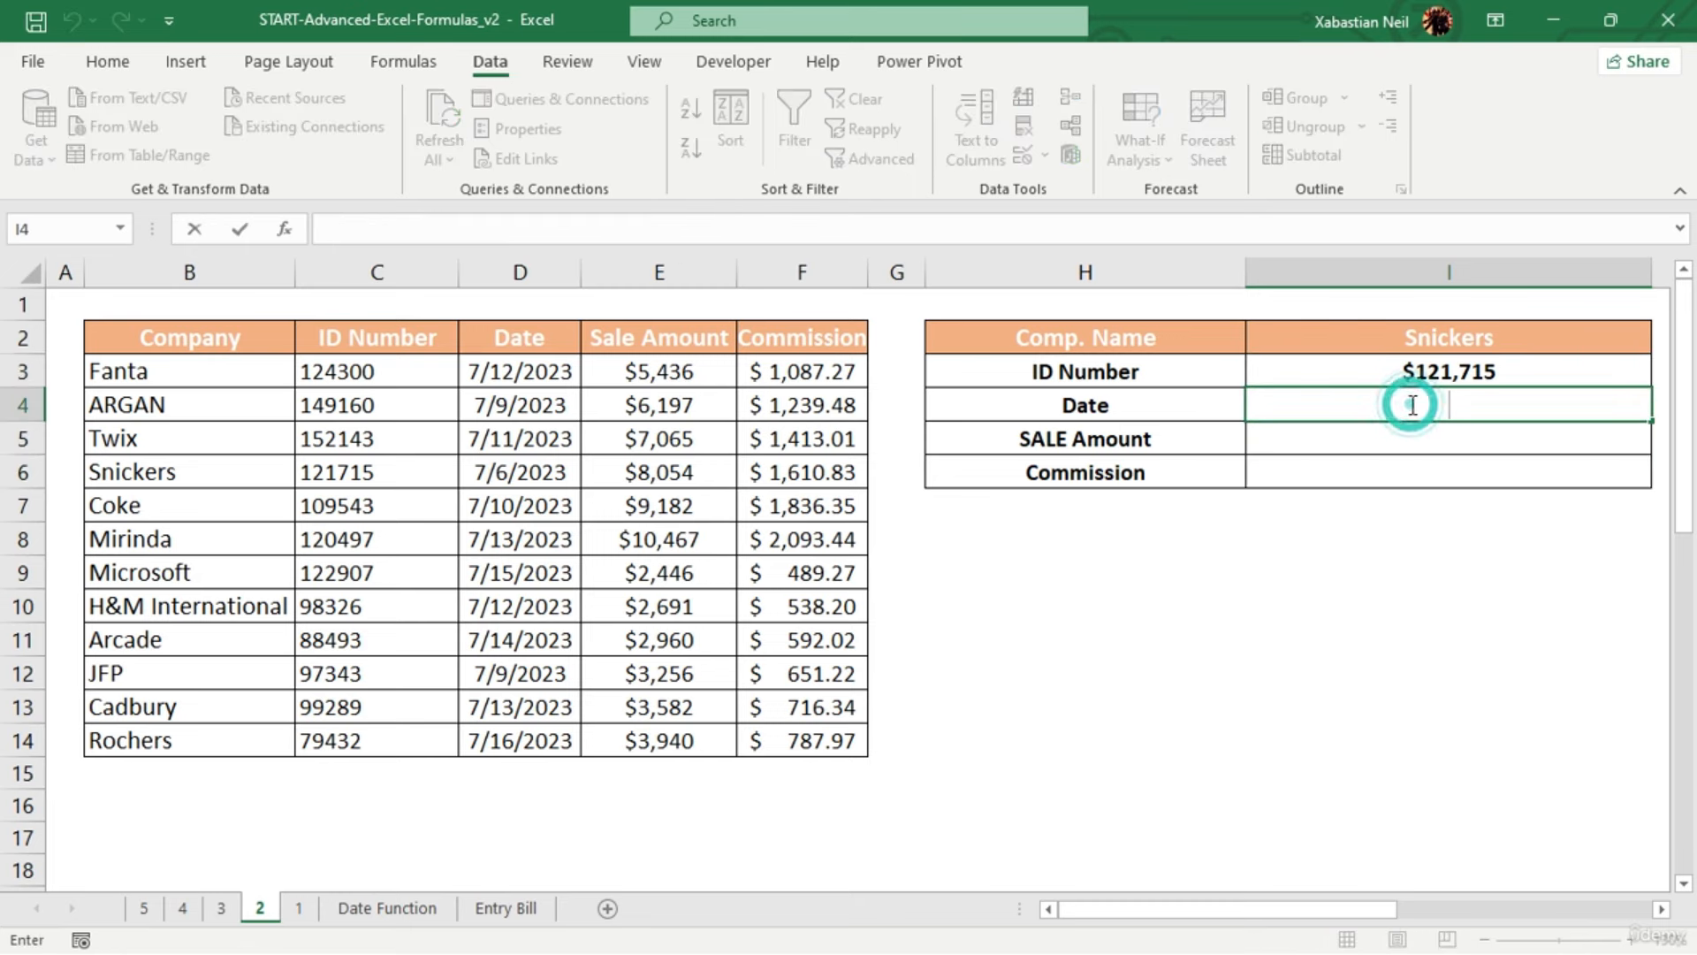
Test the ID Number lookup by choosing Mirinda and JFP in turn from the company dropdown in I2
click(1566, 348)
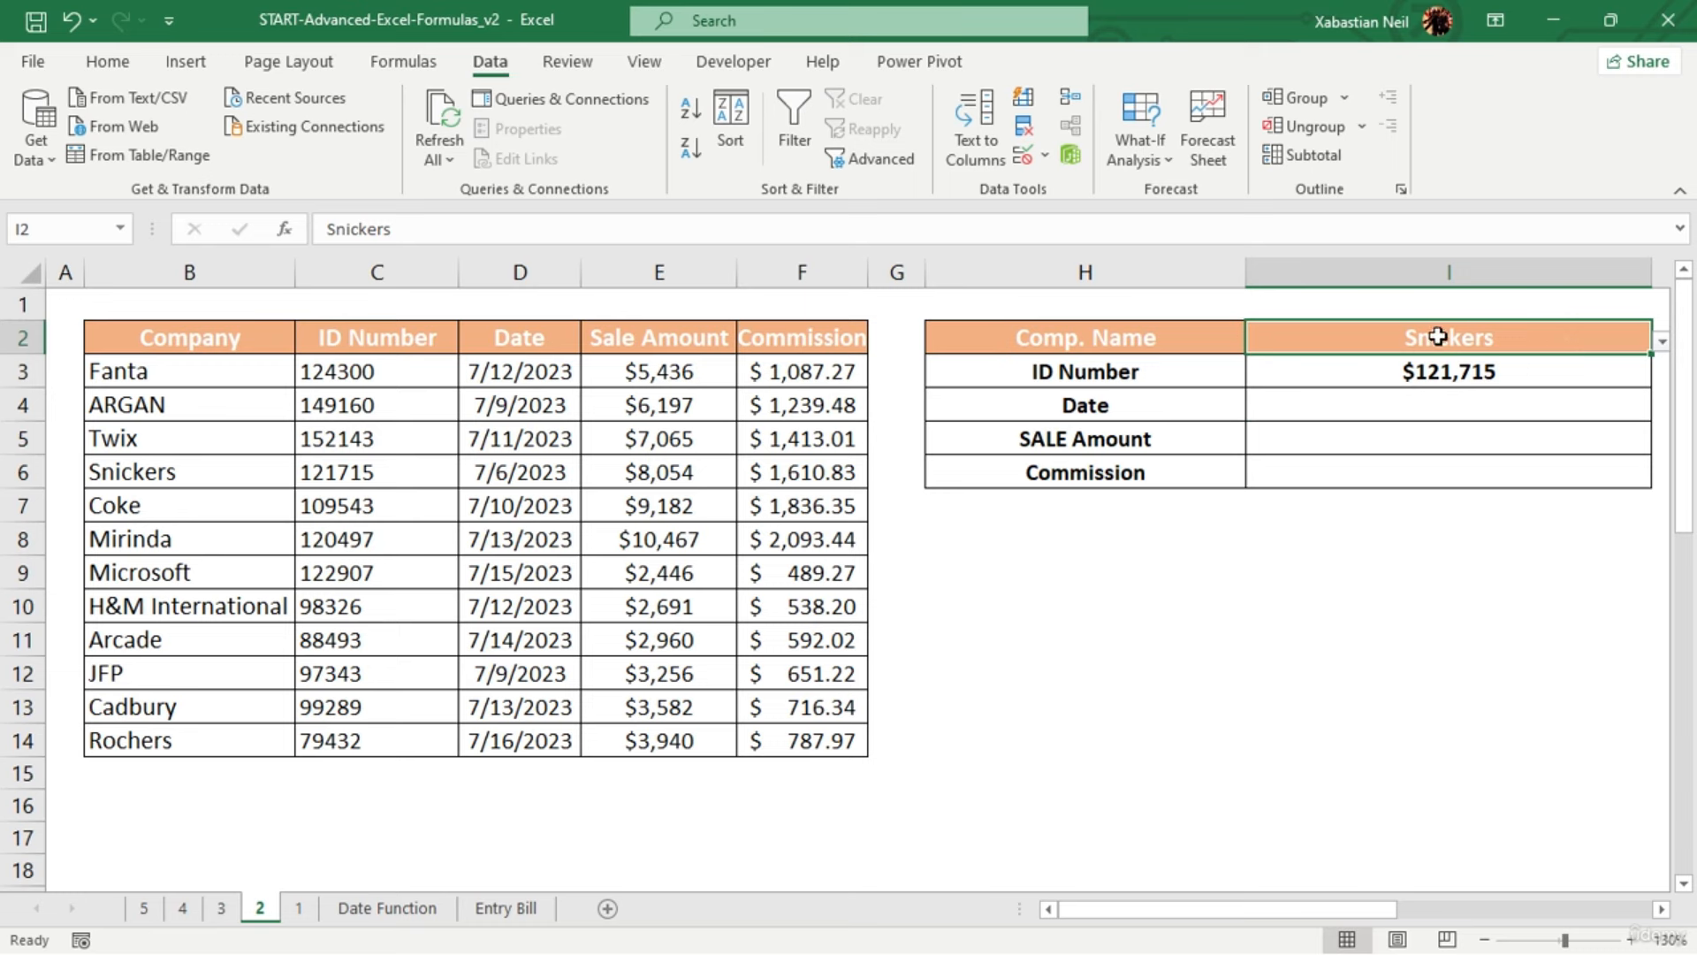
click(1211, 902)
click(1664, 344)
click(1355, 410)
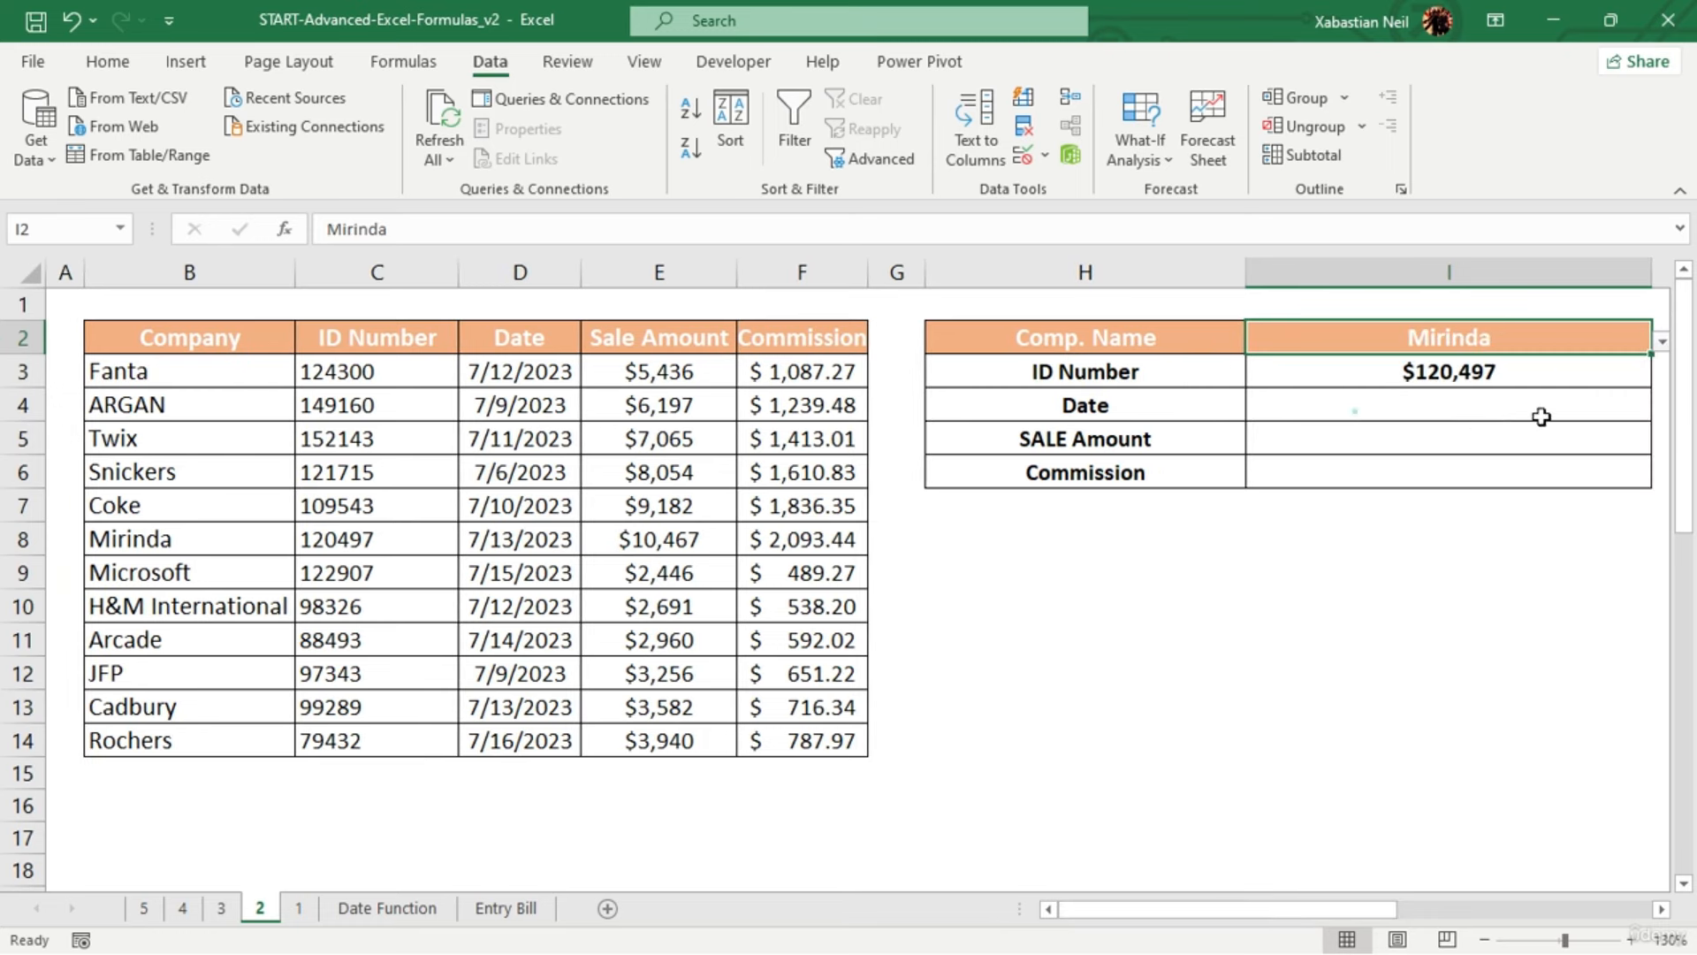
click(1662, 341)
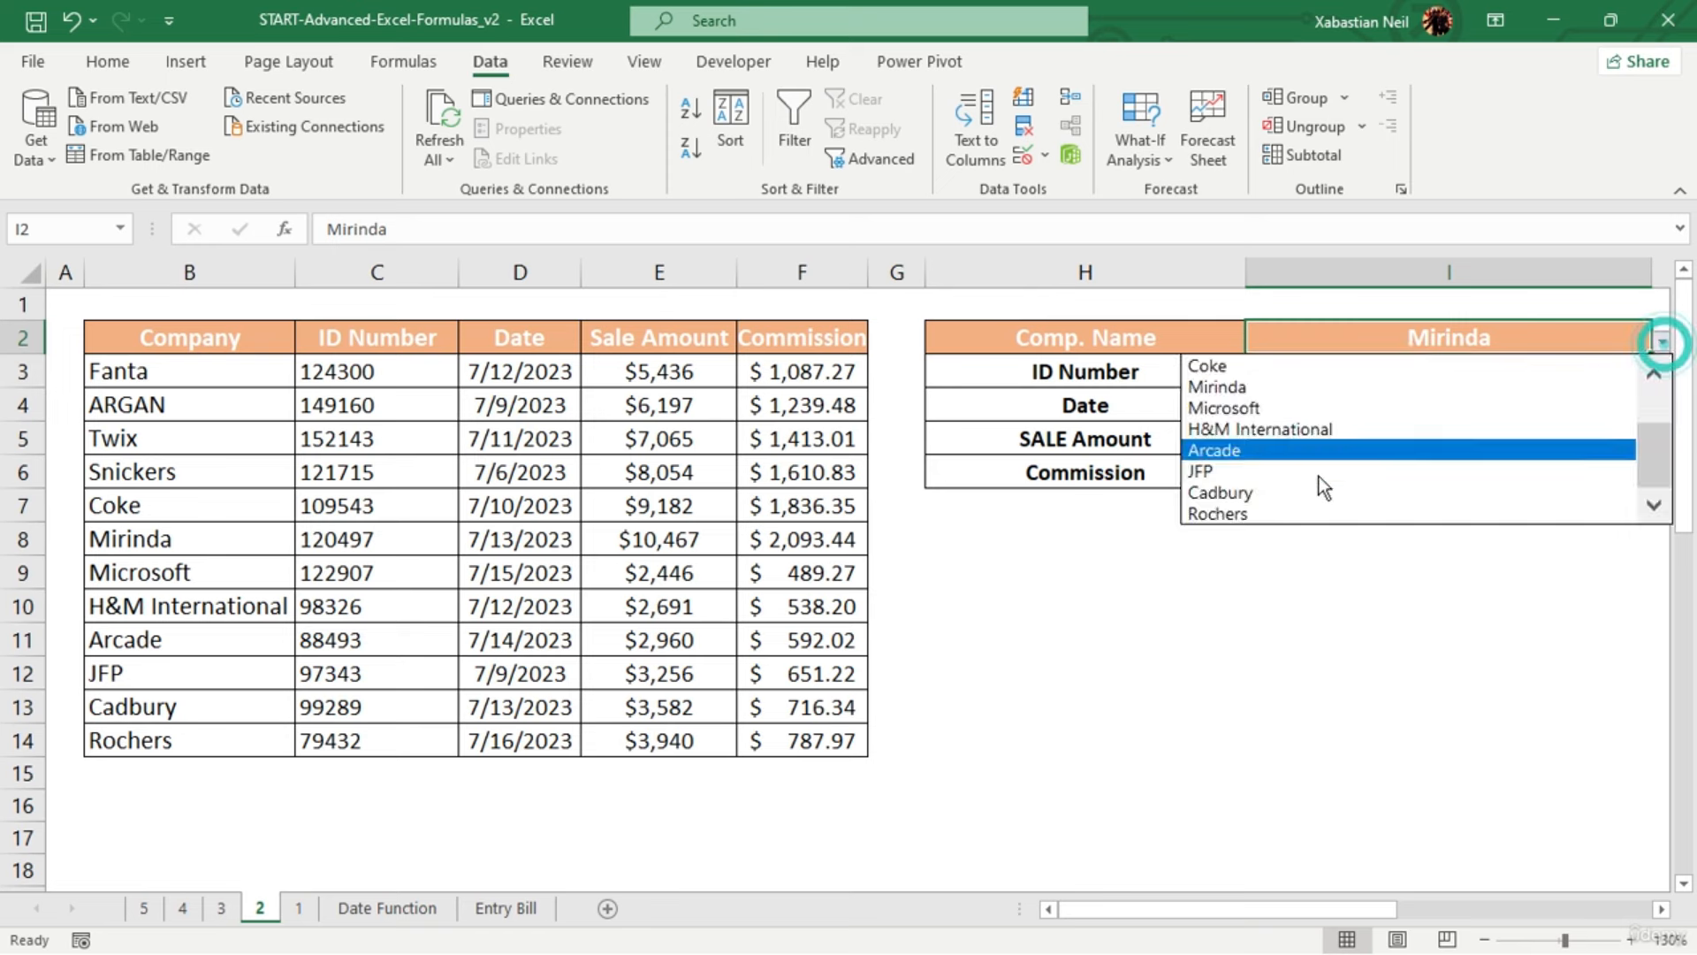
click(1310, 475)
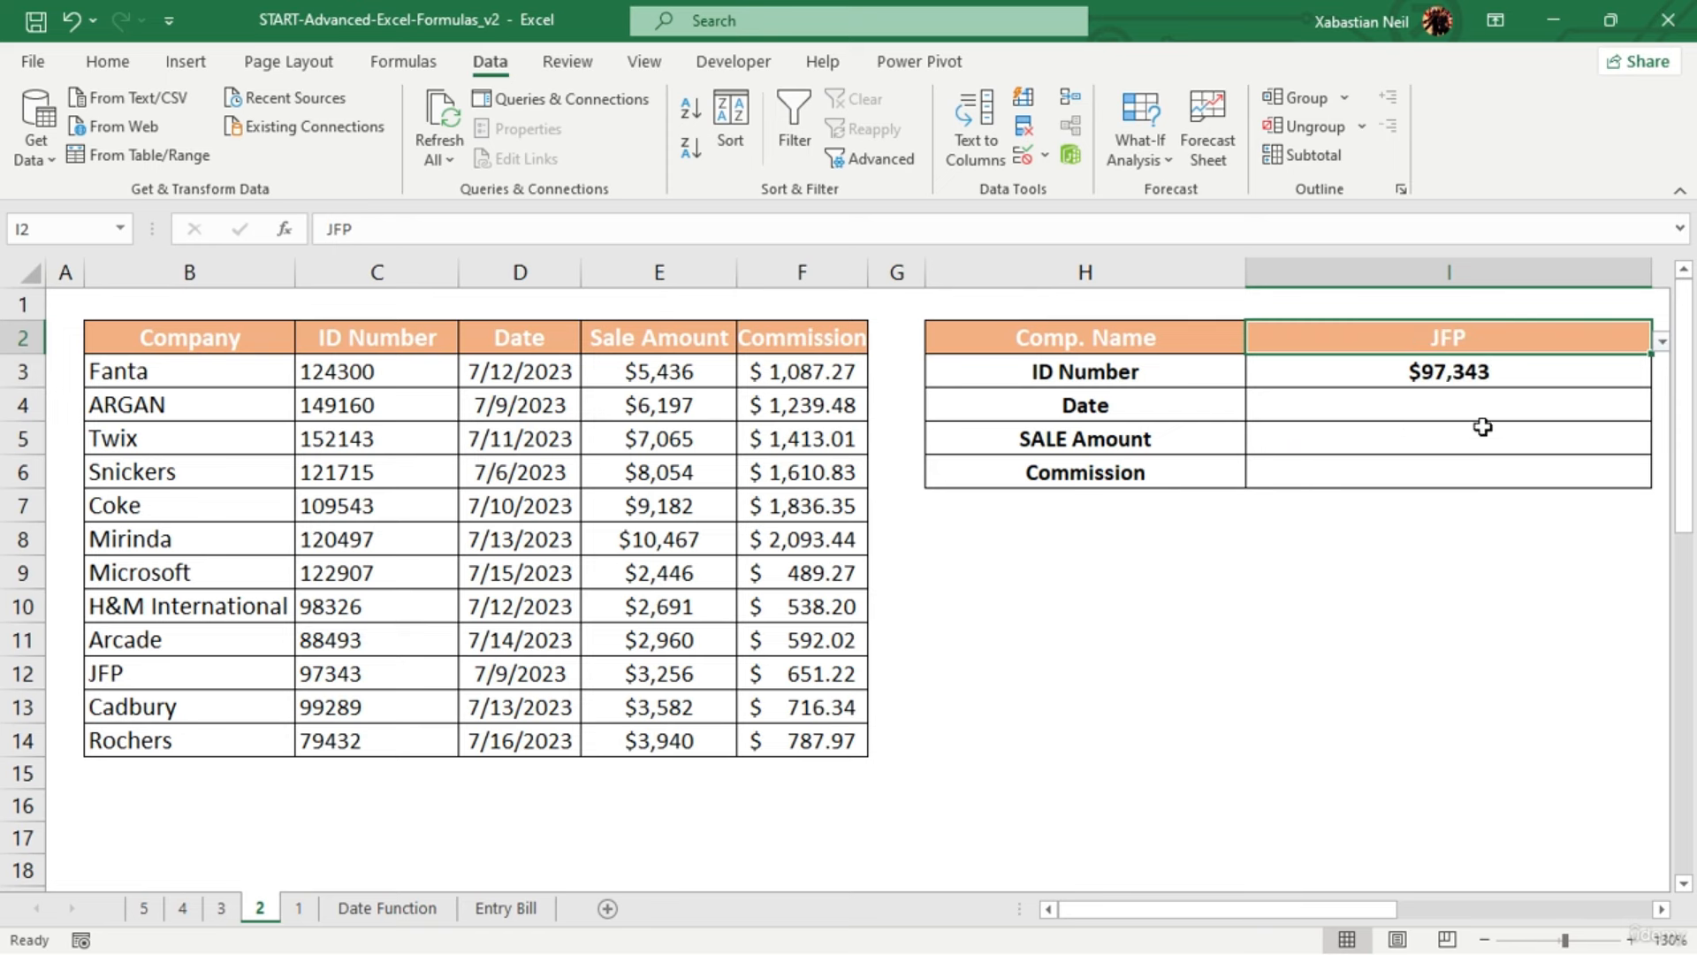
Begin an INDEX formula in Date cell I4 with the table B2:F14 as its array
click(1458, 404)
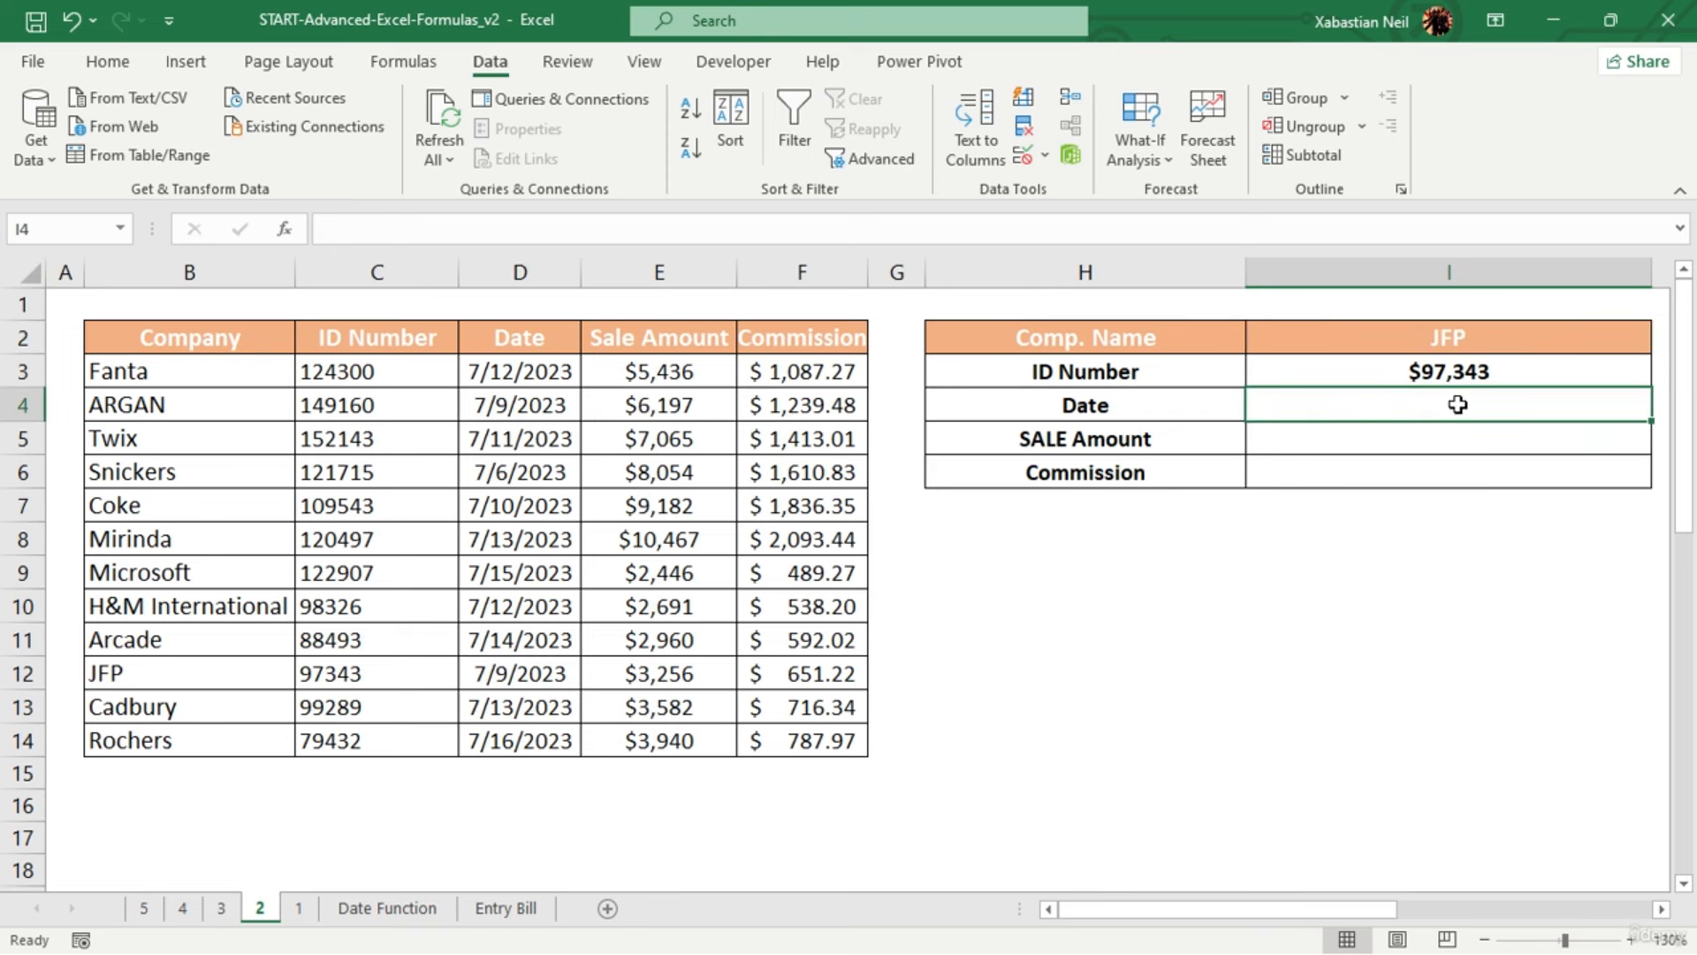
key(F2)
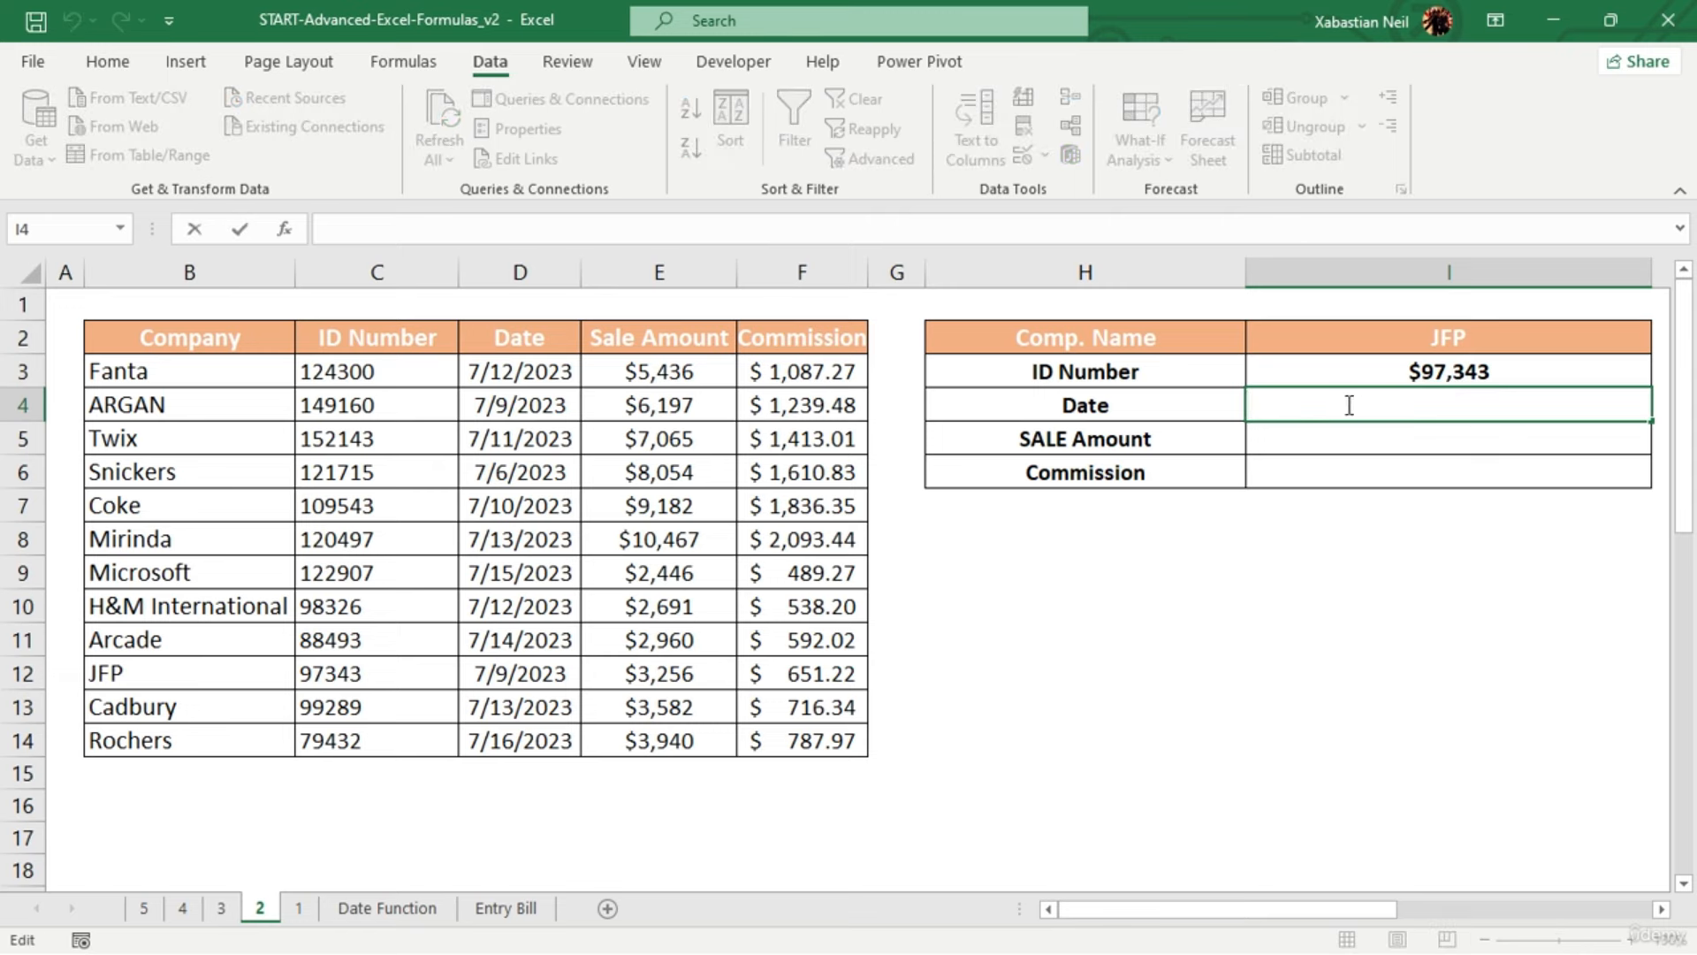
click(1320, 411)
text(=index)
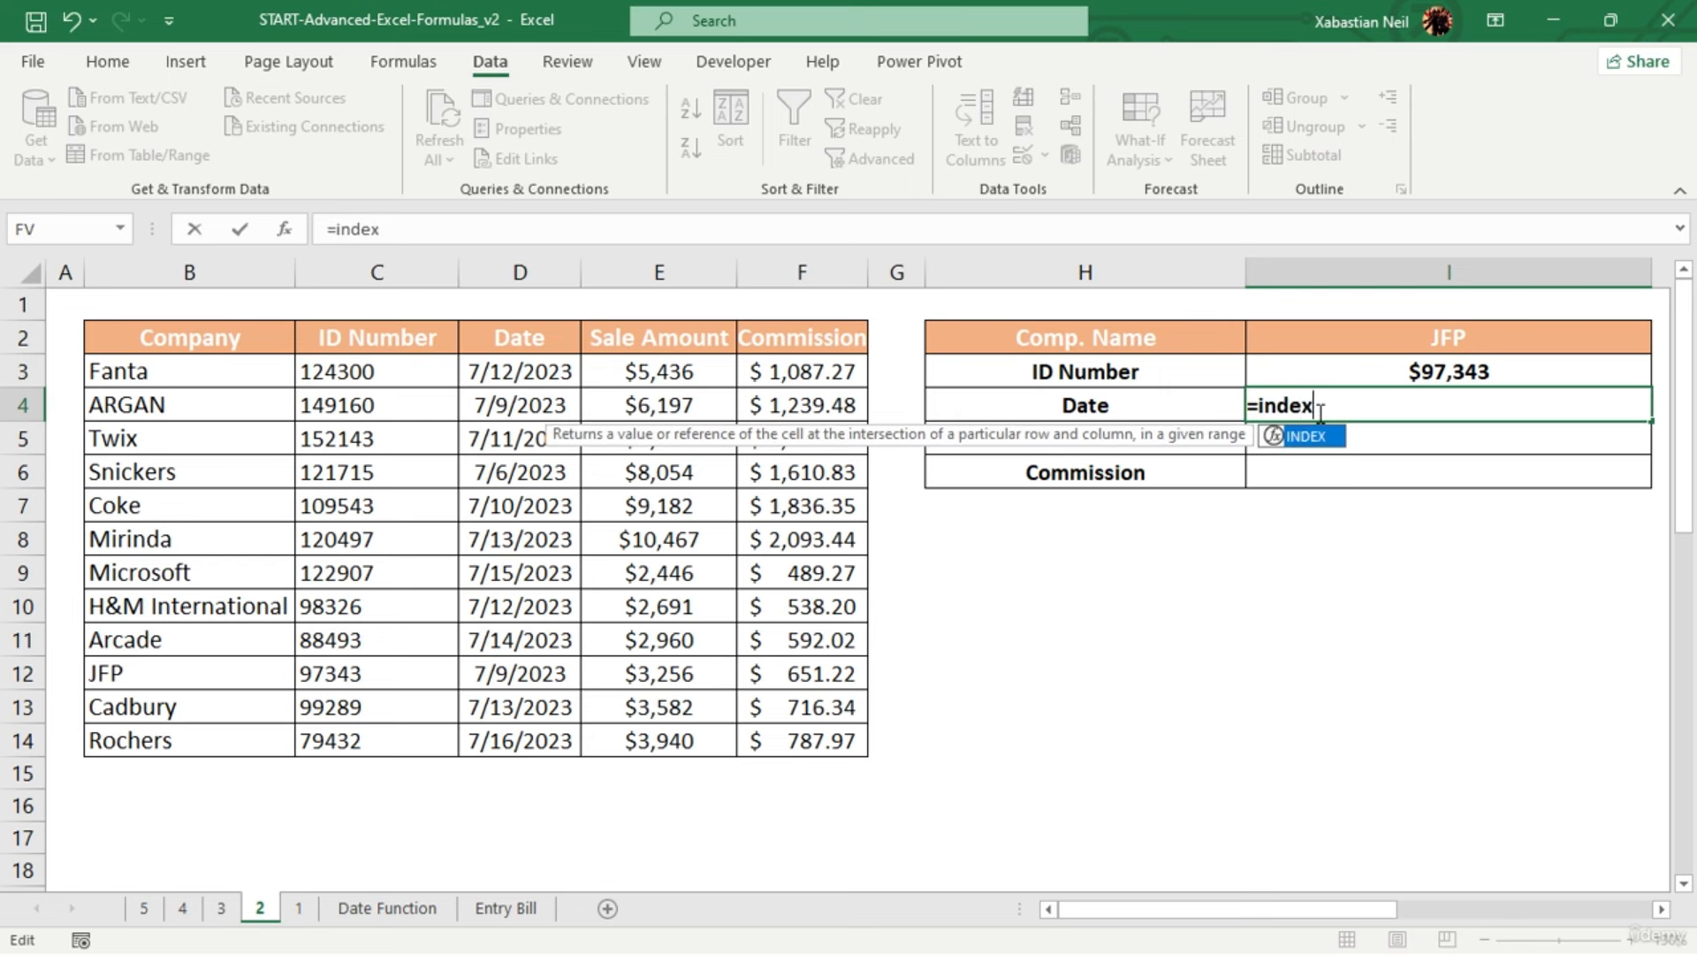
key(Tab)
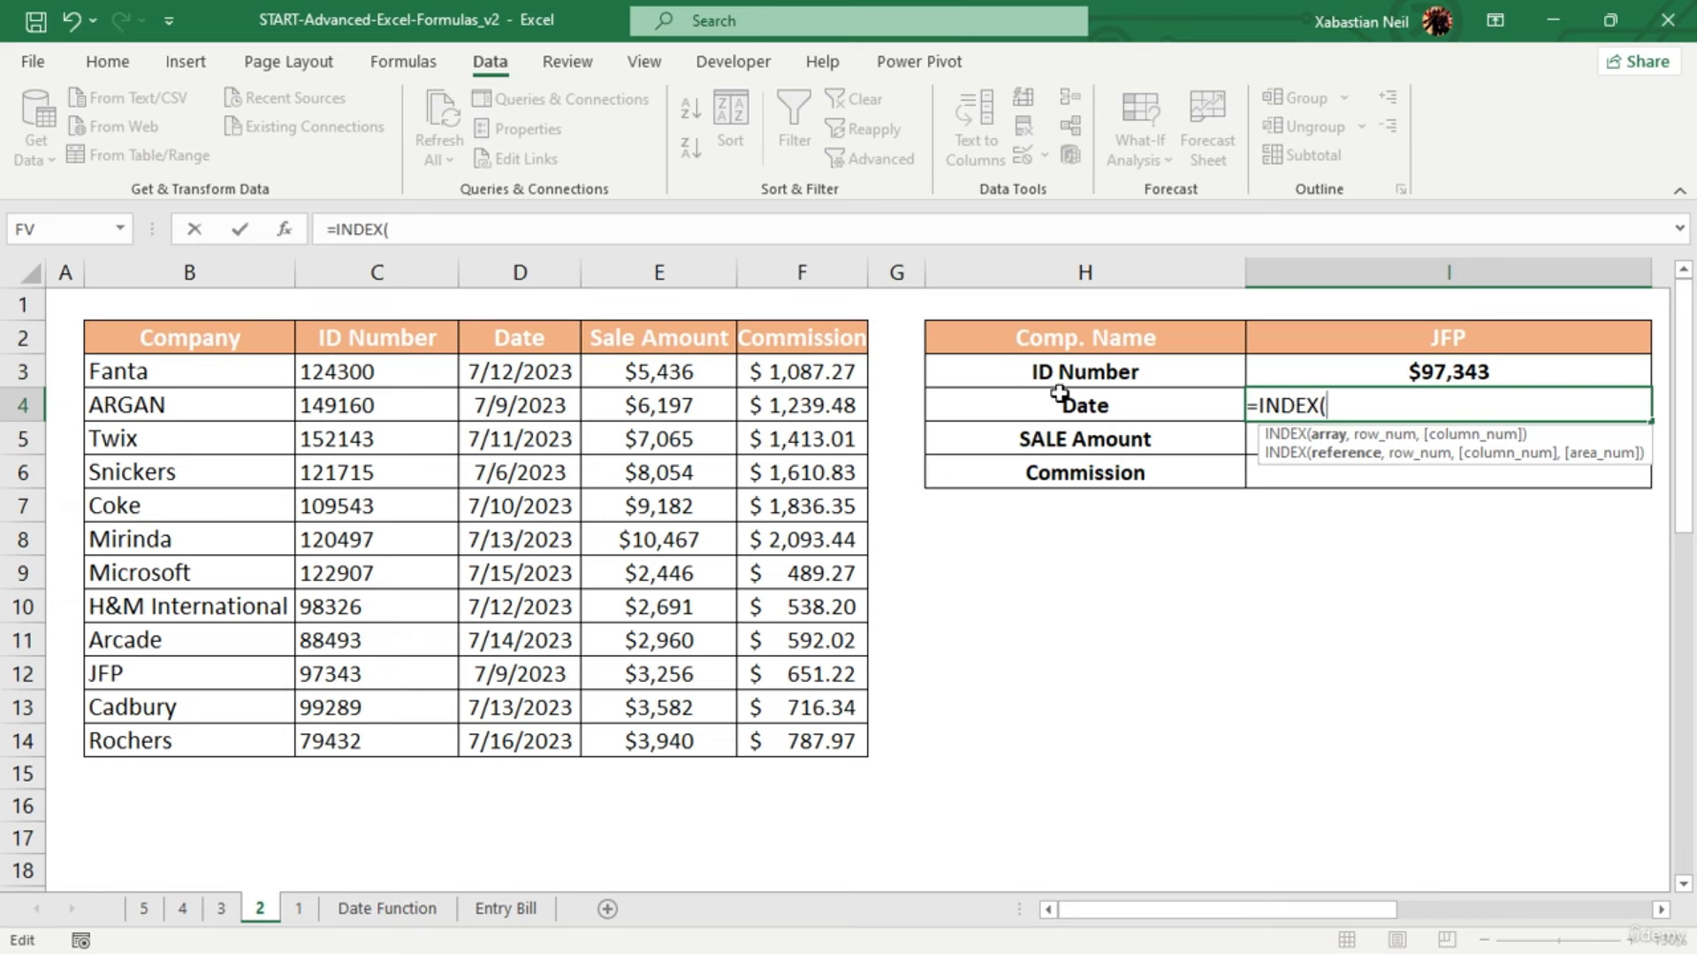
drag(113, 340, 842, 726)
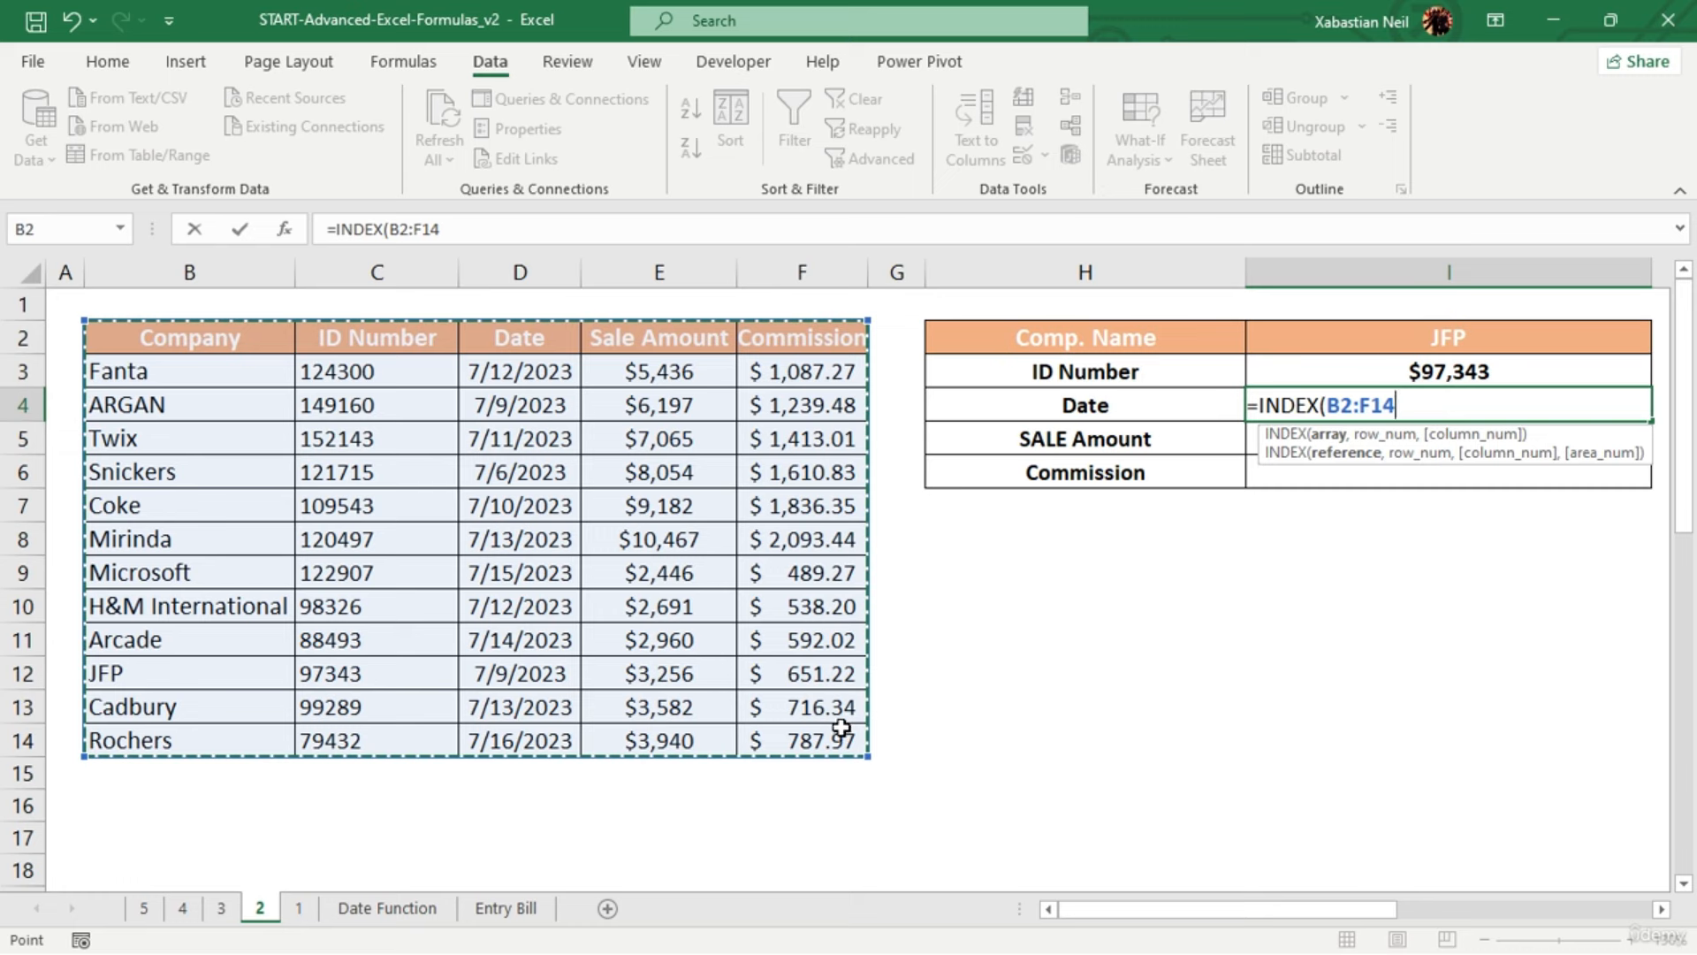
Add MATCH(I2,B2:B14,0) as the row number argument of the INDEX formula in I4
text(,match)
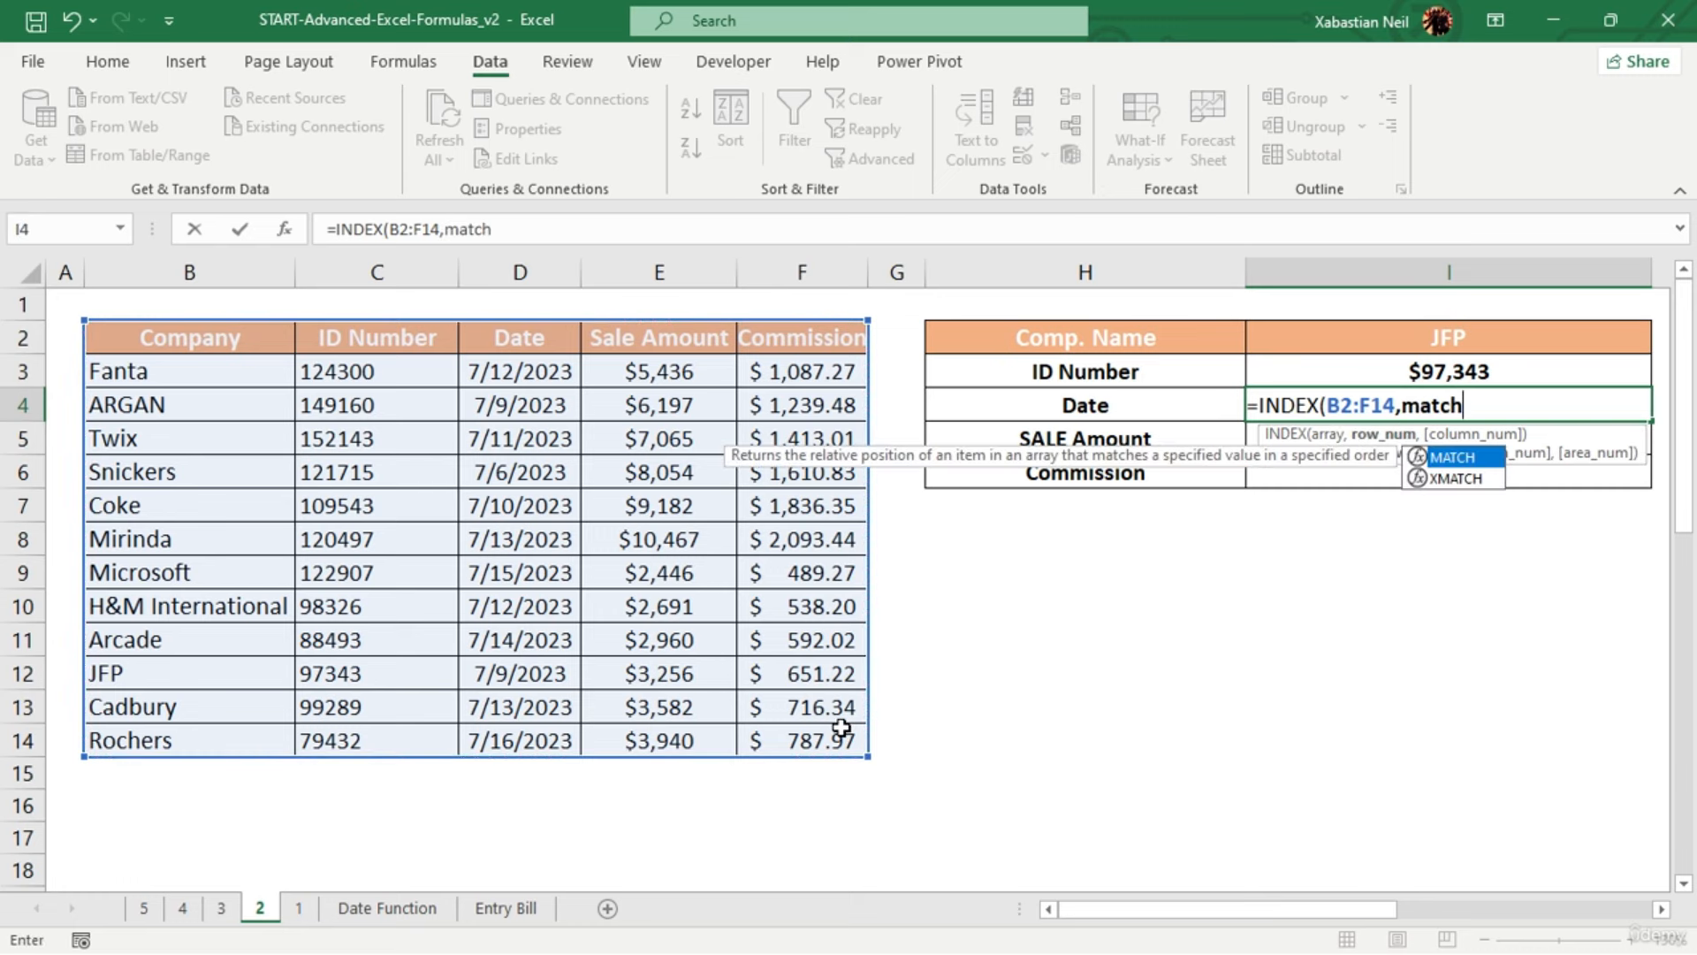
key(Tab)
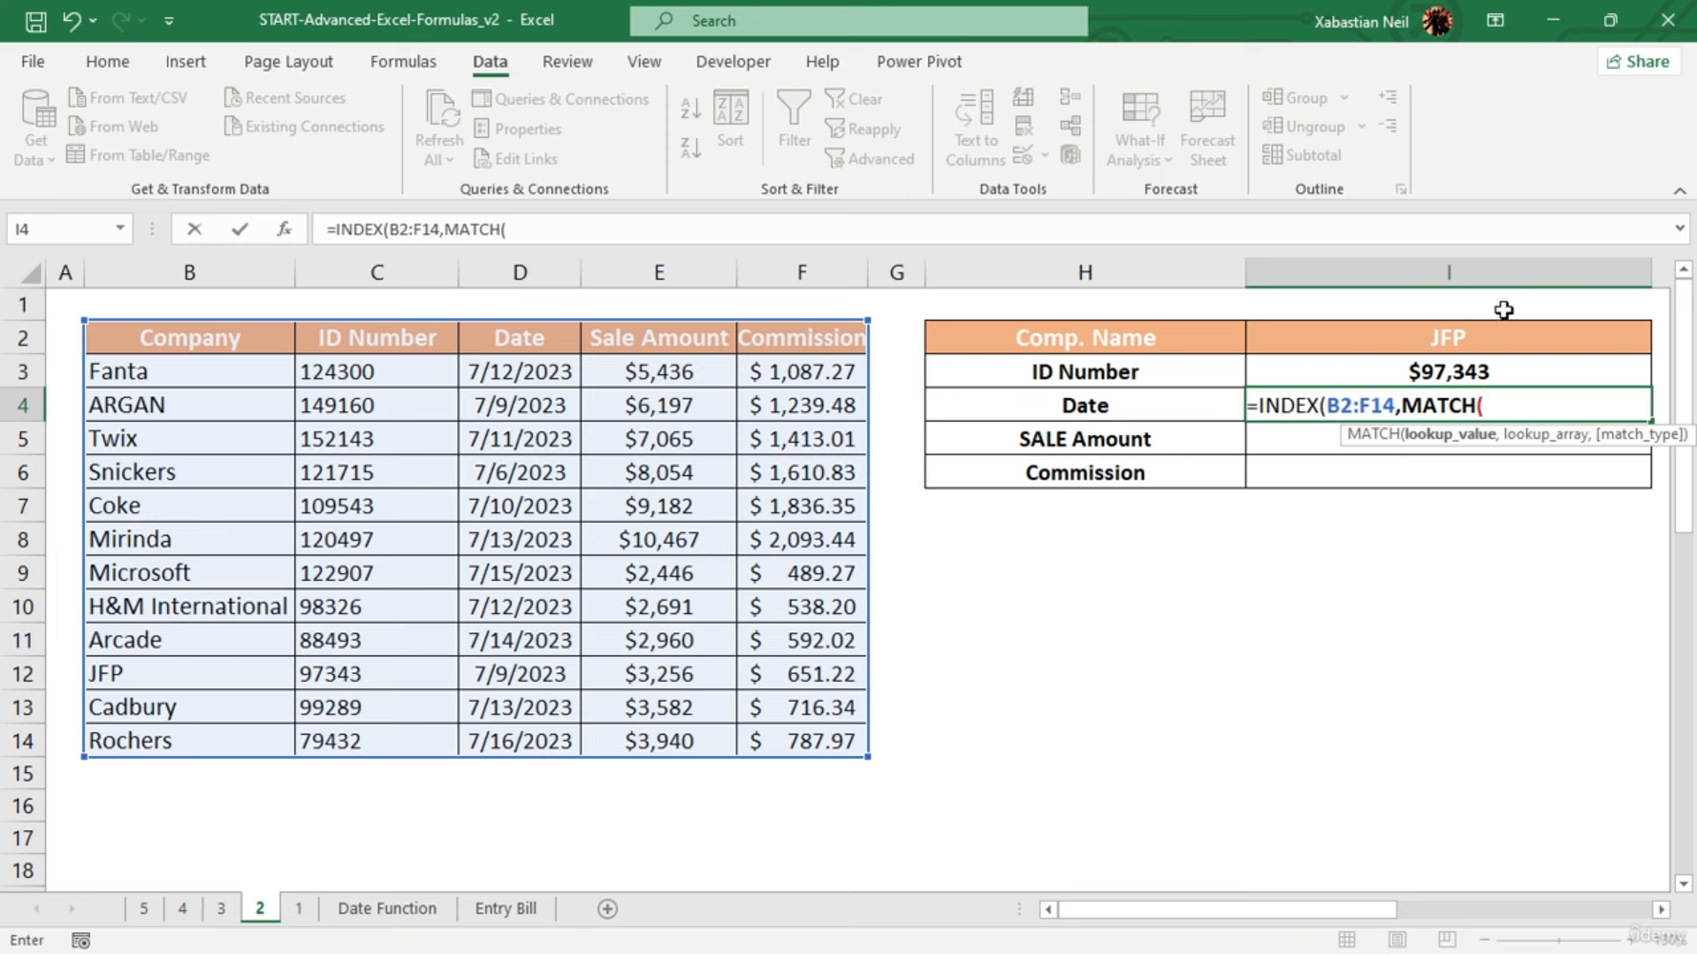
click(1539, 338)
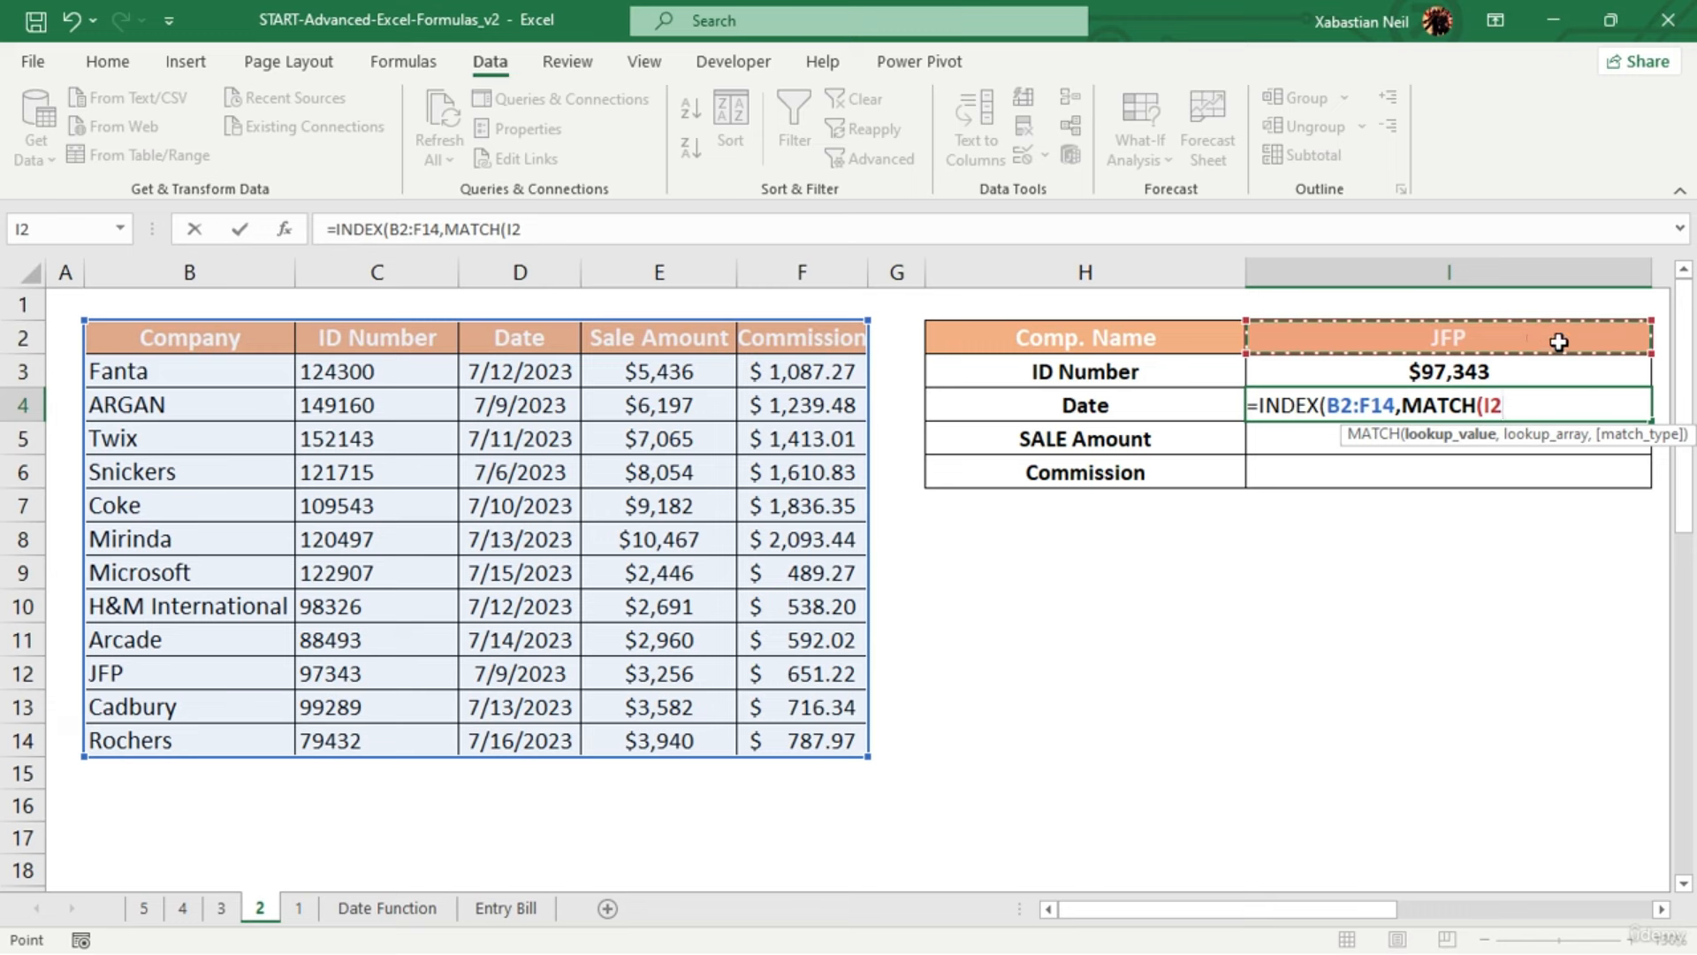
text(,)
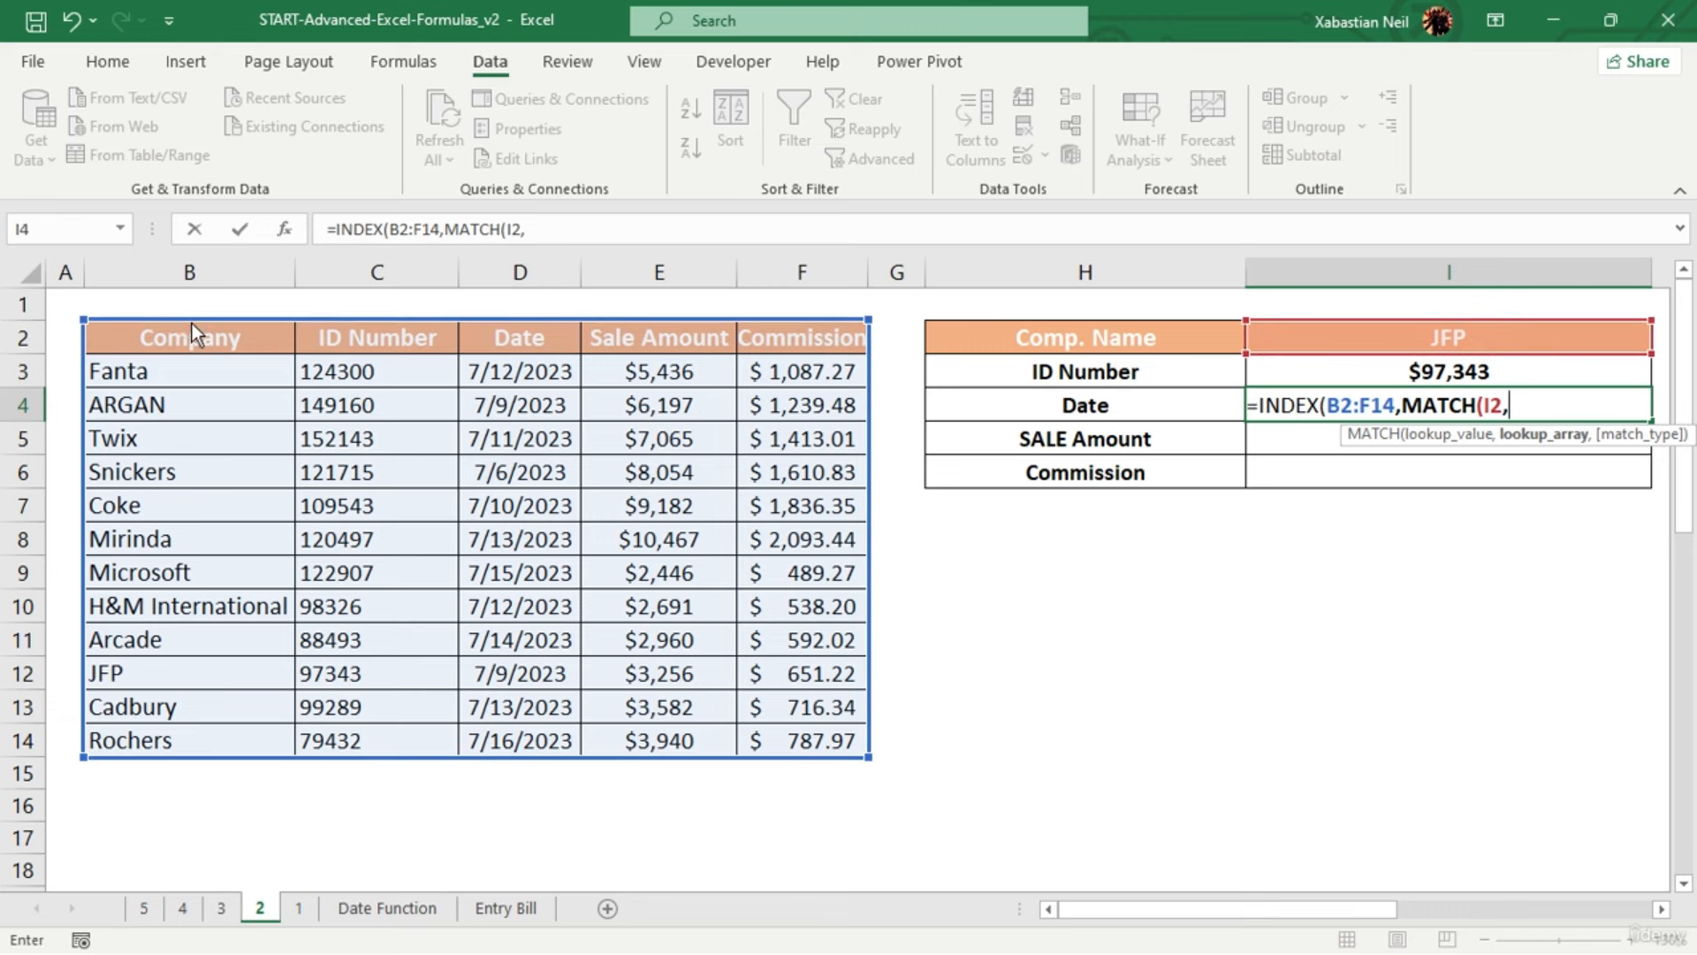
drag(197, 345, 202, 732)
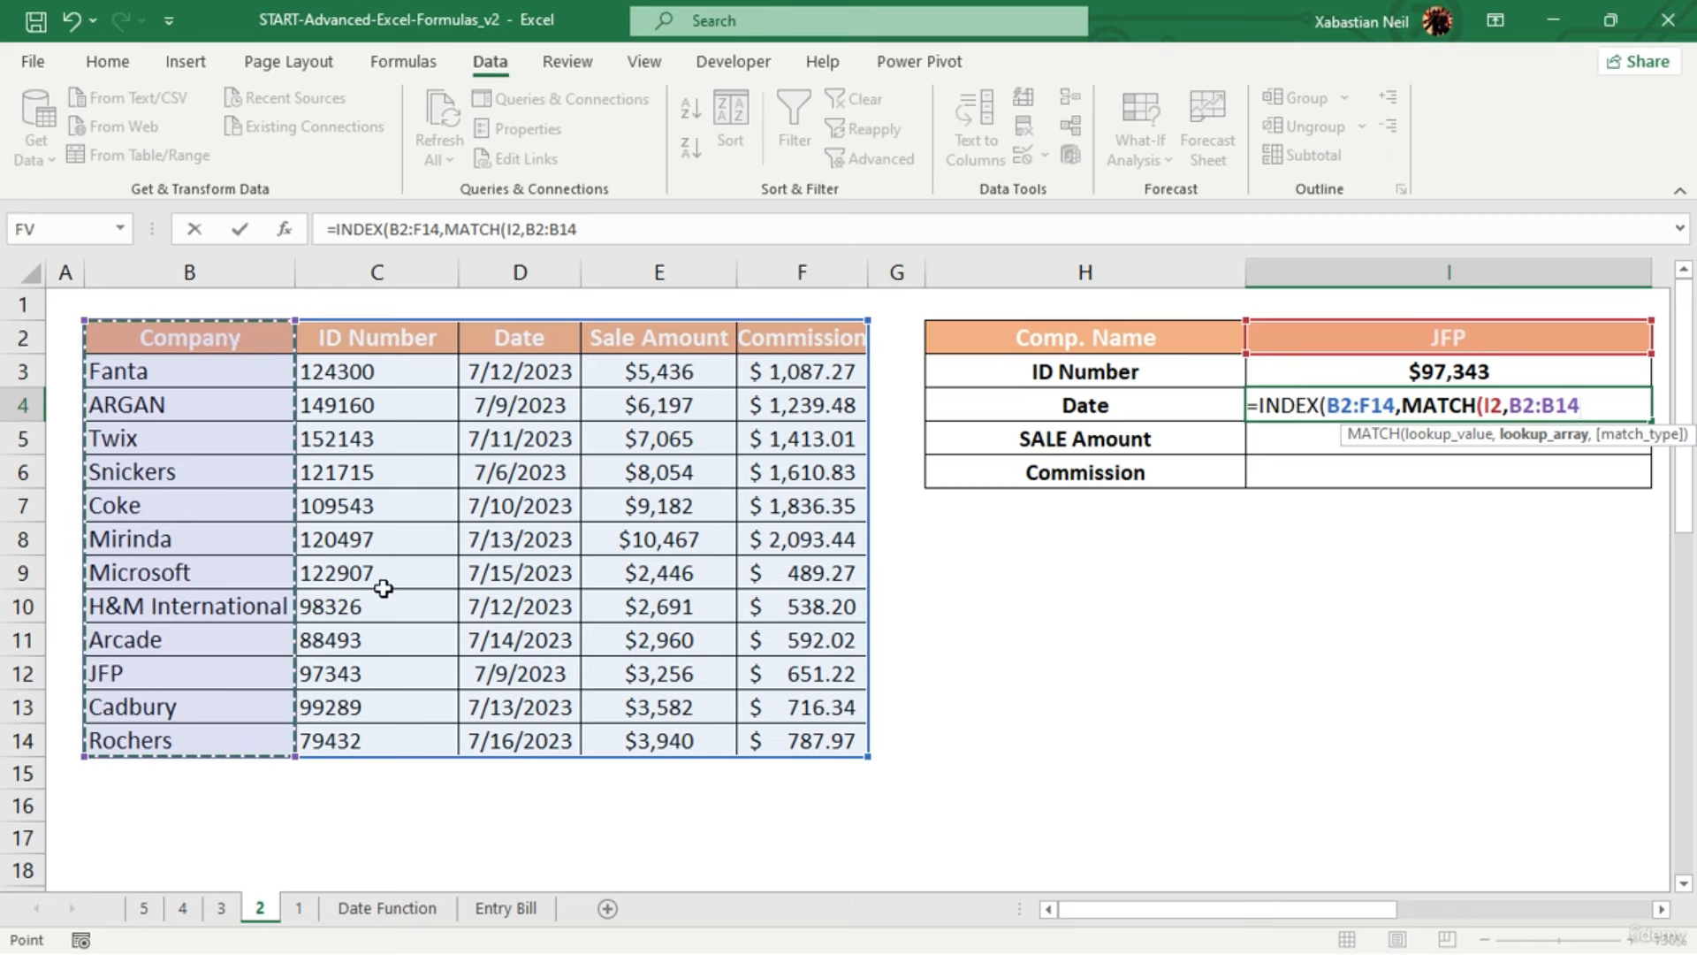
text(,)
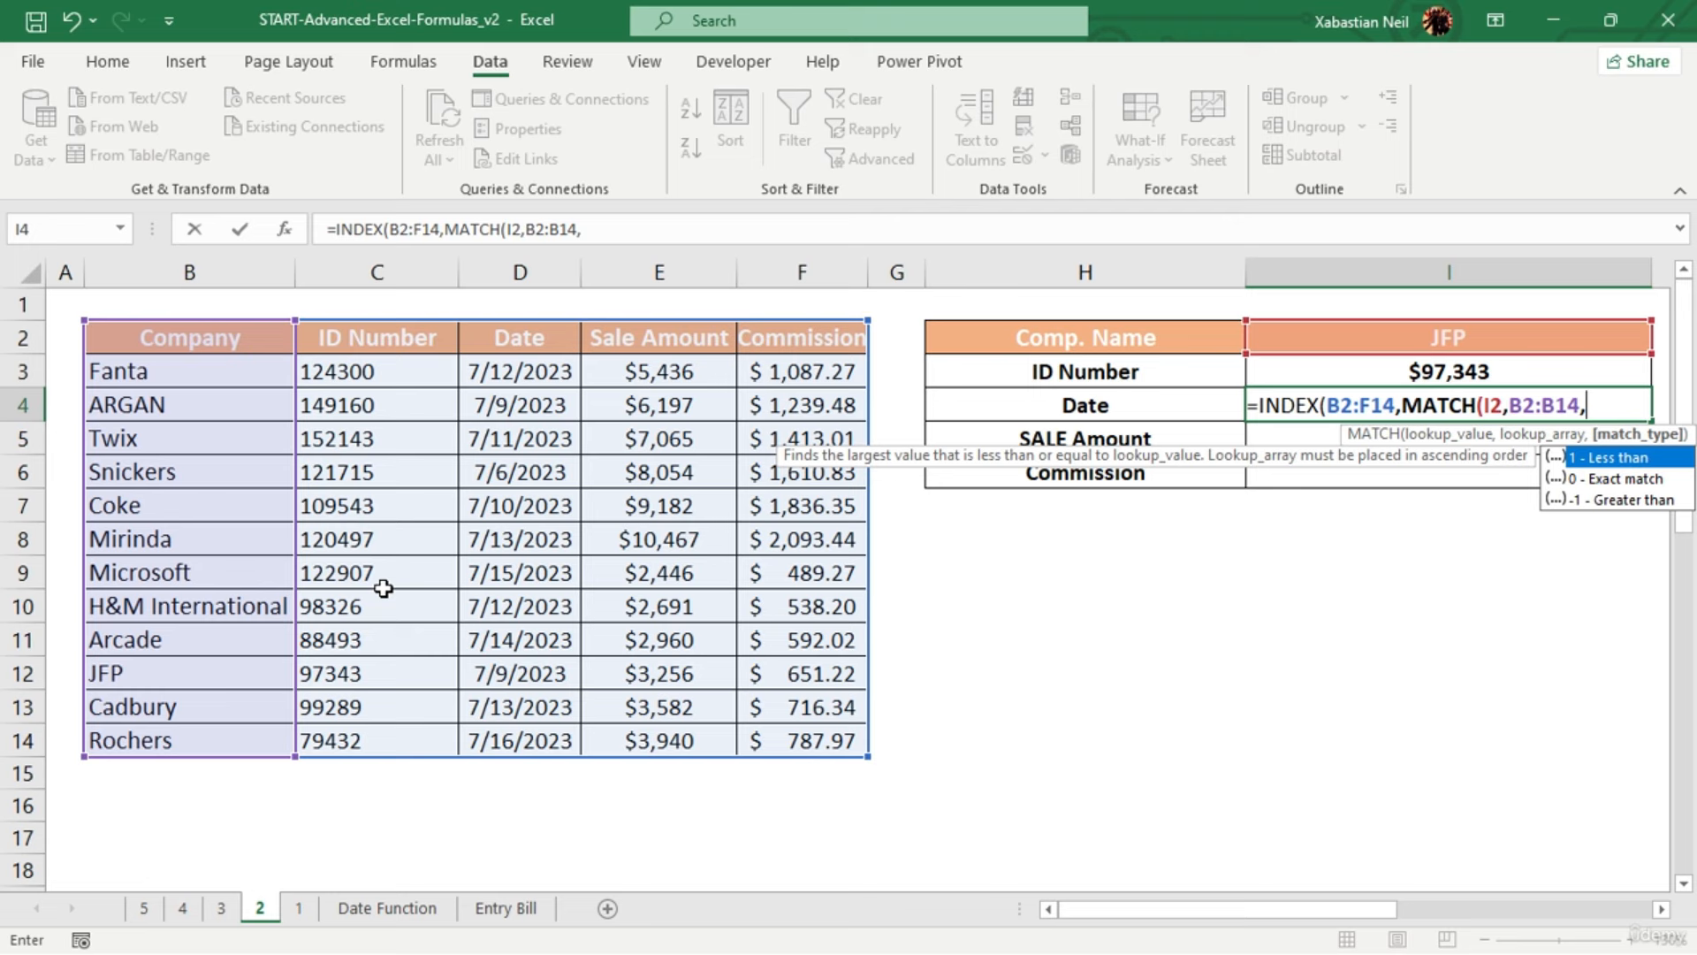
double_click(1595, 481)
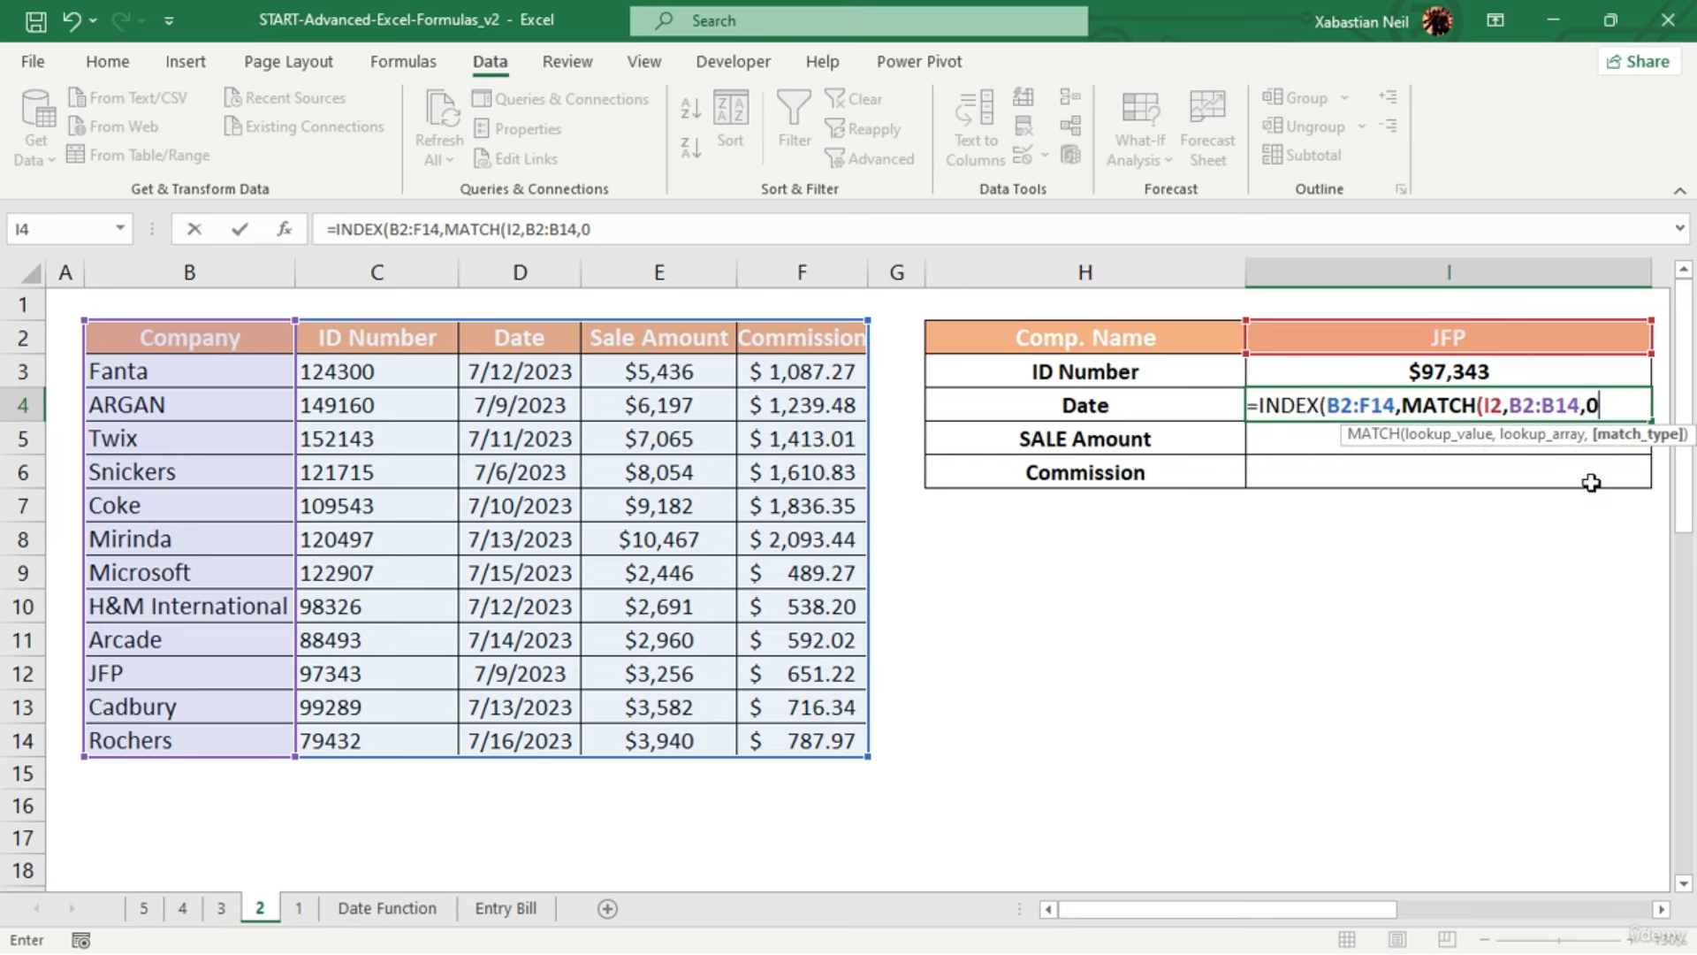
text())
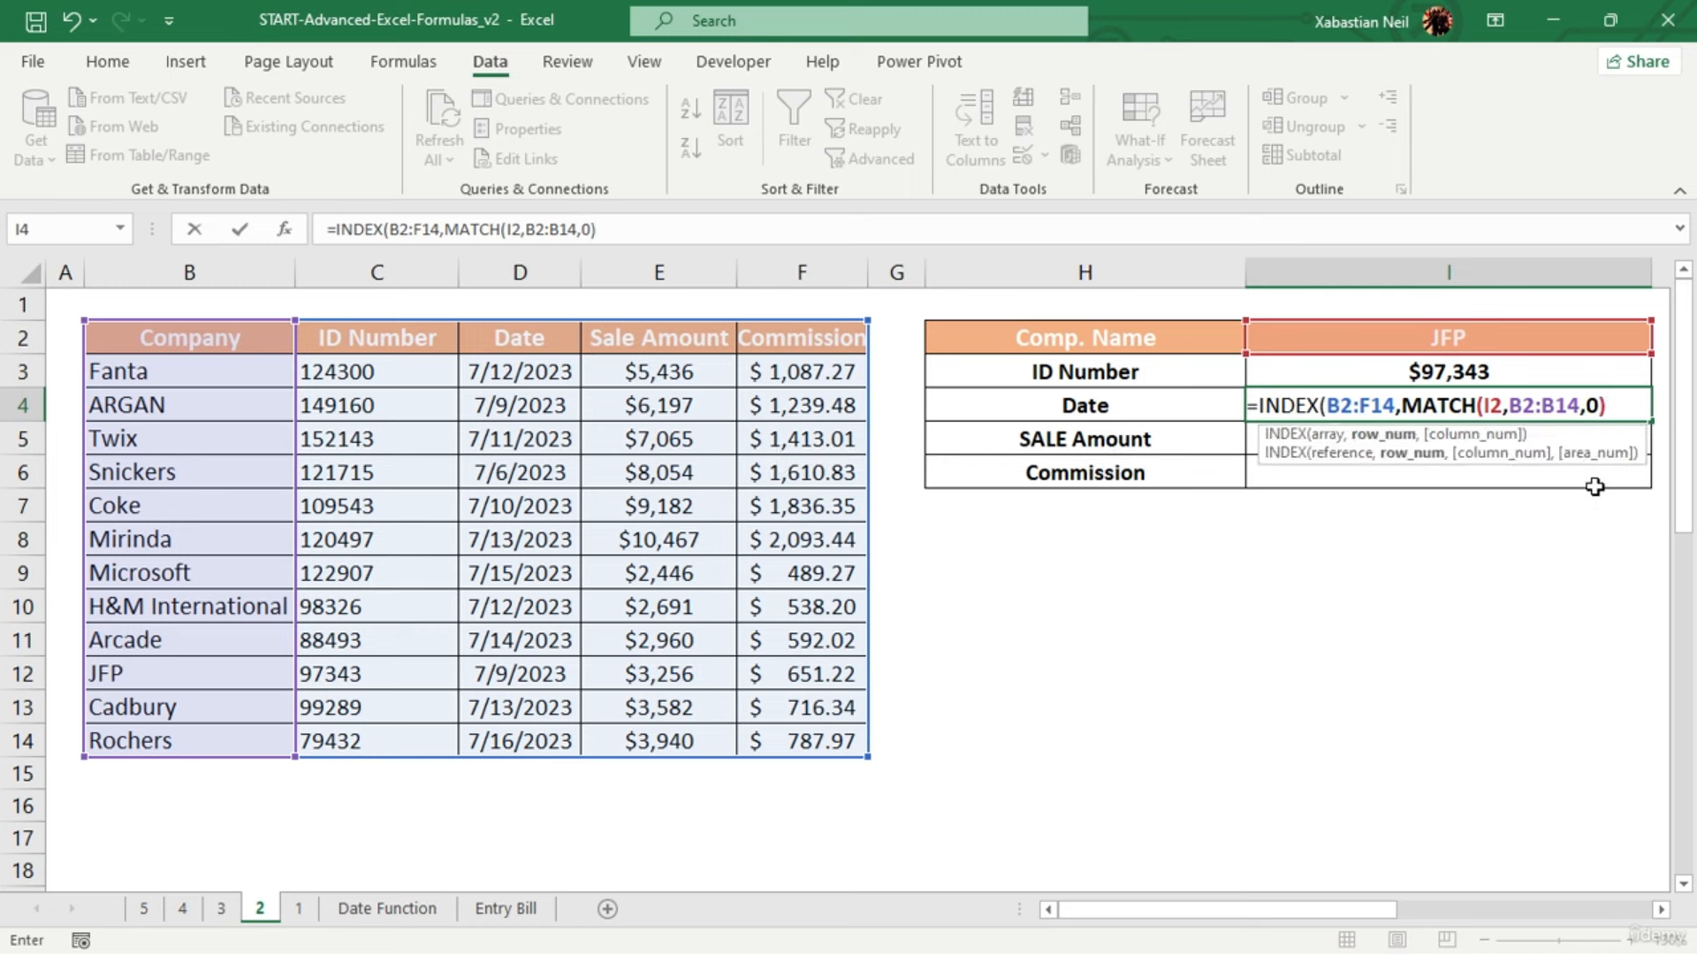
Add MATCH(H4,B2:F2,0) as the column number argument in I4 and enter the formula, accepting the closing parenthesis correction
text(,)
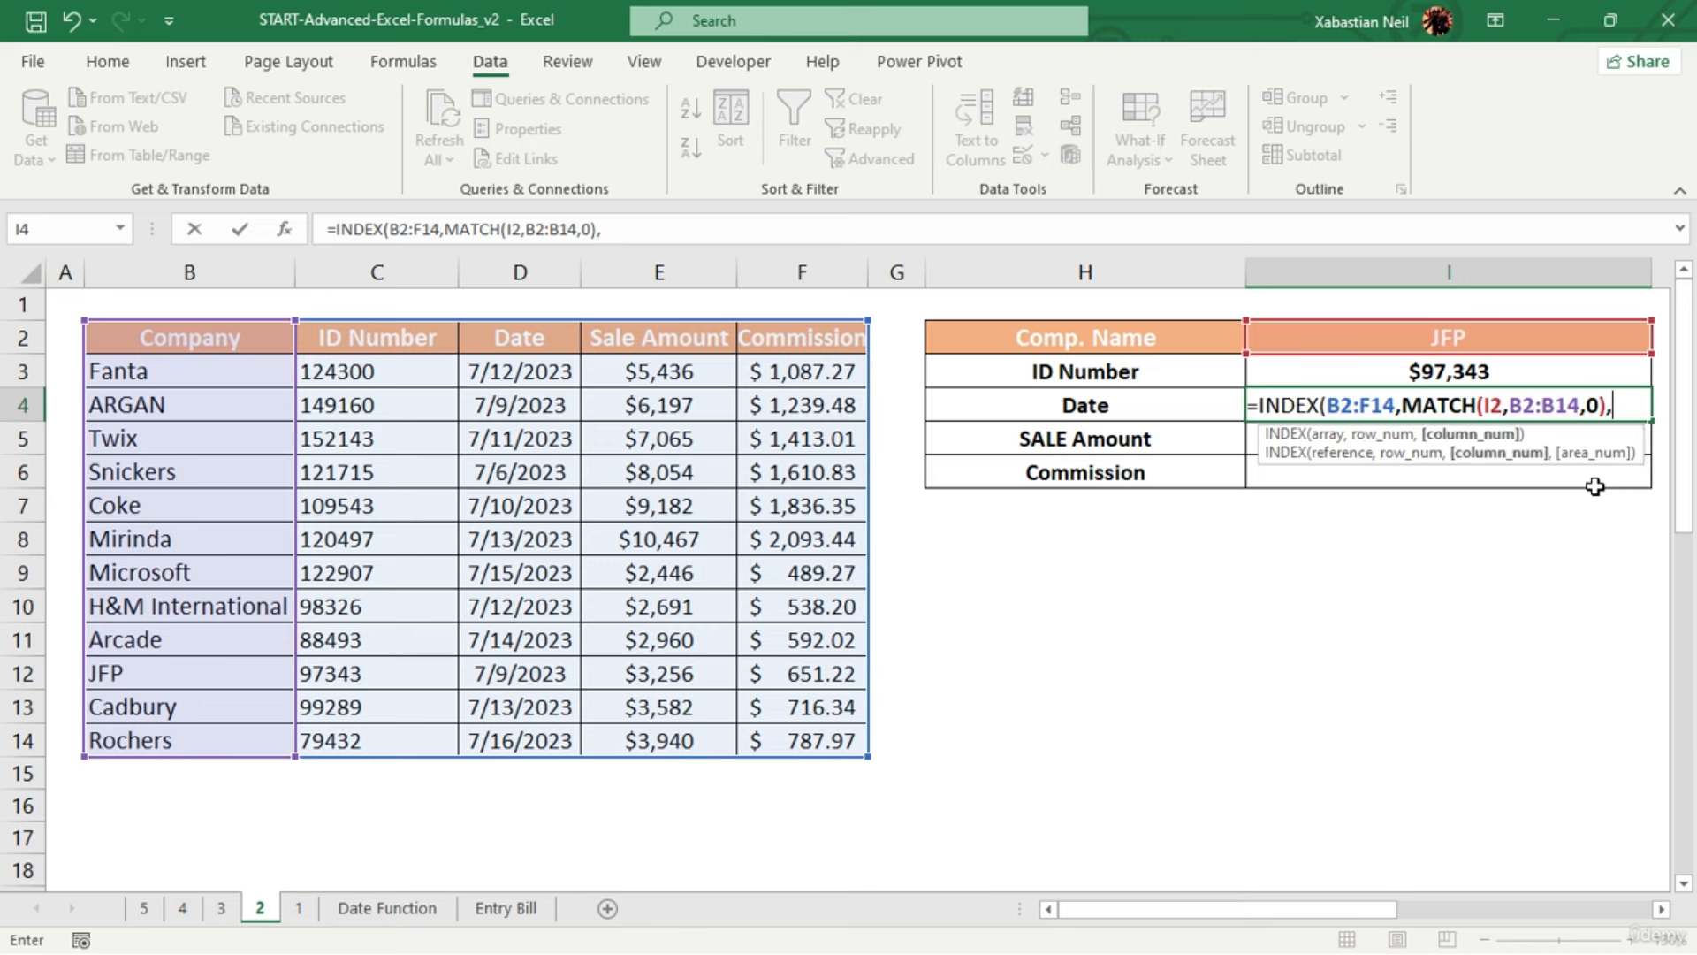
text(match)
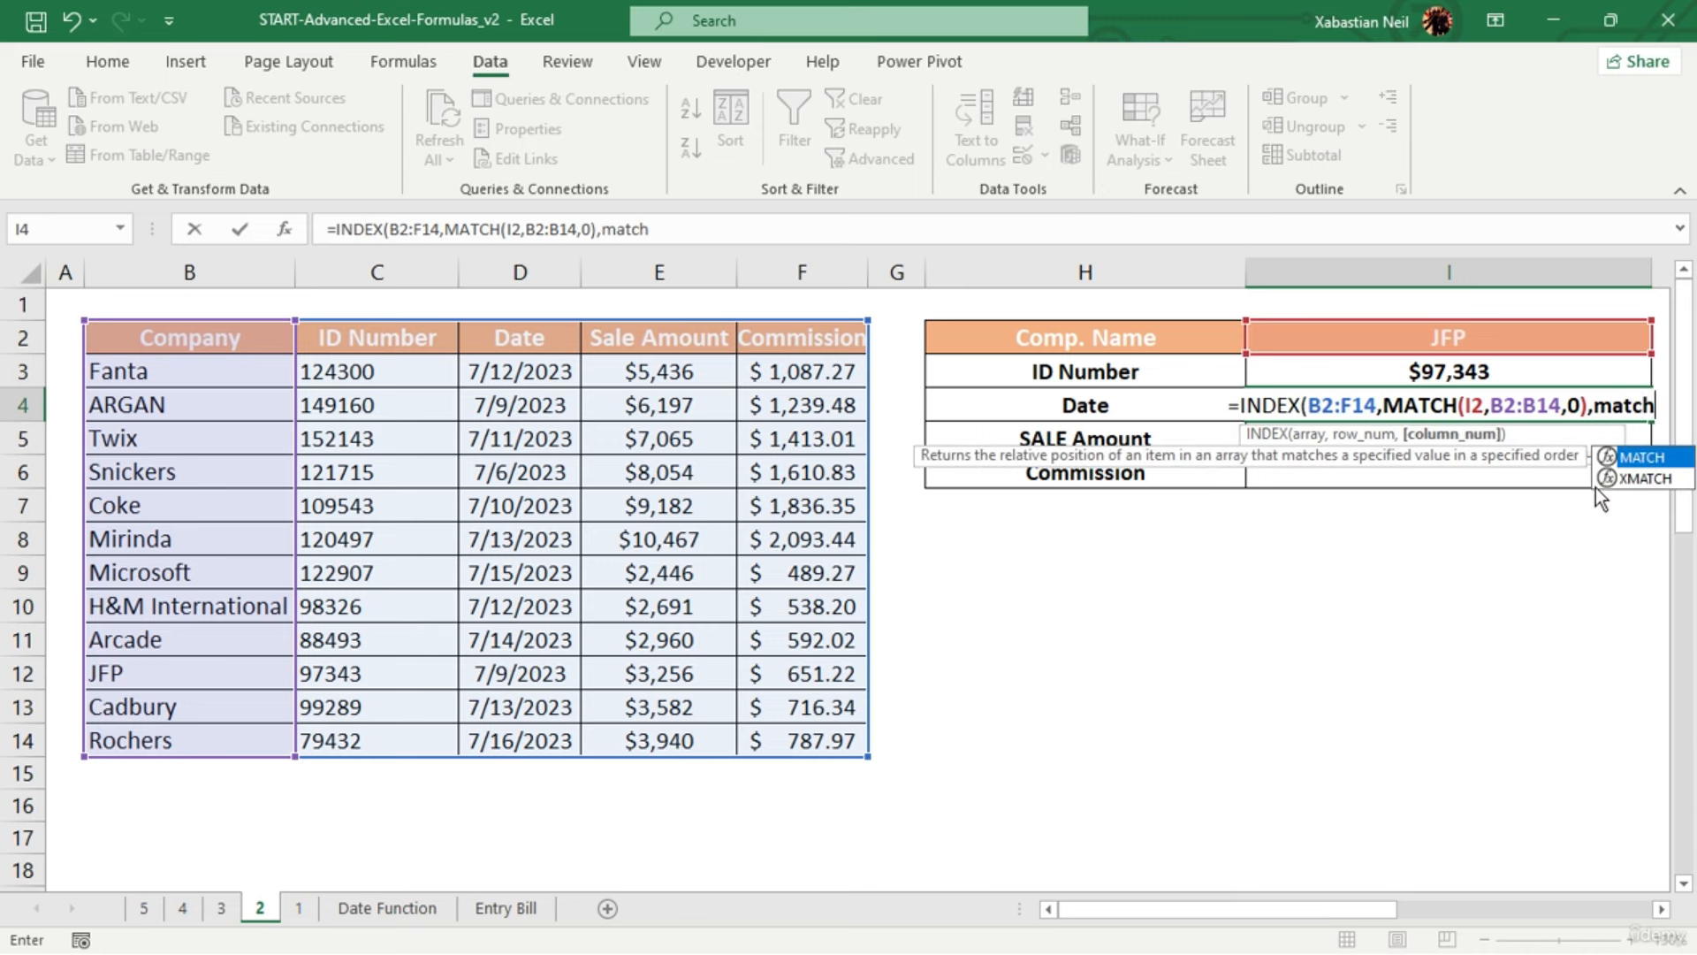
key(Tab)
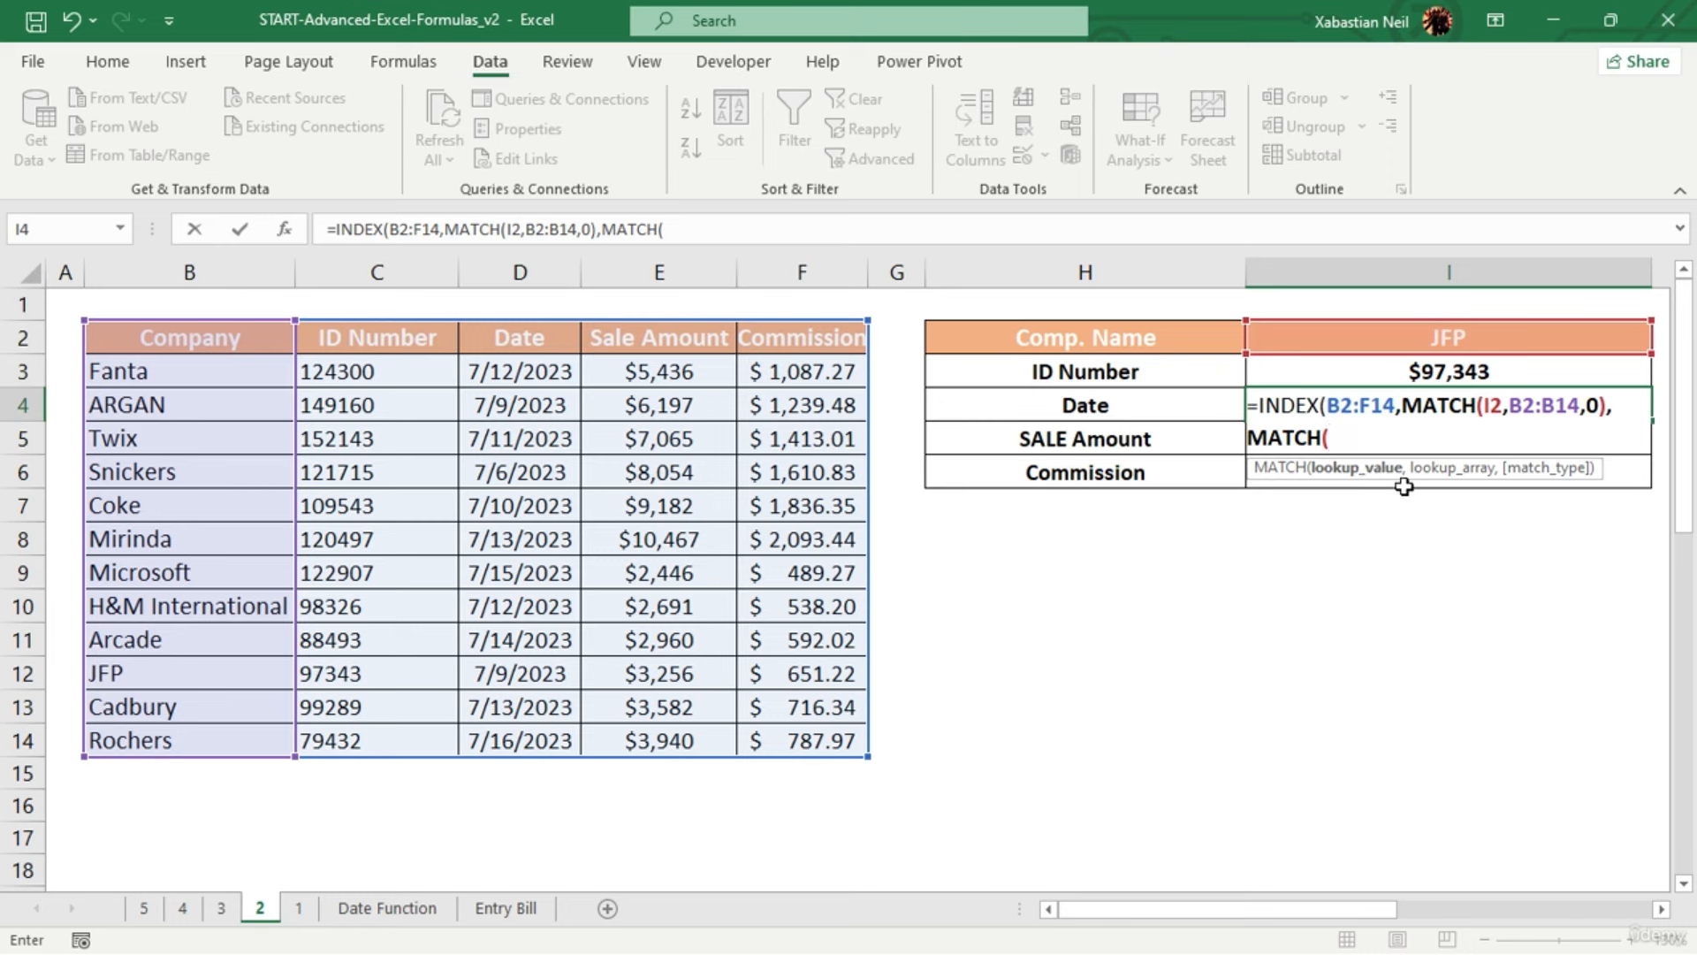
click(1118, 404)
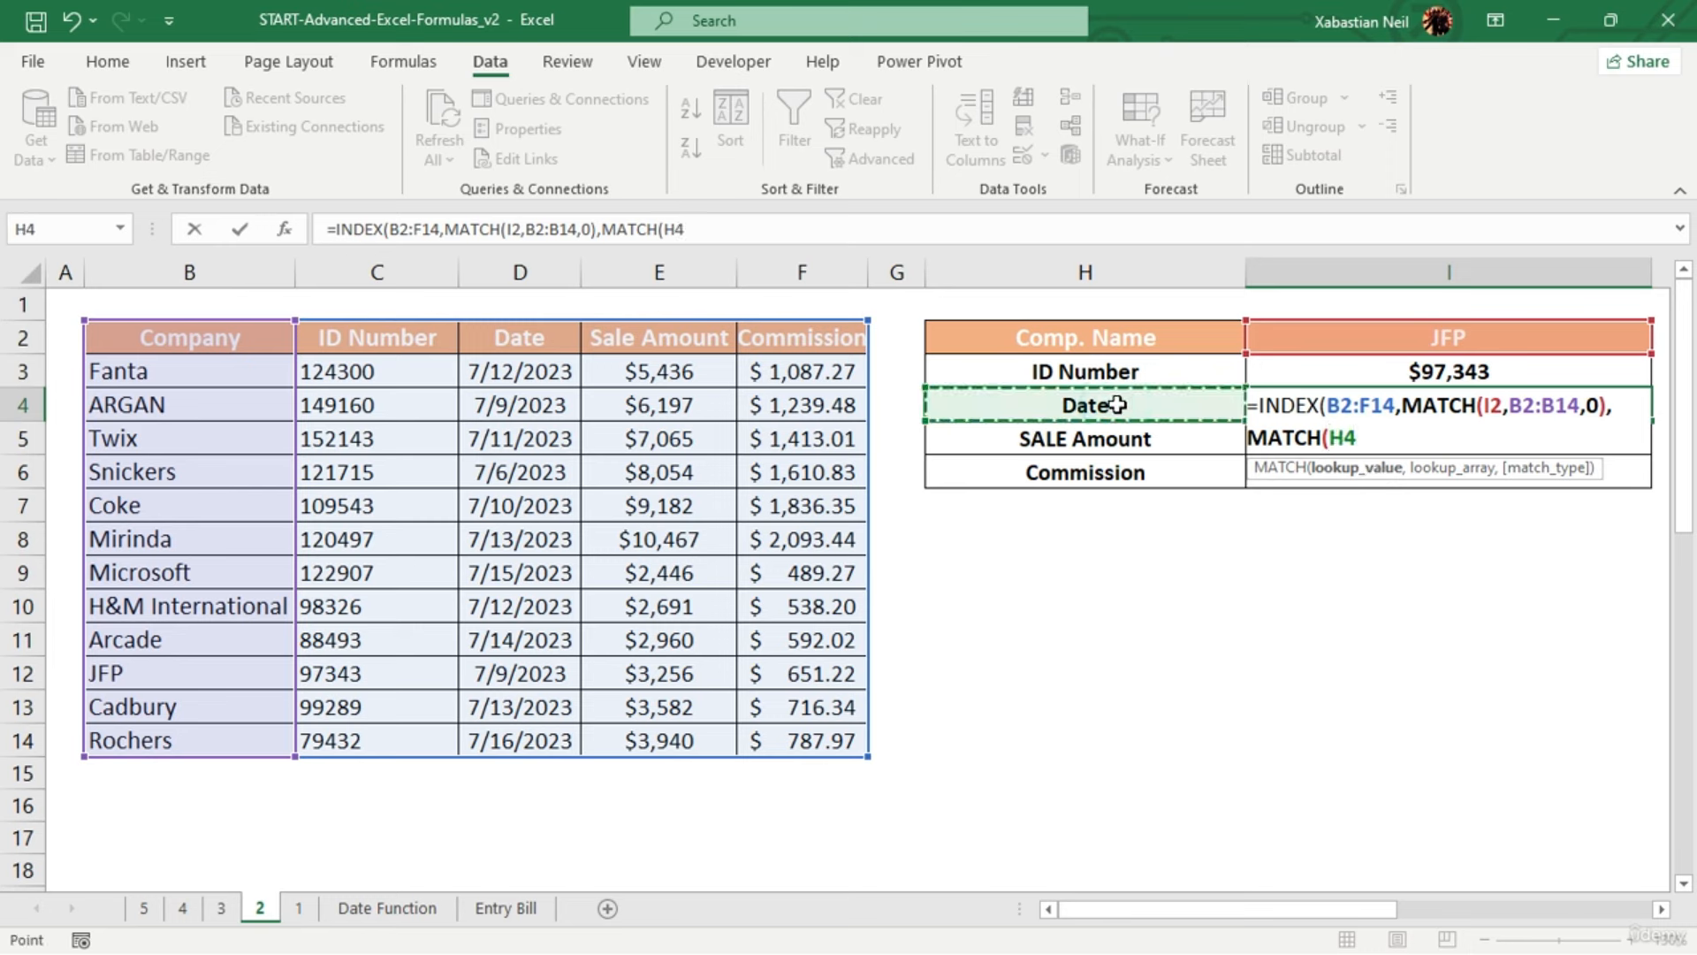
text(,)
click(267, 341)
drag(267, 340, 799, 340)
text(,)
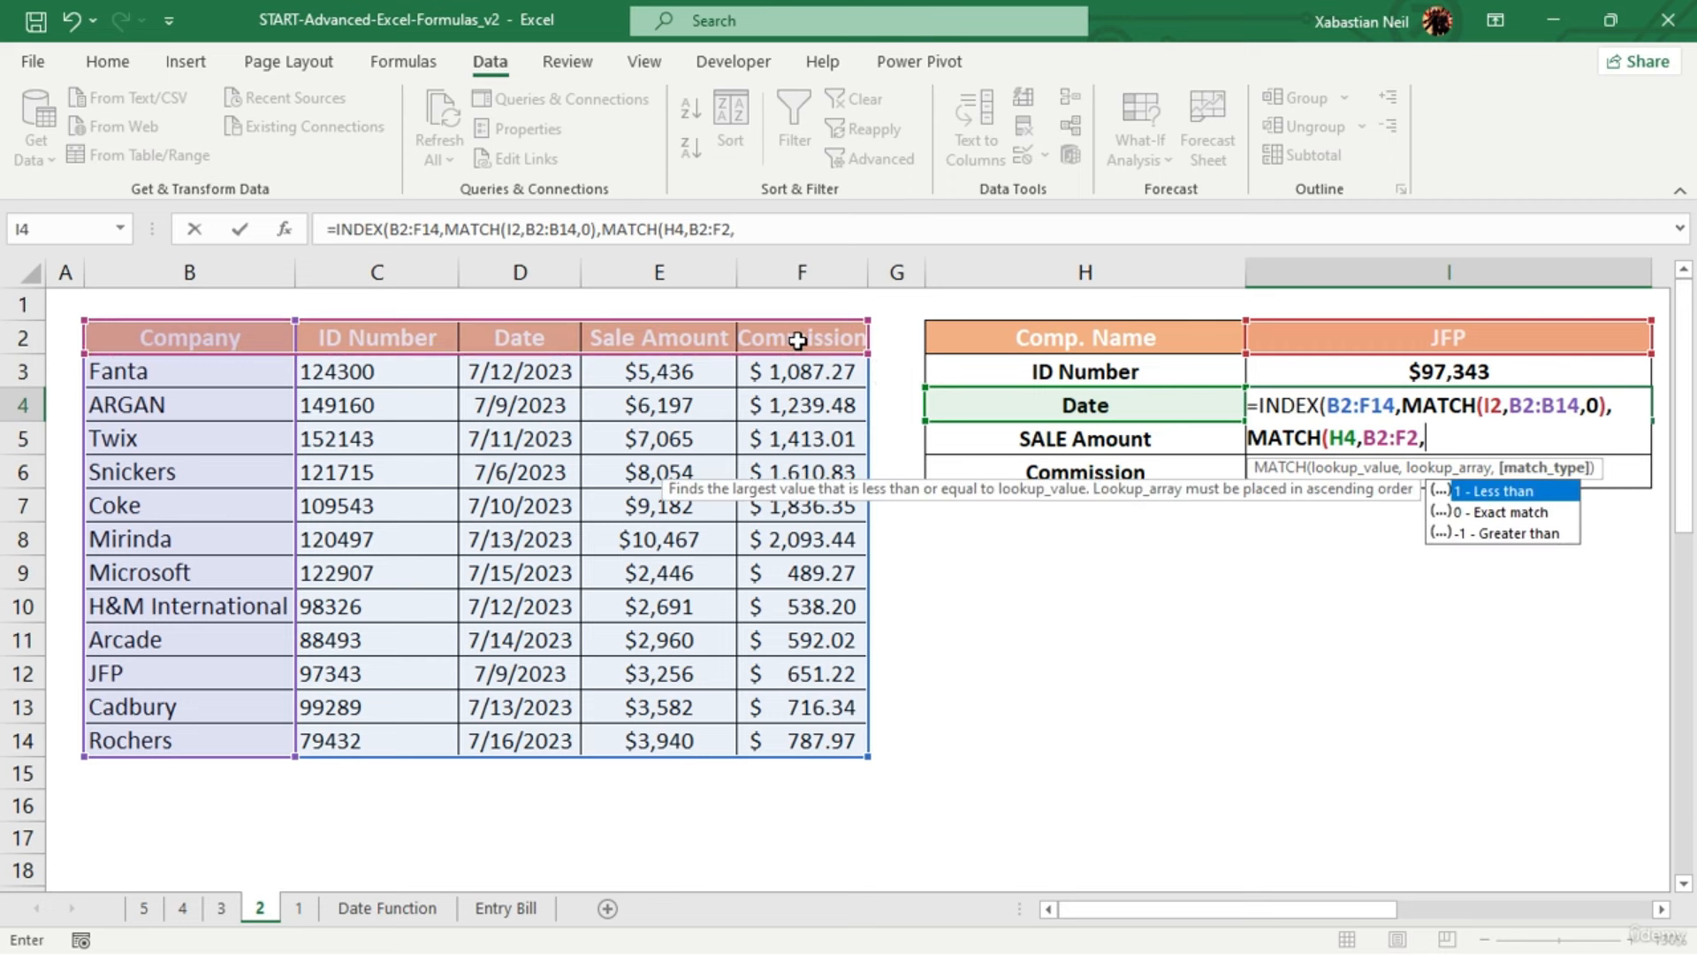
text(0)
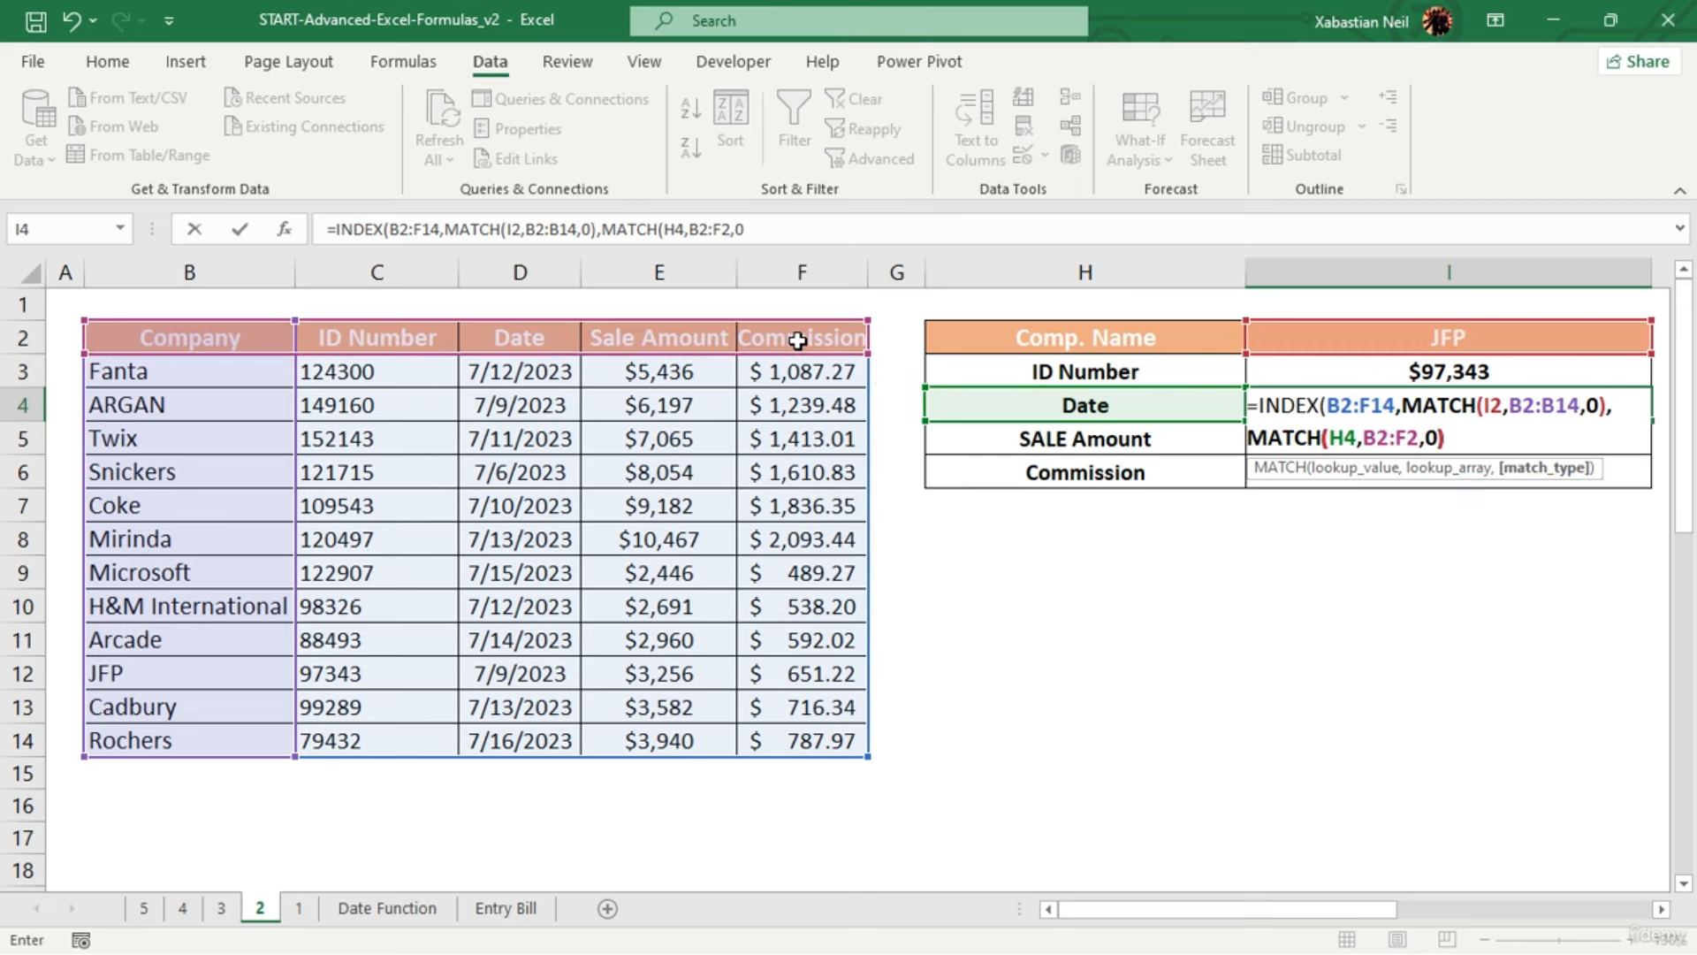
text())
key(Return)
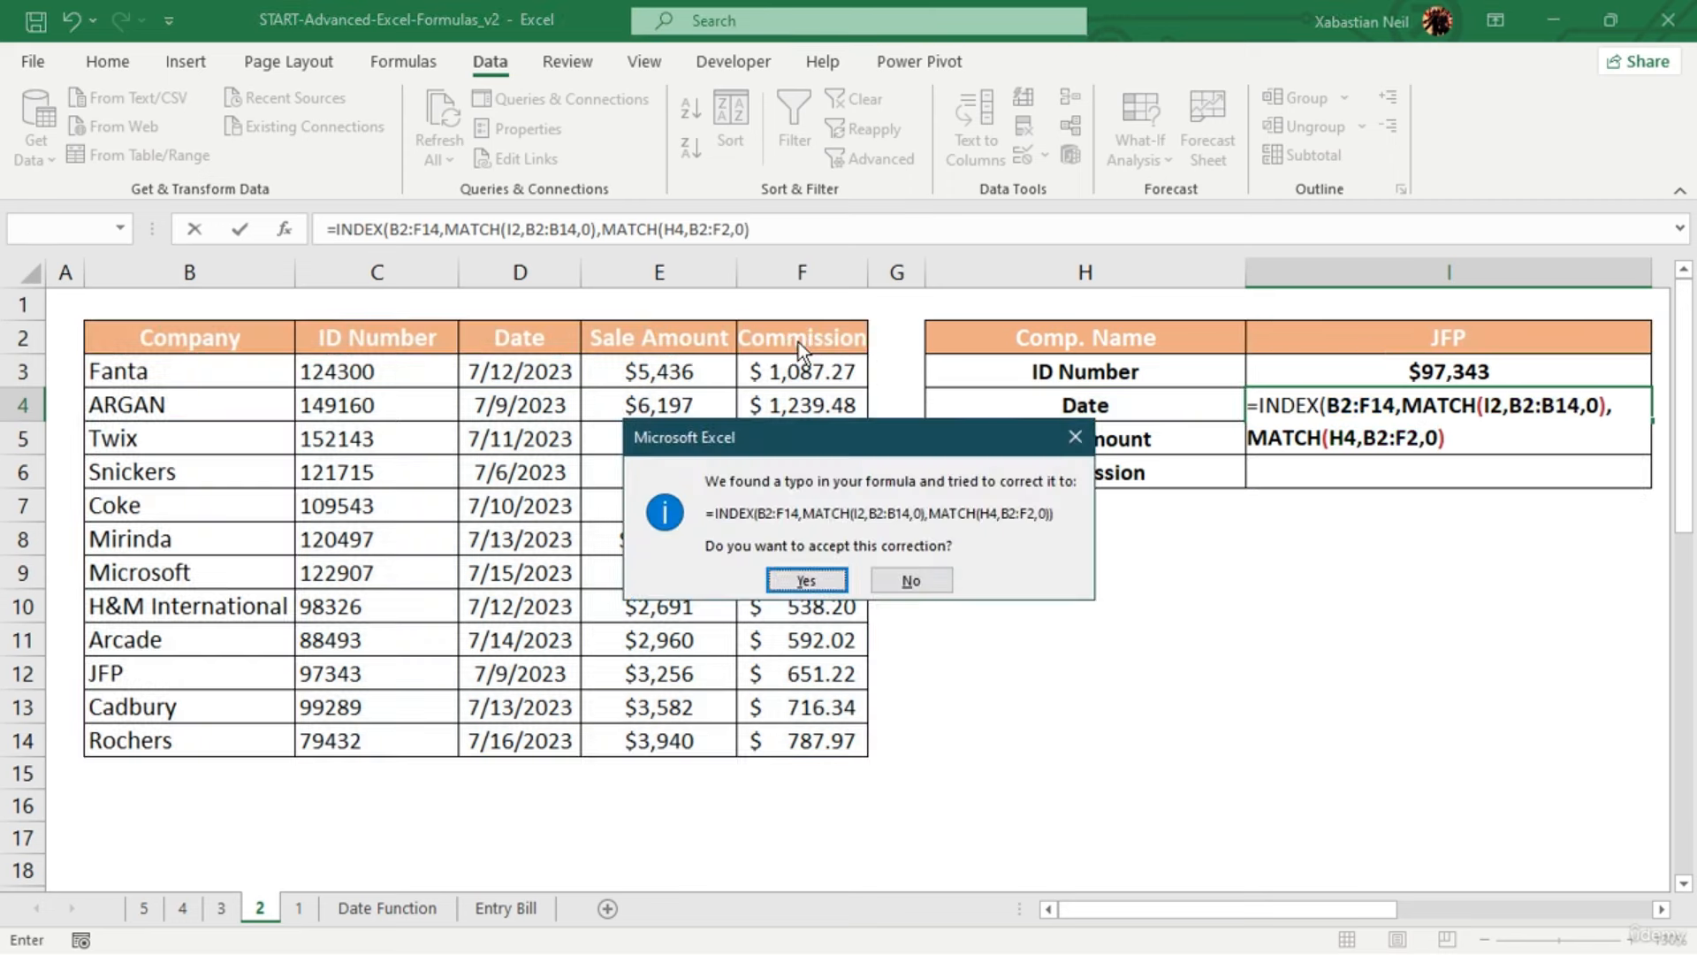
click(807, 580)
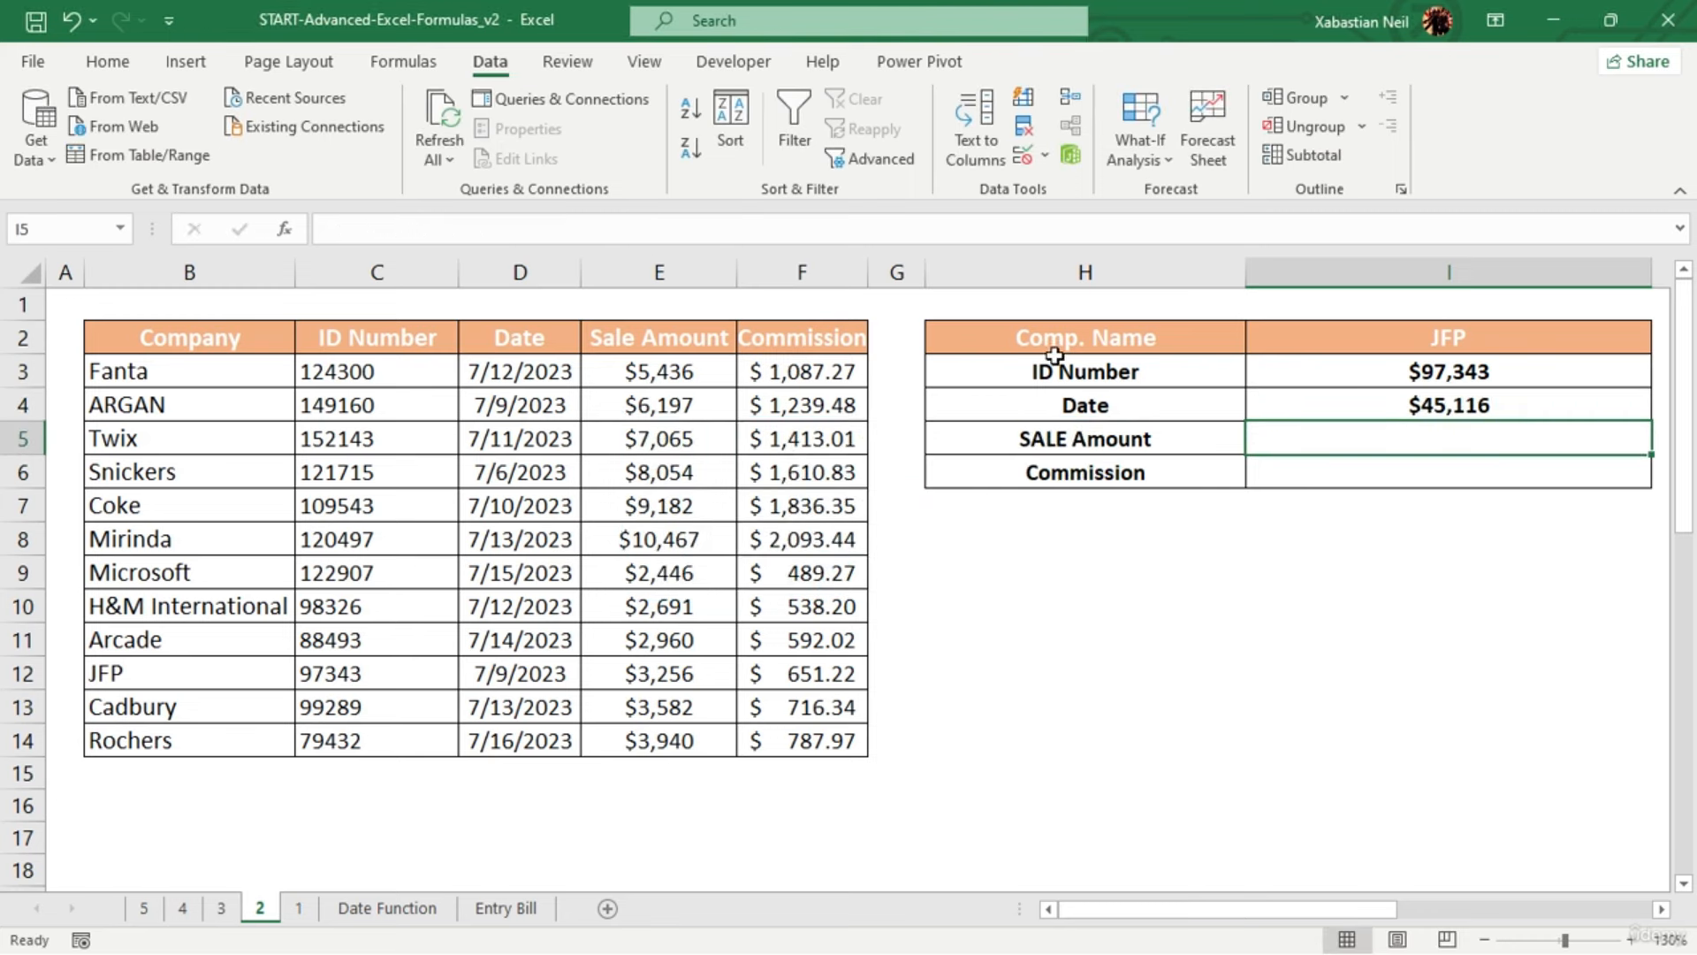
Try replacing the lookup value and array H4,B2:F2 in I4's column MATCH with the Date column range D2:D14
double_click(1546, 405)
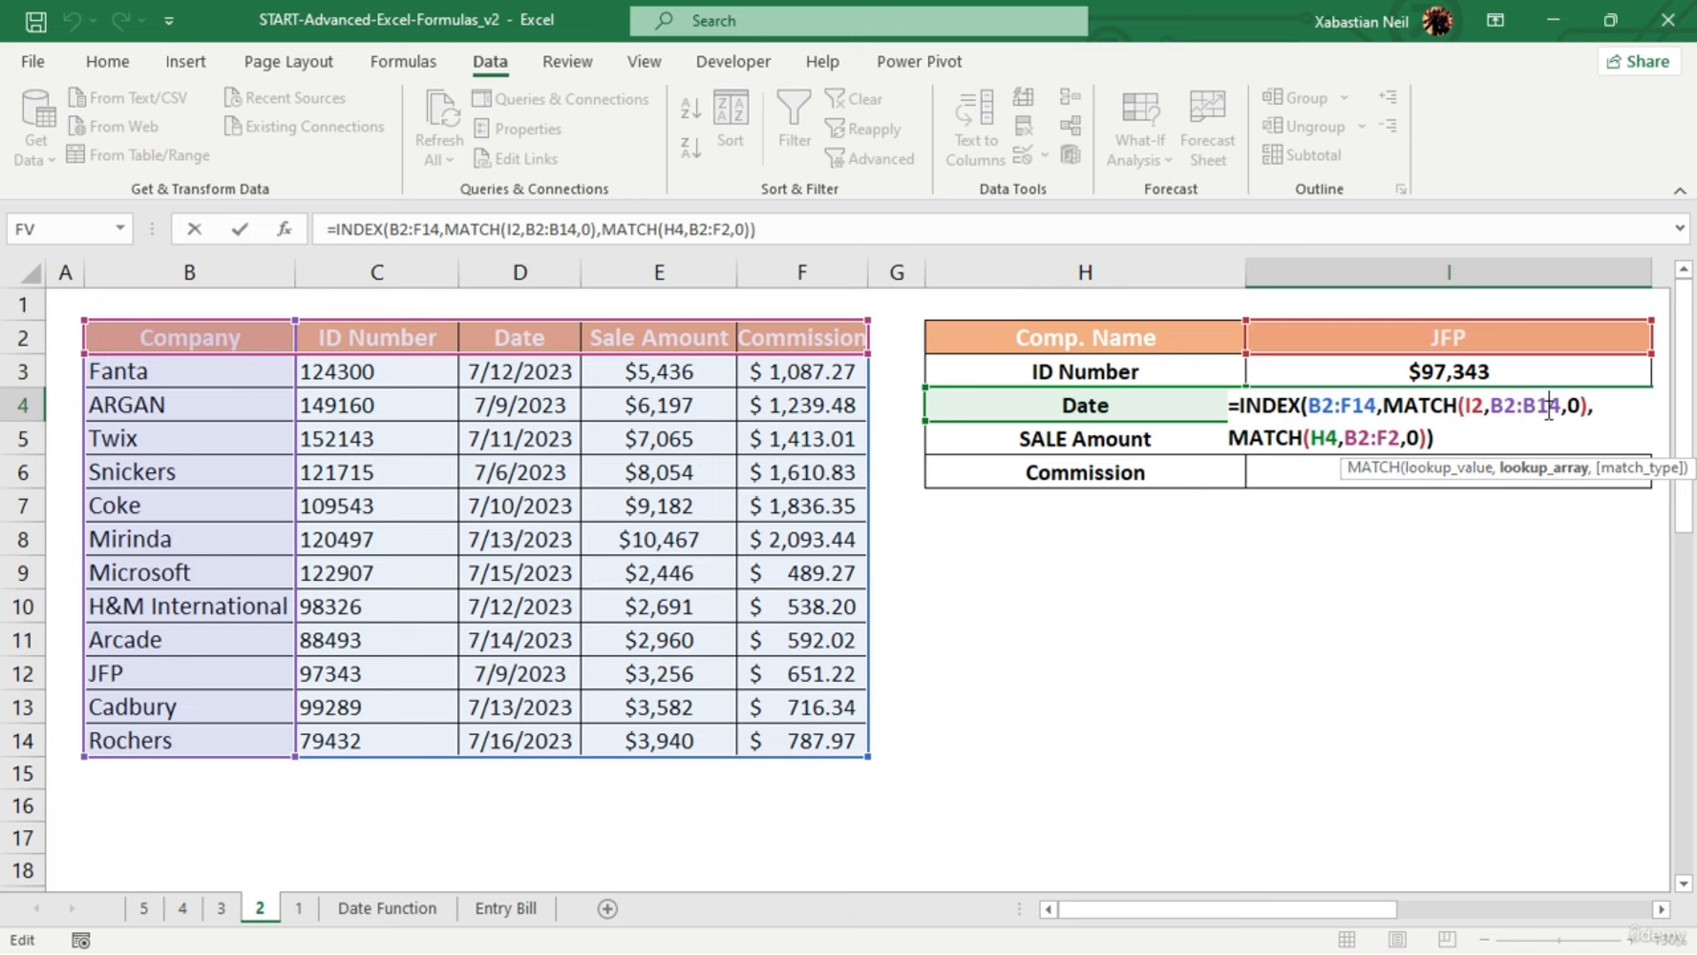
click(1390, 408)
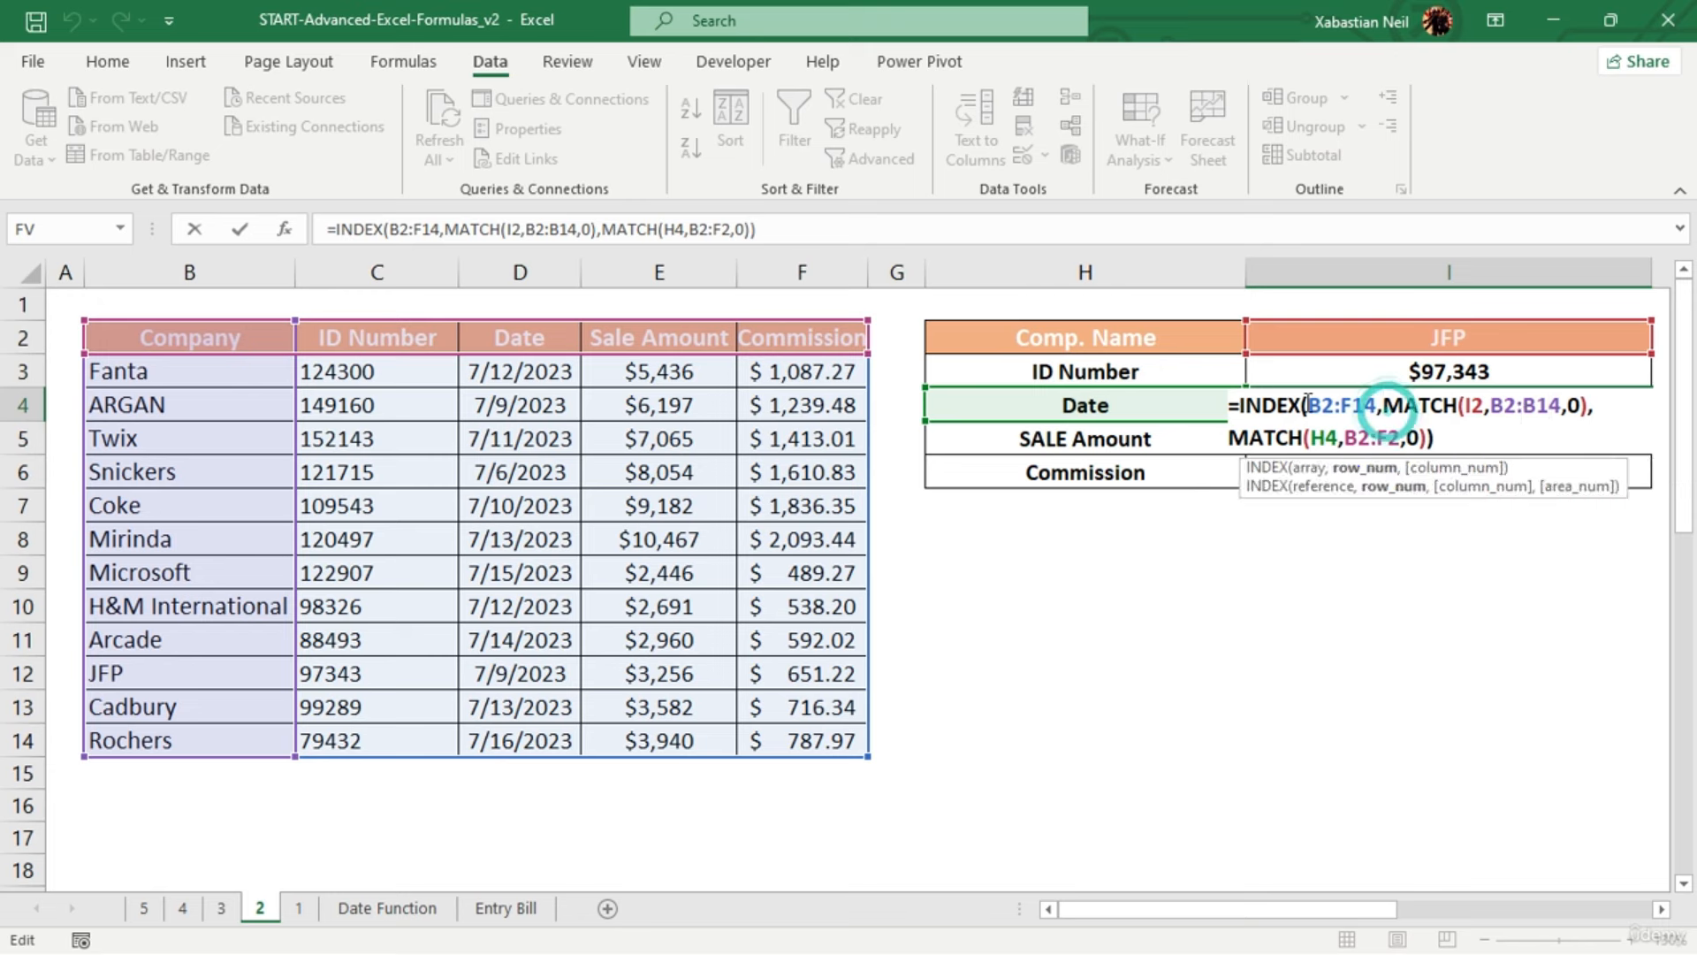
click(1308, 405)
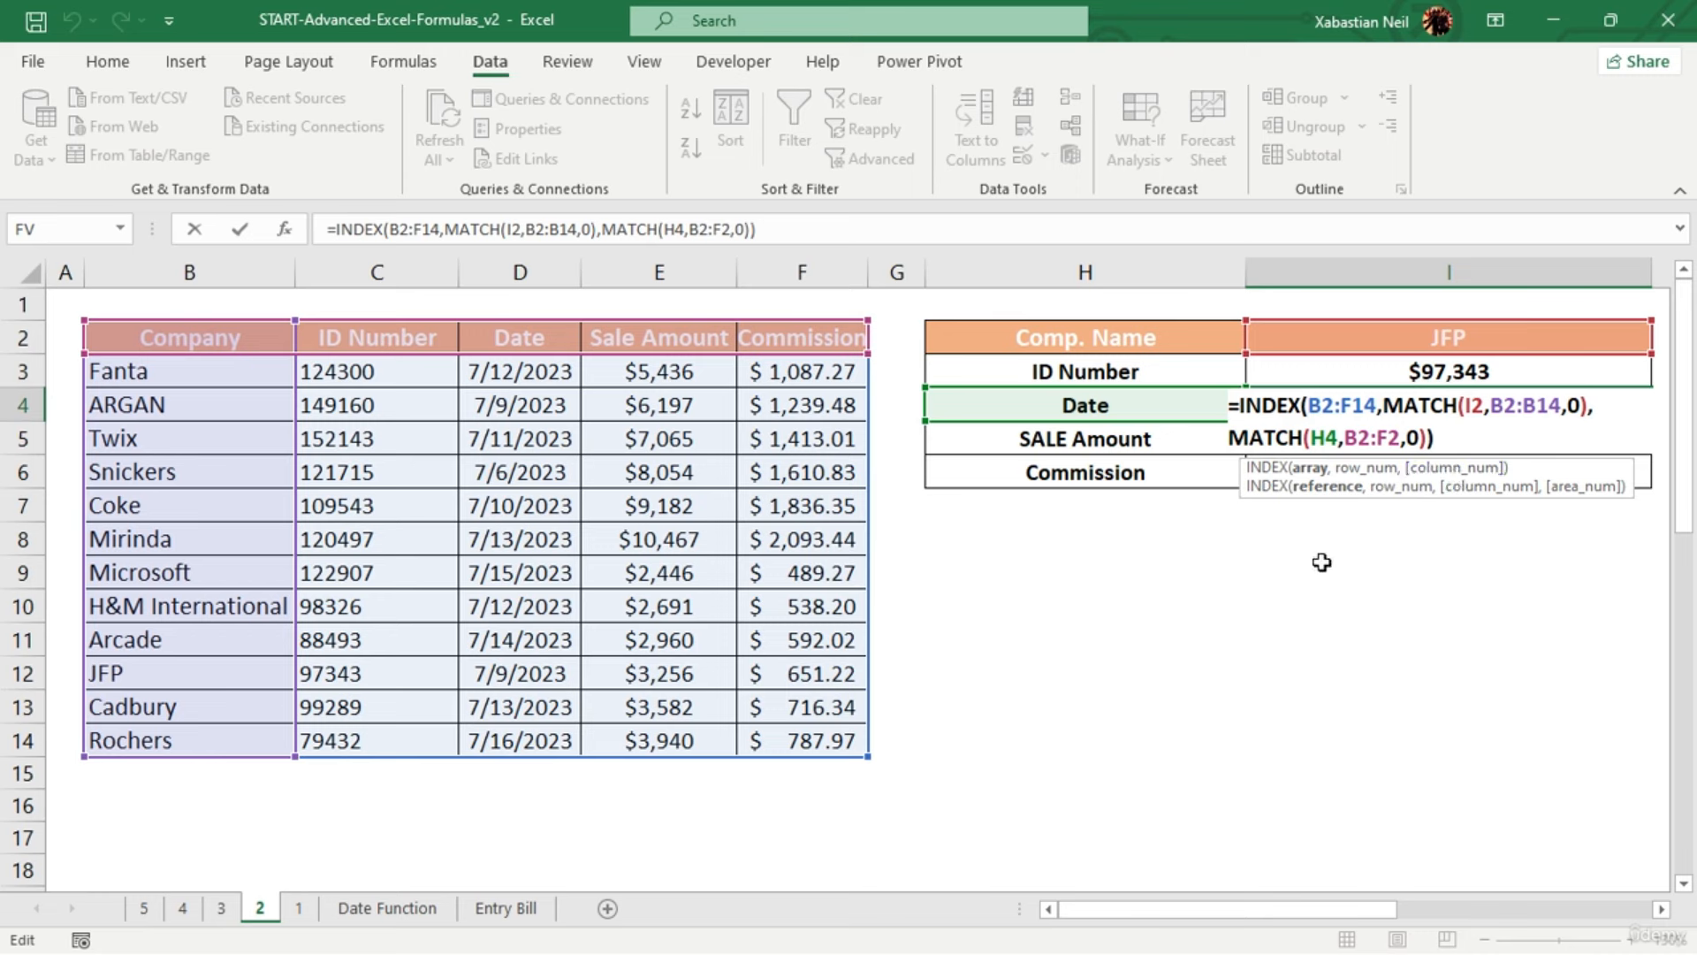
click(1402, 440)
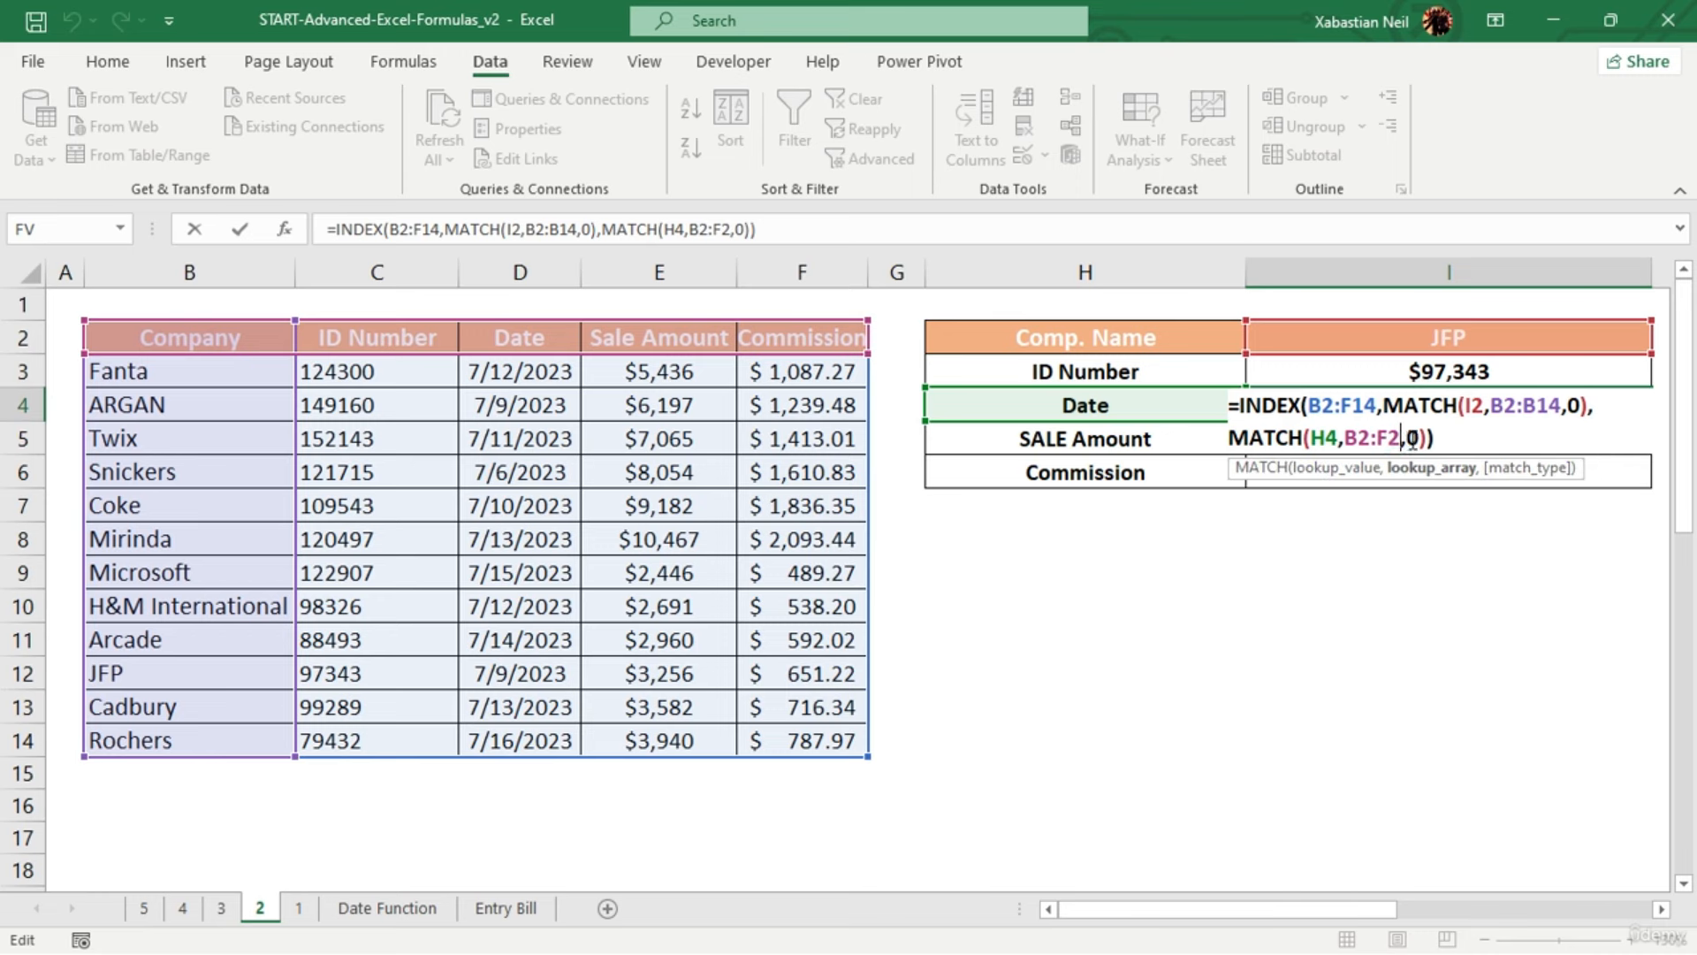
key(BackSpace)
key(BackSpace)
key(BackSpace)
key(BackSpace)
key(BackSpace)
key(BackSpace)
key(BackSpace)
key(BackSpace)
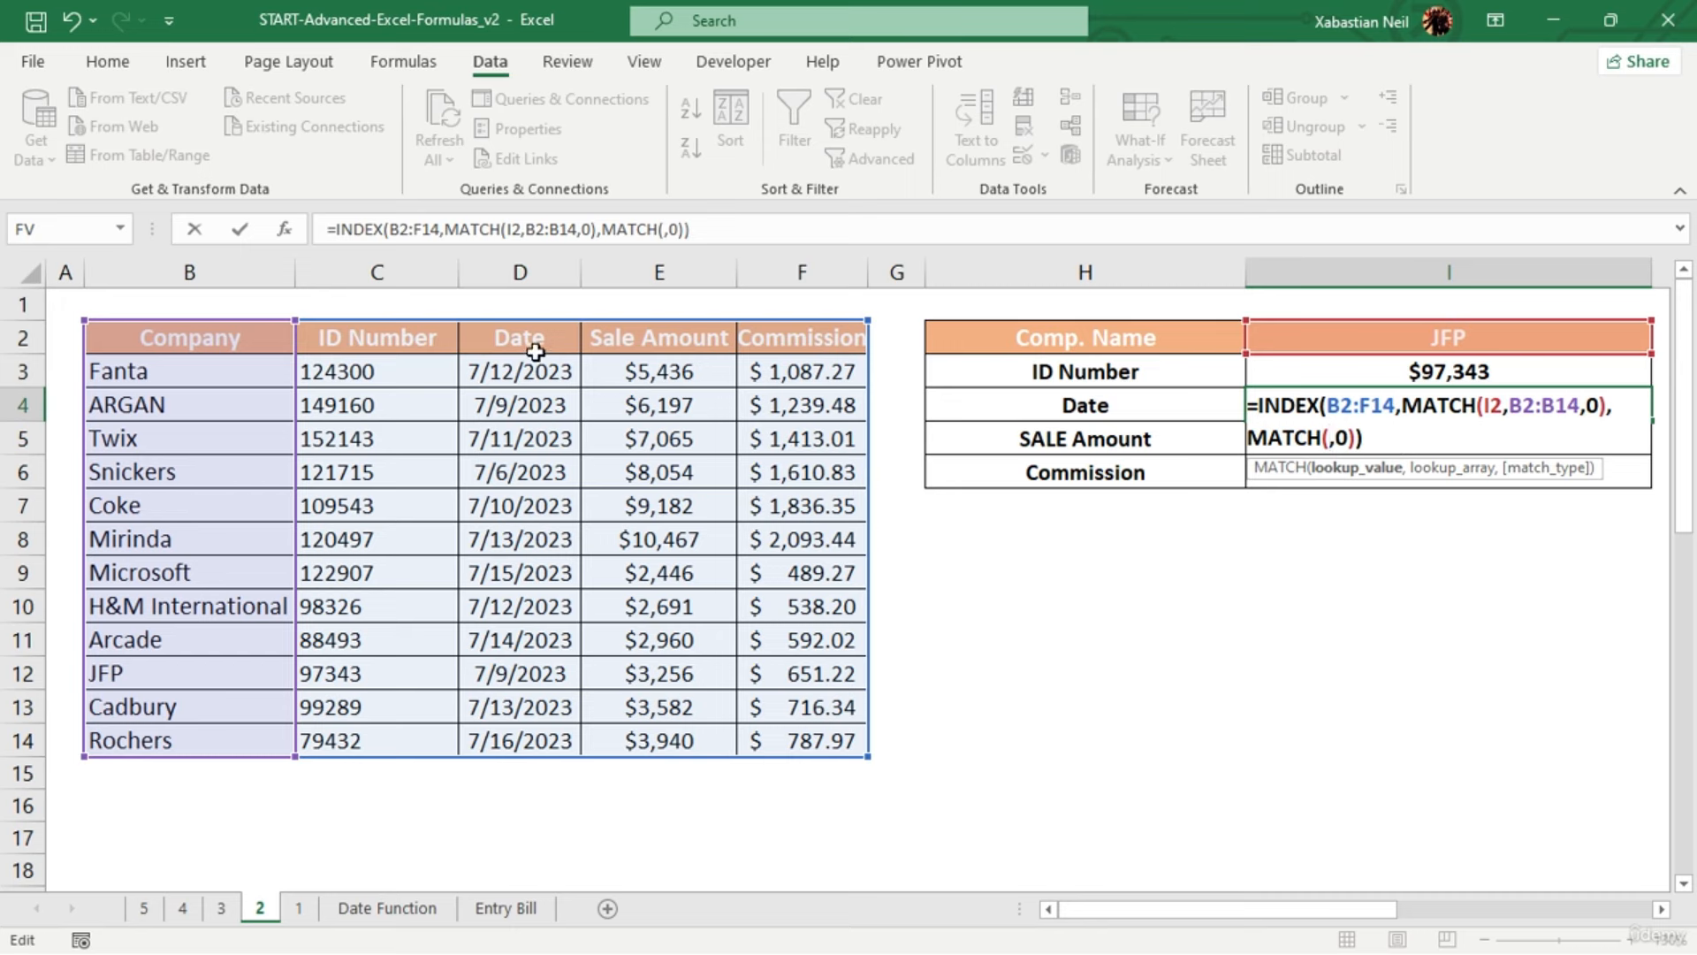
drag(542, 348, 568, 741)
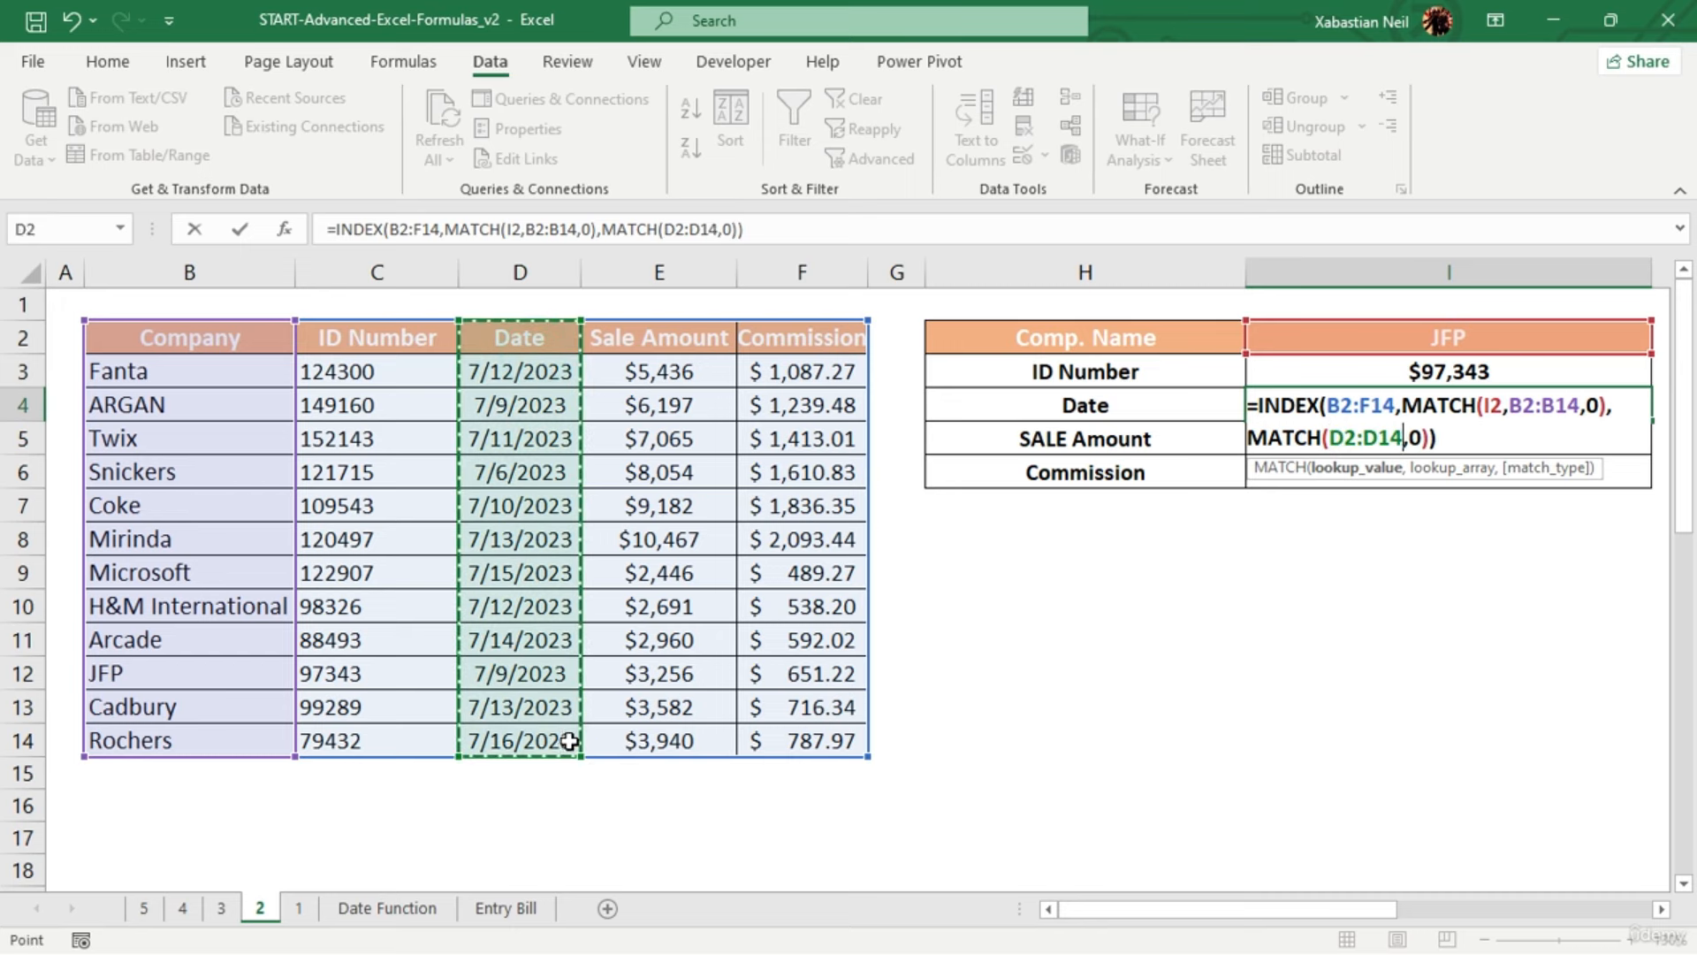
key(Return)
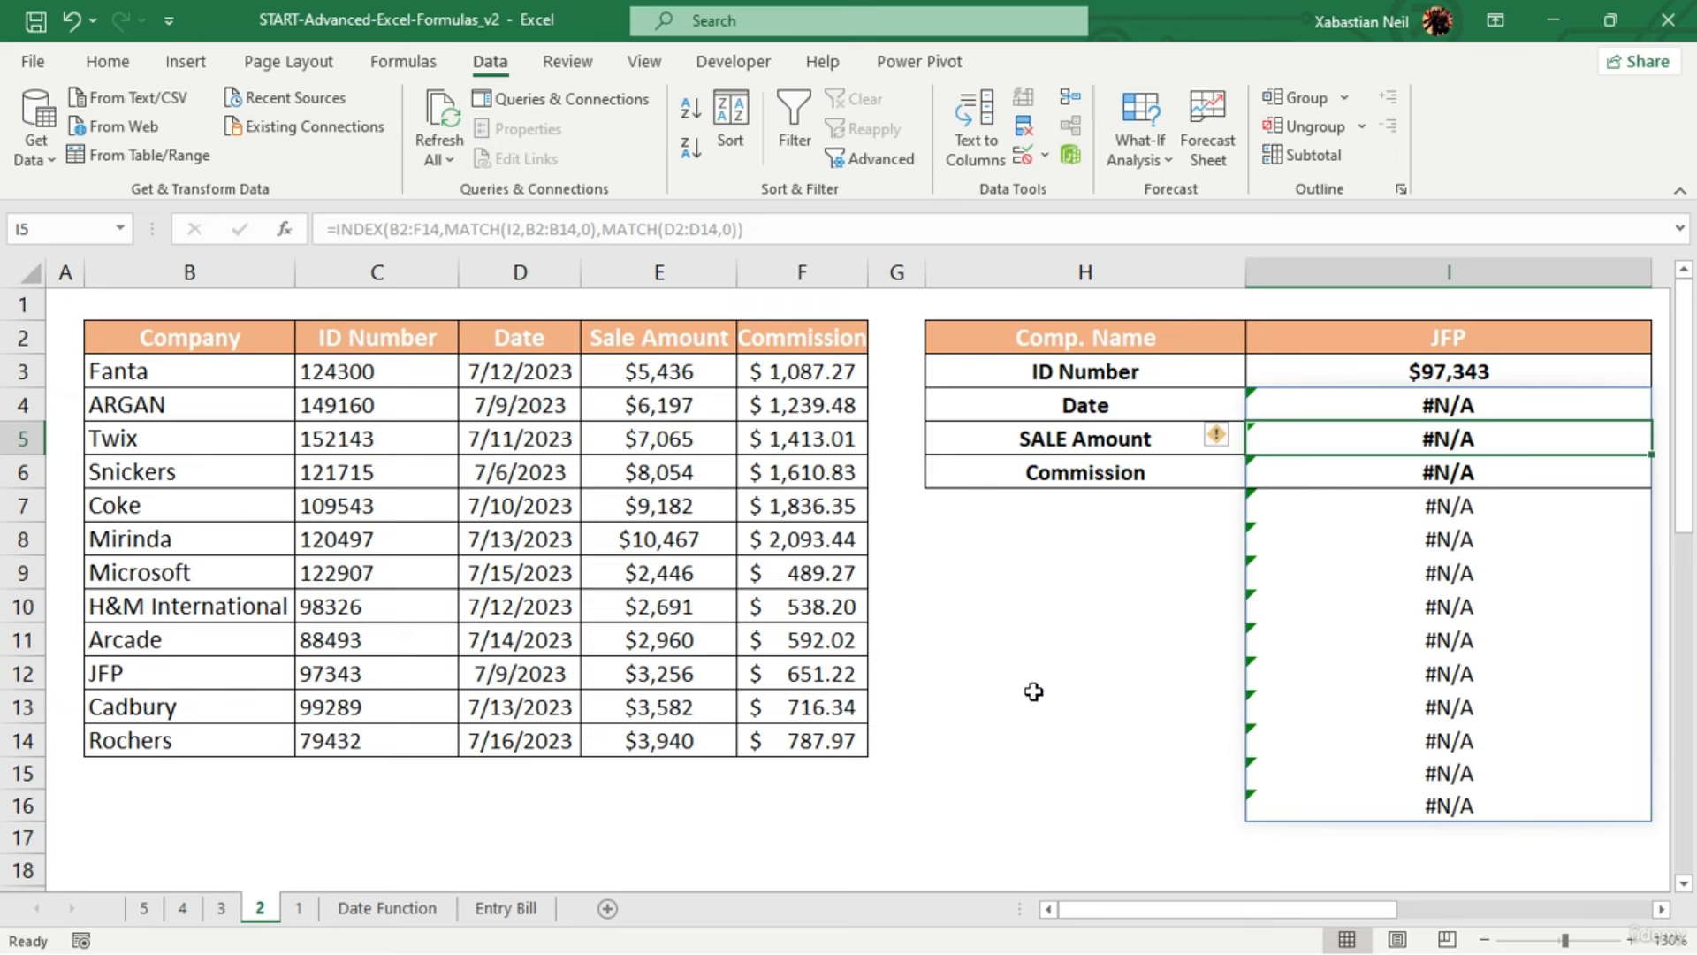
Remove the column MATCH from the I4 formula and try to enter it, declining the suggested correction
click(1032, 692)
double_click(1527, 411)
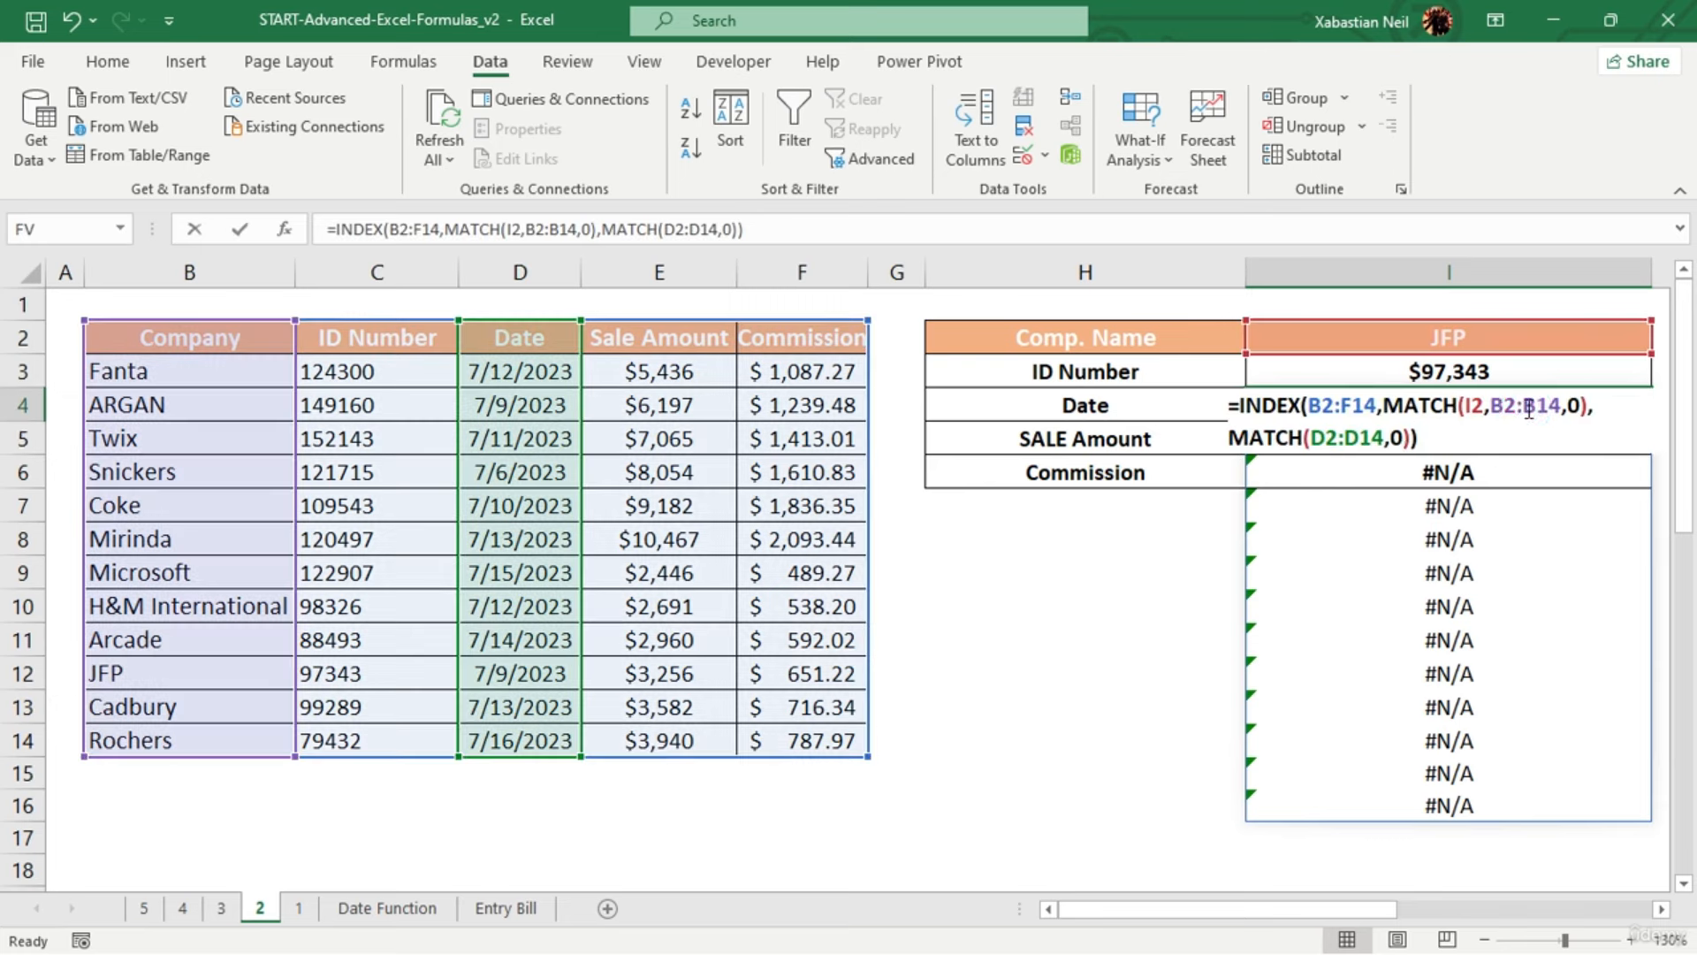
click(1460, 431)
drag(1460, 434, 1236, 450)
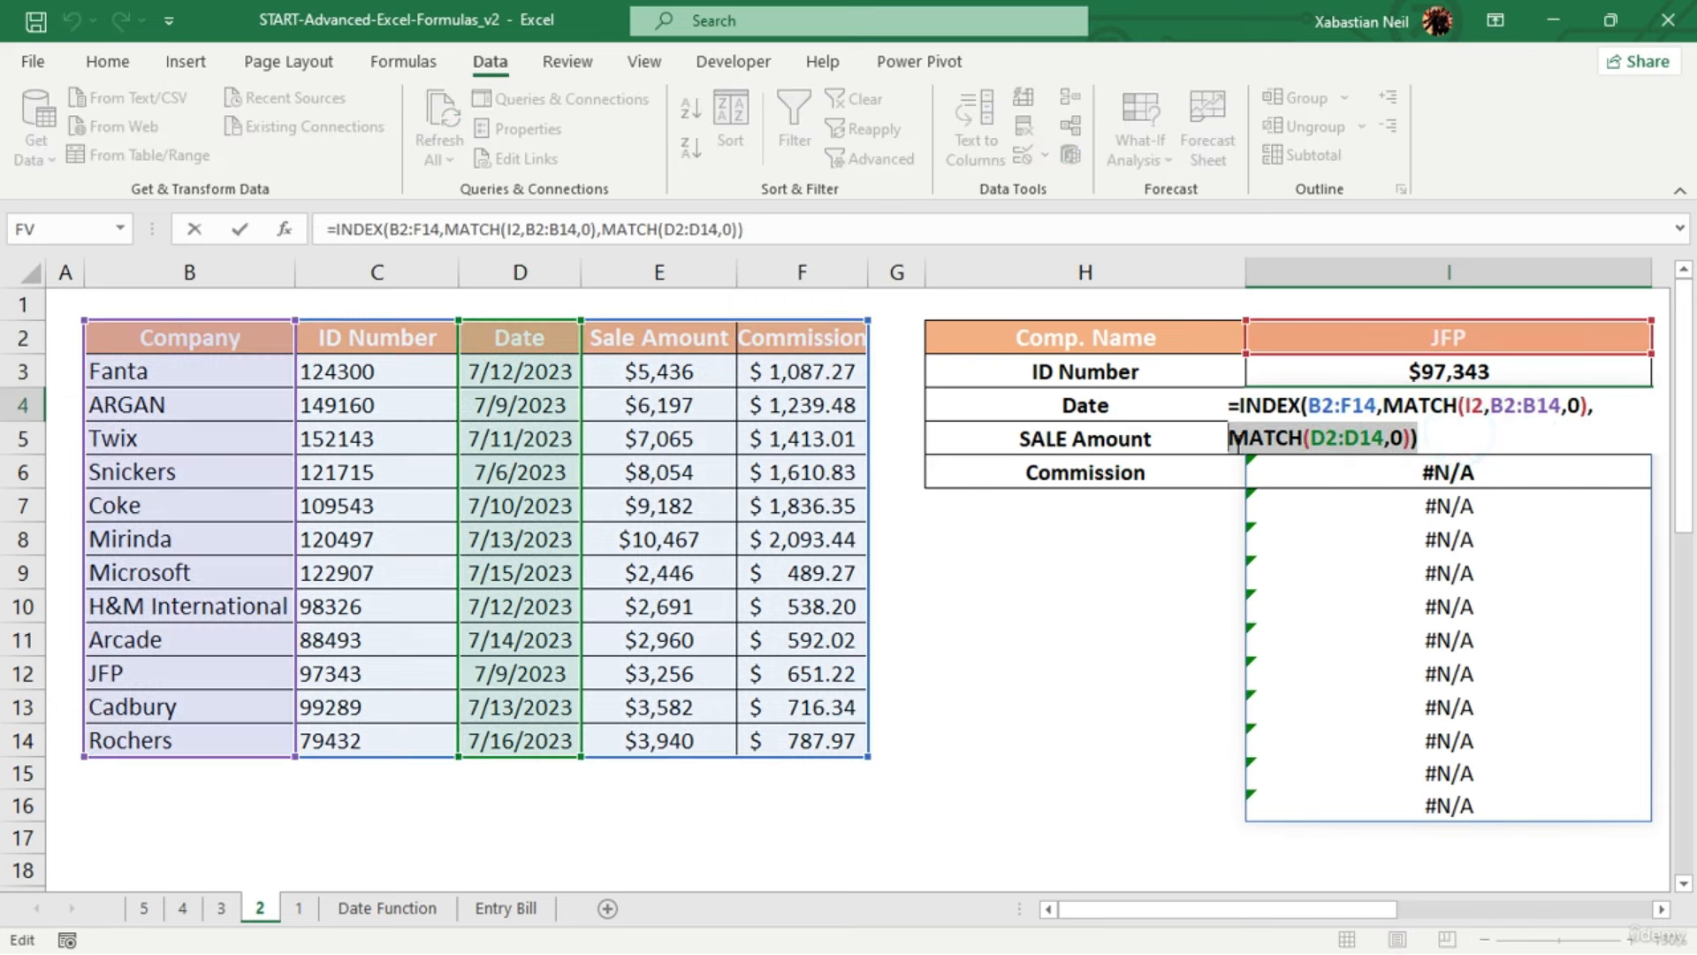
key(BackSpace)
key(BackSpace)
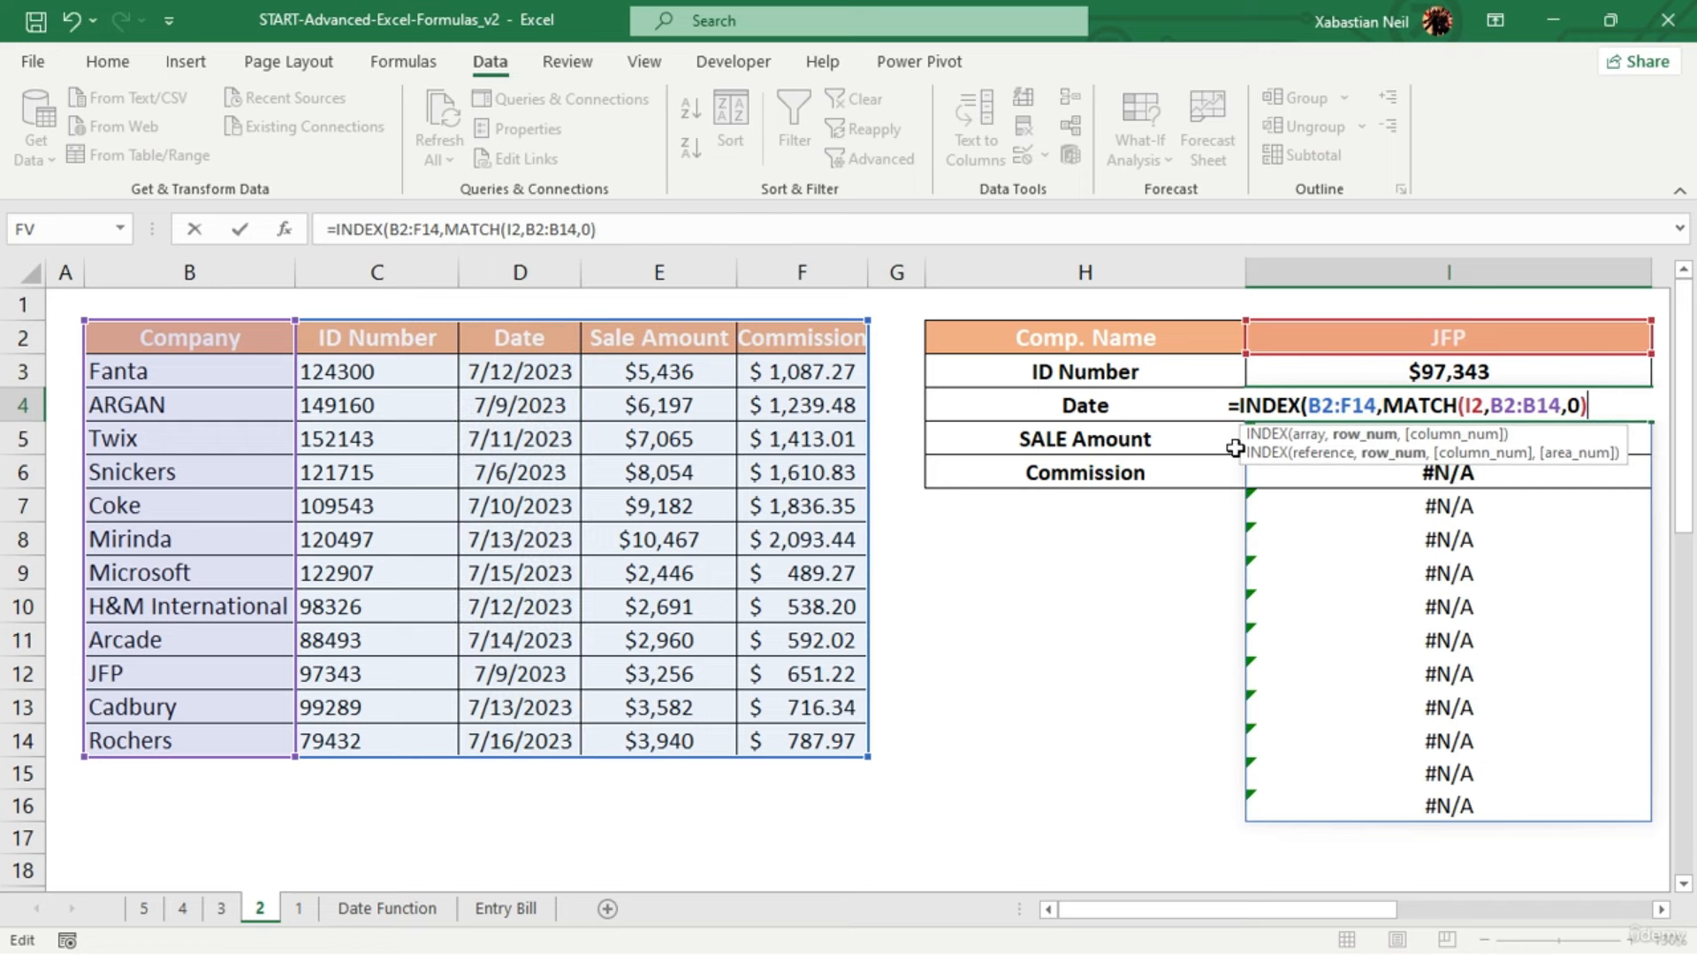
key(Return)
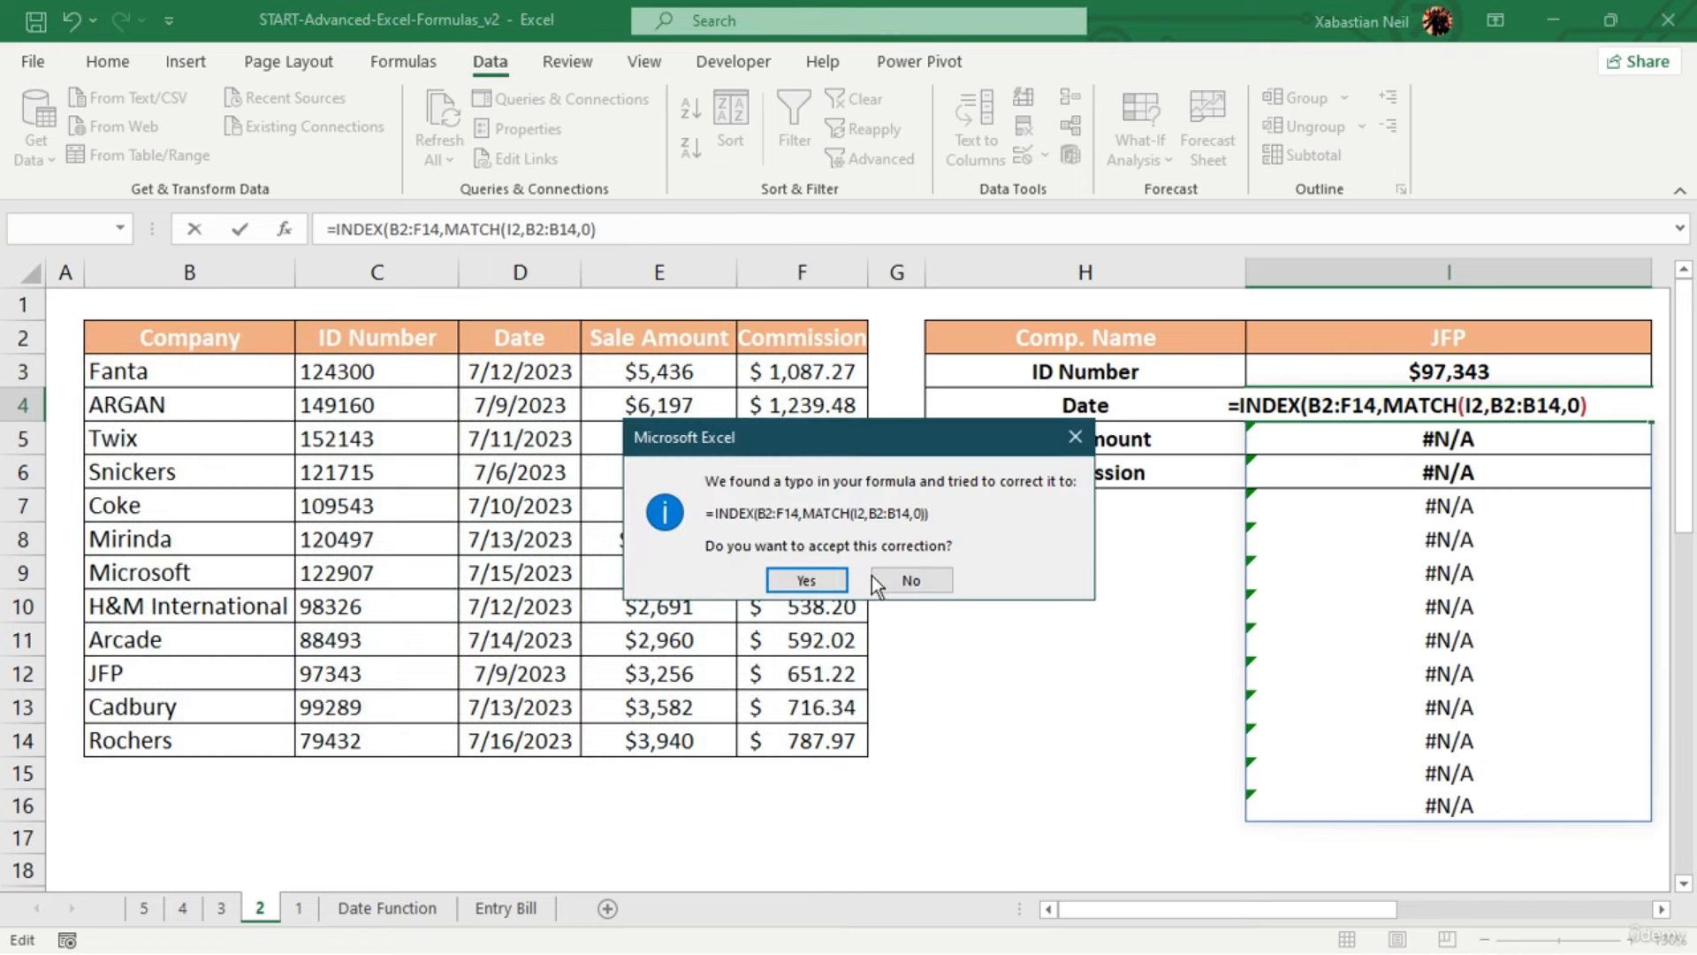
click(908, 576)
click(856, 555)
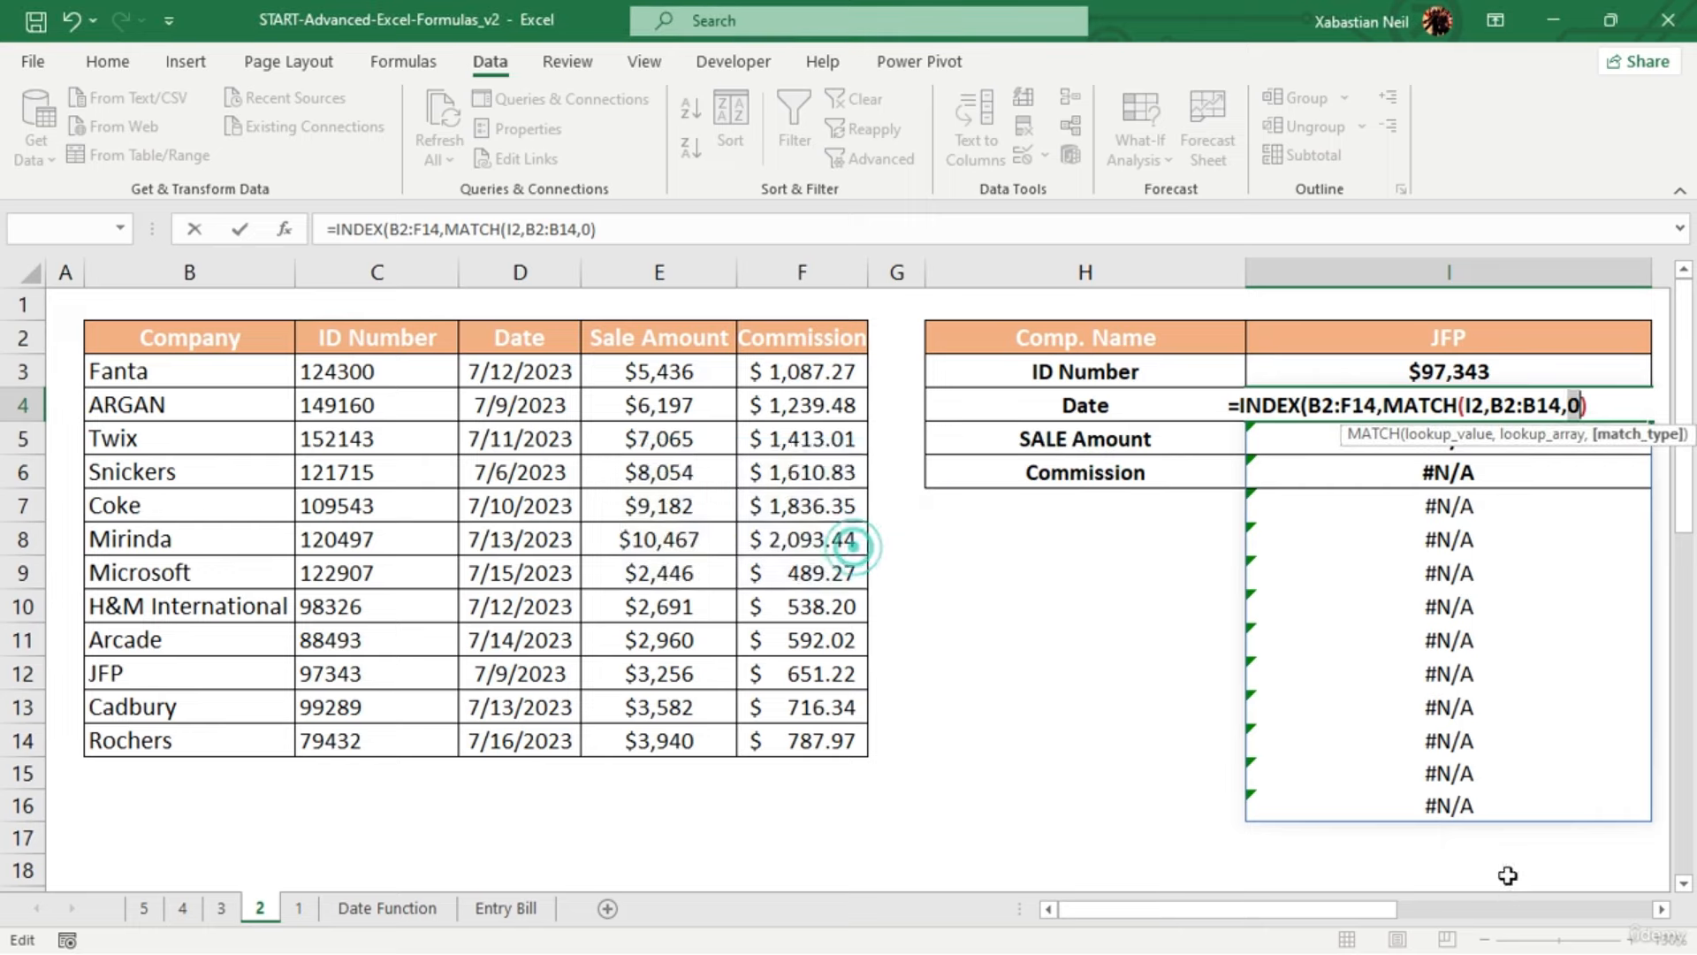
Try entering the I4 formula with the range I5:I1 as its match type, accepting the closing parenthesis correction
drag(1496, 843, 1469, 455)
key(BackSpace)
key(Return)
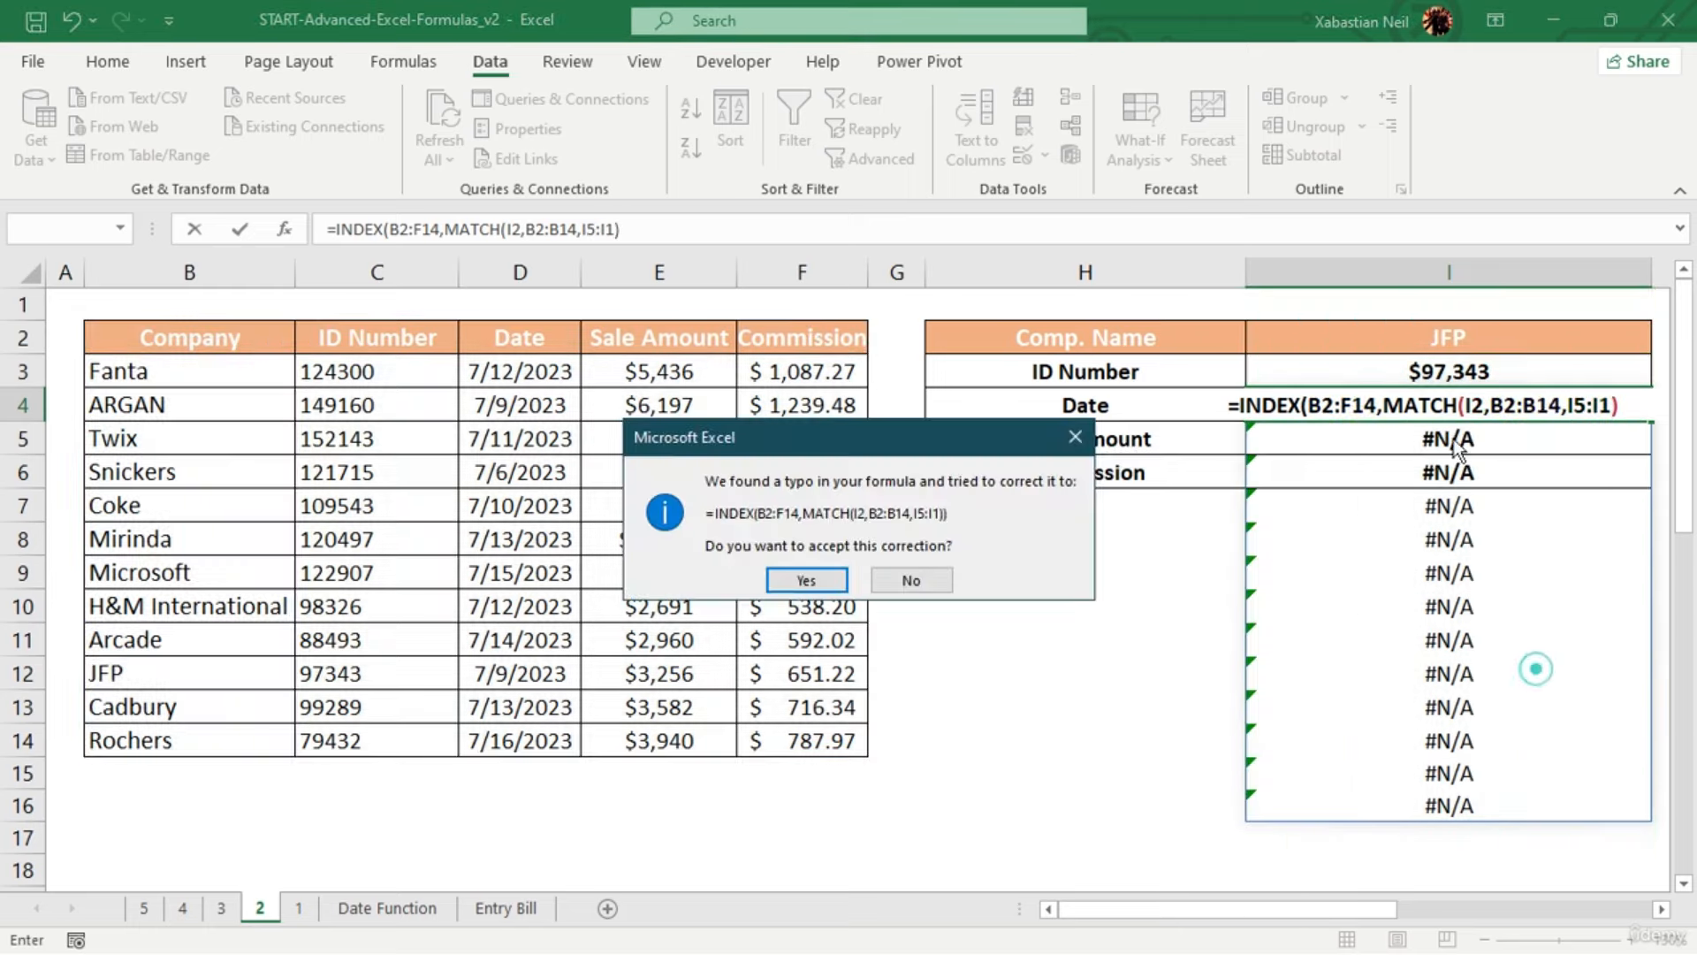
click(838, 575)
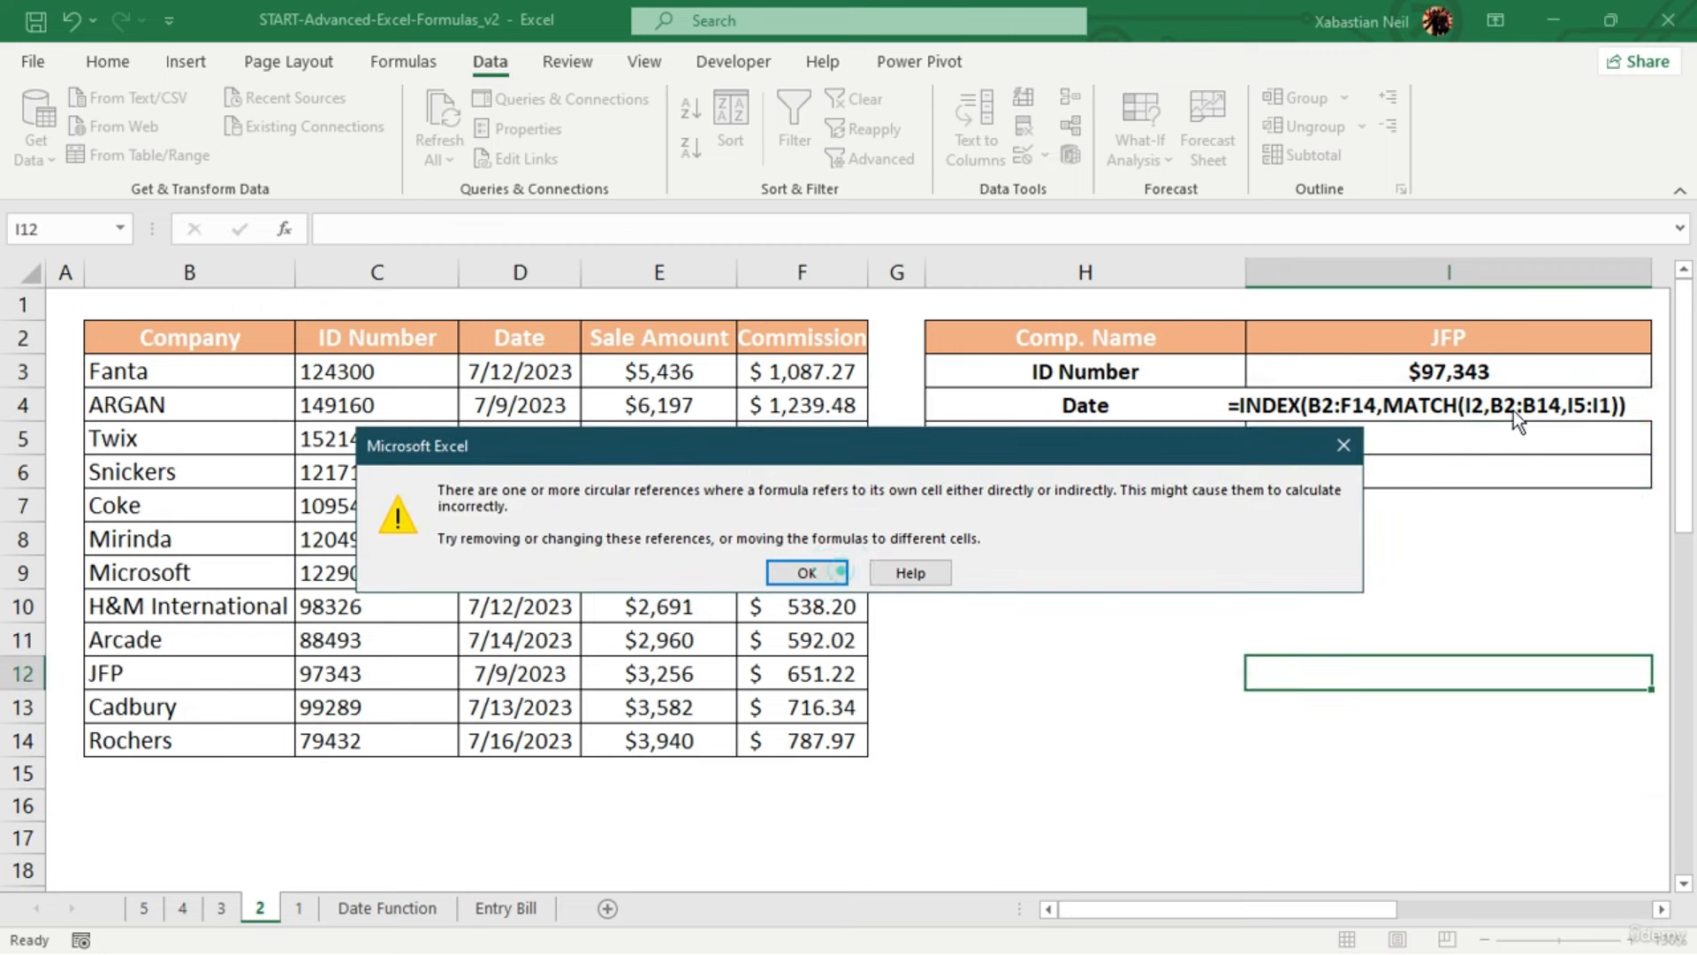
click(807, 573)
click(1521, 439)
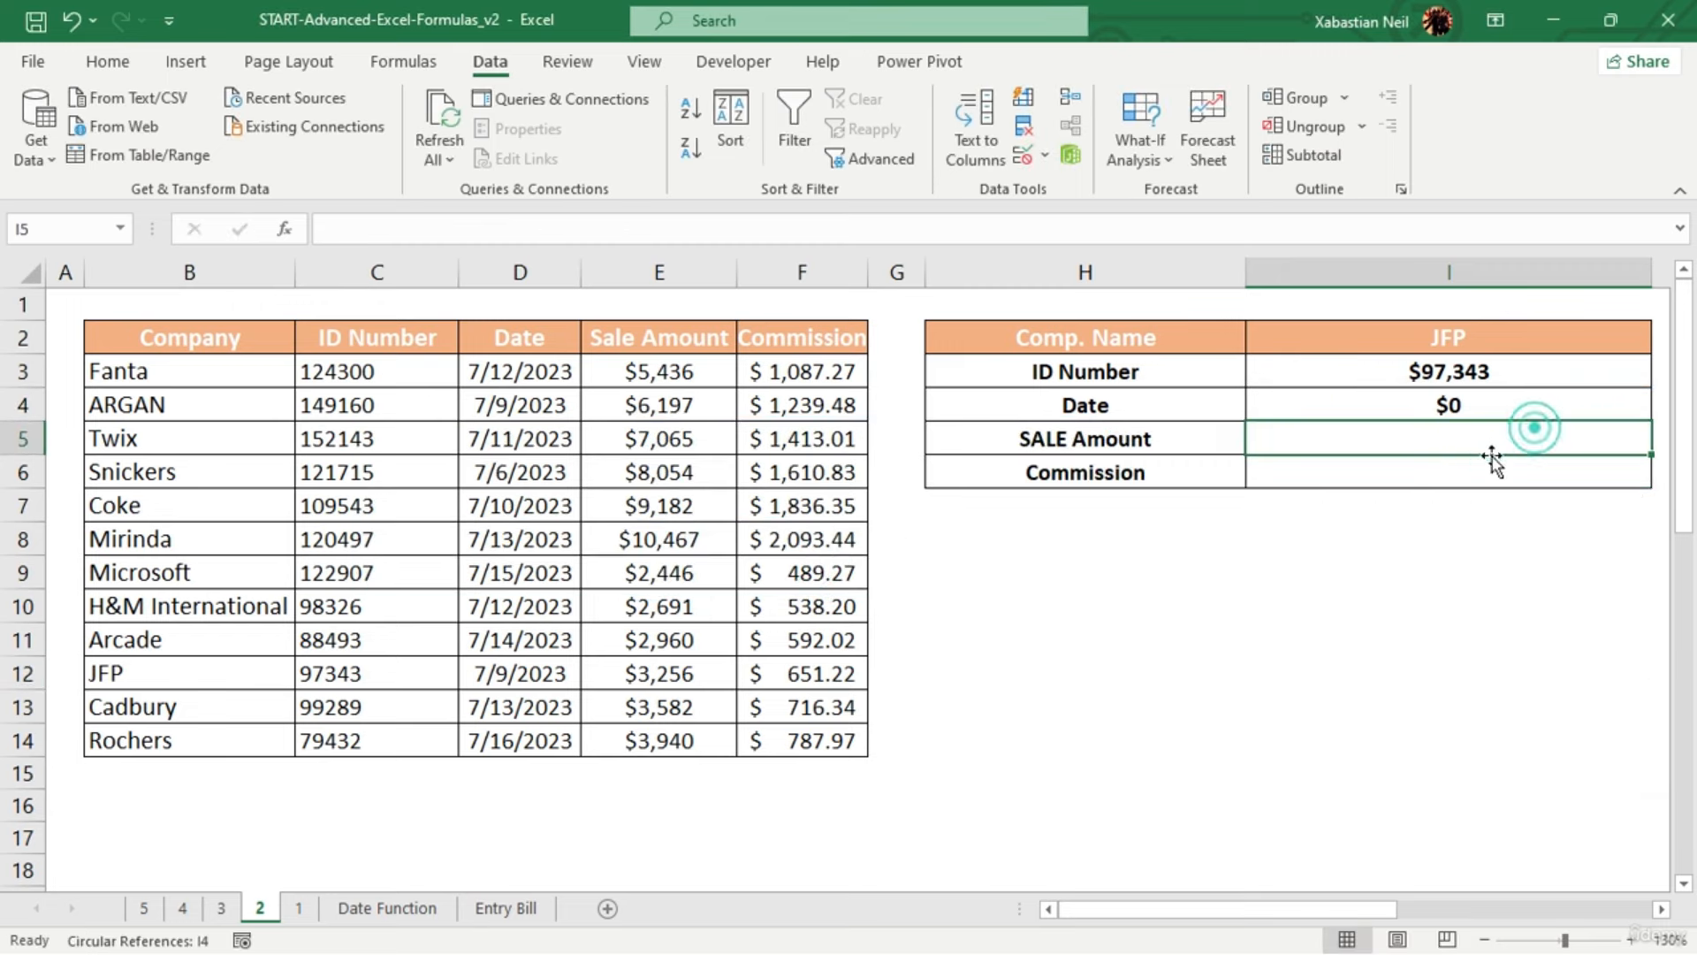
Clear the formula in I4 and start a new INDEX formula with B2:F14 as its array
double_click(1503, 404)
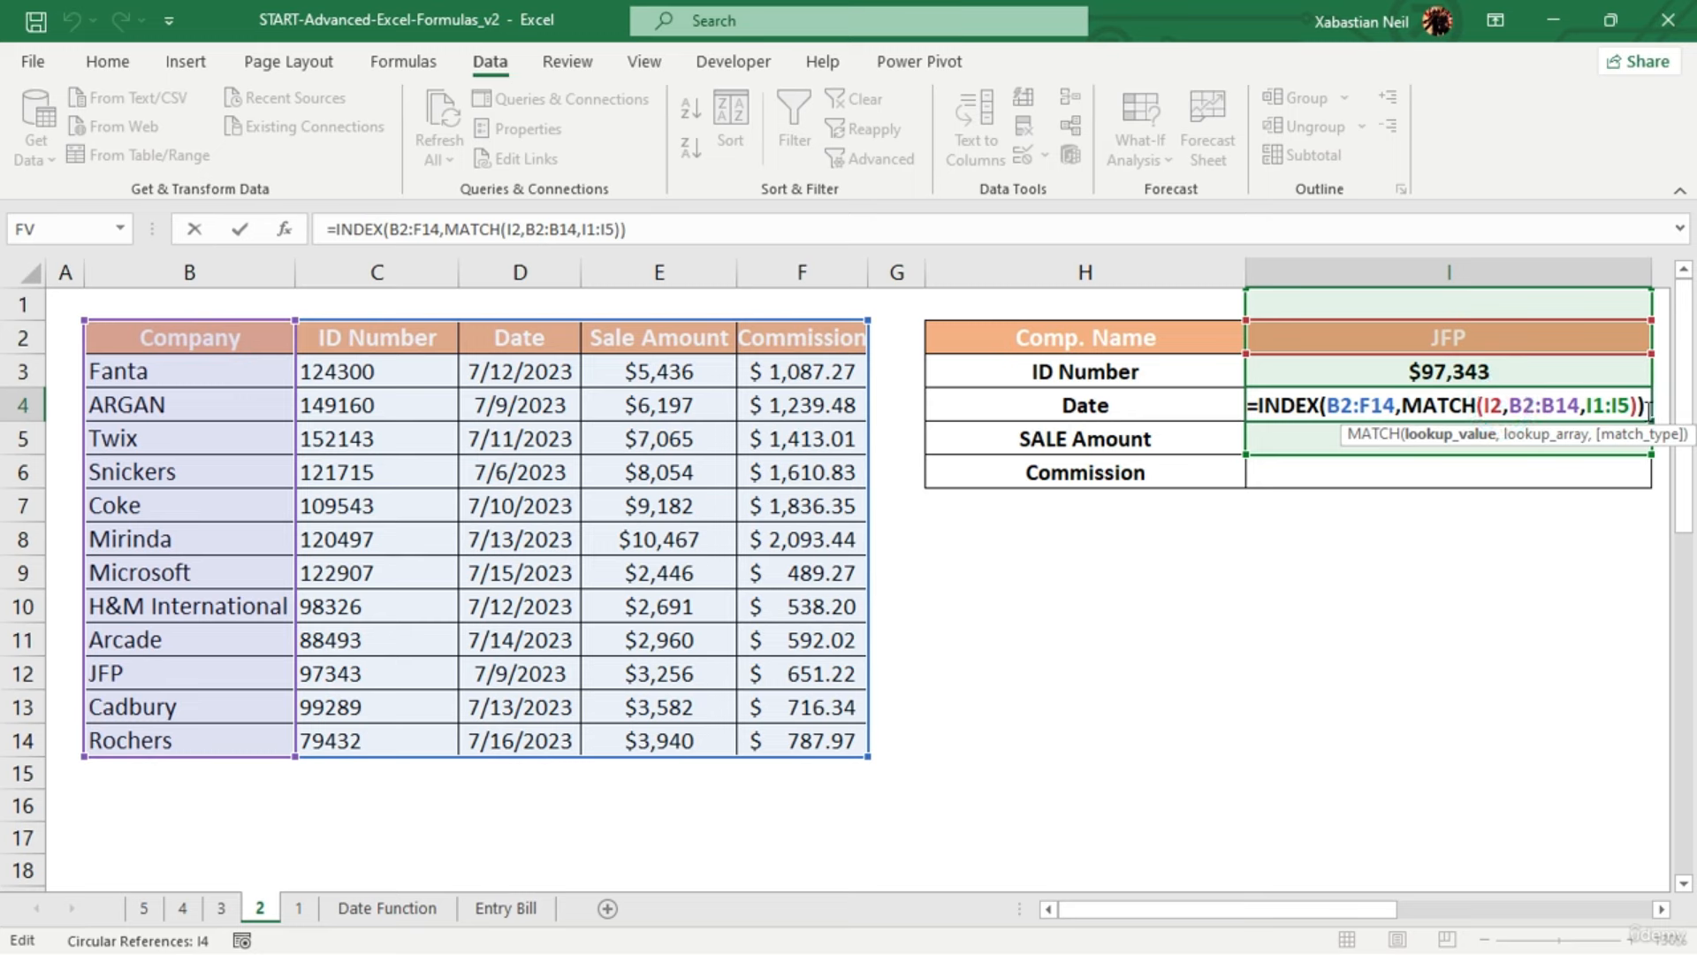
drag(1288, 418, 1249, 428)
key(BackSpace)
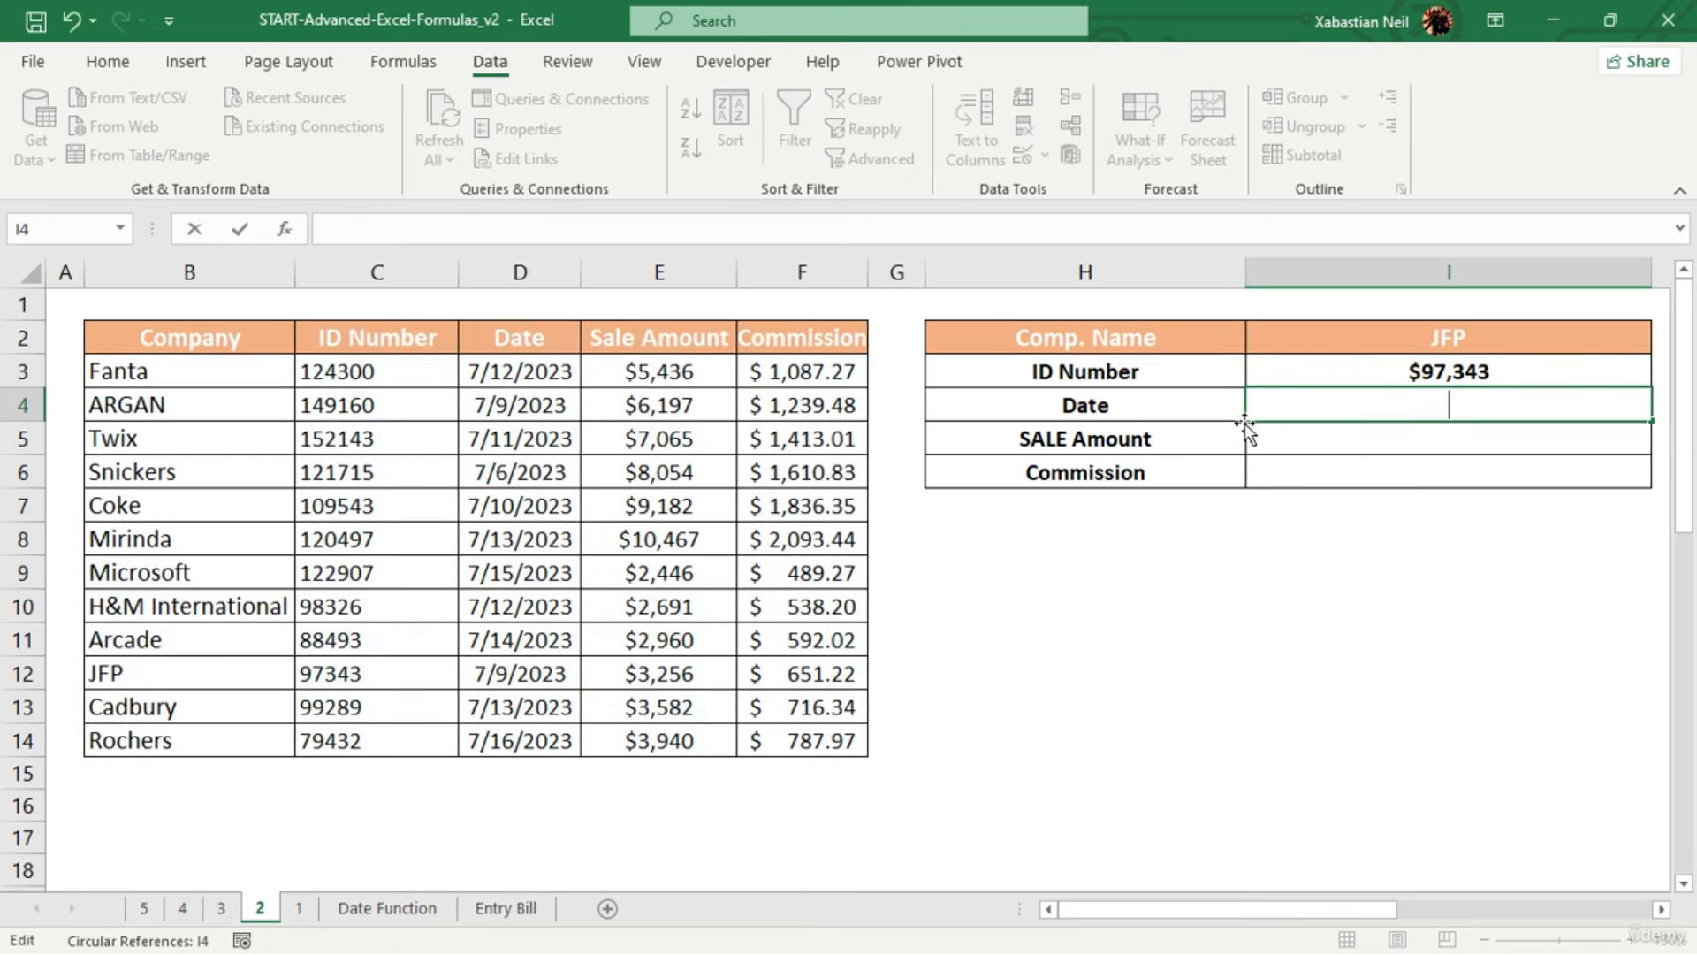
text(=in)
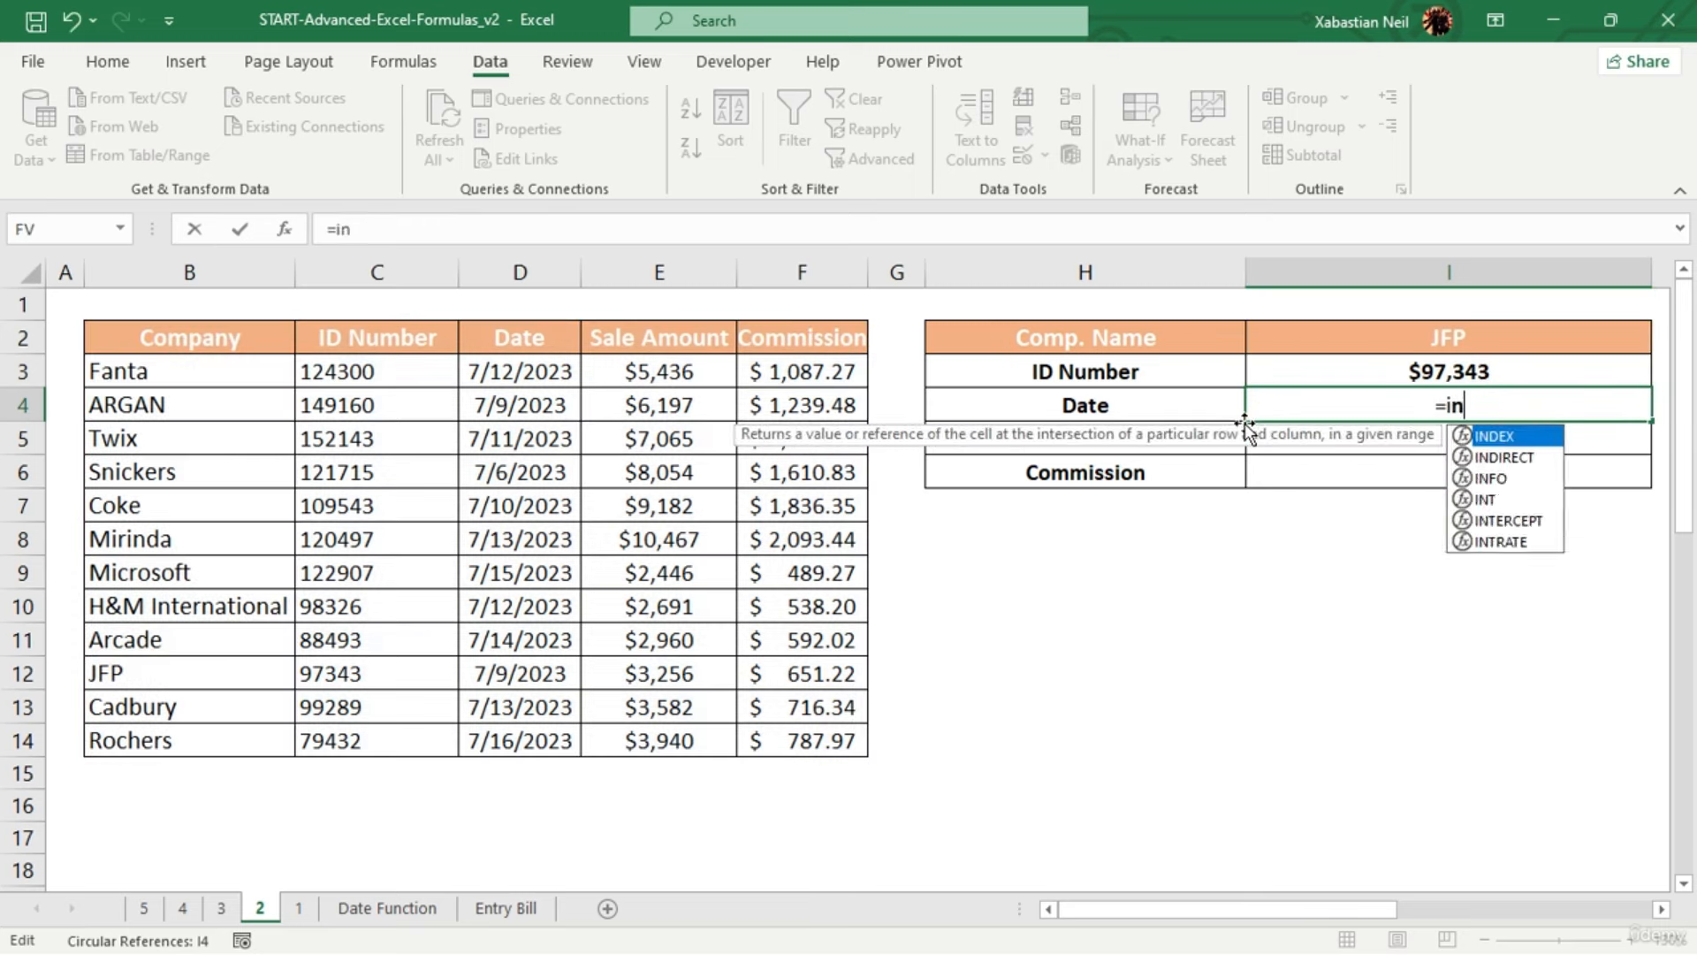
text(dex)
key(Tab)
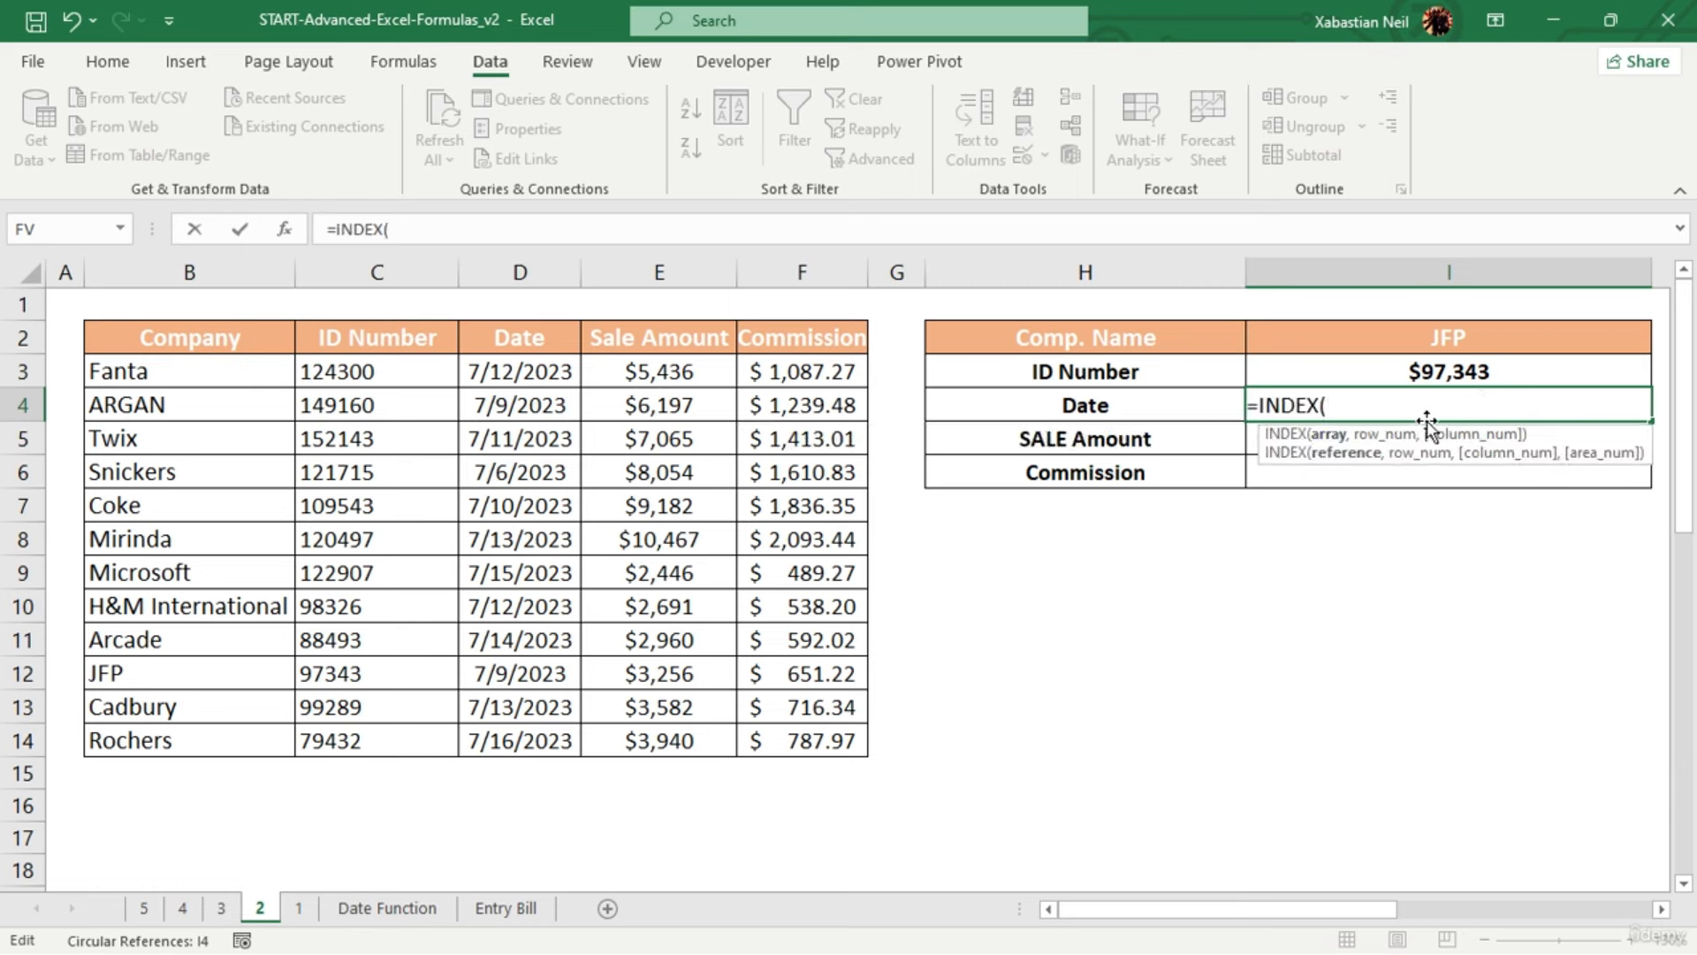
drag(131, 335, 818, 739)
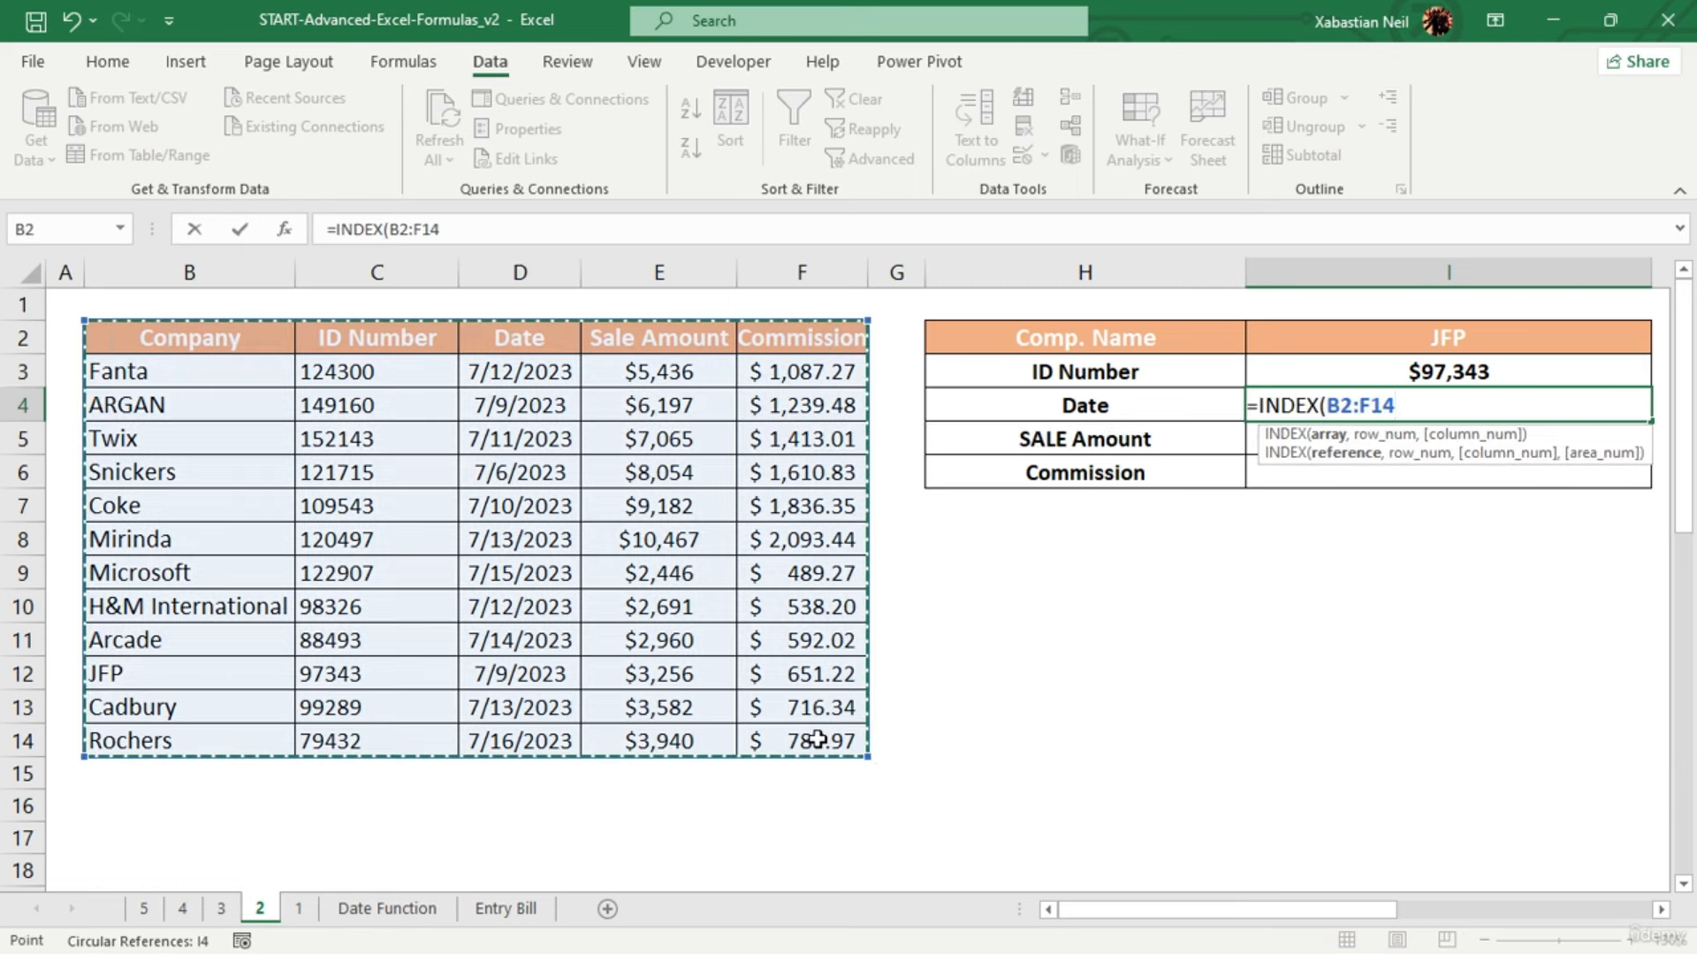
text(,)
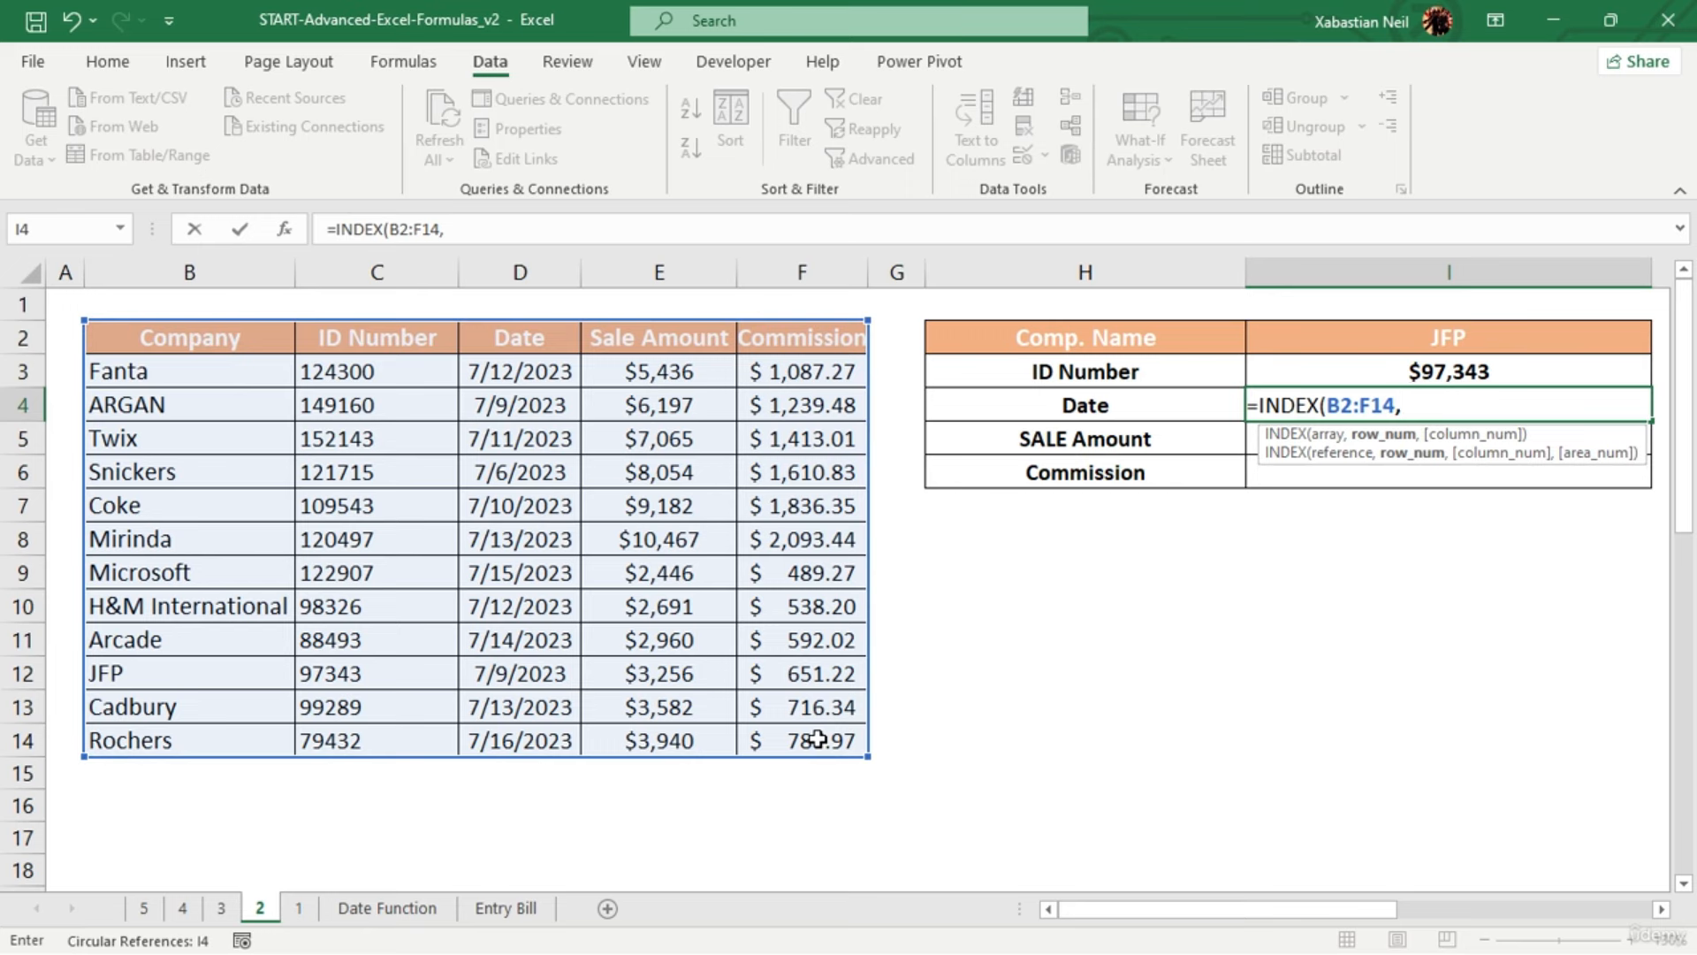
Add MATCH(I2,B2:B14,0) as the row number argument of the INDEX formula in I4
text(match)
key(Tab)
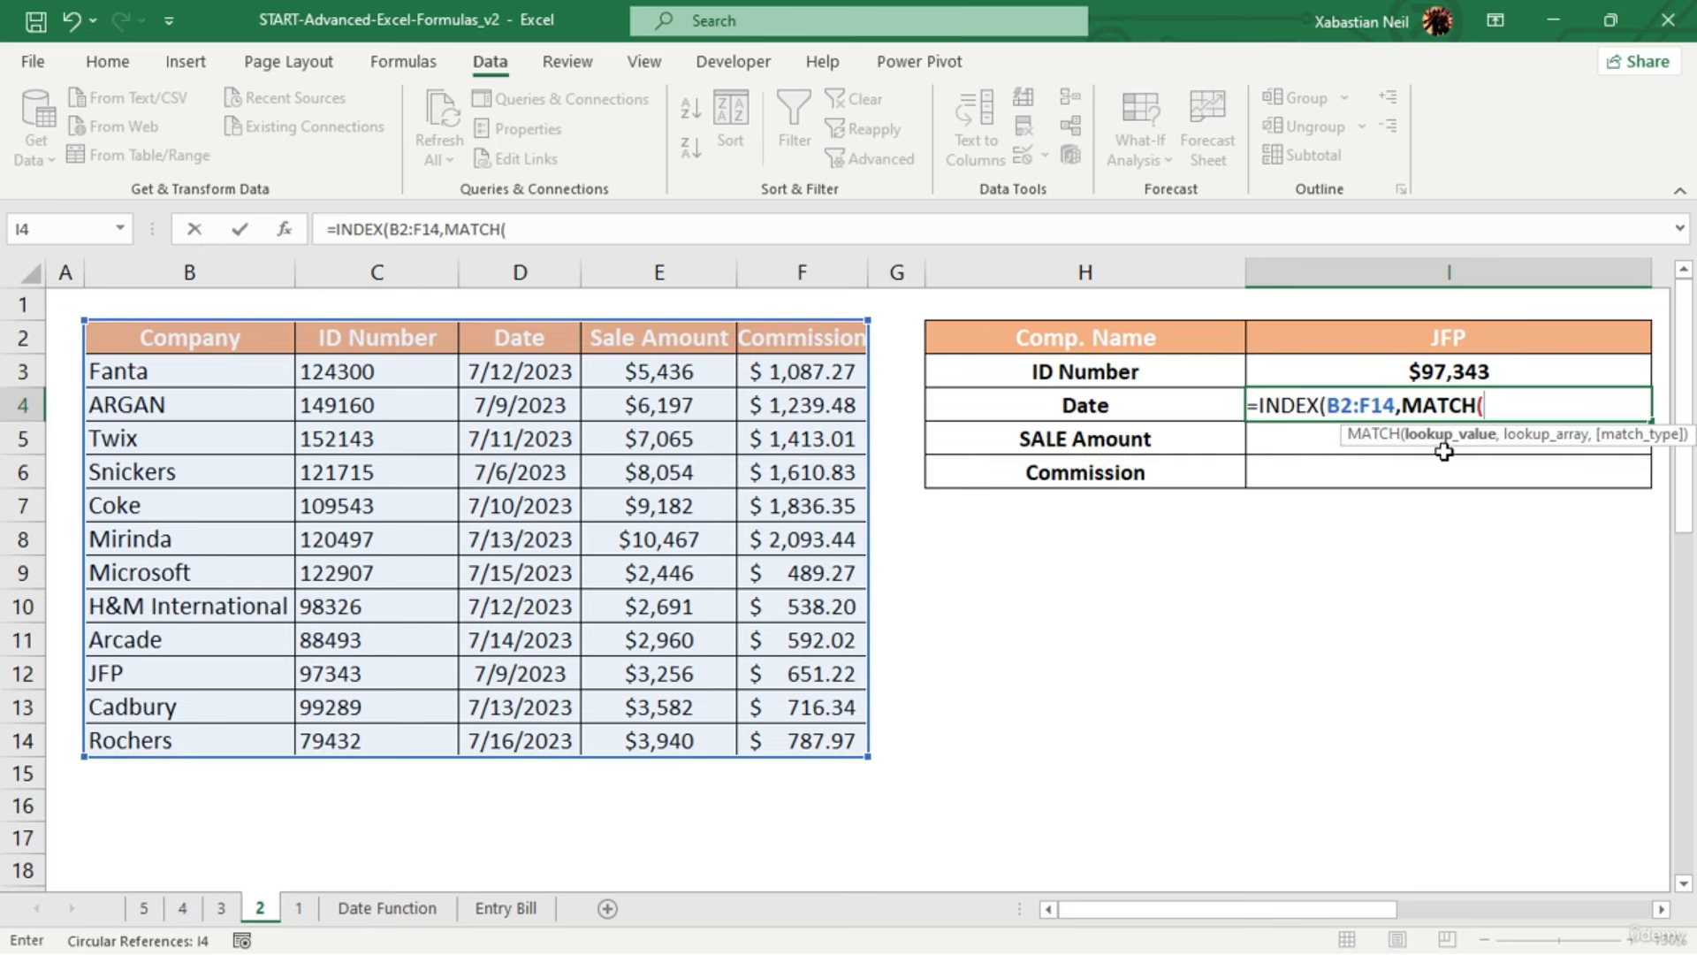
click(1403, 407)
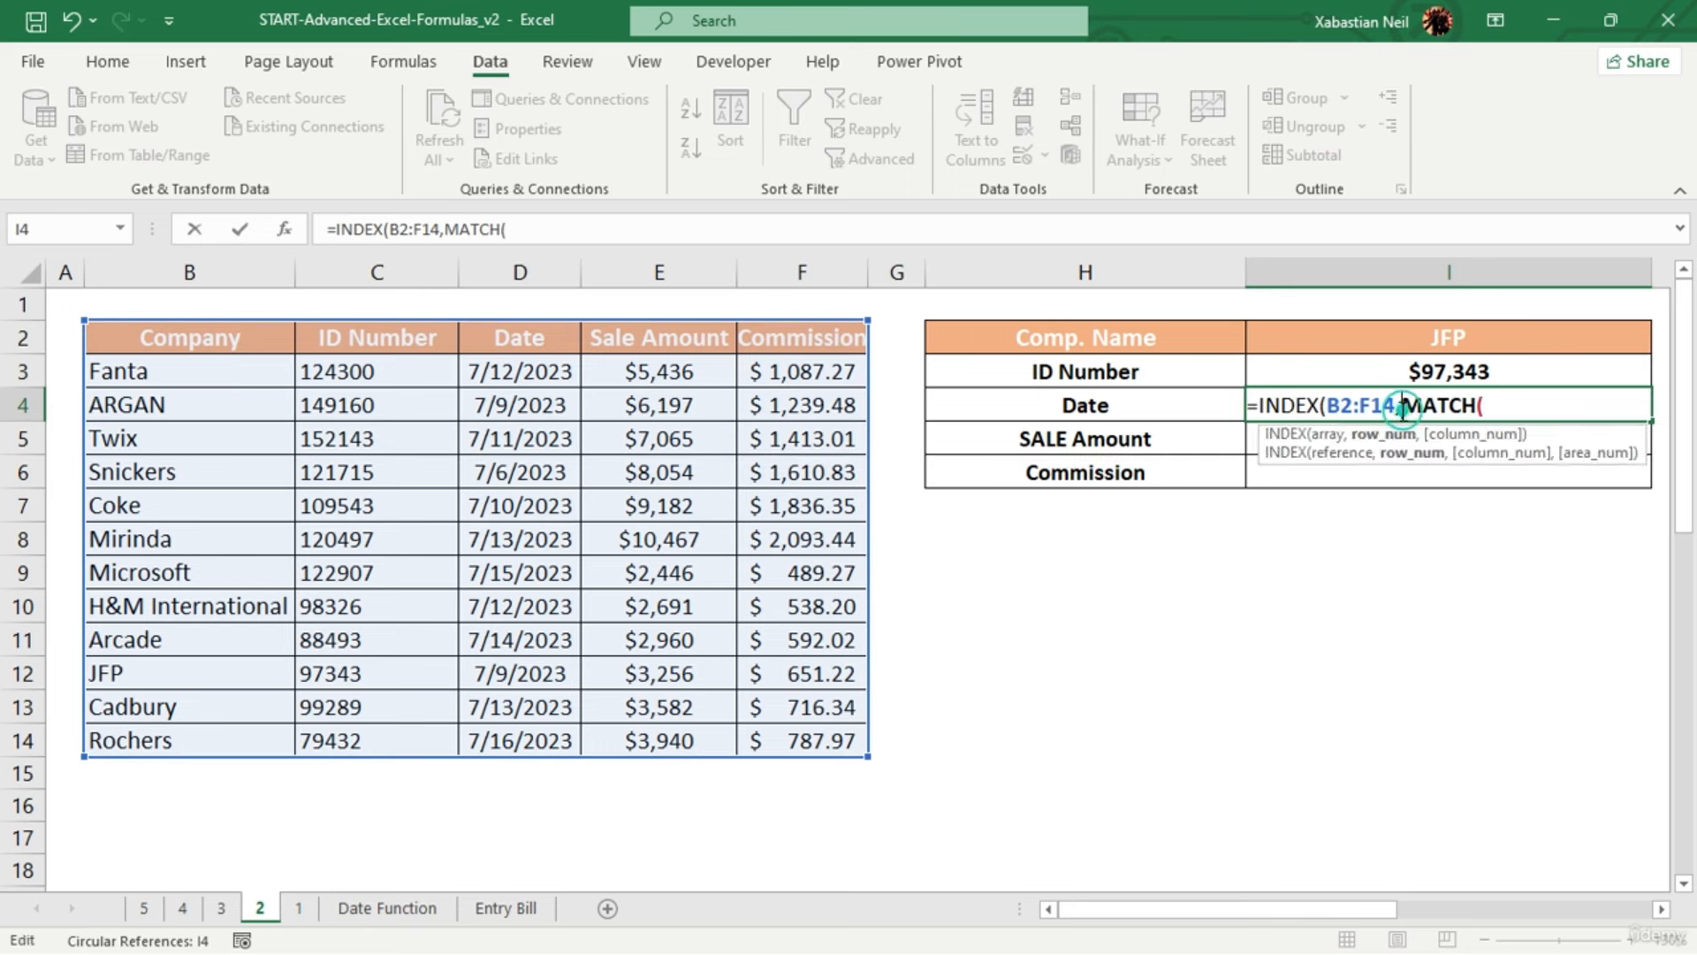
click(1518, 403)
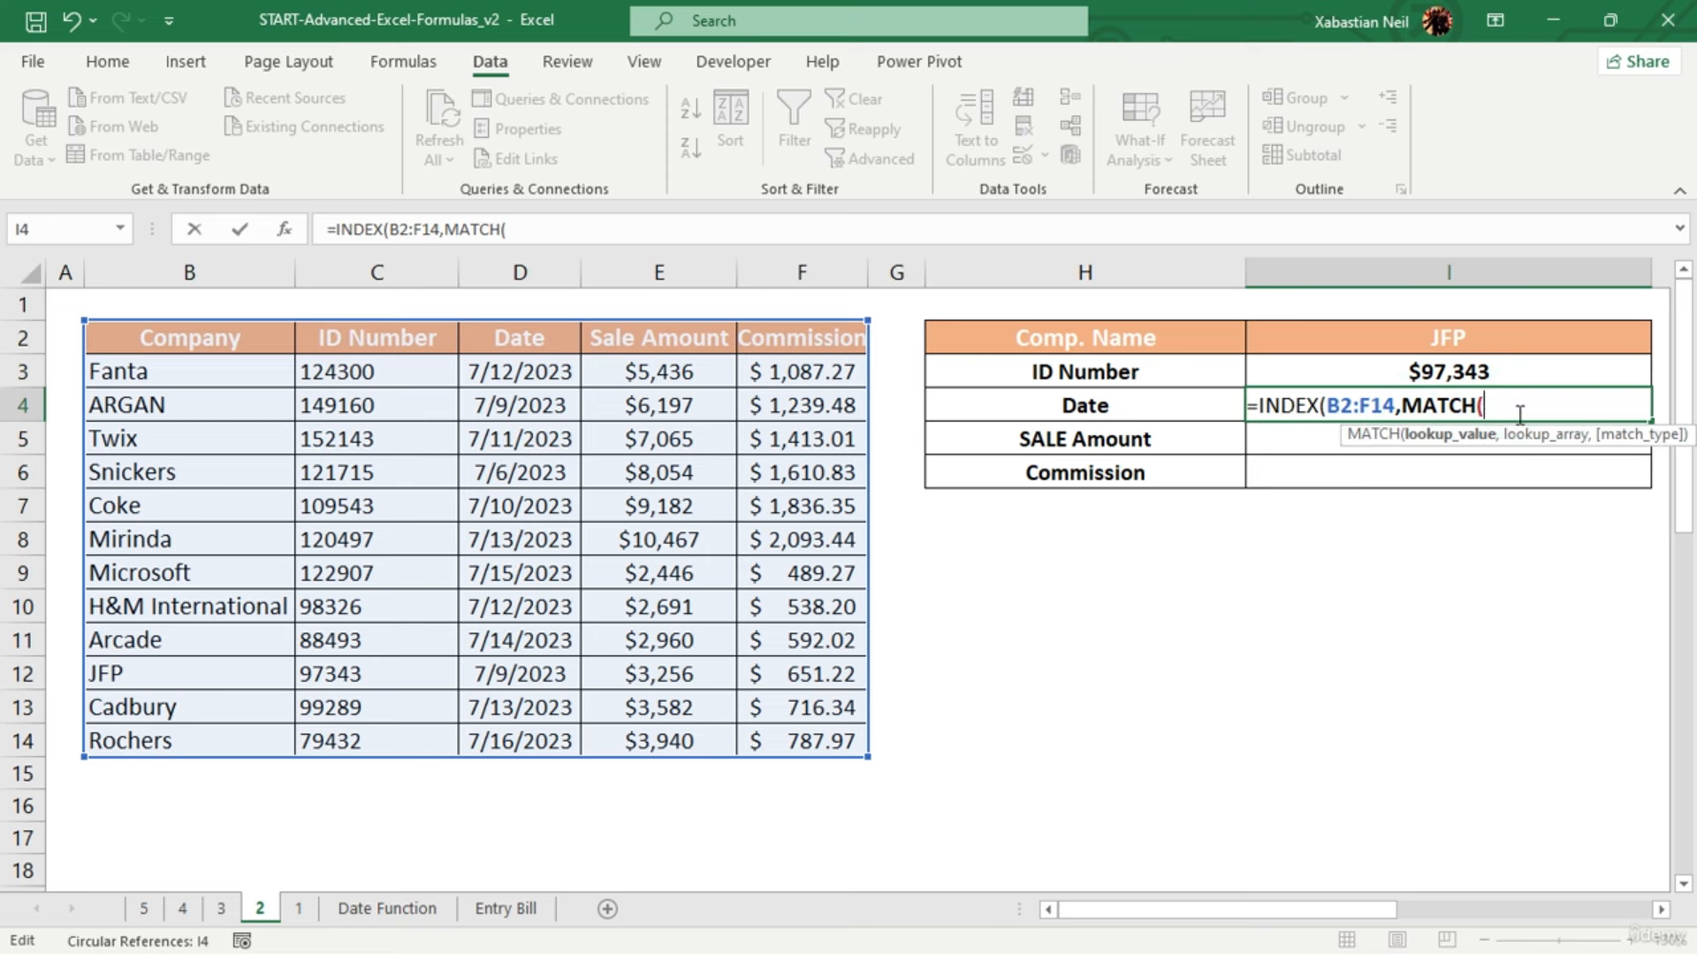
click(1468, 336)
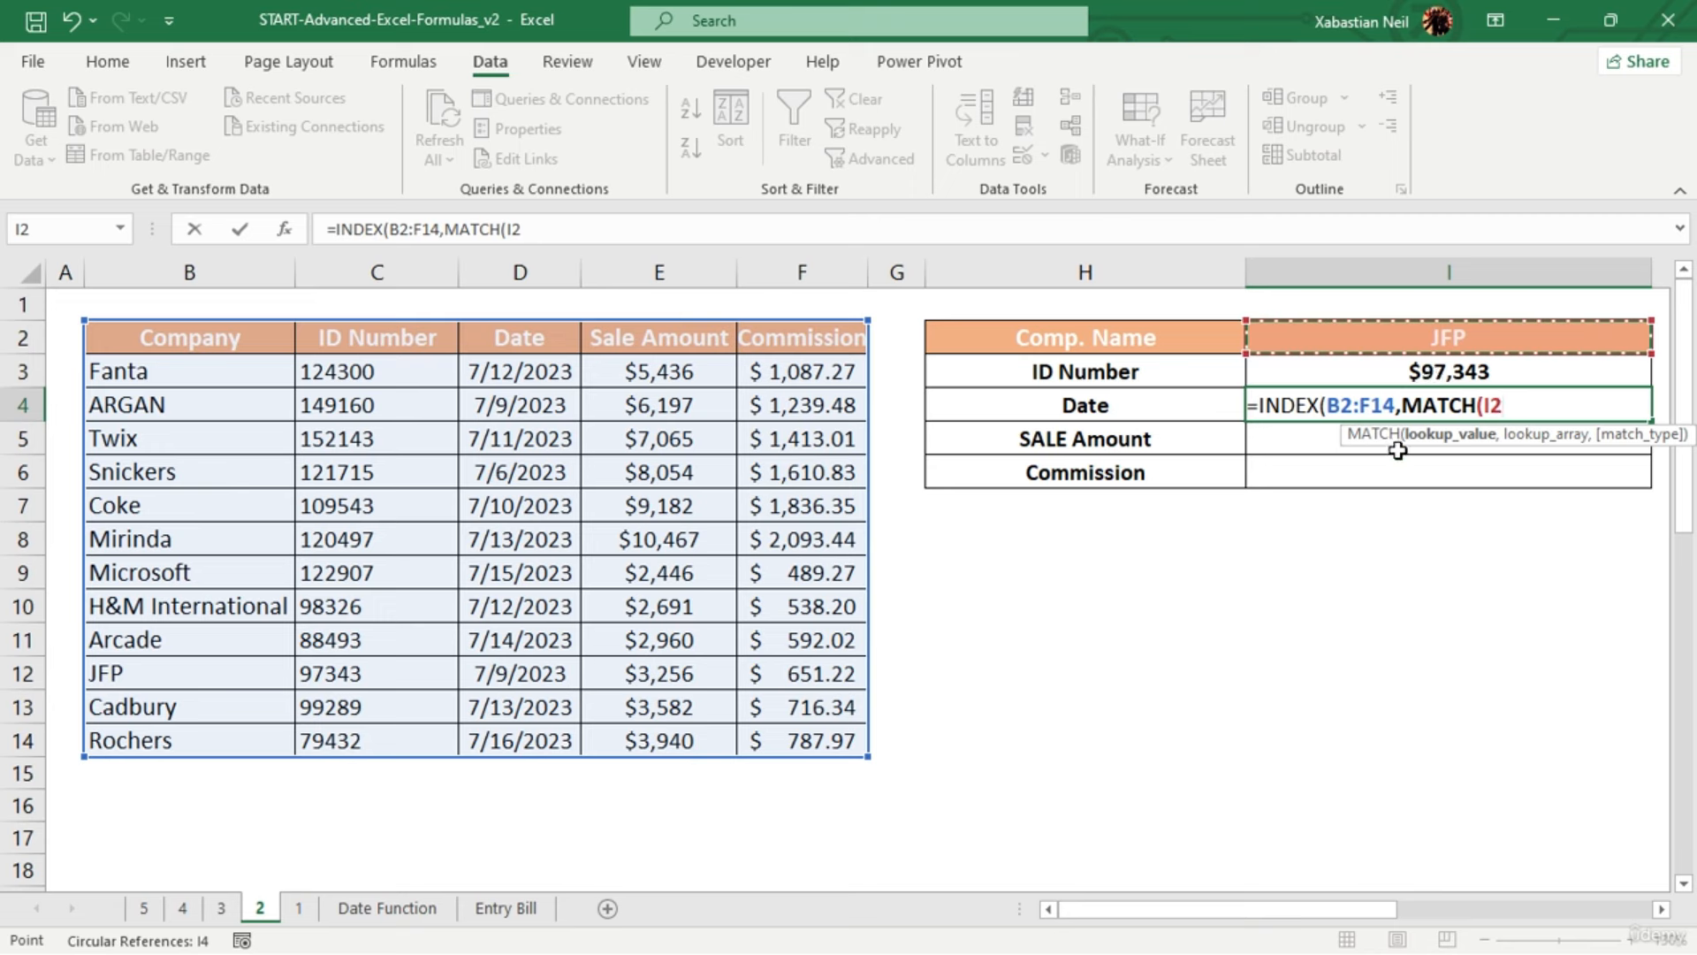
text(,)
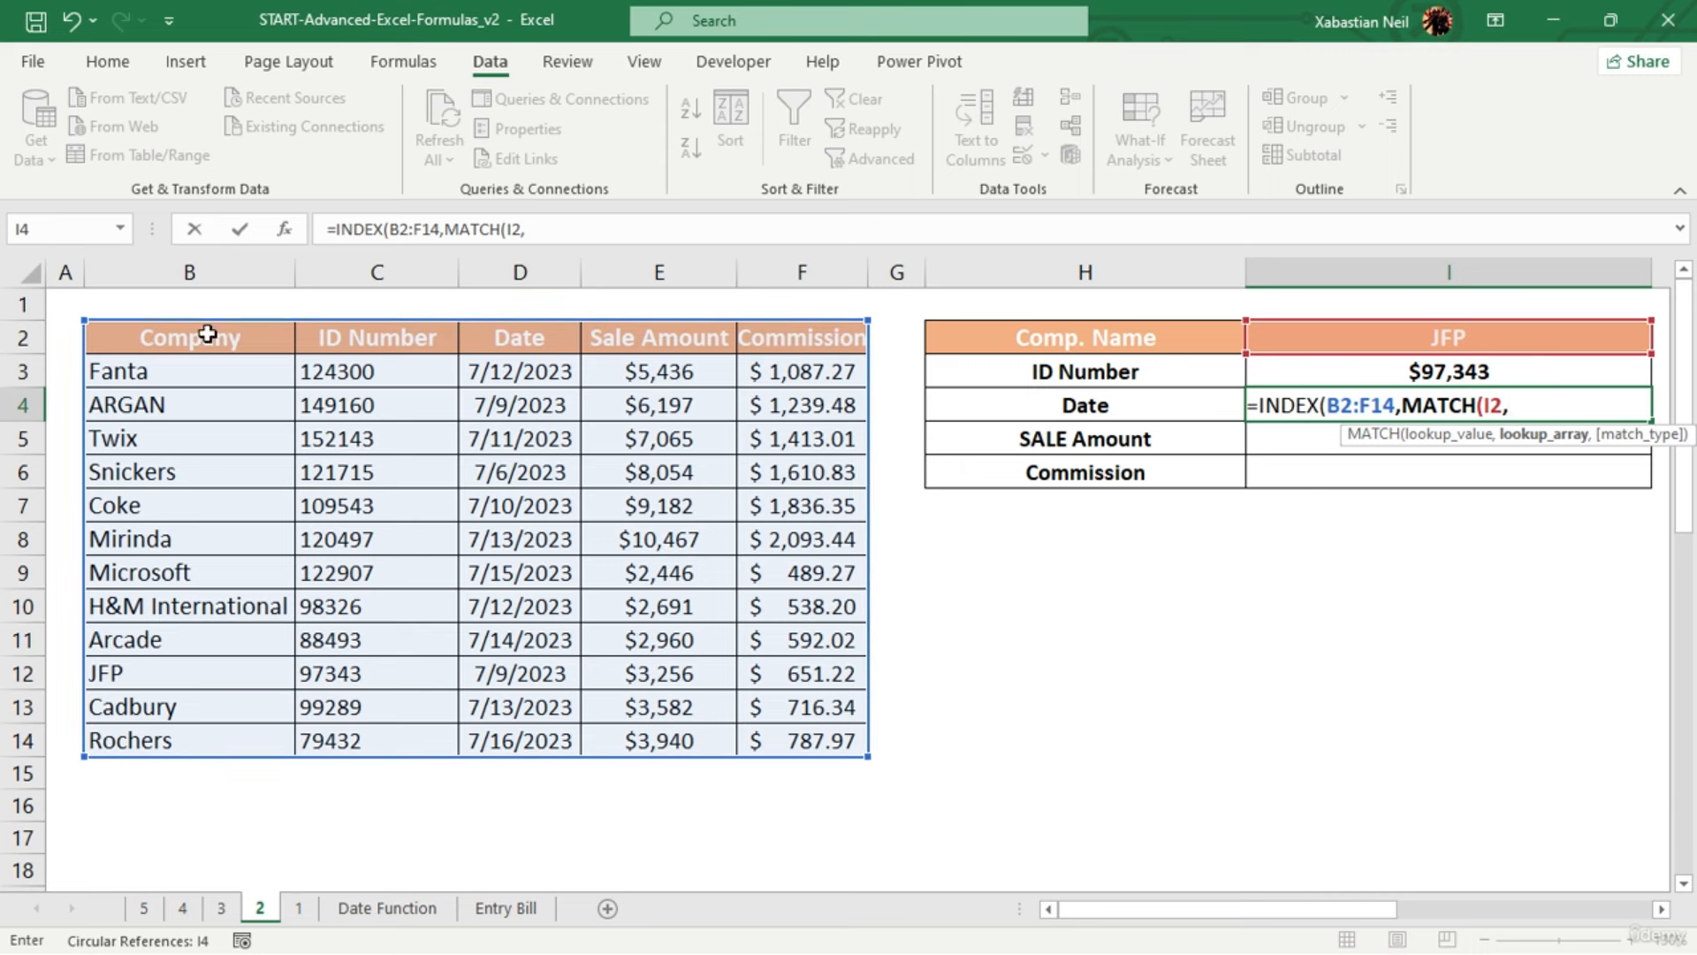
drag(209, 336, 240, 738)
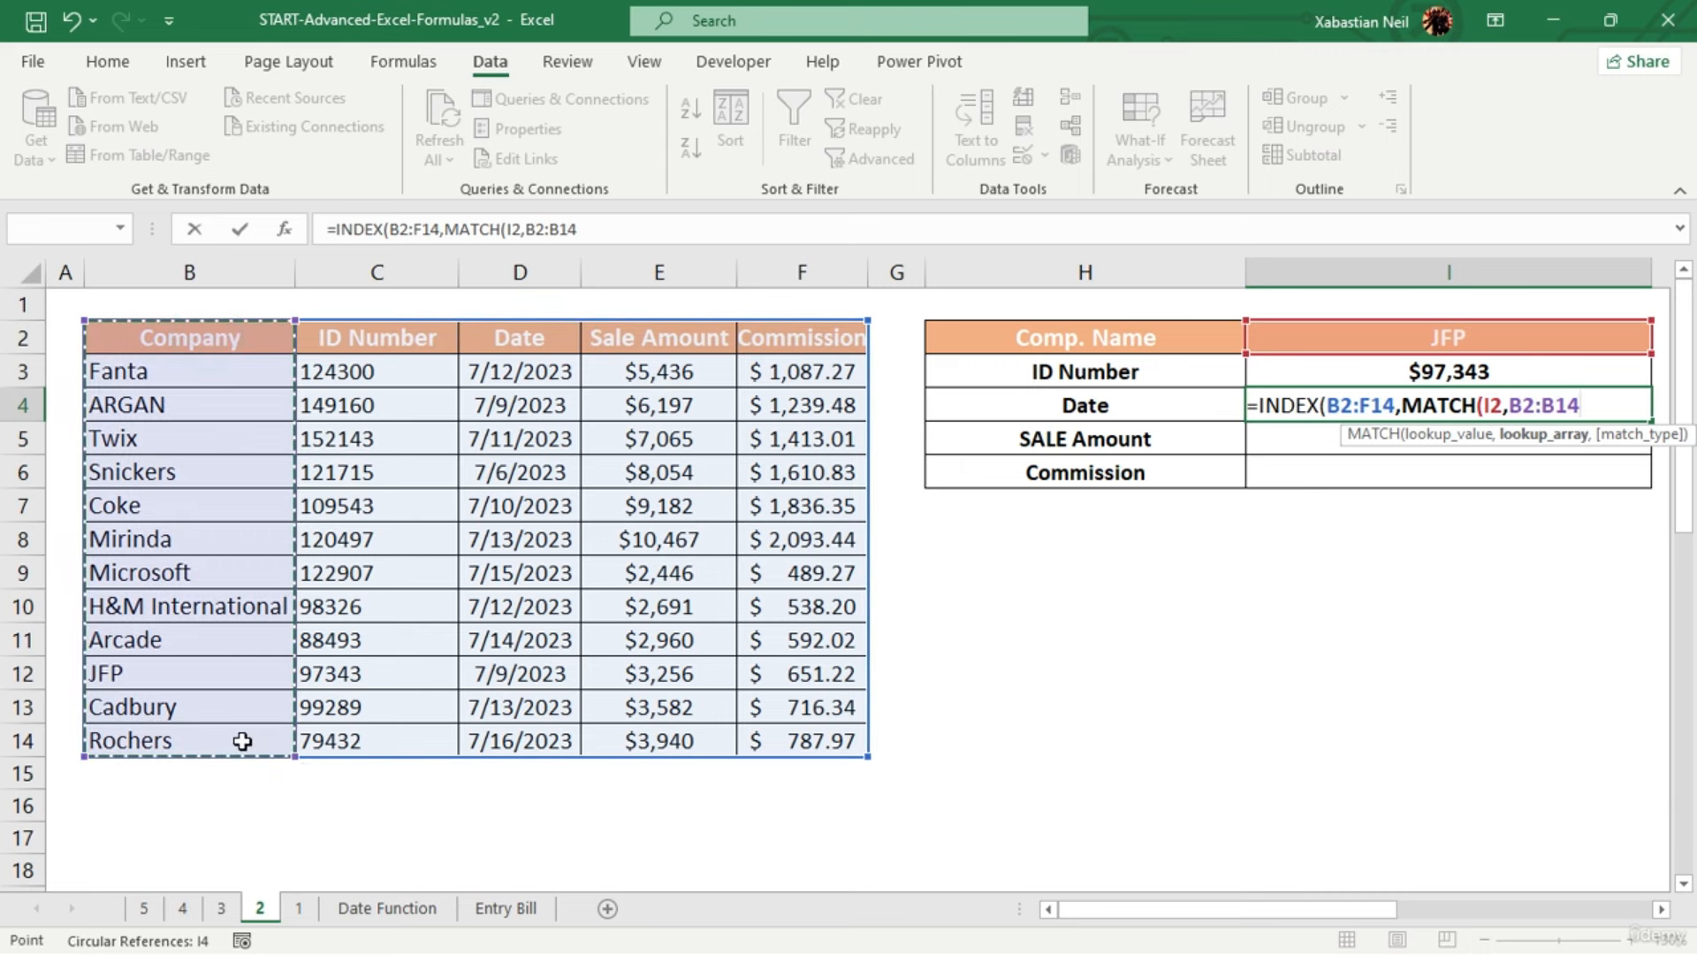
text(,)
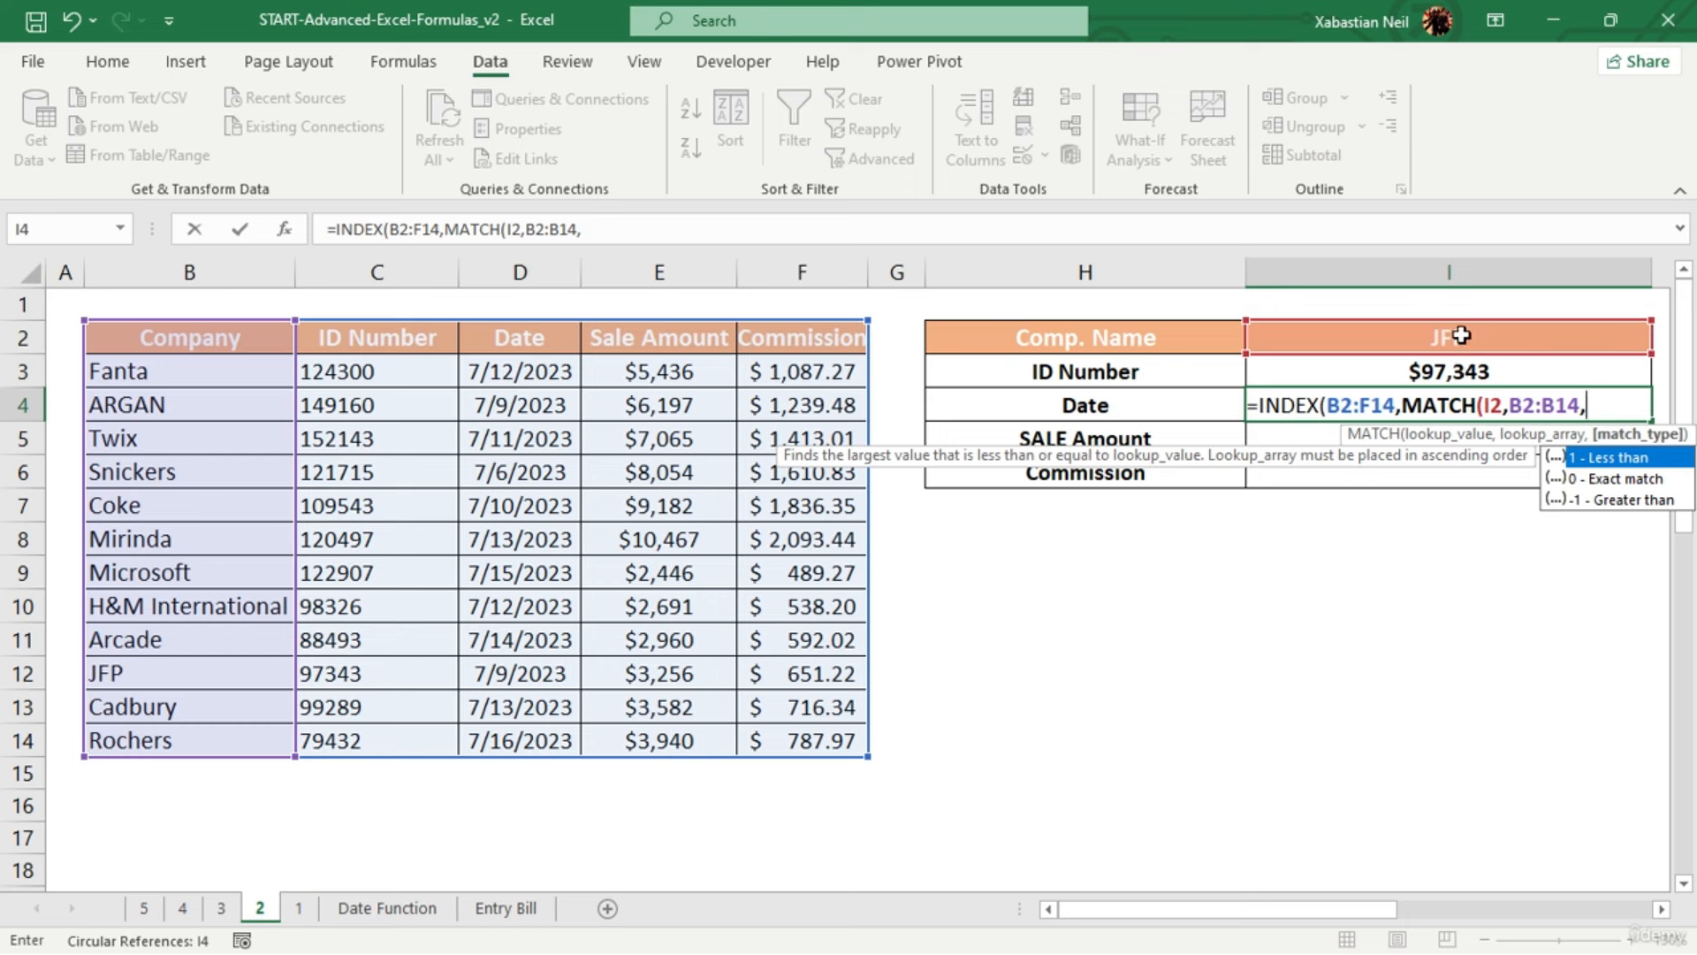
text(0)
text())
Add MATCH(H4,B2:F2,0) as the column number argument in I4, close the INDEX function and enter the formula
text(,match)
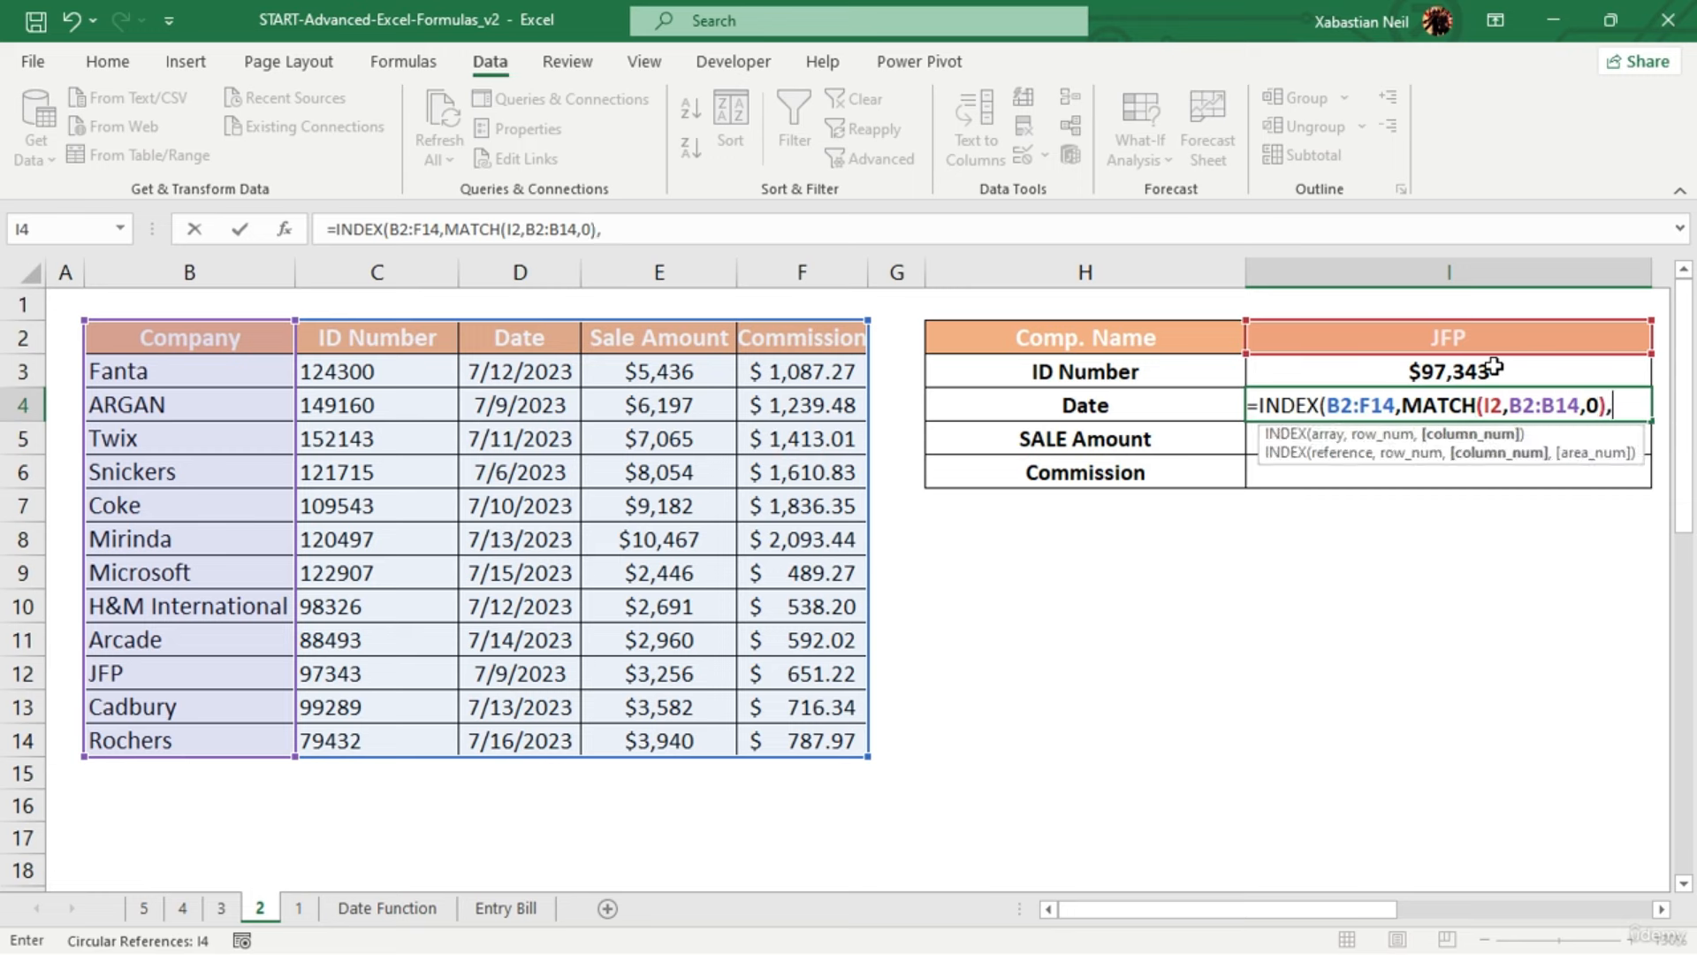
key(Tab)
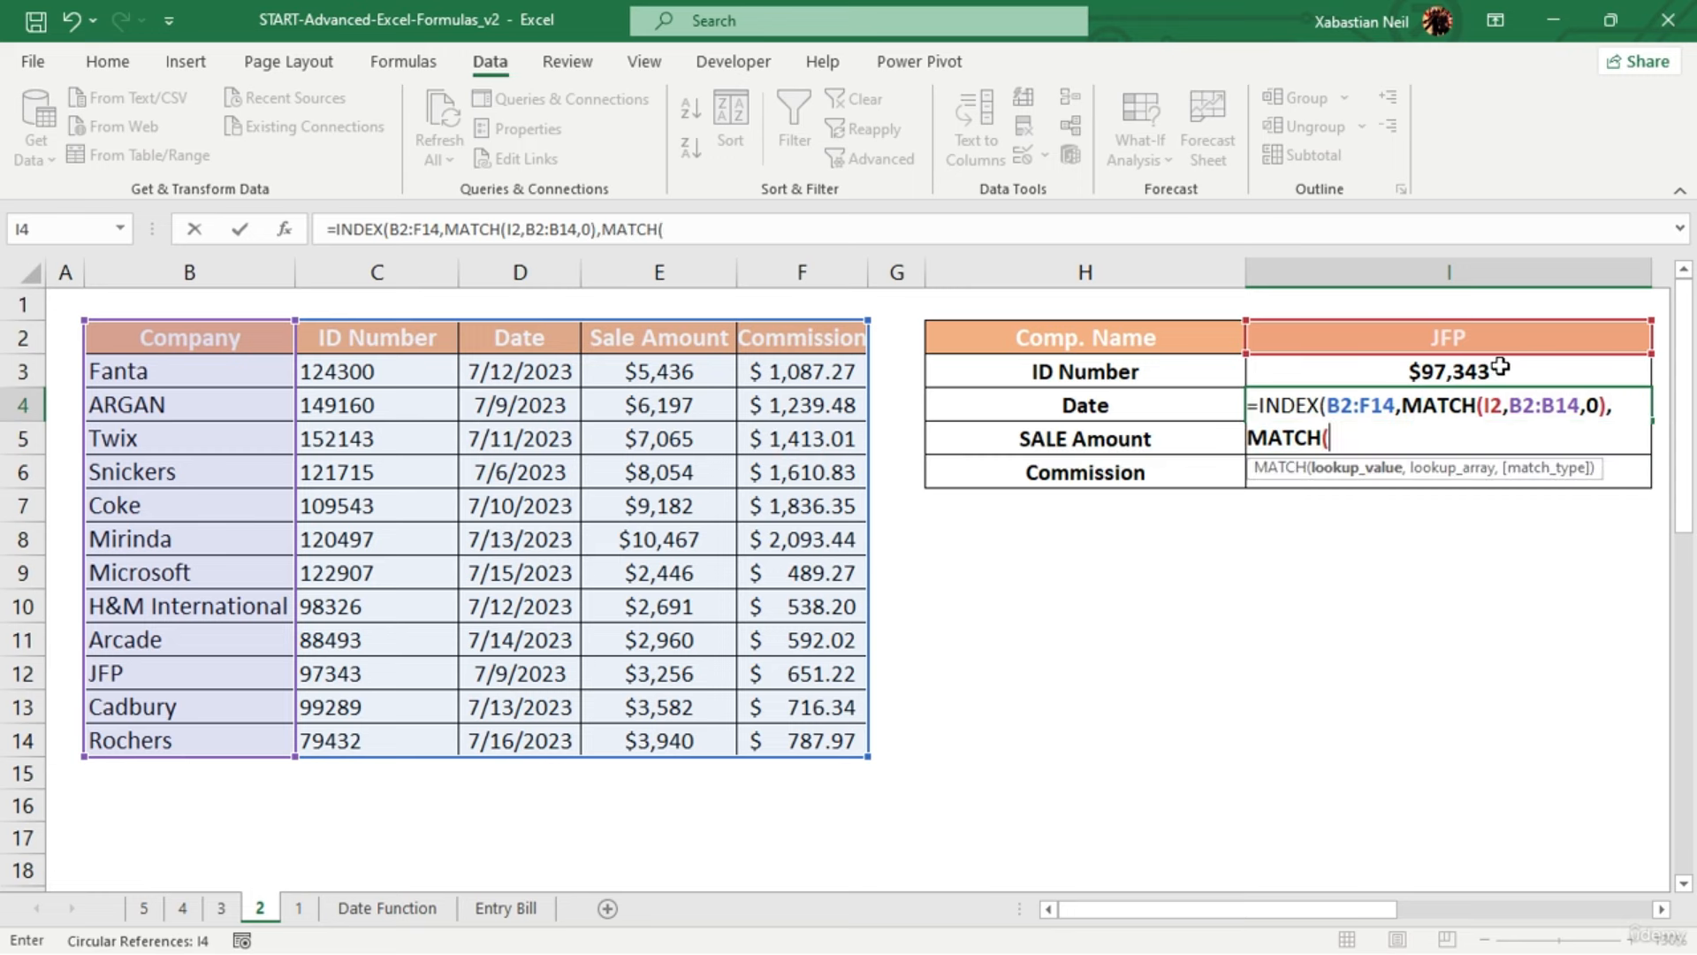
click(1148, 396)
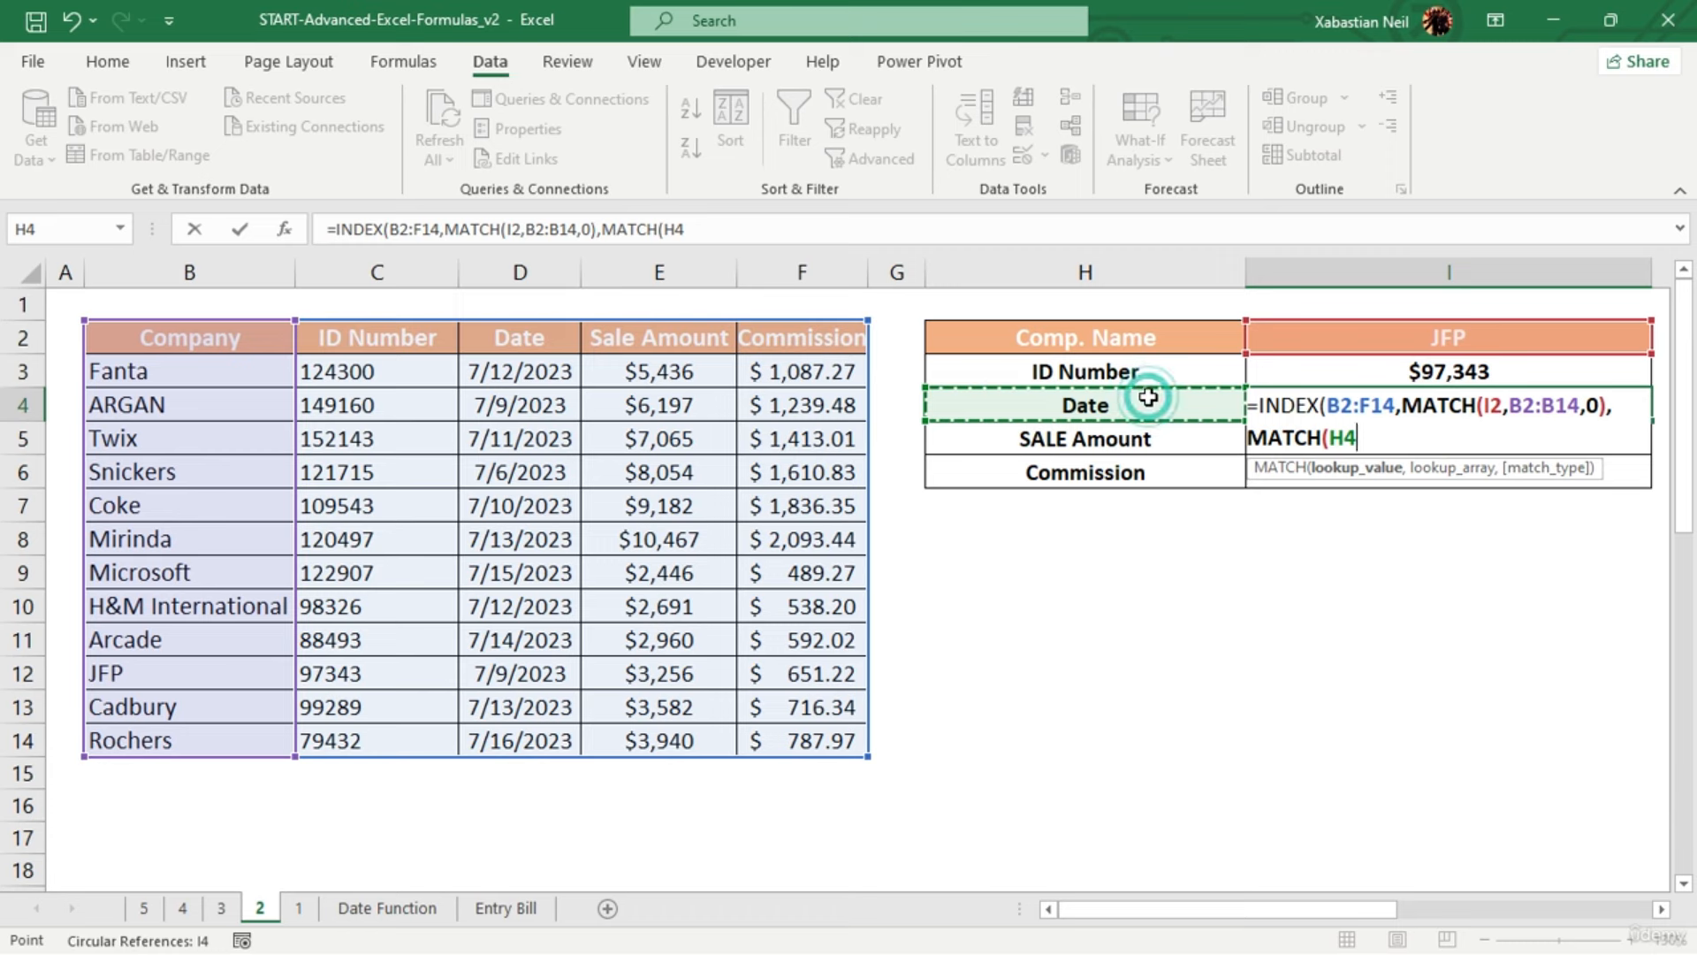
text(,)
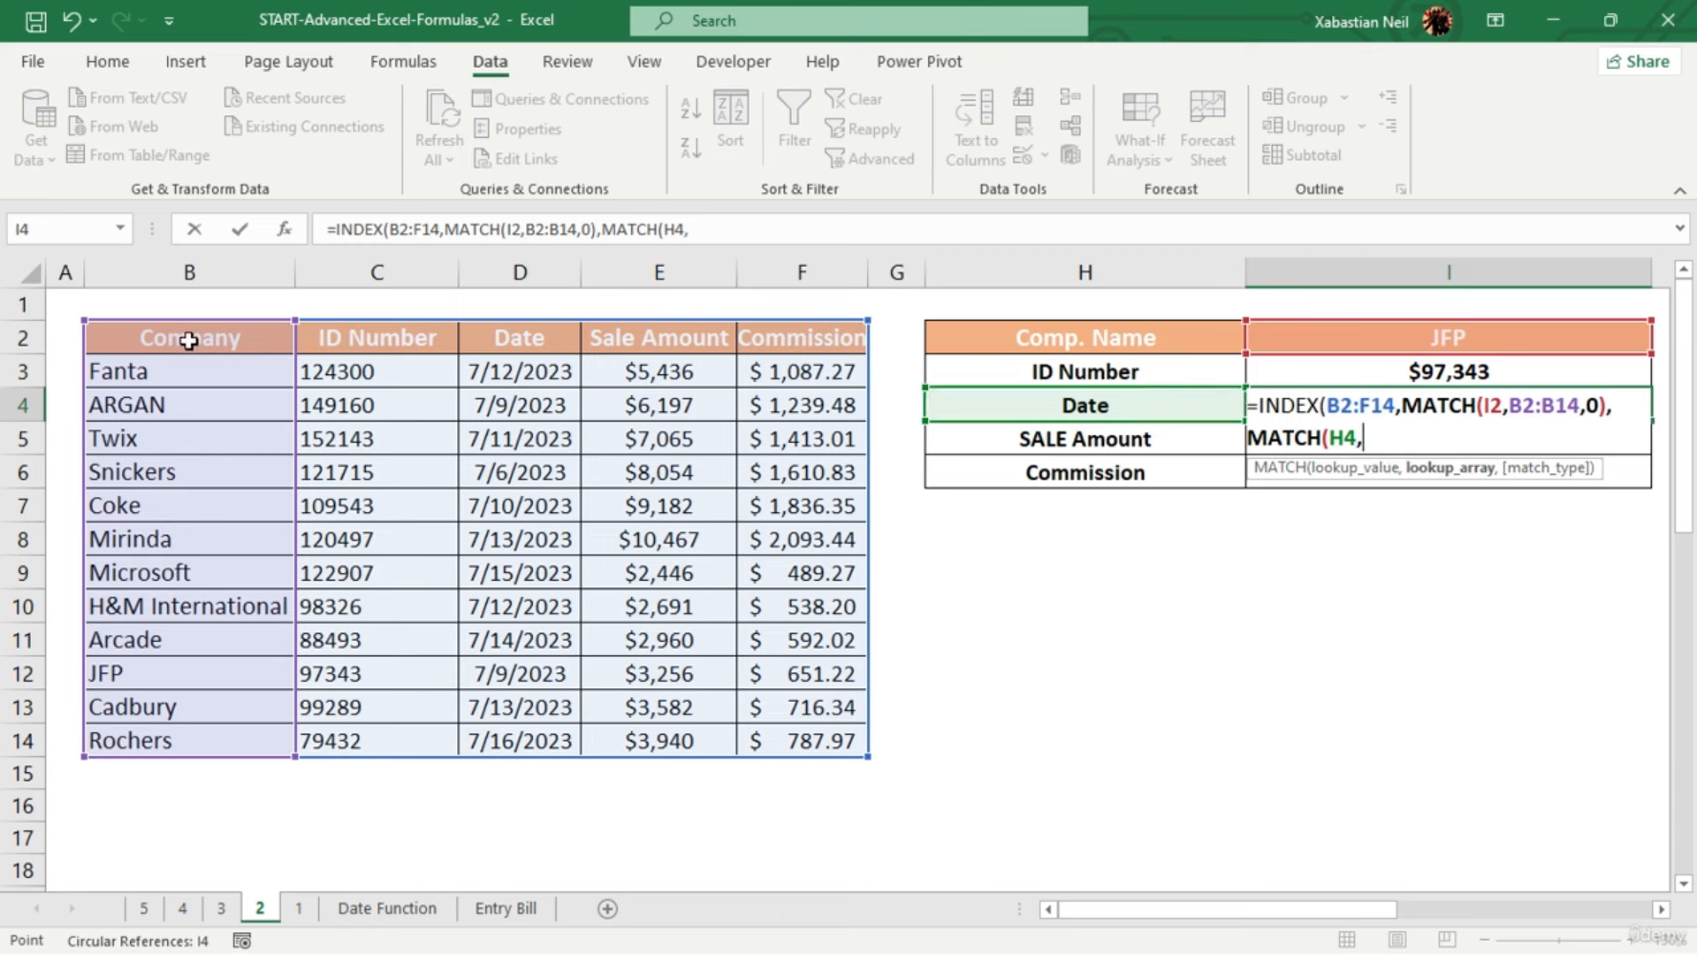
drag(190, 337, 804, 334)
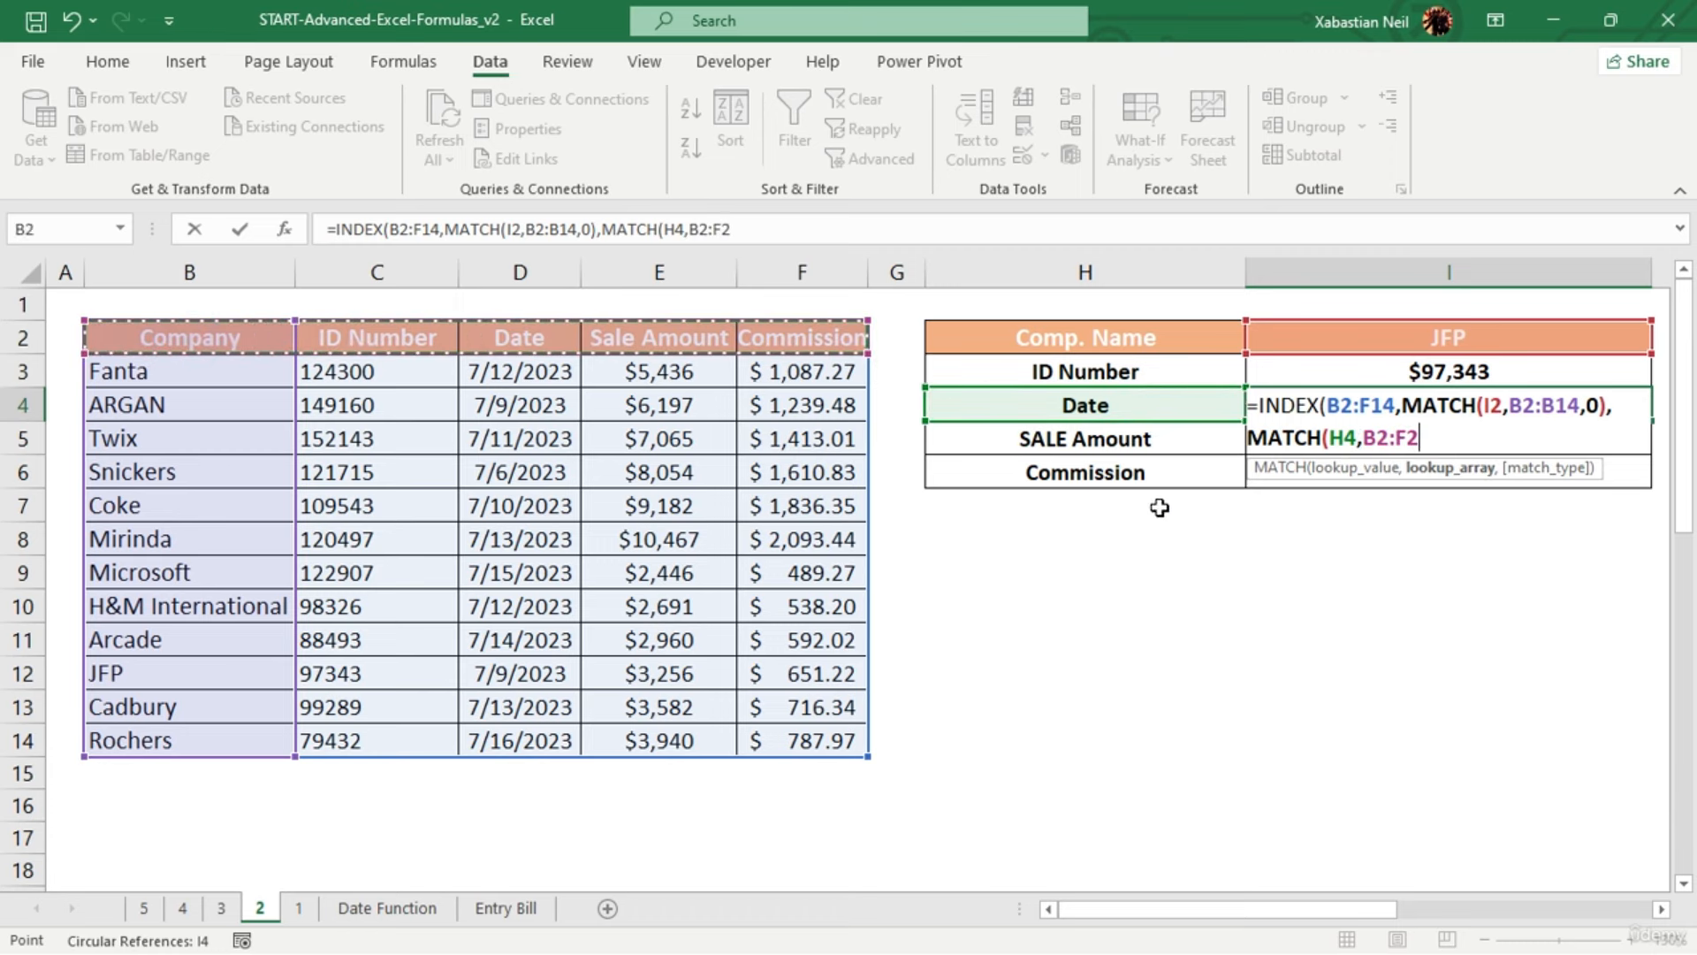
text(,)
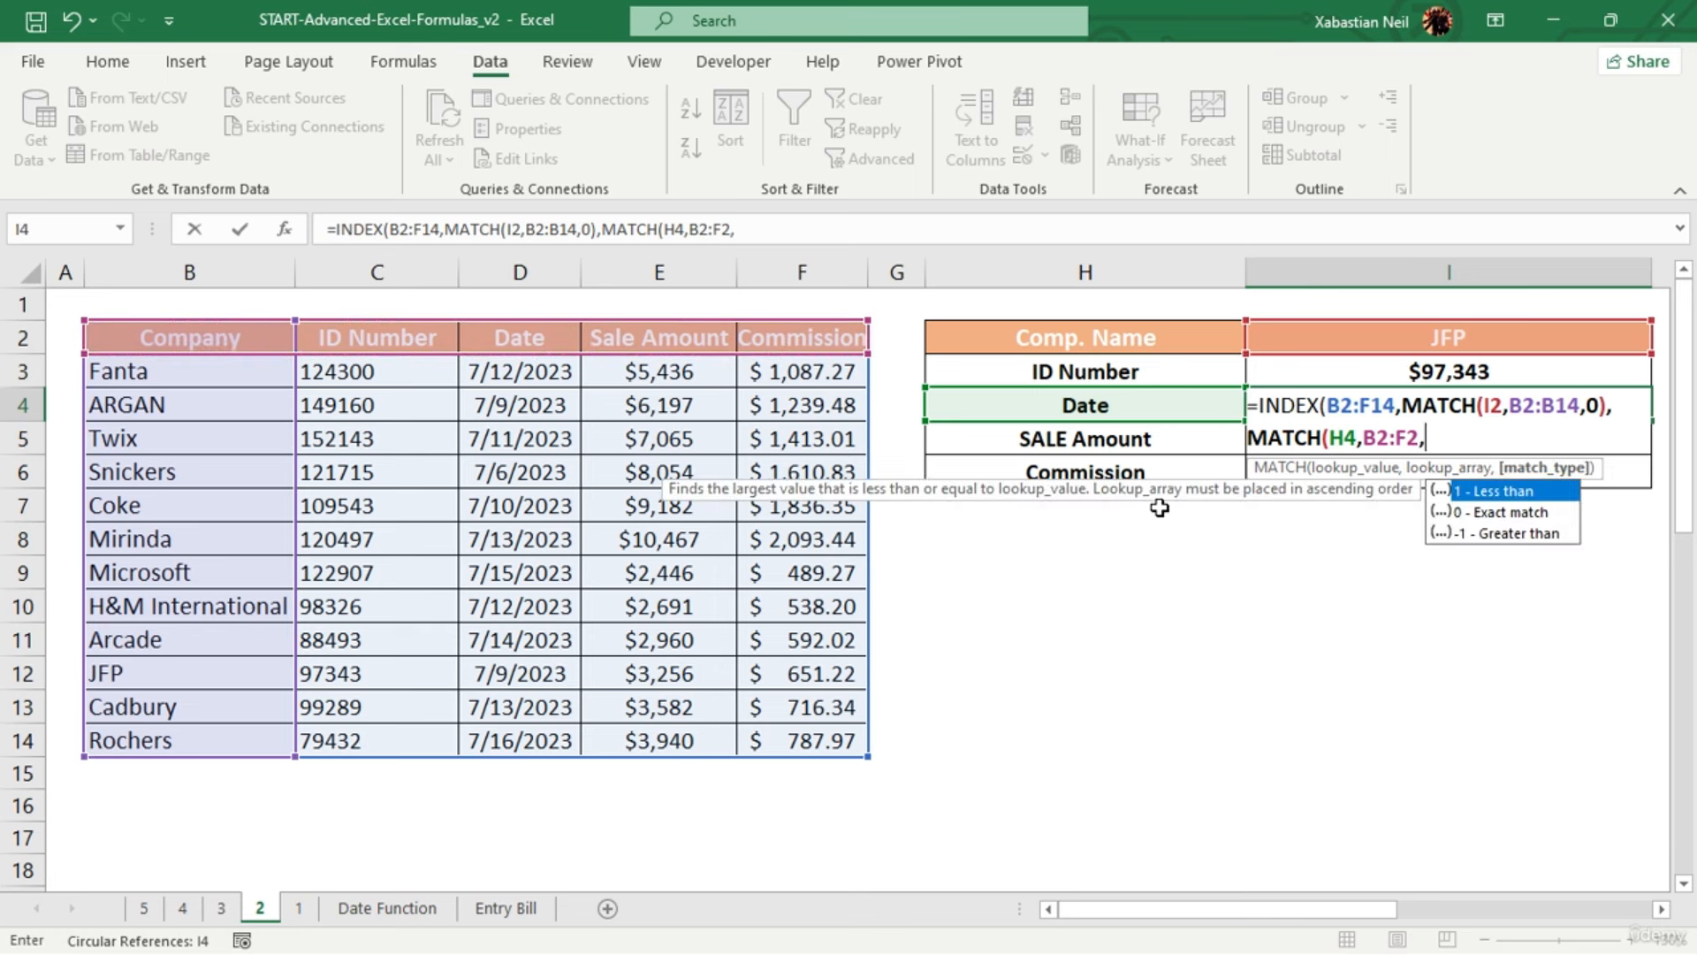
text(0))
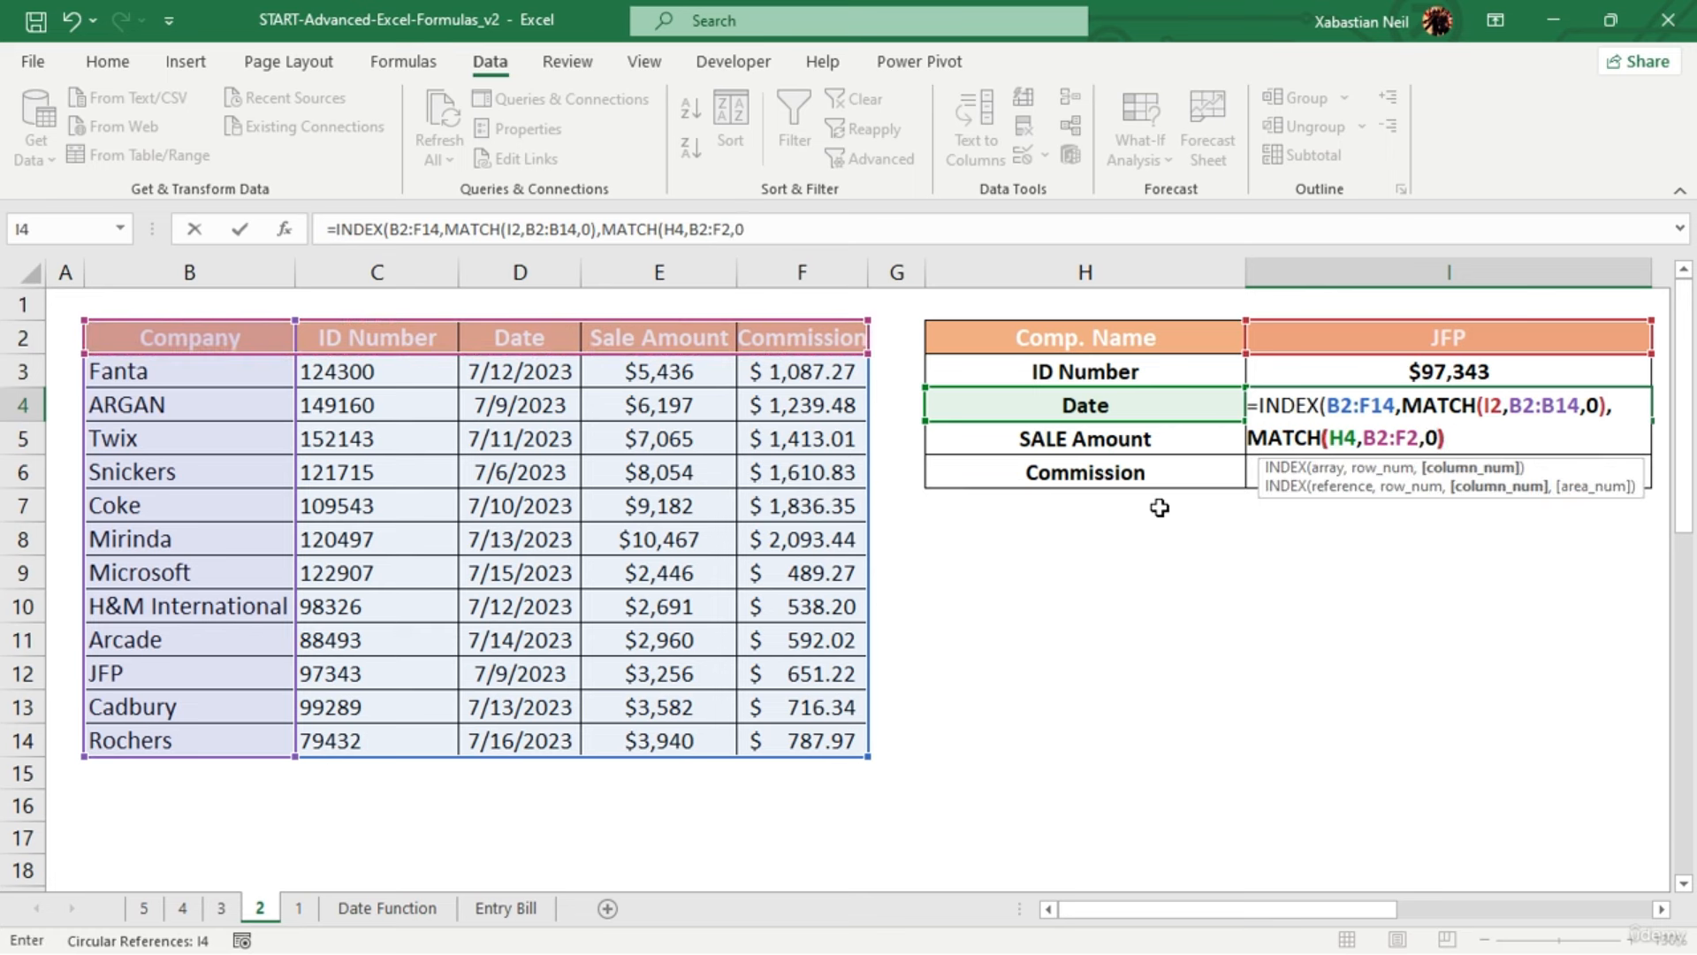
text())
key(Return)
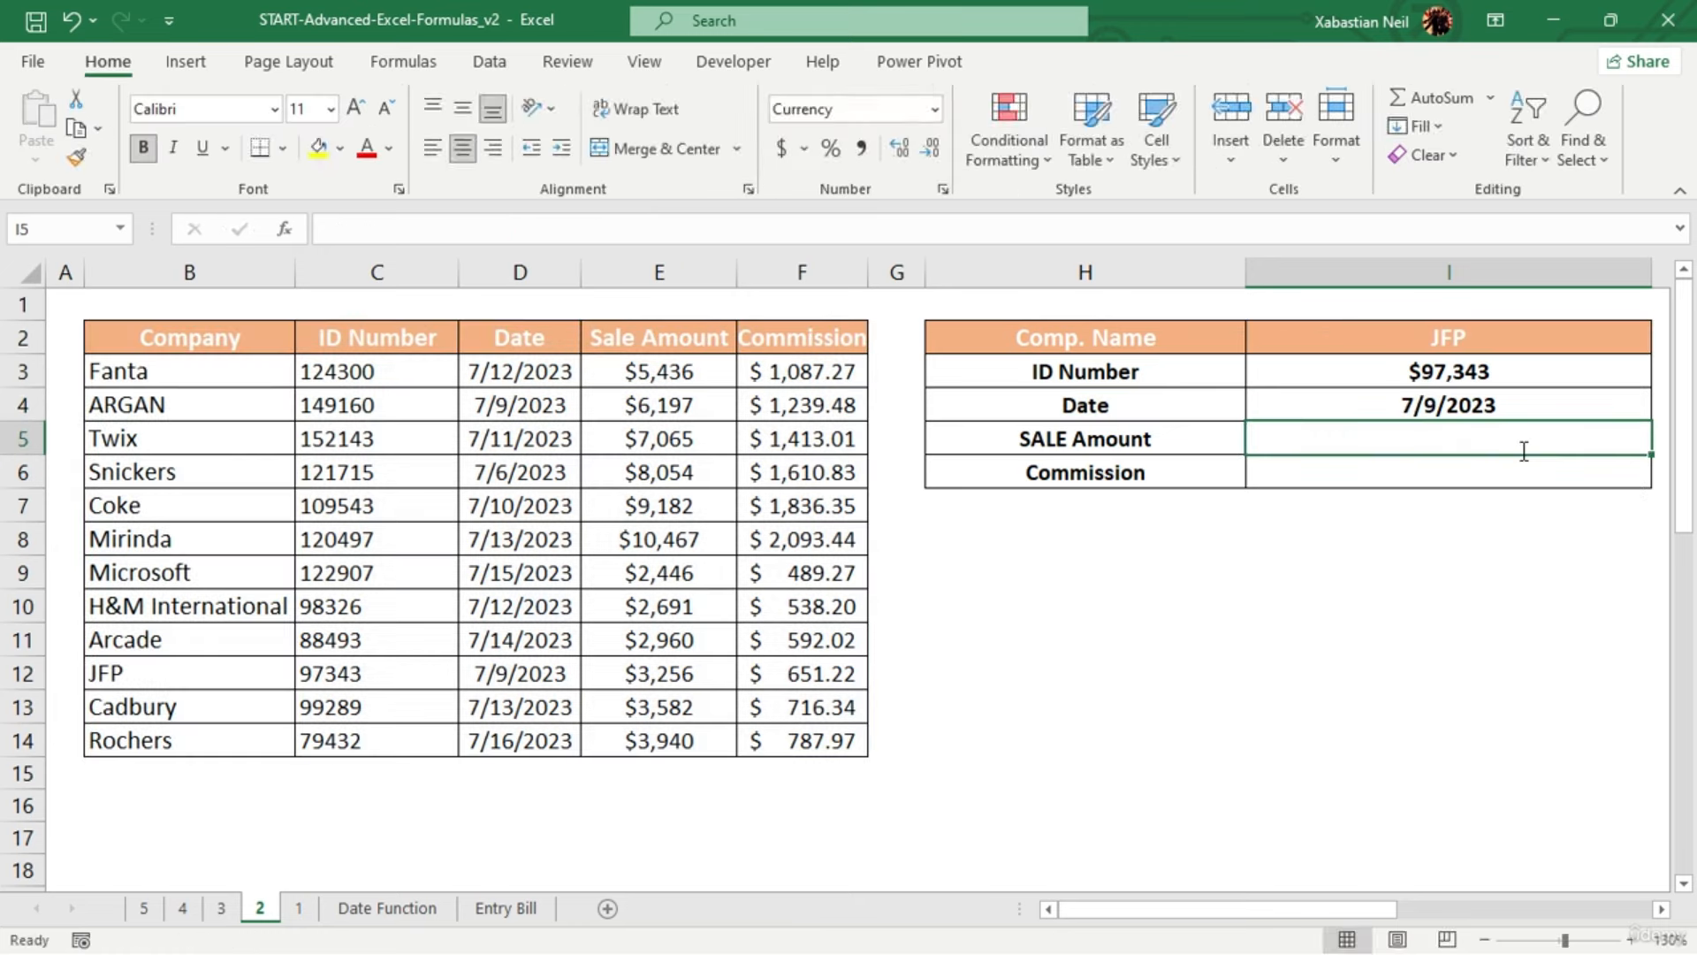
double_click(1525, 452)
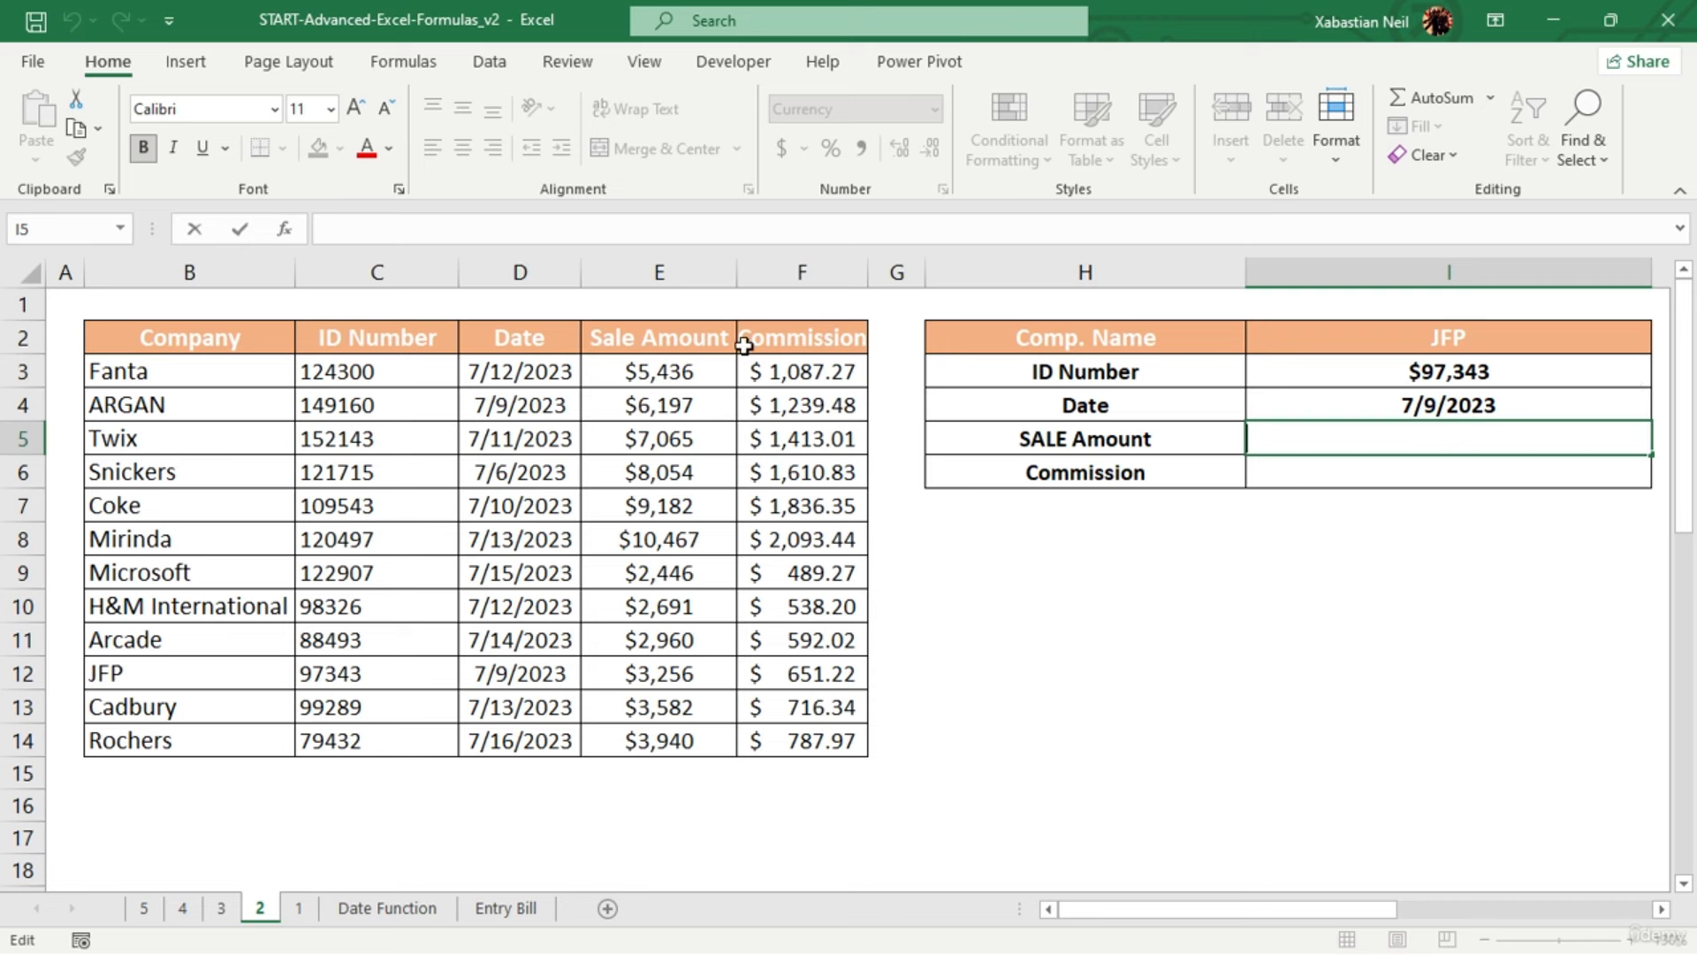
click(1176, 439)
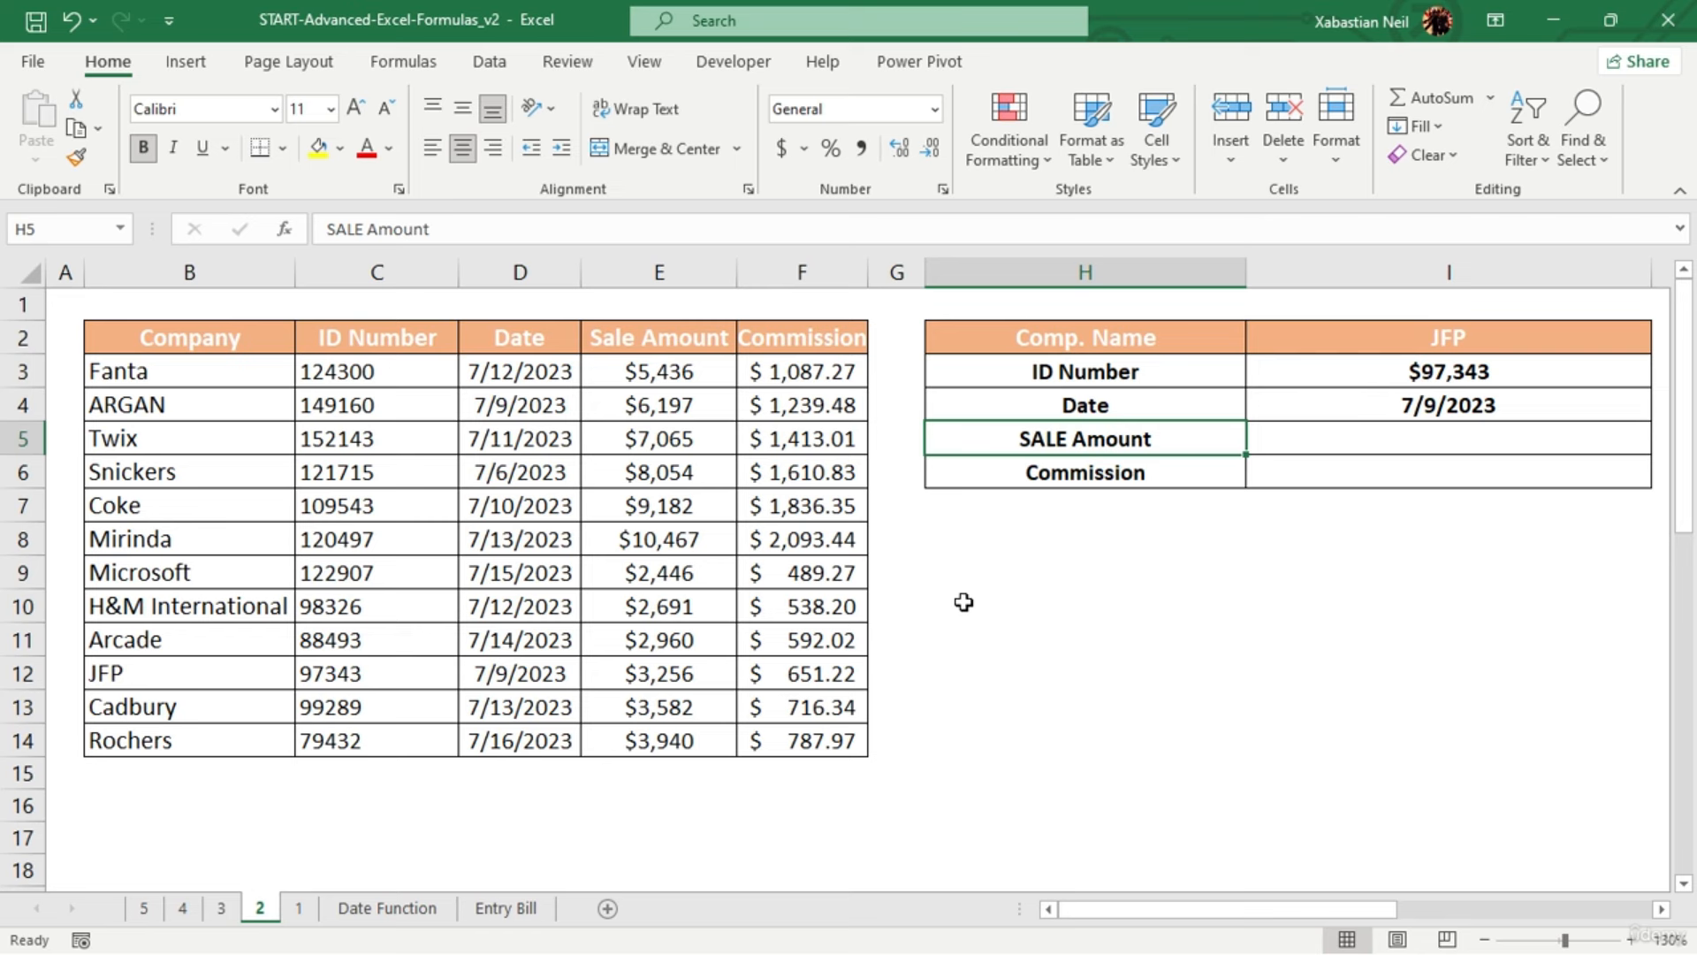
double_click(1220, 567)
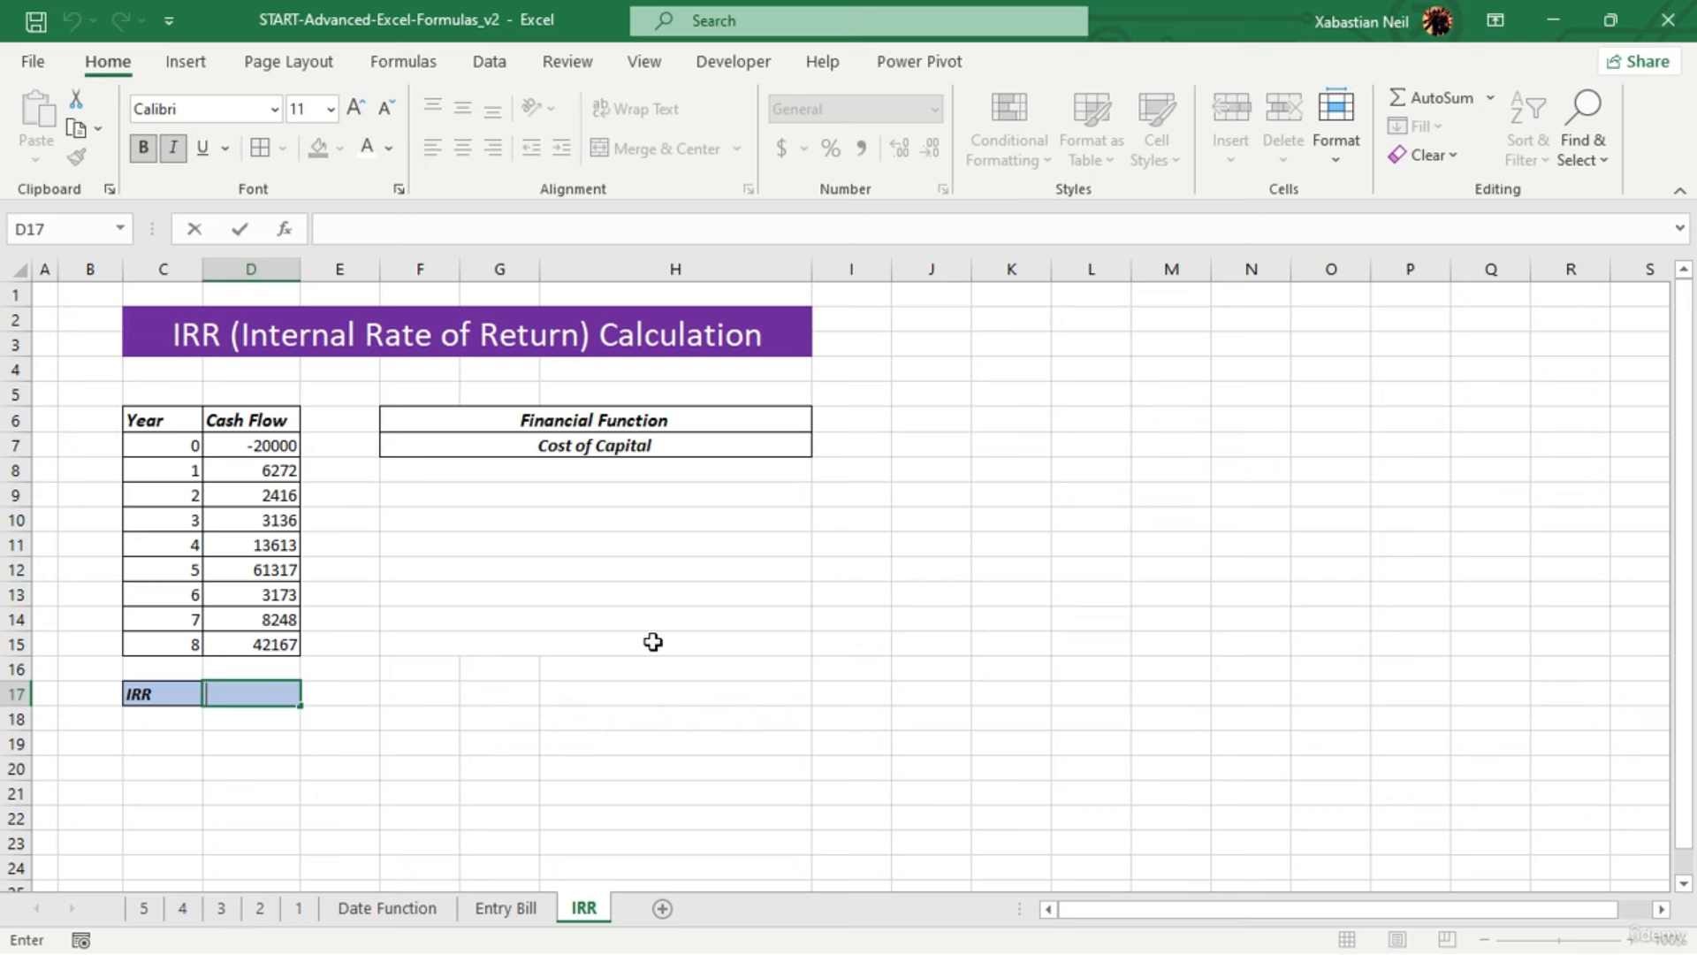
Center the contents of the Year and Cash Flow table C6:D15 on the IRR sheet horizontally
click(664, 621)
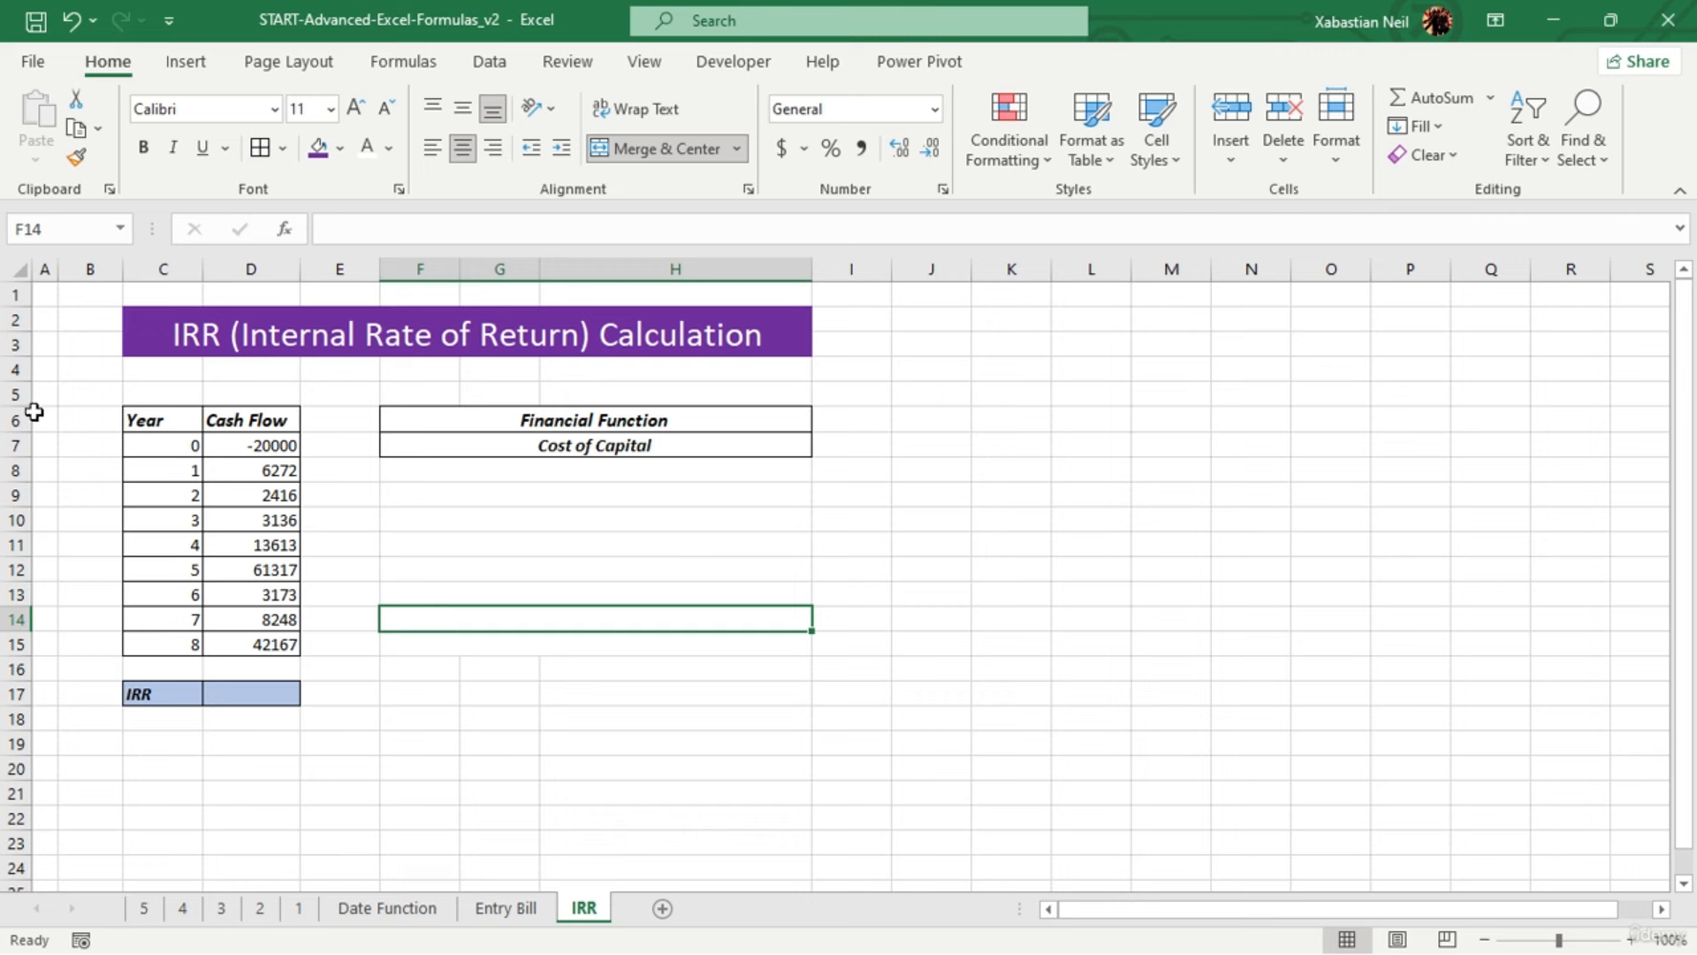
drag(173, 422, 277, 644)
click(463, 147)
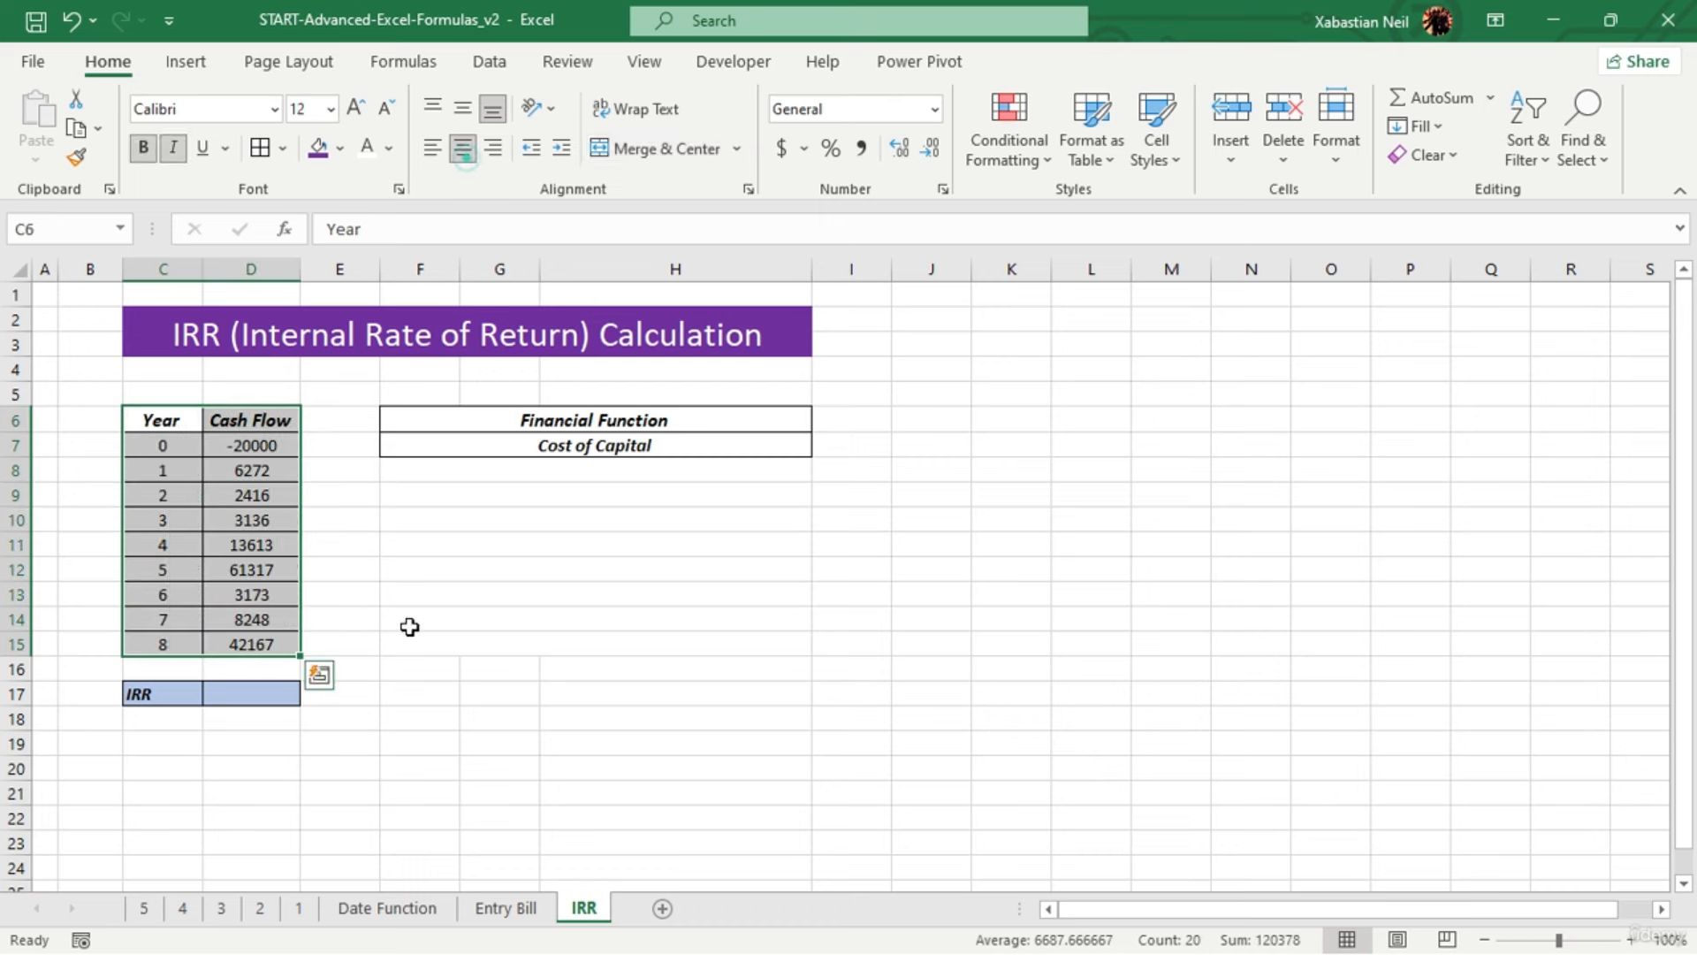
click(410, 627)
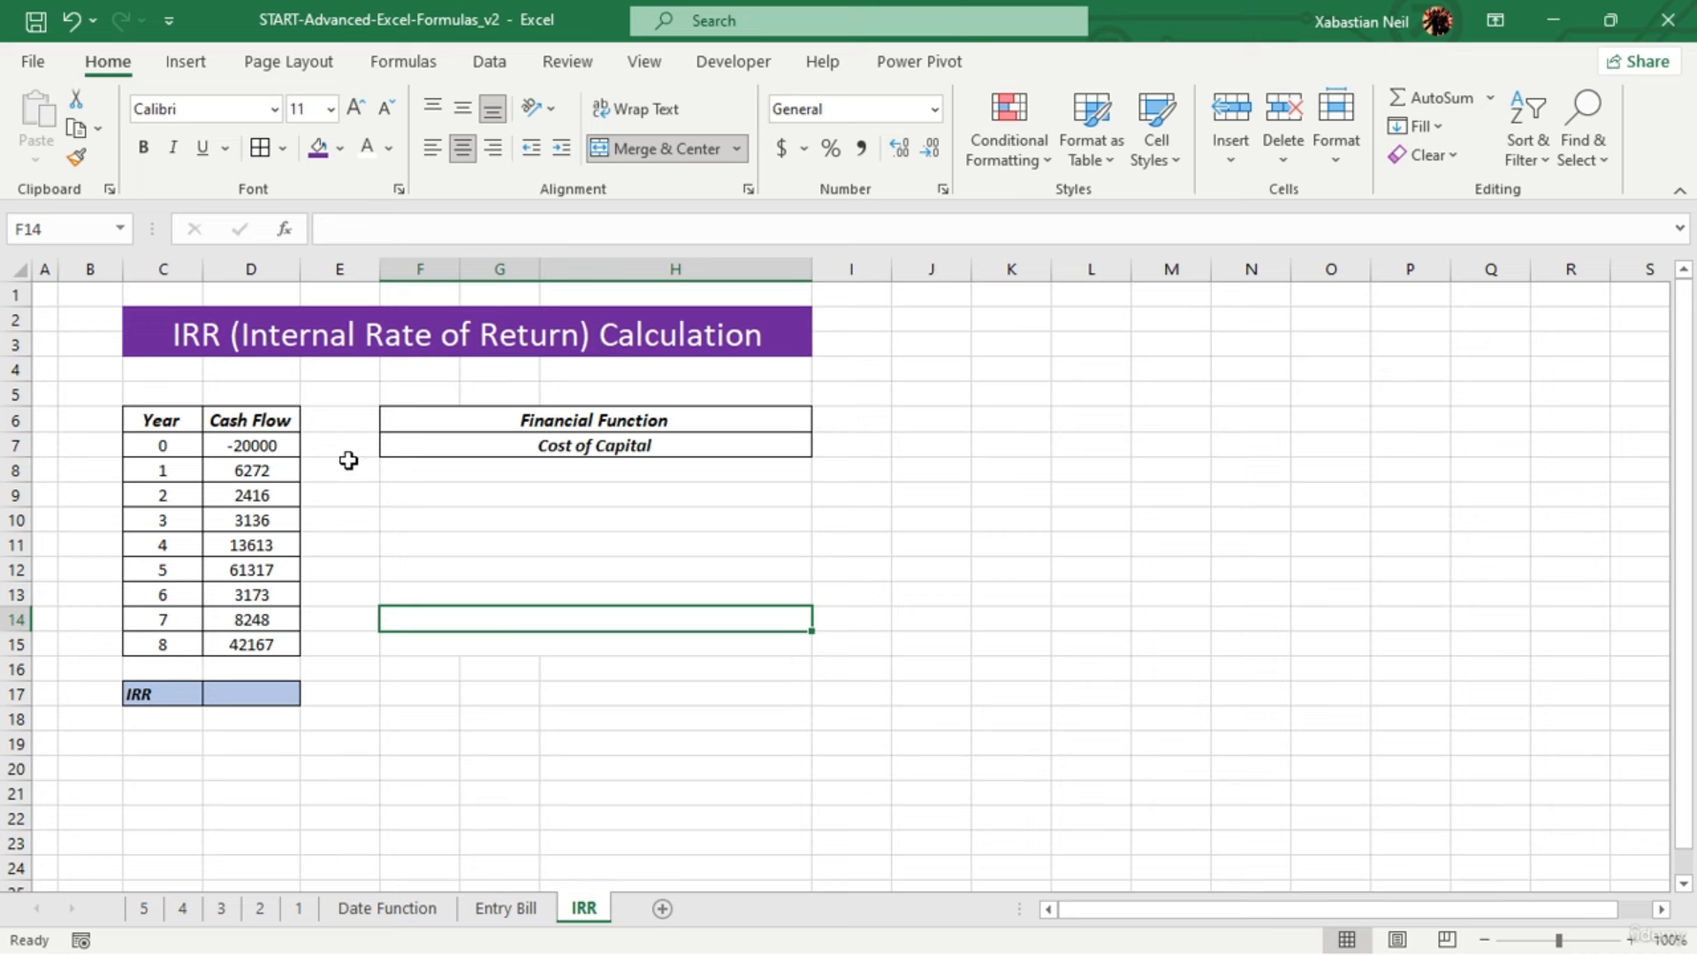
Total the cash flows for years 1 to 8 in D21 with a SUM of D8:D15
drag(252, 469, 266, 651)
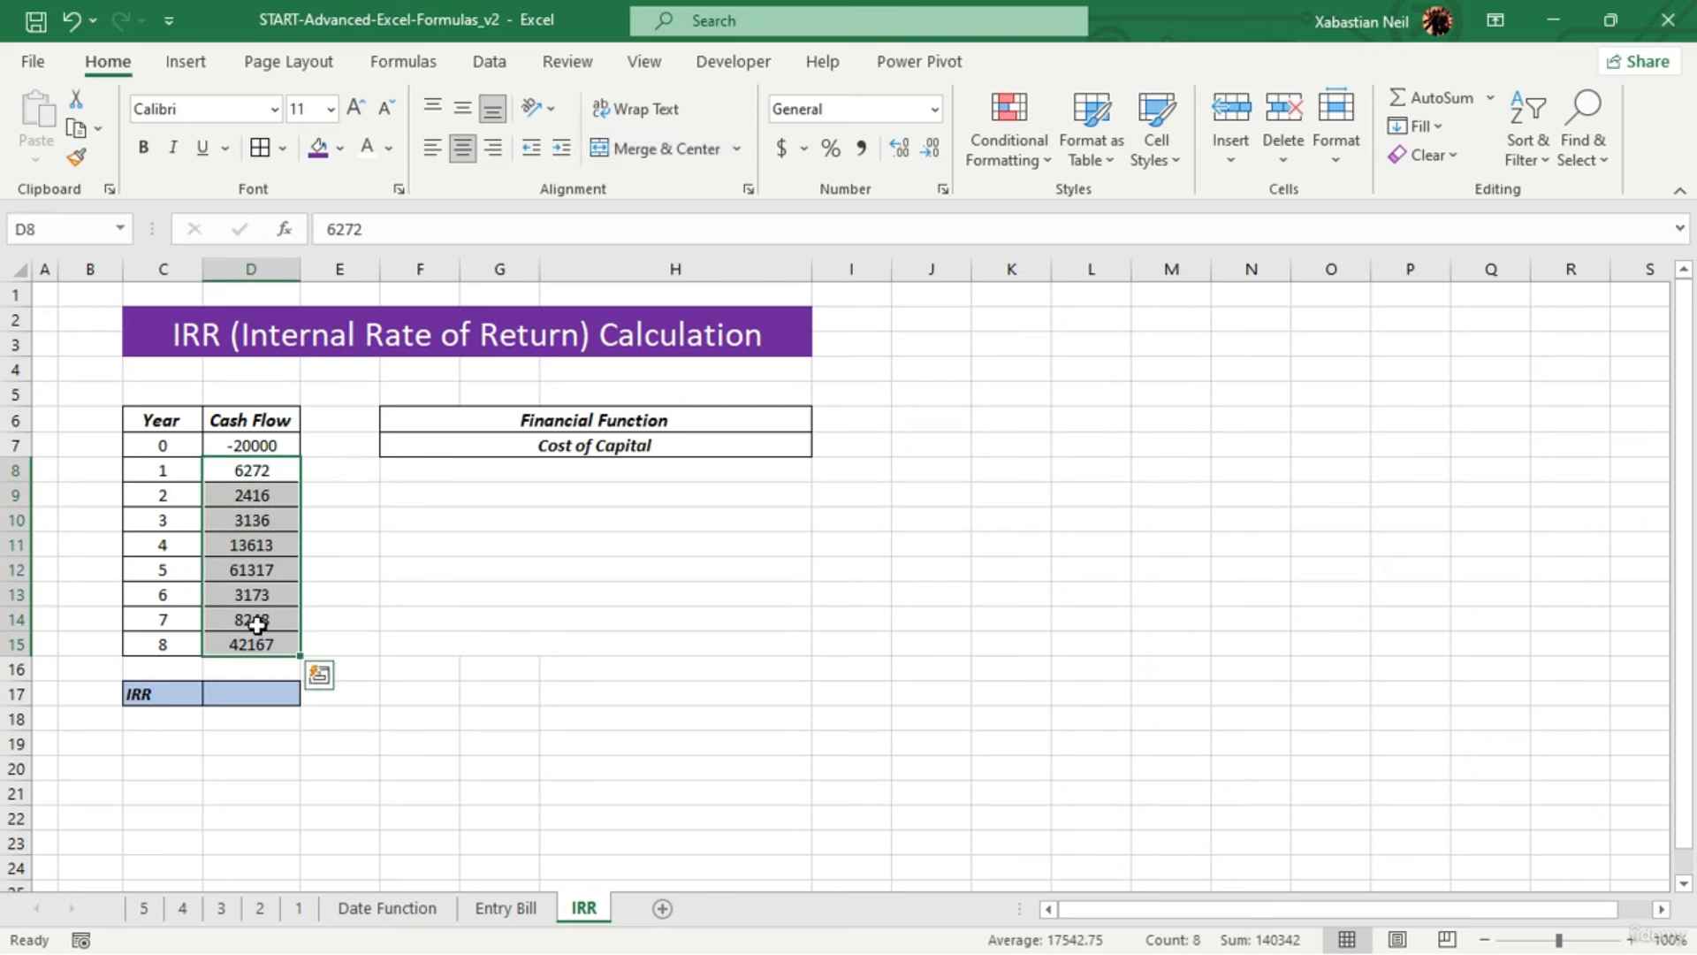
double_click(249, 781)
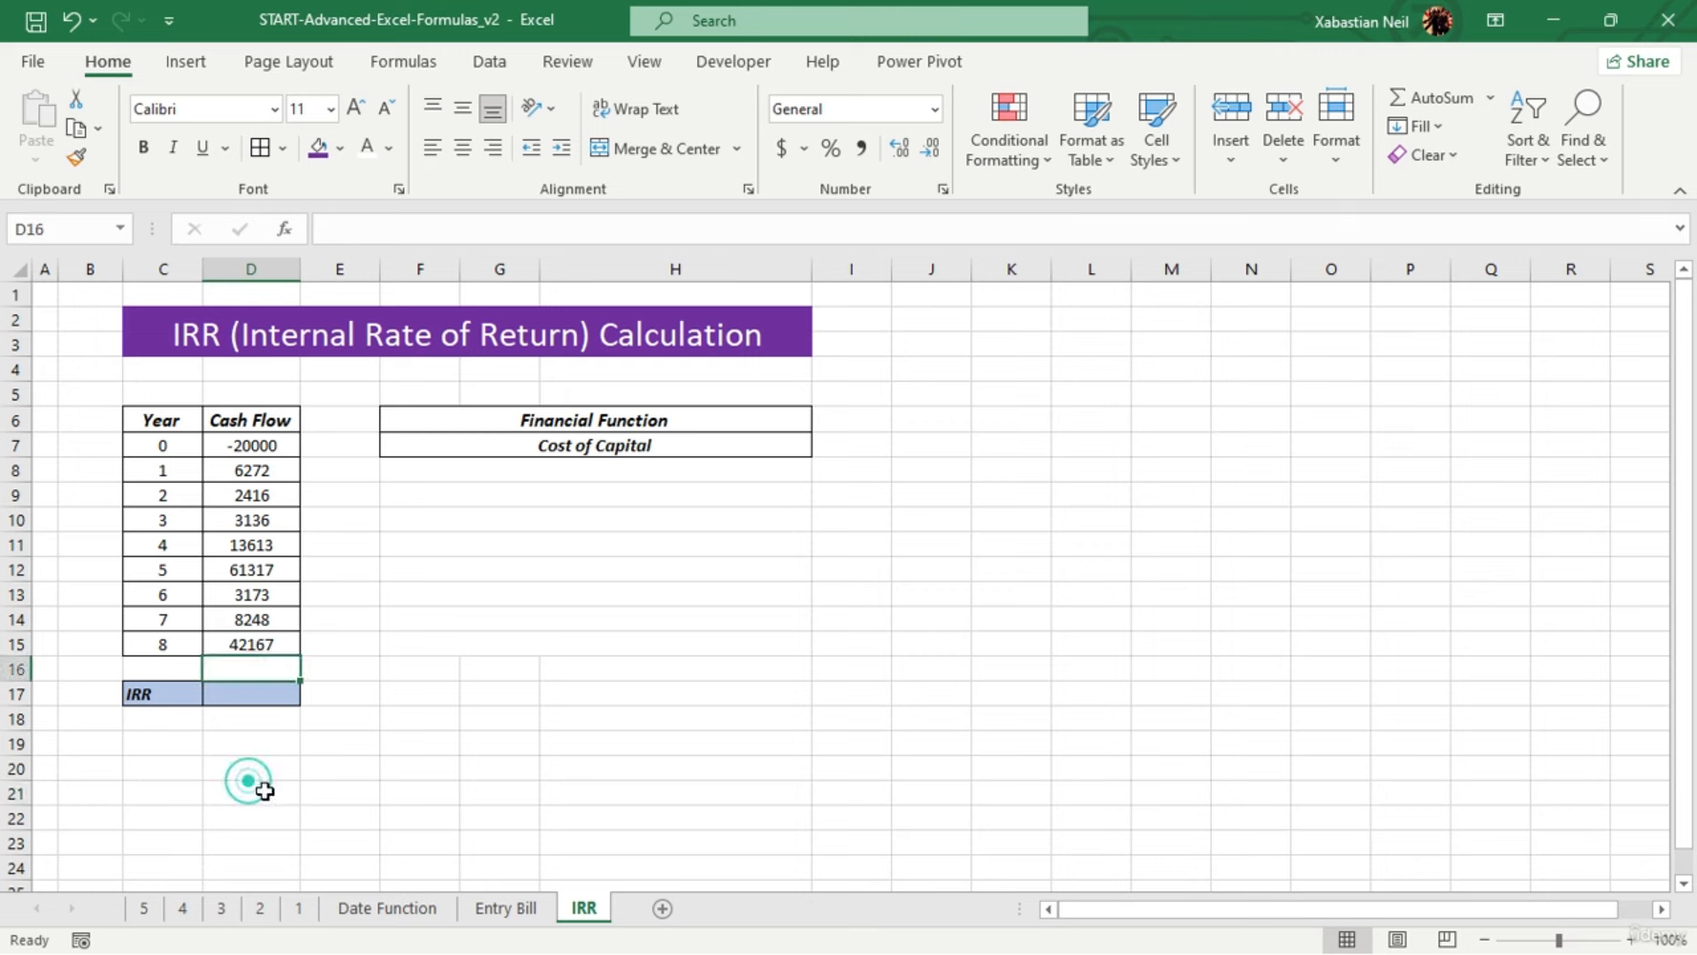
double_click(265, 792)
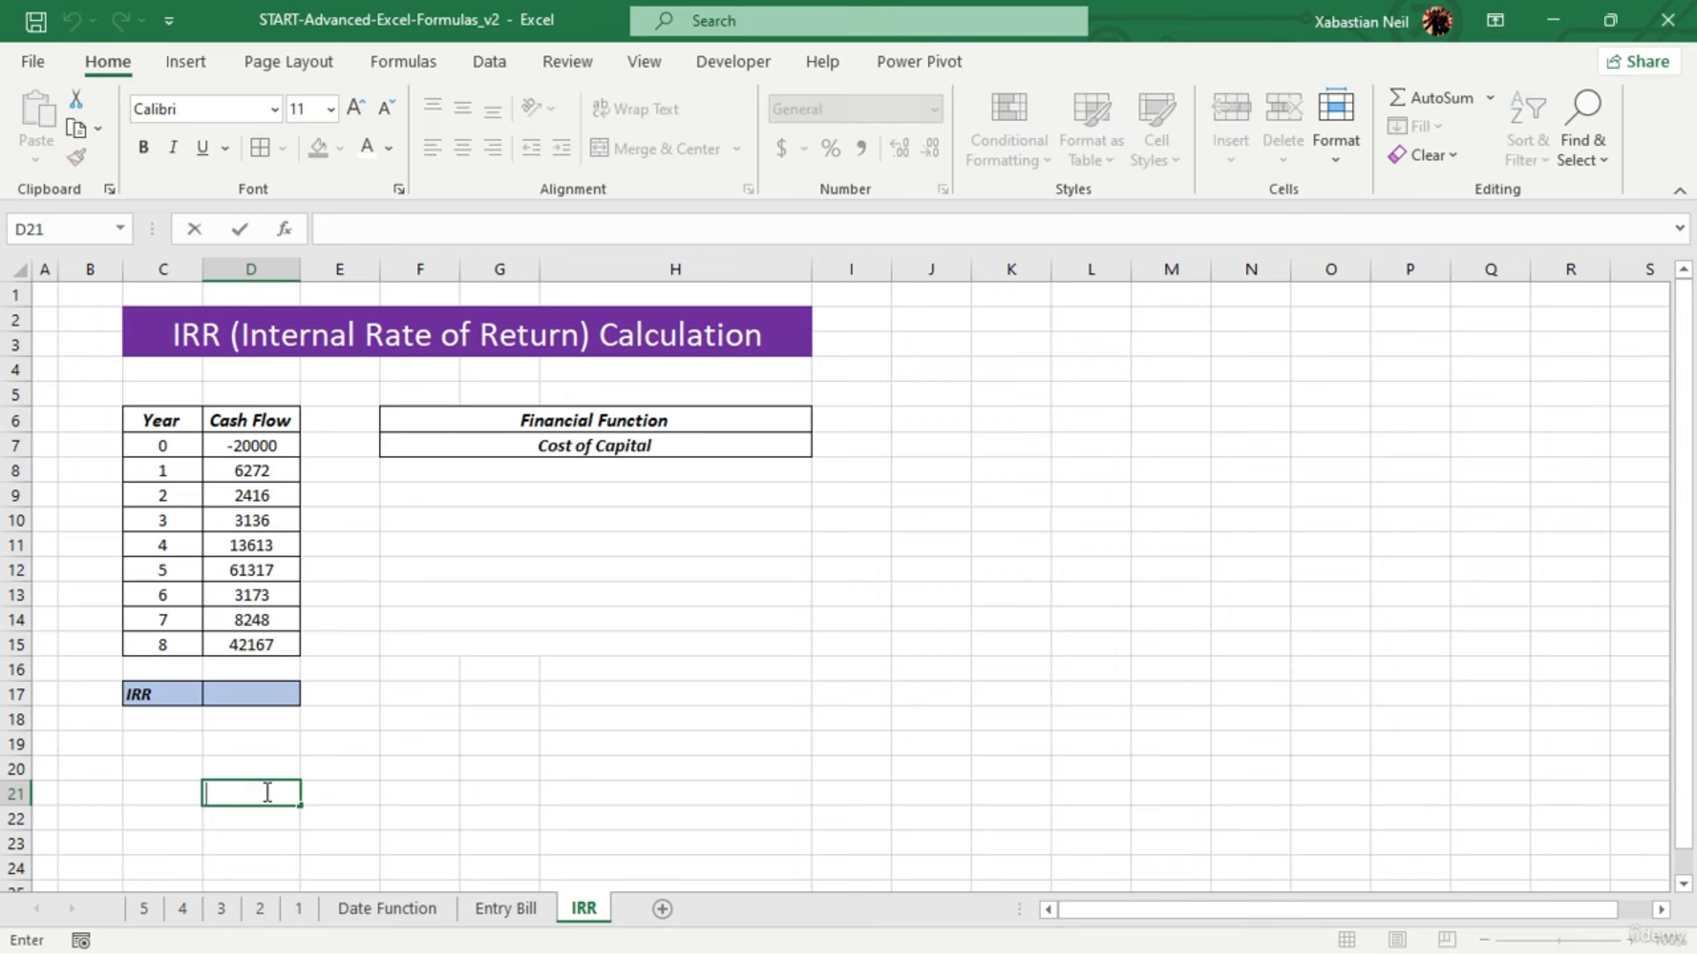
text(=SUM()
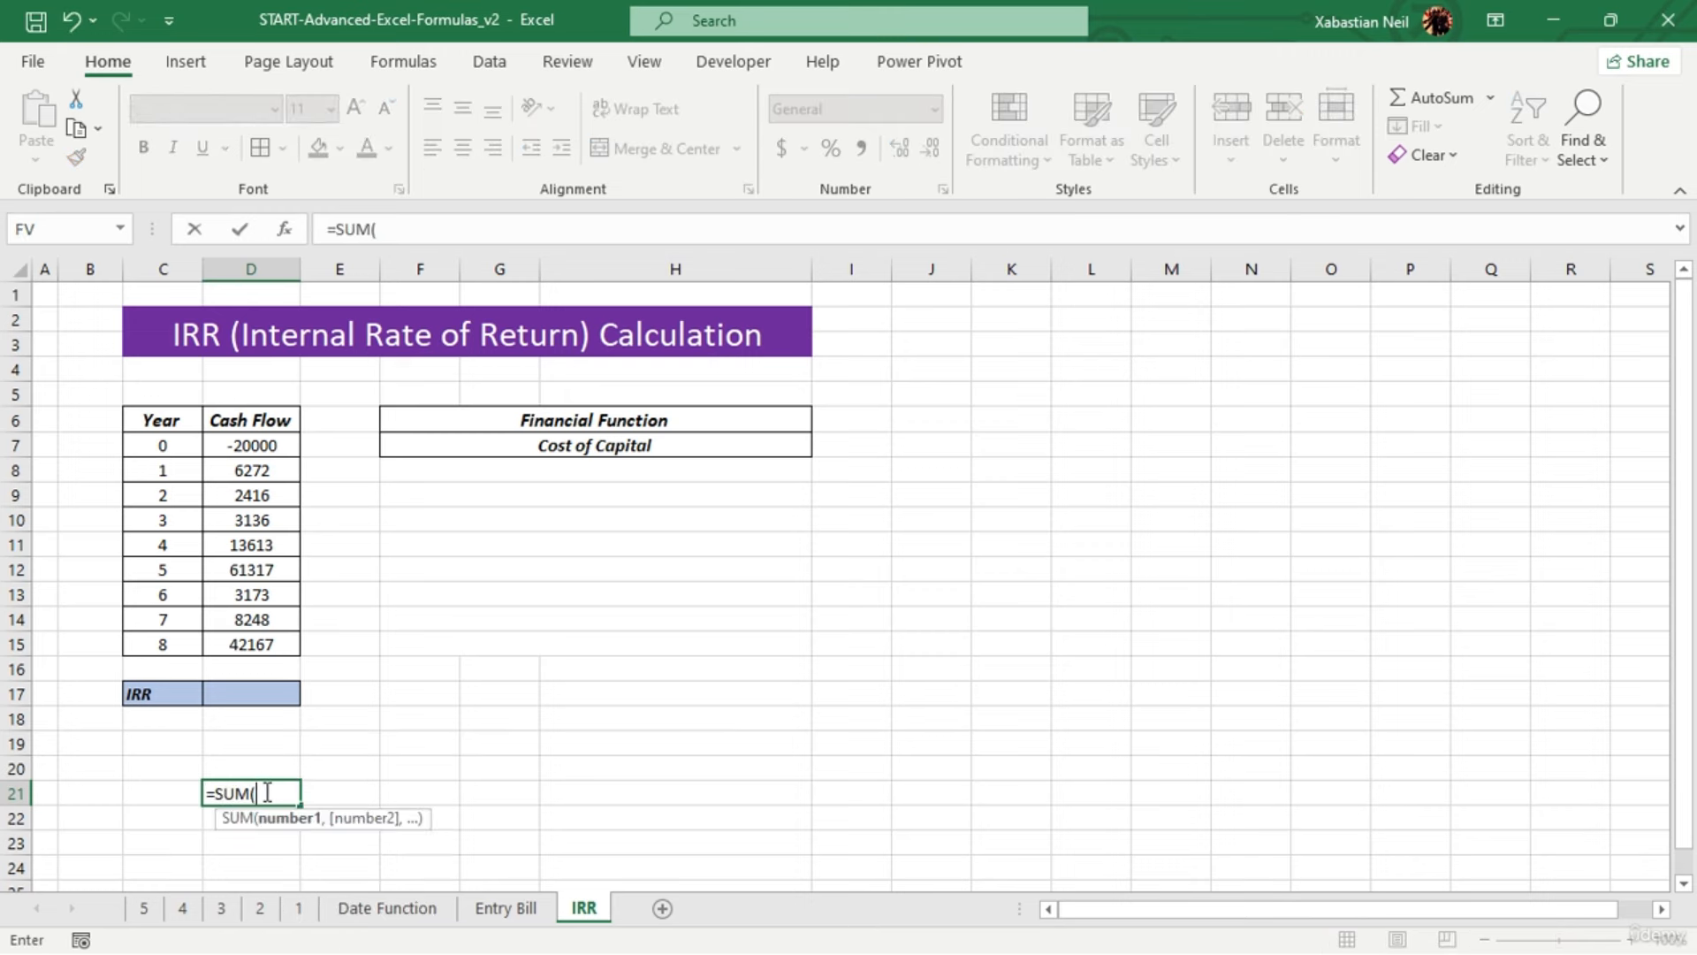
drag(278, 477, 272, 643)
key(Return)
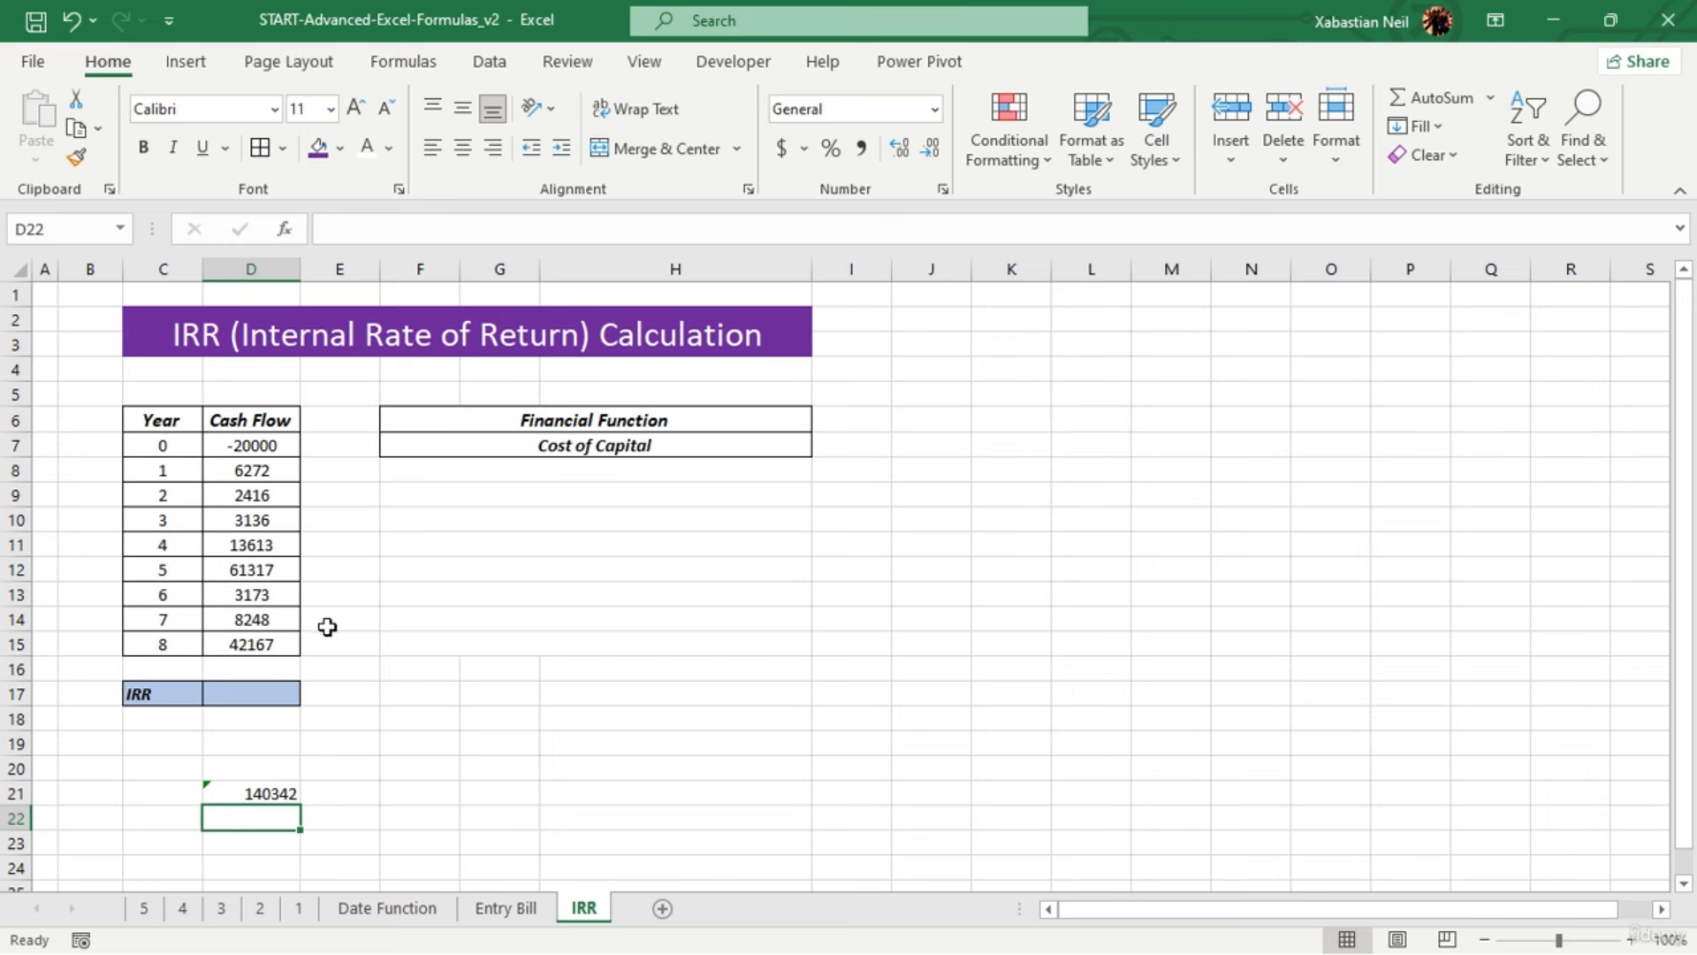
Format the cash flow total in D21 as dollar accounting with no decimal places
click(262, 793)
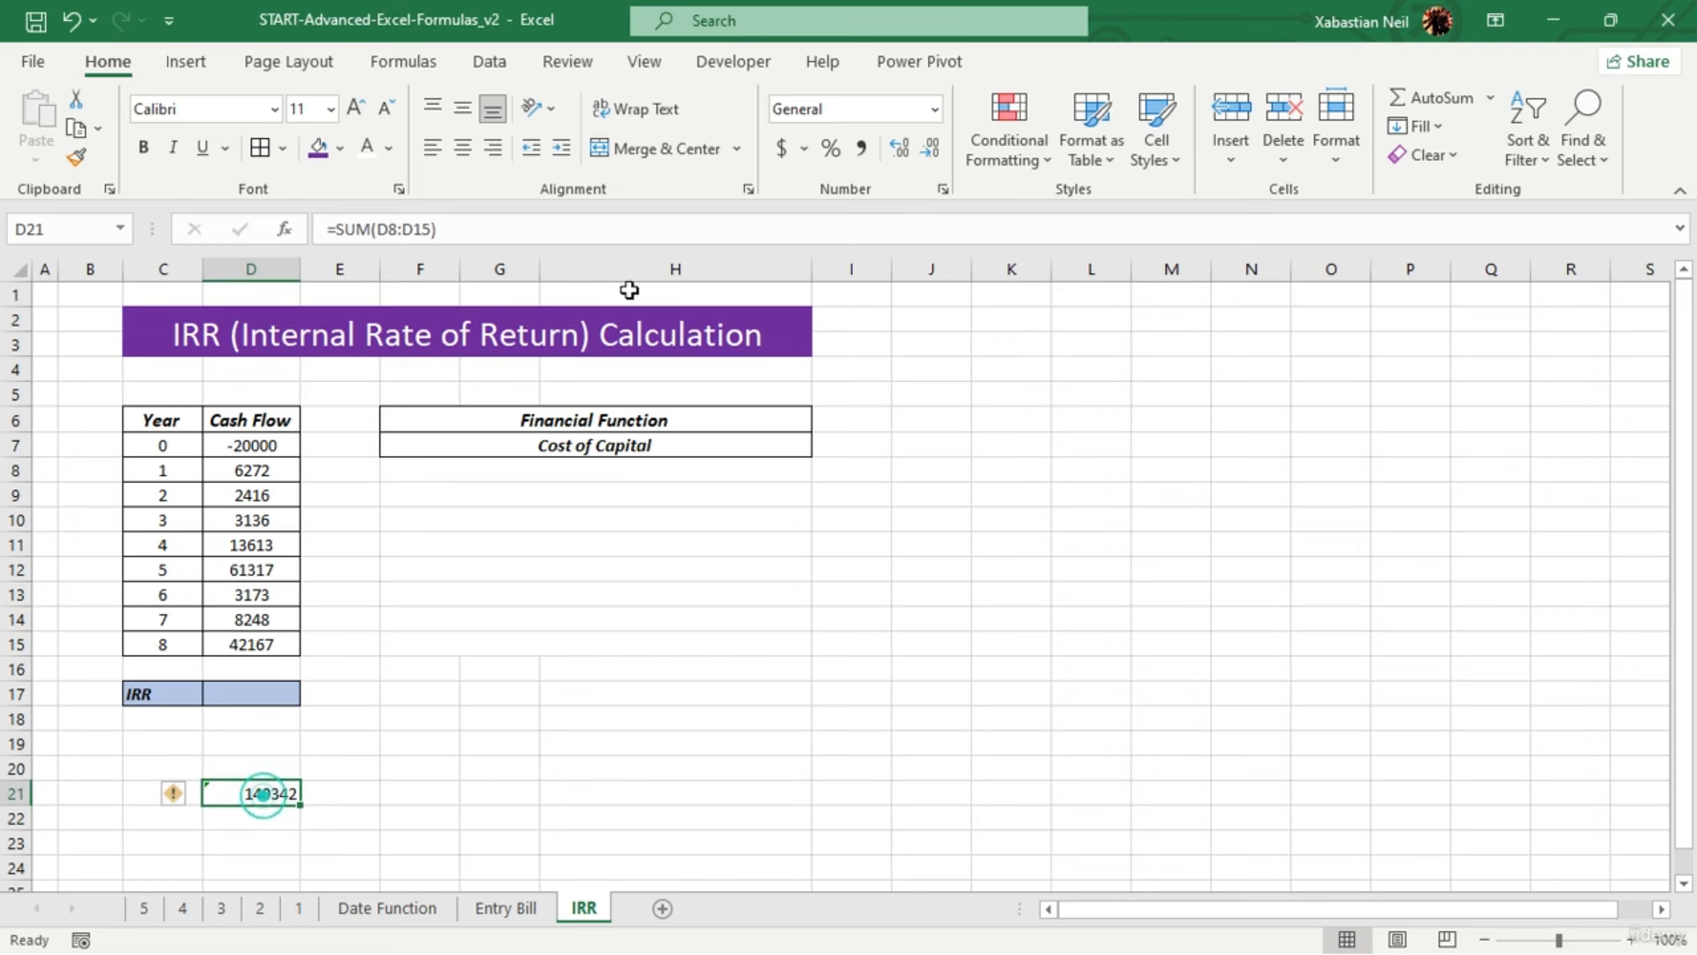
click(783, 150)
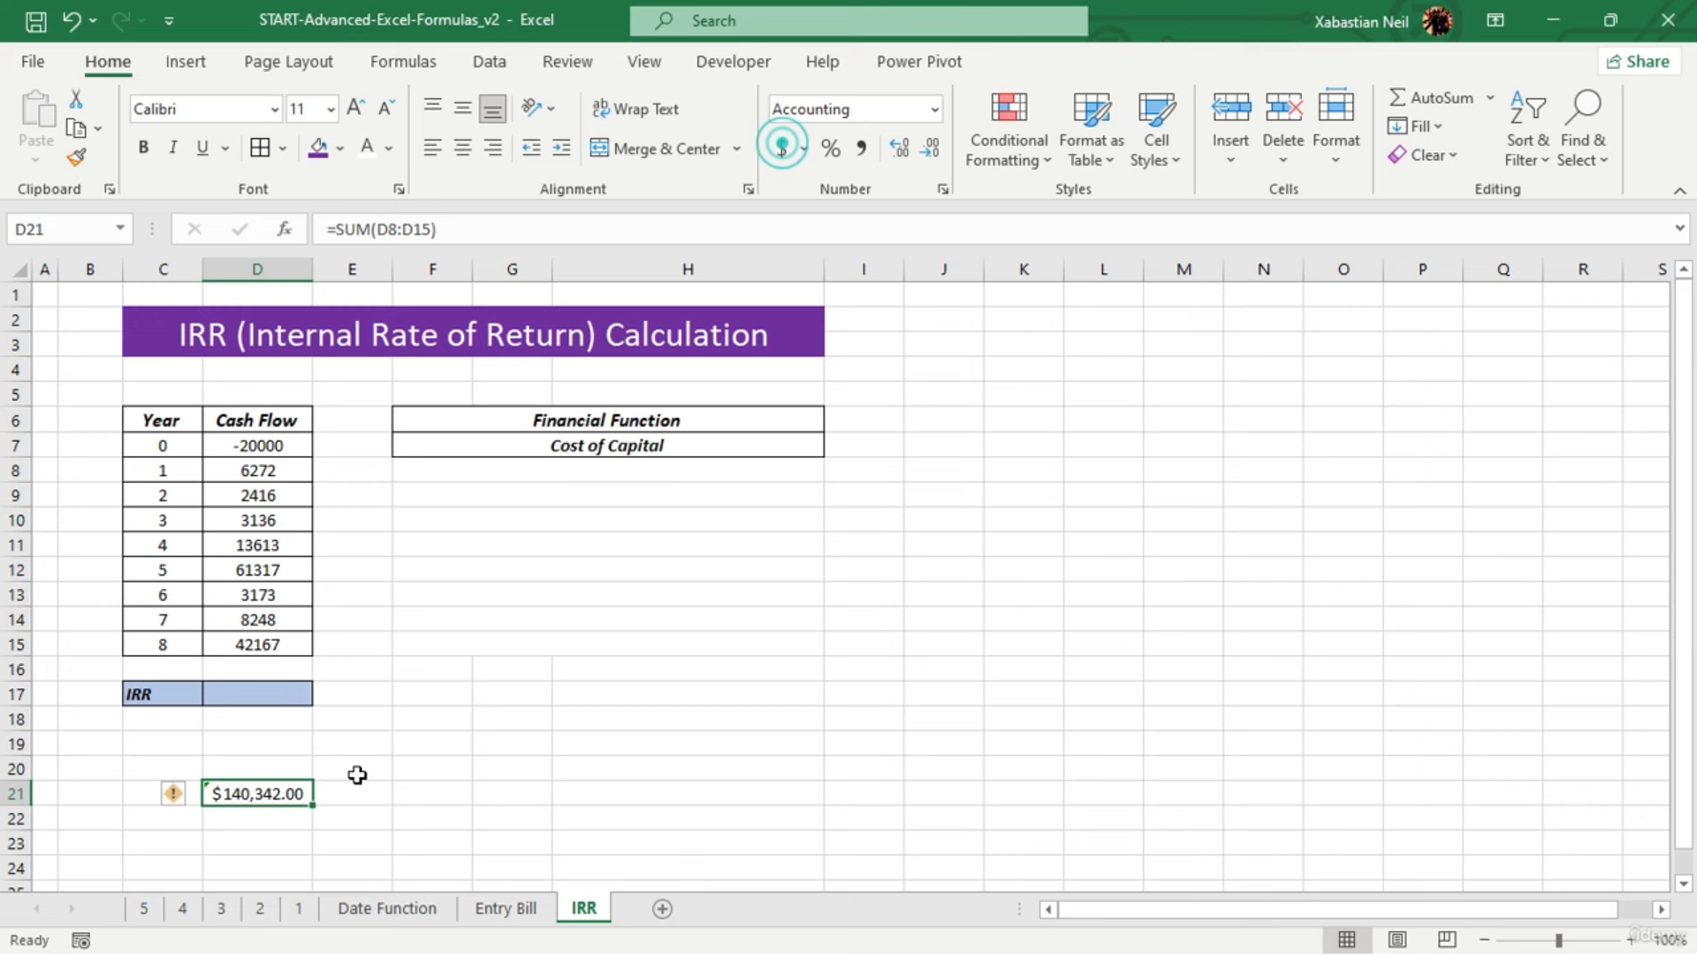
click(933, 150)
click(932, 151)
click(461, 718)
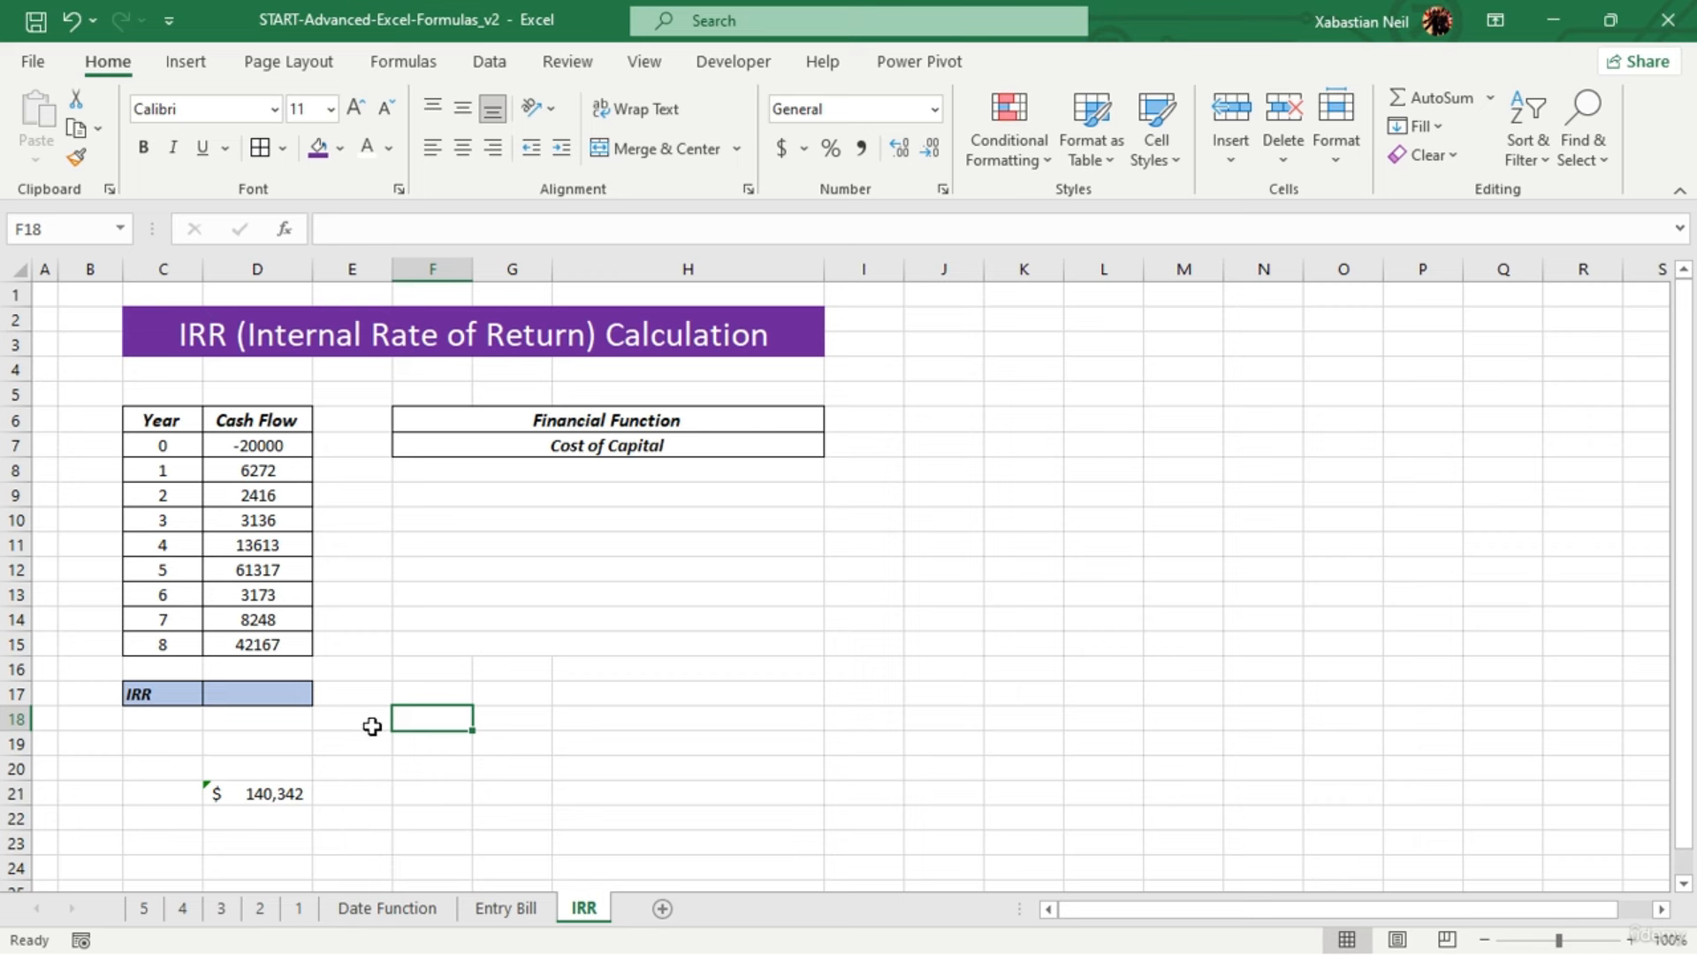
Calculate the internal rate of return in D17 with the formula =IRR(D7:D15)
click(265, 795)
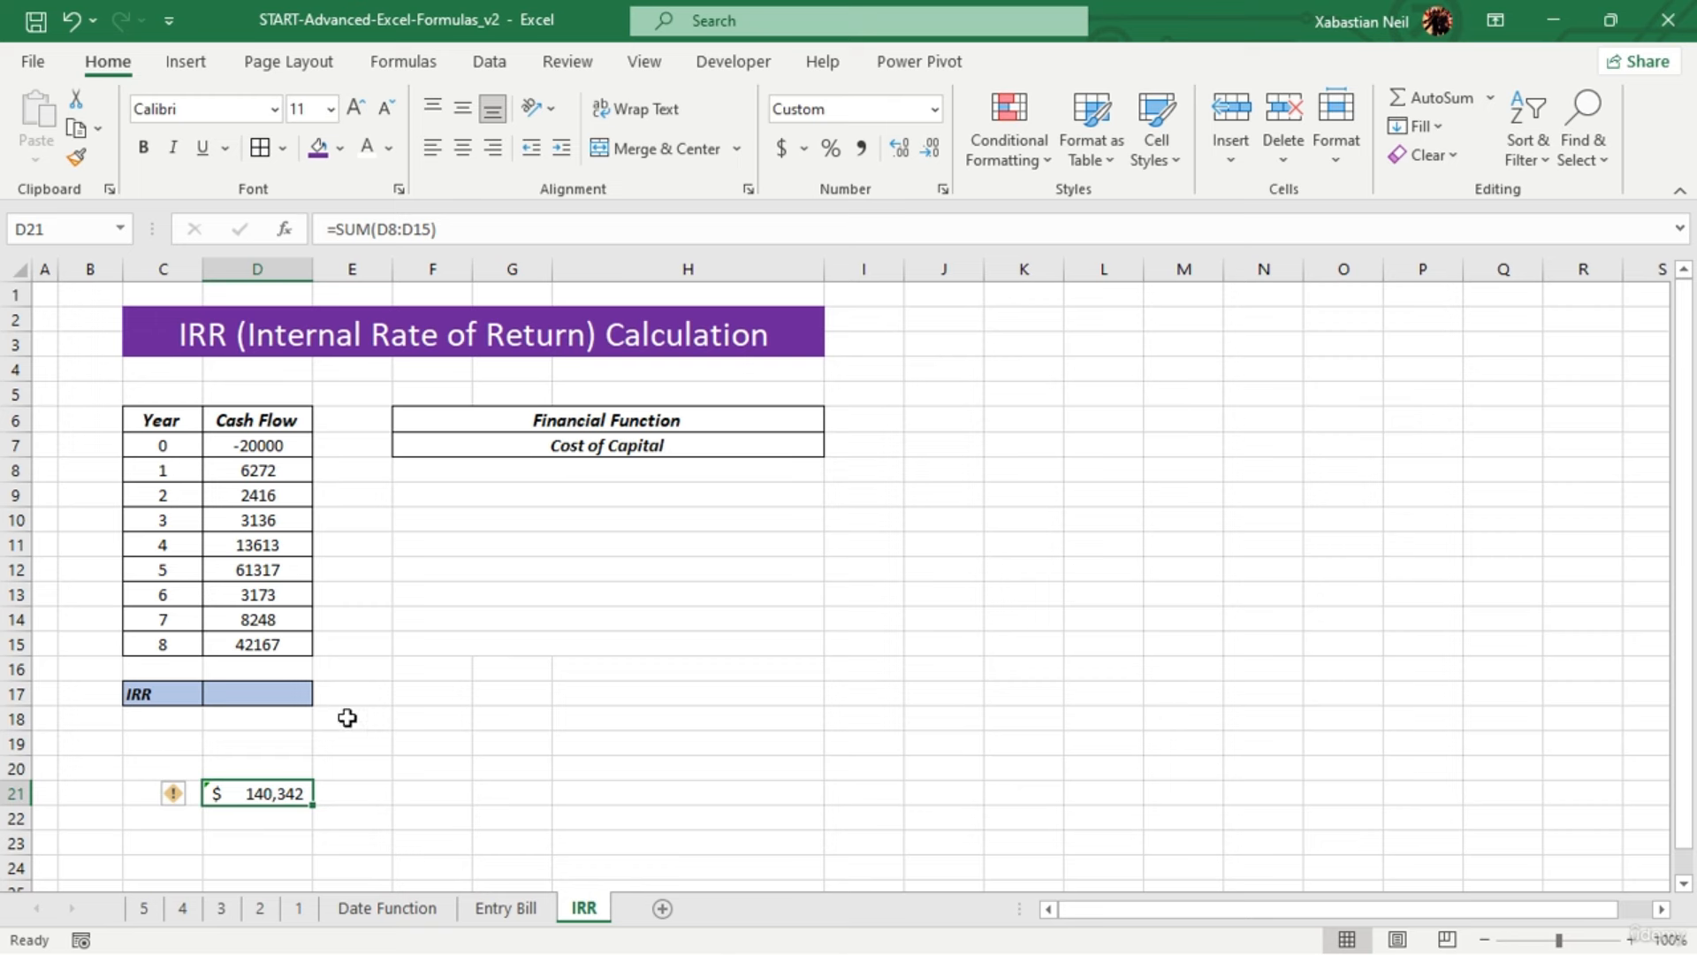
click(274, 694)
double_click(285, 695)
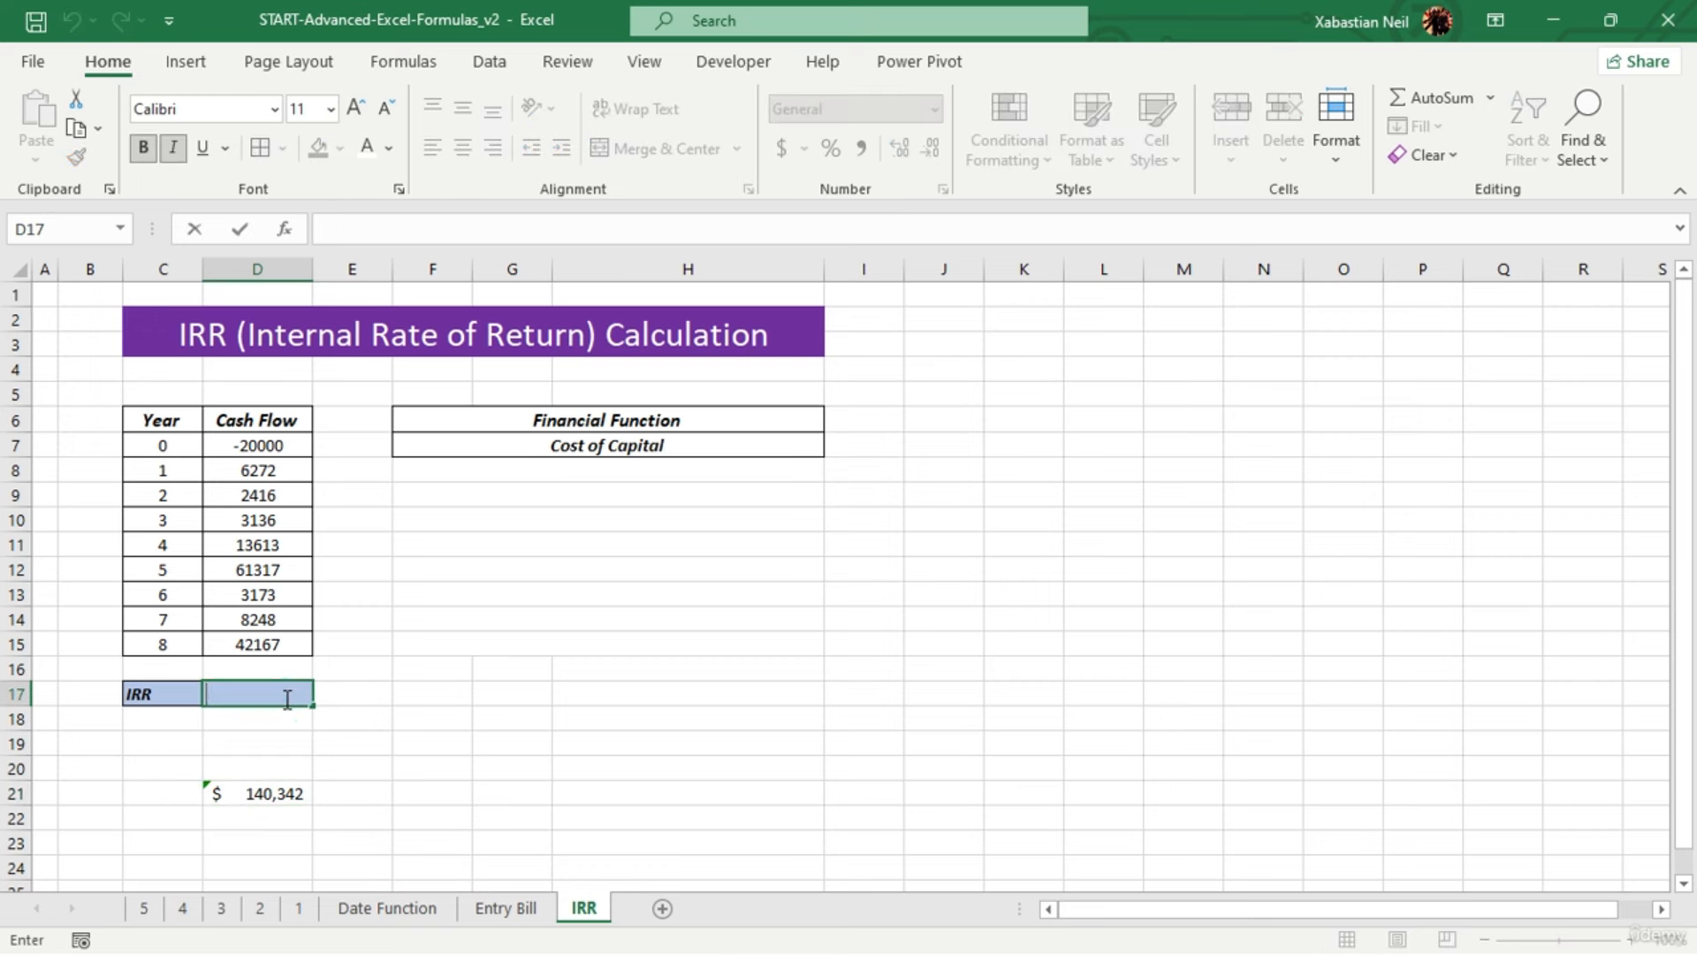
text(=)
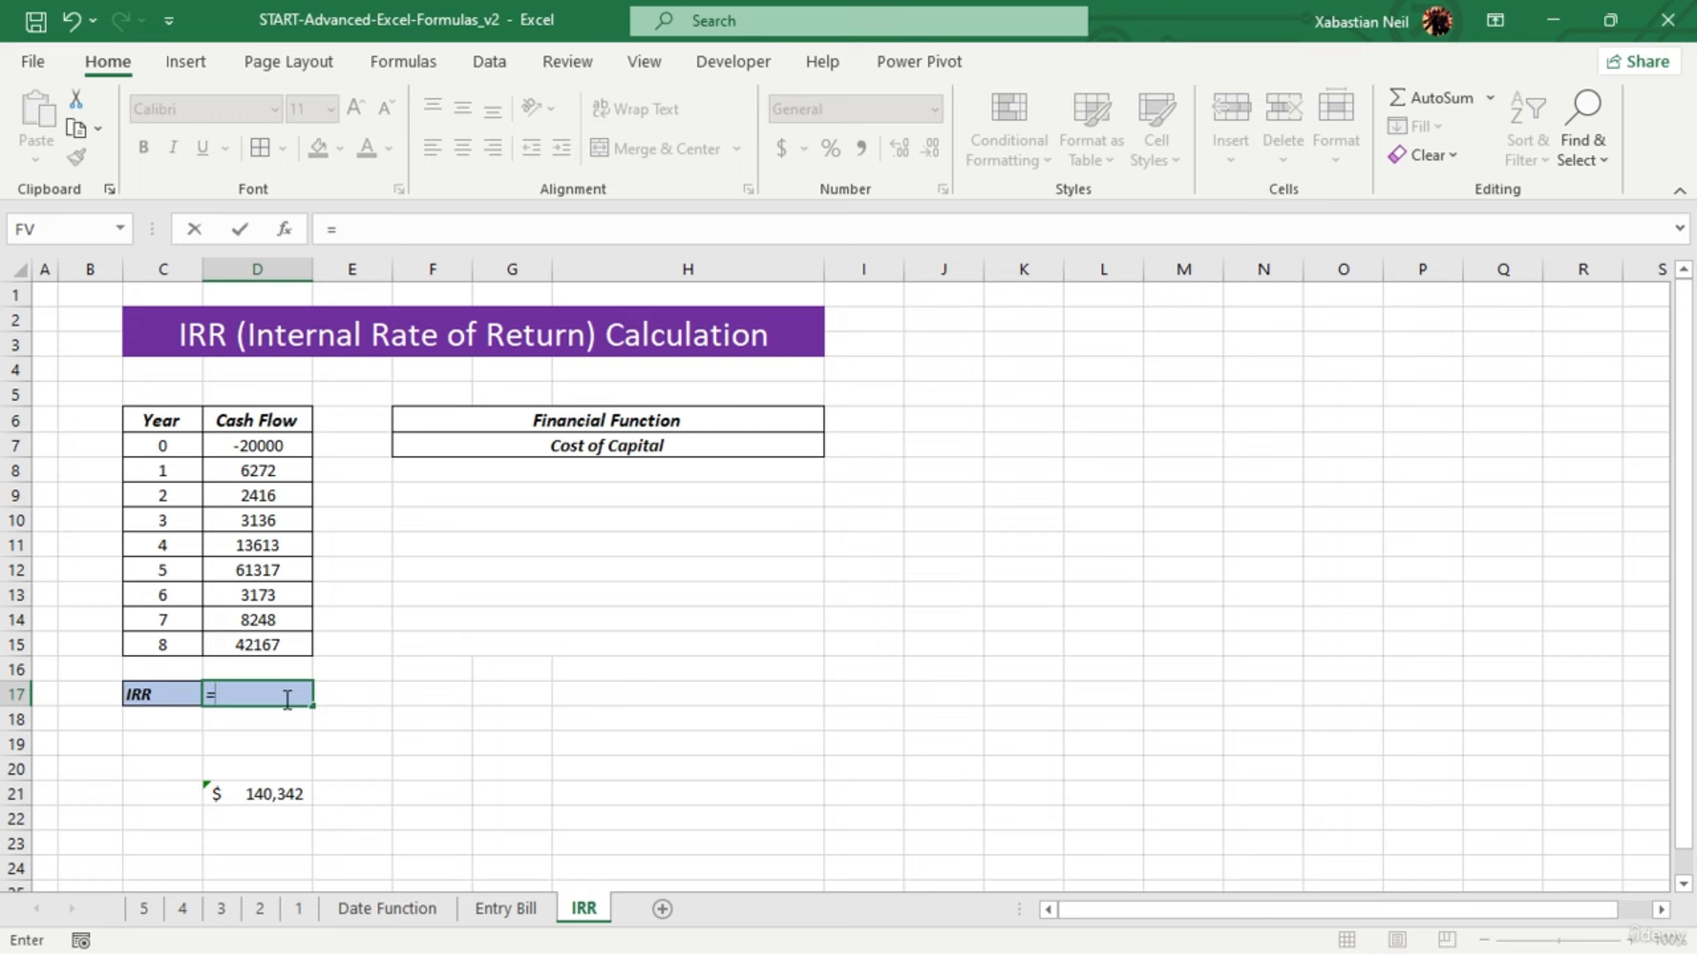
text(IR)
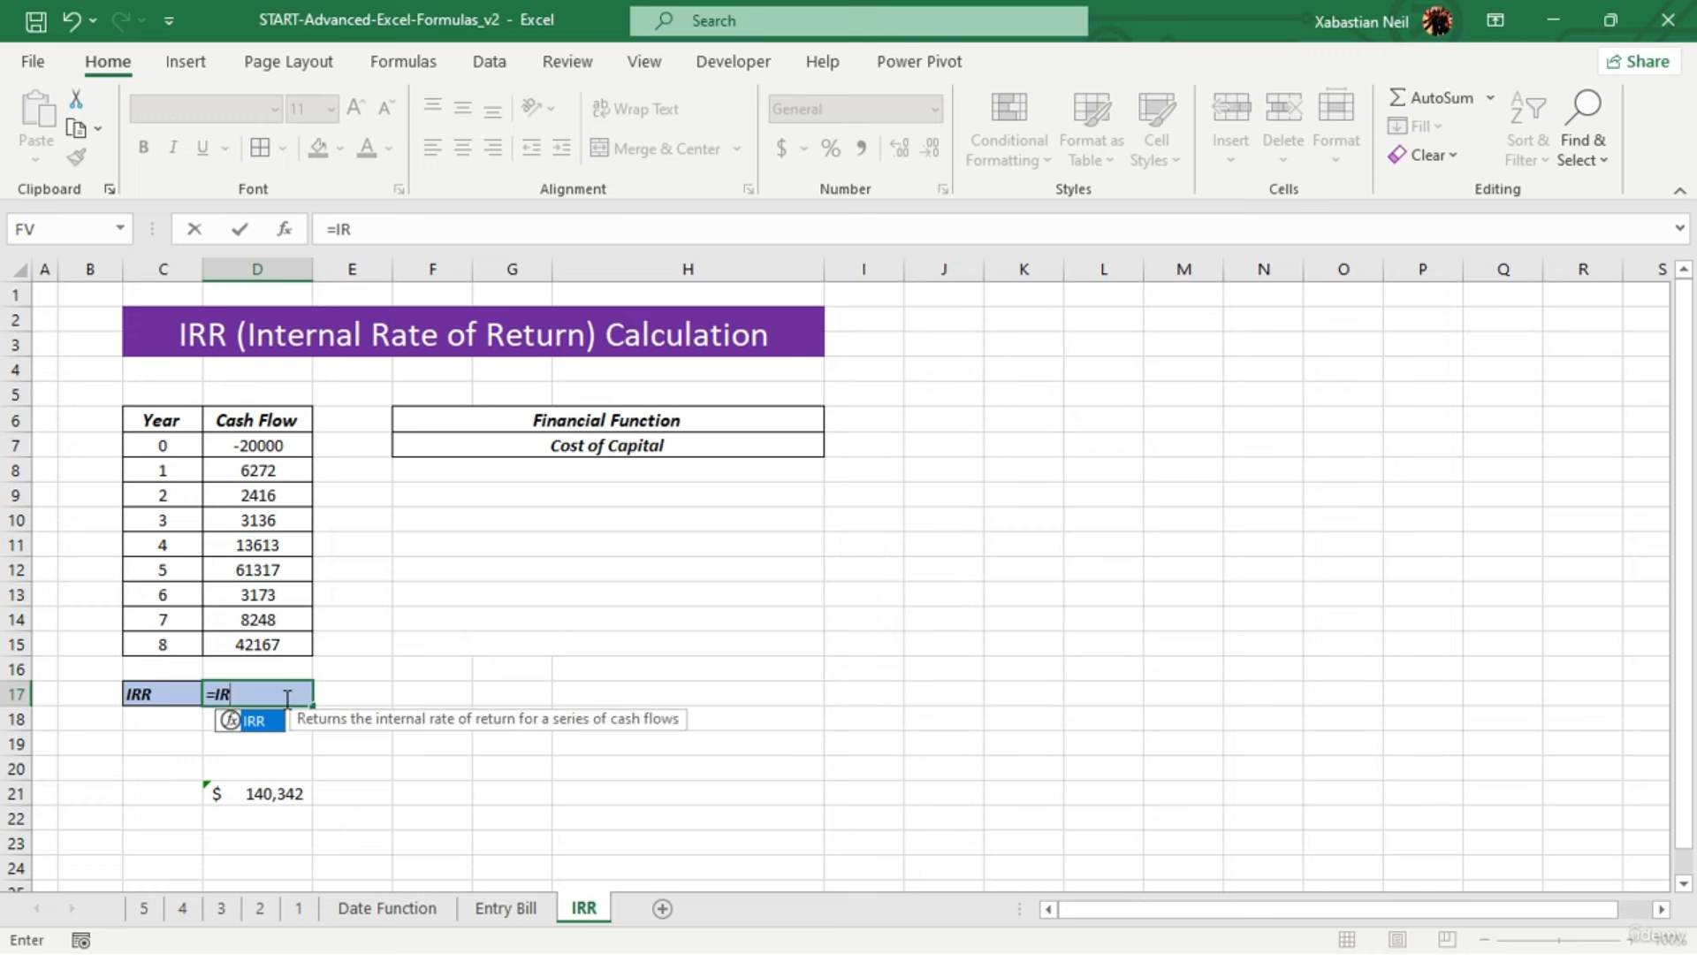
text(R()
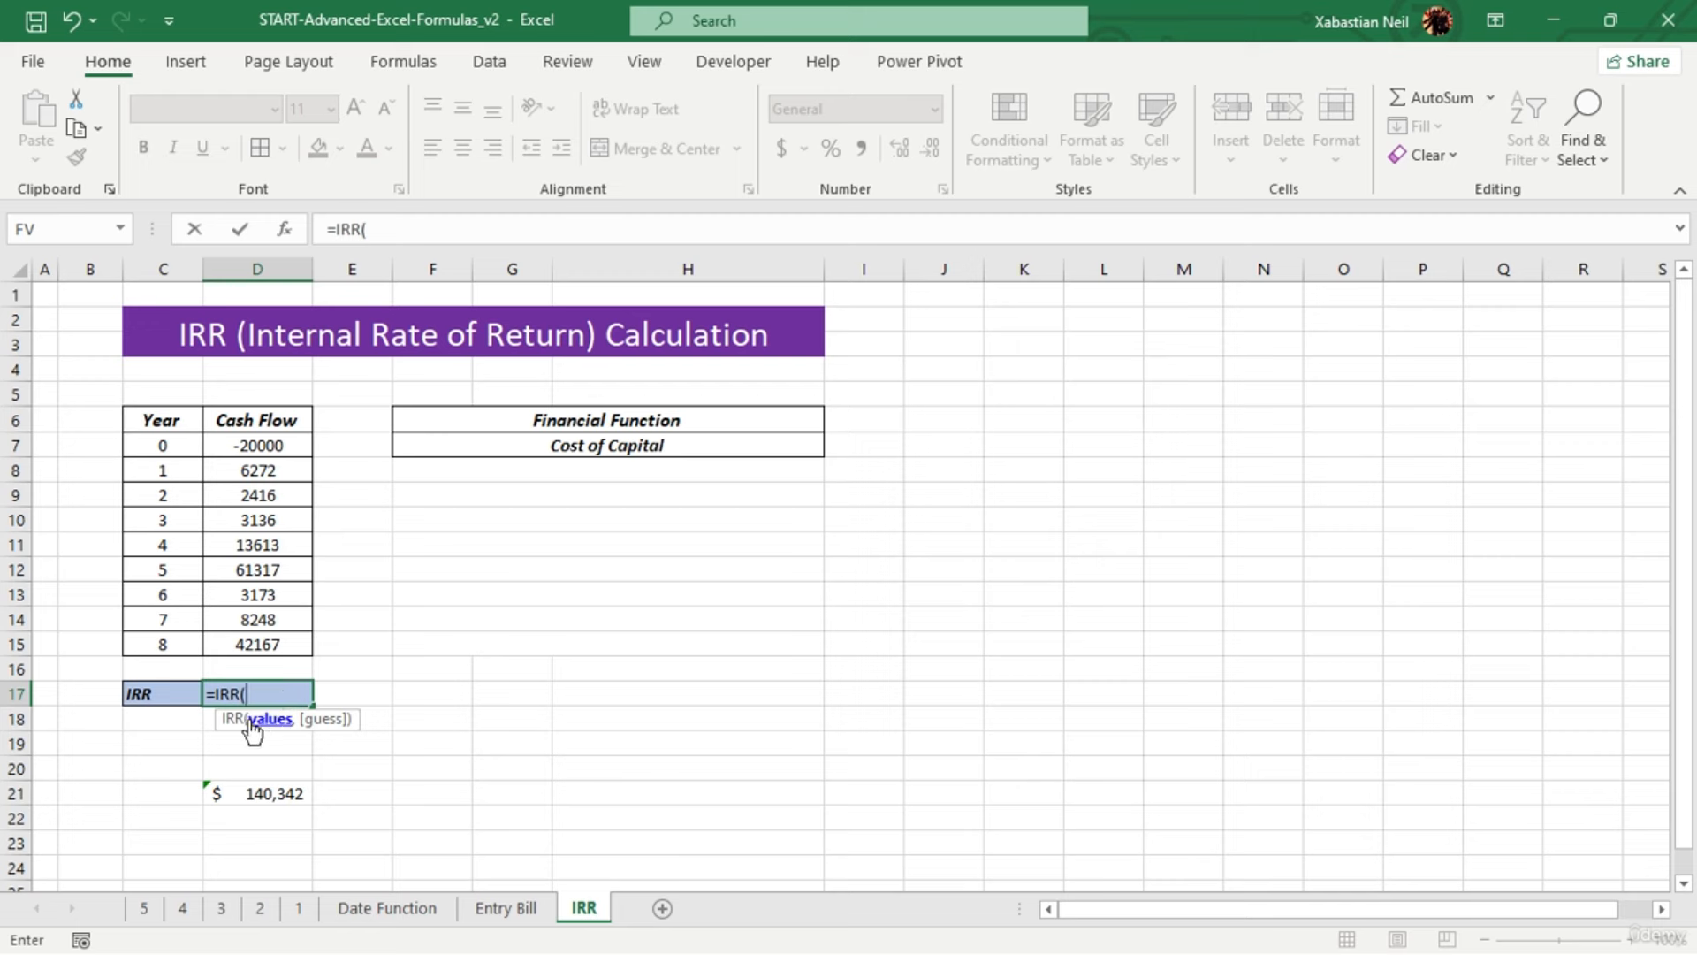
drag(287, 455, 281, 646)
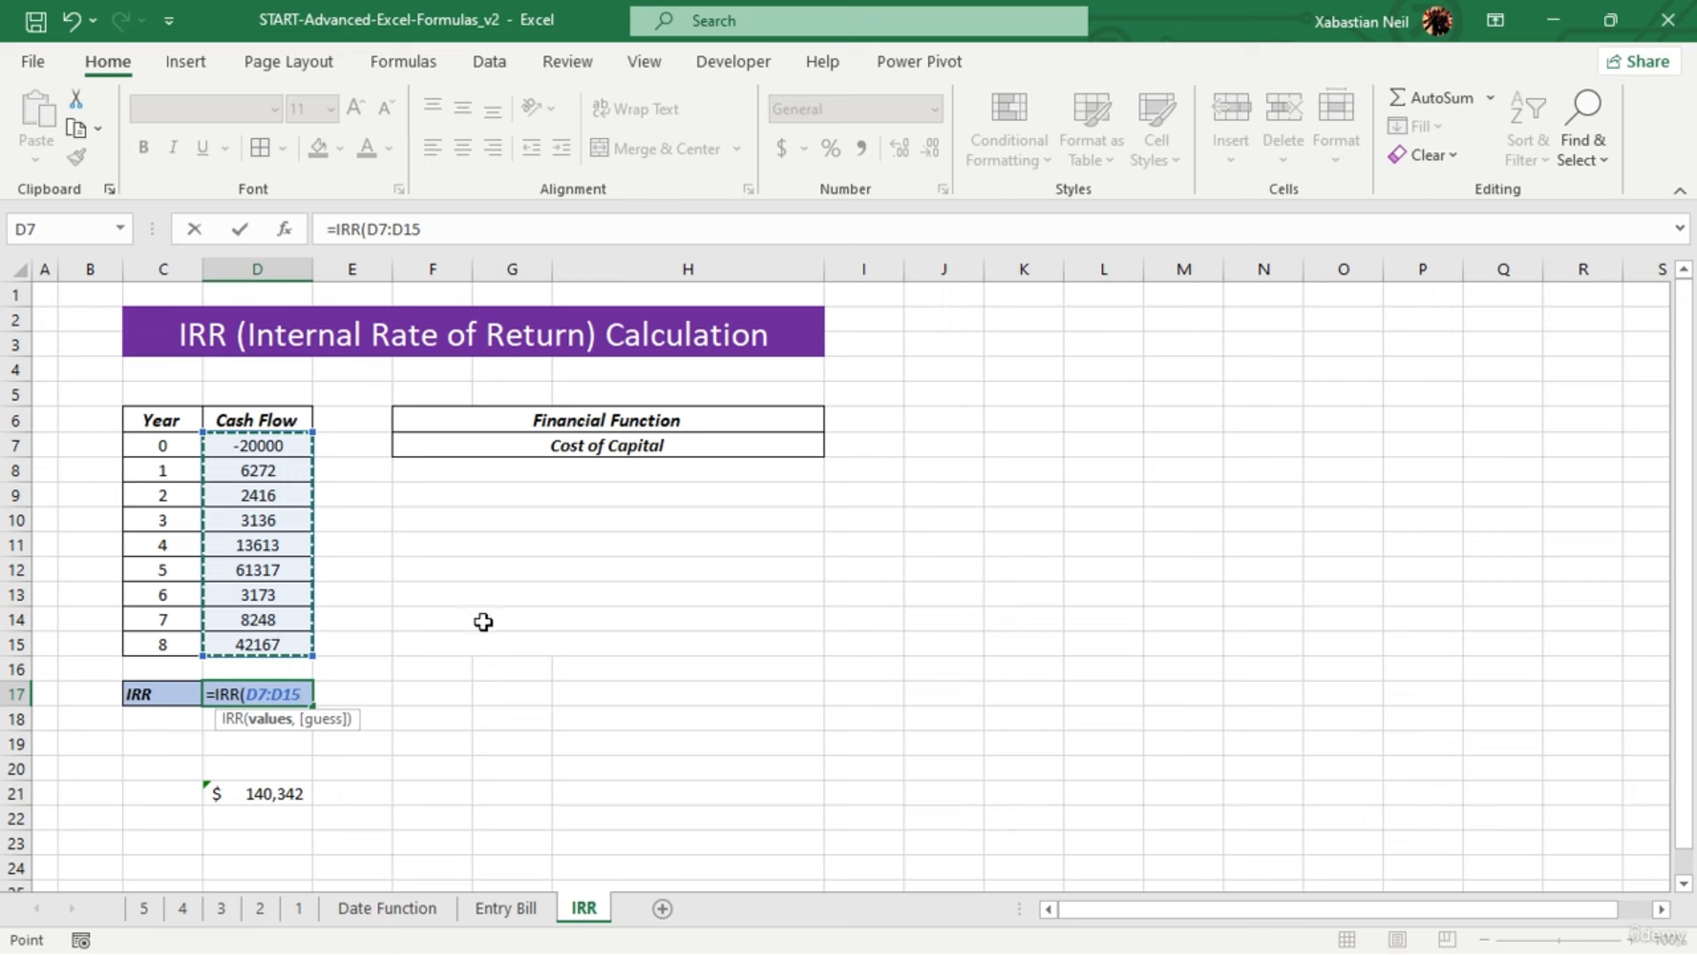
text(,)
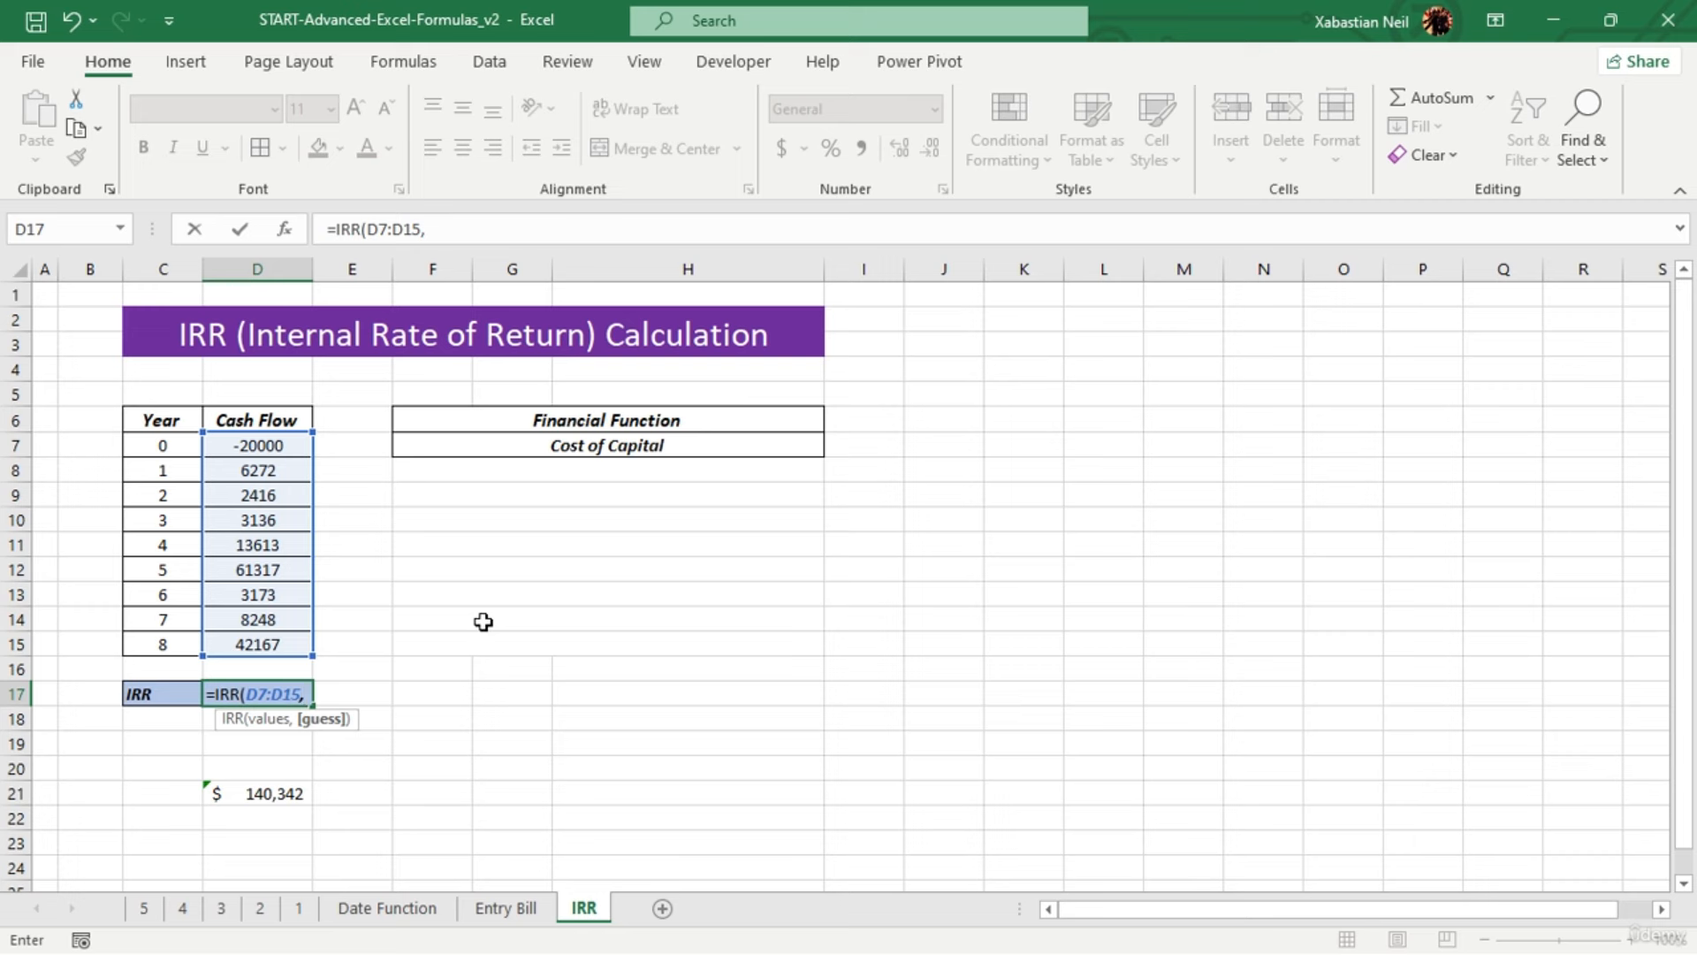
key(BackSpace)
text())
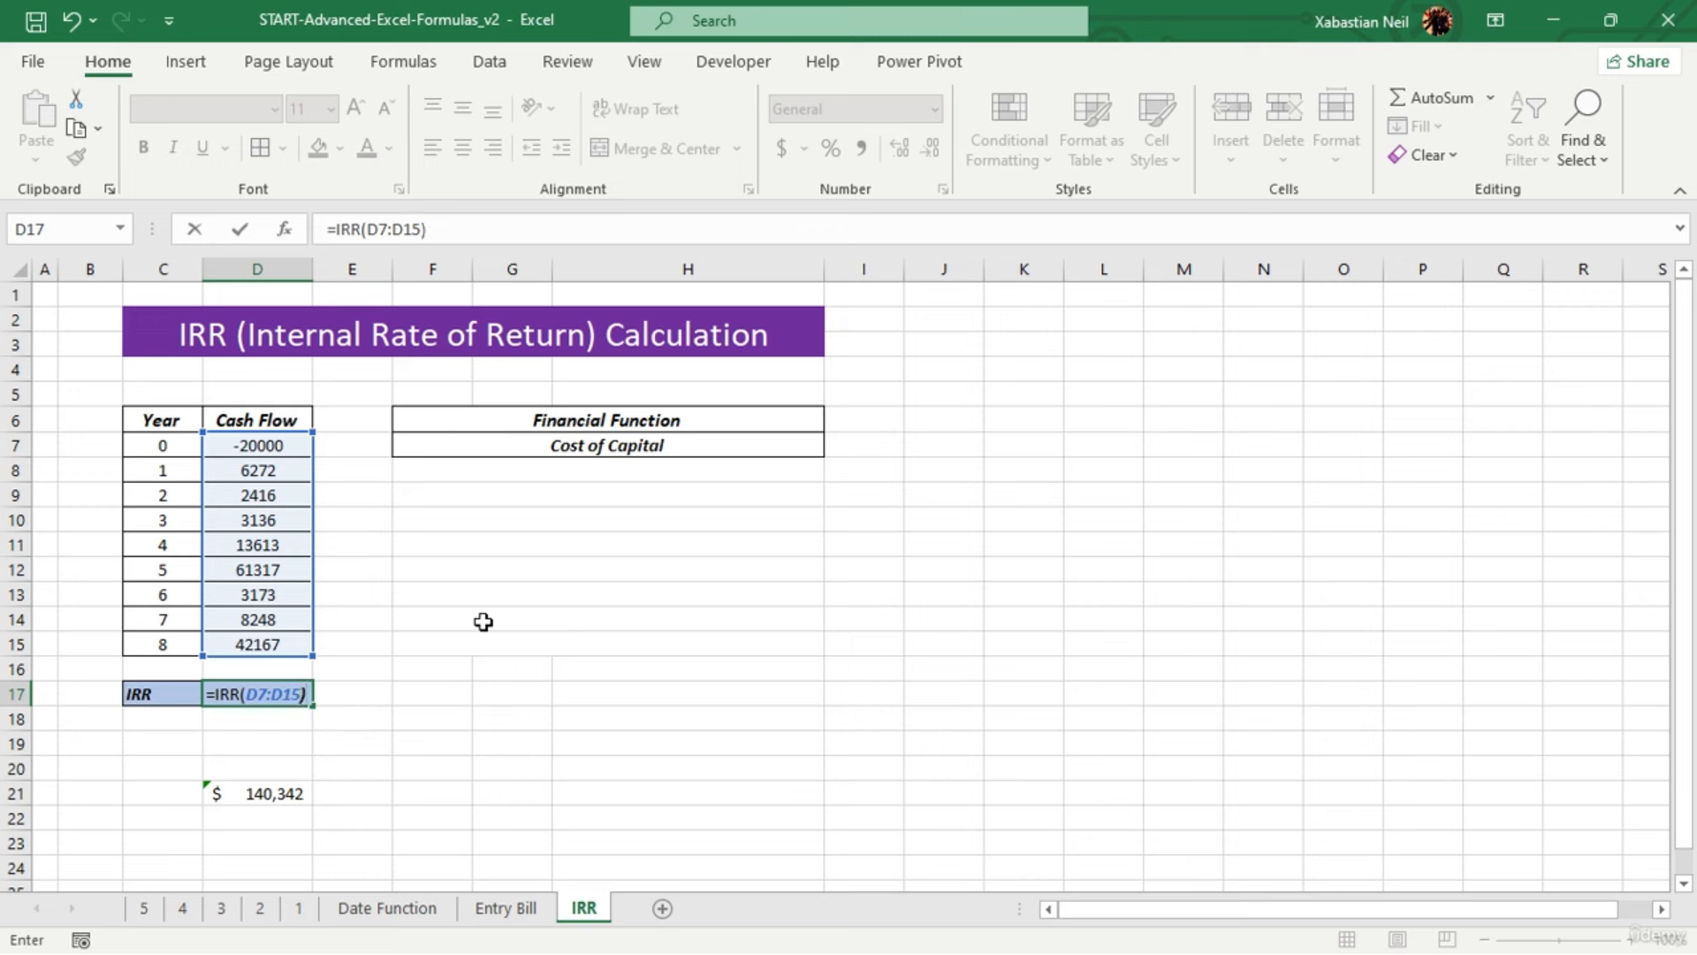
key(Return)
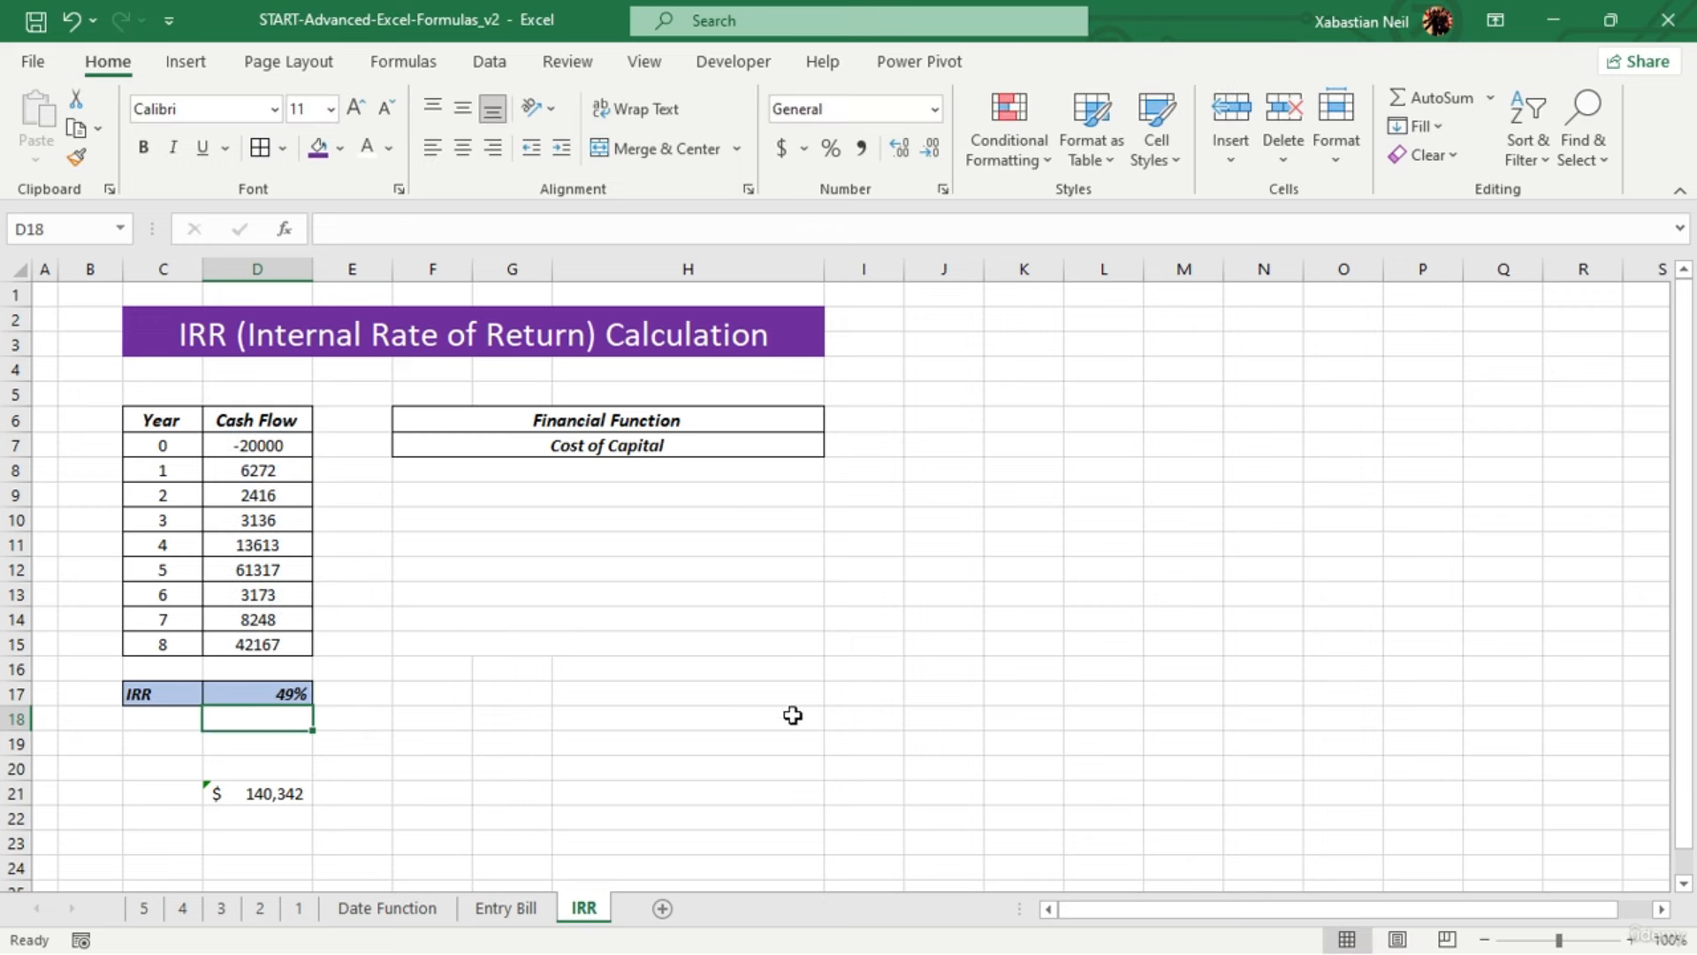
click(451, 718)
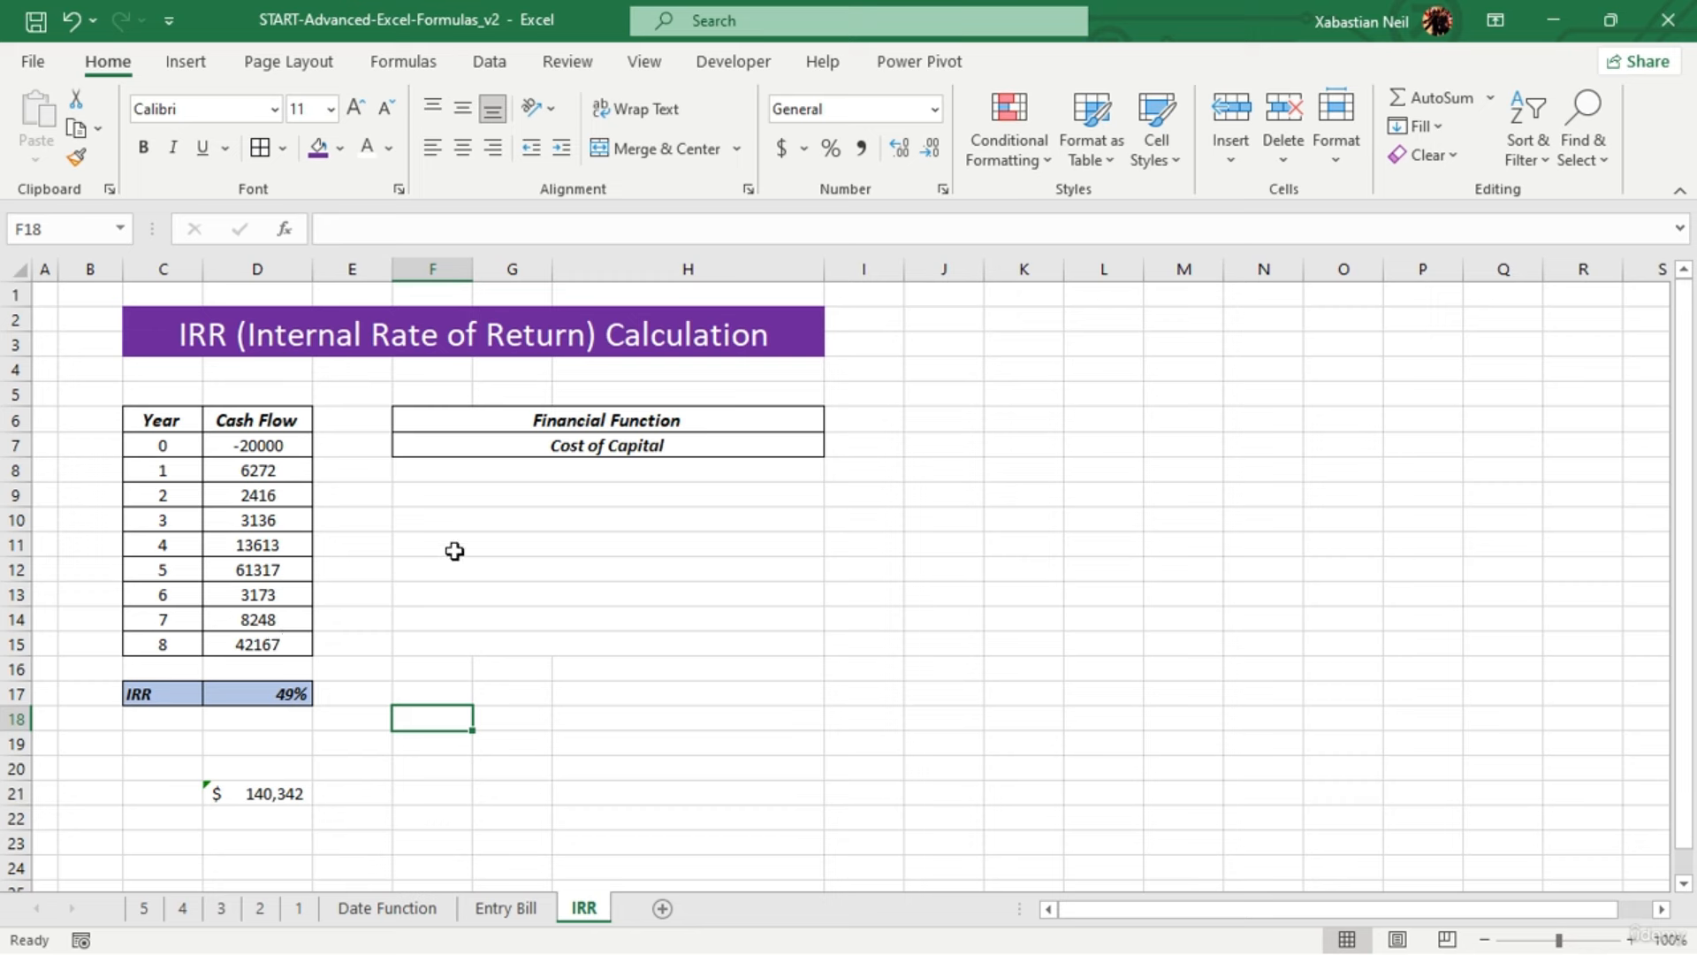
Copy the cash flow total from D21 into F8 under Cost of Capital as a value and give it the dollar accounting format
click(630, 478)
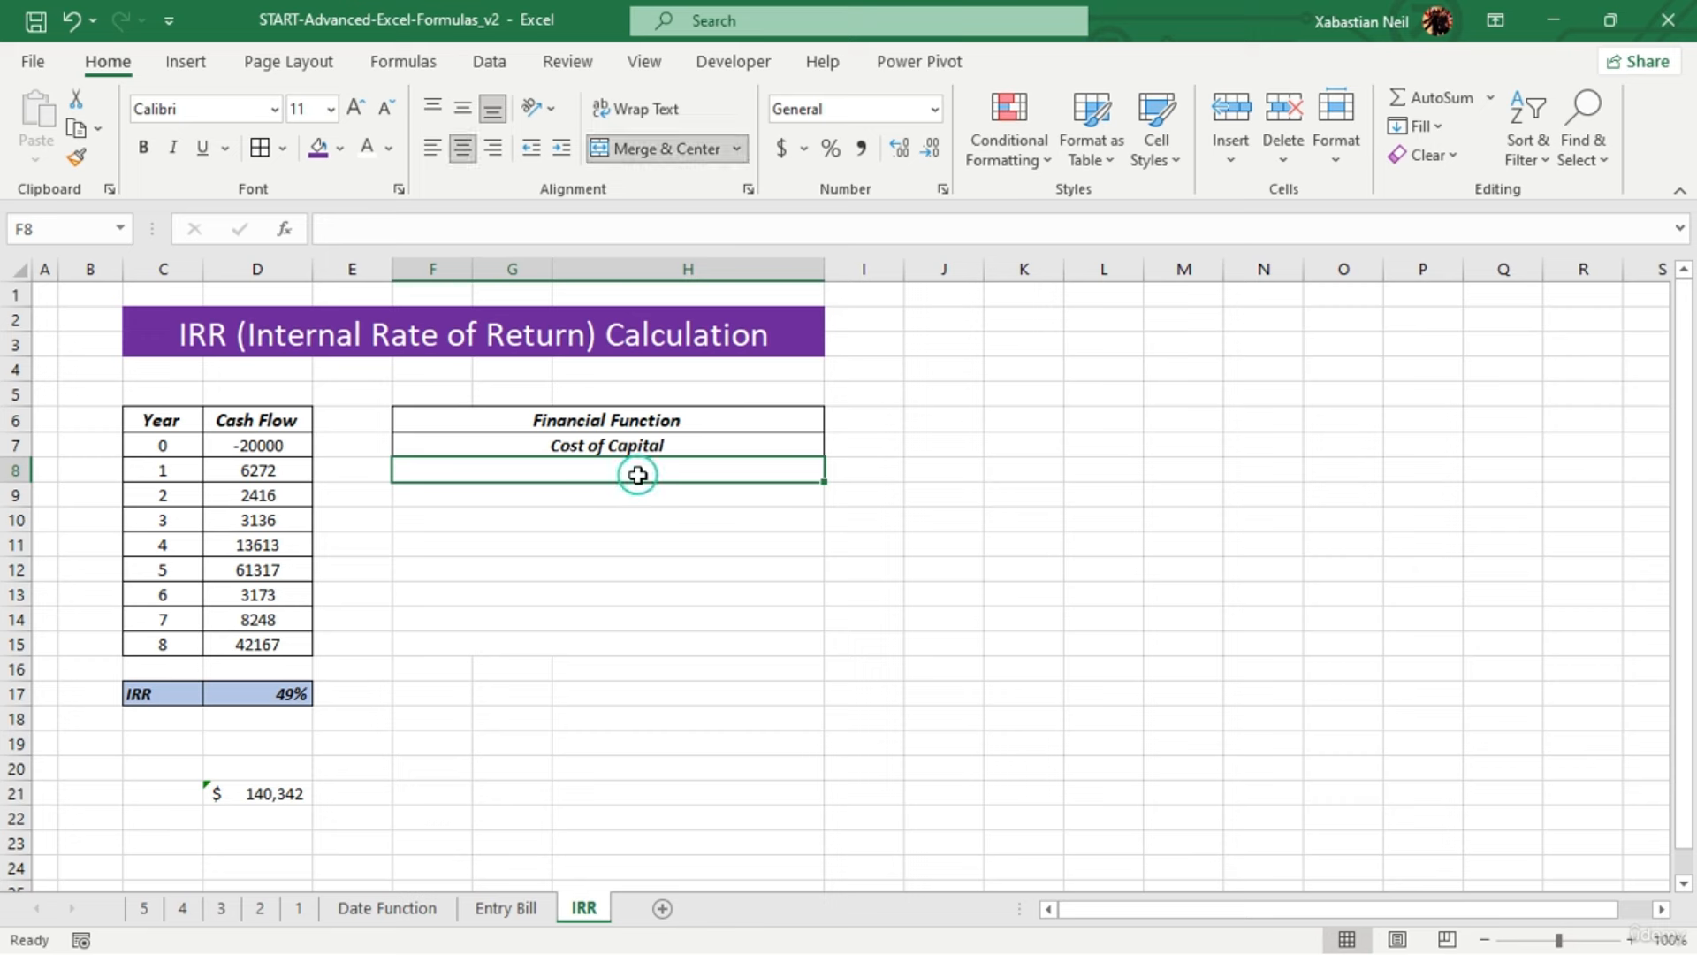
click(335, 797)
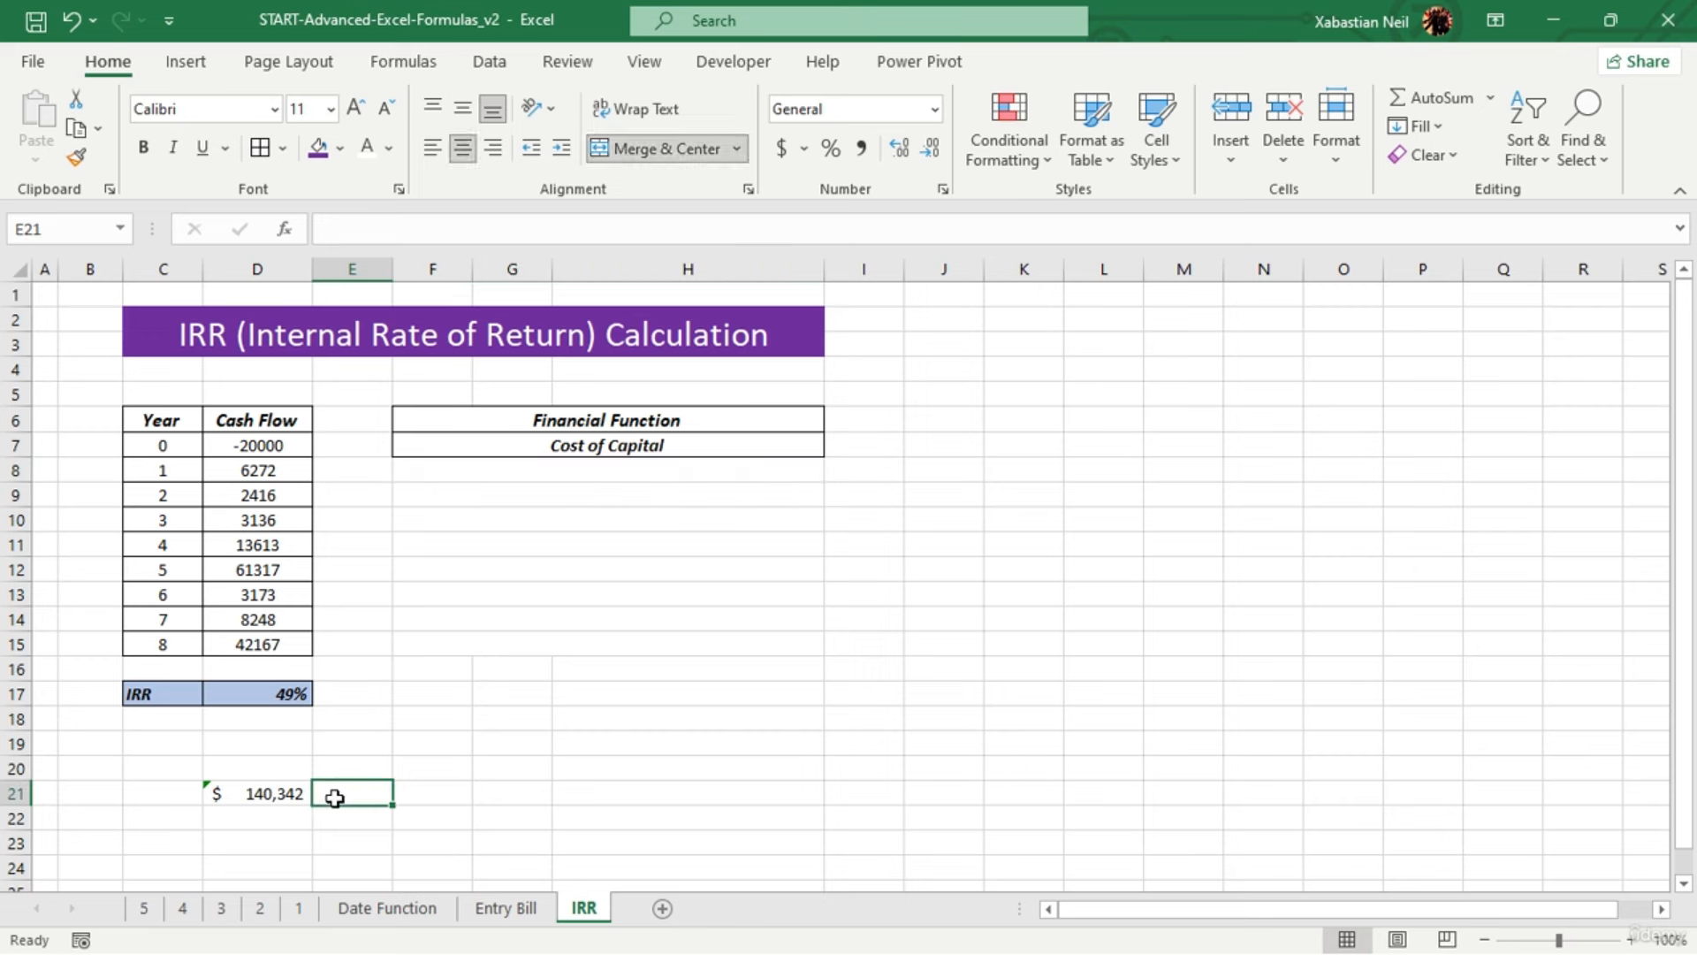
key(Left)
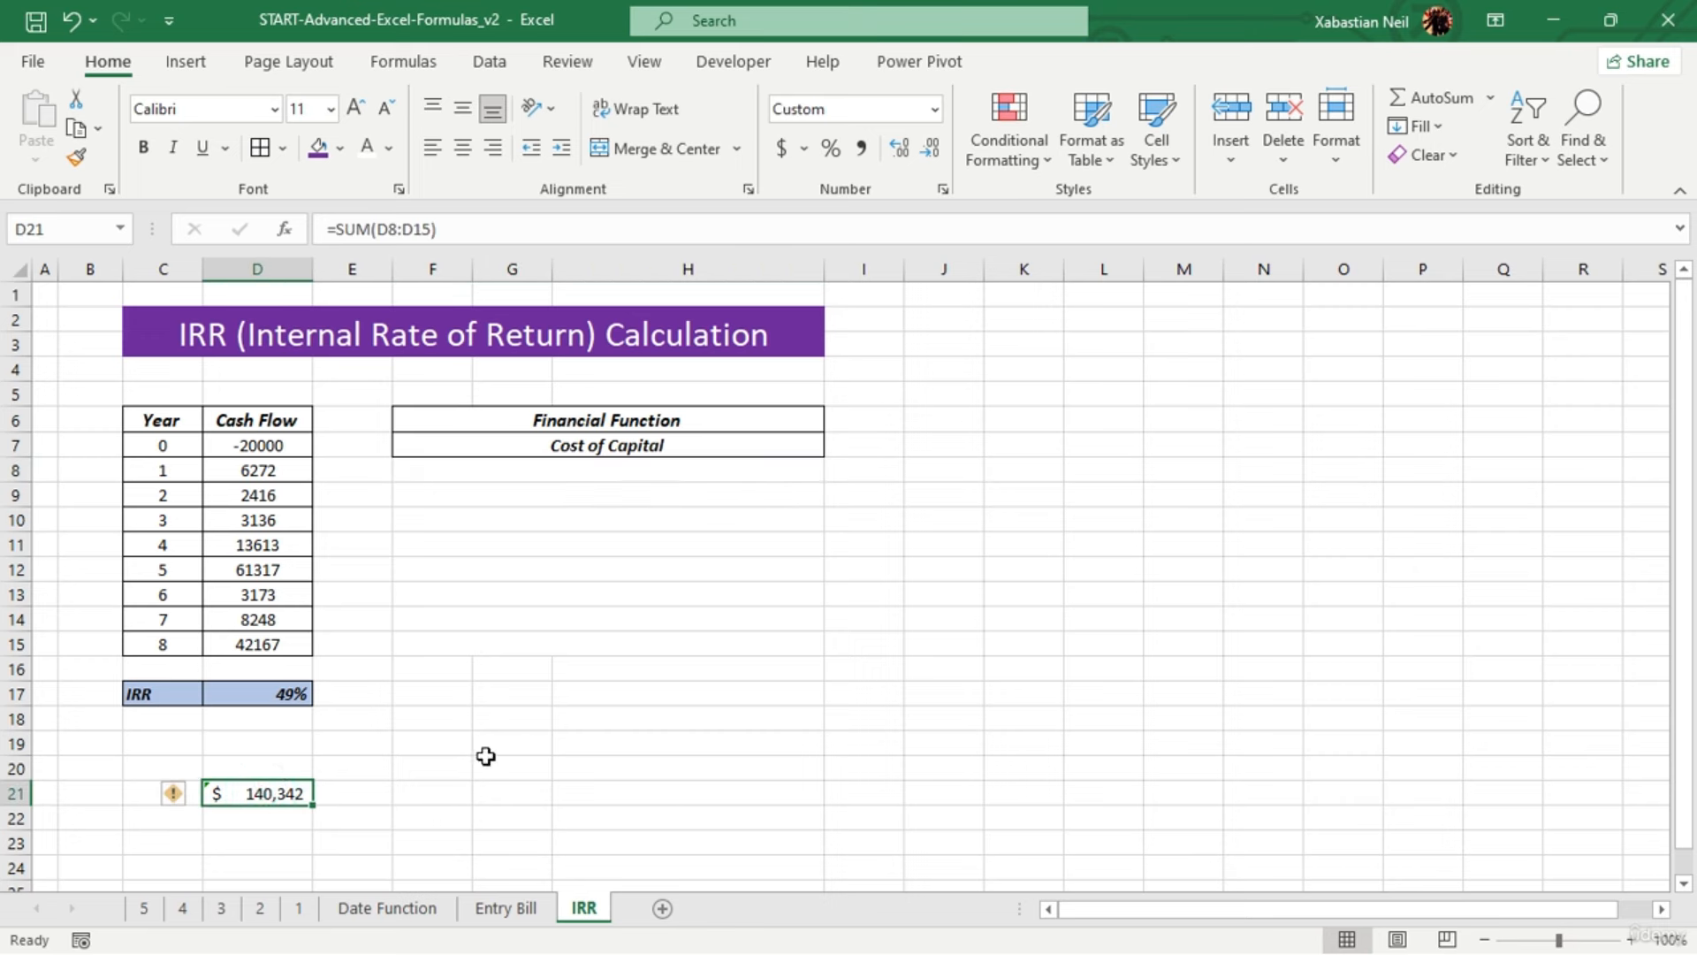
key(ctrl+c)
click(693, 468)
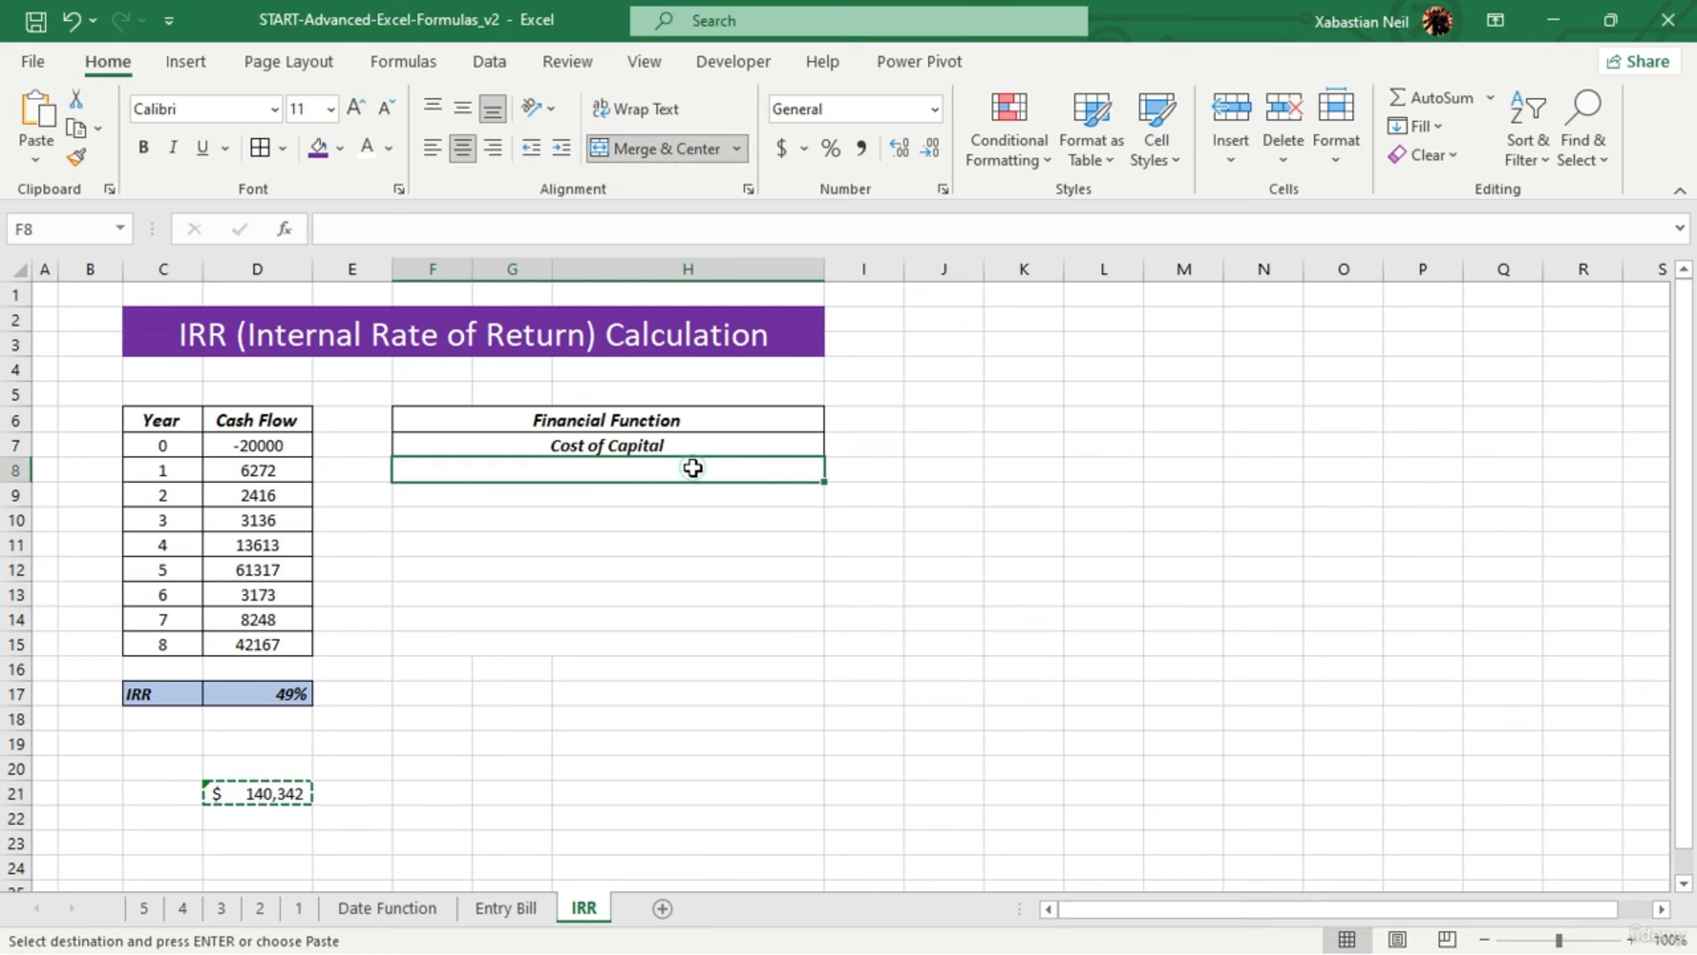
key(ctrl+shift+v)
click(1313, 477)
click(692, 472)
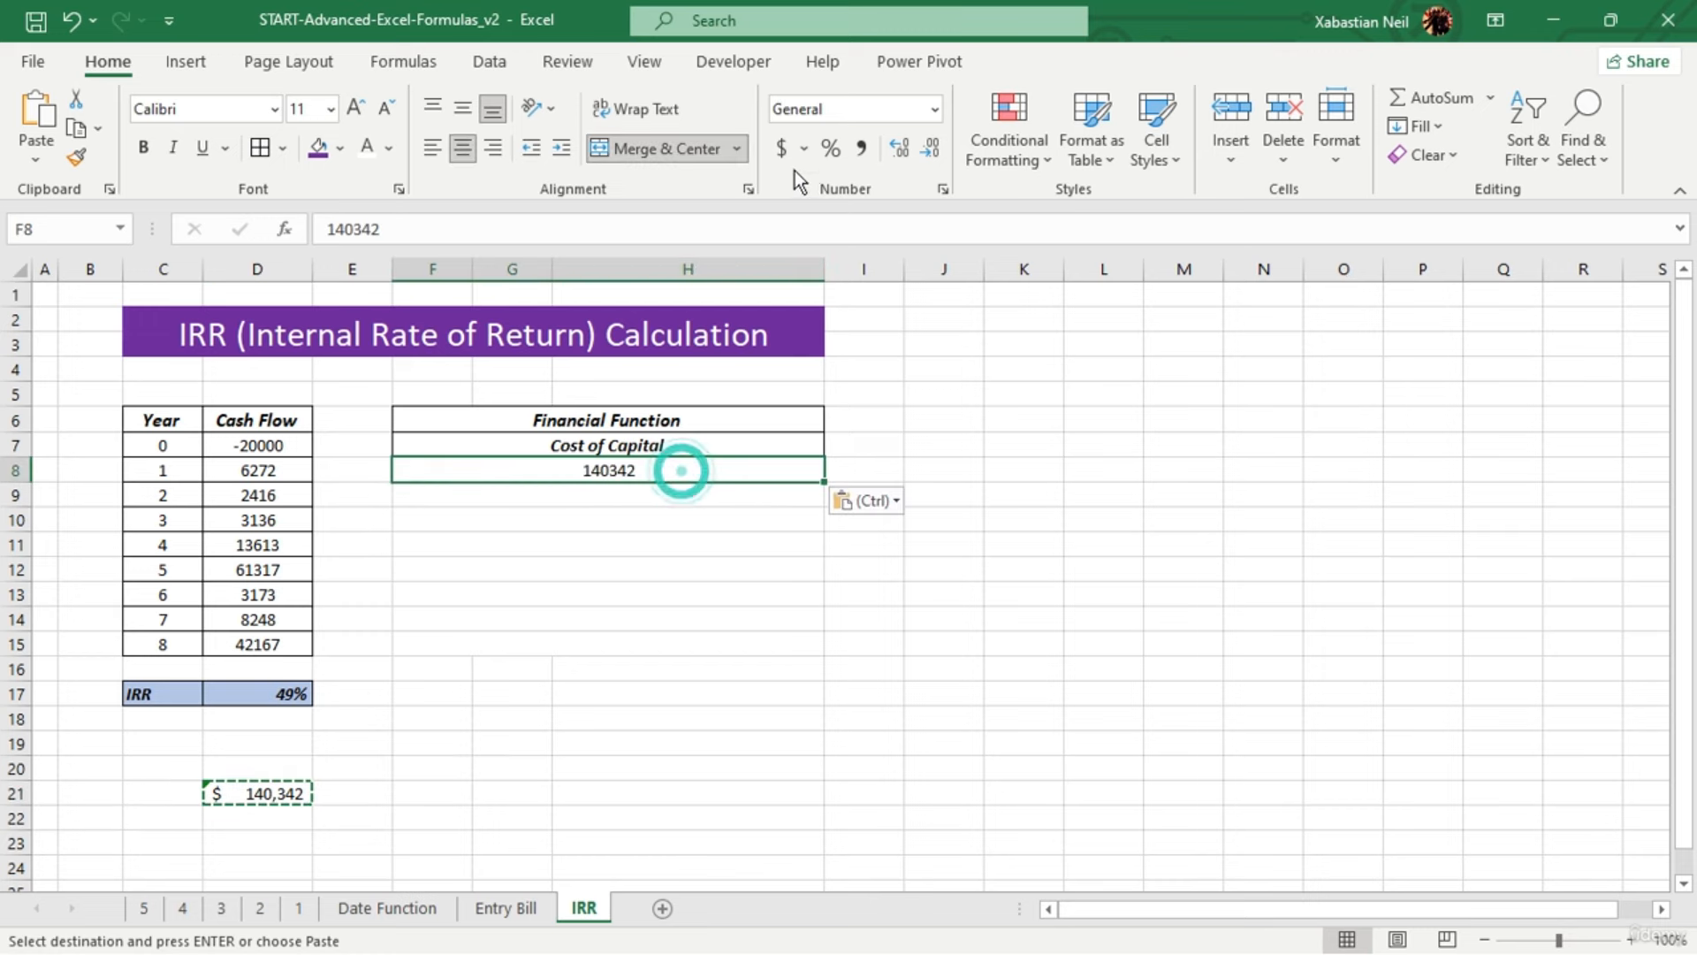
click(781, 147)
click(677, 521)
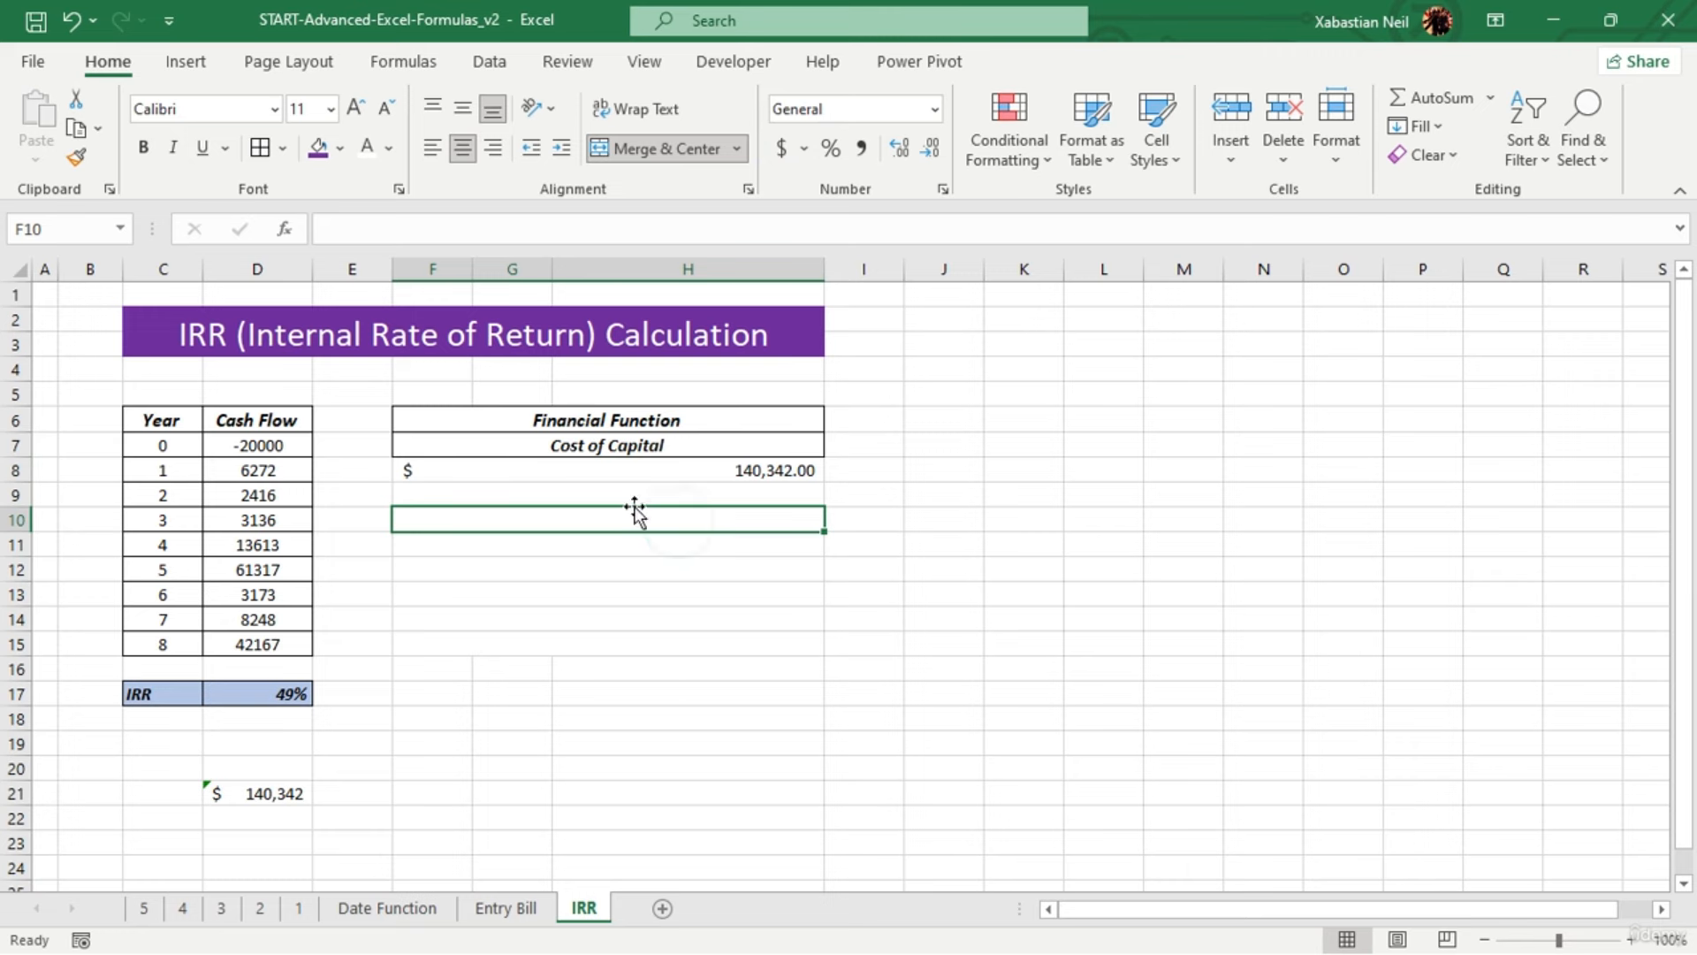
click(753, 501)
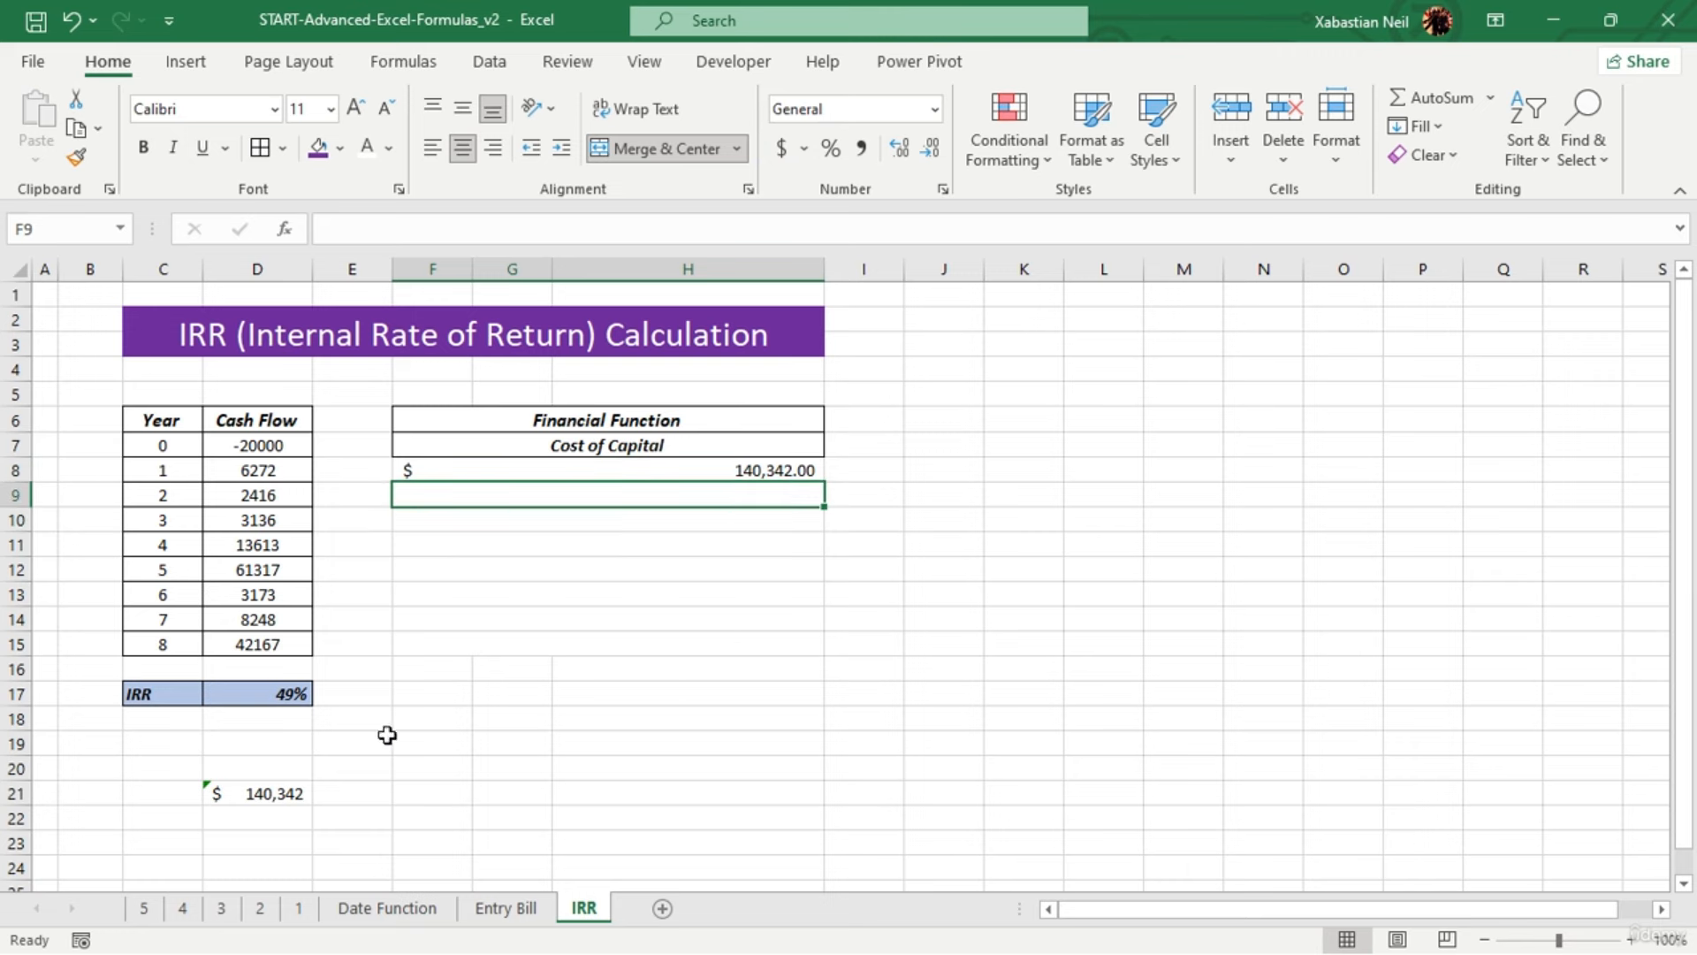
Try dividing the amount in F8 by 100 with the formula =140342/100 and formatting the cell as a percentage
click(292, 694)
click(376, 667)
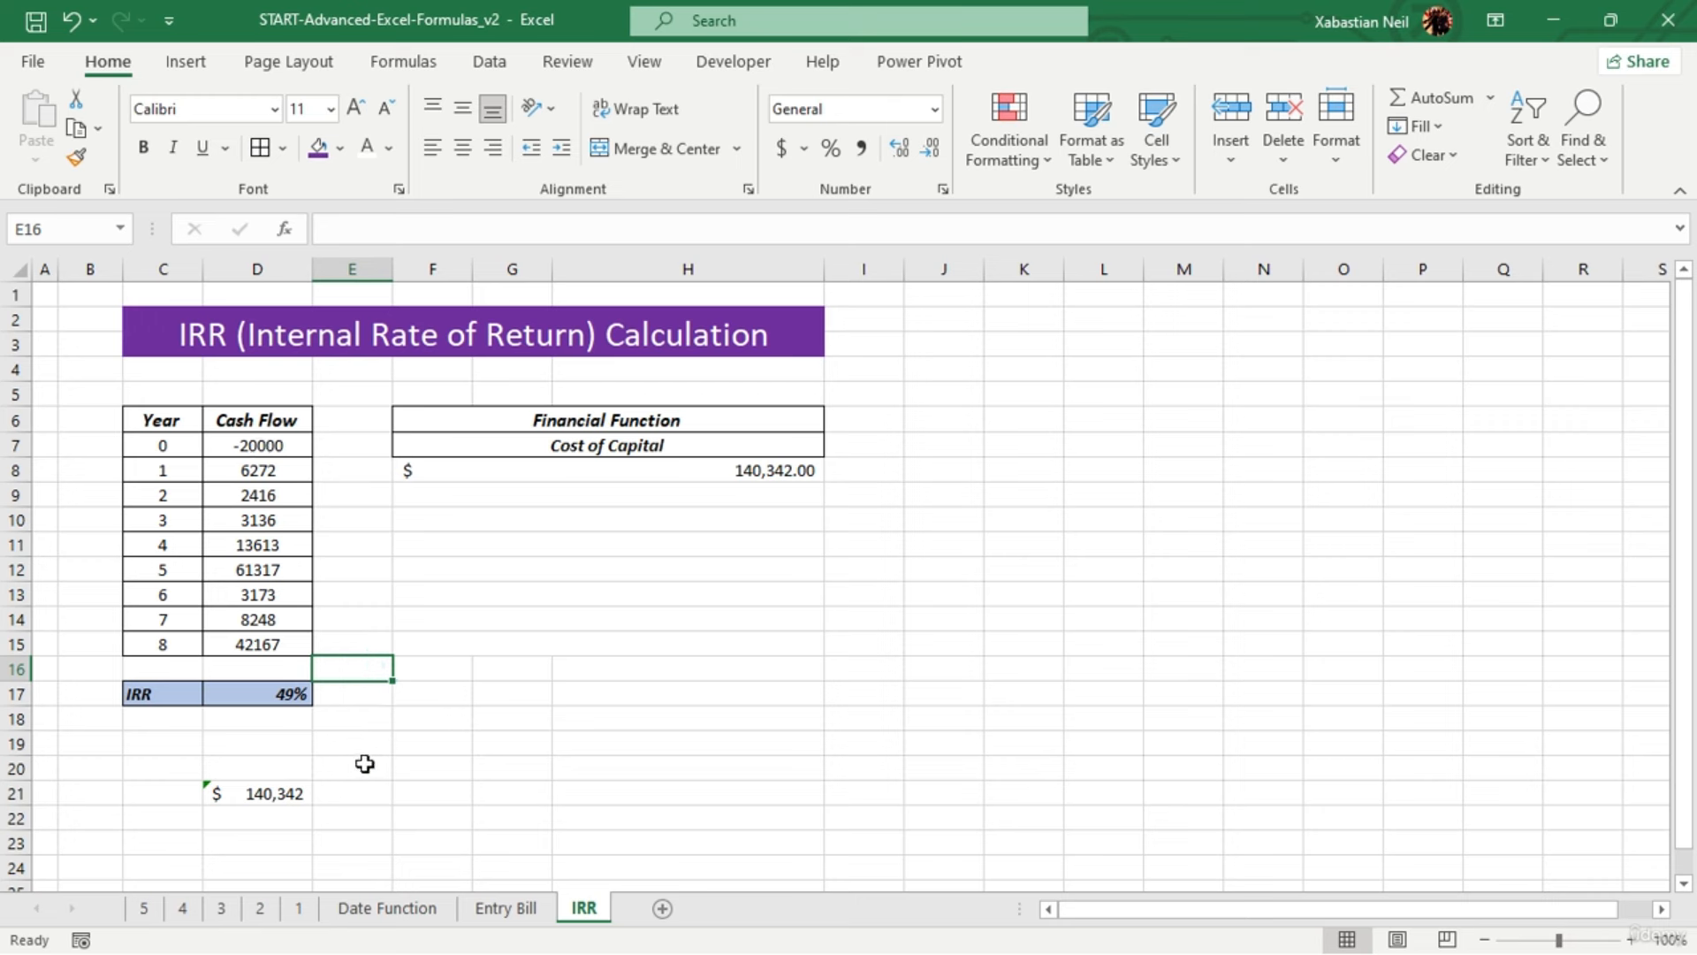
double_click(787, 469)
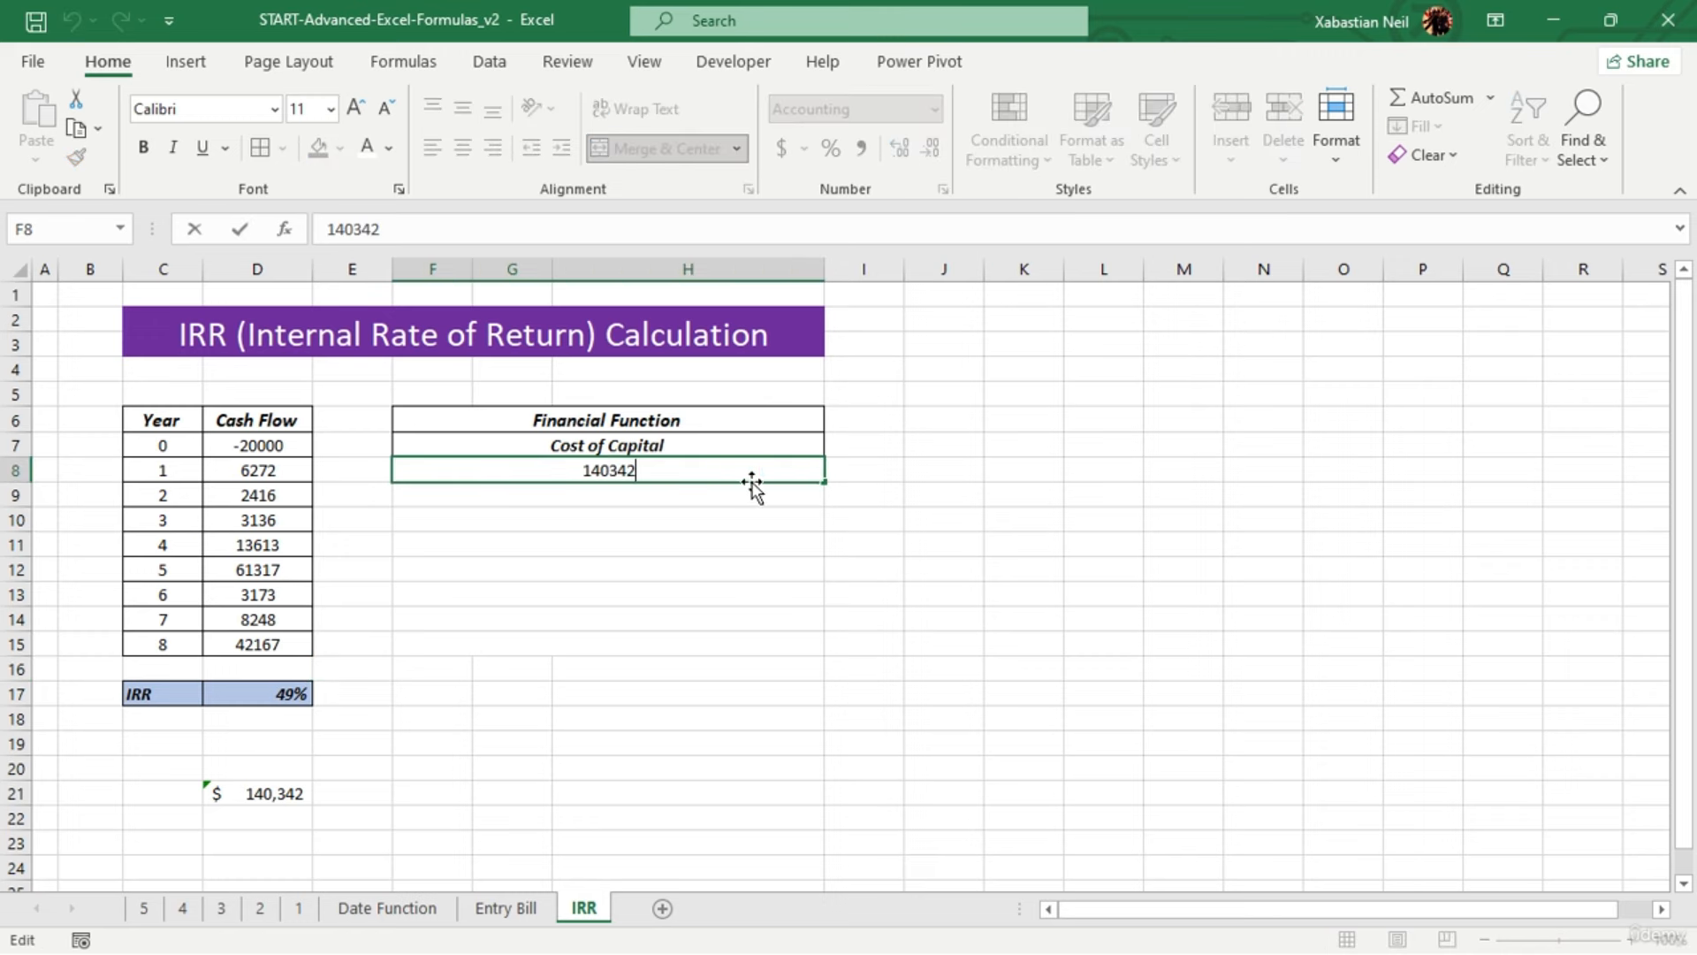
text(/100)
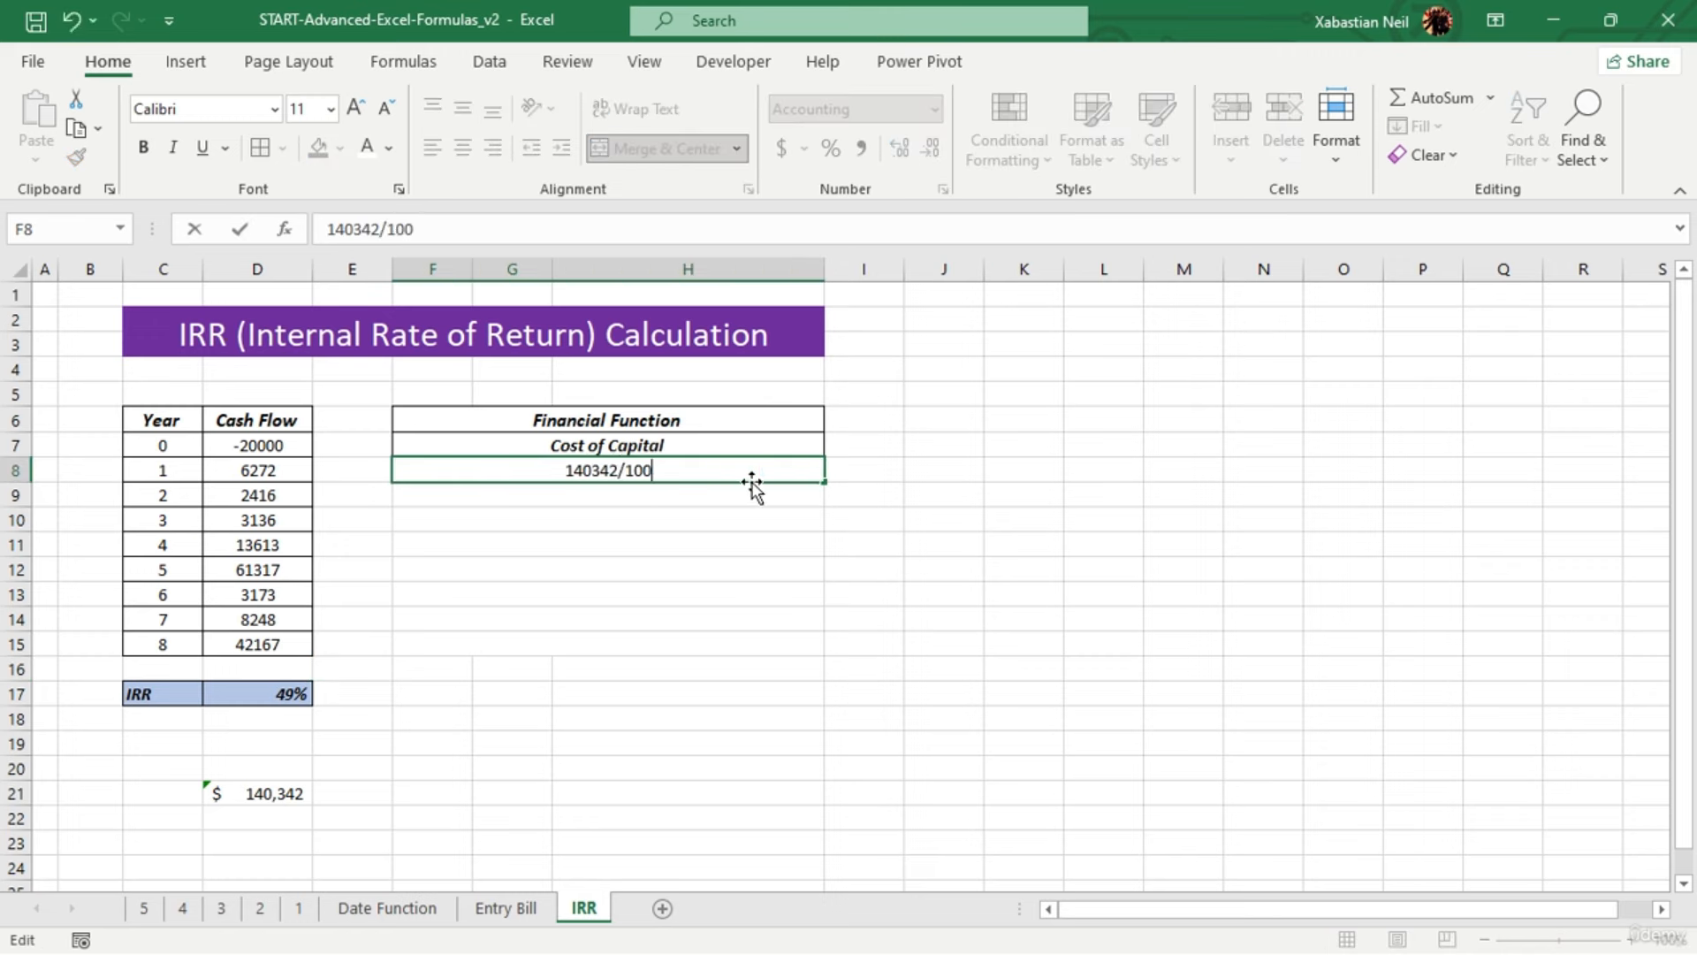
key(Return)
double_click(732, 466)
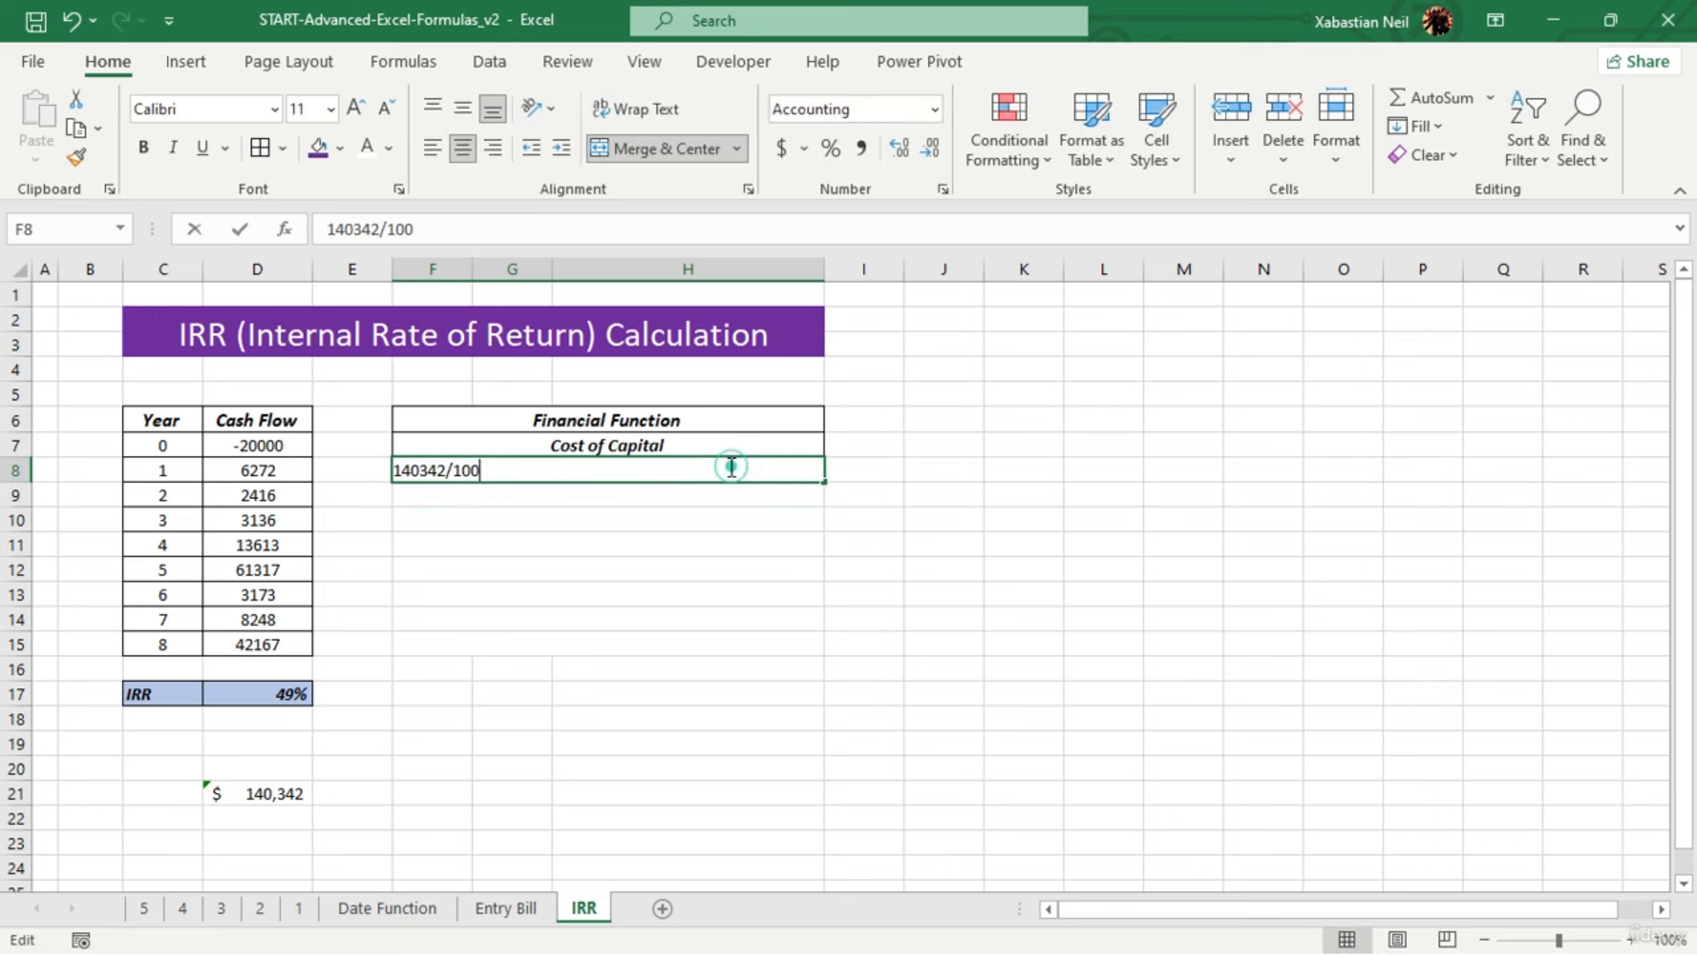
click(390, 470)
double_click(529, 465)
key(Left)
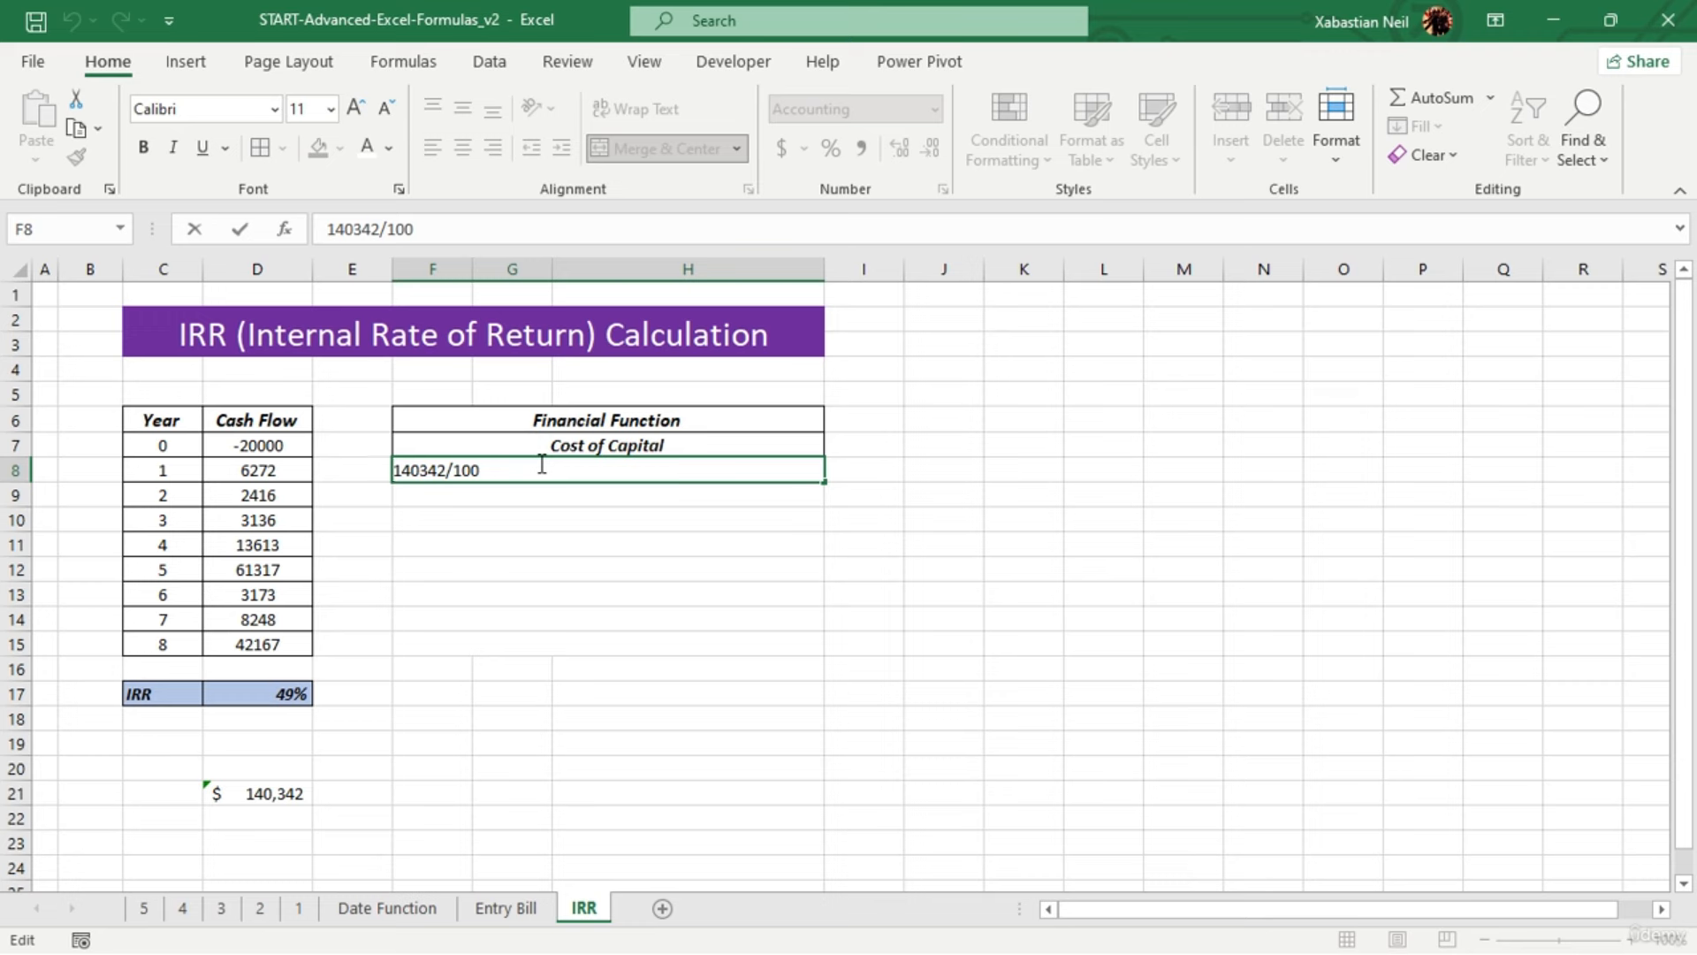
key(Home)
text(=)
key(Return)
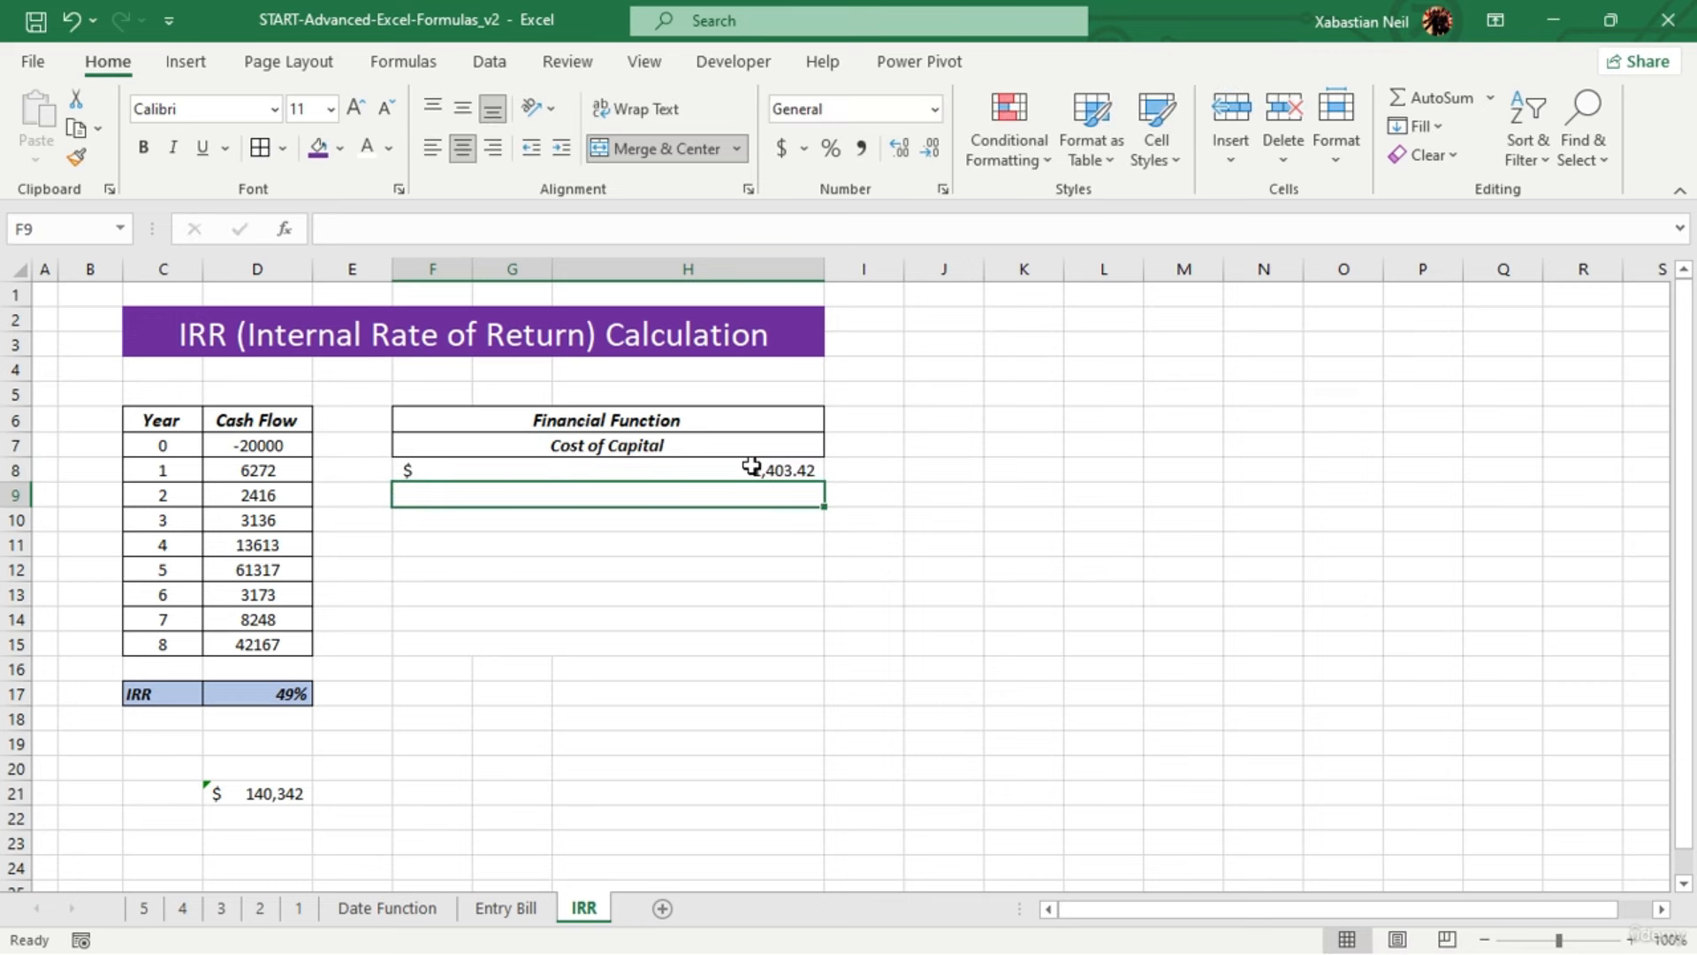
click(795, 522)
click(794, 475)
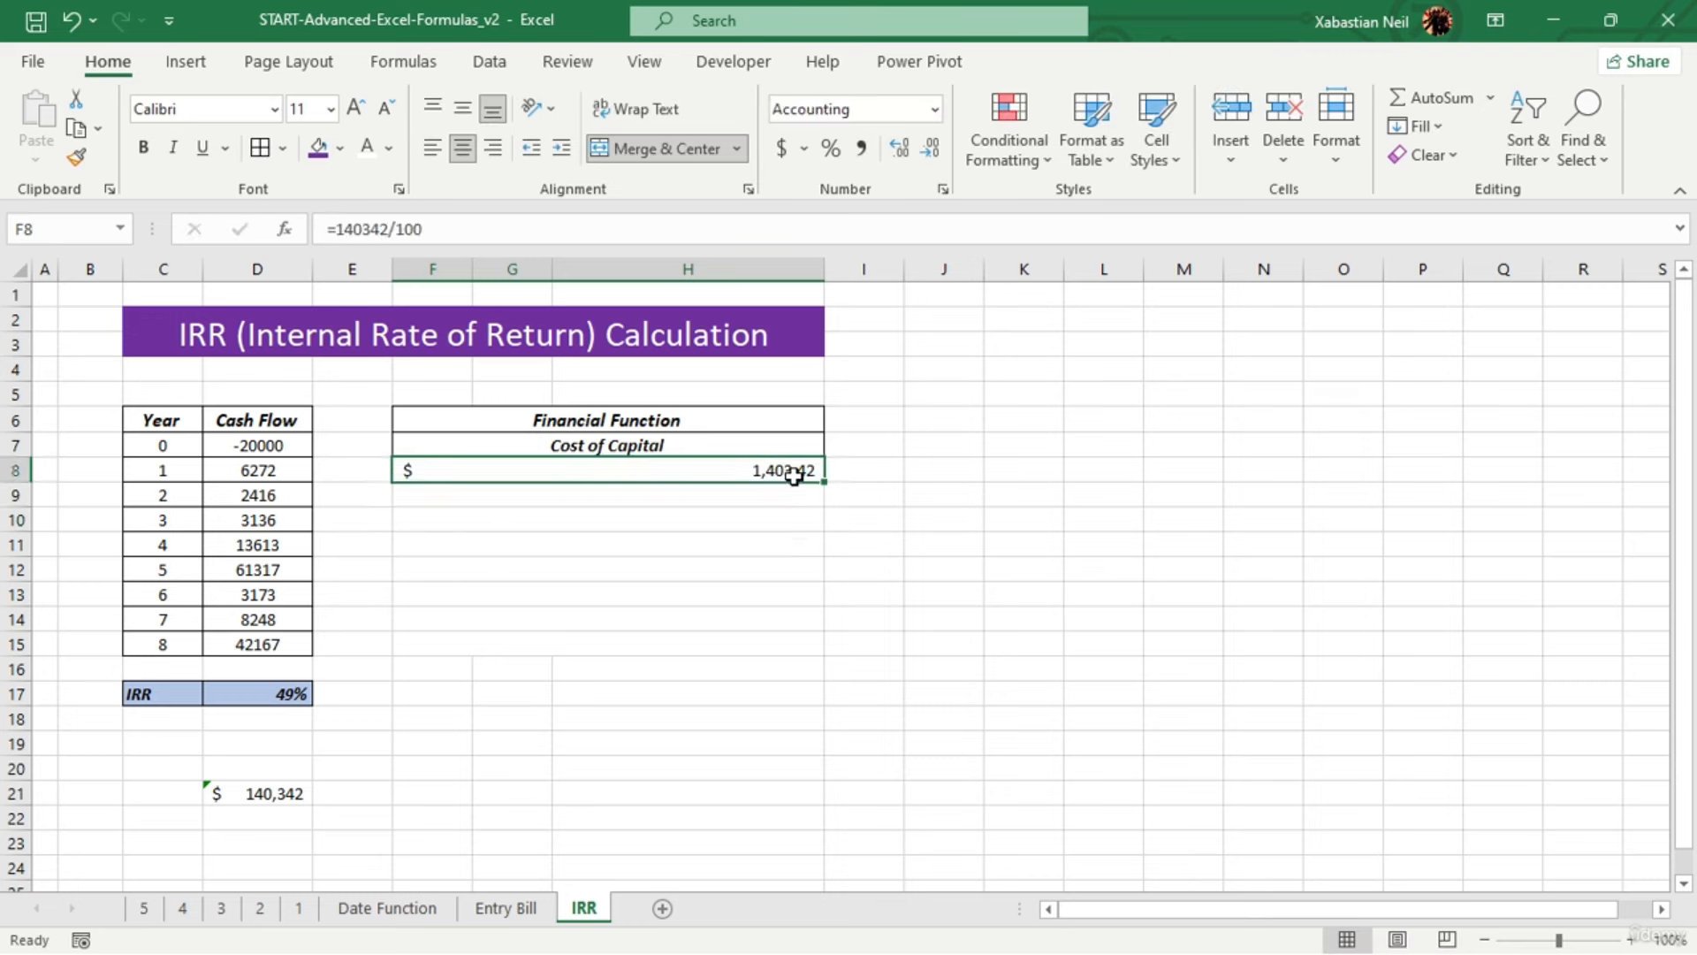
click(840, 152)
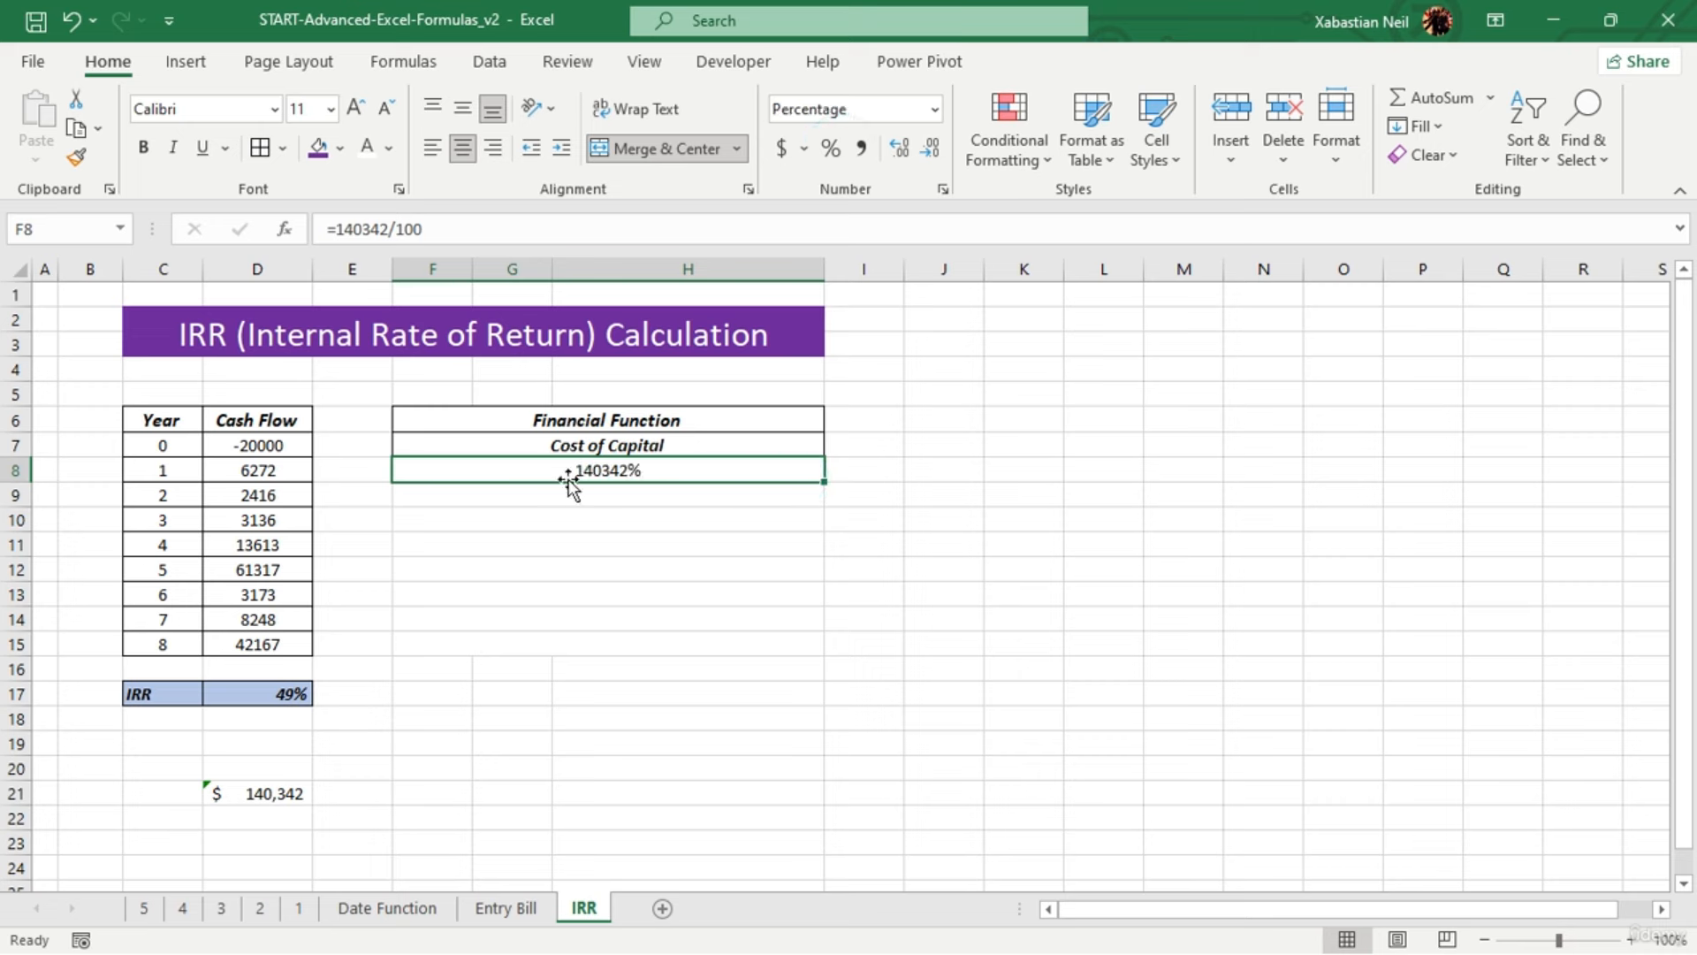
Undo the percentage format and the division by 100 in F8
click(75, 25)
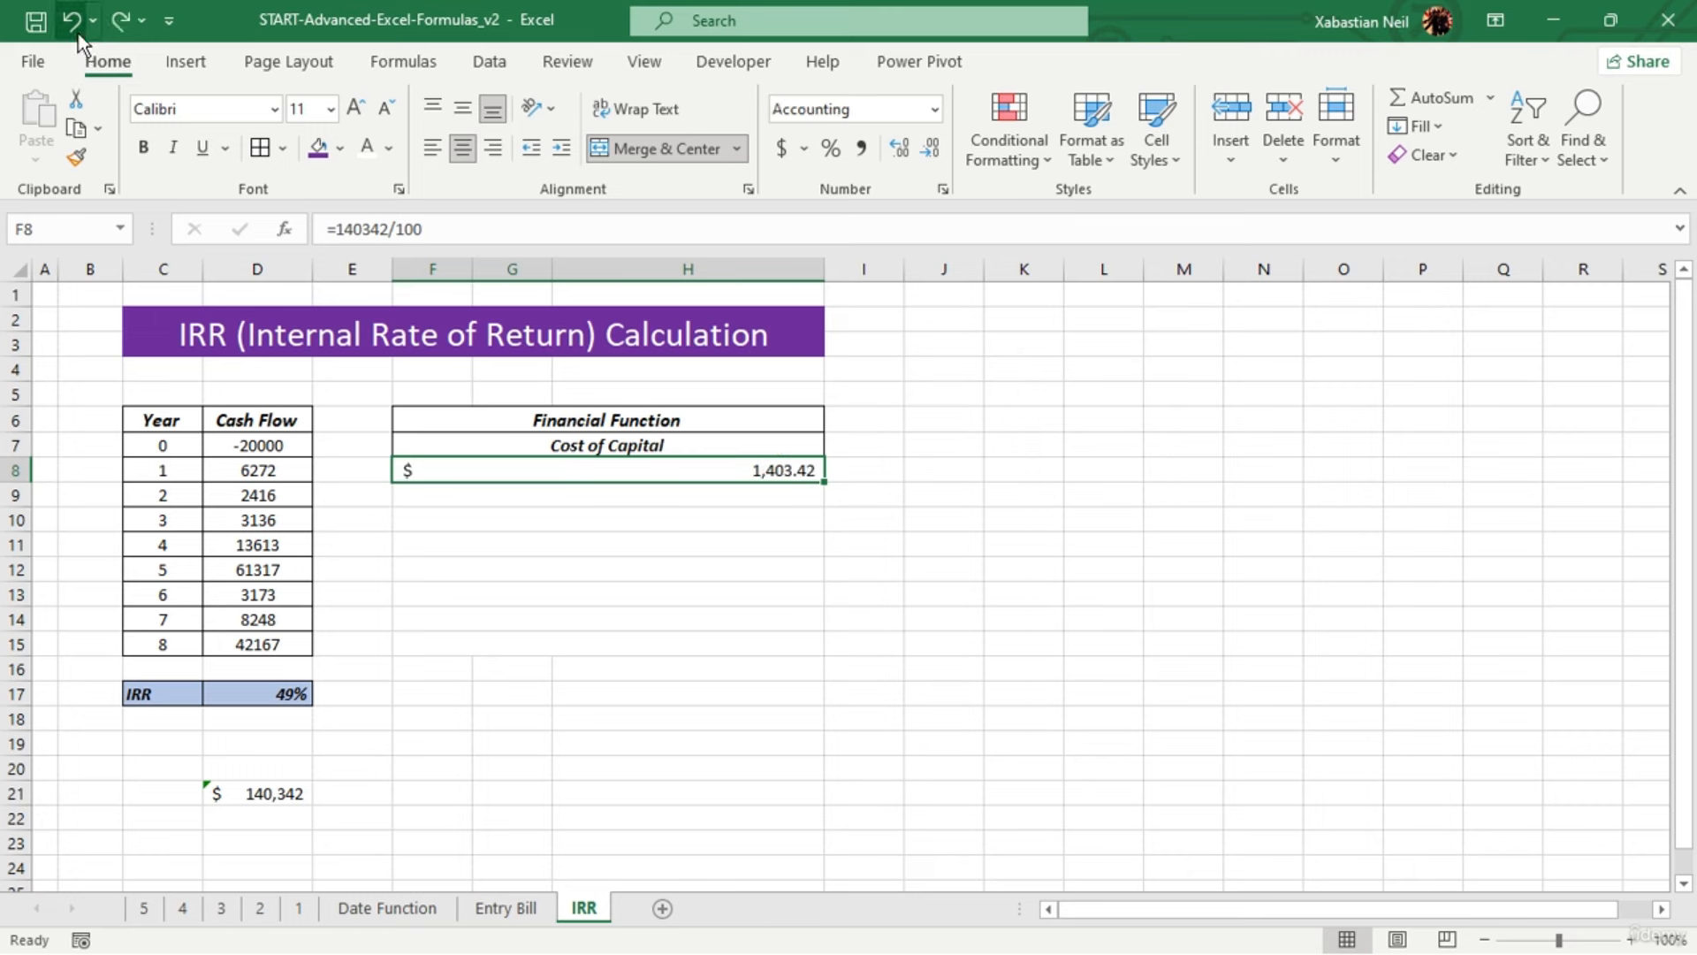
click(77, 34)
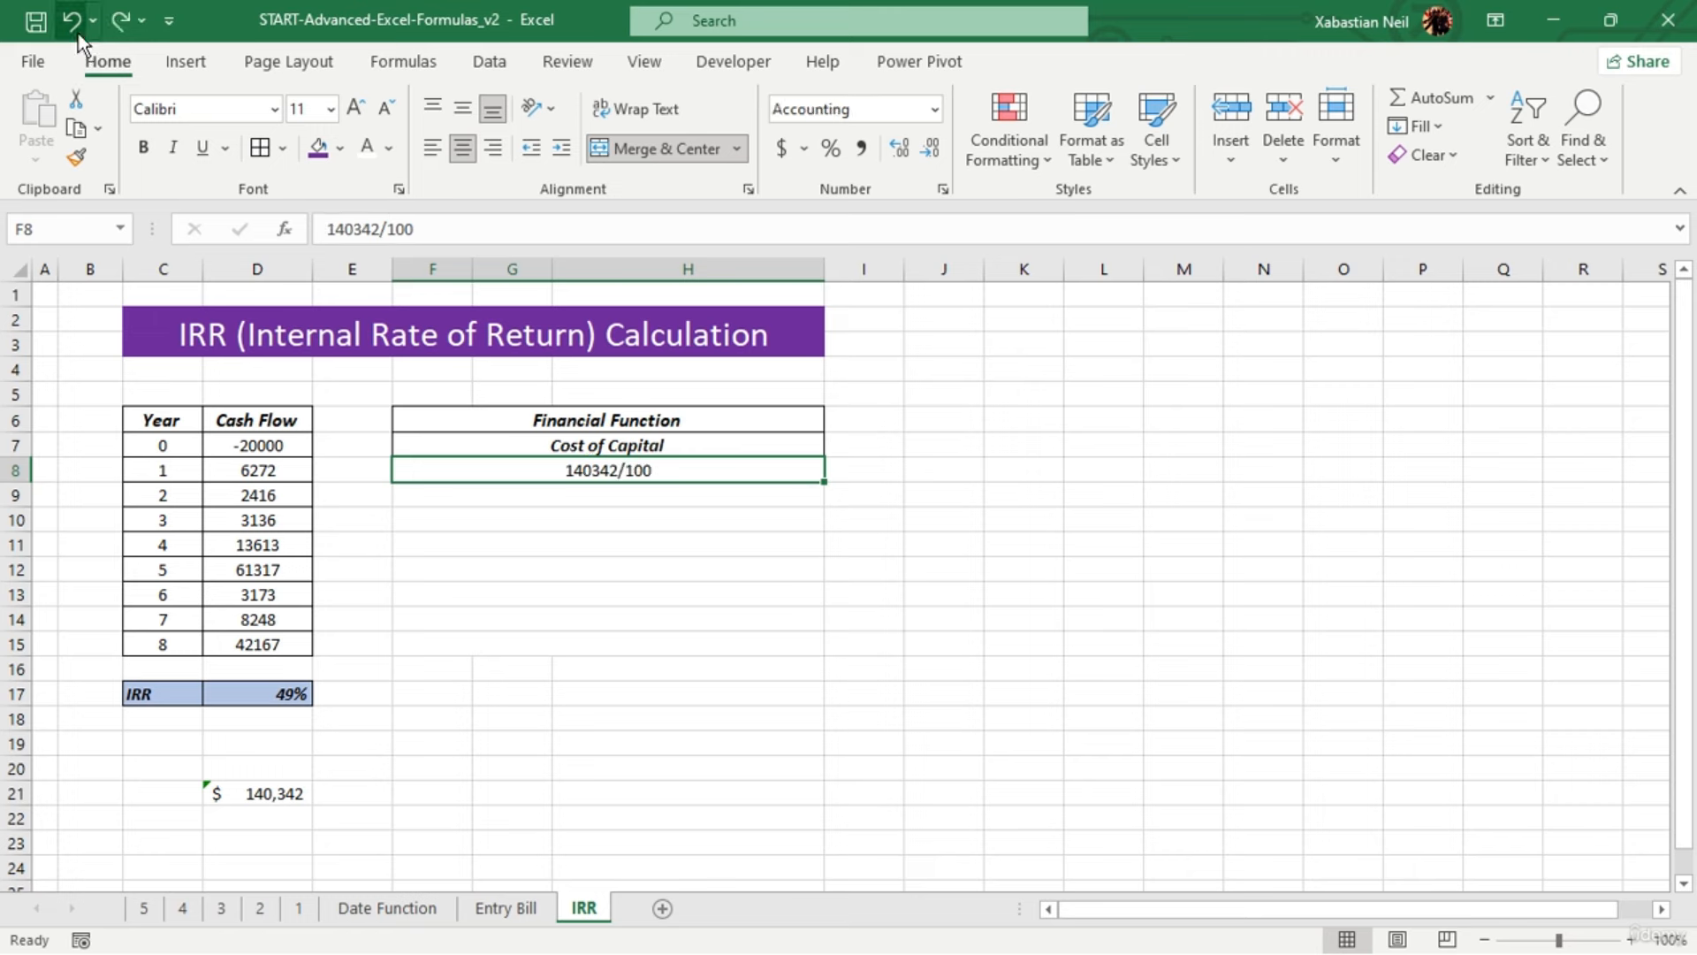
click(278, 544)
click(74, 23)
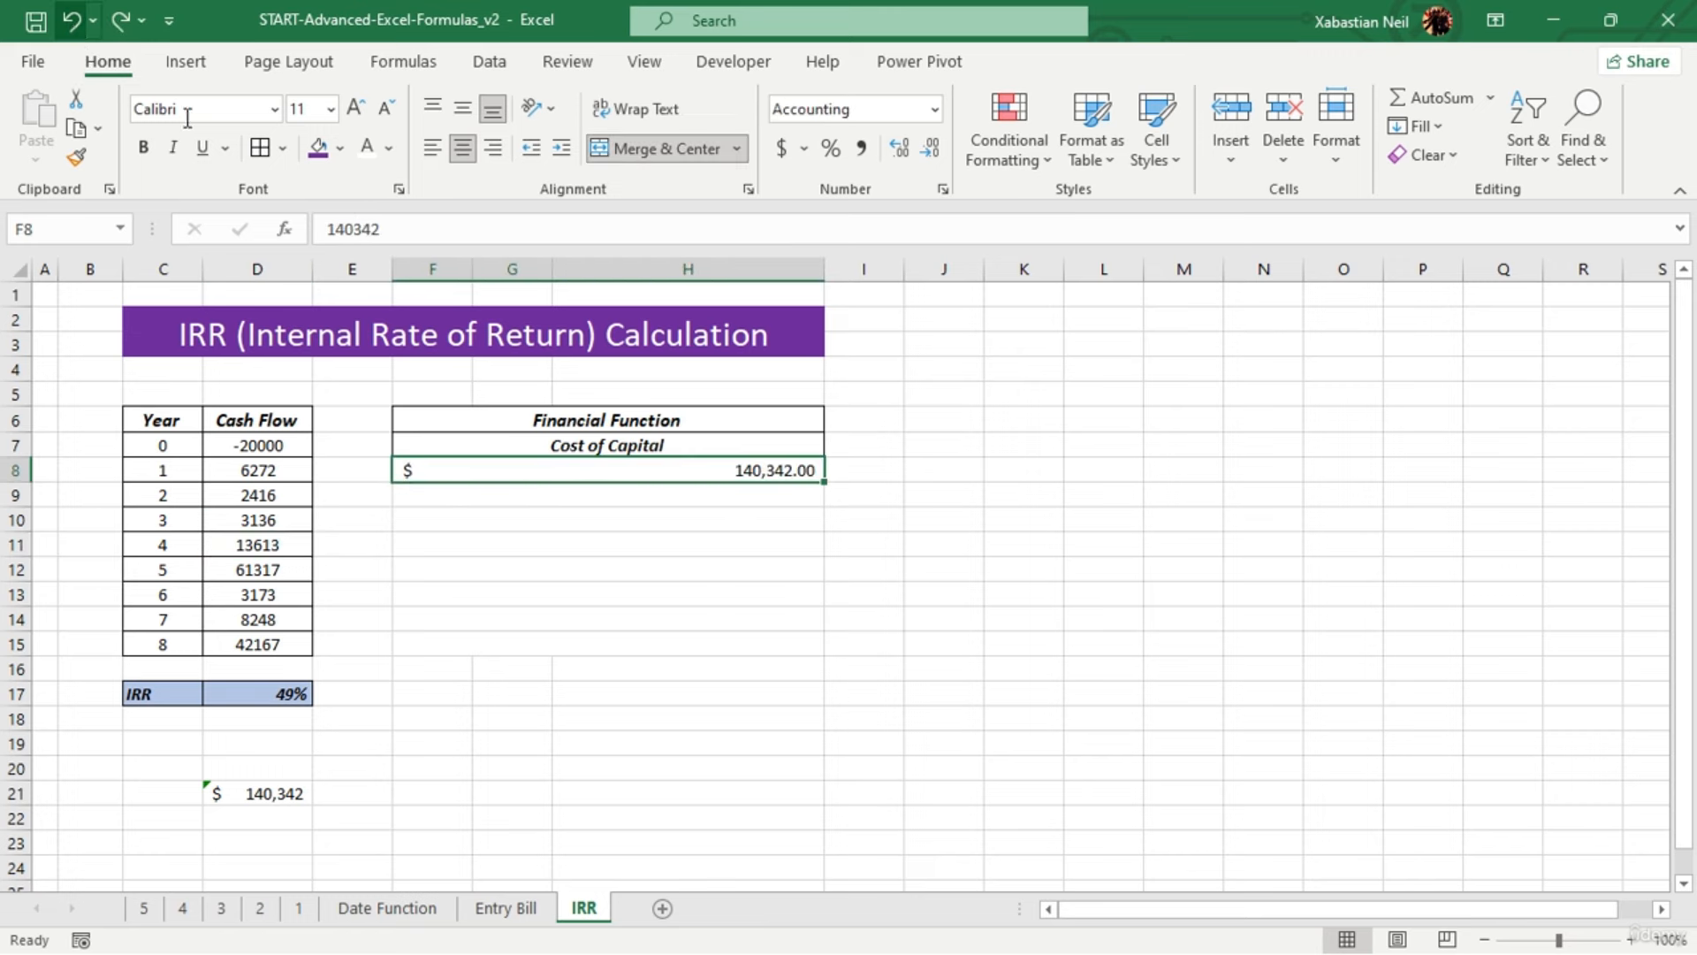
click(748, 612)
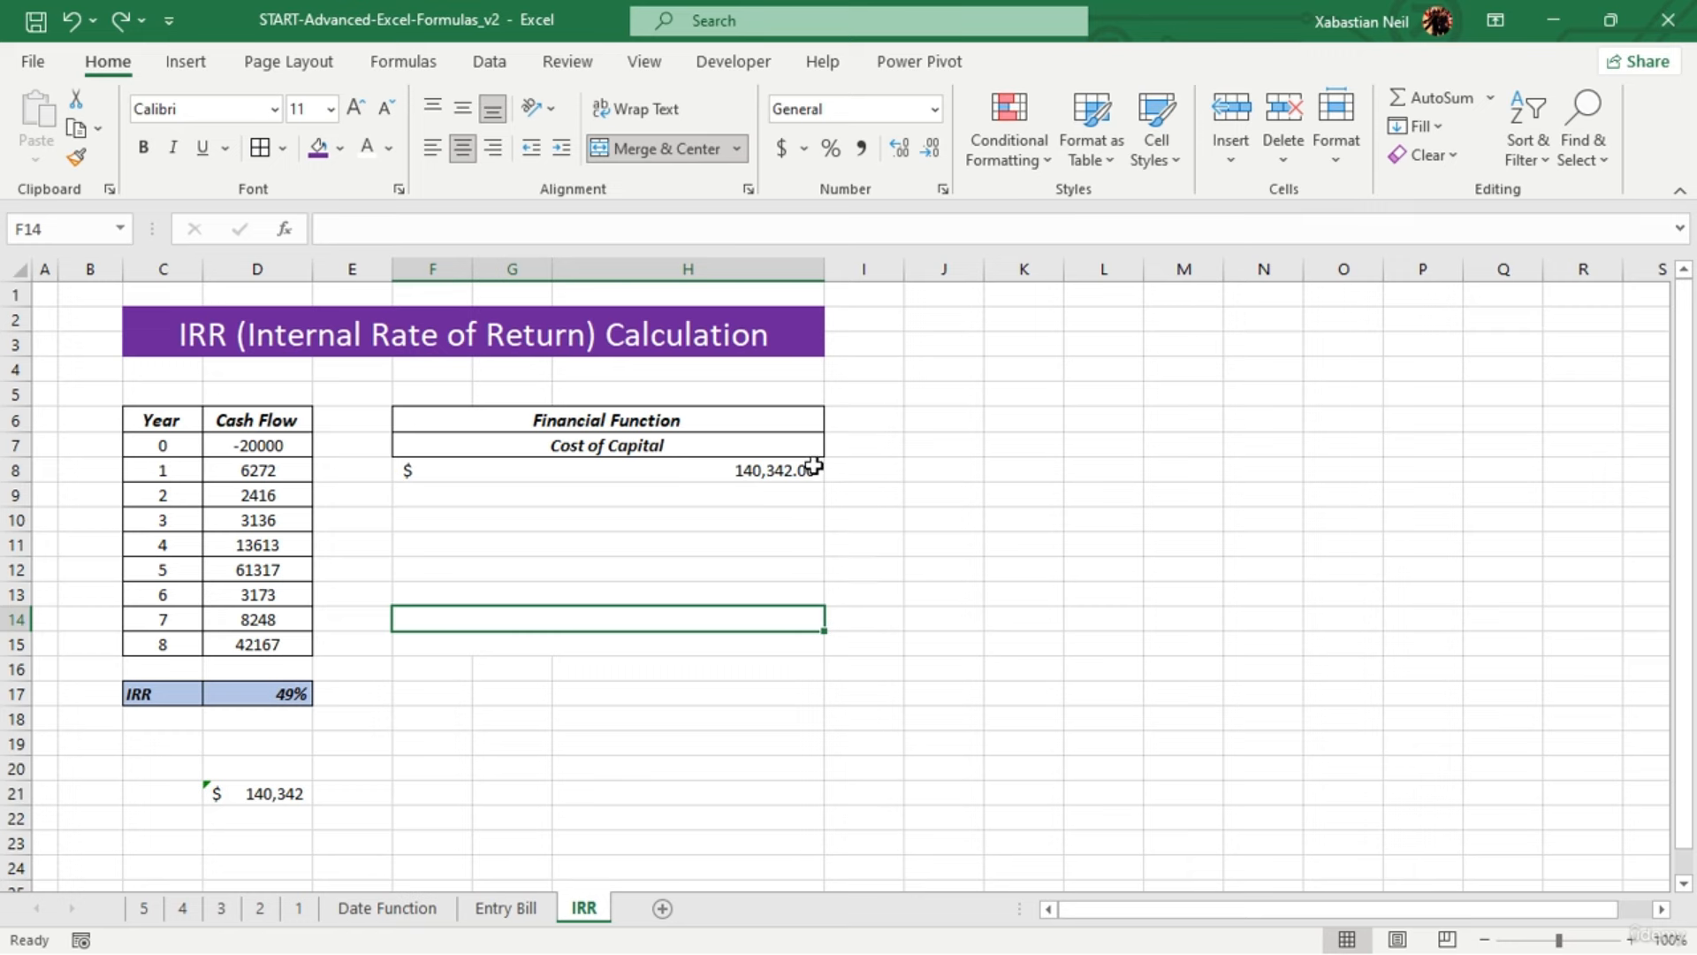
Enter 20% in F9 below the cost of capital amount
click(778, 469)
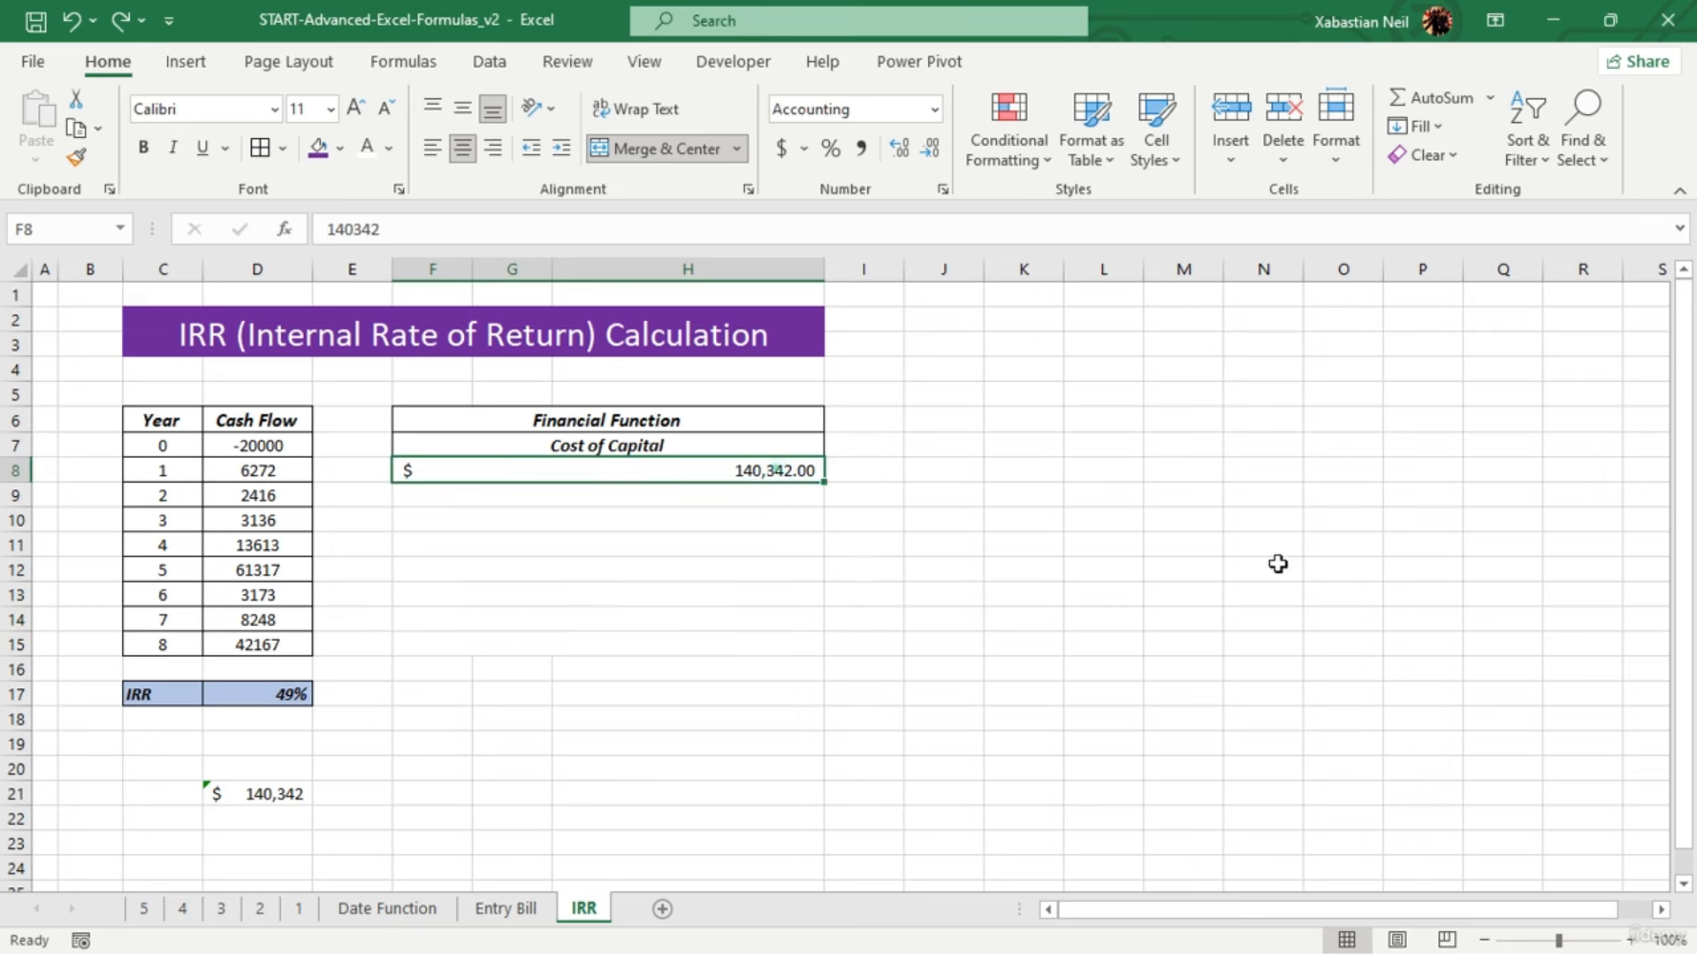
click(717, 500)
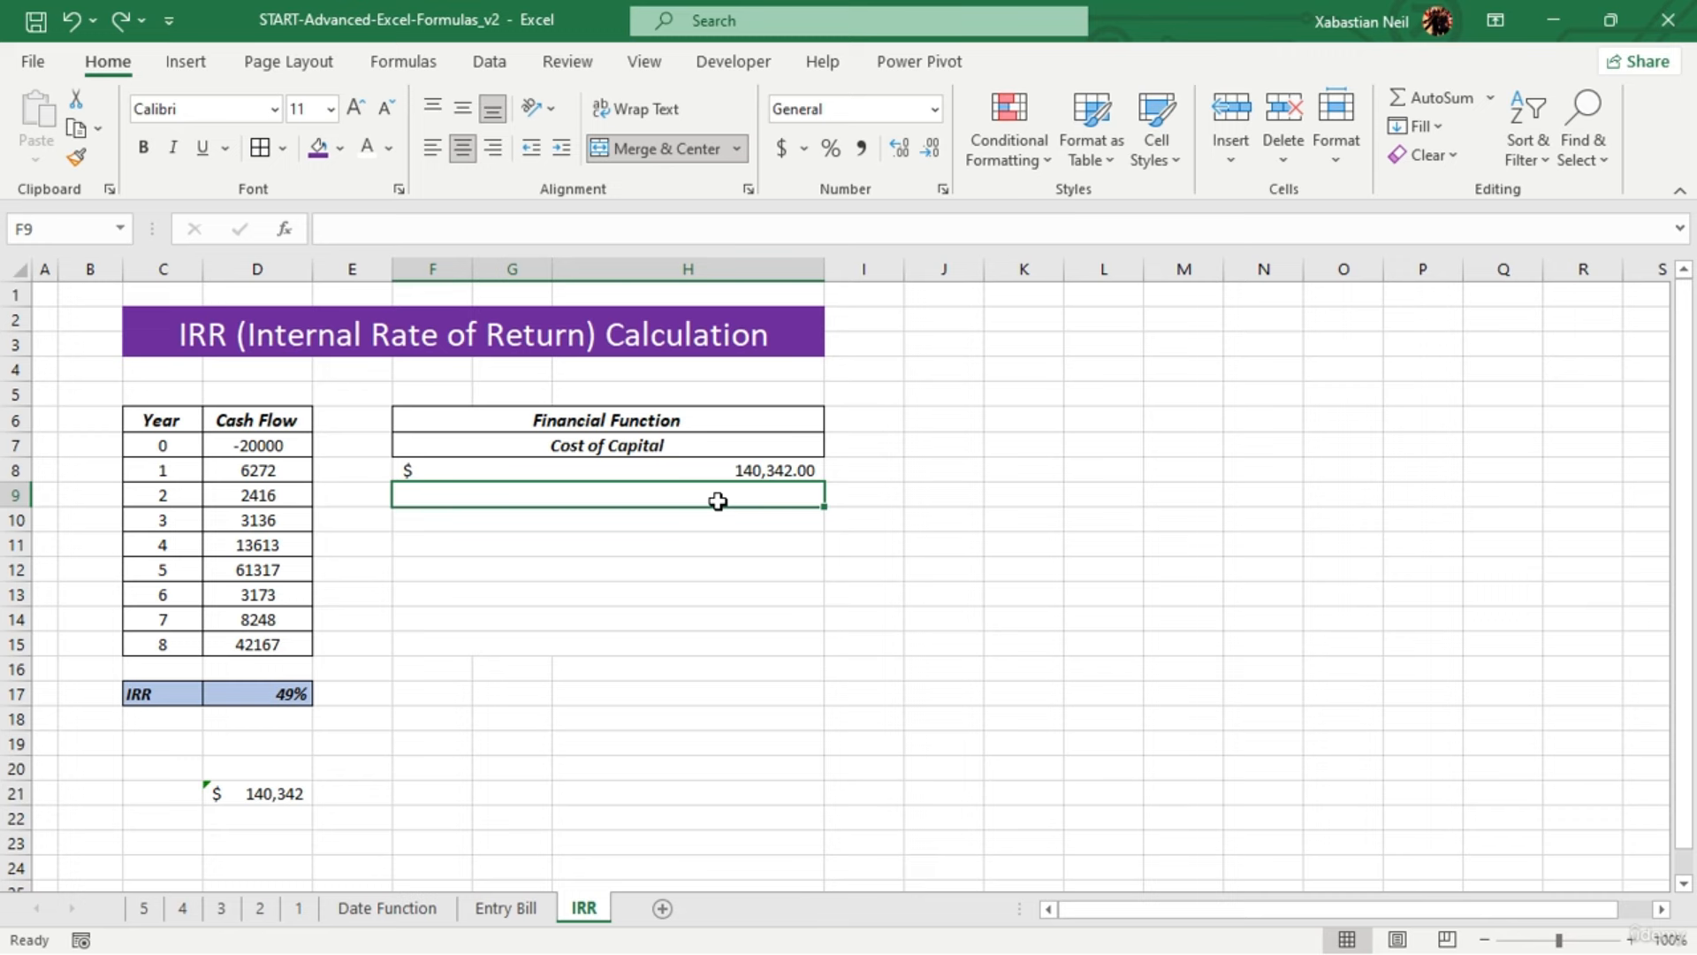
text(20)
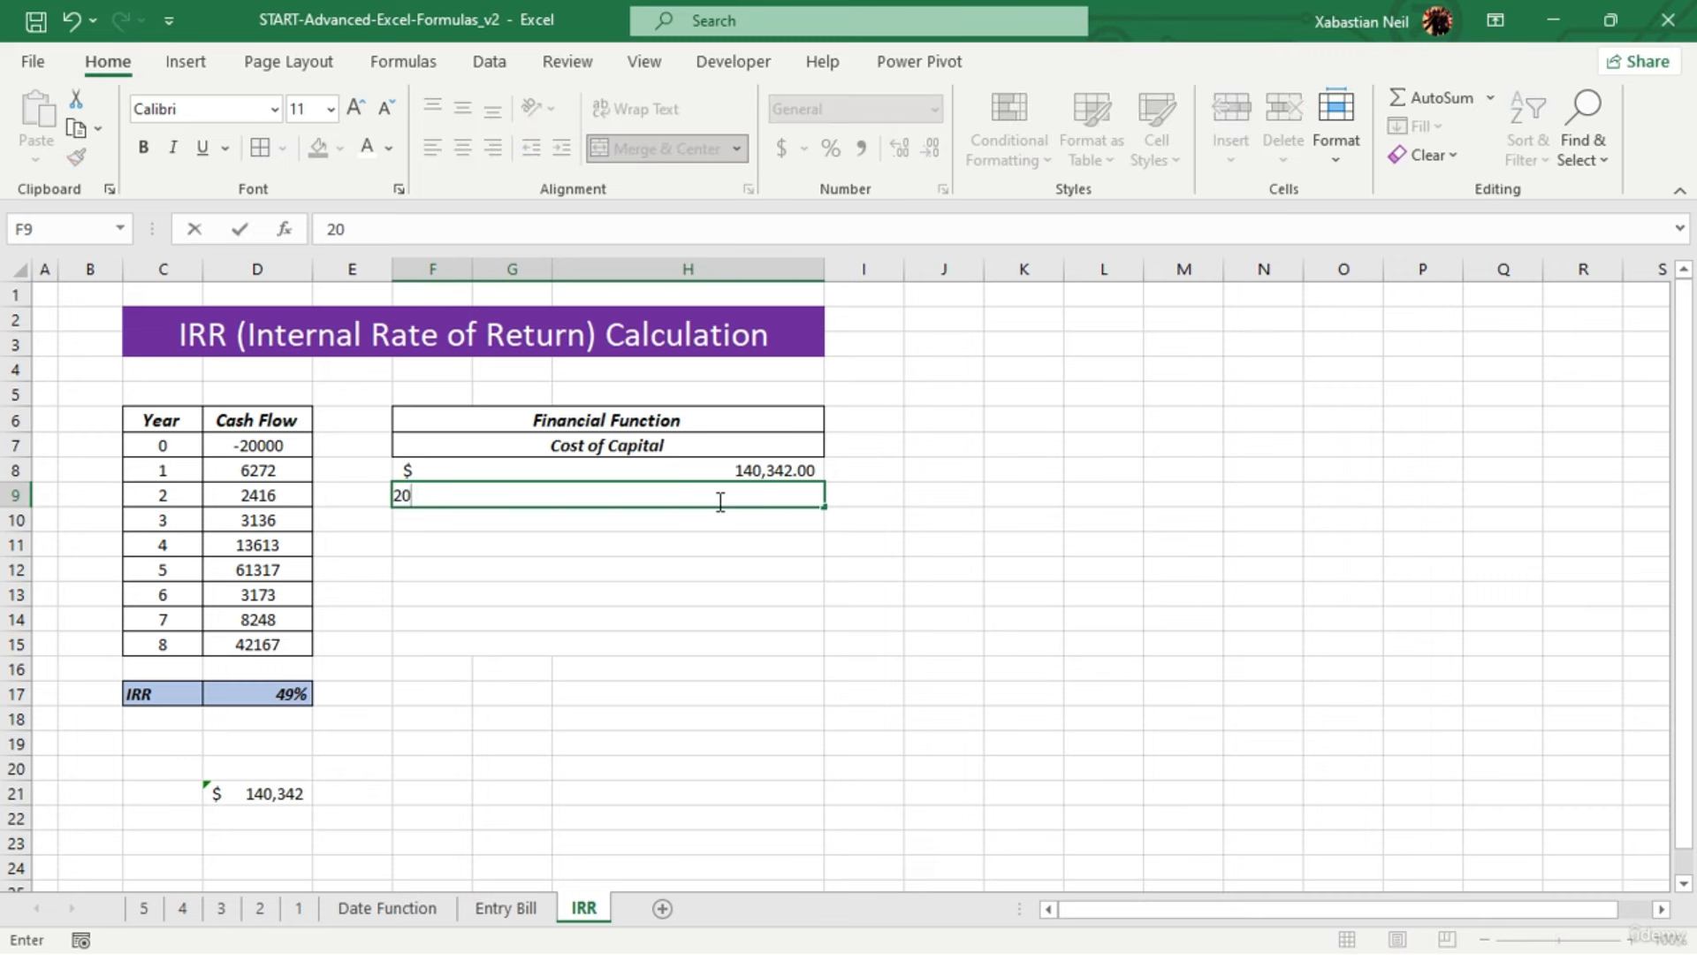
click(607, 661)
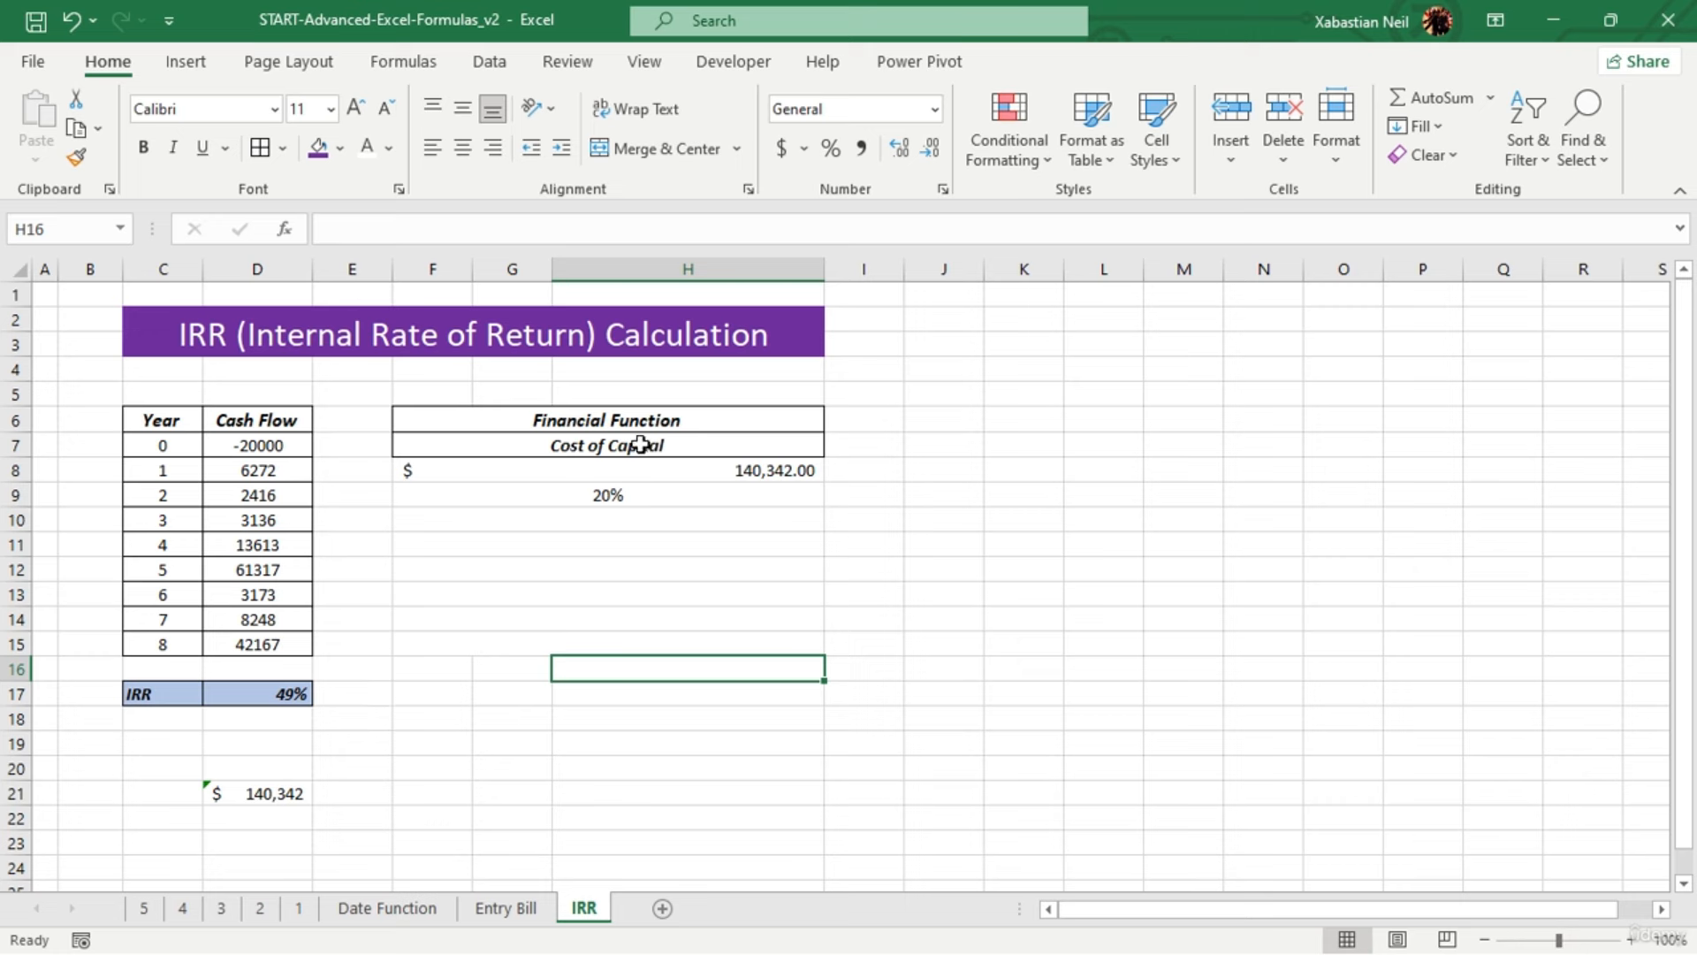
Copy the Year and Cash Flow table C6:D15 and paste it starting at K6
click(173, 425)
drag(173, 426, 278, 633)
key(ctrl+c)
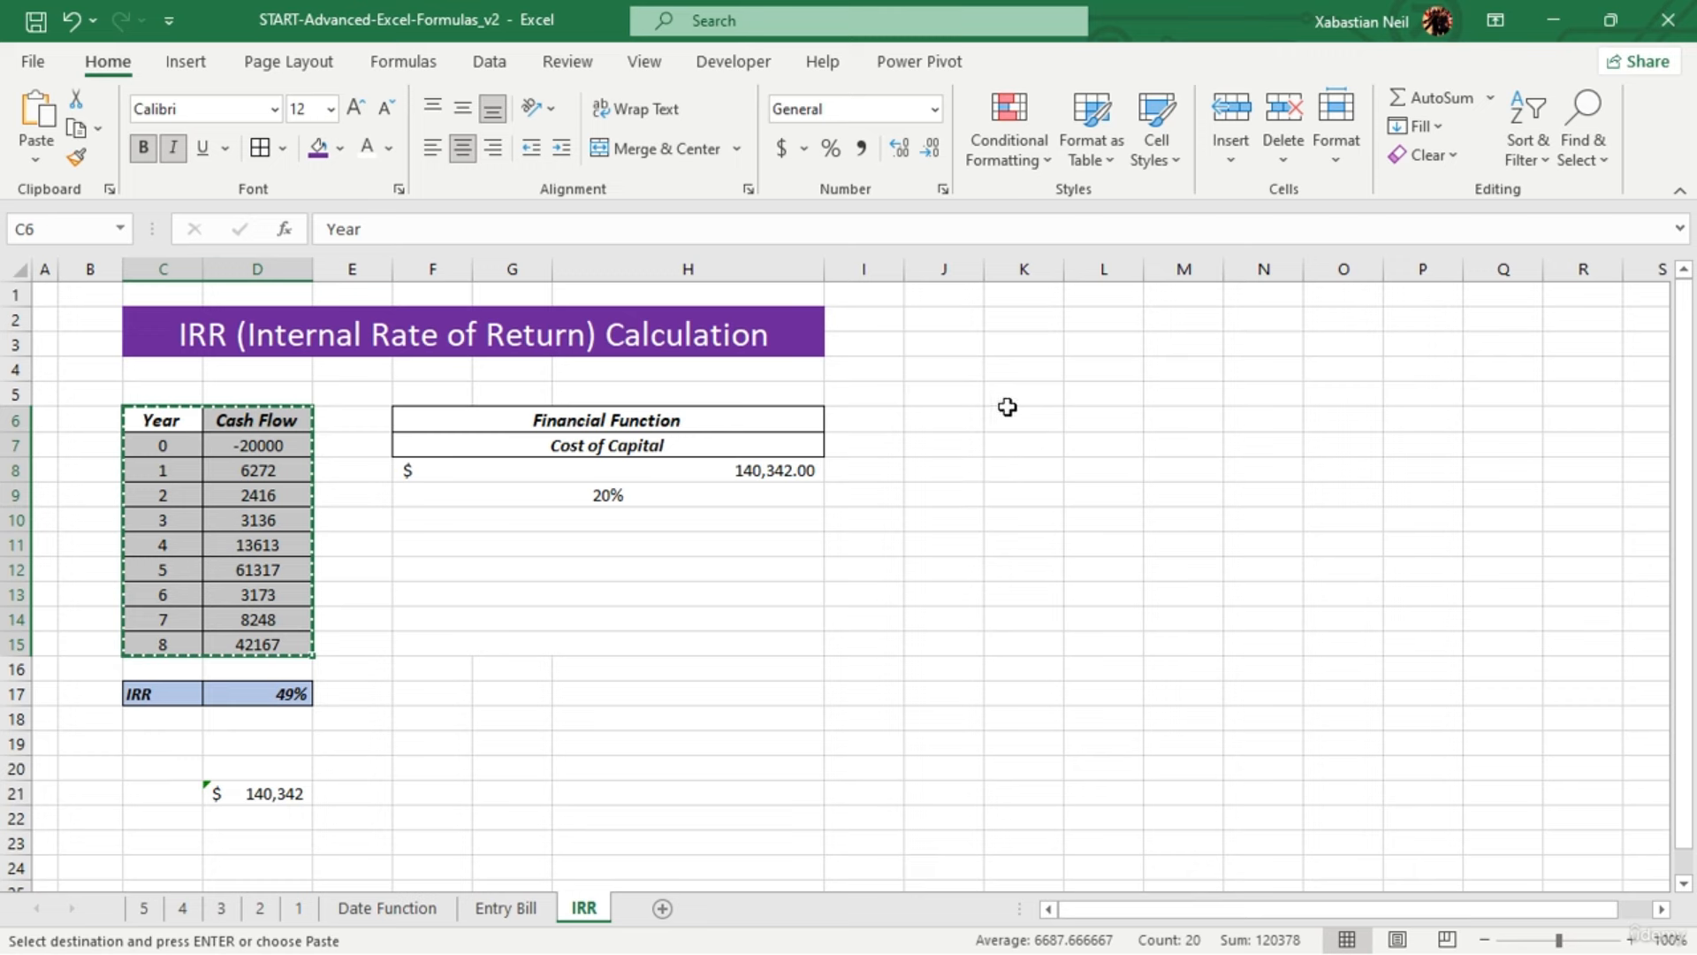
click(1005, 422)
key(ctrl+v)
click(1334, 569)
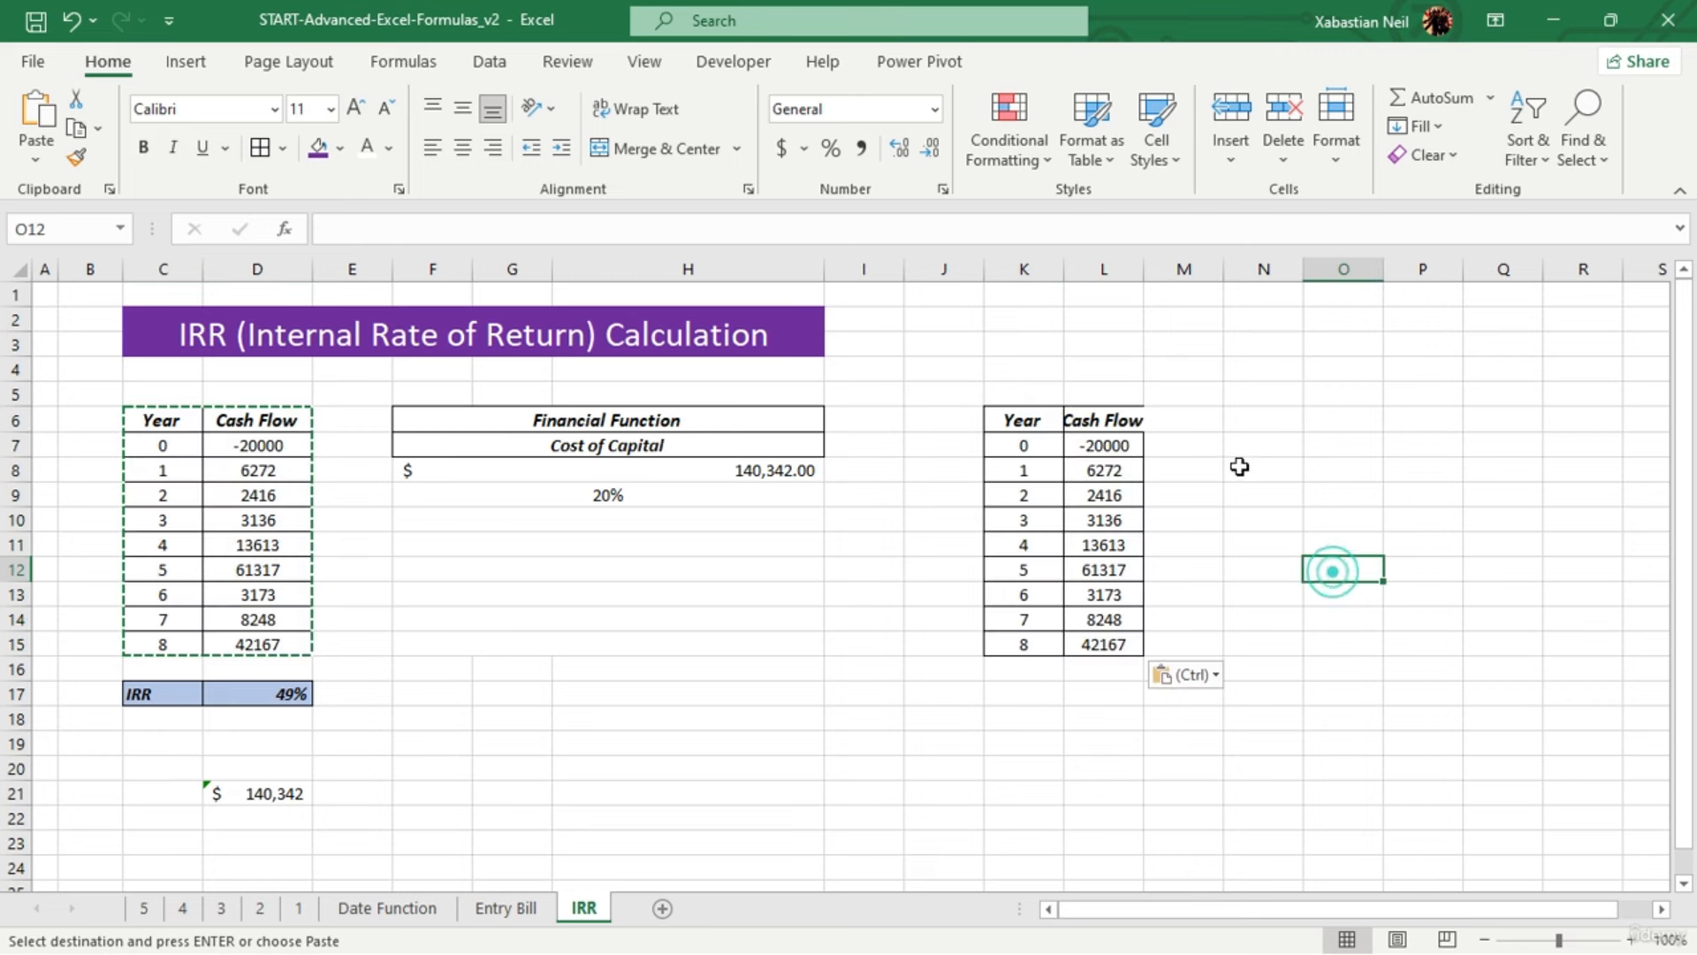
Autofit the width of column L to the contents of the copied Cash Flow table
drag(1149, 429, 1166, 446)
double_click(1144, 268)
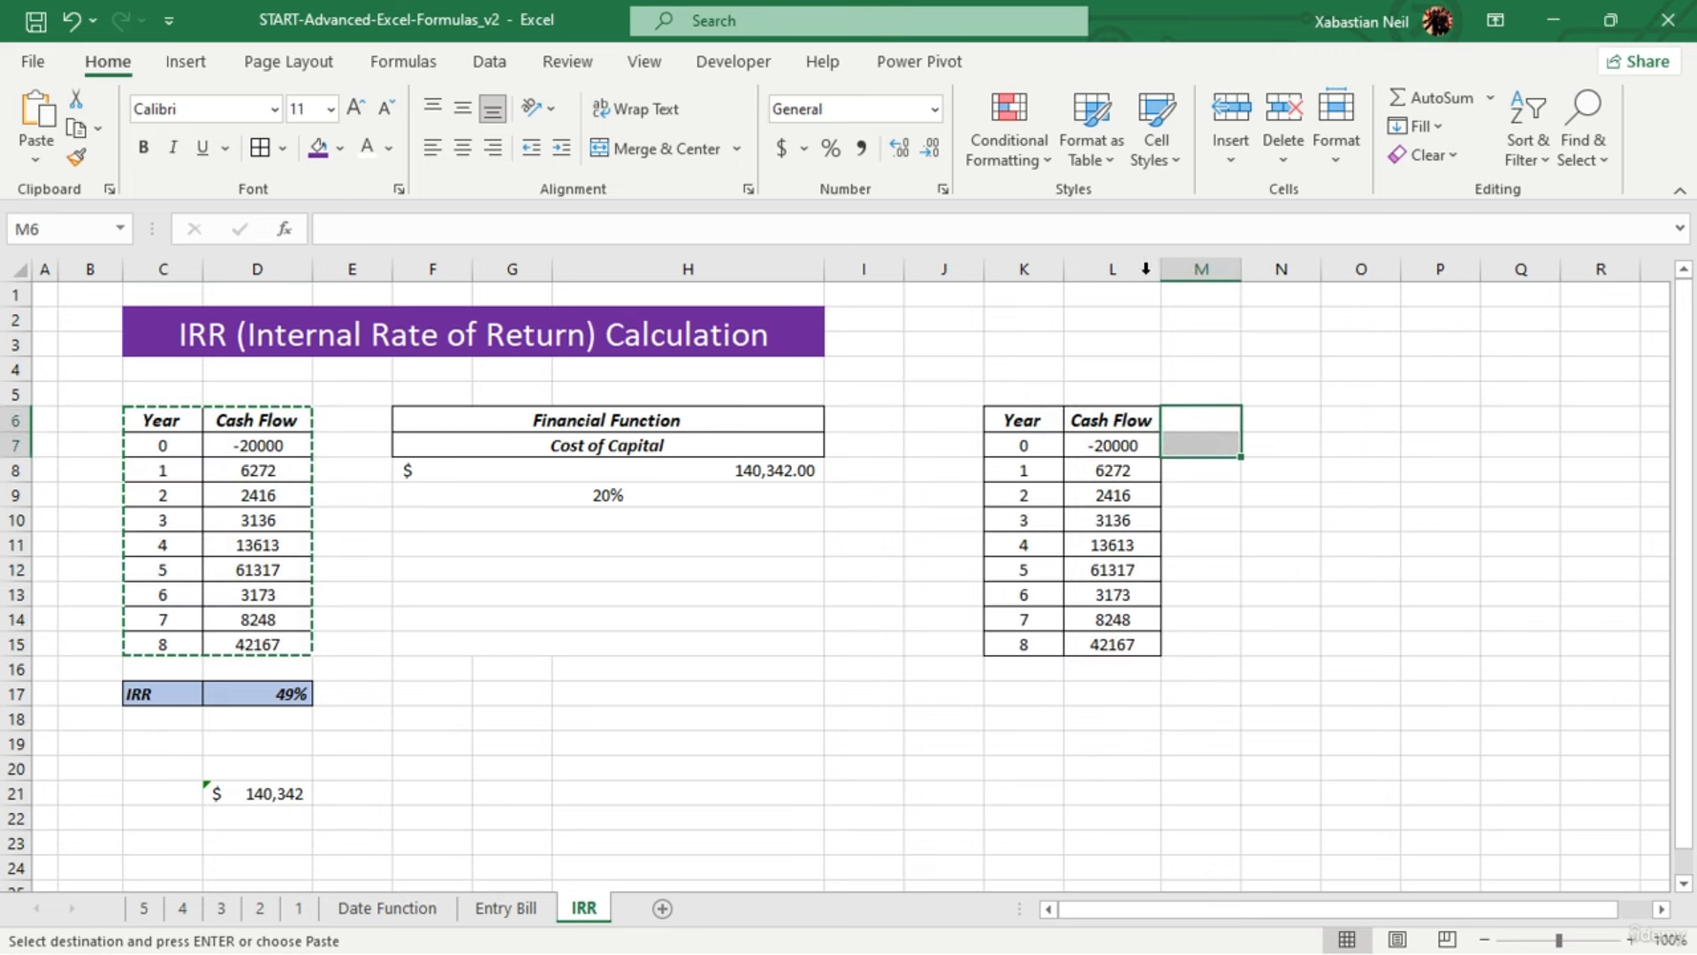
click(1249, 659)
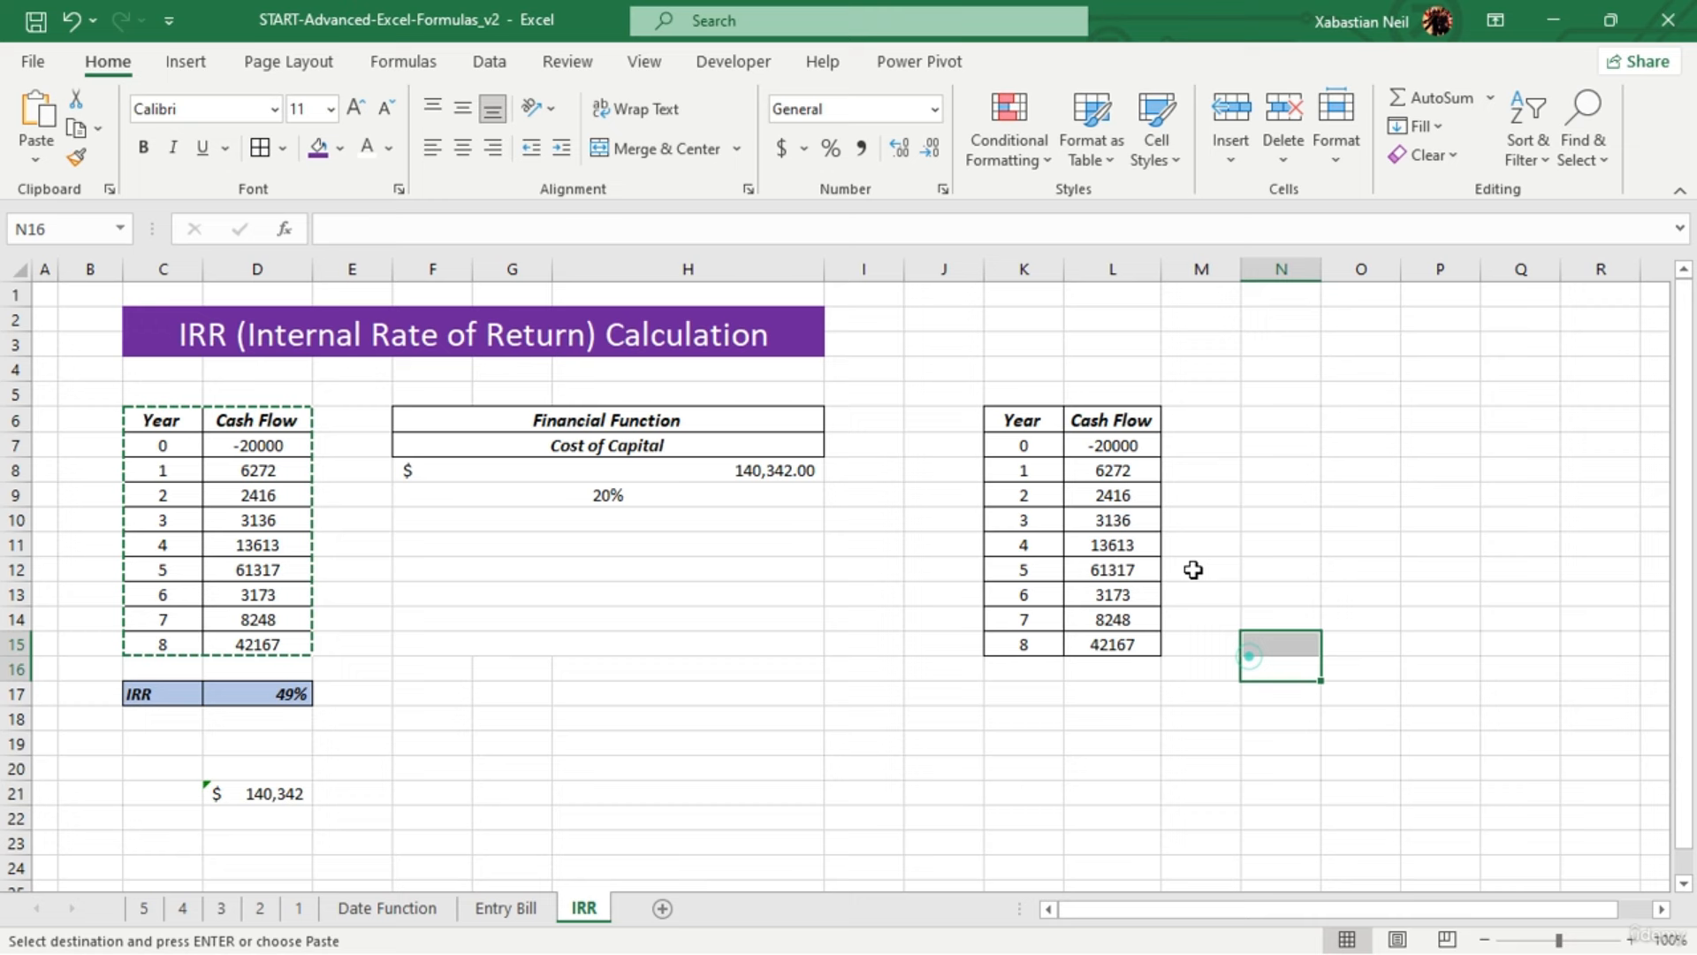
In the copied table, set the year 3 cash flow in L10 to 313 and the year 8 cash flow in L15 to 421
double_click(1128, 521)
key(BackSpace)
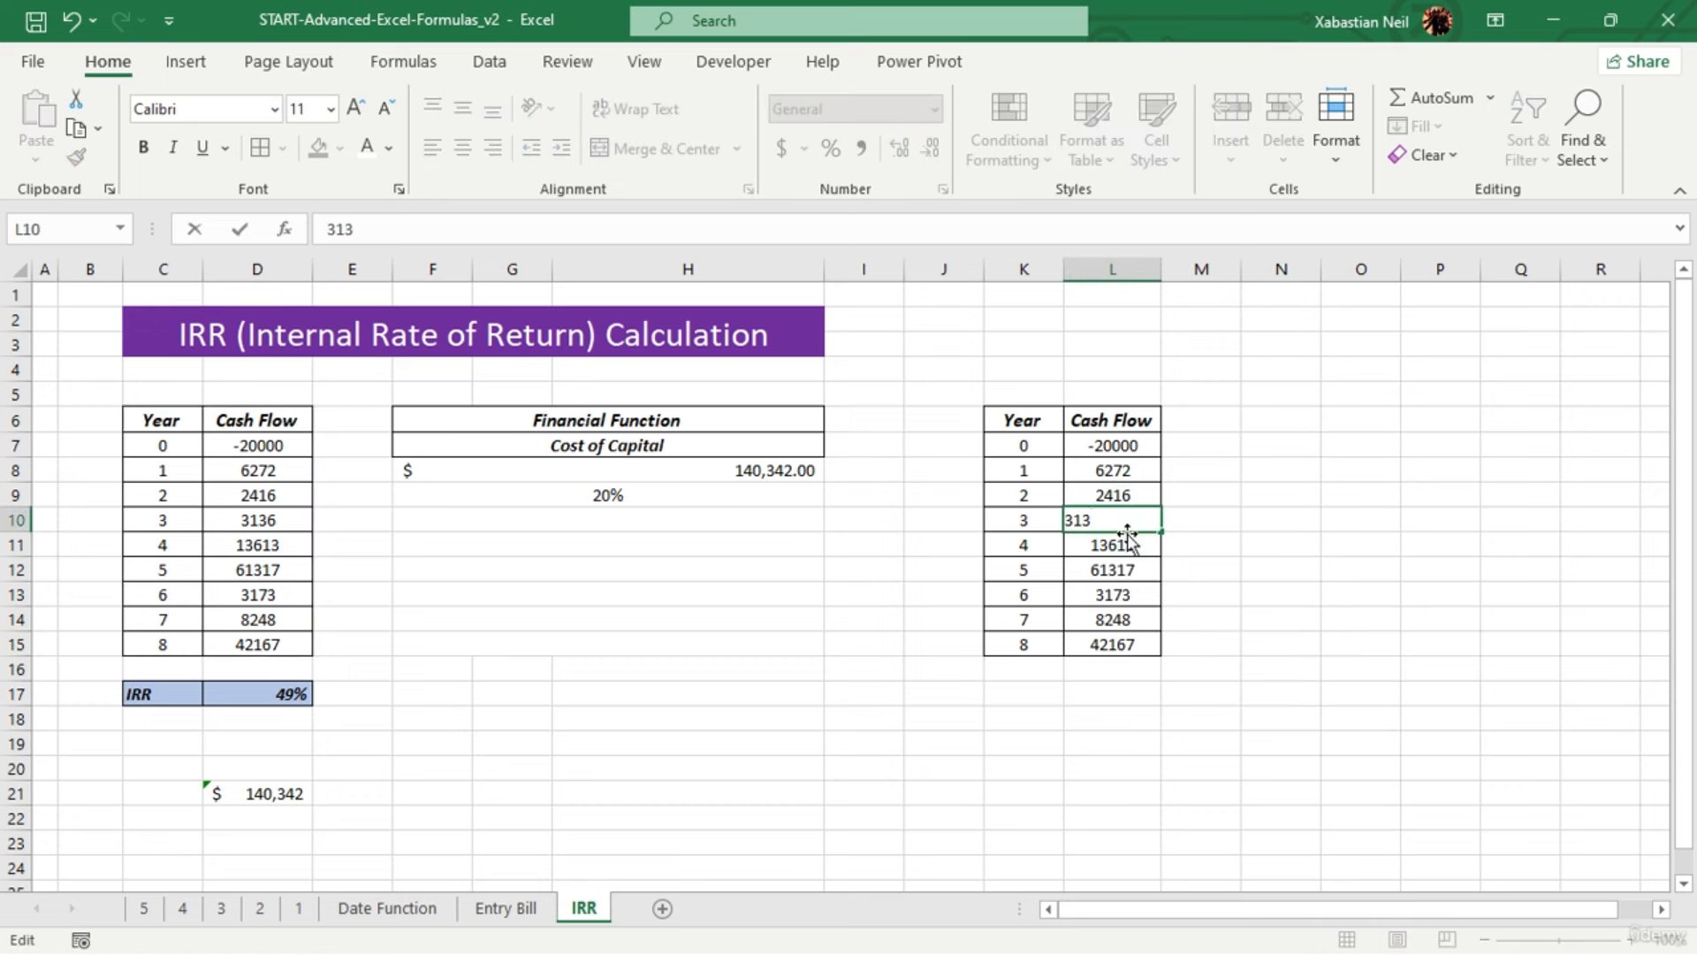
click(1149, 639)
double_click(1151, 639)
key(BackSpace)
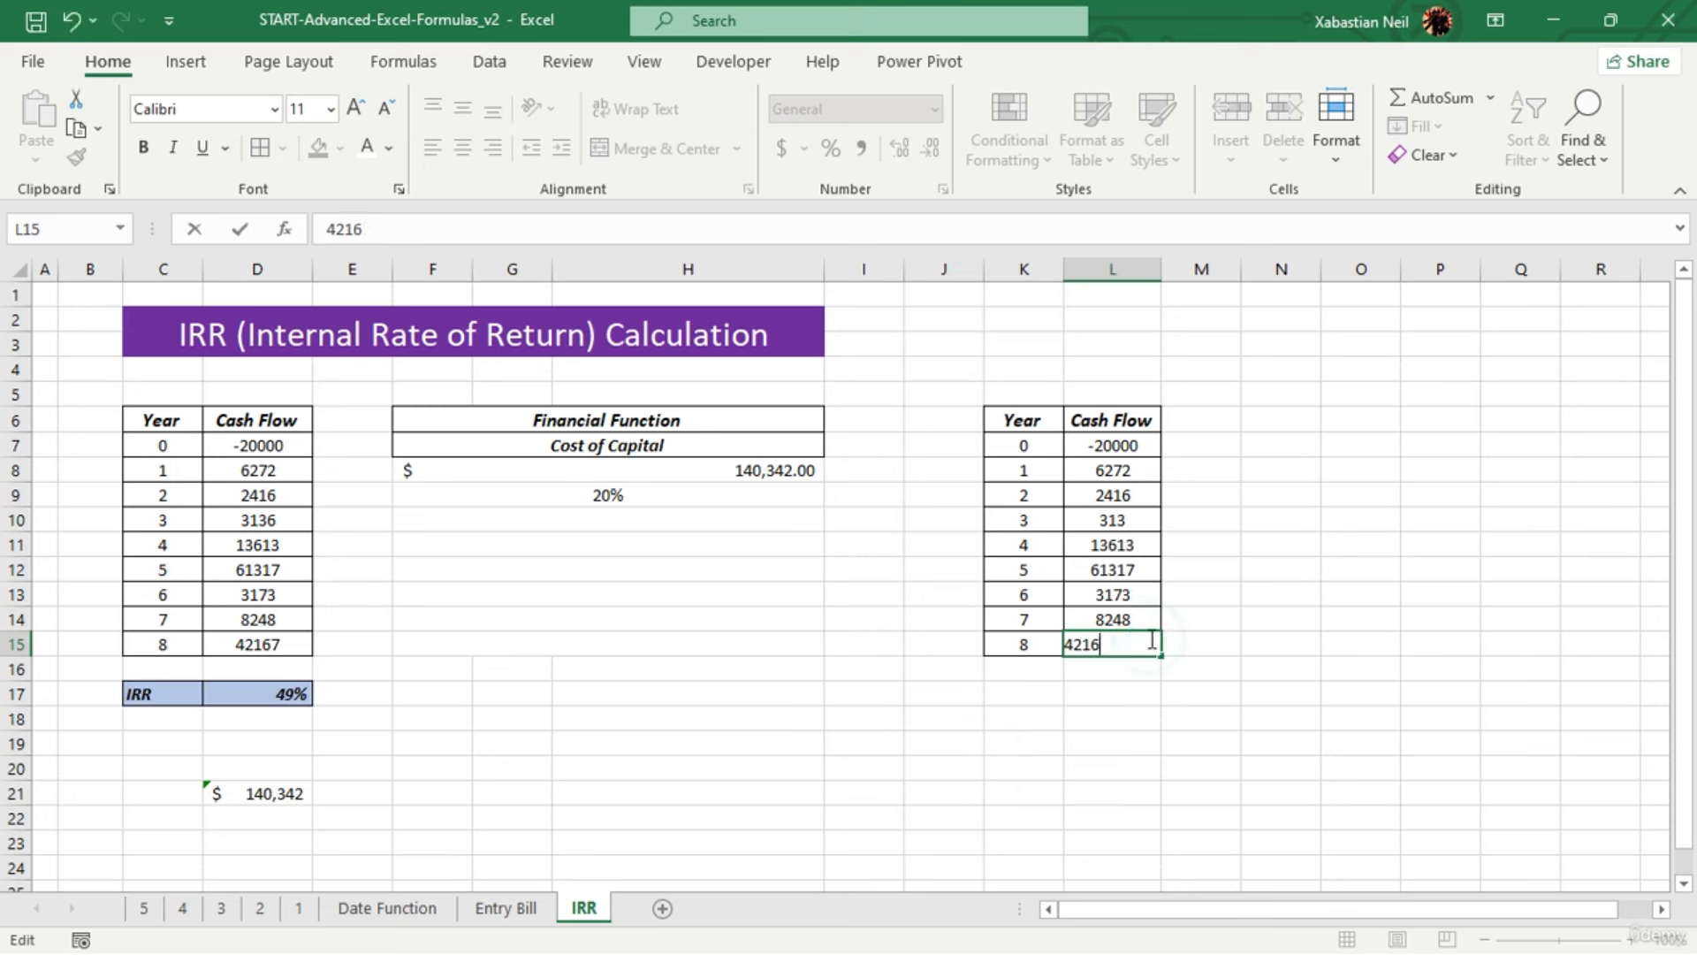
In the copied table, set the year 4 cash flow in L11 to 136 and the year 5 cash flow in L12 to 613
click(1153, 547)
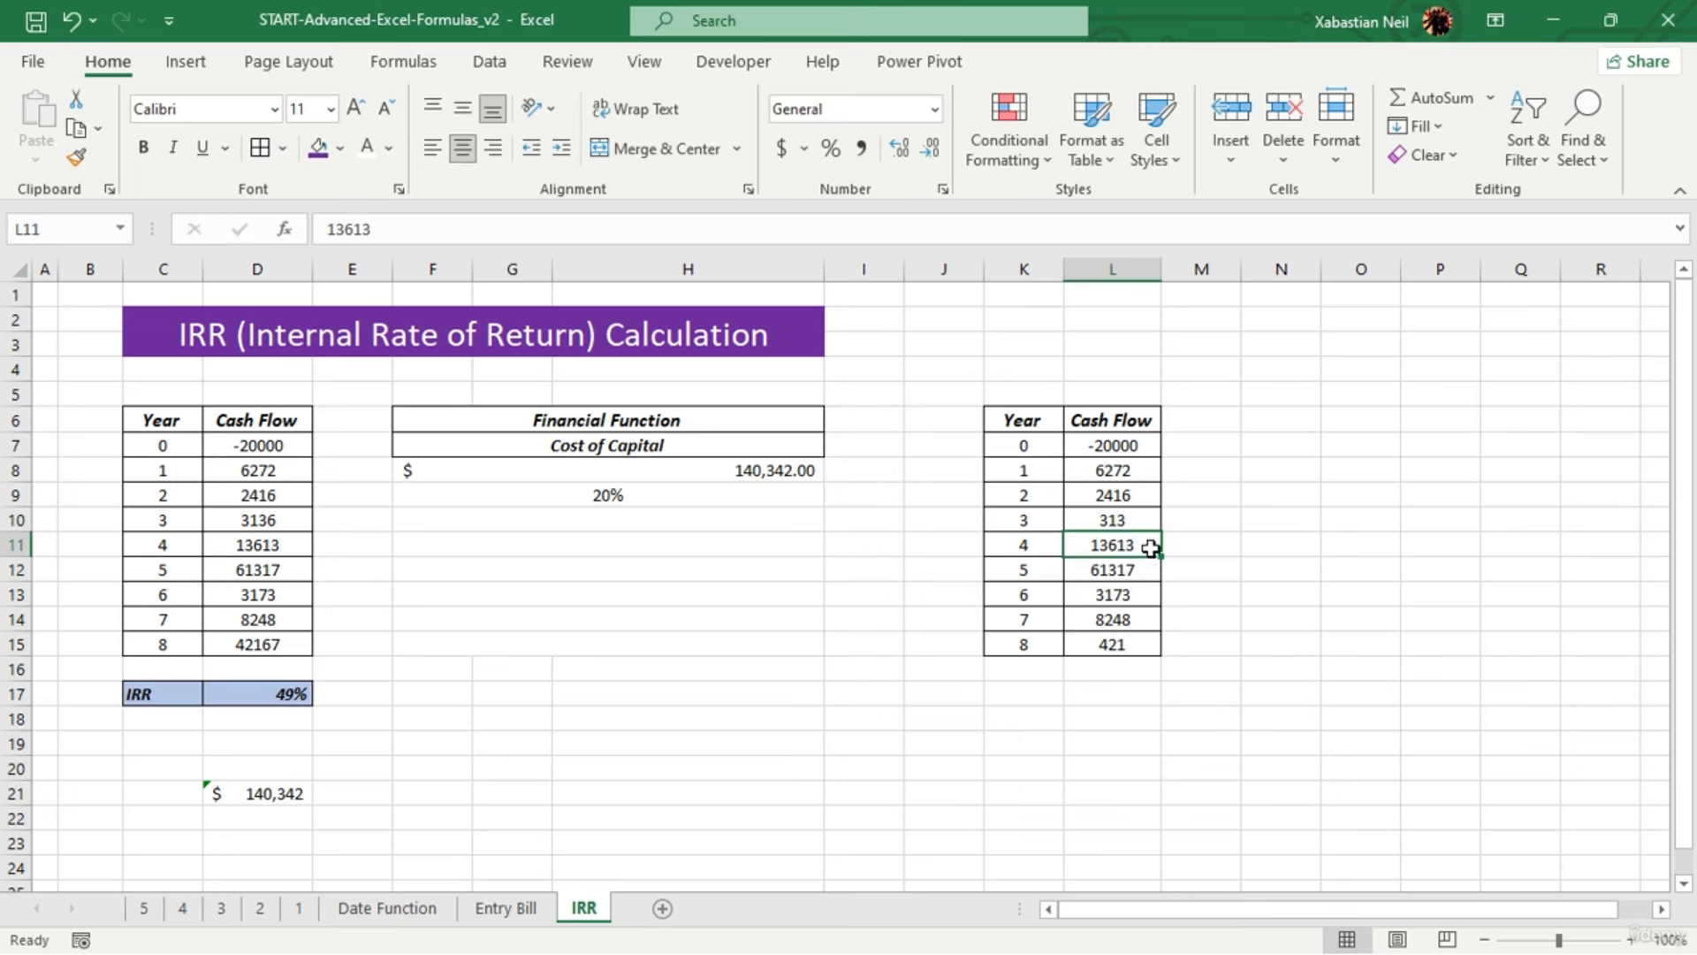
double_click(1153, 549)
key(BackSpace)
key(BackSpace)
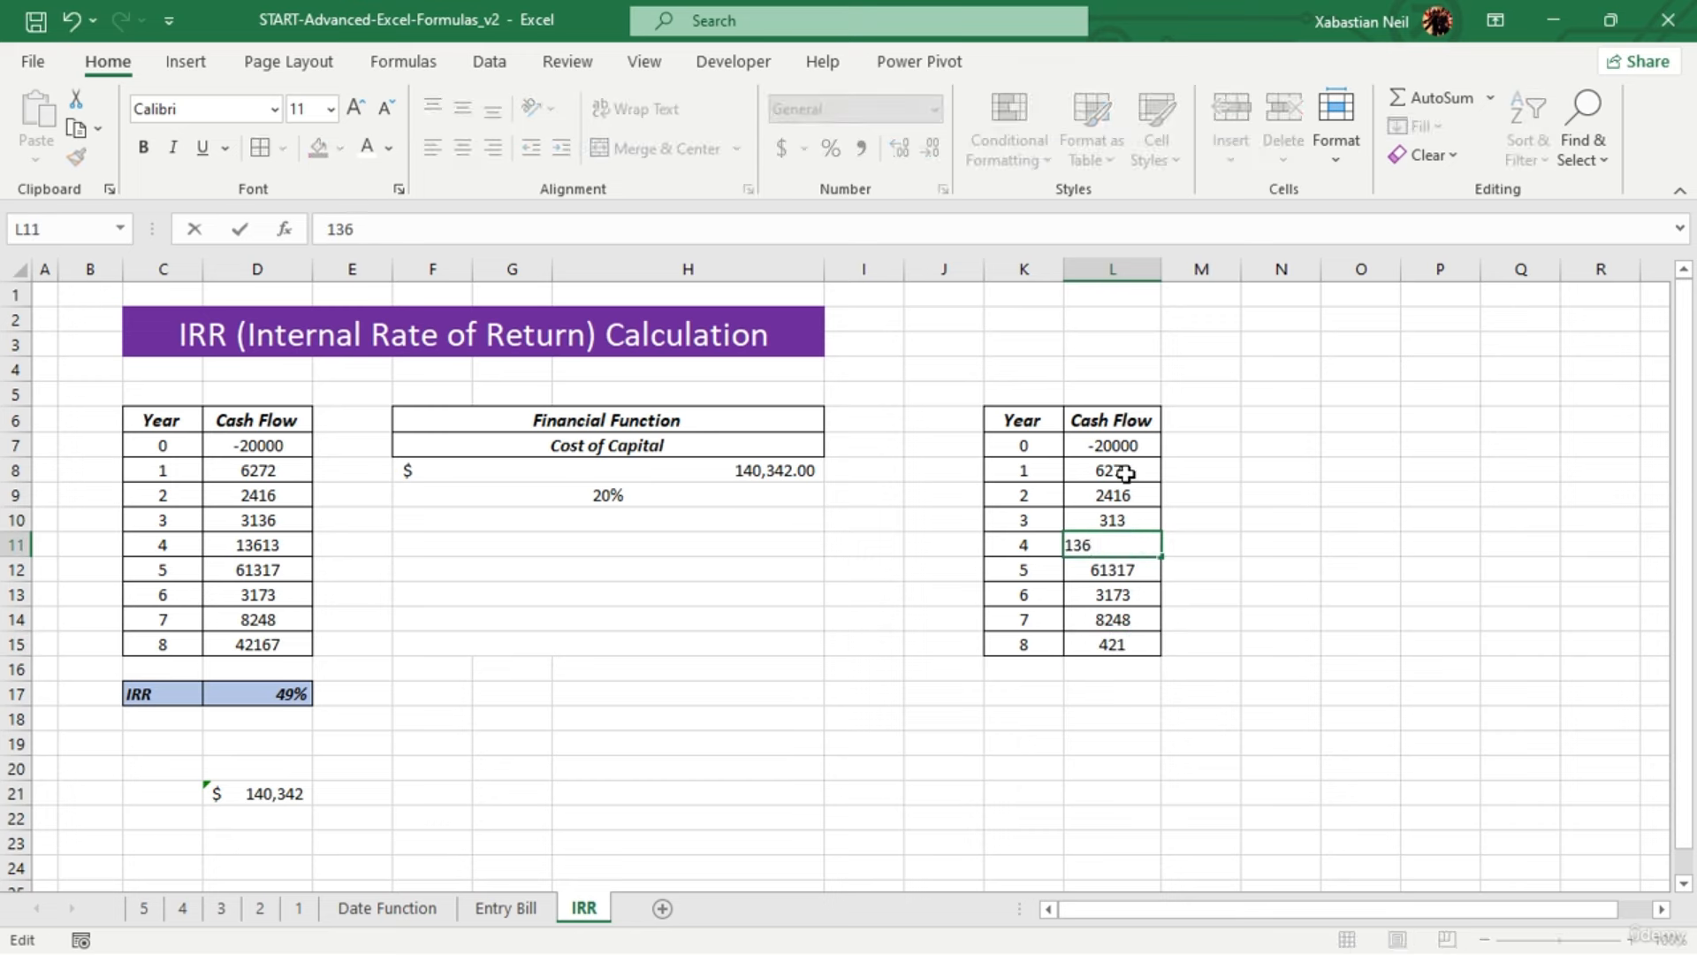
click(1126, 474)
click(1132, 565)
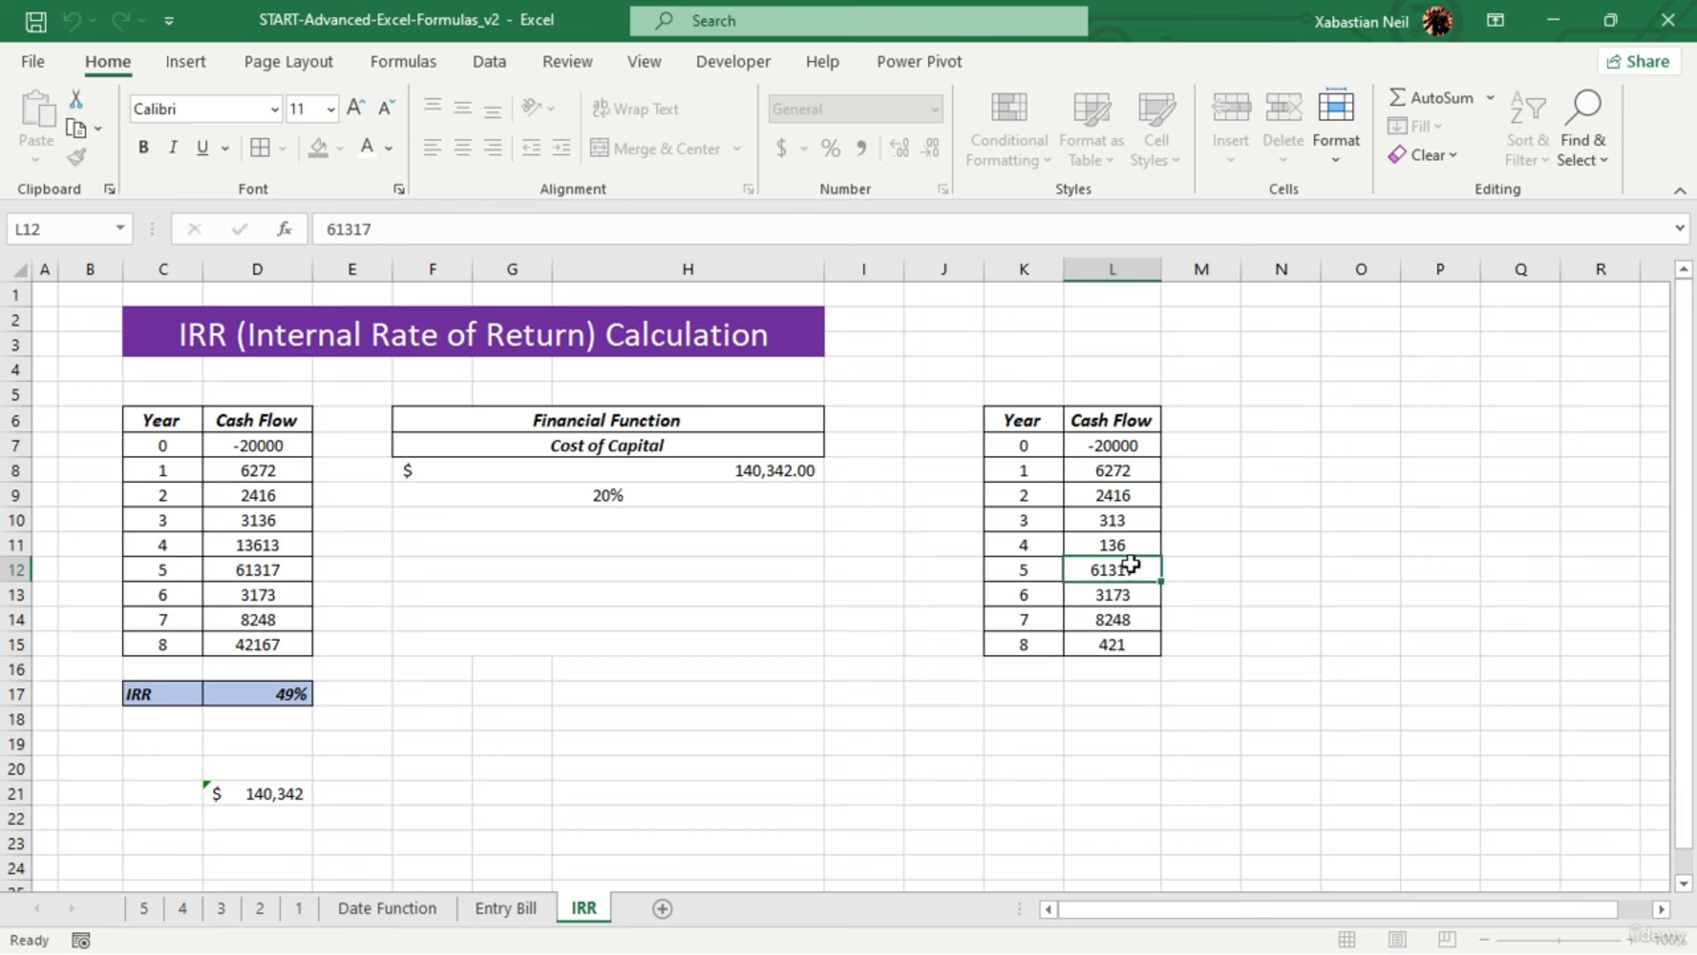
double_click(1133, 566)
key(BackSpace)
click(1185, 743)
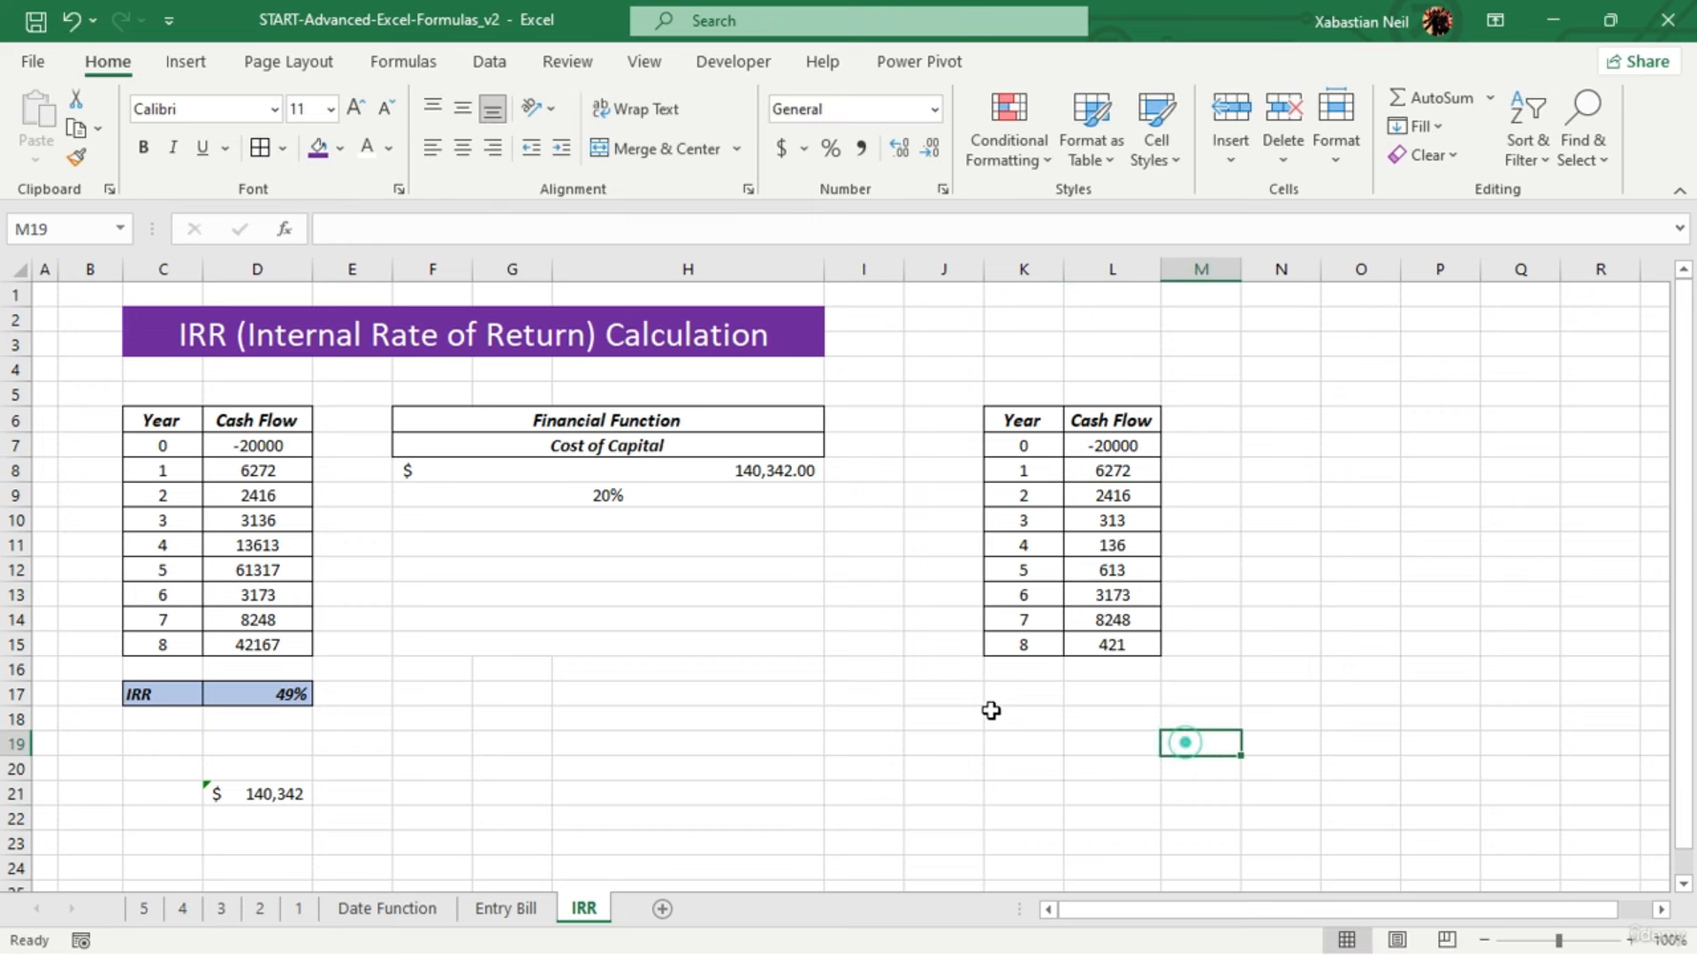
Calculate the internal rate of return of the copied table in L17 with the formula =IRR(L7:L15)
click(1098, 704)
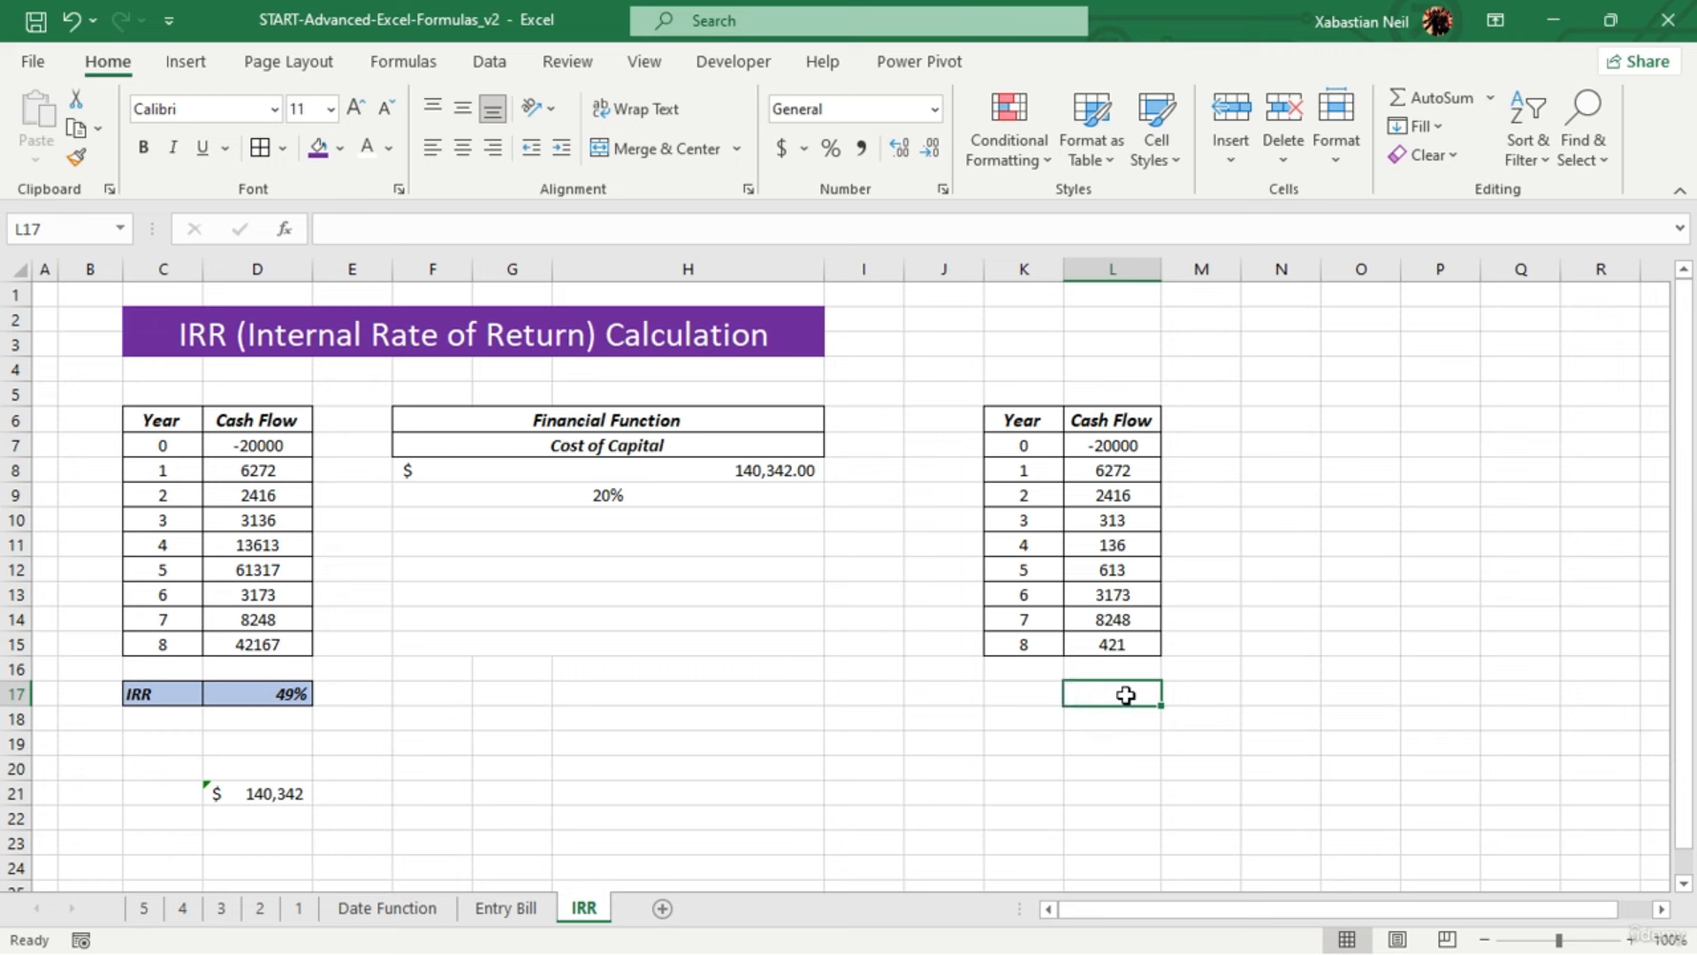
click(1130, 697)
text(=)
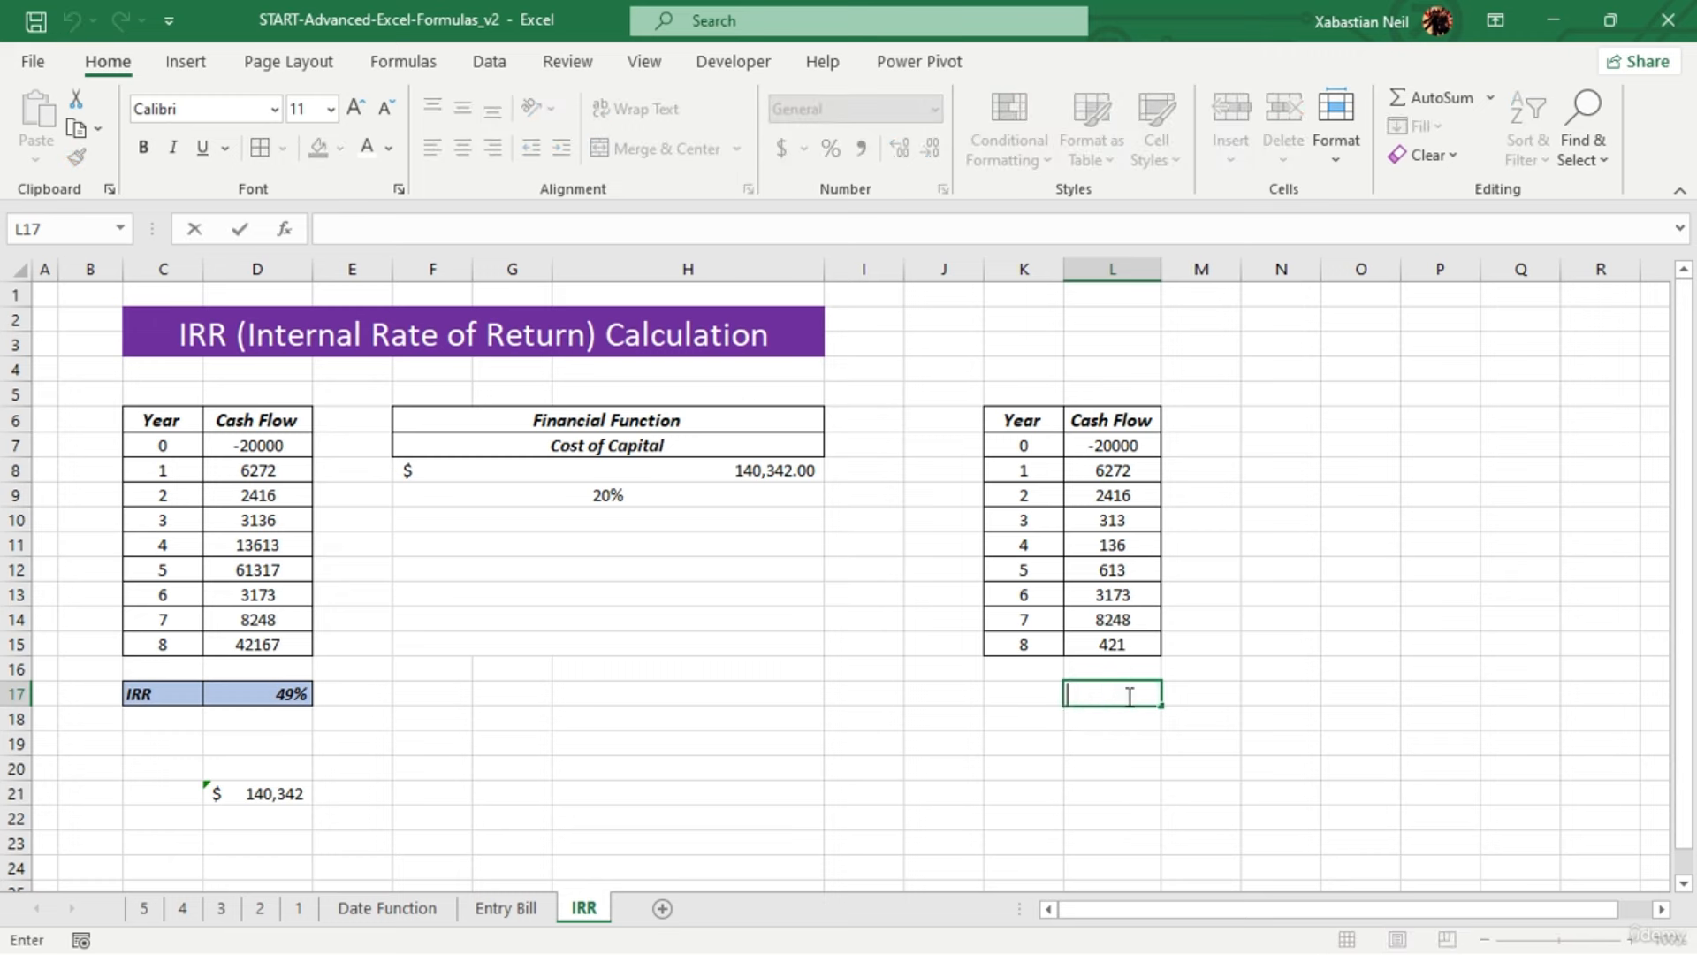
text(irr)
key(Tab)
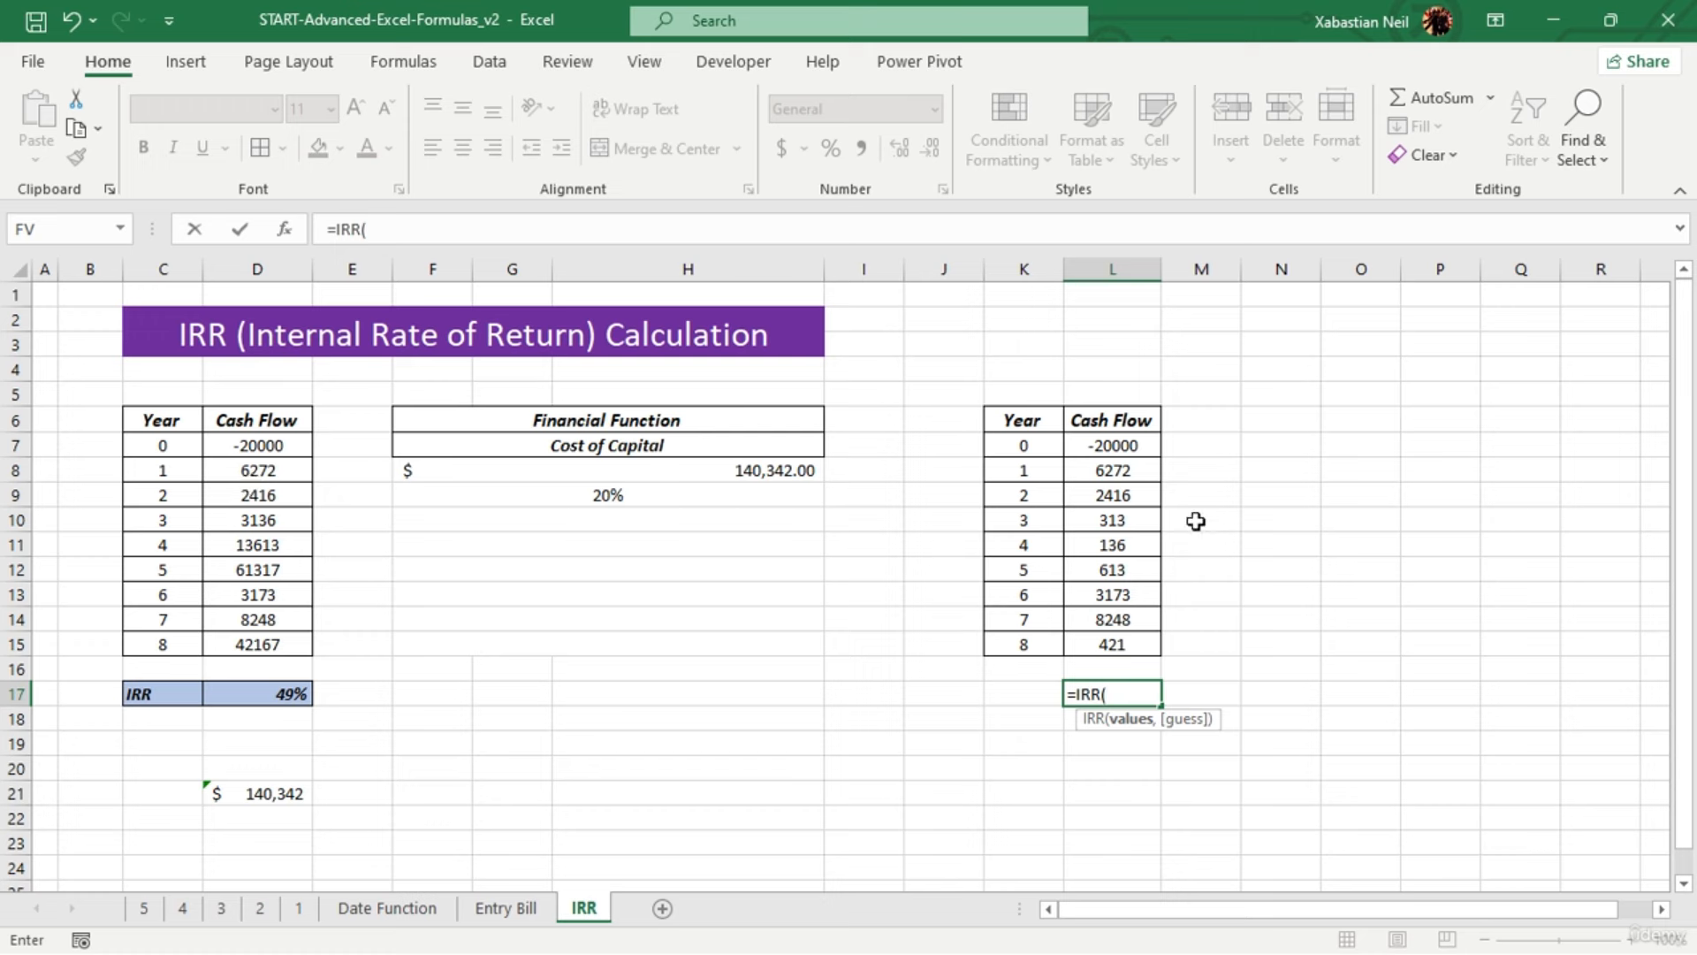
drag(1115, 444, 1107, 659)
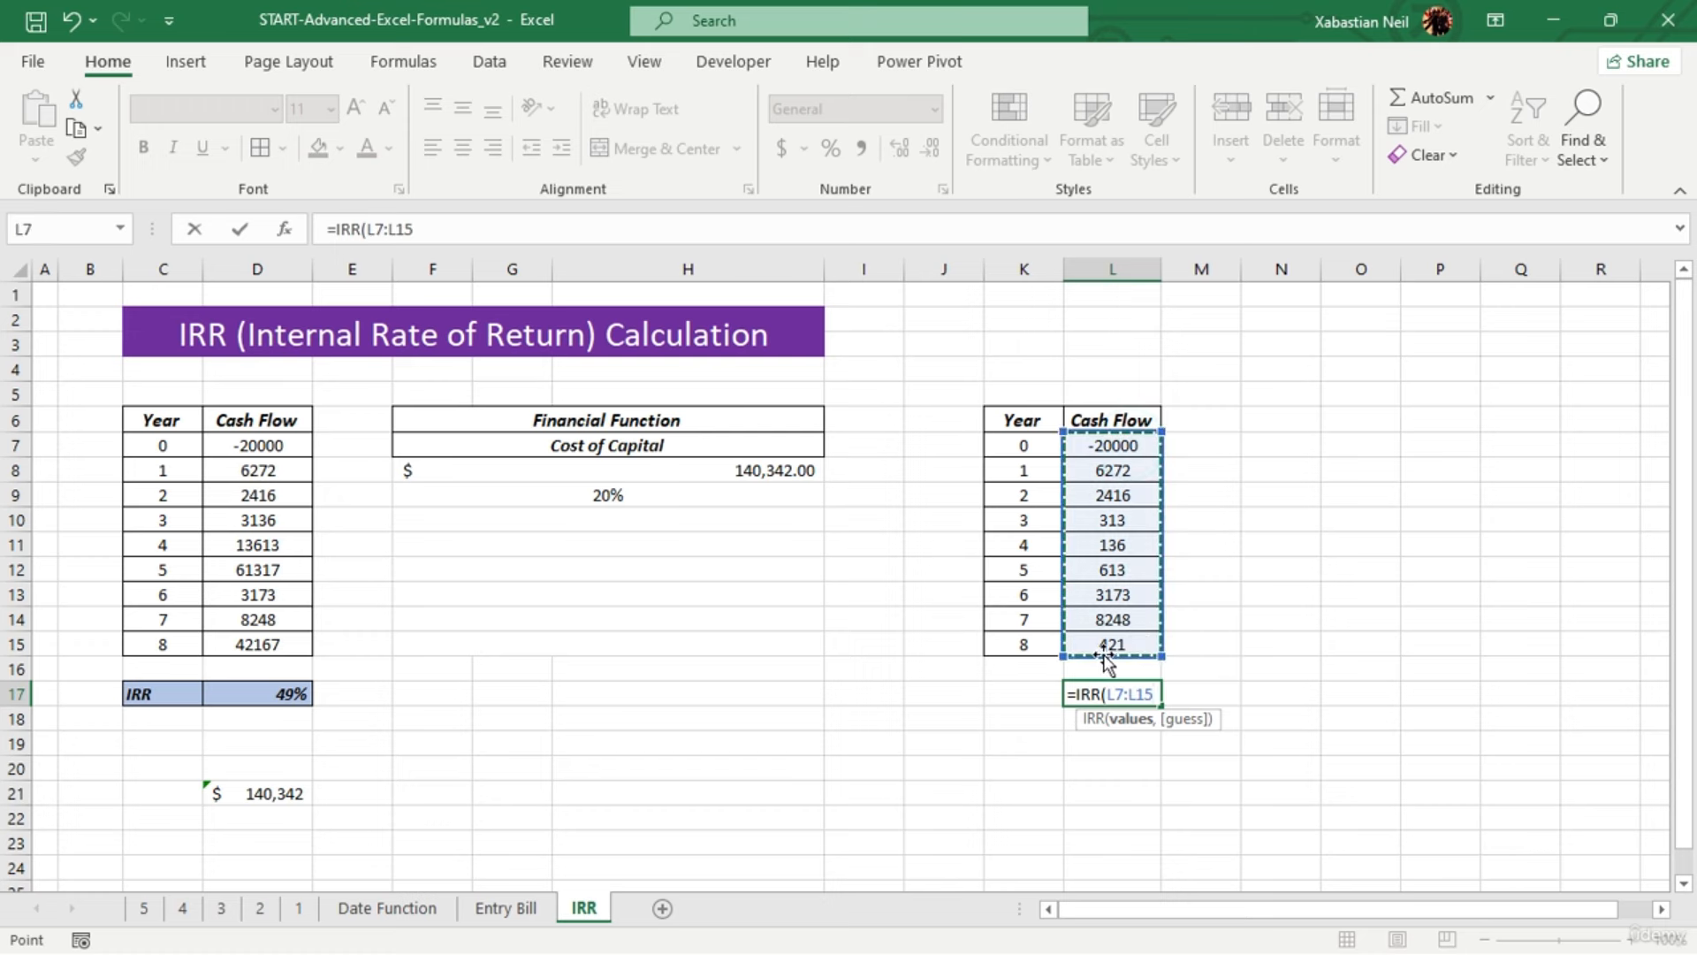
text())
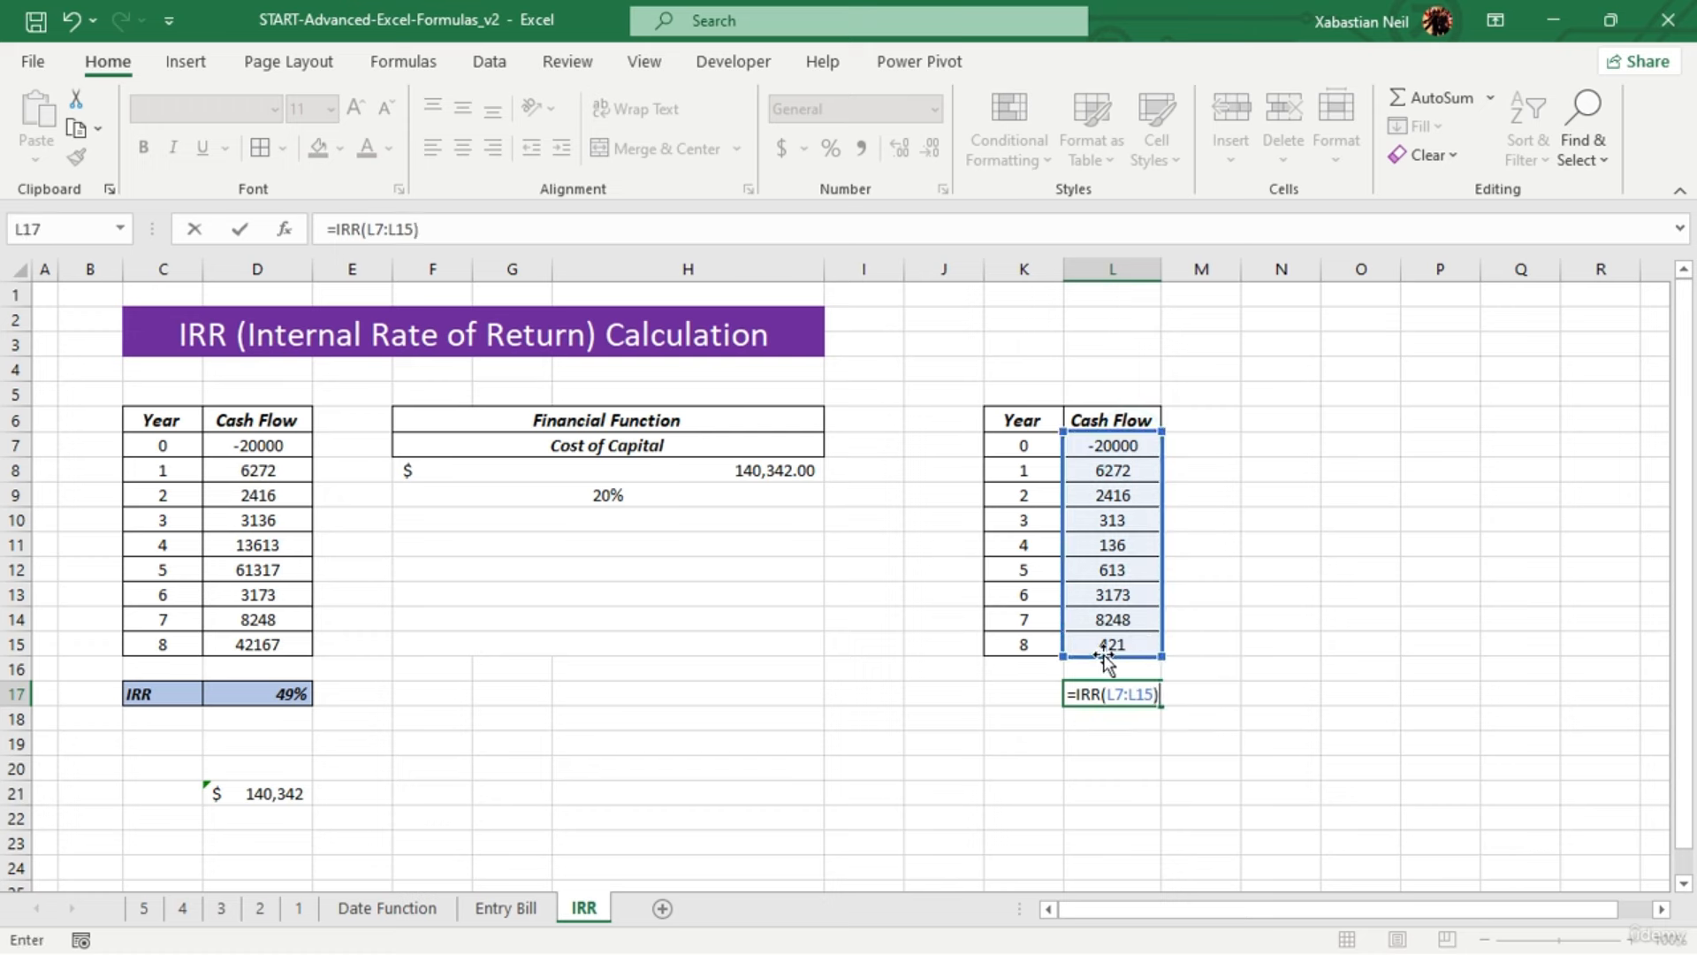
key(Return)
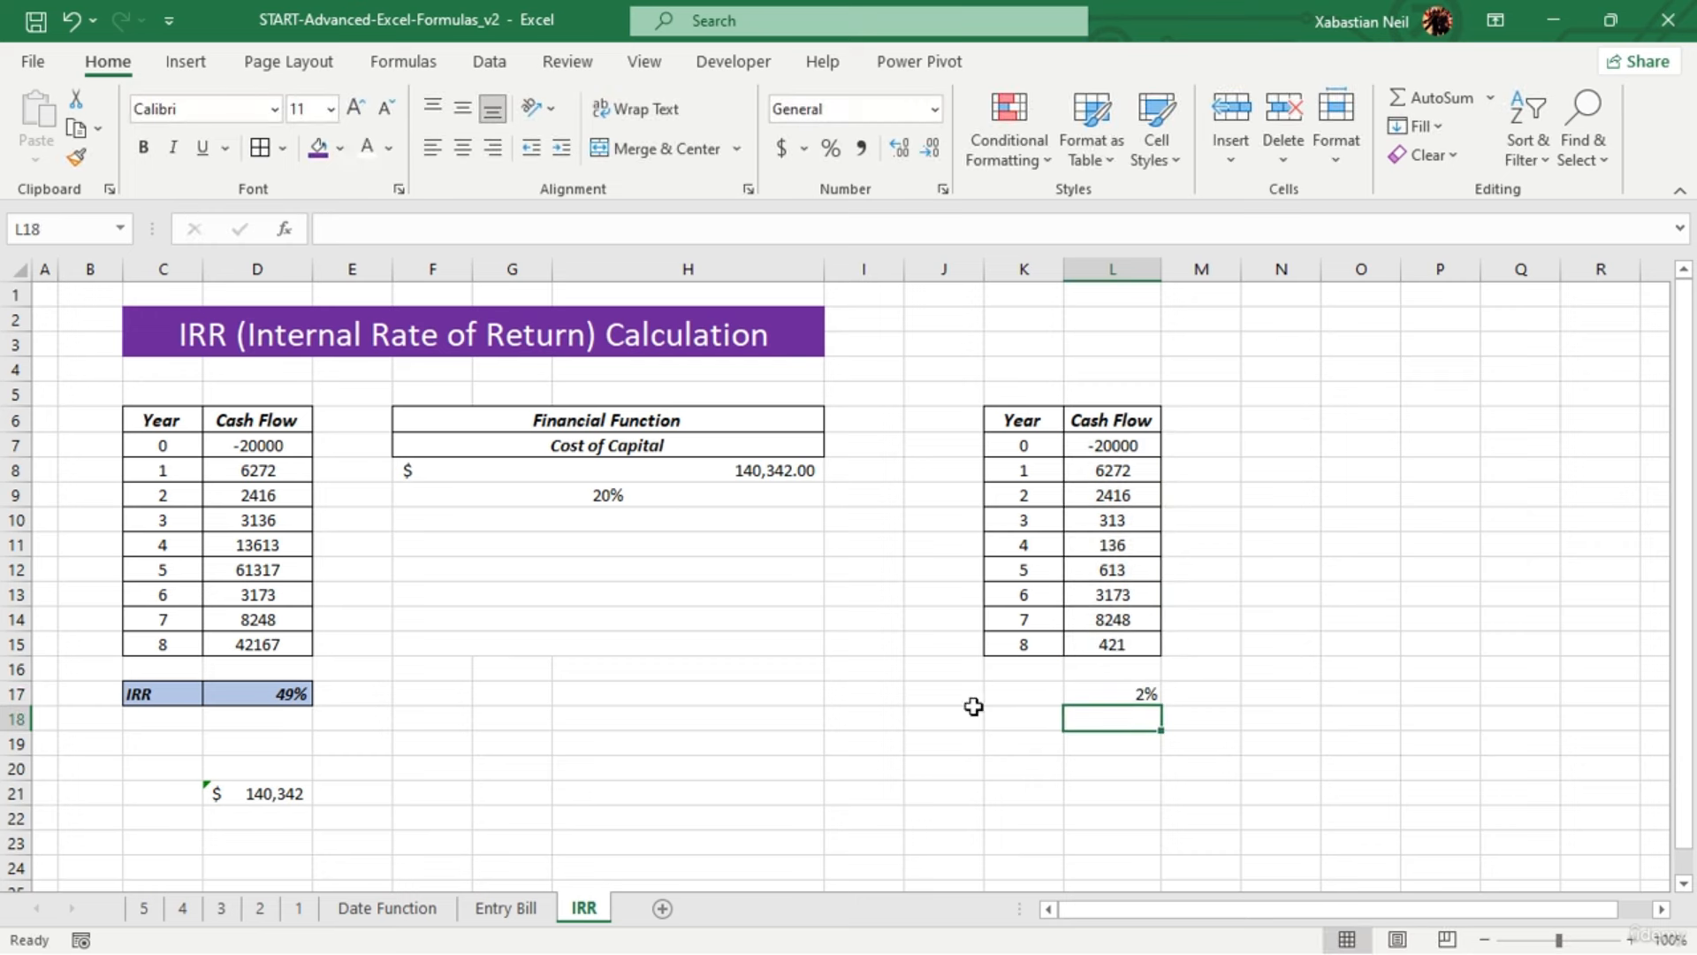
click(1130, 695)
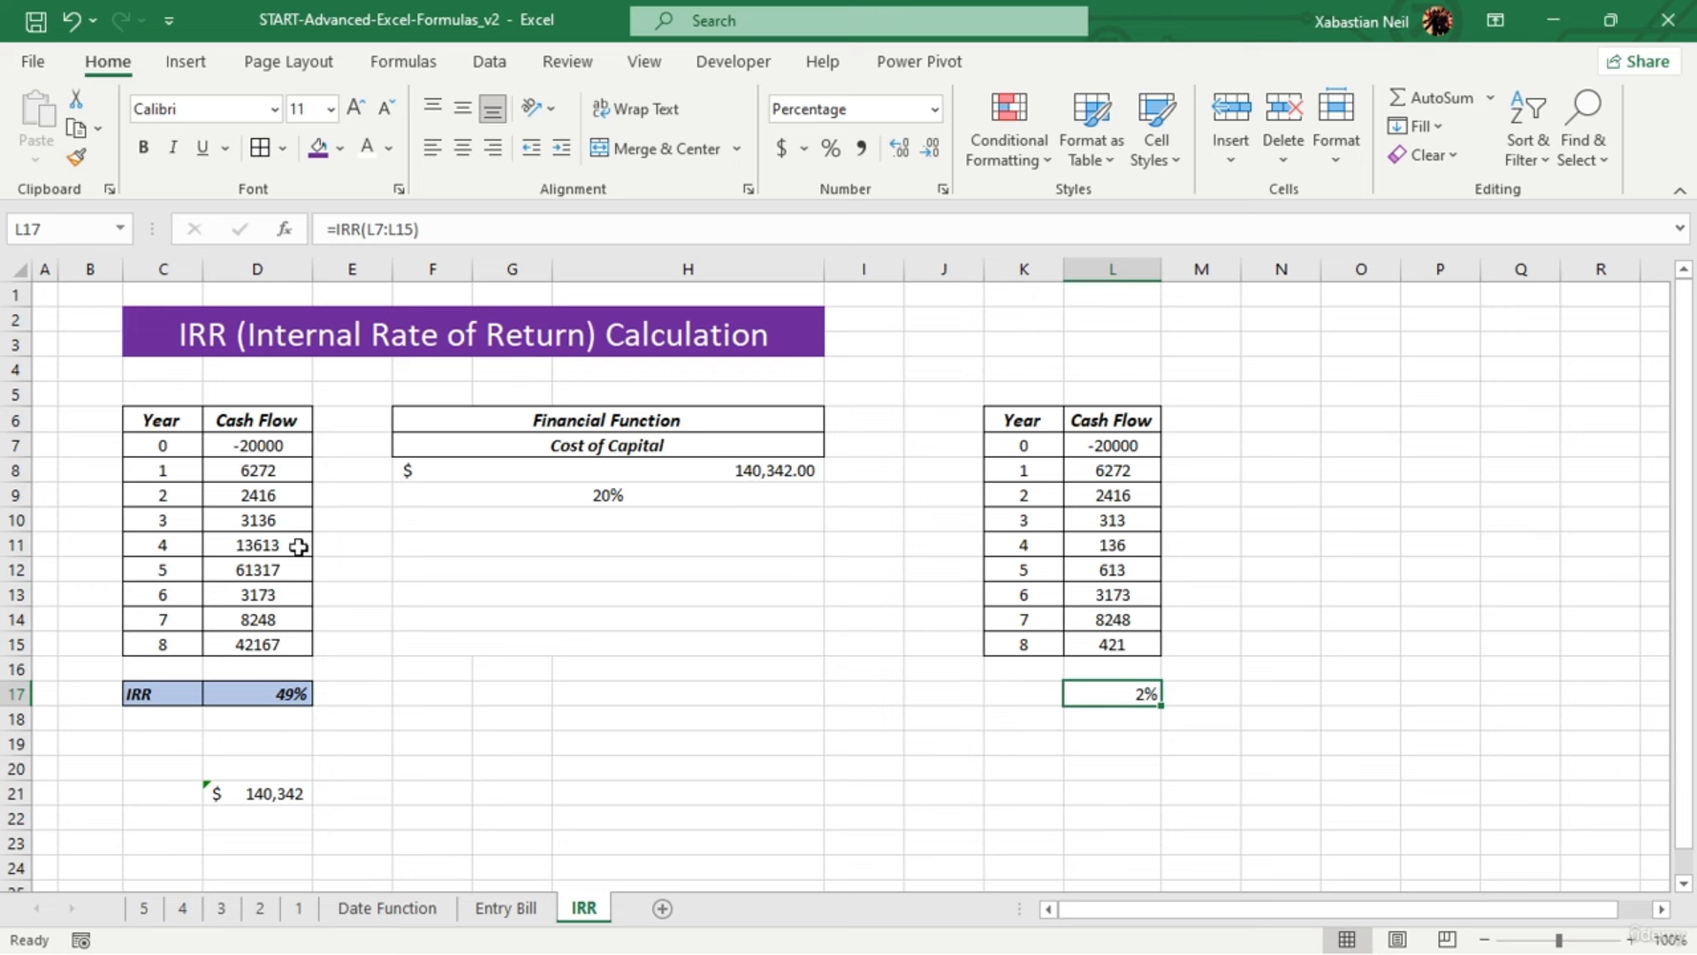
Total the original table's cash flows in F21 with the formula =SUM(D7:D15)
click(428, 800)
text(=)
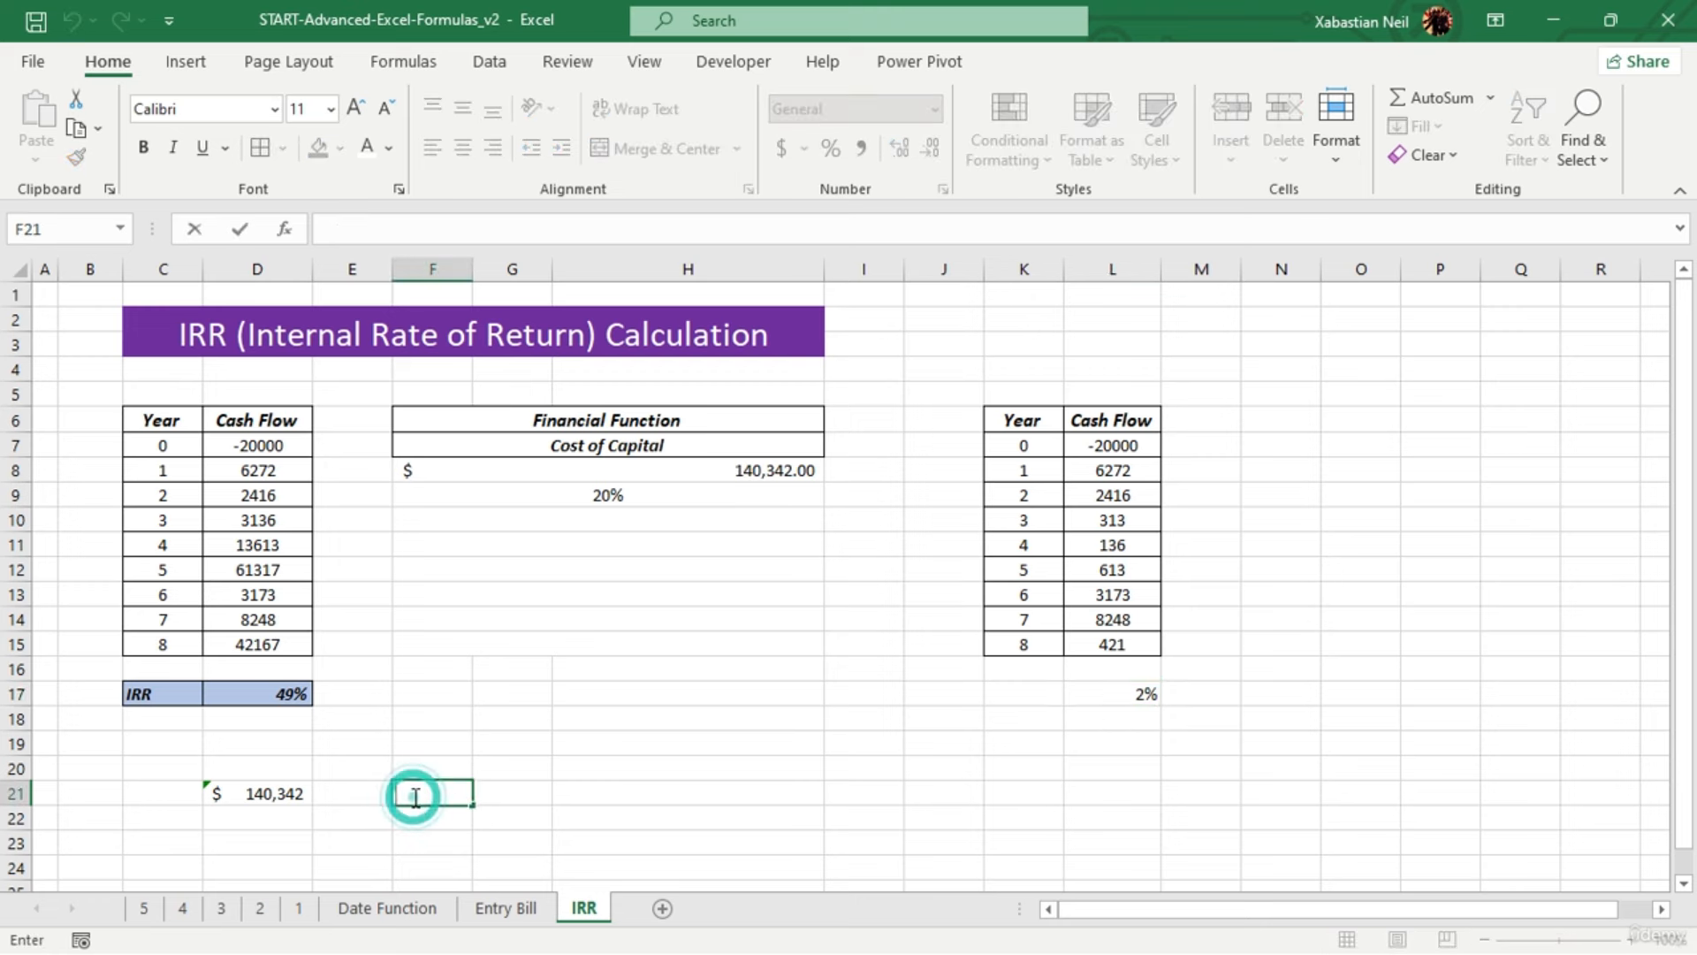
text(sum)
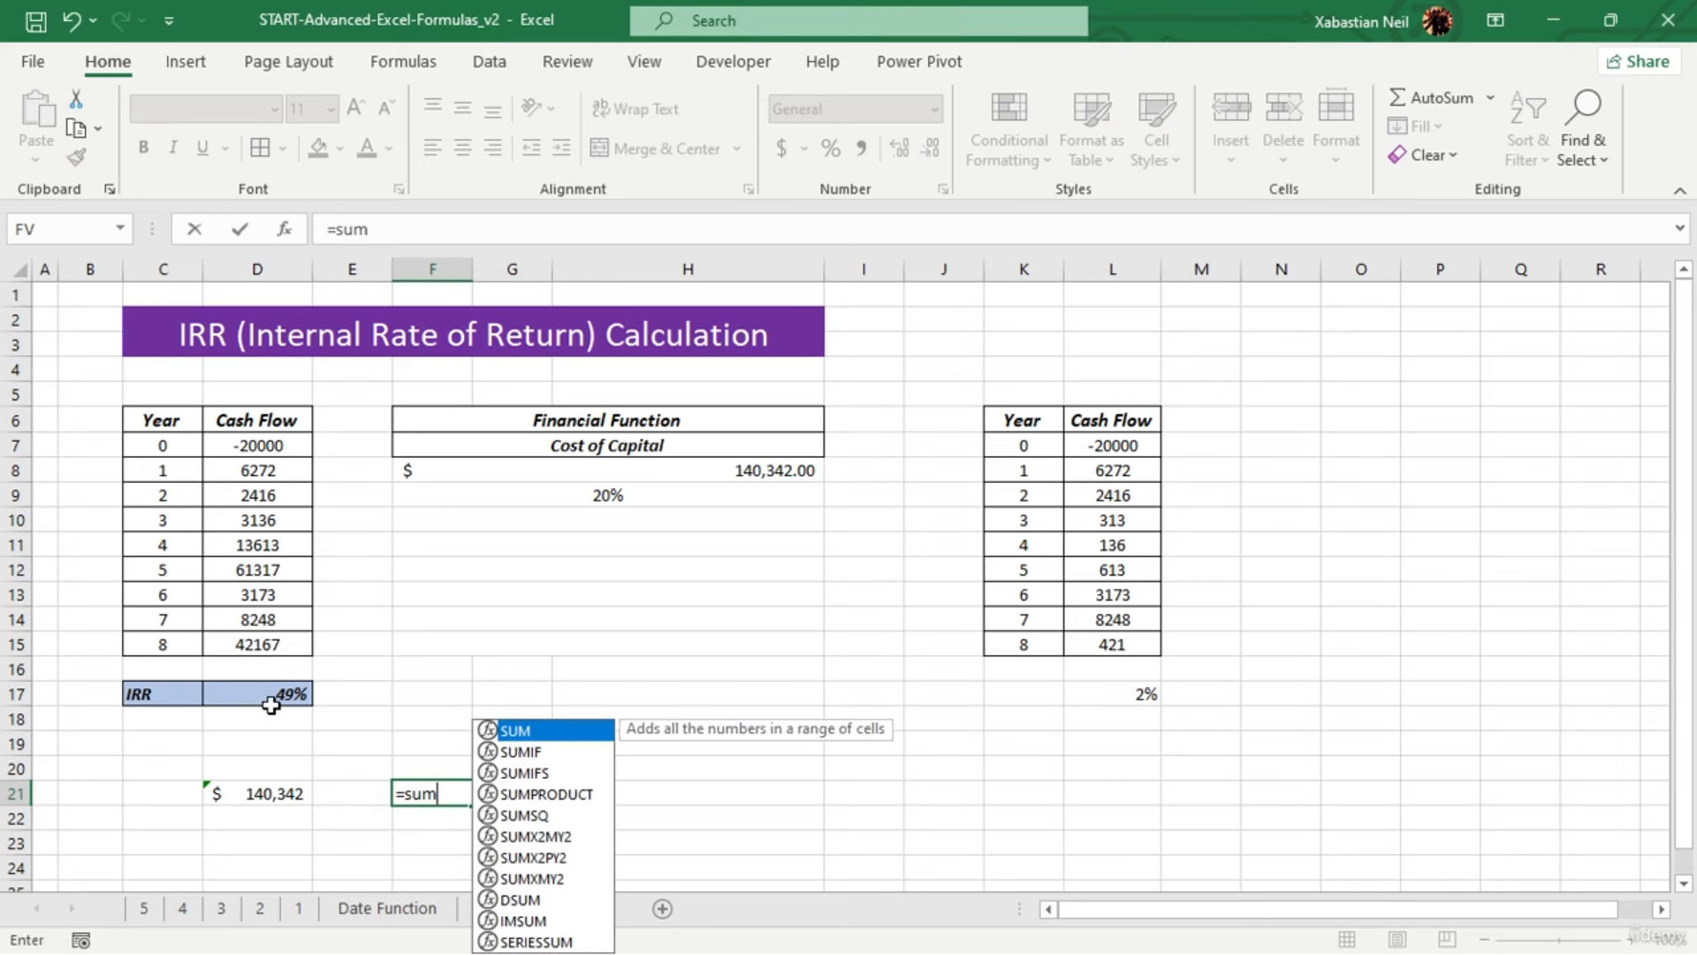
key(Tab)
drag(290, 457, 262, 661)
key(Return)
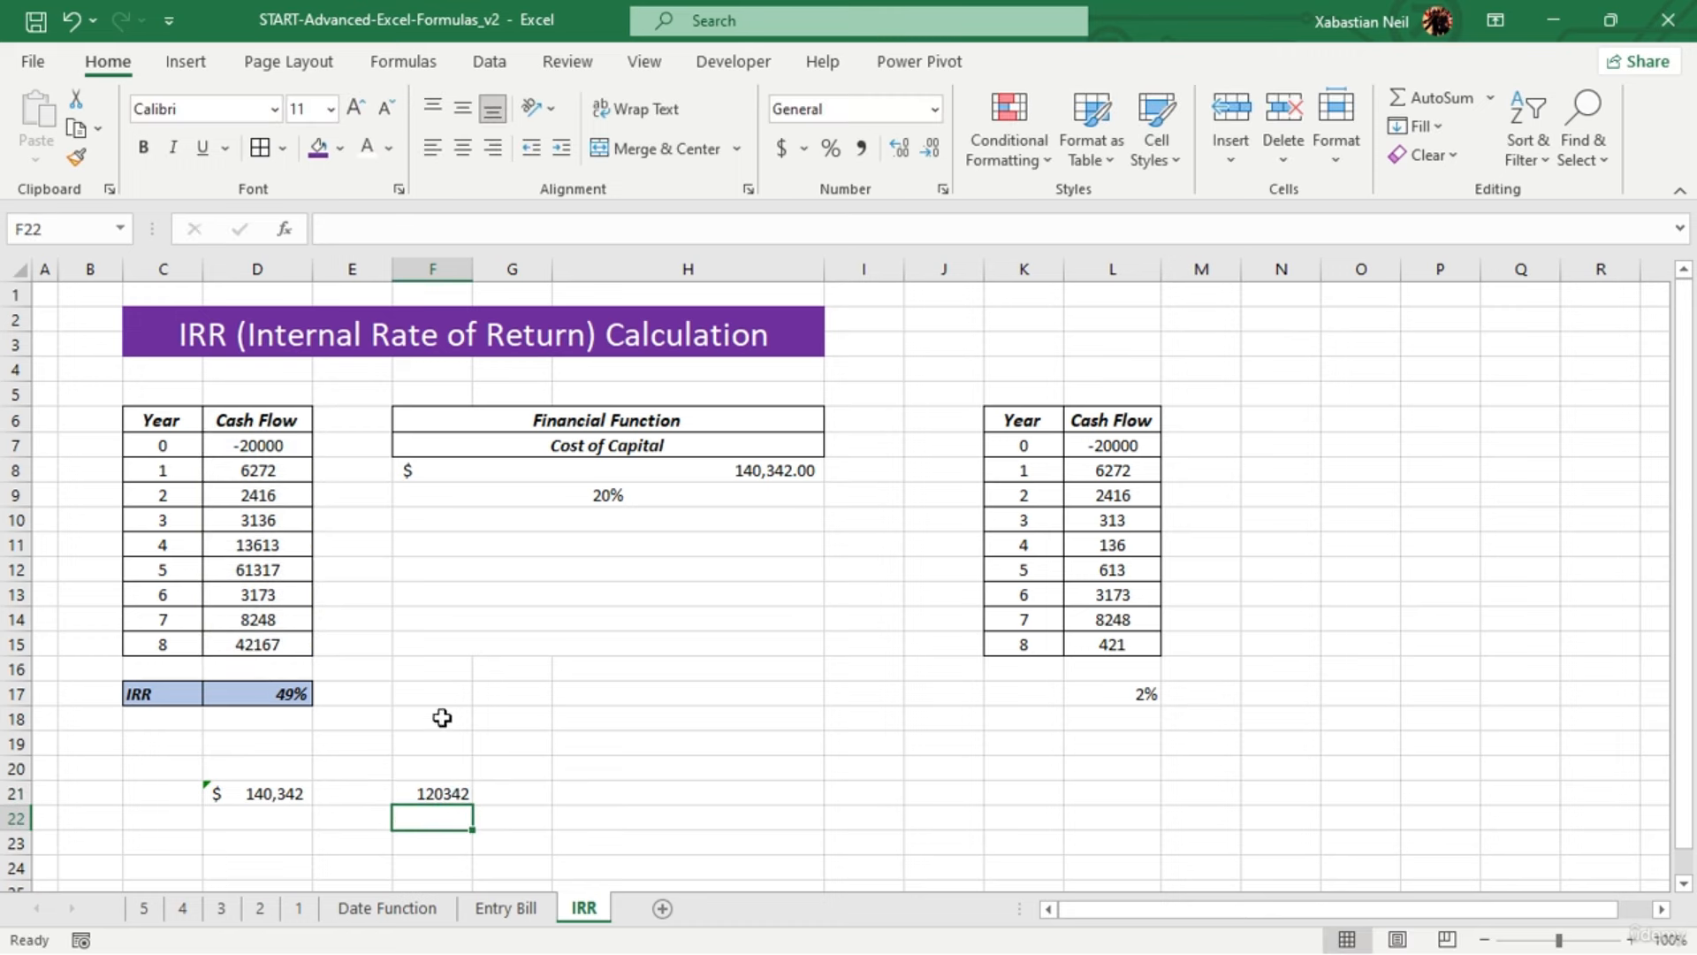
click(447, 794)
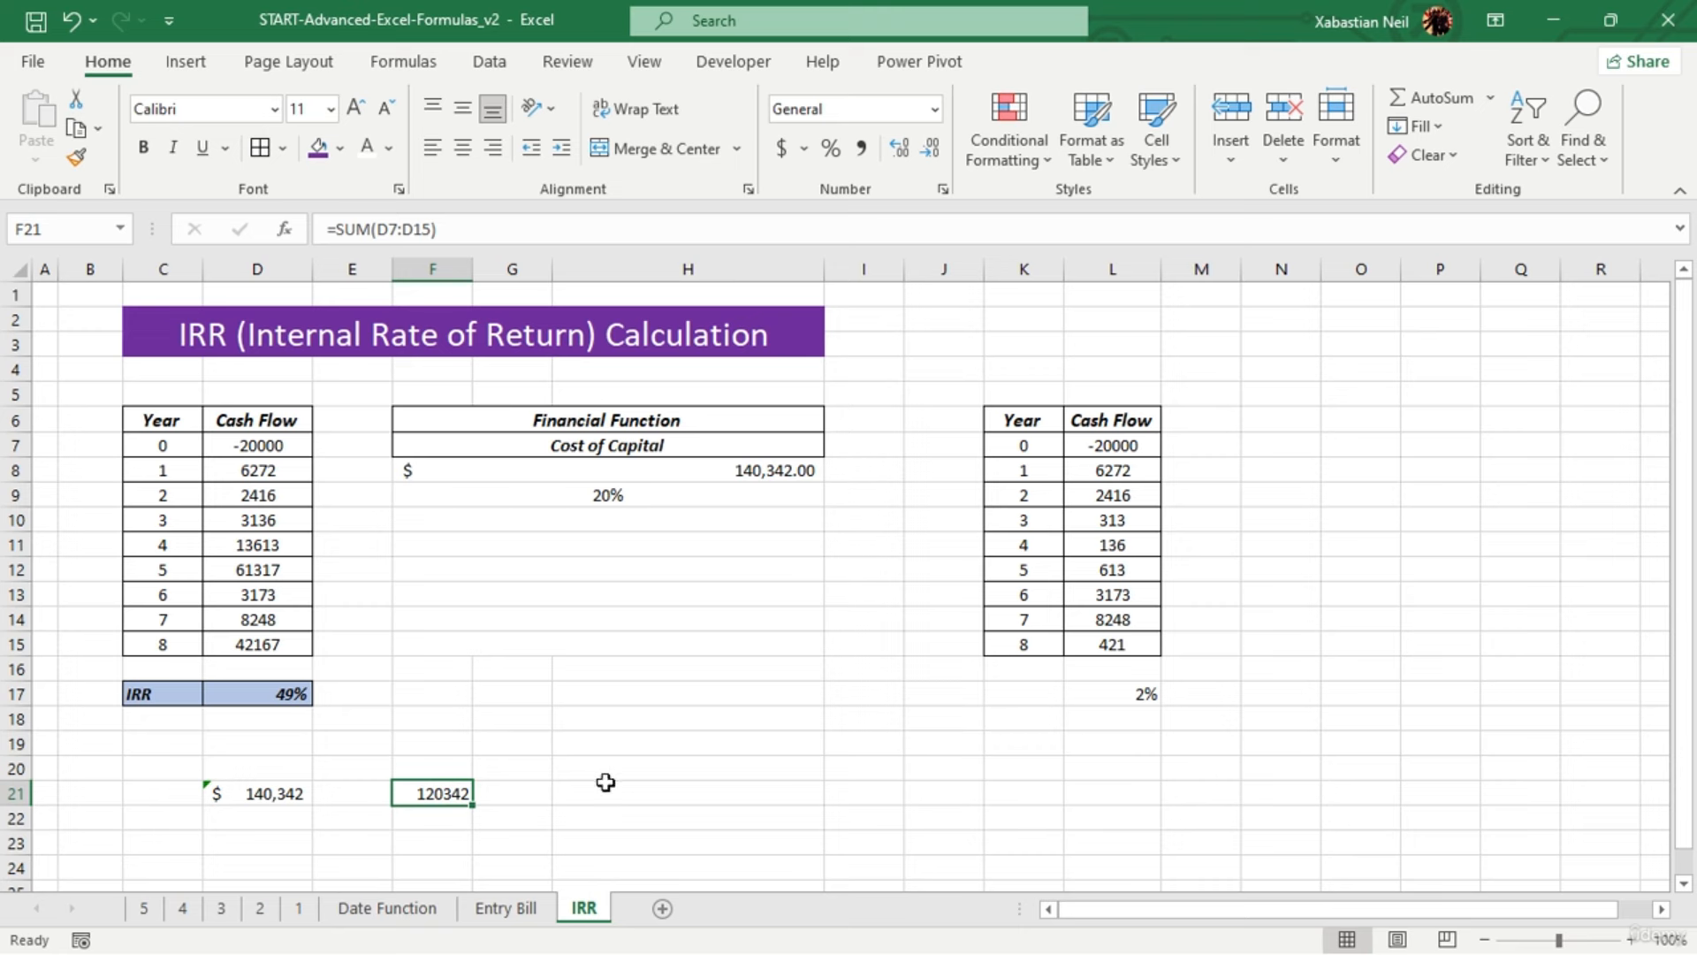
Multiply the cash flow total by the second table's IRR in H21 with the formula =F21*L17/100
double_click(646, 795)
text(=)
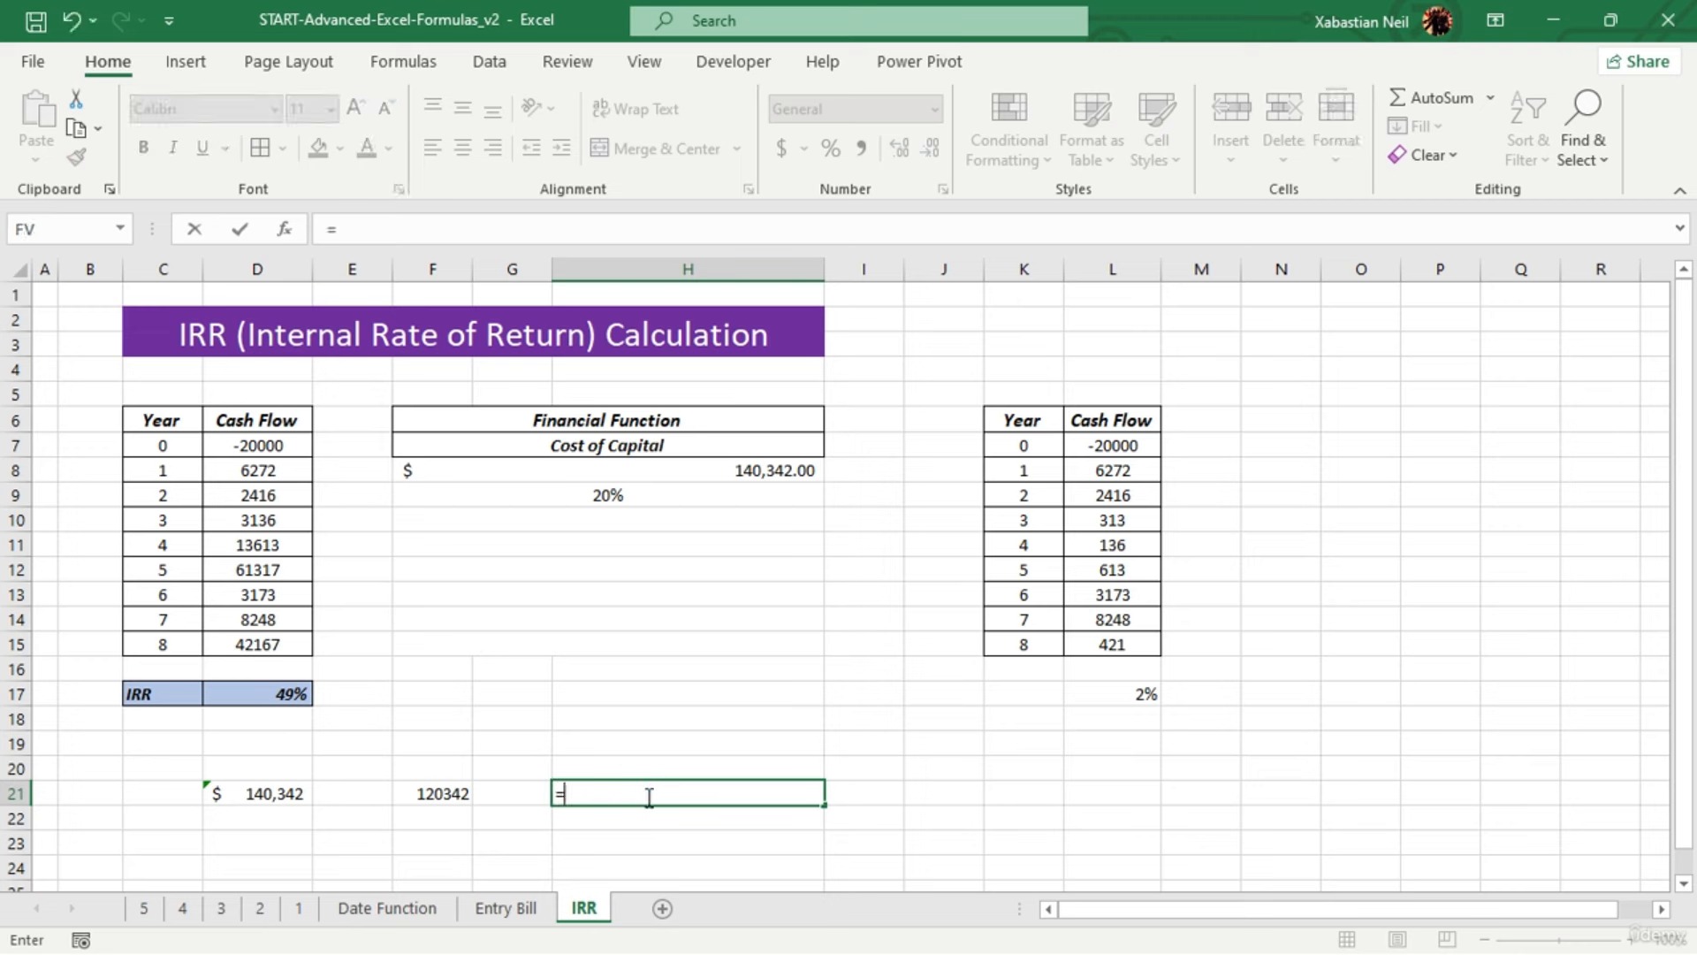
click(454, 793)
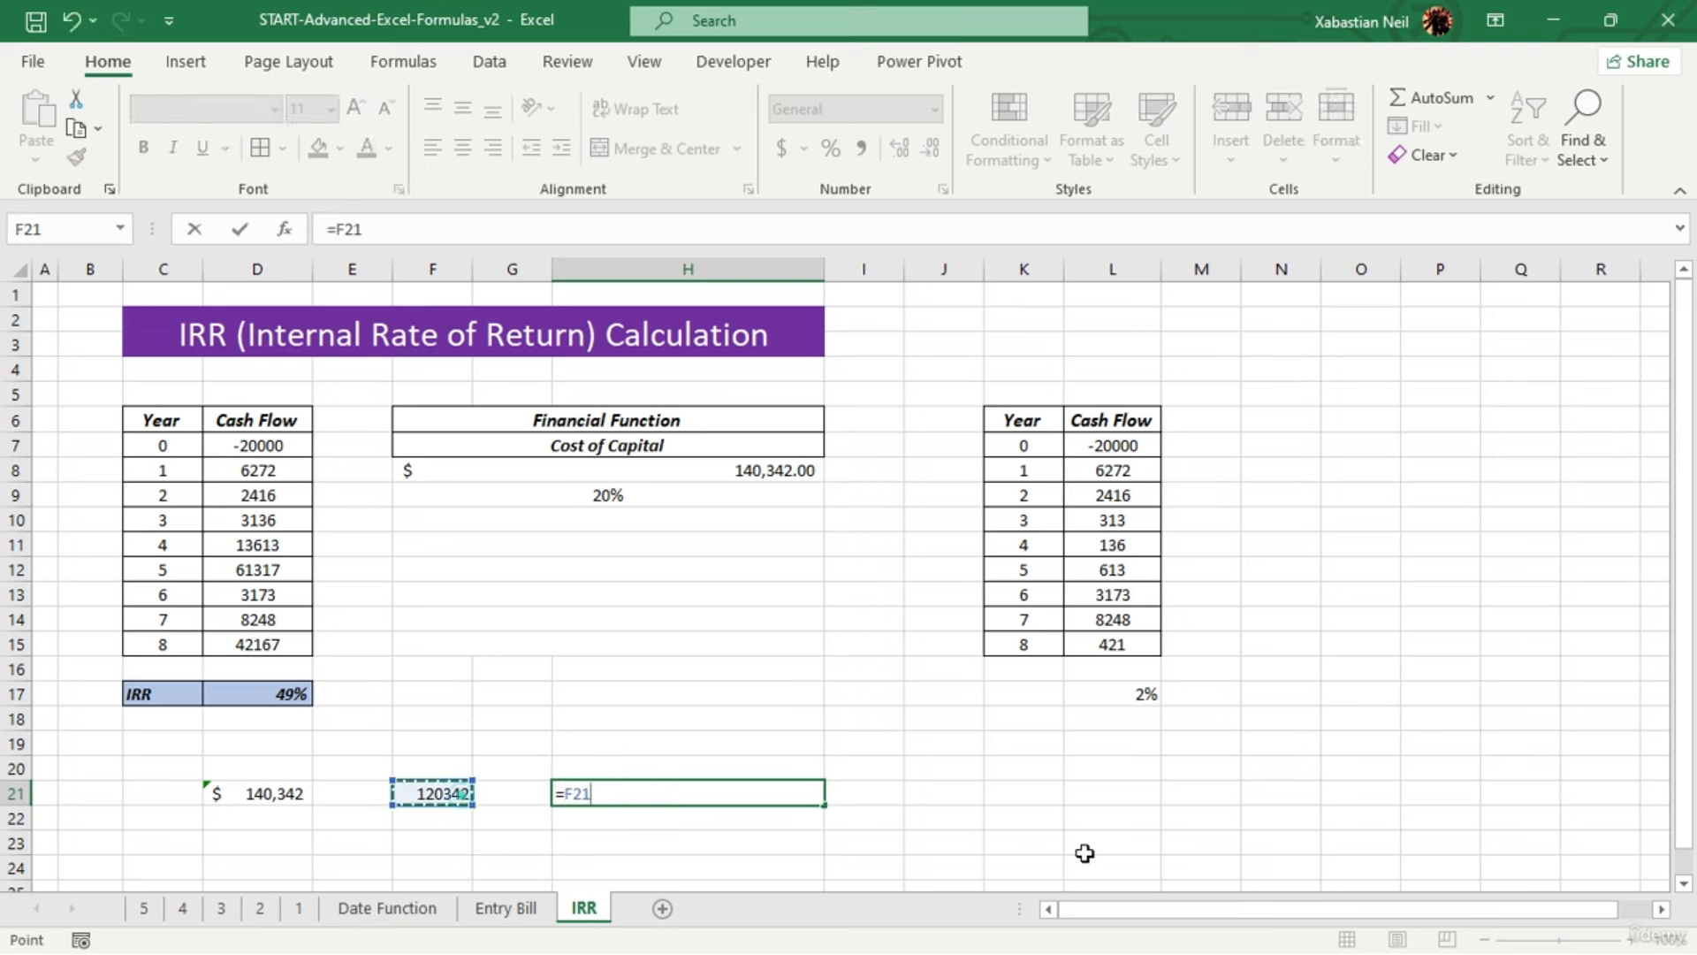
text(*)
click(1146, 697)
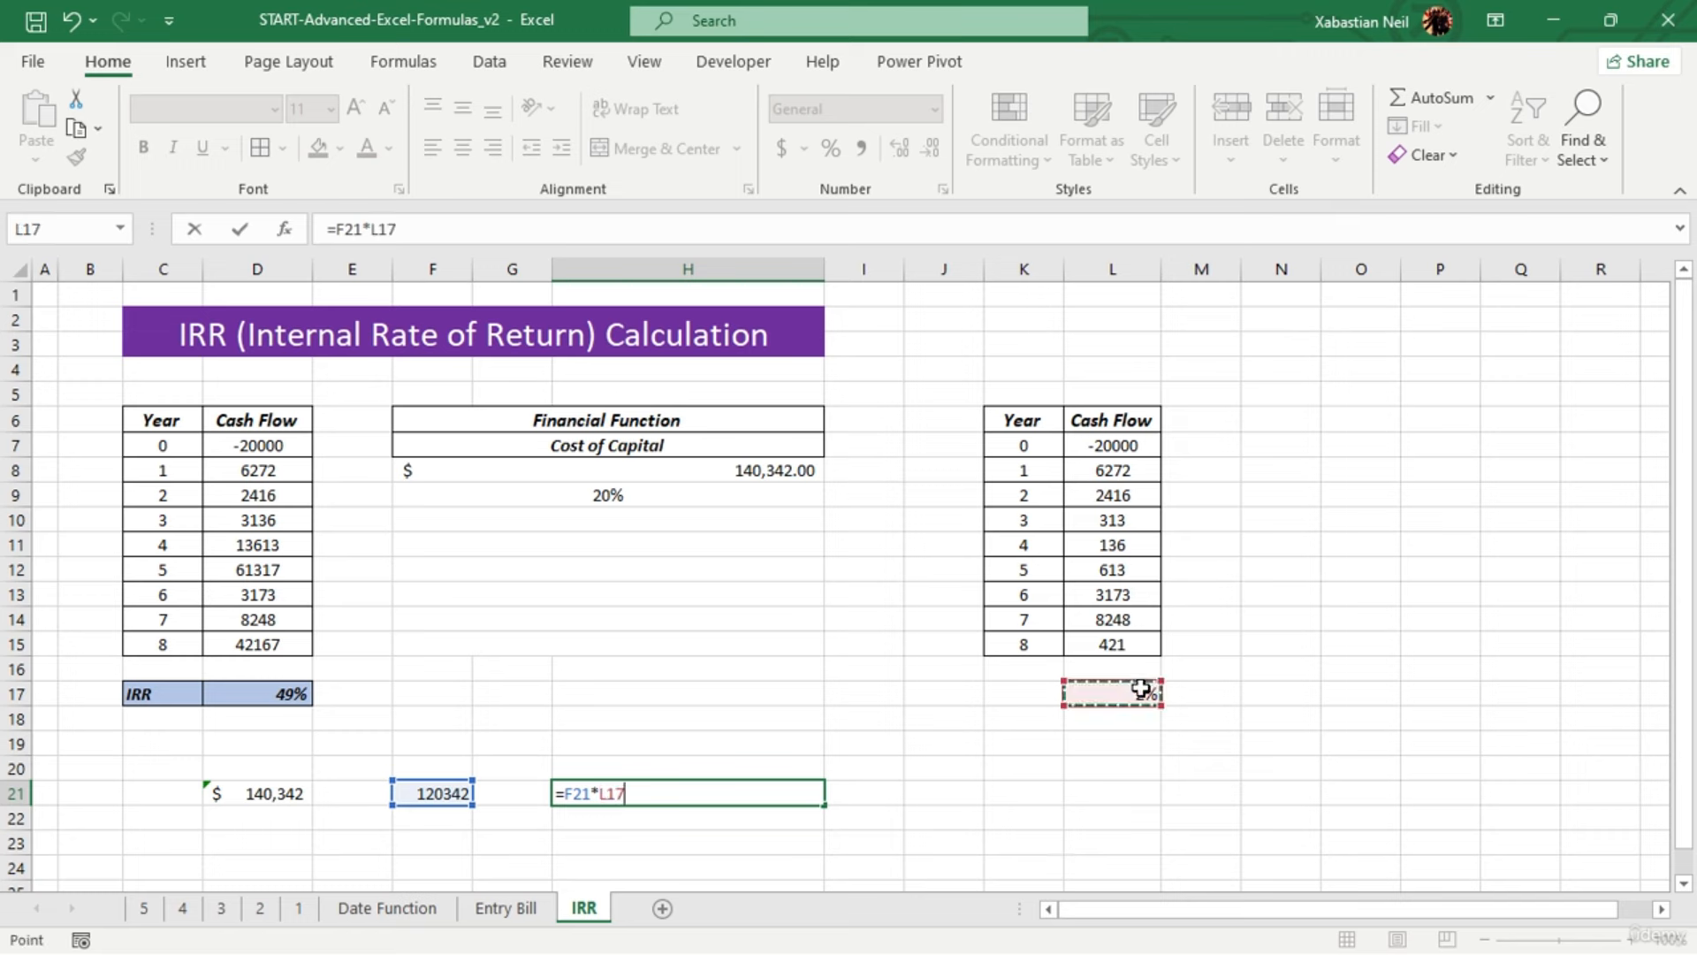
text(/1000)
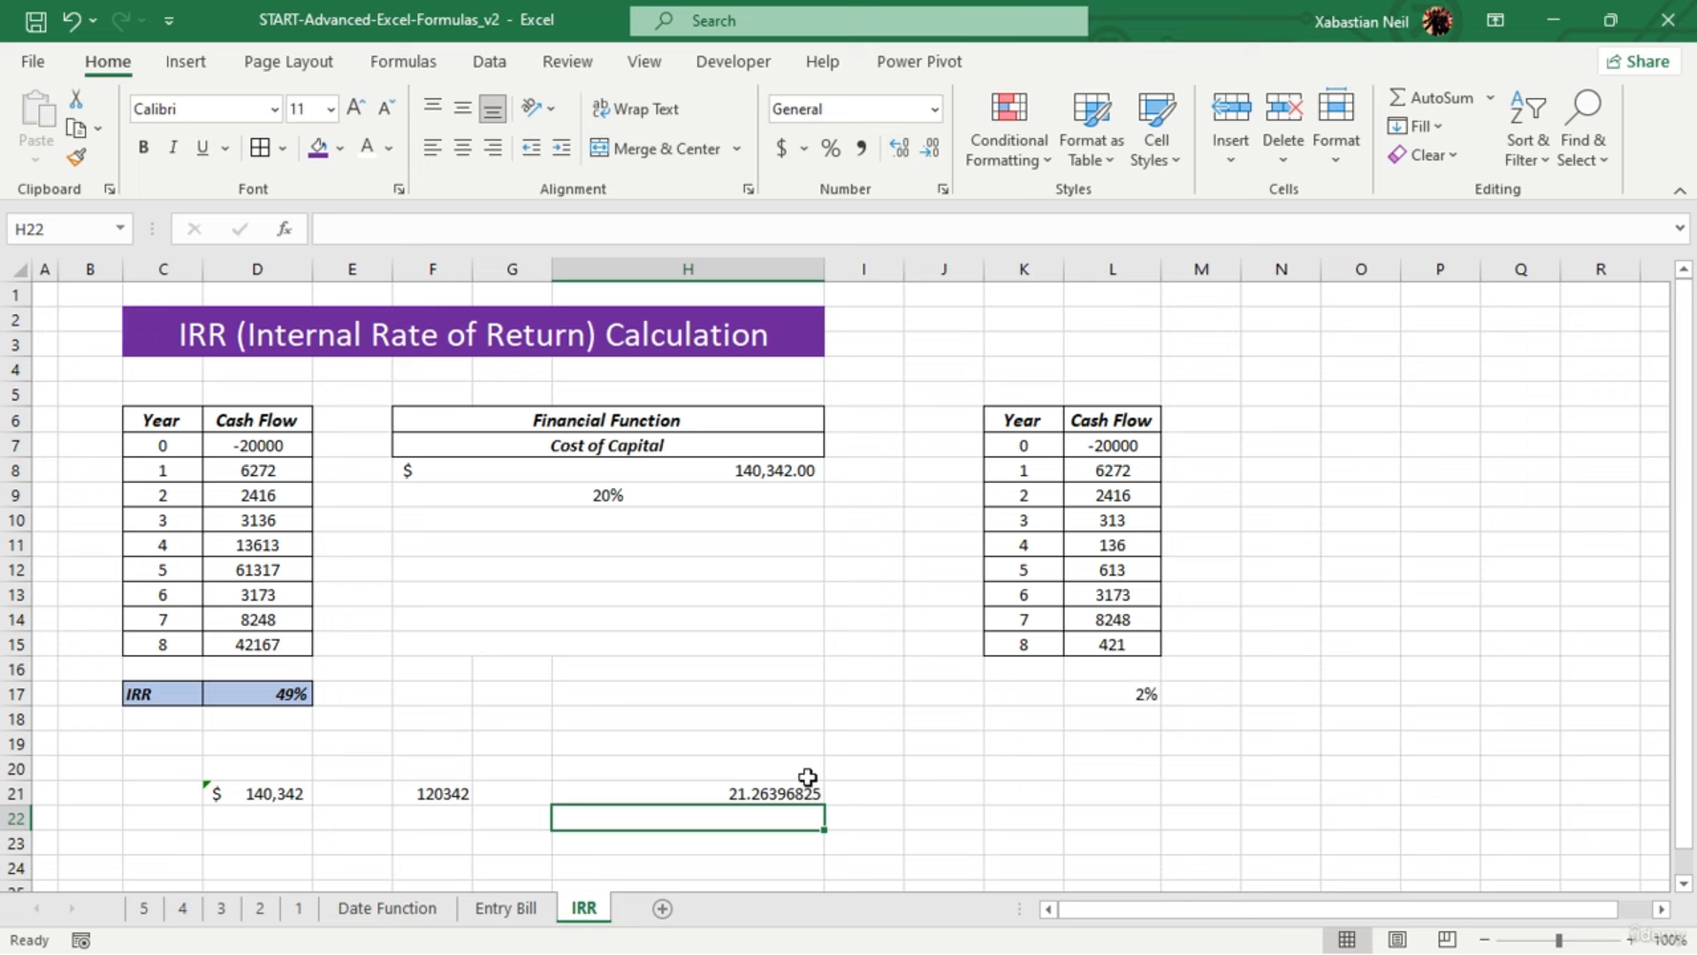
click(887, 762)
click(814, 798)
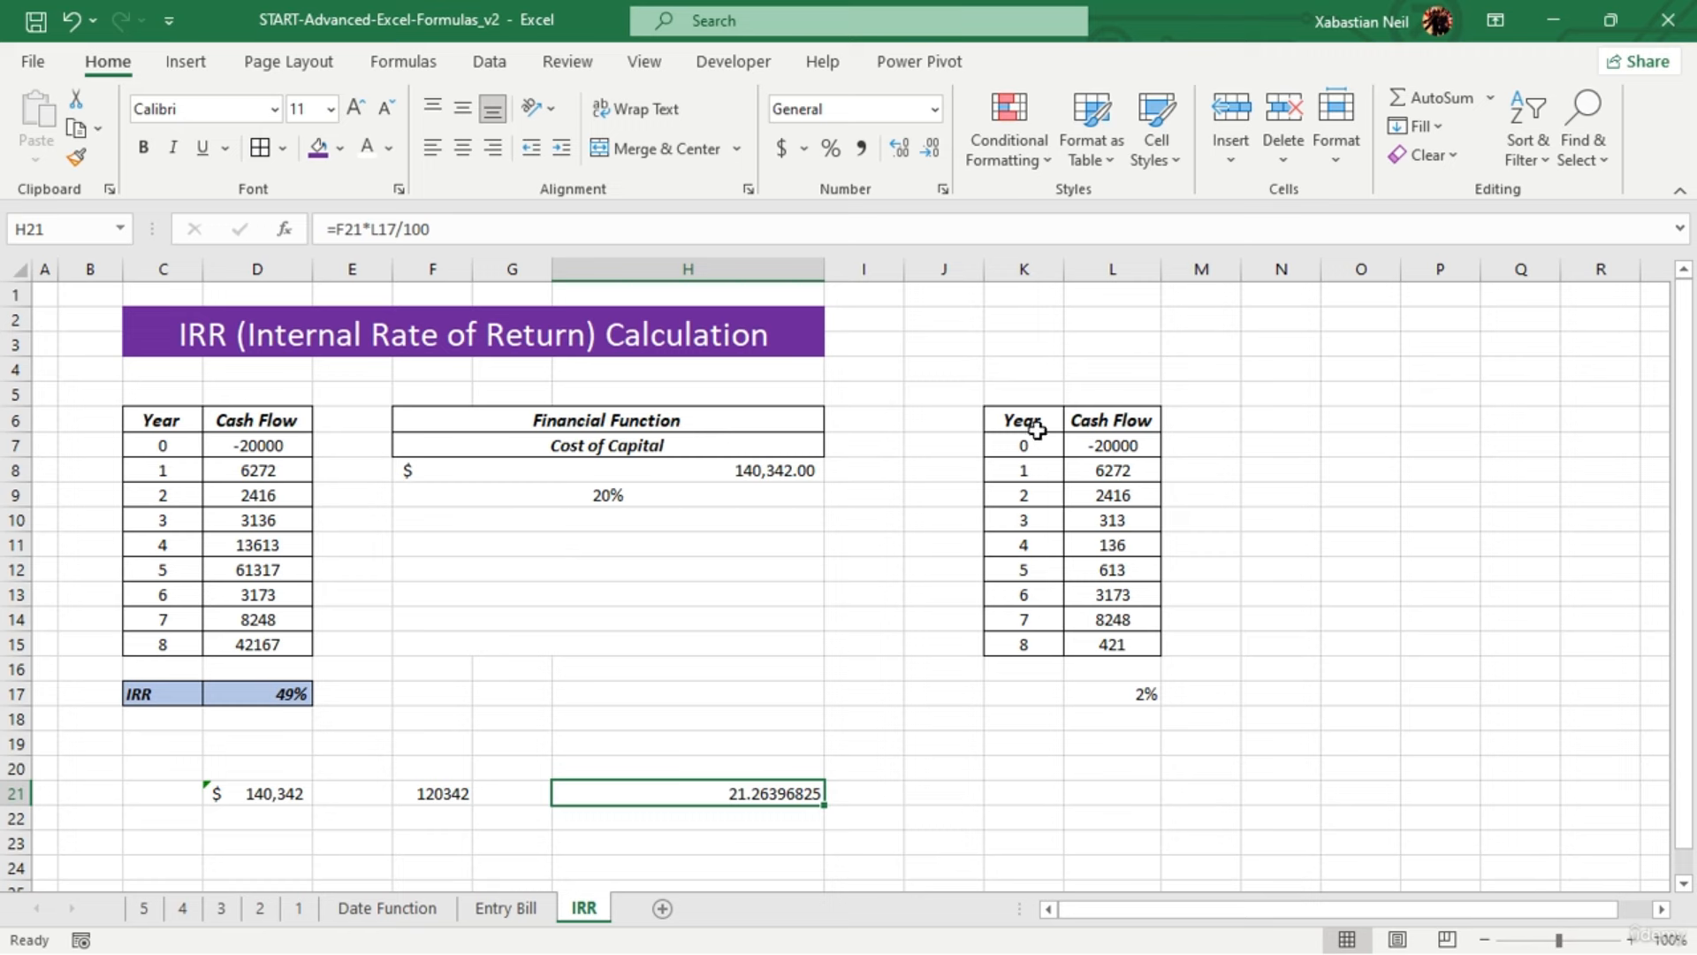
Copy the Year and Cash Flow table K6:L15, paste it starting at N6, and autofit columns N and O
drag(1028, 424, 1138, 646)
key(ctrl+c)
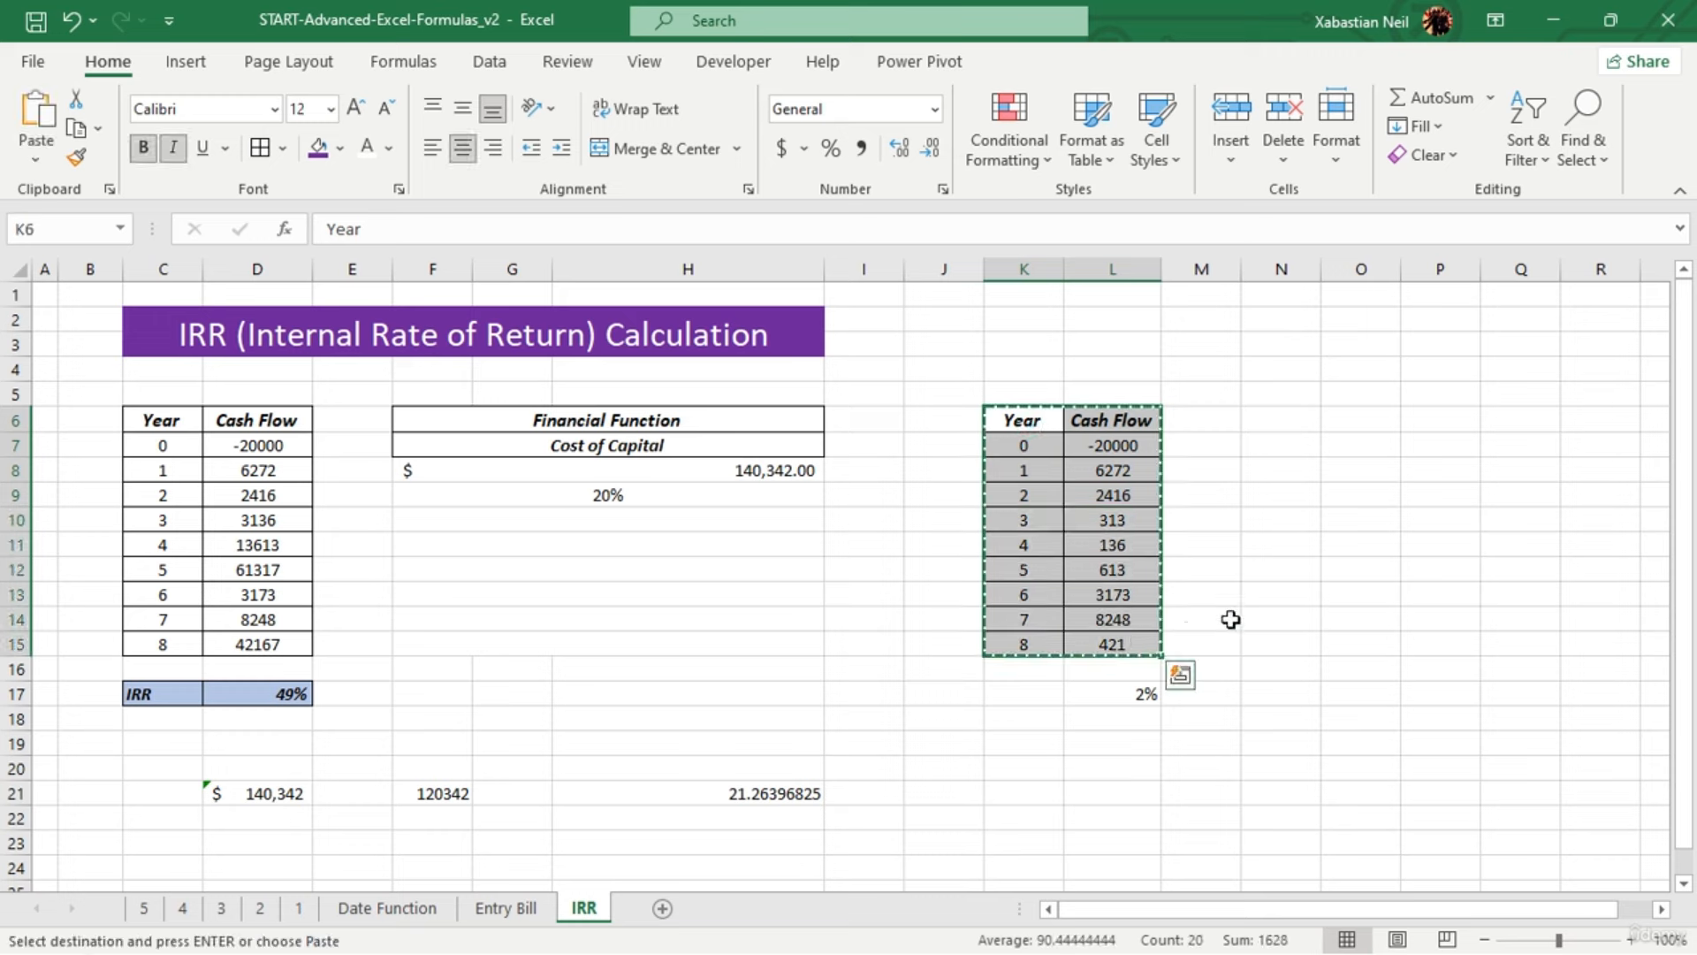
click(1285, 410)
key(ctrl+v)
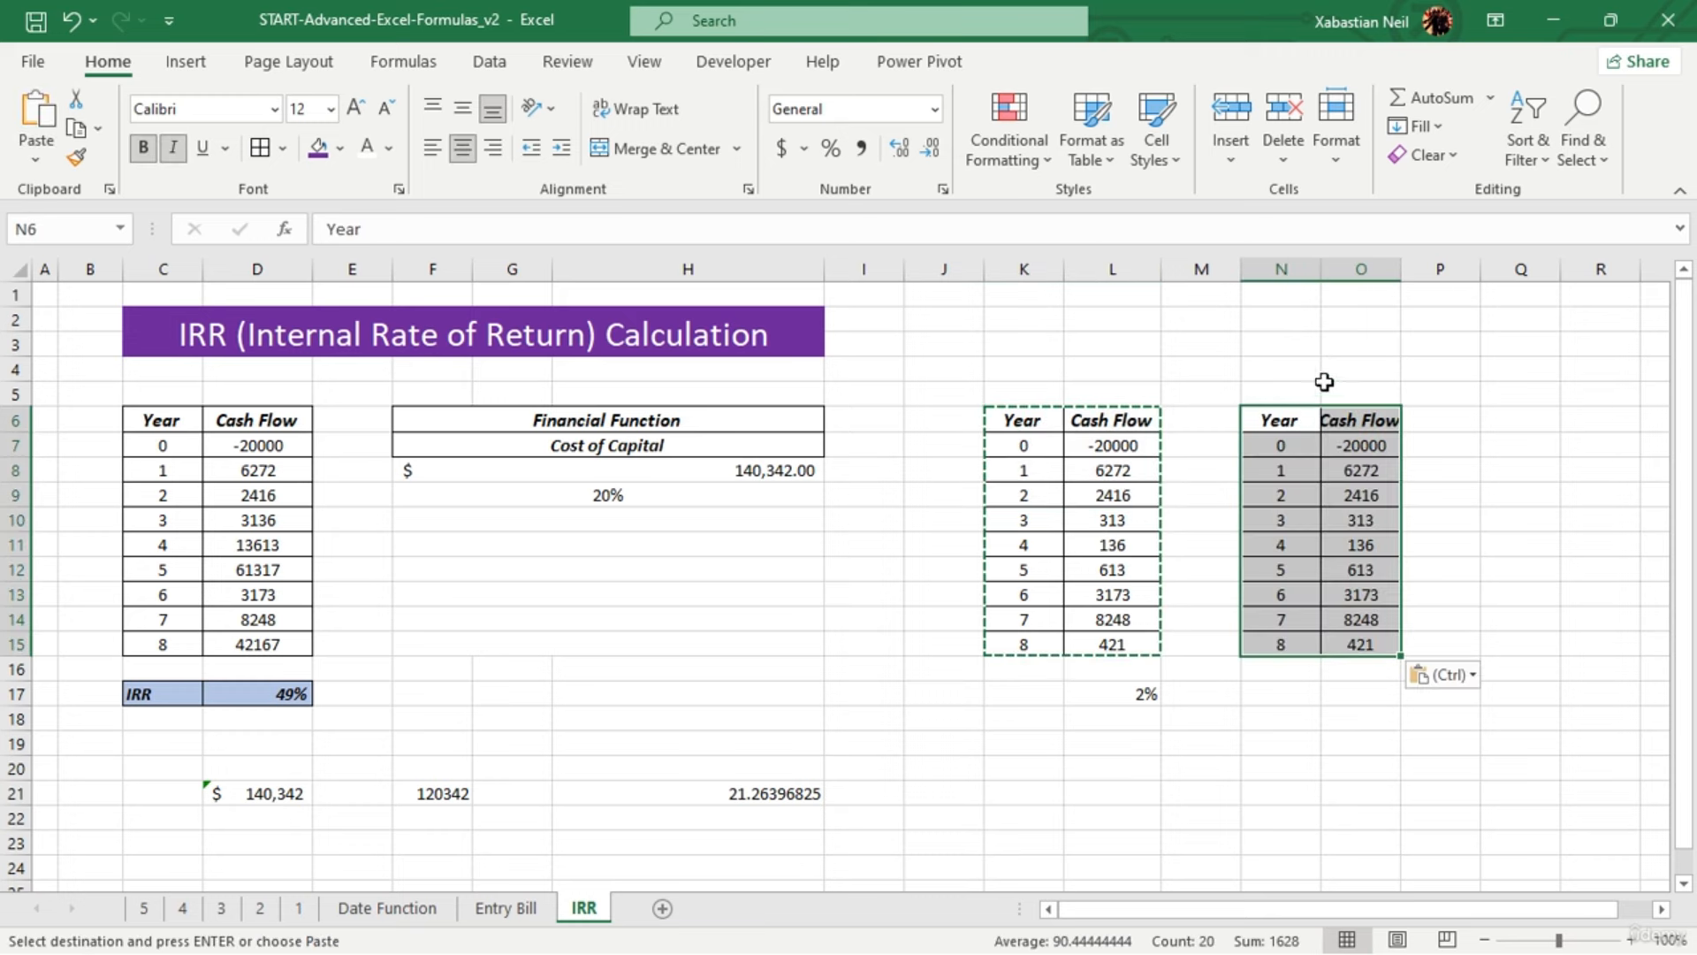
double_click(1326, 266)
double_click(1373, 266)
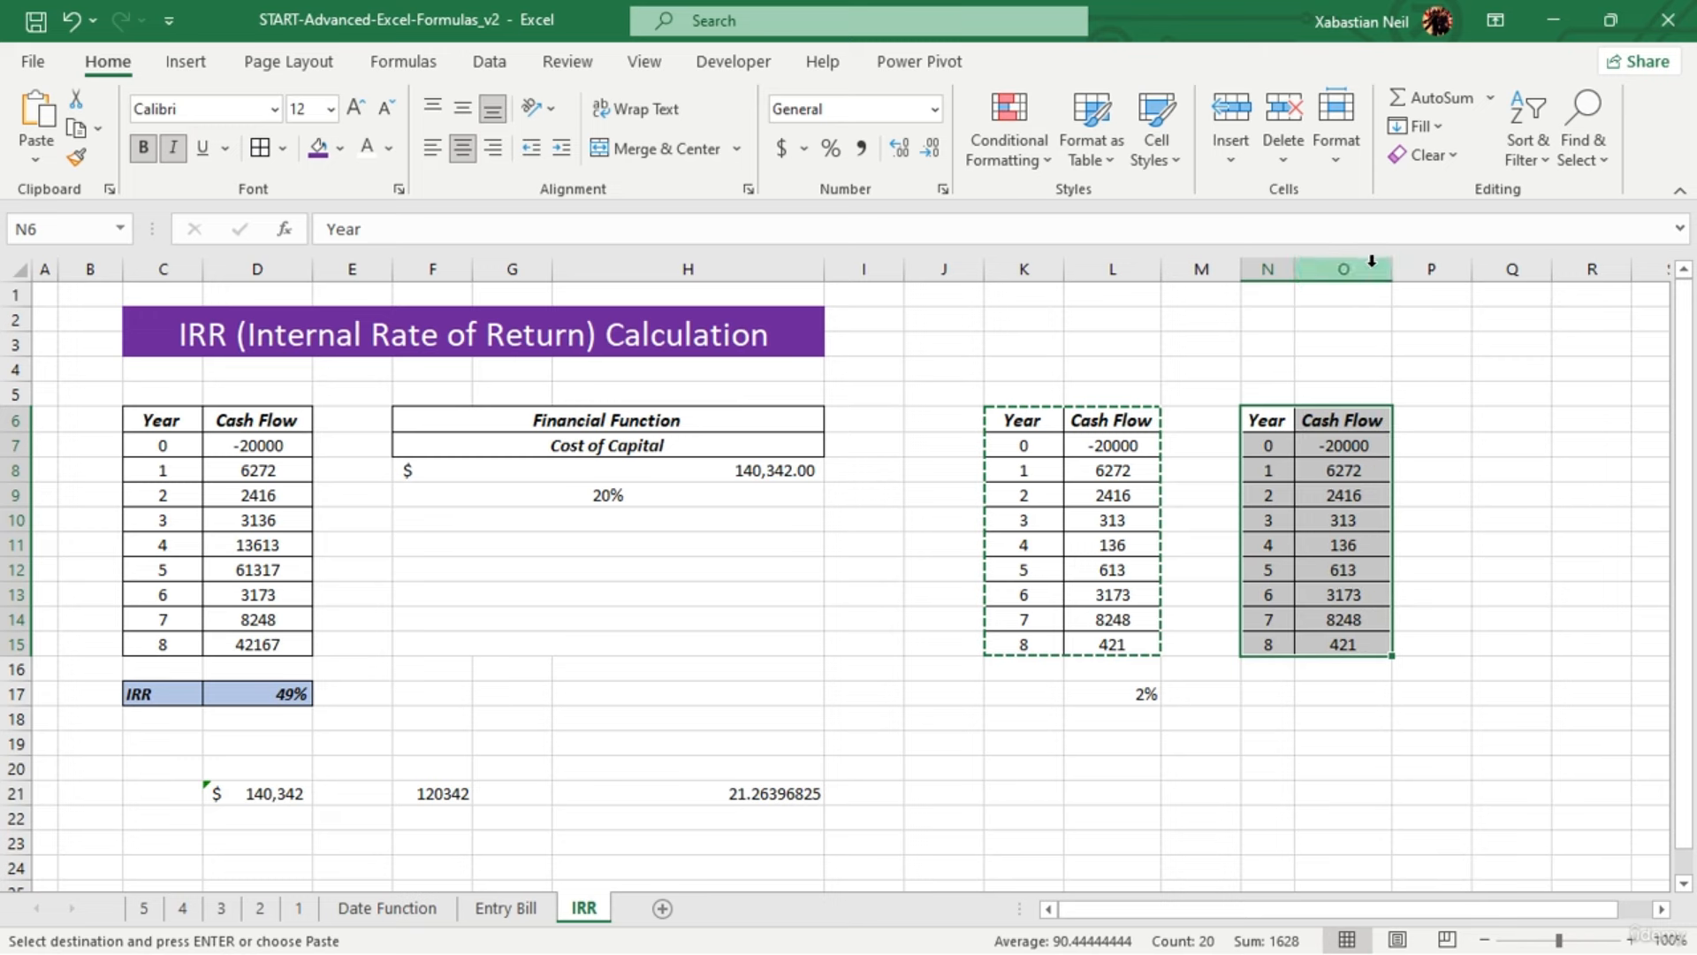
Change the percentage in F9 below the cost of capital amount to 50%
double_click(666, 496)
key(BackSpace)
key(BackSpace)
key(BackSpace)
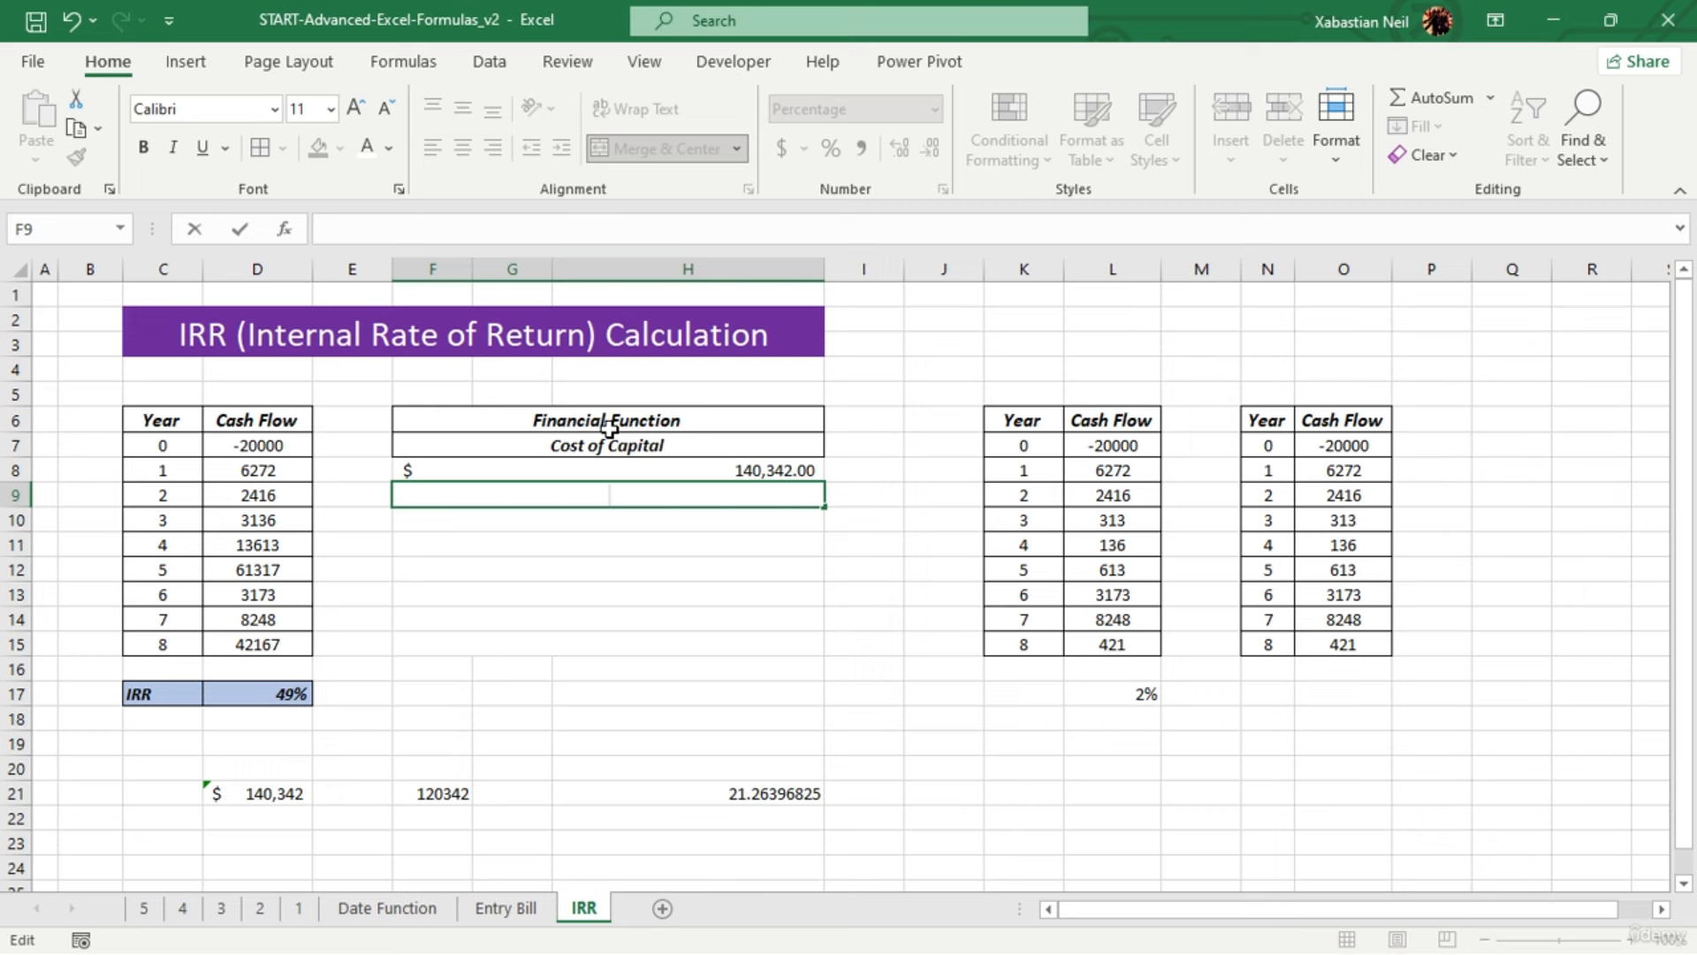
text(50)
click(1419, 816)
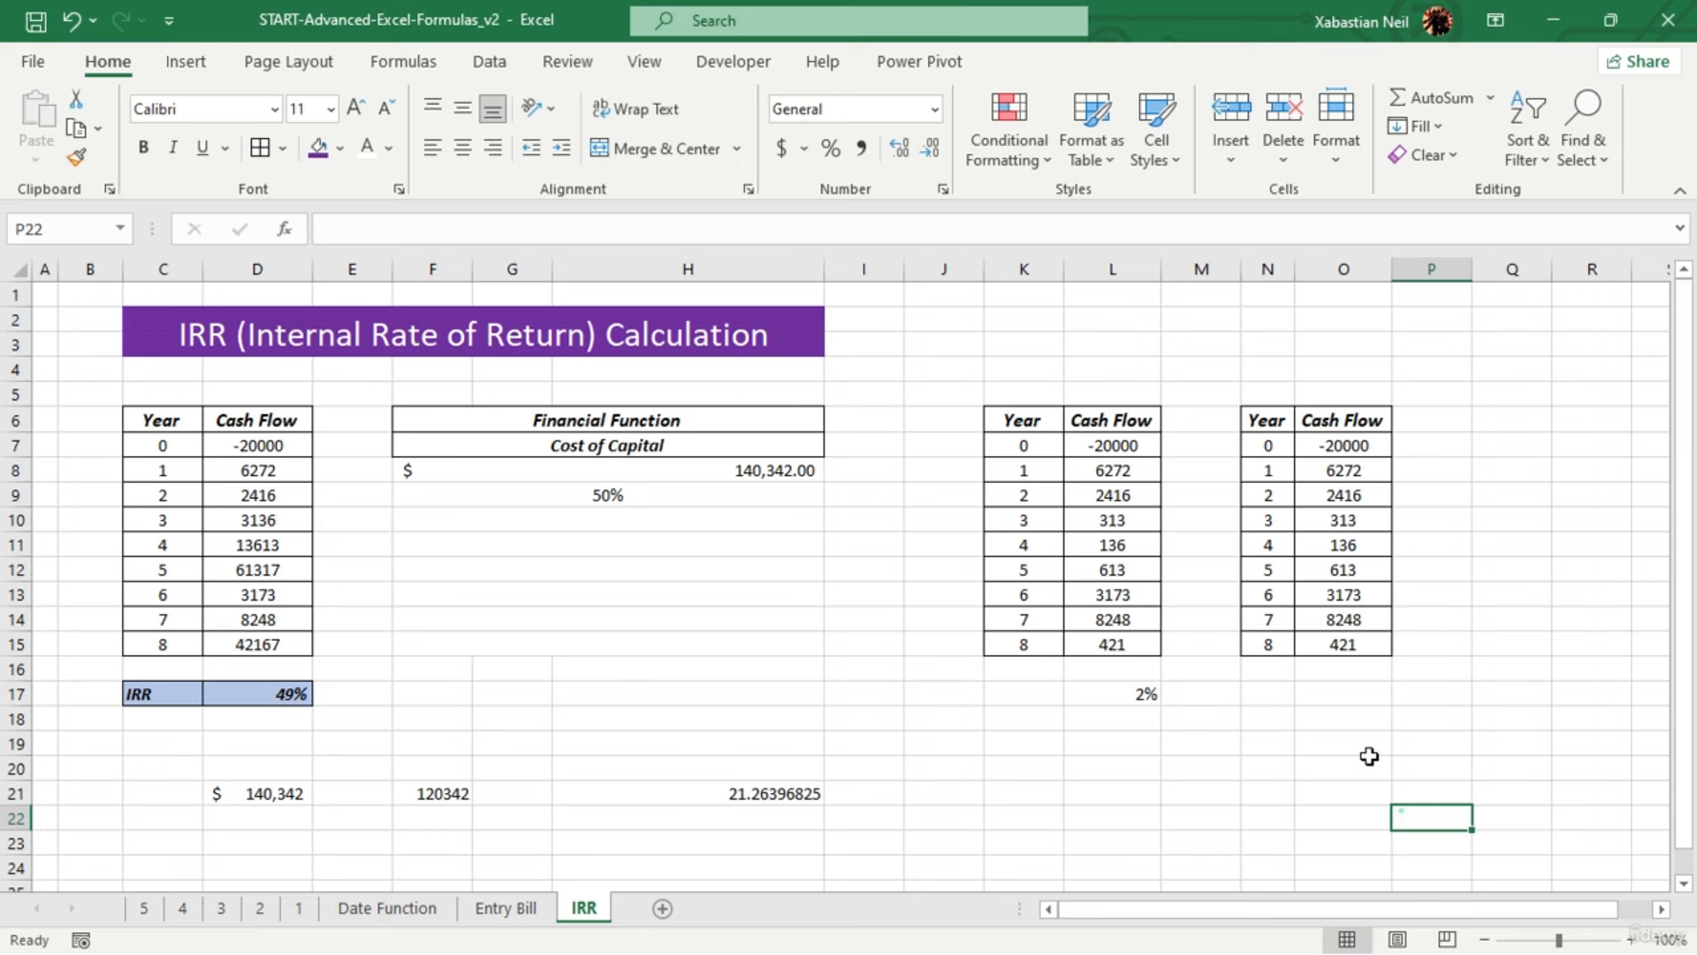
In the third table, set the cash flows in O11 to 1366724, O12 to 613247 and O15 to 42113
double_click(1377, 546)
text(6724)
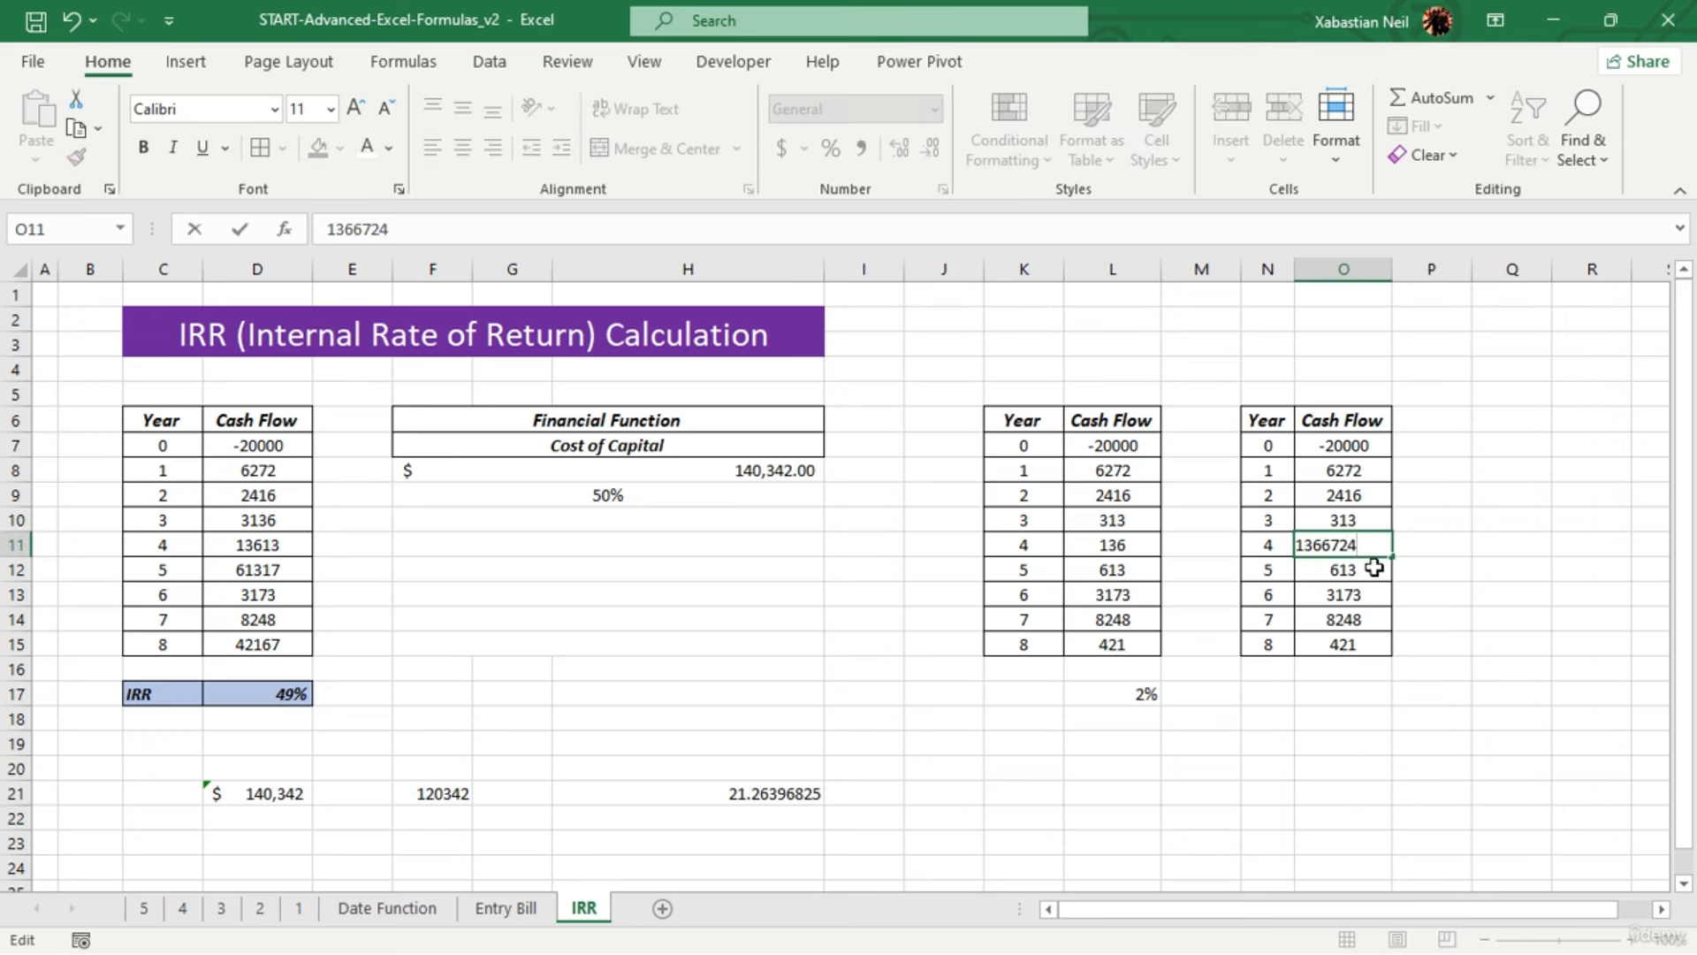
double_click(1377, 569)
text(247)
double_click(1383, 645)
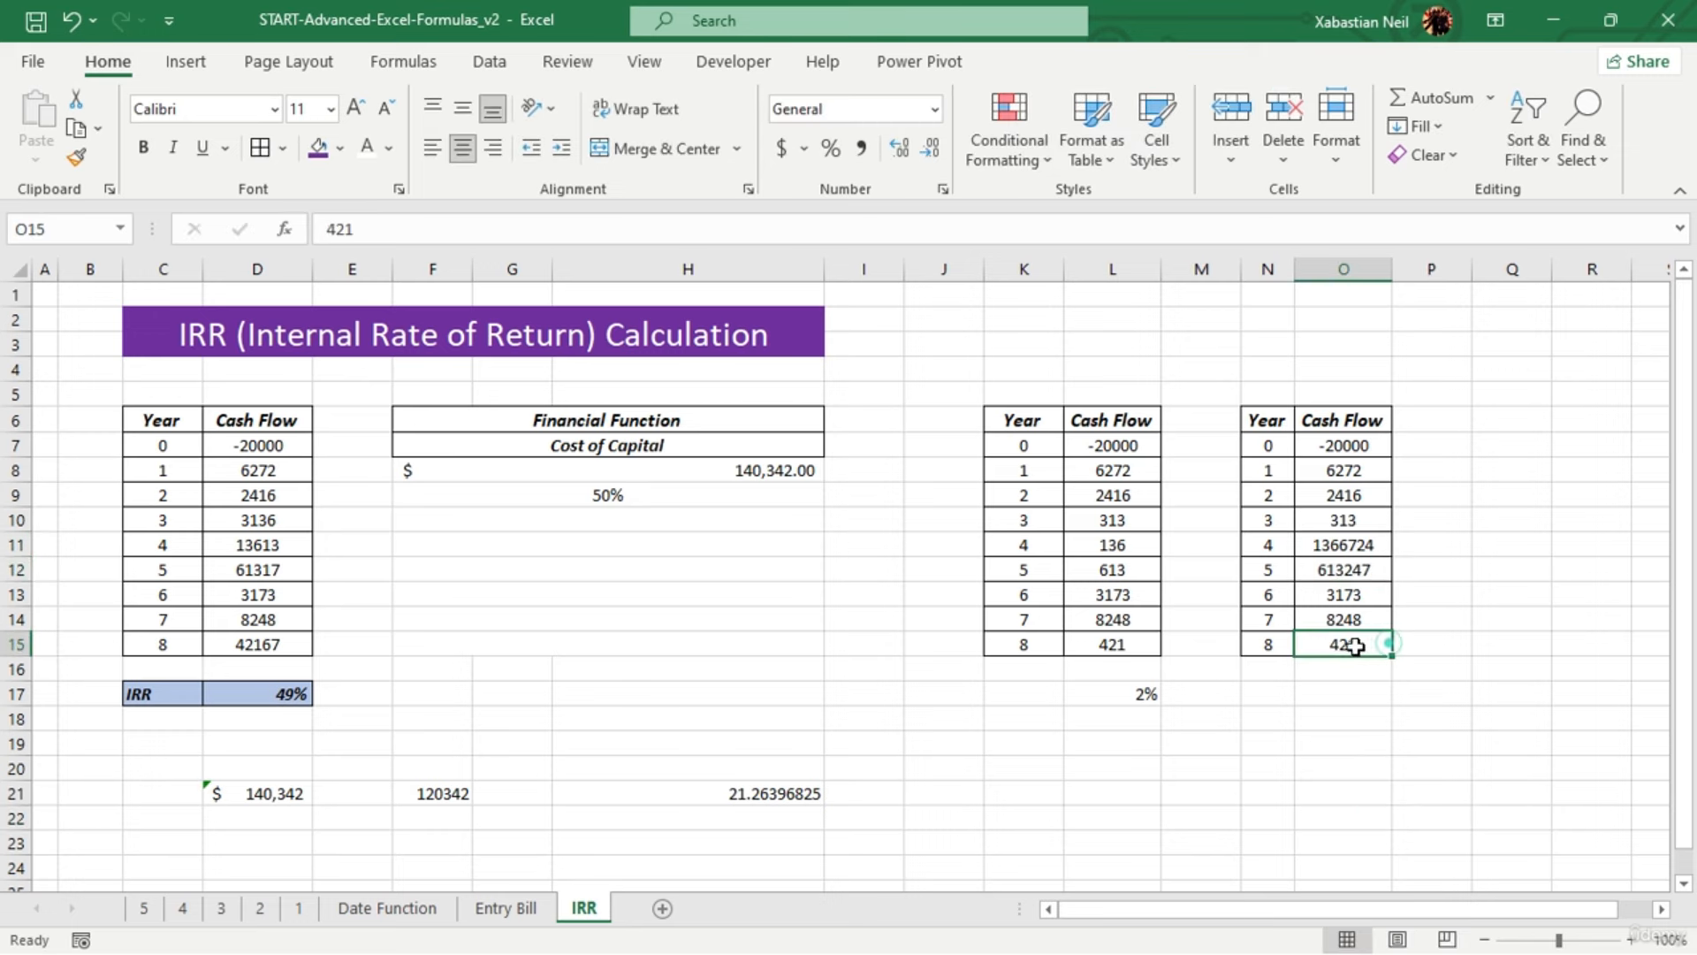
text(13)
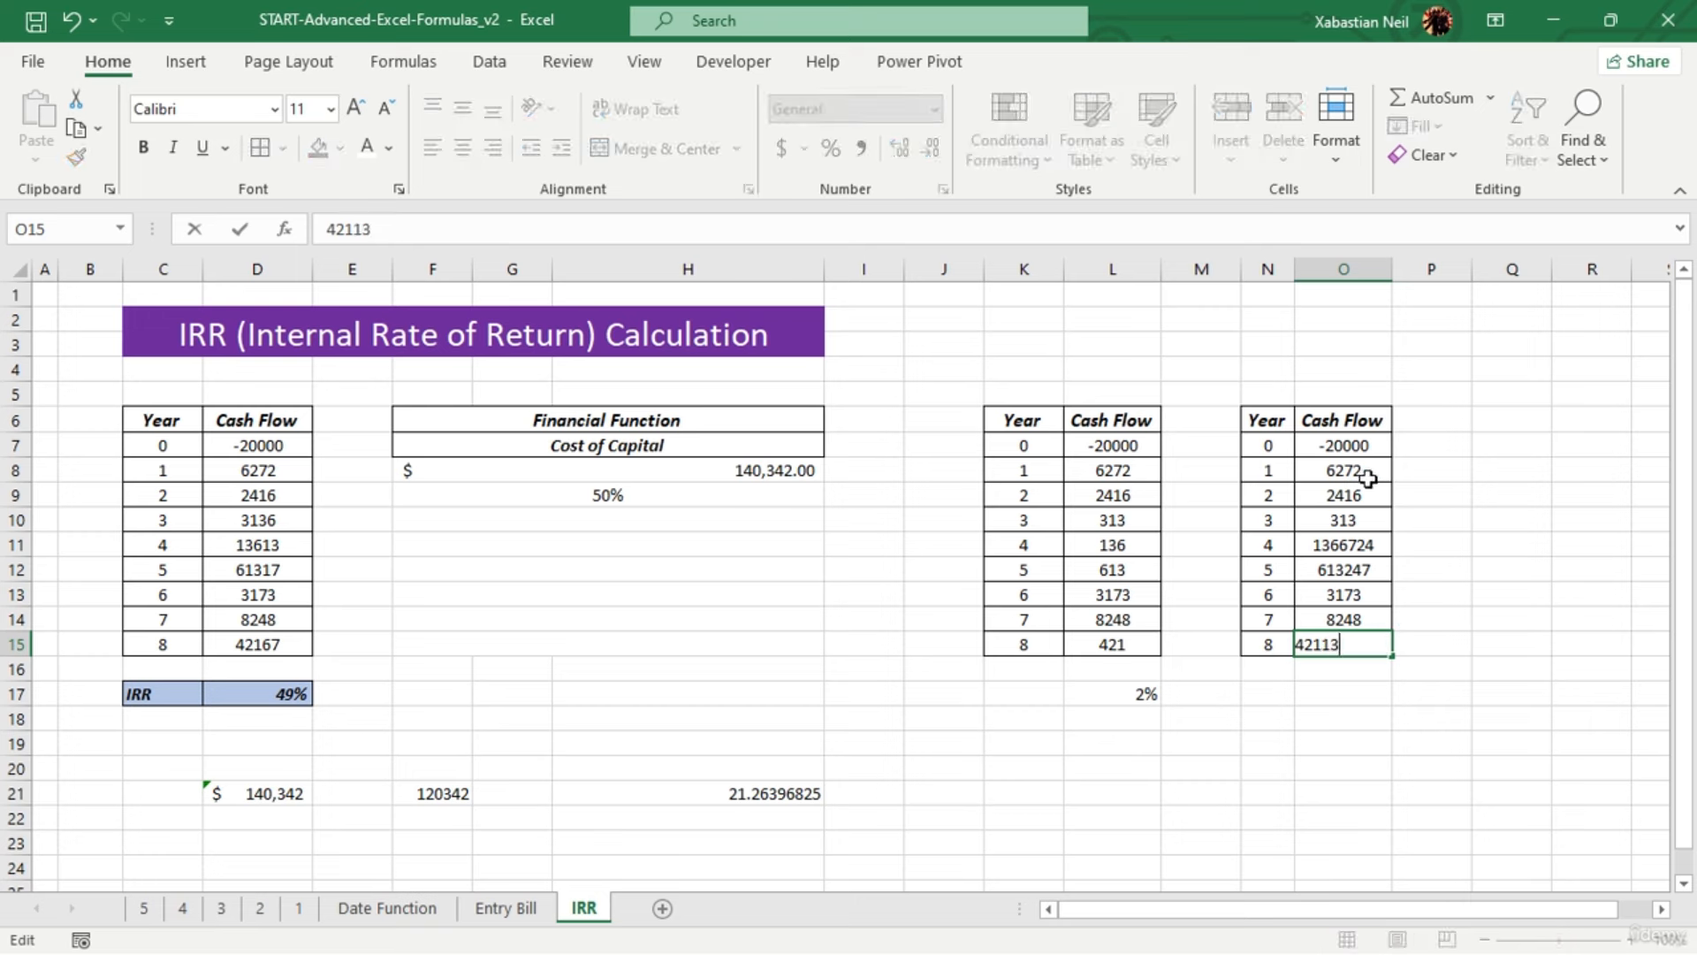
In the third table, set the year 1 cash flow in O8 to 6272361 and the year 3 cash flow in O10 to 313136
double_click(1371, 471)
text(361)
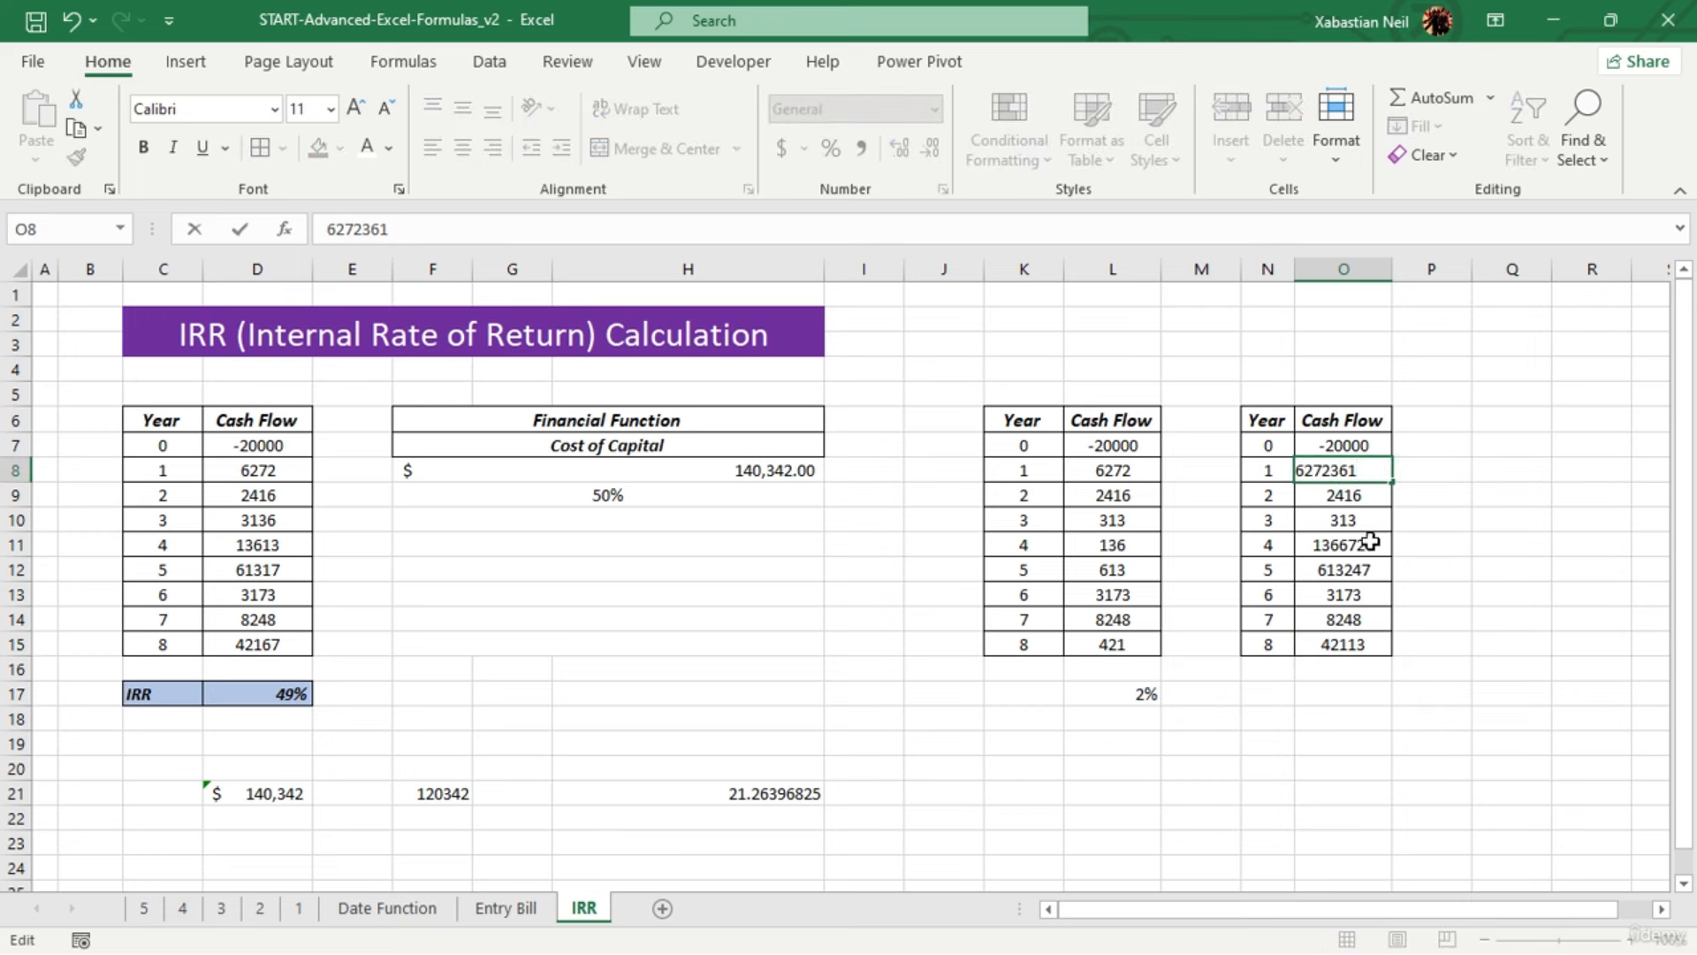
double_click(1375, 519)
text(136)
Confirm the year 1 cash flow entry and start an NPV function in O17 below the third table
click(1340, 697)
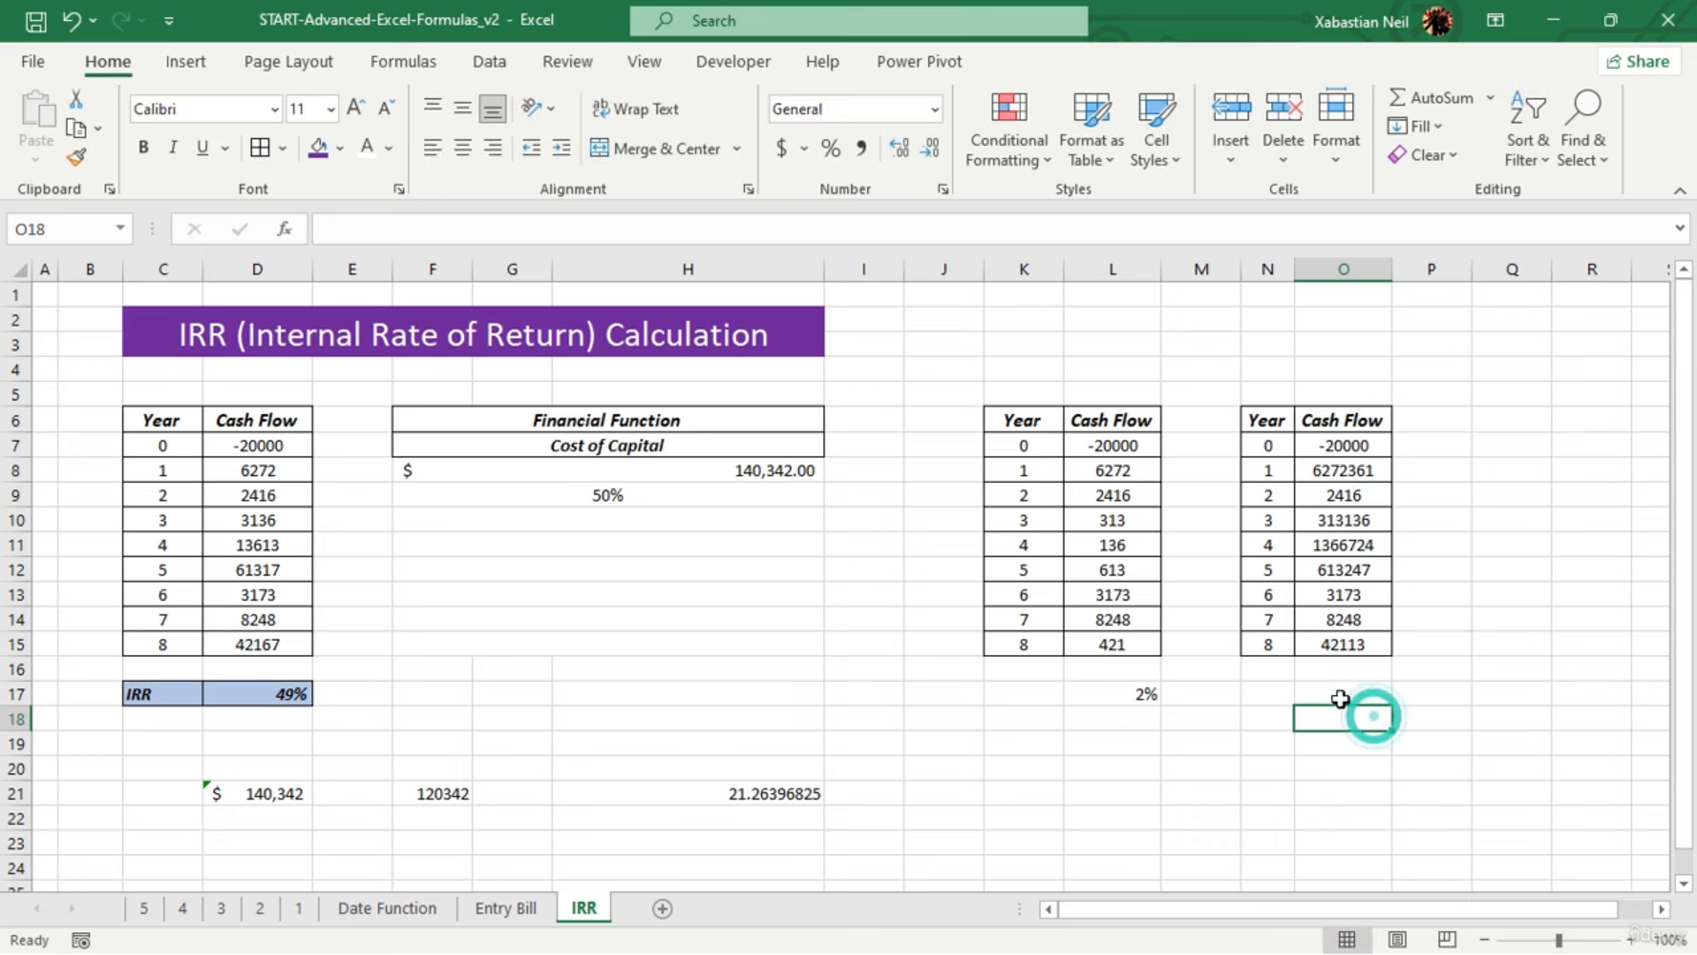
double_click(1341, 698)
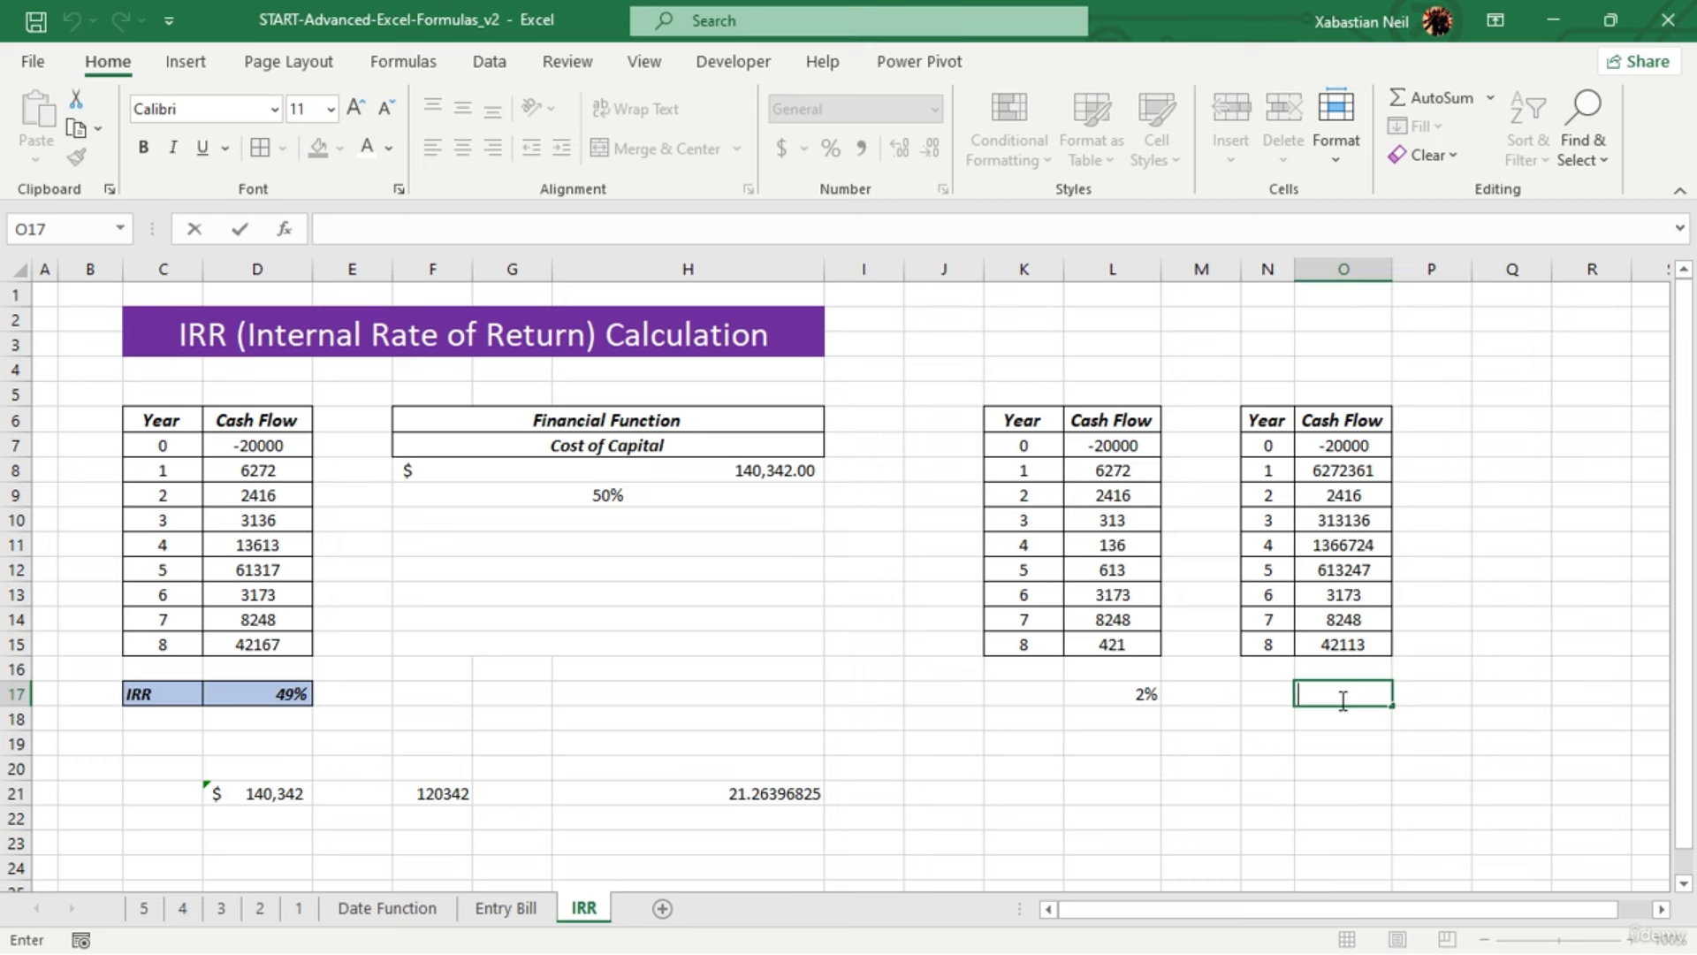
text(=)
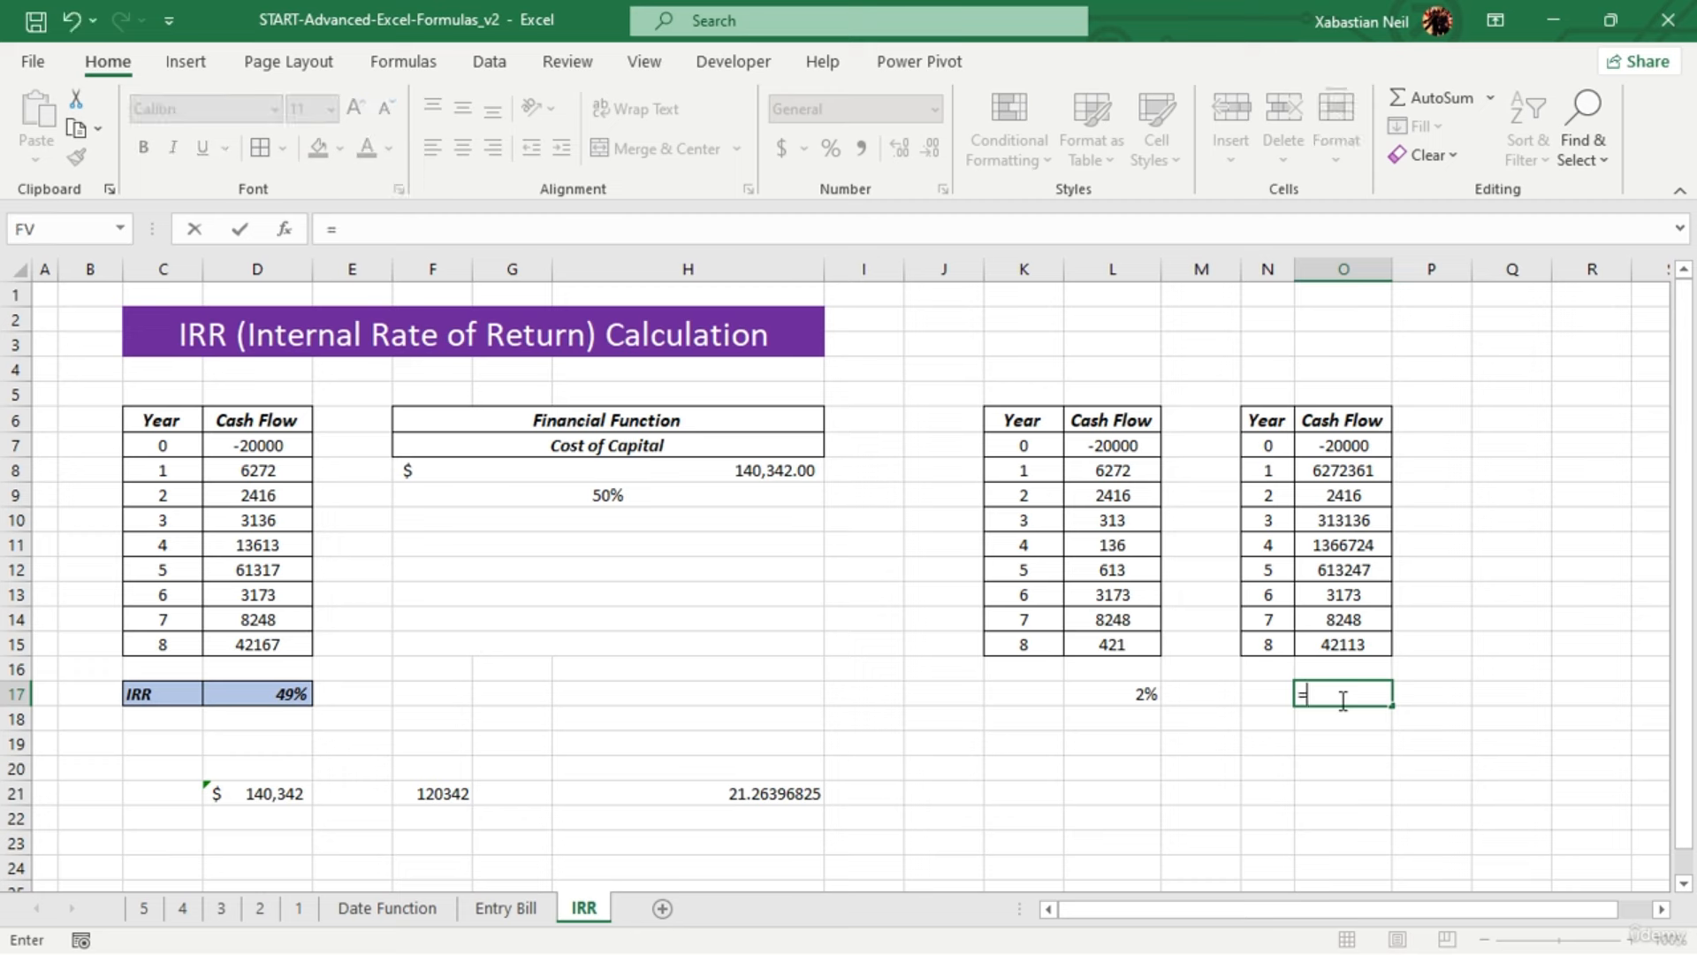
text(nv)
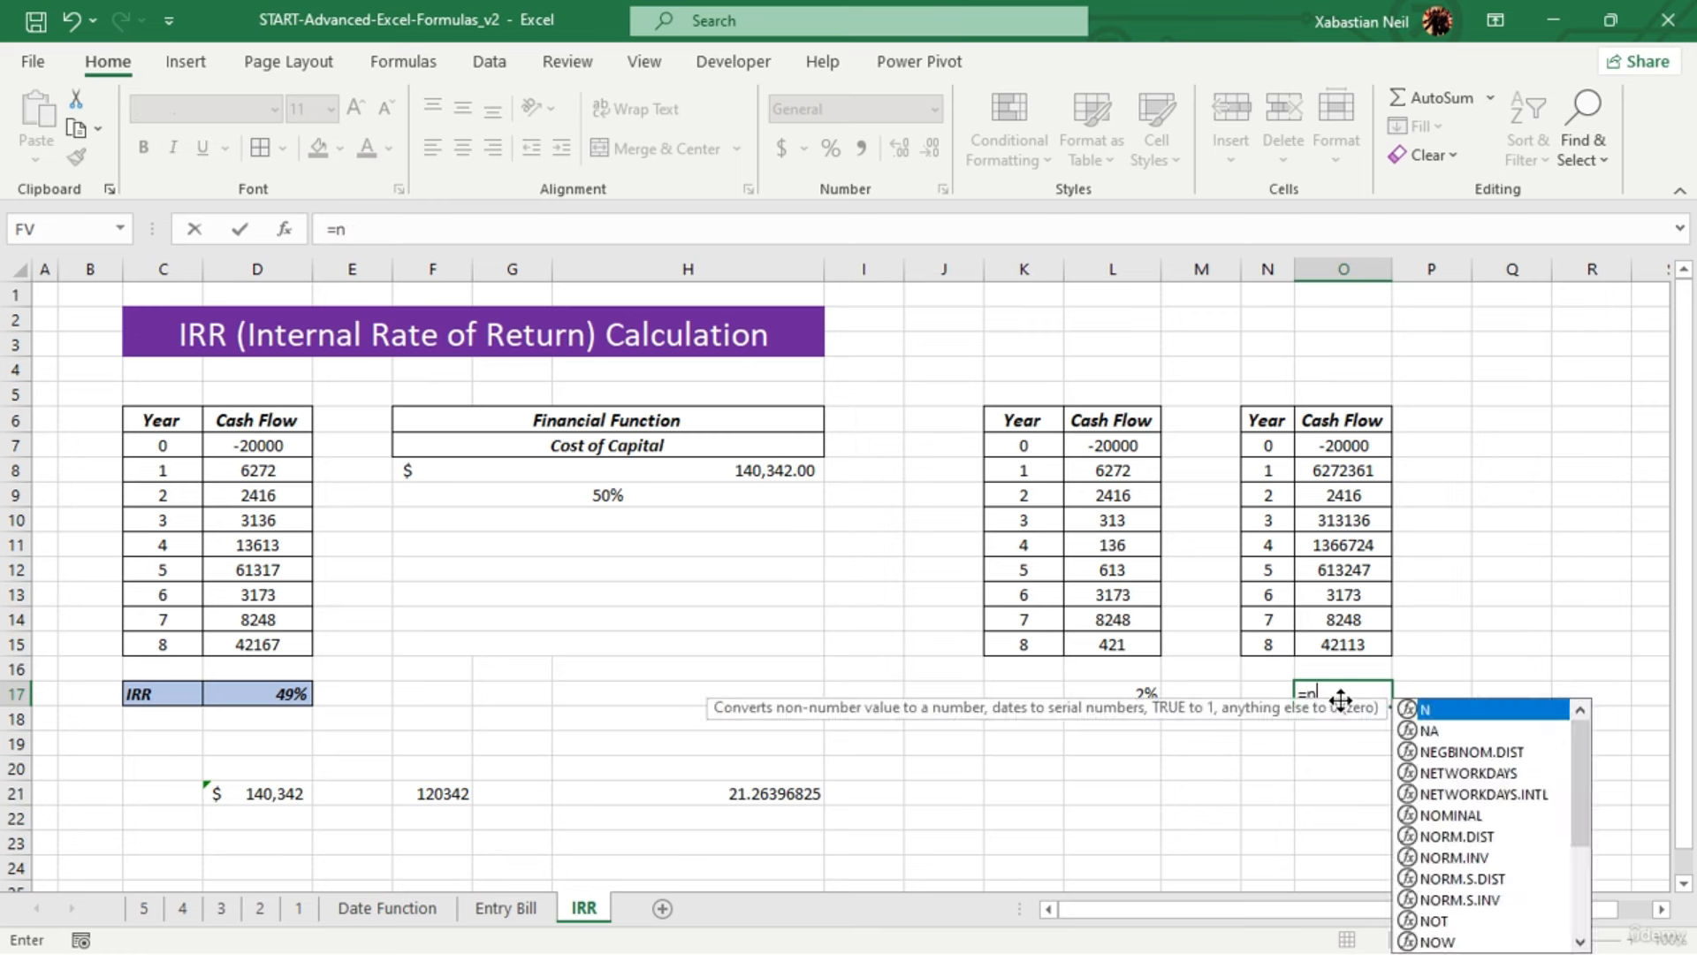
key(BackSpace)
key(BackSpace)
text(pv)
key(Tab)
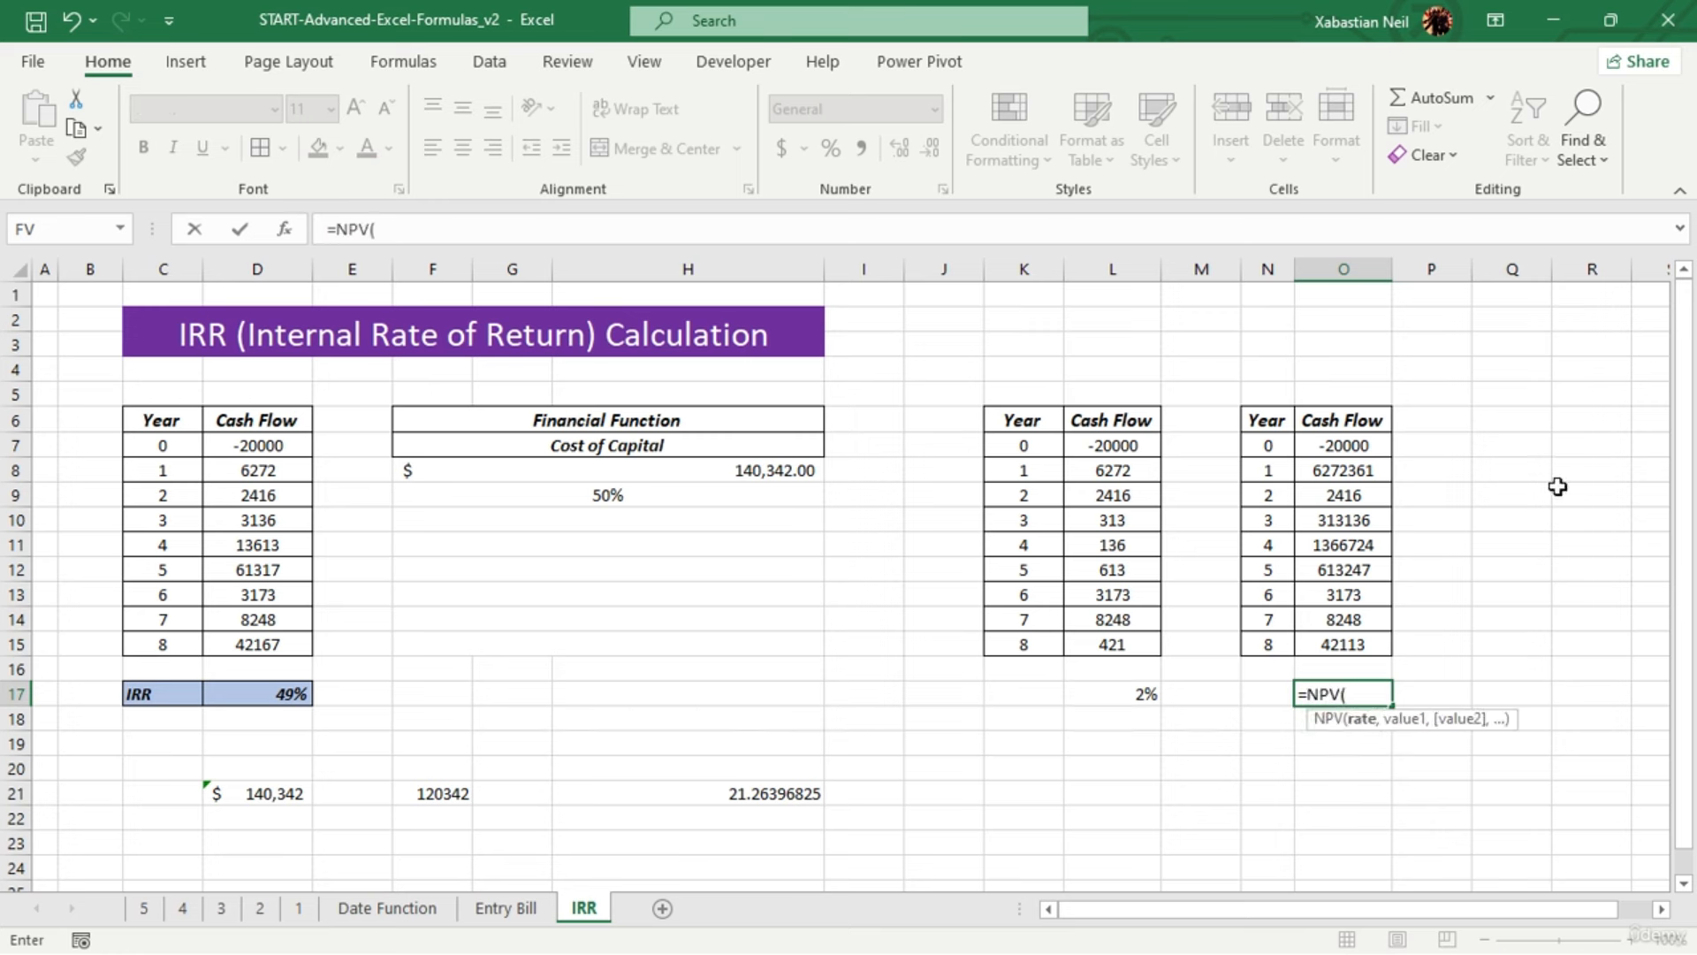
Try to complete the NPV formula in O17 with only the range O7:O15 as its argument
drag(1348, 454, 1345, 640)
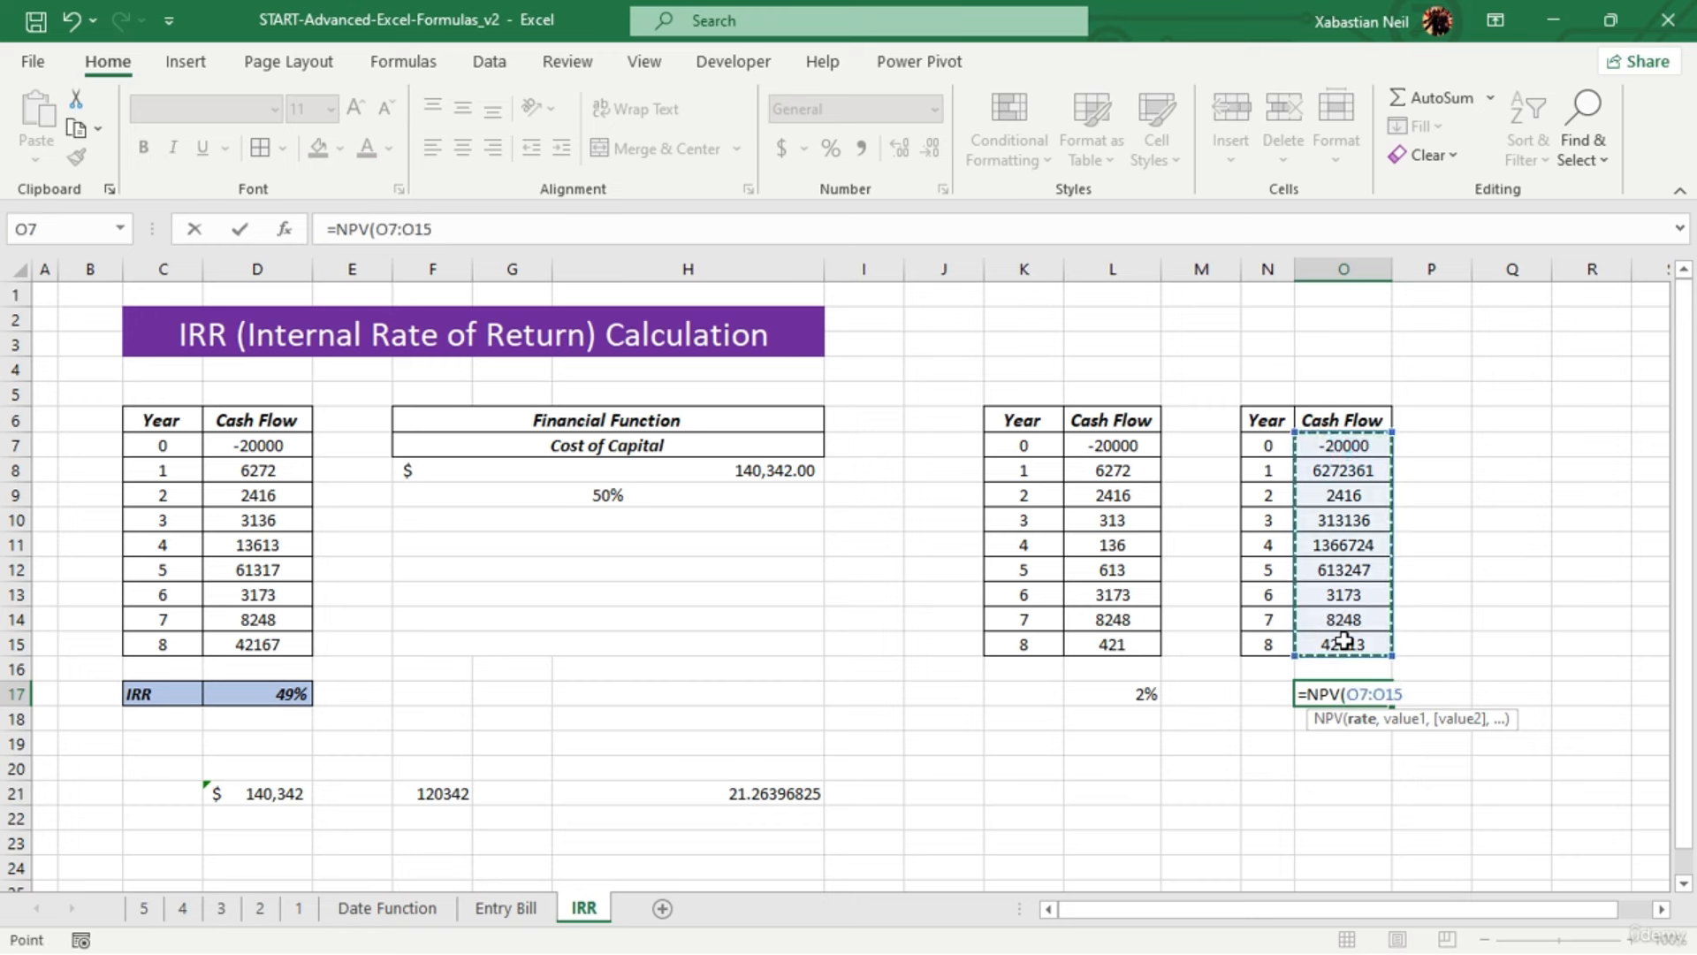
text())
key(Return)
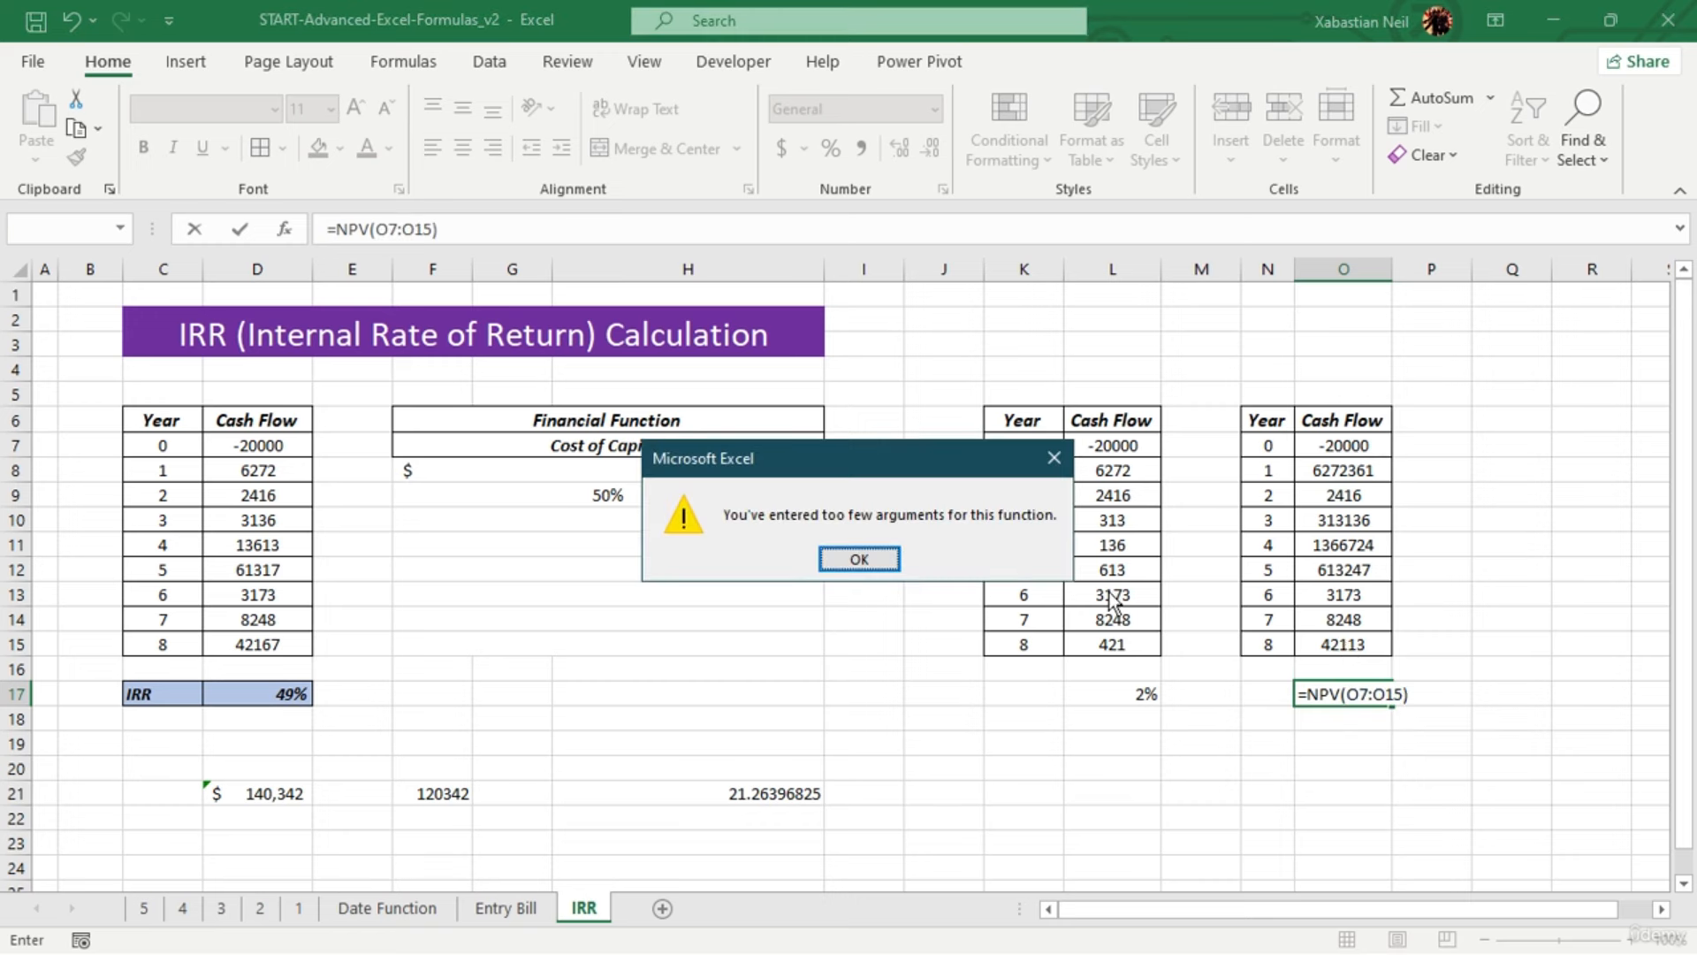
click(870, 562)
key(BackSpace)
key(BackSpace)
key(BackSpace)
key(BackSpace)
Complete the NPV formula in O17 with rate F9 and cash flow cells O7 through O15 as individual values
click(608, 495)
text(,)
click(1353, 445)
text(,)
click(1362, 643)
text(,)
click(1374, 621)
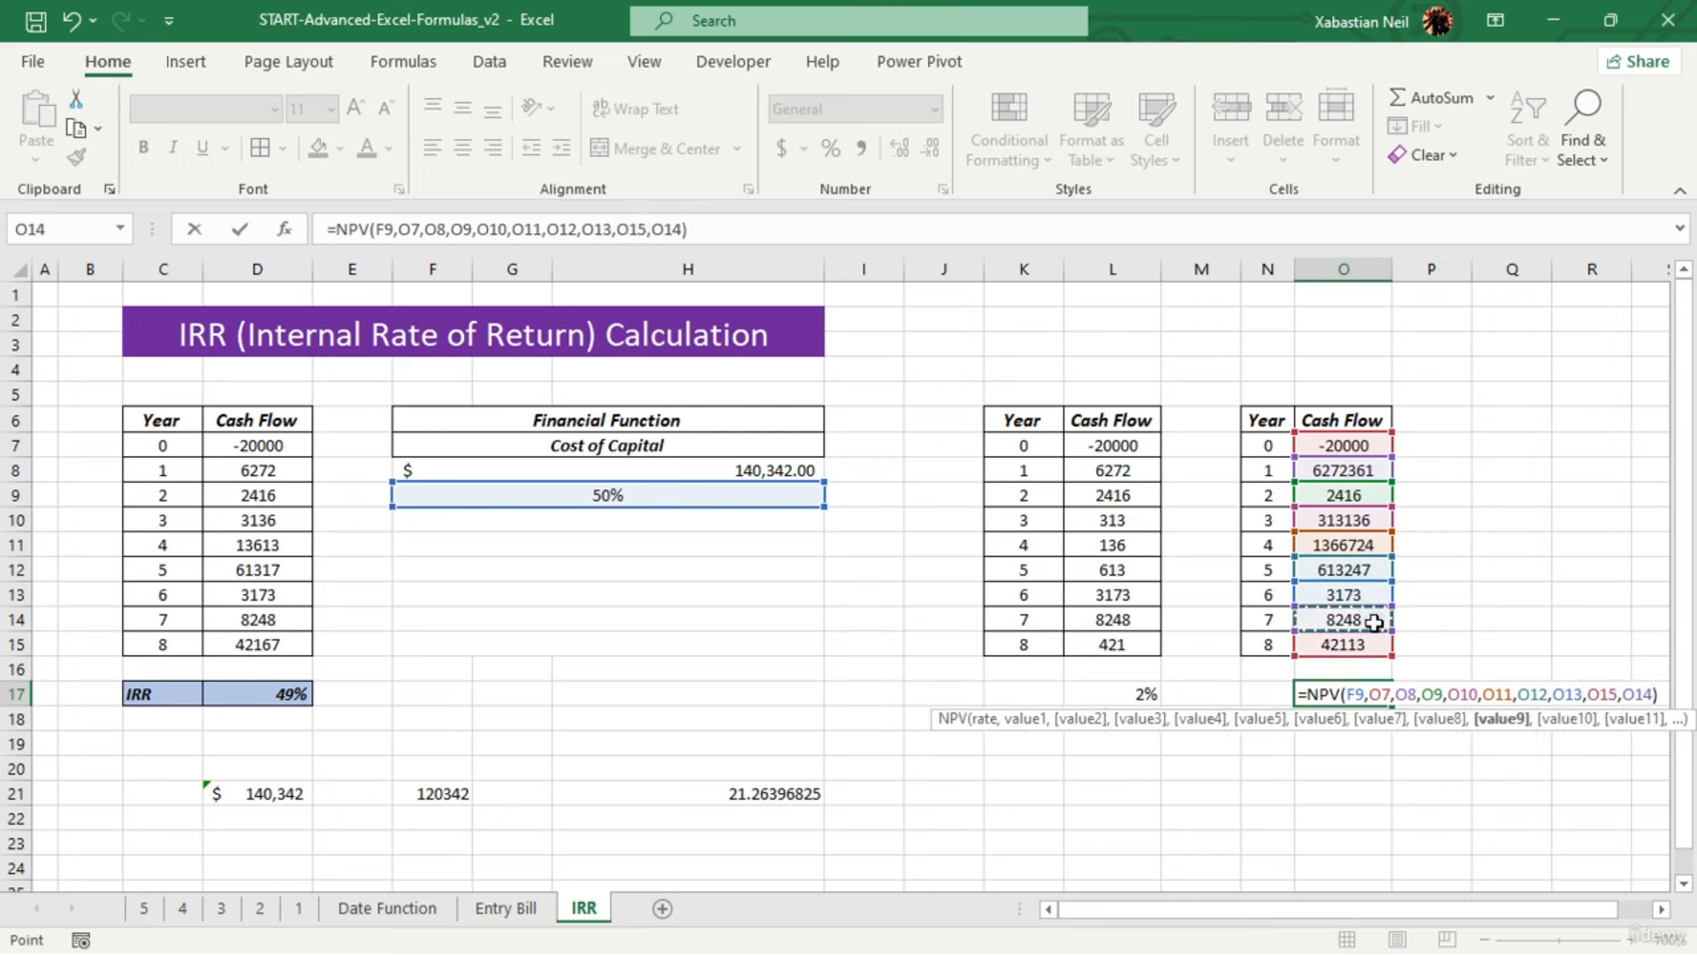
key(Return)
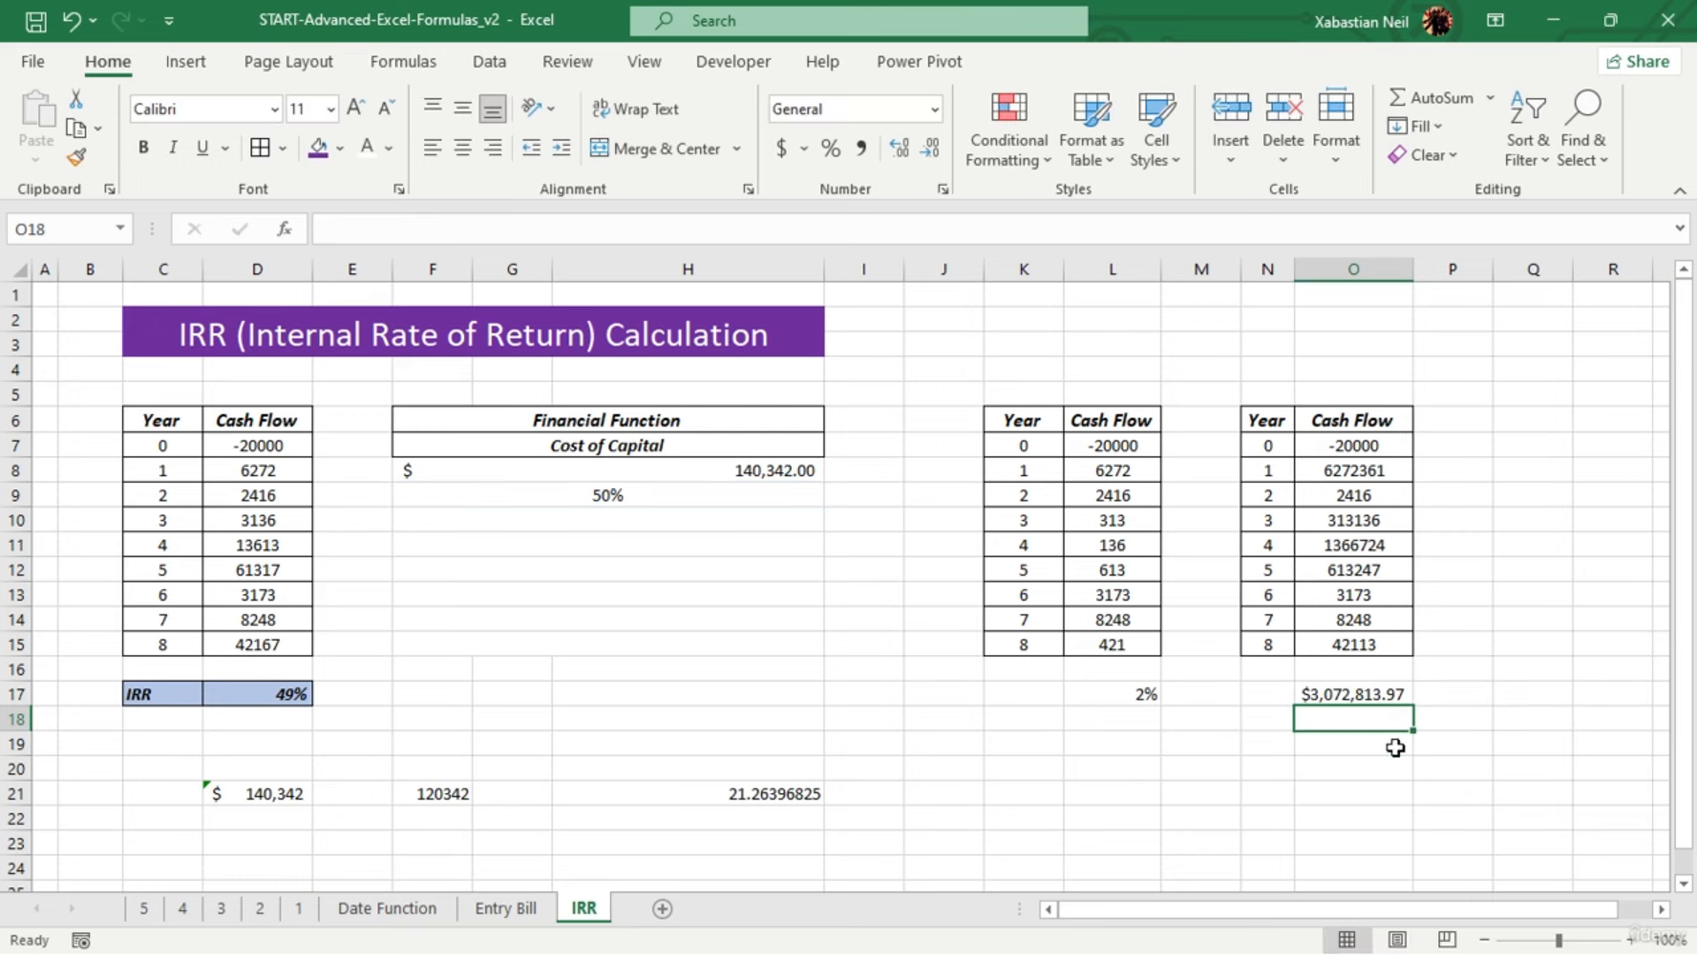
click(1382, 698)
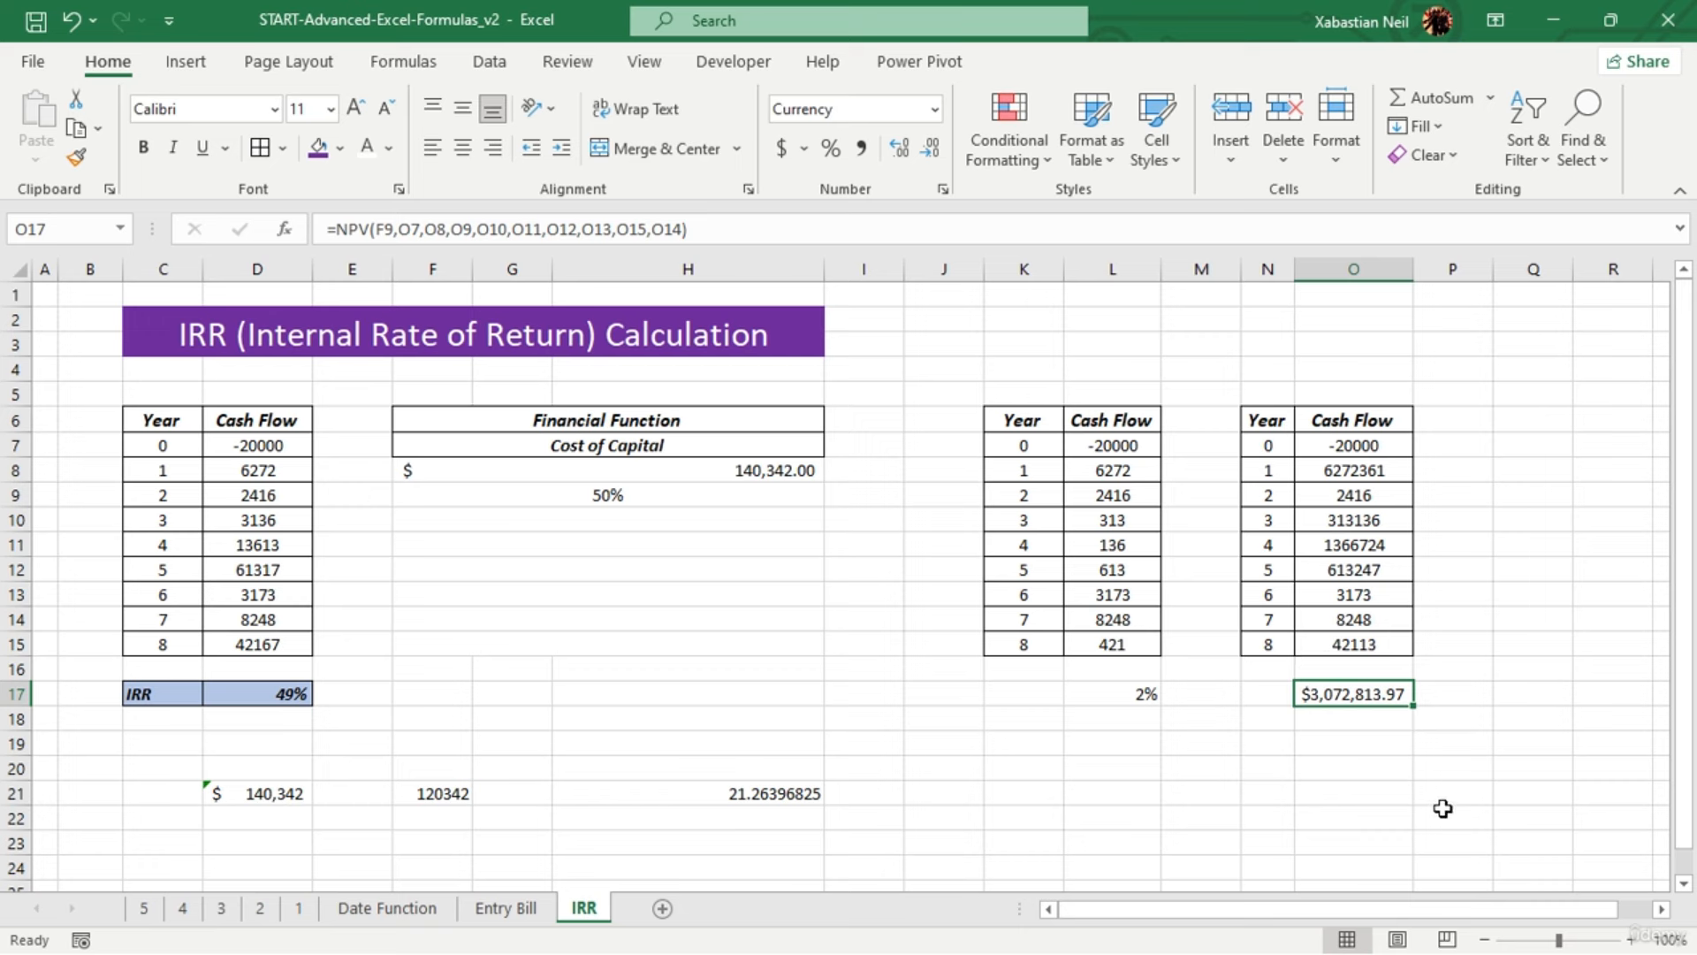
Enter an IRR formula for the third table's cash flows in O19
click(1357, 741)
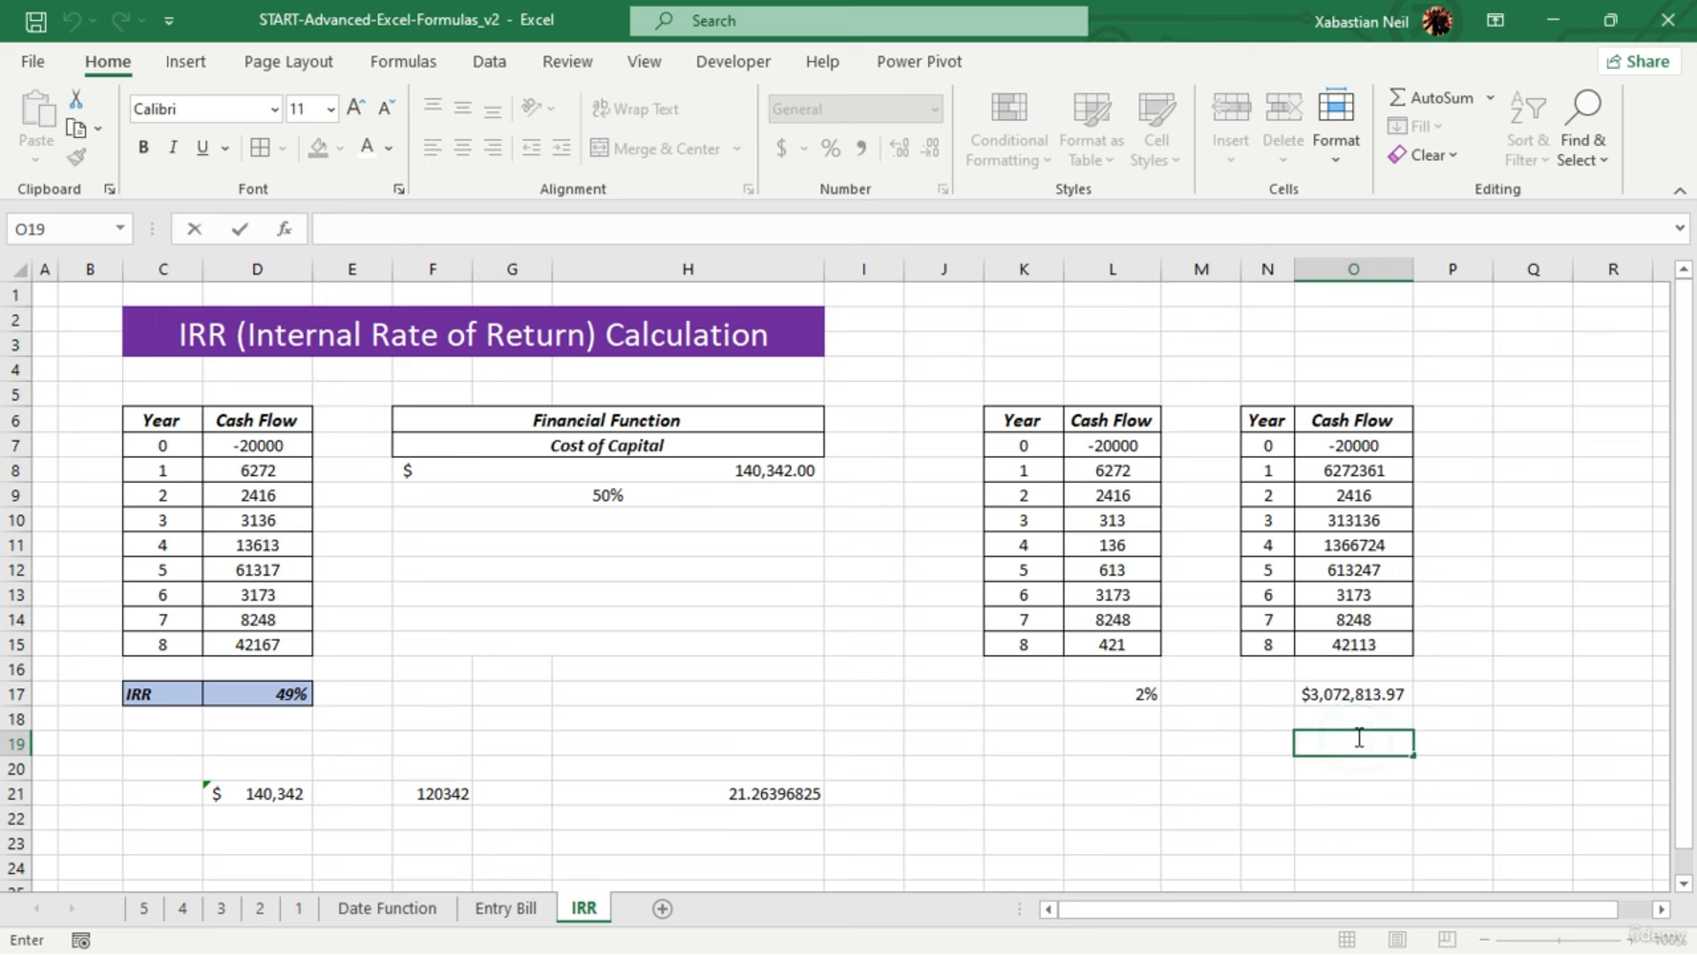
text(=)
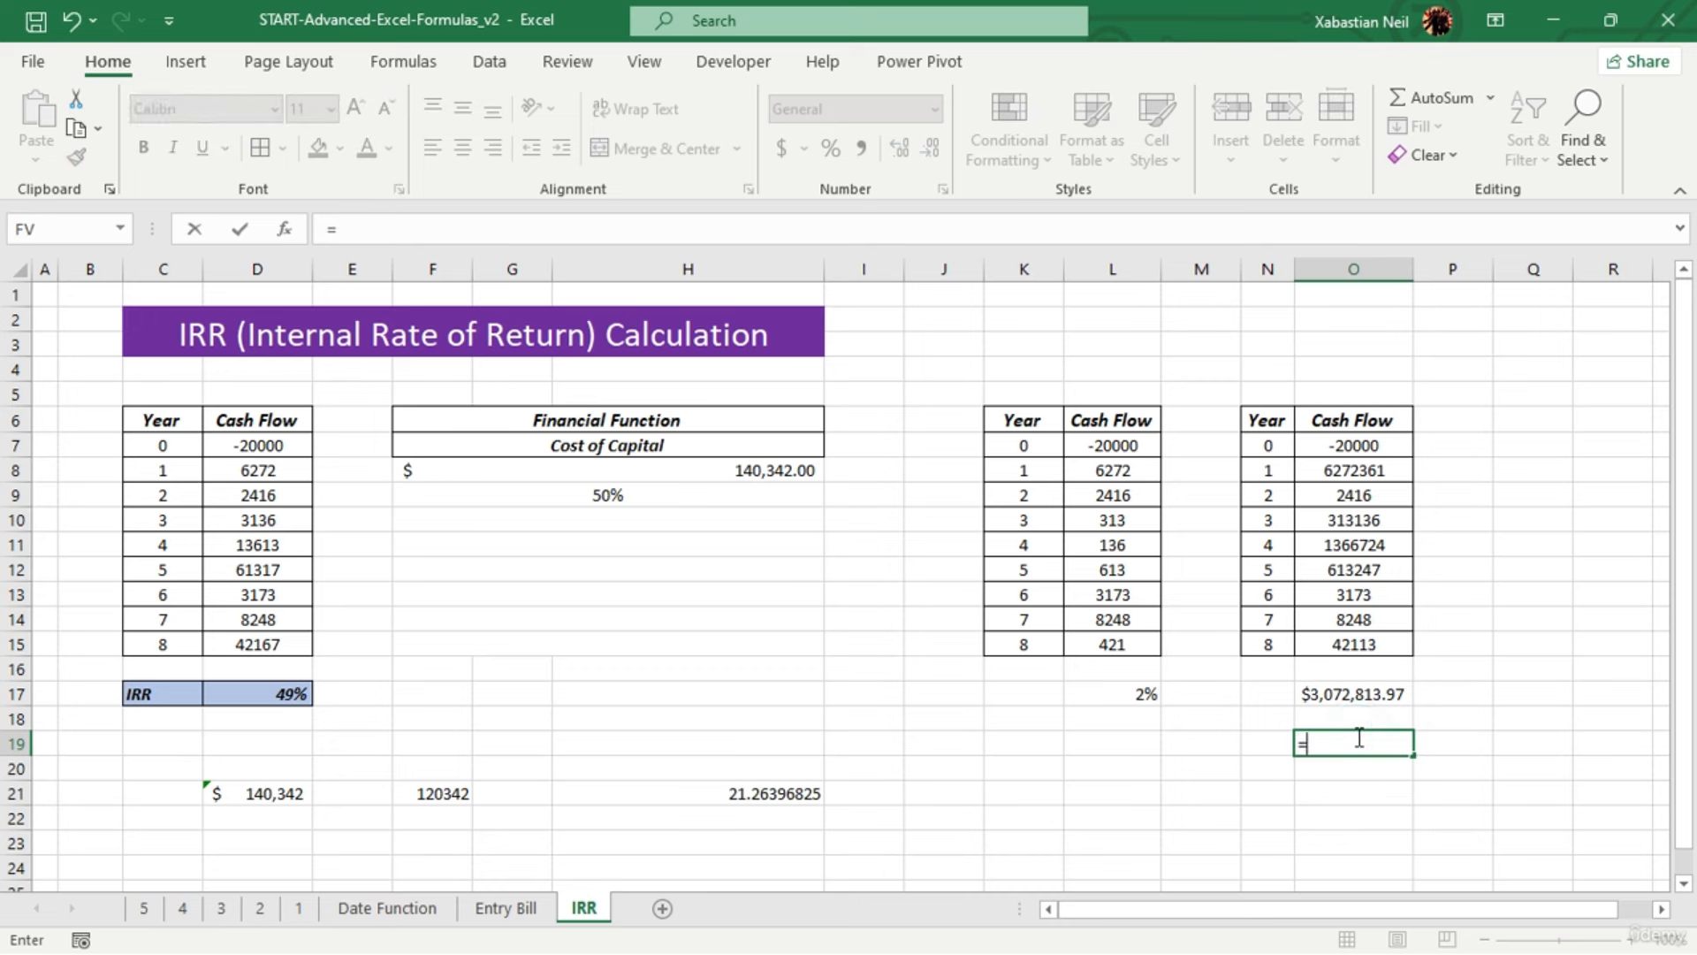
text(irr)
key(Tab)
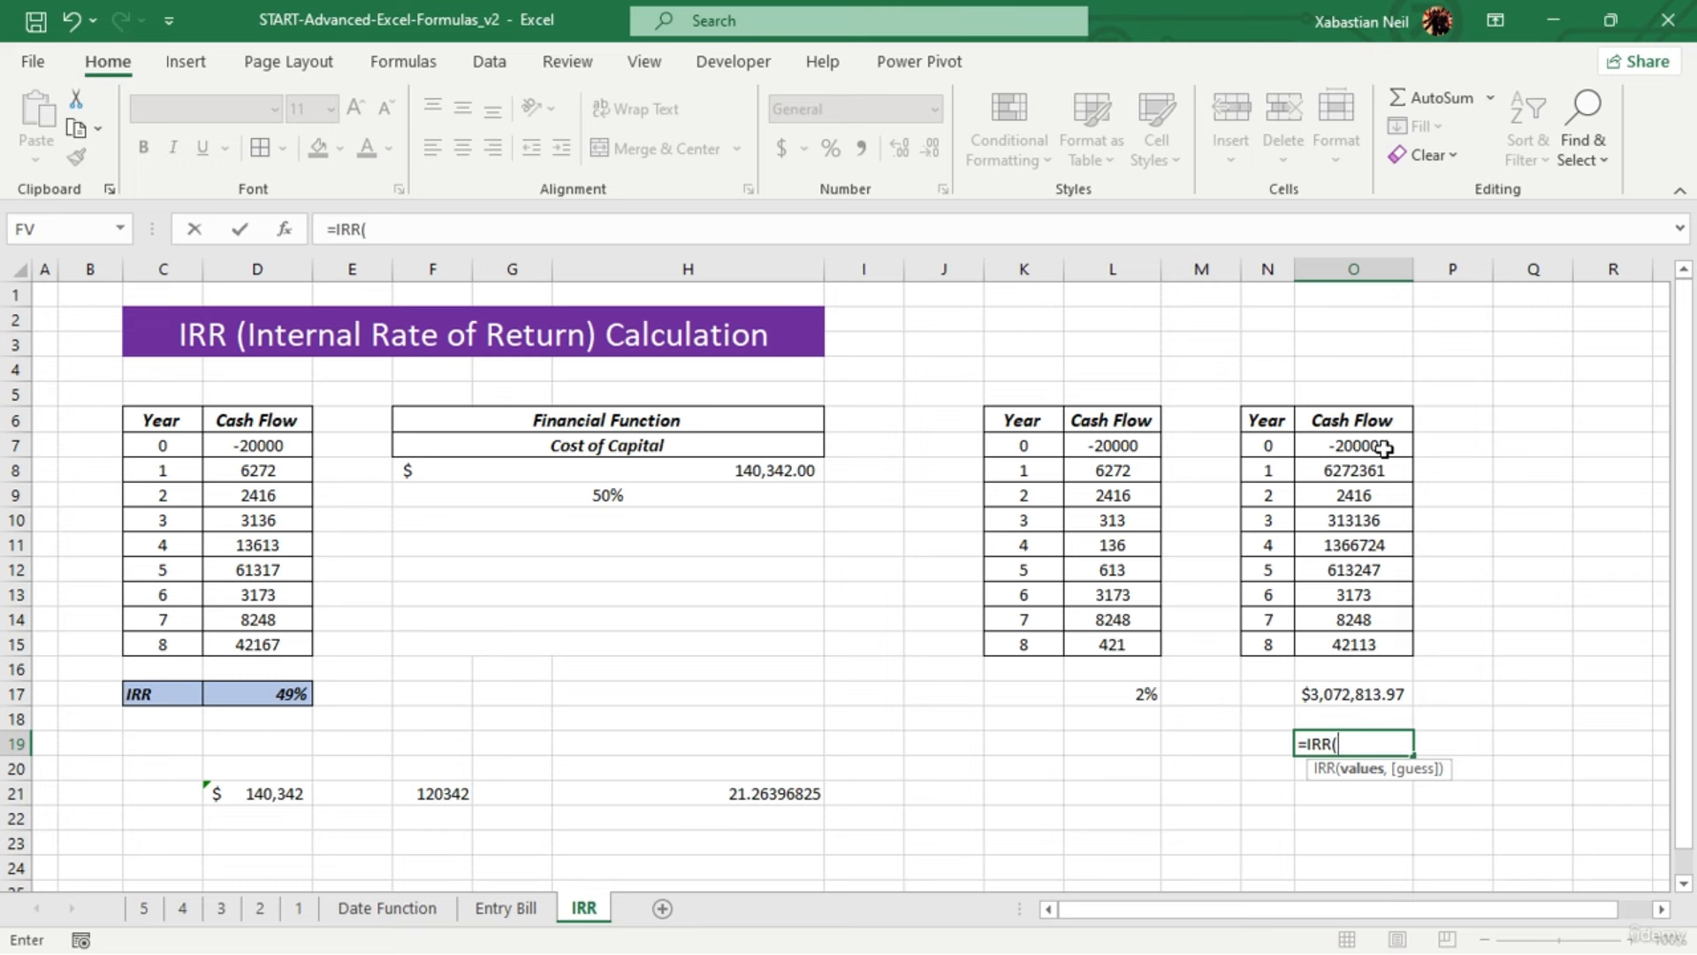
drag(1385, 450, 1420, 667)
Change the range of the IRR formula in O19 to O7:O15
key(F2)
key(BackSpace)
key(BackSpace)
key(BackSpace)
key(BackSpace)
key(BackSpace)
key(BackSpace)
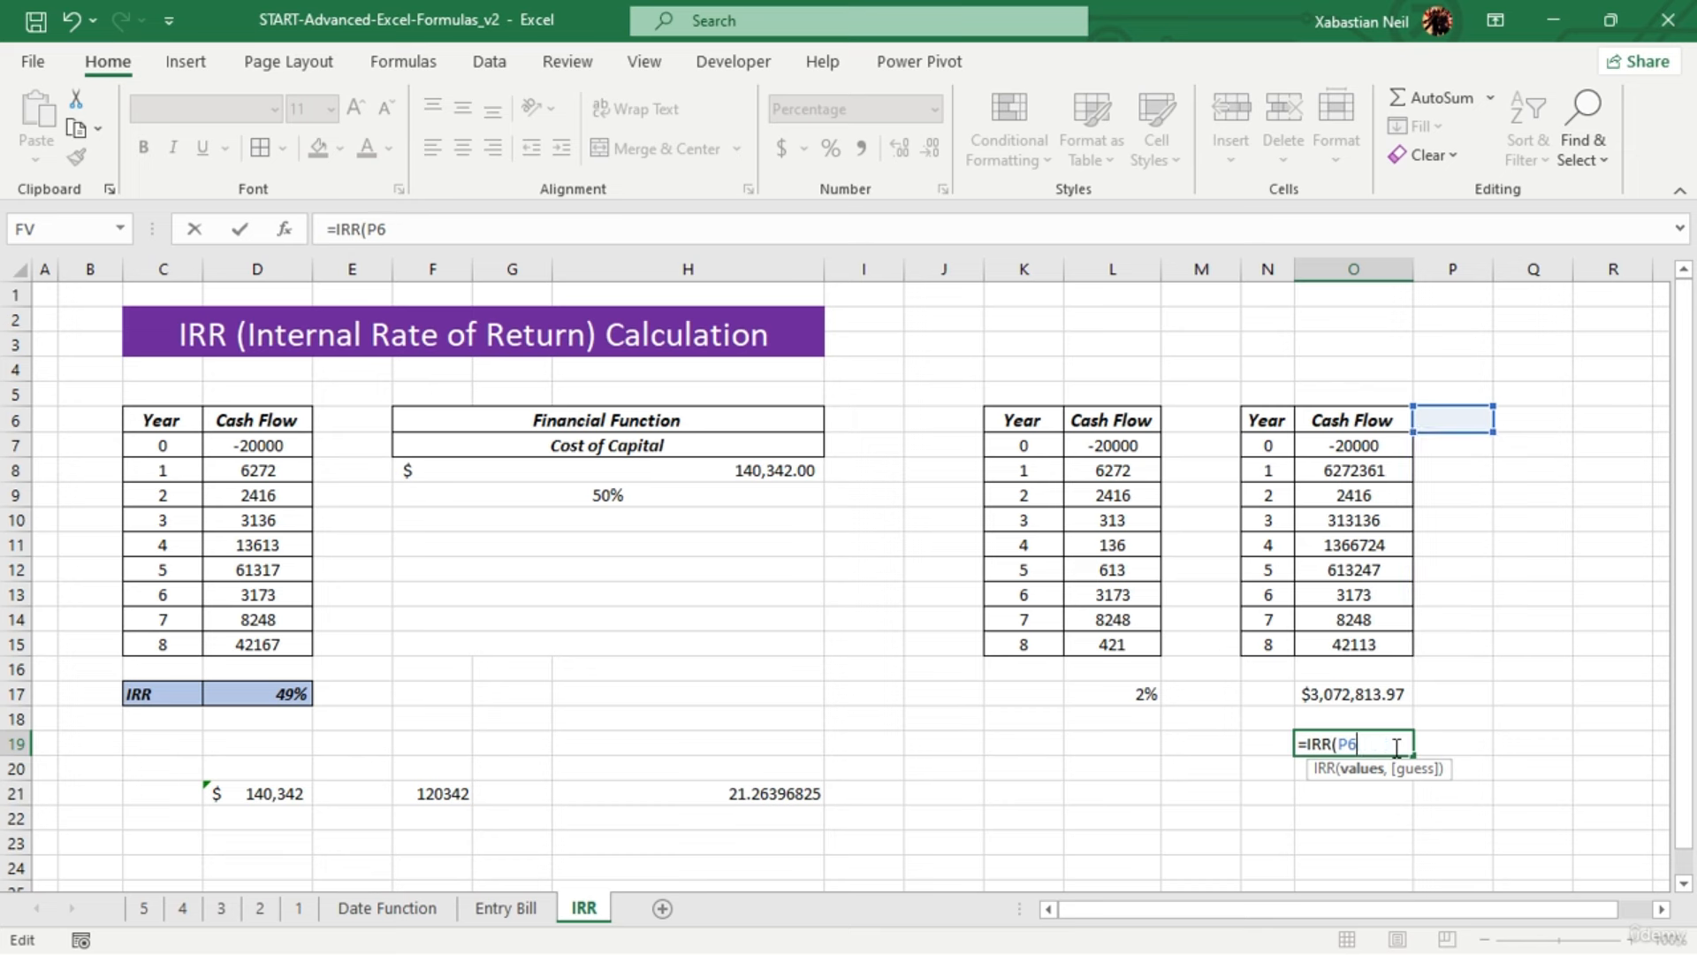
click(1366, 468)
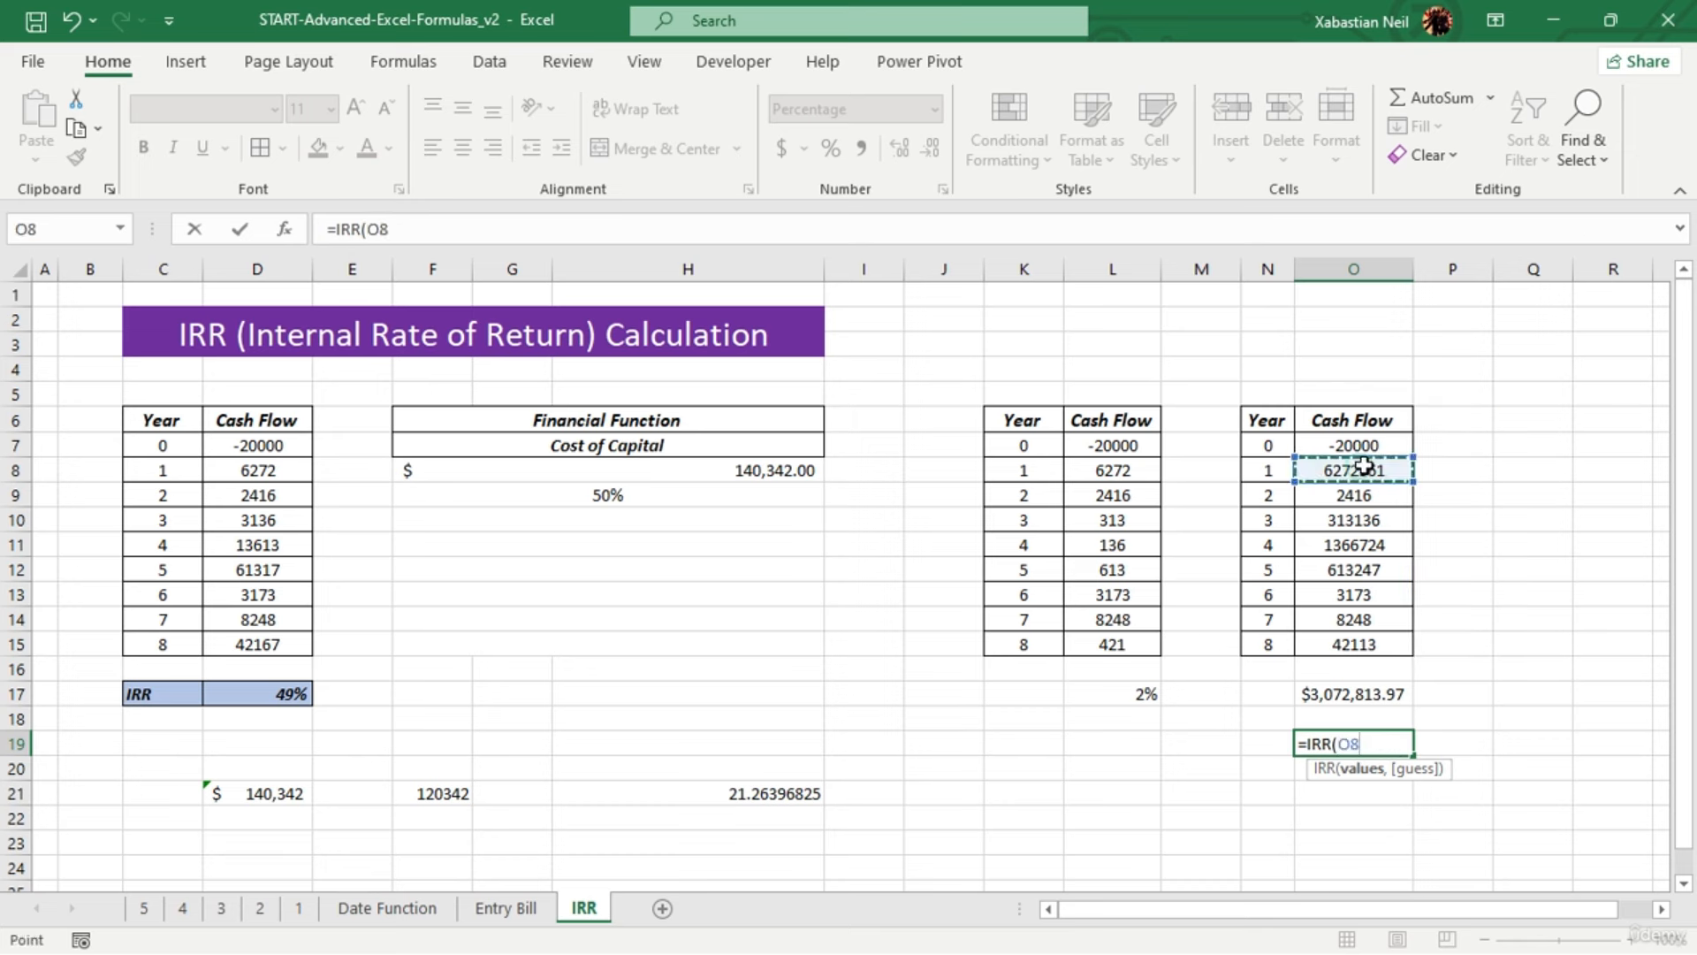
drag(1385, 447, 1373, 636)
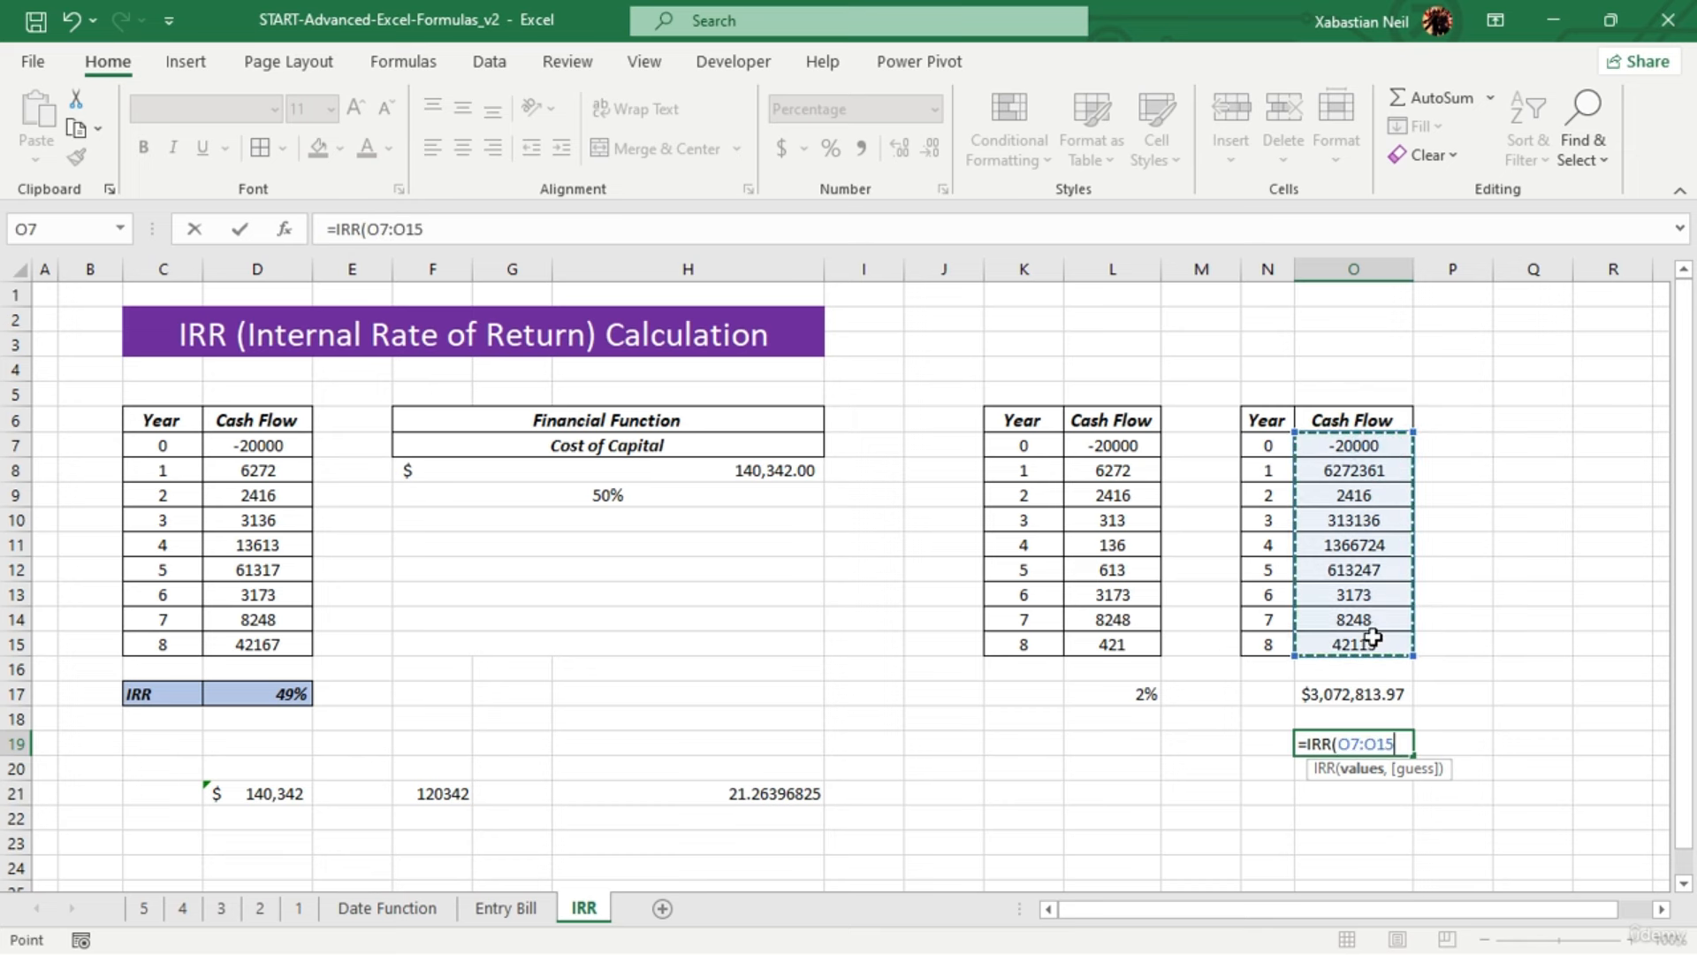
text())
key(Return)
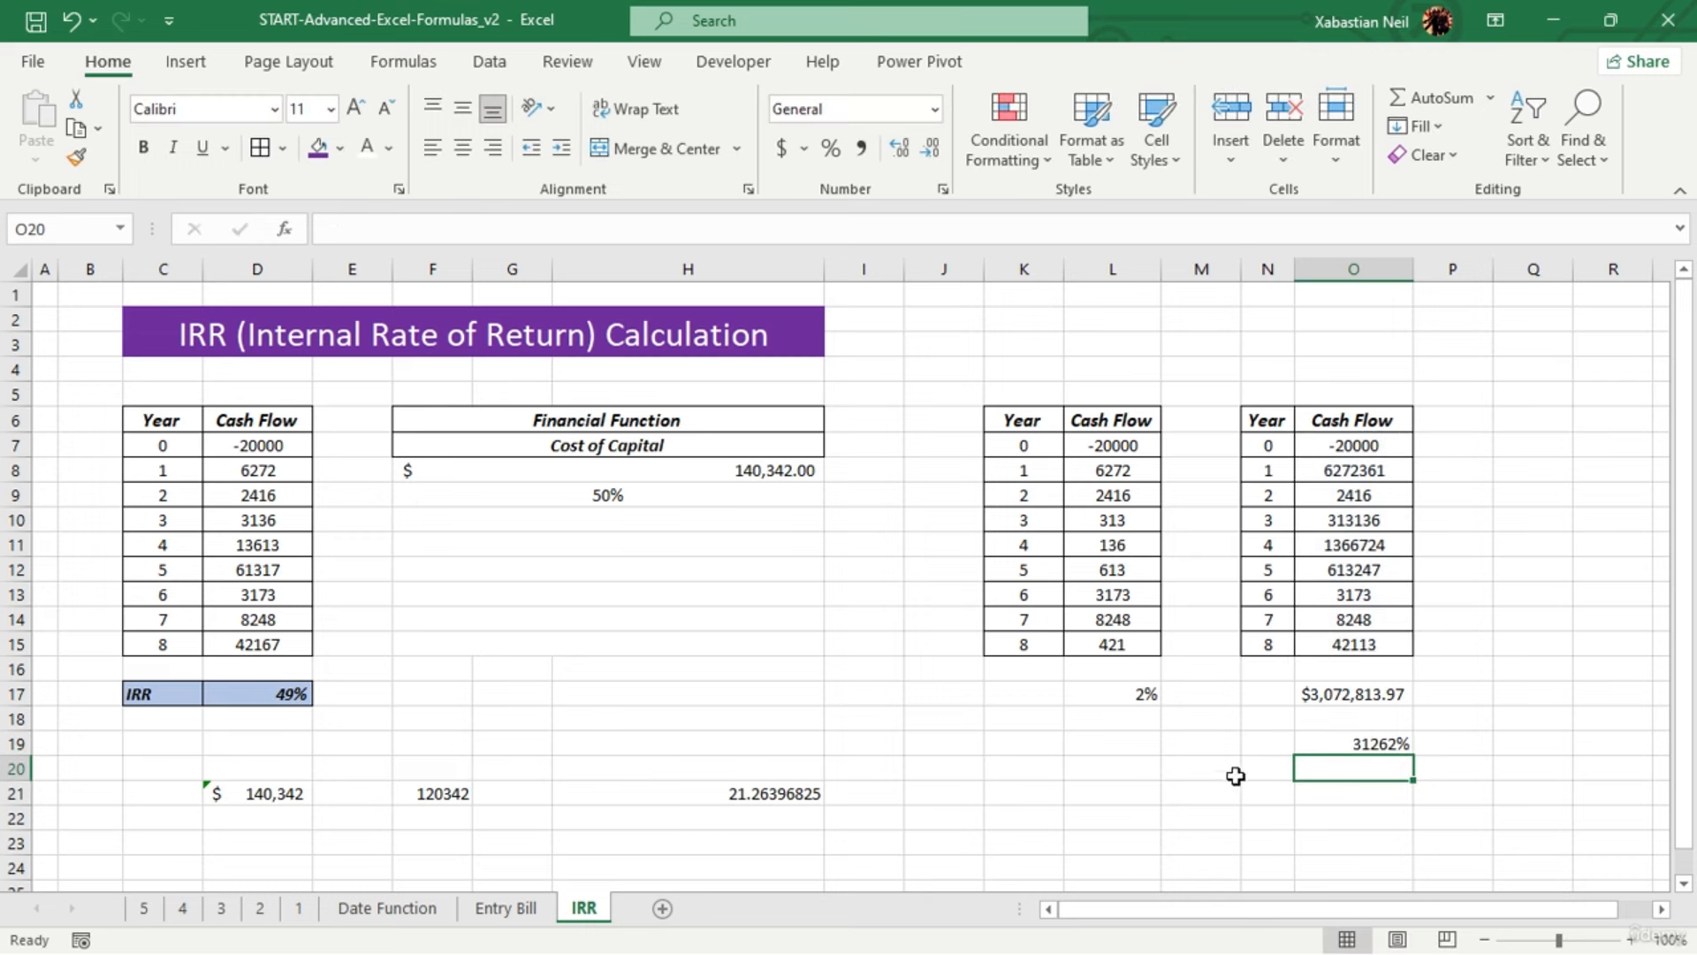
click(1407, 745)
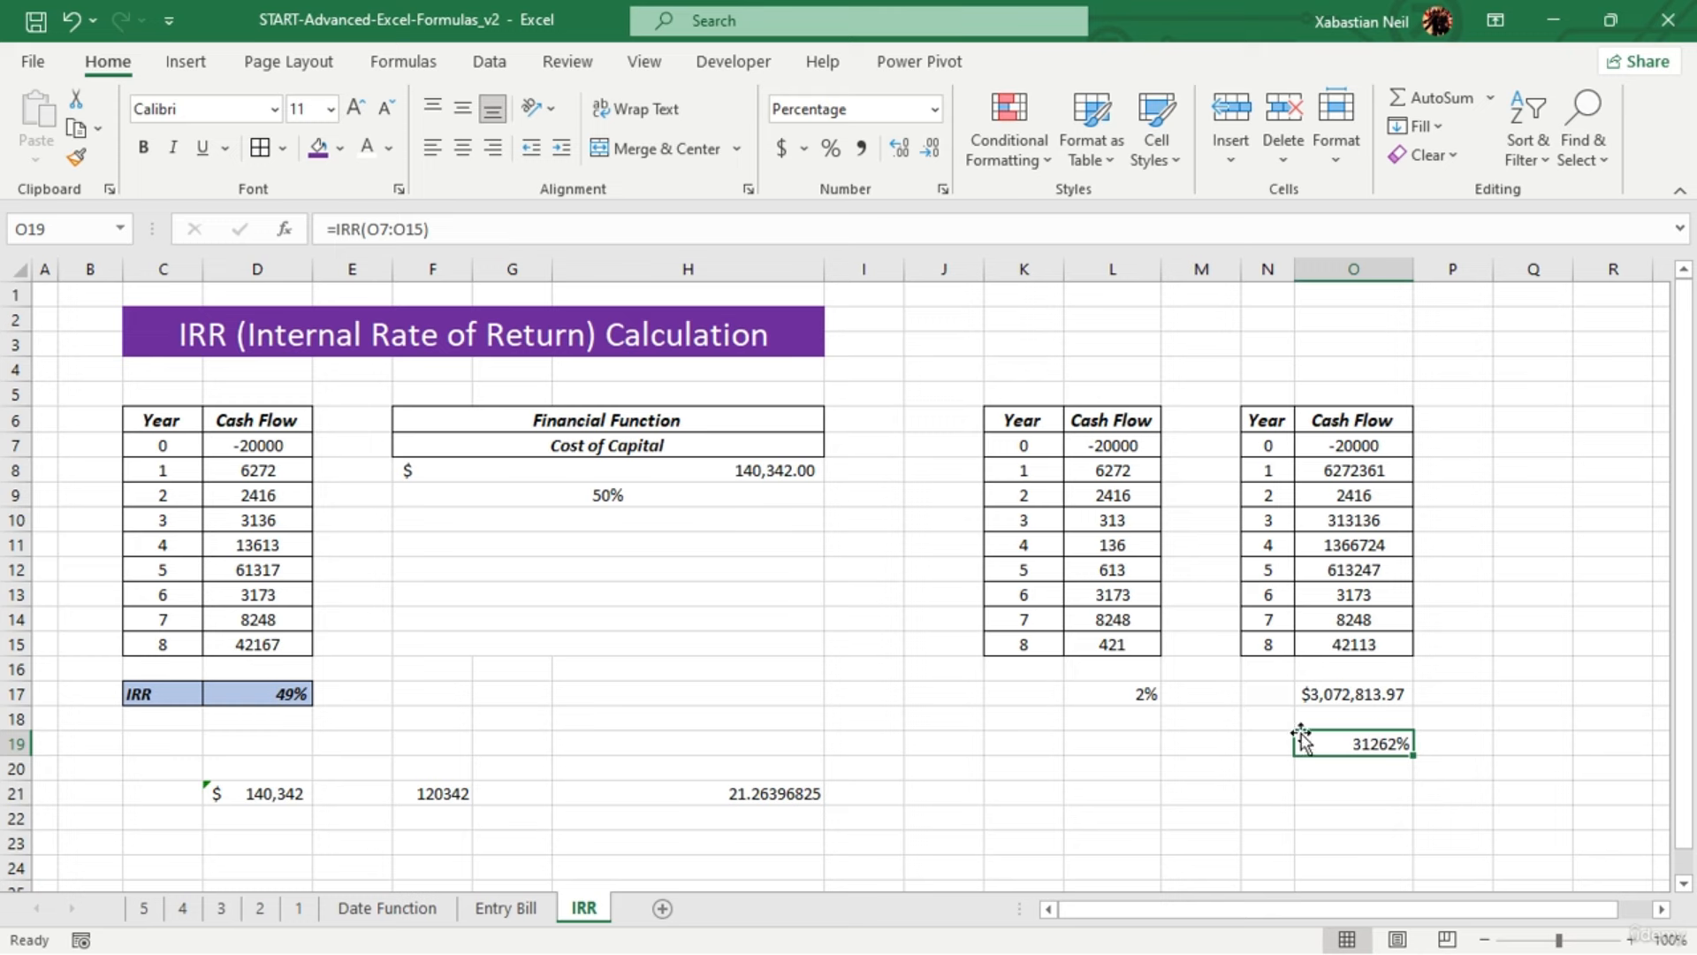
In the third table, reduce the year 1 cash flow in O8 to 62723 and the year 3 cash flow in O10 to 3131
double_click(1369, 470)
key(BackSpace)
key(BackSpace)
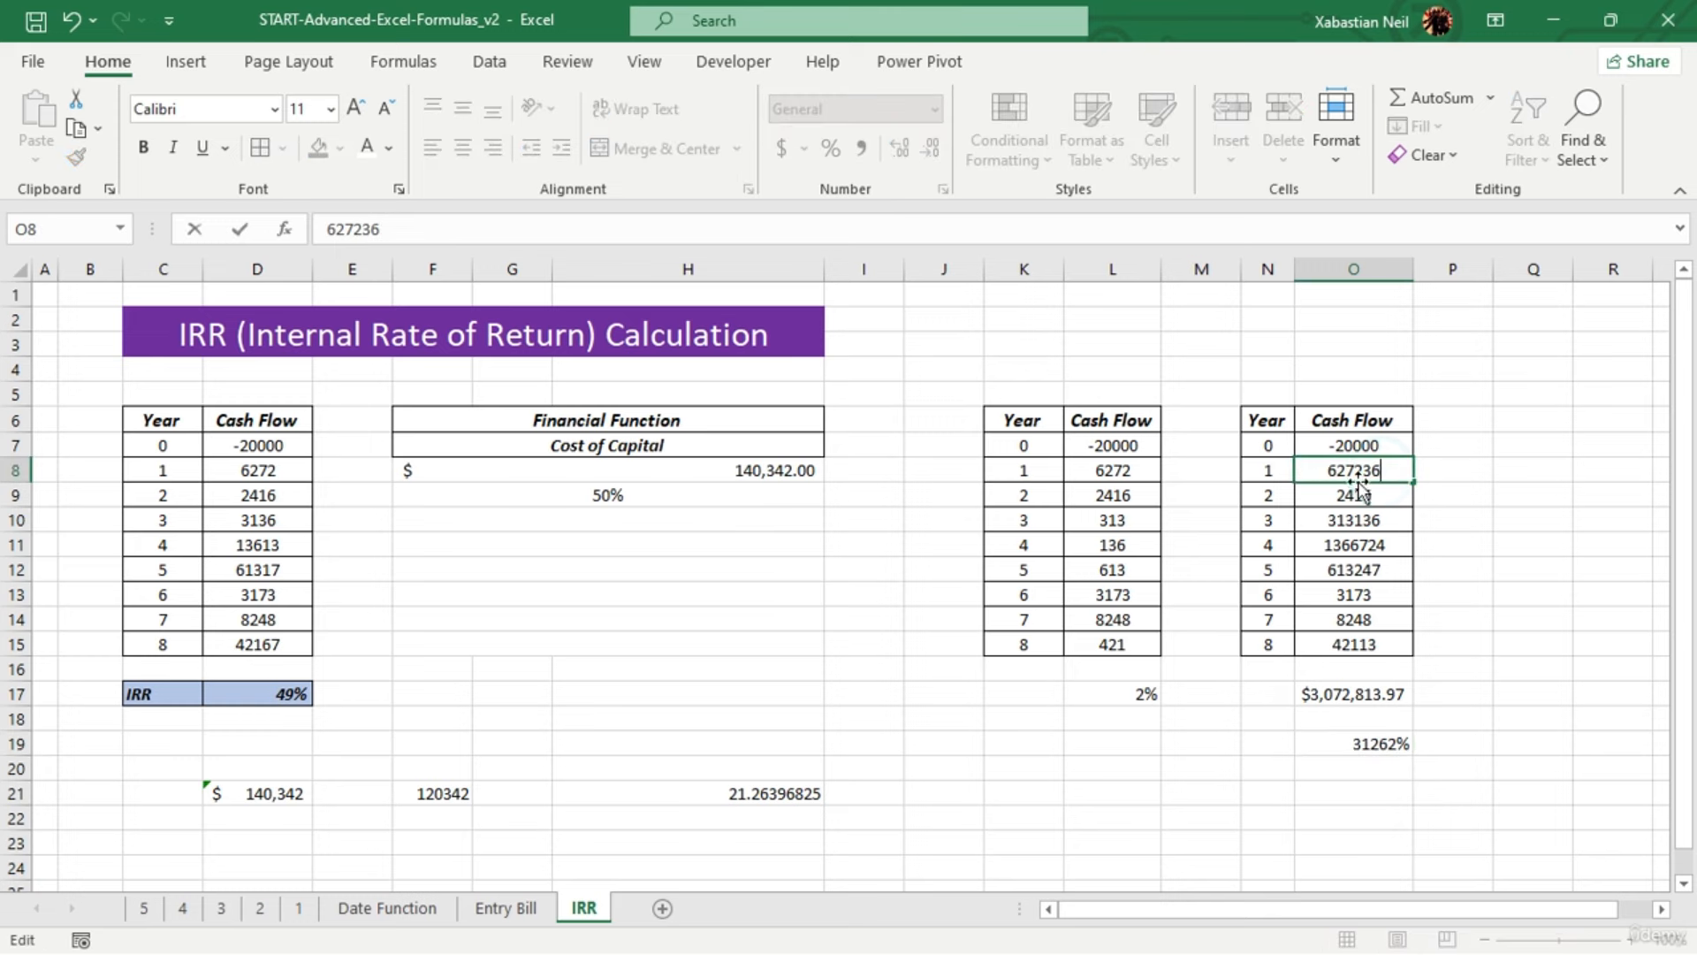
click(1395, 638)
click(1379, 521)
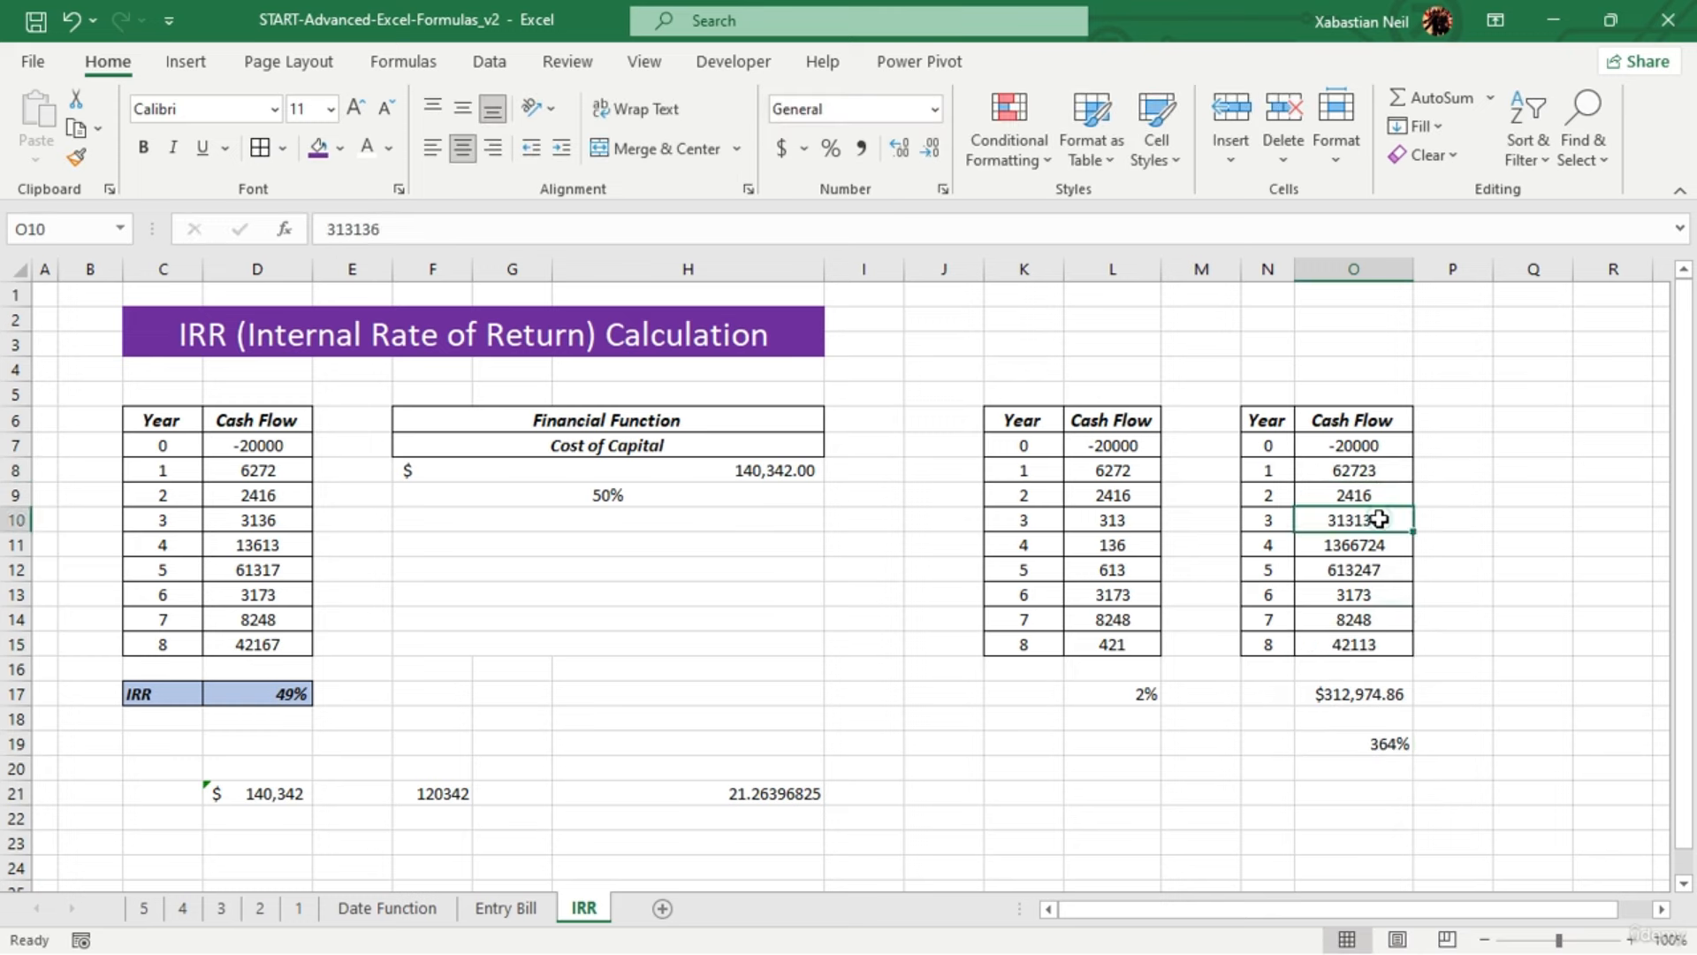
double_click(1381, 520)
key(BackSpace)
key(BackSpace)
In the third table, reduce the year 4 cash flow in O11 to 1366 and the year 5 cash flow in O12 to 613
click(1386, 544)
double_click(1388, 548)
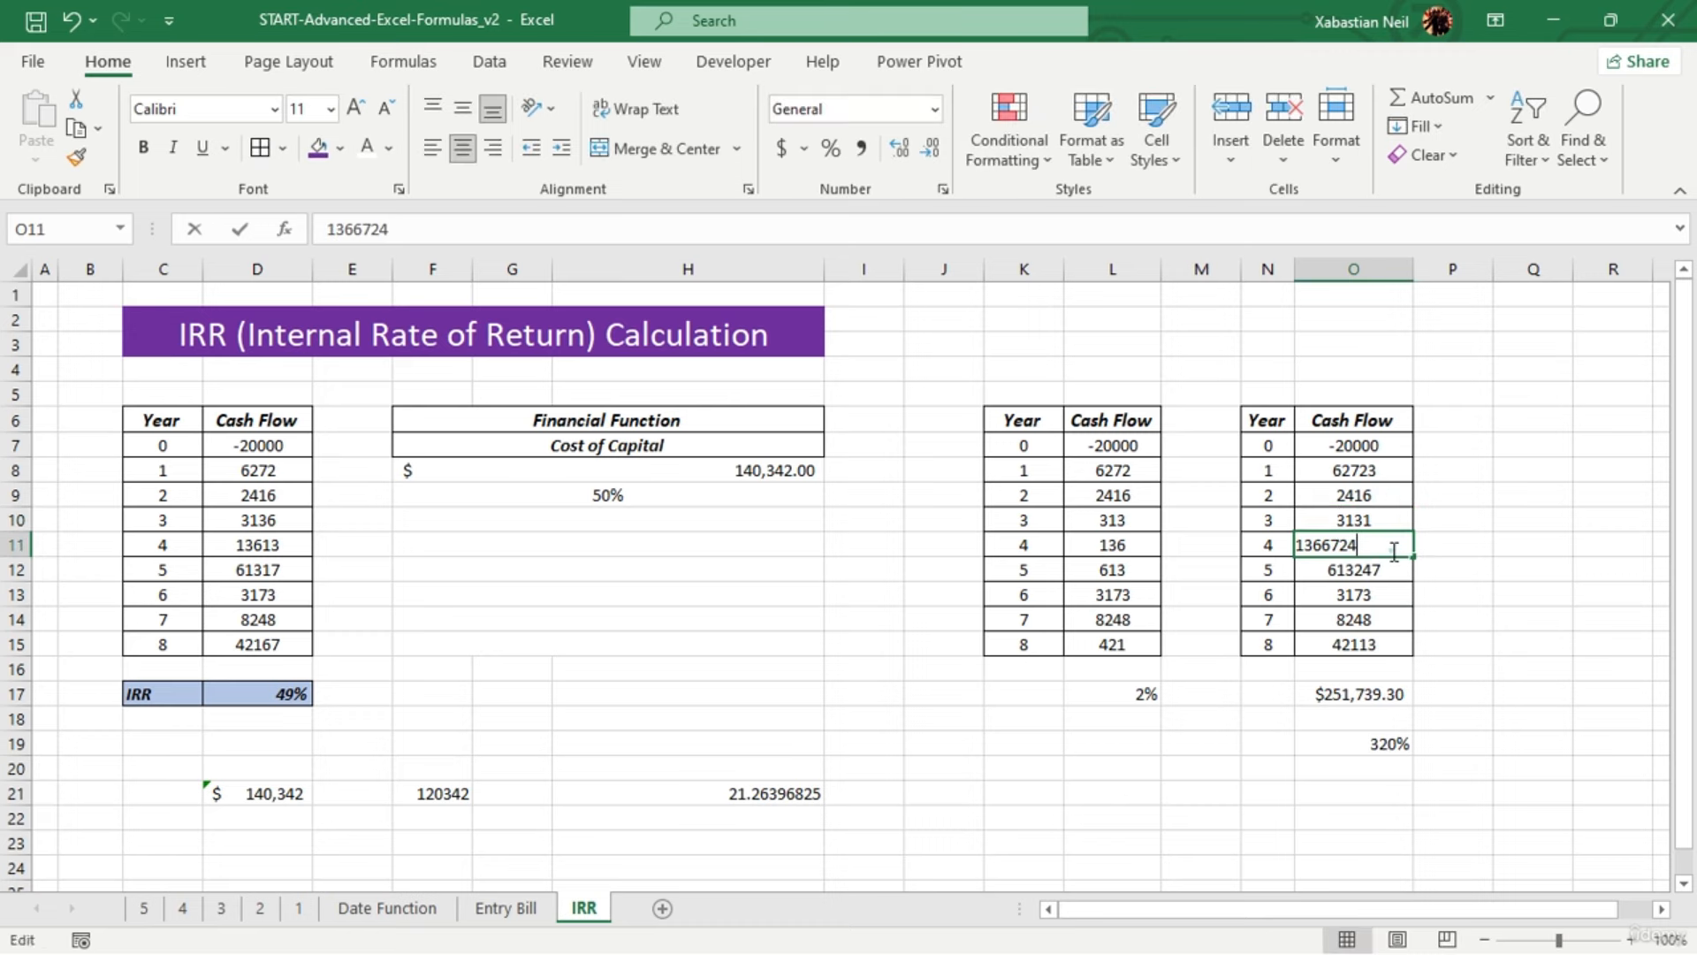
key(BackSpace)
key(BackSpace)
key(BackSpace)
click(1390, 623)
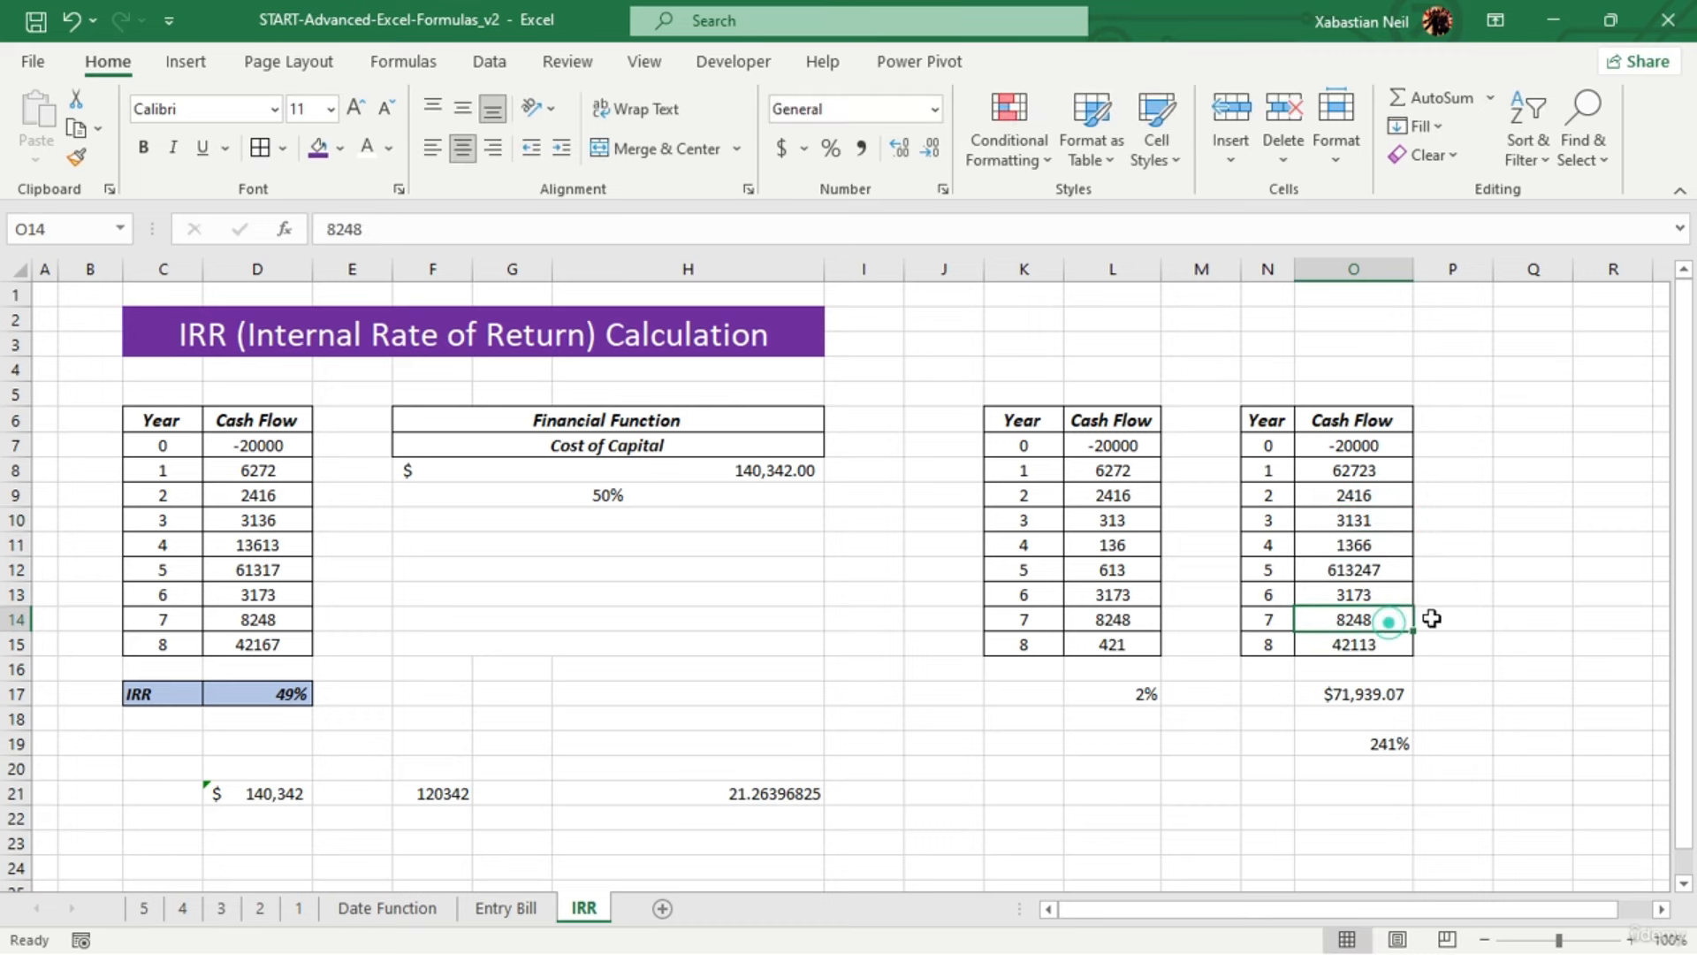
double_click(1406, 571)
key(BackSpace)
key(BackSpace)
key(BackSpace)
click(1455, 694)
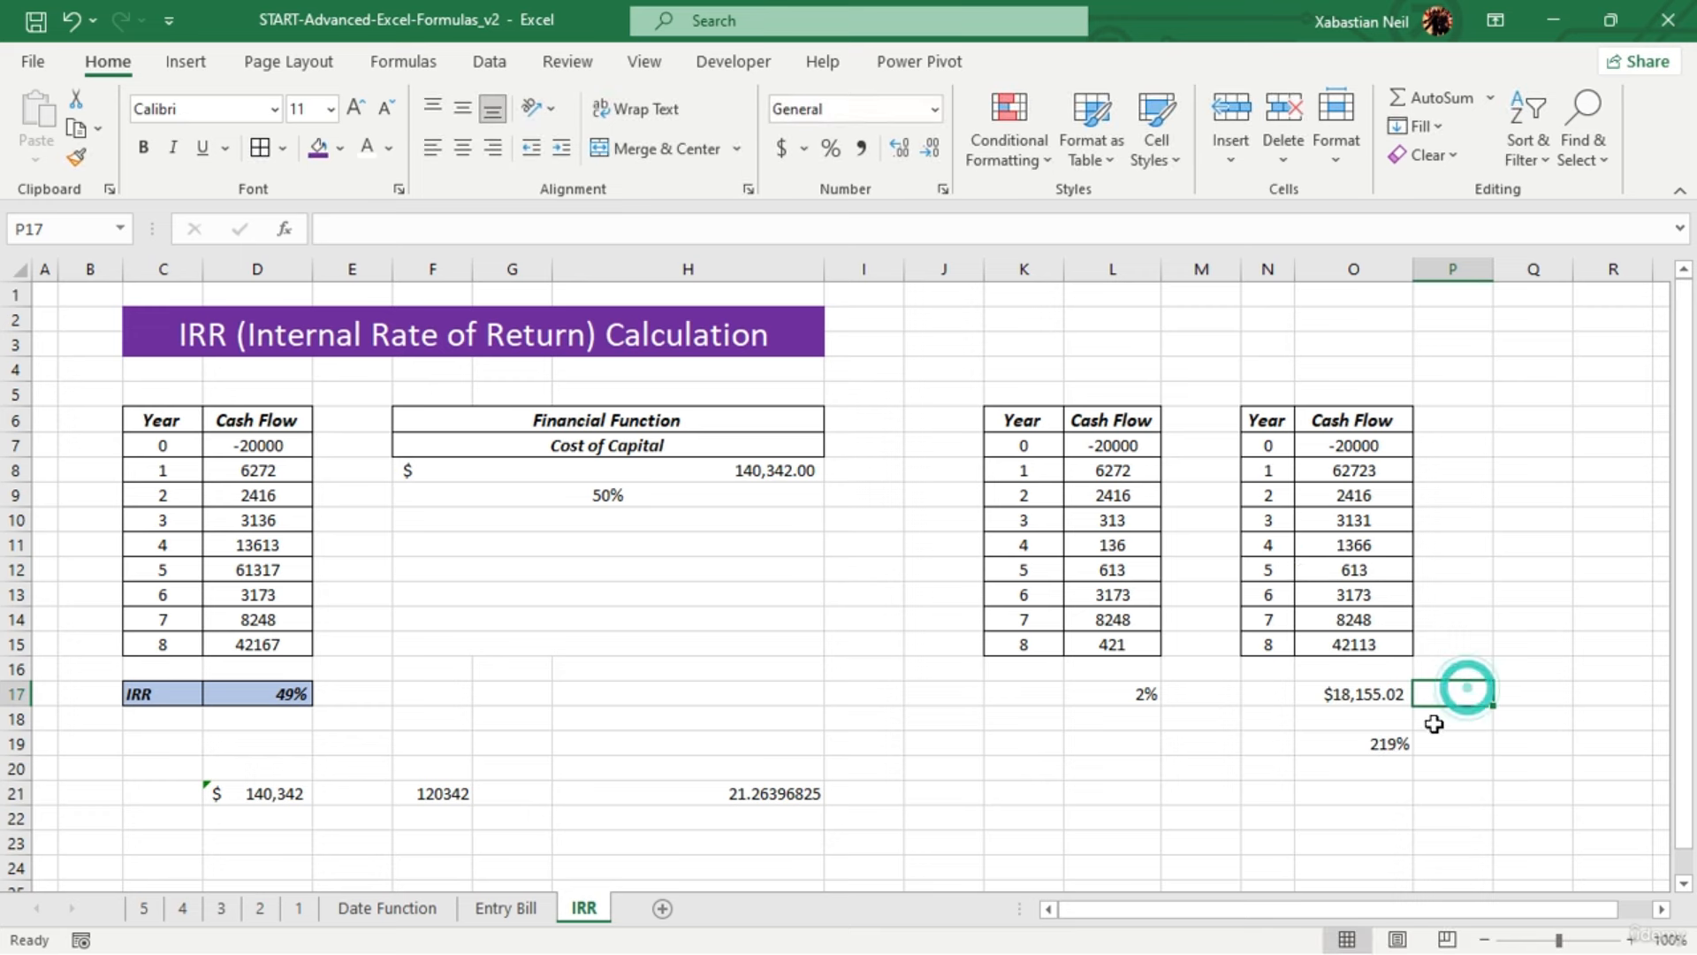
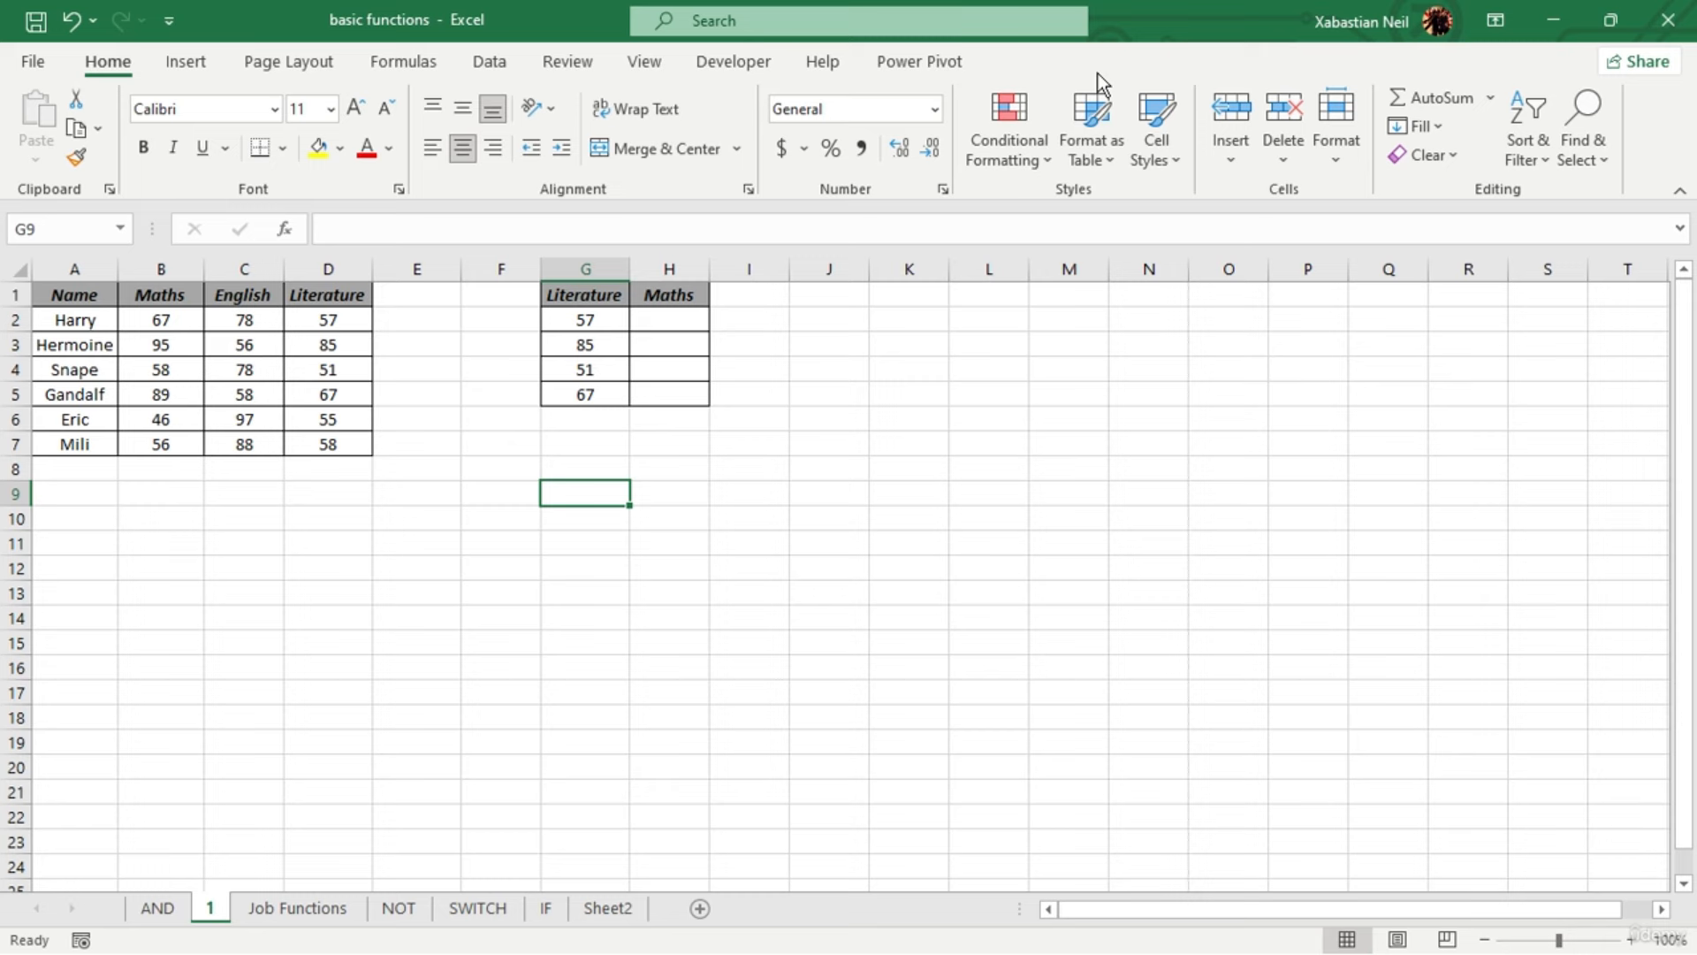
On sheet 1 of the basic functions workbook, enter =MATCH(G2,D1:D7,0) in H2 to find the Literature score's exact position
click(826, 364)
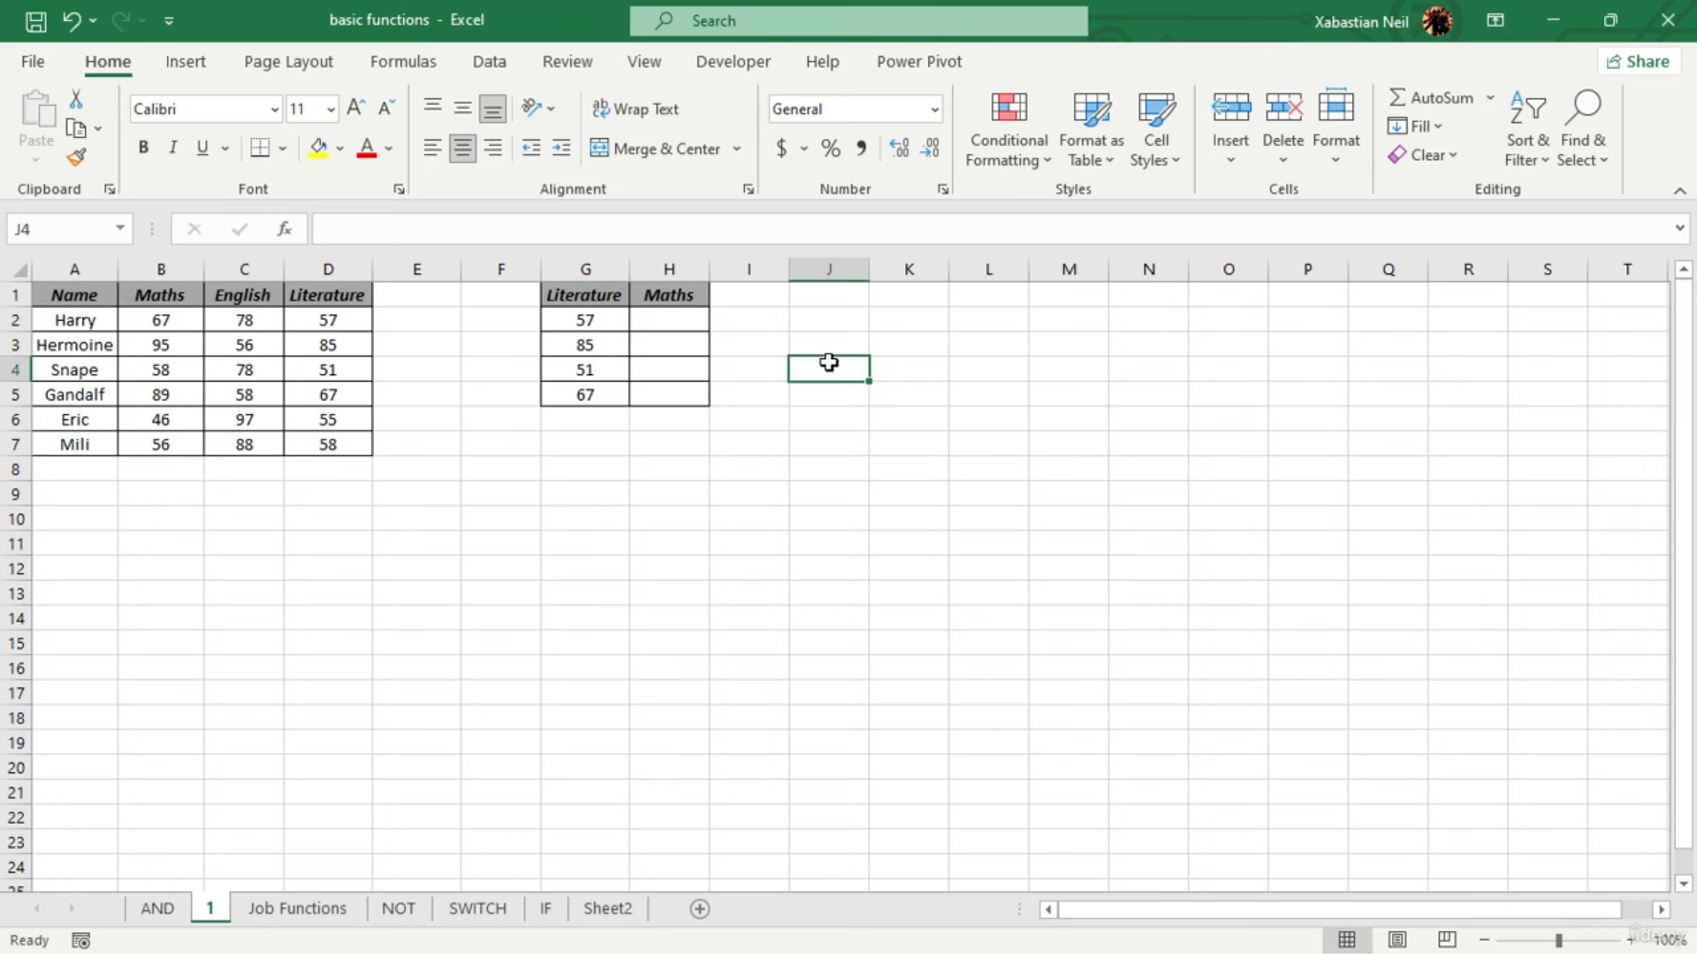
double_click(681, 319)
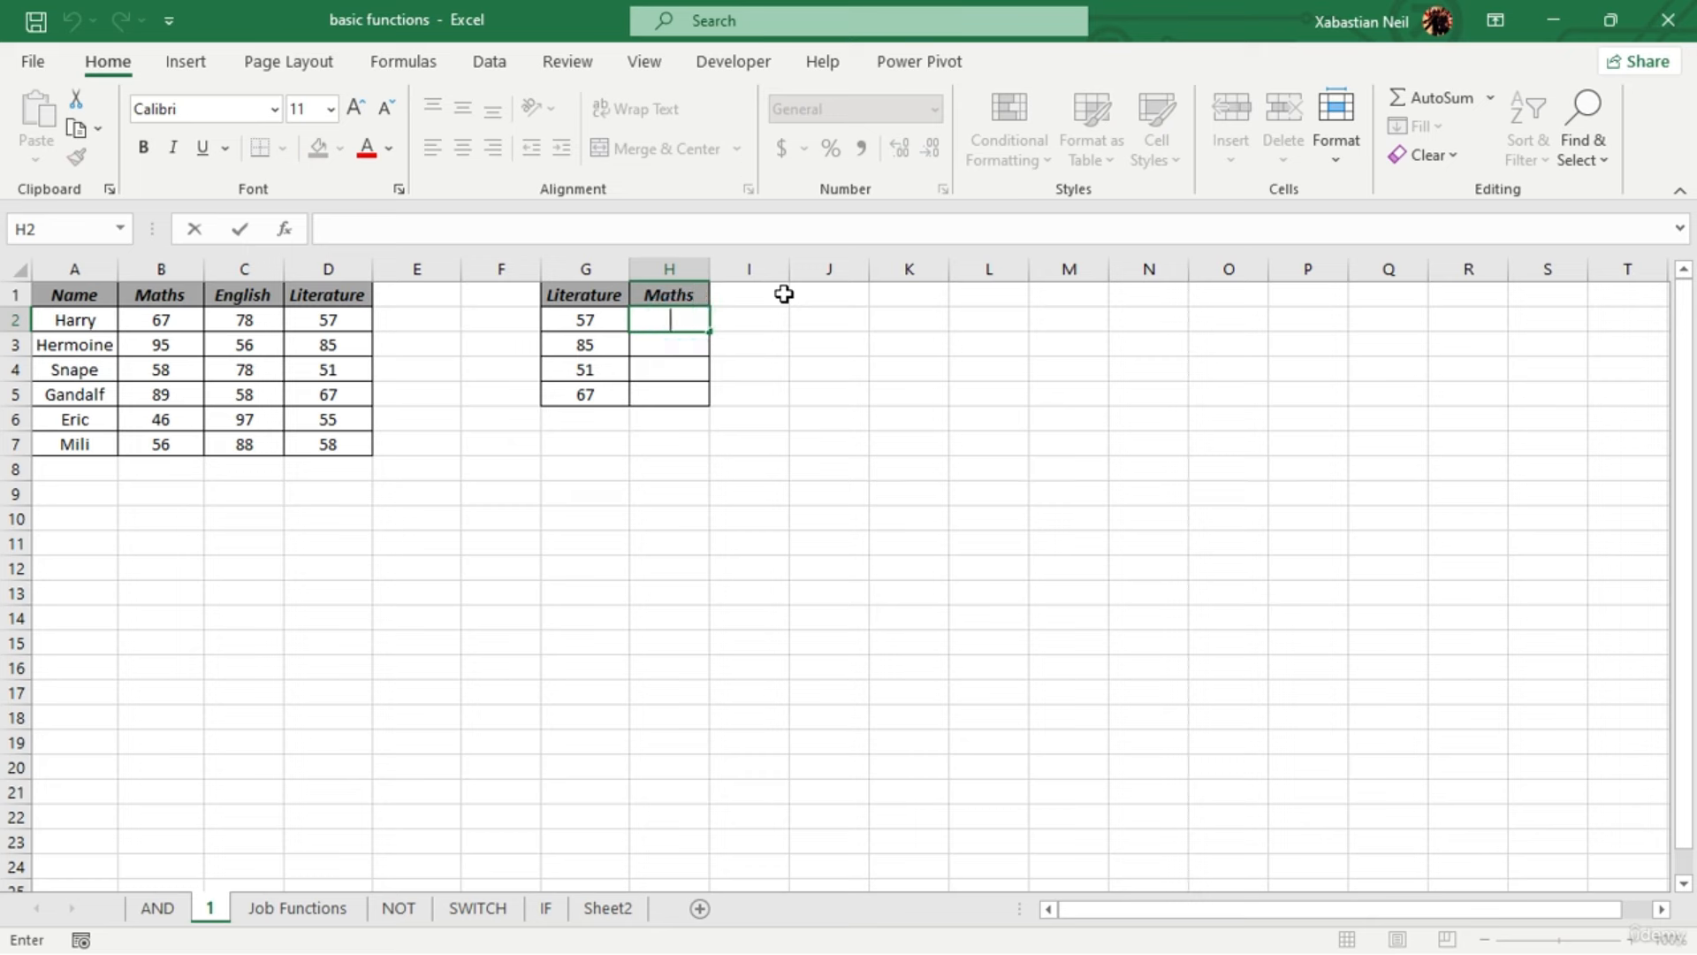
text(=match)
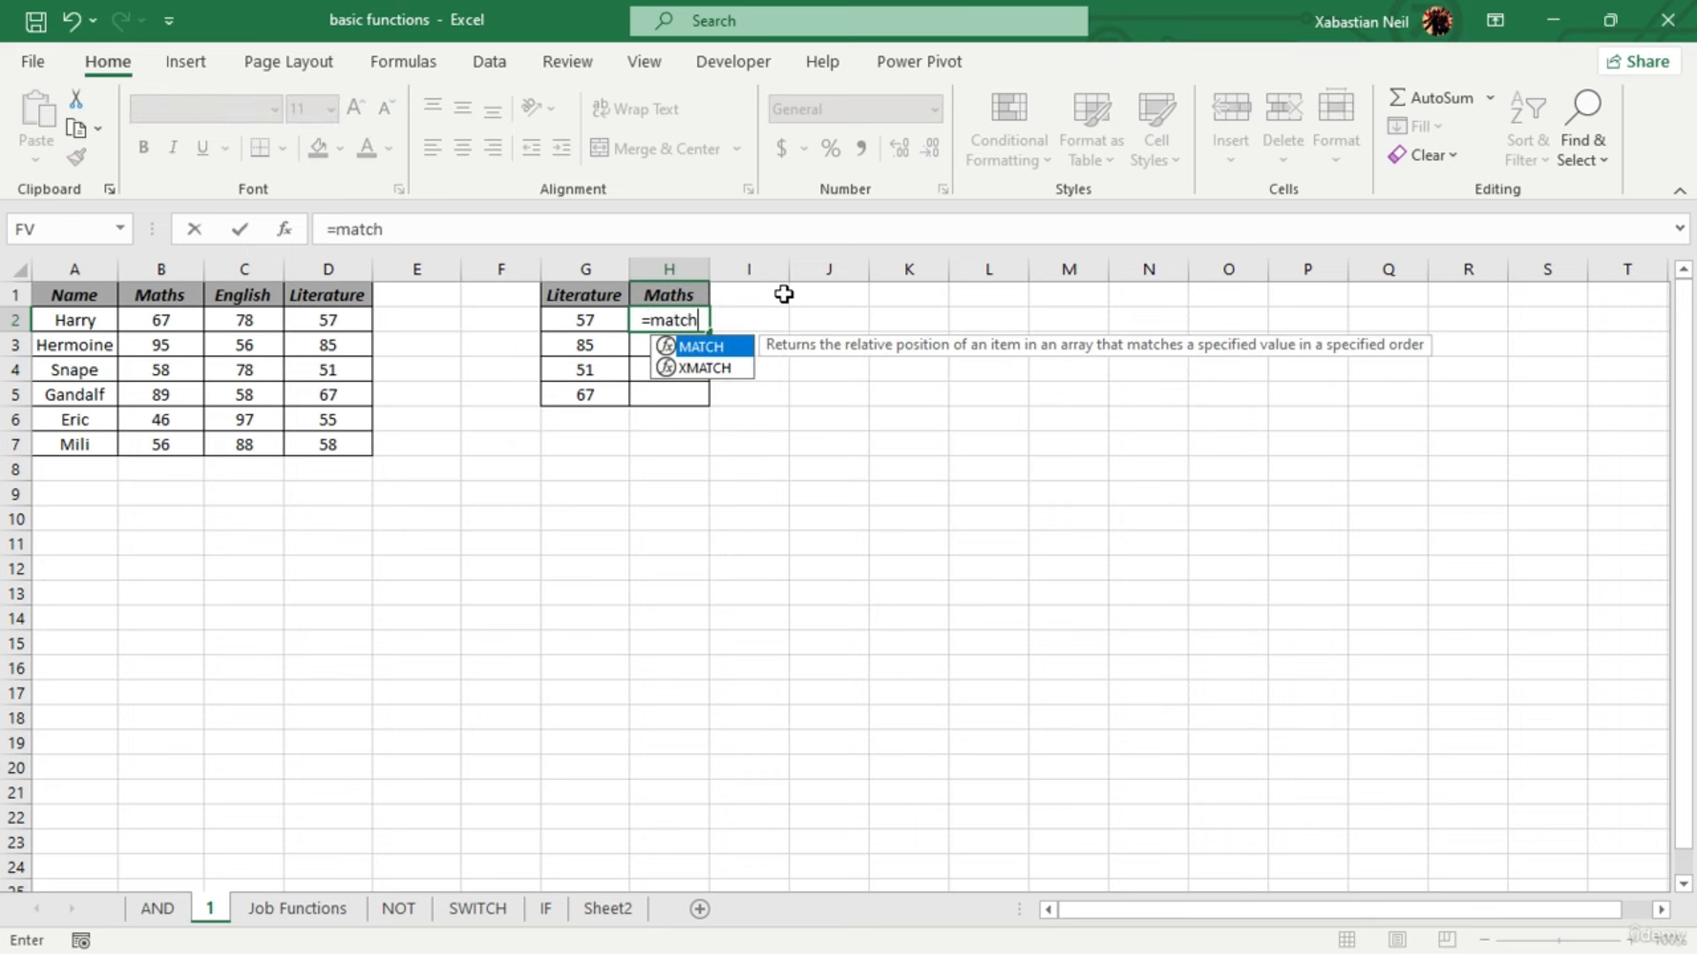
key(Tab)
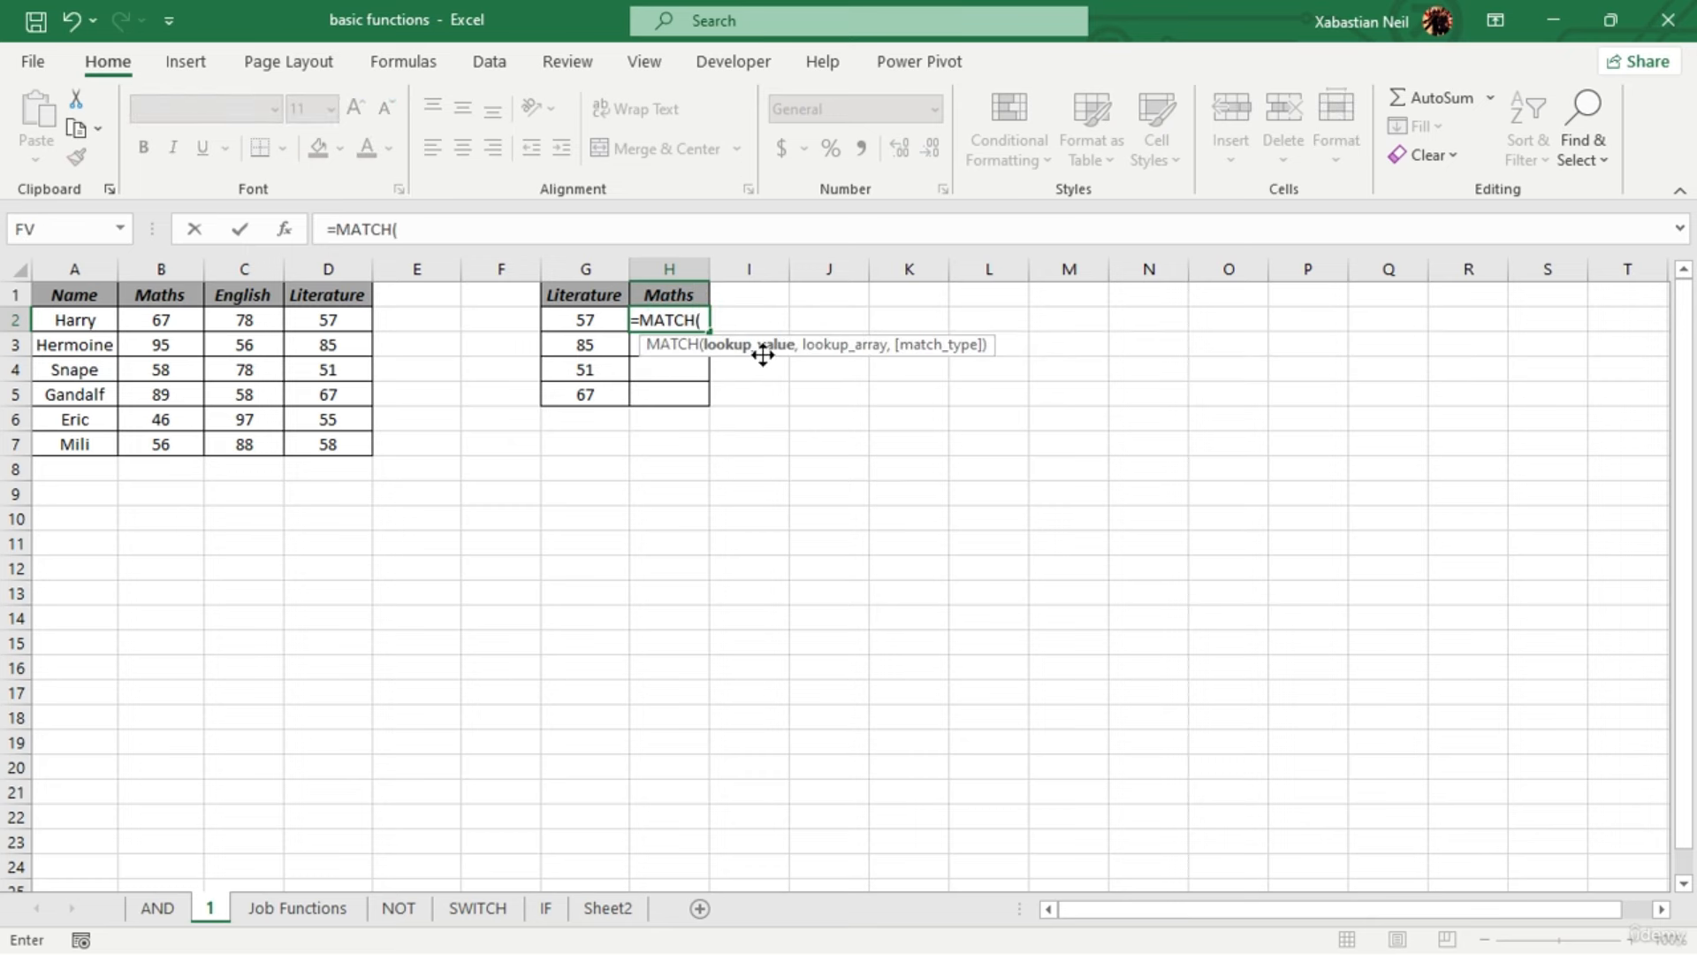
click(606, 322)
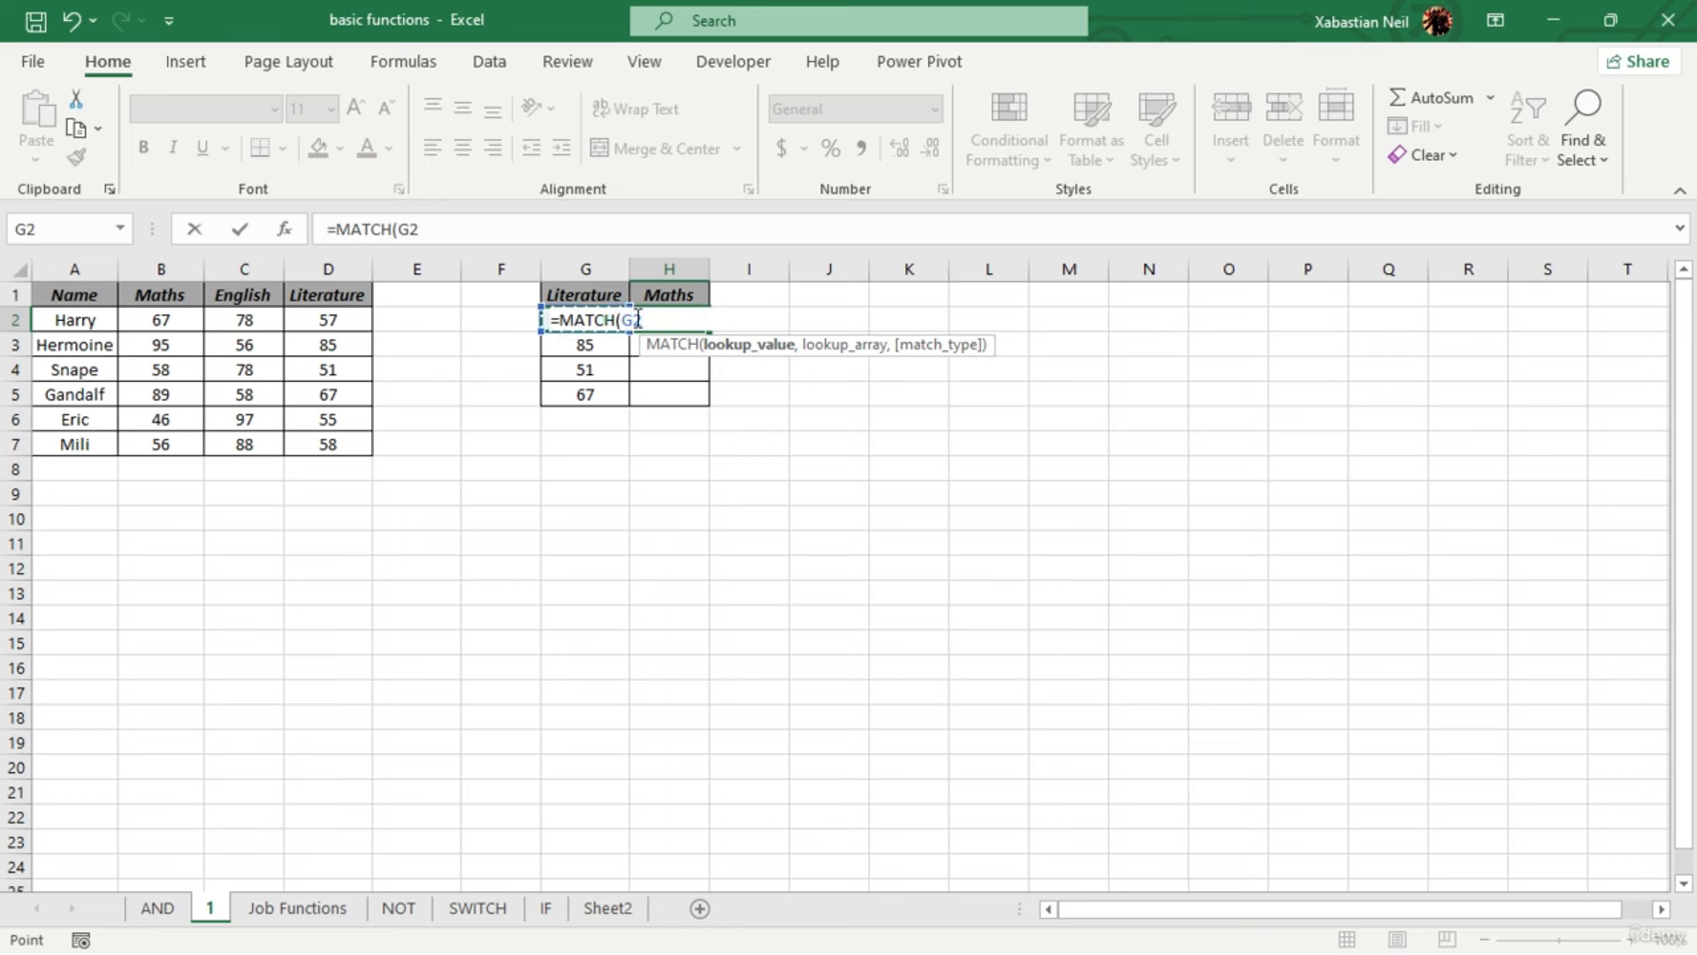
text(,)
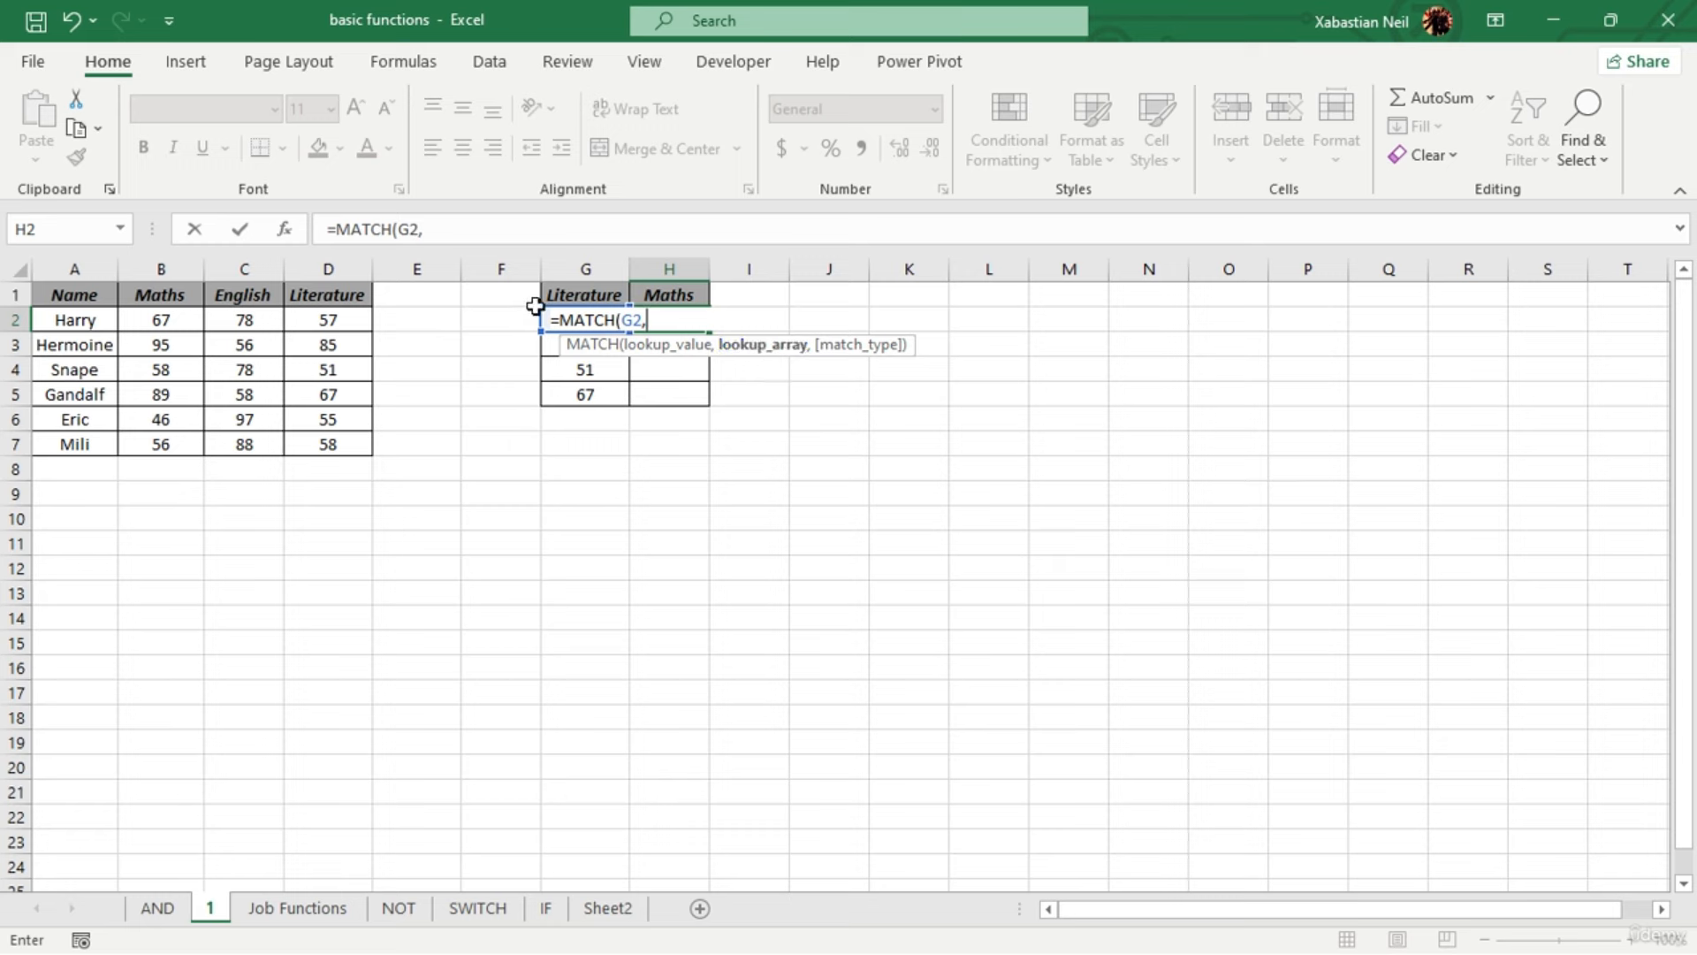
drag(328, 298, 353, 439)
text(,)
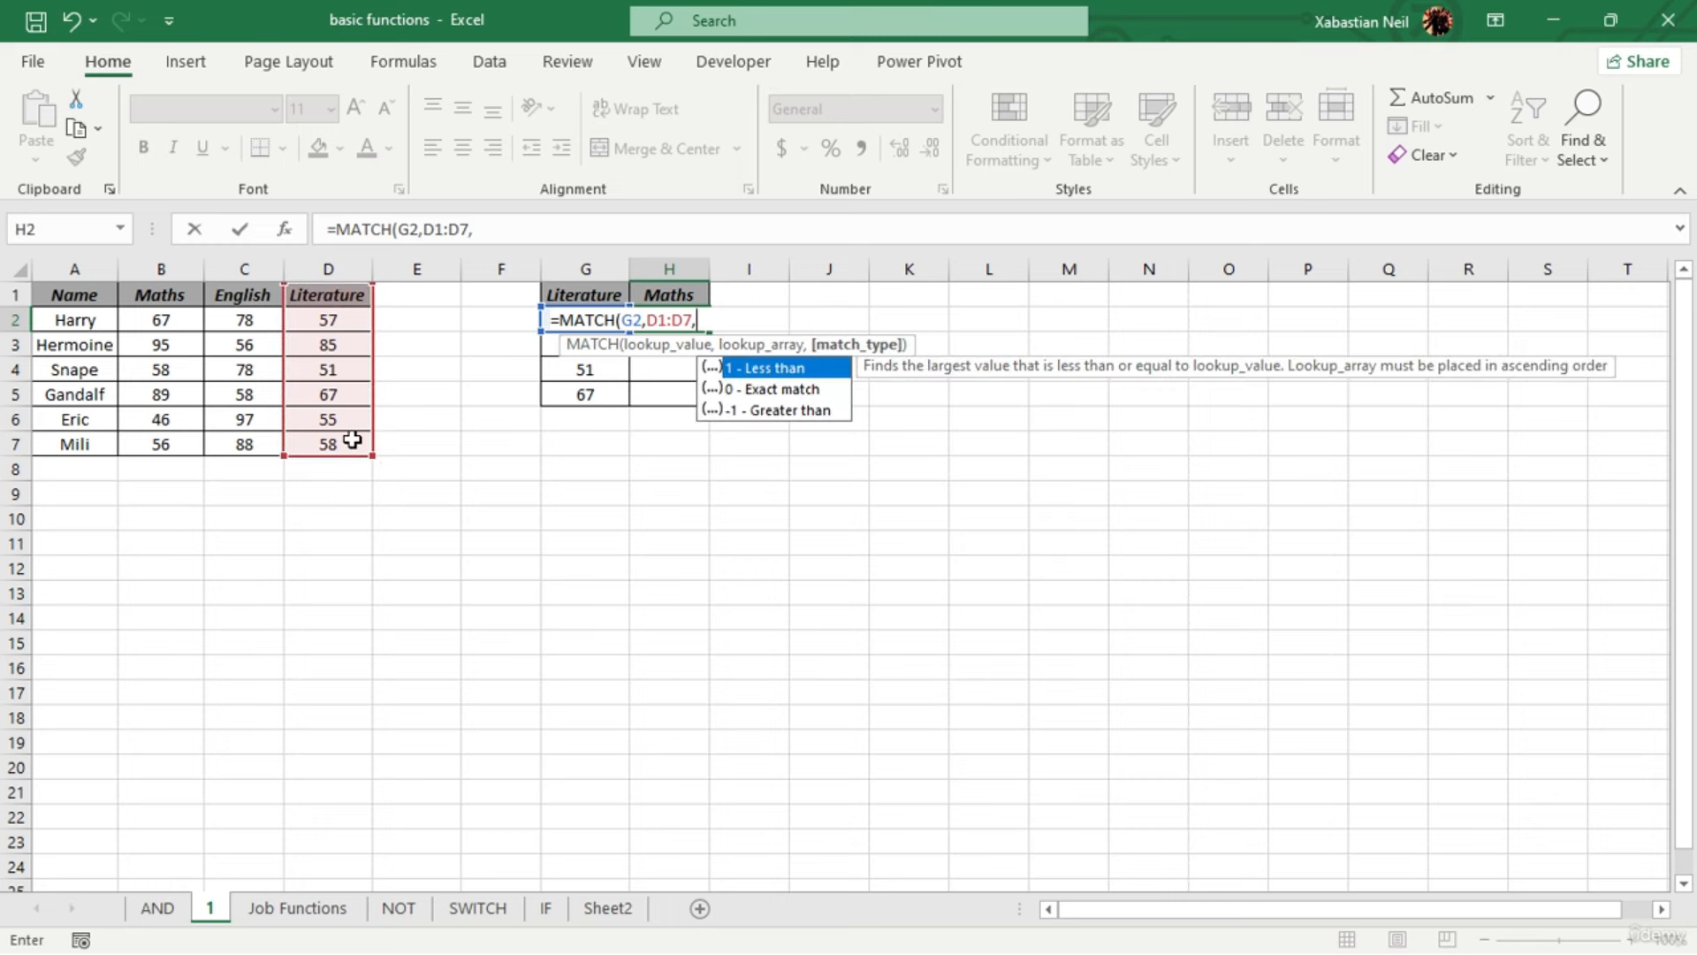
double_click(809, 391)
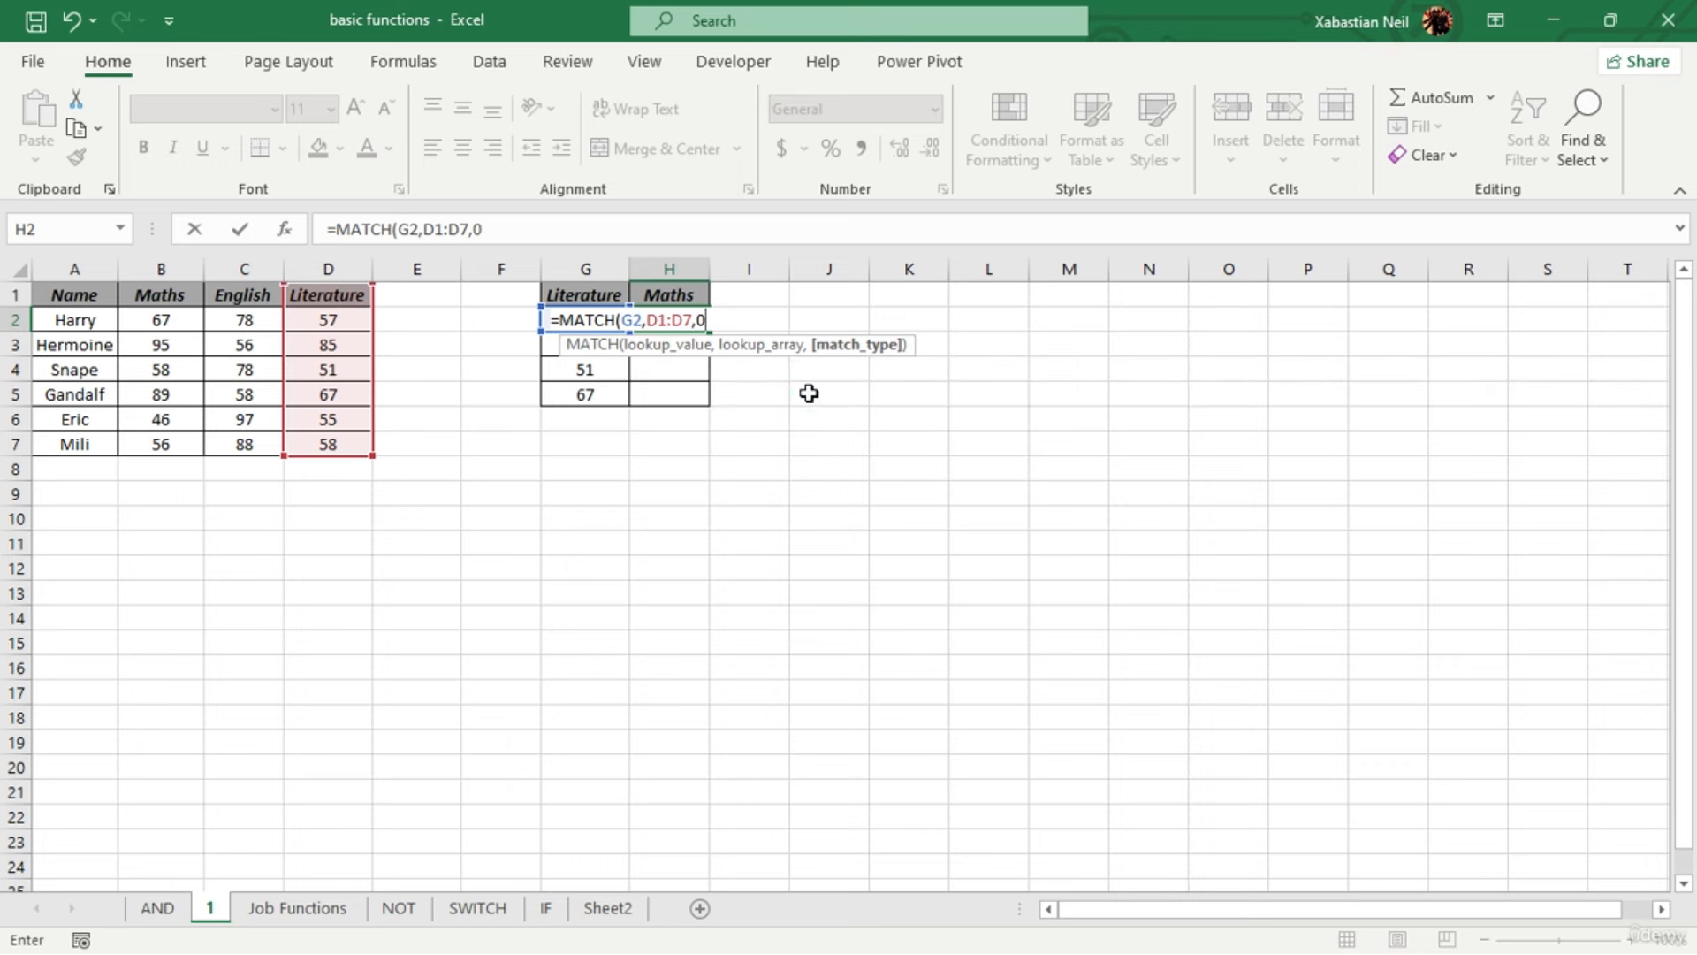
text())
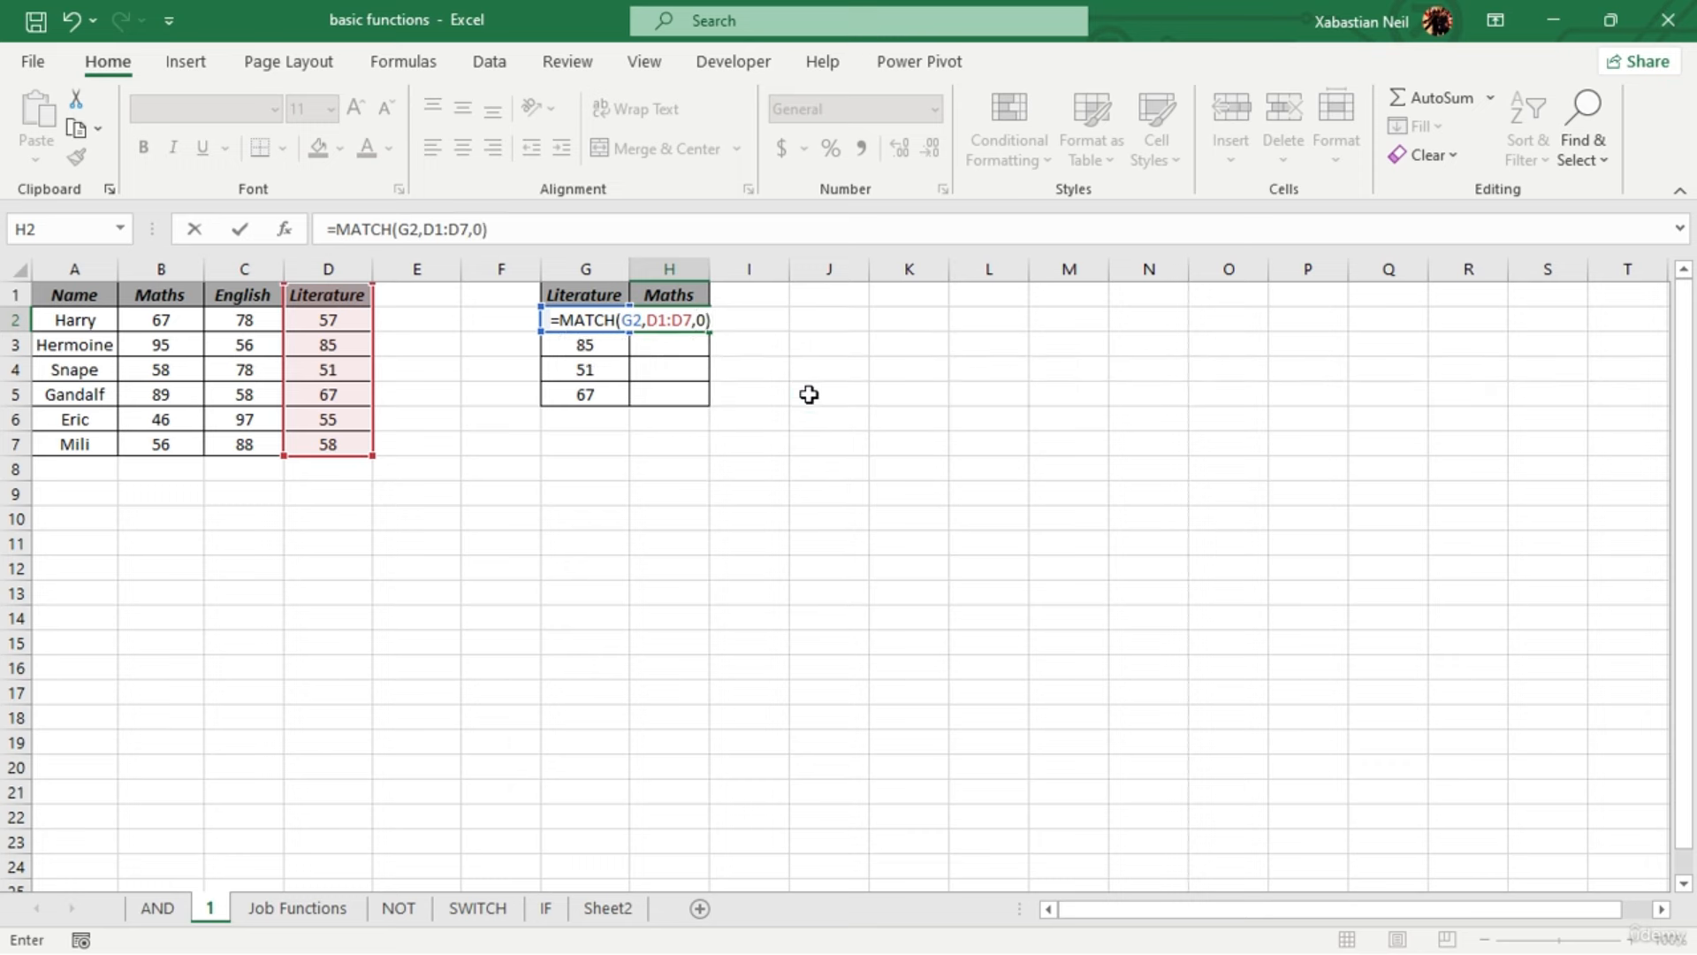
key(Return)
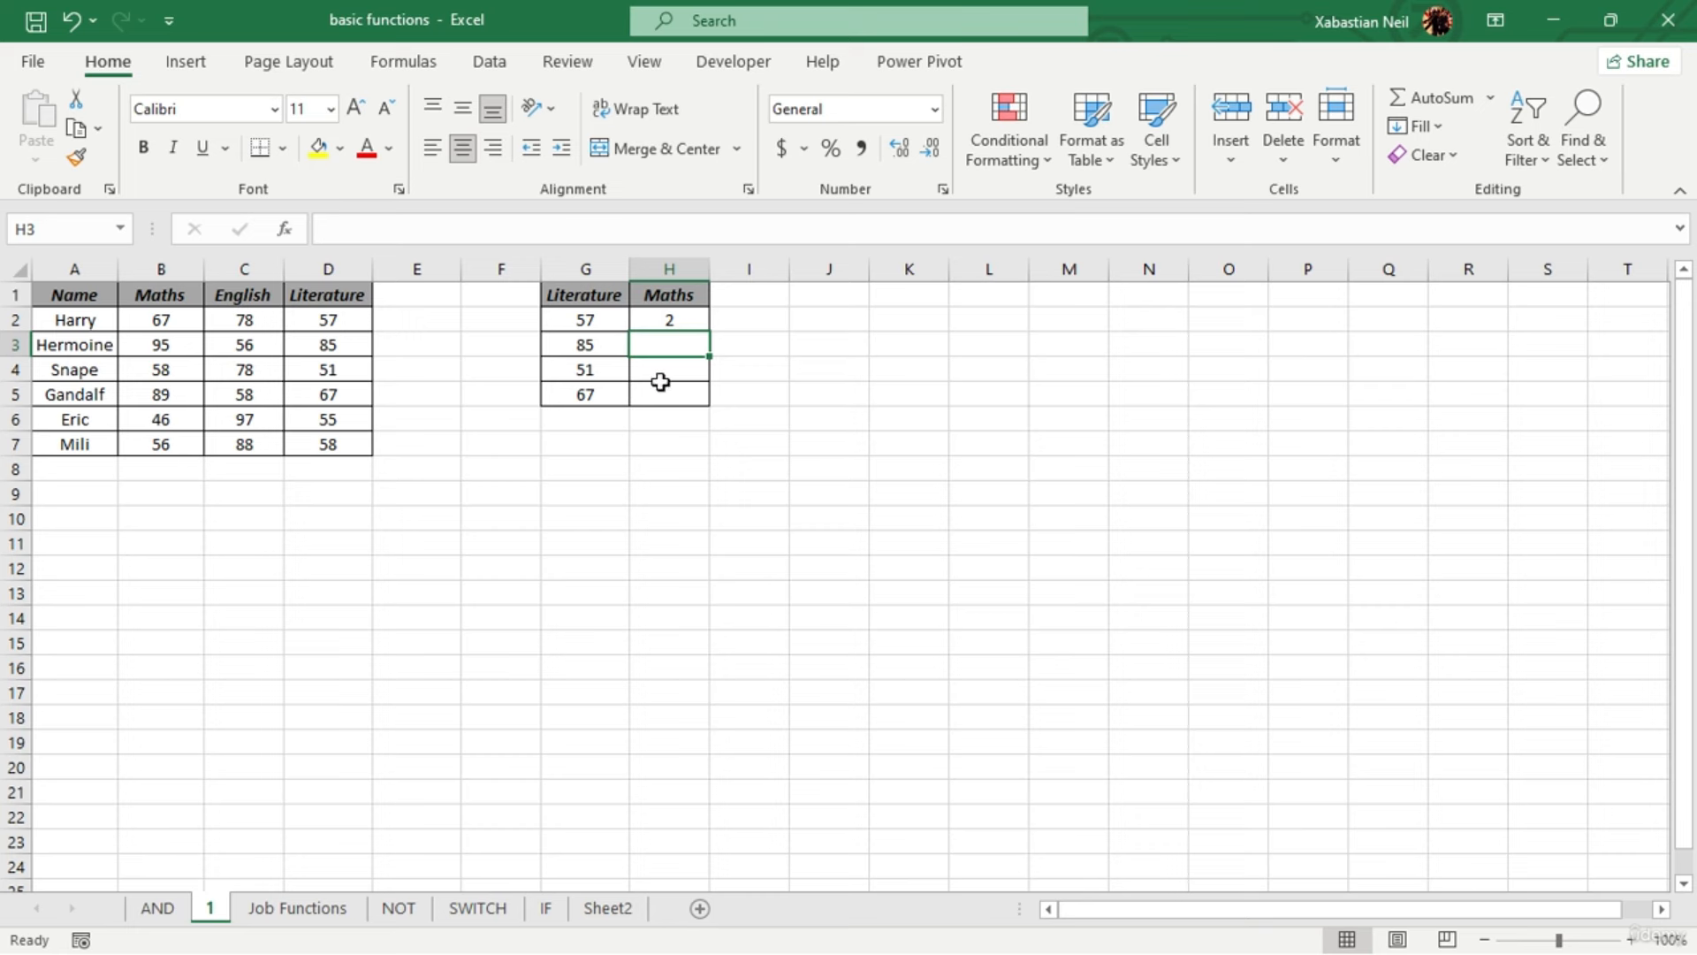
Enter =MATCH(C5,C1:C7,0) in H3 to find the exact position of Gandalf's mark in the English column
double_click(672, 342)
text(=)
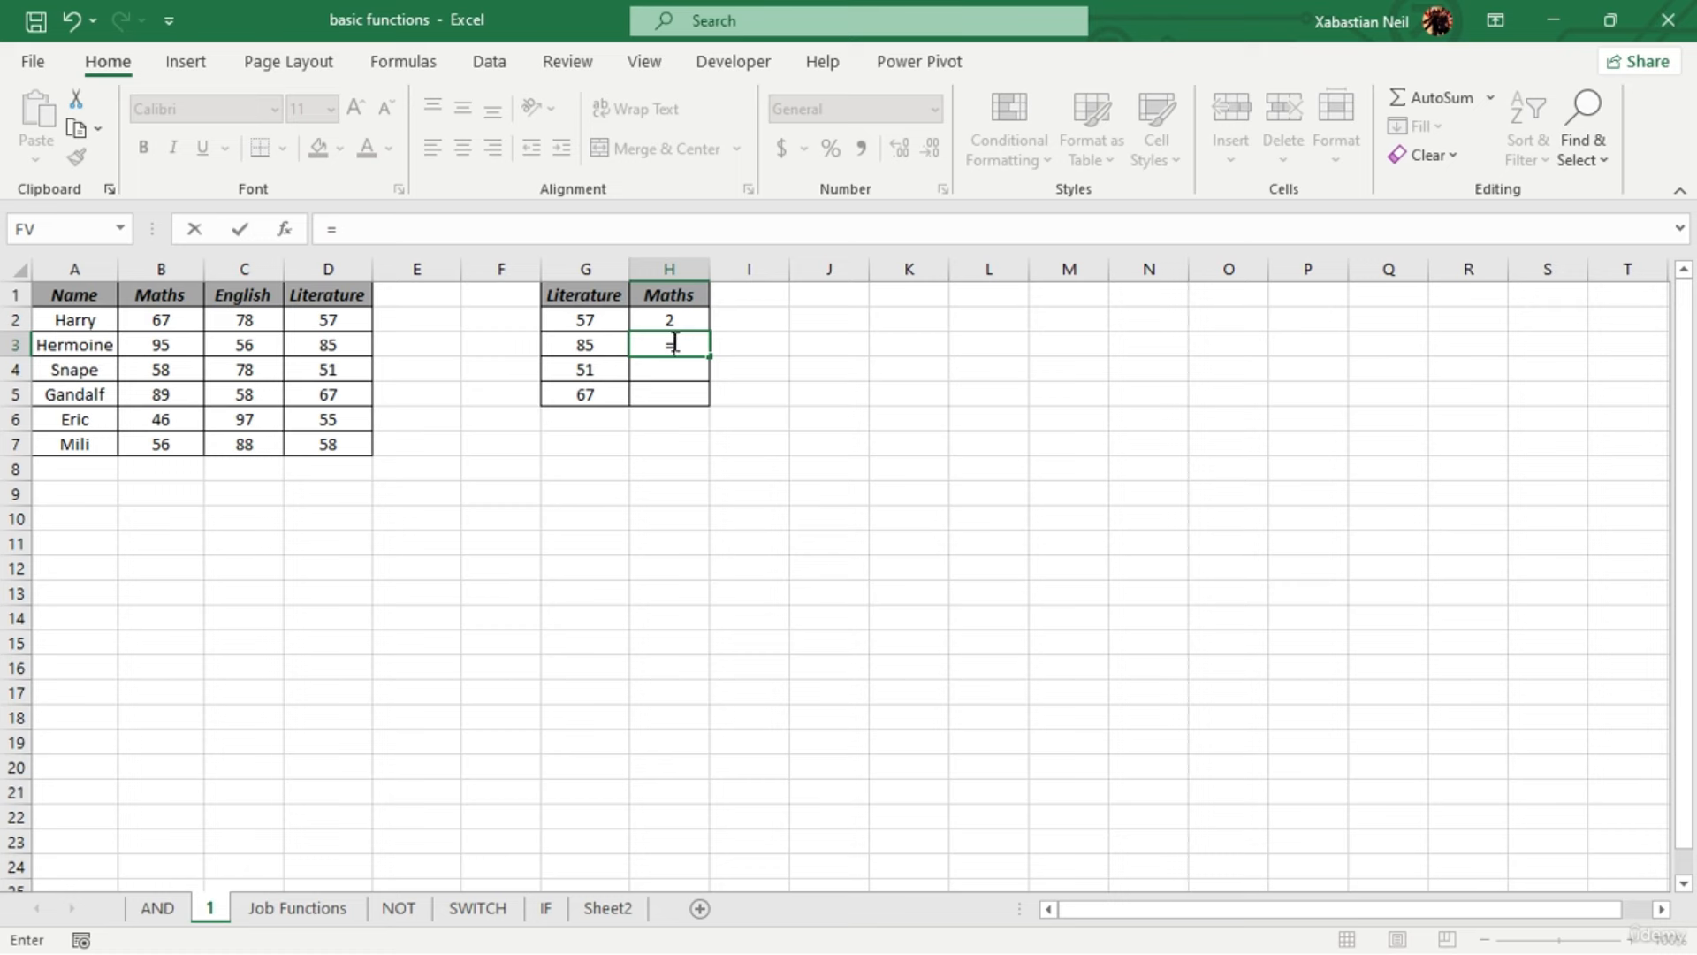
text(match)
key(Tab)
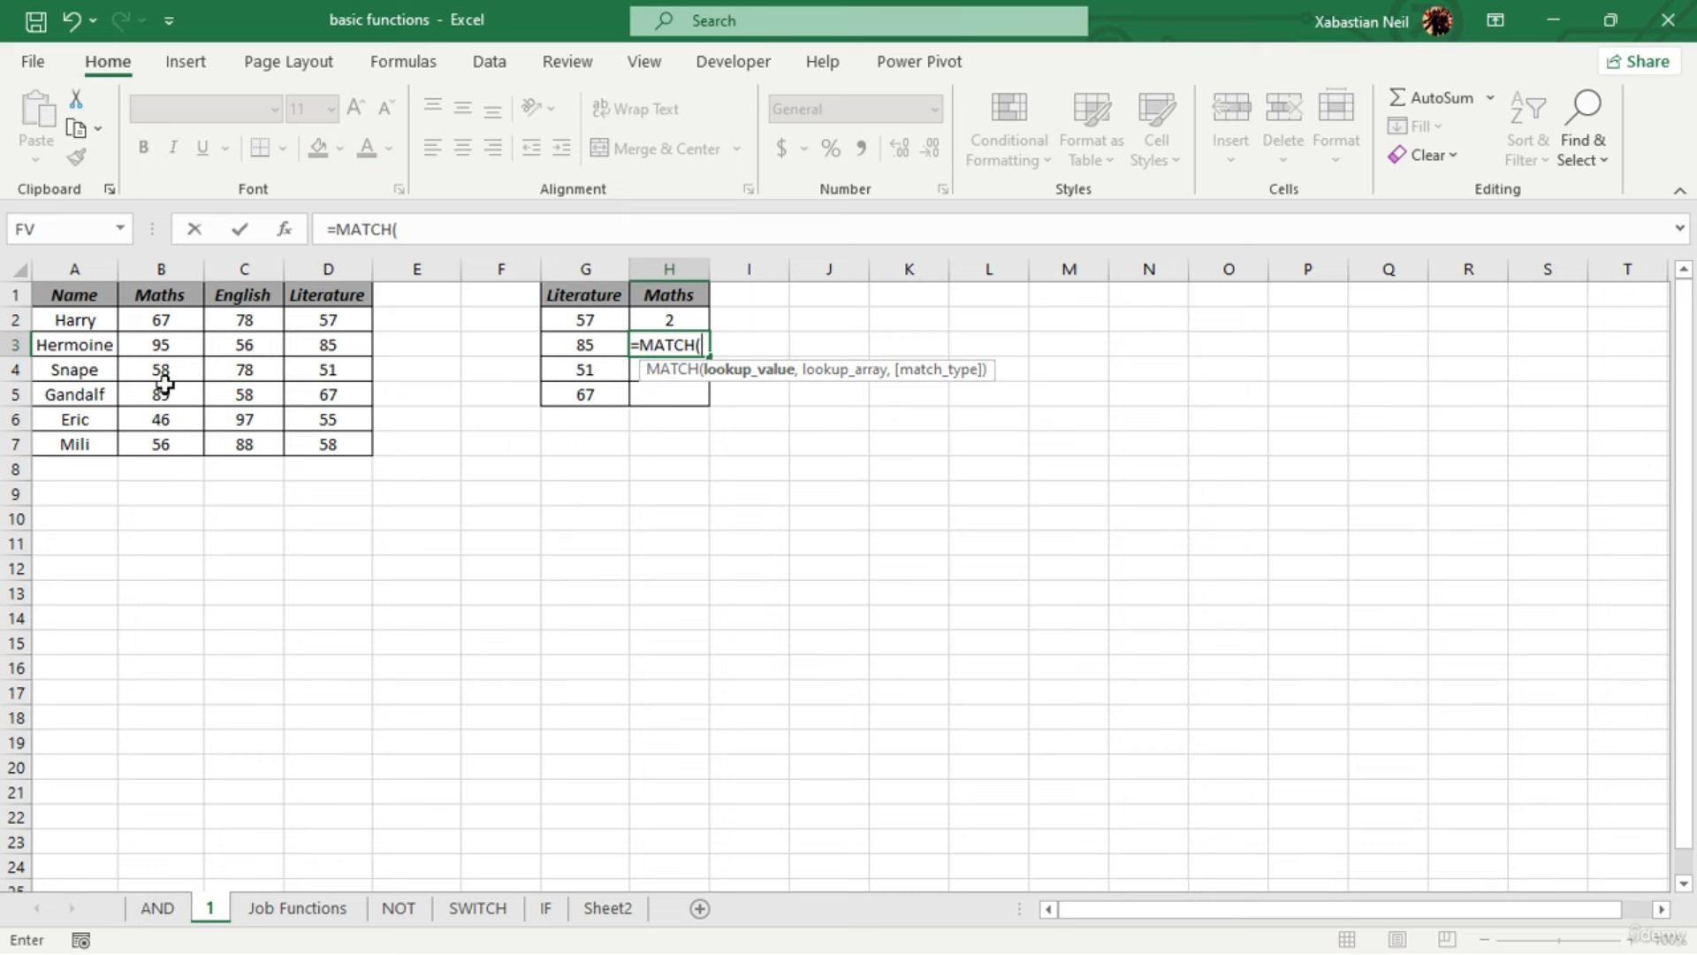
click(252, 397)
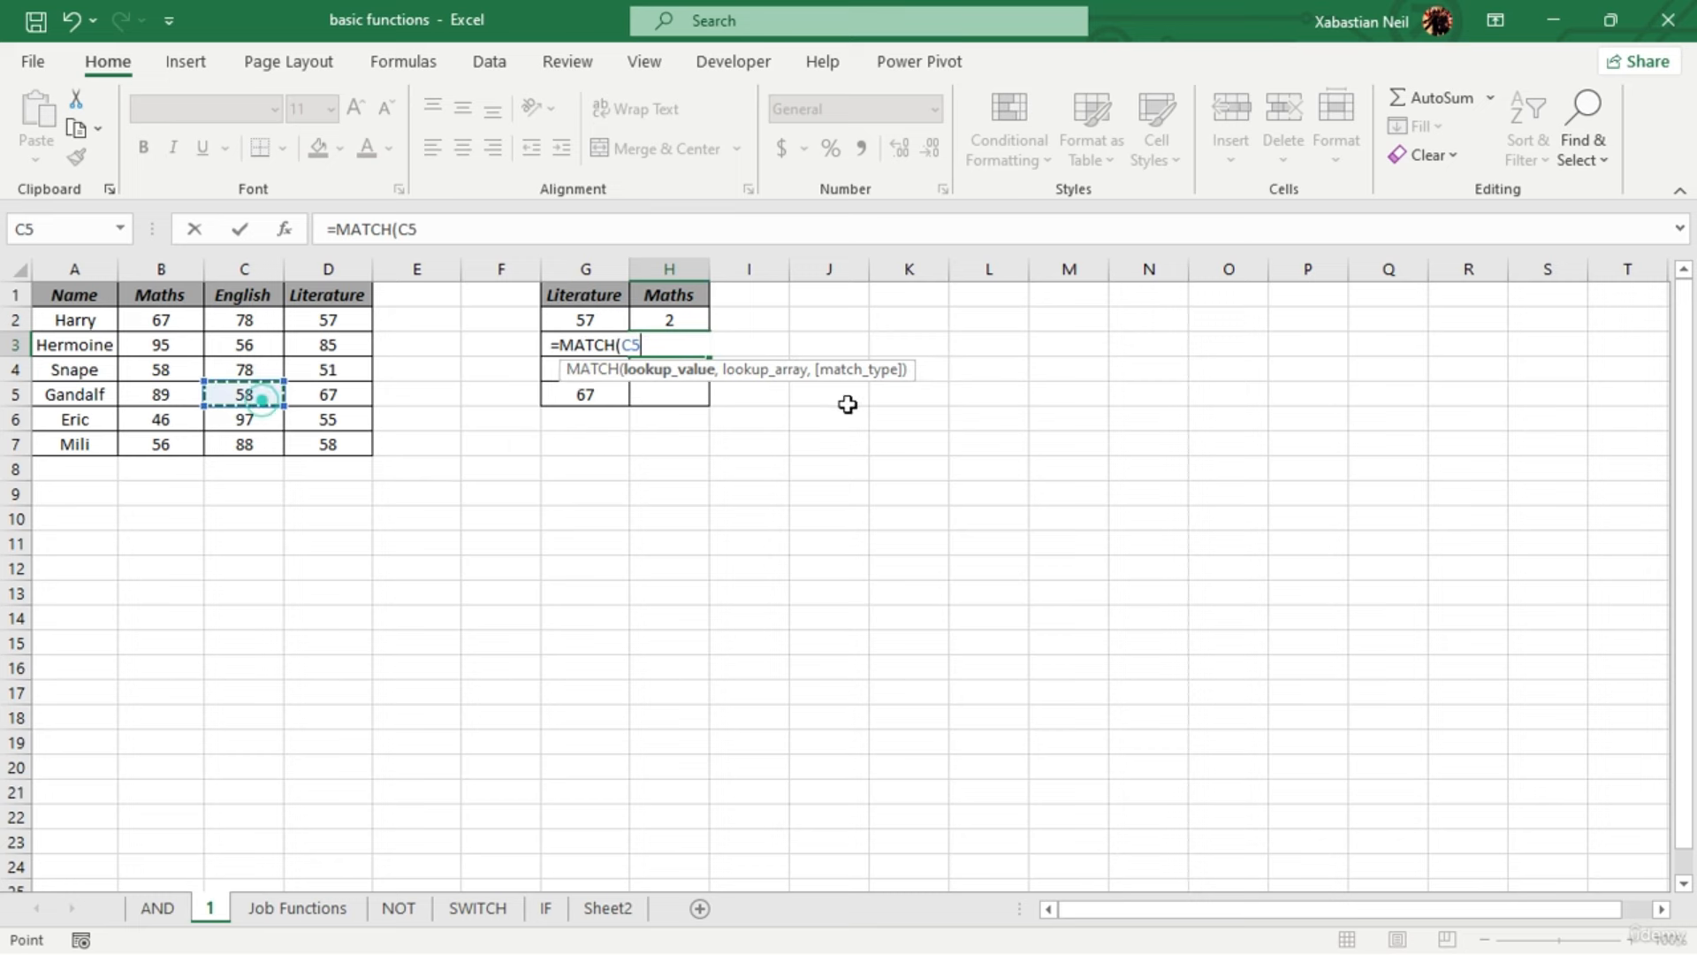
text(,)
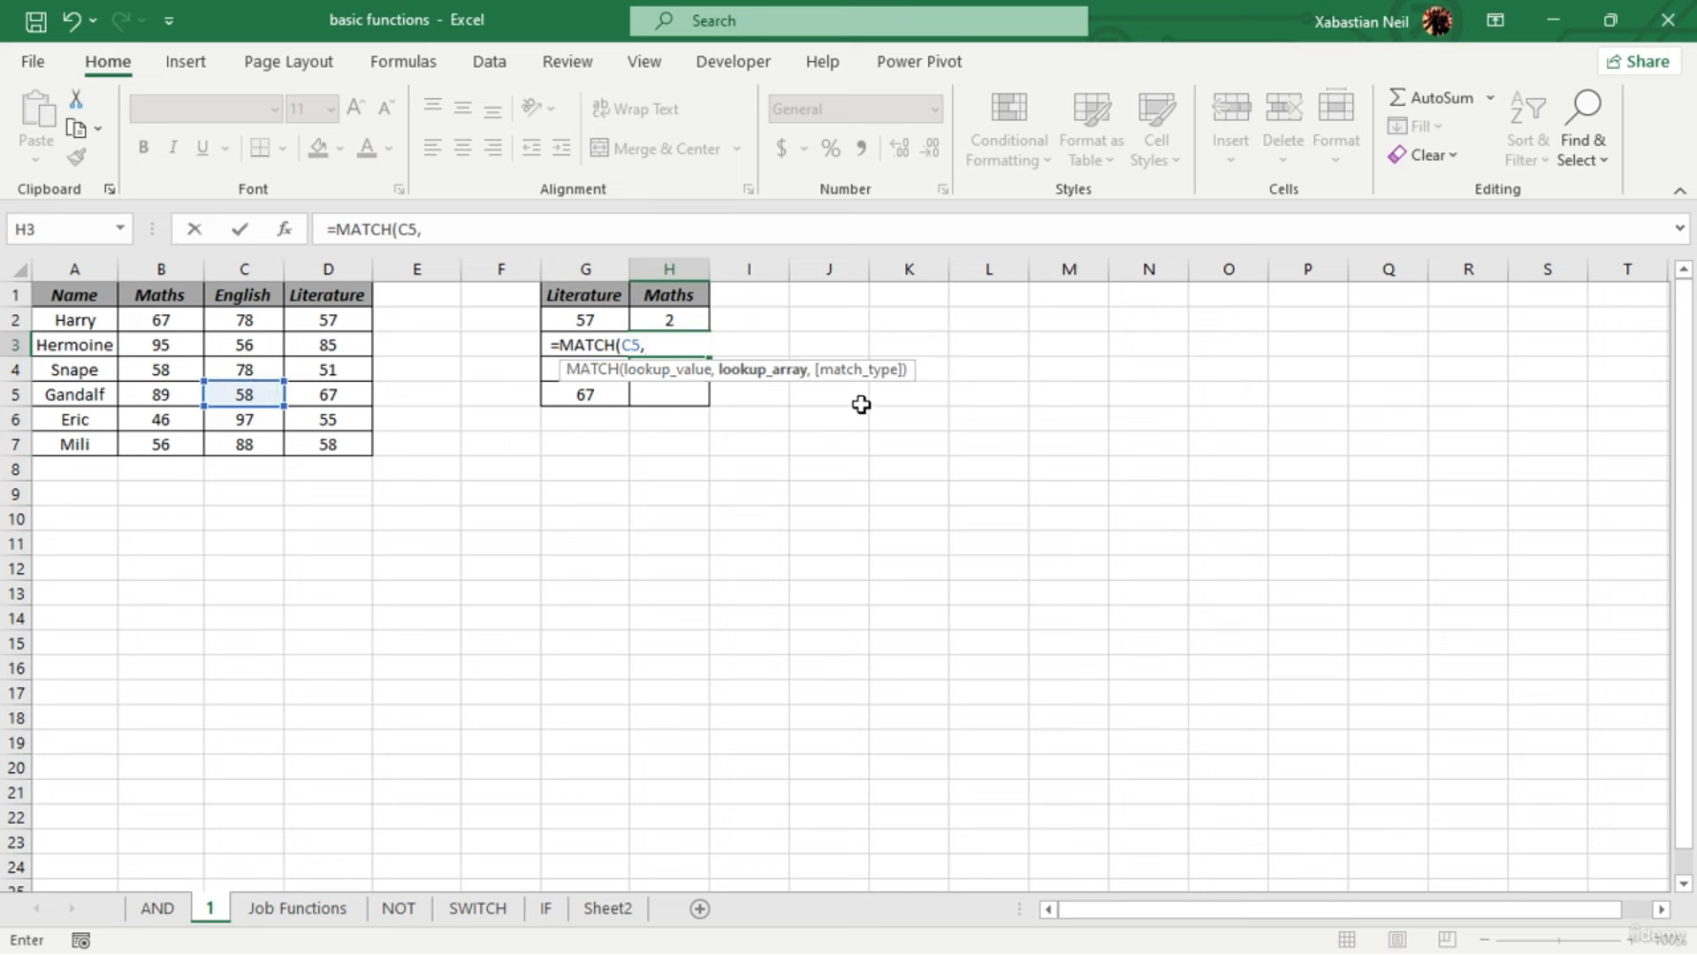
drag(263, 297, 261, 447)
text(,)
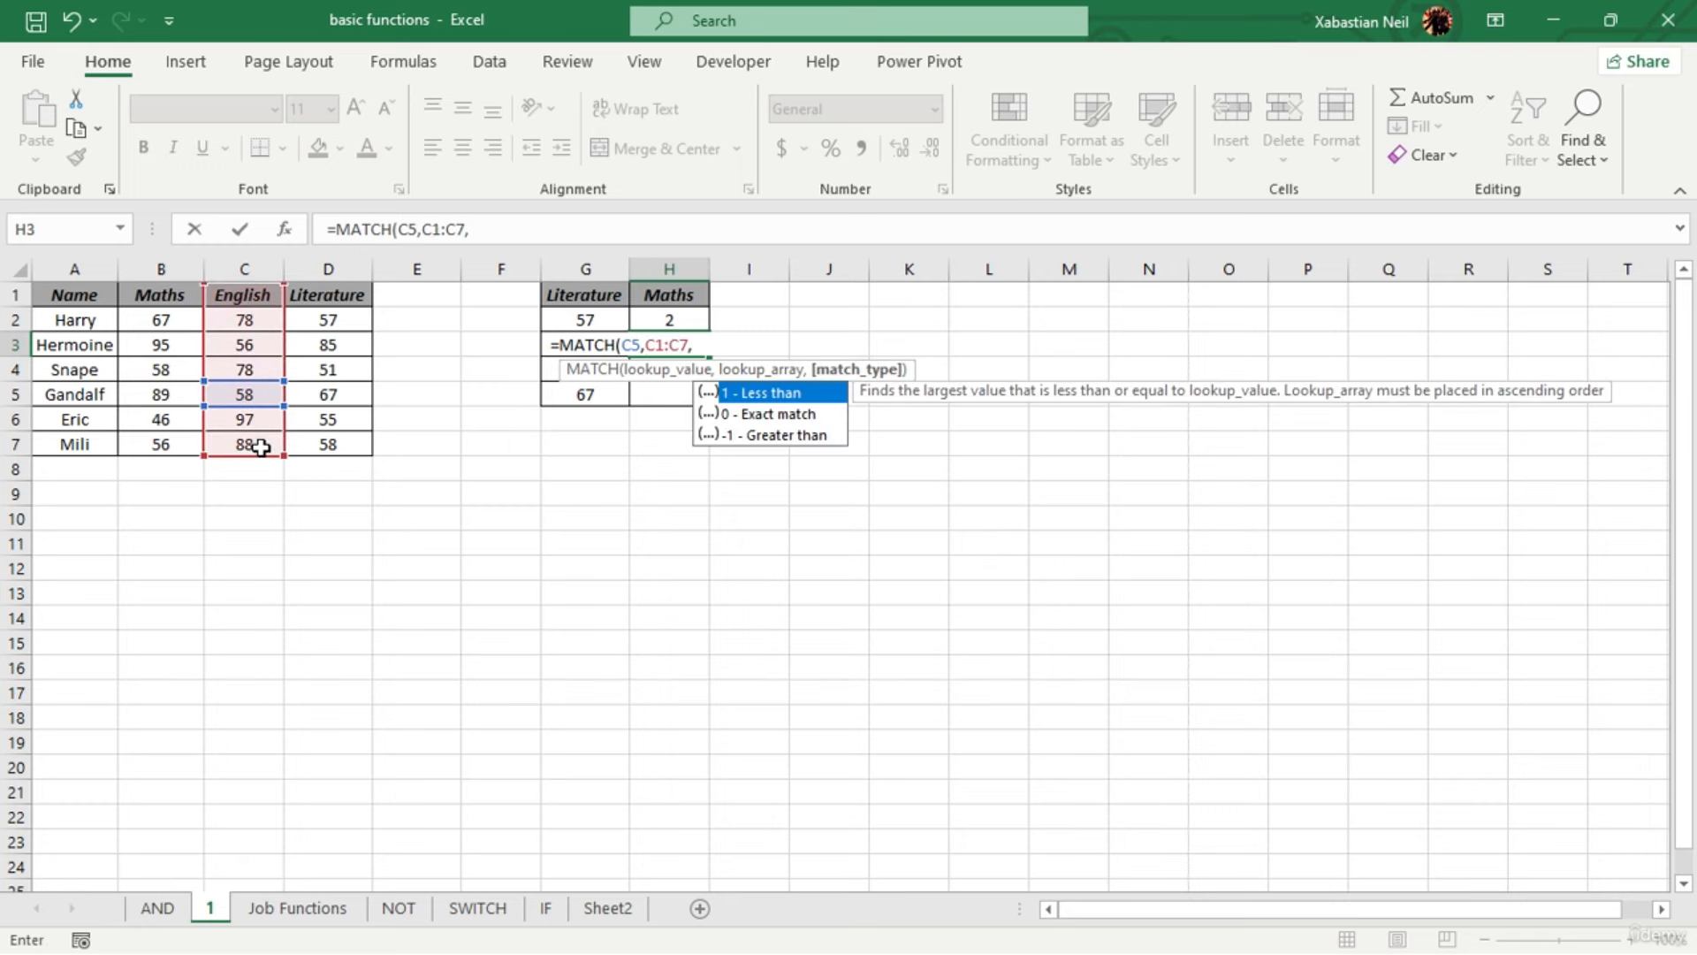
text(0))
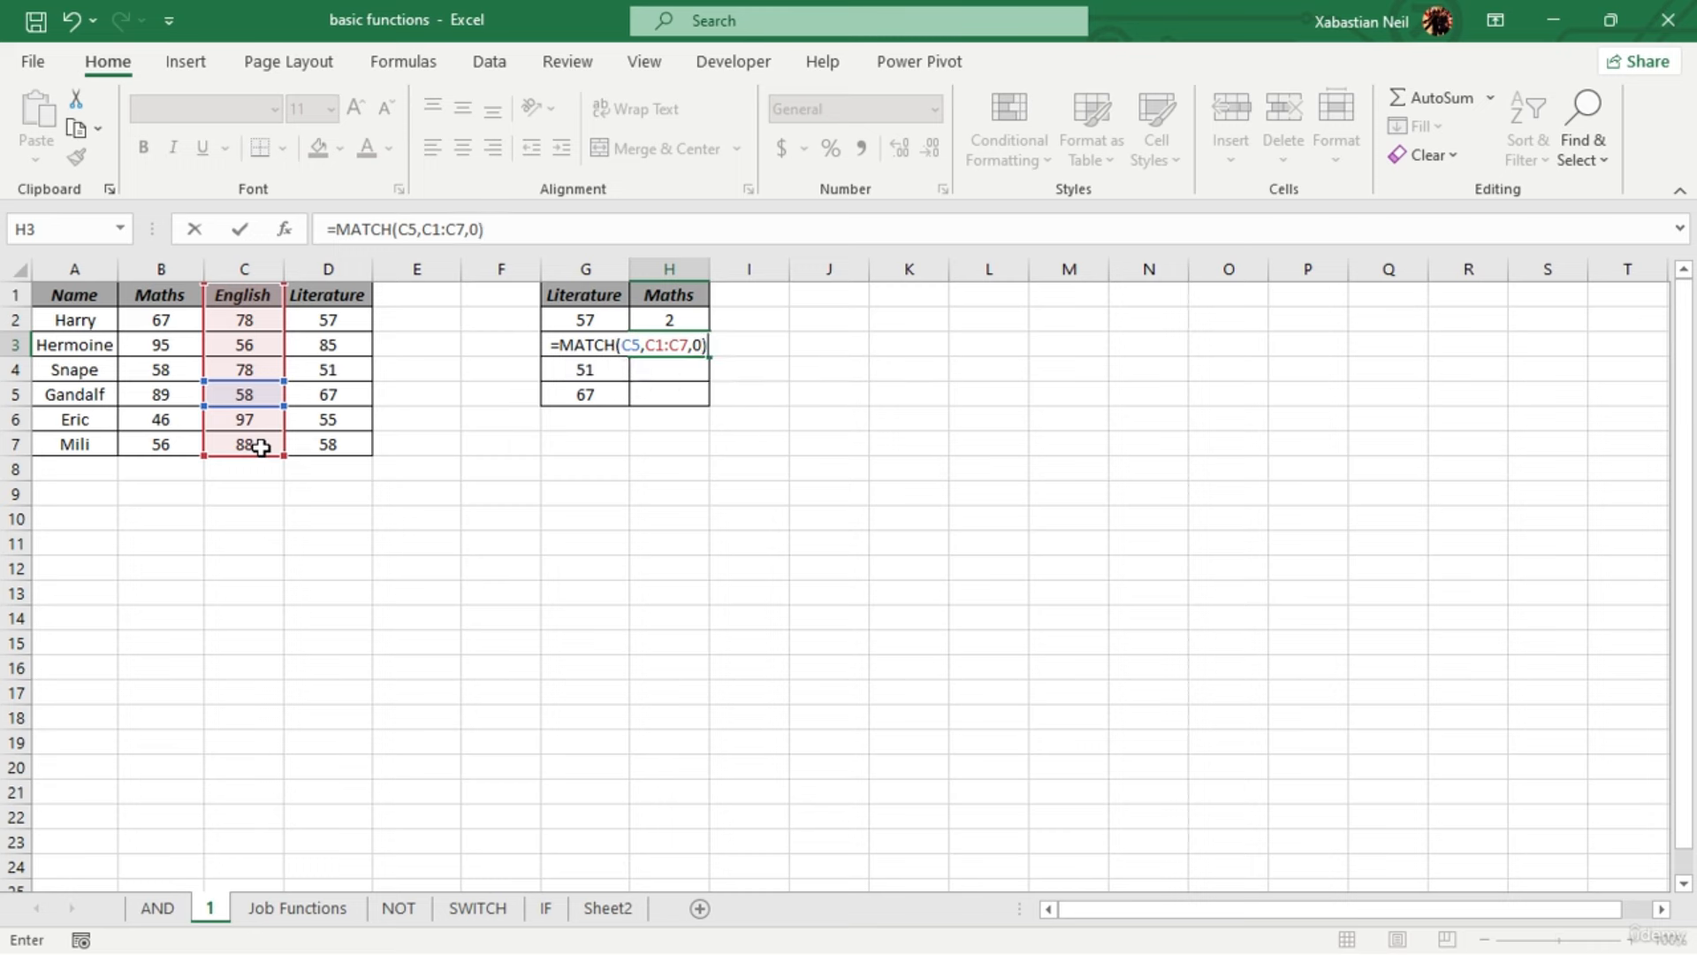
key(Return)
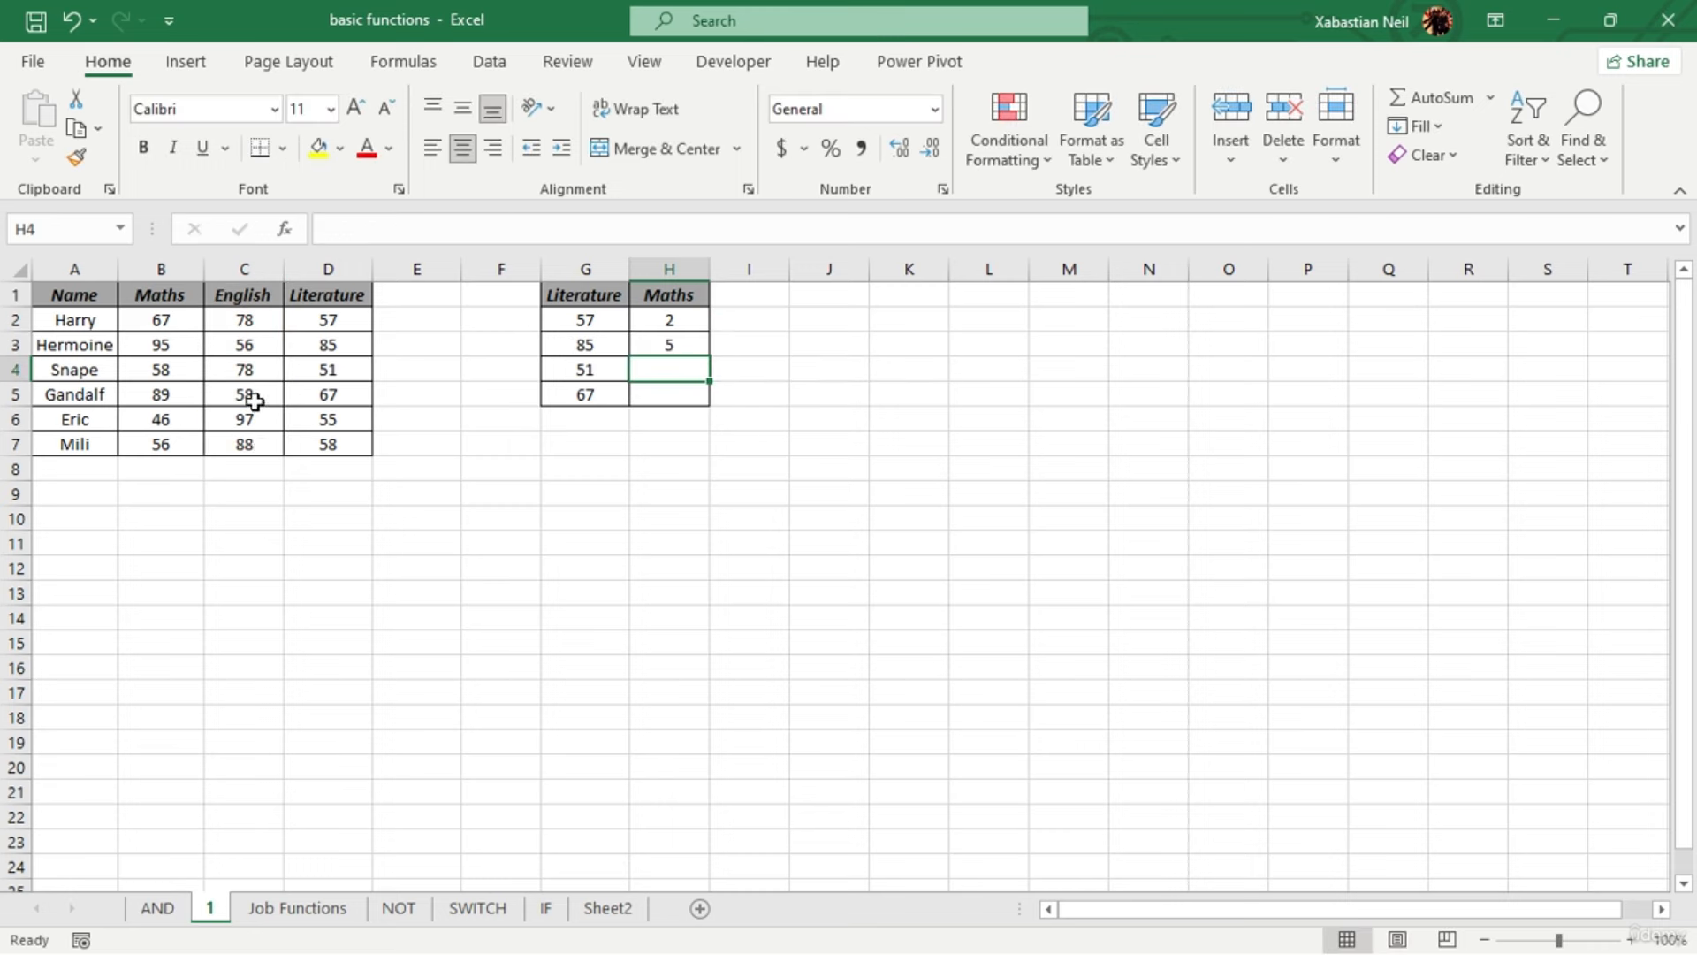
Clear the MATCH formulas from H3 and H2 in the Maths lookup column
double_click(704, 344)
click(786, 338)
click(677, 346)
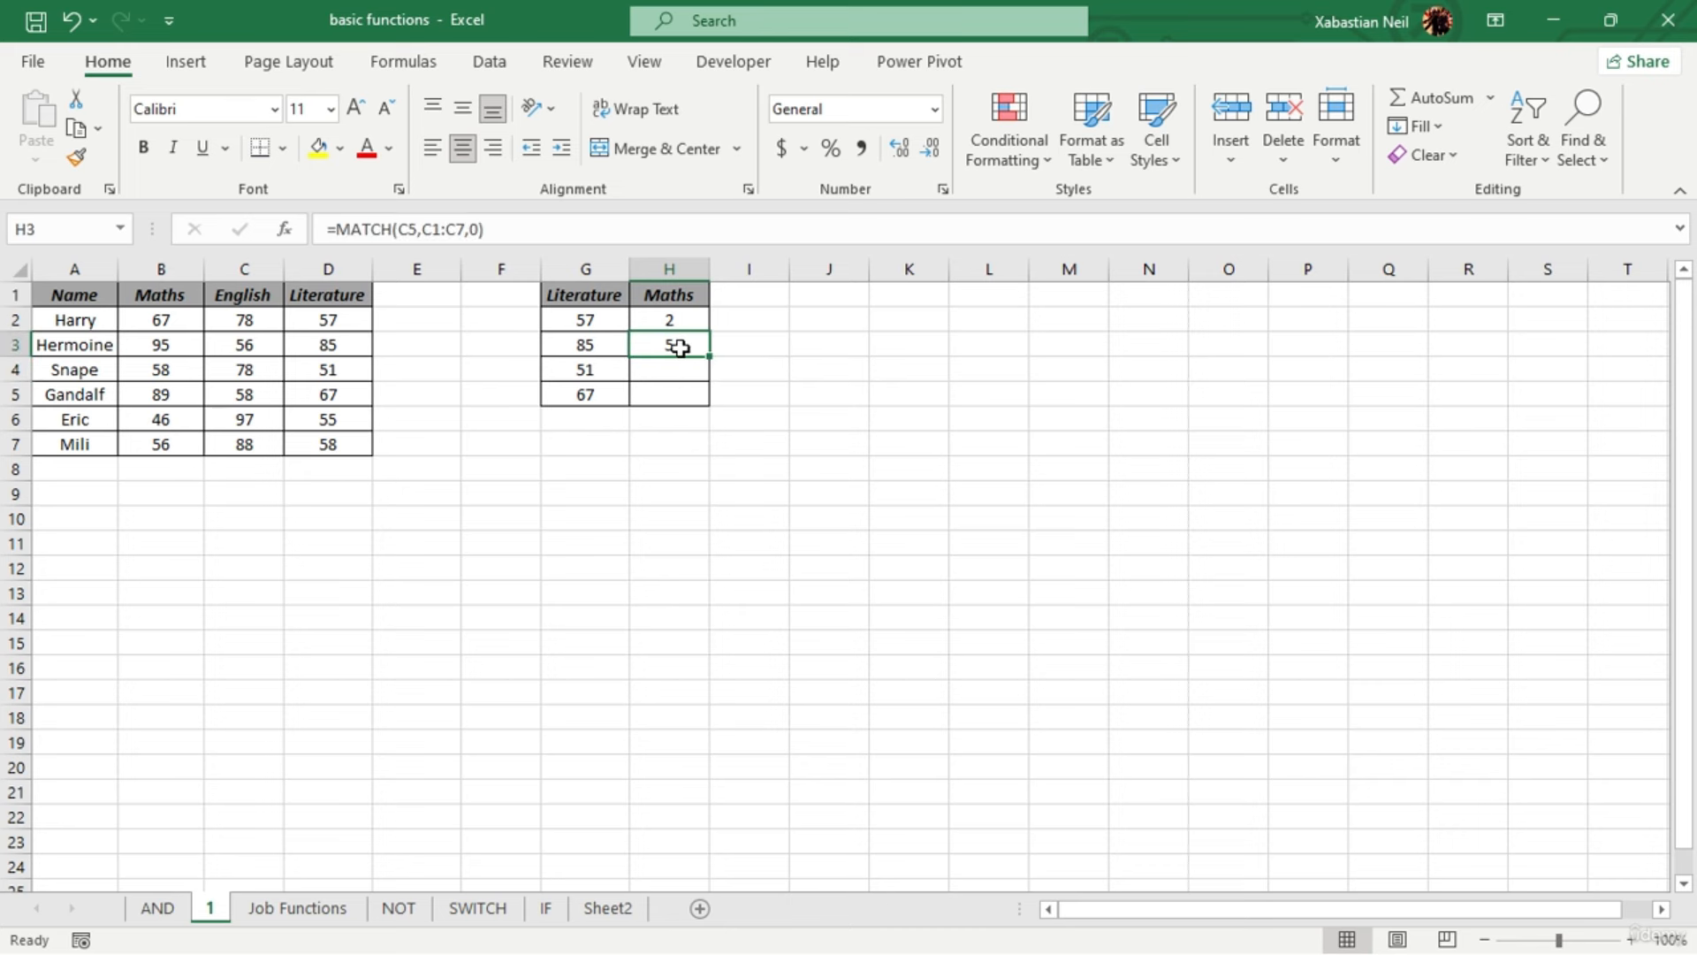
key(Delete)
click(685, 320)
key(Delete)
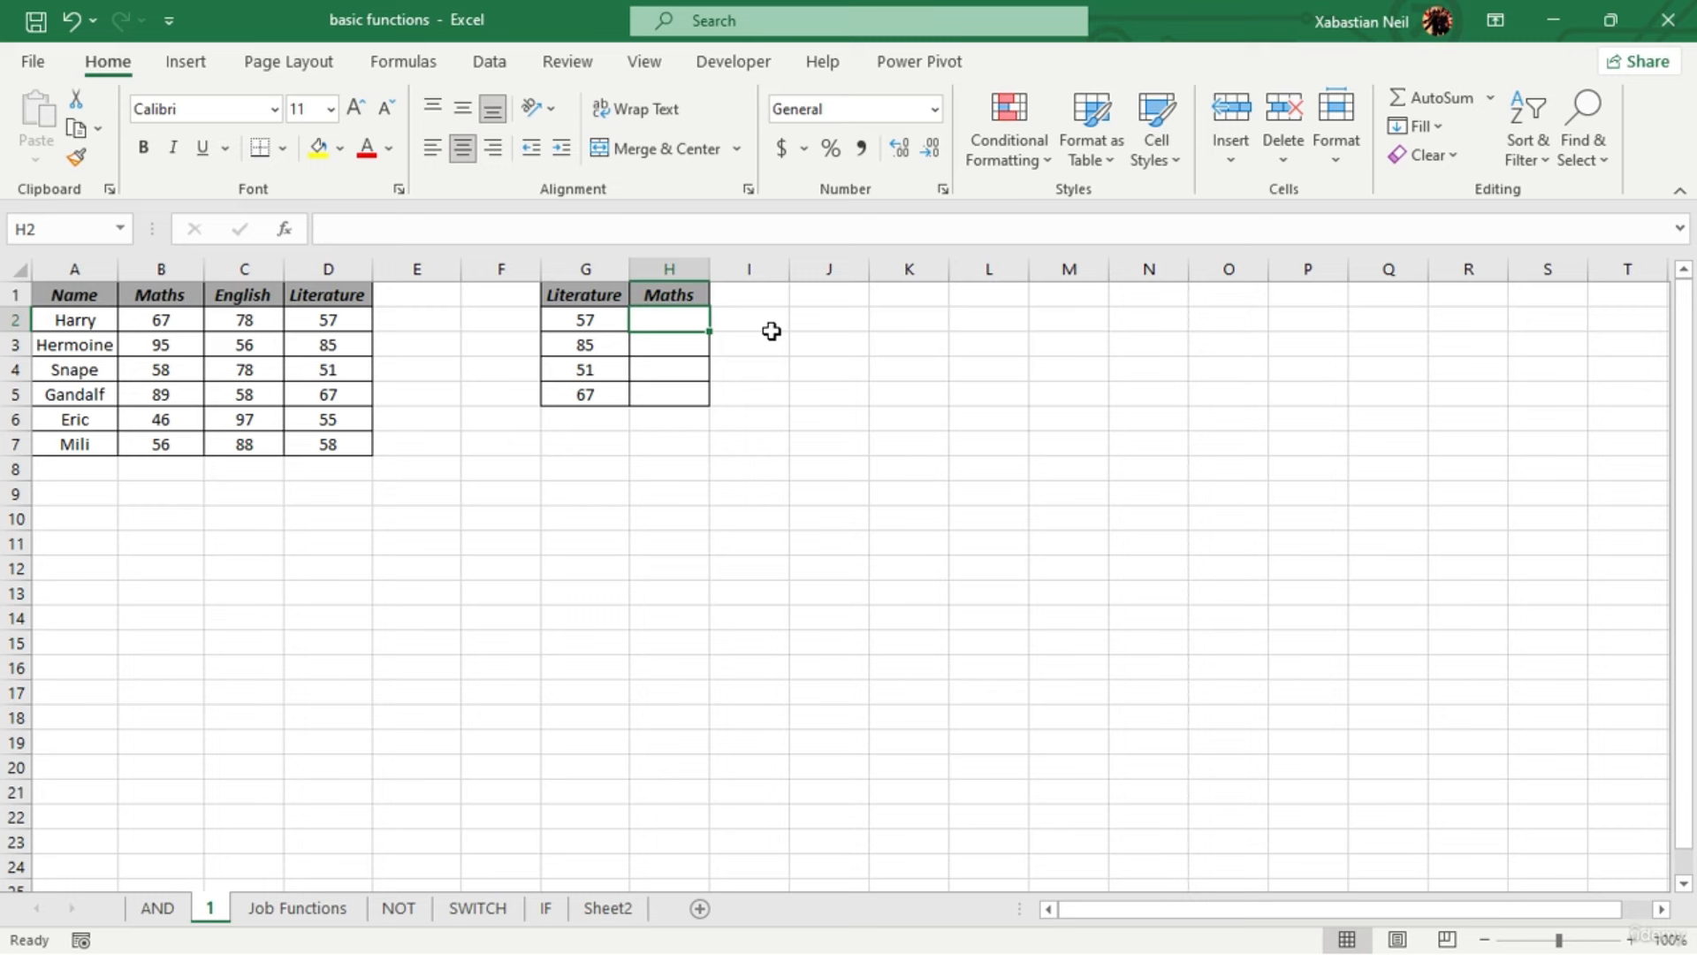
Enter the formula =OFFSET(A1,2,2) in cell J2
double_click(842, 321)
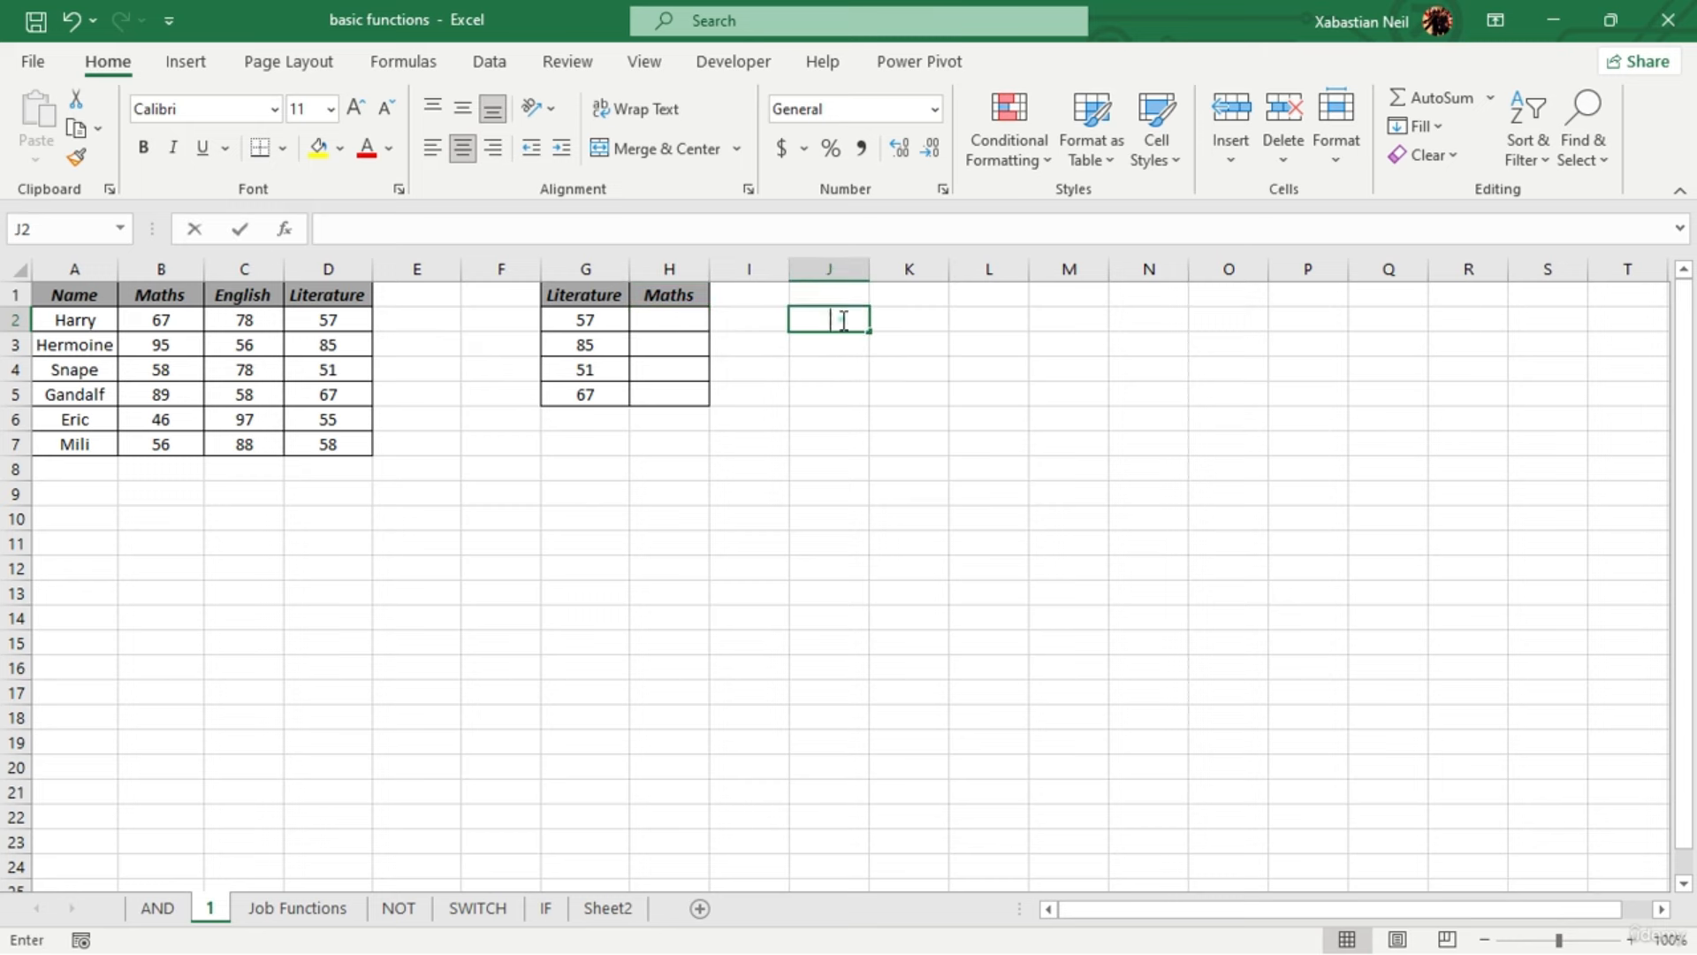
text(=)
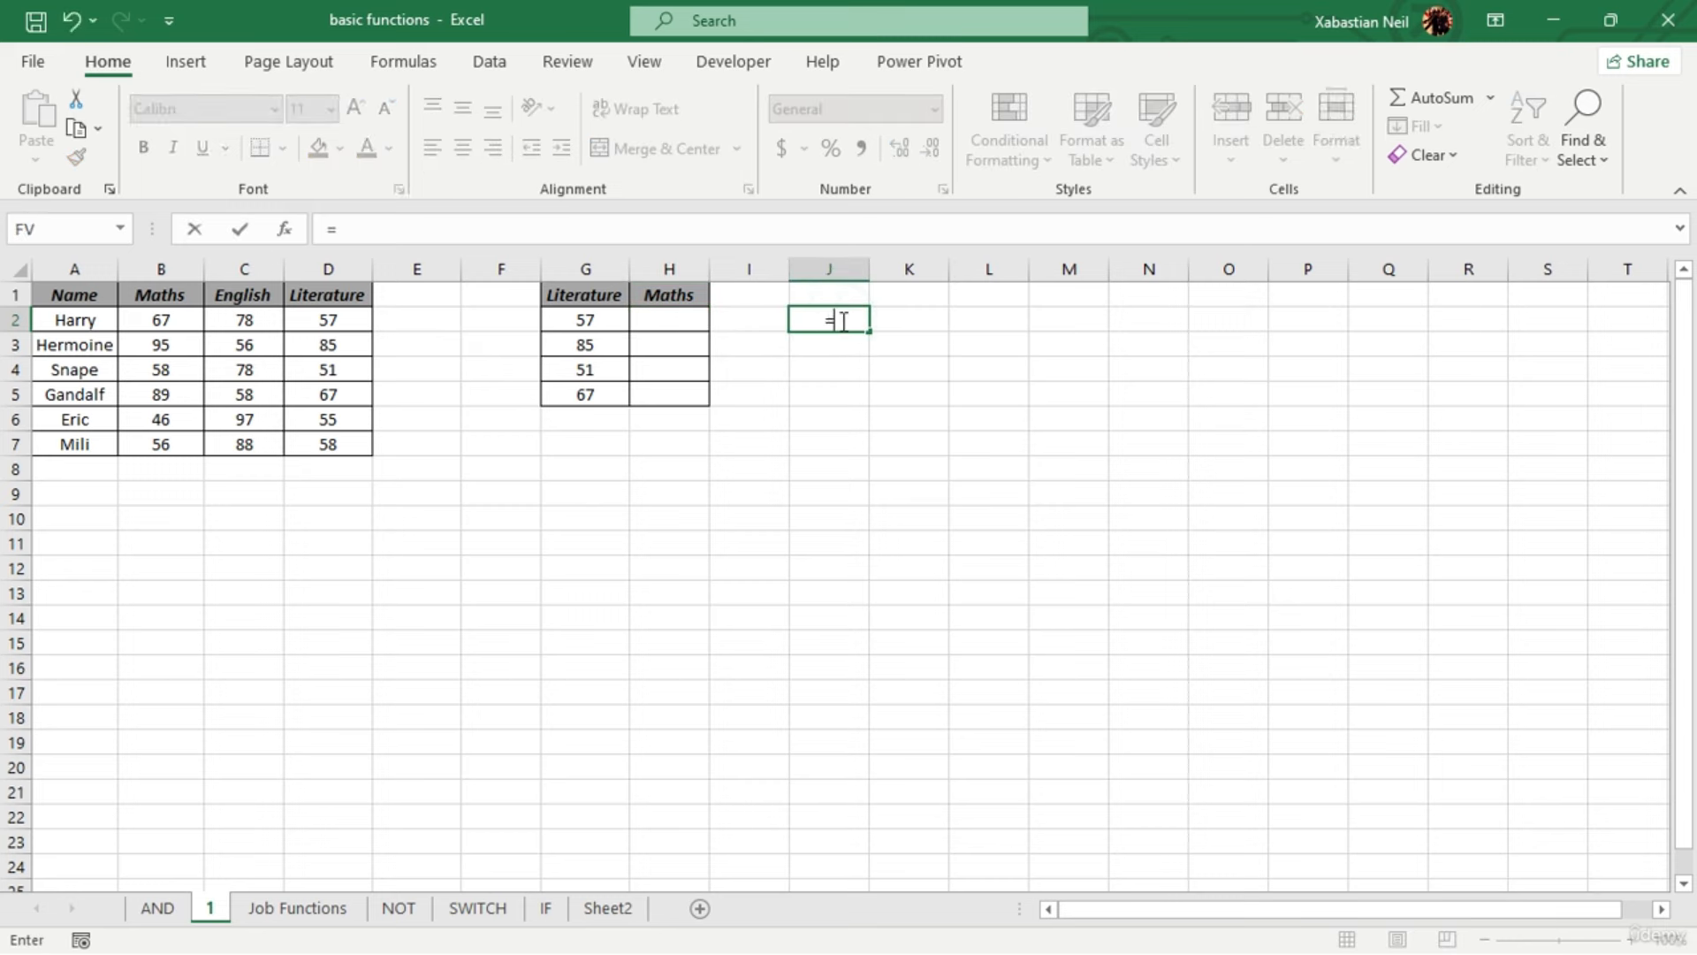
text(offset)
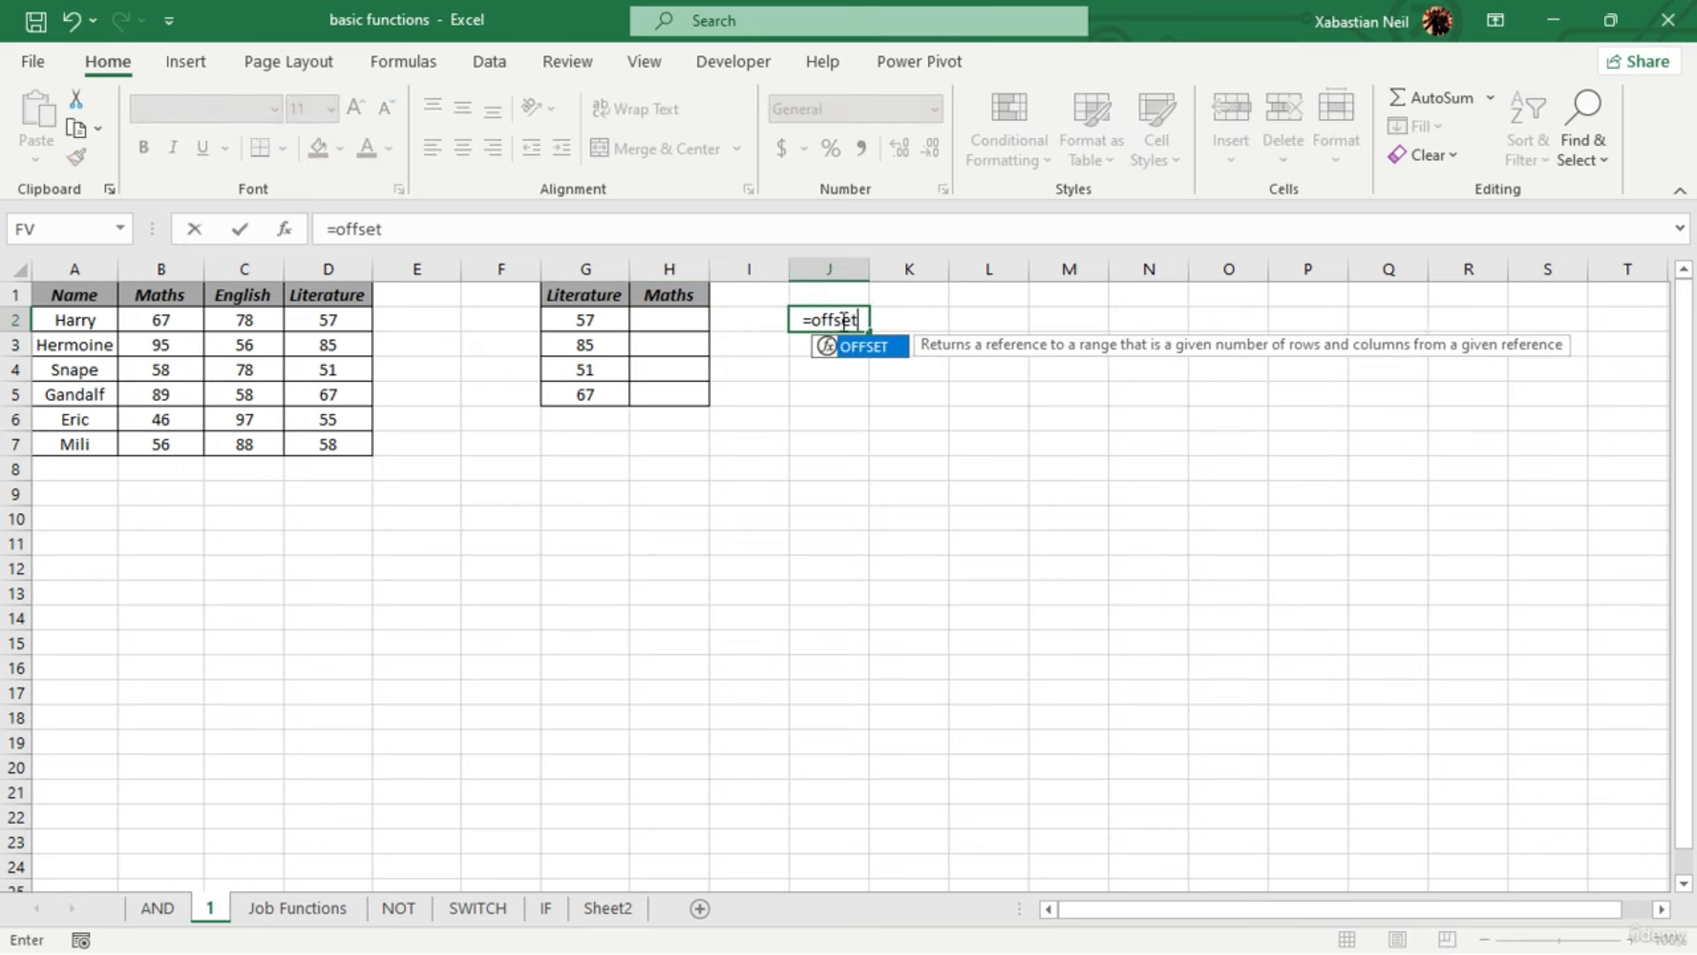
key(Tab)
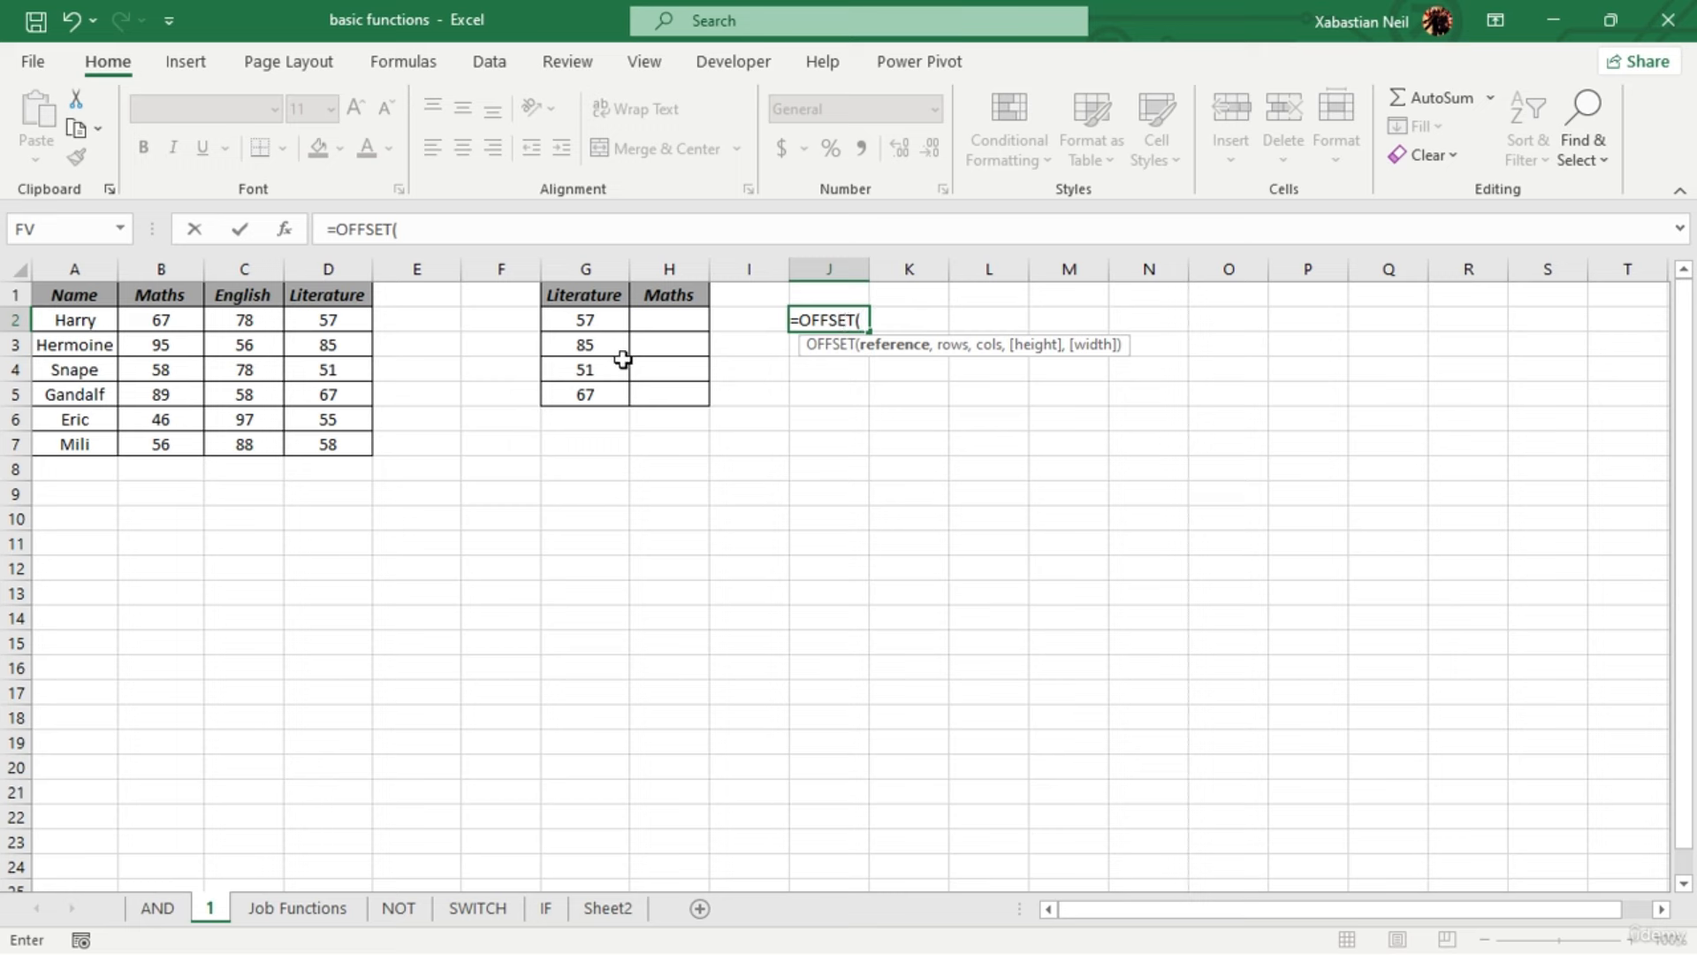
click(78, 295)
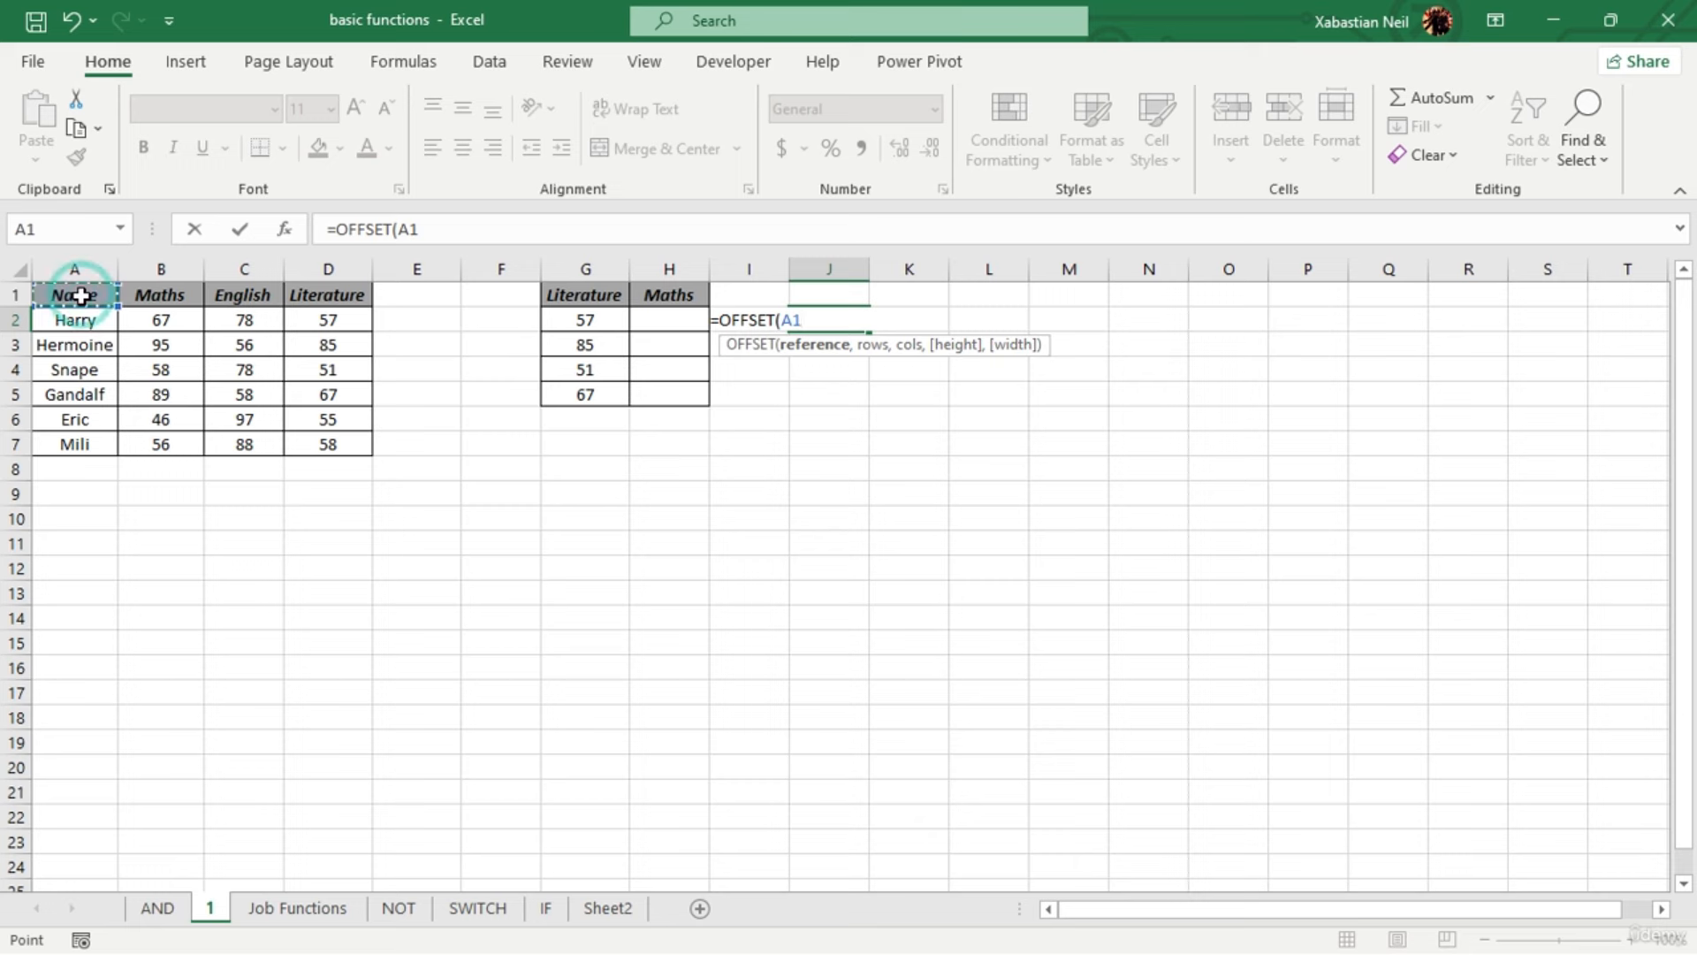
text(,)
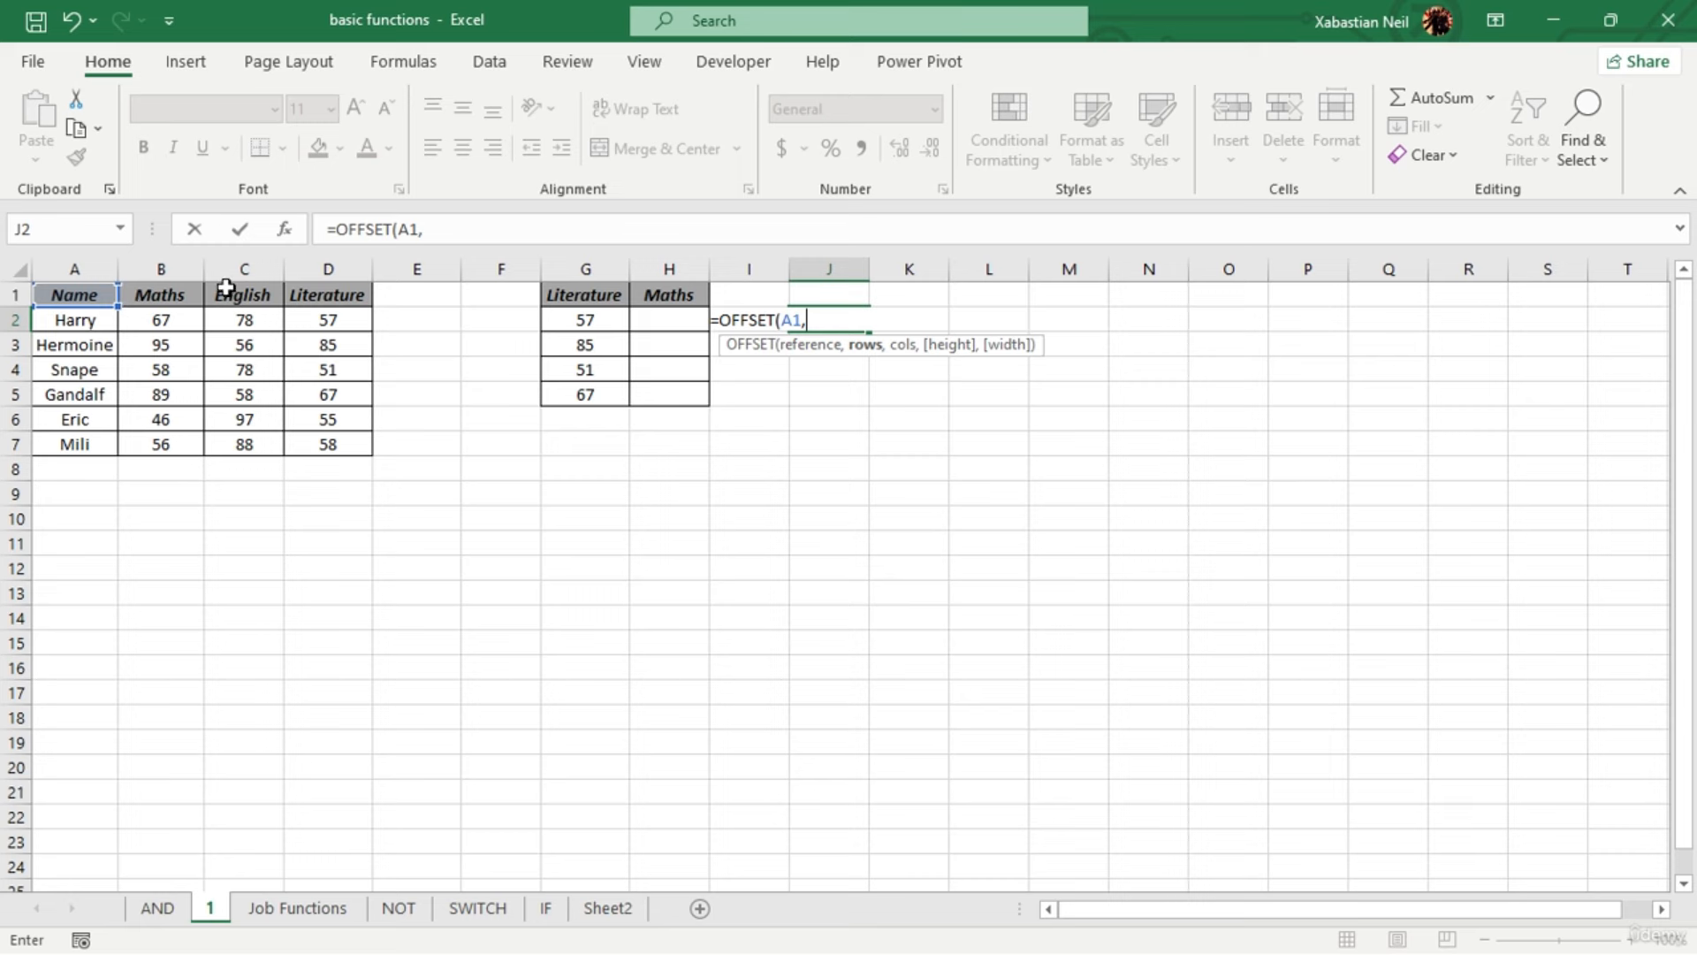
text(2,2)
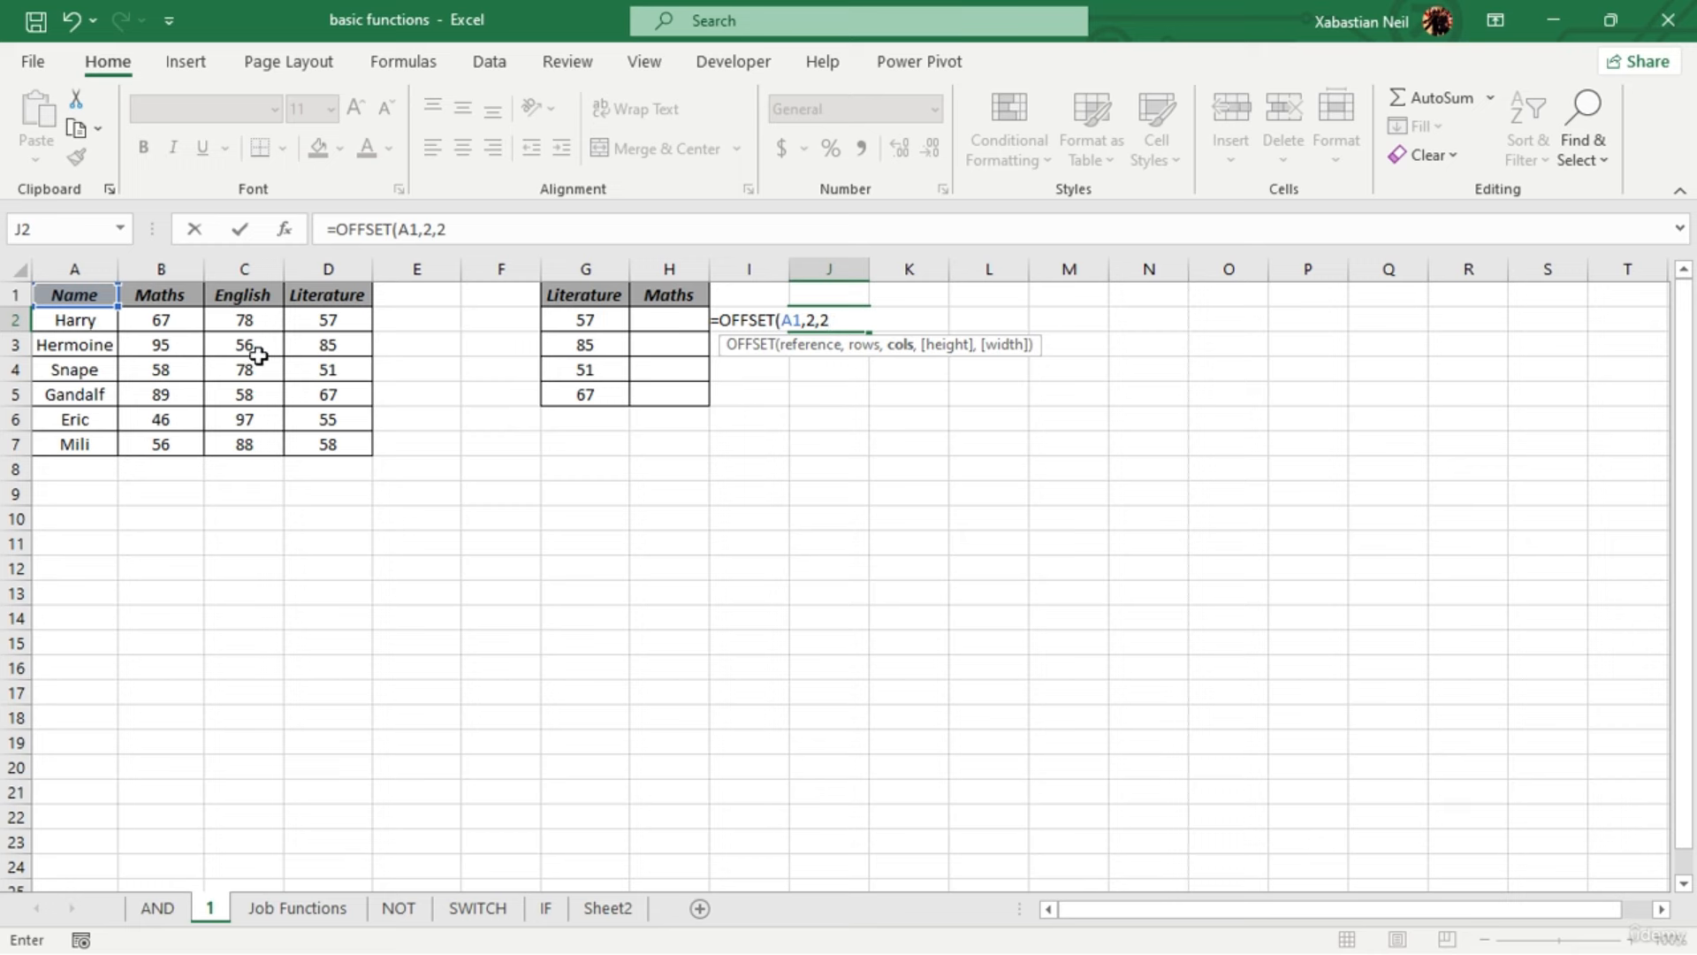
text())
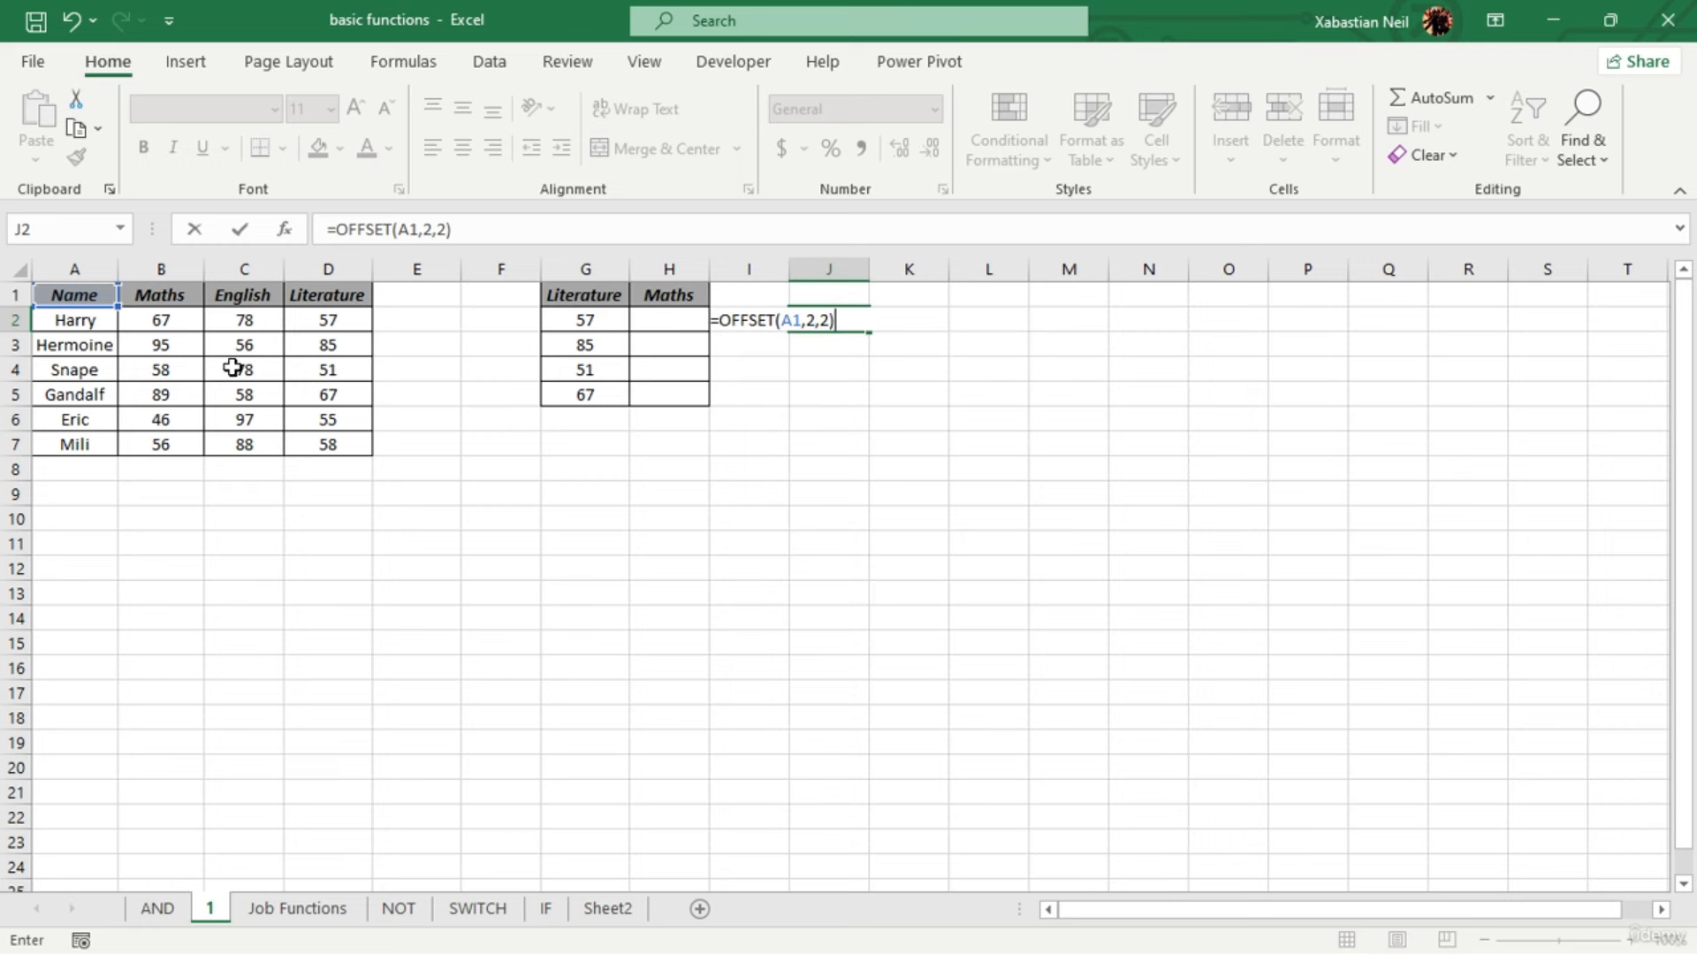
key(Return)
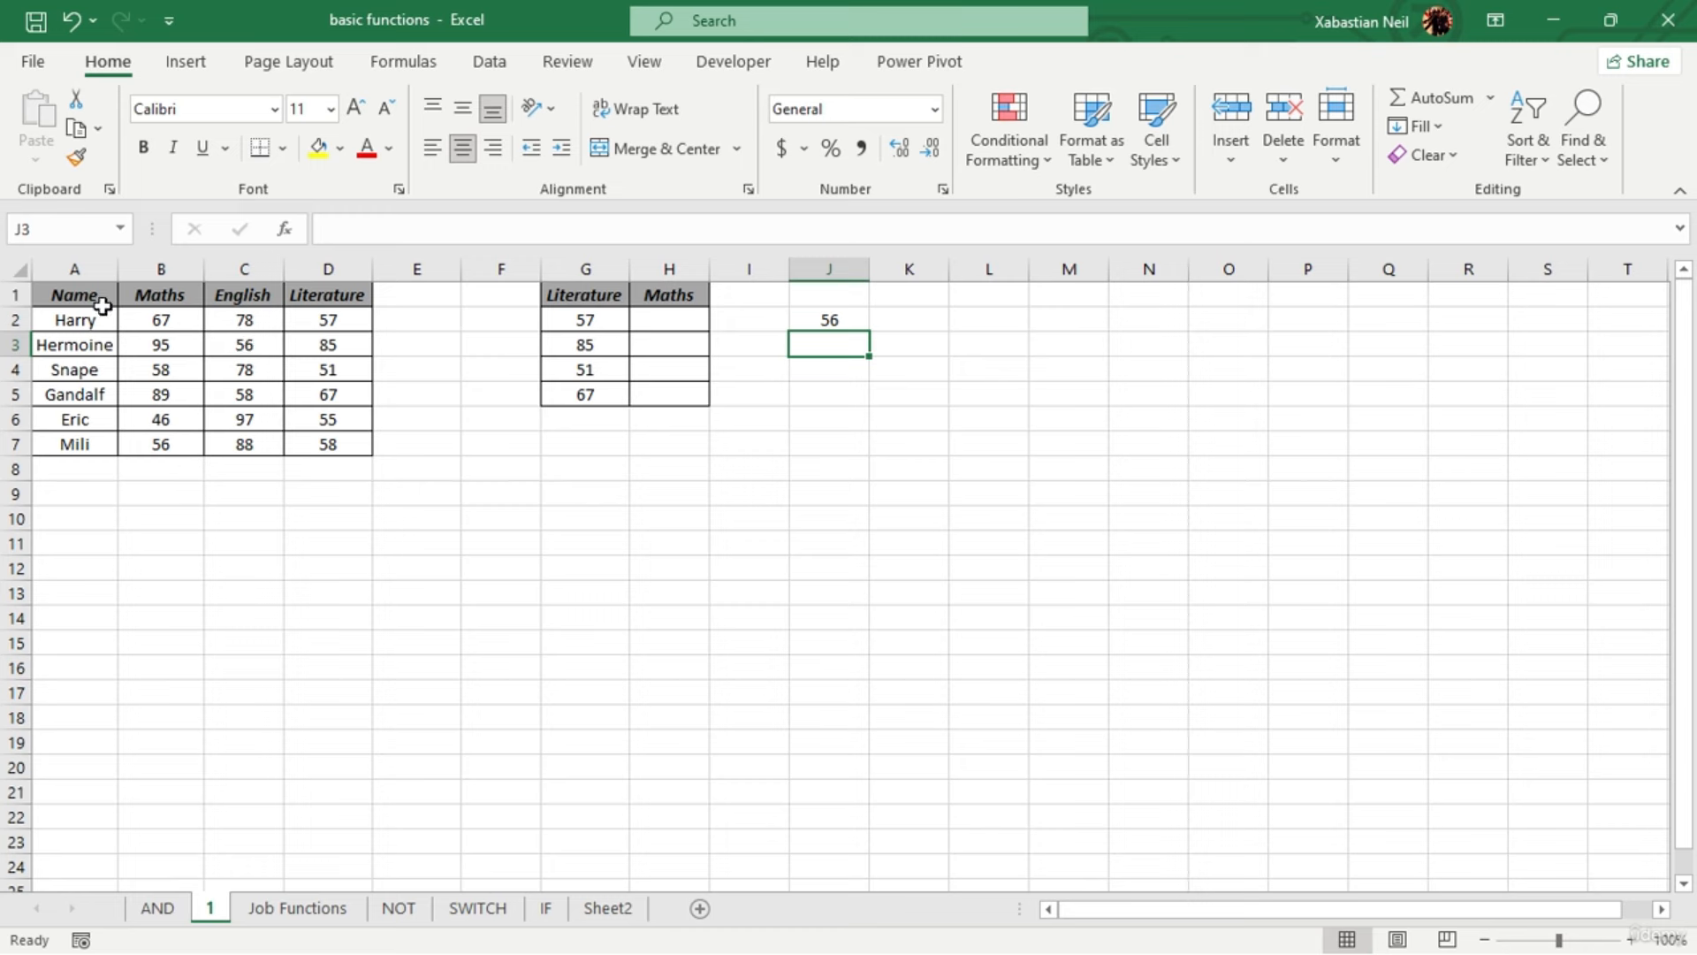
Trace the formula's column and row offsets from A1 through the Maths and English columns of the marks table
click(164, 297)
click(247, 295)
click(252, 325)
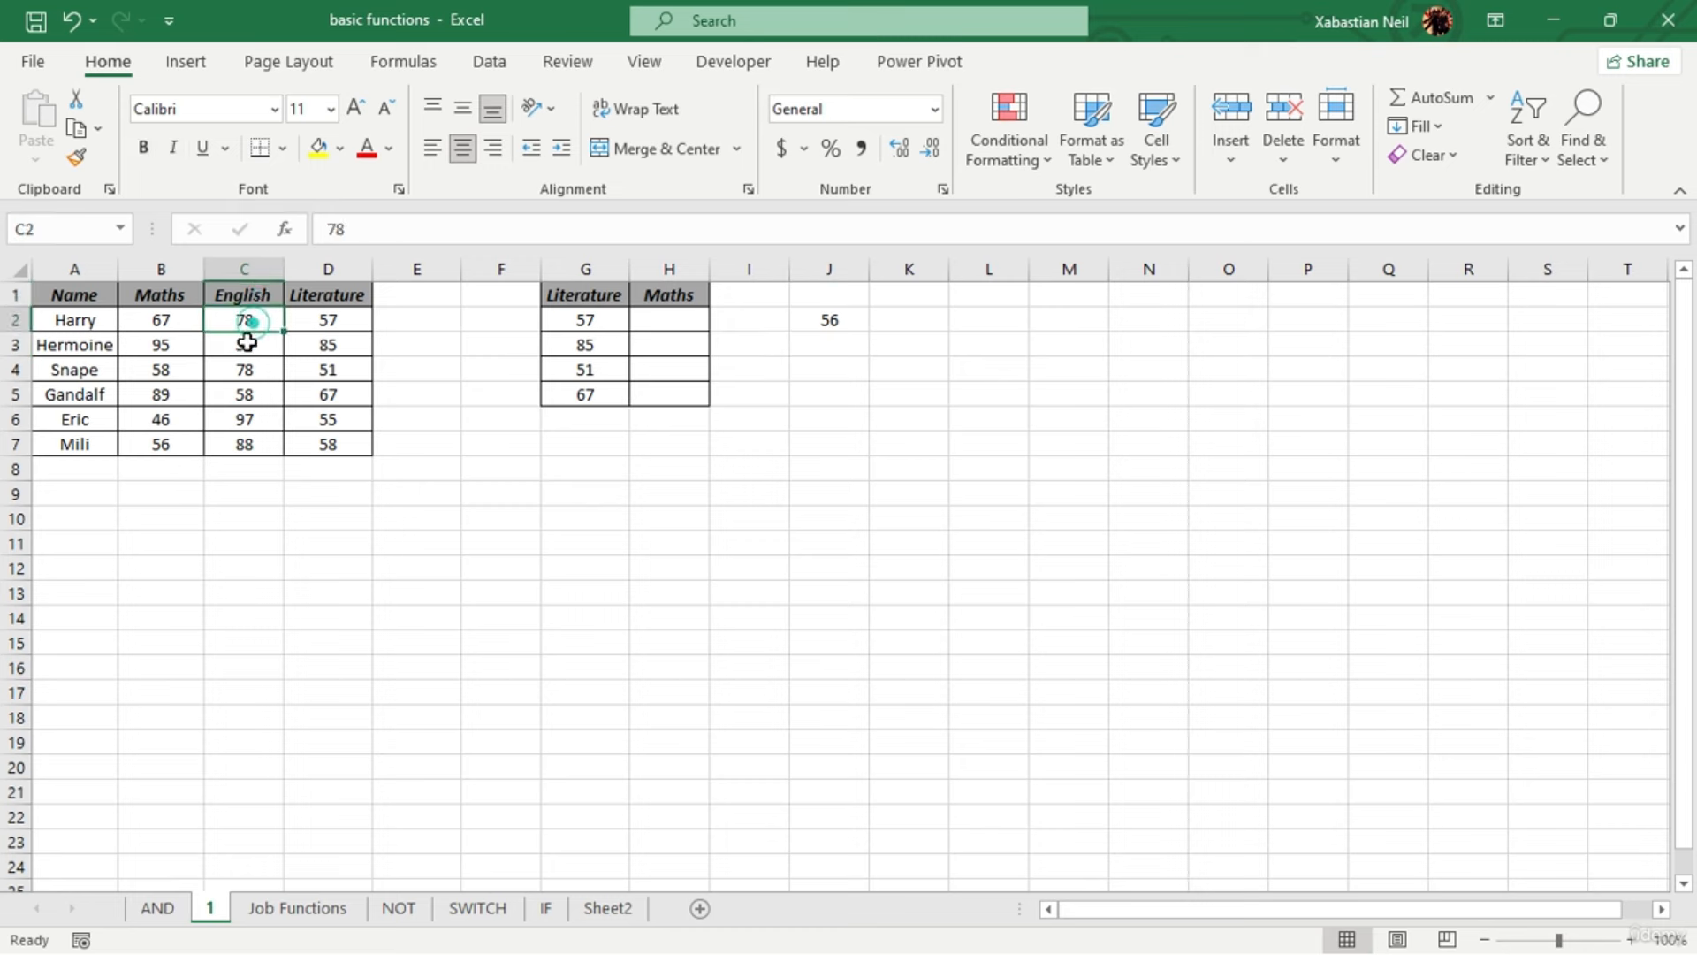
click(246, 295)
click(252, 319)
click(347, 368)
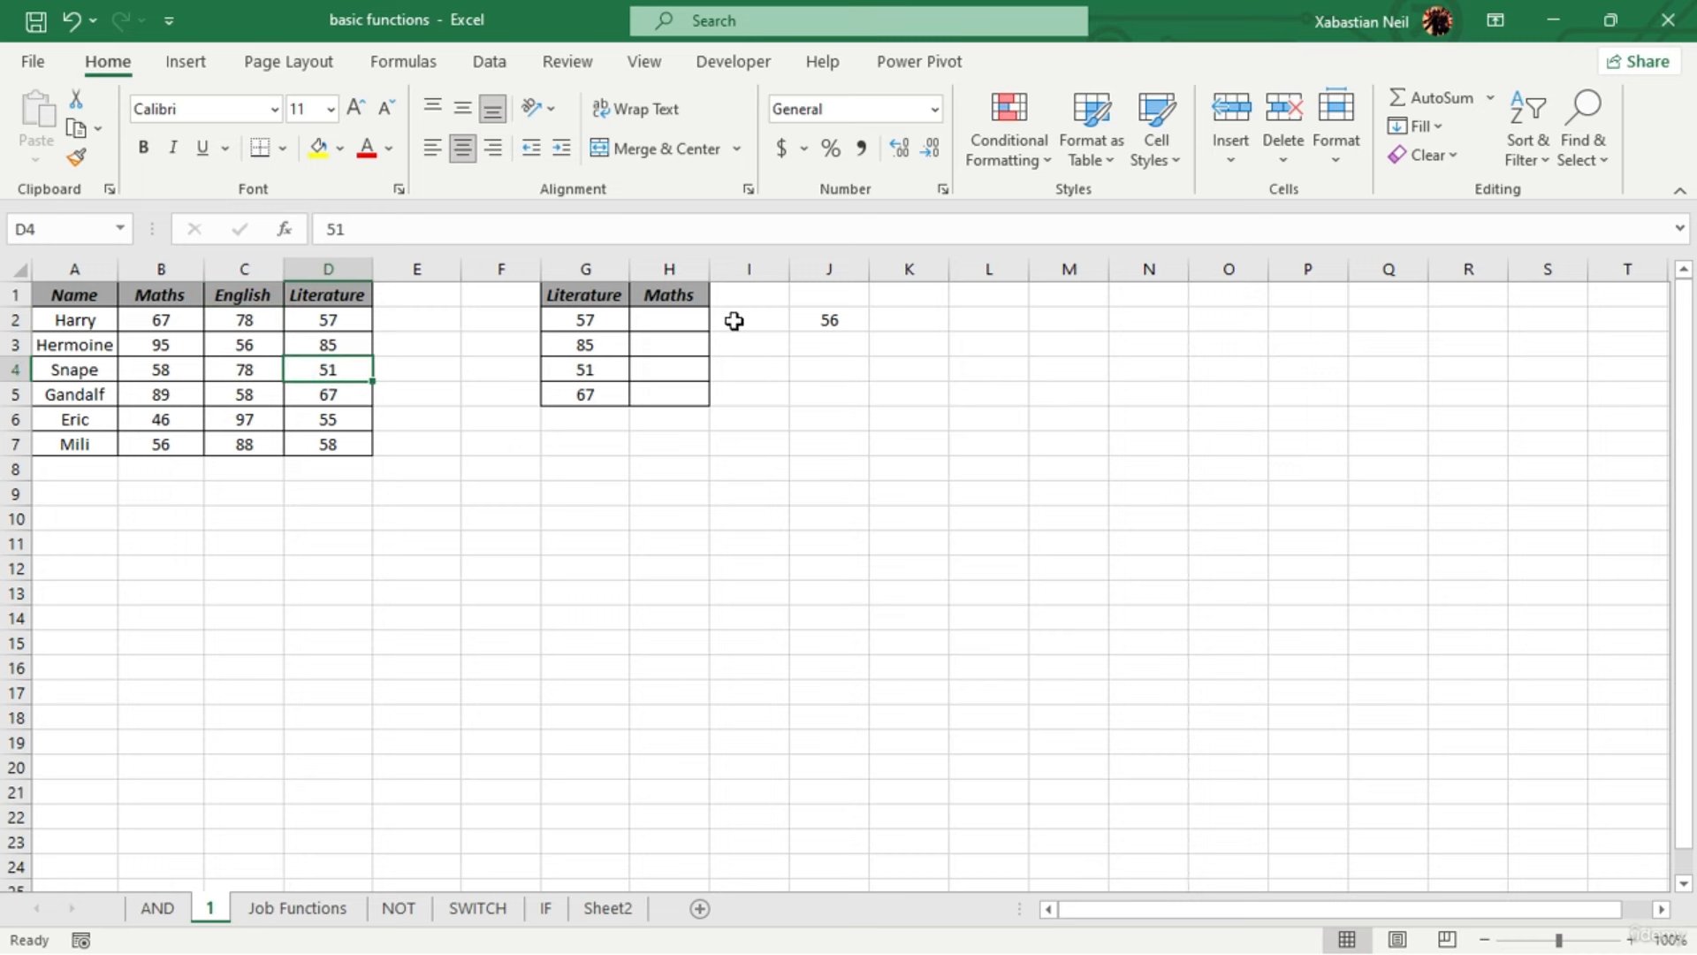
Change the rows argument of the OFFSET formula in J2 to 3
double_click(857, 320)
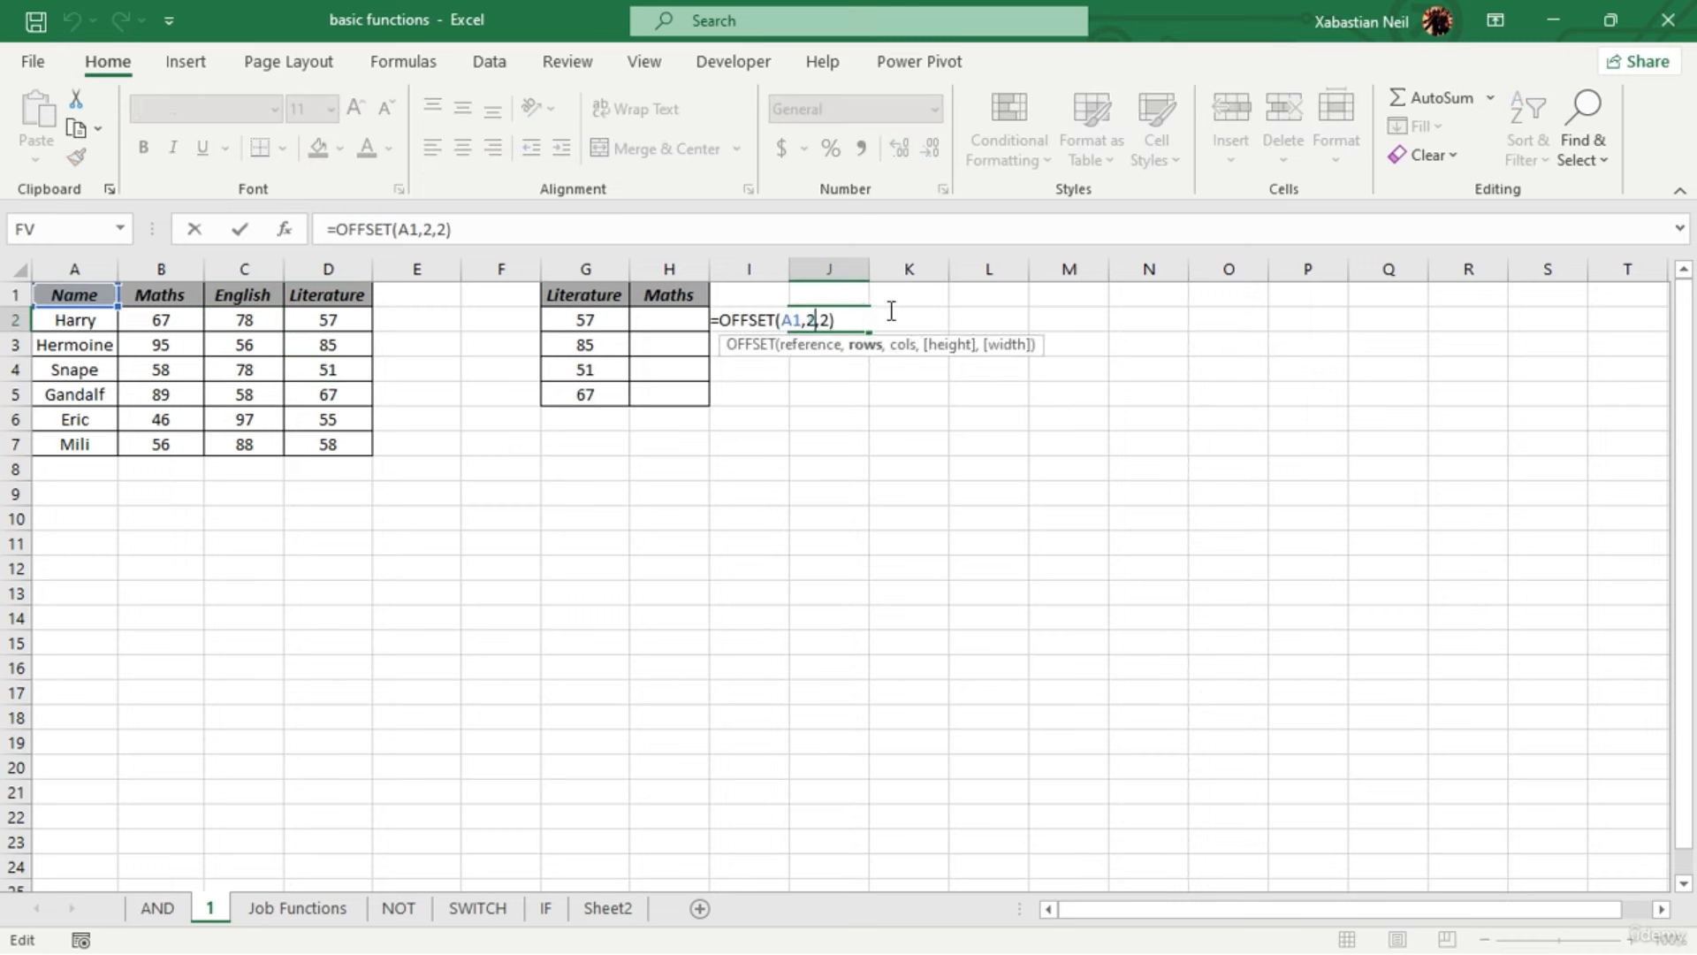
click(809, 320)
key(BackSpace)
text(1)
key(Return)
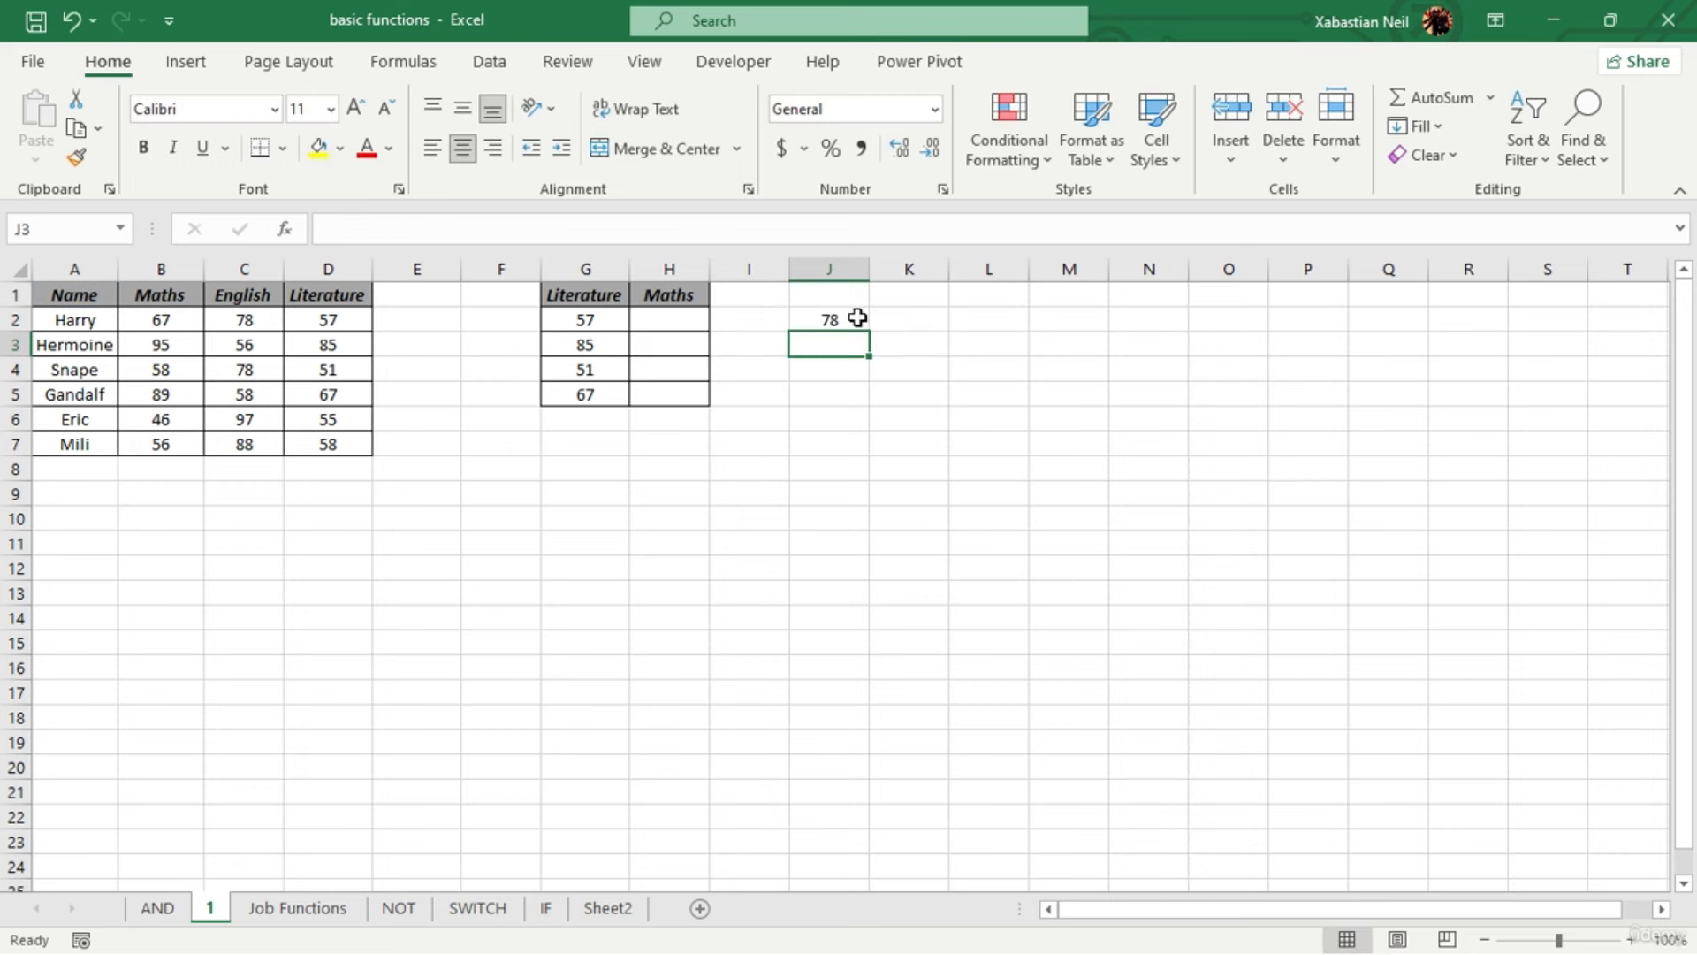
Trace the path from A1 three rows down and two columns across to Snape's English mark
click(75, 303)
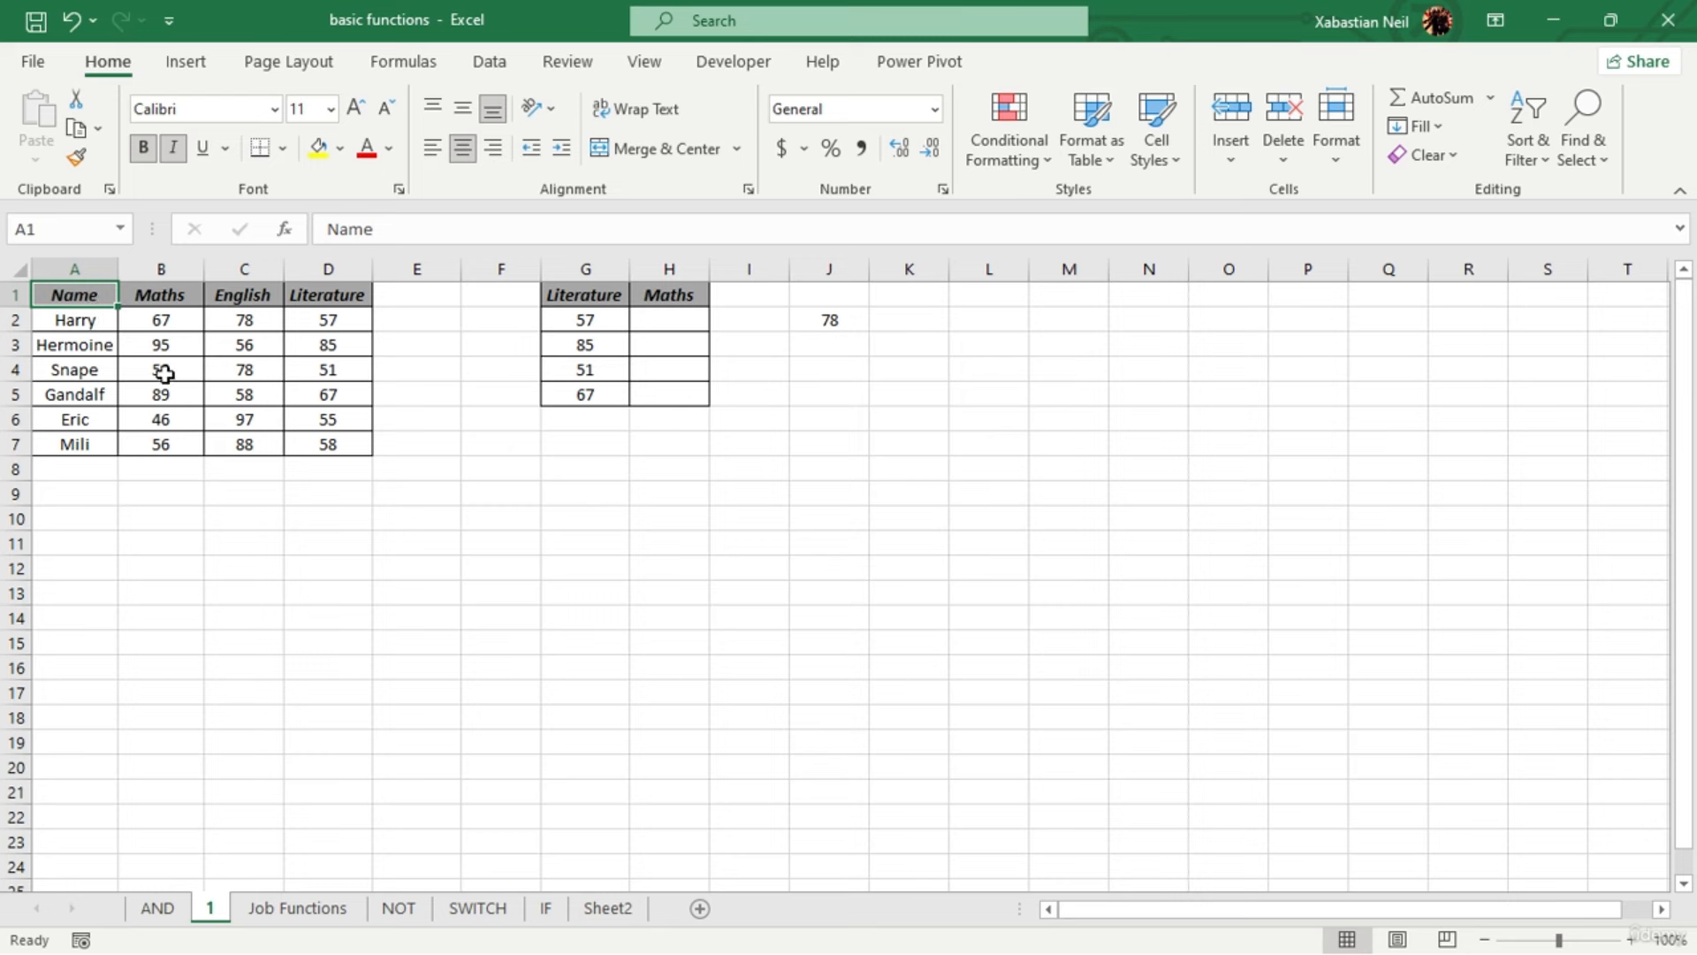
click(81, 370)
click(159, 369)
click(231, 370)
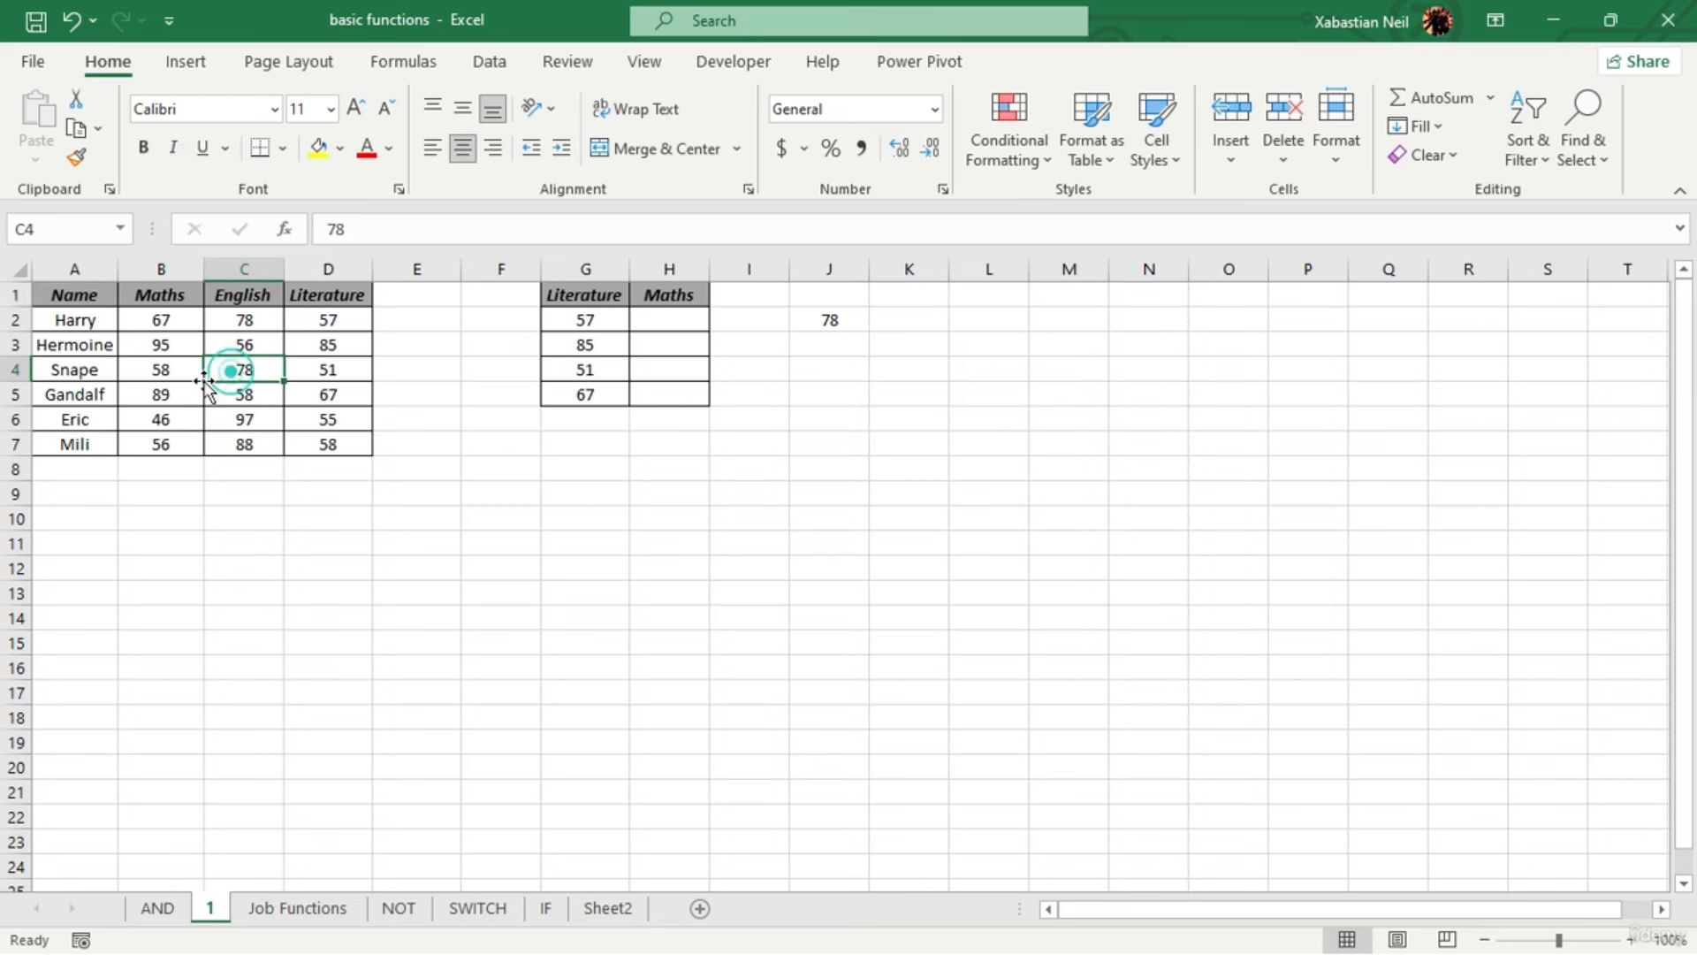
click(70, 321)
click(82, 346)
click(177, 370)
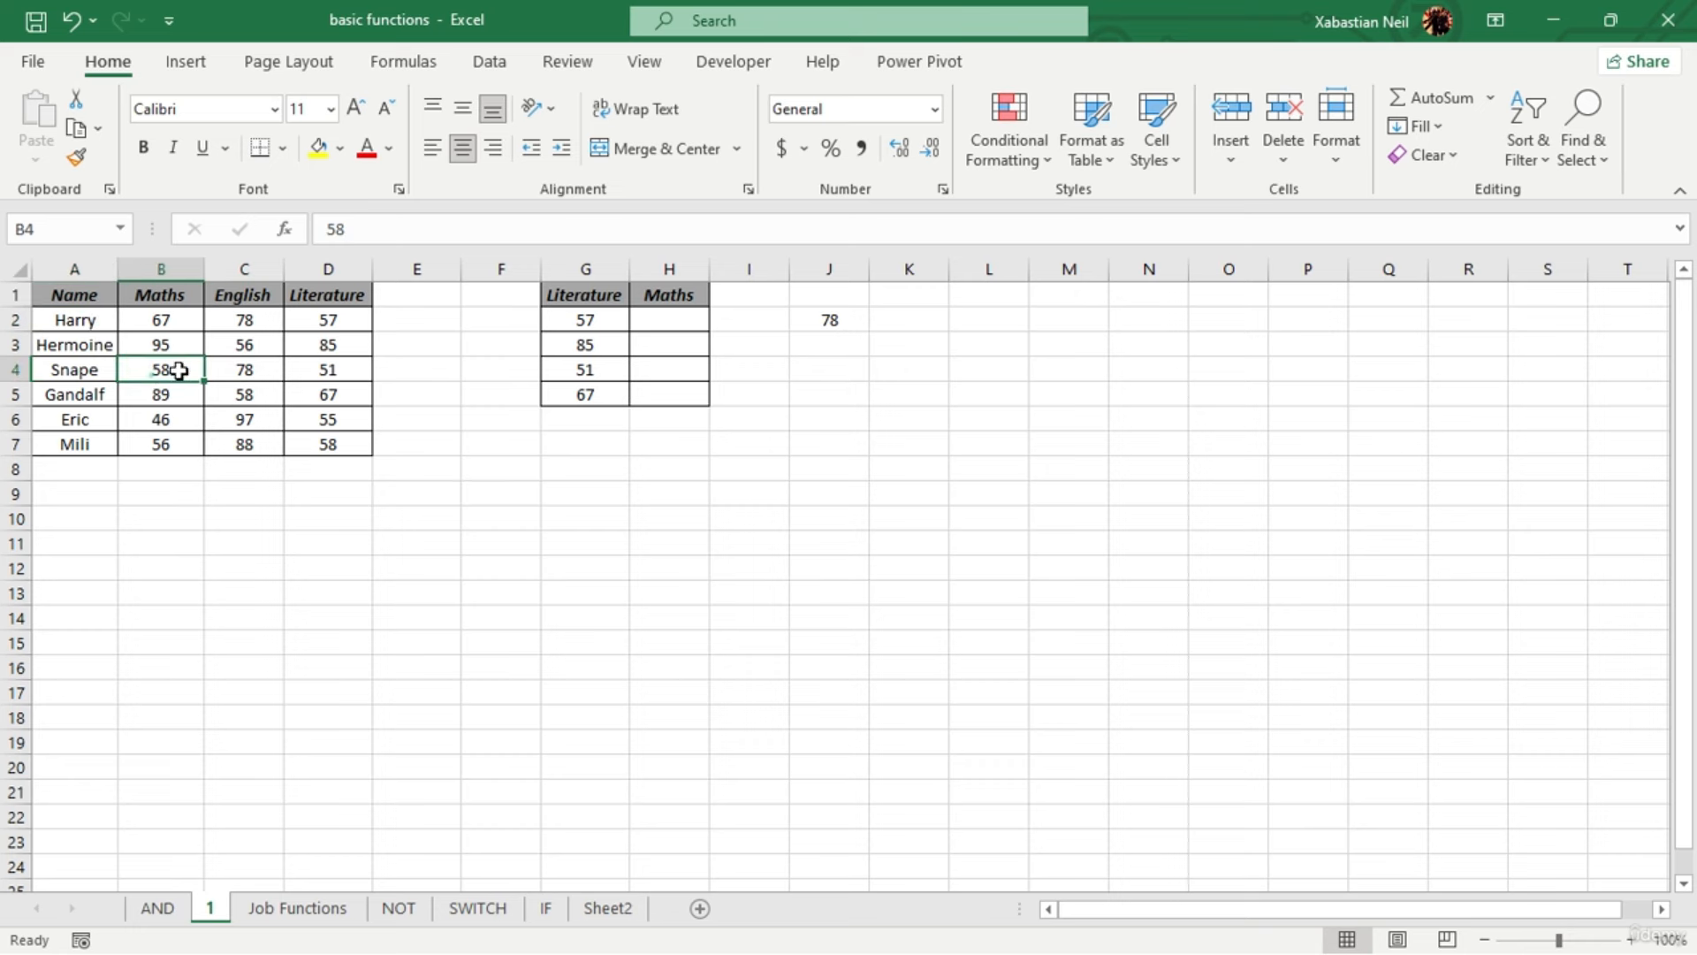
click(248, 369)
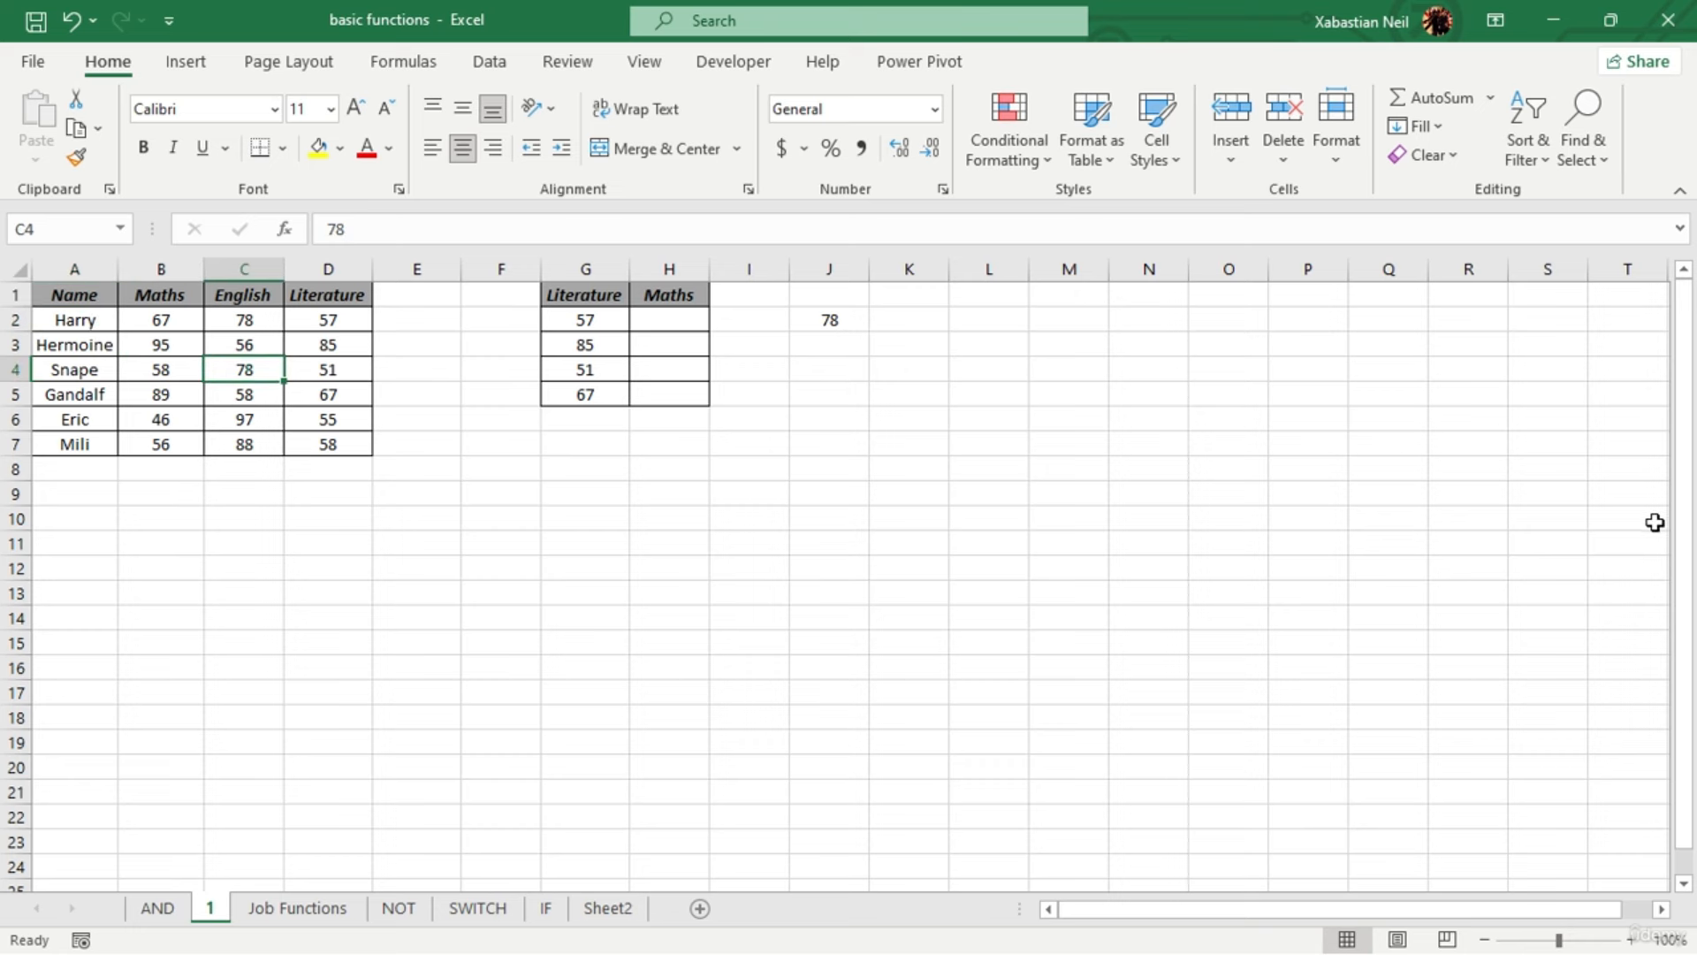
Delete the OFFSET formula from cell J2, leaving the cell empty
click(830, 320)
double_click(829, 320)
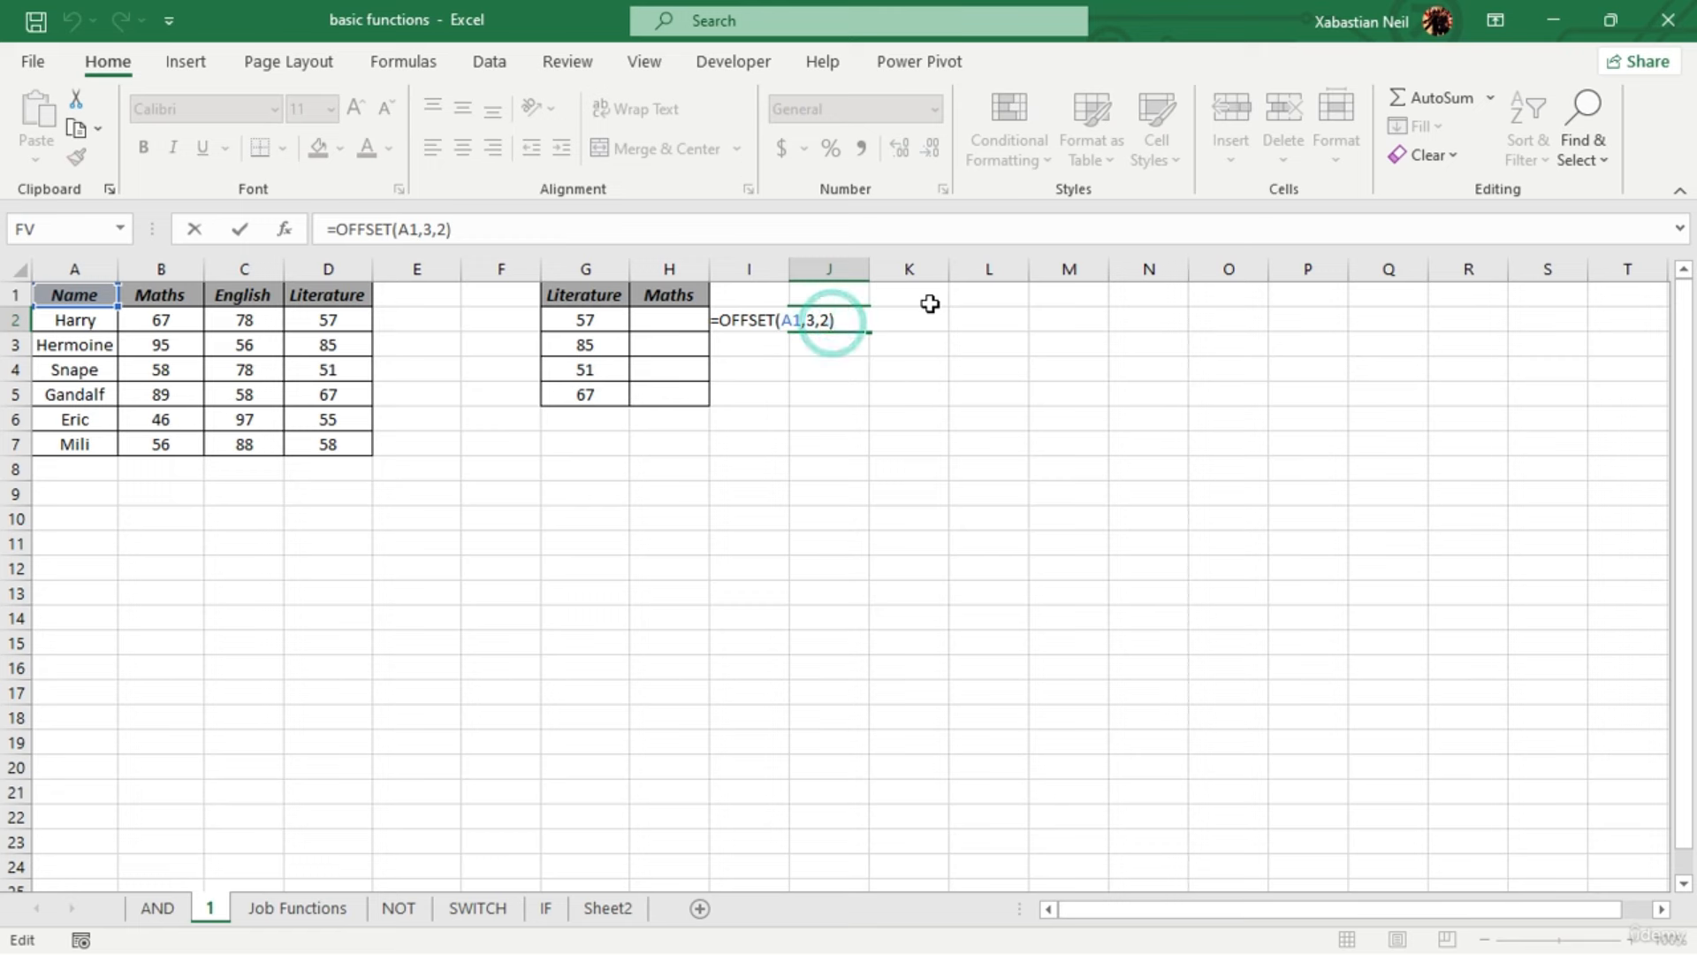
key(BackSpace)
key(BackSpace)
key(BackSpace)
key(BackSpace)
key(BackSpace)
key(BackSpace)
key(BackSpace)
key(BackSpace)
key(BackSpace)
key(BackSpace)
key(BackSpace)
key(BackSpace)
key(BackSpace)
key(BackSpace)
key(BackSpace)
click(918, 436)
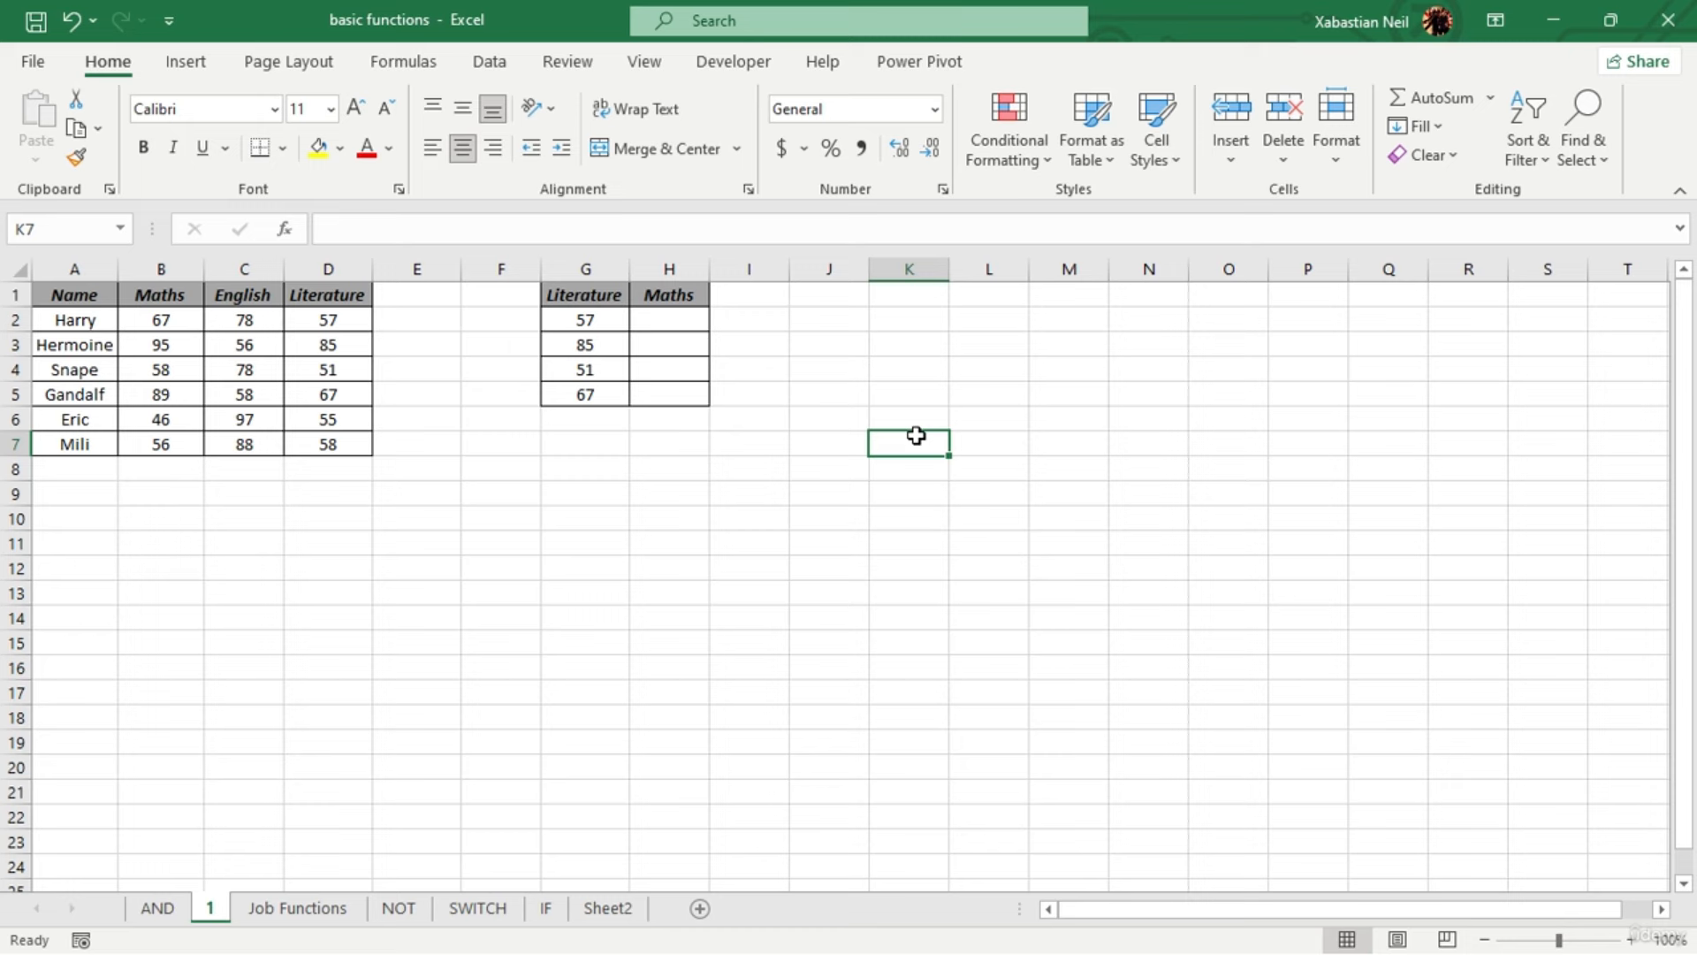
click(696, 343)
click(693, 322)
double_click(693, 322)
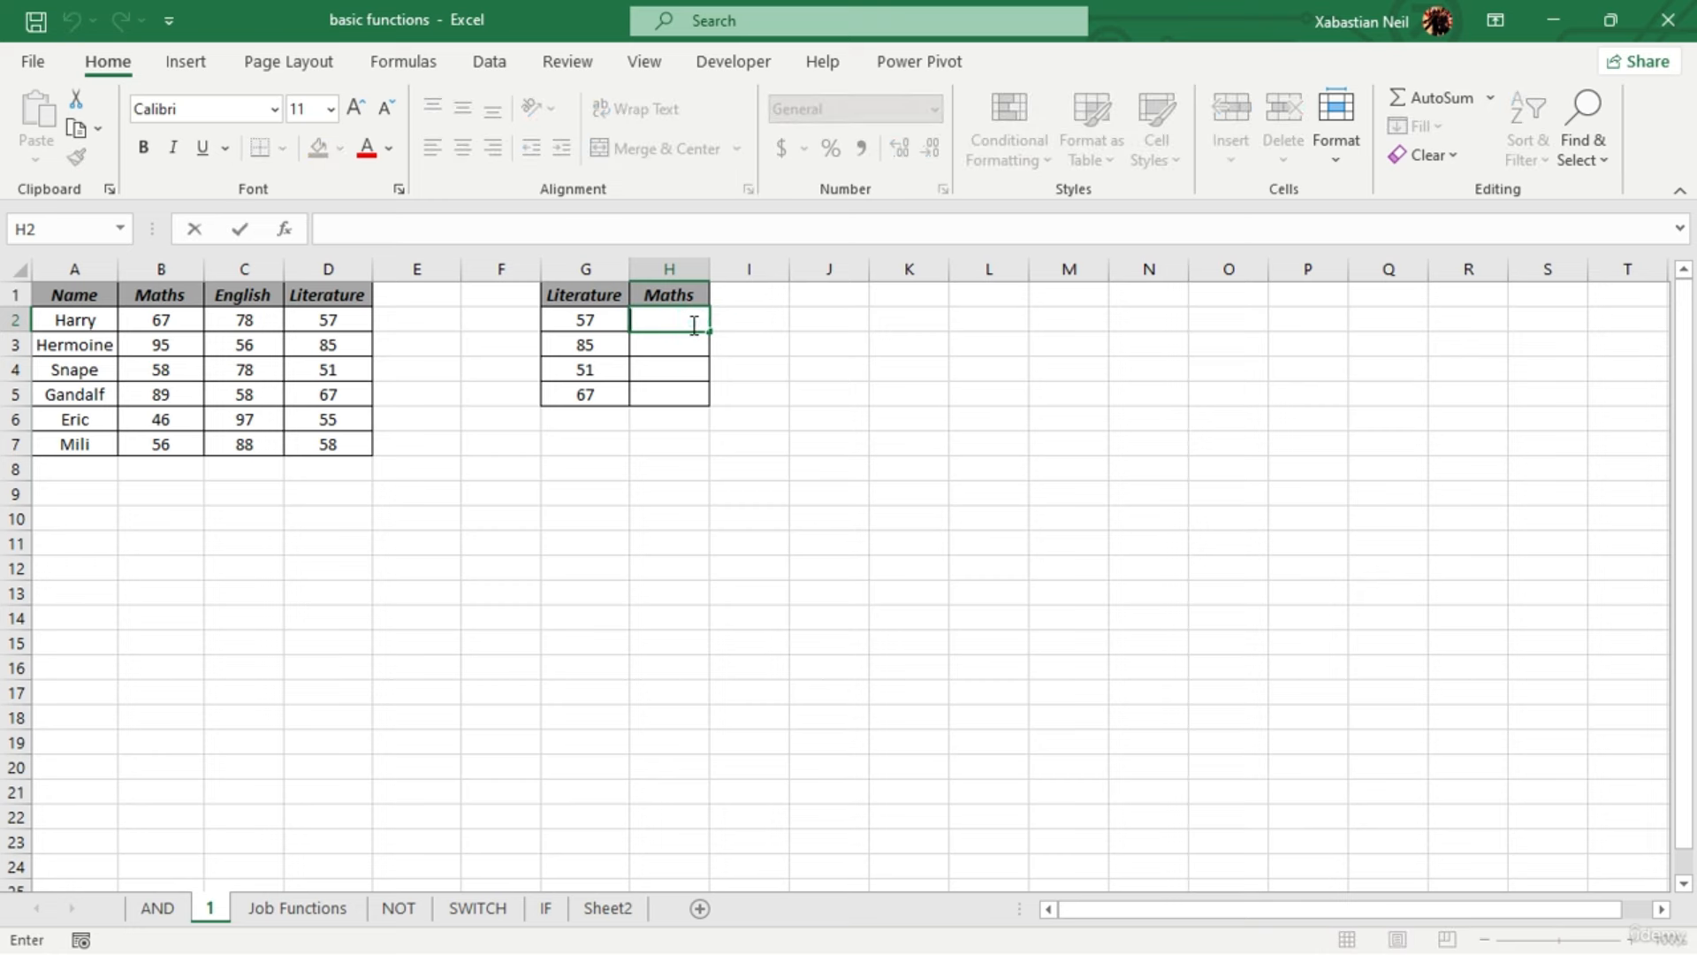
text(=)
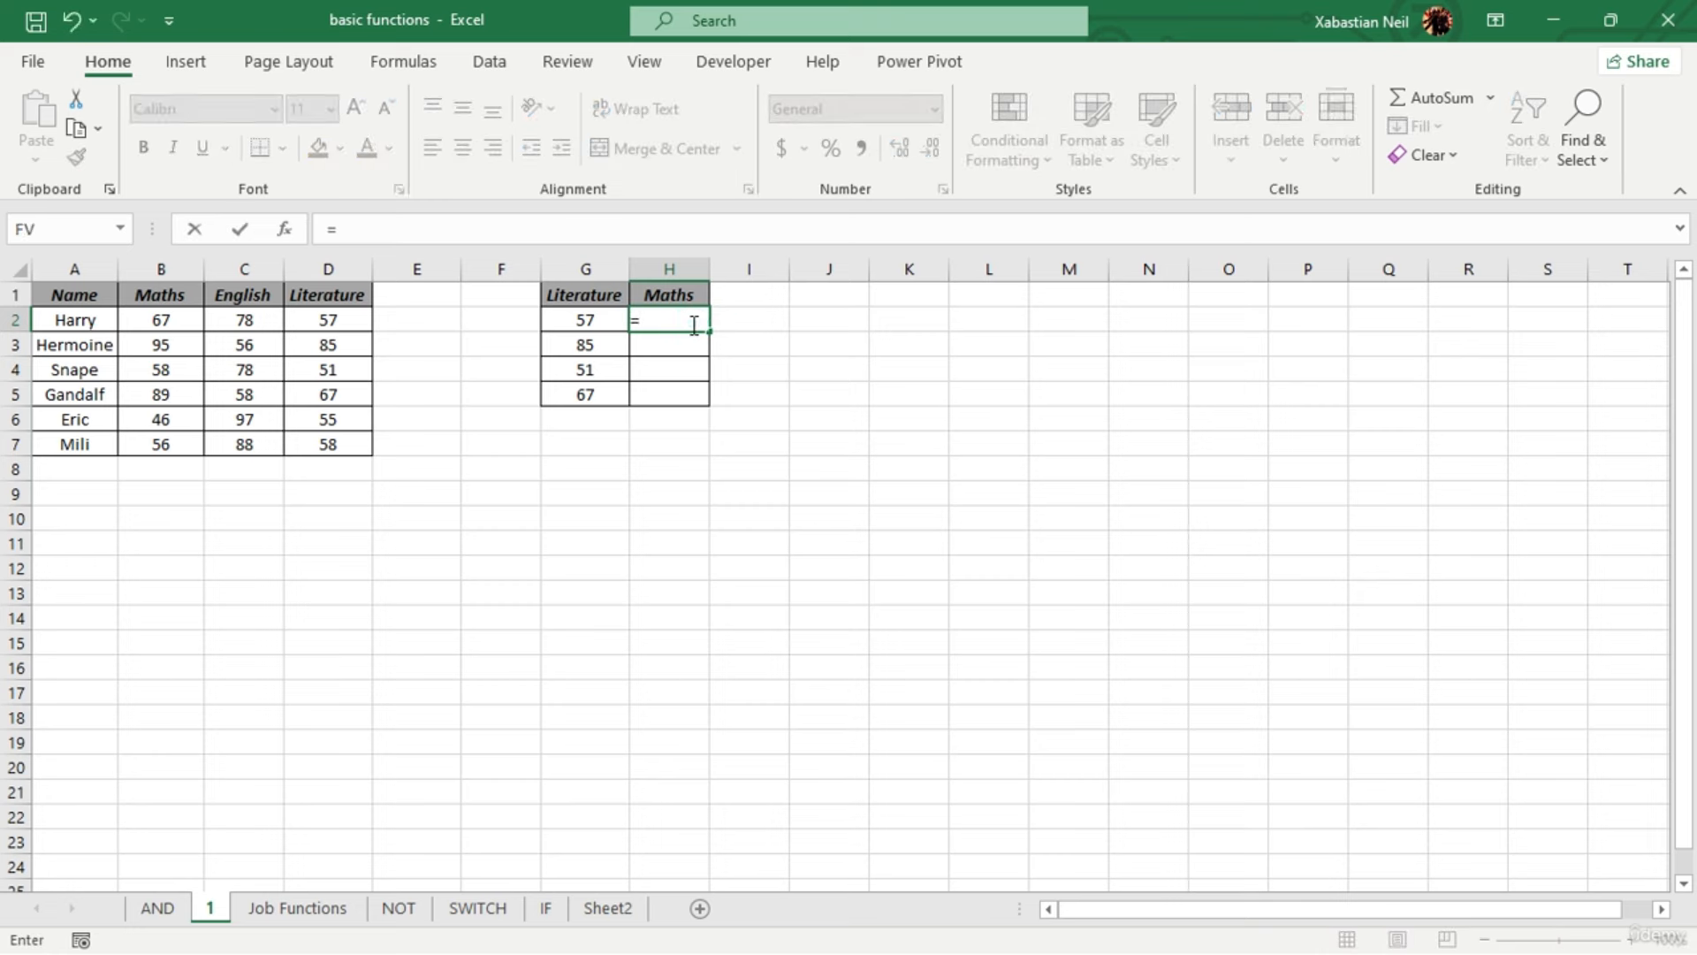
text(offset)
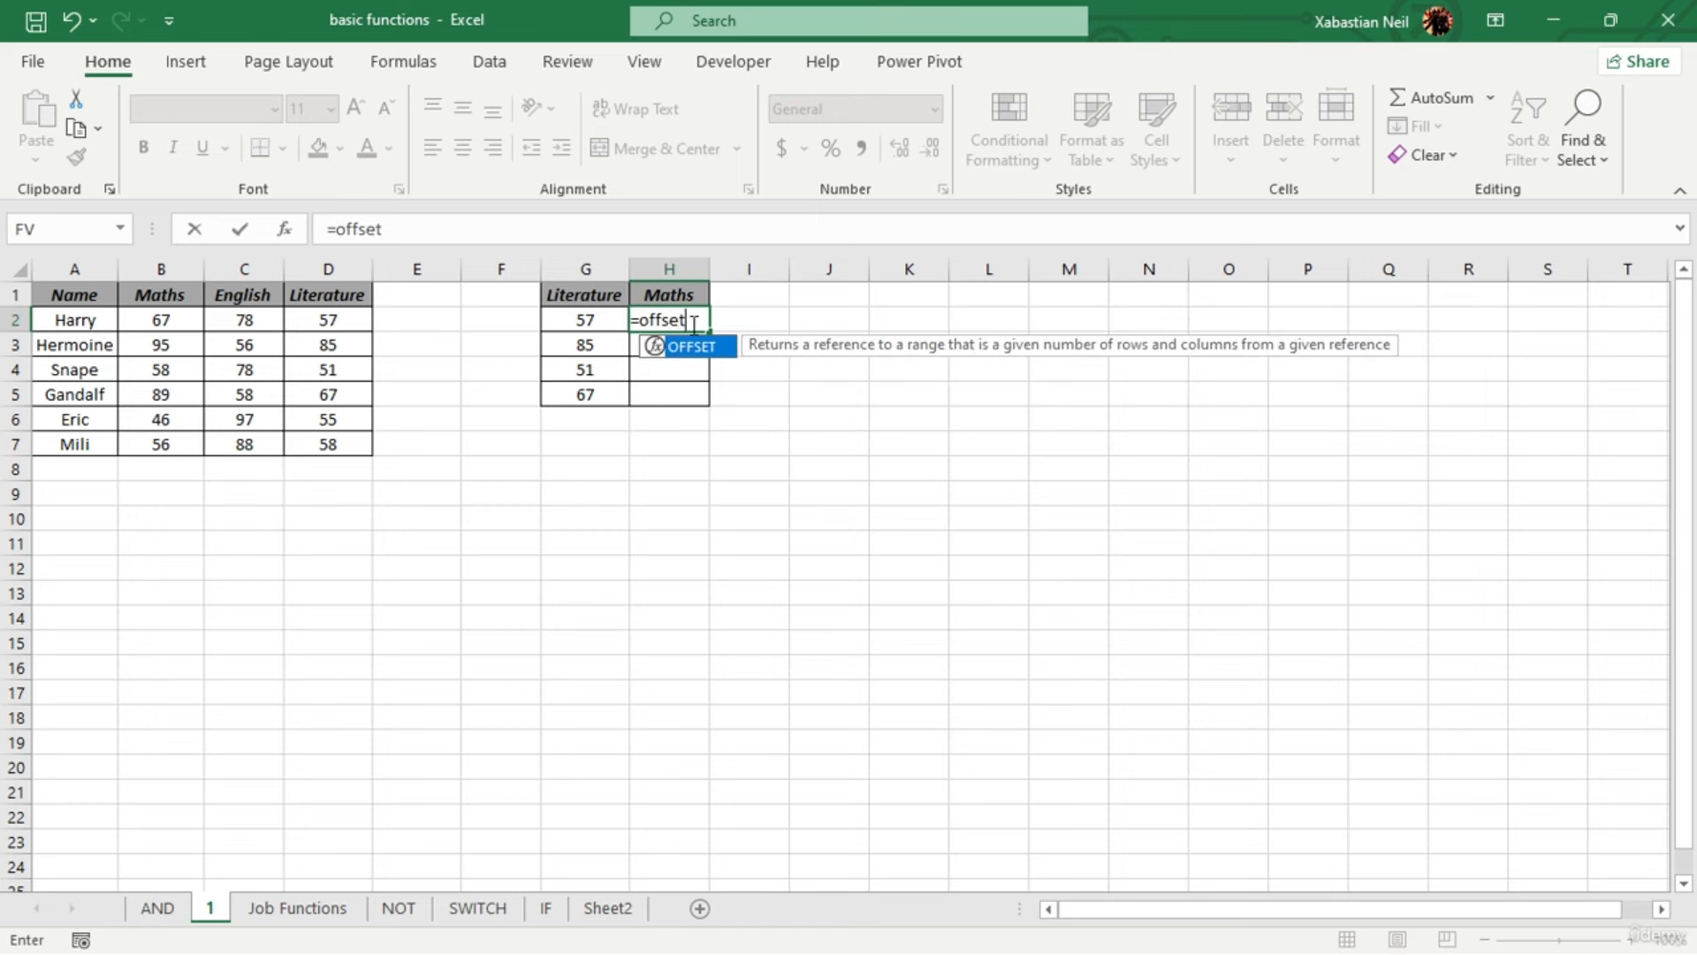
key(Tab)
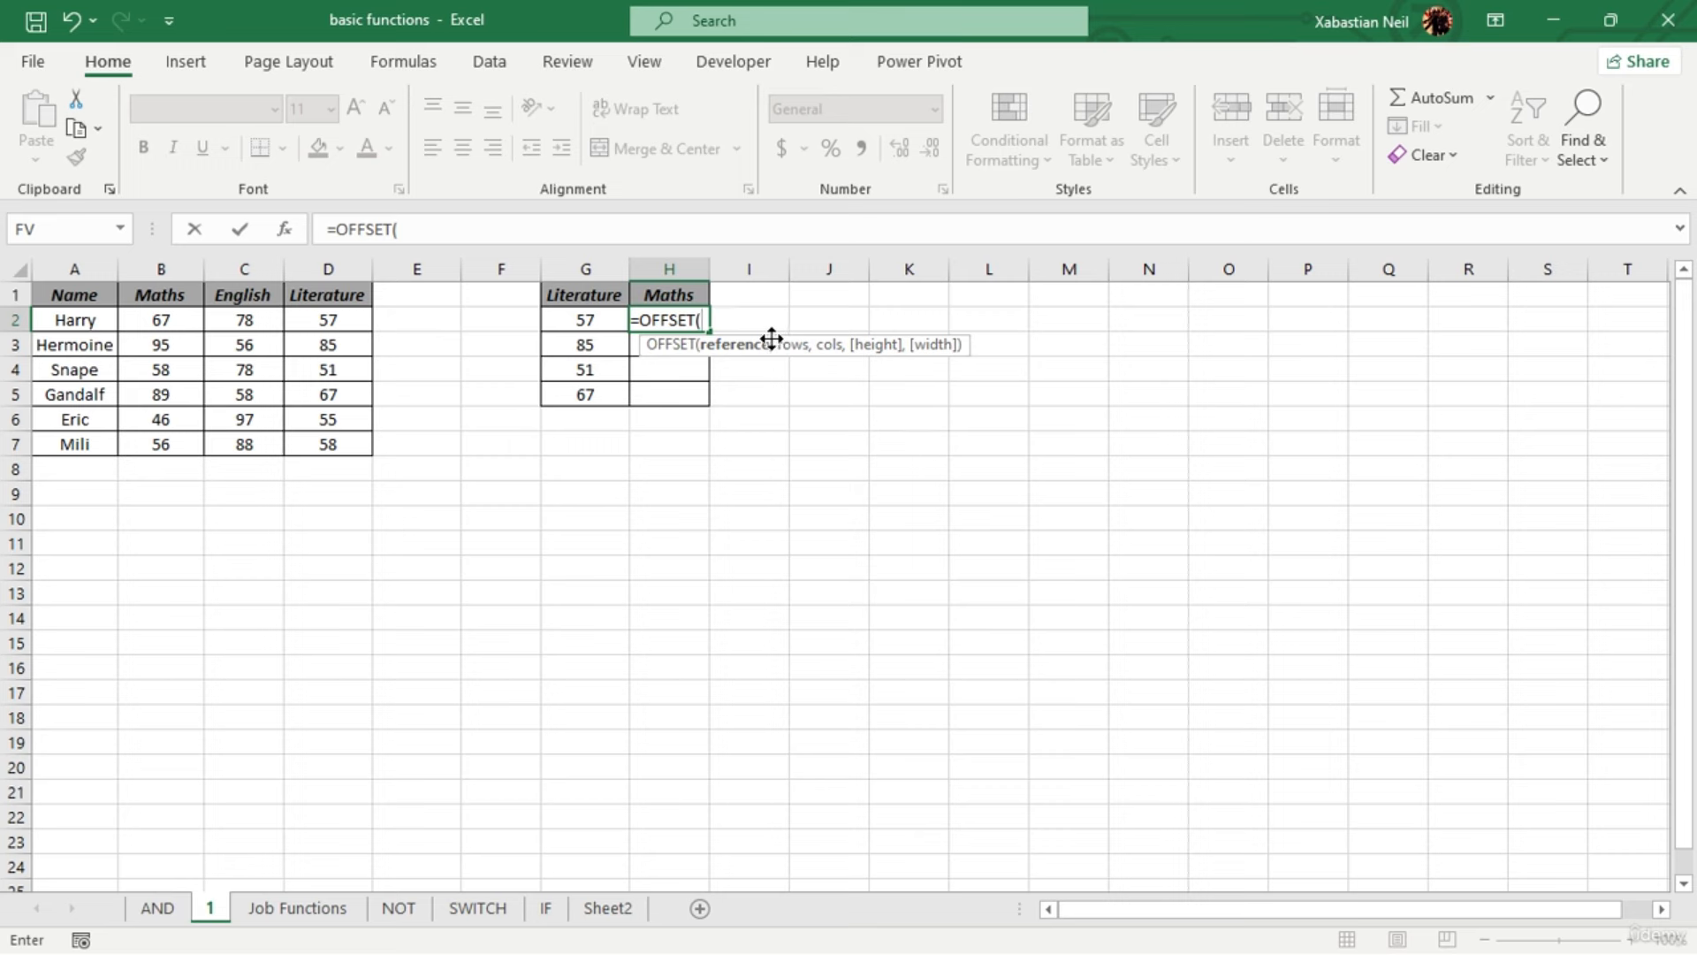
click(81, 297)
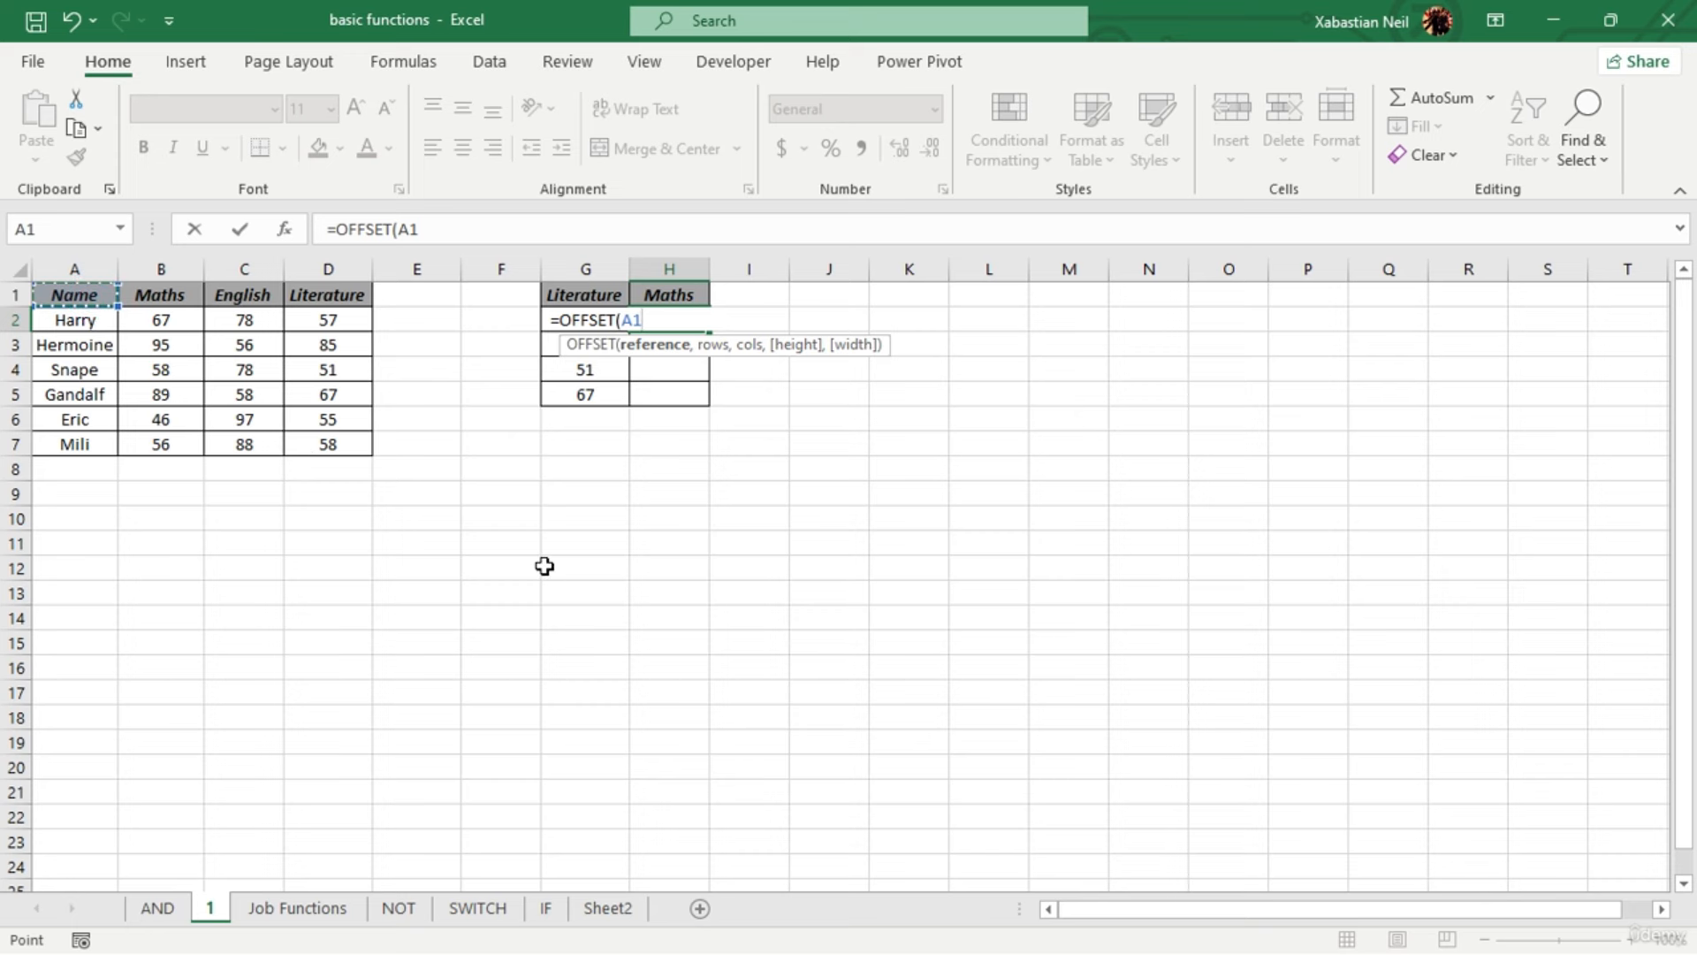
key(F4)
text(,)
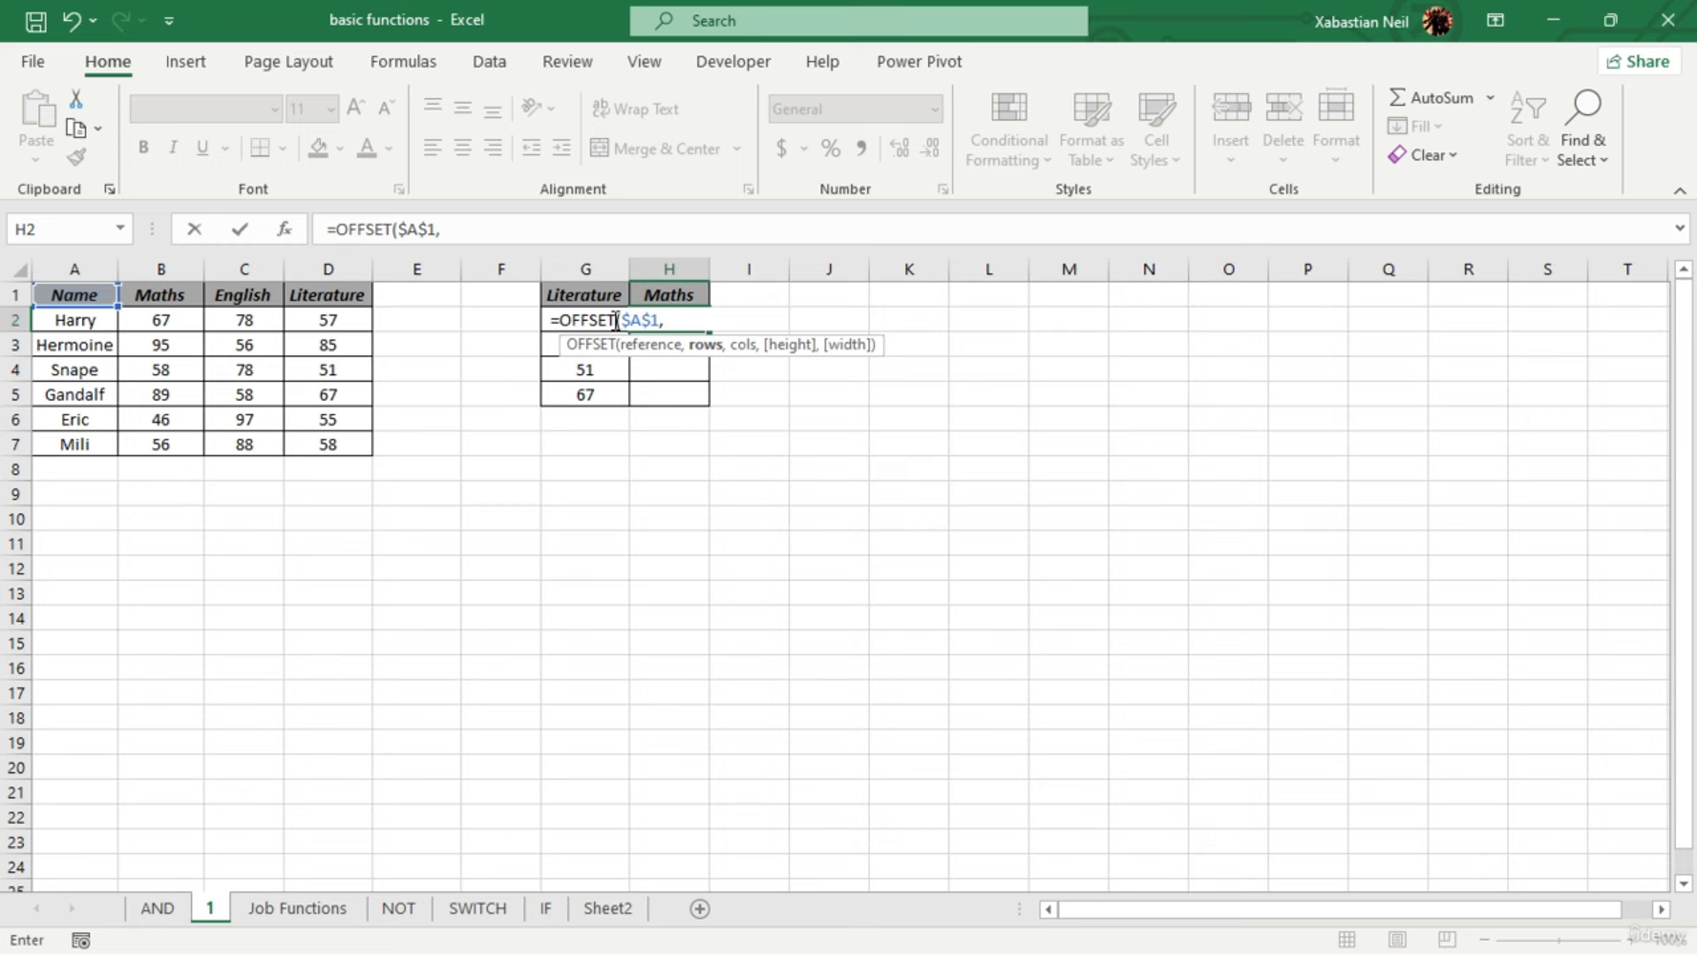
text(matc)
key(Tab)
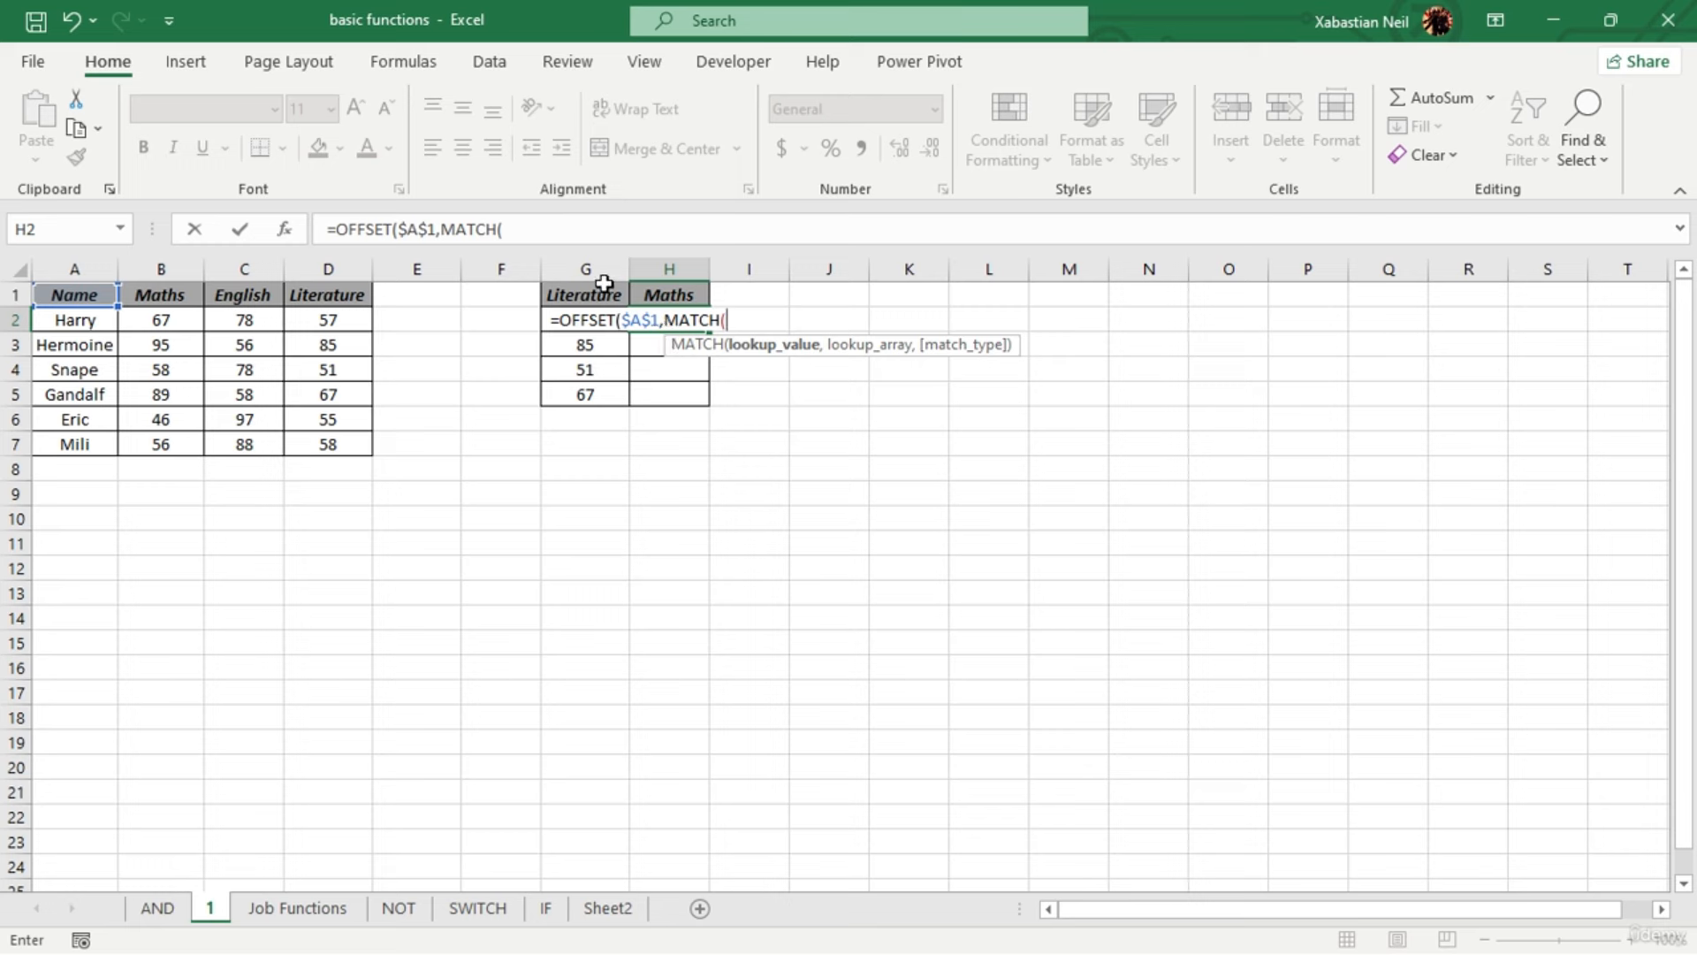
key(BackSpace)
key(BackSpace)
key(BackSpace)
key(BackSpace)
key(BackSpace)
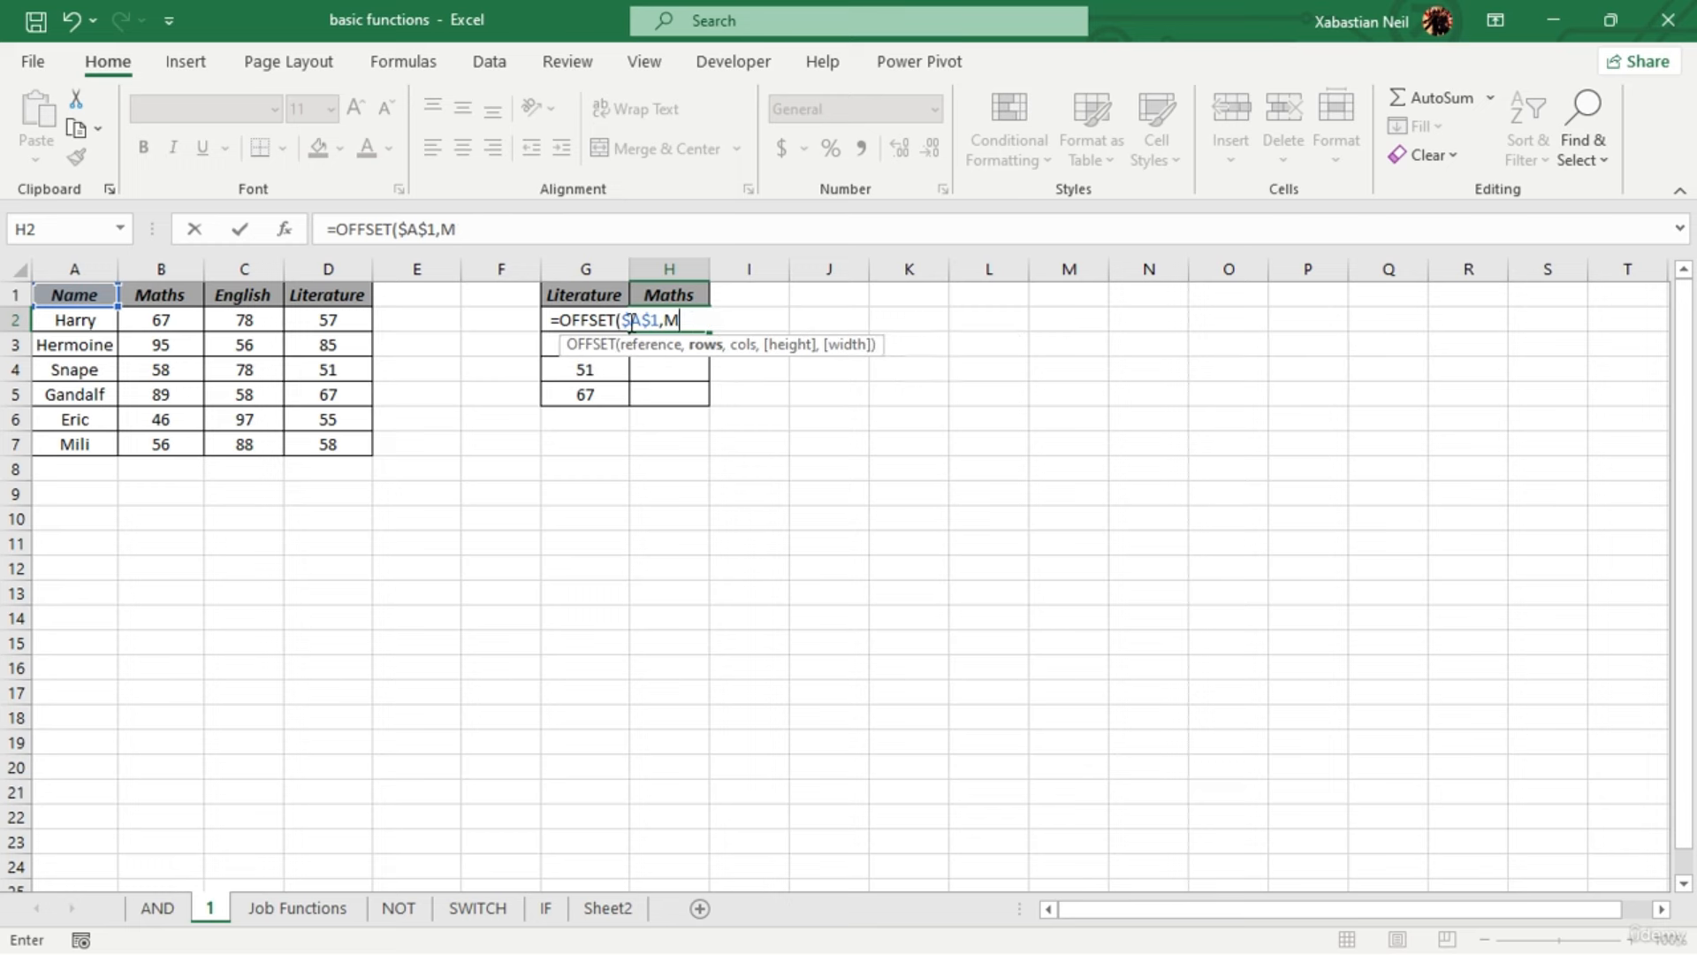
key(Escape)
Widen column H of the Literature and Maths lookup table to well over twice its width
click(741, 339)
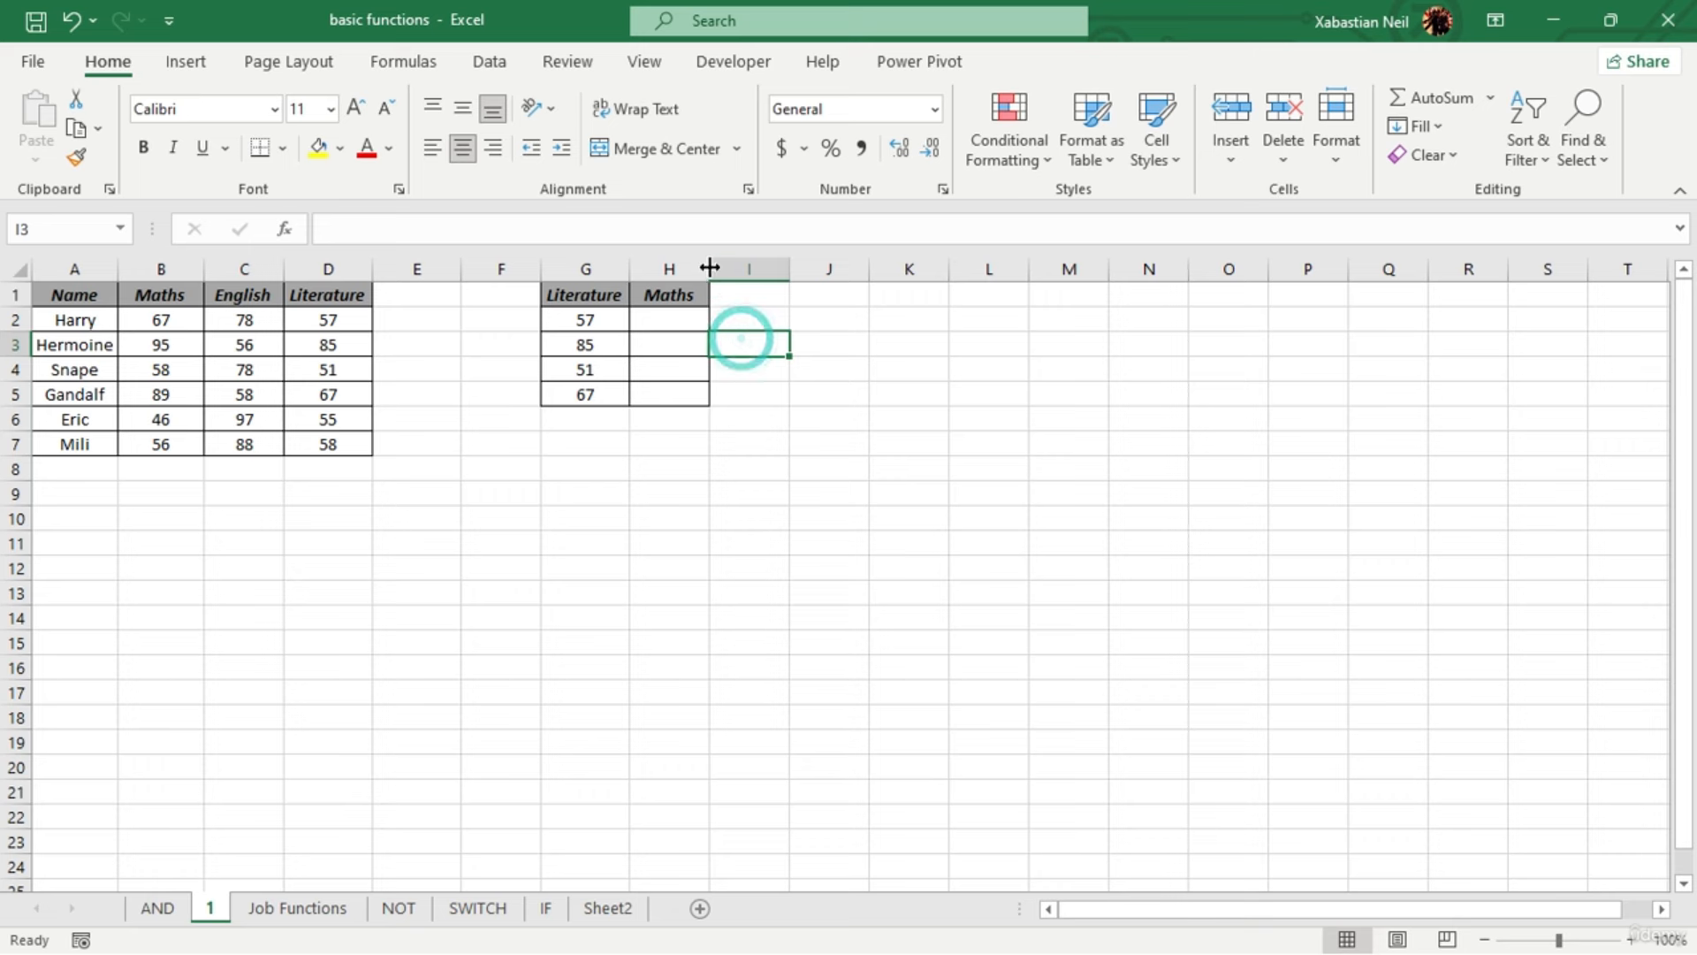
drag(710, 267, 844, 270)
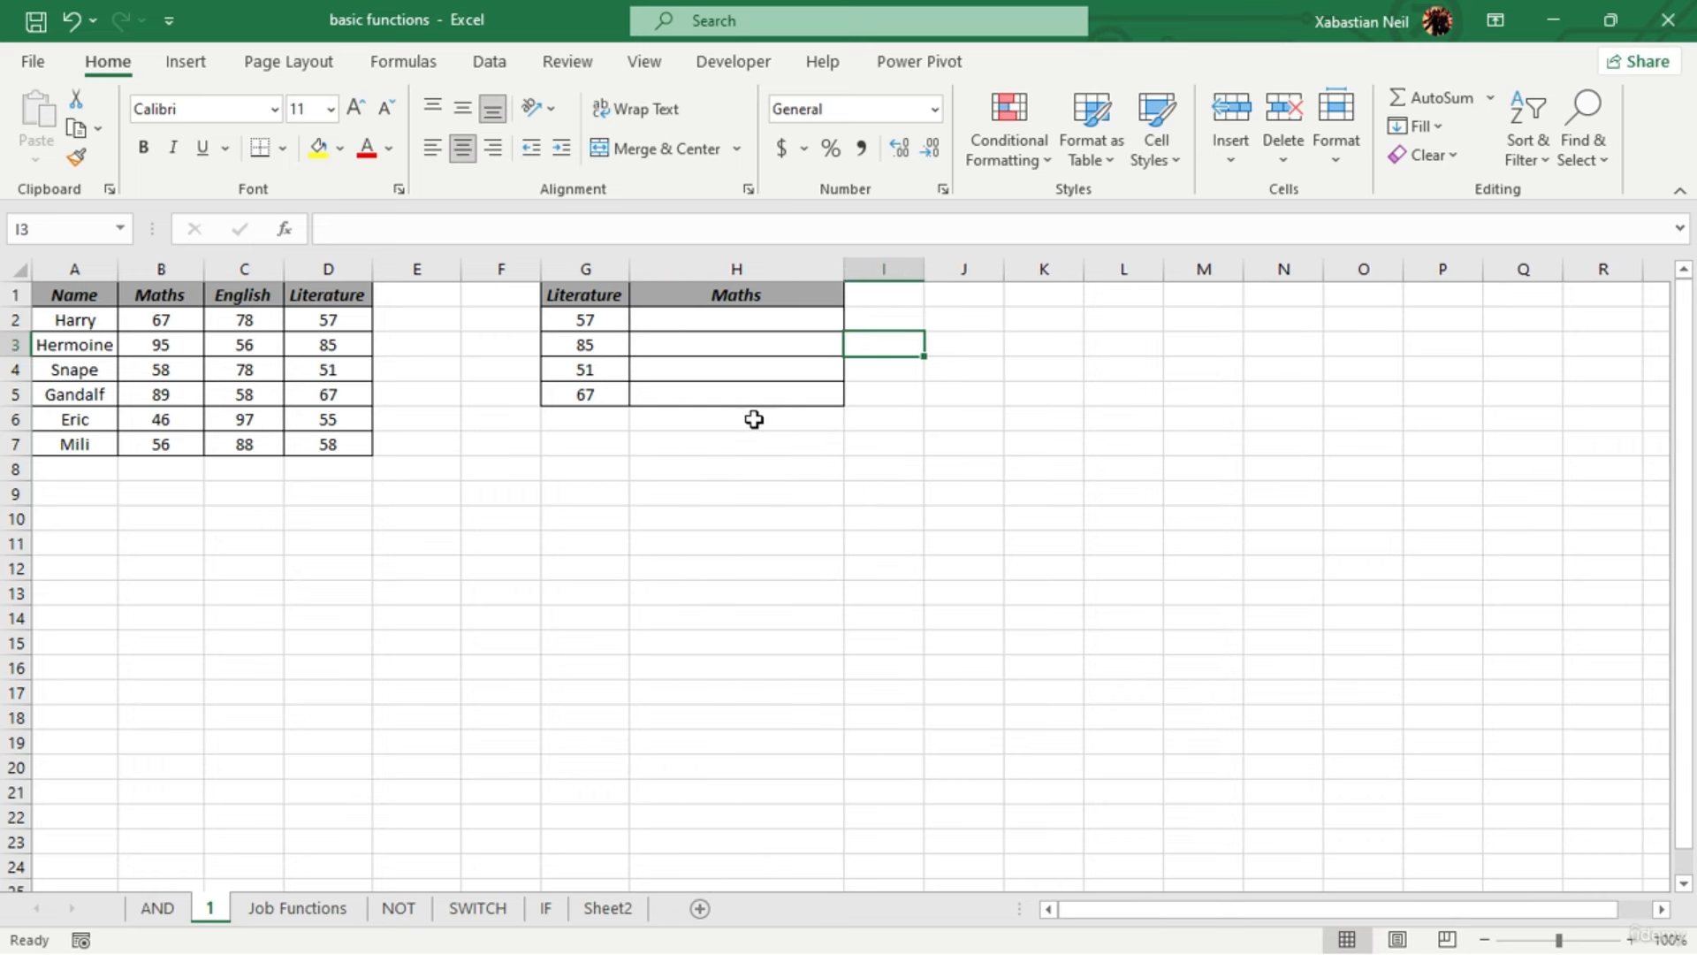
Begin an OFFSET formula in cell H2 with the Name header as its absolute reference, $A$1
double_click(765, 321)
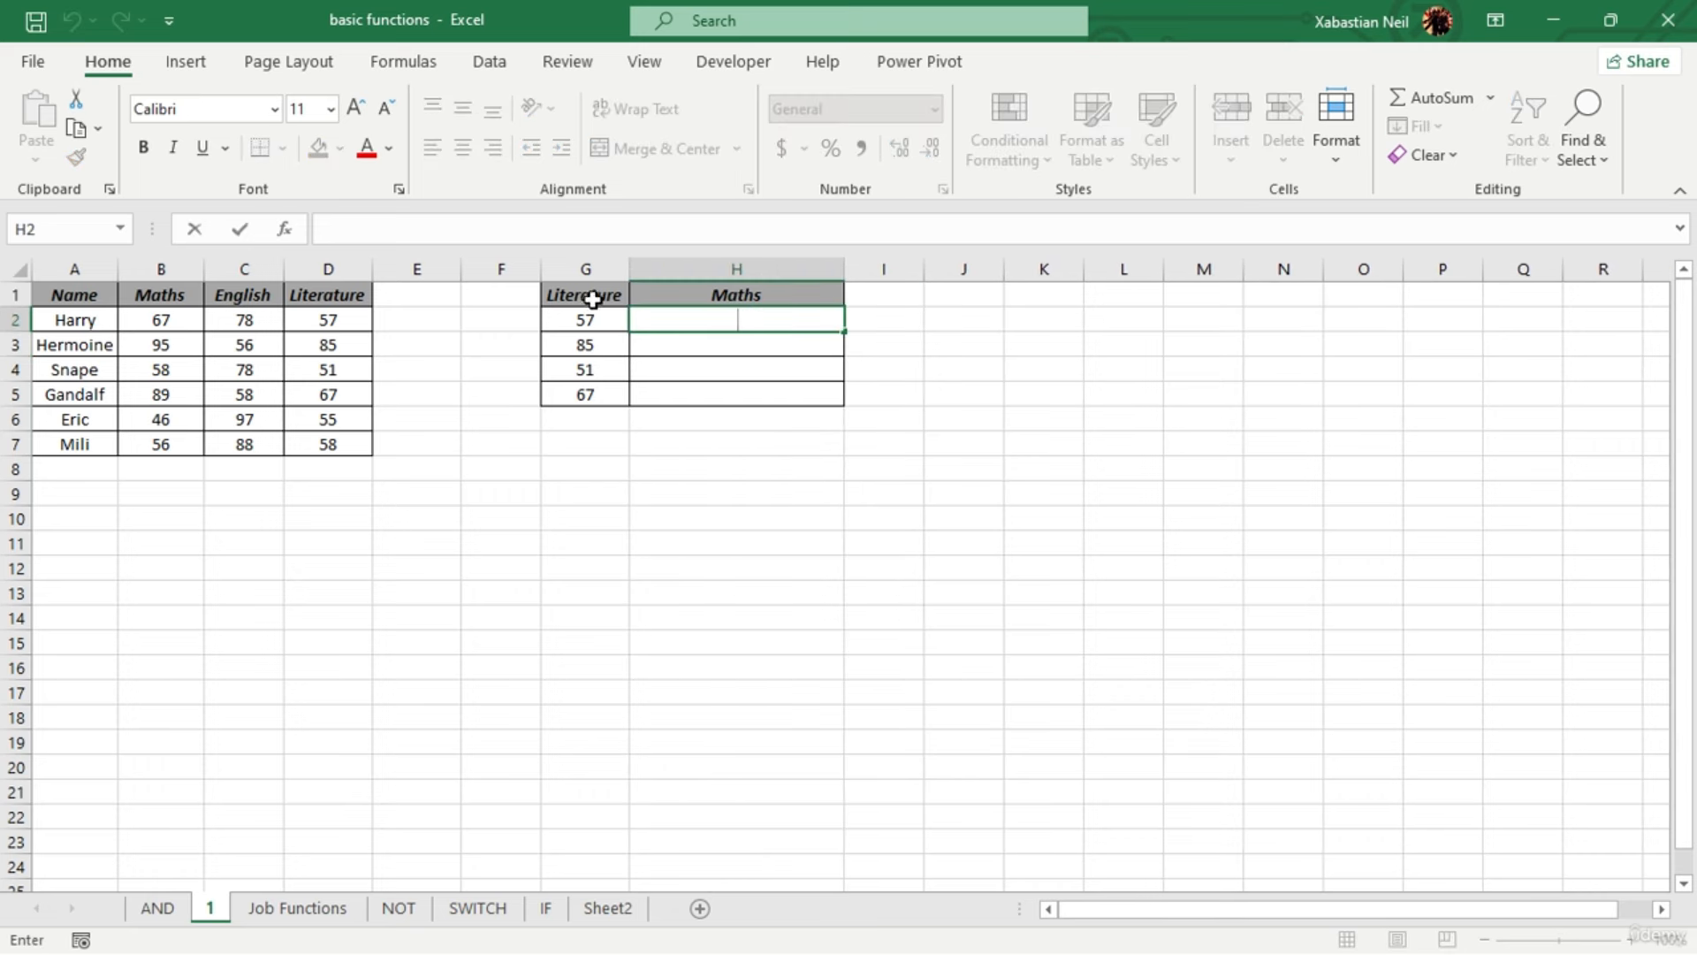
text(=)
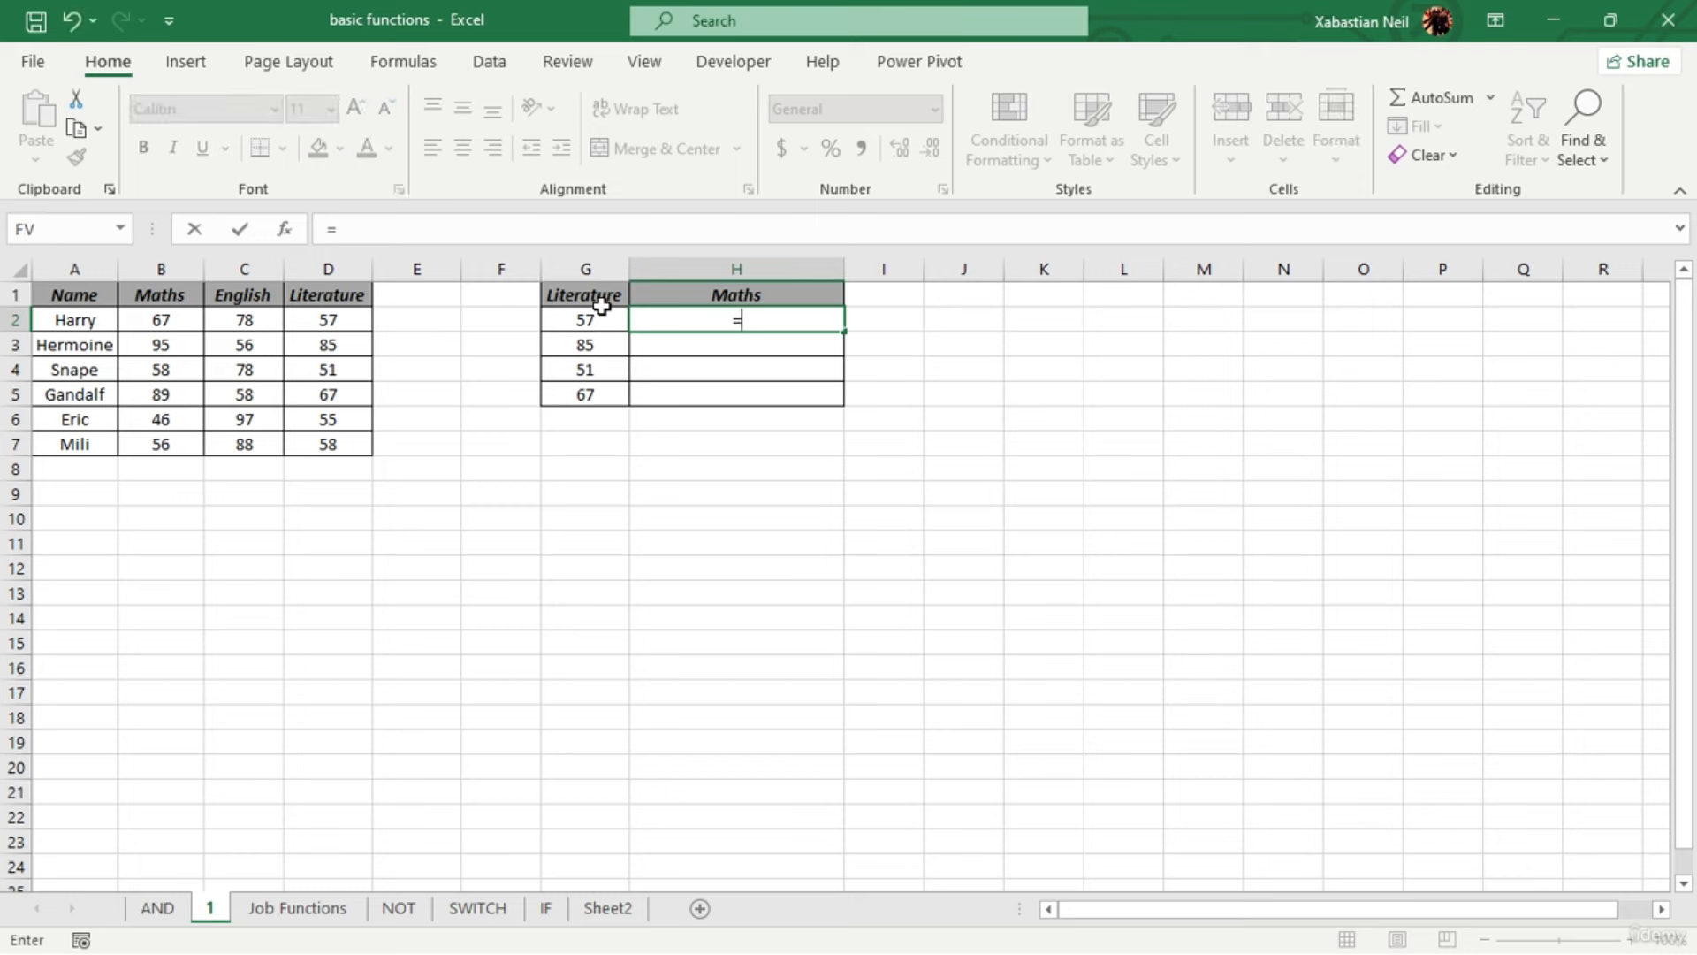
text(offset)
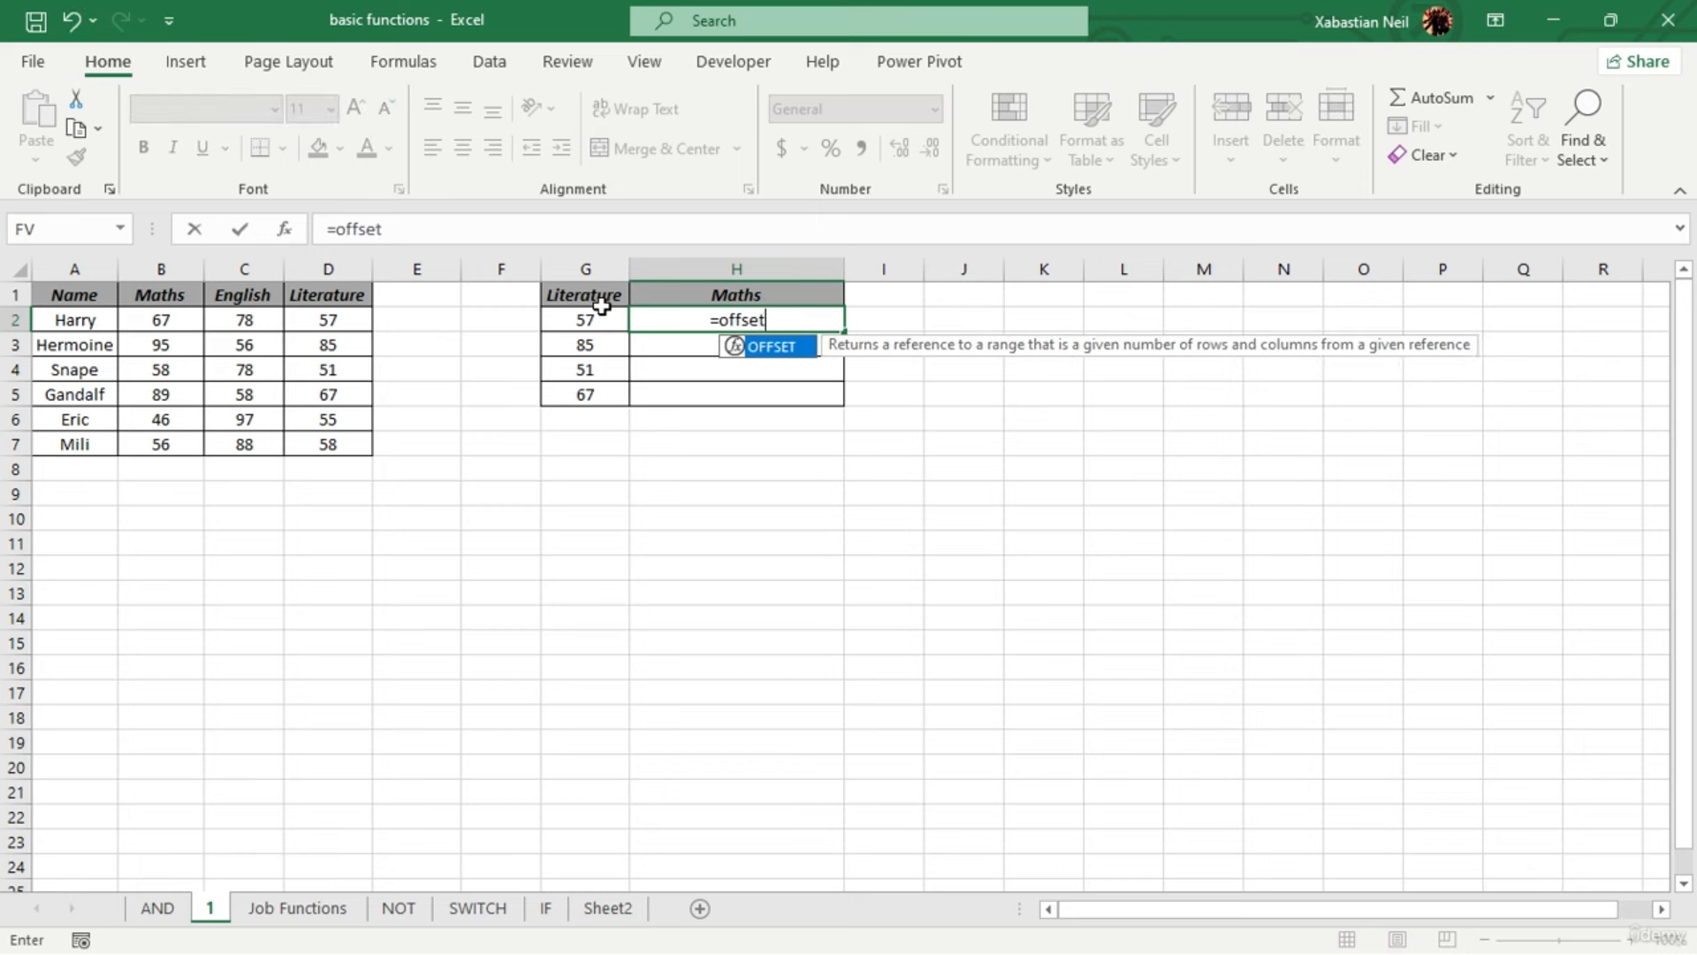
key(Tab)
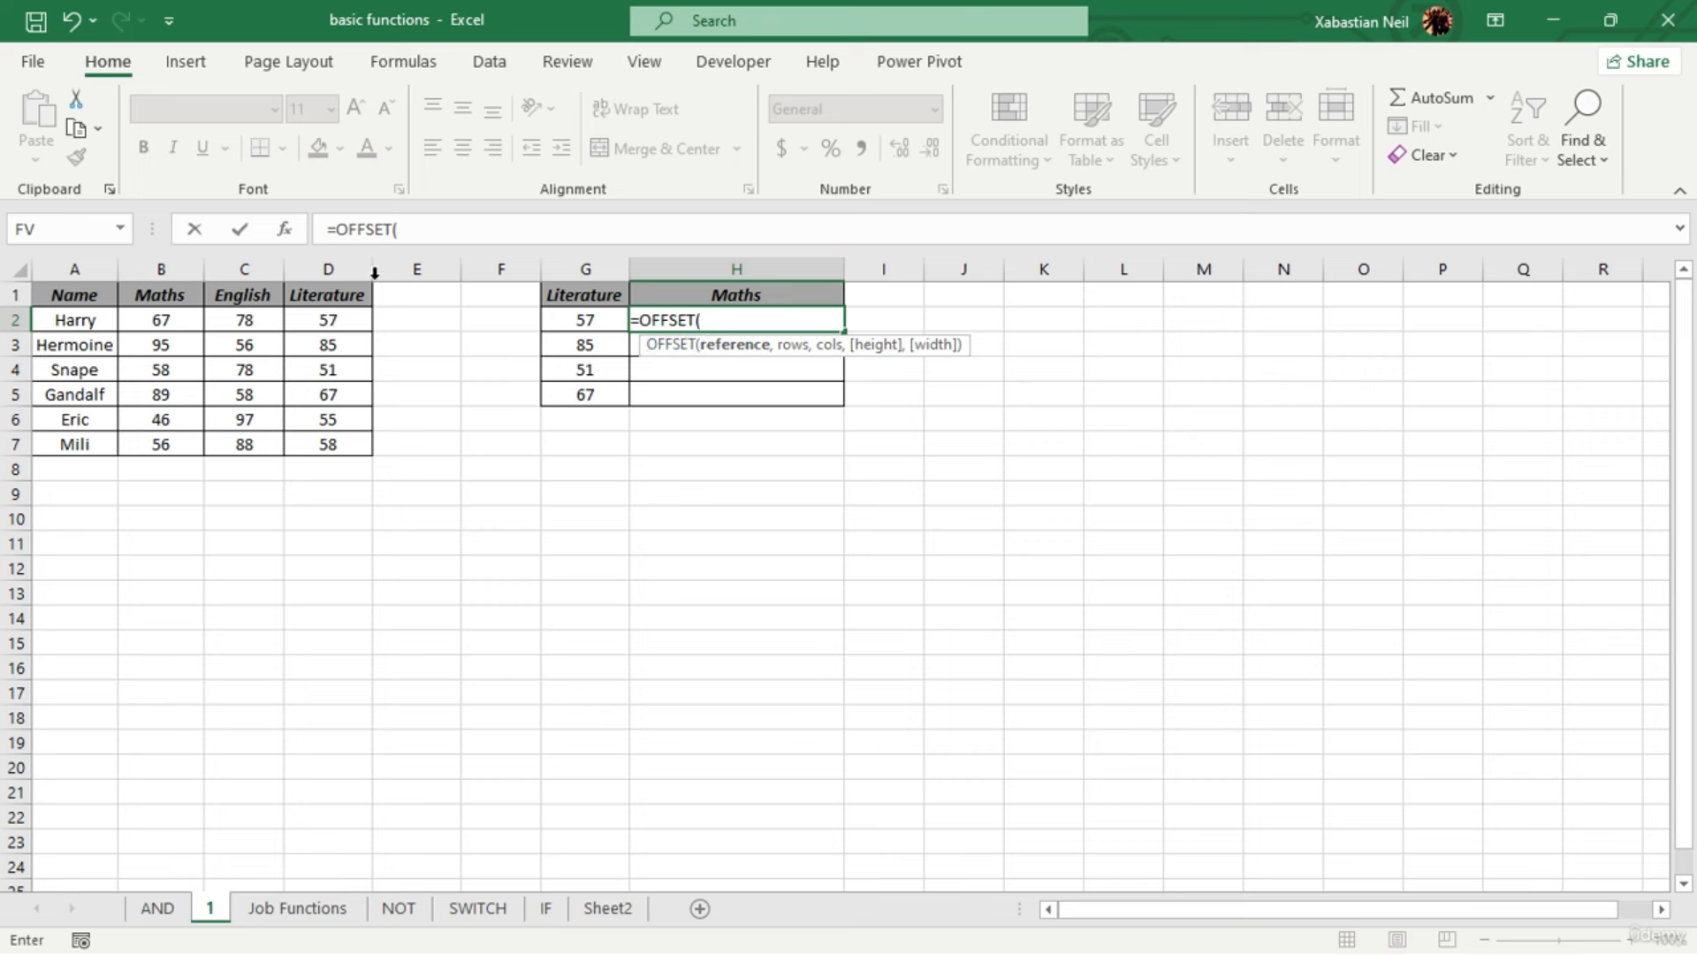
click(81, 297)
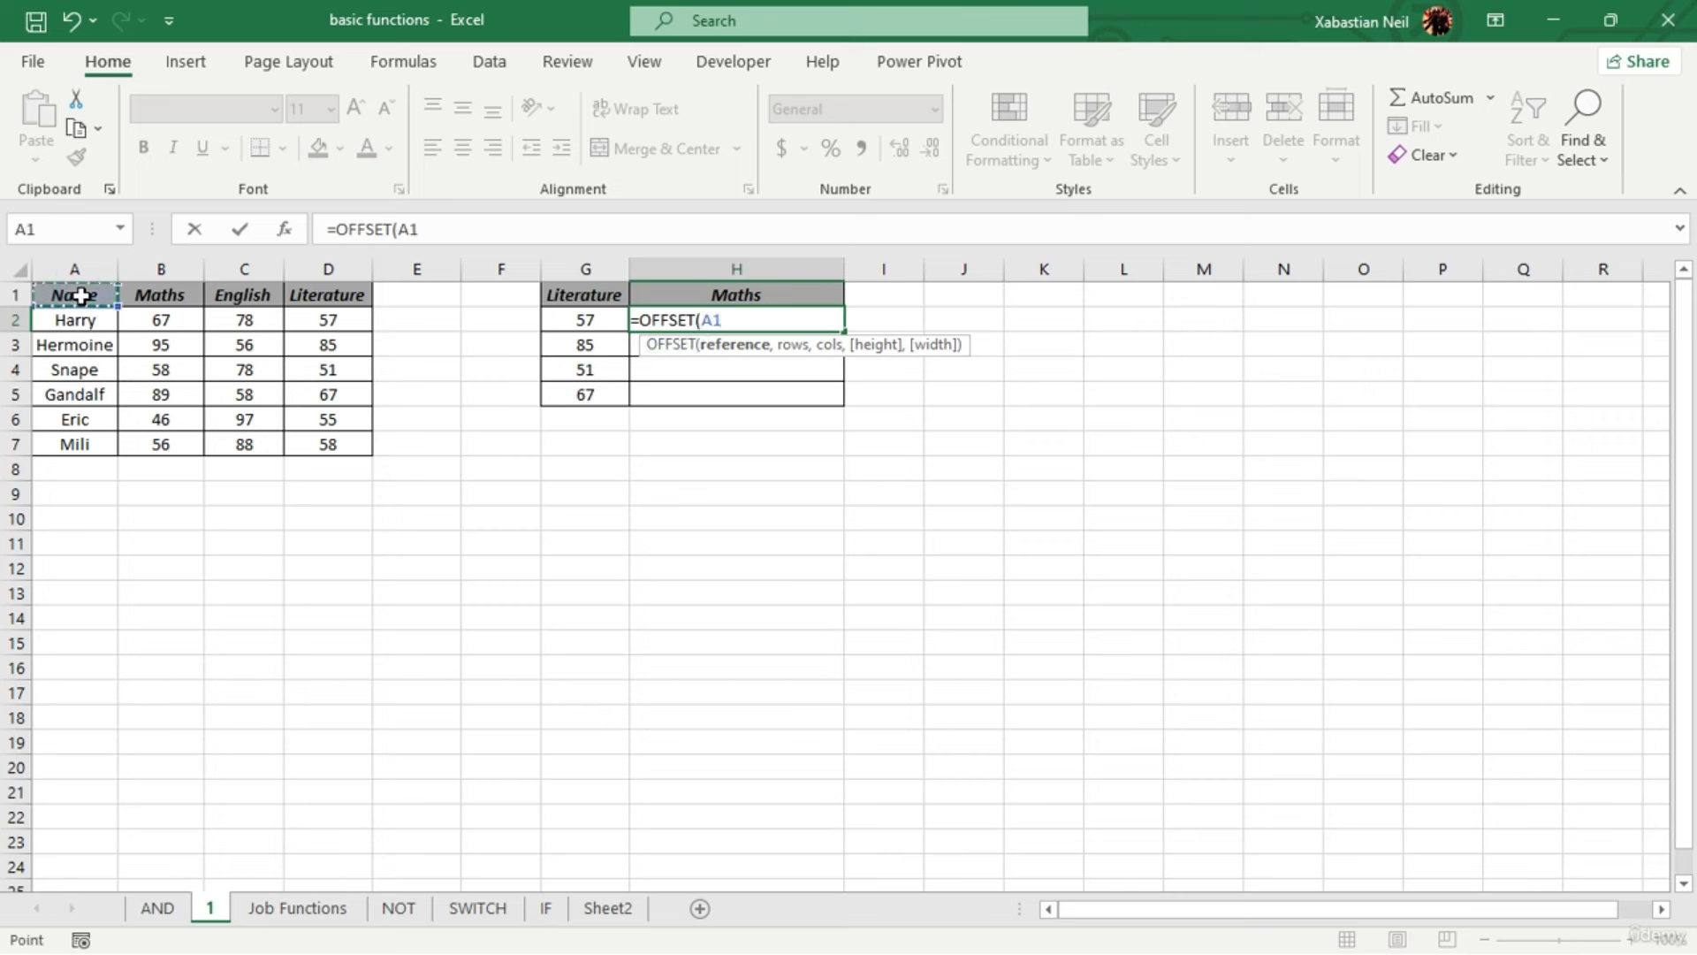
key(F4)
Complete the H2 formula with MATCH(G2,D:D,0)-1 as the rows argument and 1 as the columns argument
text(,match)
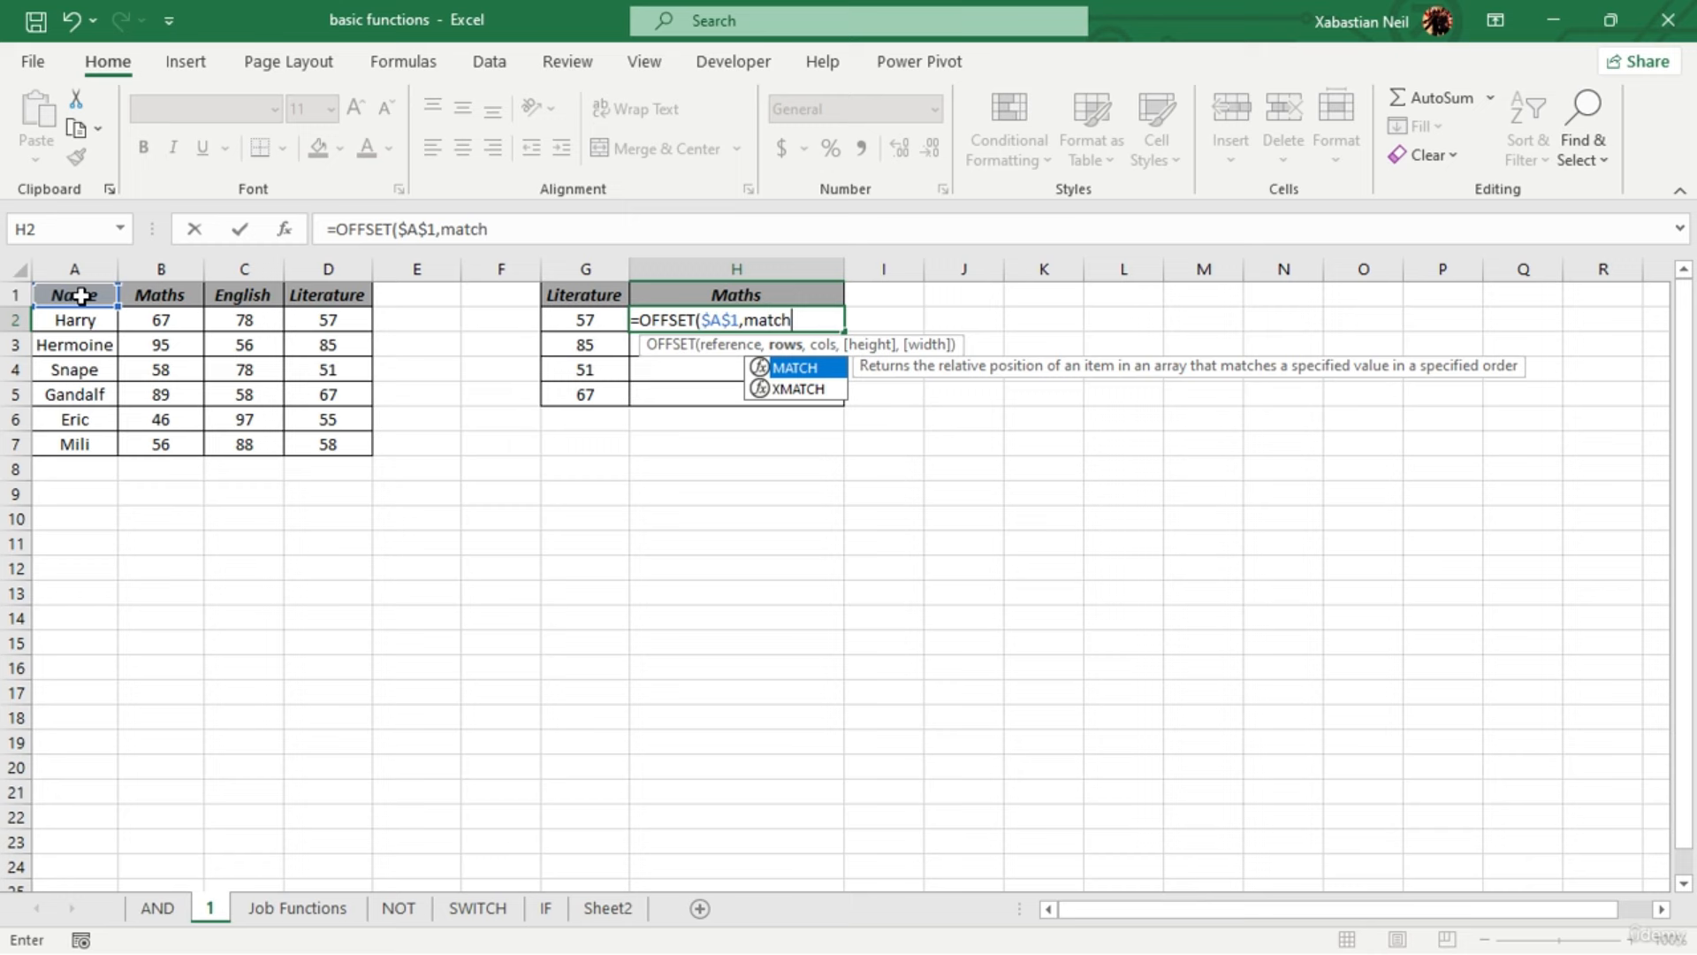
key(Tab)
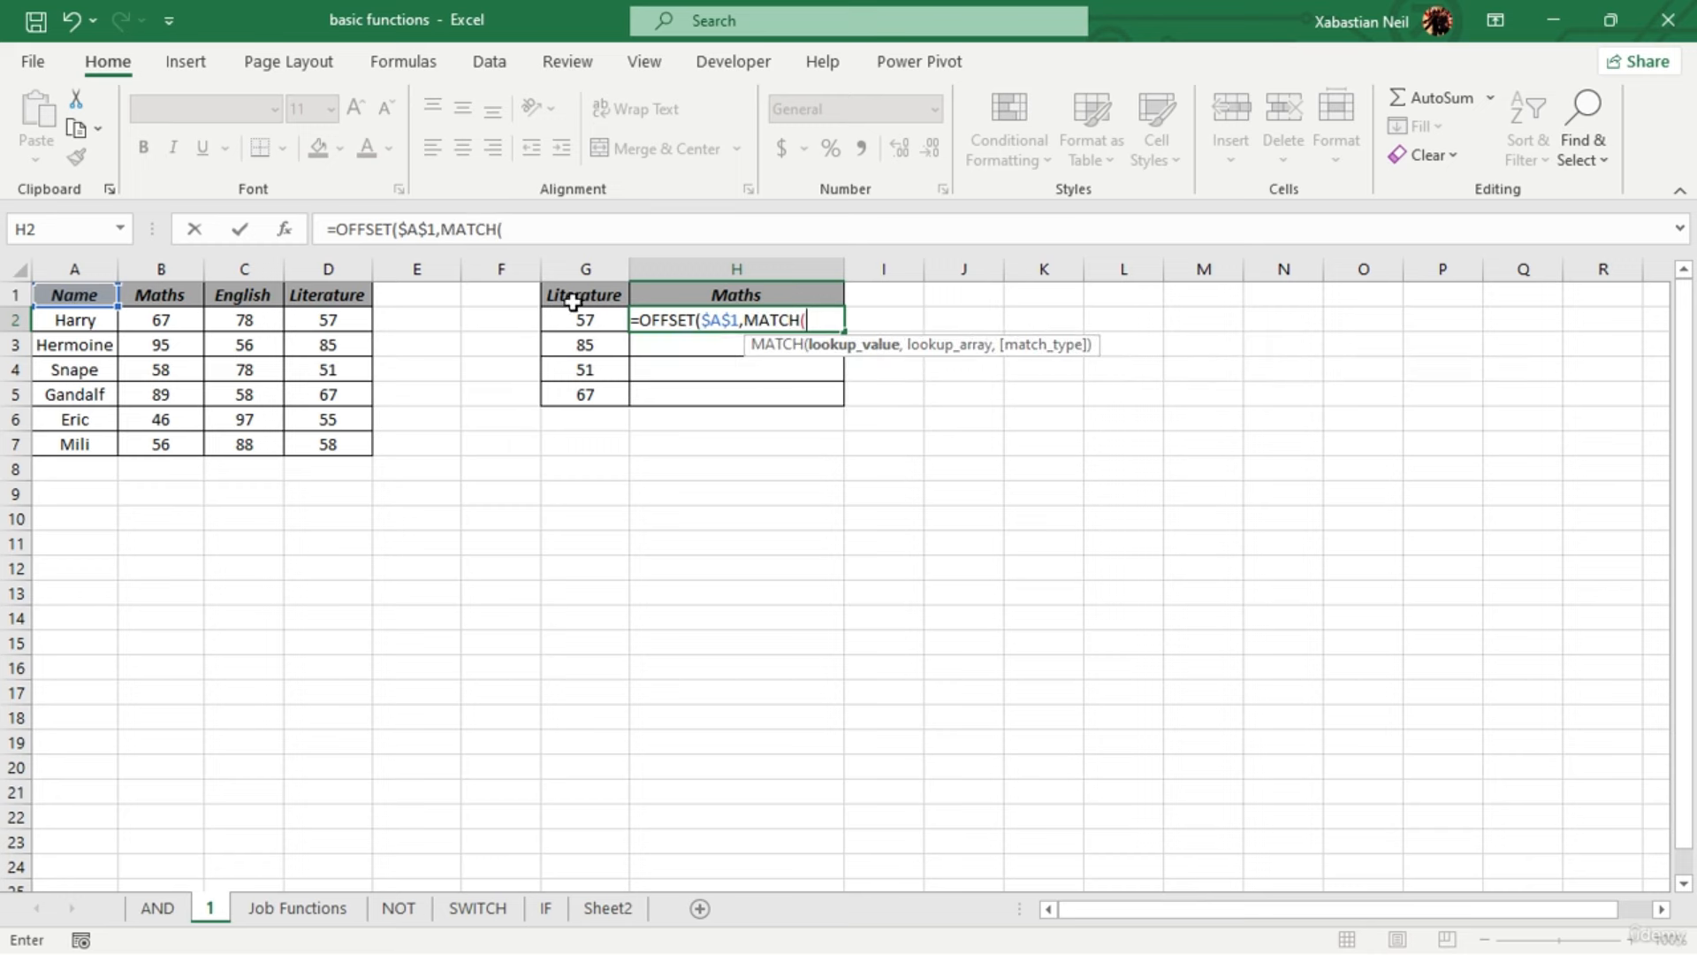
click(612, 319)
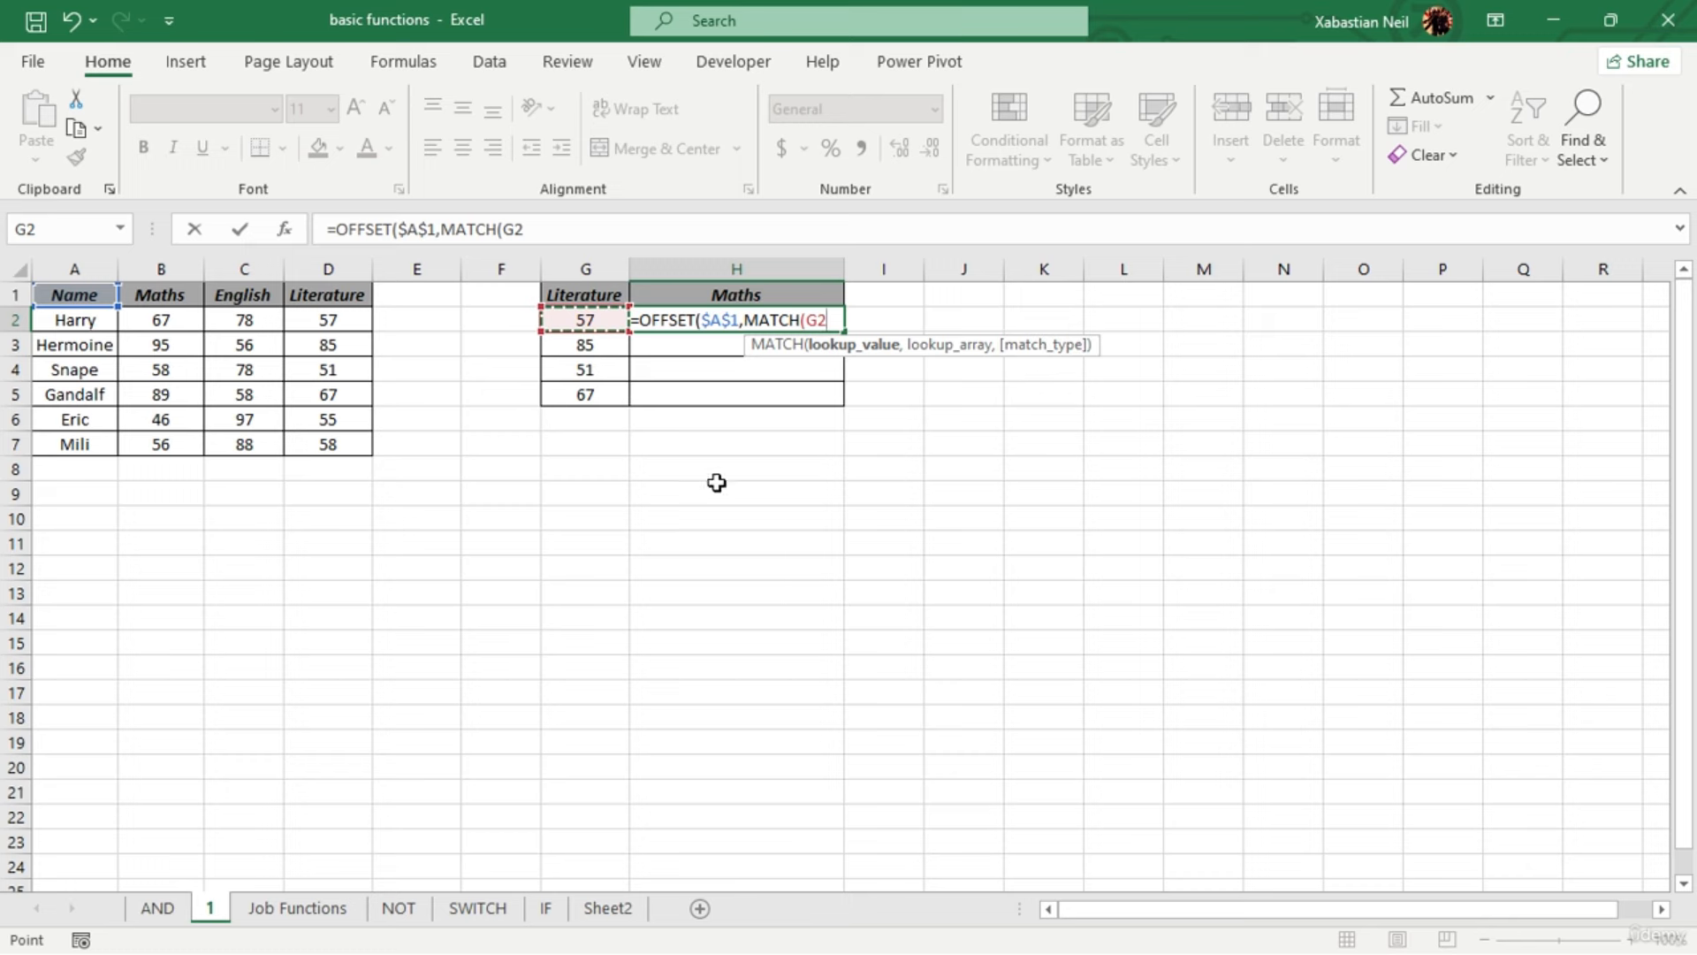
text(,)
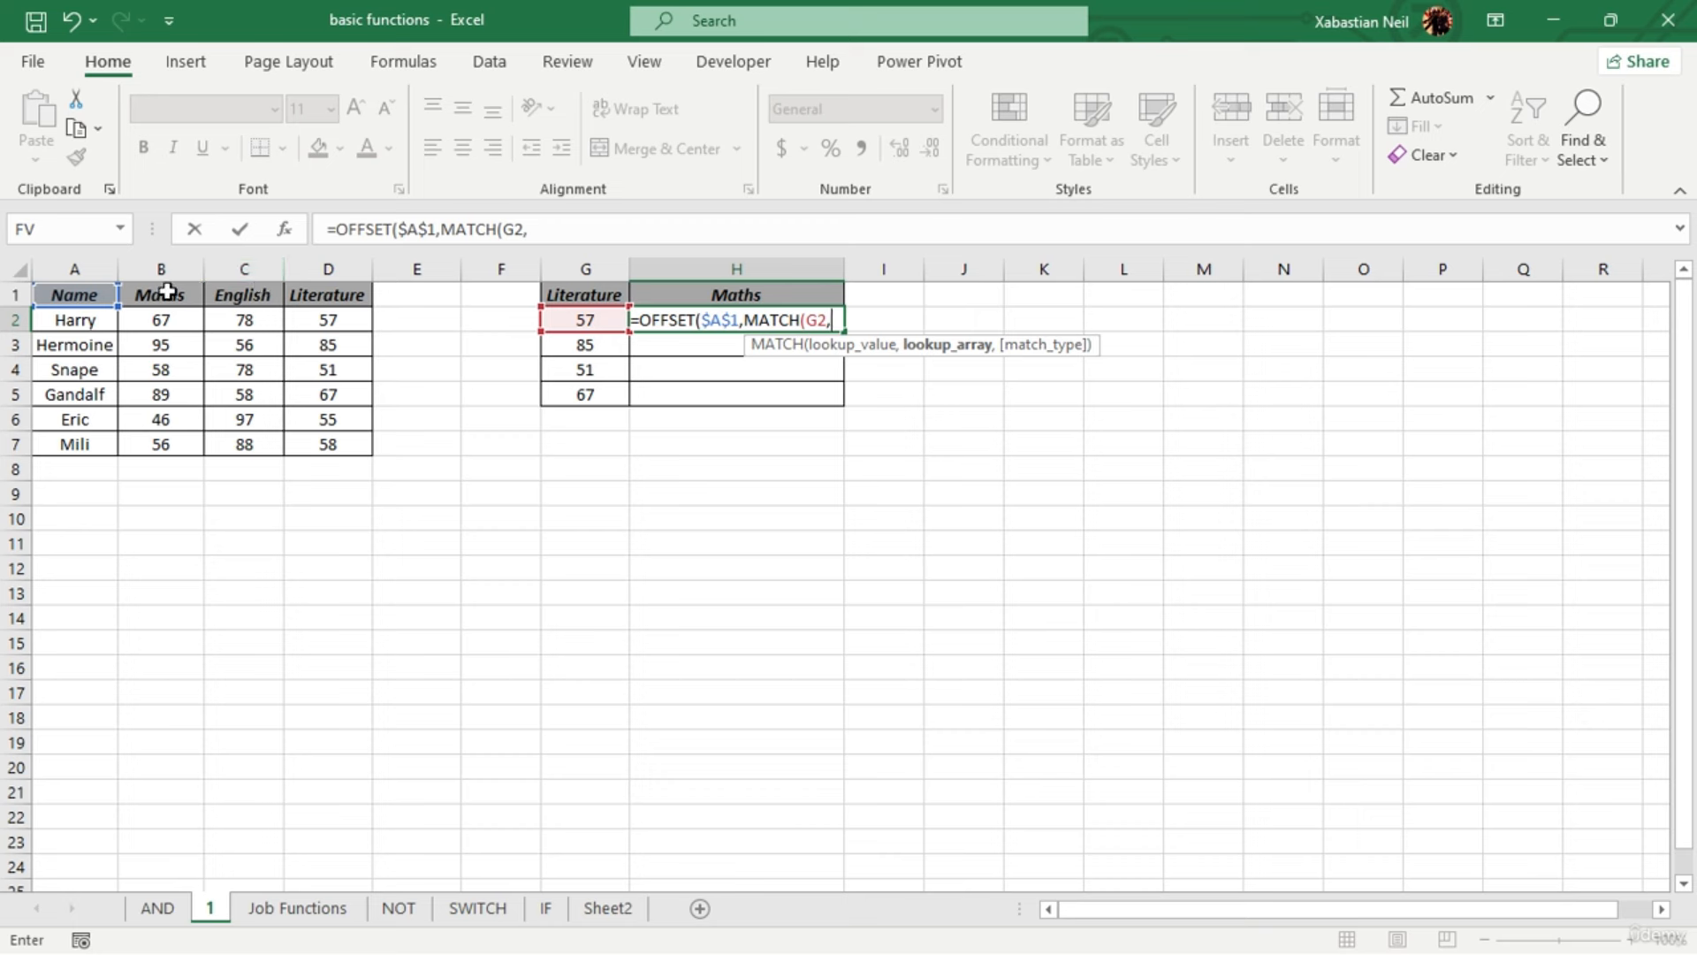
click(344, 262)
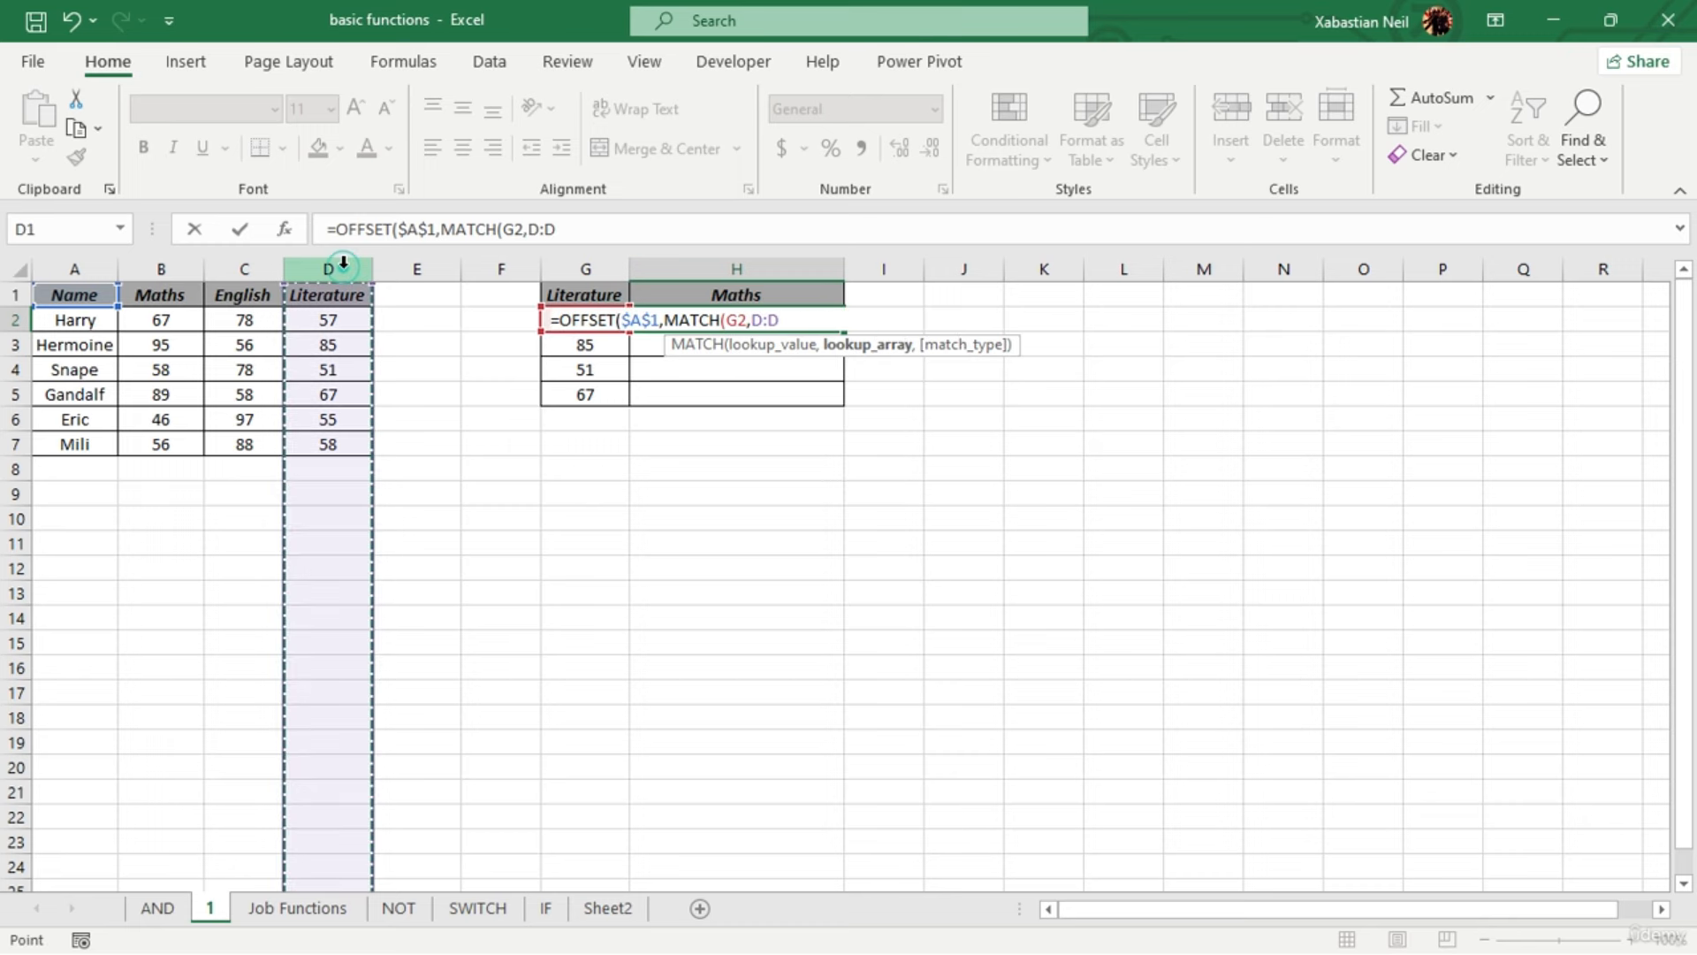
text(,)
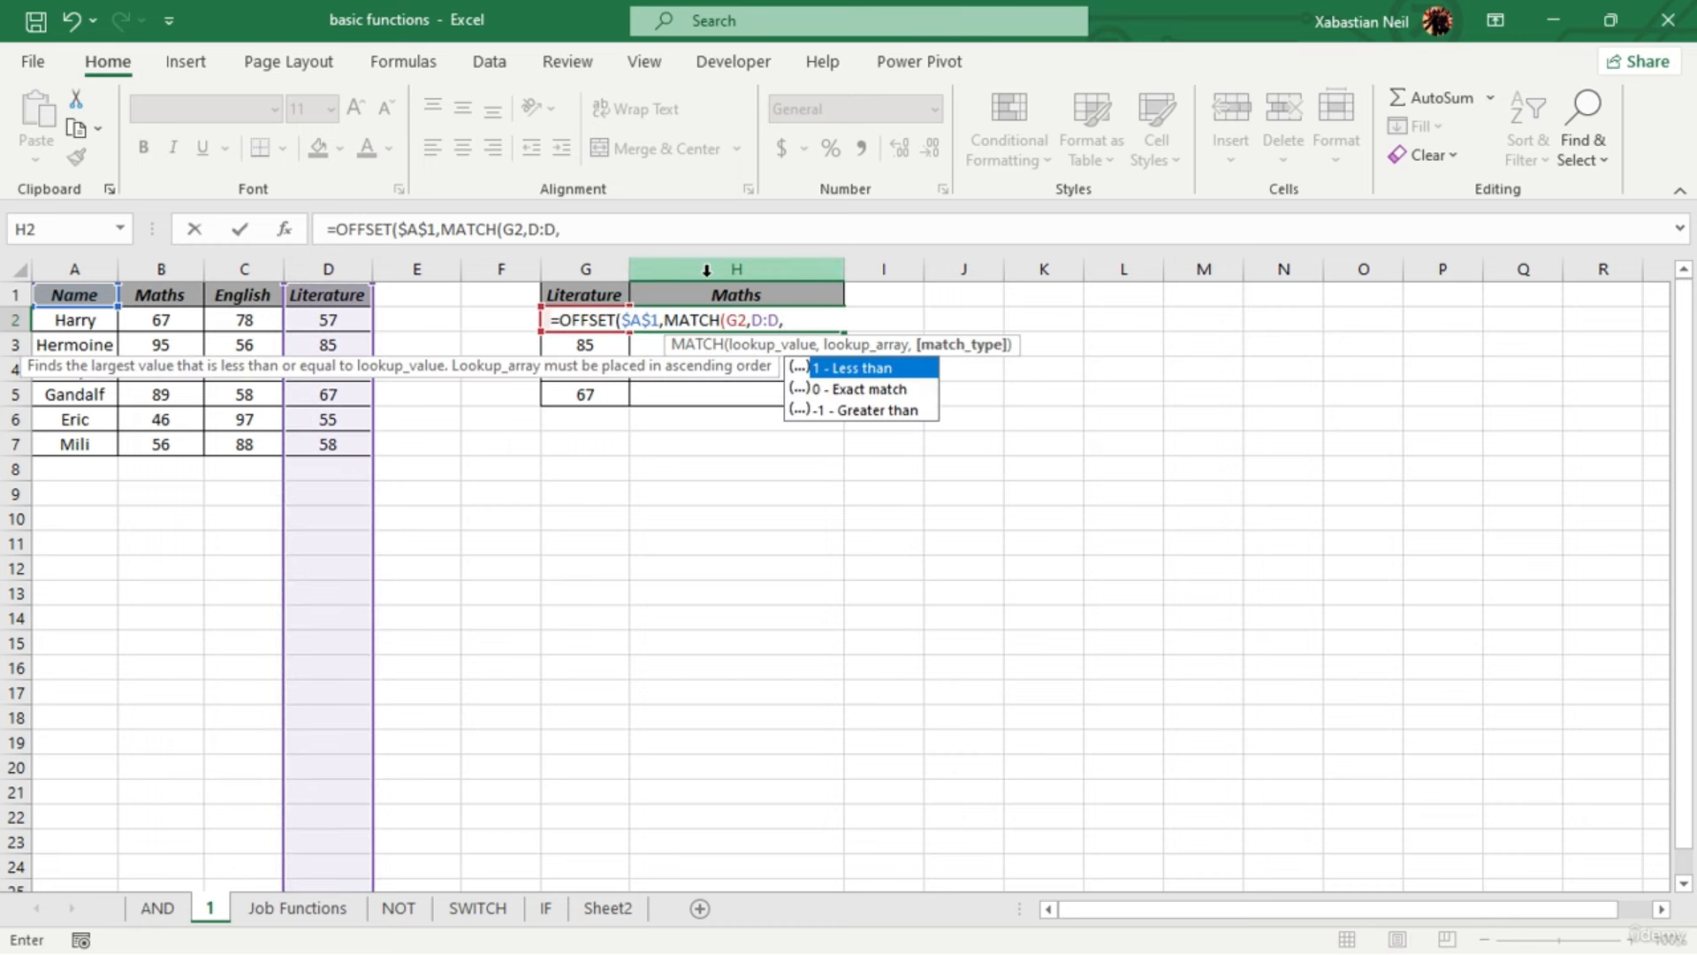
text(0)
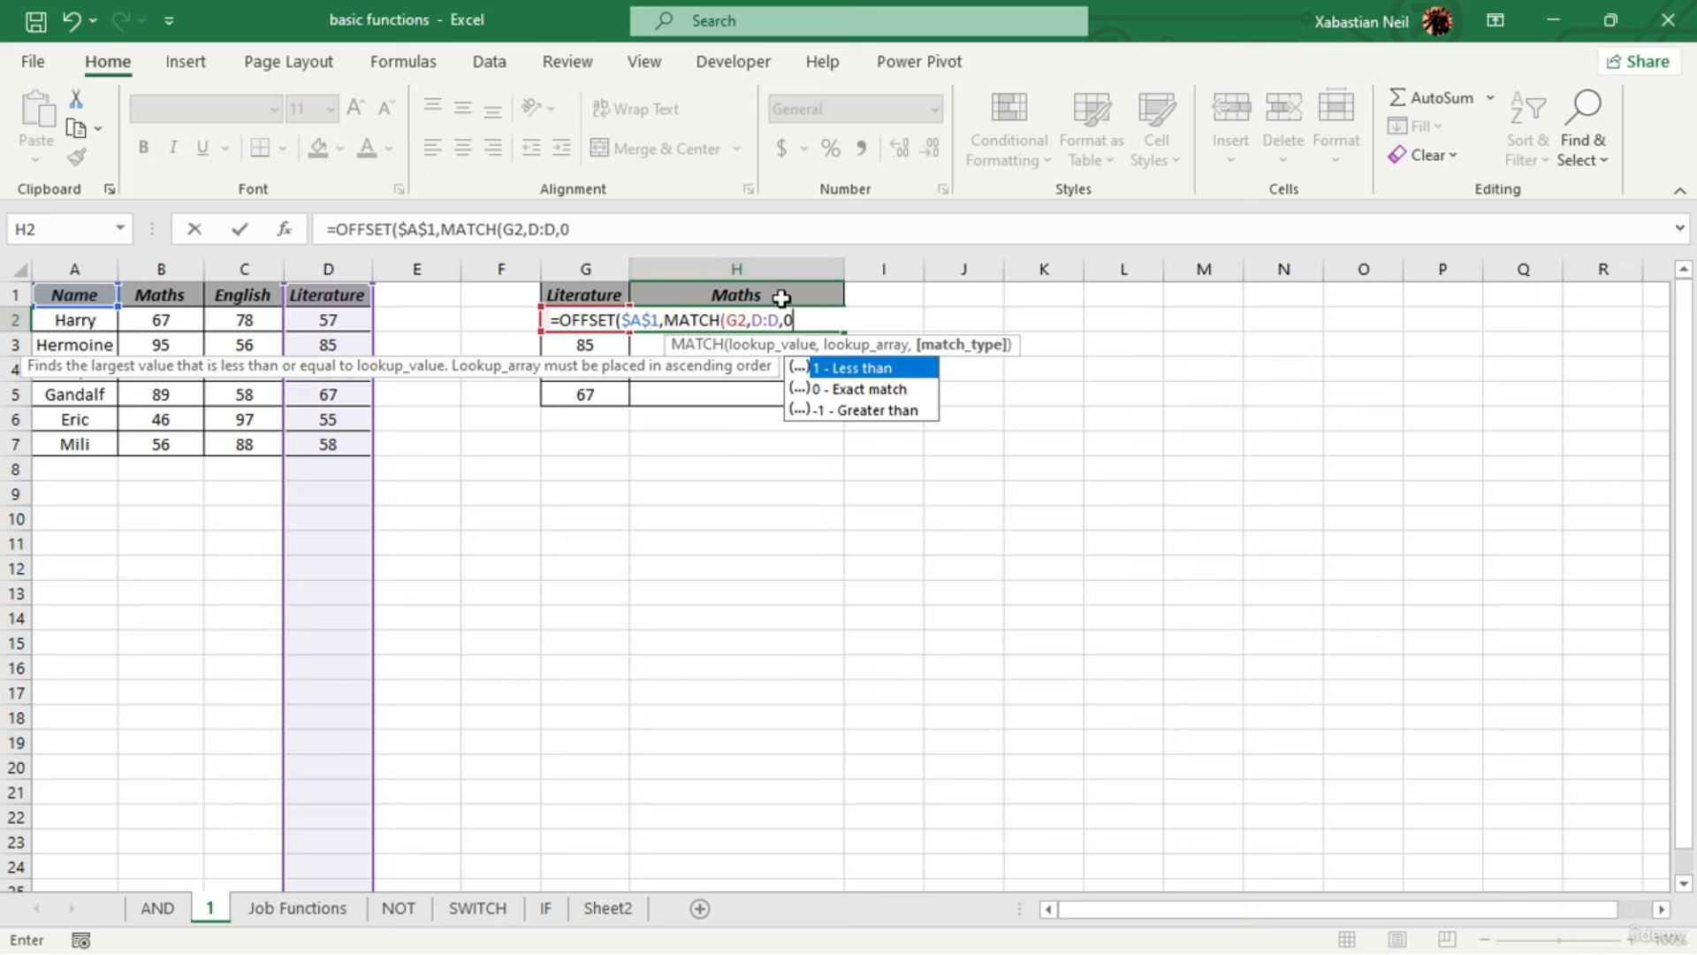
text())
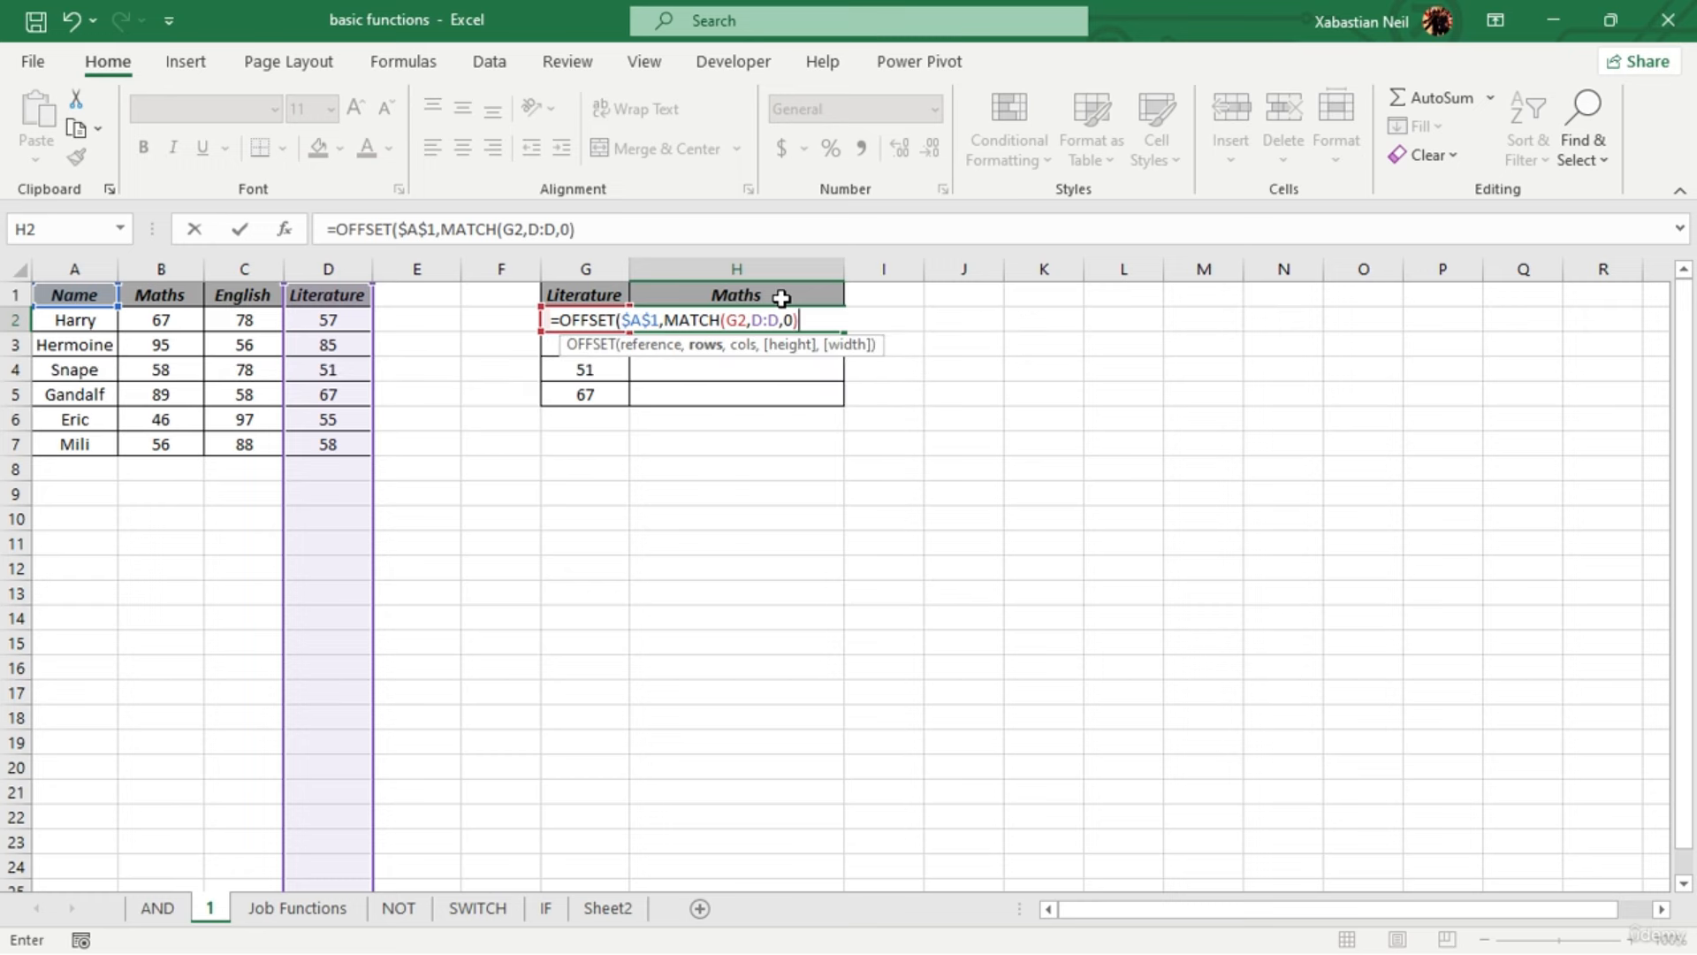
text(-1,)
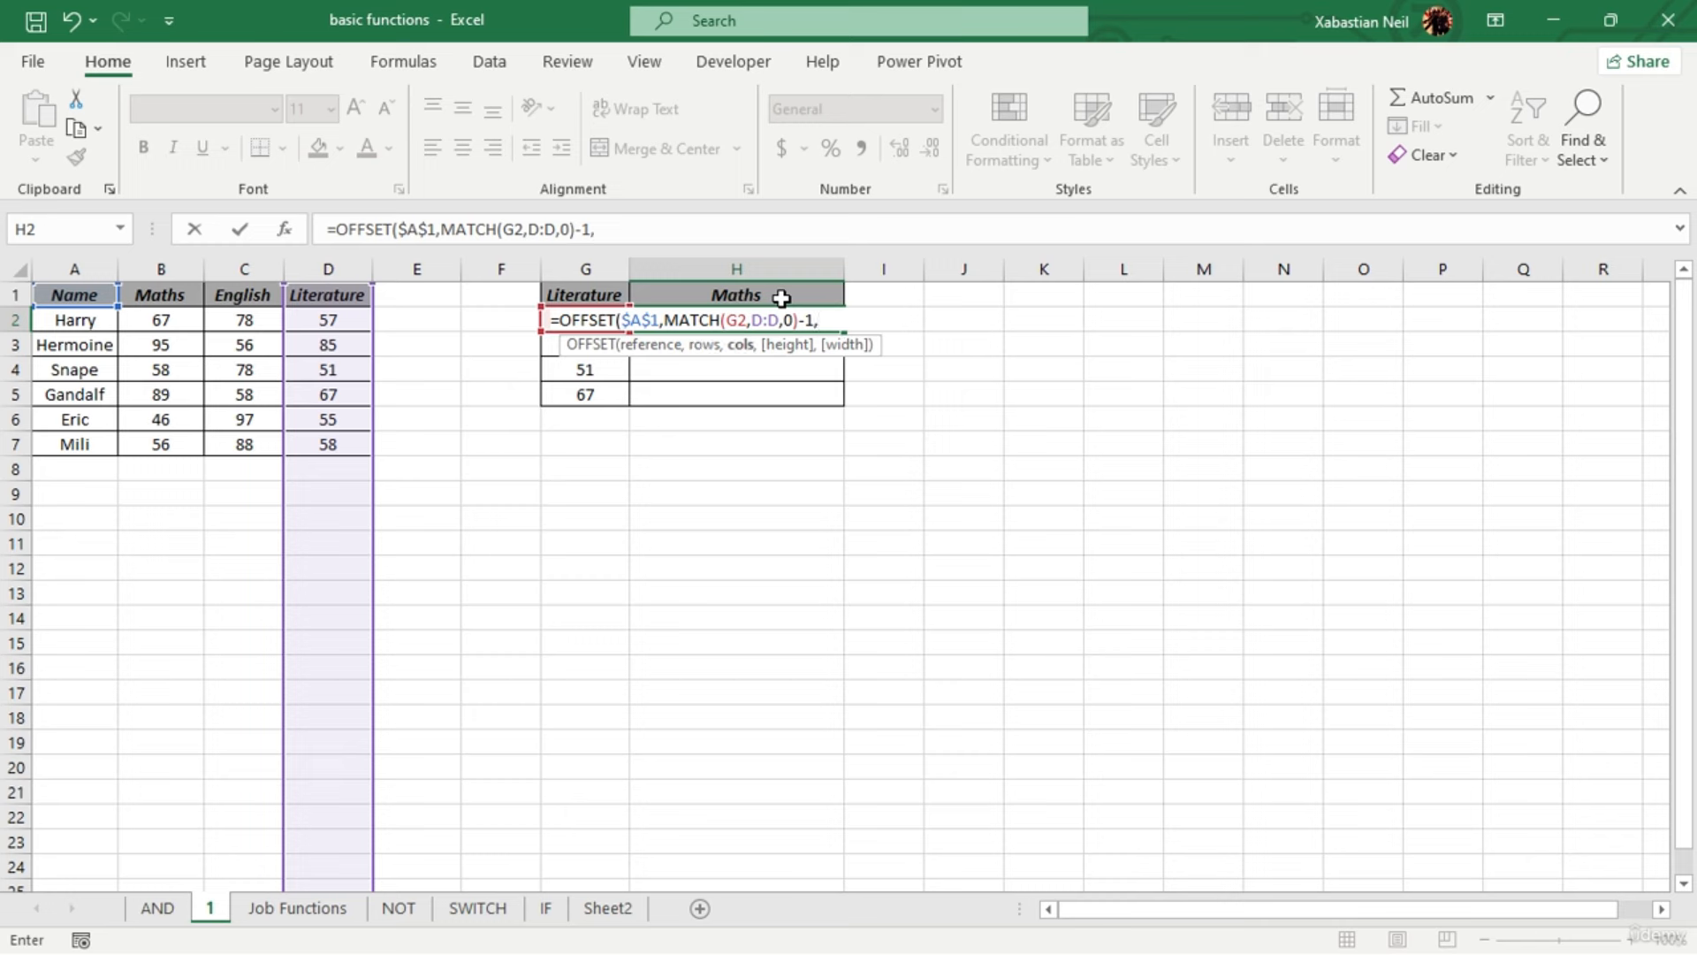
text(1))
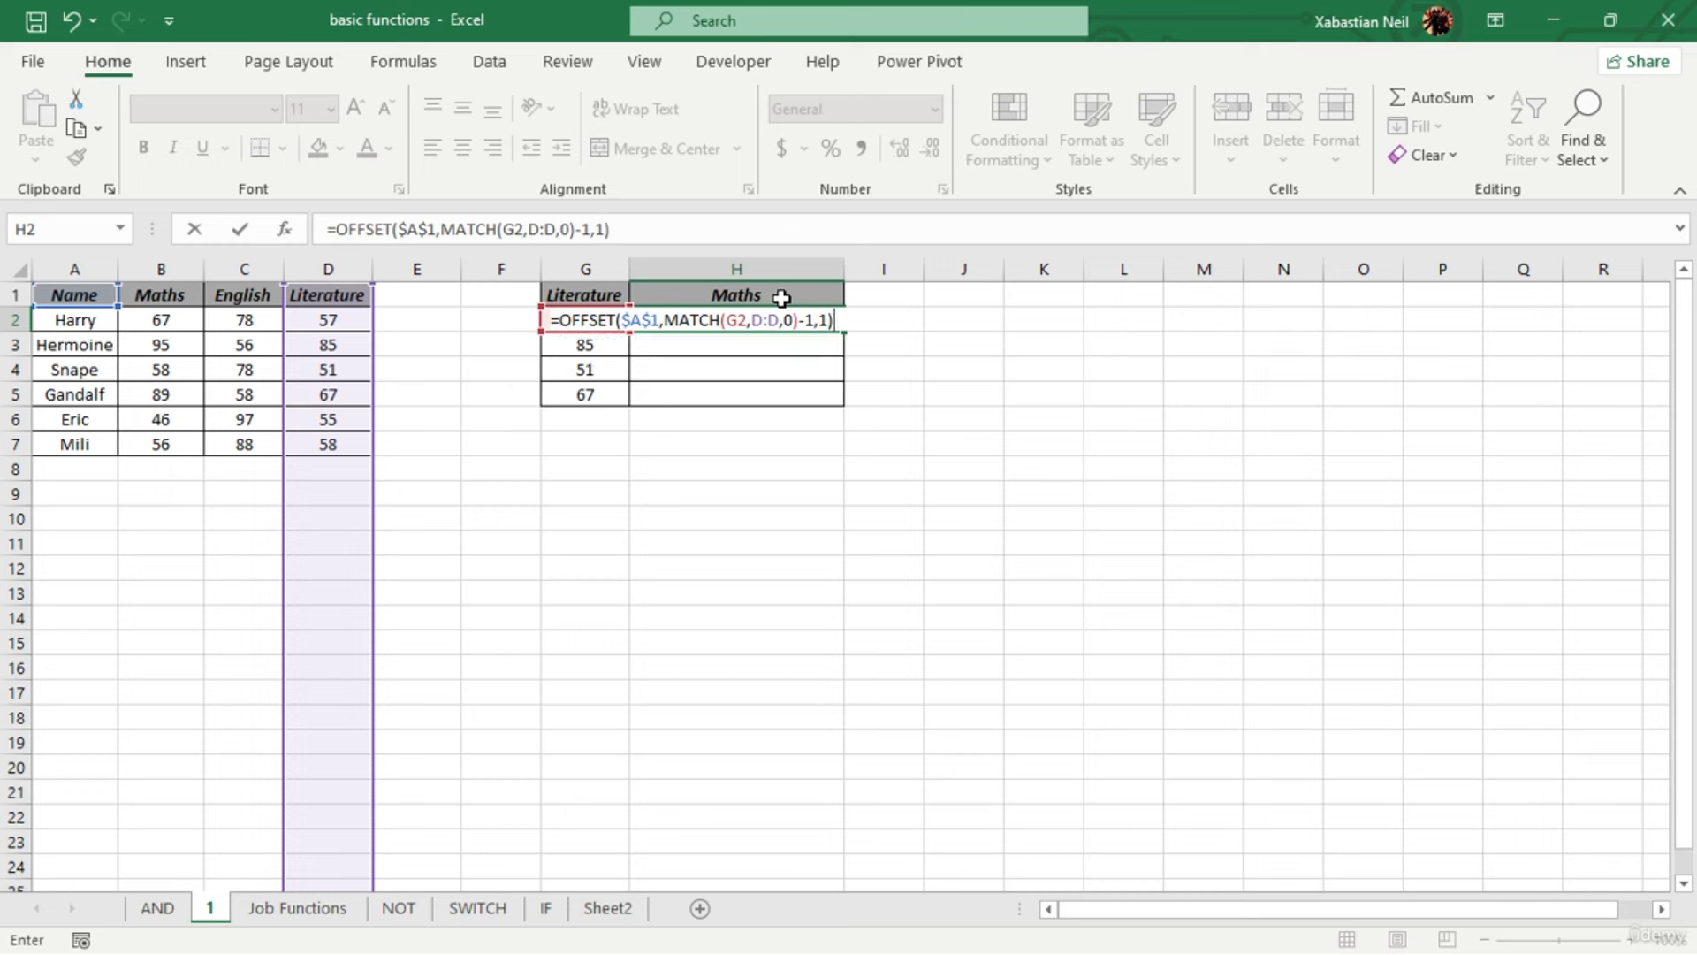
key(Return)
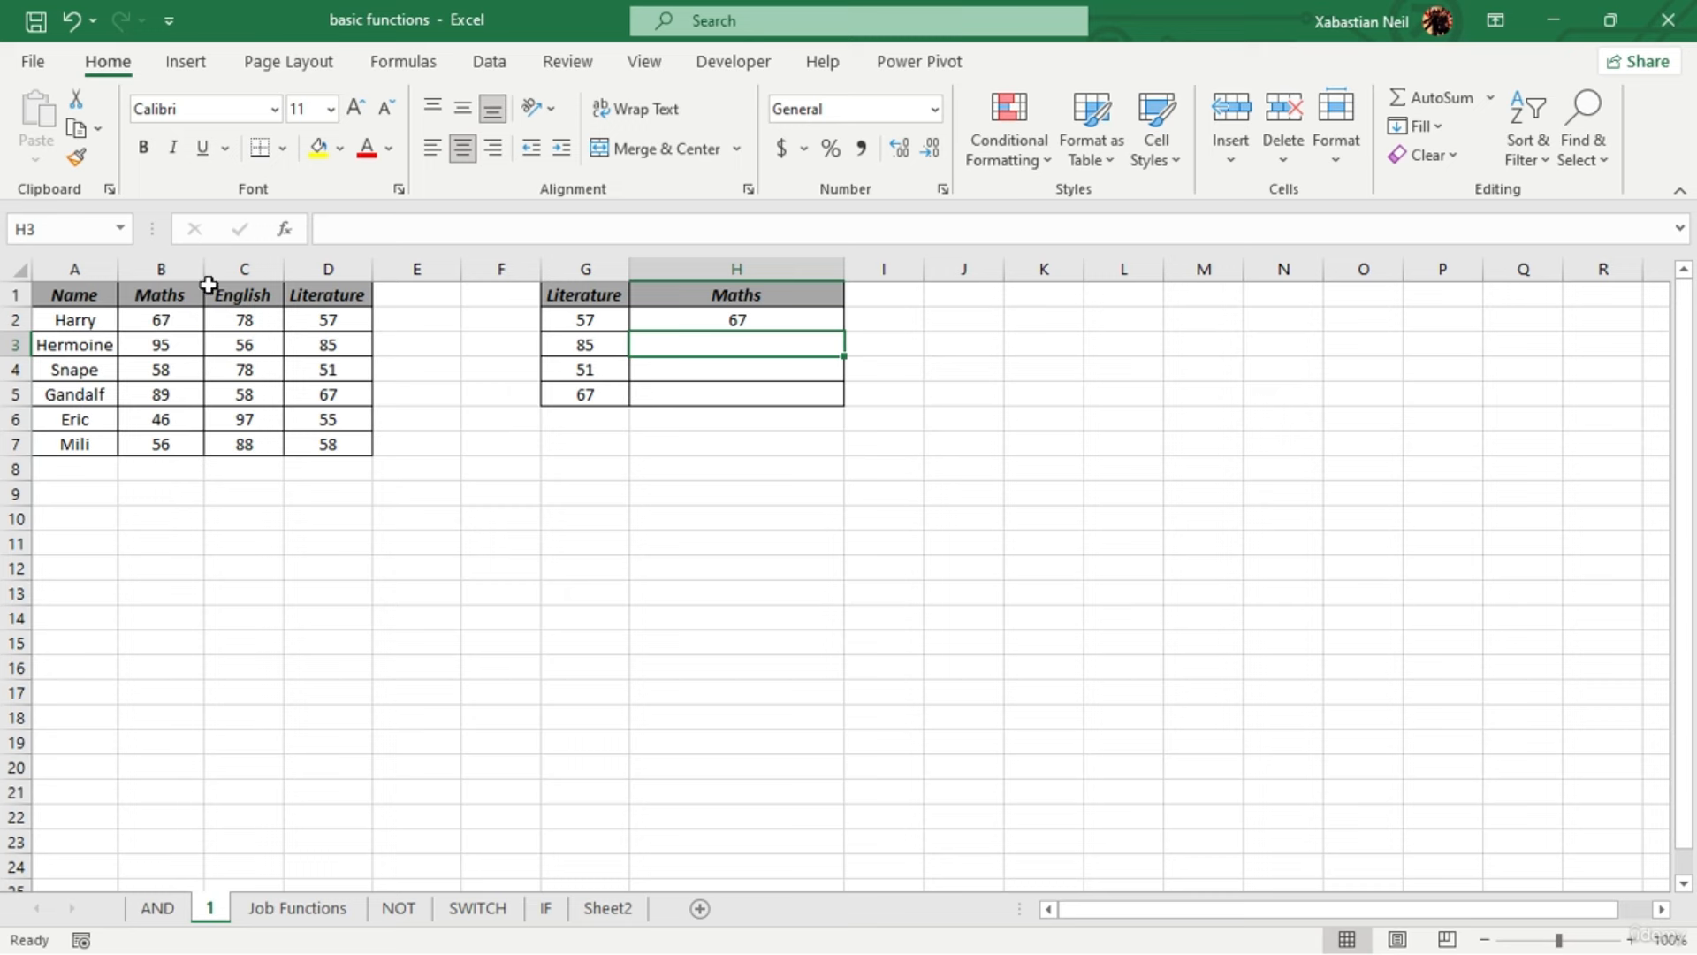
click(862, 451)
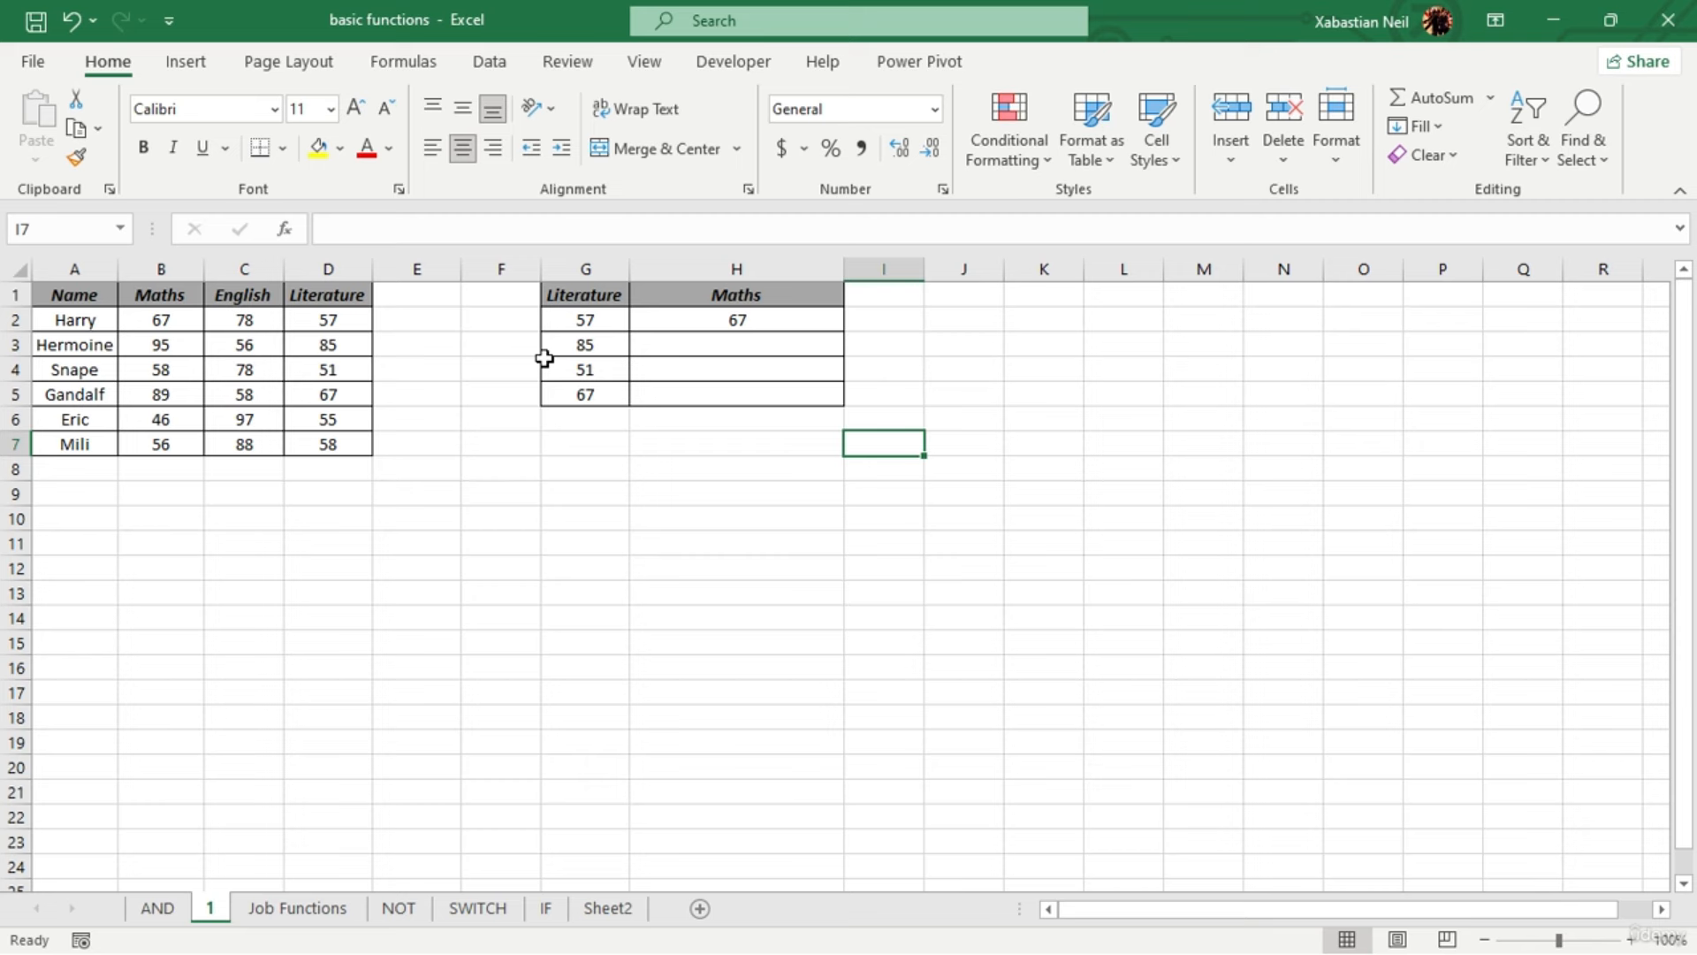
Replace the columns argument of H2's OFFSET formula with an opened MATCH function that has no lookup value
click(805, 331)
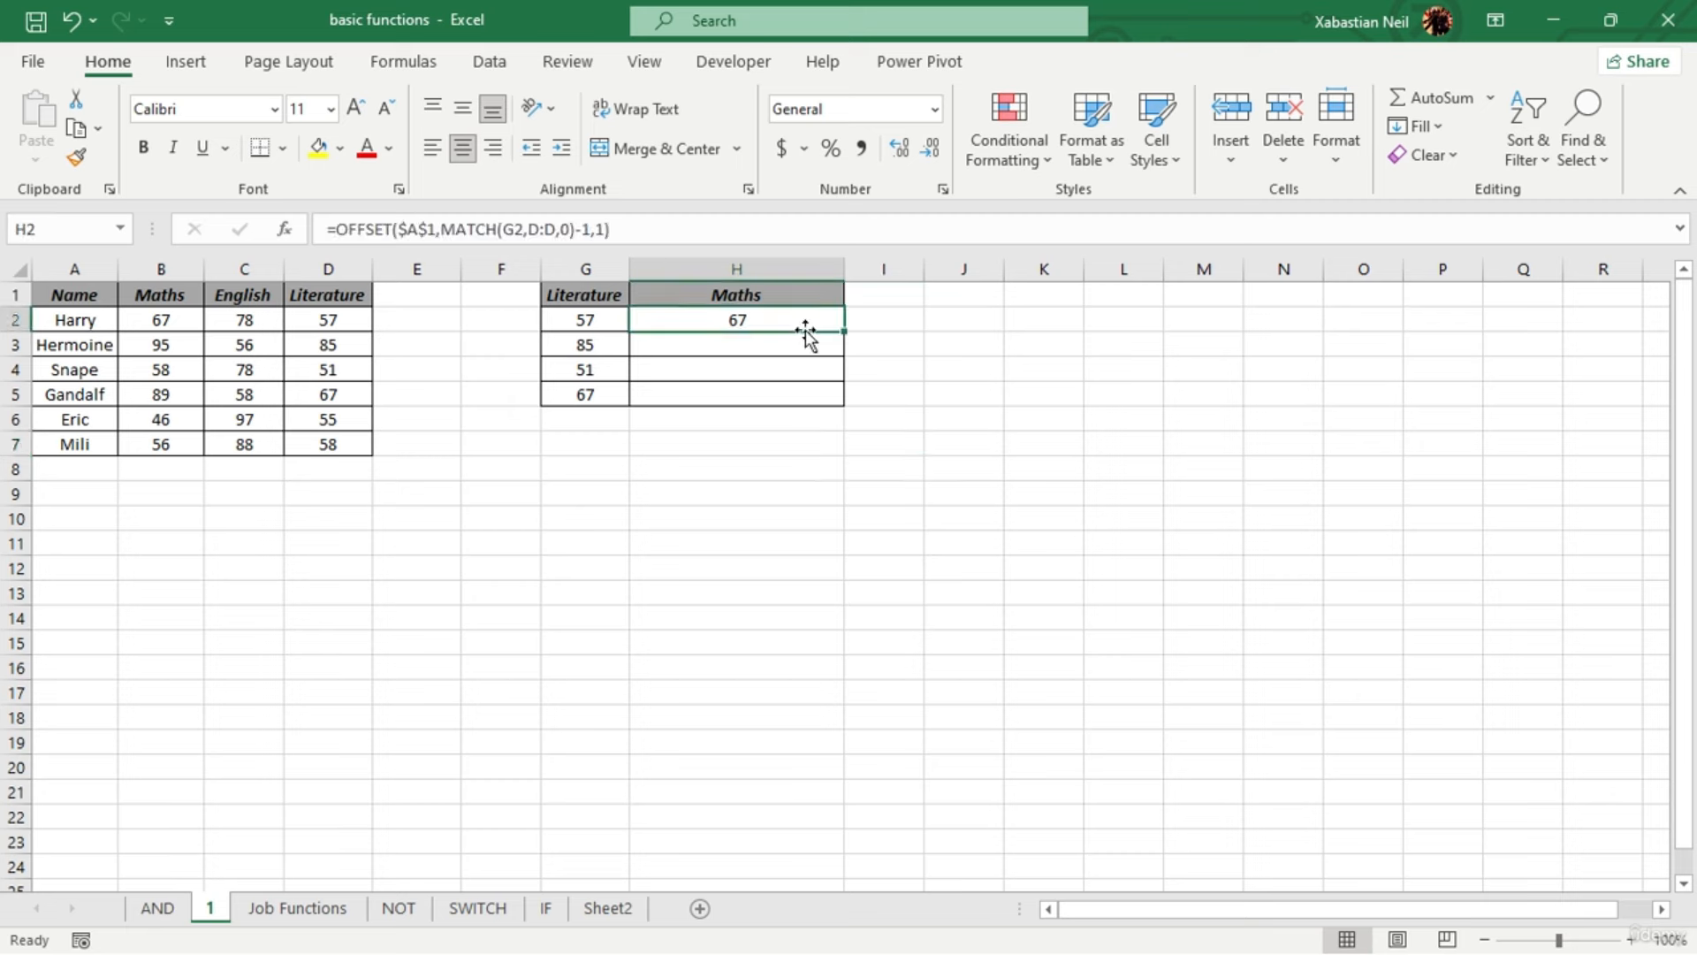
double_click(825, 319)
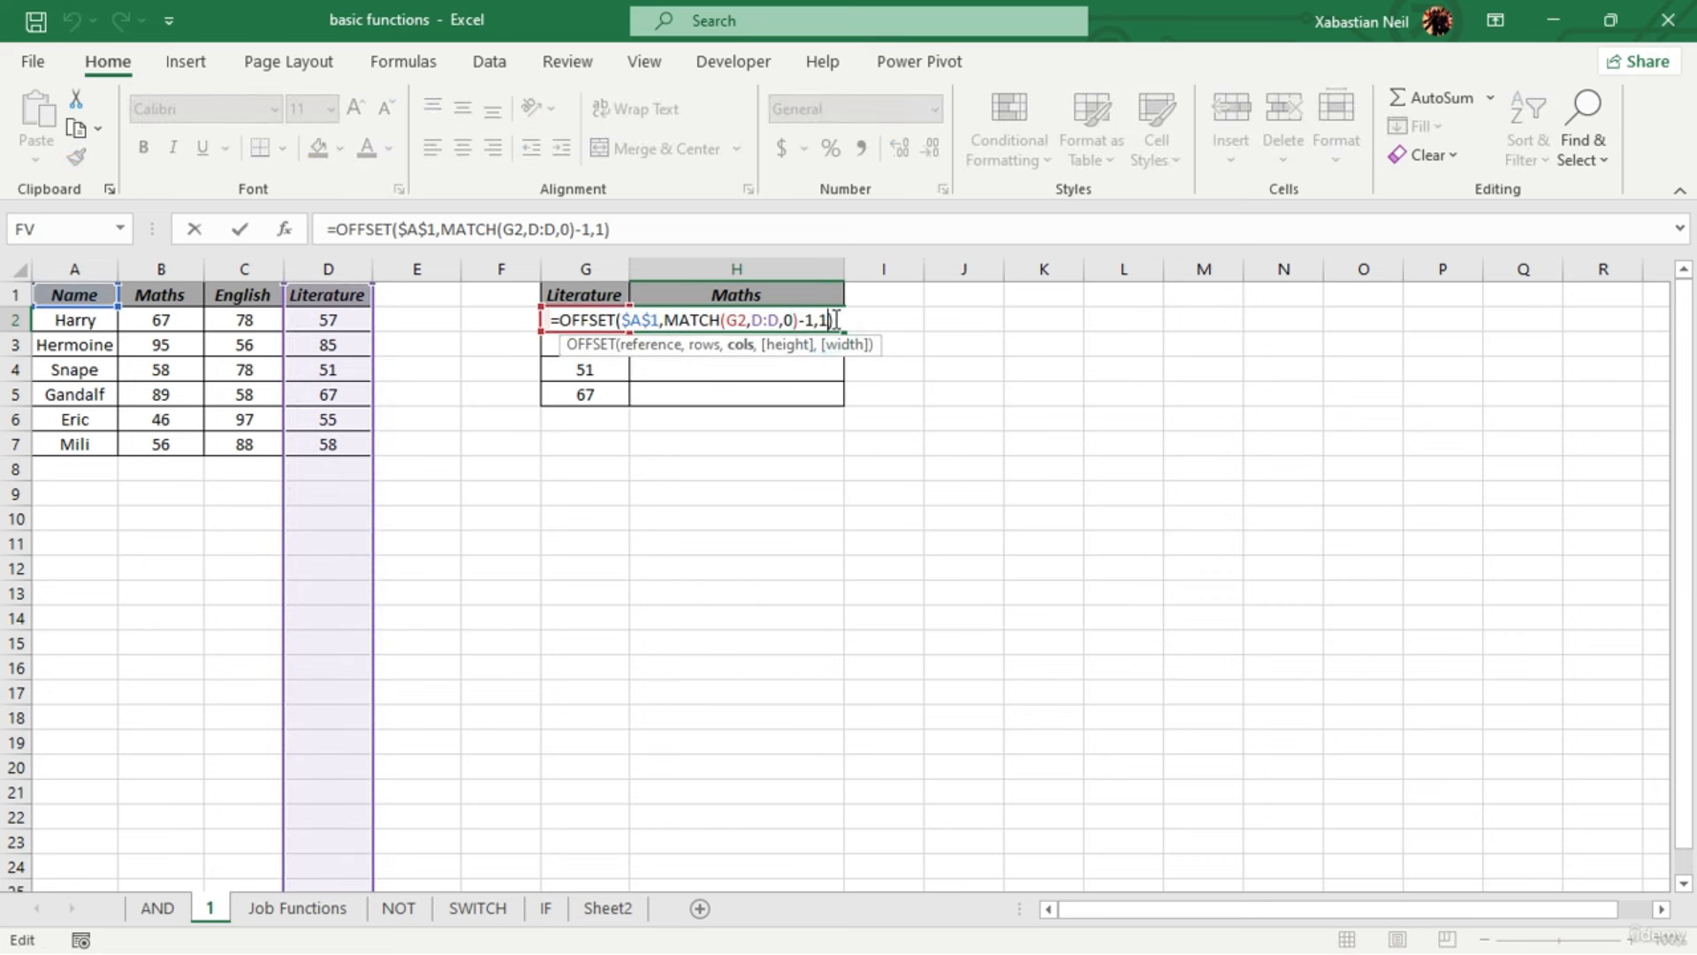
key(BackSpace)
text(matc)
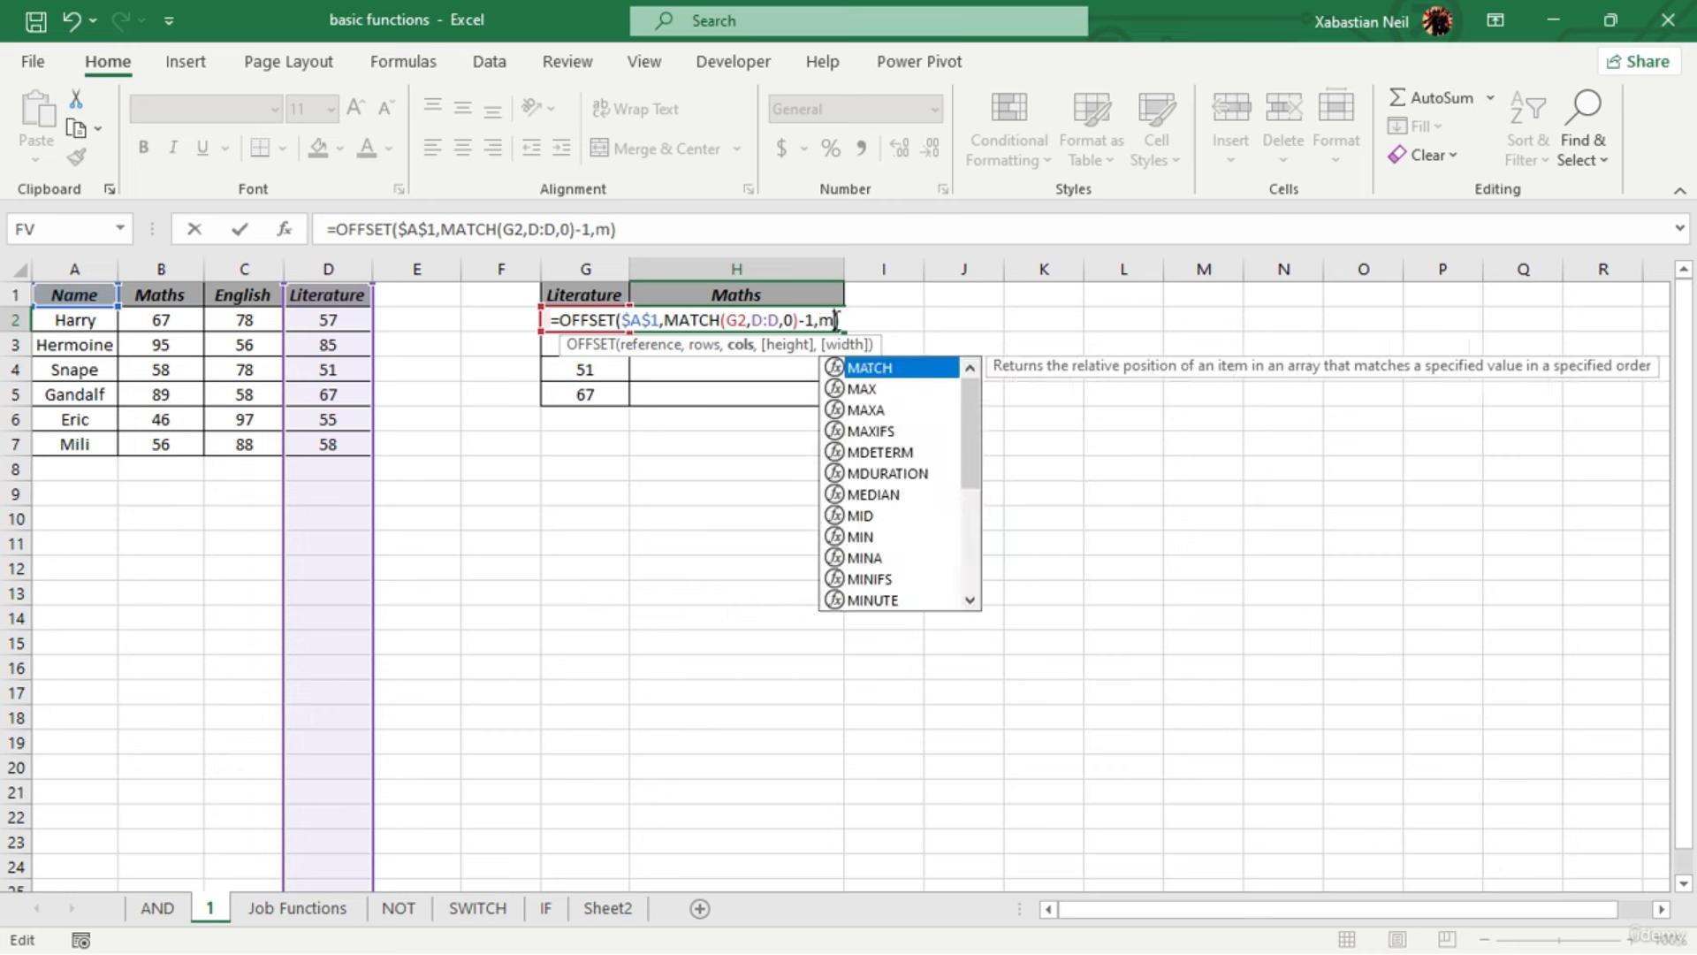
text(h)
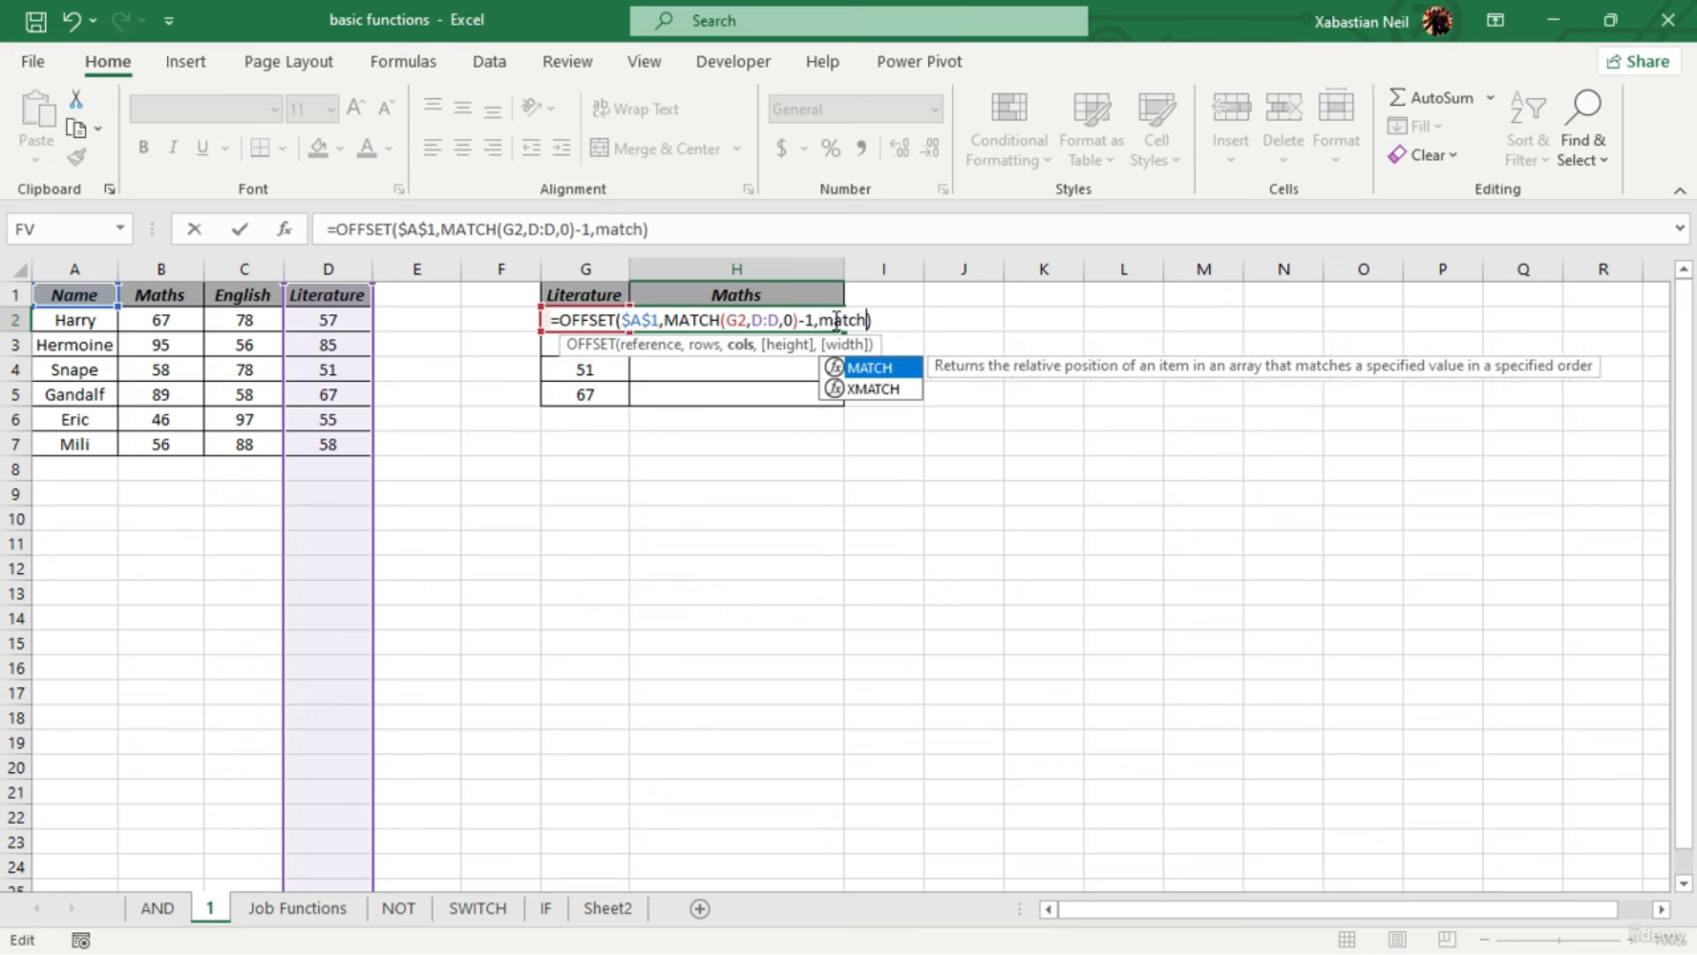
key(Tab)
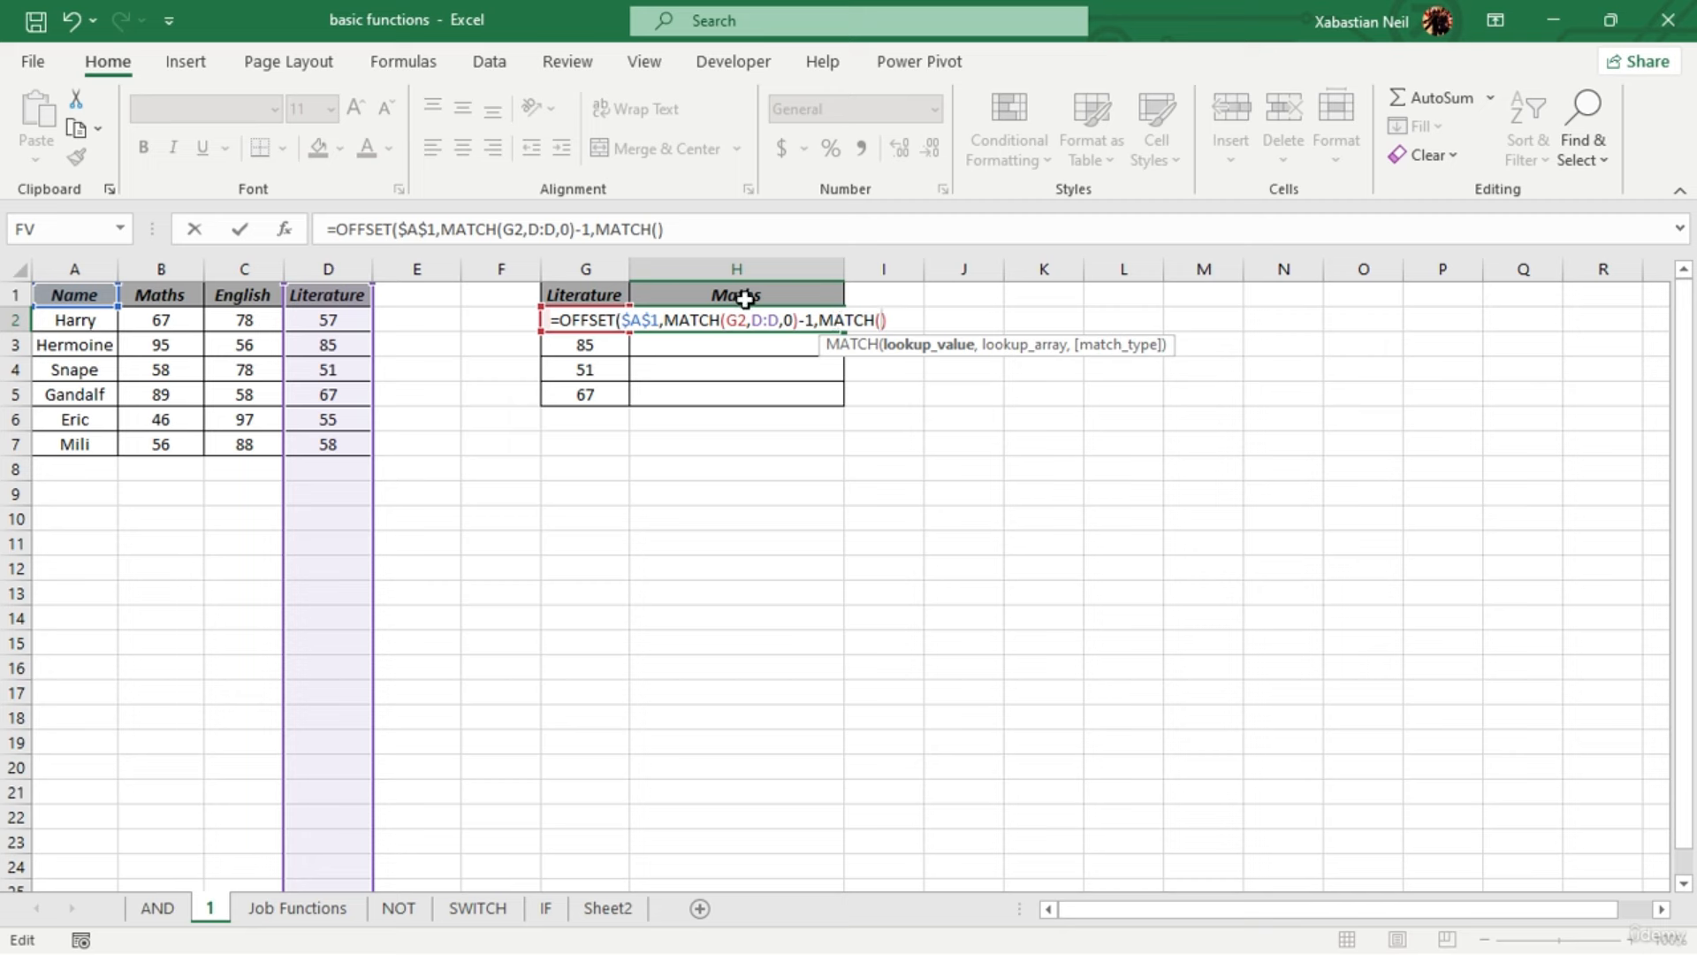
click(794, 292)
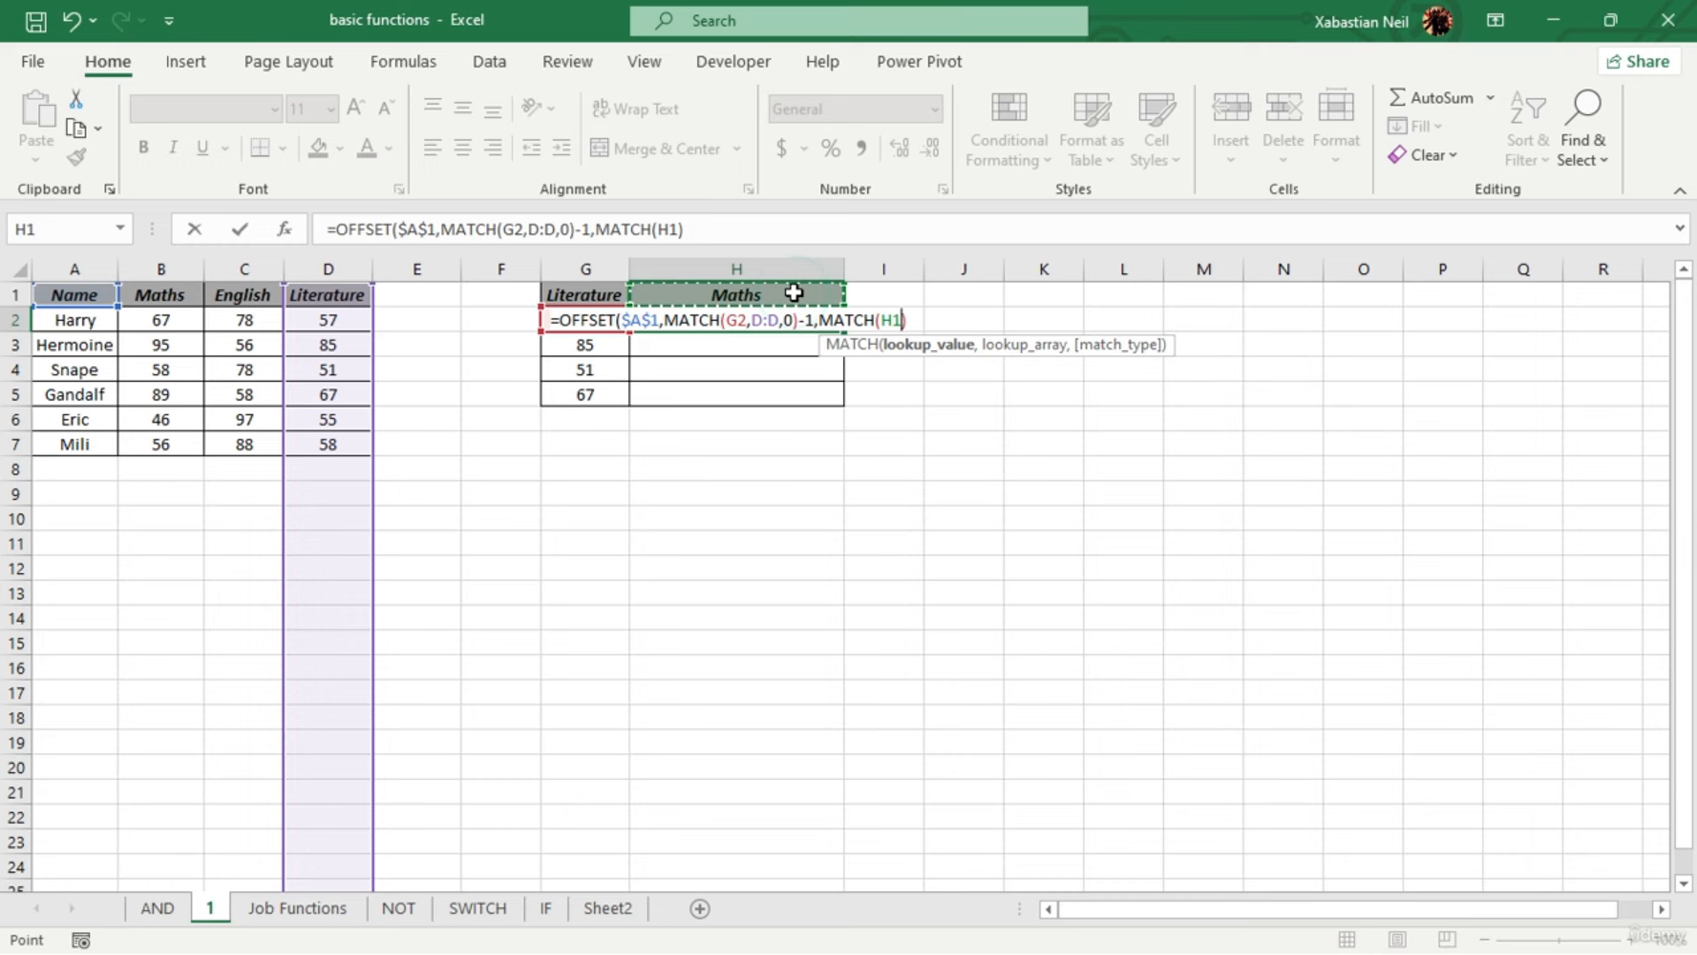
key(BackSpace)
key(BackSpace)
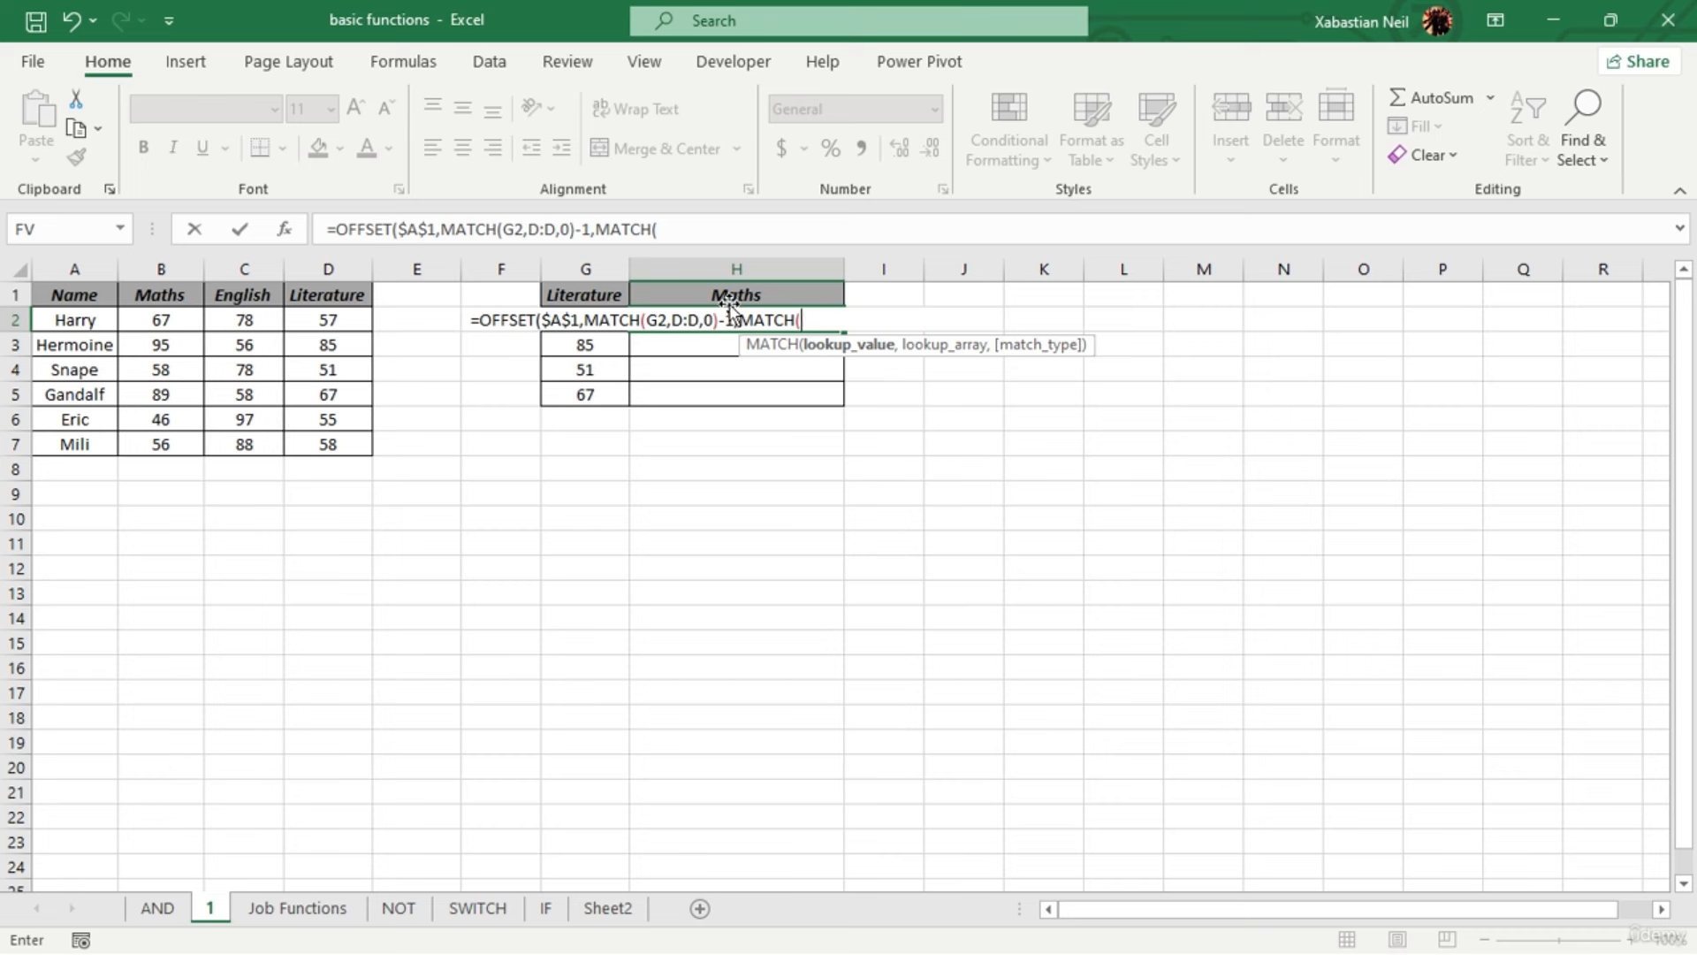
Give the second MATCH in H2 the row-locked Maths header H$1 as lookup value and the header range A1:D1 as lookup array
click(778, 294)
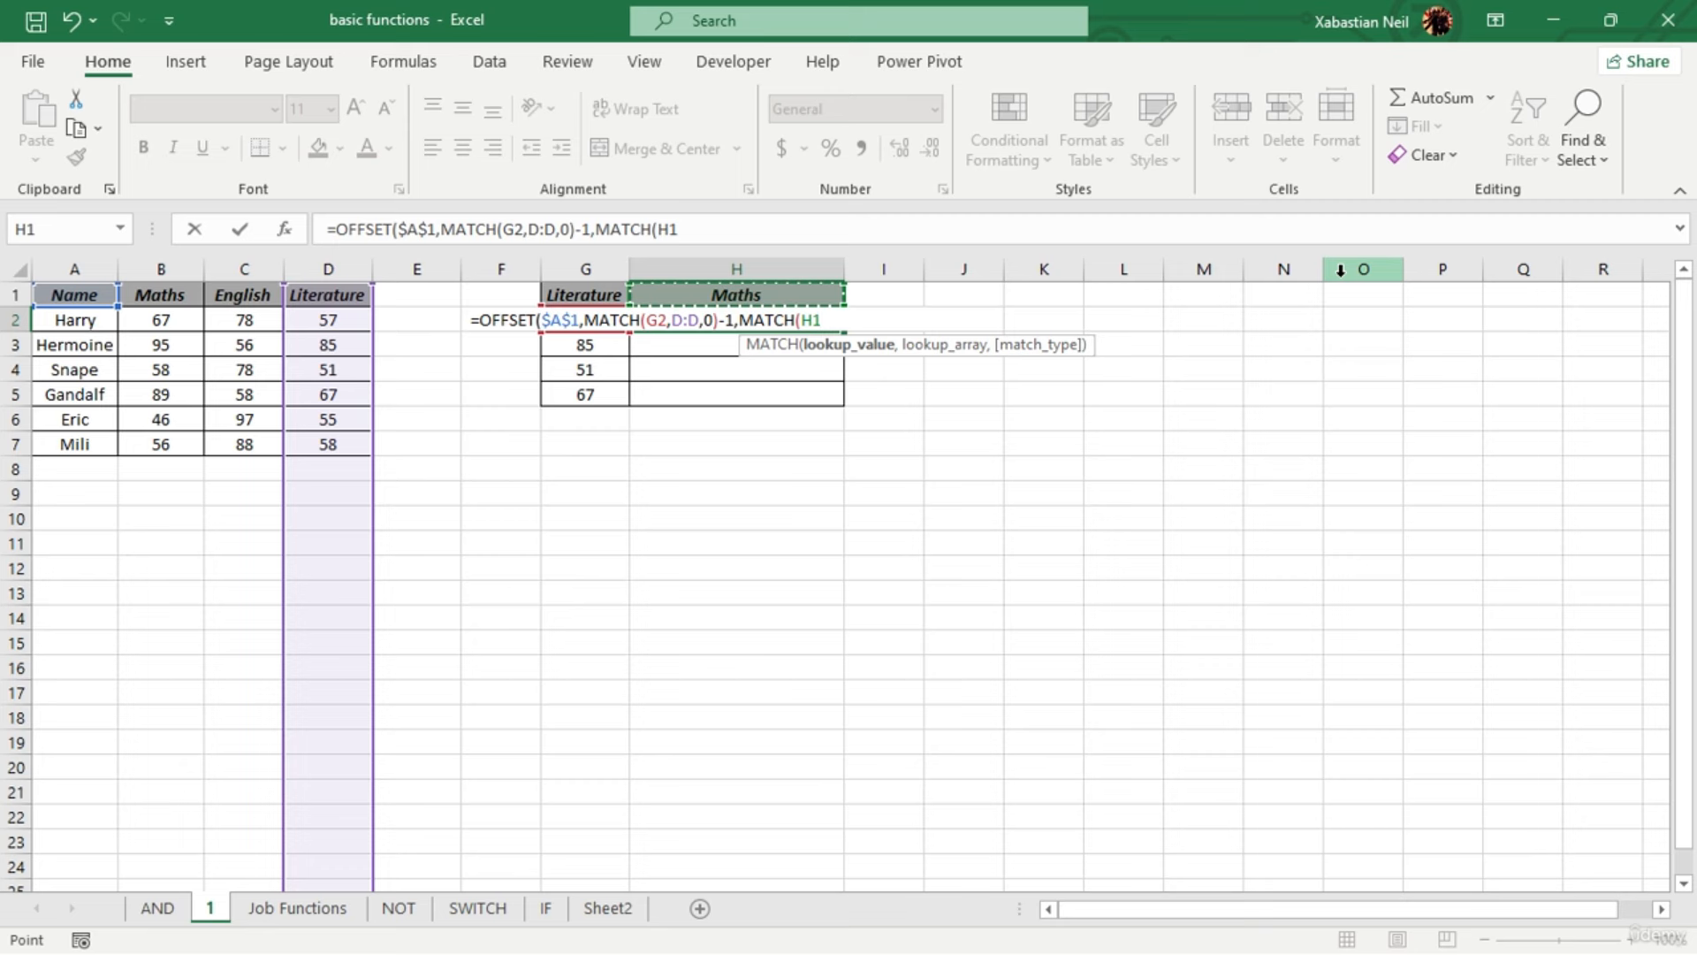
key(F4)
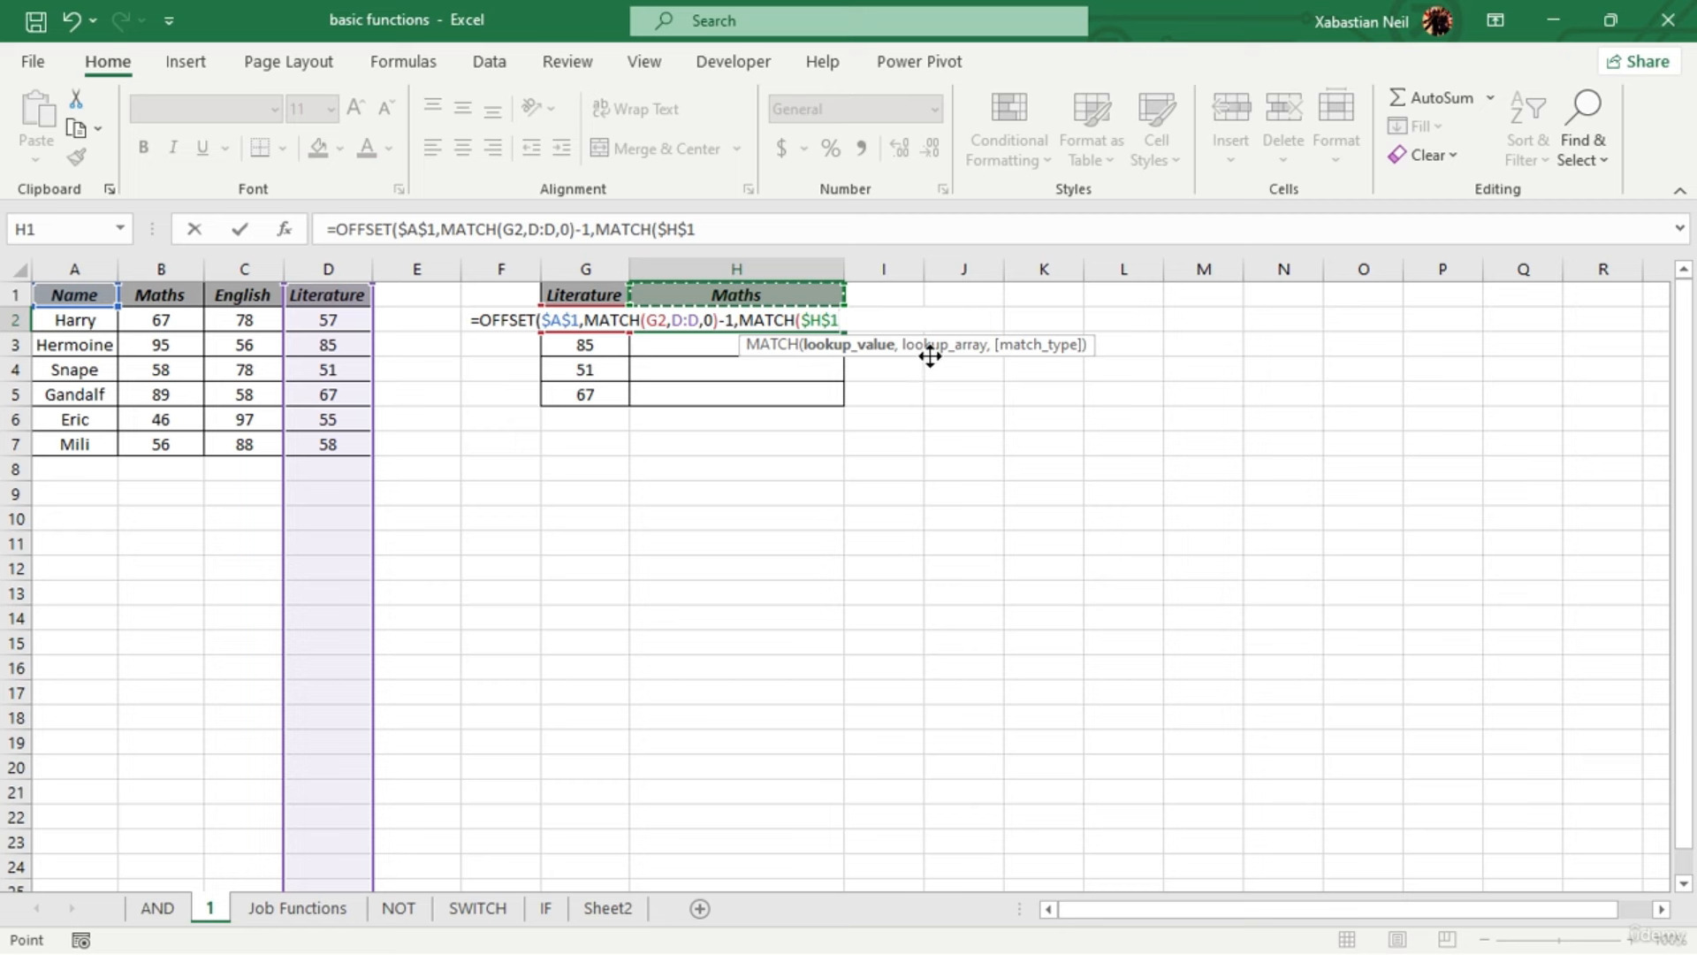
key(F4)
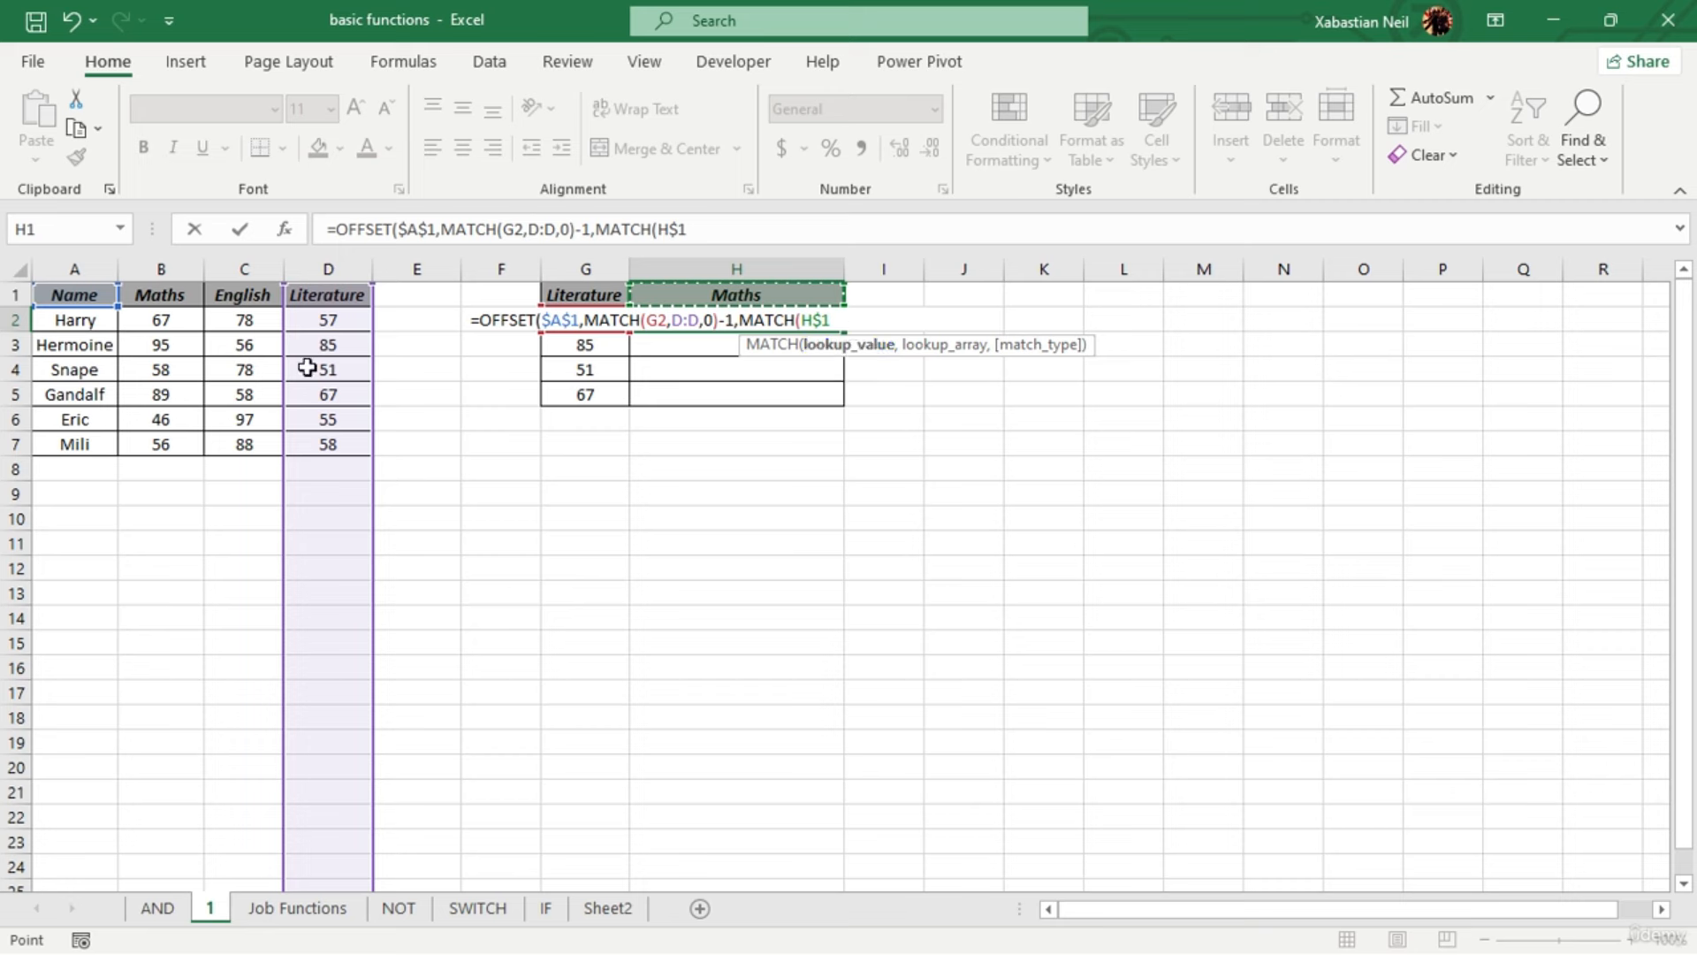
key(F4)
key(F4)
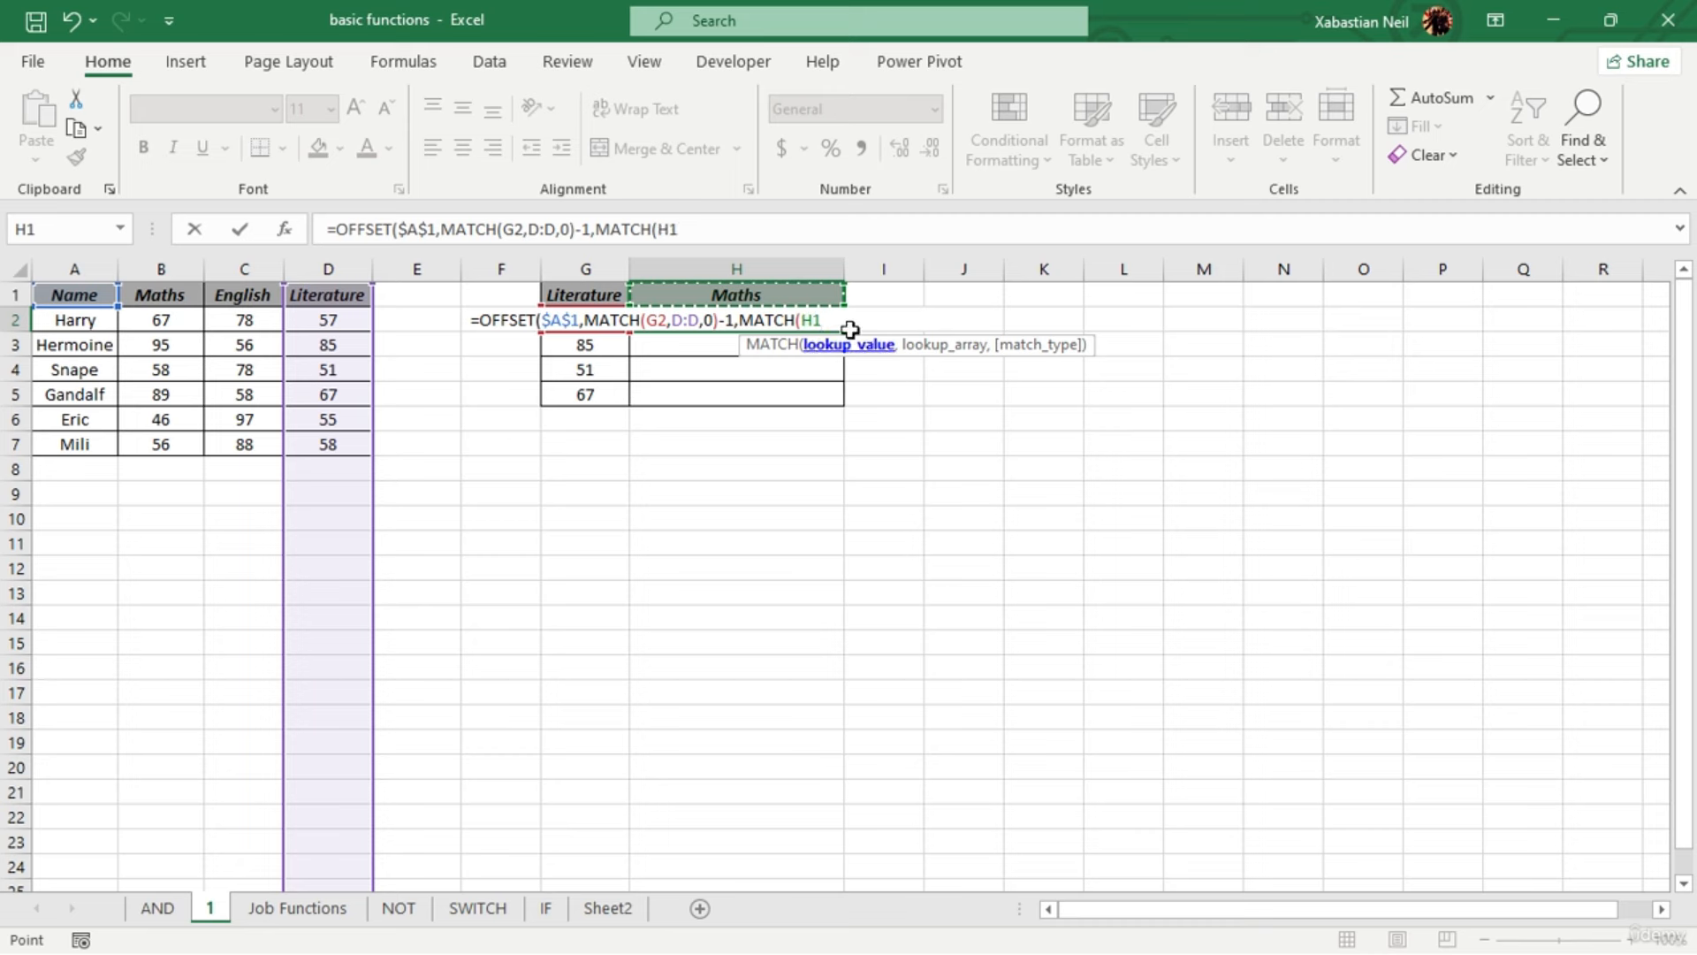
key(F4)
key(F4)
text(,)
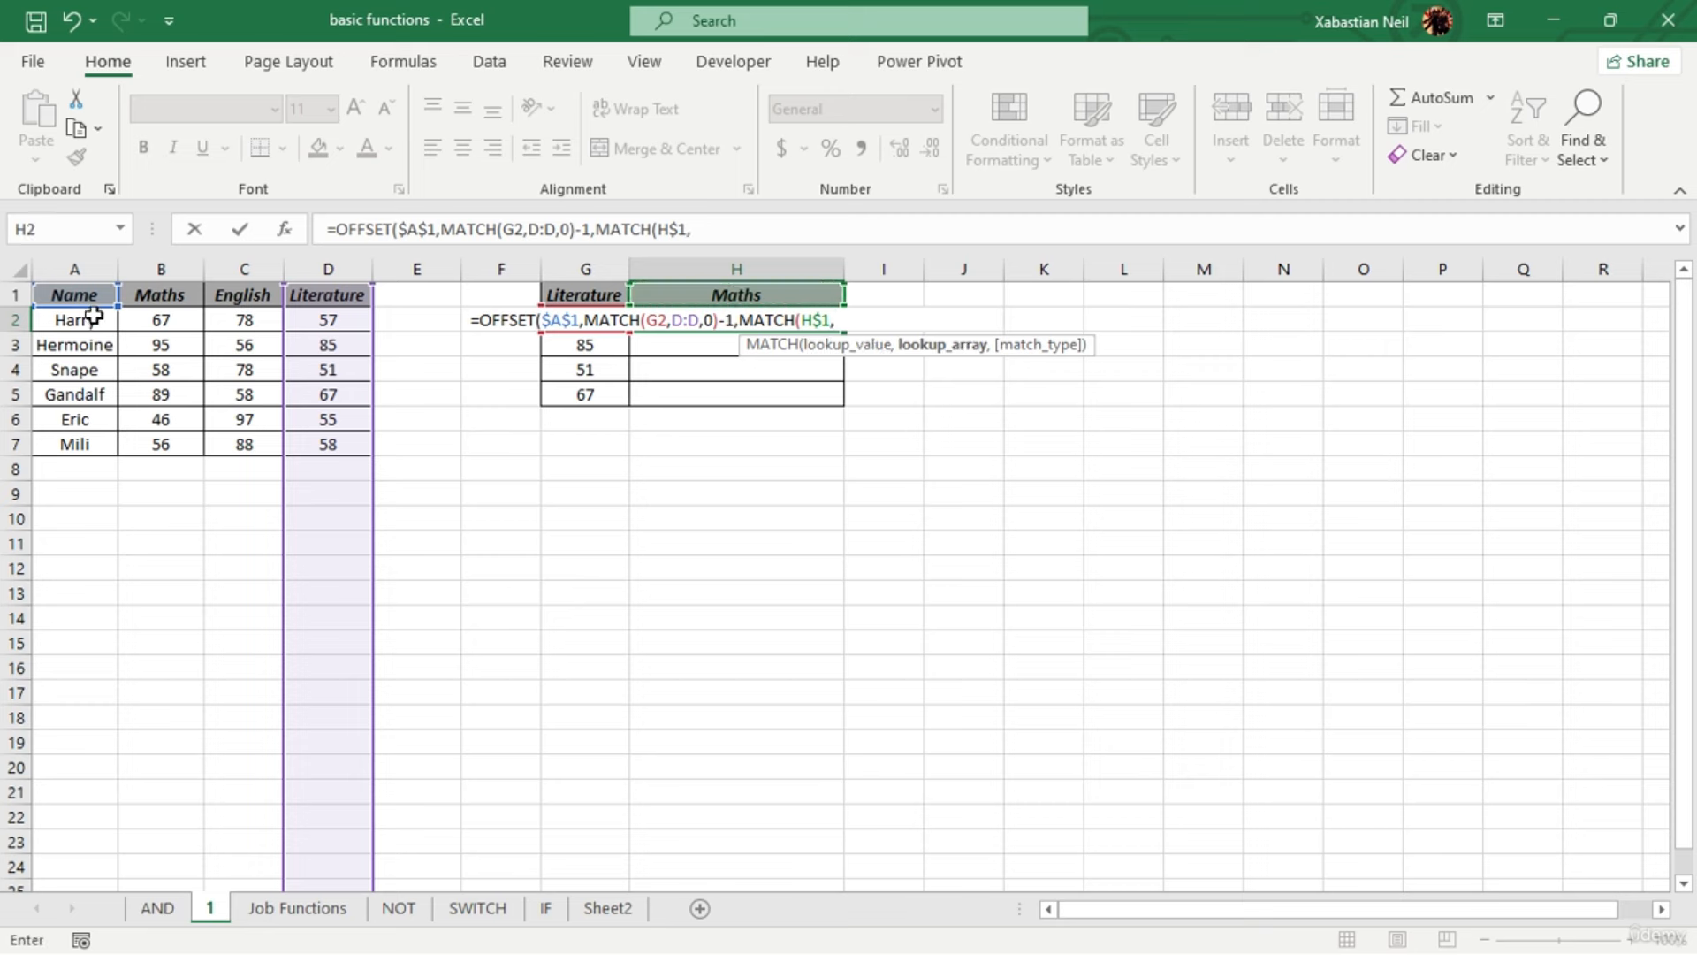
click(42, 301)
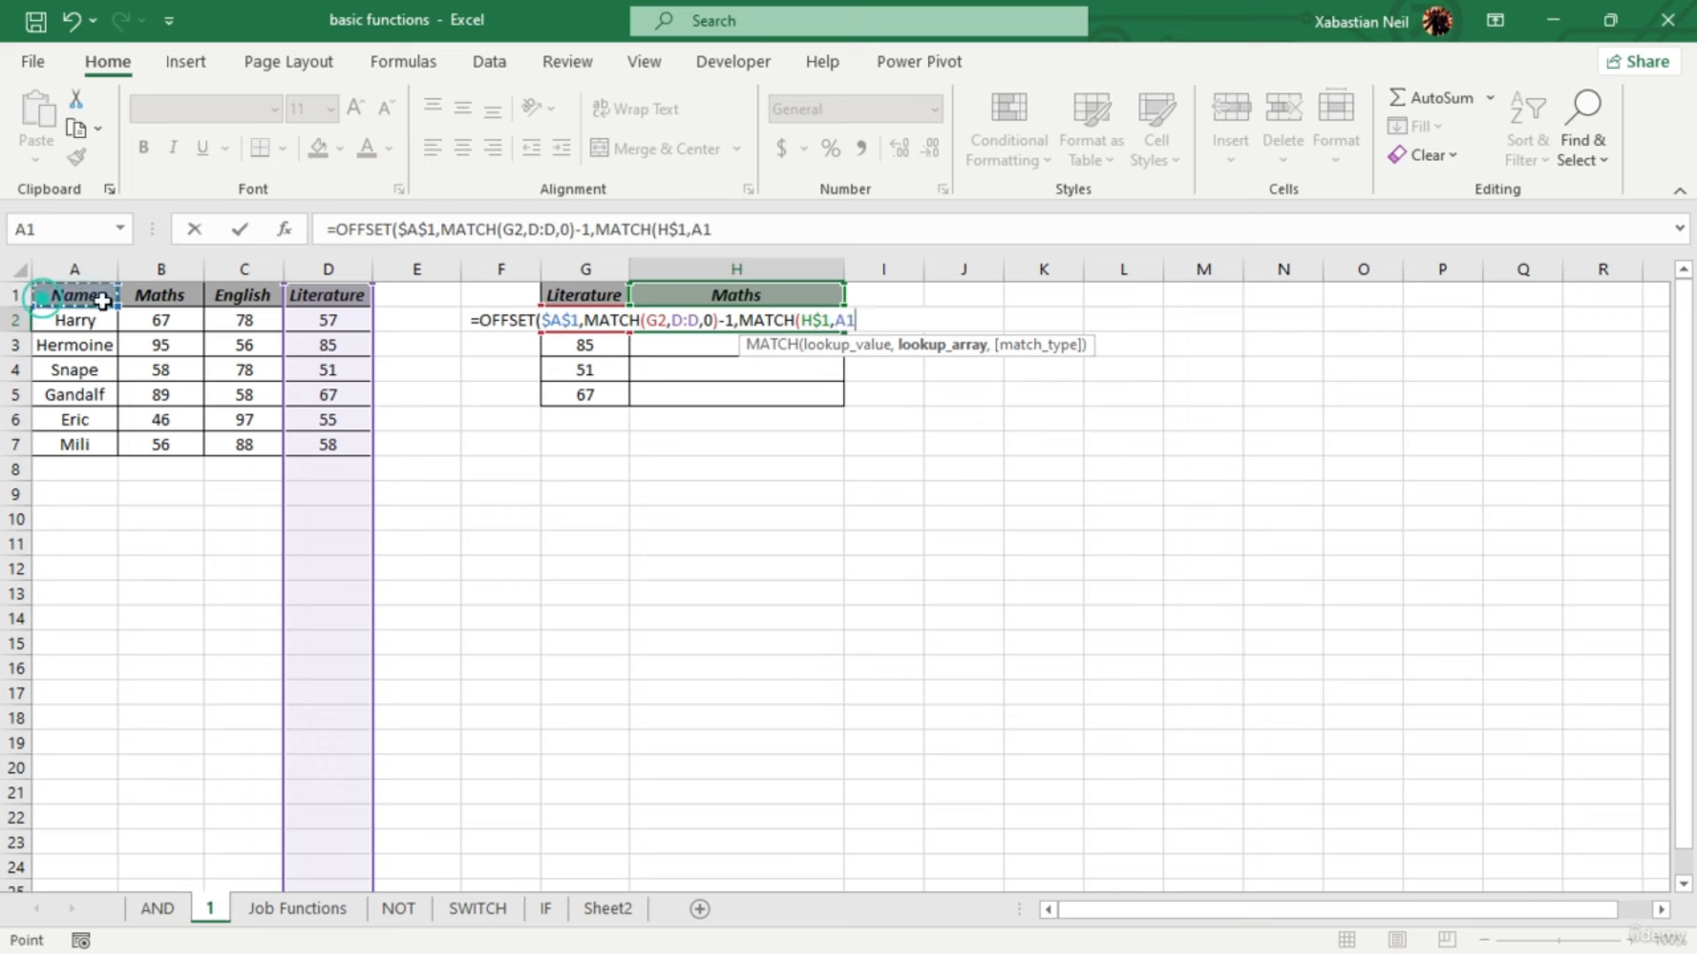
drag(103, 301, 303, 294)
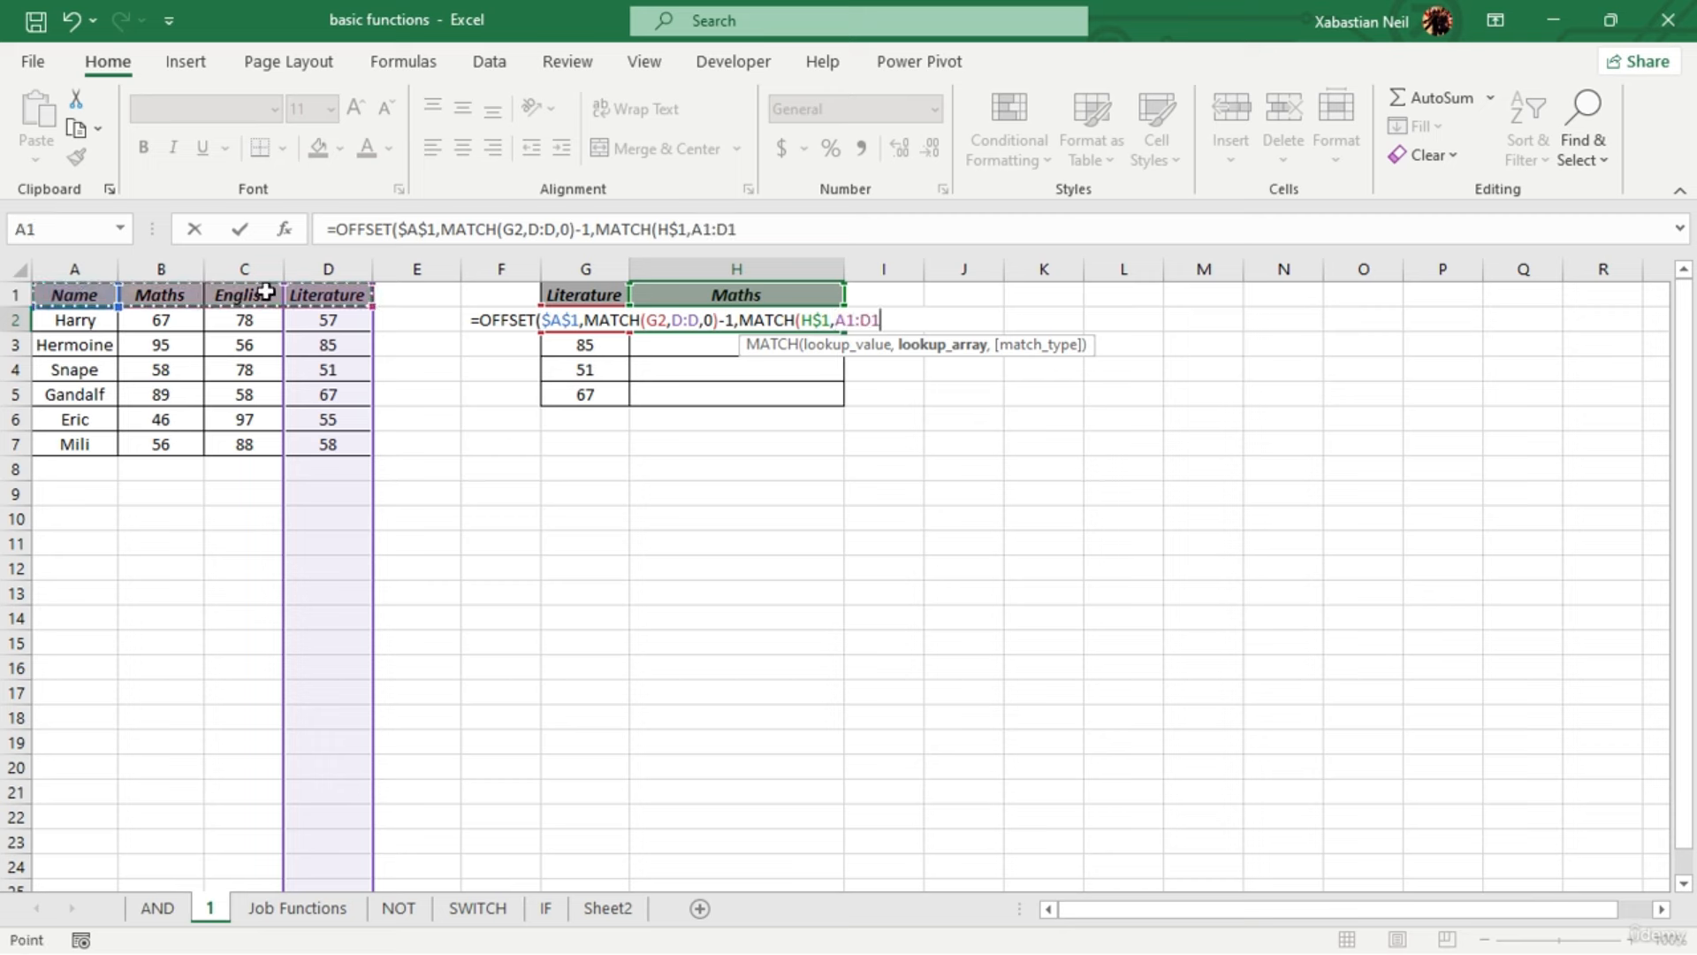
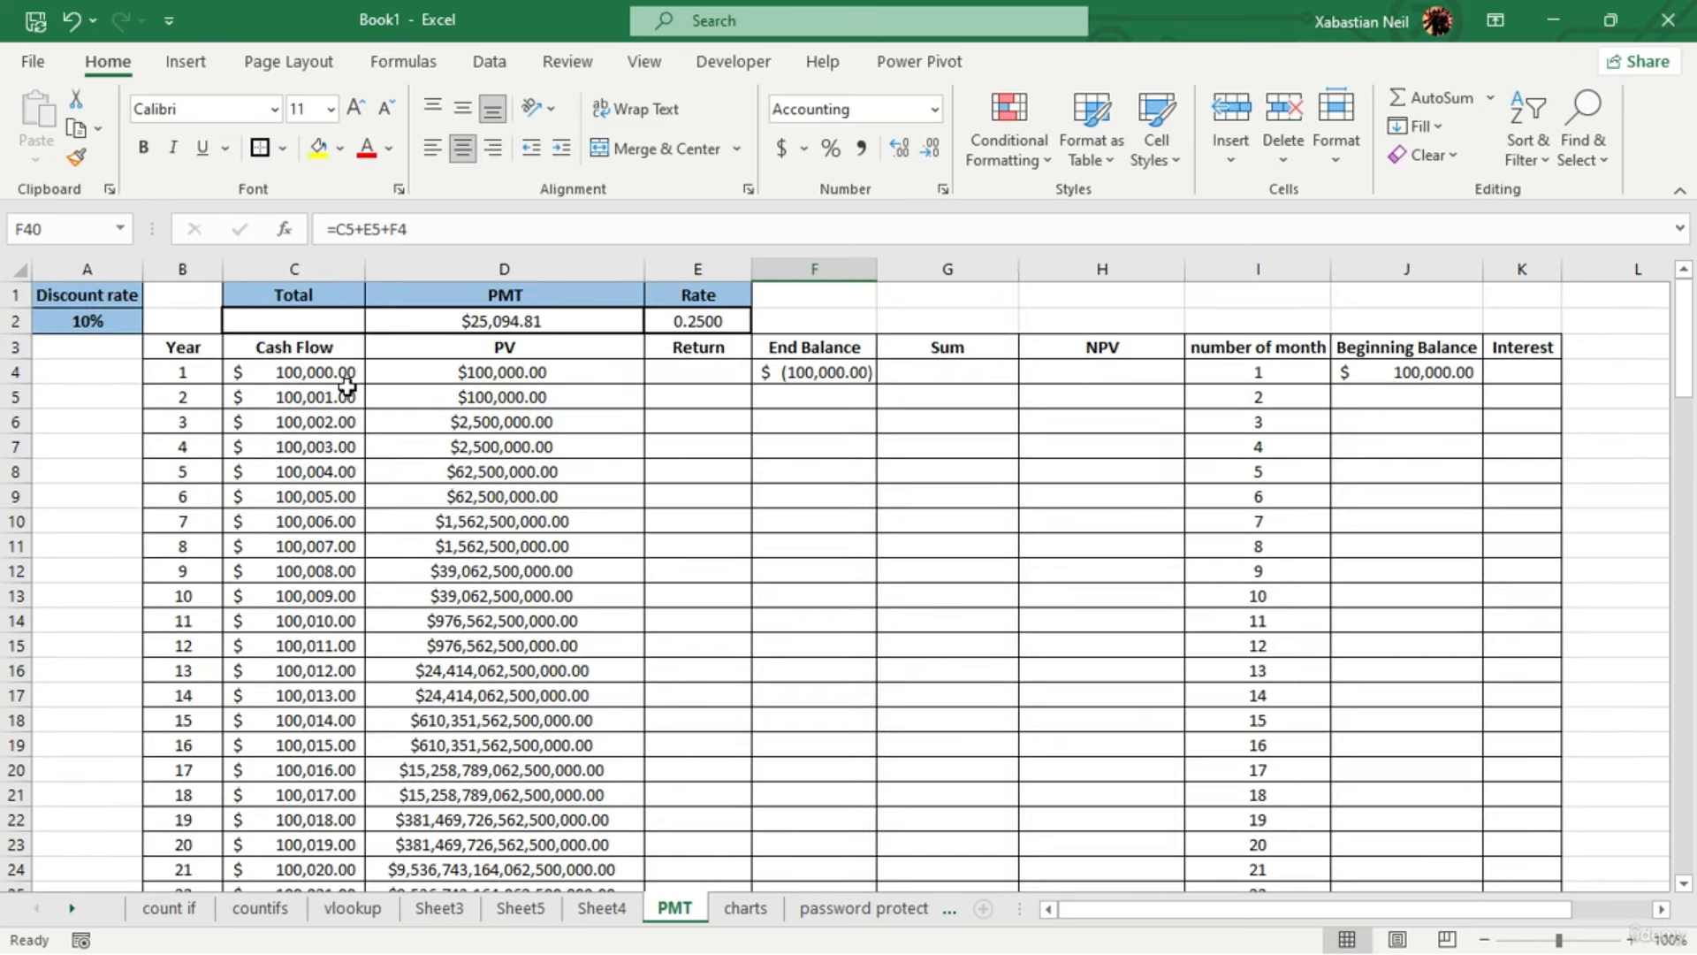
Calculate the year 1 Return in cell E4 of the PMT sheet with the formula =D4*F4
double_click(704, 370)
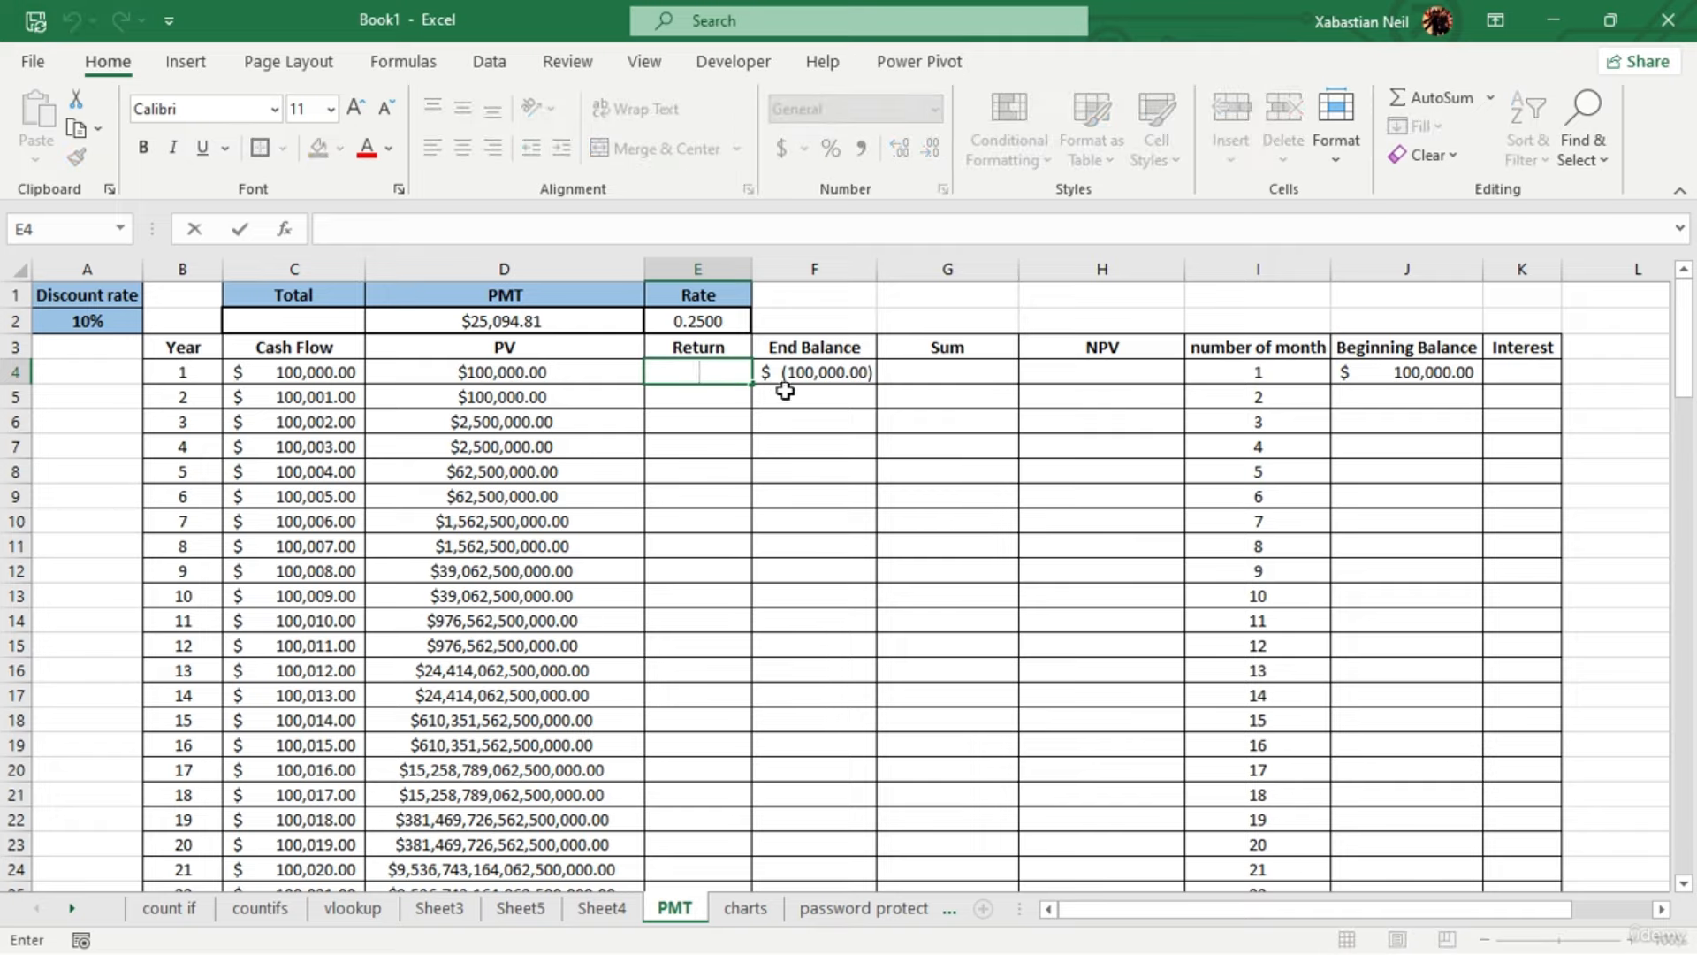
scroll(751, 385, down, 1)
scroll(707, 378, up, 2)
scroll(686, 373, down, 6)
scroll(684, 378, up, 6)
text(=D4*F4)
key(Return)
click(530, 447)
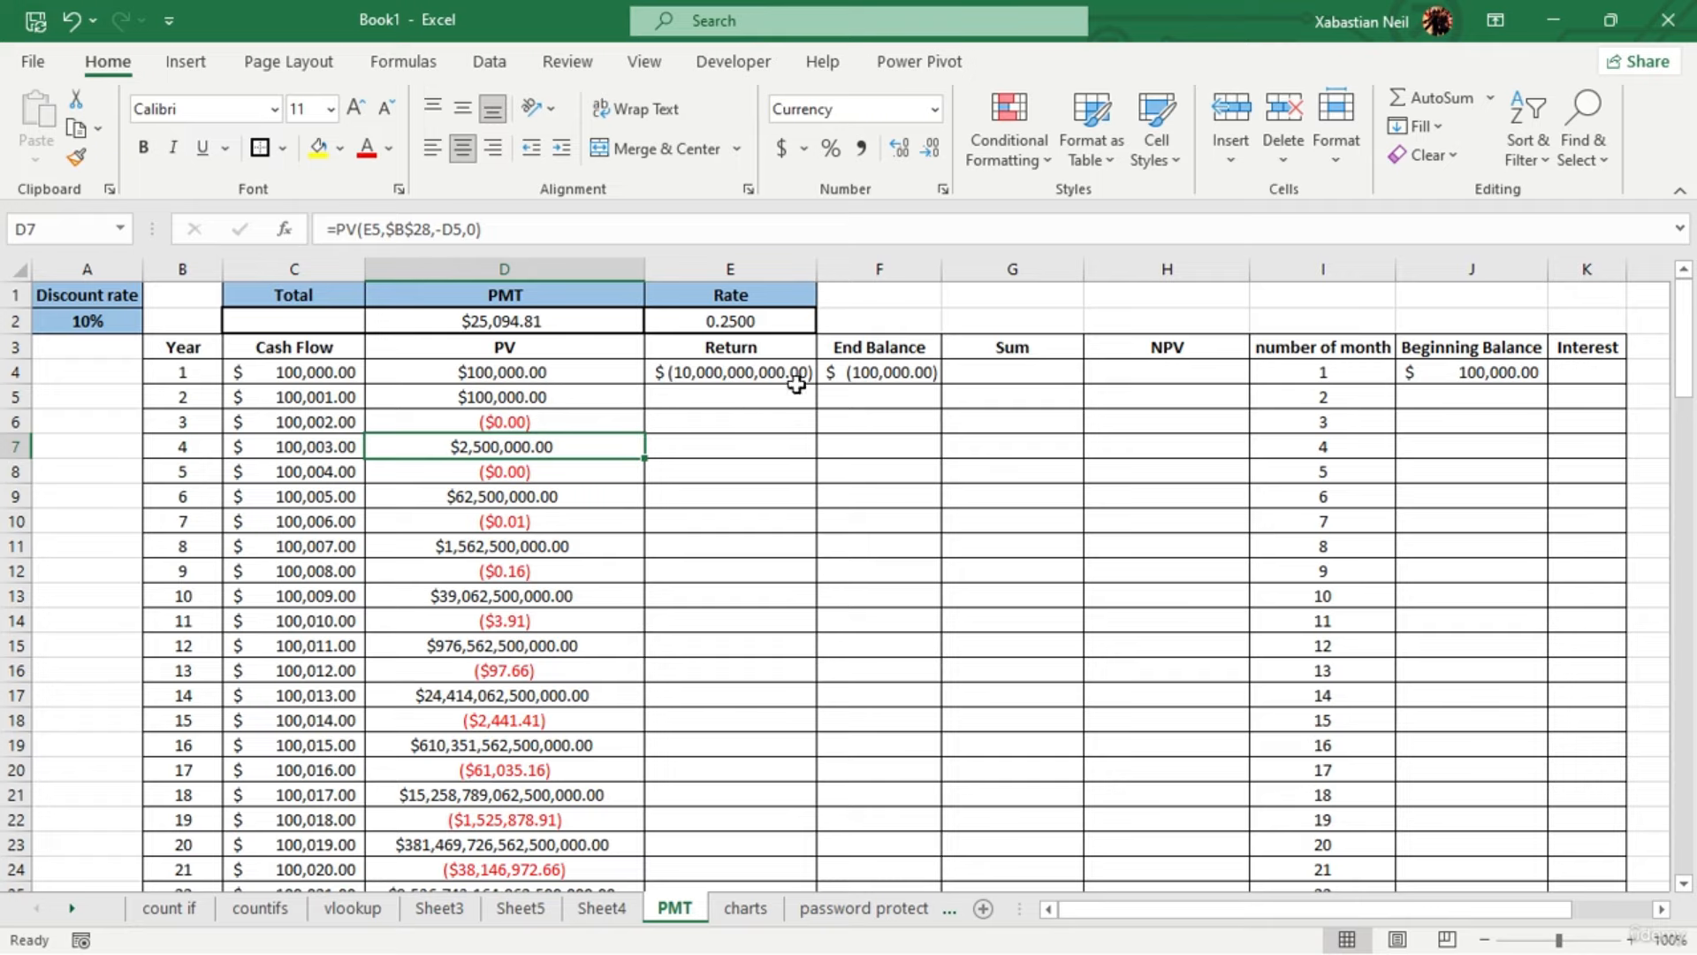
scroll(587, 492, down, 3)
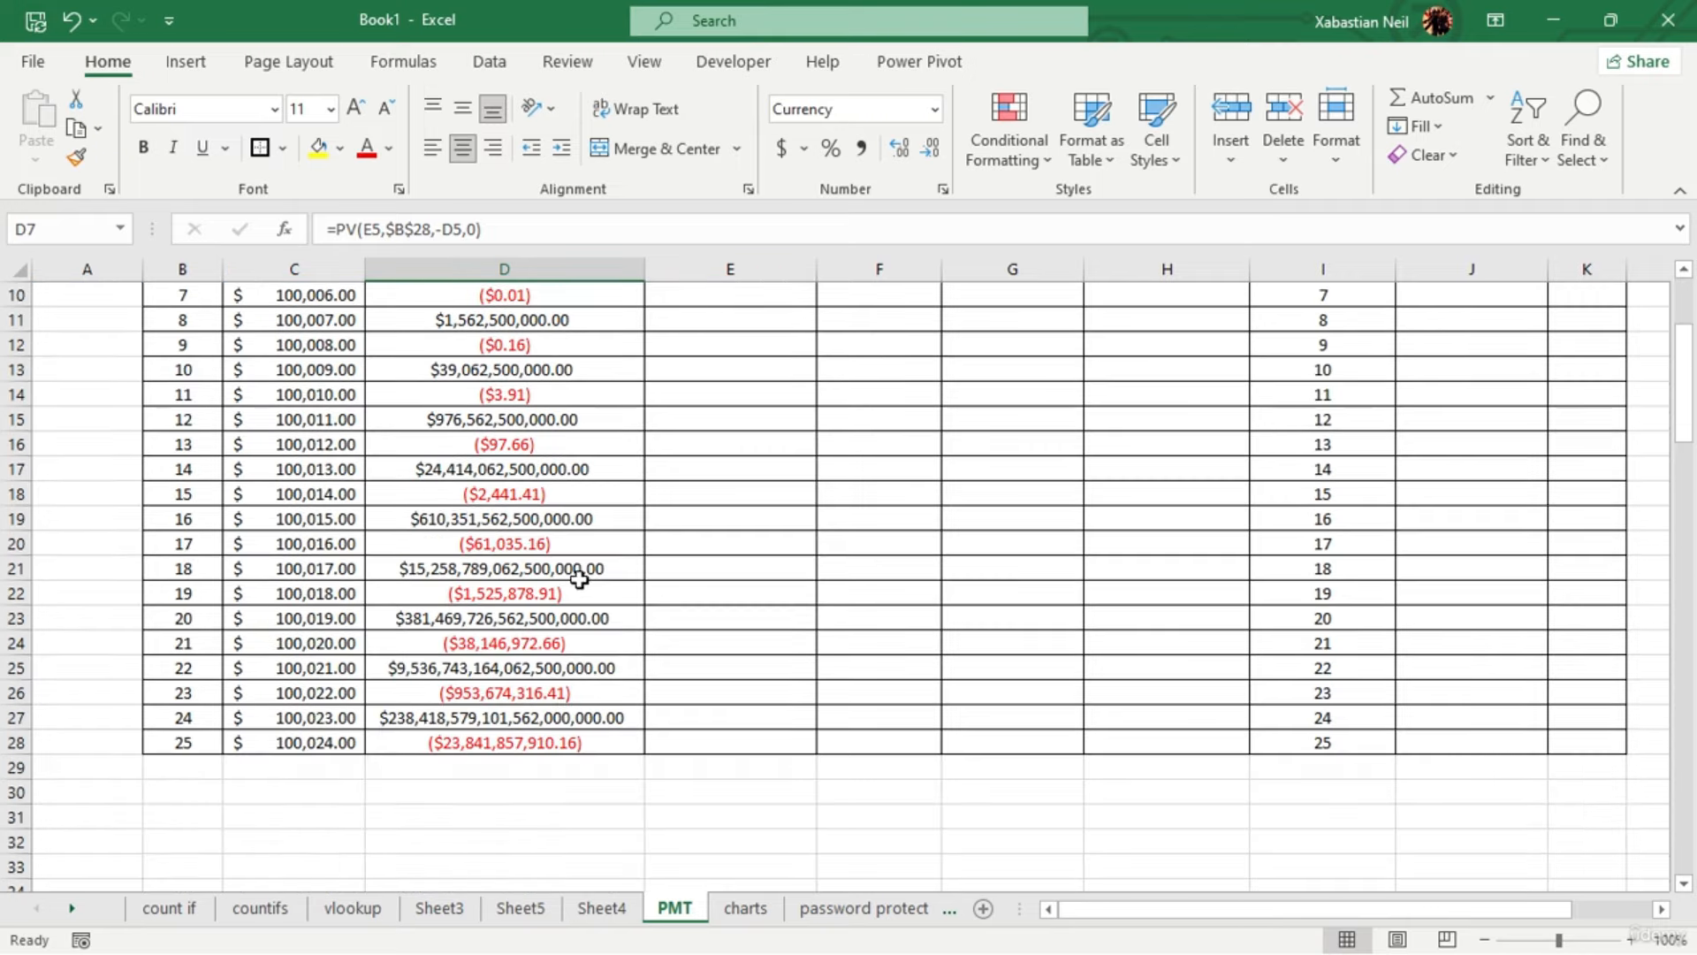
scroll(475, 506, up, 3)
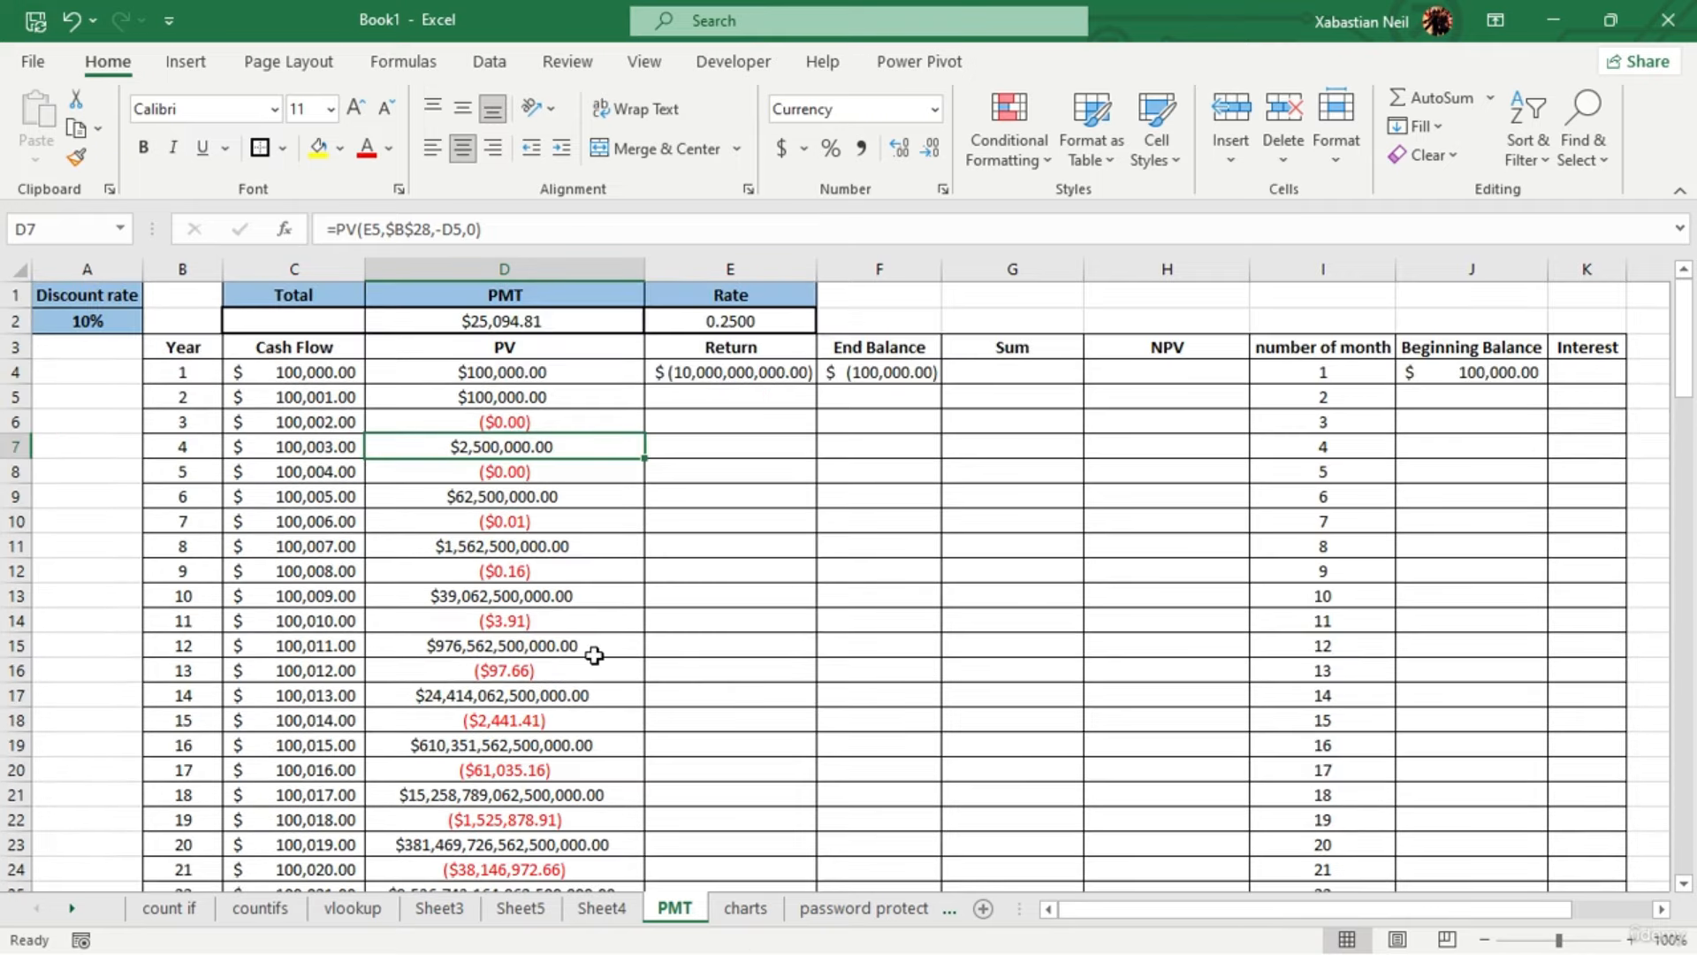
click(522, 619)
click(842, 521)
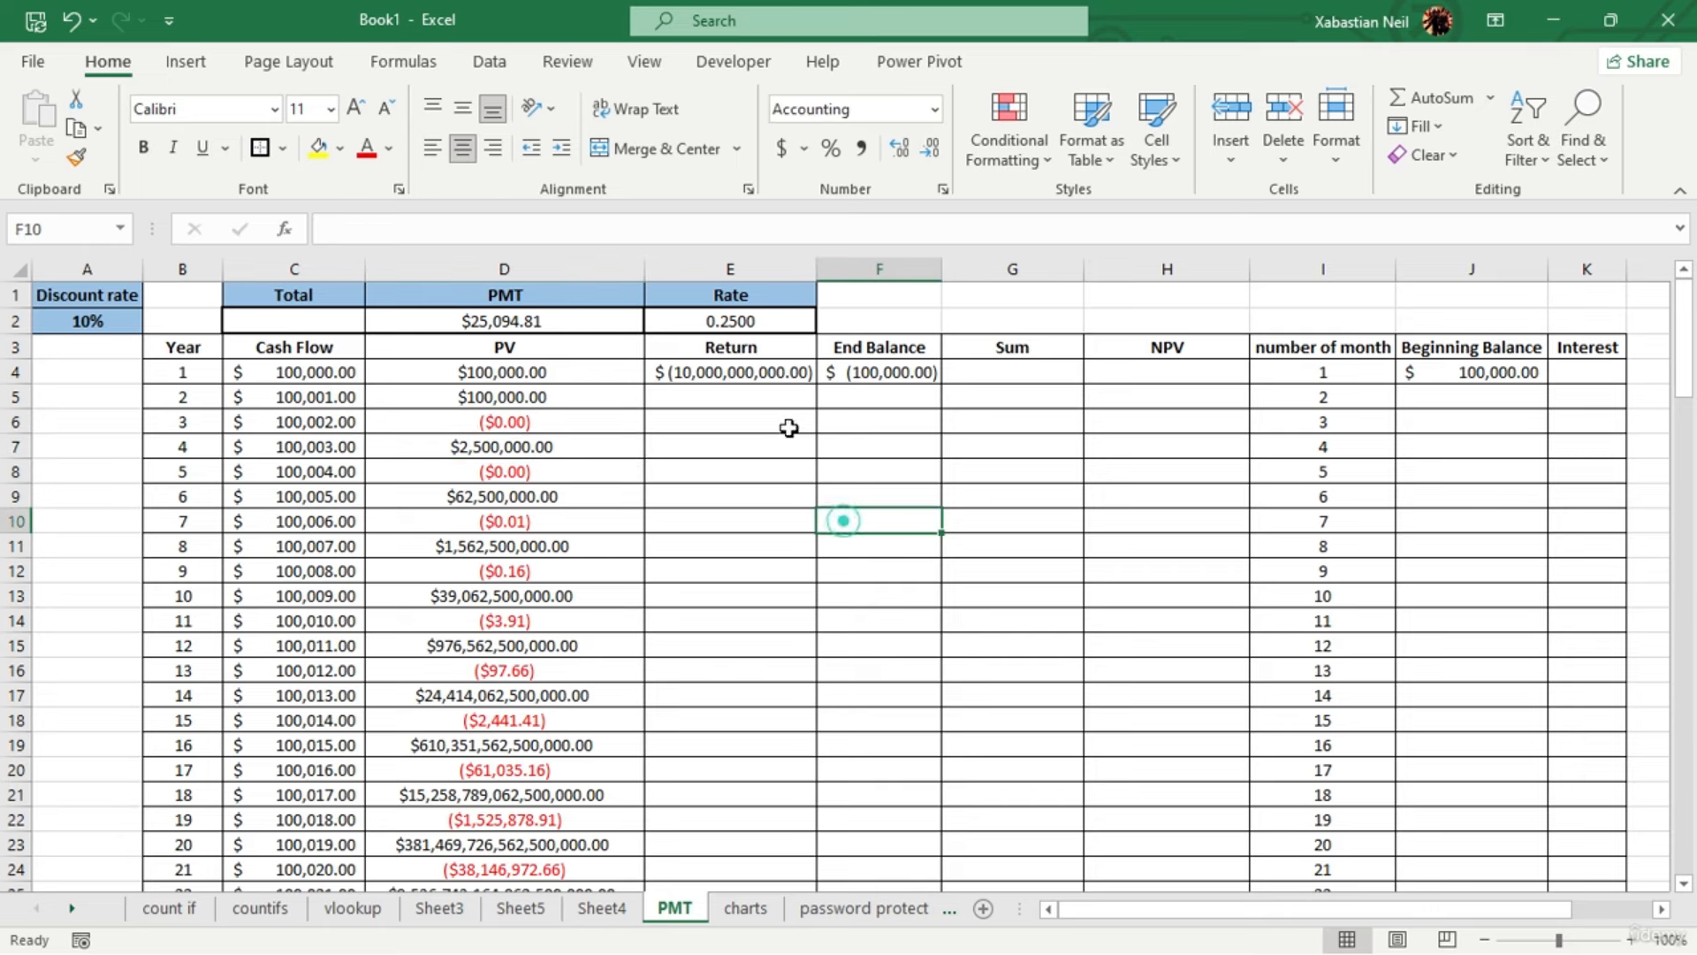
Make the C4 reference in the Return formula of cell E4 absolute as $C$4
click(777, 402)
click(800, 375)
double_click(804, 375)
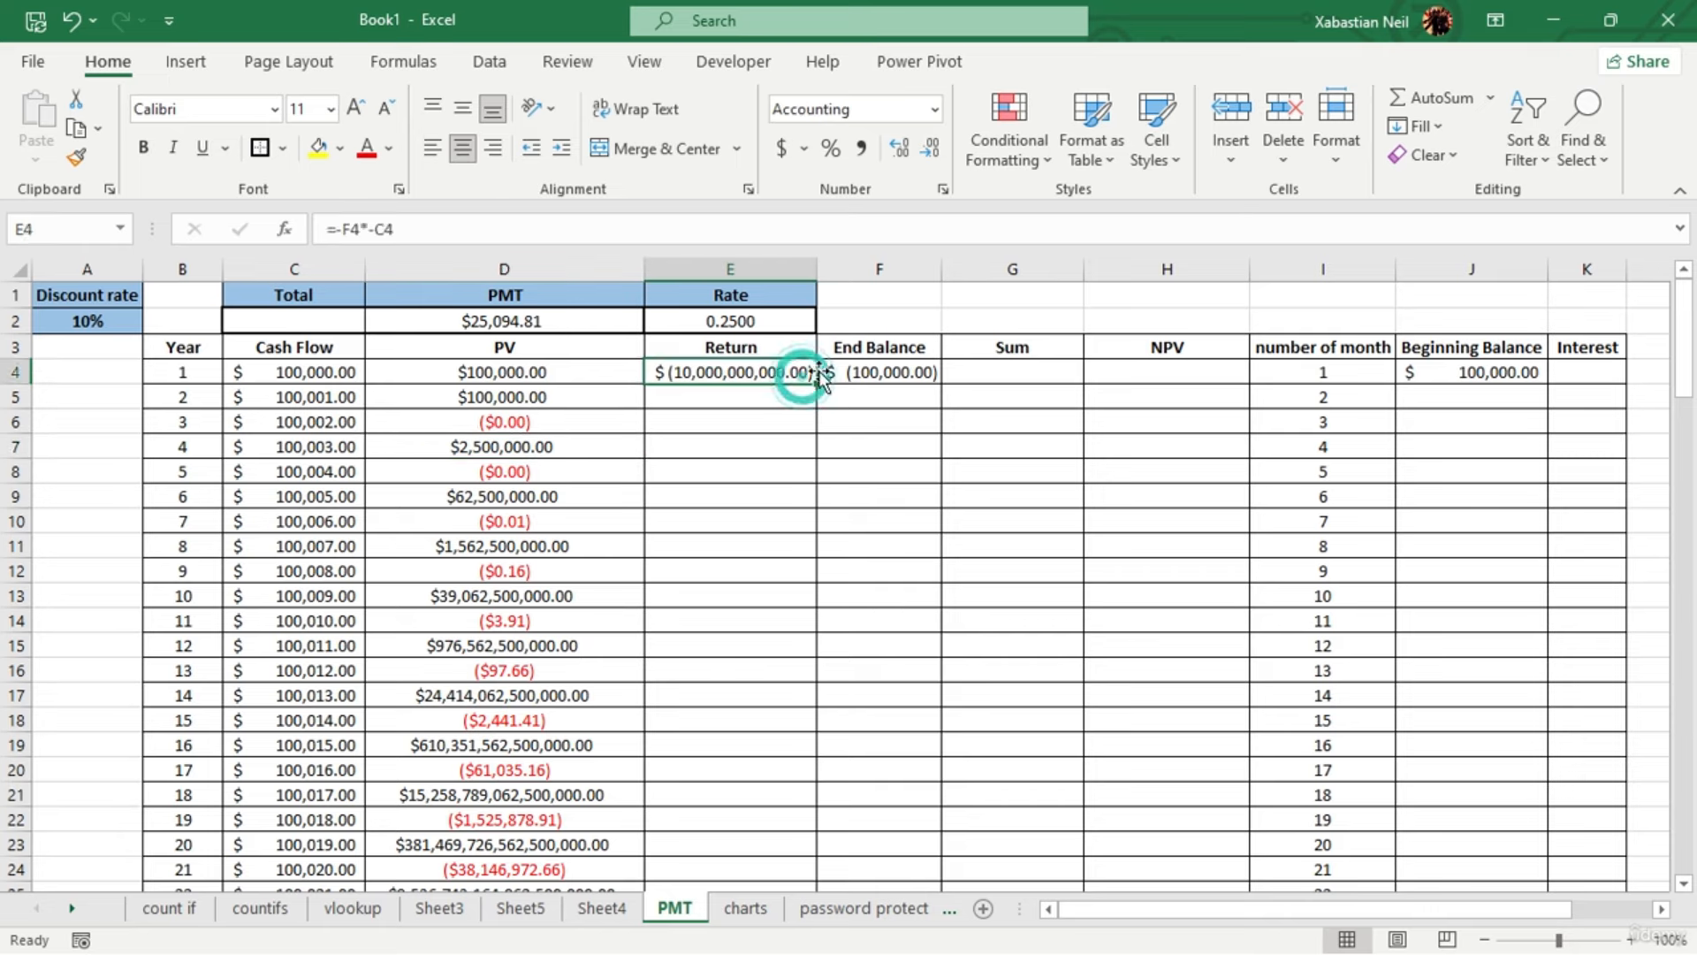
click(751, 371)
key(F4)
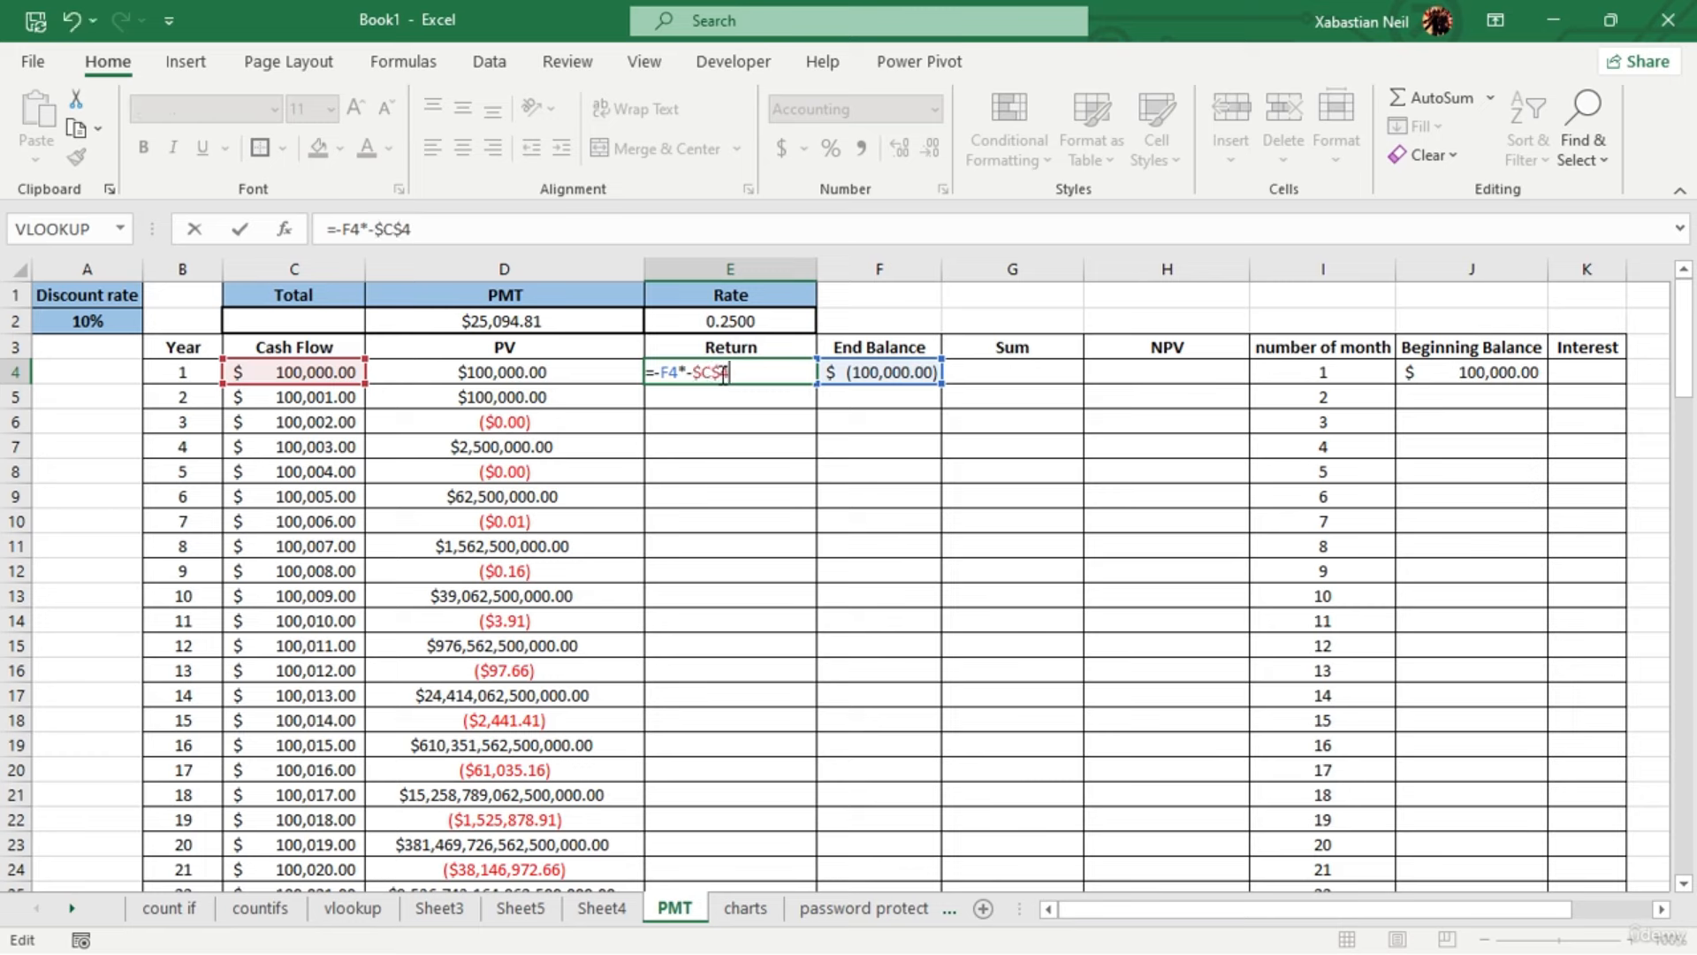
Replace the F4 reference in E4's formula with the absolute $F$4, completing =-$F$4*-$C$4
double_click(674, 375)
click(750, 421)
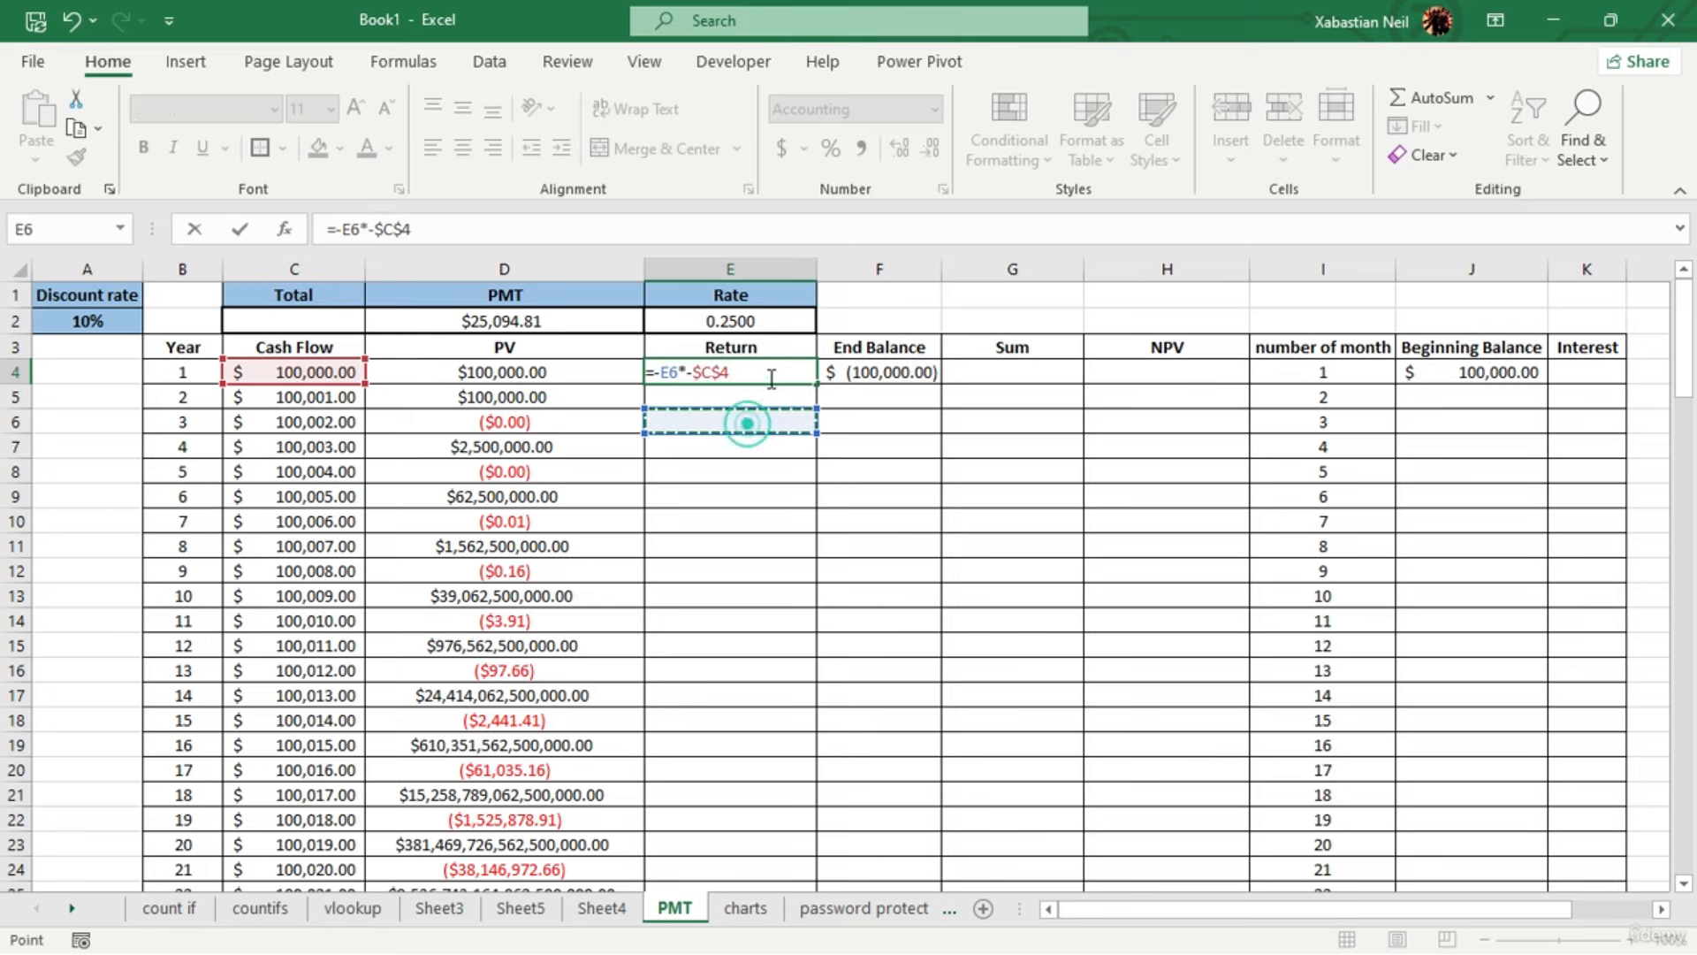
click(768, 377)
click(677, 372)
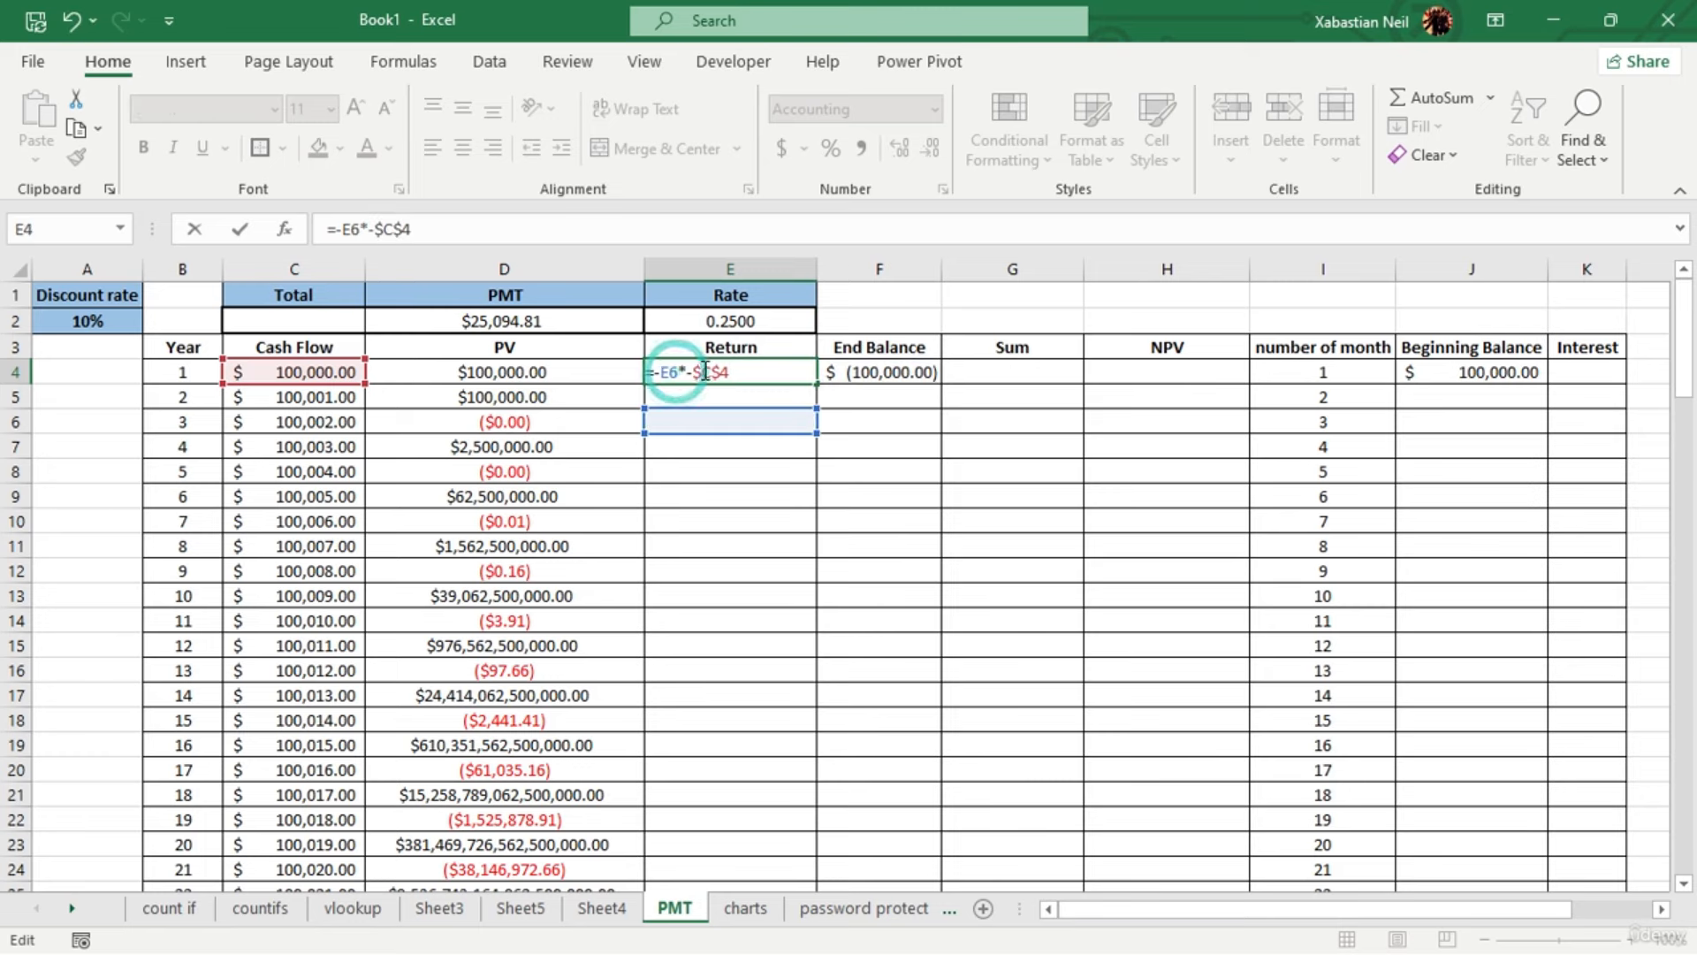
key(BackSpace)
key(BackSpace)
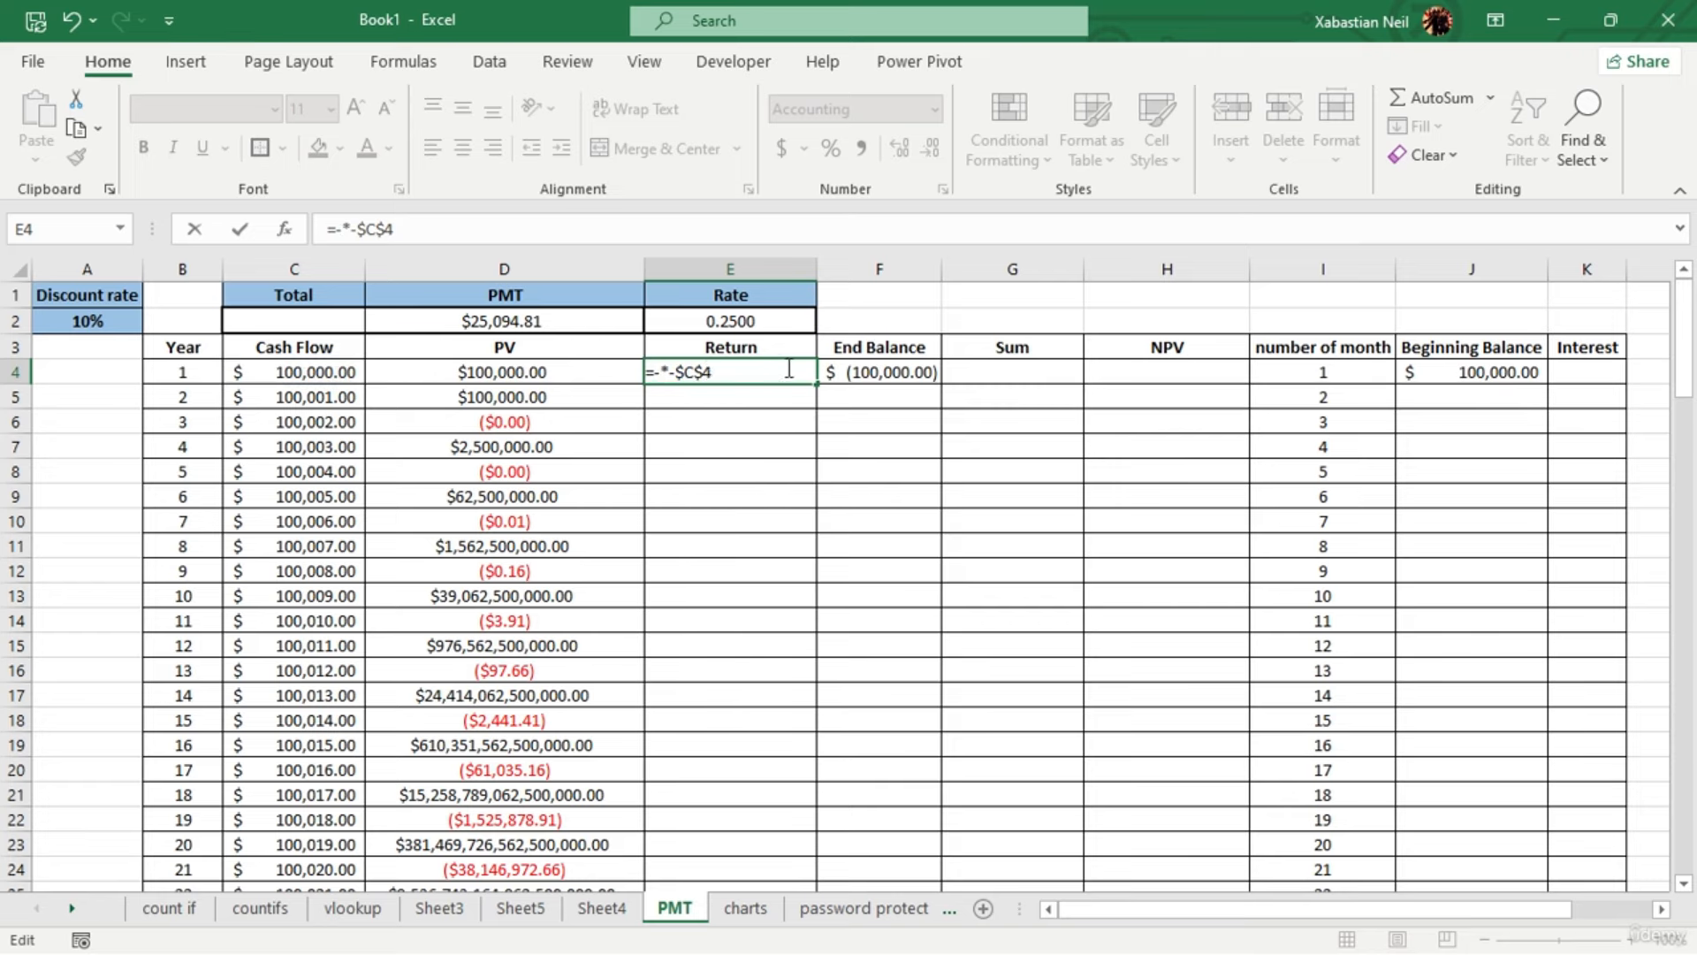
click(920, 373)
key(F4)
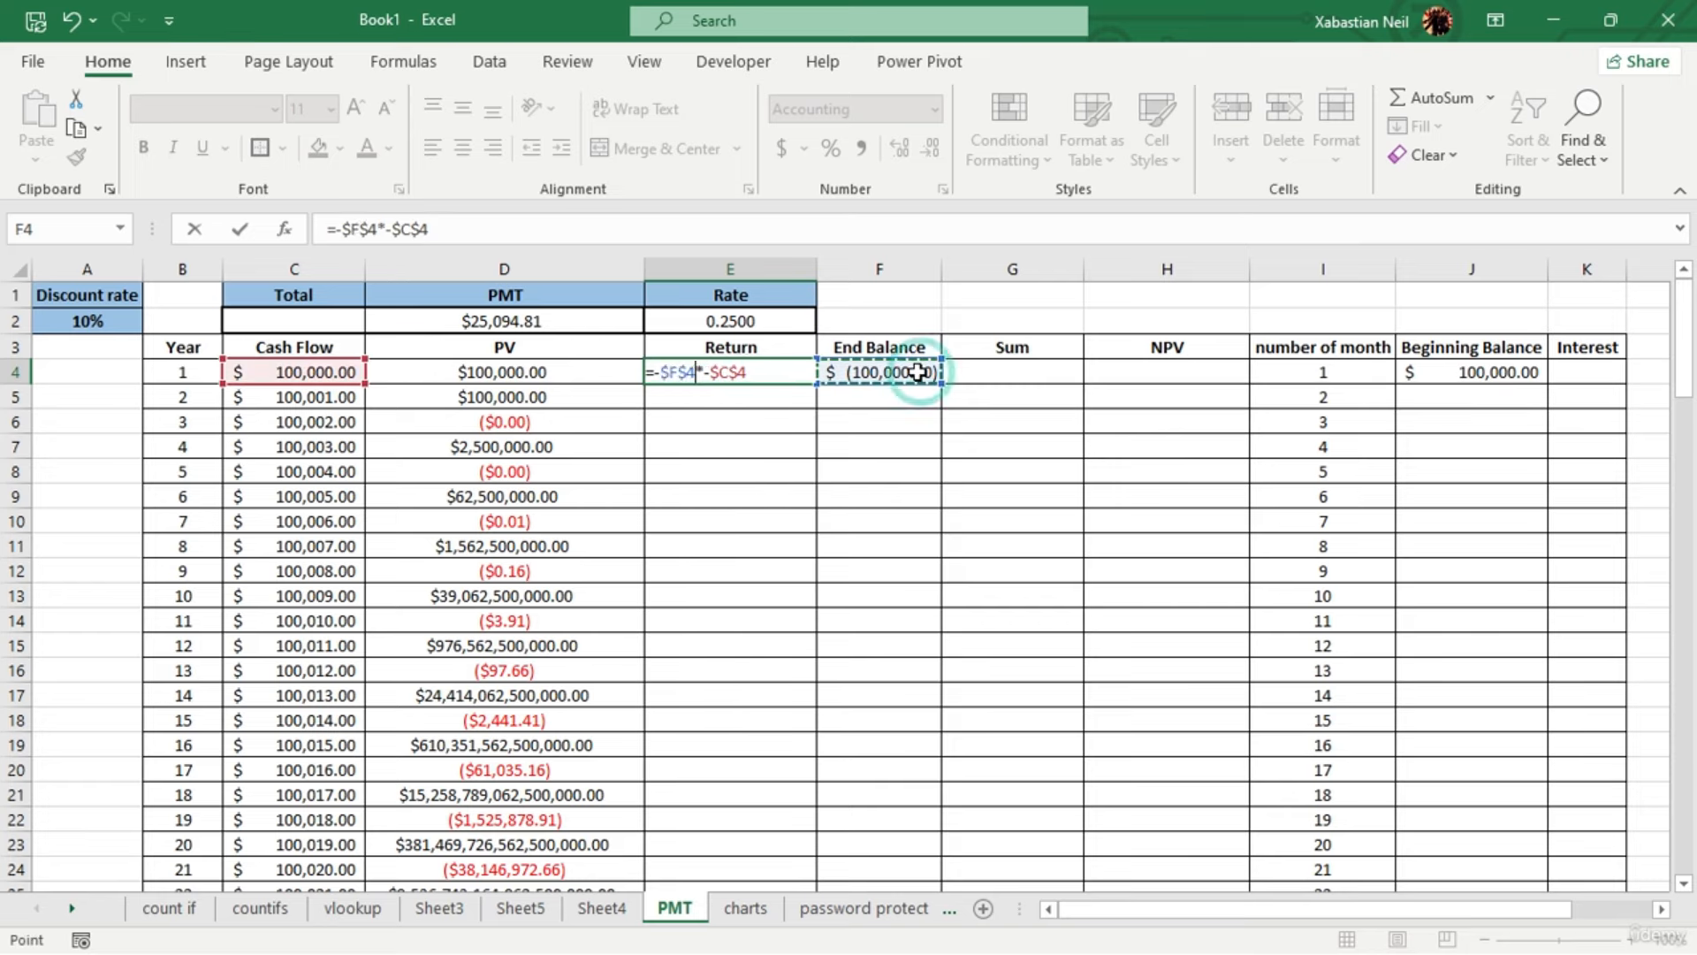
key(Return)
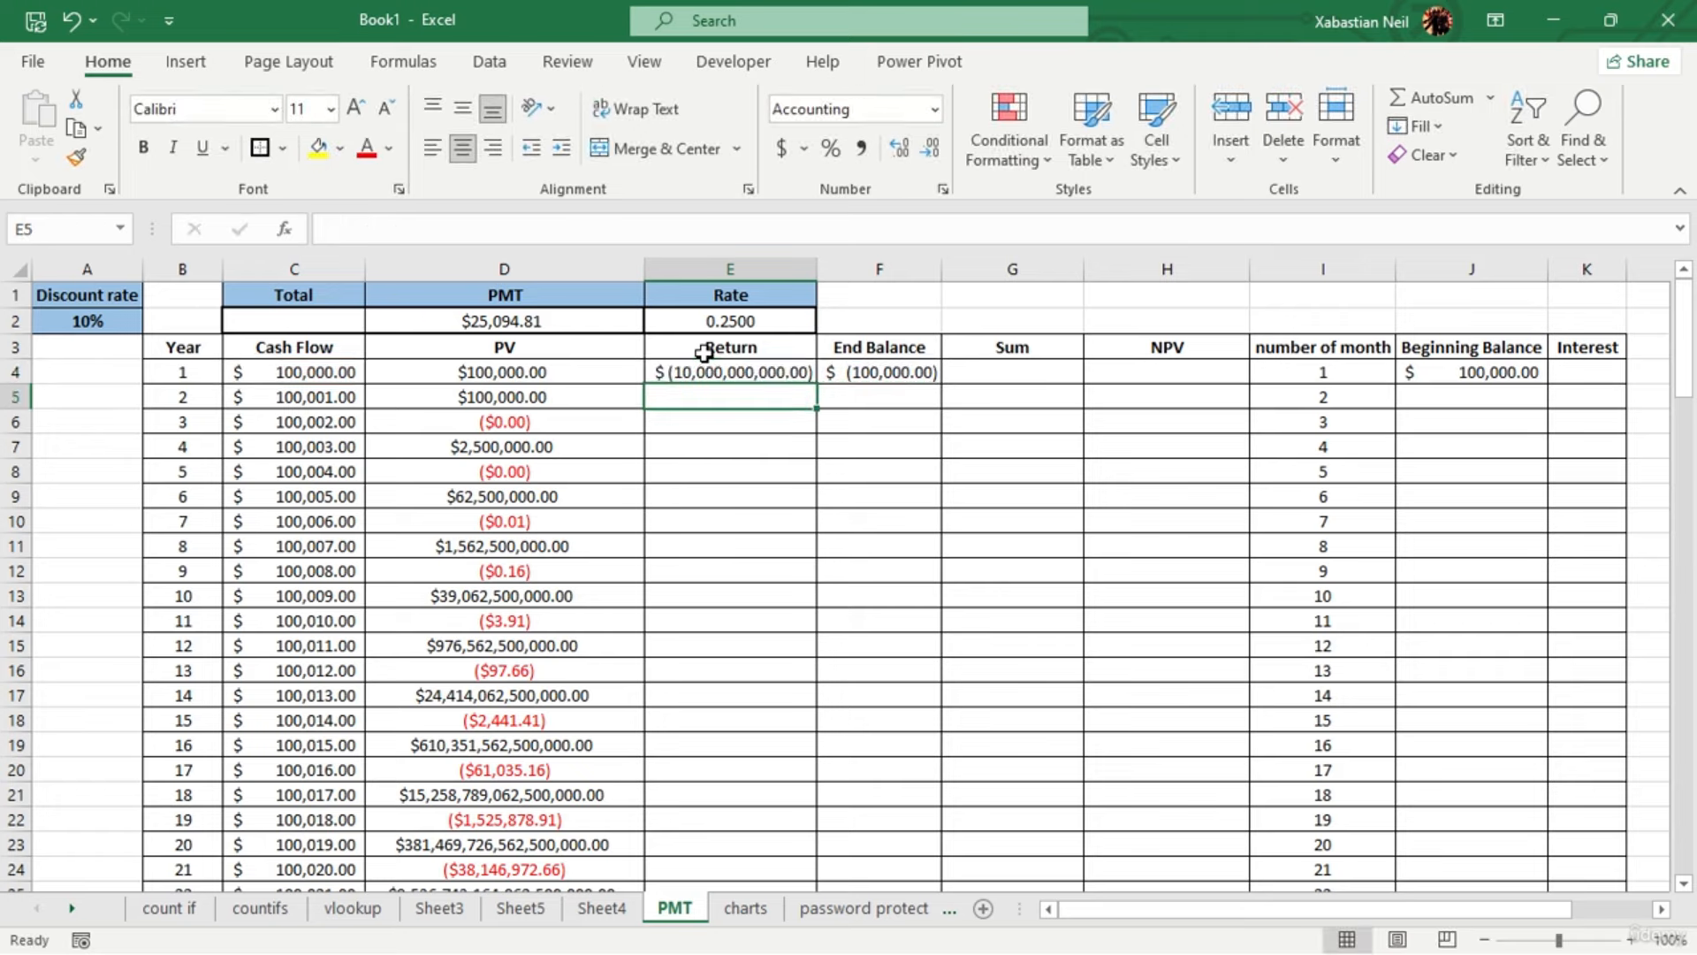
Fill the Return formula from E4 down to E28, covering all years through 25
click(777, 372)
drag(815, 383, 819, 807)
scroll(817, 806, up, 3)
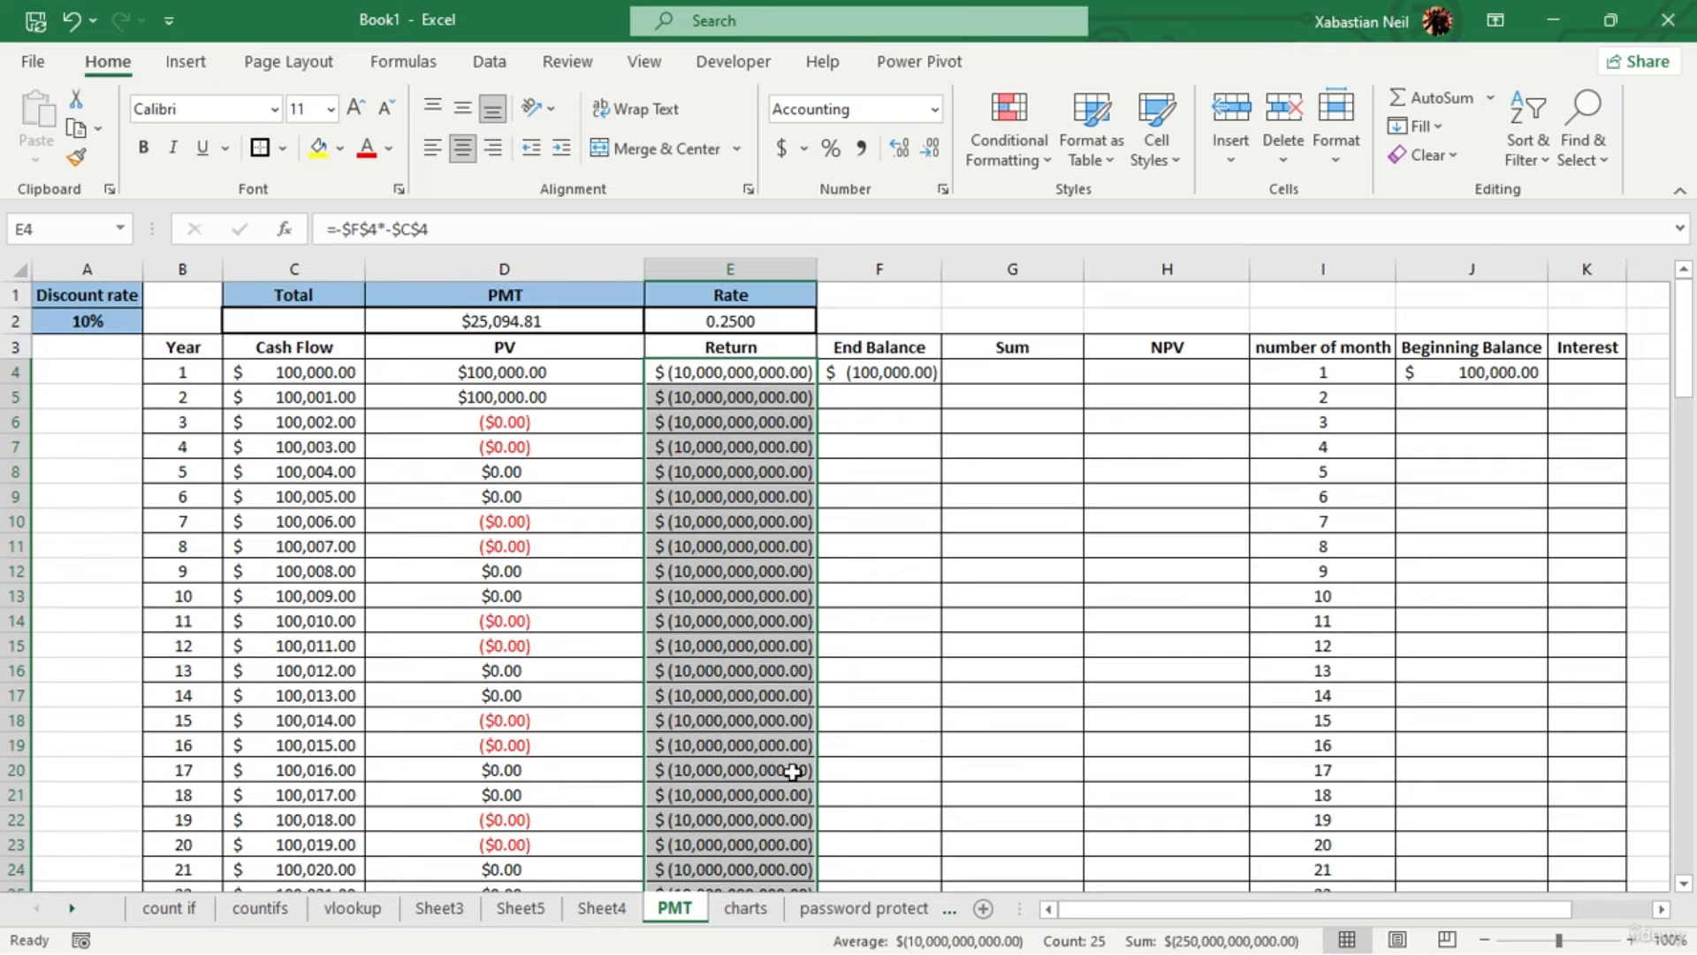
click(787, 495)
Make the cash flow reference in E4 relative again, giving =-$F$4*-C4
double_click(765, 376)
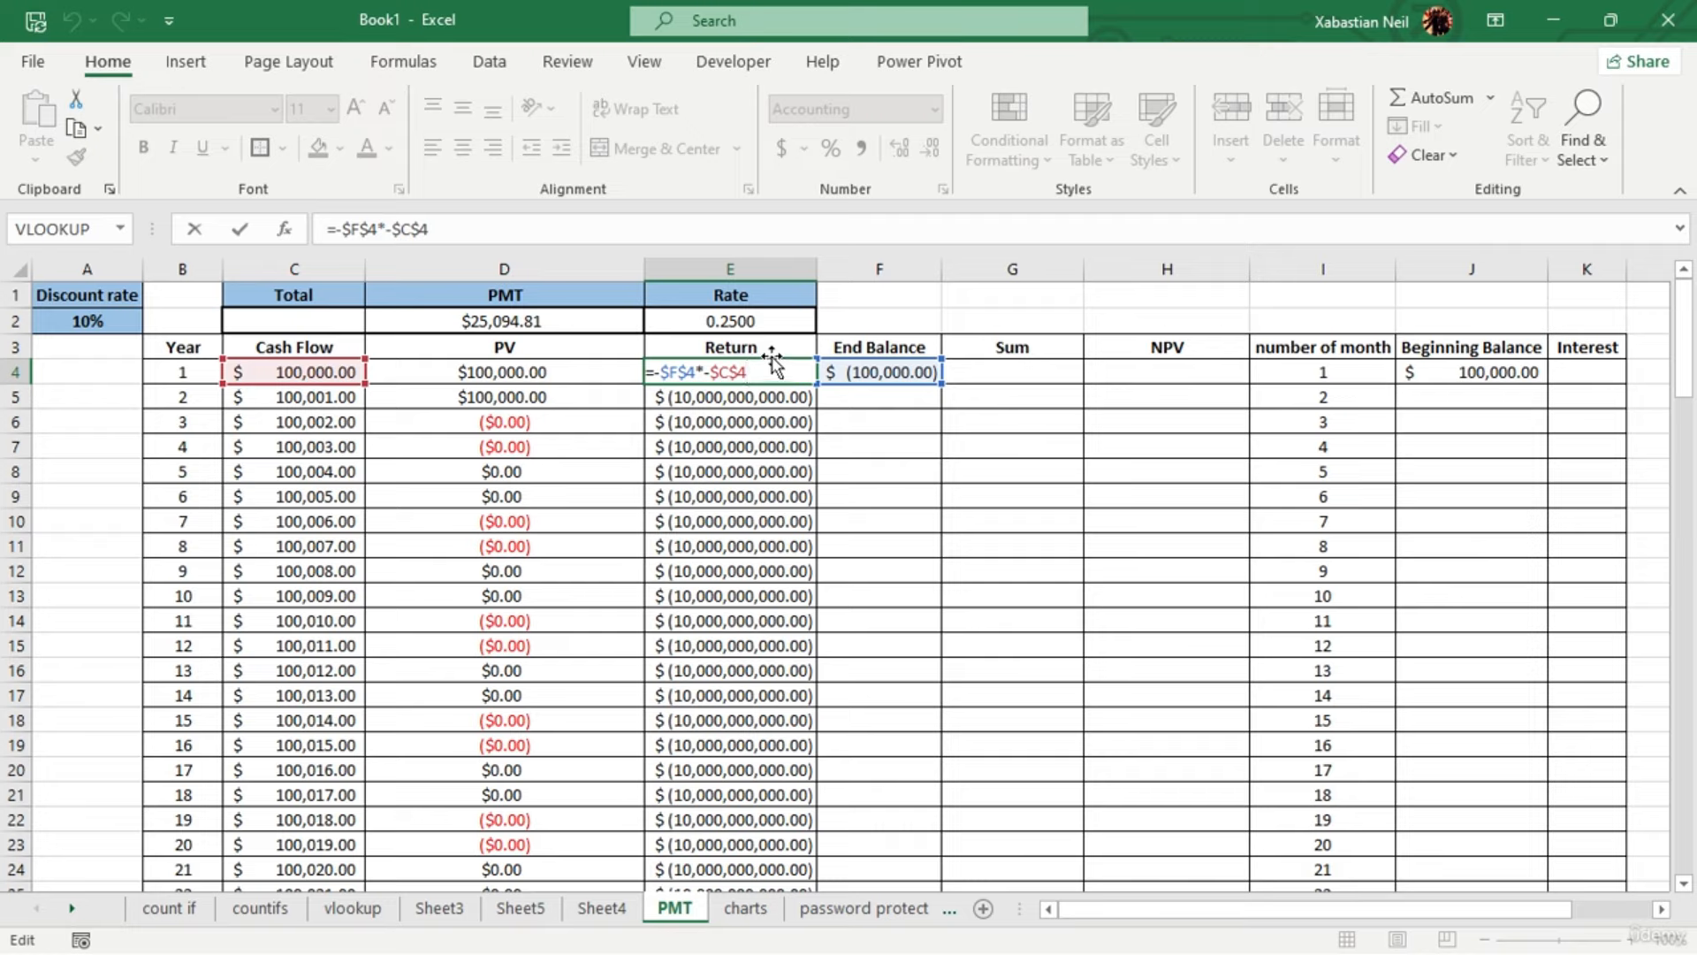
key(F4)
key(F4)
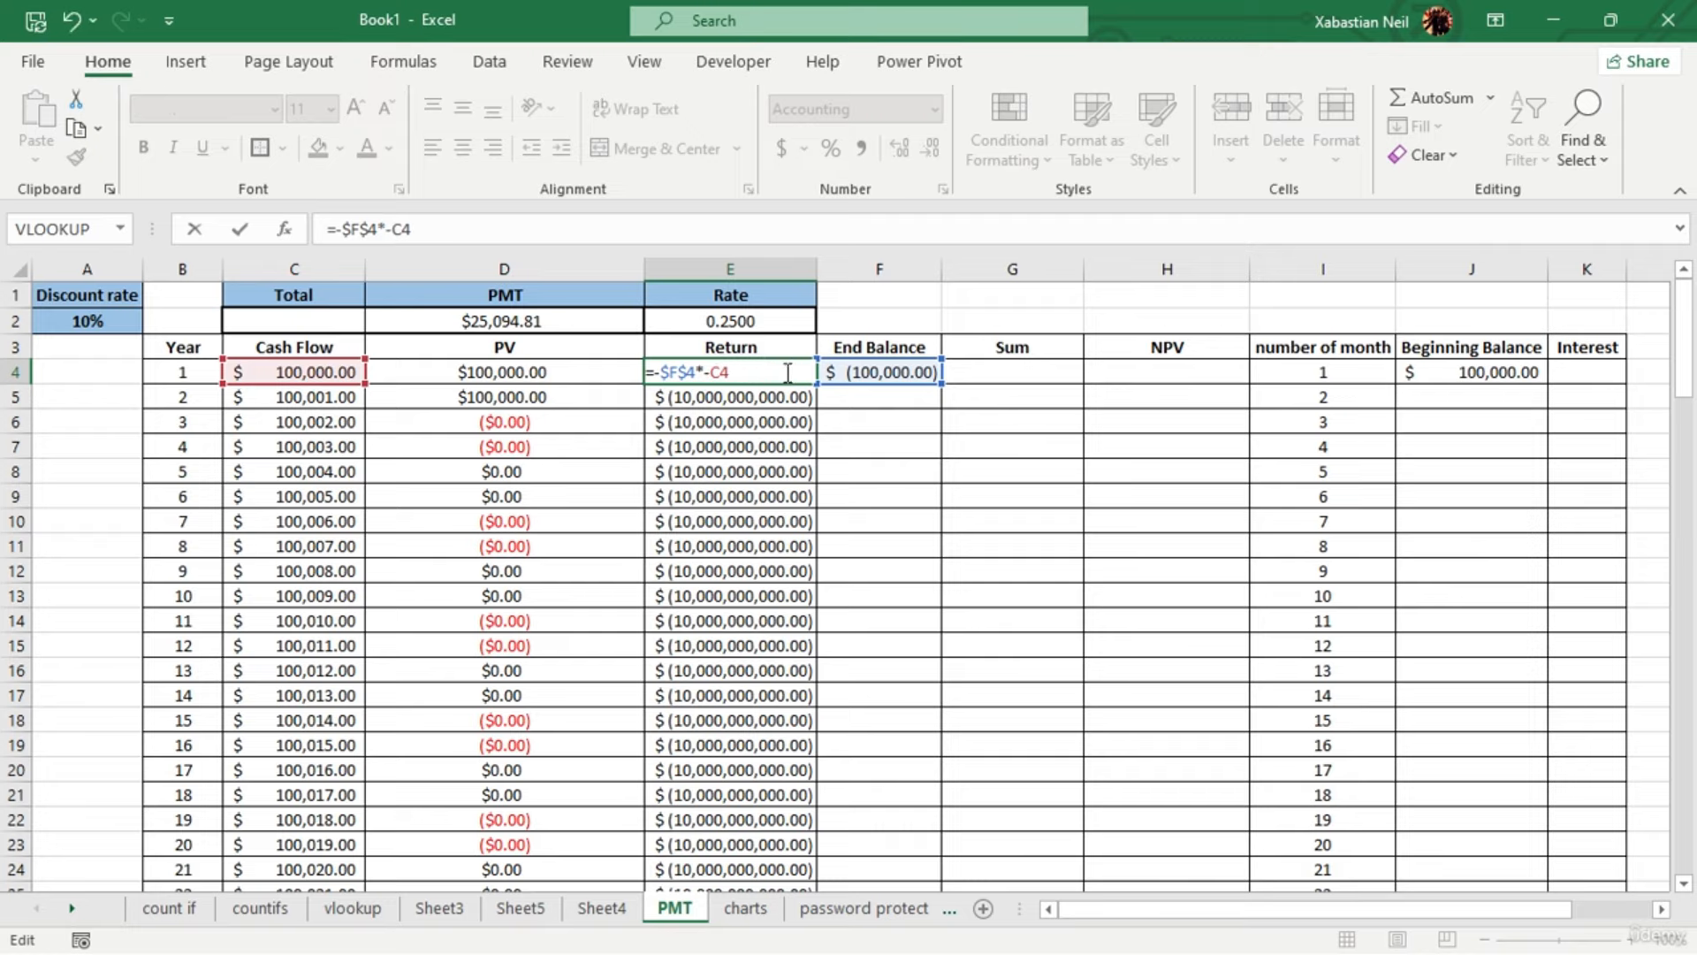
key(Return)
scroll(816, 401, down, 7)
scroll(807, 508, up, 7)
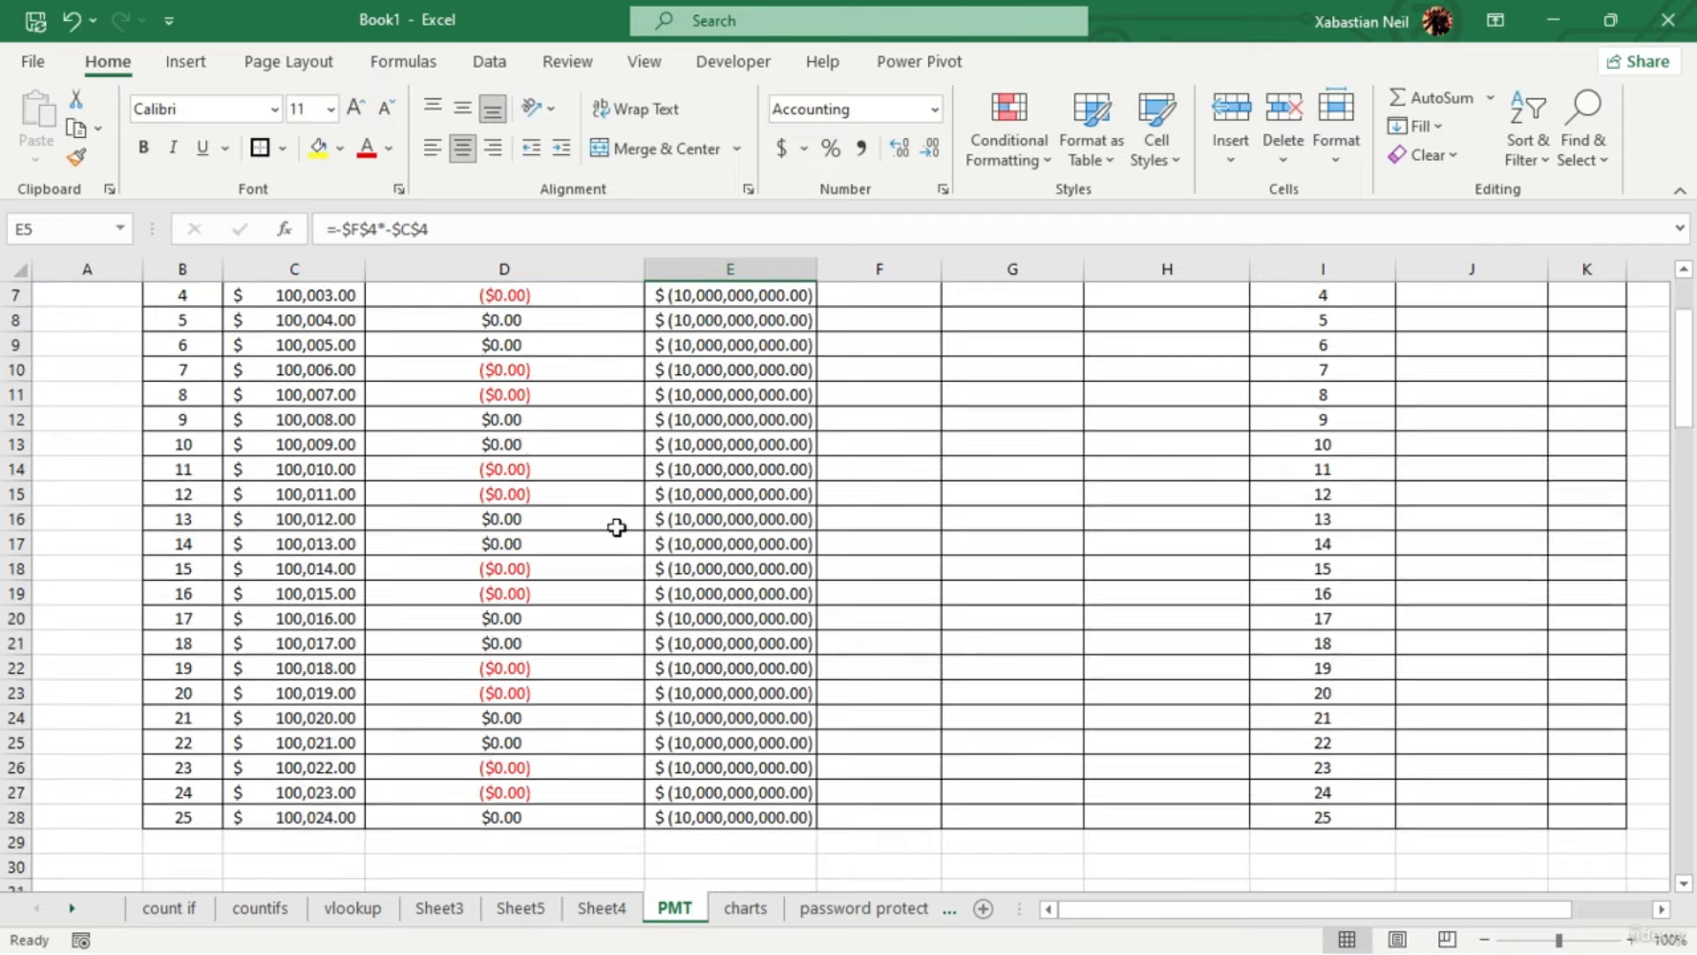
click(551, 495)
click(584, 421)
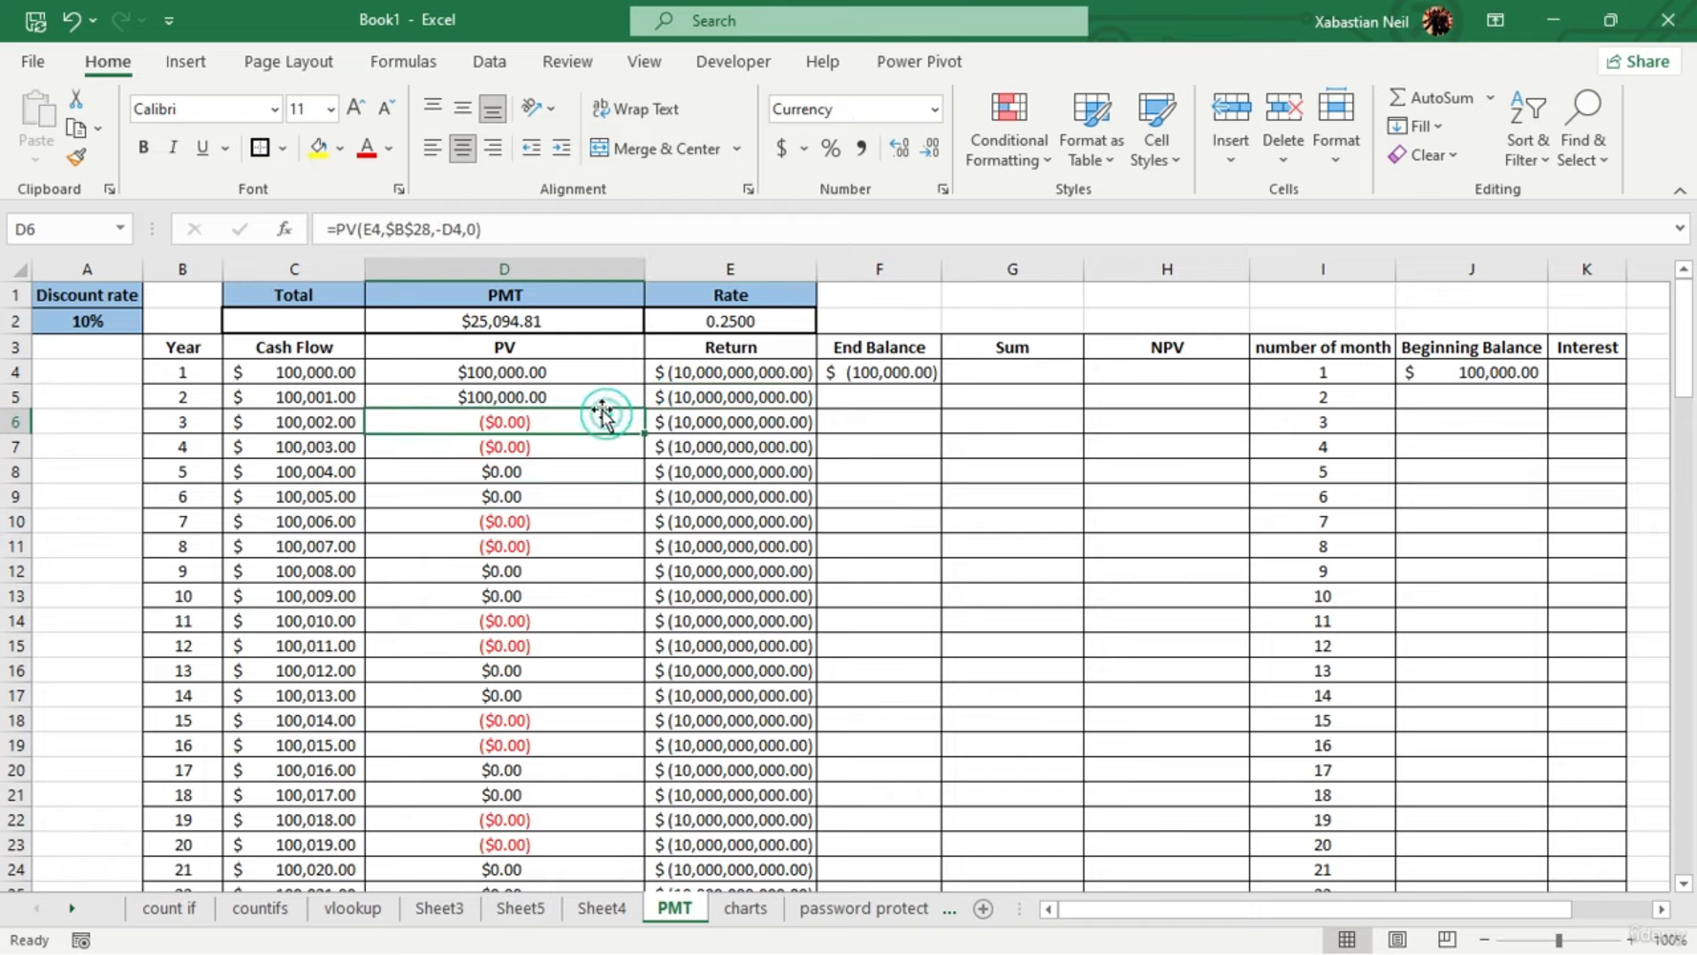
drag(606, 411, 555, 810)
click(911, 559)
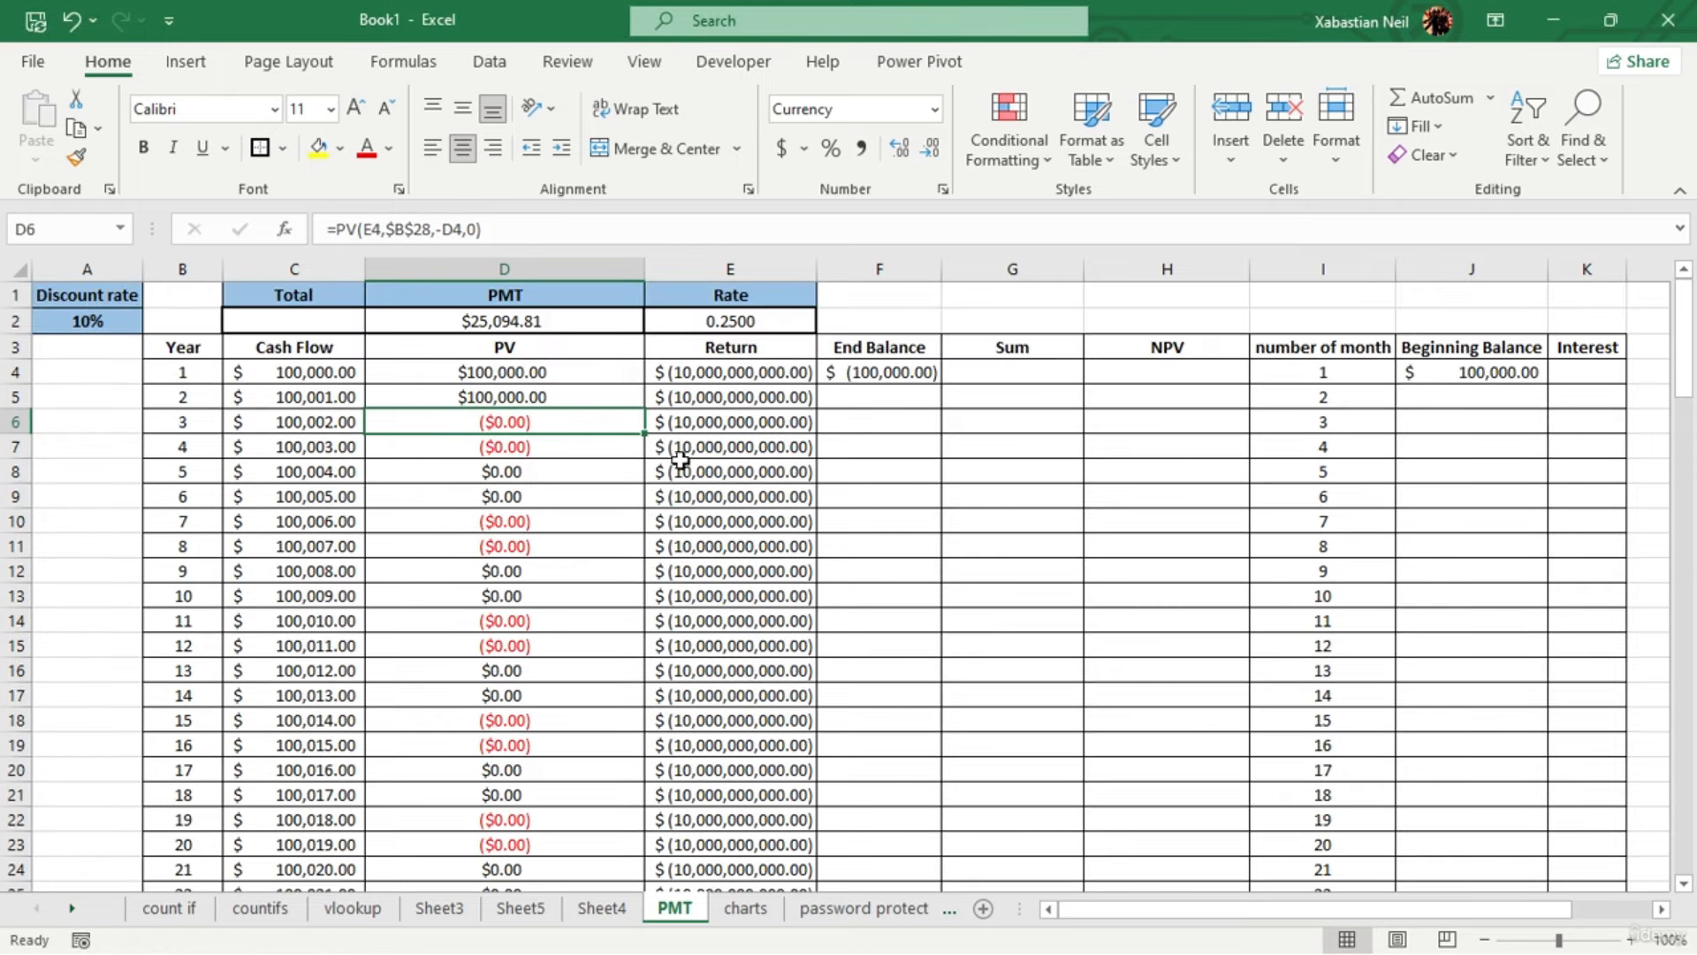
Calculate the year 2 End Balance in cell F5 with the formula =C5+D5+E5
click(902, 382)
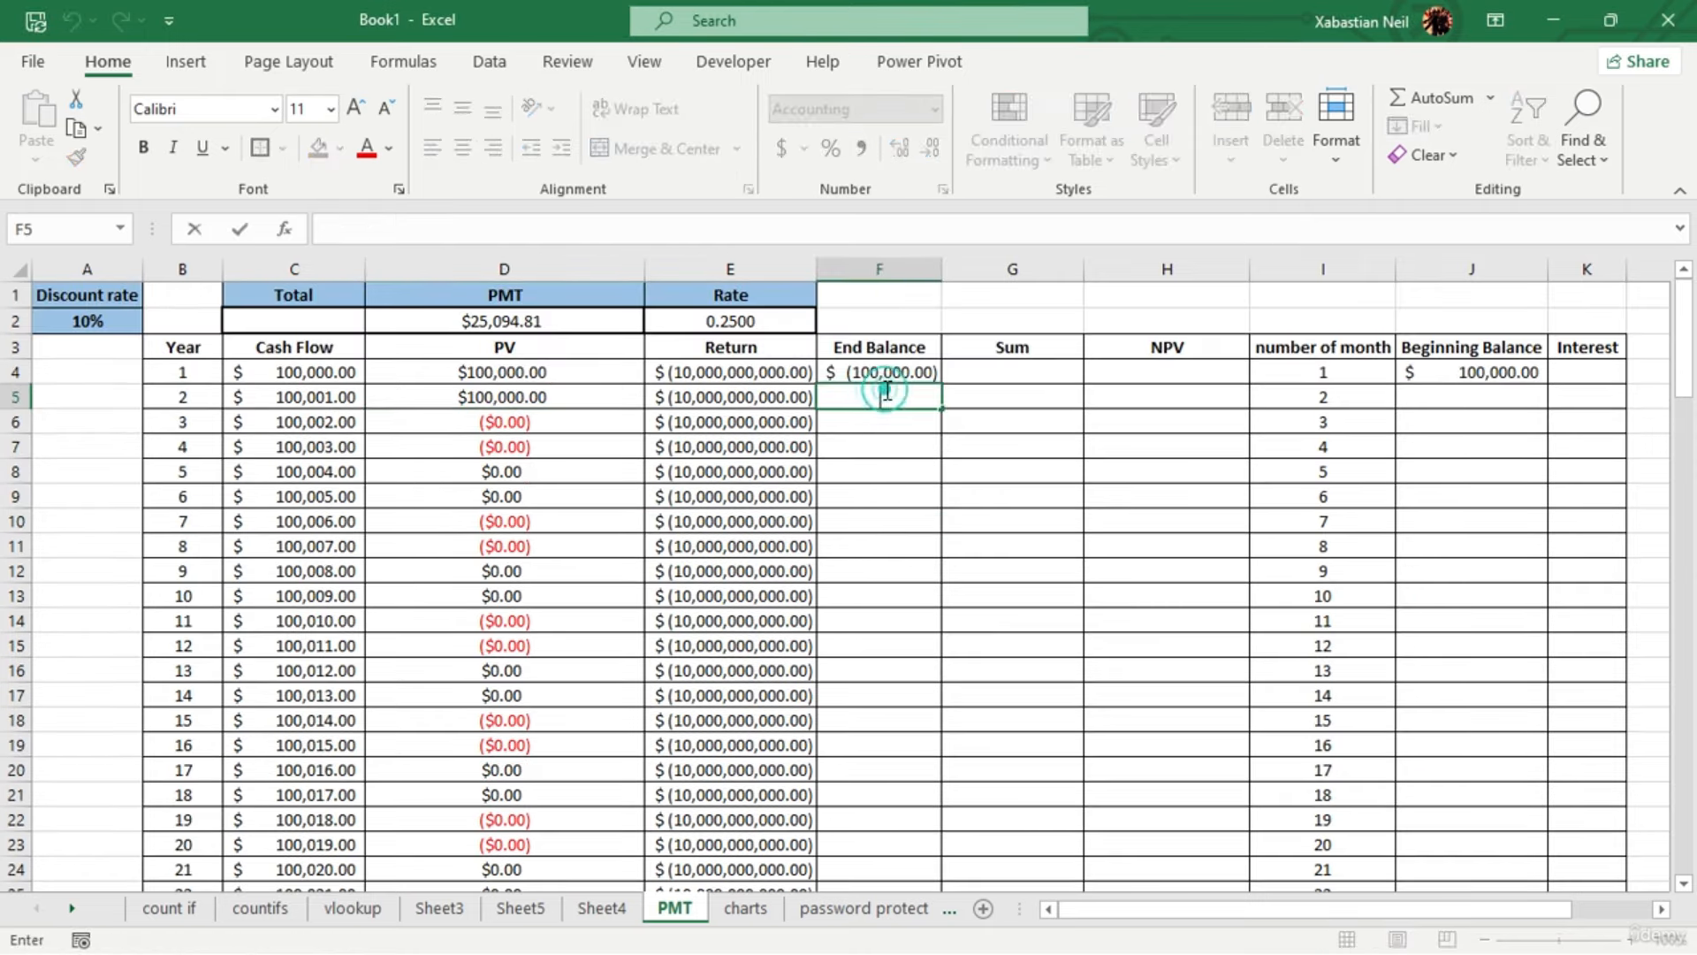
click(885, 396)
text(=)
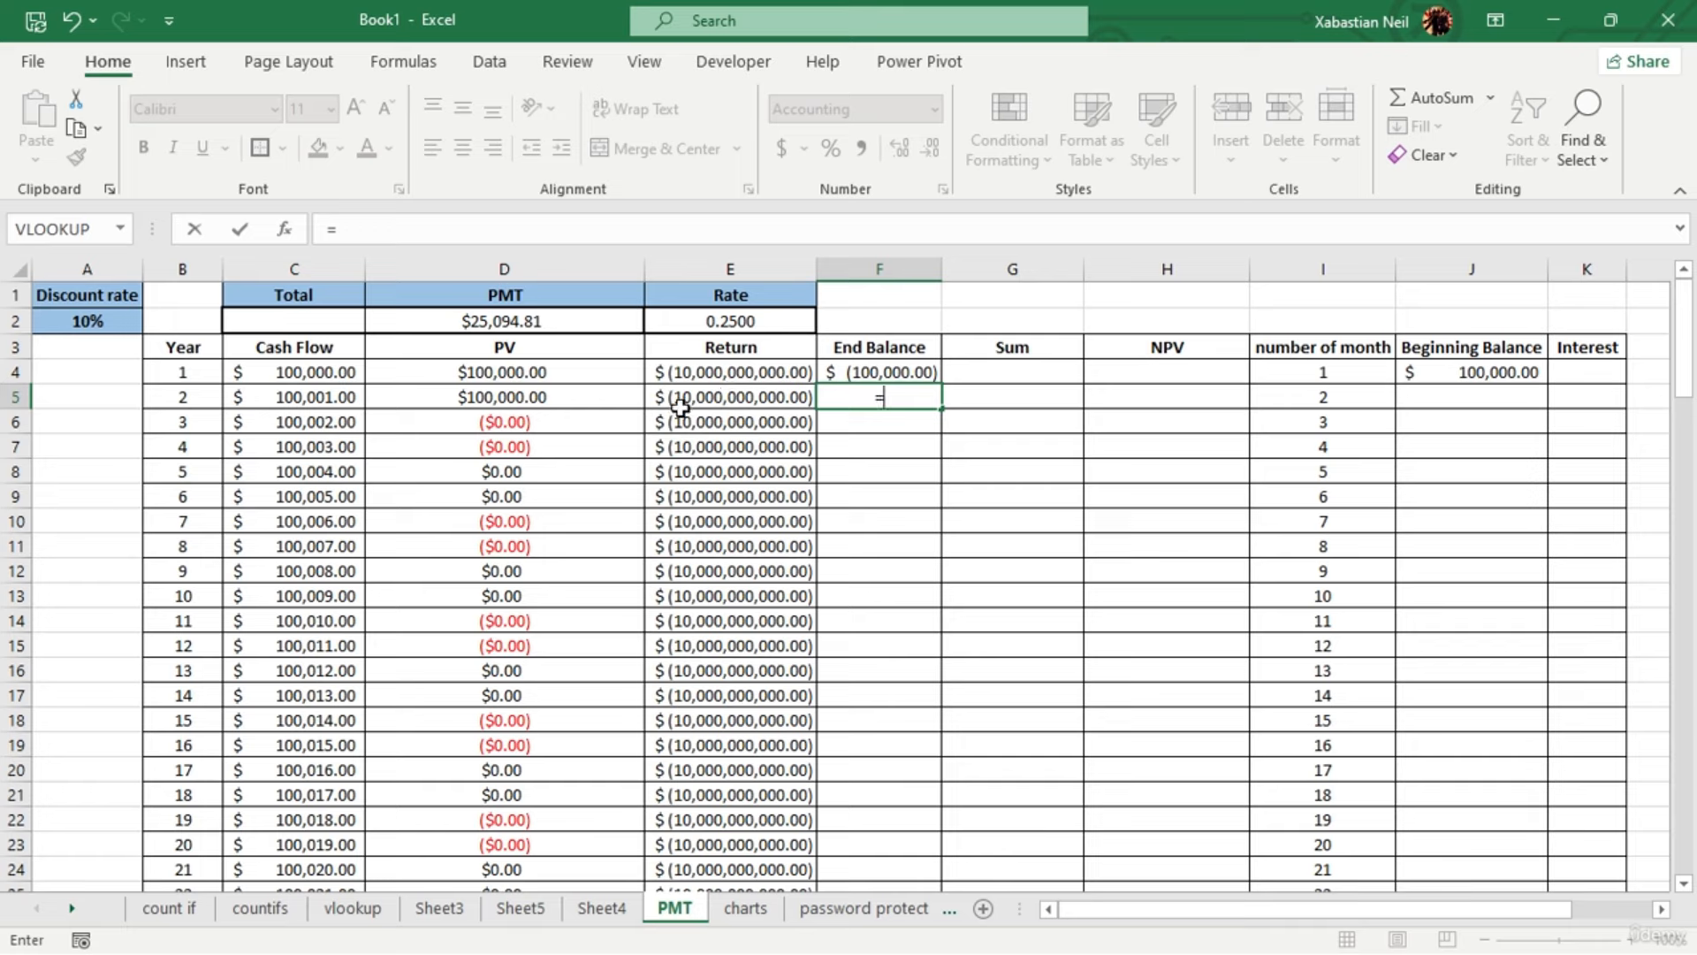
click(321, 393)
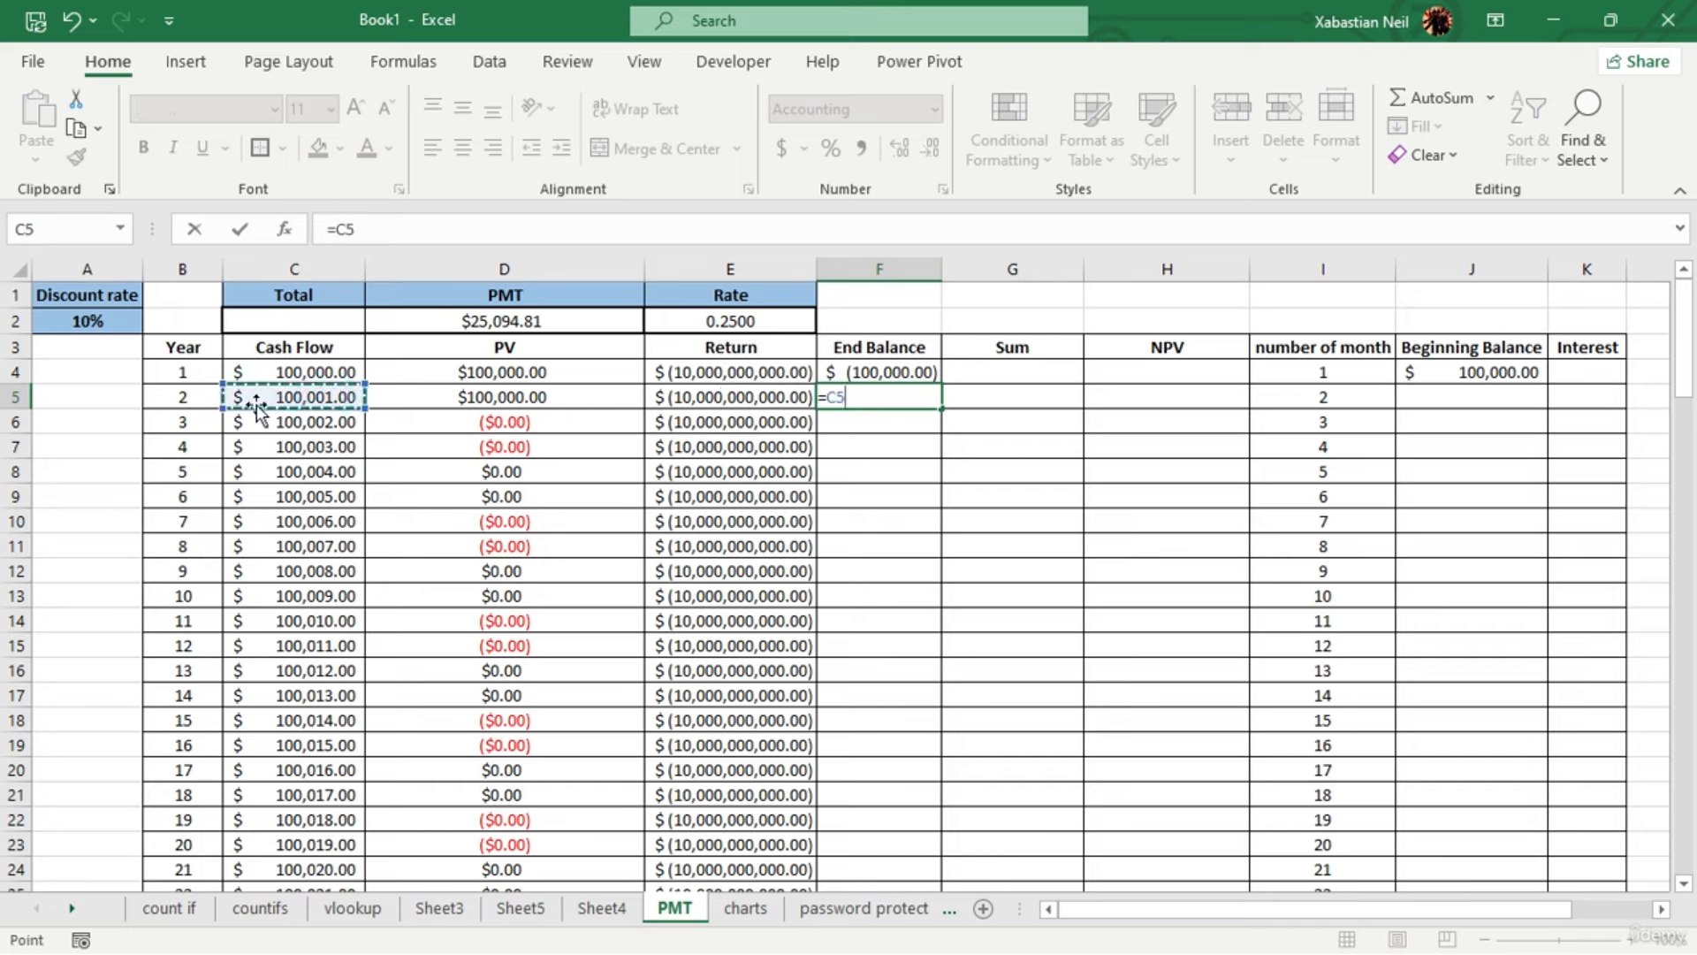
text(+)
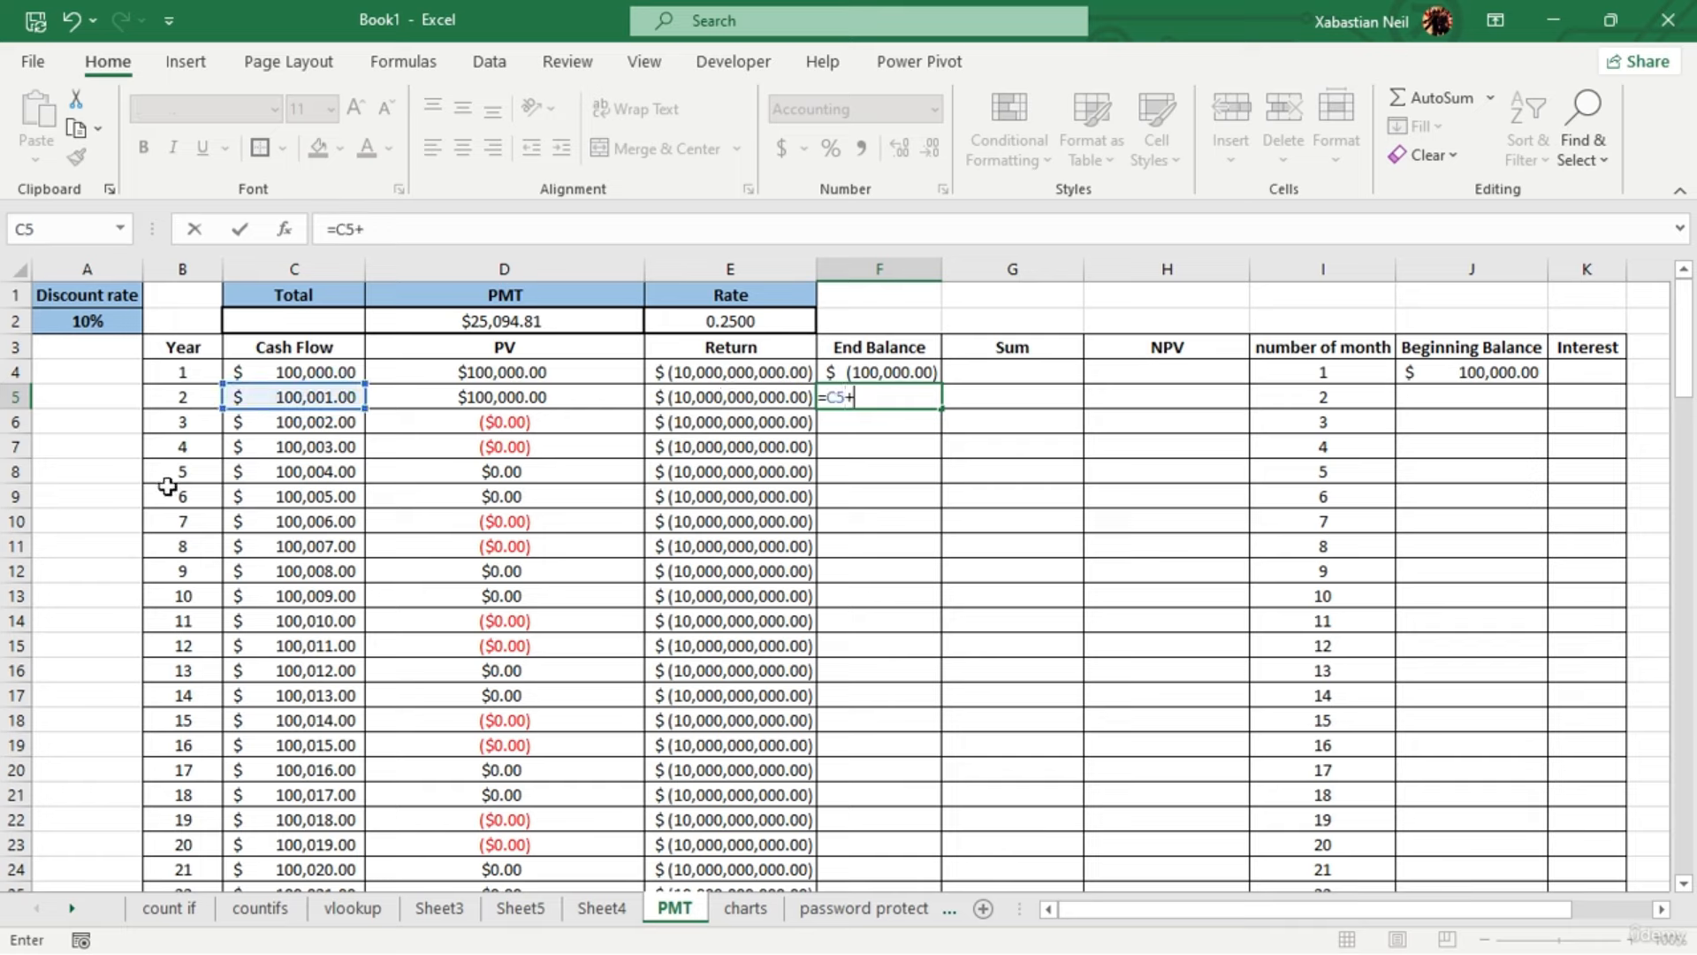
click(526, 397)
text(+)
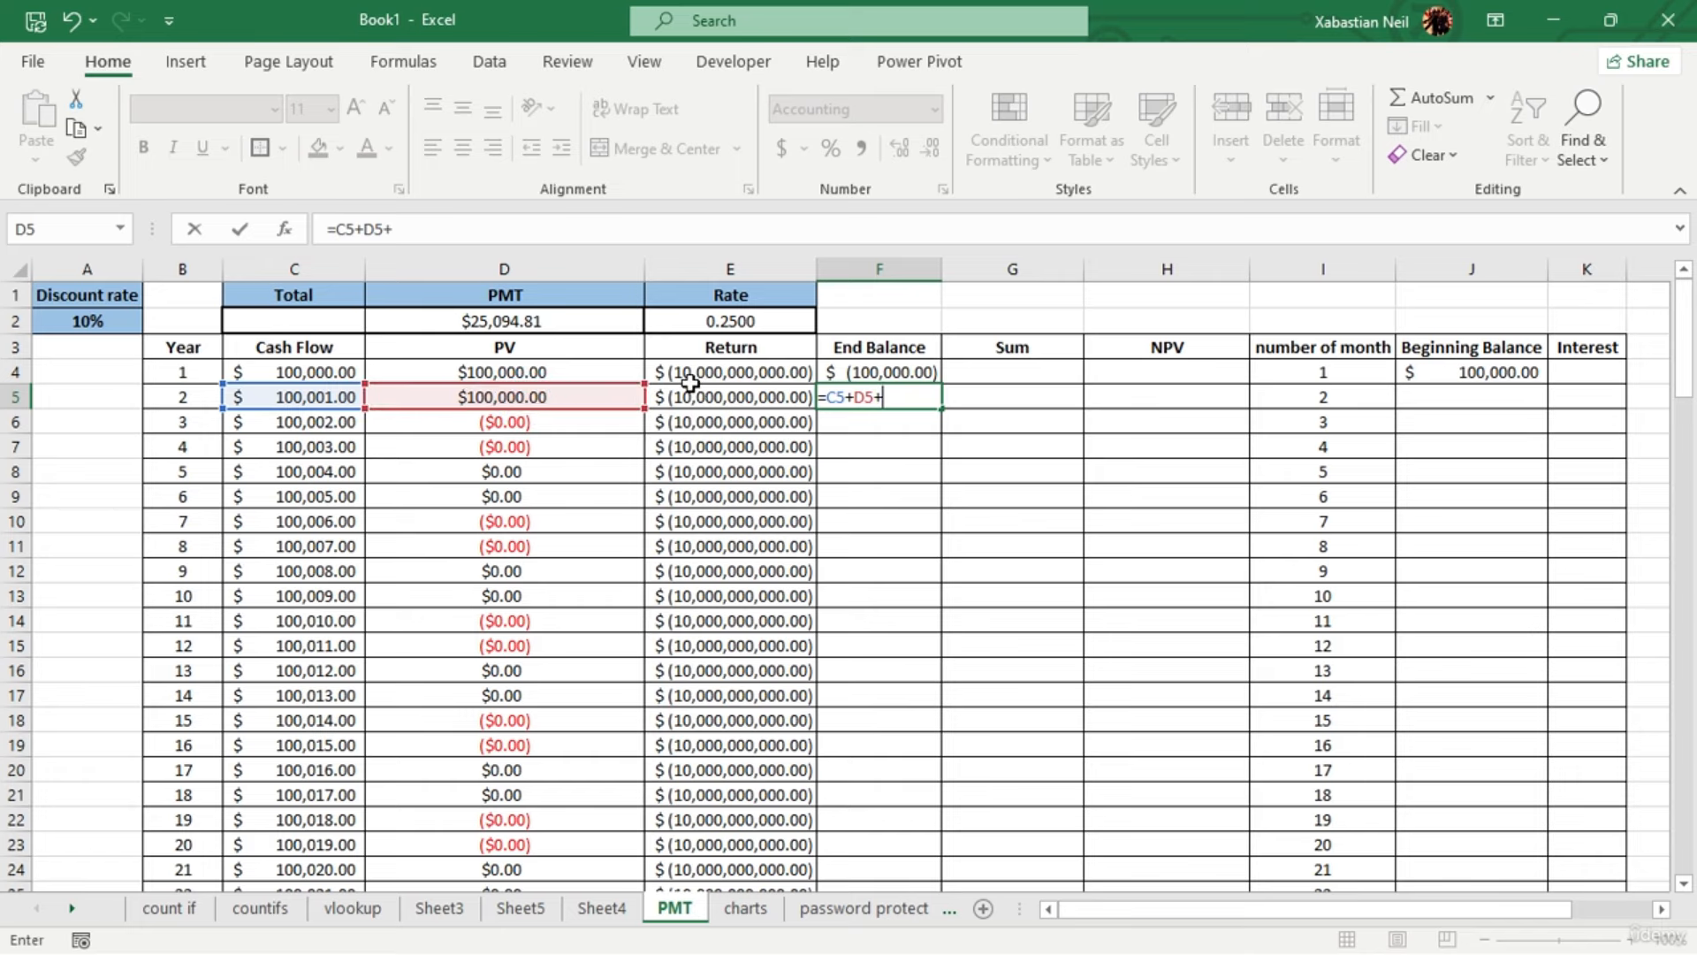
click(756, 398)
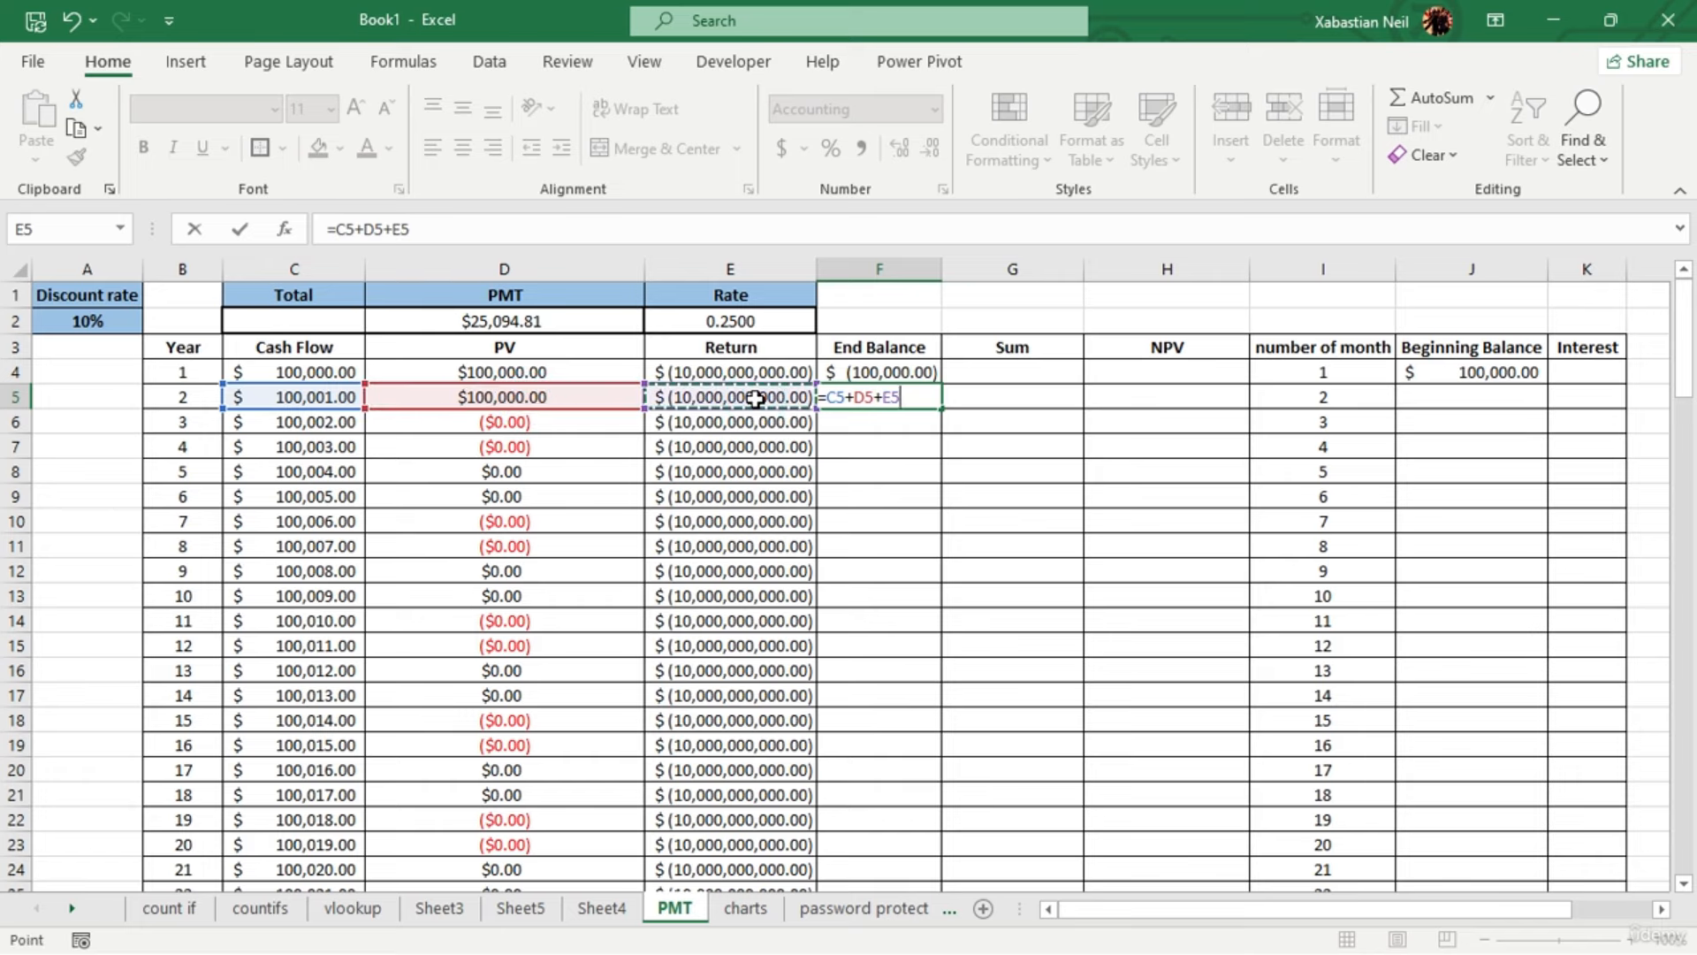
key(Return)
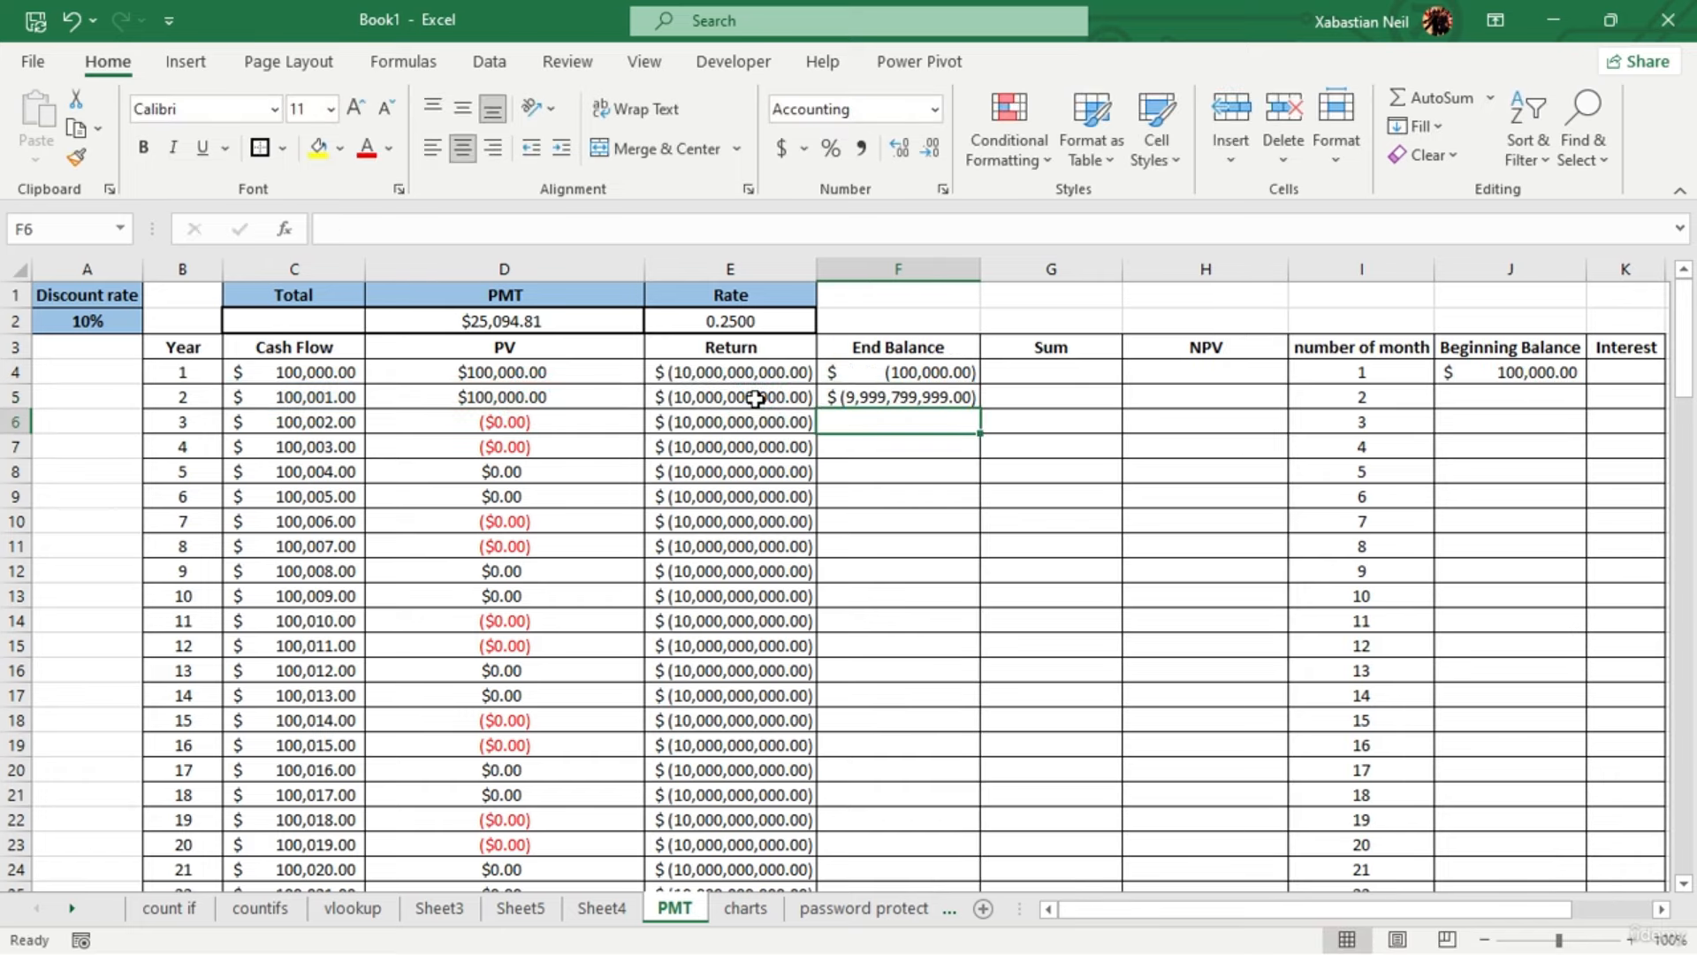
Fill the End Balance formula from F5 down to the year 25 row
click(955, 399)
double_click(978, 409)
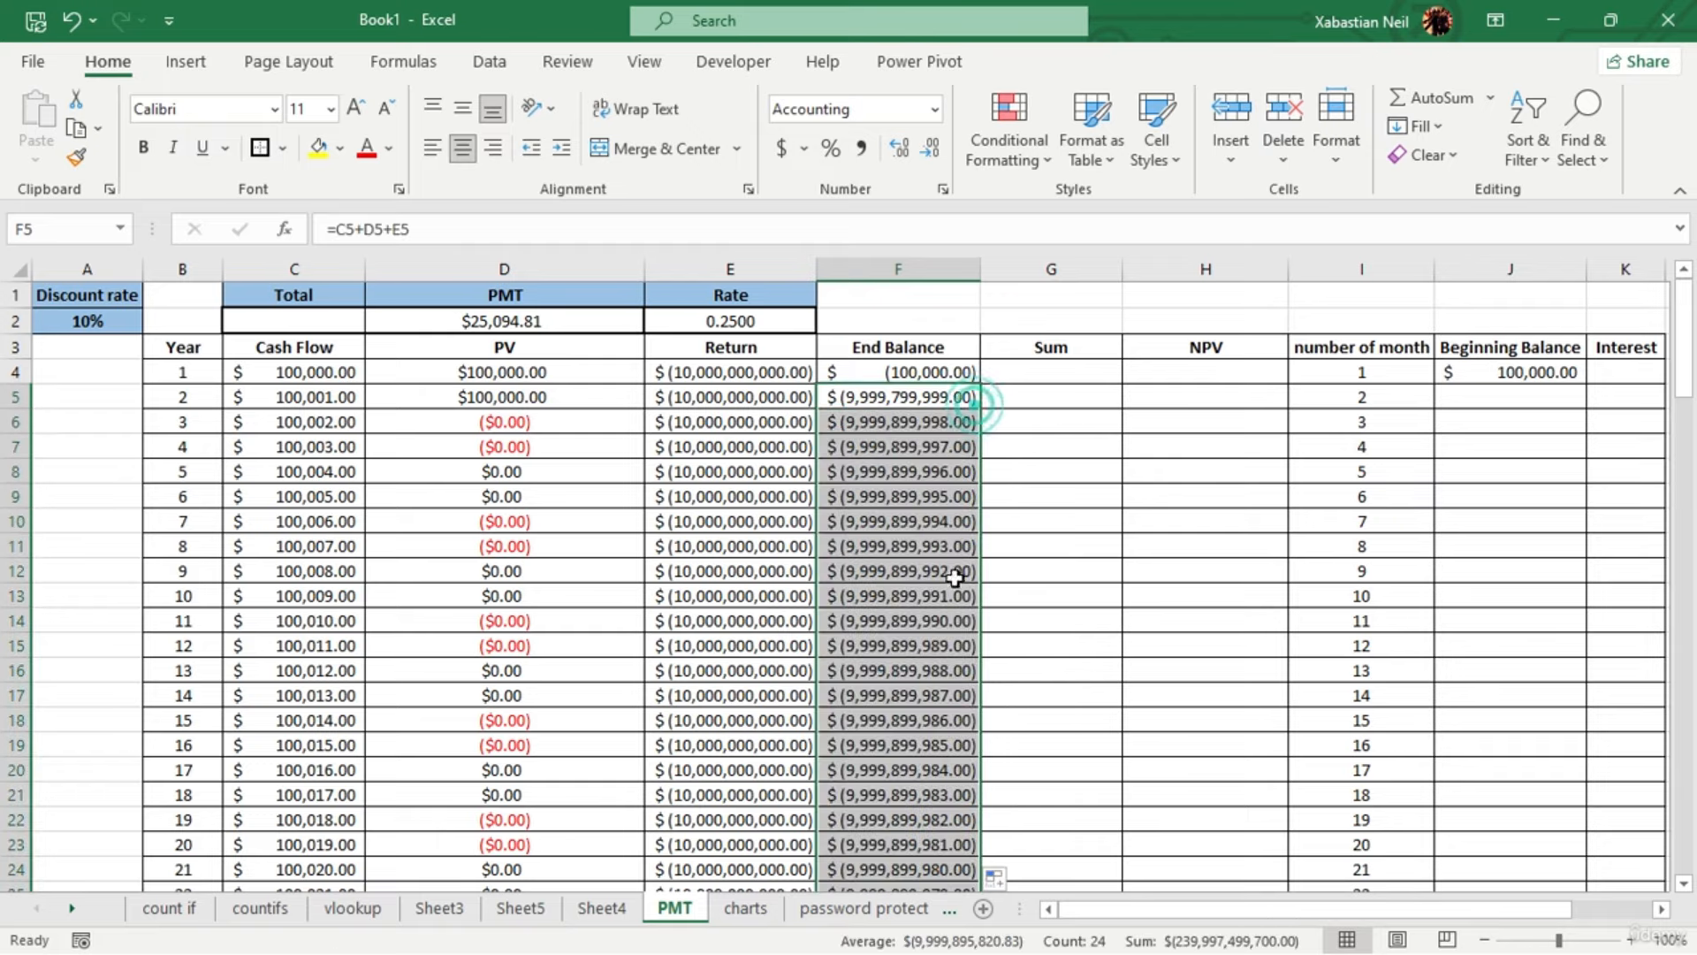
scroll(955, 577, down, 4)
click(878, 781)
scroll(801, 504, up, 4)
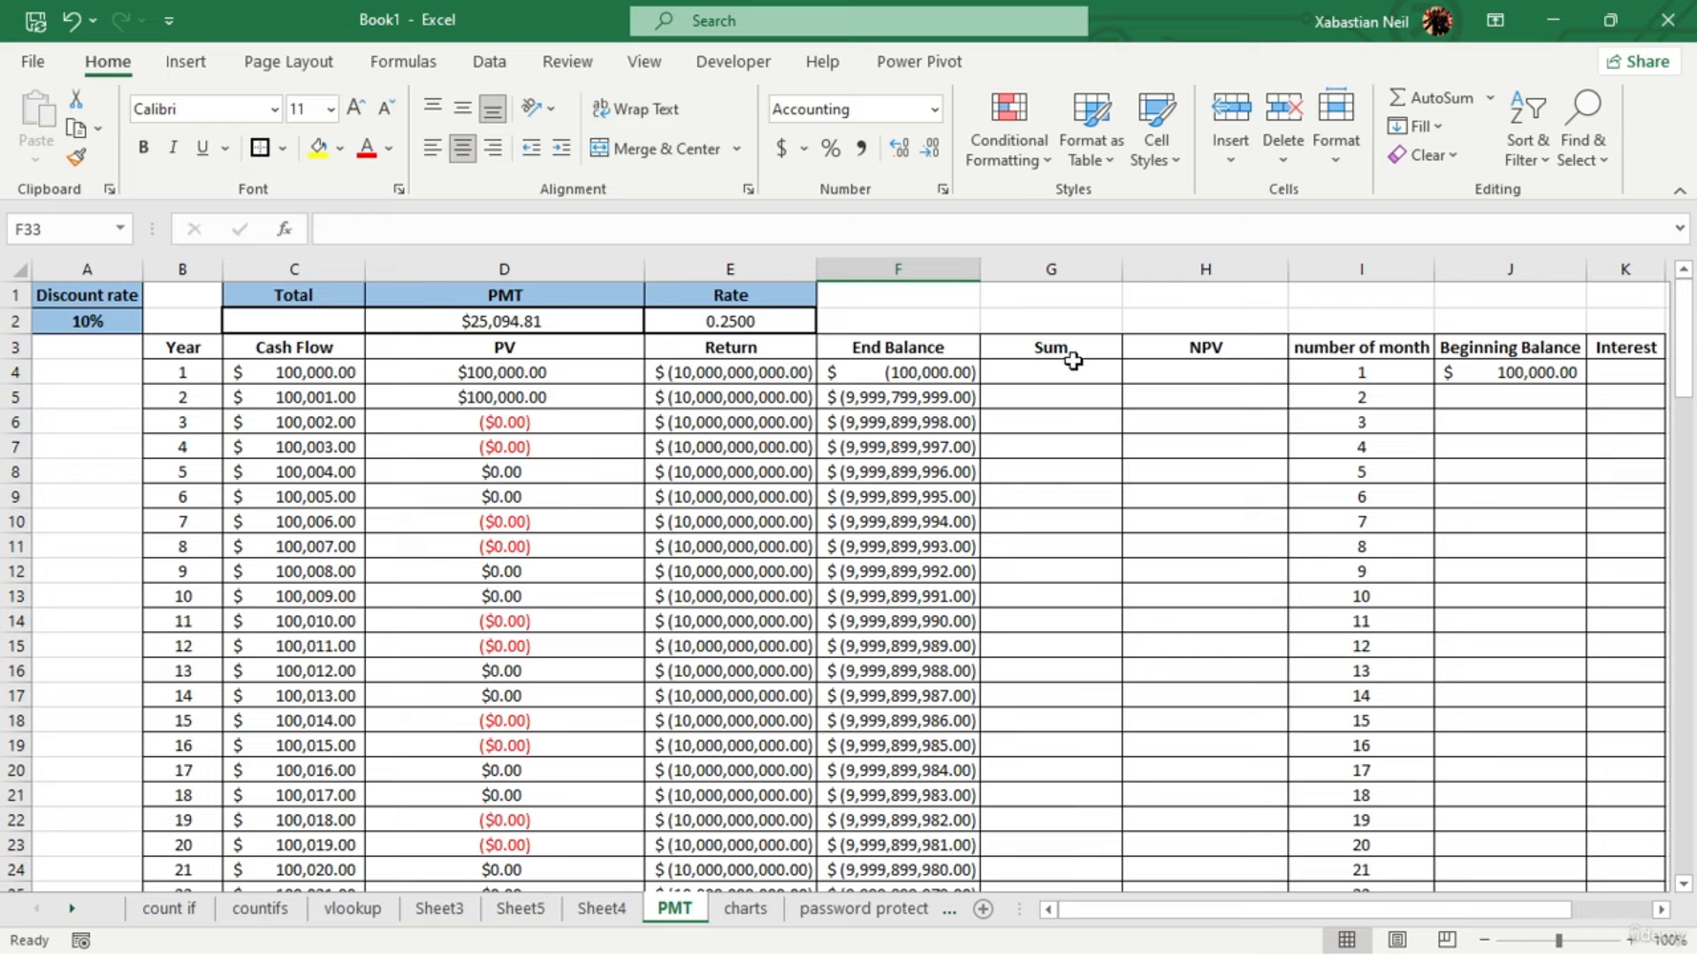
double_click(1071, 371)
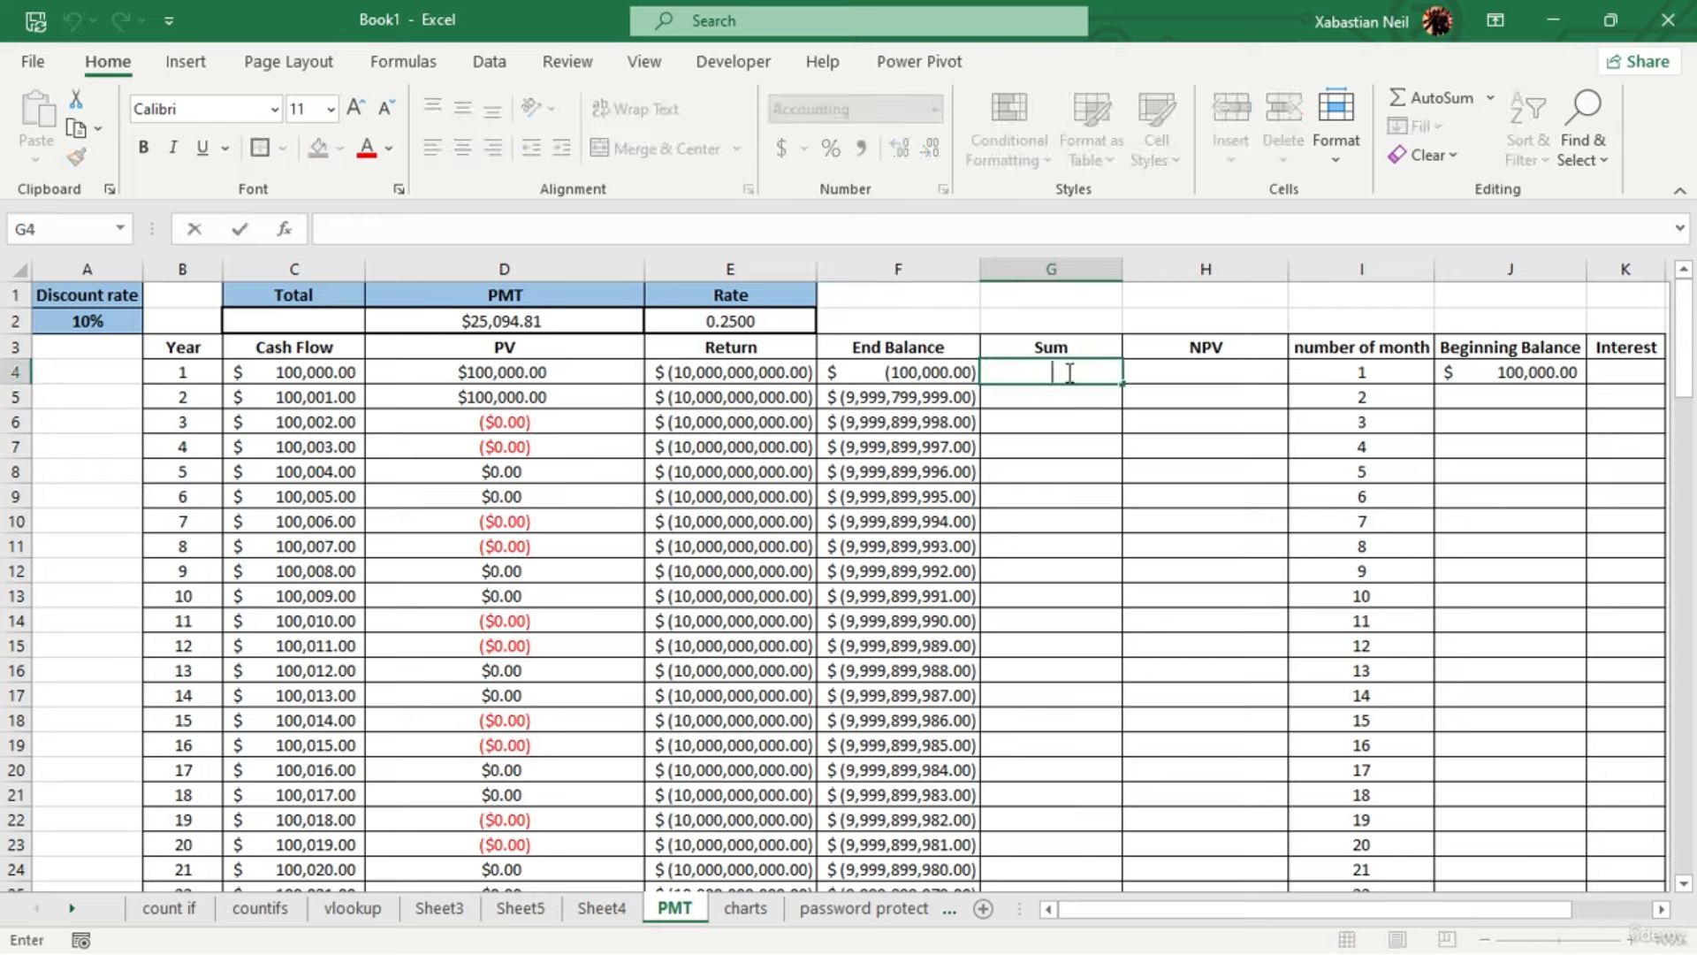
drag(1080, 397, 1072, 847)
click(925, 862)
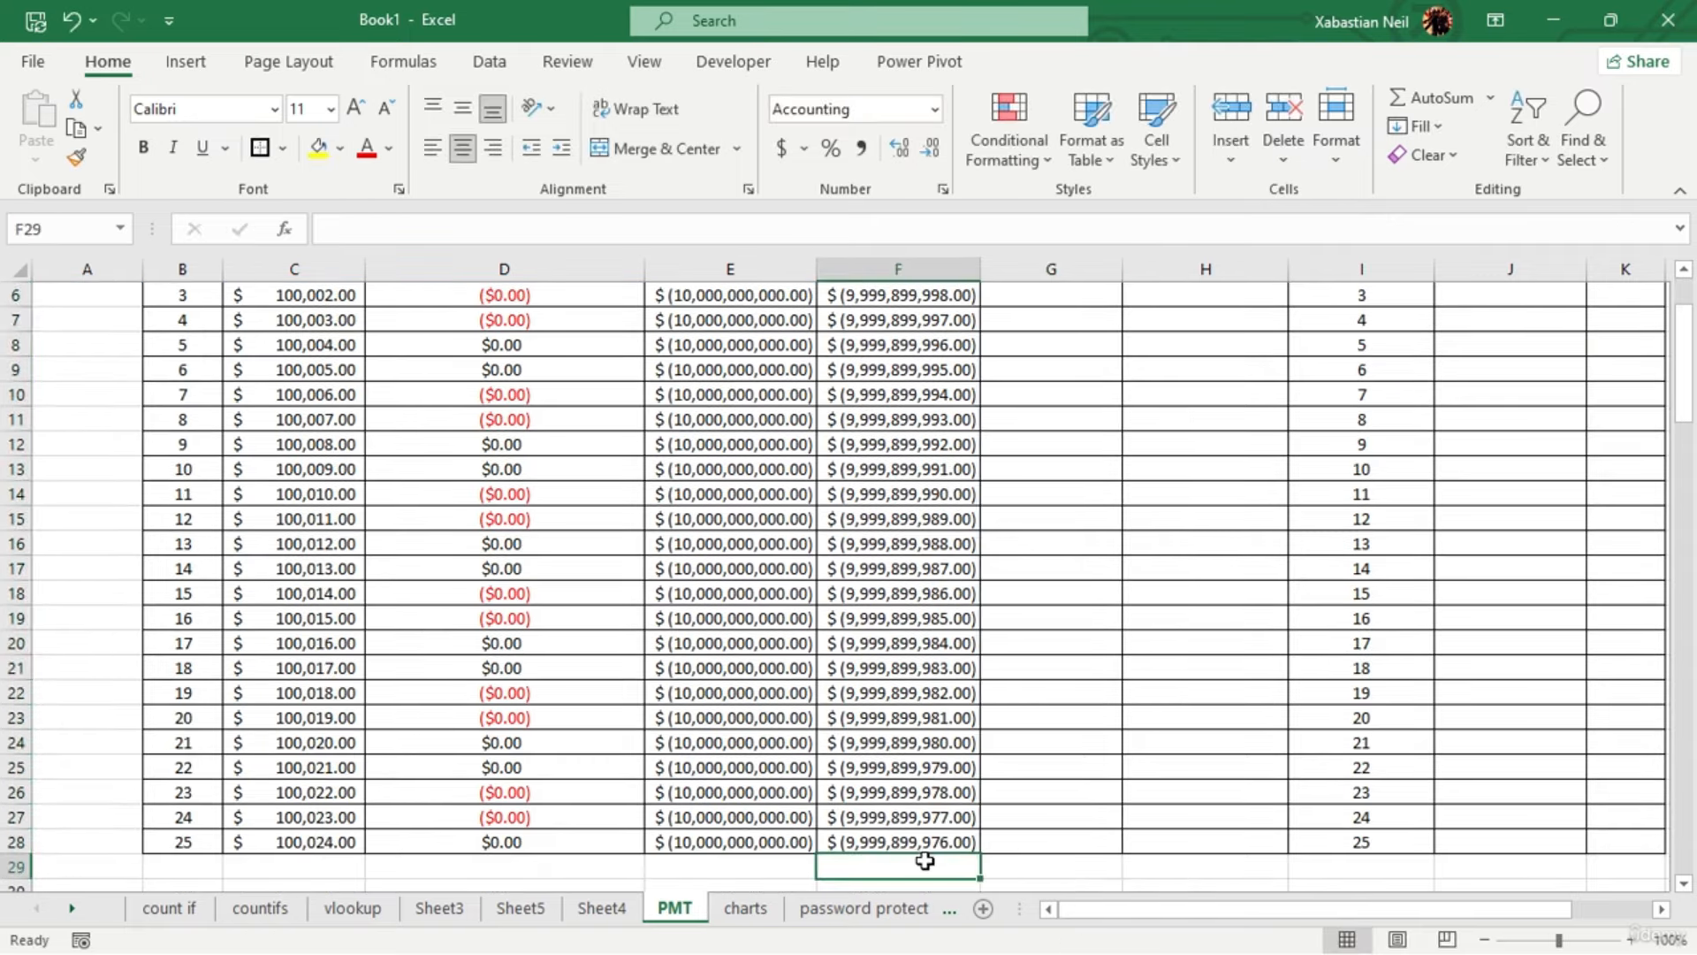
Start an NPV function in cell H4 with the rate in E2 as its rate argument
scroll(925, 862, up, 2)
click(1203, 372)
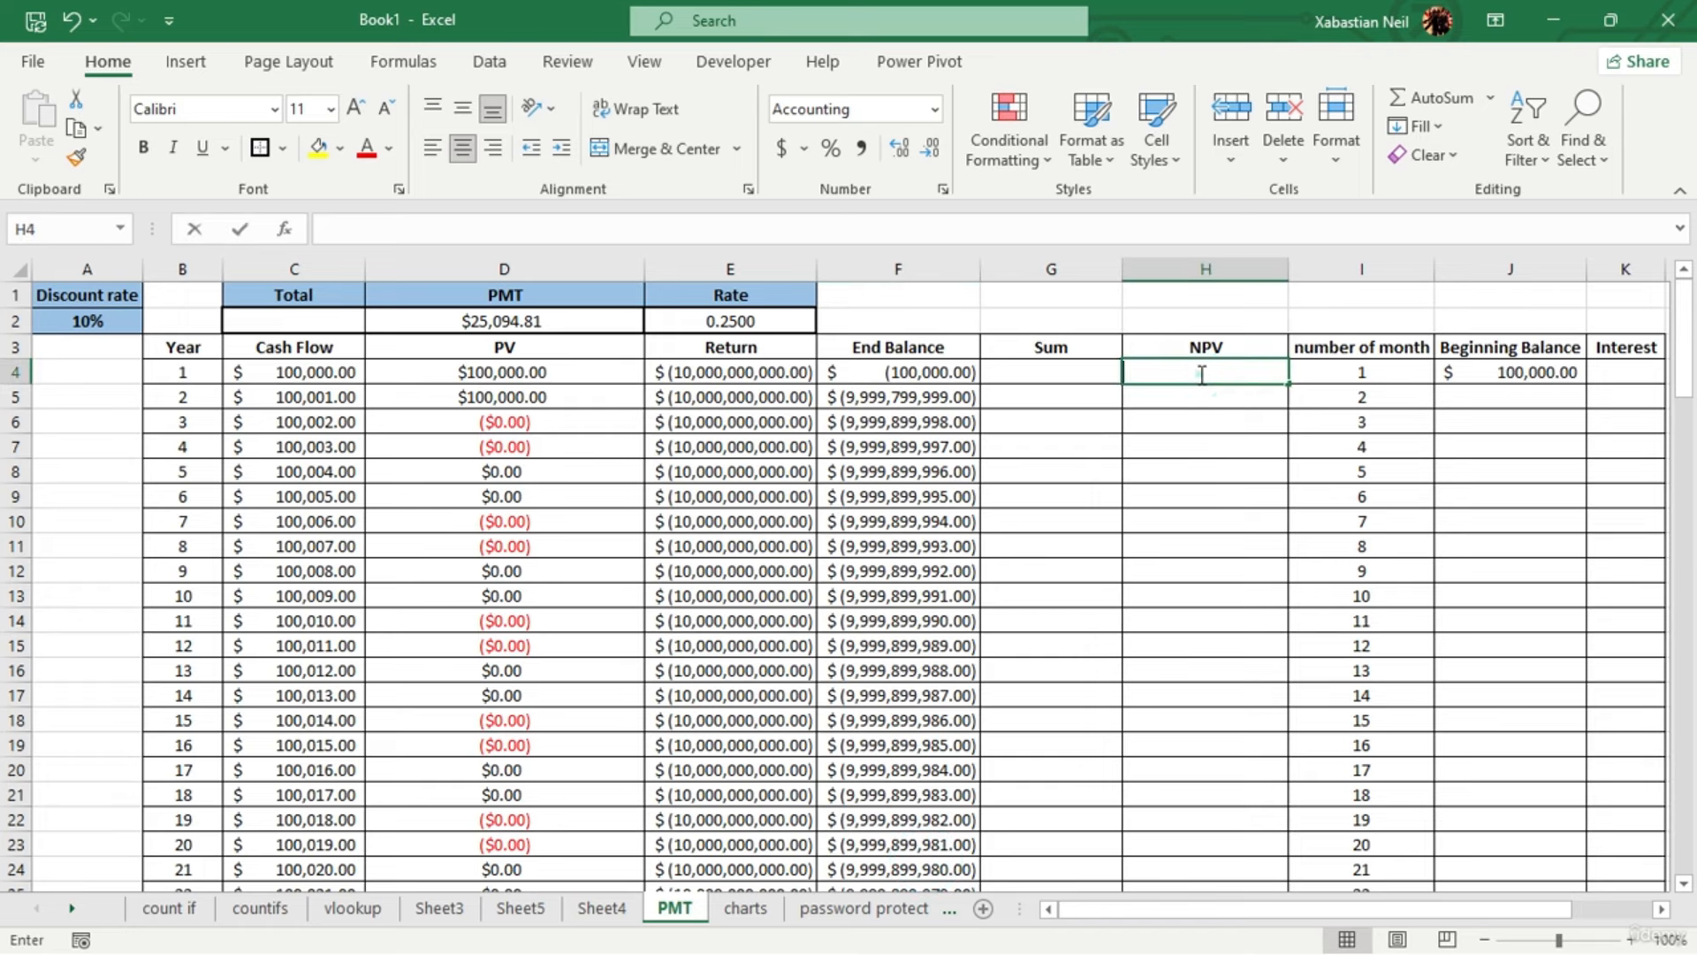
double_click(1202, 372)
text(=npv)
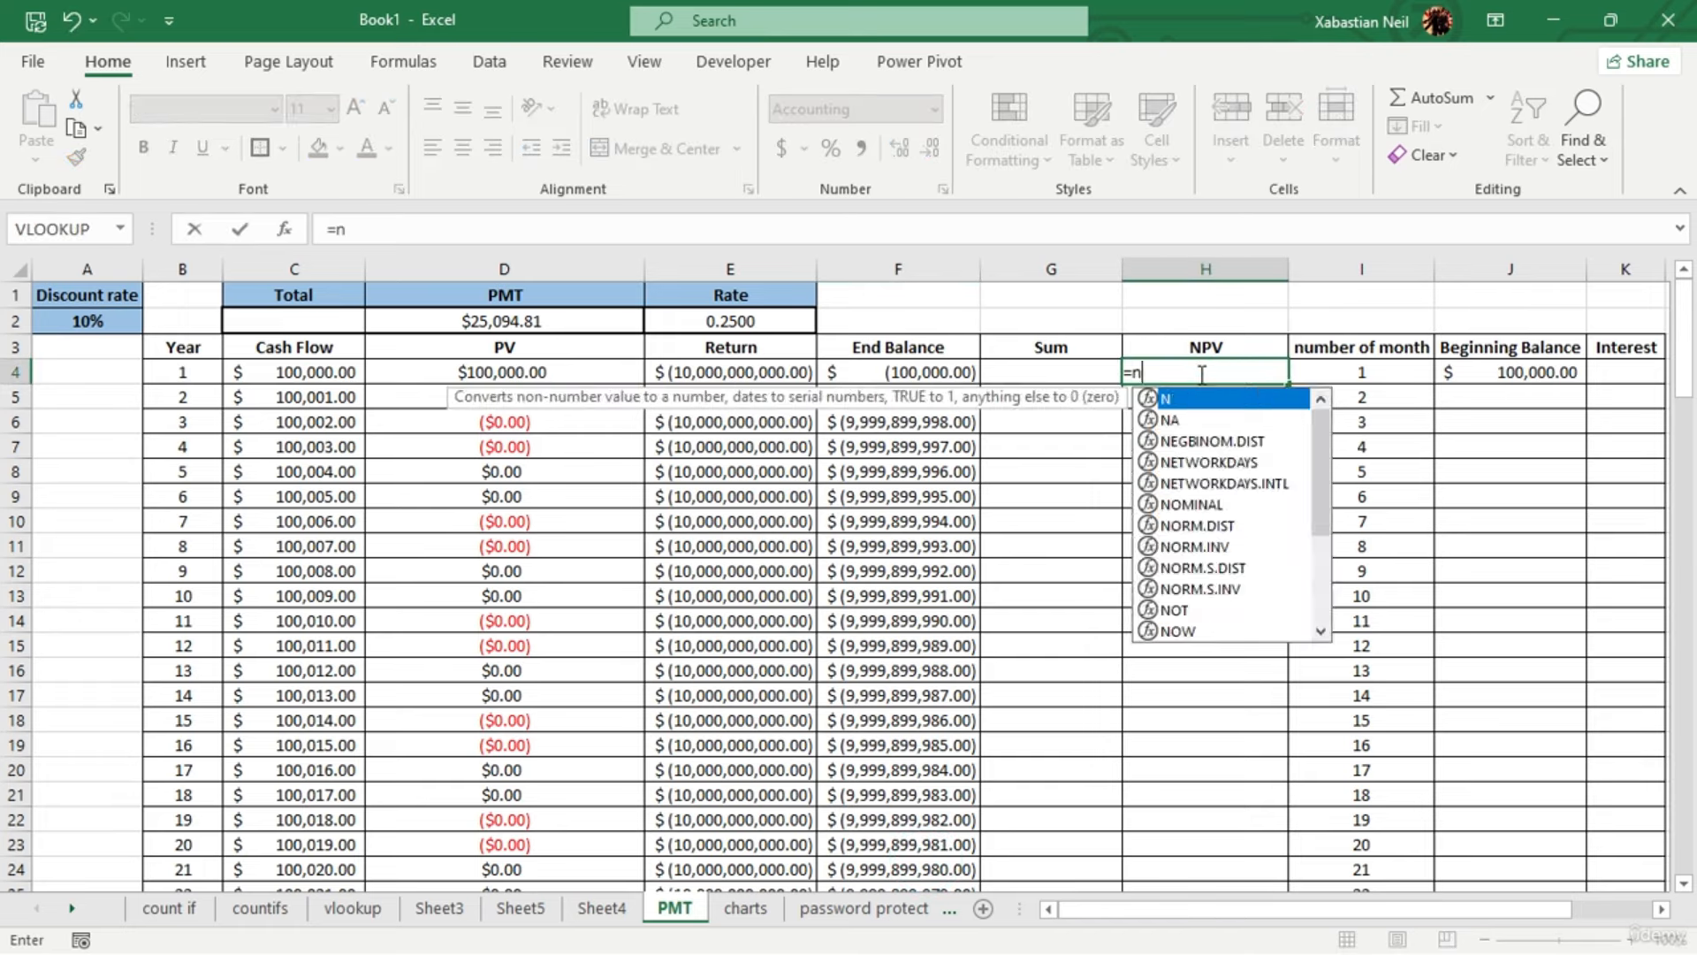
key(Tab)
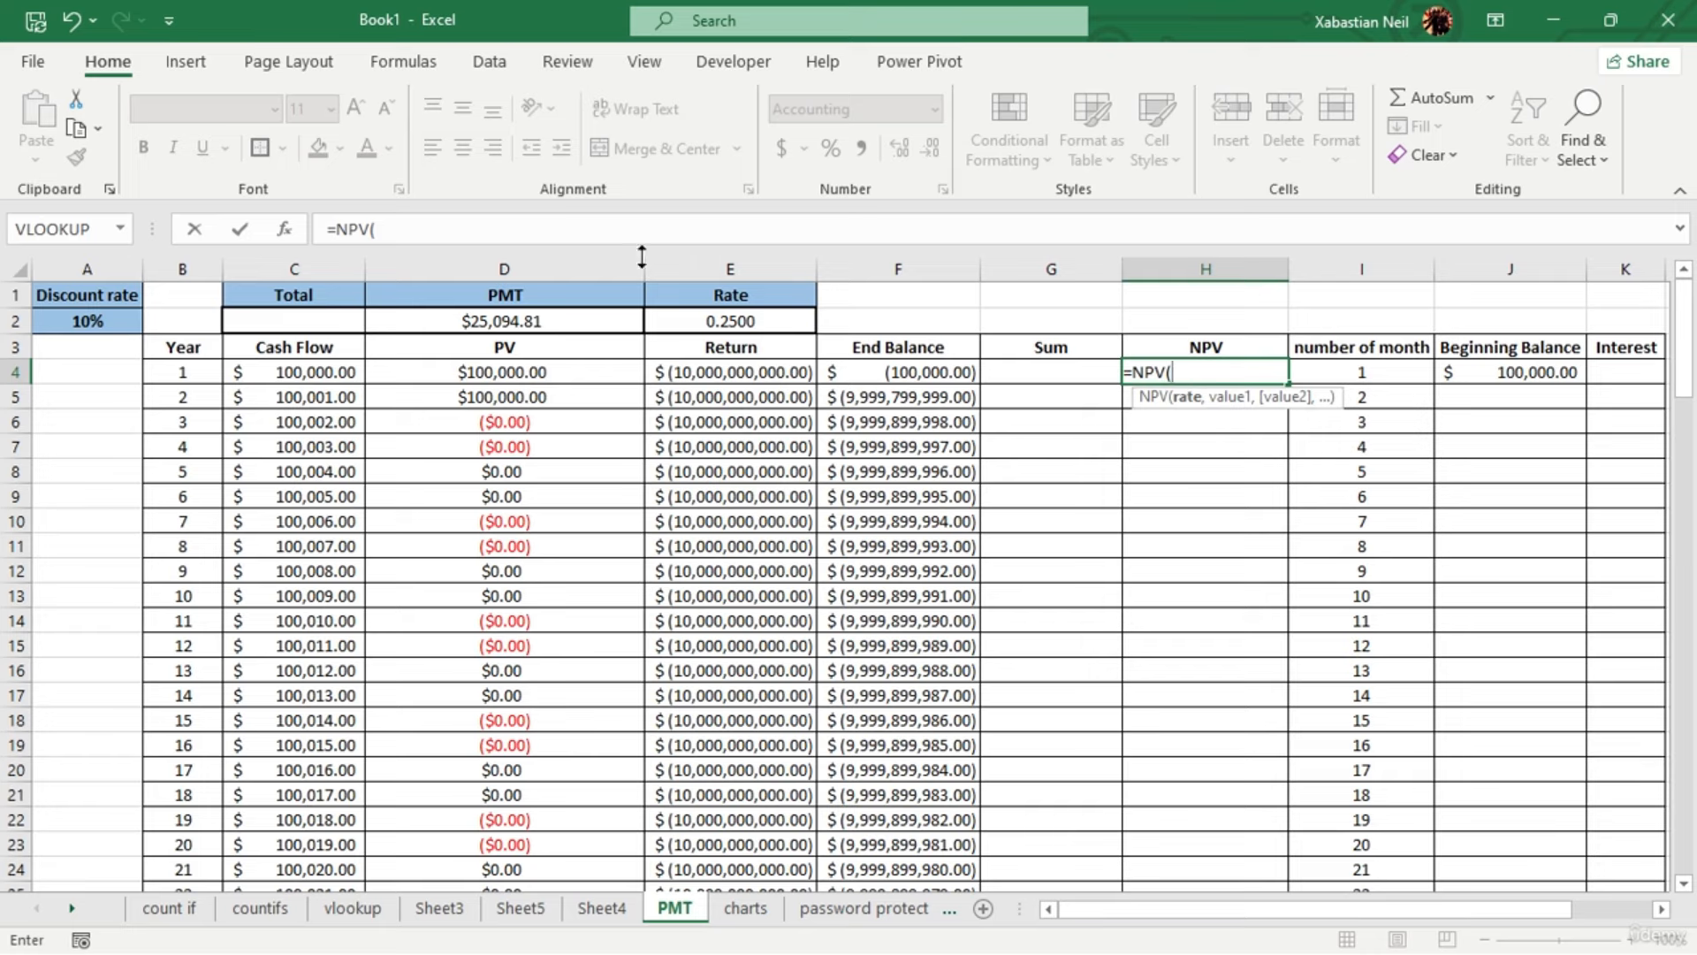
click(766, 321)
text(,)
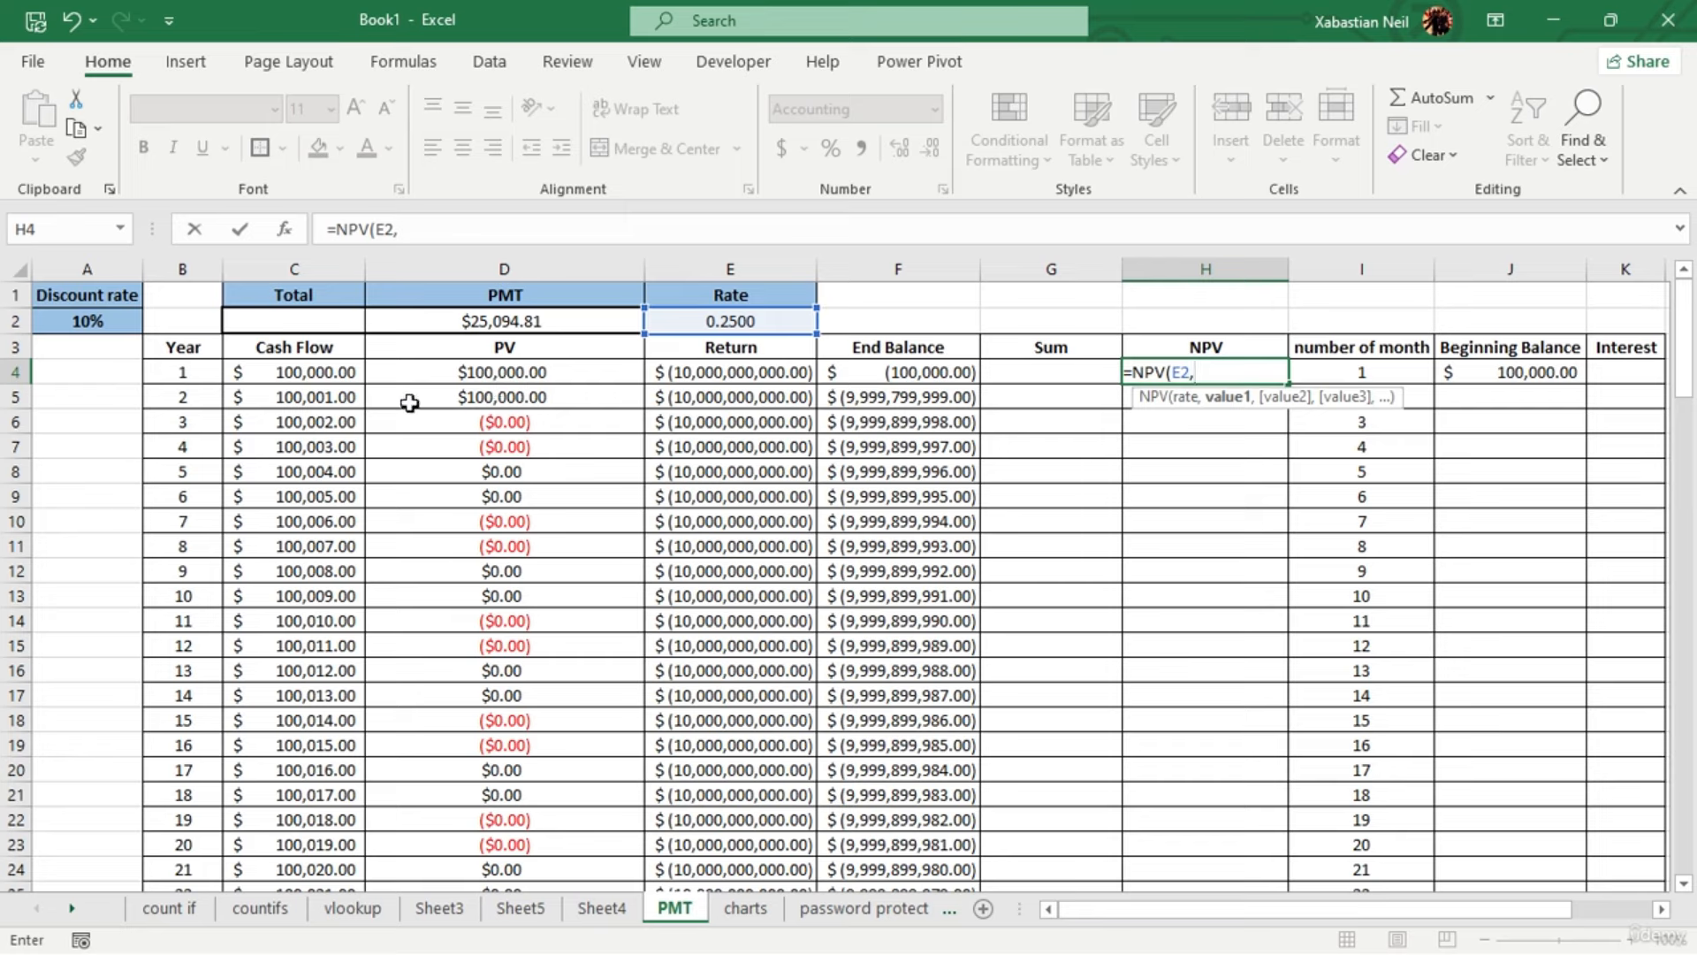
Complete the NPV formula in H4 with the year 1 cash flow, PV and end balance, giving =NPV(E2,C4,D4,F4)
click(329, 373)
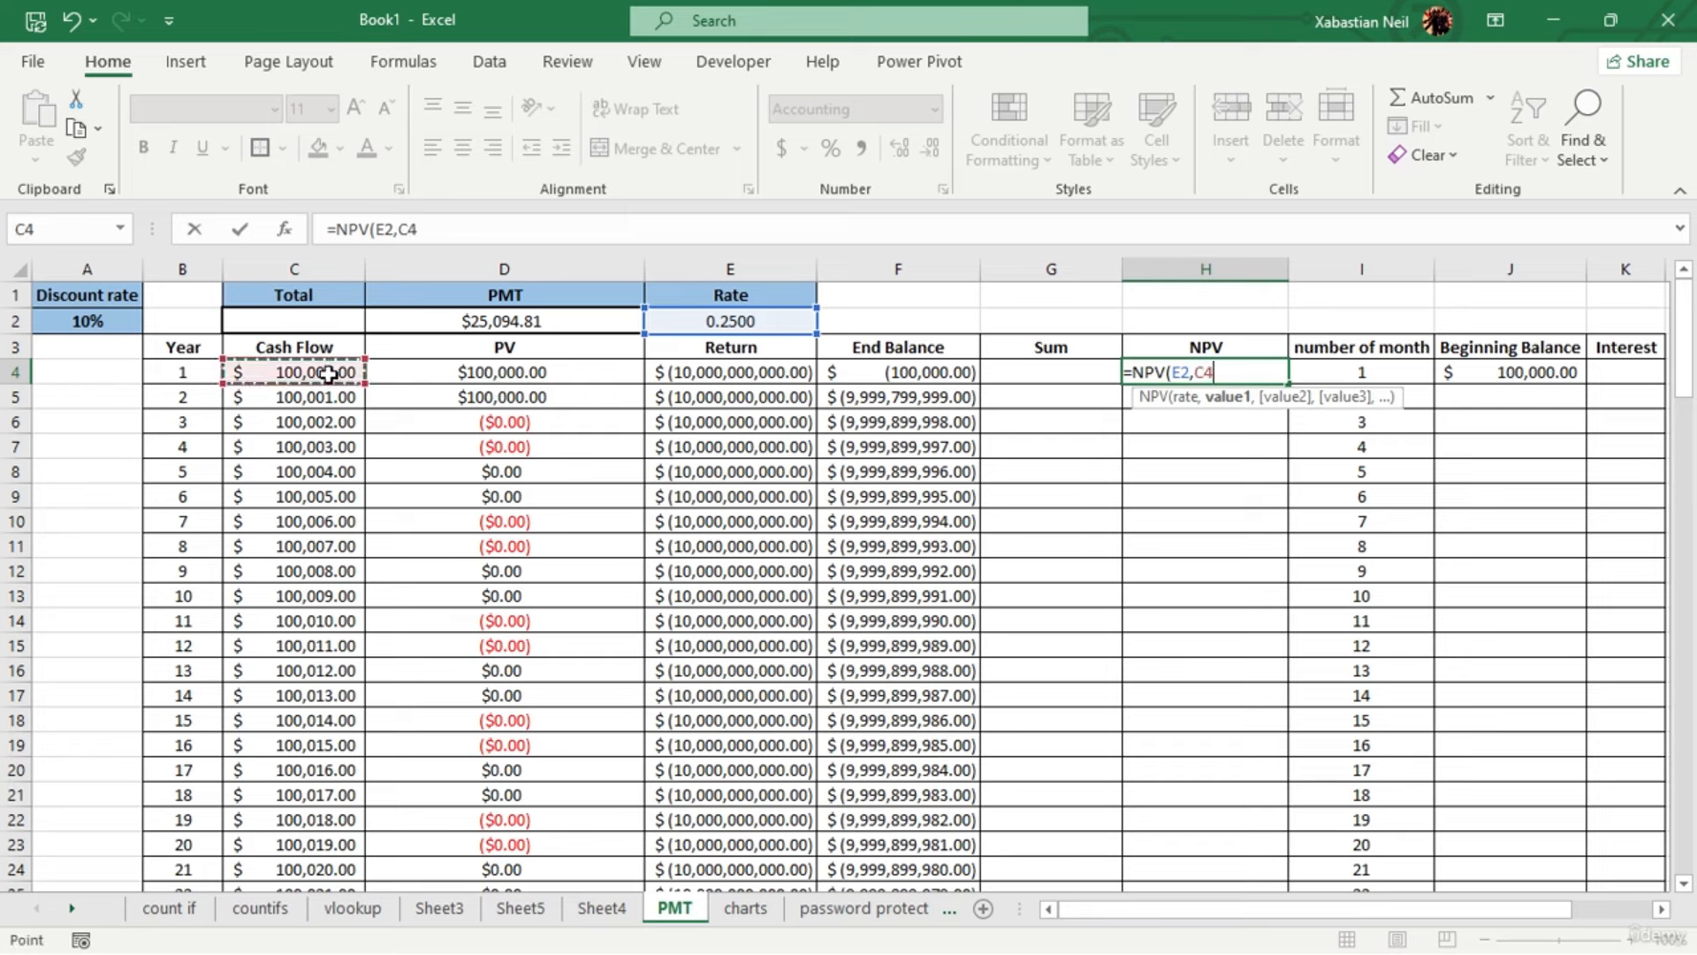
text(,)
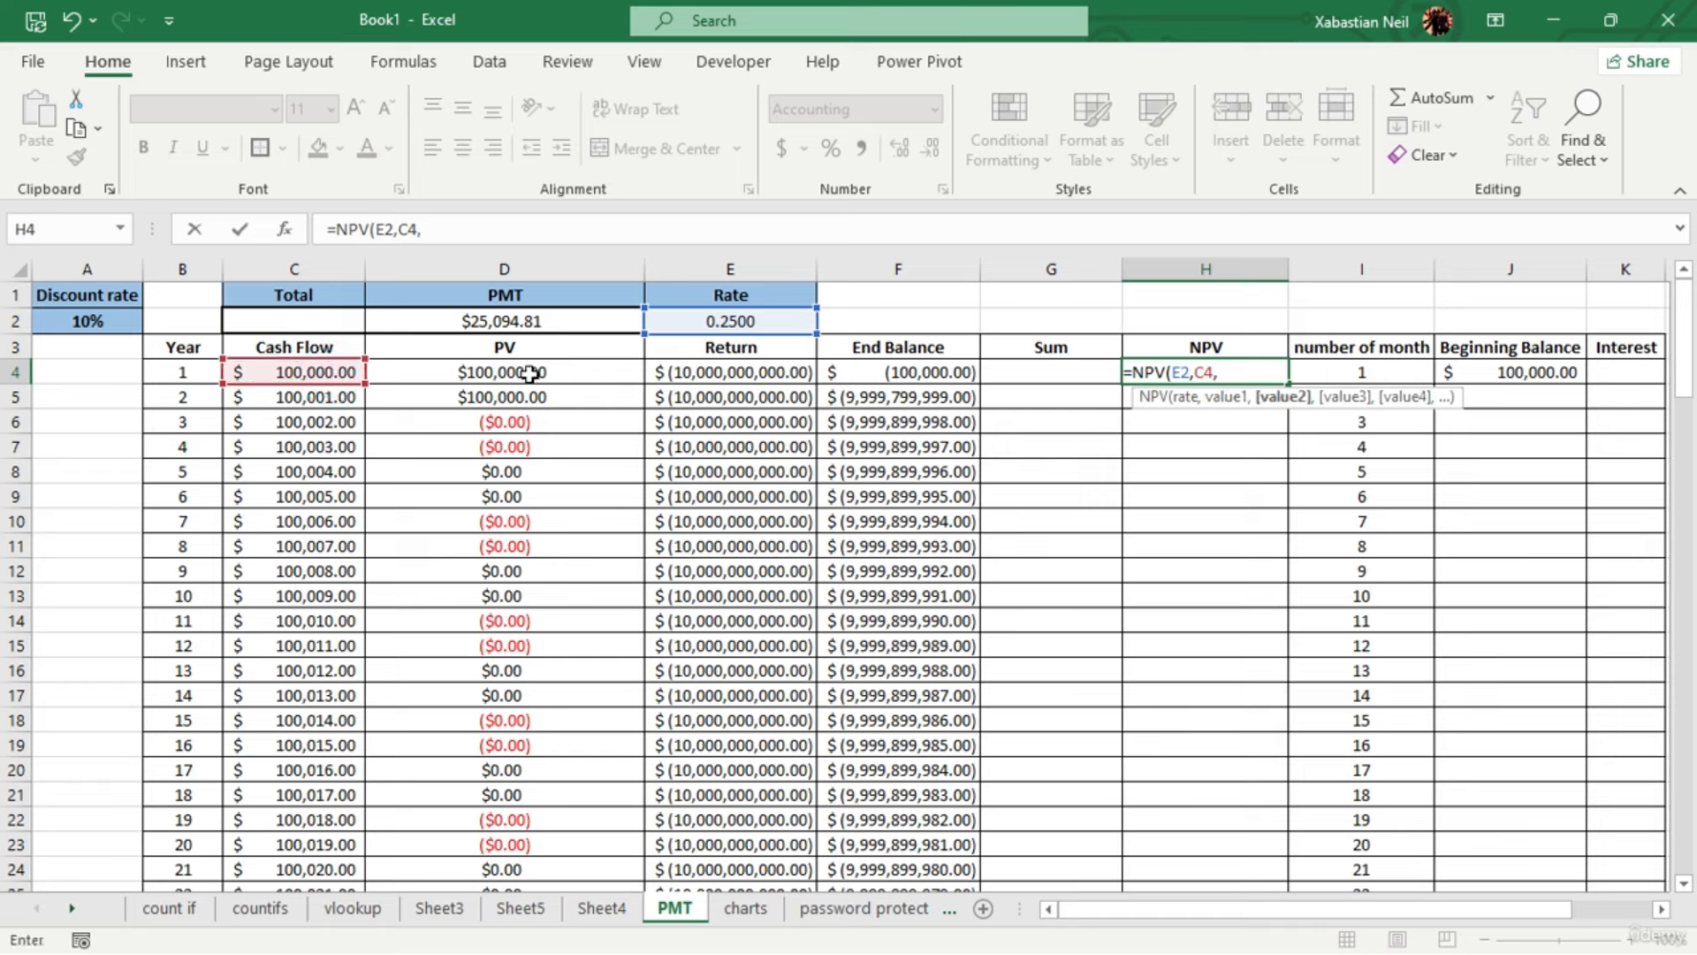
click(527, 375)
text(,)
click(881, 372)
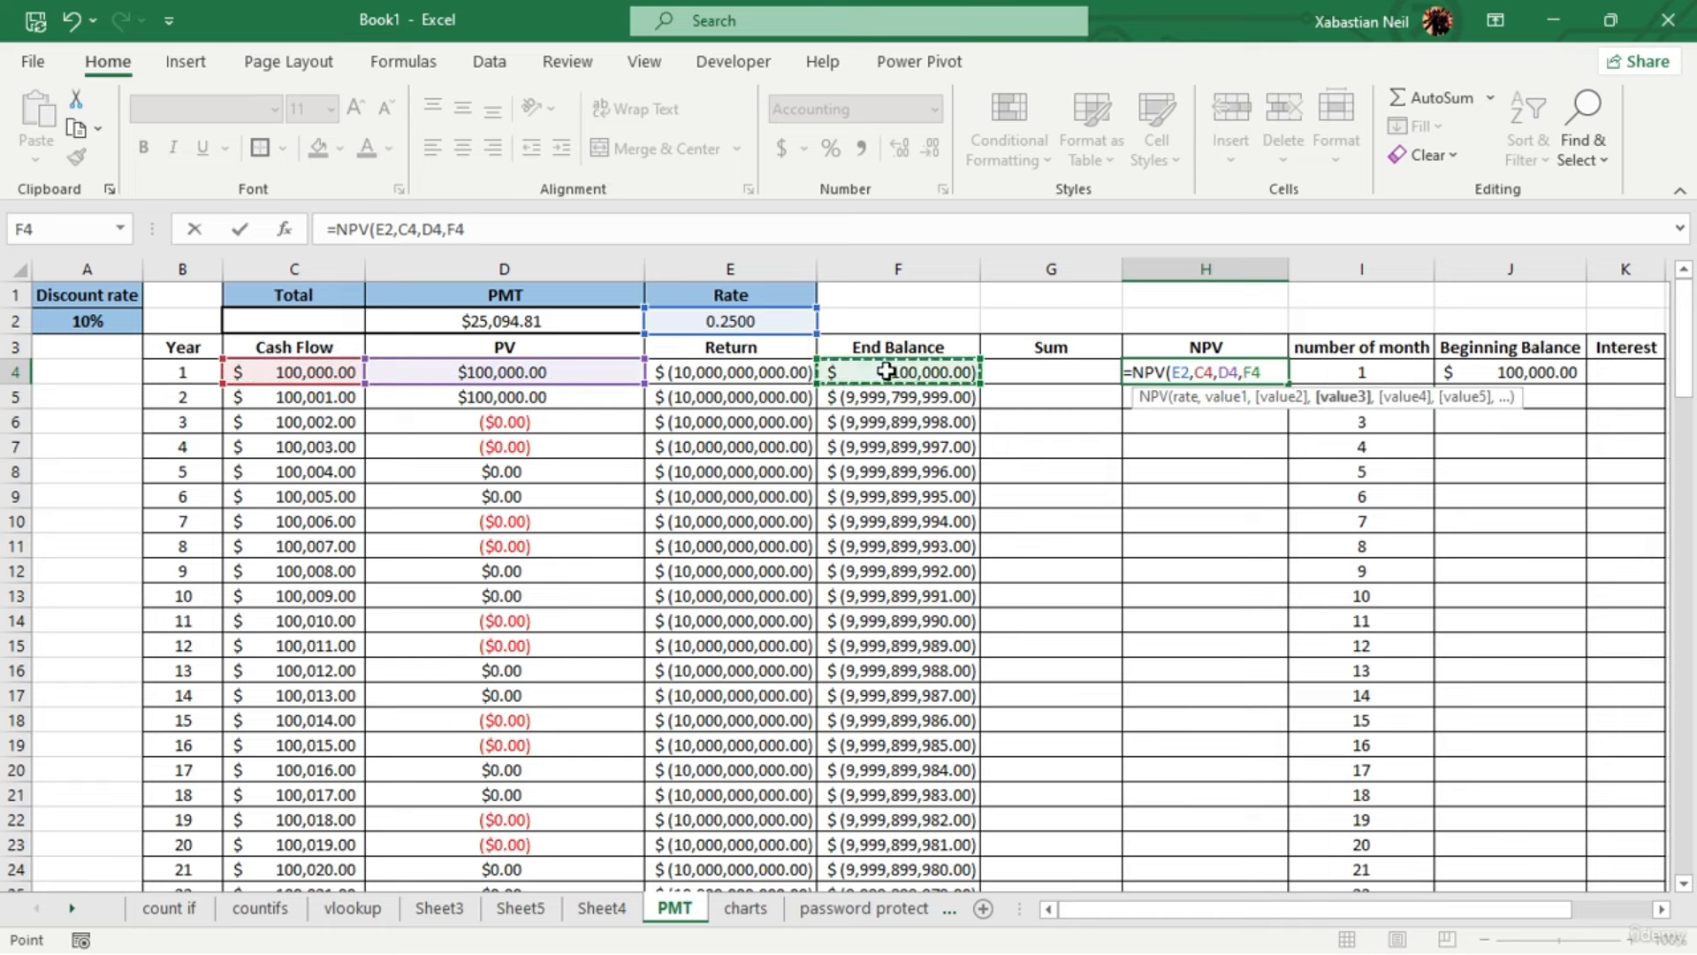
text())
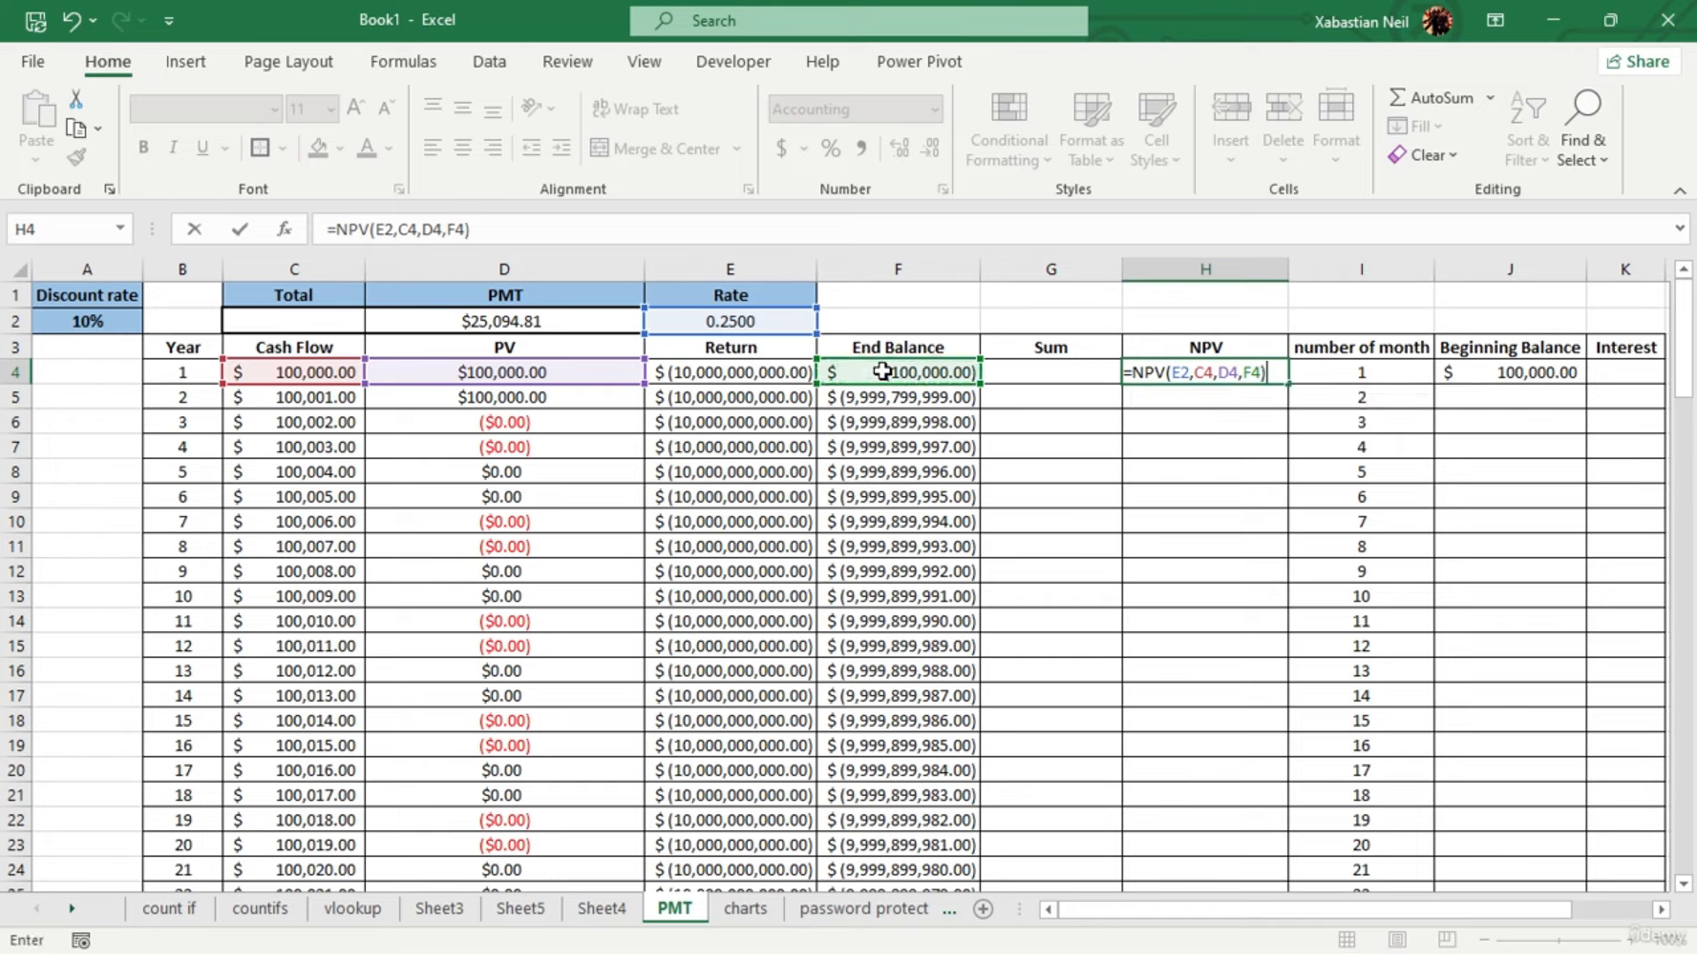
key(Return)
Fill the NPV formula from H4 down the column
click(1265, 375)
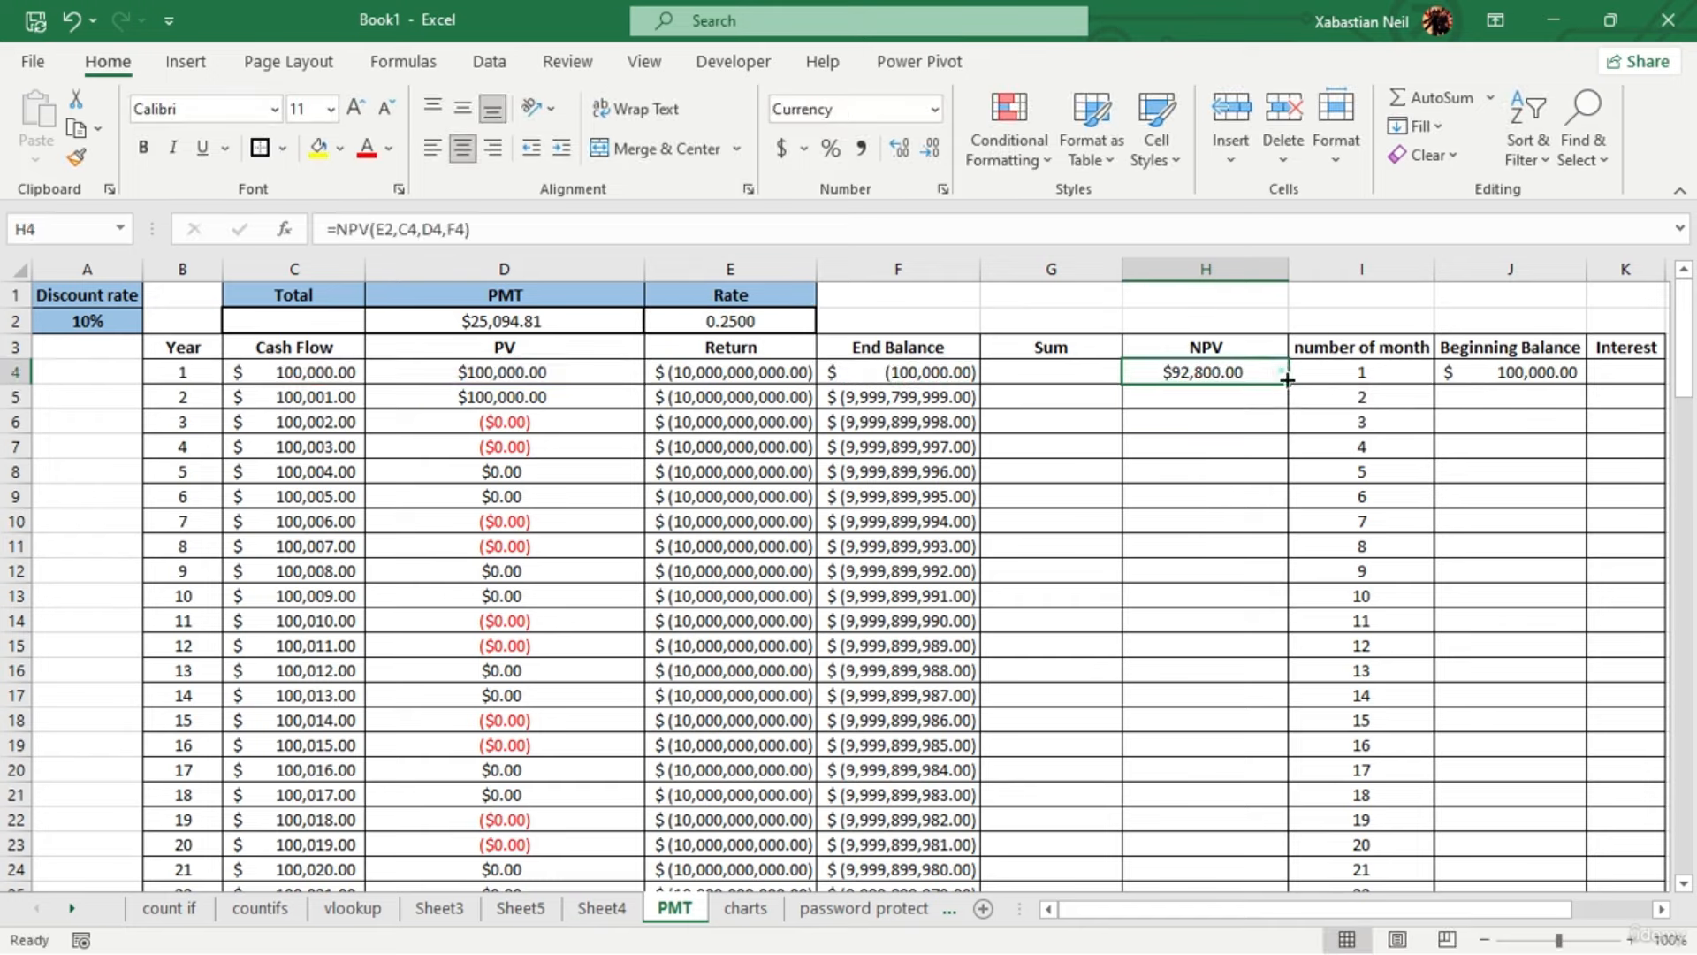
double_click(1287, 383)
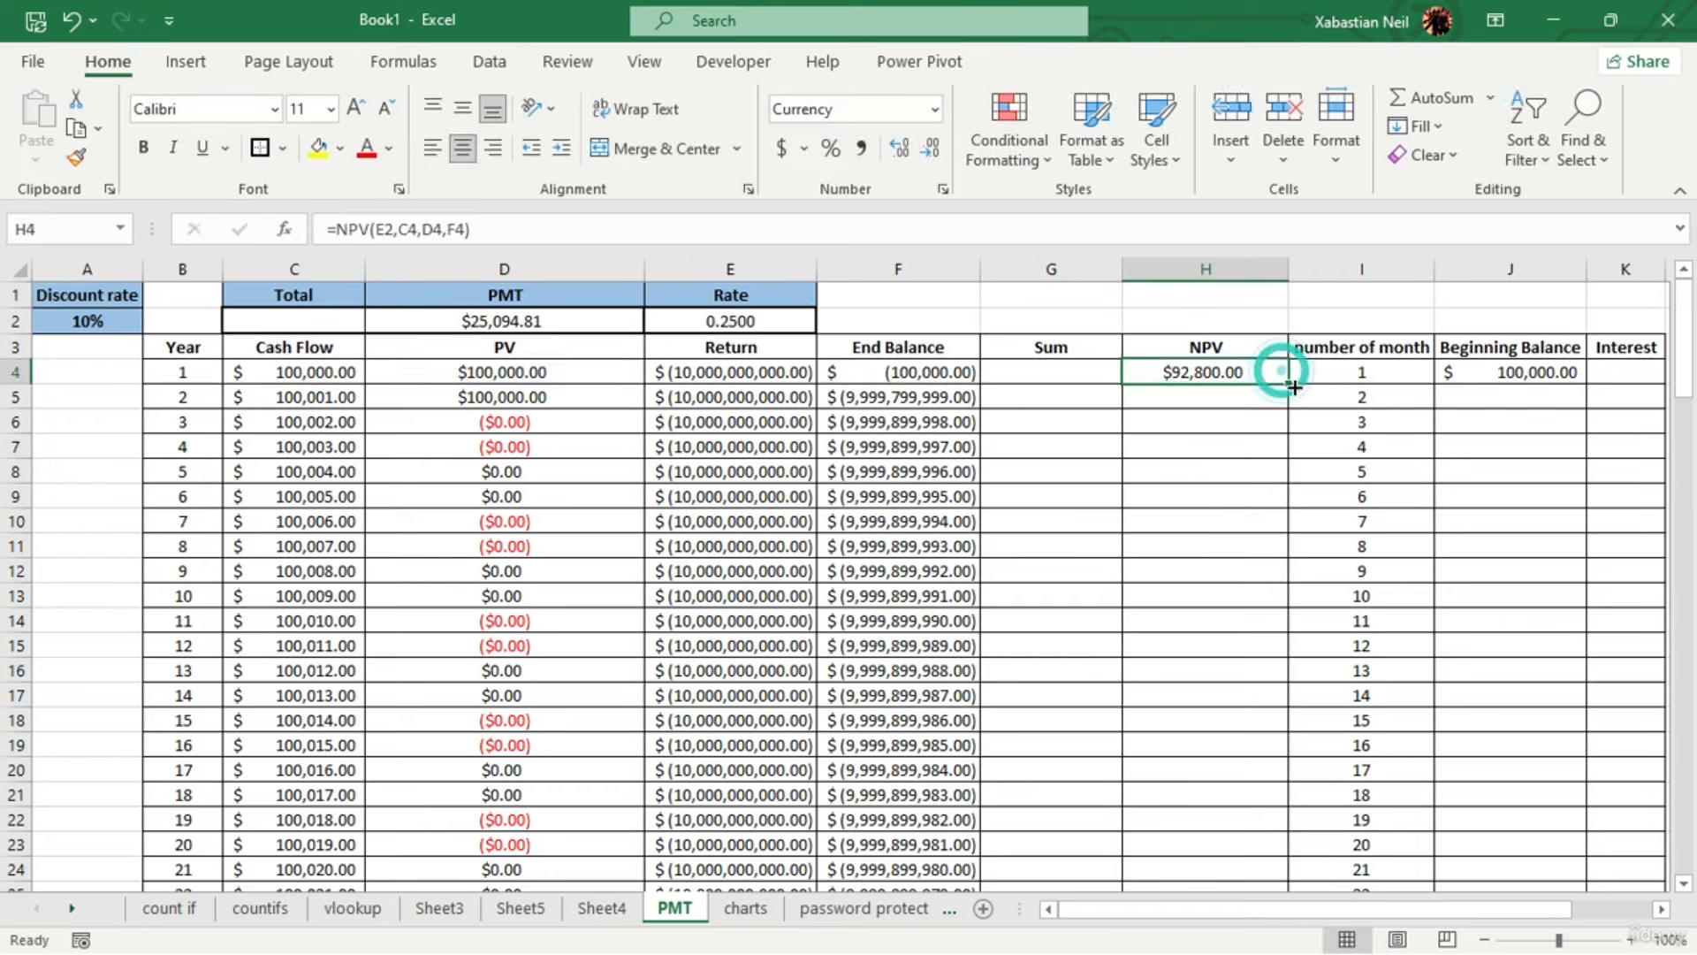
click(1242, 417)
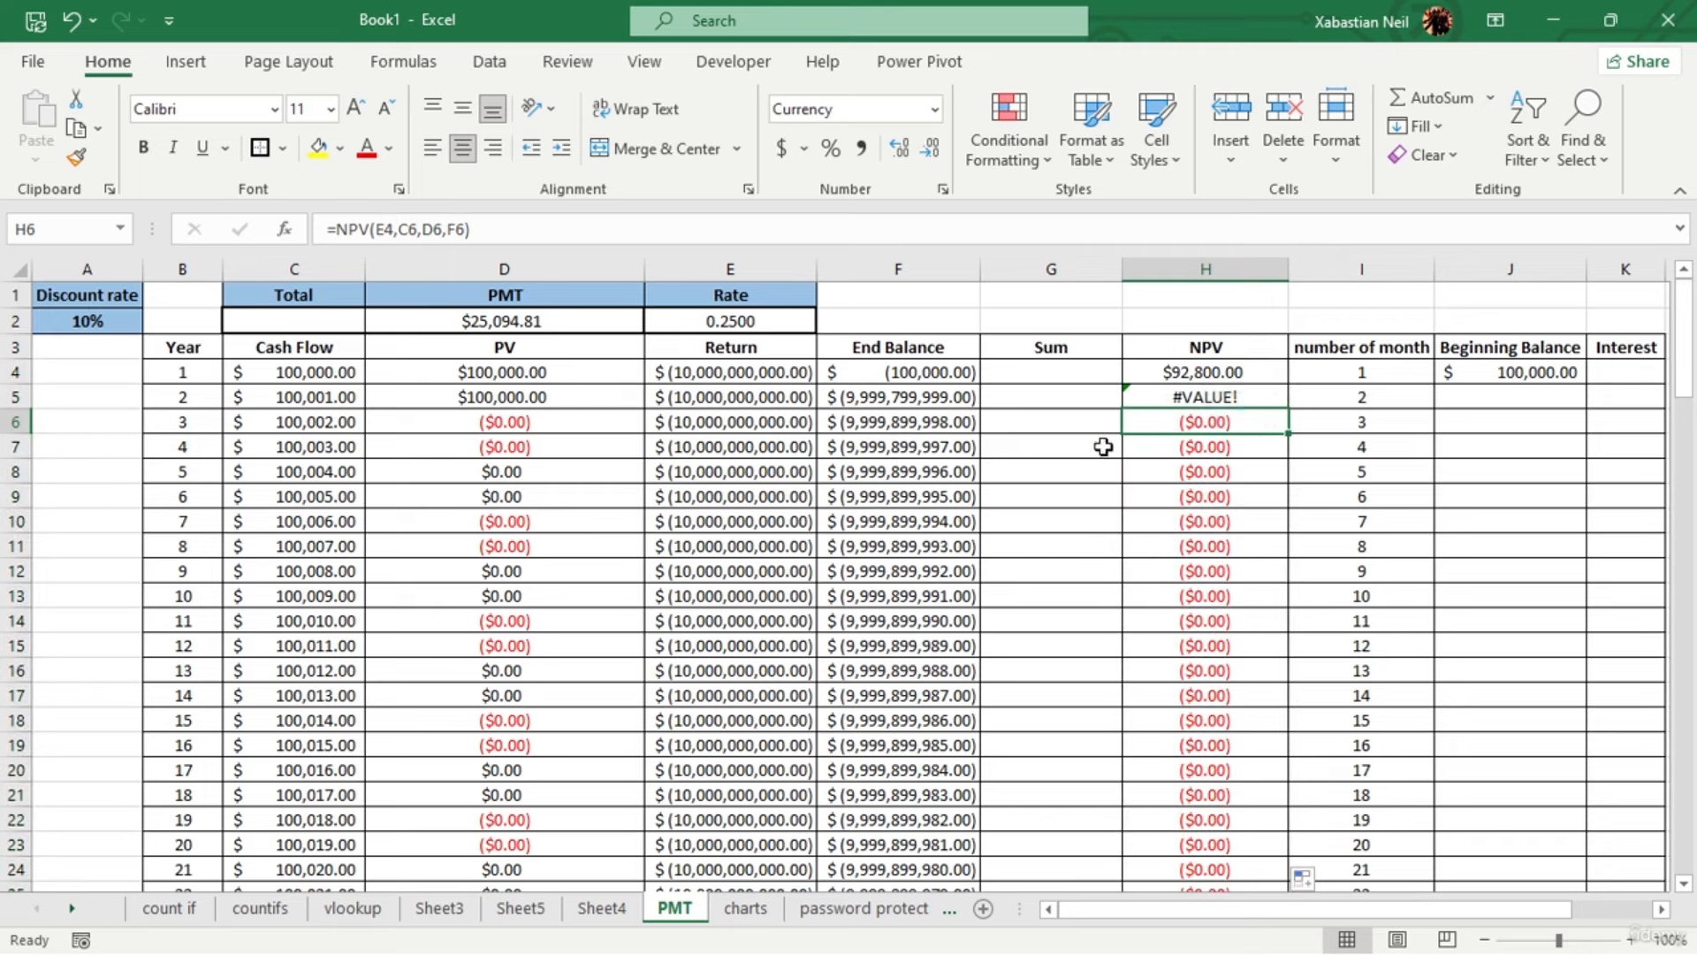
Negate the cash flow, PV and end balance arguments of the year 2 NPV formula in H5
double_click(1268, 396)
key(Return)
double_click(1252, 396)
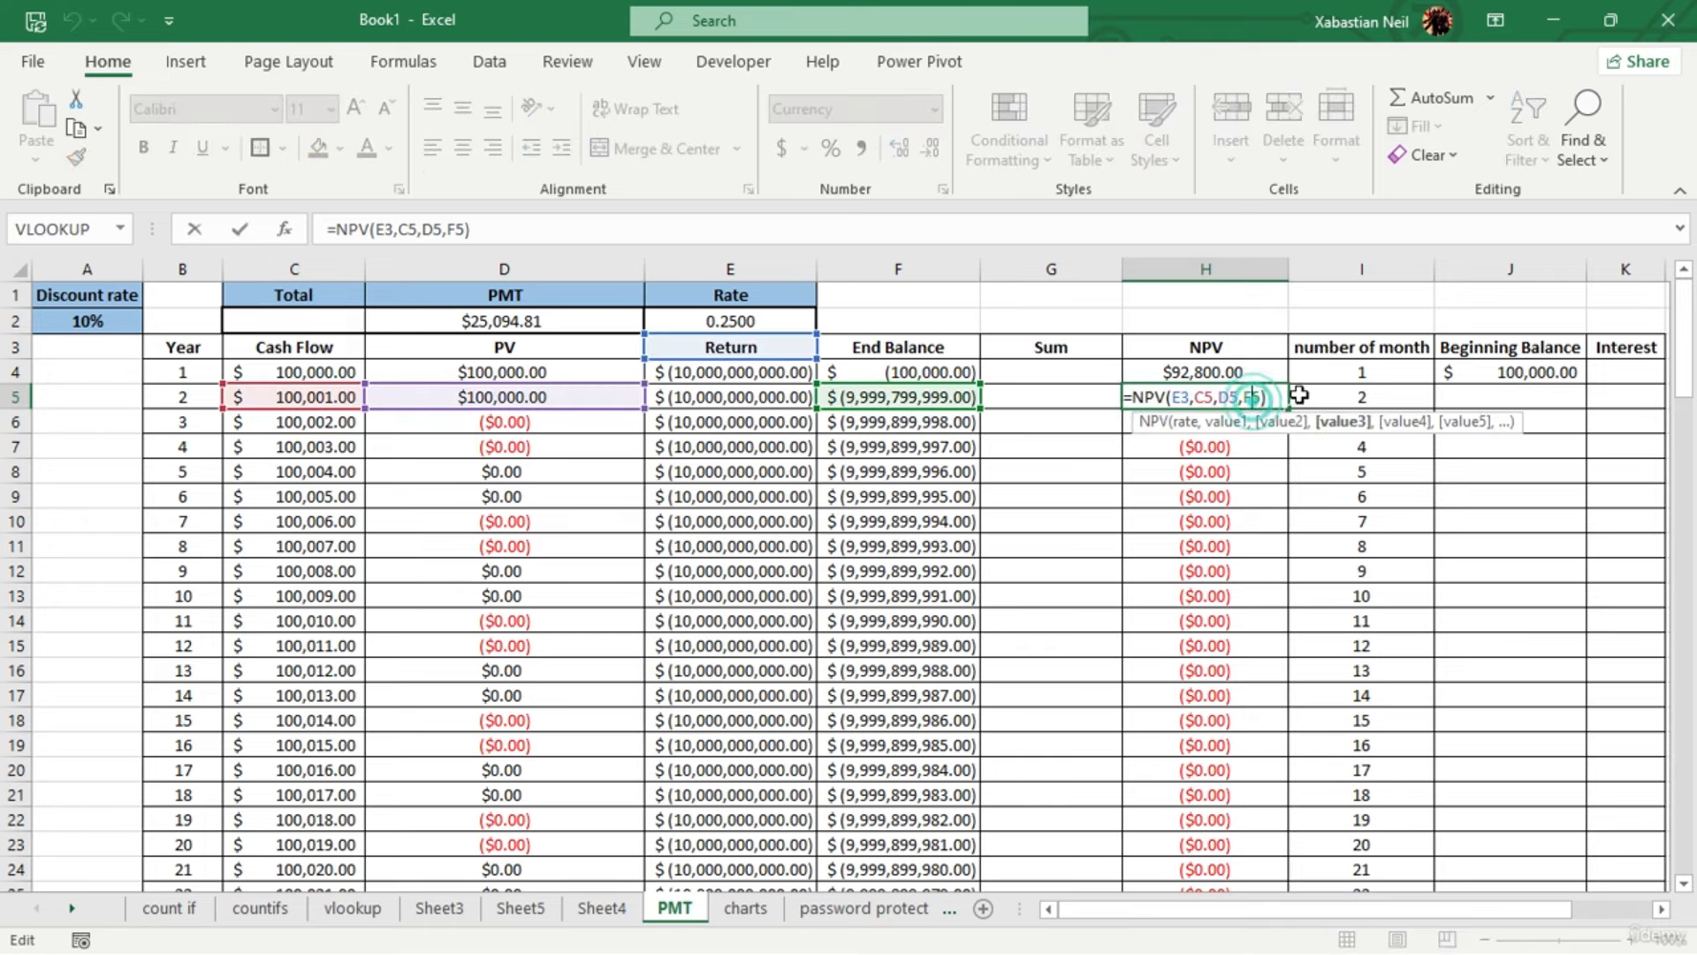
click(1242, 397)
text(-)
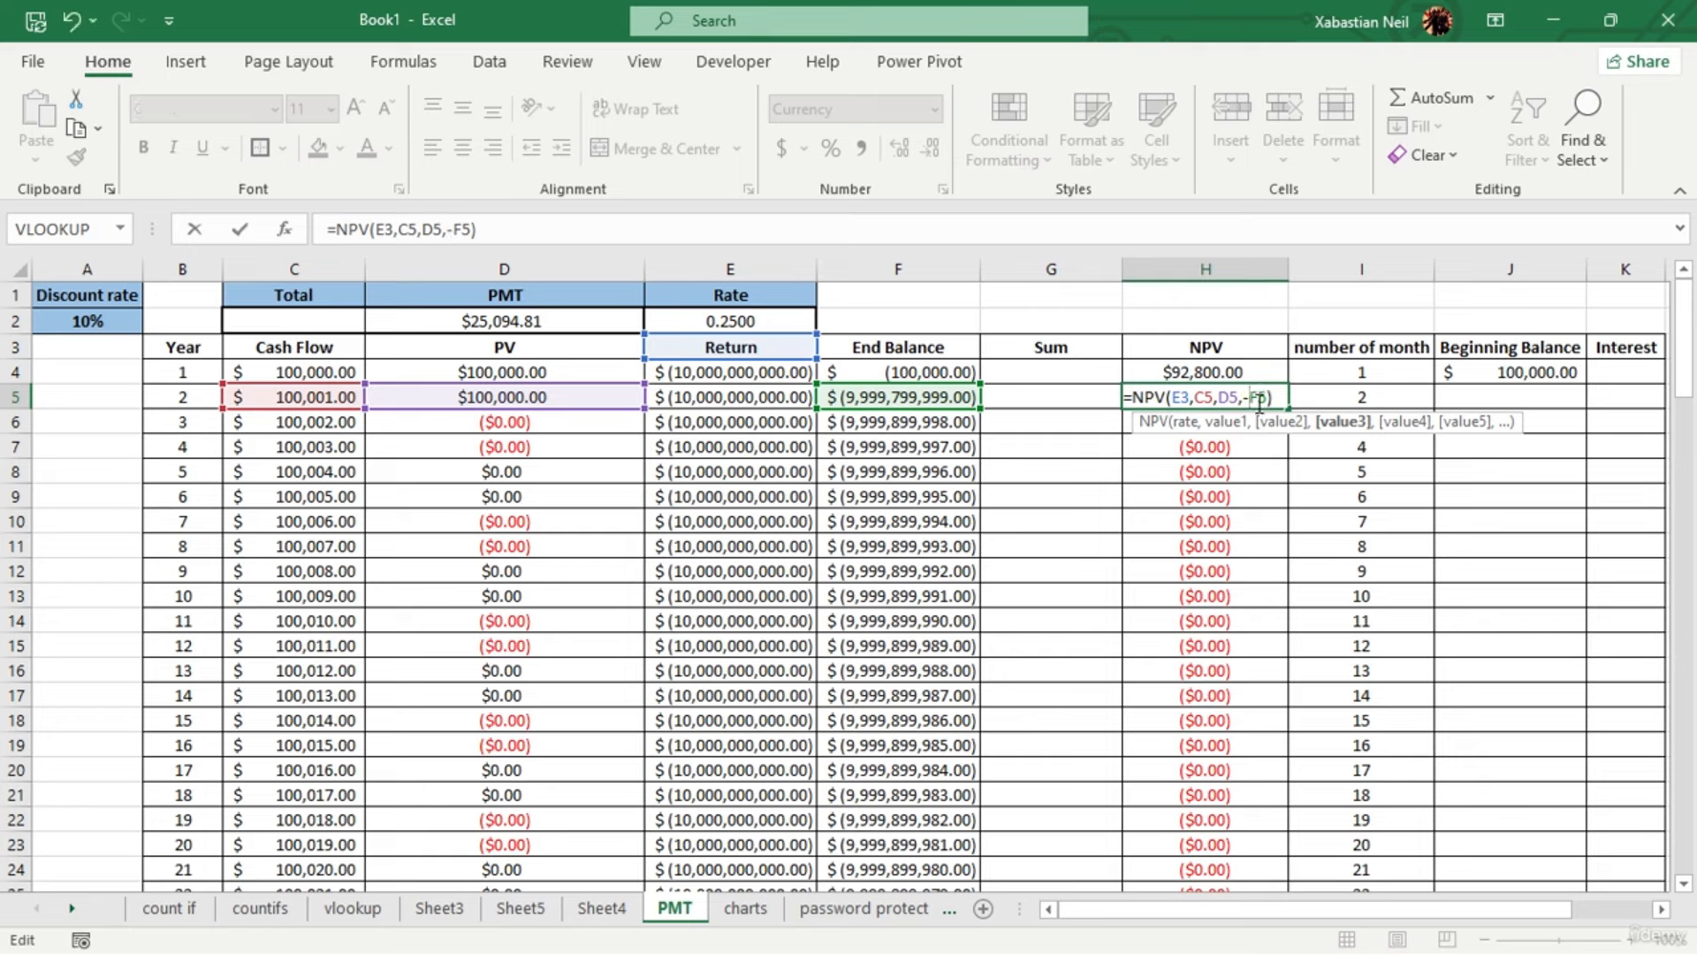
click(1220, 397)
text(-)
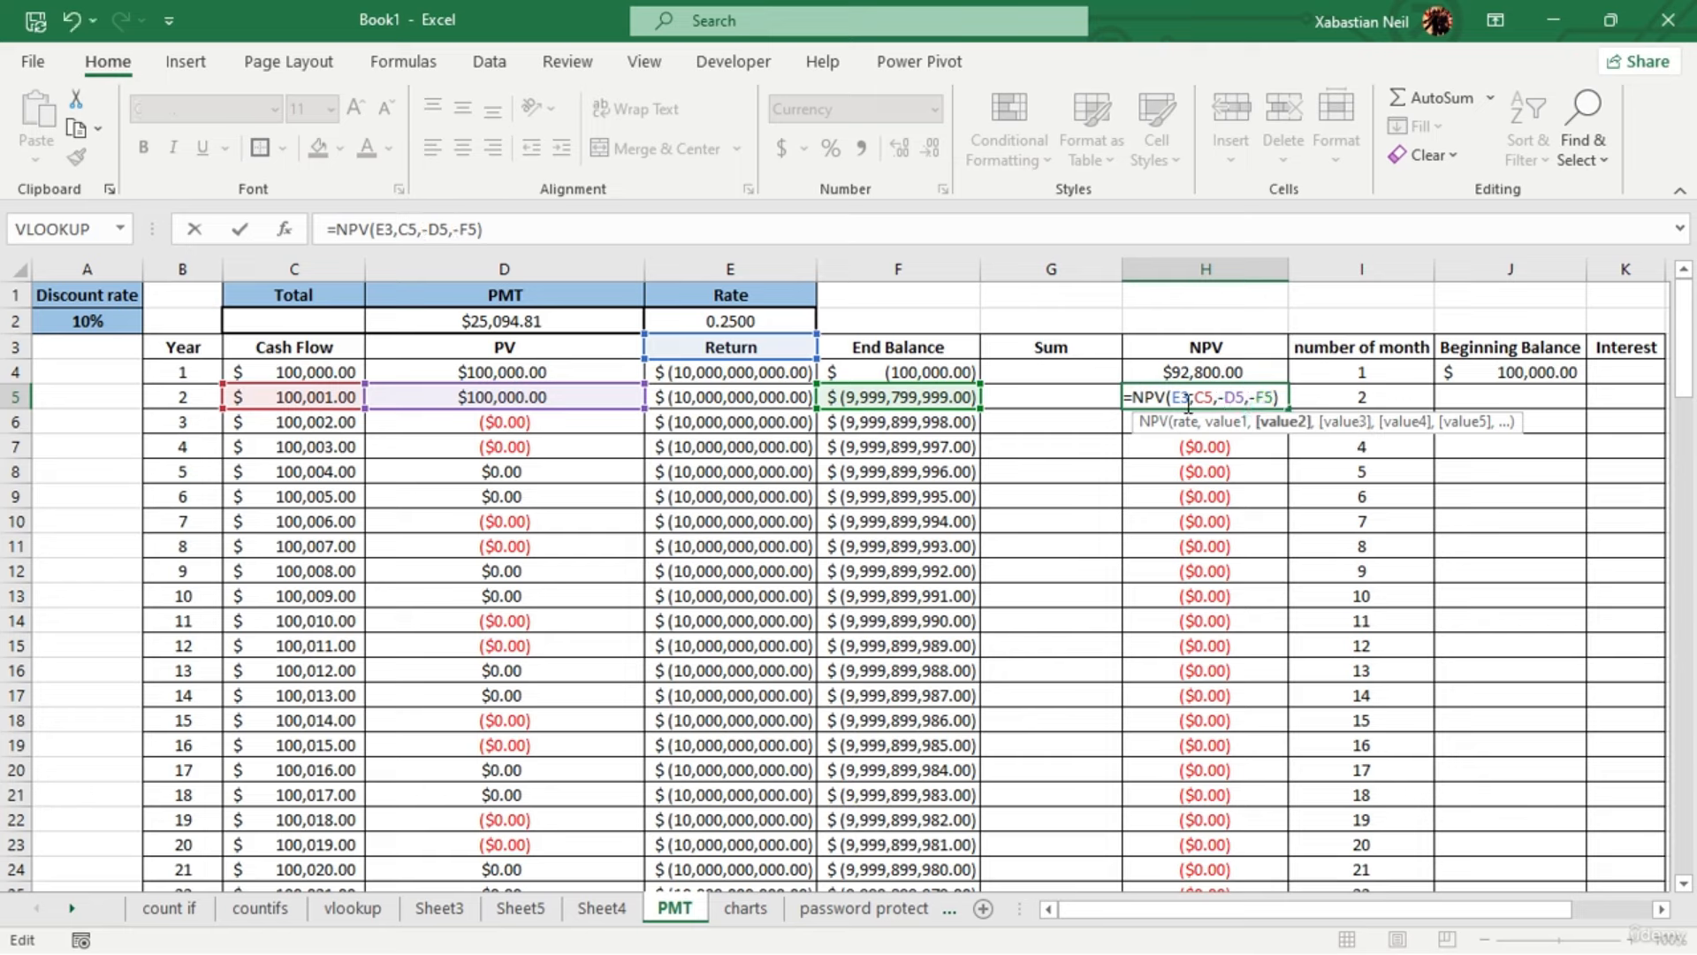
click(1199, 397)
text(-)
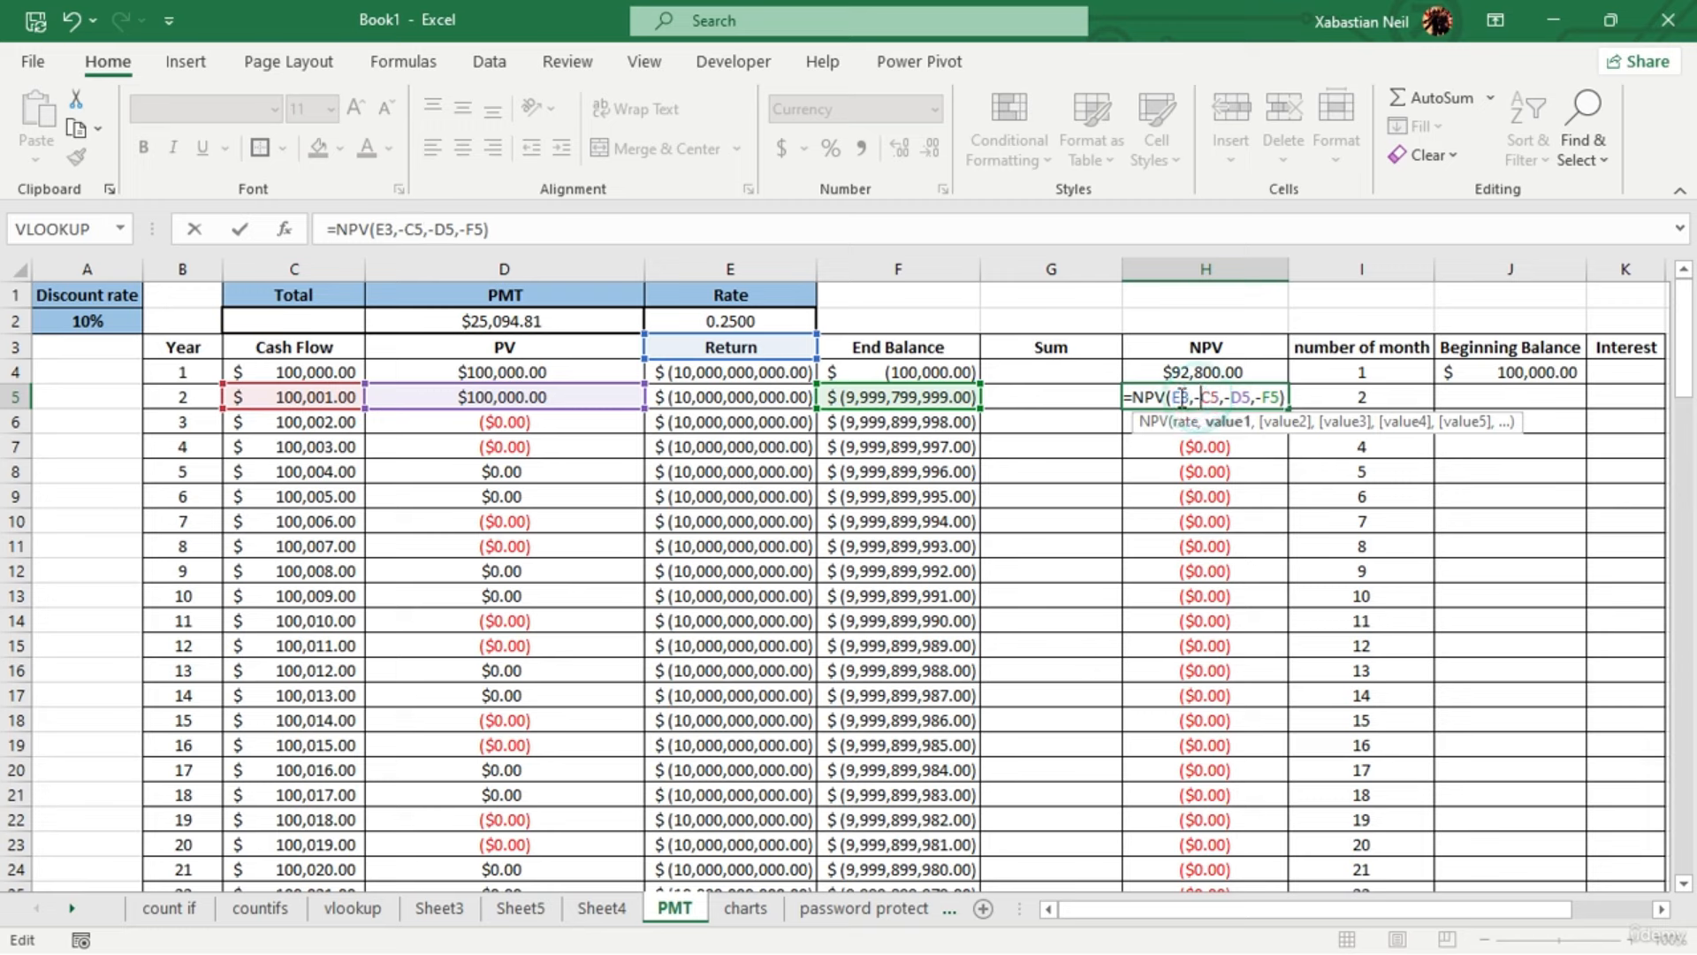
Replace the rate argument in H5 with cell E2, giving =NPV(E2,-C5,-D5,-F5)
click(1182, 397)
key(BackSpace)
text(-)
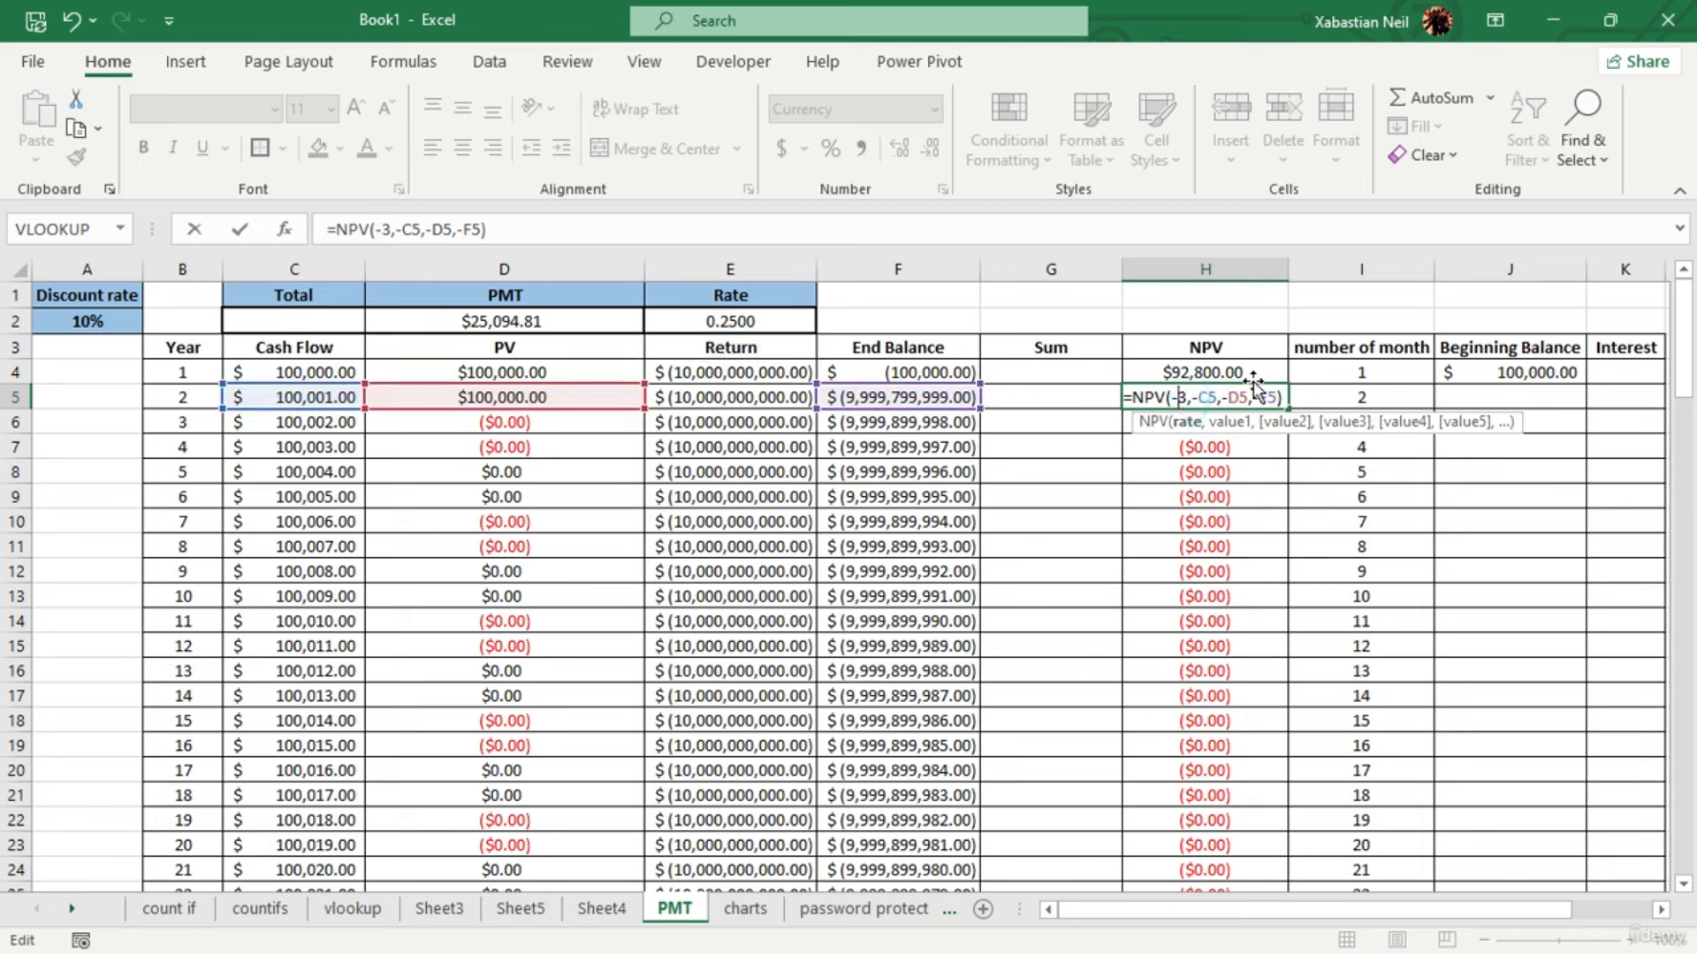
key(BackSpace)
key(BackSpace)
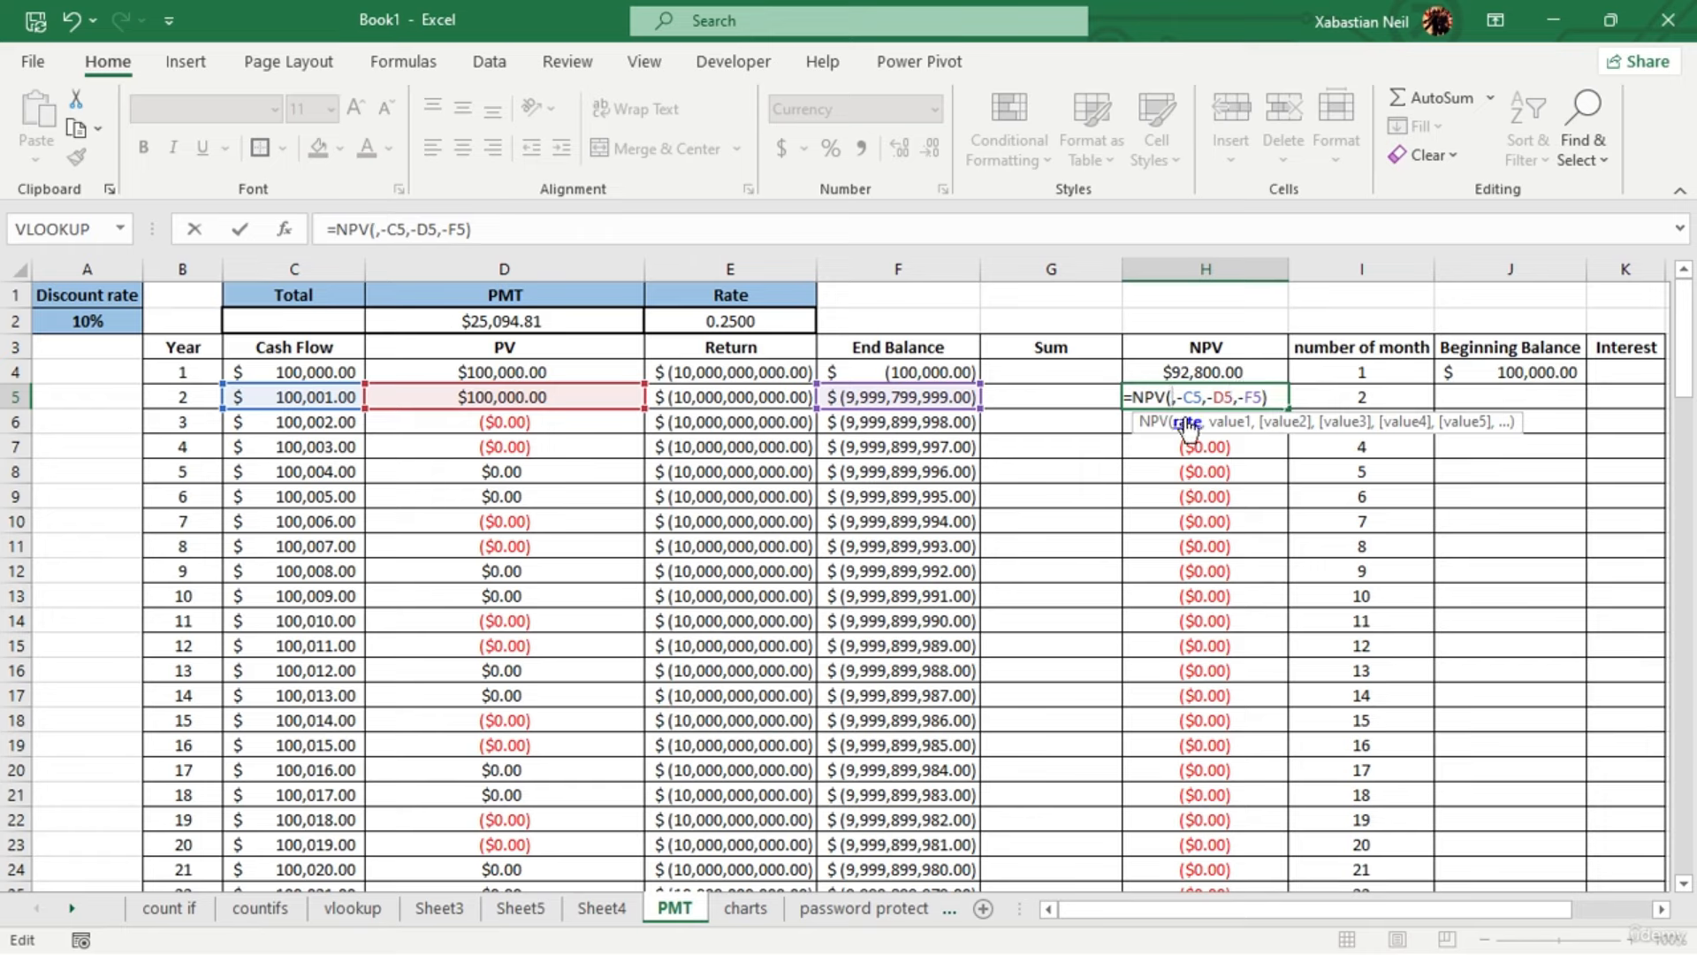
click(727, 321)
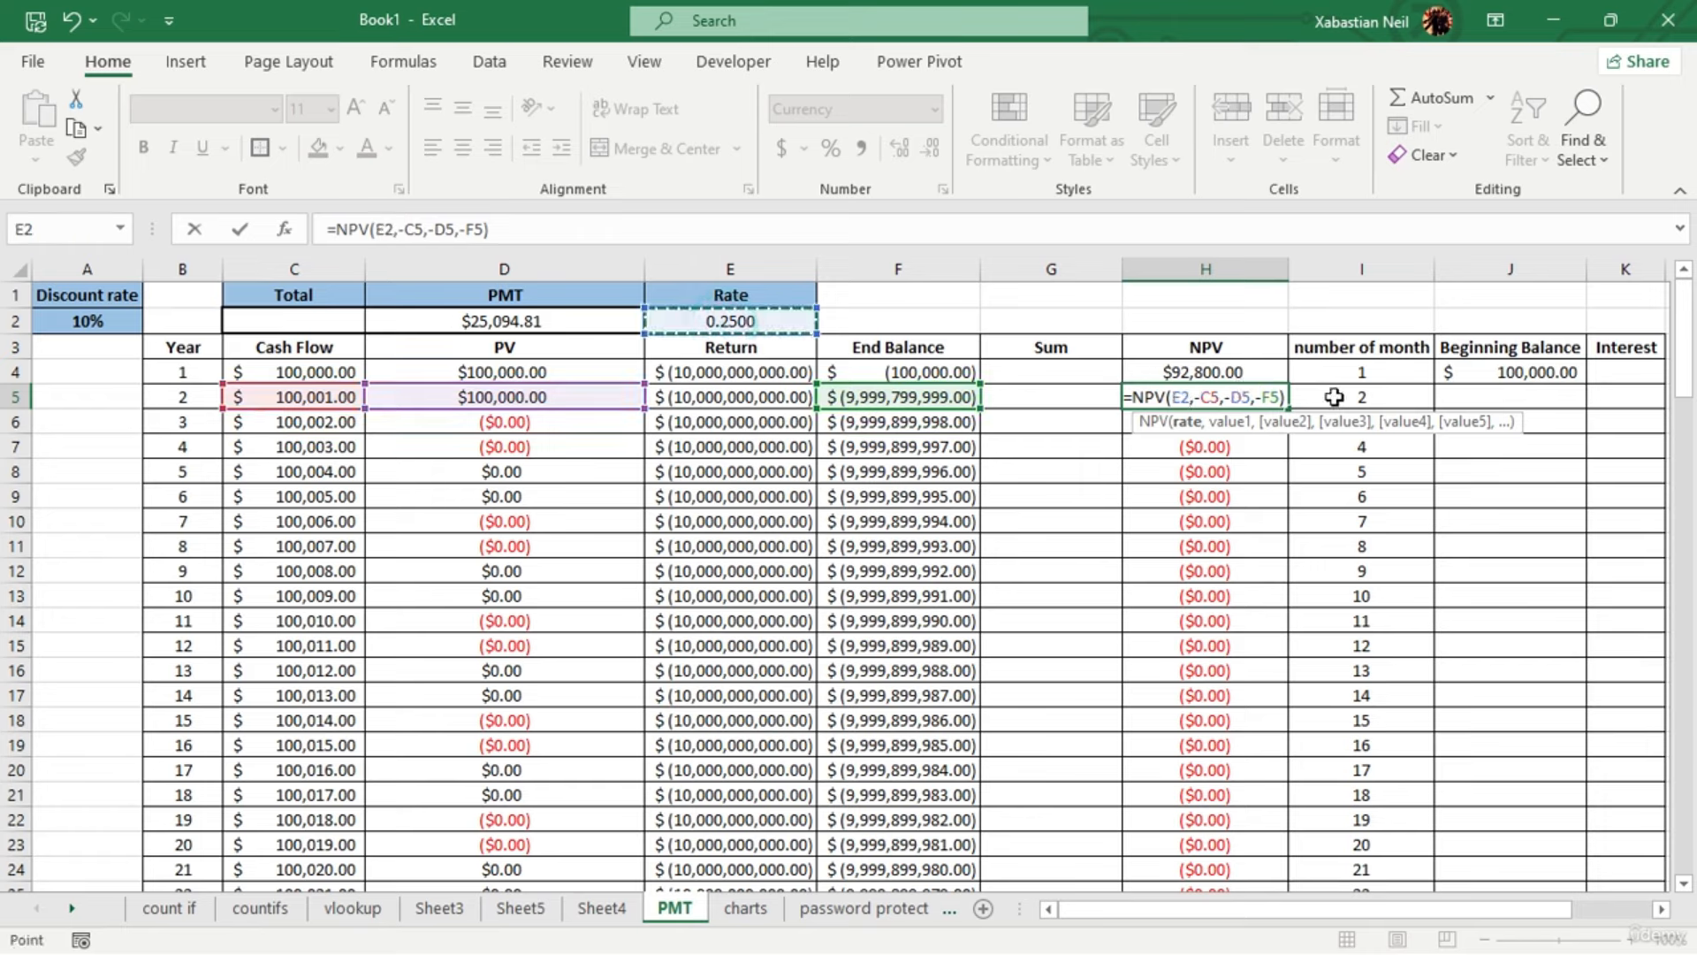
key(Return)
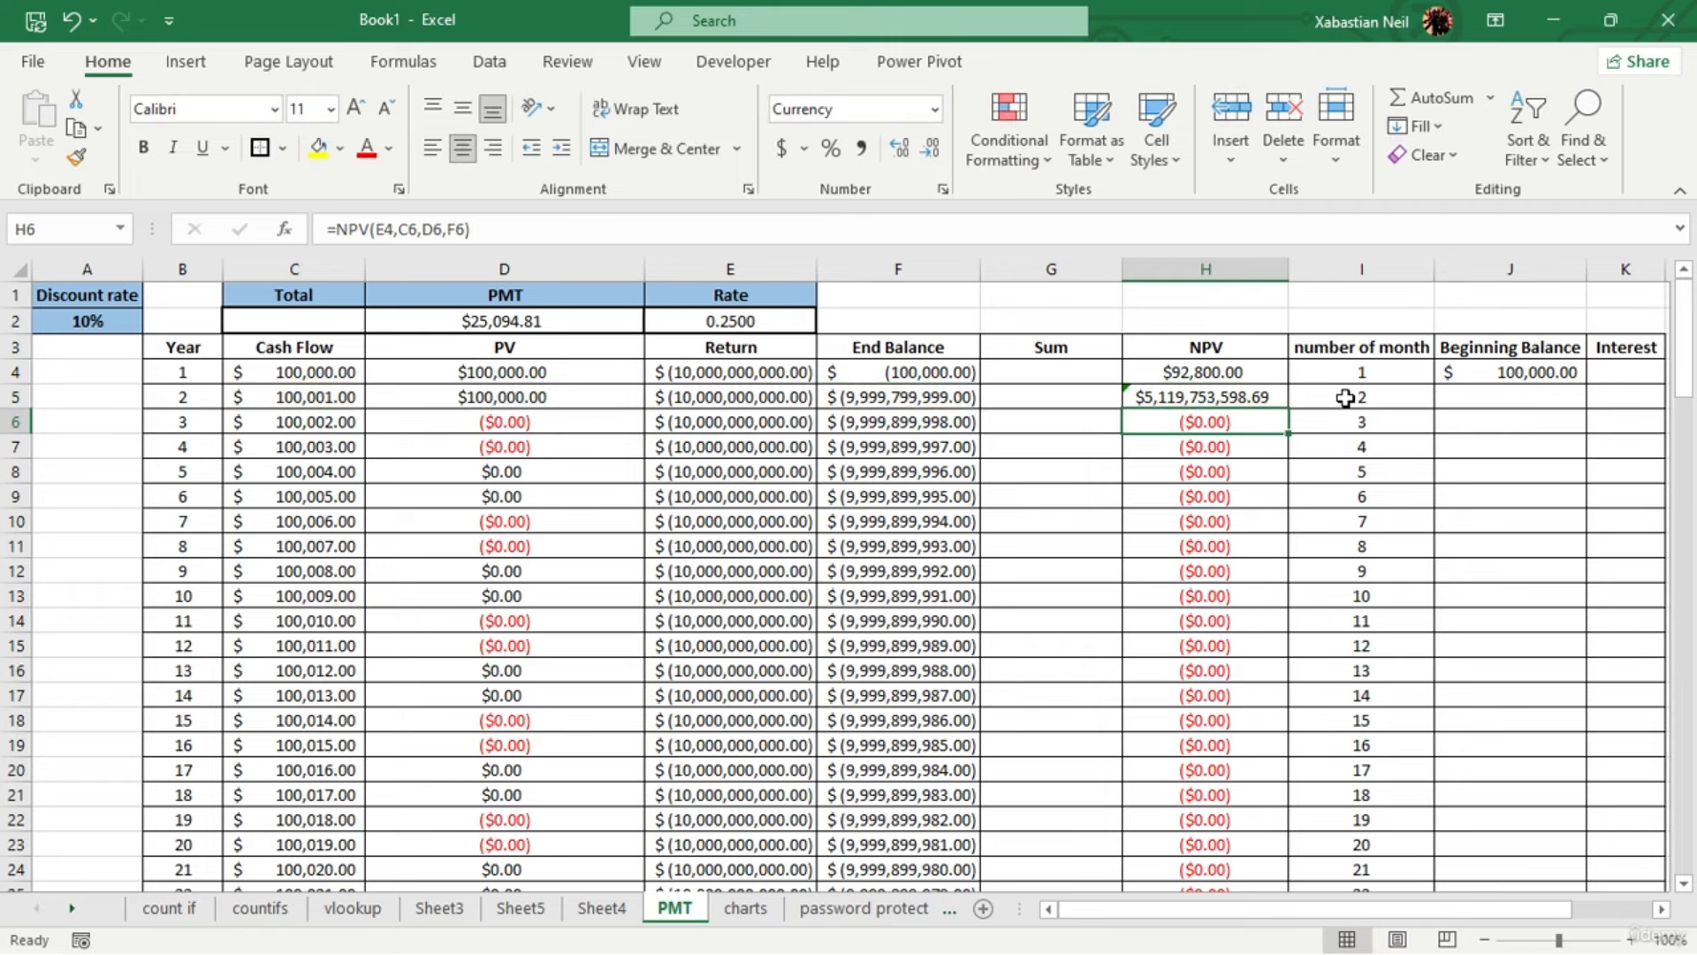
Fill the corrected year 2 NPV formula from H5 down the column
click(1217, 395)
double_click(1287, 410)
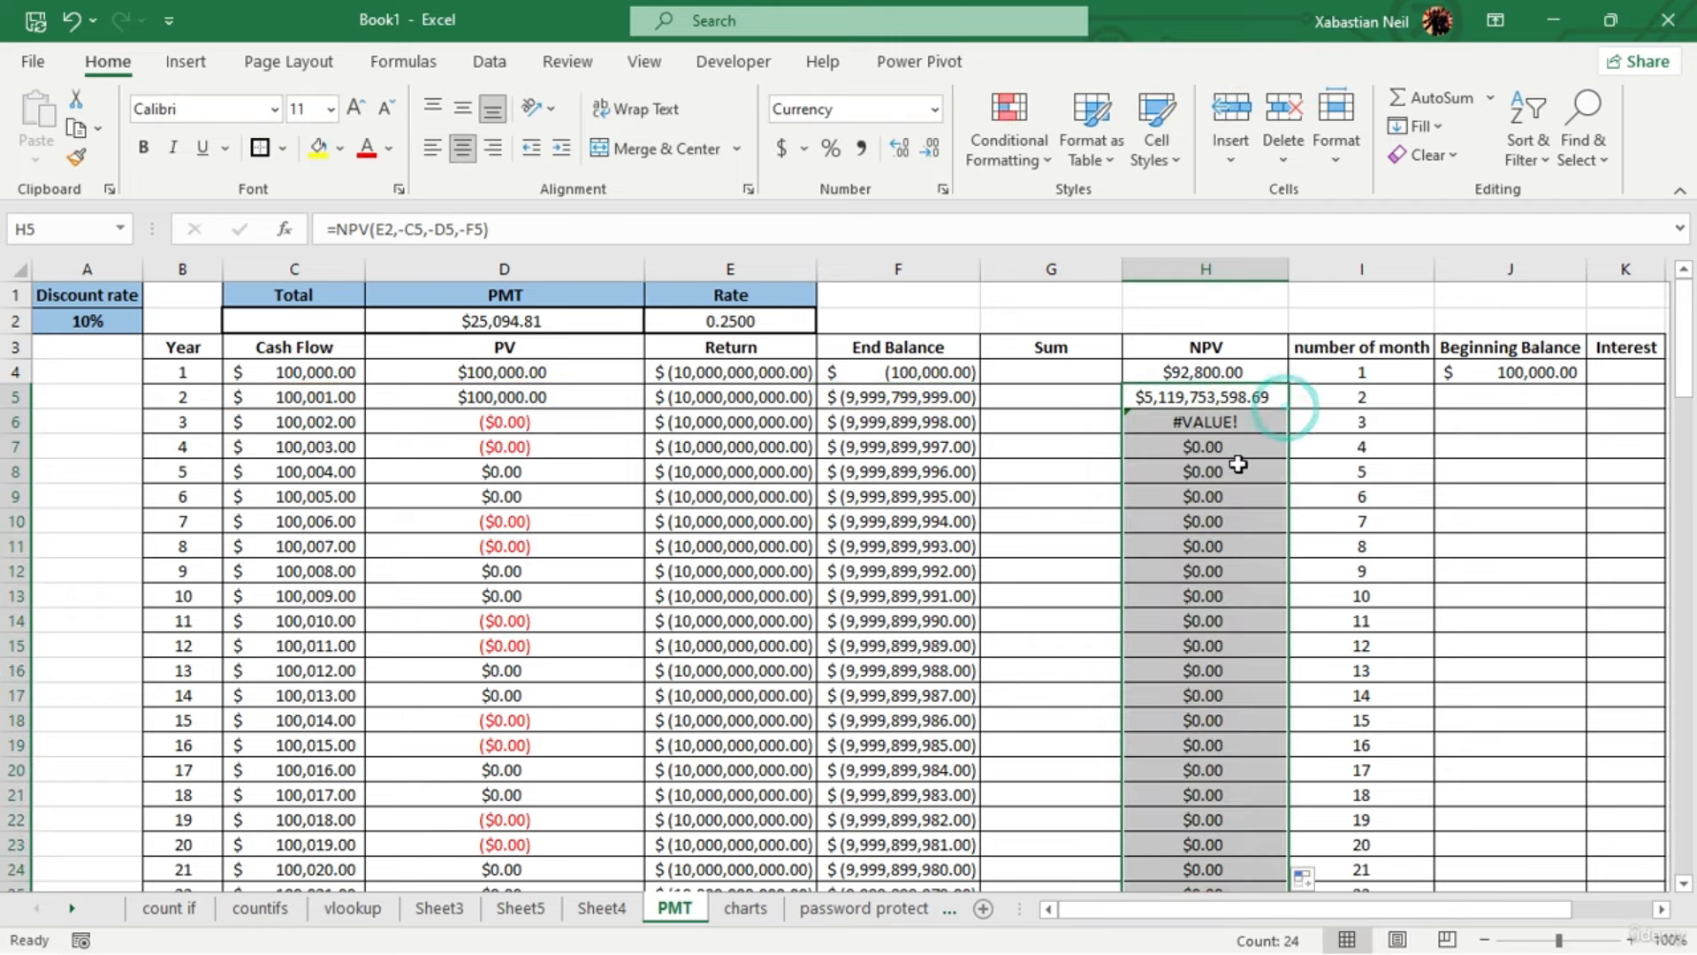
click(1242, 449)
Change the rate in the year 3 NPV formula to an absolute reference, giving =NPV($E$2,-C6,-D6,-F6)
click(1260, 423)
double_click(1263, 423)
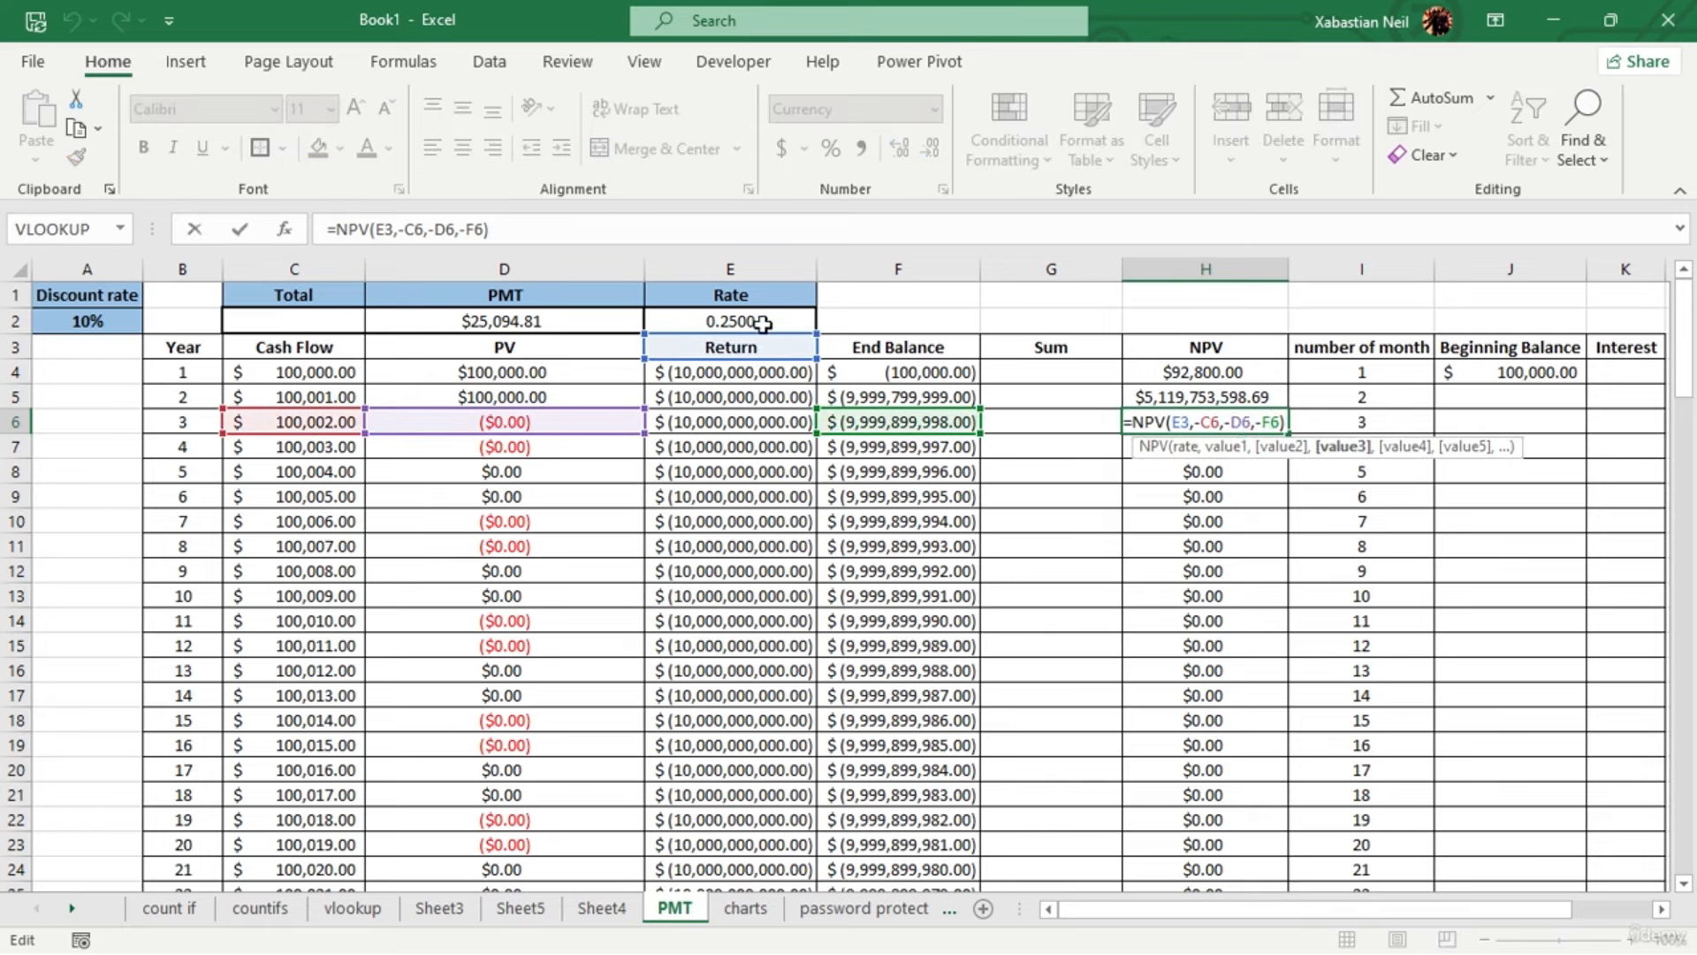
double_click(1180, 421)
click(730, 321)
key(F4)
key(Return)
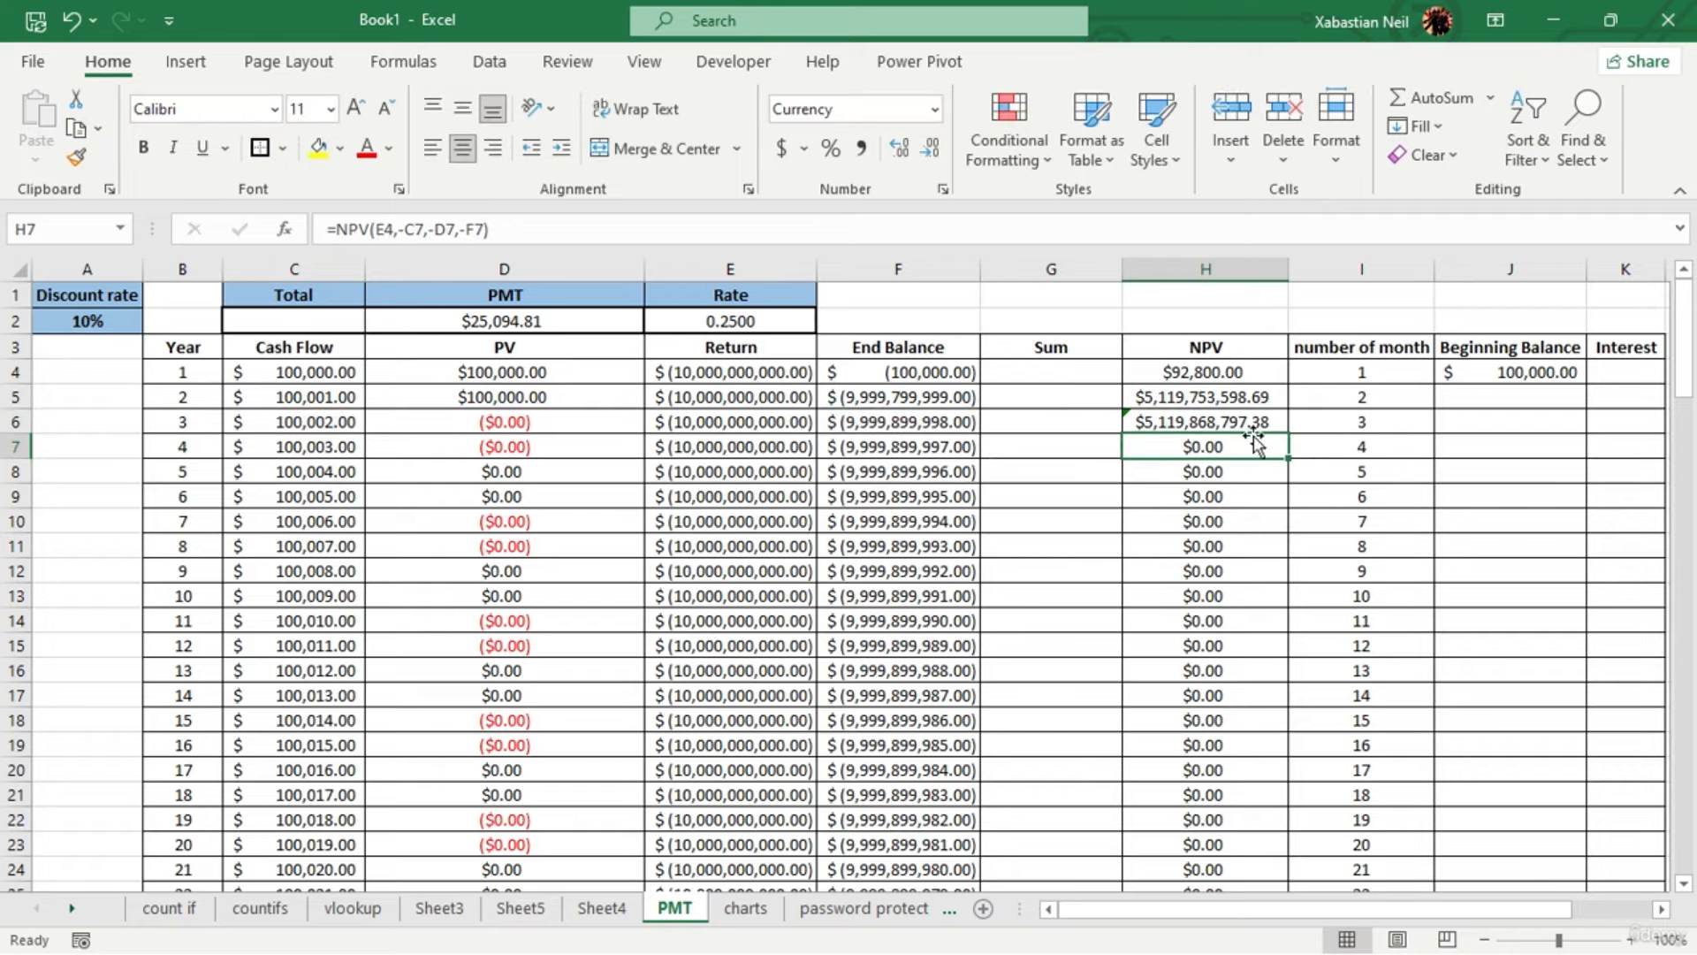
Fill the NPV formula with the absolute rate from H6 down to the year 25 row
click(1273, 423)
double_click(1290, 433)
scroll(1225, 549, down, 5)
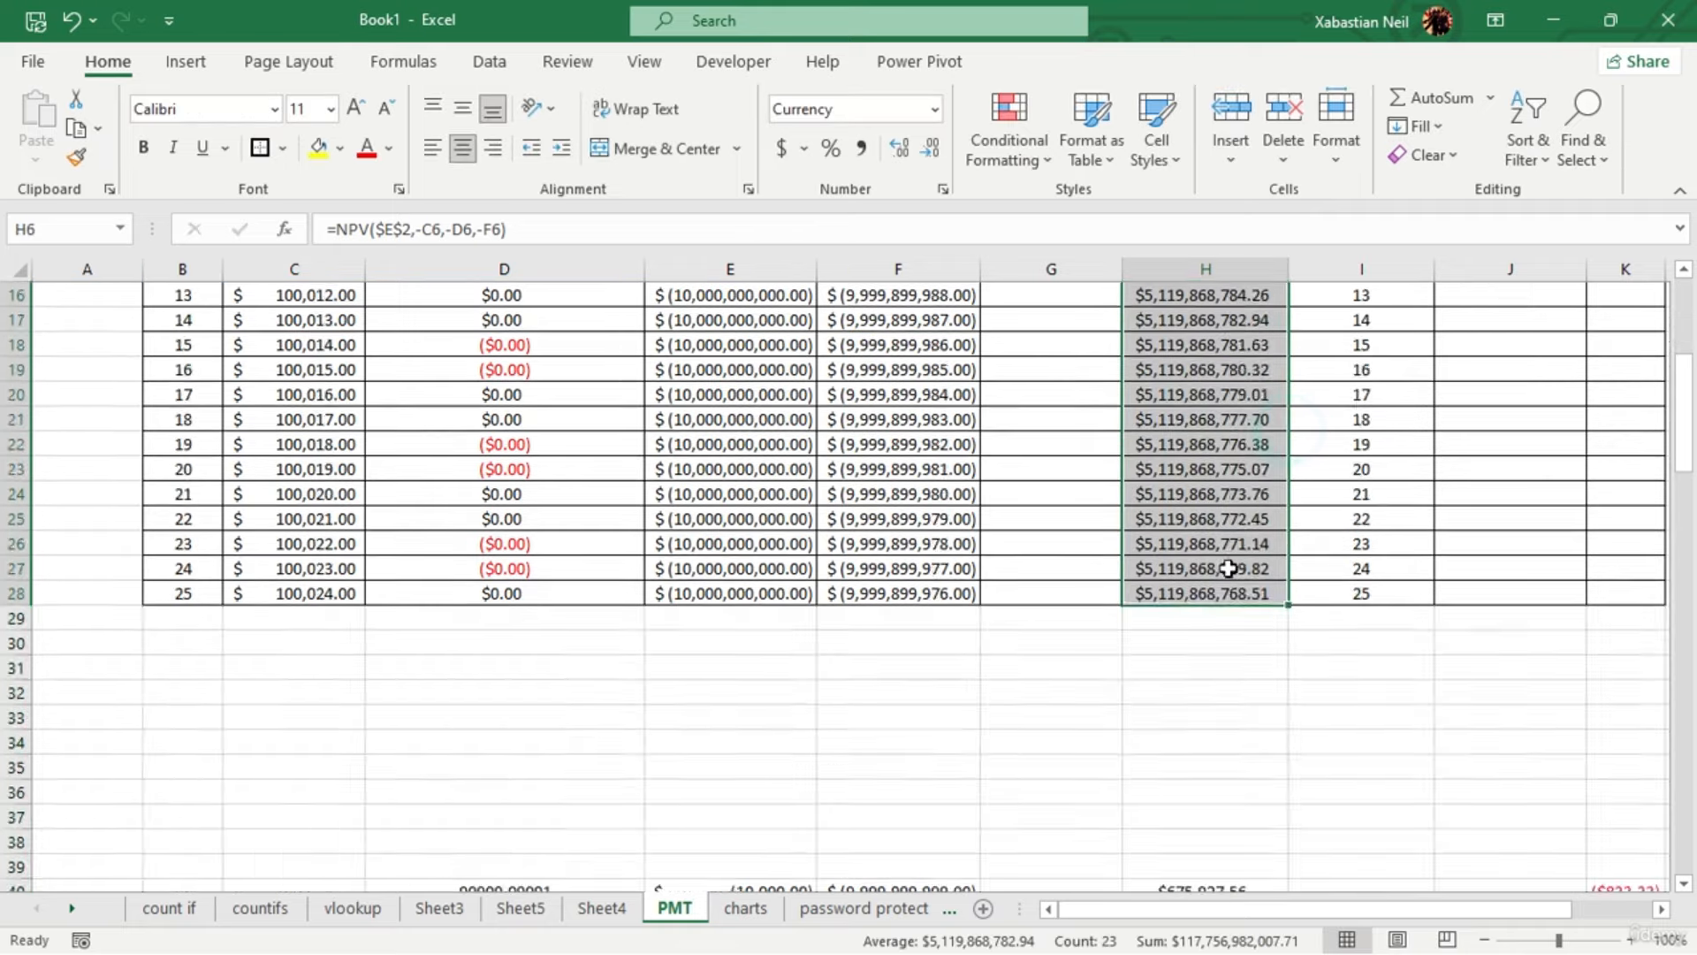
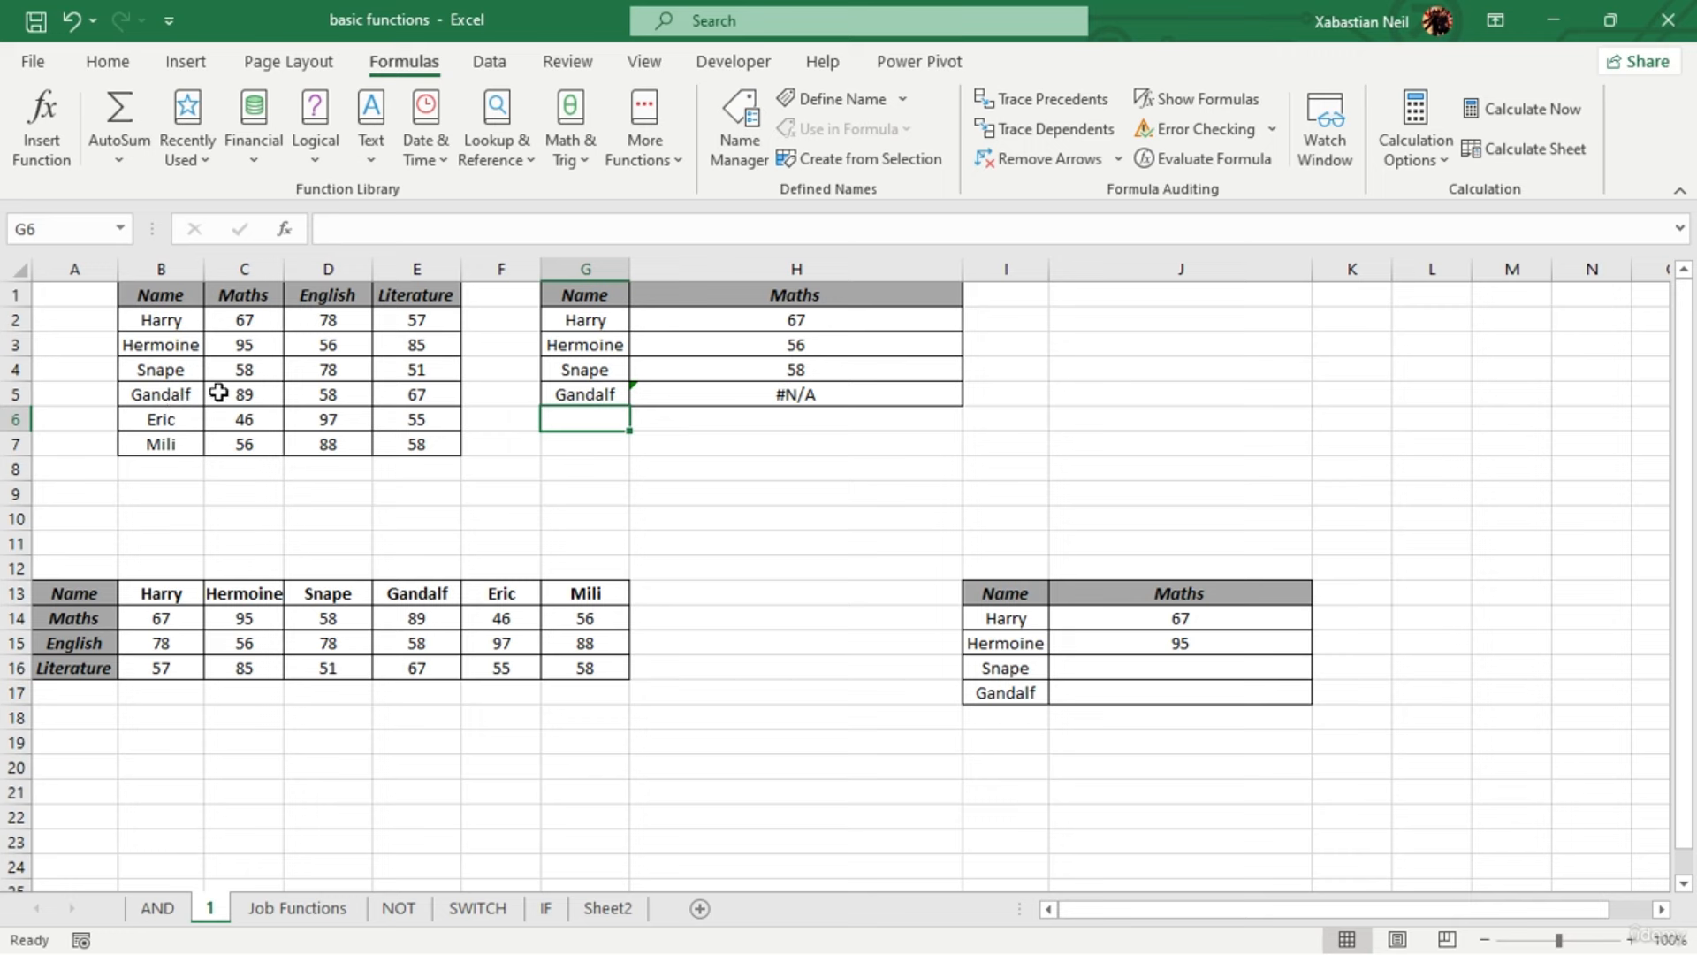
Change the absolute table range in the VLOOKUP formula in H5 to the relative range B1:E7
double_click(836, 391)
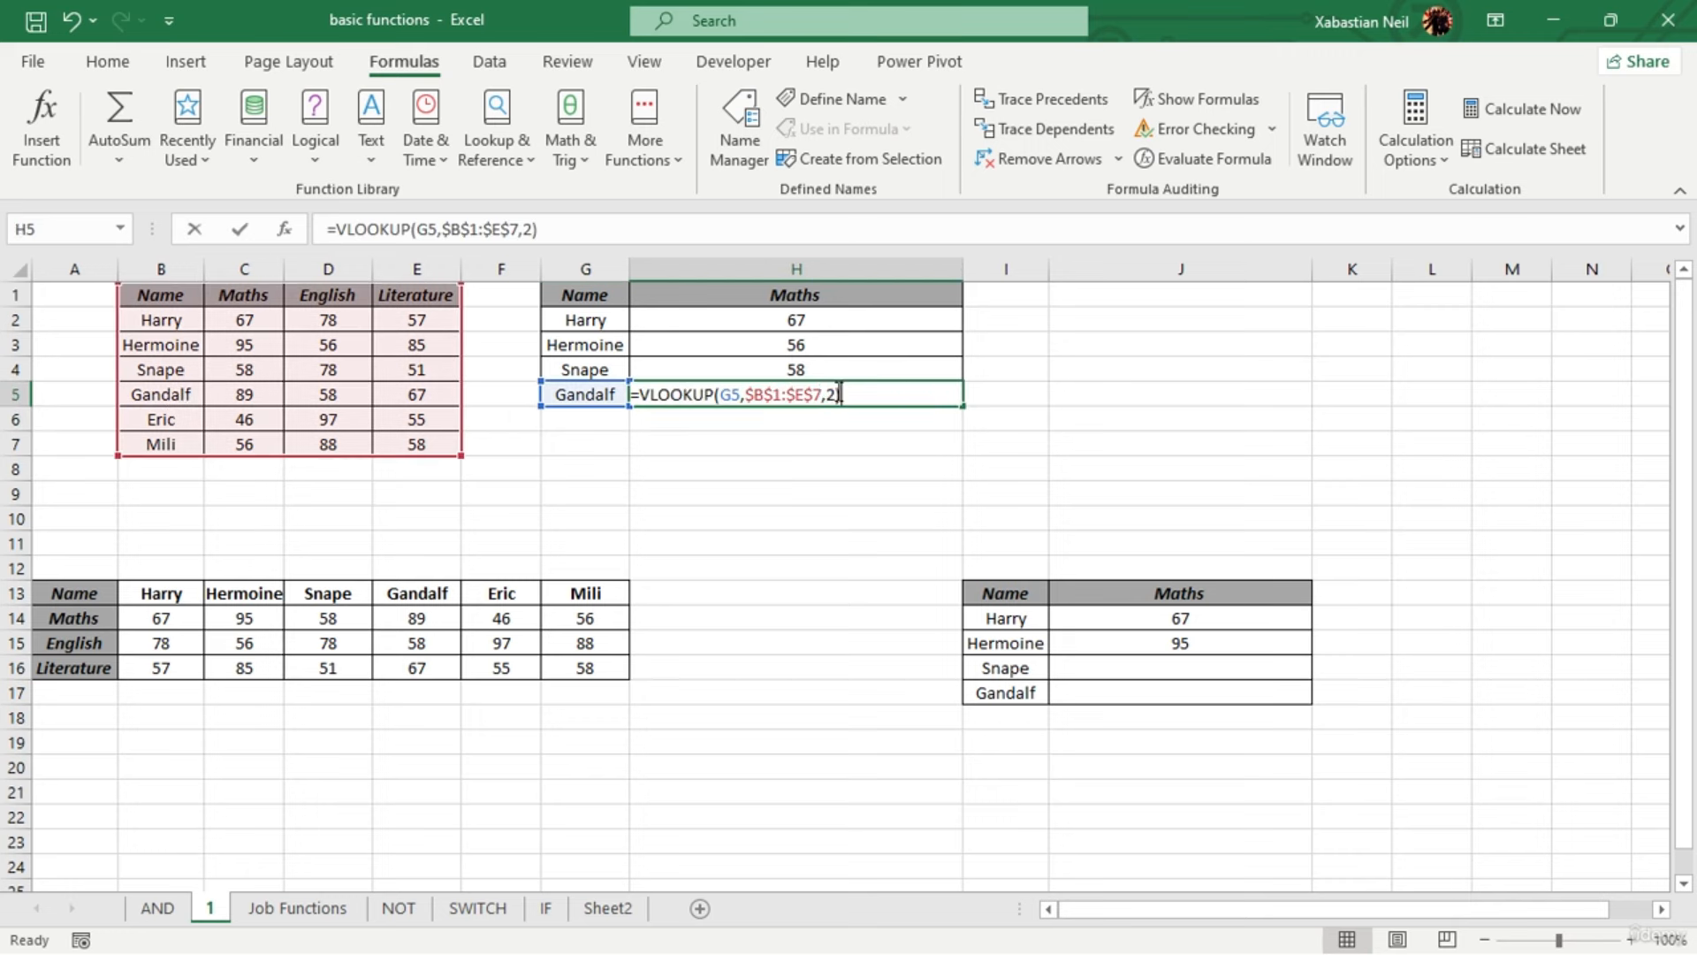
click(819, 390)
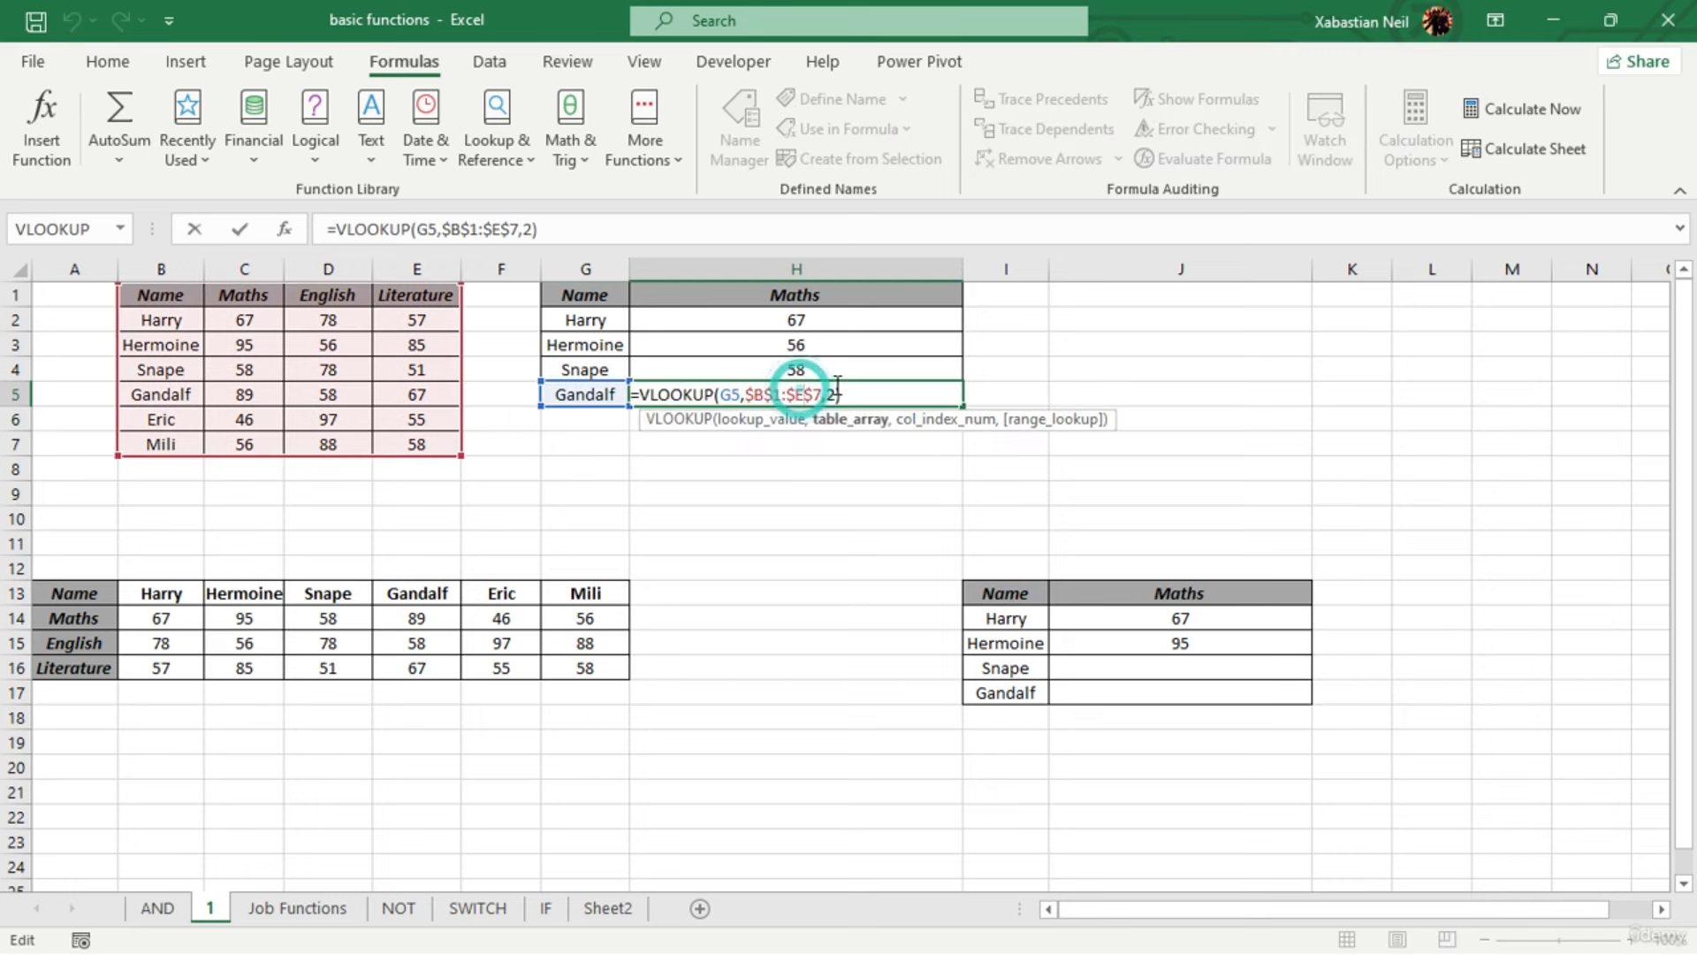
key(BackSpace)
click(767, 395)
key(F4)
key(F4)
key(F4)
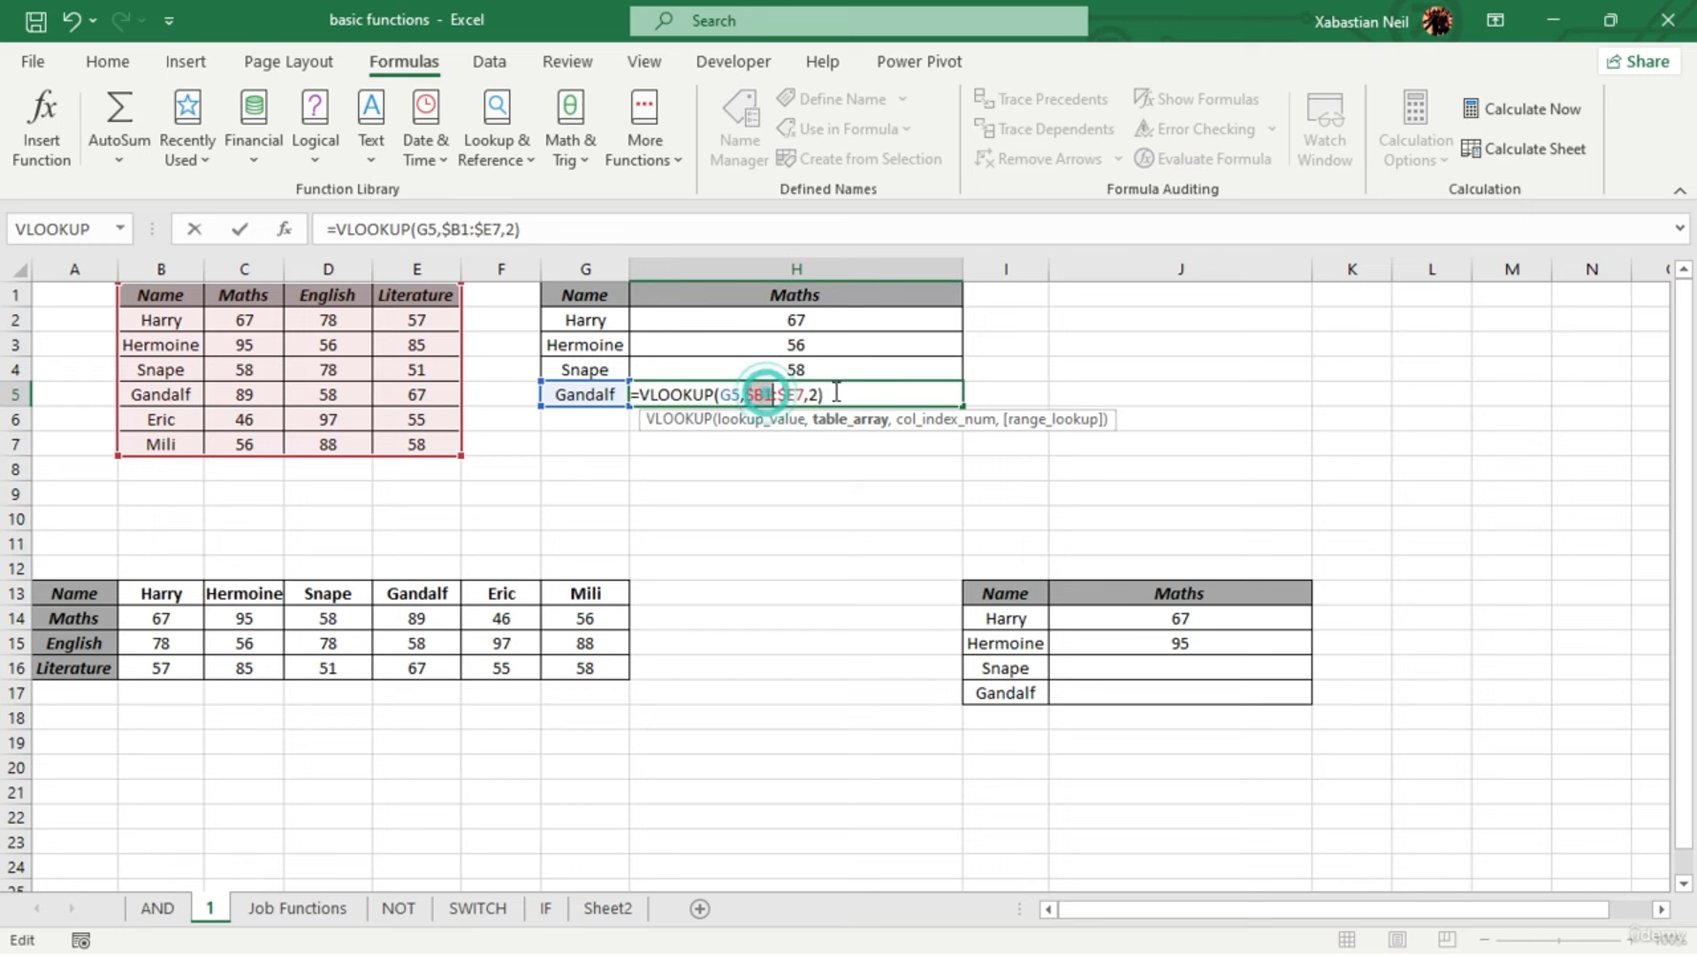
click(793, 394)
key(F4)
key(F4)
key(F4)
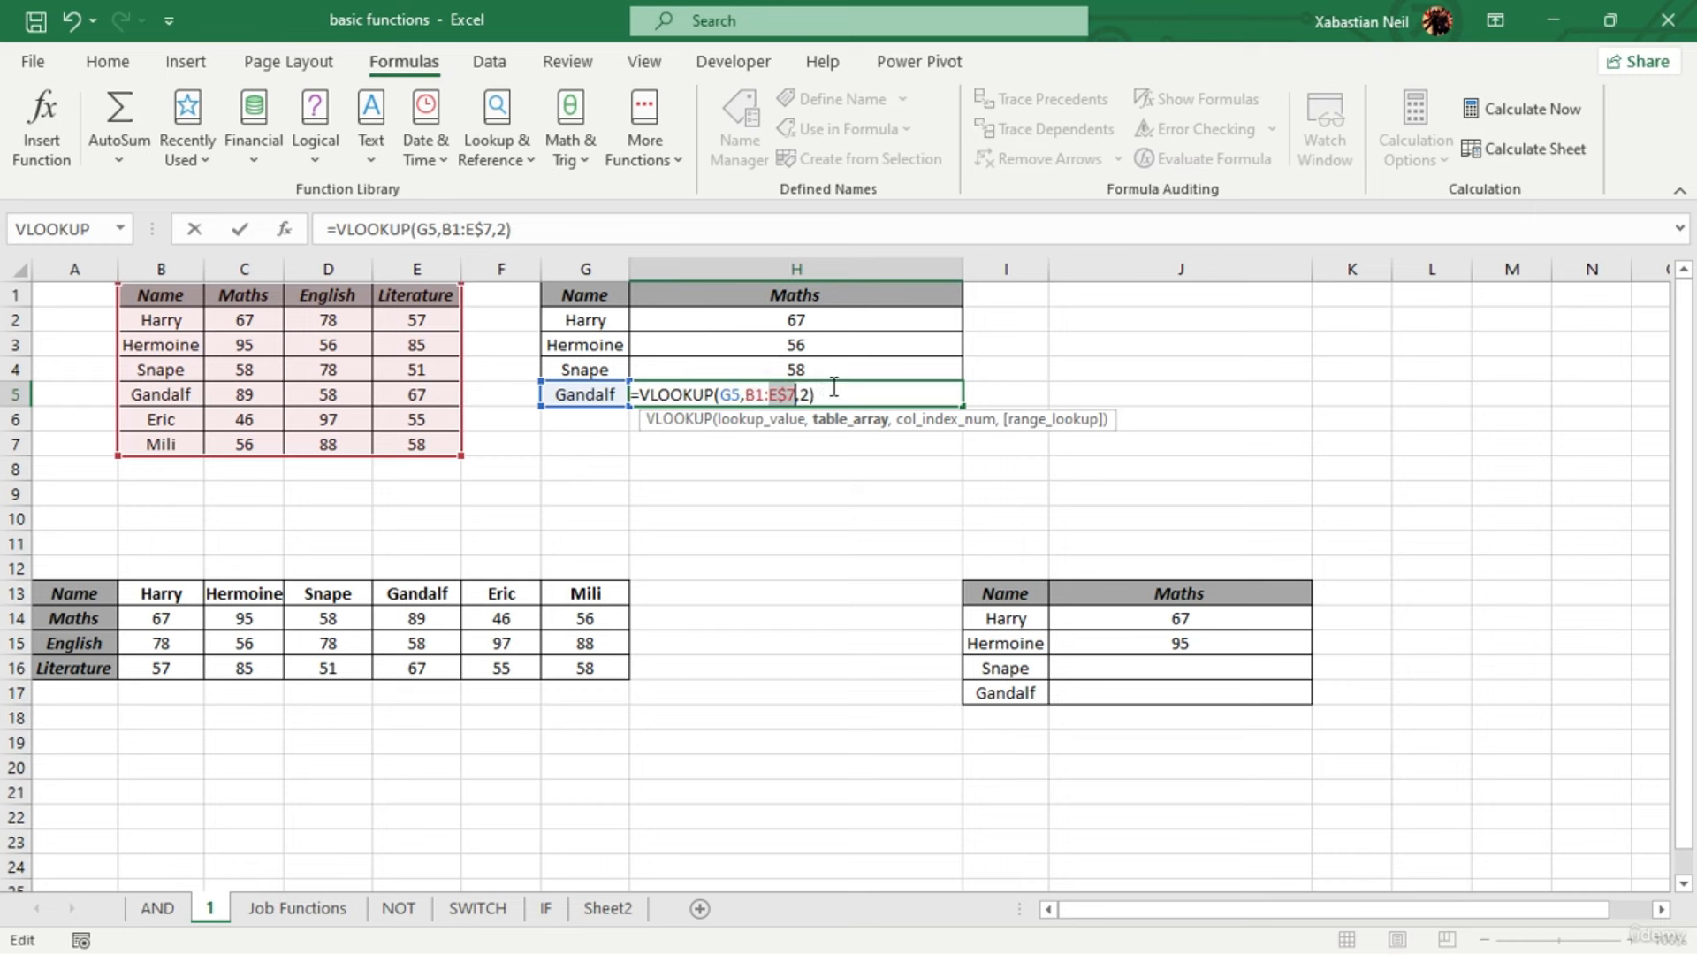
key(F4)
key(Return)
Clear the VLOOKUP formula from cell H5
click(946, 386)
key(Delete)
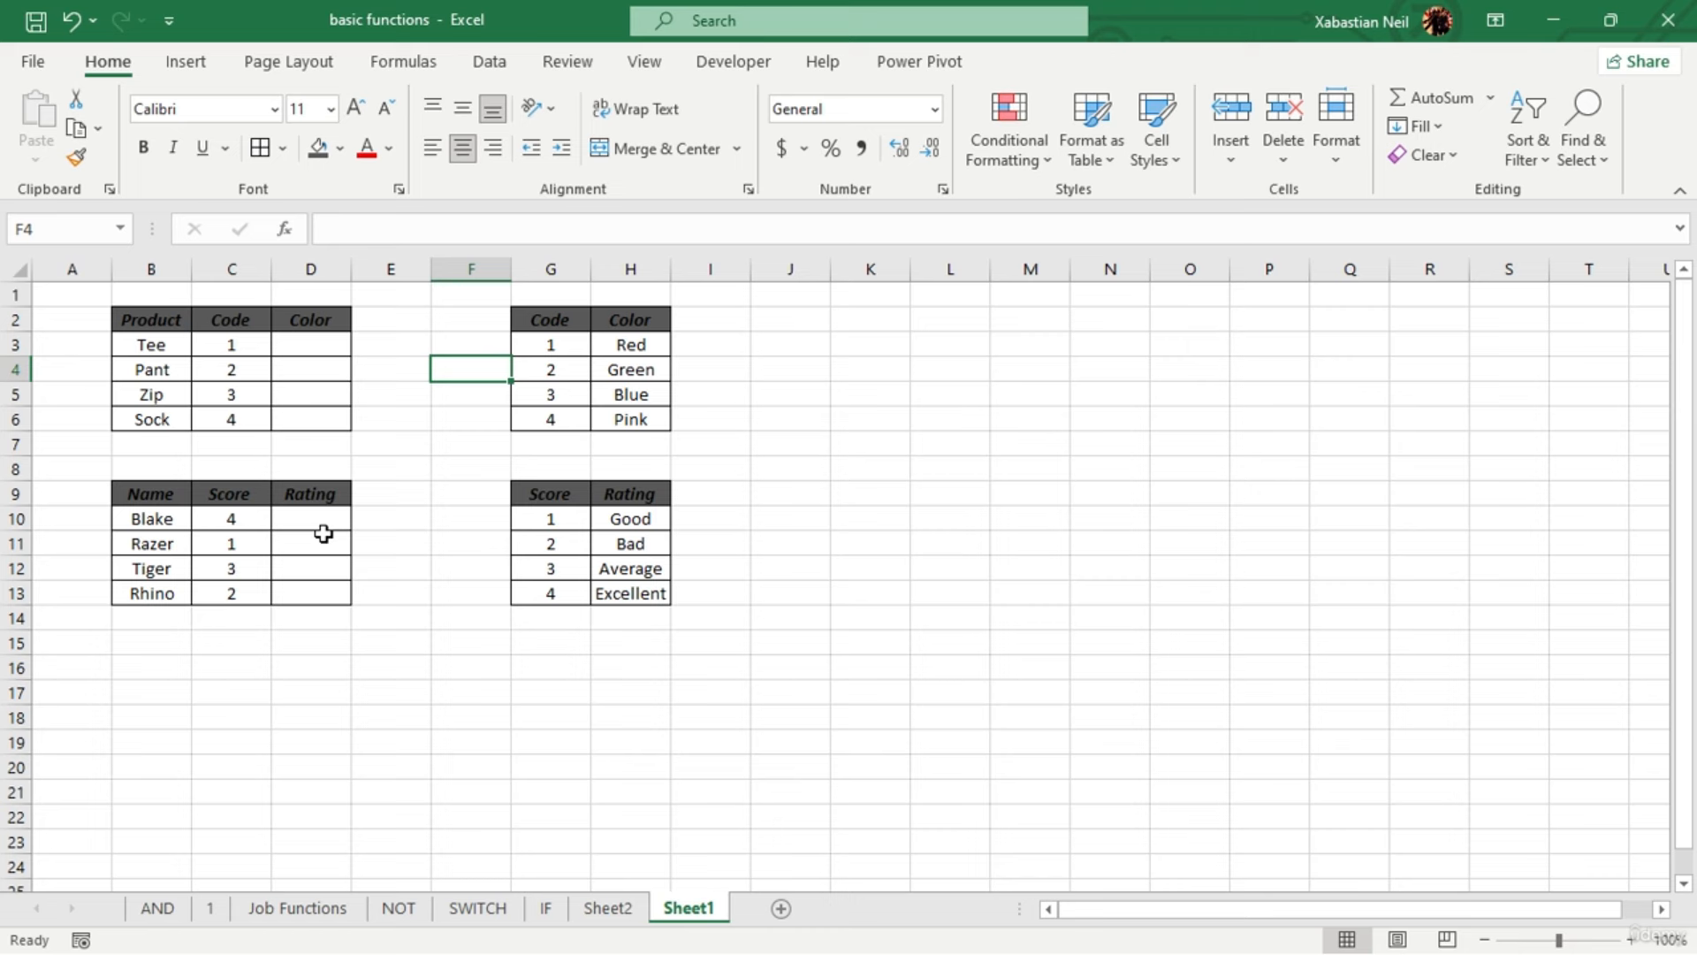
click(329, 352)
text(=VLOOKUP()
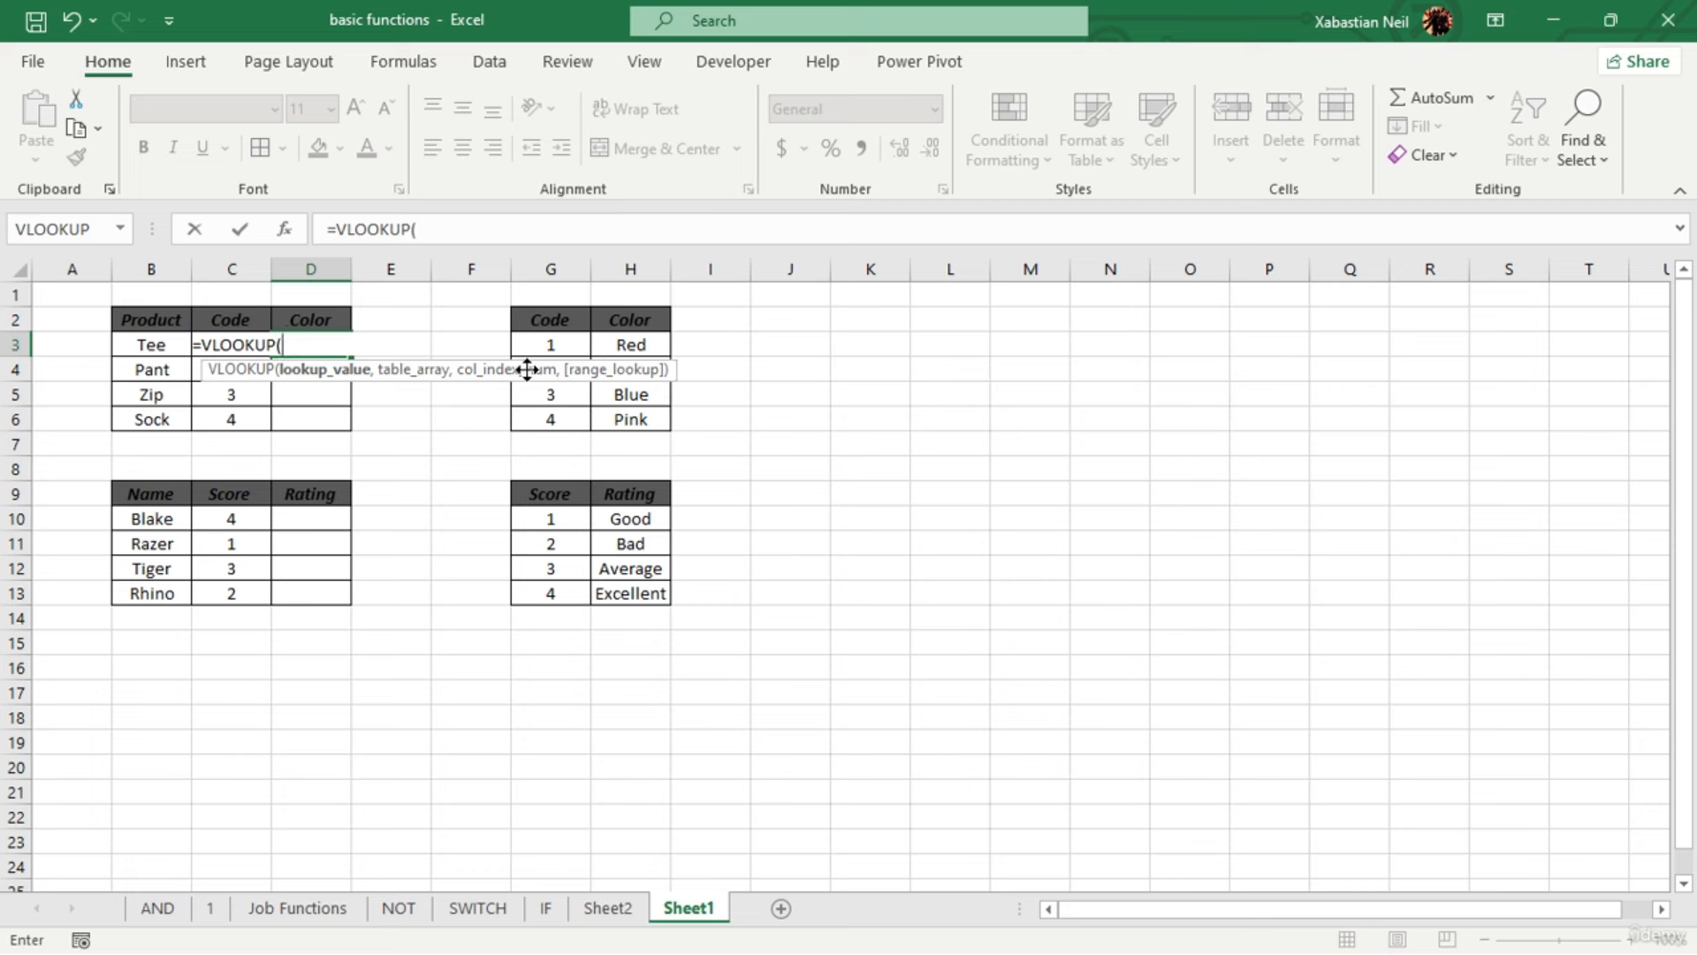
key(Escape)
click(438, 395)
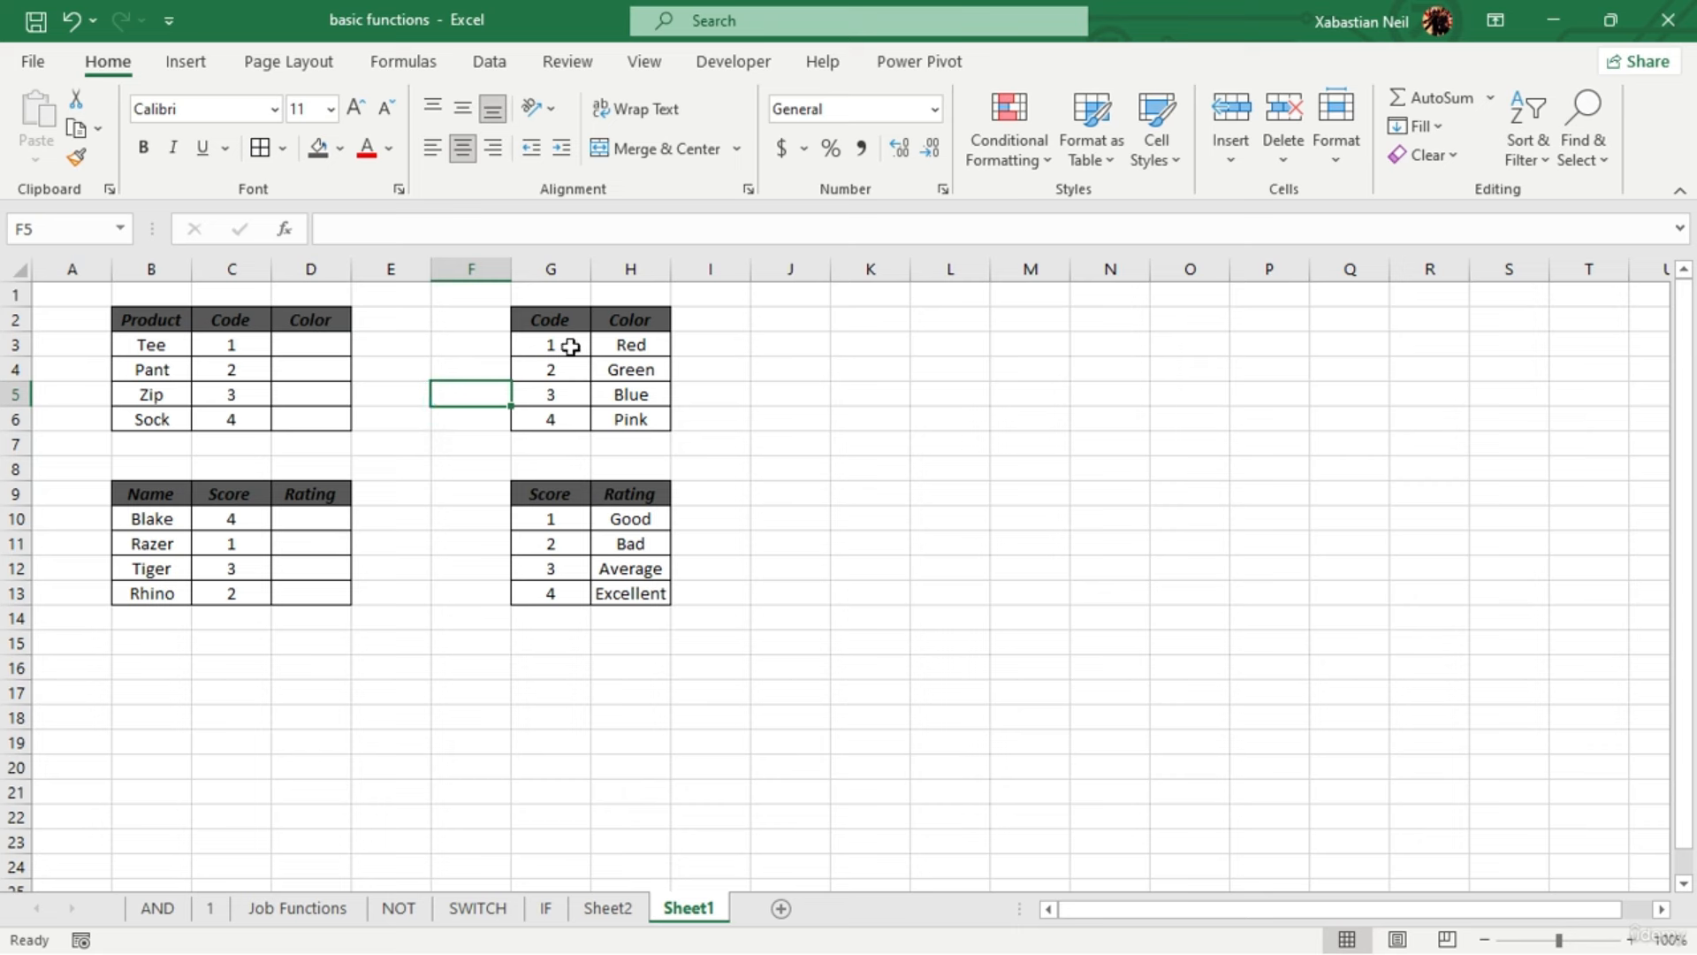
Widen column D, which holds the Color and Rating fields, to about three times its width
double_click(335, 345)
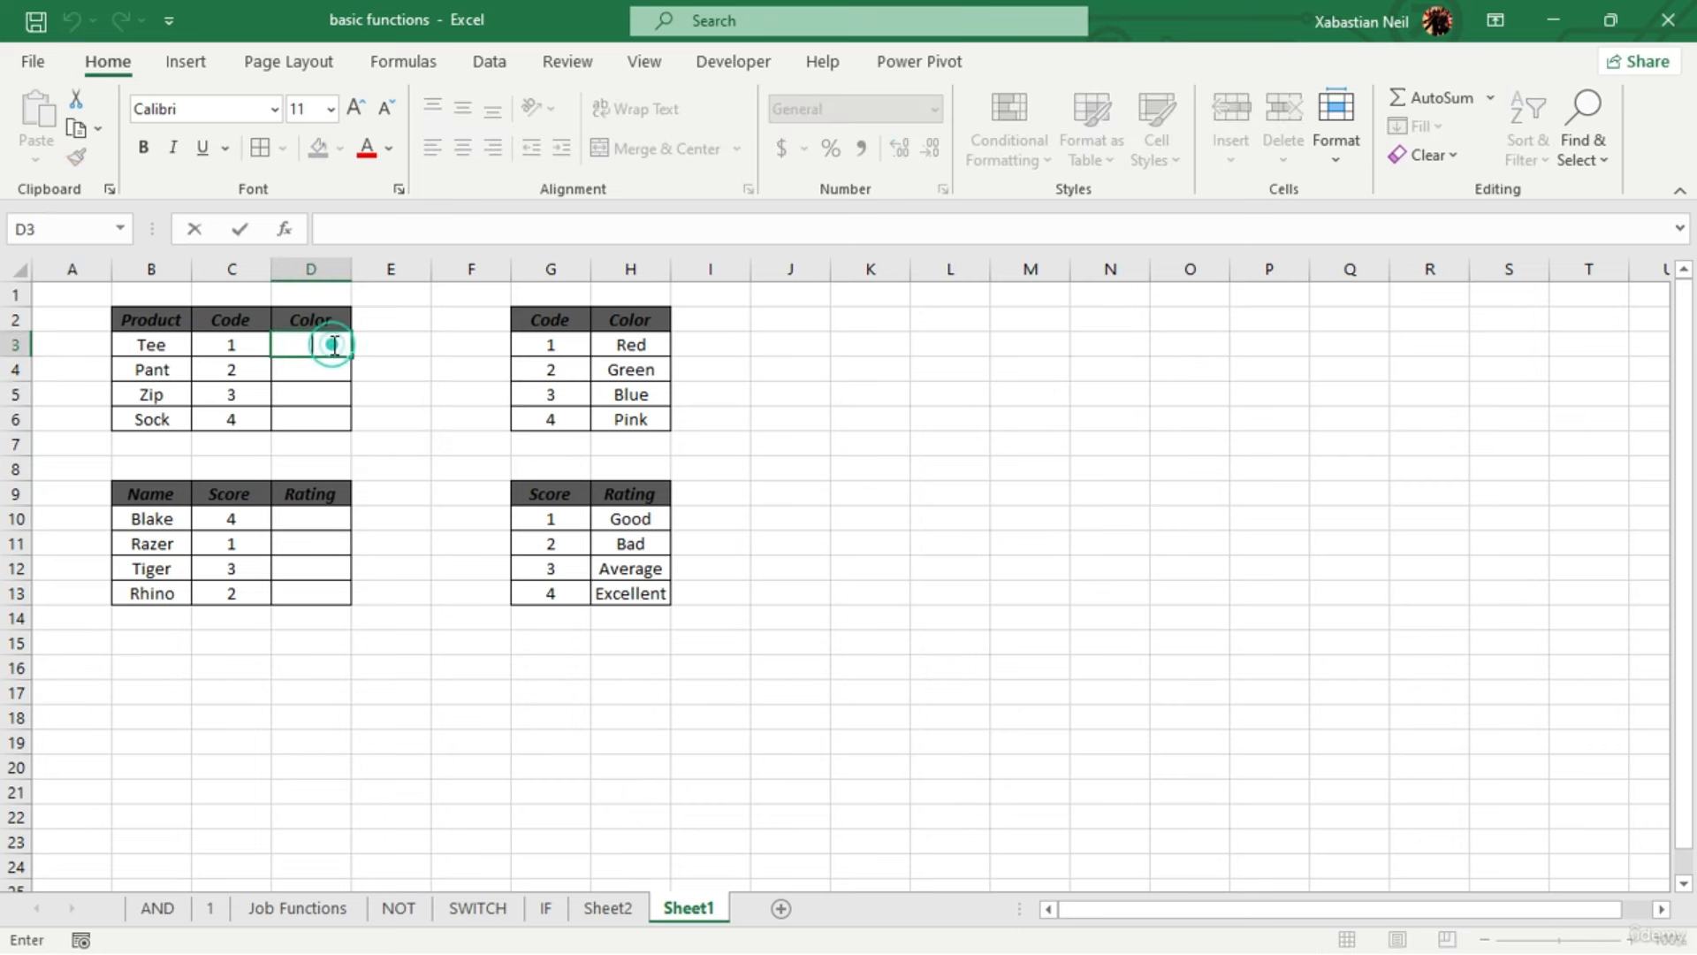
click(347, 269)
drag(345, 269, 531, 289)
click(440, 442)
Start a VLOOKUP function in D3 with C3 as the lookup value and G3:H6 as the table array
double_click(449, 342)
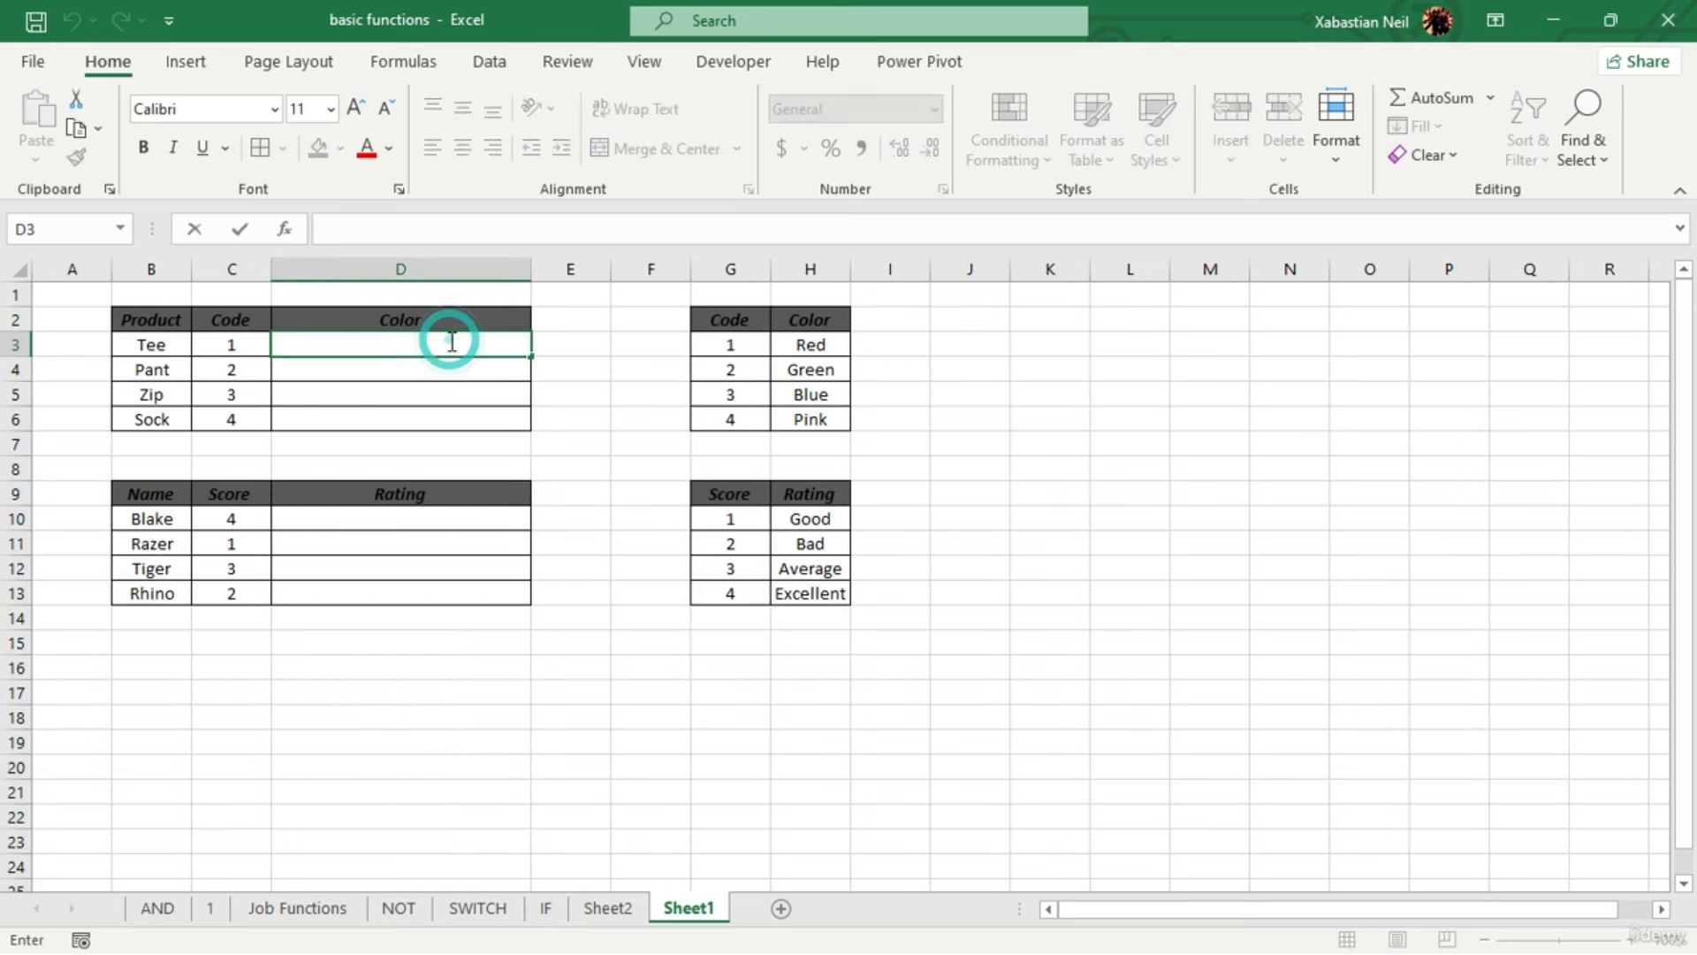
text(=VLOOKUP()
click(230, 344)
text(,)
drag(731, 344, 810, 419)
text(,)
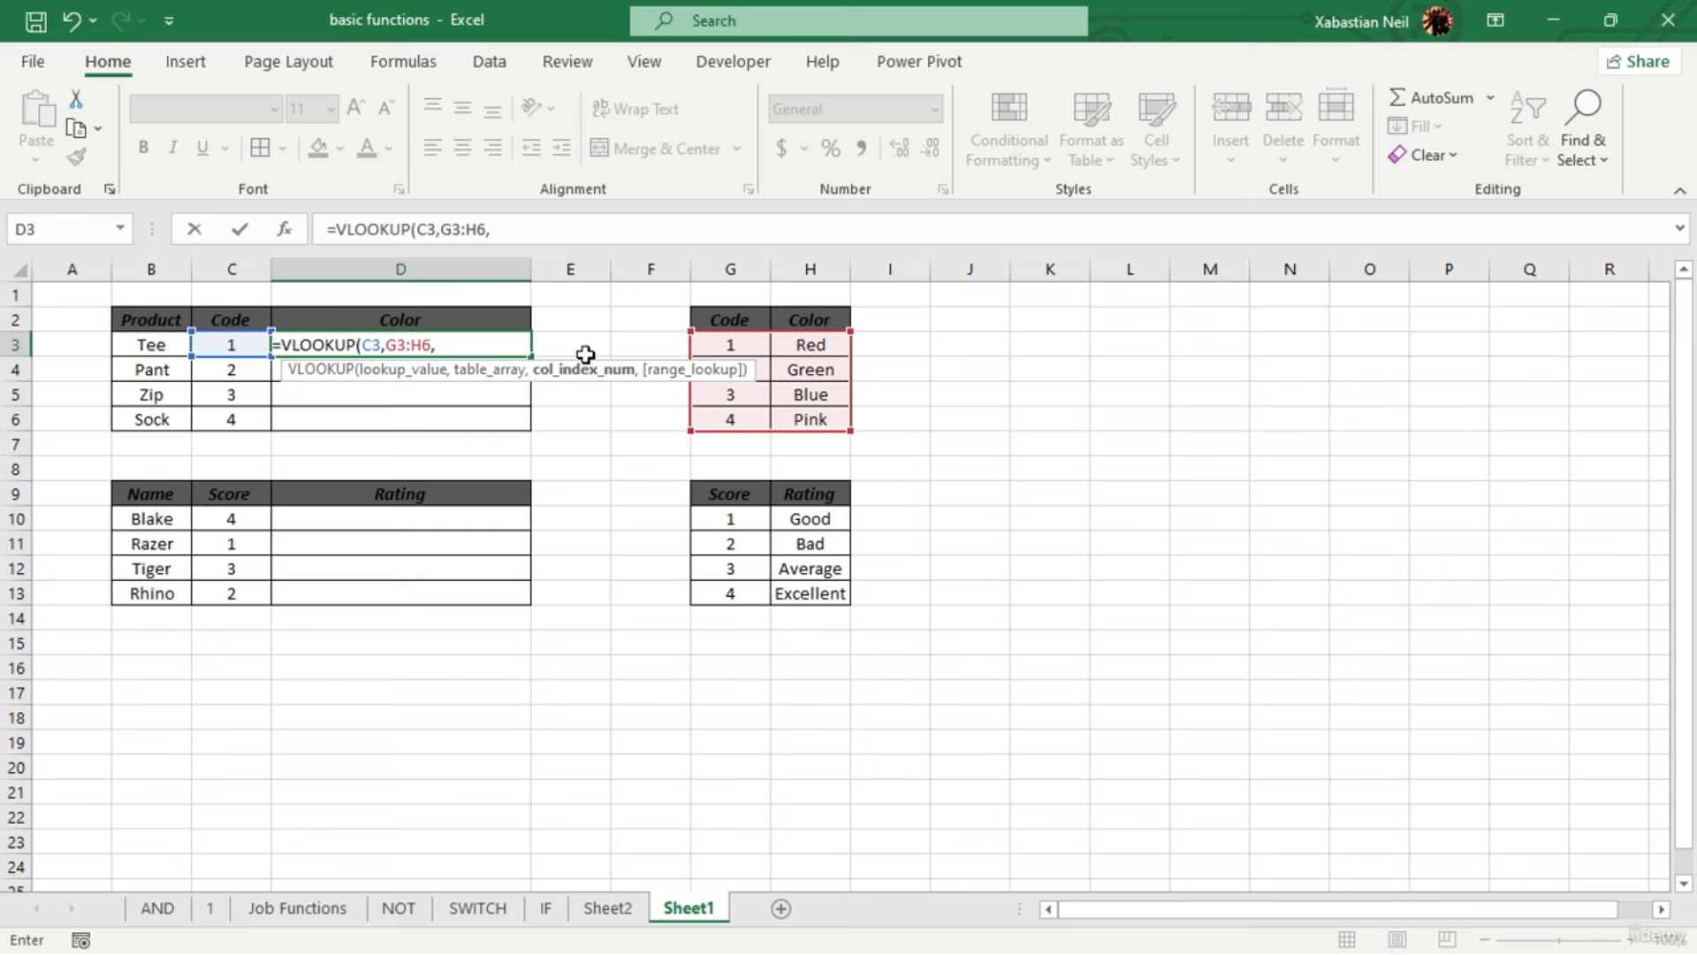
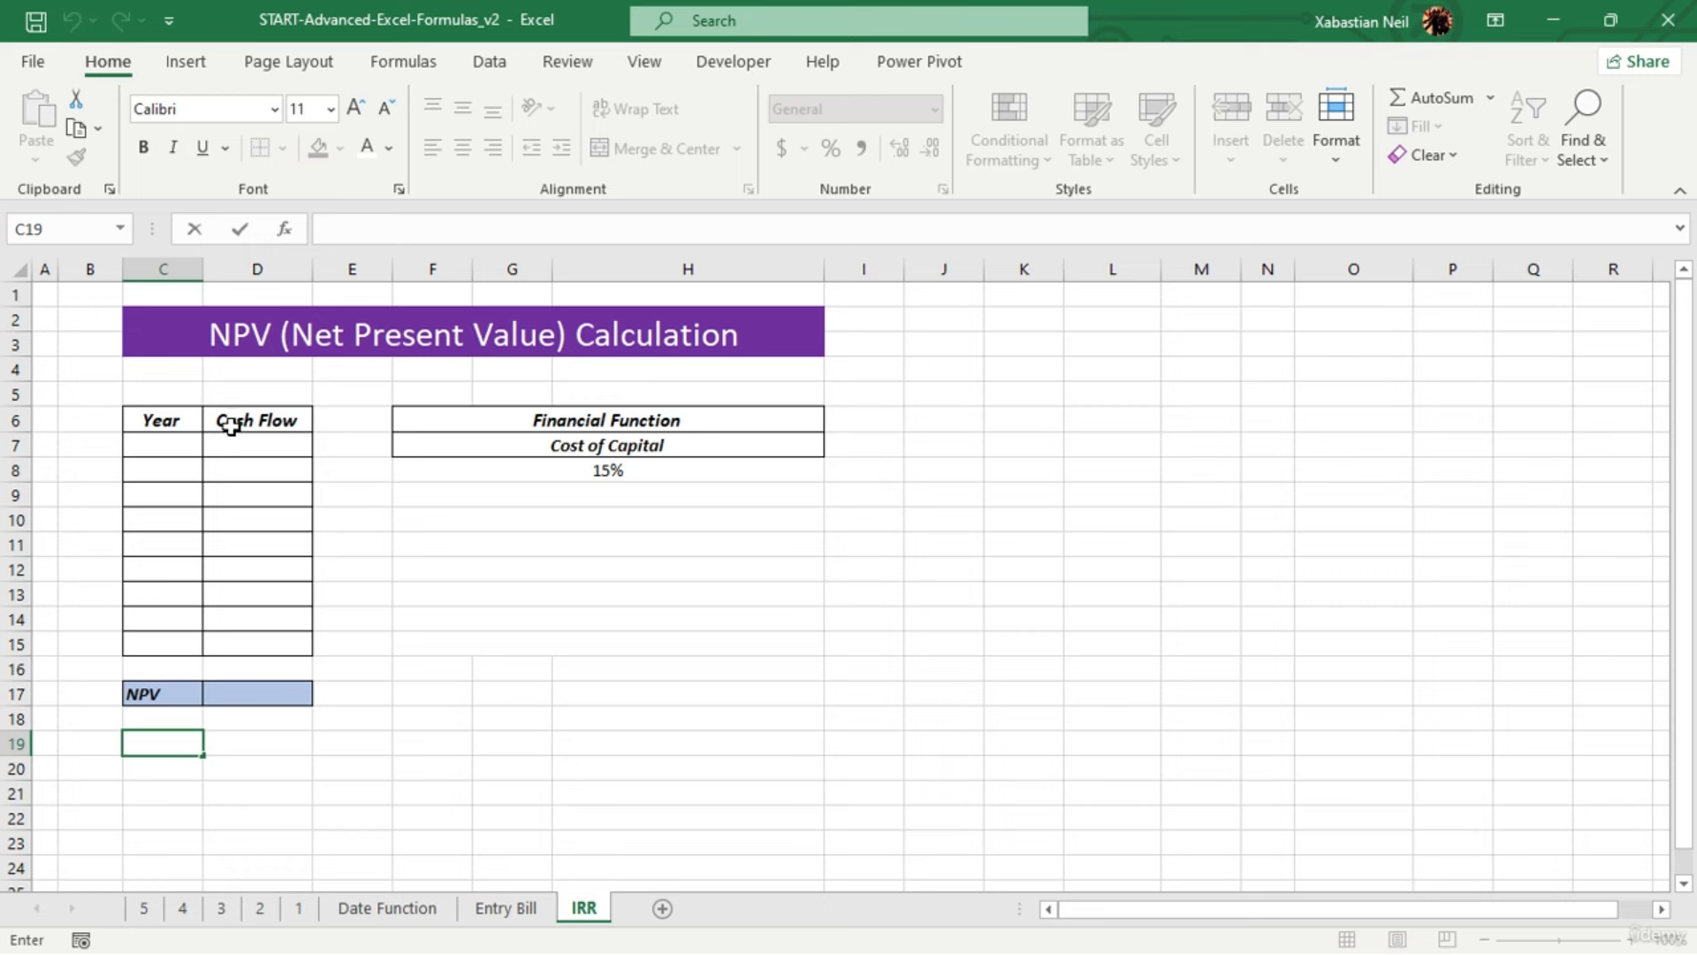
Enter years 0 and 1 in C7 and C8 and extend the series to year 8 in C15
click(174, 442)
text(0)
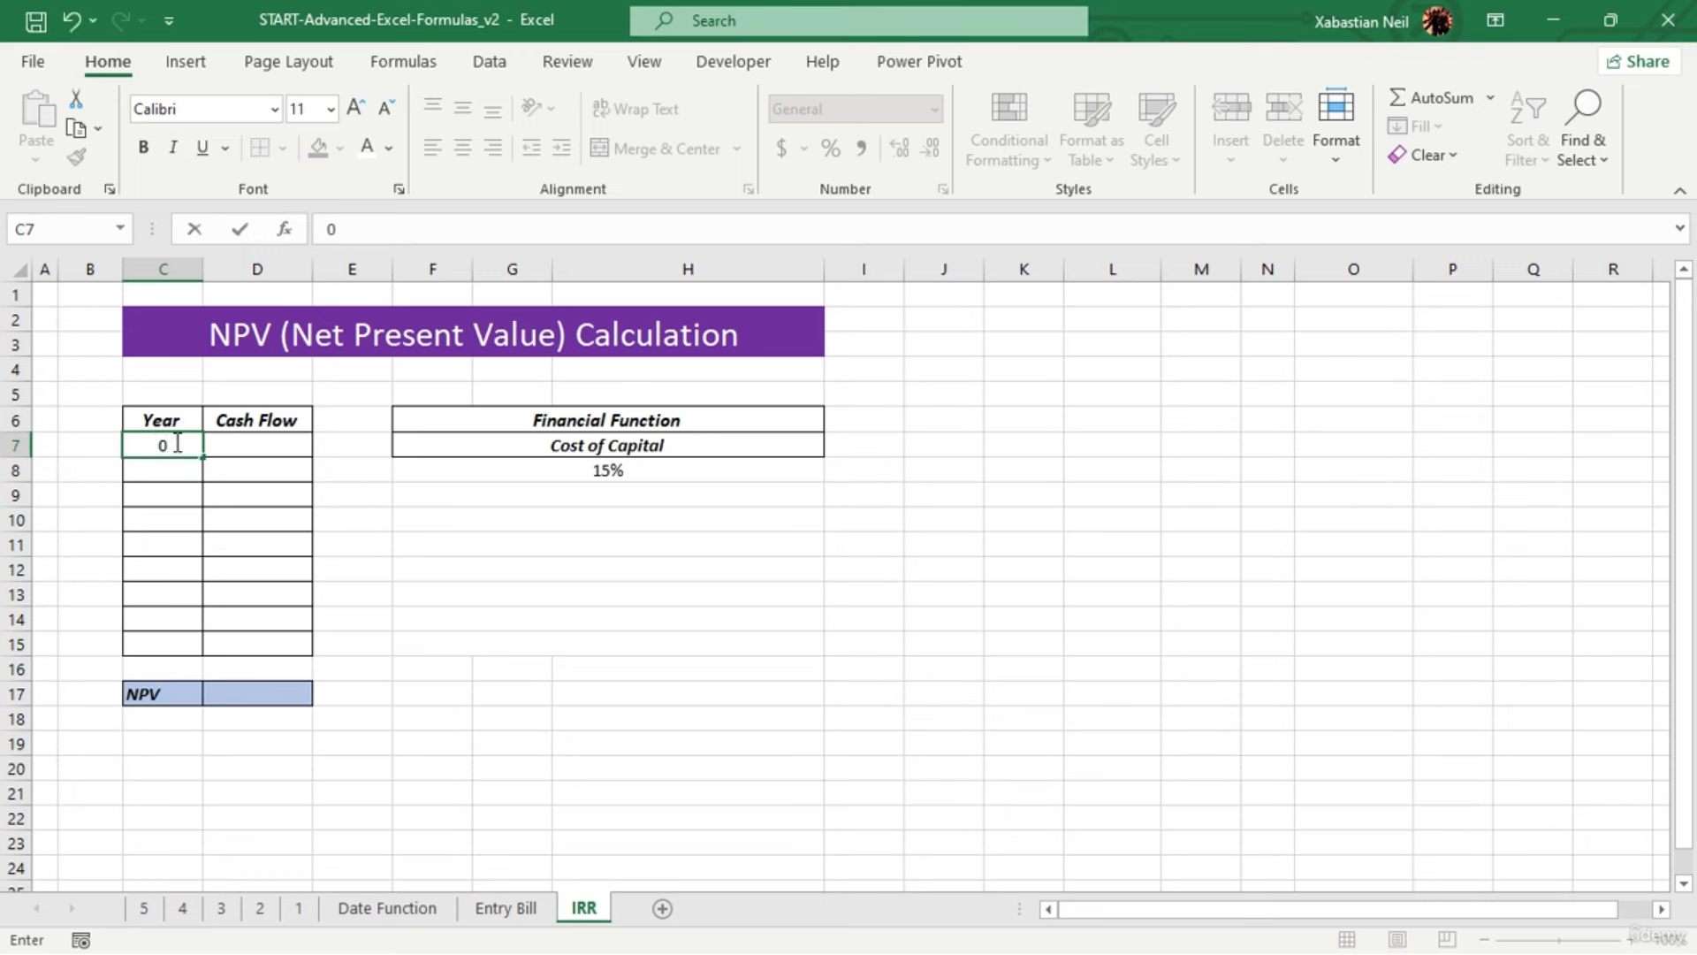
click(173, 465)
text(1)
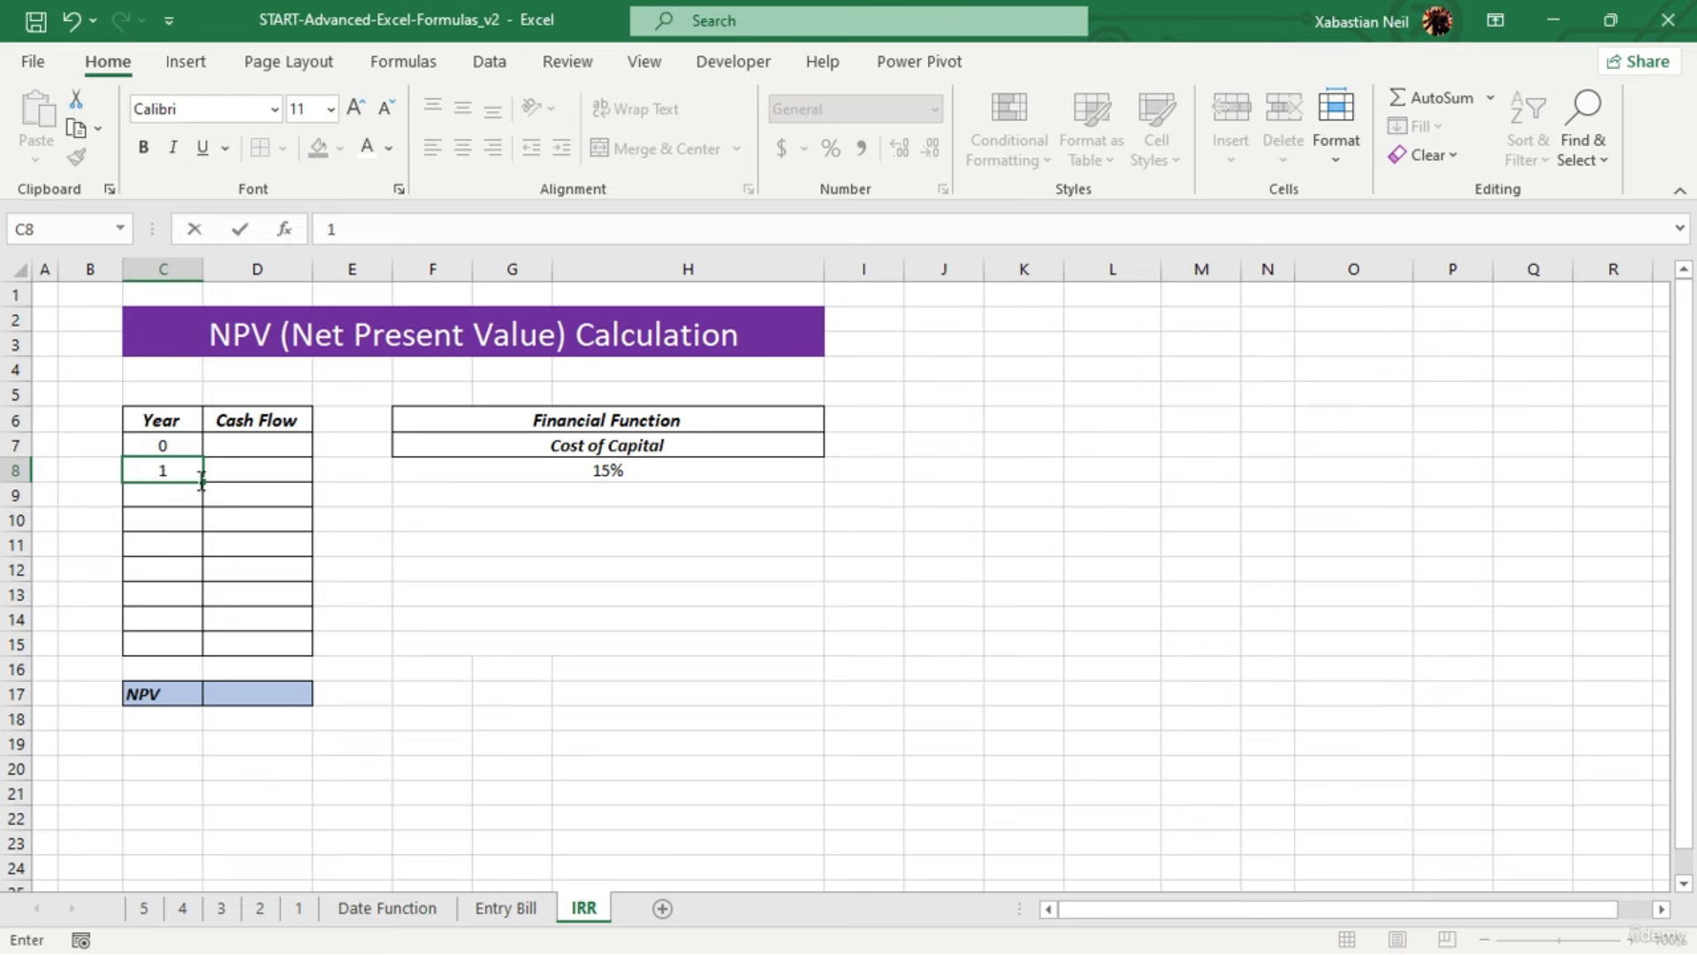
click(201, 478)
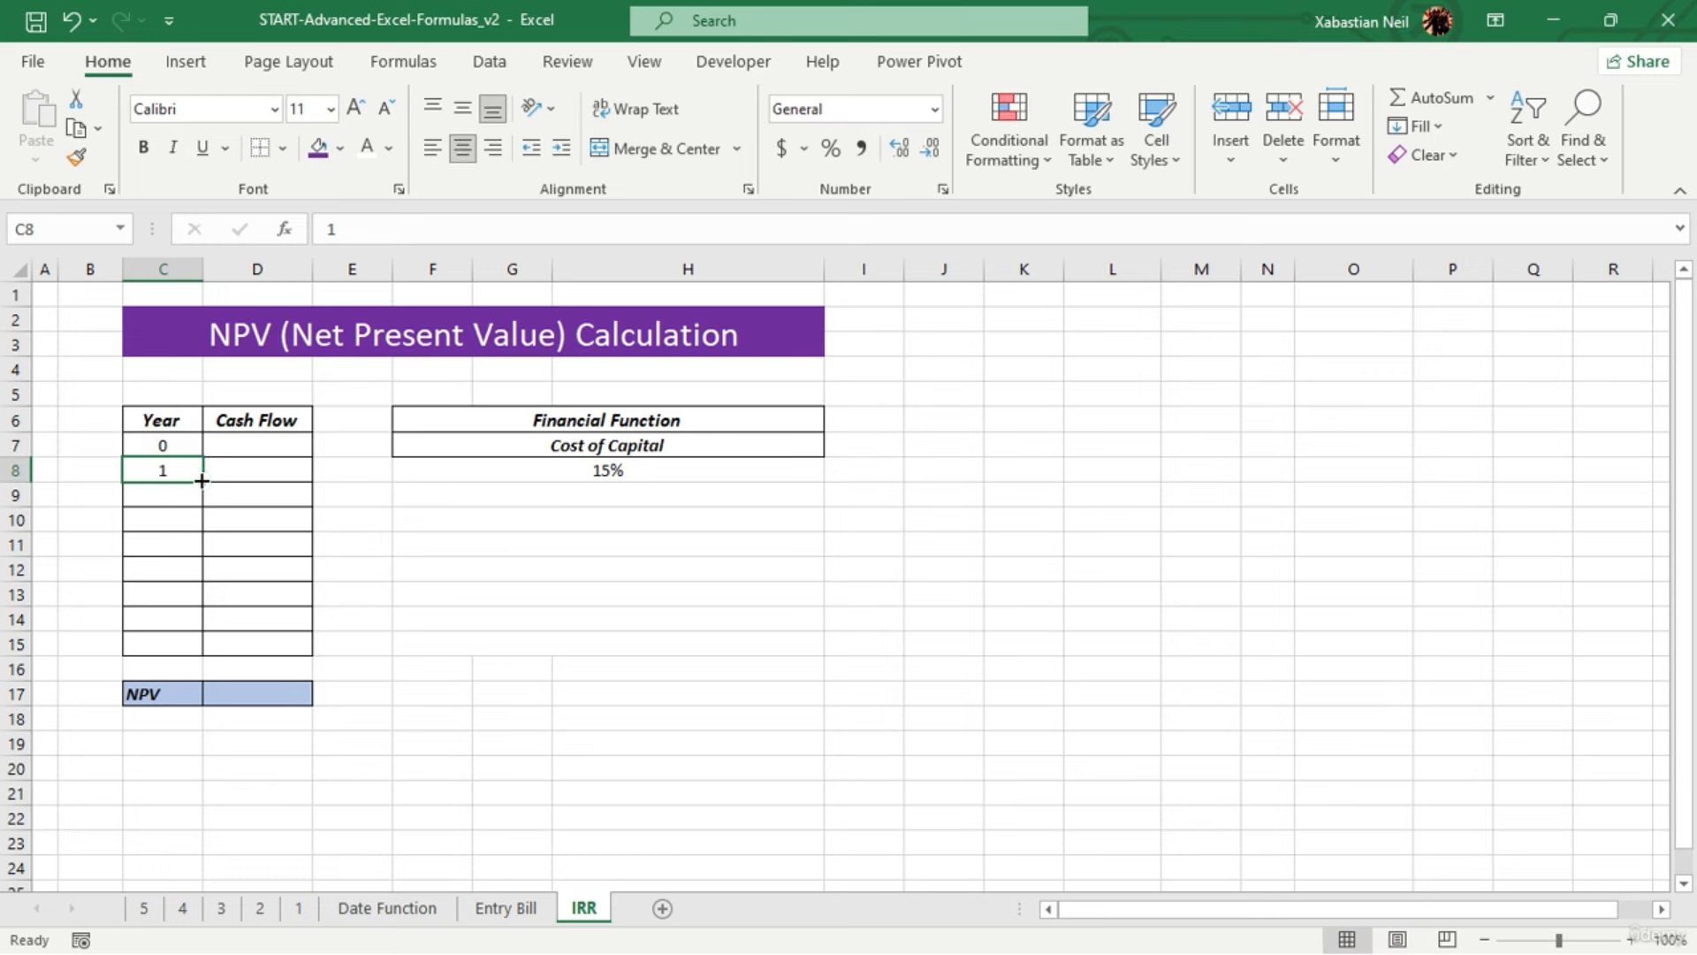
click(202, 478)
drag(162, 445, 162, 470)
drag(203, 482, 202, 650)
Enter -30000 as the year 0 cash flow in D7
click(265, 447)
text(-30000)
click(479, 559)
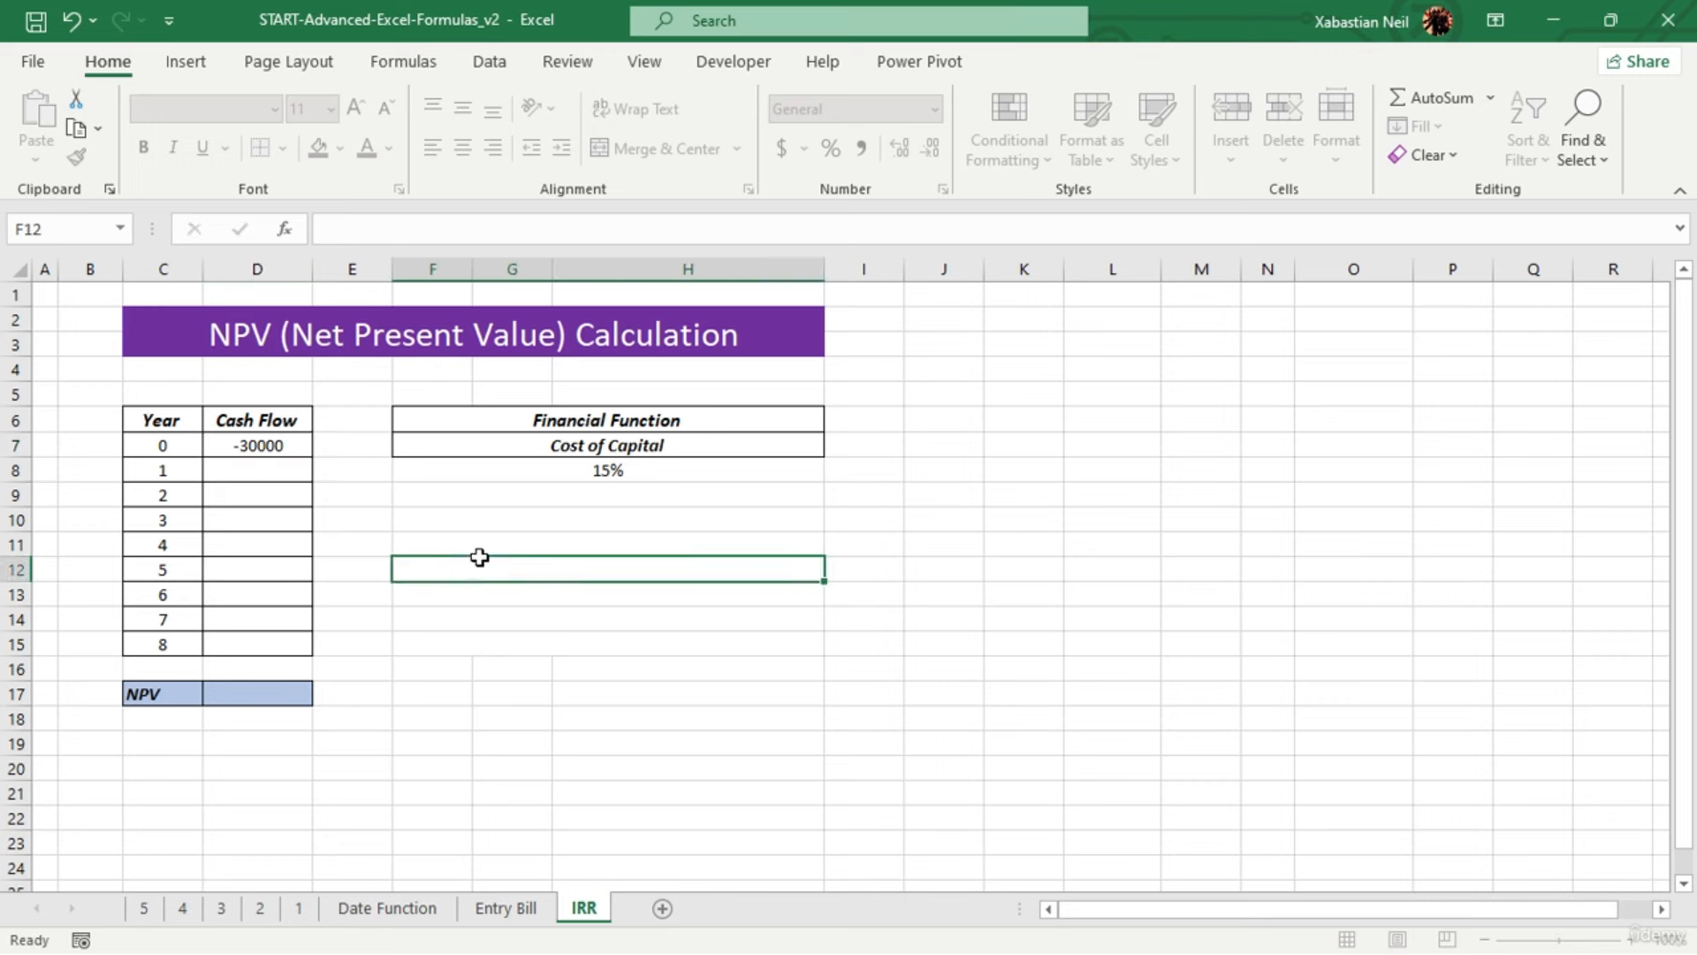
Enter the cash flows for years 1 to 4 in D8:D11 as 1236, 1367, 2482 and 7217
click(292, 465)
text(1236)
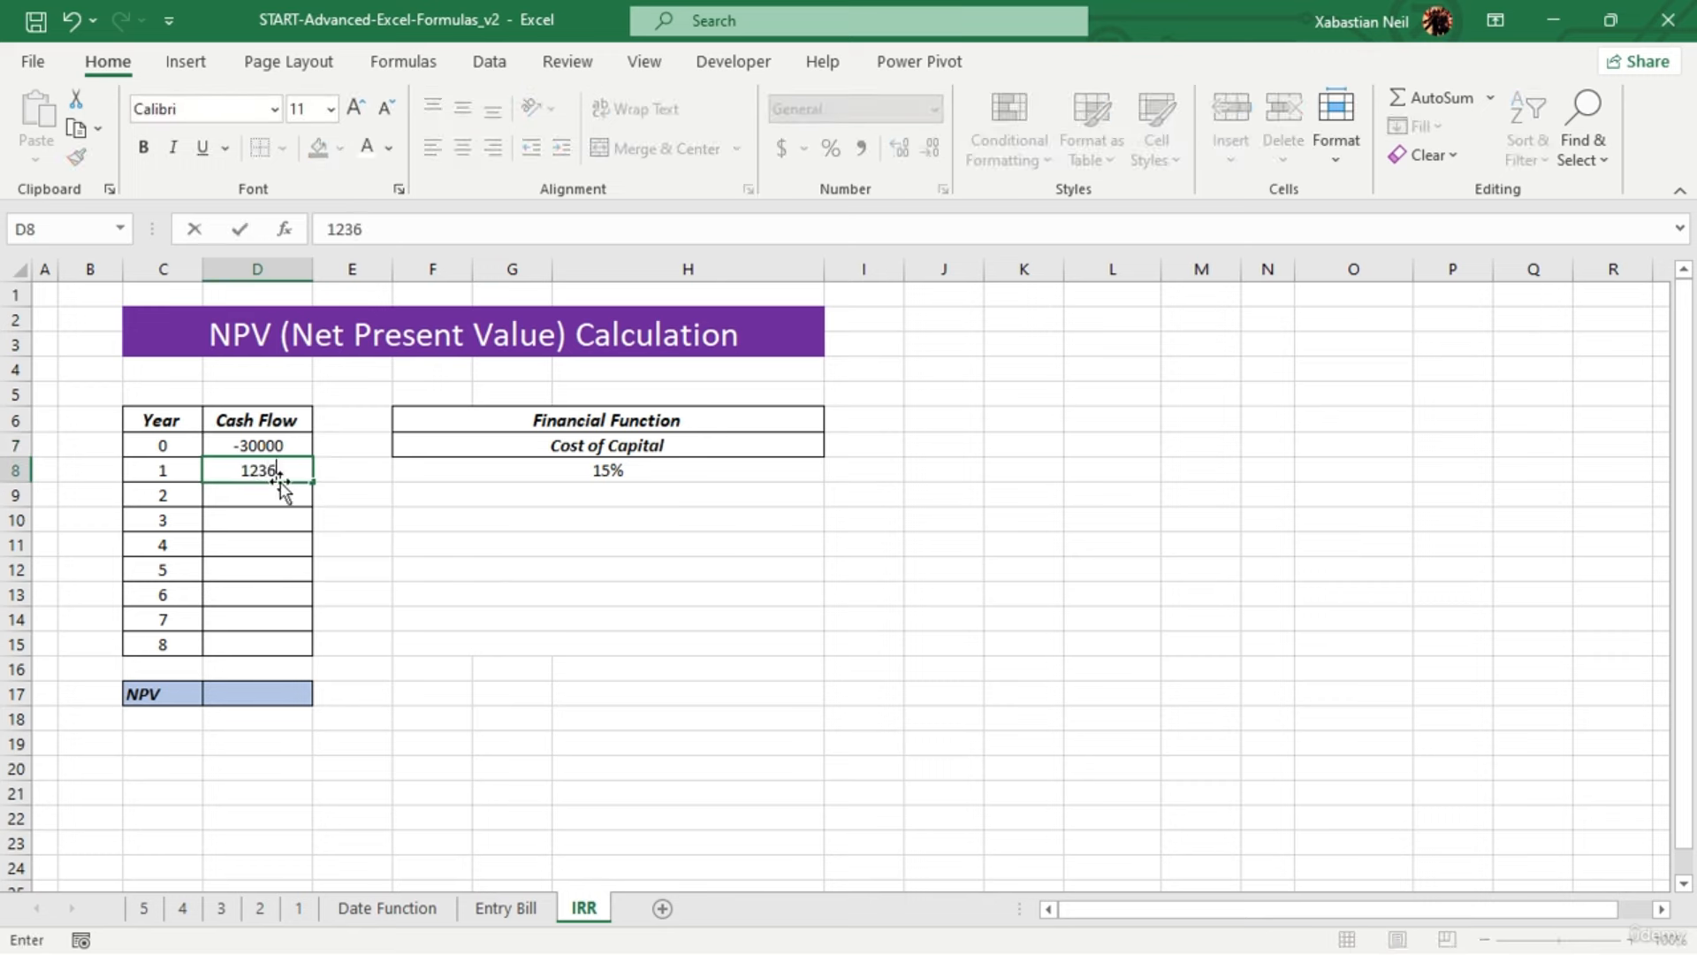
click(288, 485)
text(1367)
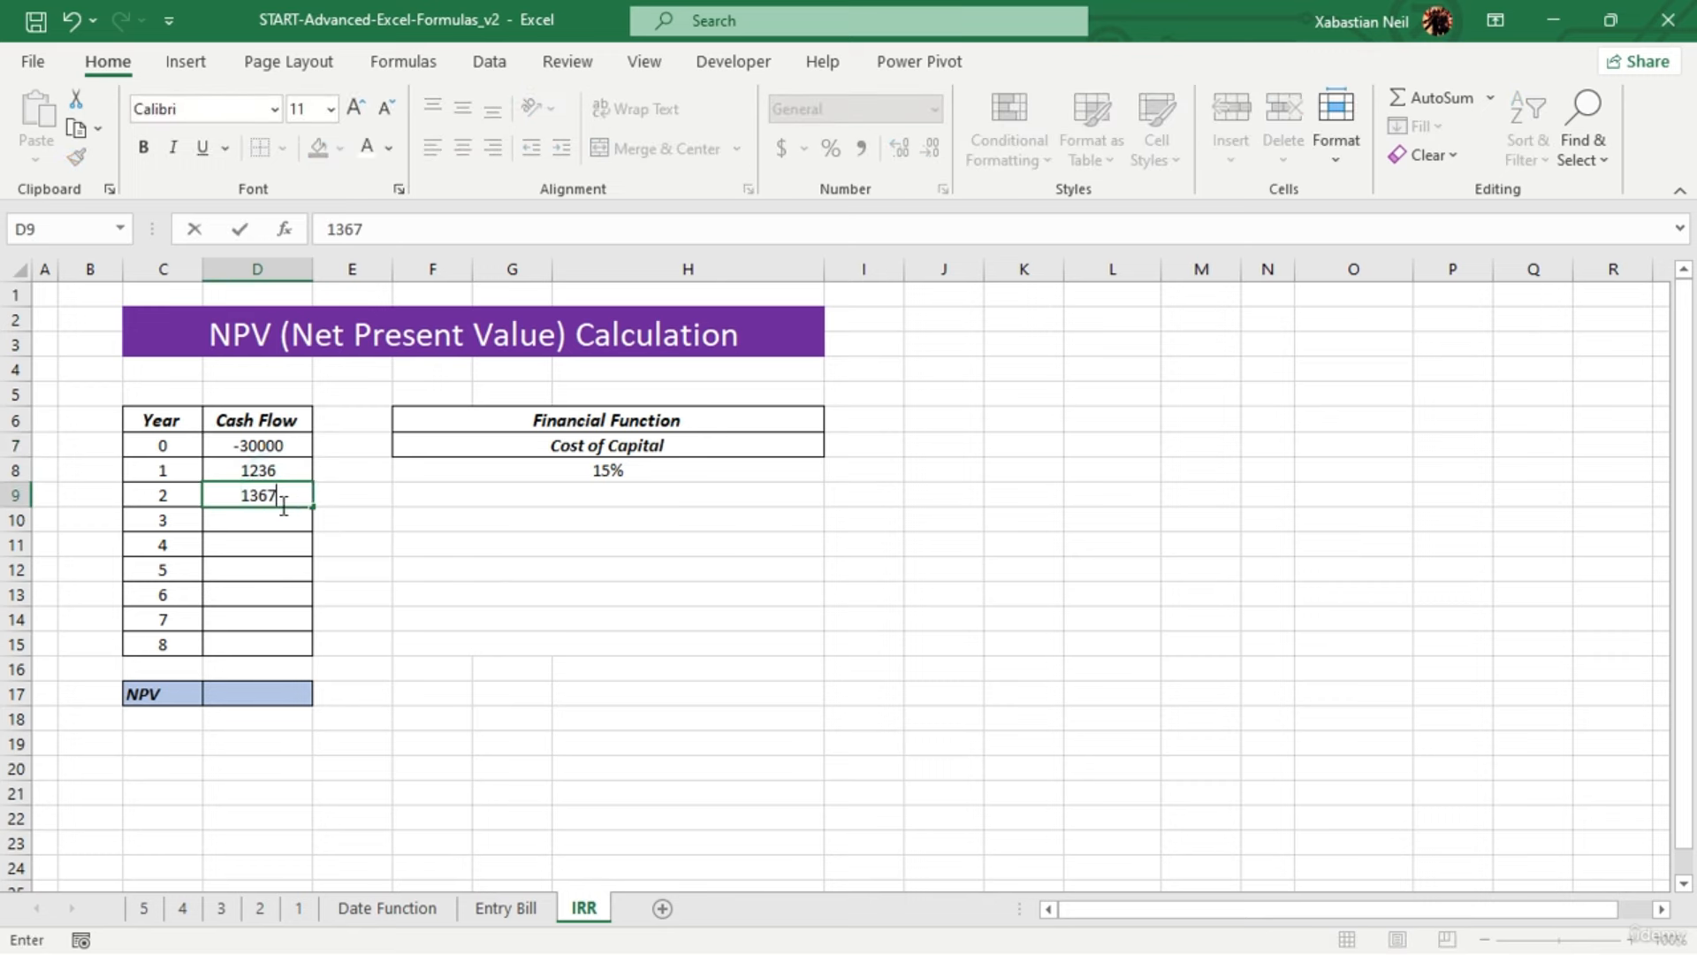
click(281, 520)
text(2482)
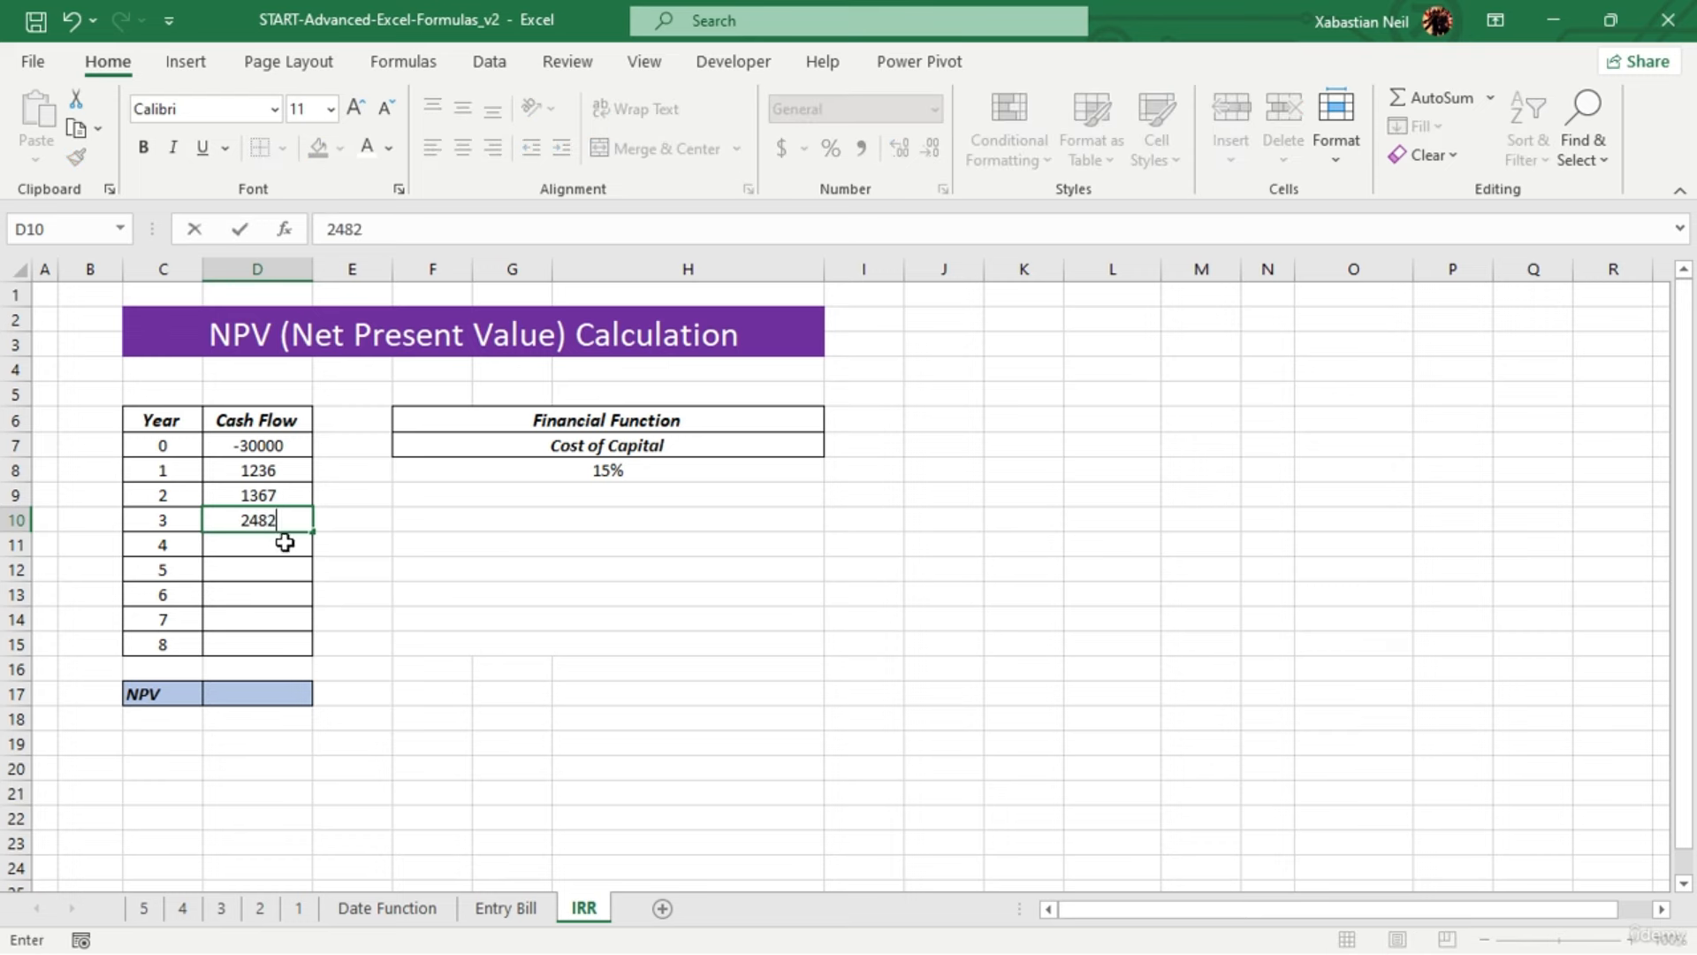
click(286, 542)
text(7217)
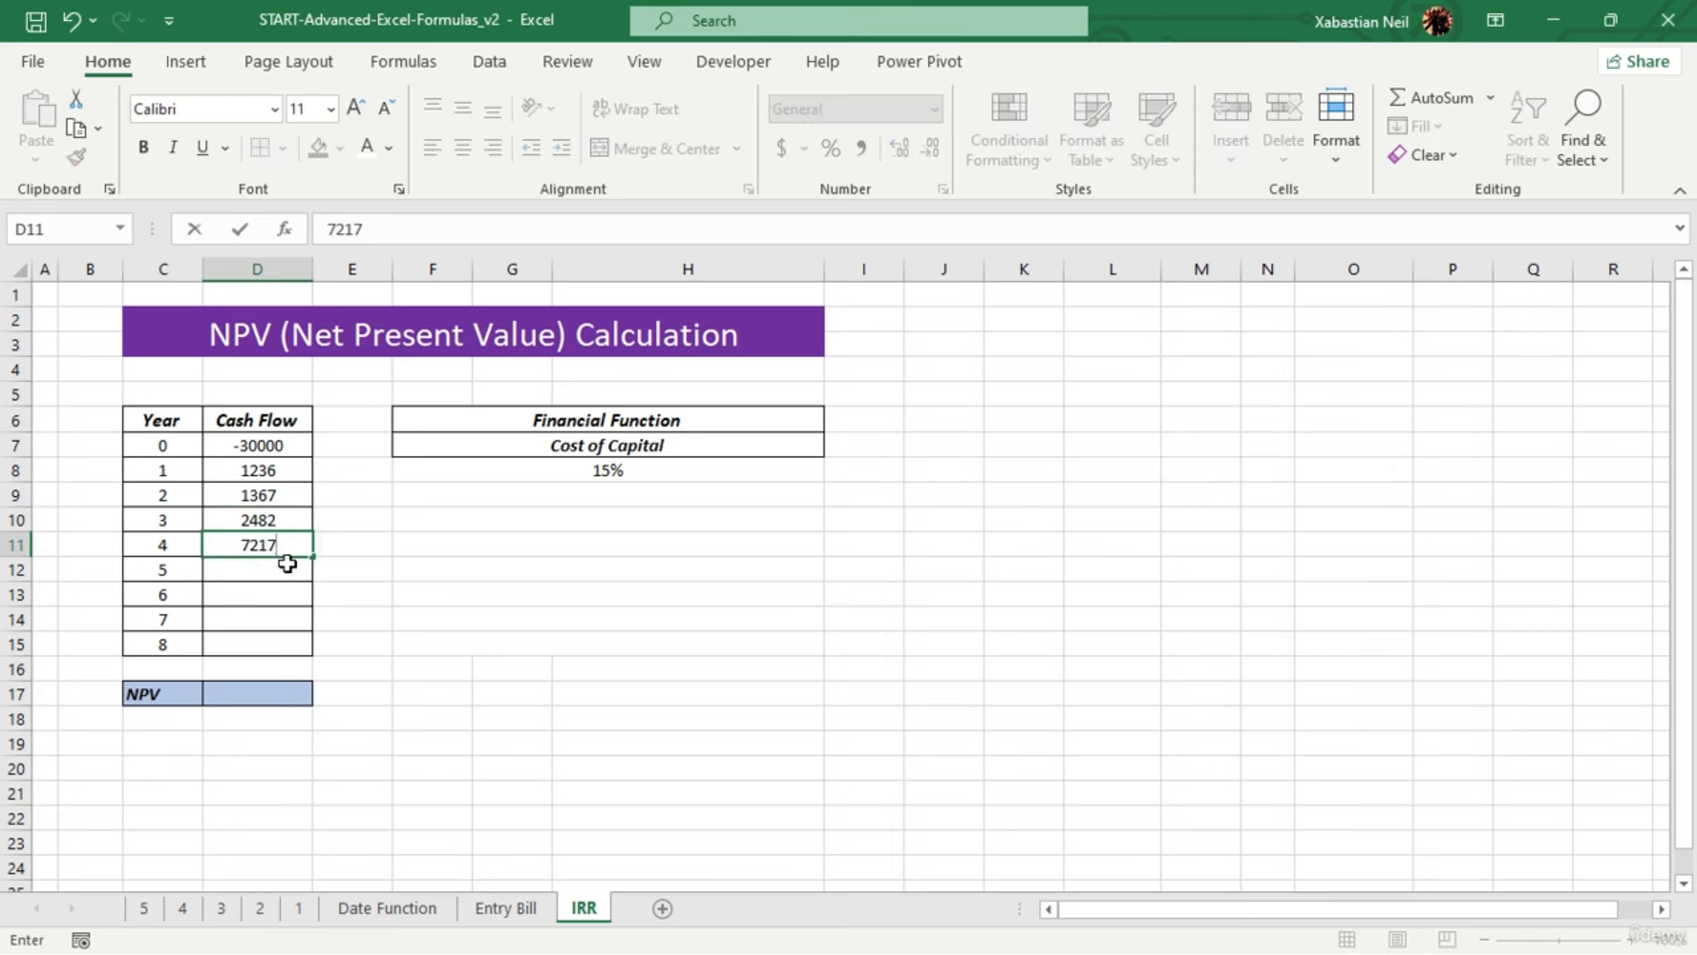
Enter the cash flows for years 5 to 8 in D12:D15 as 1738, 9463, 8358 and 5324
click(288, 566)
text(1738)
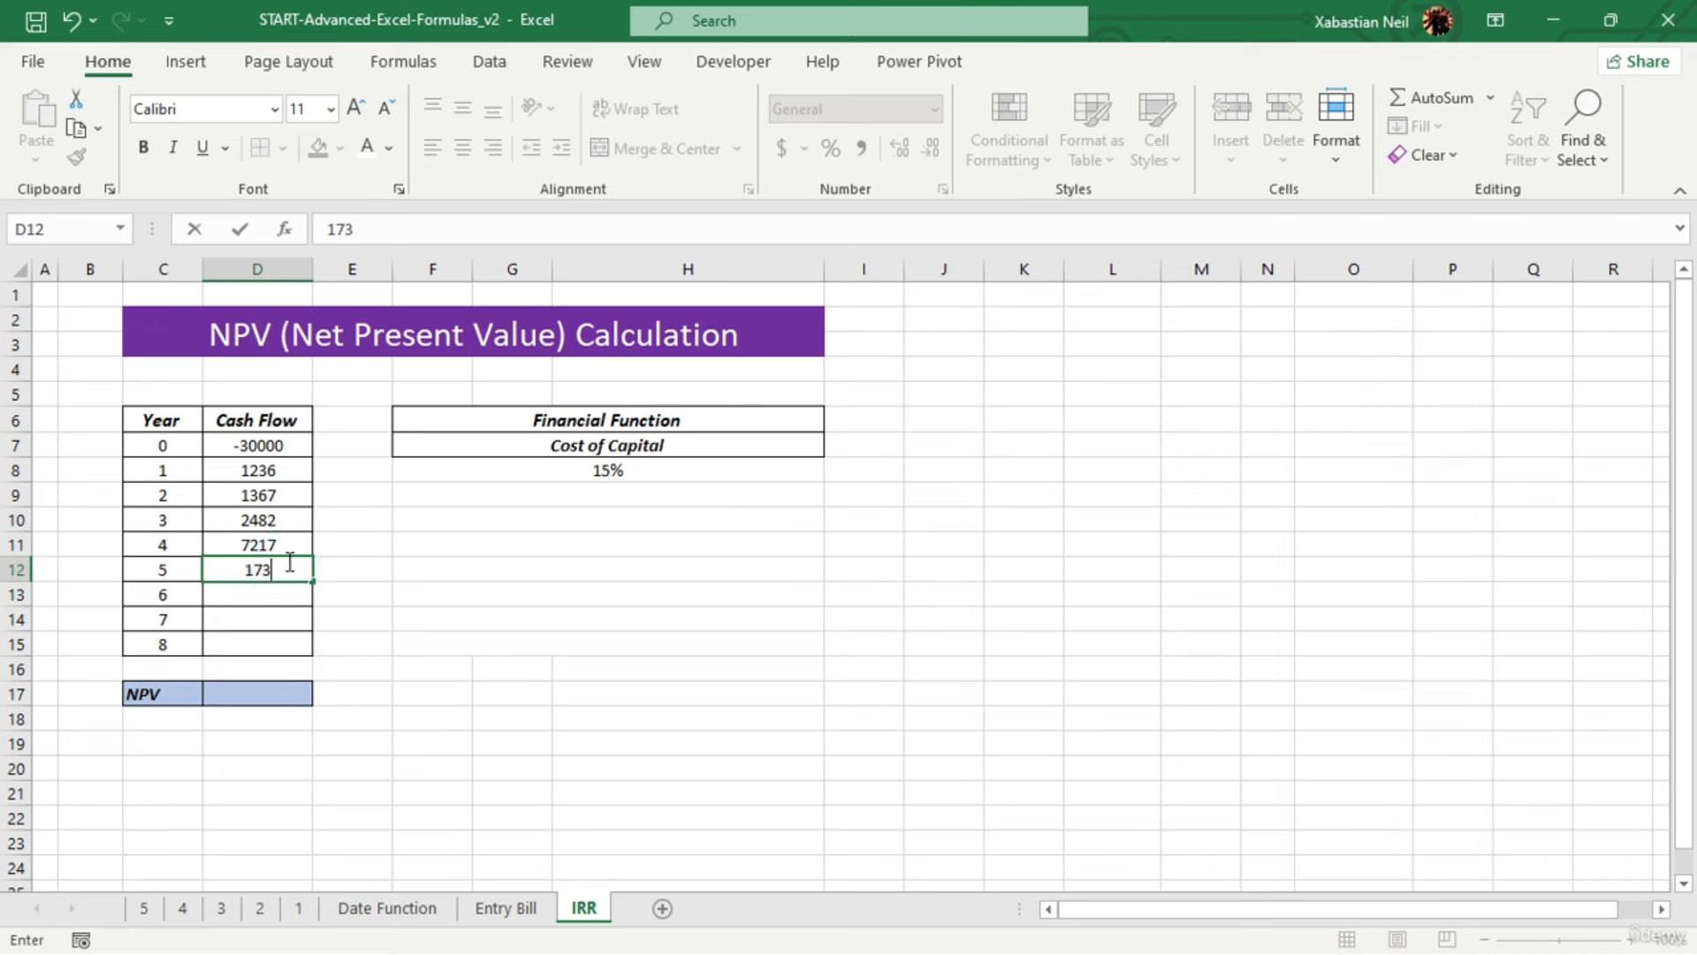
click(303, 600)
text(9463)
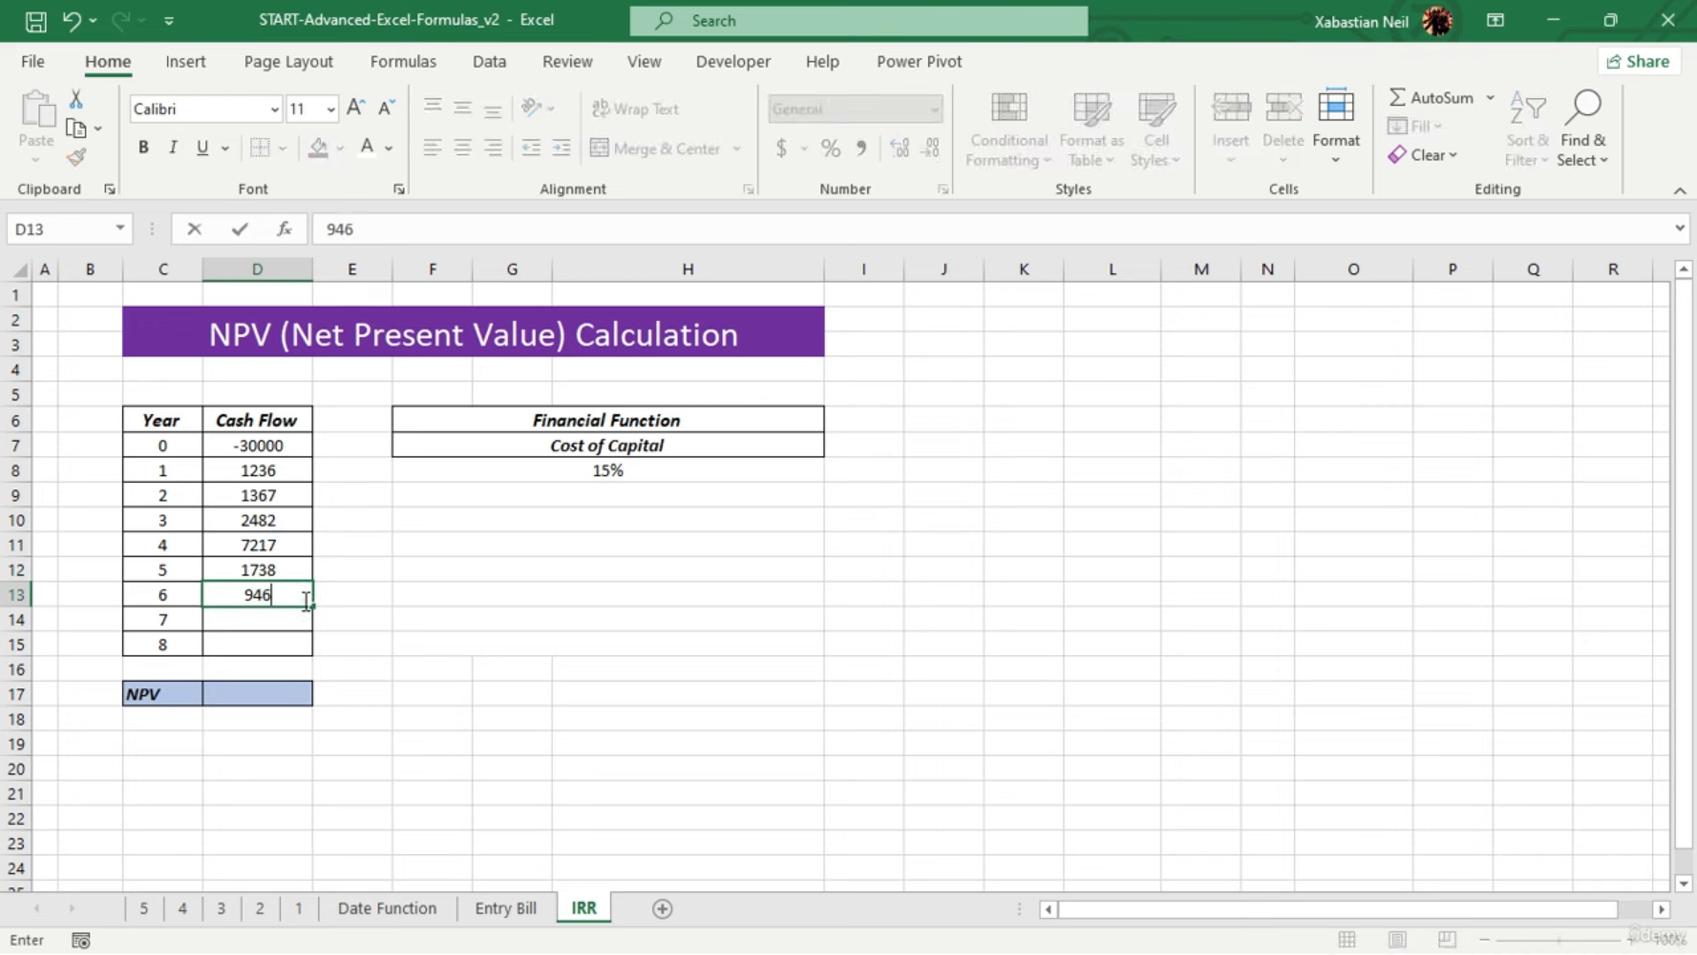
click(296, 617)
text(8358)
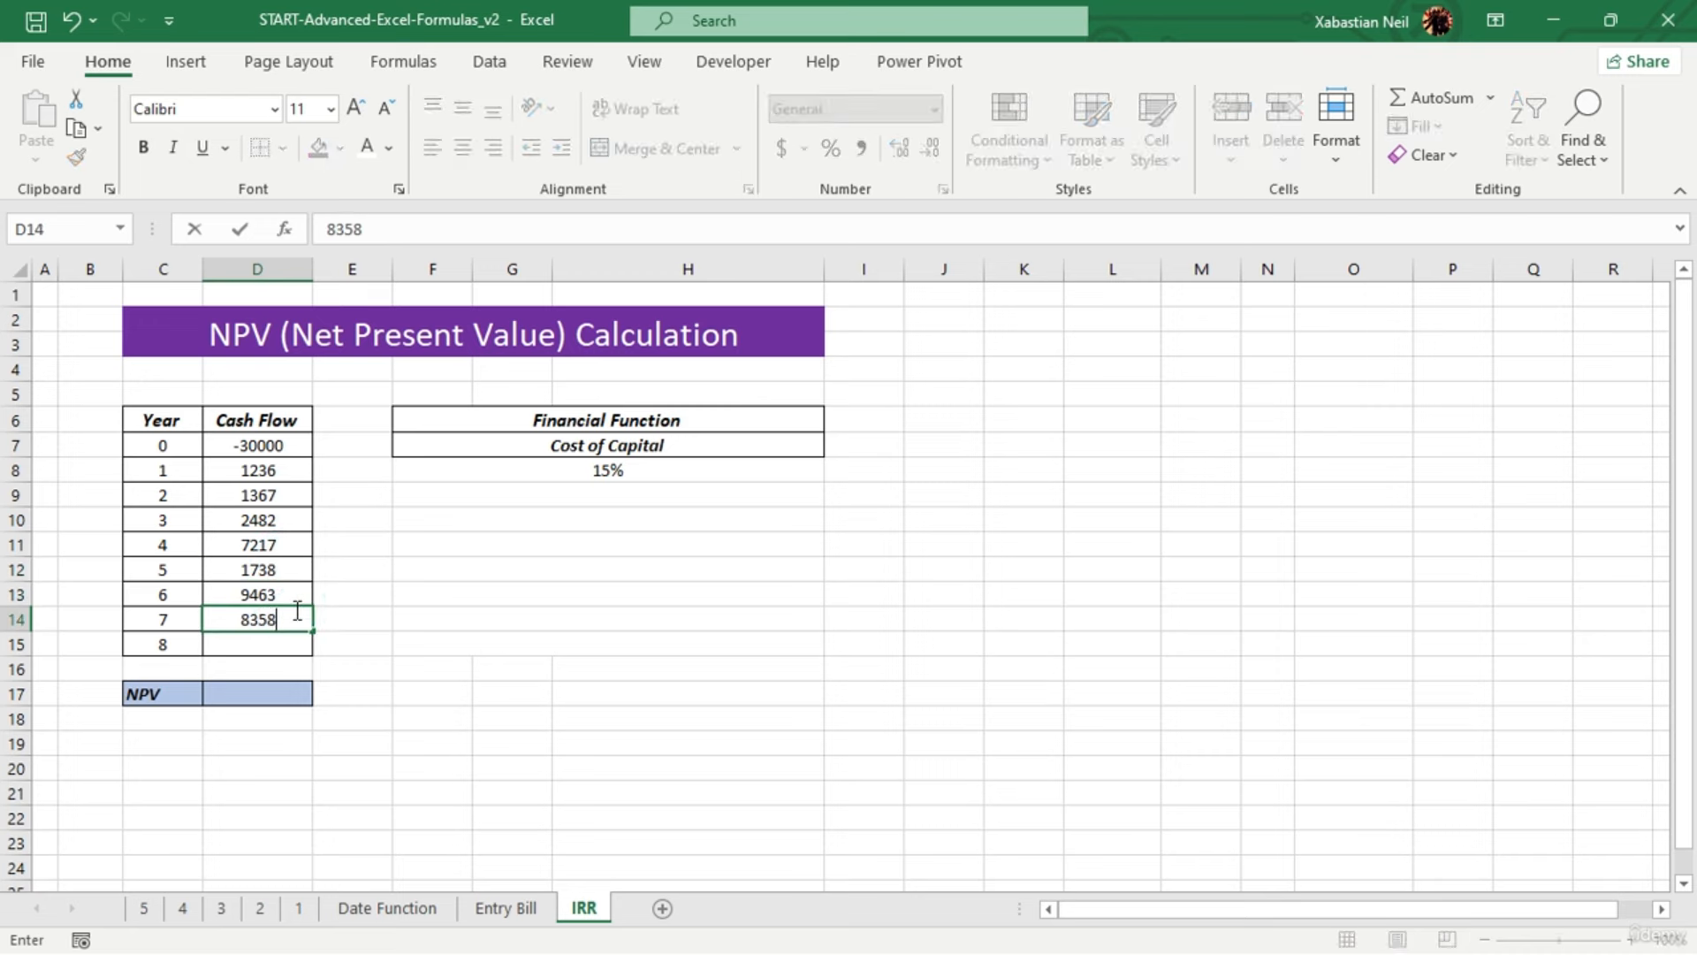
click(294, 640)
text(5324)
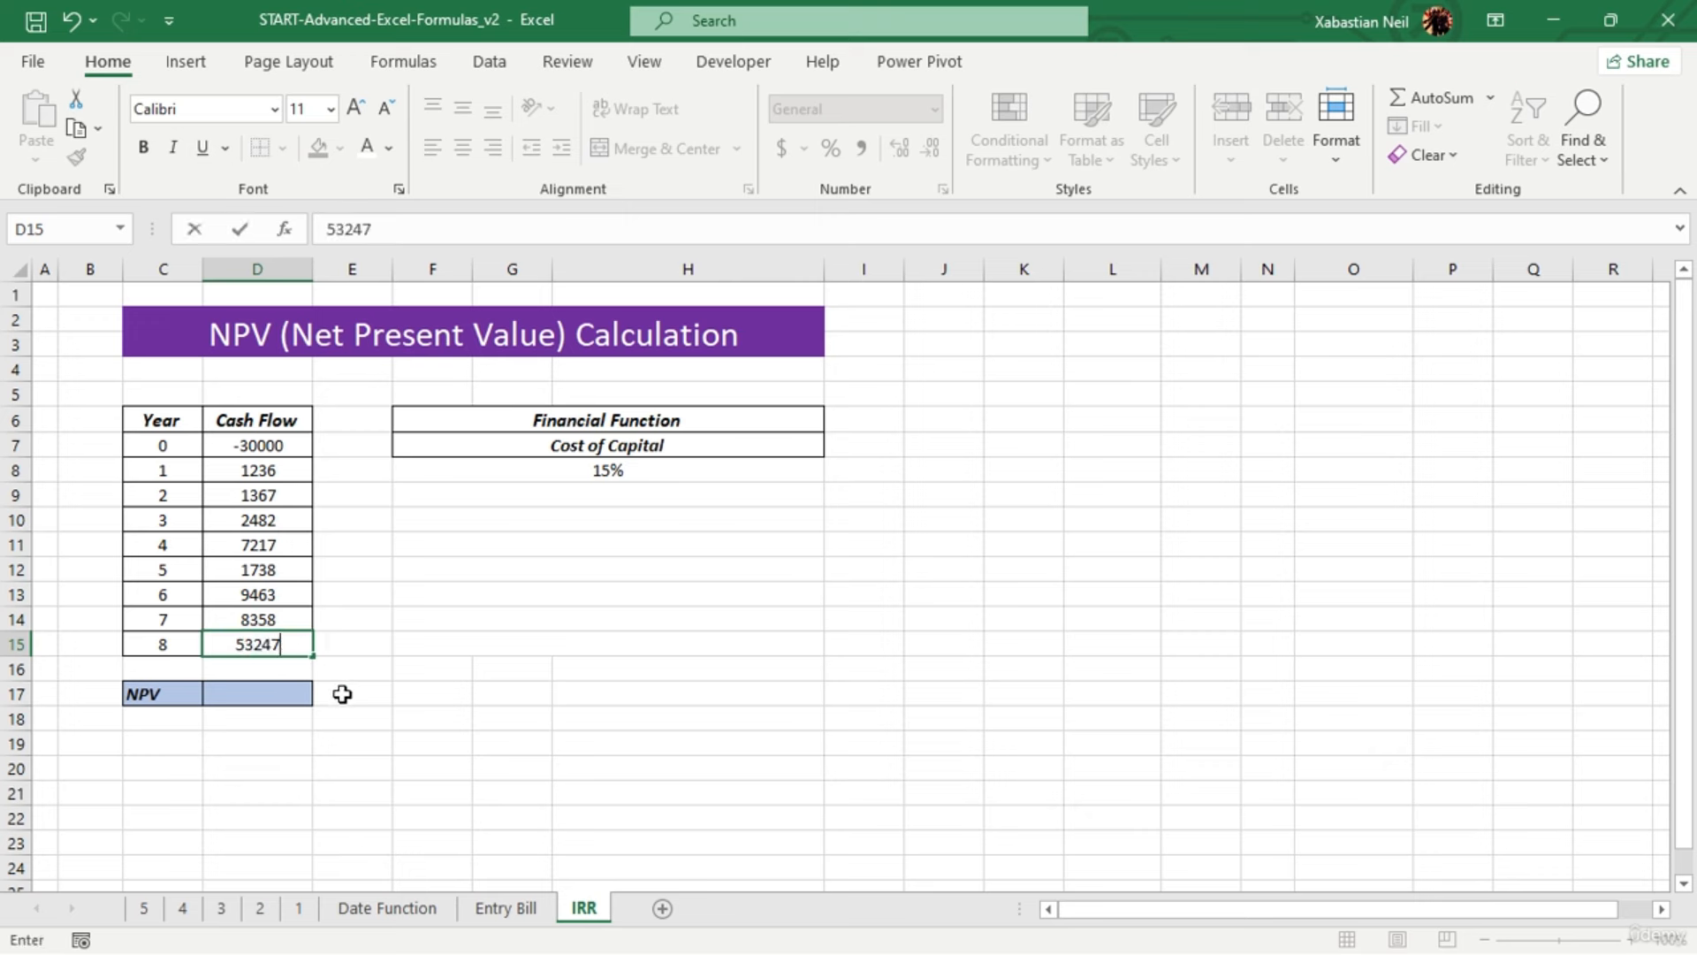
click(534, 764)
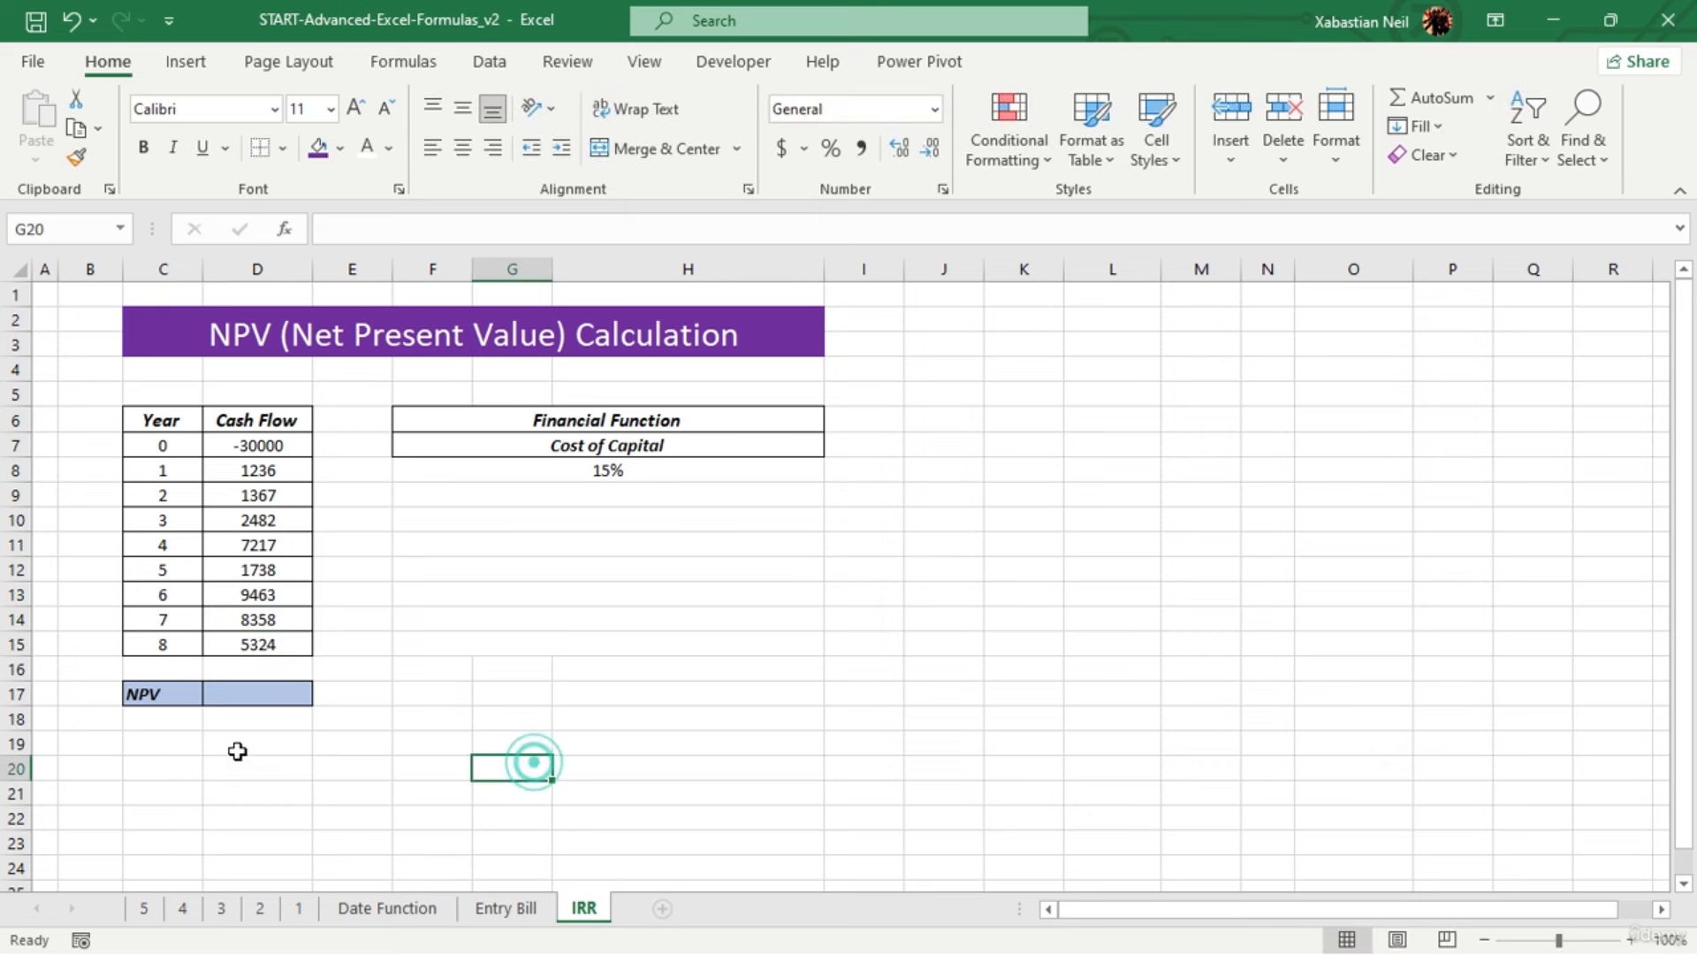
Calculate the internal rate of return of the cash flows D7:D15 in C19 with the IRR function
click(178, 746)
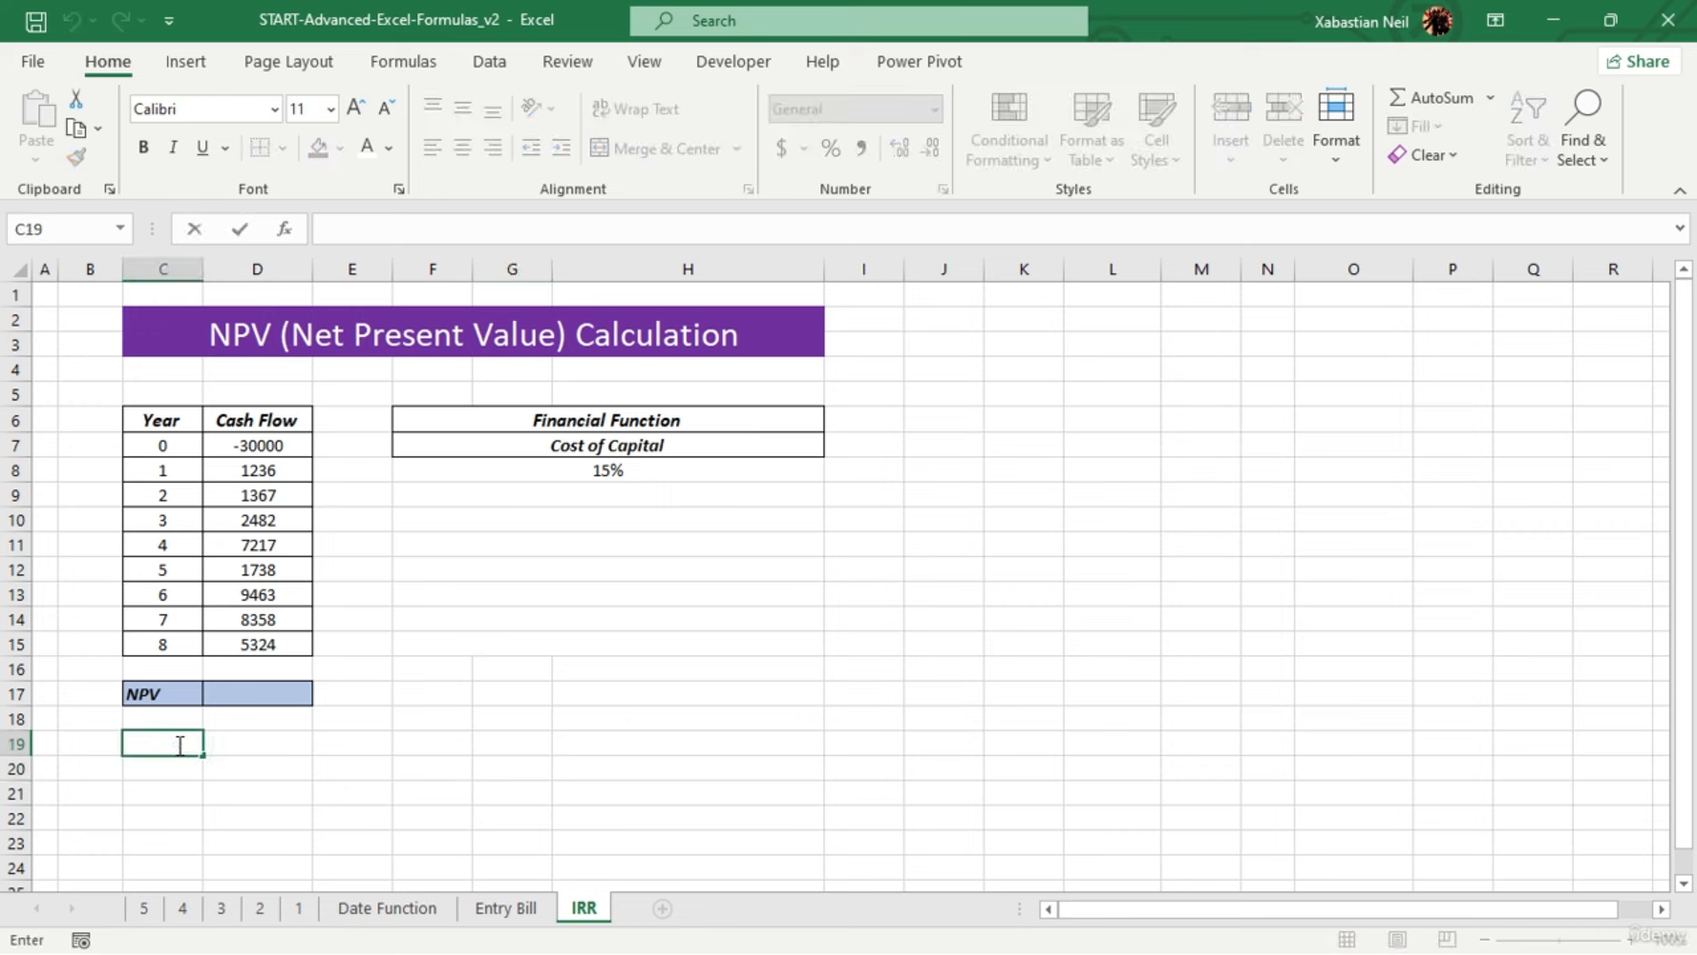
text(=IRR()
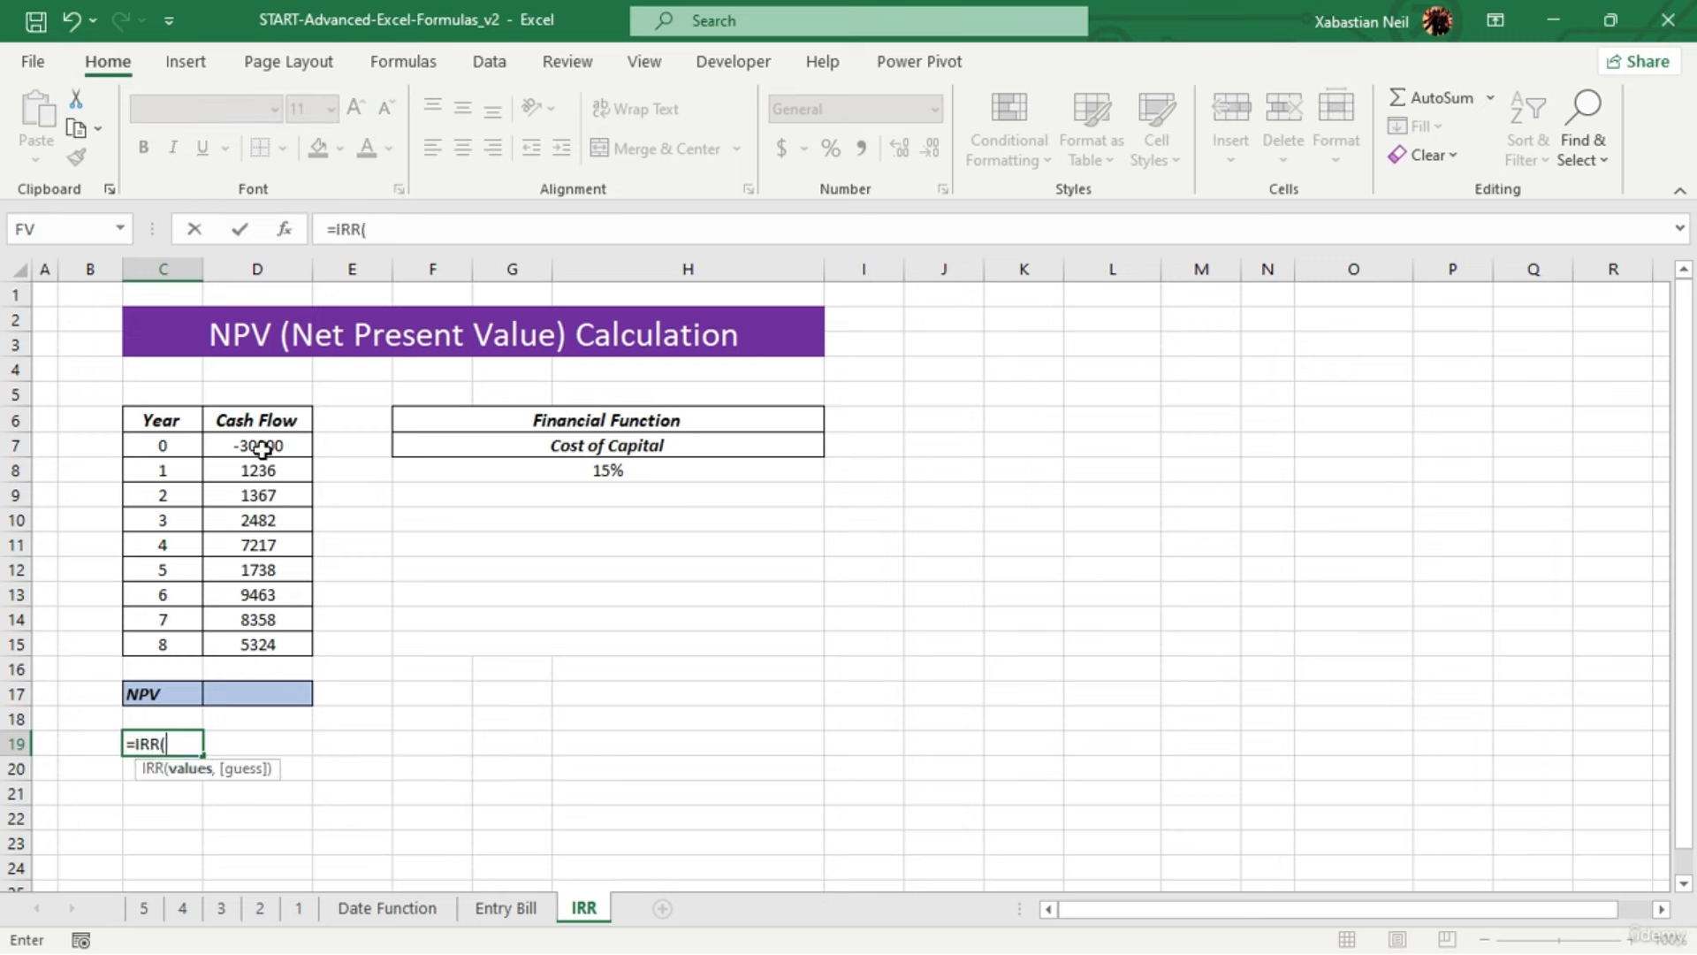
drag(259, 446, 281, 640)
key(Return)
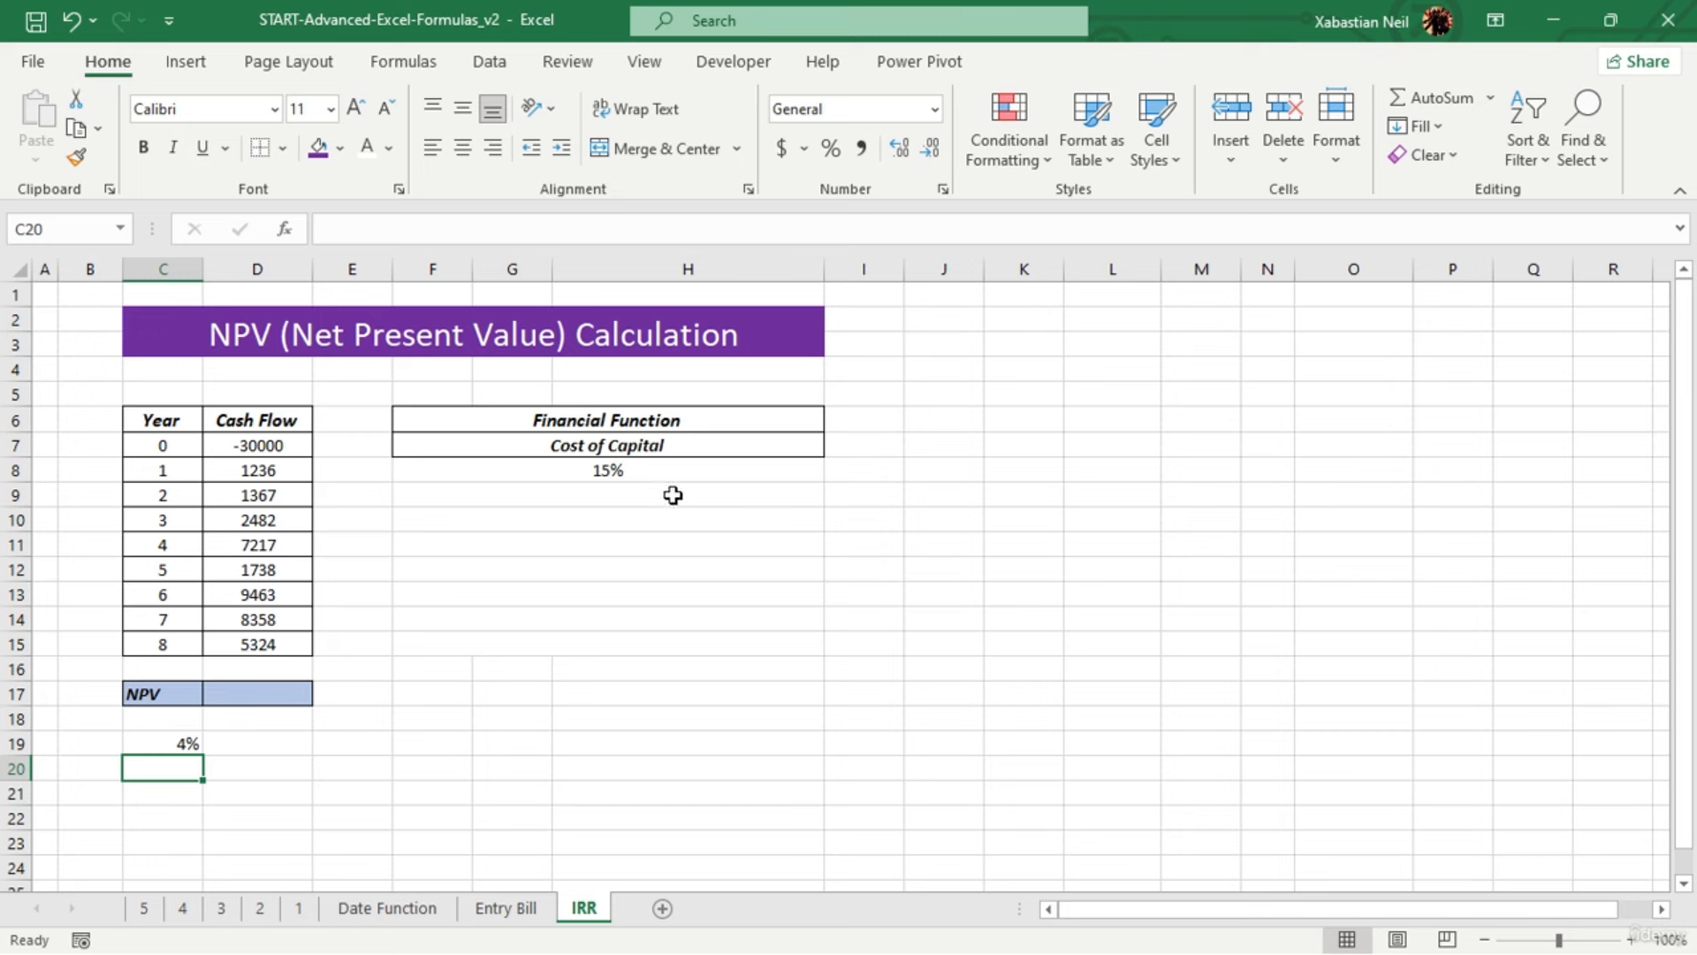
Change the cash flows to 136 for year 2, 24721 for year 3 and 724 for year 5
click(295, 499)
text(13)
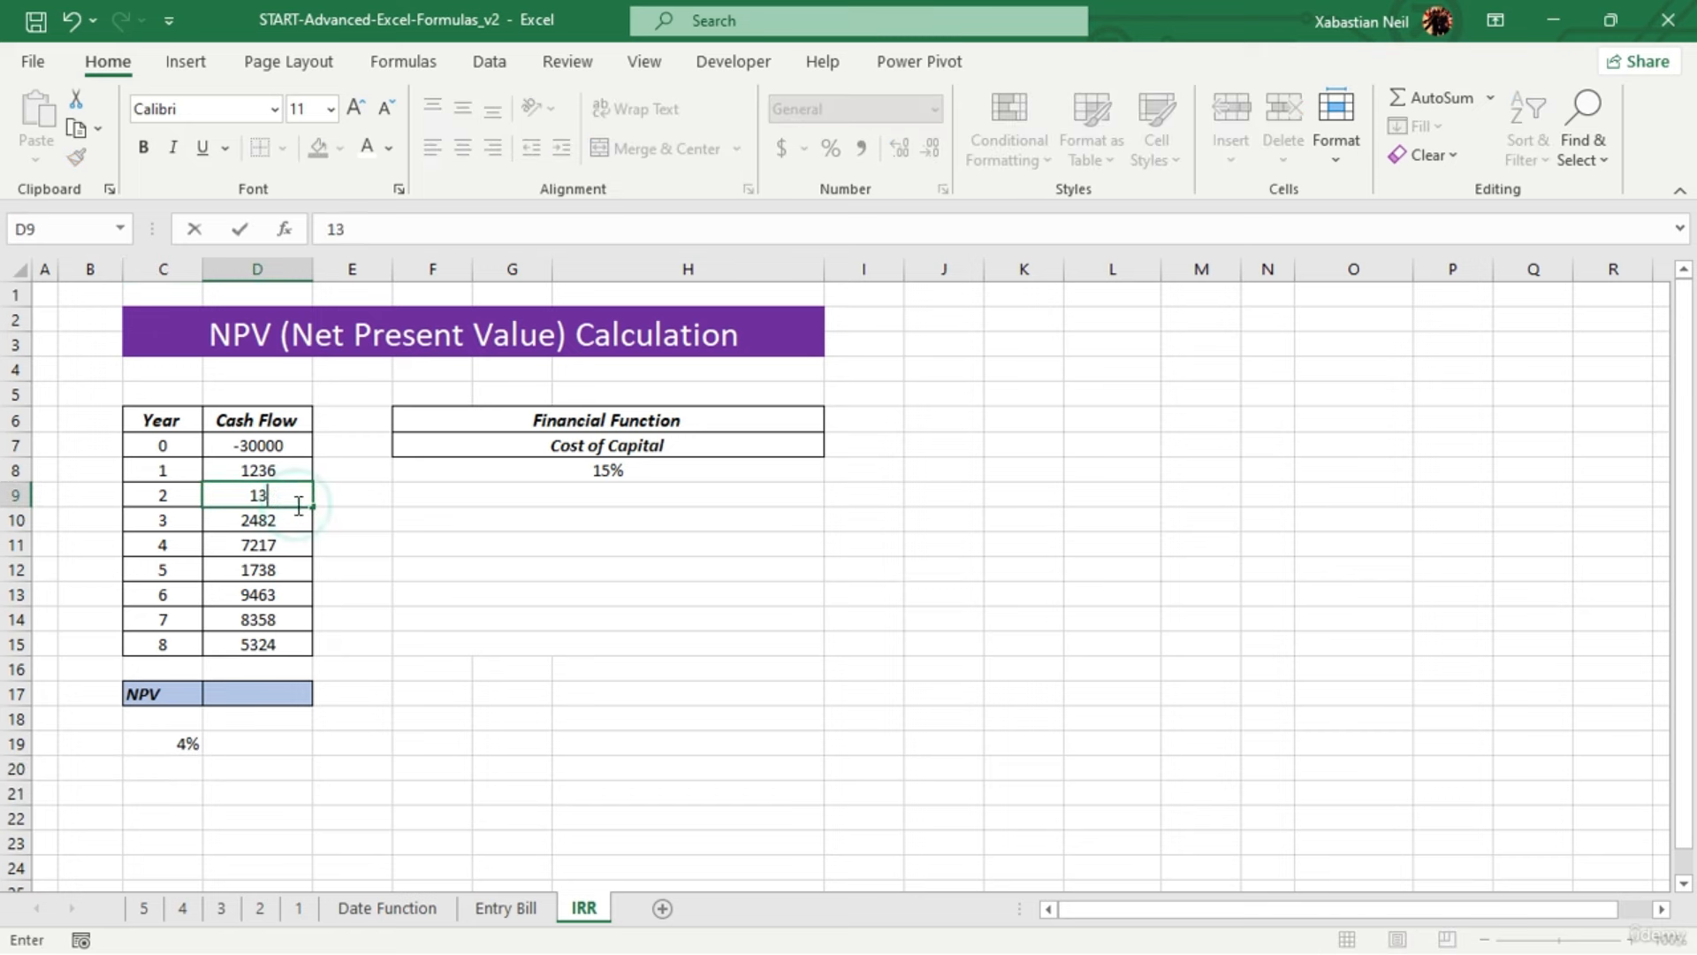
text(6)
click(294, 523)
text(24721)
click(299, 559)
text(724)
click(609, 594)
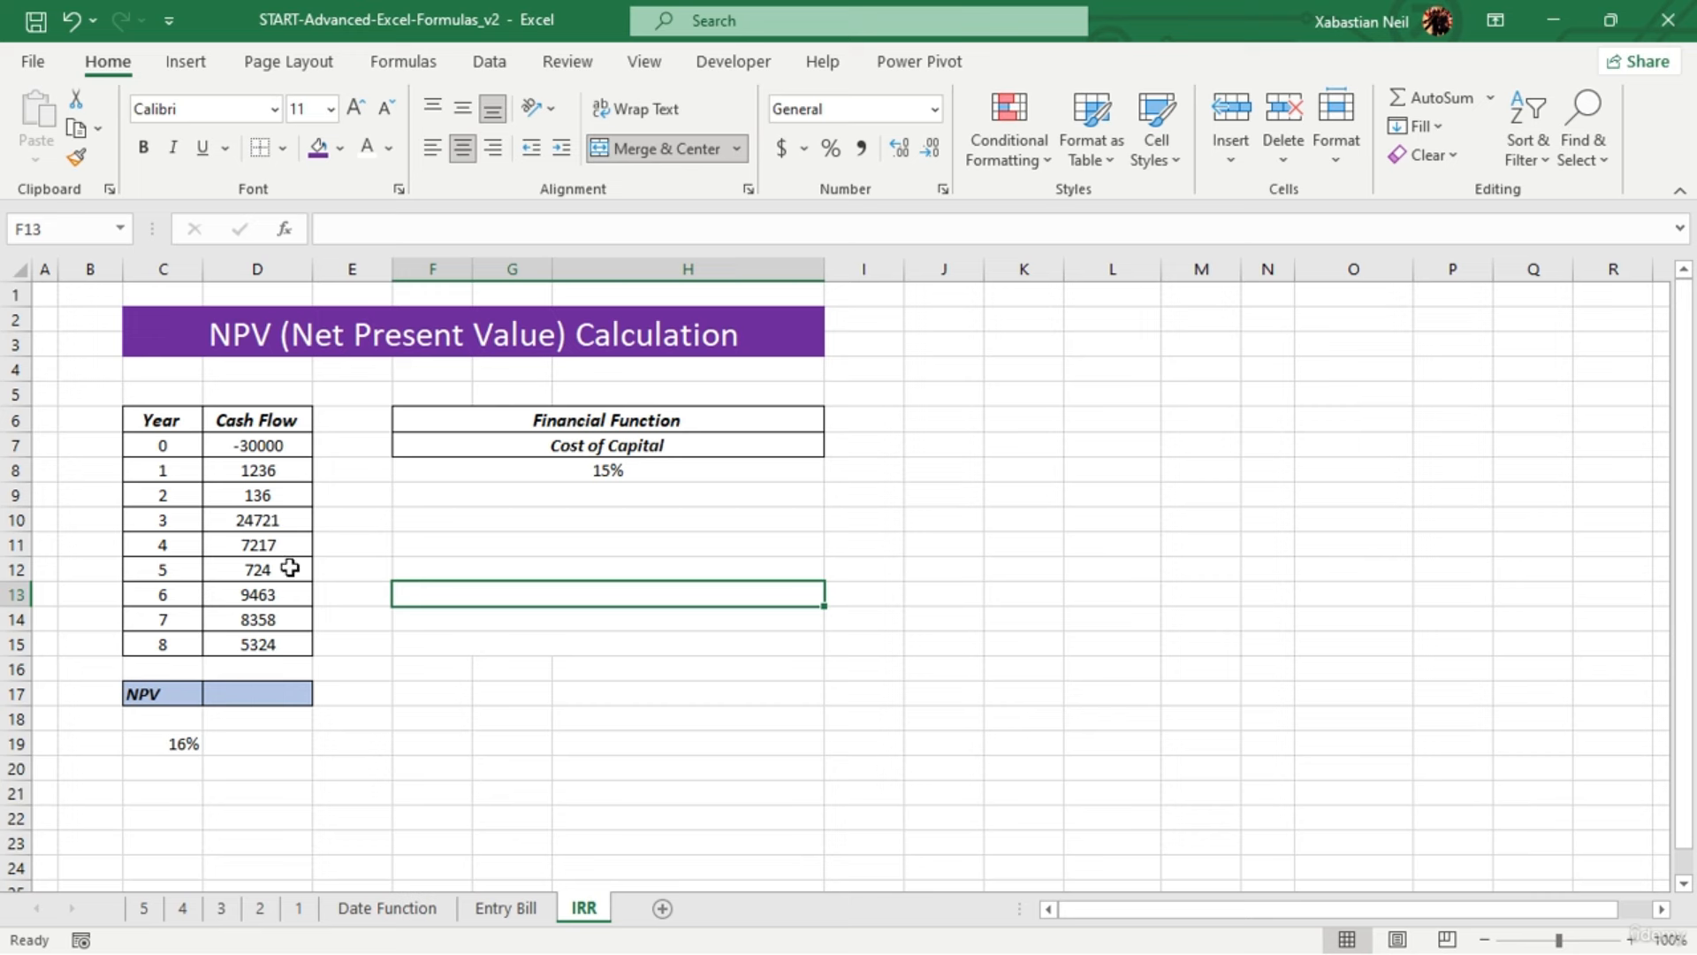
Clear the IRR formula from C19
click(184, 743)
key(Delete)
click(608, 643)
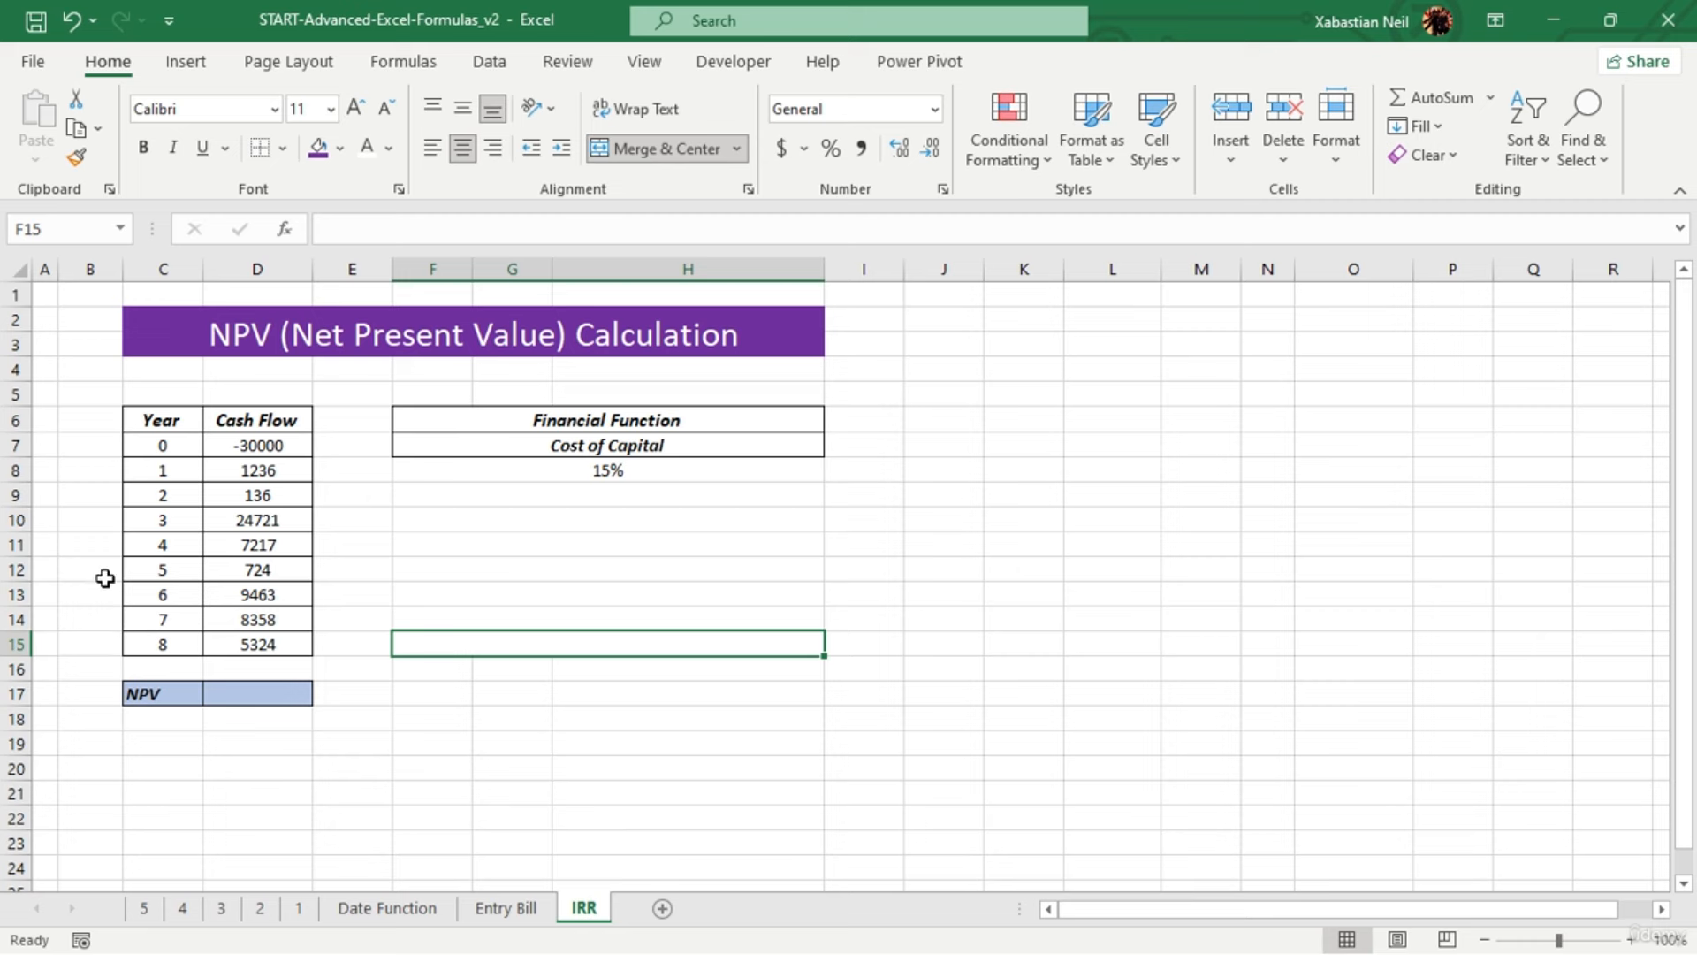
click(575, 612)
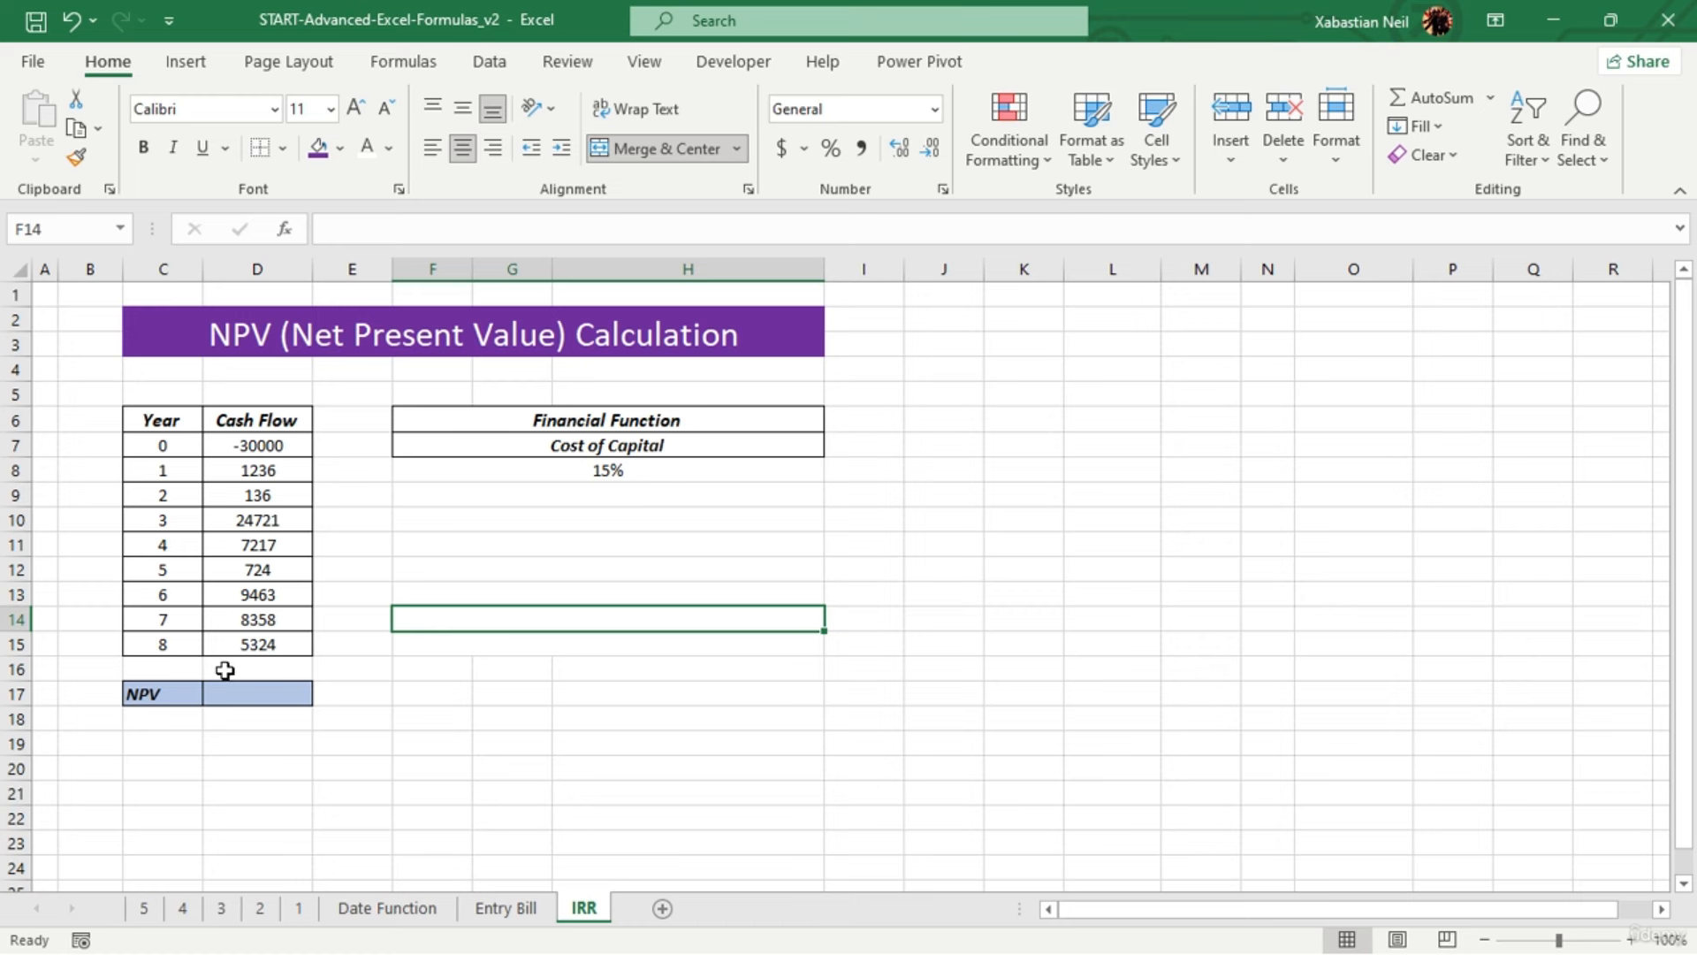
Start an NPV function in D17 with the cost of capital in F8 as the rate
click(269, 700)
text(=NPV()
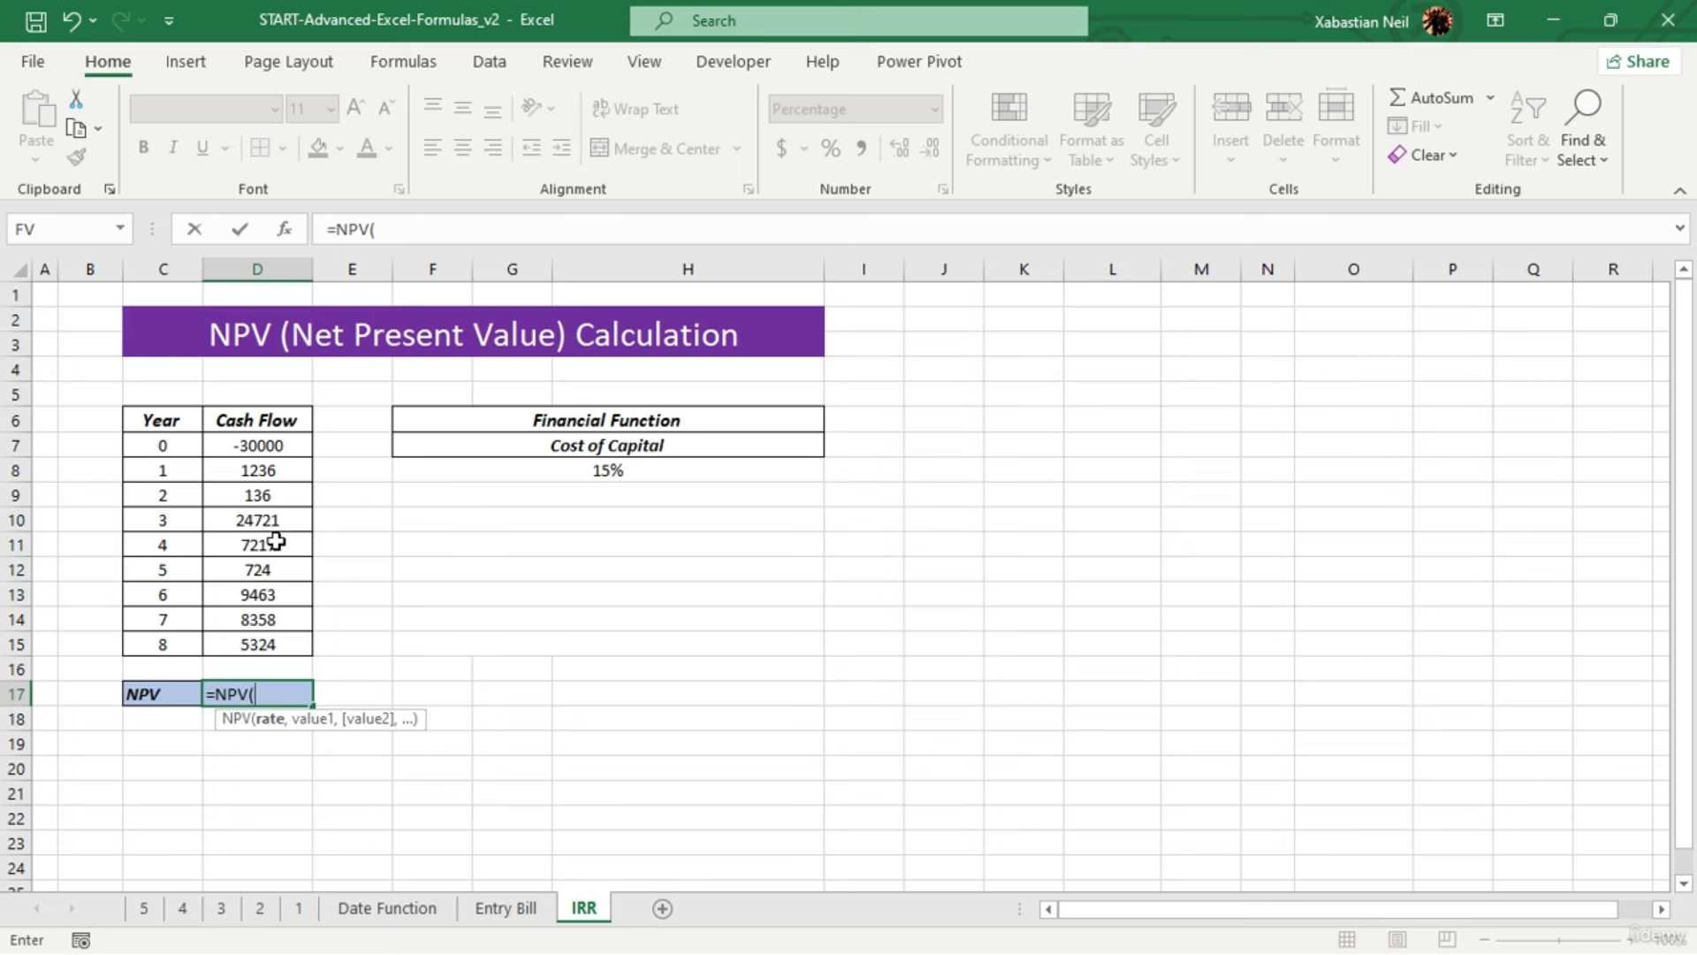
click(652, 471)
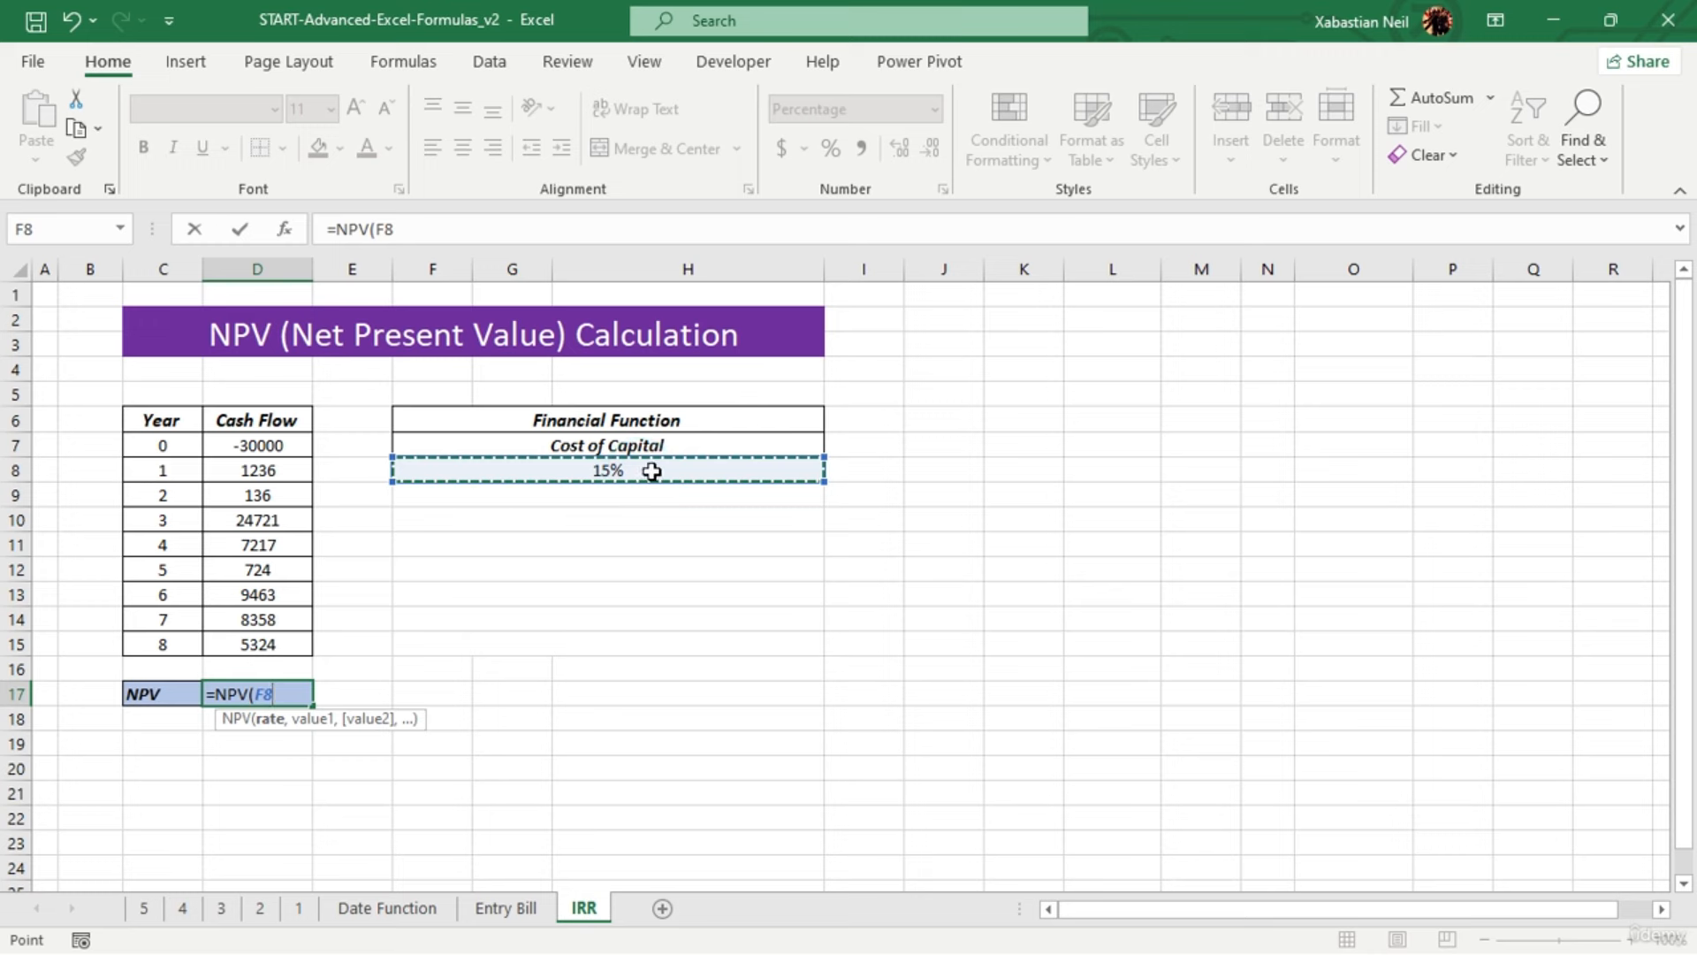
text(,)
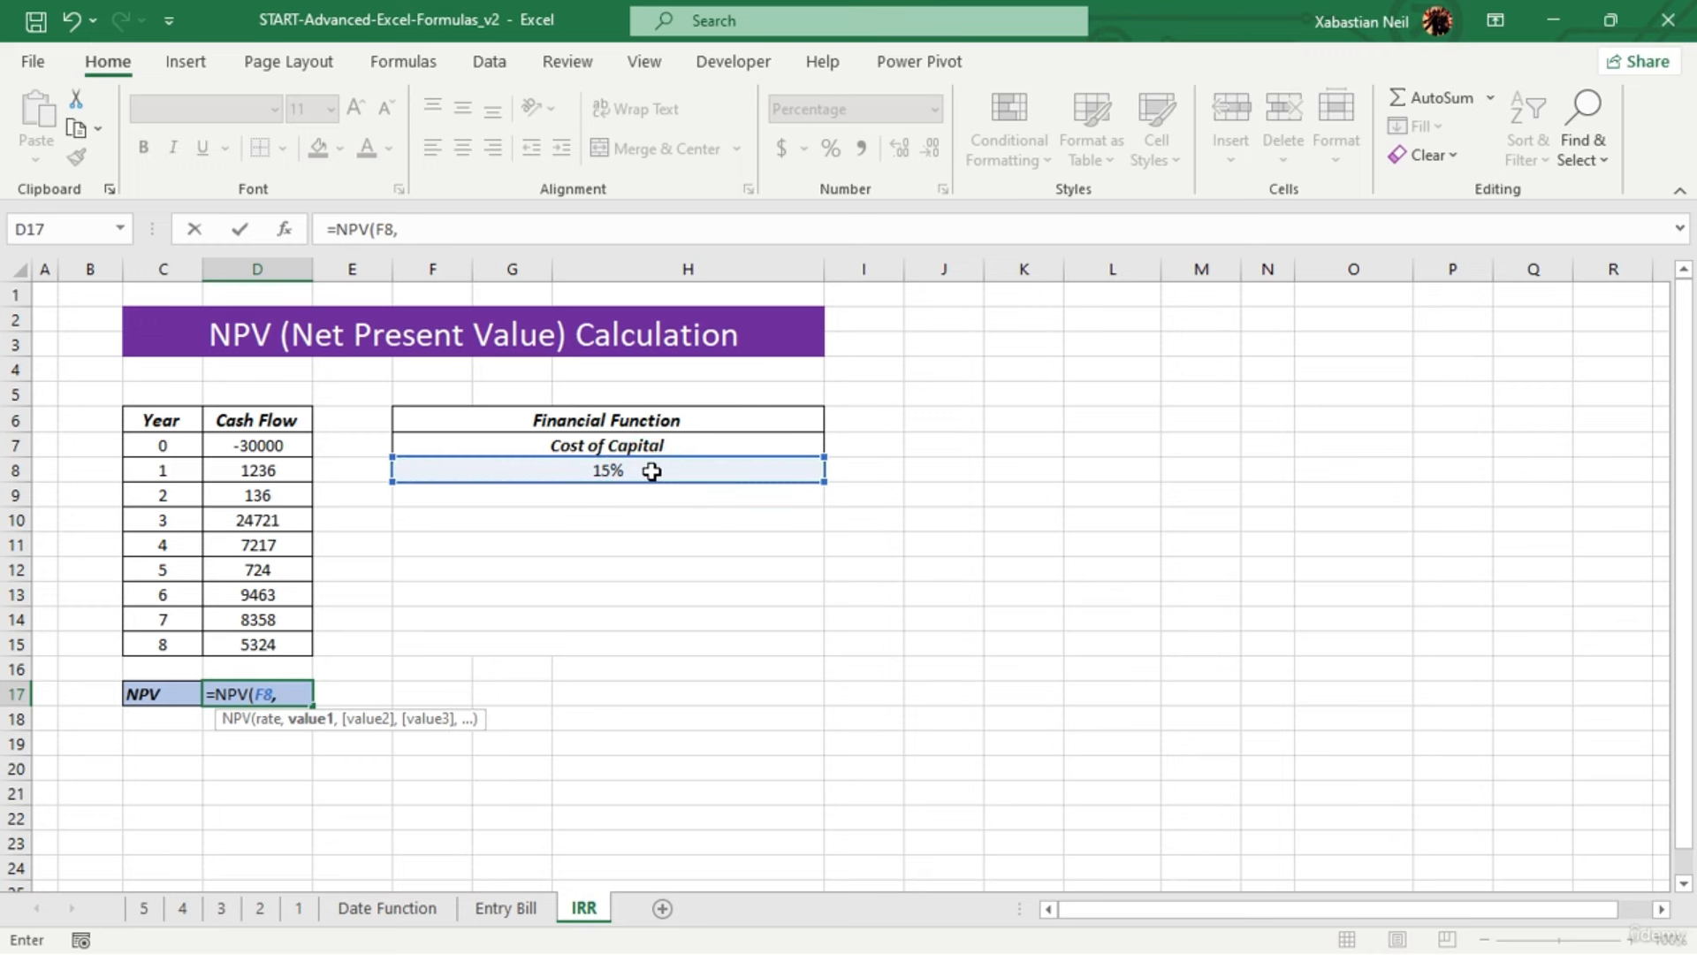
Complete the NPV formula in D17 by adding each cash flow cell from D7 to D15 as a separate value argument
click(298, 447)
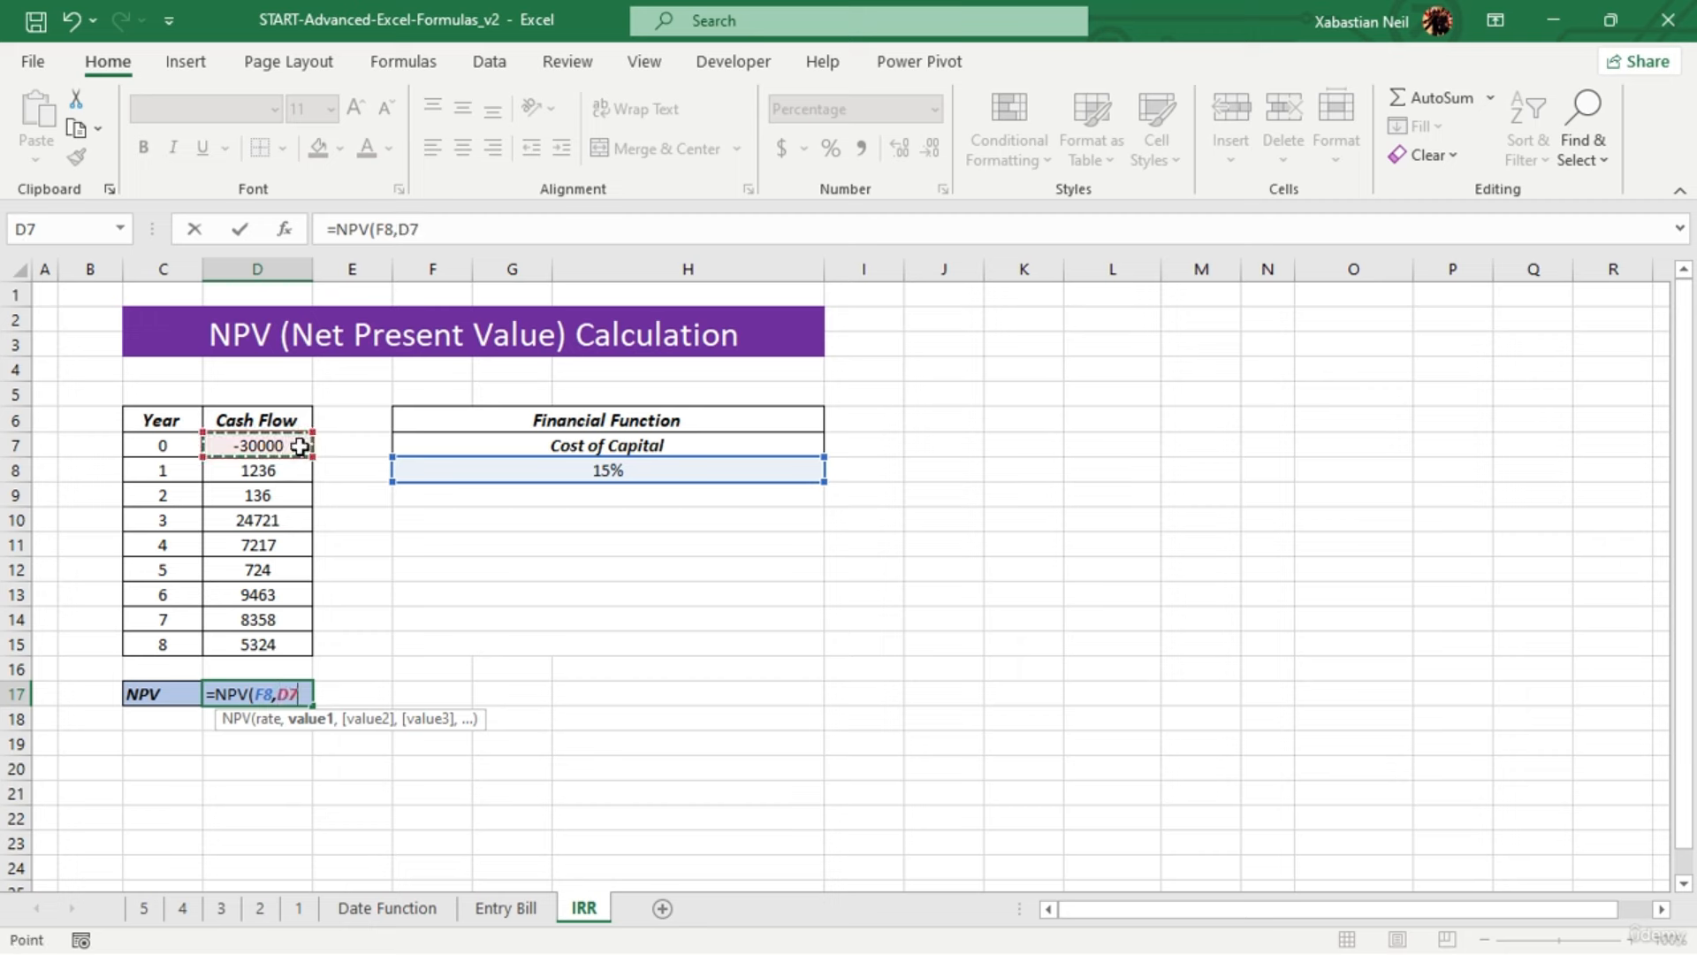
text(,)
click(291, 471)
text(,)
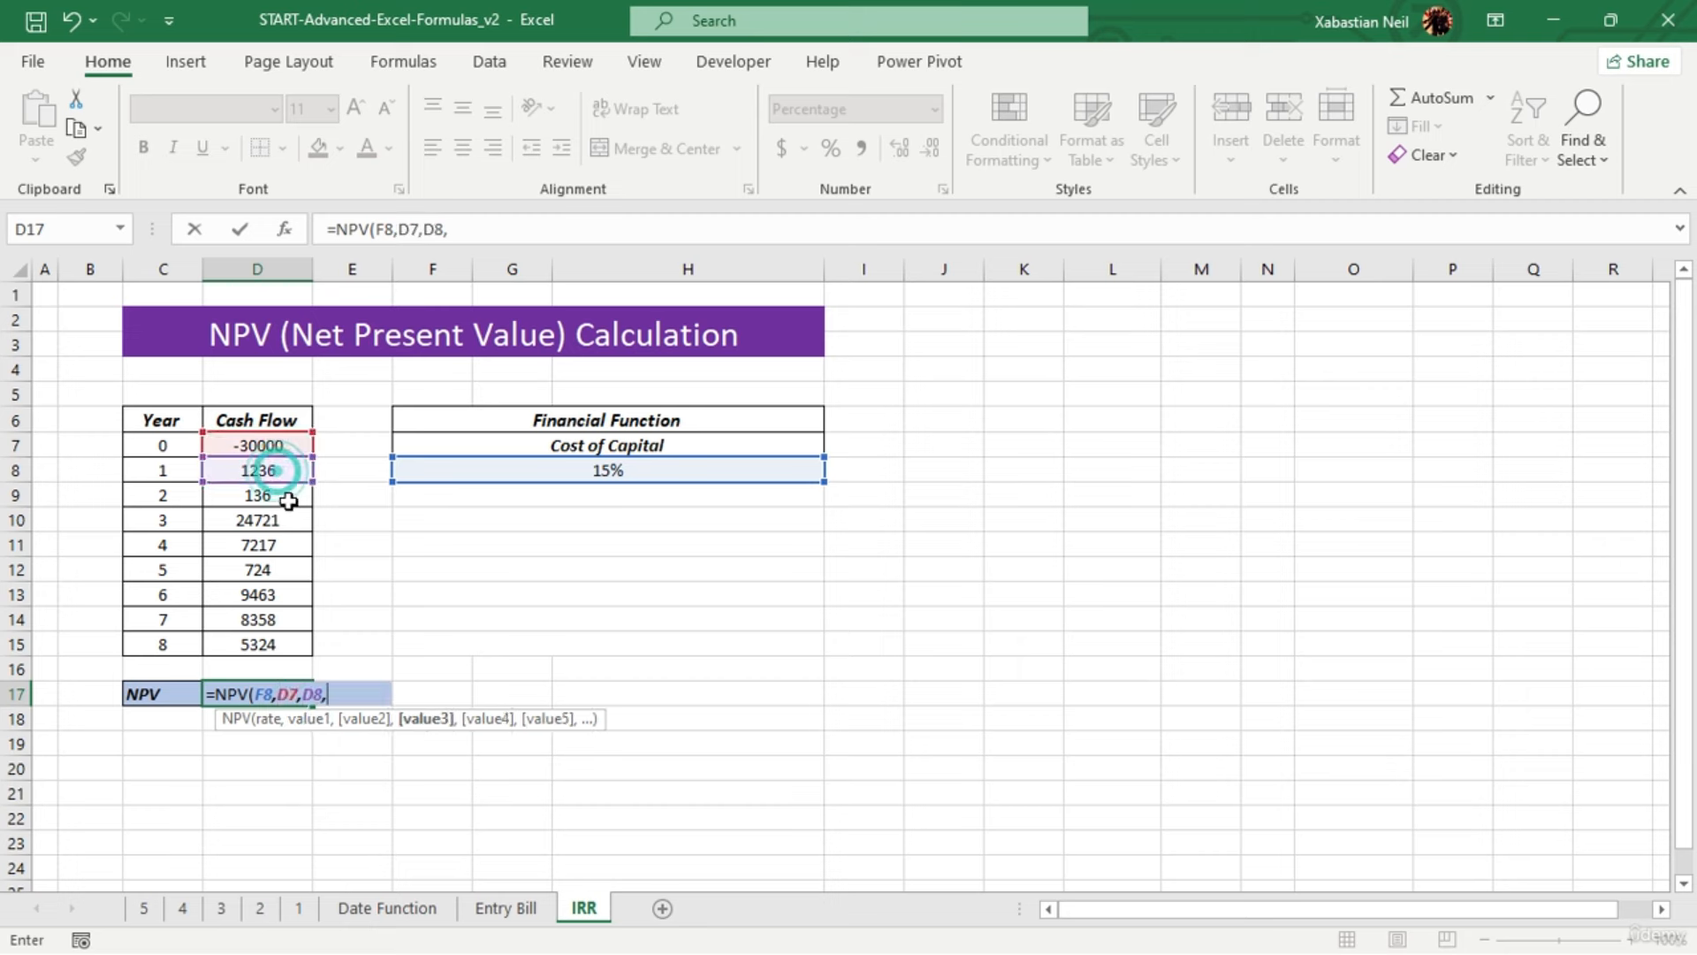
click(289, 497)
text(,)
click(288, 520)
text(,)
click(288, 545)
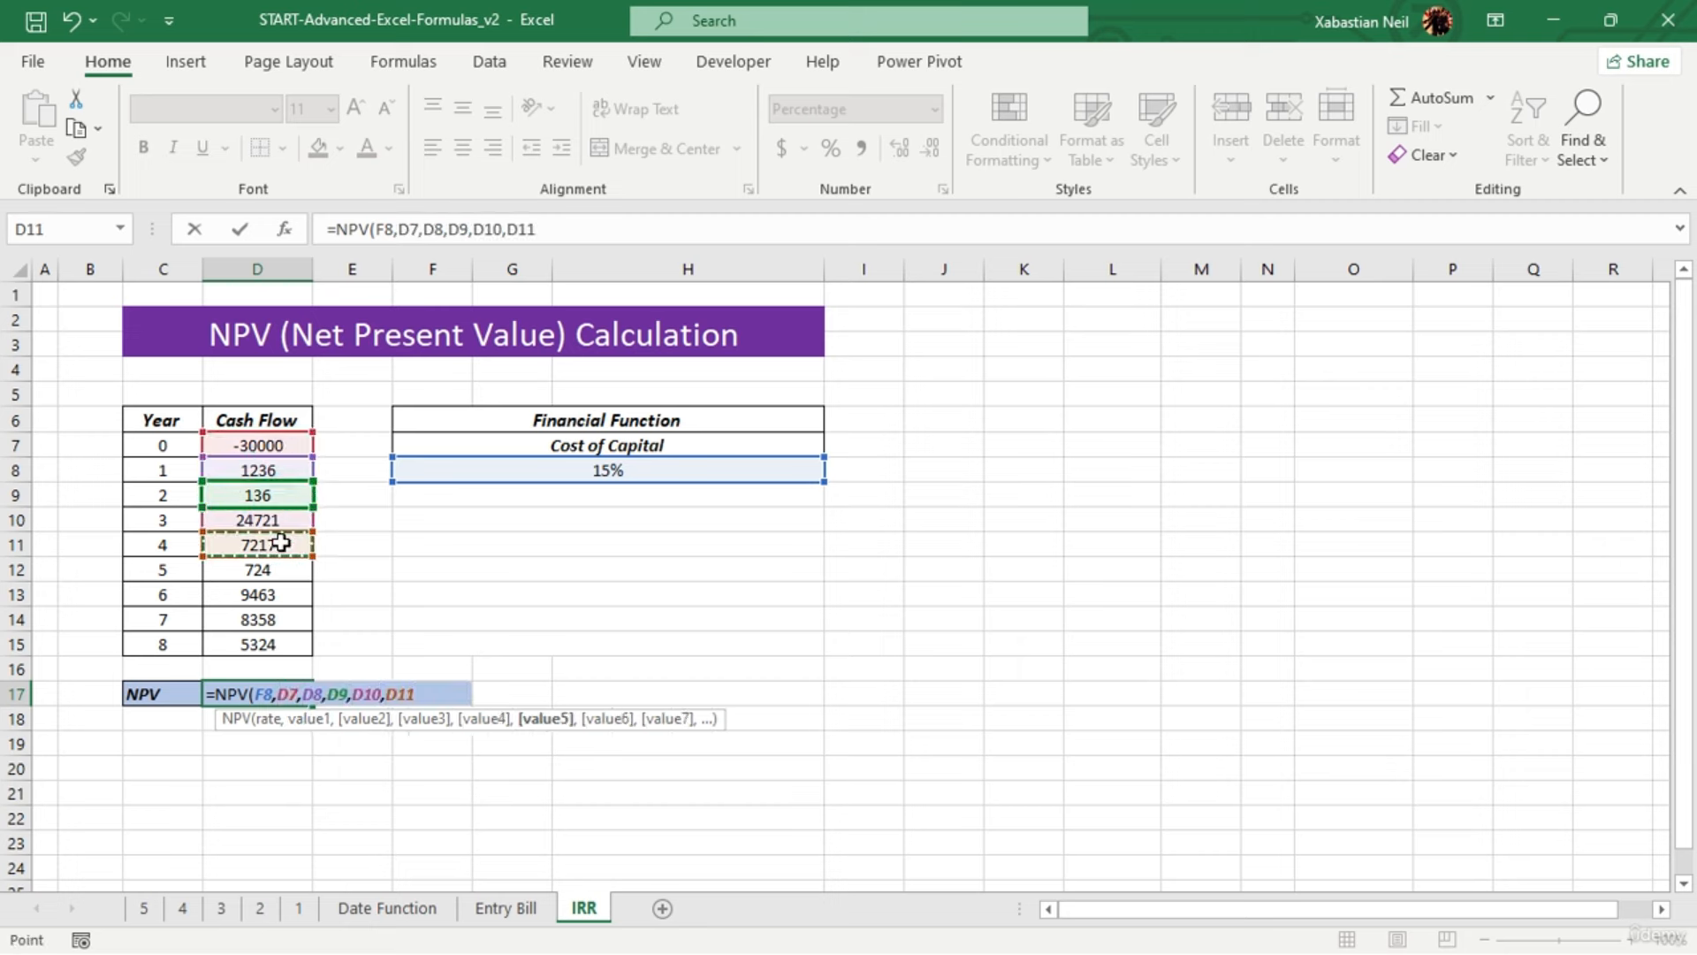
text(,)
click(289, 570)
text(,)
click(274, 594)
text(,)
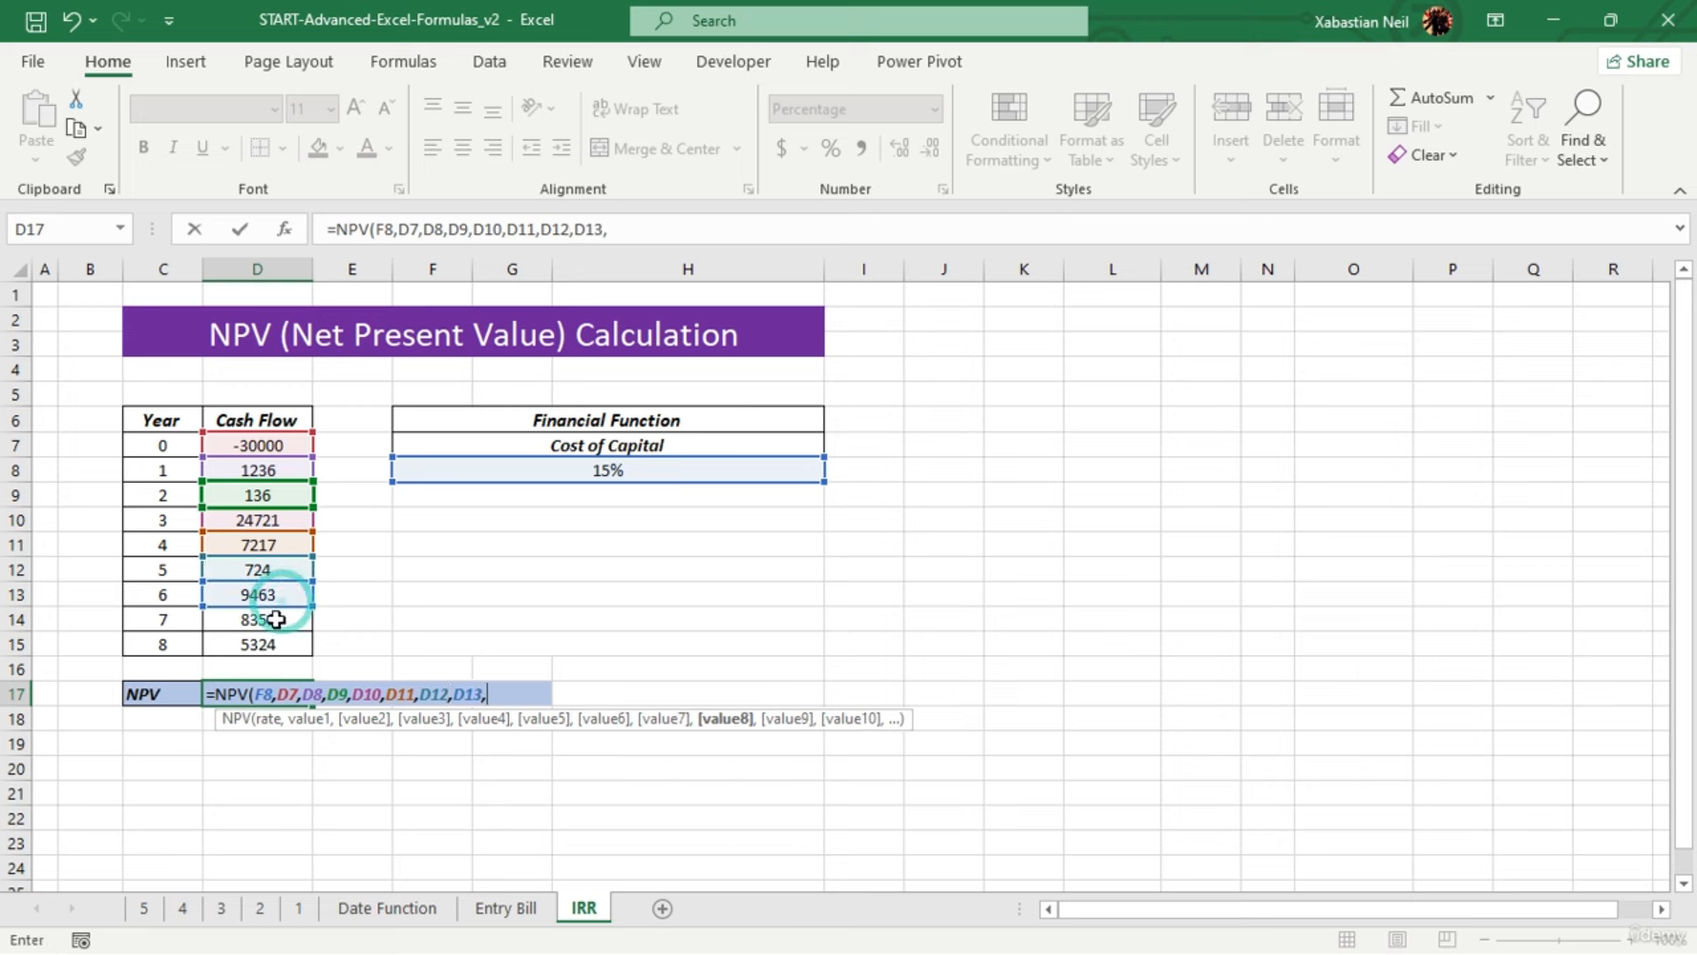
click(274, 619)
text(,)
click(270, 642)
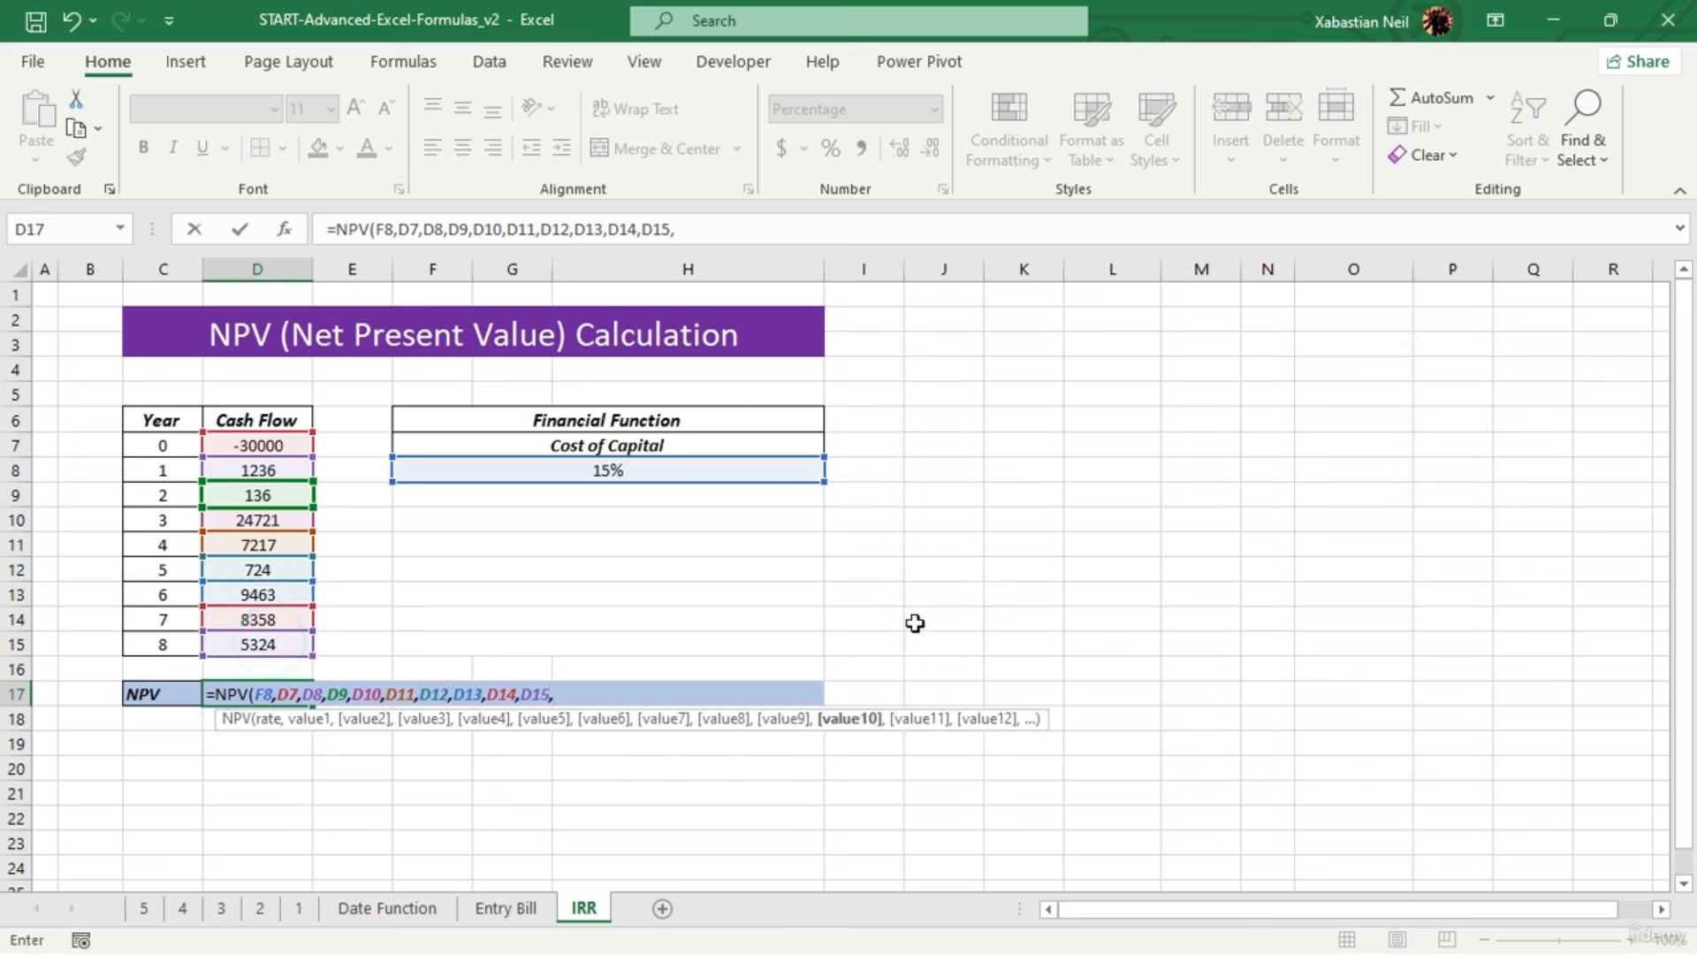
text())
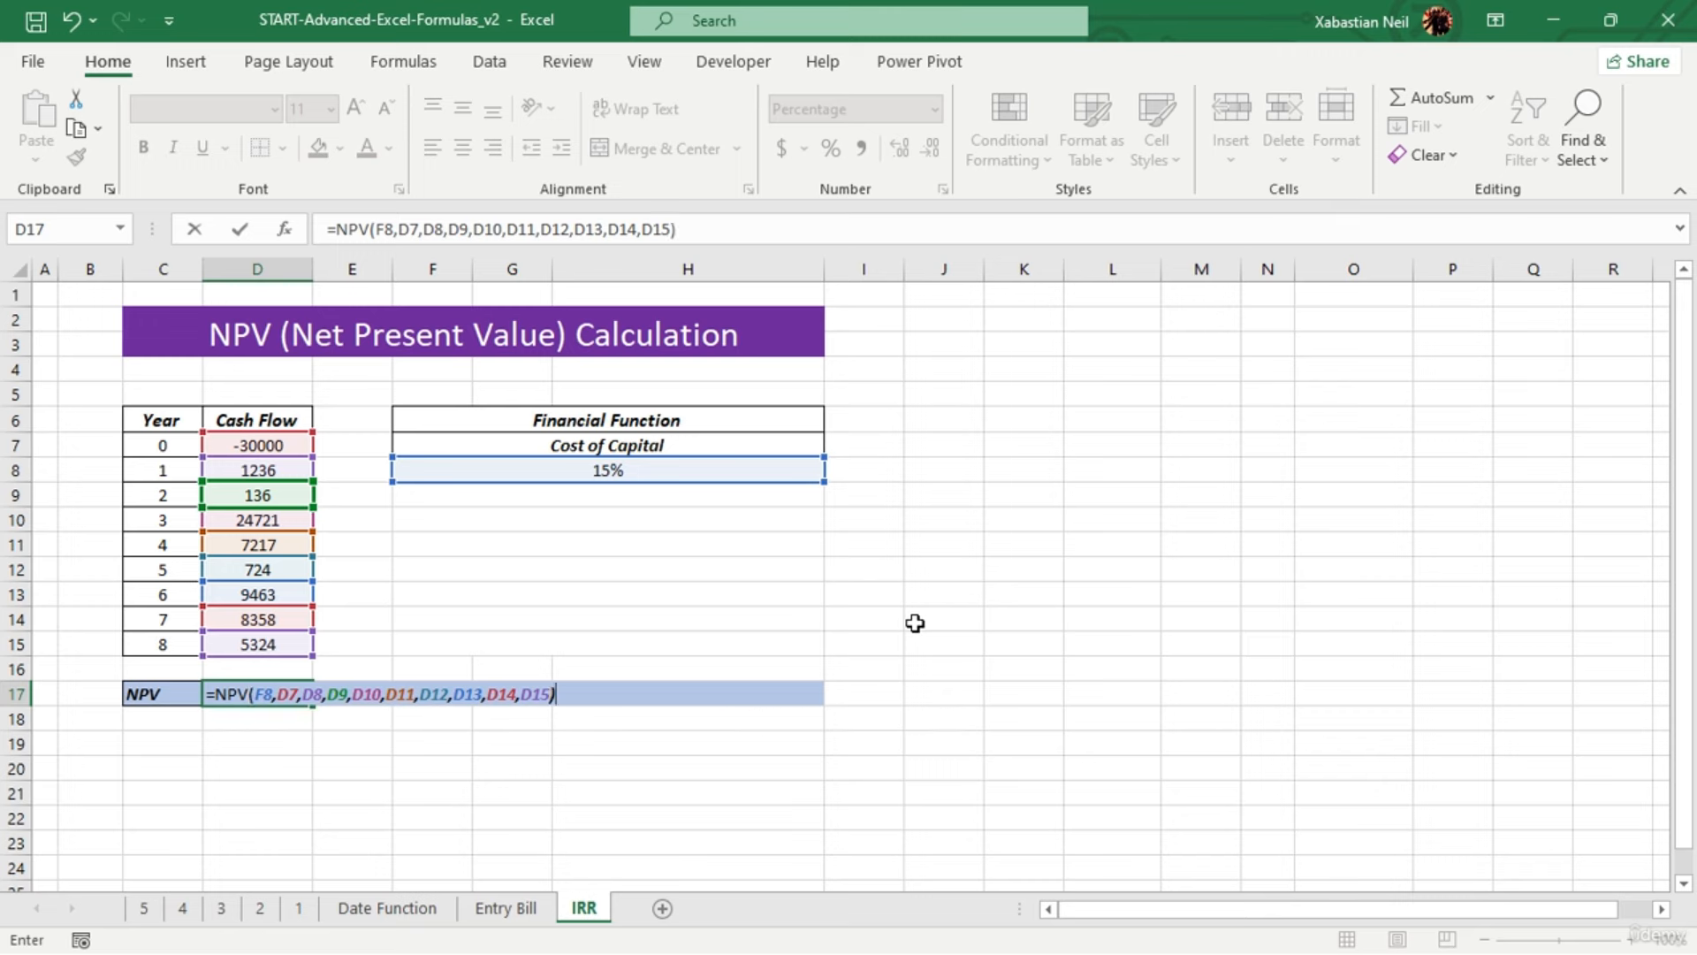
key(Return)
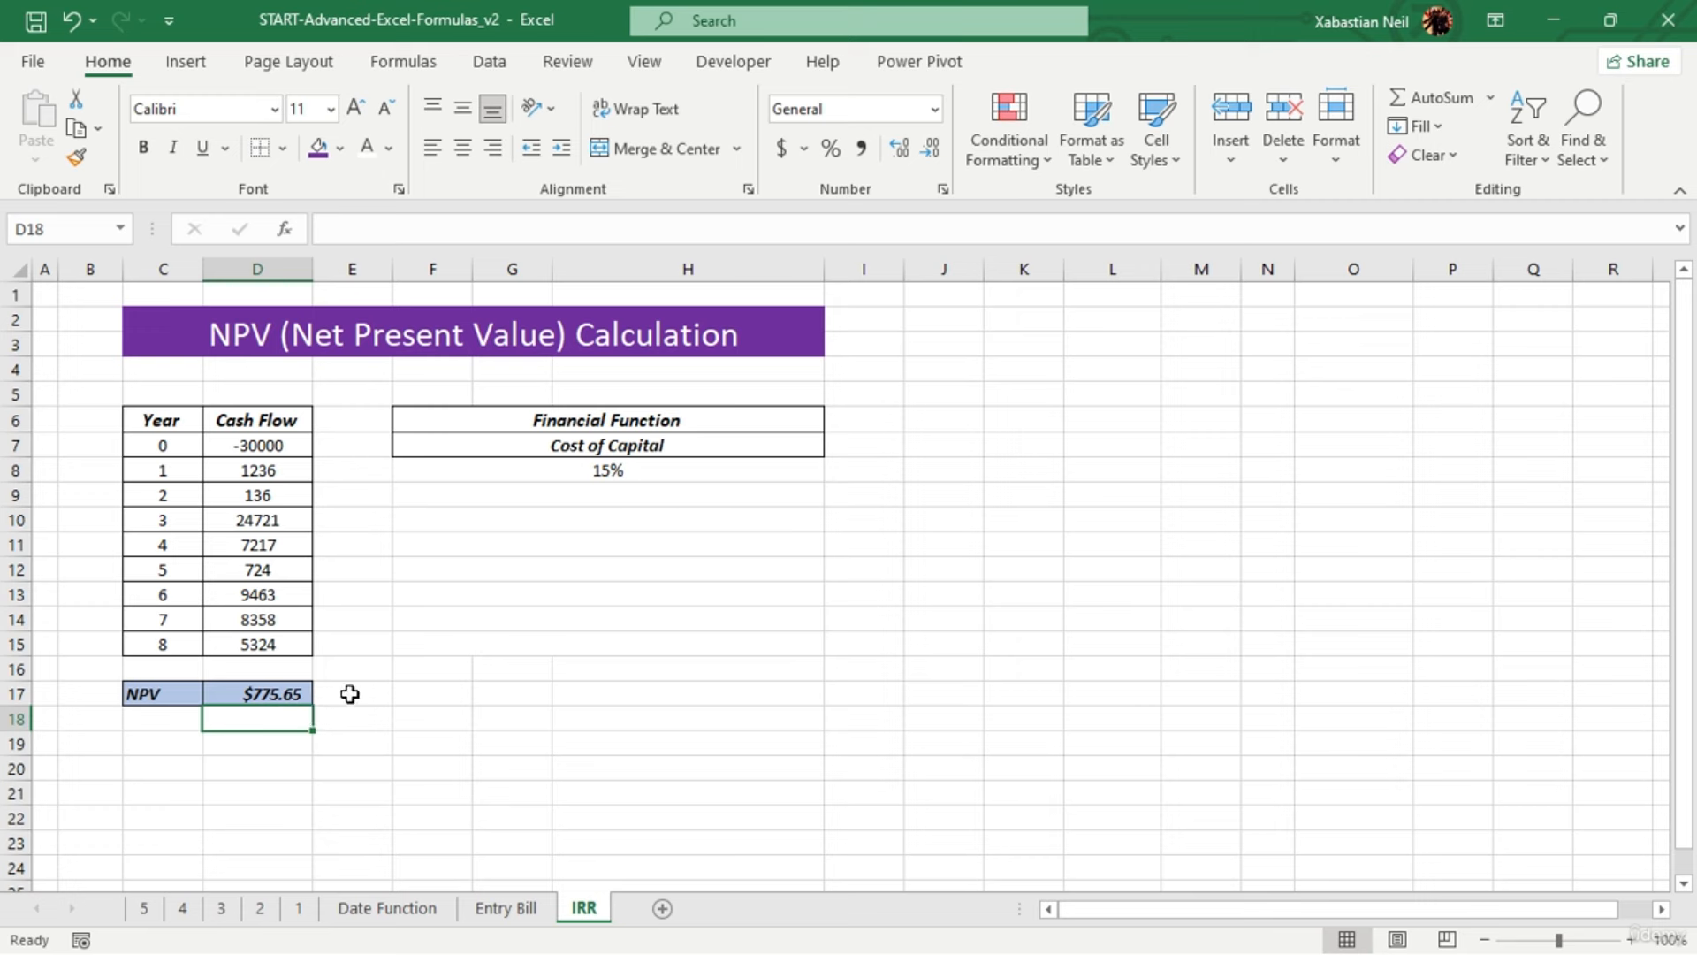
Format the NPV amount in D17 to show no decimal places
click(272, 694)
click(930, 161)
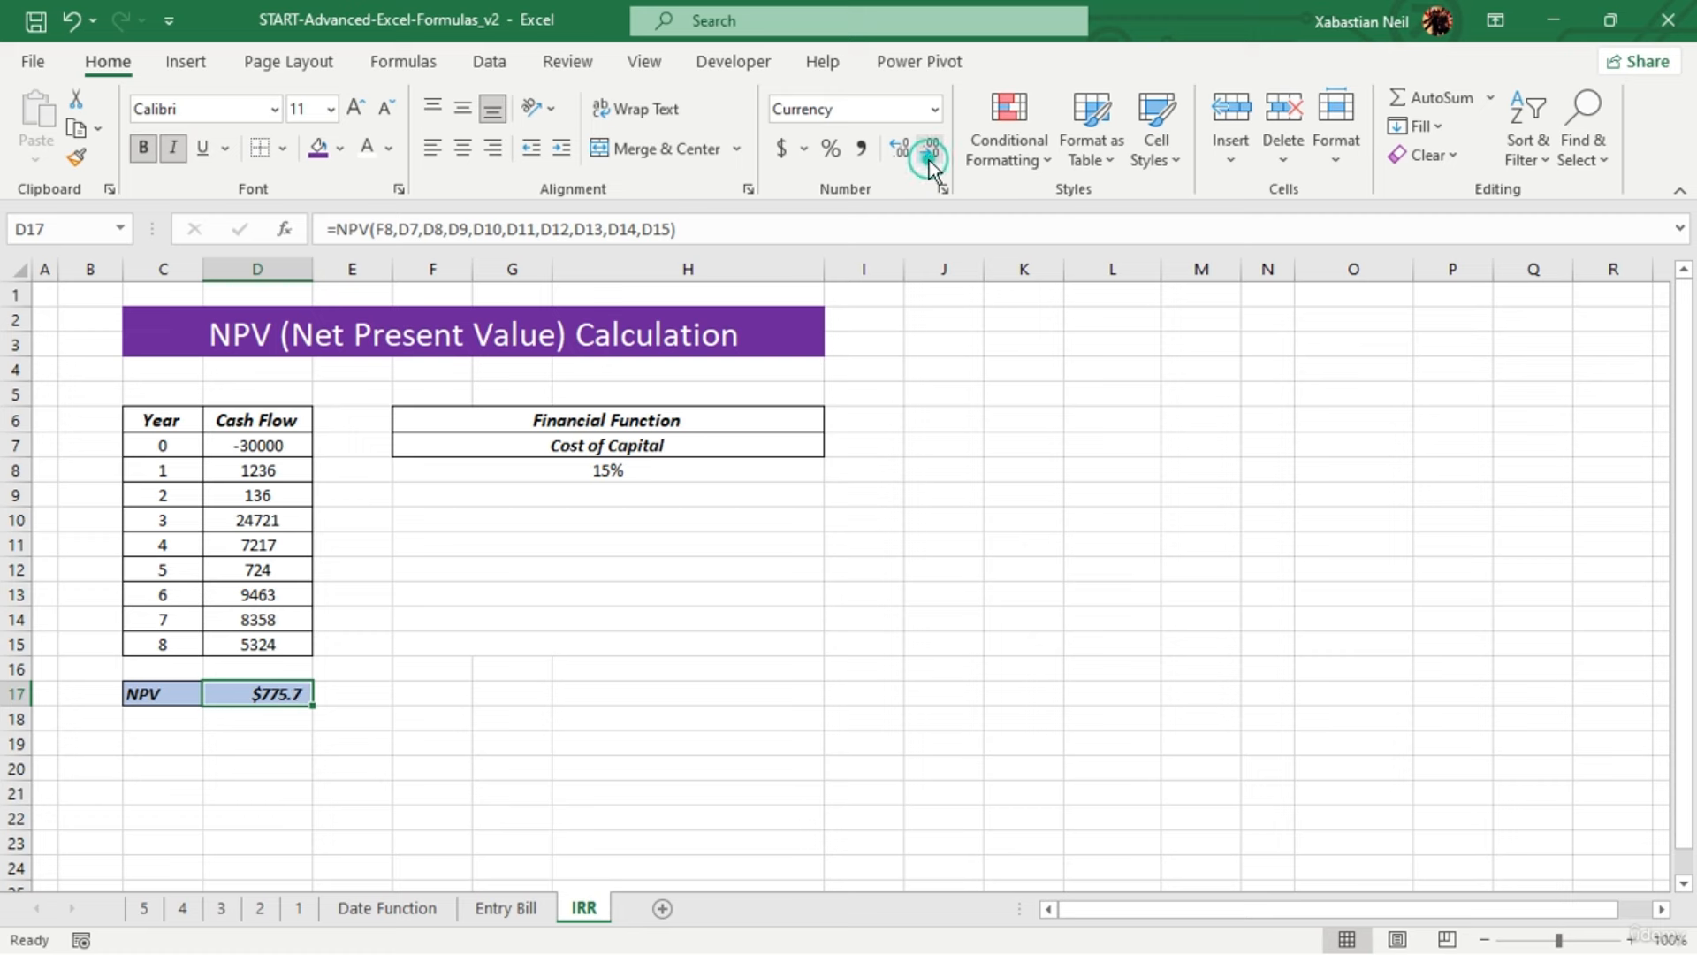
click(930, 161)
Calculate the internal rate of return in C19 with =IRR(D7:D17) and clear the cell again
click(166, 752)
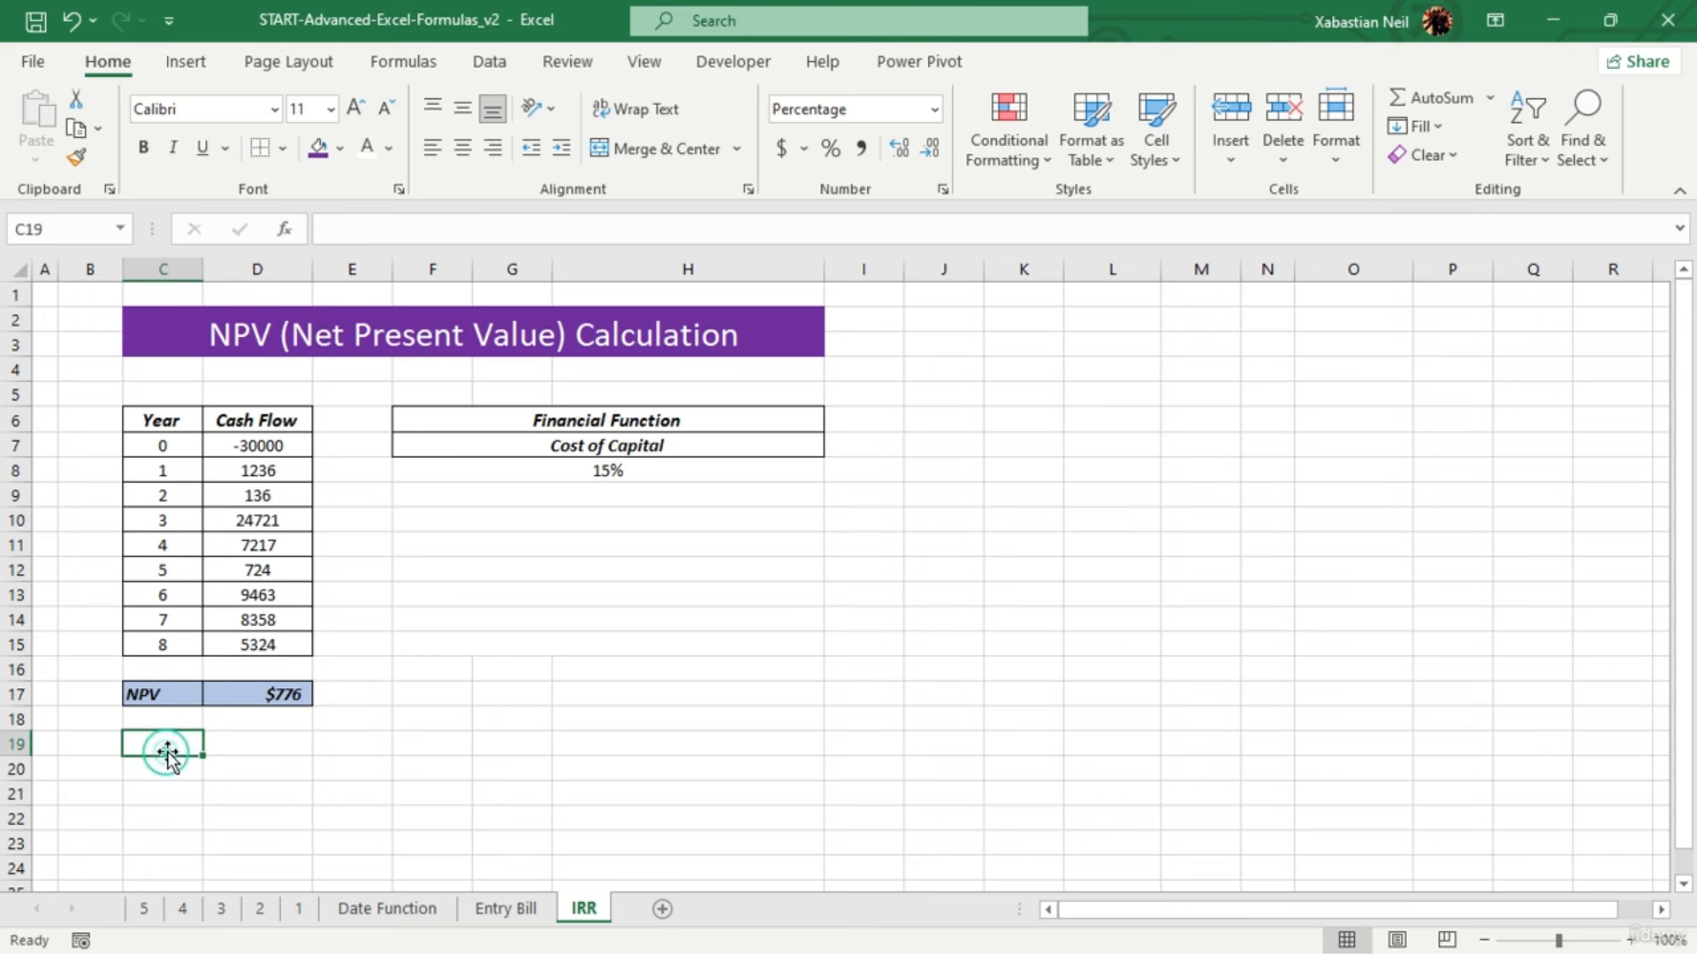
double_click(179, 745)
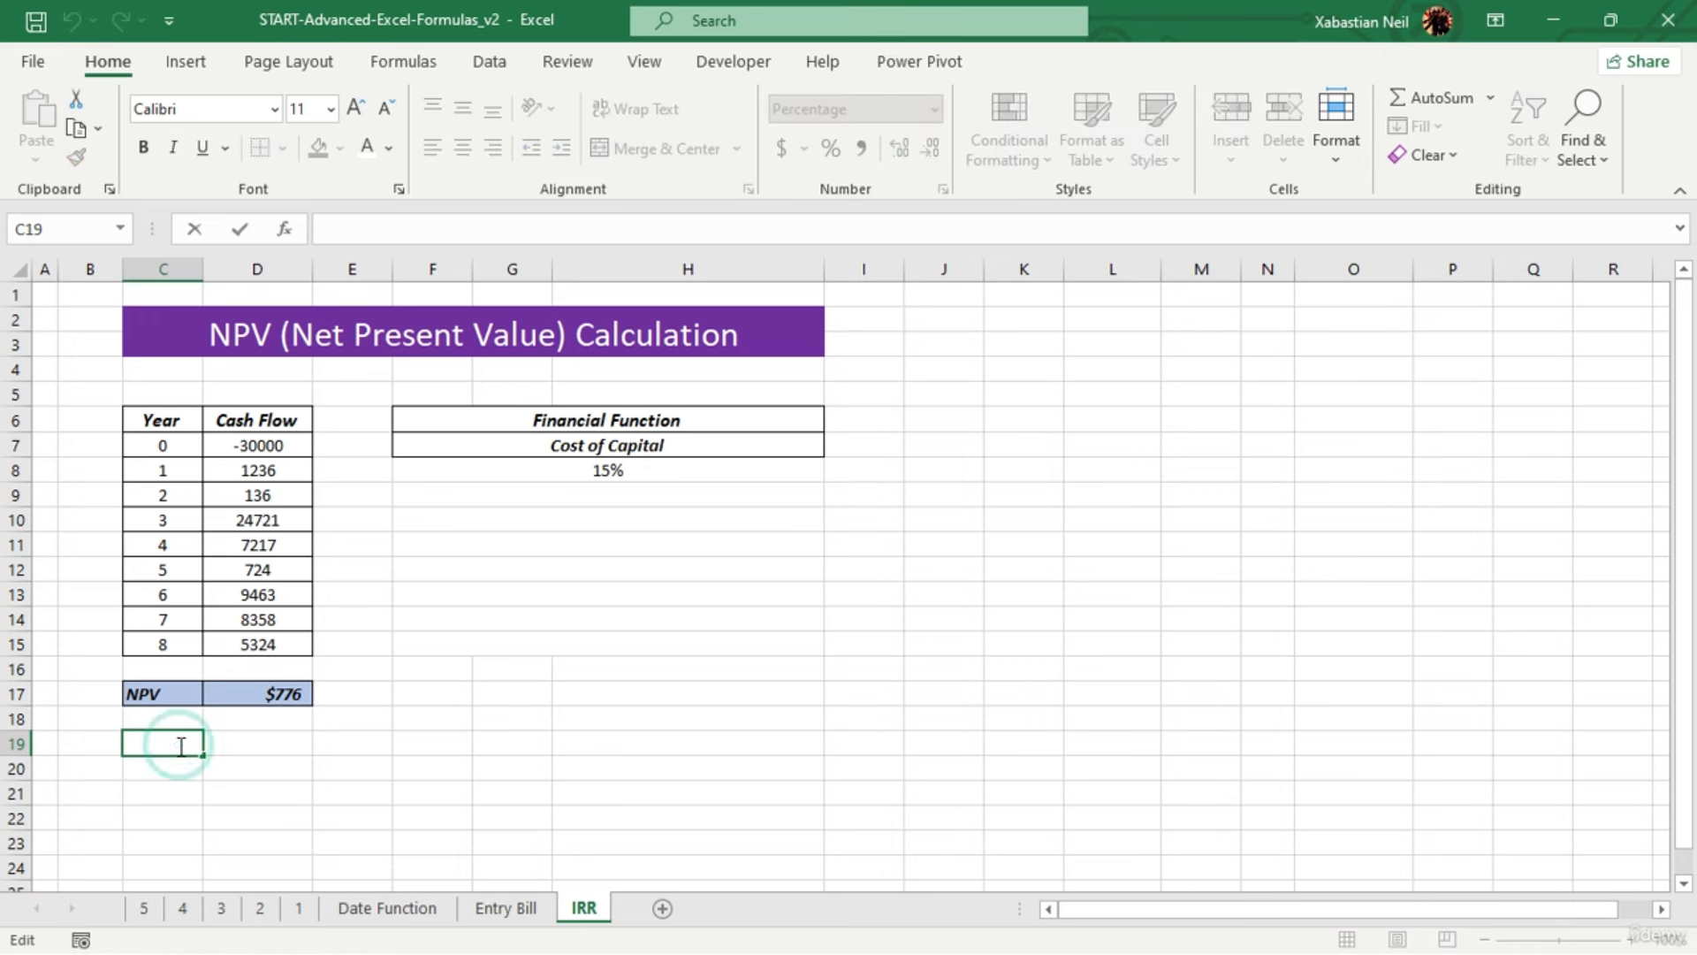
text(=irr)
key(Tab)
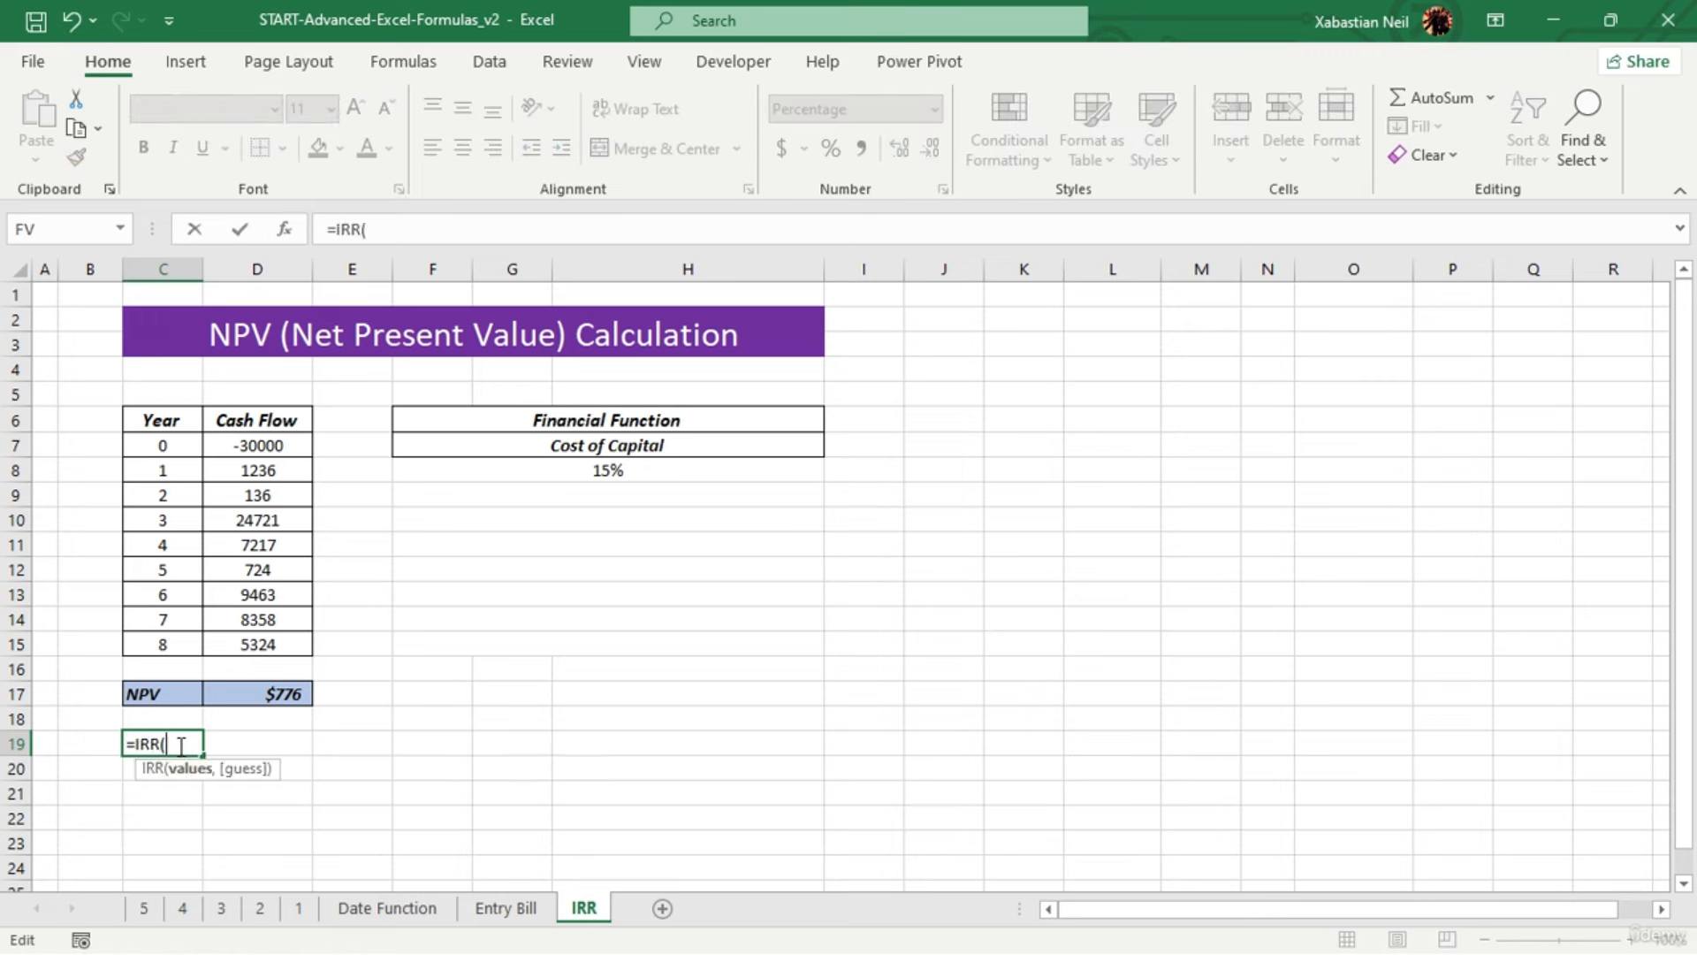
key(BackSpace)
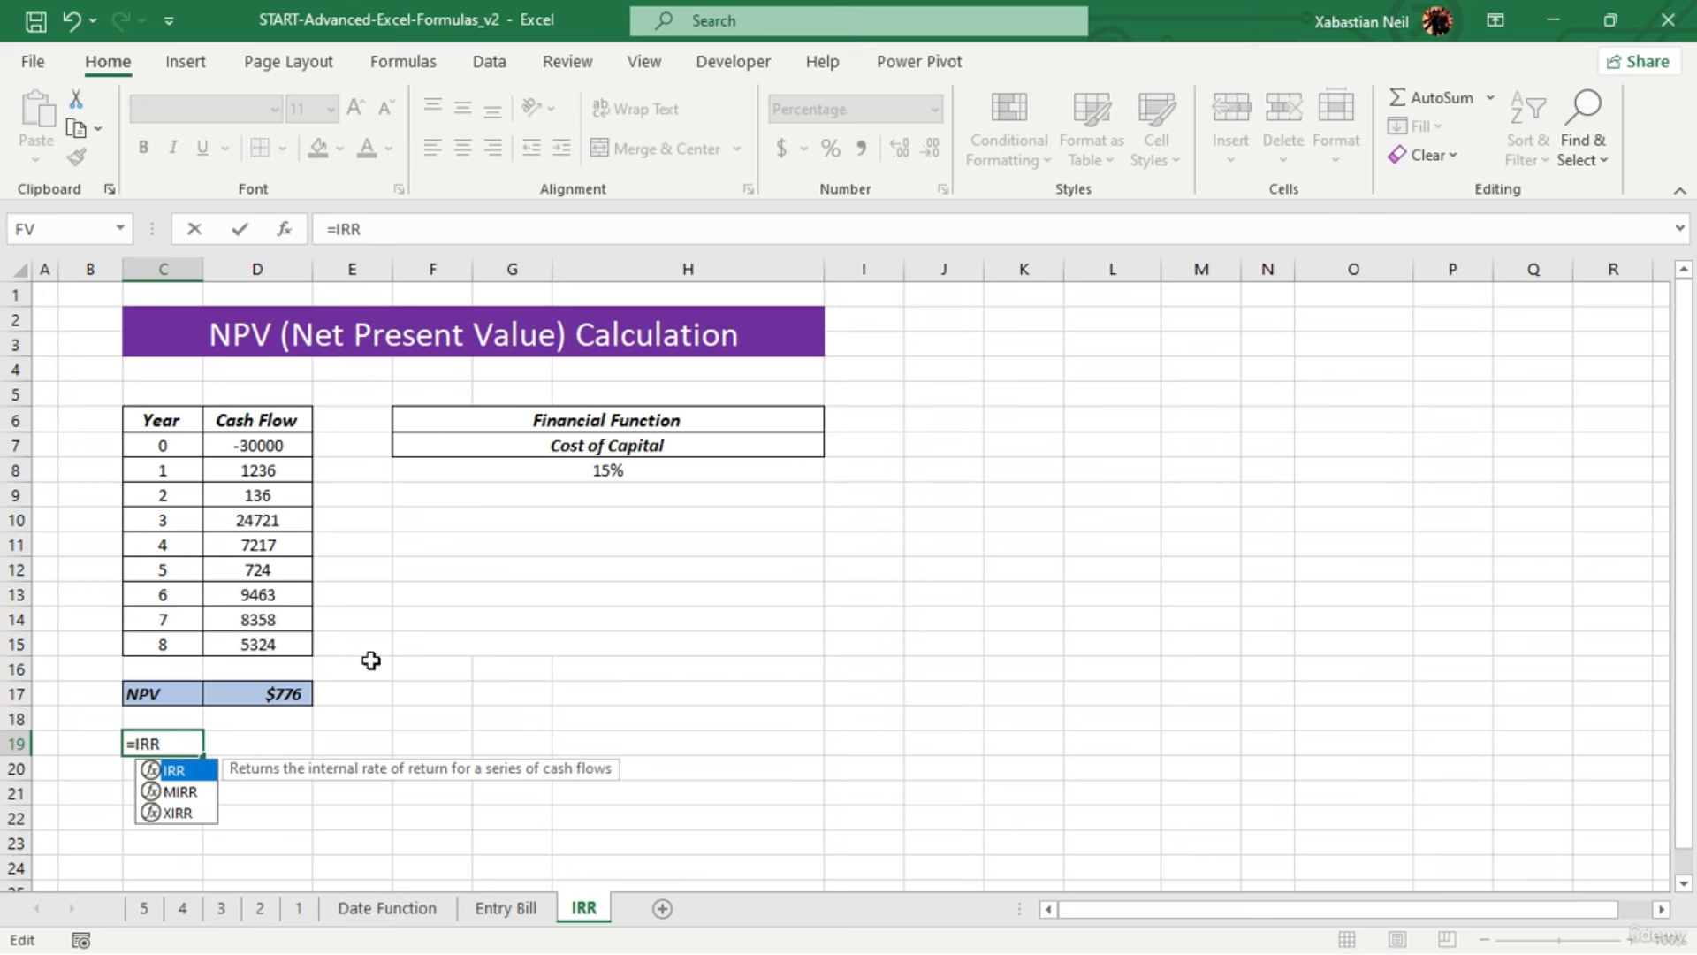
text(()
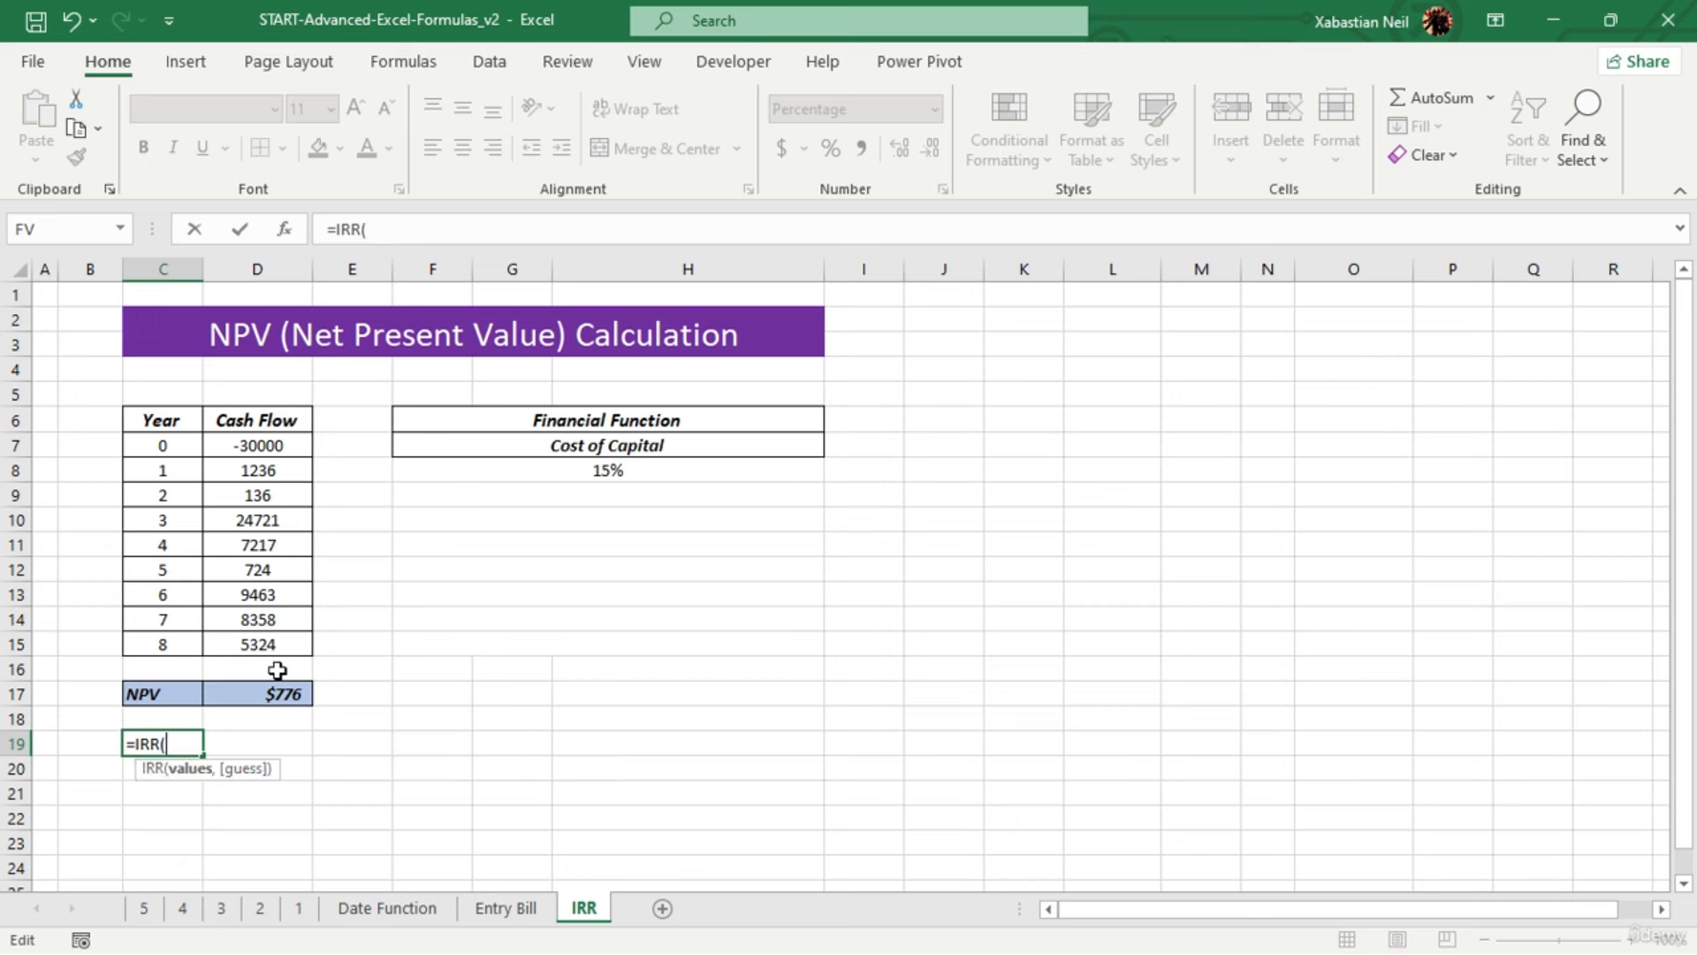
drag(281, 449, 269, 704)
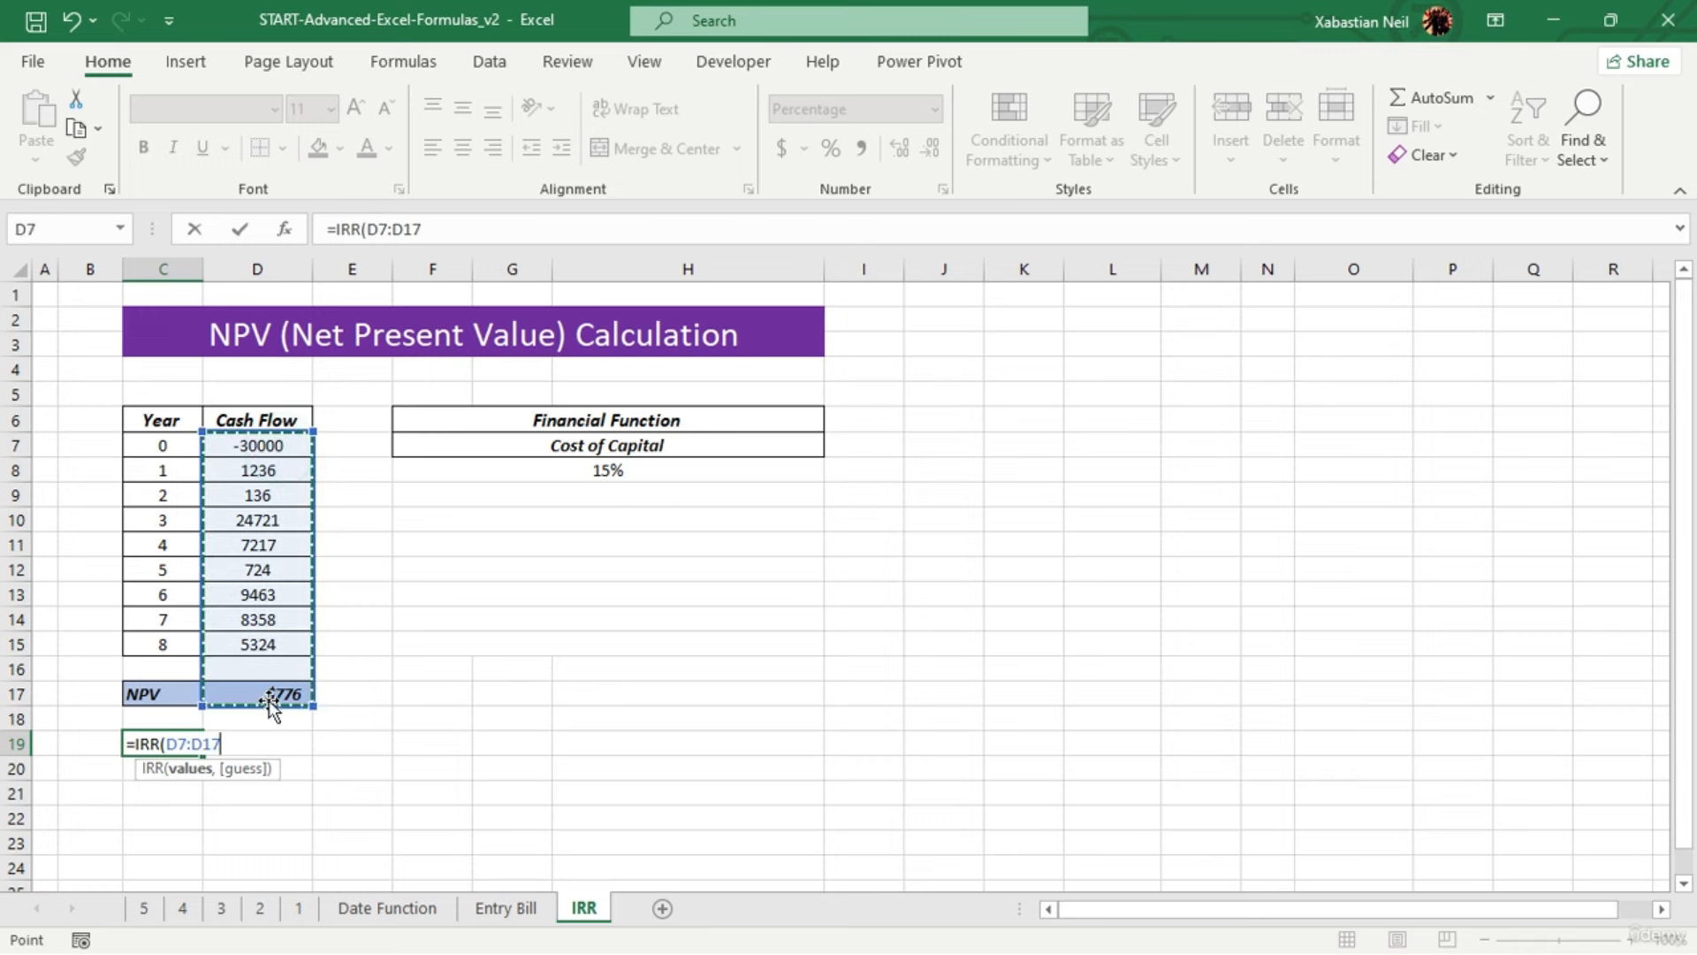
text())
key(Return)
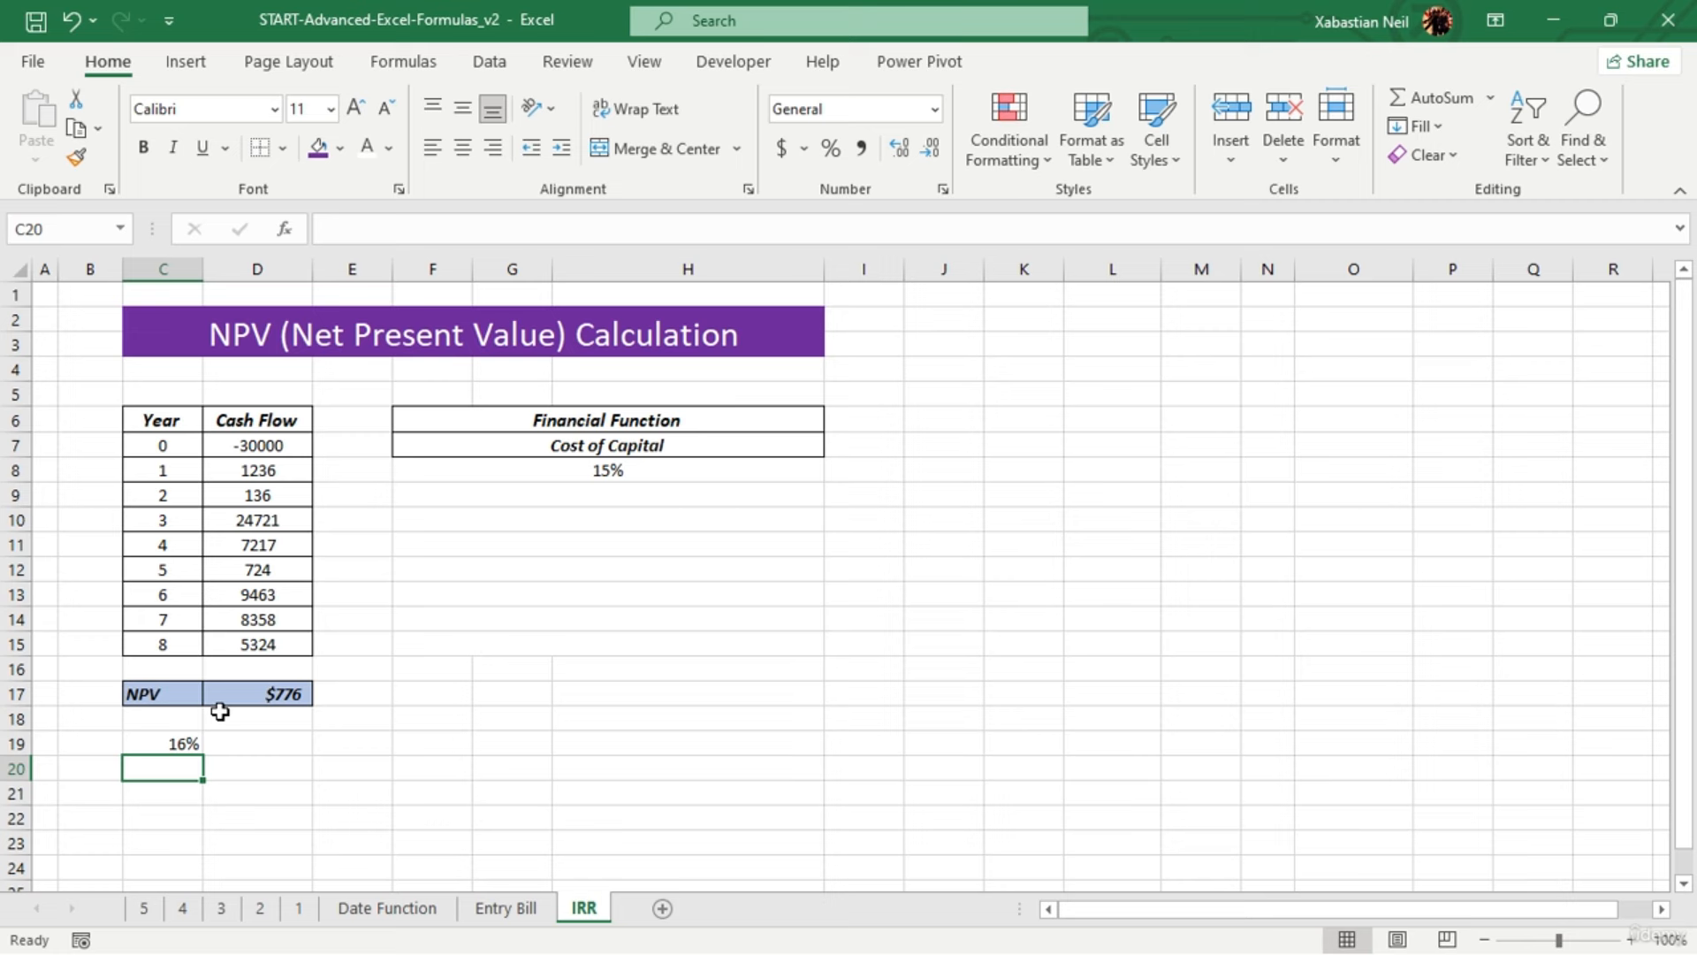
click(144, 743)
key(Delete)
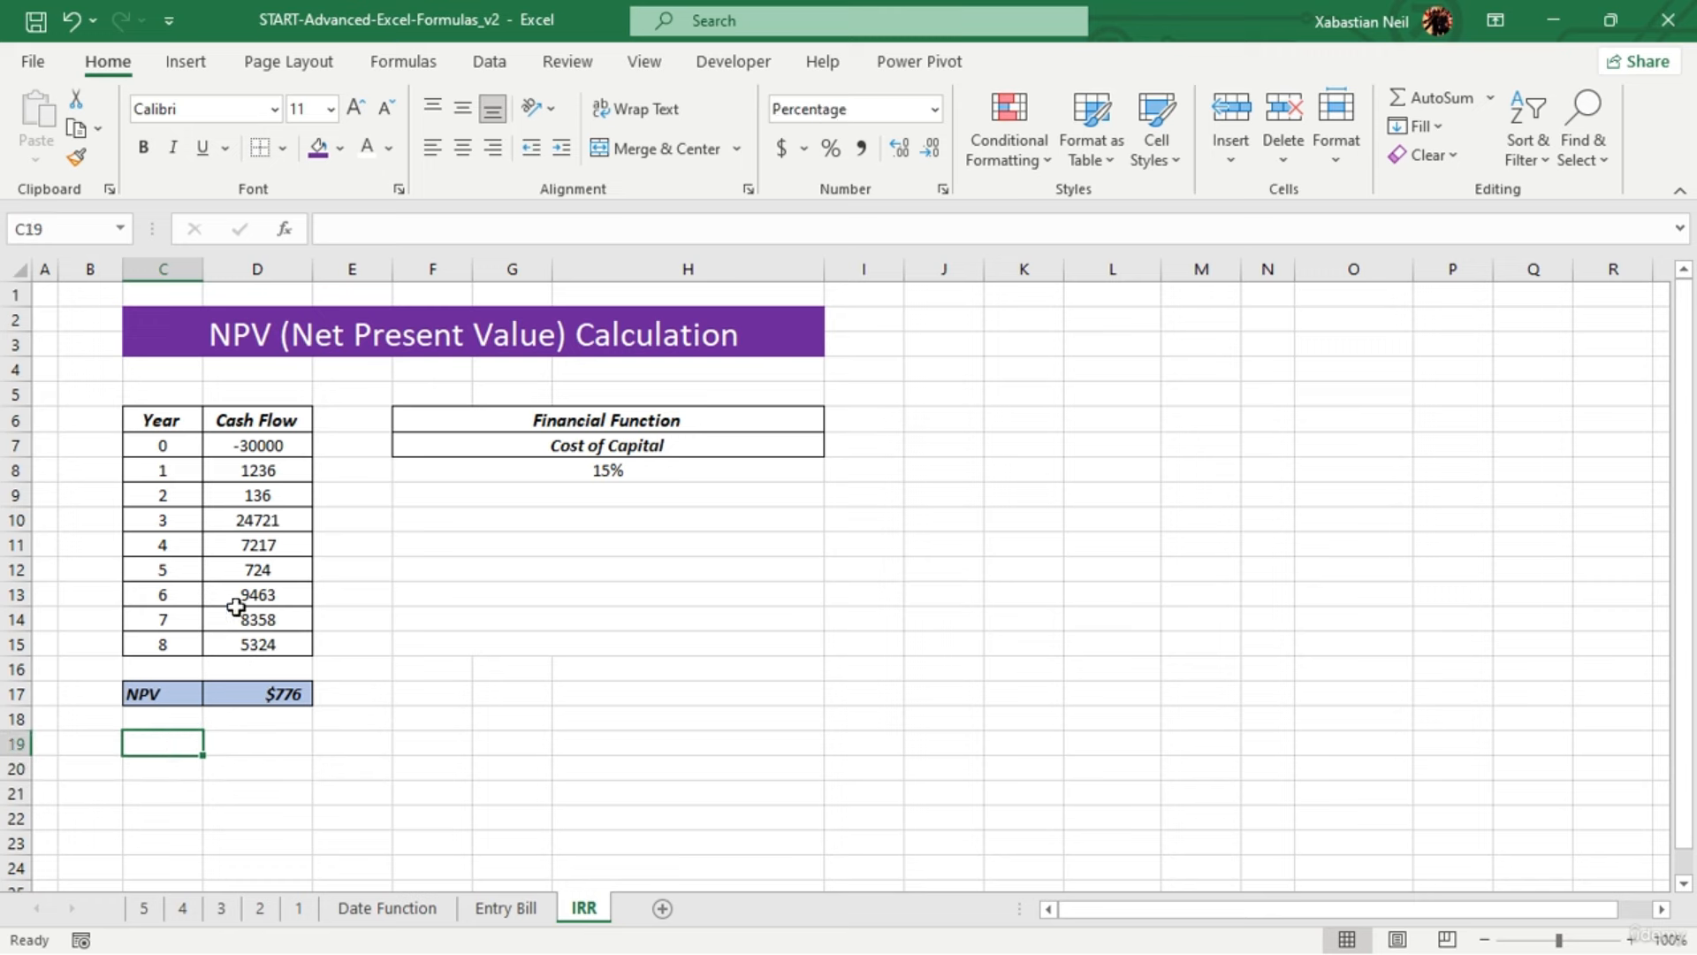
Copy the Year and Cash Flow table in C6:D15 to J6 and autofit columns J and K
drag(182, 424, 265, 636)
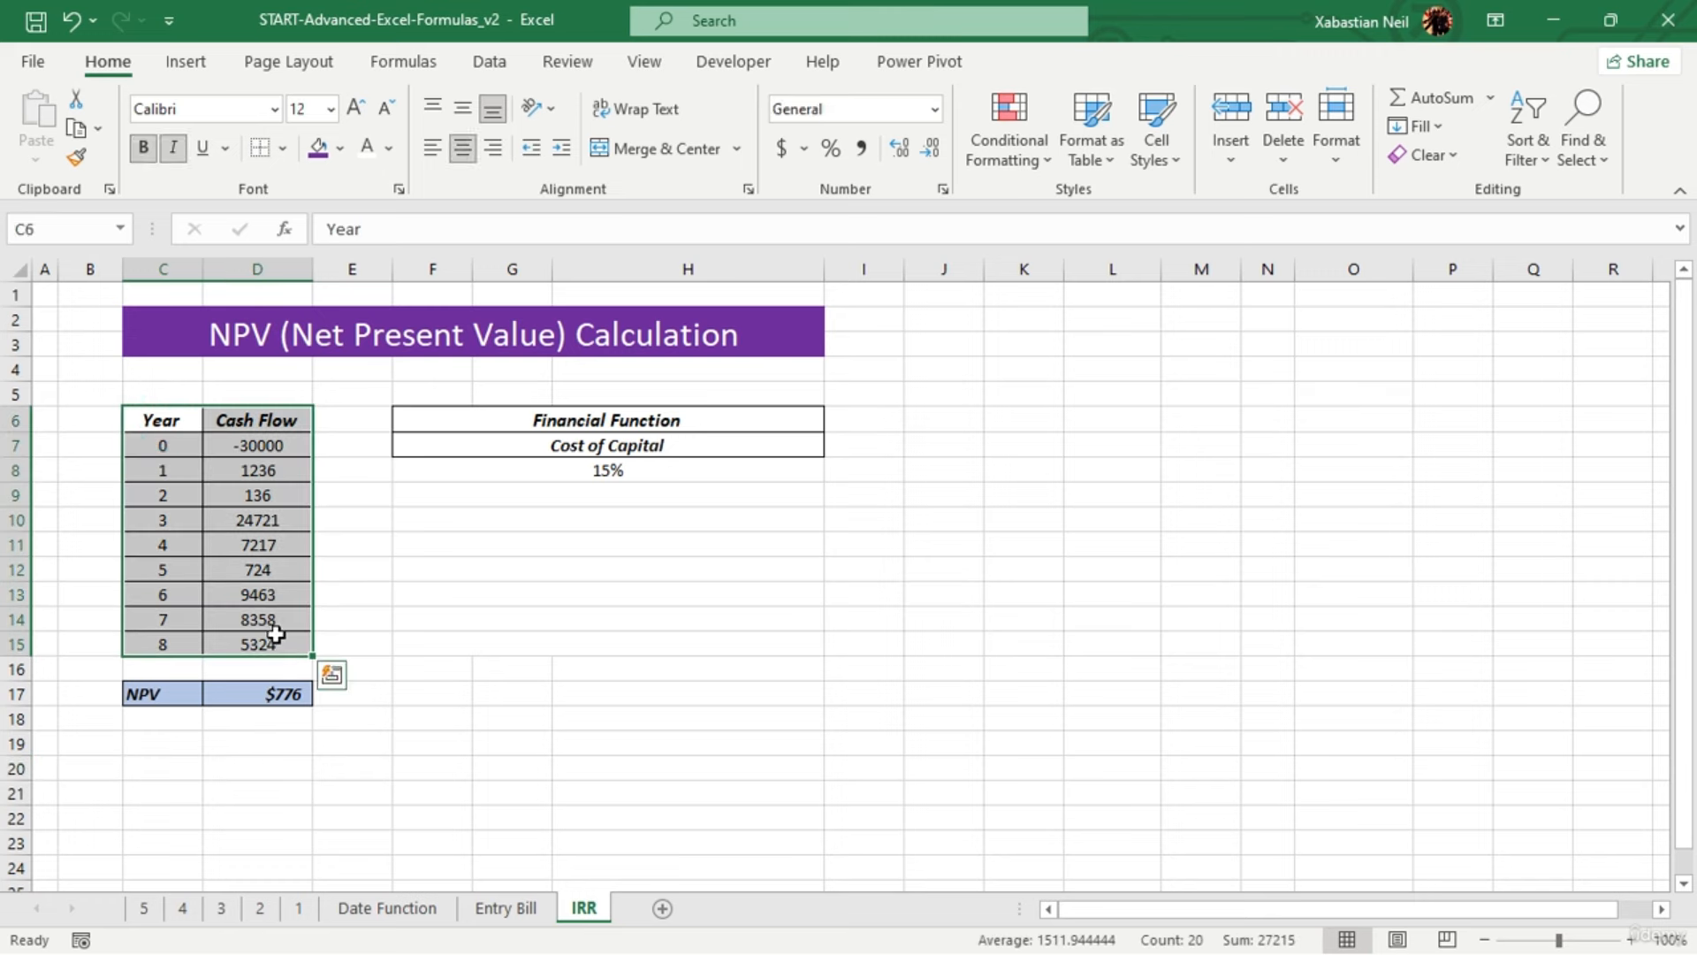
key(ctrl+c)
click(946, 420)
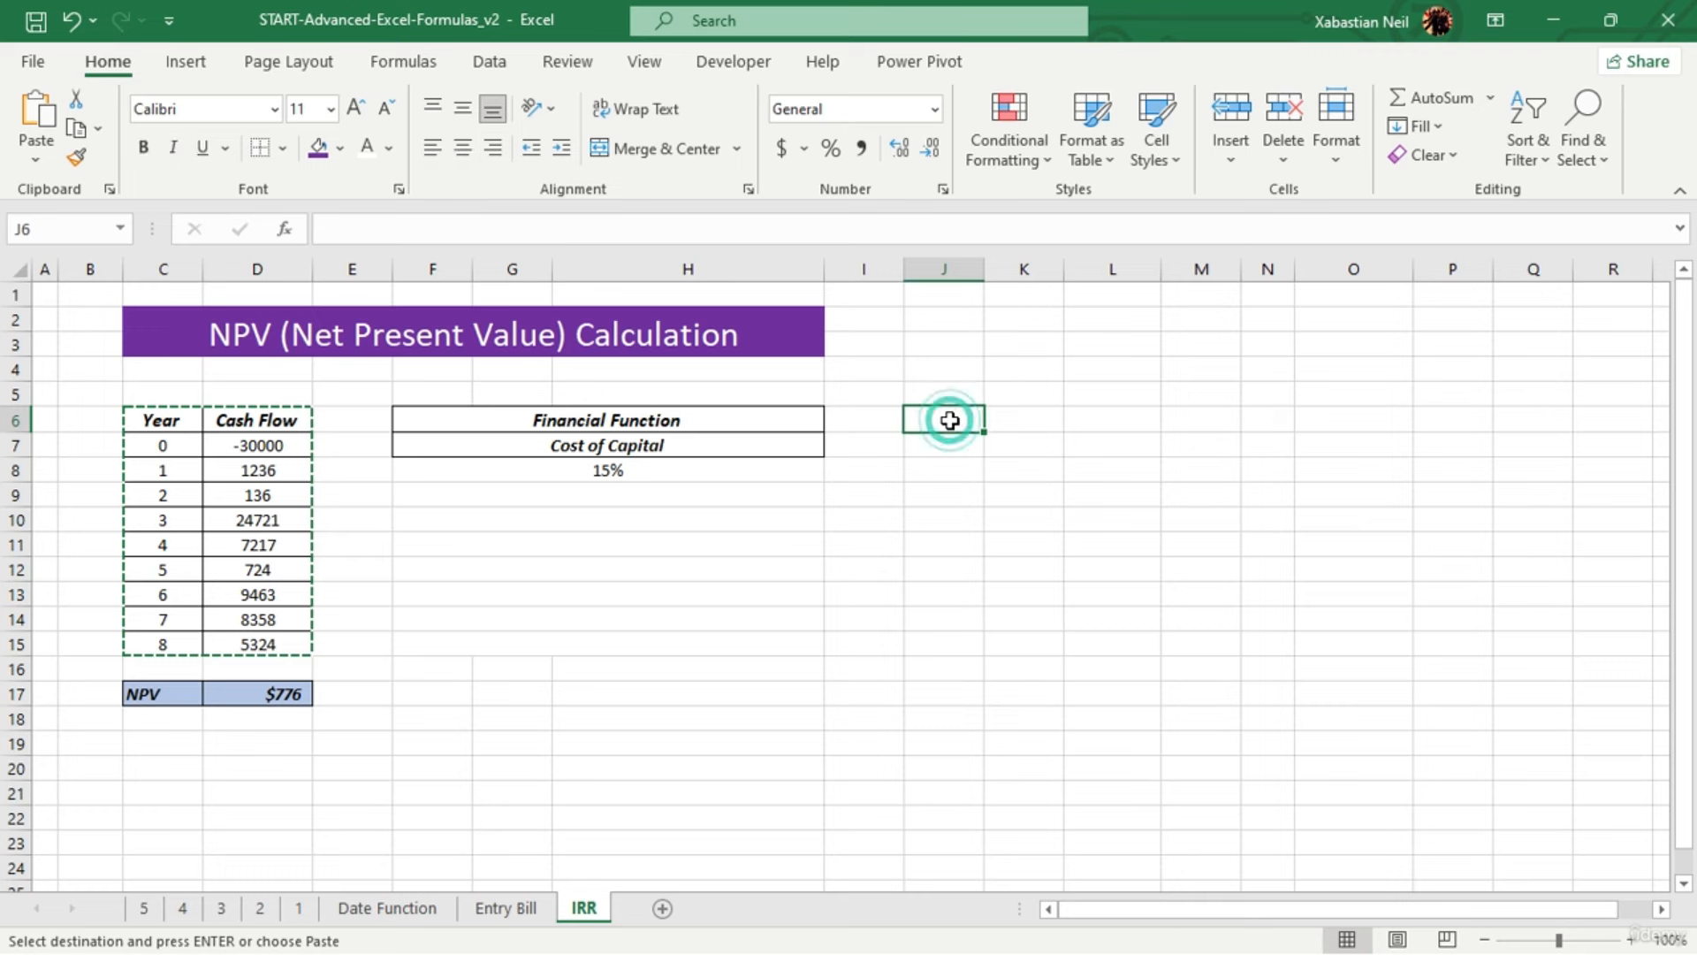
key(ctrl+v)
click(1175, 522)
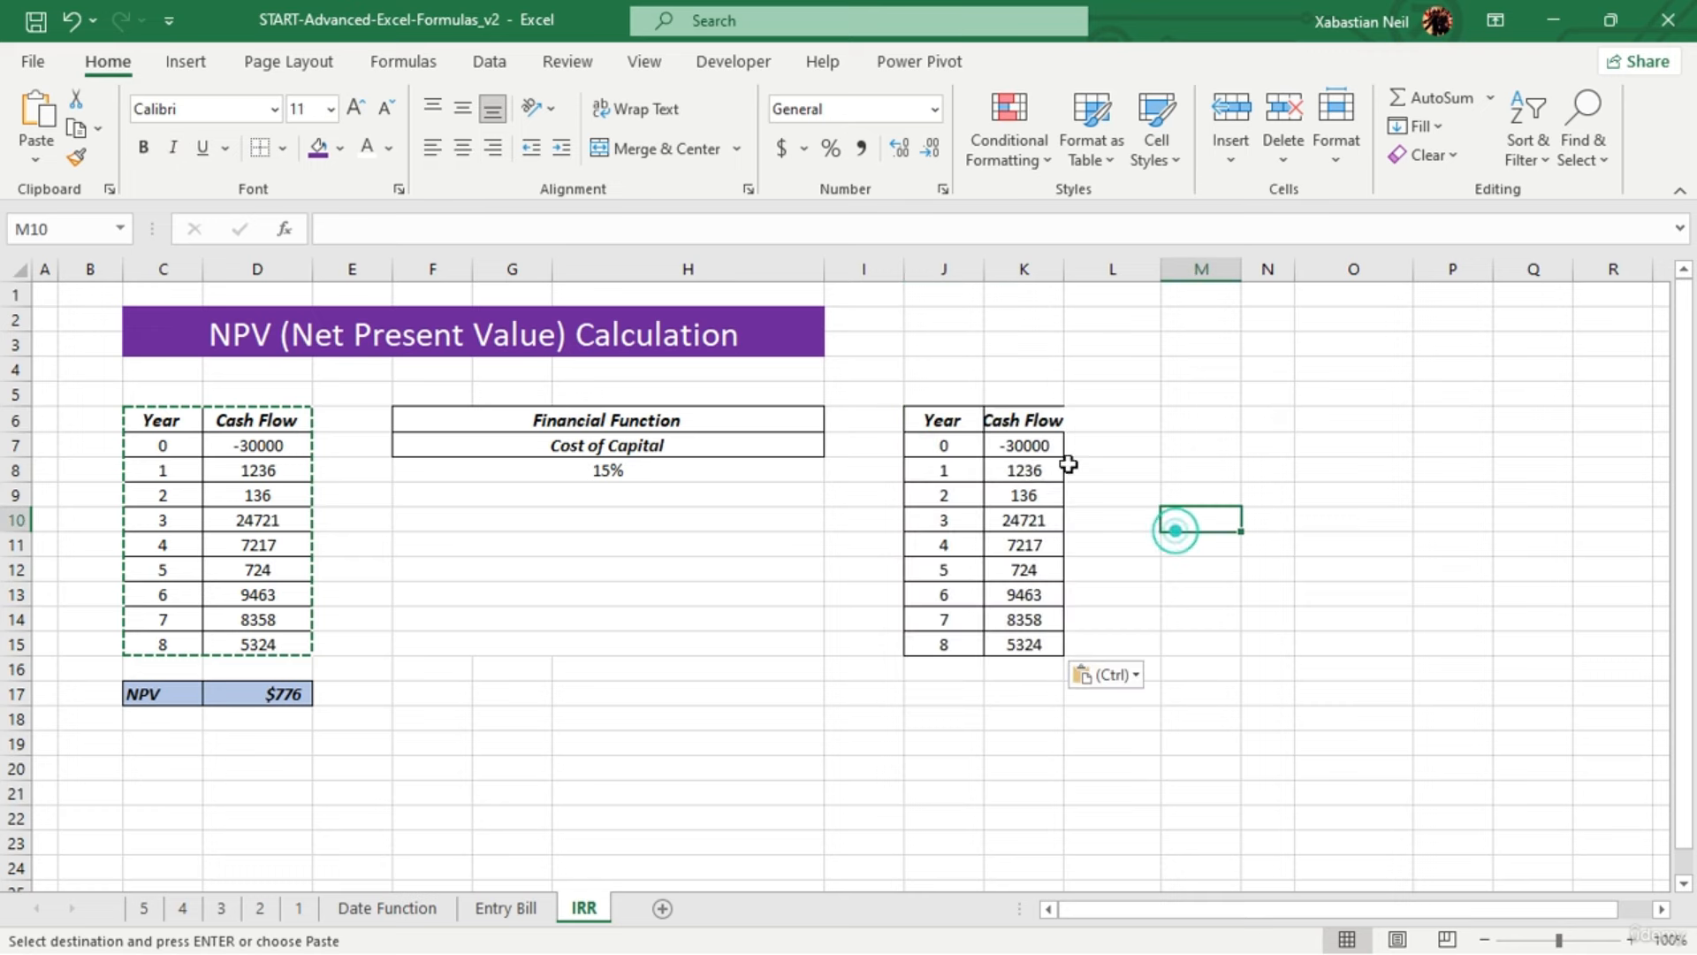
double_click(985, 266)
double_click(1038, 266)
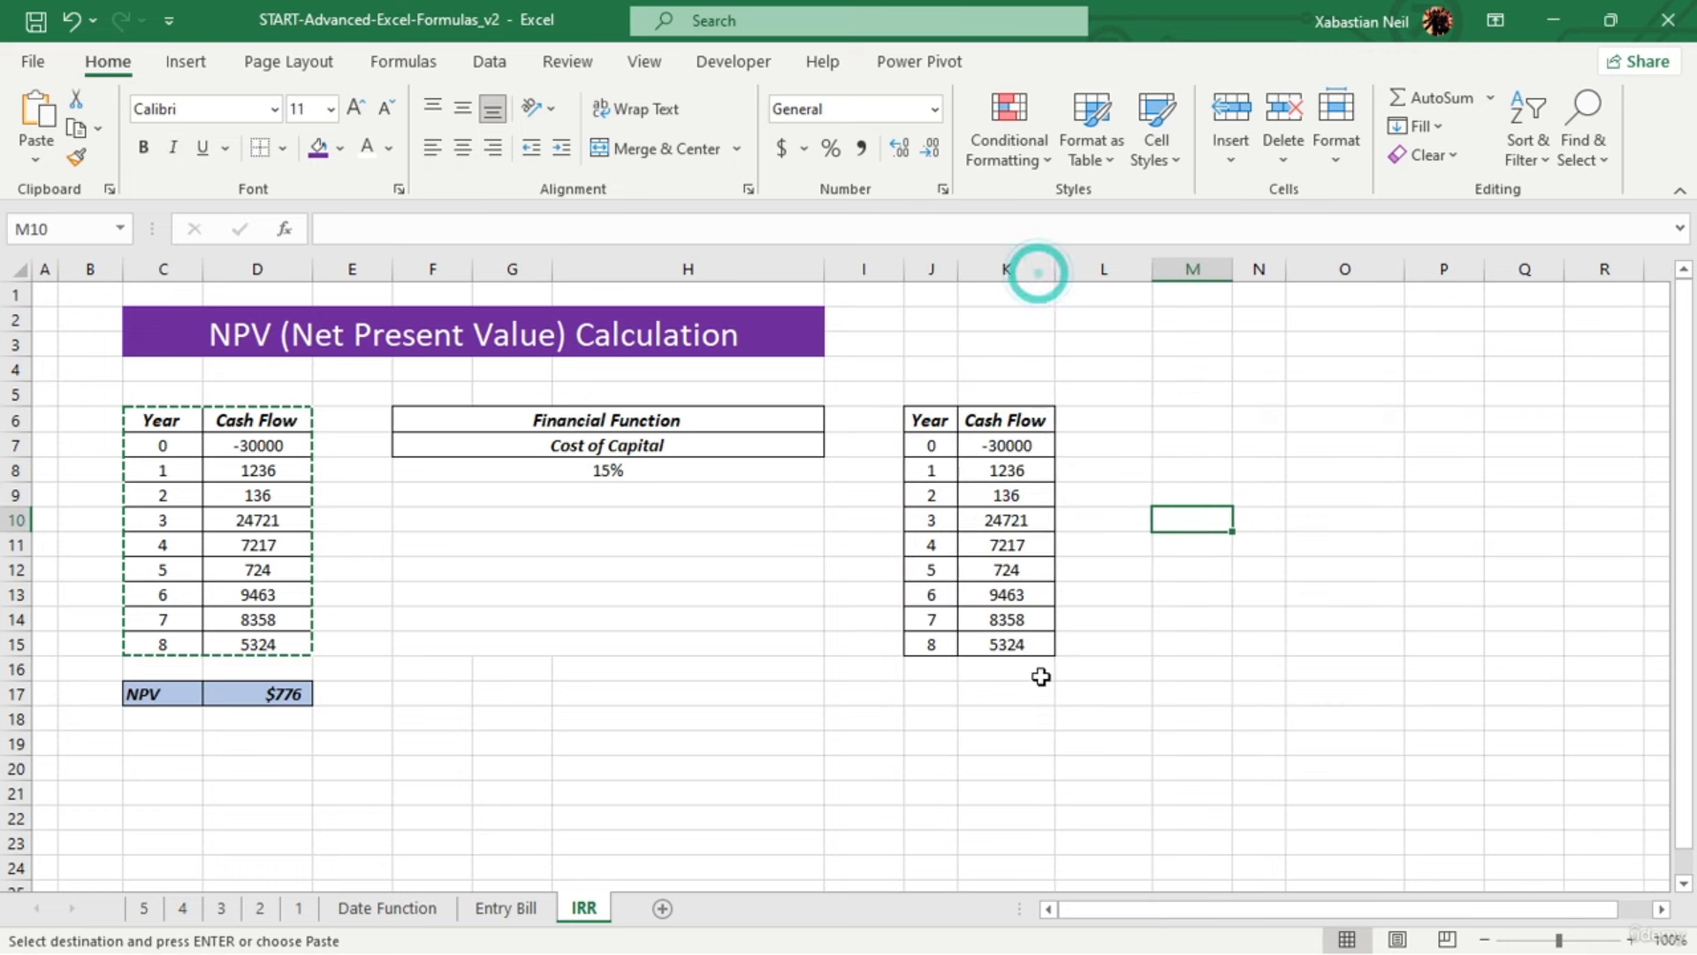
click(1216, 652)
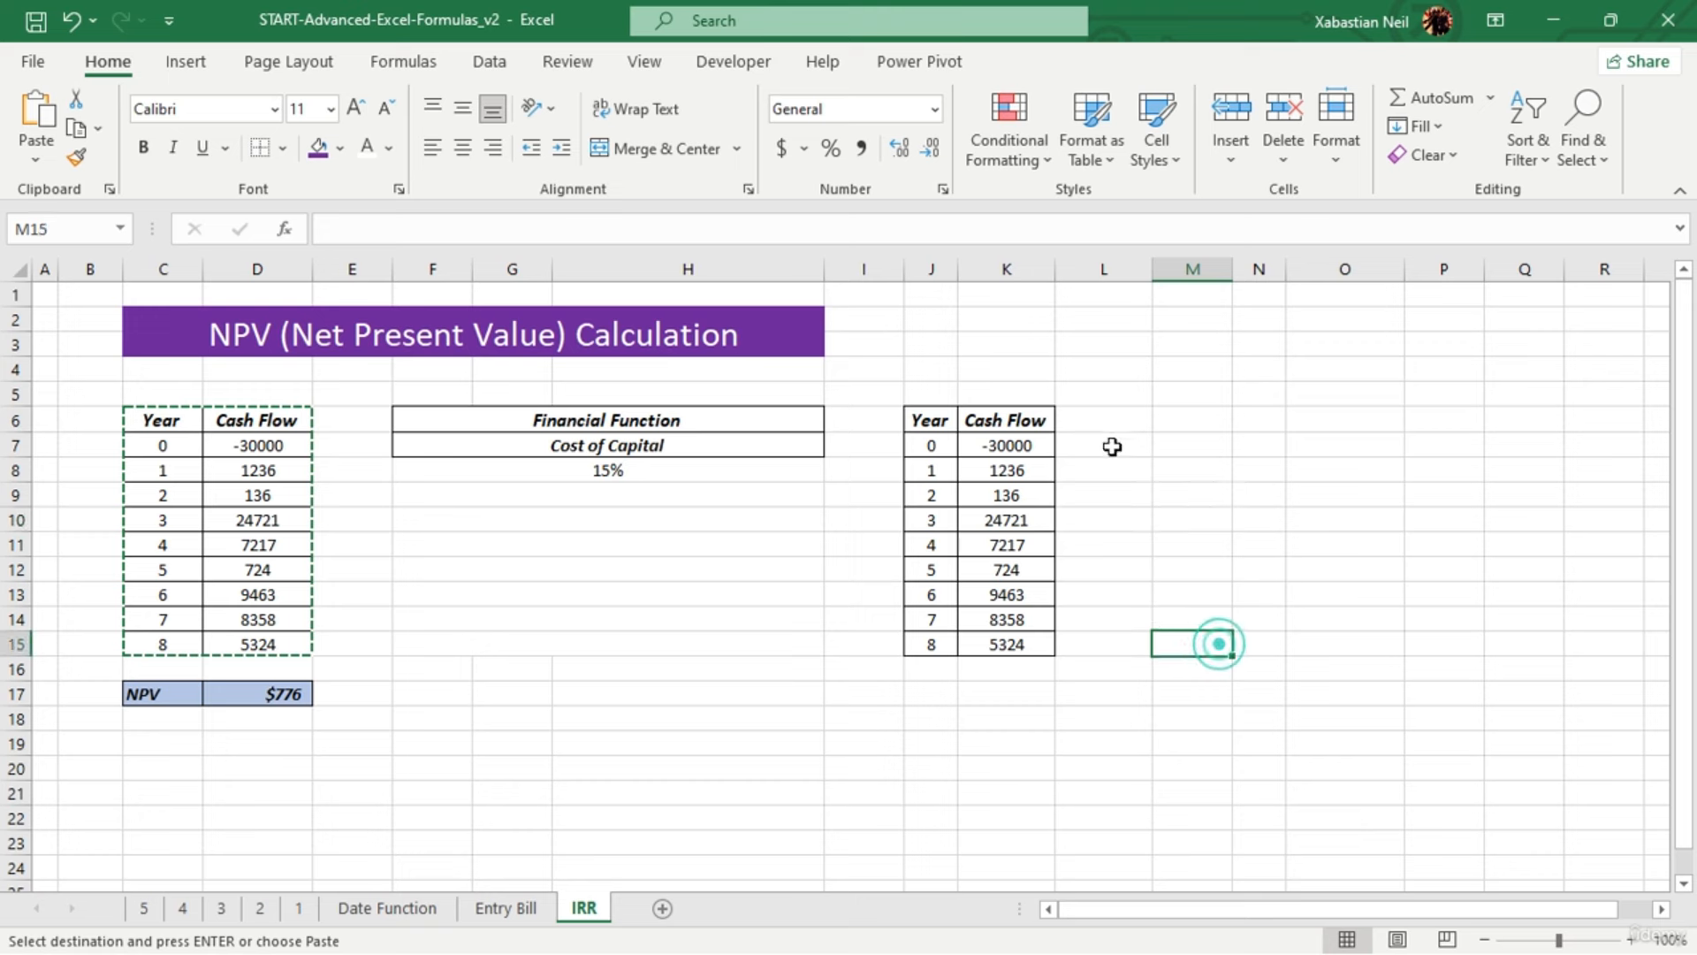
Change the copied table's cash flows to 34724 for year 1, 35234 for year 2 and 35324 for year 5
click(1038, 470)
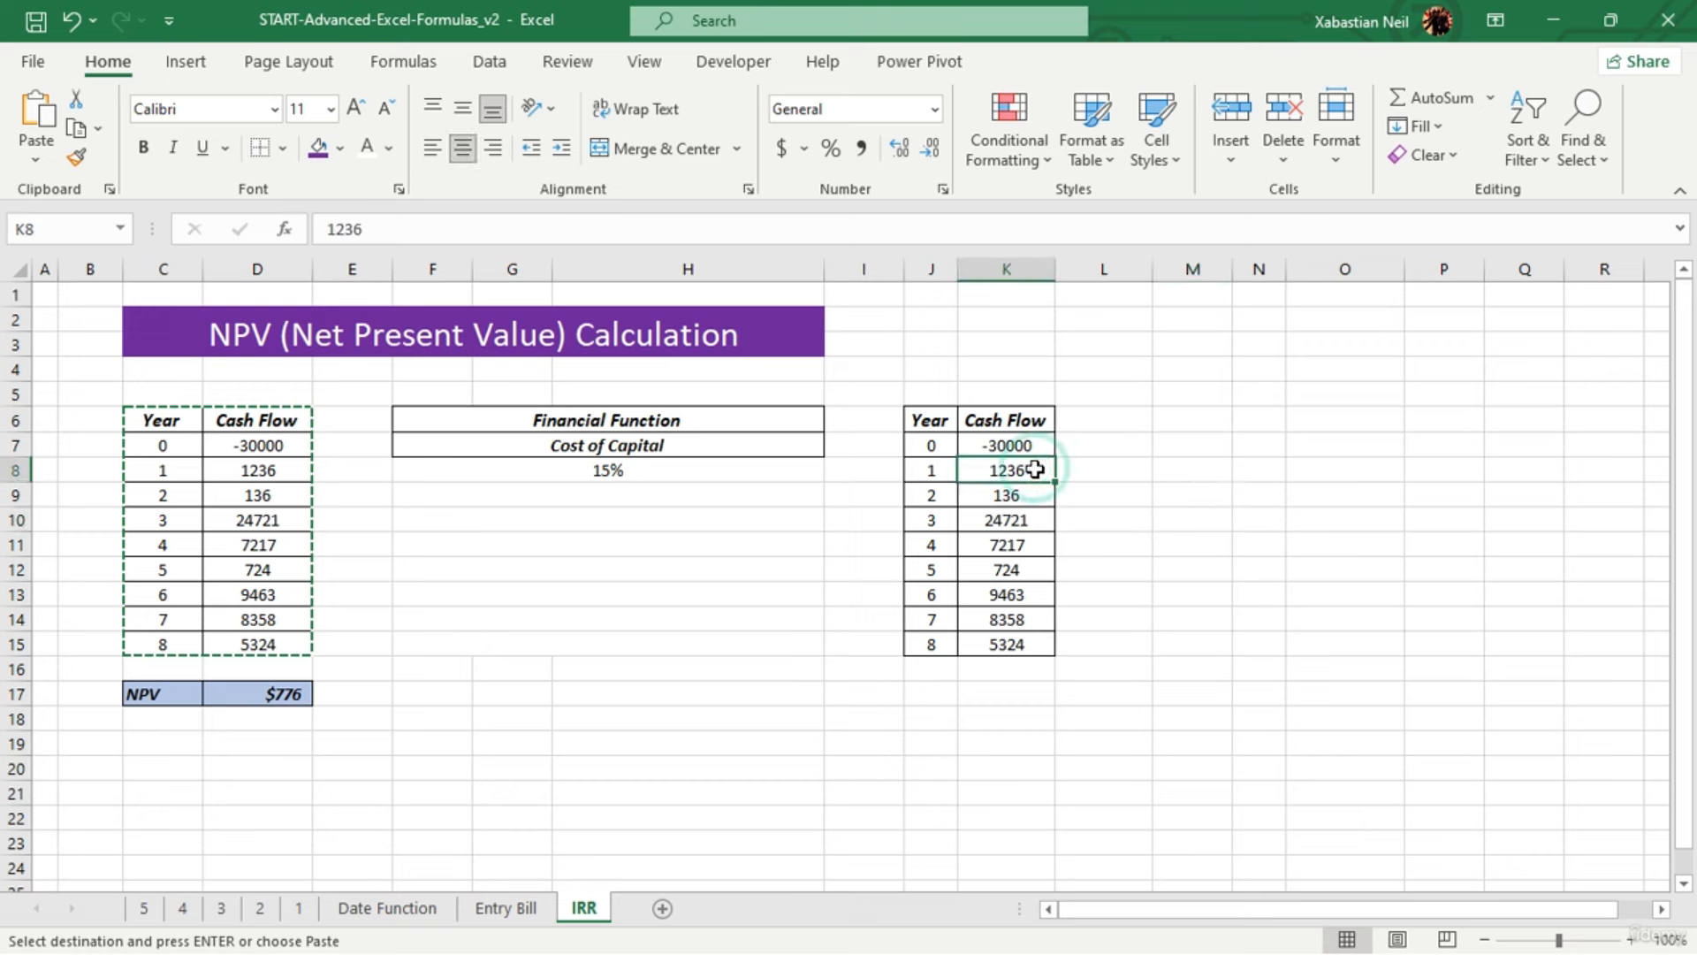
text(34724)
click(1039, 501)
text(35)
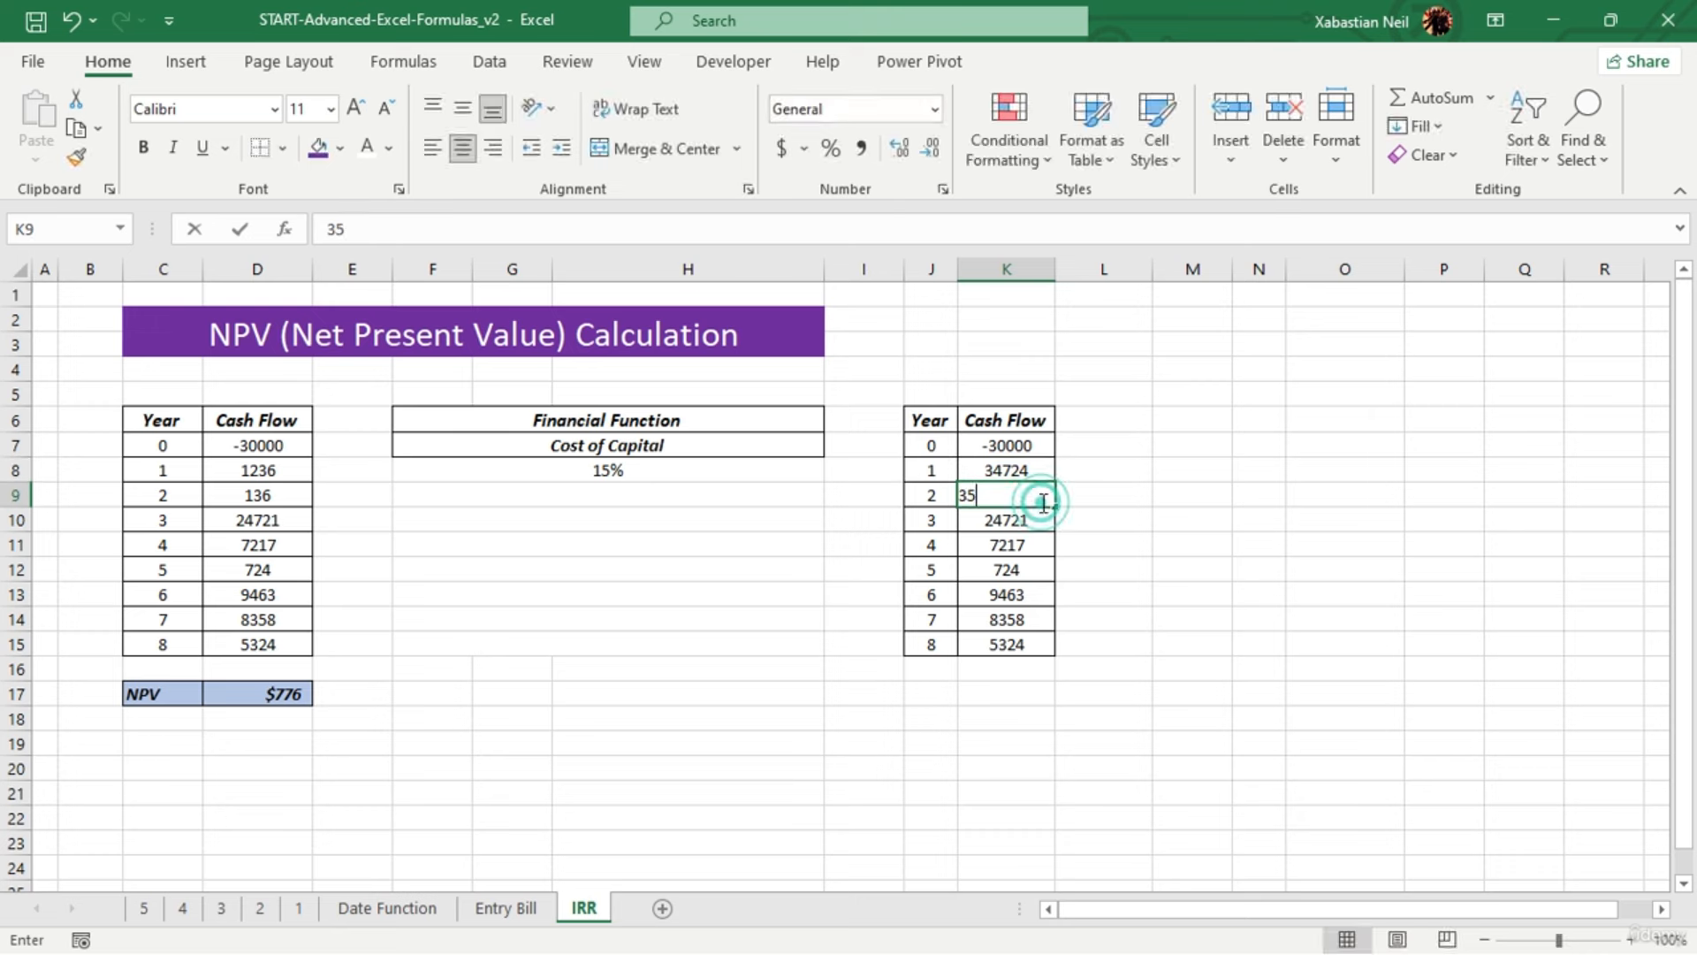
text(234)
click(1035, 571)
text(353)
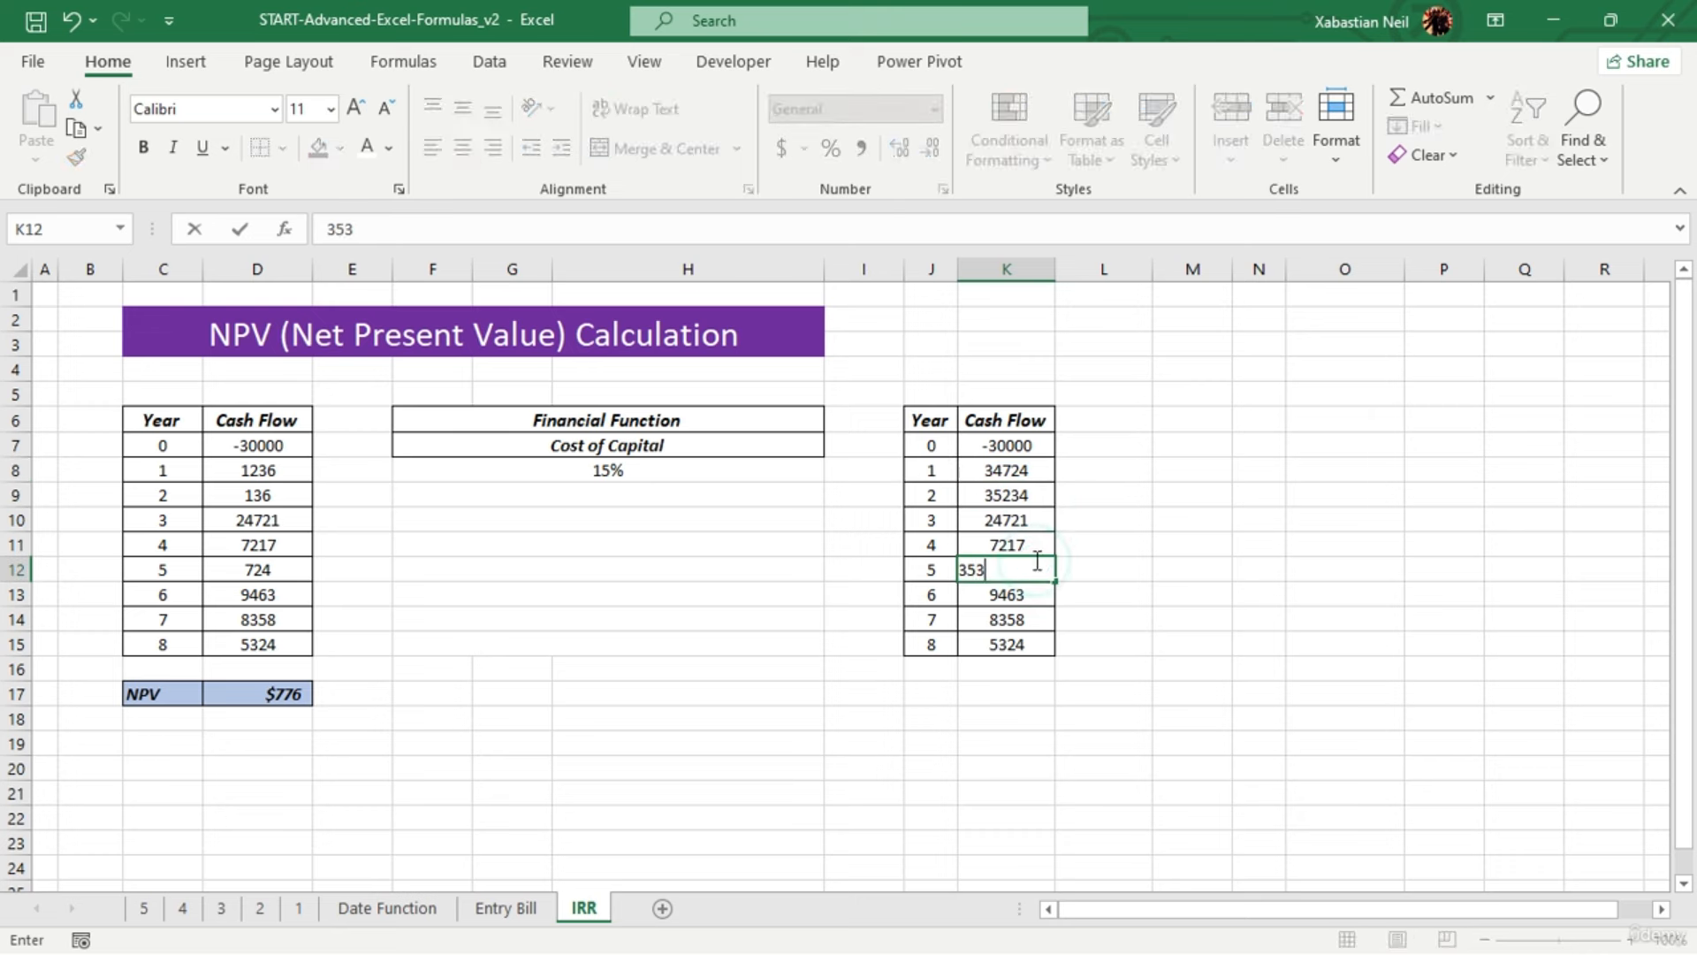
text(24)
click(1041, 747)
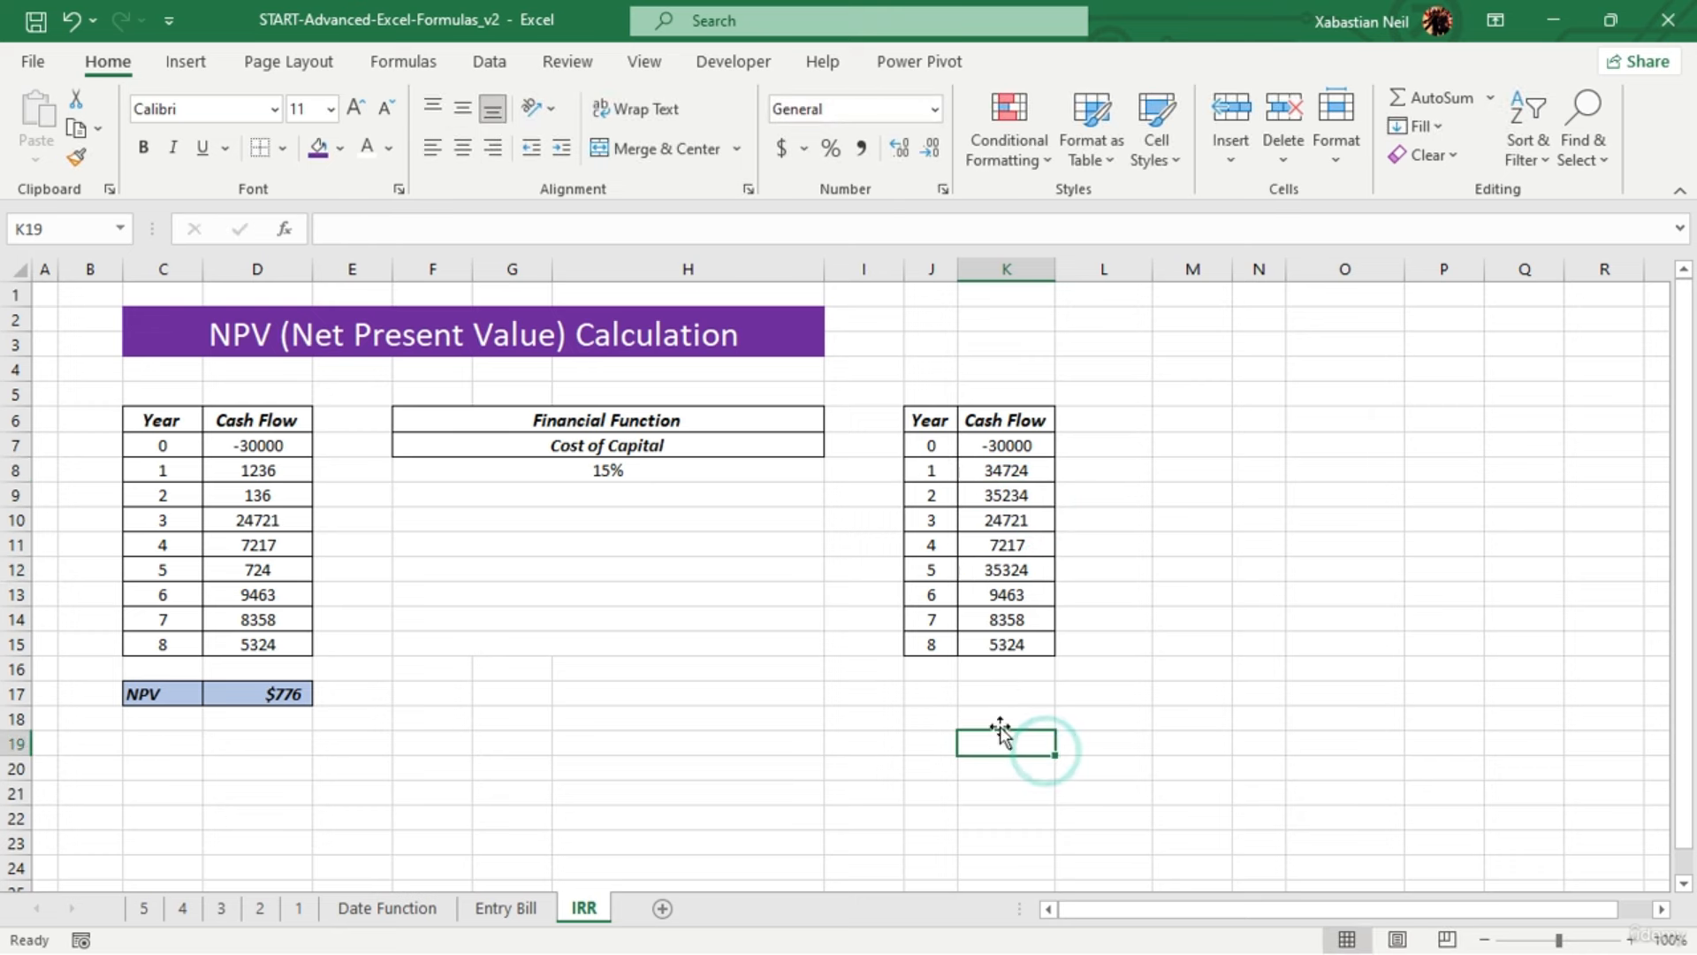
Start an NPV function in K17 with the cost of capital in F8 as the rate
click(1014, 697)
key(BackSpace)
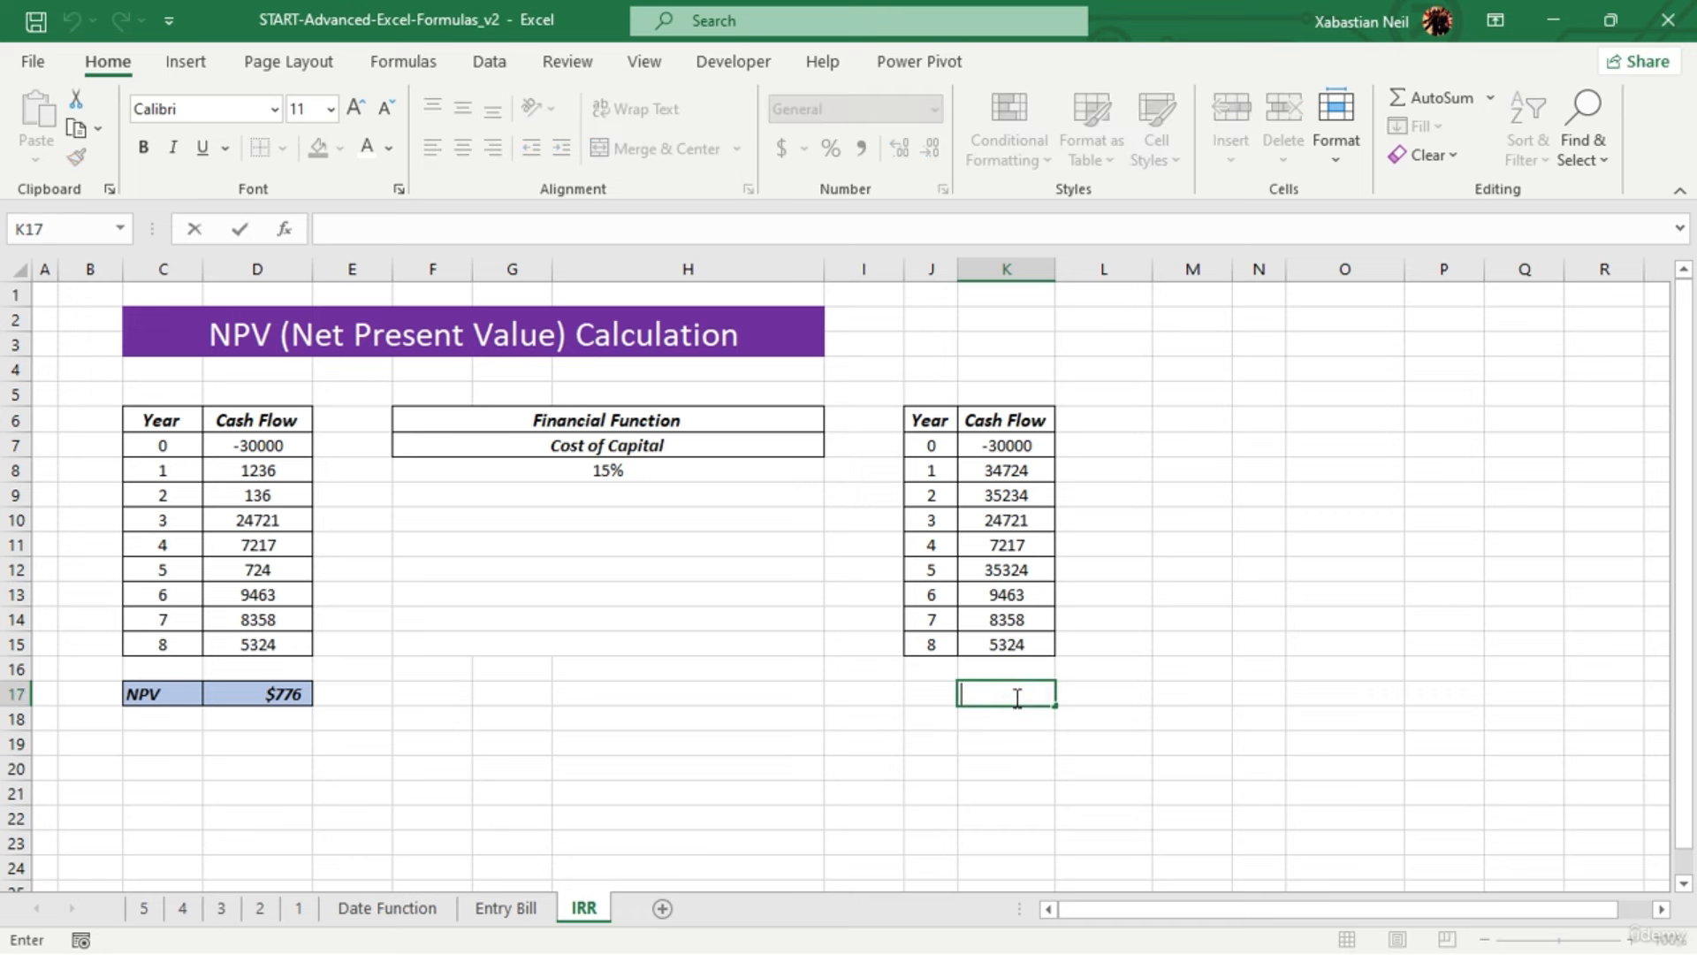
text(=npv)
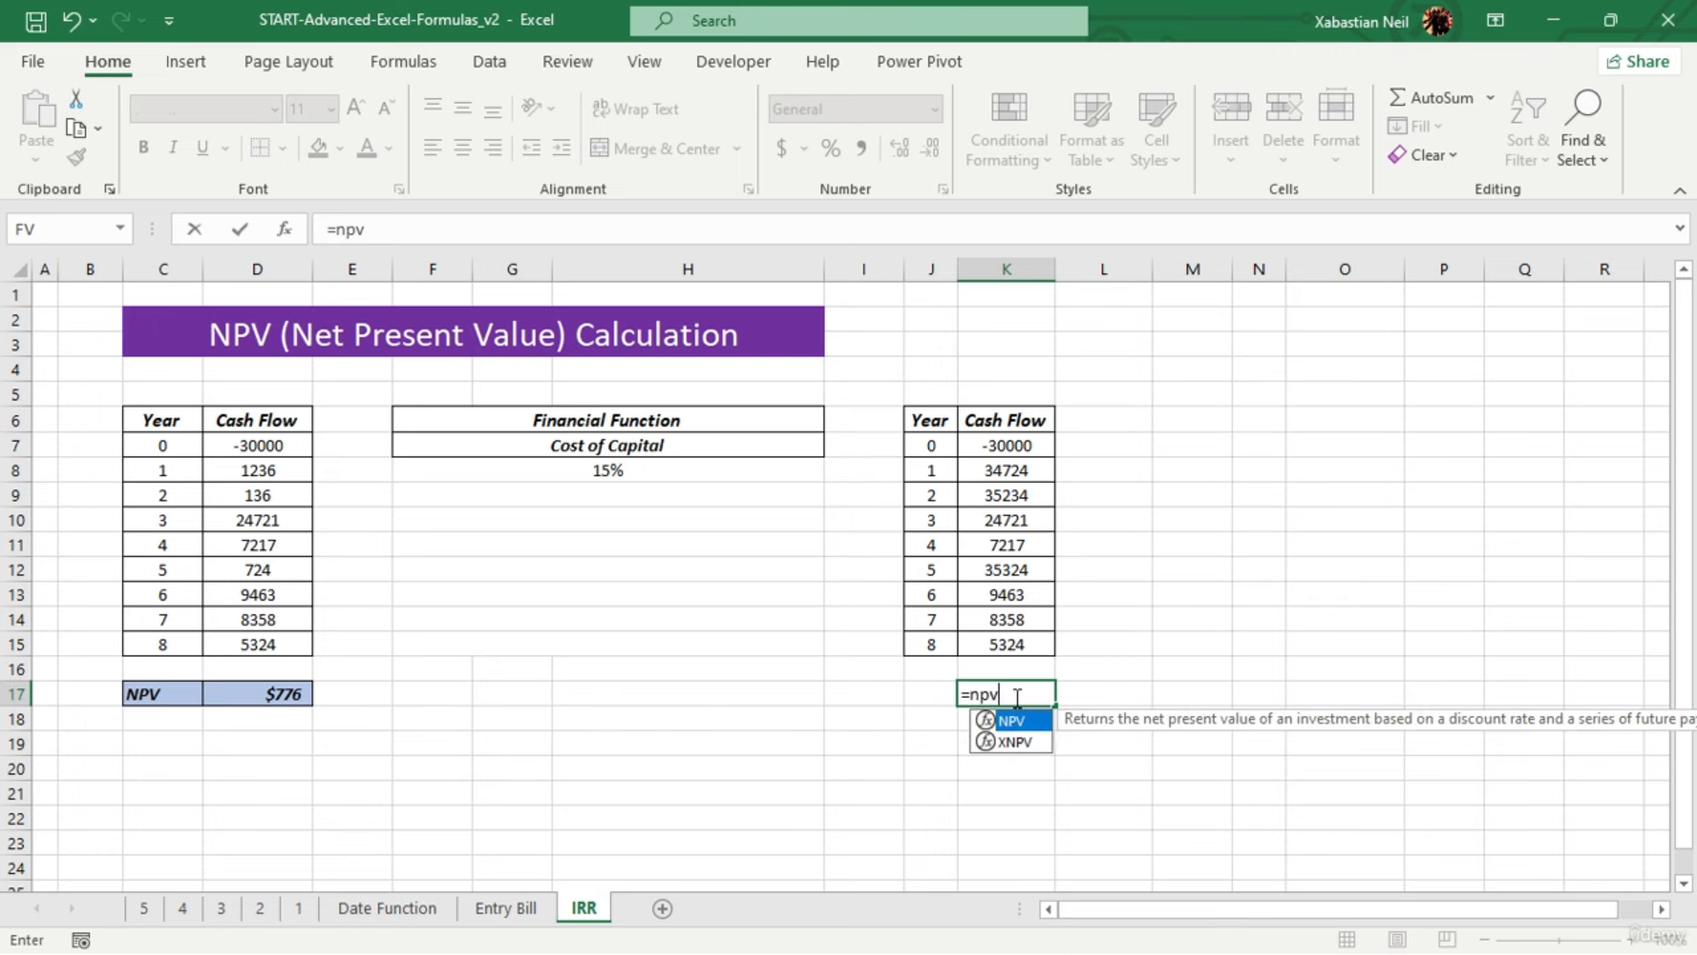
key(Tab)
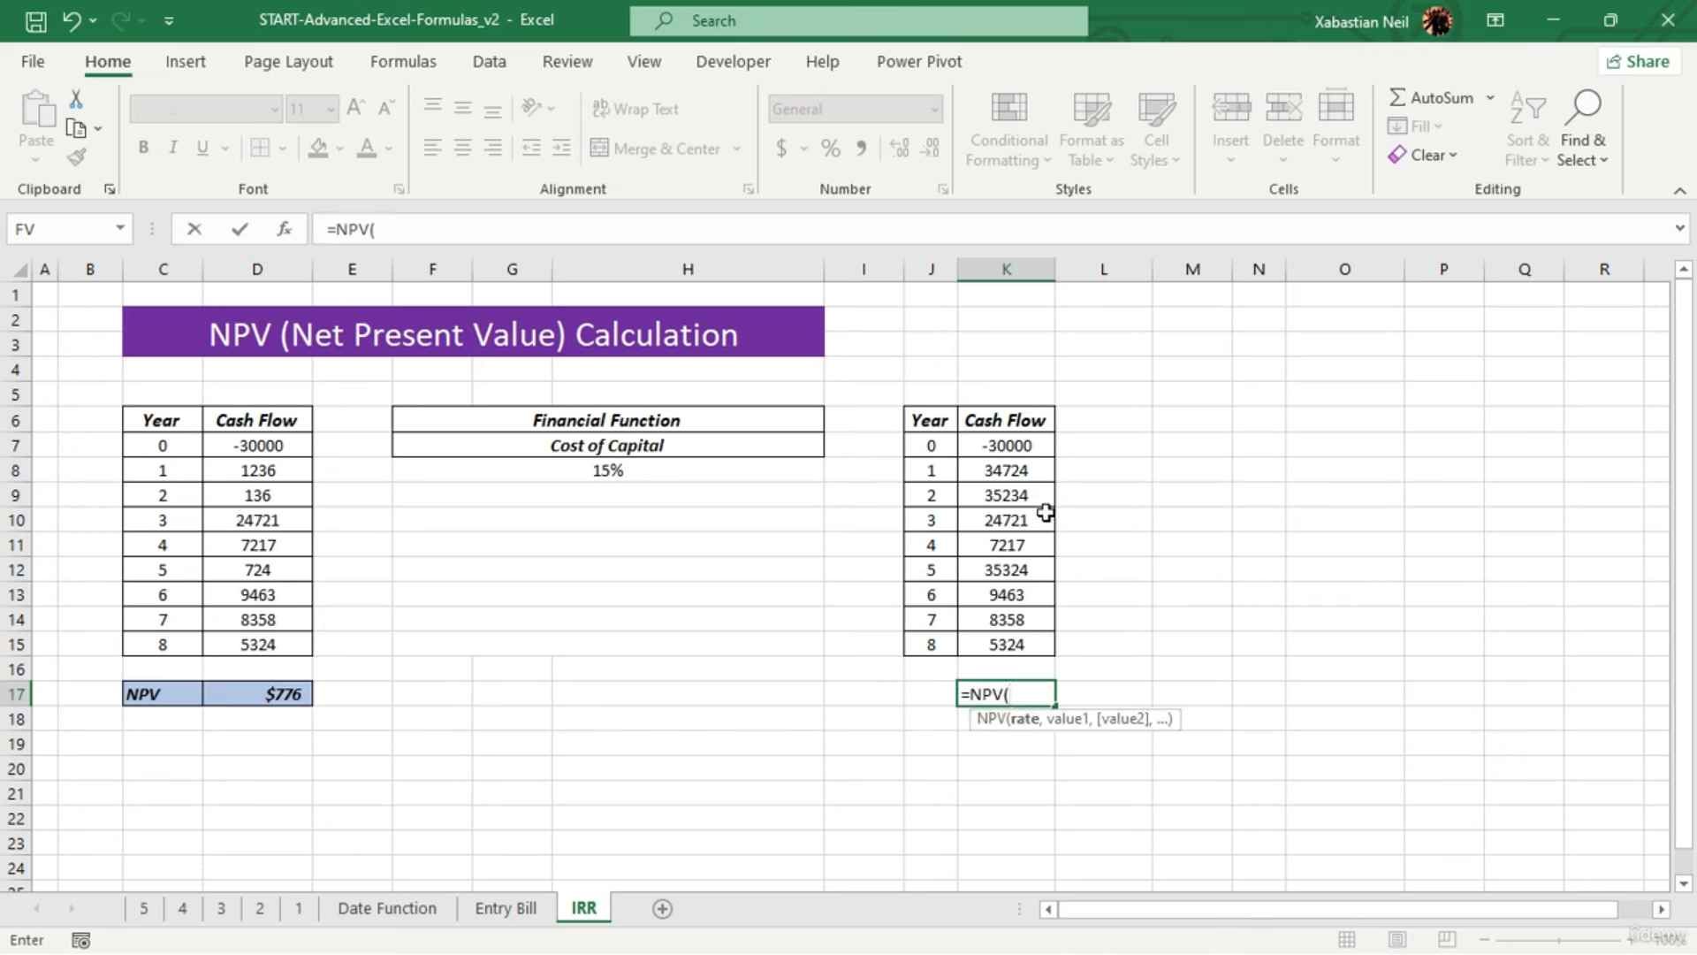
click(682, 473)
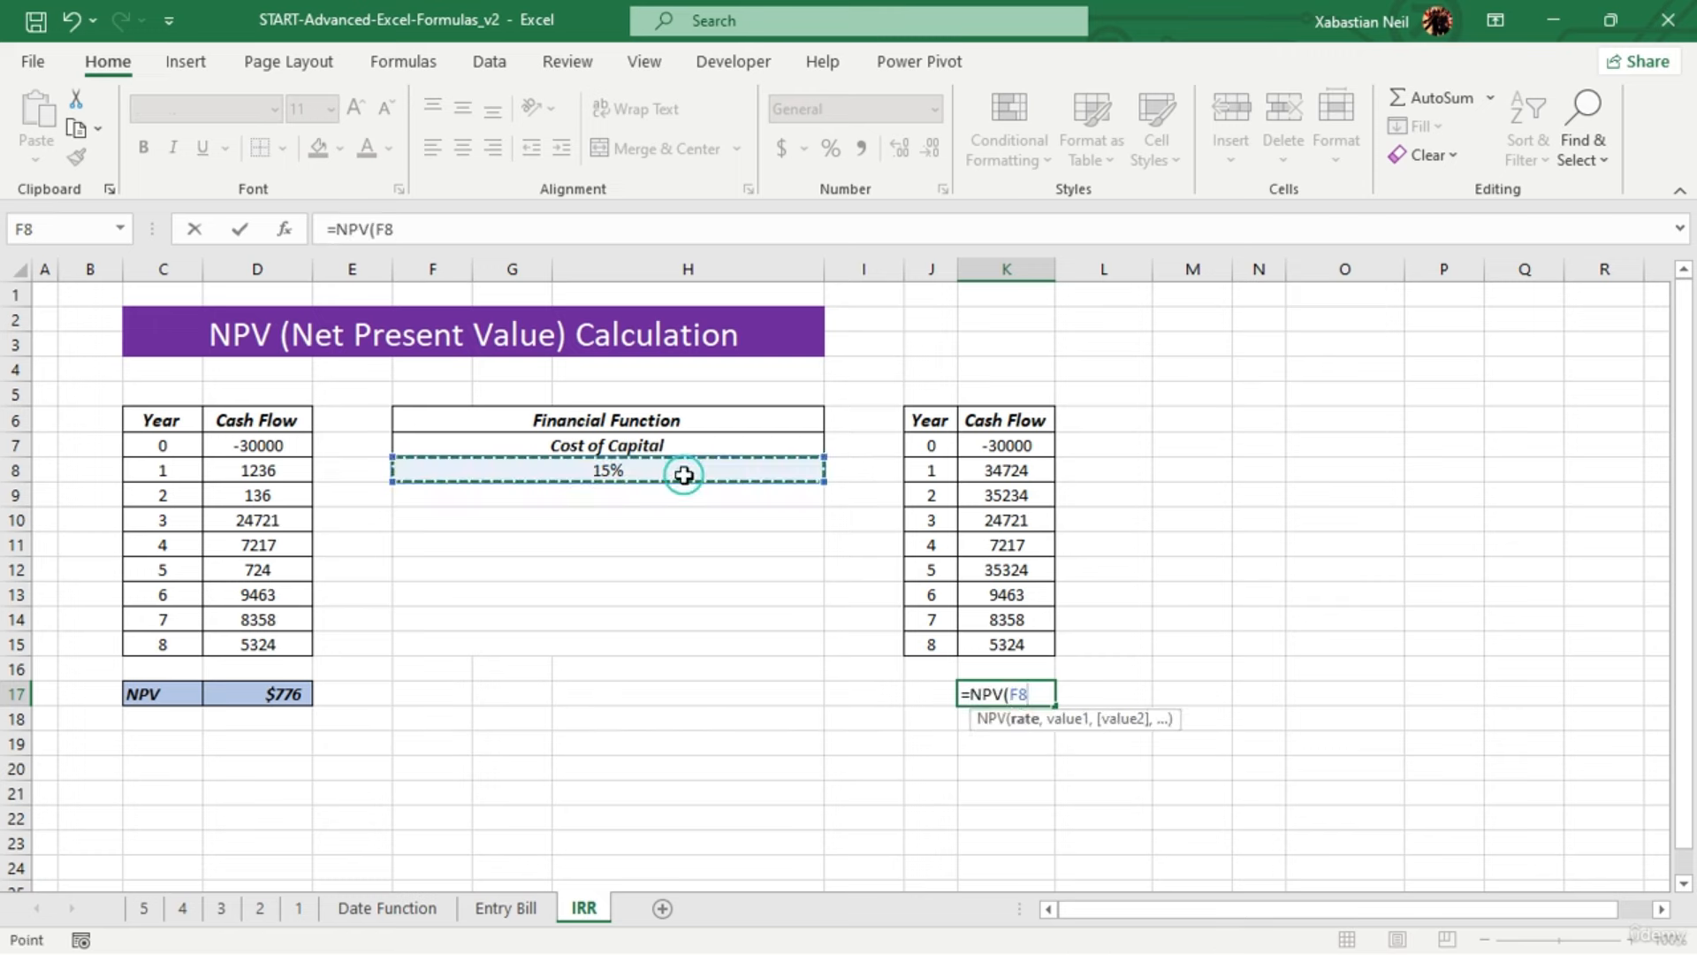
text(,)
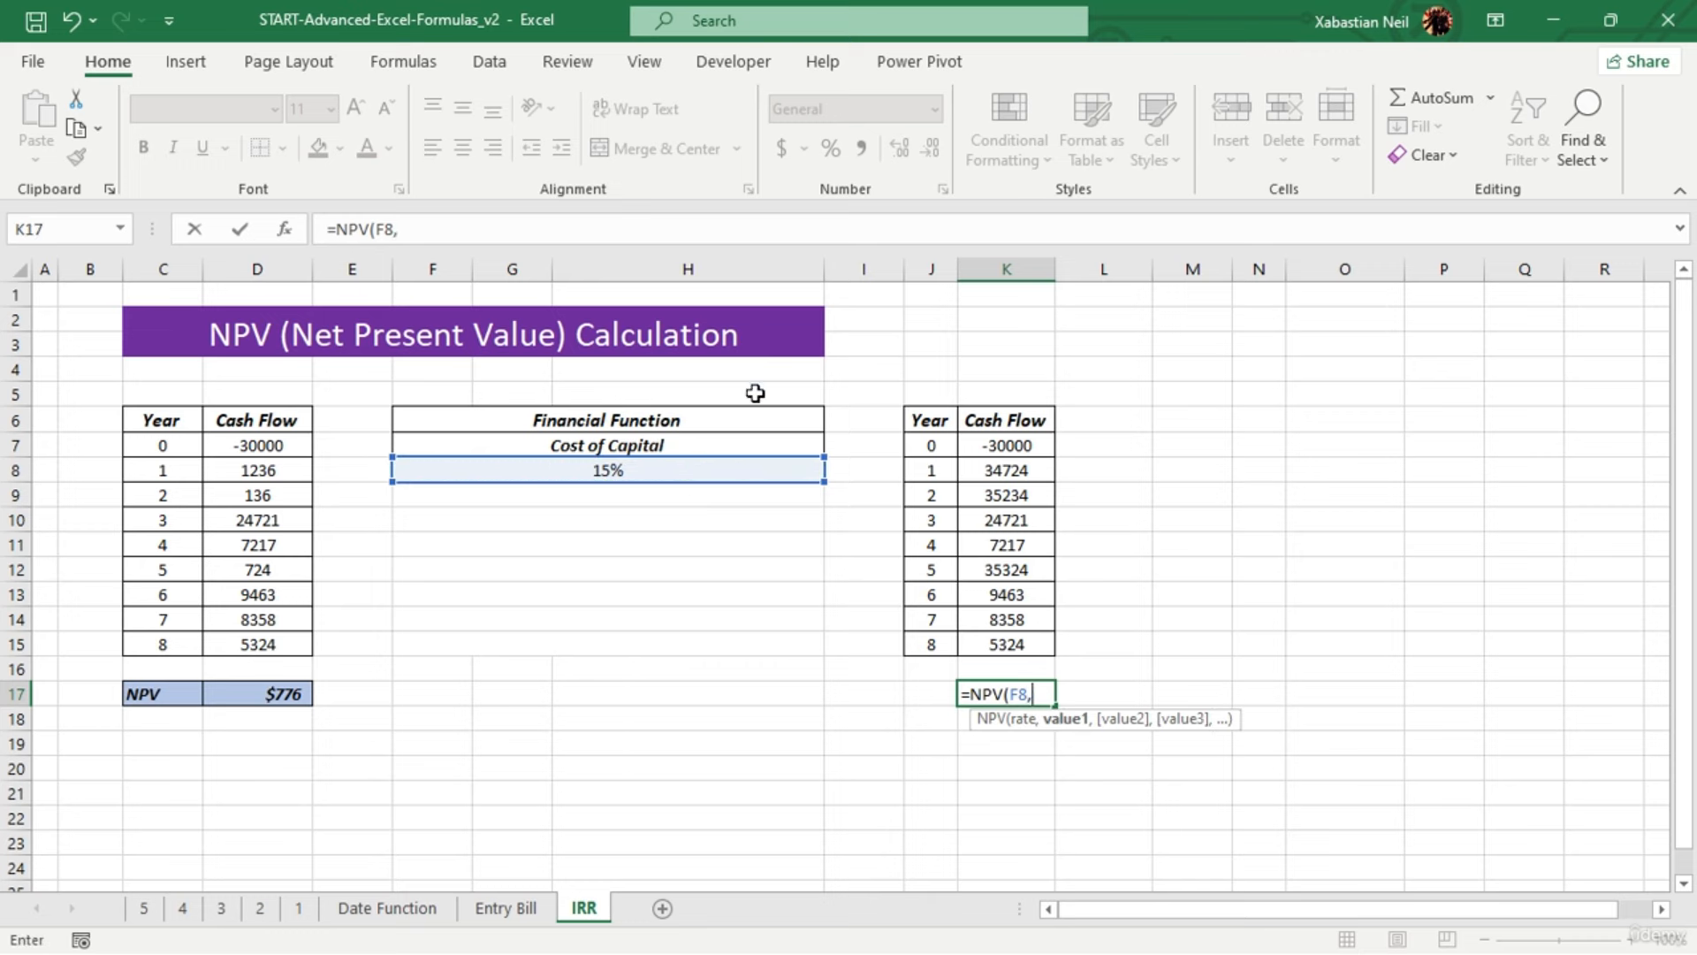
Complete the NPV formula in K17 by adding each cash flow cell from K7 to K15 as a separate value argument
click(1030, 444)
text(,)
click(1028, 471)
text(,)
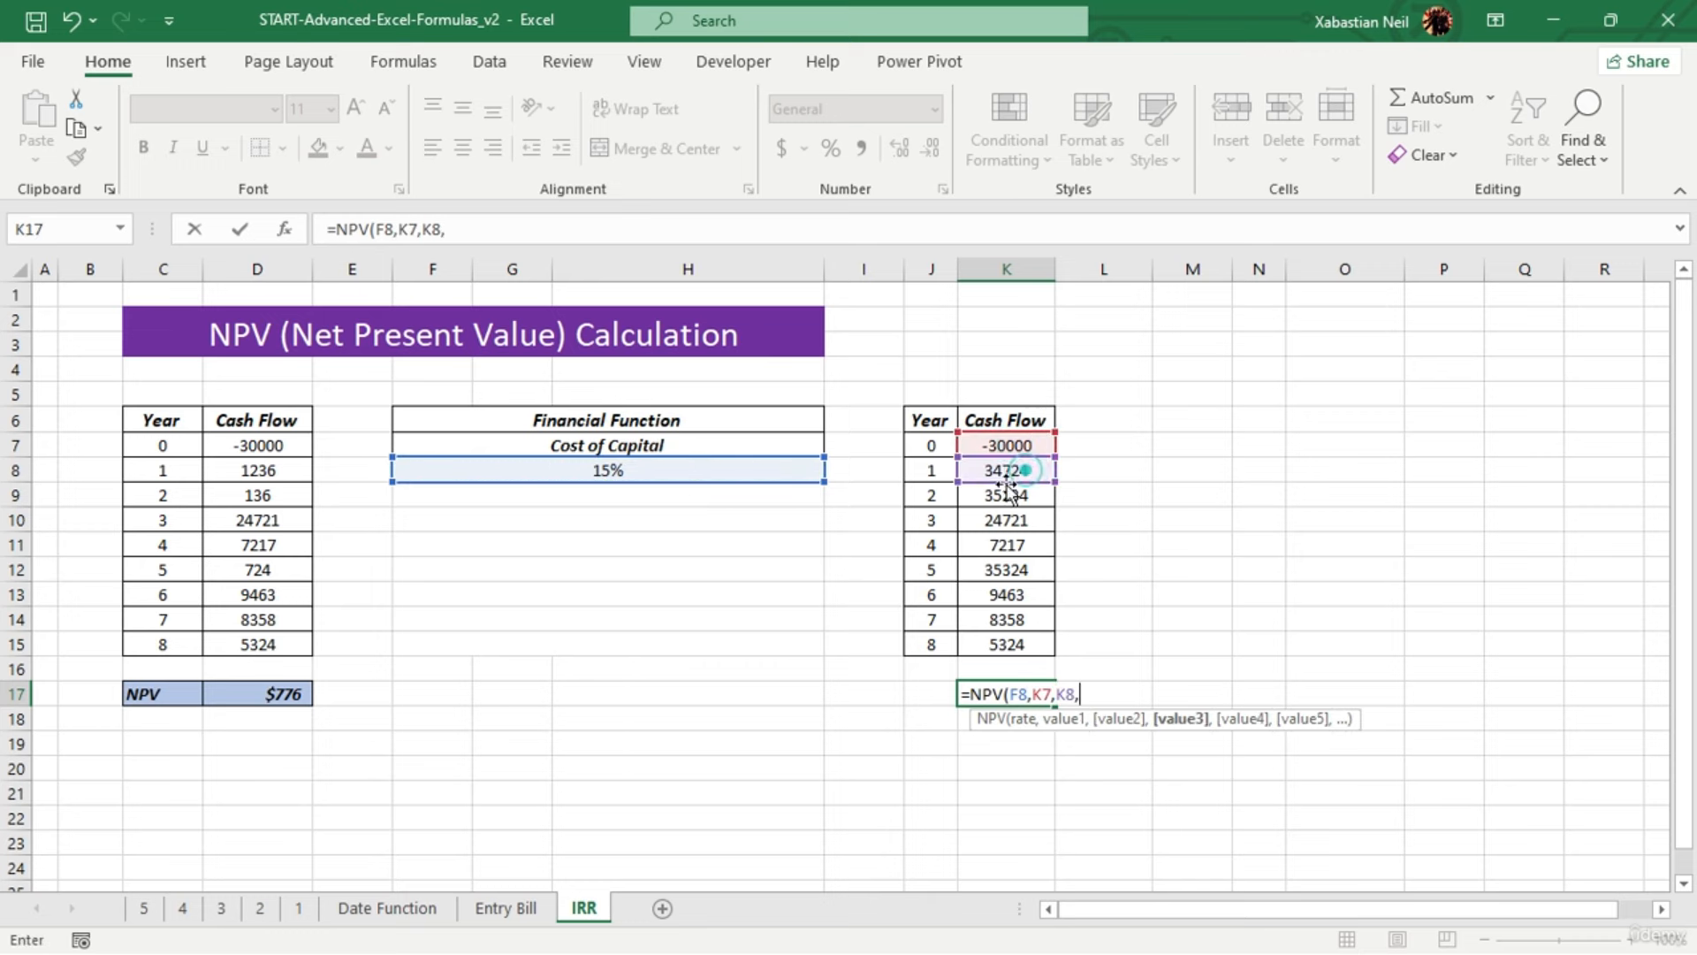
click(1015, 494)
text(,)
click(1014, 519)
text(,)
click(1015, 544)
text(,)
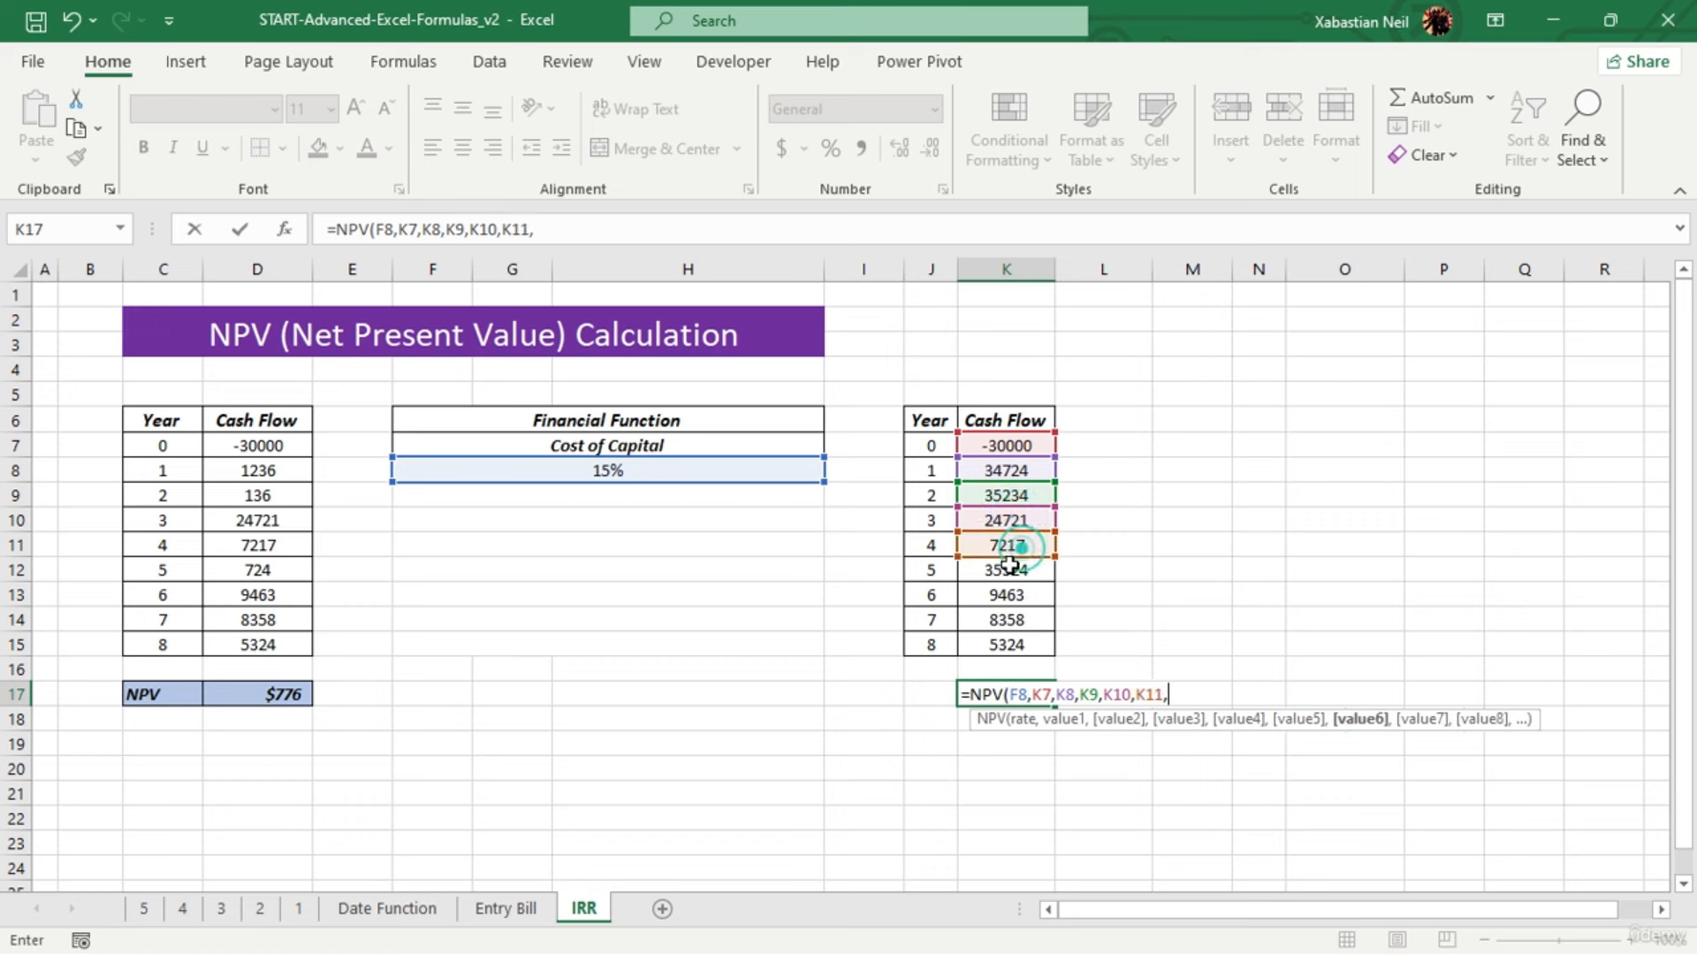
click(1017, 568)
text(,)
click(1025, 593)
text(,)
click(1015, 619)
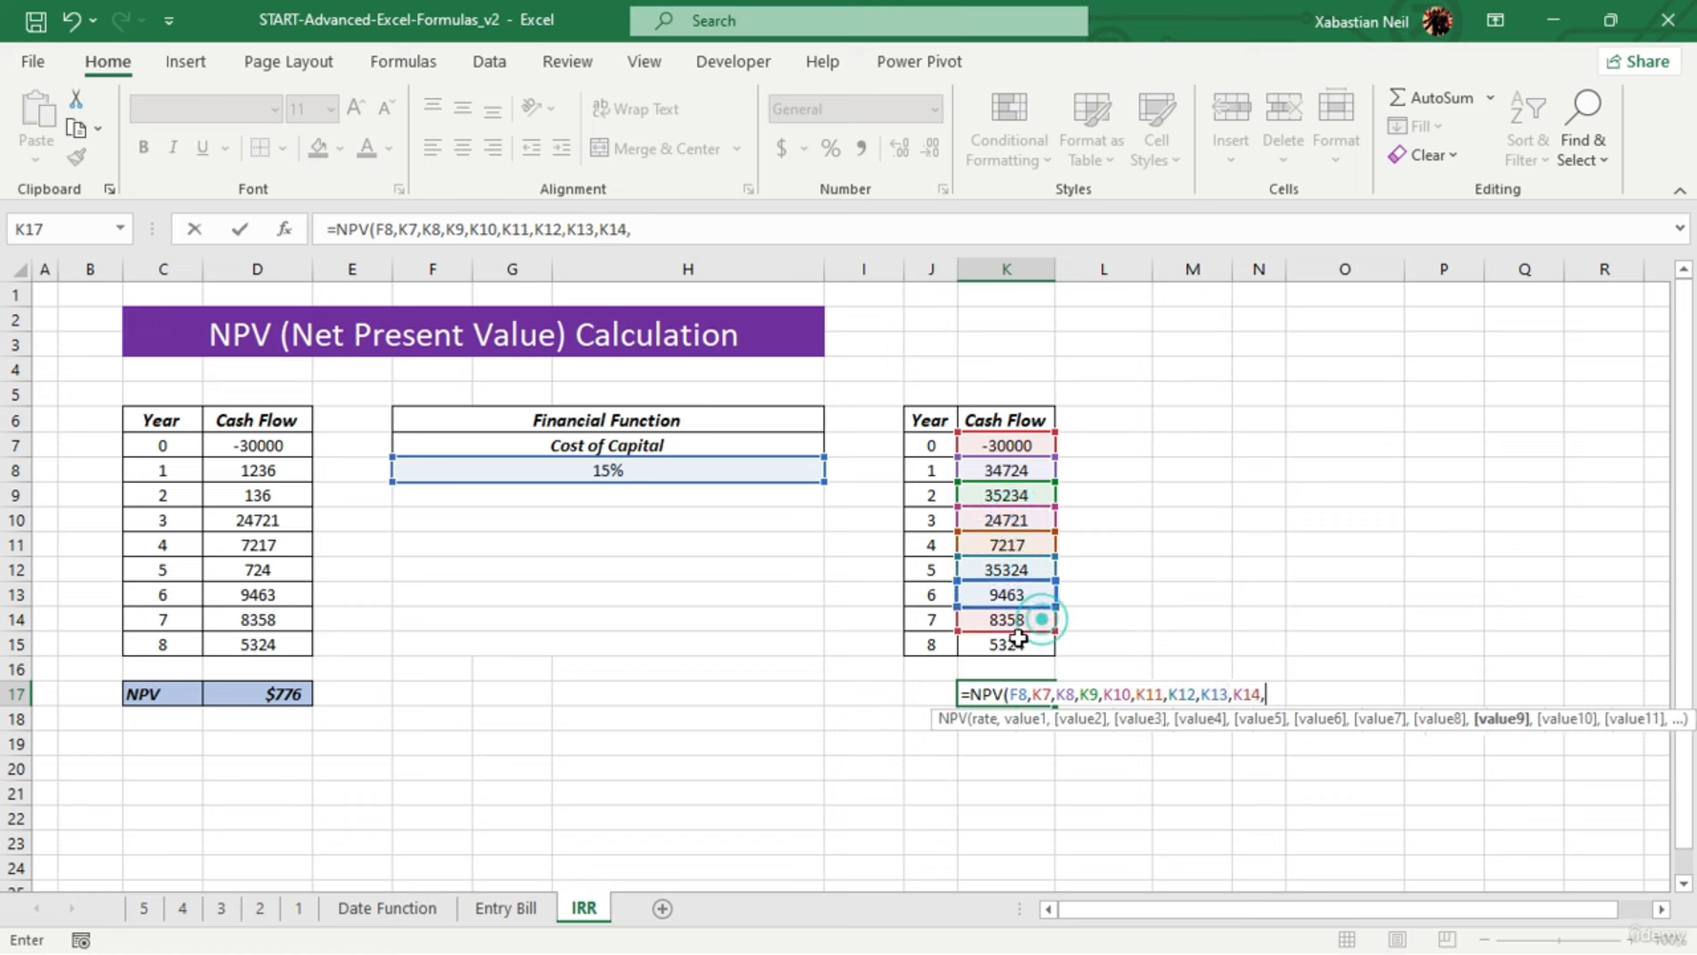
text(,)
click(1018, 638)
text())
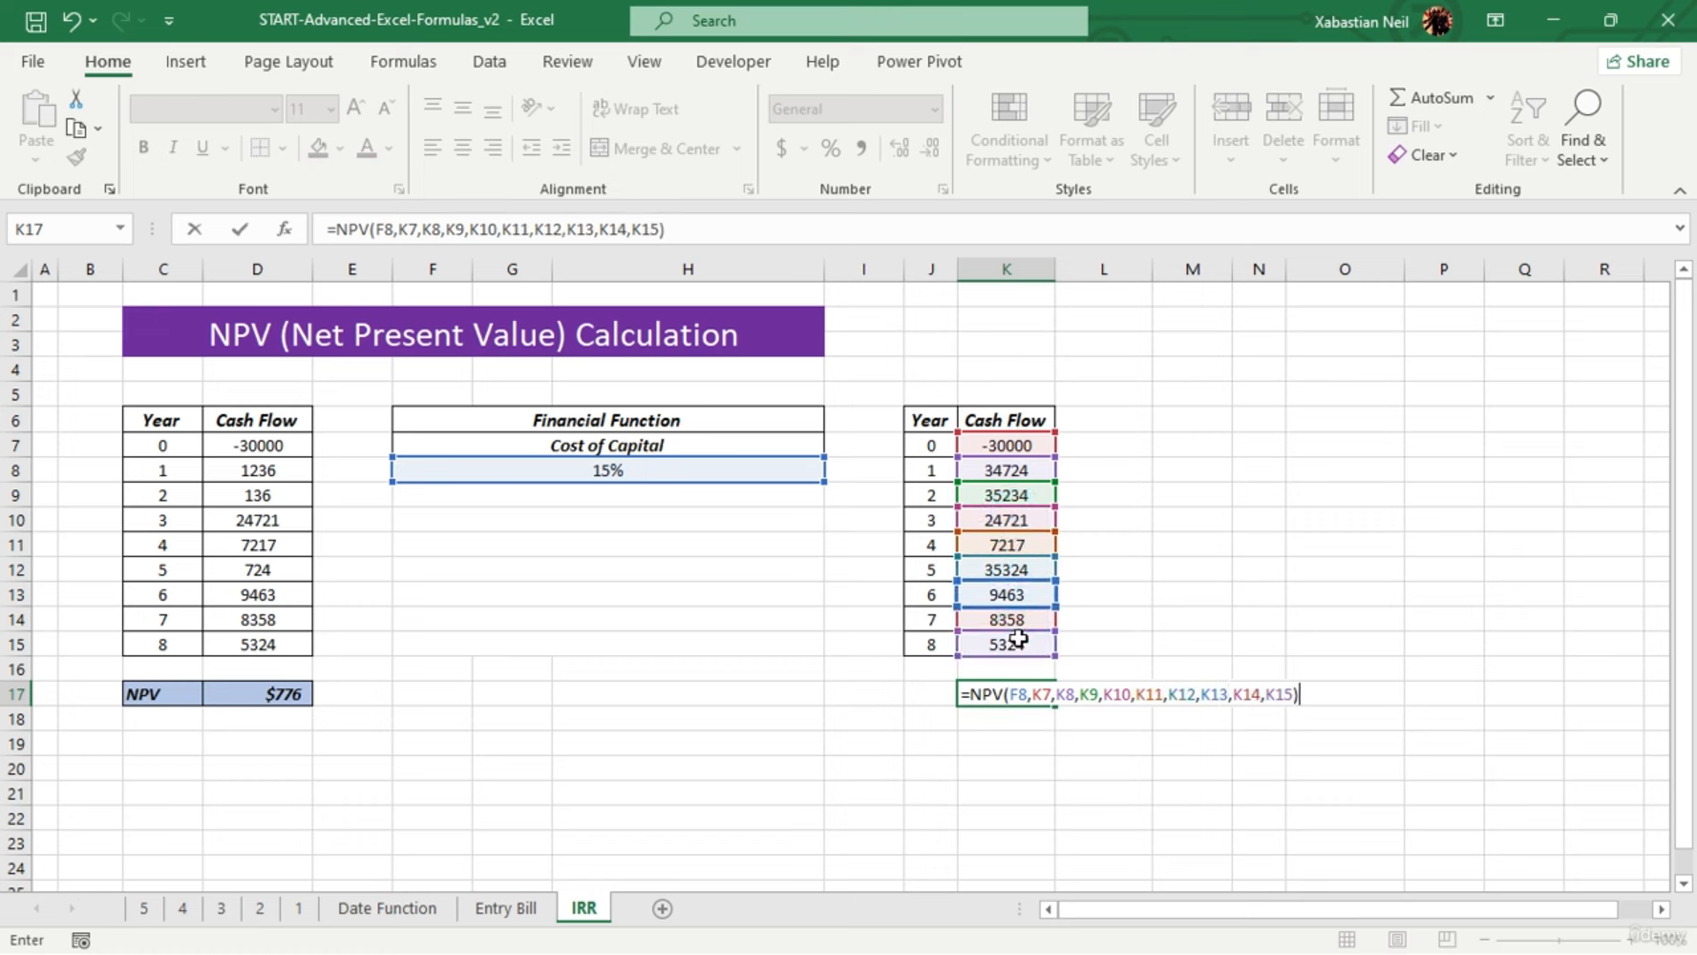
key(Return)
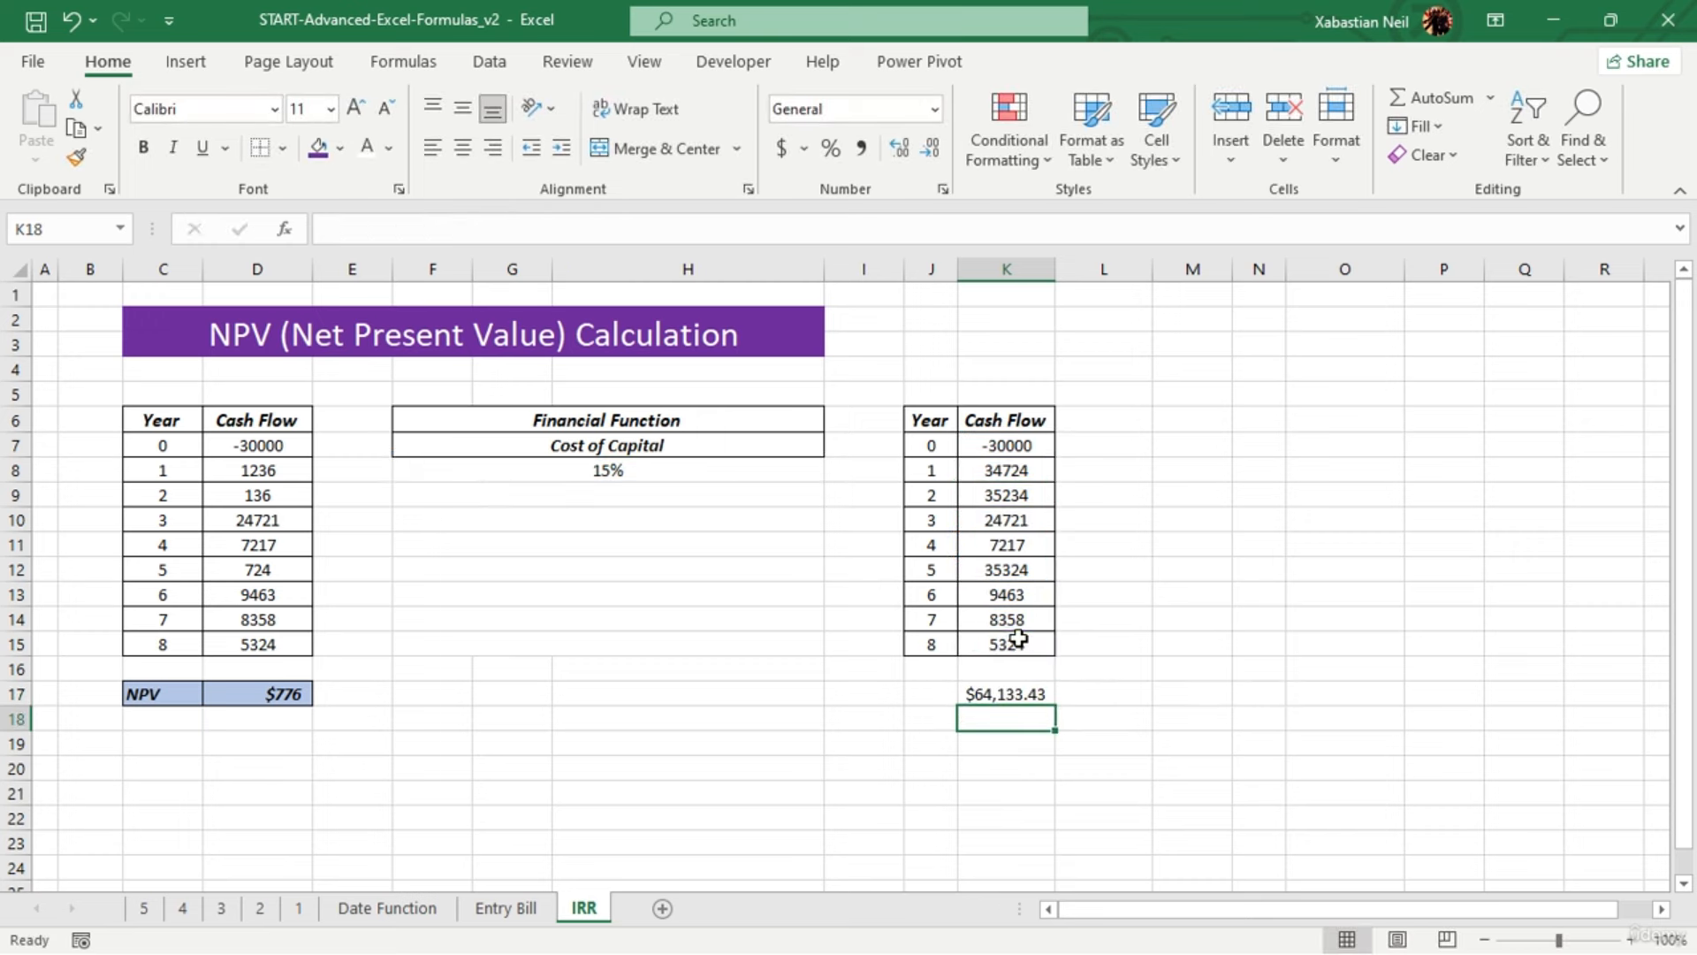
Format the NPV amount in K17 to show no decimal places
click(1025, 696)
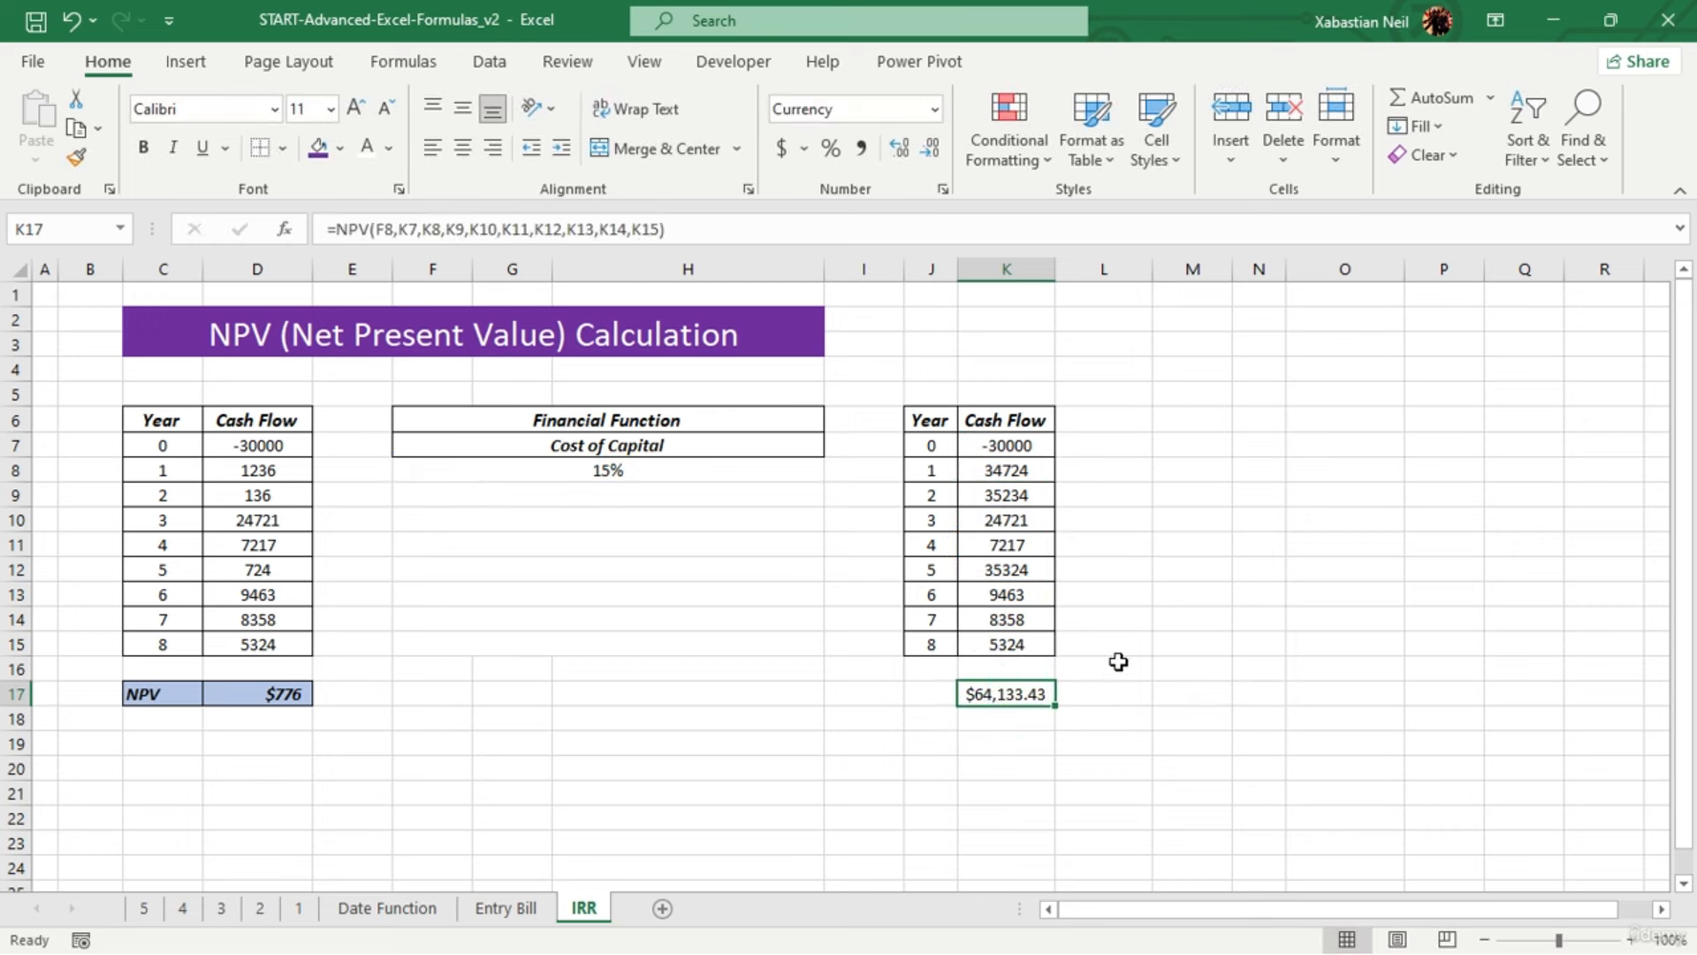
click(933, 148)
click(933, 148)
Calculate the internal rate of return in F10 with =IRR(K7:K17)
double_click(635, 511)
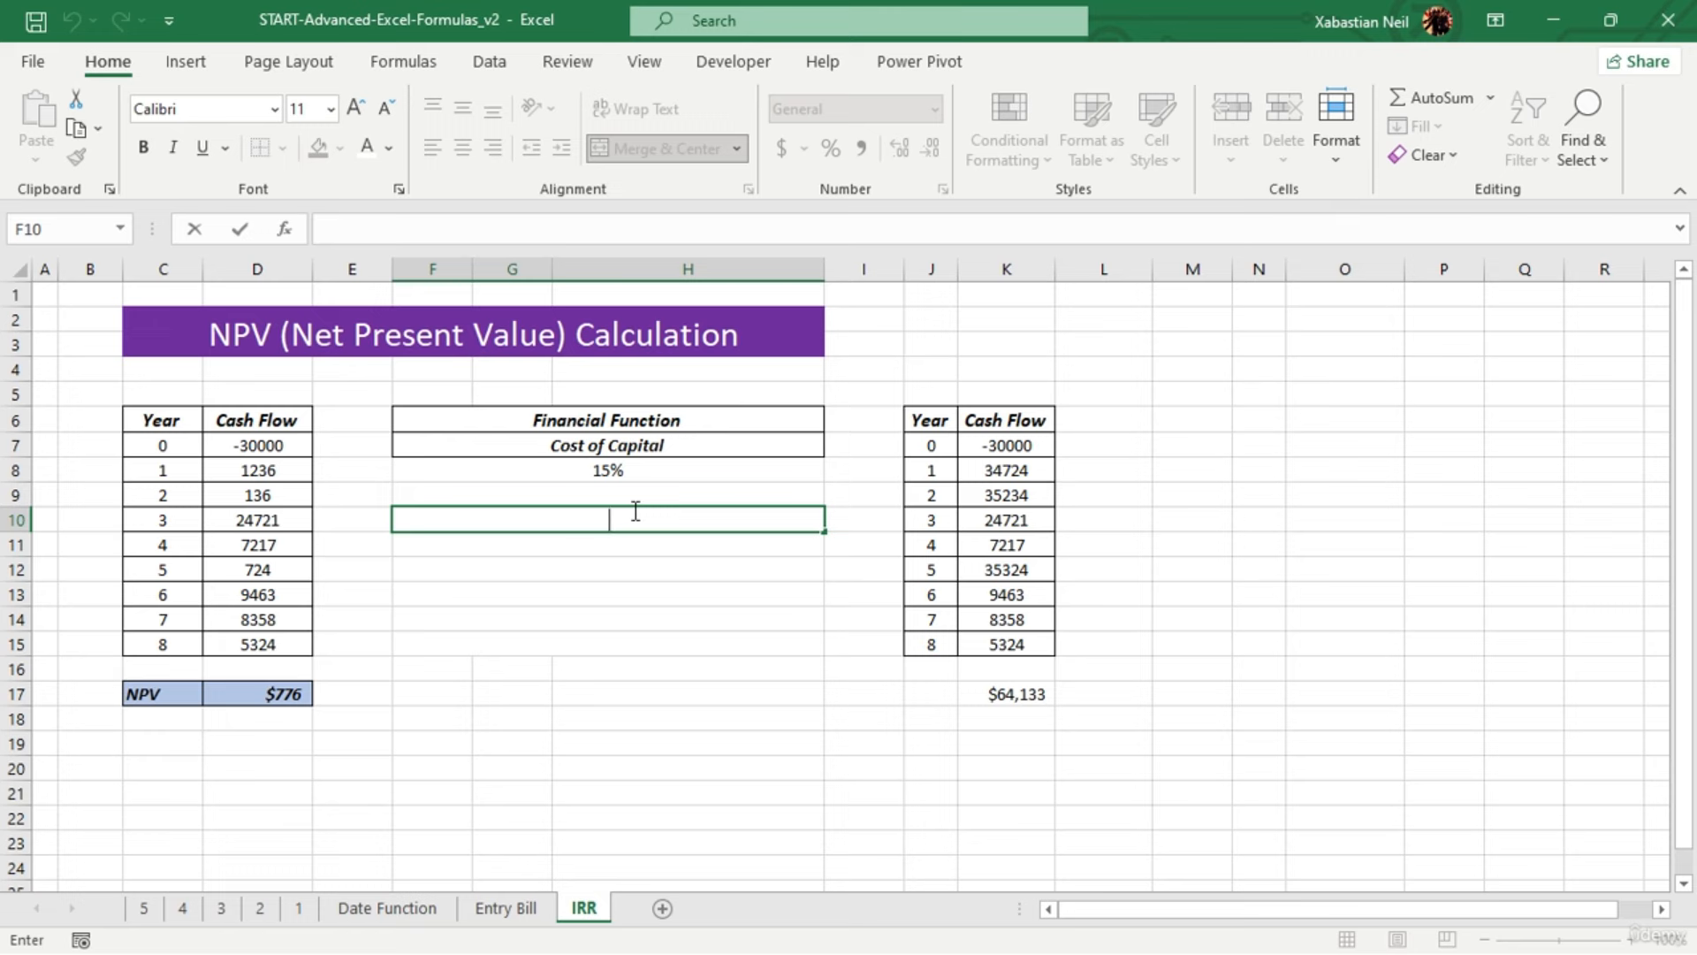
text(=)
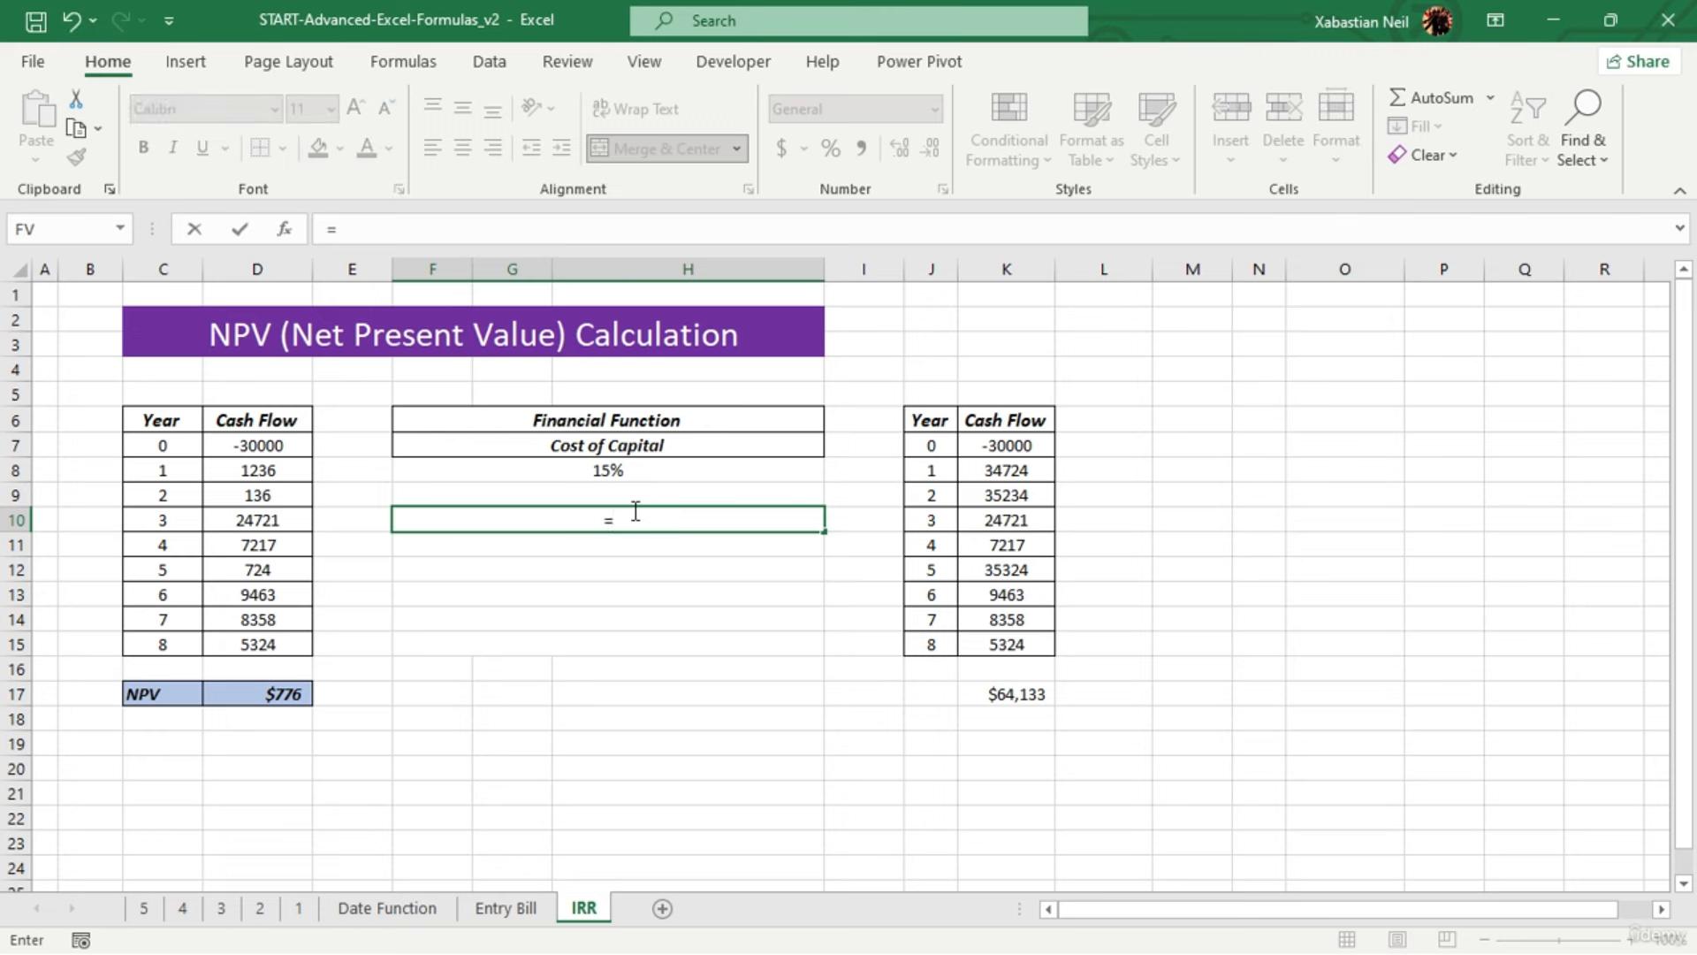
text(irr()
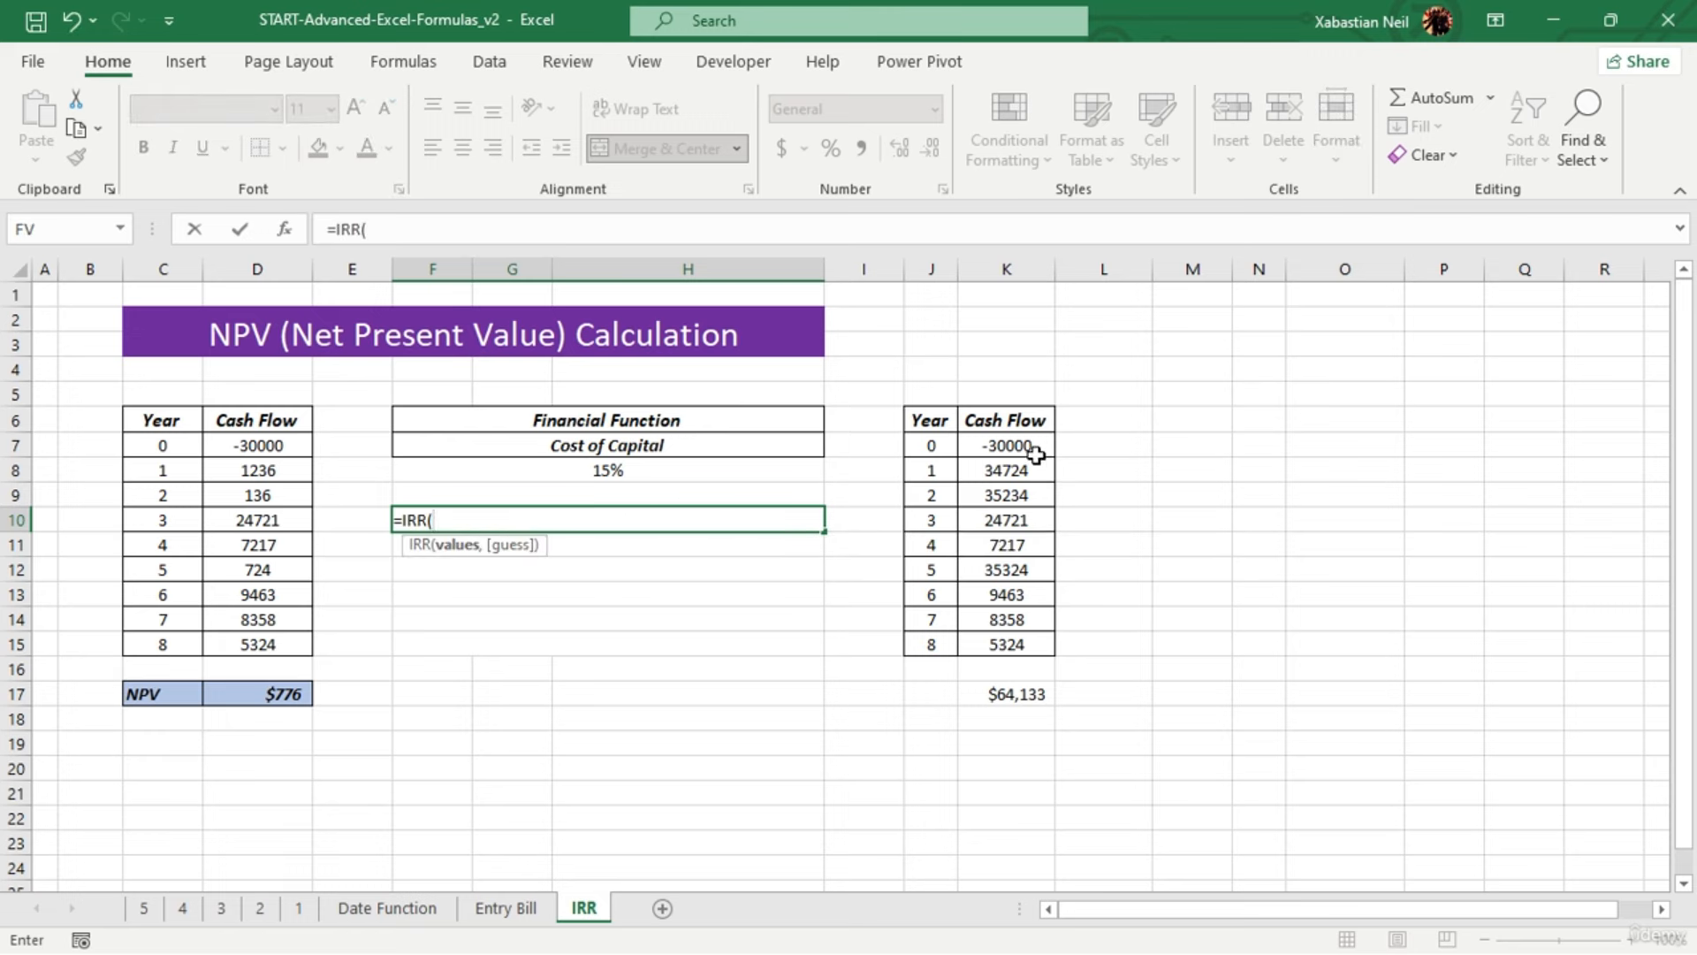
drag(1036, 454, 1044, 690)
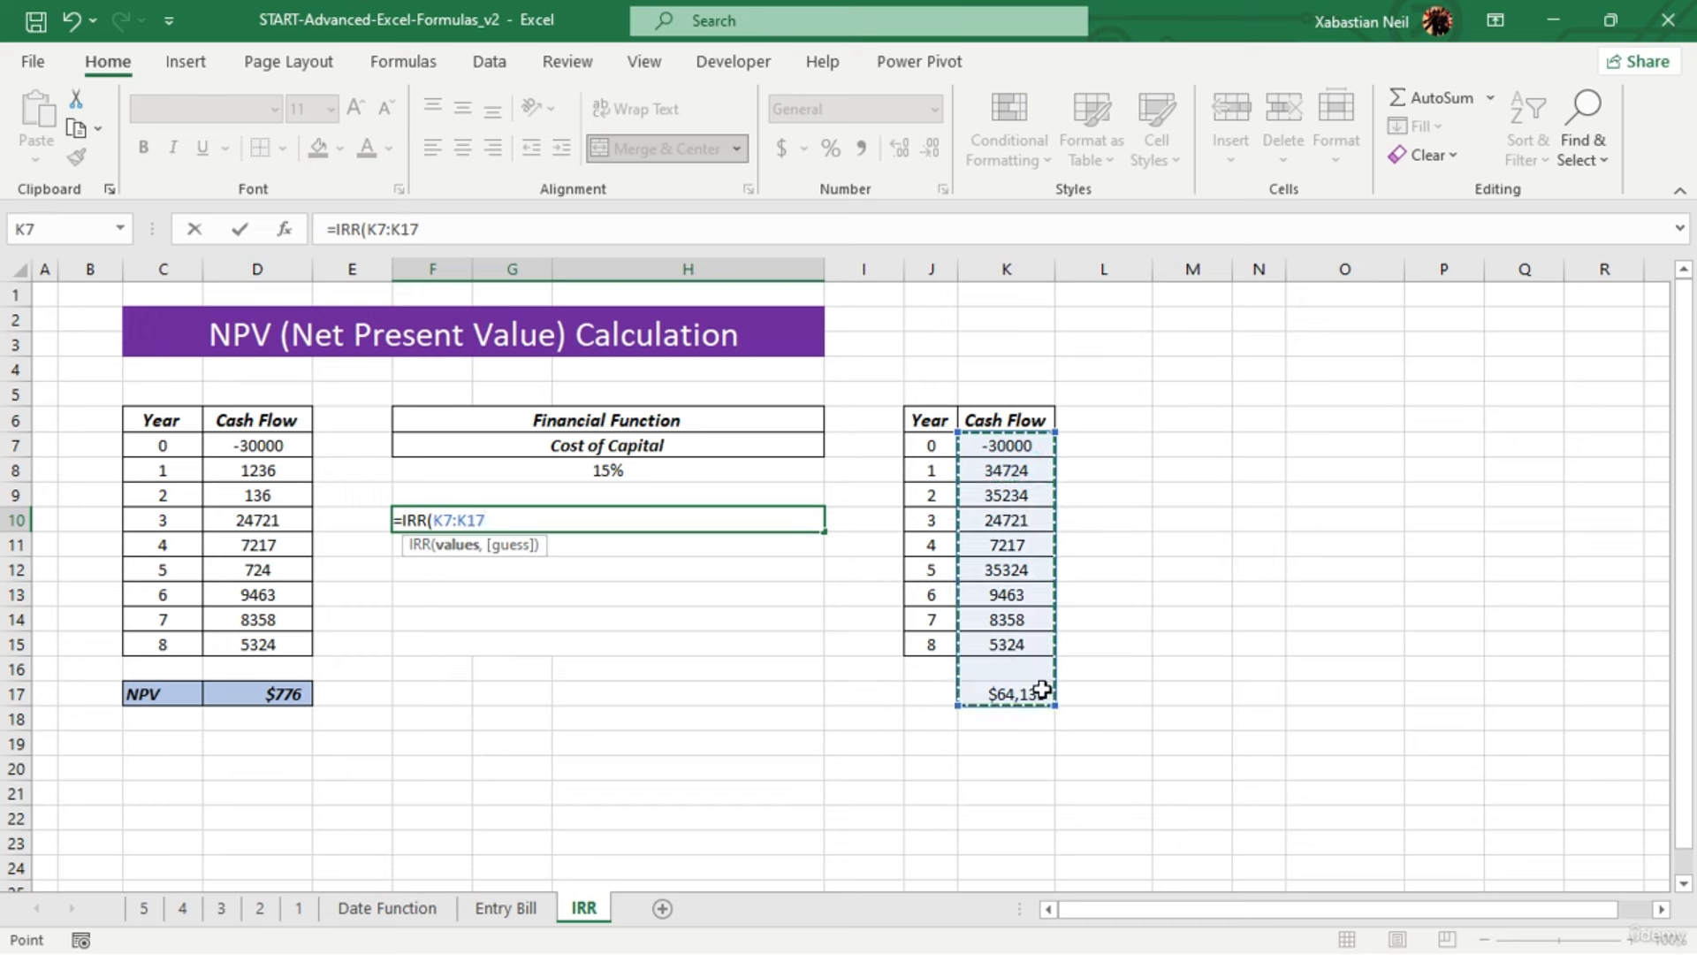
text())
key(Return)
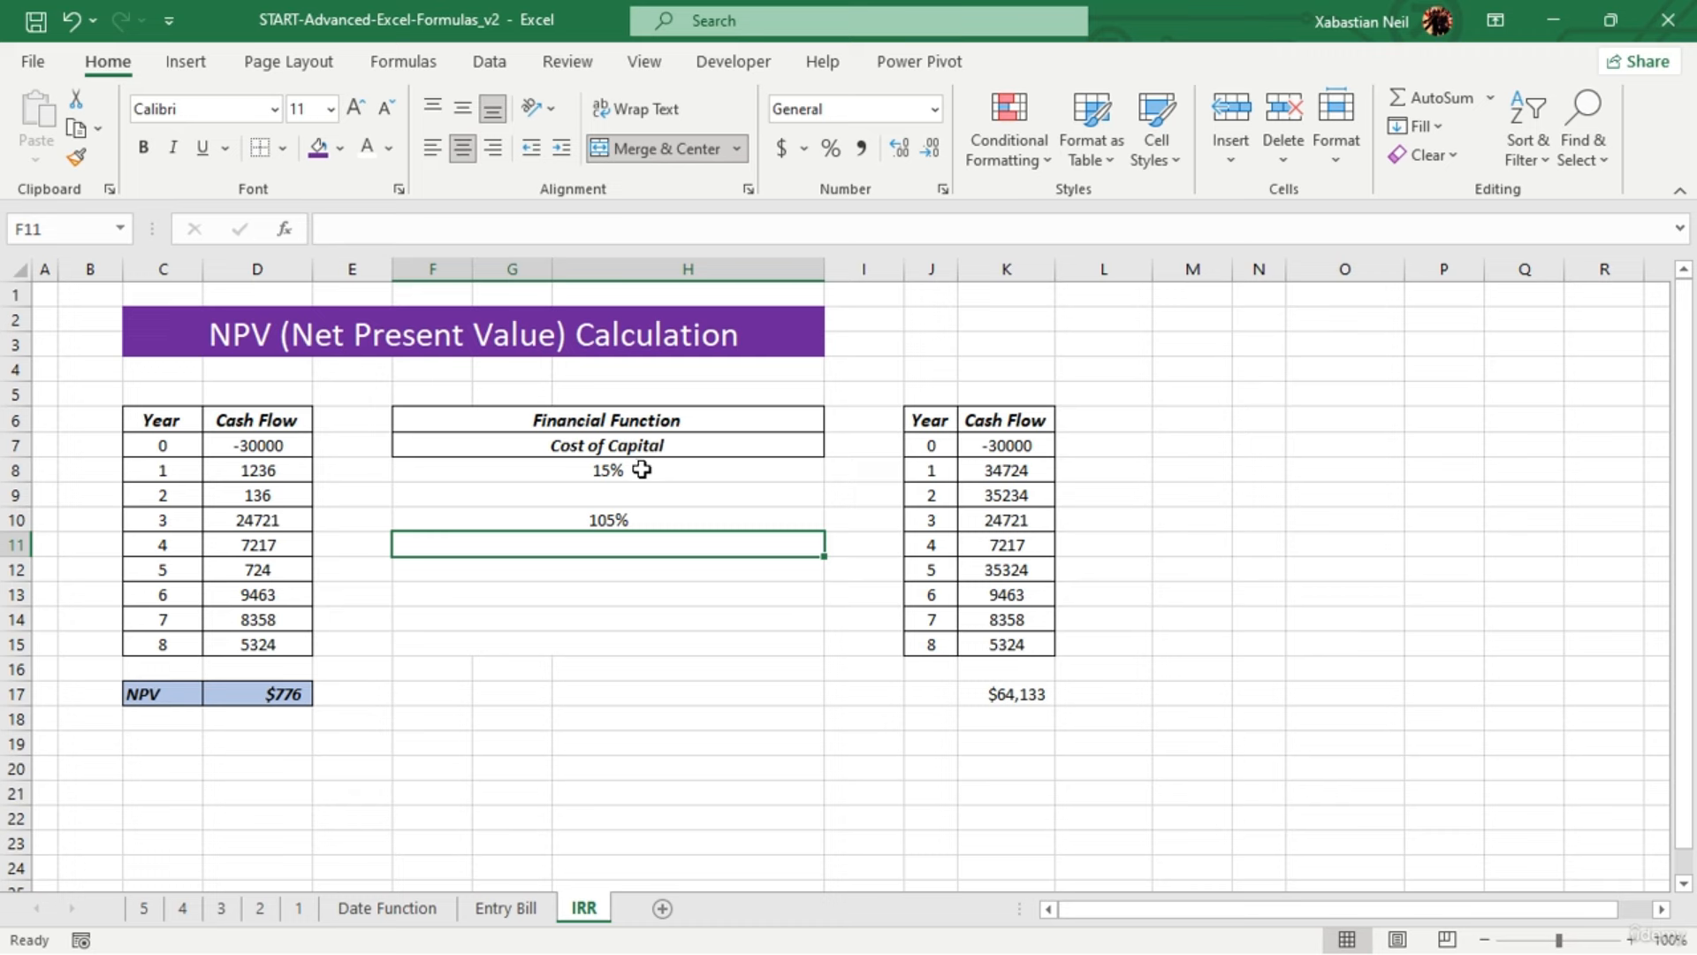
Make the year 0 cash flow in K7 a positive 30000 and check the IRR formula in F10
click(1030, 449)
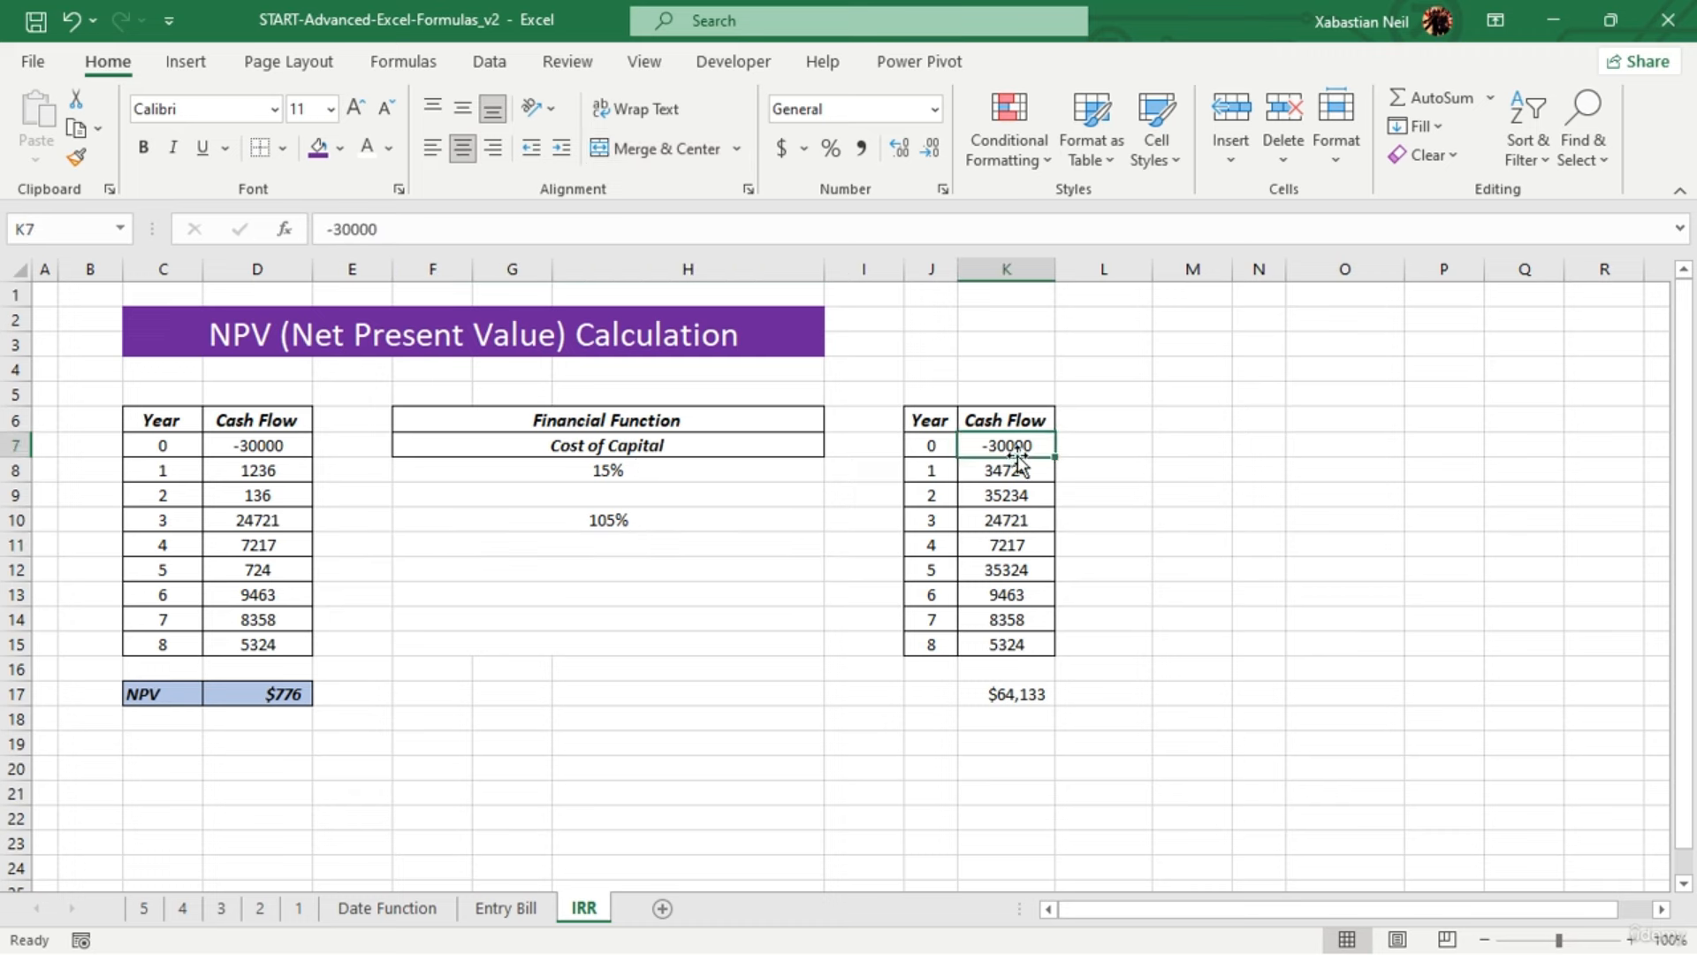
double_click(1030, 449)
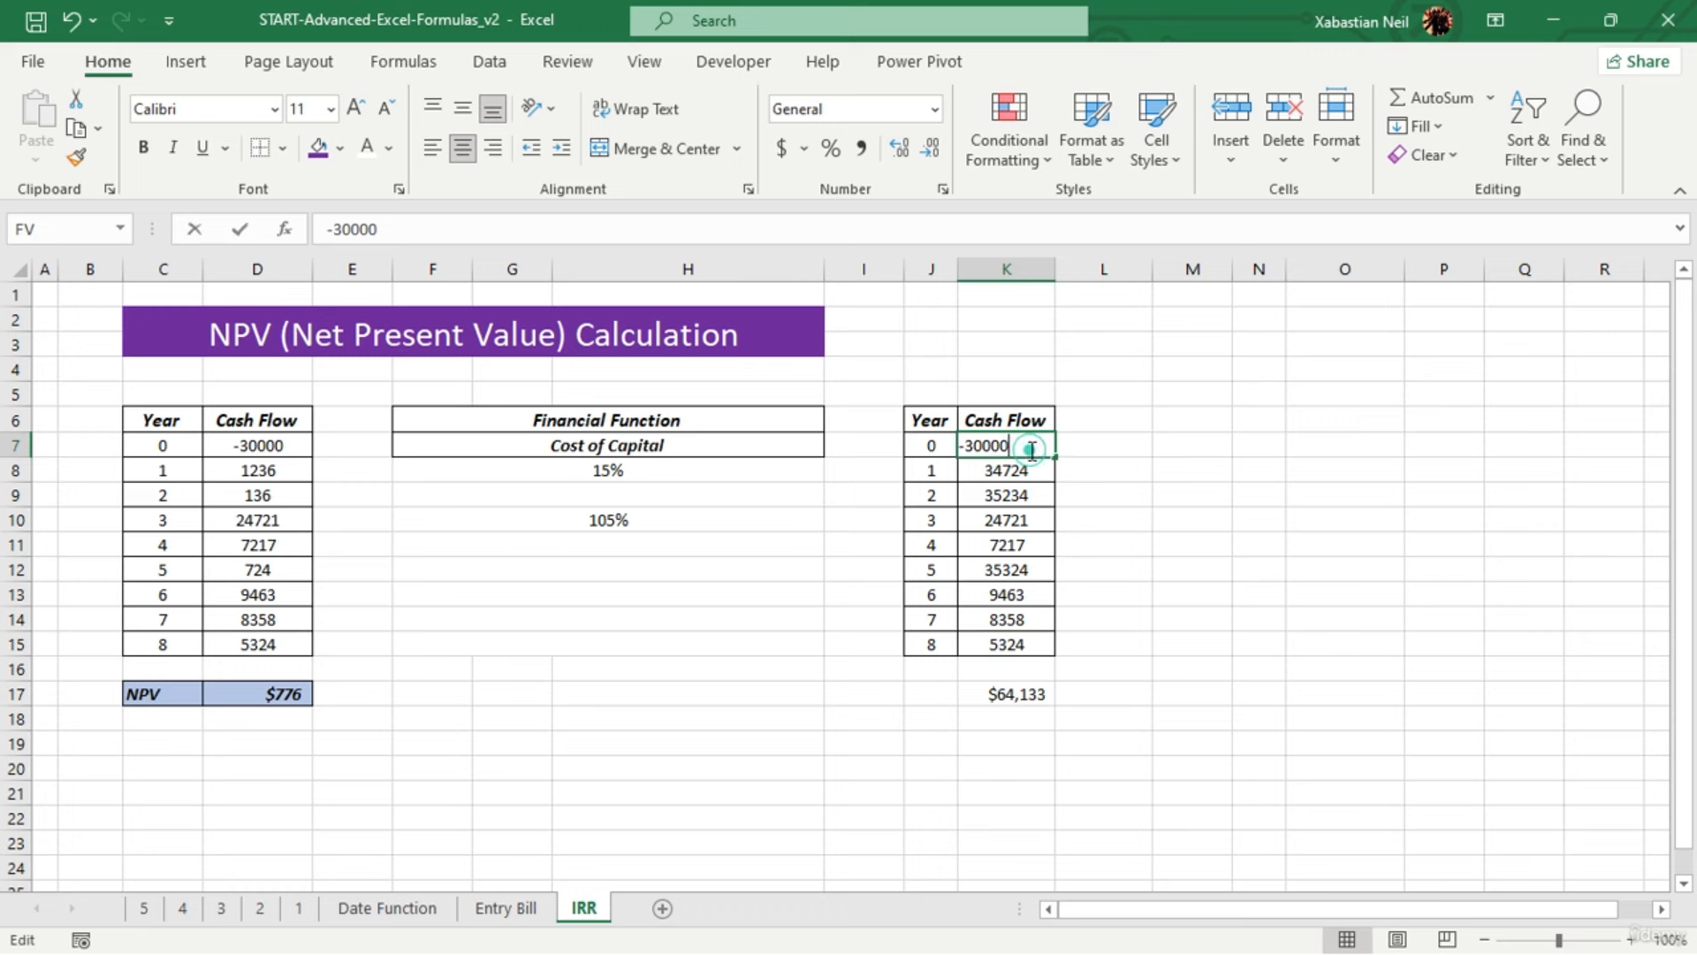
click(970, 445)
key(BackSpace)
key(Return)
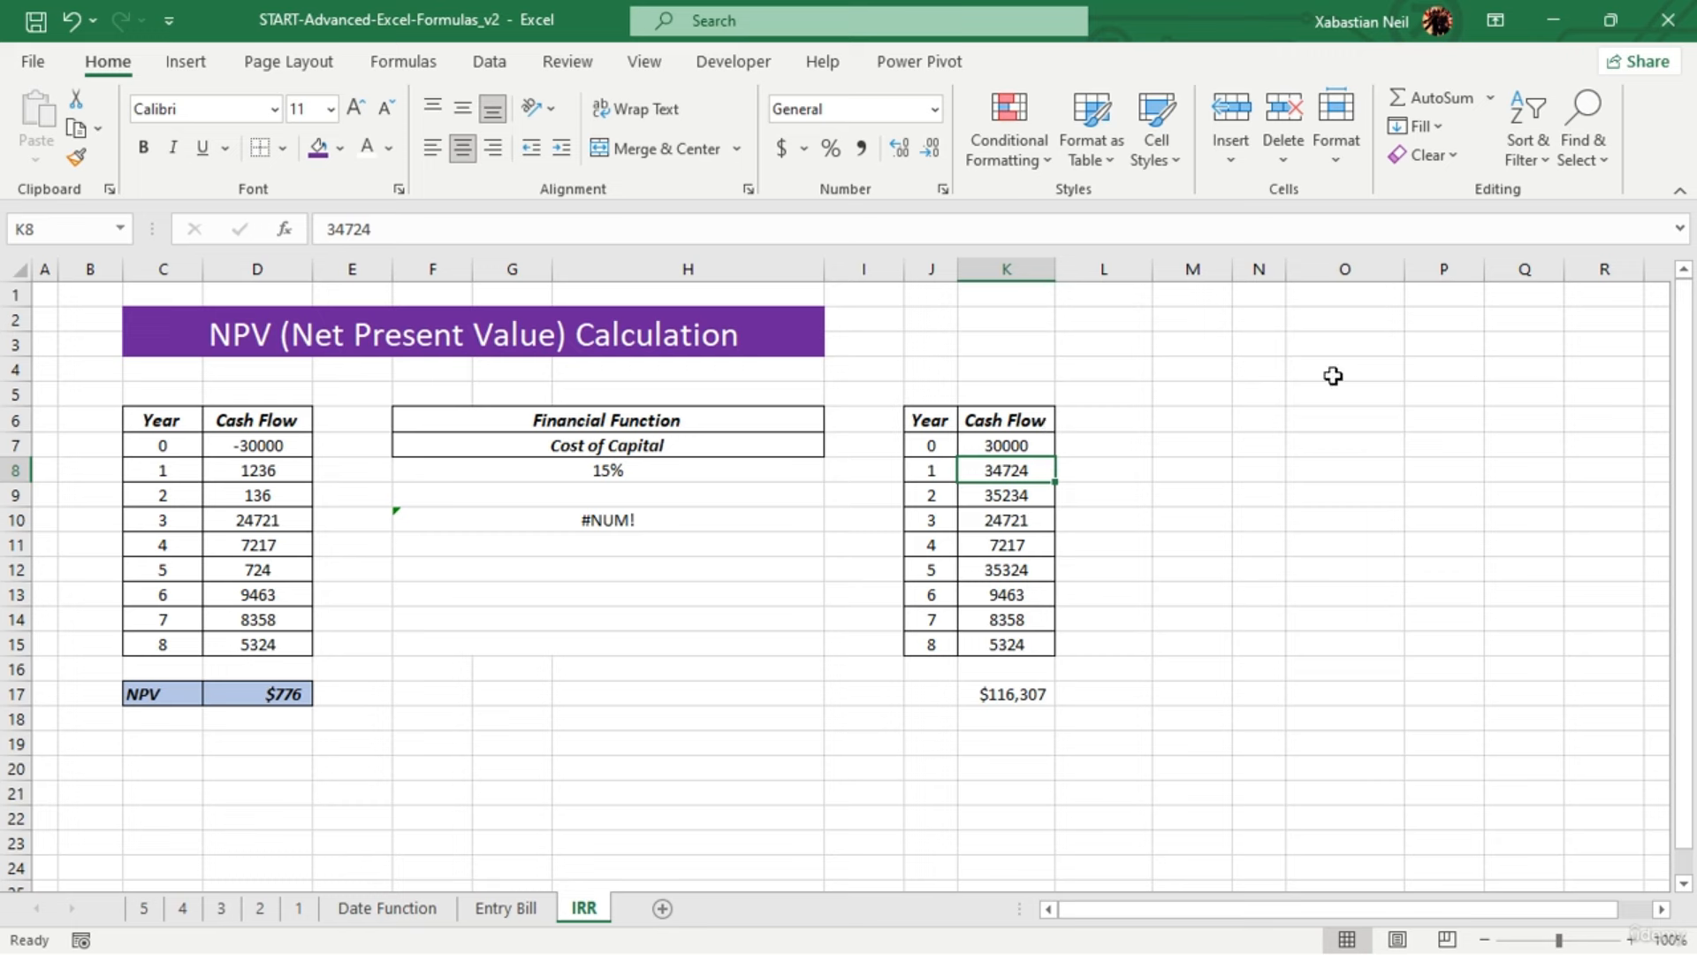
double_click(668, 517)
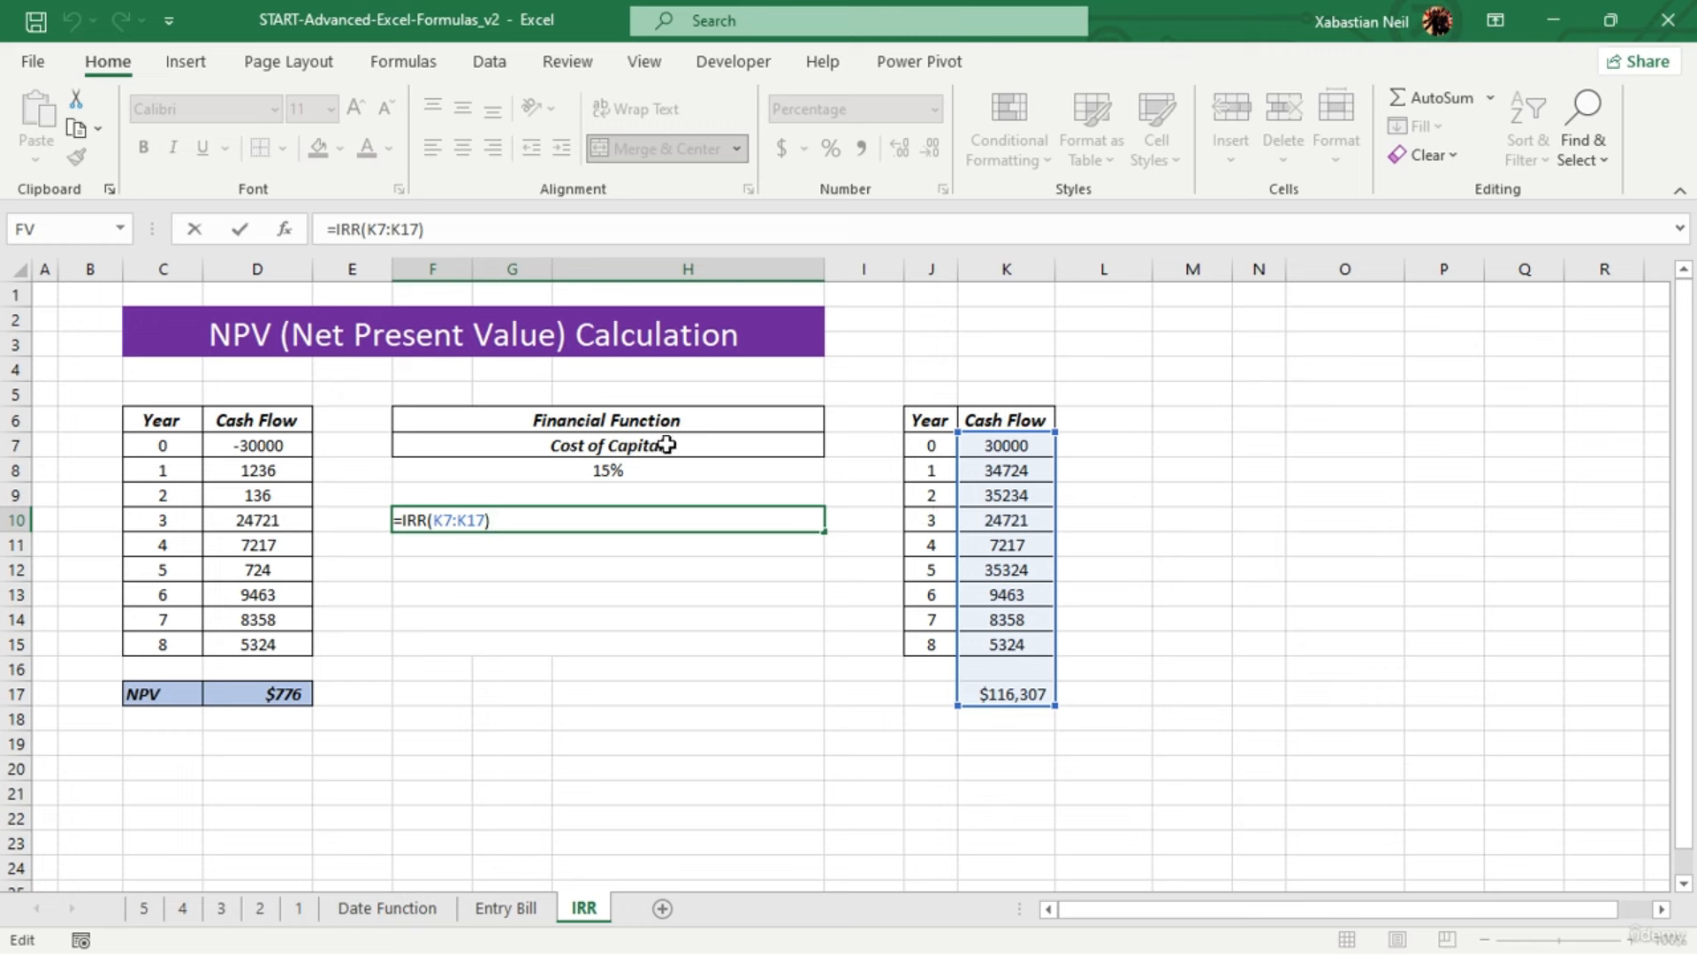
key(Return)
Restore the year 0 cash flow in K7 to -30000
click(997, 446)
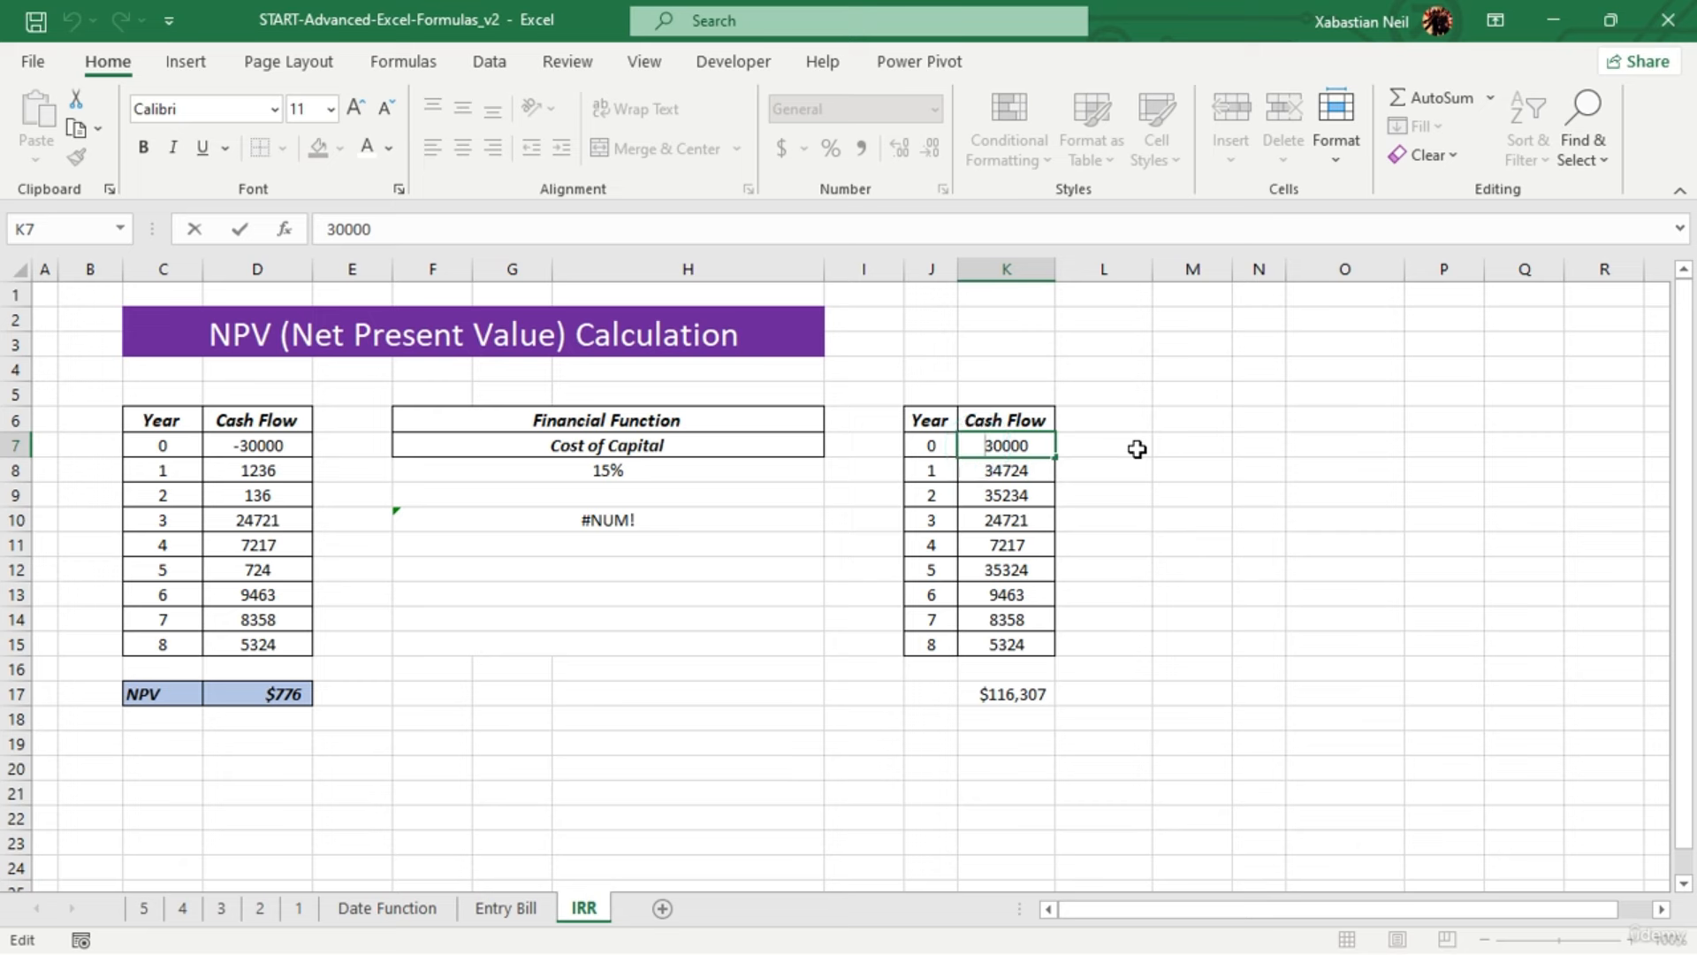
text(-)
key(Return)
text(\)
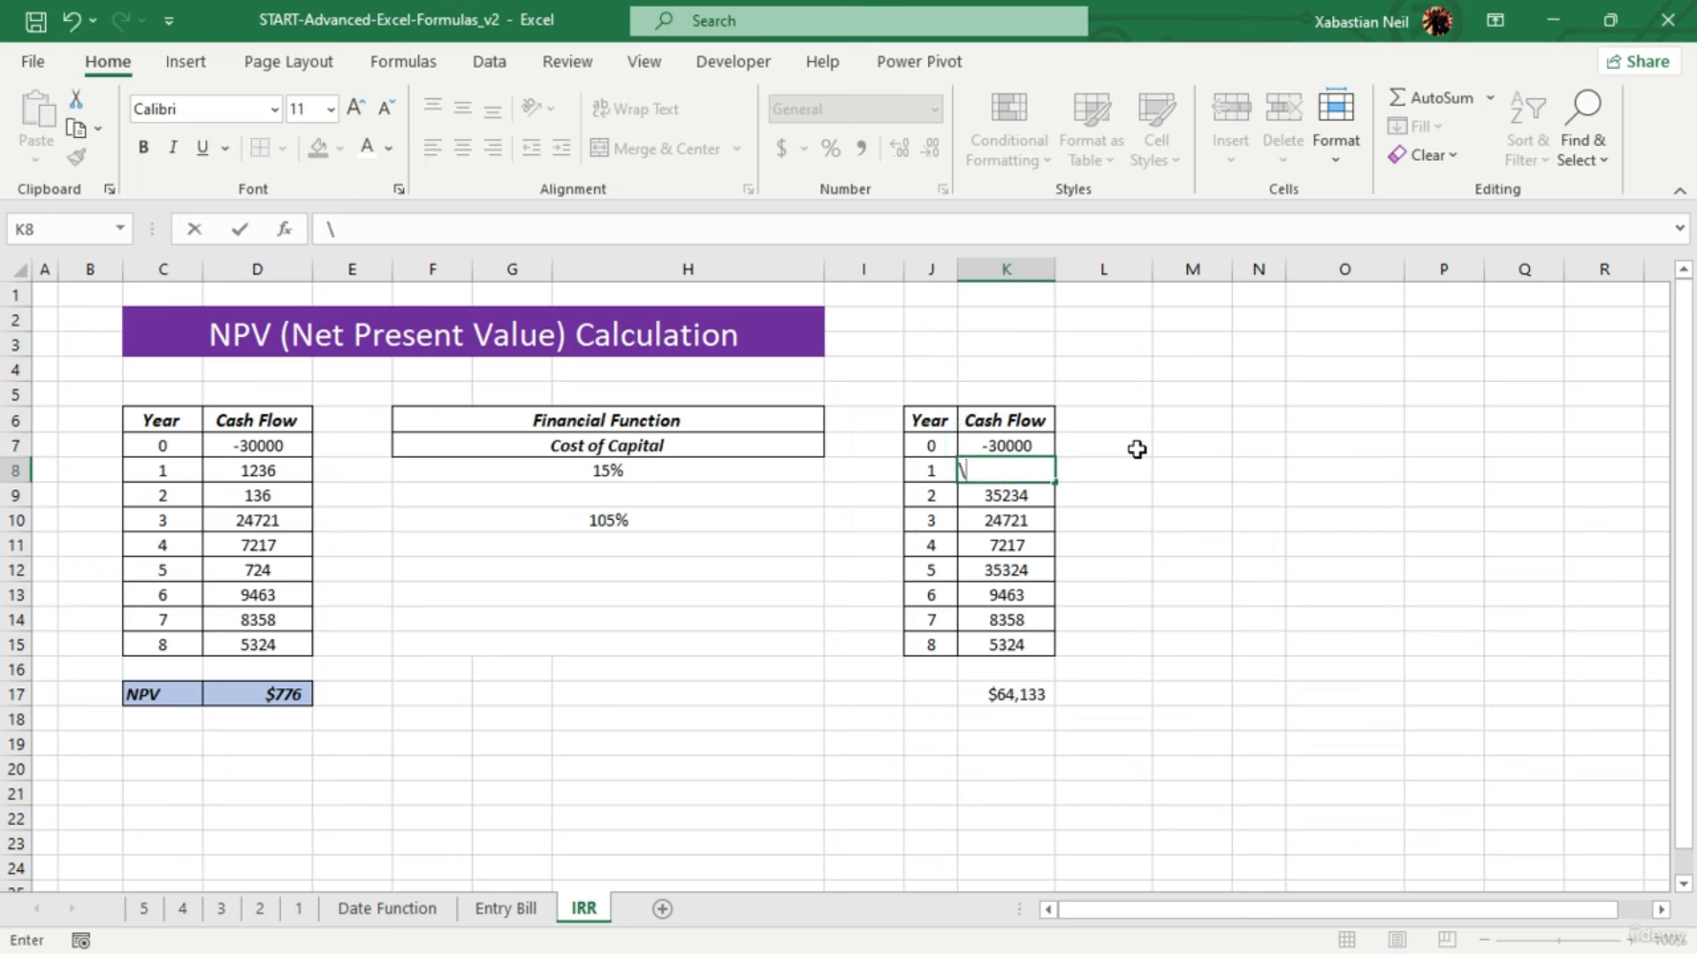
key(Escape)
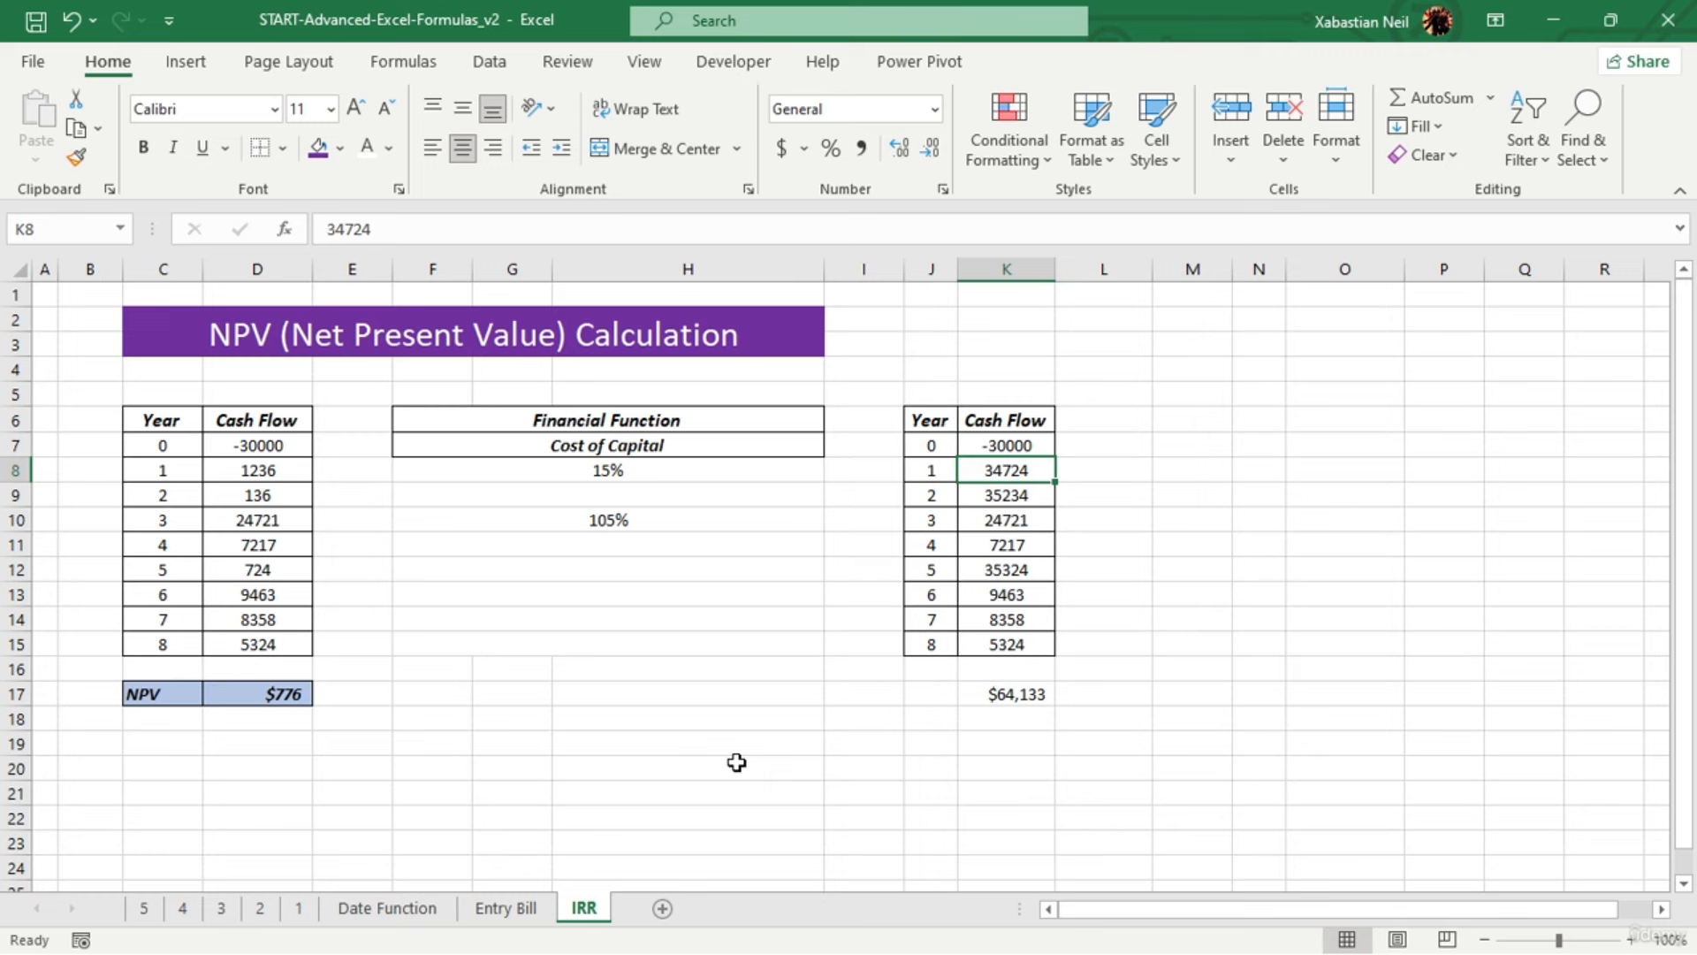
Calculate 15% of the first project's NPV in F13 with =D17*(15/100)
click(607, 625)
double_click(606, 594)
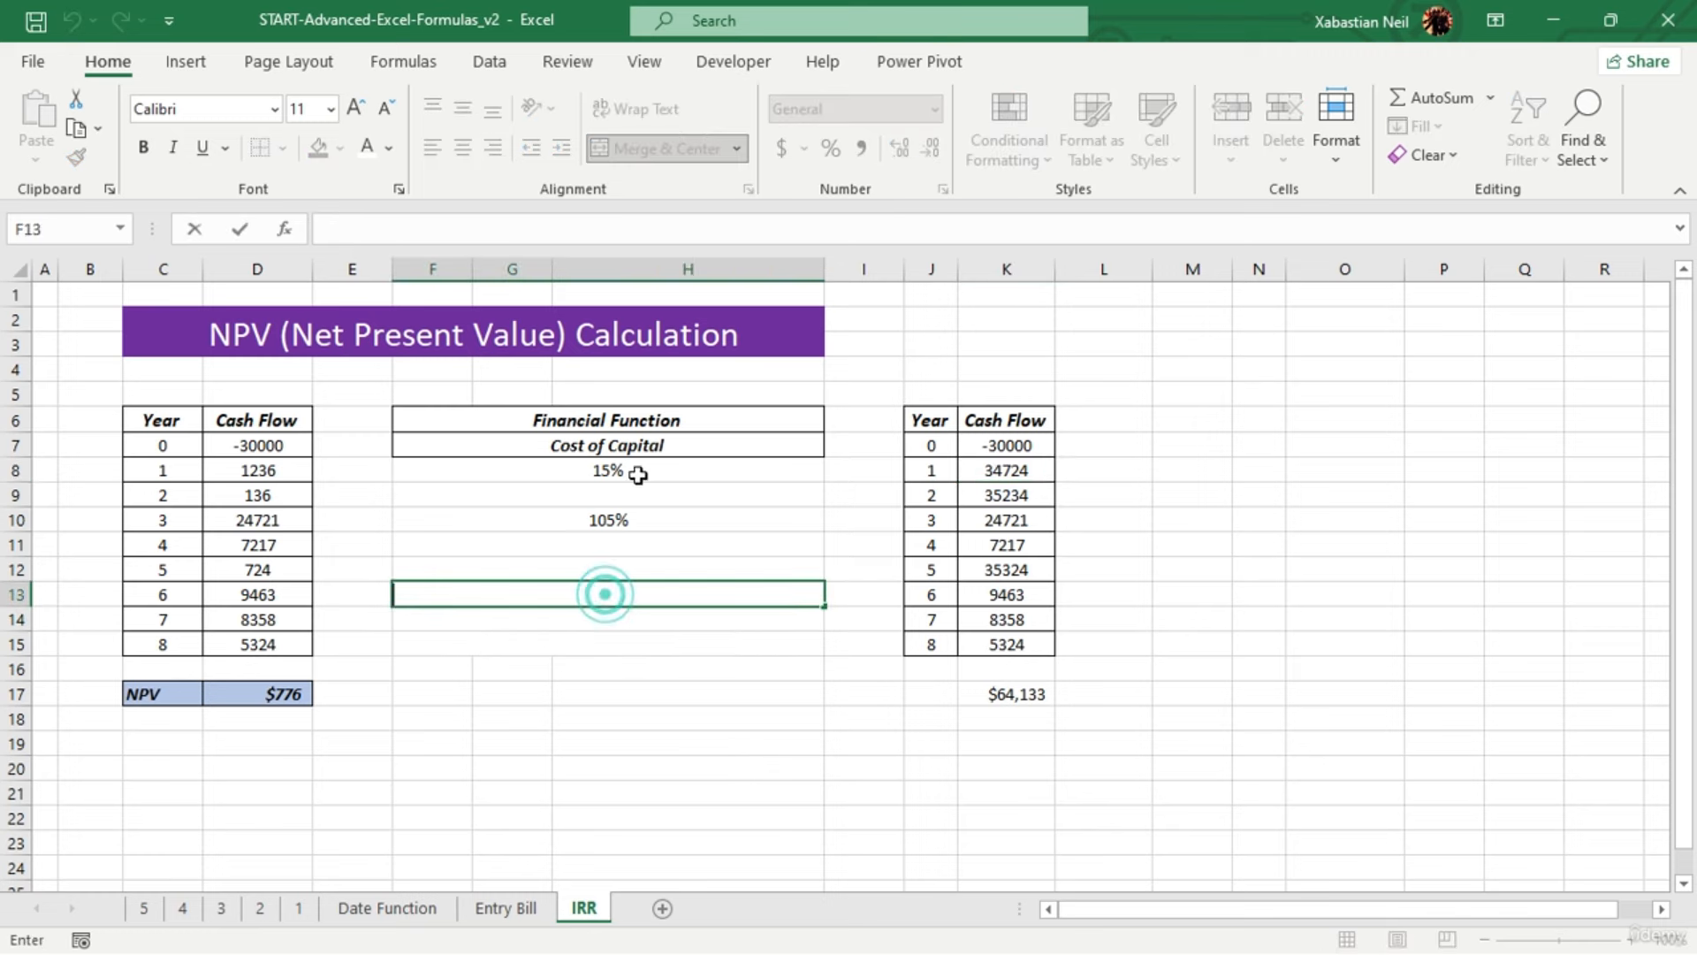
click(599, 581)
text(=)
click(284, 700)
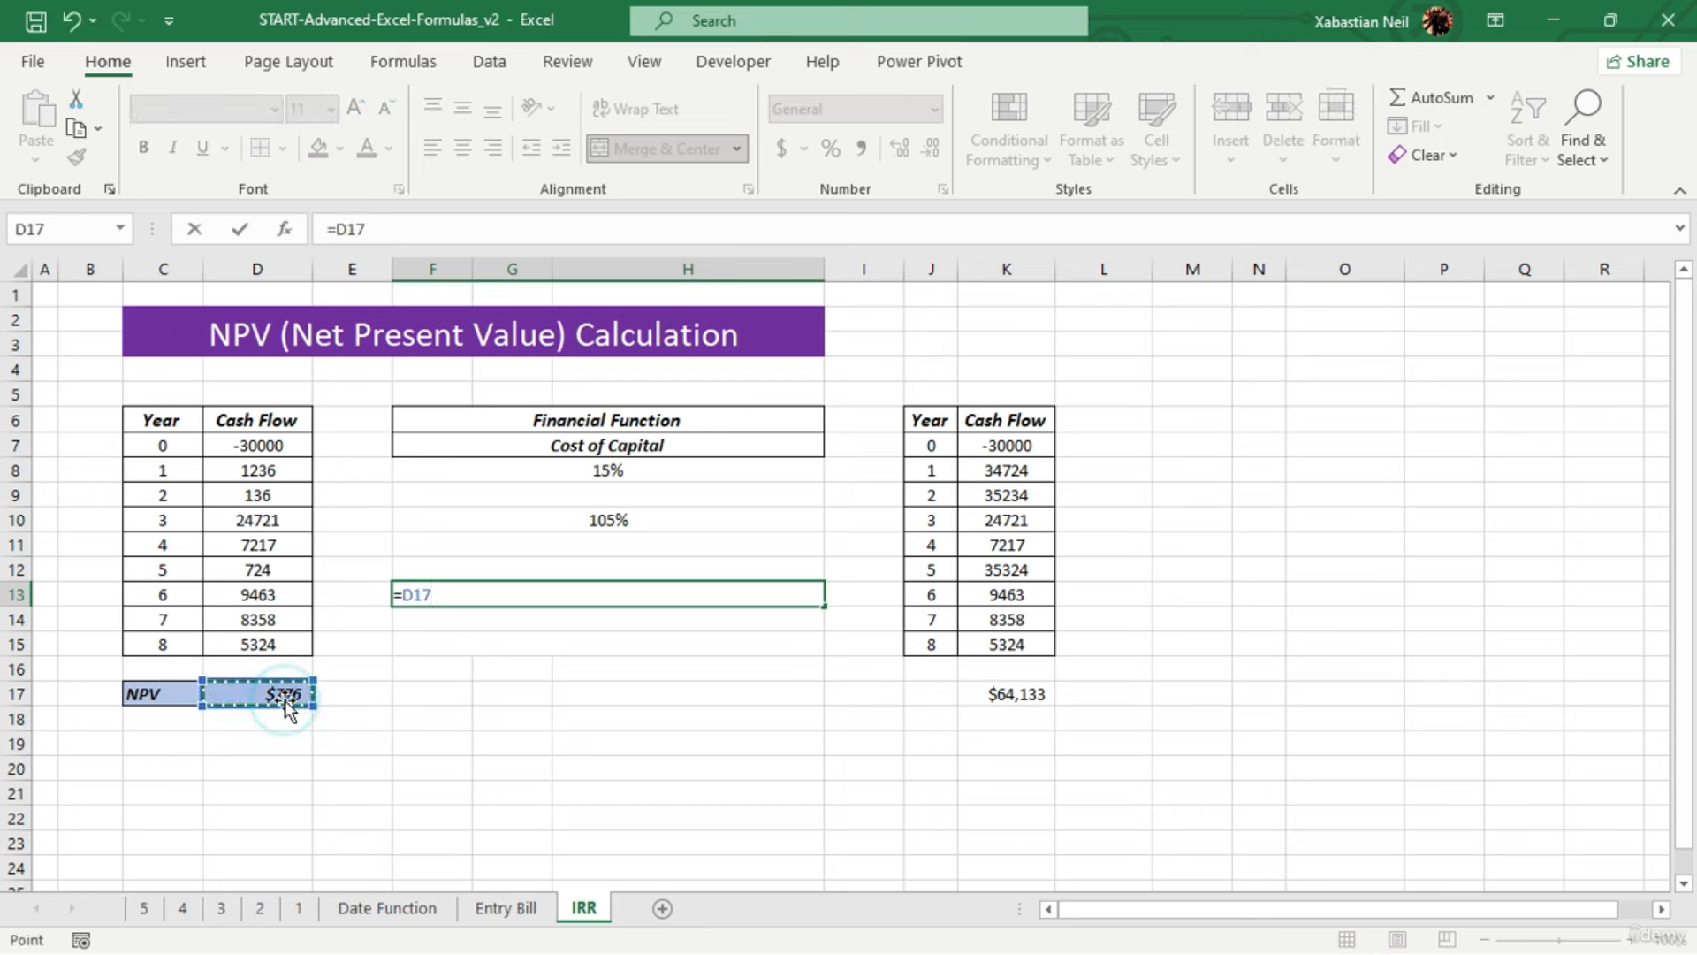
text(*)
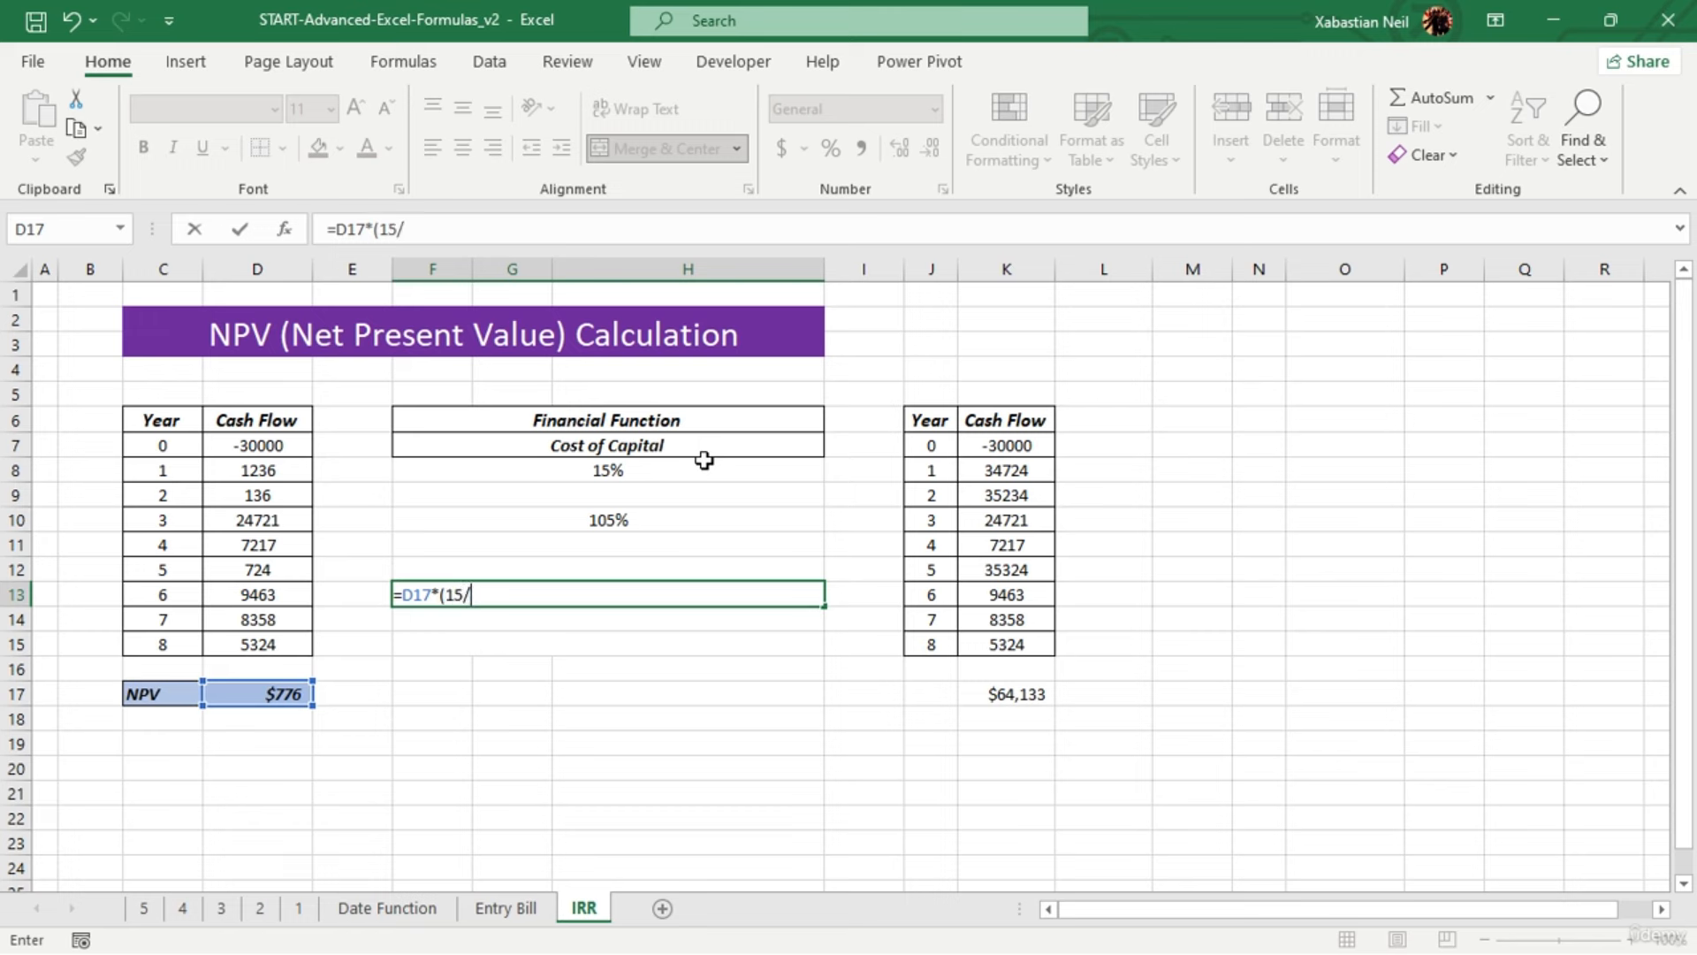
text((15/100)
key(Return)
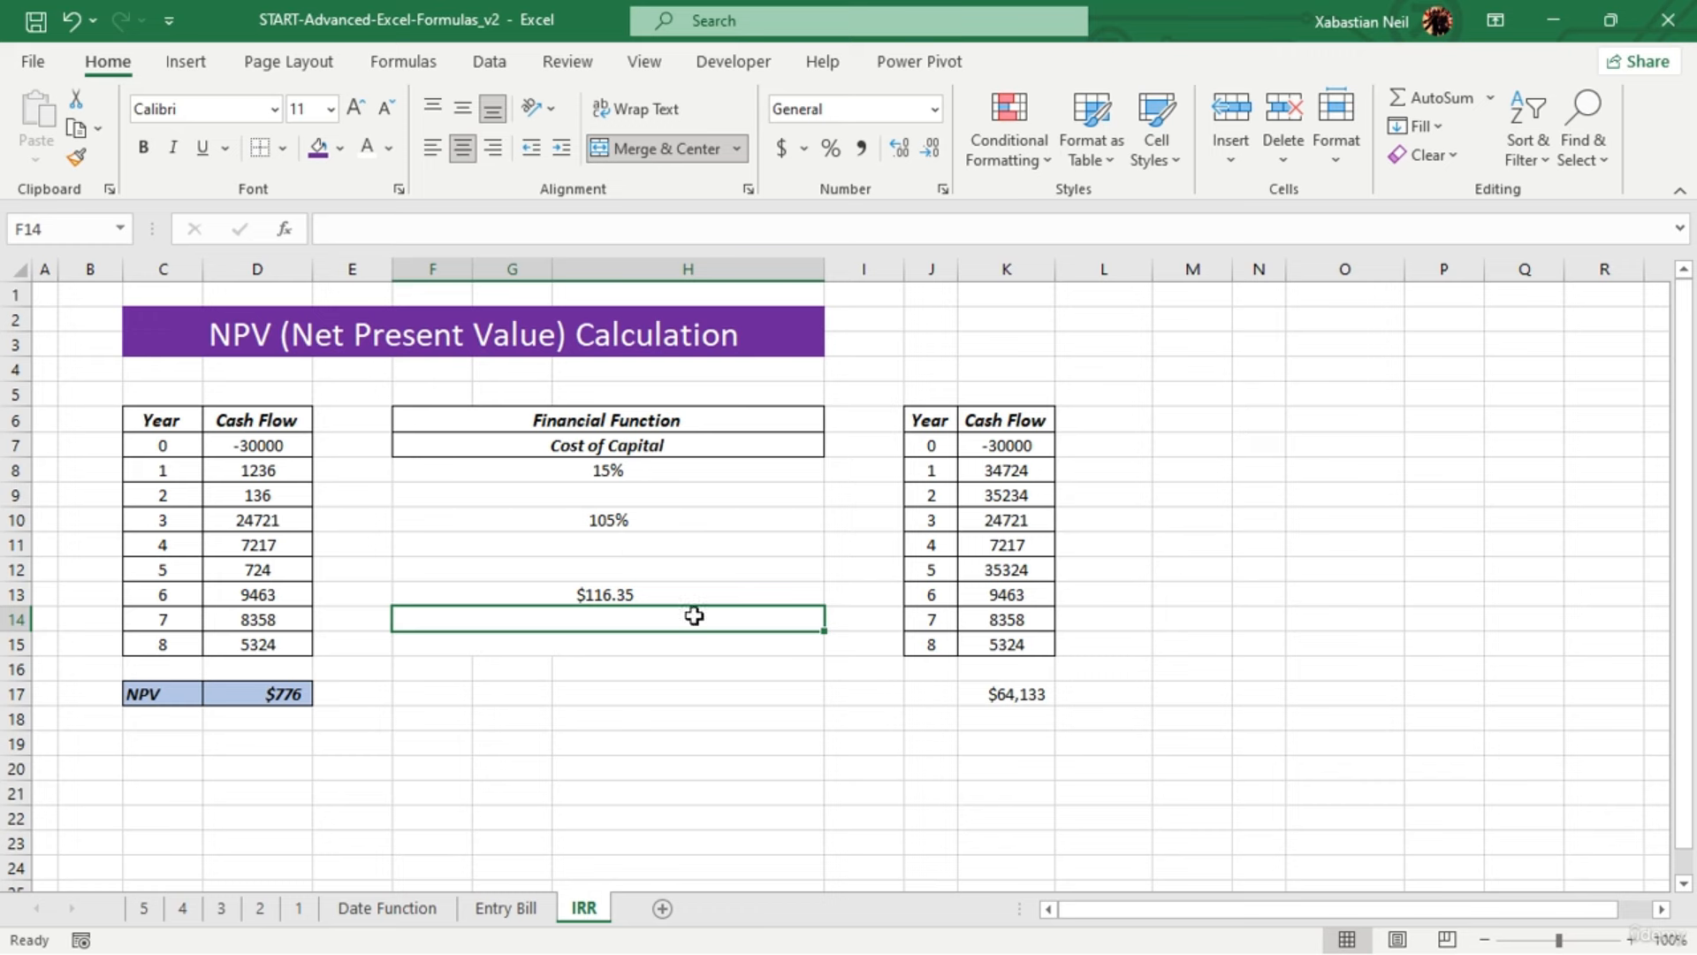
Calculate 15% of the second project's NPV in F15 with =K17*(15/100)
click(620, 648)
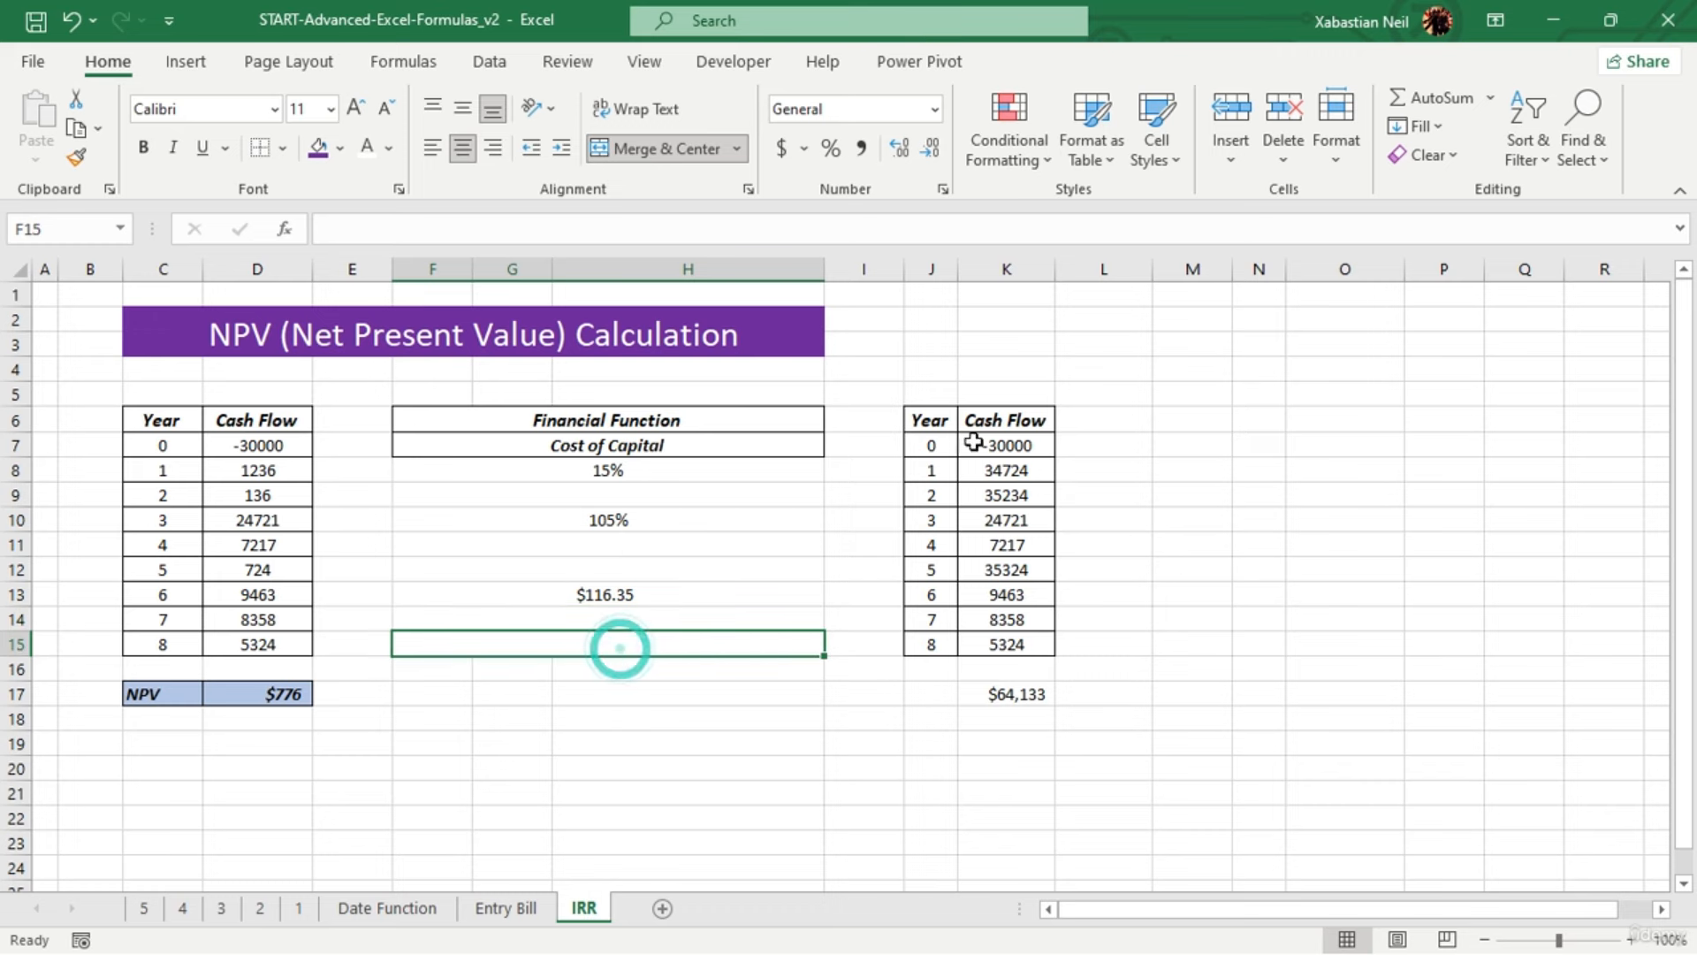
double_click(657, 644)
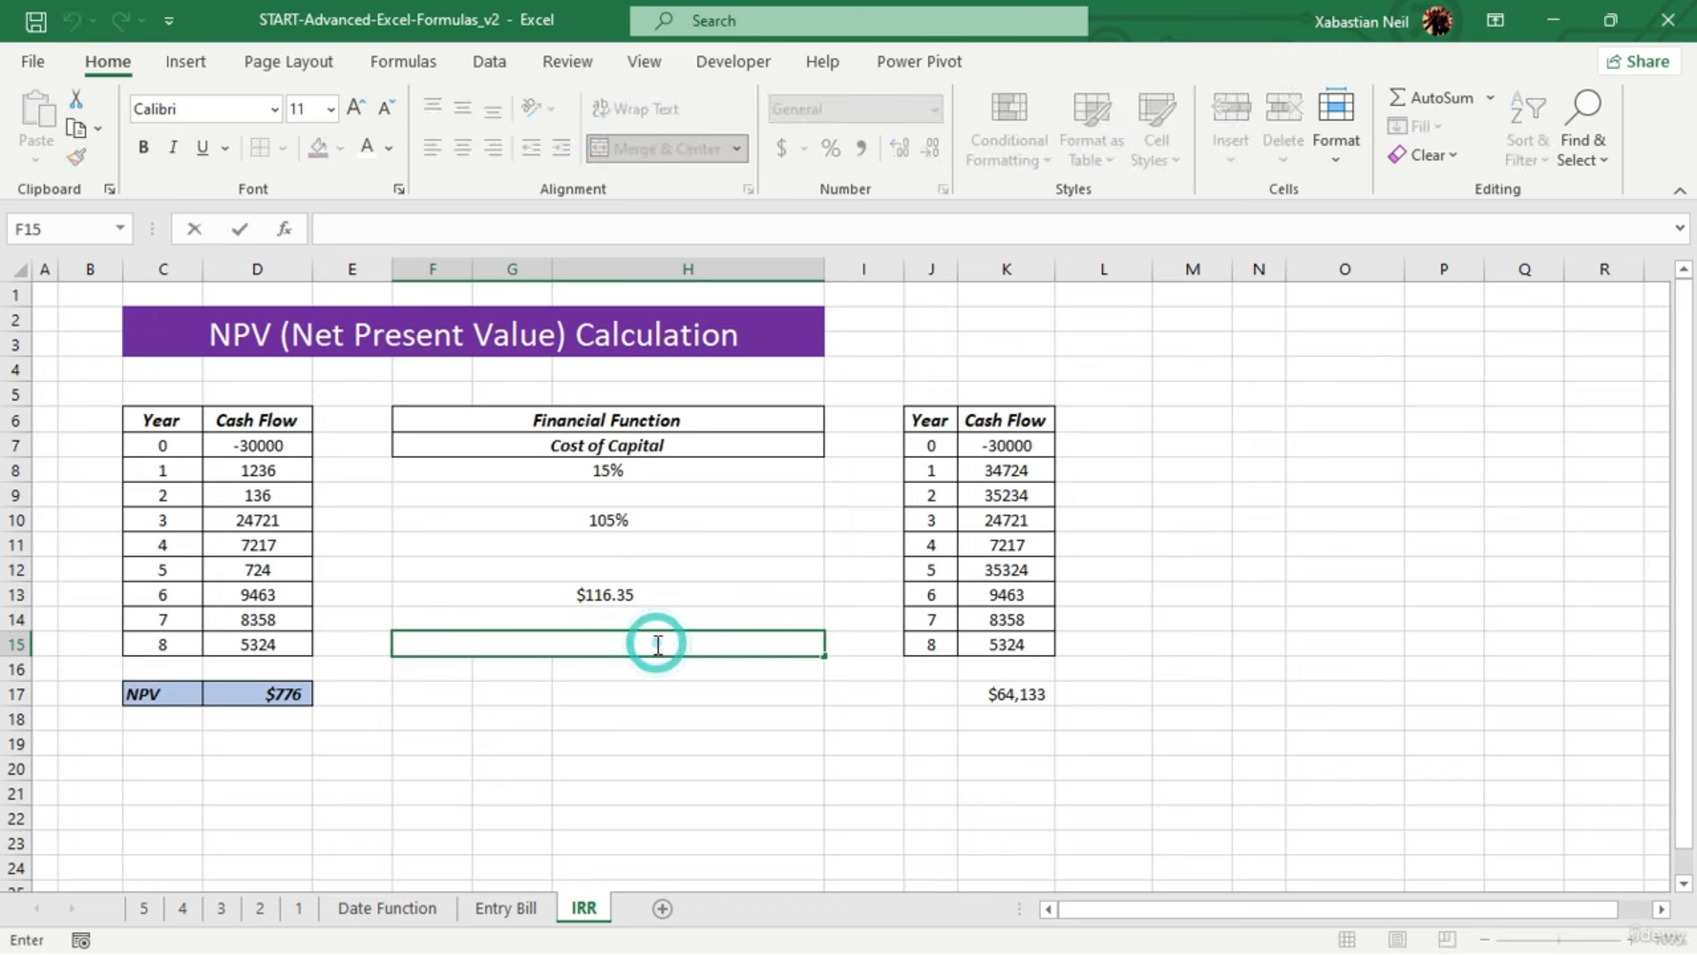
text(=)
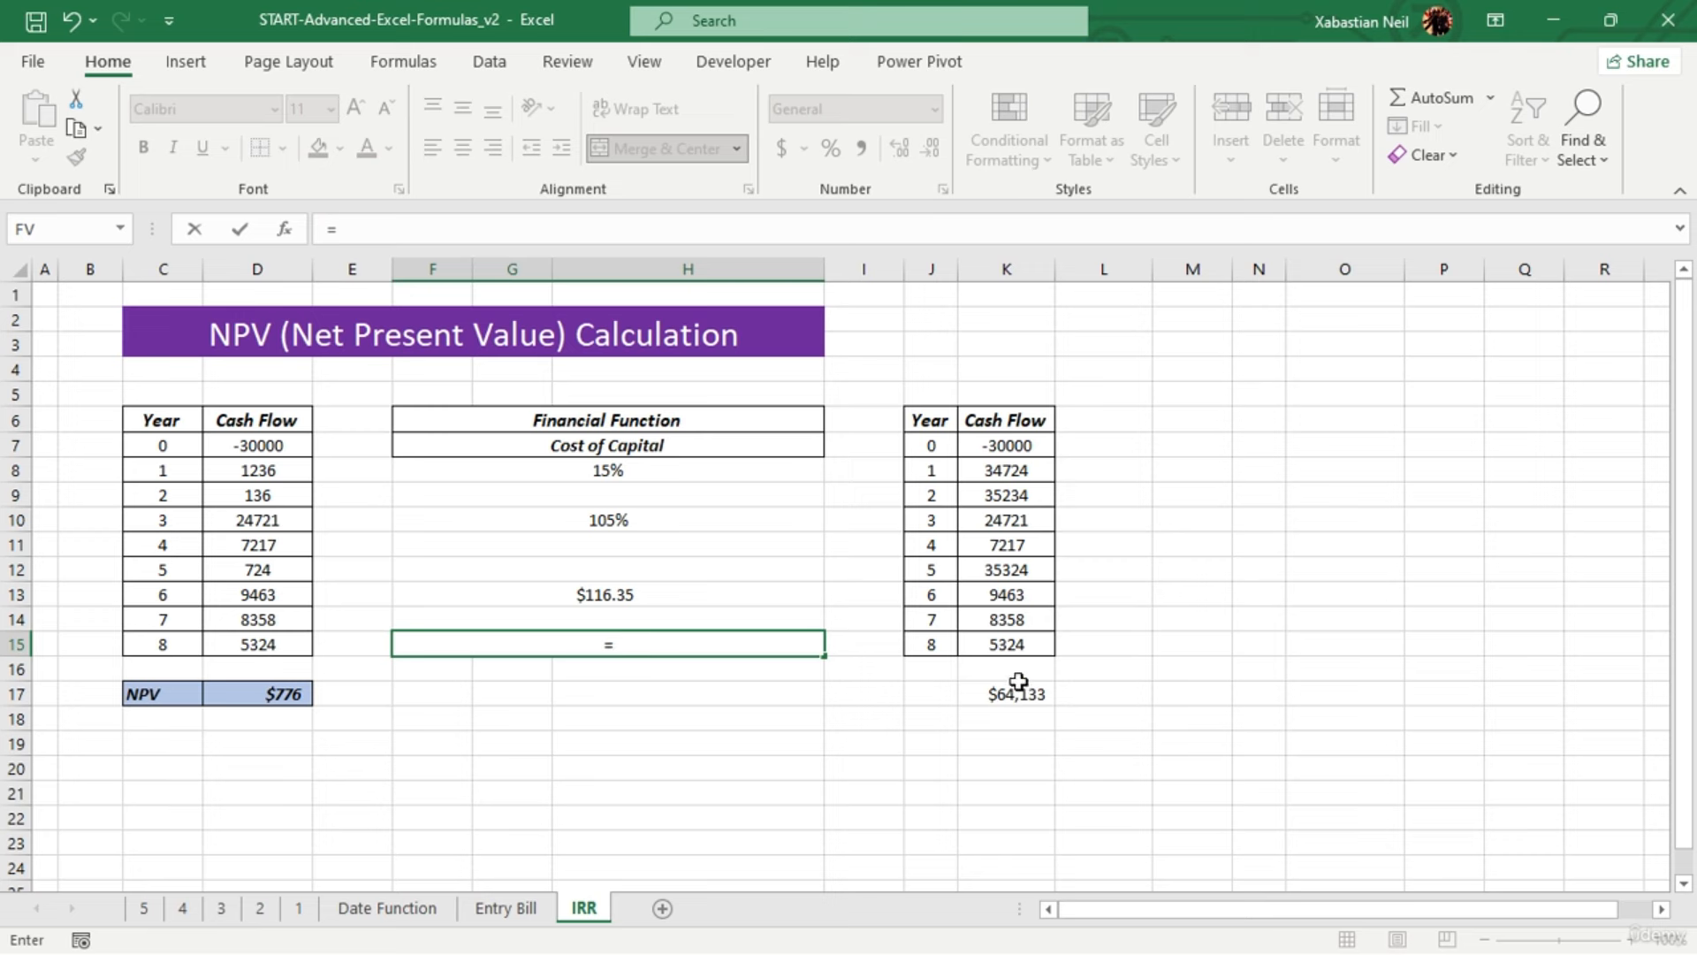
click(1027, 694)
text(8)
key(BackSpace)
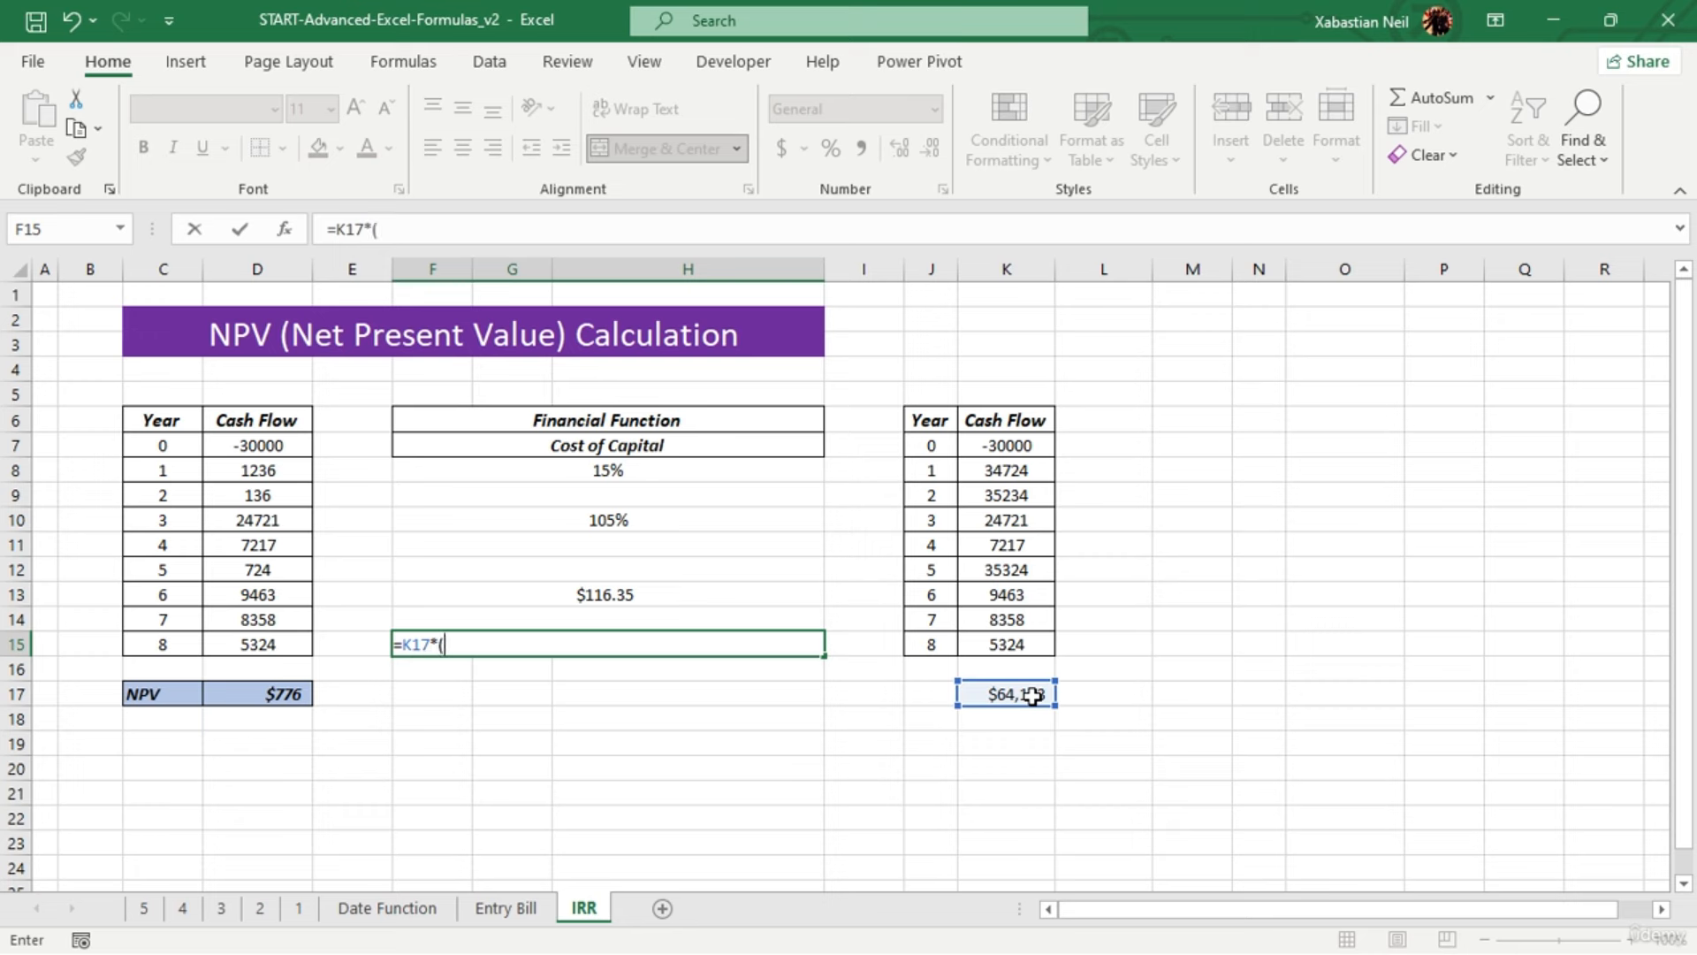
text(*(15/100)
key(Return)
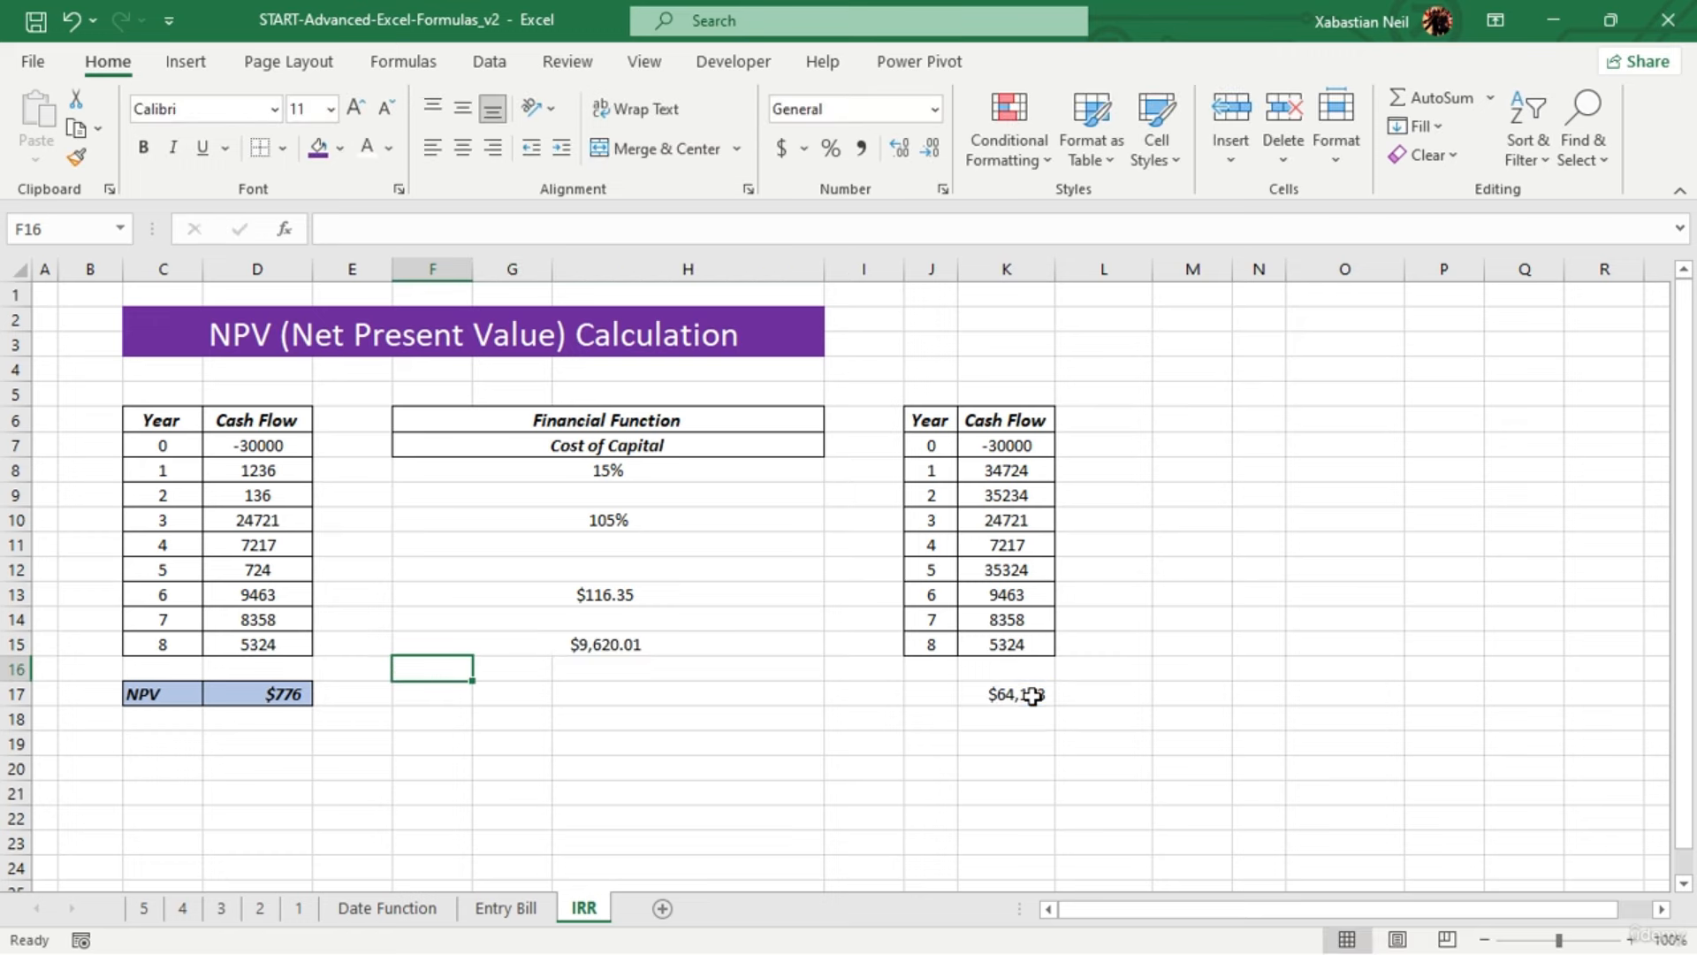
Format the amounts in F15 and F13 to show no decimal places
click(707, 644)
click(931, 152)
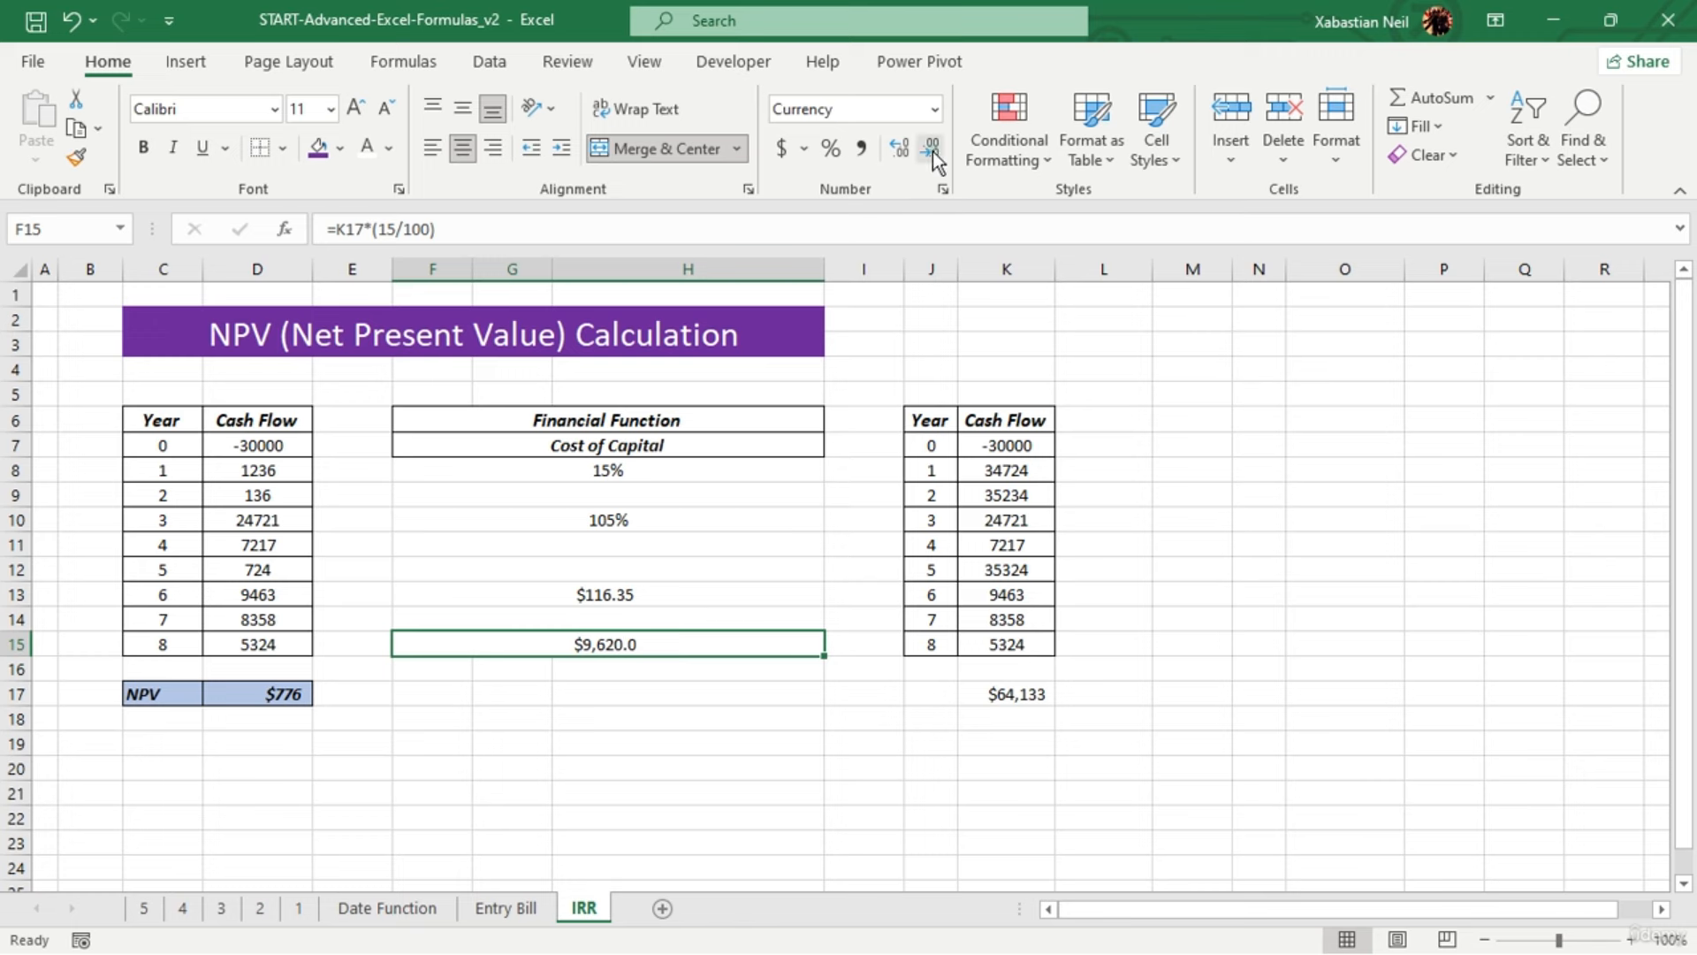
click(932, 151)
click(665, 591)
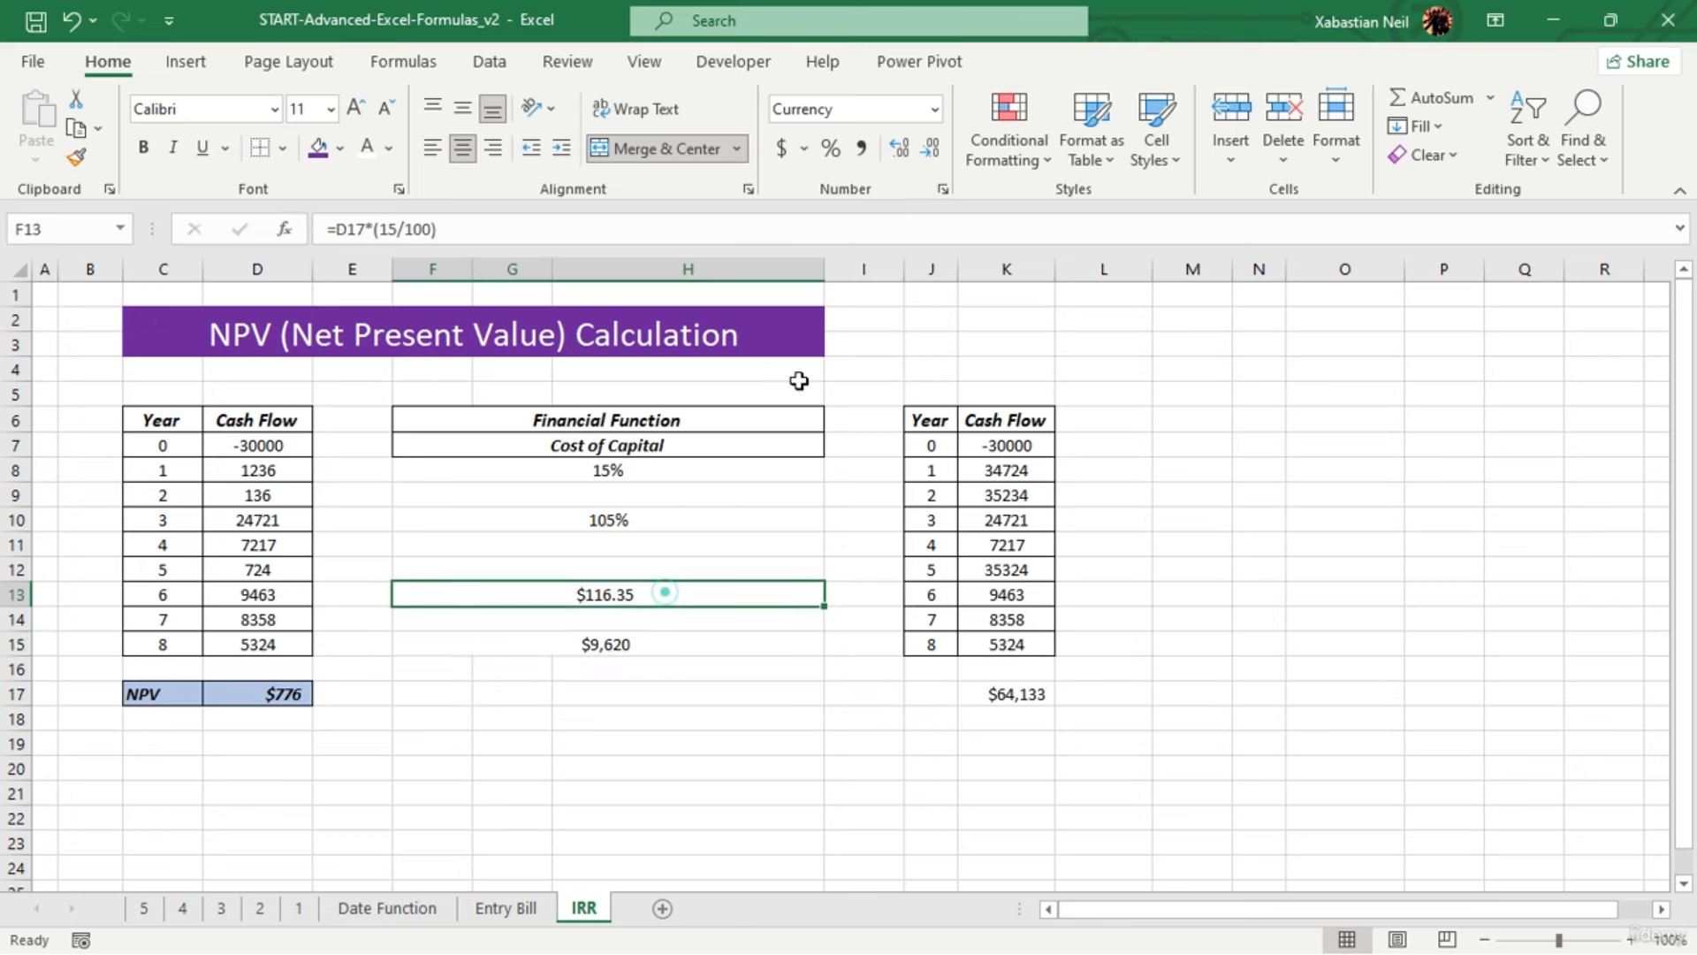
click(932, 151)
click(932, 151)
click(641, 711)
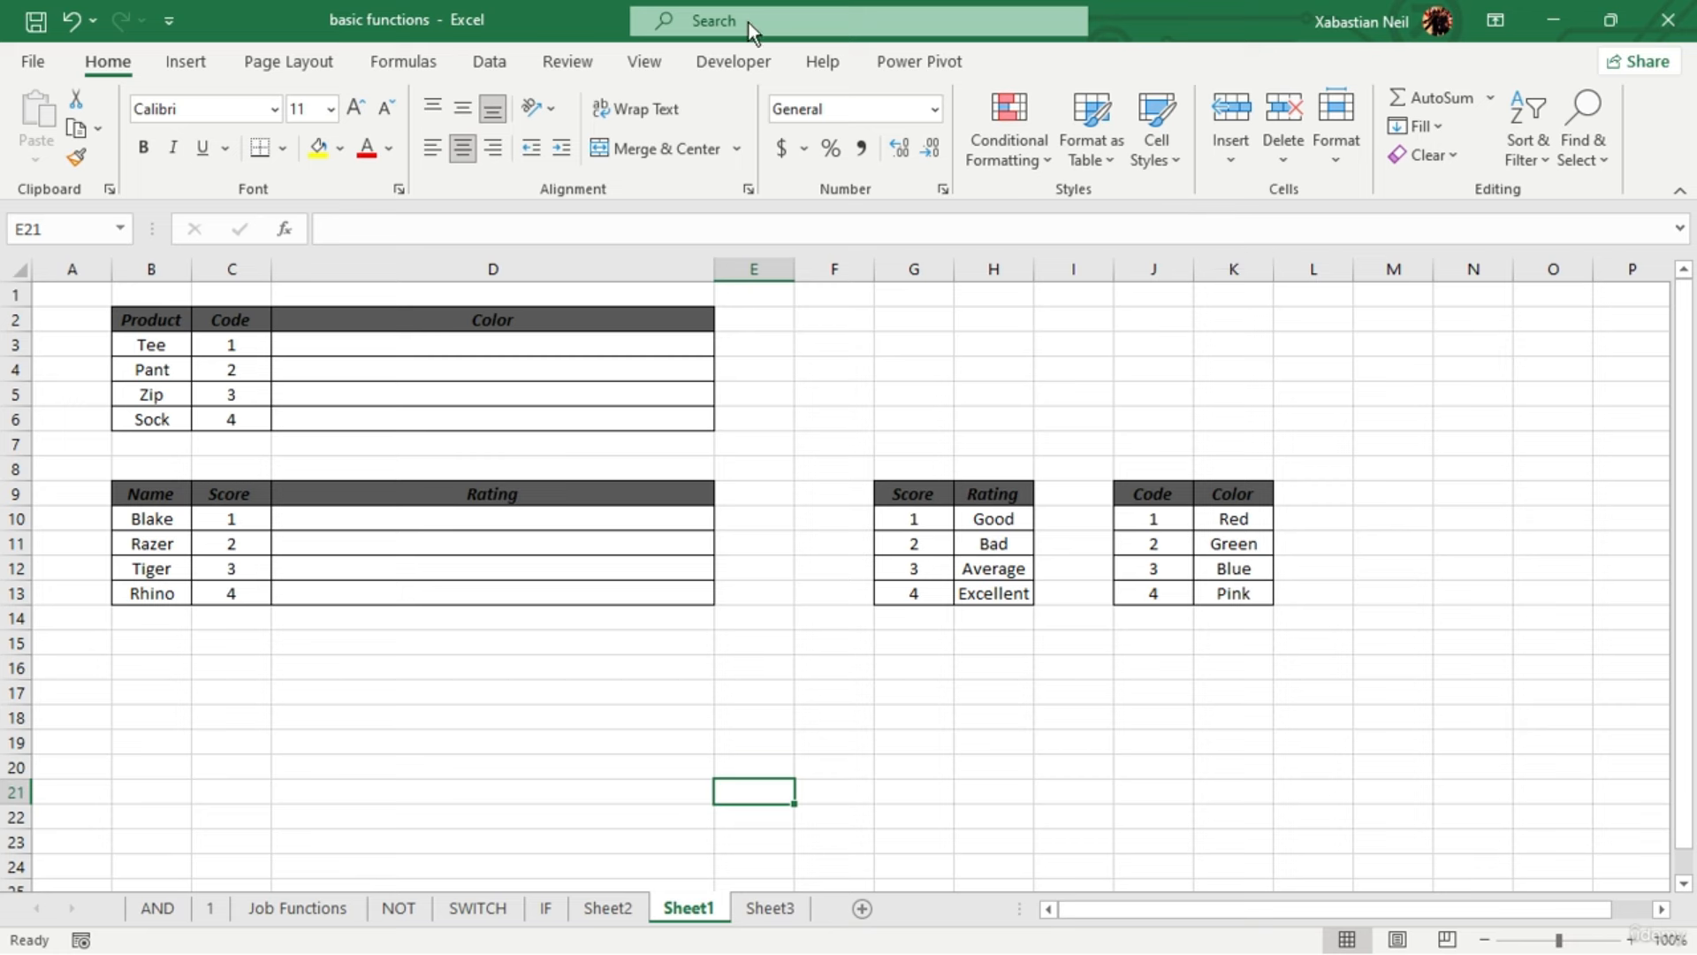
Examine the Score/Rating and Code/Color lookup tables and the empty Color and Rating columns on Sheet1 of the basic functions workbook
drag(915, 495, 1014, 597)
drag(1154, 491, 1260, 593)
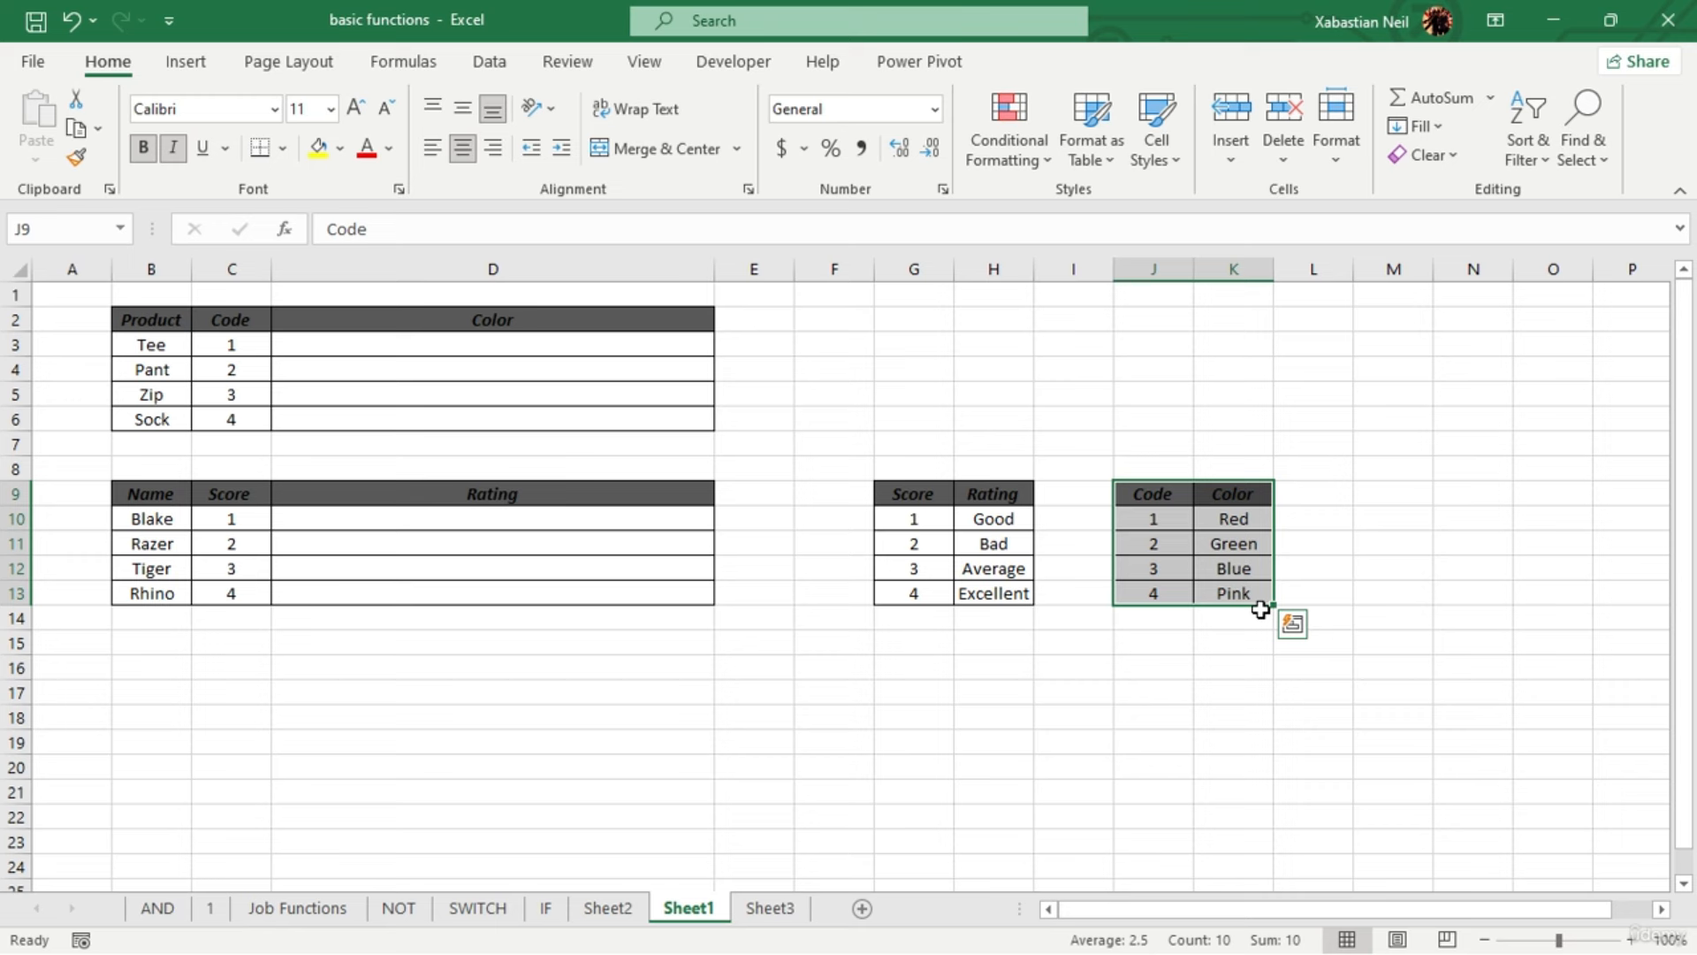
drag(556, 335, 564, 422)
drag(605, 517, 591, 597)
click(867, 792)
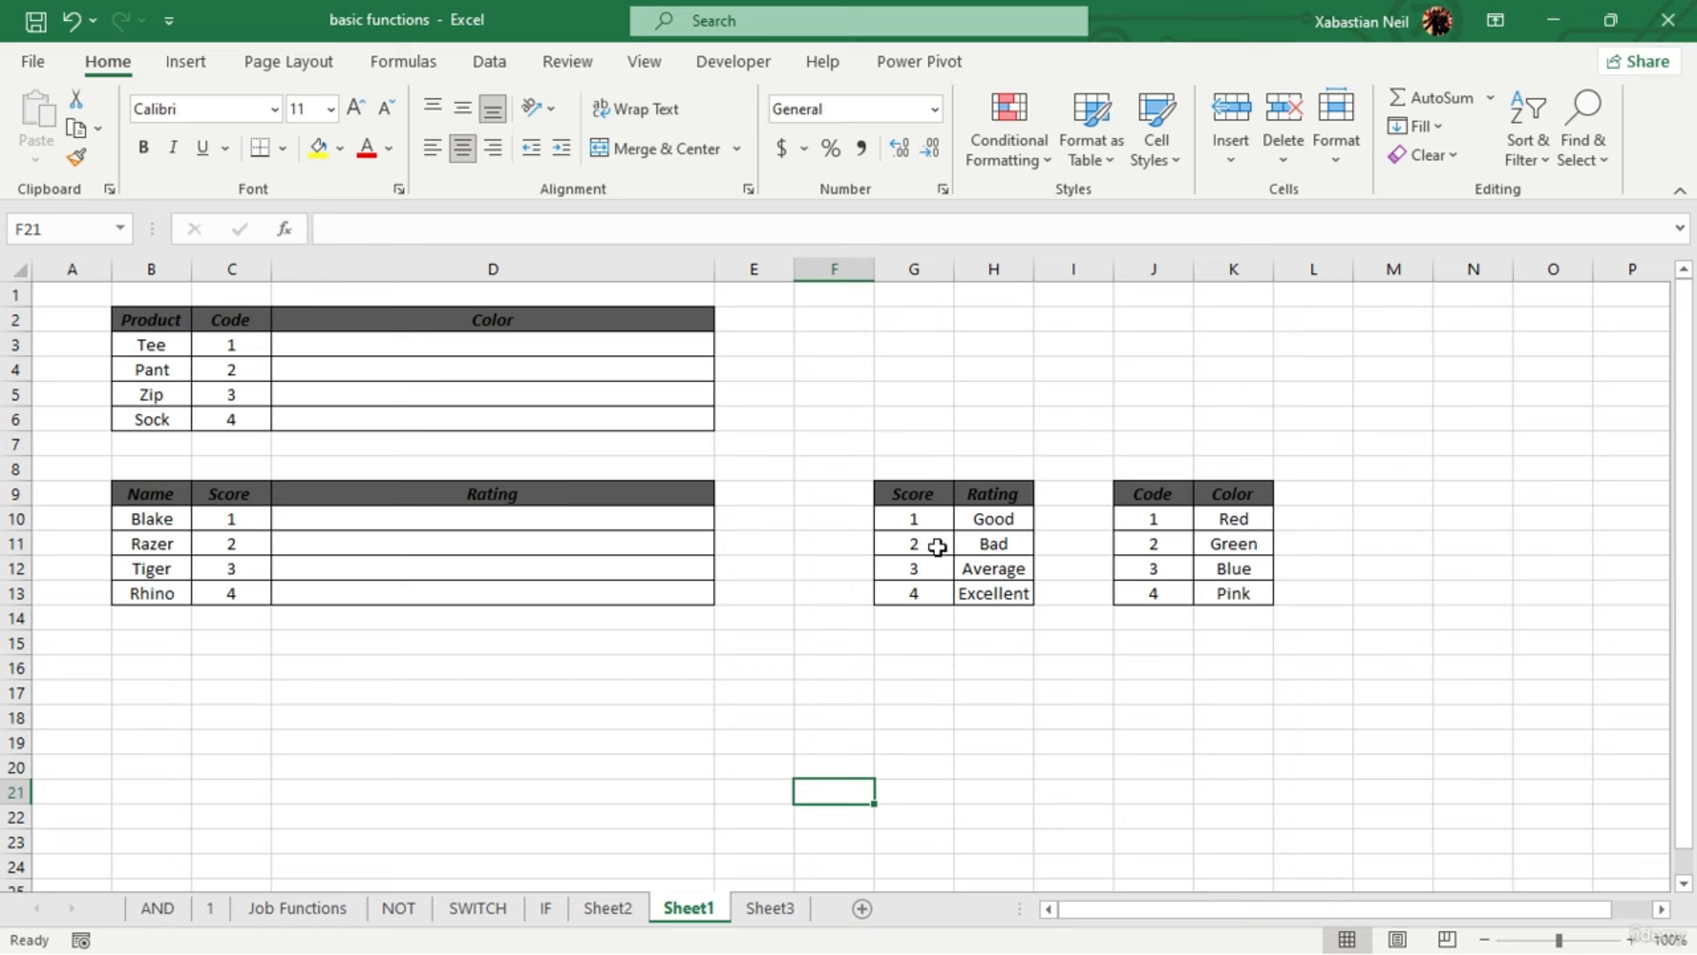
click(929, 592)
click(939, 528)
click(454, 610)
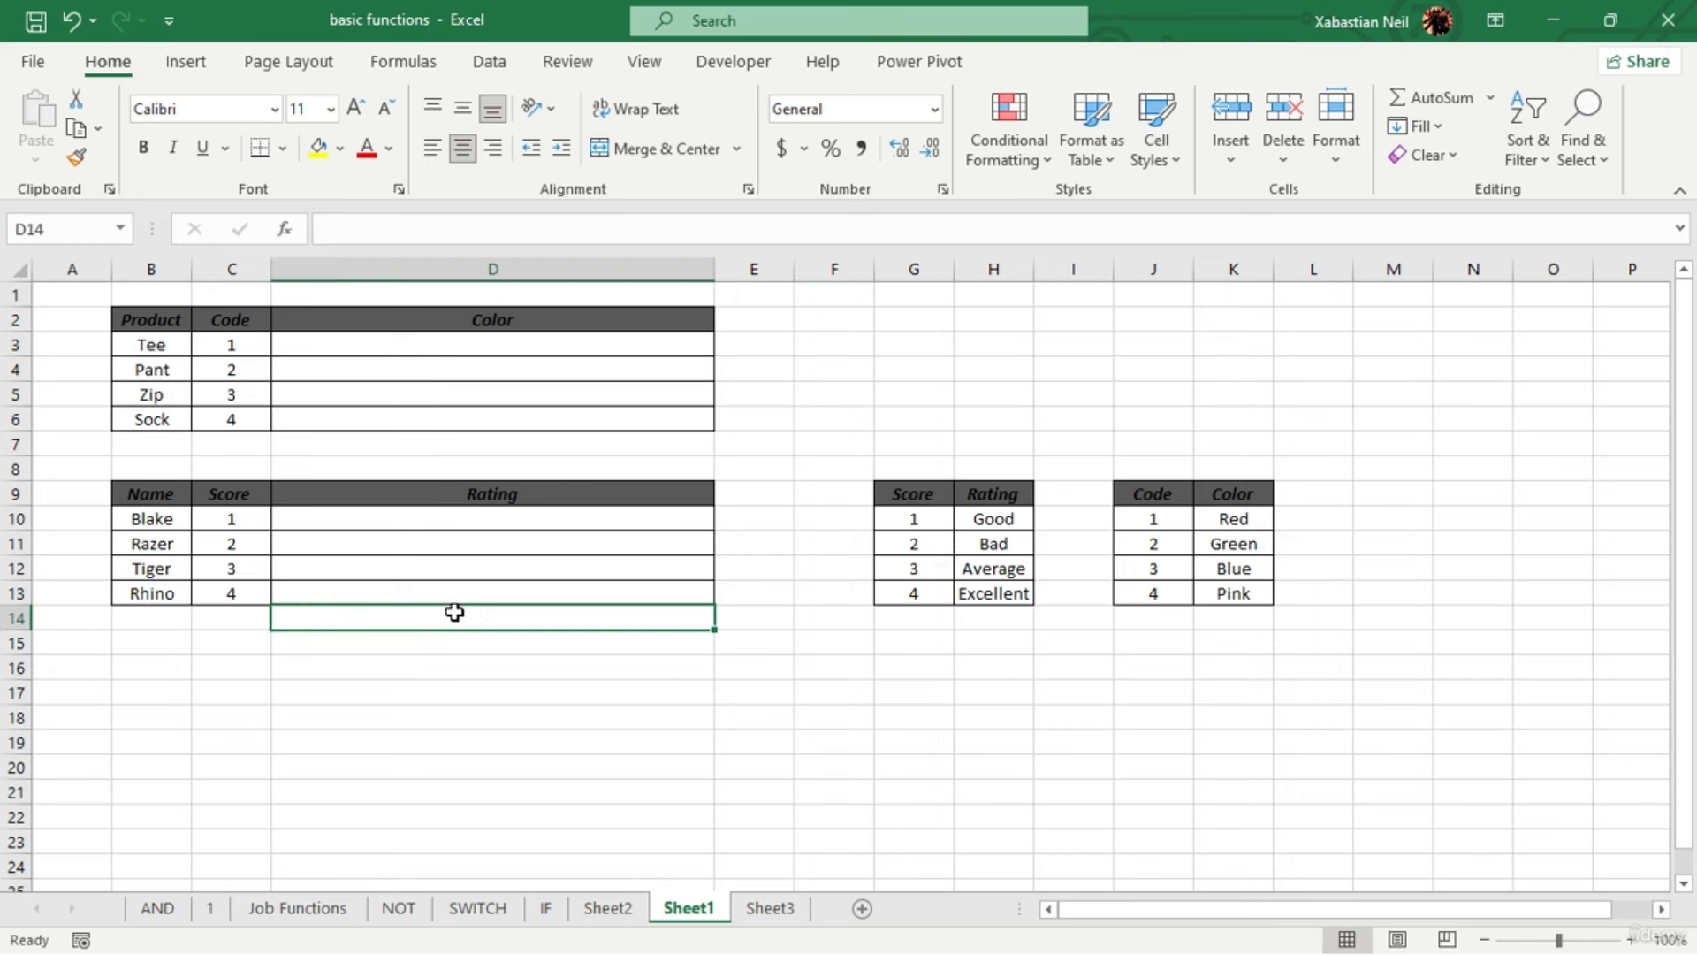
Set the score for the Good rating in G10 to 2
click(940, 536)
double_click(939, 533)
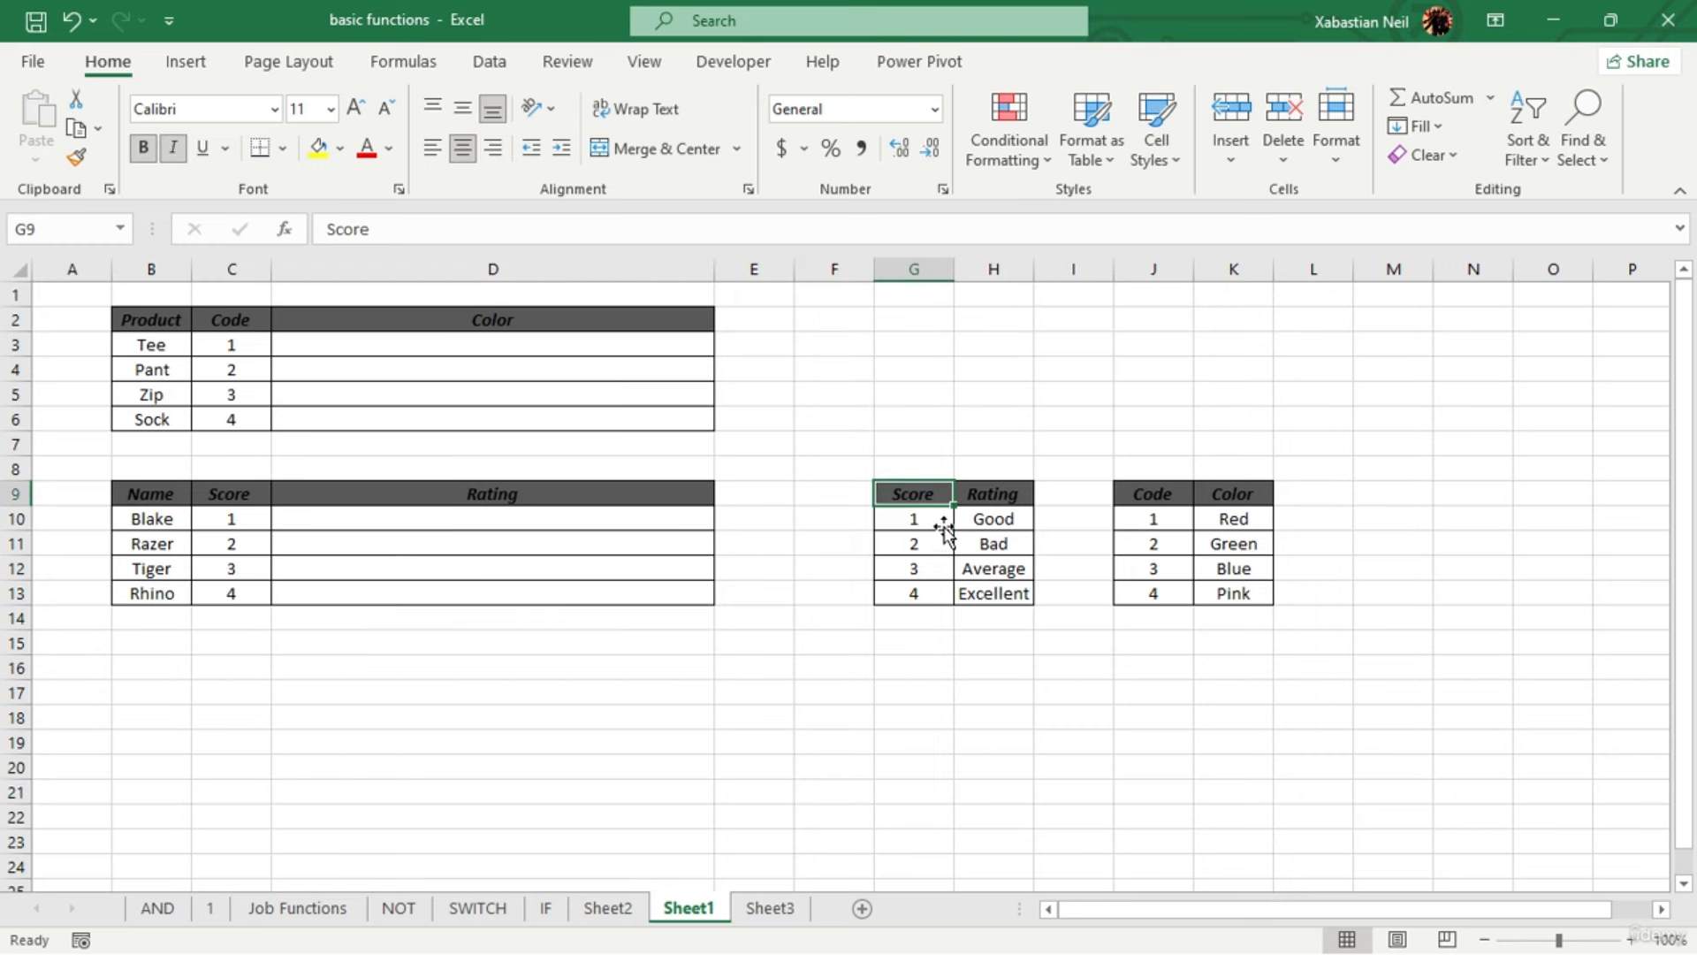
double_click(939, 520)
click(940, 519)
key(BackSpace)
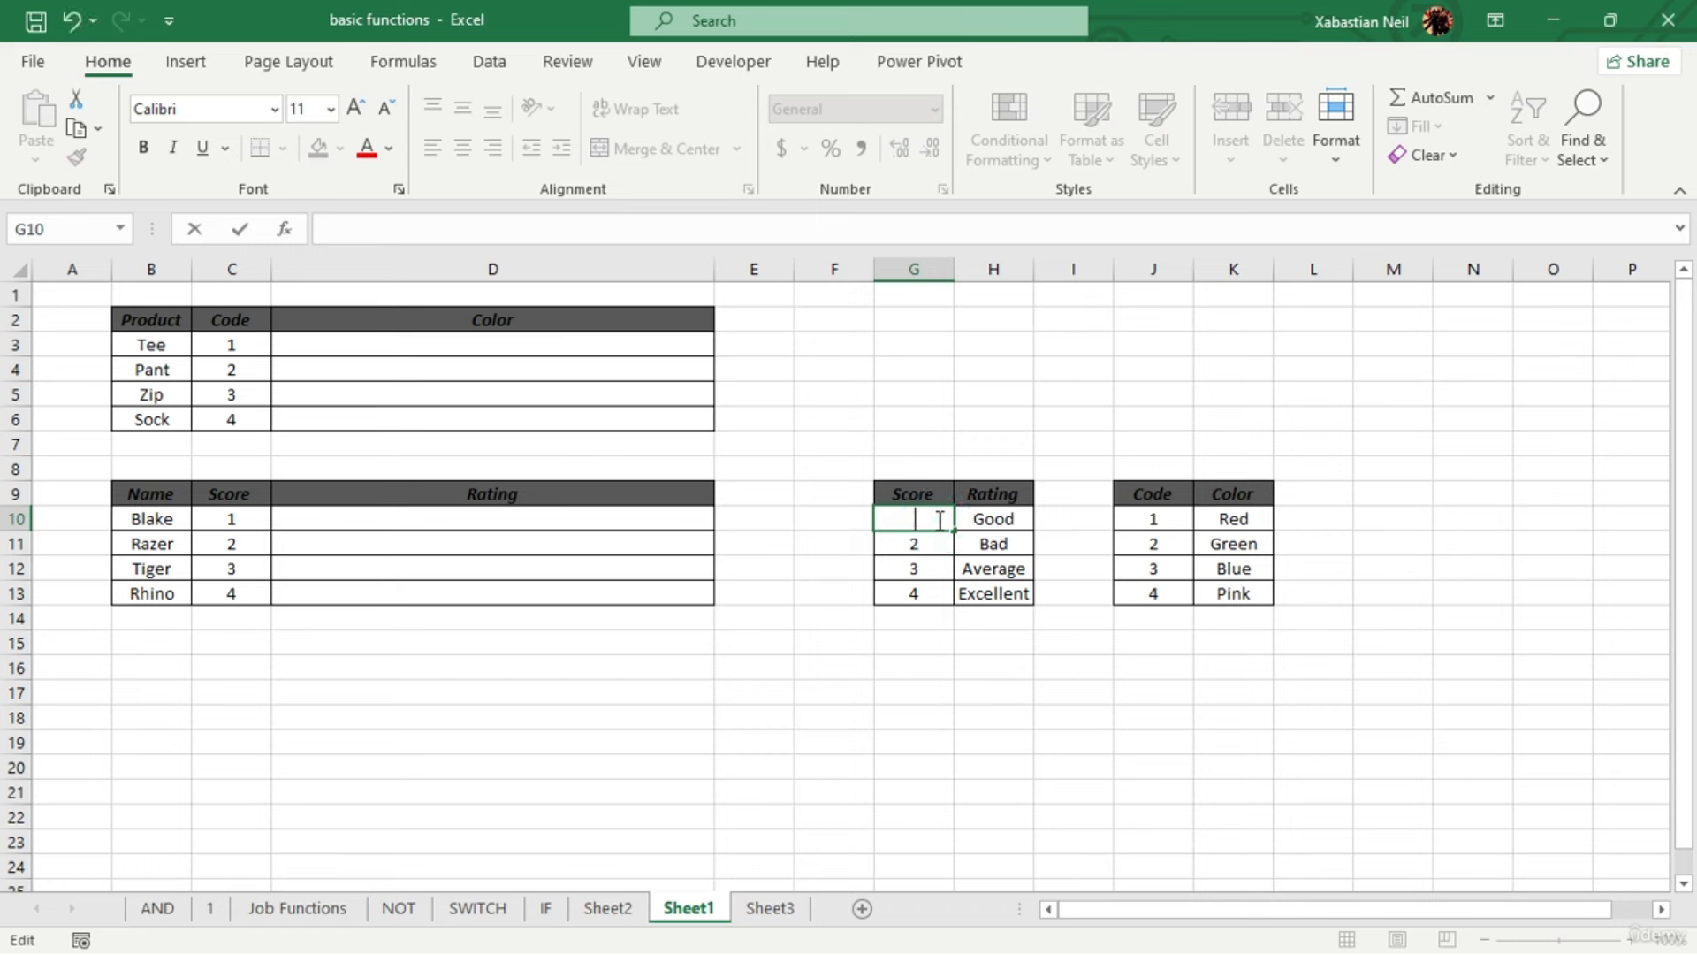
text(2)
Set the score for the Bad rating in G11 to 1
click(920, 541)
double_click(926, 544)
key(BackSpace)
text(1)
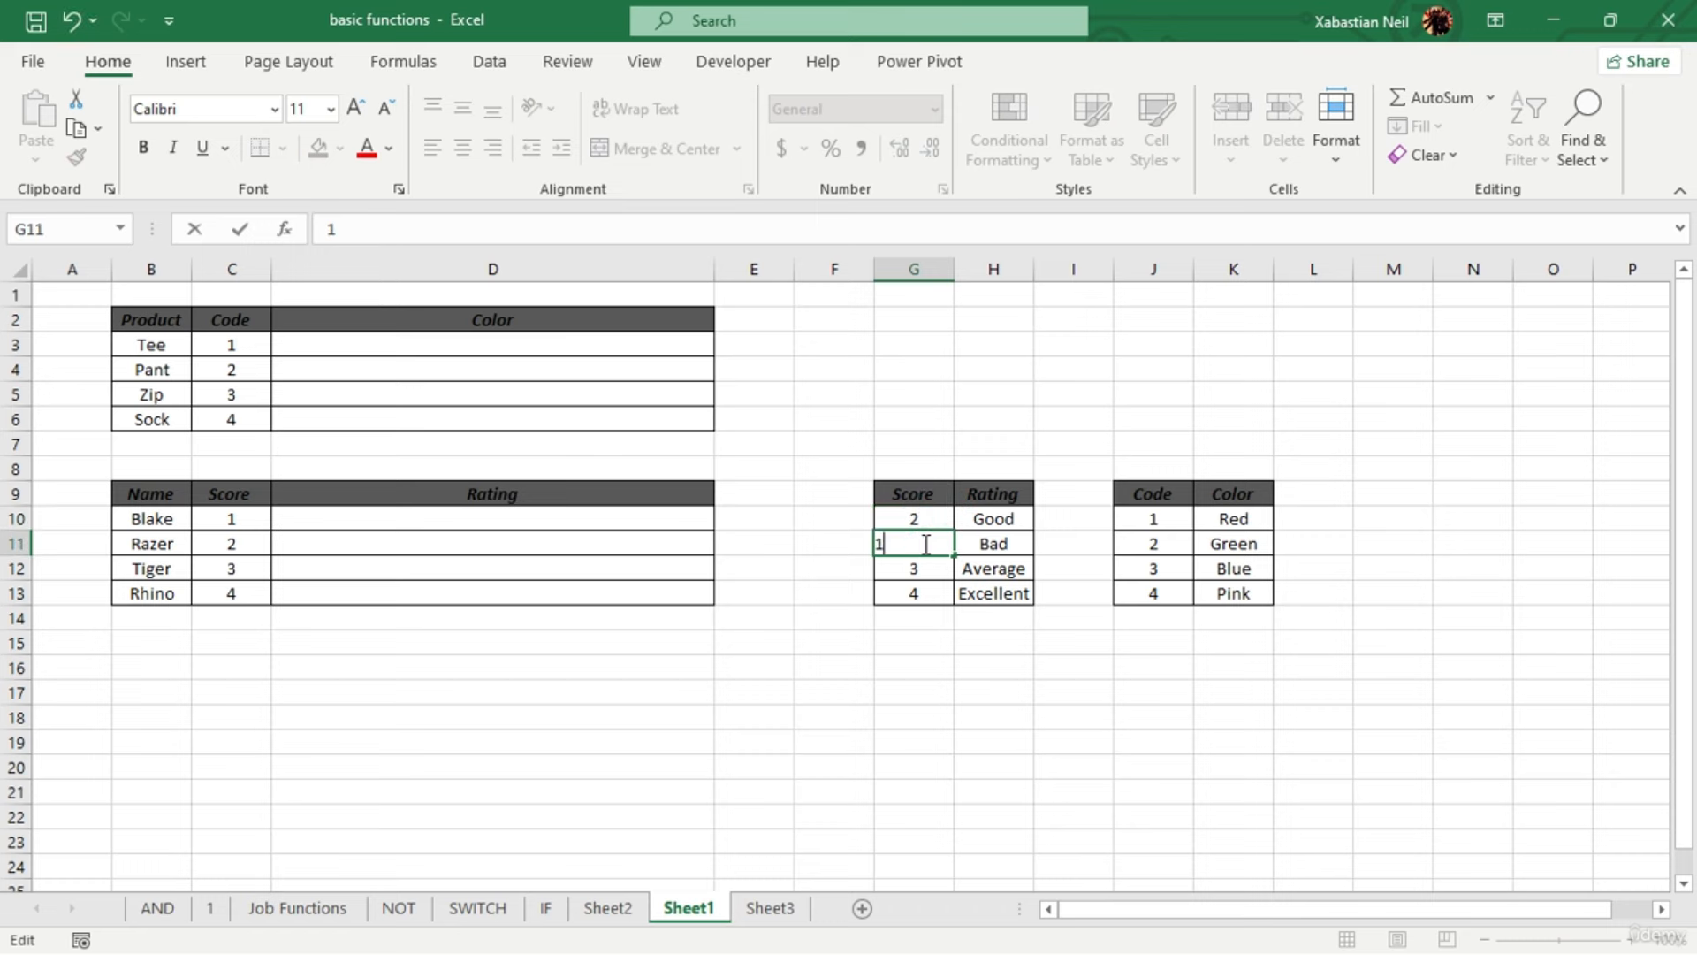
click(952, 695)
click(952, 594)
click(957, 594)
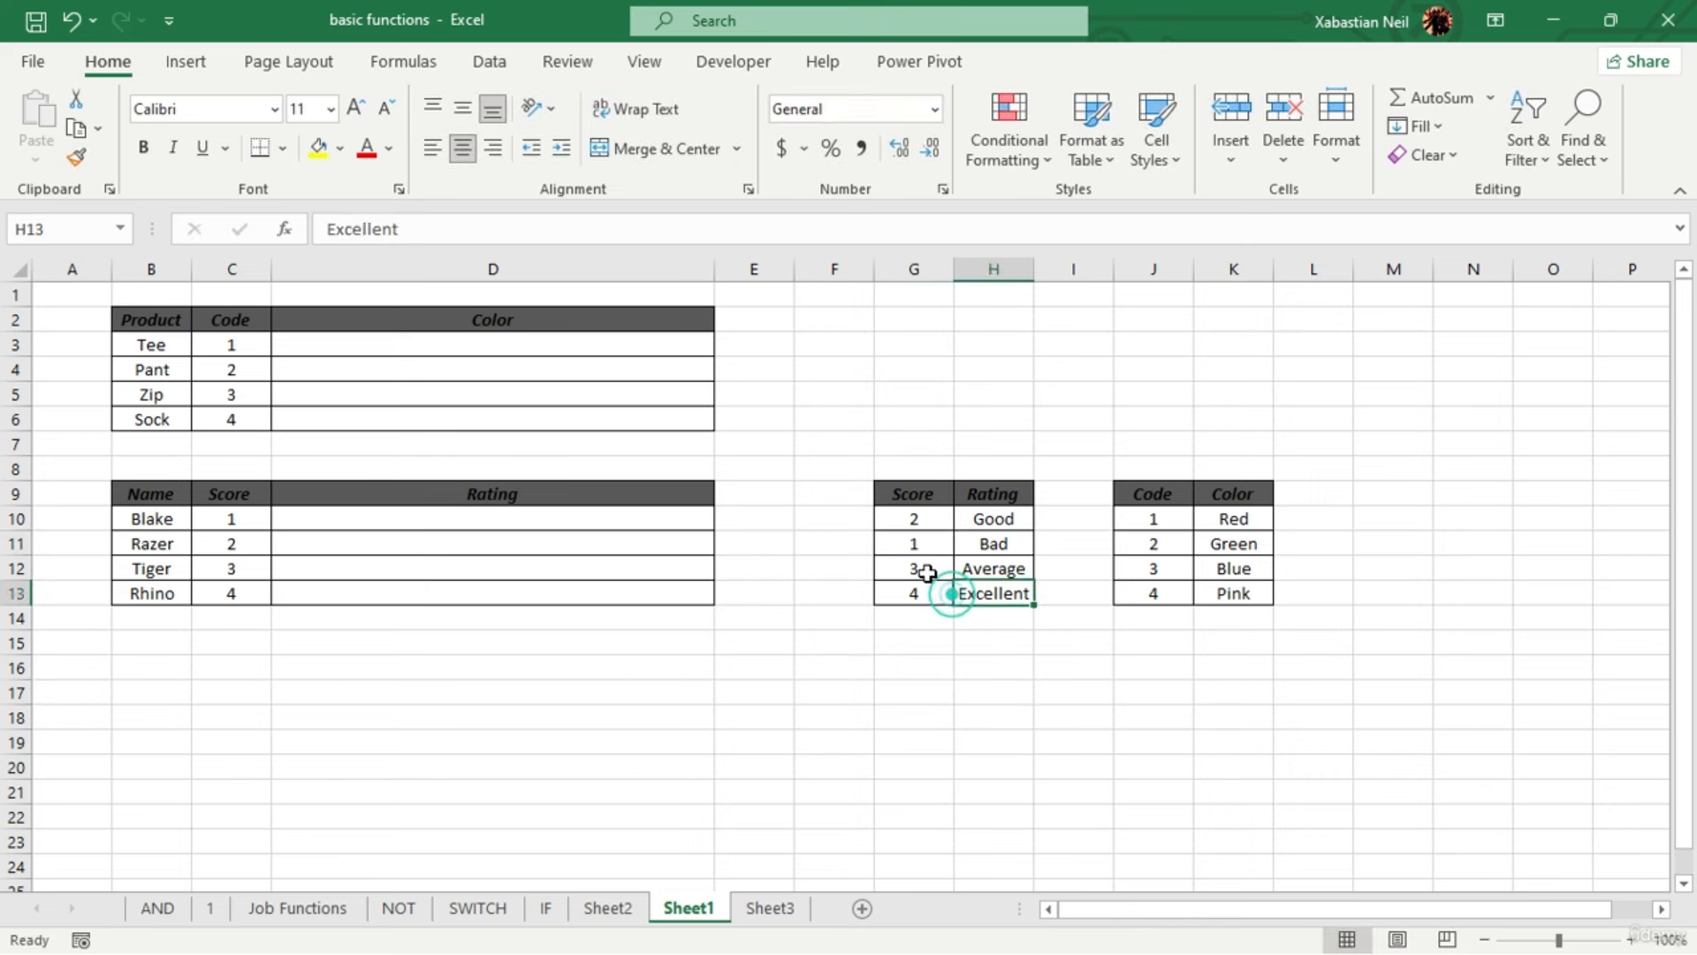
Set the score for the Average rating in G12 to 4
double_click(929, 572)
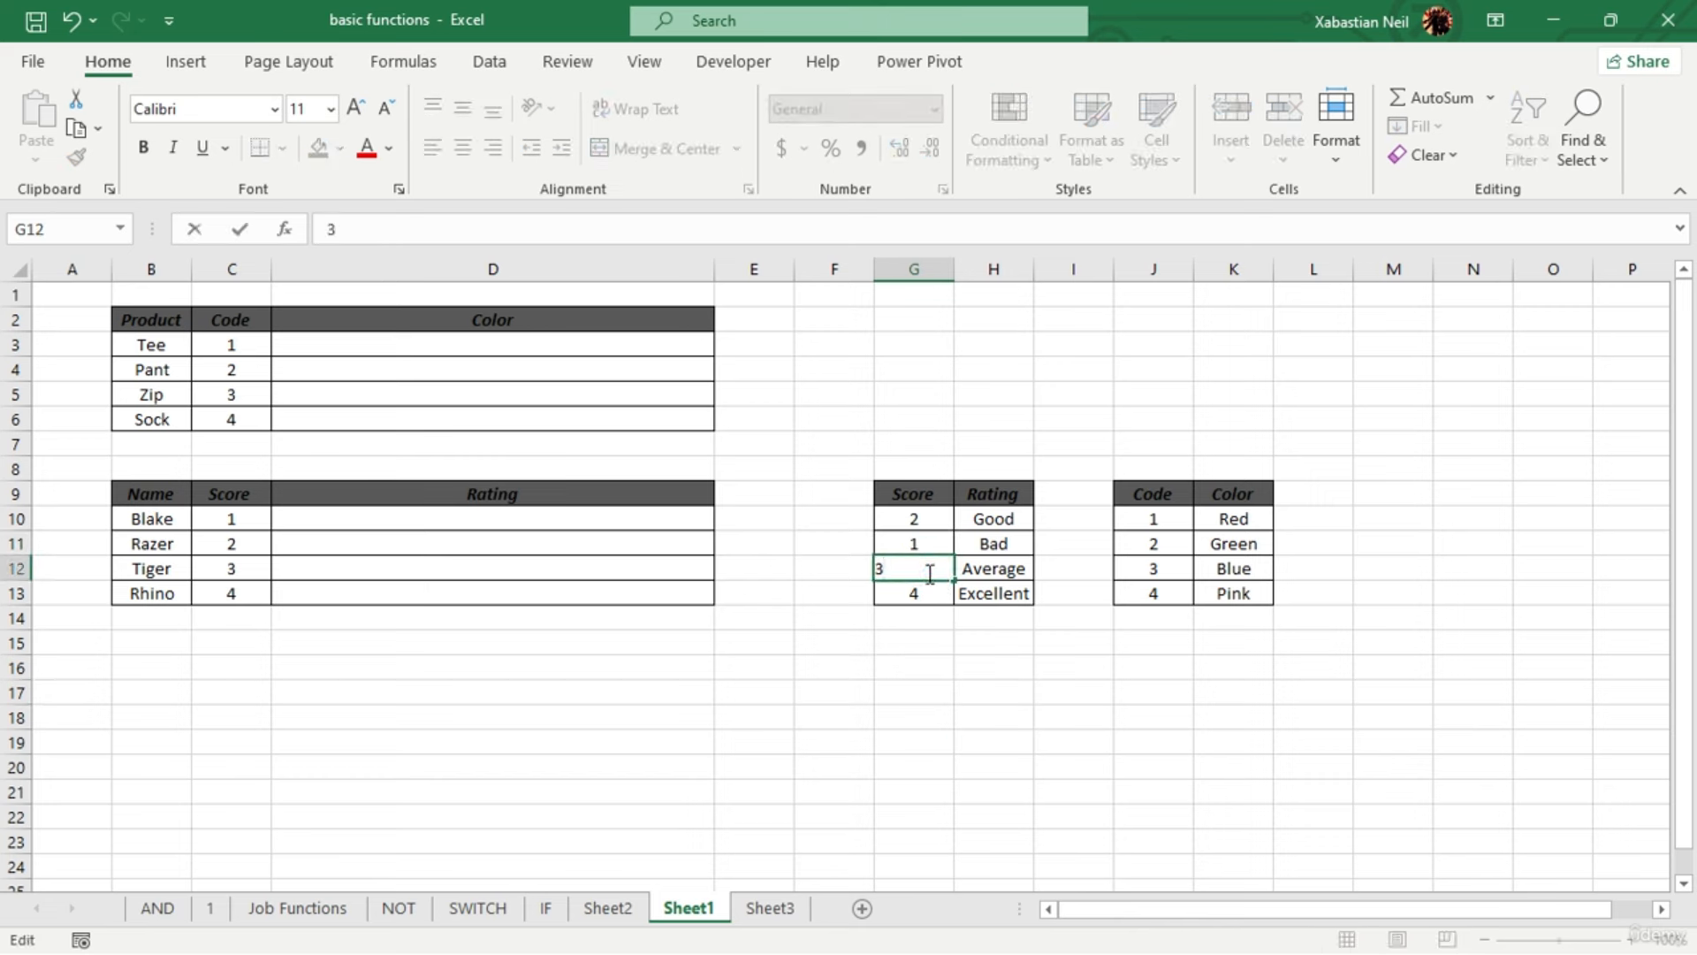
key(BackSpace)
text(4)
click(933, 617)
click(955, 599)
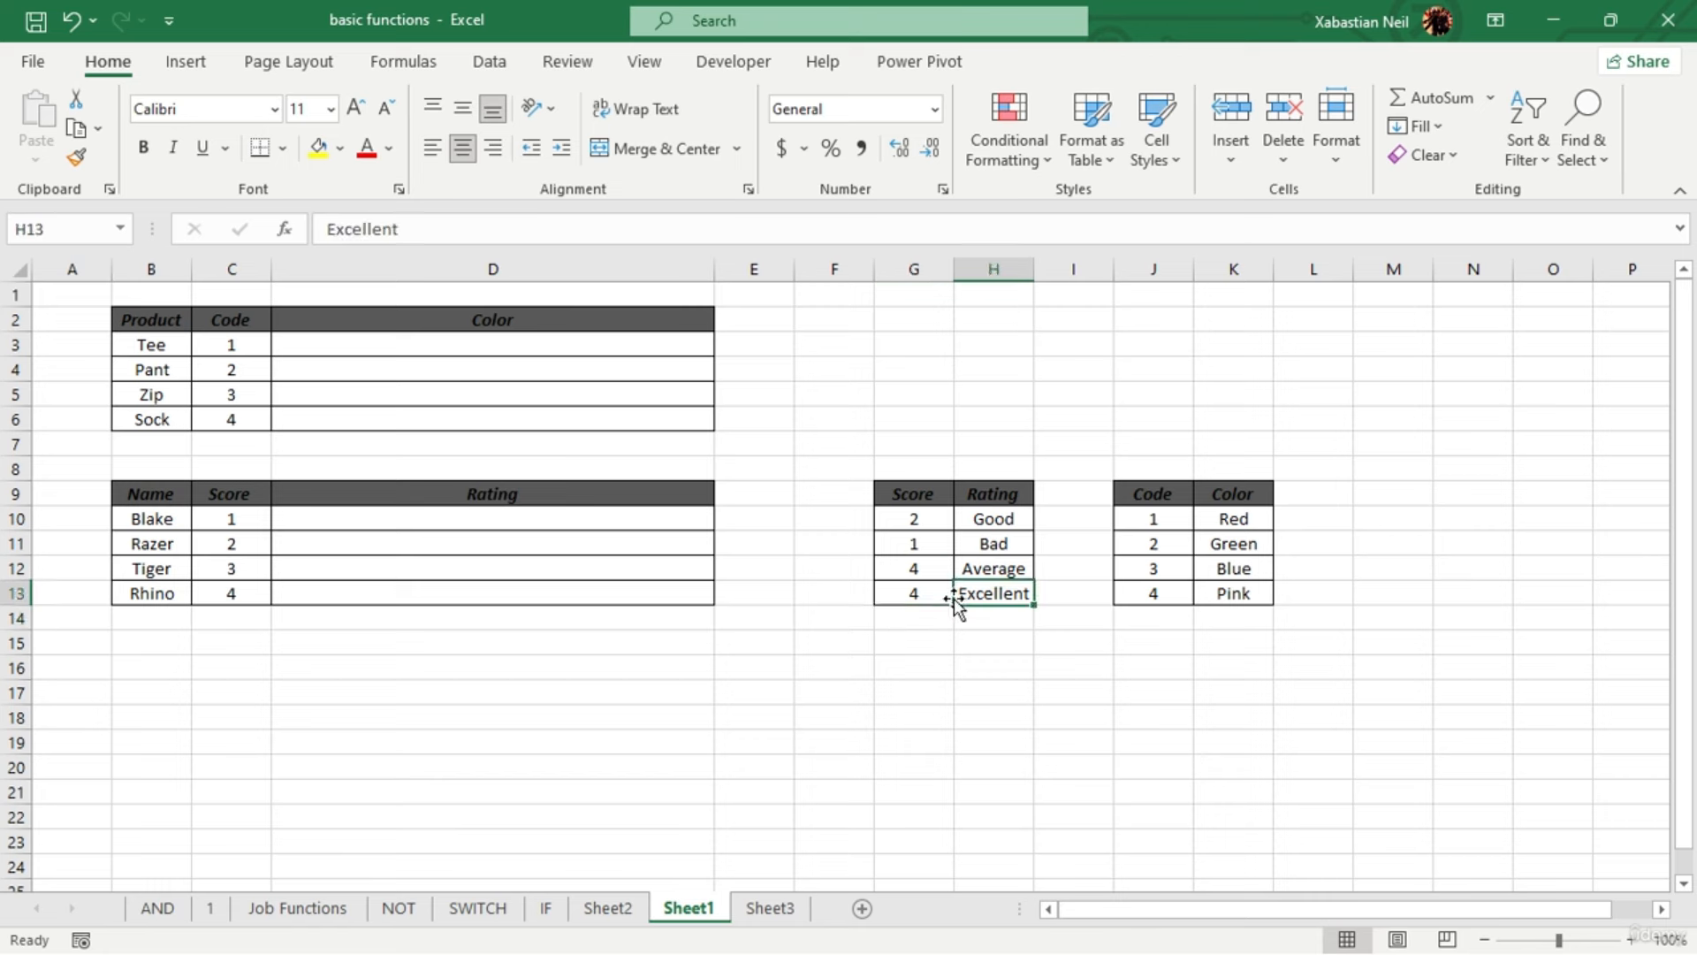
Set the score for the Excellent rating in G13 to 3
double_click(928, 592)
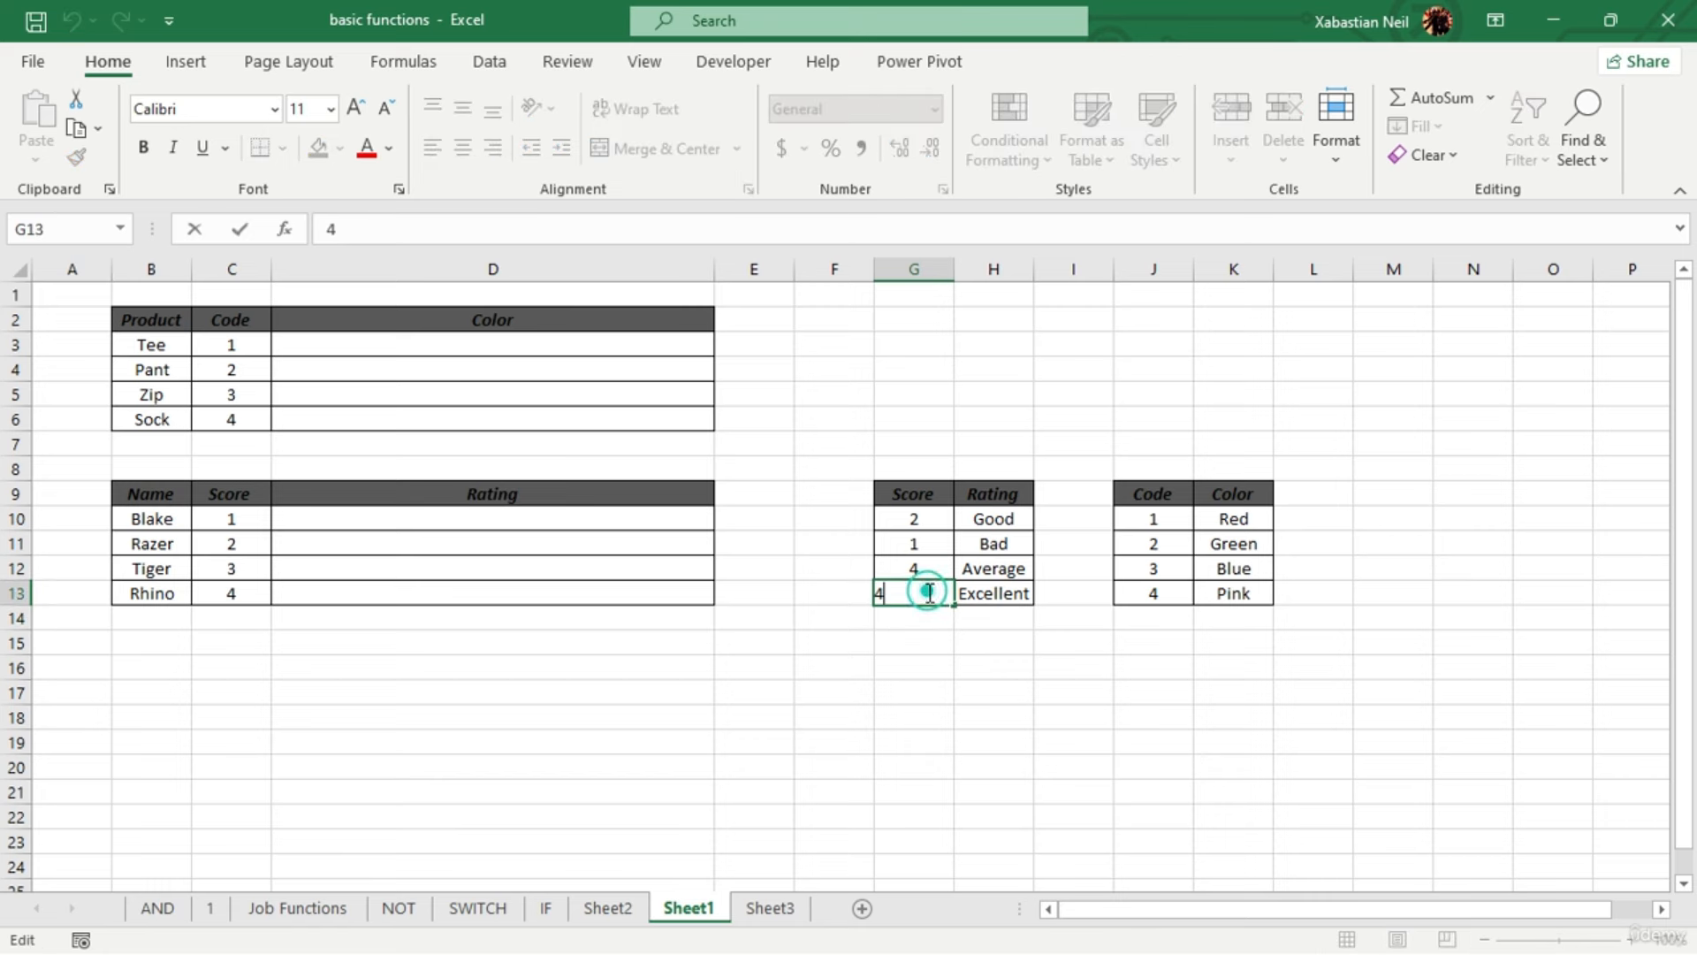
key(BackSpace)
text(3)
key(Return)
click(948, 642)
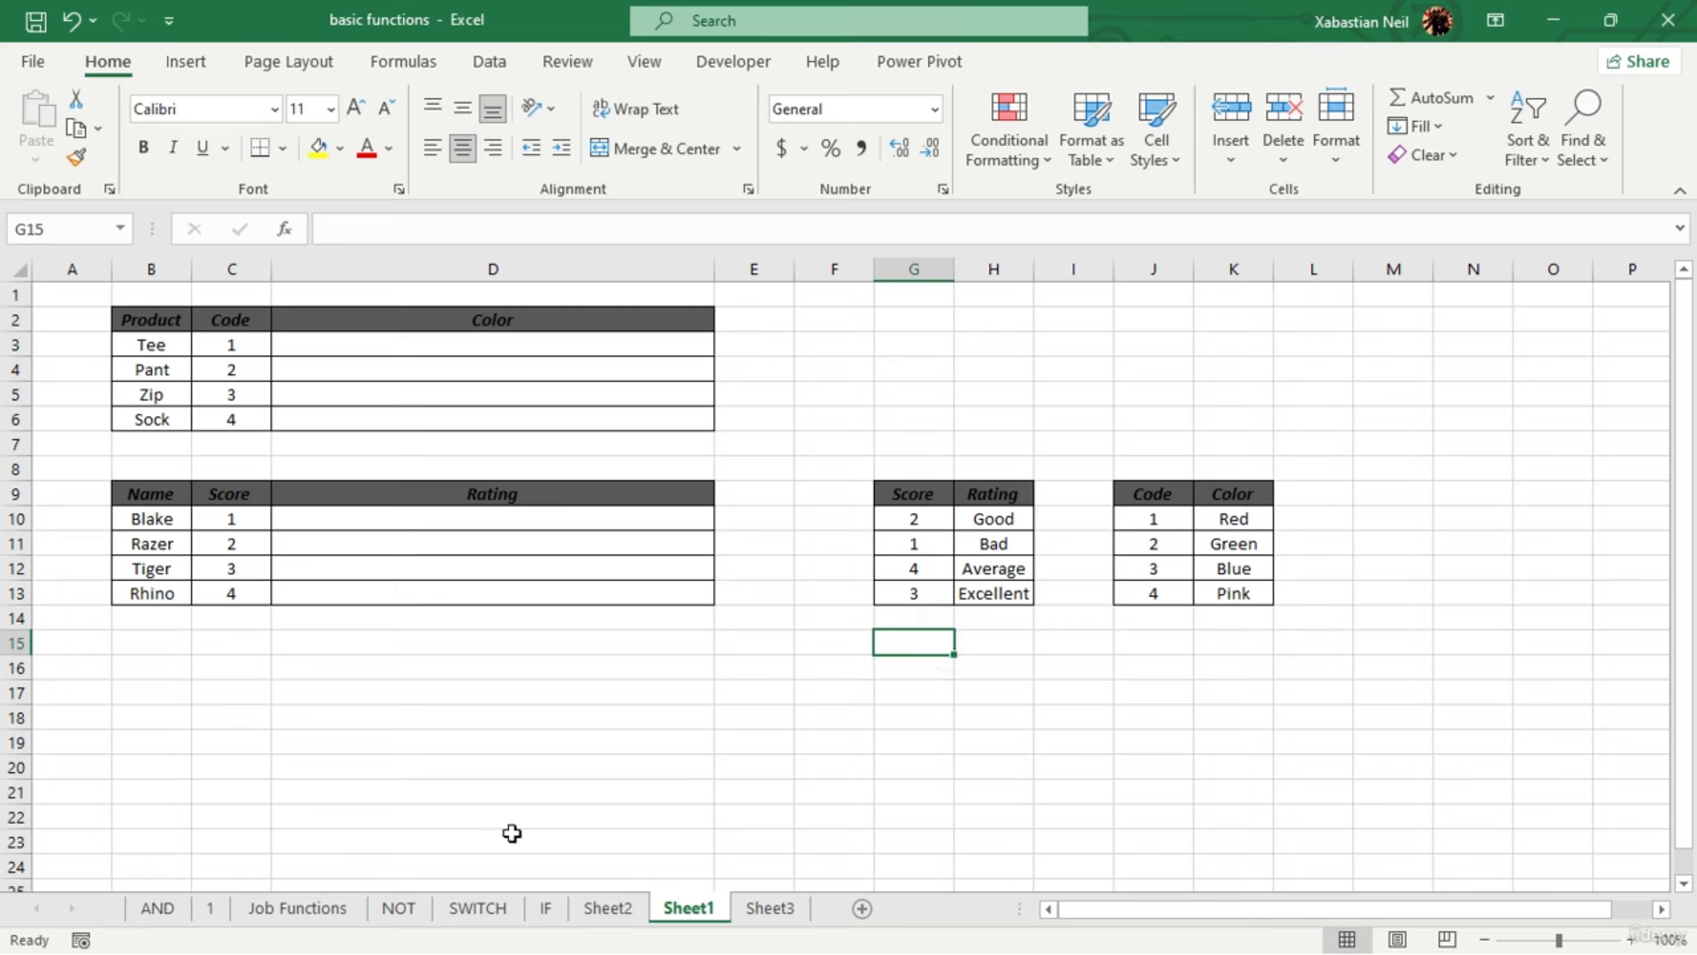
Start a VLOOKUP formula in D3 with the Tee product's code in C3 as the lookup value
click(511, 347)
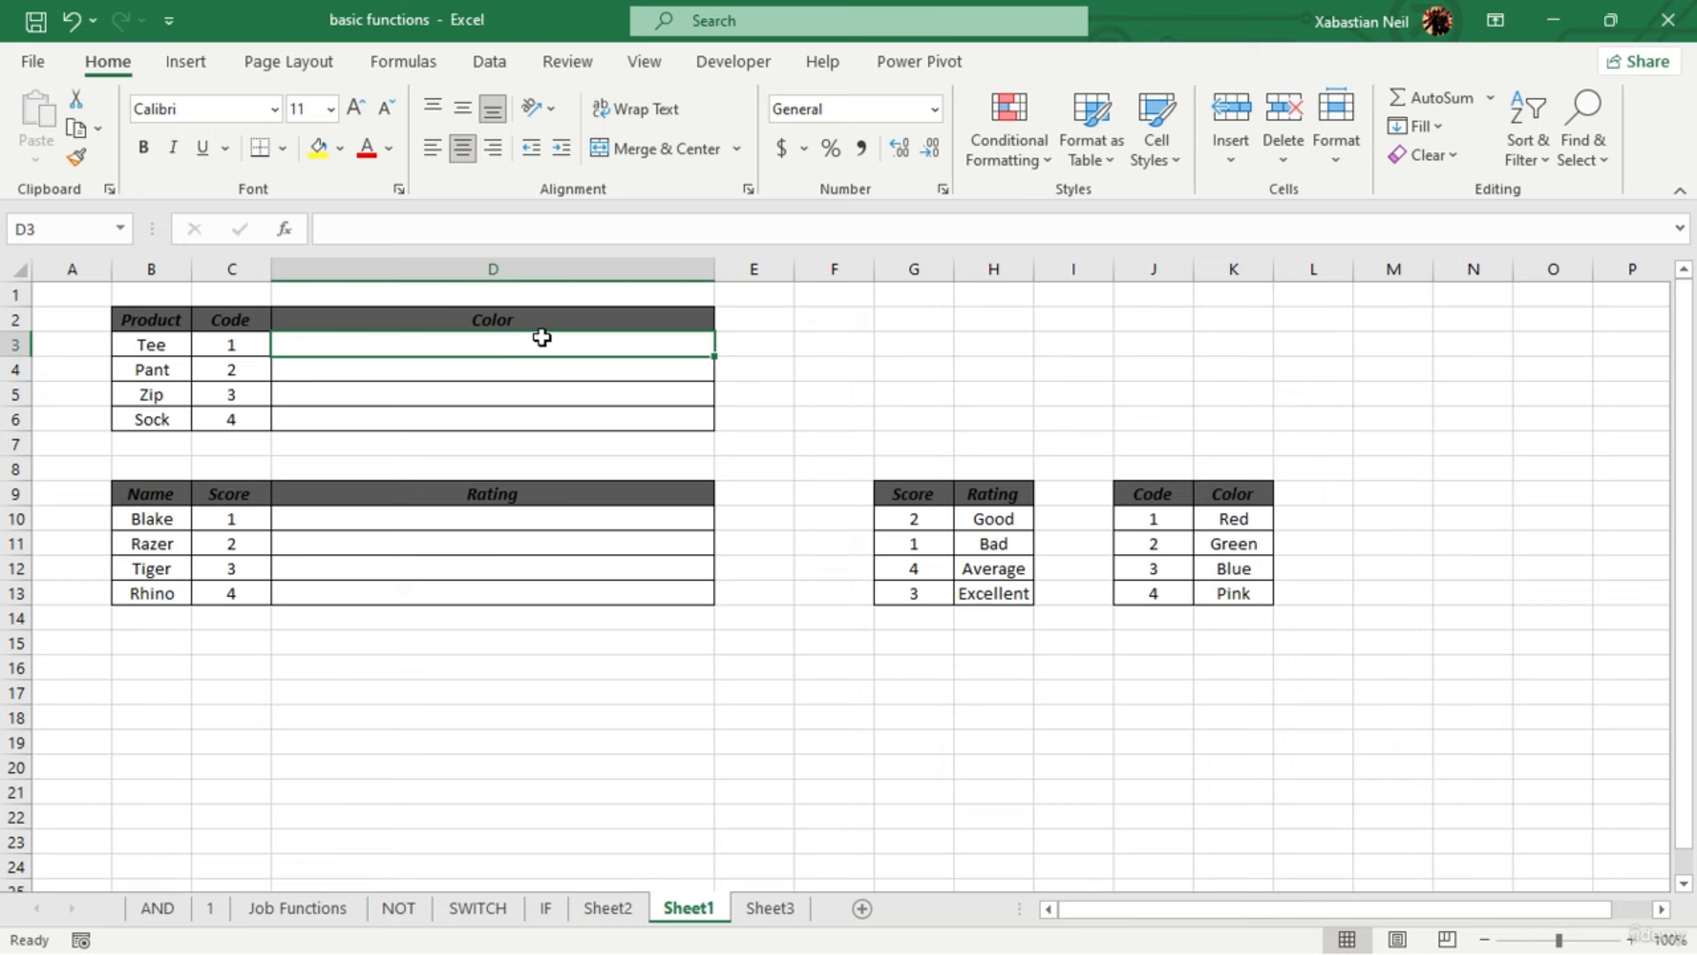
text(=vlo)
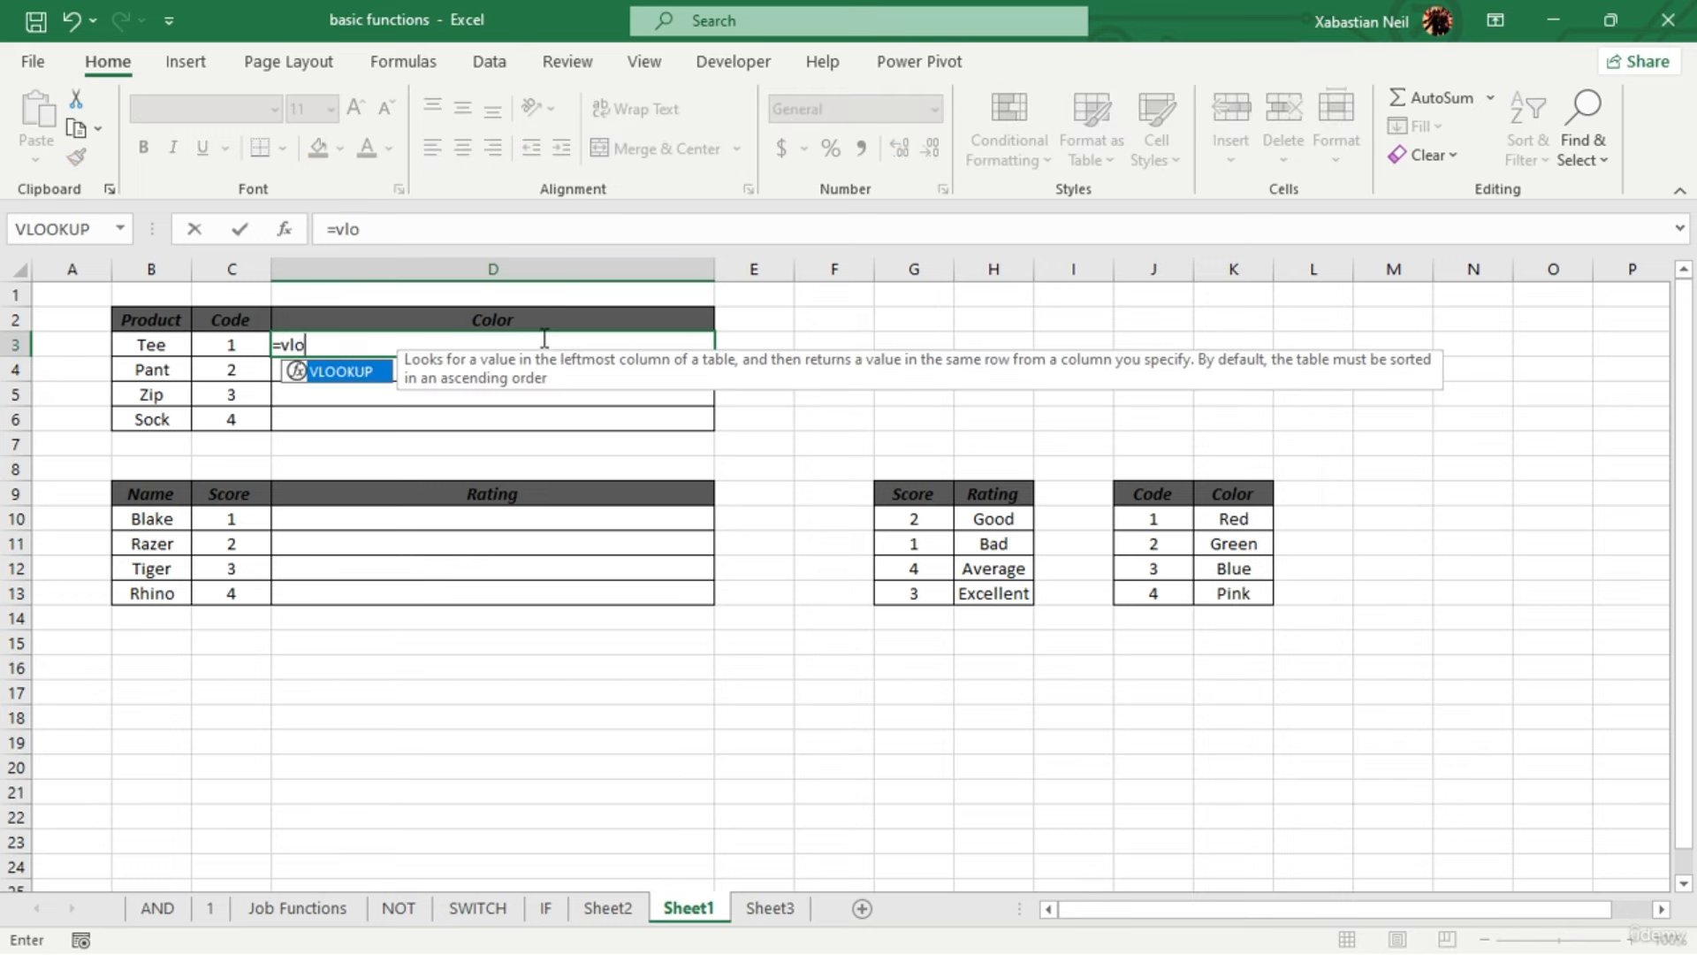
key(Tab)
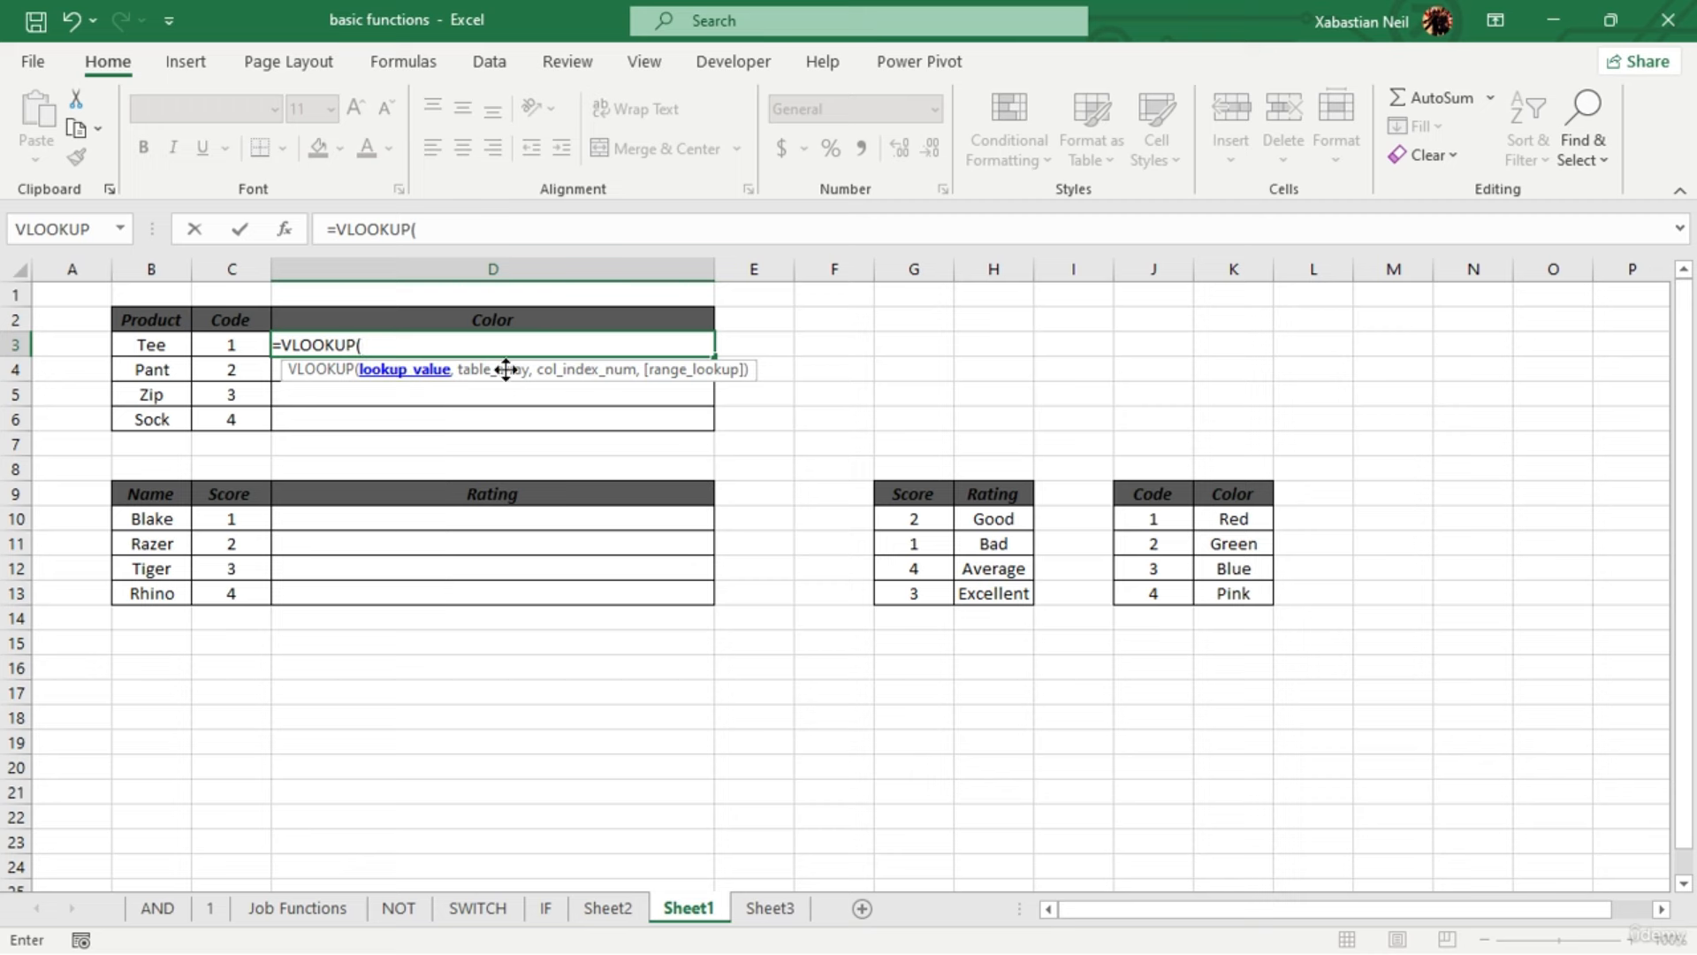
click(1156, 496)
click(1225, 519)
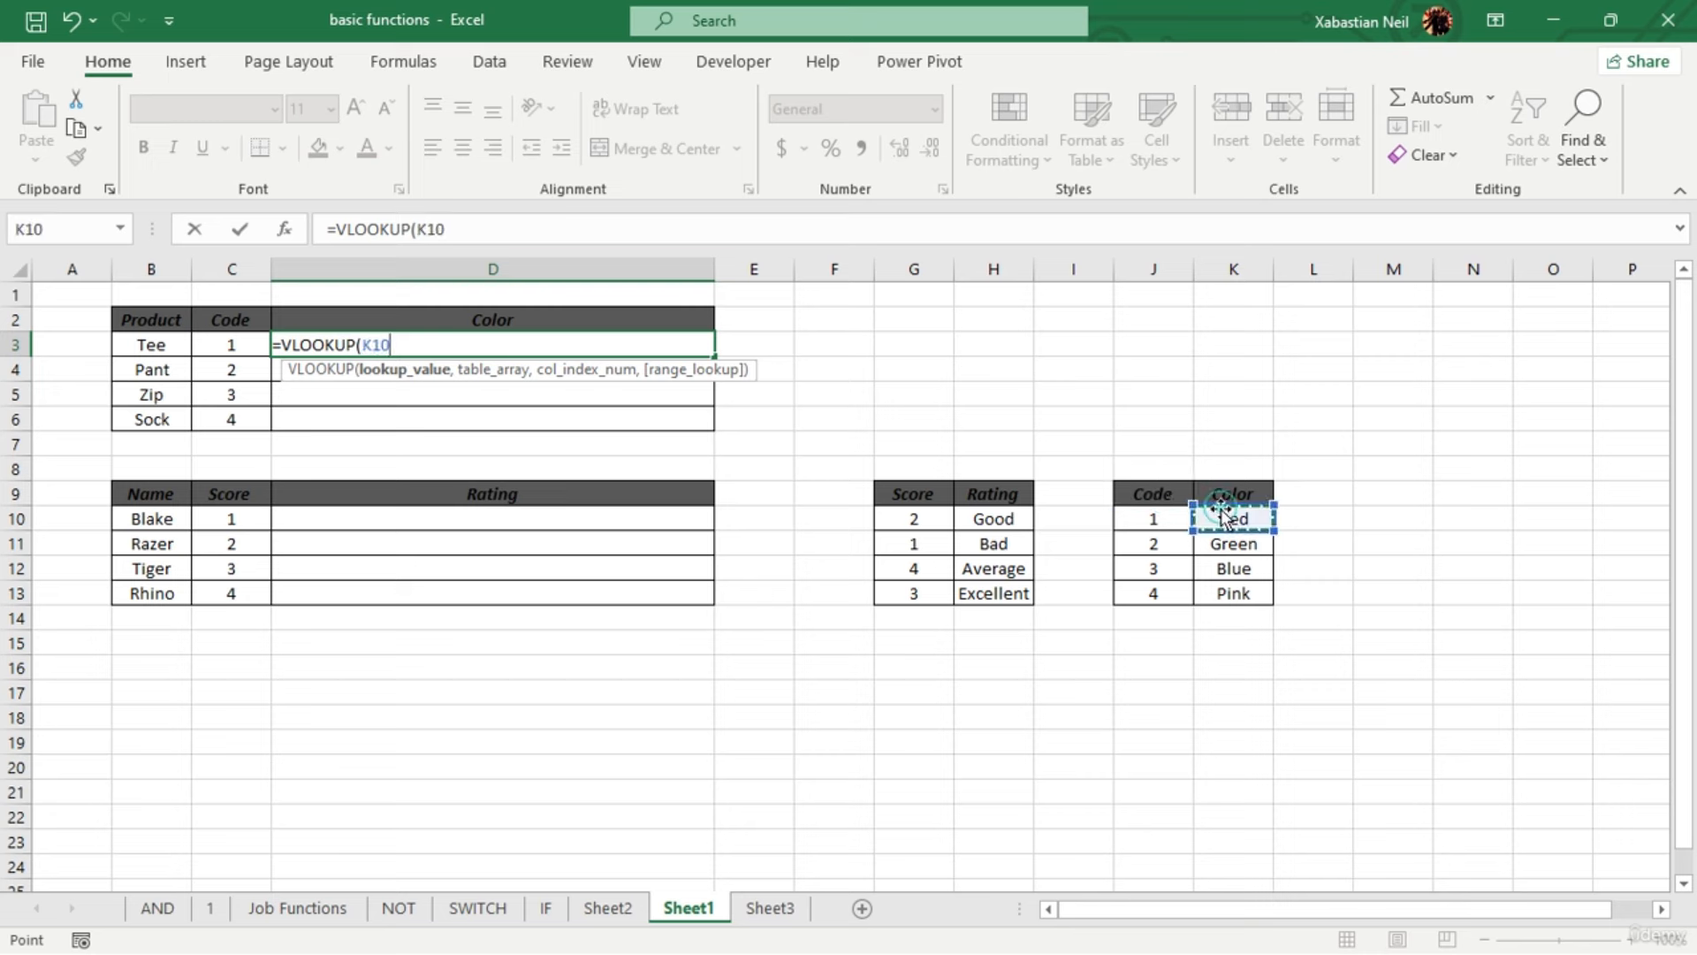
click(233, 341)
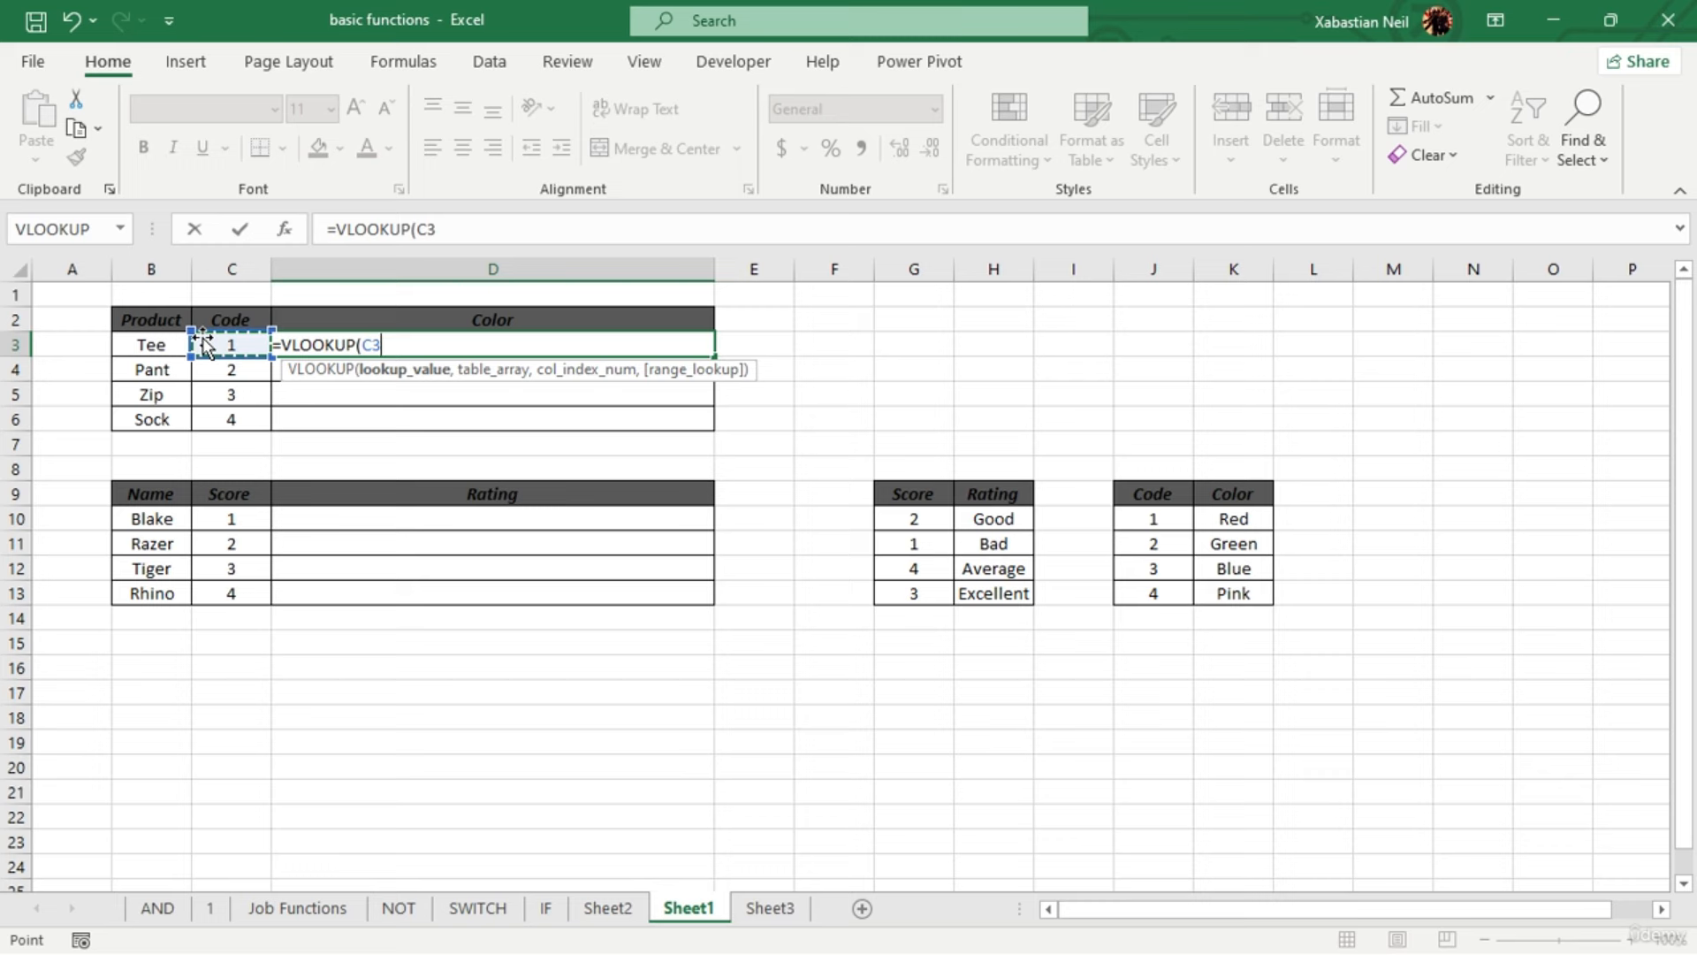
text(,)
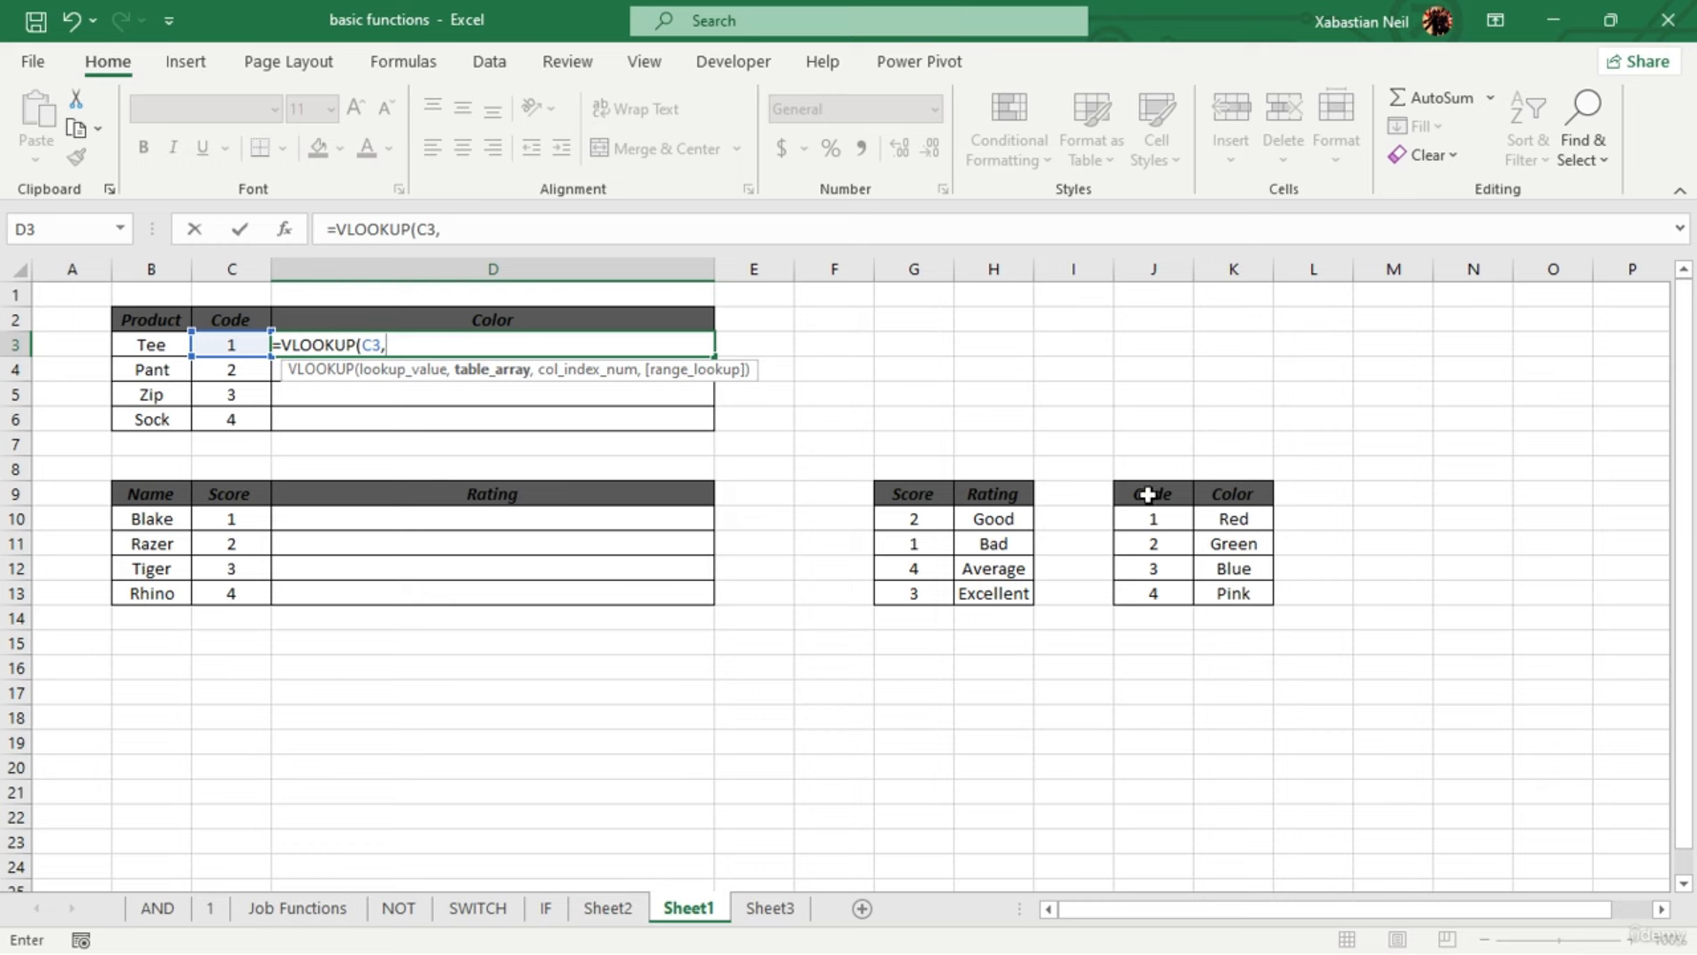
Complete the VLOOKUP in D3 with table range J9:K13, column index 2 and exact match FALSE, and check the returned color
drag(1147, 495, 1270, 586)
text(,2)
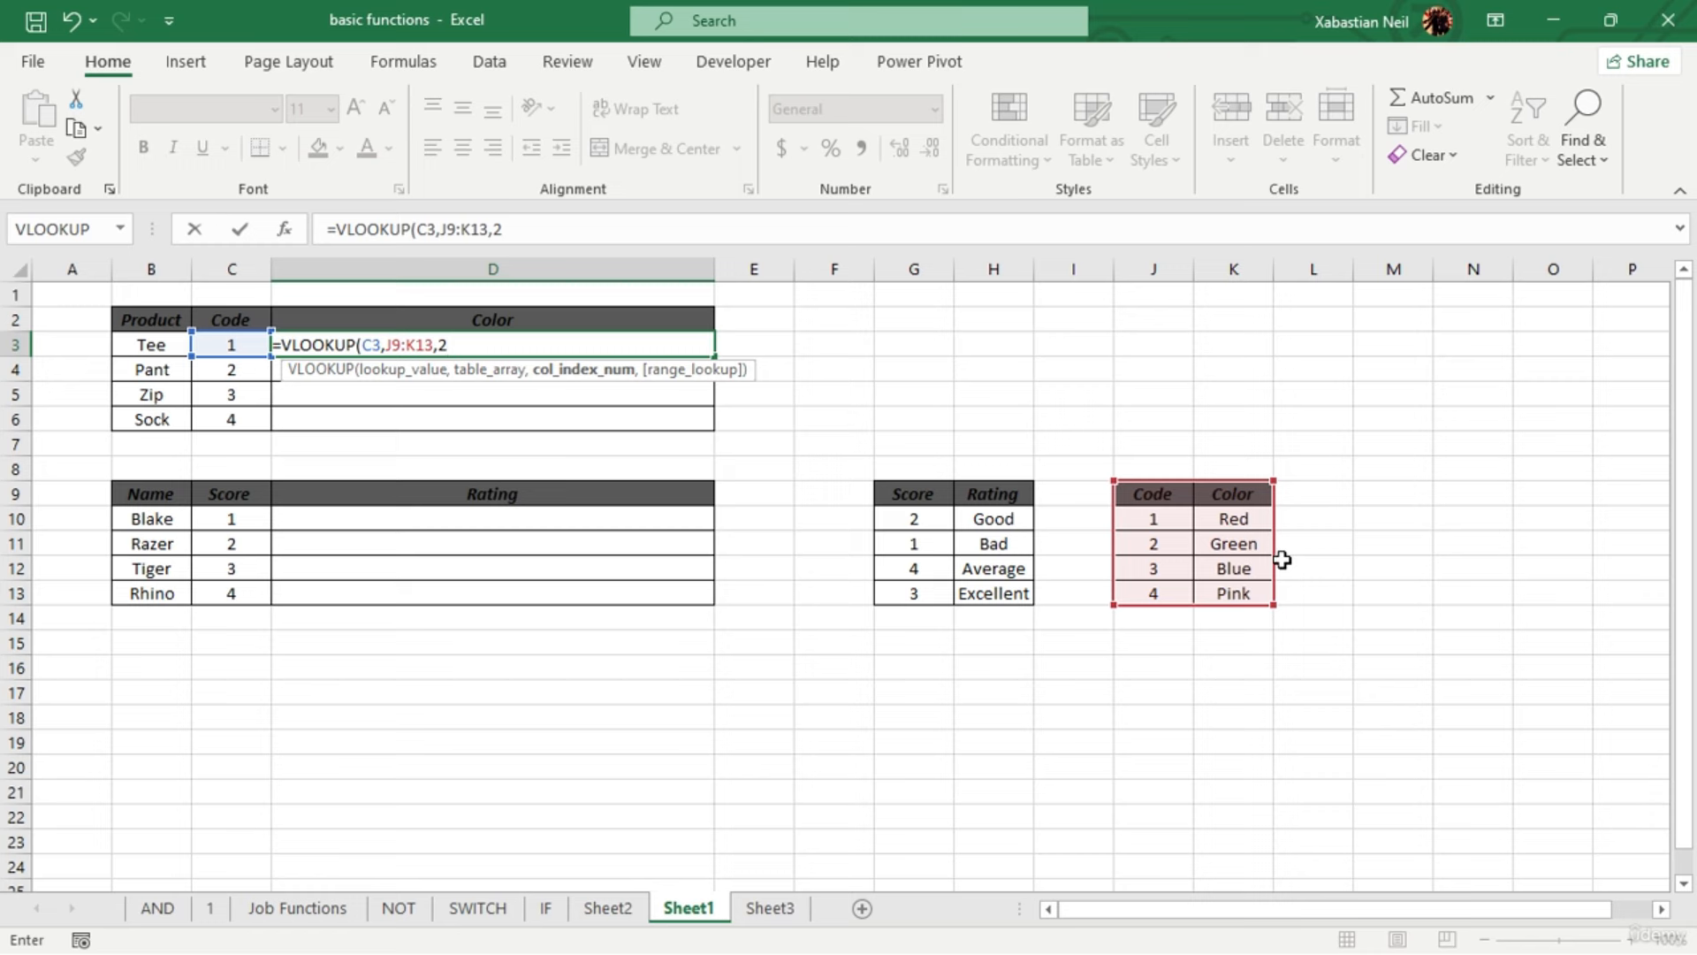
text(,)
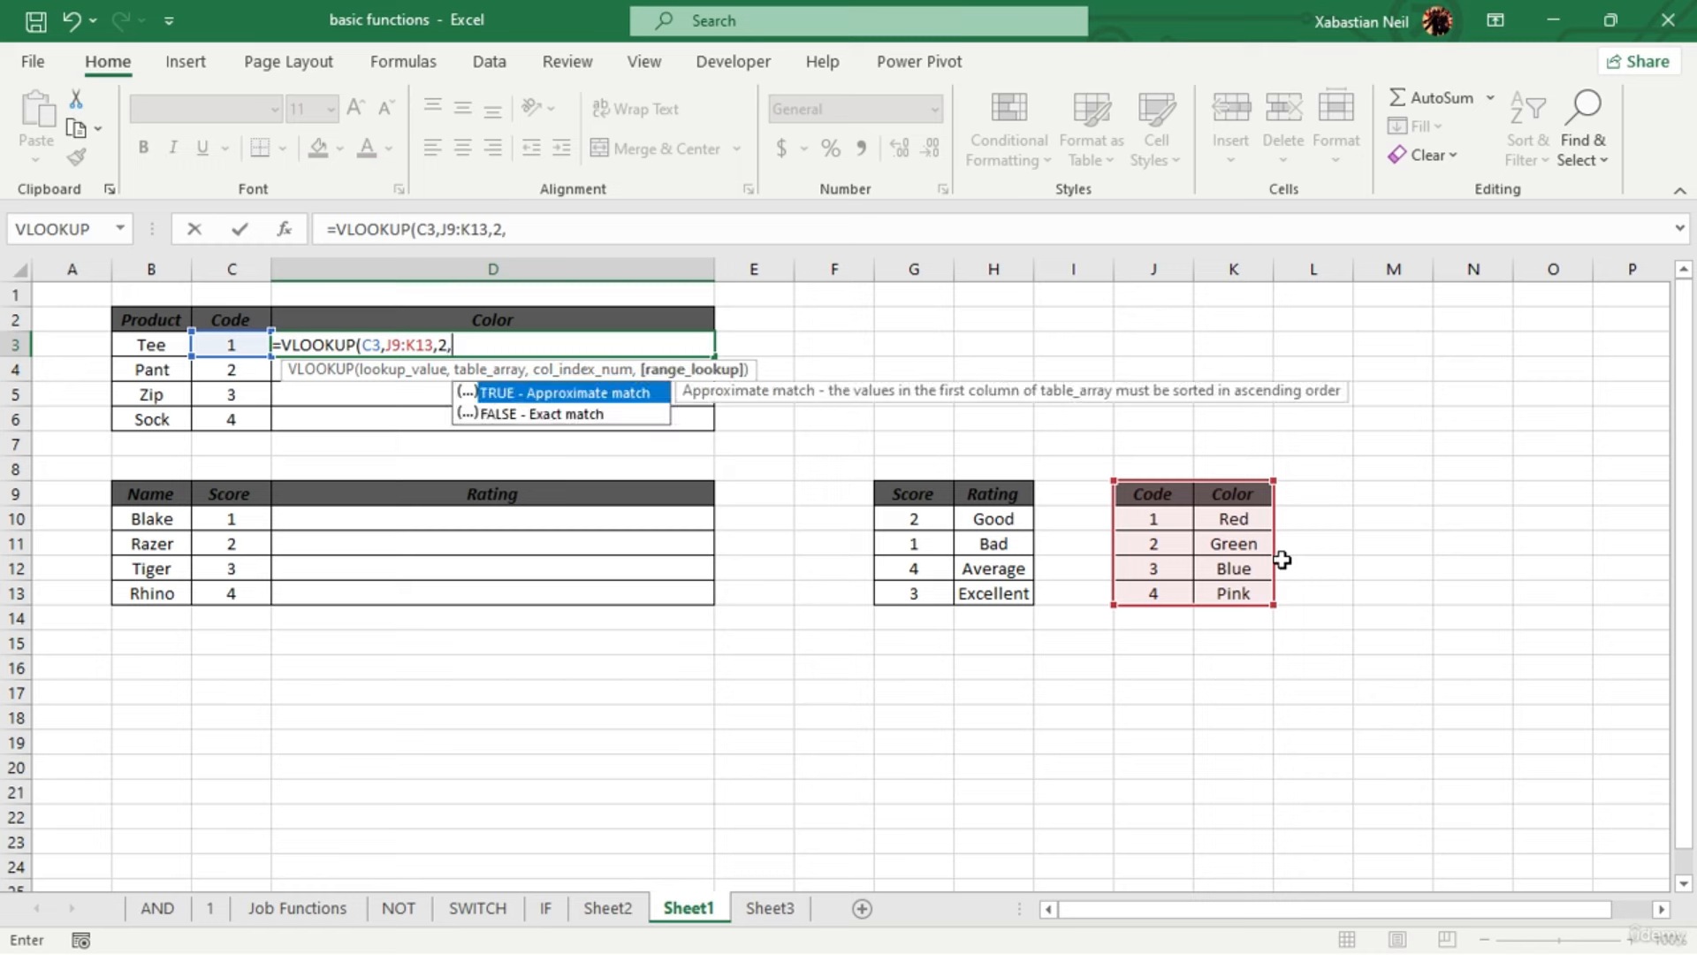
double_click(571, 414)
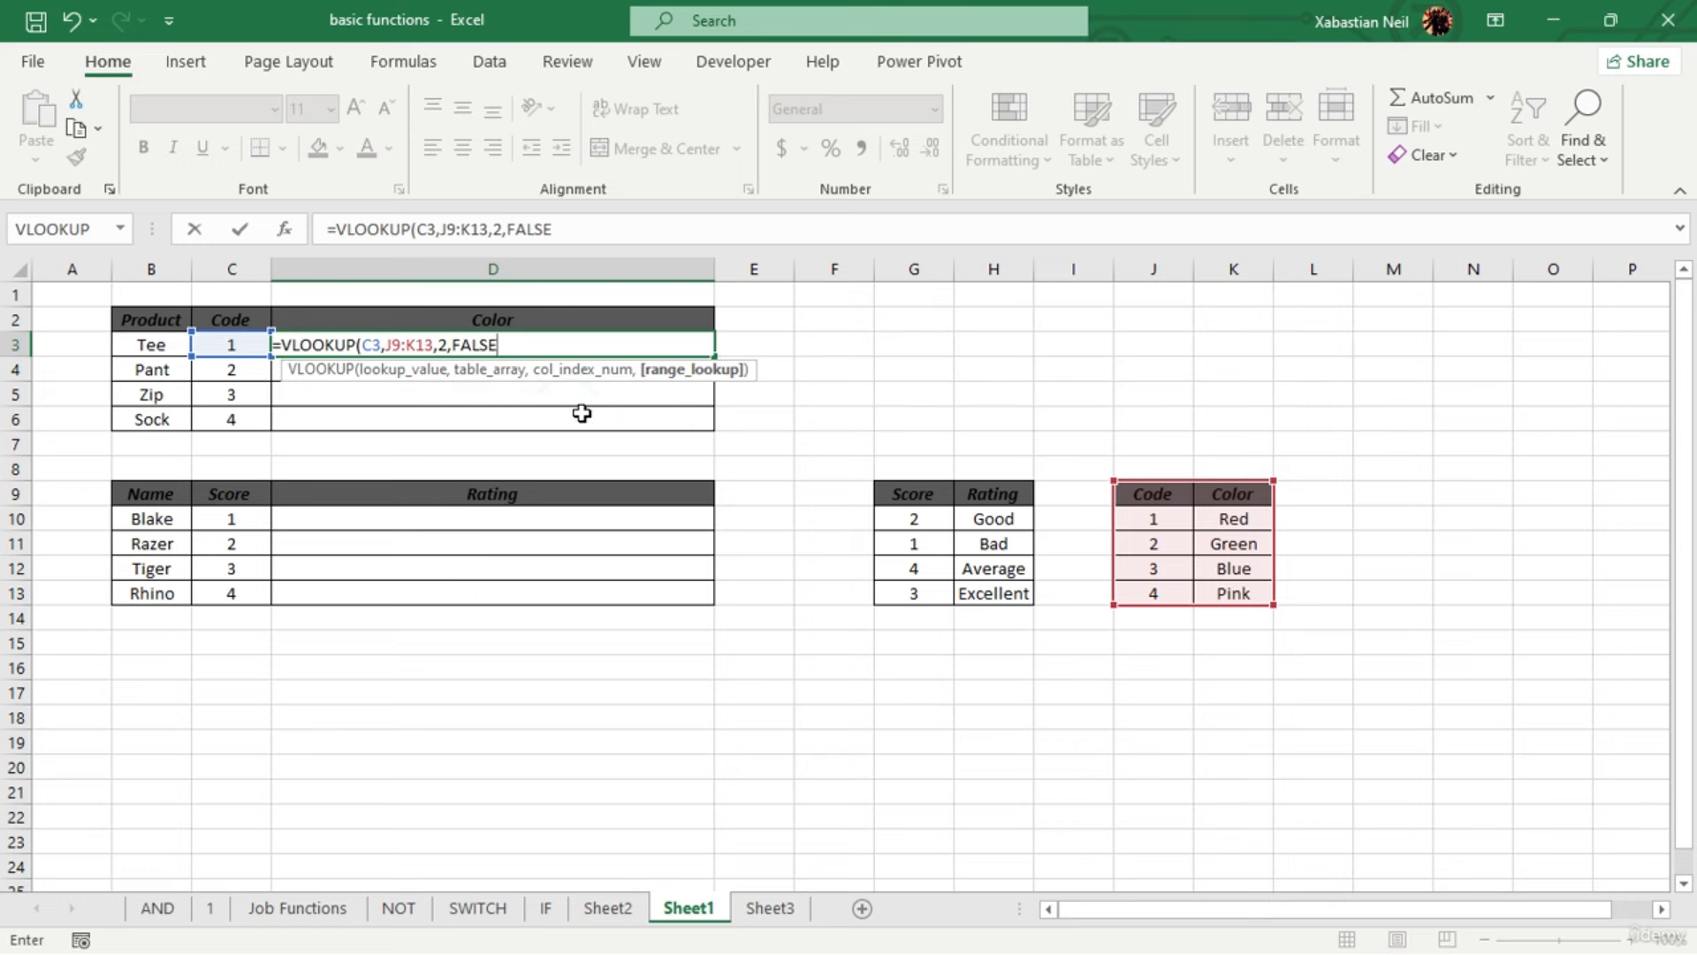
text())
key(Return)
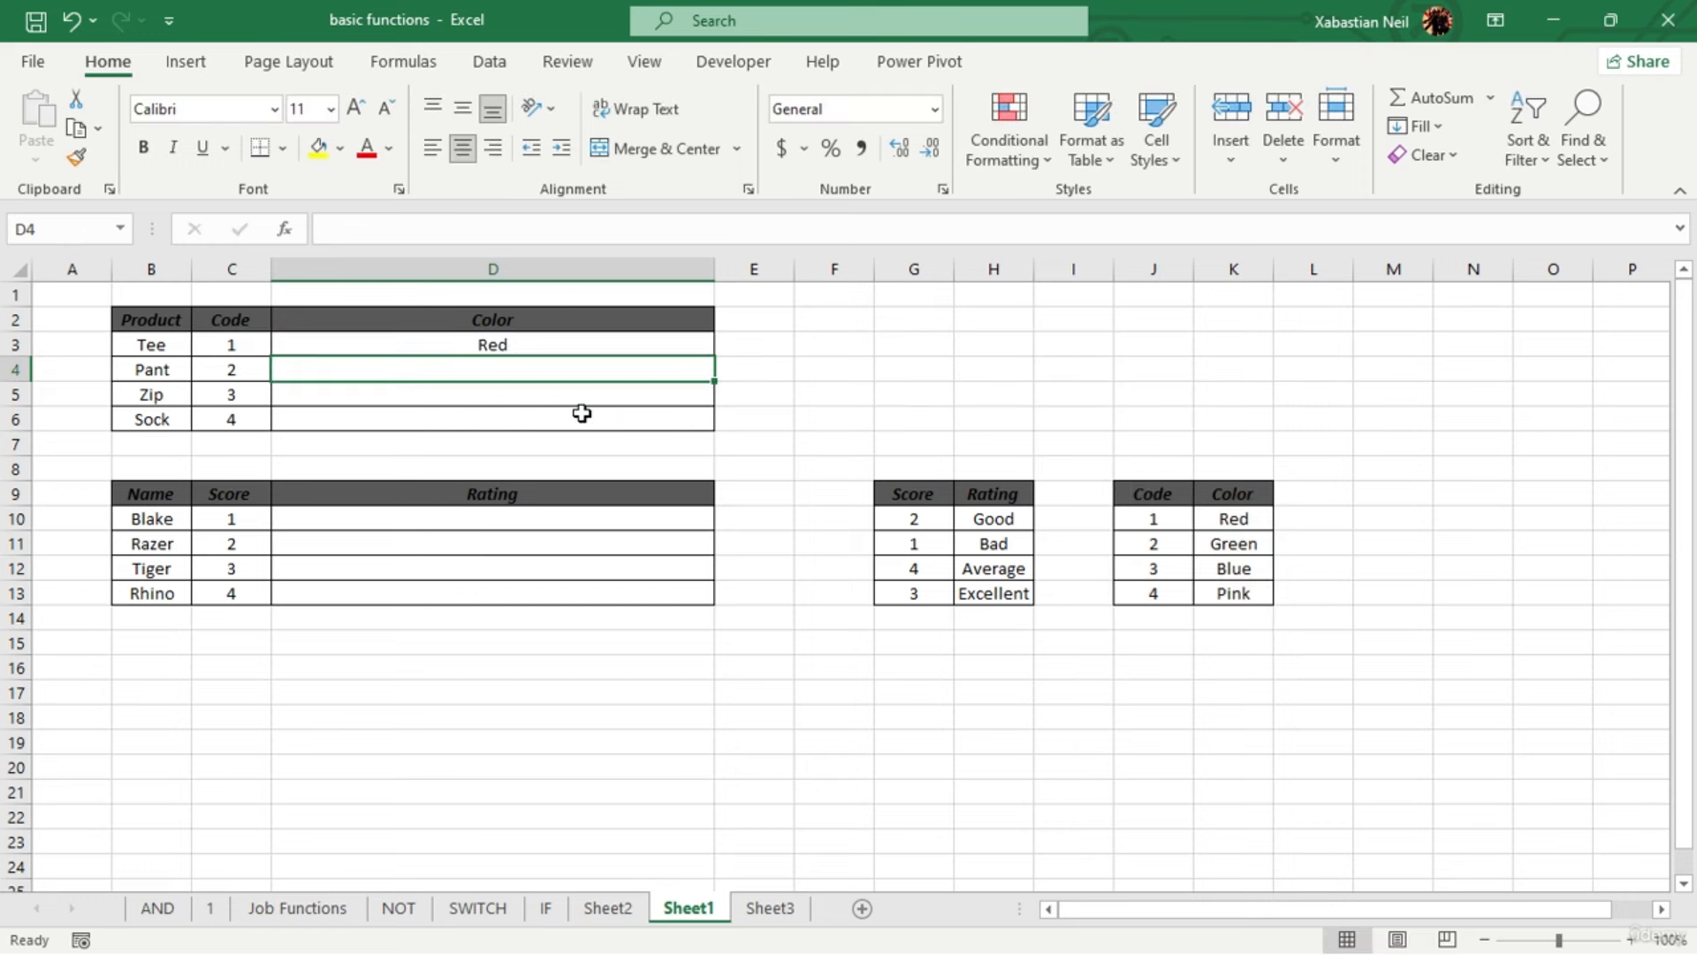
click(233, 344)
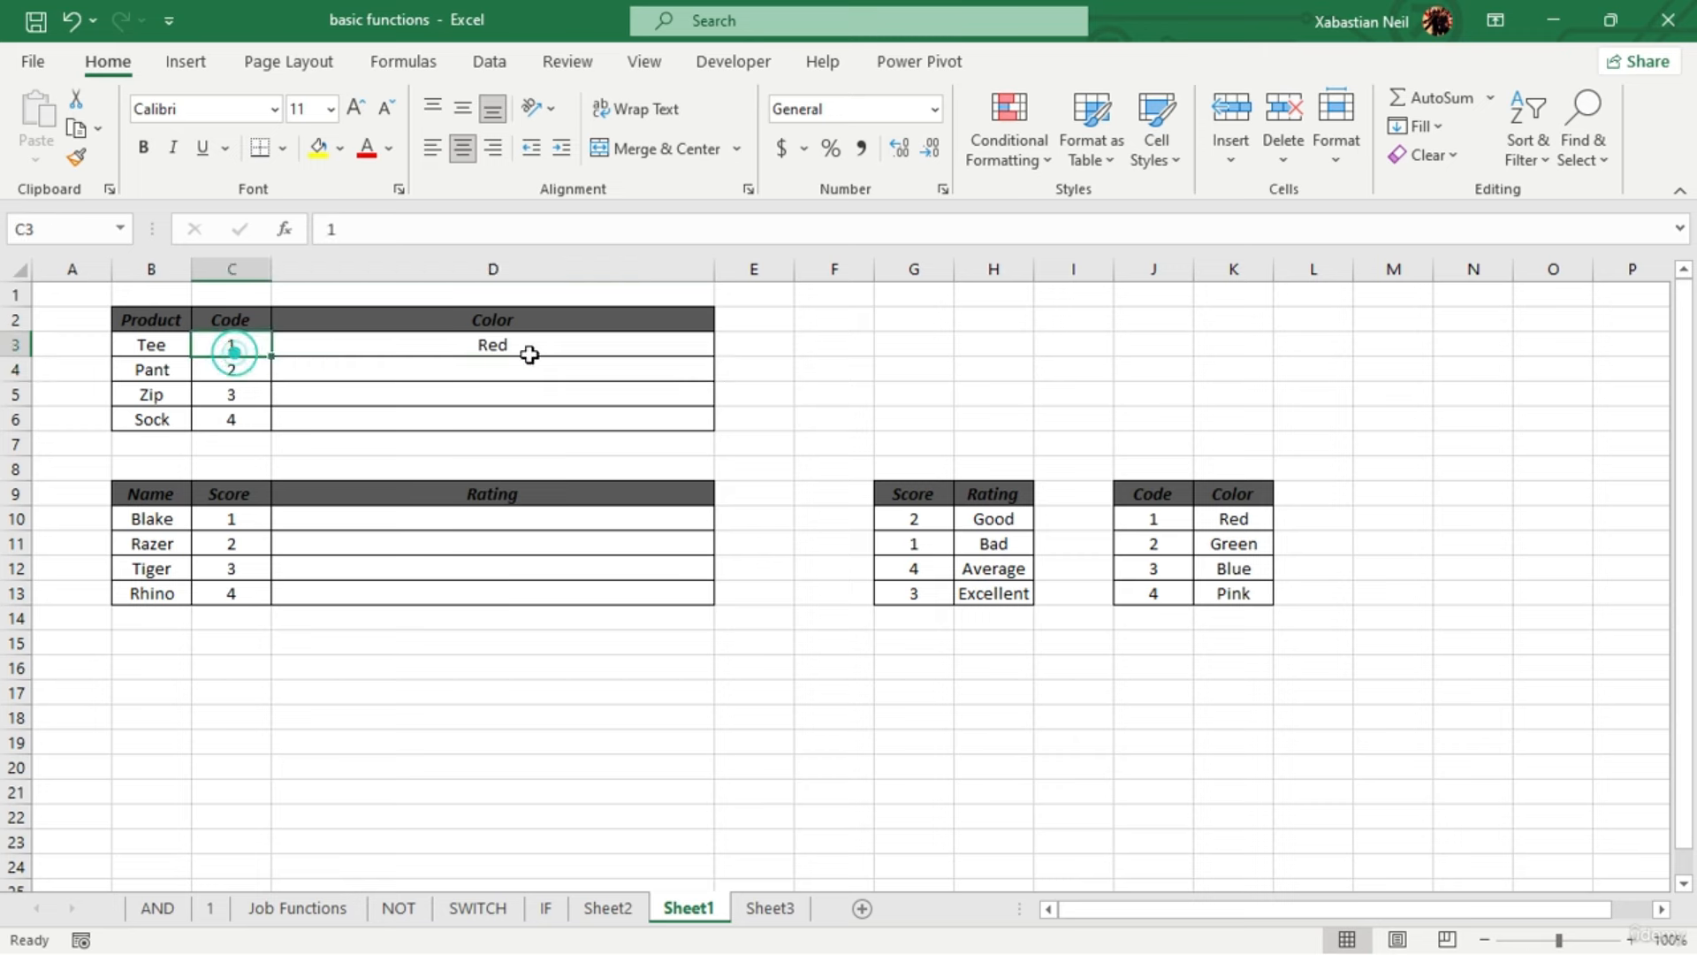
click(477, 344)
click(447, 401)
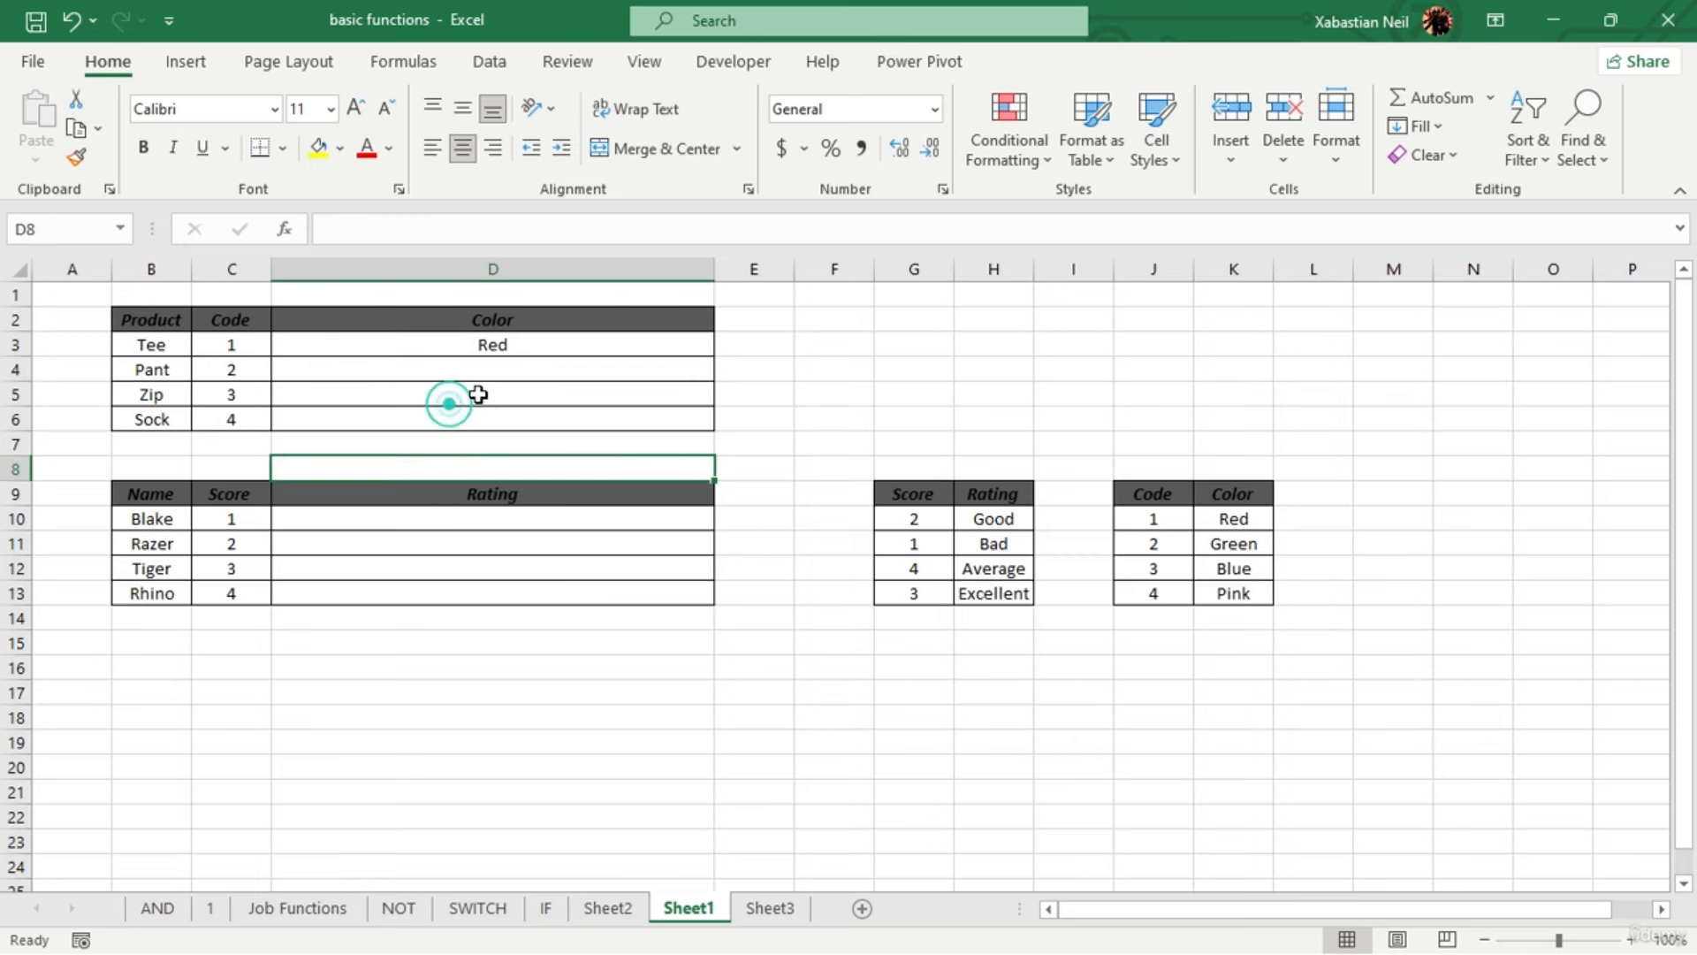
Start a VLOOKUP formula in D5 with the Zip product's code in C5 as the lookup value
double_click(481, 395)
click(481, 396)
text(=)
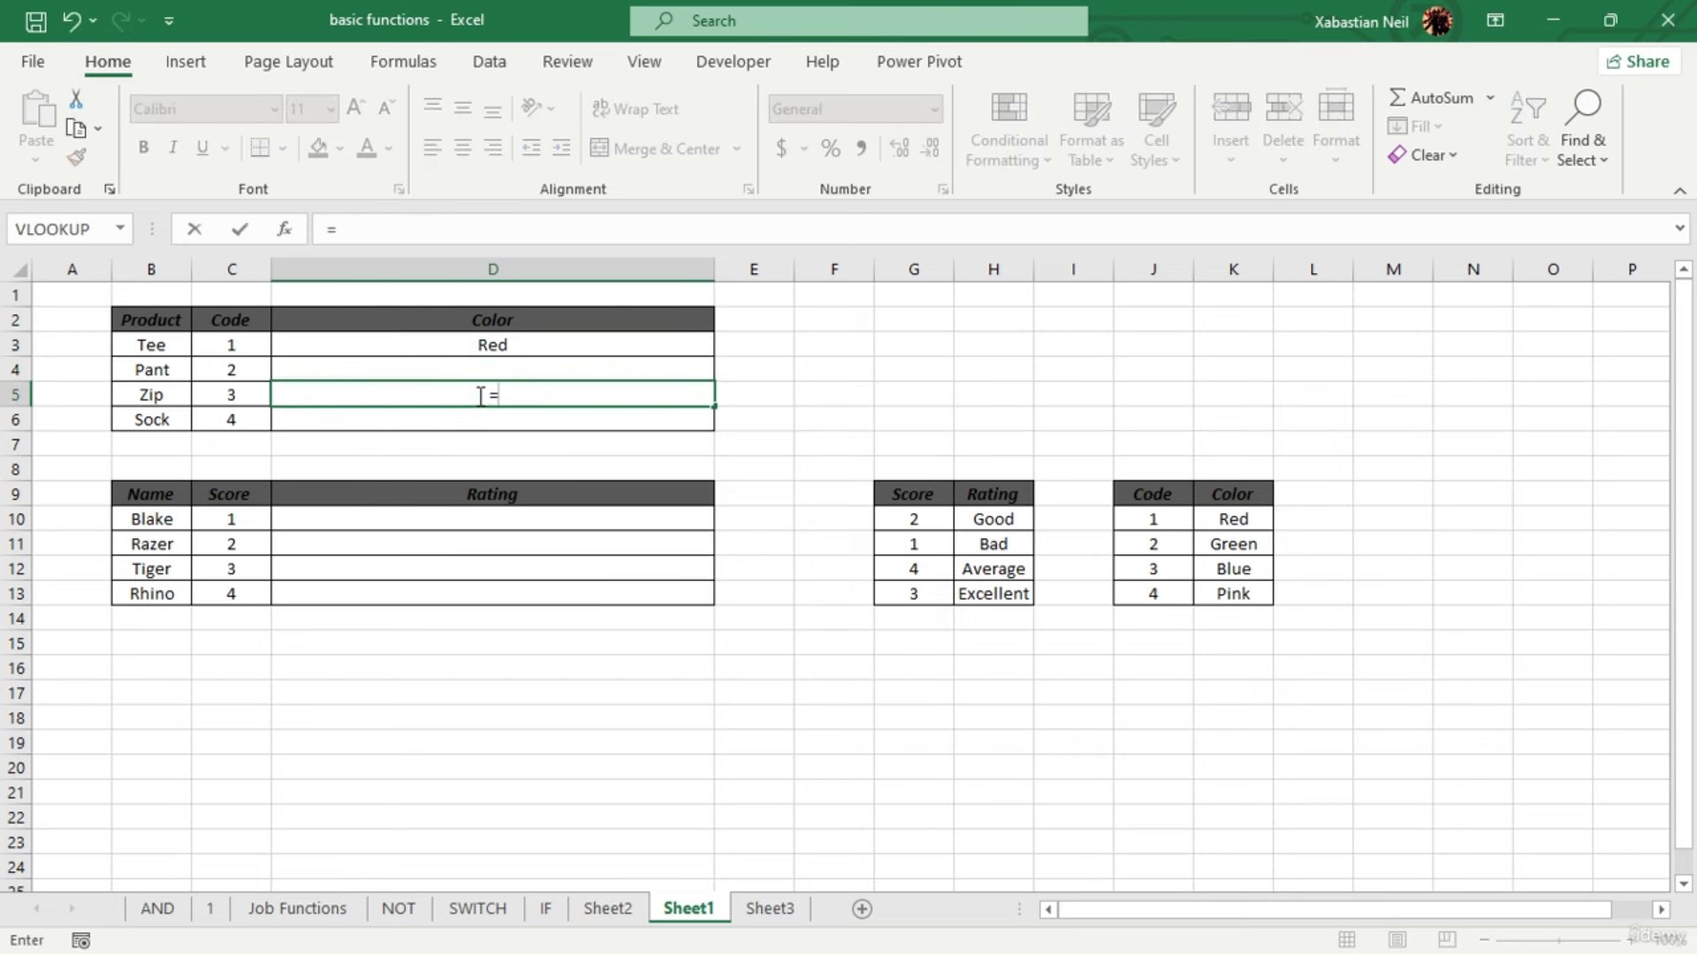
text(vlo)
key(Tab)
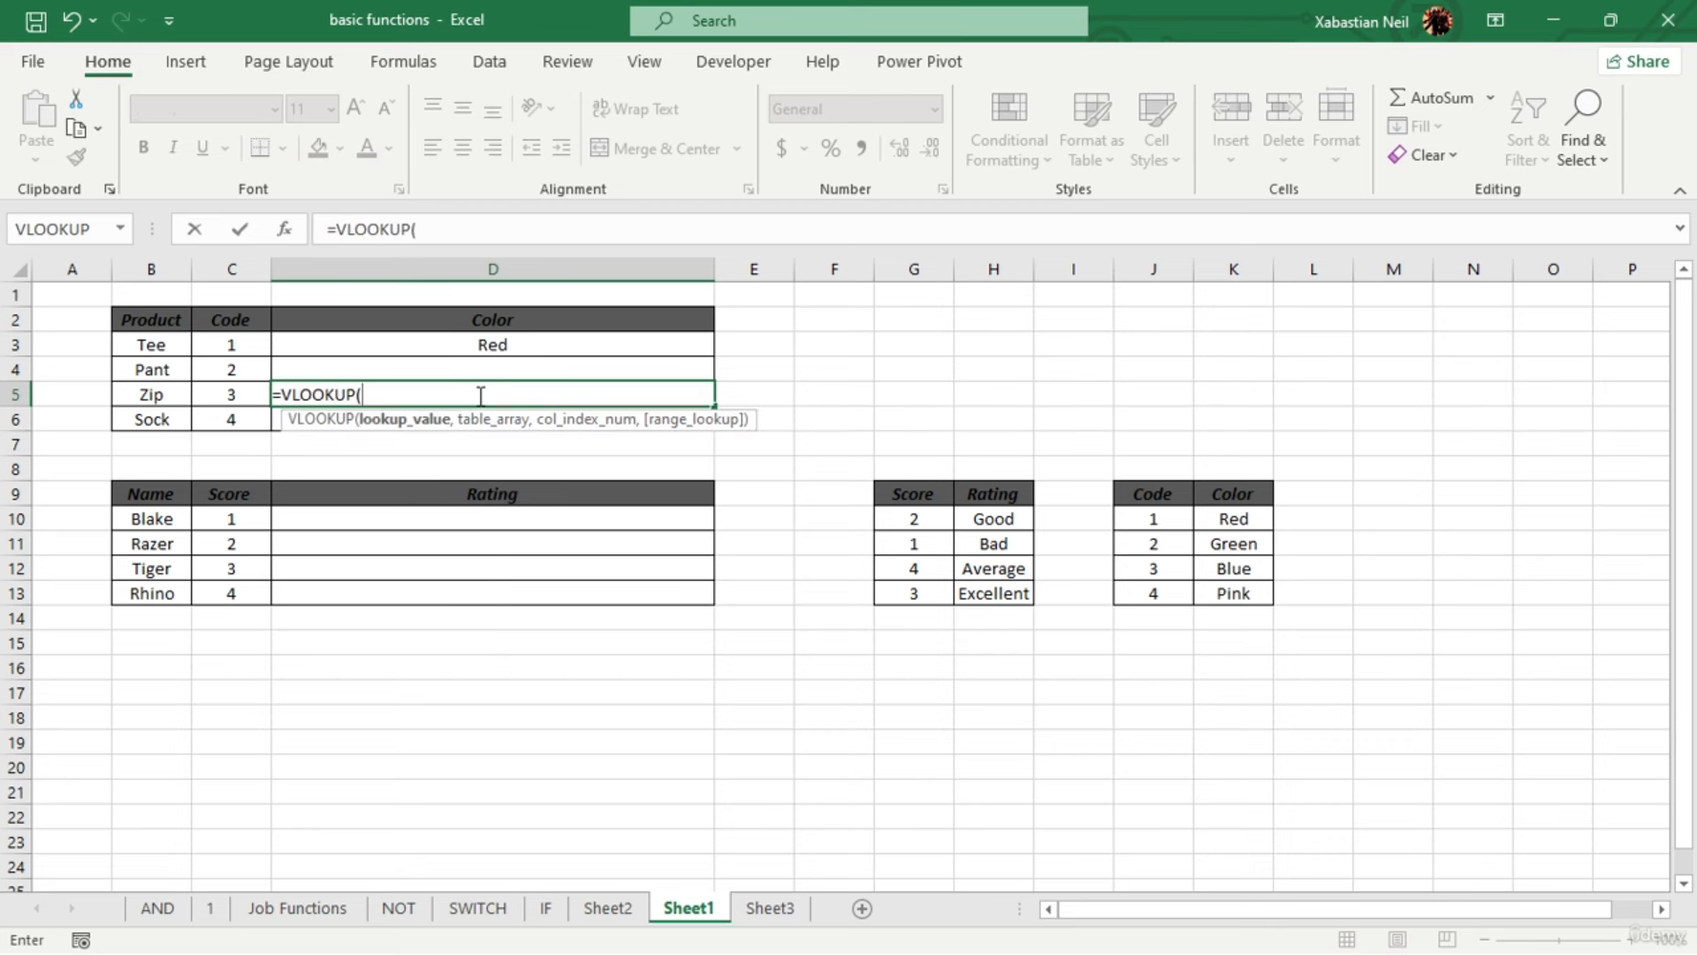
click(238, 396)
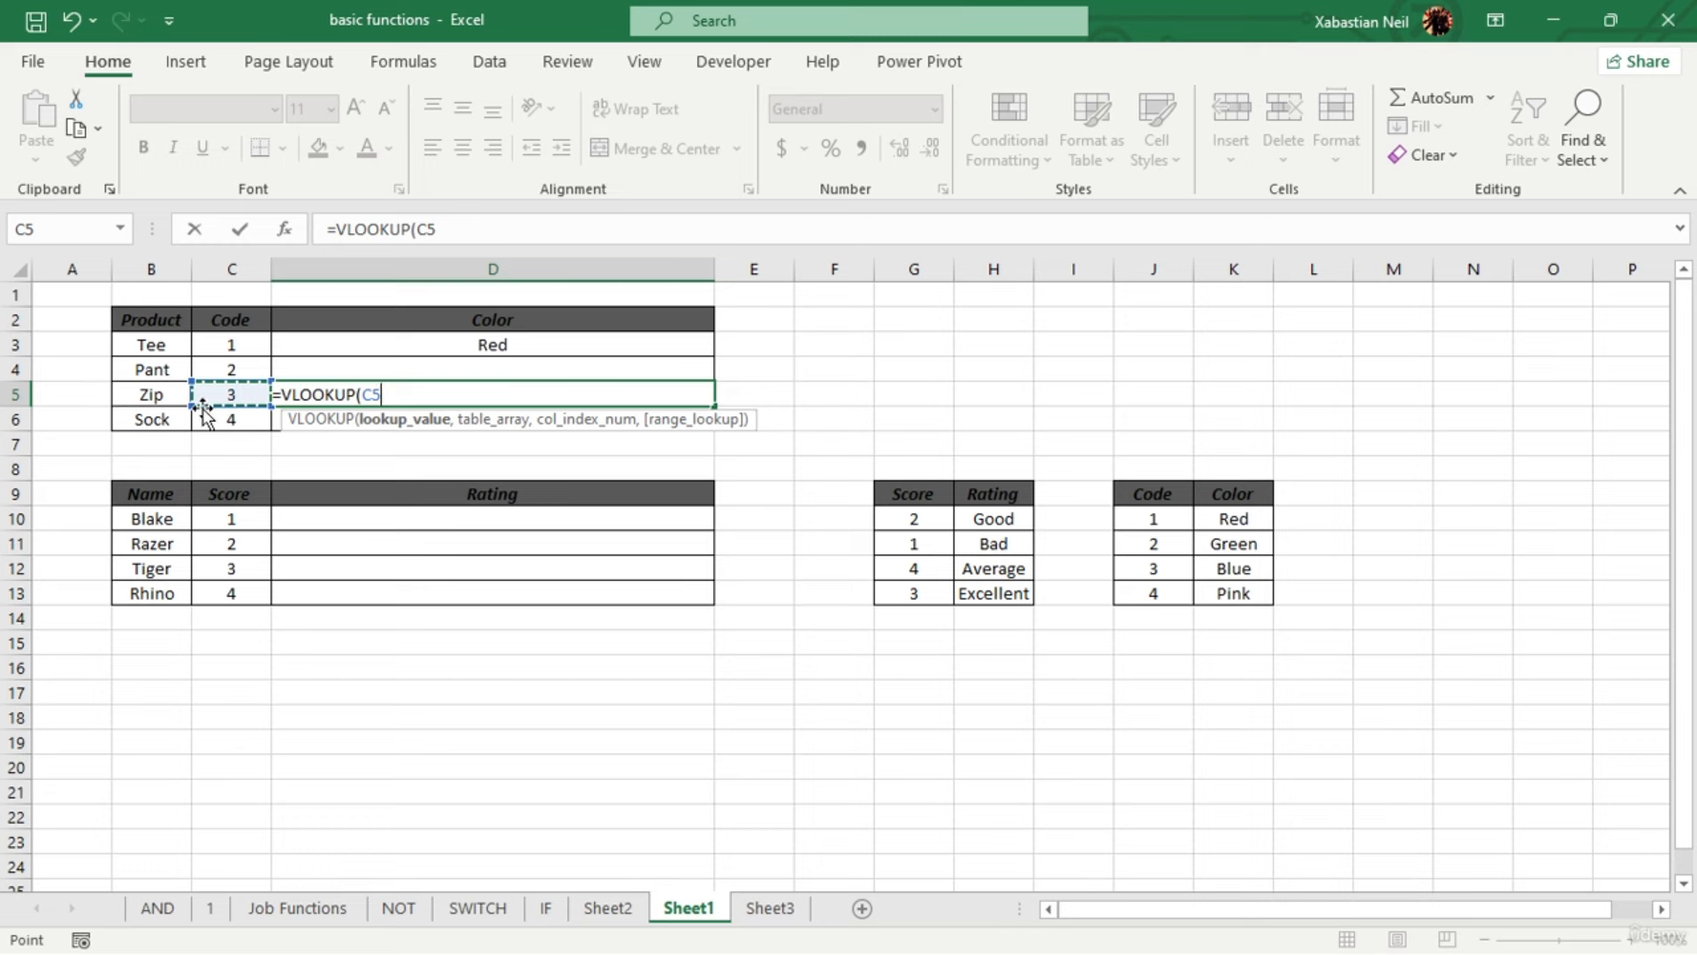
Complete the VLOOKUP in D5 with table range J9:K13, column index 2 and exact match FALSE
text(,)
drag(1179, 494, 1242, 588)
text(,)
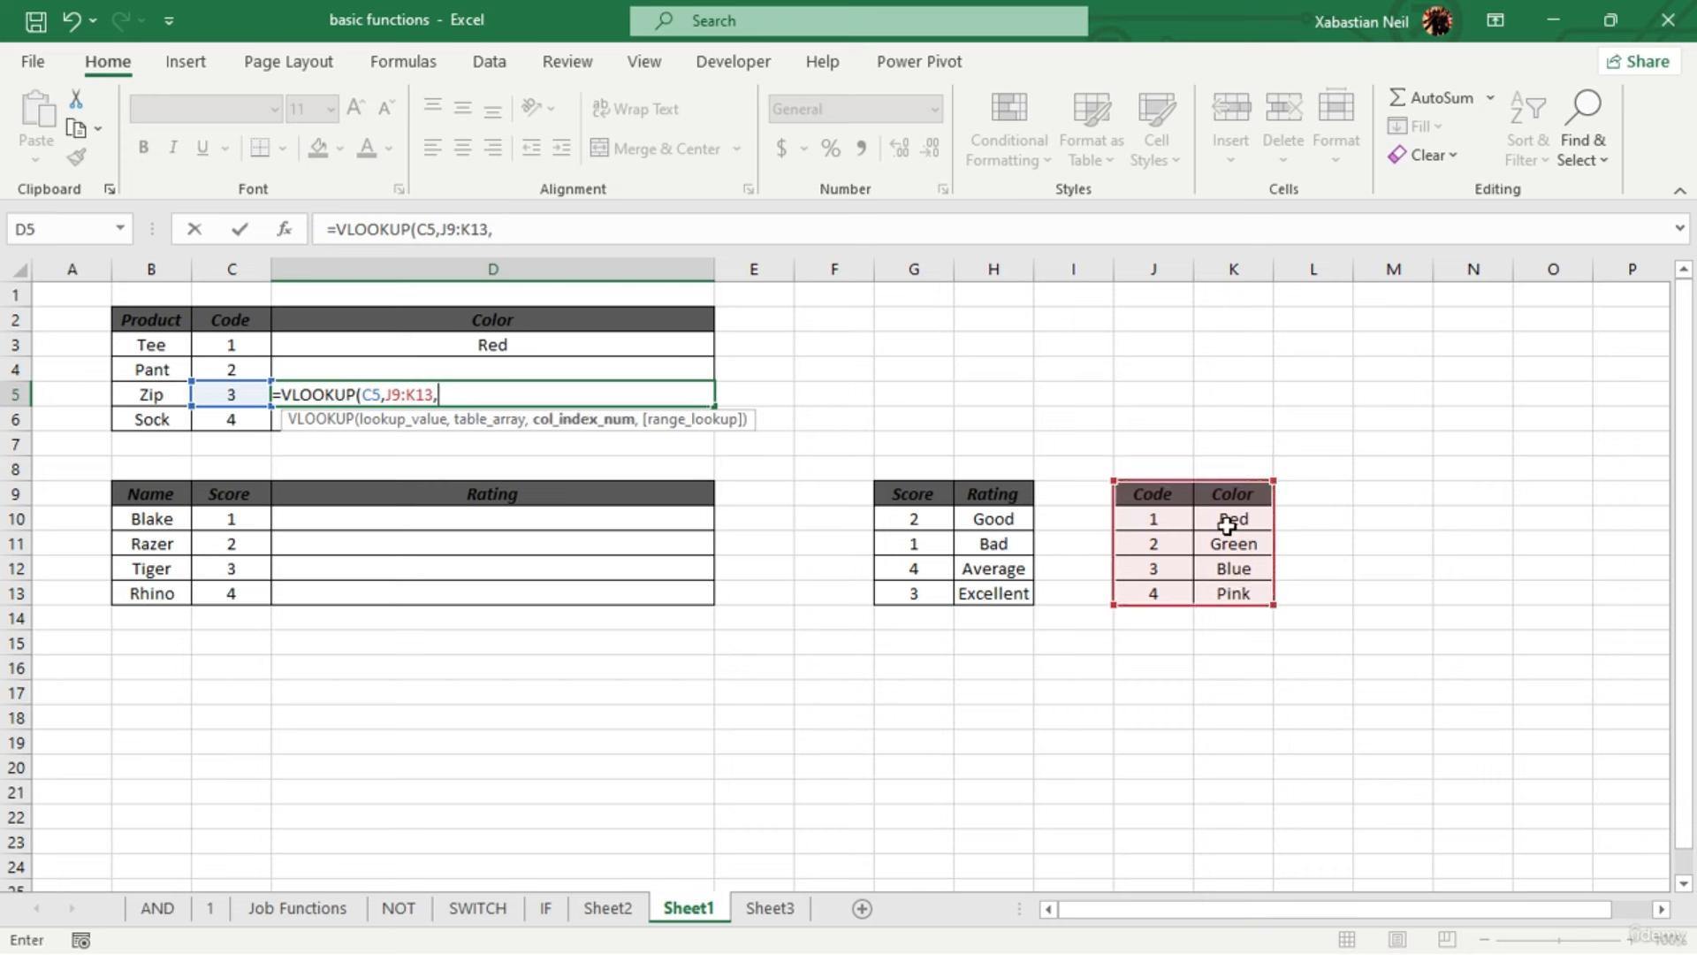
text(2,)
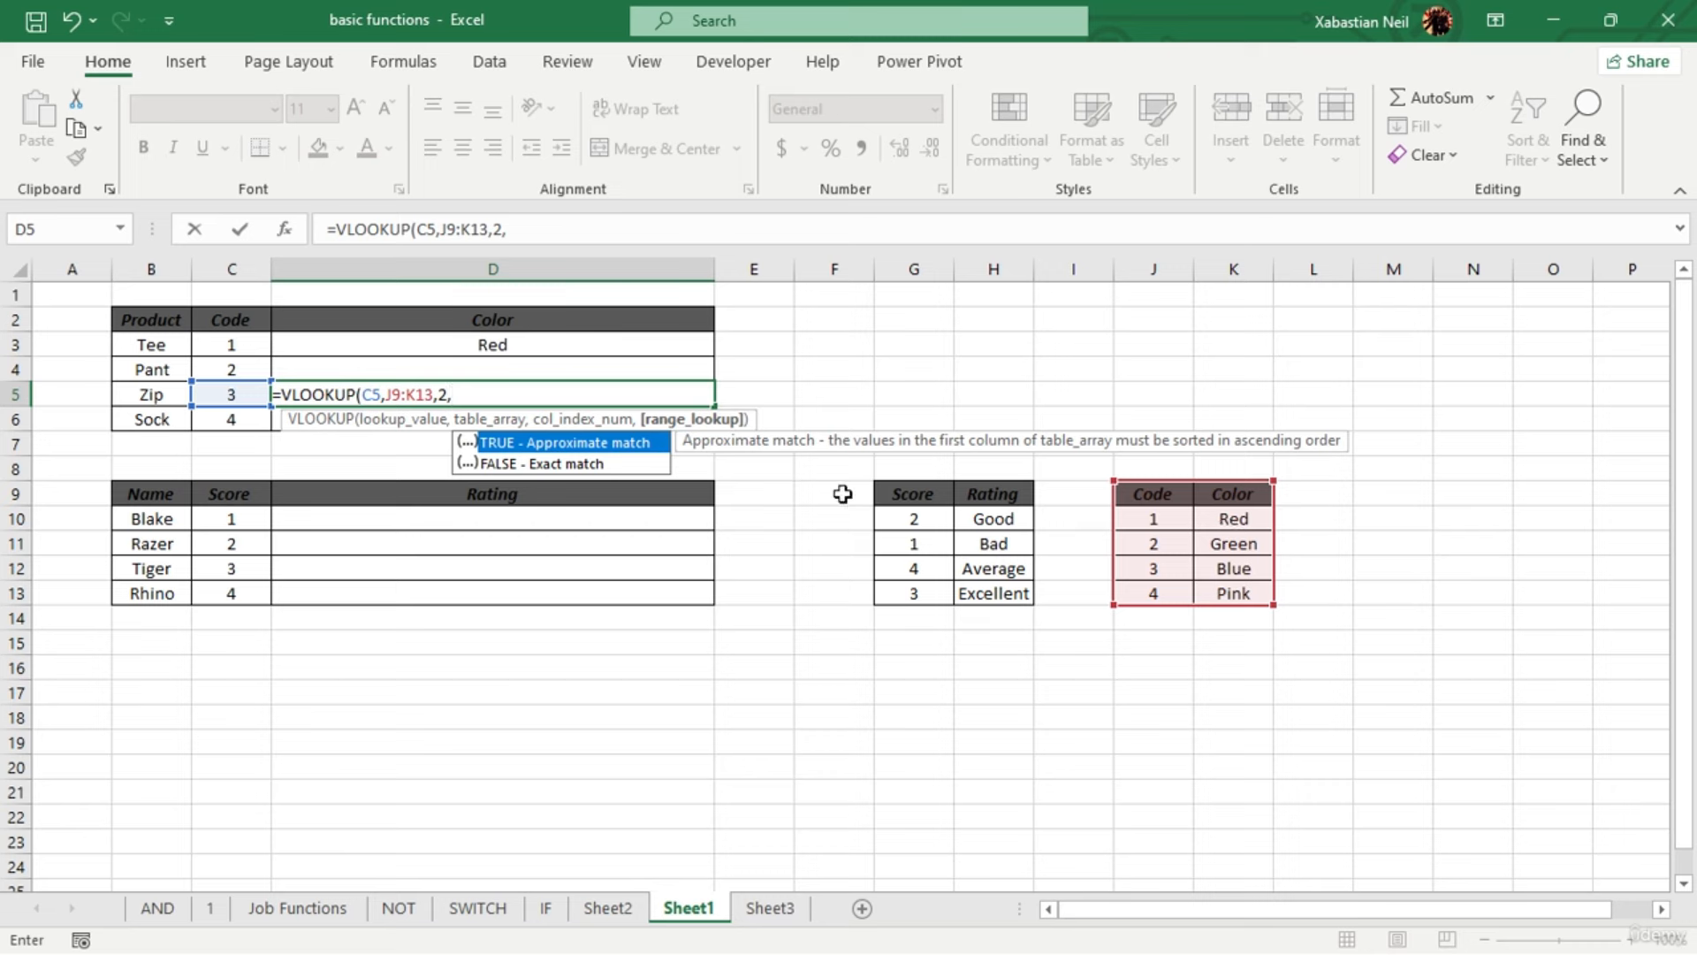
text(False)
key(BackSpace)
key(BackSpace)
key(BackSpace)
text())
key(Return)
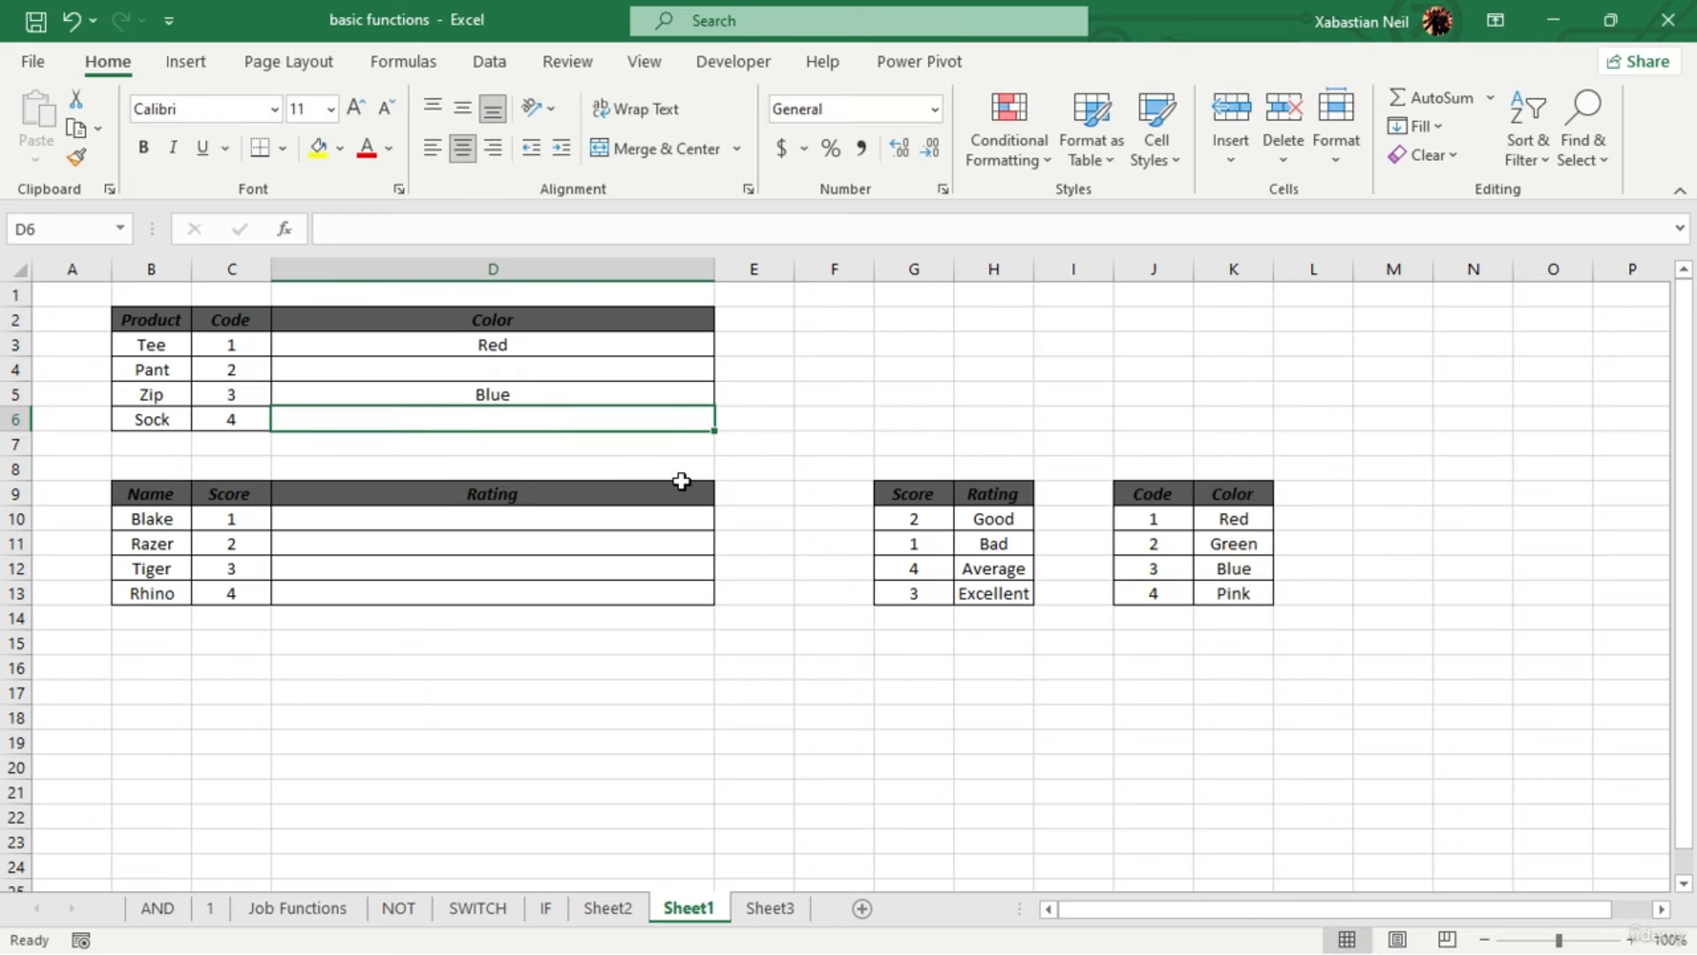
Re-enter FALSE as the range lookup argument of the VLOOKUP formula in D5
click(575, 394)
double_click(575, 393)
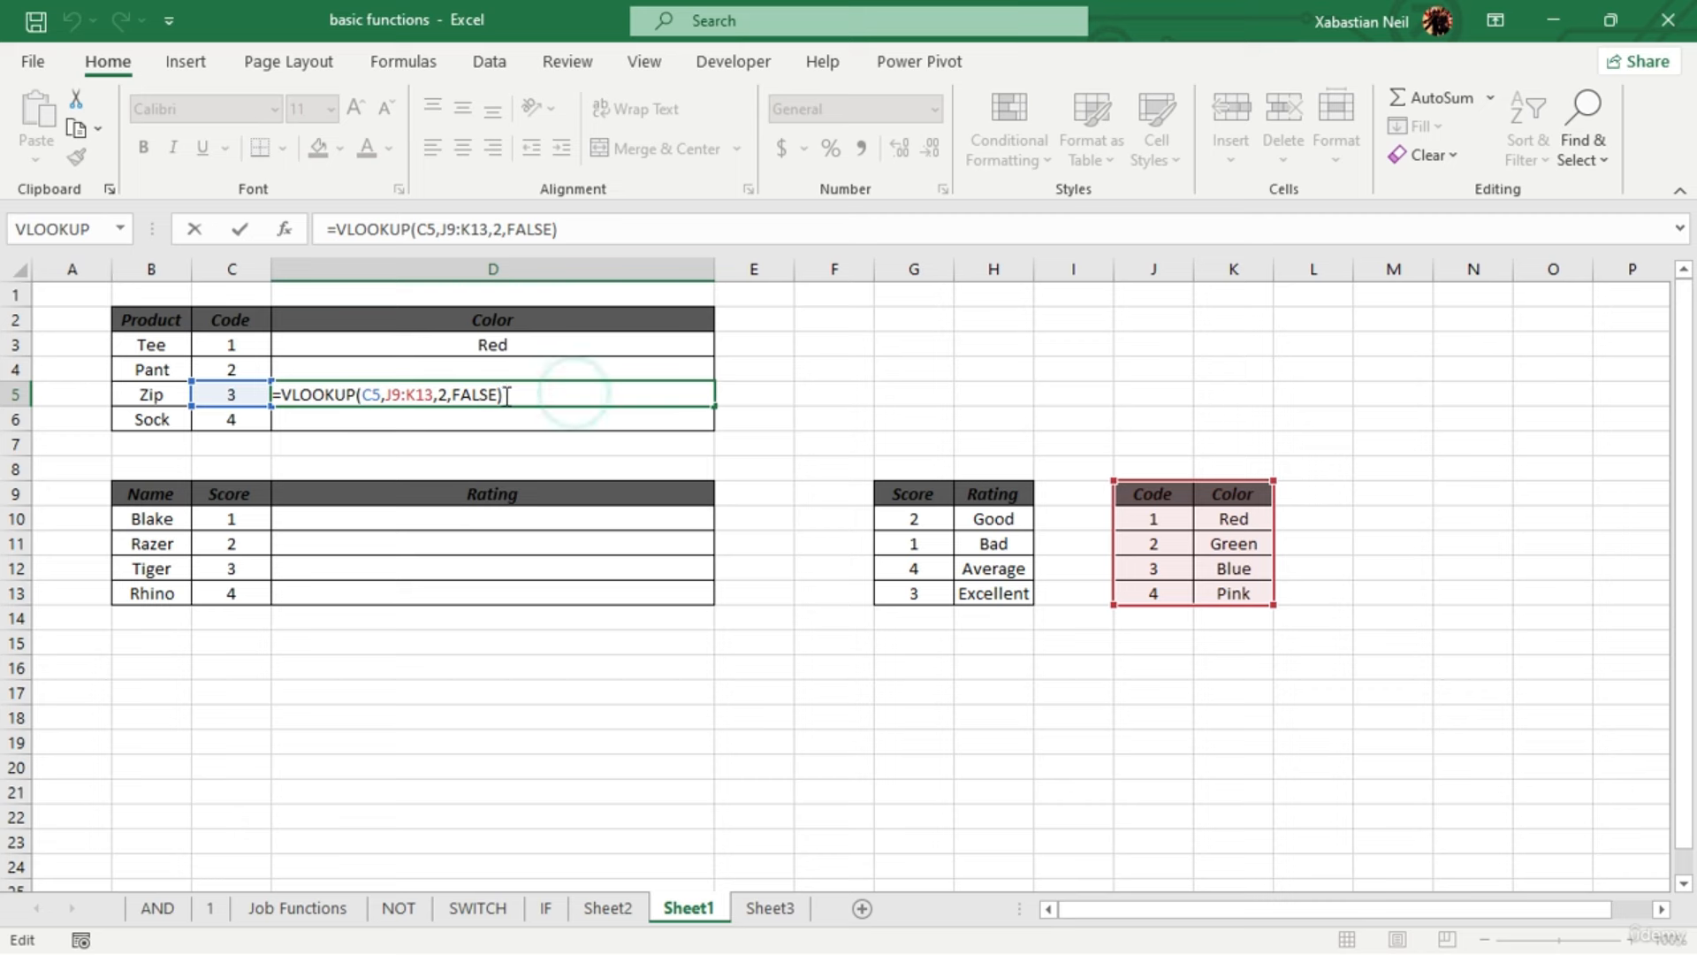
key(Left)
key(BackSpace)
key(BackSpace)
key(BackSpace)
key(BackSpace)
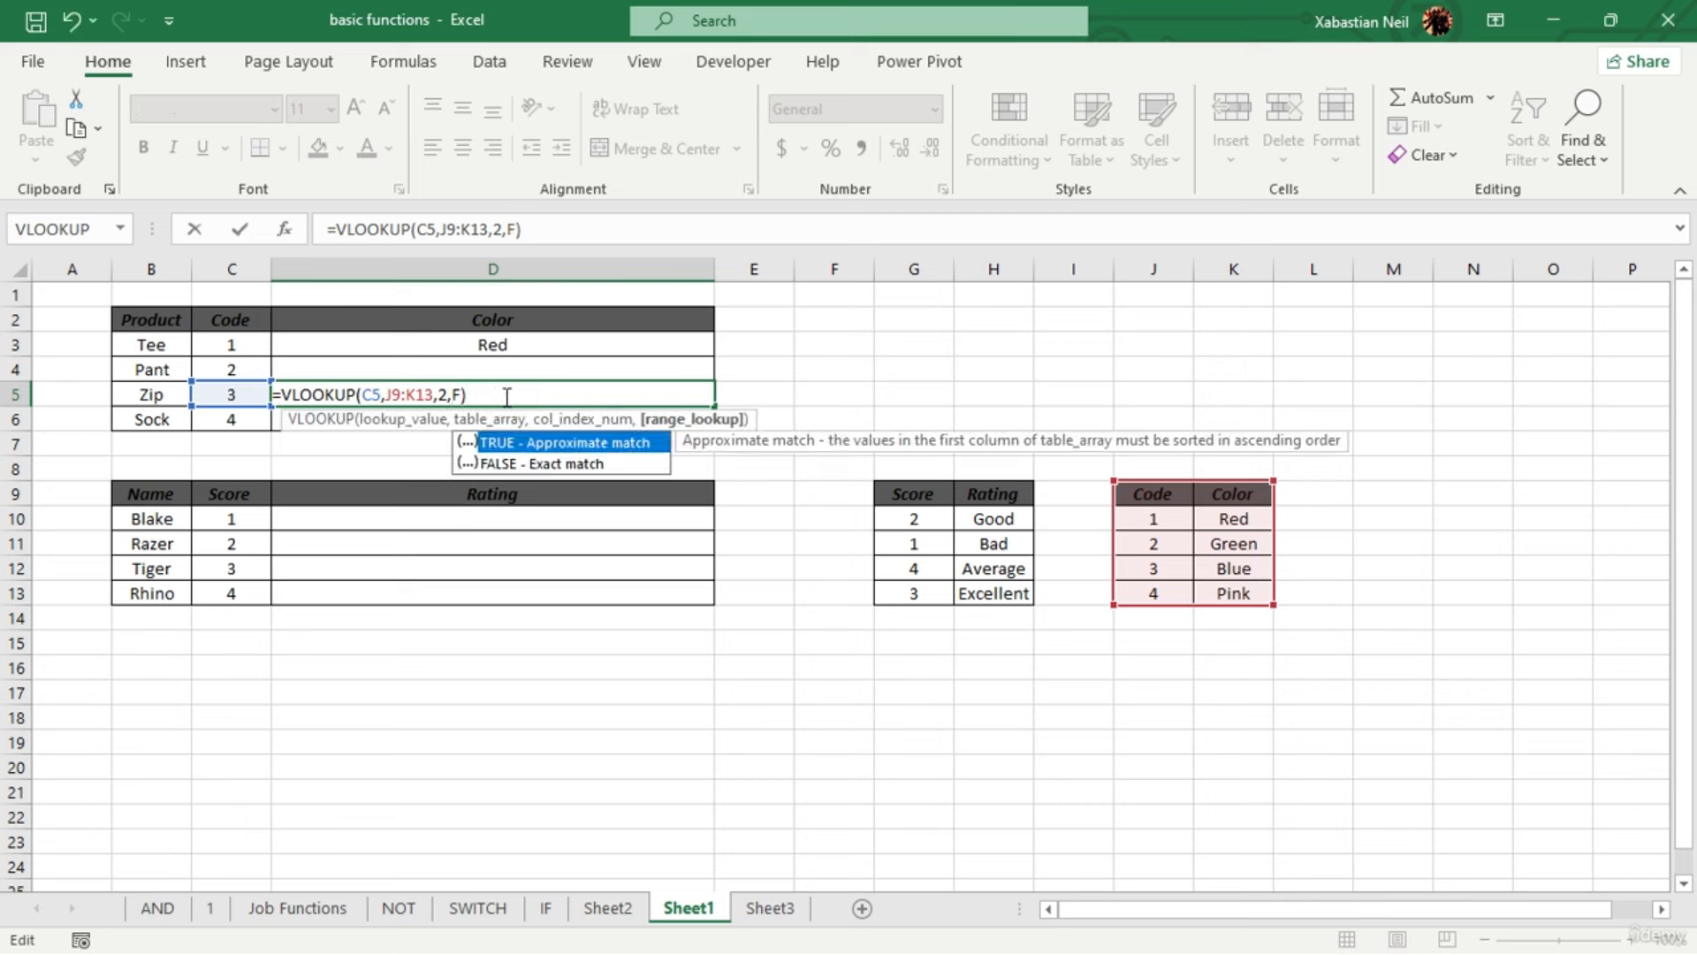
text(alse)
key(Return)
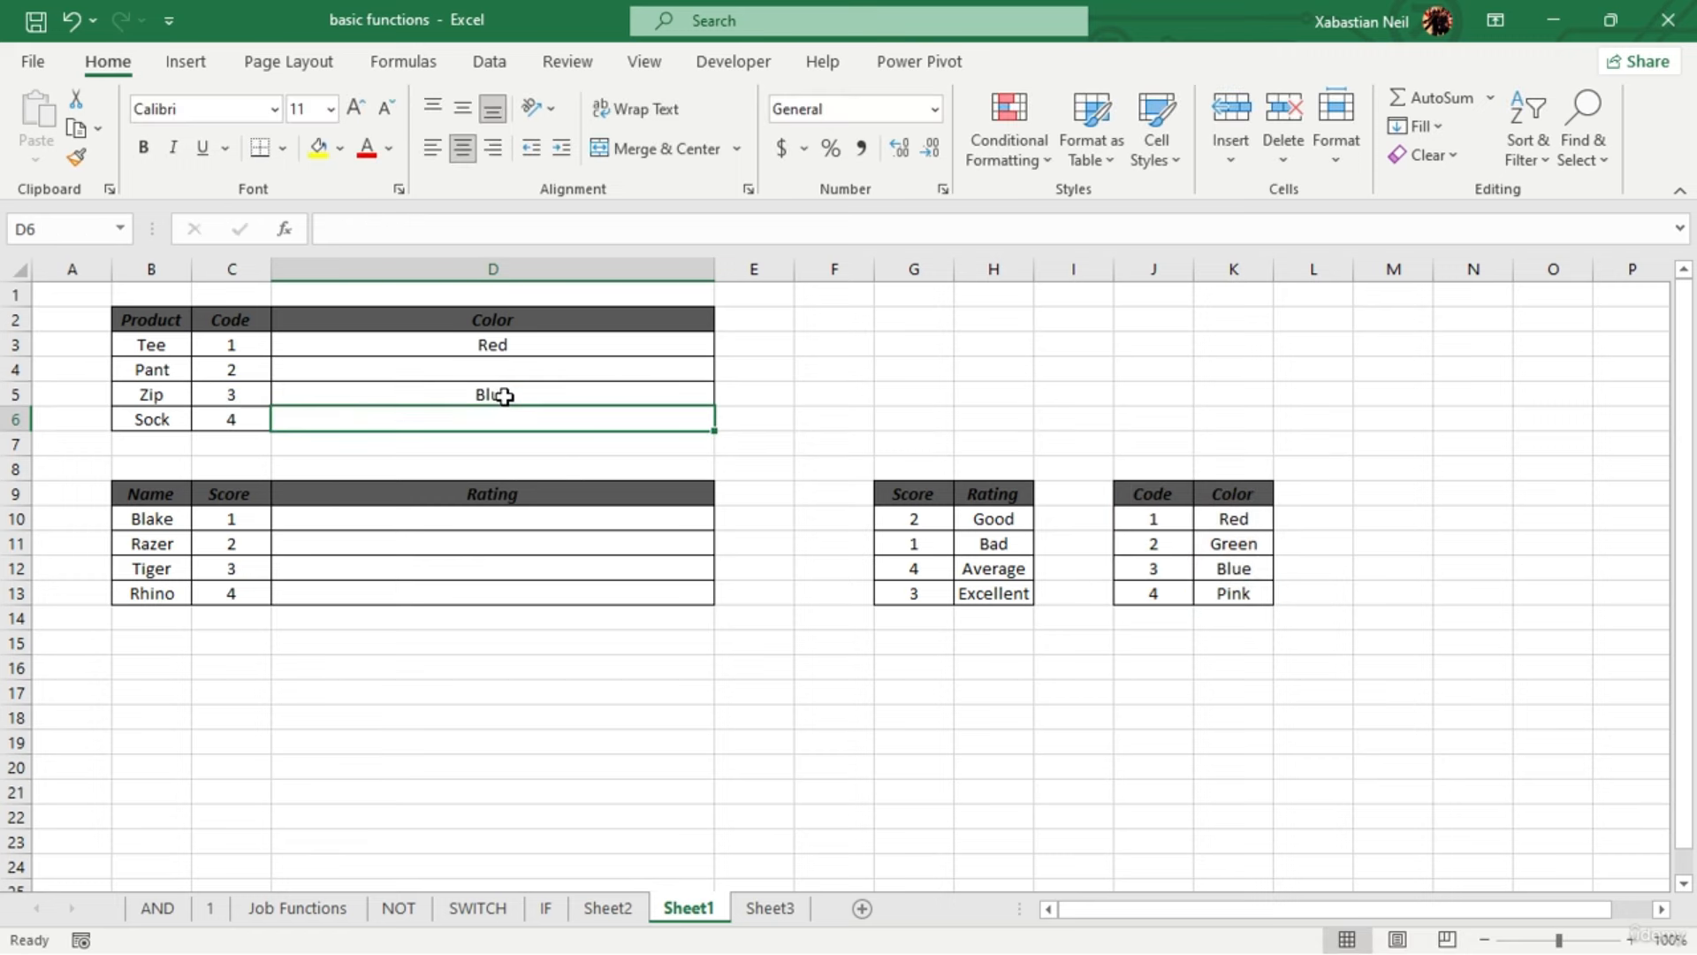
Retype the exact match argument FALSE in D5's VLOOKUP once more and review the formula
double_click(529, 391)
key(Left)
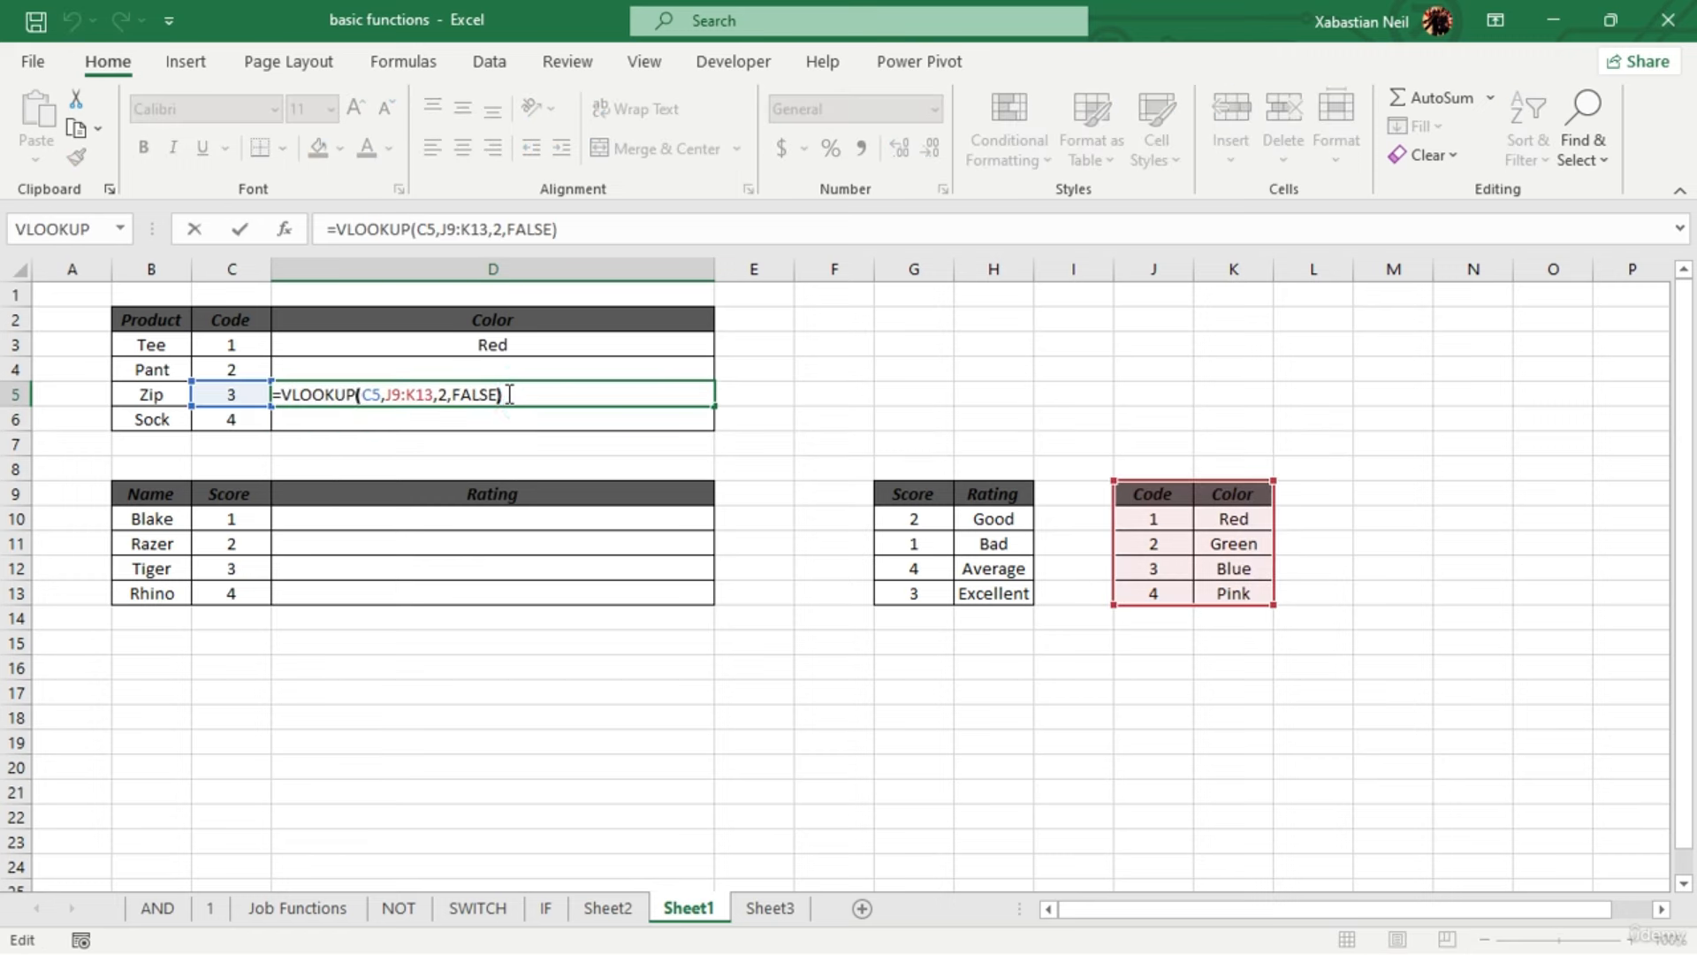
key(BackSpace)
key(BackSpace)
key(BackSpace)
key(BackSpace)
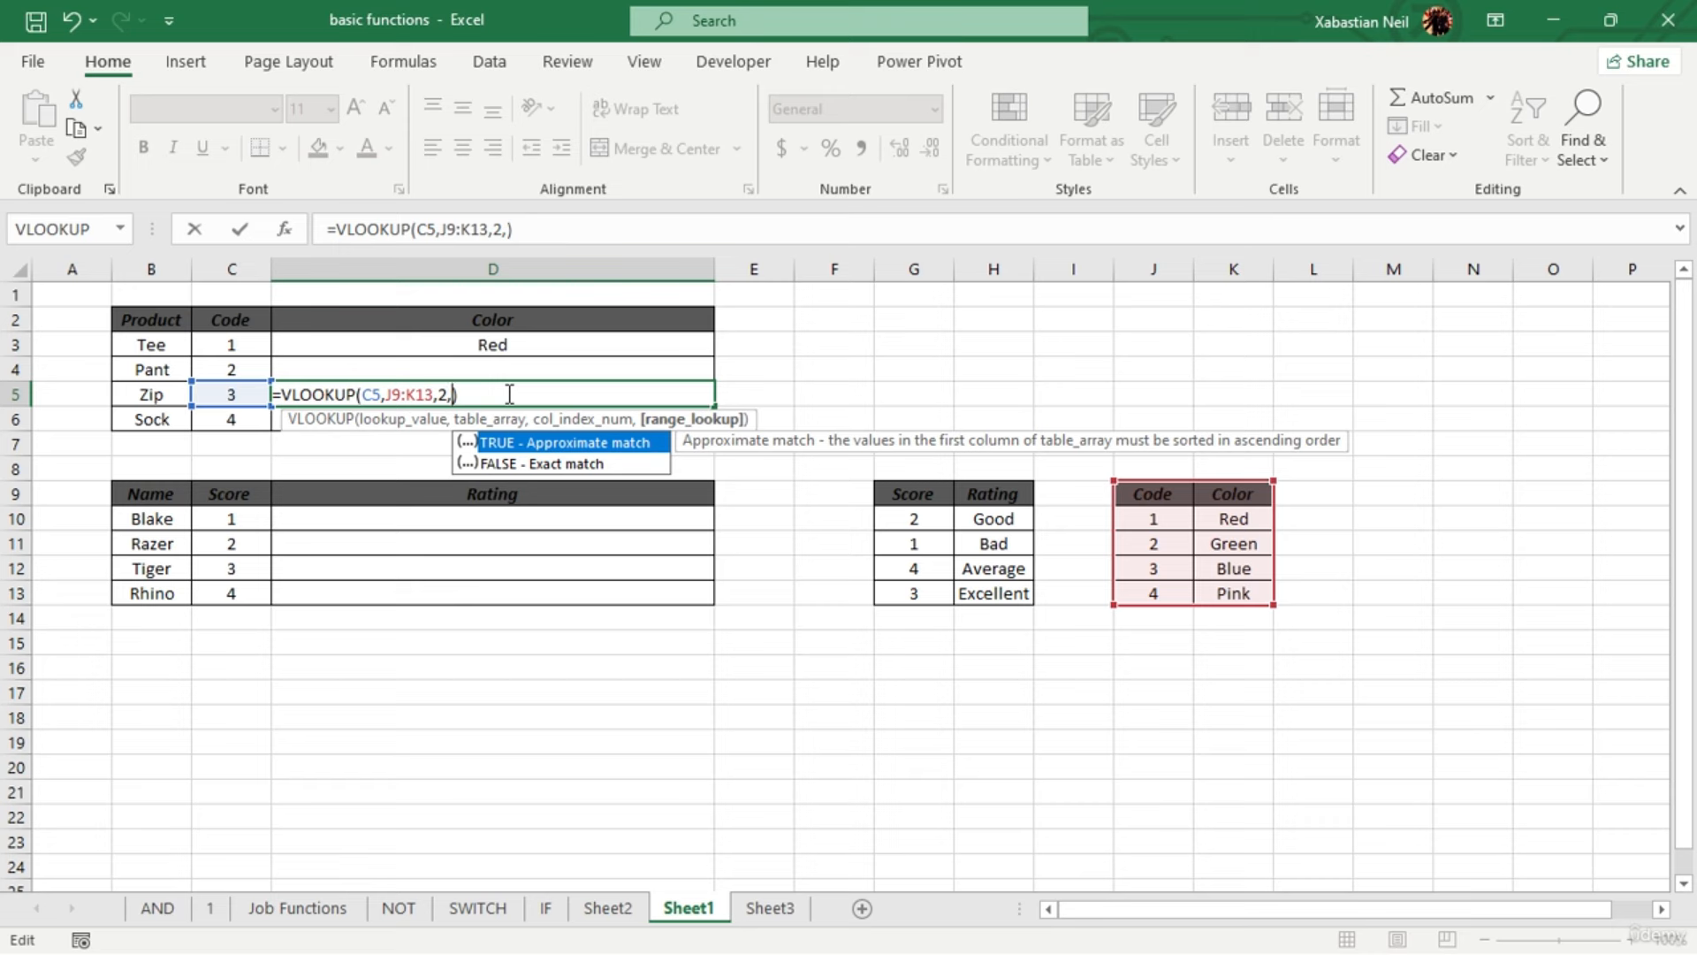
text(ALSE)
key(Return)
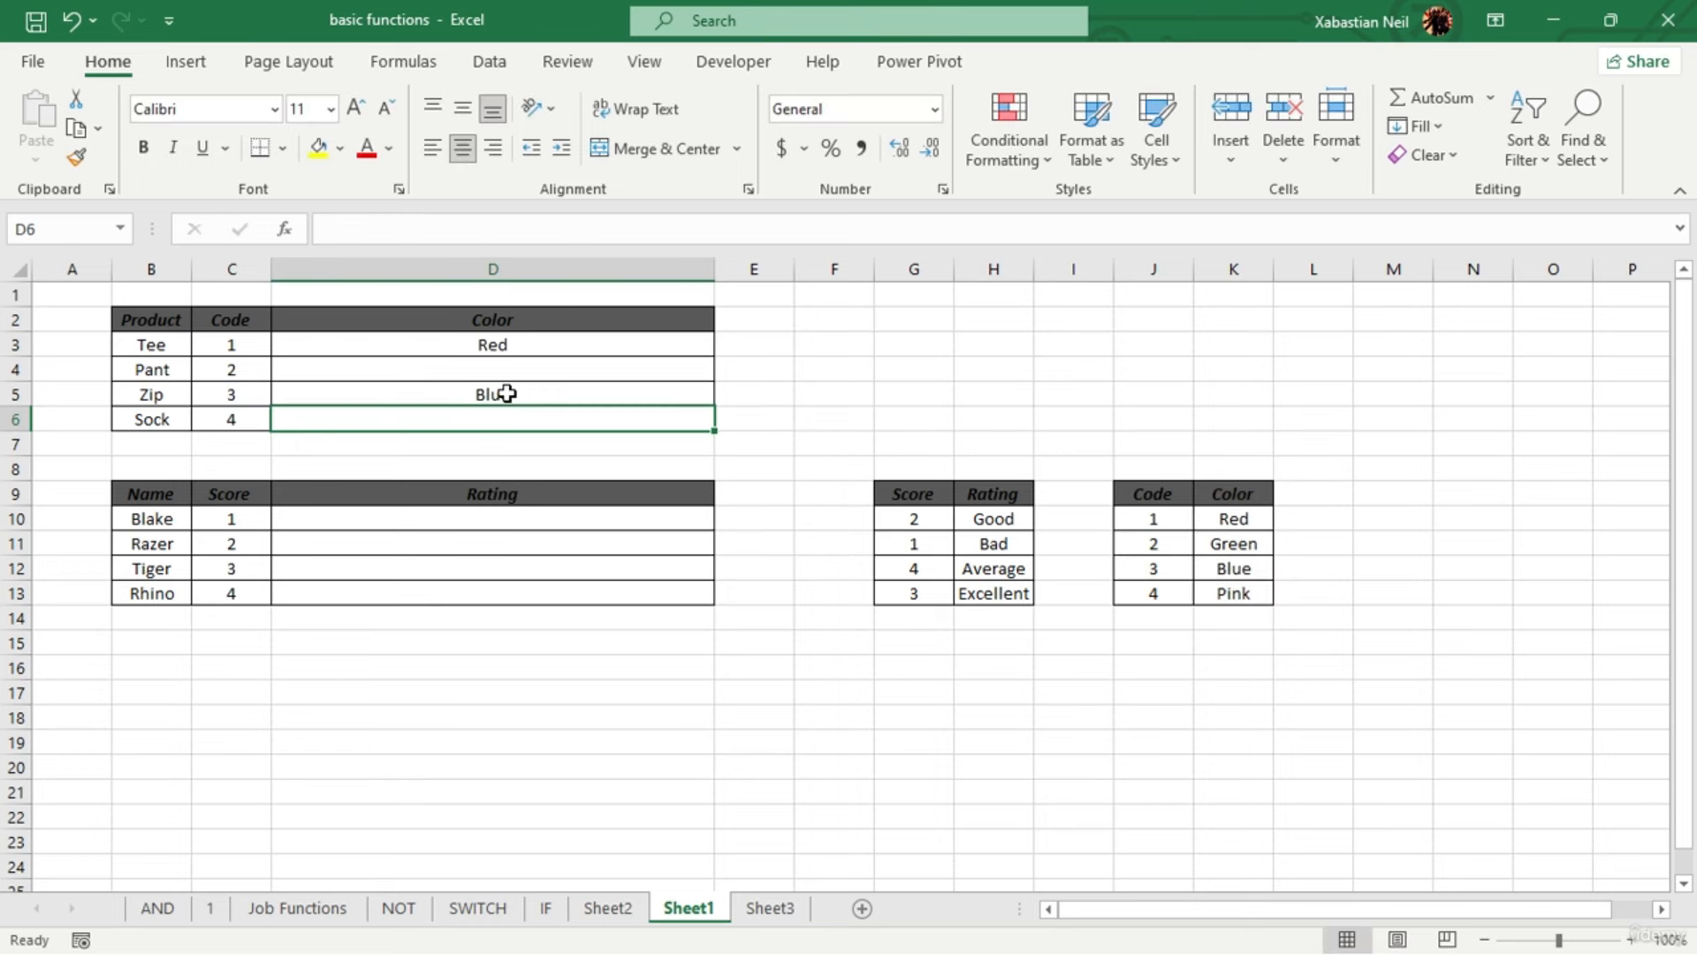
click(577, 396)
double_click(576, 396)
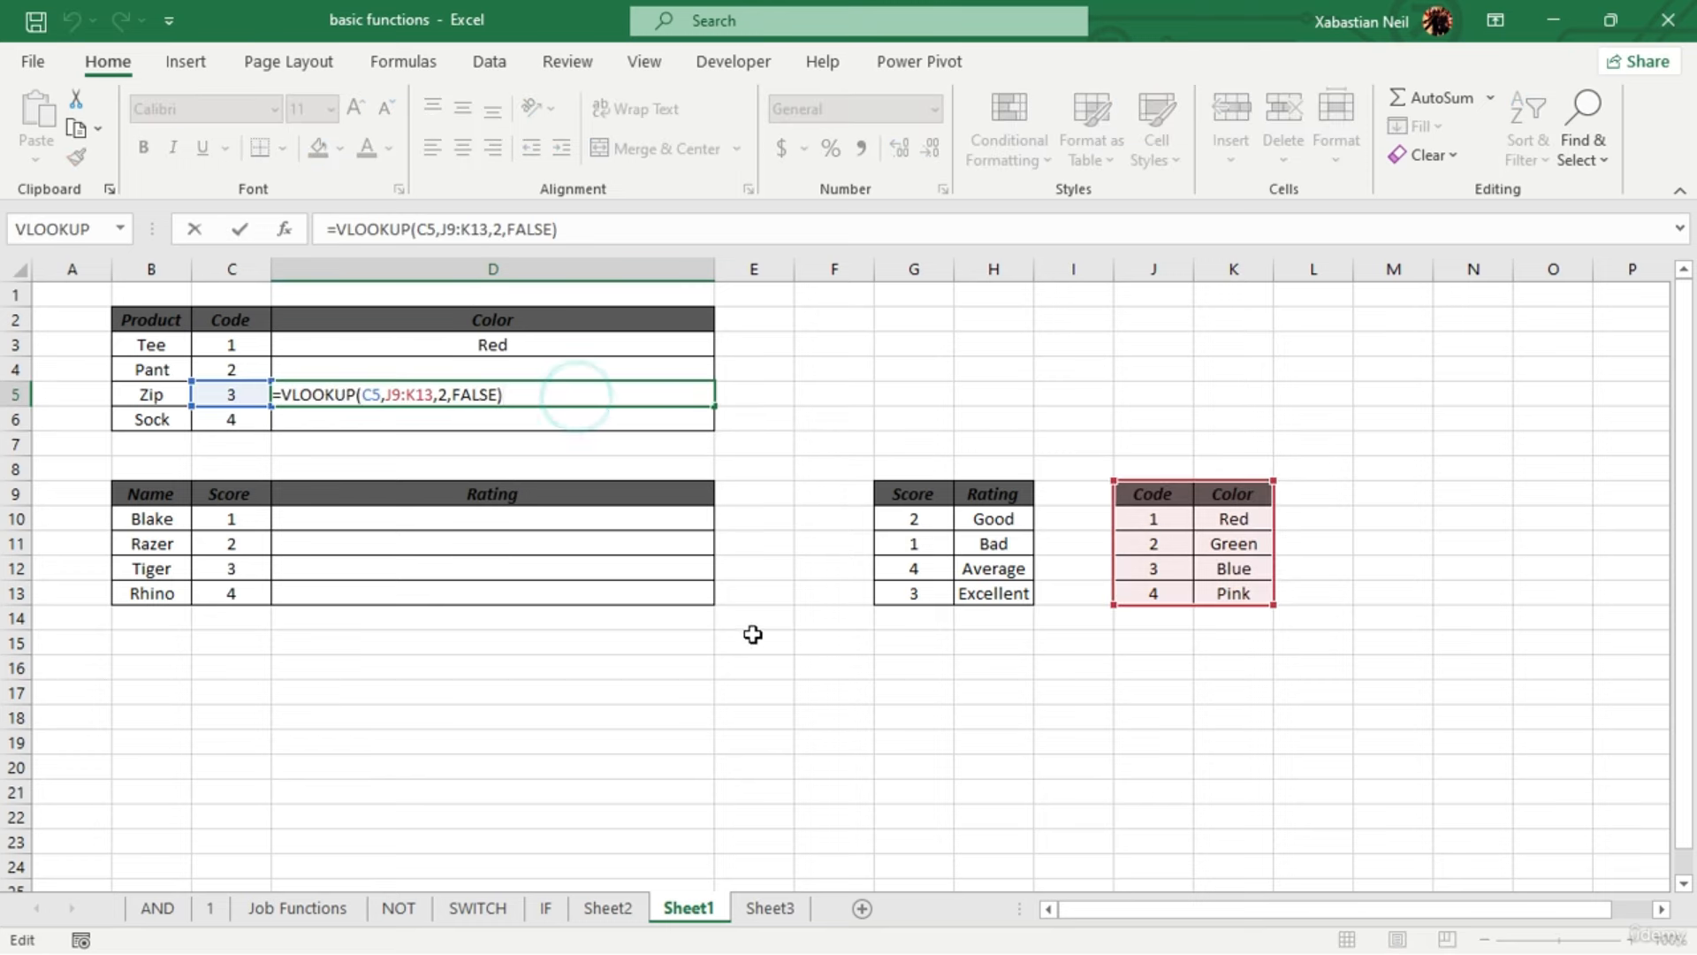
key(Escape)
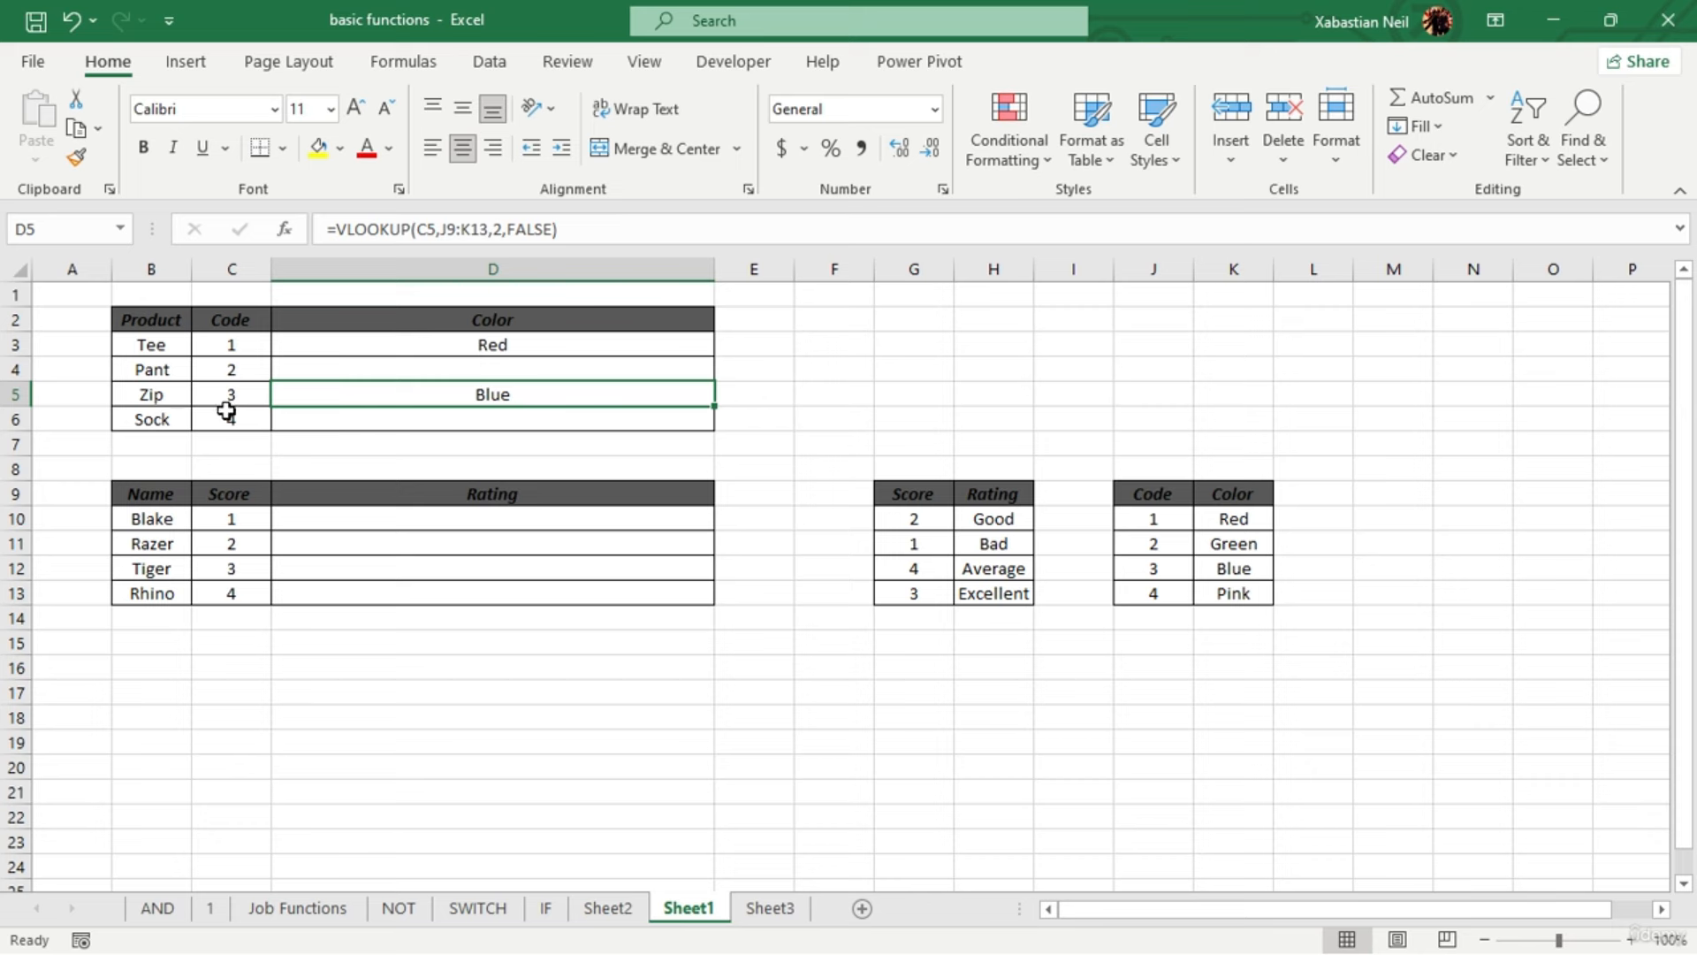
Insert the VLOOKUP function from the Lookup & Reference library in D4, with the Pant product's code in C4 as lookup value
double_click(498, 371)
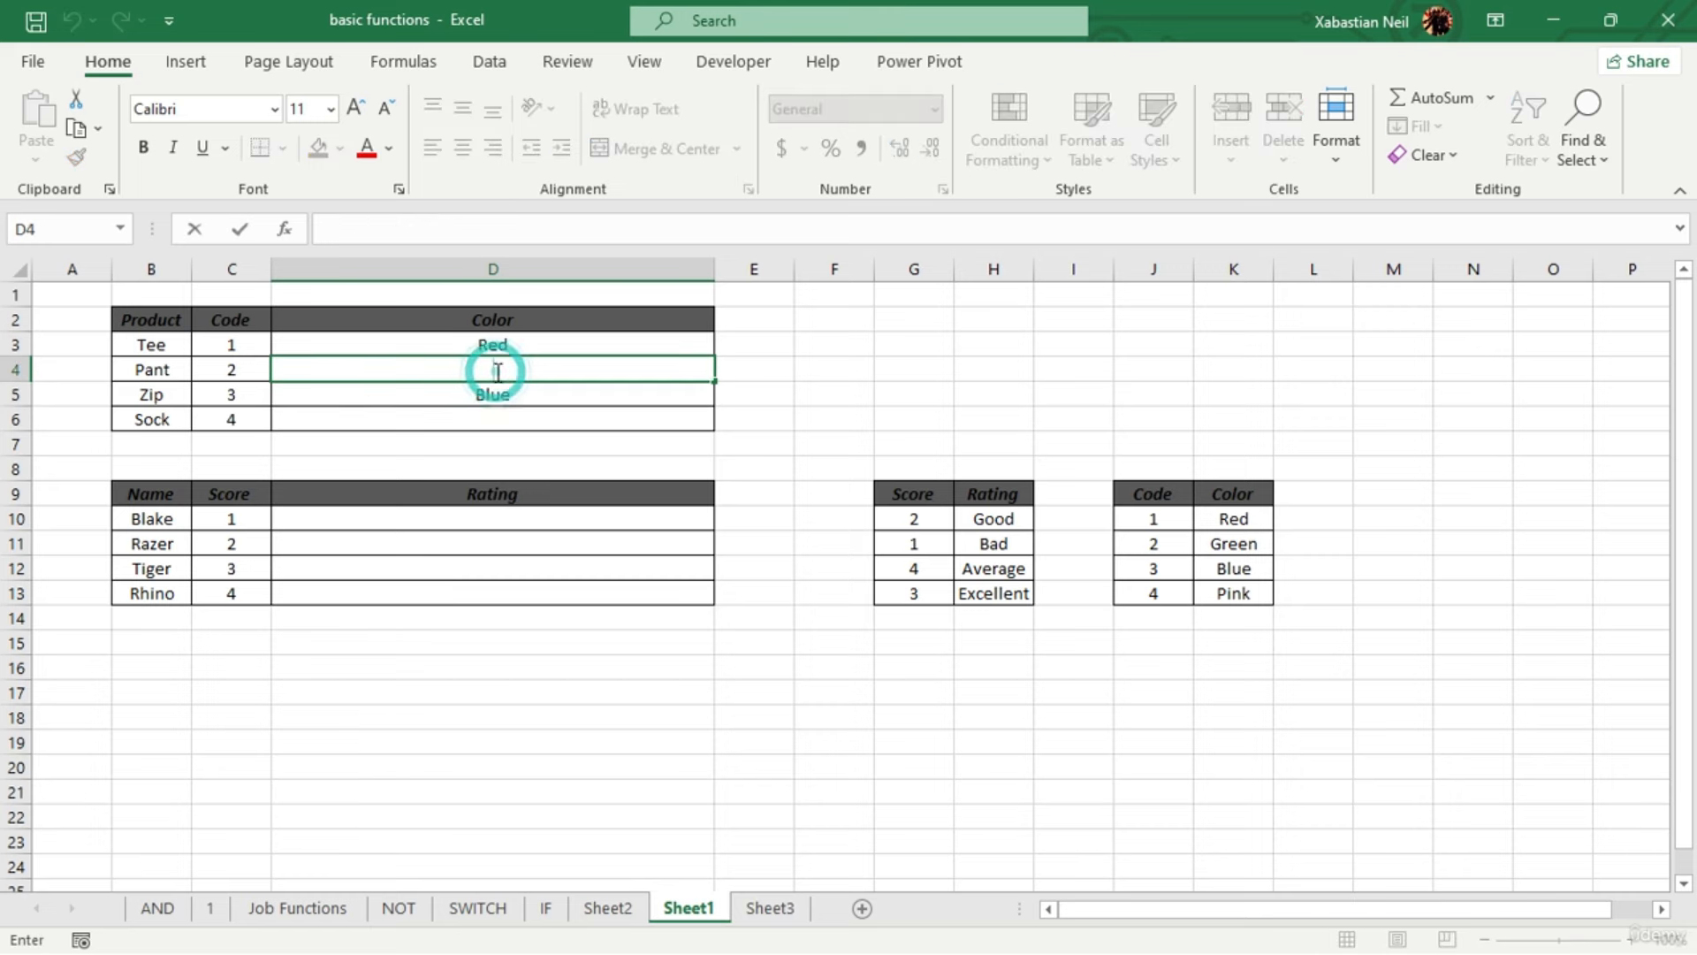
click(438, 65)
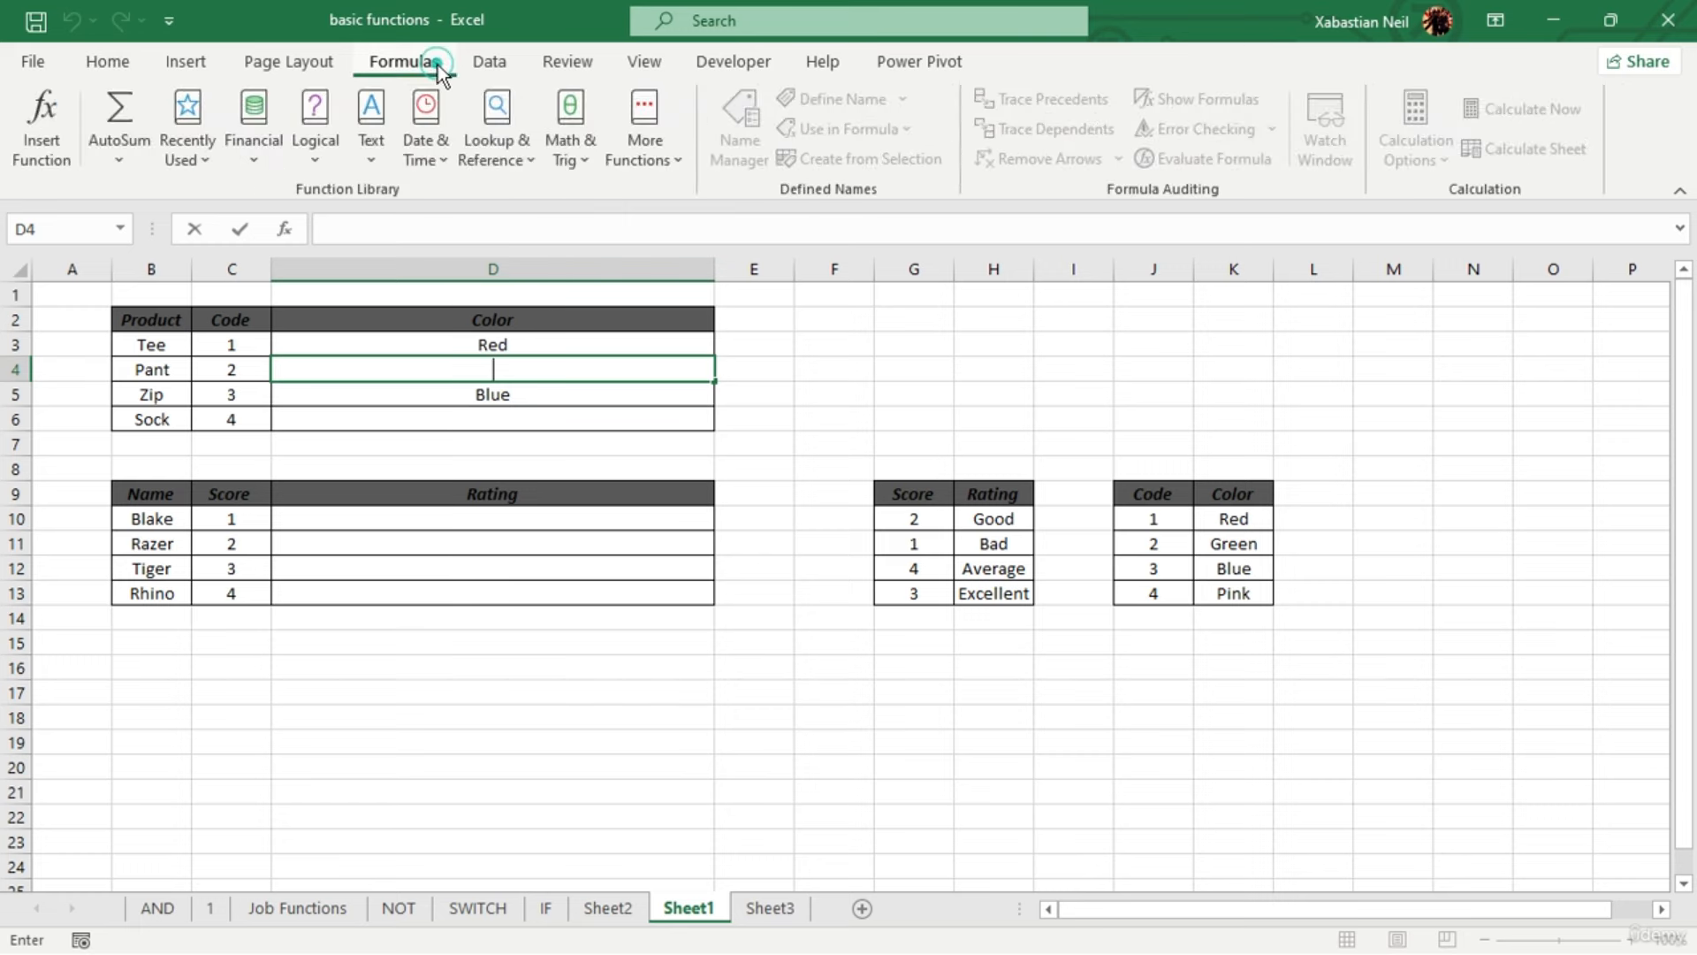
click(507, 147)
scroll(518, 315, down, 4)
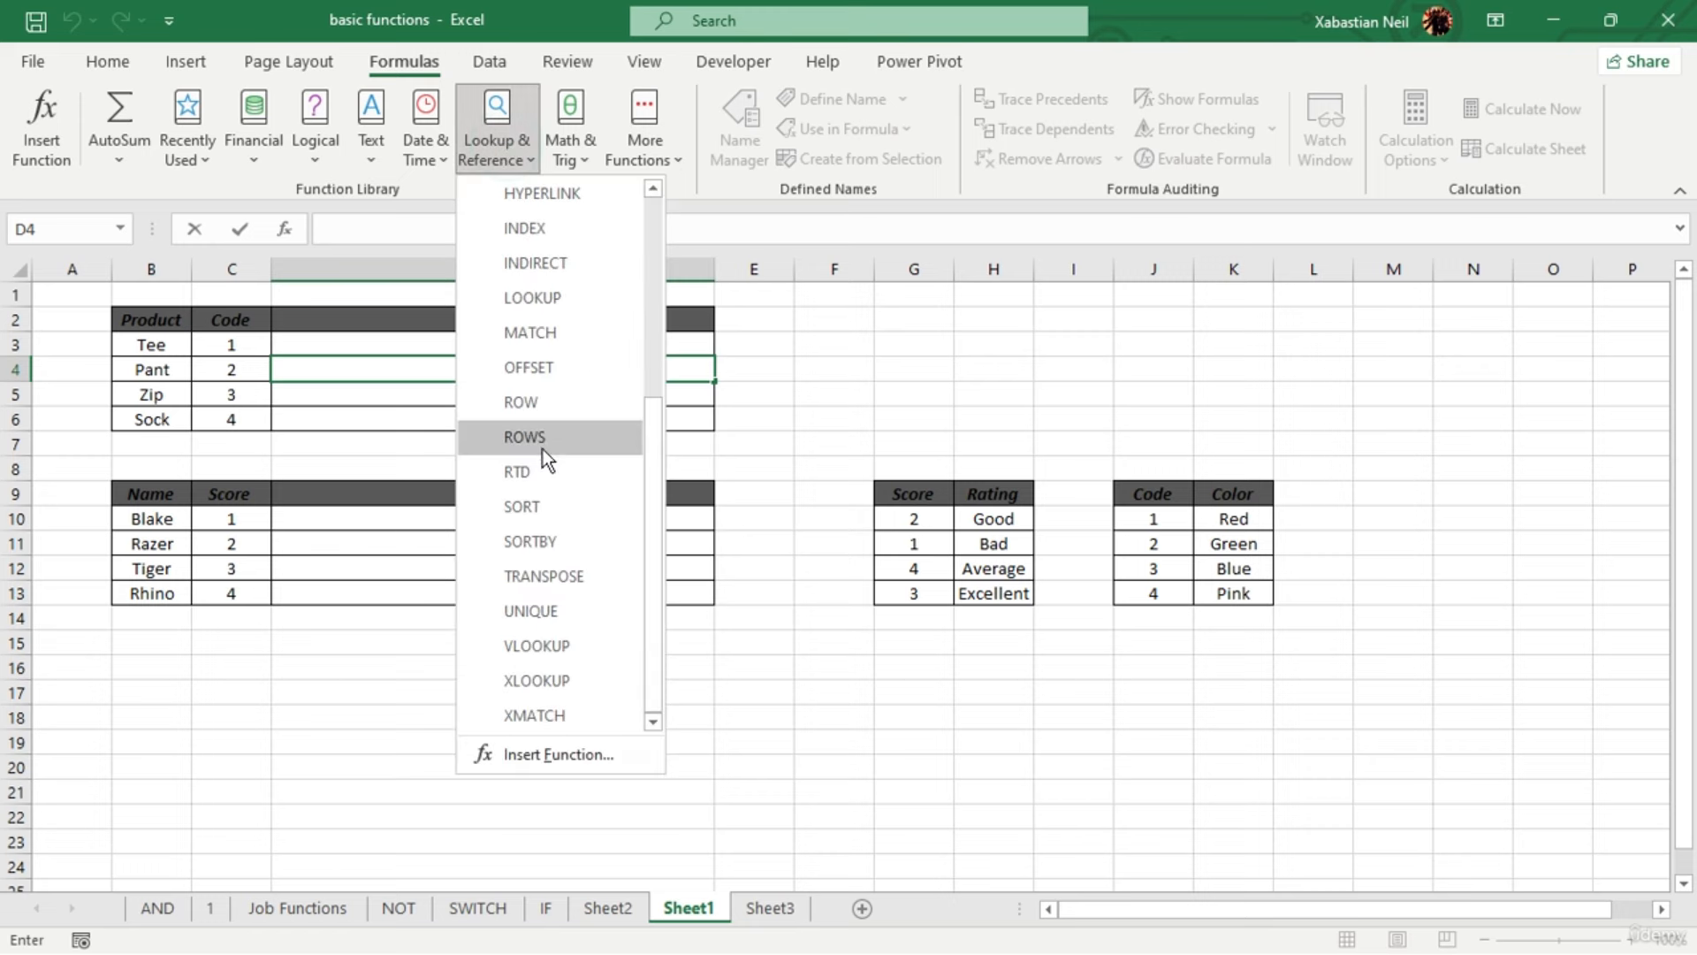
click(566, 650)
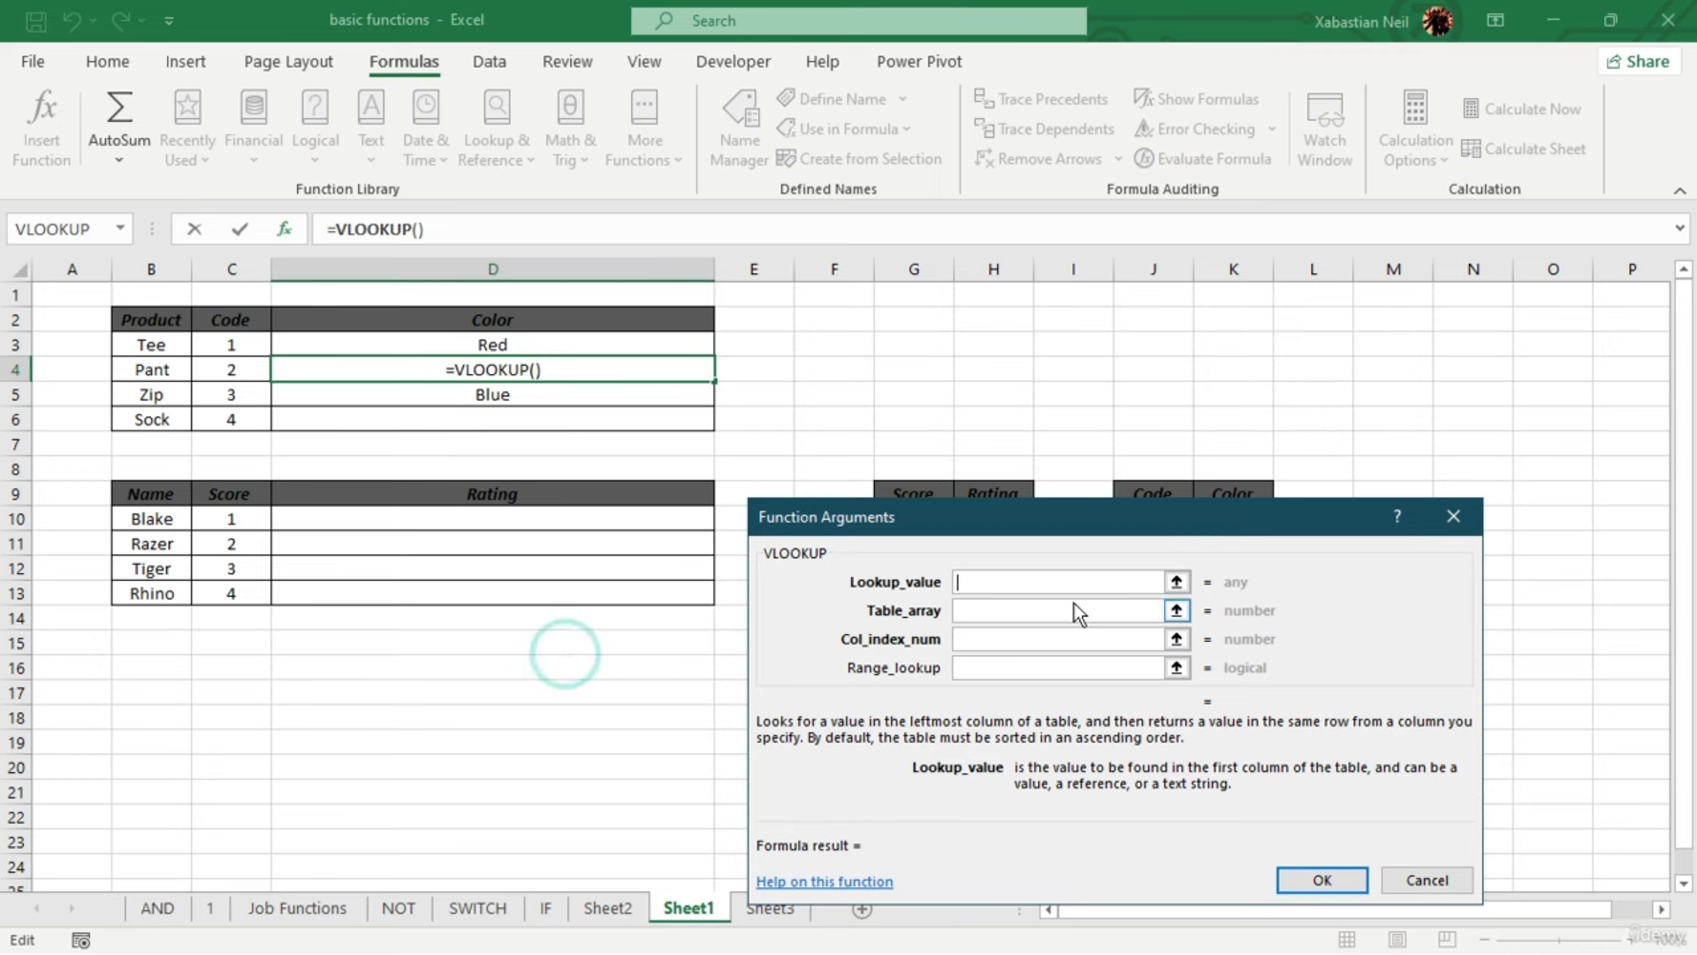
click(234, 370)
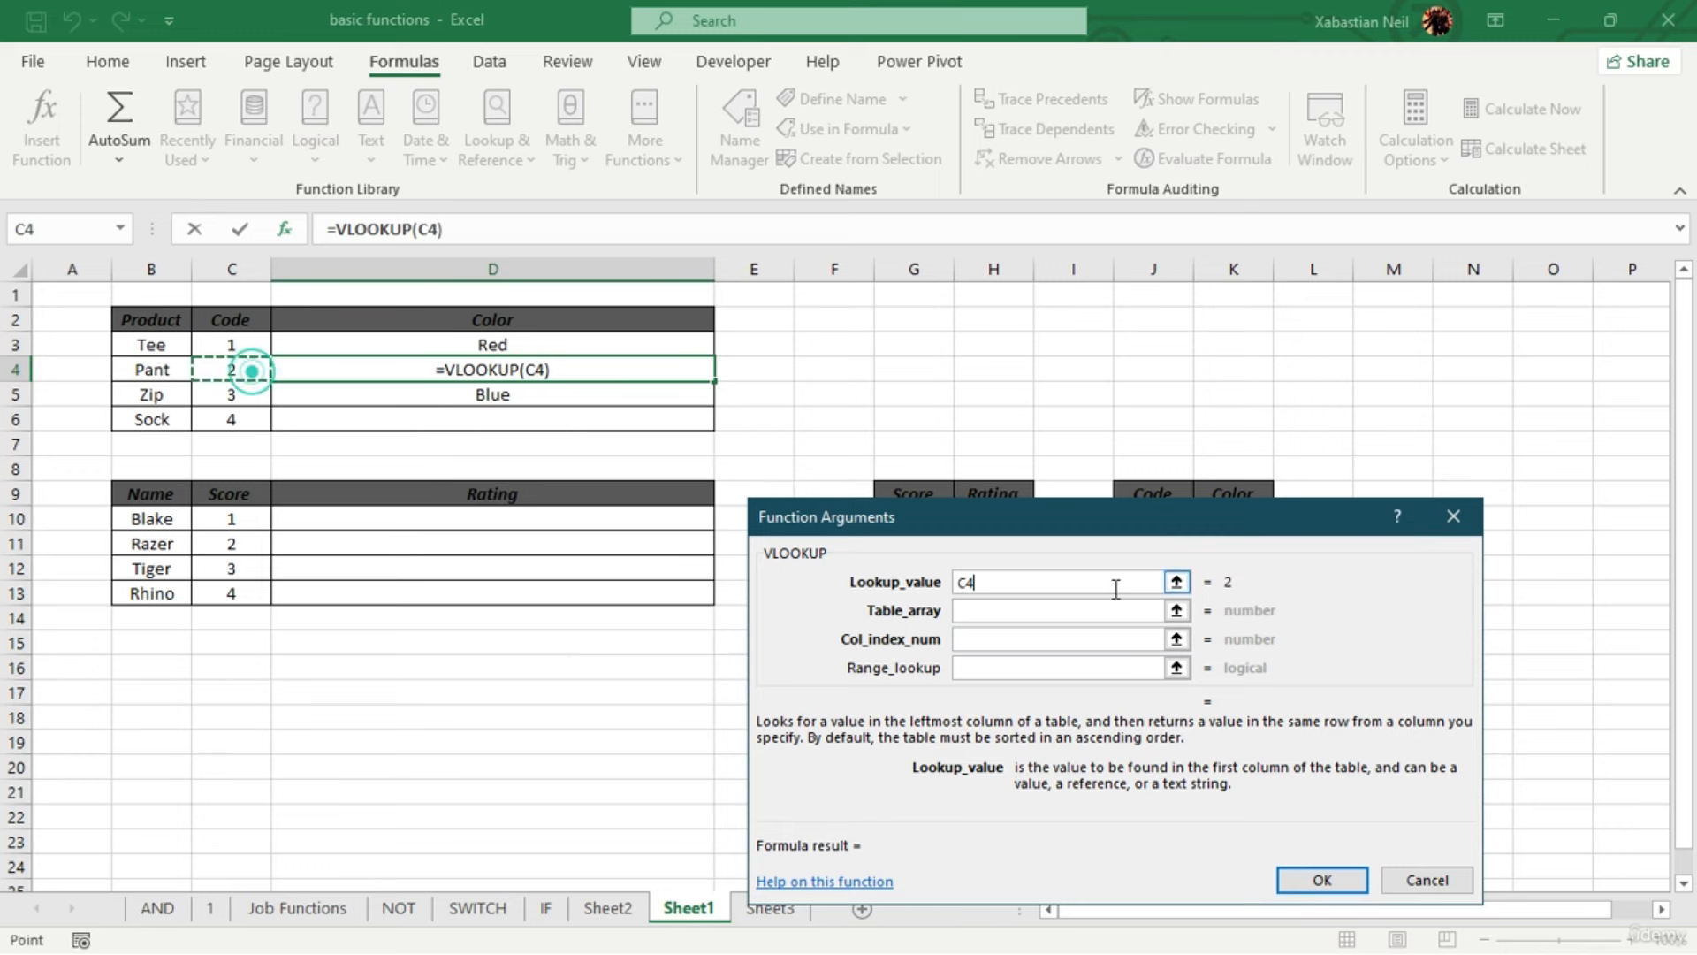
Complete D4's VLOOKUP arguments with table array J9:K13 and column index 2, without a range lookup
click(964, 610)
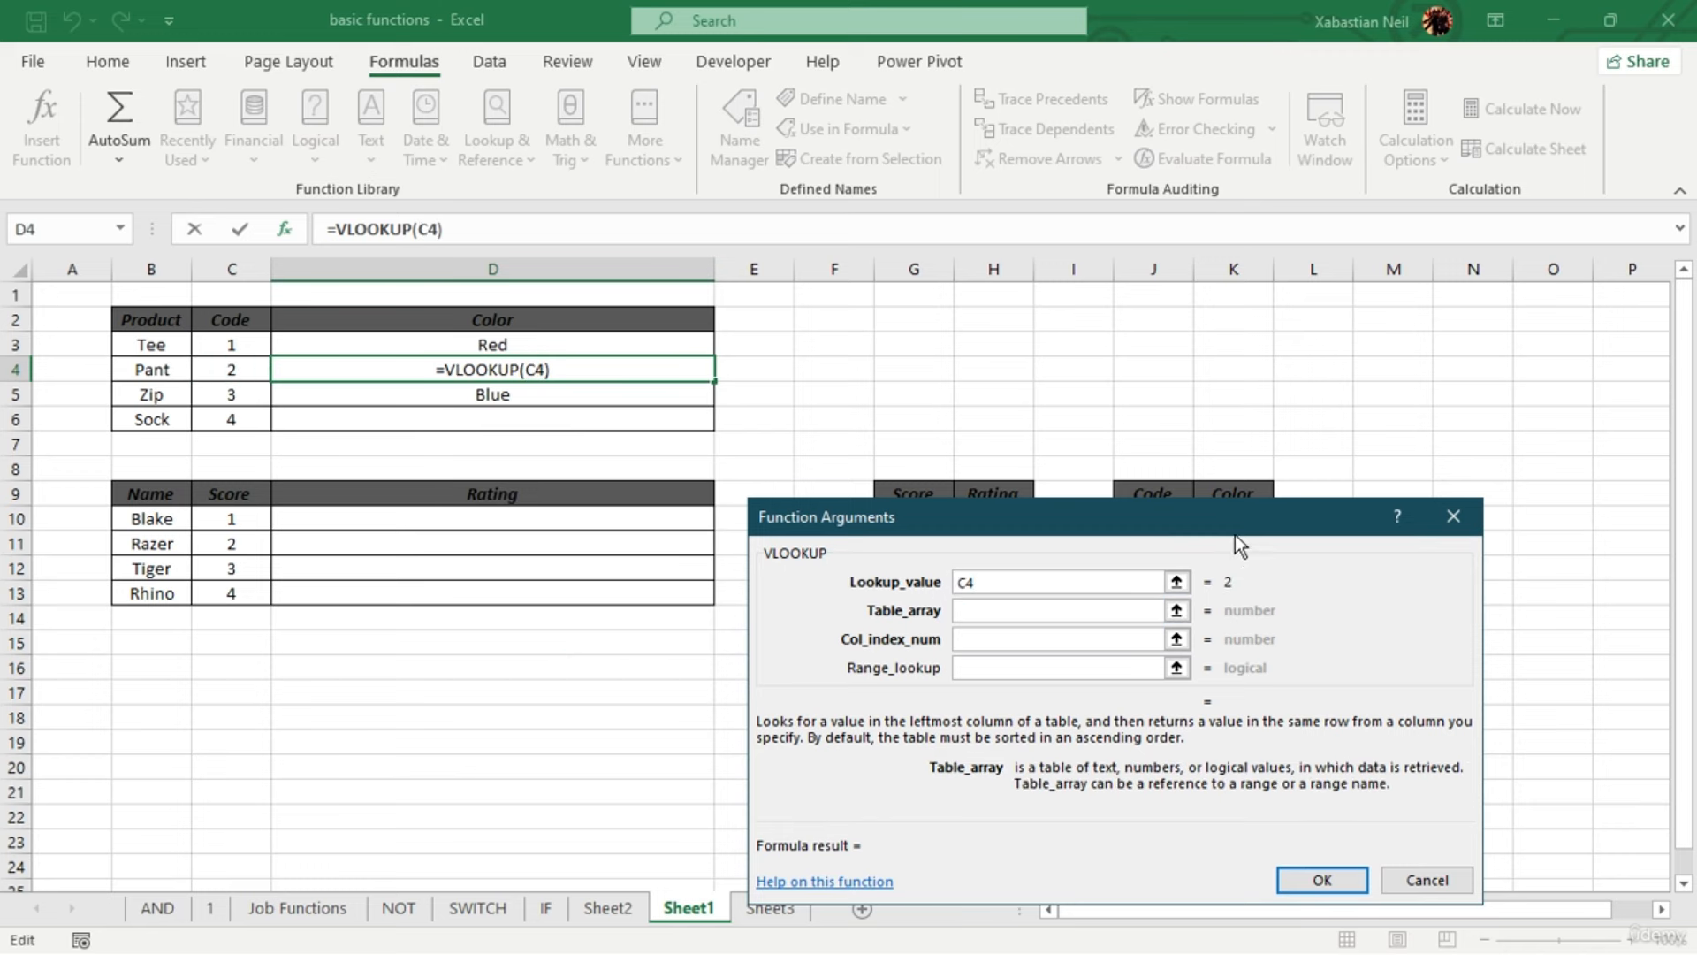
drag(1234, 530, 632, 521)
drag(1153, 493, 1235, 594)
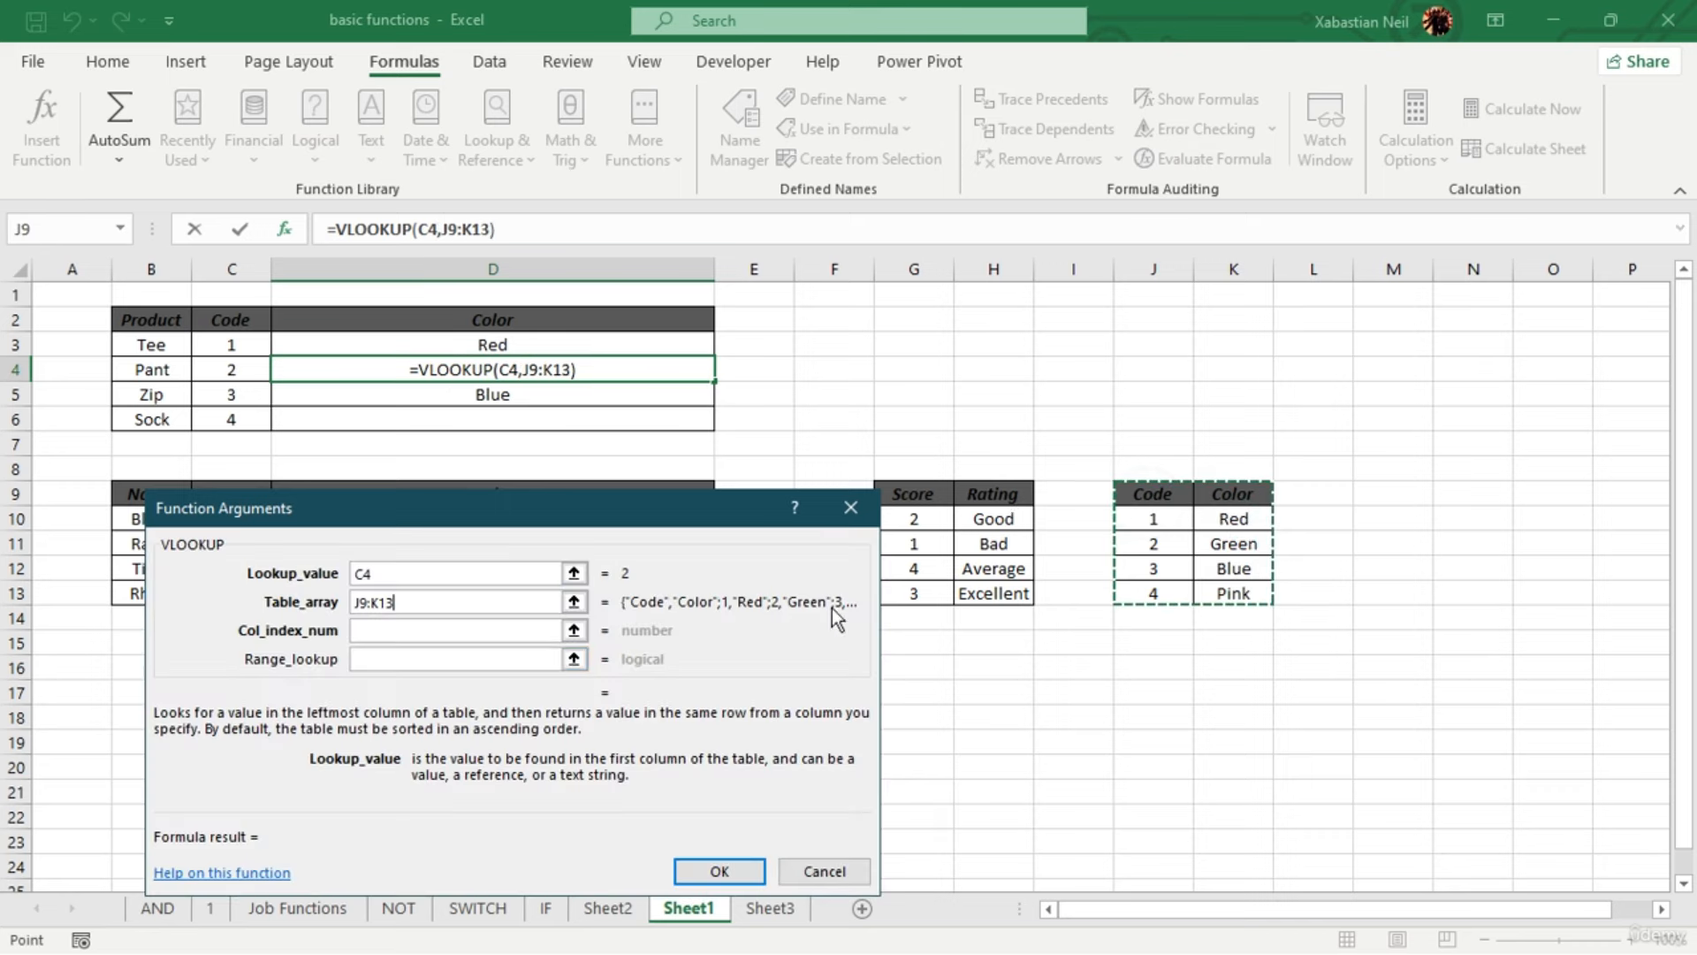
click(440, 635)
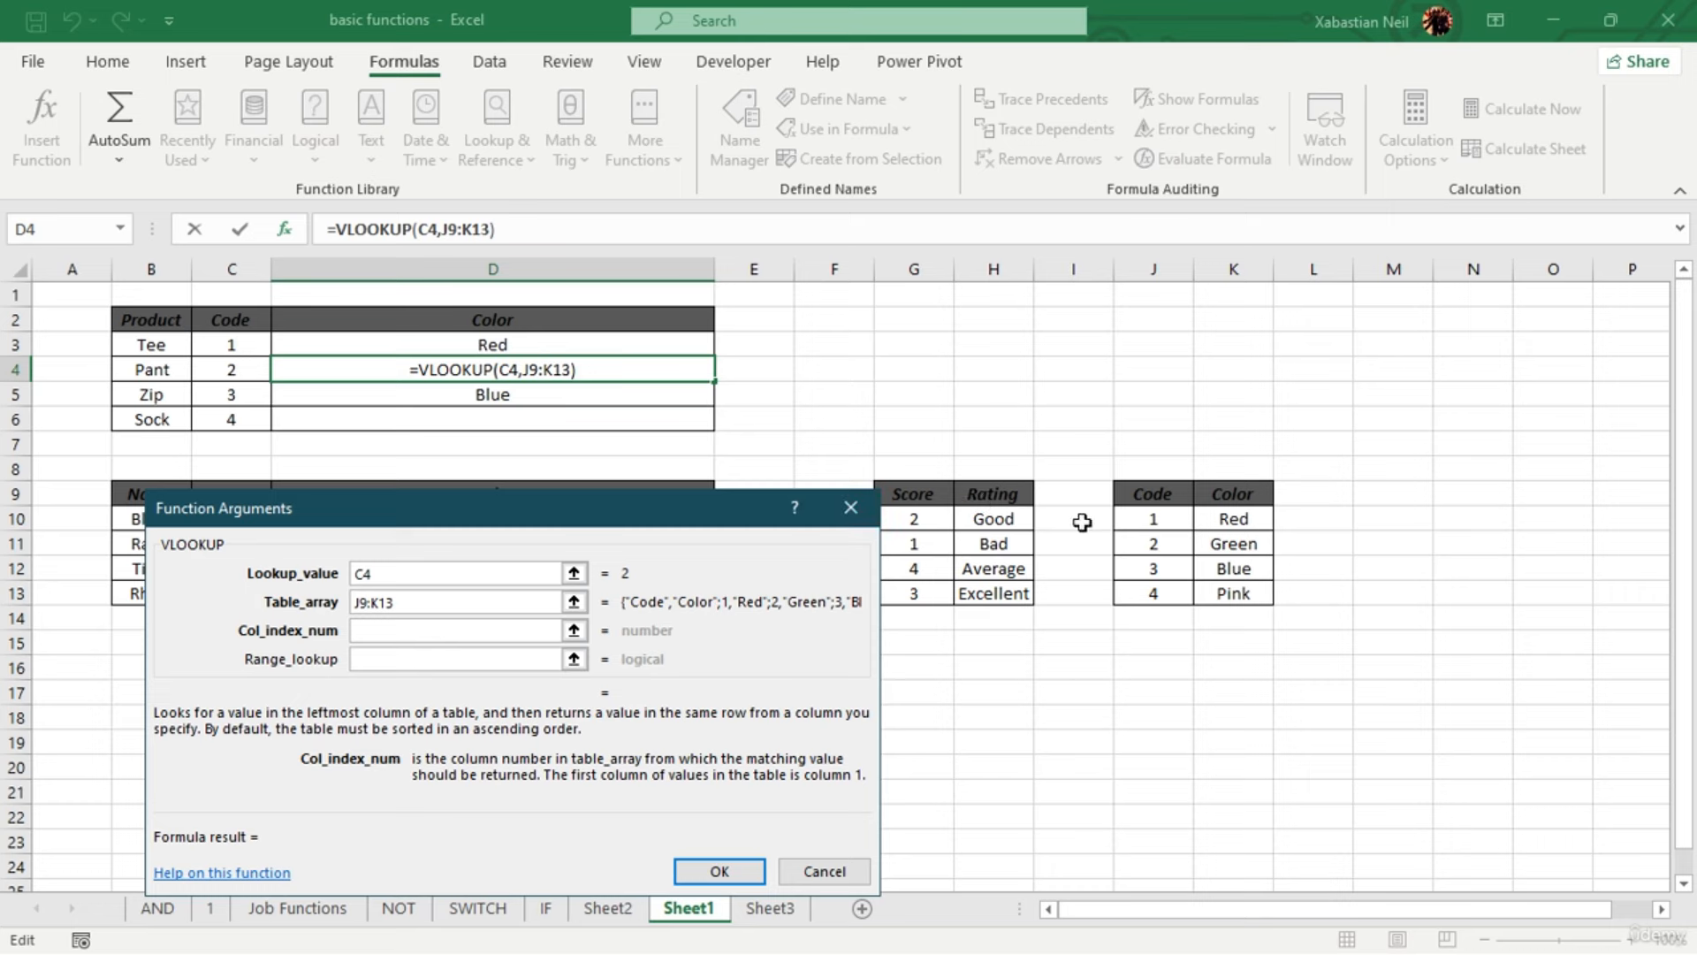
text(2)
click(720, 871)
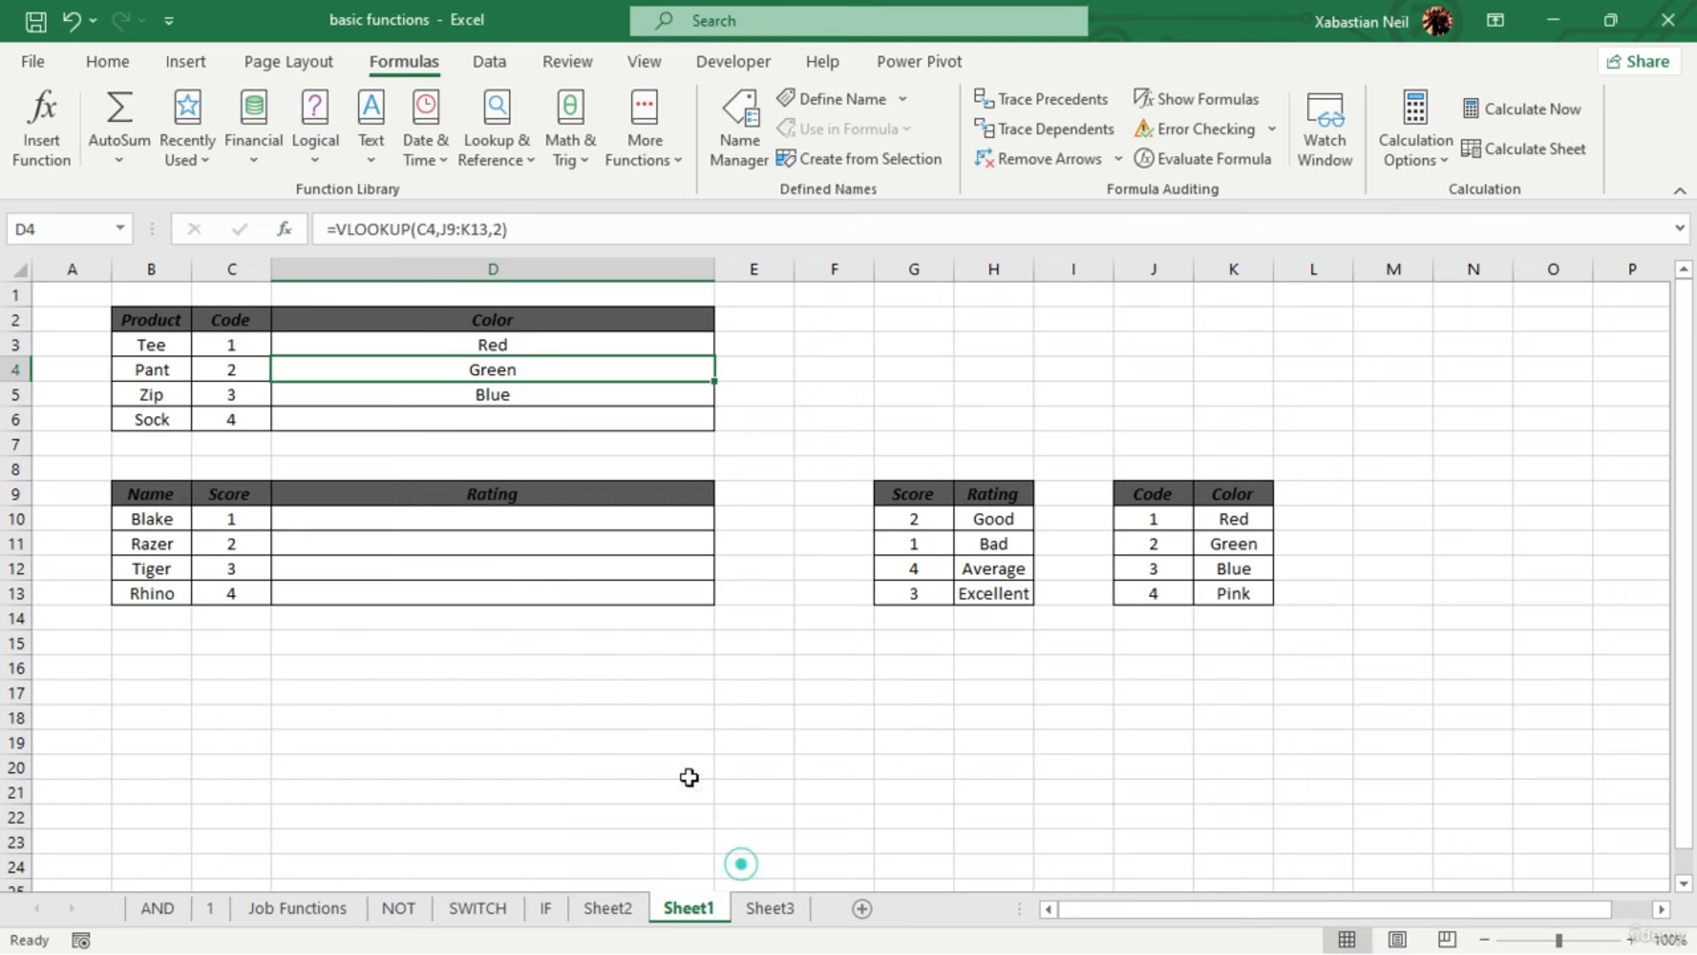
Insert the VLOOKUP function from the Lookup & Reference library in D6, with the Sock product's code in C6 as lookup value
click(525, 417)
double_click(524, 417)
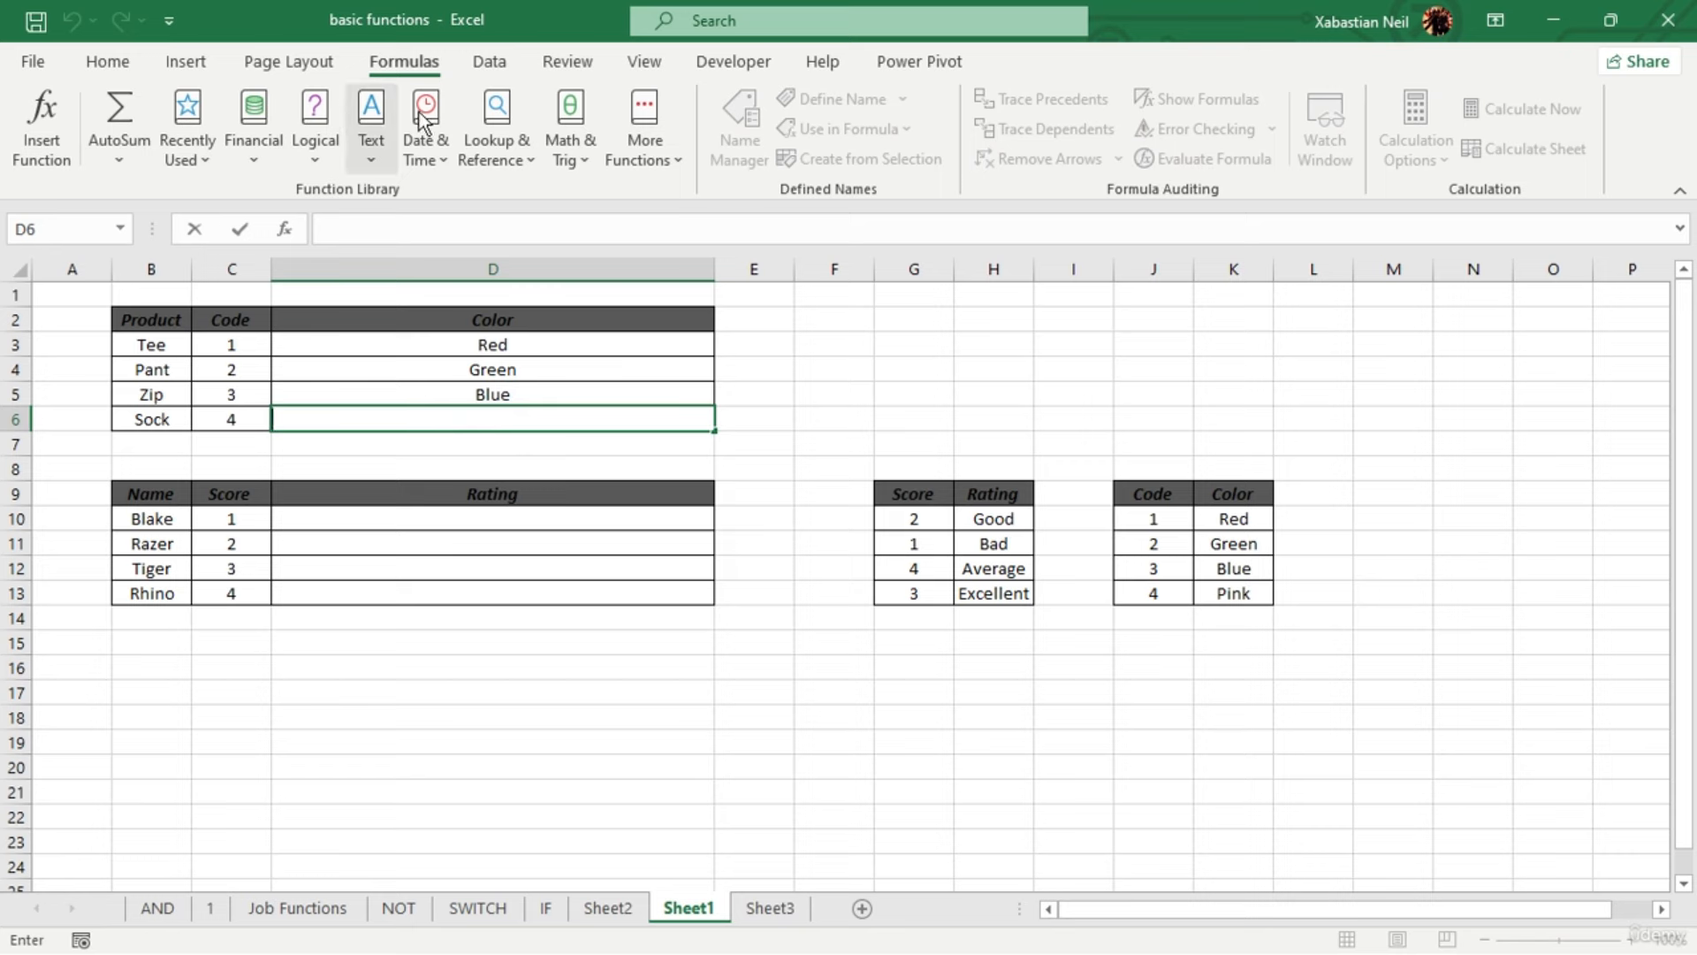
click(495, 124)
scroll(574, 672, down, 3)
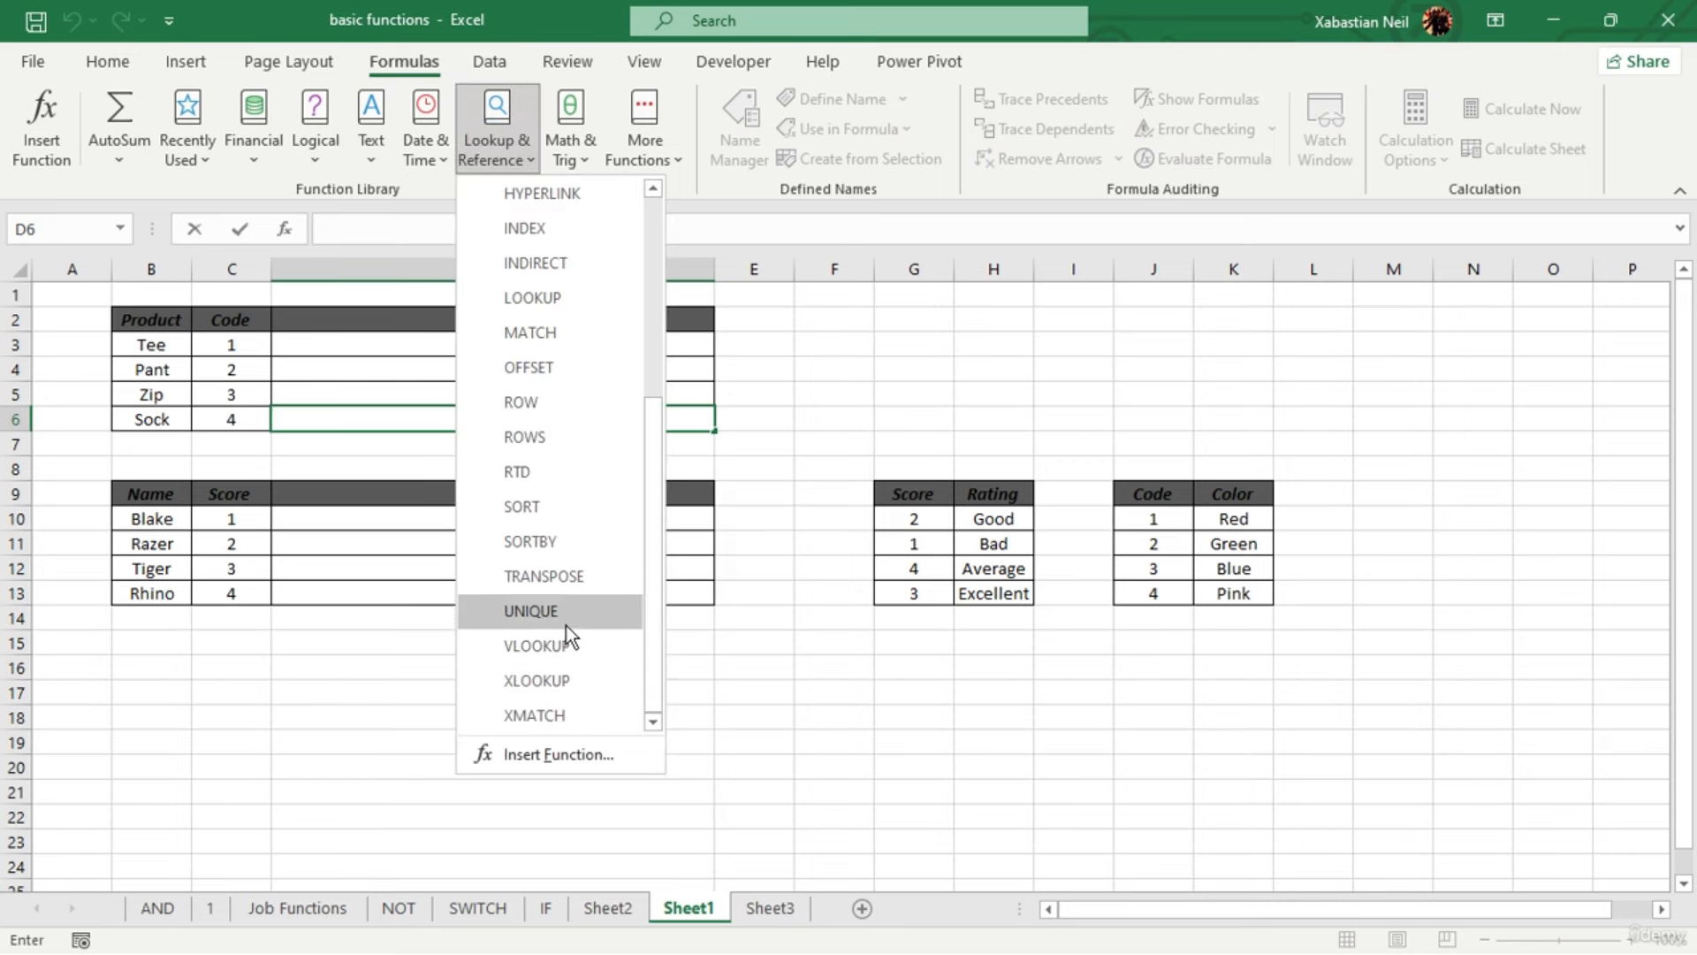
click(570, 644)
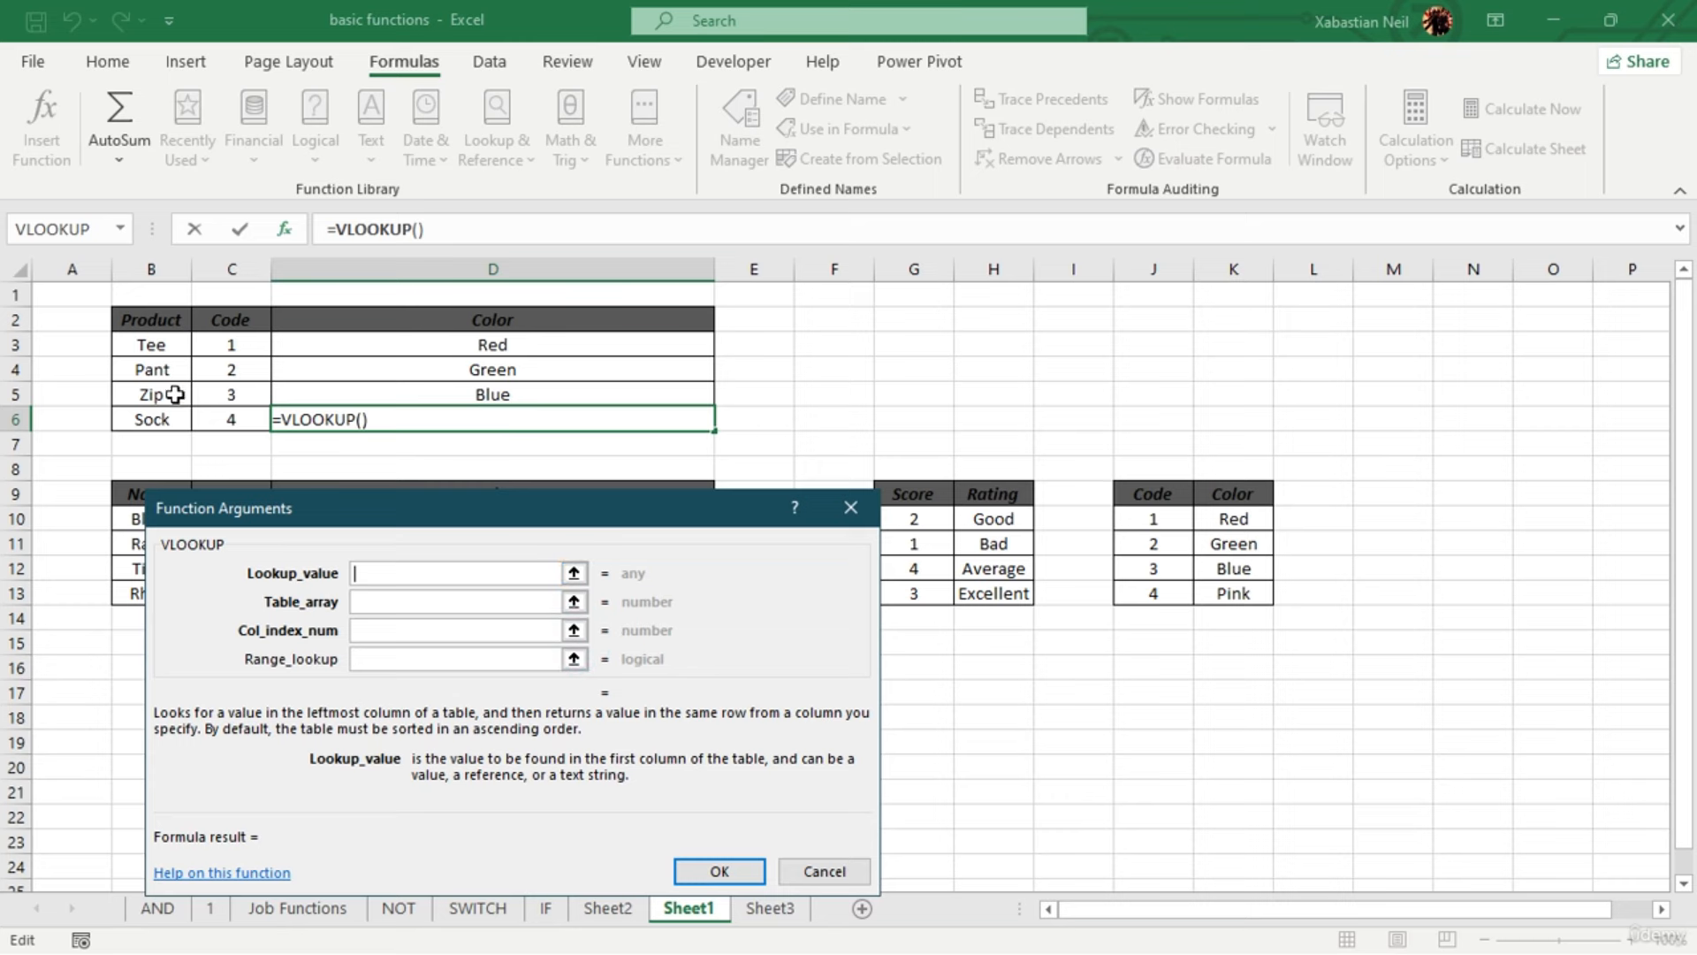
click(225, 415)
Complete D6's VLOOKUP arguments with table array J9:K13 and column index 2, without a range lookup
click(415, 601)
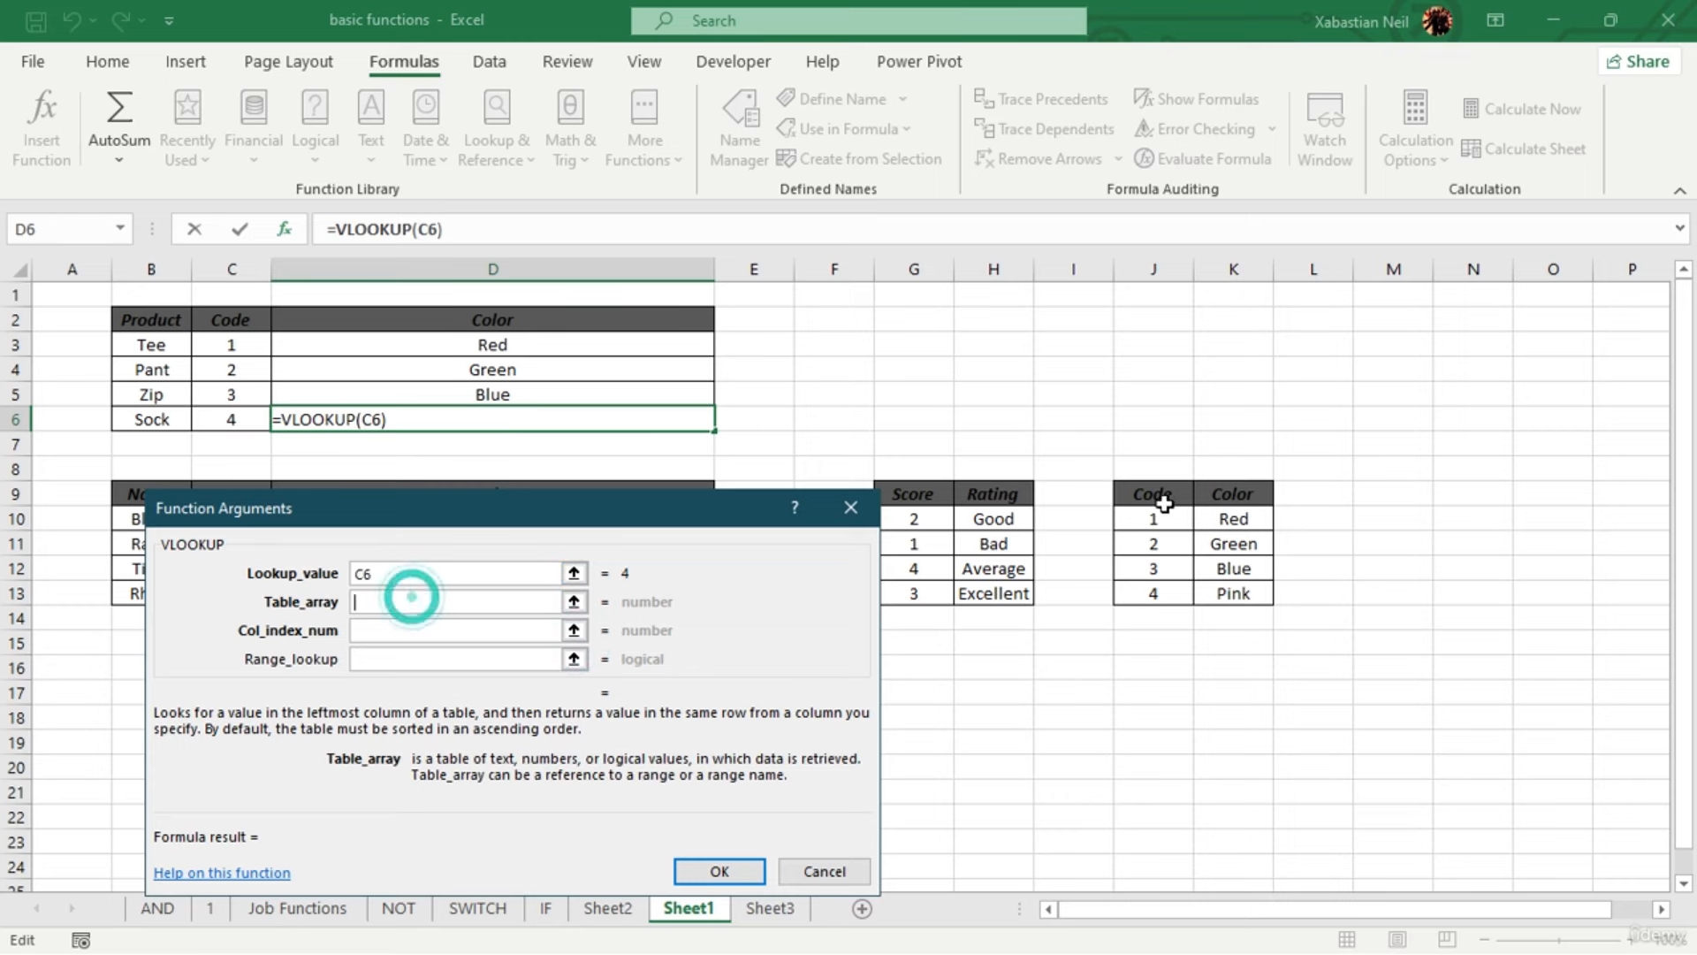
drag(1154, 497, 1236, 581)
click(409, 629)
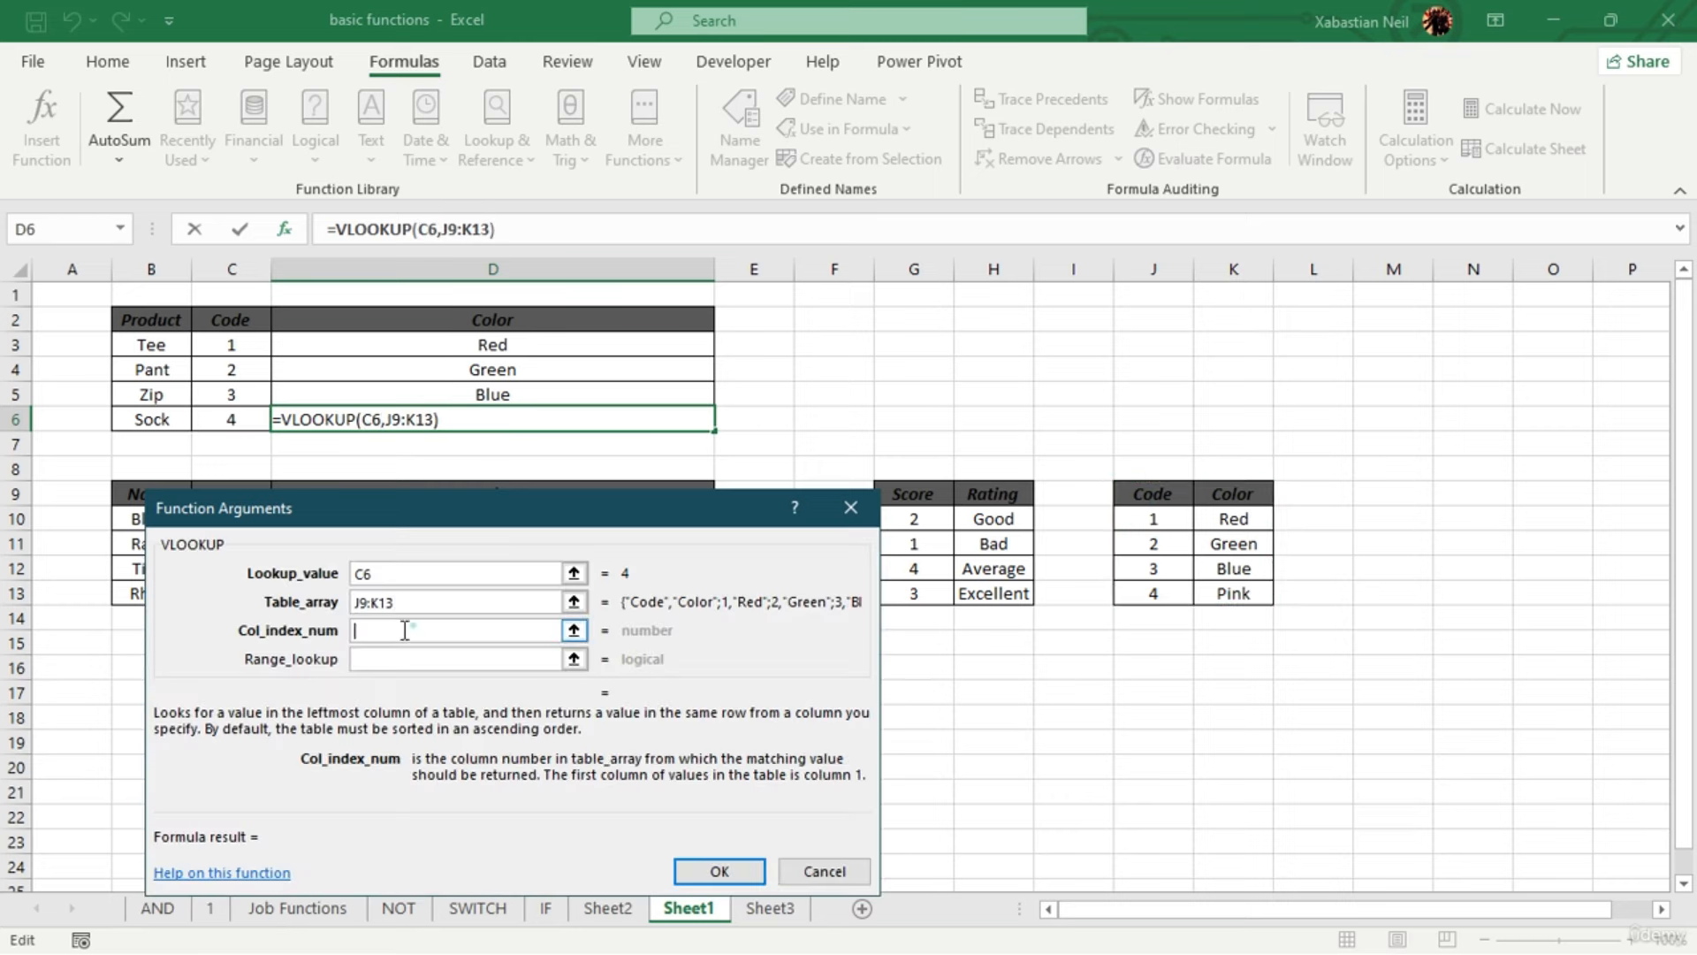
text(2)
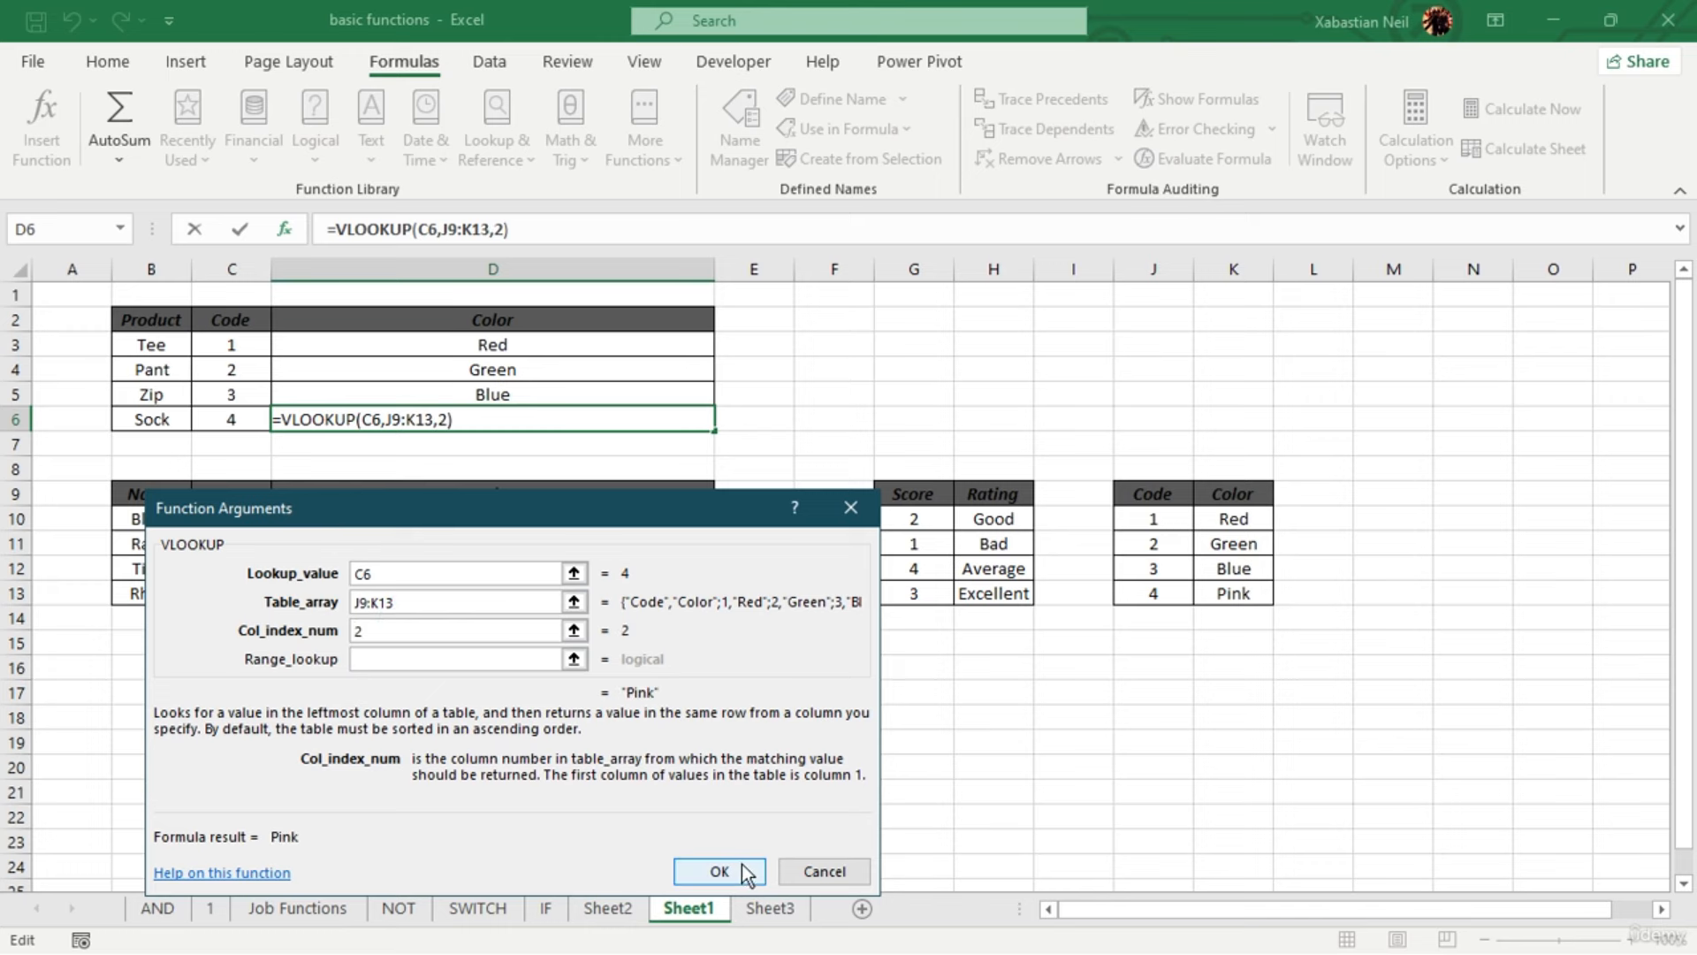
click(719, 871)
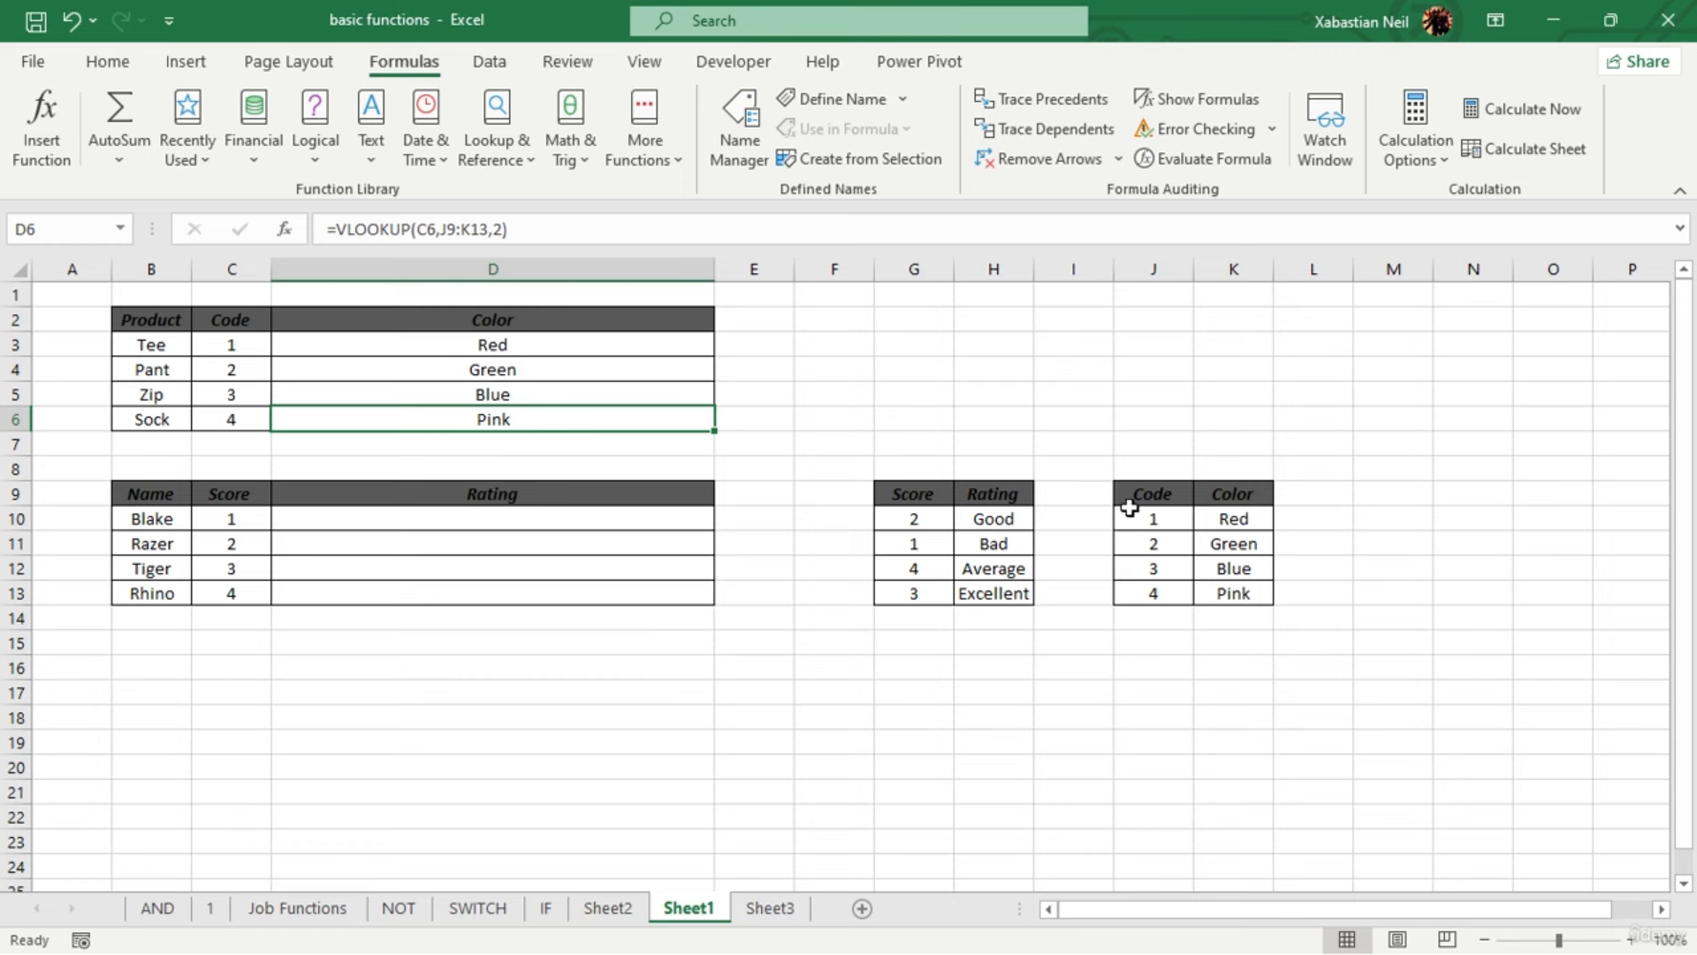
Start a formula in J7 that references the code and color table range J9:K13
drag(1146, 493, 1239, 596)
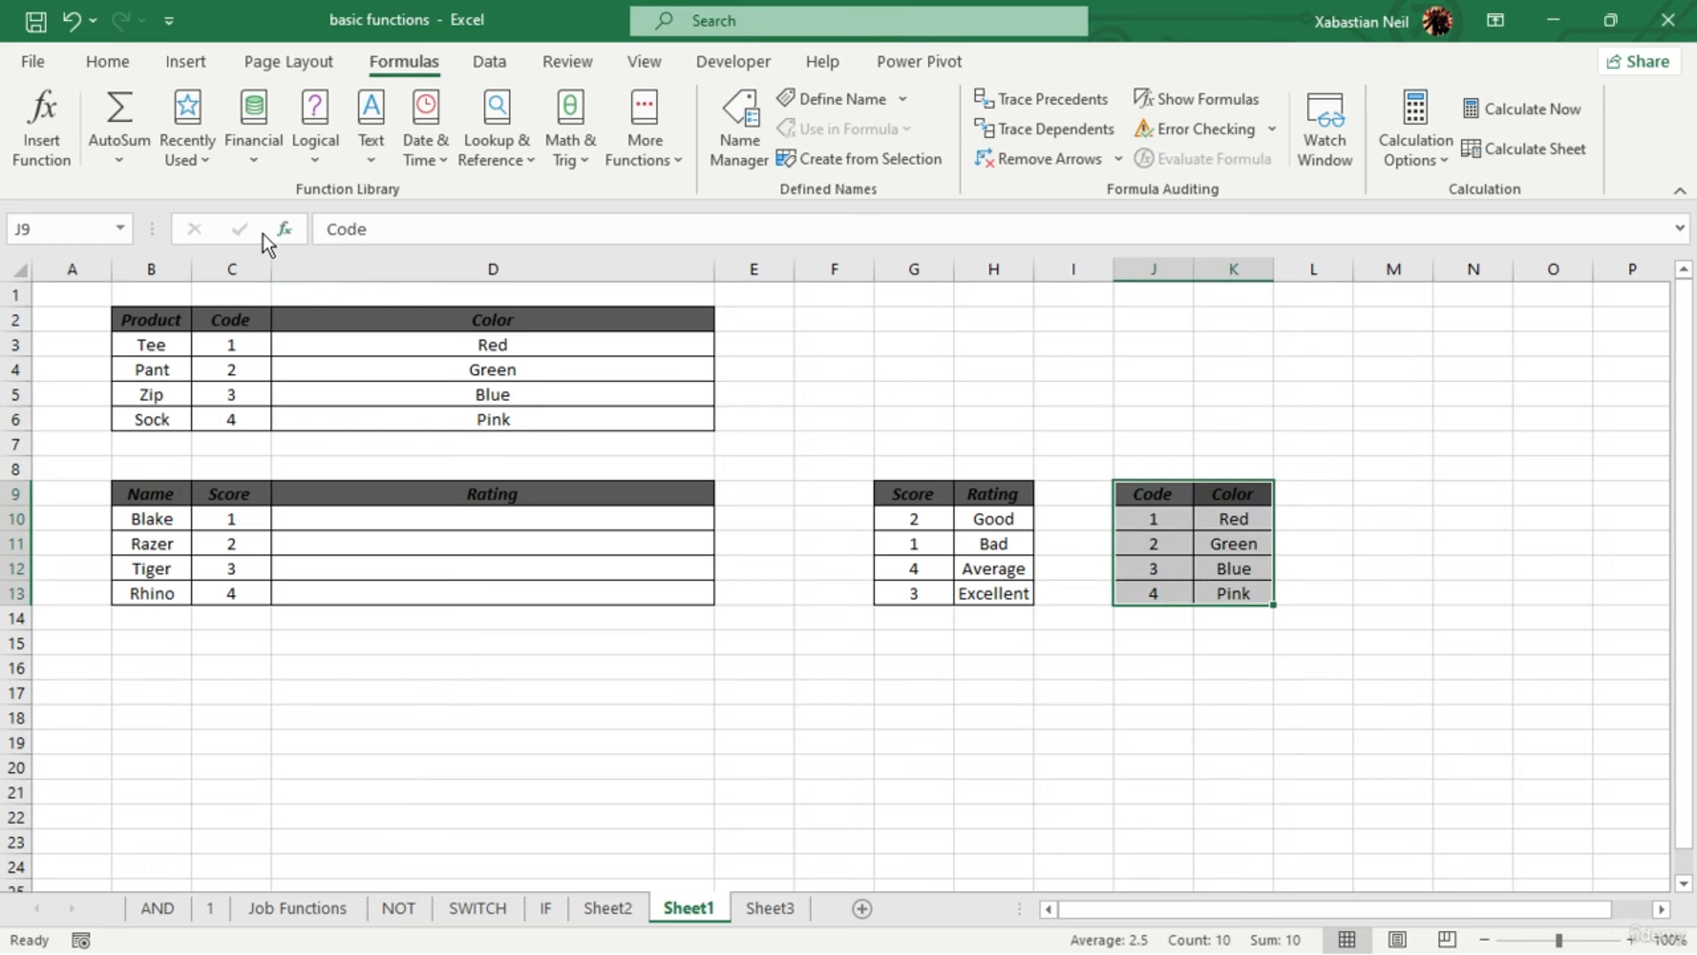
click(1181, 449)
text(=)
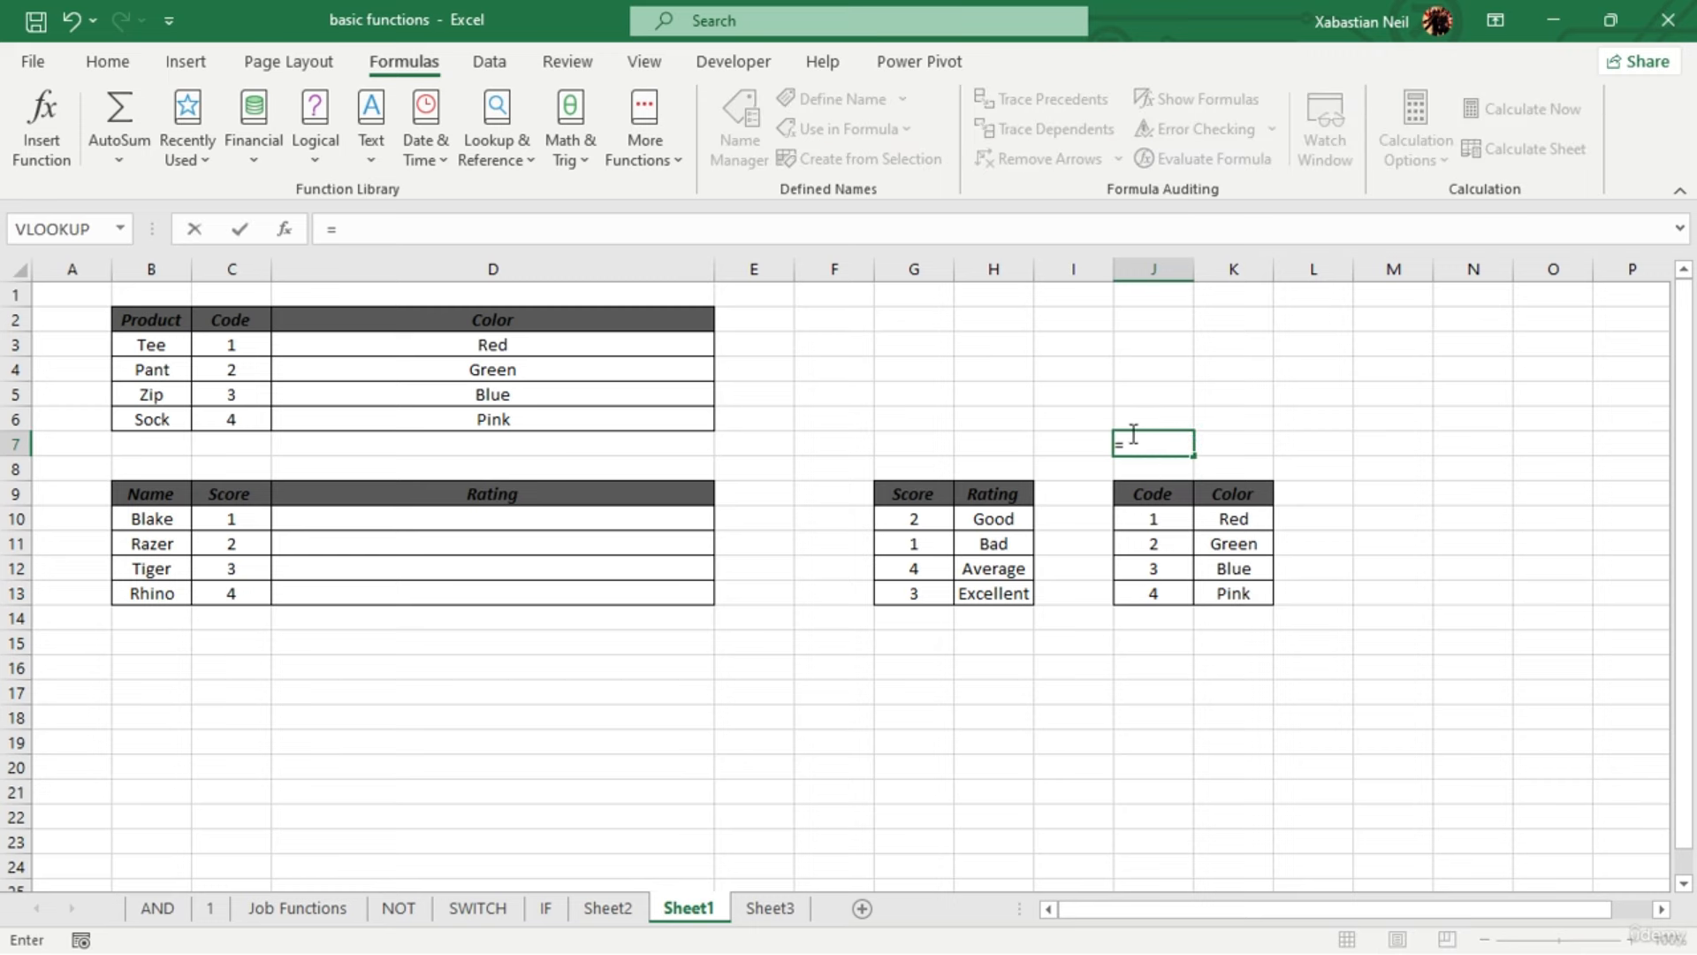
drag(1149, 492, 1235, 599)
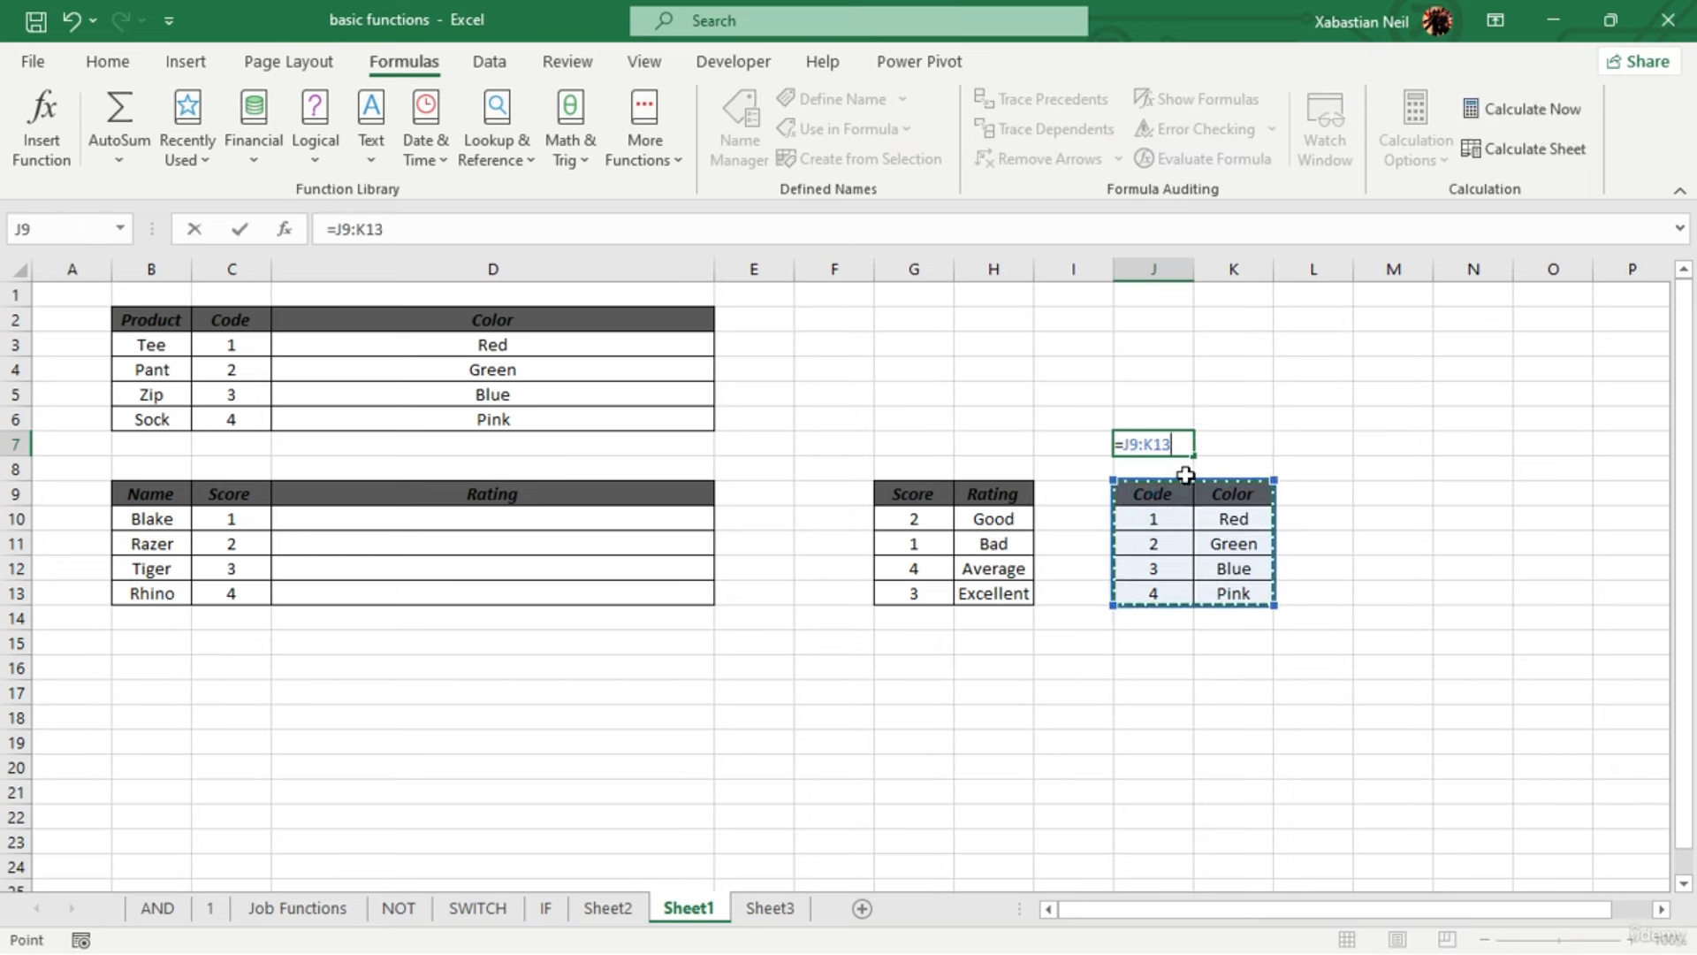
drag(1177, 444, 1125, 465)
key(ctrl+x)
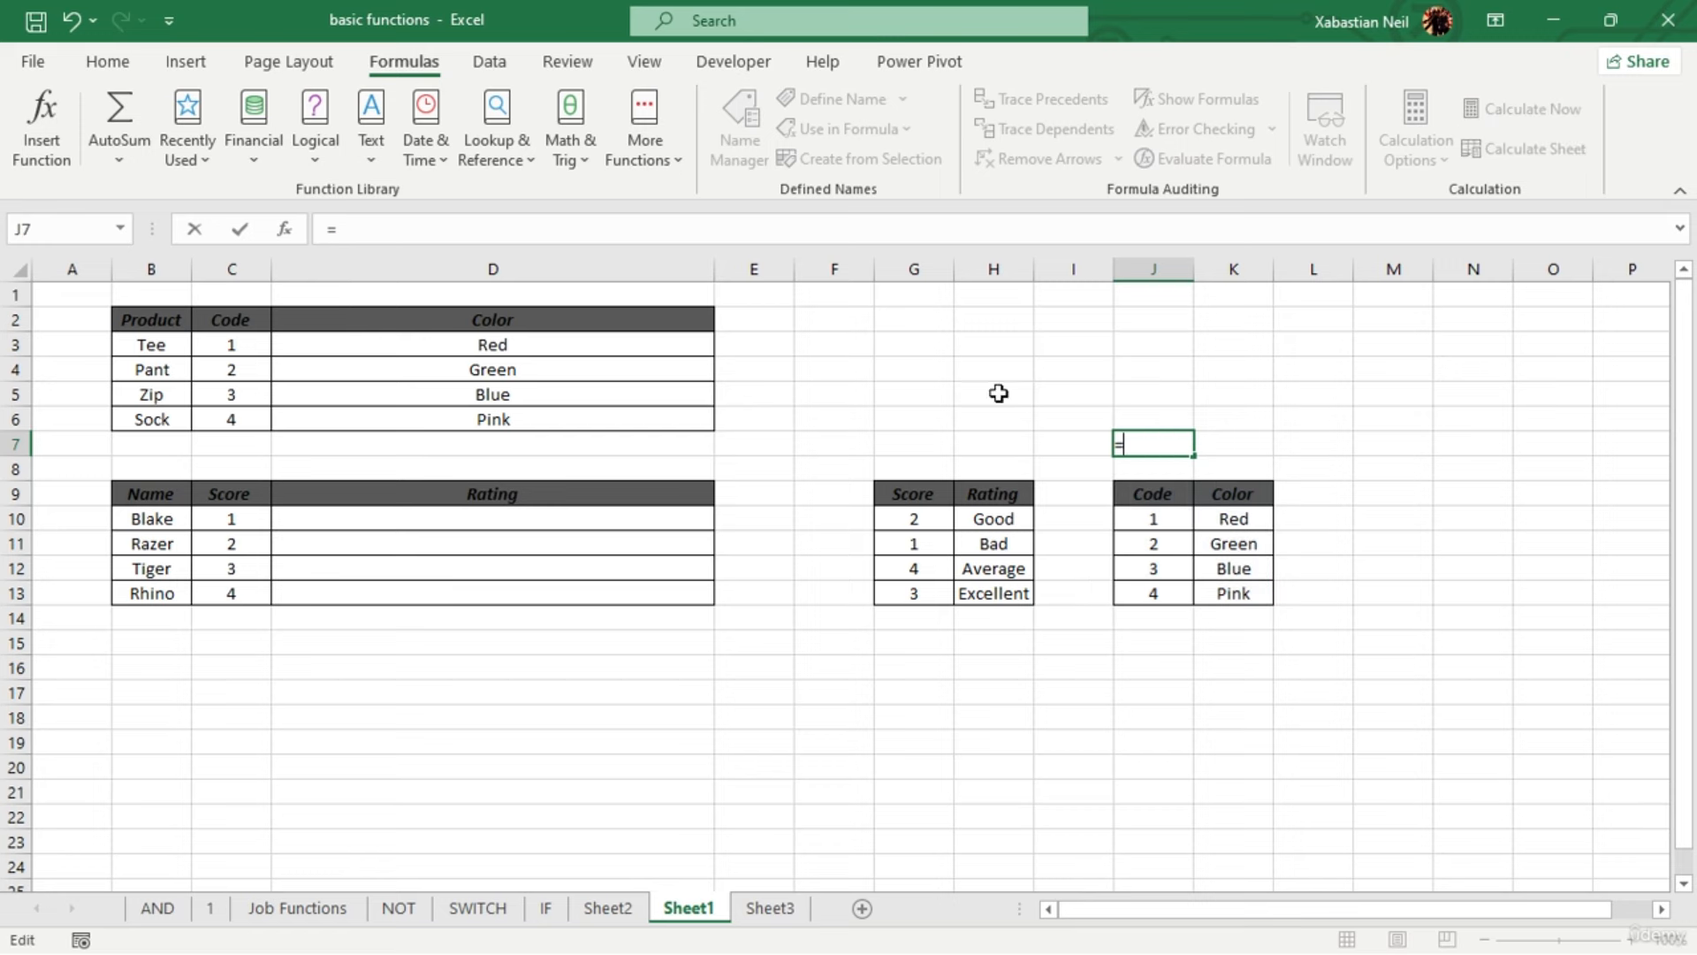
click(927, 384)
key(ctrl+v)
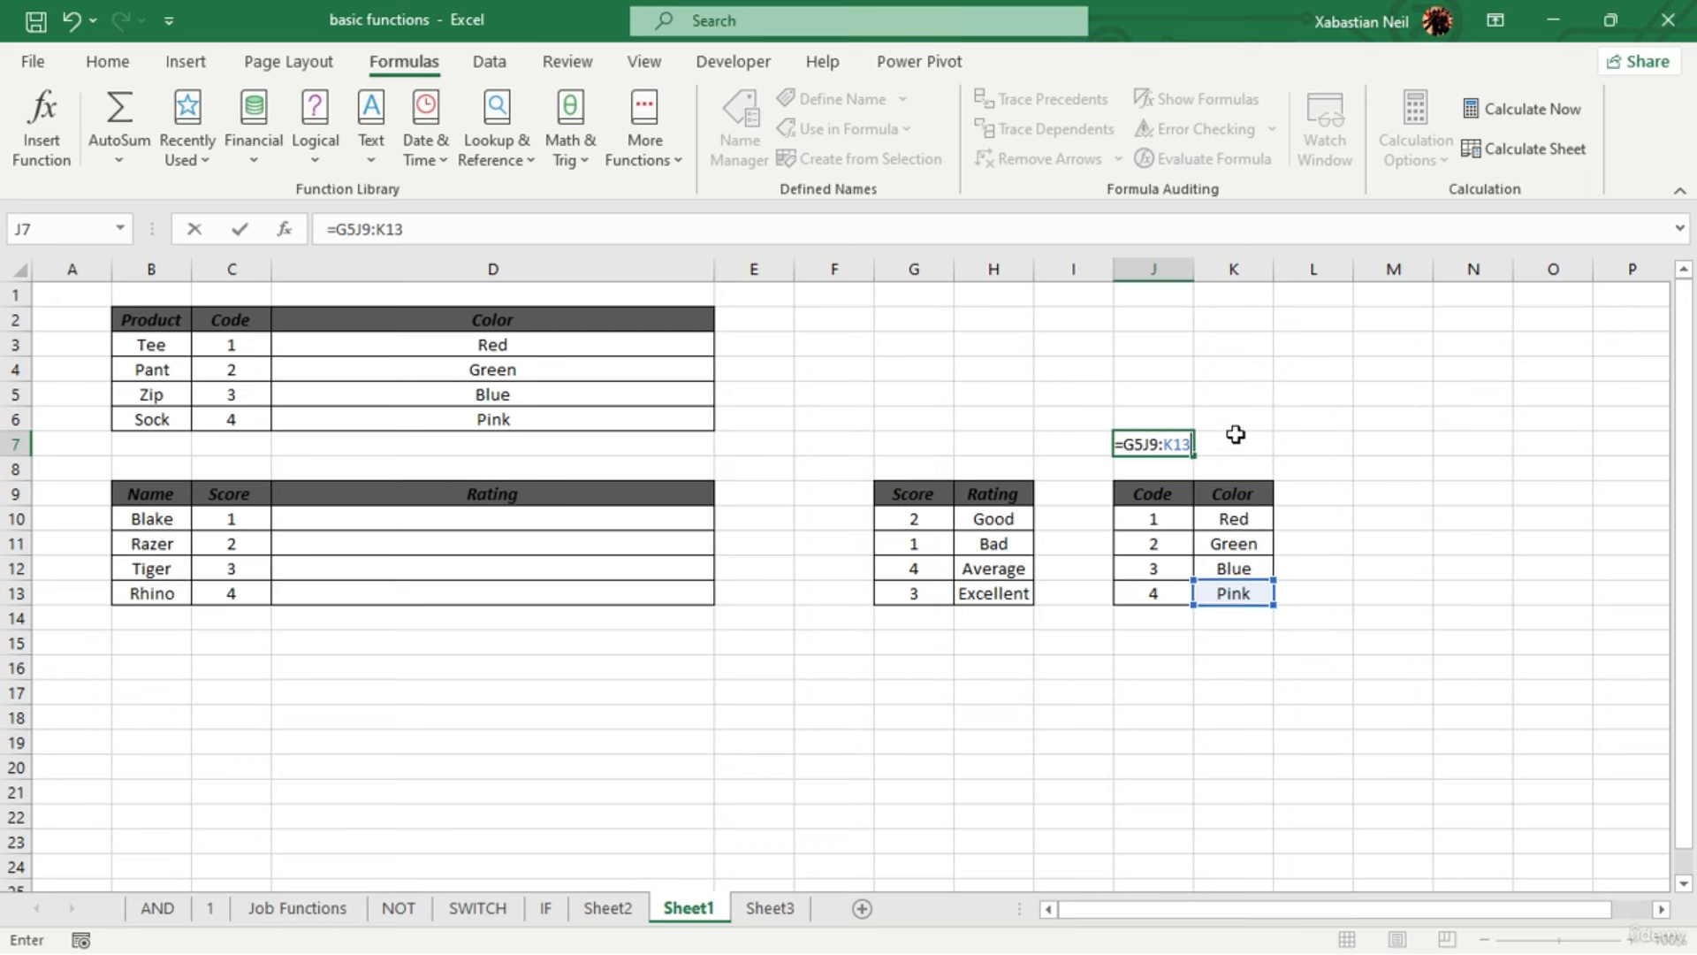
key(Escape)
click(921, 384)
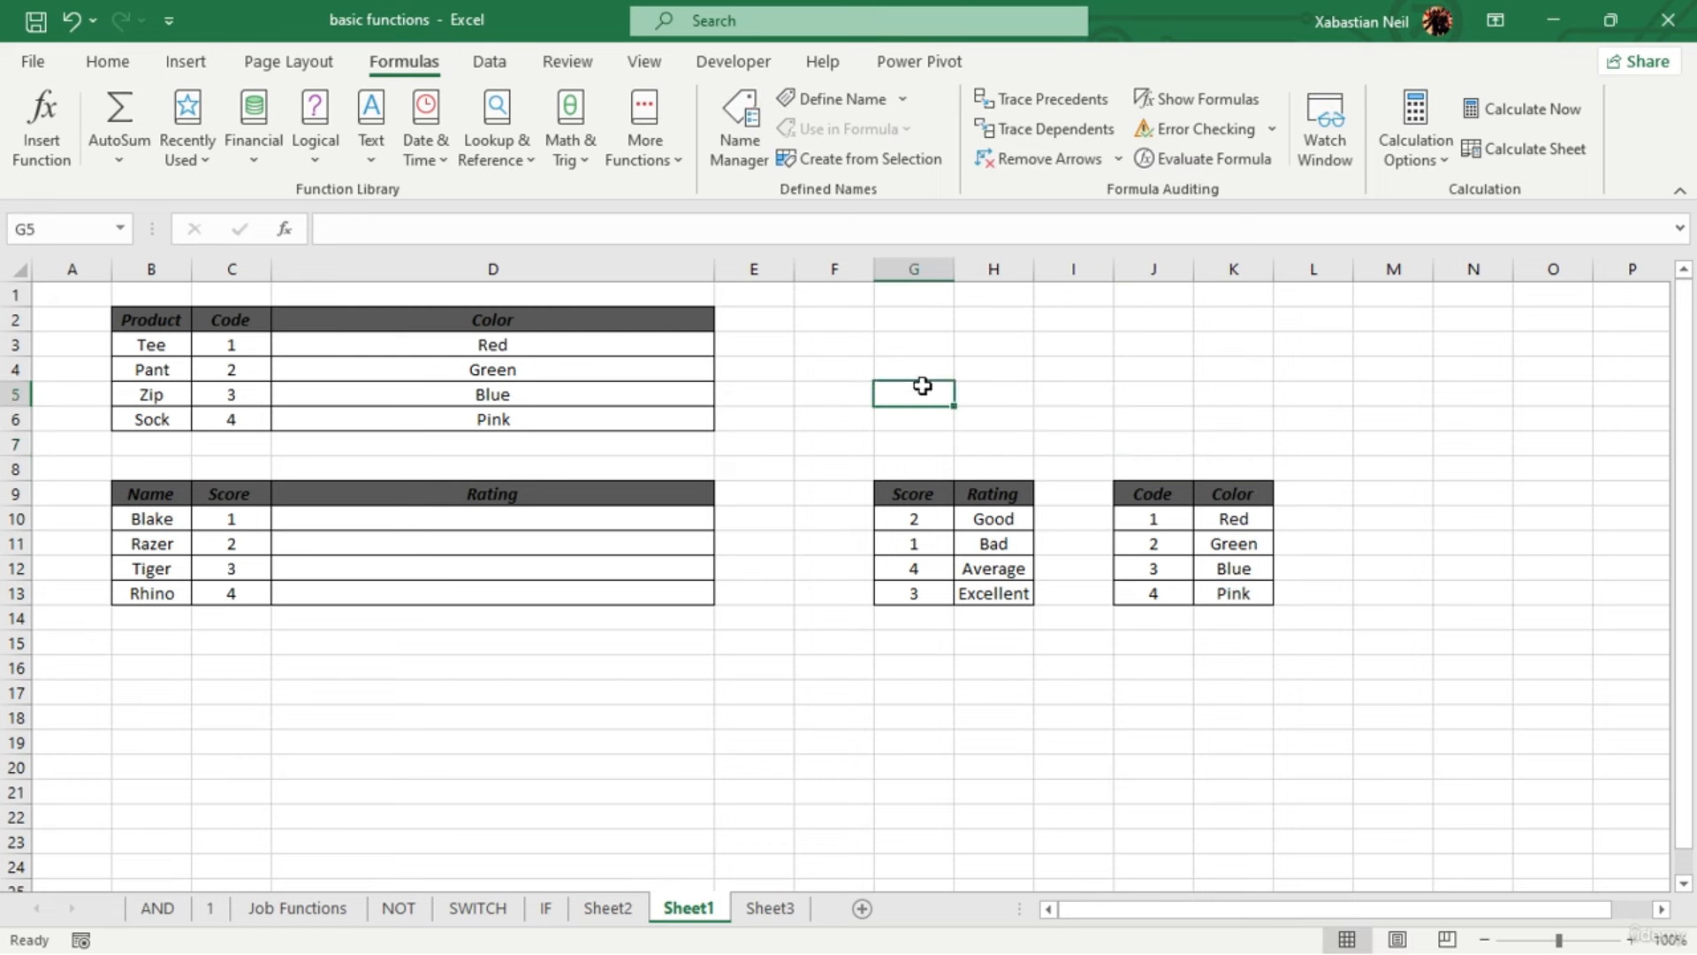
key(ctrl+c)
click(1062, 444)
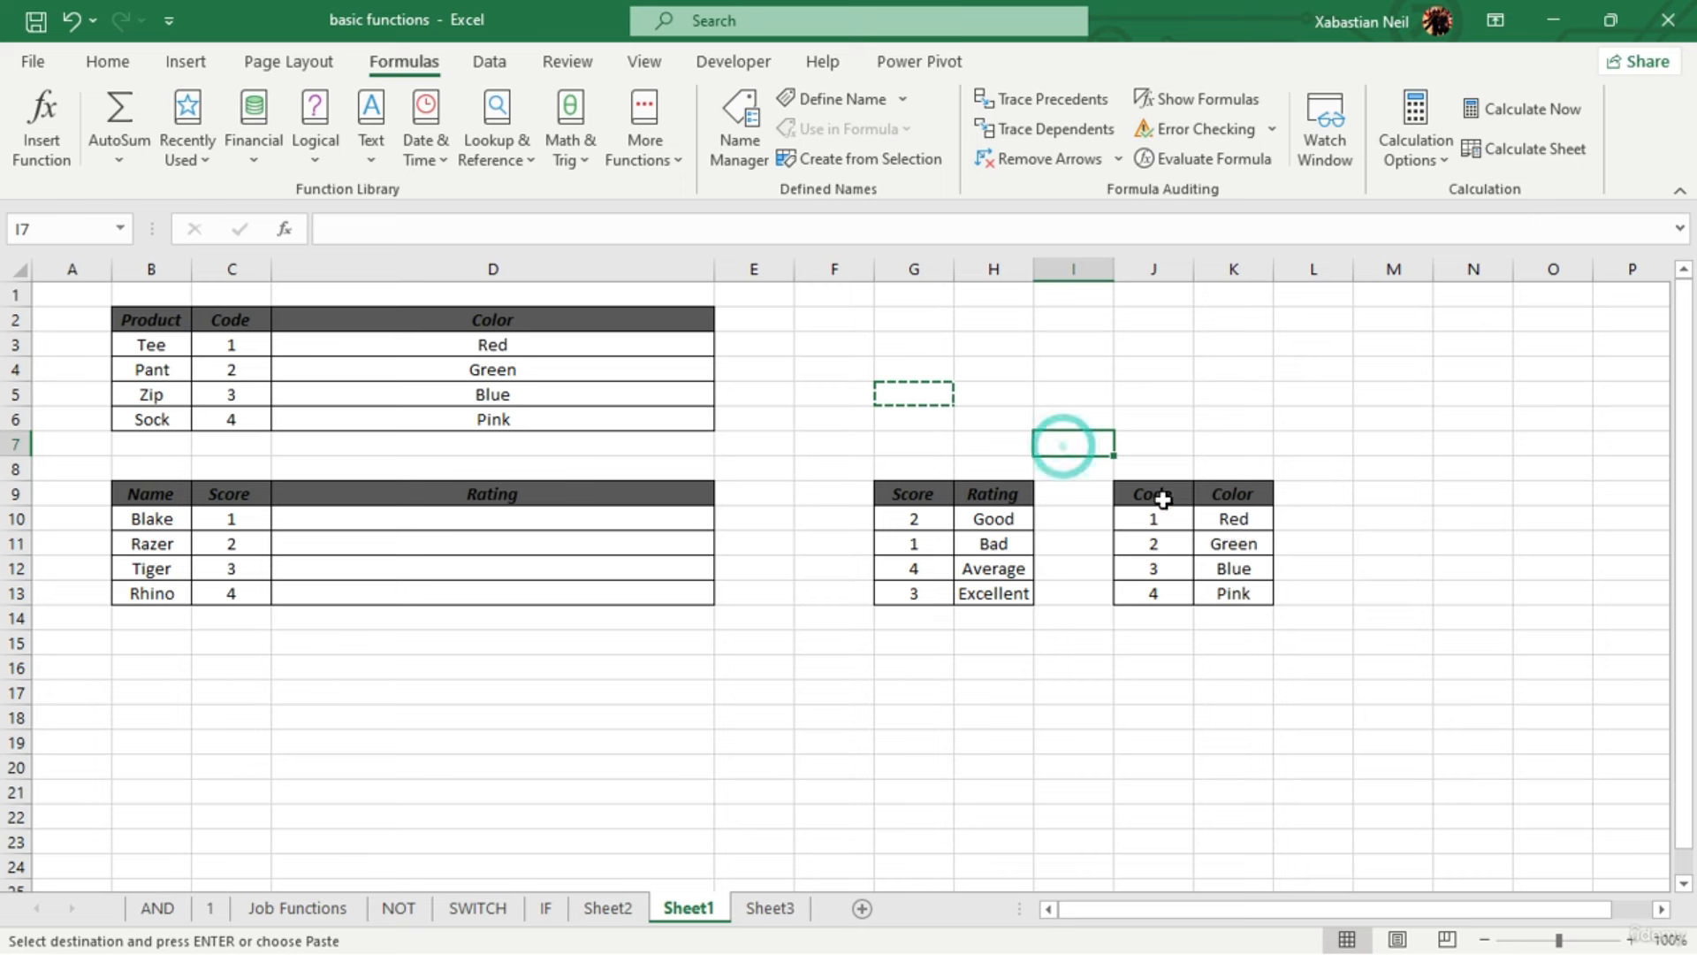
drag(1159, 492, 1232, 587)
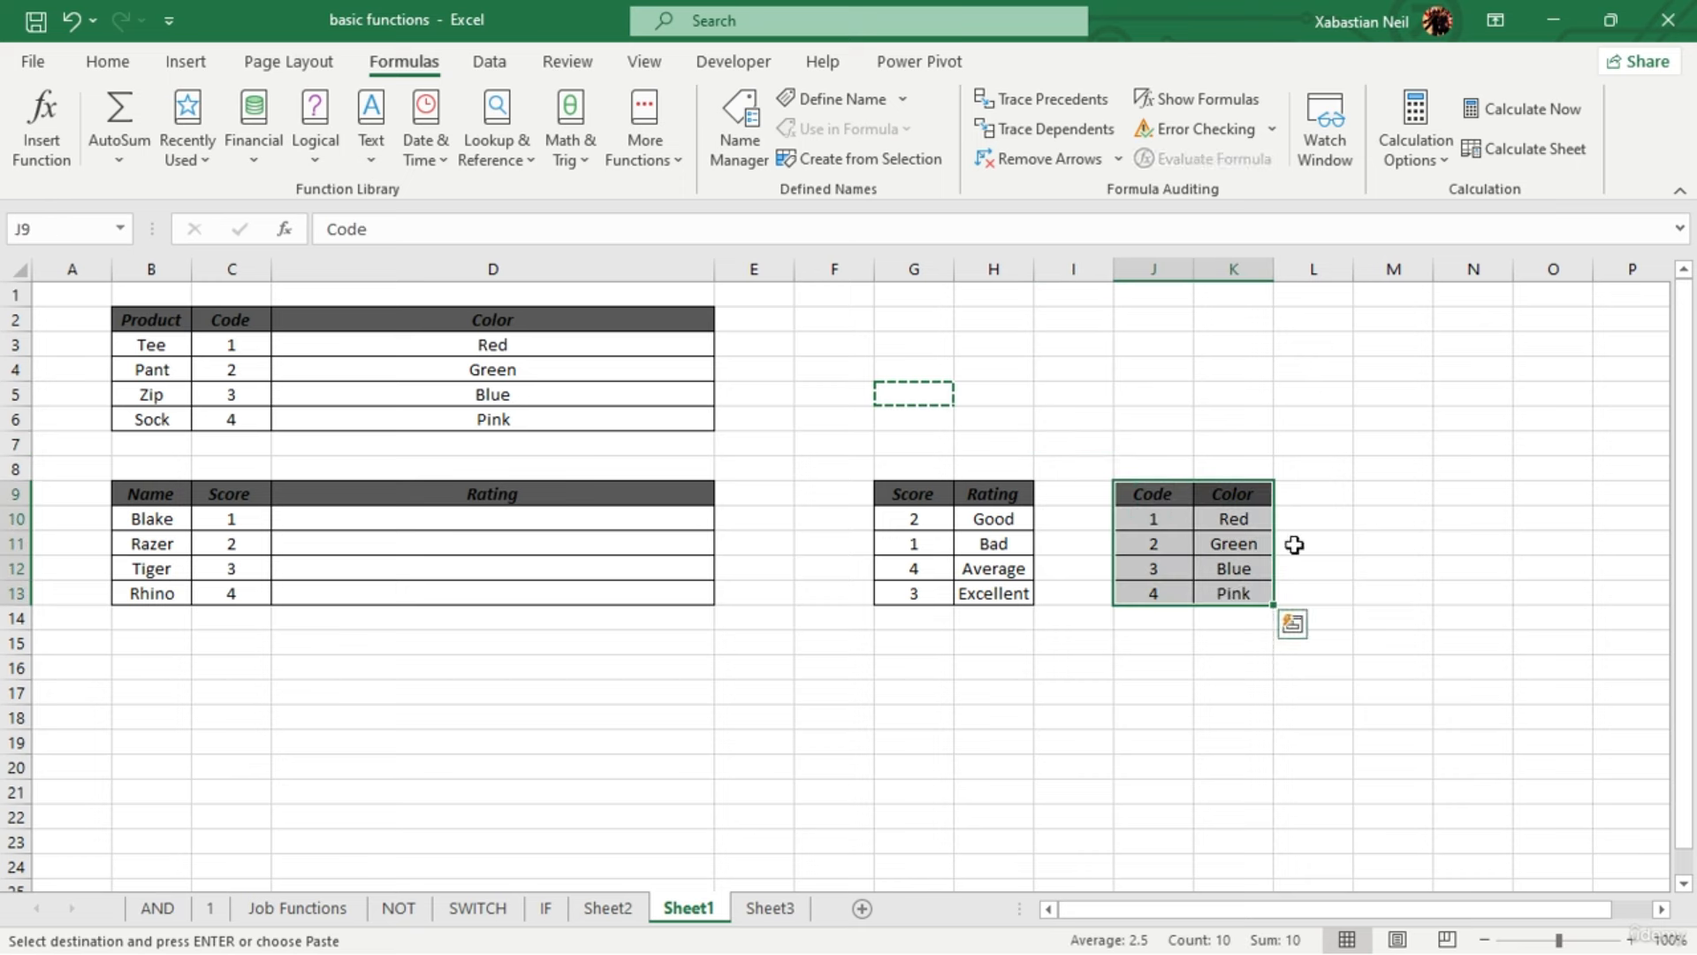
Enter the code and color table's range J9:K13 as plain text in G5
click(917, 382)
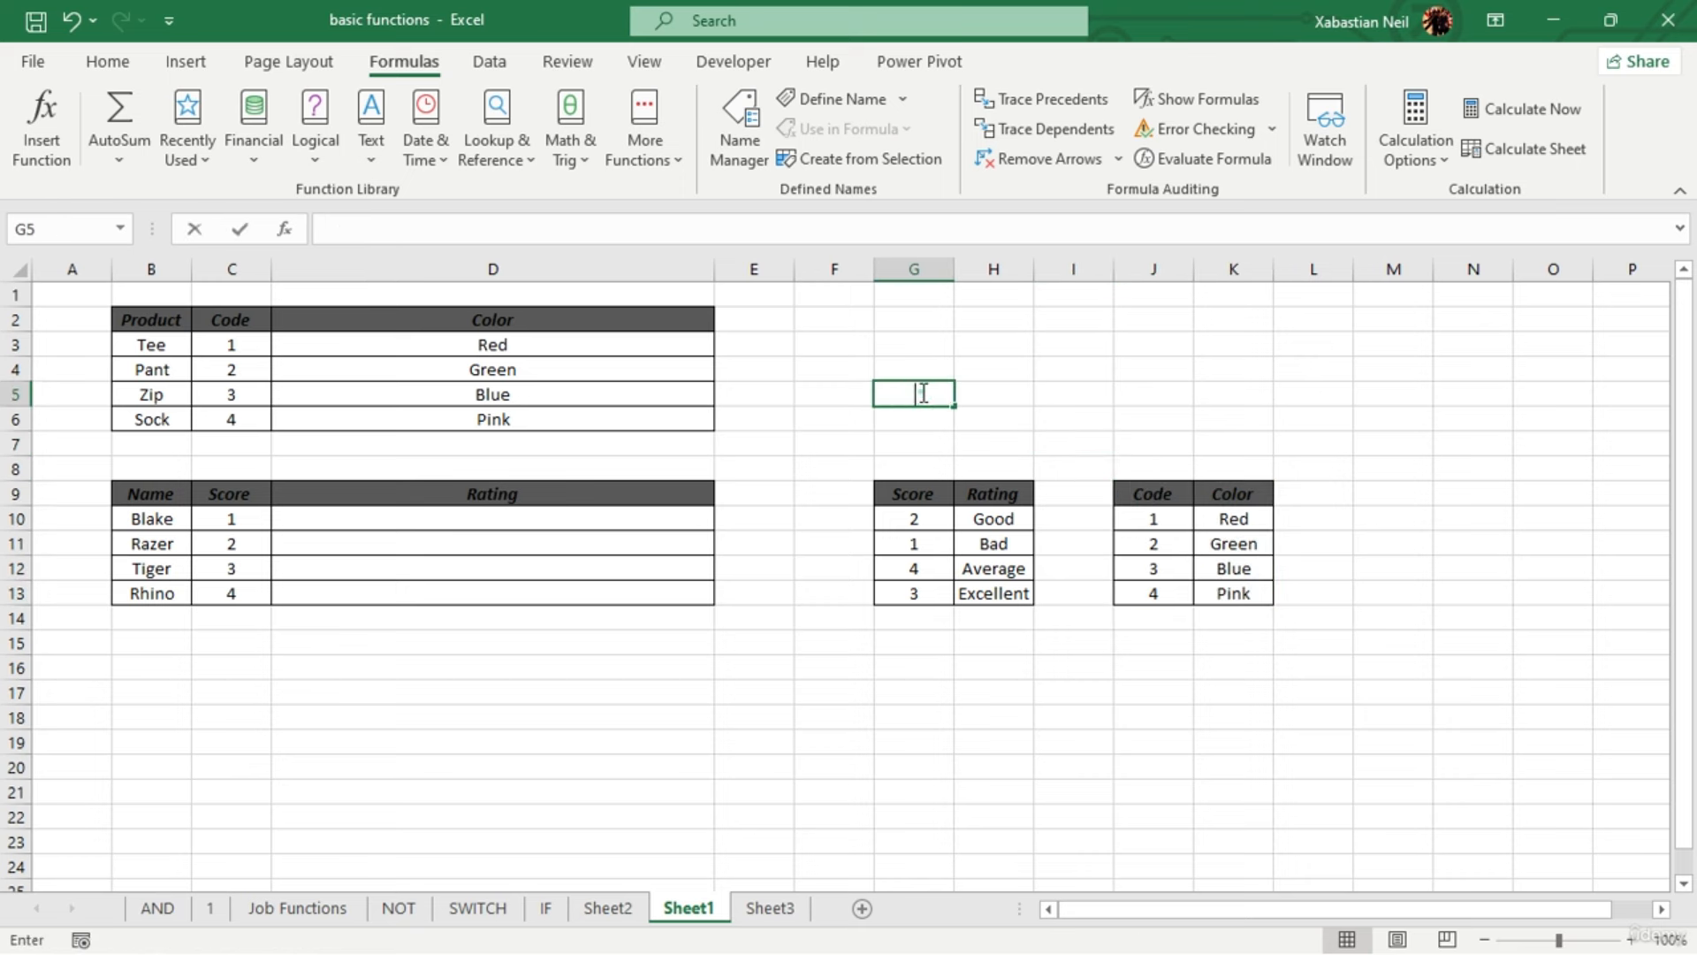
double_click(917, 389)
text(=)
drag(1156, 504, 1239, 595)
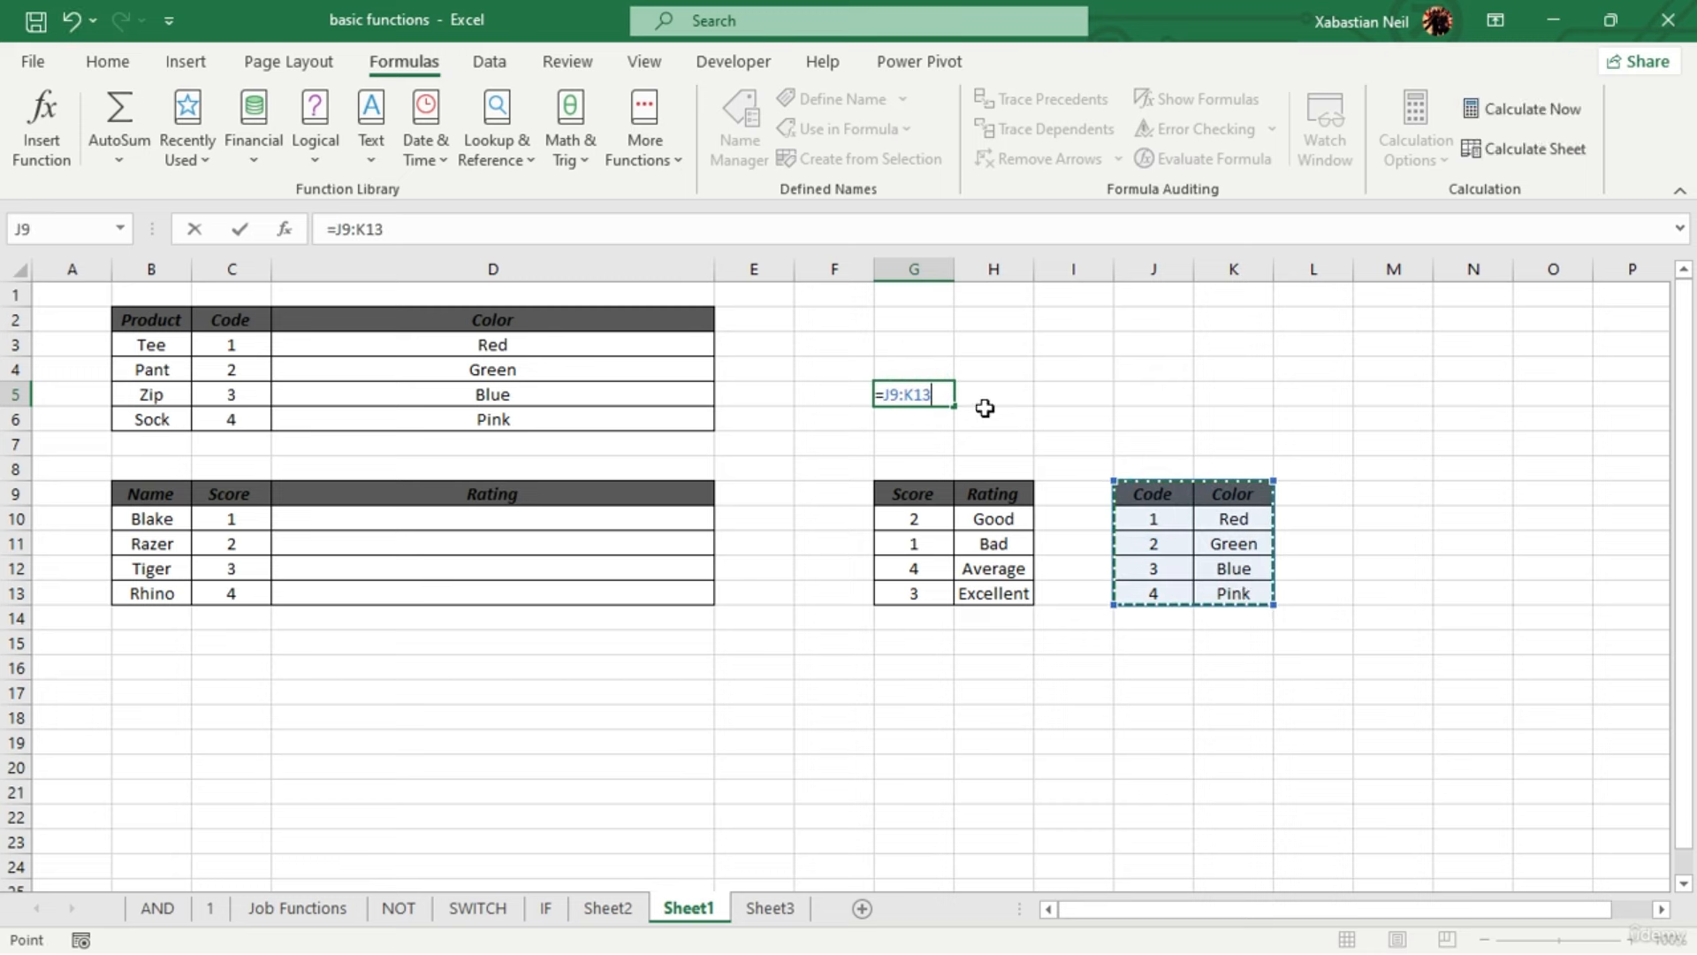
double_click(928, 389)
text(J9:)
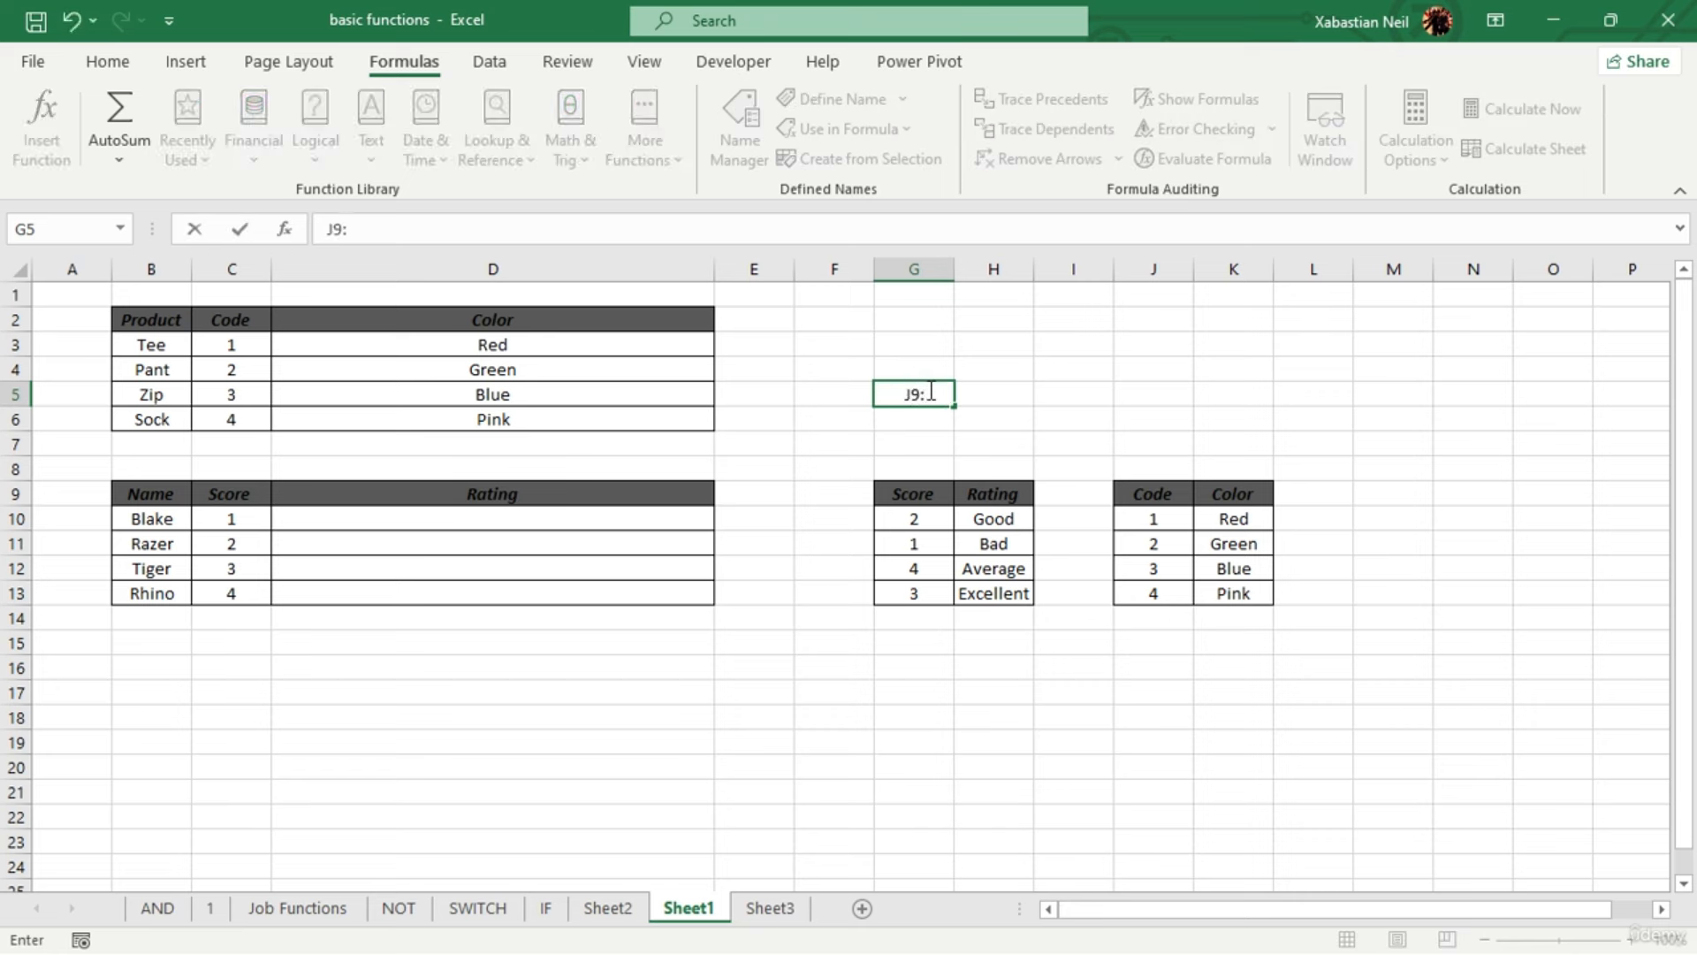
text(K13)
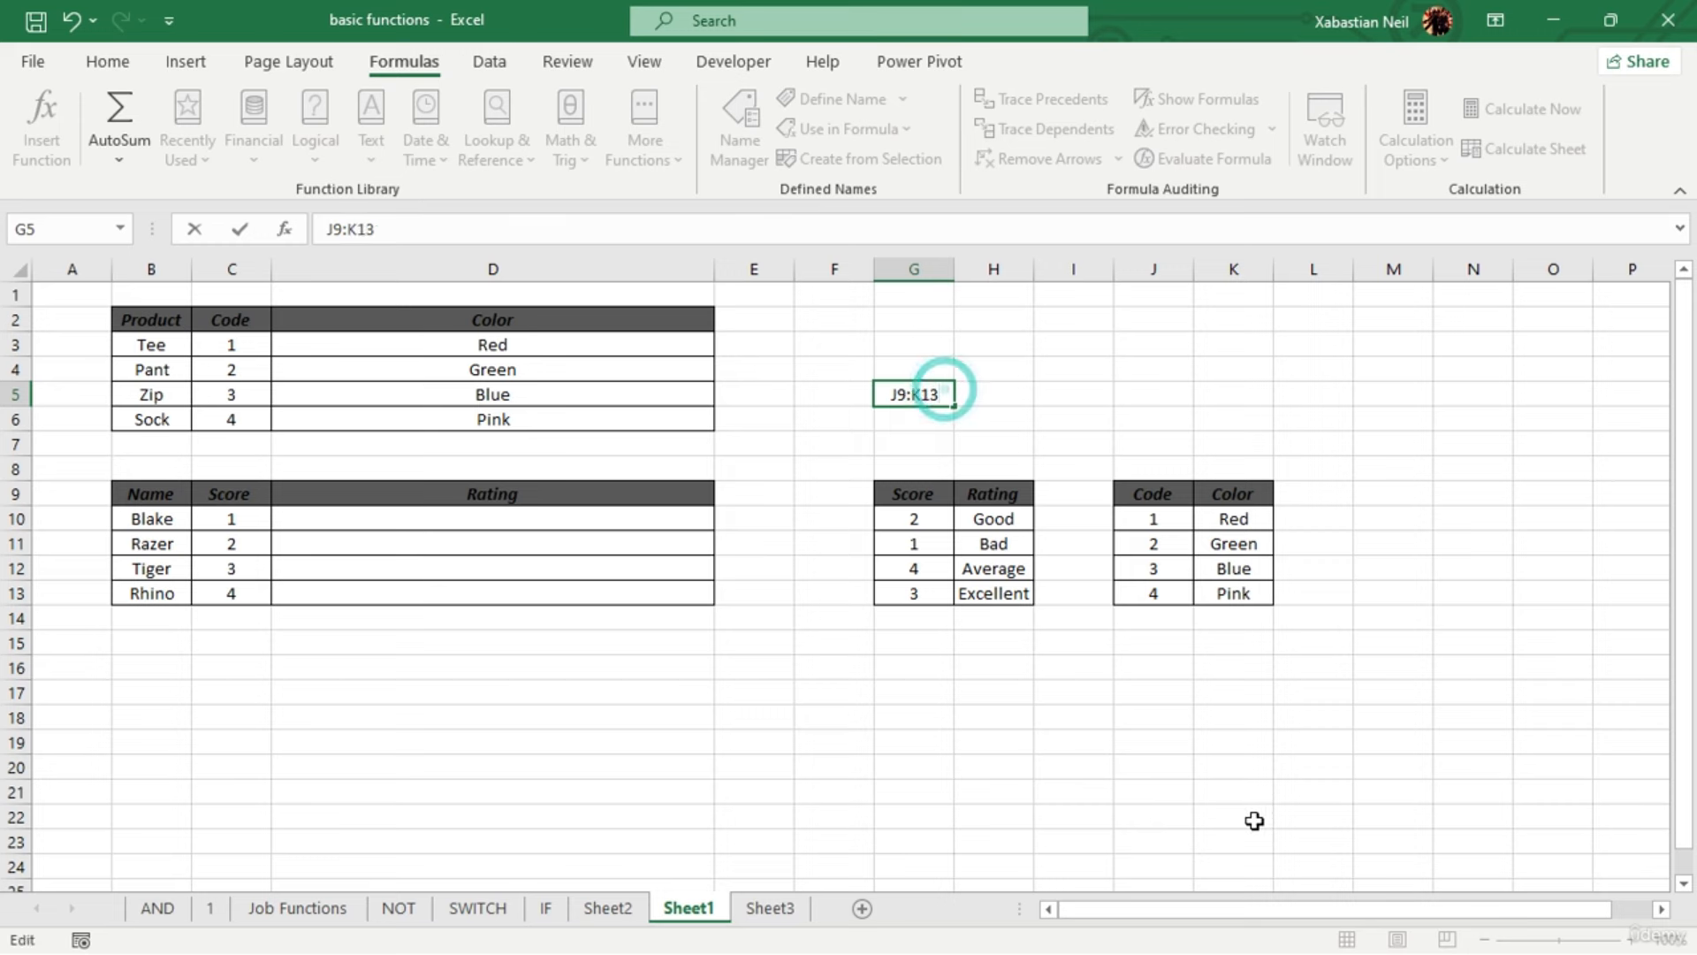
key(Return)
click(984, 718)
Move the range text J9:K13 from G5 to G1
click(926, 392)
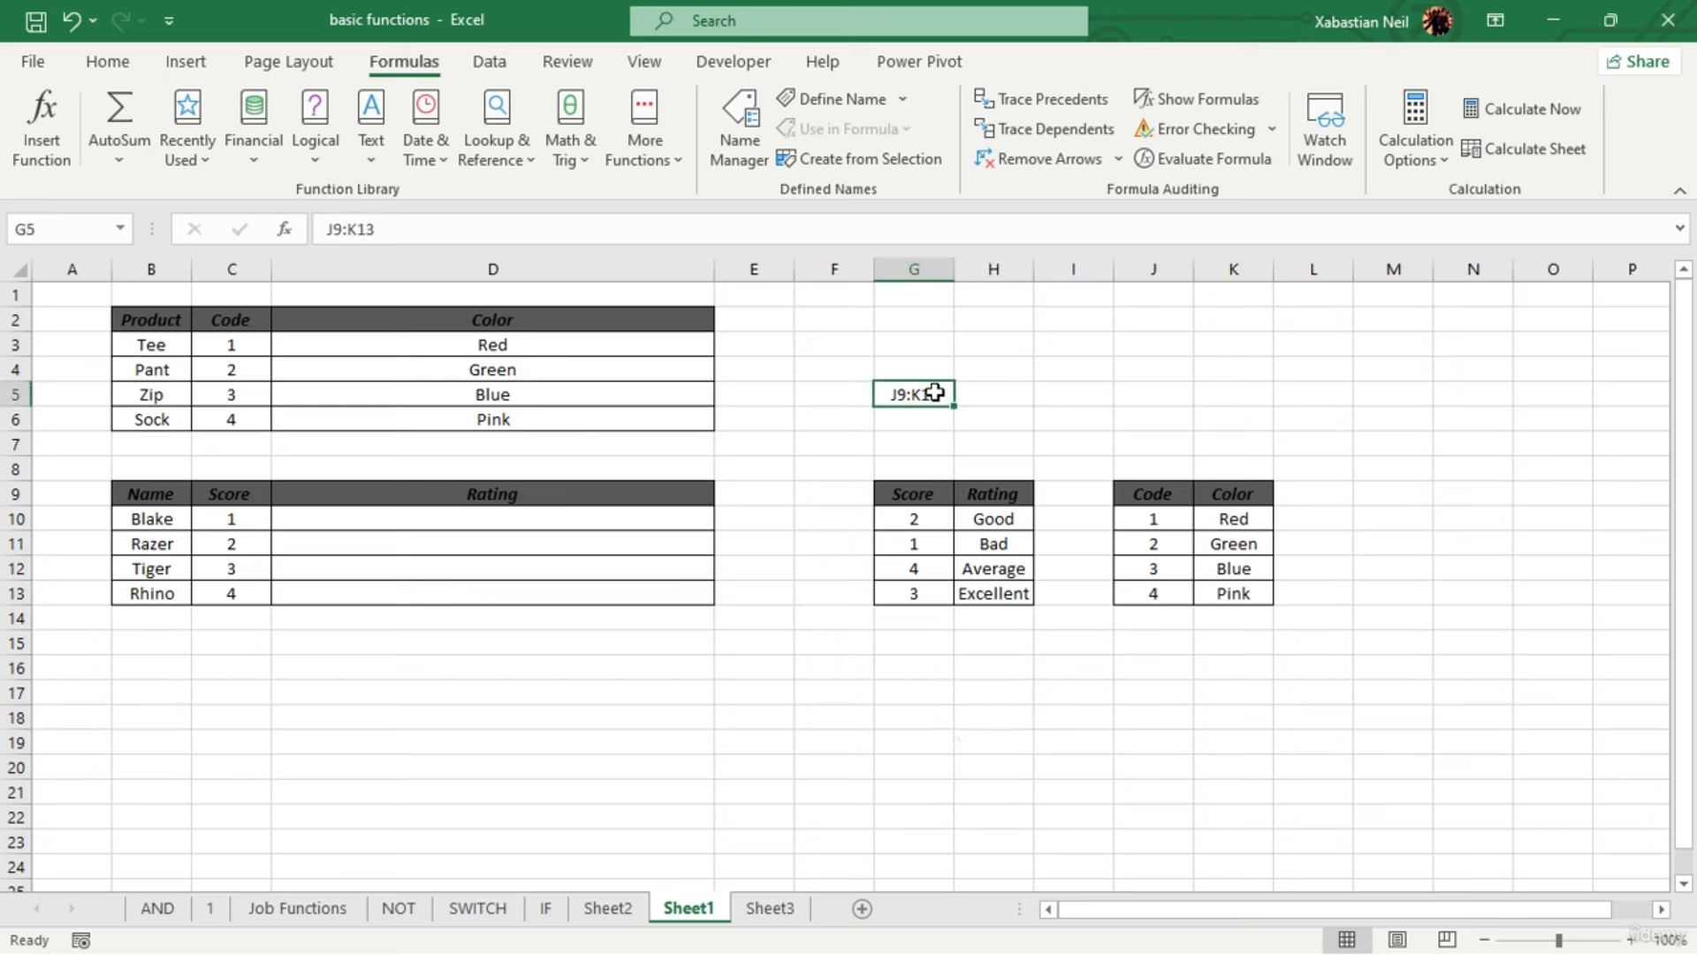
key(ctrl+c)
click(925, 294)
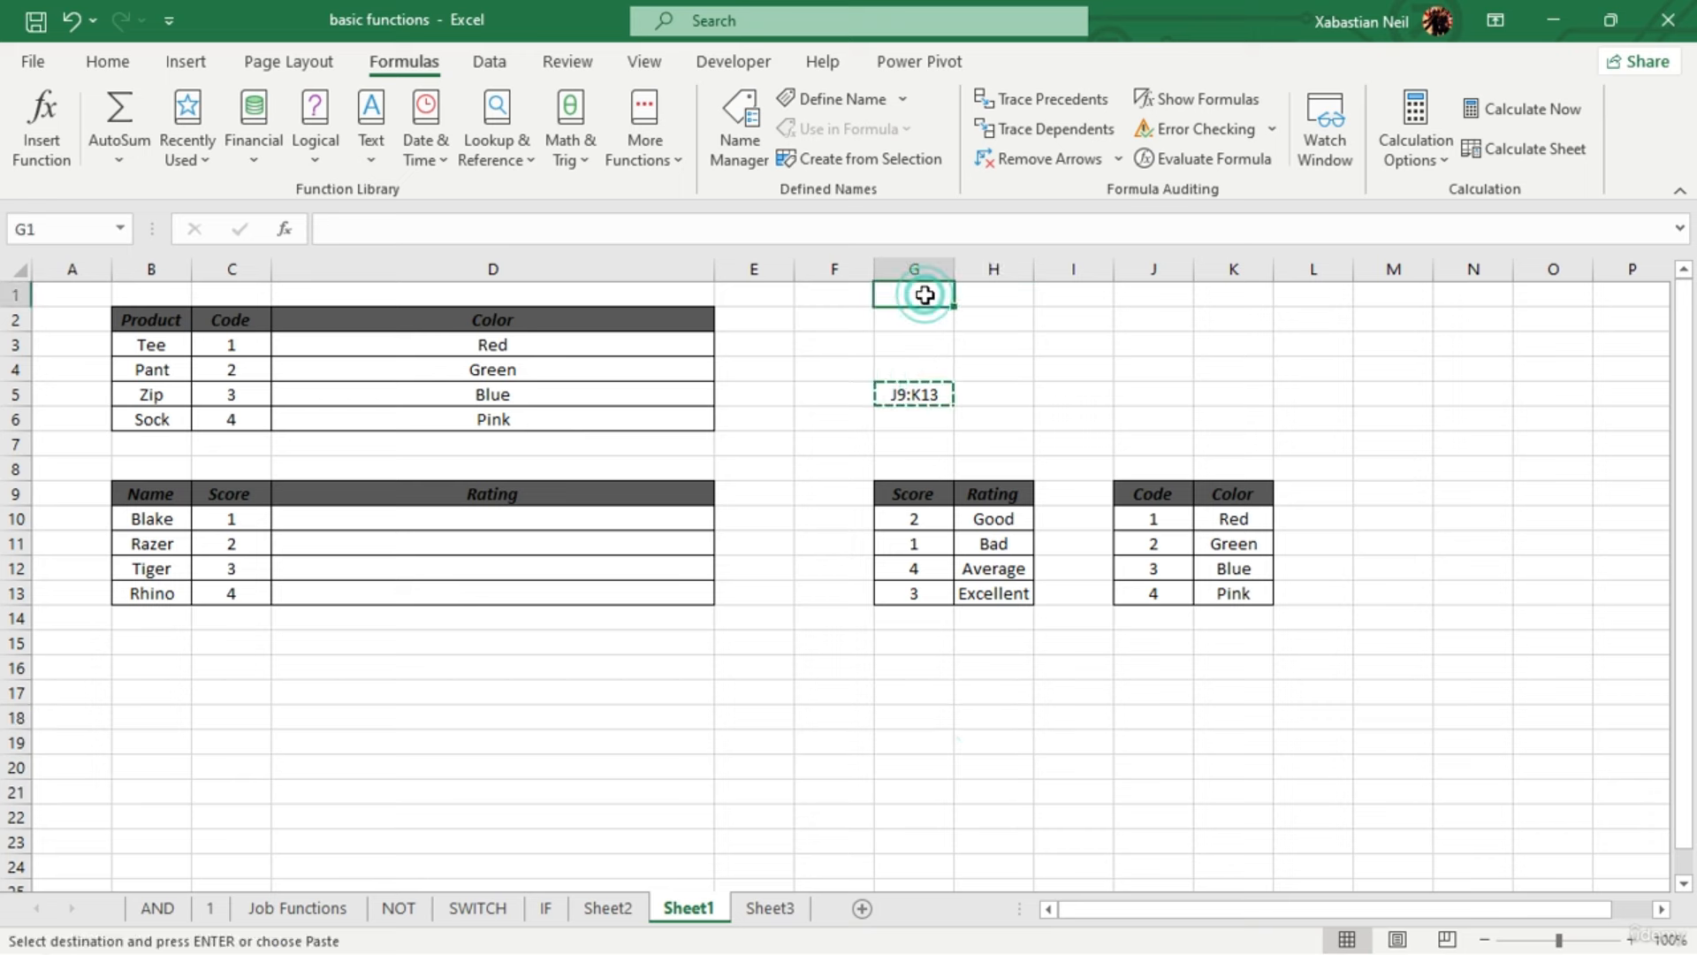
key(ctrl+v)
click(1087, 346)
click(529, 515)
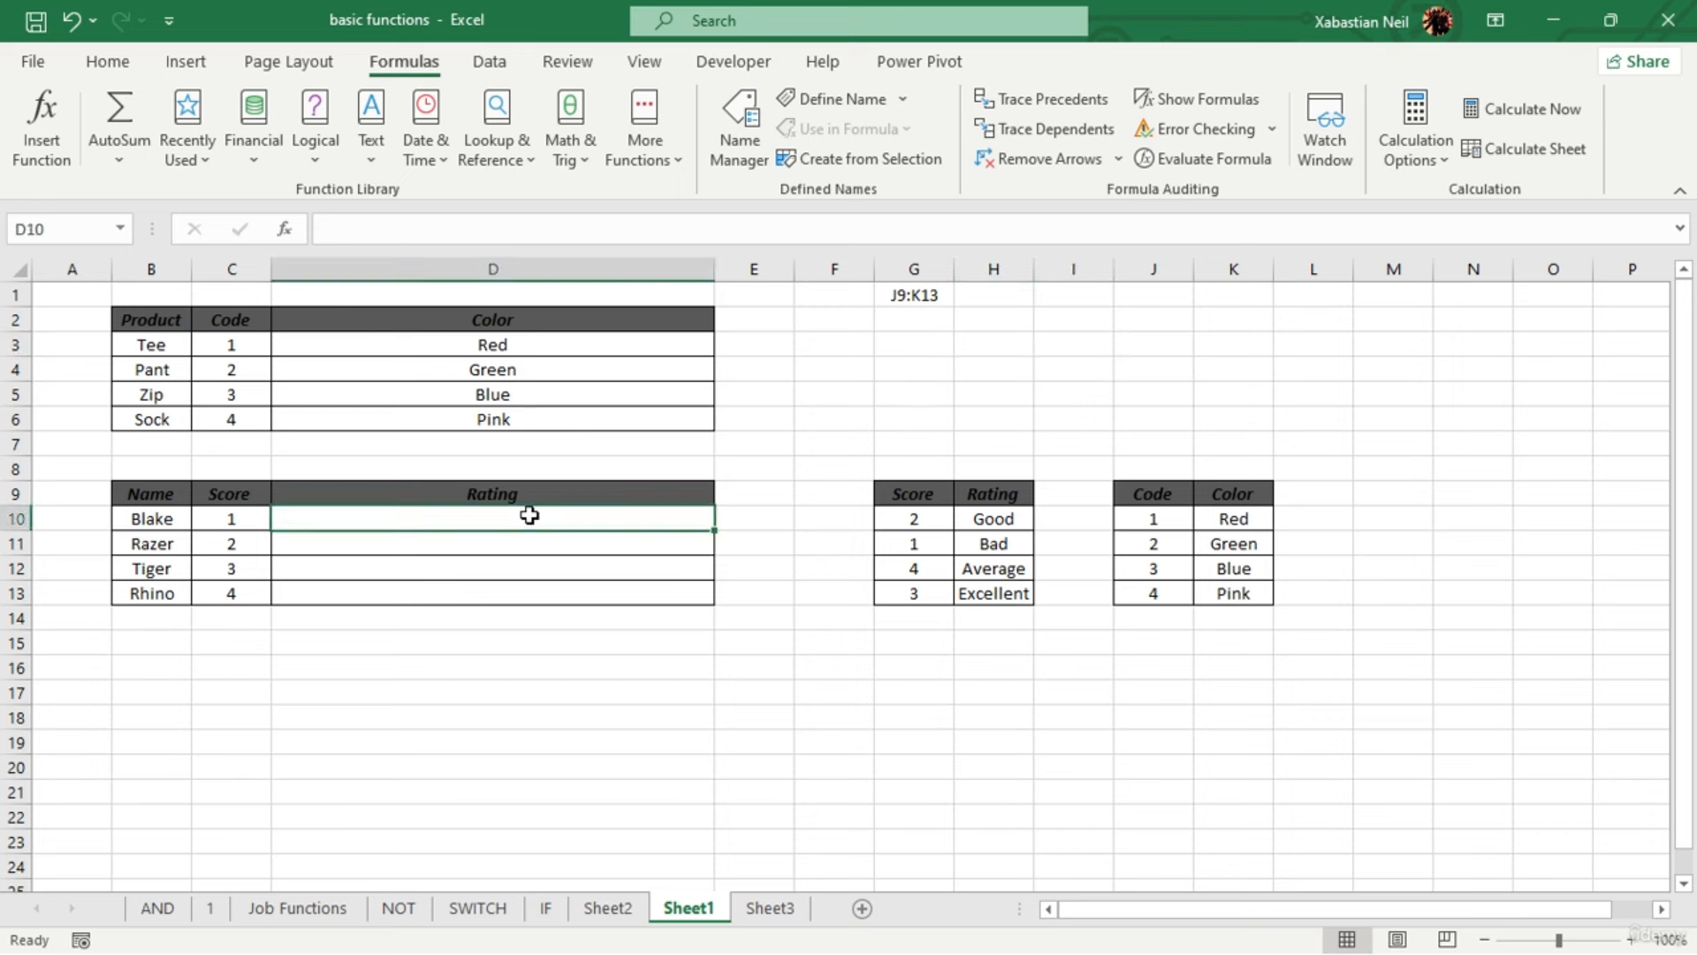
Enter H11, the address of the Bad rating cell, as plain text in G2
double_click(915, 325)
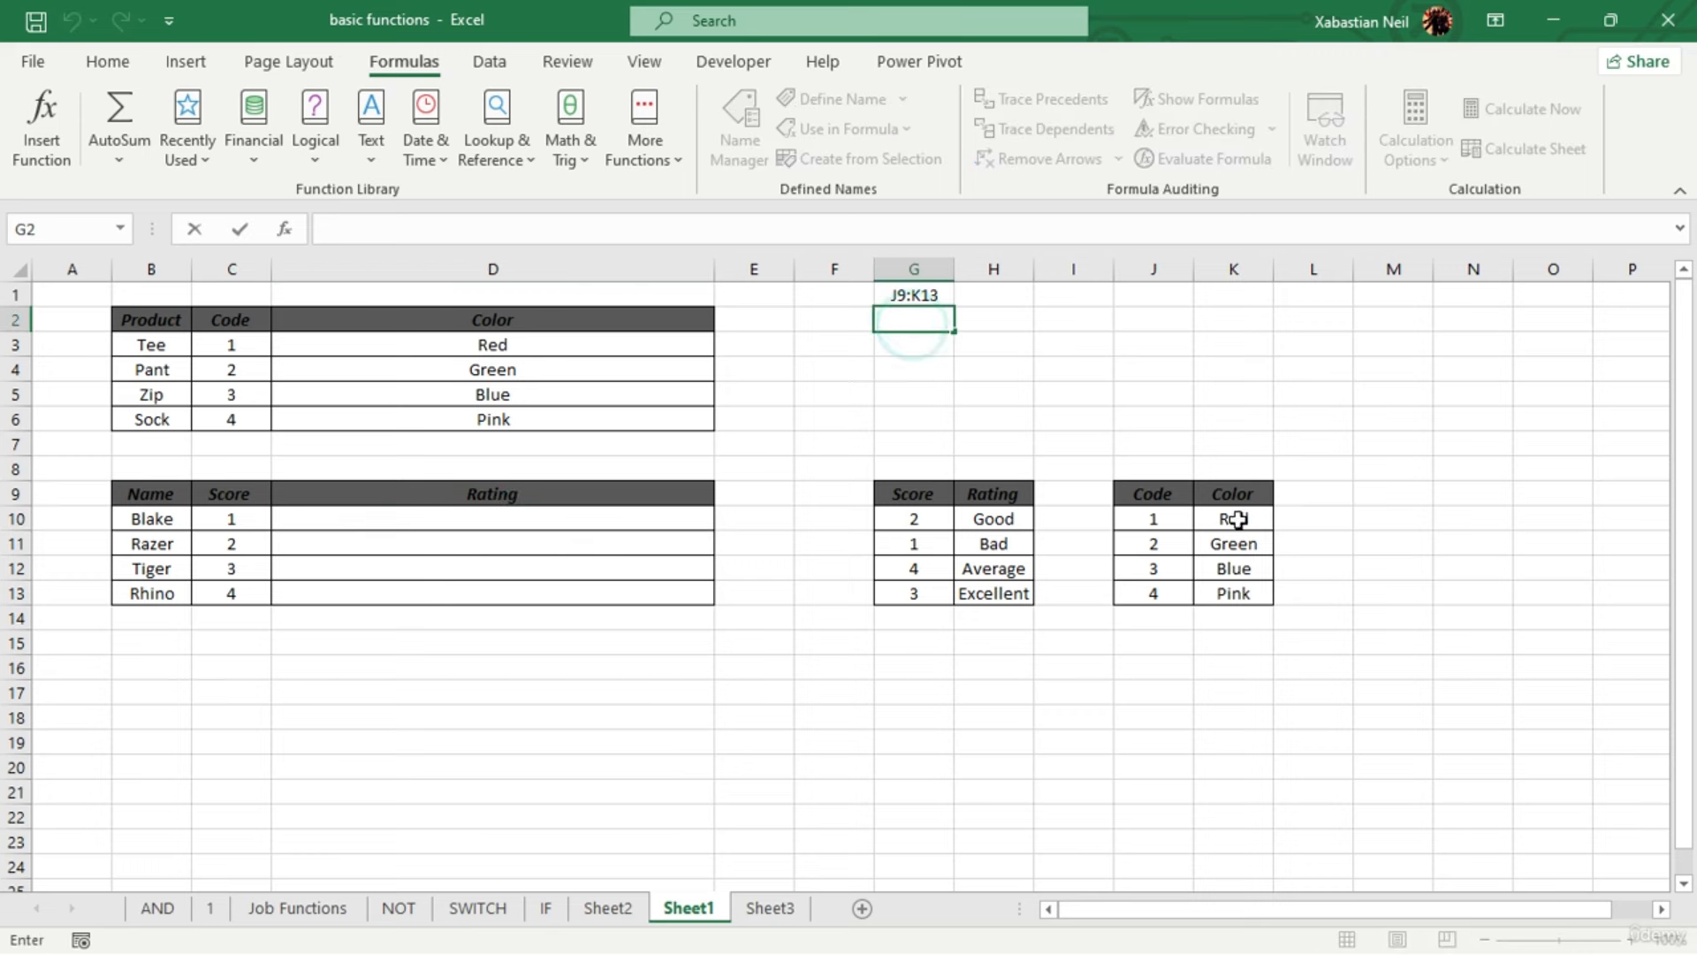
click(990, 543)
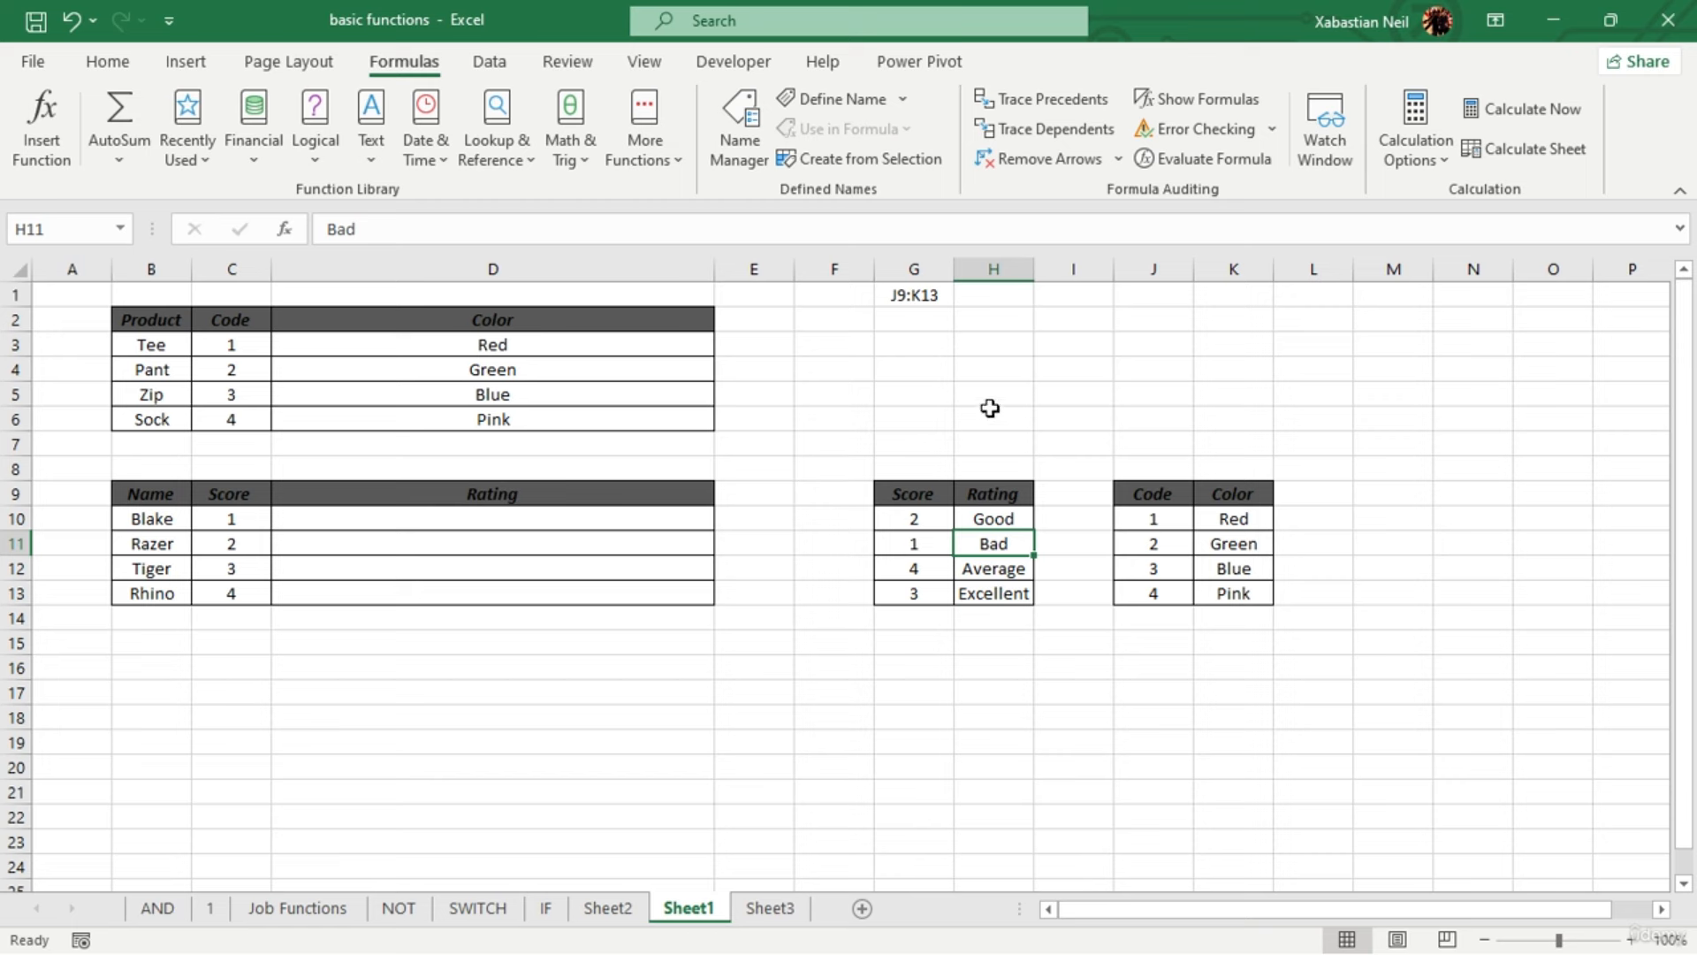
double_click(921, 323)
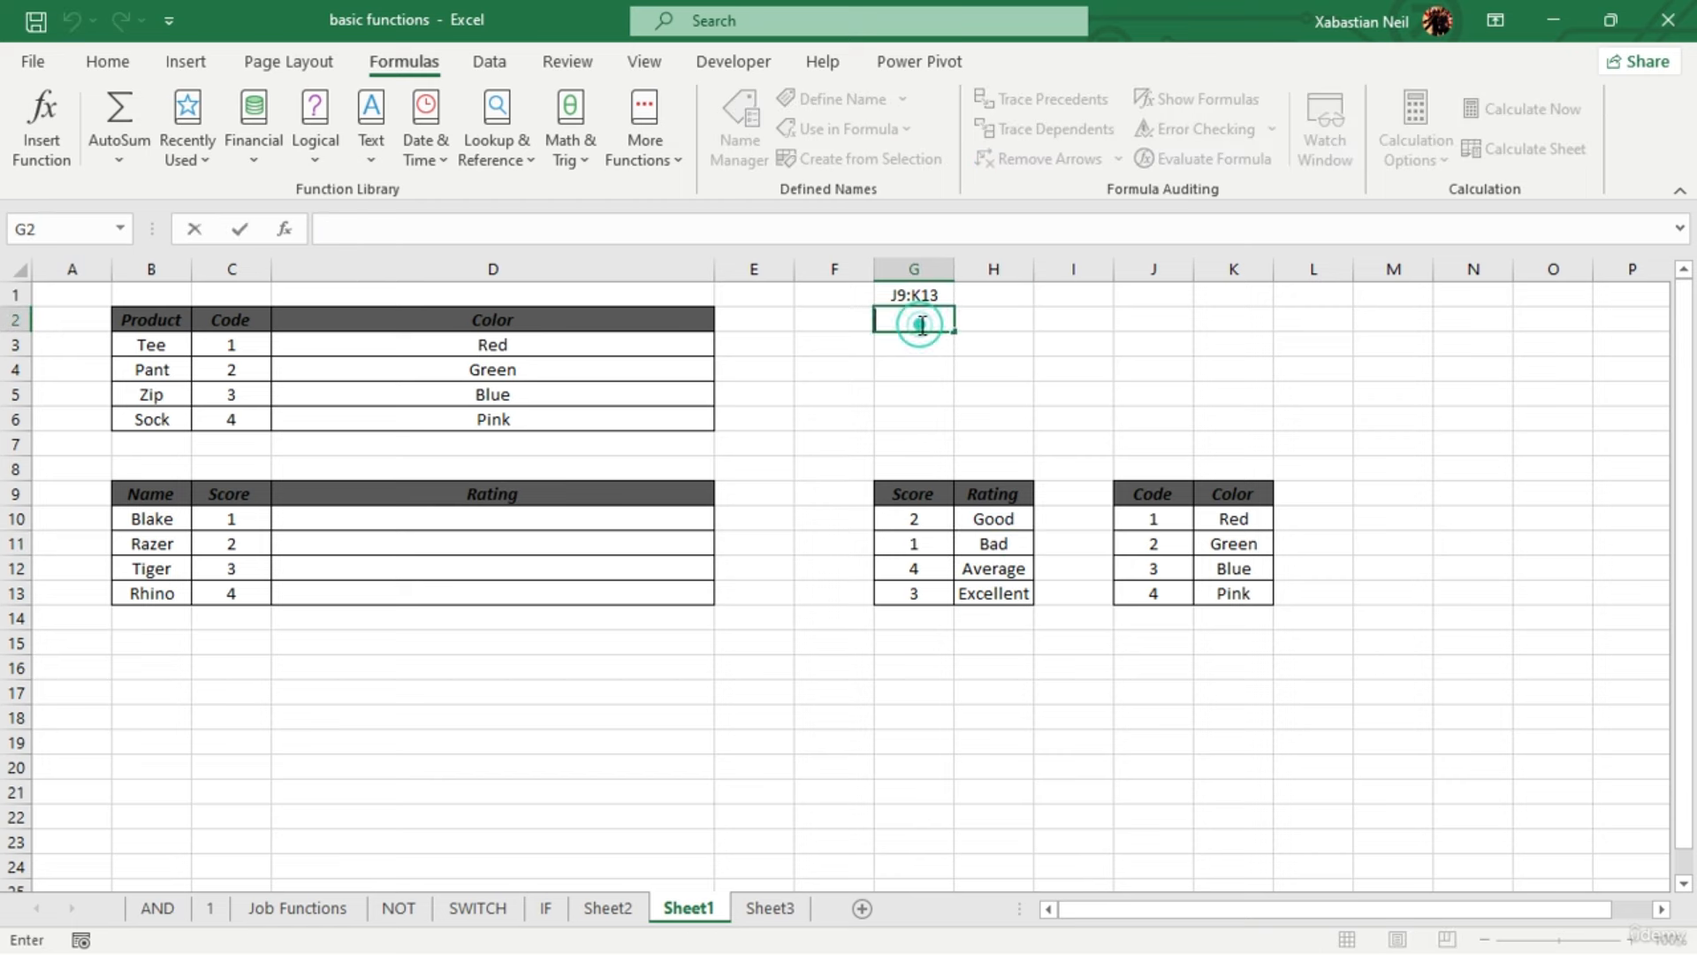
text(H11)
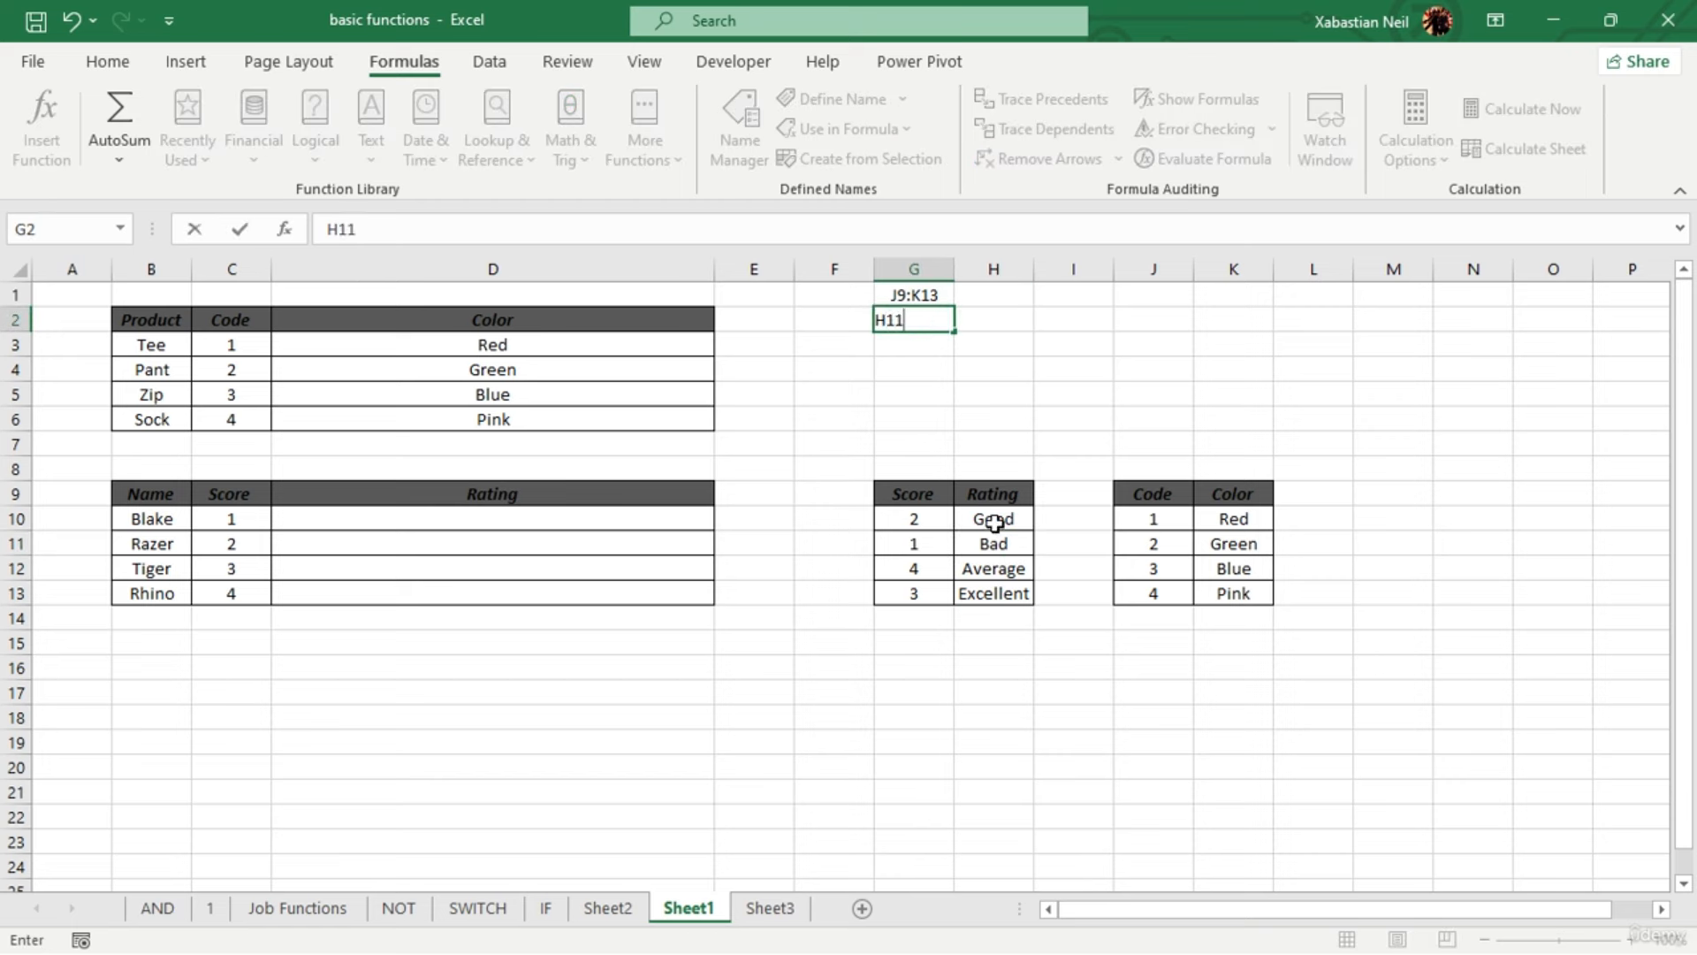
Enter the rating cell addresses H12 in G3 and H13 in G4 as plain text
click(999, 567)
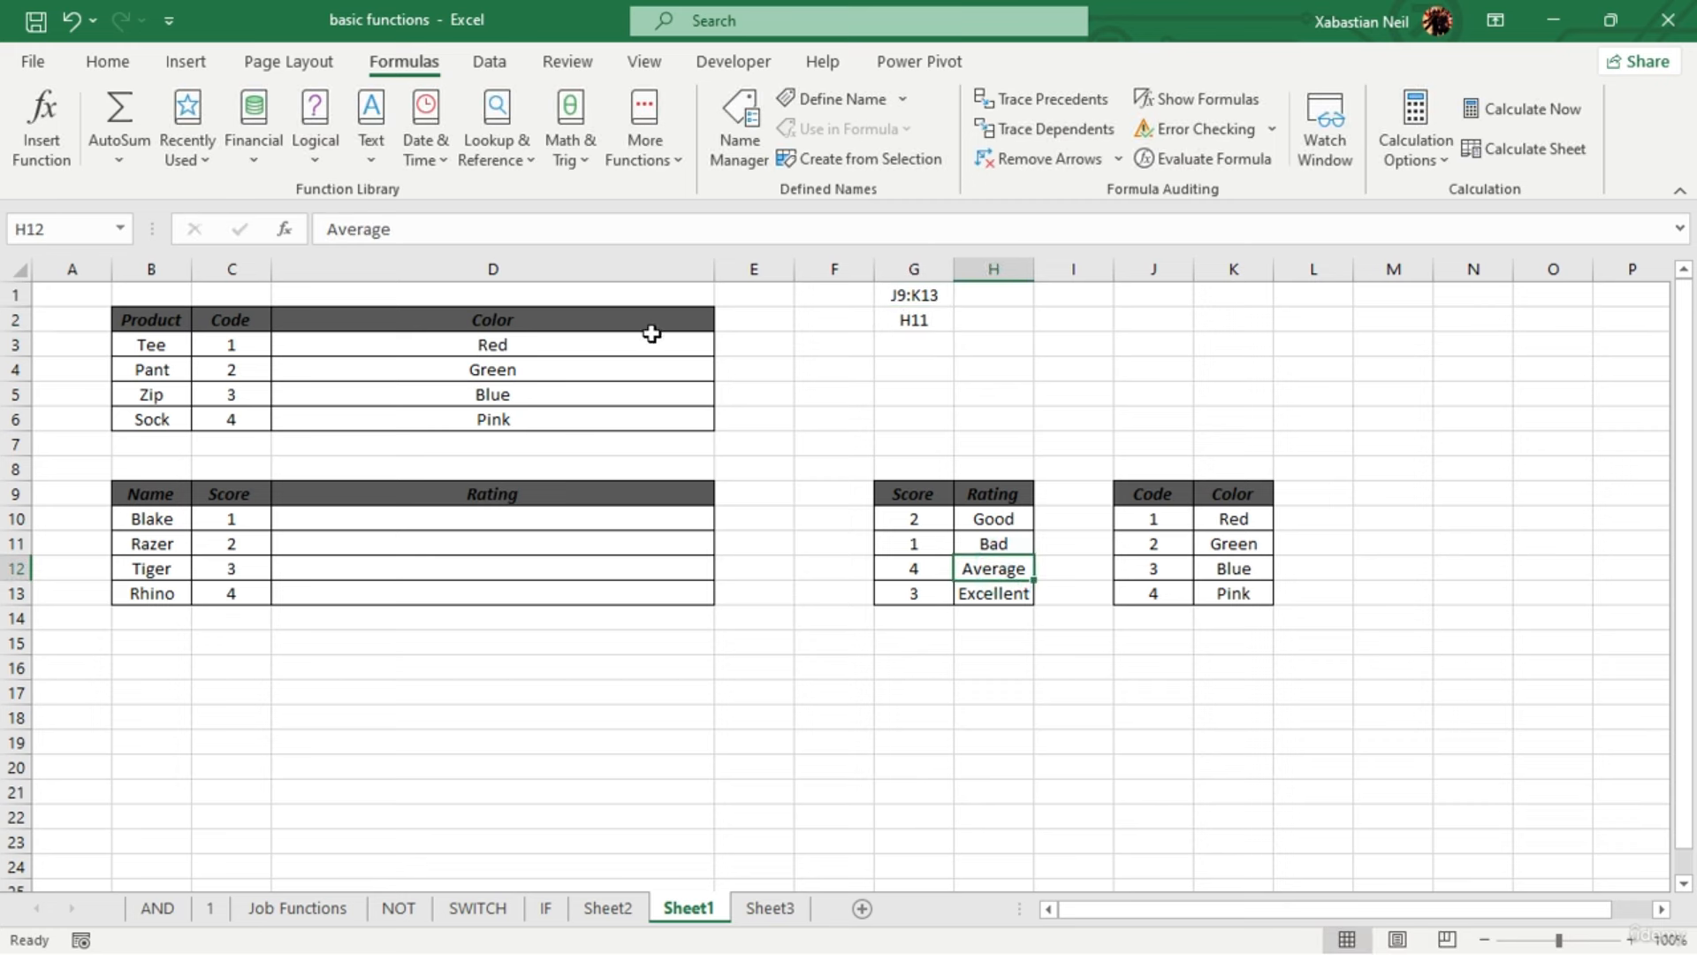
click(925, 345)
double_click(924, 345)
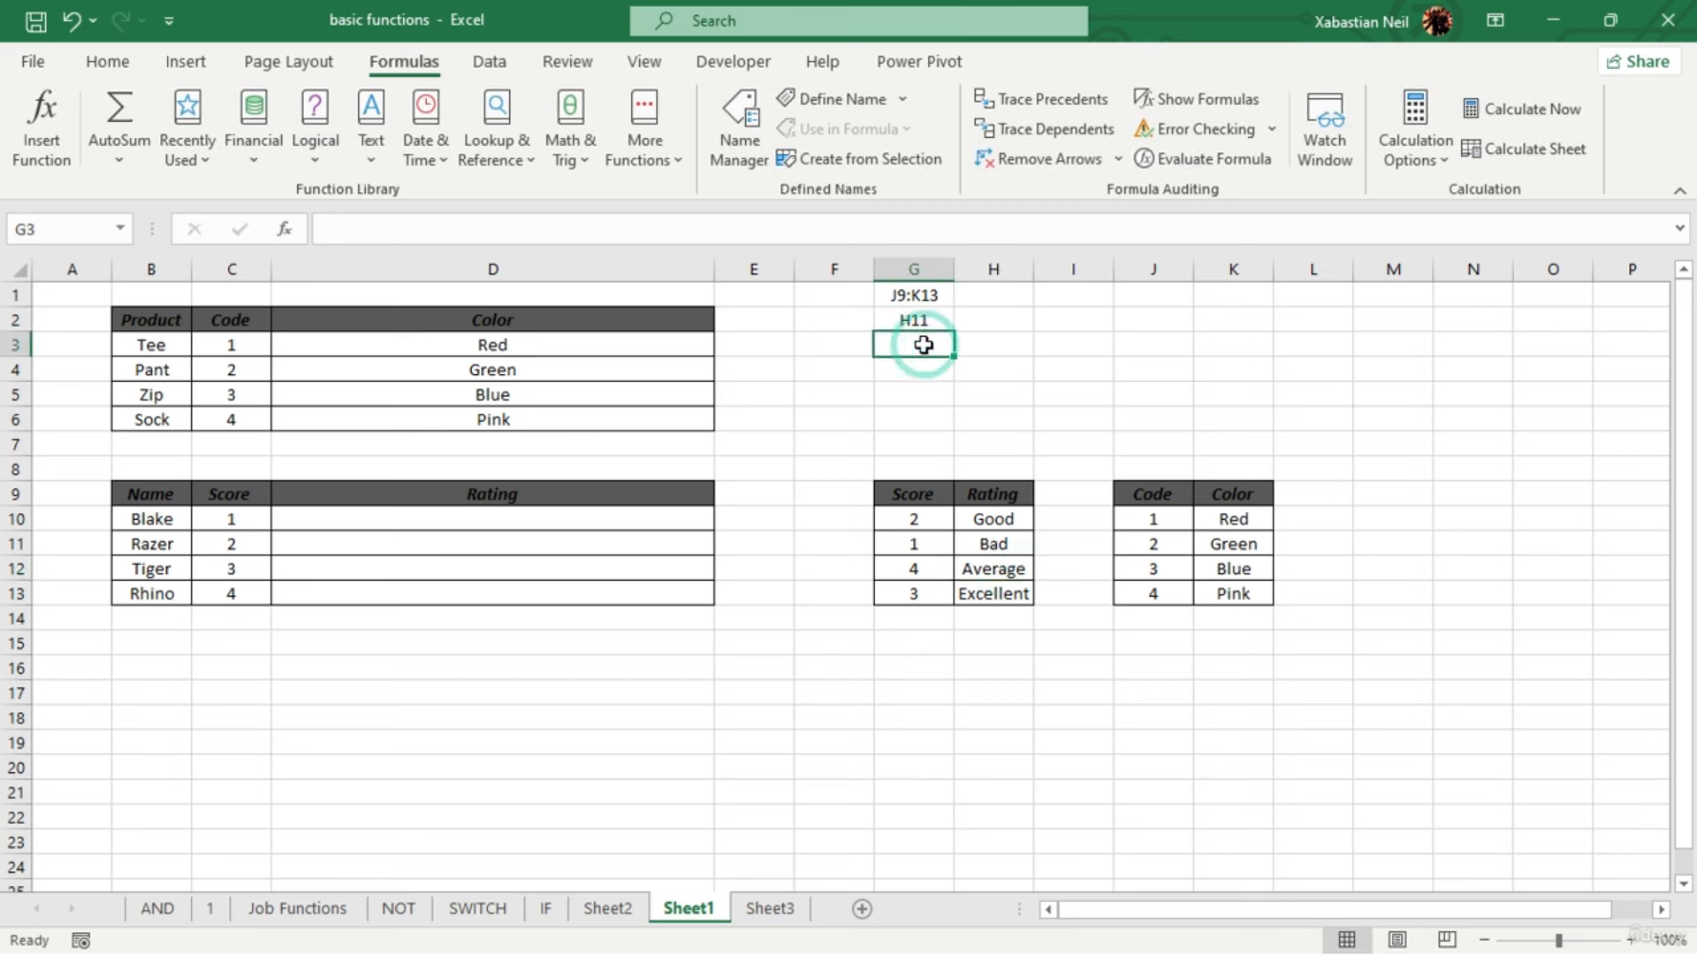
text(H11)
click(921, 367)
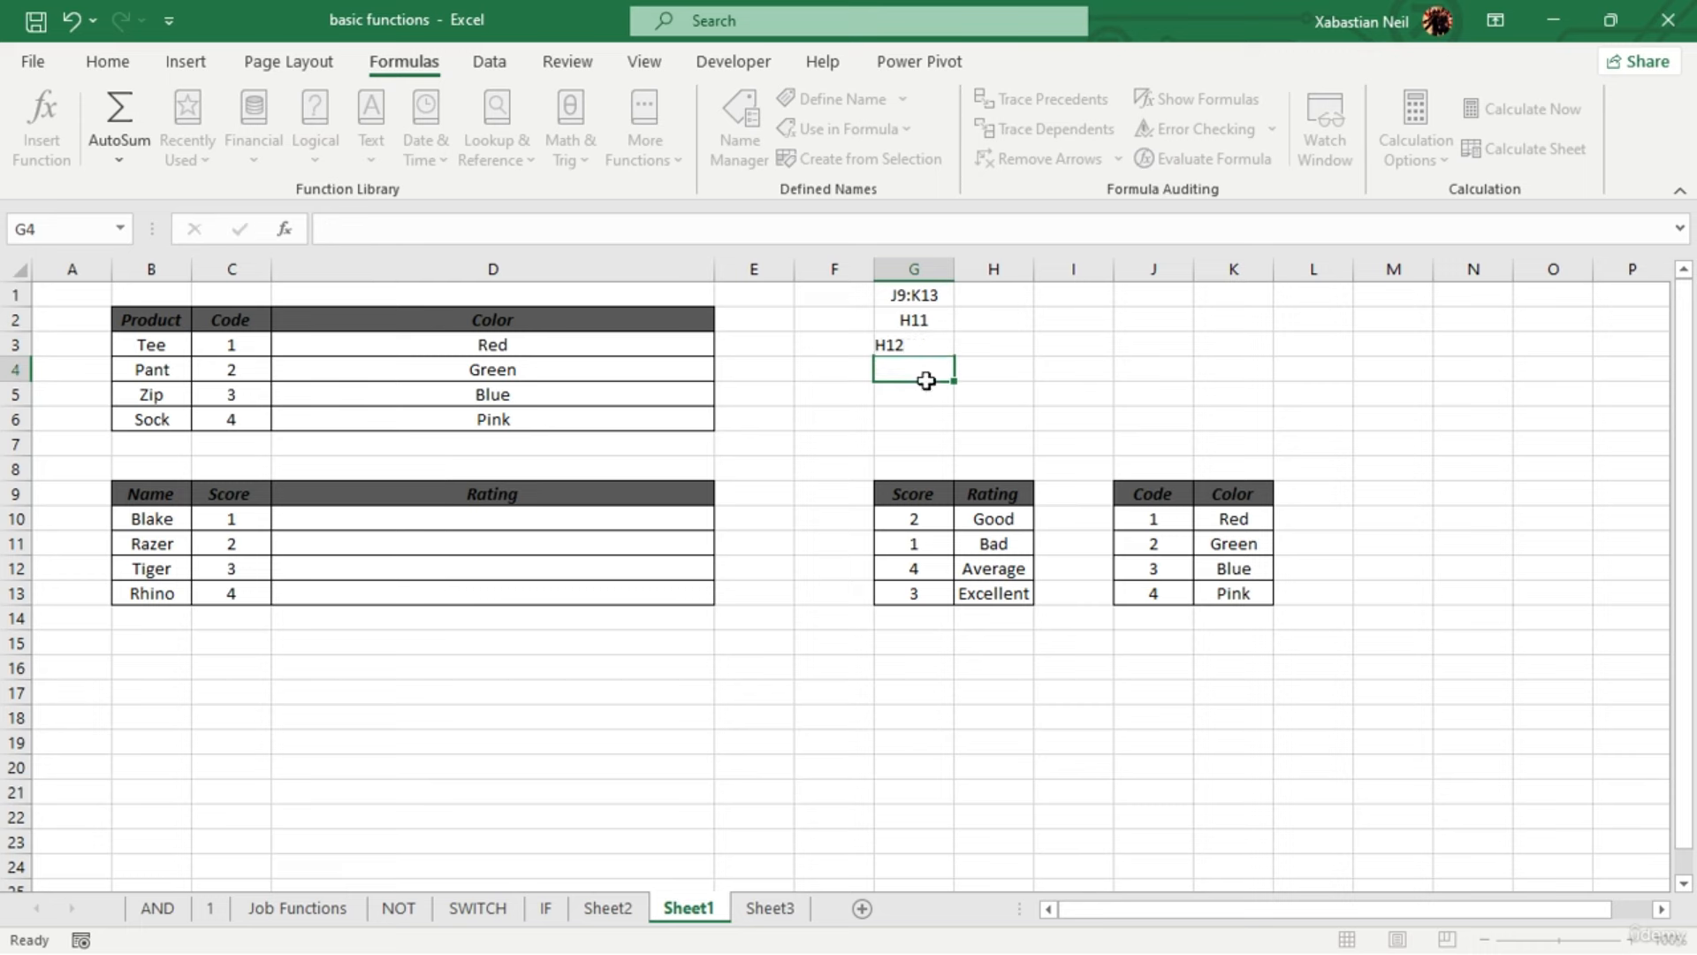
text(H13)
click(1035, 396)
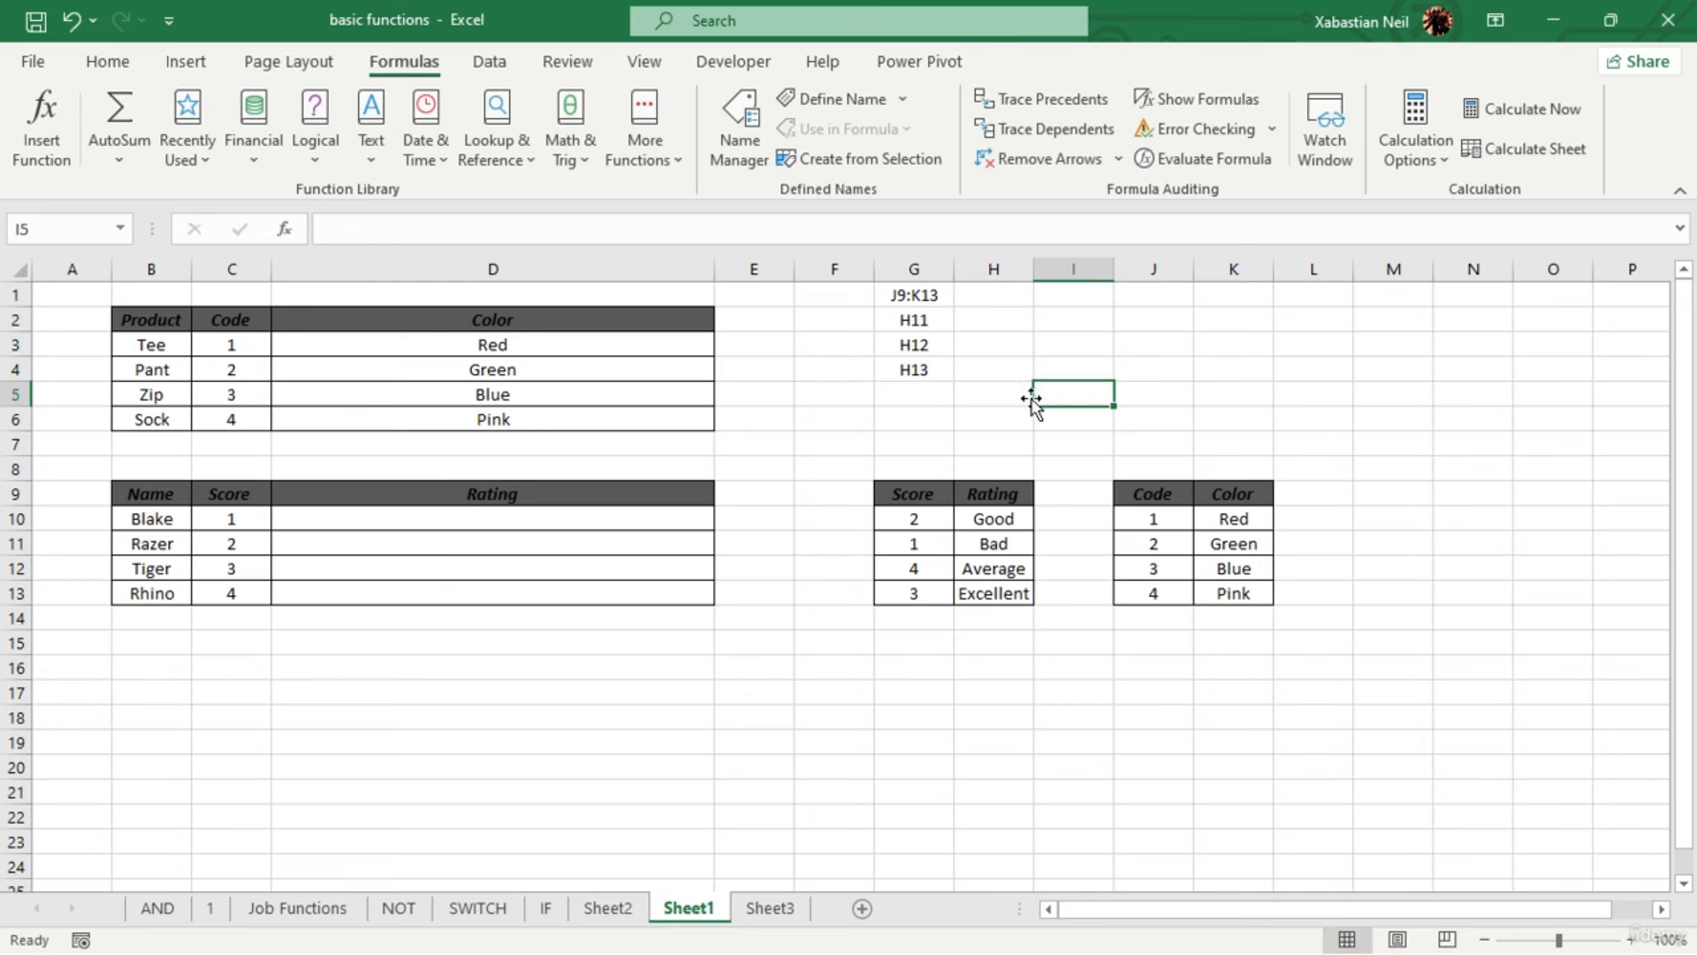
click(993, 748)
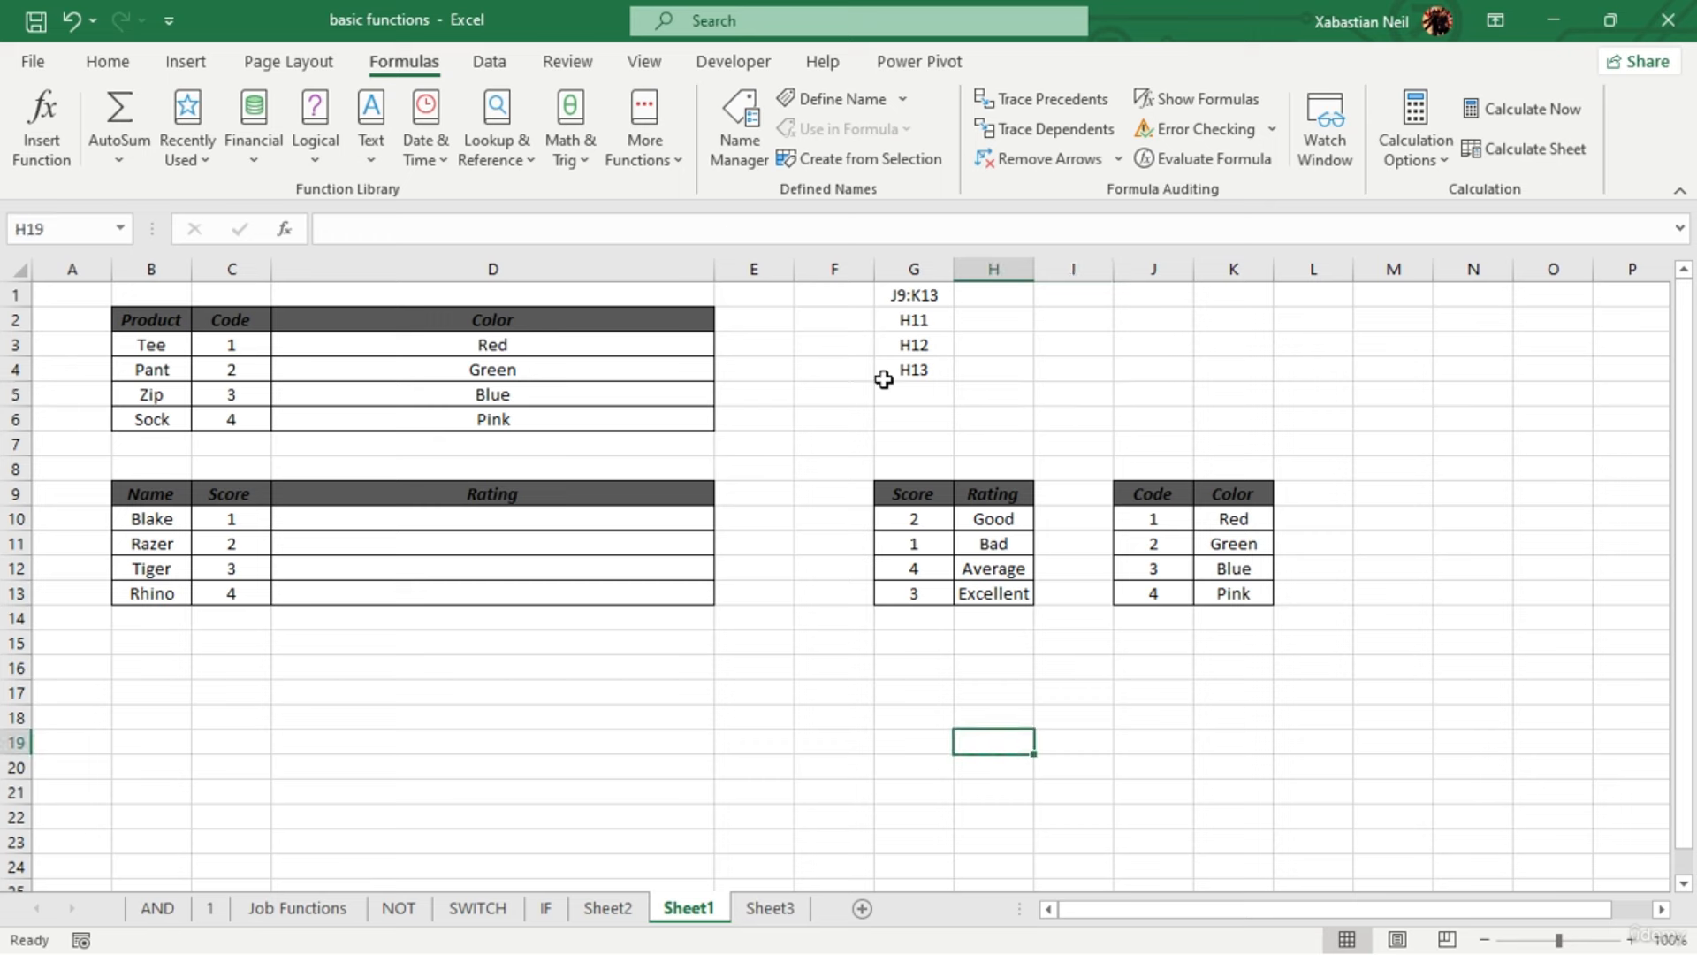
drag(926, 295, 922, 370)
click(1026, 345)
click(913, 294)
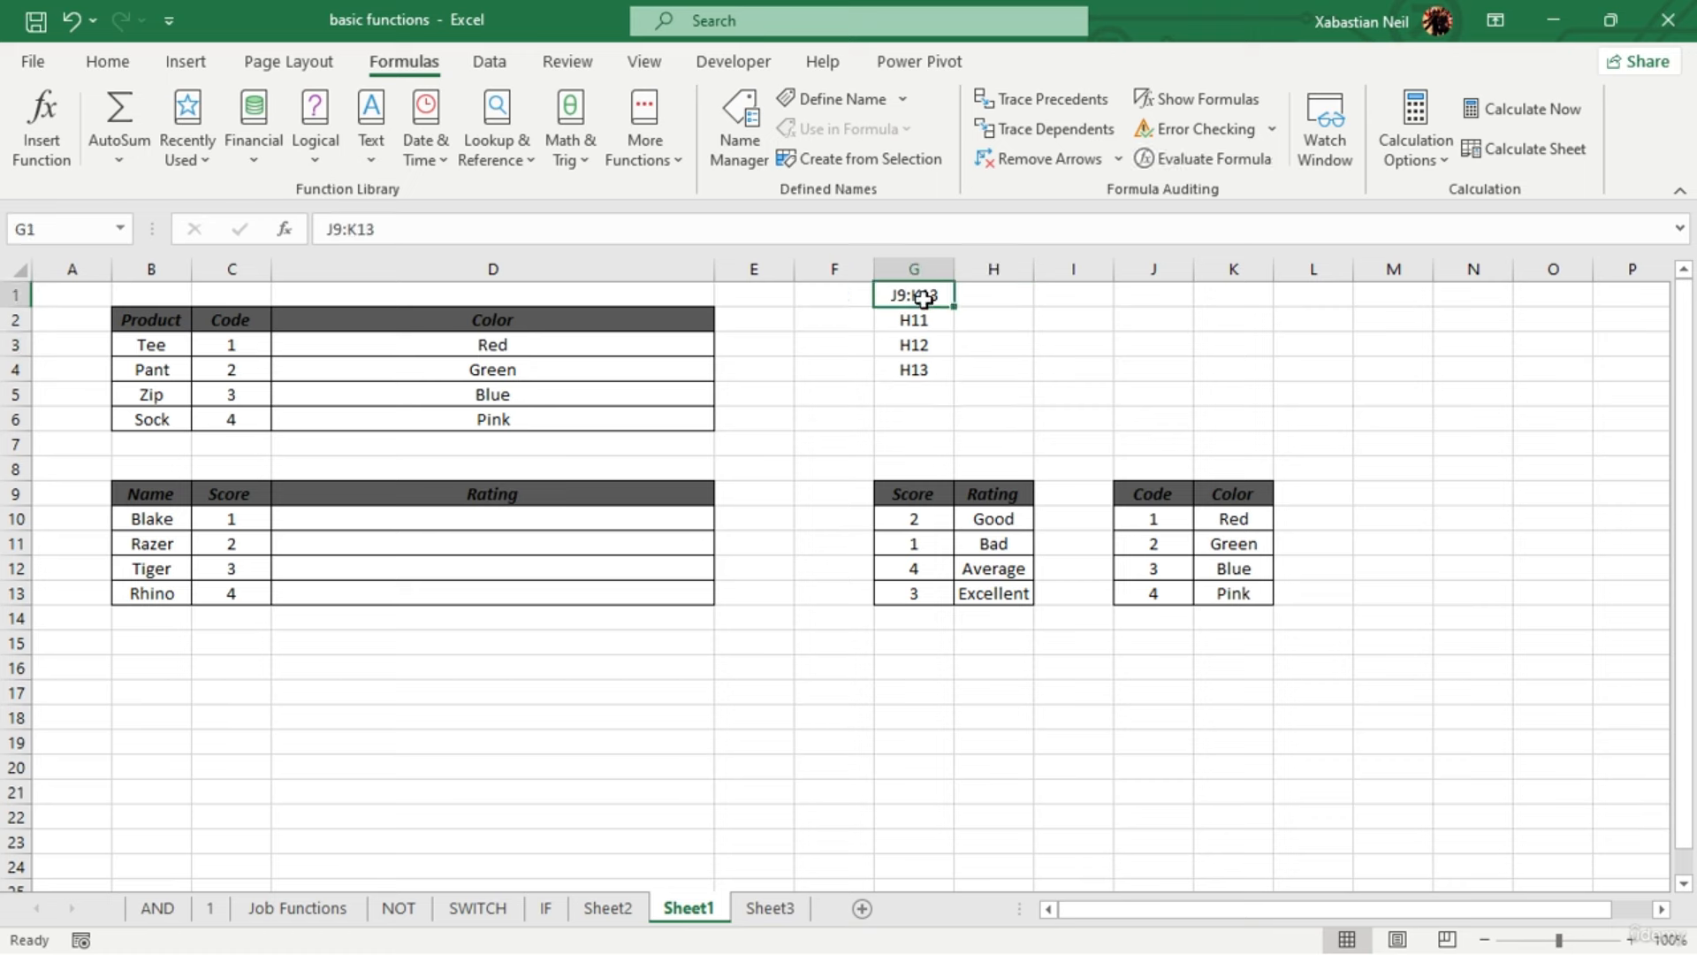
drag(935, 320, 947, 372)
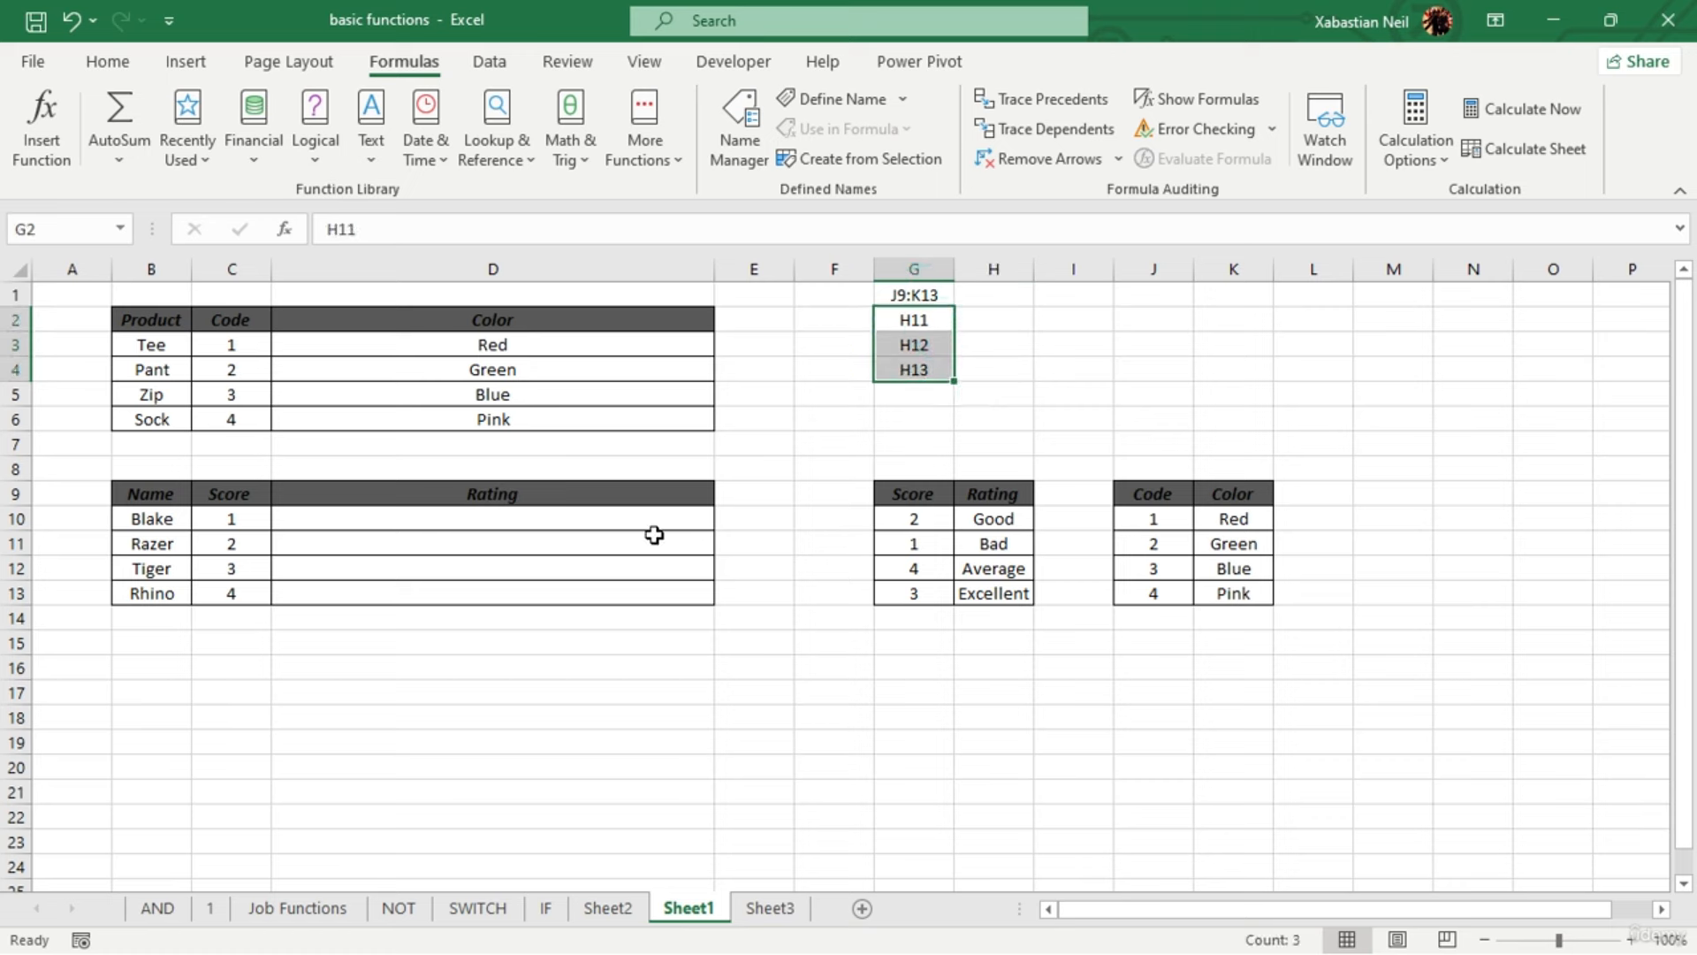
click(806, 469)
Enter the formula =INDIRECT(G4) in D10, the first row of the Rating column
click(531, 524)
double_click(530, 523)
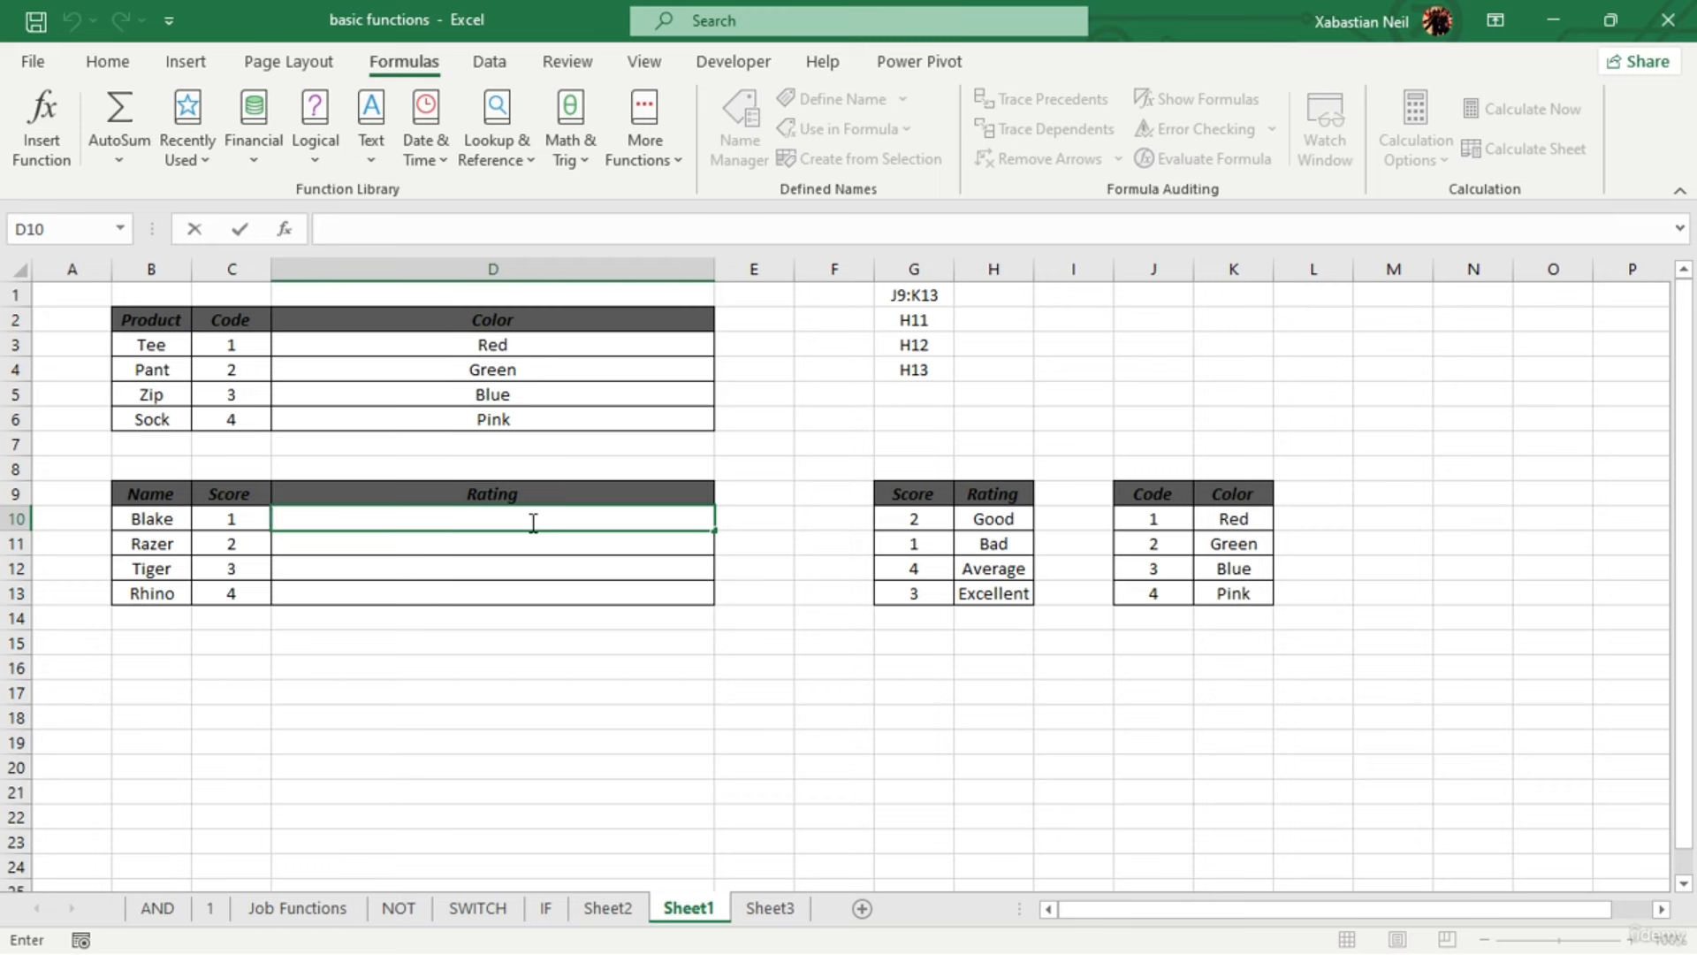
text(=indi)
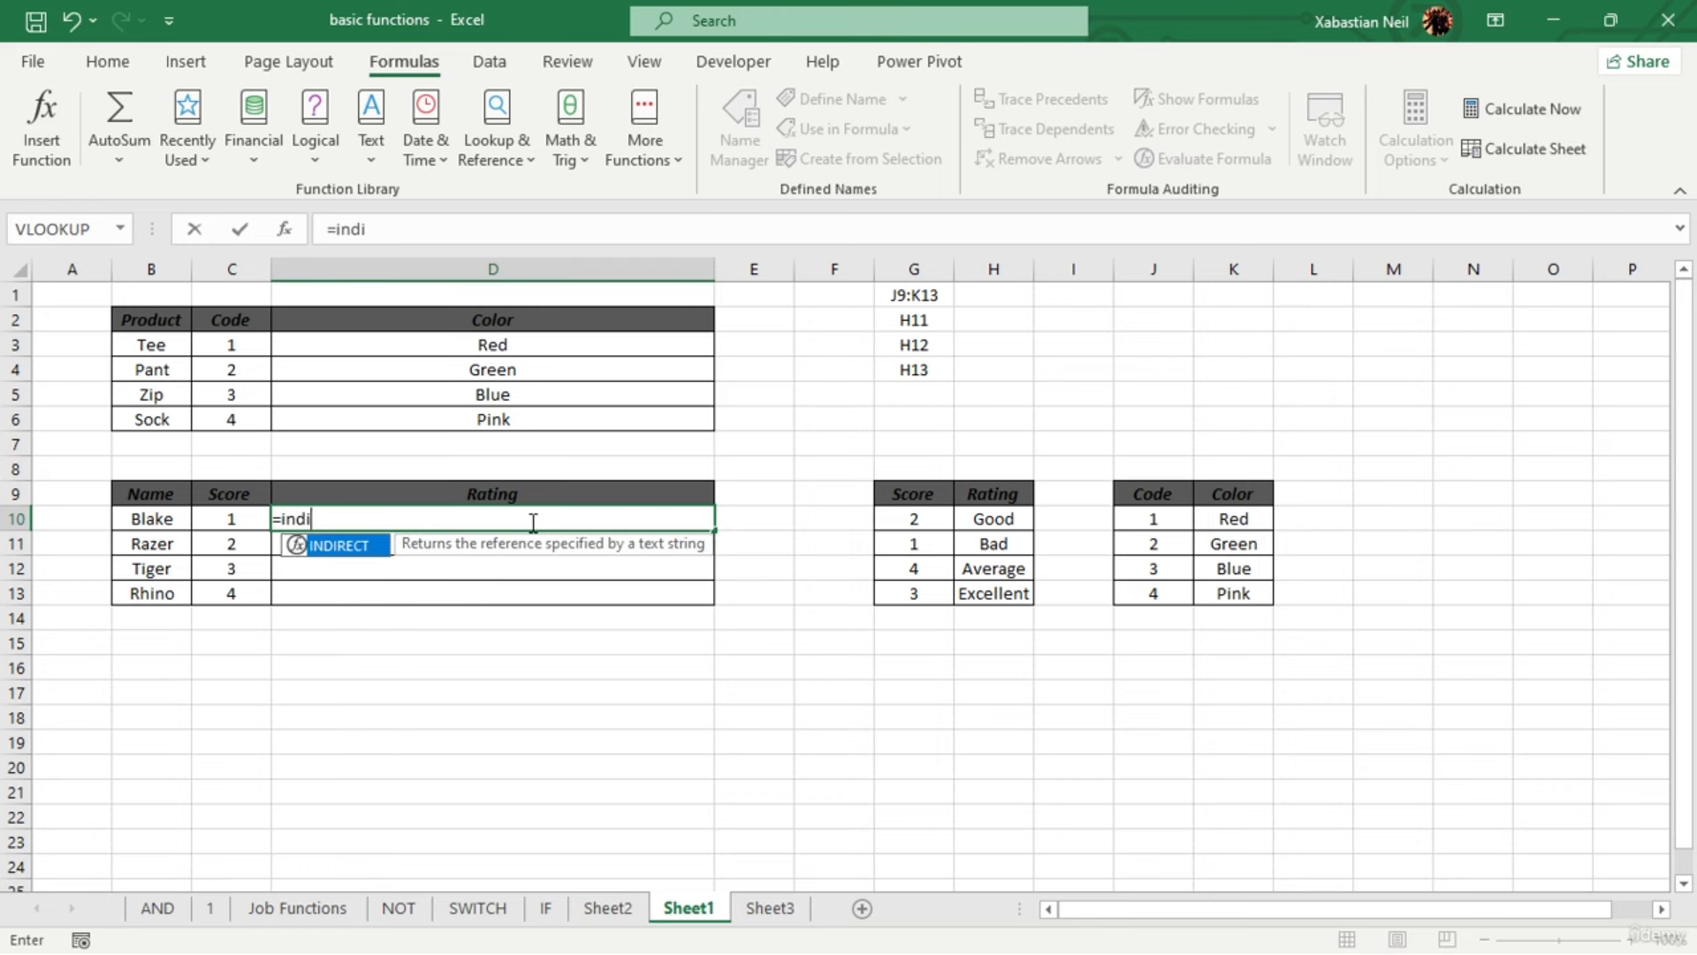
key(Tab)
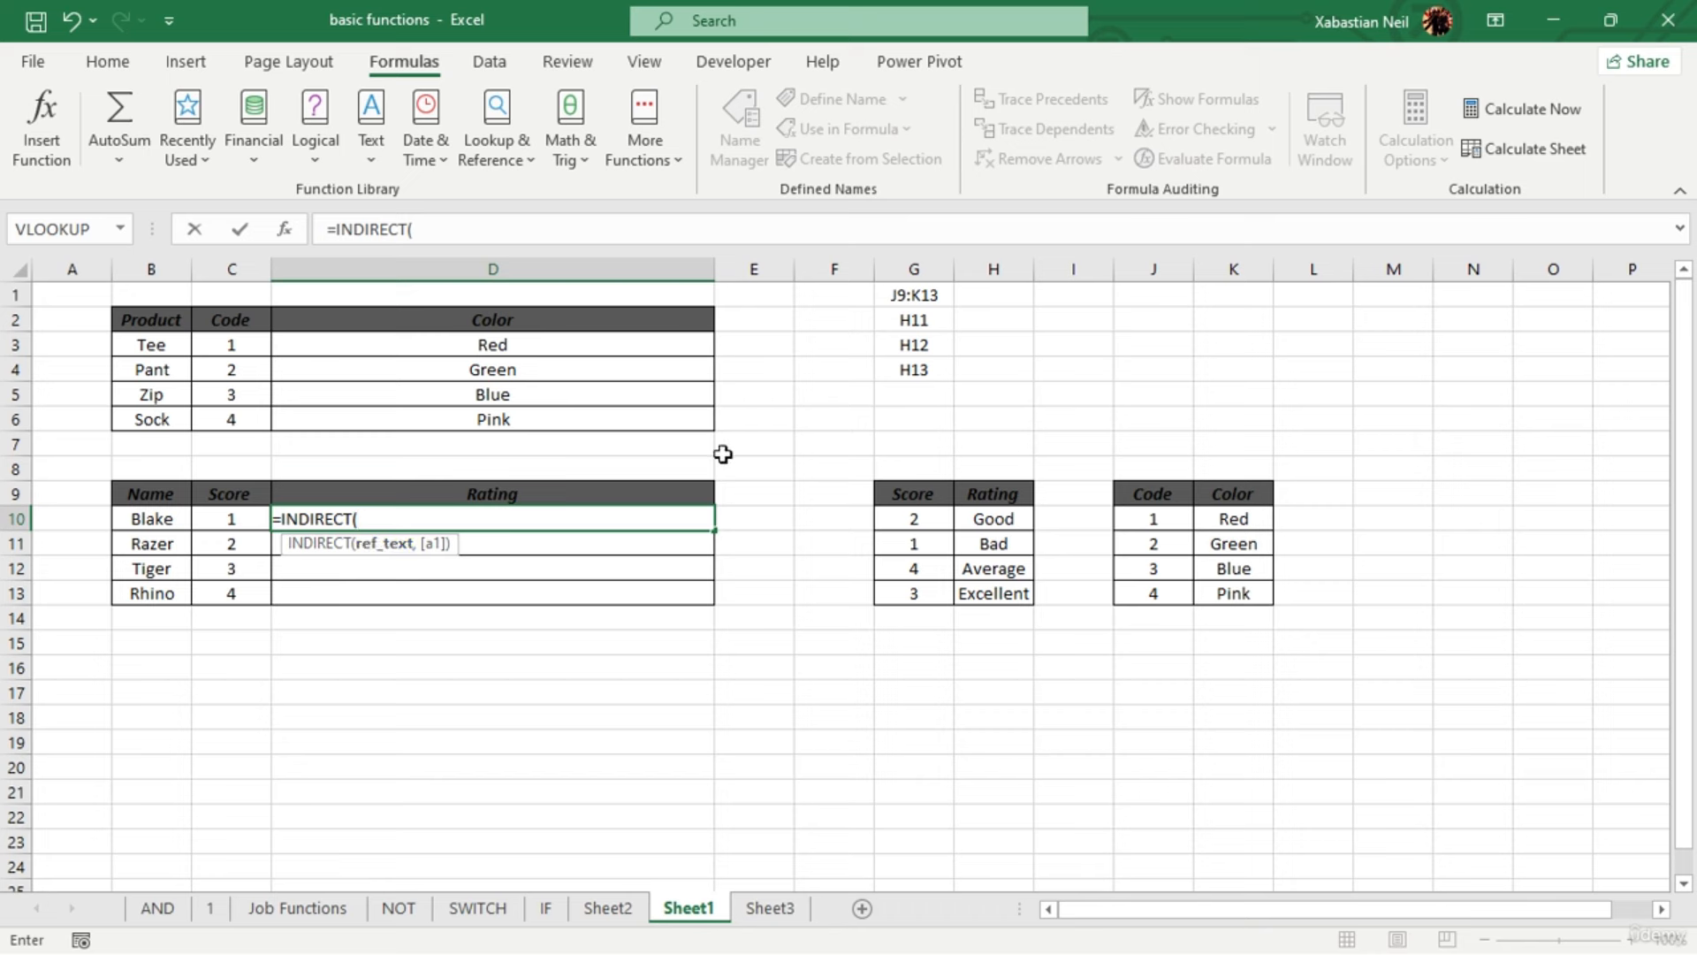
click(918, 369)
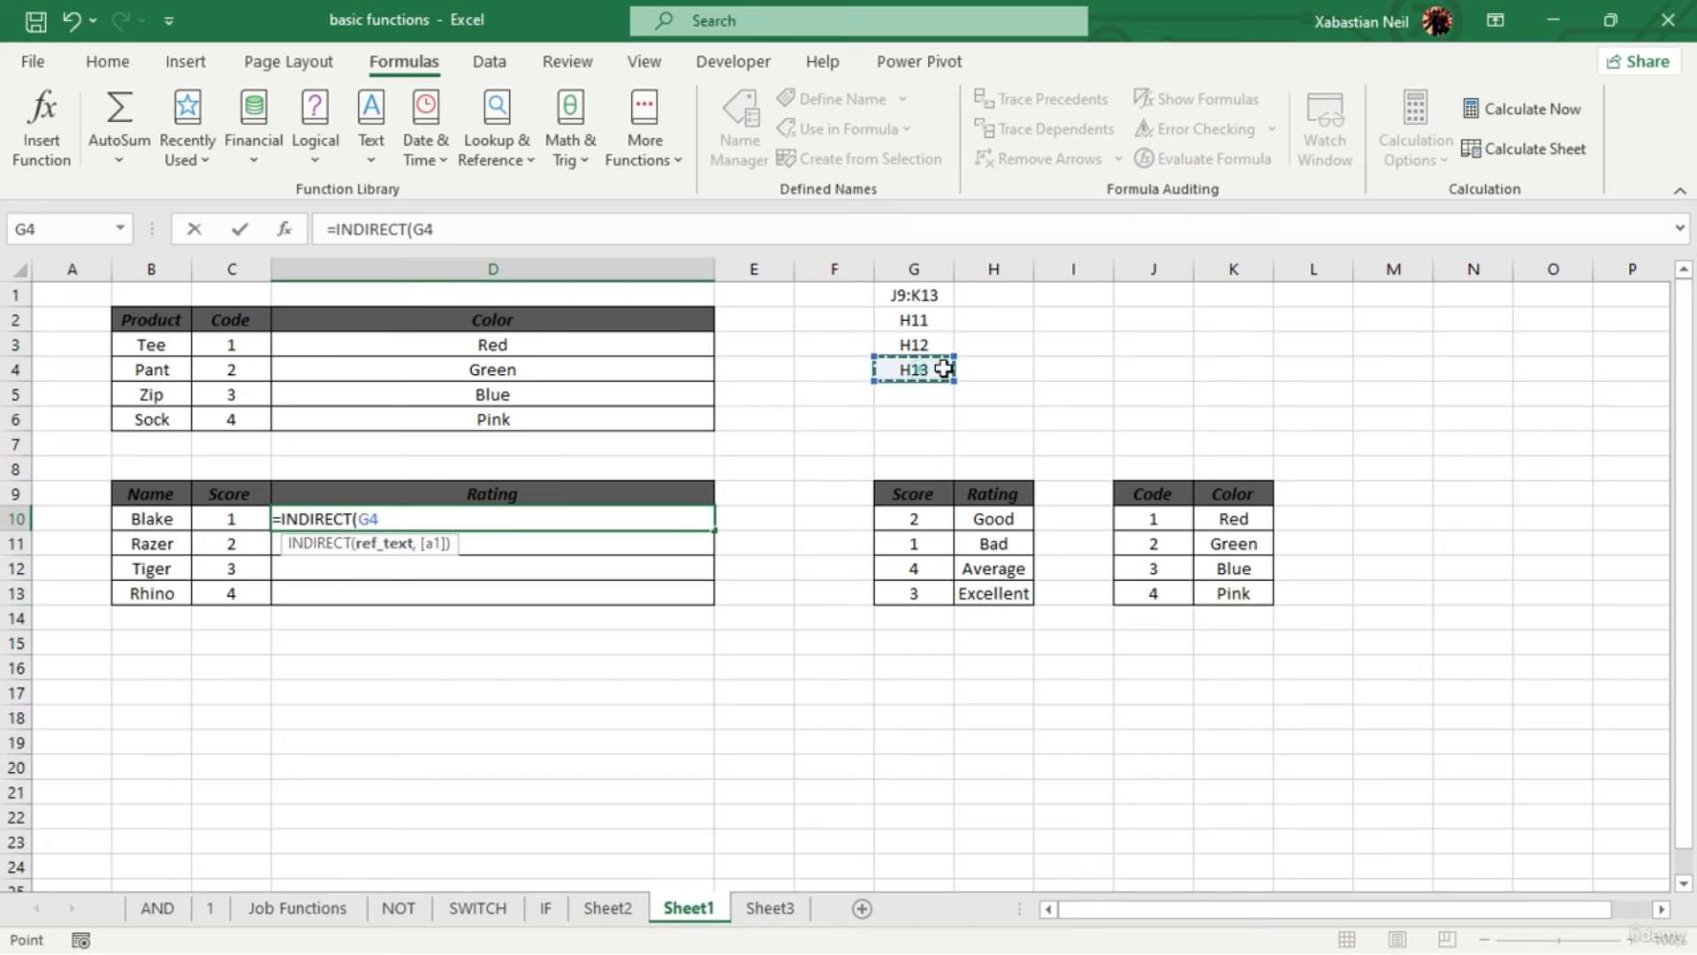
text())
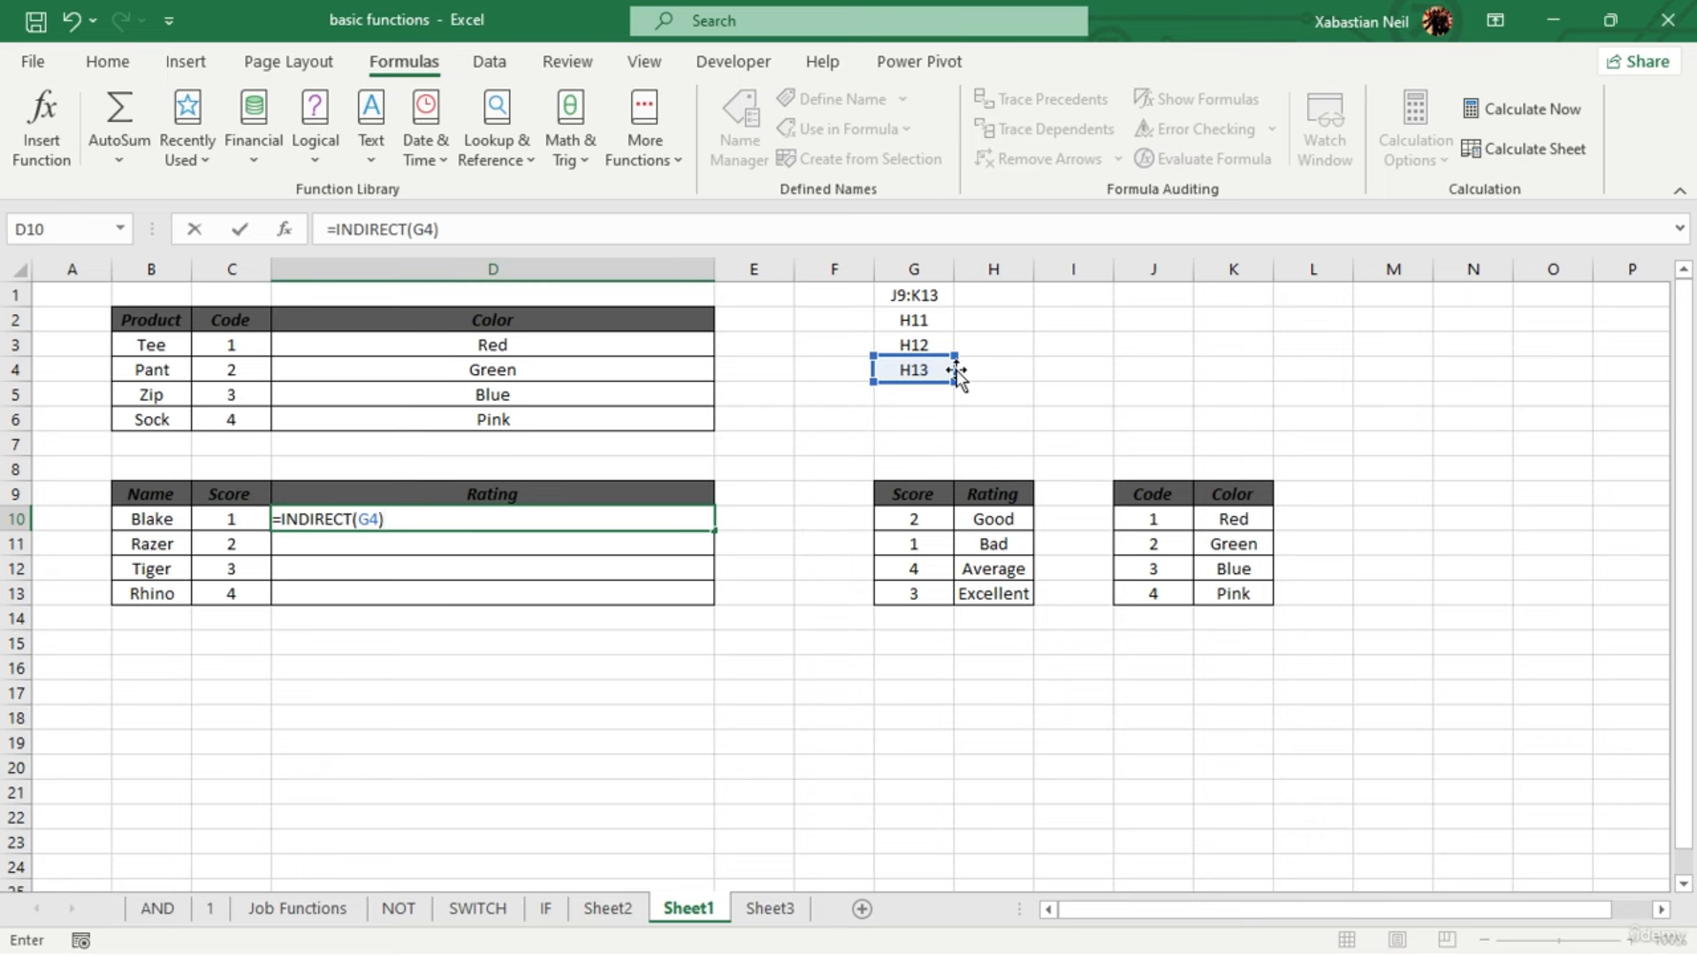
key(Return)
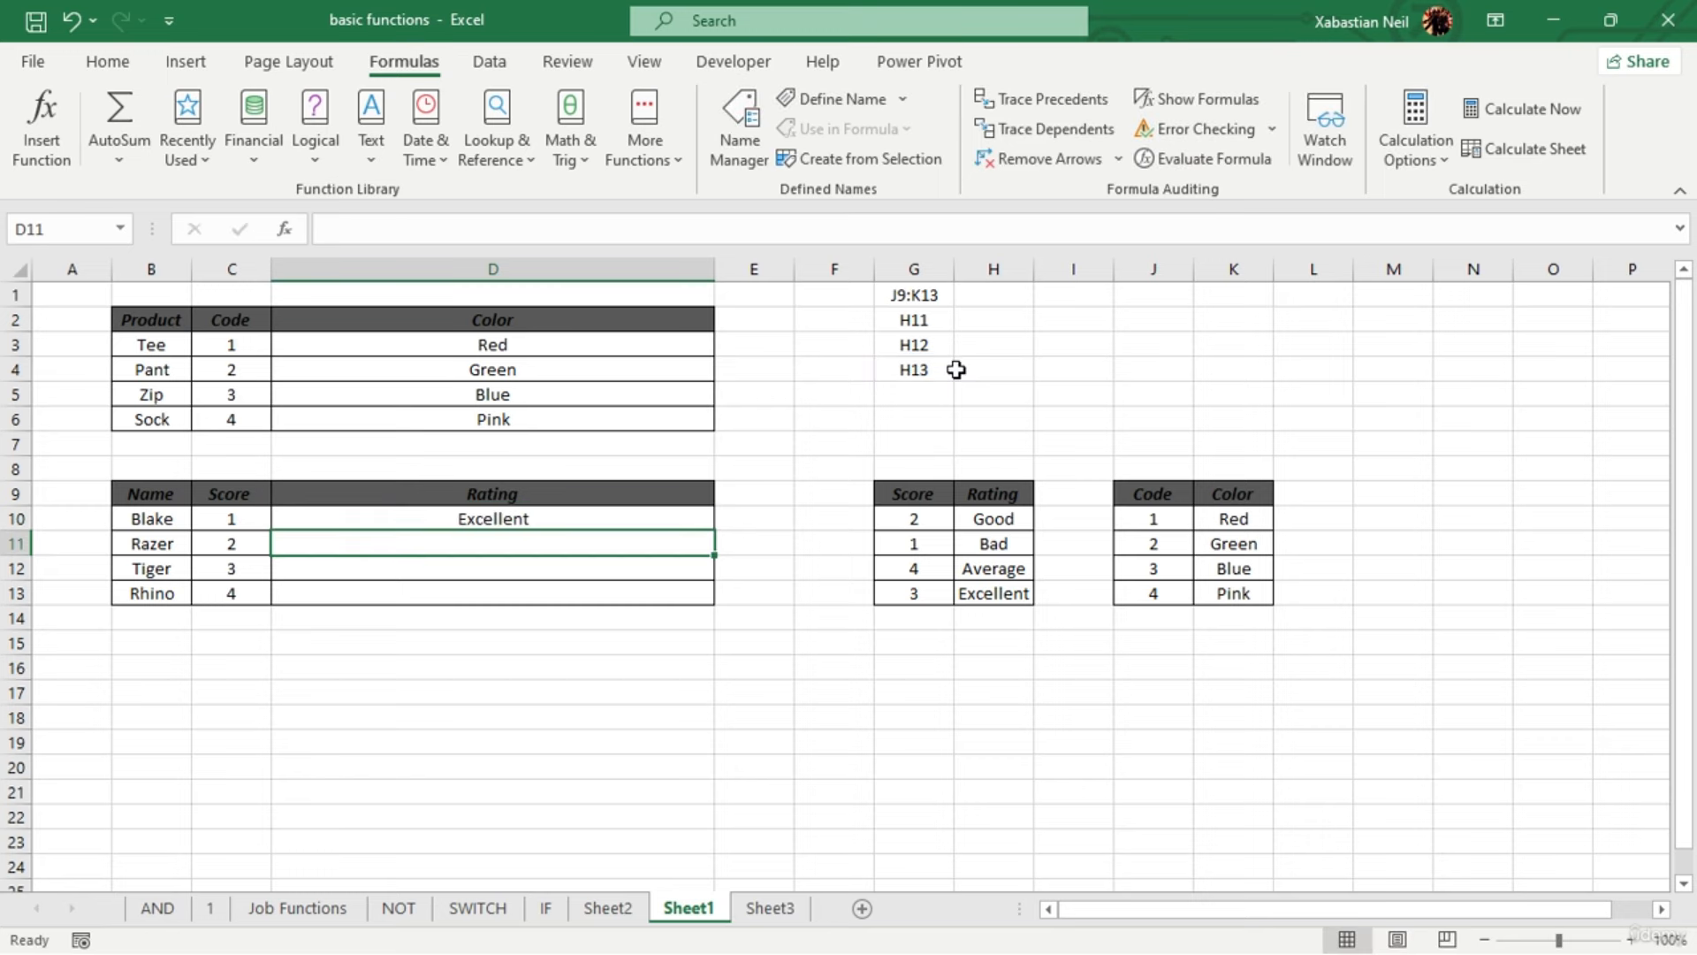
Change the reference in D10's INDIRECT formula to G2
click(1019, 547)
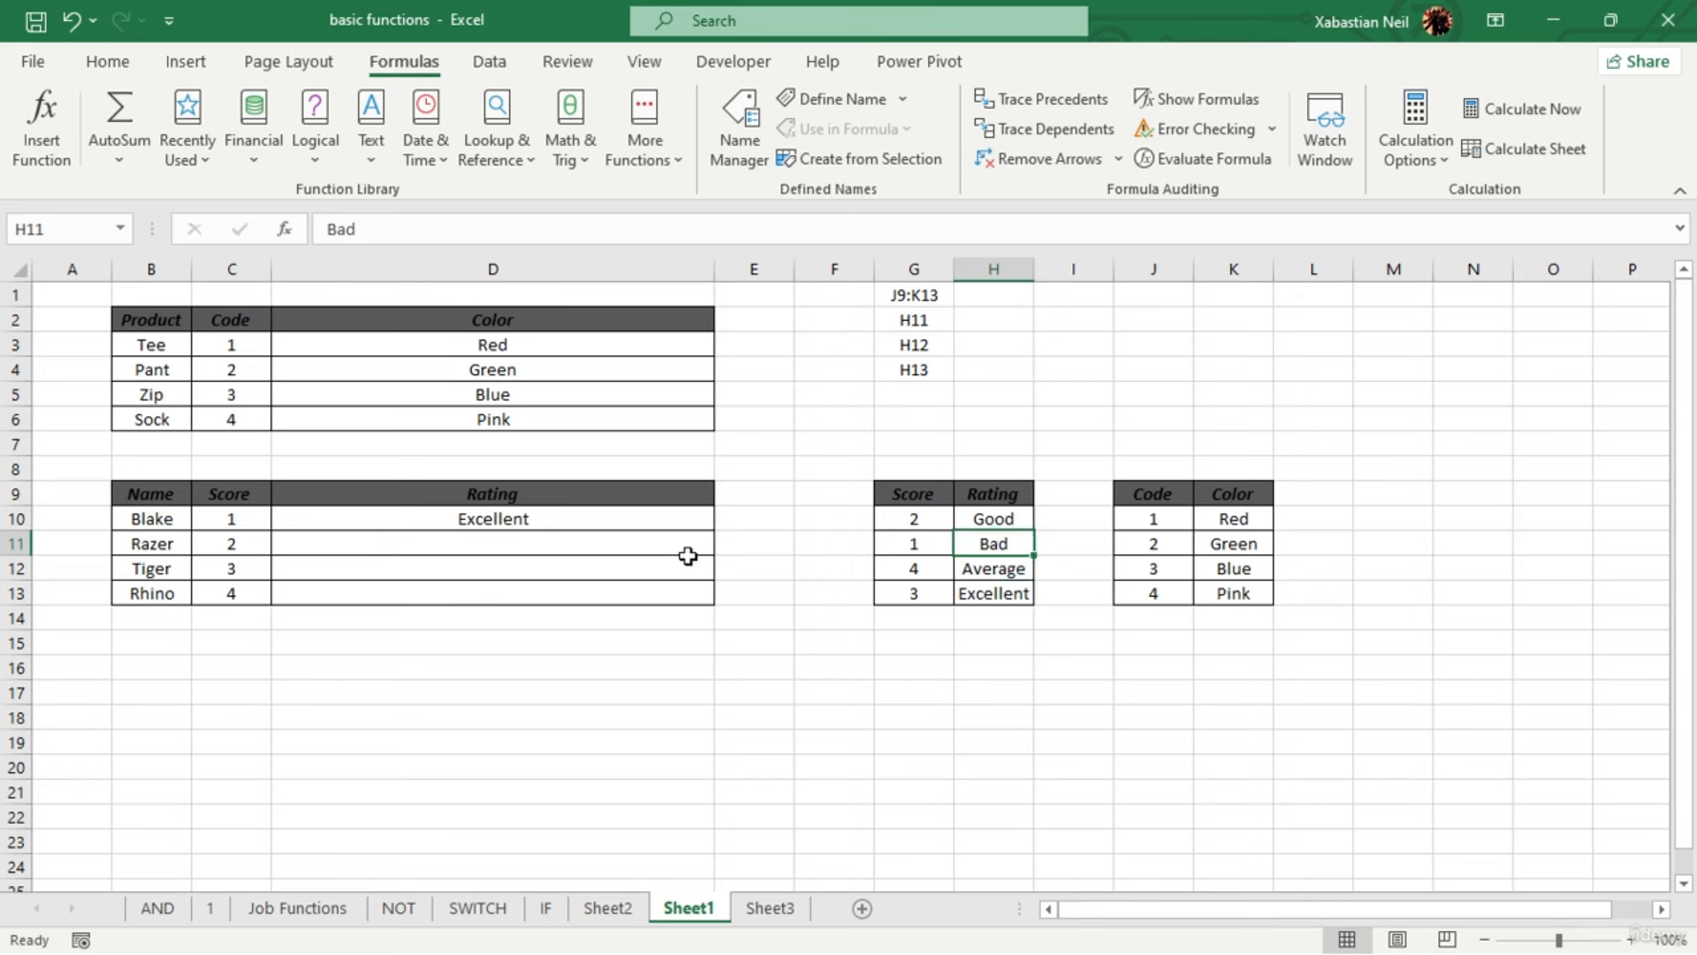
double_click(588, 519)
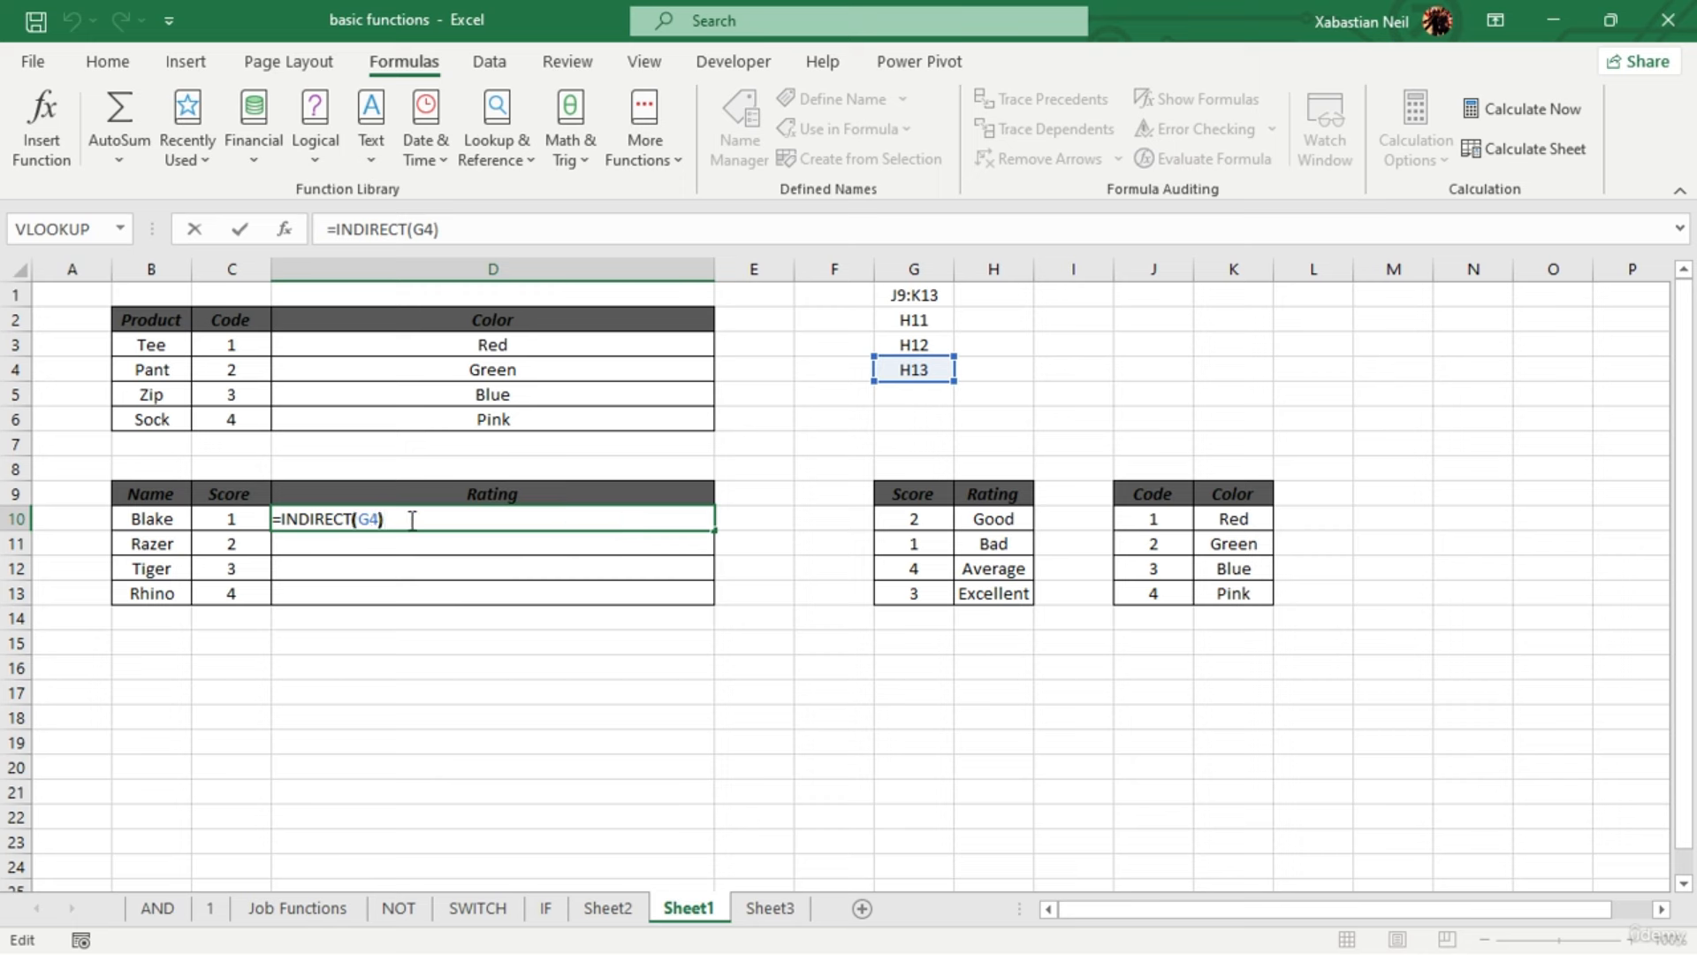
key(Left)
key(BackSpace)
key(BackSpace)
click(936, 319)
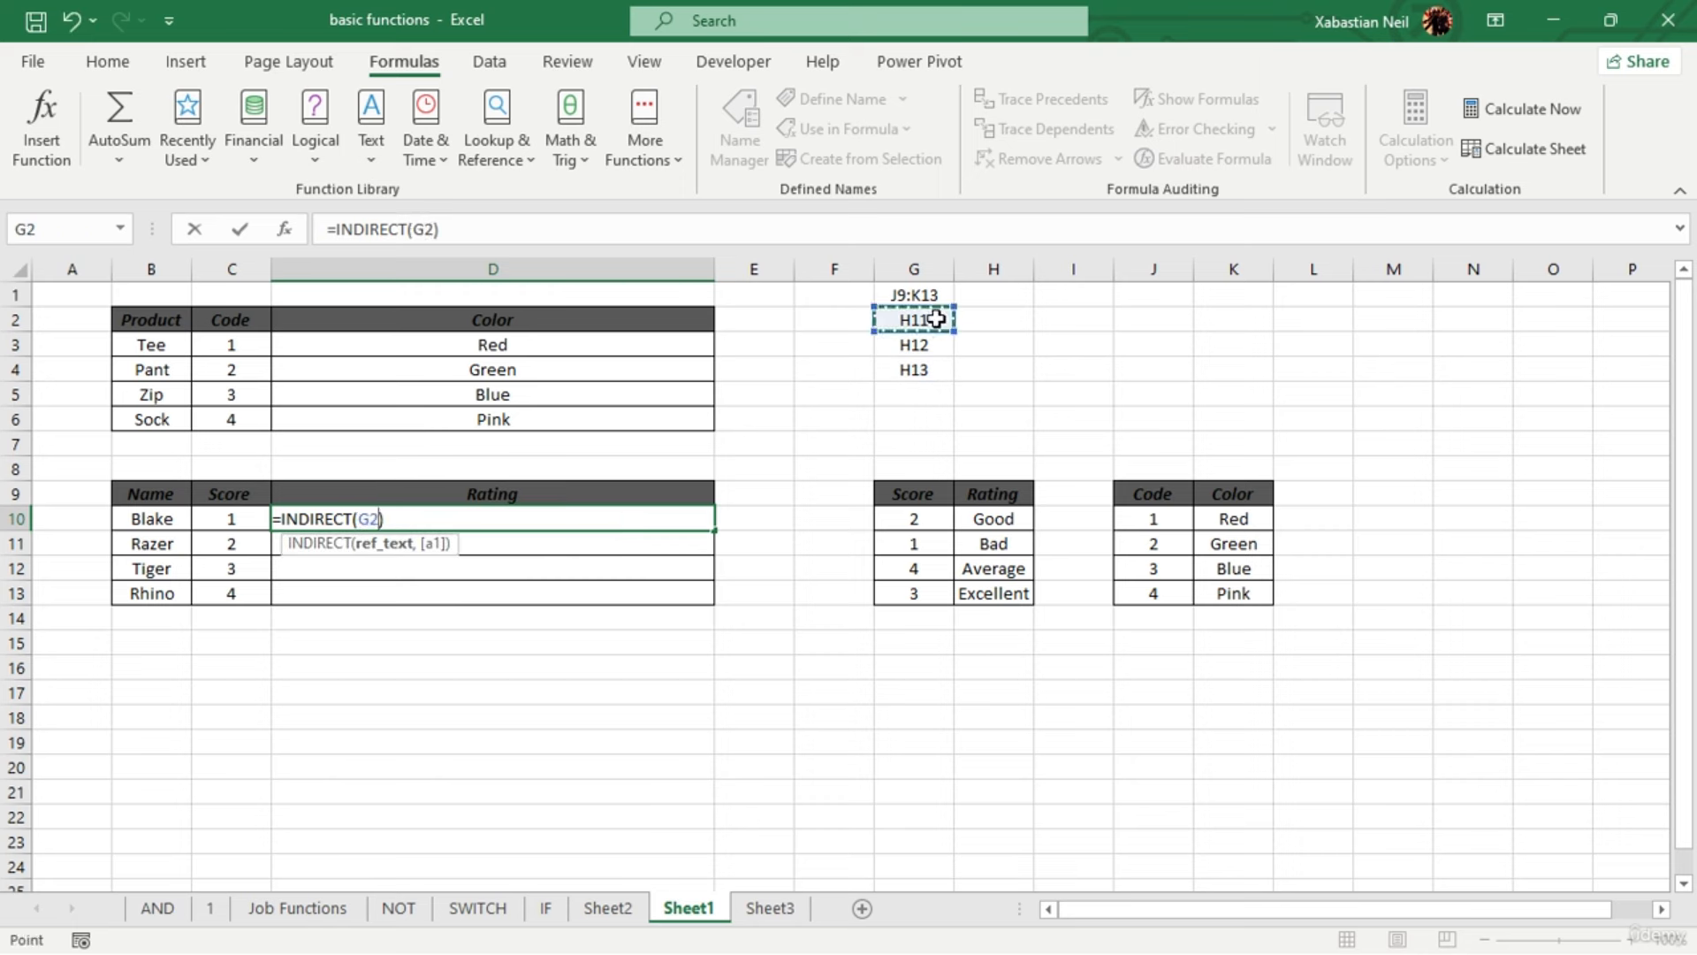
key(Return)
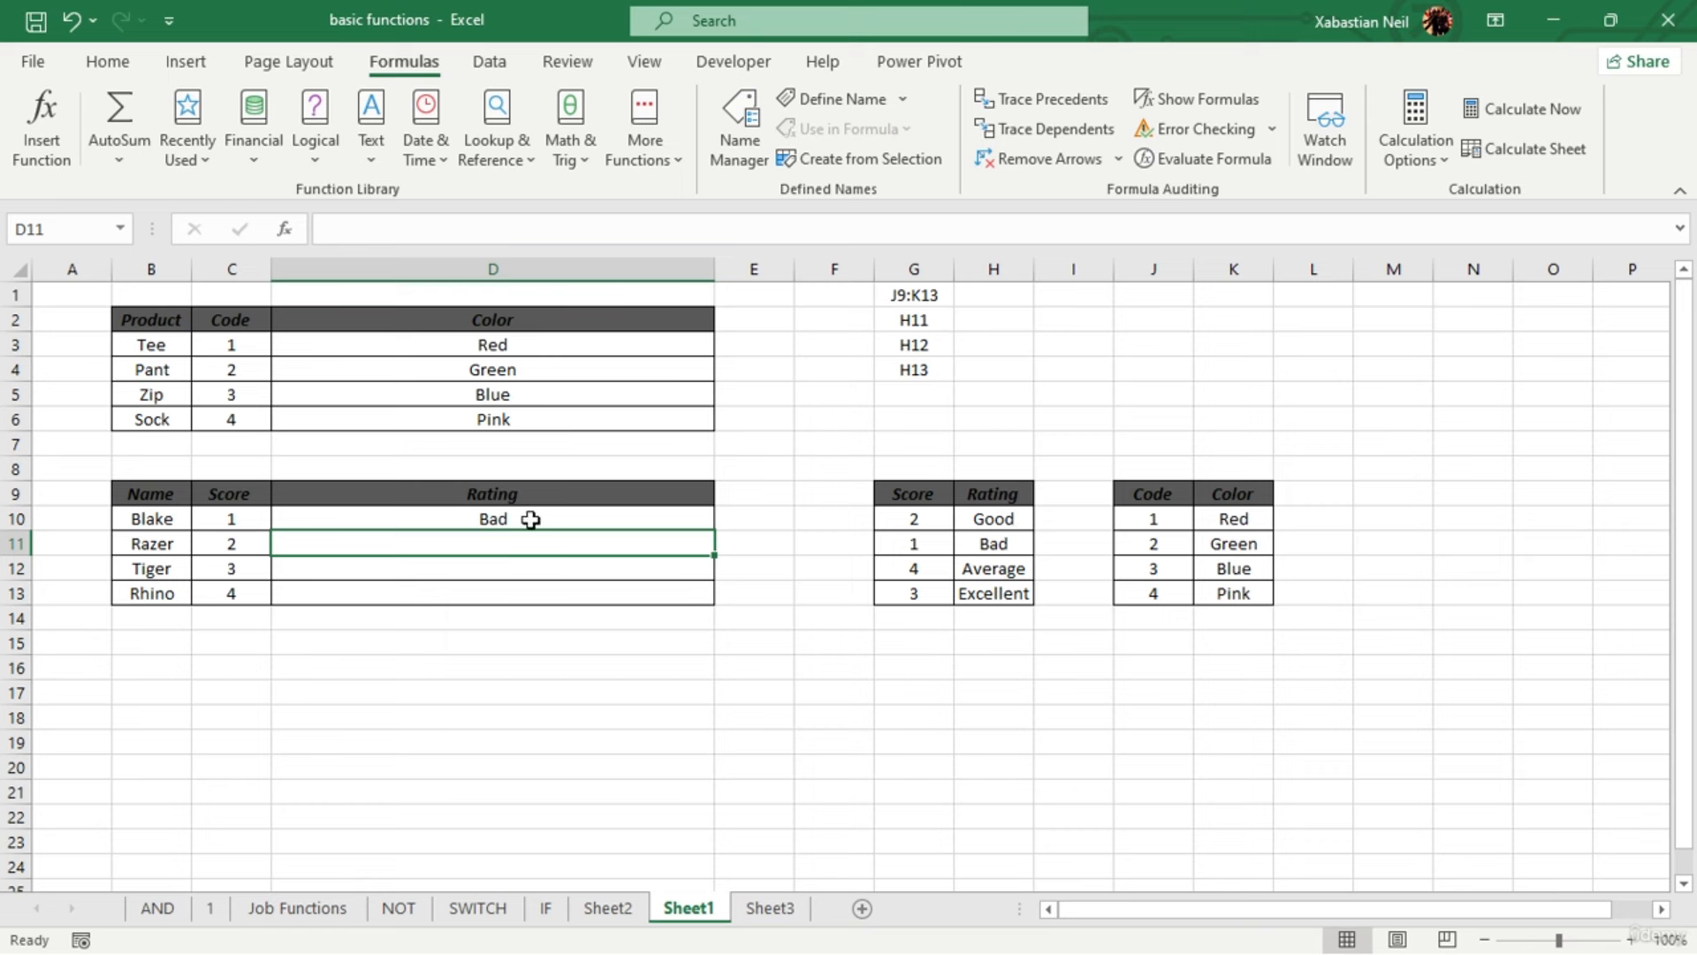
Change the reference in D10's INDIRECT formula to G3
click(686, 625)
double_click(609, 518)
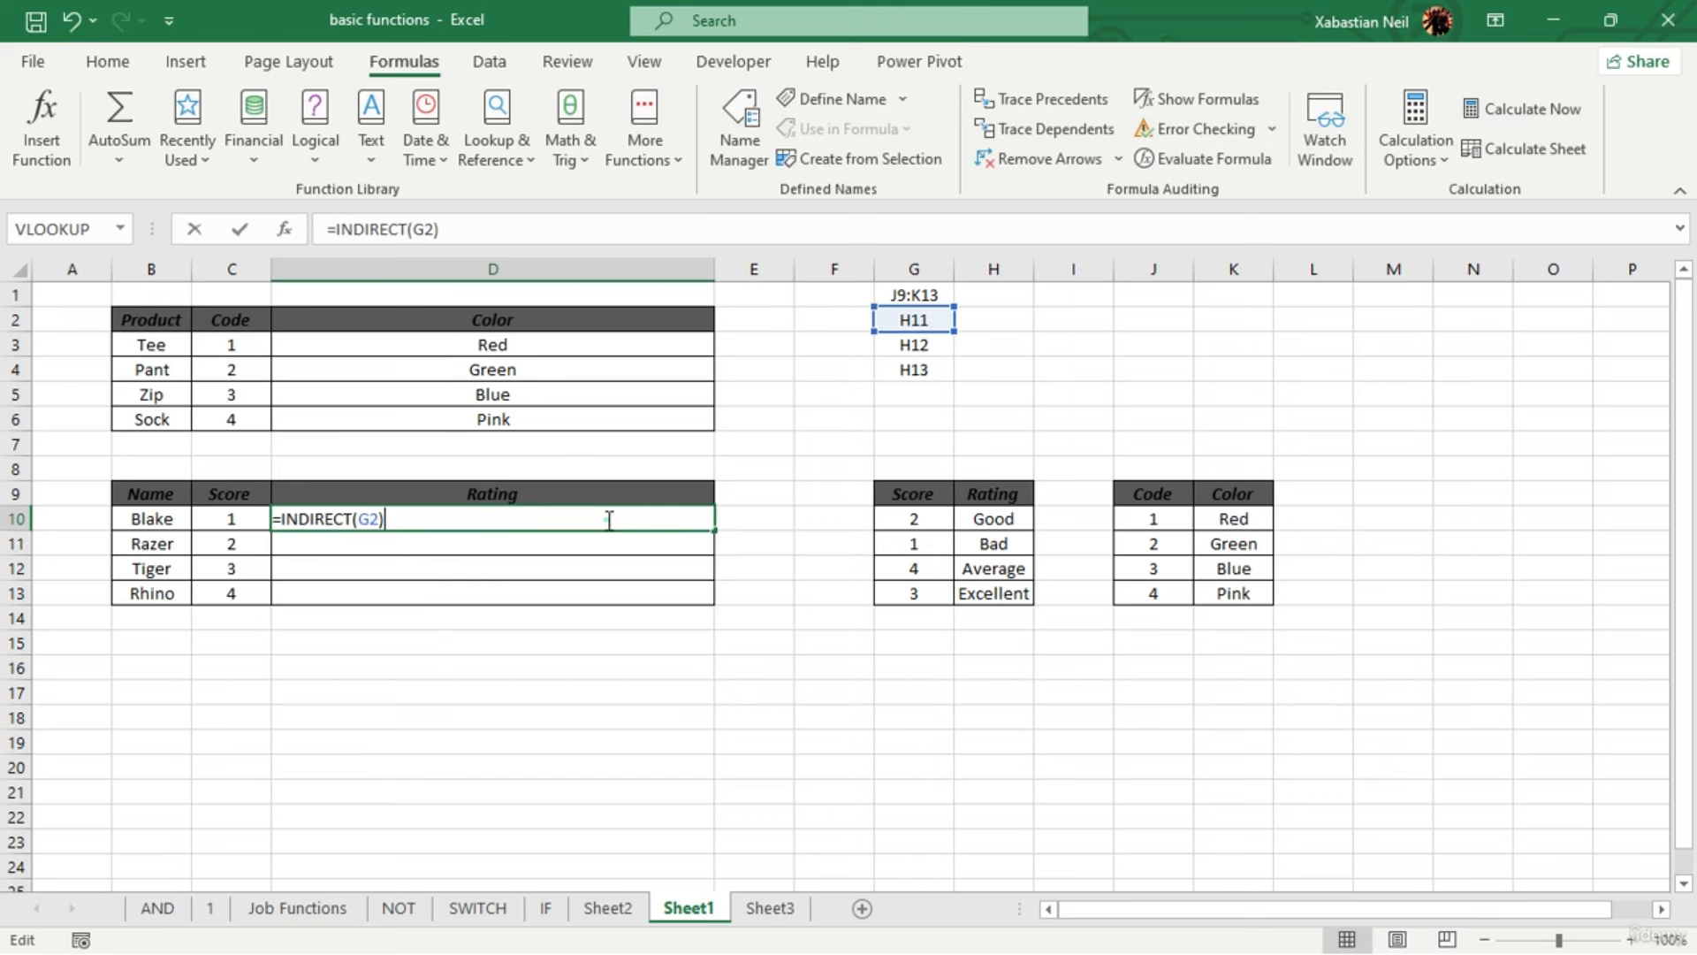
key(BackSpace)
key(BackSpace)
key(BackSpace)
key(BackSpace)
key(BackSpace)
key(BackSpace)
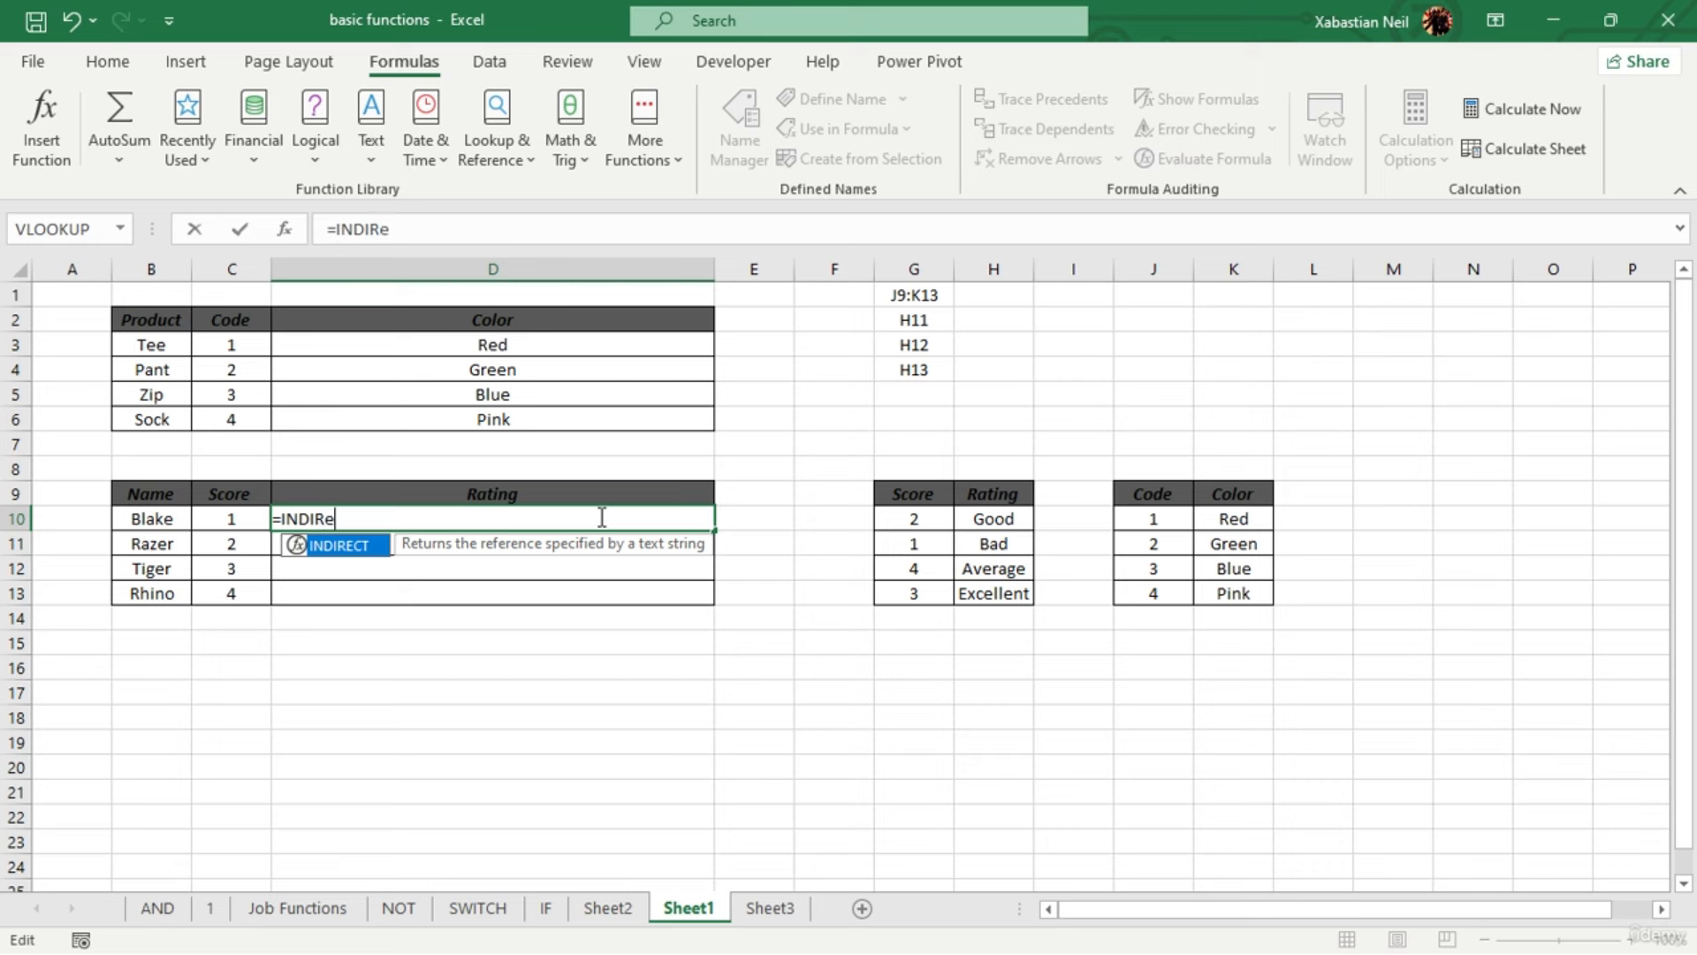
text(c)
key(Tab)
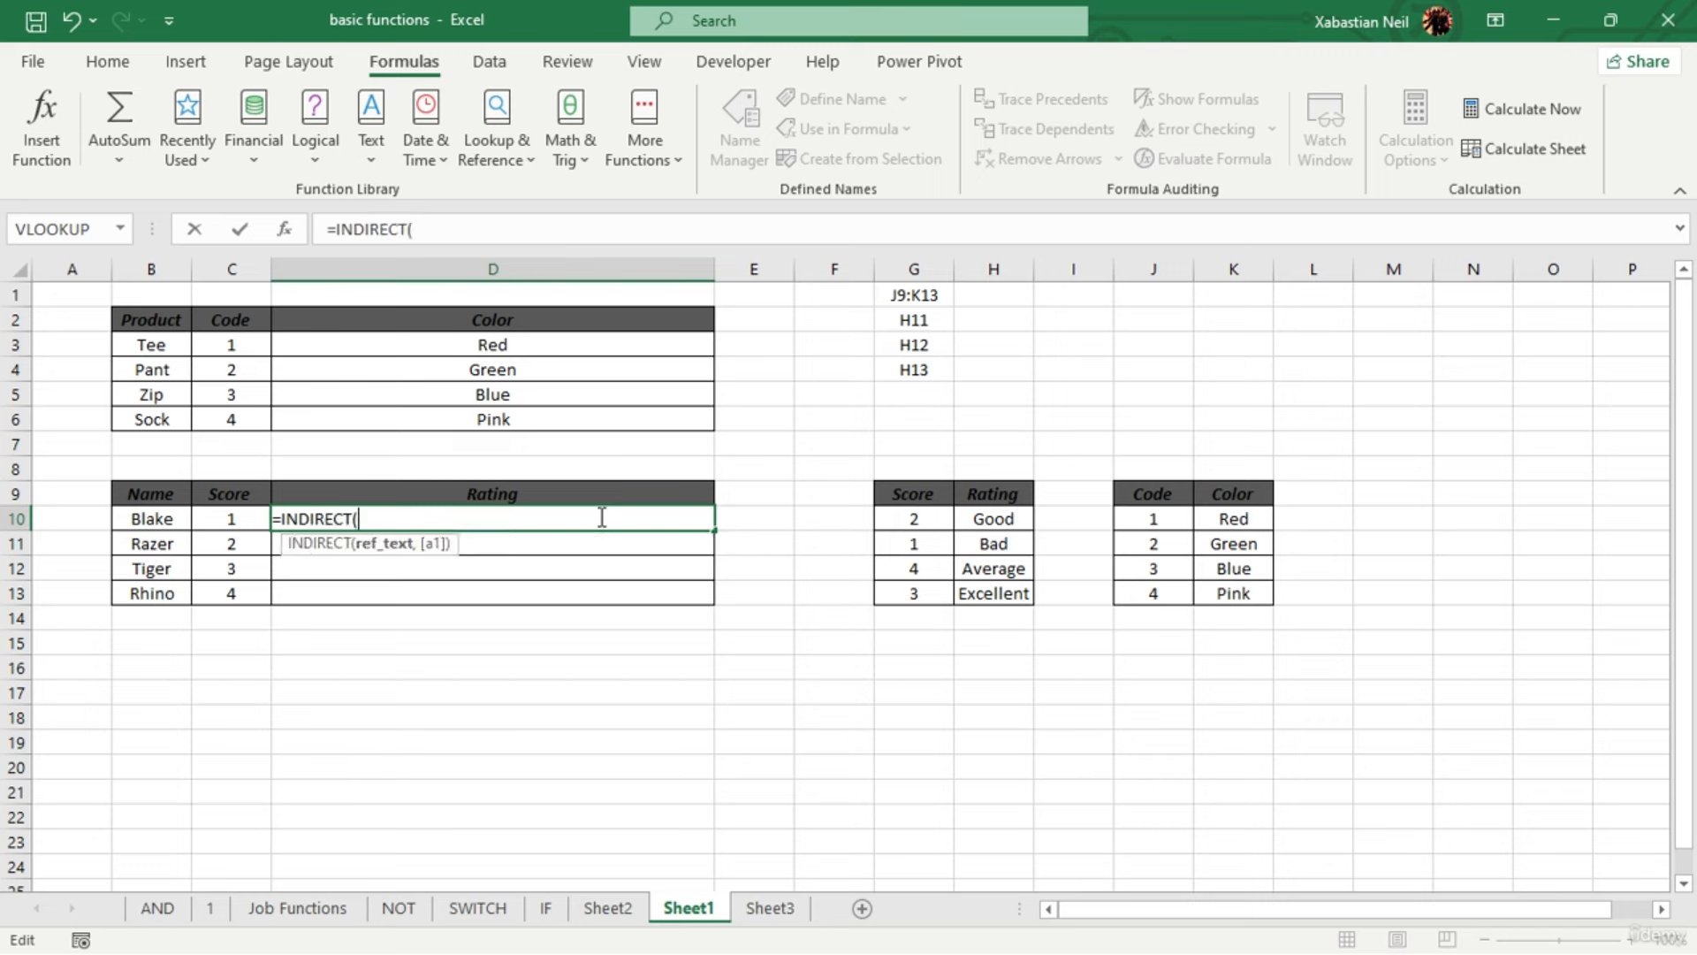
click(936, 351)
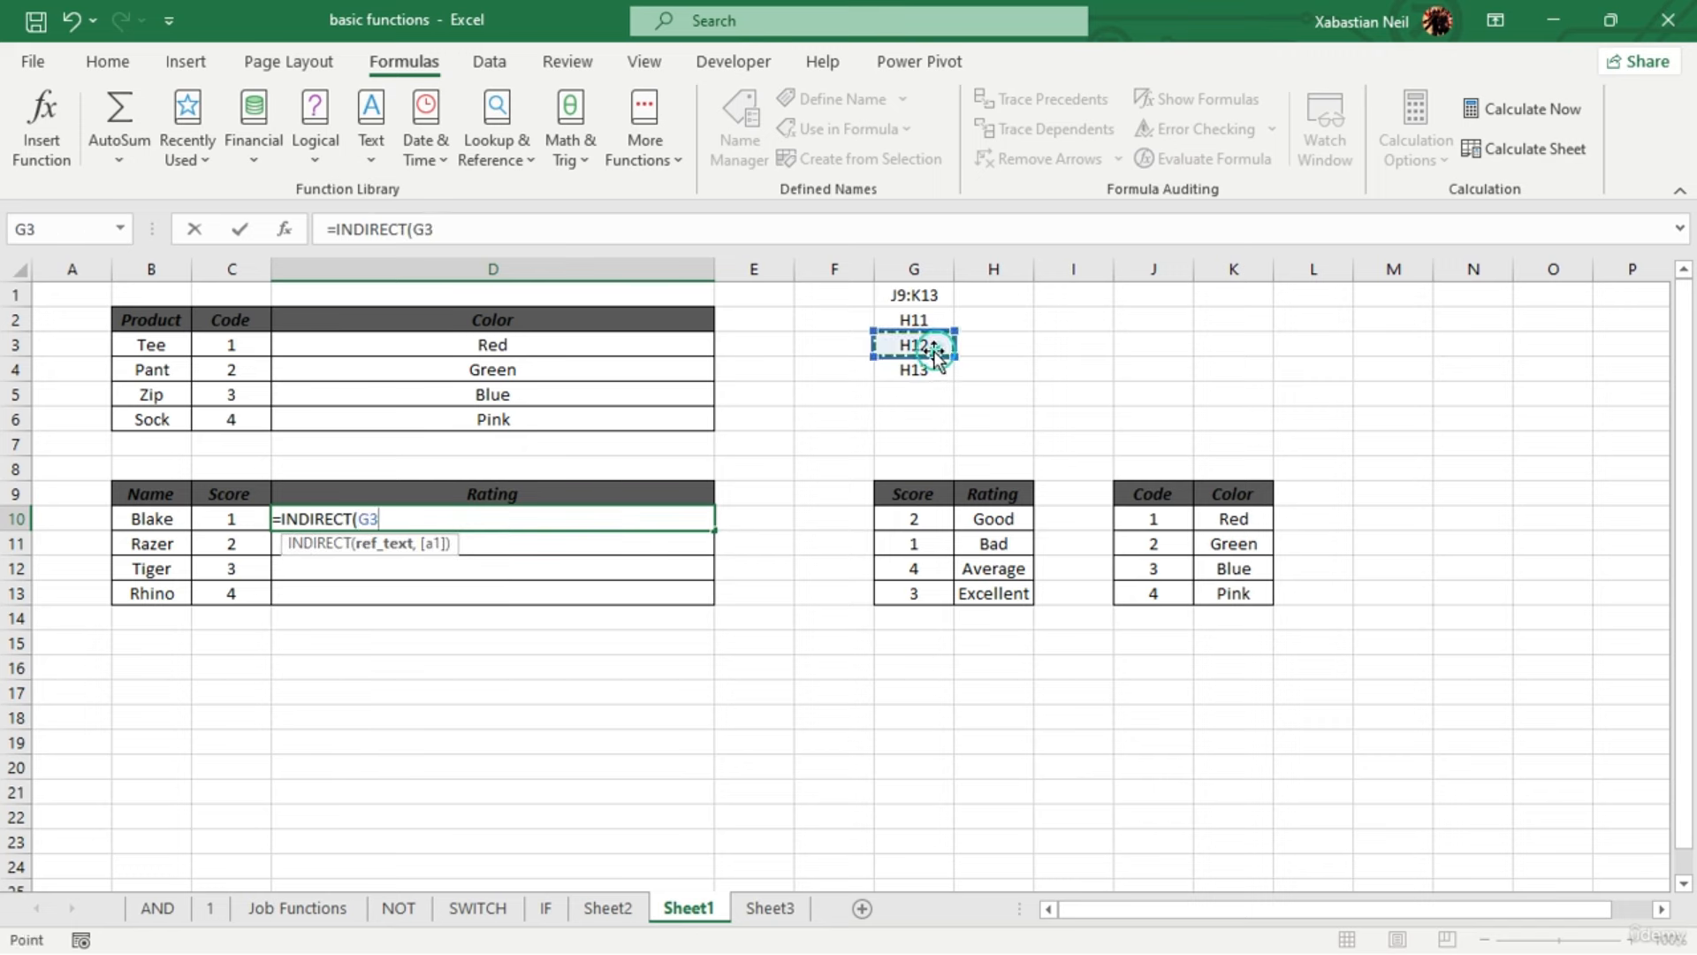
text())
key(Return)
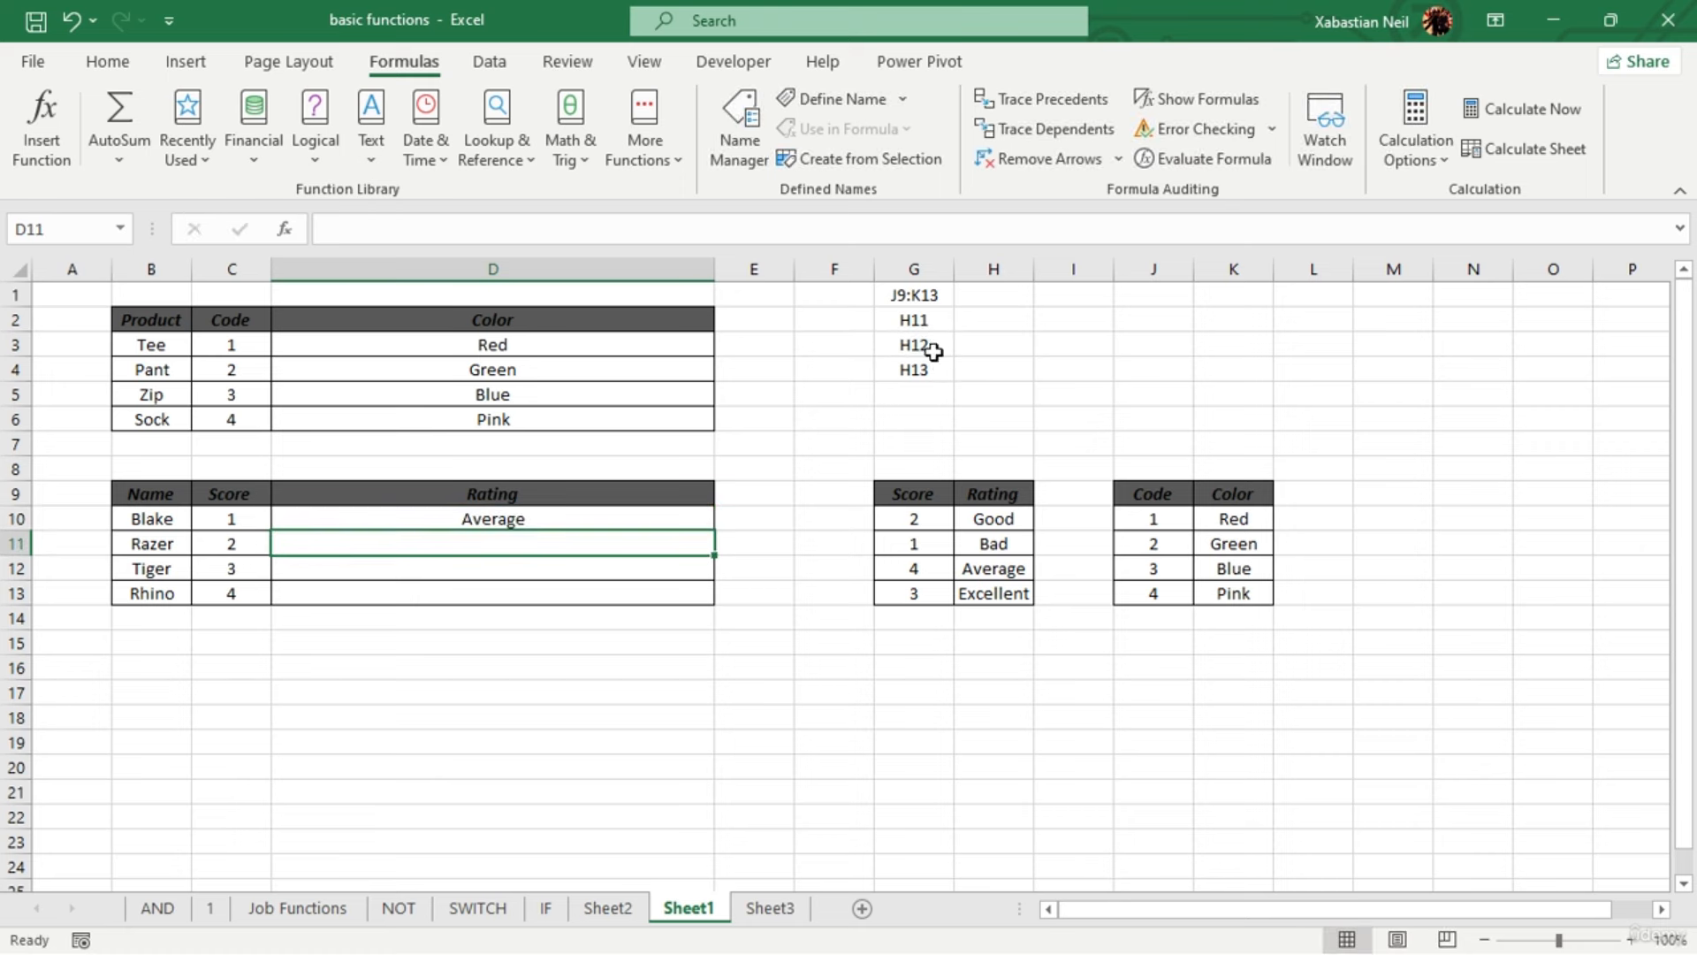
Clear the INDIRECT formula from D10, the first row of the Rating column
click(654, 505)
click(655, 525)
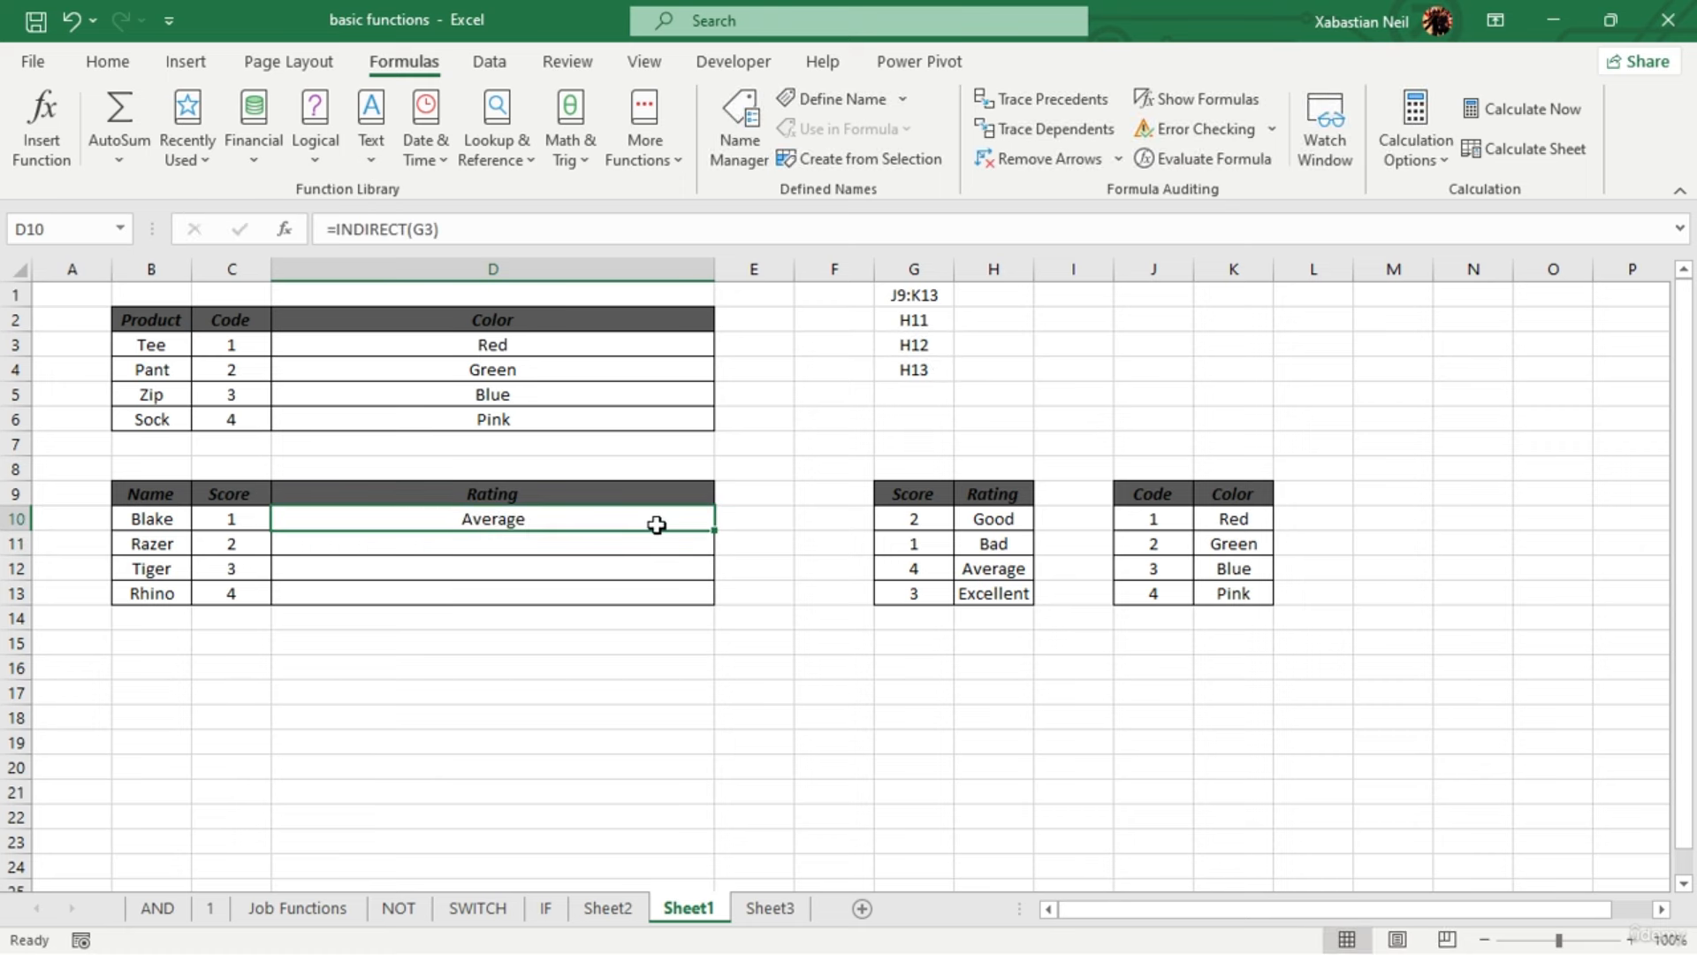
key(Delete)
click(739, 607)
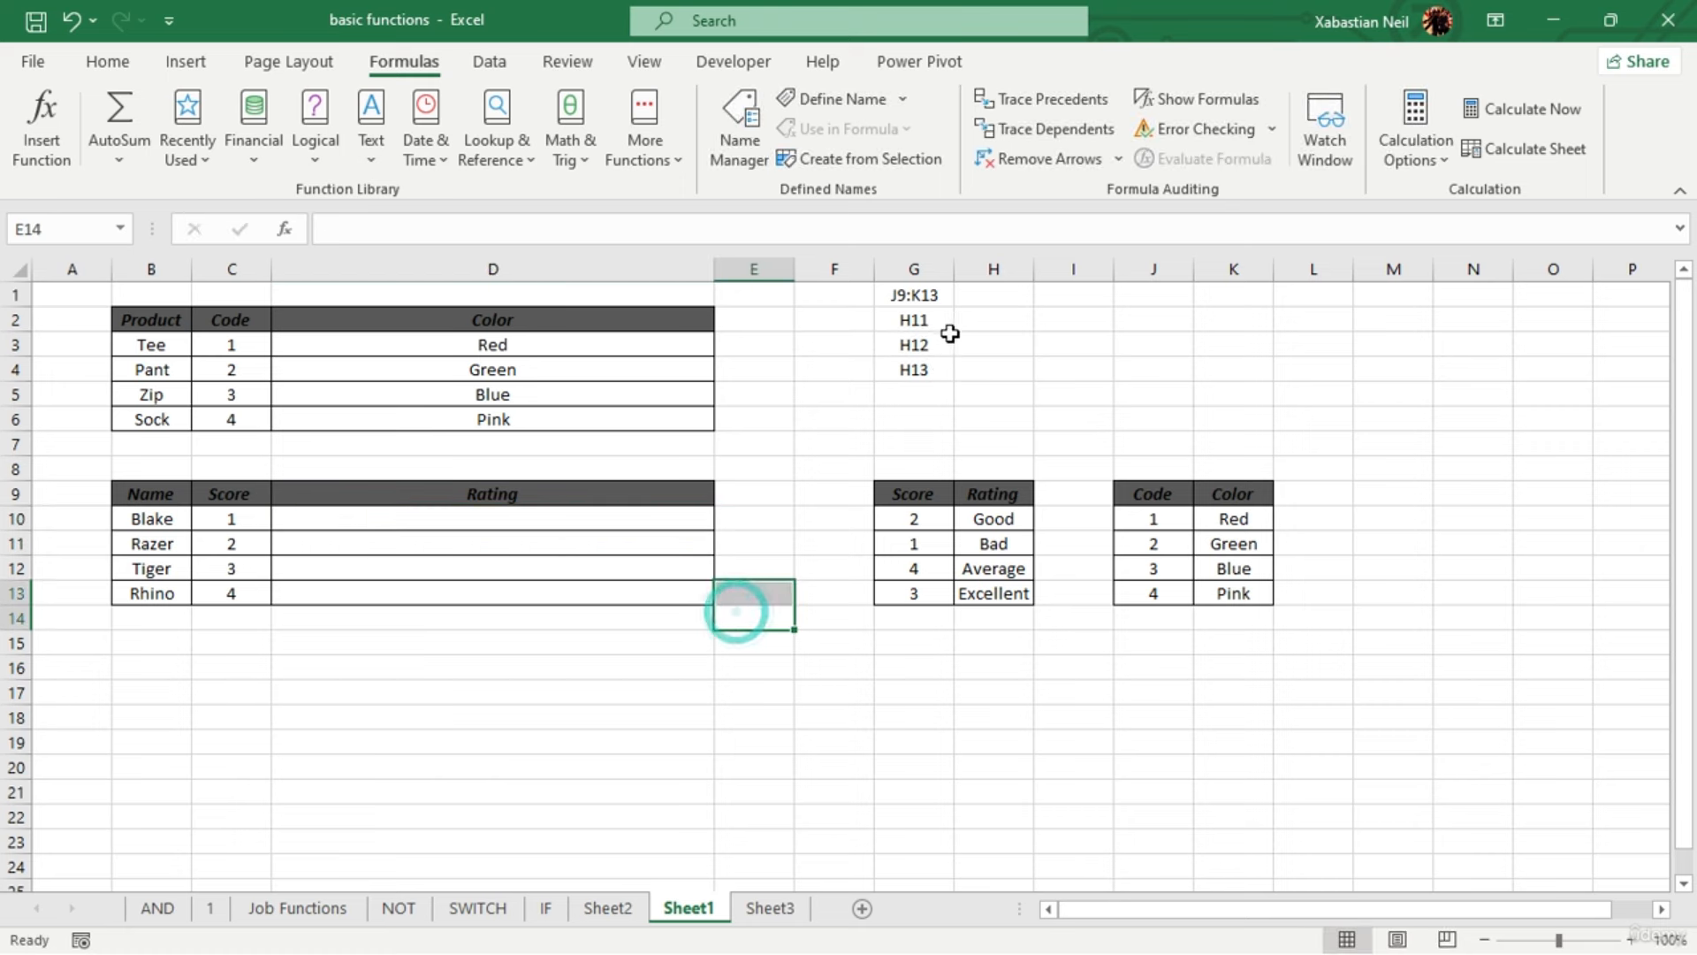
drag(945, 330, 943, 376)
click(1111, 428)
Enter the formula =VLOOKUP(C10,INDIRECT(G1),2,FALSE) in D10 of the Rating column
click(518, 522)
text(=)
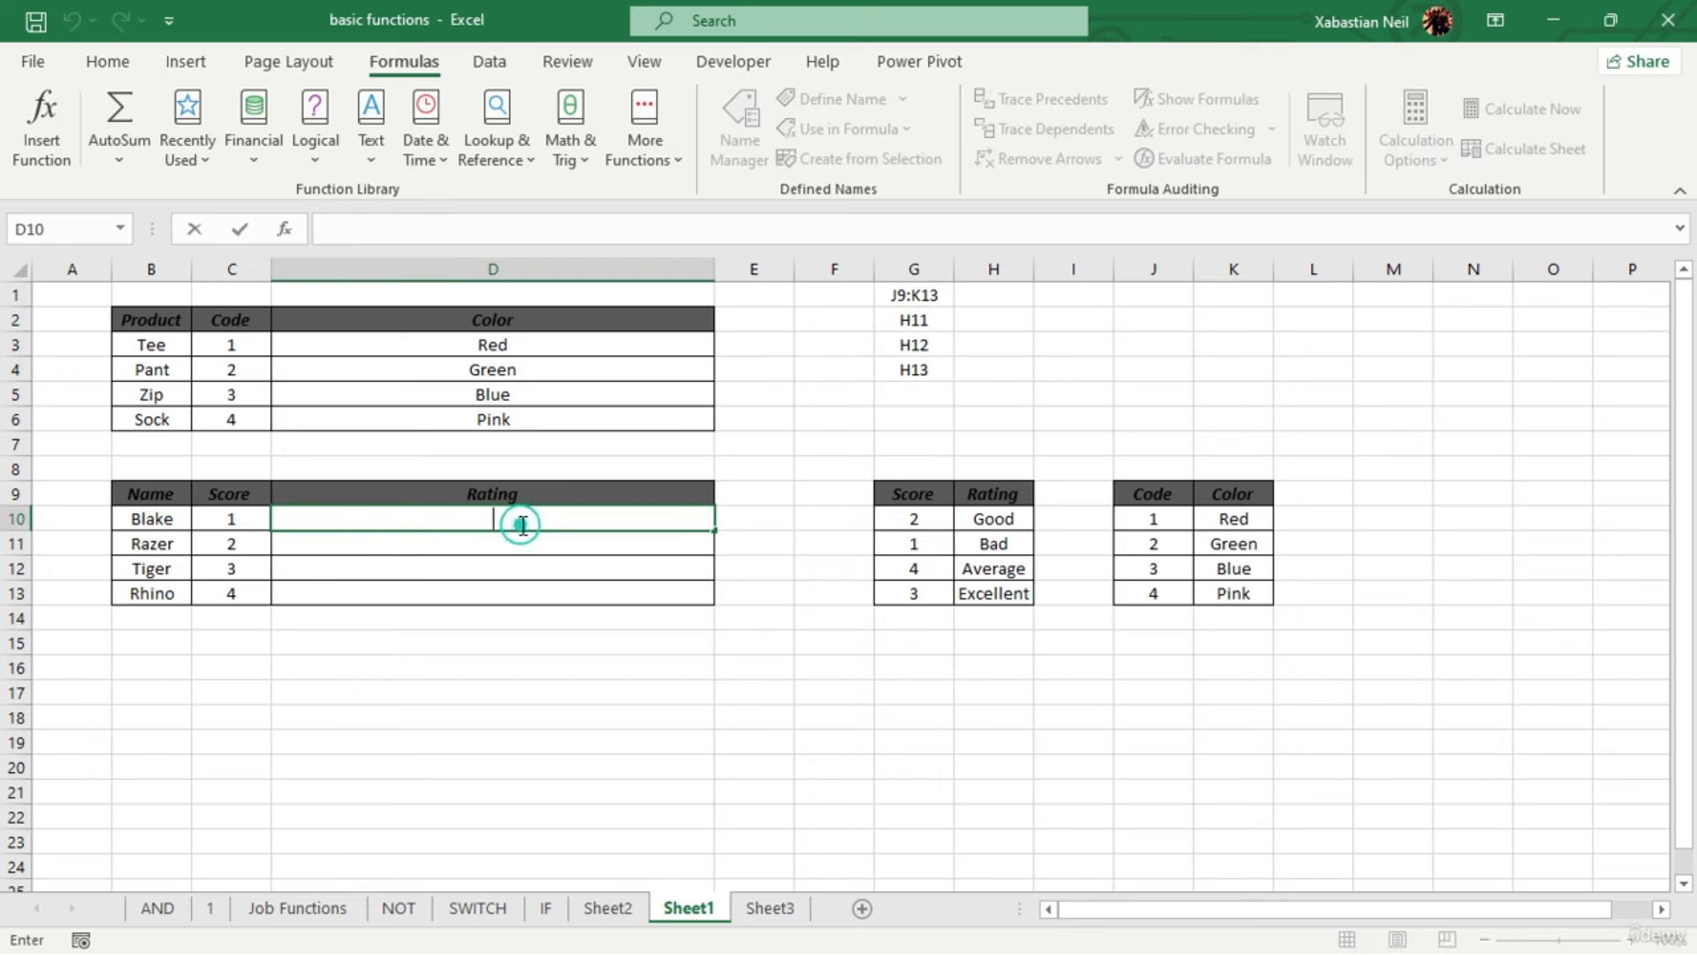
text(vl)
key(Tab)
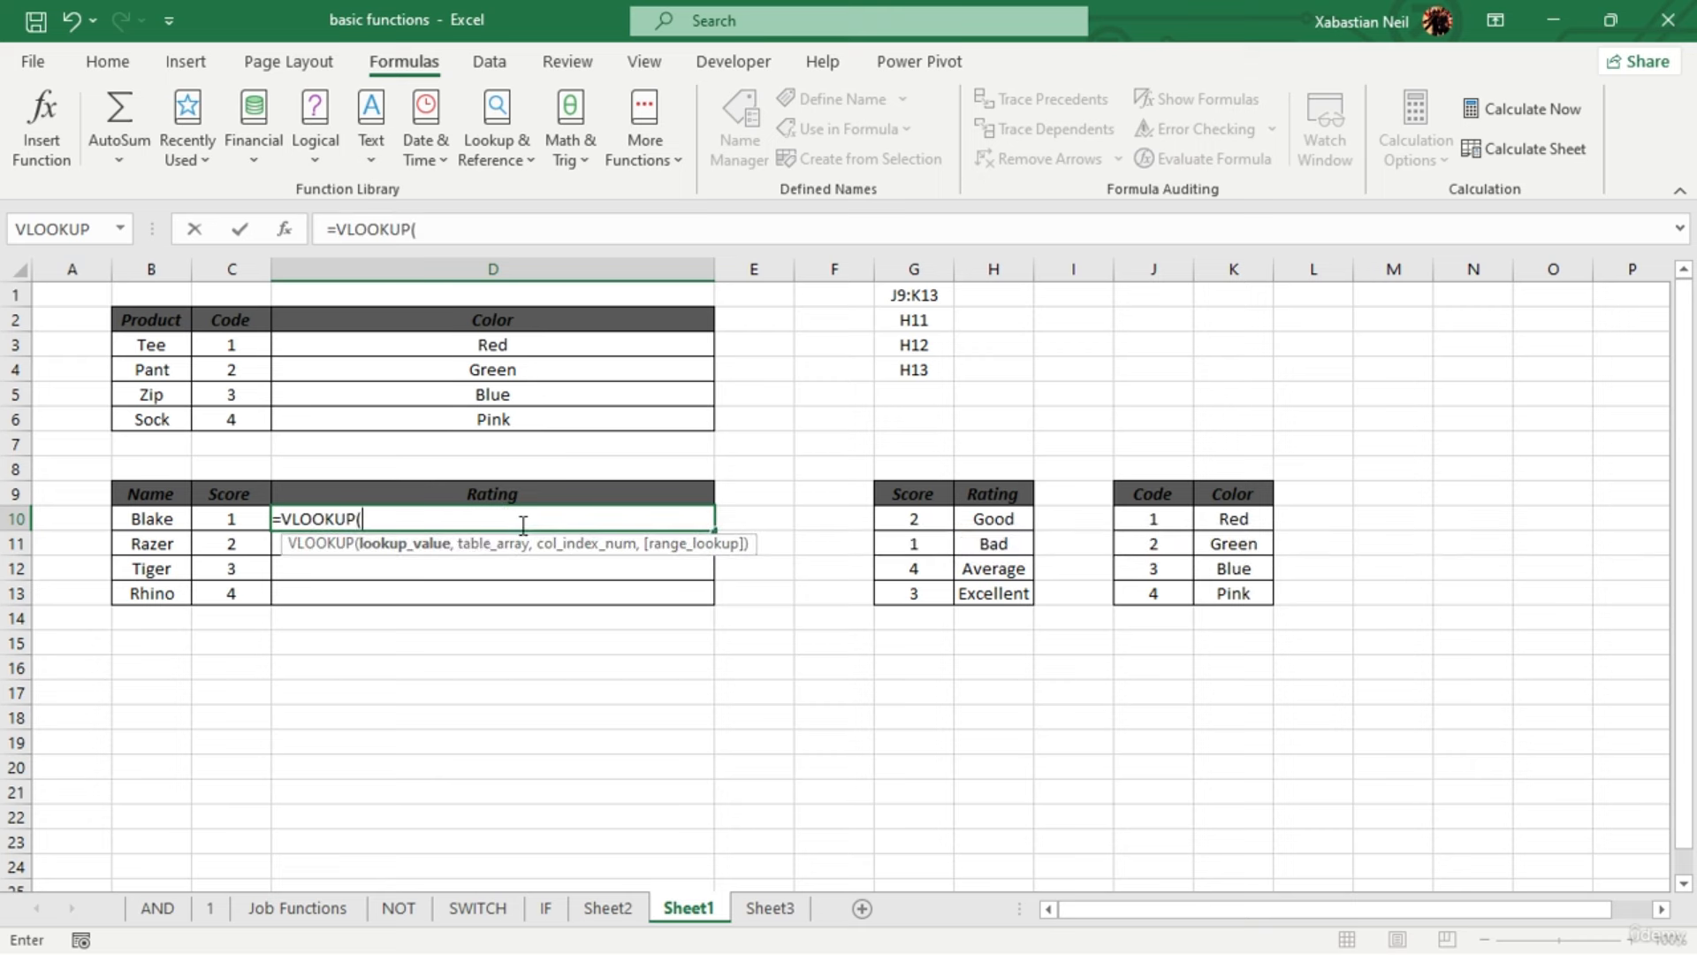
click(232, 517)
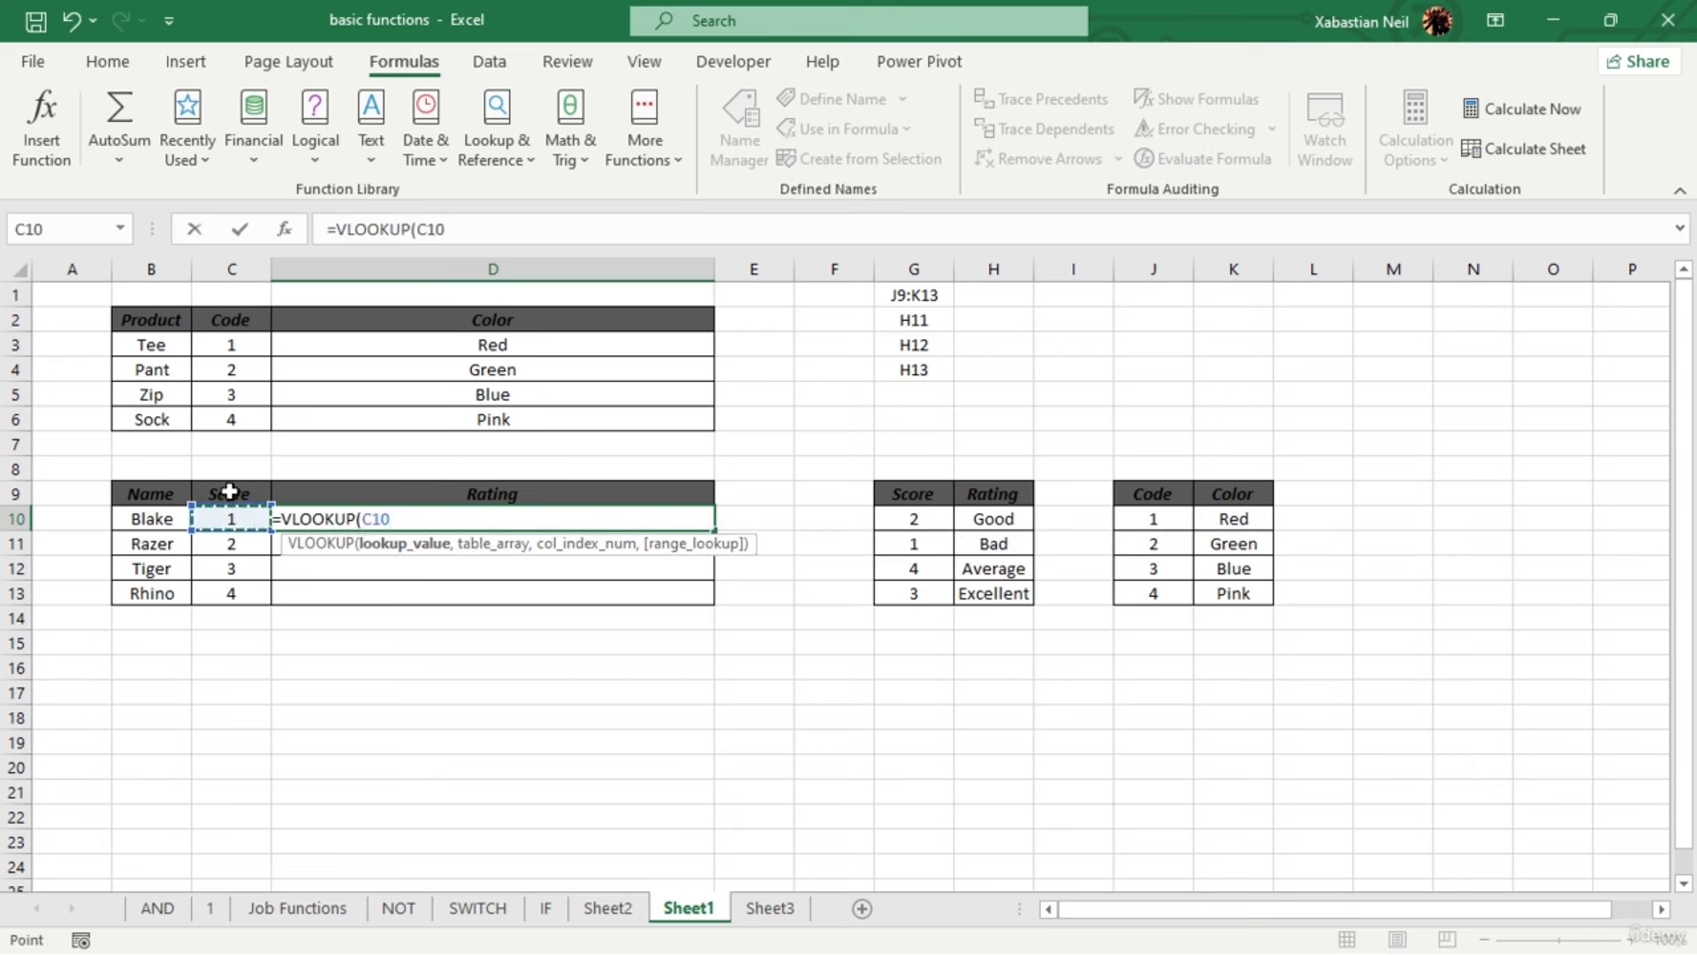
text(,indire)
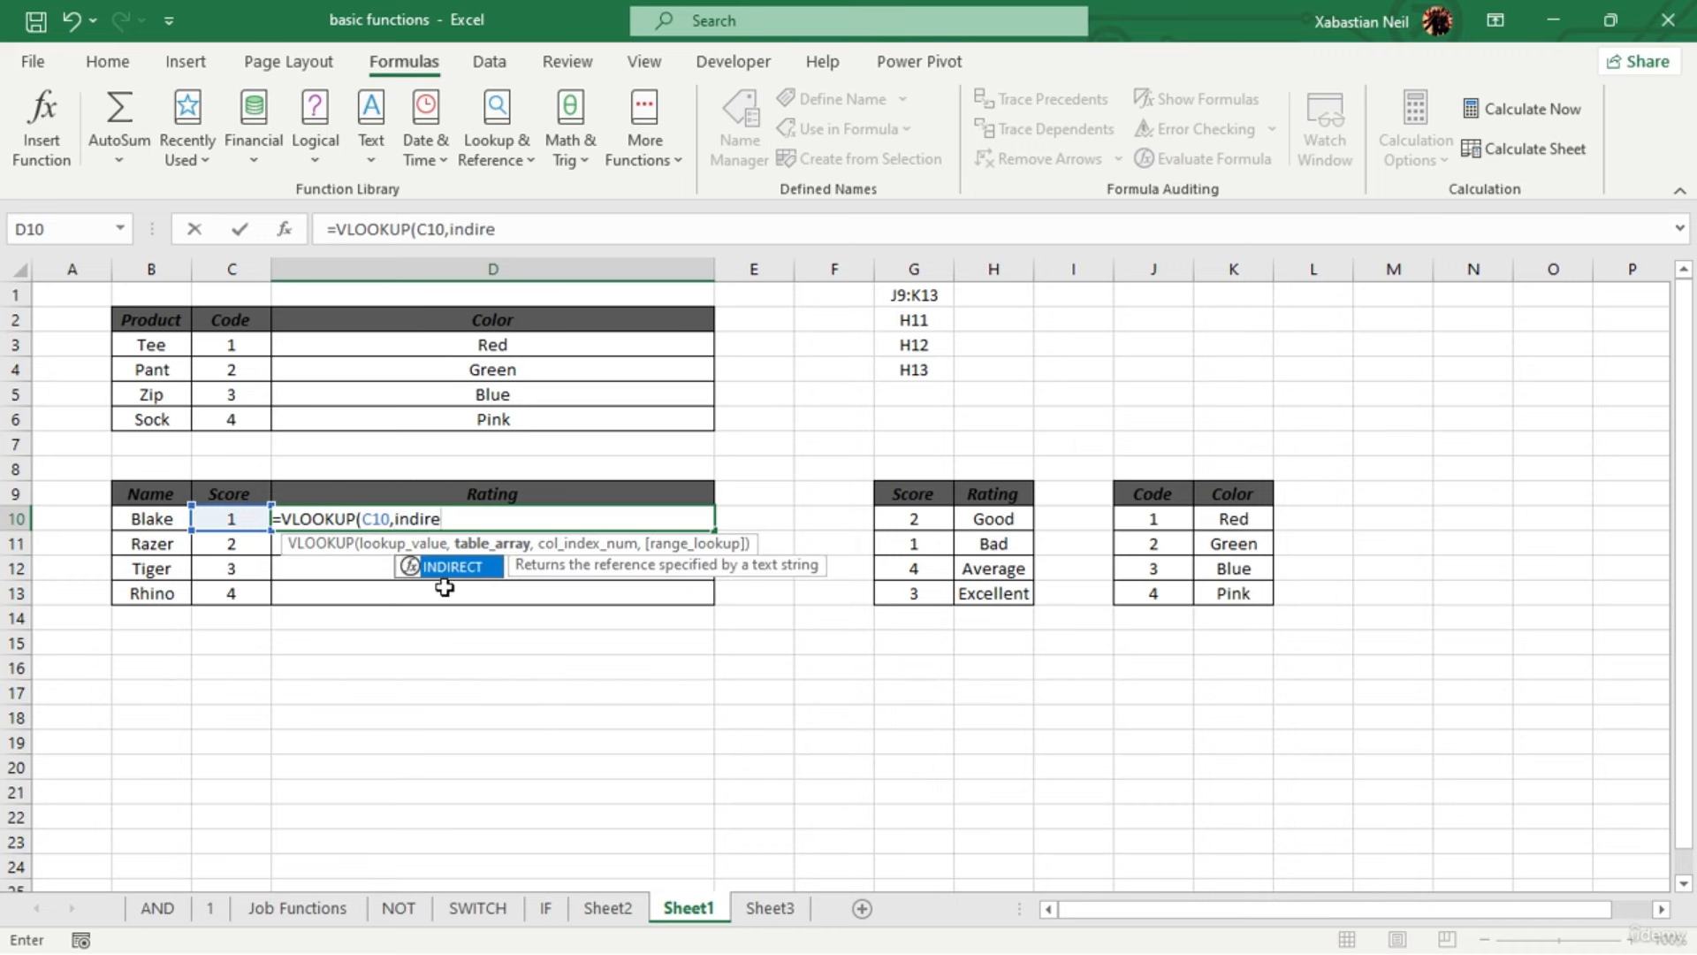
double_click(480, 571)
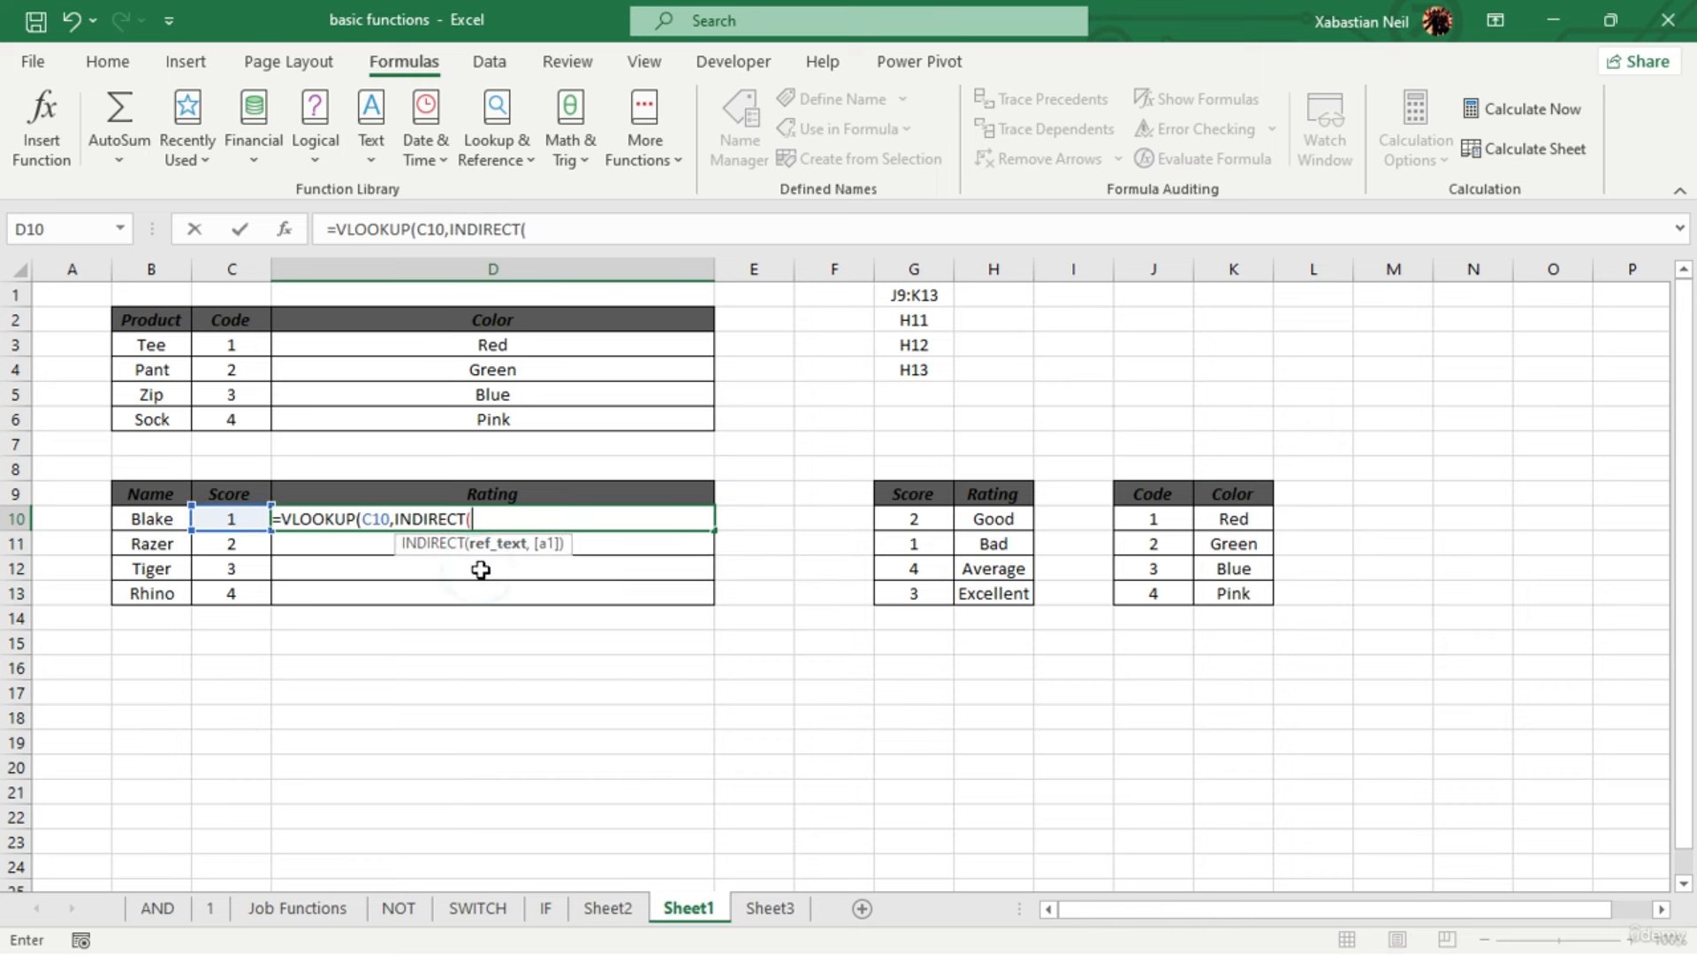
click(930, 307)
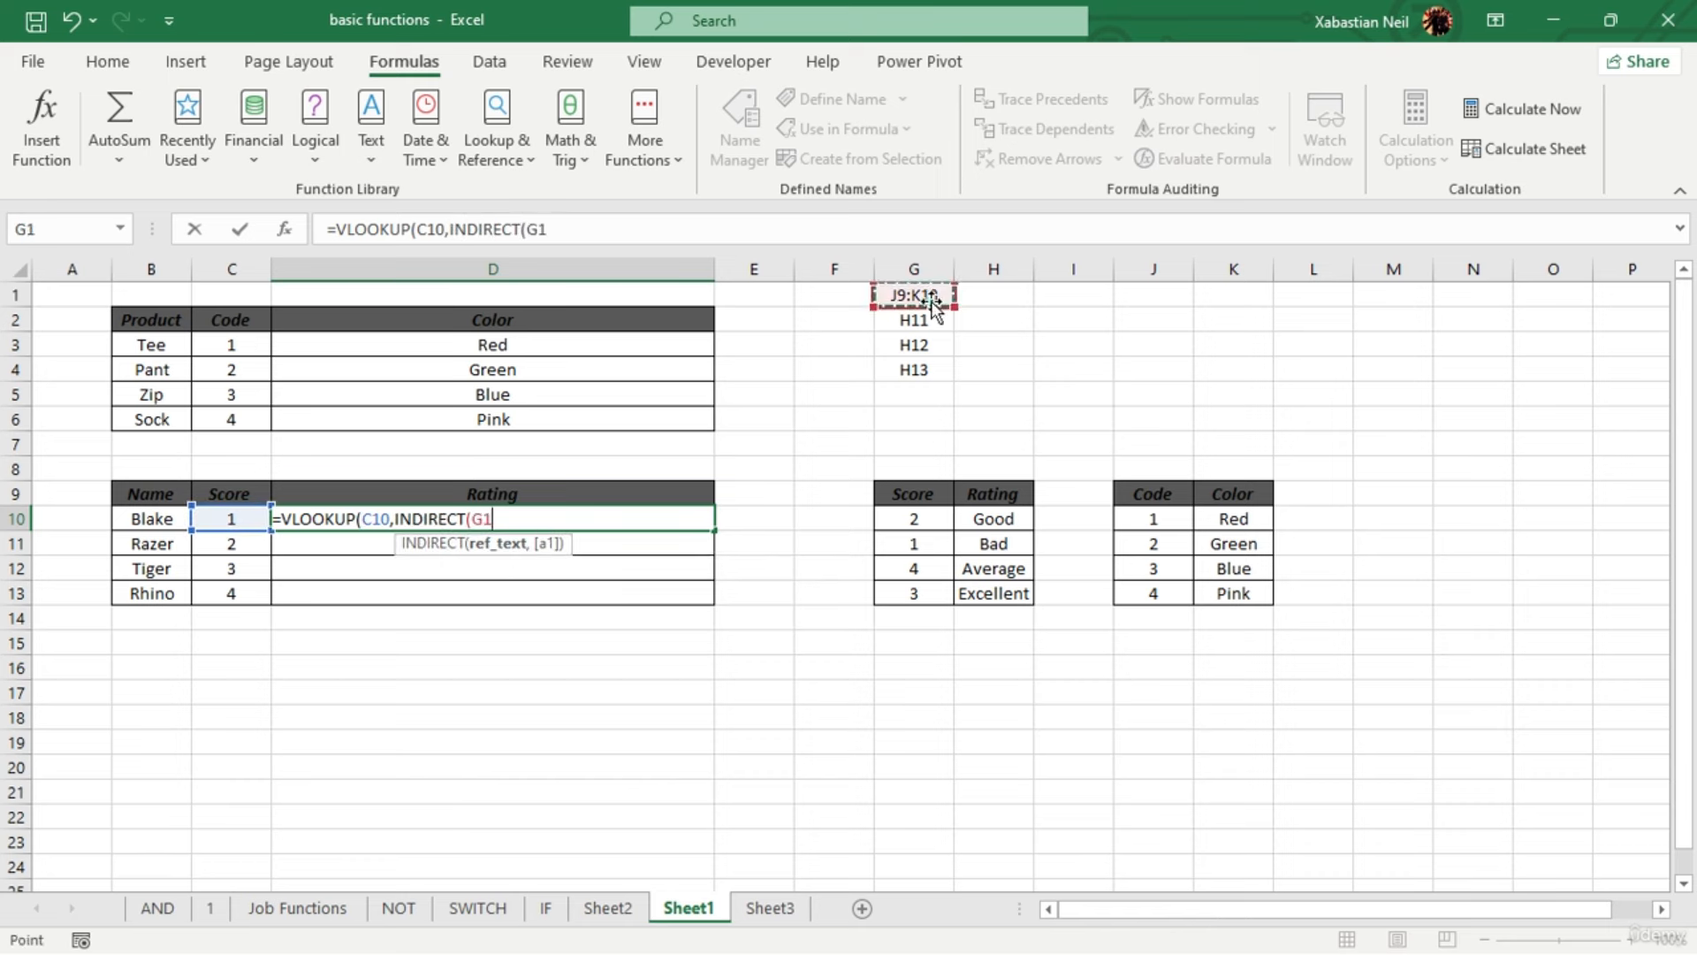
text())
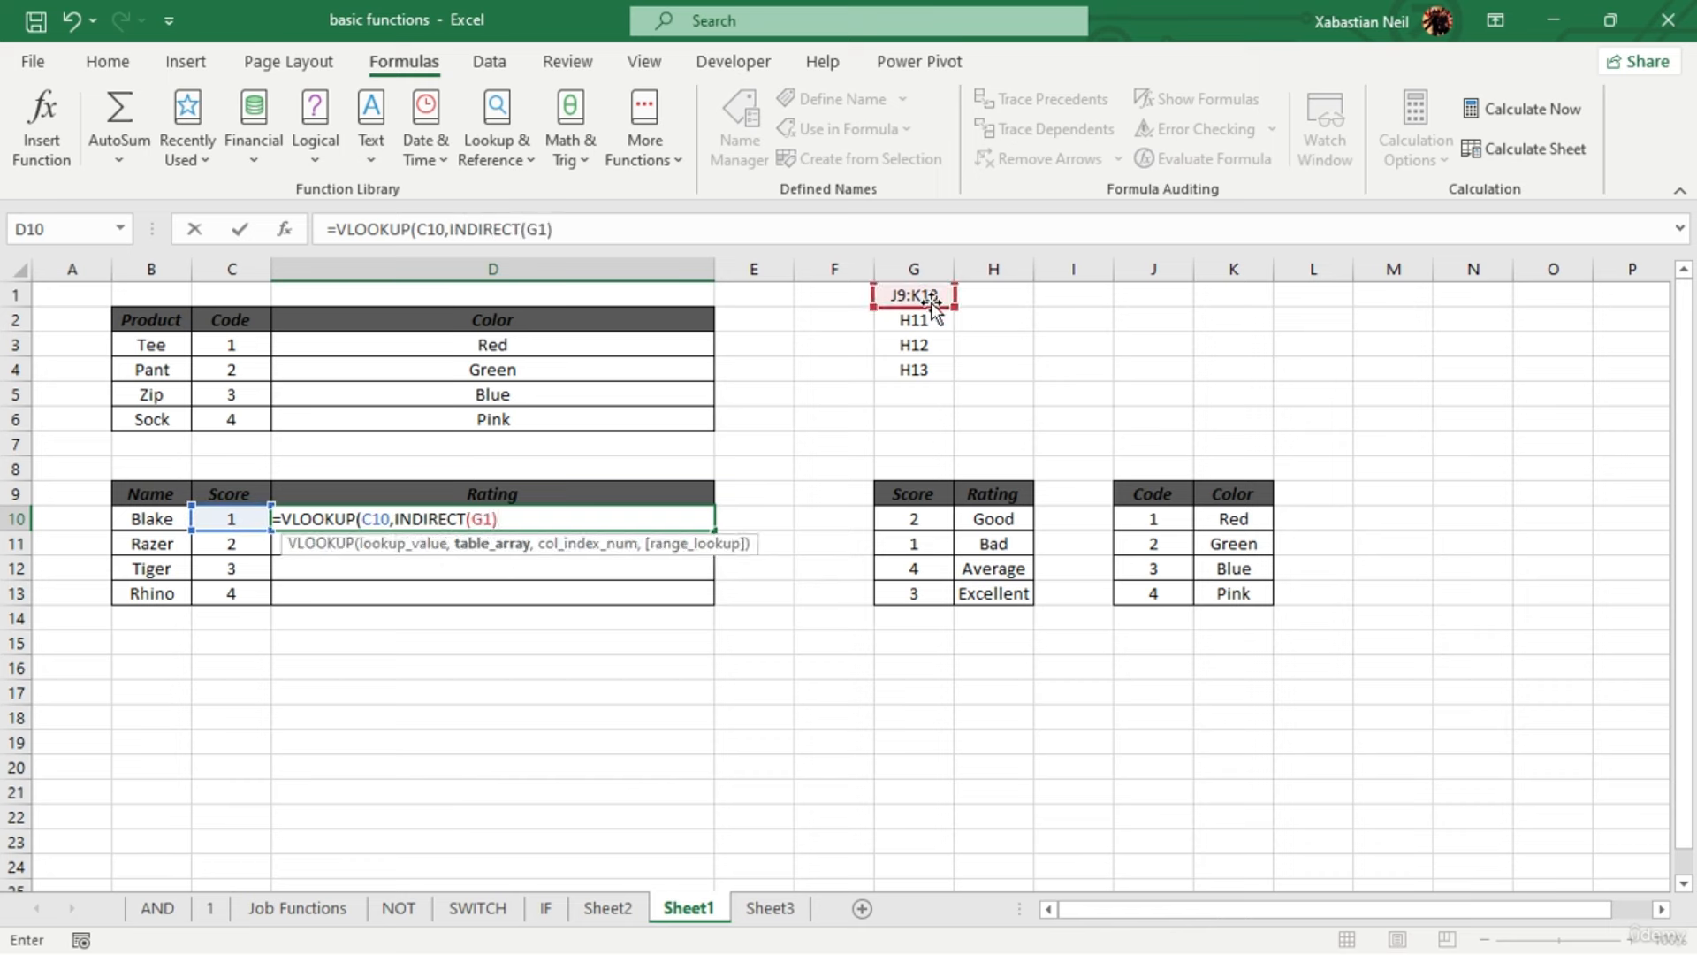
text(,)
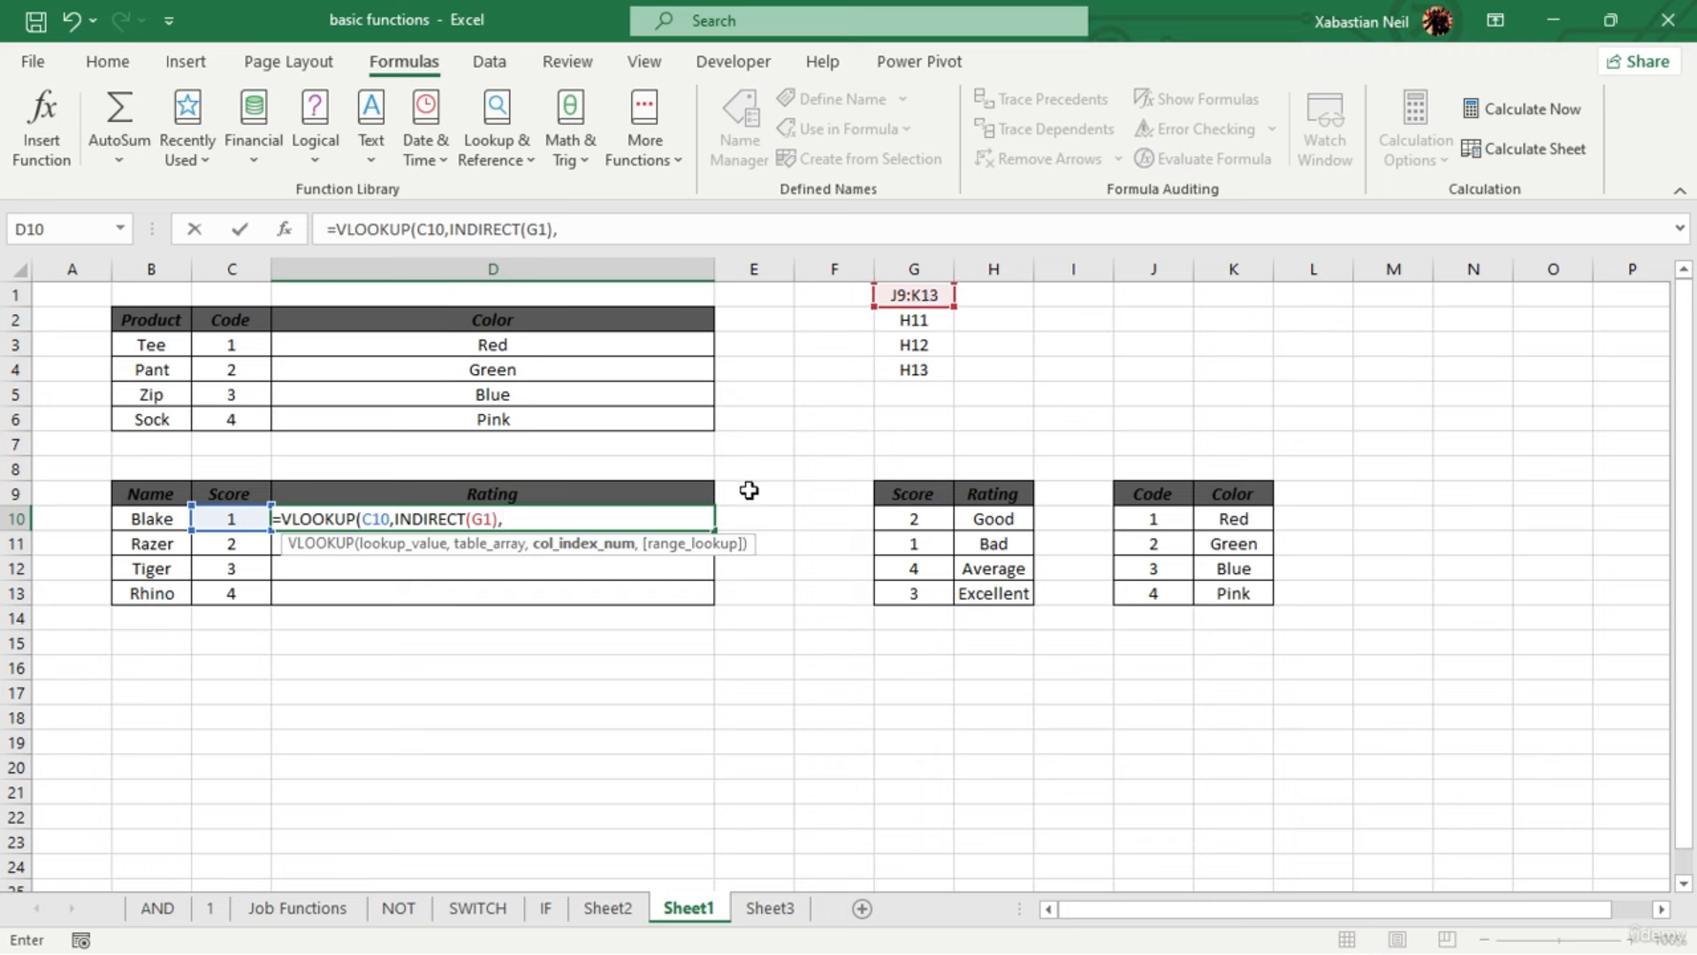
text(2,)
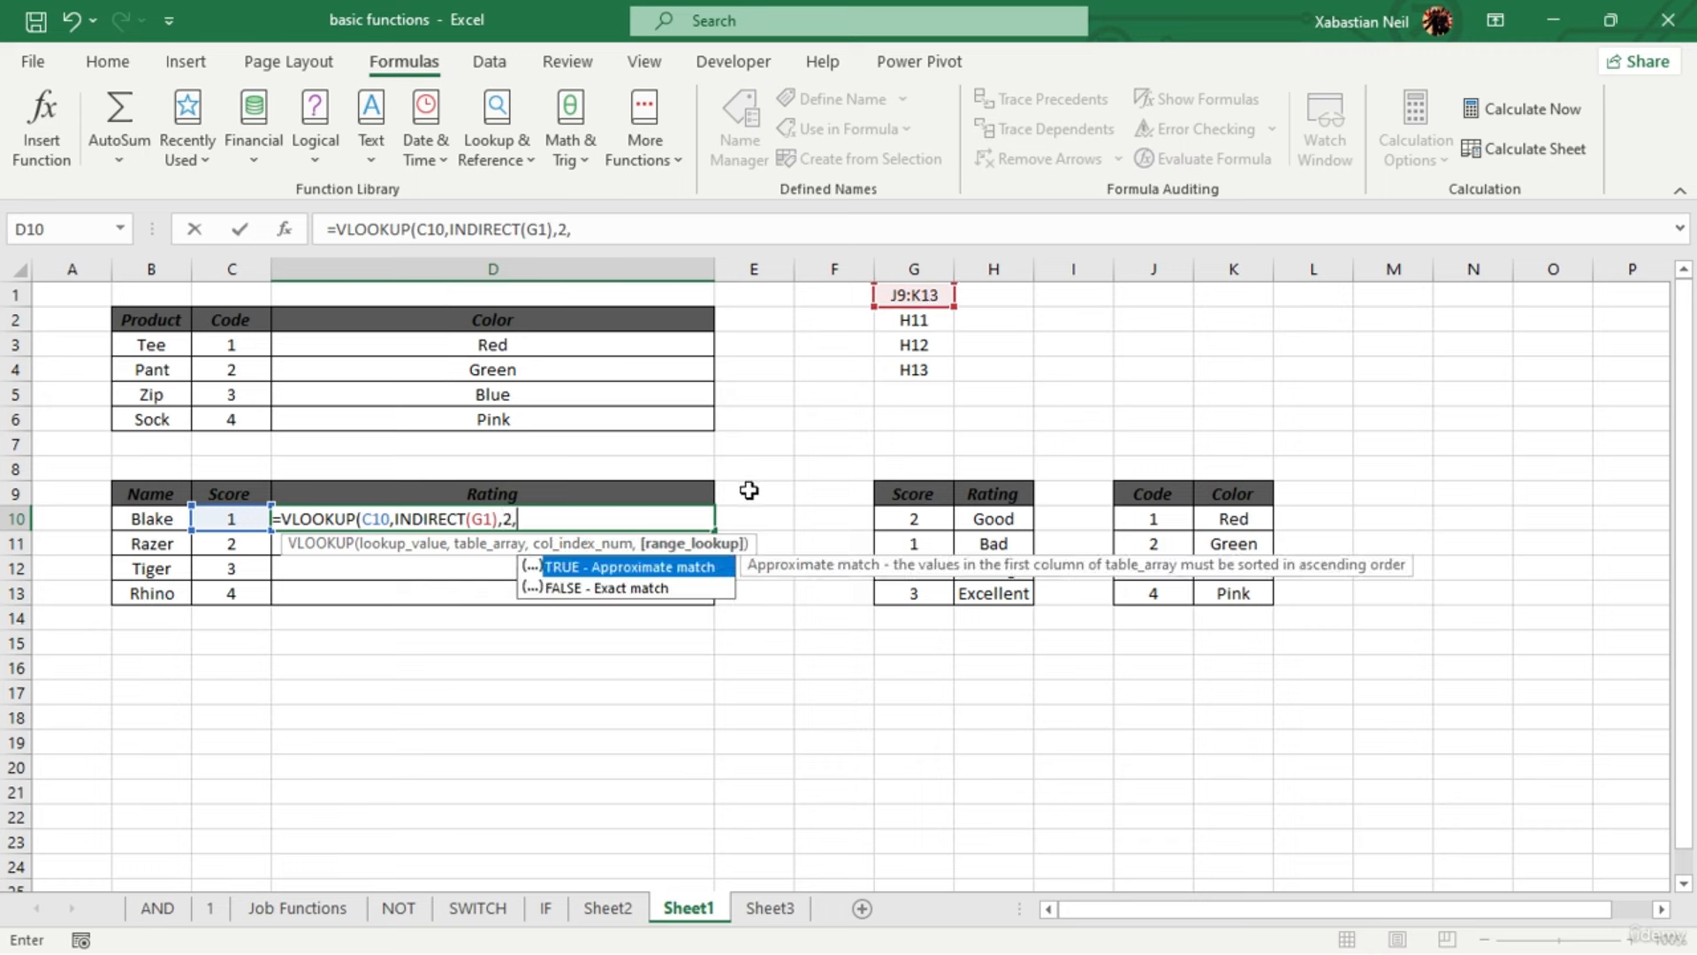
double_click(667, 588)
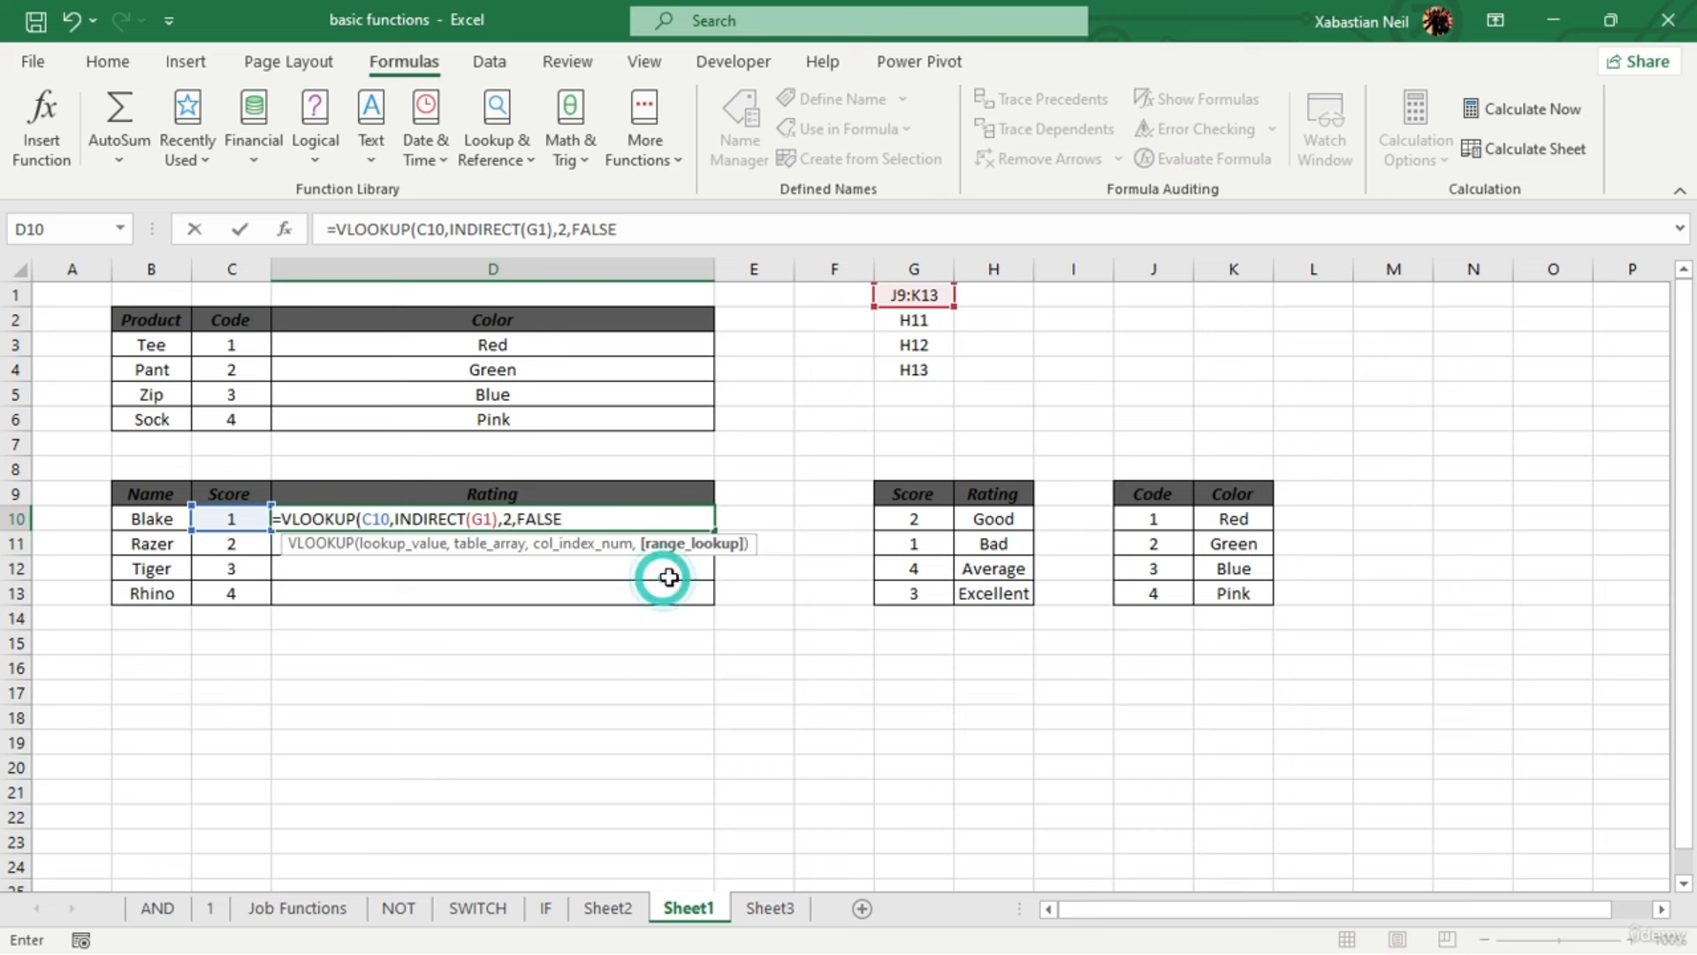
text())
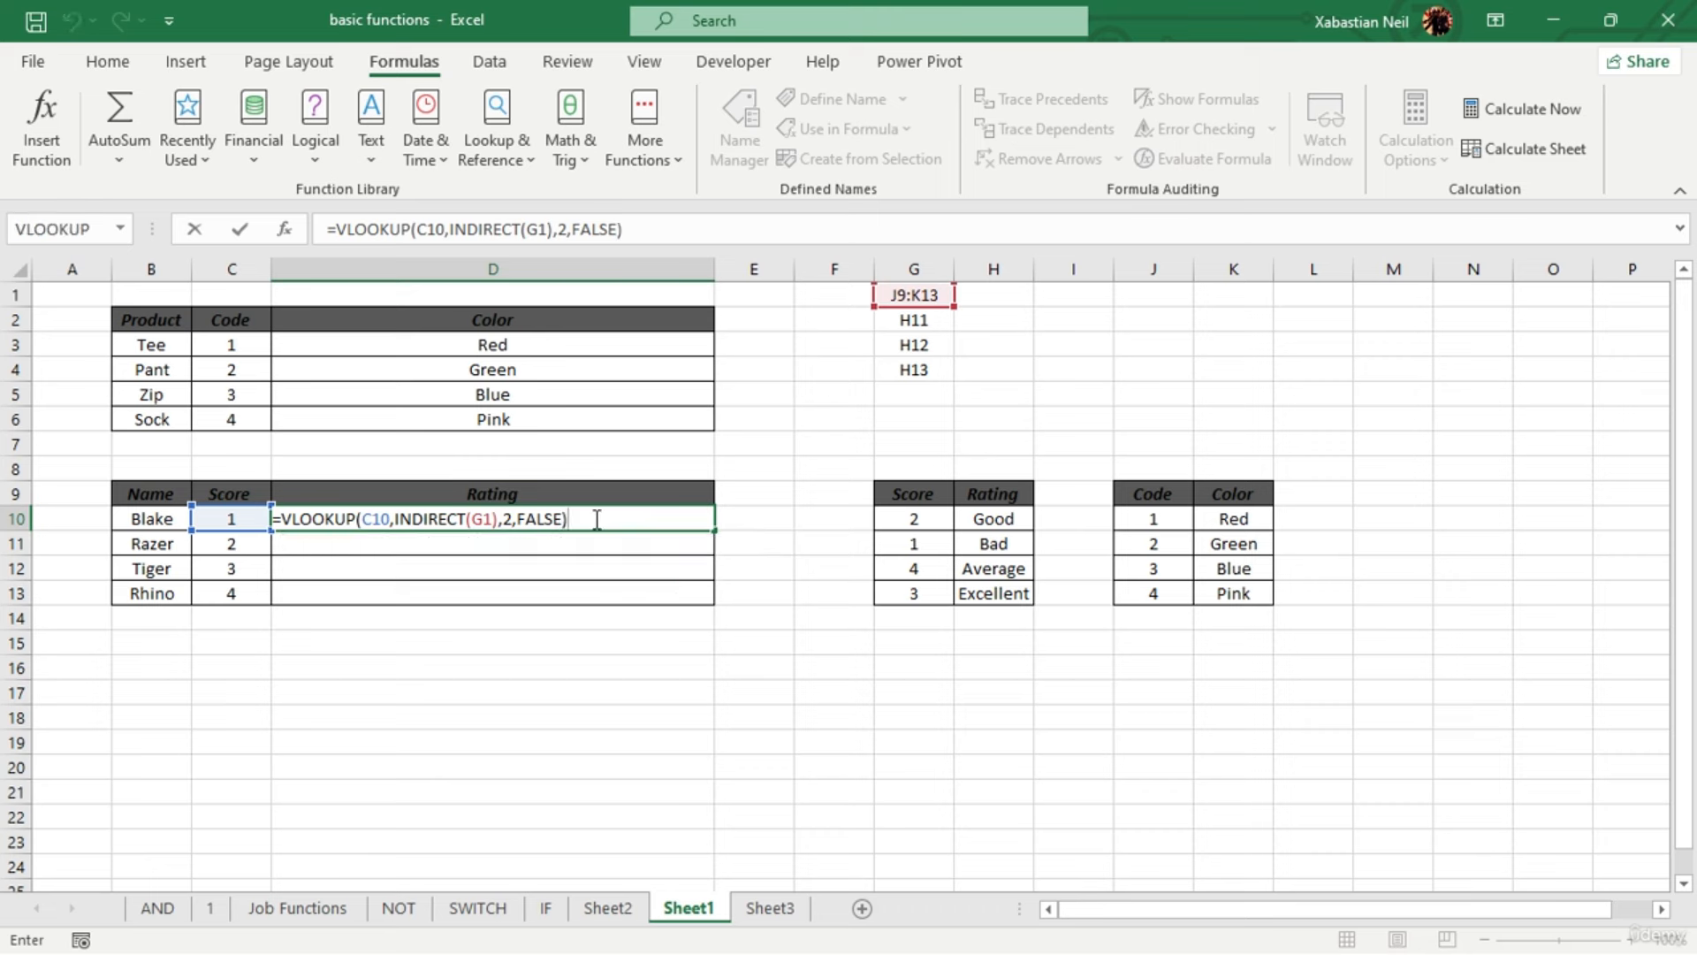
key(Return)
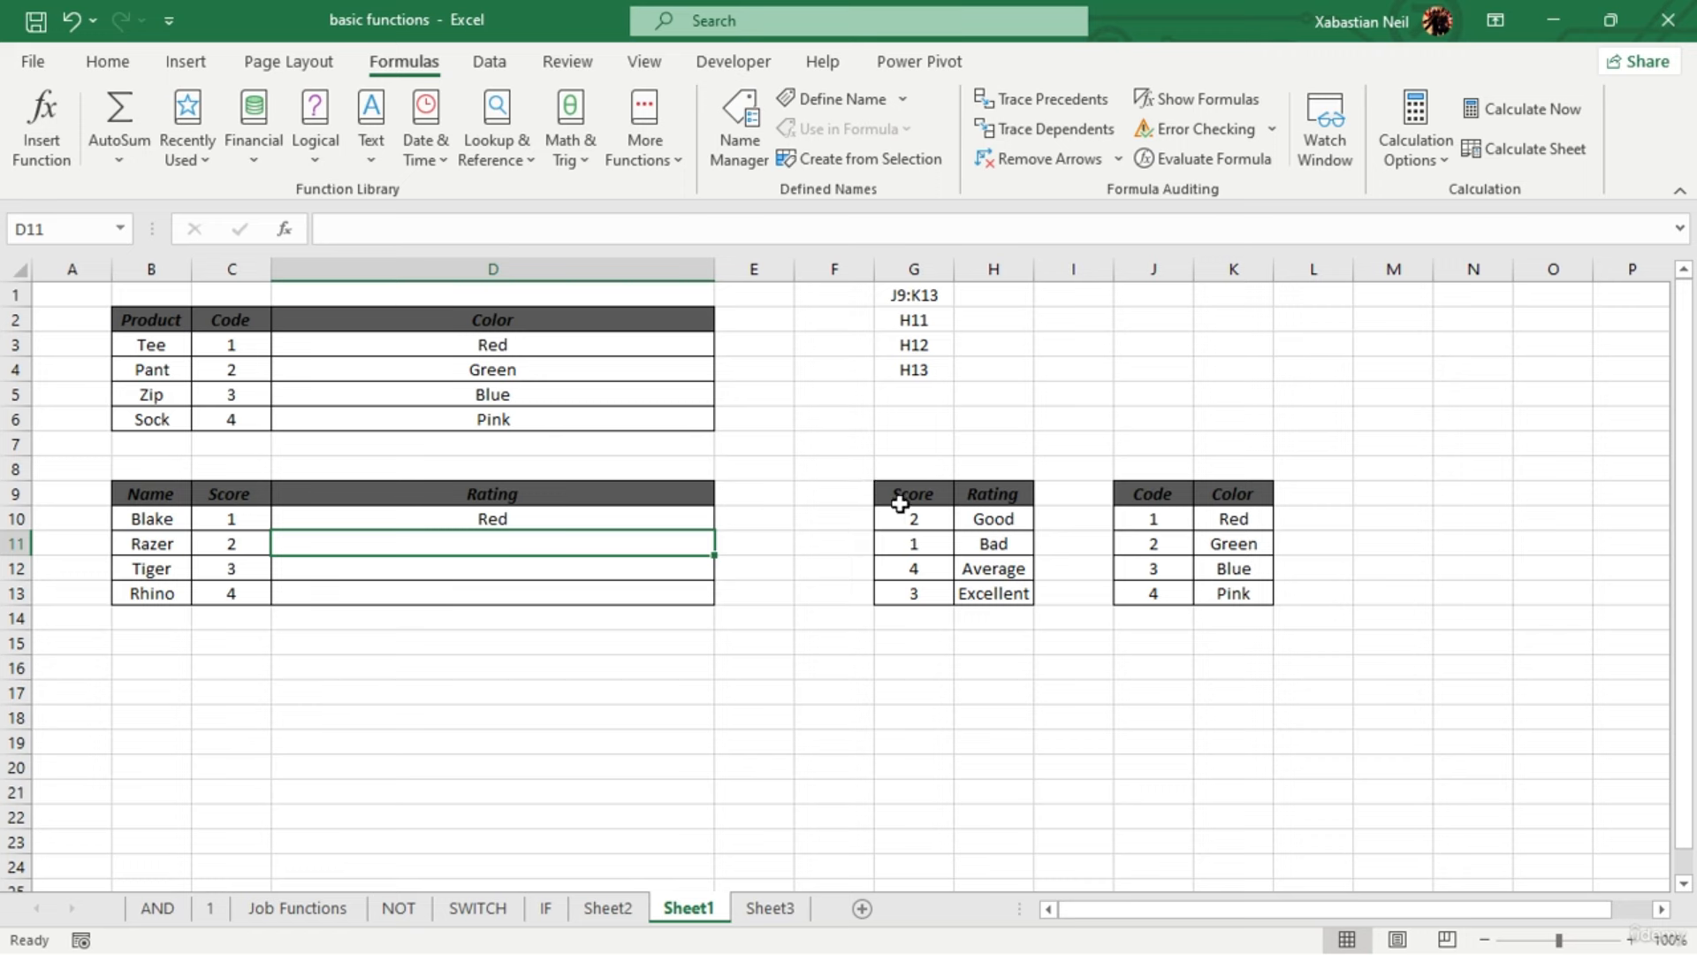
Enter G9:H13, the range of the Score and Rating lookup table, as plain text in H1
mouse_move(900, 504)
mouse_down()
mouse_move(992, 598)
mouse_move(902, 546)
mouse_move(914, 493)
mouse_up()
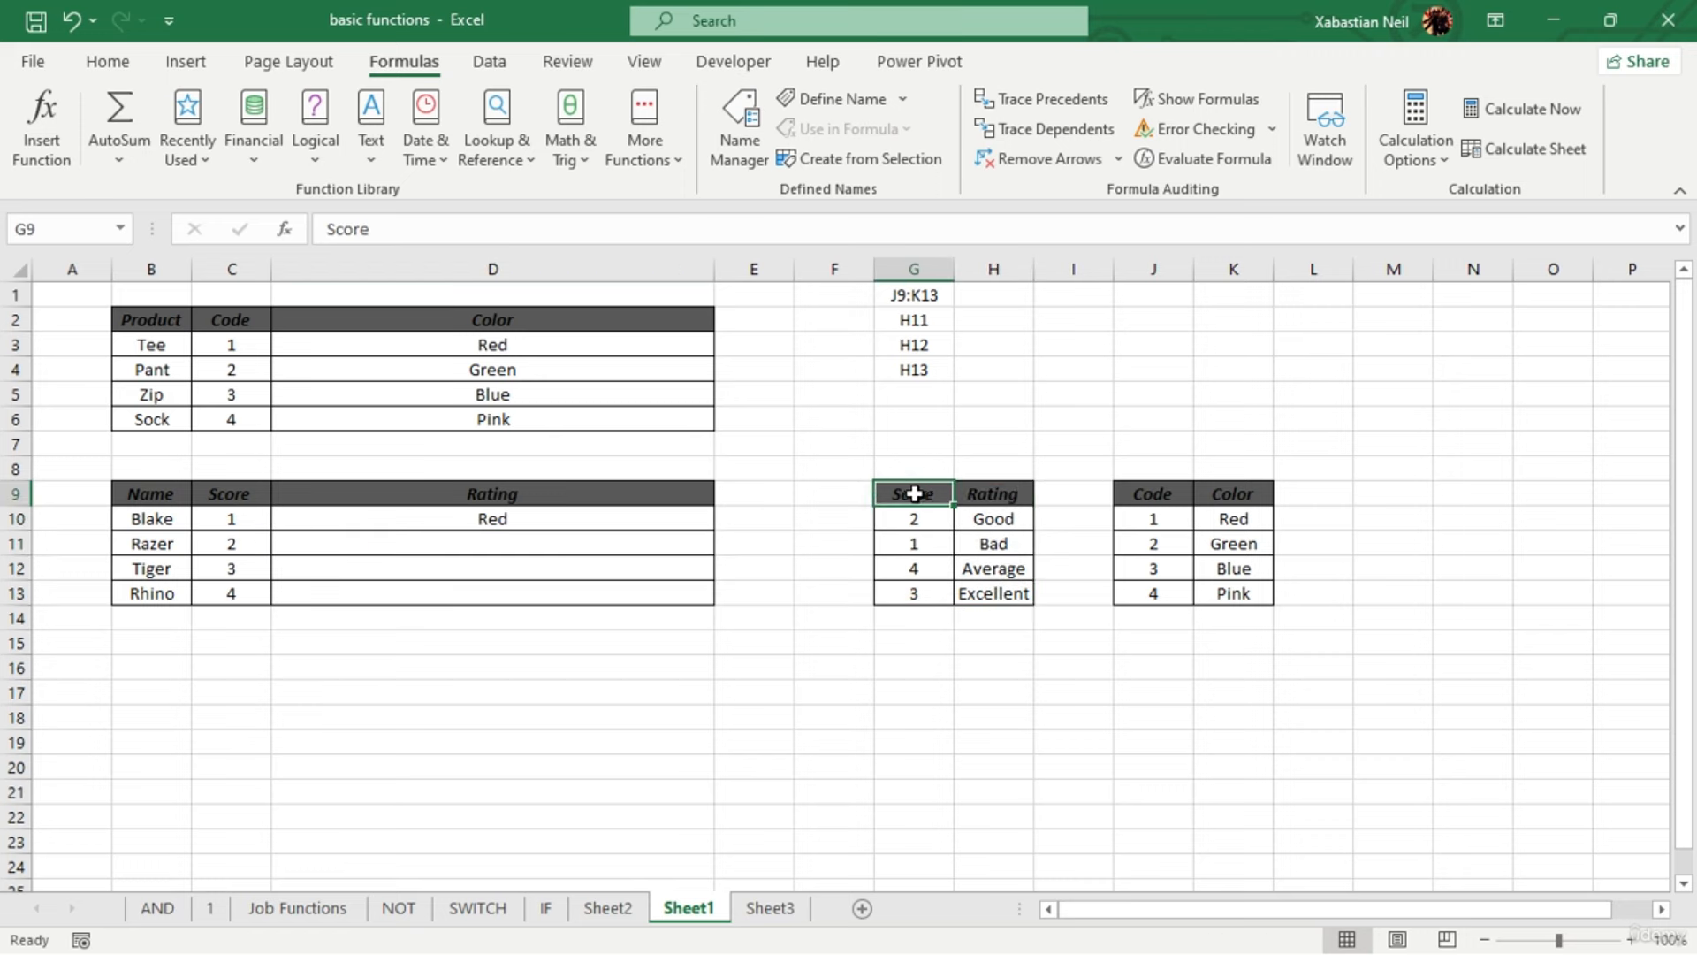
click(1009, 591)
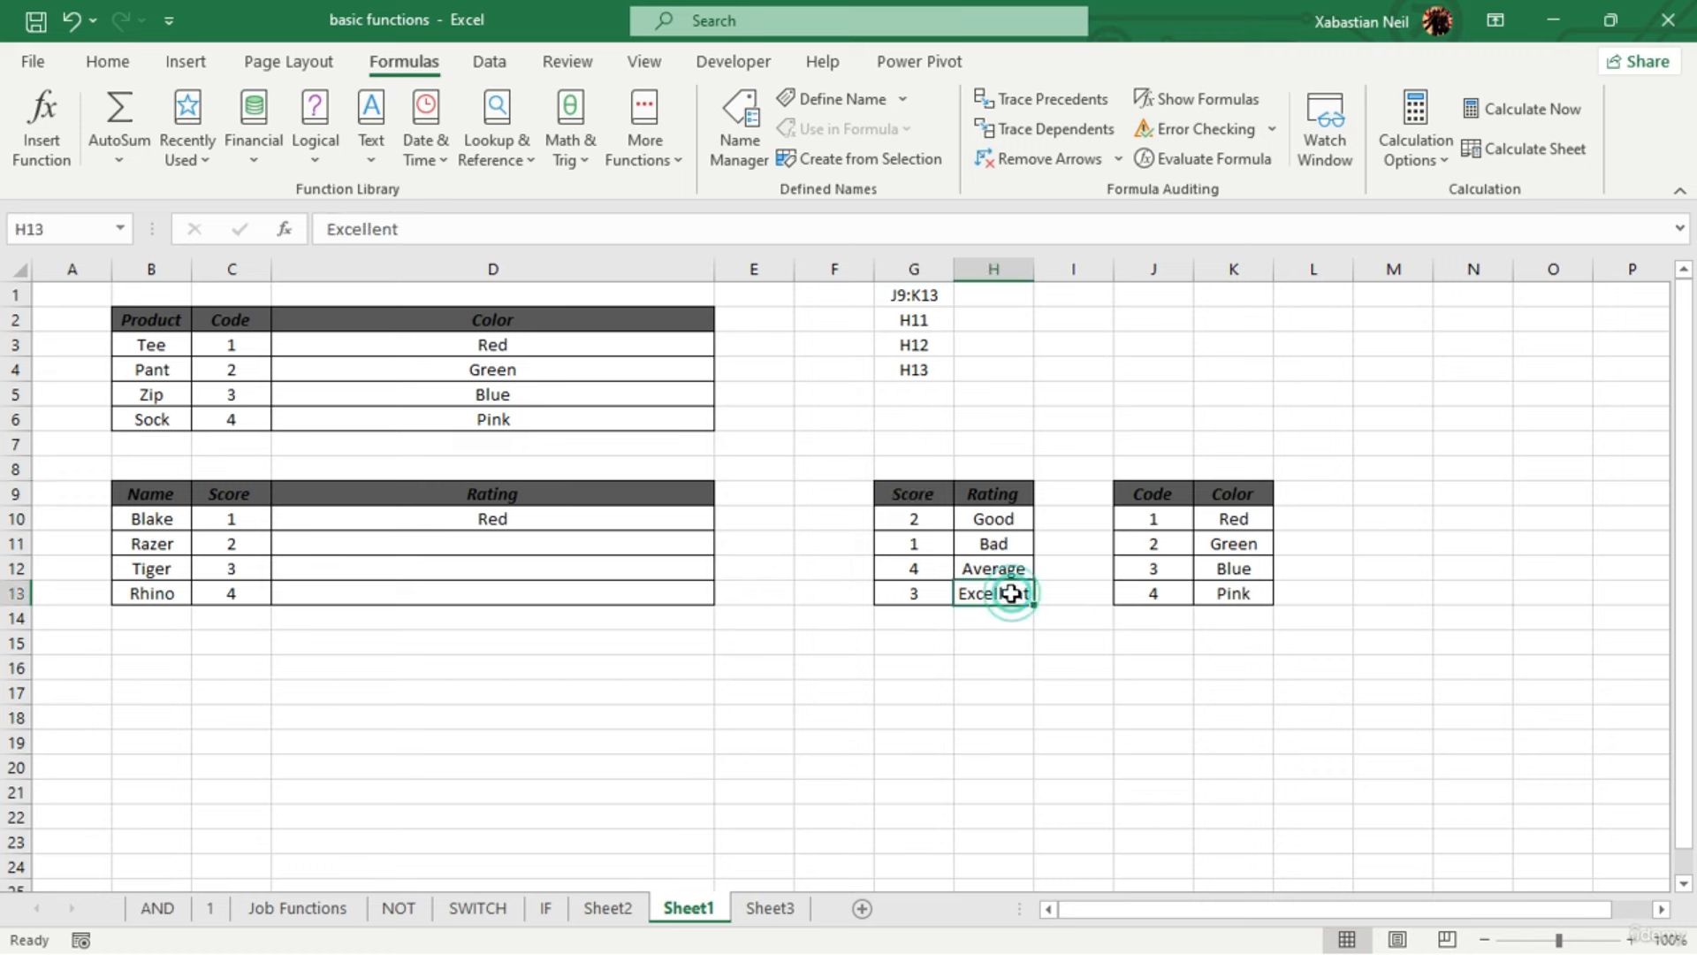
click(1013, 297)
text(G9)
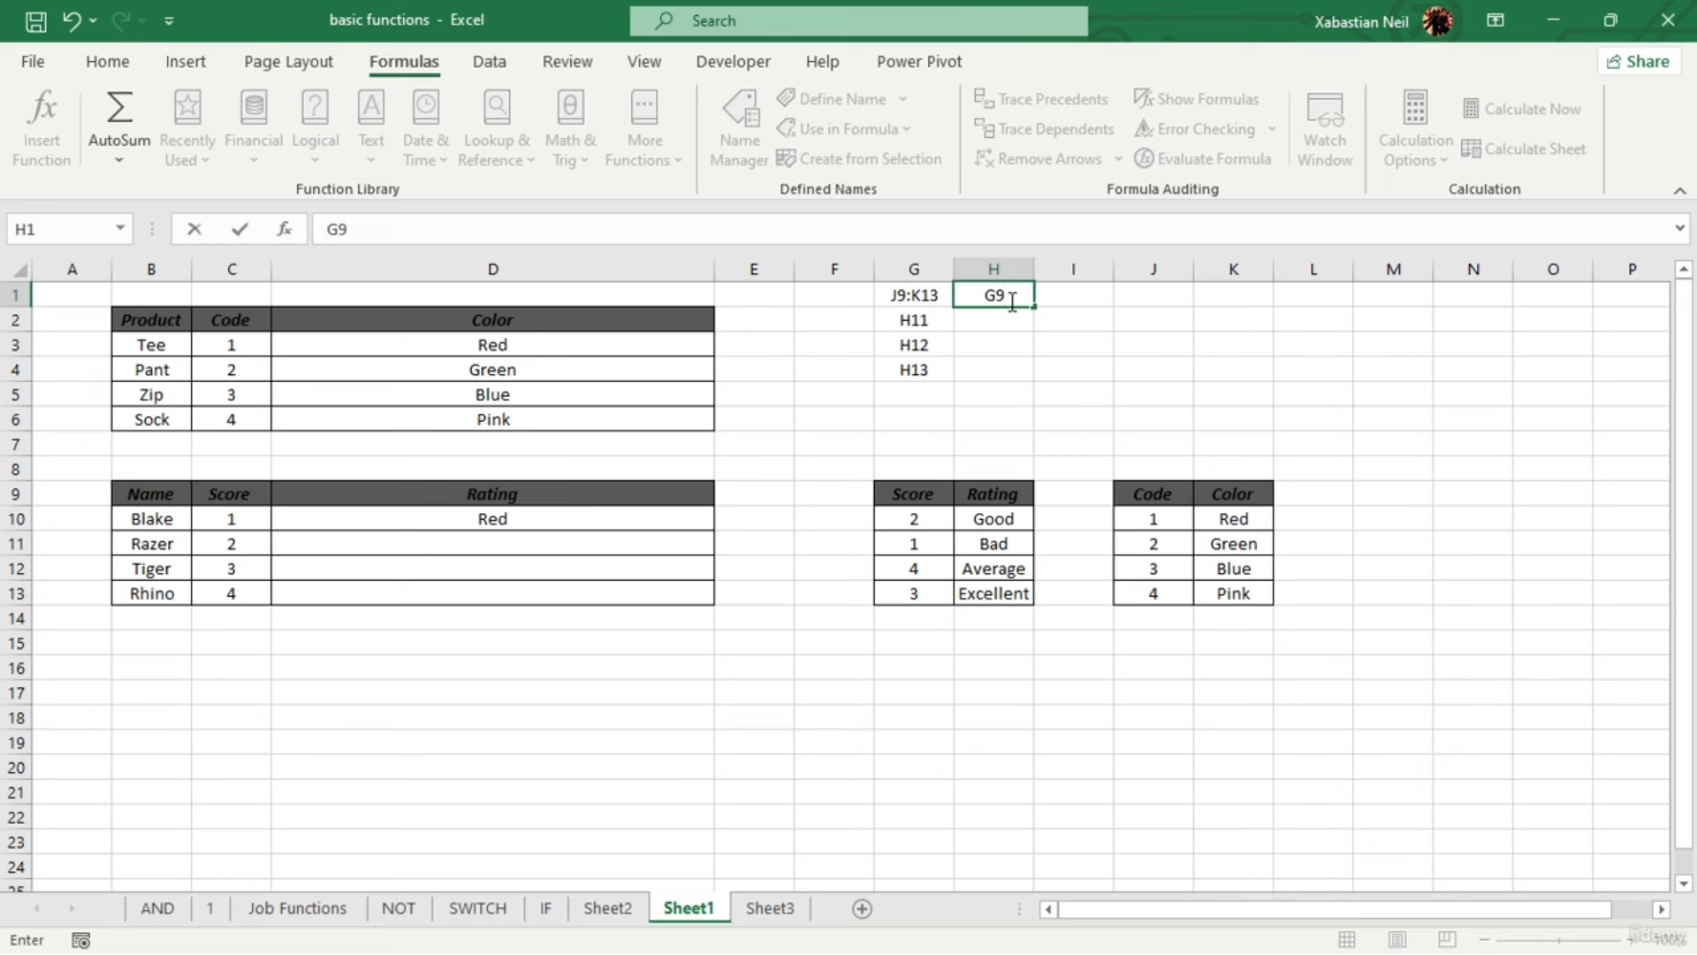
text(:H13)
click(1087, 367)
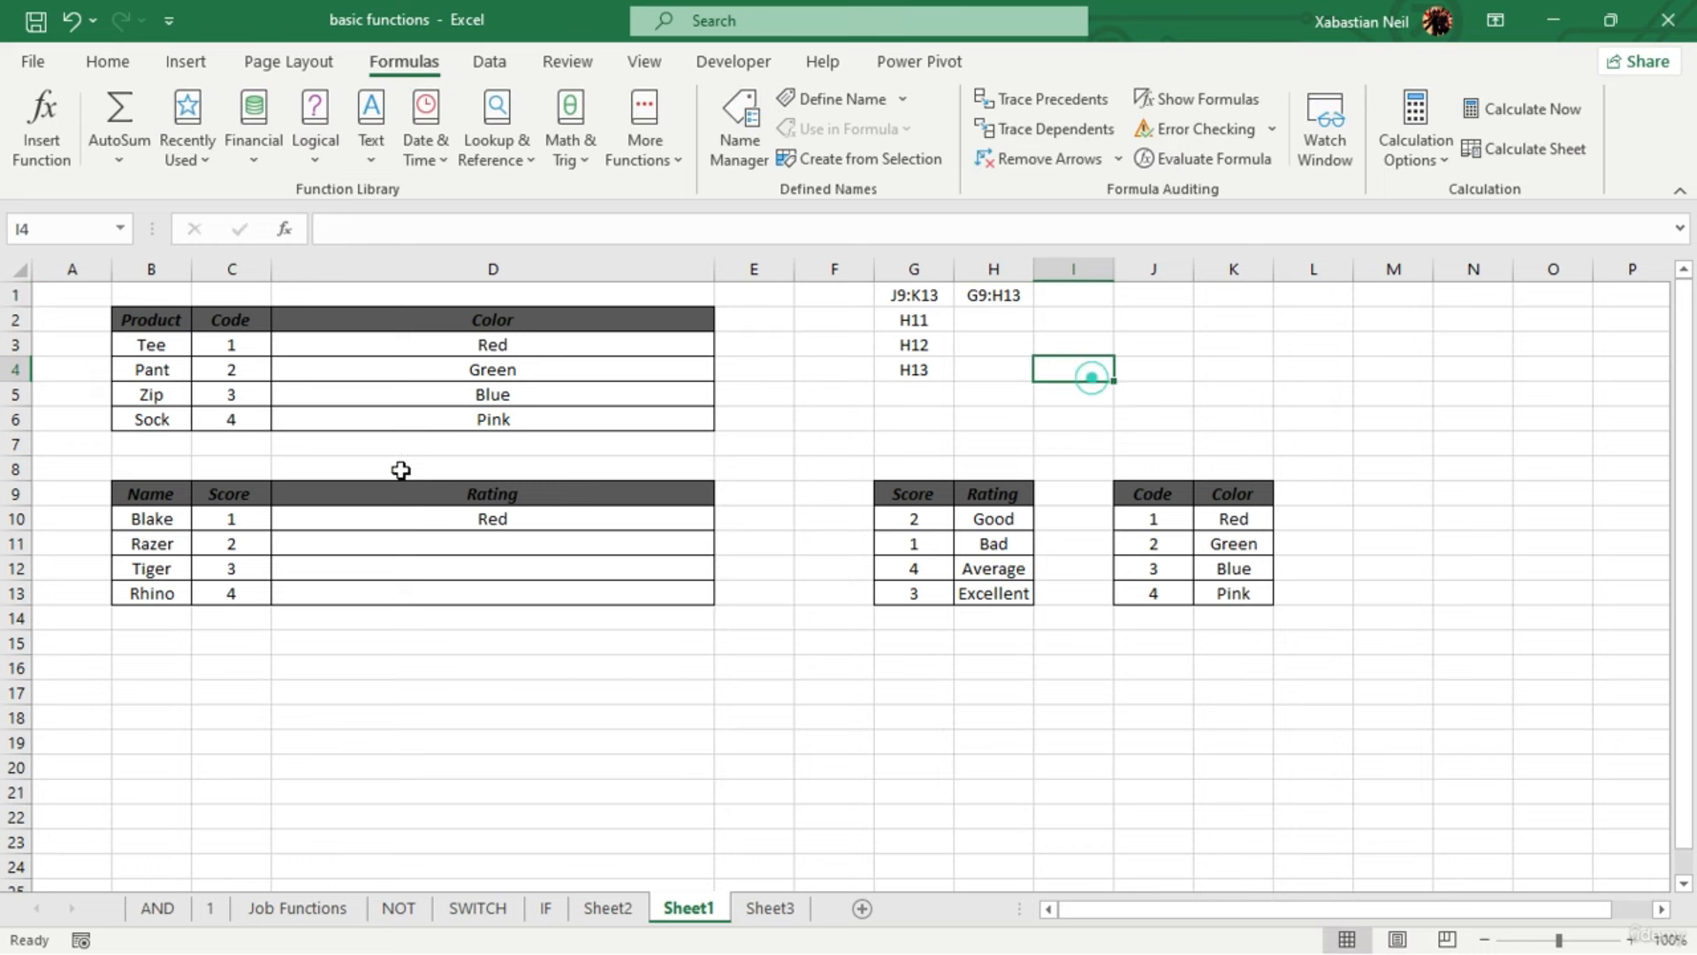
Replace the INDIRECT reference in D10's VLOOKUP formula with the absolute reference $H$1
click(528, 528)
double_click(543, 527)
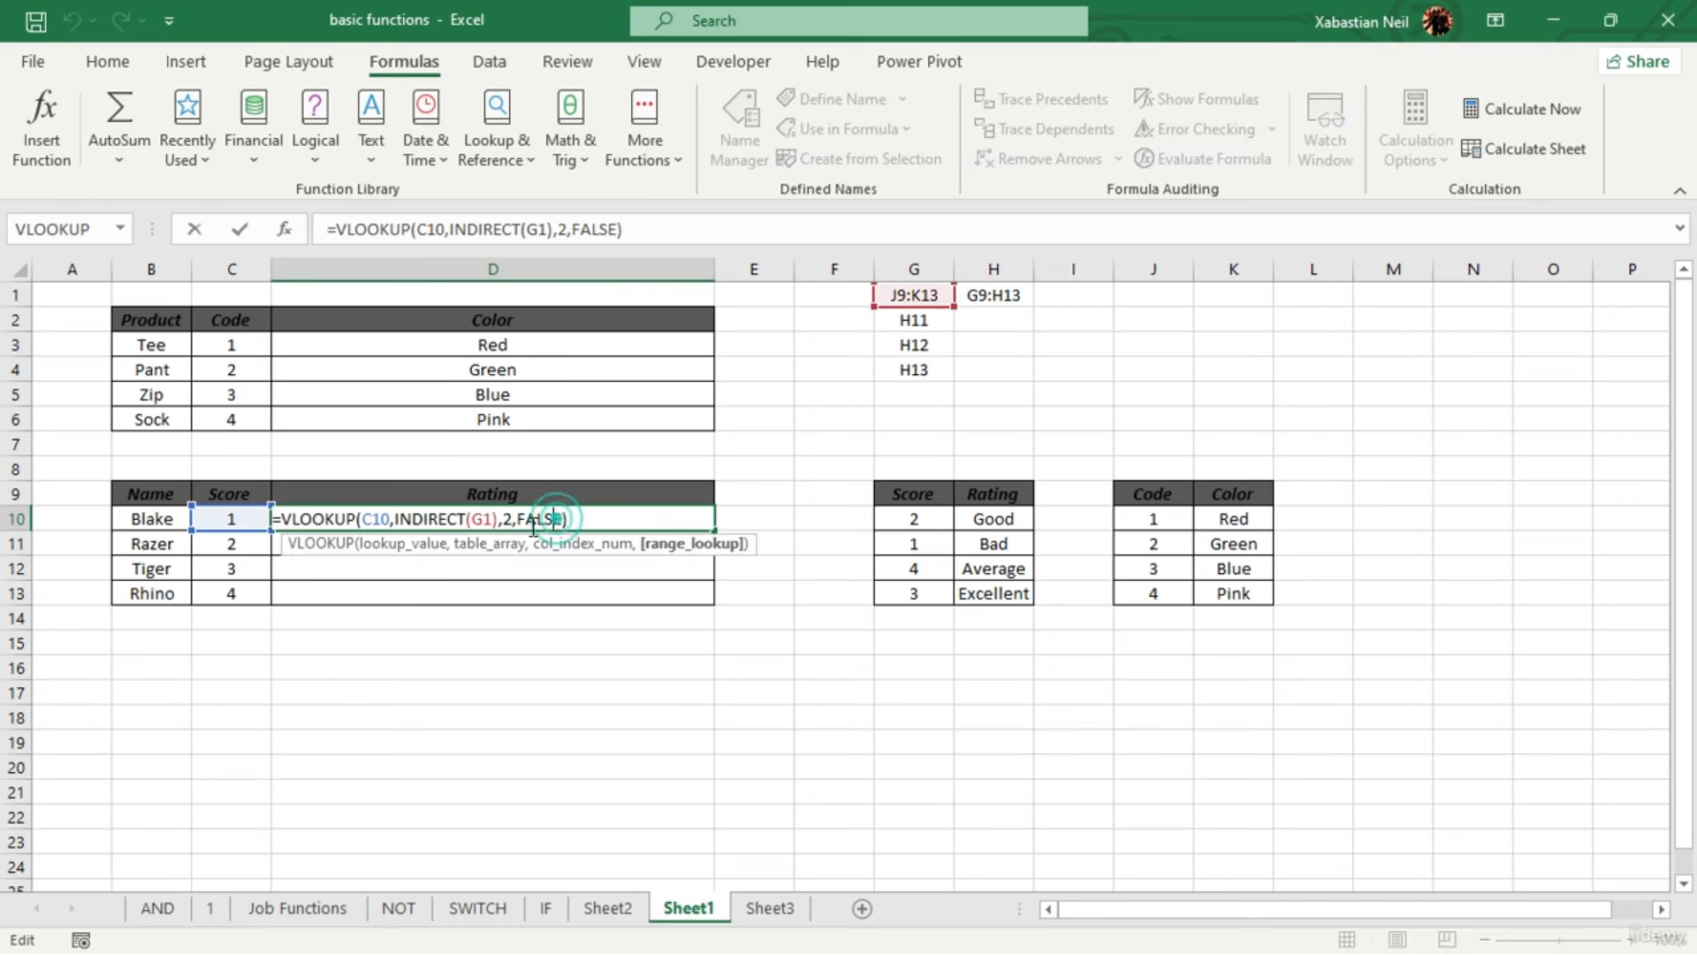
key(Left)
key(Left)
key(Left)
key(Left)
key(Left)
key(Left)
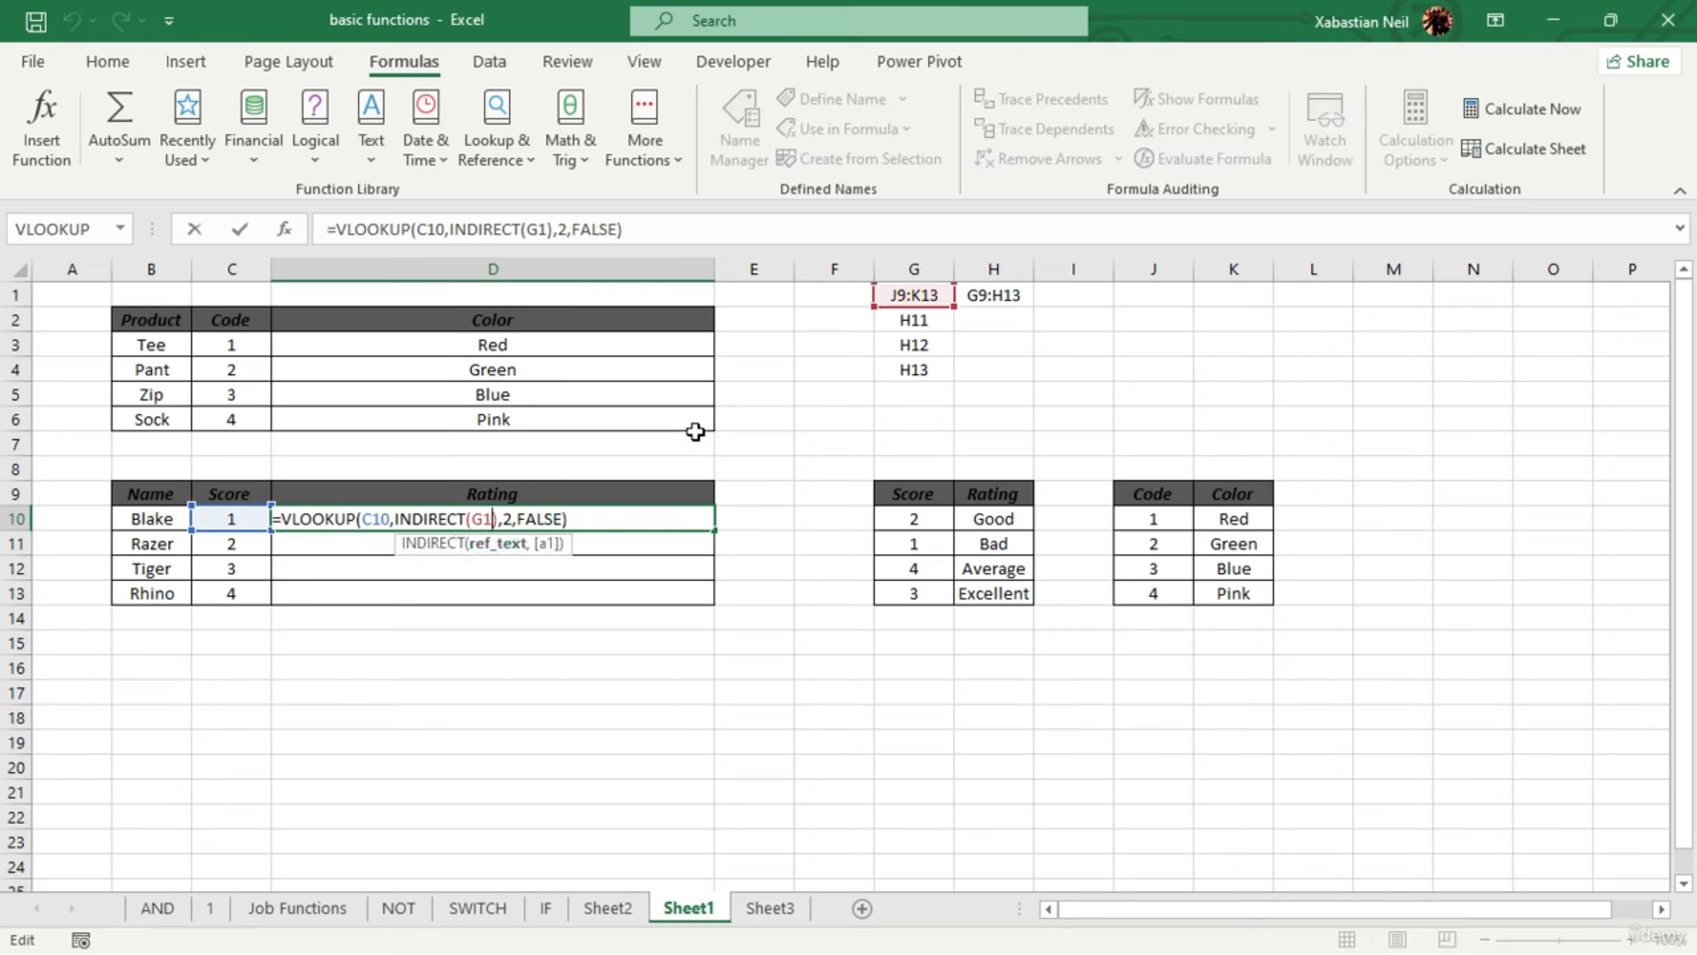
key(BackSpace)
key(BackSpace)
click(981, 294)
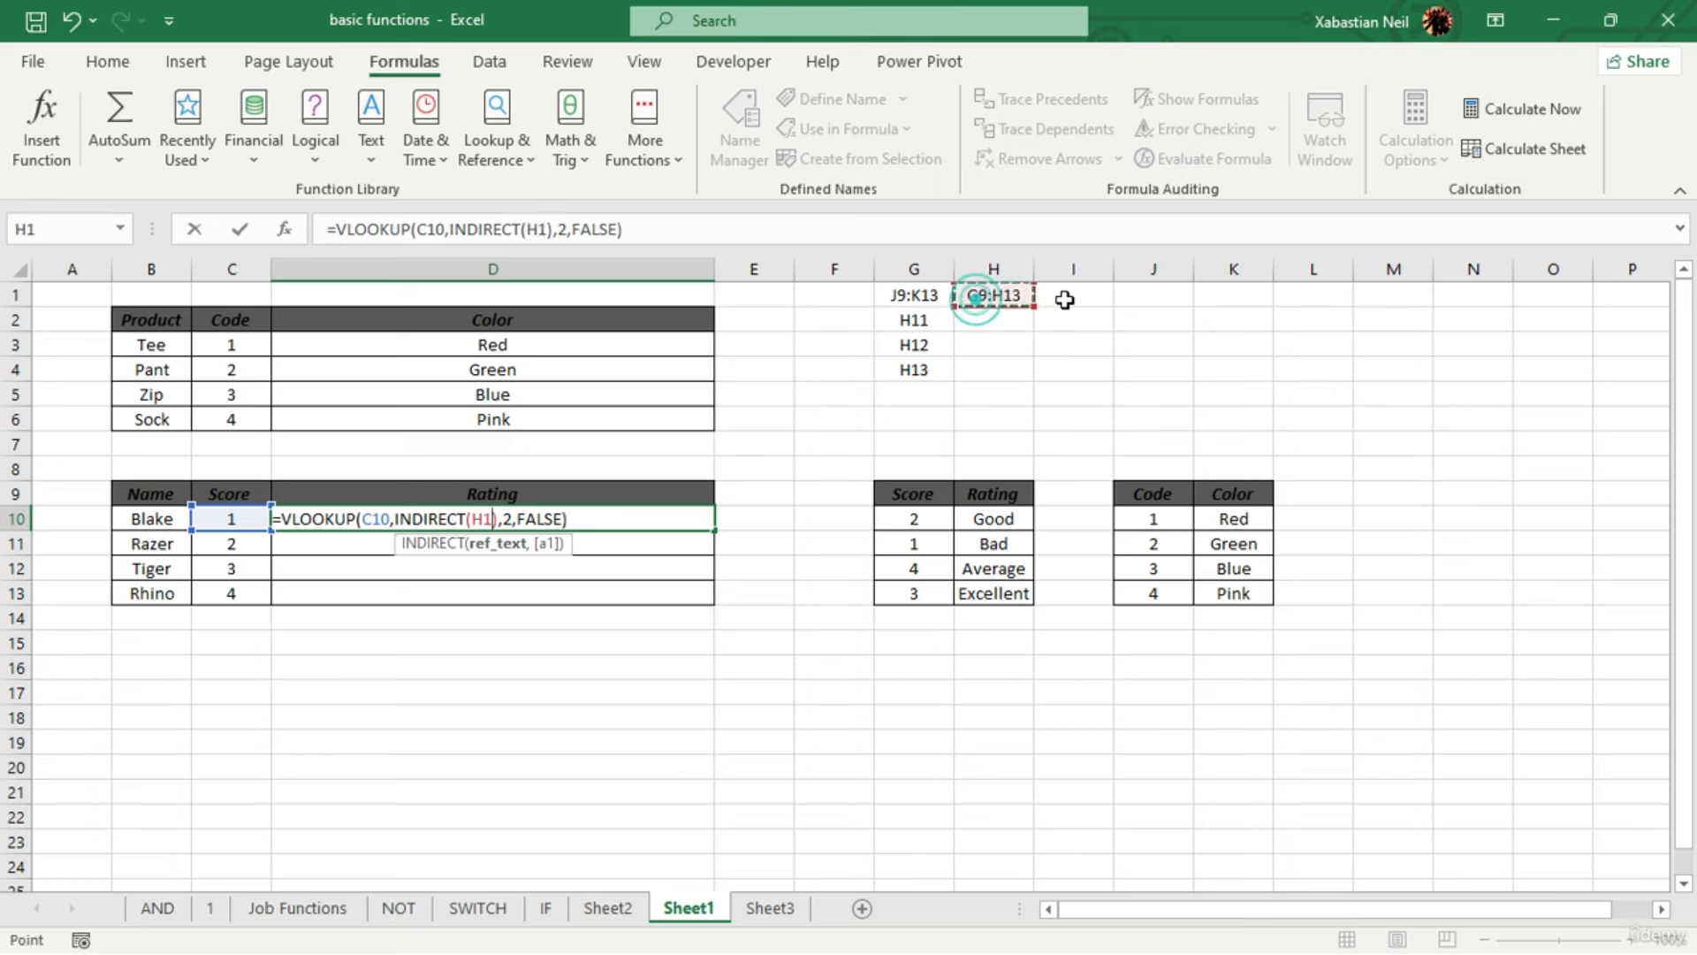
key(F4)
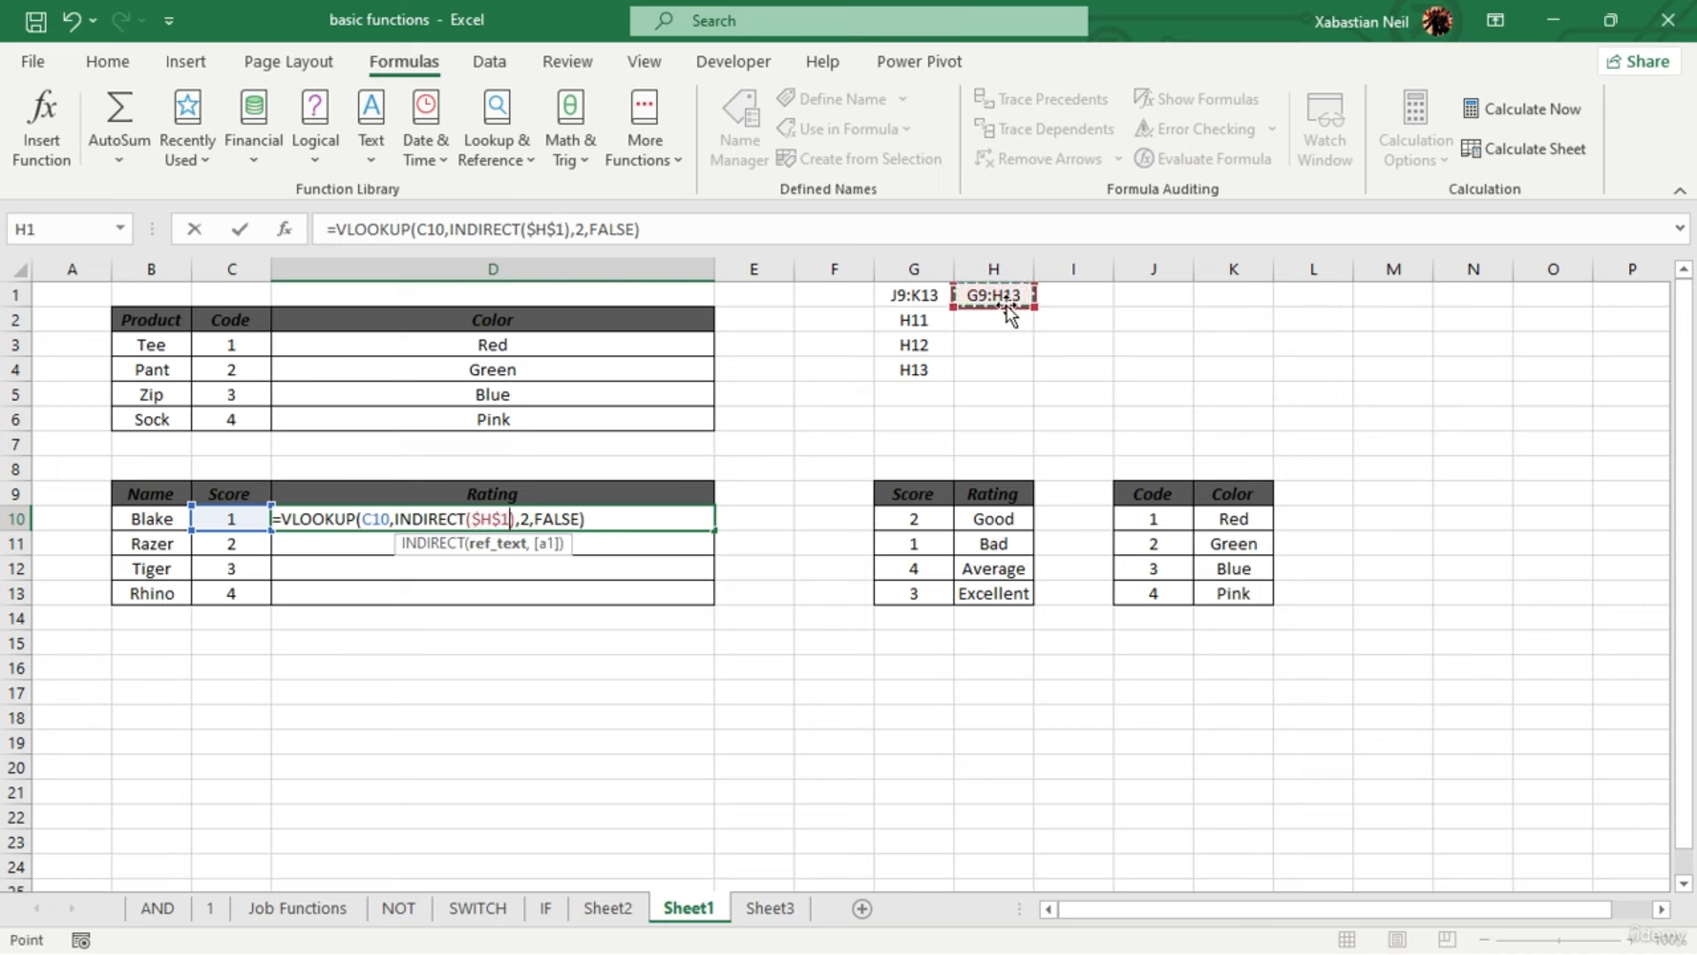
key(Return)
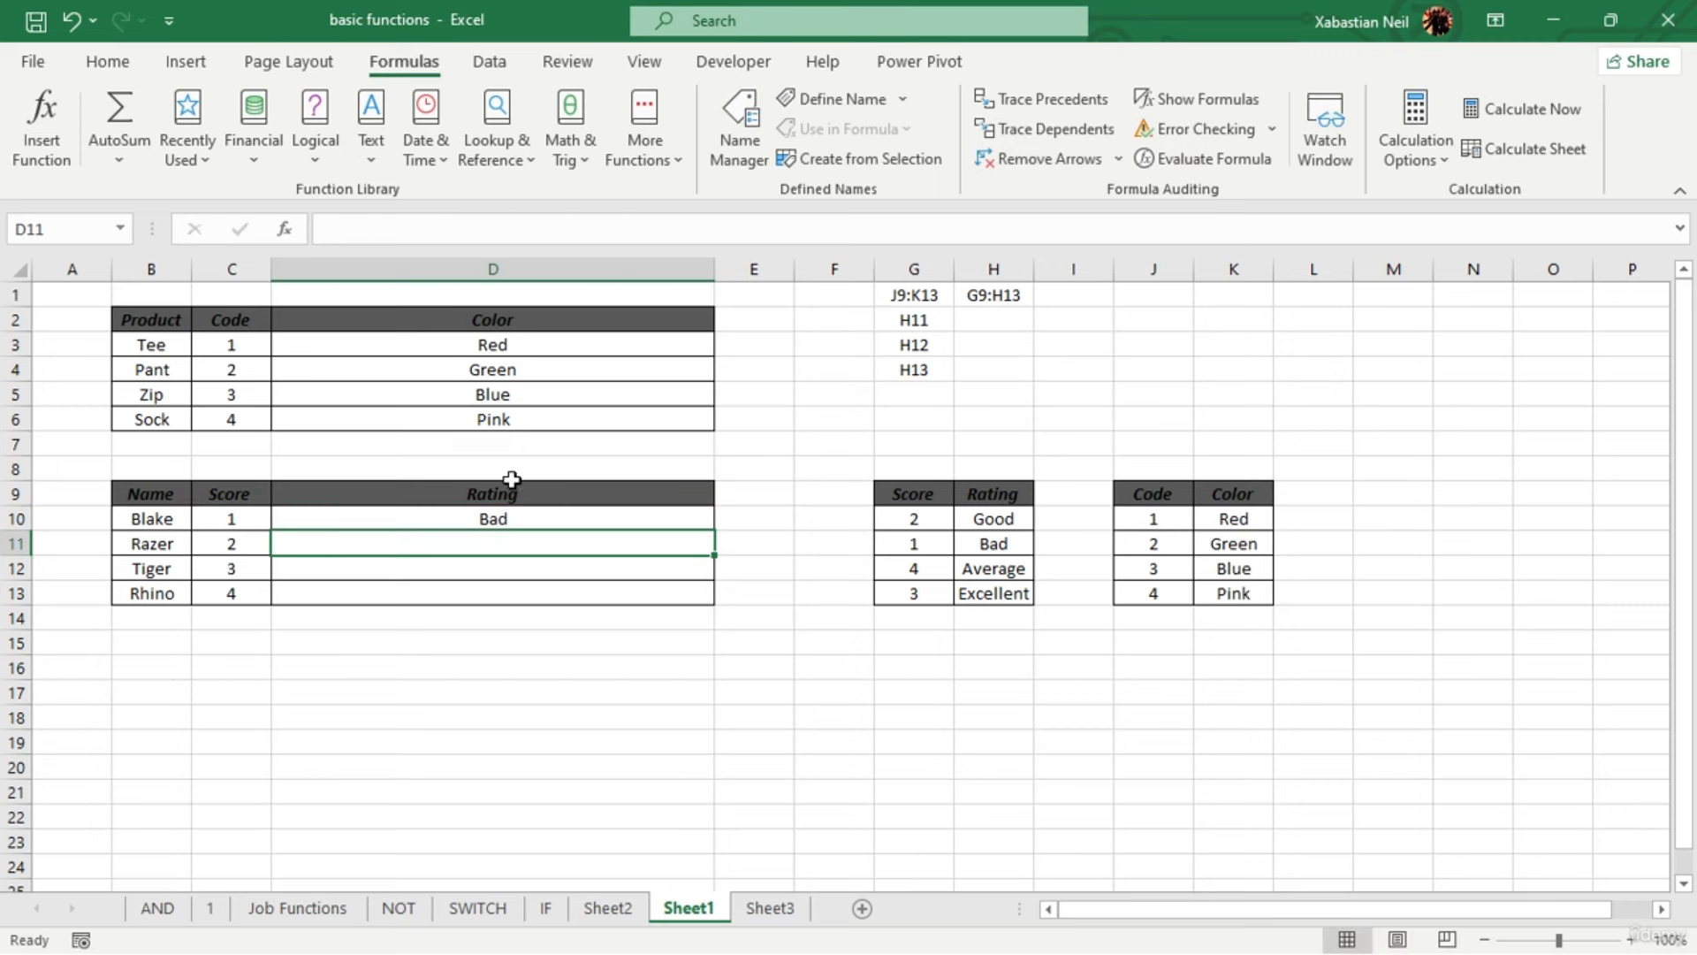
Fill D10's formula down through D13 and clear the copies in D11:D13
click(566, 519)
double_click(709, 530)
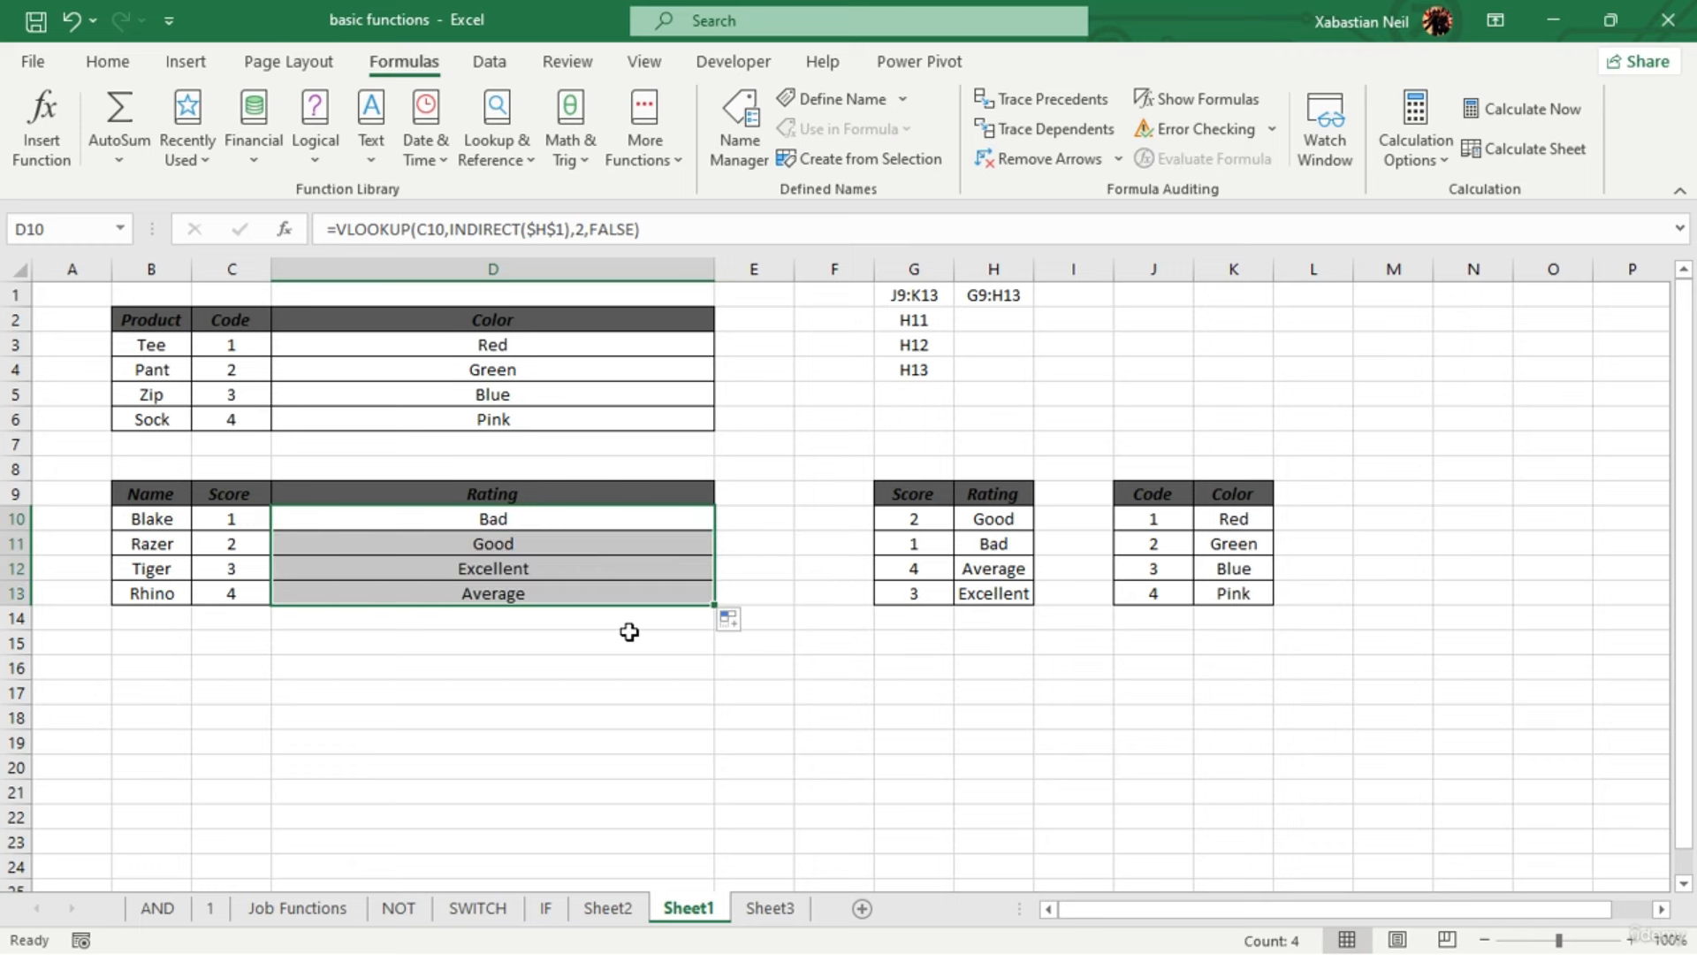
click(571, 591)
drag(570, 591, 580, 548)
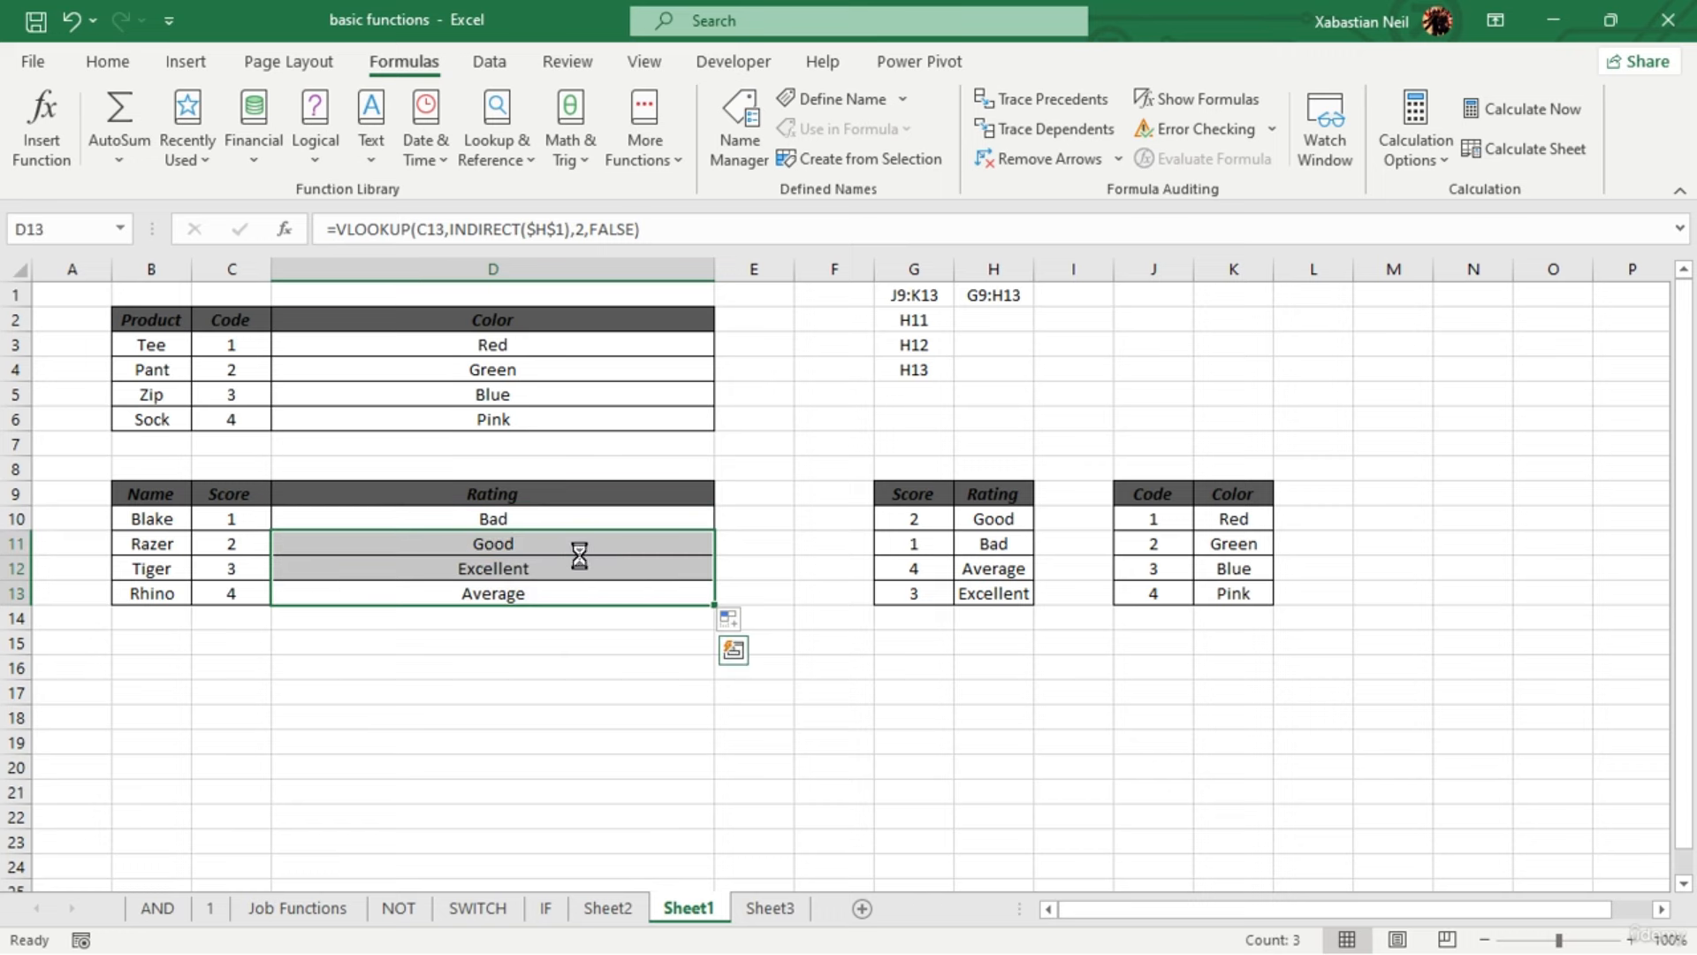
key(Delete)
Start a VLOOKUP formula in D11 with C11 as the lookup value and INDIRECT as the table array
click(591, 542)
double_click(592, 542)
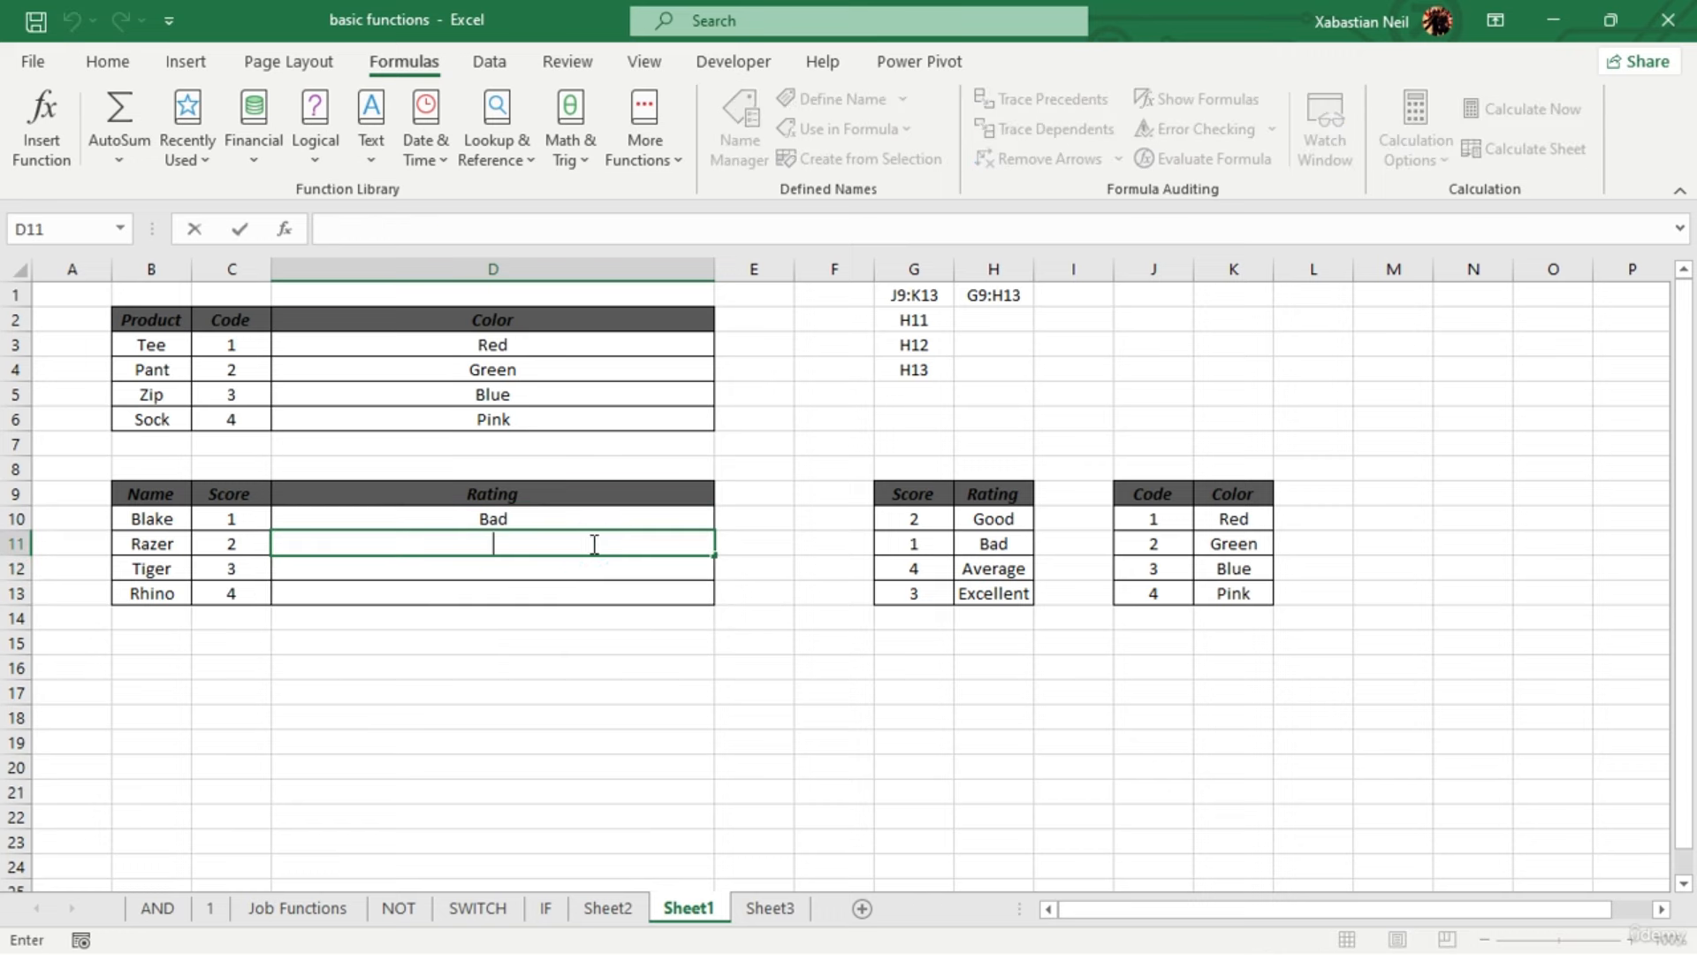
text(=vlo)
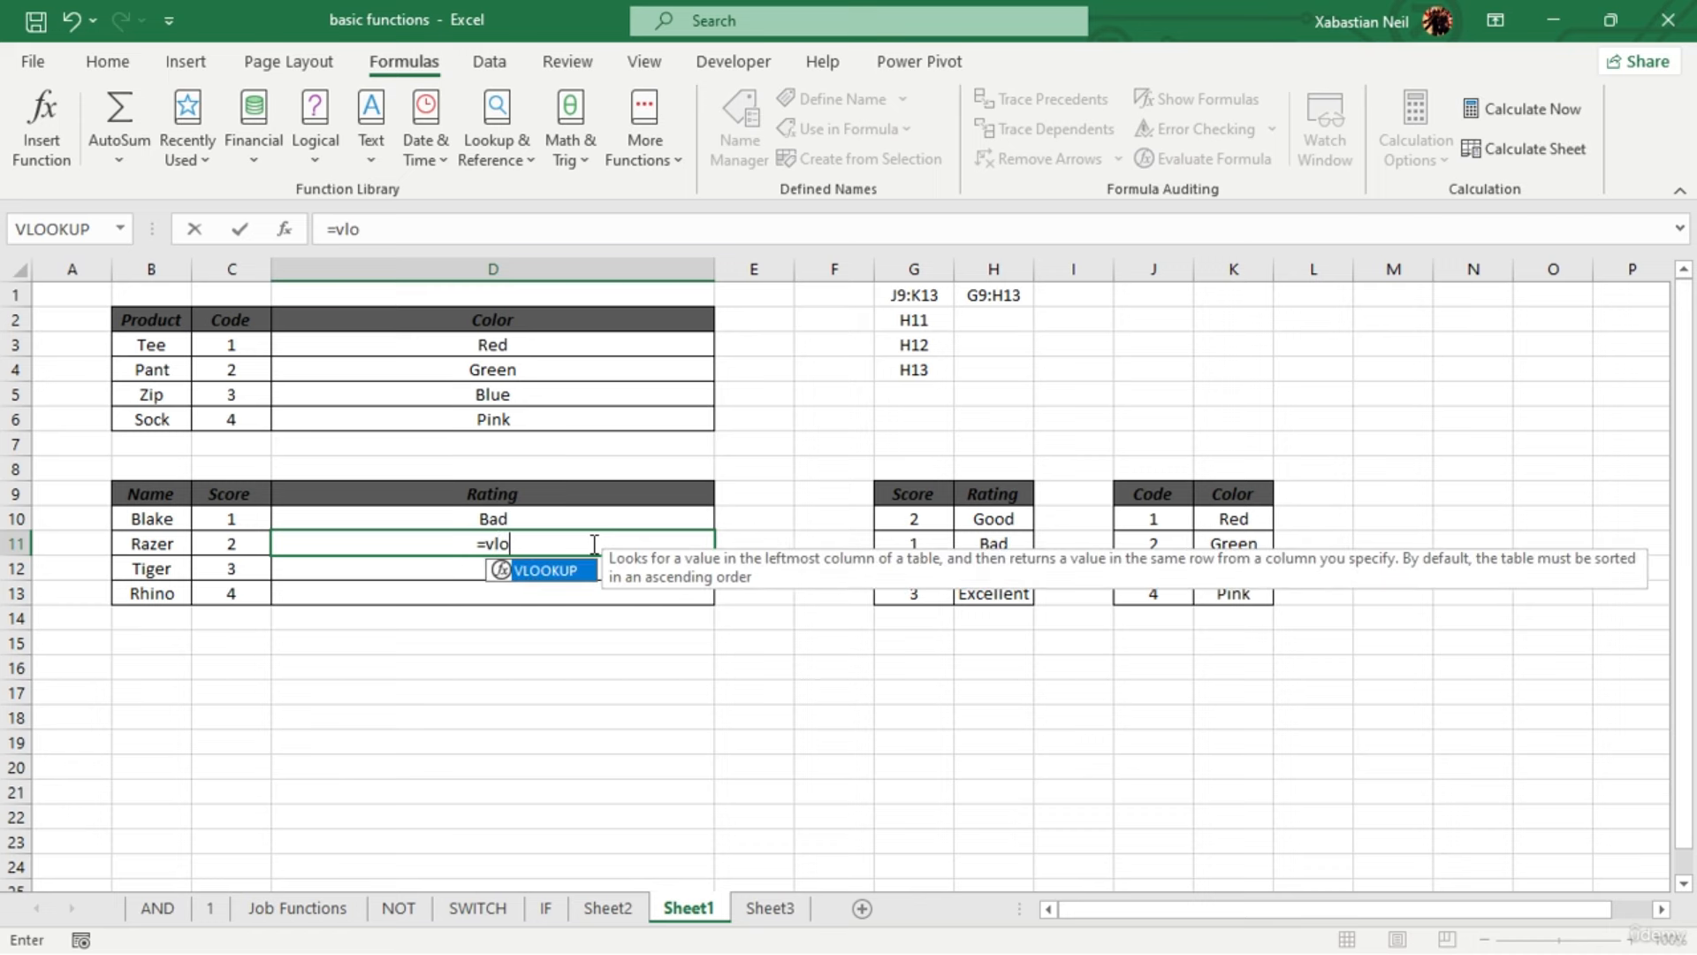
key(Tab)
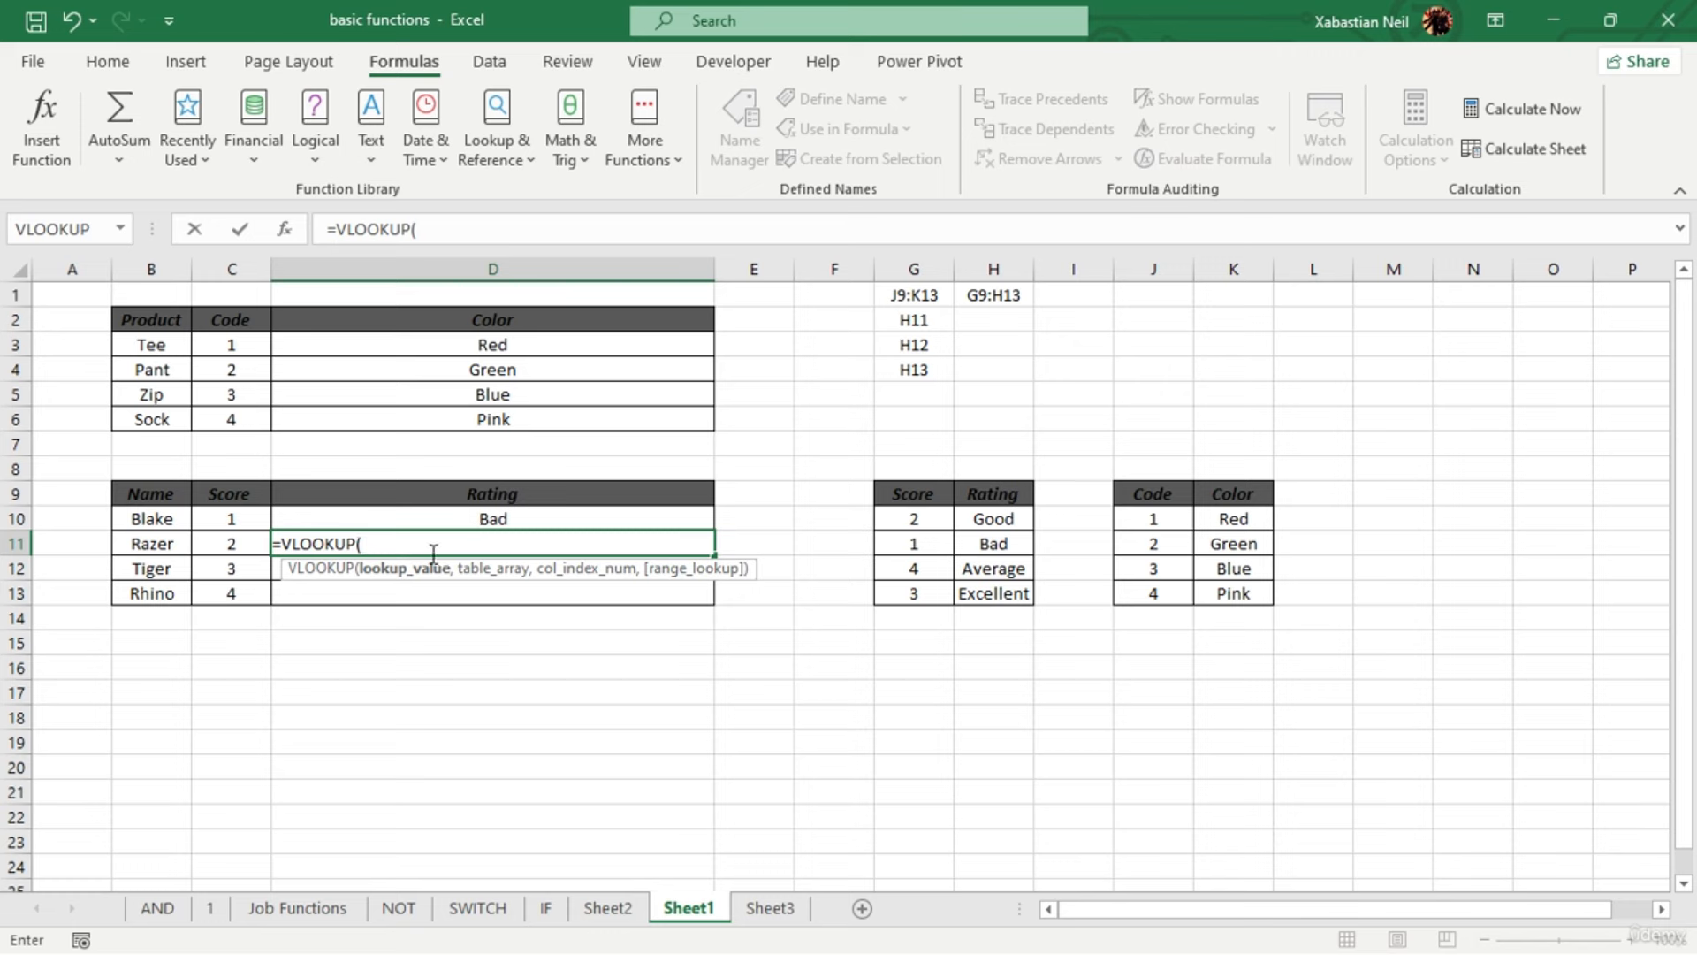
click(237, 544)
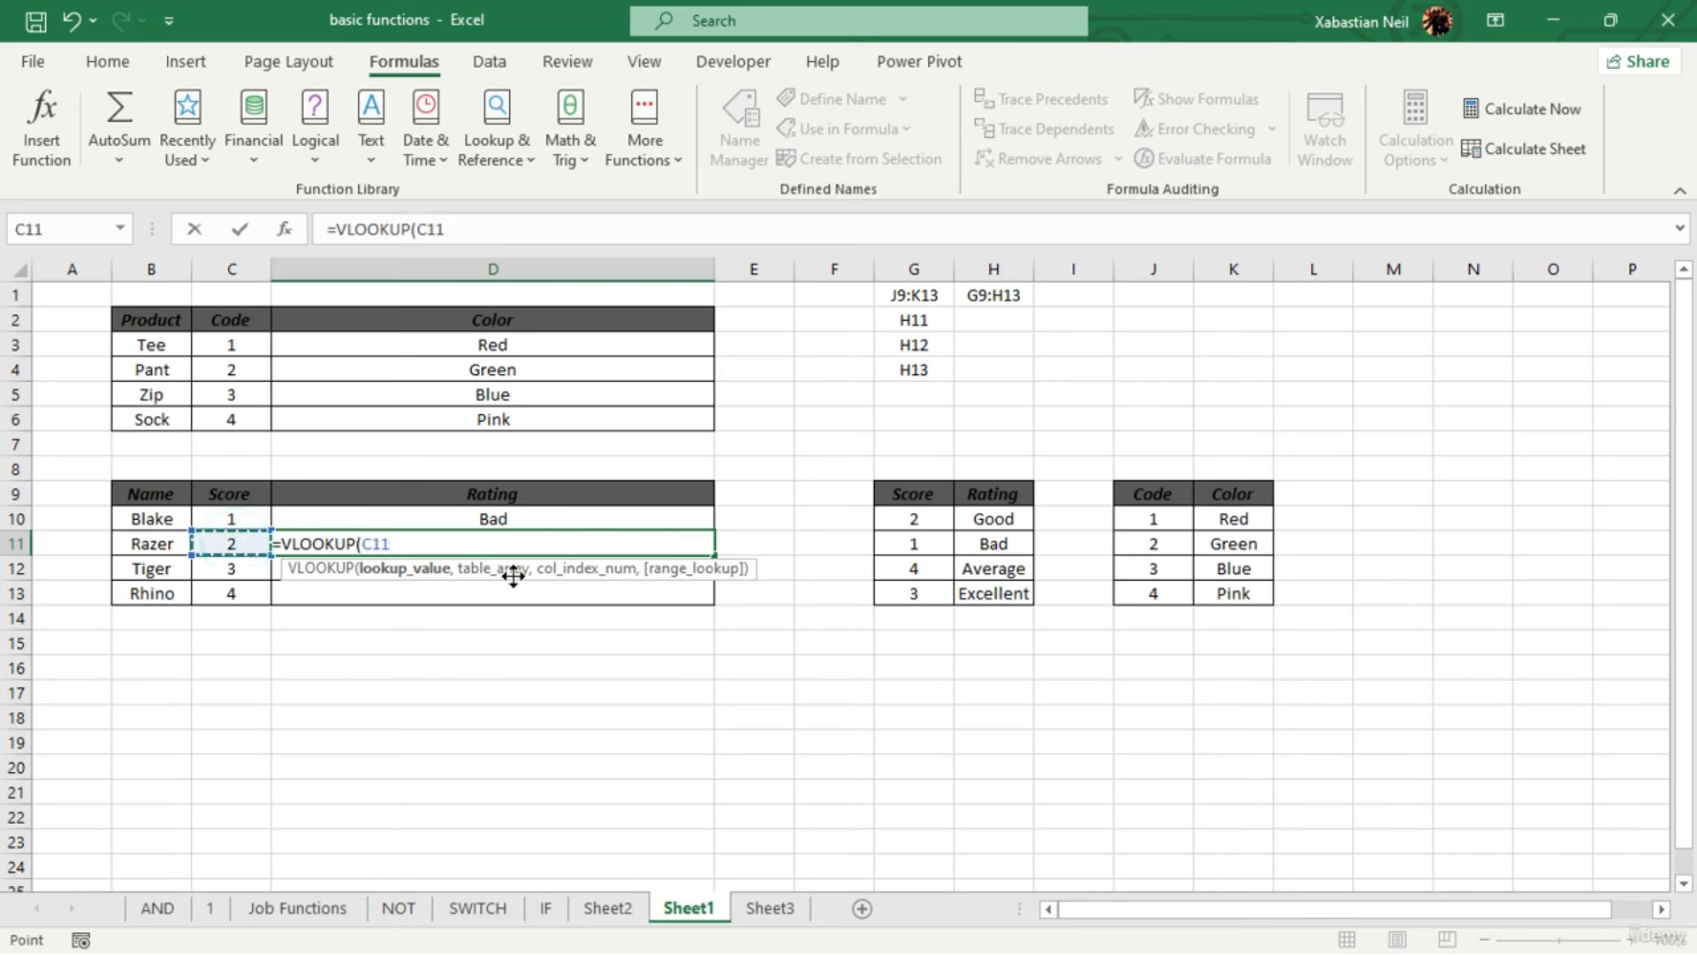
text(,)
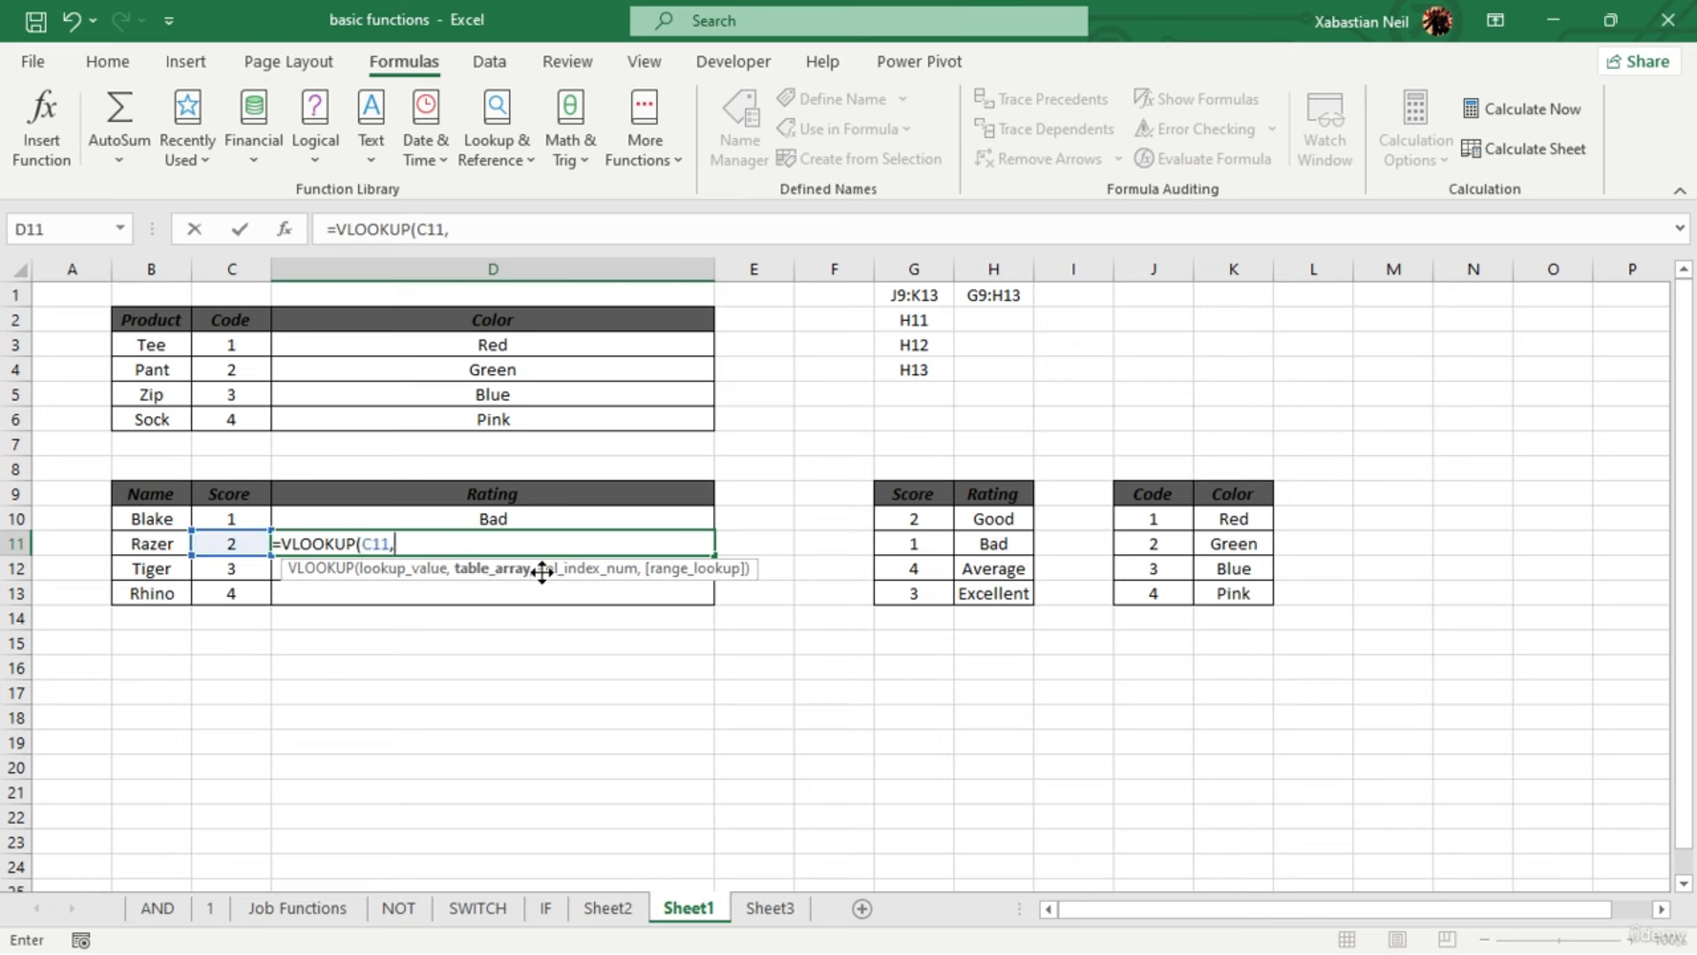
text(indi)
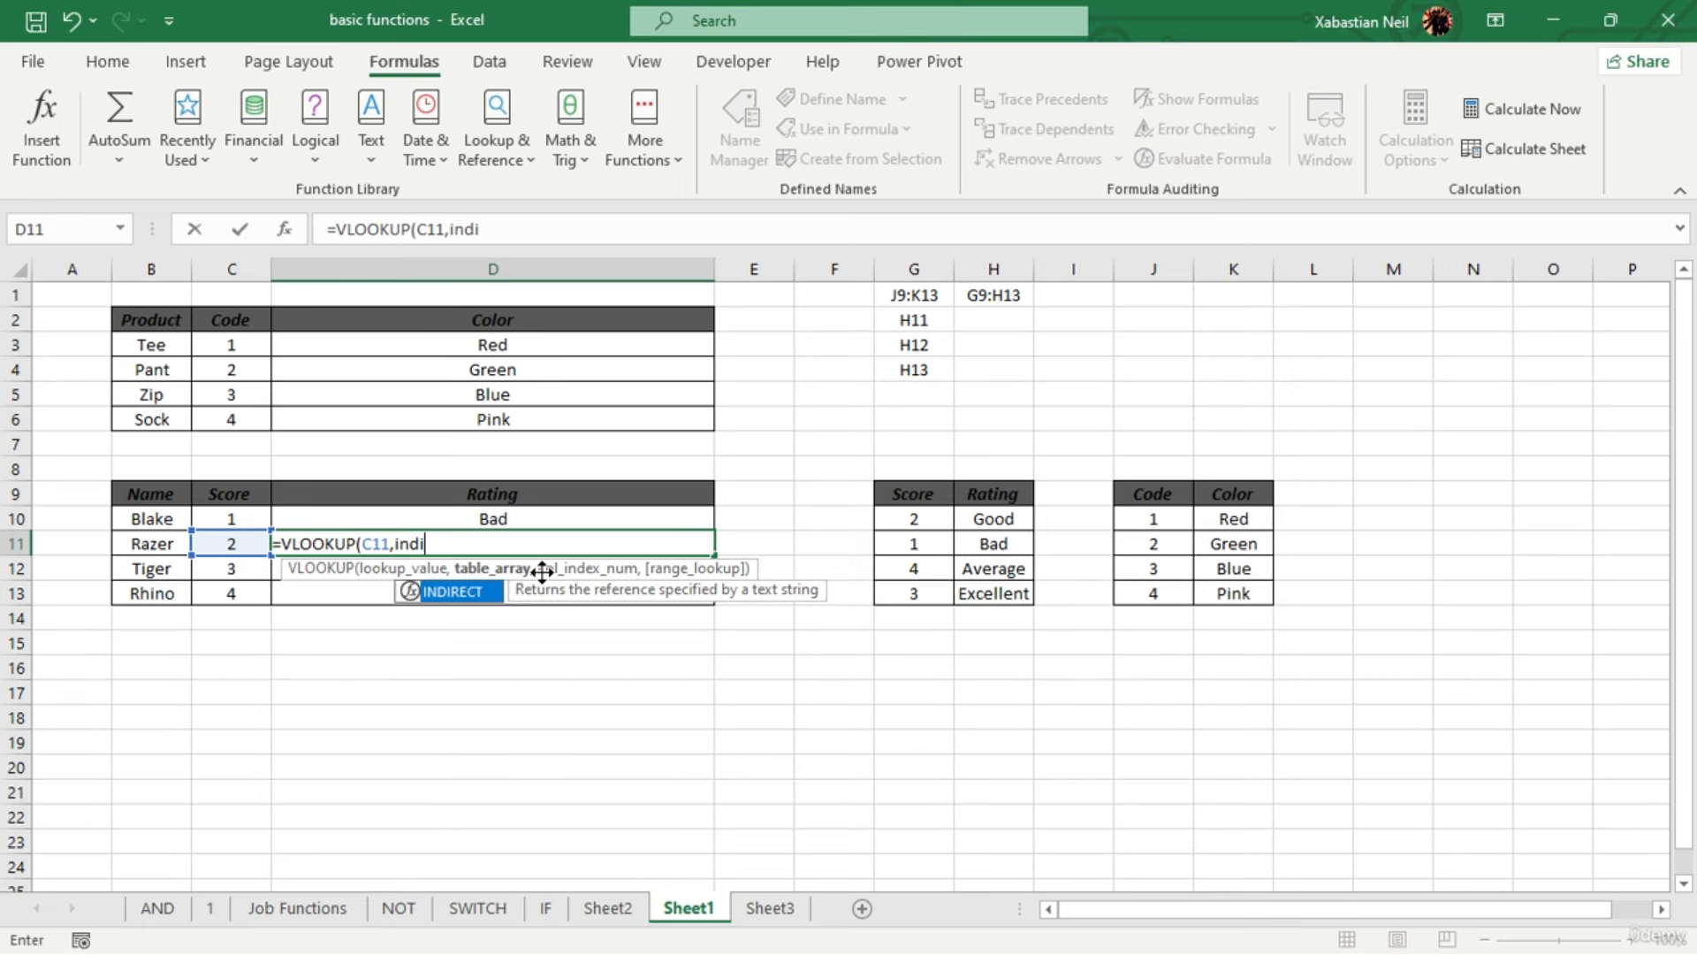
key(Tab)
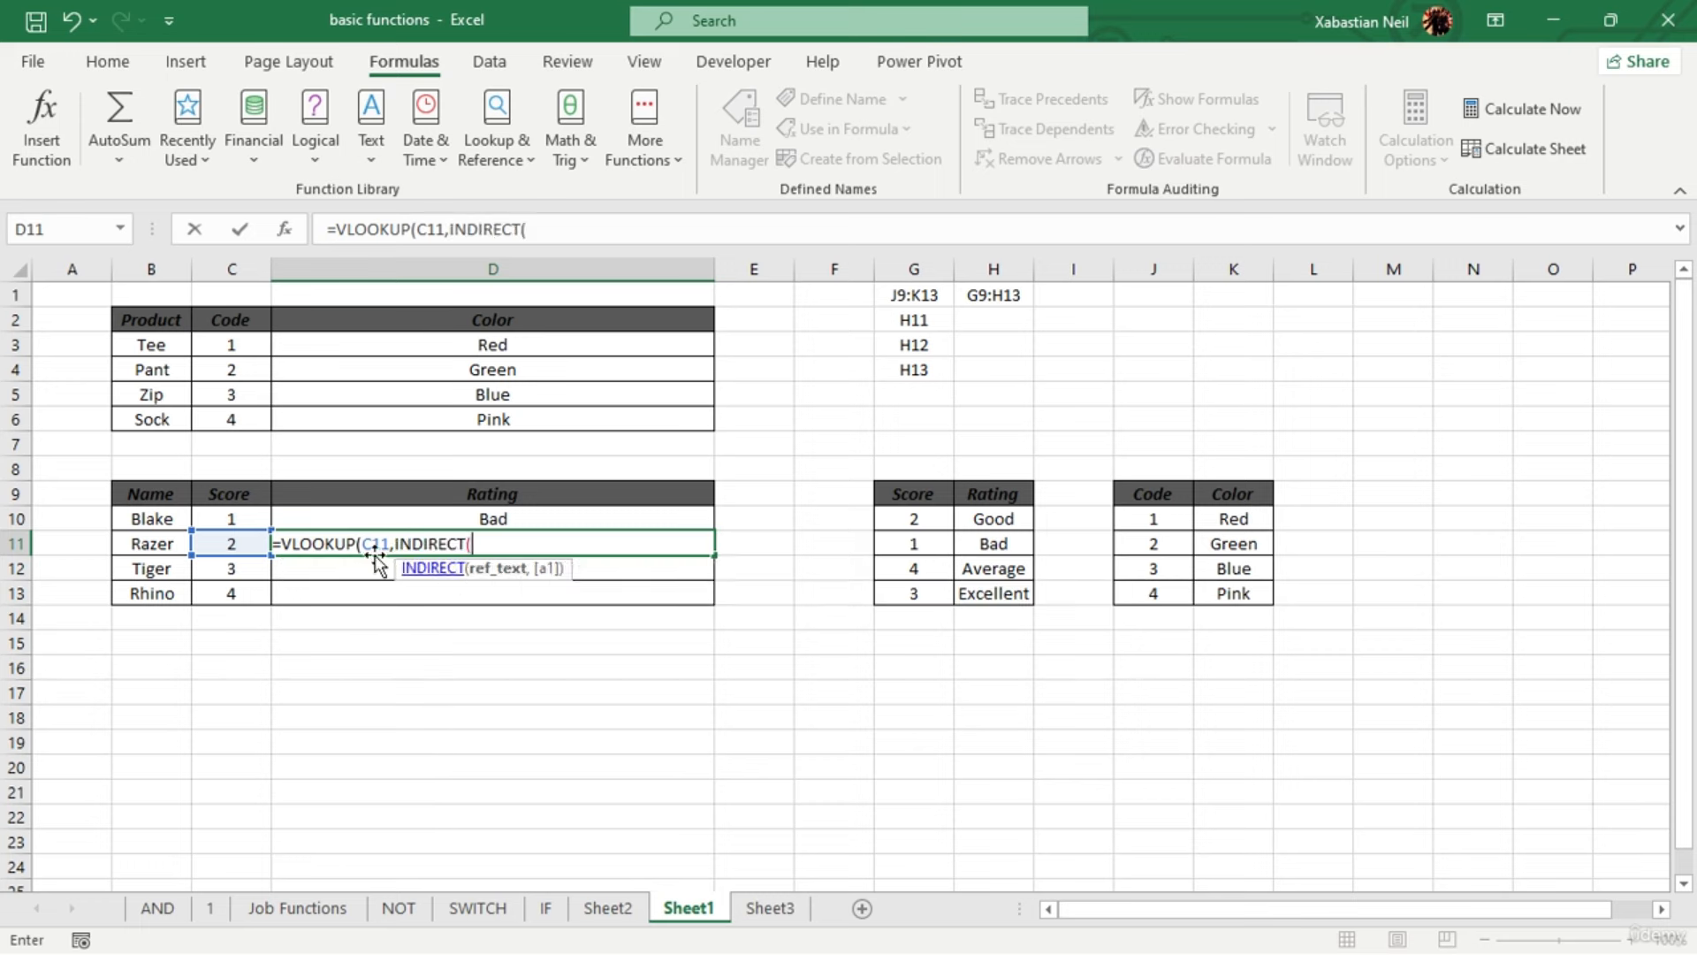
Complete D11's formula with $H$1 as the INDIRECT reference, column index 2 and FALSE for an exact match
click(396, 543)
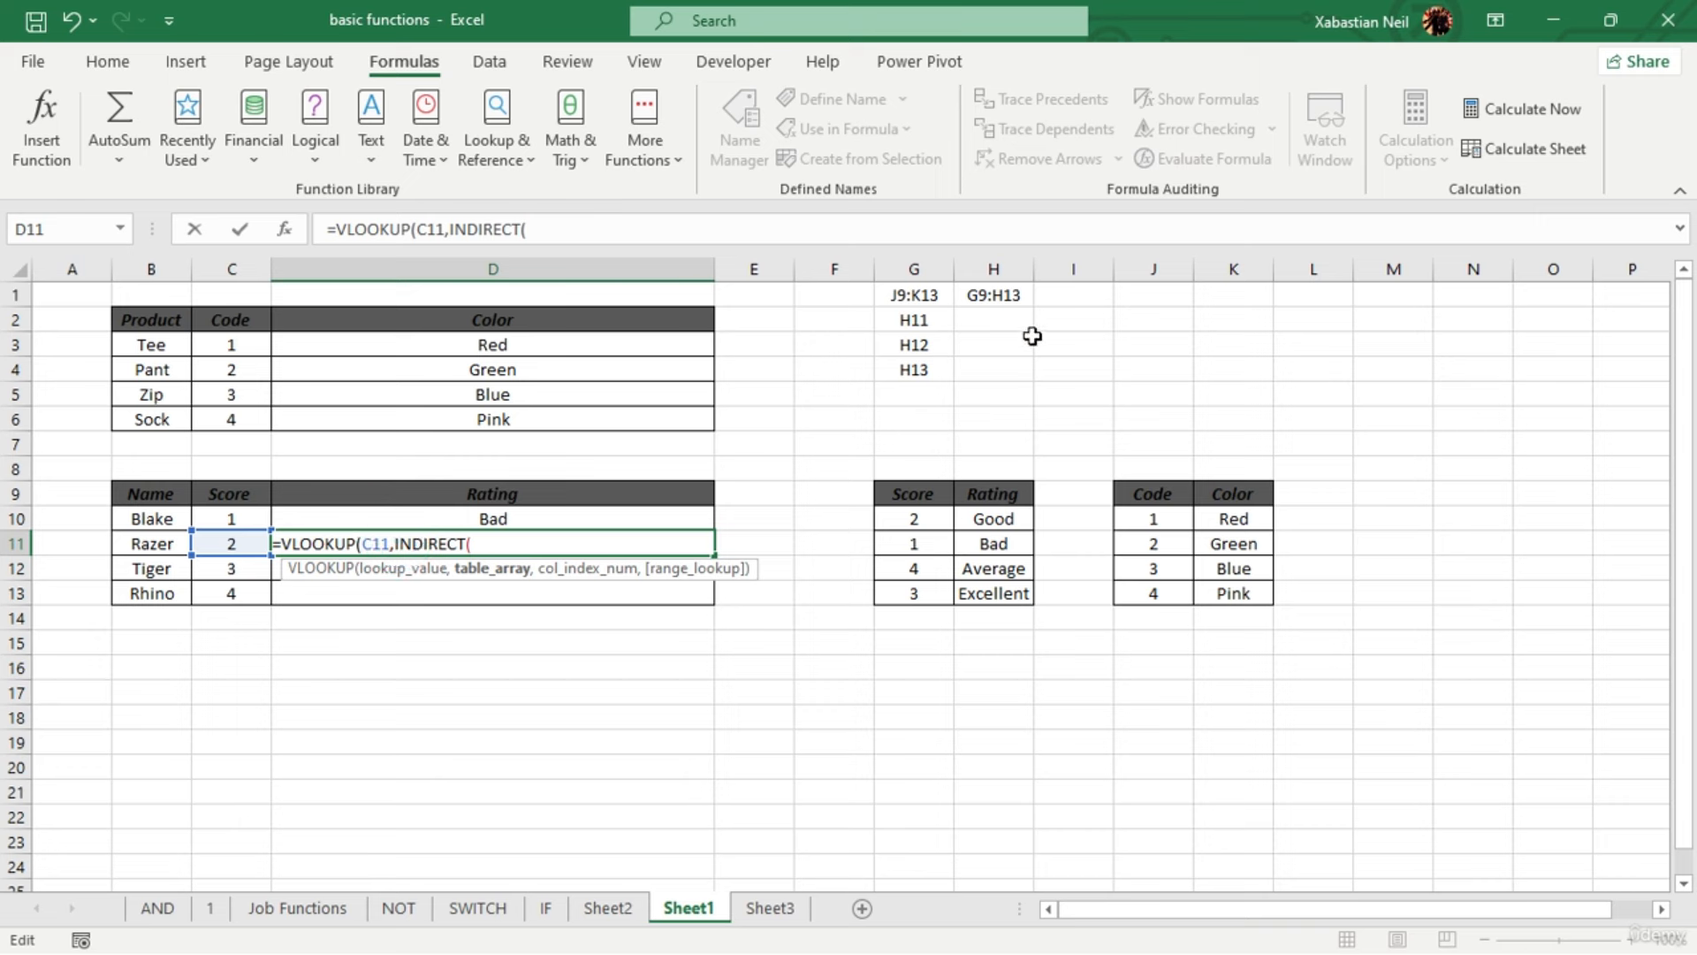
click(1012, 298)
click(862, 552)
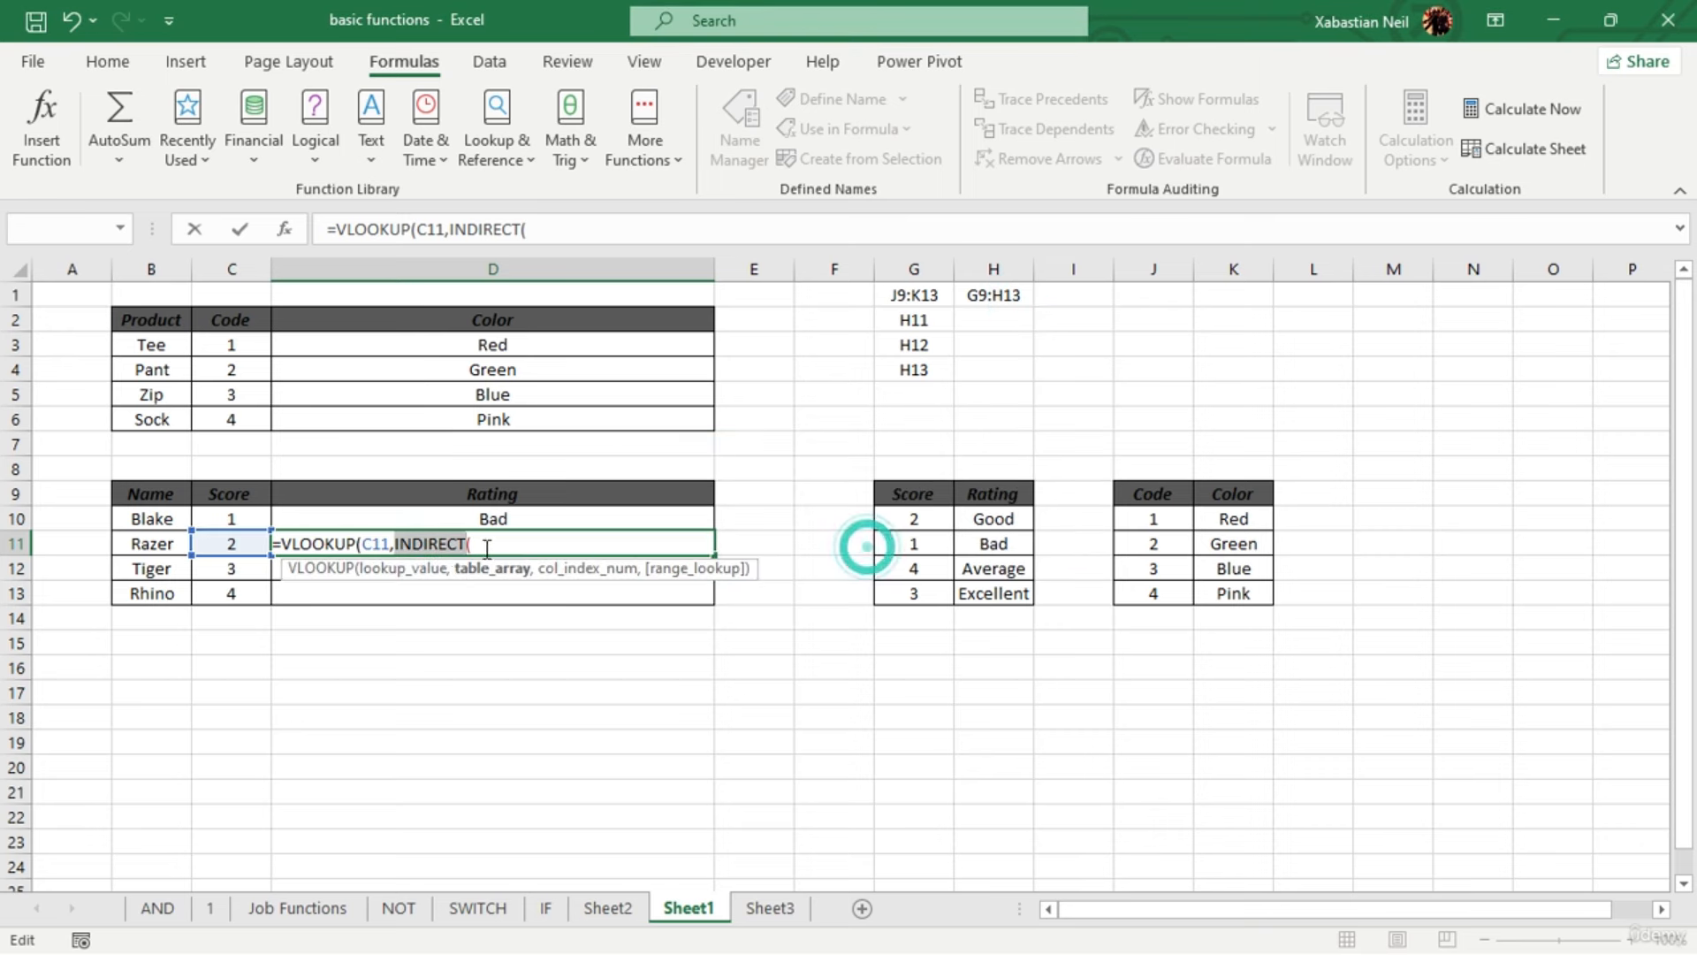
click(992, 297)
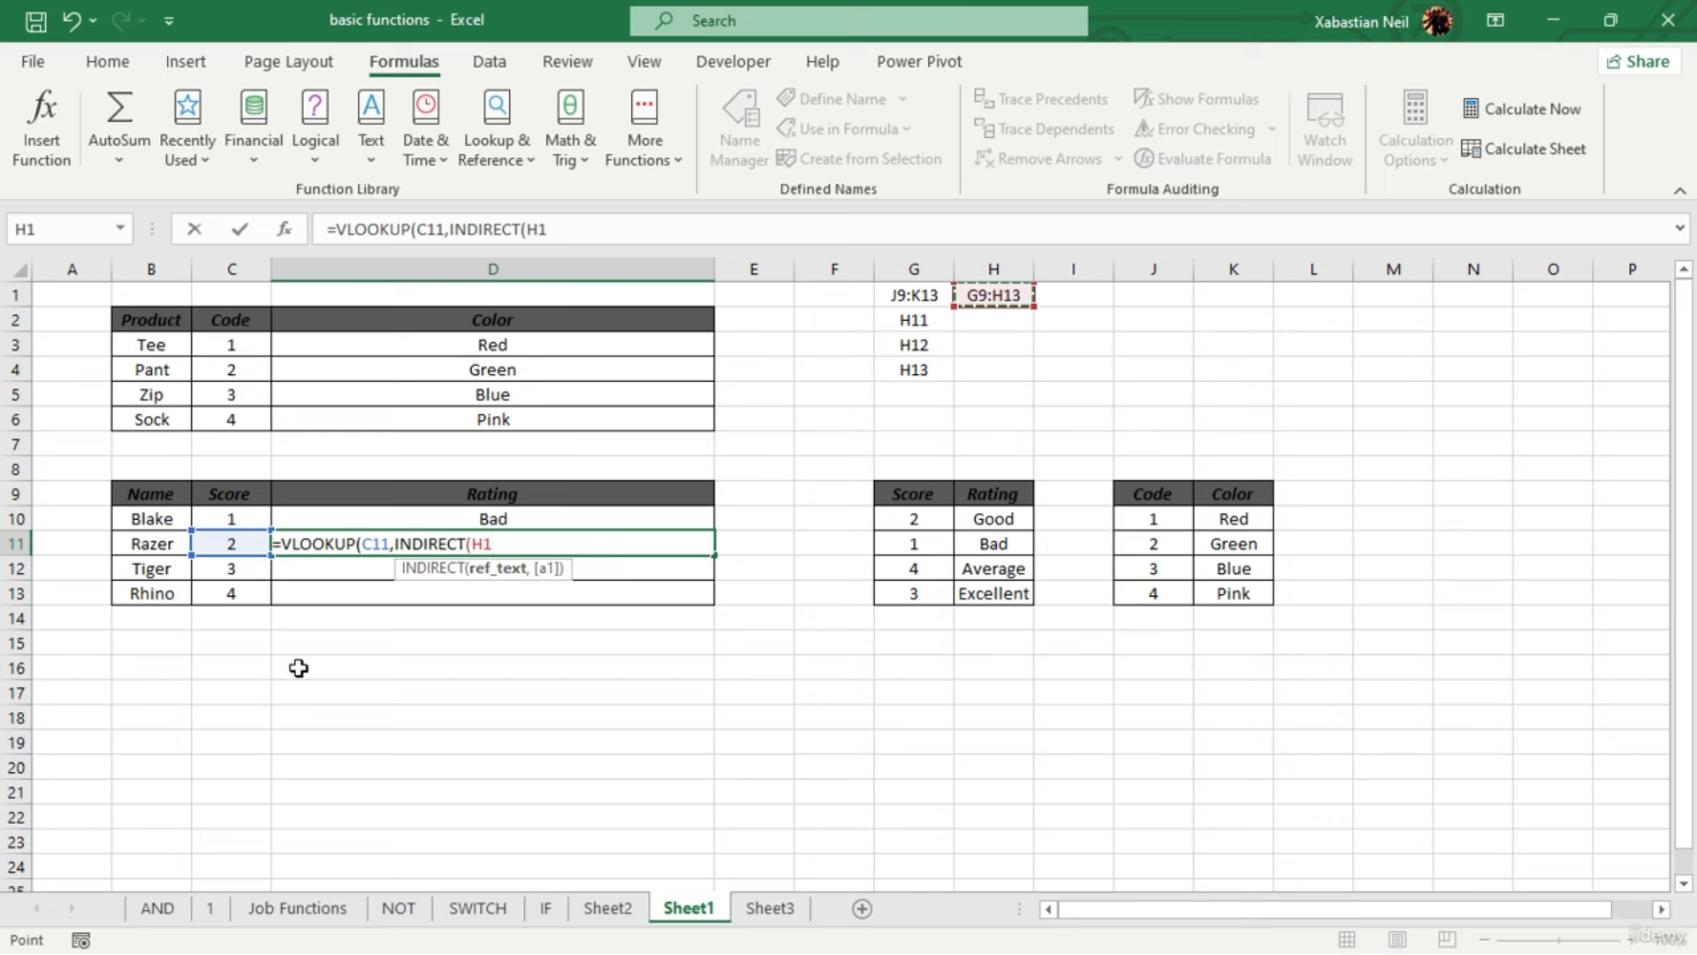
key(F4)
text())
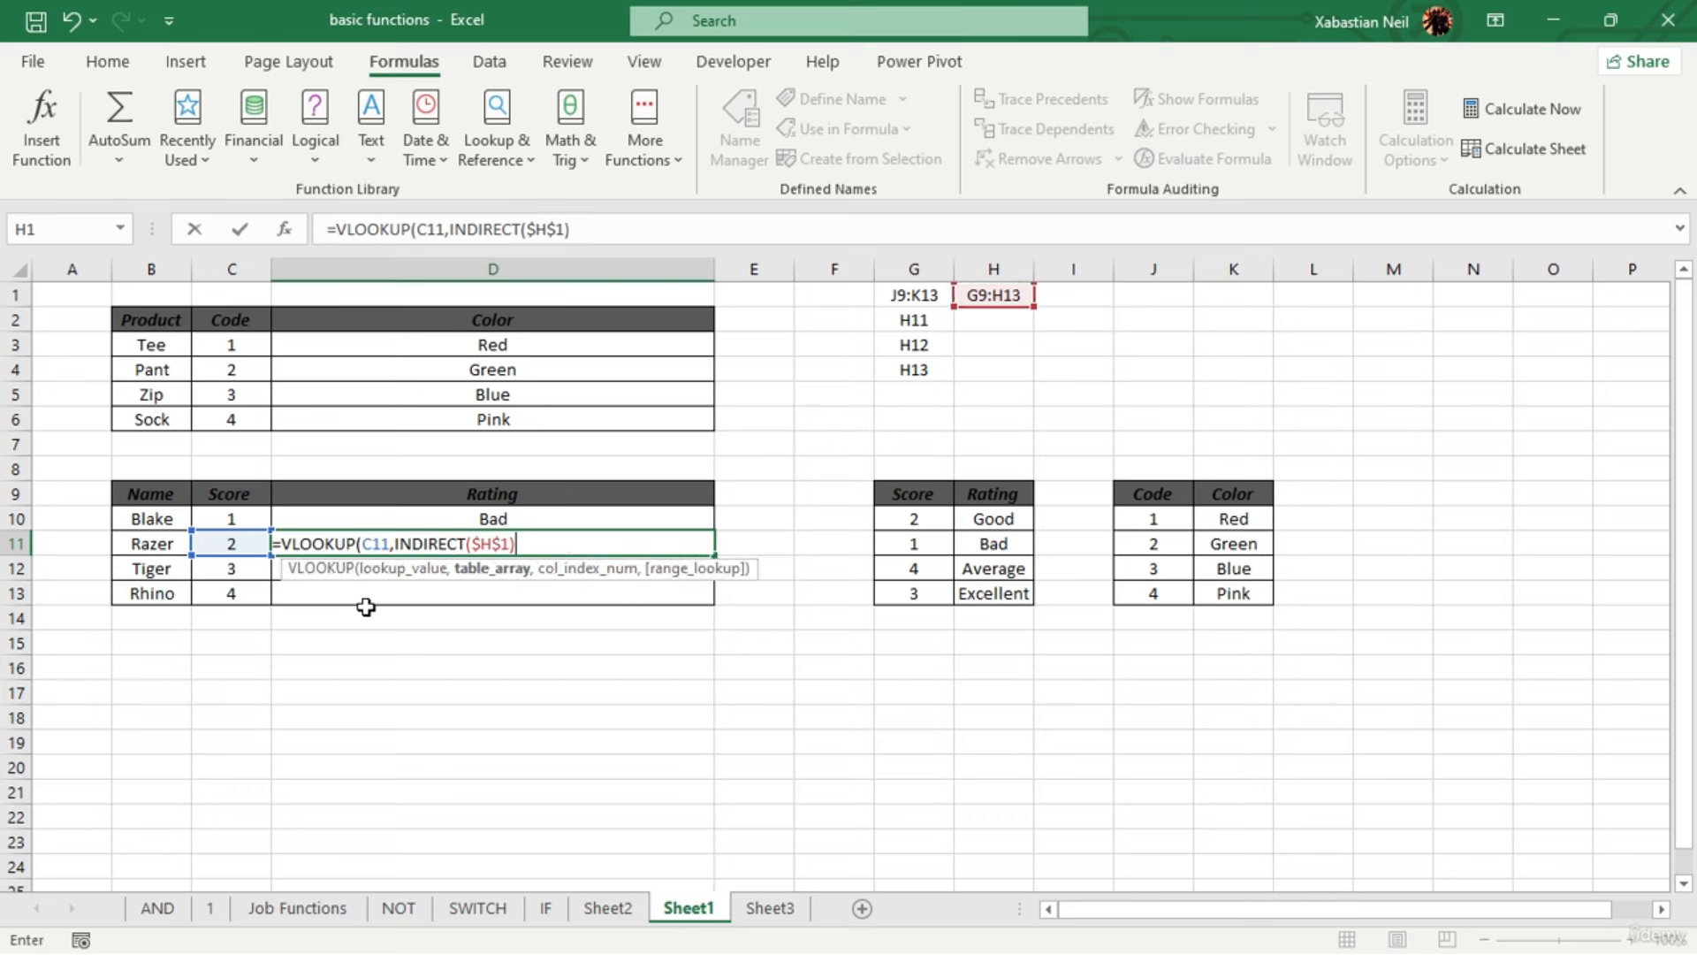
text(,)
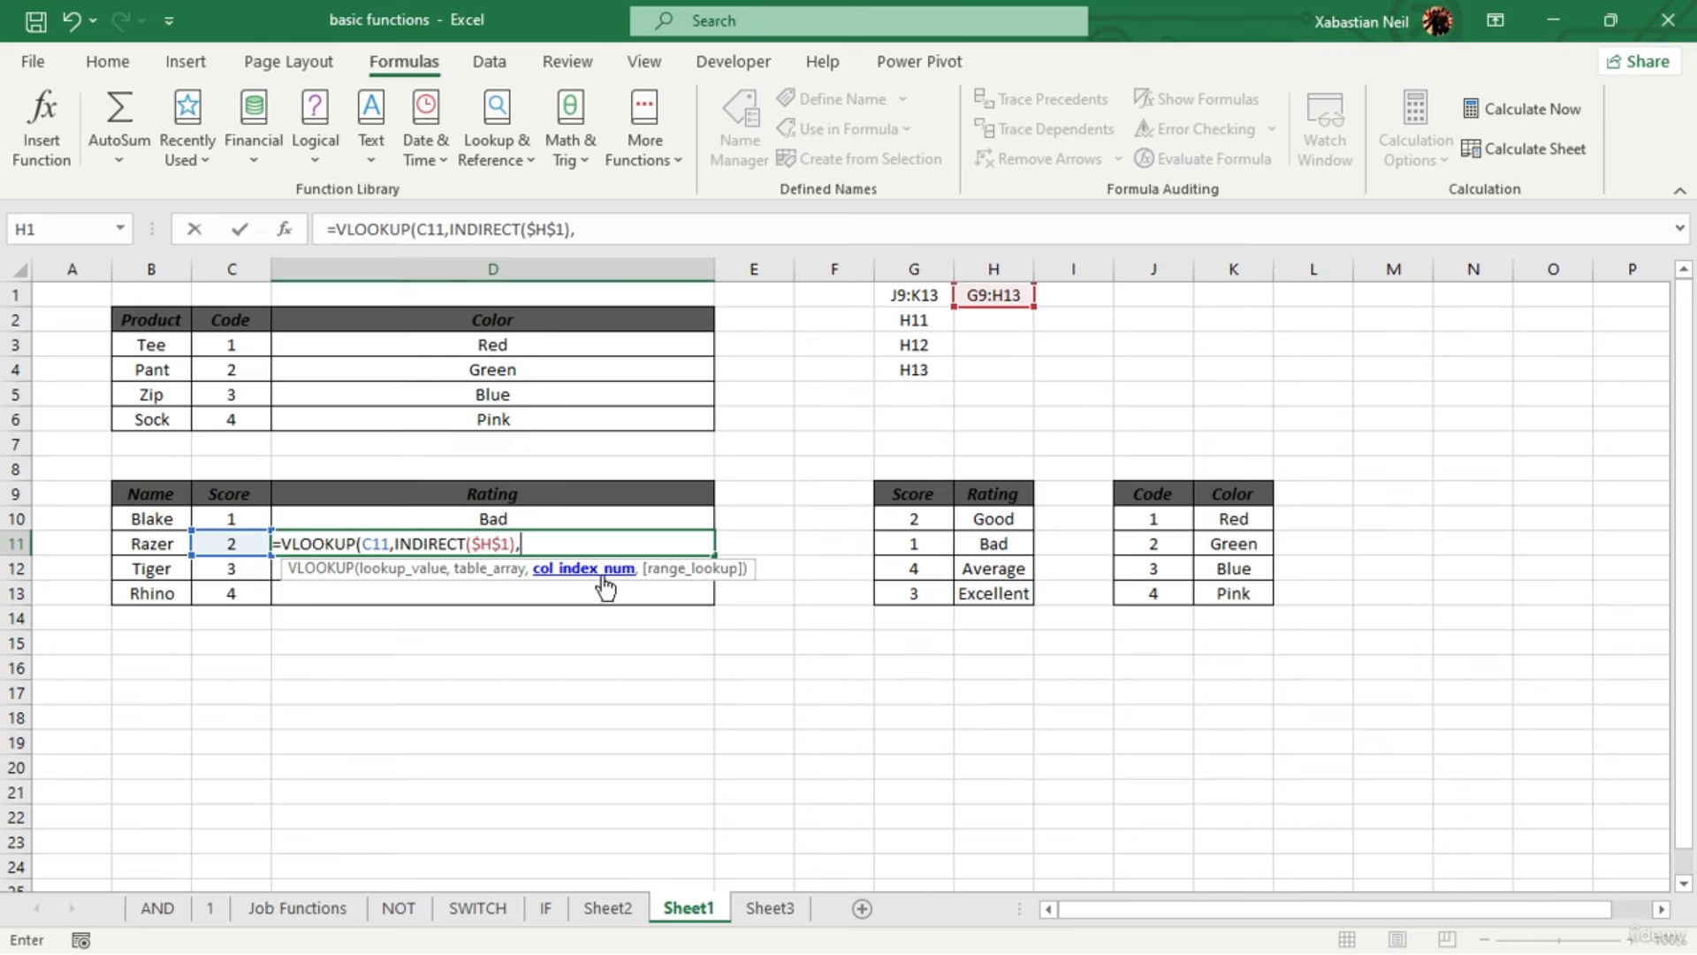
text(2,)
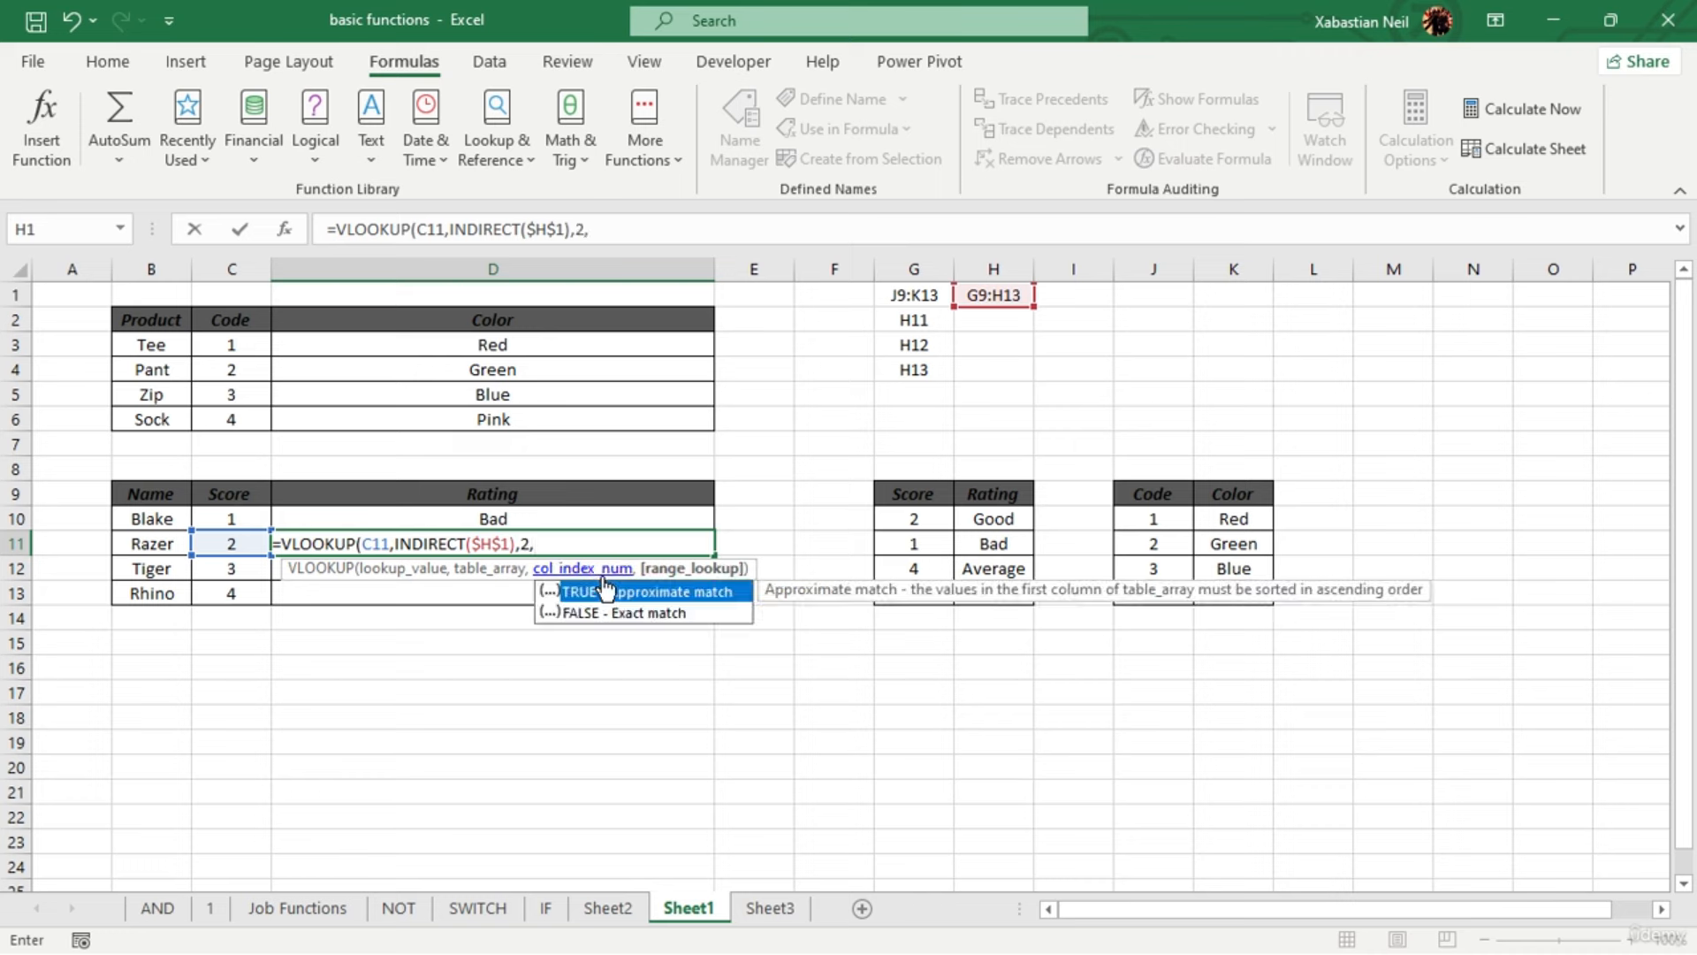
text(false))
key(Return)
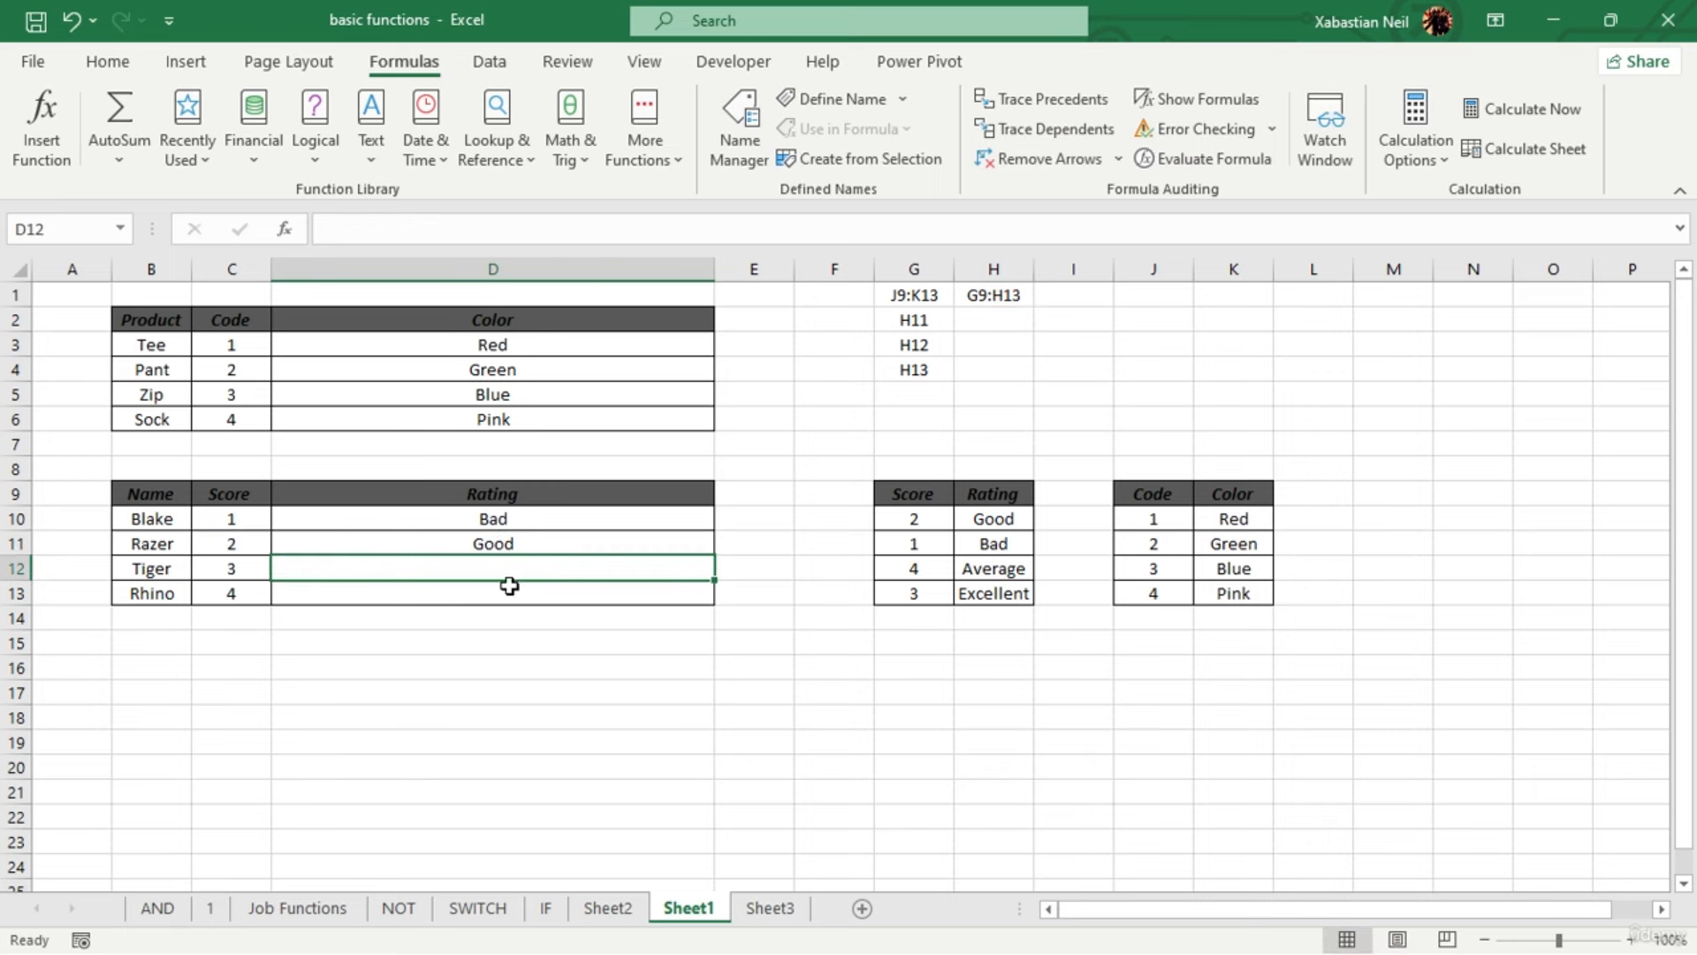
Insert the VLOOKUP function in D12 through Function Arguments, with C12 as Lookup_value and H1 as Table_array
click(528, 140)
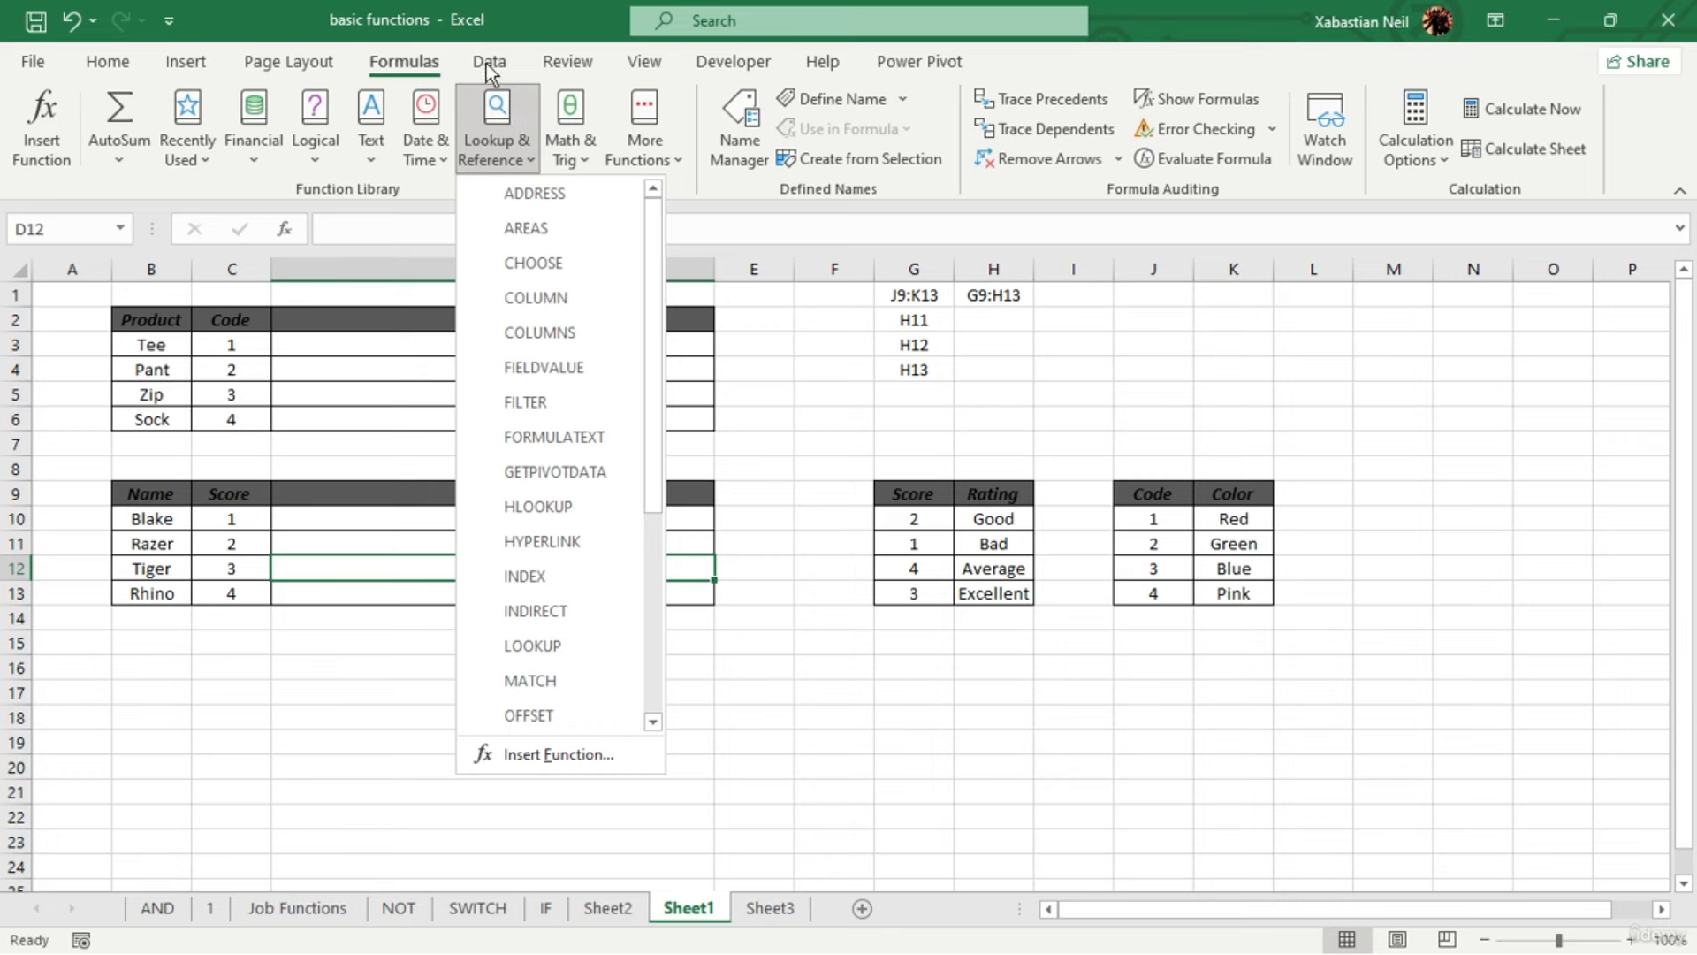
scroll(539, 697, down, 4)
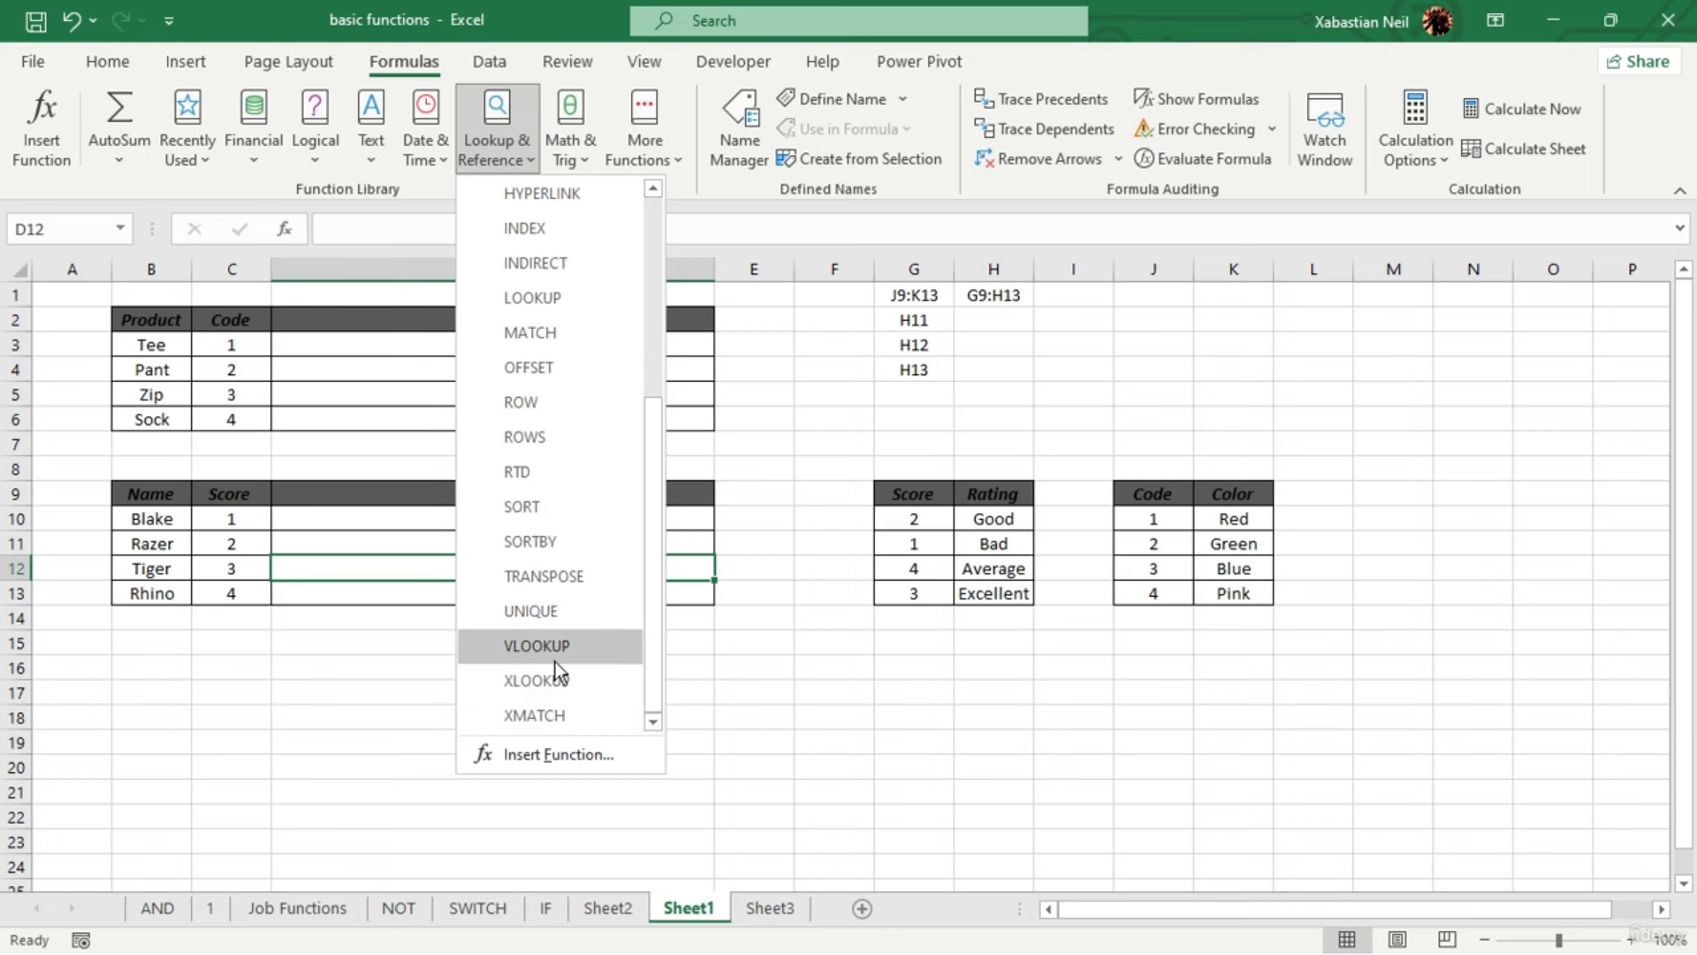
click(555, 658)
drag(554, 497, 1092, 541)
click(246, 569)
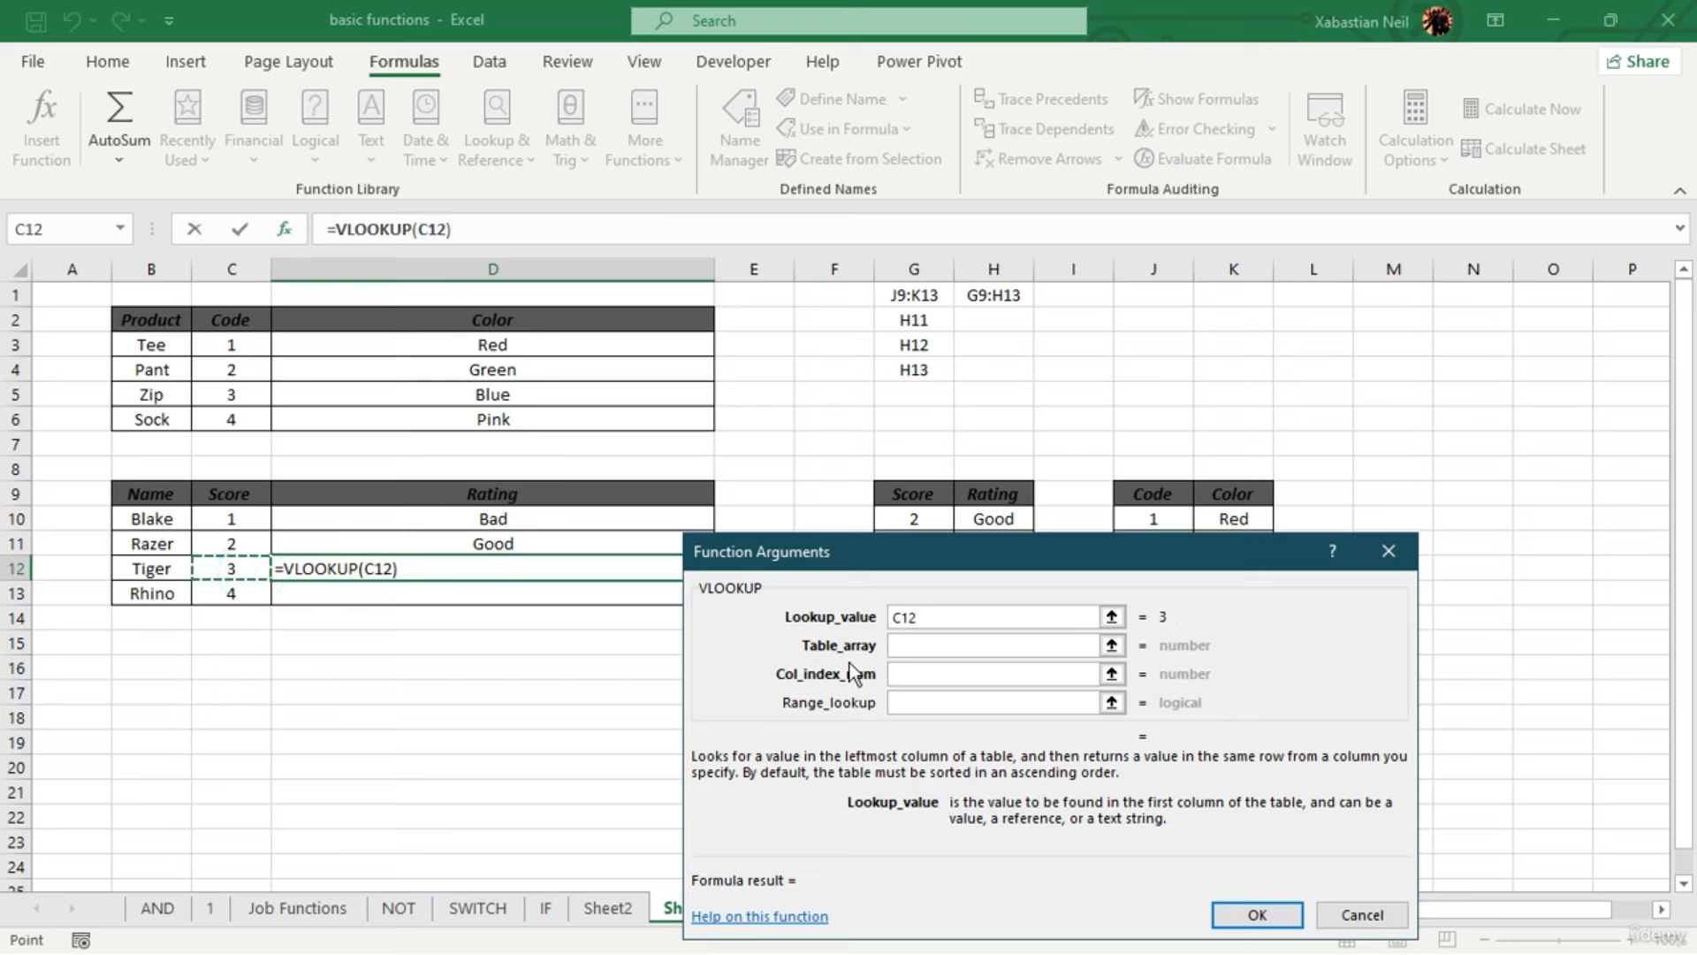
click(912, 646)
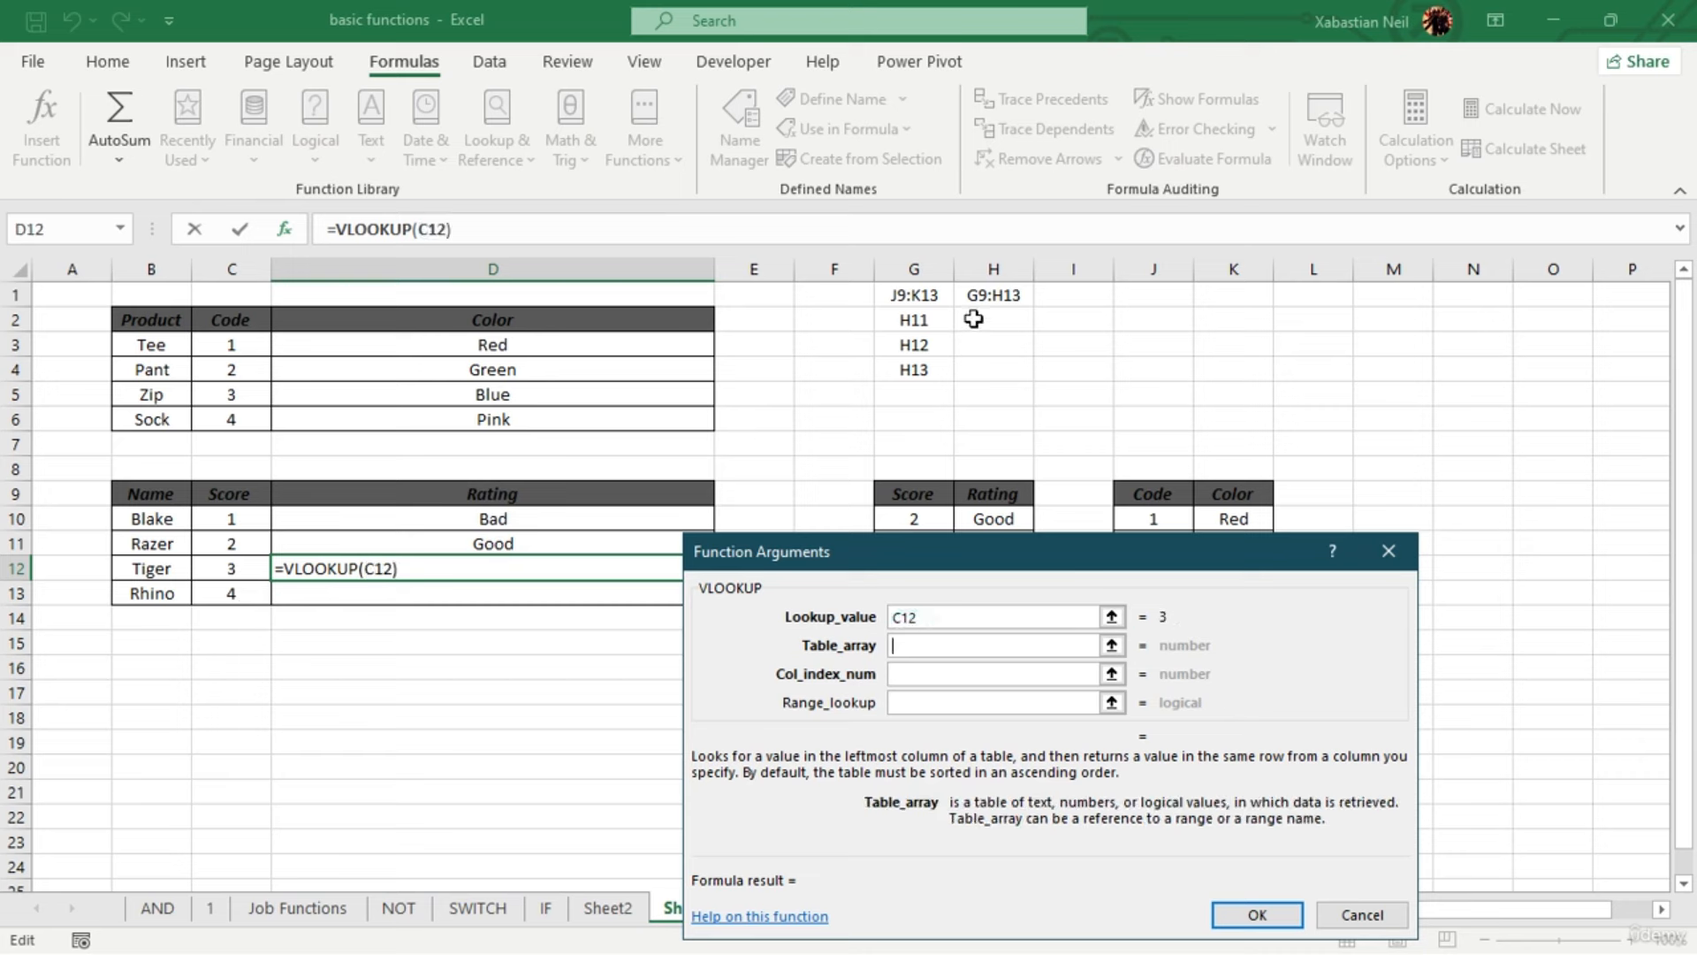
click(1004, 294)
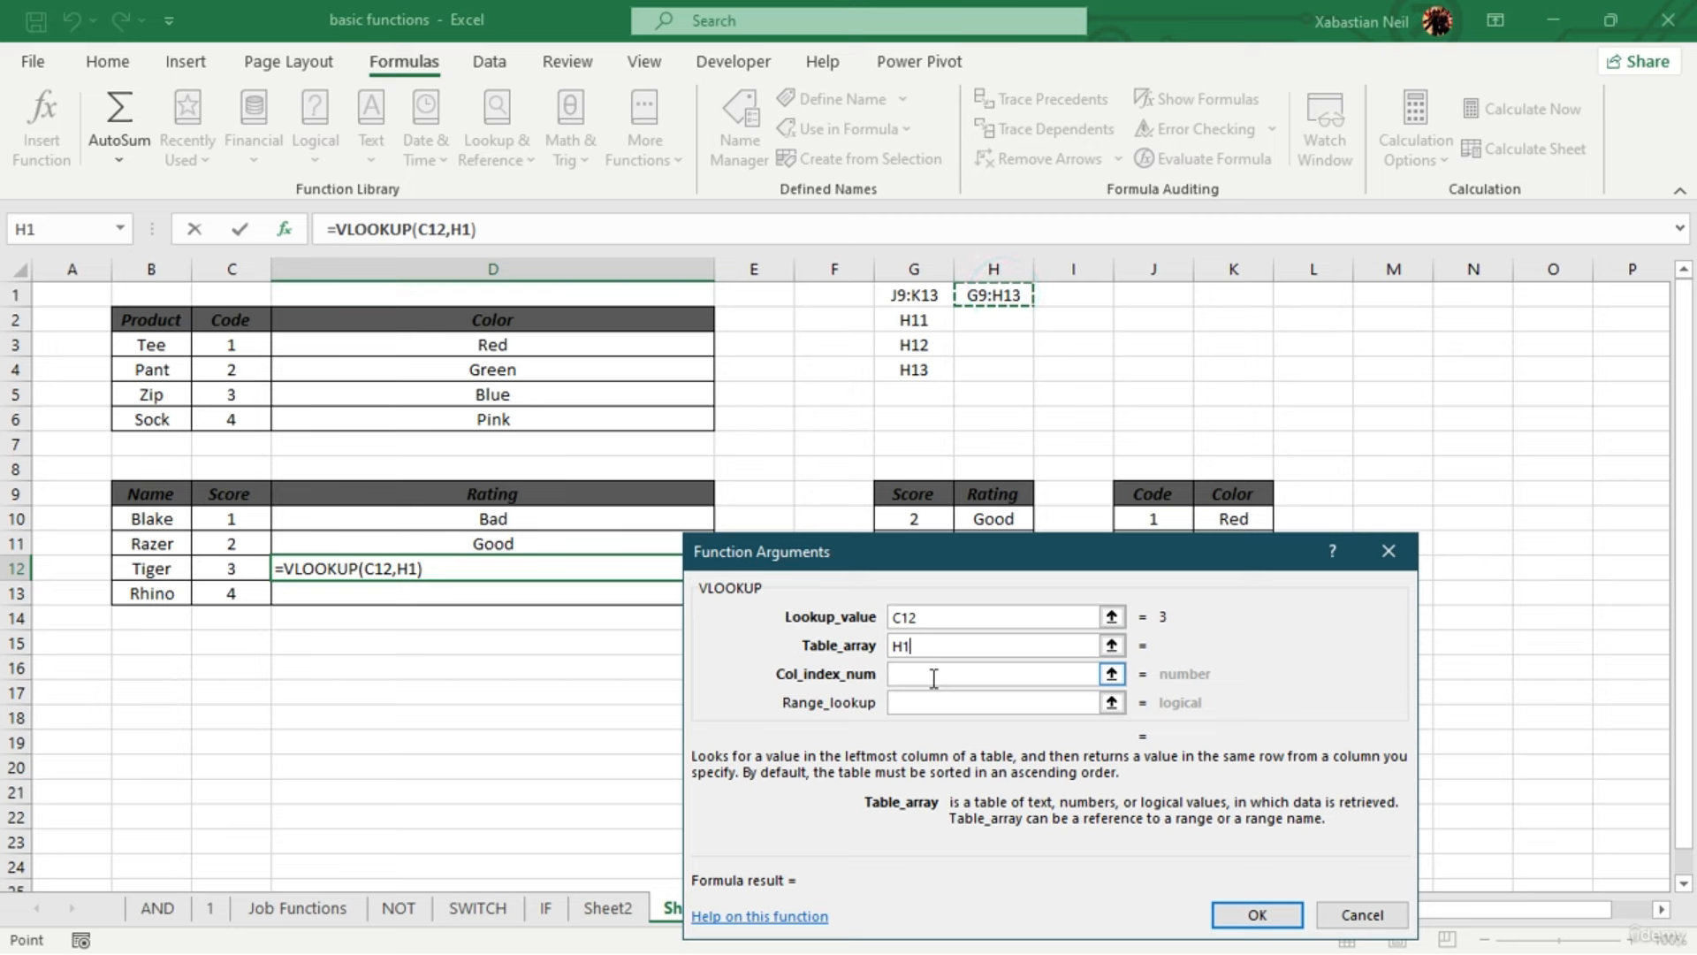
Try replacing H1 with =indirect in the VLOOKUP's Table_array argument
click(951, 647)
key(BackSpace)
key(BackSpace)
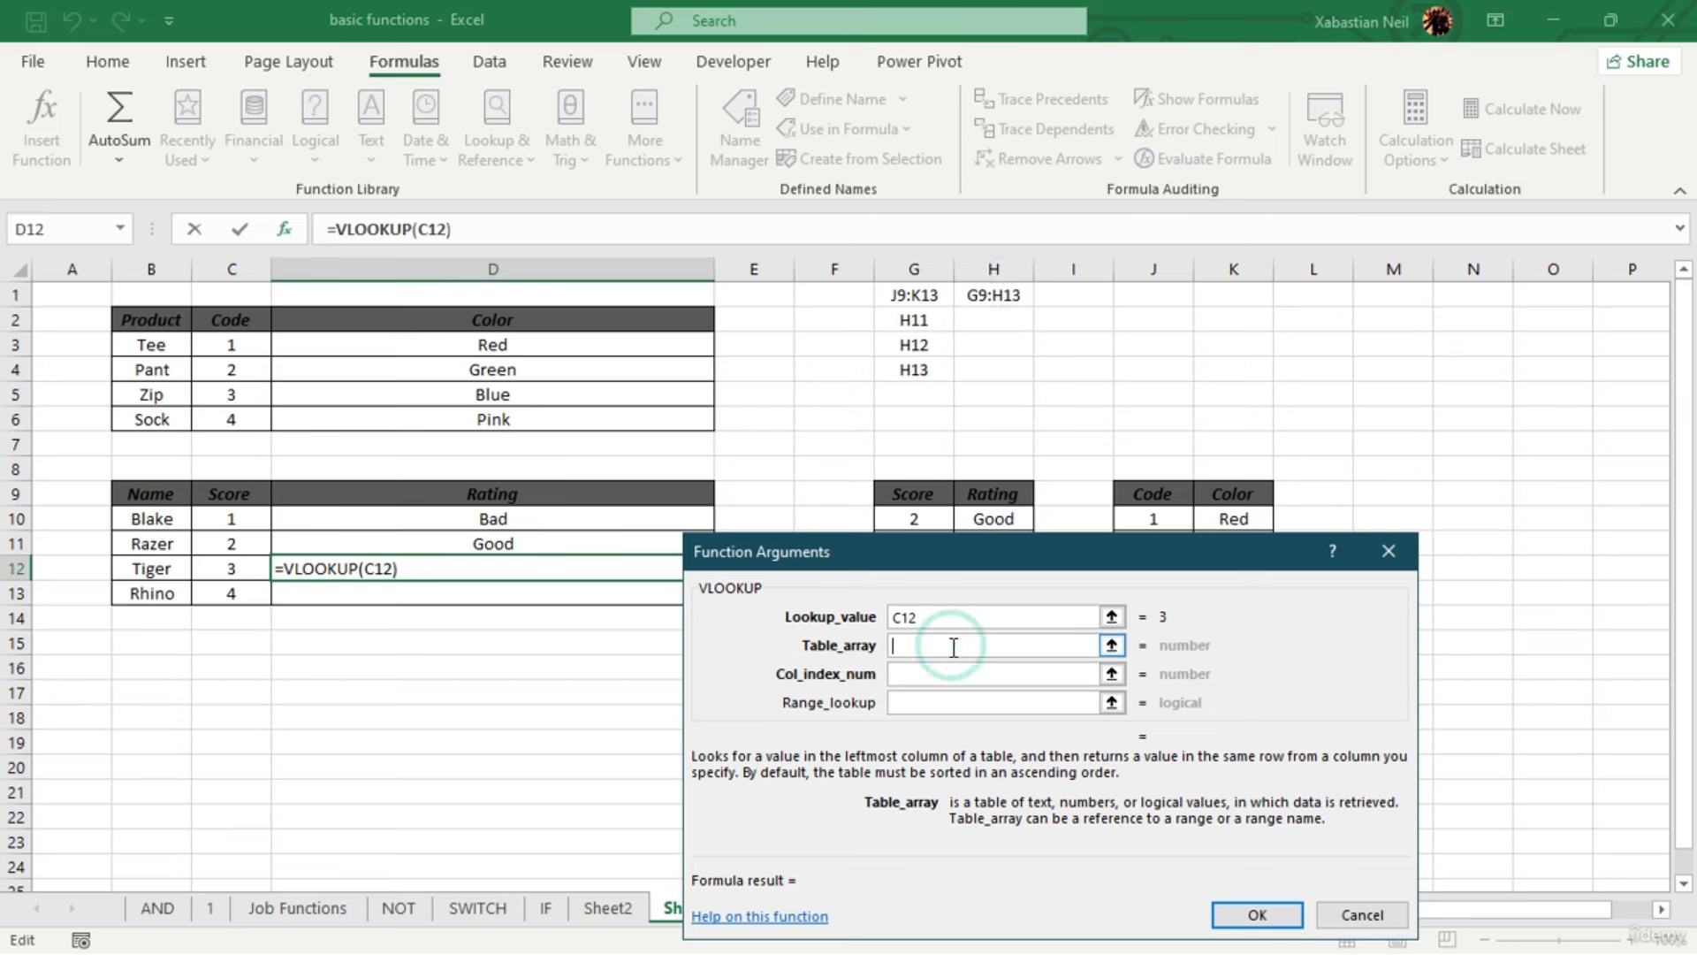
text(=)
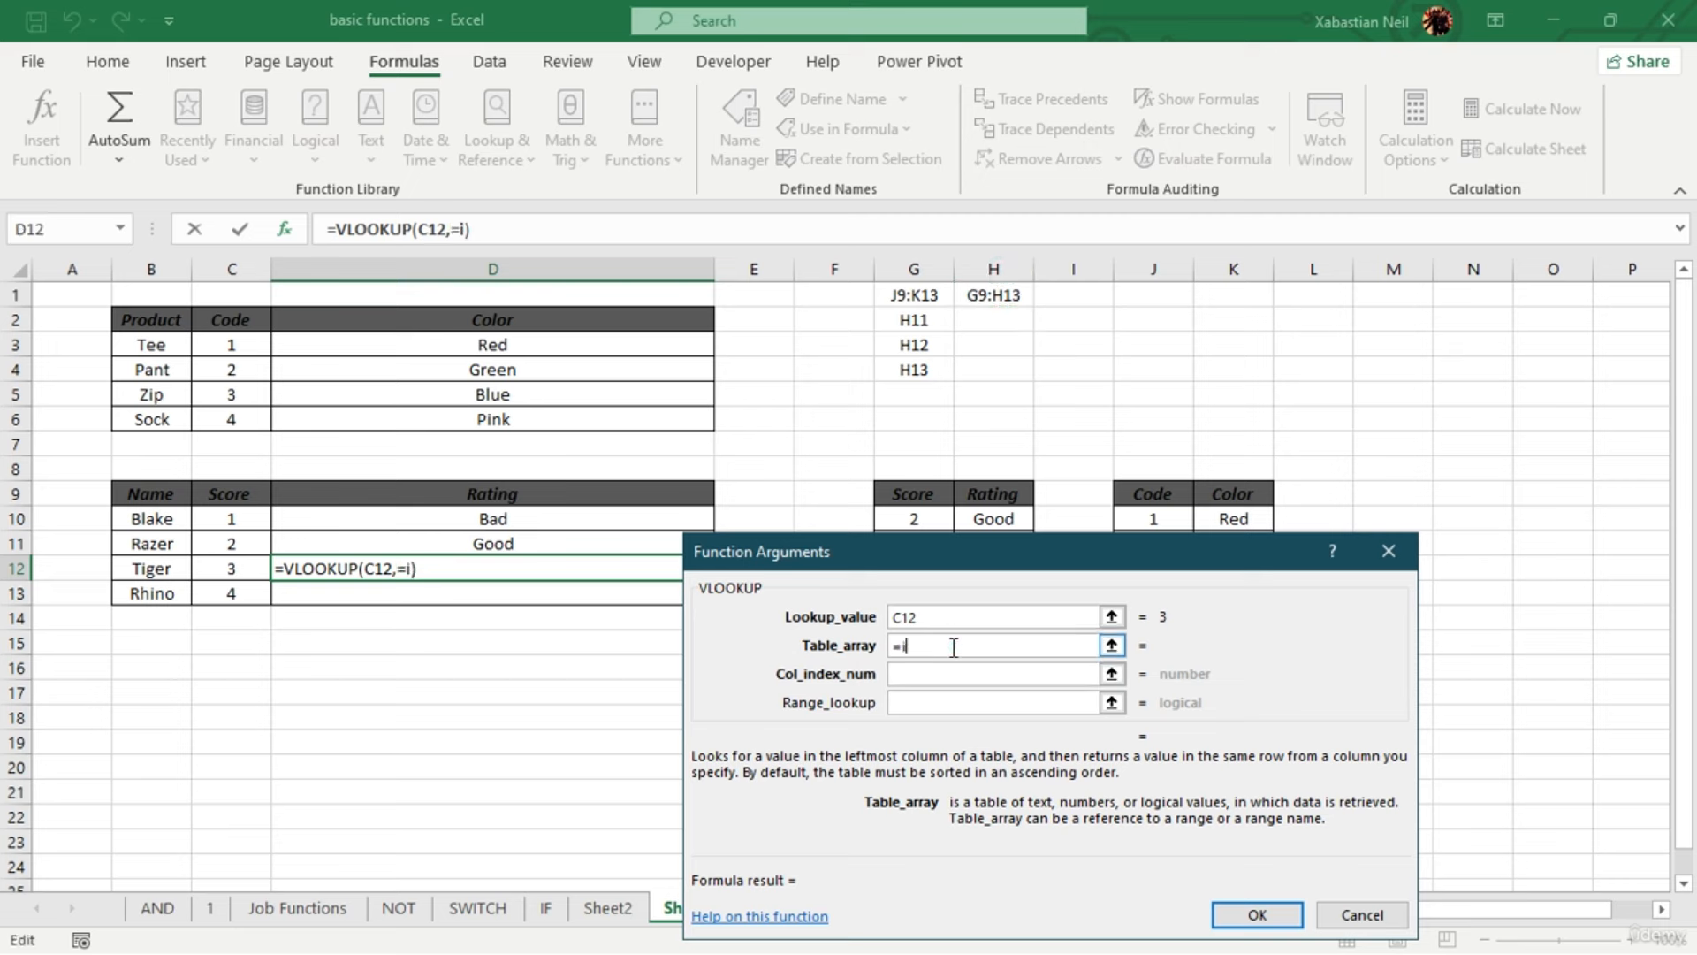
text(indire)
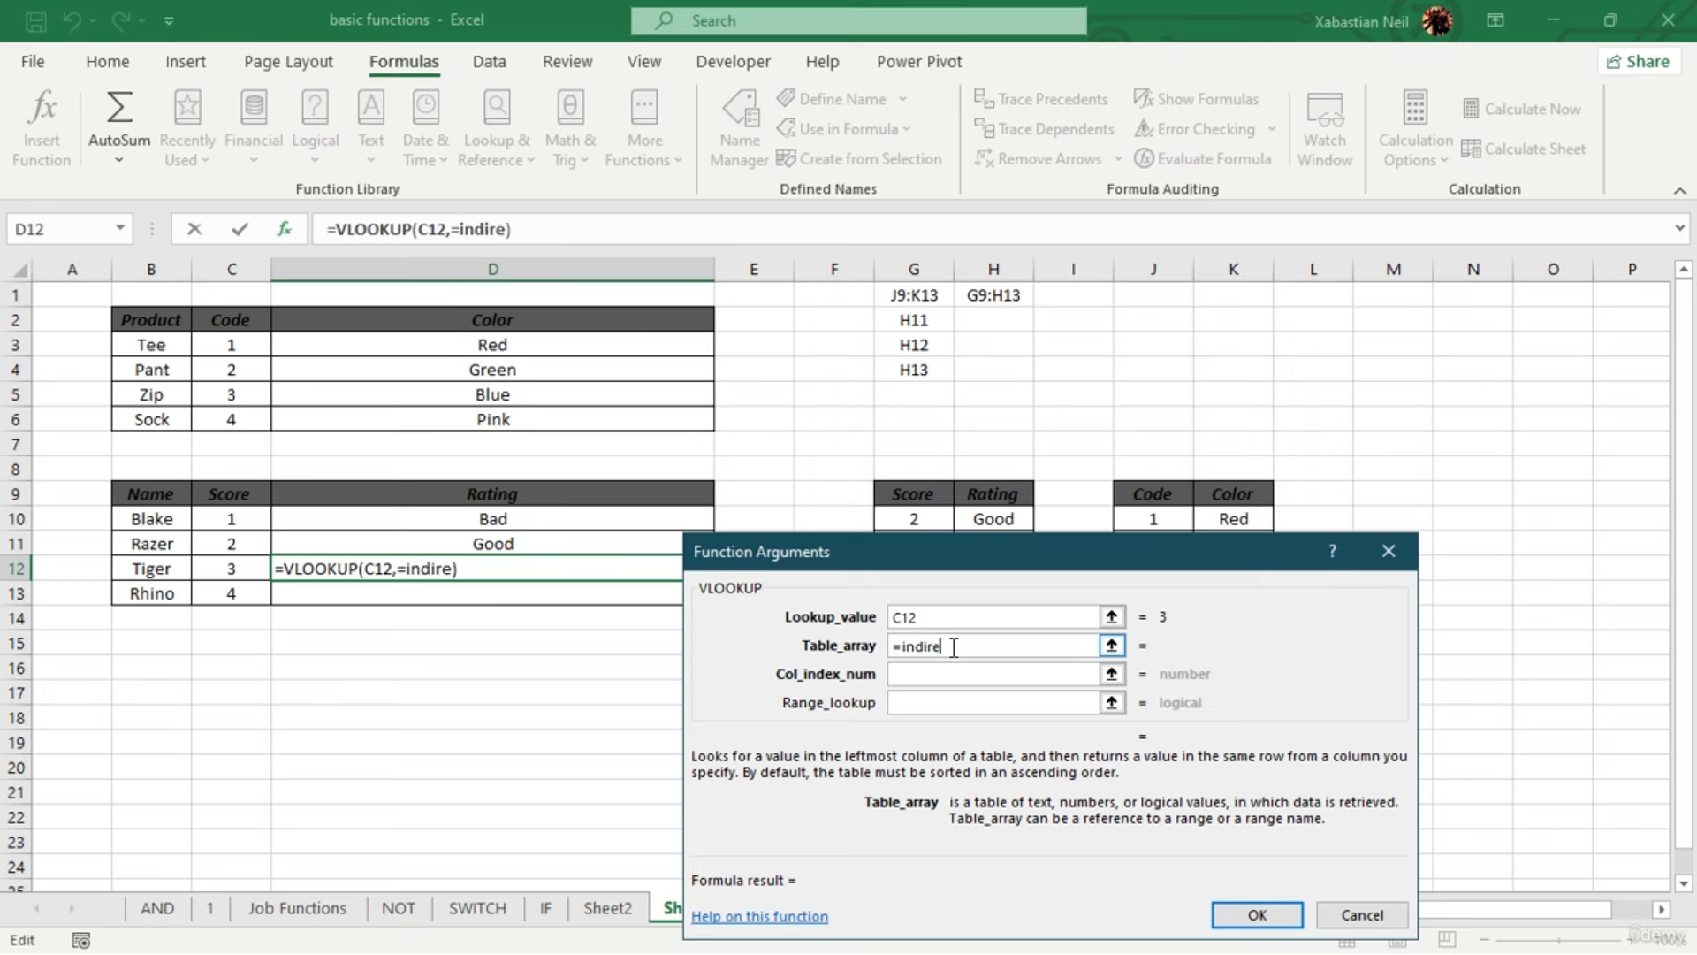
text(ct)
key(Tab)
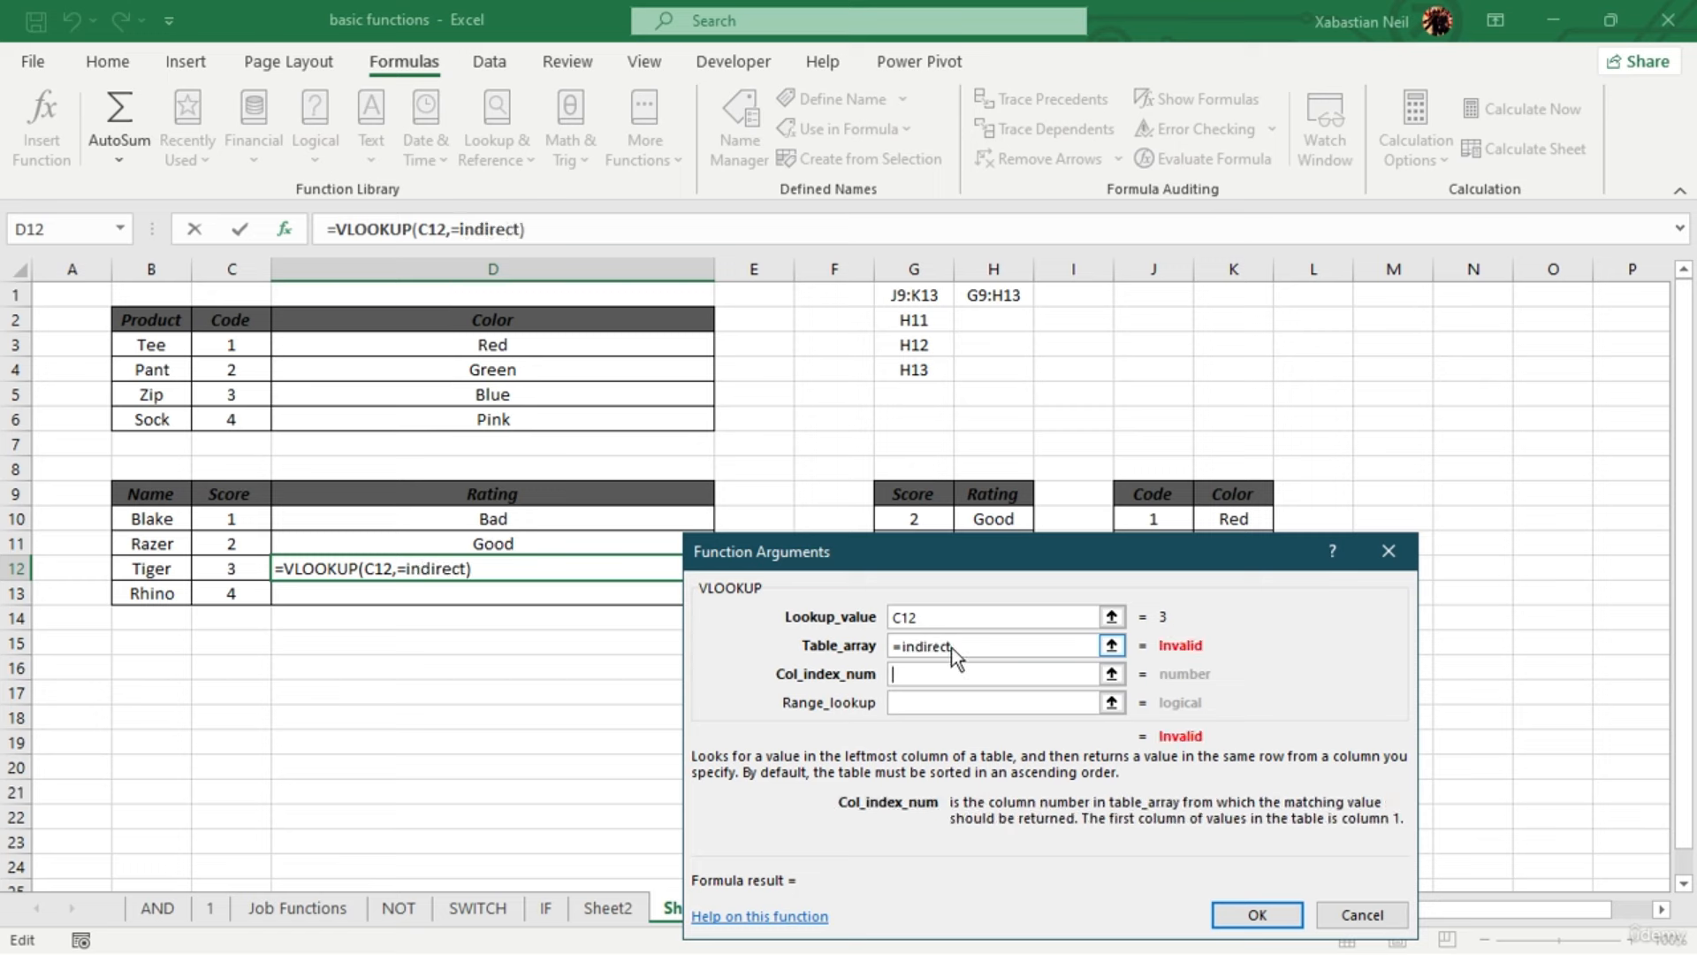
Rewrite the Table_array argument as =indirect(H1)
click(1020, 640)
click(982, 648)
double_click(982, 648)
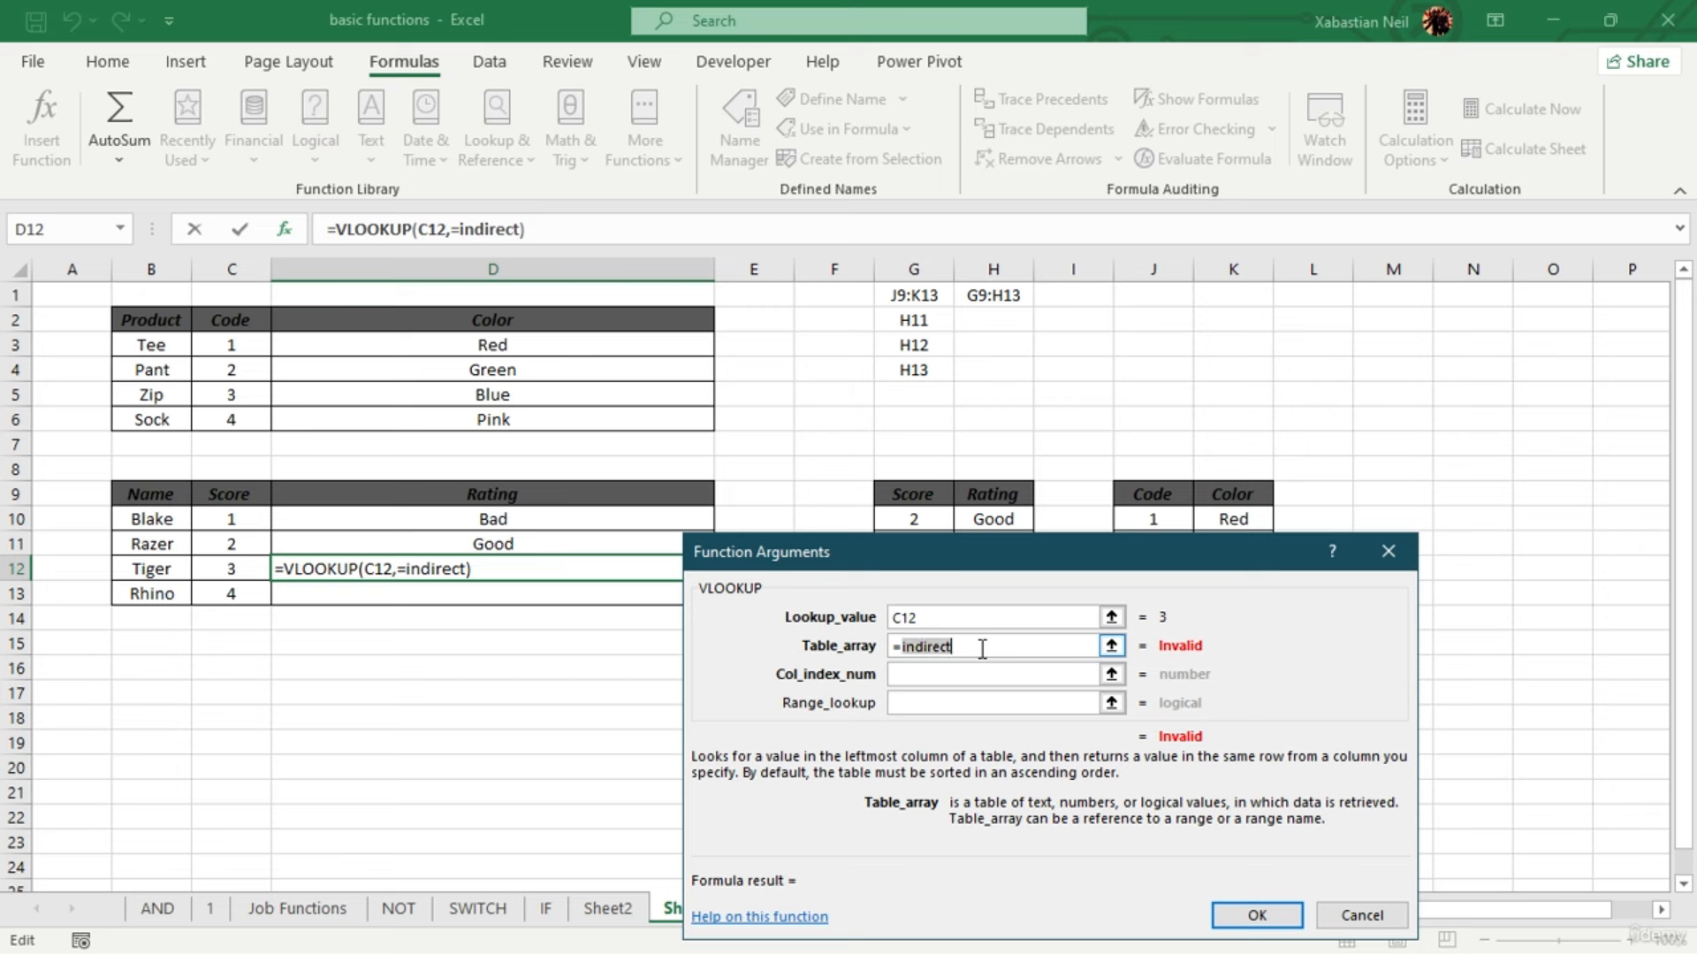
text((C12,=)
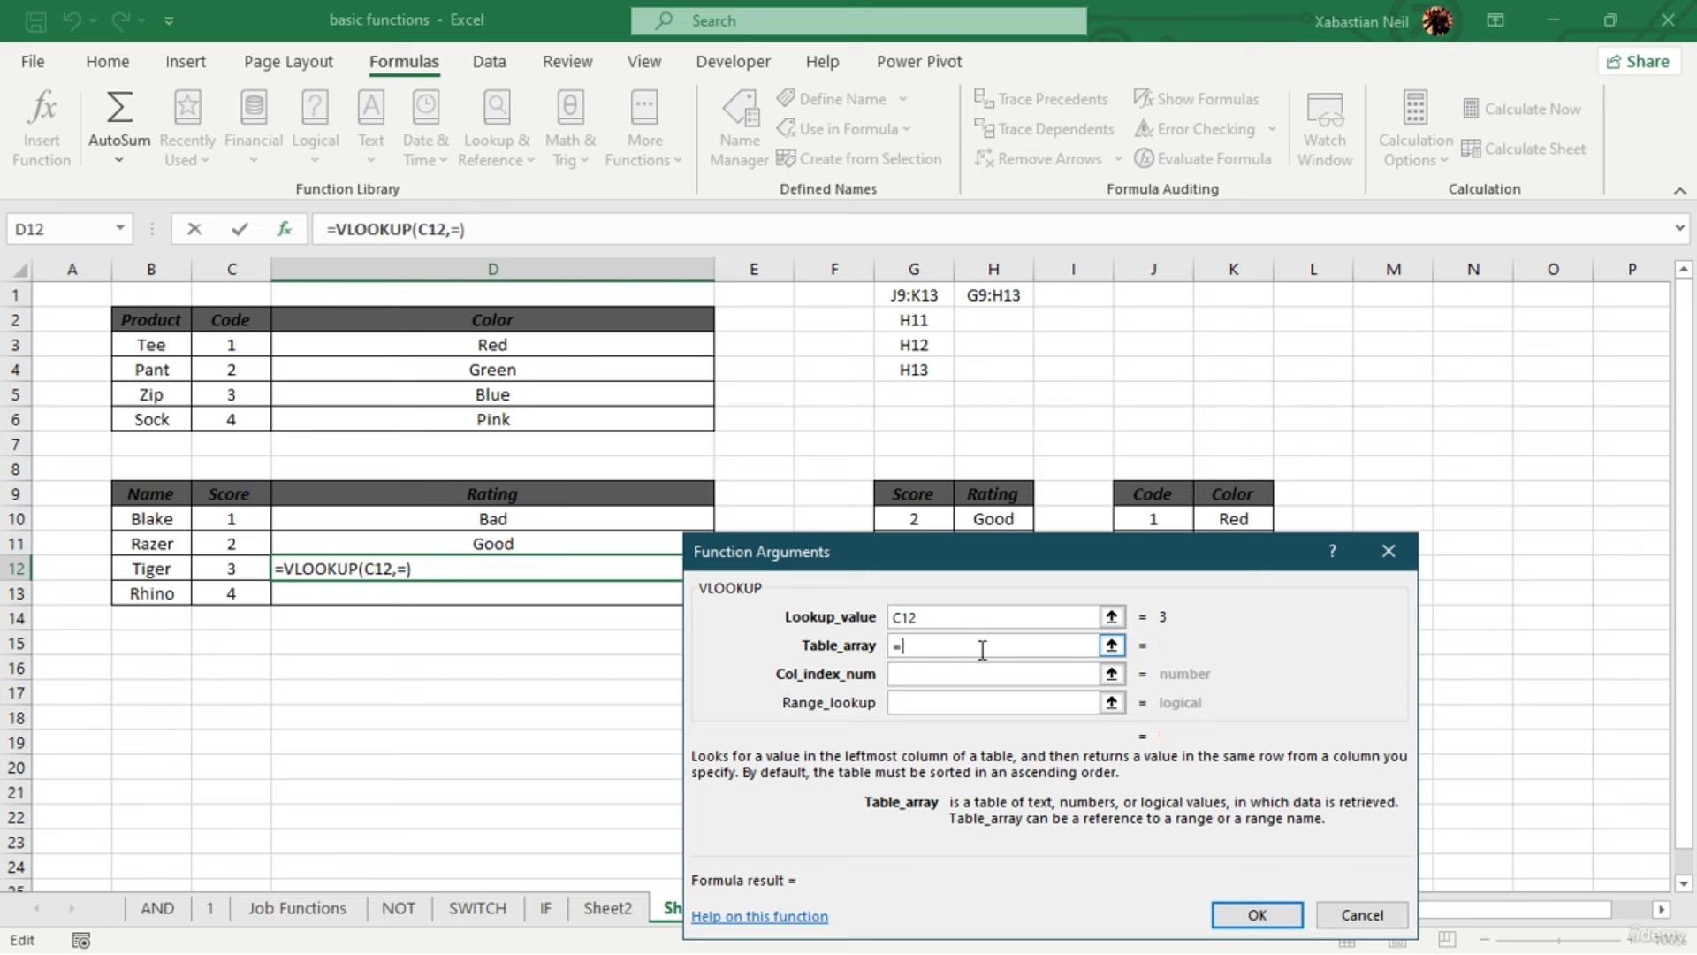
text(indirect()
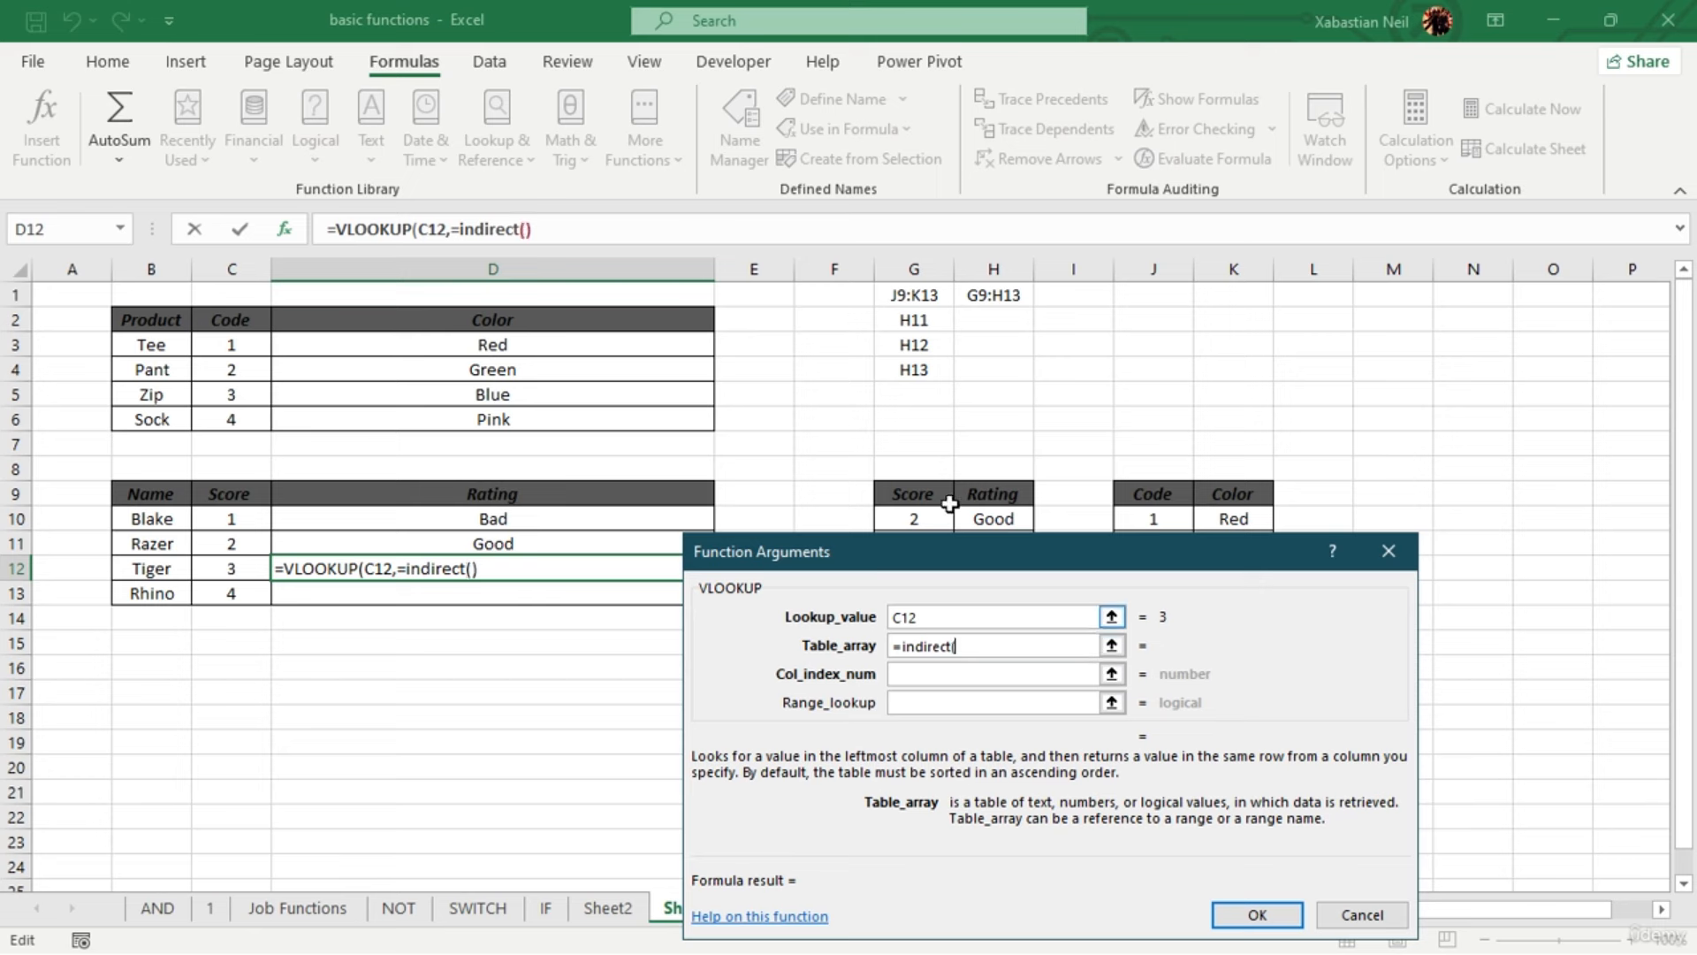
click(1011, 292)
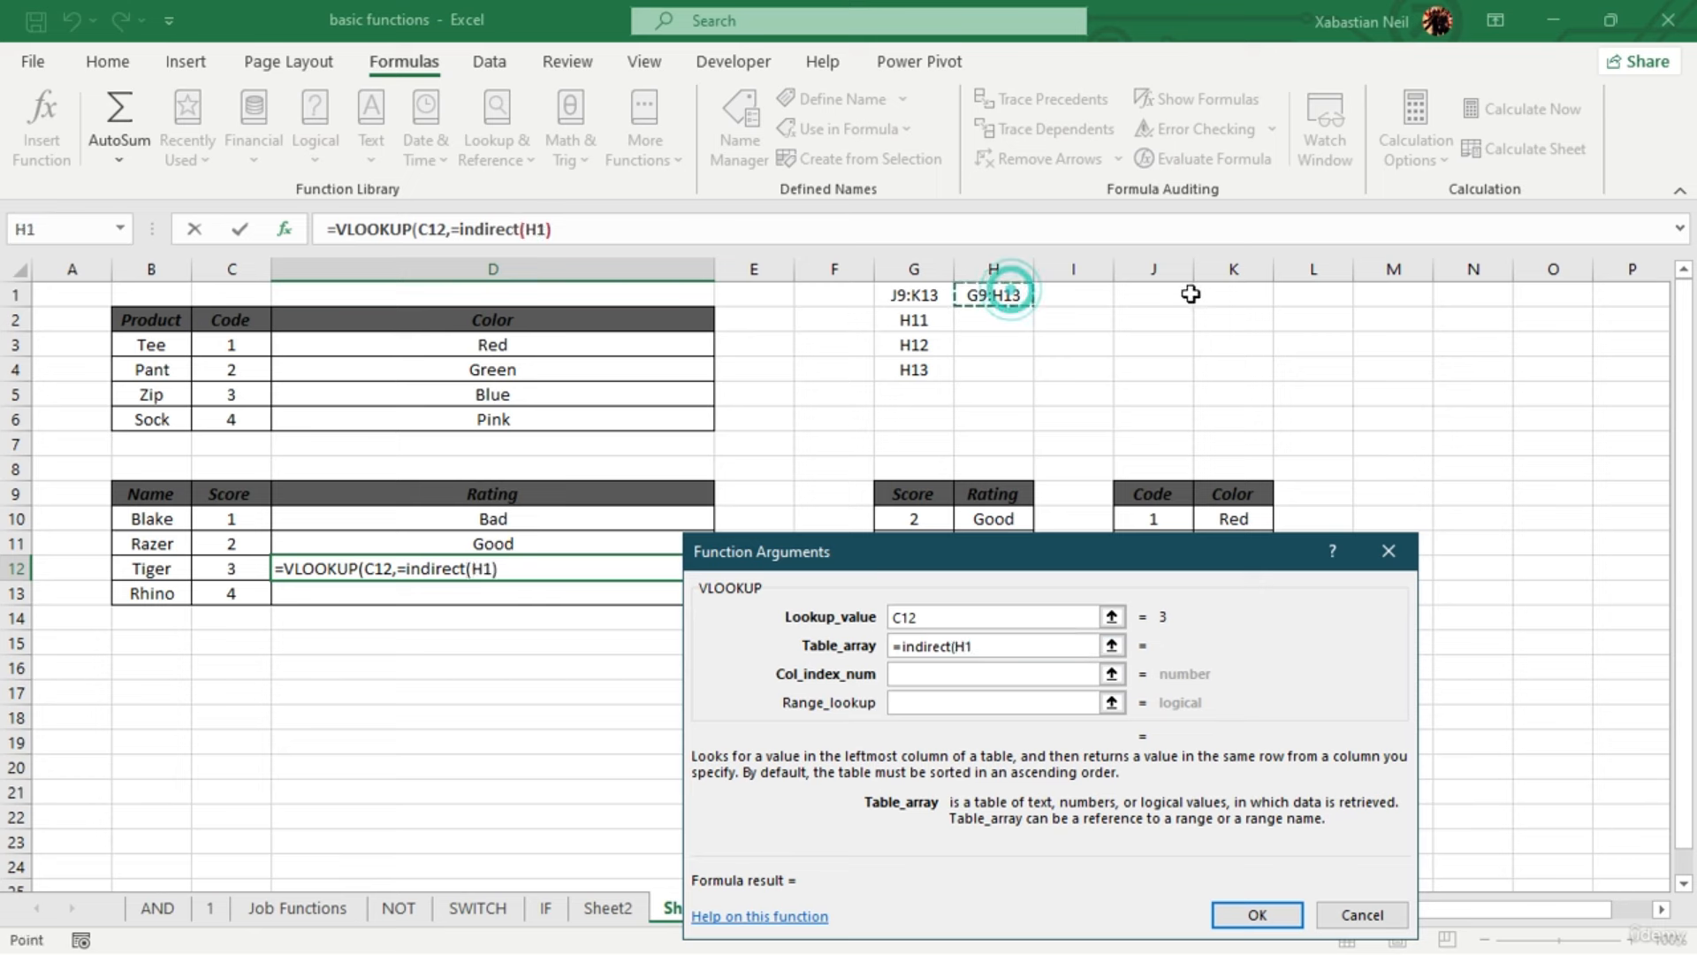
text())
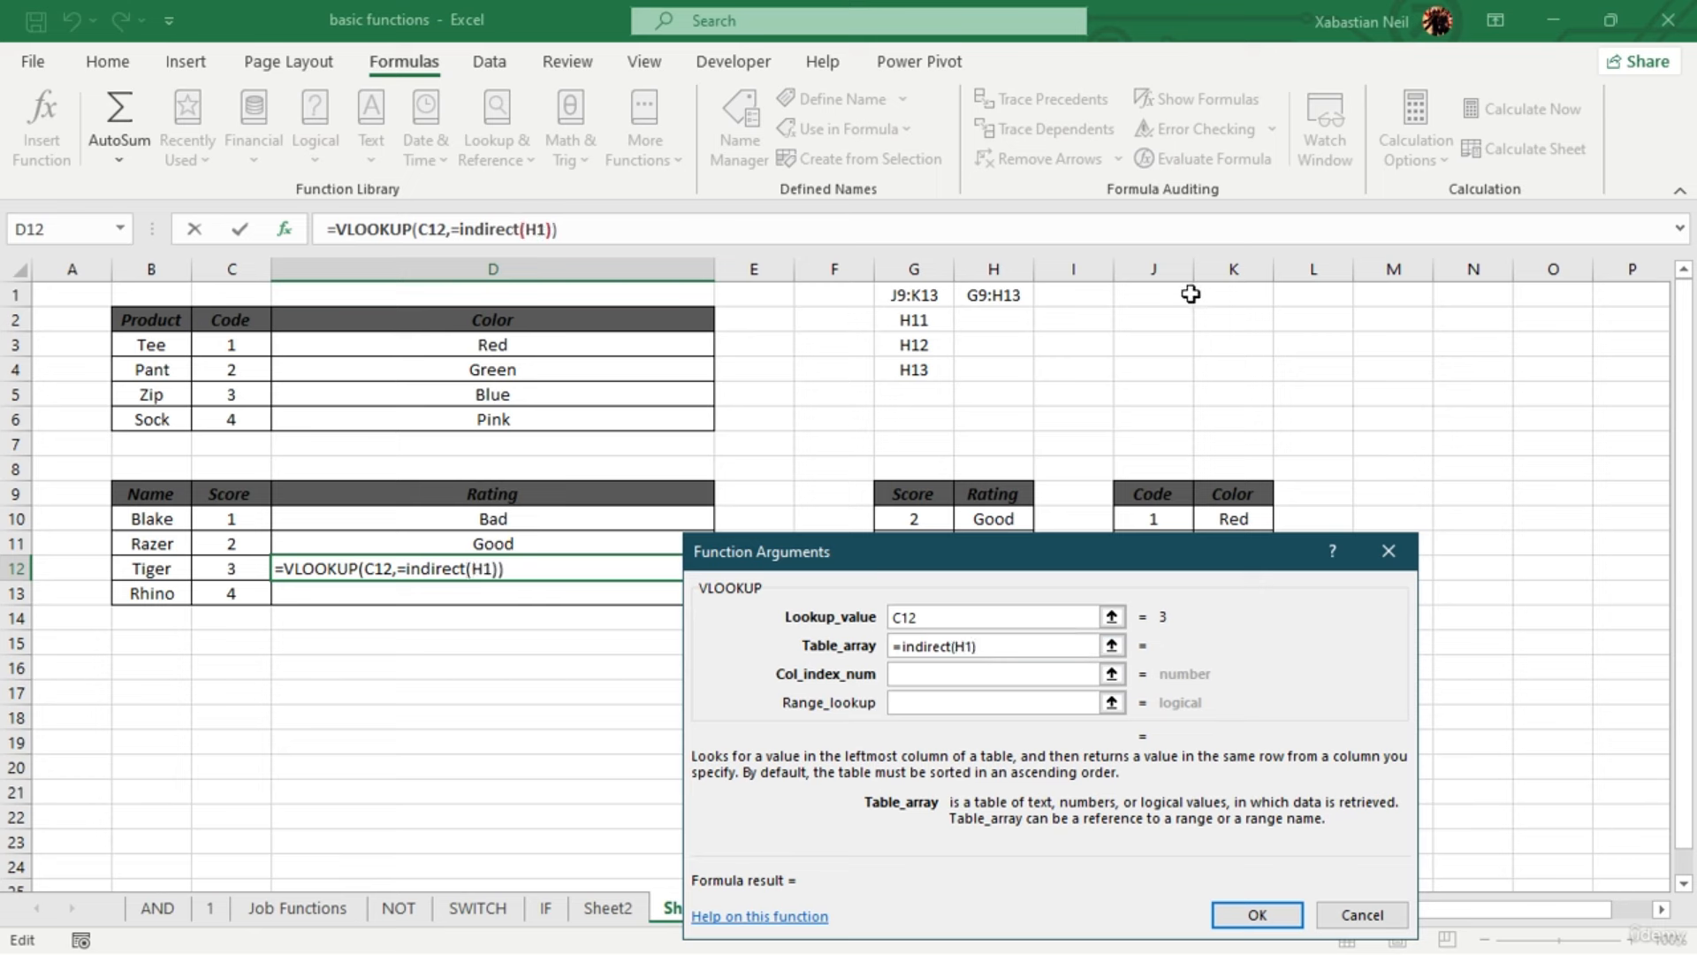
click(980, 674)
click(1030, 645)
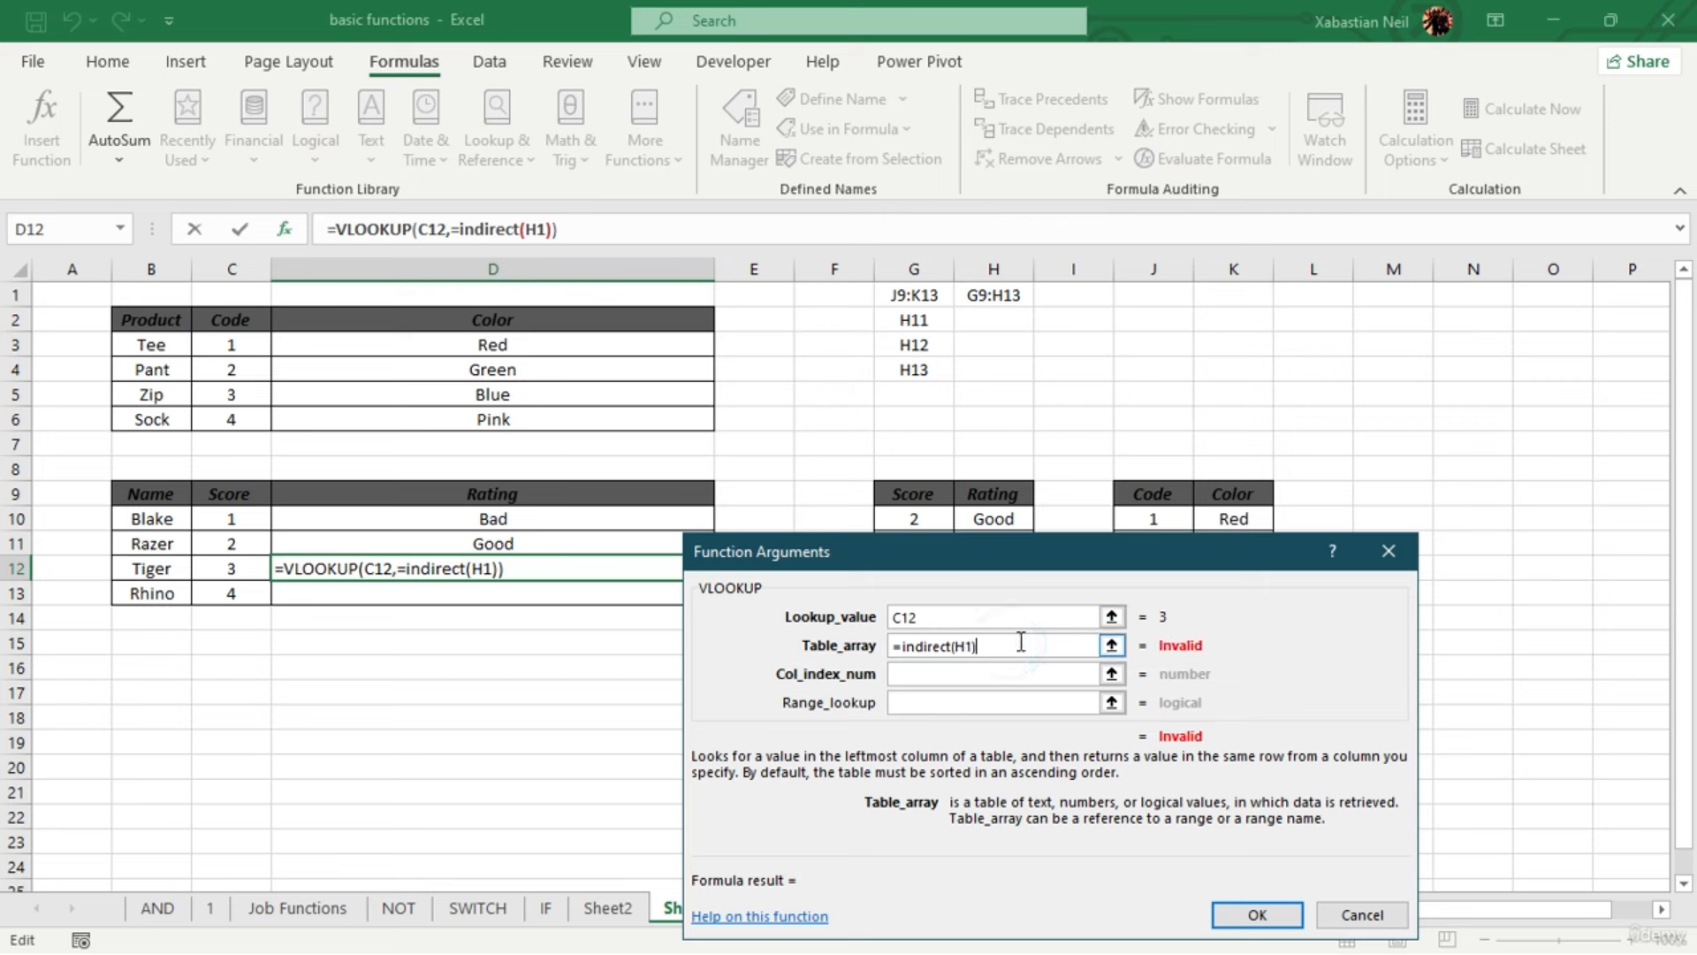
Try plain H1 as the Table_array argument again, clear it and discard the Function Arguments entry
drag(1017, 646, 873, 647)
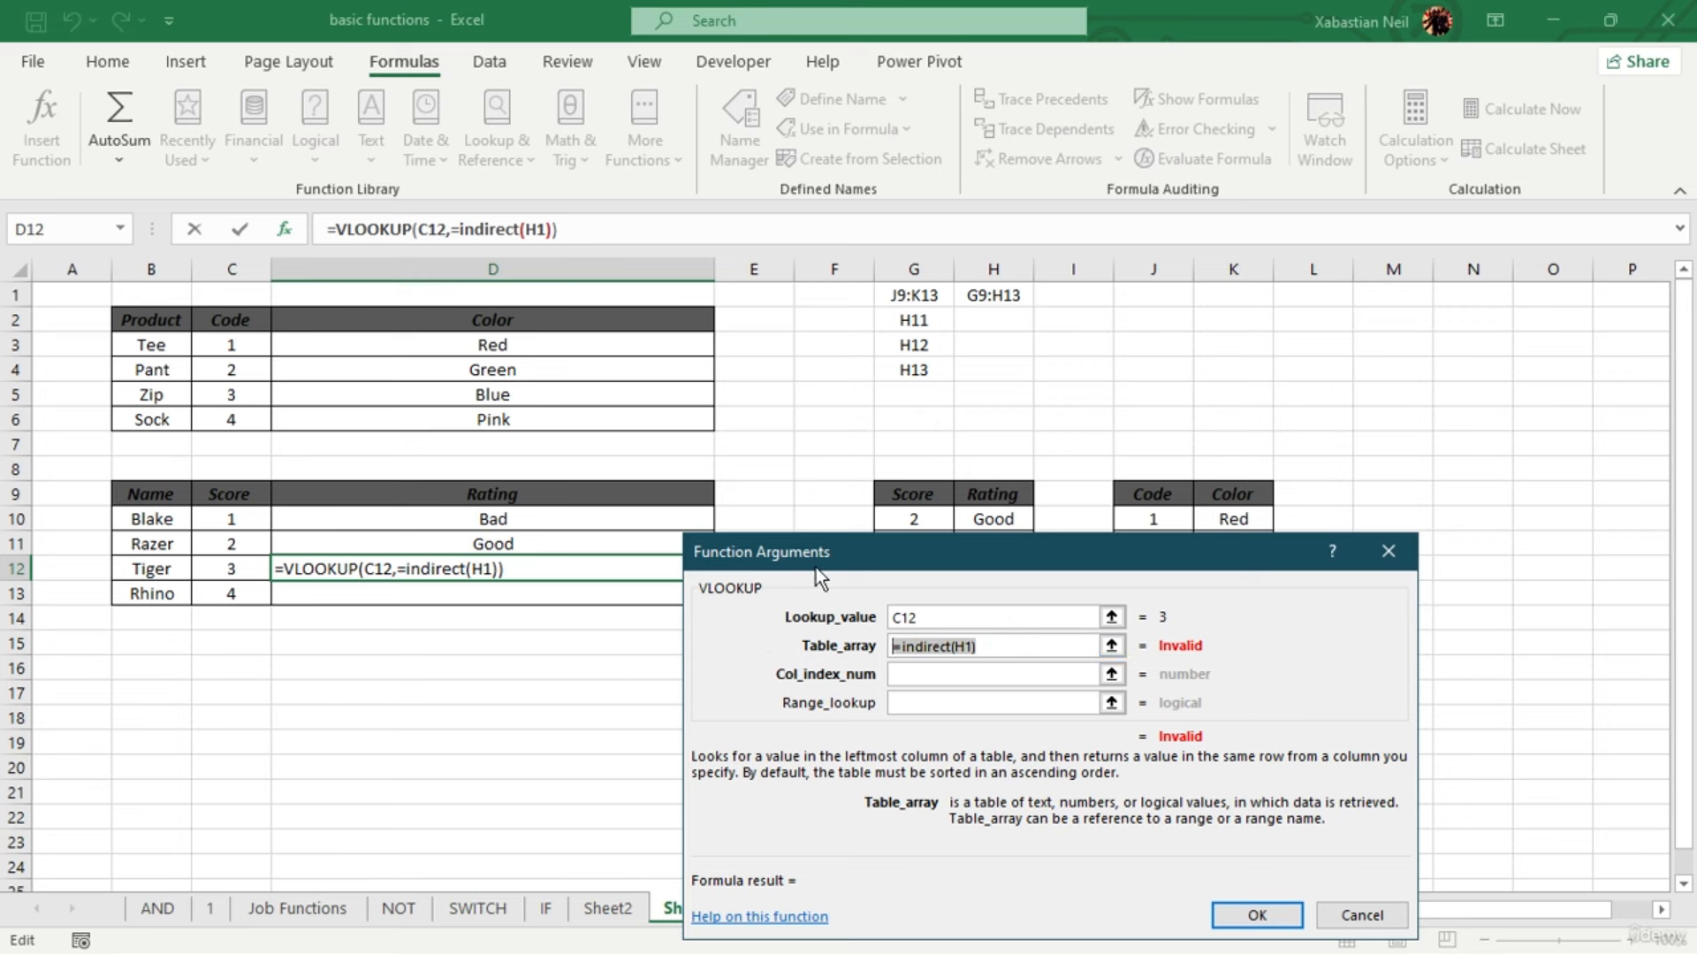
click(1005, 644)
drag(1034, 648, 889, 647)
key(BackSpace)
click(994, 294)
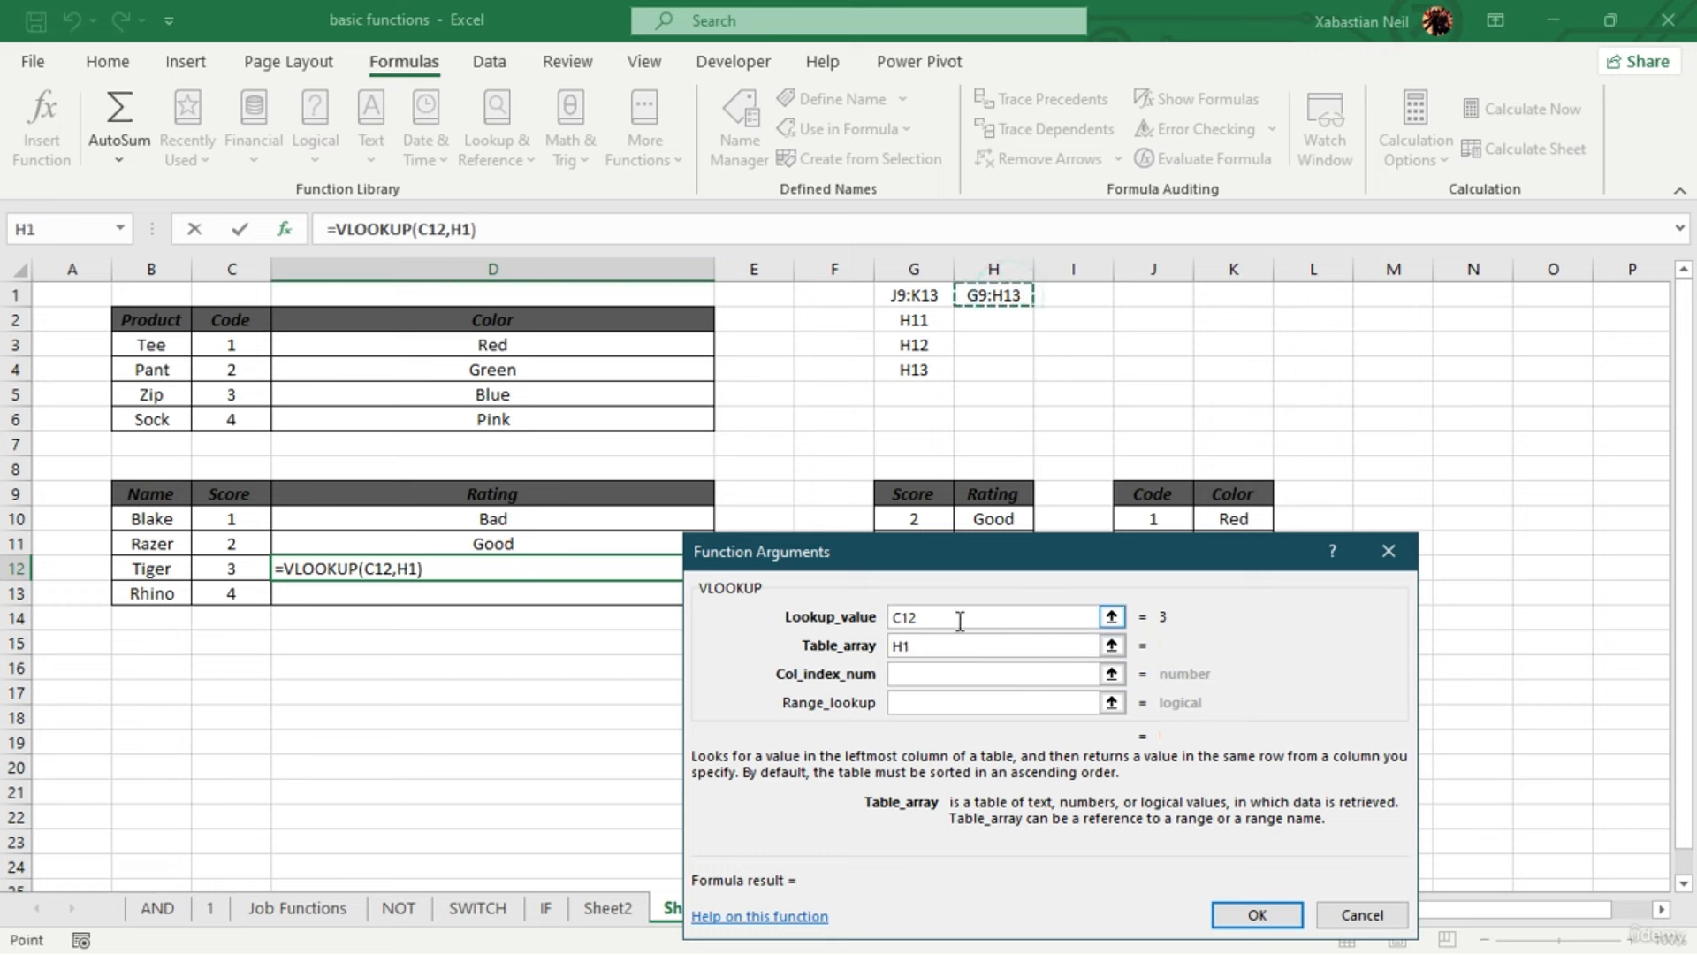
click(930, 672)
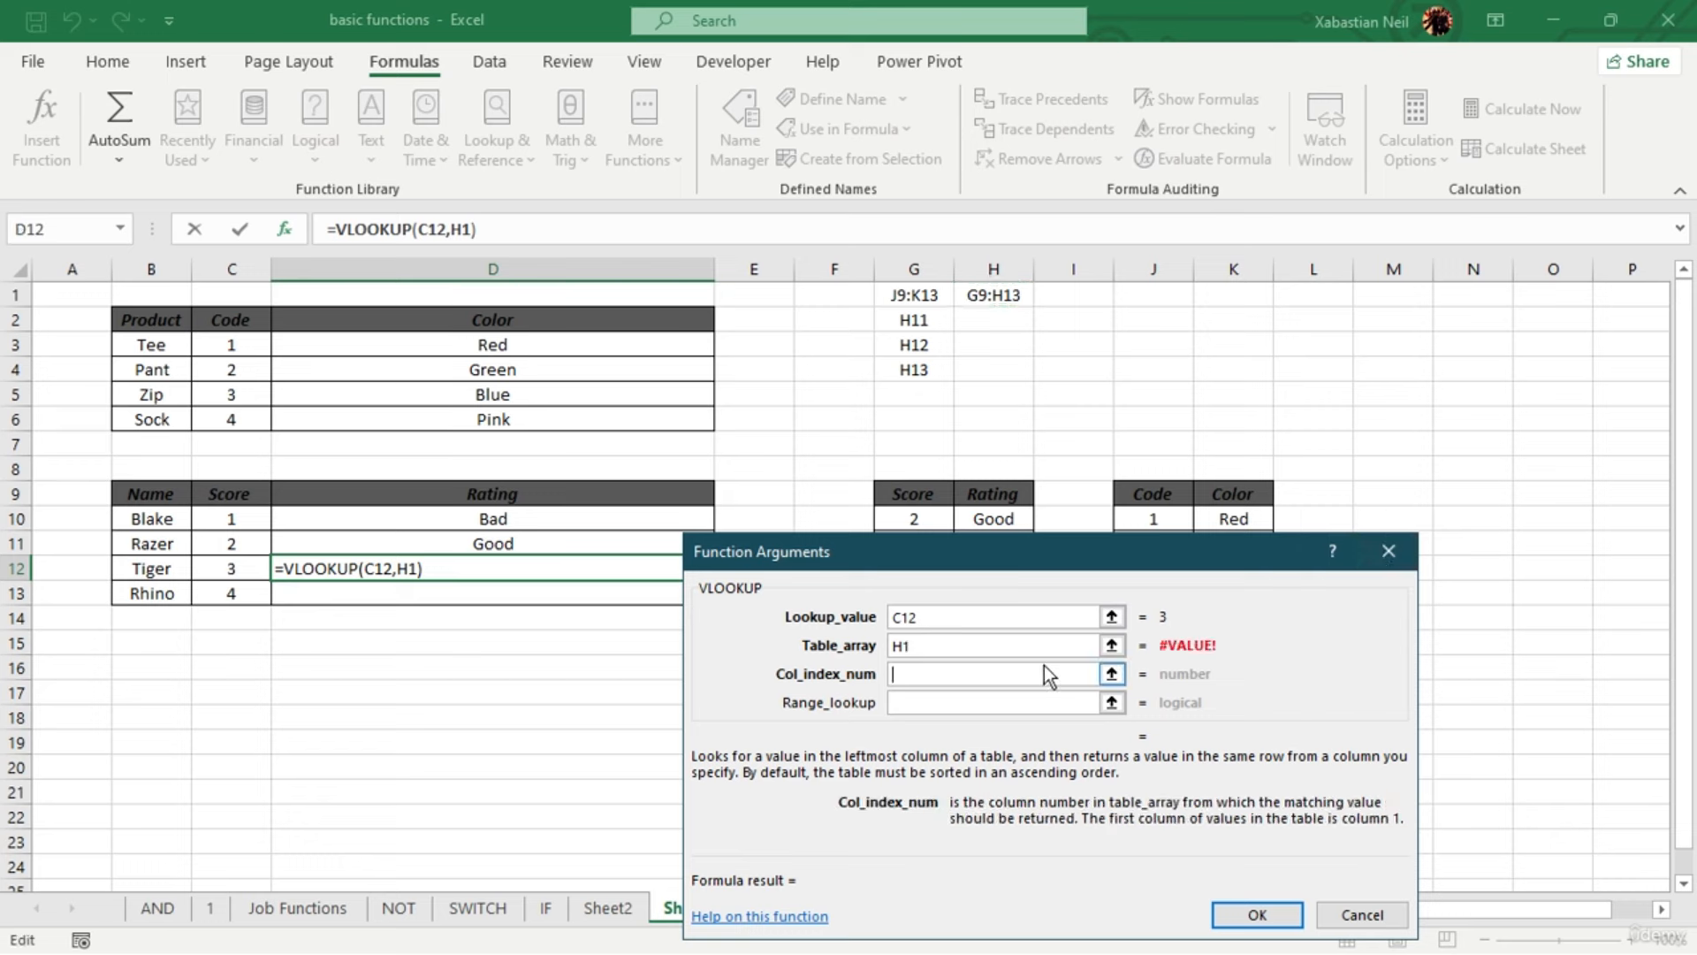
double_click(919, 651)
key(BackSpace)
click(1402, 559)
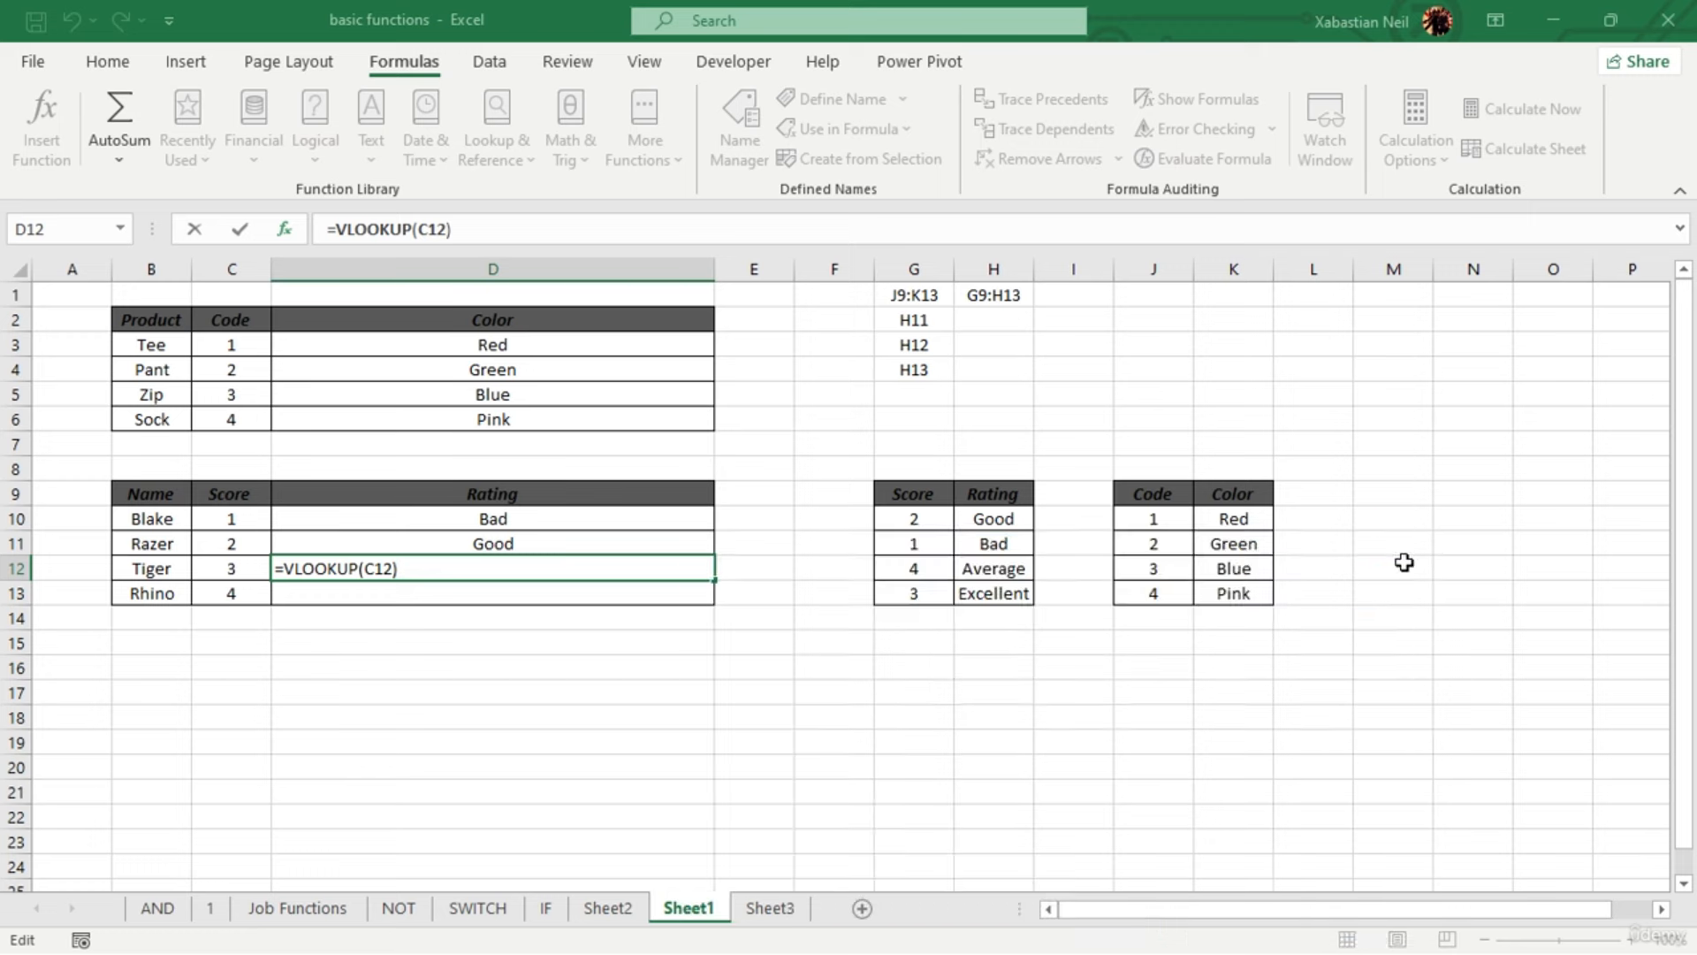
Start a new VLOOKUP formula in D12 with C12 as the lookup value
click(548, 568)
text(=)
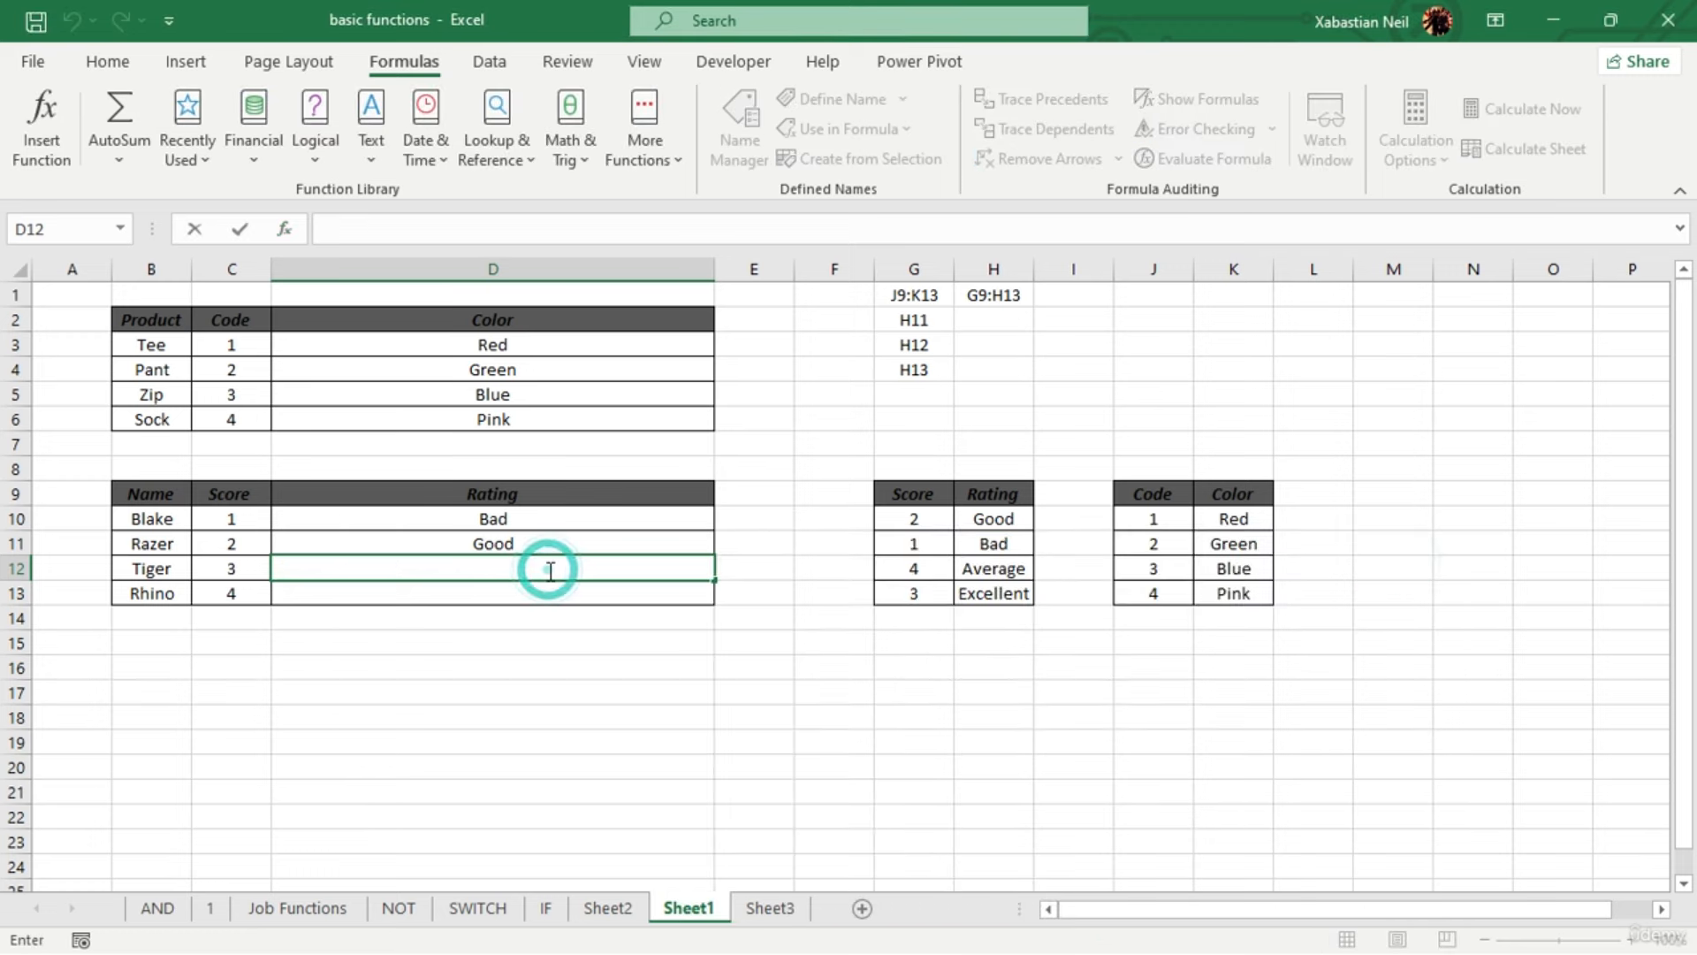
text(vl)
key(Tab)
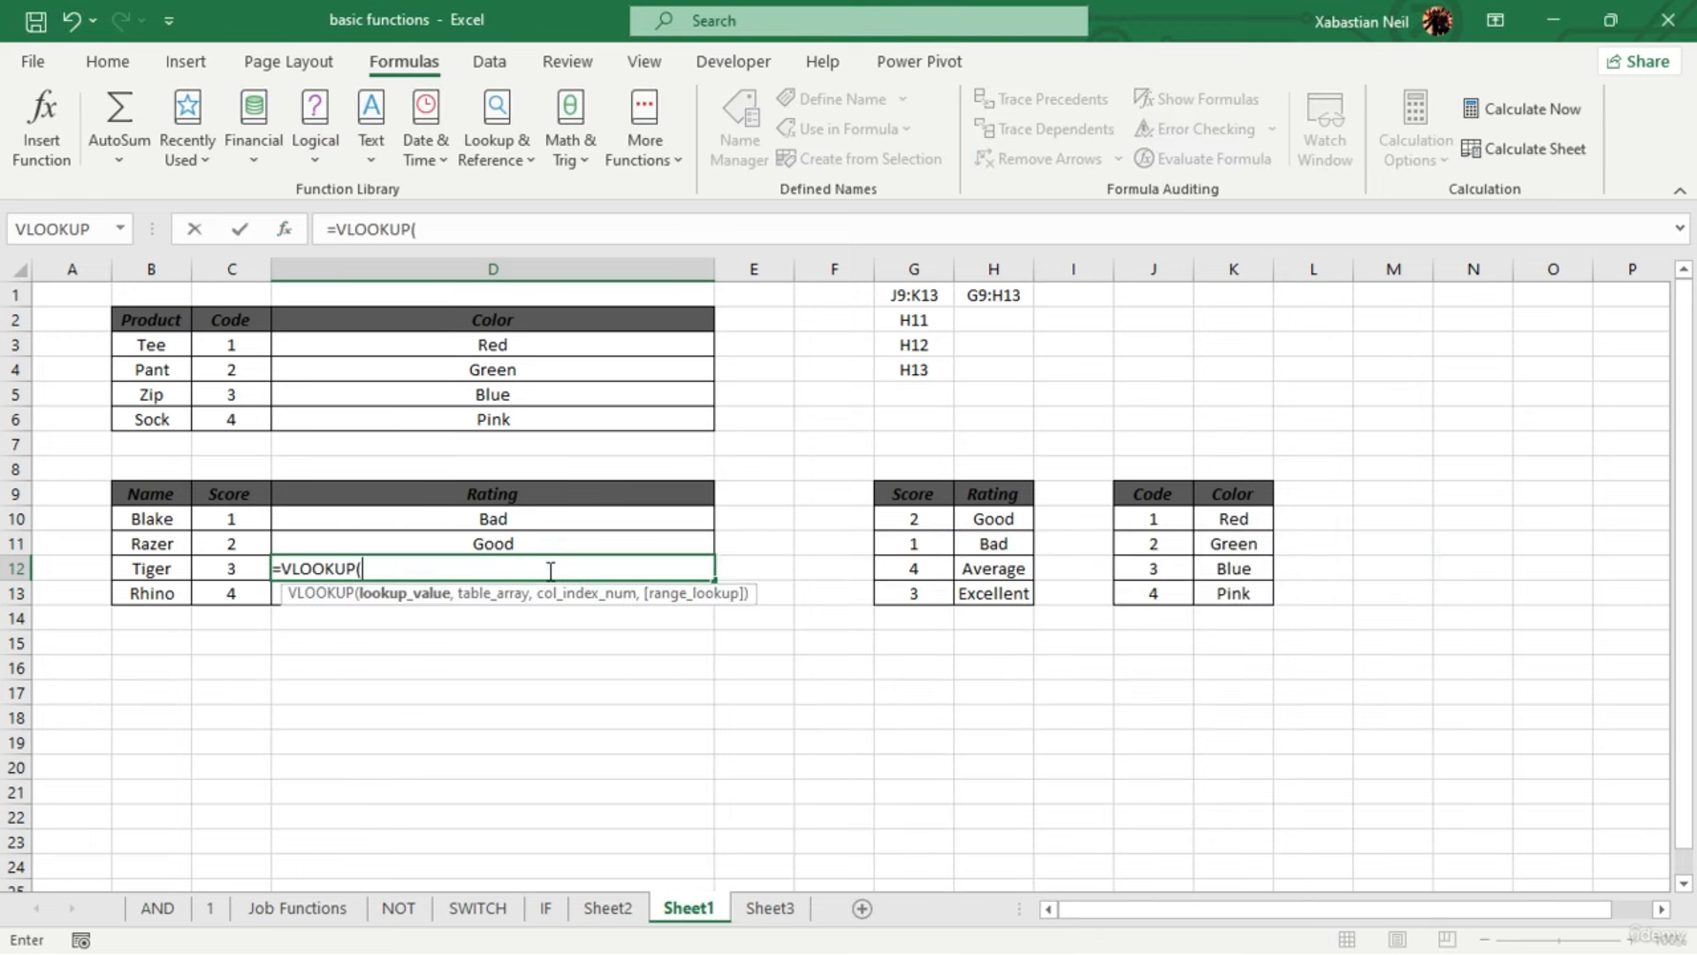
click(239, 571)
Nest INDIRECT($H$1) as the table array of the D12 VLOOKUP, using an absolute reference to H1
text(,in)
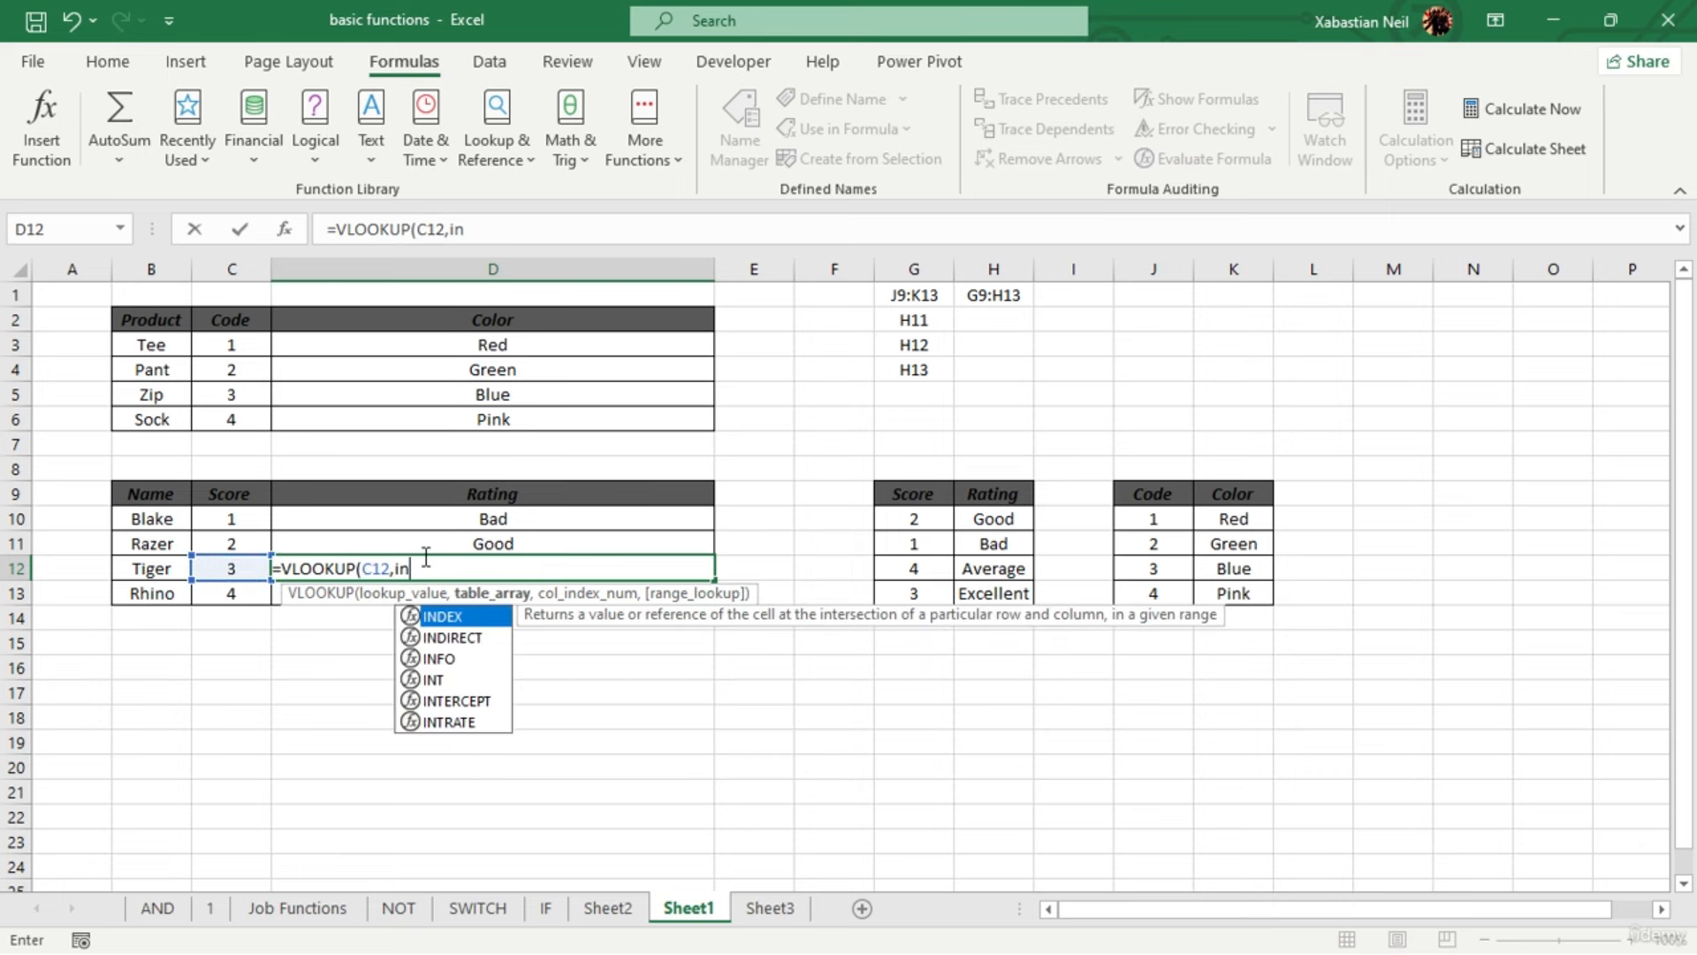
key(Tab)
key(BackSpace)
key(BackSpace)
key(BackSpace)
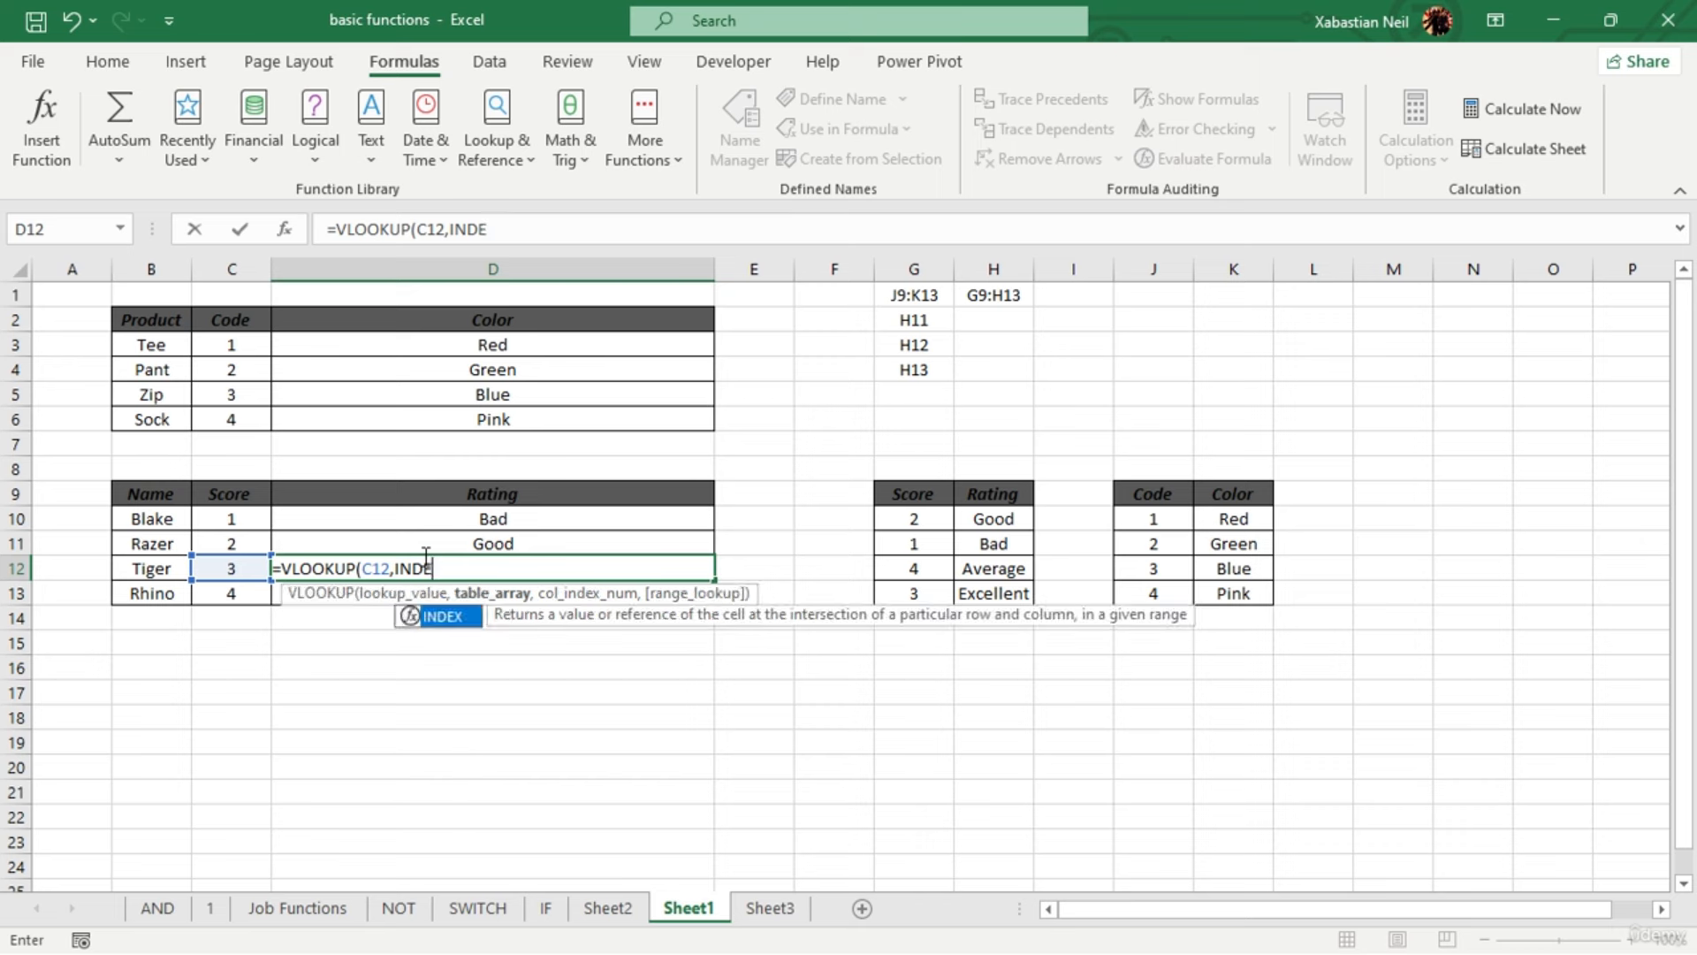
text(irect)
key(Tab)
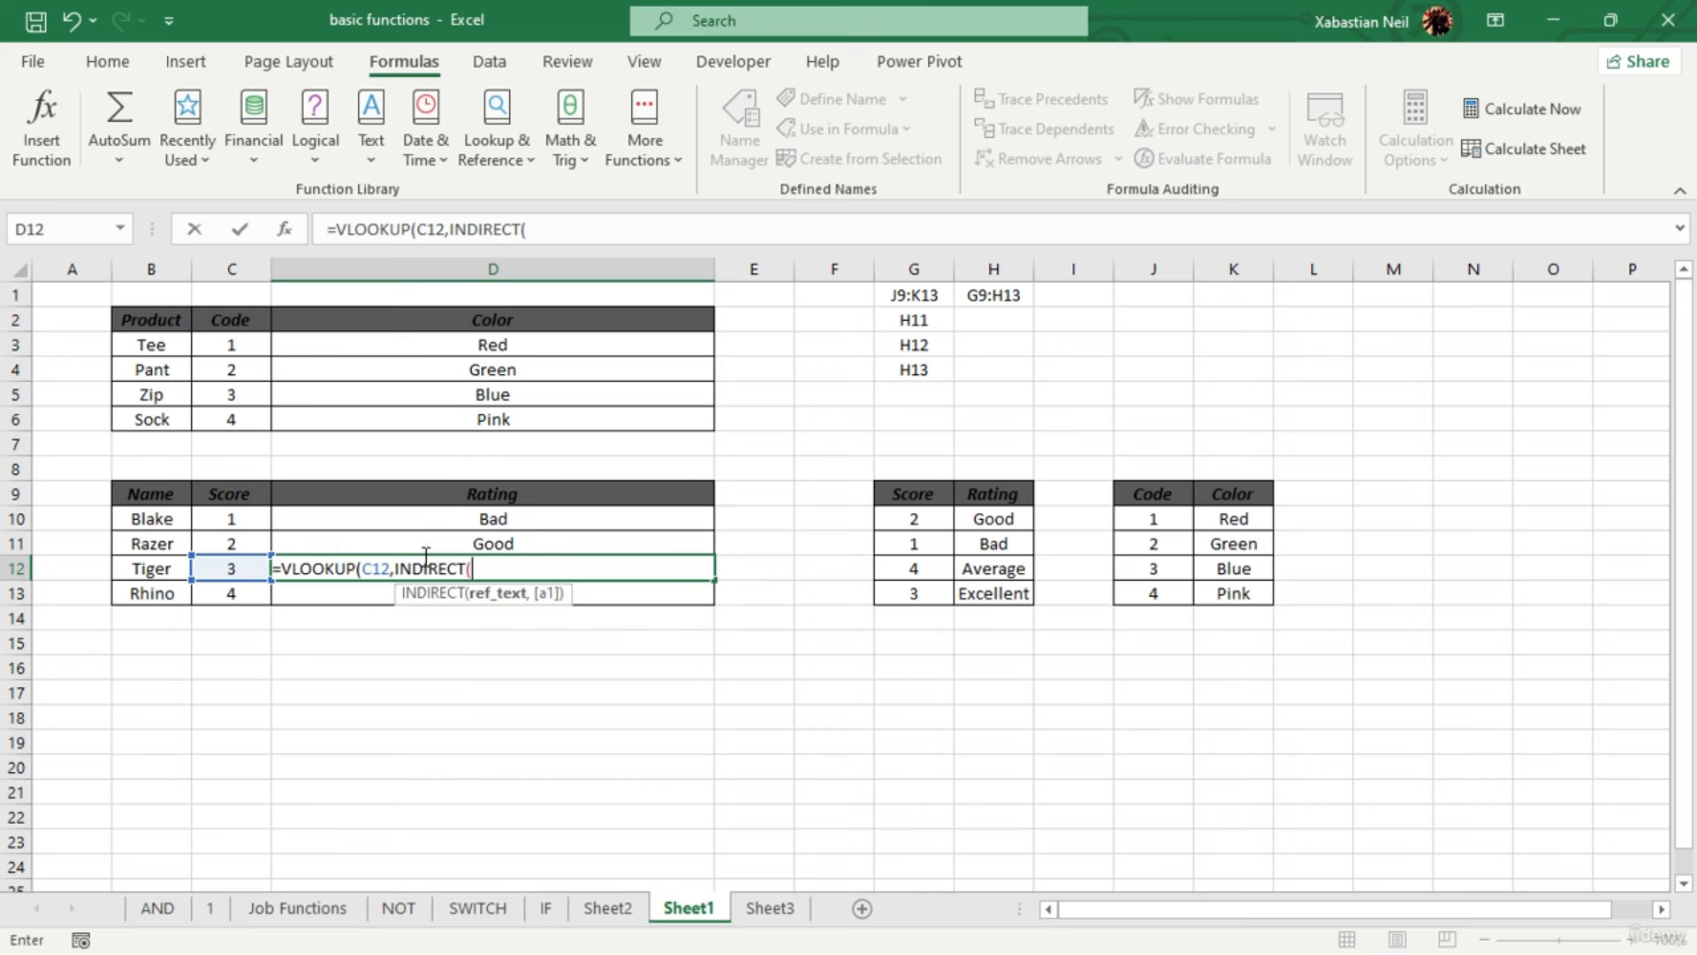
click(996, 294)
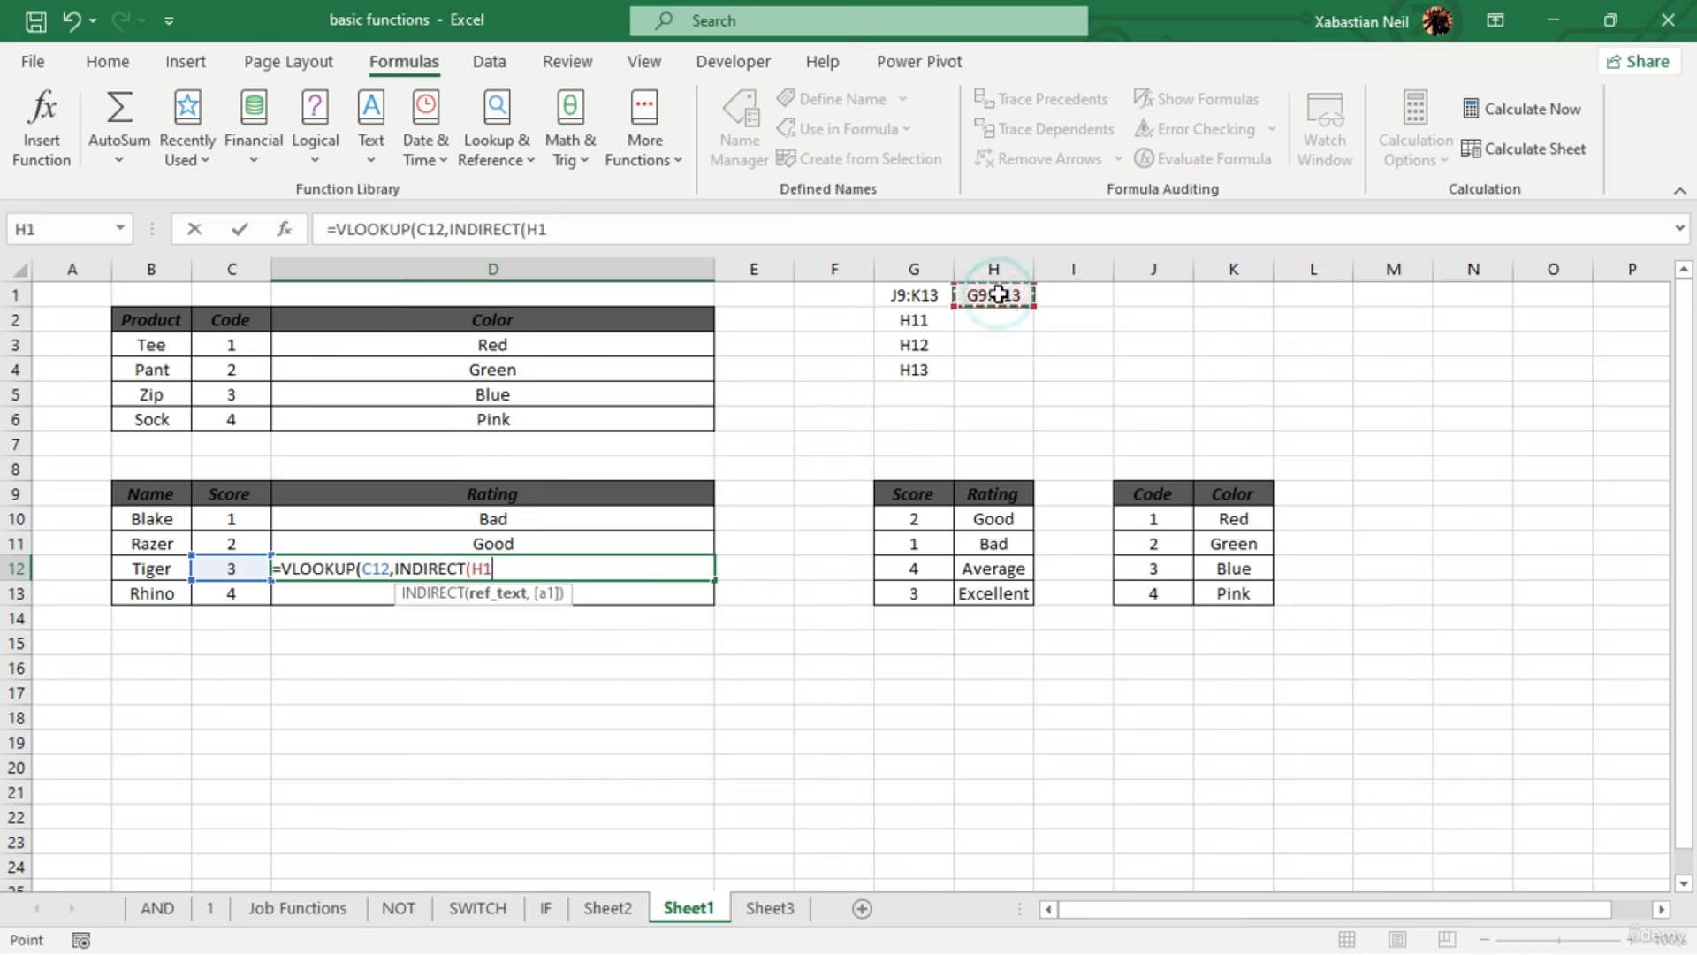
text())
key(BackSpace)
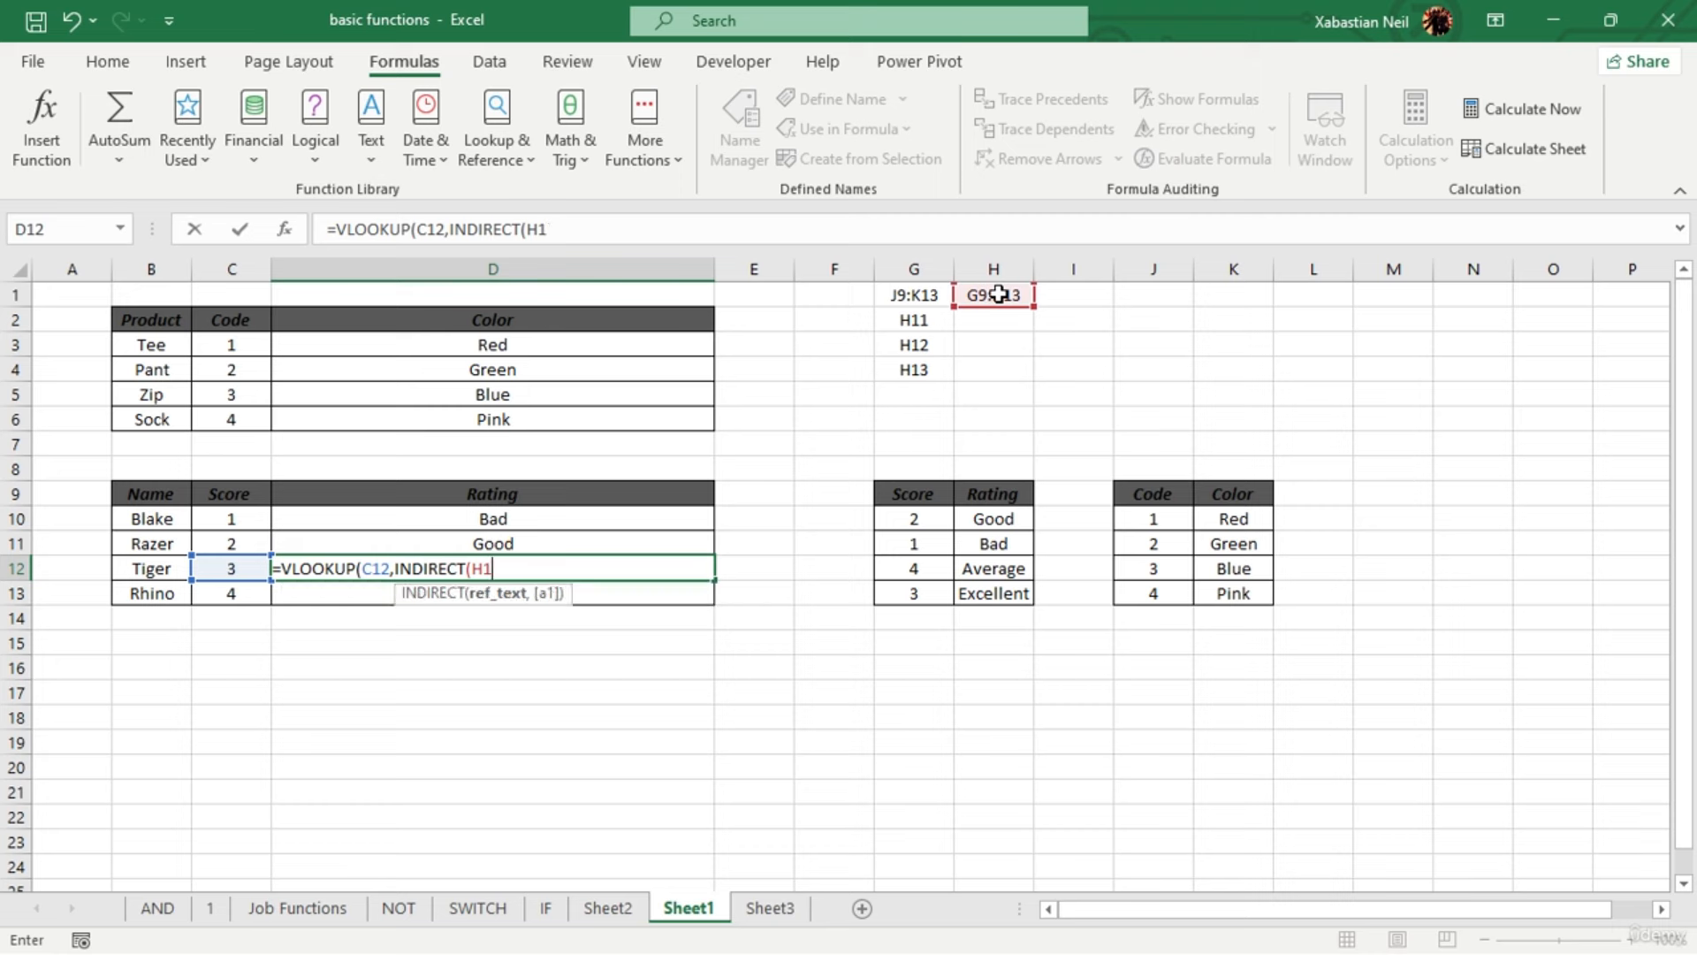
key(F4)
text(),)
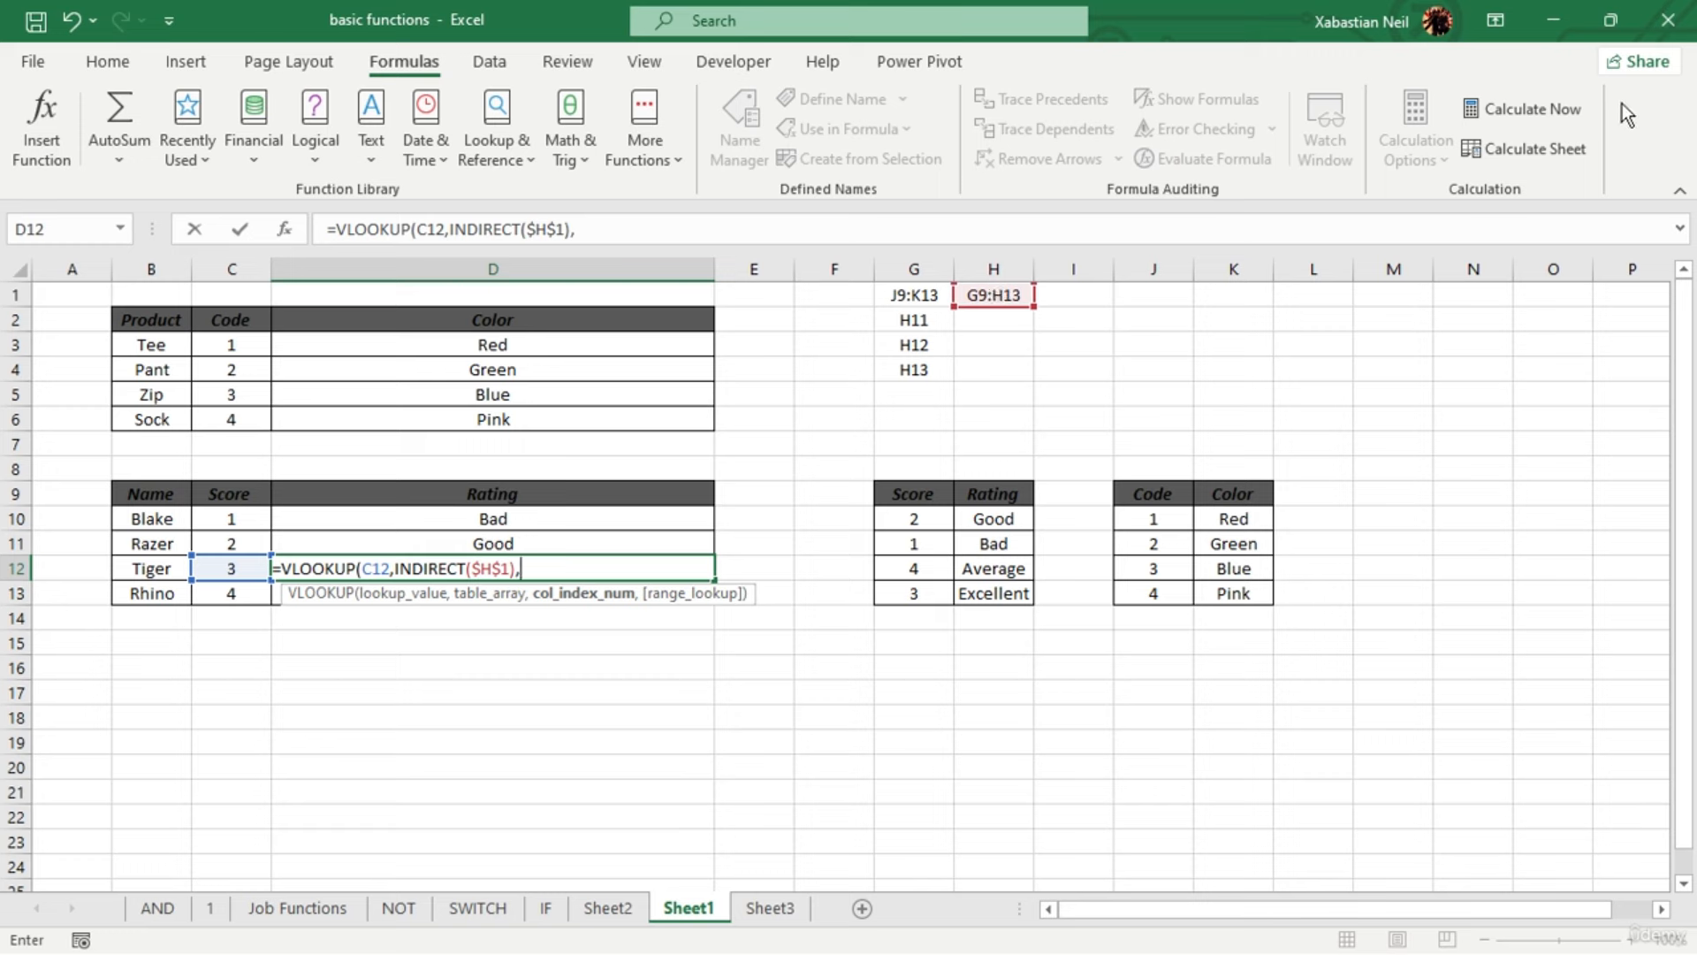
Complete the D12 VLOOKUP with column index 2 and FALSE for an exact match, and enter the formula
text(2,)
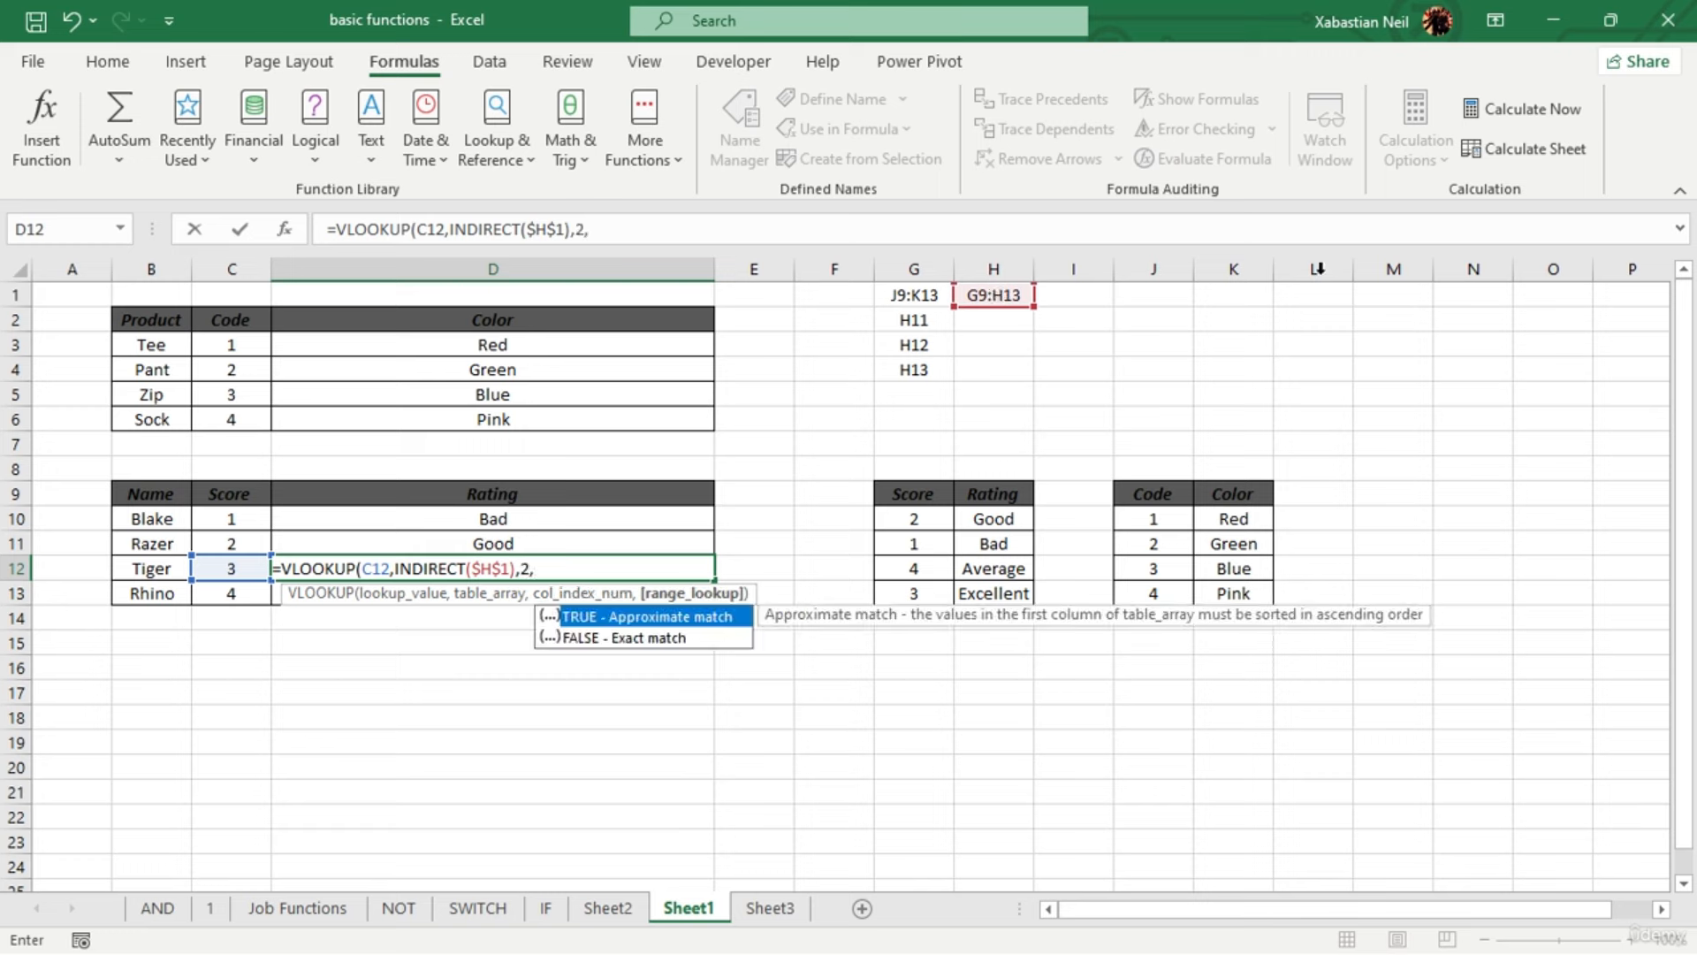
double_click(698, 639)
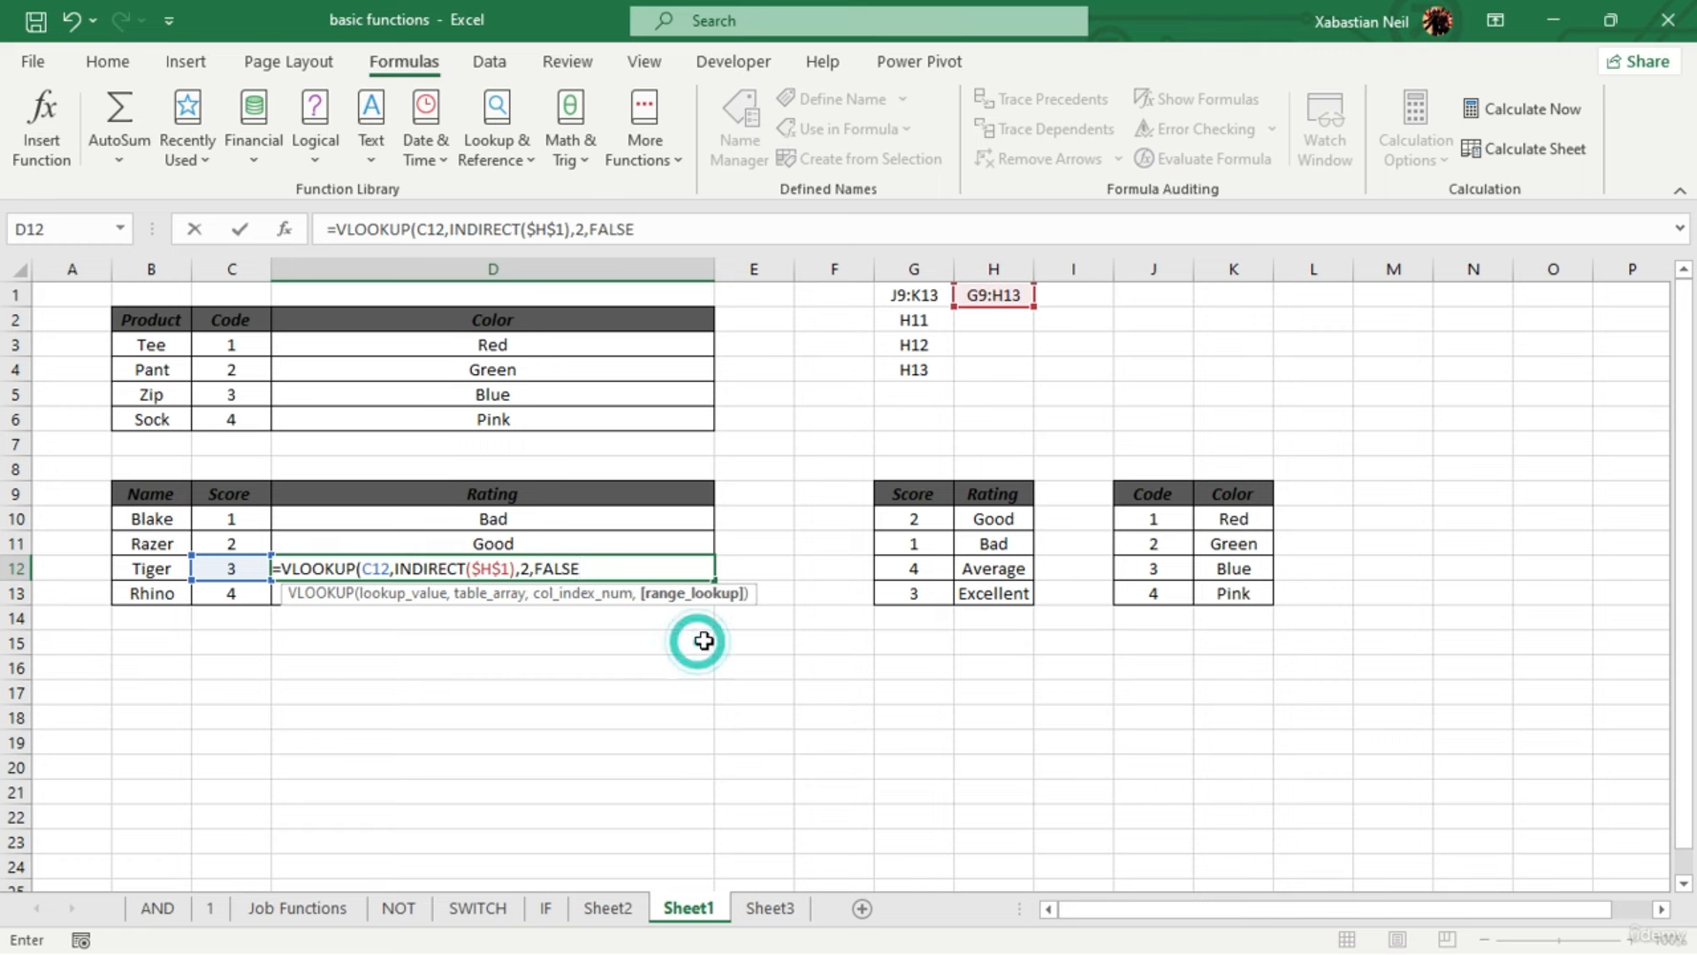
text())
key(Return)
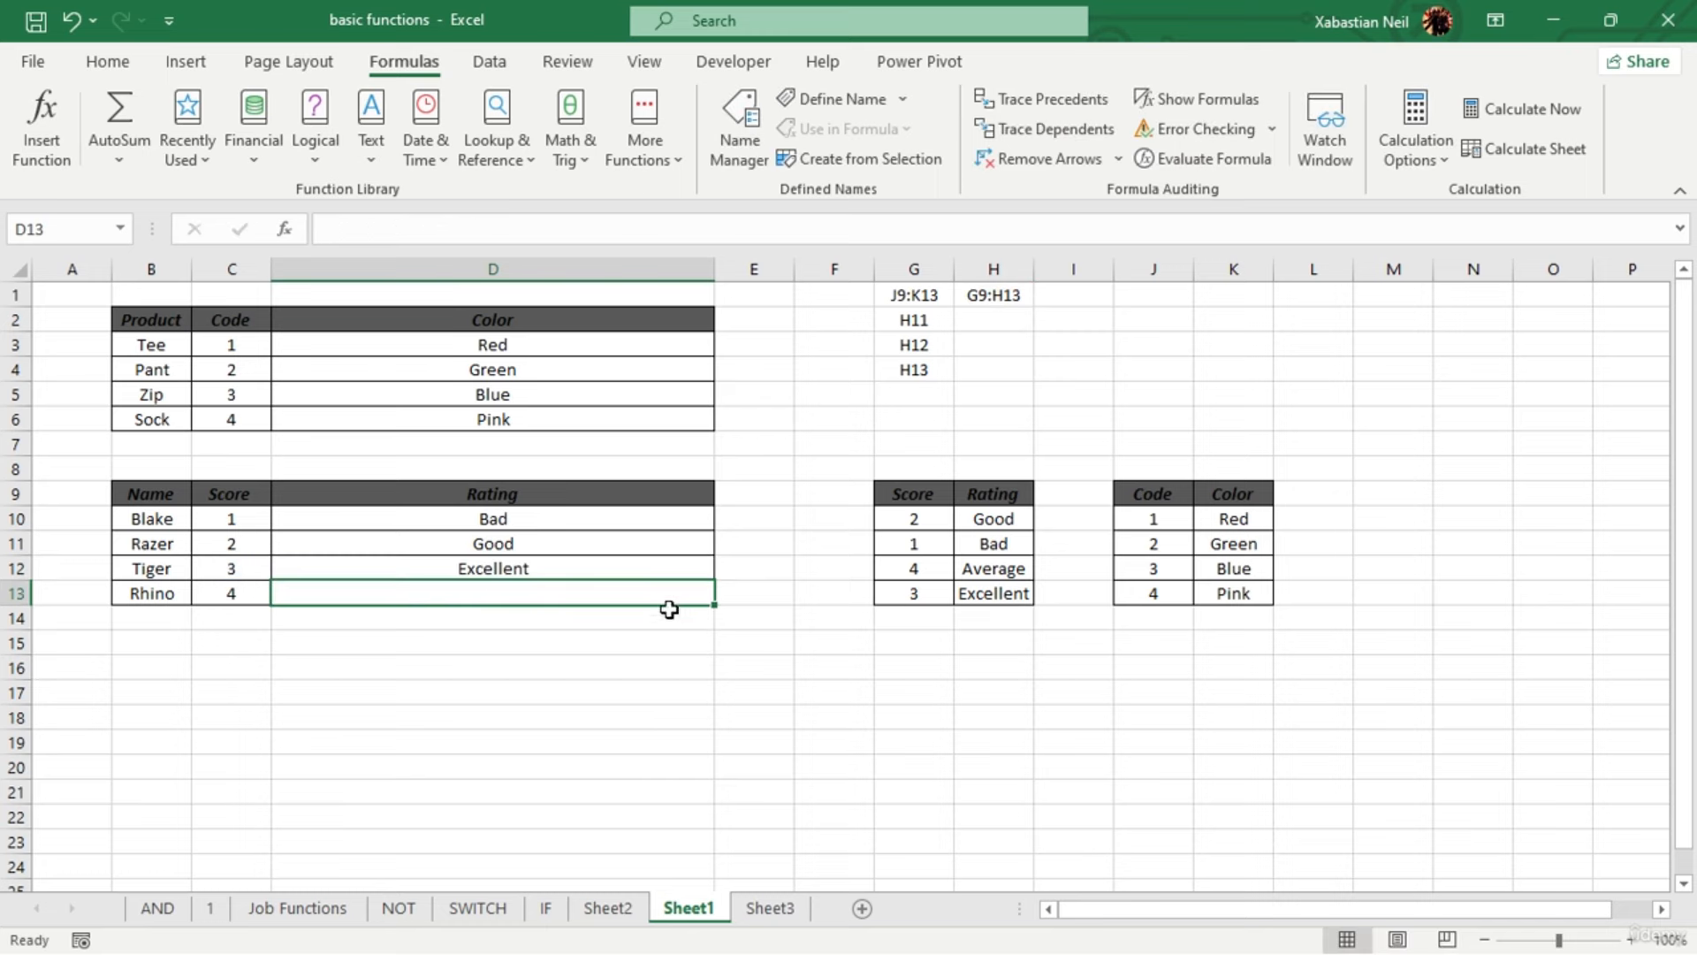
Fill the D12 formula down to D13 and review the references in D12 without changing them
click(595, 574)
double_click(713, 583)
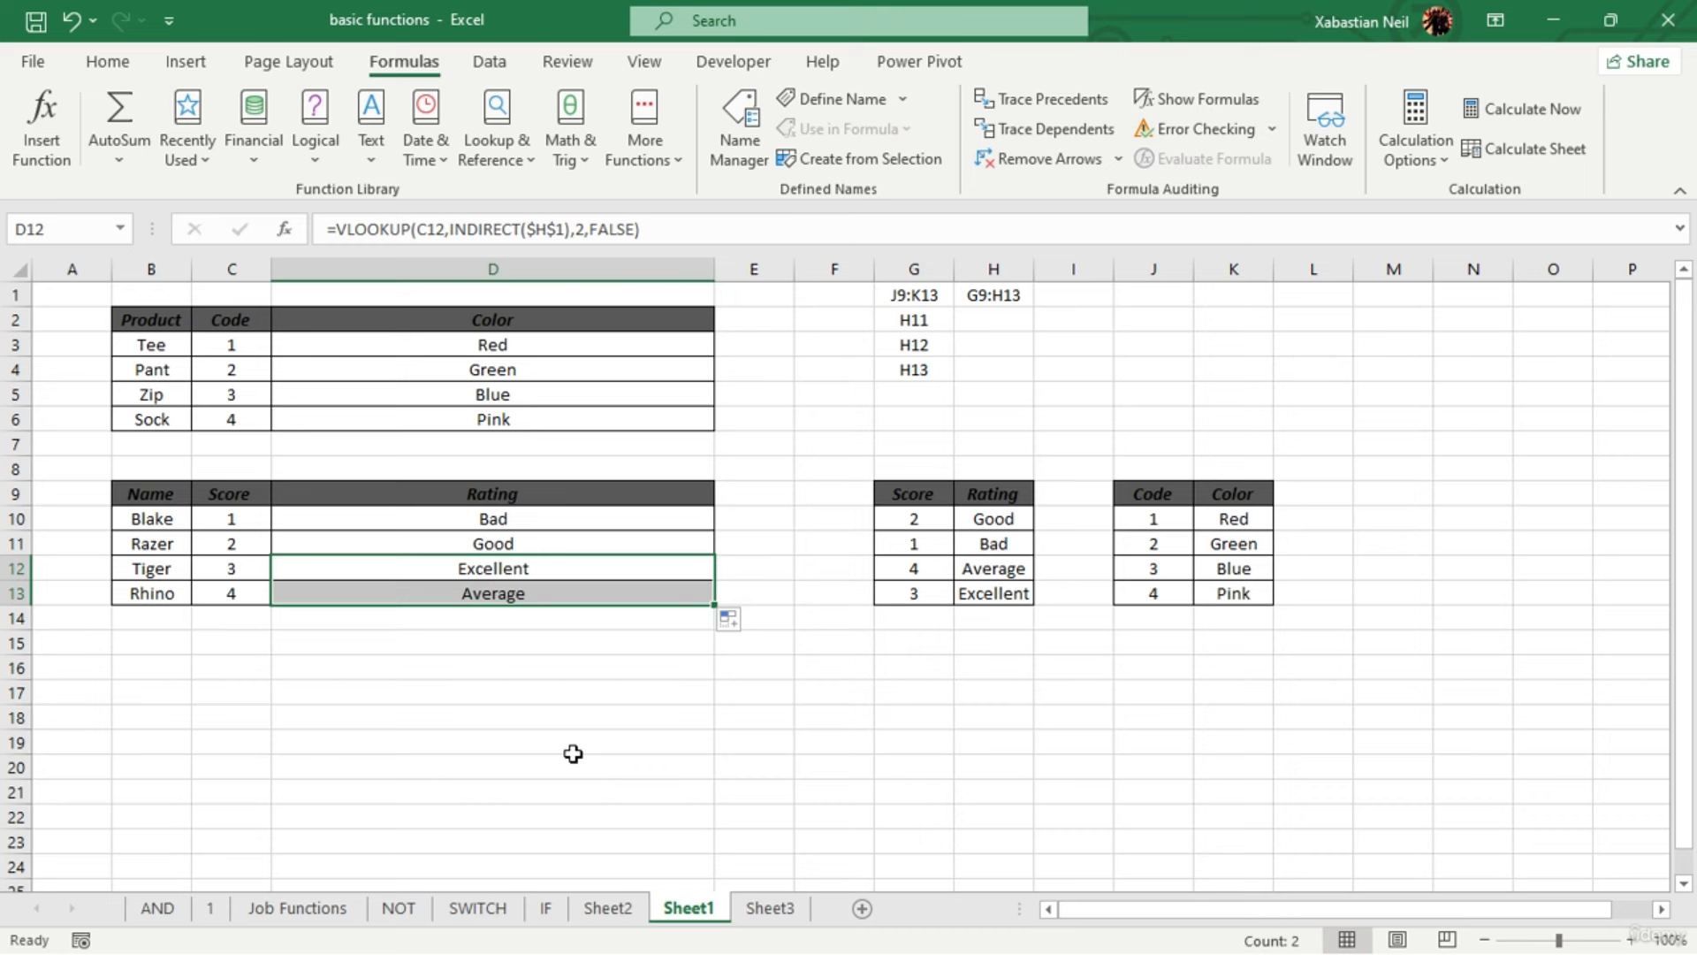
key(F2)
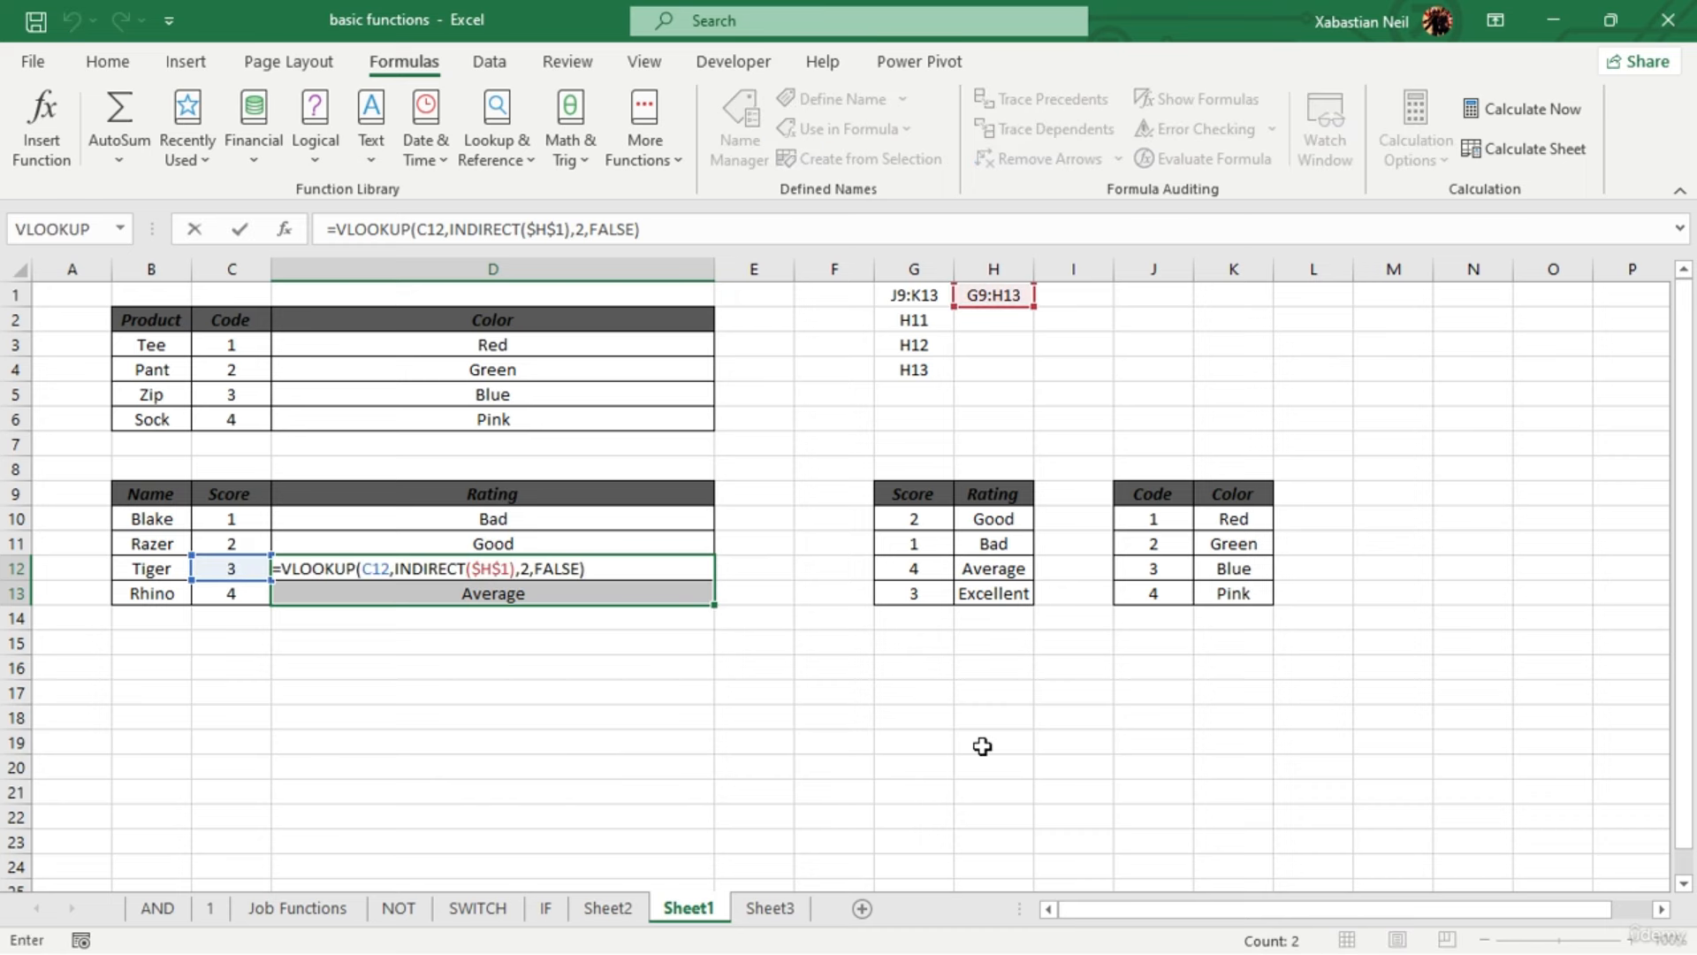
key(Return)
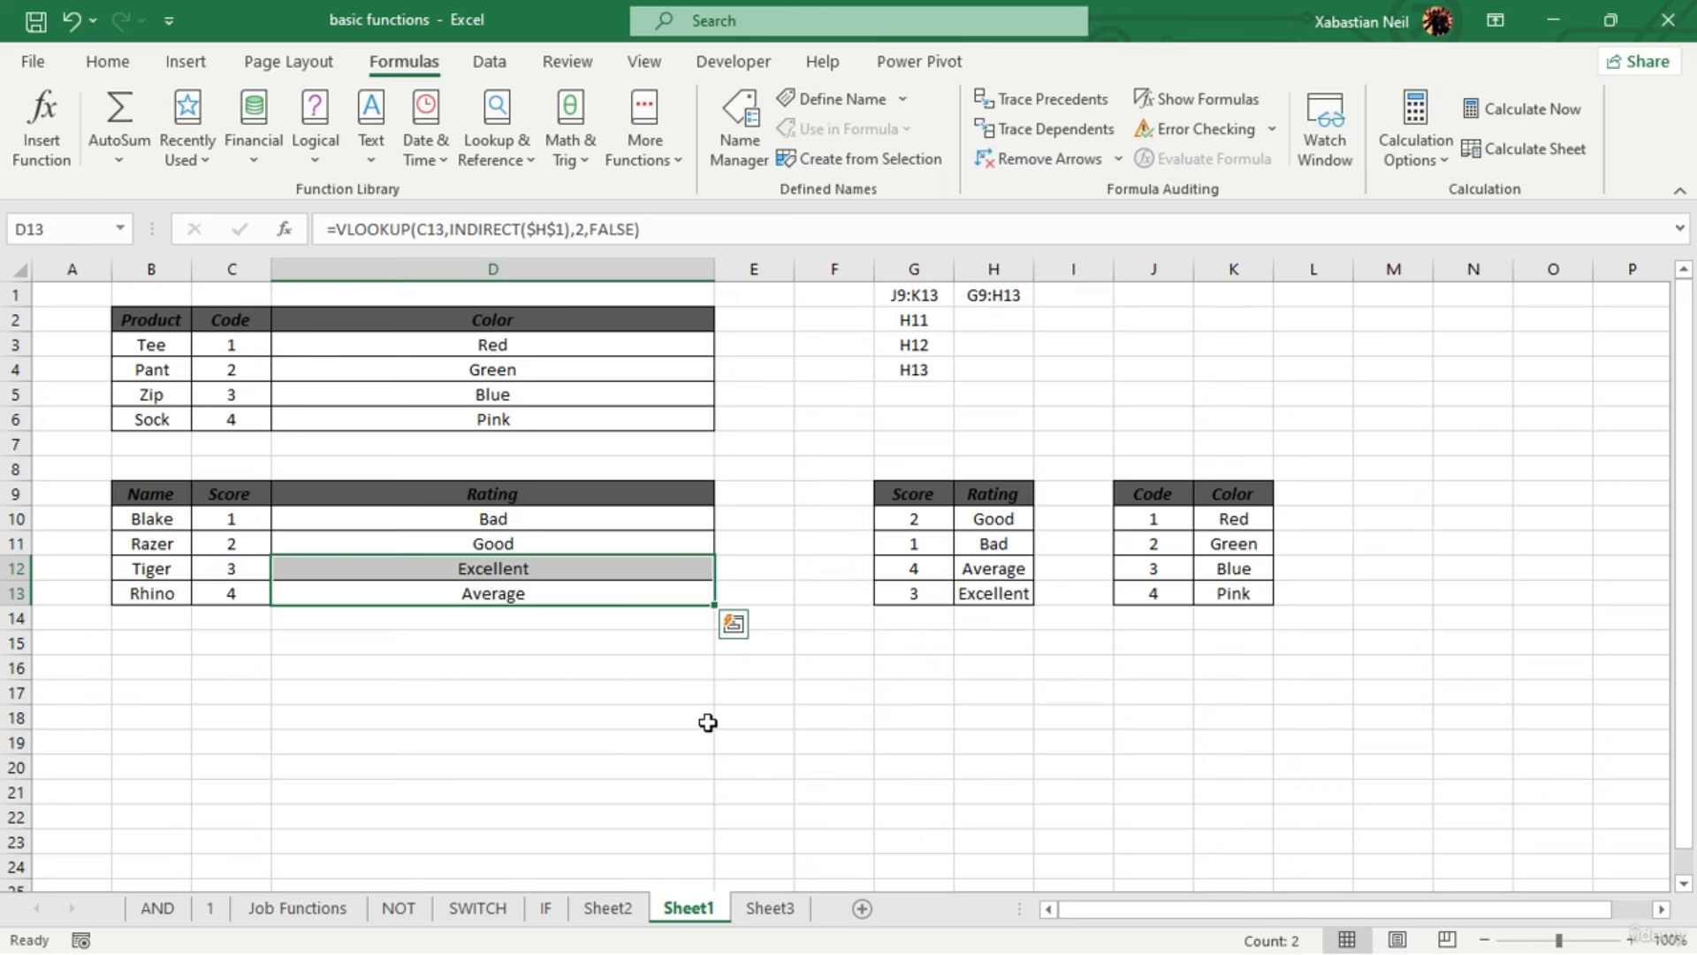